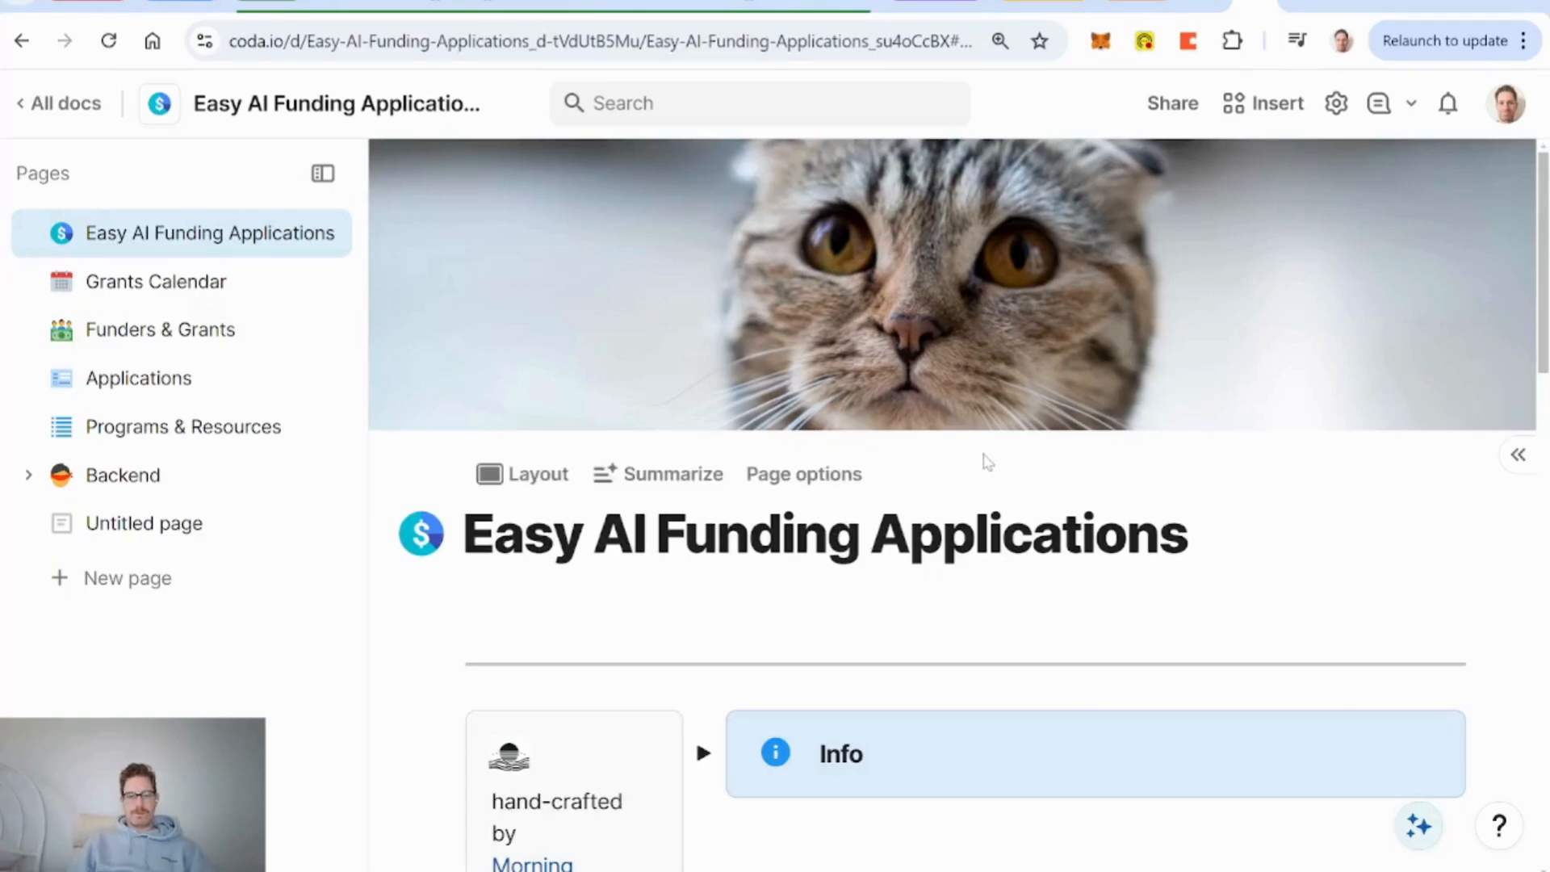
# Open the Workshops for Artists card on the Applications board and review its Workshops program and Context section.
pyautogui.click(139, 379)
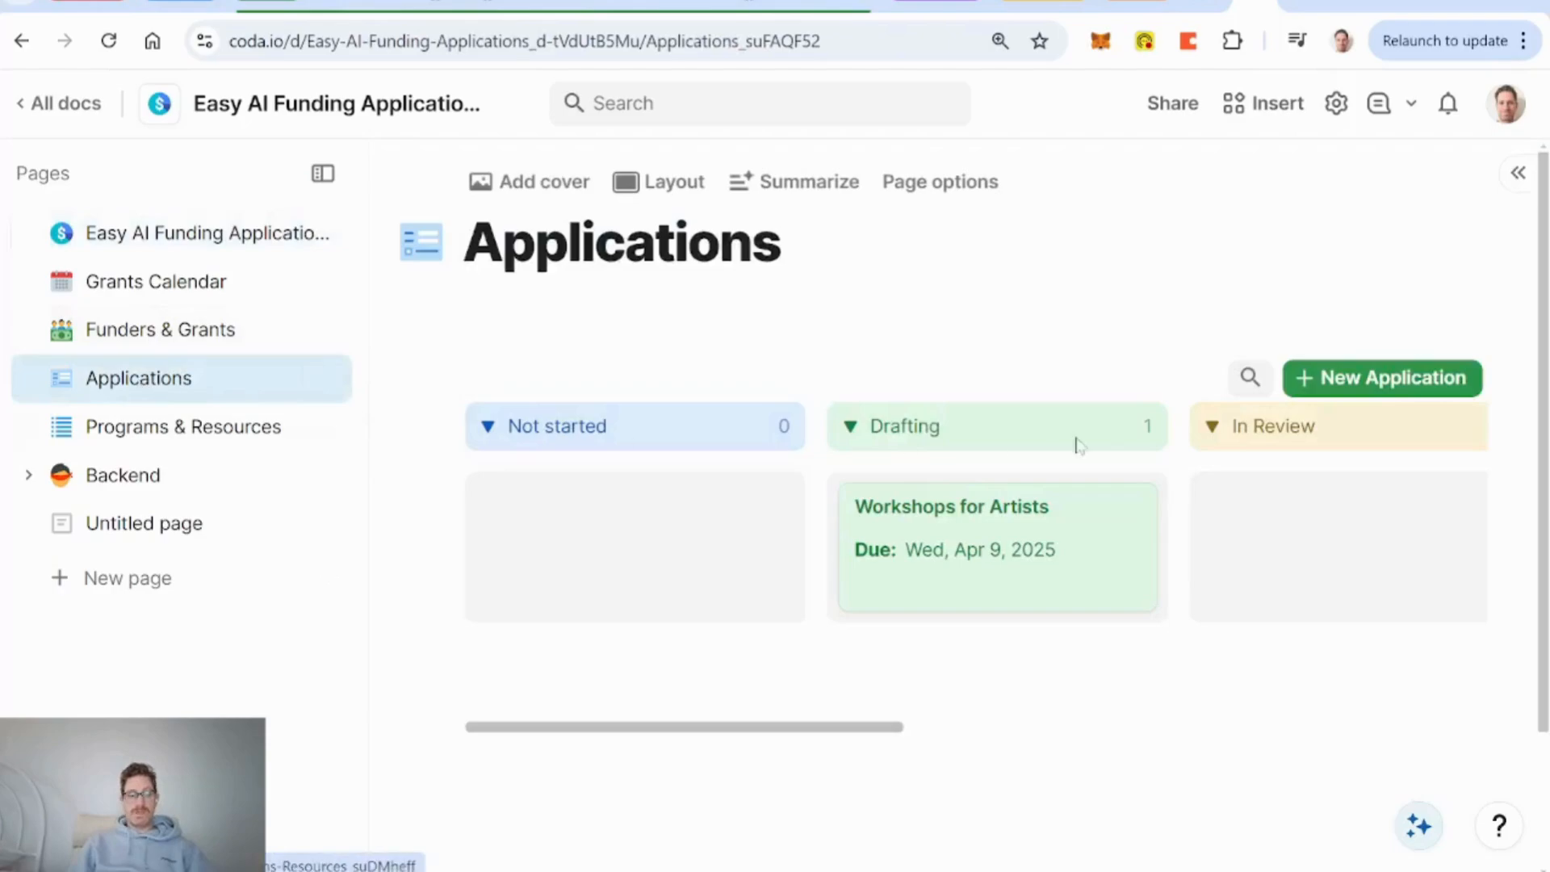
pyautogui.click(1102, 577)
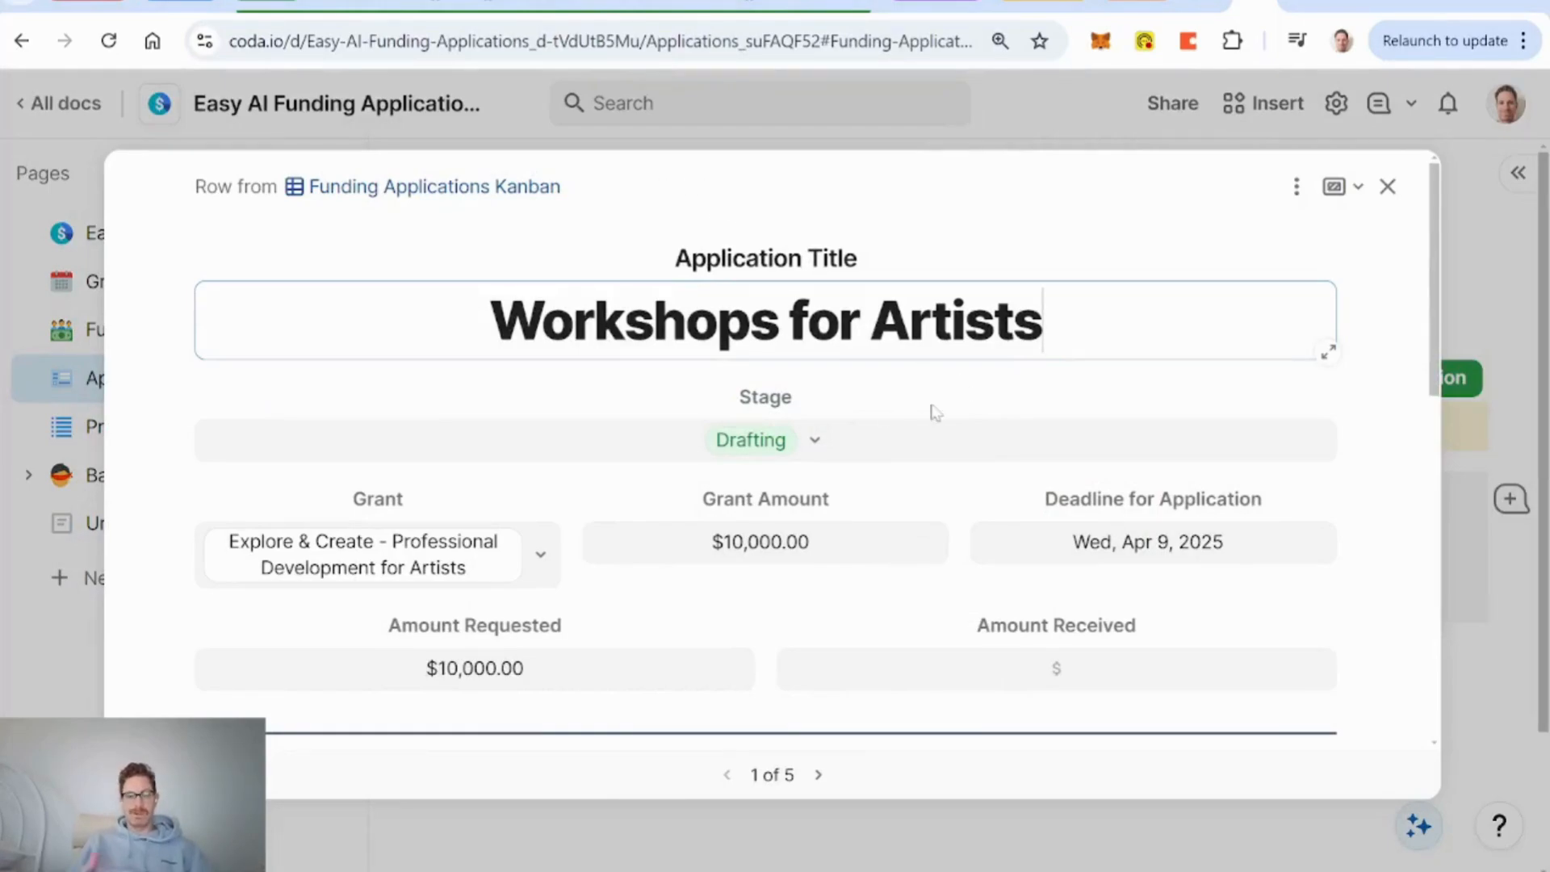
pyautogui.scroll(-6, 910, 404)
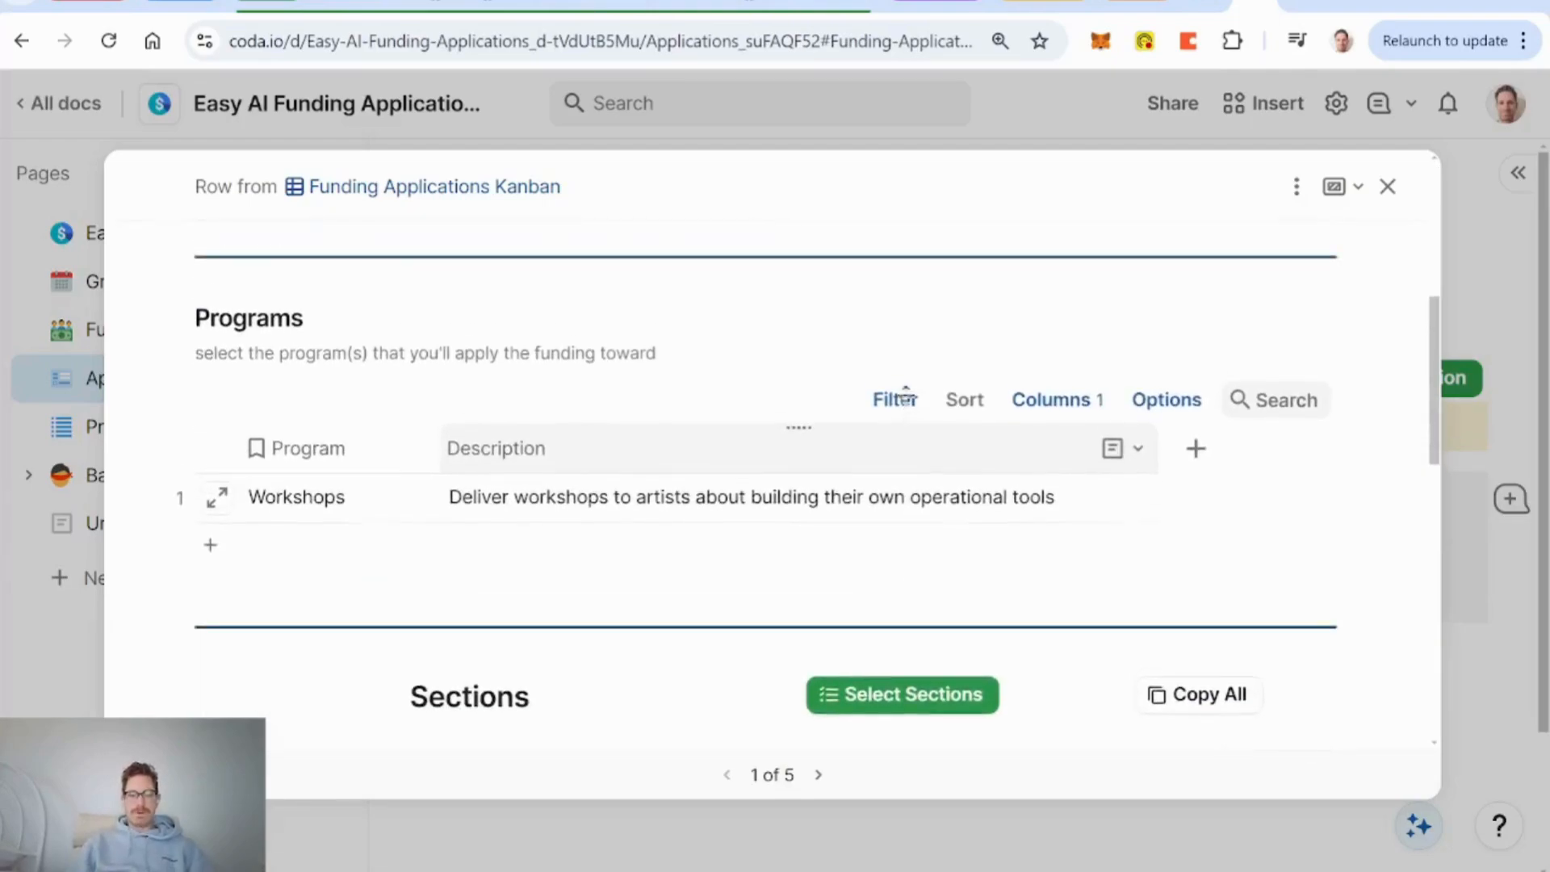
pyautogui.scroll(1, 906, 395)
pyautogui.scroll(1, 484, 501)
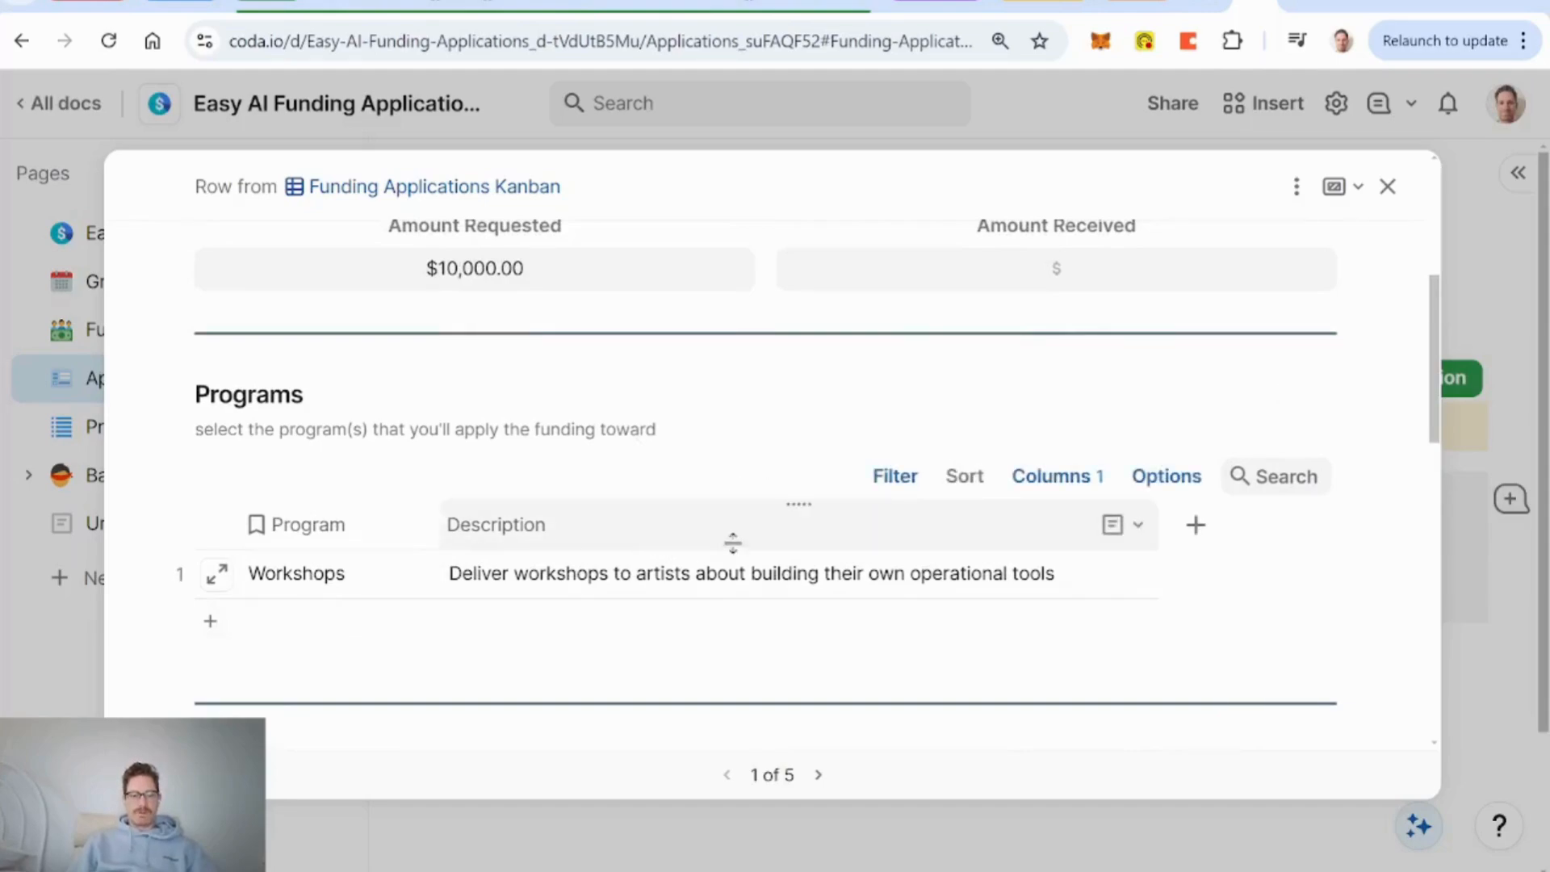
pyautogui.scroll(-3, 785, 460)
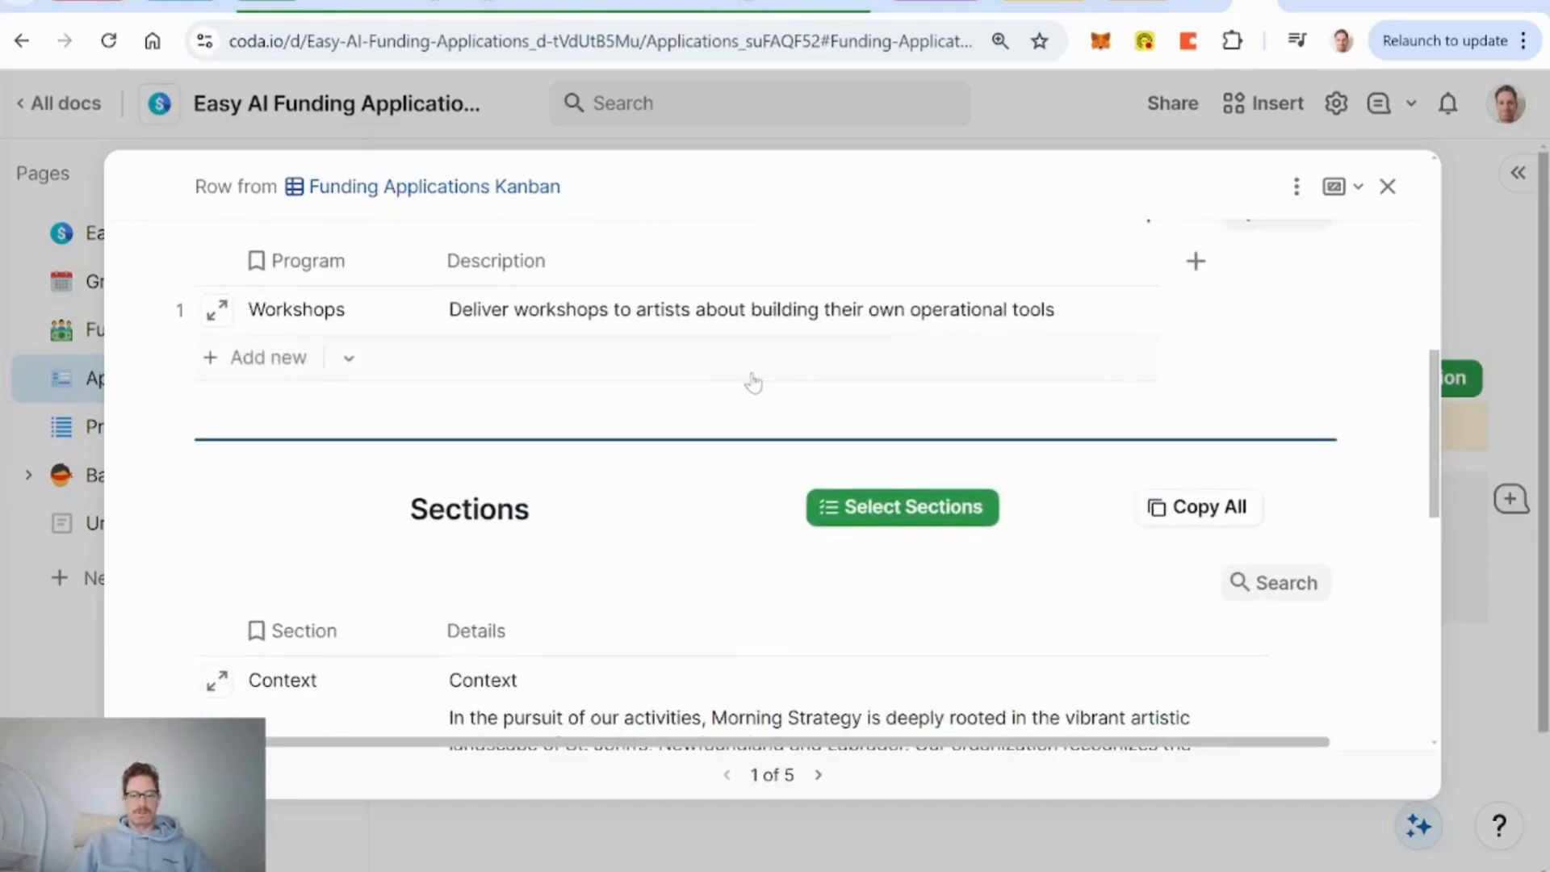
pyautogui.scroll(-7, 751, 375)
pyautogui.scroll(3, 606, 361)
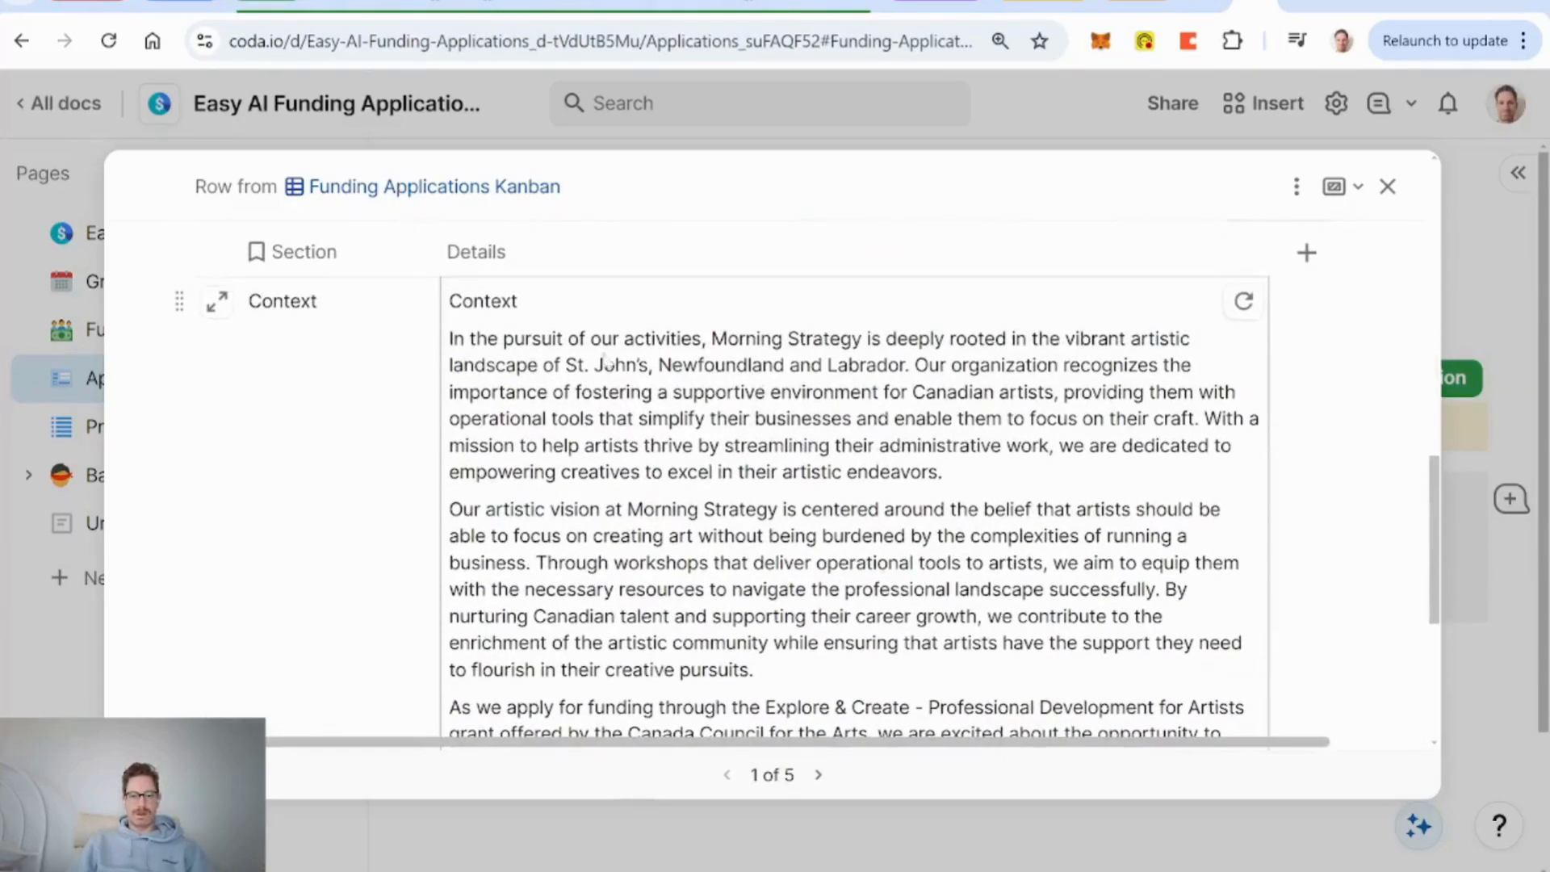
pyautogui.scroll(4, 606, 361)
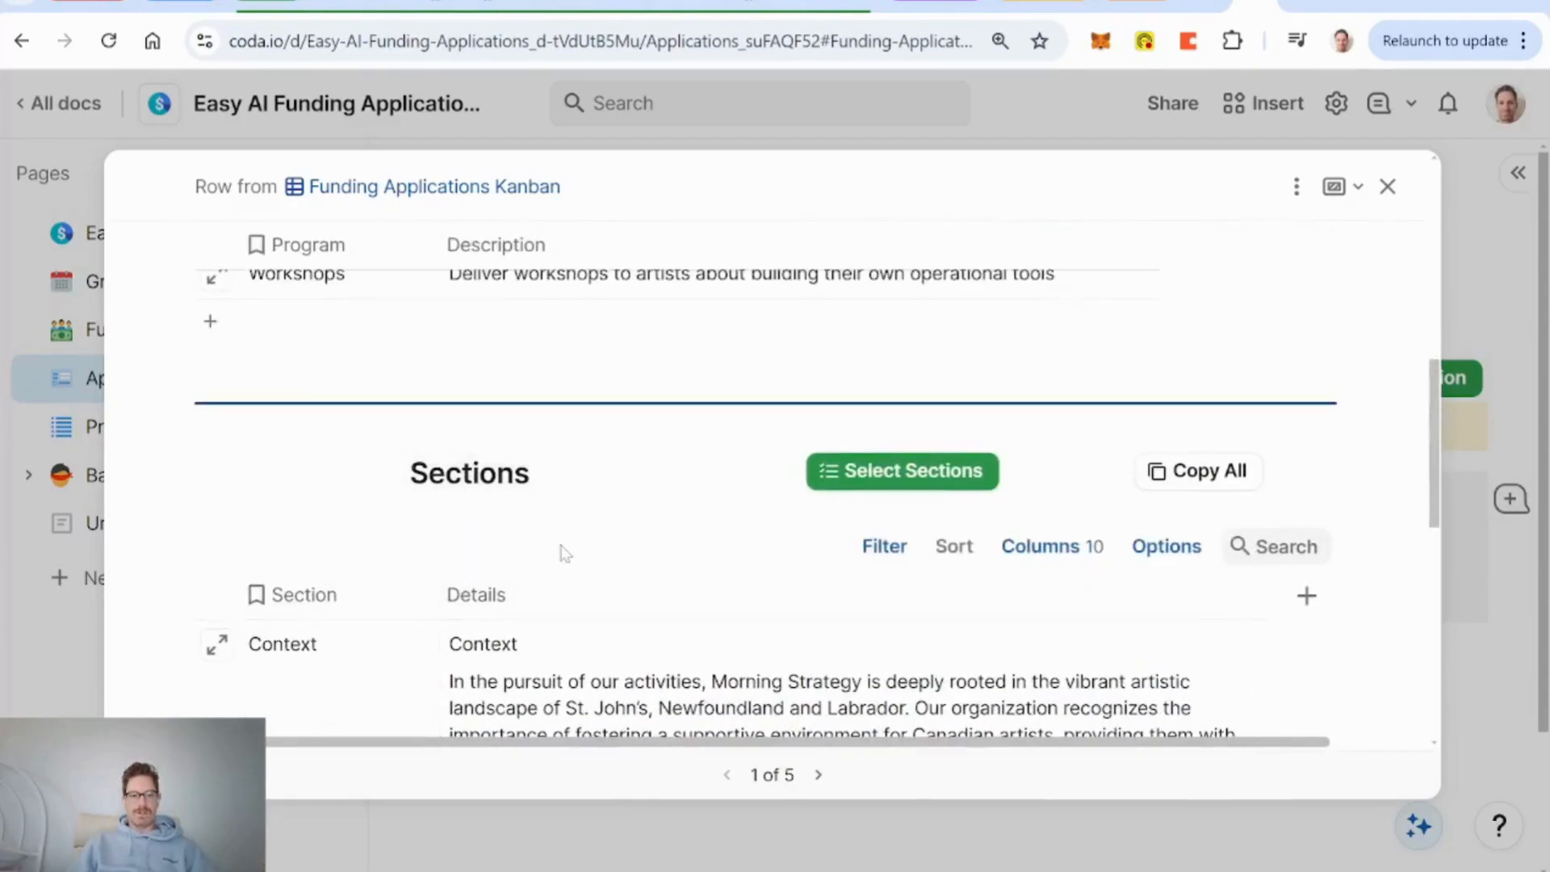
pyautogui.scroll(-3, 565, 554)
pyautogui.scroll(3, 563, 554)
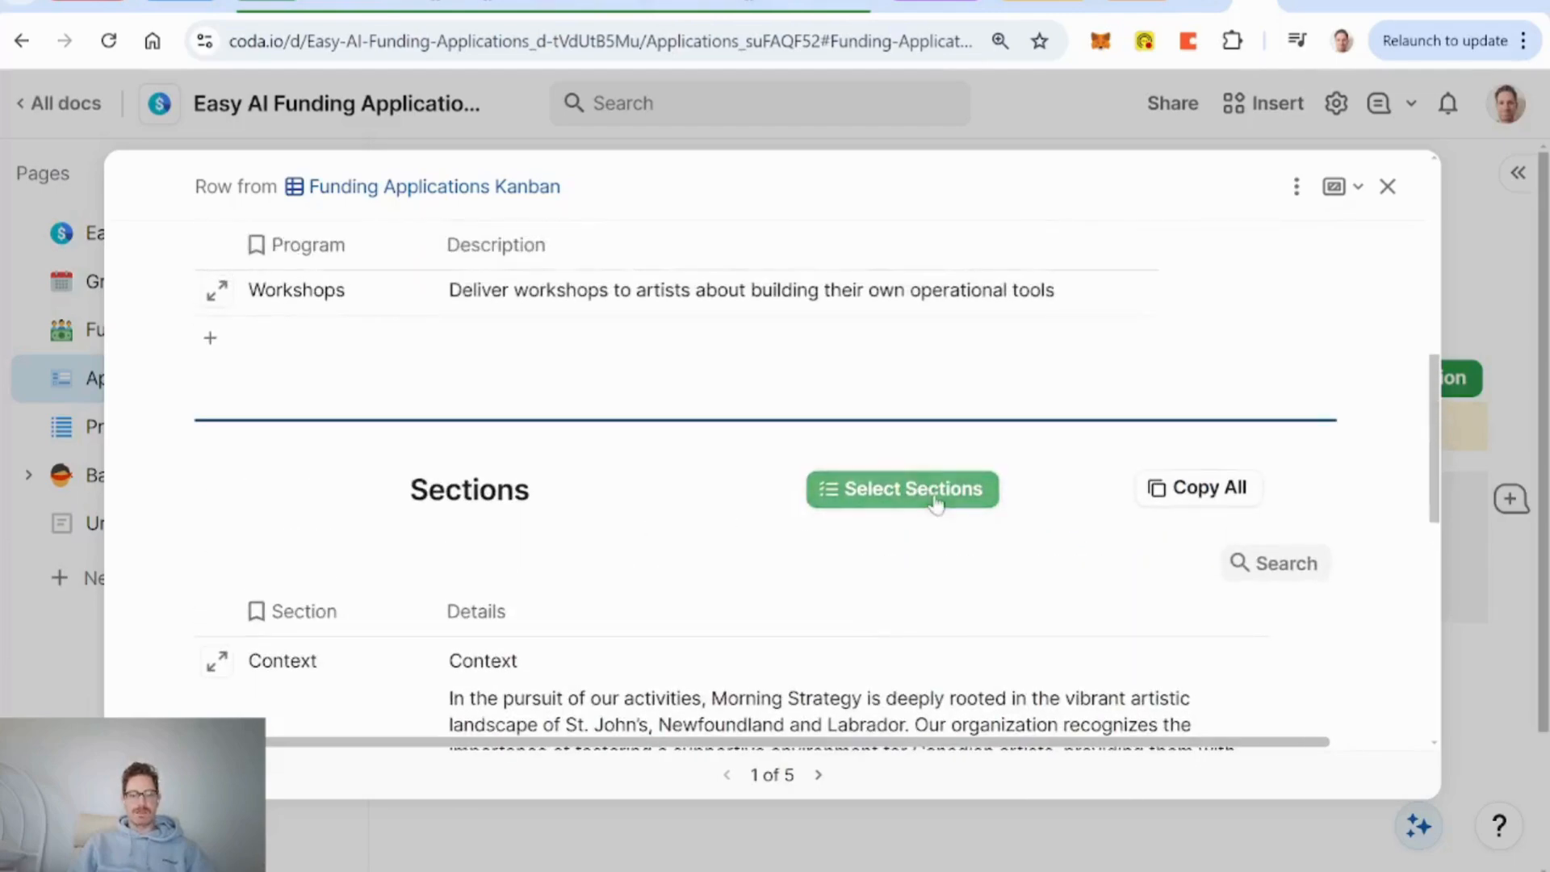
# In Select Sections, add the Diversity row to the Workshops for Artists application.
pyautogui.click(935, 504)
pyautogui.scroll(-4, 674, 513)
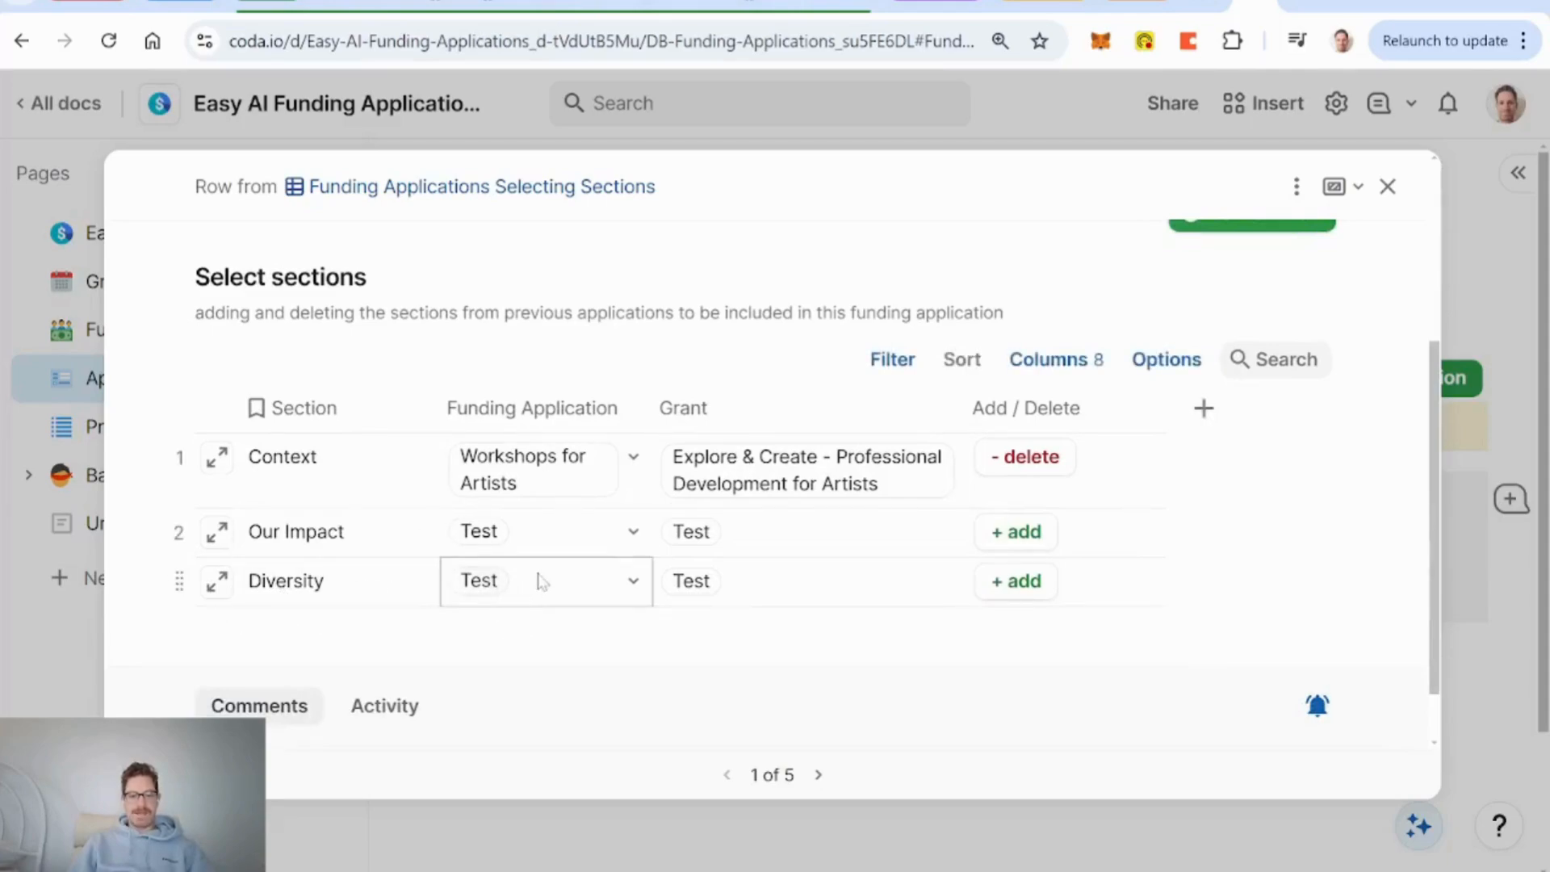
pyautogui.scroll(4, 541, 596)
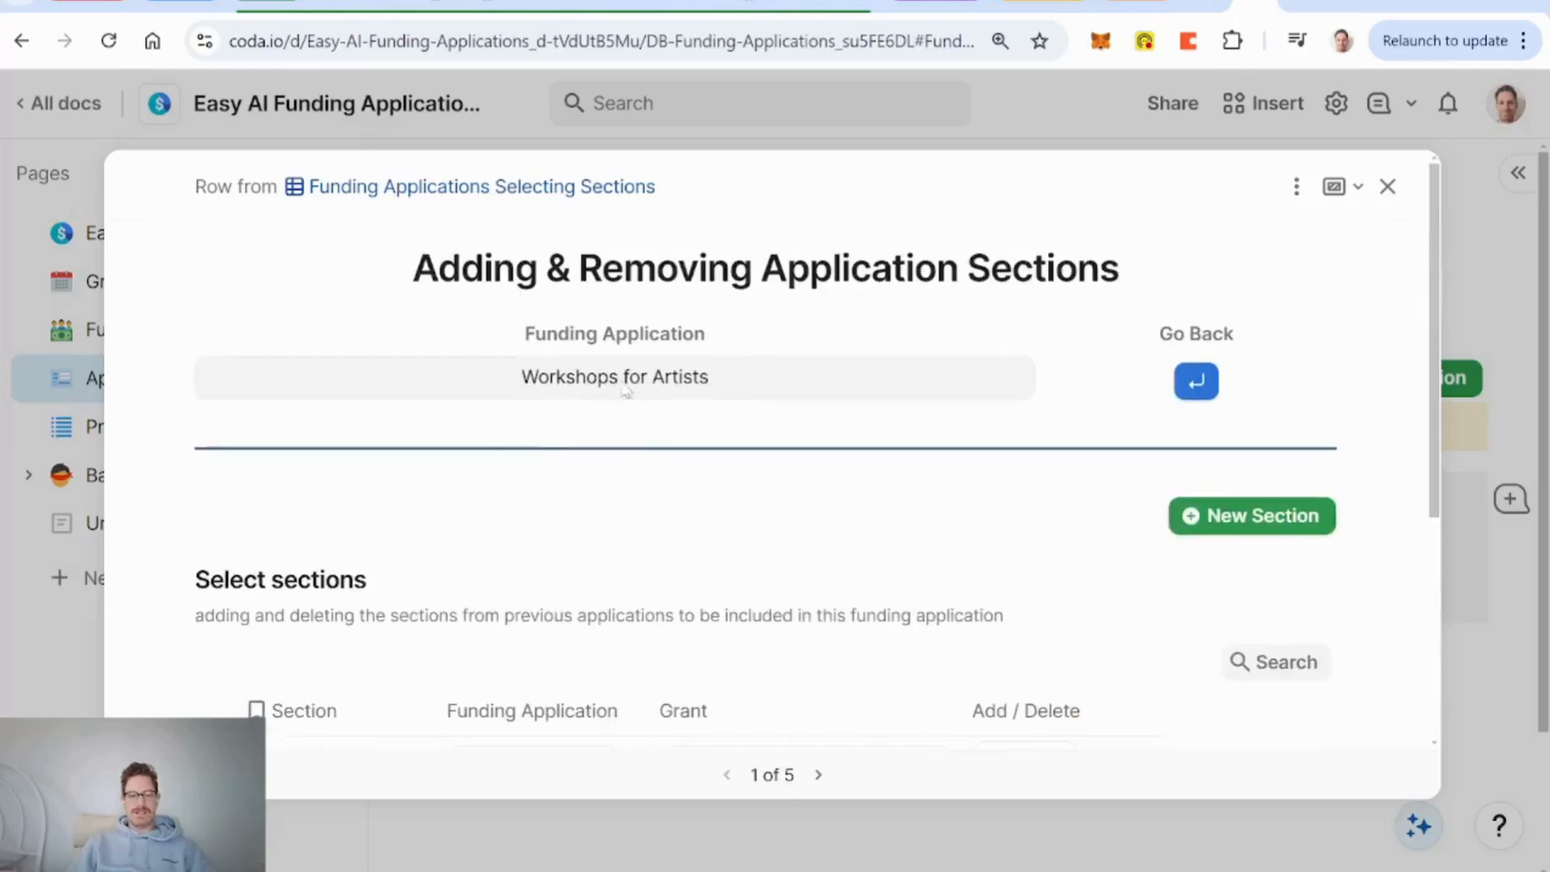
pyautogui.scroll(-4, 619, 536)
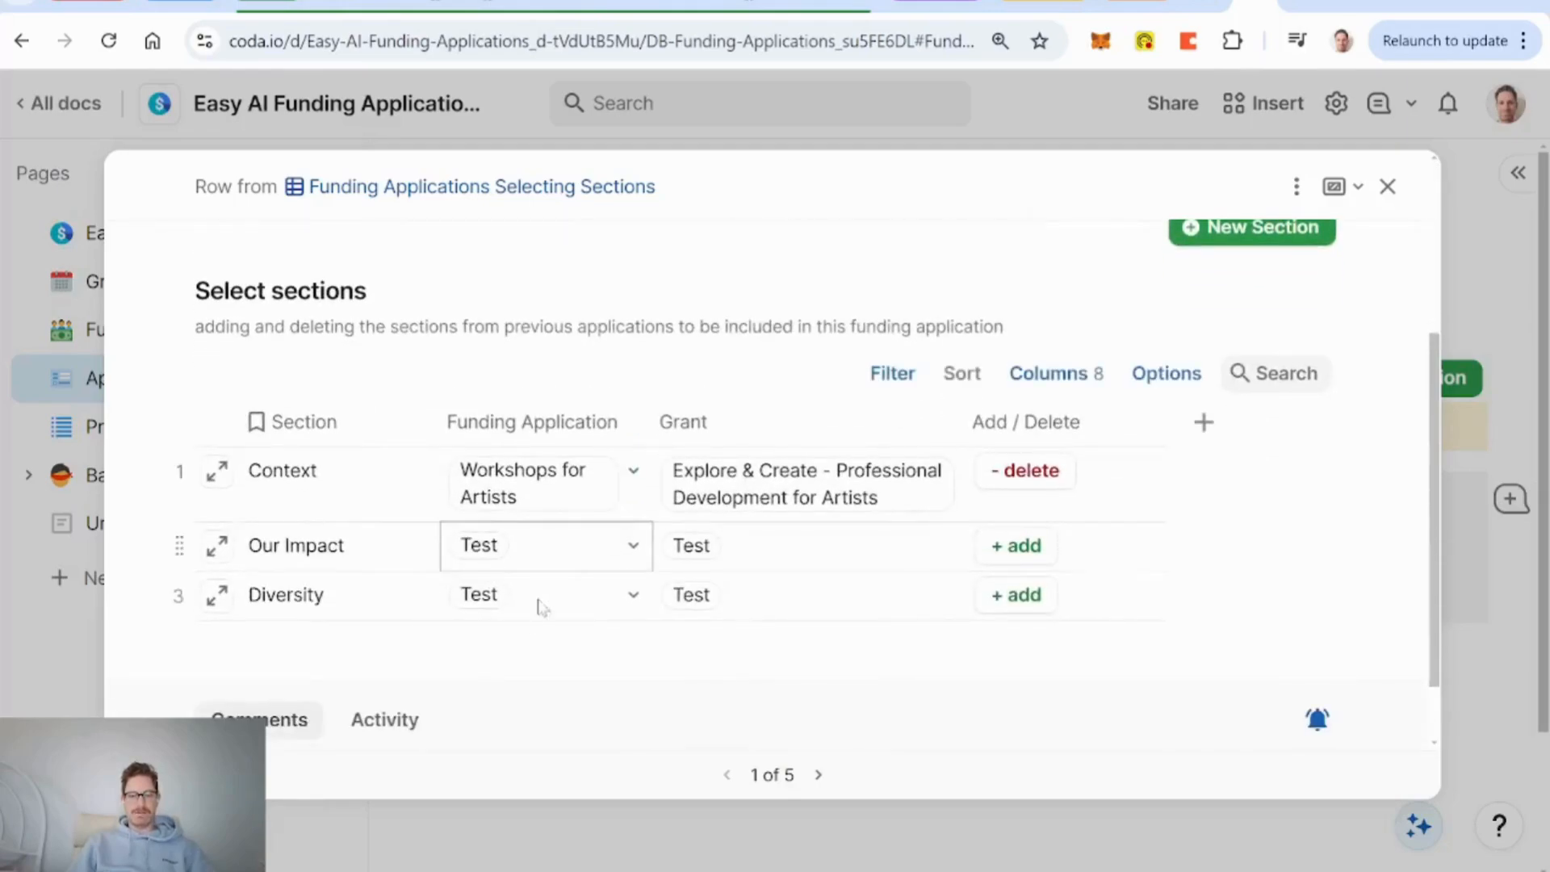
pyautogui.click(1022, 605)
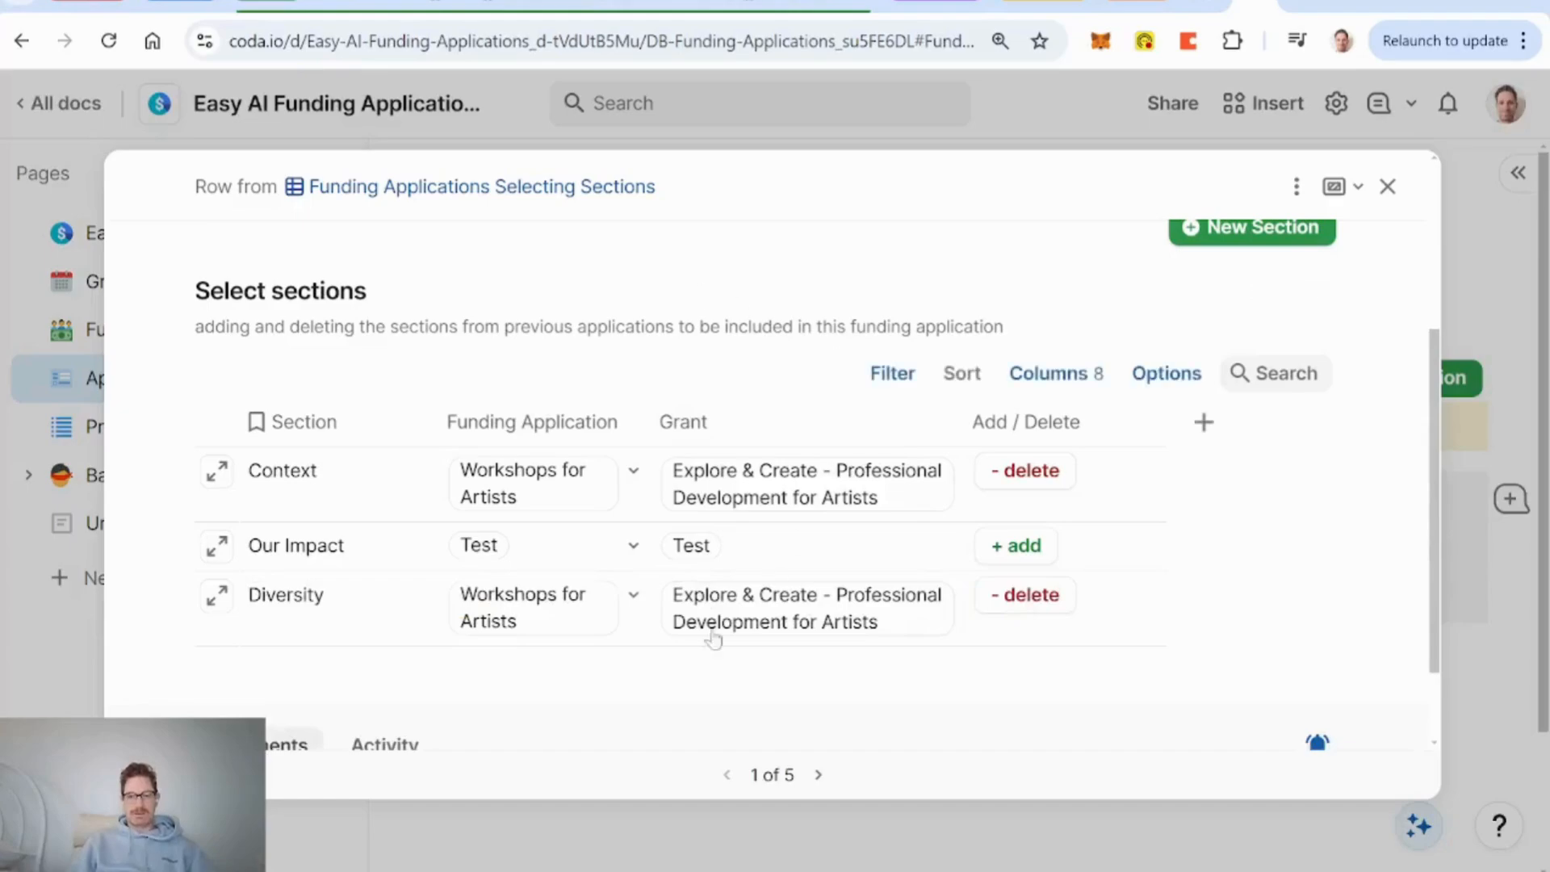
# Change the Diversity section's applied resources: remove Headquarters and add Year Established.
pyautogui.click(216, 599)
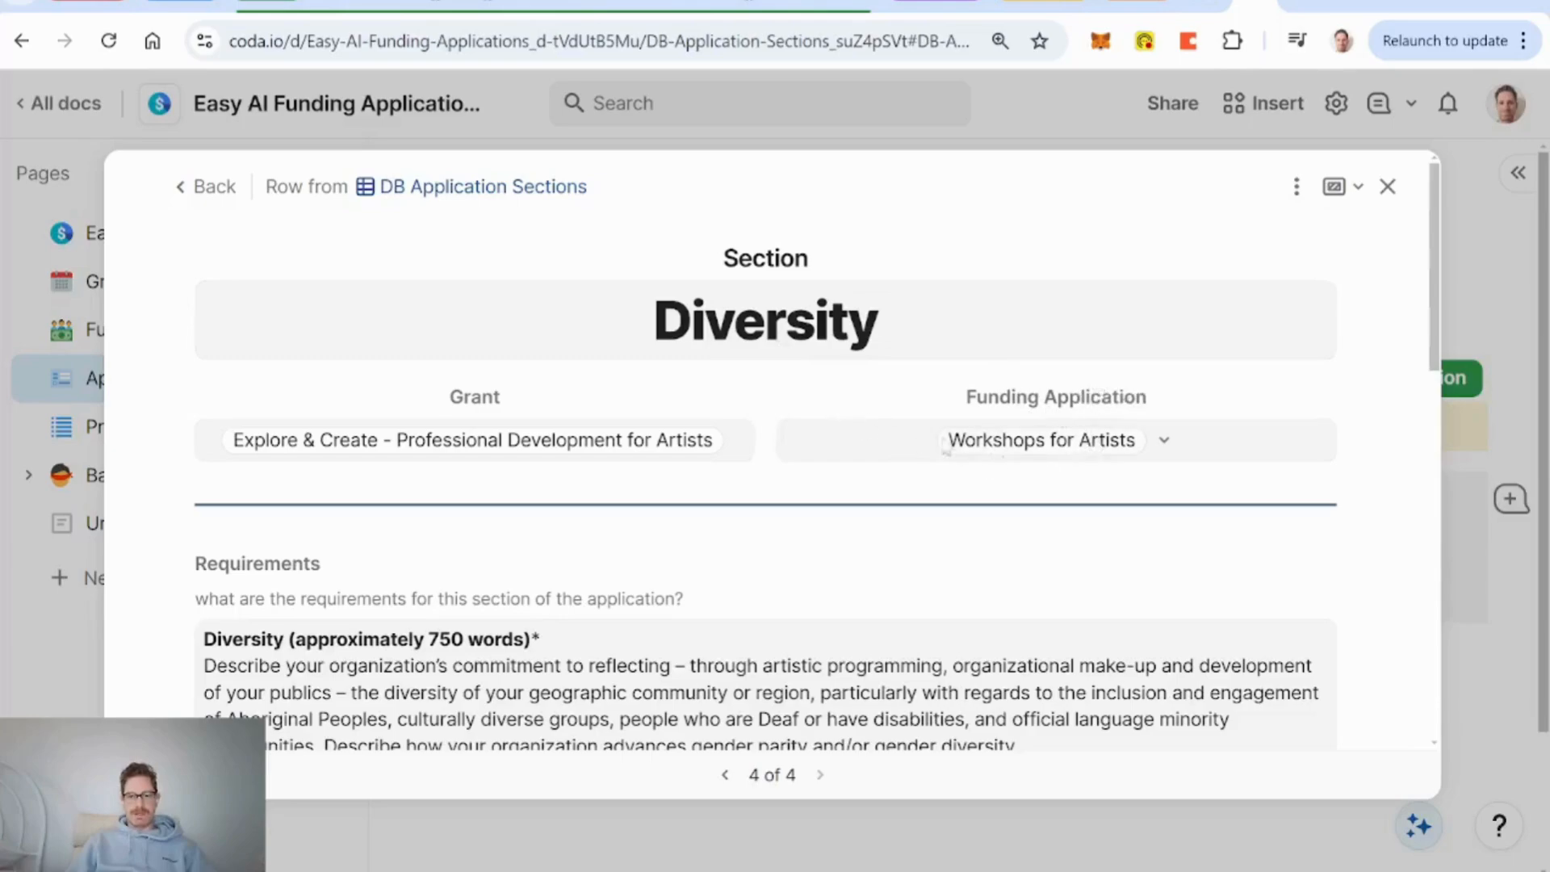
pyautogui.scroll(-4, 778, 397)
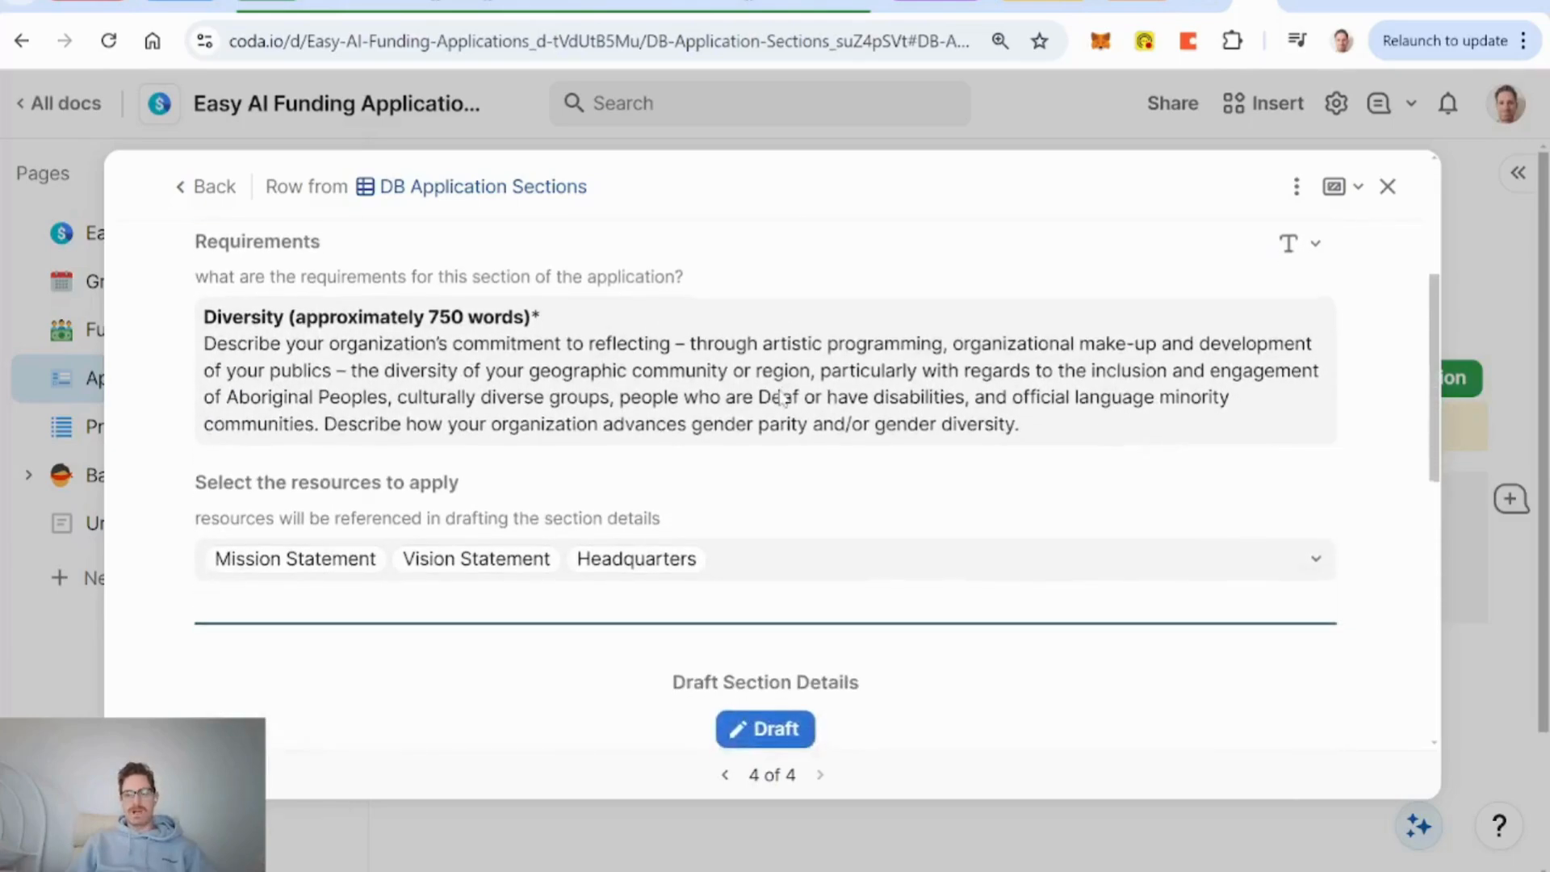
pyautogui.click(816, 540)
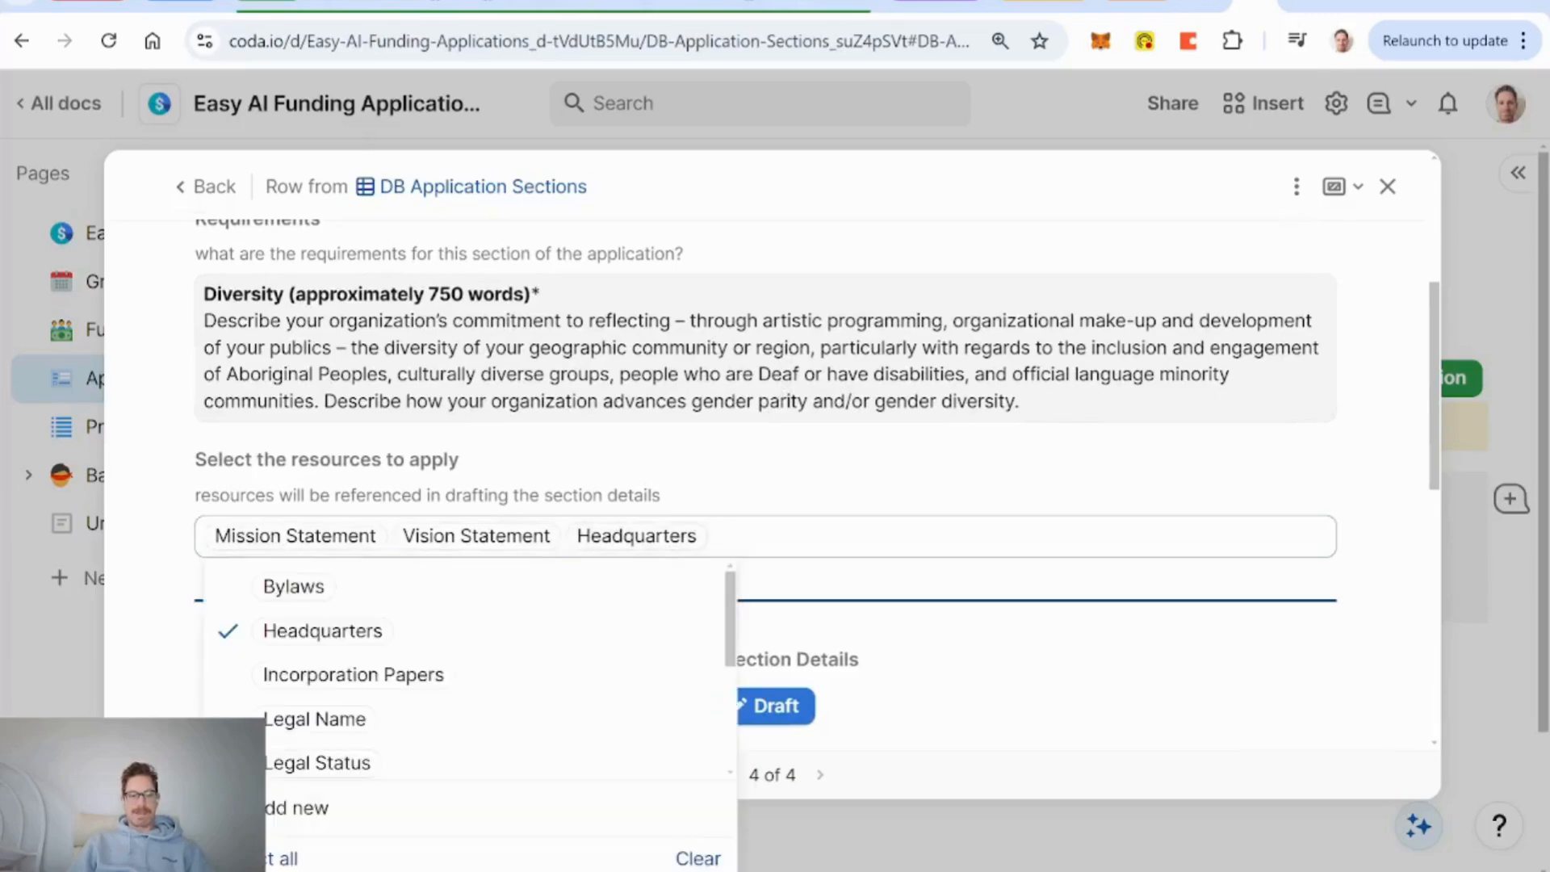
pyautogui.click(565, 642)
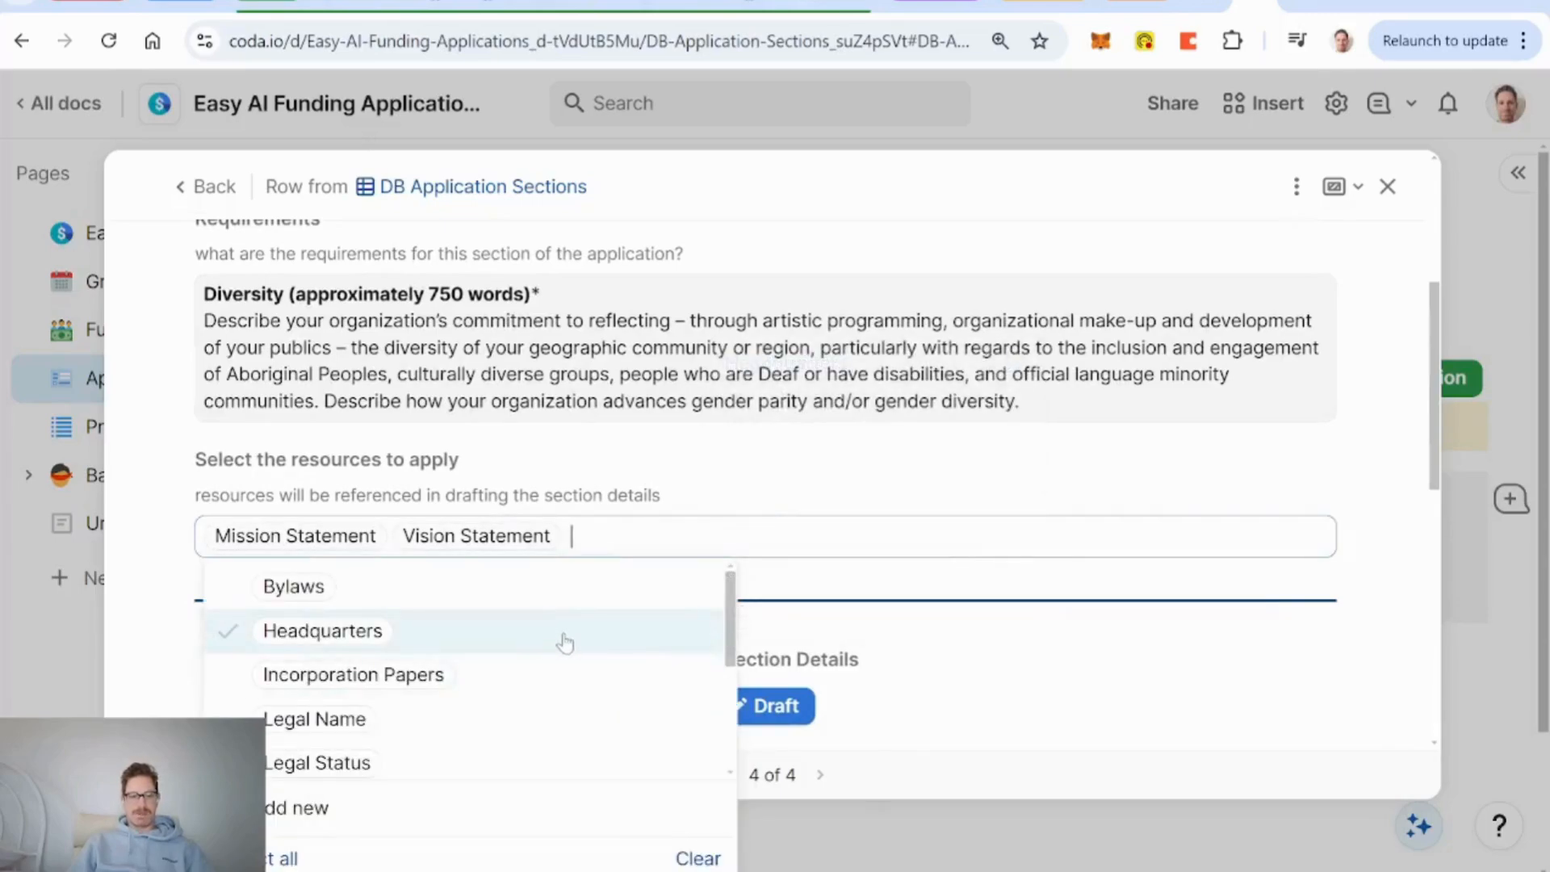
pyautogui.scroll(-3, 565, 642)
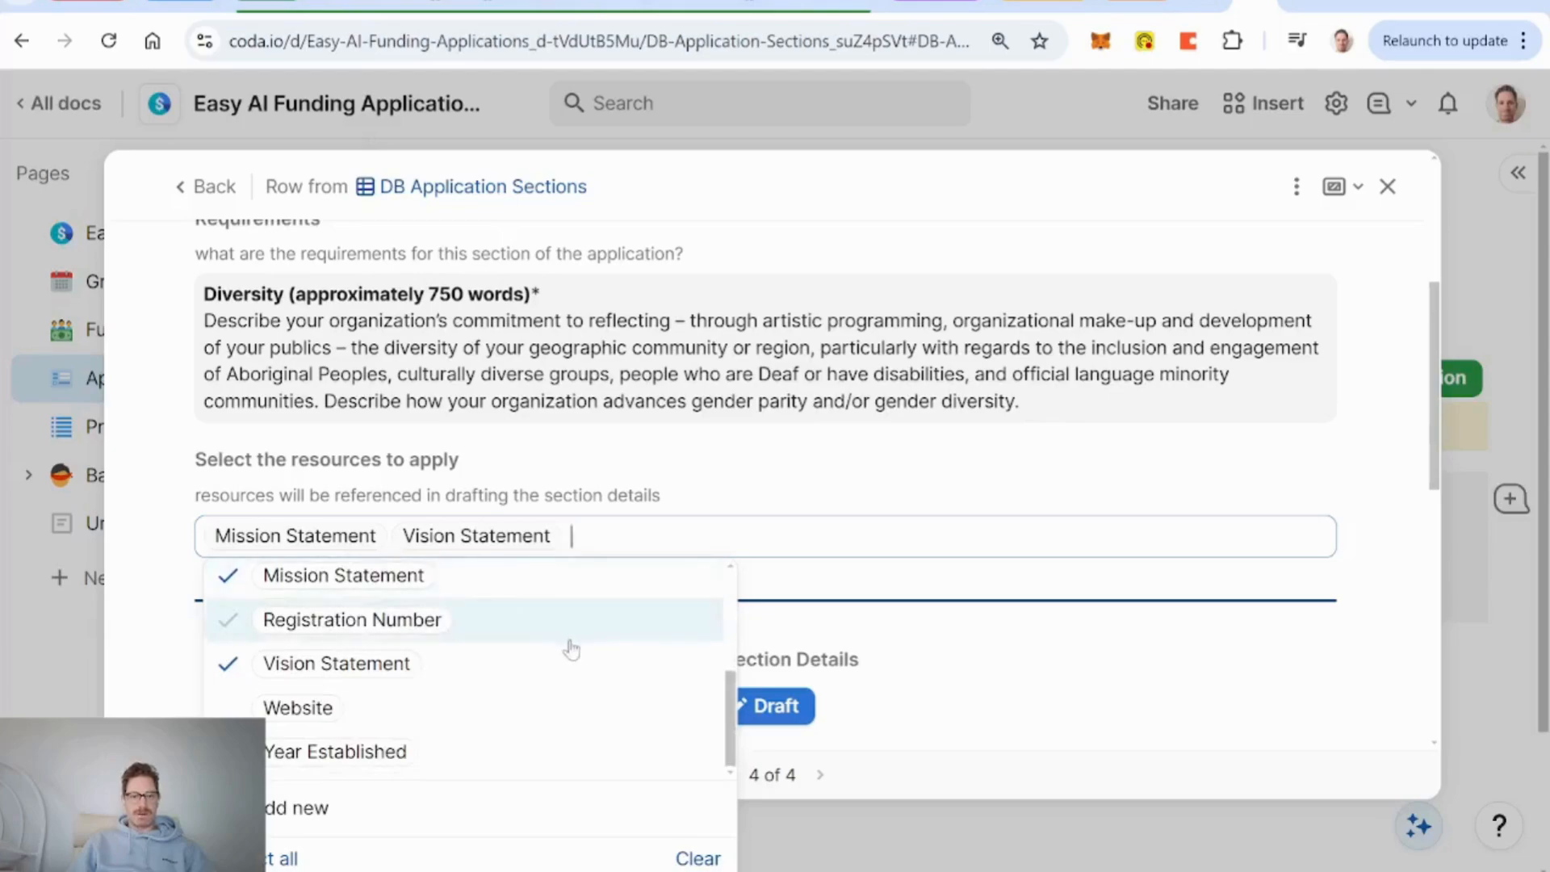
pyautogui.click(508, 751)
pyautogui.click(749, 465)
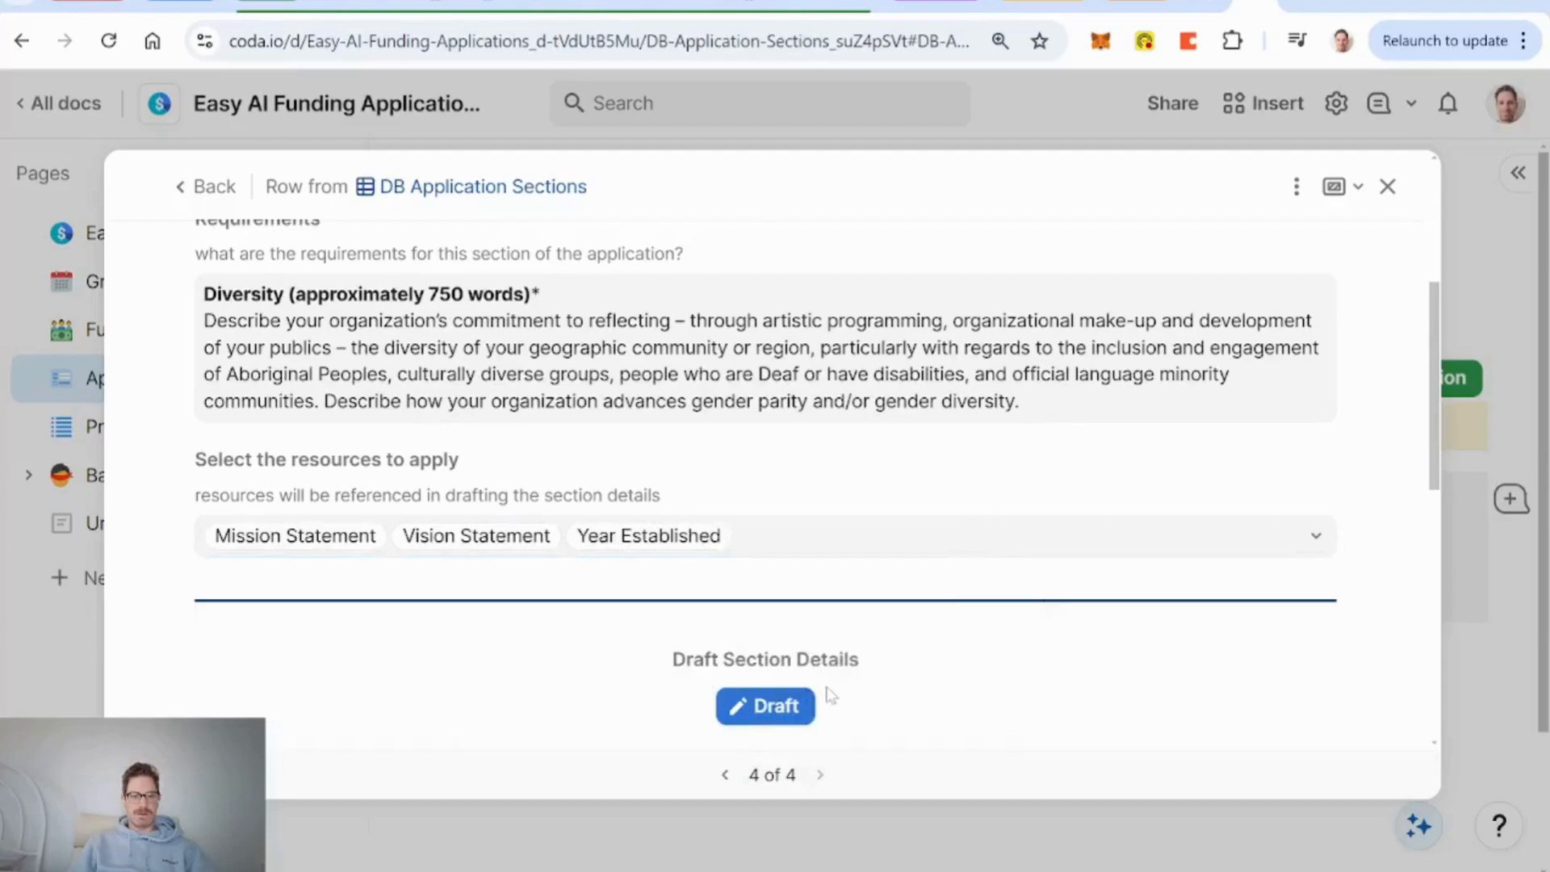
# Generate the Diversity section's draft Details and read through the three drafted paragraphs.
pyautogui.click(774, 706)
pyautogui.scroll(-3, 1038, 588)
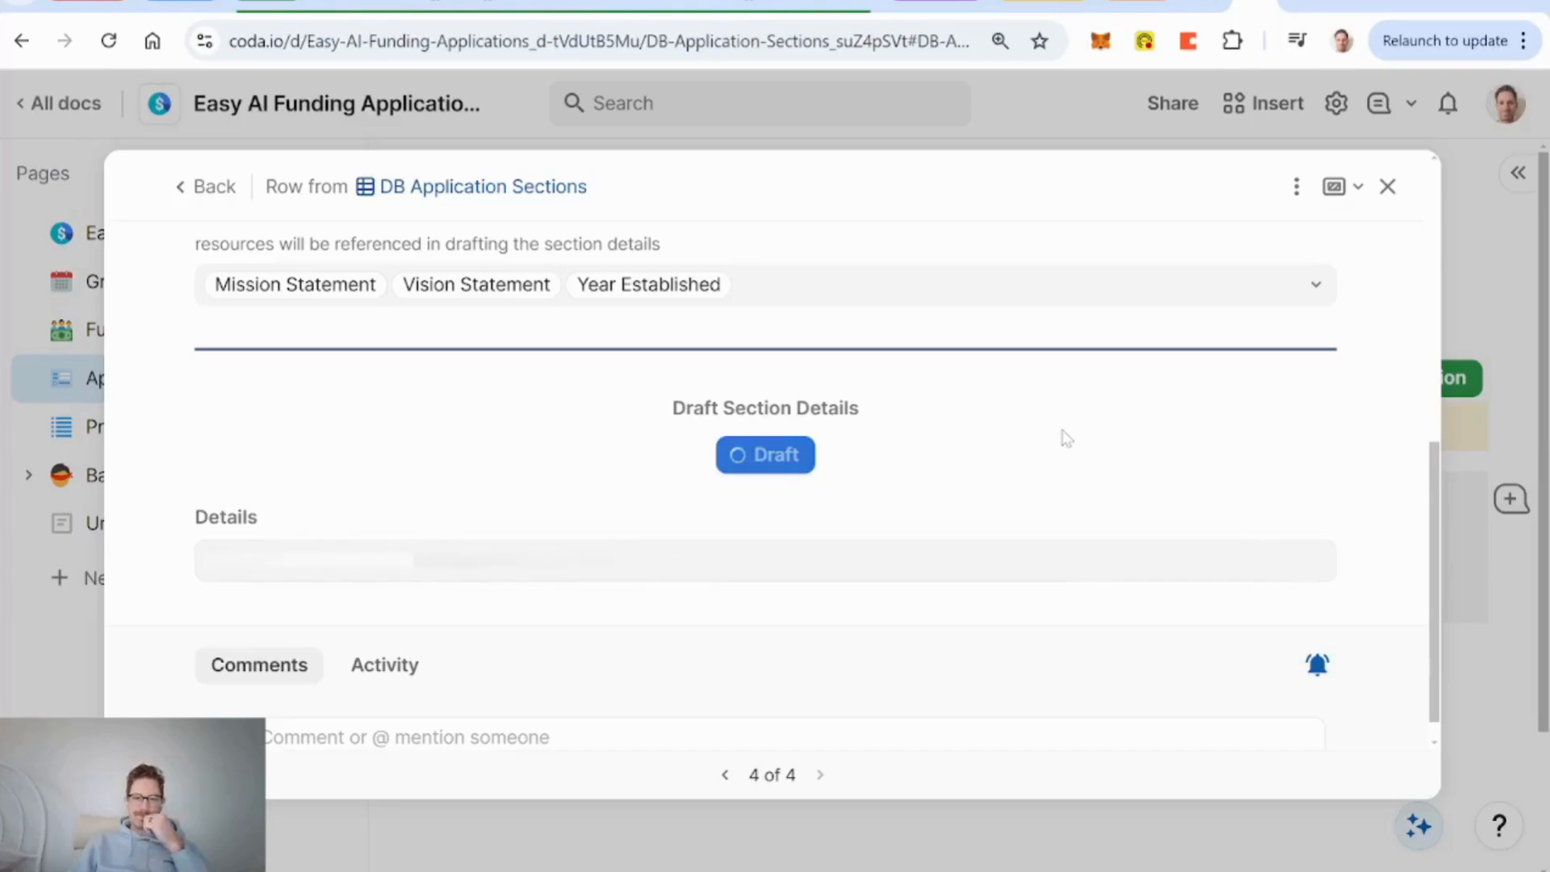
pyautogui.scroll(2, 436, 378)
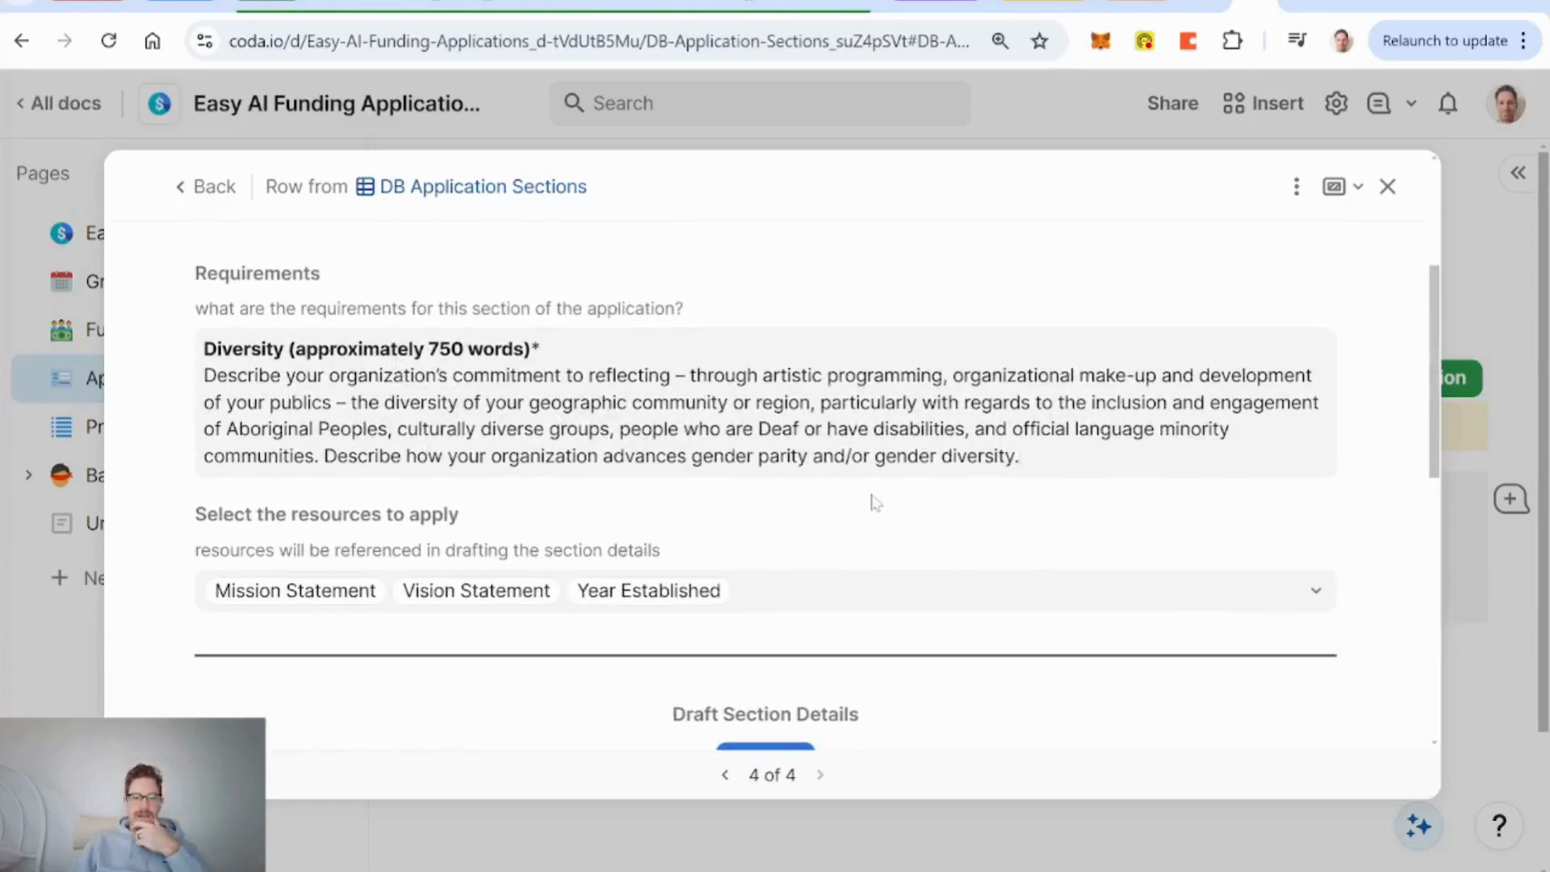
pyautogui.scroll(-5, 945, 523)
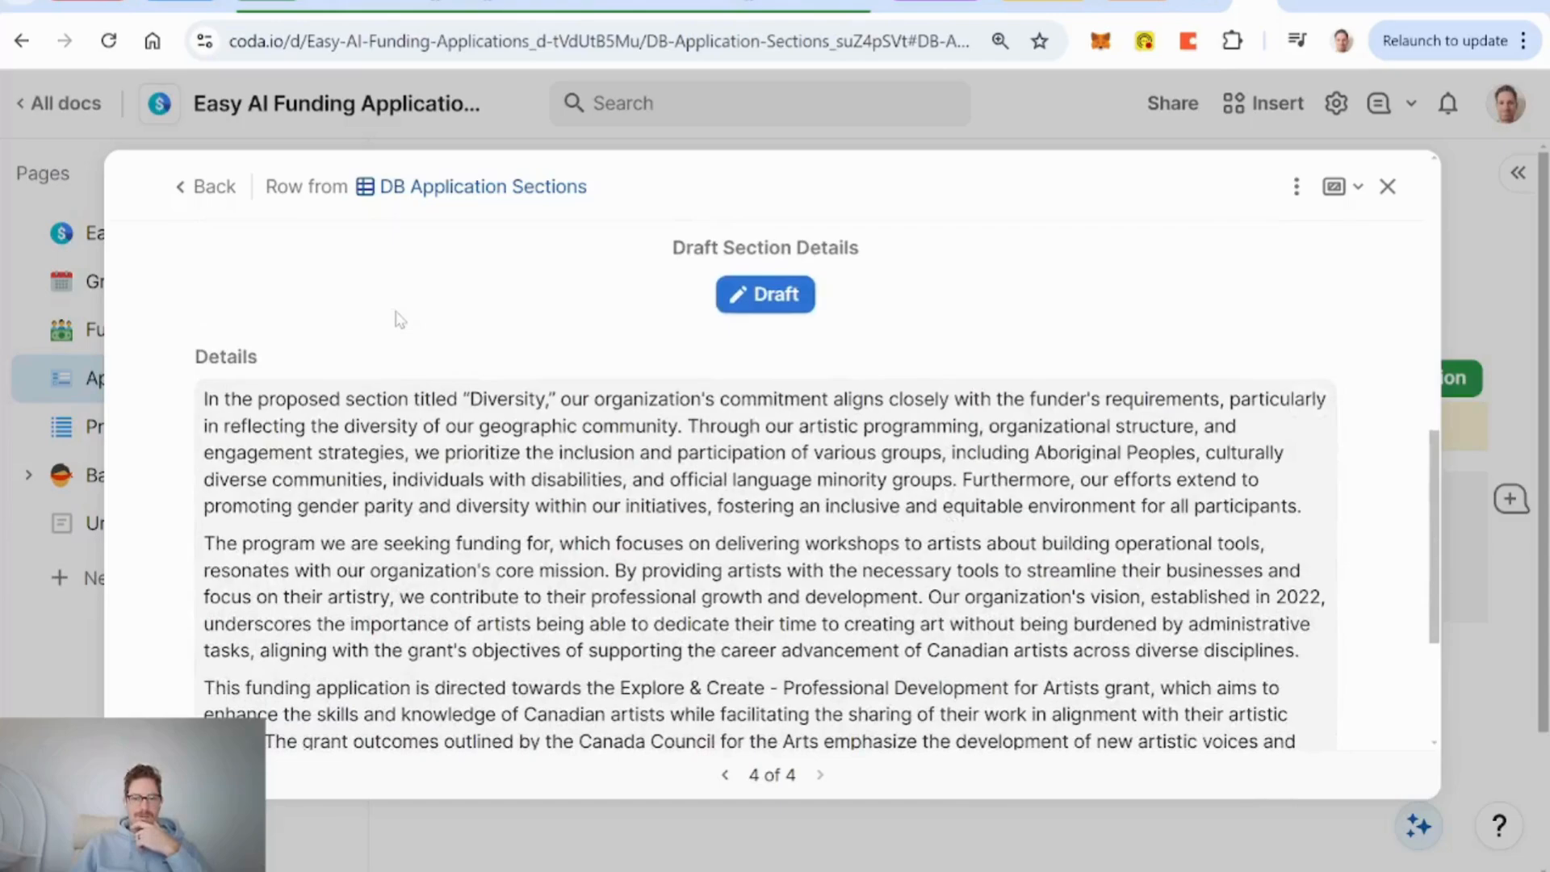
pyautogui.scroll(-3, 340, 508)
pyautogui.scroll(3, 388, 533)
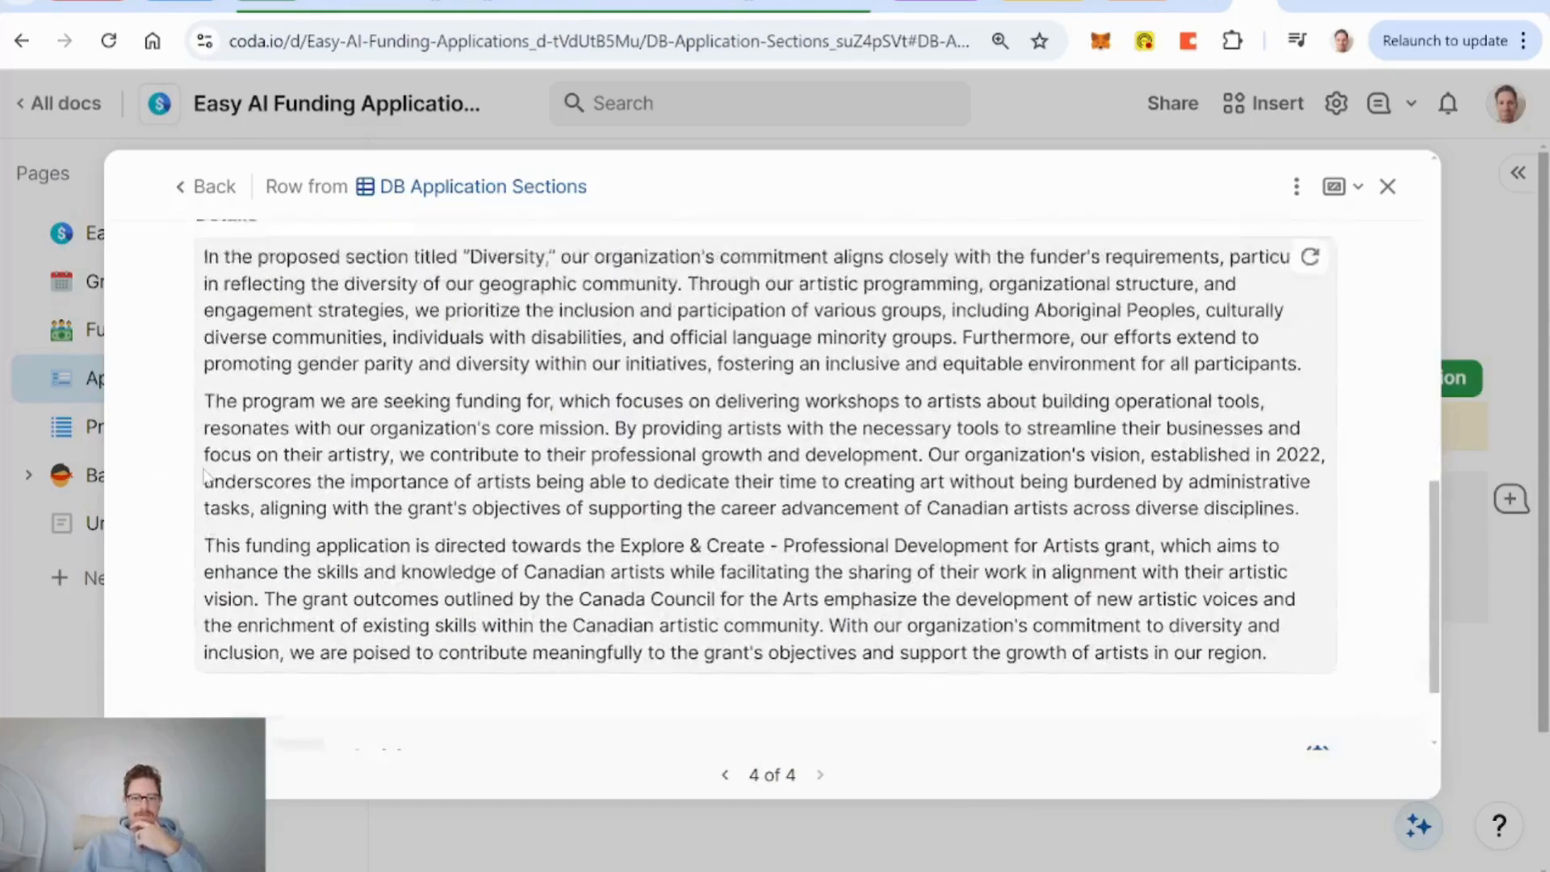
pyautogui.scroll(5, 388, 534)
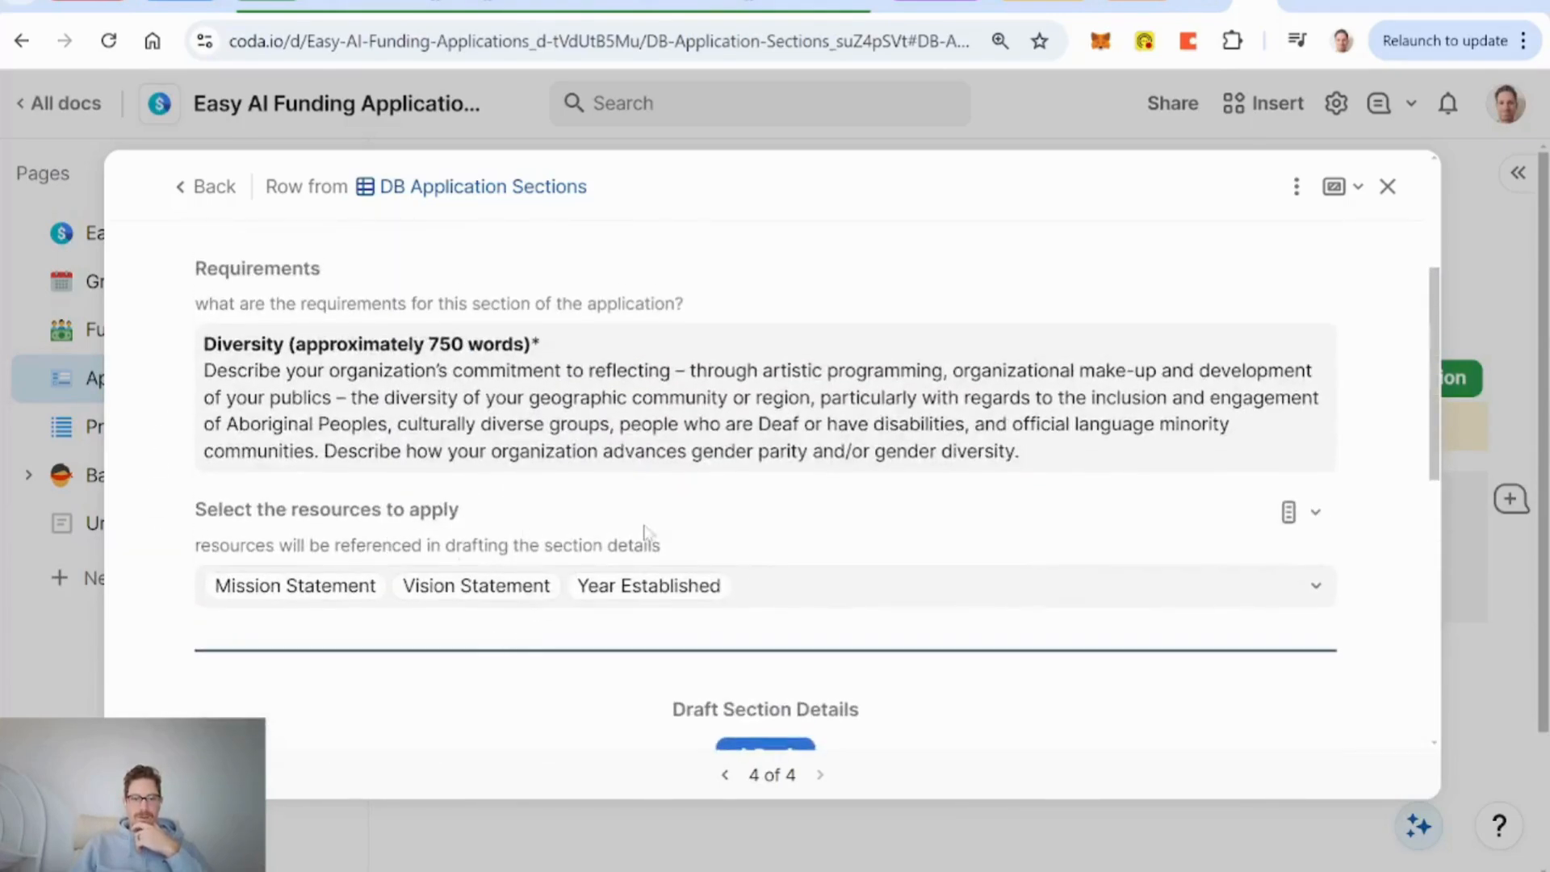
pyautogui.scroll(4, 666, 525)
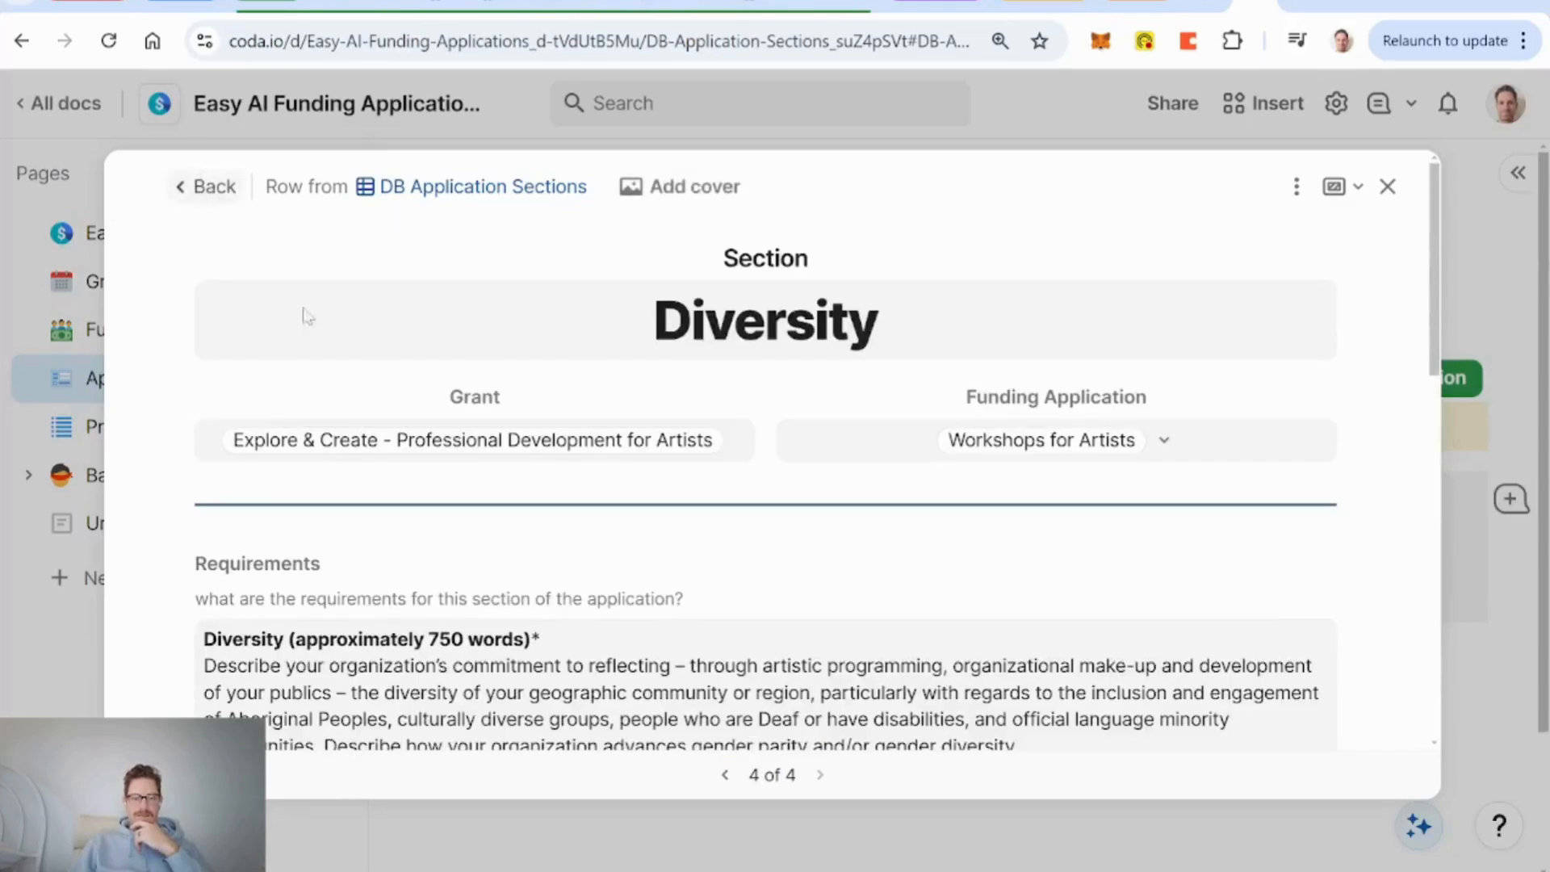
# Confirm the drafted Diversity section in the Sections table, then close the Workshops for Artists record.
pyautogui.click(210, 191)
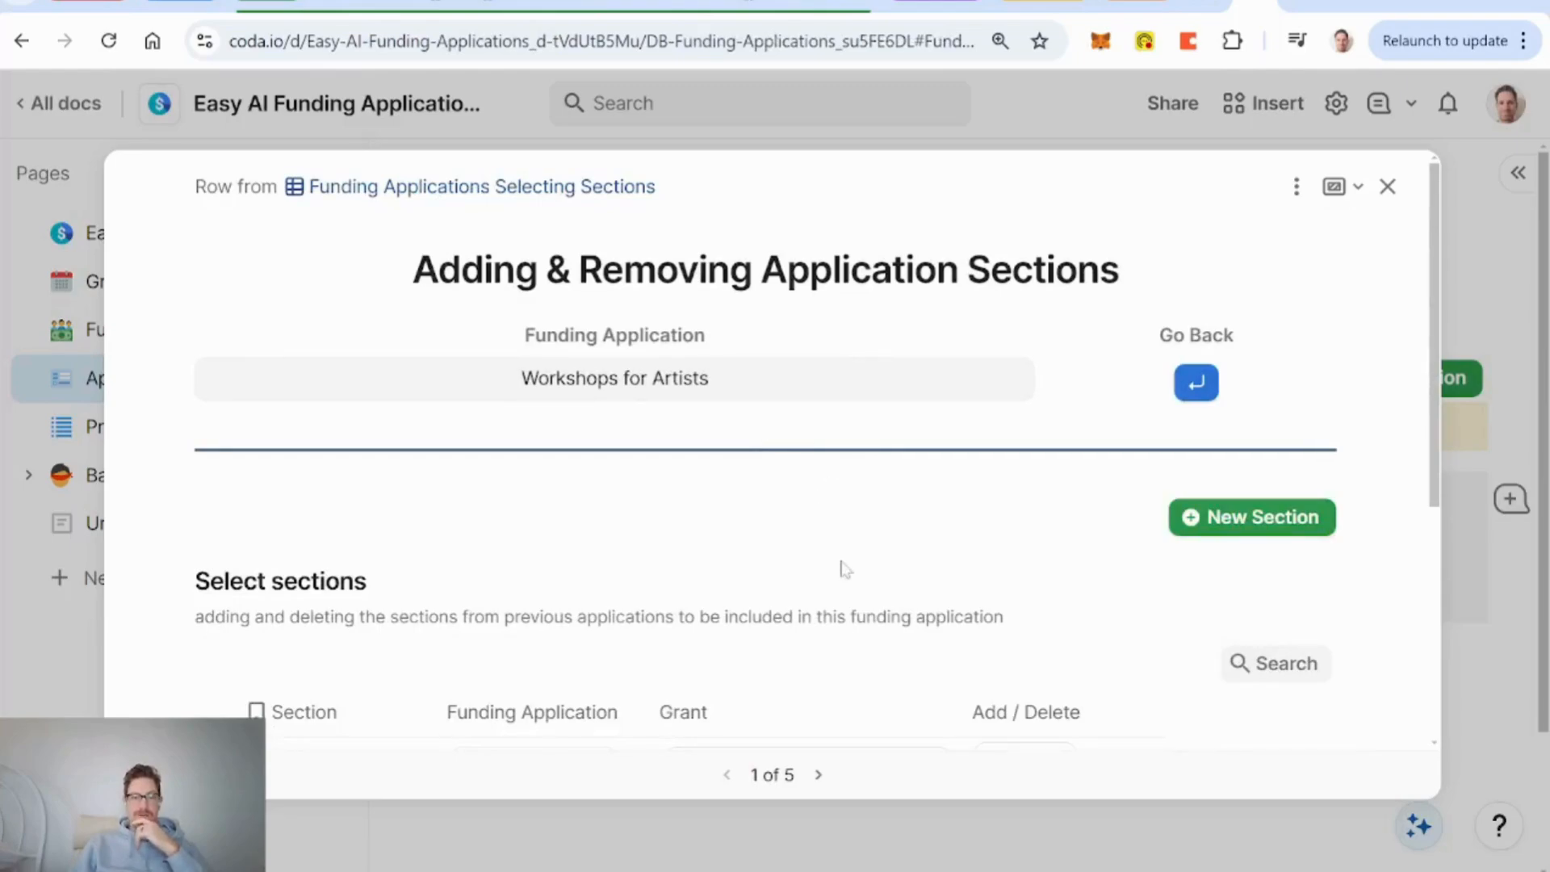
pyautogui.scroll(-5, 1000, 583)
pyautogui.scroll(5, 1000, 585)
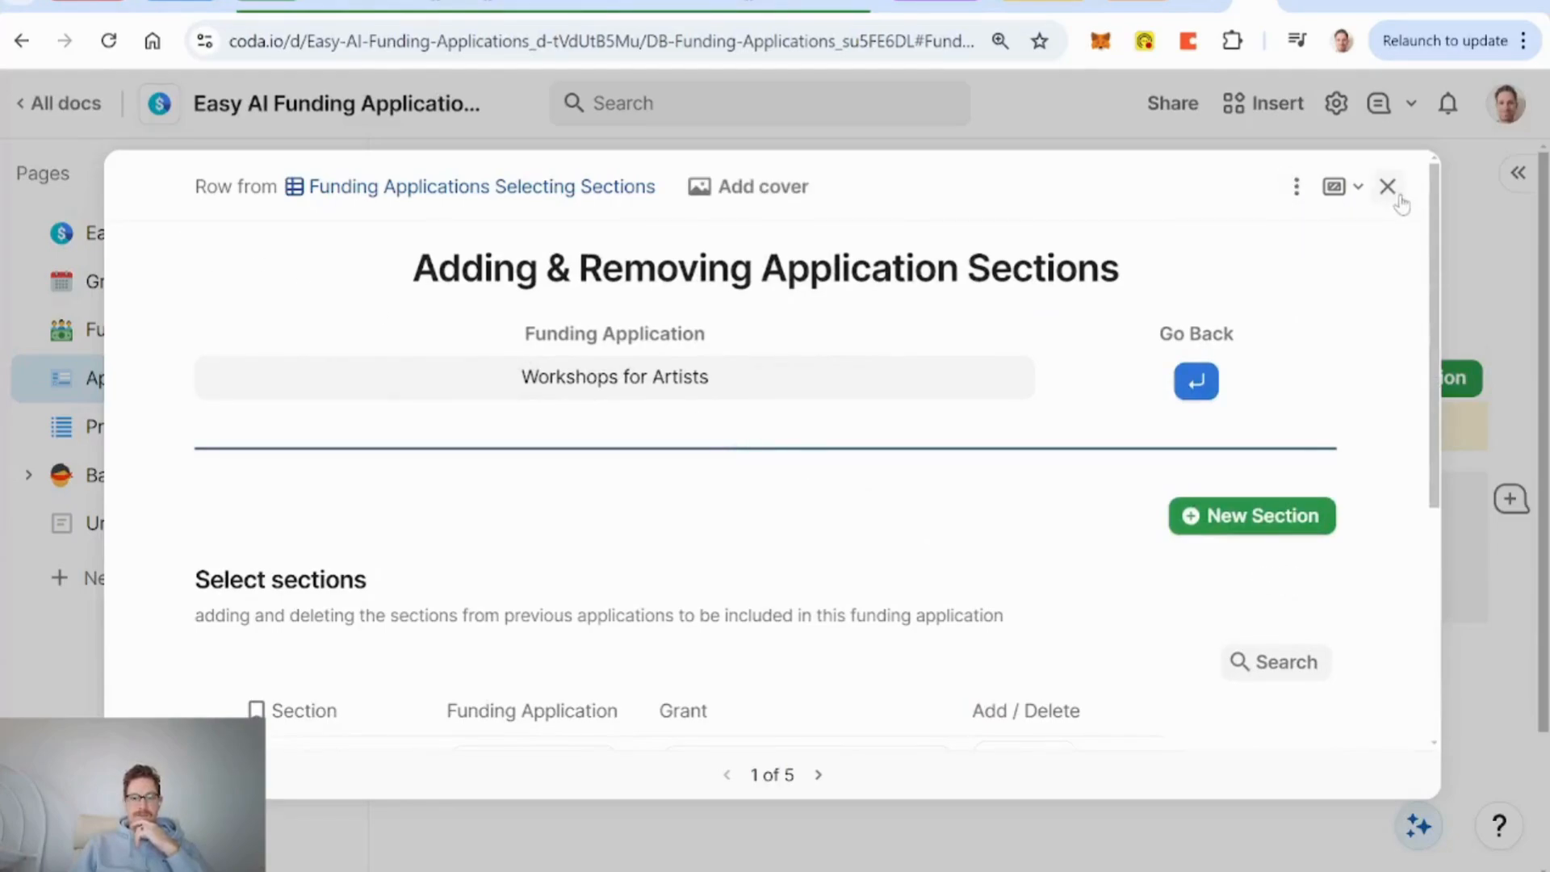
pyautogui.click(1201, 385)
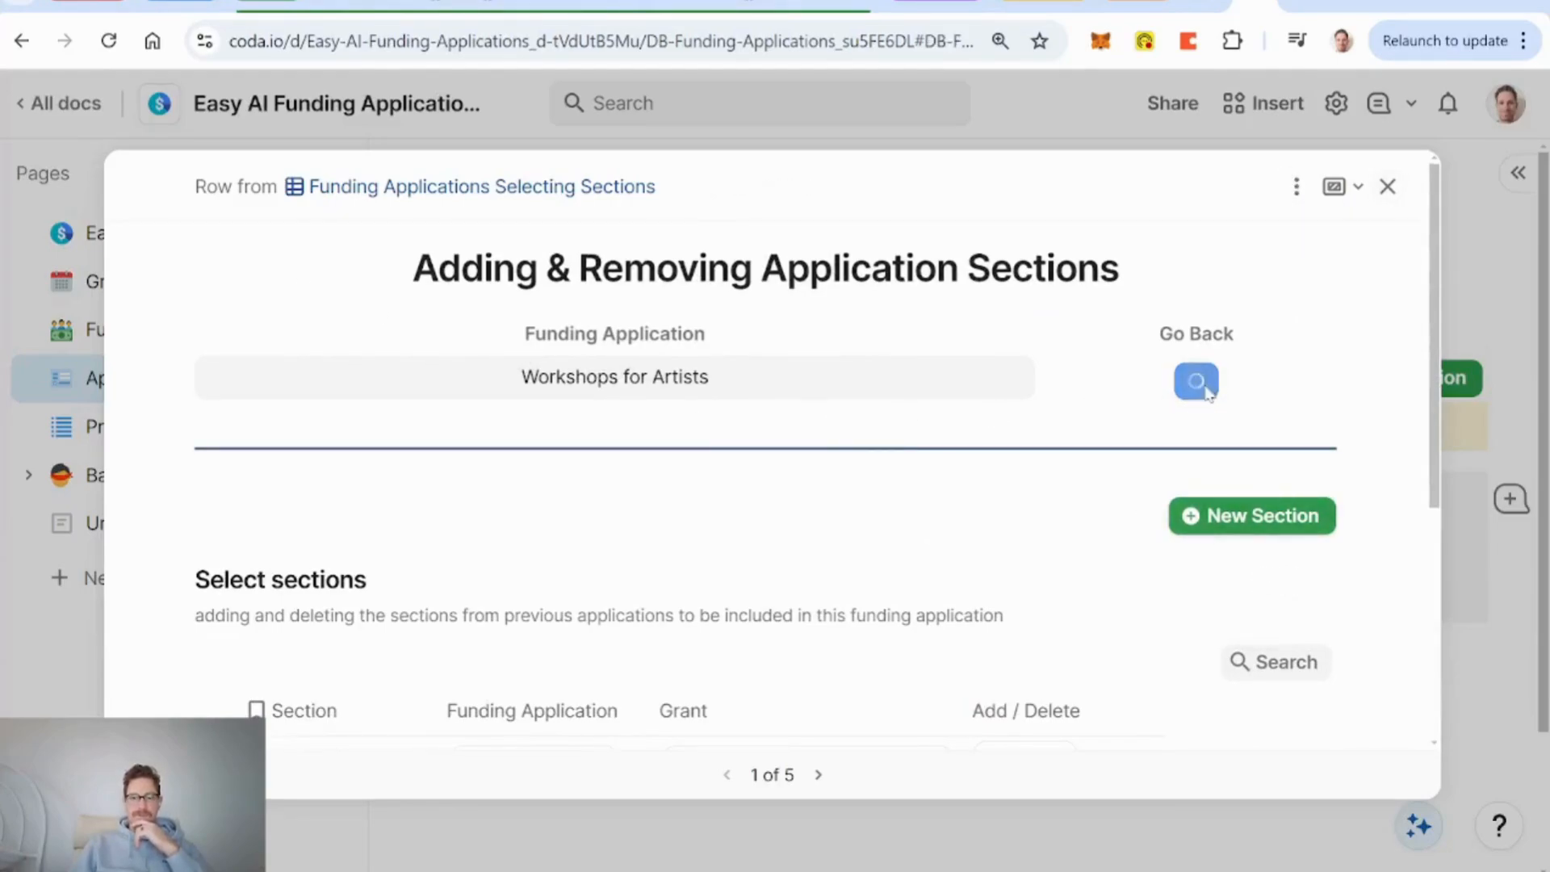
pyautogui.scroll(-9, 692, 404)
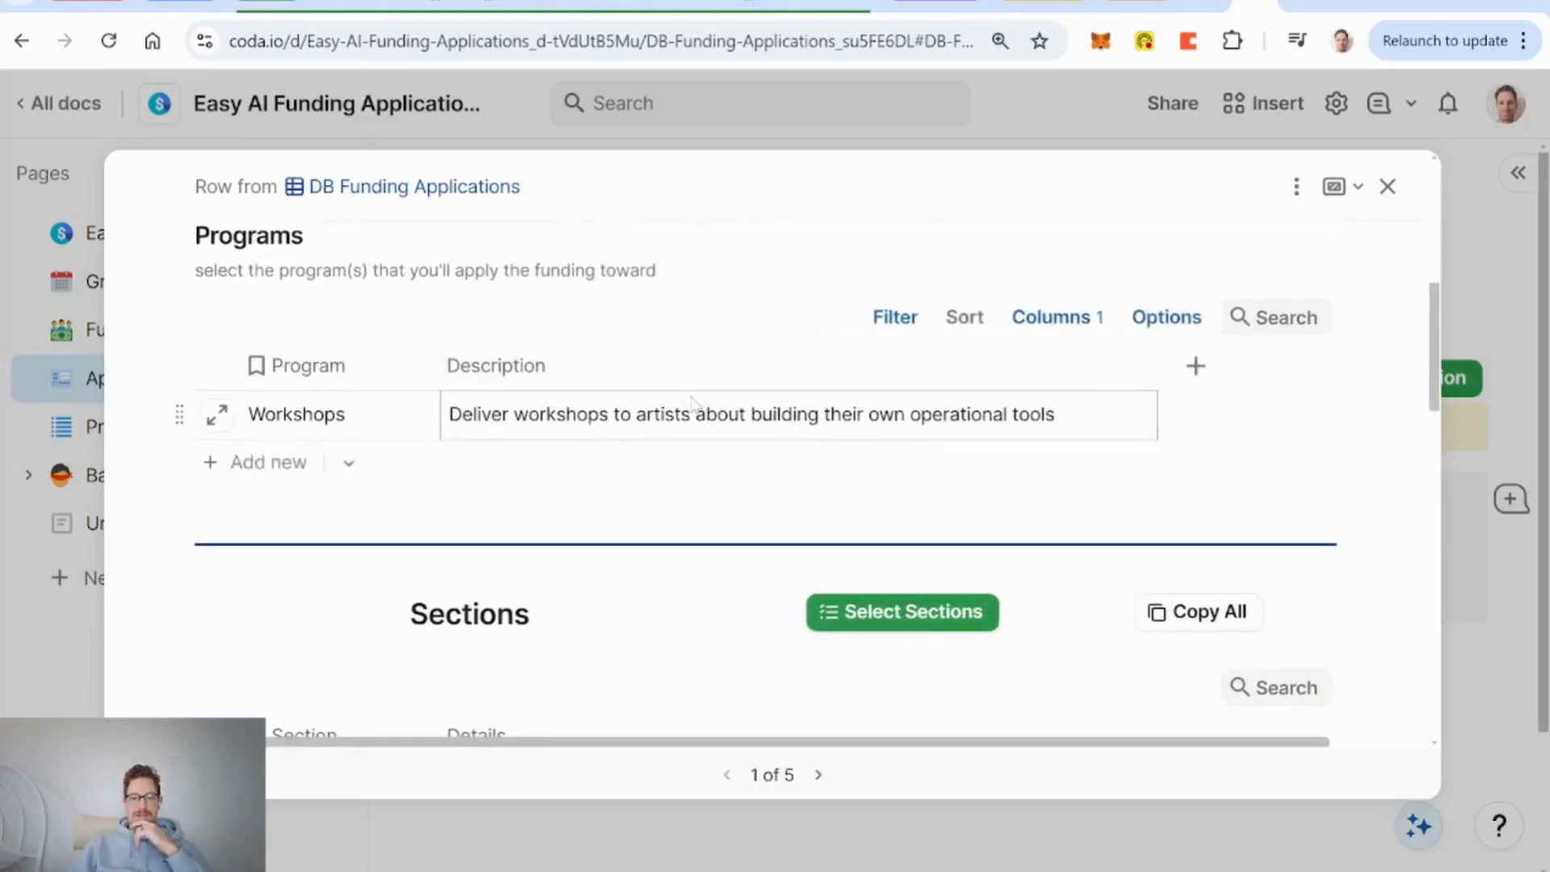
pyautogui.scroll(-5, 691, 401)
pyautogui.scroll(-5, 356, 474)
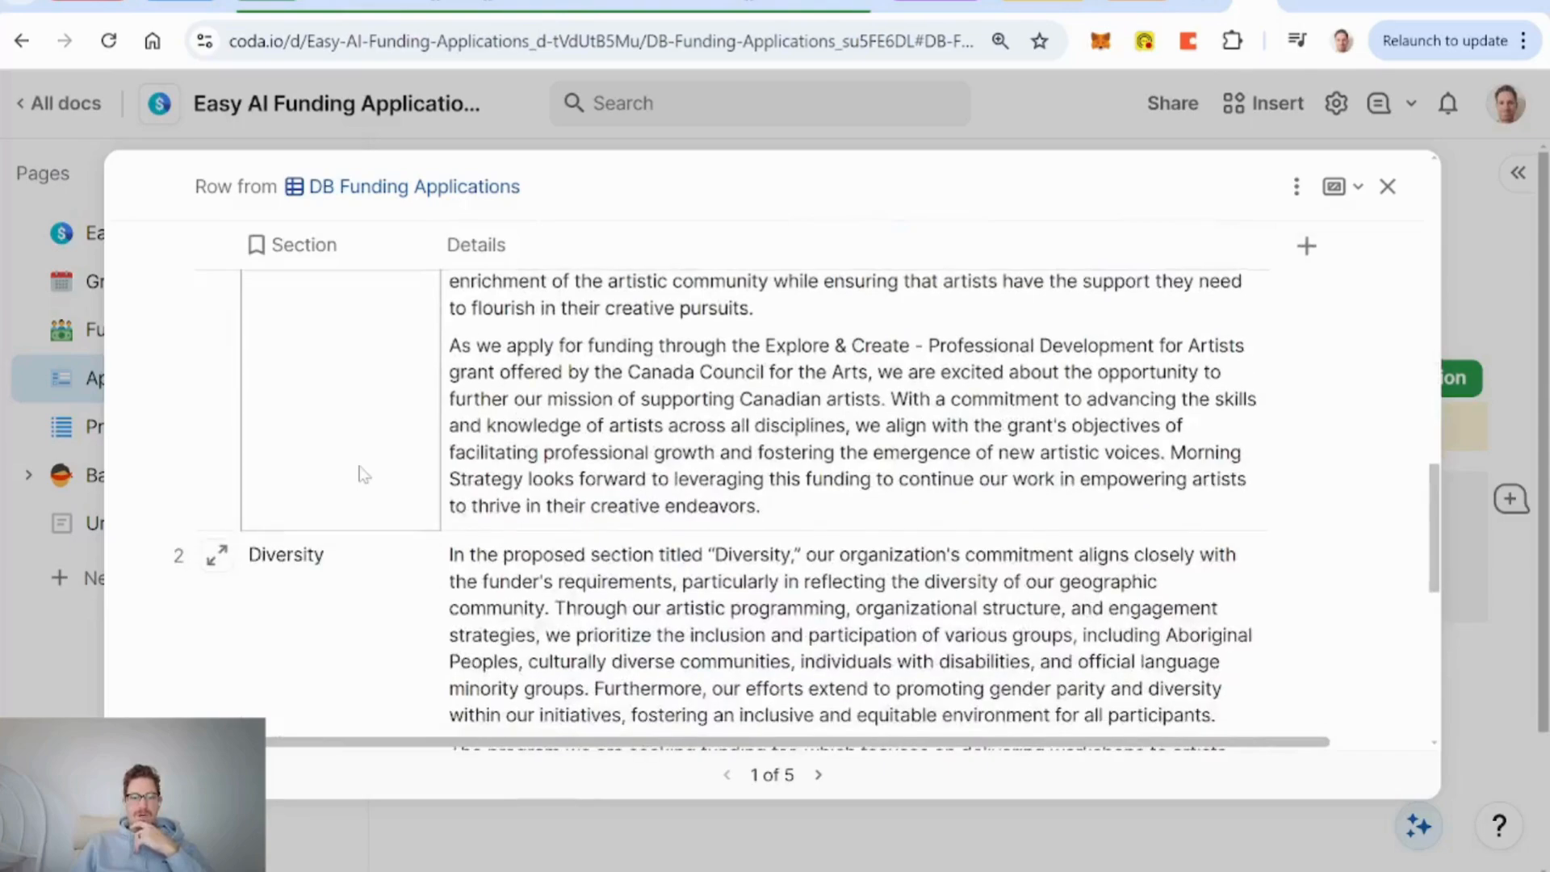
pyautogui.scroll(-3, 364, 474)
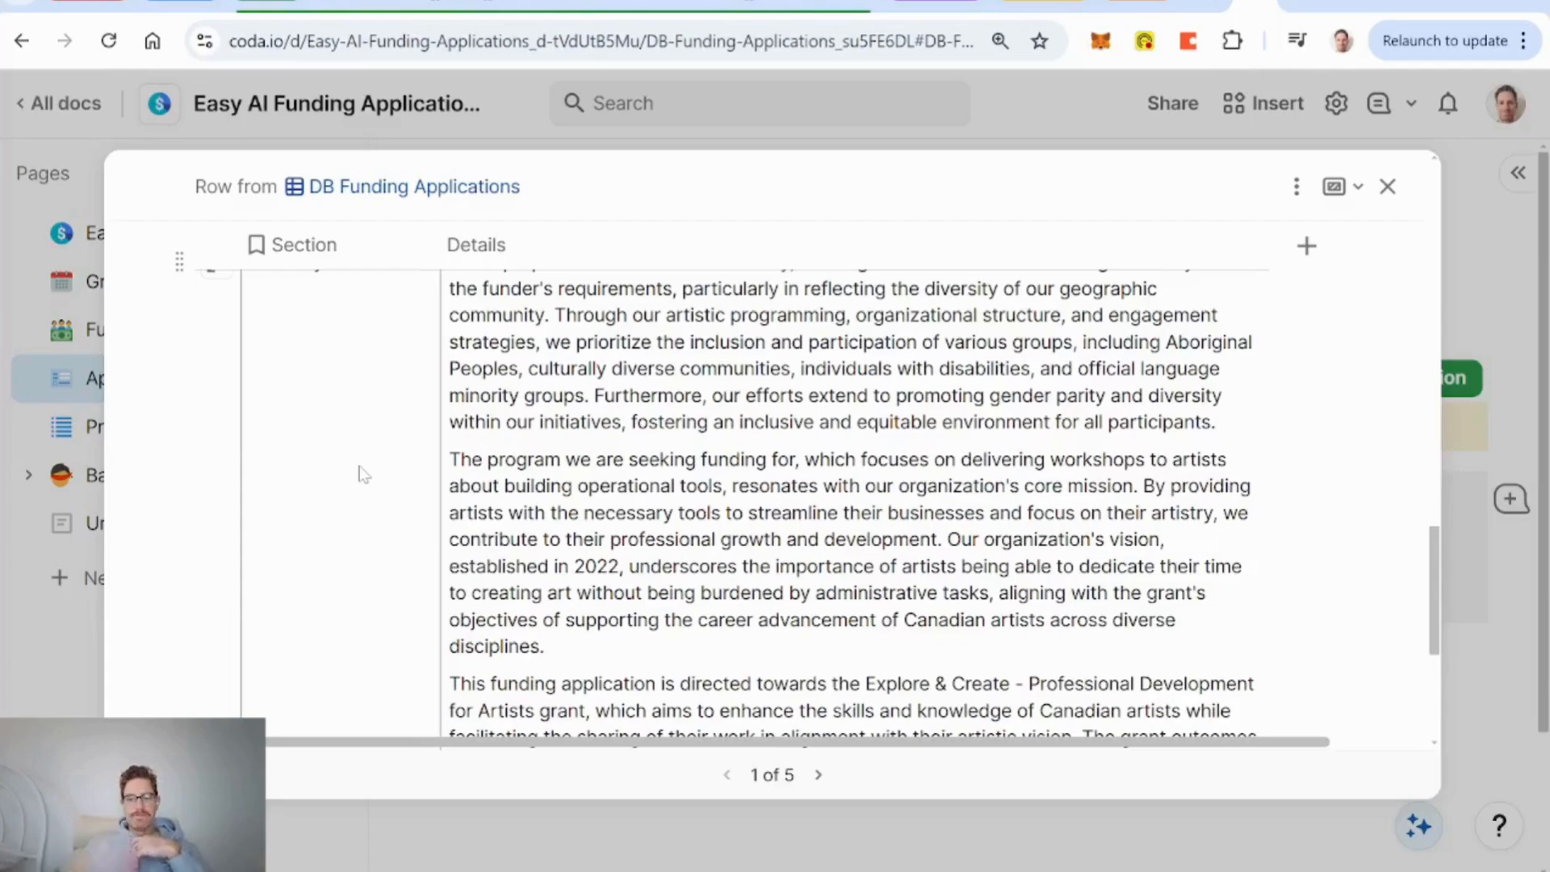
pyautogui.click(1387, 187)
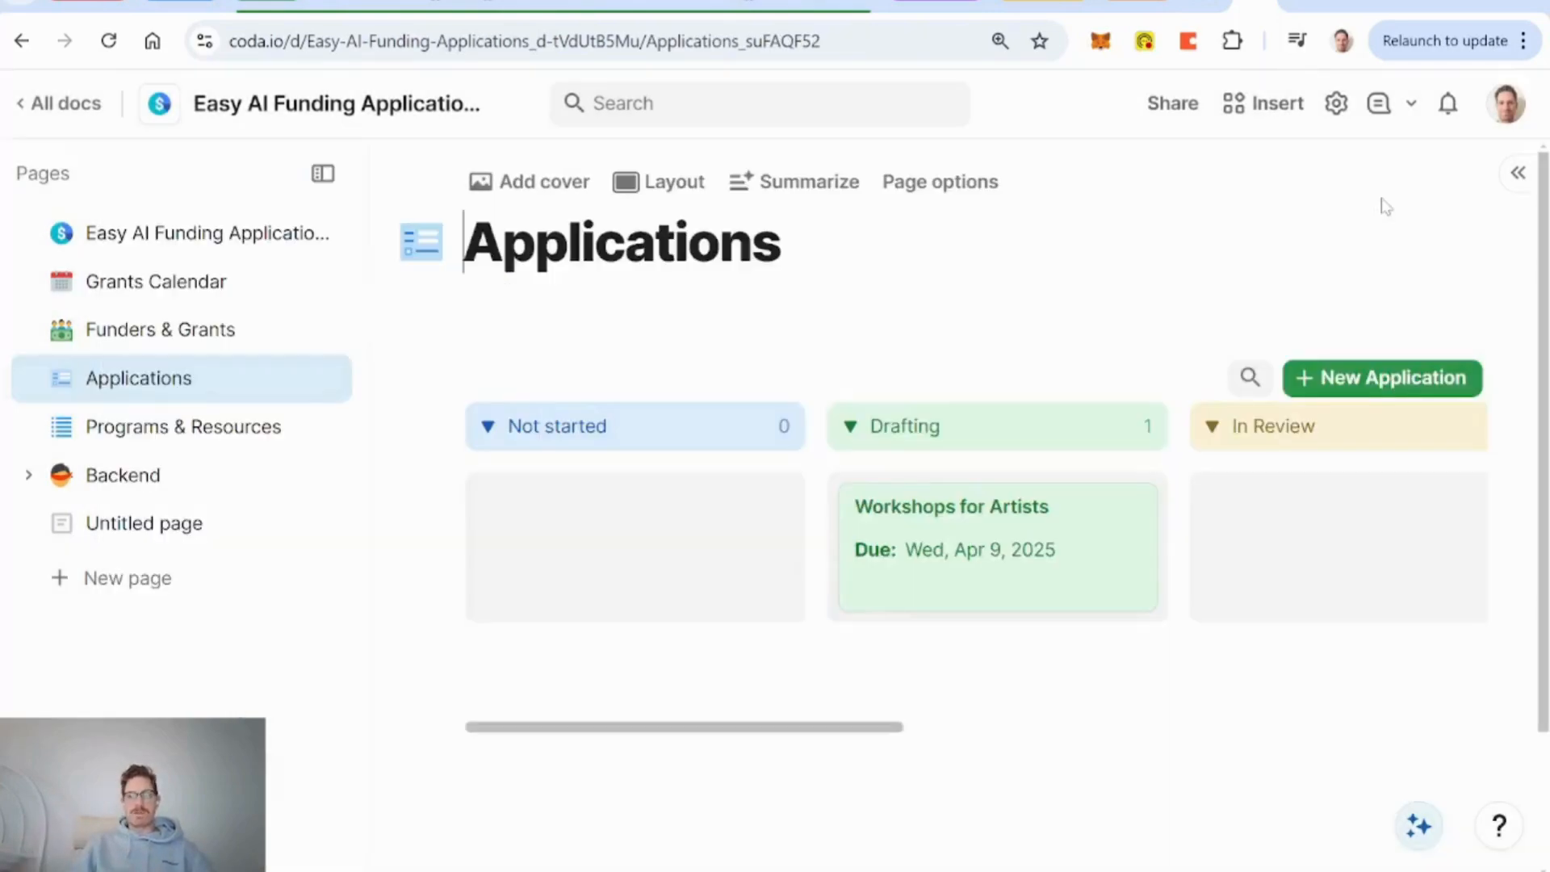
# Browse the March 2025 Grants Calendar, then go to the Funders & Grants page.
pyautogui.click(164, 284)
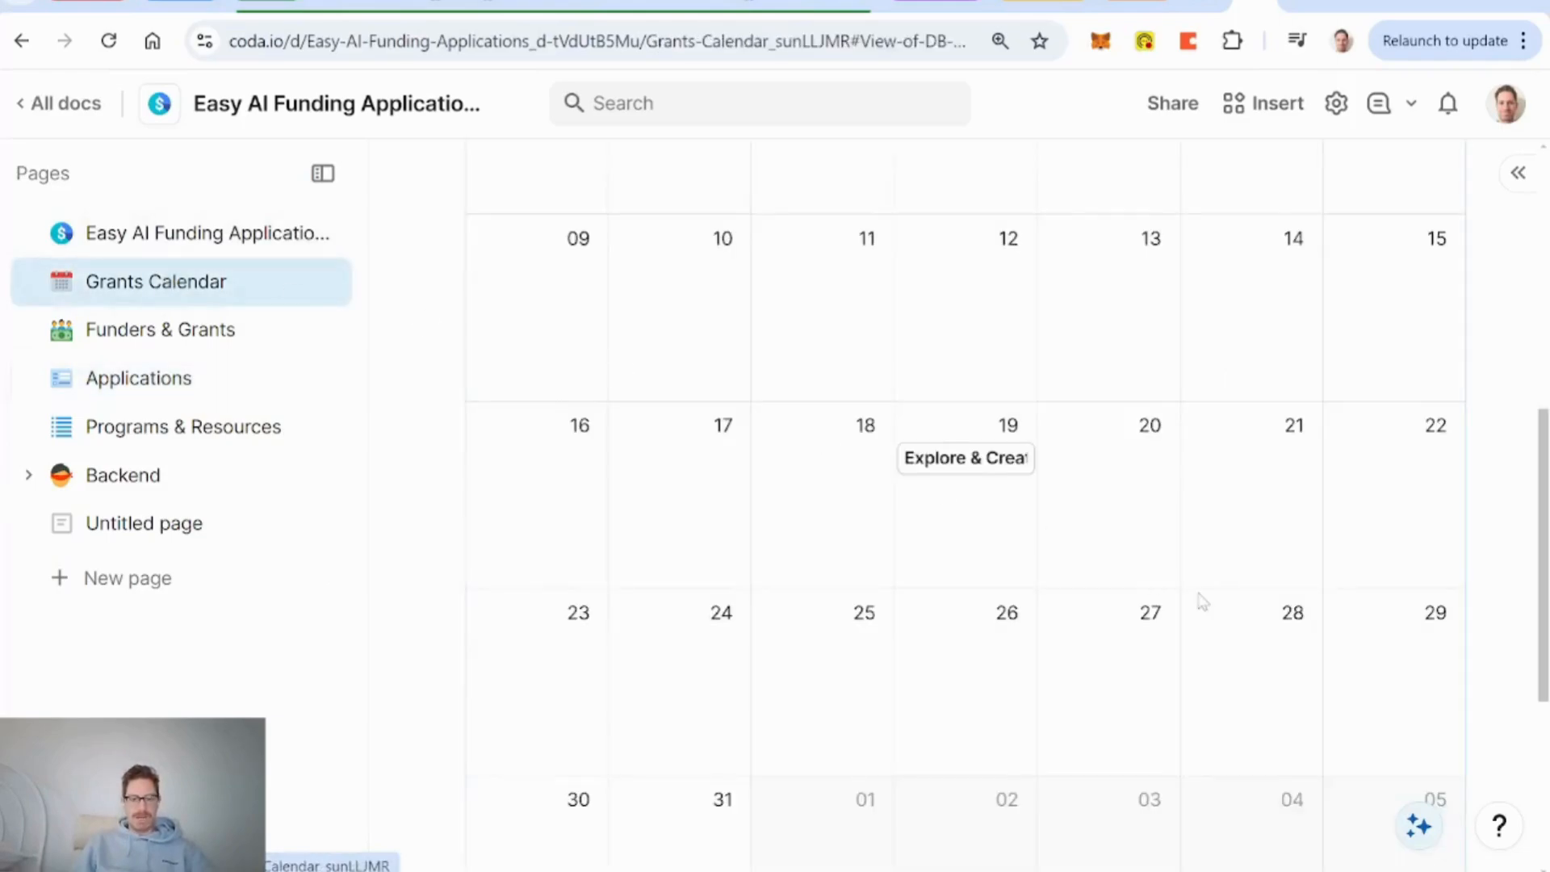
pyautogui.scroll(6, 1315, 512)
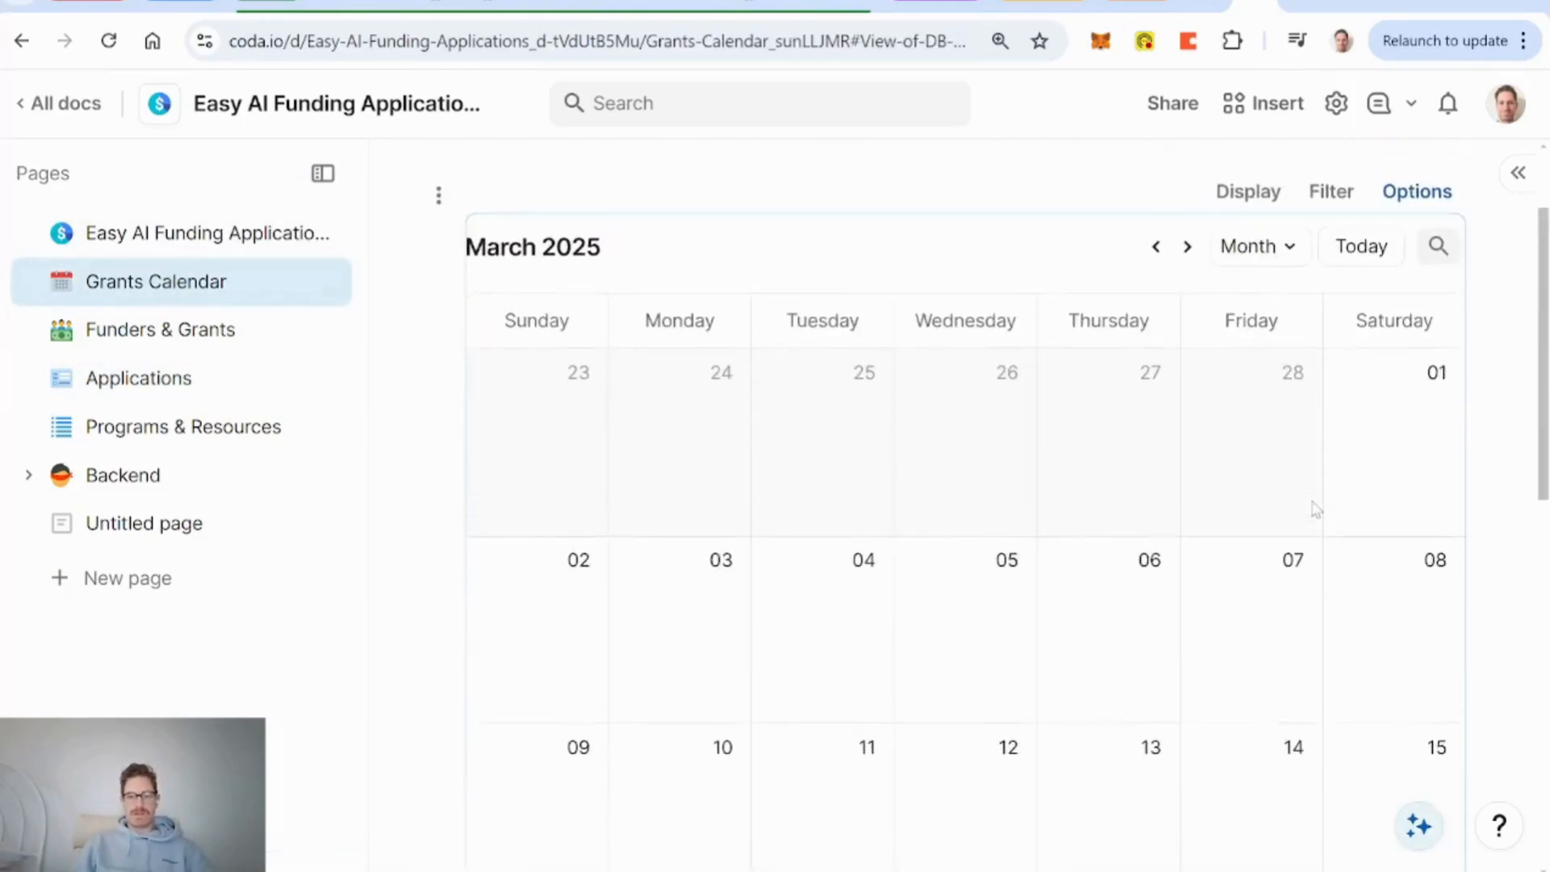
pyautogui.scroll(-6, 1315, 510)
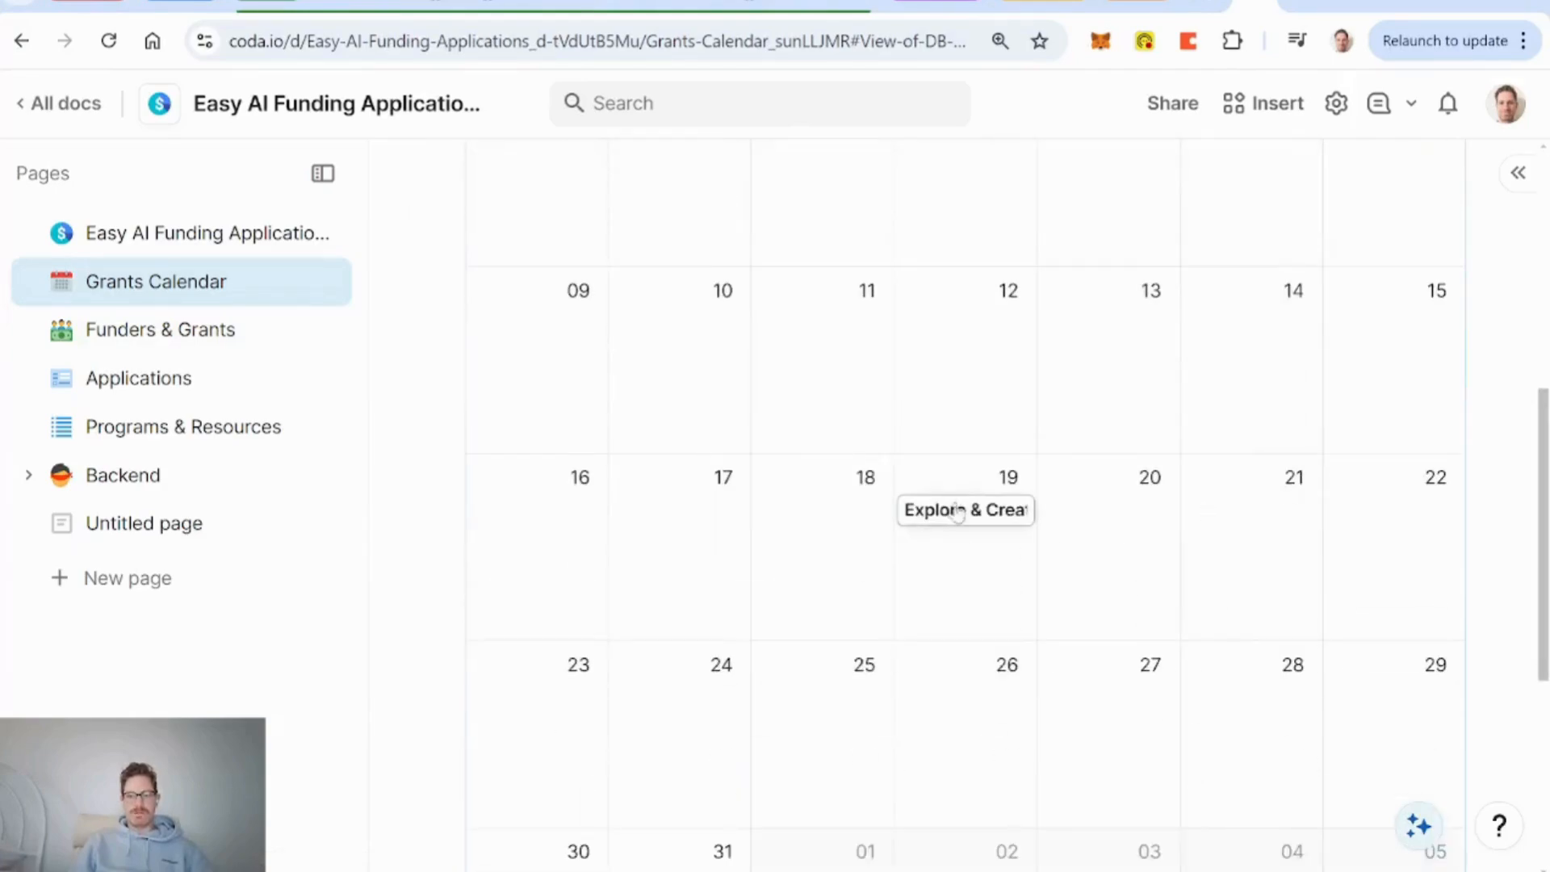
pyautogui.click(157, 339)
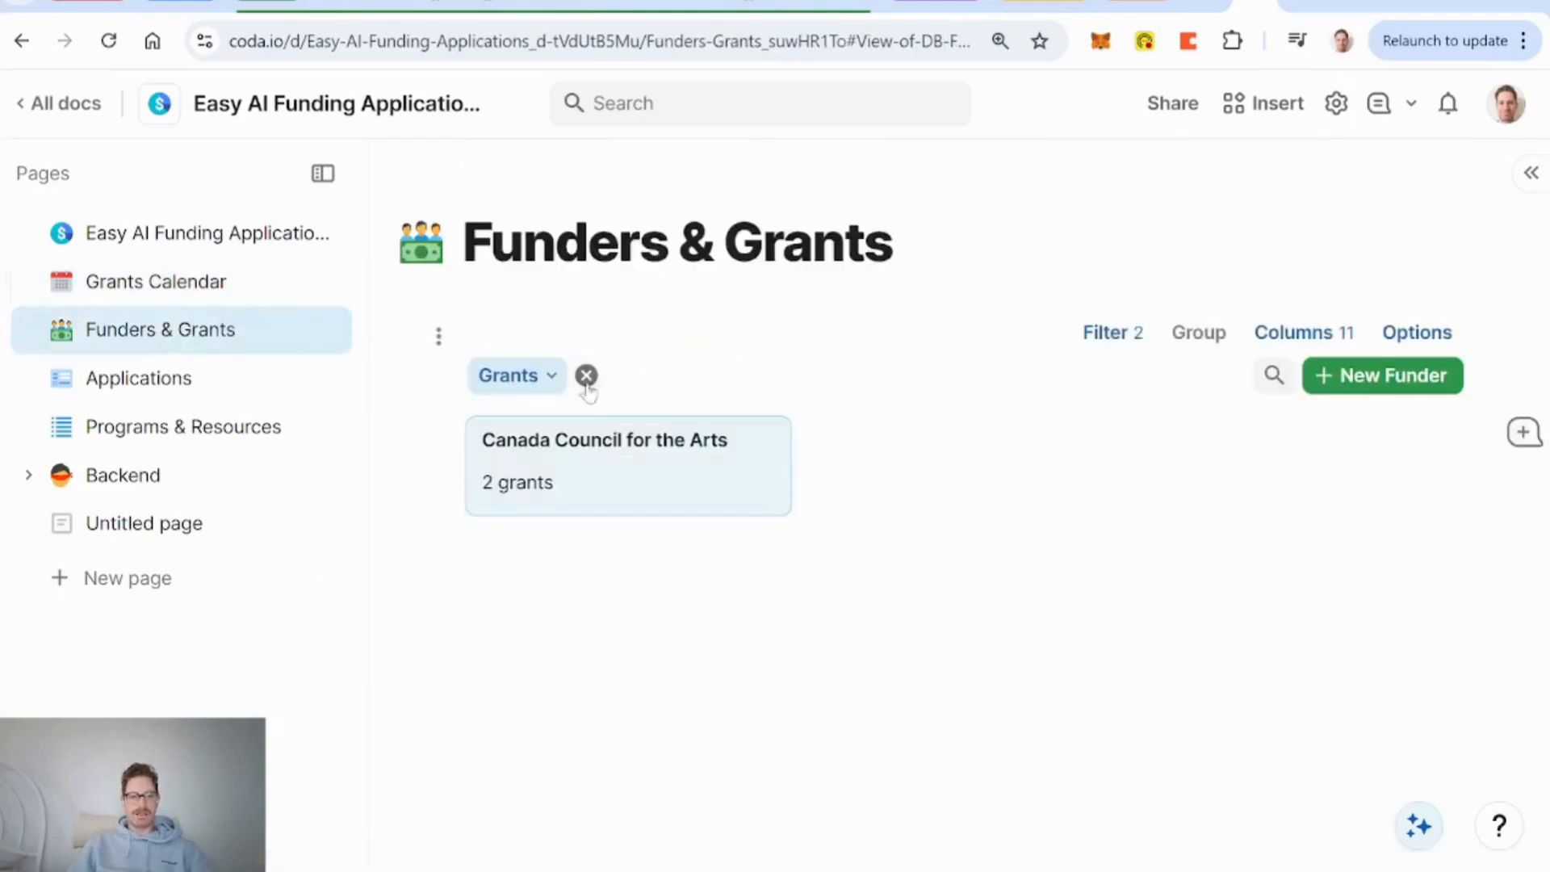
# Clear the Grants filter chip and open the Canada Council for the Arts funder record.
pyautogui.click(587, 376)
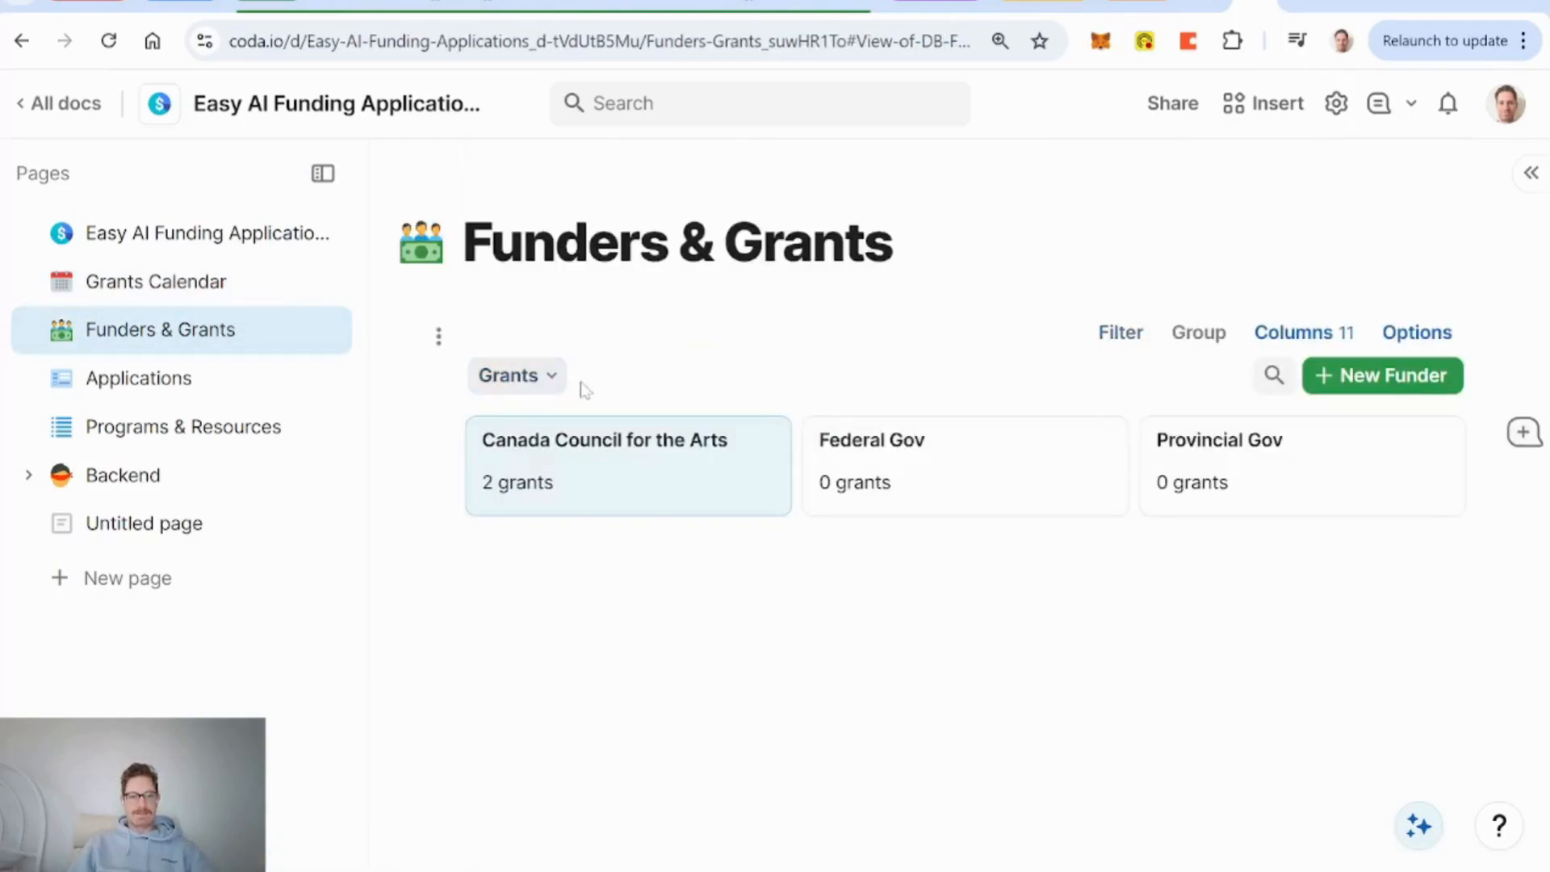
pyautogui.click(630, 503)
pyautogui.scroll(-5, 892, 519)
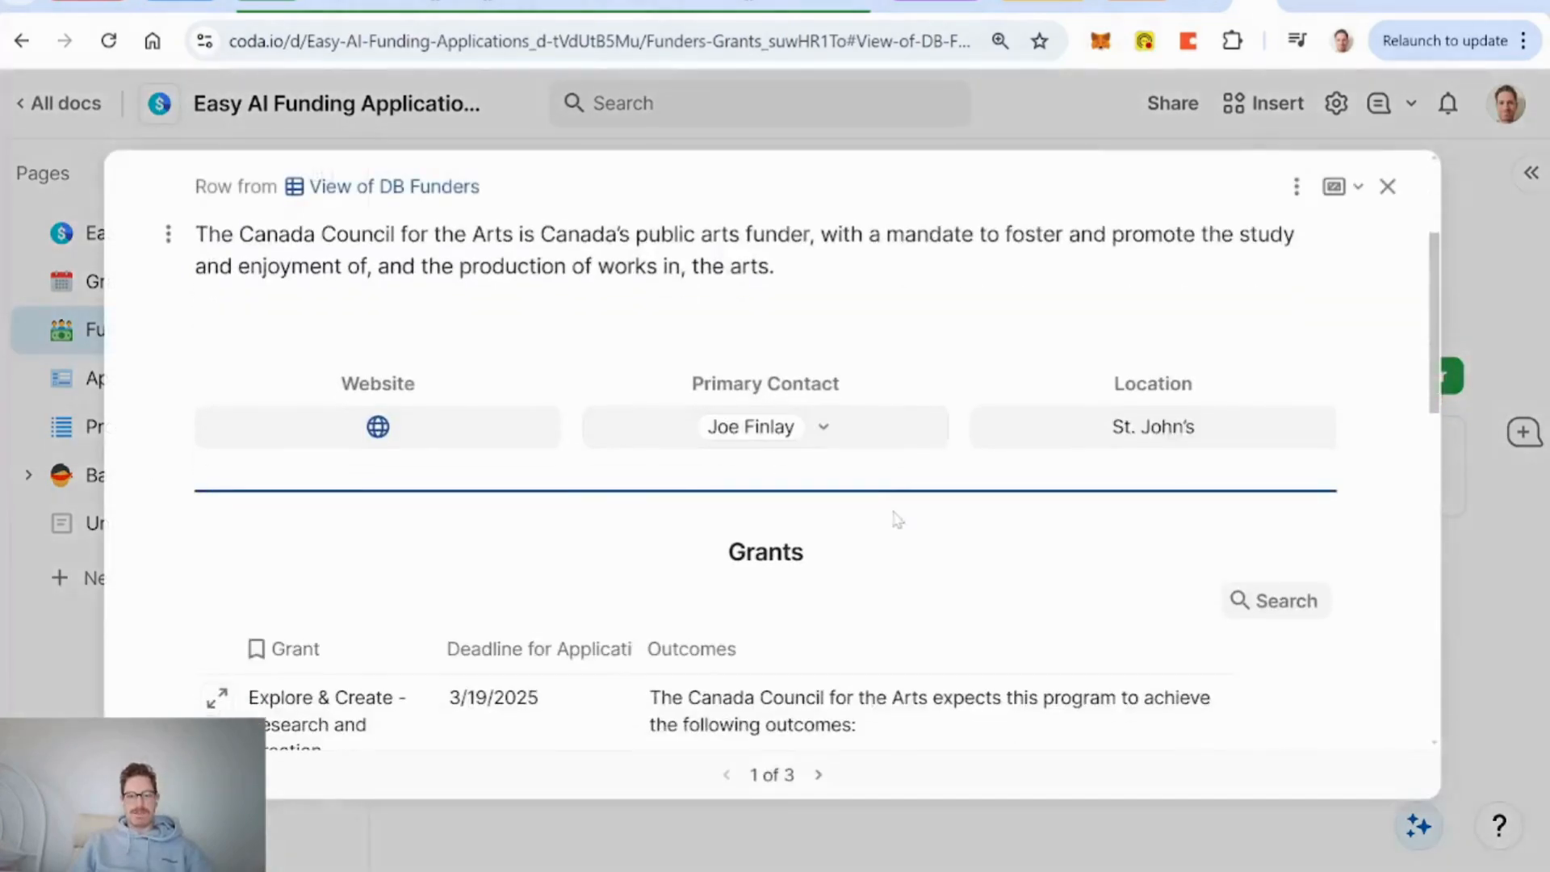
pyautogui.scroll(-2, 896, 519)
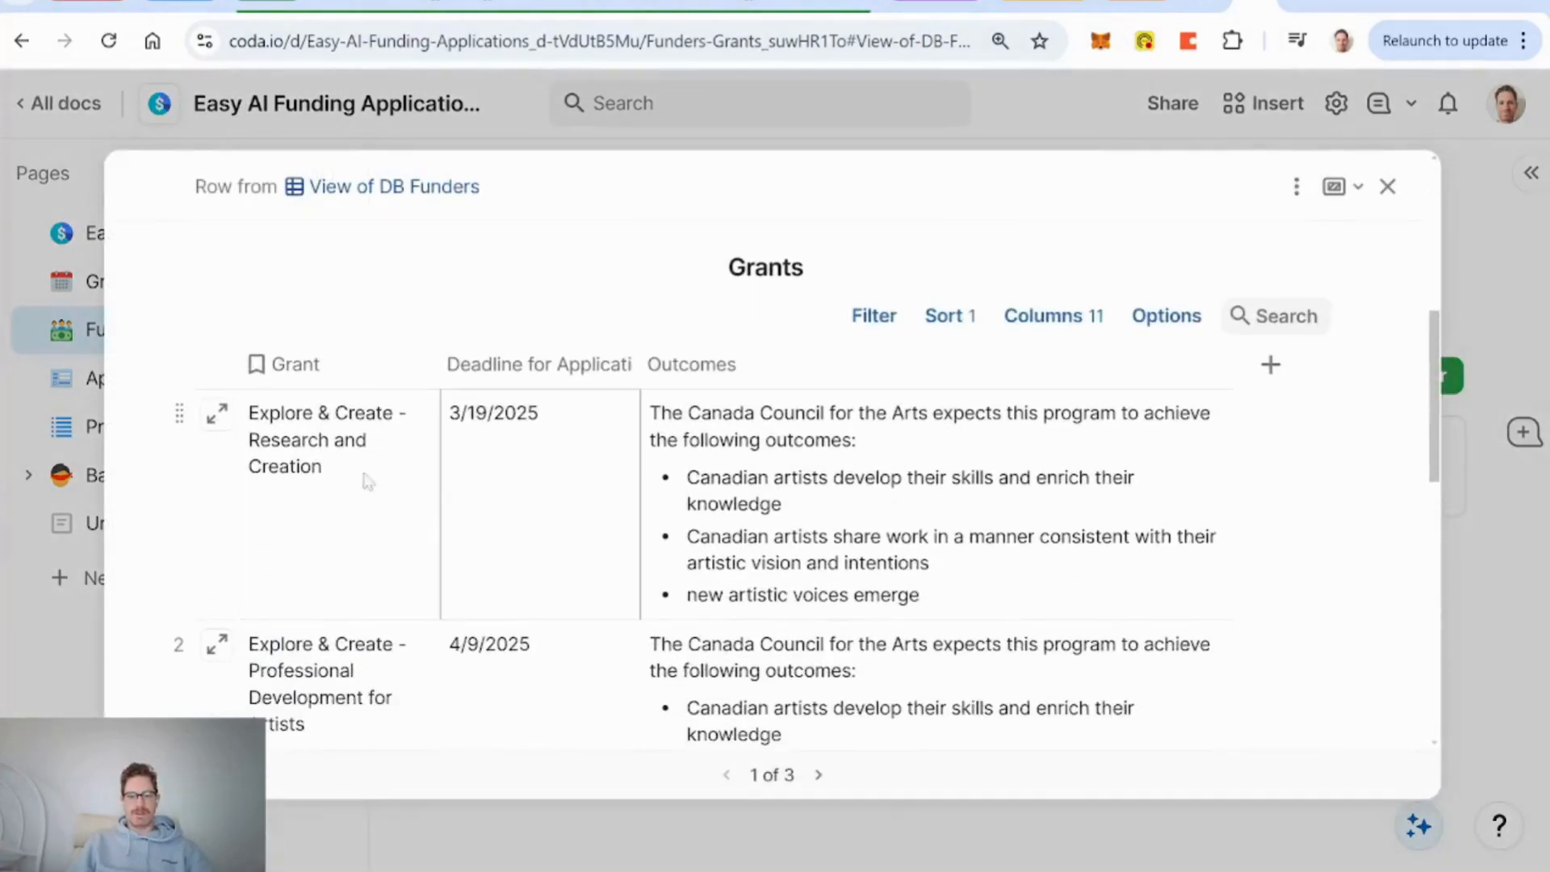
# Review the Research and Creation grant's details, close both records, and go to Programs & Resources.
pyautogui.click(216, 420)
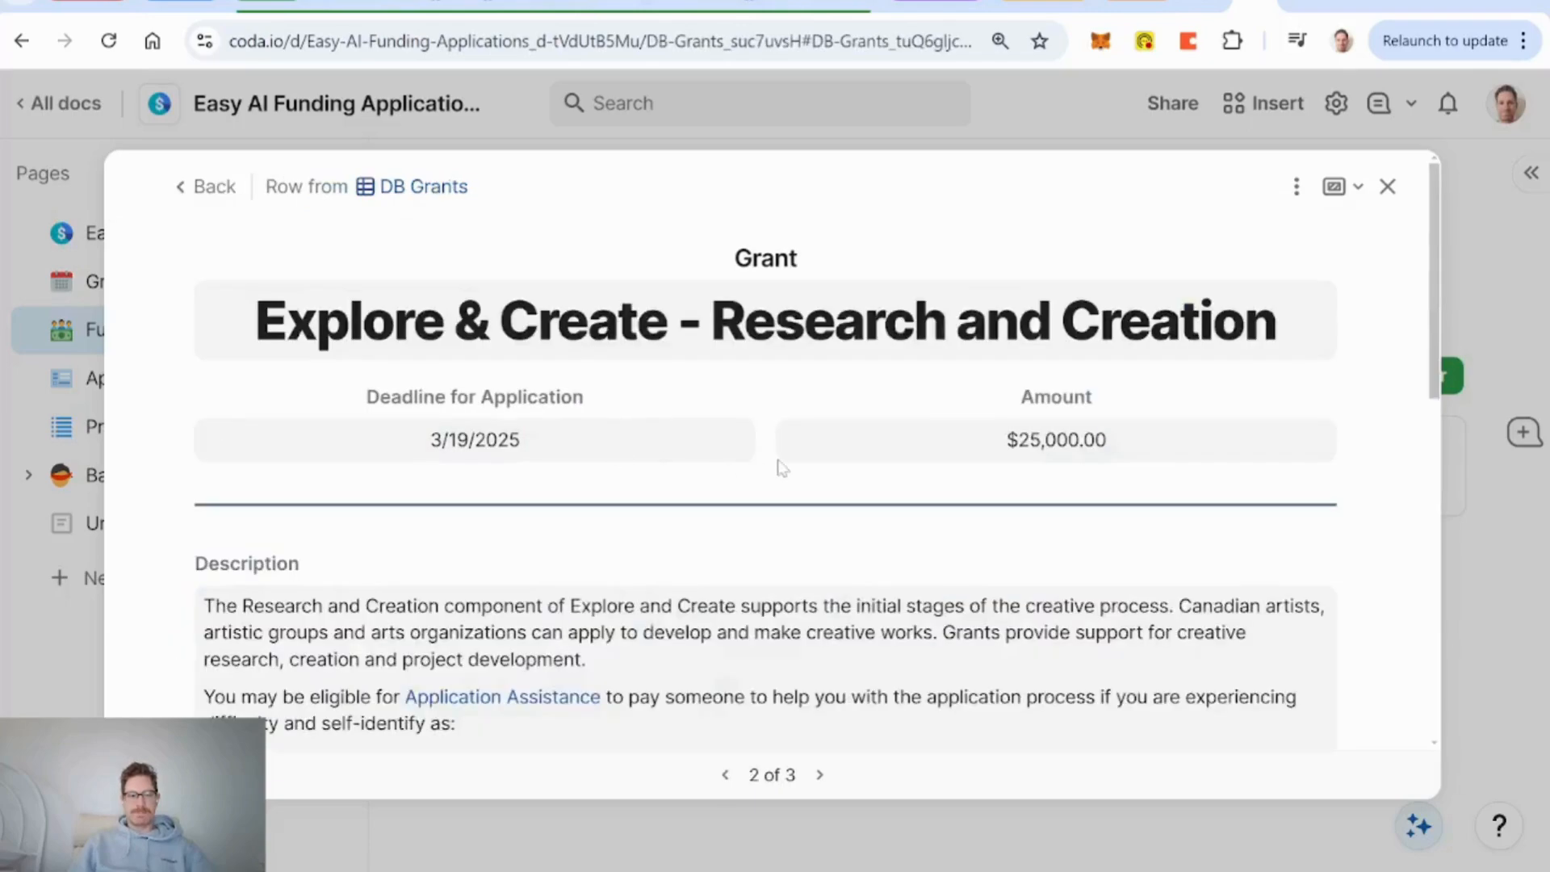
pyautogui.scroll(-3, 781, 467)
pyautogui.scroll(-7, 664, 445)
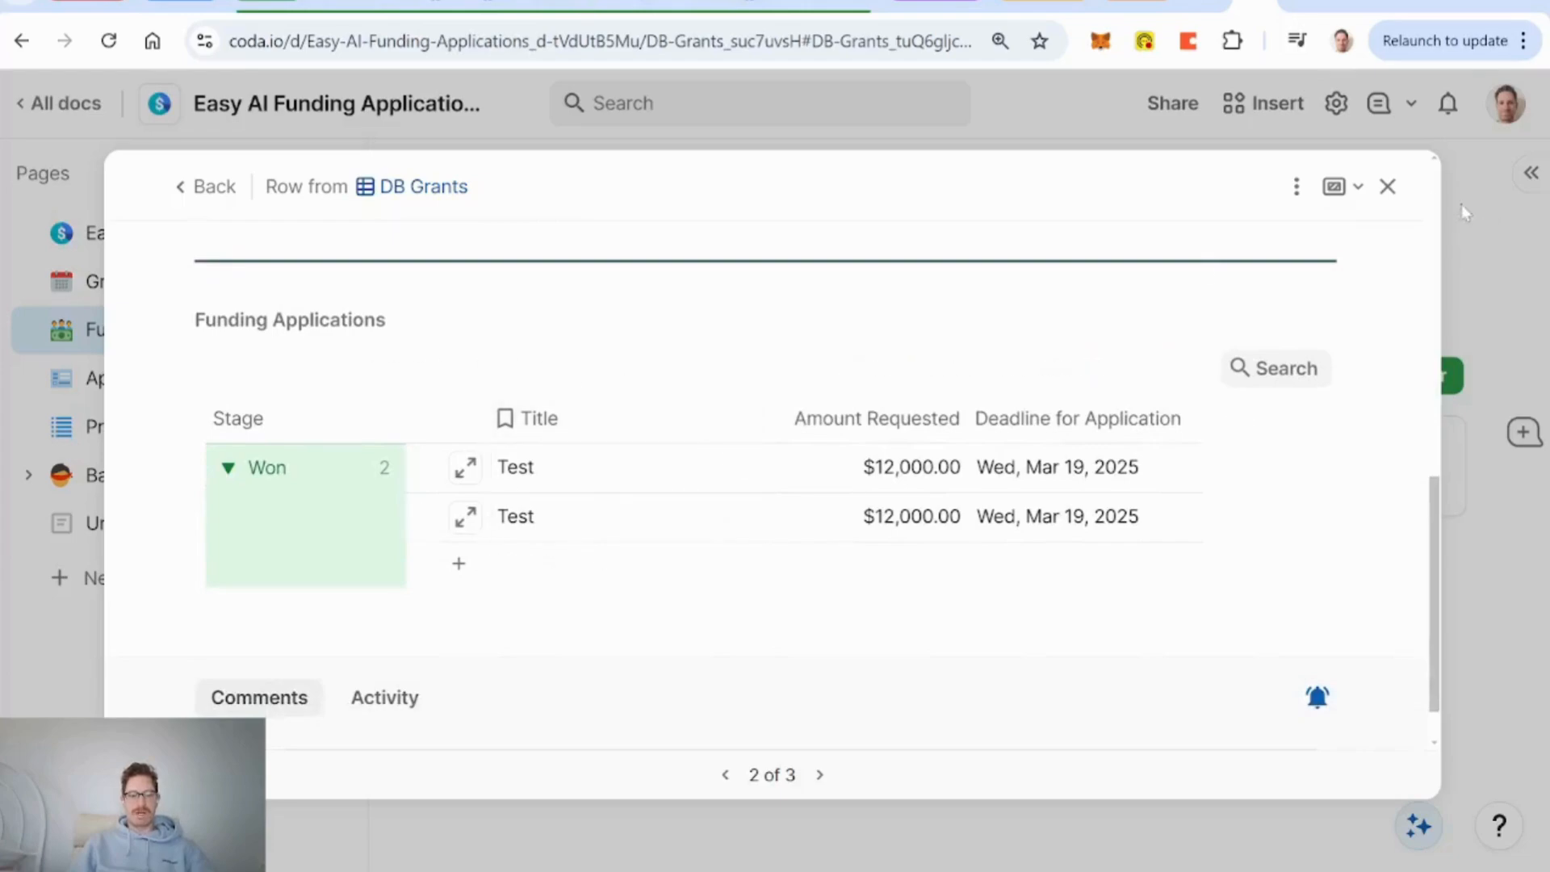
pyautogui.click(1388, 187)
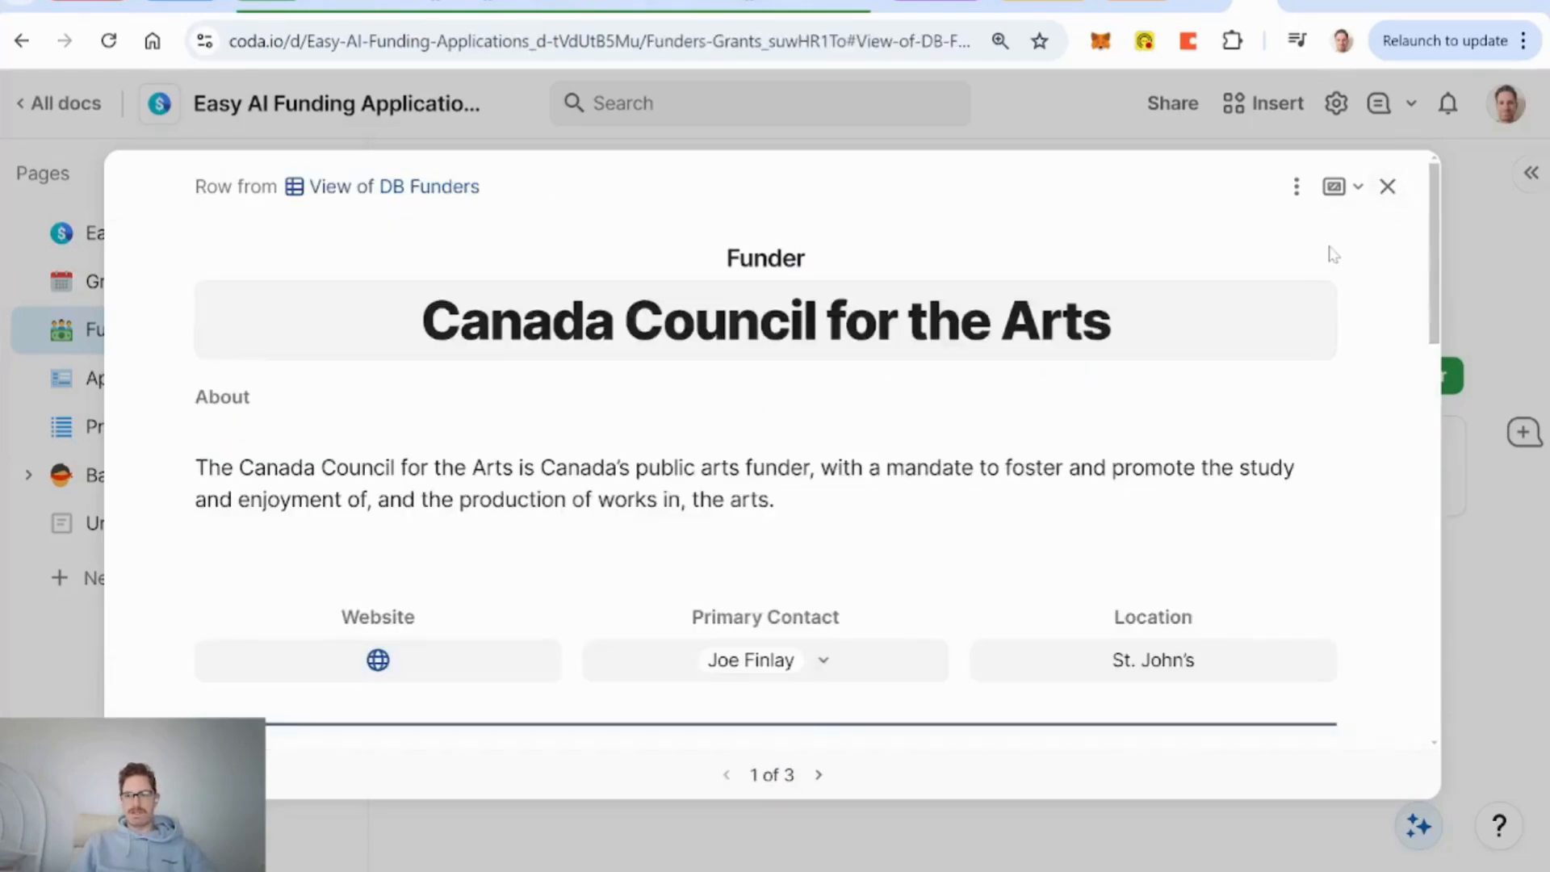
pyautogui.click(1386, 186)
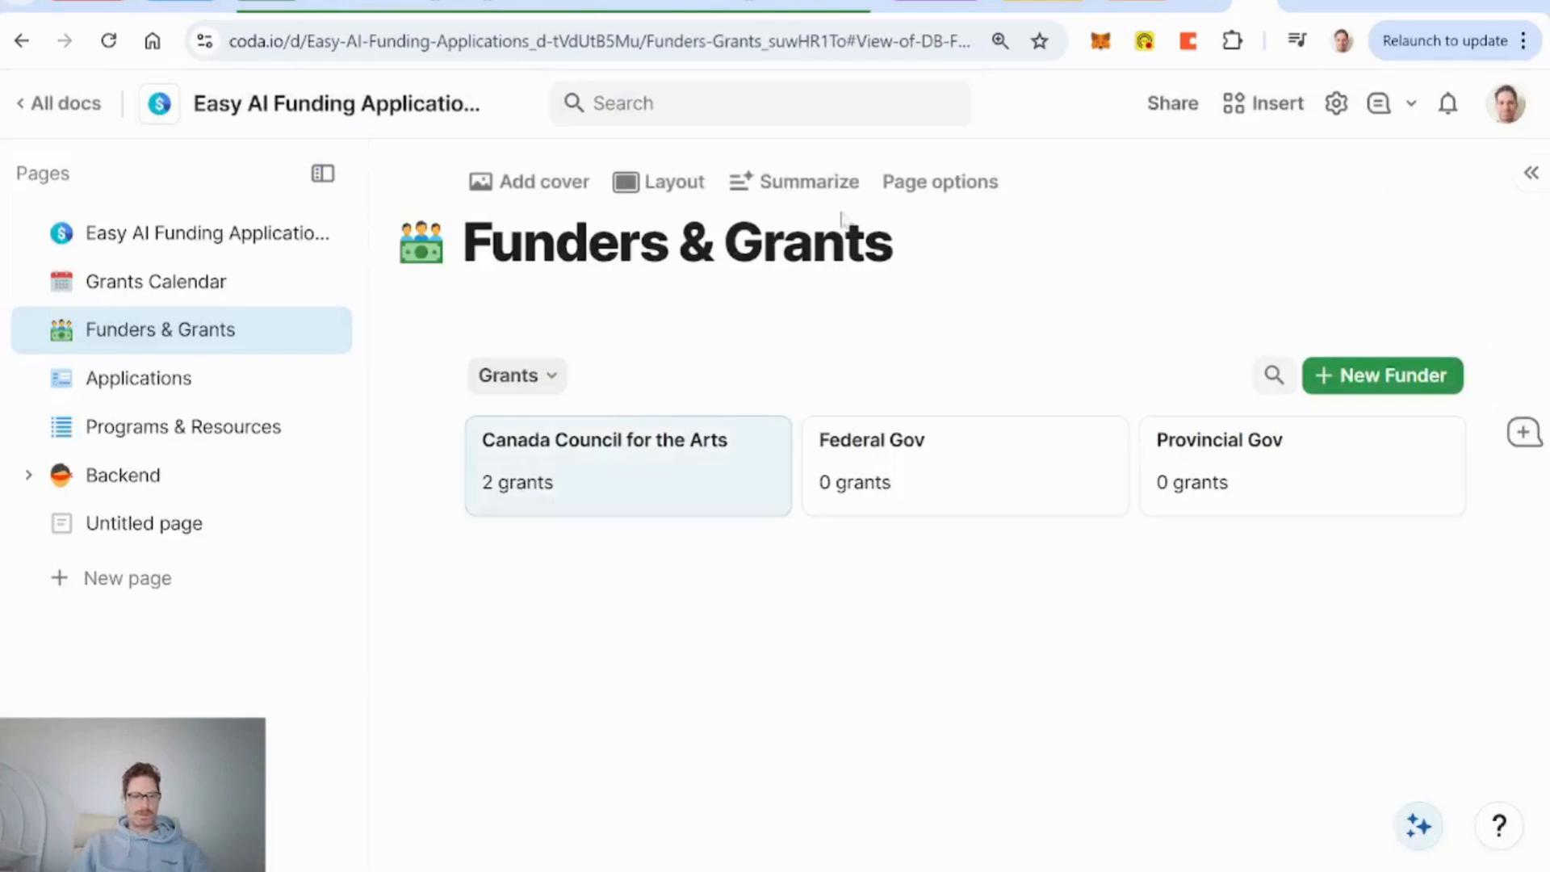
pyautogui.click(135, 435)
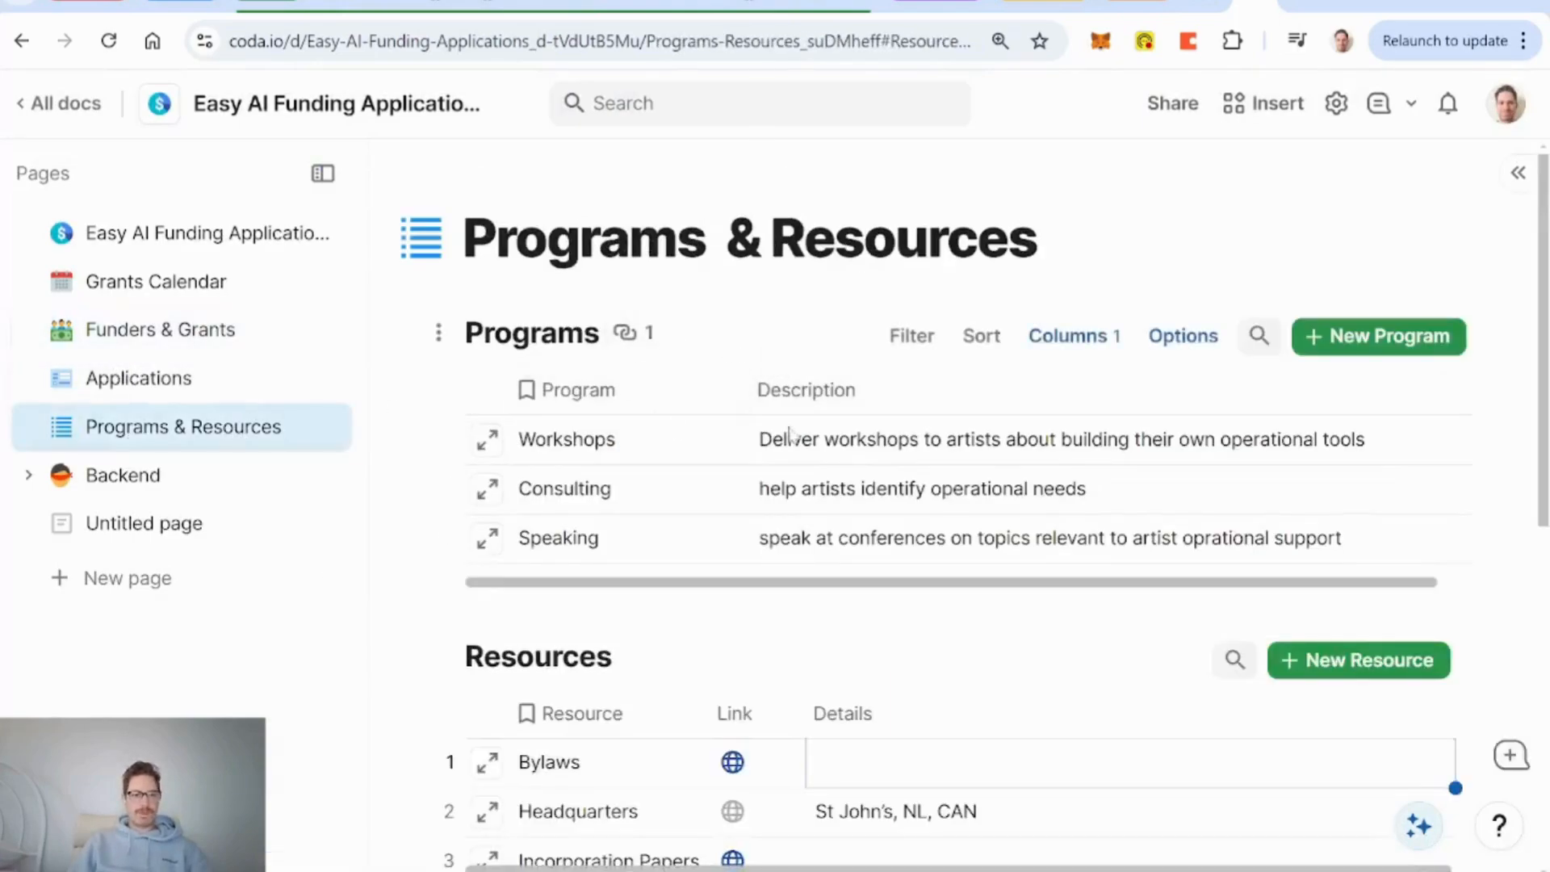
# Scroll through the Resources table, from Bylaws down to Year Established 2022.
pyautogui.scroll(-6, 854, 416)
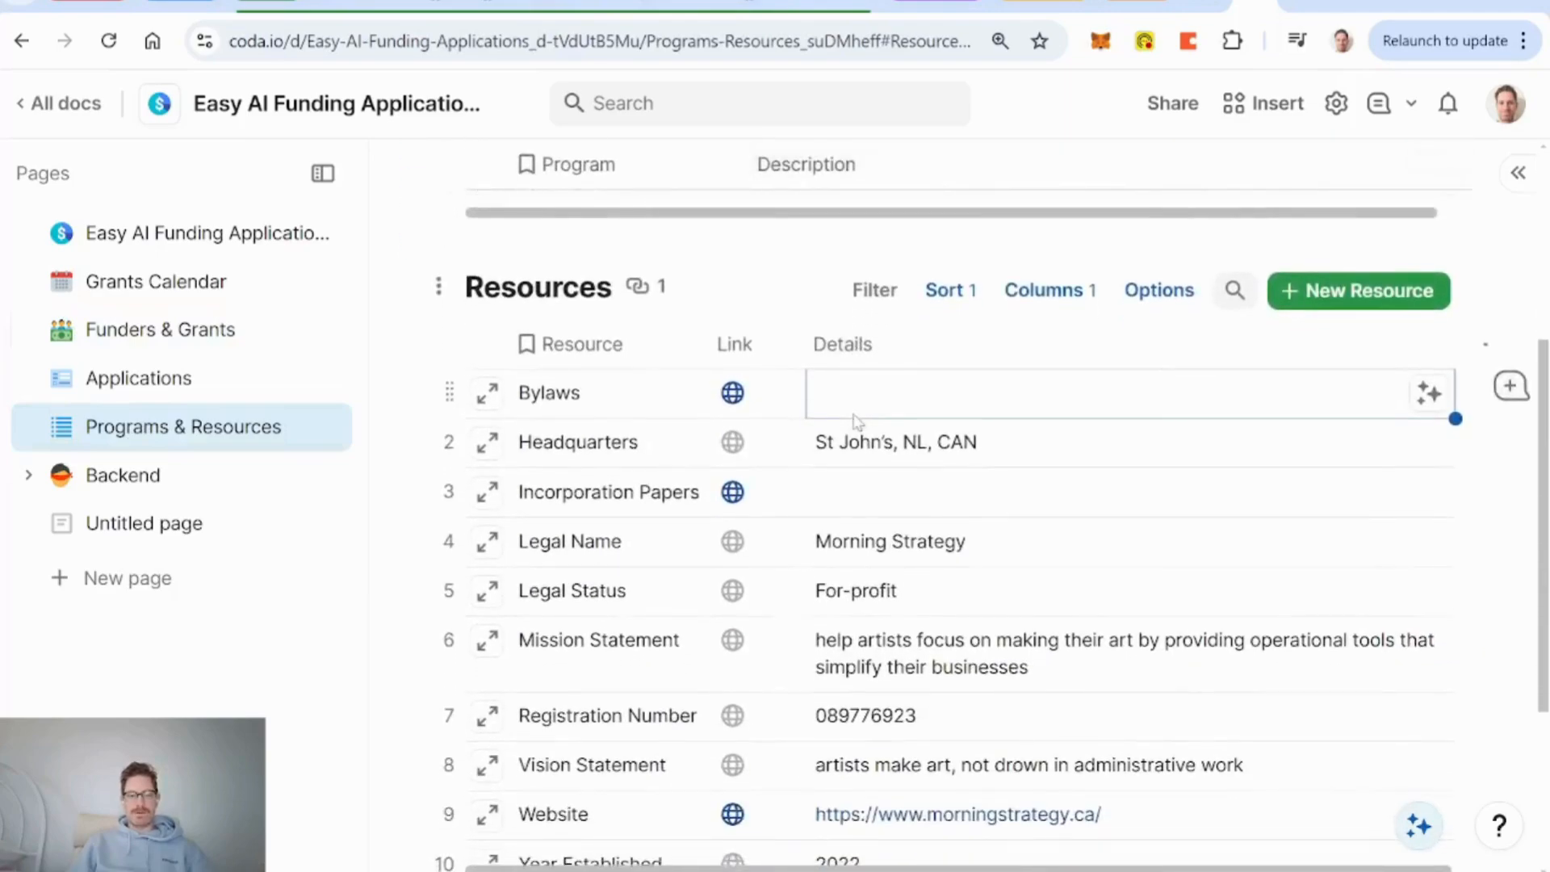
pyautogui.scroll(1, 856, 422)
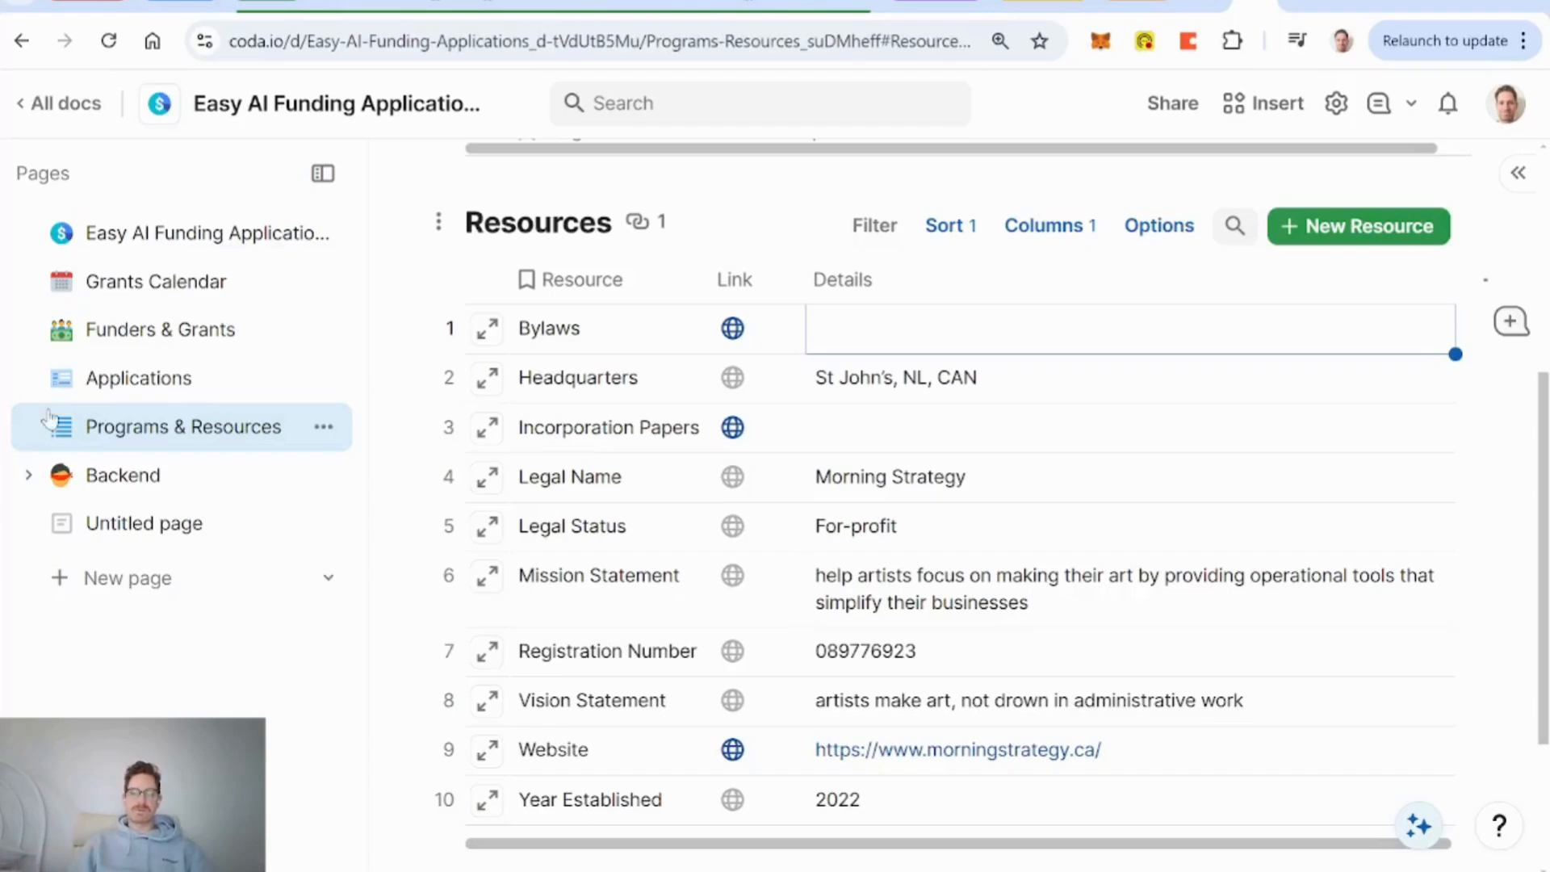
# Look over the Easy AI Funding Applications home page, then switch to the DIY Digital Solutions window.
pyautogui.click(183, 239)
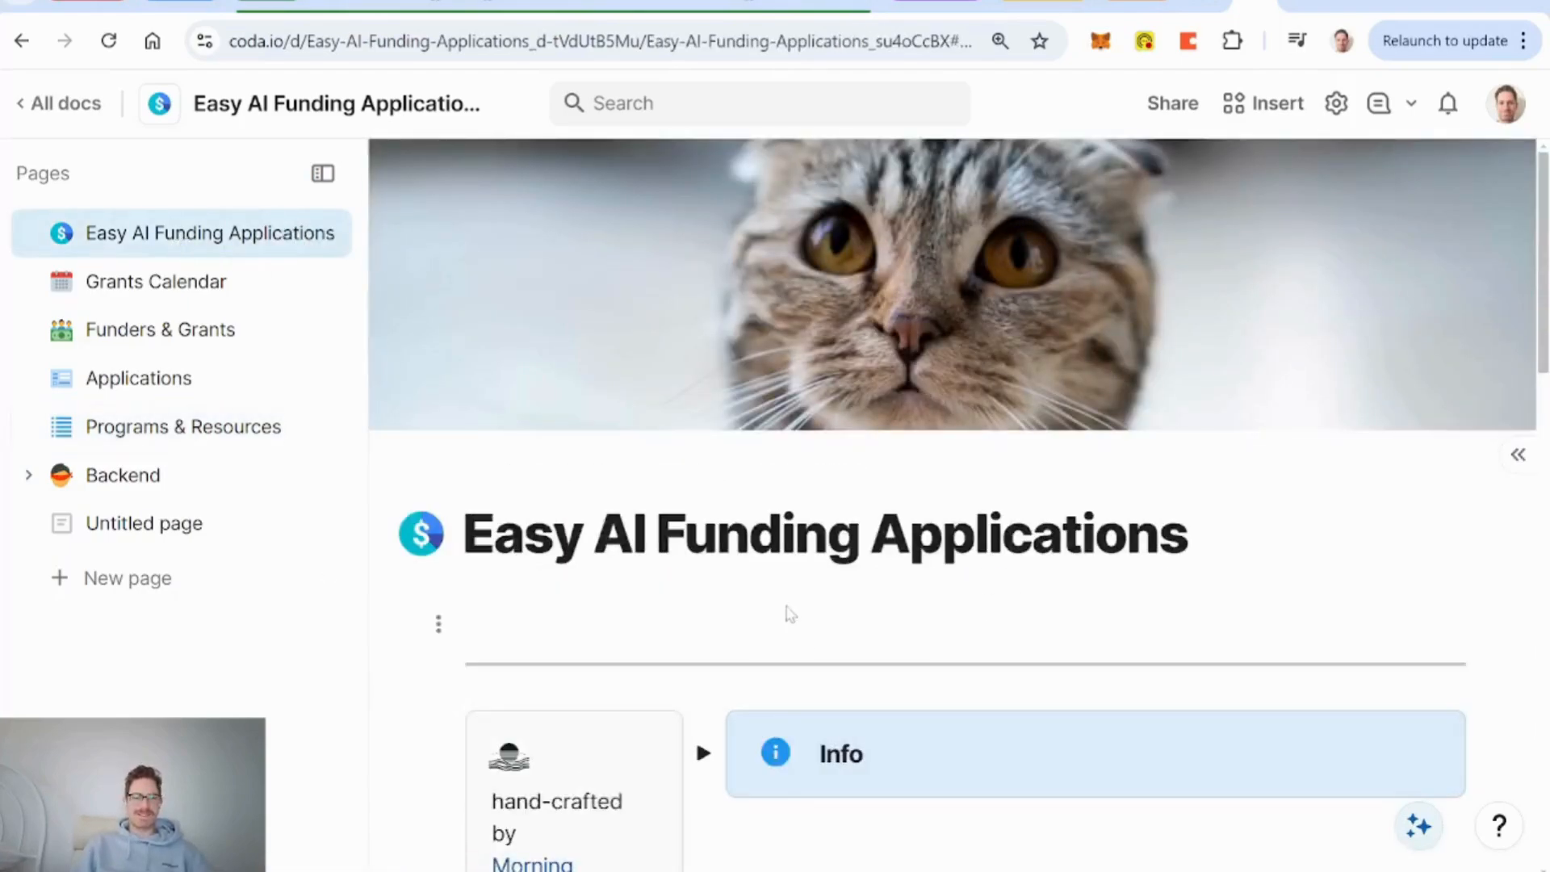
pyautogui.scroll(-1, 789, 614)
pyautogui.scroll(1, 757, 529)
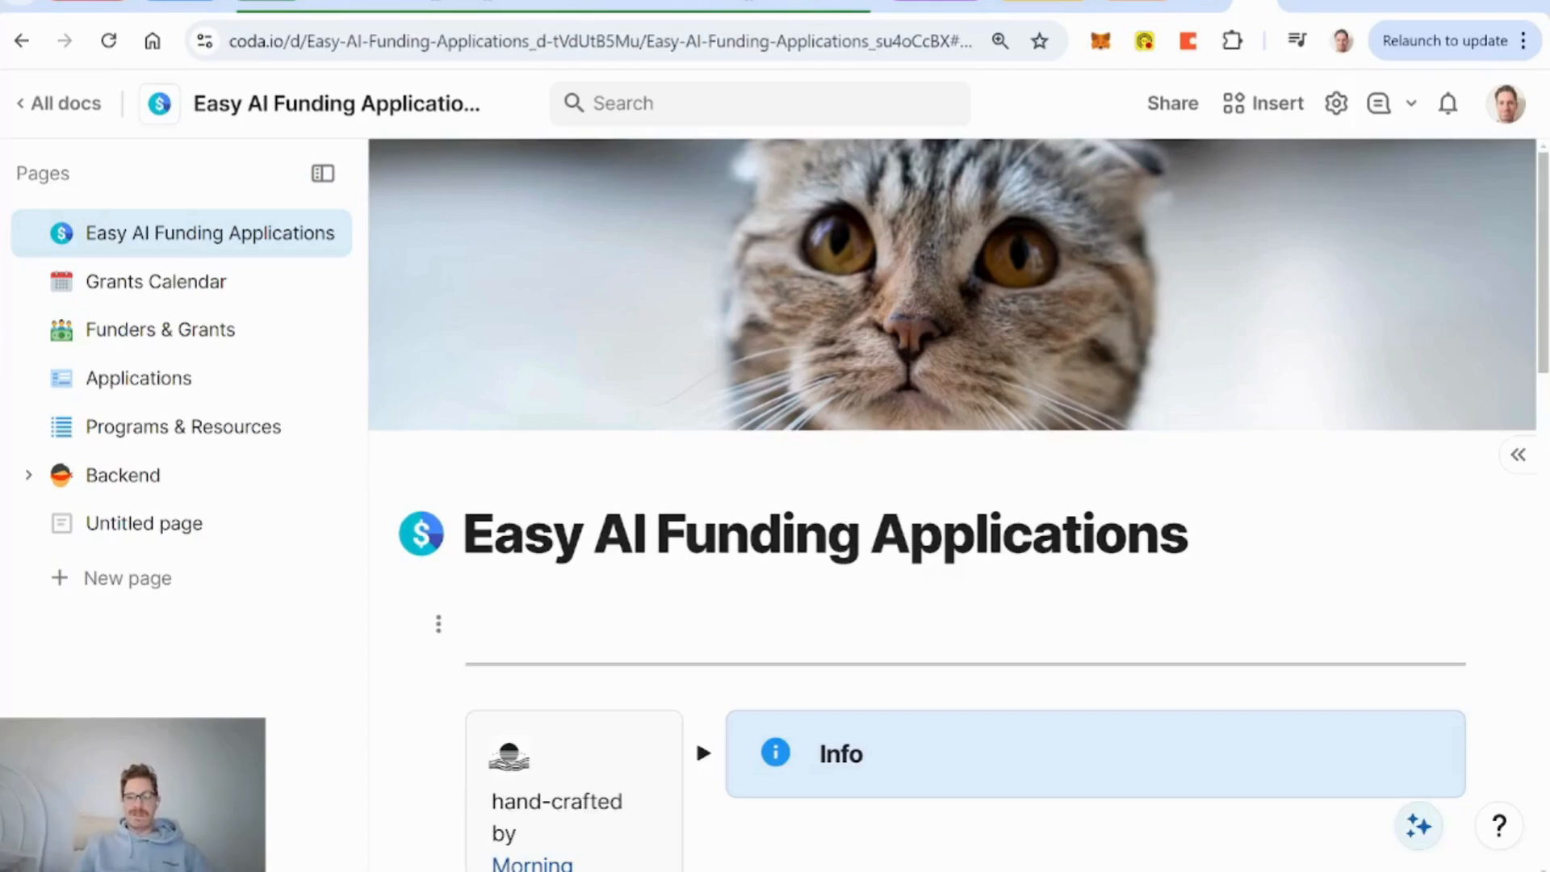
pyautogui.scroll(-3, 571, 623)
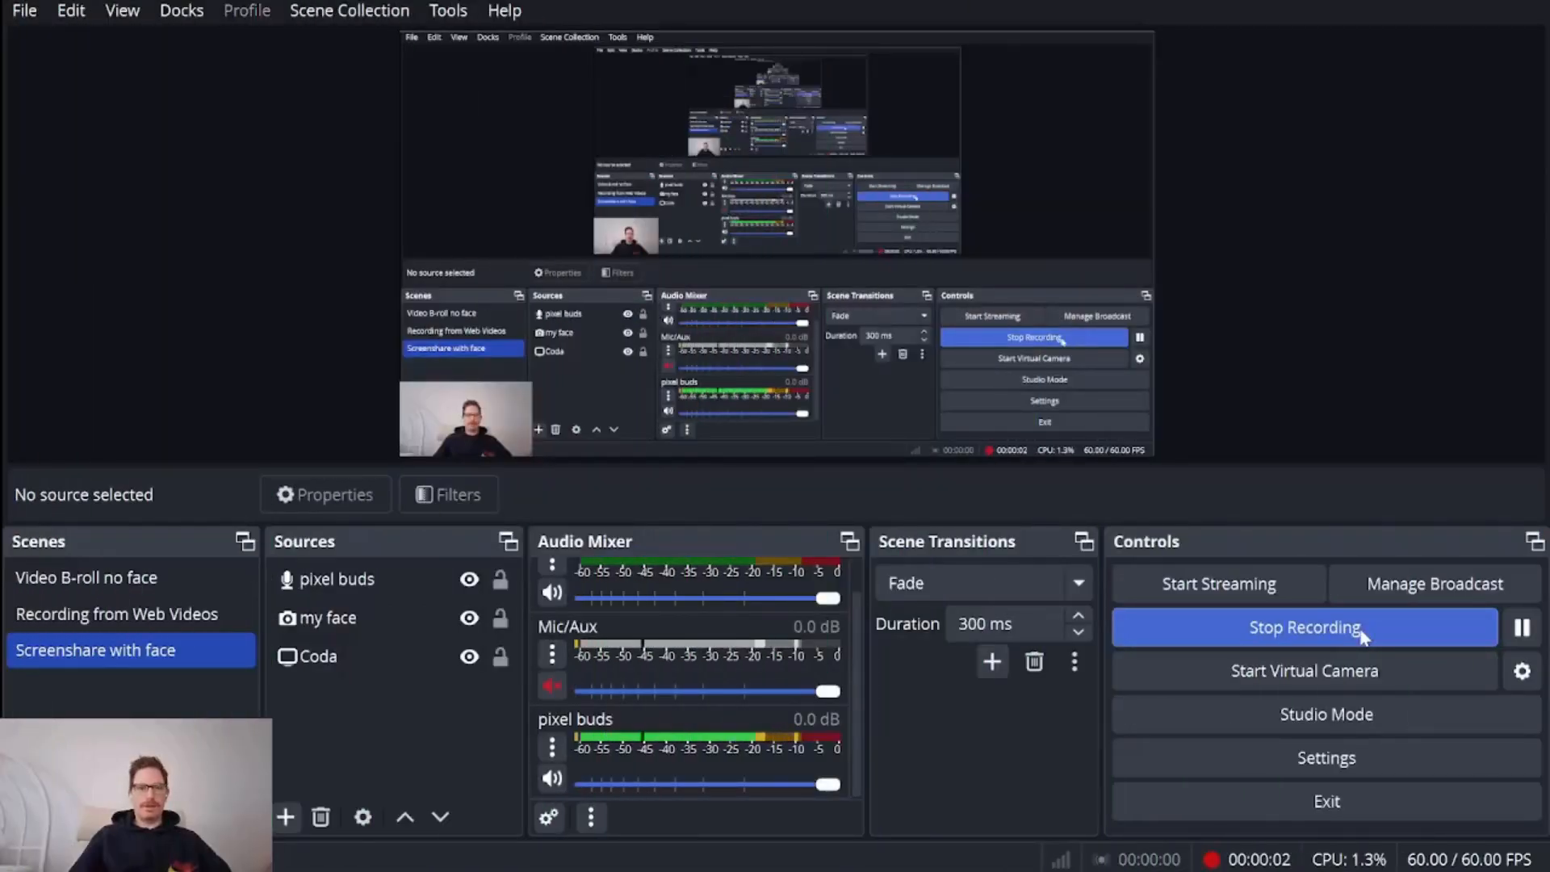
pyautogui.moveTo(783, 870)
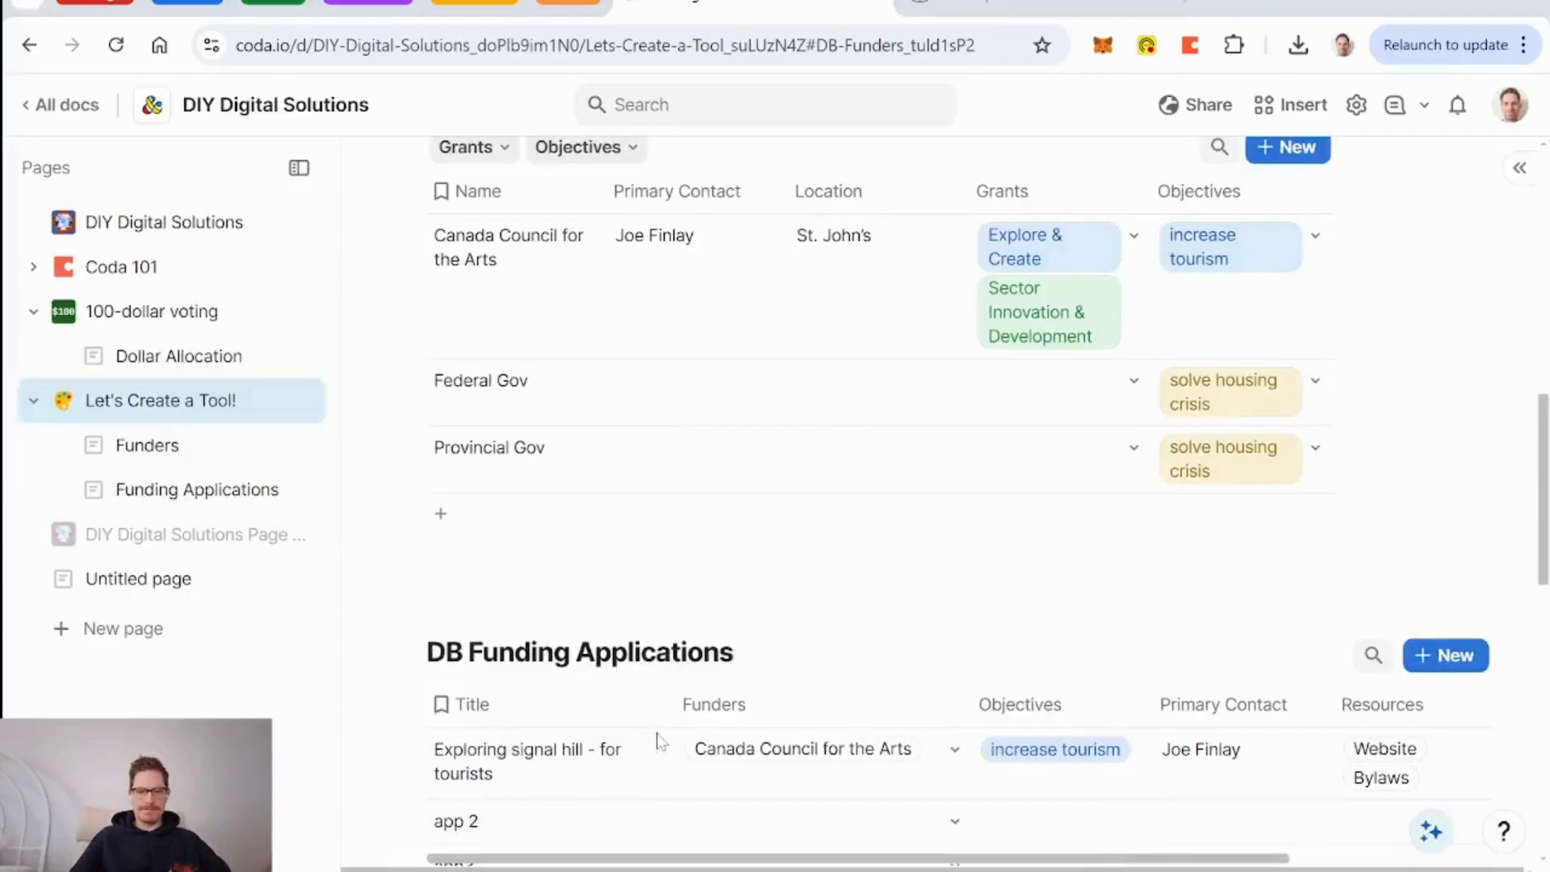
pyautogui.click(670, 755)
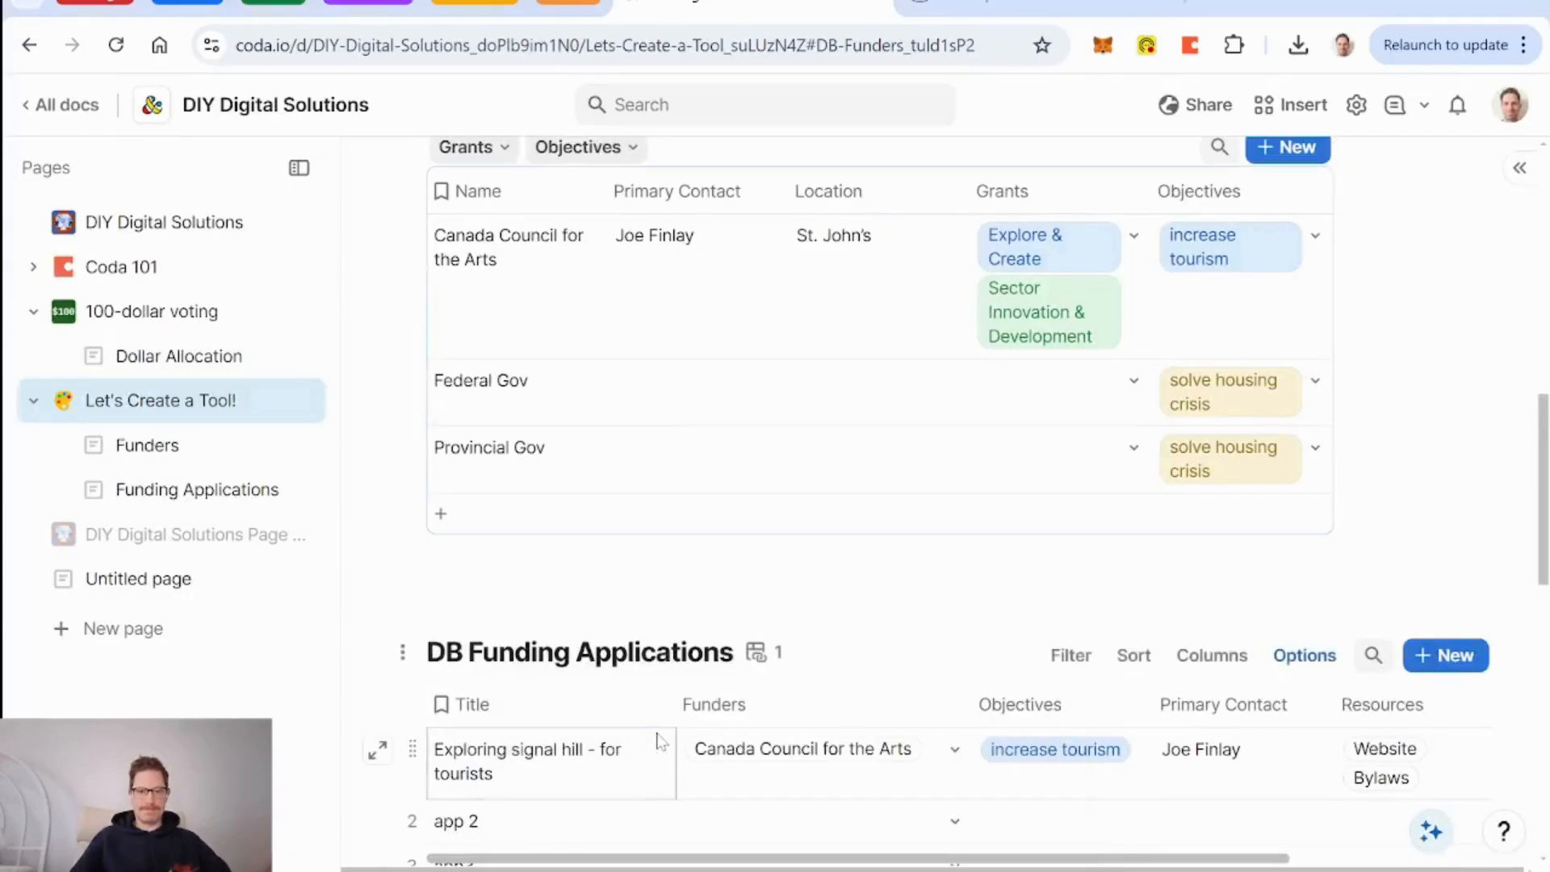
pyautogui.scroll(8, 946, 501)
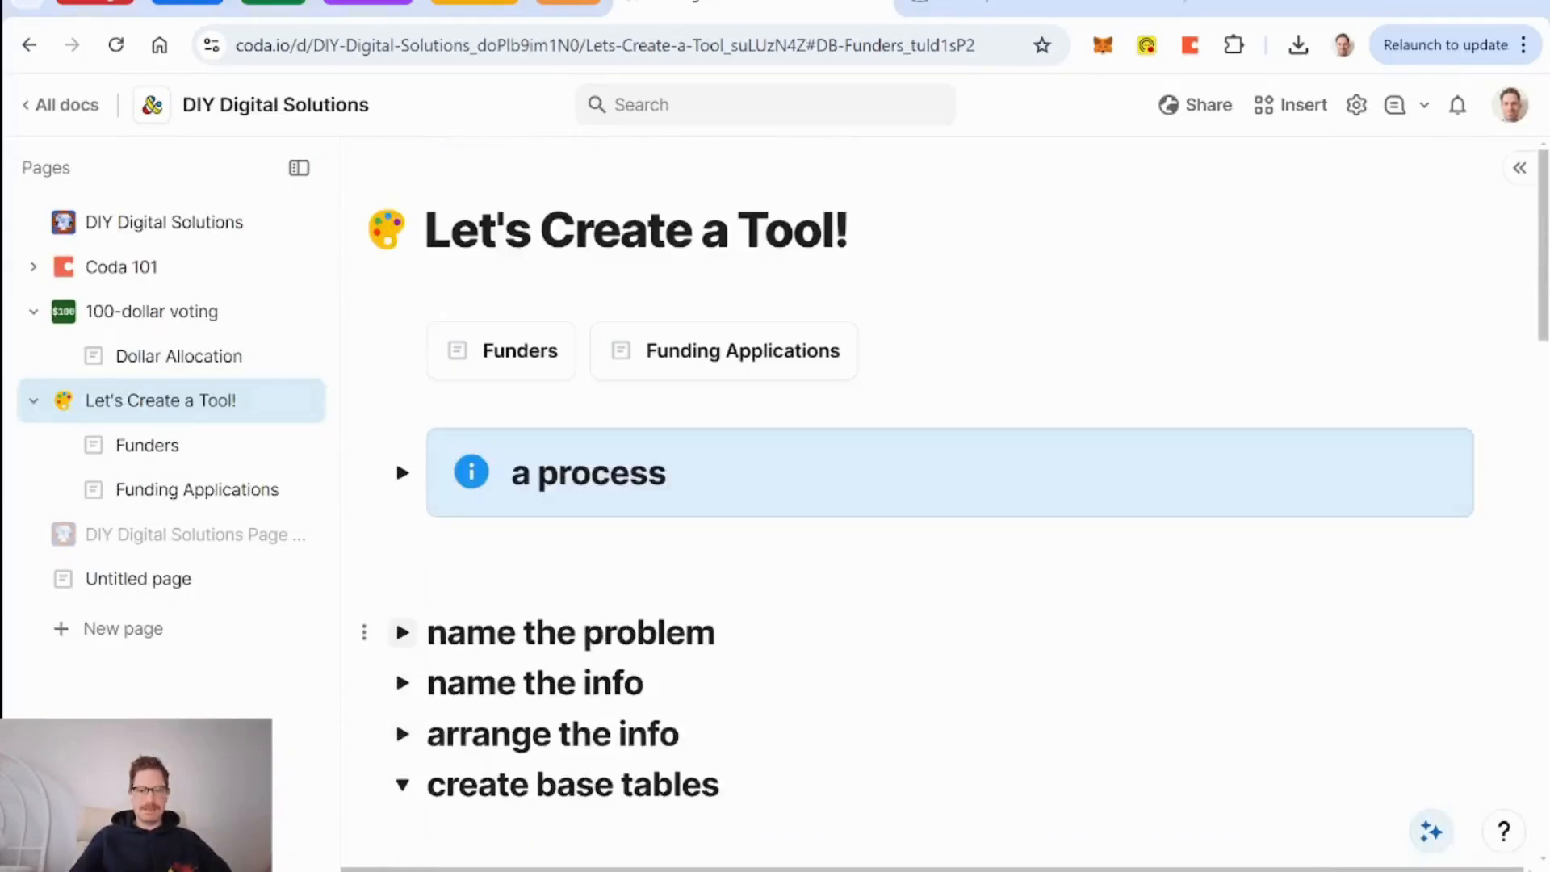
pyautogui.scroll(-8, 395, 458)
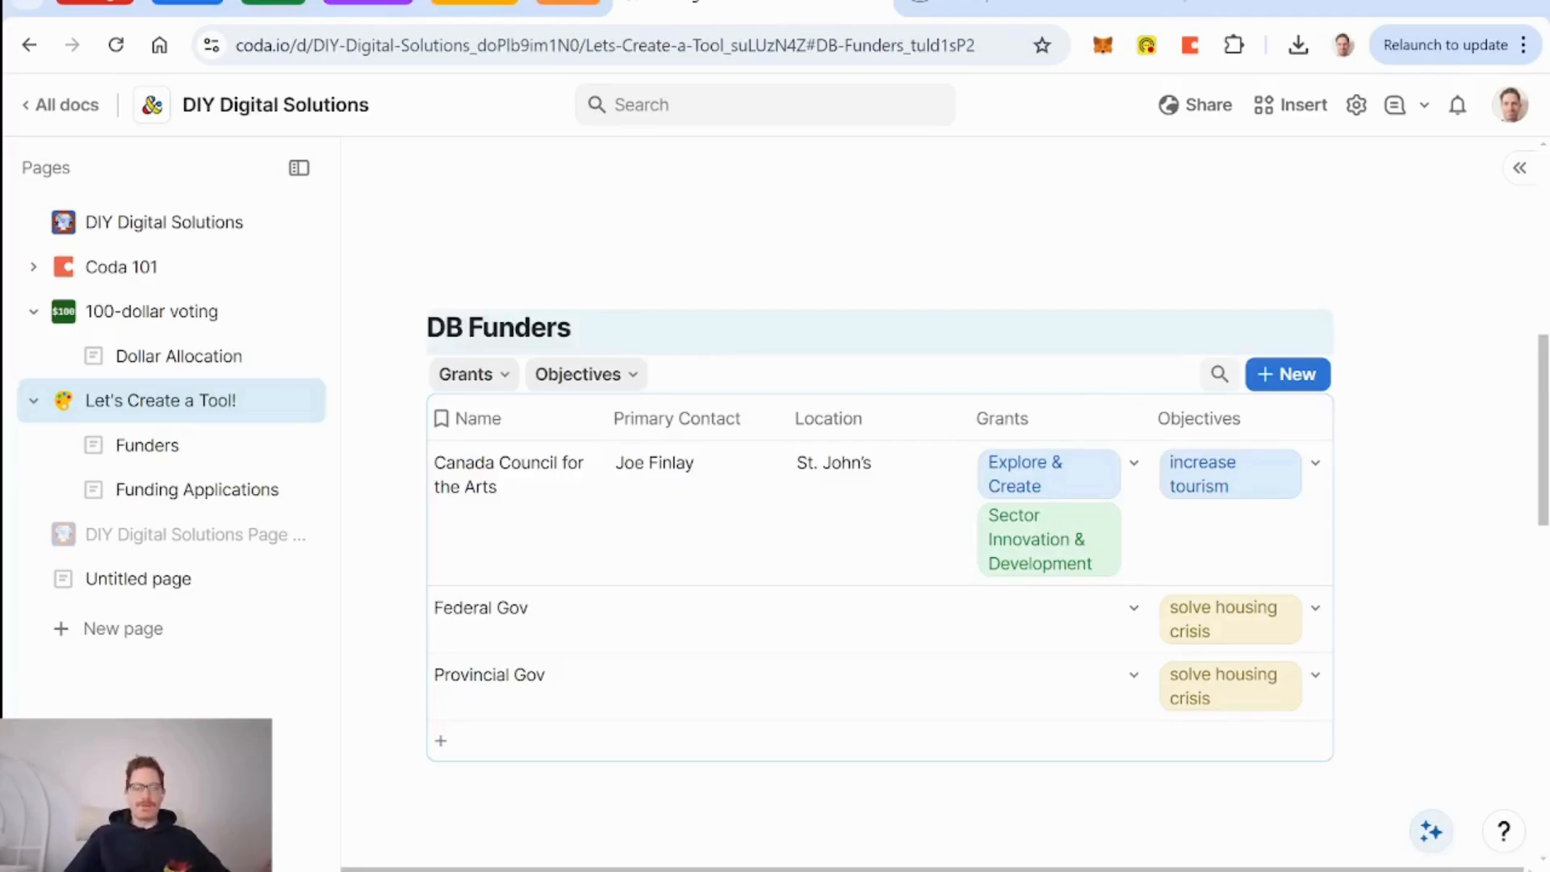
pyautogui.scroll(-6, 879, 323)
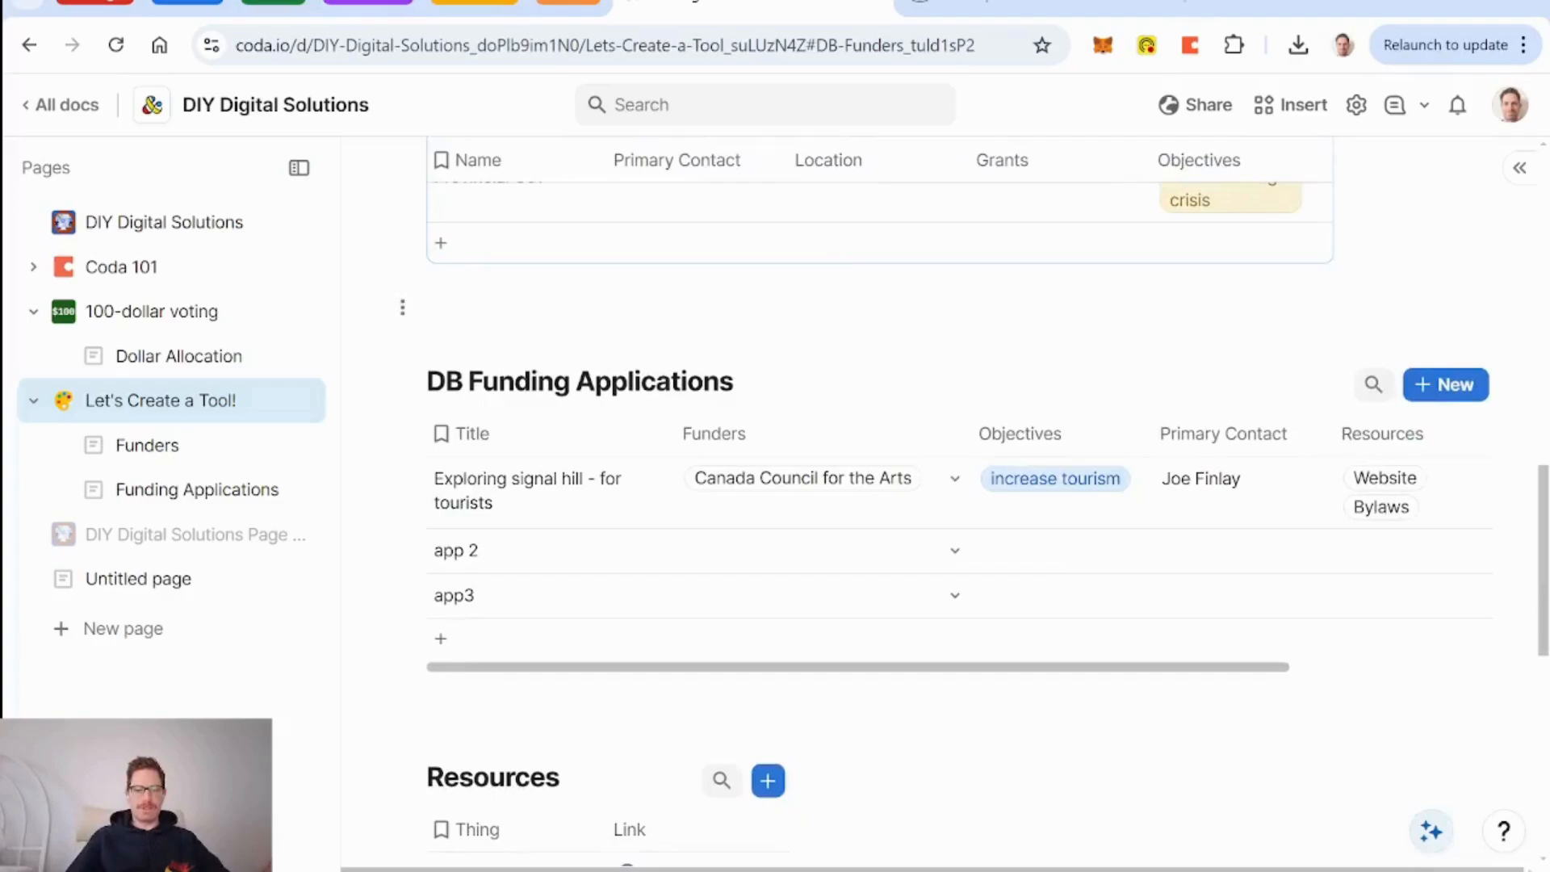
pyautogui.scroll(-2, 879, 324)
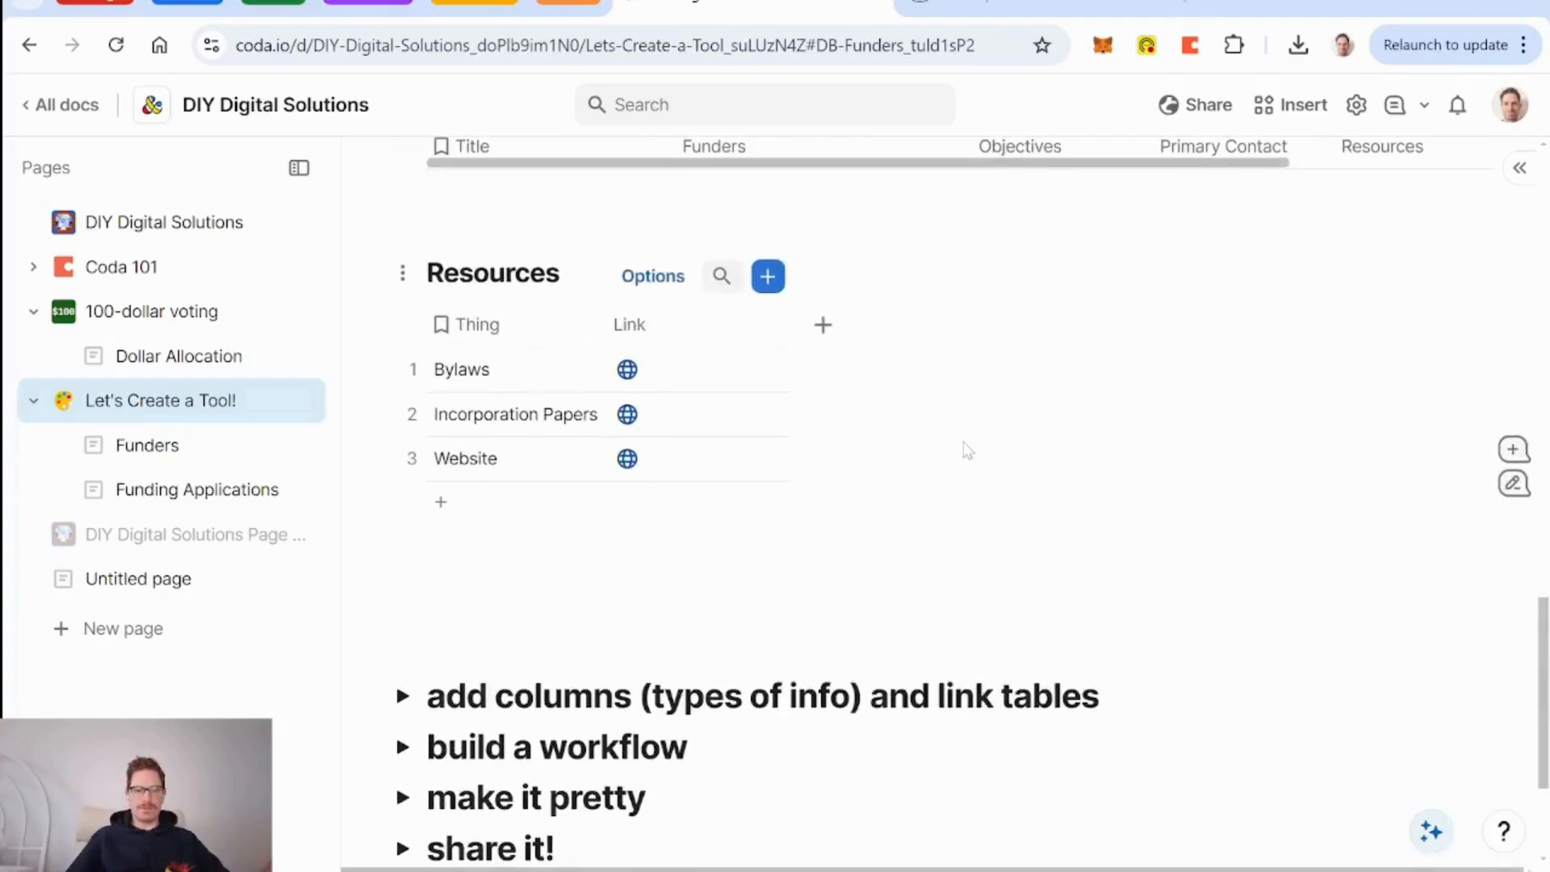
pyautogui.scroll(10, 968, 451)
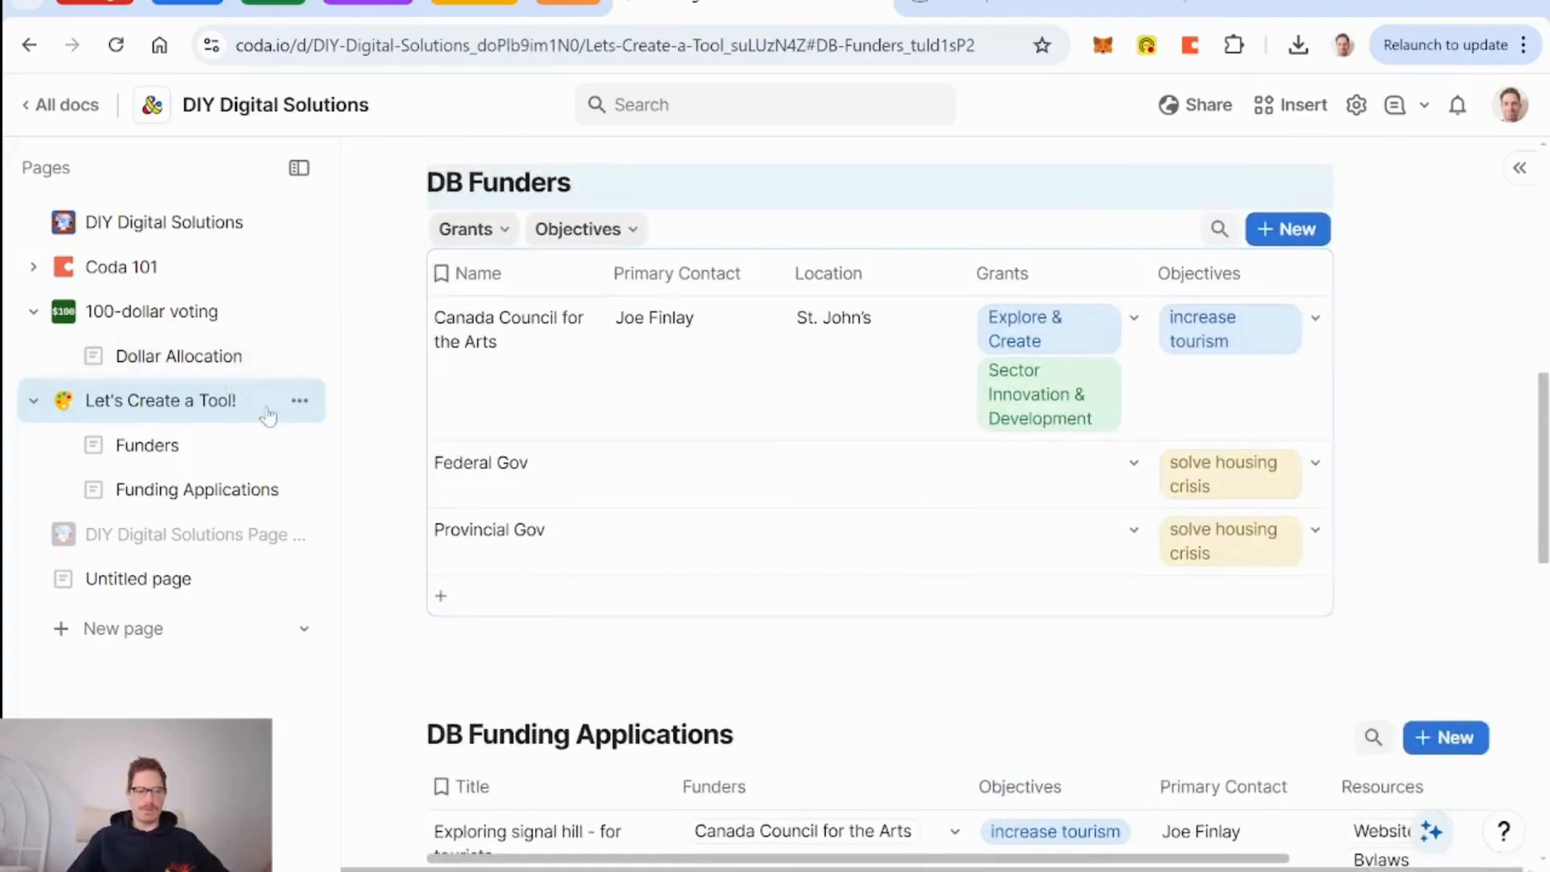
# Create a blank doc through coda.new and name it 'Fiunding Applications'.
pyautogui.click(1208, 8)
pyautogui.write('coda.ne')
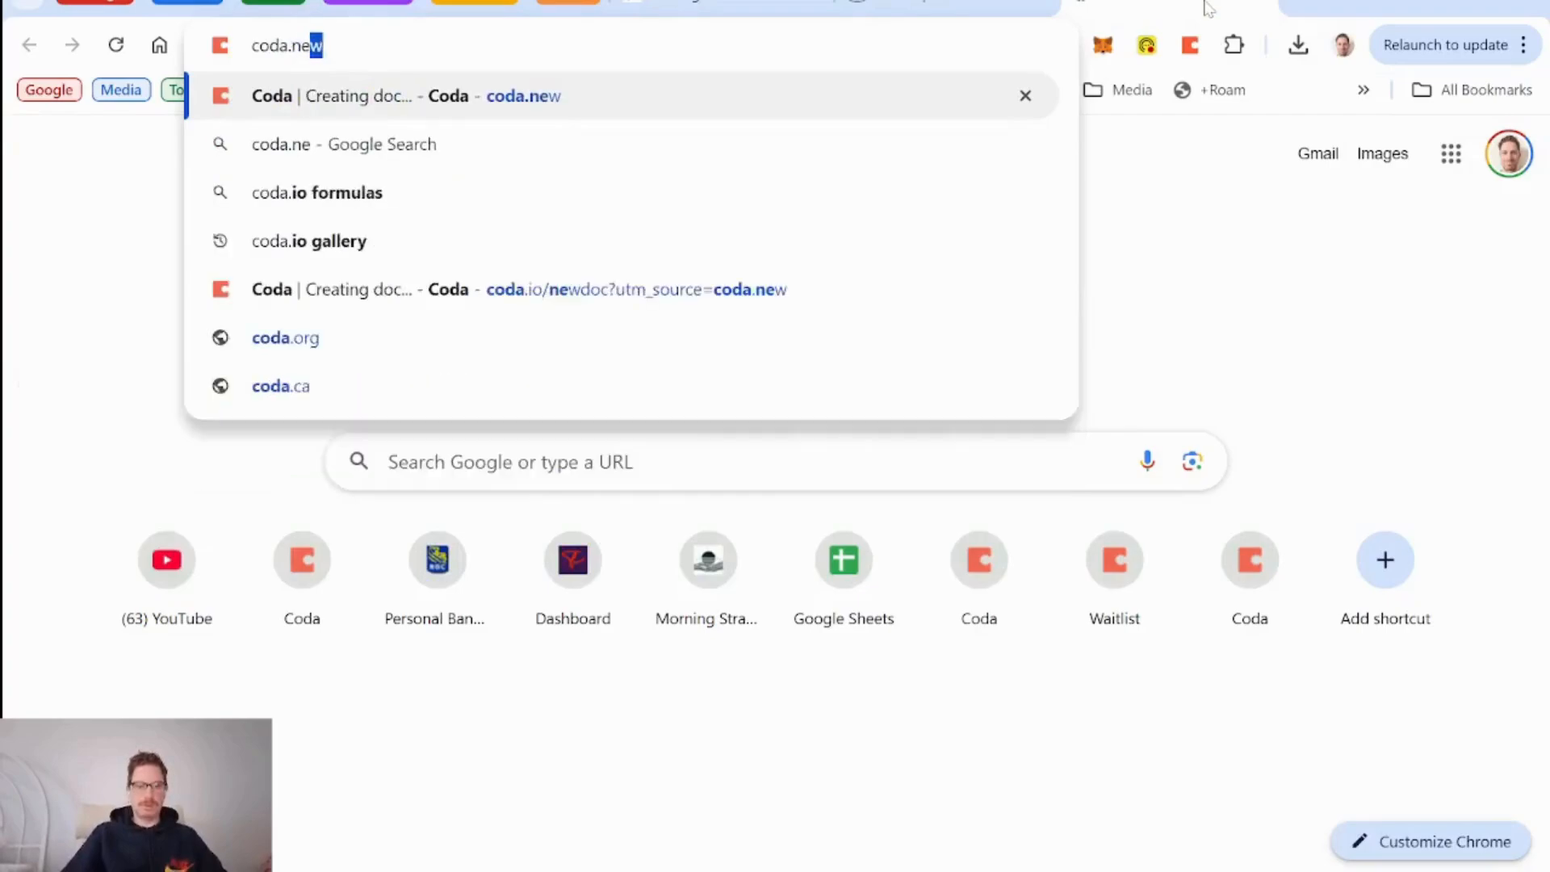
pyautogui.press('Return')
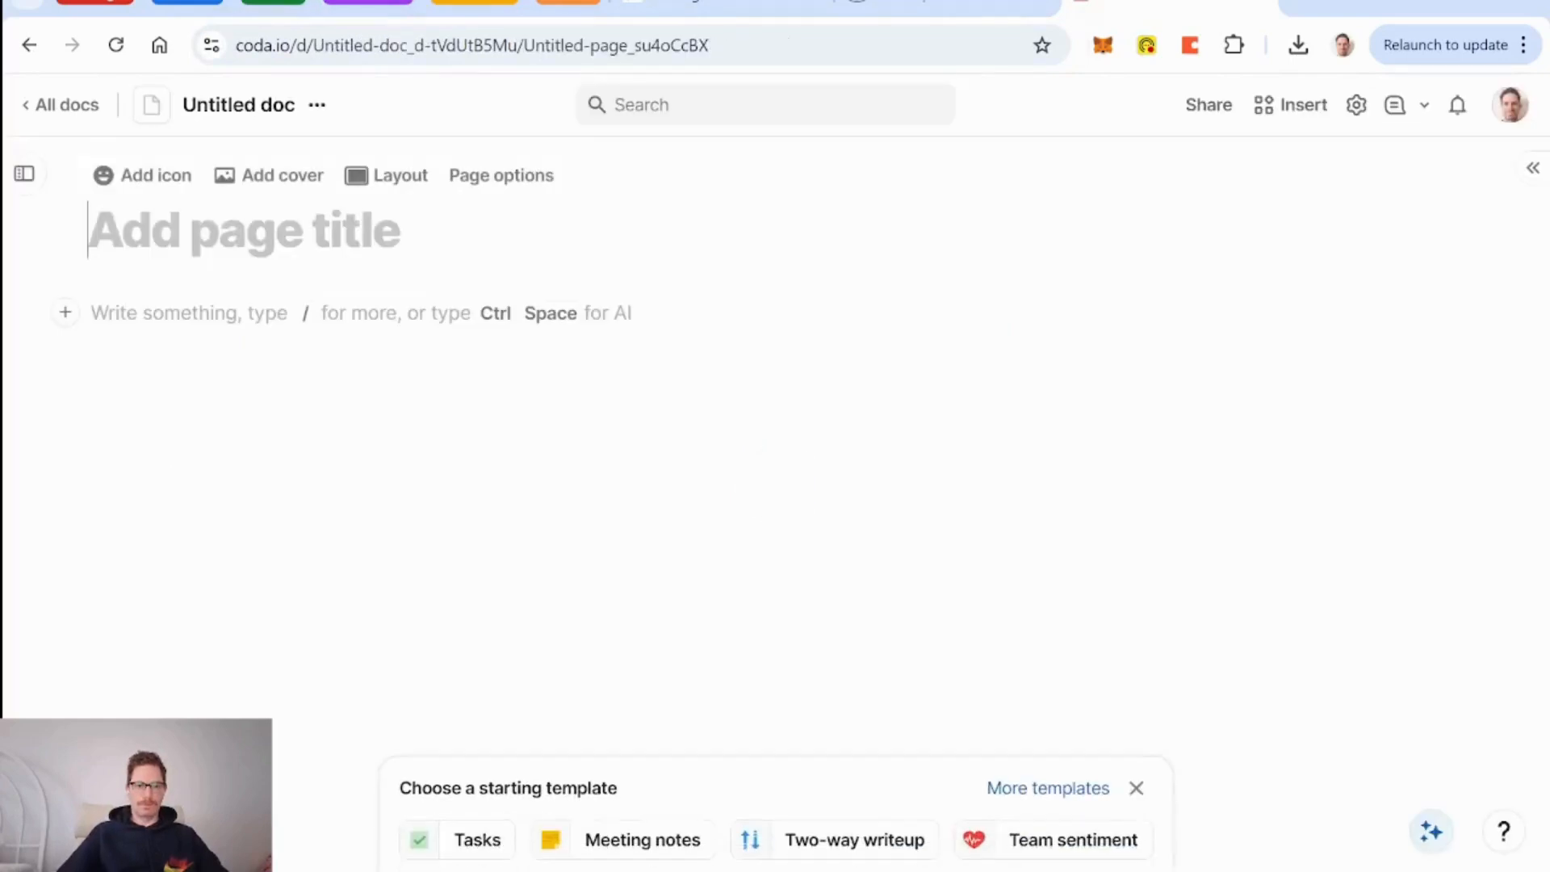
pyautogui.click(233, 109)
pyautogui.write('Fi')
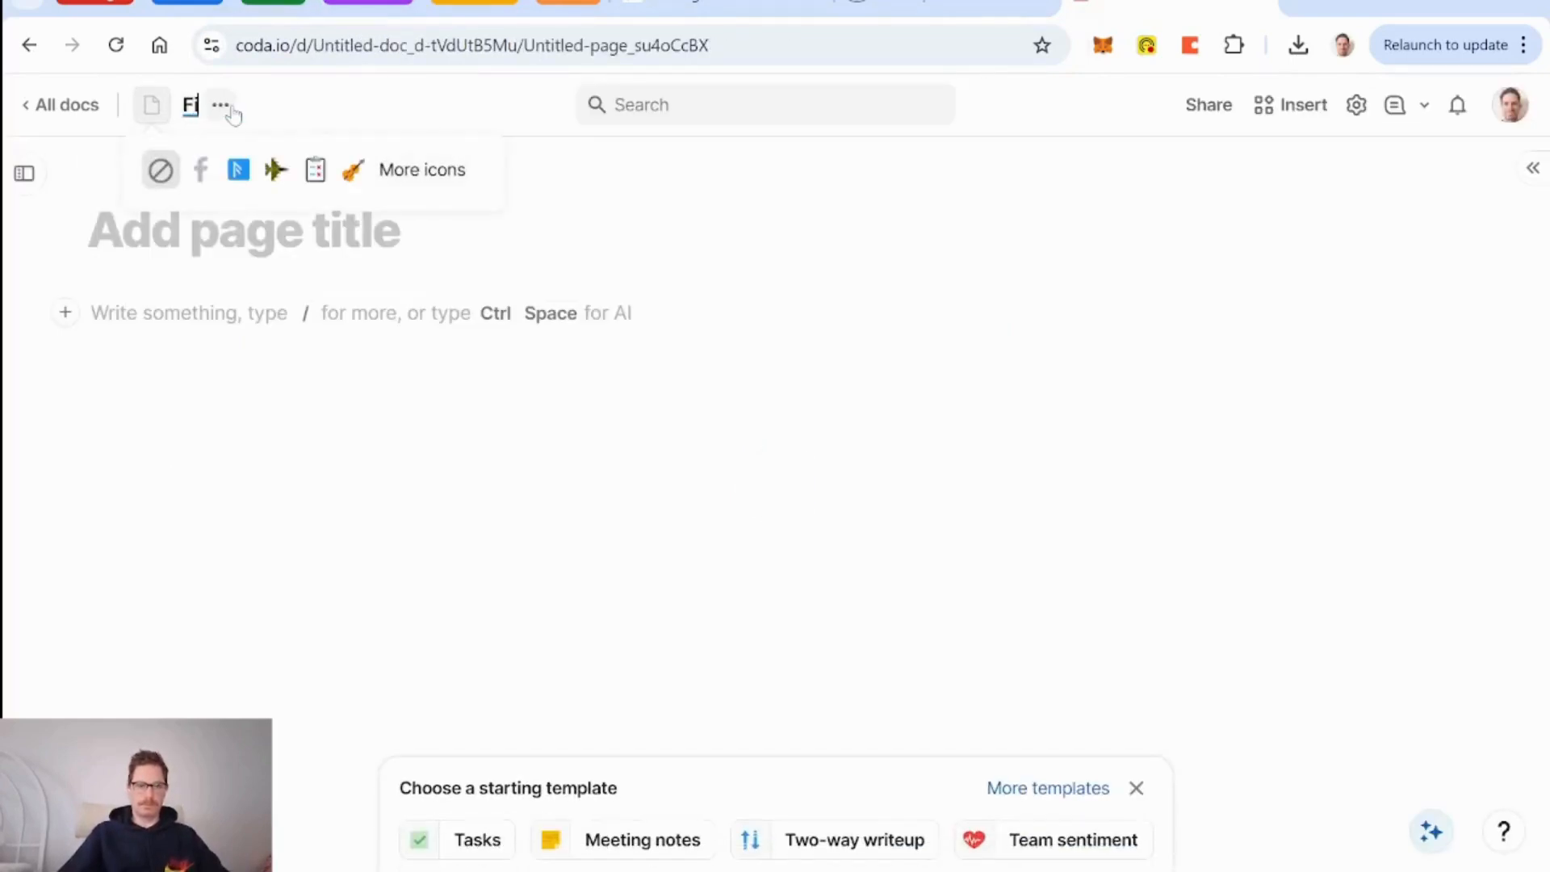
pyautogui.write('unding Appl')
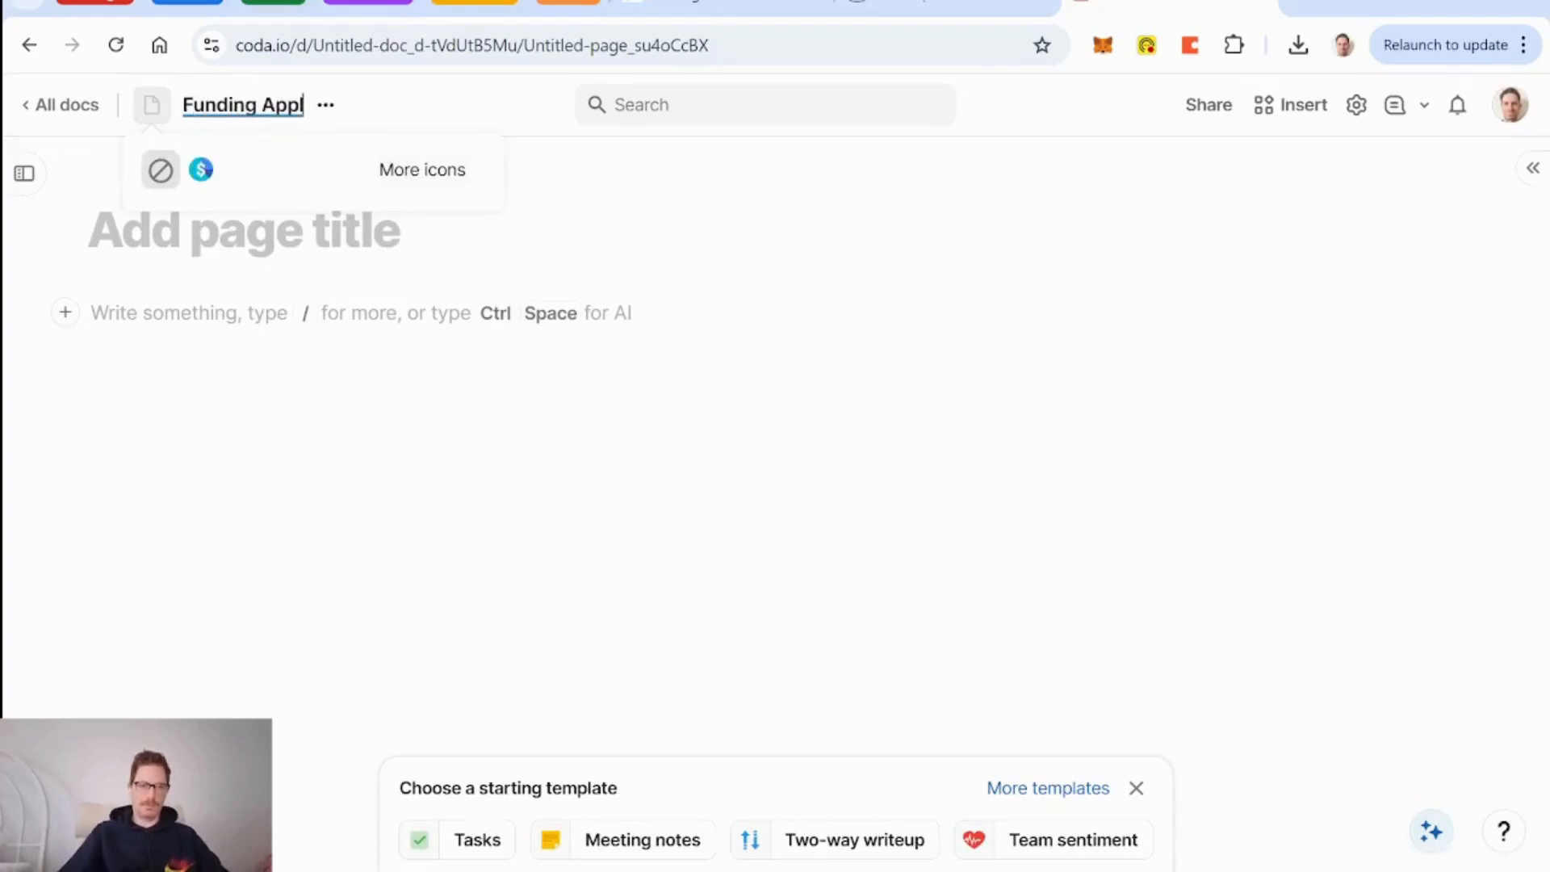
pyautogui.write('ications')
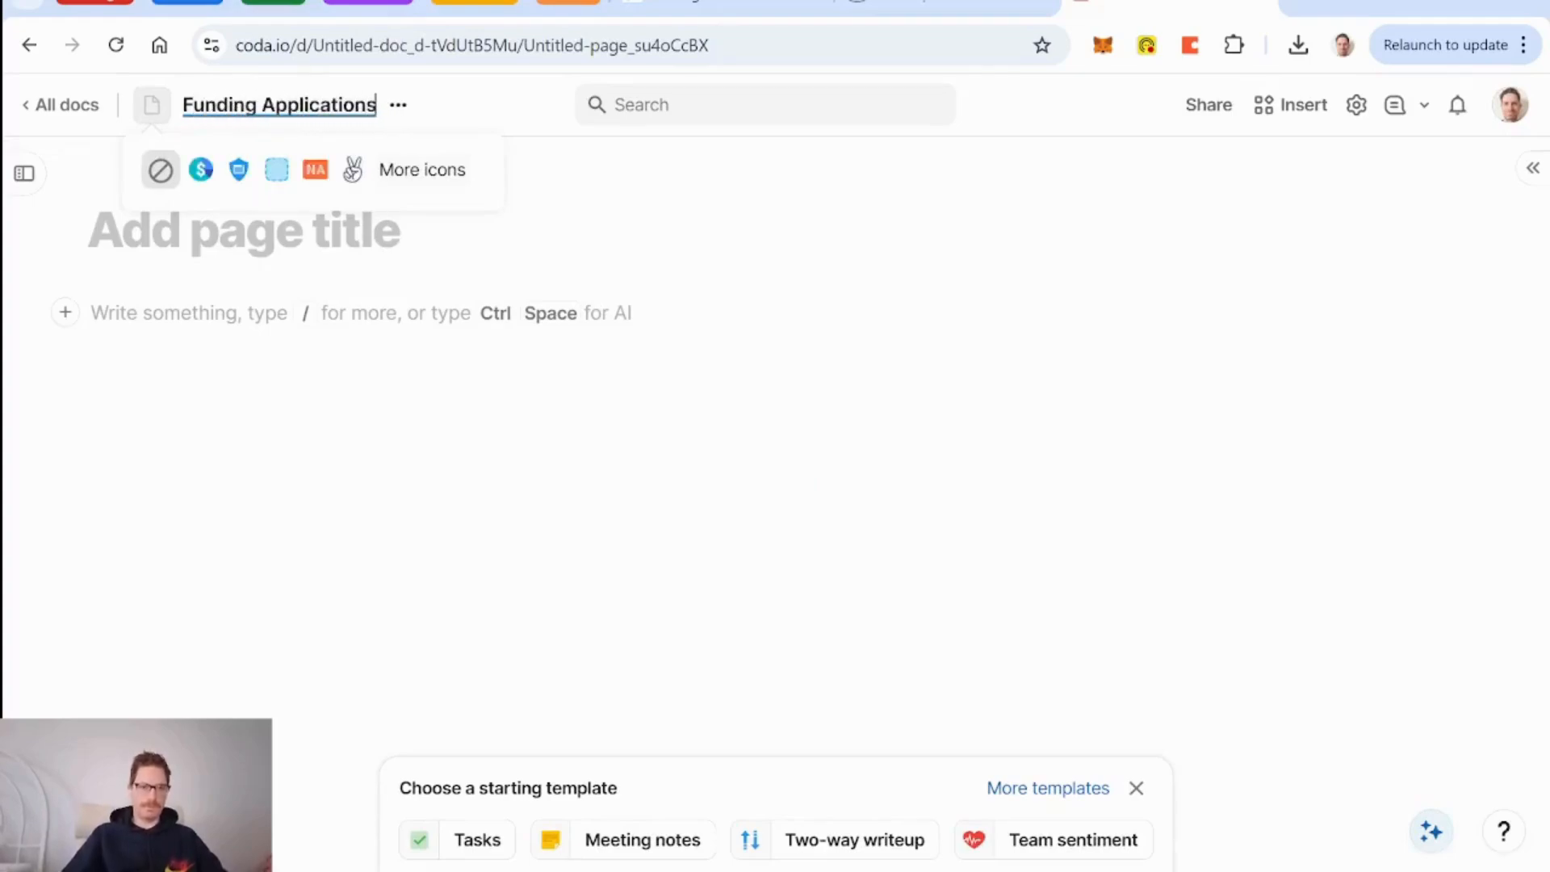
# Give the new doc a dollar-sign icon and return to the DIY Digital Solutions doc.
pyautogui.click(200, 173)
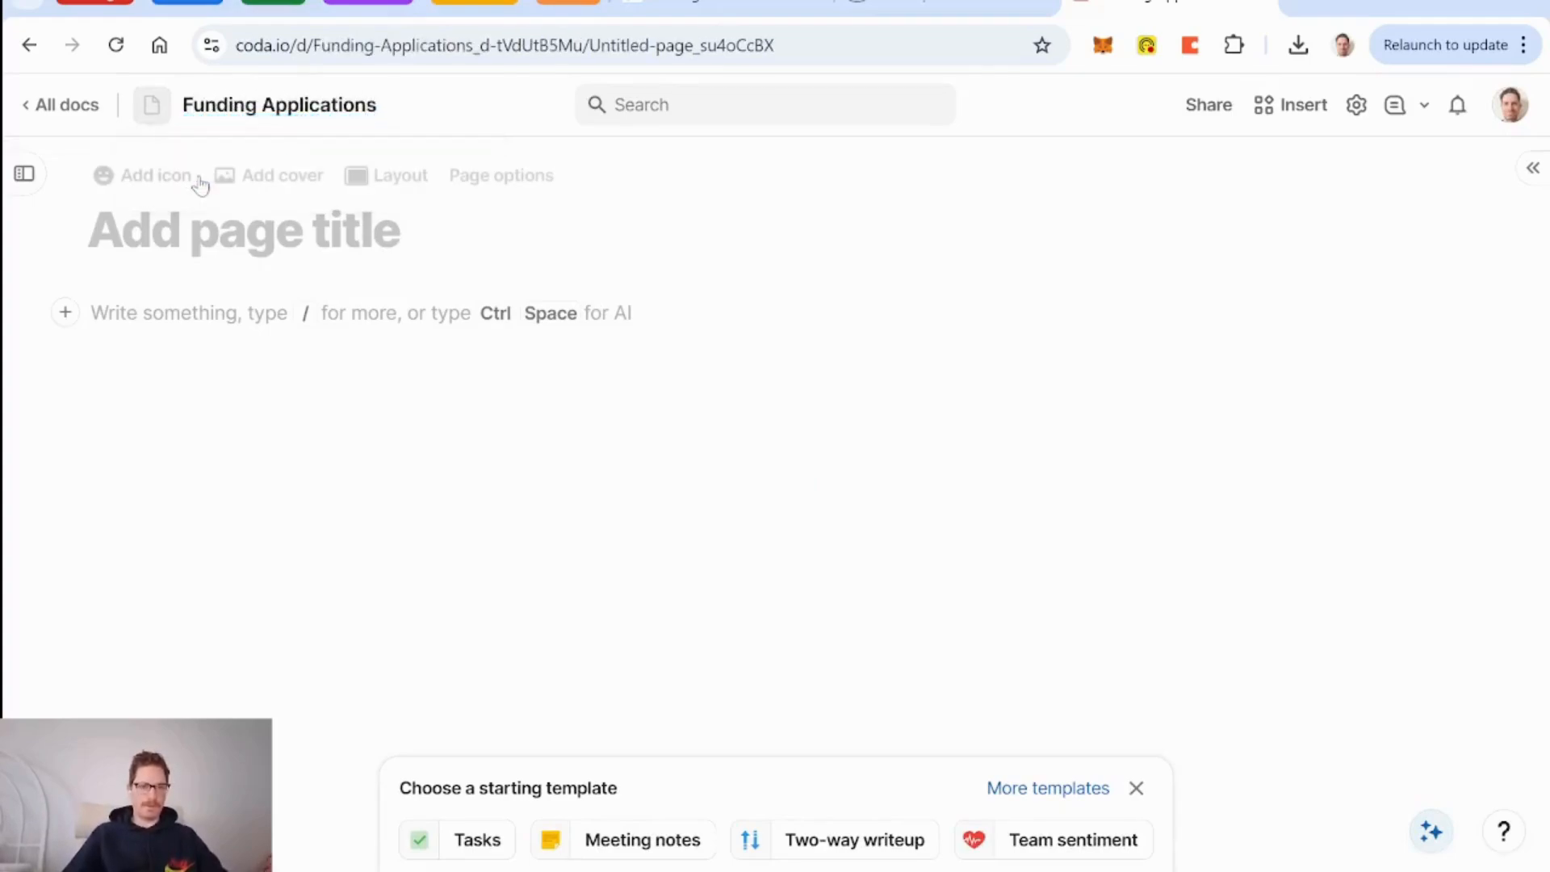
pyautogui.click(25, 174)
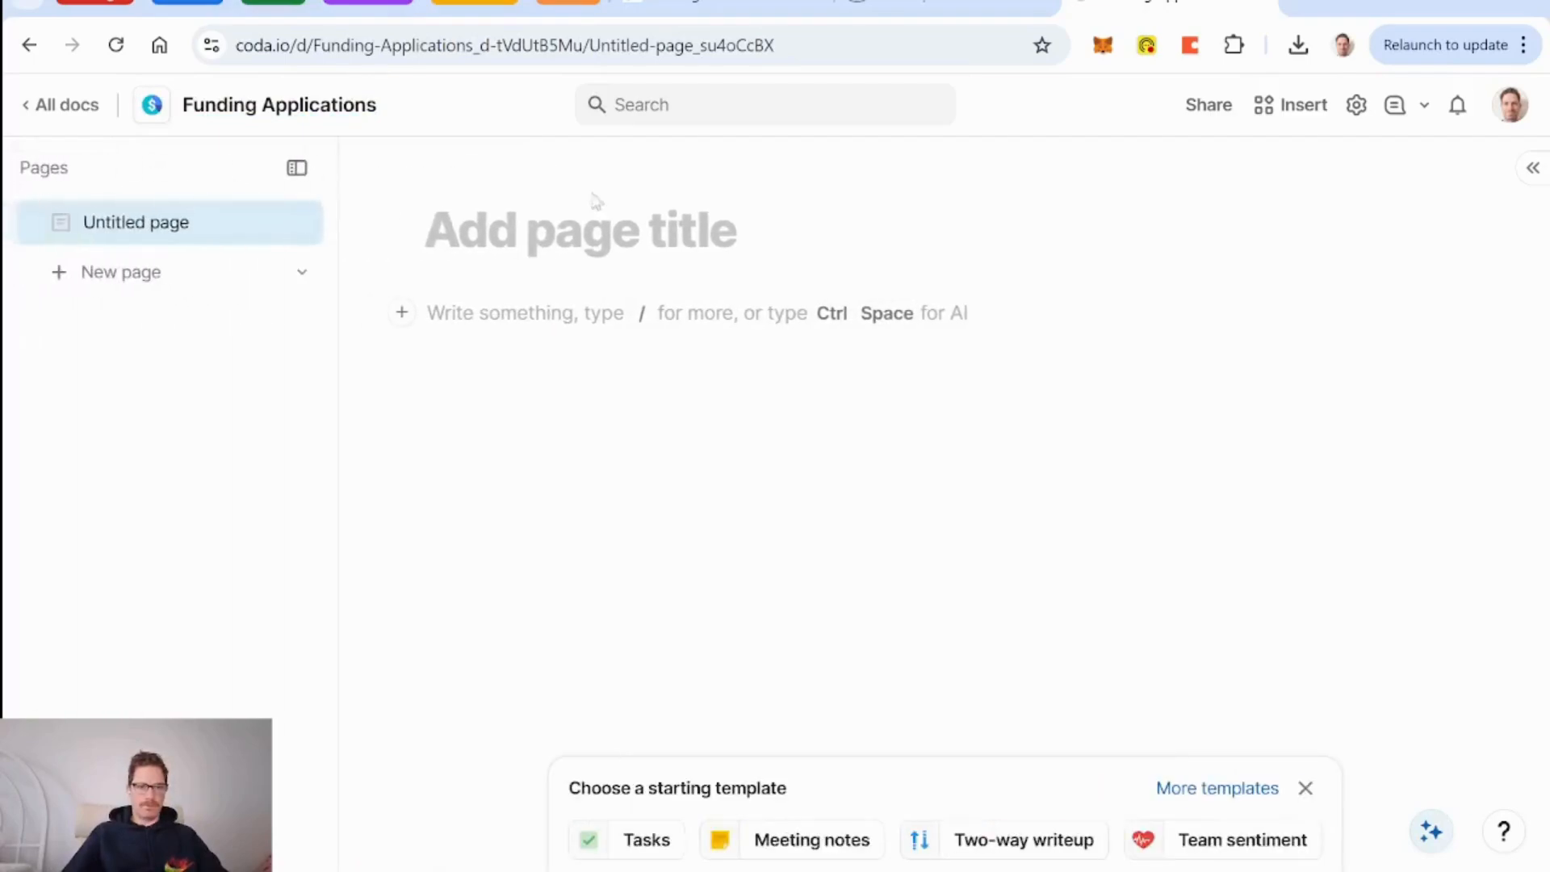
pyautogui.click(709, 15)
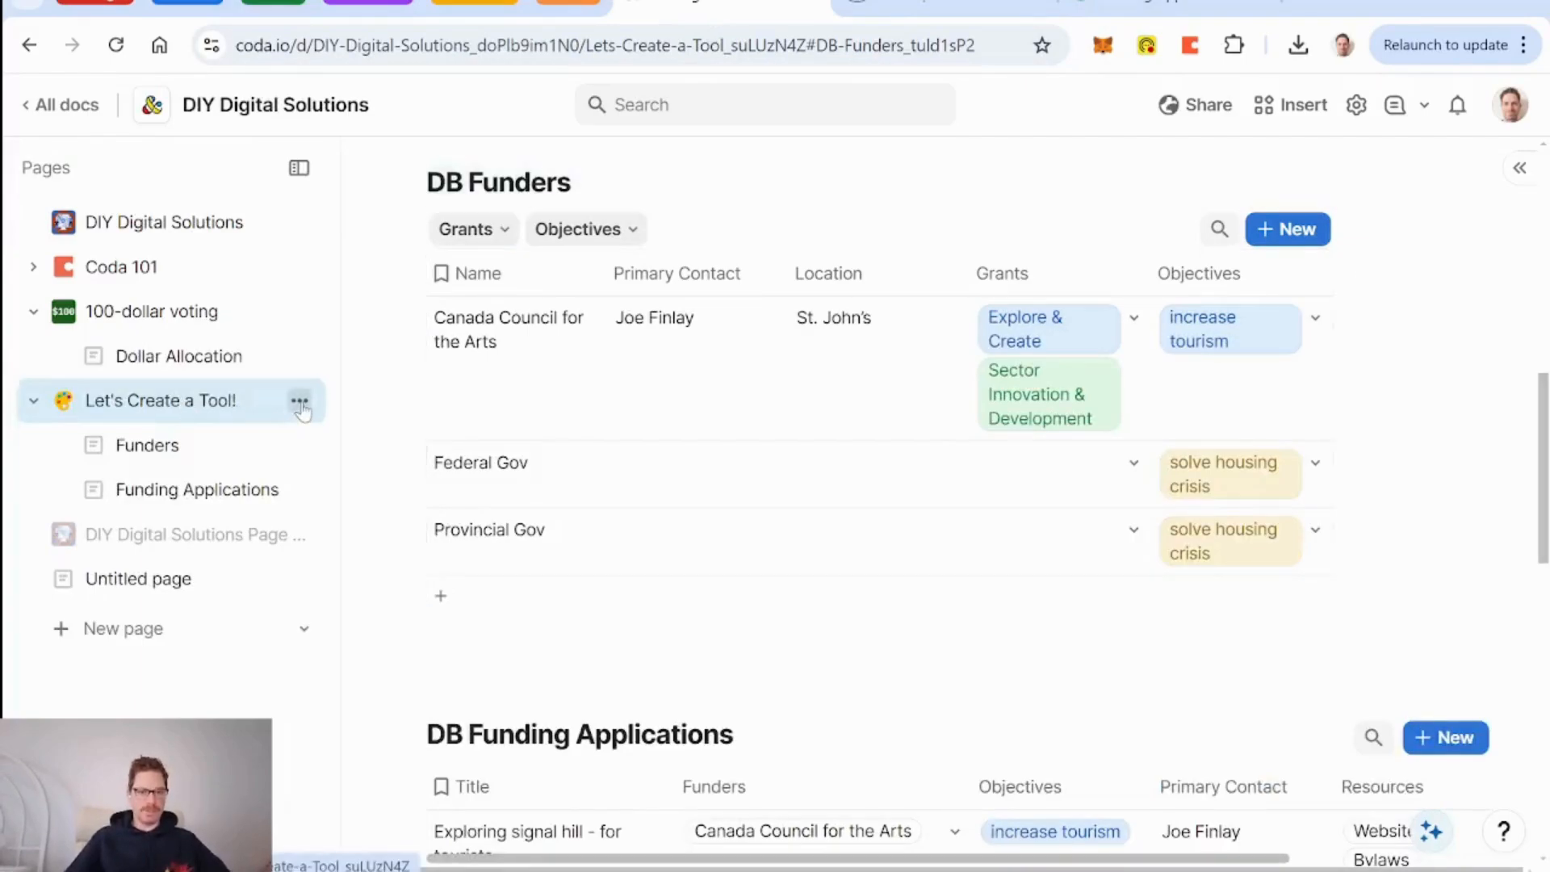
# Copy Let's Create a Tool! with its subpages and all 15 rows into Funding Applications.
pyautogui.click(300, 401)
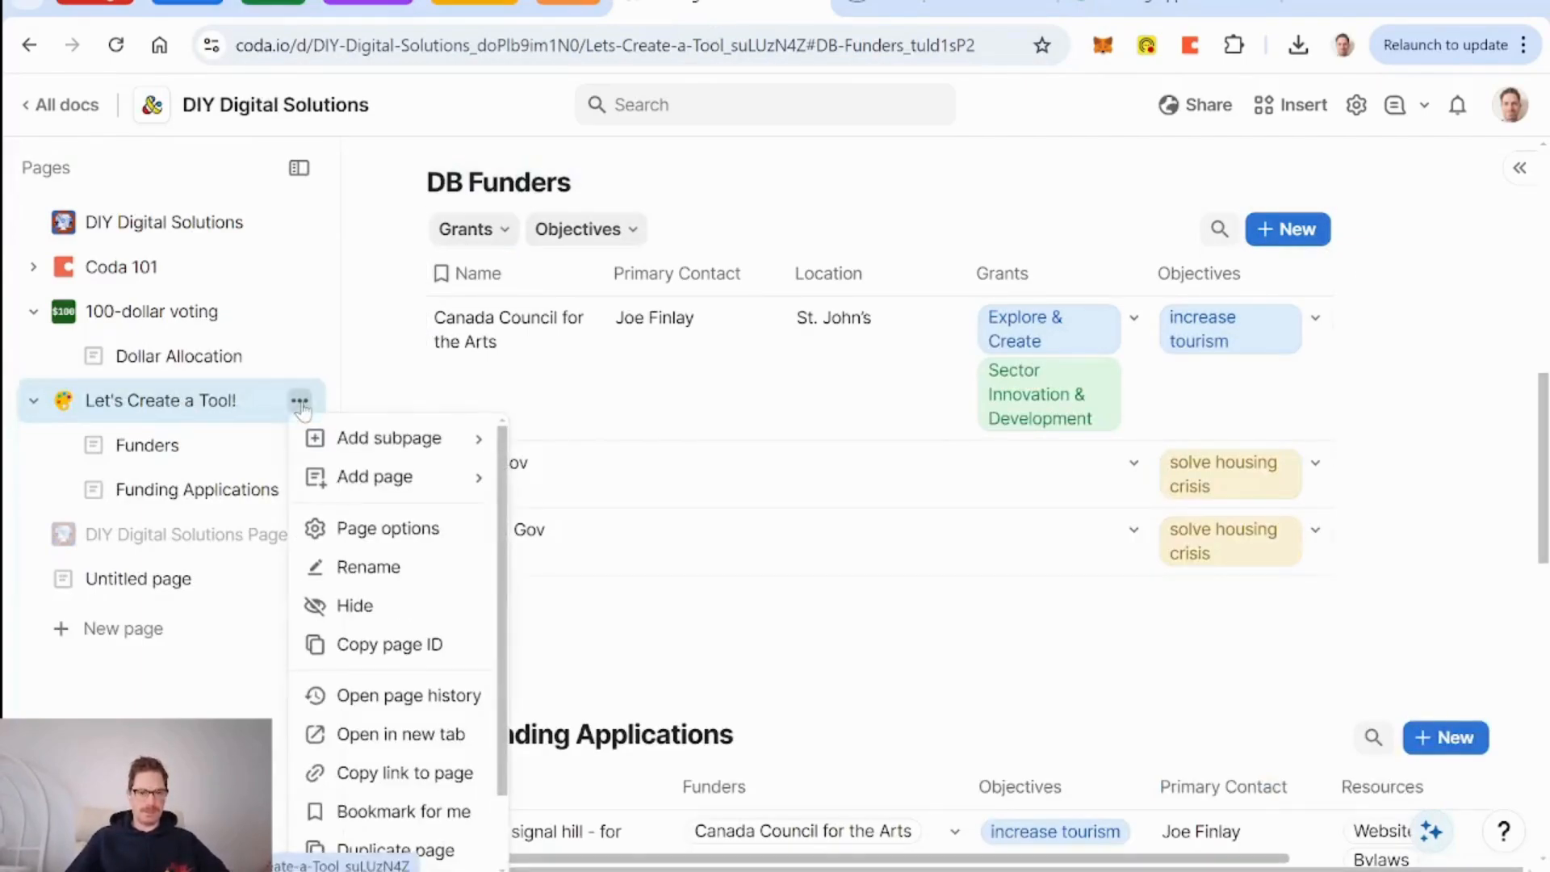
pyautogui.scroll(-1, 415, 593)
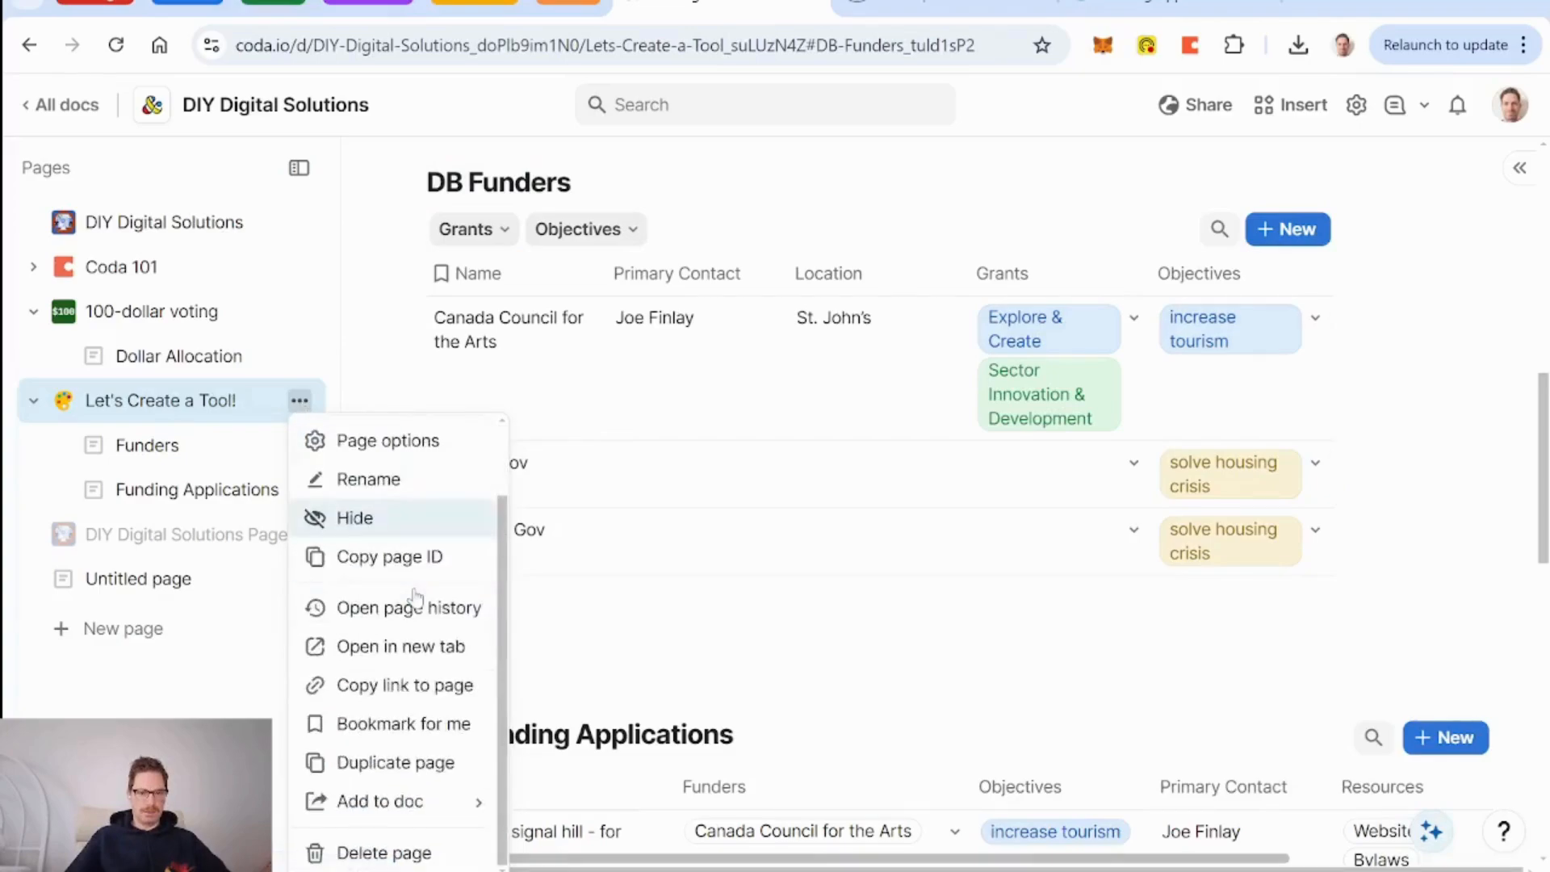
pyautogui.moveTo(408, 815)
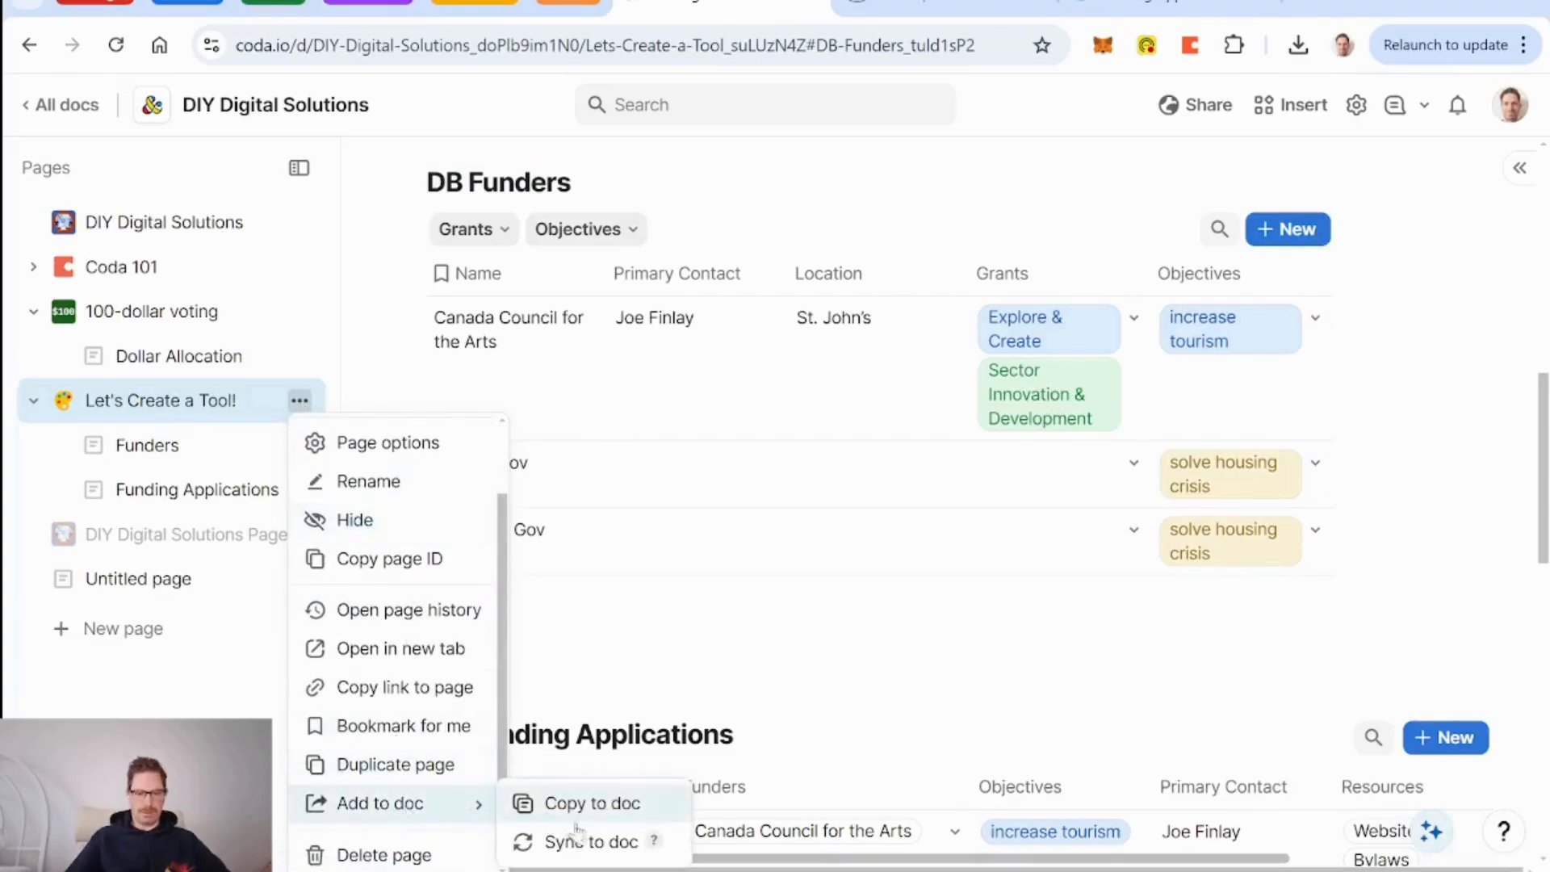
pyautogui.click(607, 808)
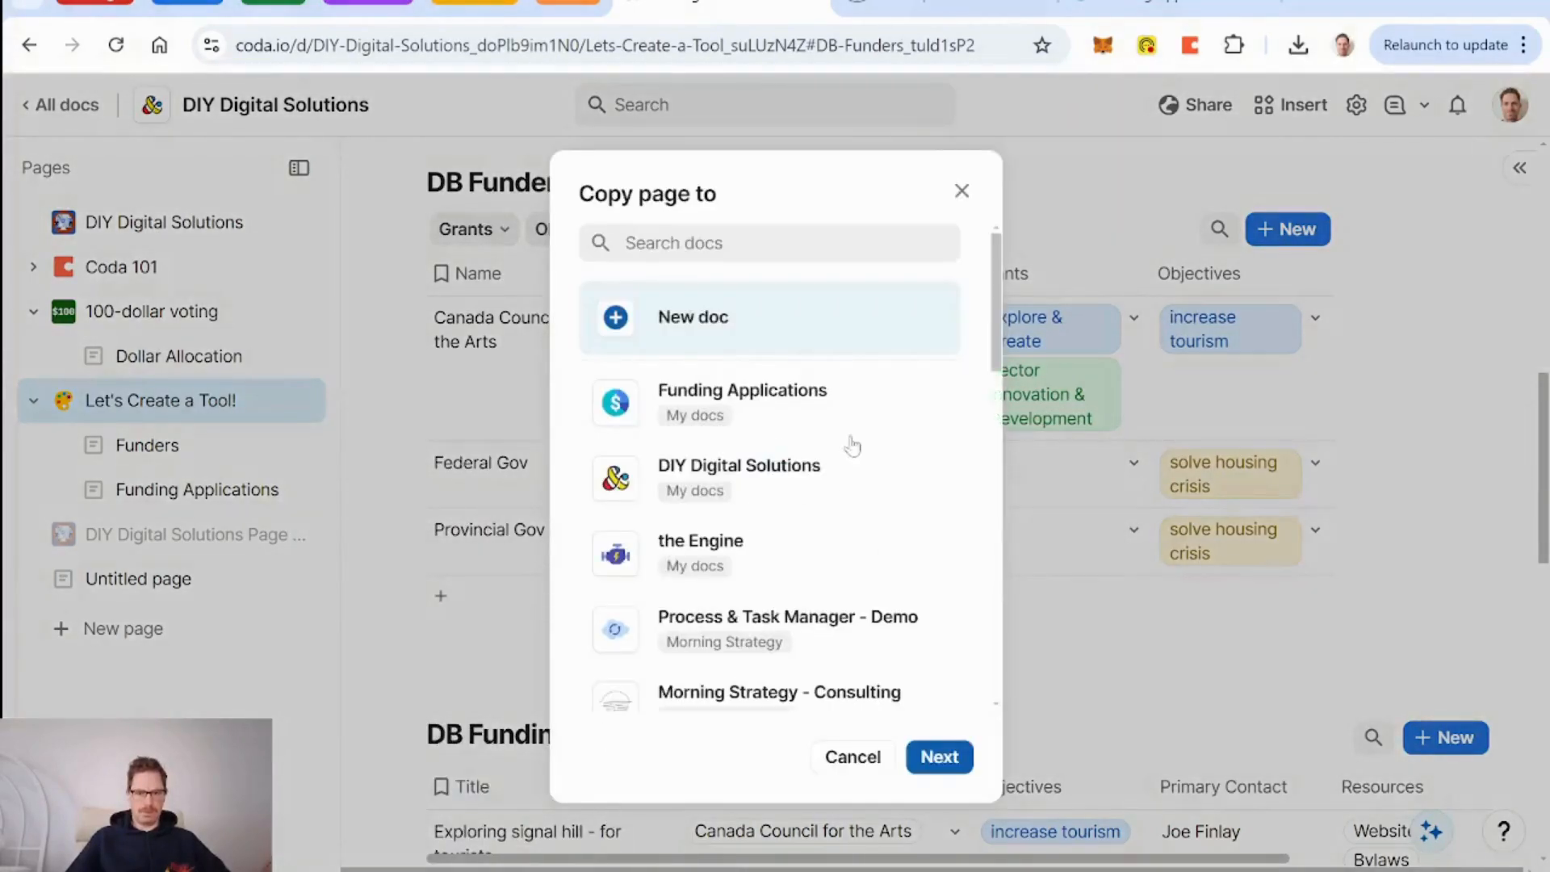
pyautogui.click(773, 406)
pyautogui.click(937, 756)
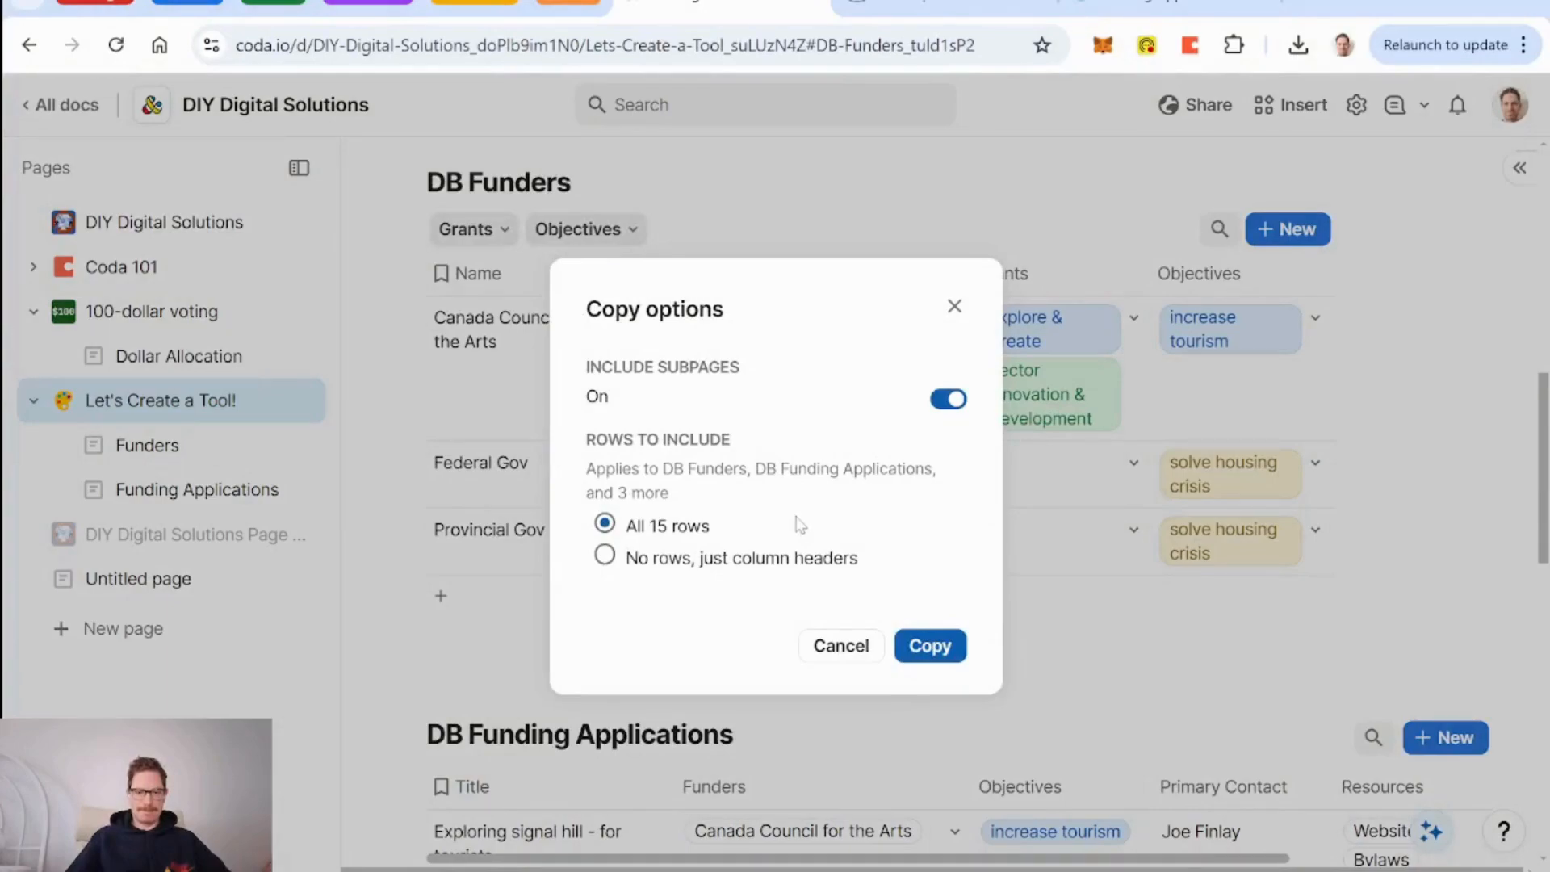
pyautogui.click(936, 656)
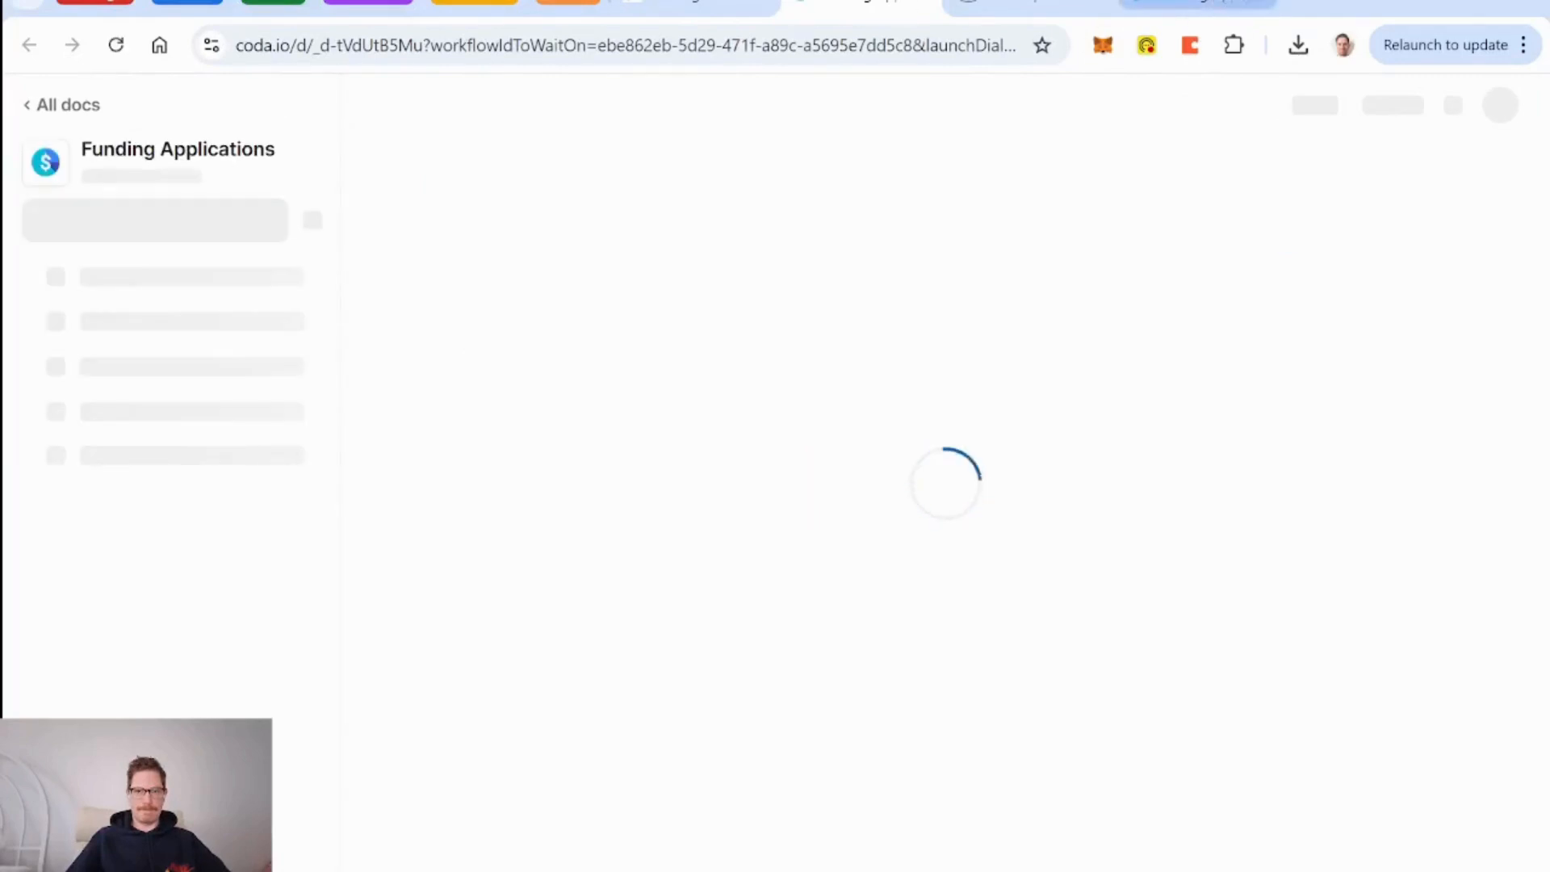
pyautogui.click(1264, 1)
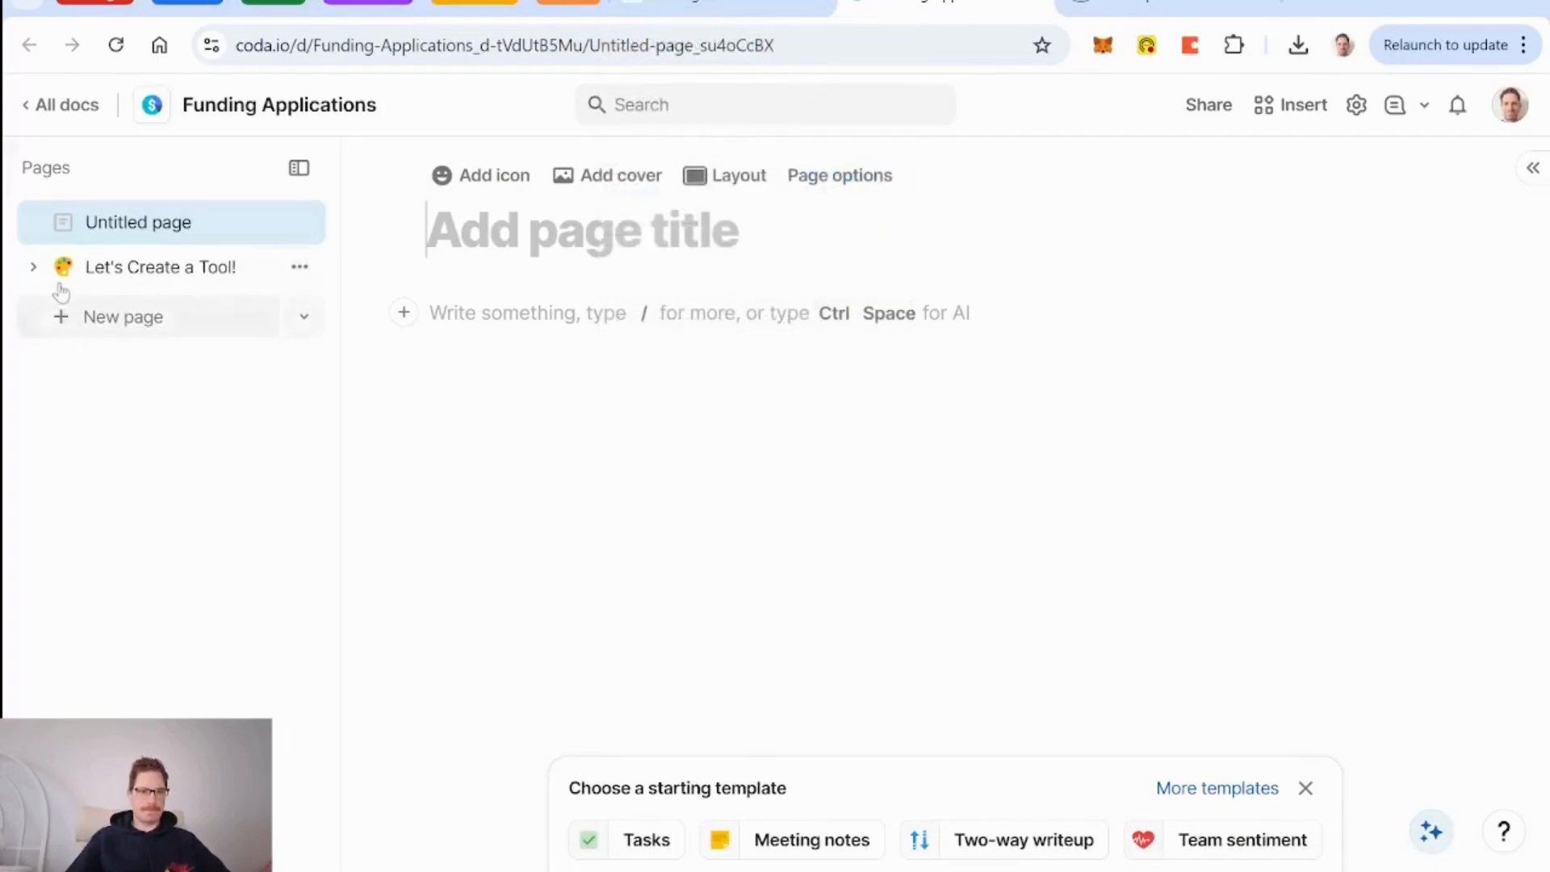
# Expand Let's Create a Tool! in the sidebar, open it, and scroll through its DB Funders content.
pyautogui.click(32, 266)
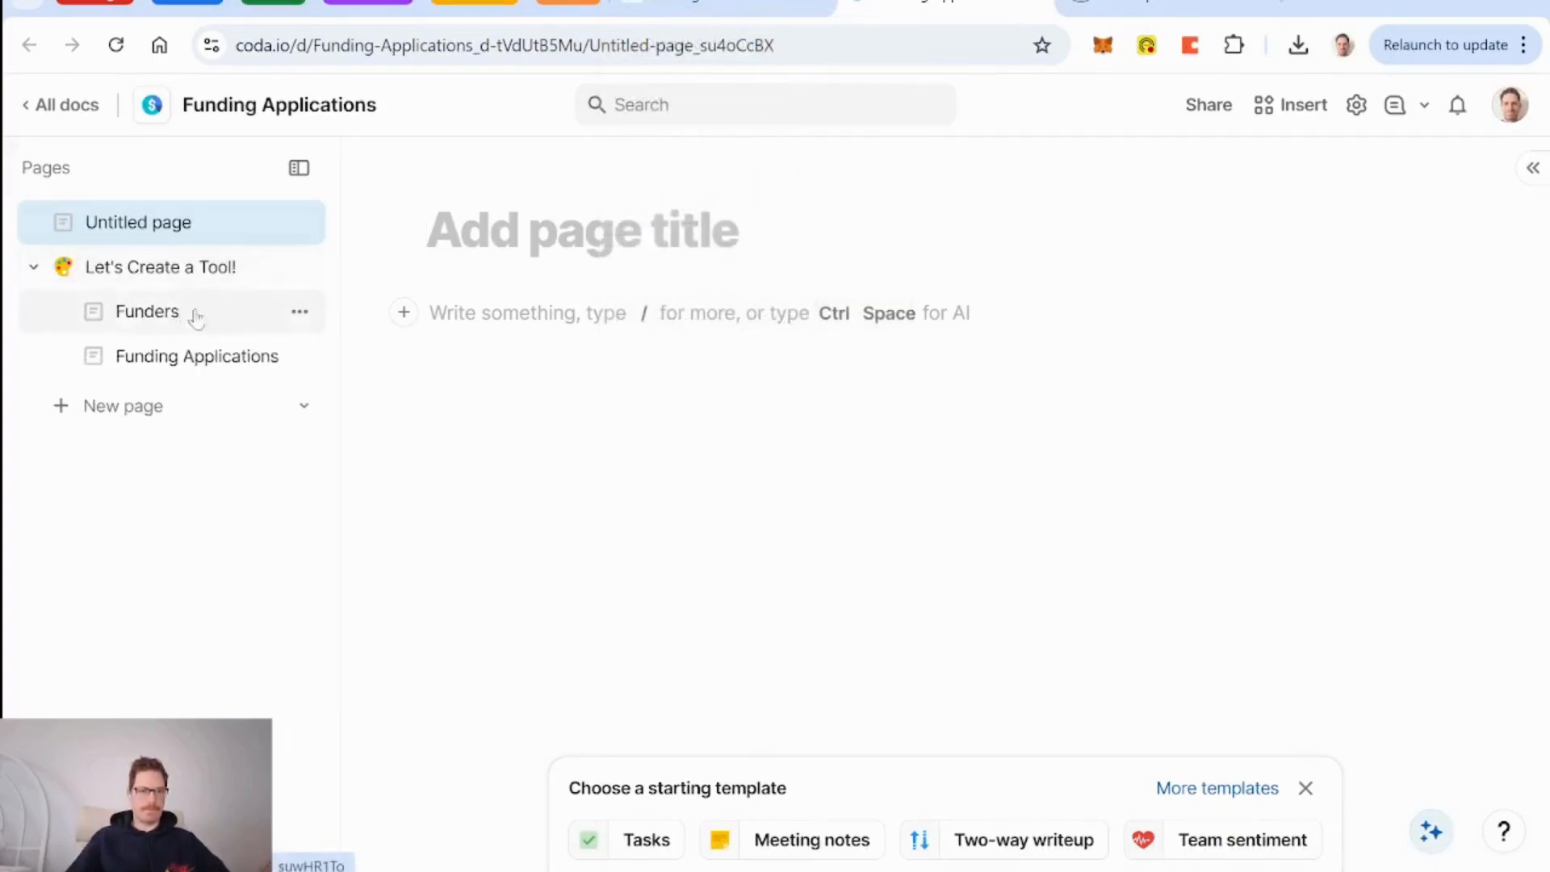
pyautogui.click(181, 270)
pyautogui.scroll(-2, 977, 415)
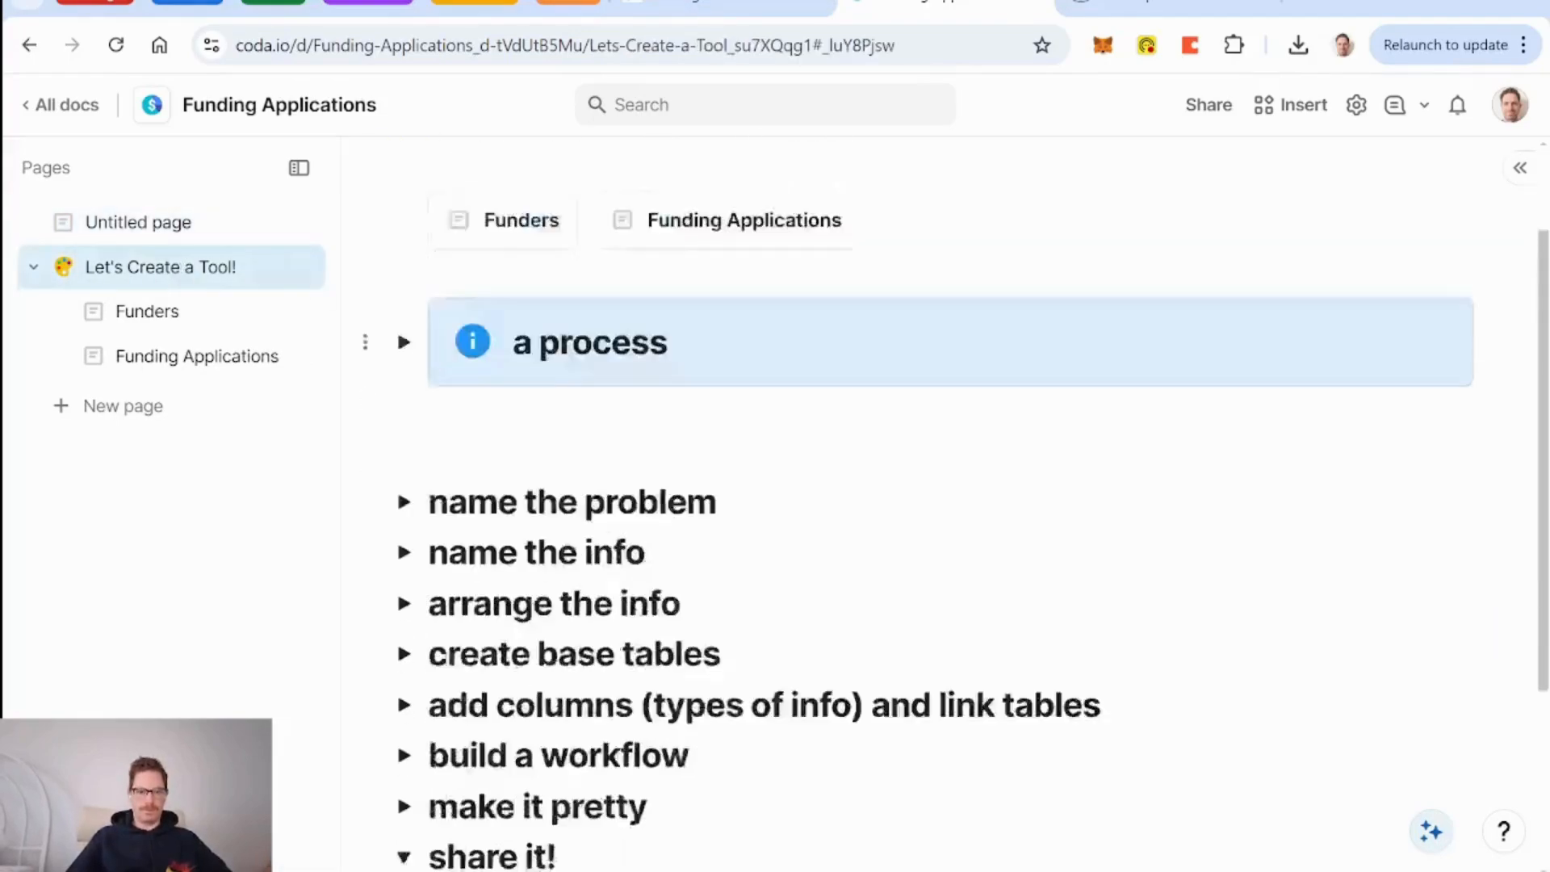
pyautogui.scroll(-3, 396, 487)
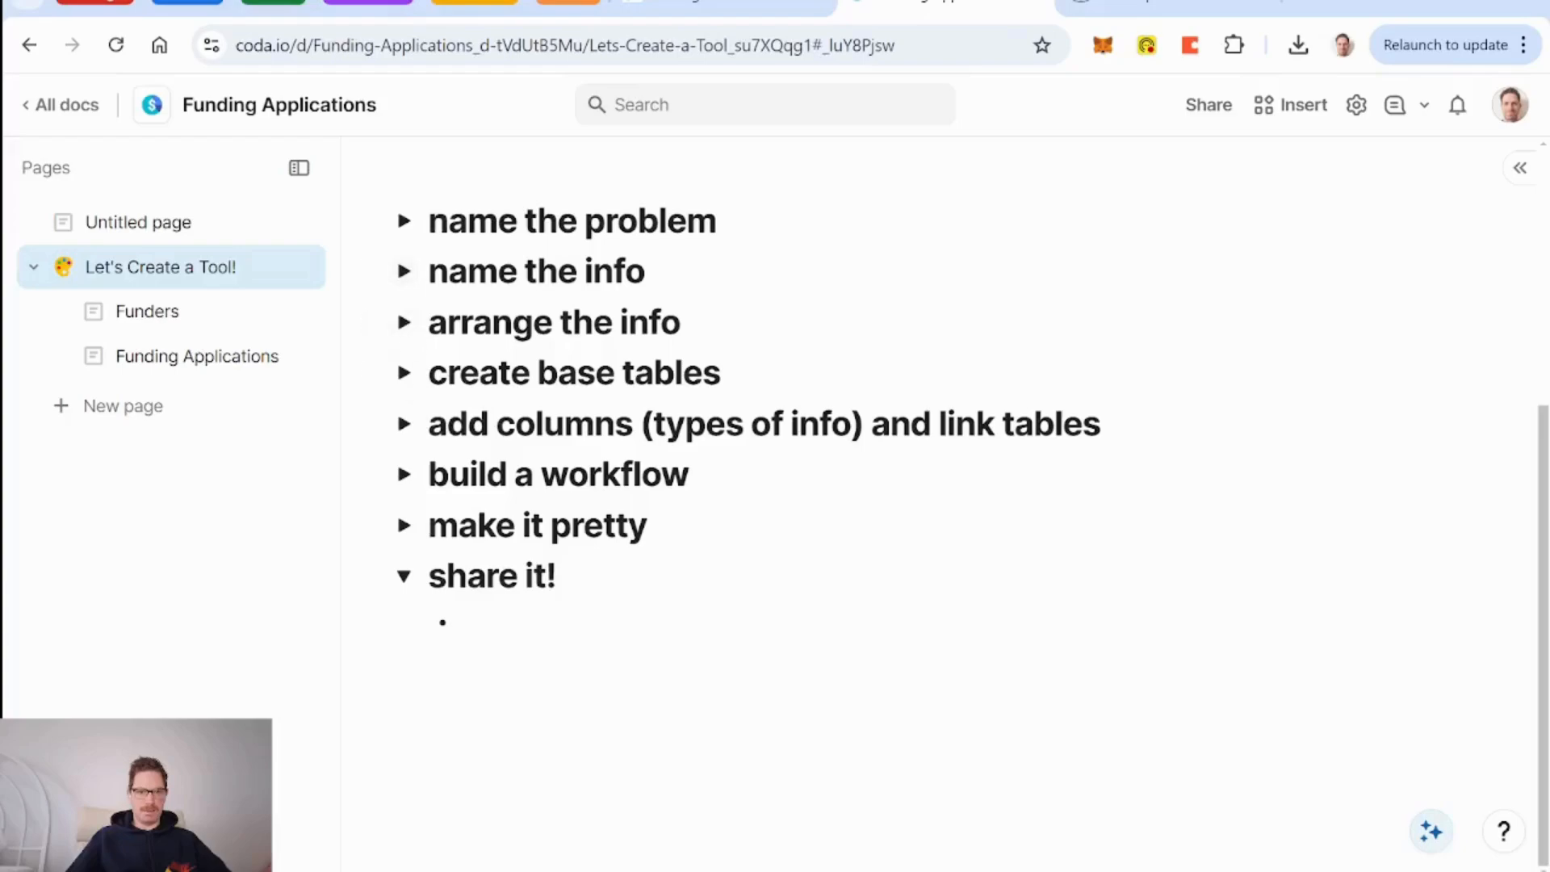
pyautogui.scroll(10, 565, 371)
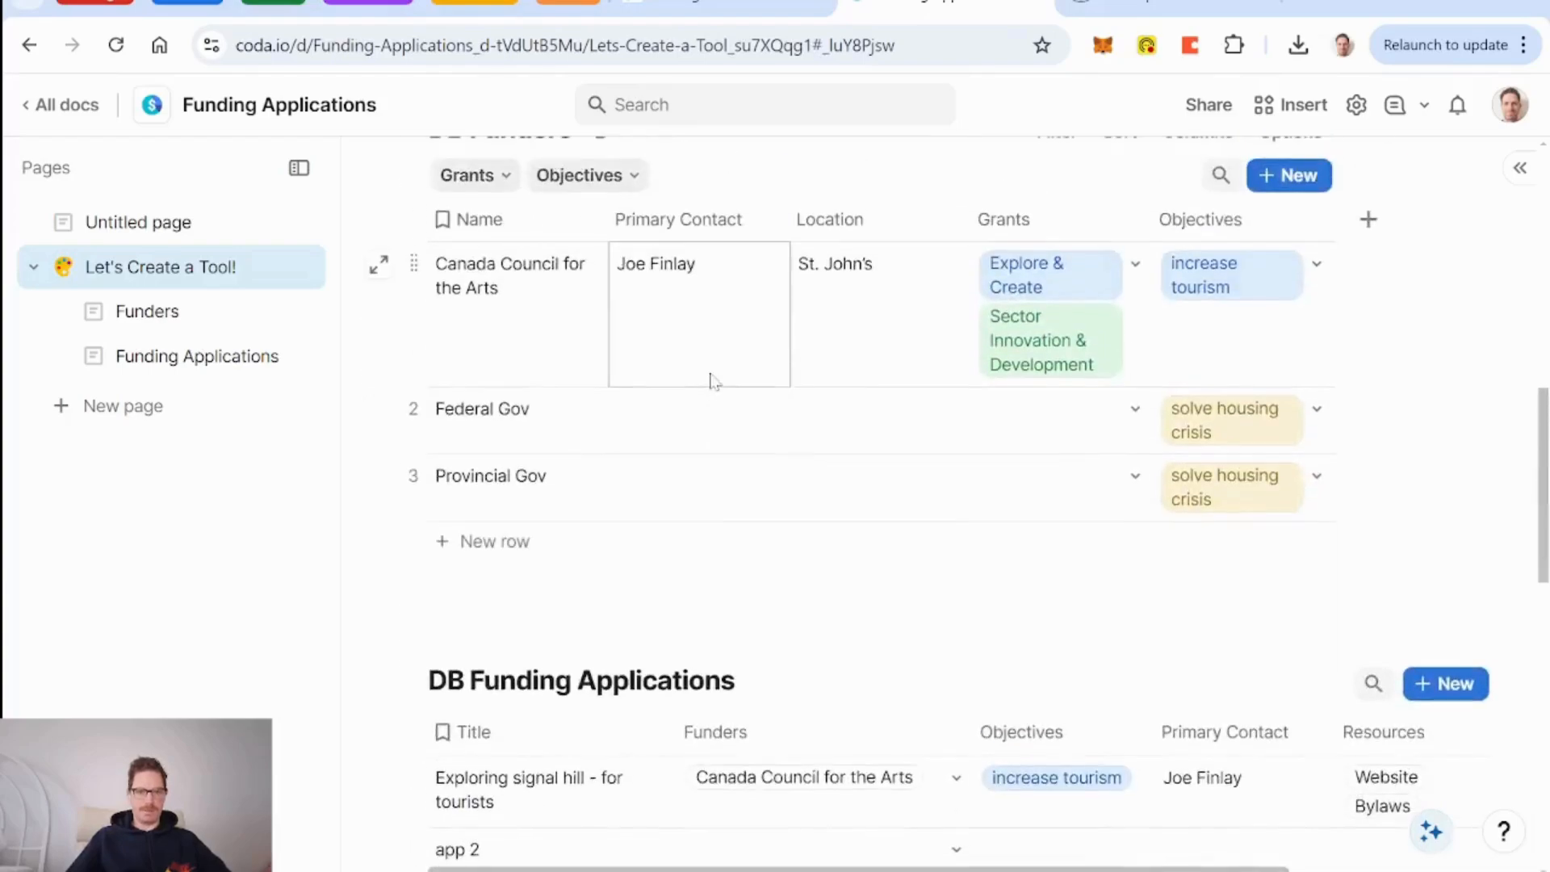
pyautogui.scroll(3, 712, 379)
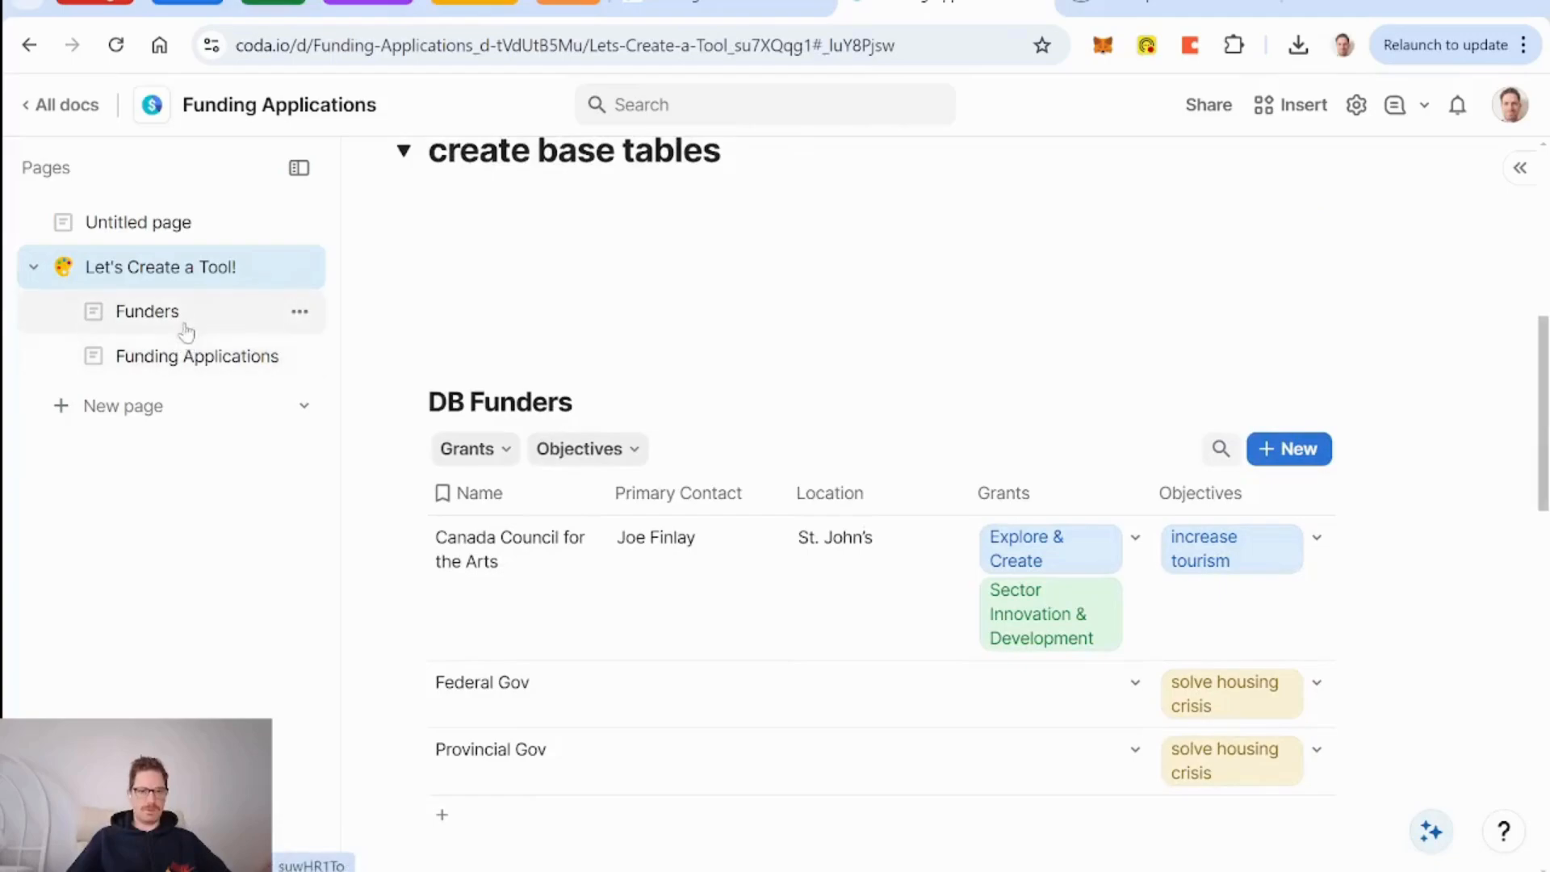
# Move the Funders and Funding Applications pages out to the top level of the page list.
pyautogui.click(157, 320)
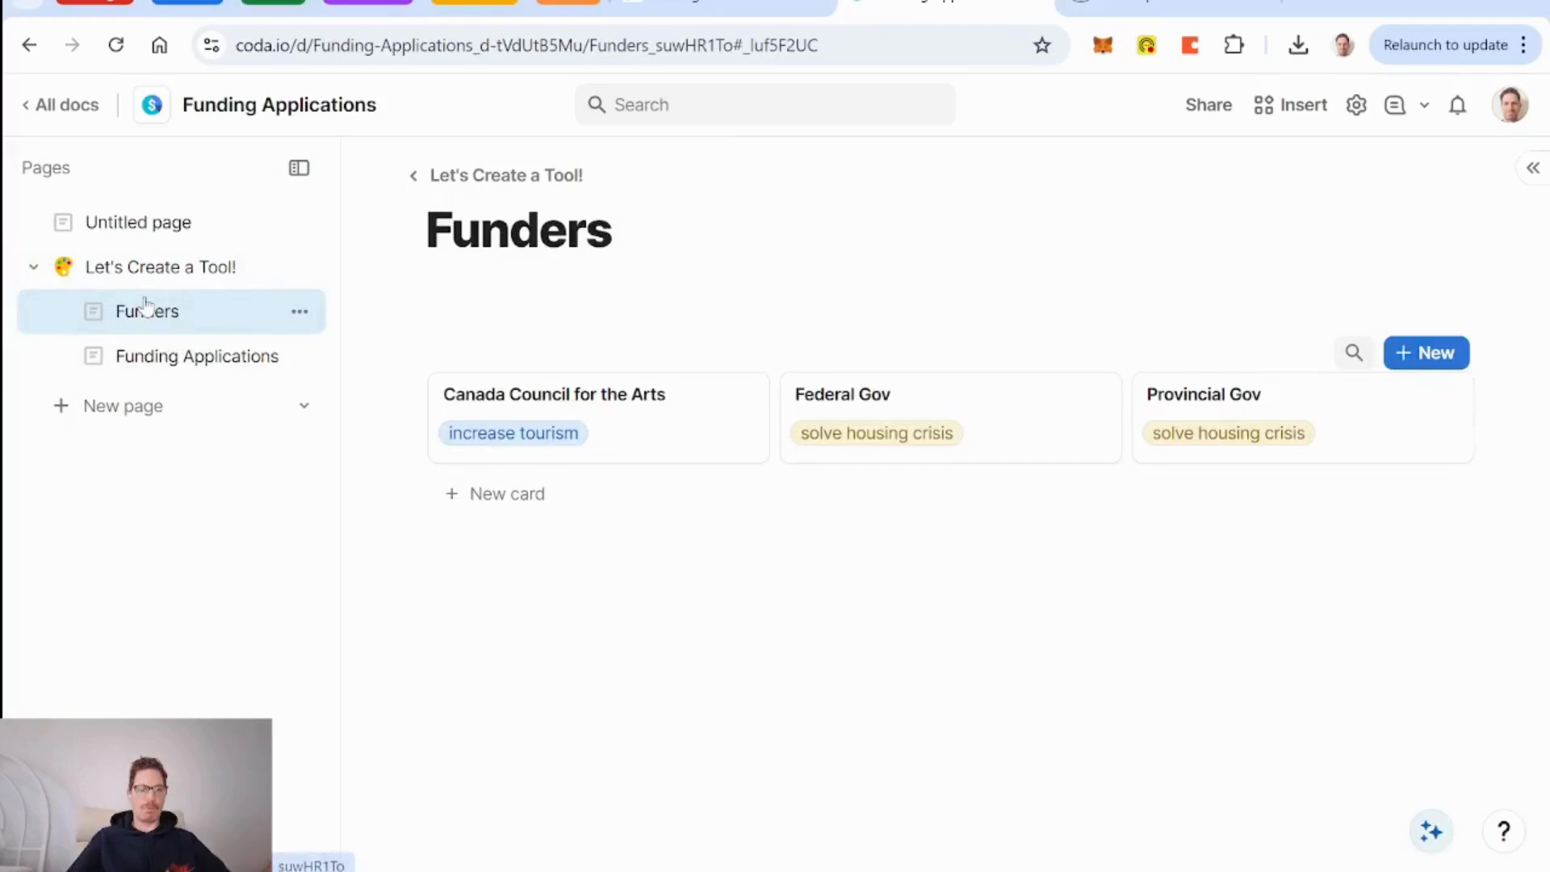
pyautogui.moveTo(153, 320); pyautogui.dragTo(121, 256)
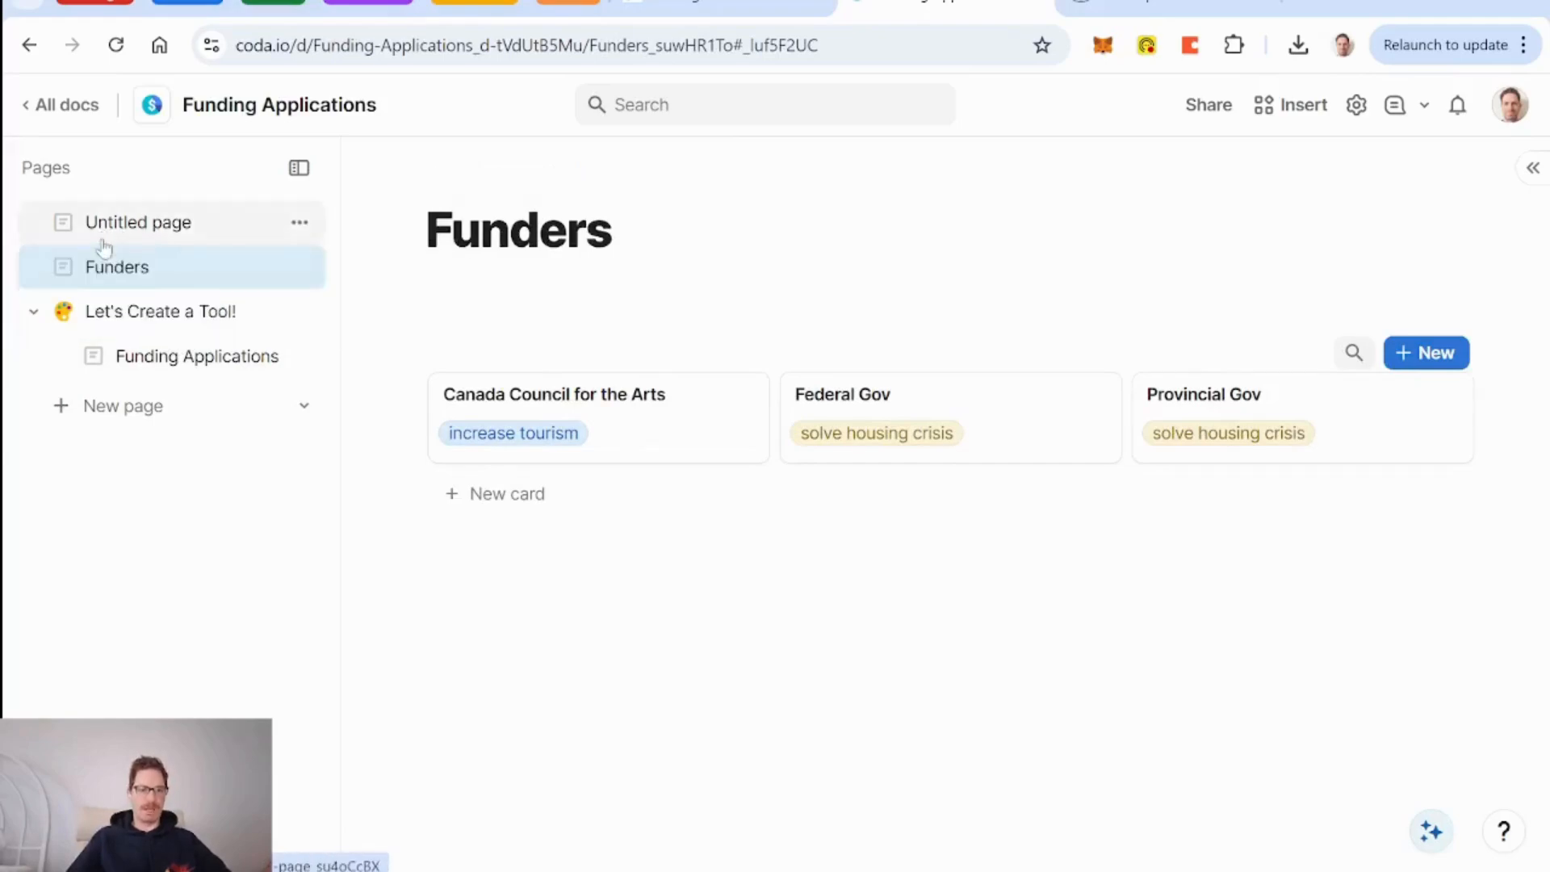
pyautogui.moveTo(156, 356); pyautogui.dragTo(116, 246)
# Title the untitled page About, then begin editing the Let's Create a Tool! page title.
pyautogui.click(144, 225)
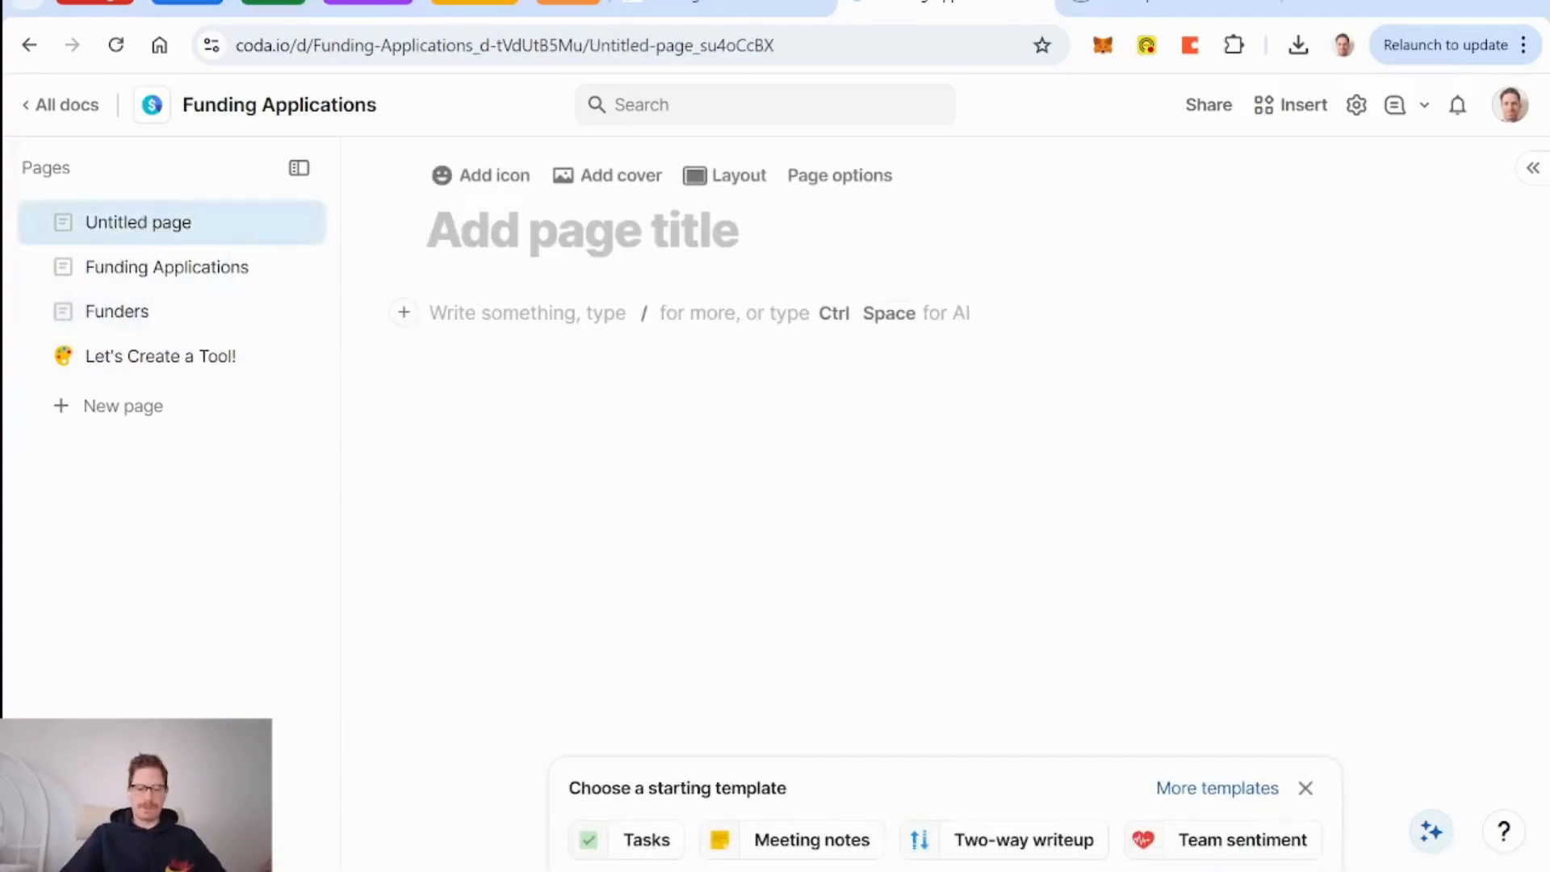
pyautogui.write('About')
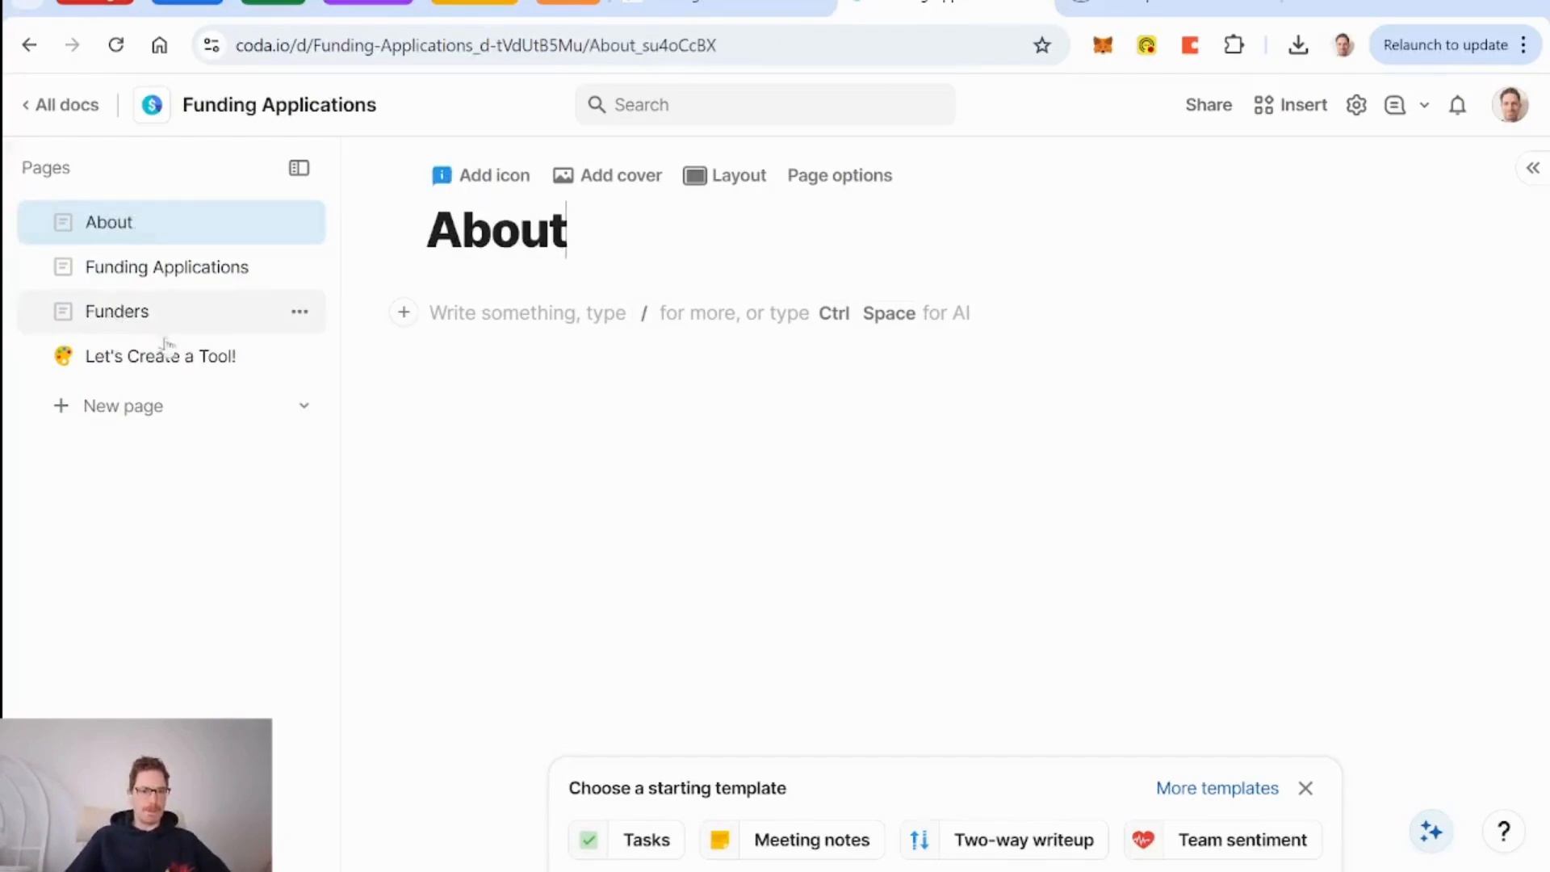
pyautogui.click(161, 355)
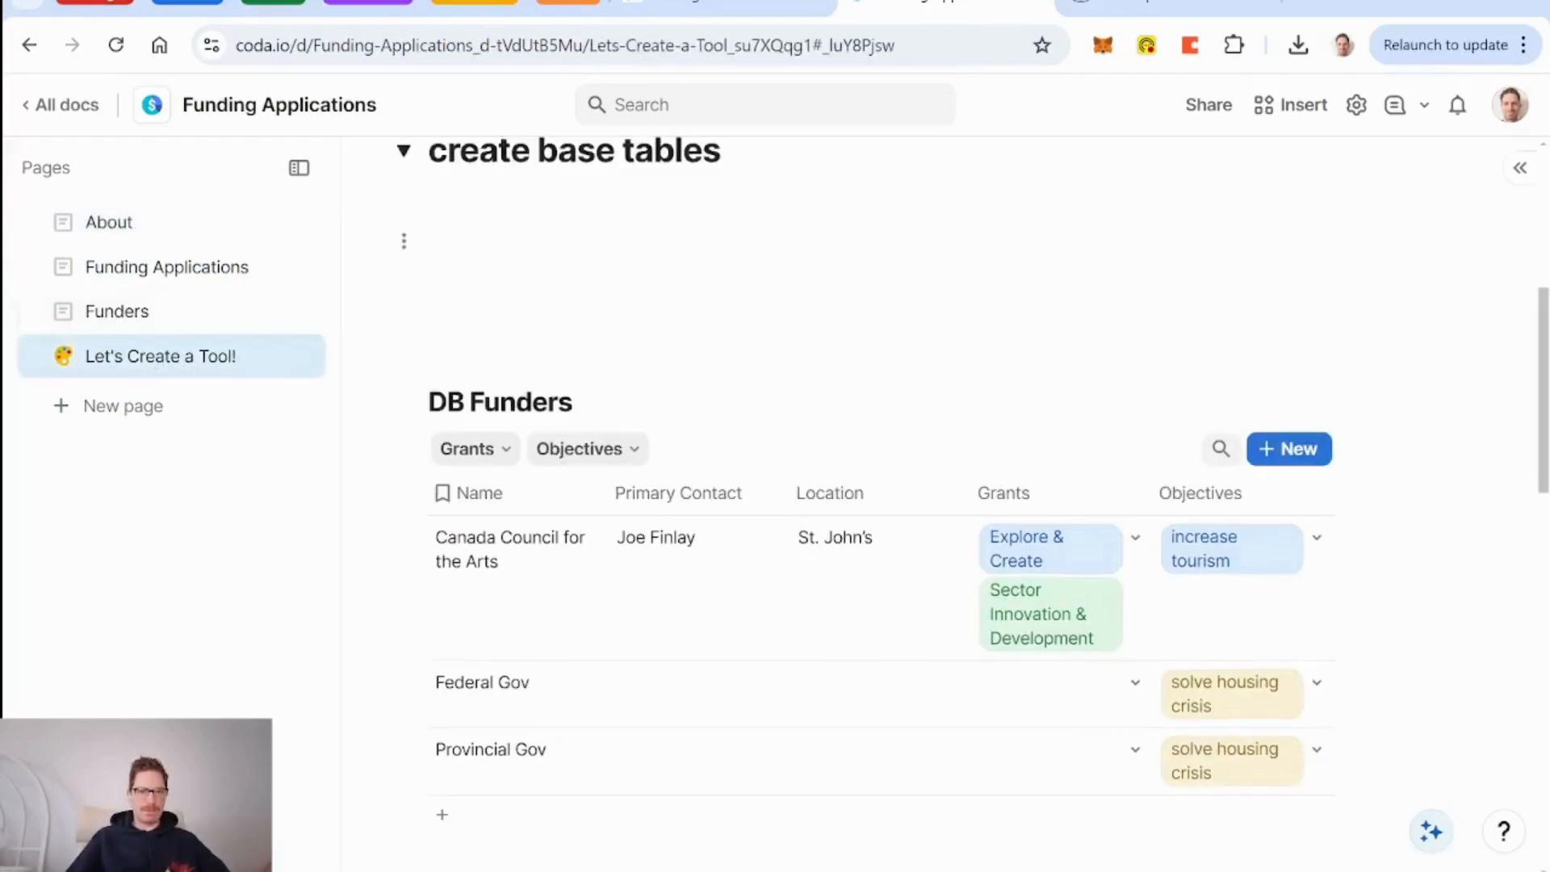
pyautogui.scroll(6, 369, 452)
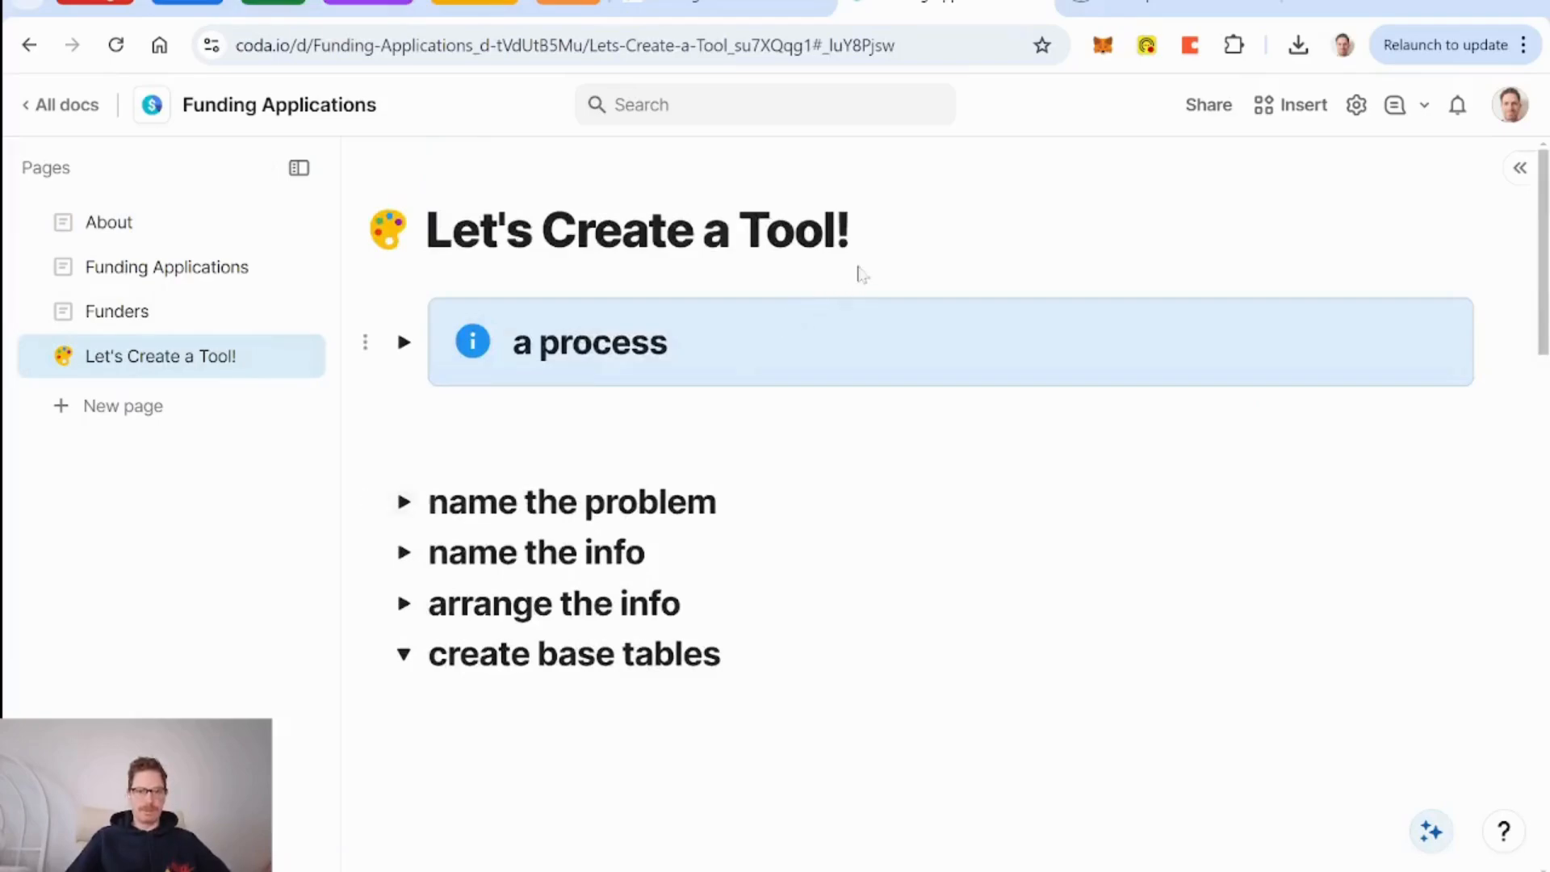
pyautogui.click(877, 206)
# Rename the Let's Create a Tool! page to Backend with a ninja-face page icon.
pyautogui.press('BackSpace')
pyautogui.press('BackSpace')
pyautogui.press('BackSpace')
pyautogui.press('BackSpace')
pyautogui.press('BackSpace')
pyautogui.press('BackSpace')
pyautogui.press('BackSpace')
pyautogui.press('BackSpace')
pyautogui.press('BackSpace')
pyautogui.press('BackSpace')
pyautogui.press('BackSpace')
pyautogui.press('BackSpace')
pyautogui.press('BackSpace')
pyautogui.press('BackSpace')
pyautogui.press('BackSpace')
pyautogui.press('BackSpace')
pyautogui.press('BackSpace')
pyautogui.press('BackSpace')
pyautogui.press('BackSpace')
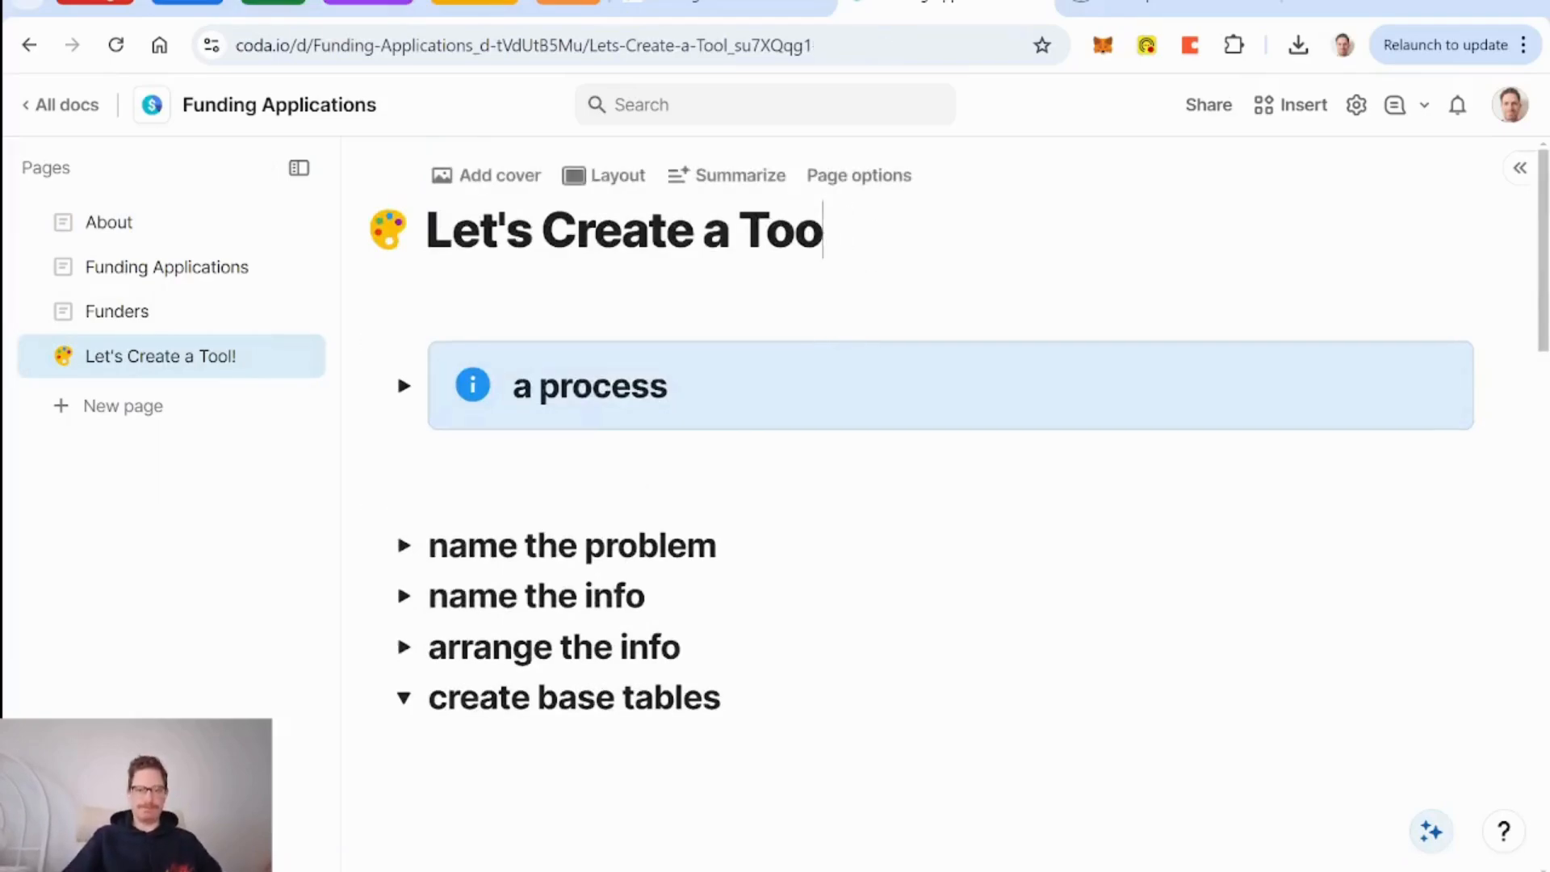
pyautogui.write('Backend')
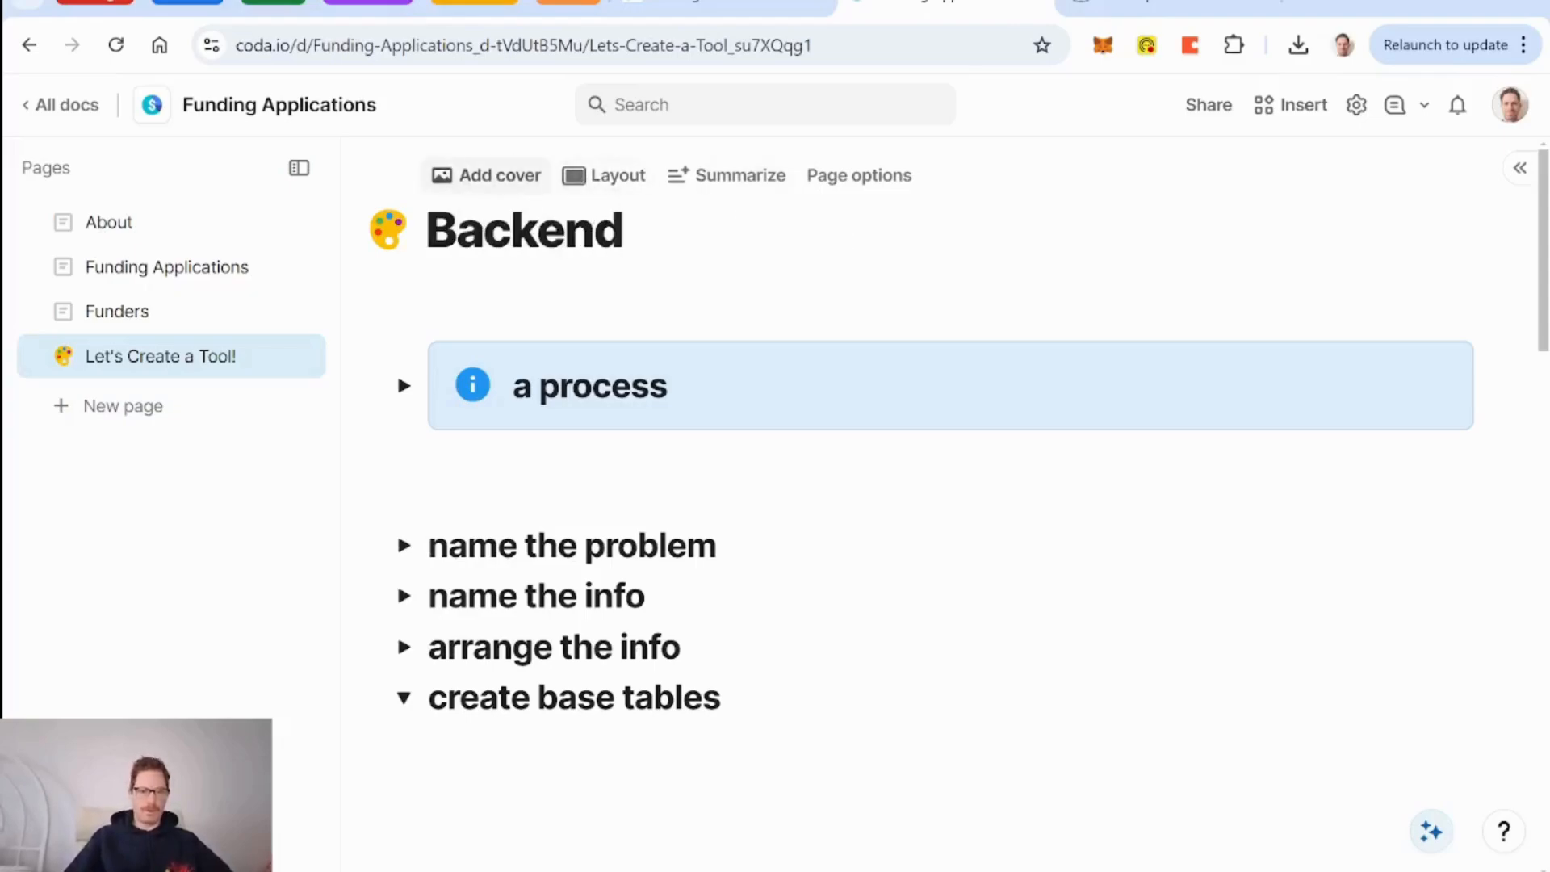
pyautogui.click(409, 226)
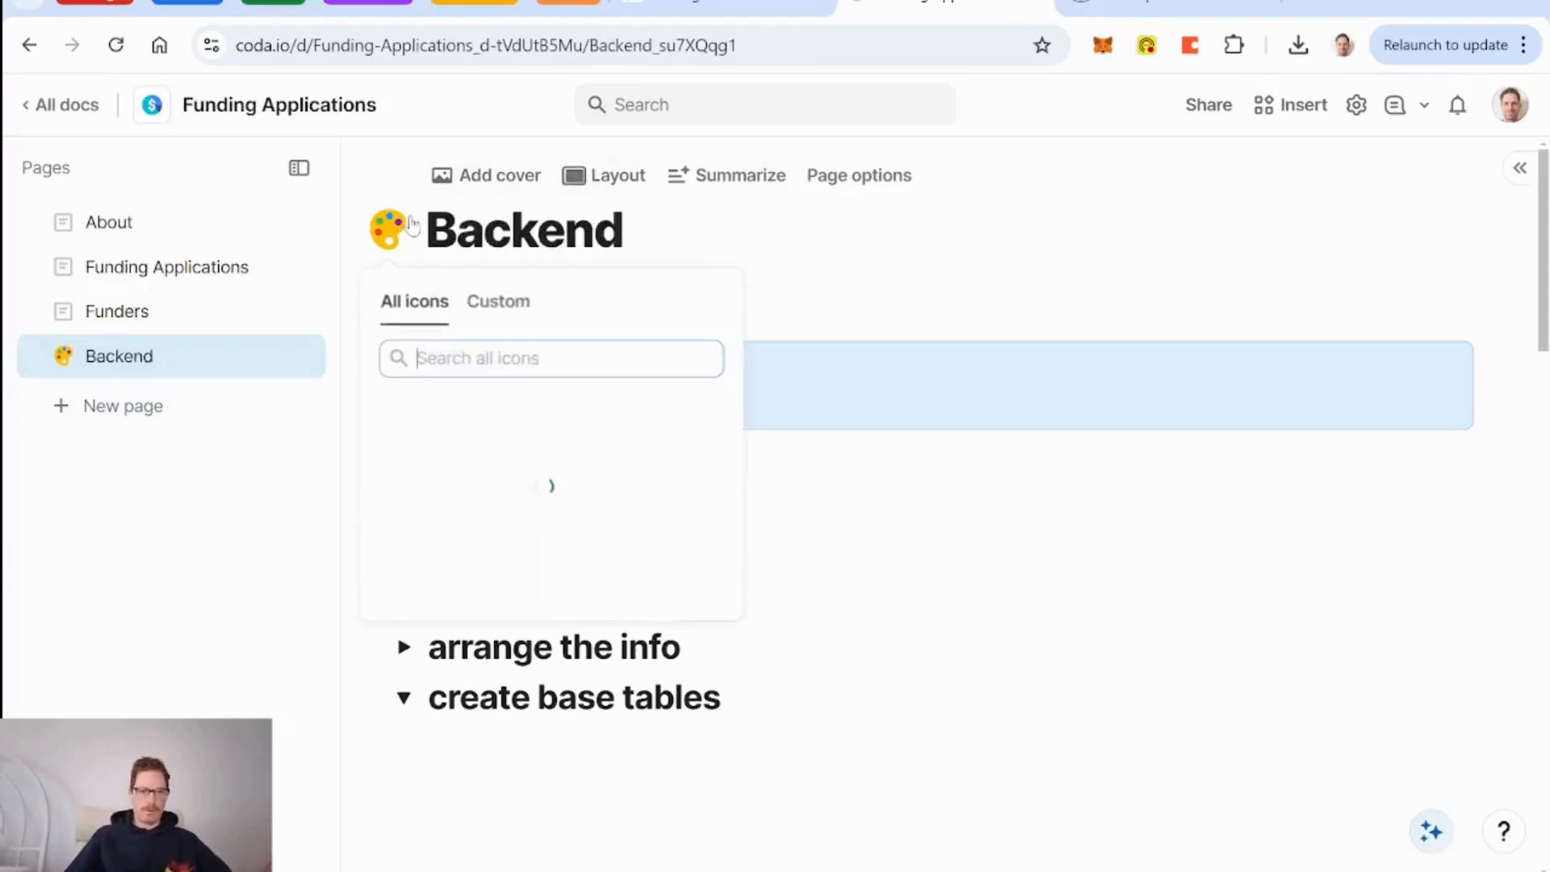
pyautogui.write('hide')
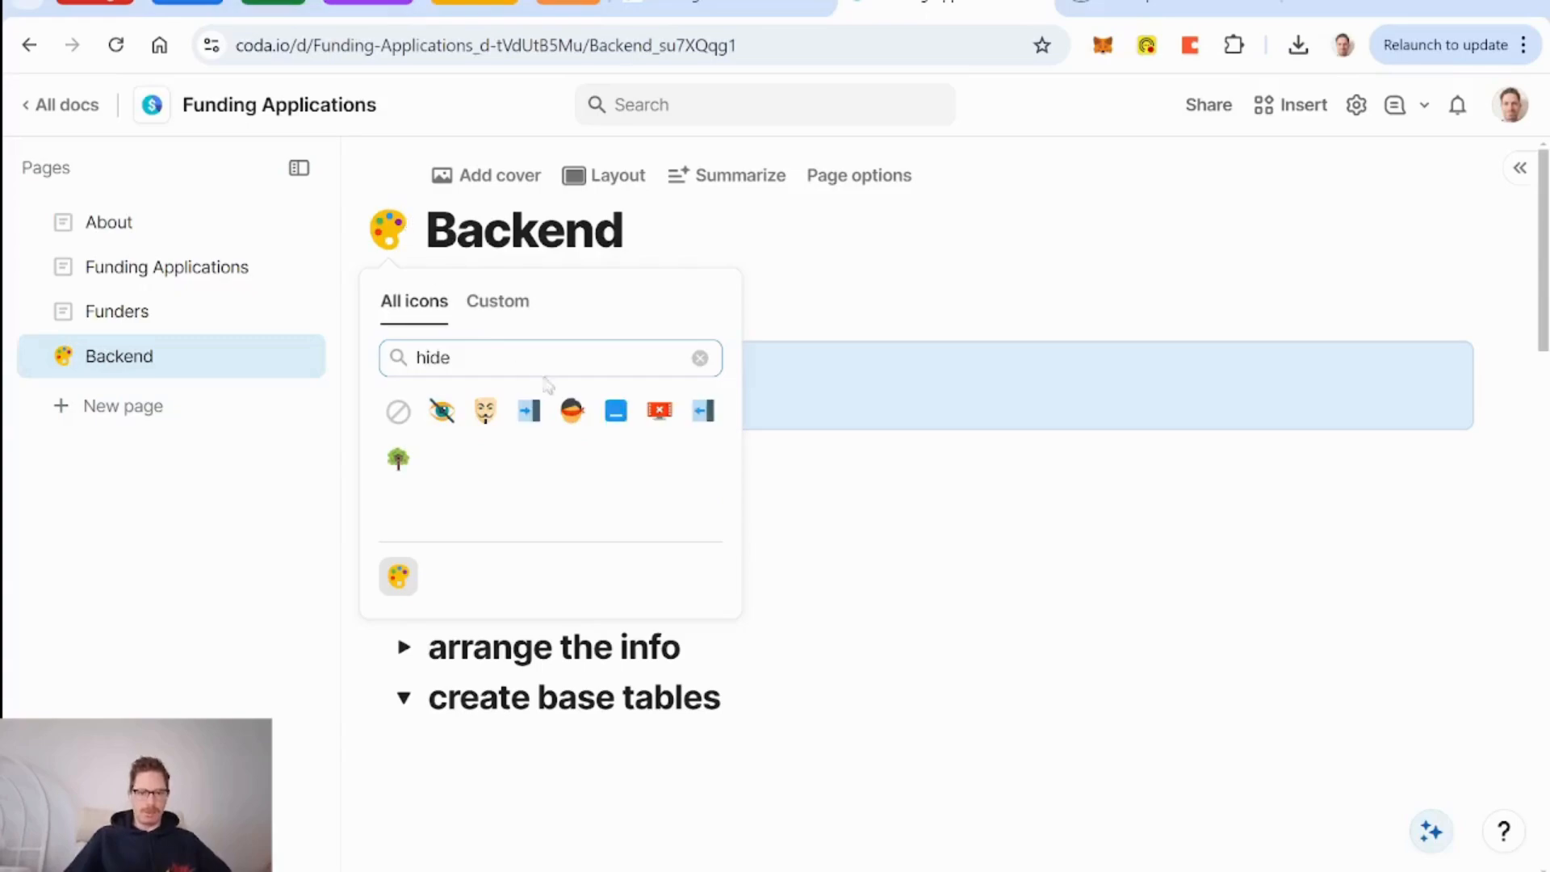
pyautogui.click(572, 410)
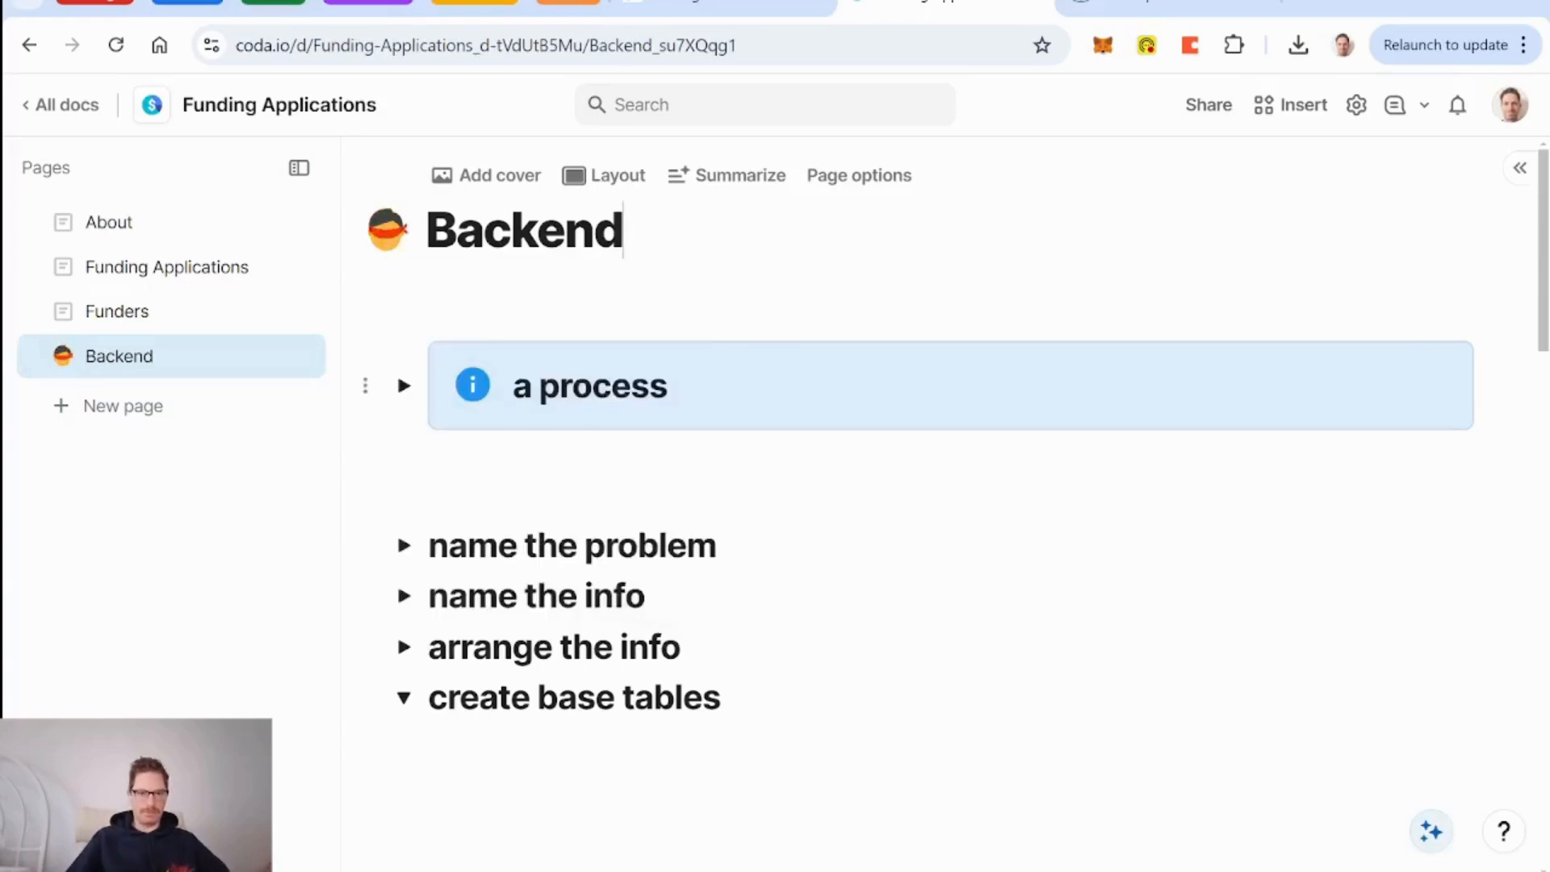
# Delete the process callout and toggle headings, leaving only the DB Funders and Resources tables.
pyautogui.click(461, 301)
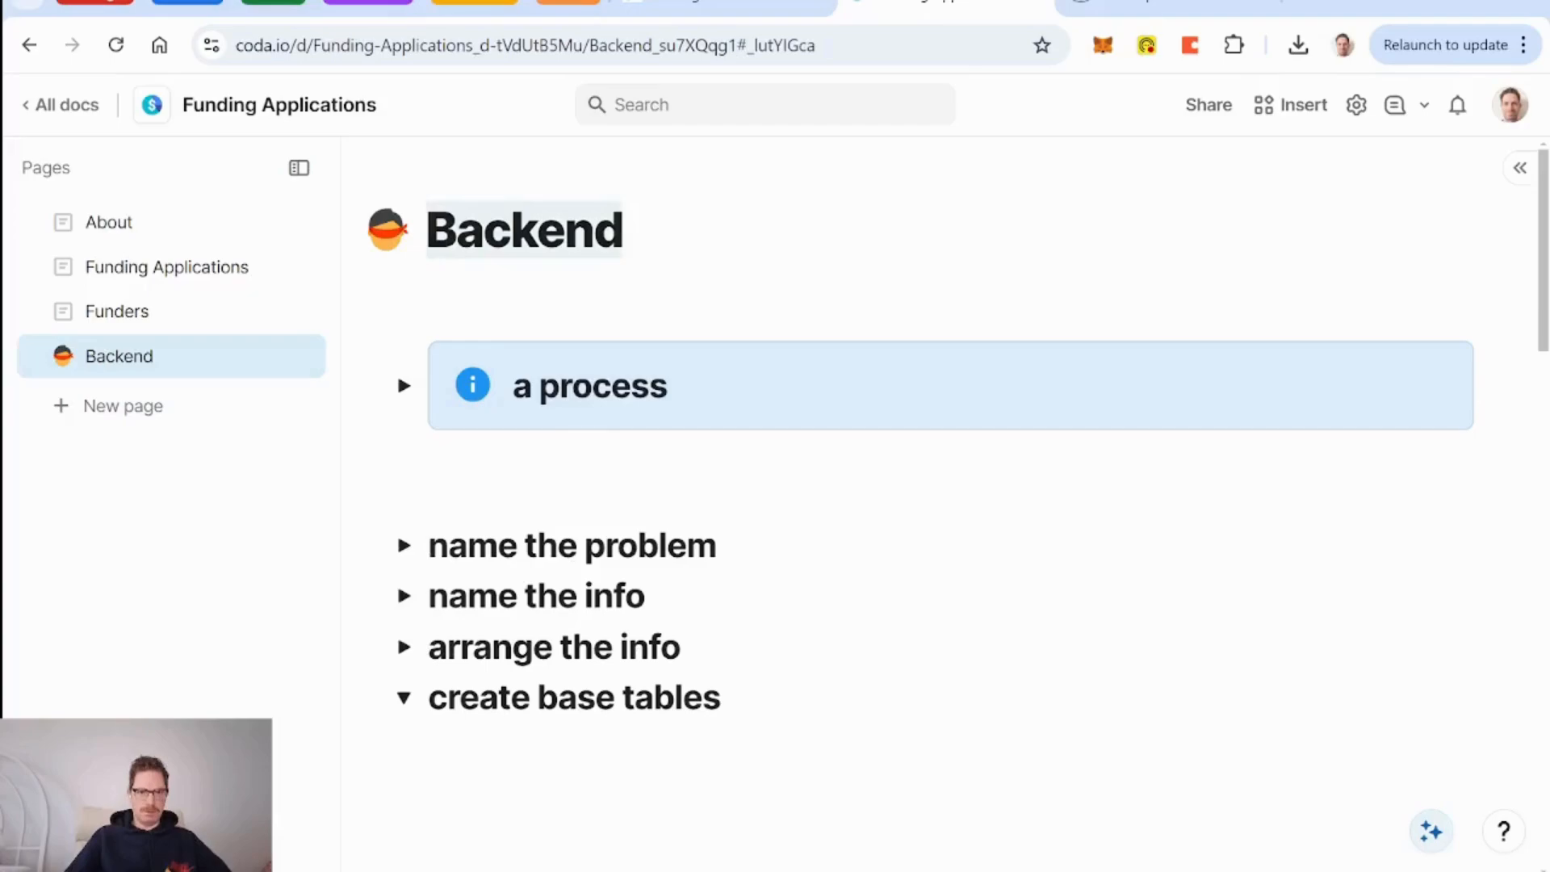
pyautogui.hotkey('ctrl', 'a')
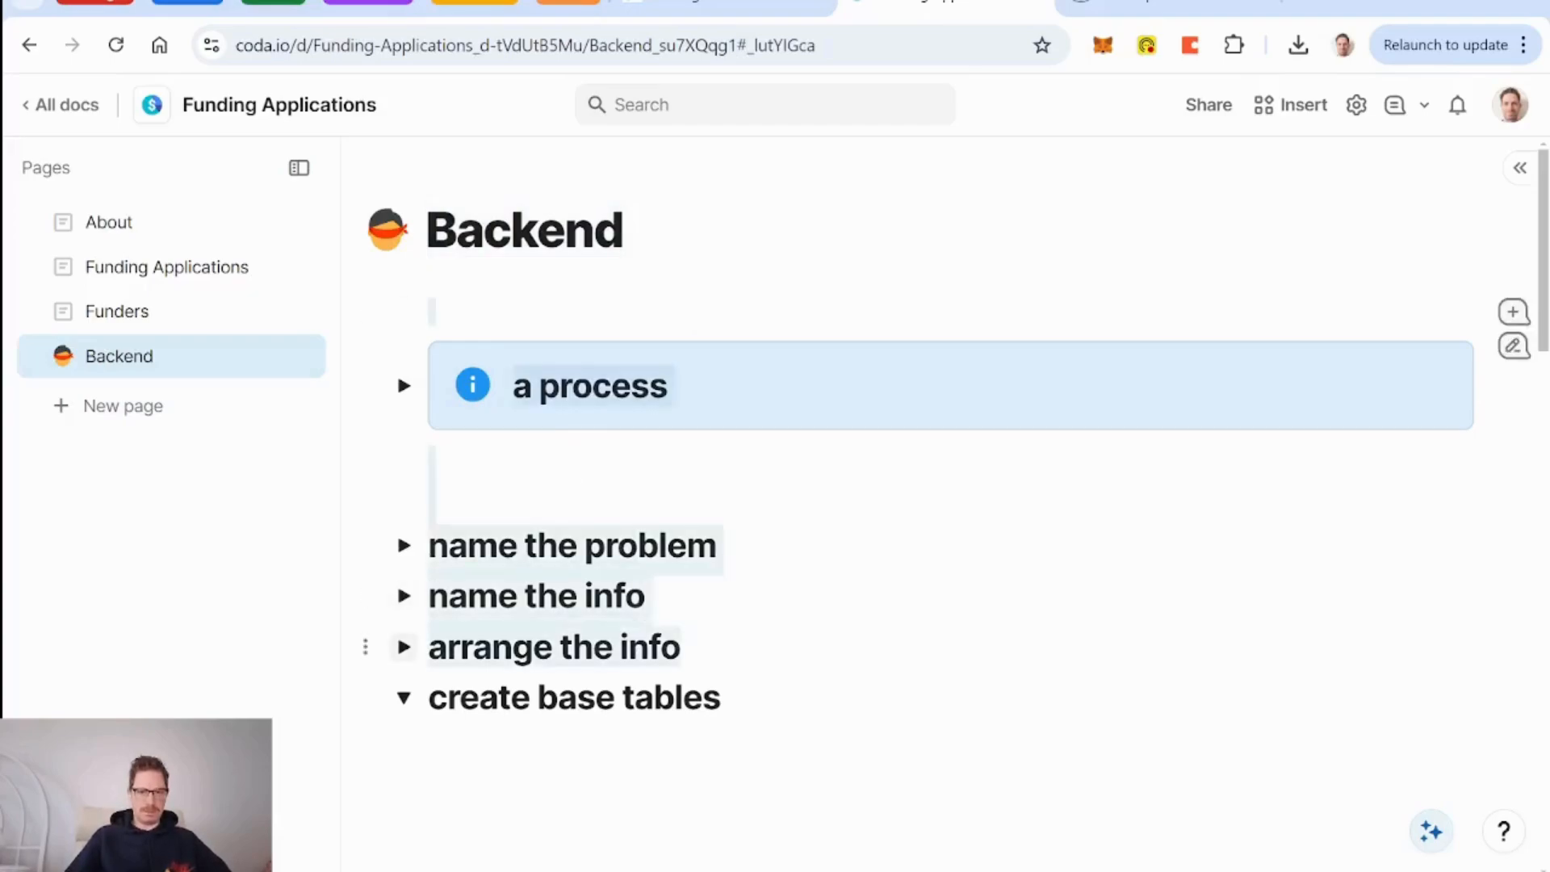
pyautogui.press('BackSpace')
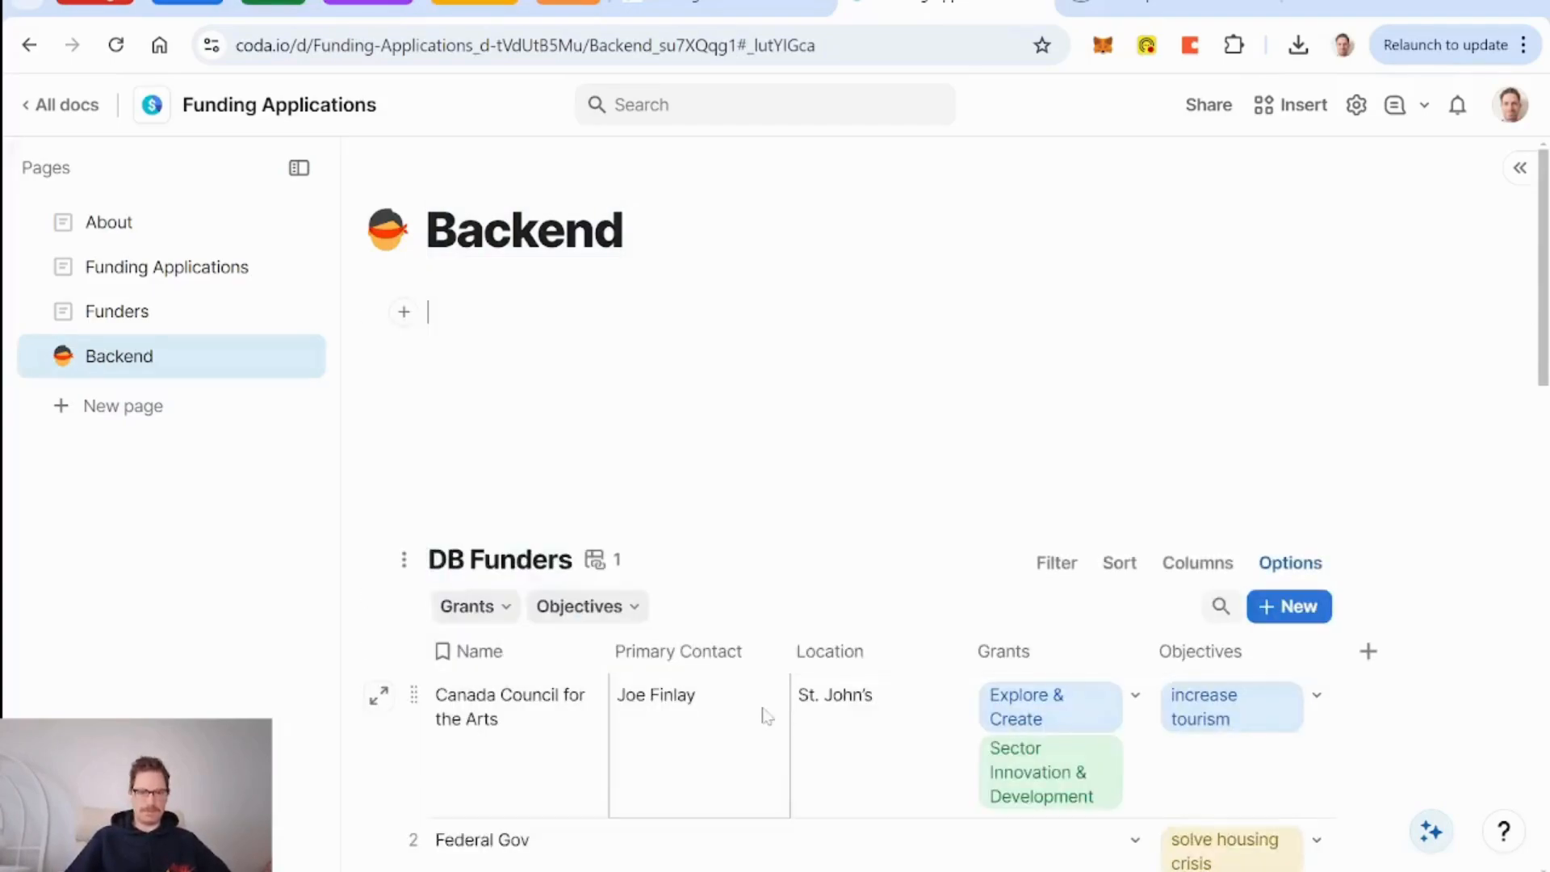
pyautogui.scroll(-15, 565, 461)
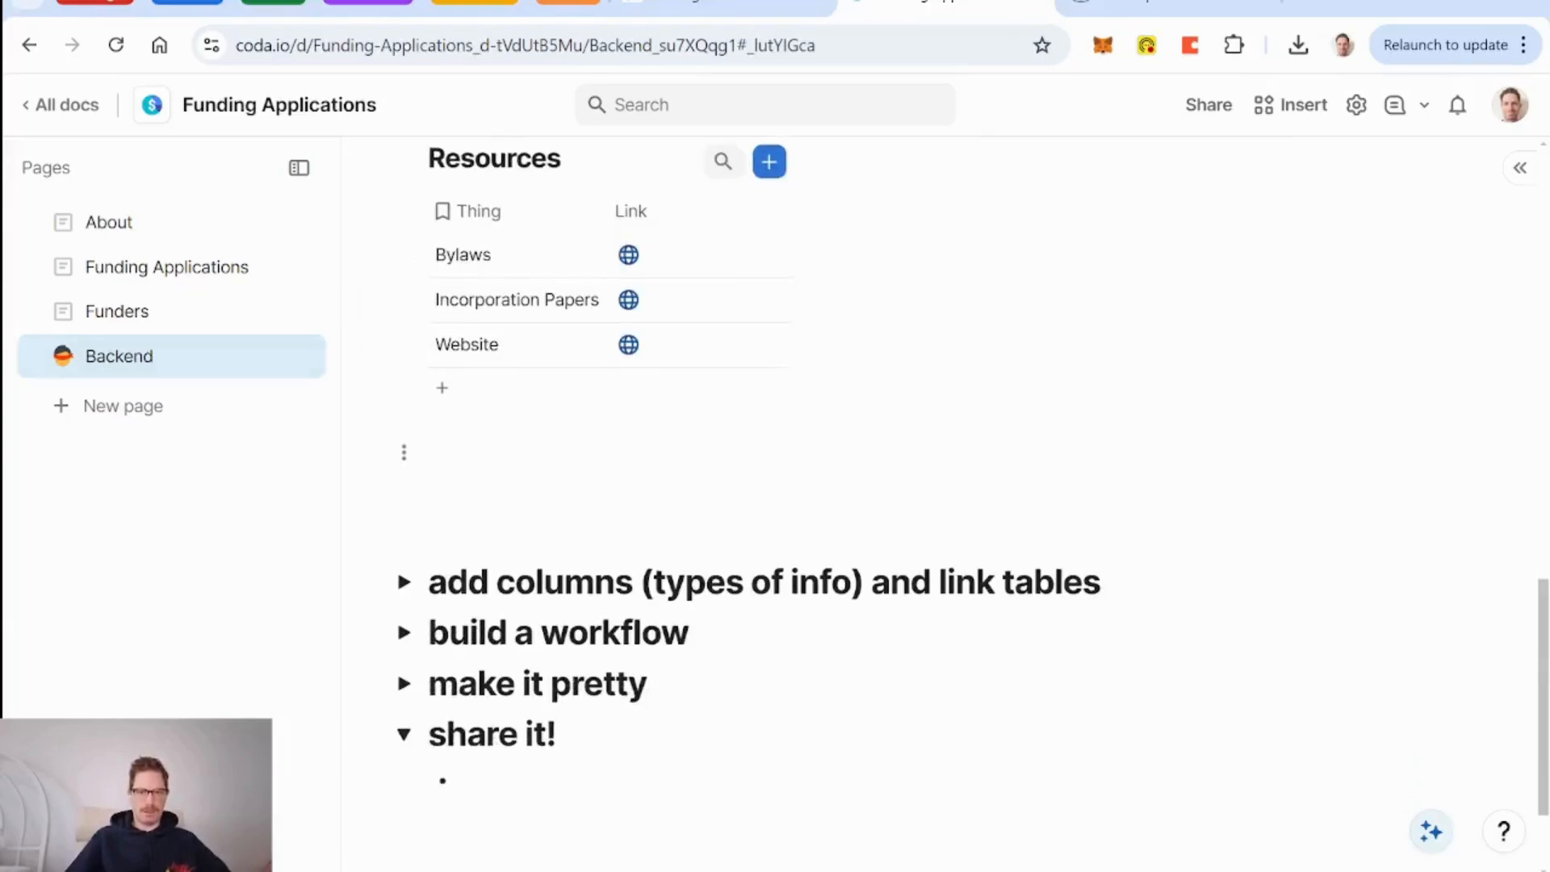
pyautogui.hotkey('shift', 'Down')
pyautogui.hotkey('shift', 'Down')
pyautogui.hotkey('shift', 'Down')
pyautogui.hotkey('shift', 'Down')
pyautogui.press('BackSpace')
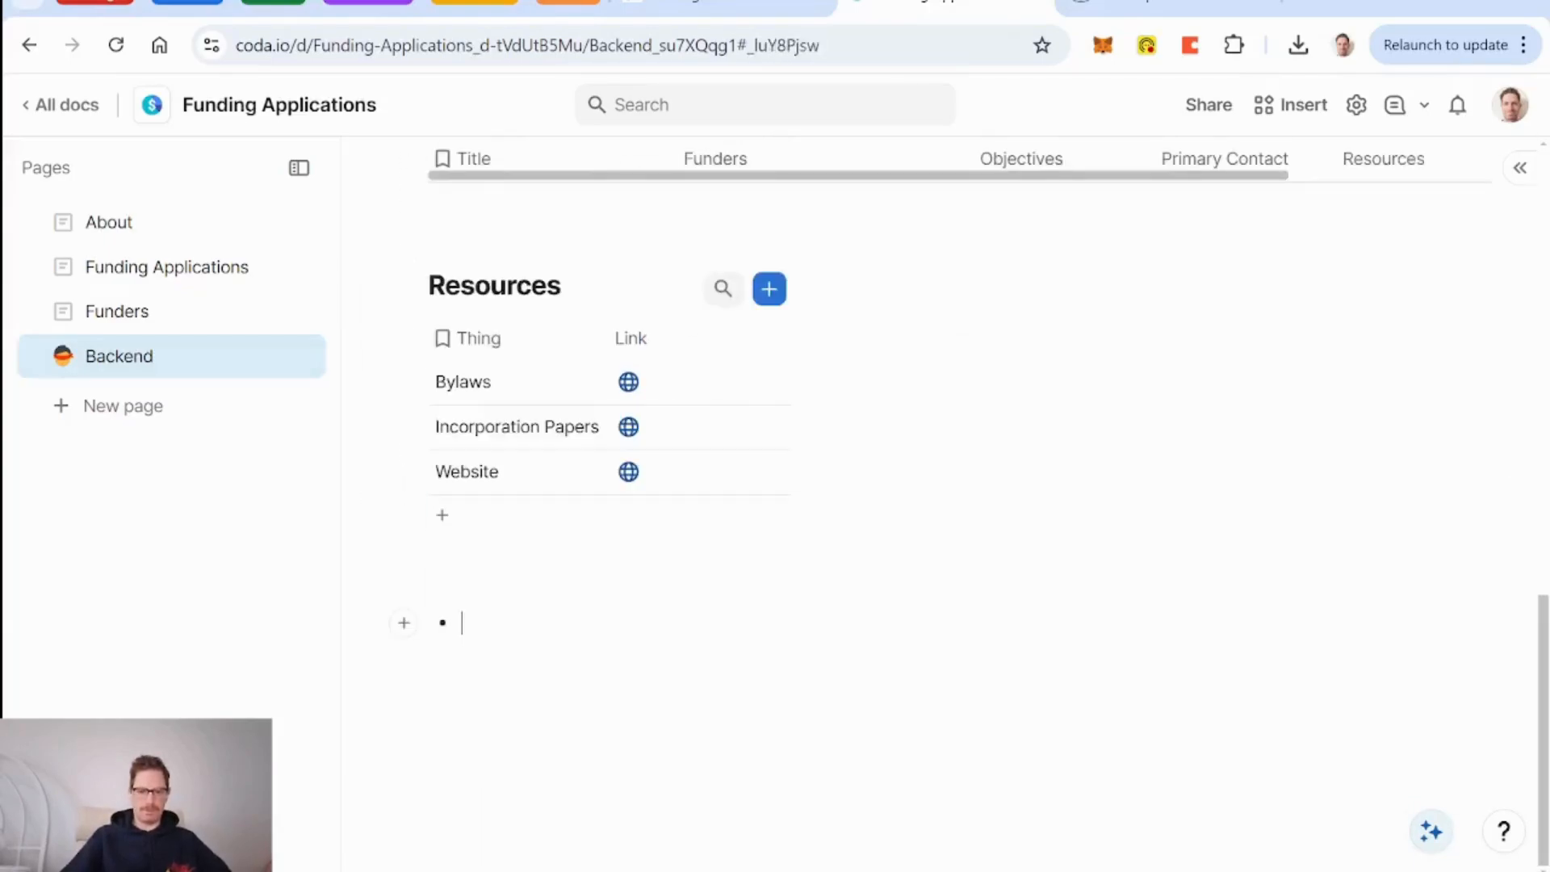
pyautogui.press('BackSpace')
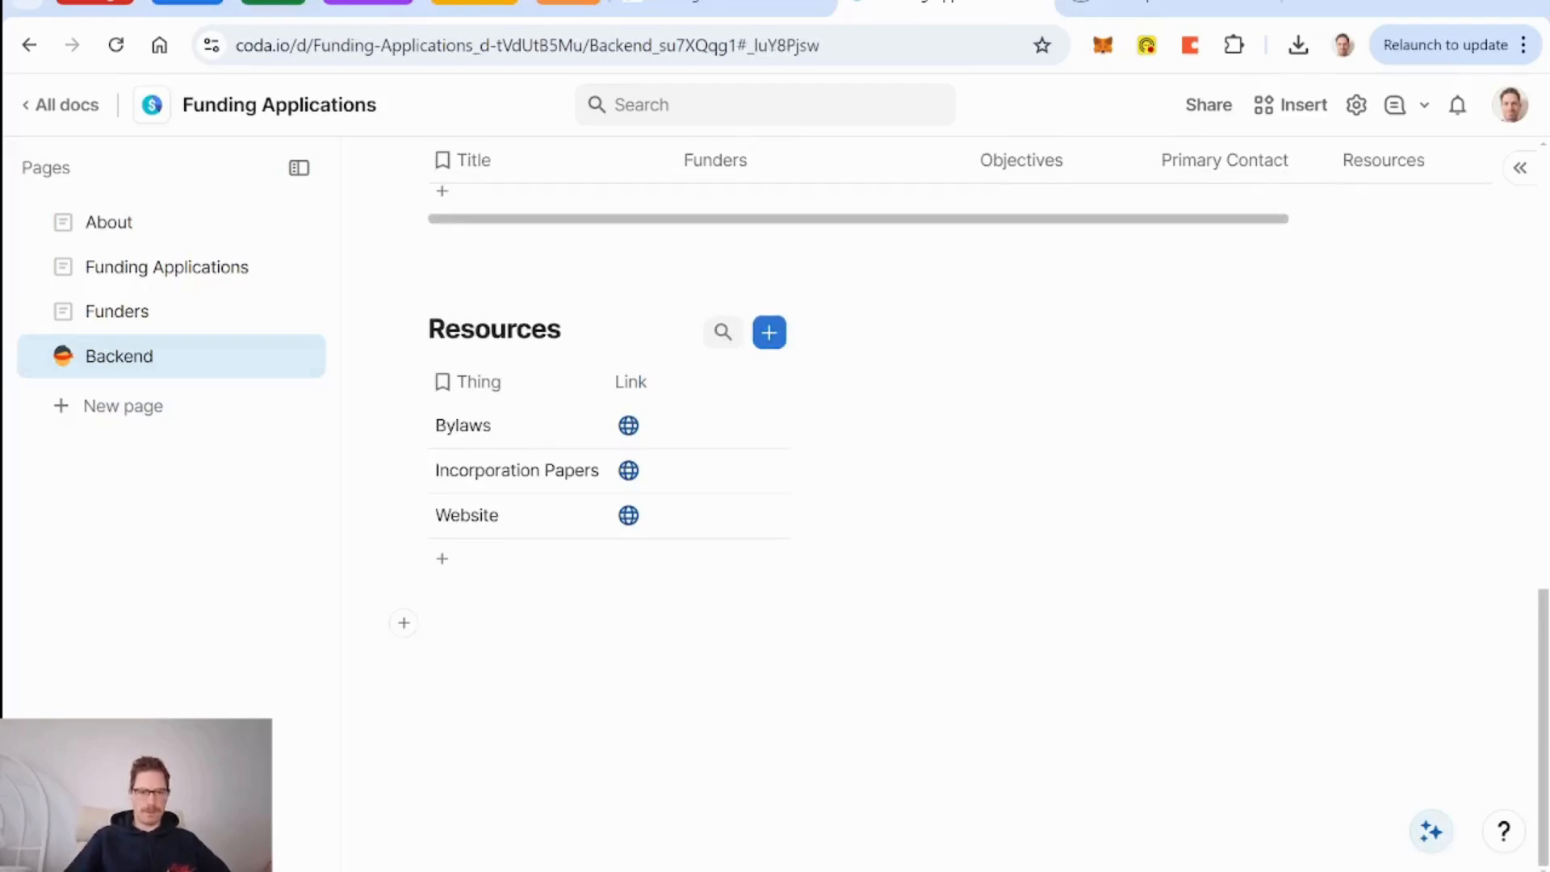
pyautogui.scroll(13, 566, 485)
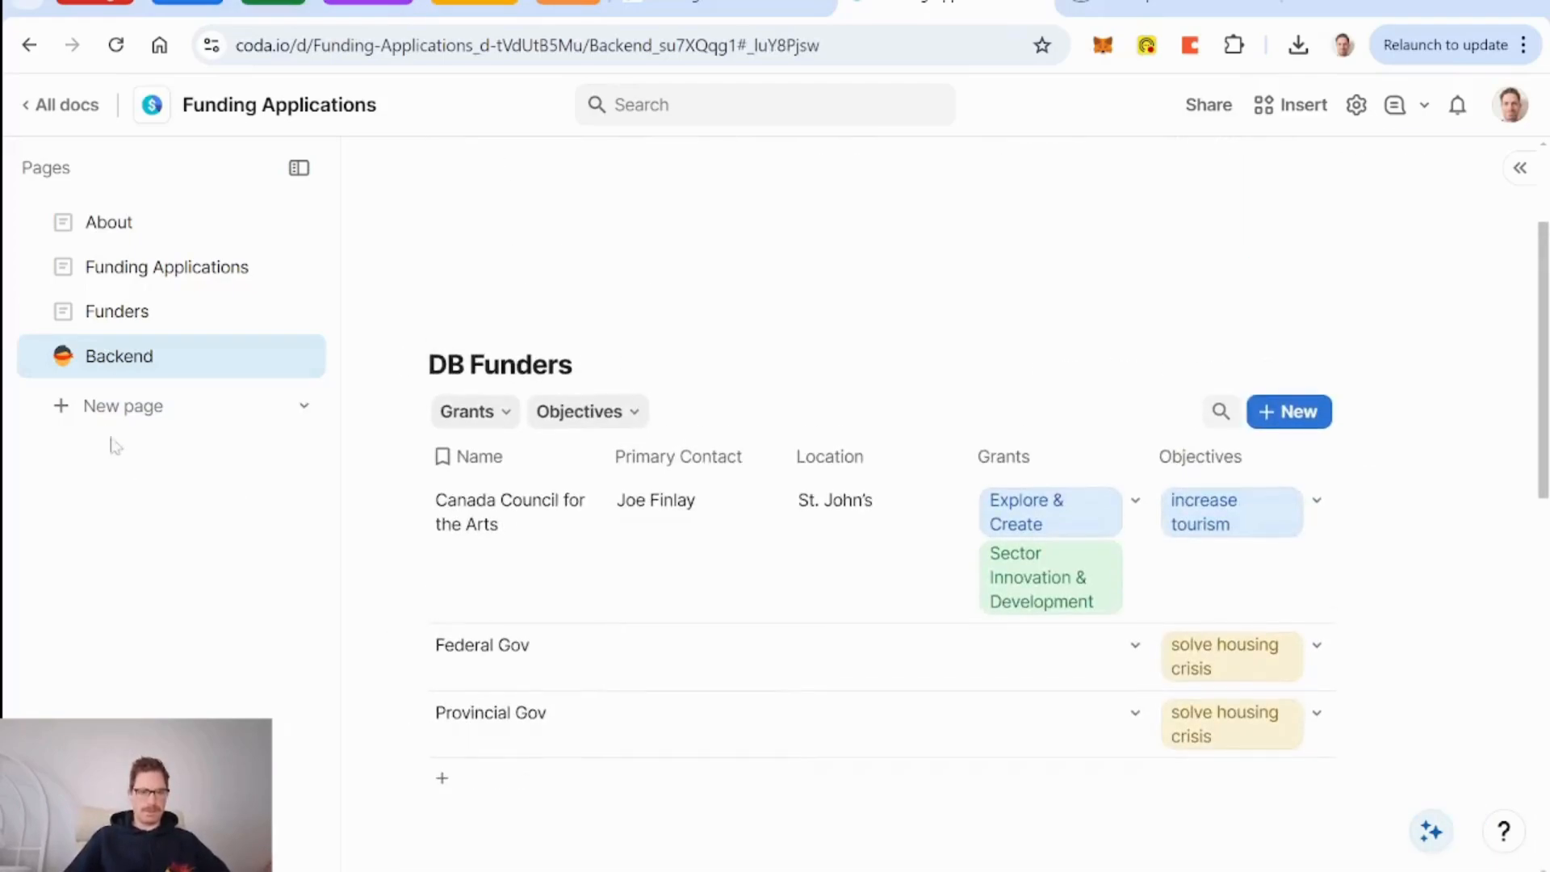
# Create two new pages titled DB Funders and DB Grants.
pyautogui.click(144, 423)
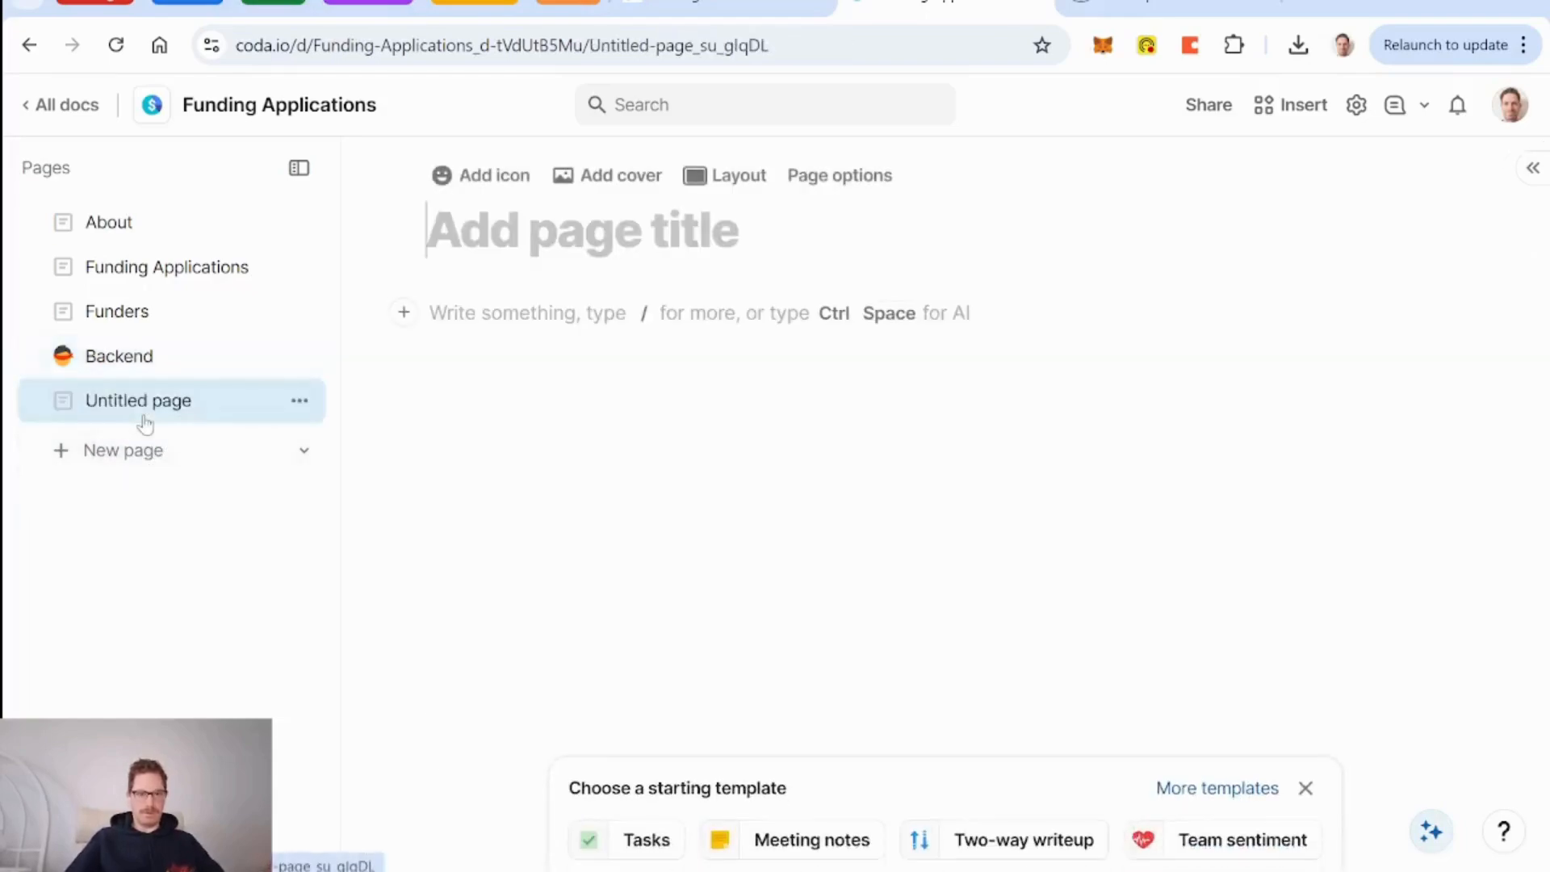
pyautogui.write('DB funder')
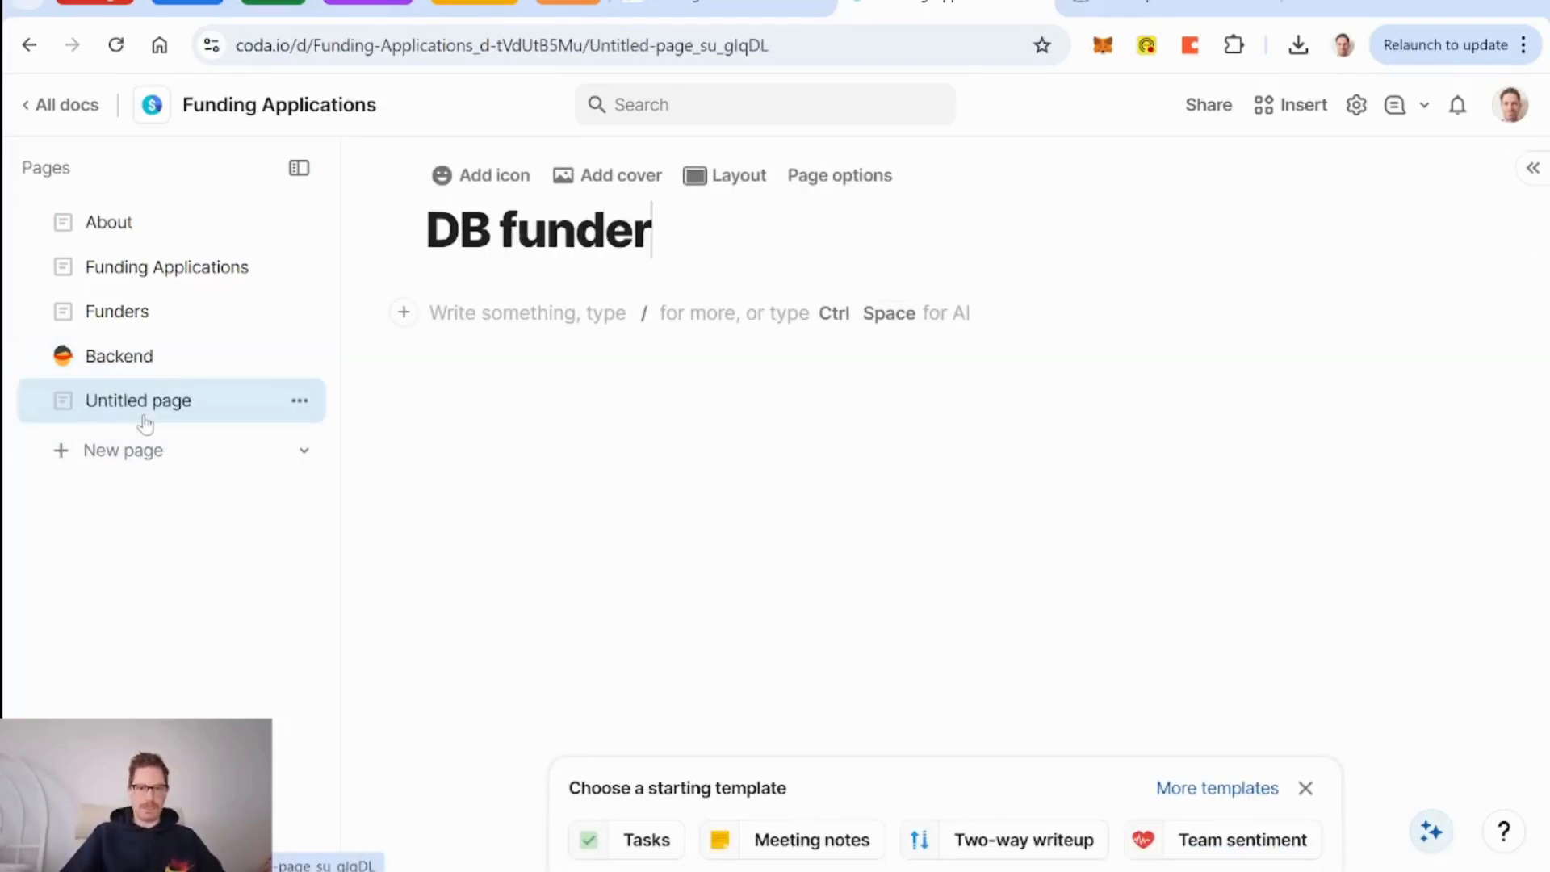
pyautogui.press('BackSpace')
pyautogui.press('BackSpace')
pyautogui.press('BackSpace')
pyautogui.press('BackSpace')
pyautogui.press('BackSpace')
pyautogui.press('BackSpace')
pyautogui.write('F')
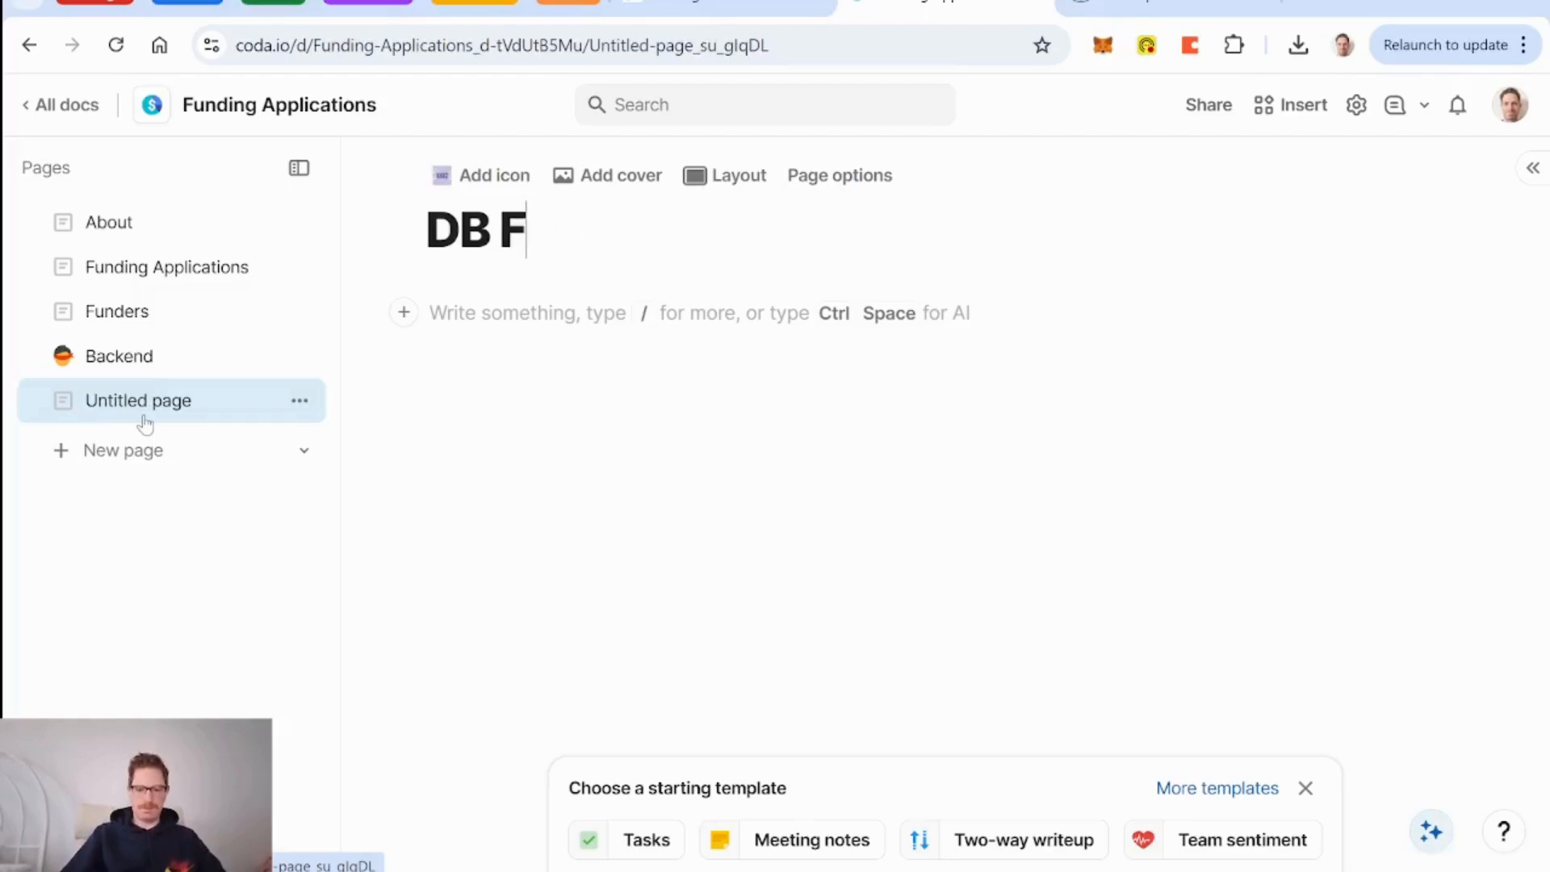
pyautogui.write('unders')
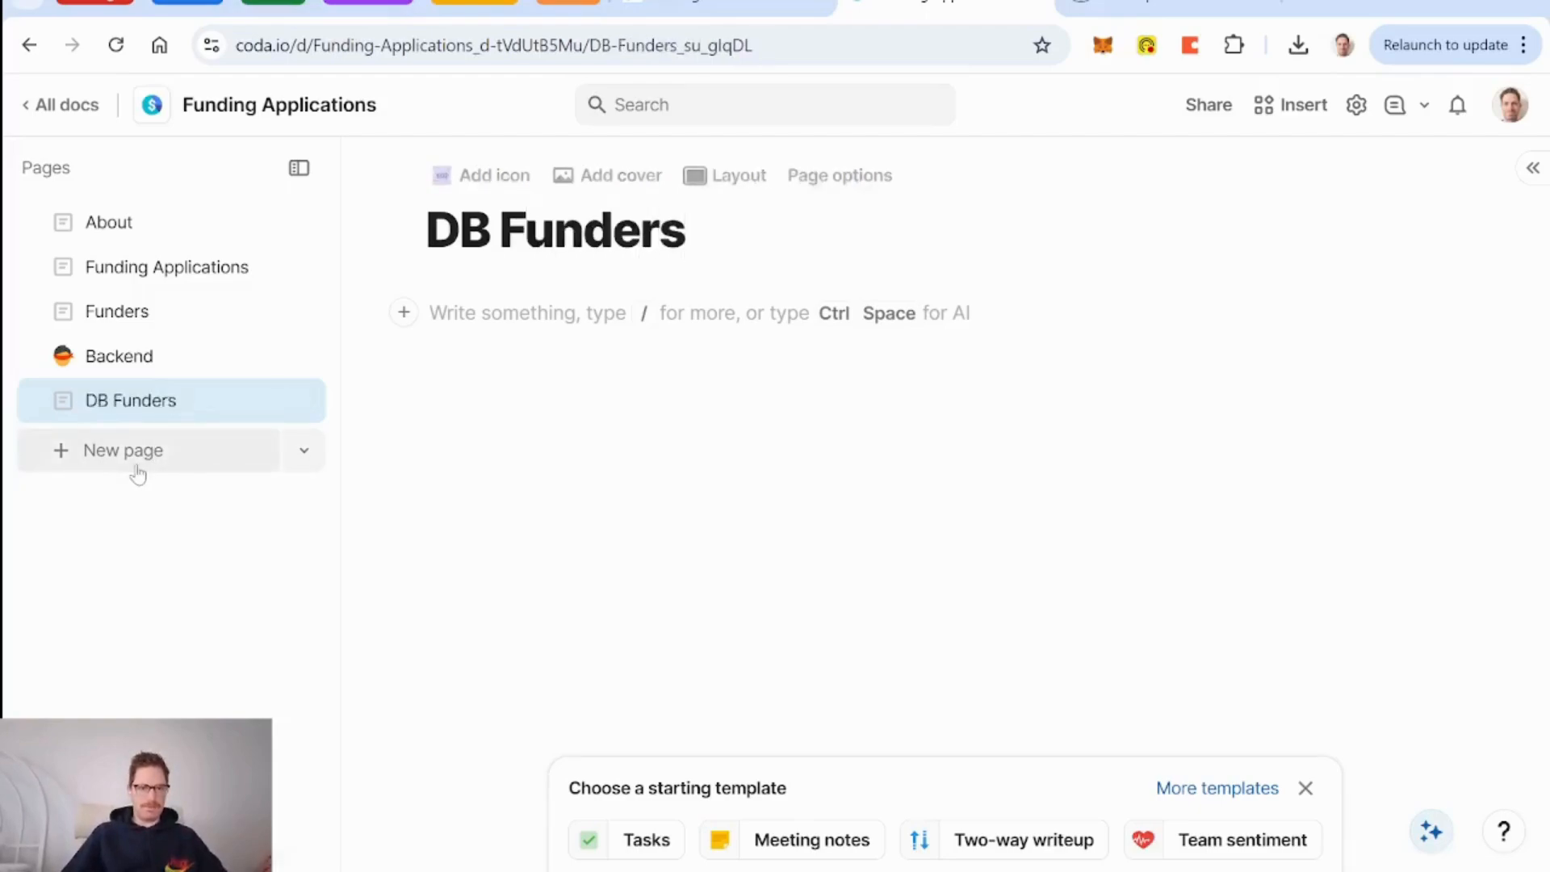
pyautogui.click(139, 464)
pyautogui.write('DB')
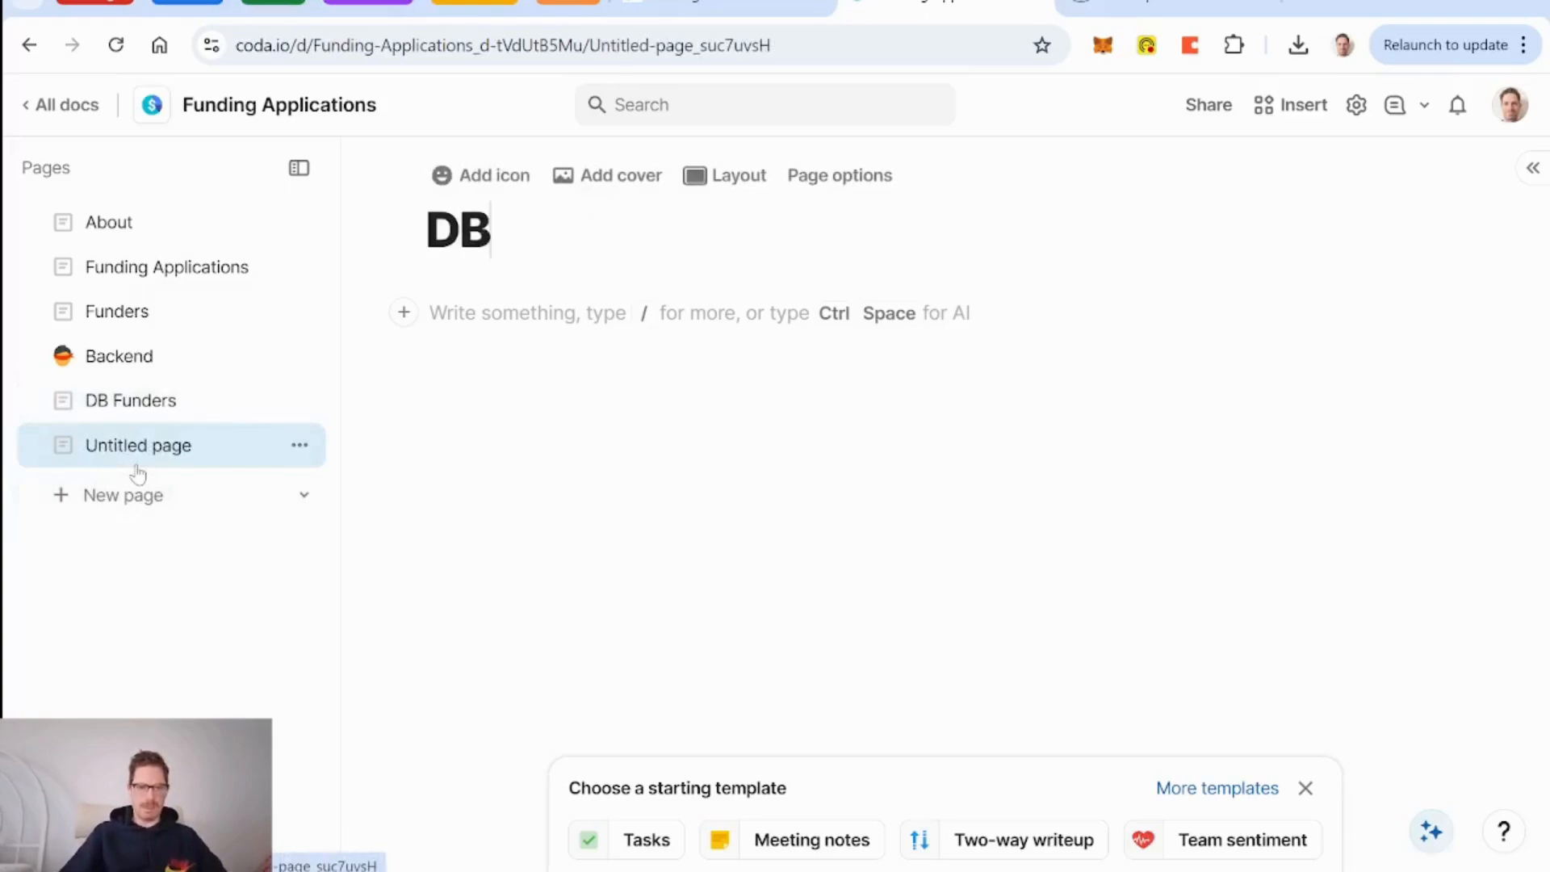
pyautogui.write(' Grants')
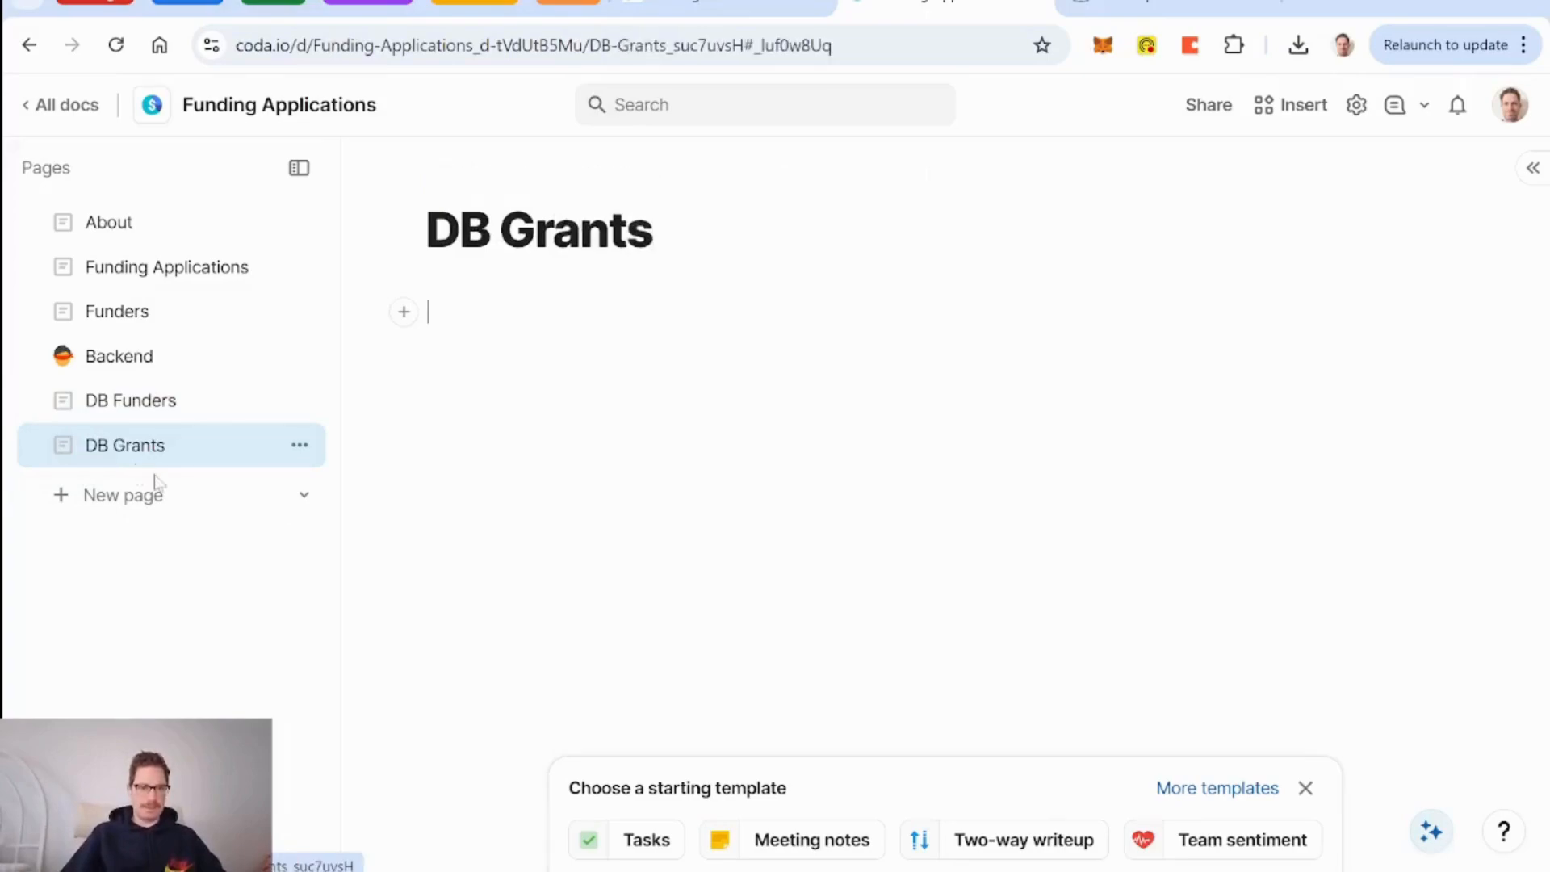
# Add a DB Funding Applications page, correcting its title to a capital F.
pyautogui.click(152, 495)
pyautogui.write('DB')
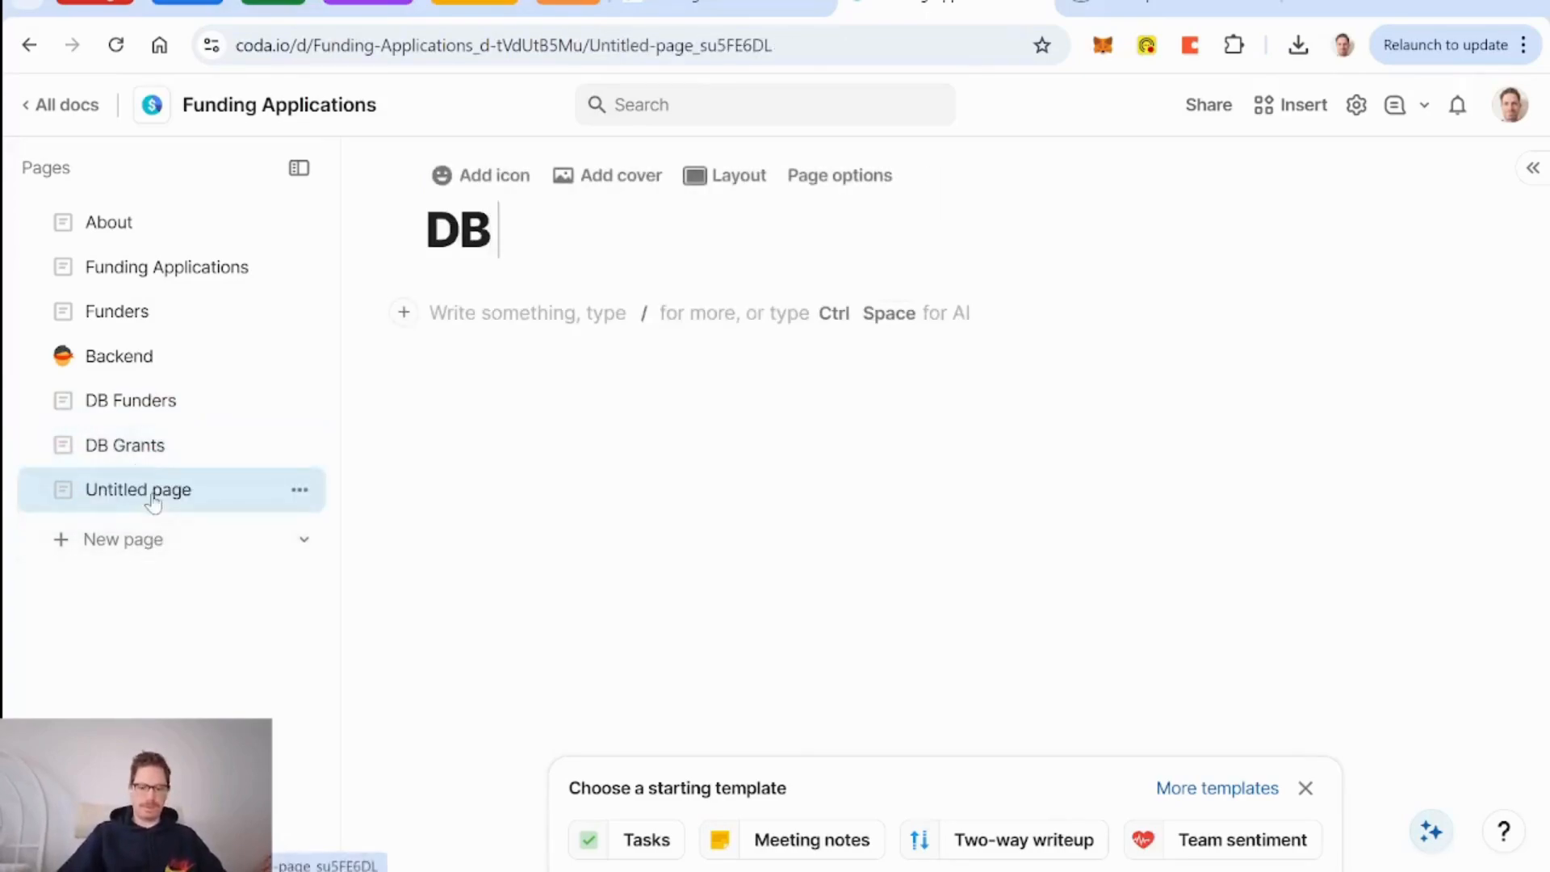
pyautogui.write(' funding Applications')
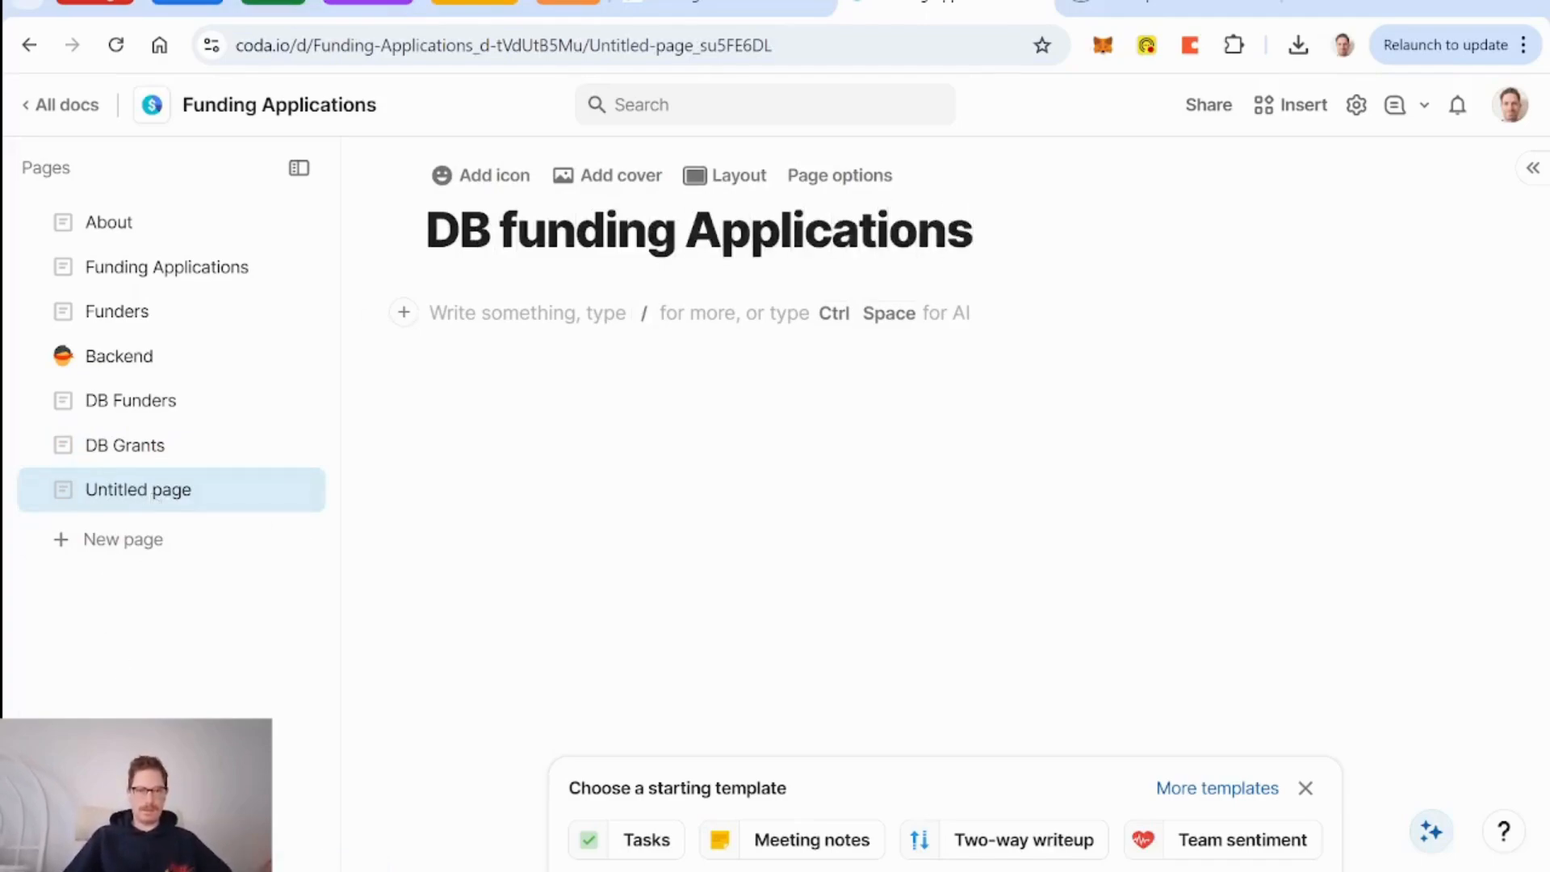
pyautogui.click(518, 231)
pyautogui.press('BackSpace')
pyautogui.write('F')
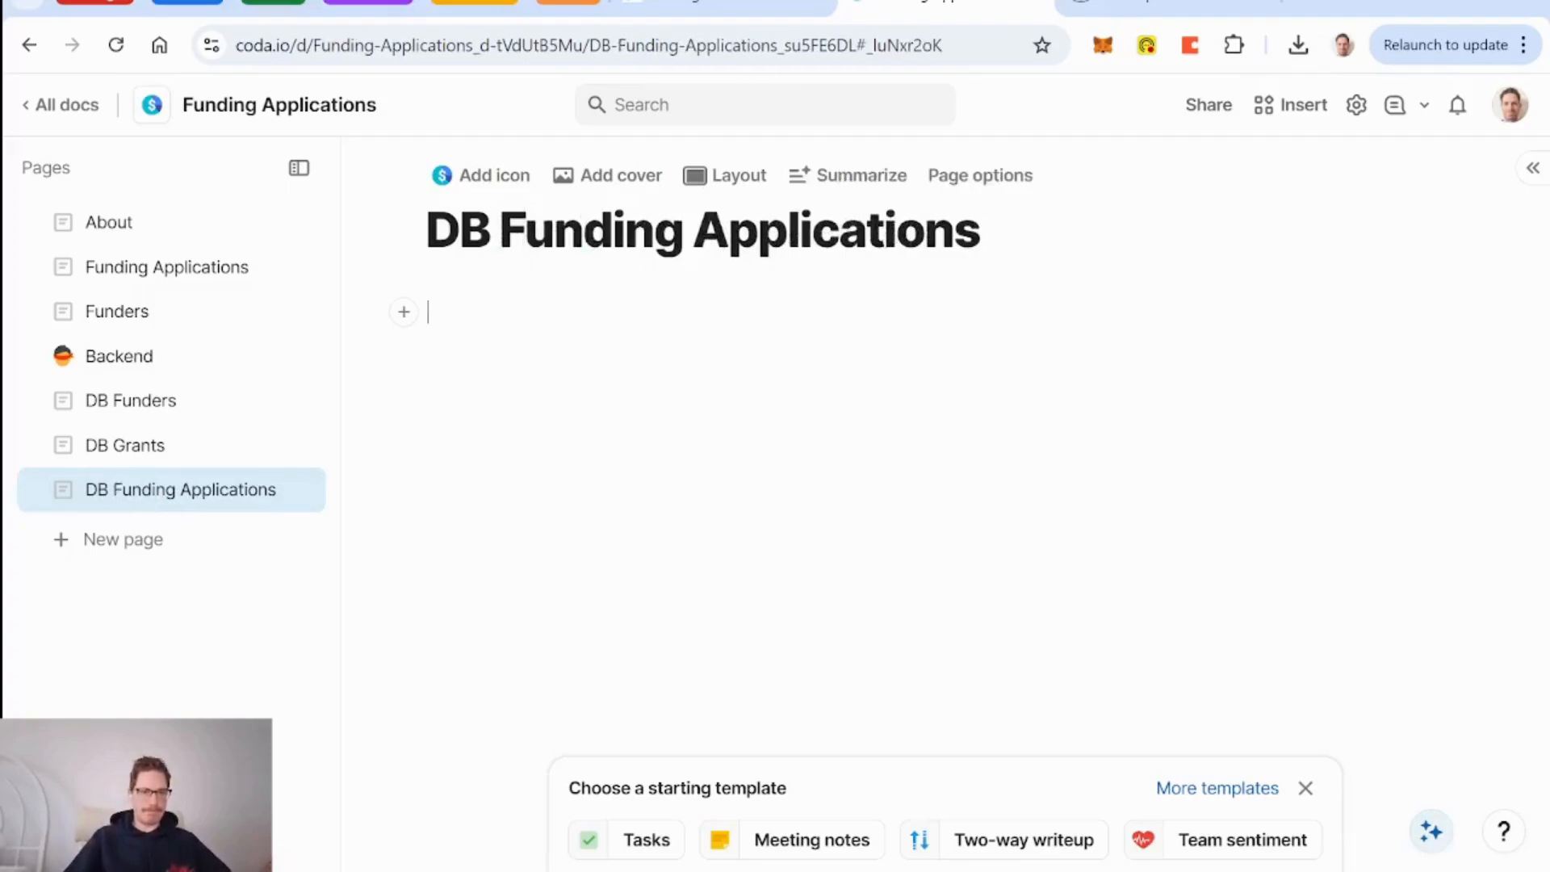
pyautogui.click(144, 408)
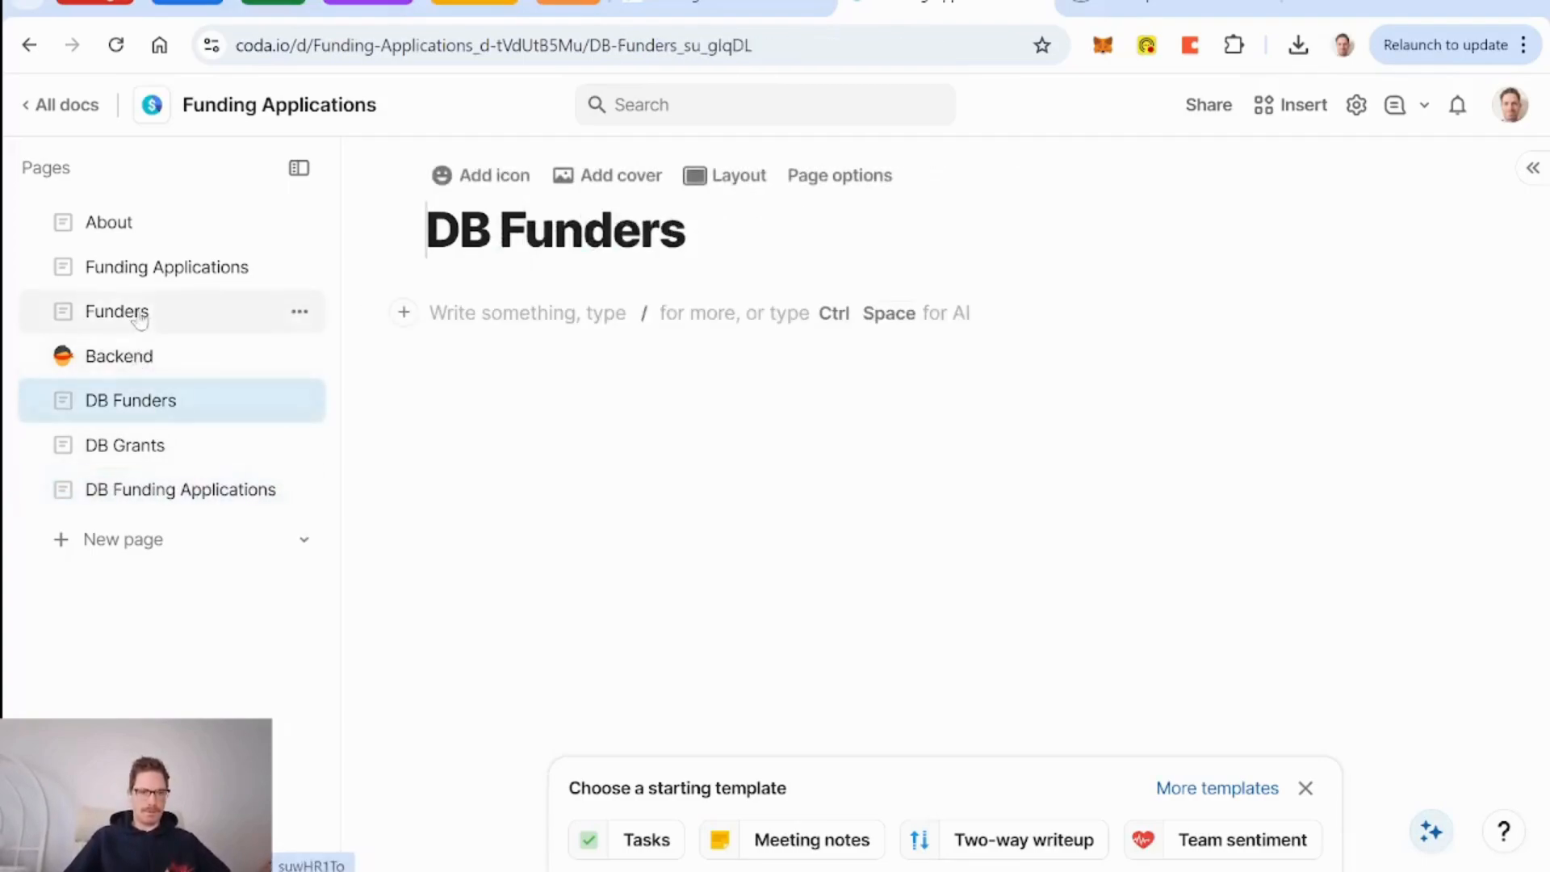
# Move the DB Funders and DB Funding Applications tables from Backend onto their matching pages.
pyautogui.click(142, 363)
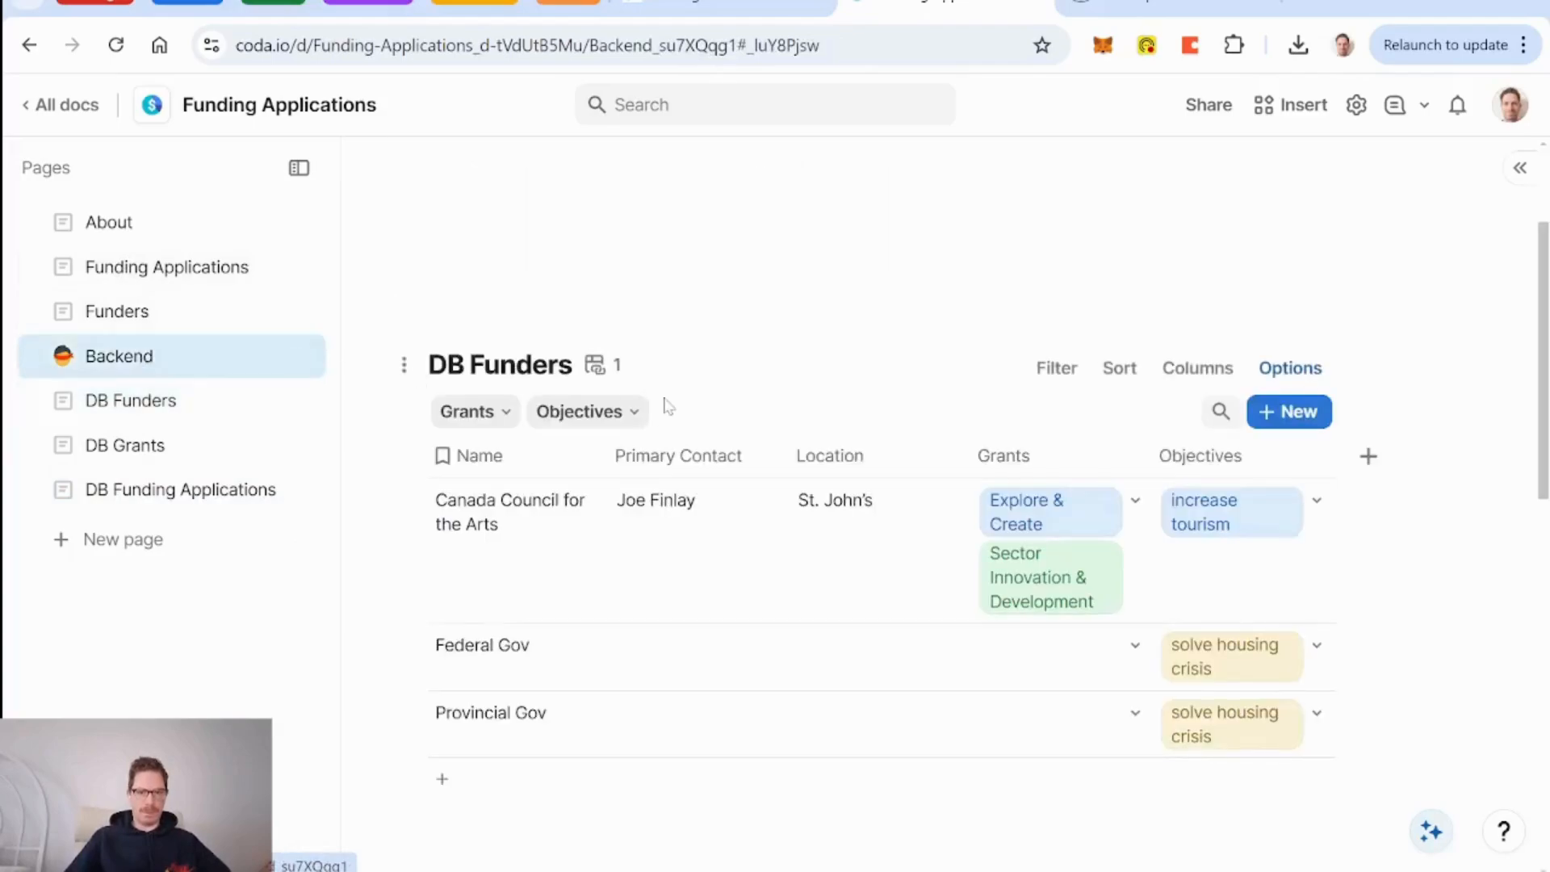
pyautogui.moveTo(404, 364); pyautogui.dragTo(156, 410)
pyautogui.moveTo(404, 406); pyautogui.dragTo(231, 502)
# Create a DB Resources page and move the Resources table from Backend onto it.
pyautogui.click(105, 541)
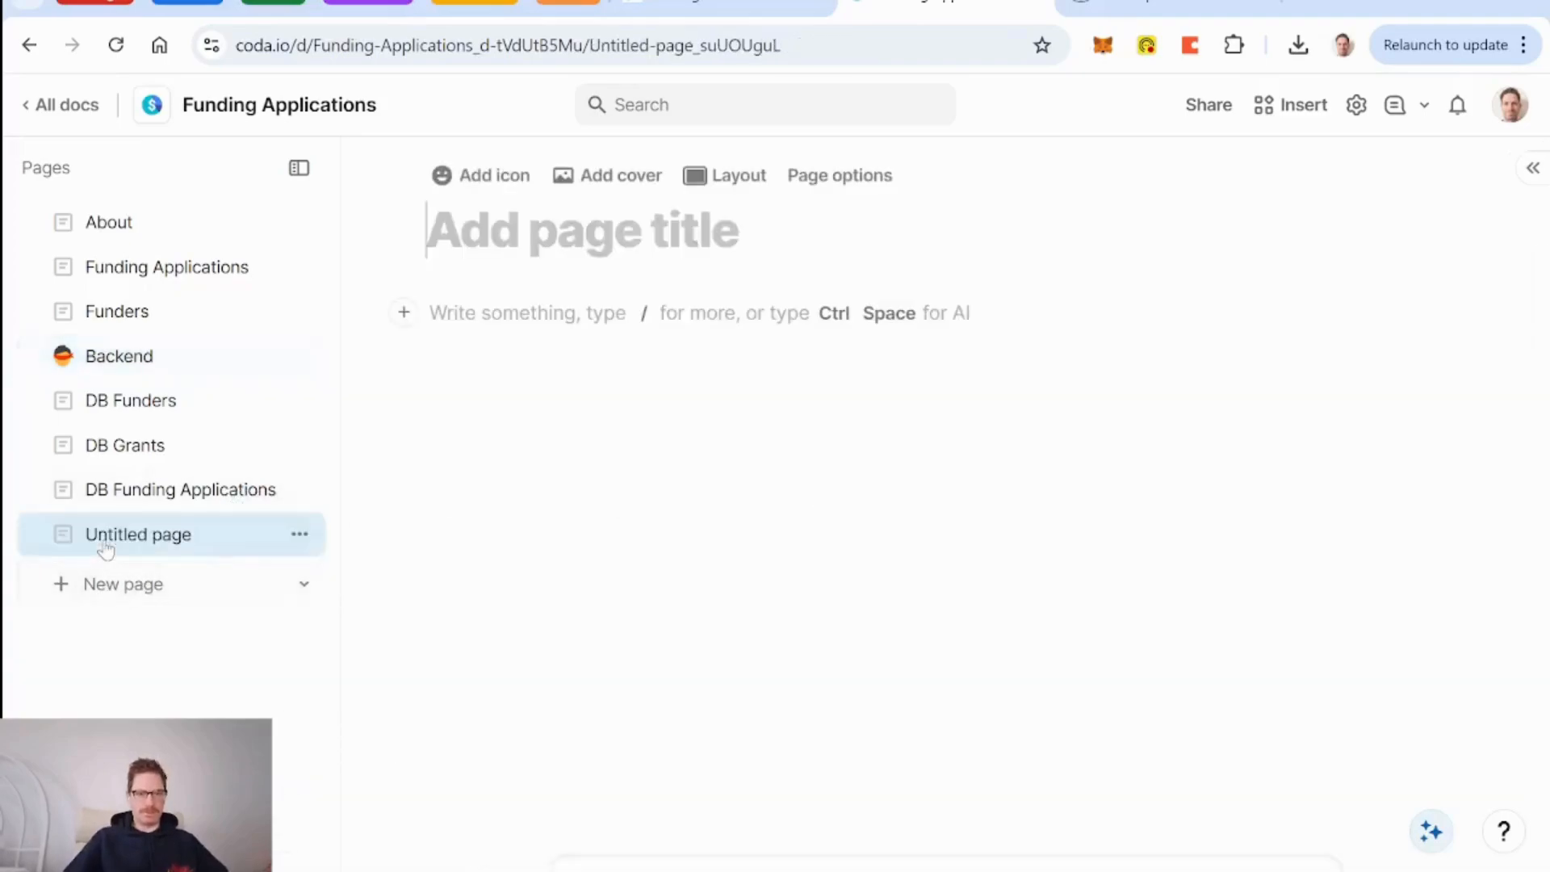
pyautogui.write('DB Resources')
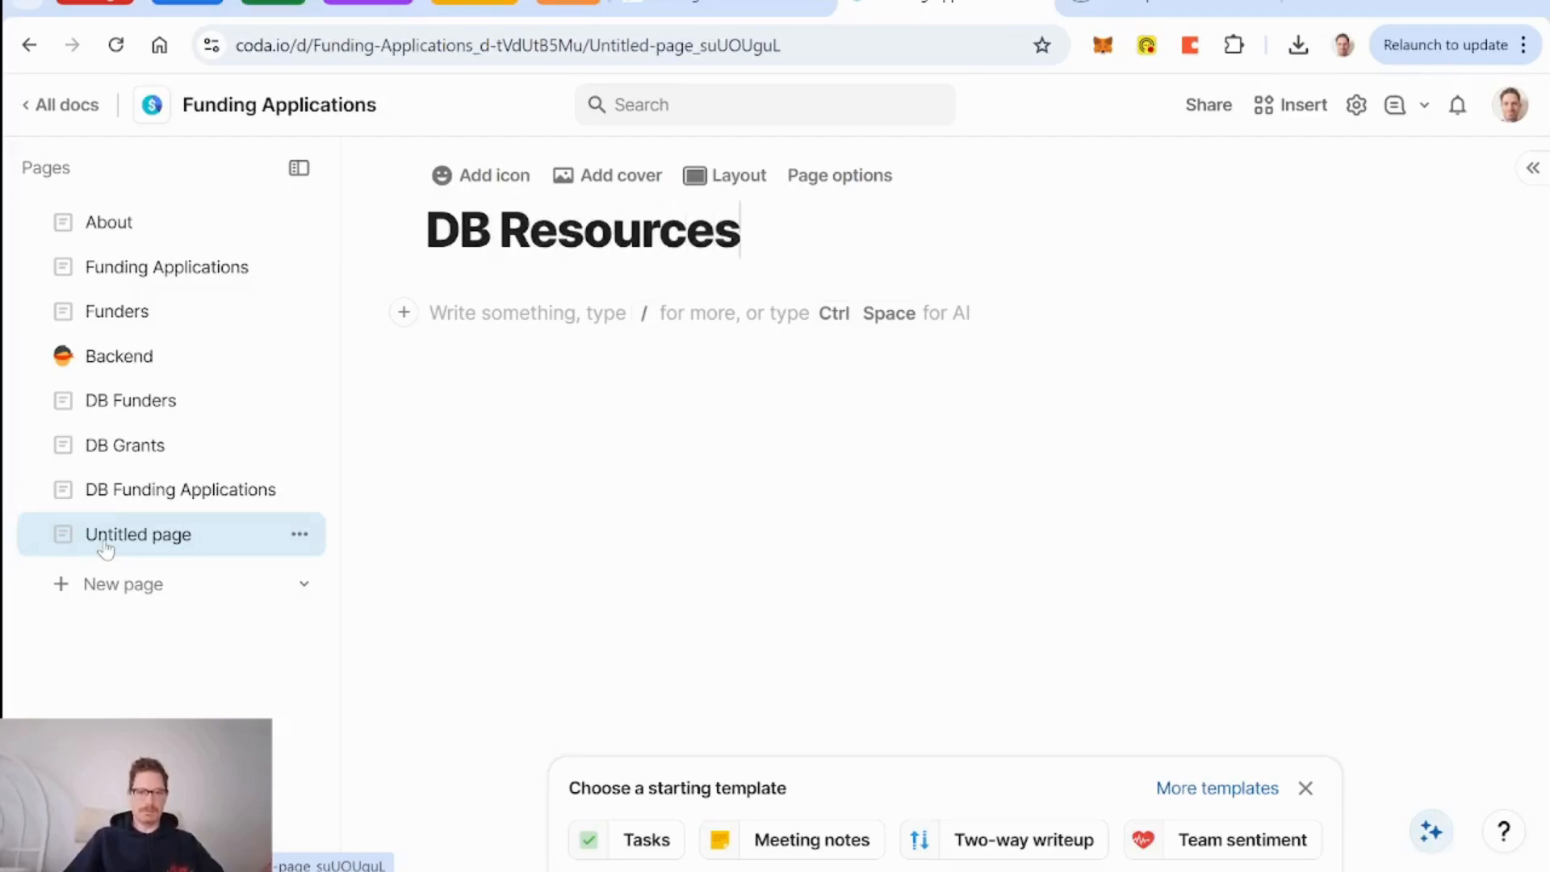
pyautogui.press('Return')
pyautogui.click(133, 489)
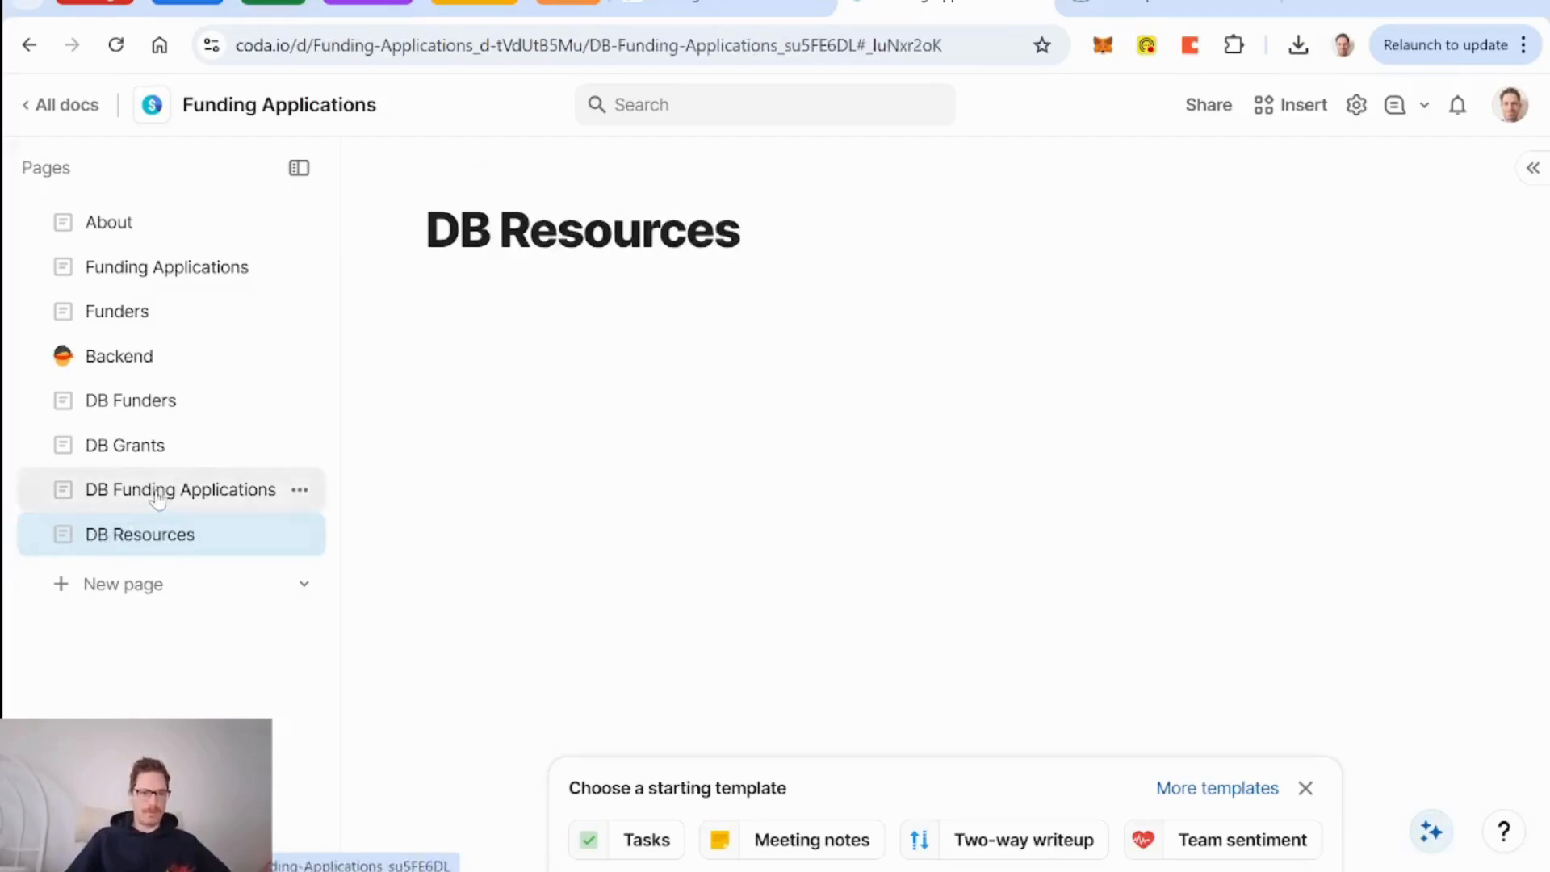
pyautogui.click(96, 356)
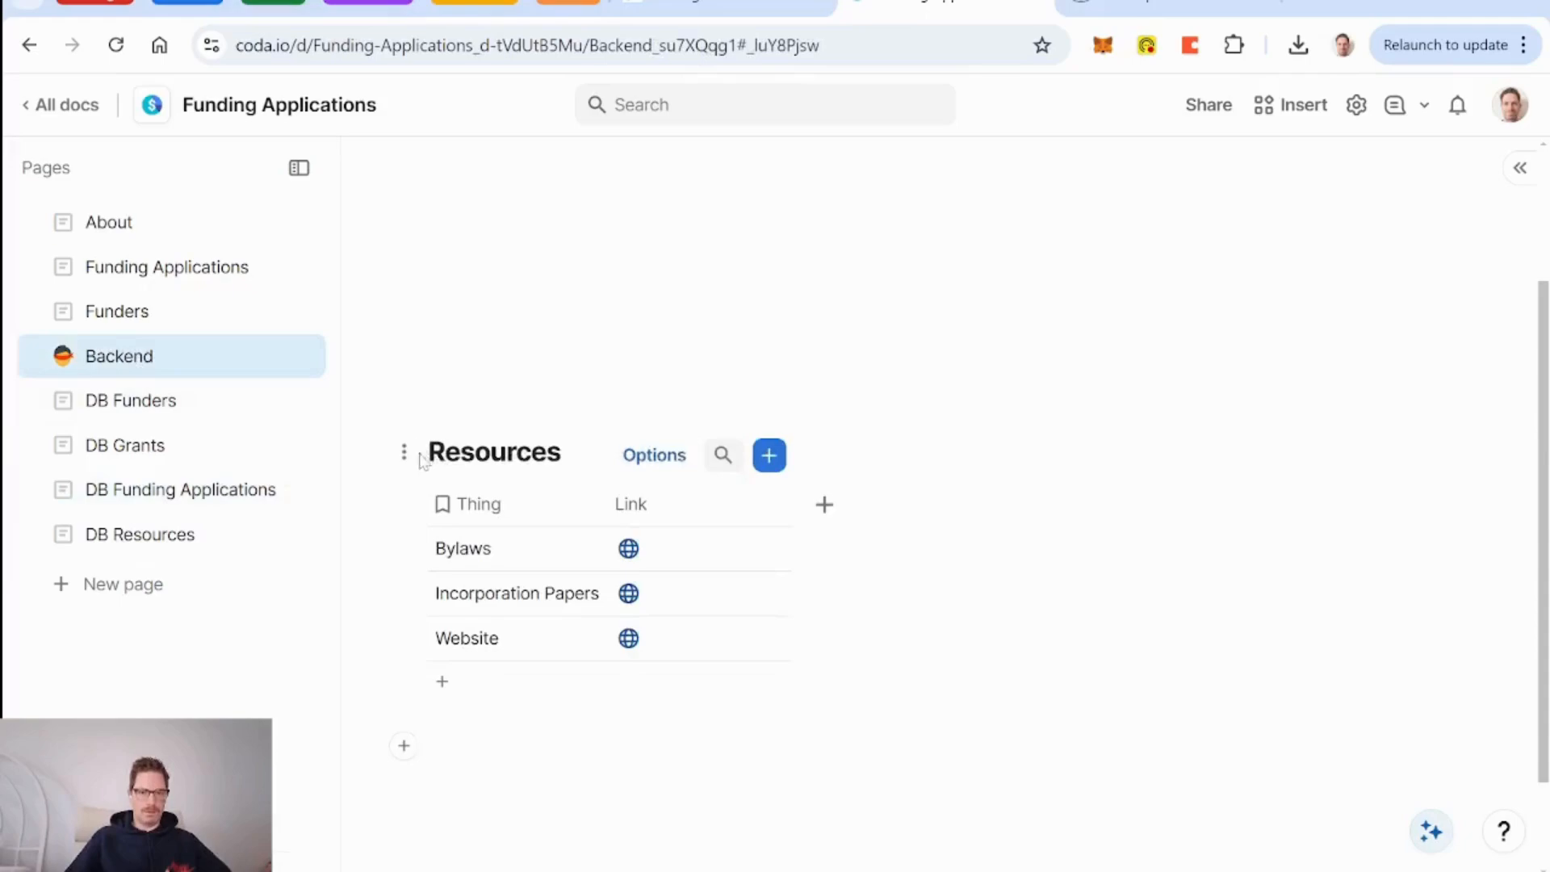
pyautogui.moveTo(404, 449); pyautogui.dragTo(202, 533)
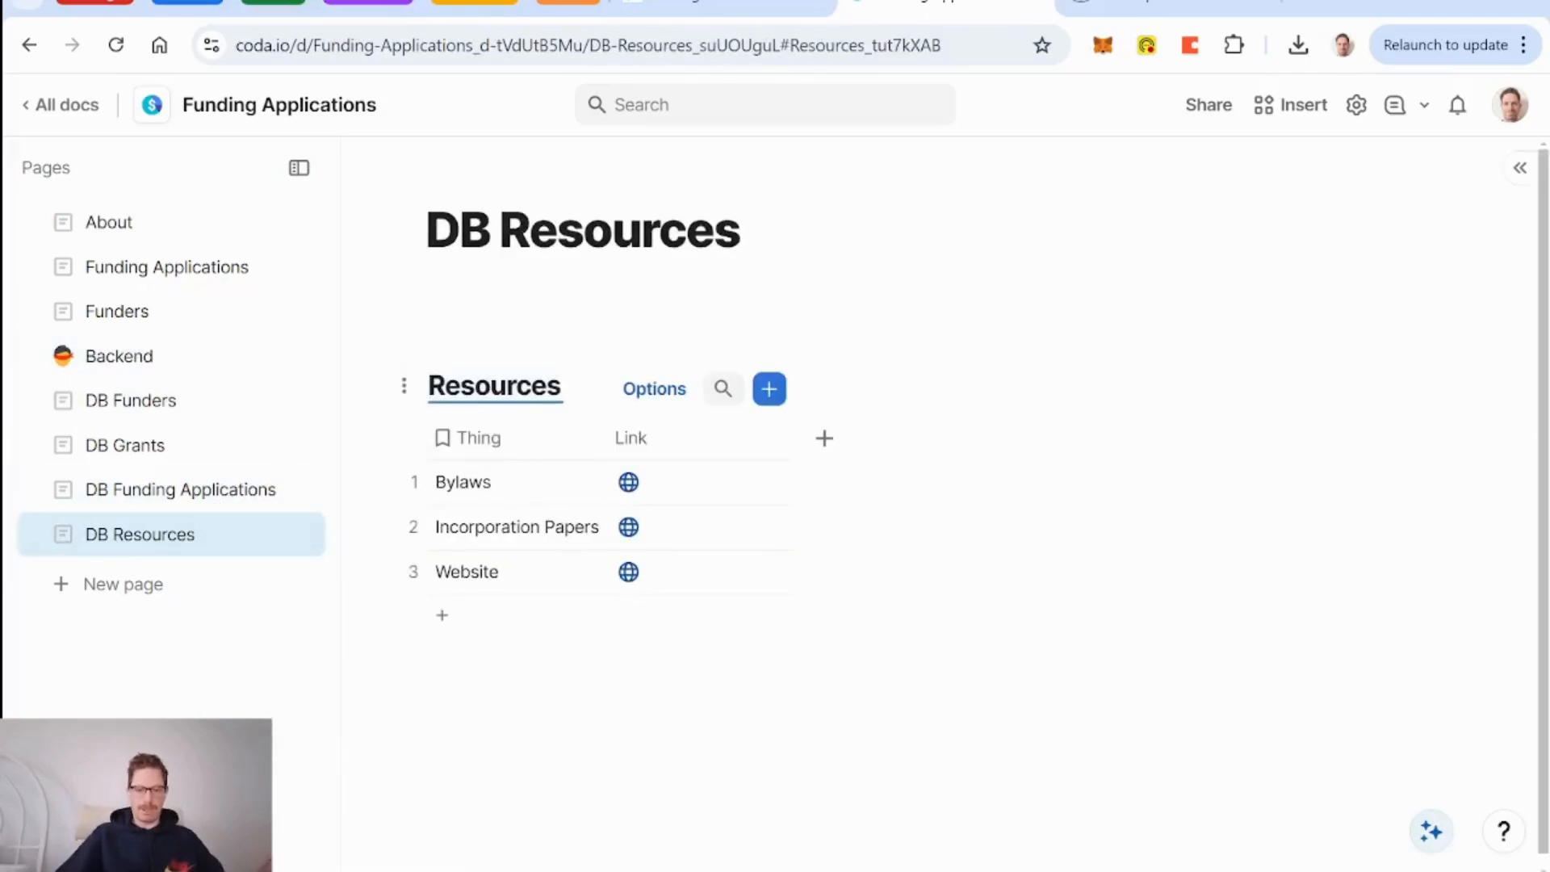
# Title the table DB Resources and rename its Thing column to Resource.
pyautogui.write('DB')
pyautogui.click(529, 686)
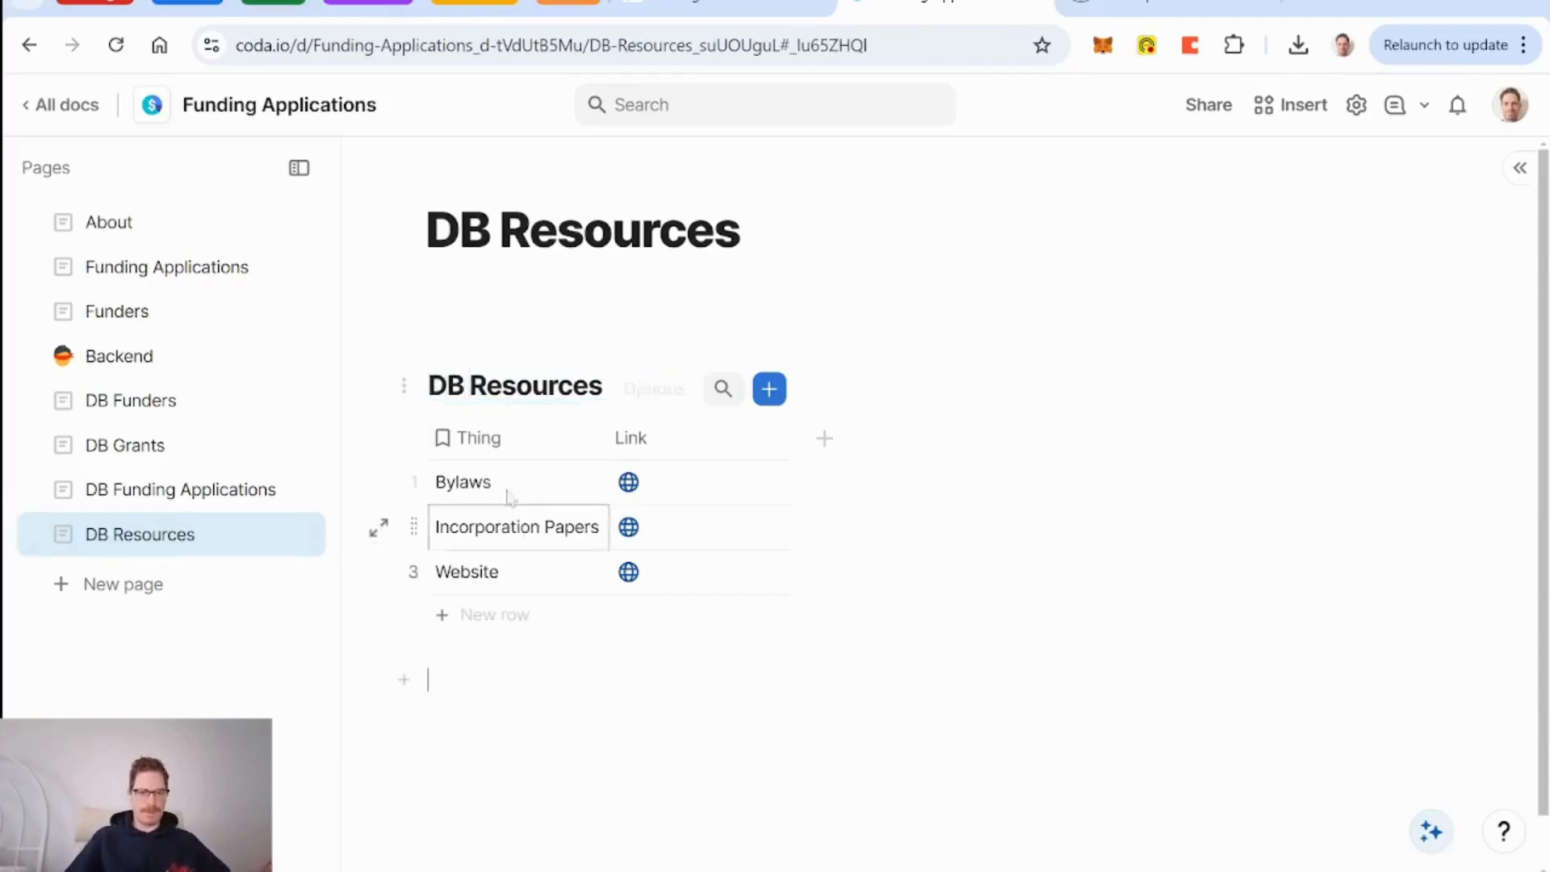
pyautogui.click(492, 438)
pyautogui.click(495, 440)
pyautogui.write('Resource')
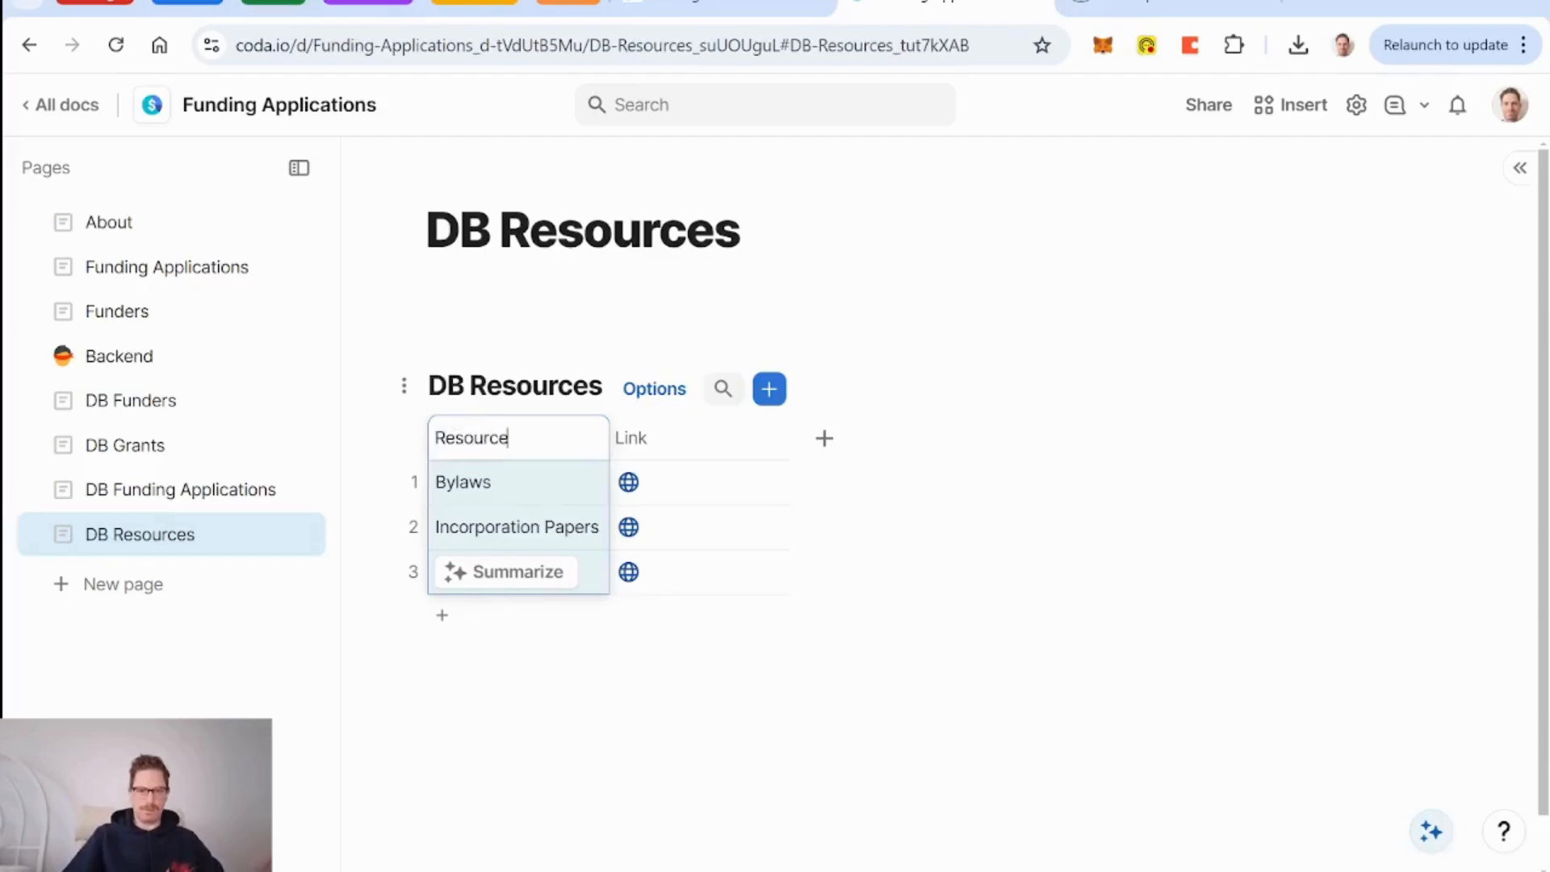
pyautogui.press('Return')
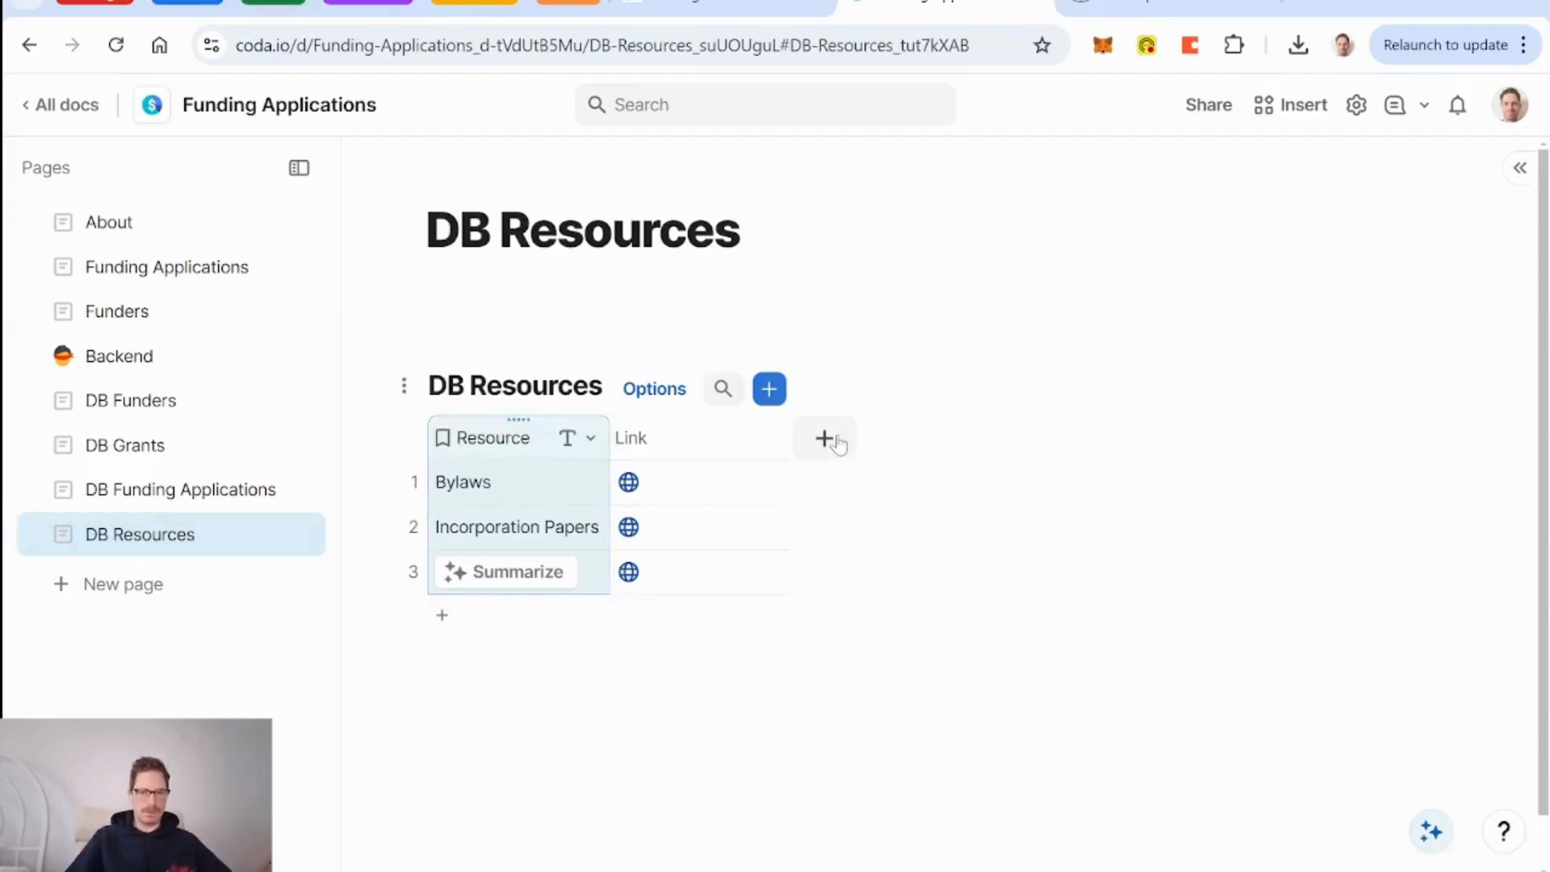
# Add a new Text column named Description to the DB Resources table.
pyautogui.click(832, 439)
pyautogui.press('Down')
pyautogui.press('Return')
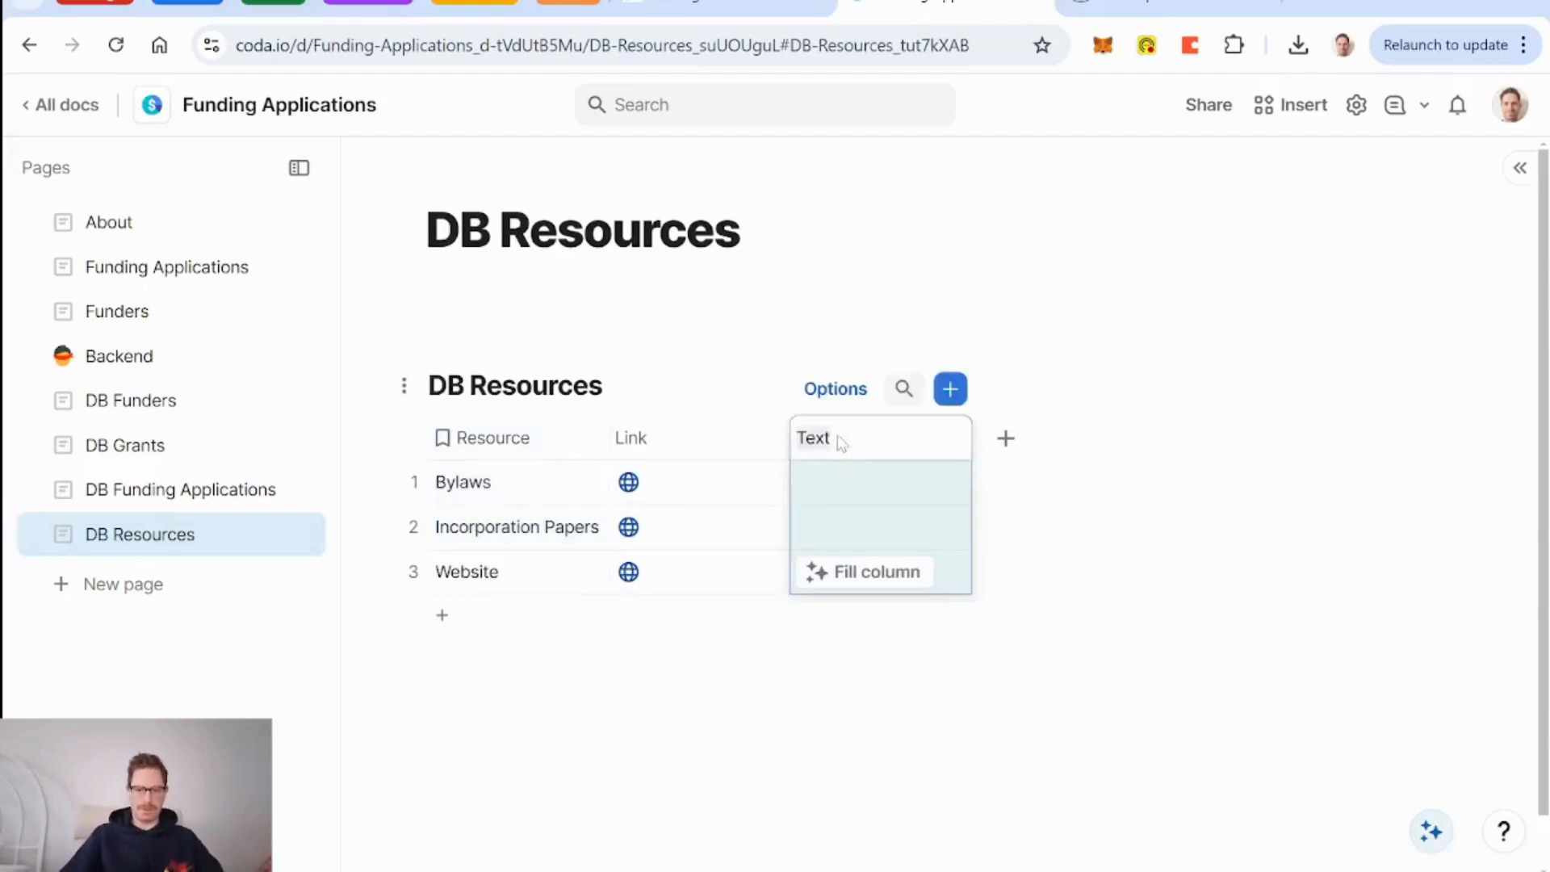
pyautogui.write('Description')
pyautogui.press('Return')
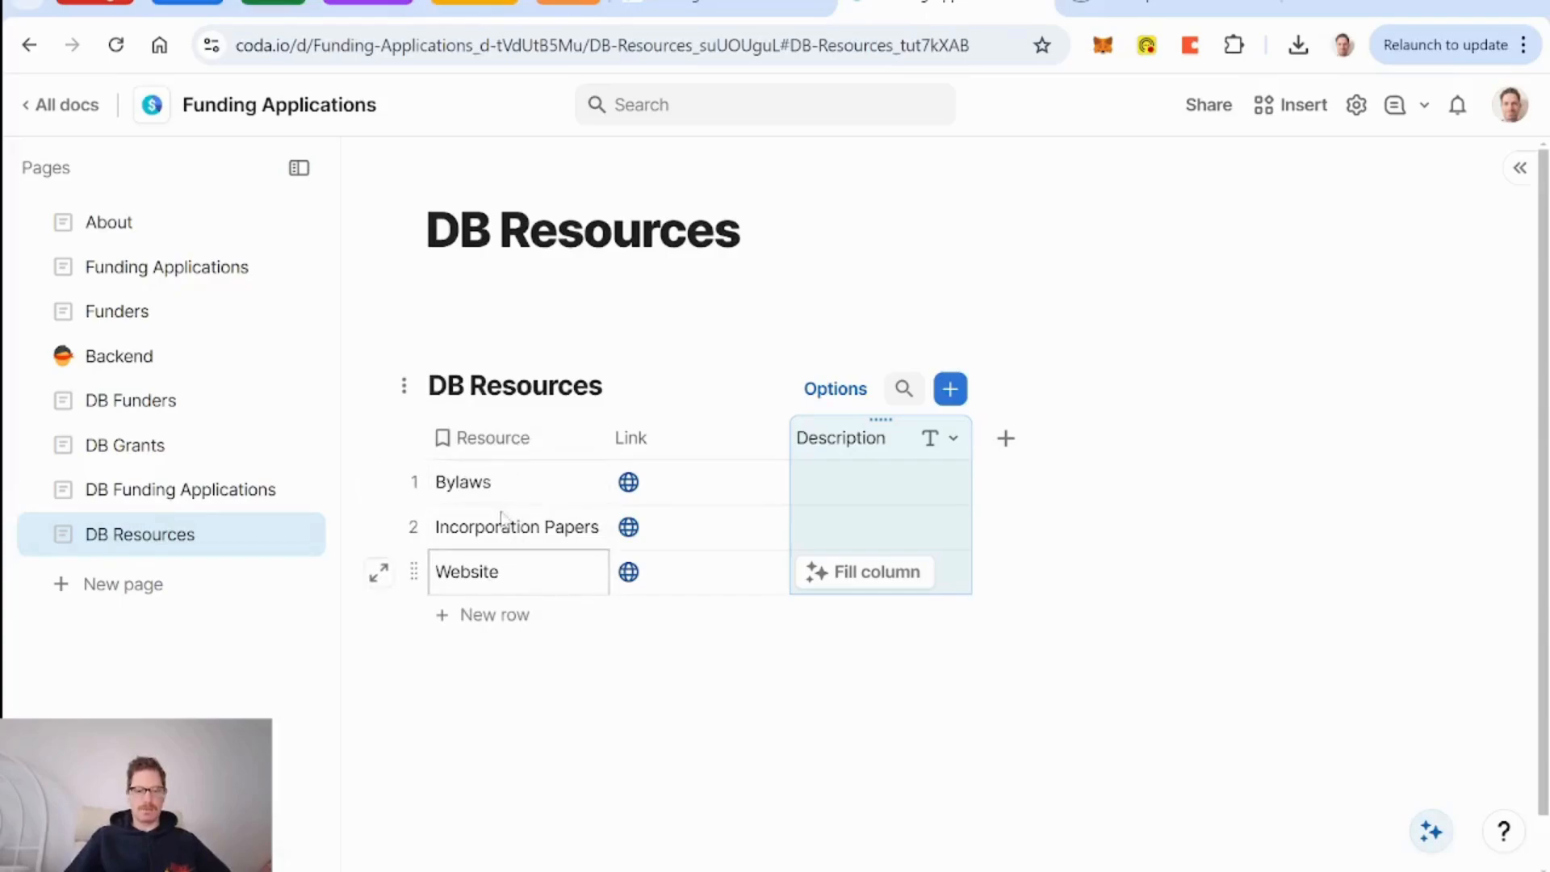
pyautogui.click(1007, 441)
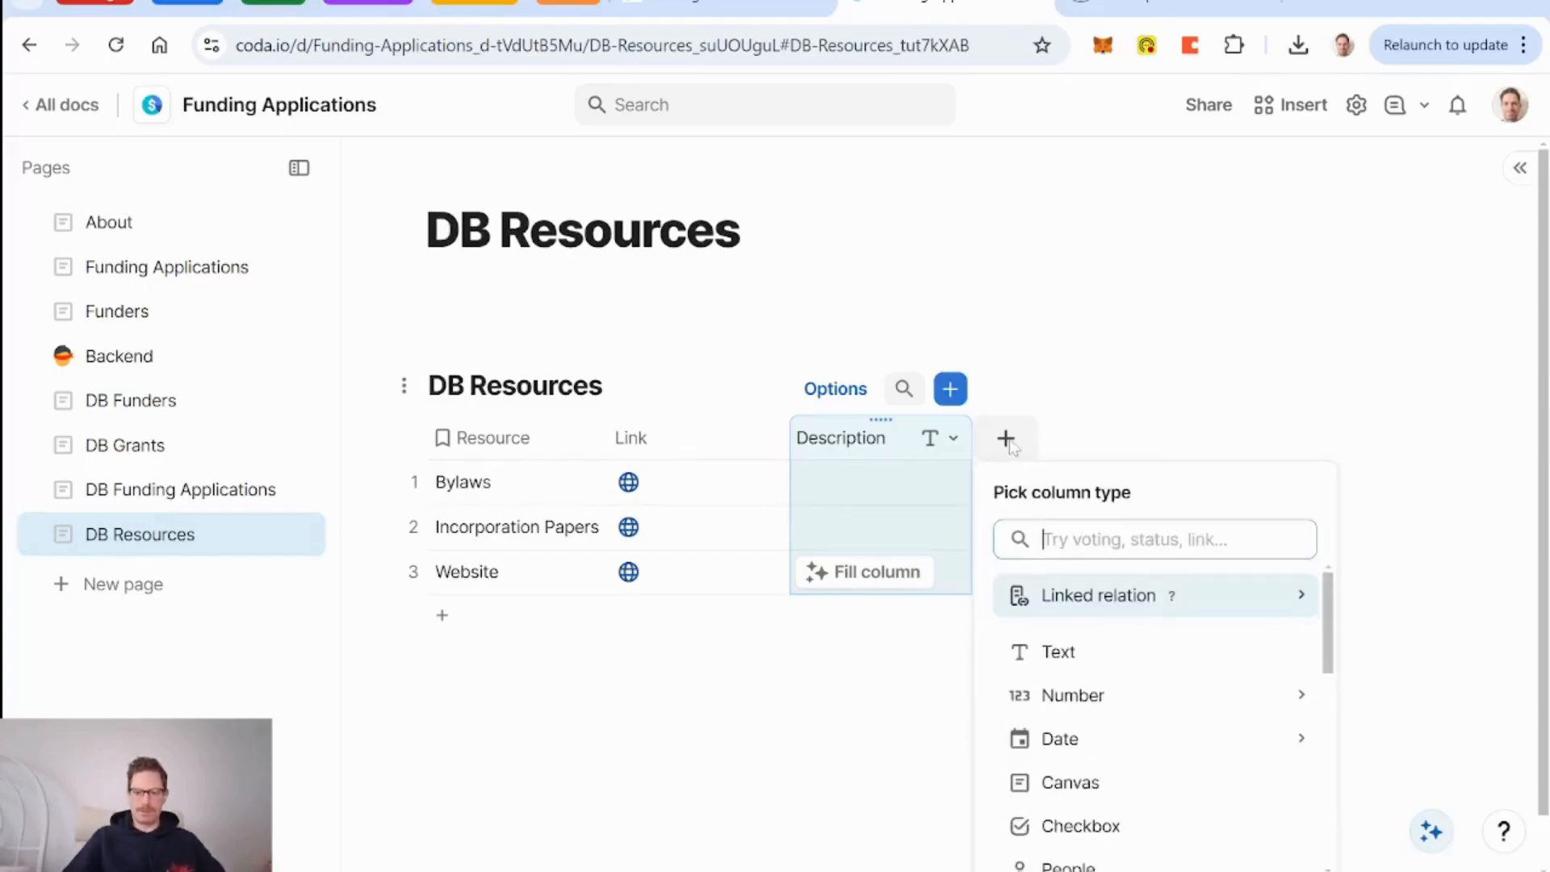
pyautogui.press('Down')
pyautogui.press('Down')
pyautogui.press('Down')
pyautogui.press('Down')
pyautogui.press('Return')
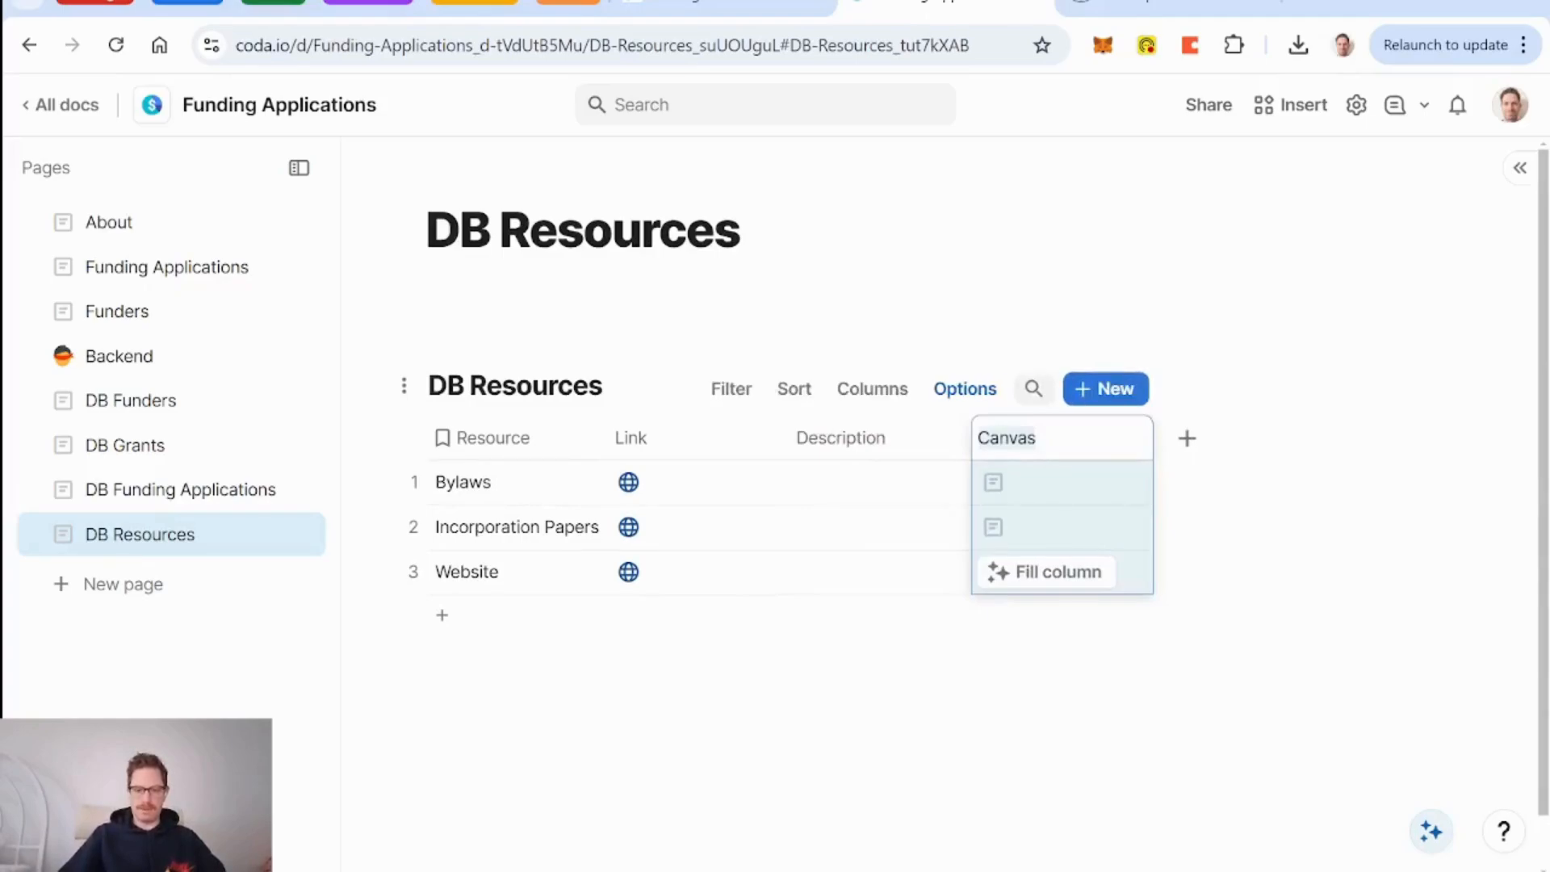
pyautogui.write('Embed')
pyautogui.press('Return')
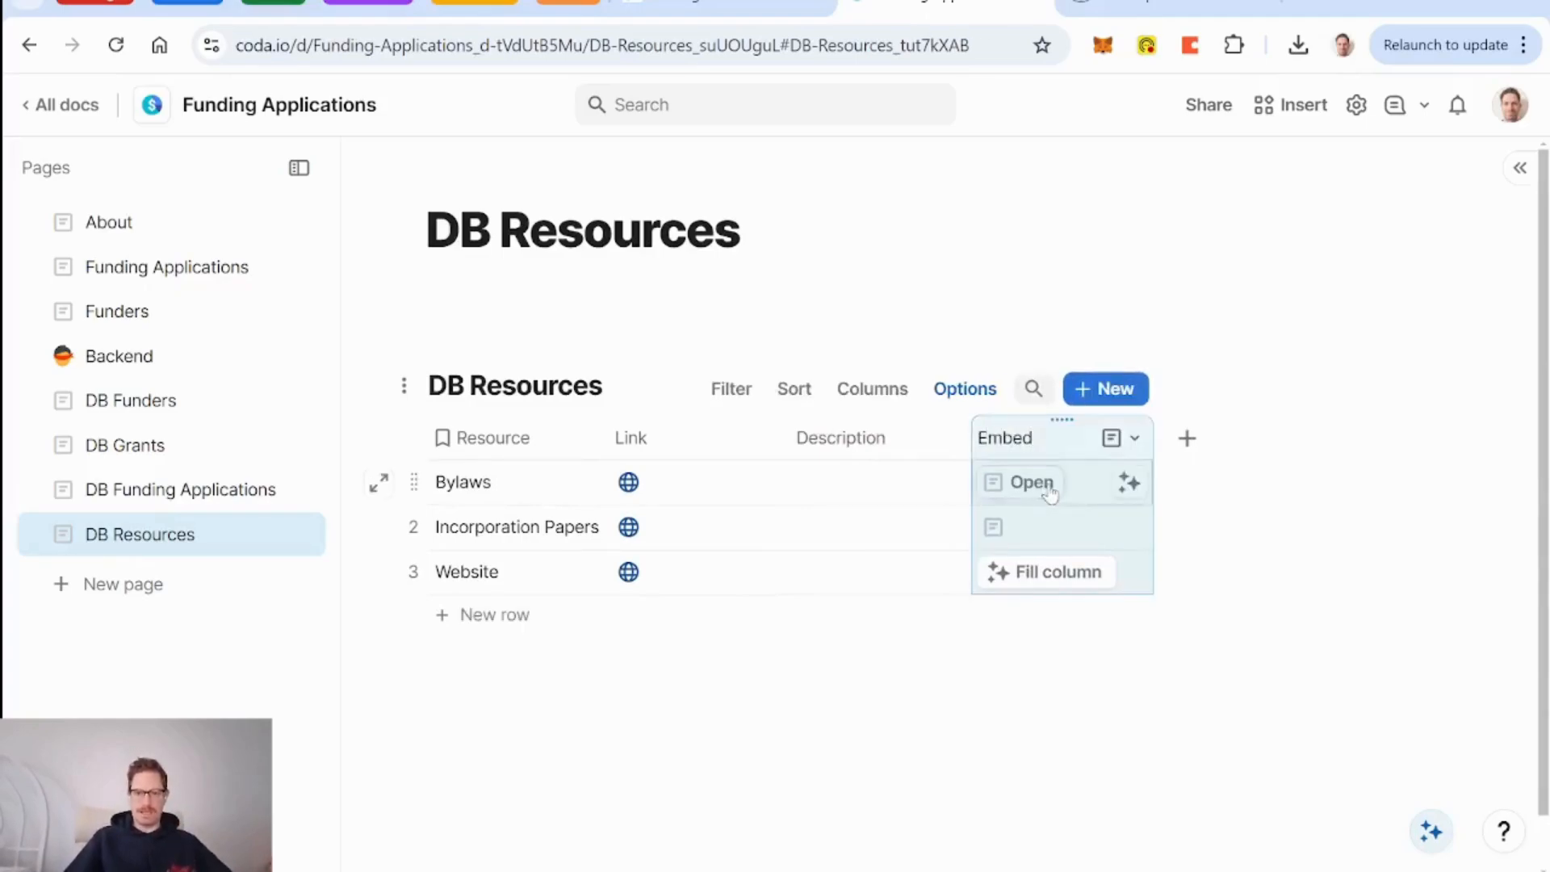
pyautogui.click(1050, 487)
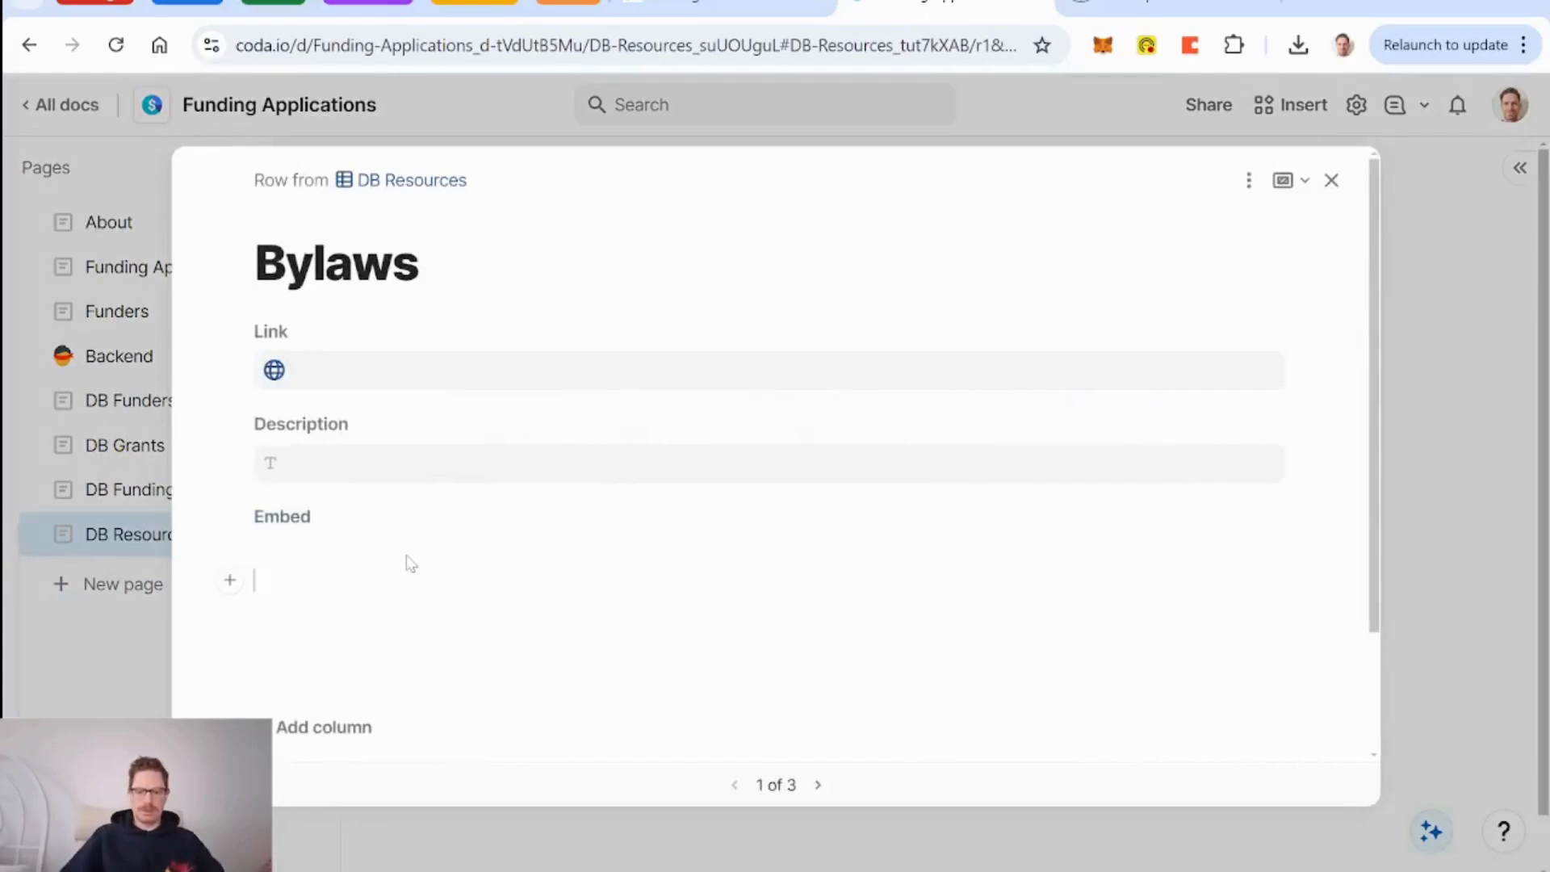
pyautogui.click(1332, 180)
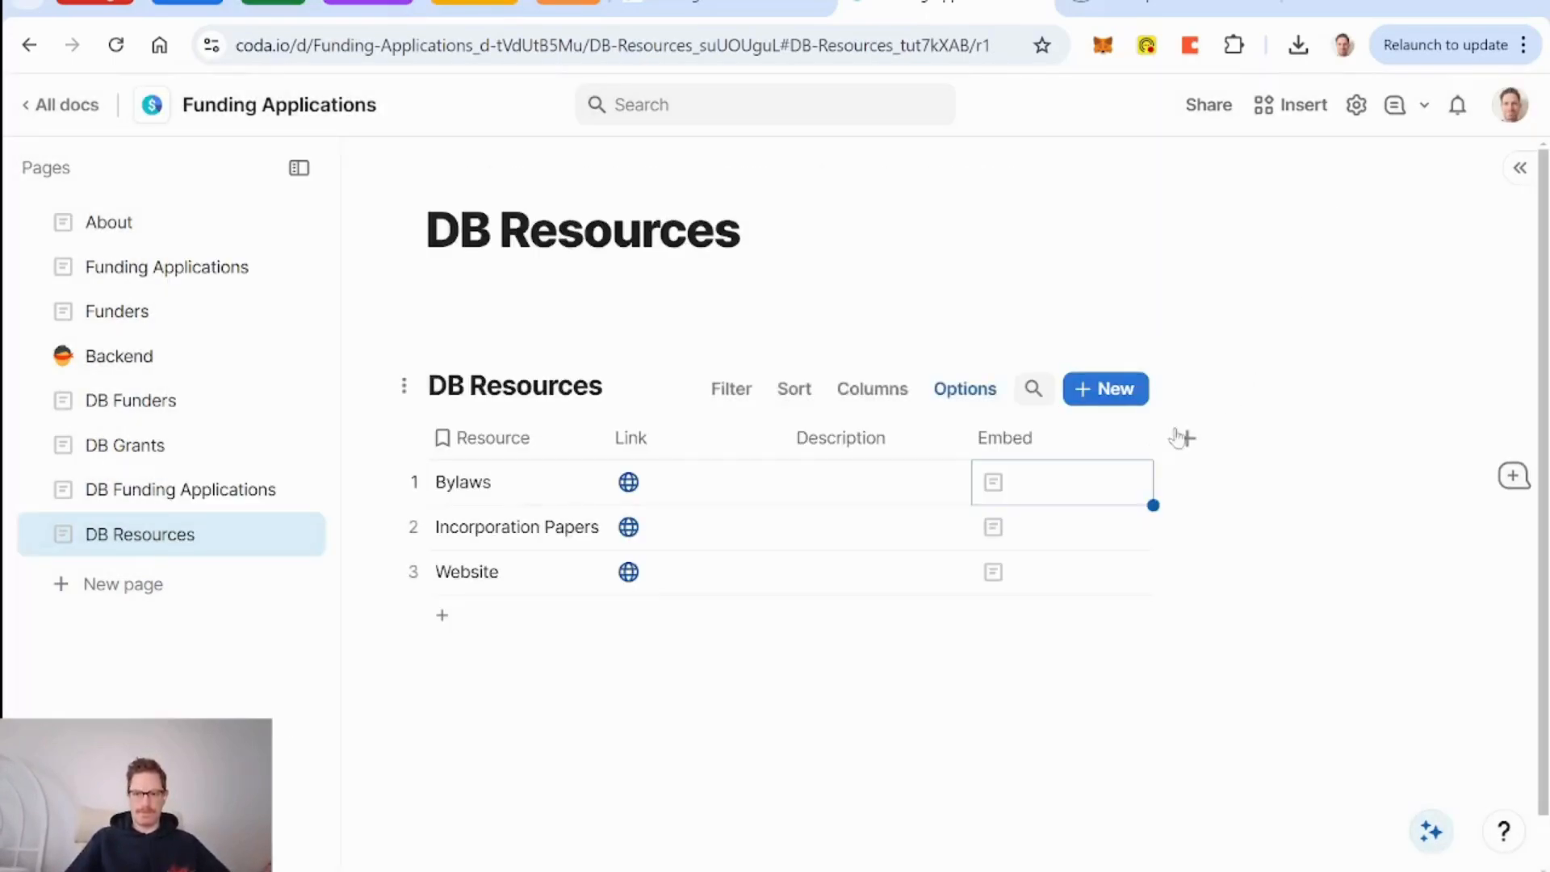
pyautogui.click(1134, 438)
pyautogui.click(1194, 489)
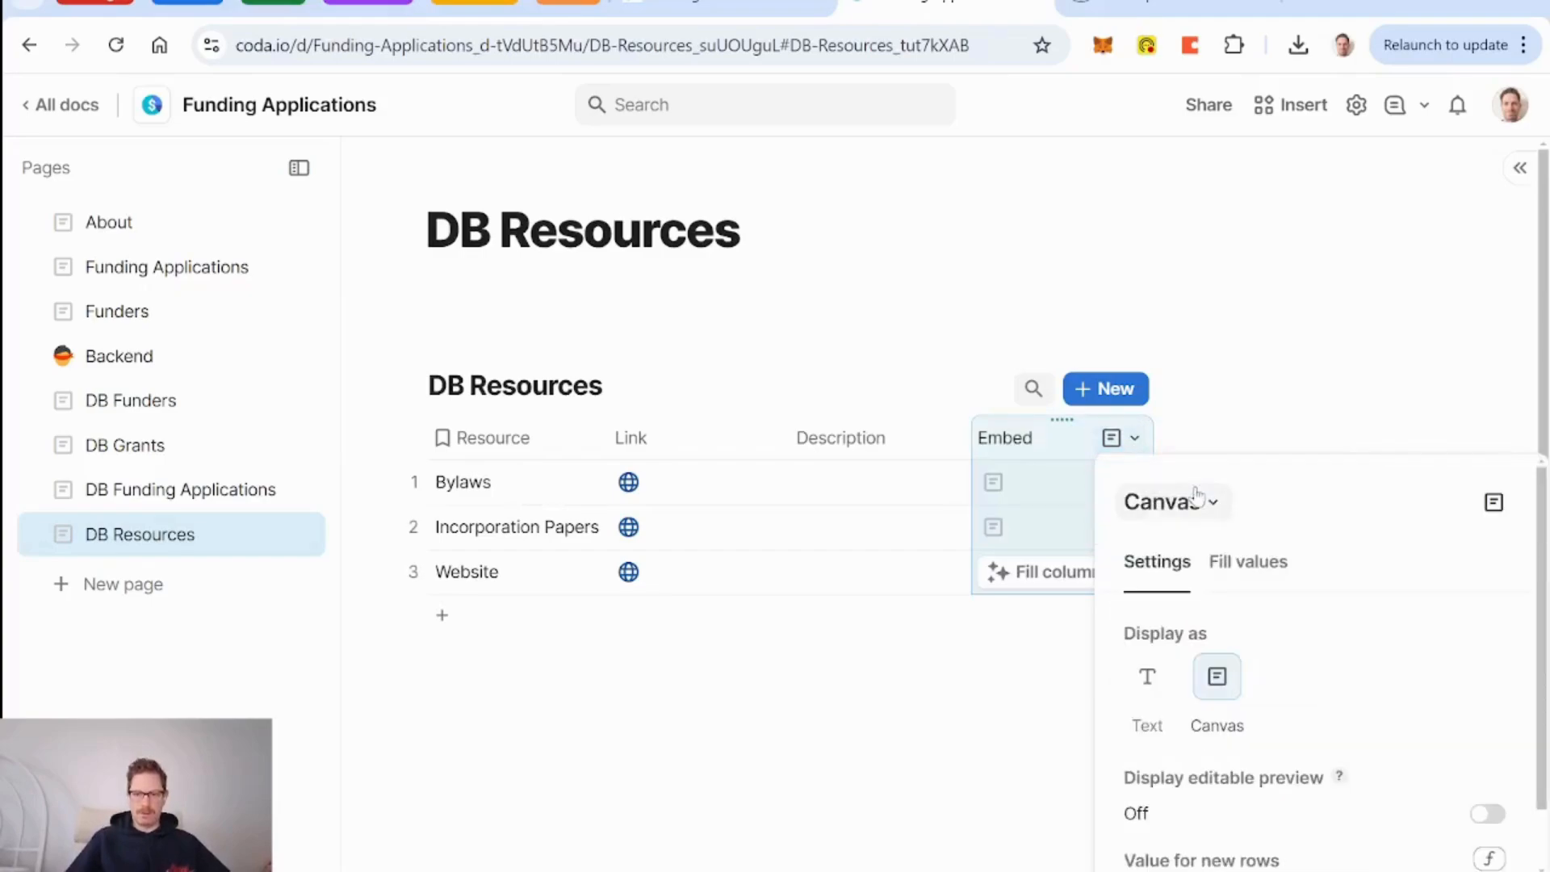
pyautogui.doubleClick(1009, 438)
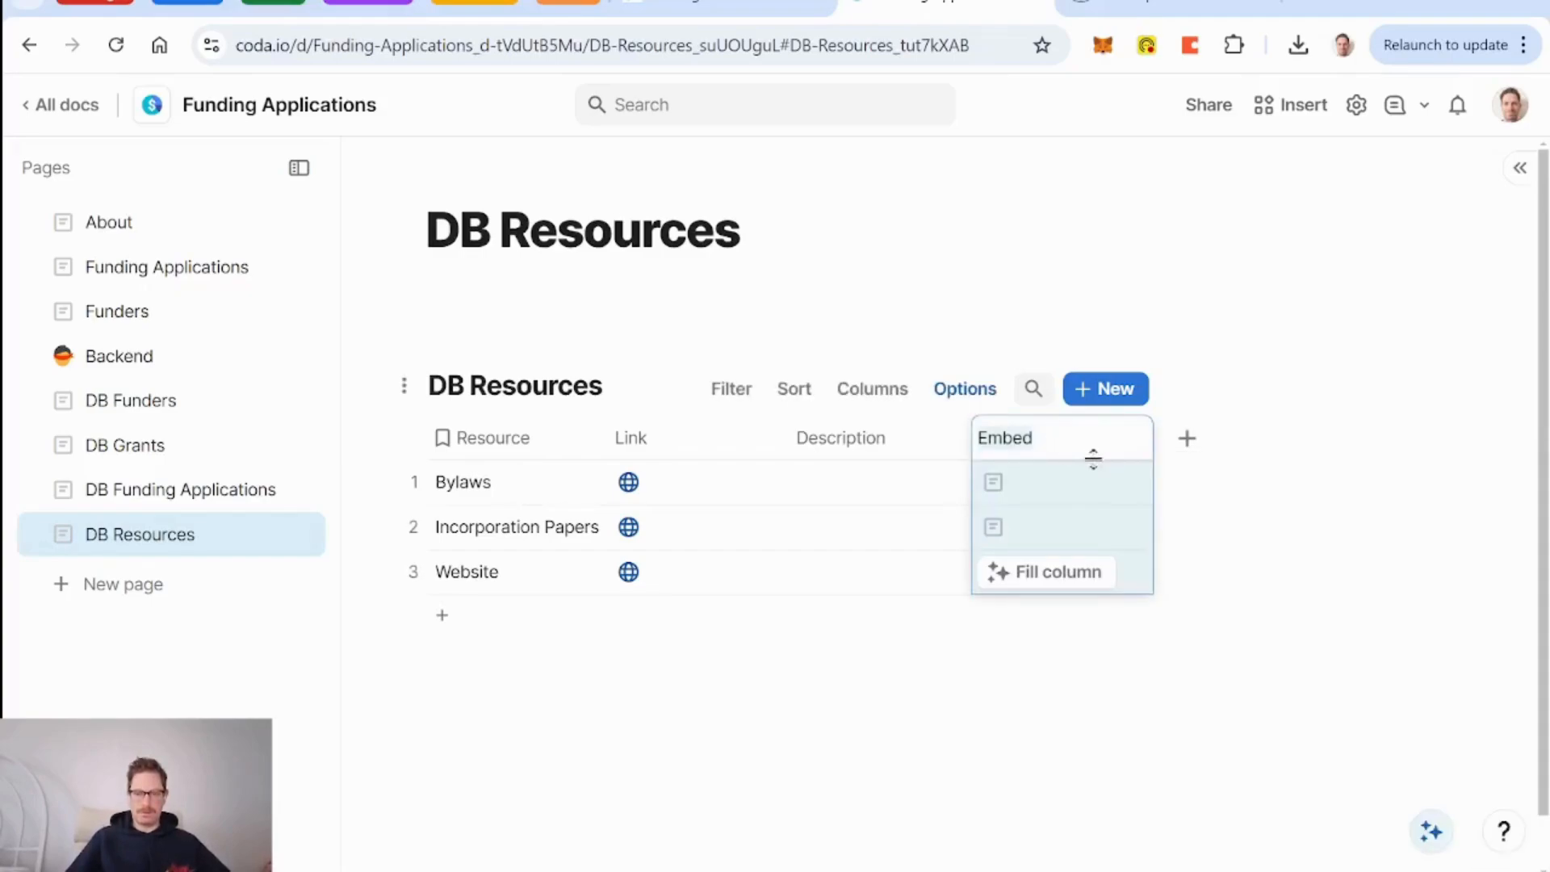
pyautogui.click(866, 451)
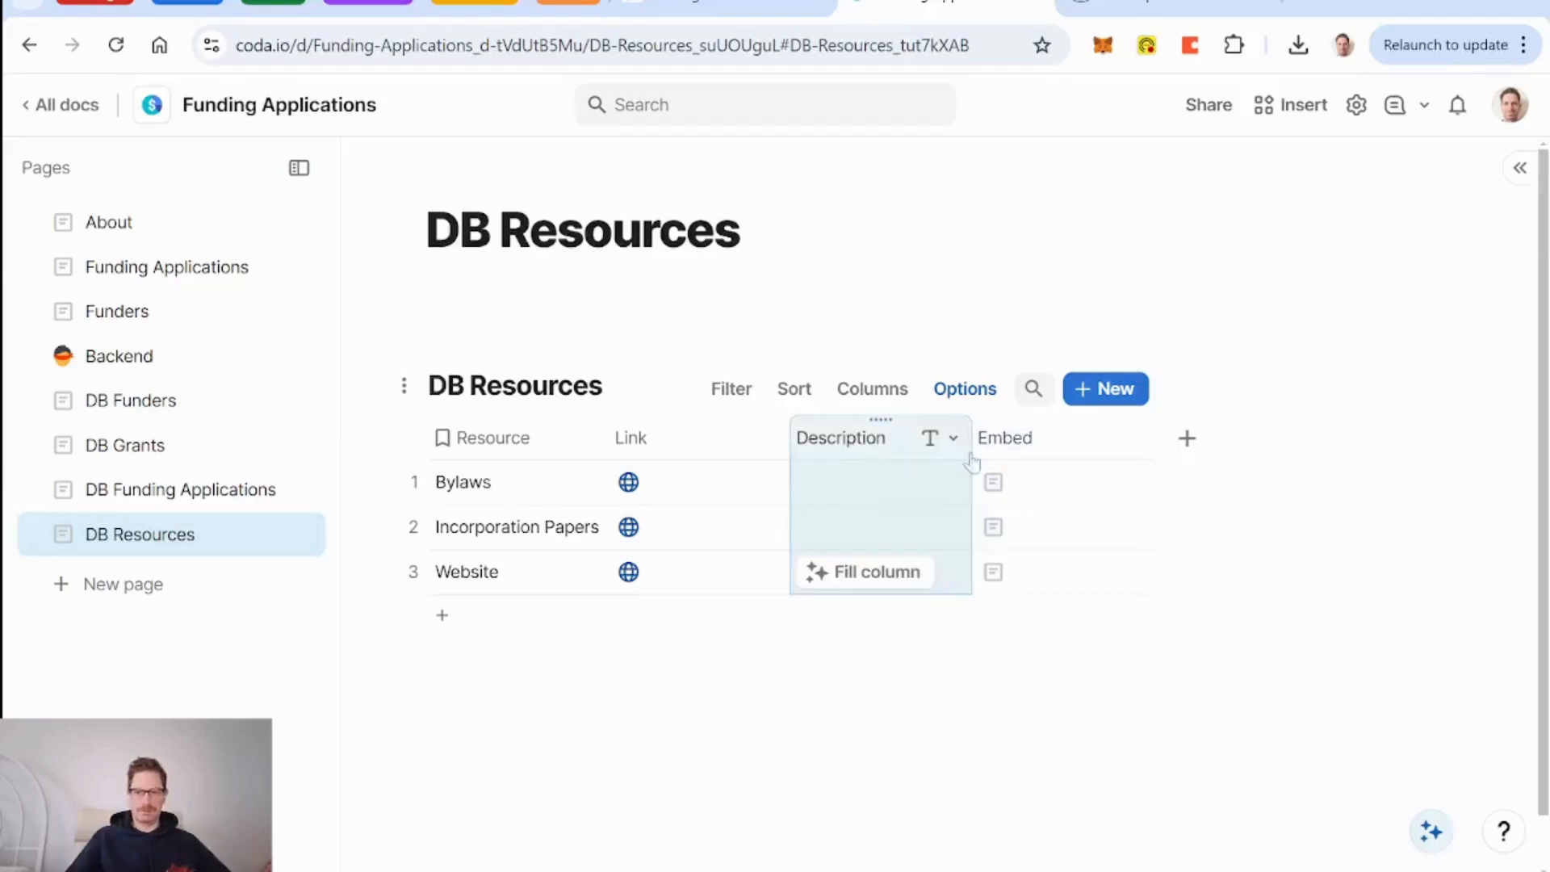
pyautogui.click(1042, 443)
pyautogui.press('Delete')
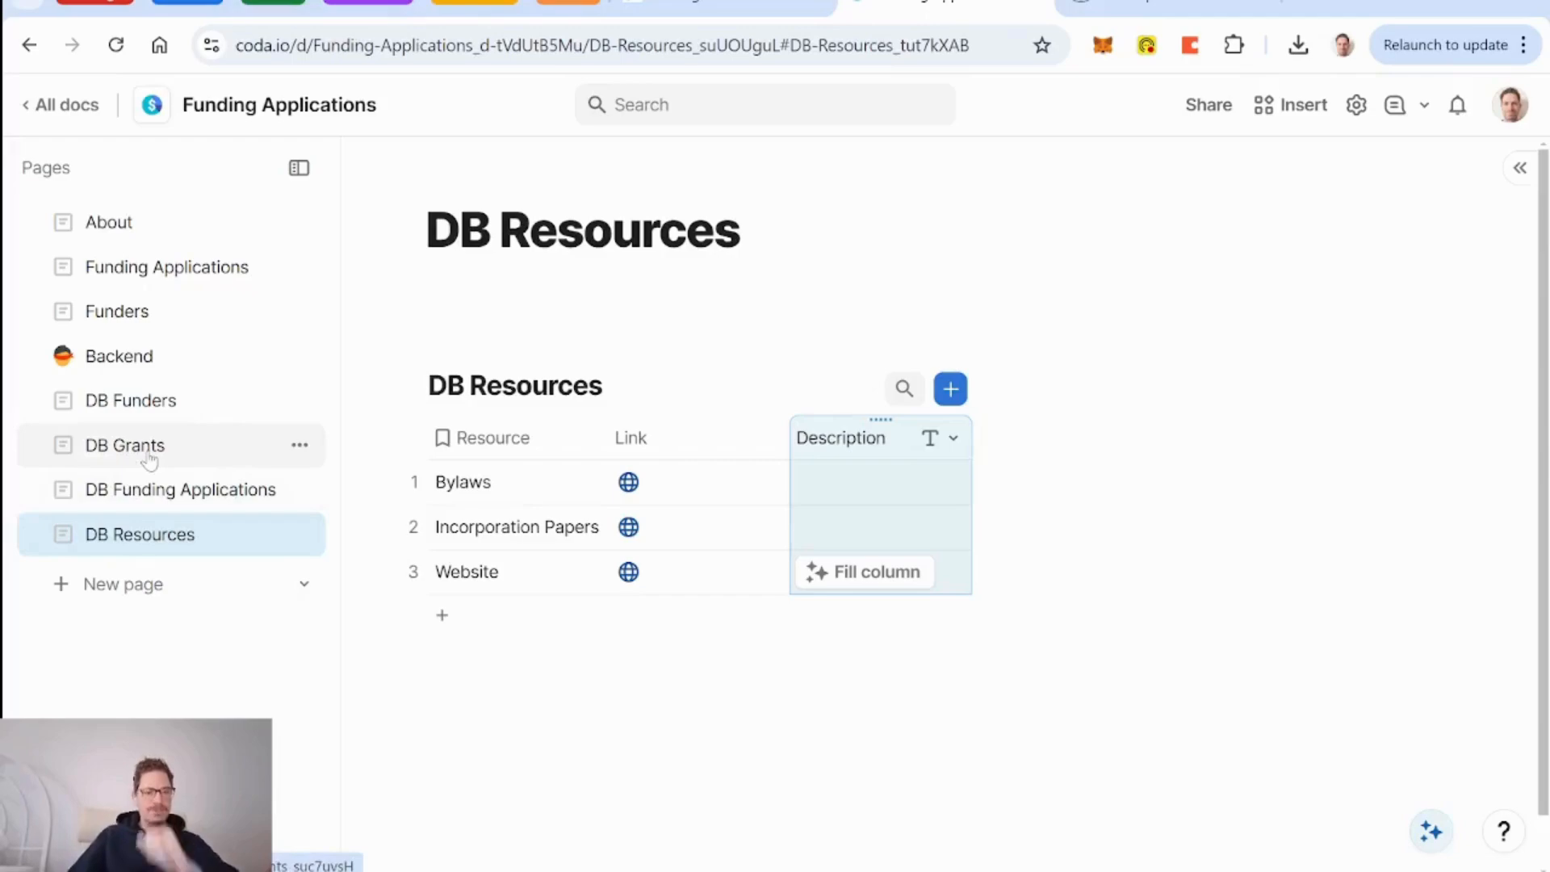
# Place DB Funding Applications below DB Funders in the sidebar and open DB Funders.
pyautogui.moveTo(176, 432)
pyautogui.mouseDown()
pyautogui.moveTo(267, 436)
pyautogui.moveTo(173, 422)
pyautogui.mouseUp()
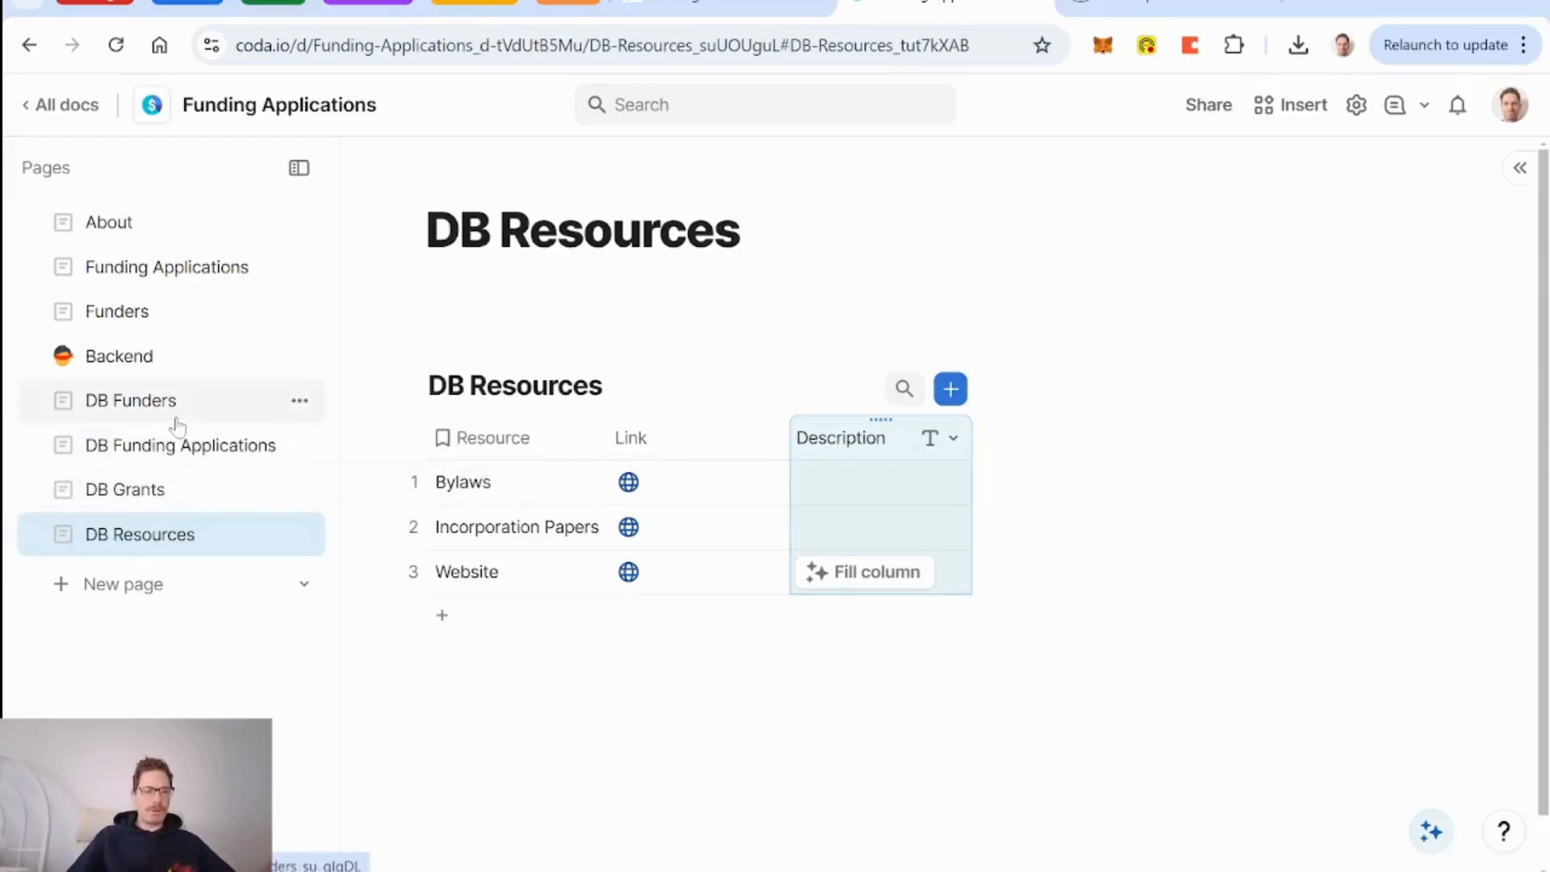
pyautogui.click(148, 414)
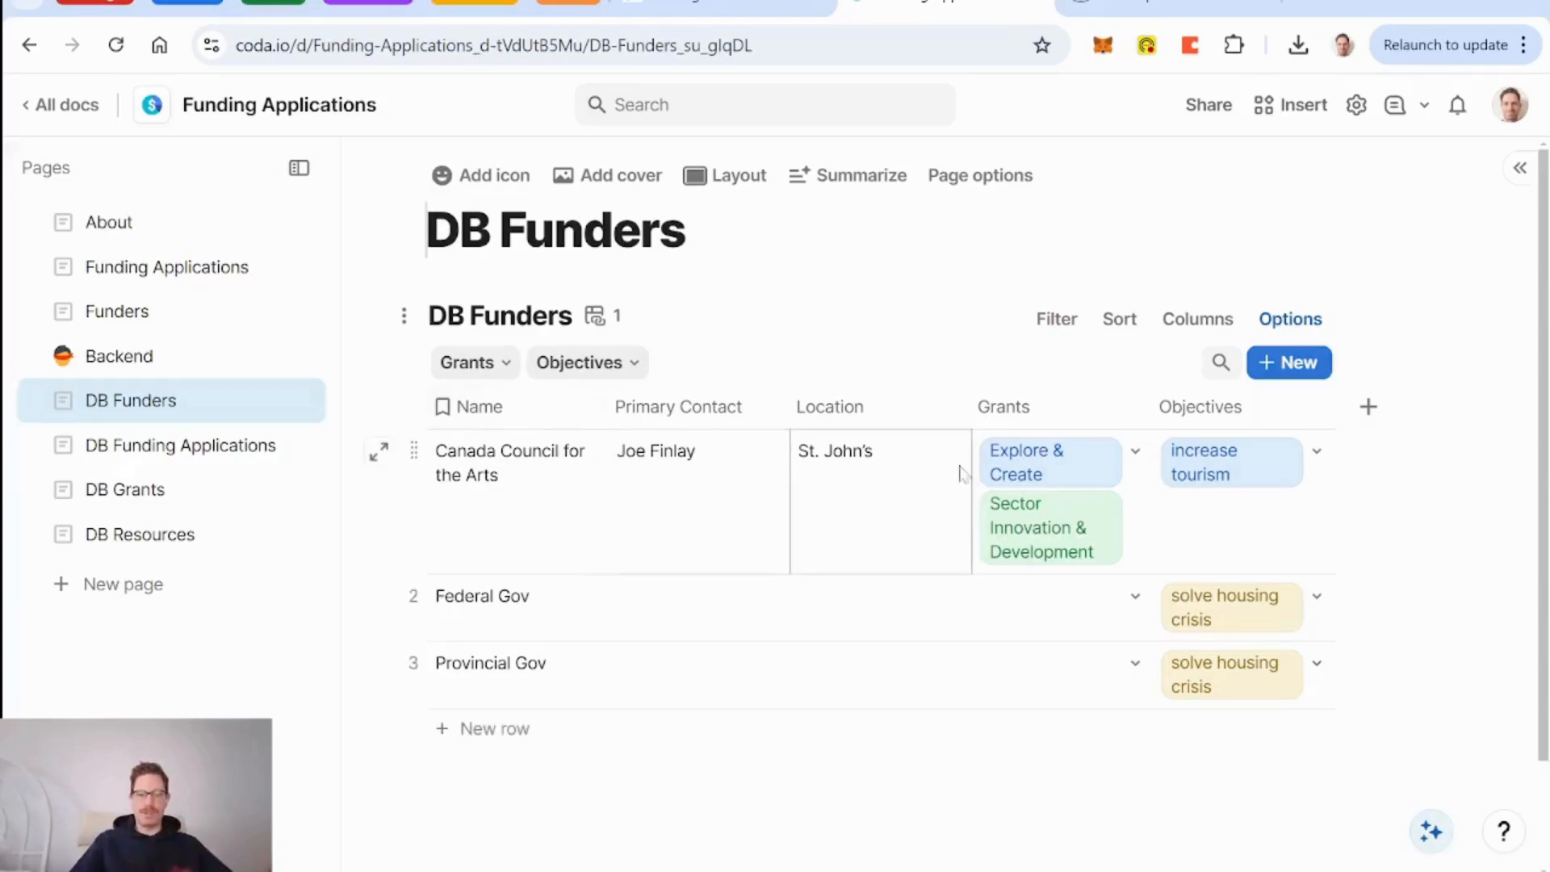
# Bring up the Grants column menu in DB Funders after briefly checking the DB Grants page.
pyautogui.click(1134, 409)
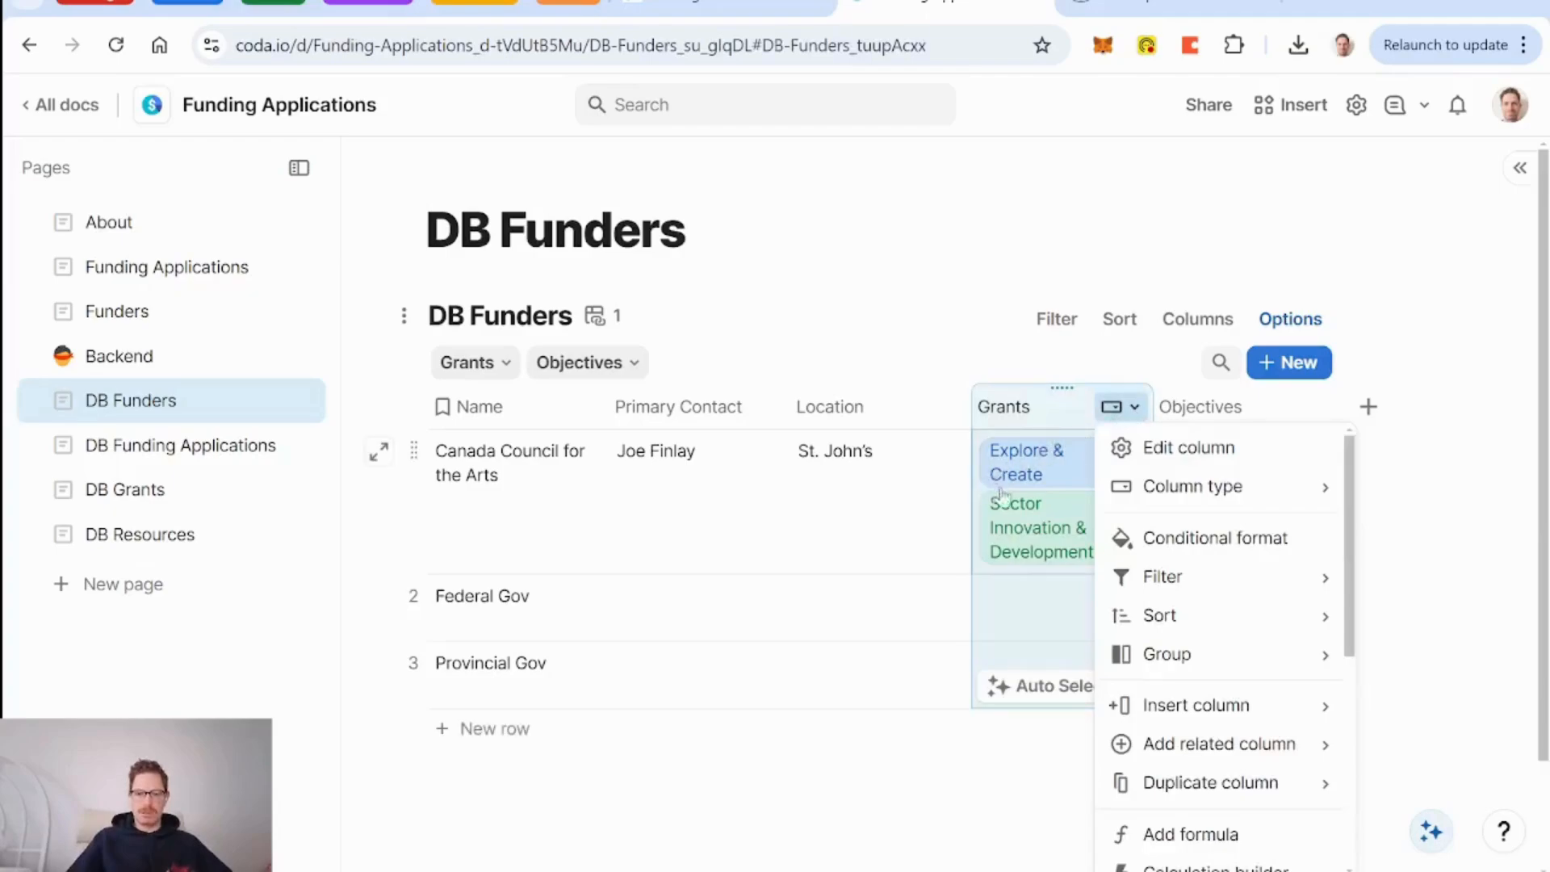
pyautogui.moveTo(1244, 496)
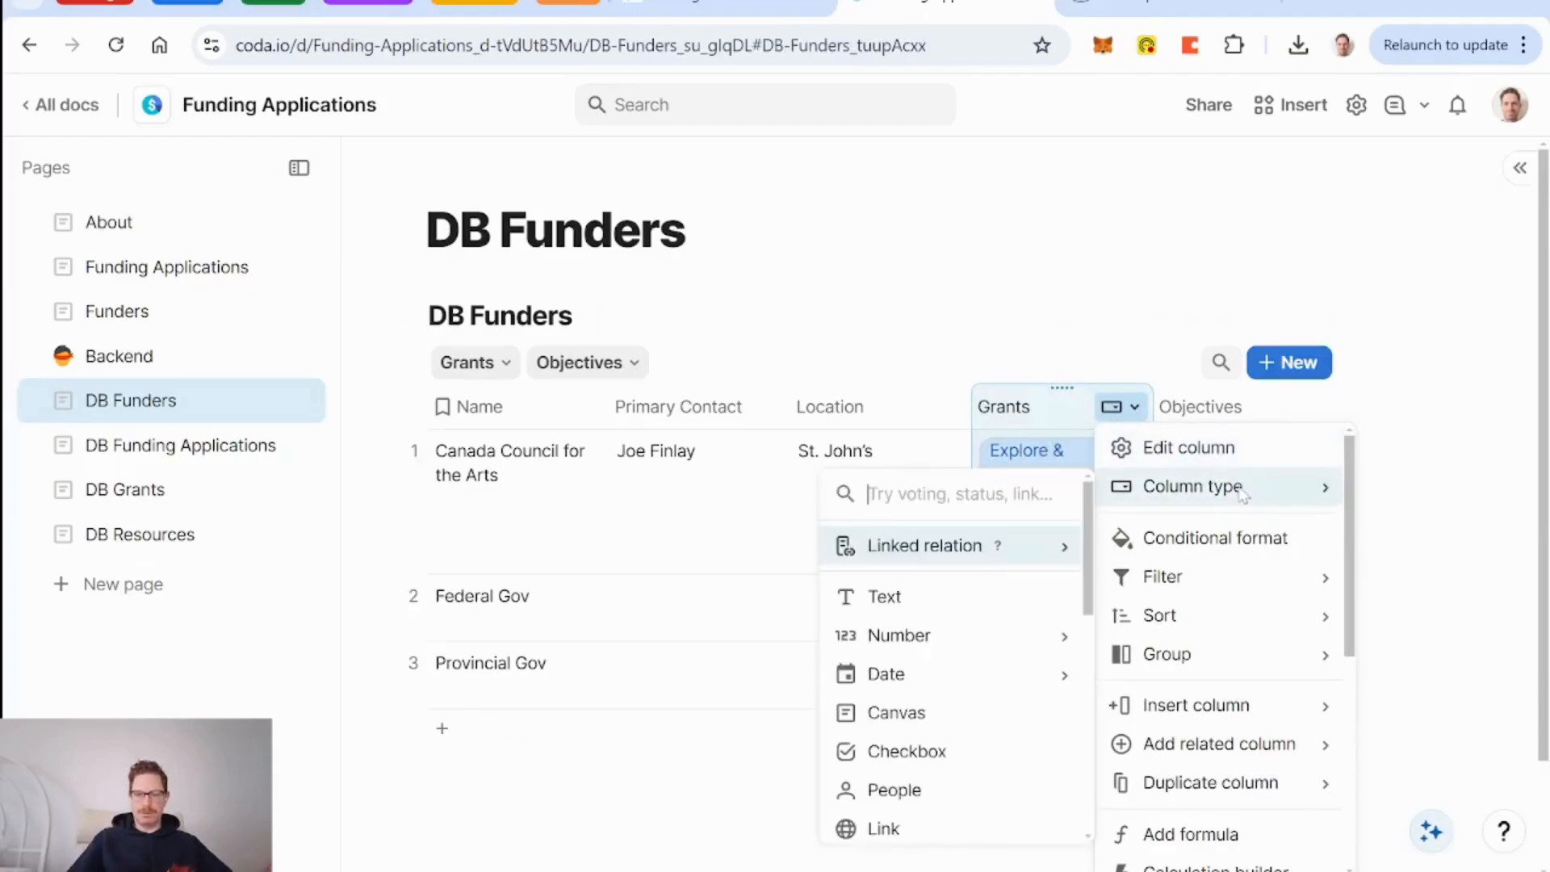
pyautogui.write('grant')
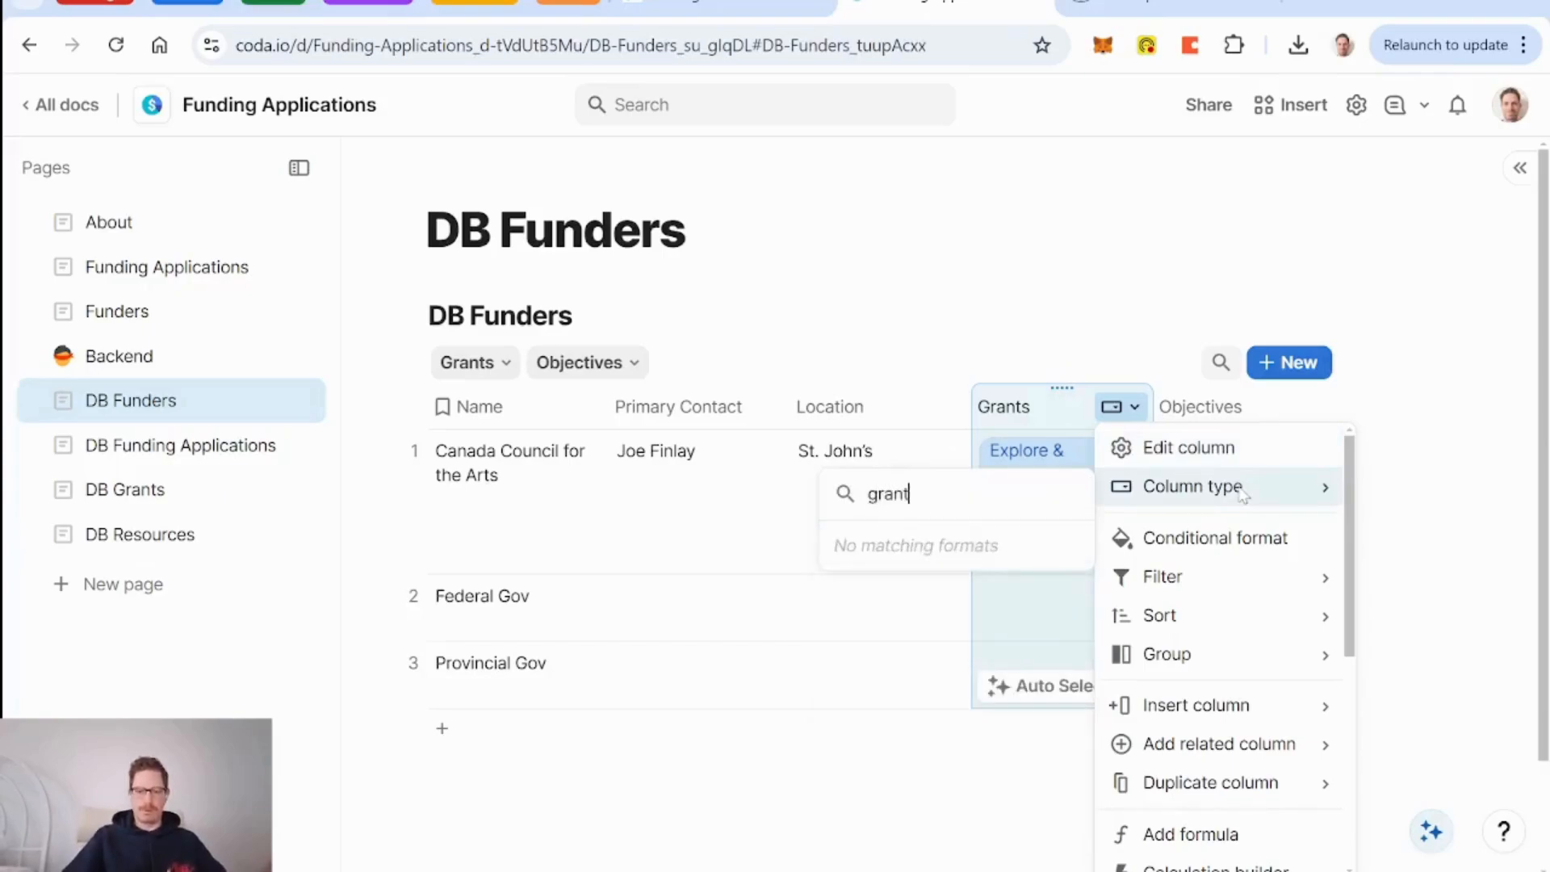
pyautogui.press('BackSpace')
pyautogui.press('BackSpace')
pyautogui.press('BackSpace')
pyautogui.press('BackSpace')
pyautogui.press('BackSpace')
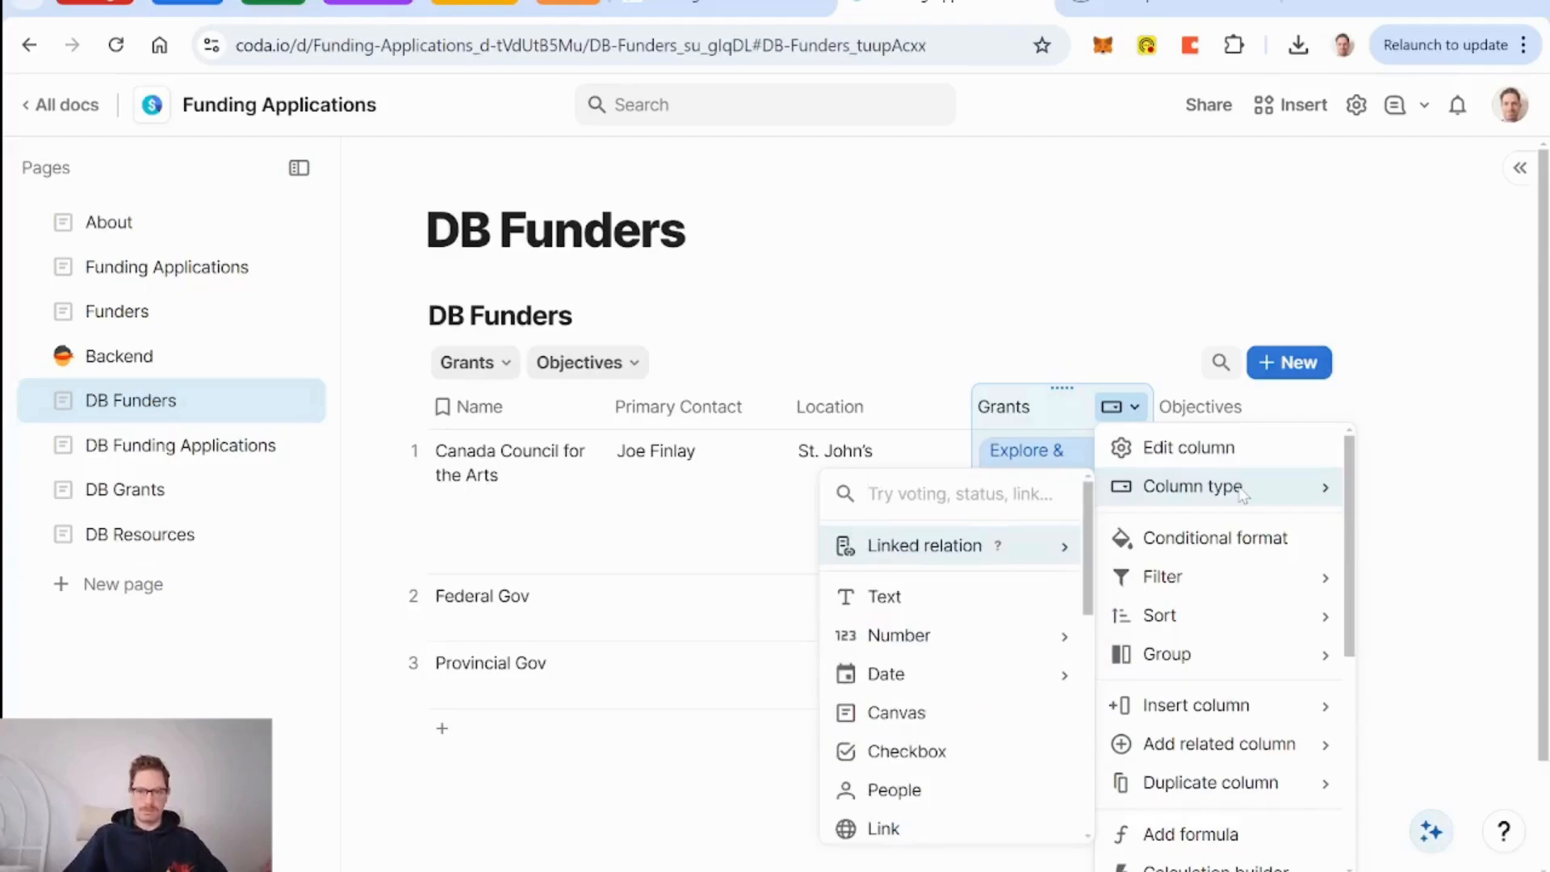
pyautogui.click(149, 494)
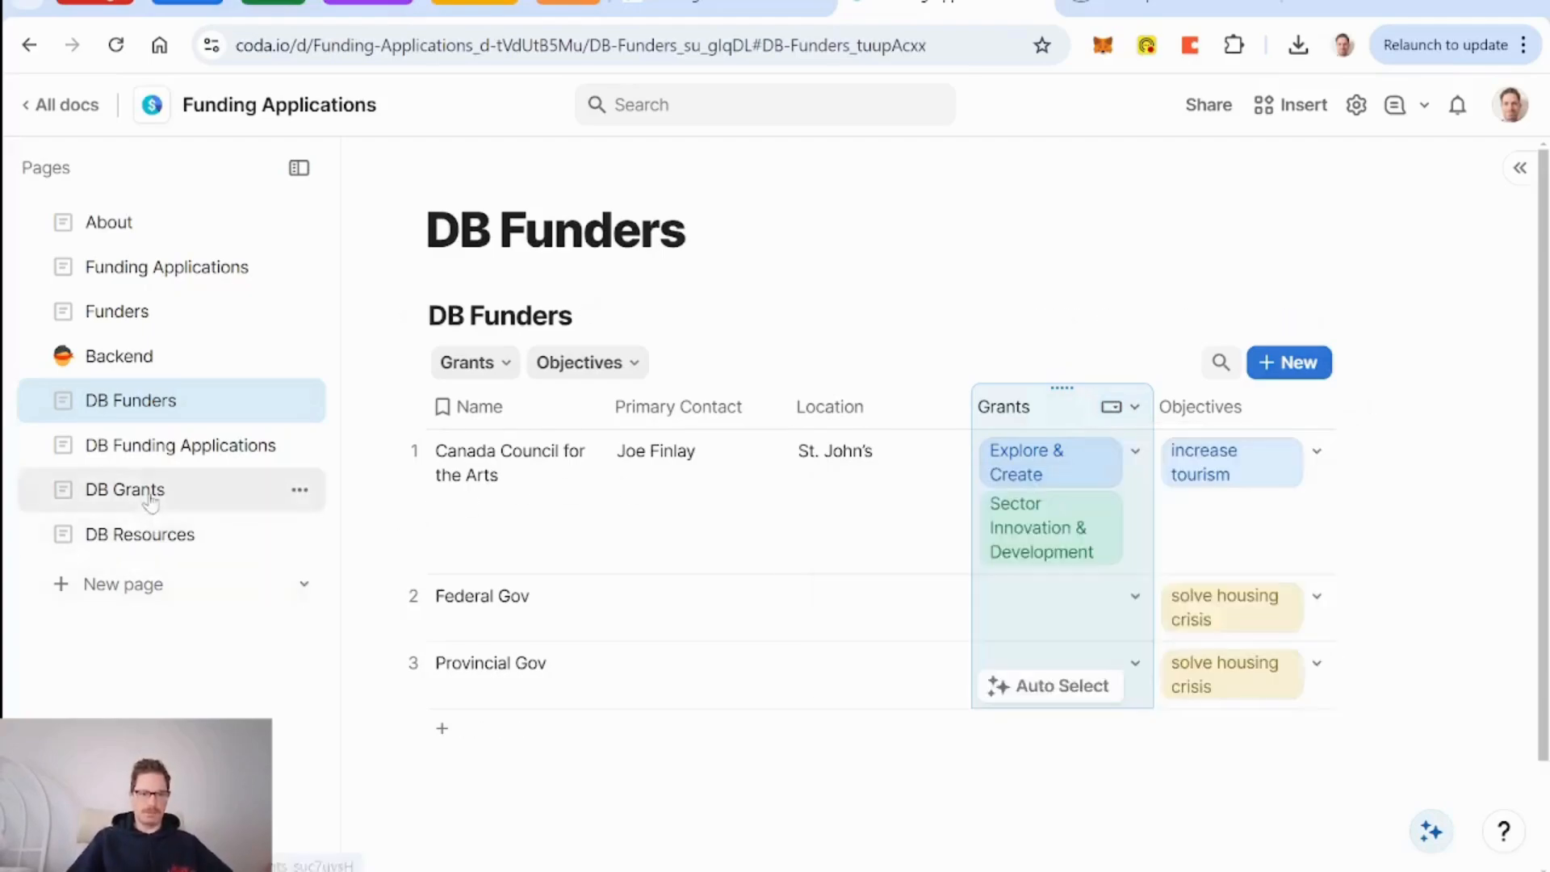
pyautogui.click(150, 497)
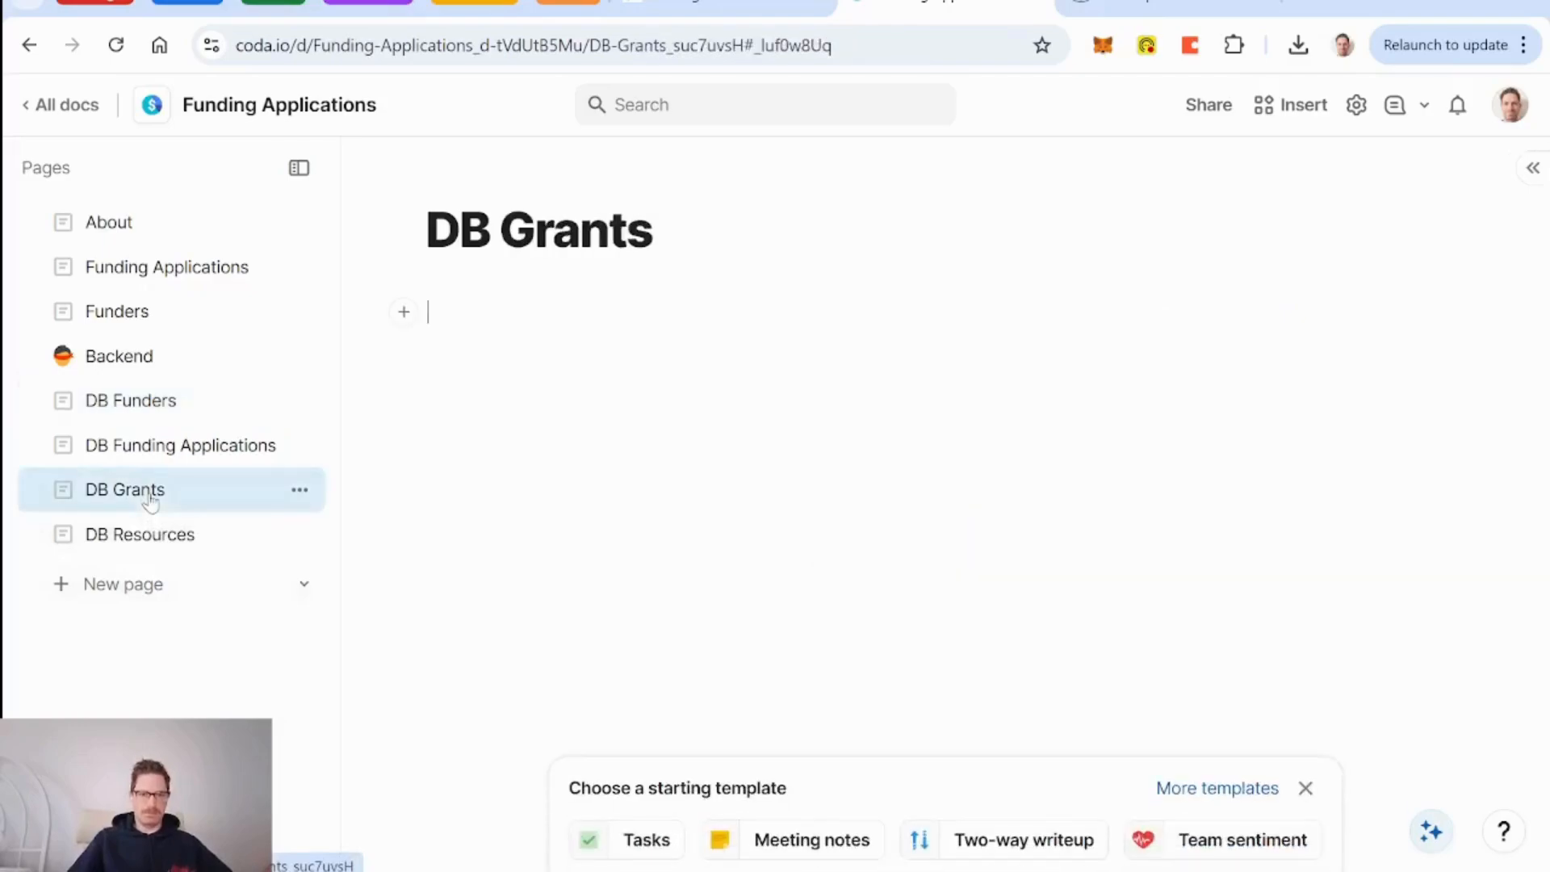
pyautogui.click(152, 411)
pyautogui.click(1121, 406)
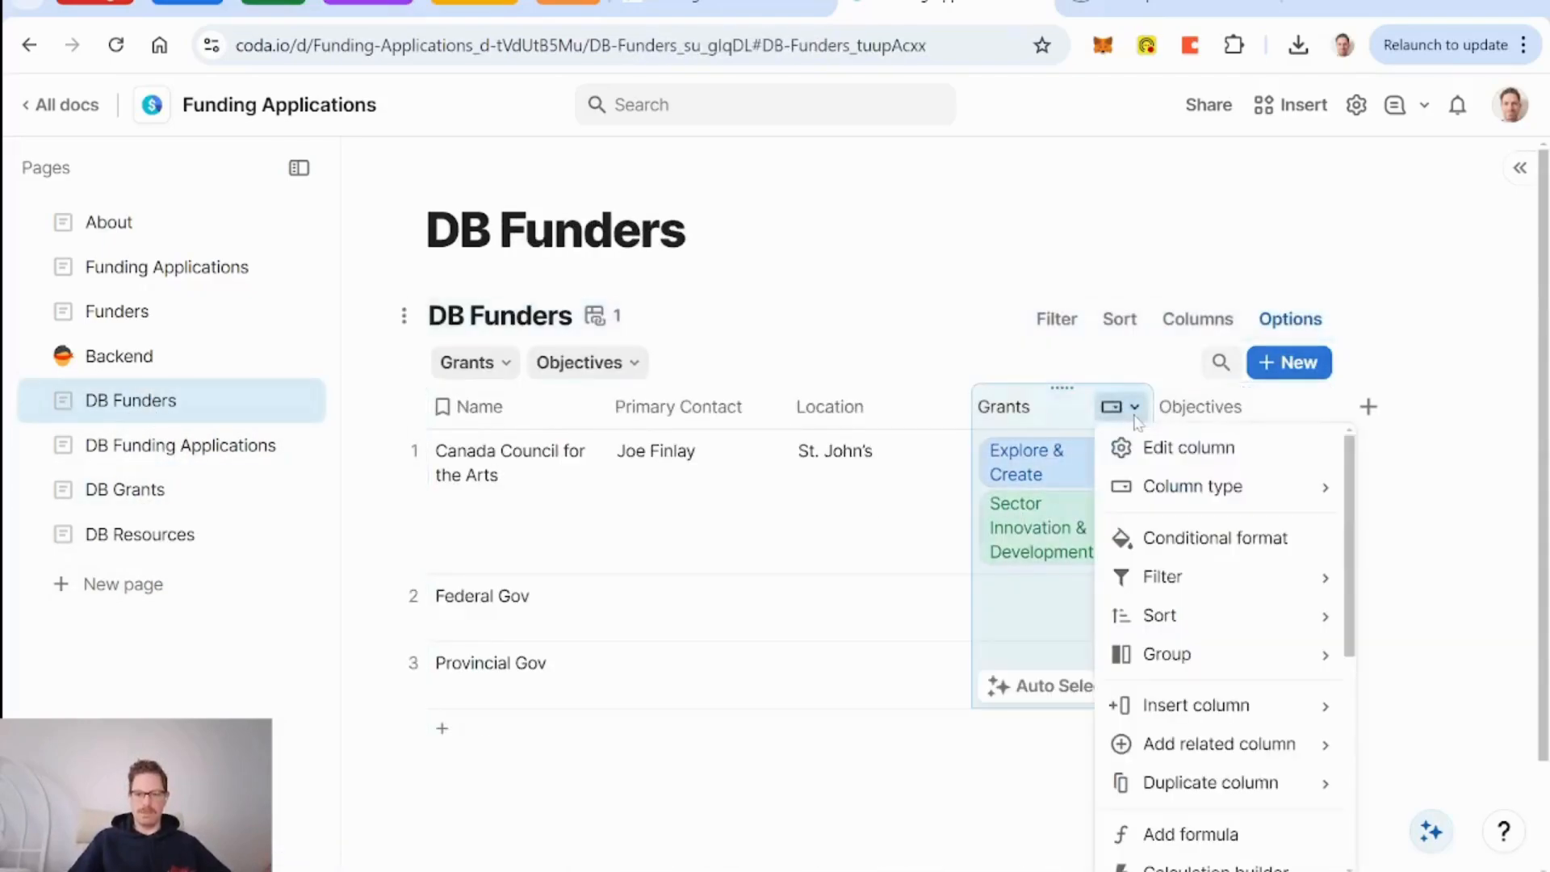
# Remove the colours from all Grants column options.
pyautogui.click(1180, 456)
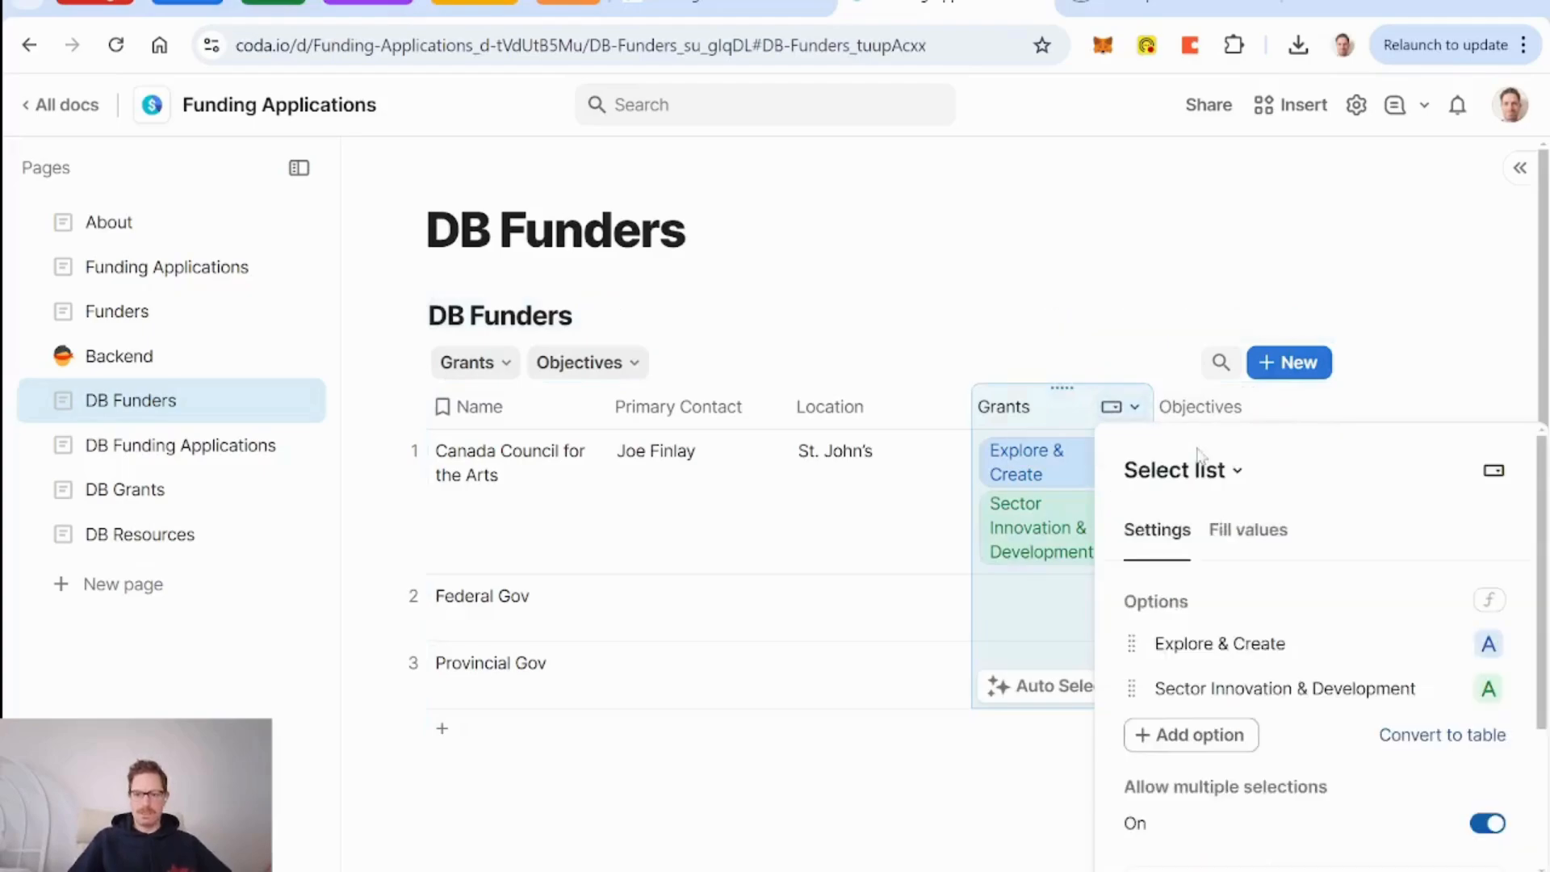
pyautogui.click(1488, 646)
pyautogui.click(1471, 774)
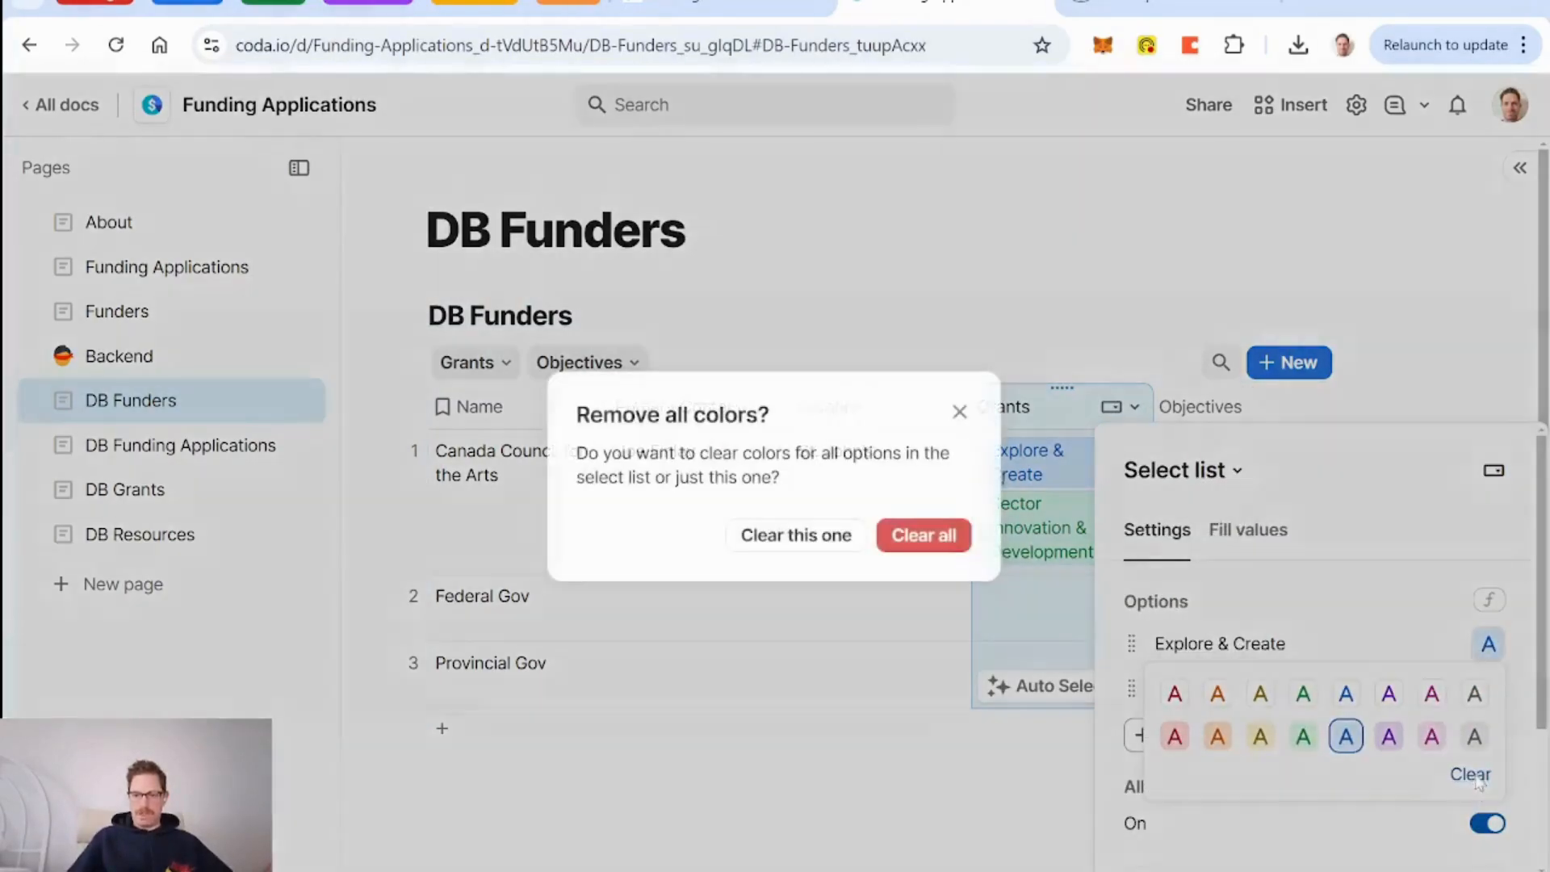
pyautogui.click(961, 546)
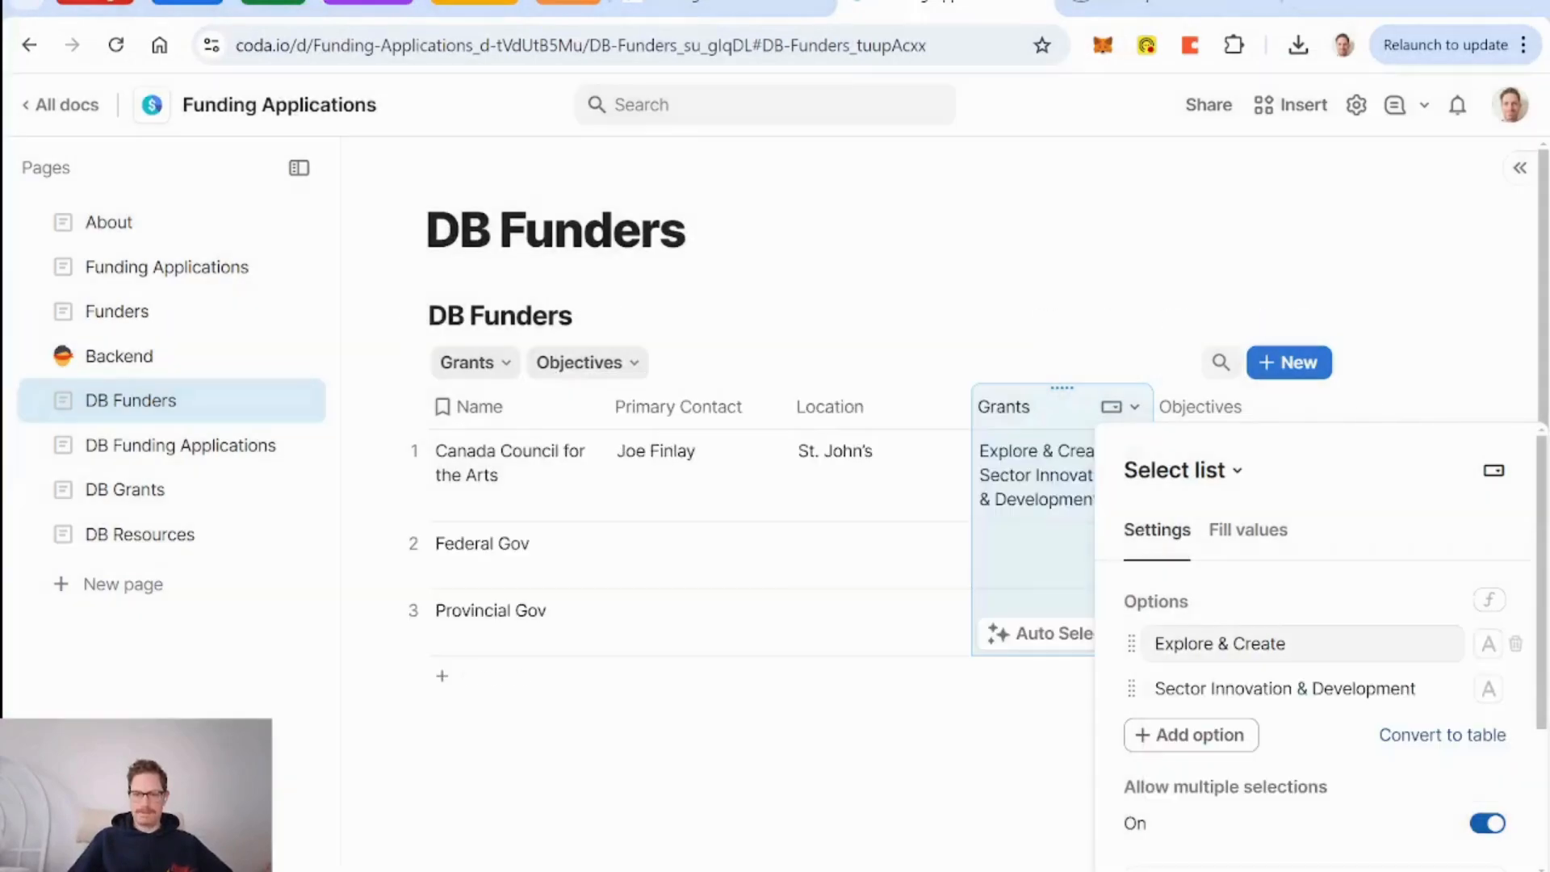
# Convert the Grants options into a DB Grants table placed below the current table.
pyautogui.click(1431, 739)
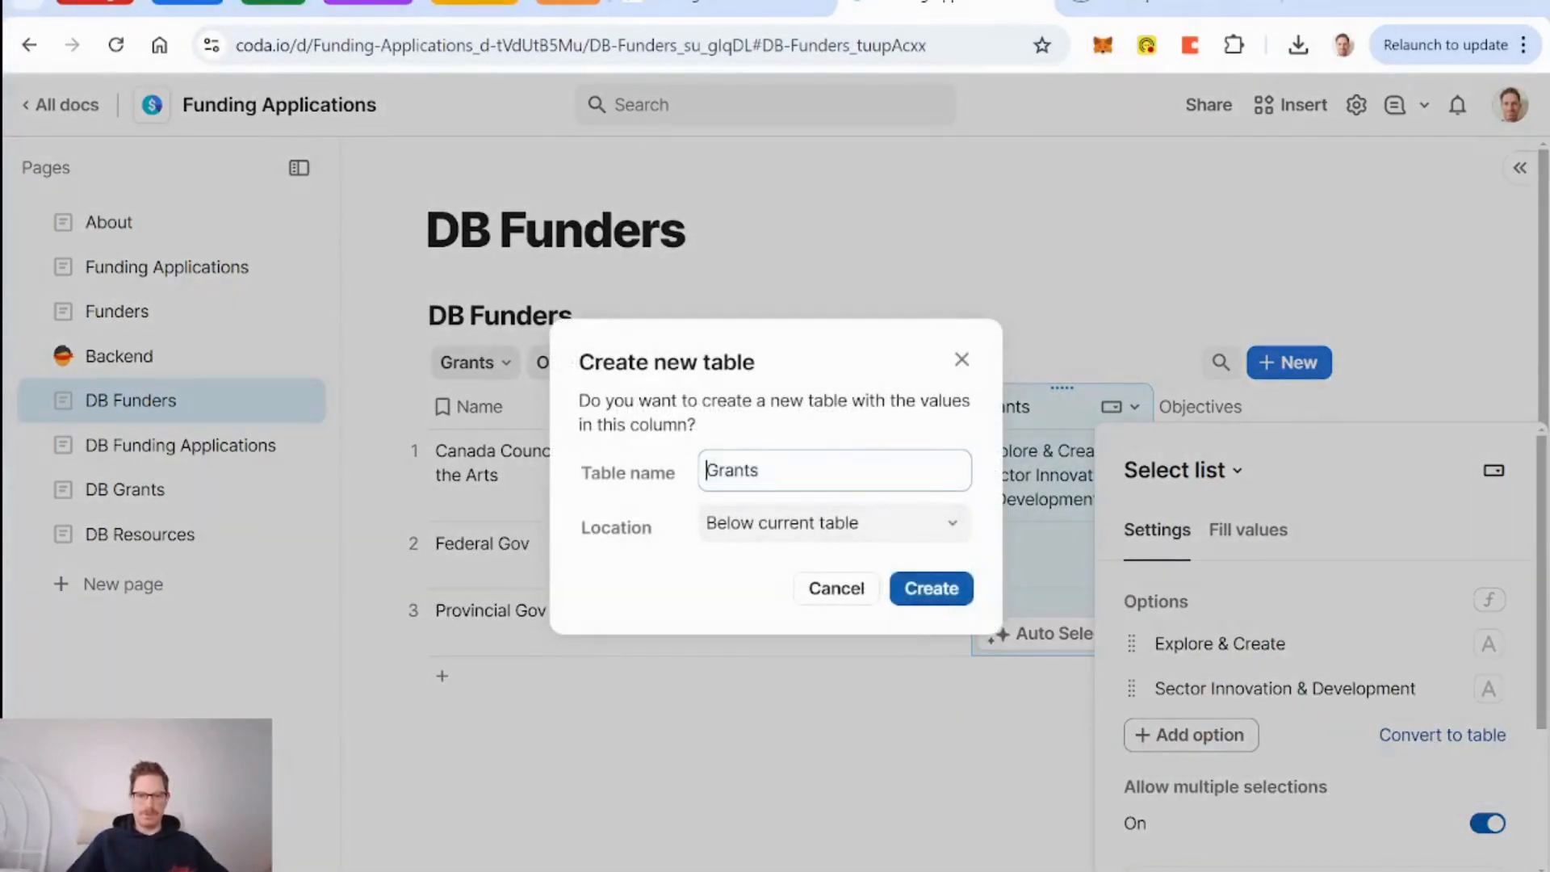
pyautogui.write('DB')
pyautogui.click(852, 525)
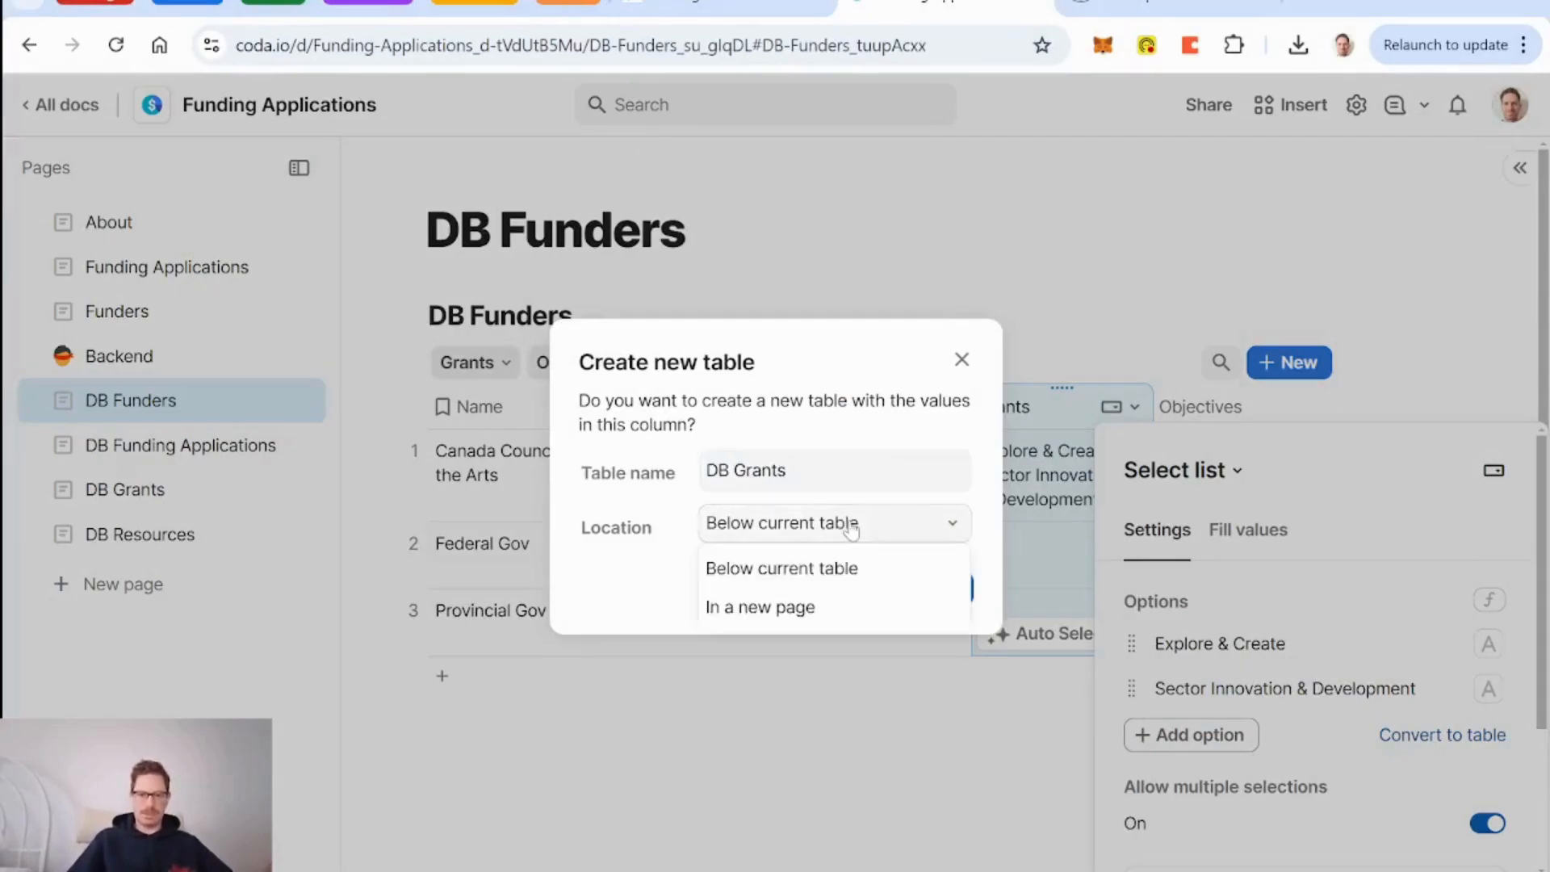
pyautogui.click(804, 617)
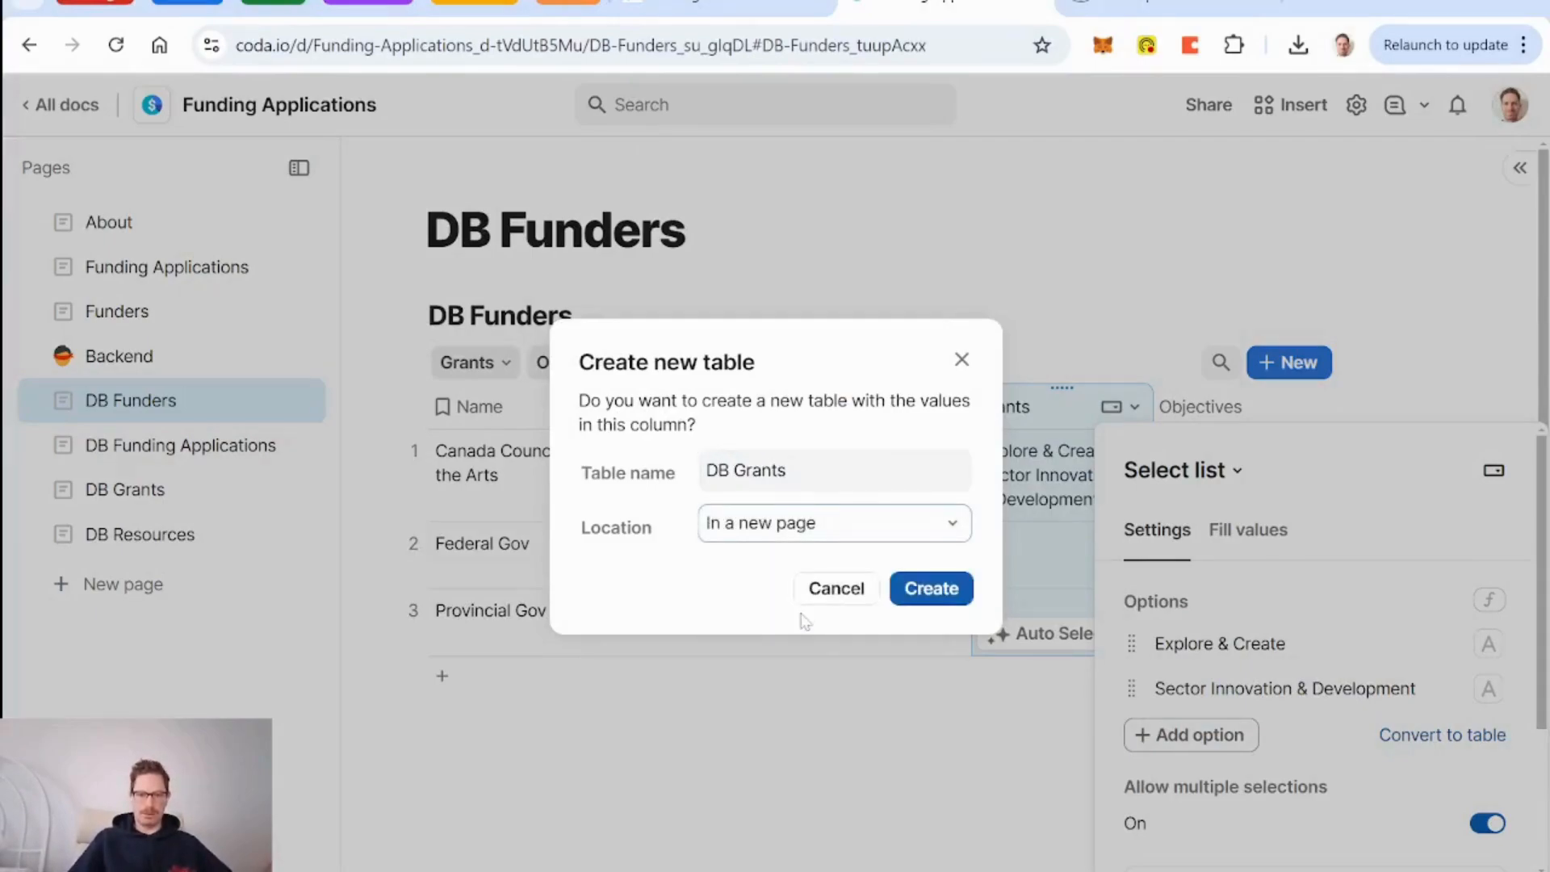
pyautogui.click(893, 528)
pyautogui.click(836, 560)
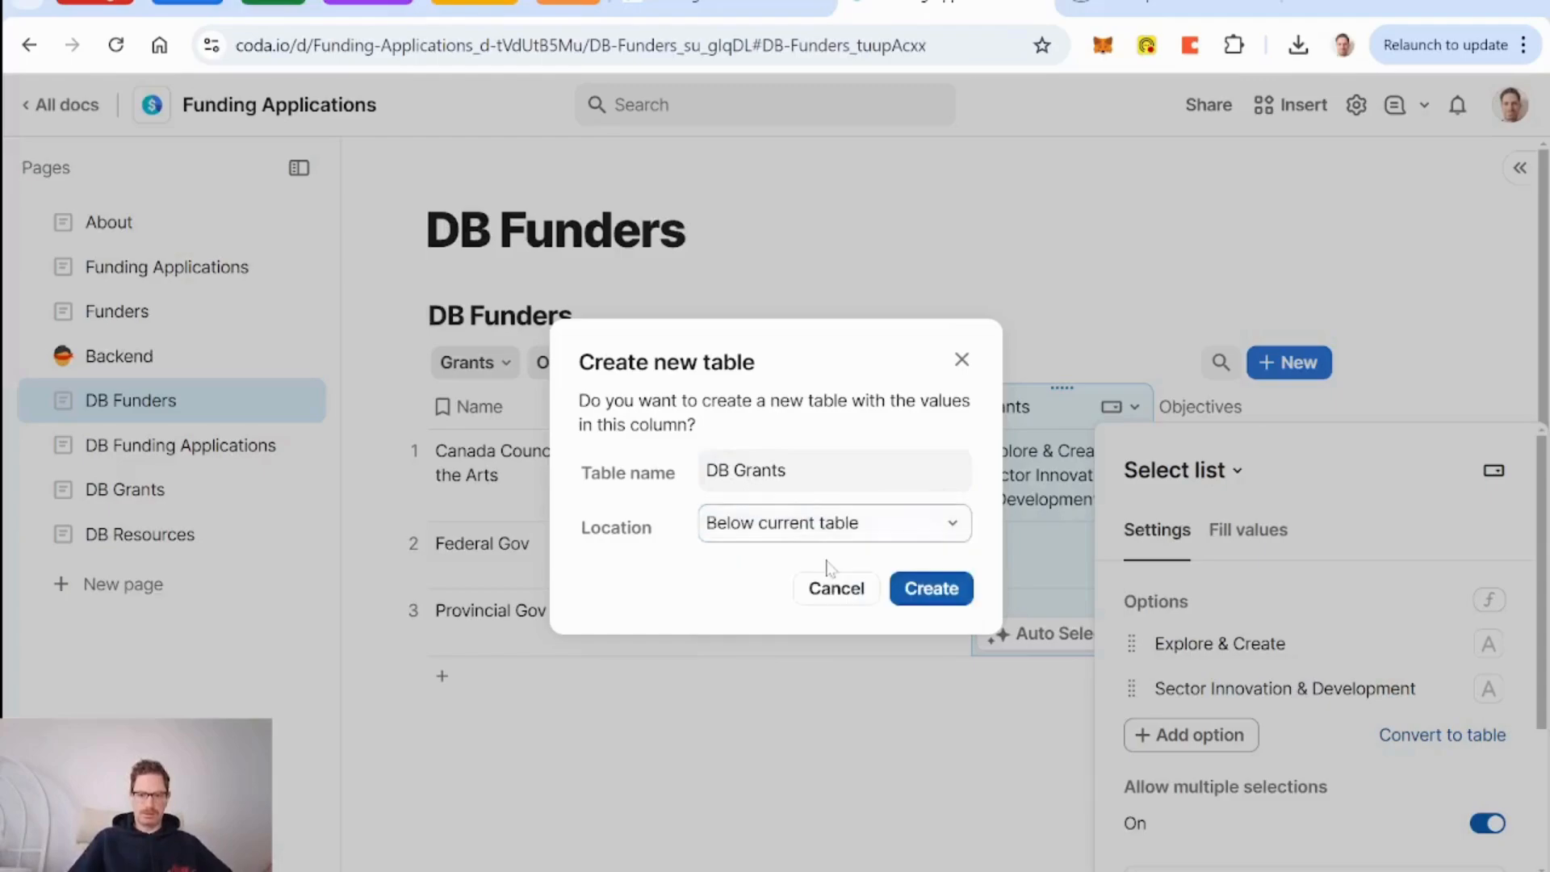
pyautogui.click(925, 602)
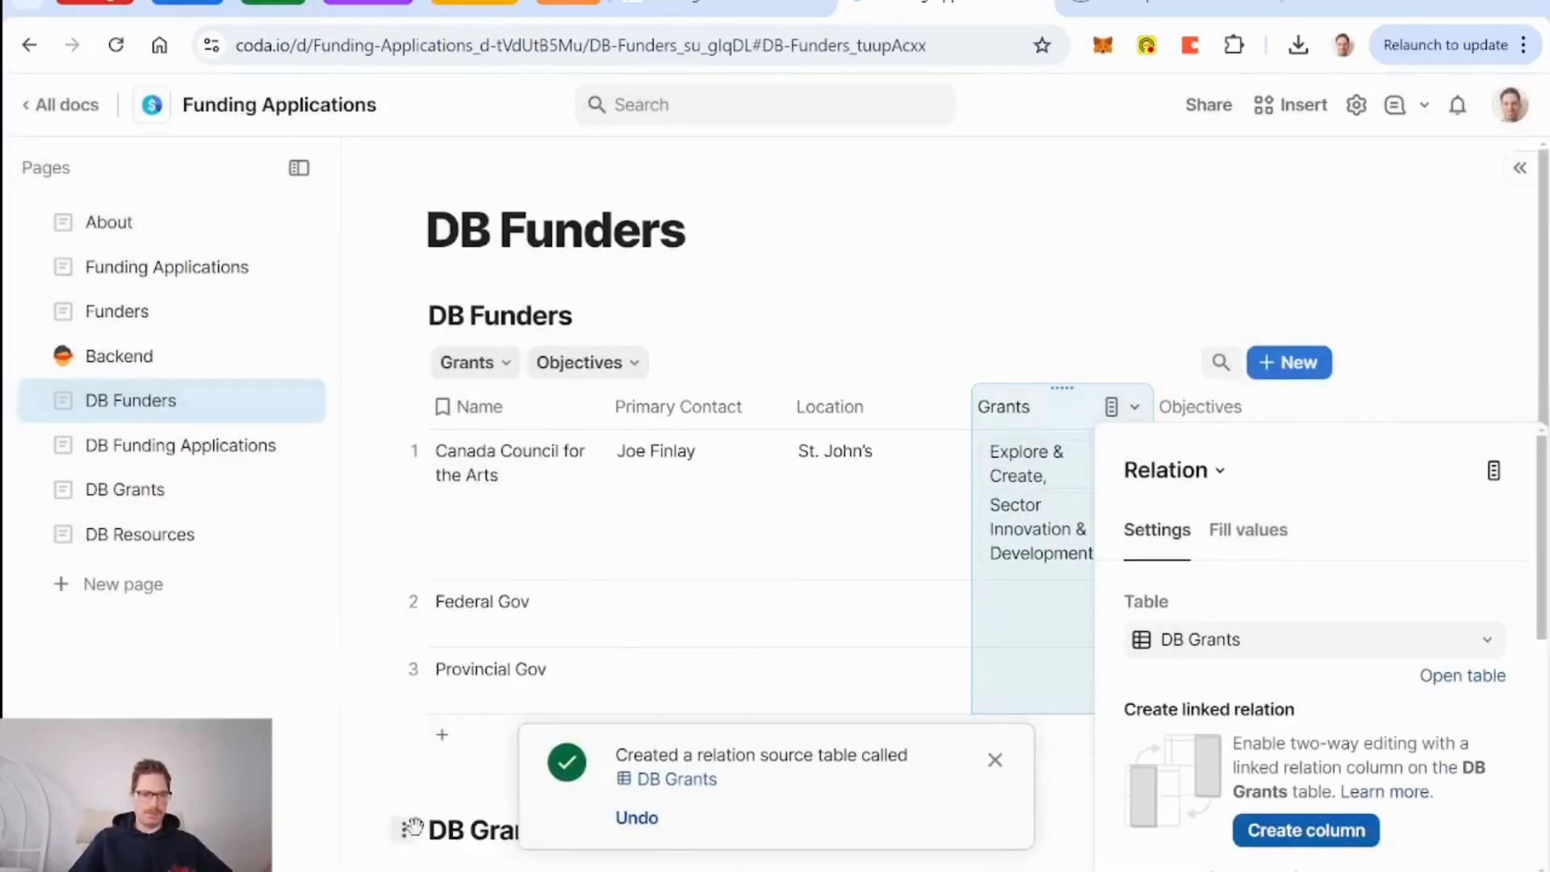
# Move the new DB Grants table onto the DB Grants page.
pyautogui.moveTo(412, 828); pyautogui.dragTo(146, 497)
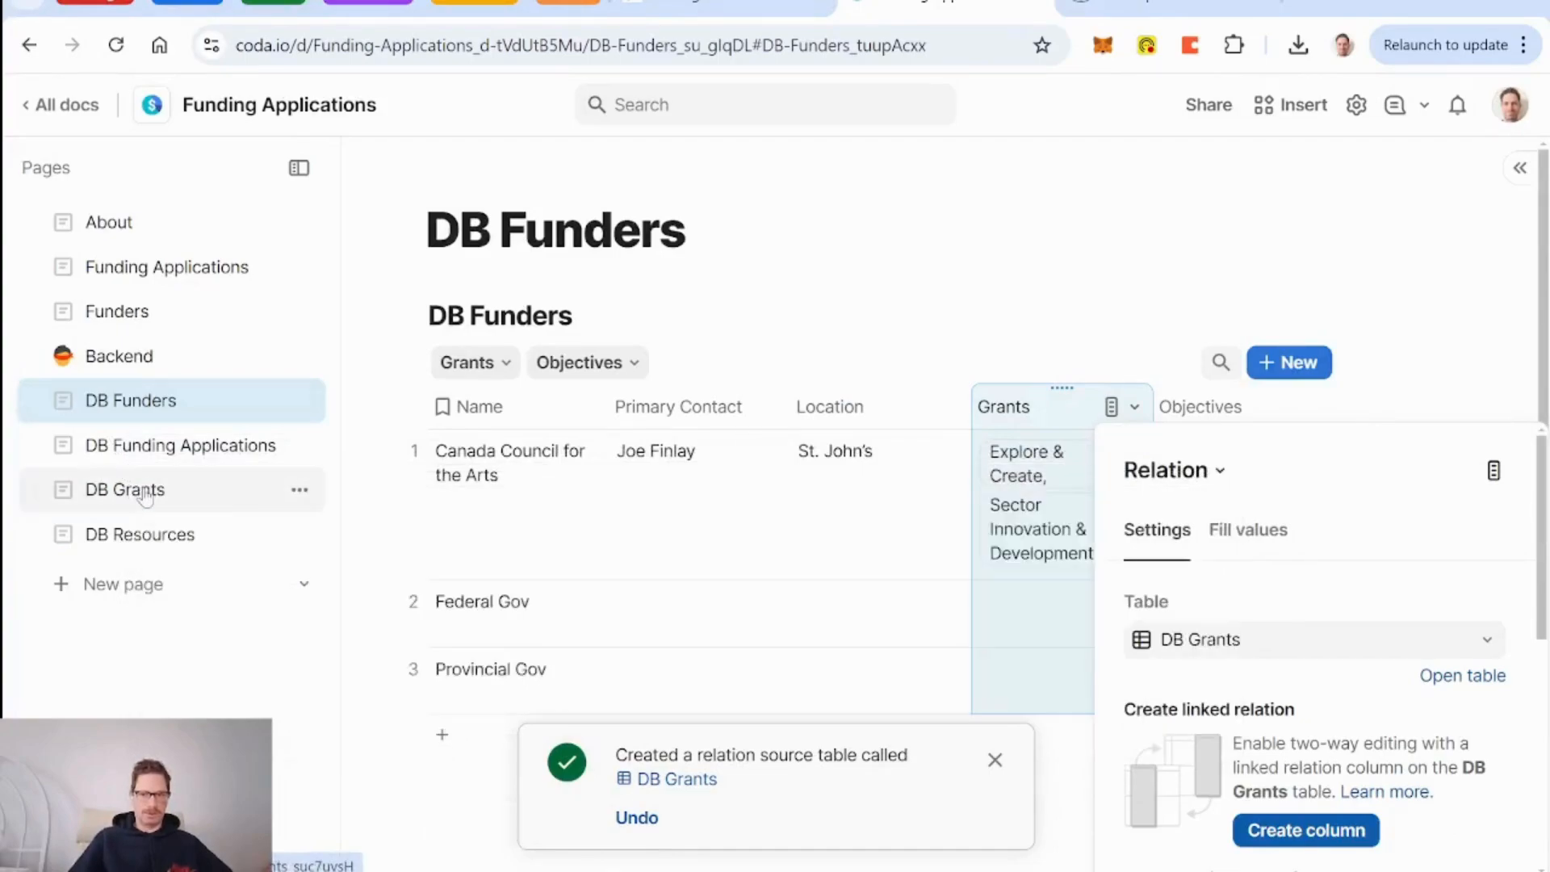
pyautogui.click(1044, 414)
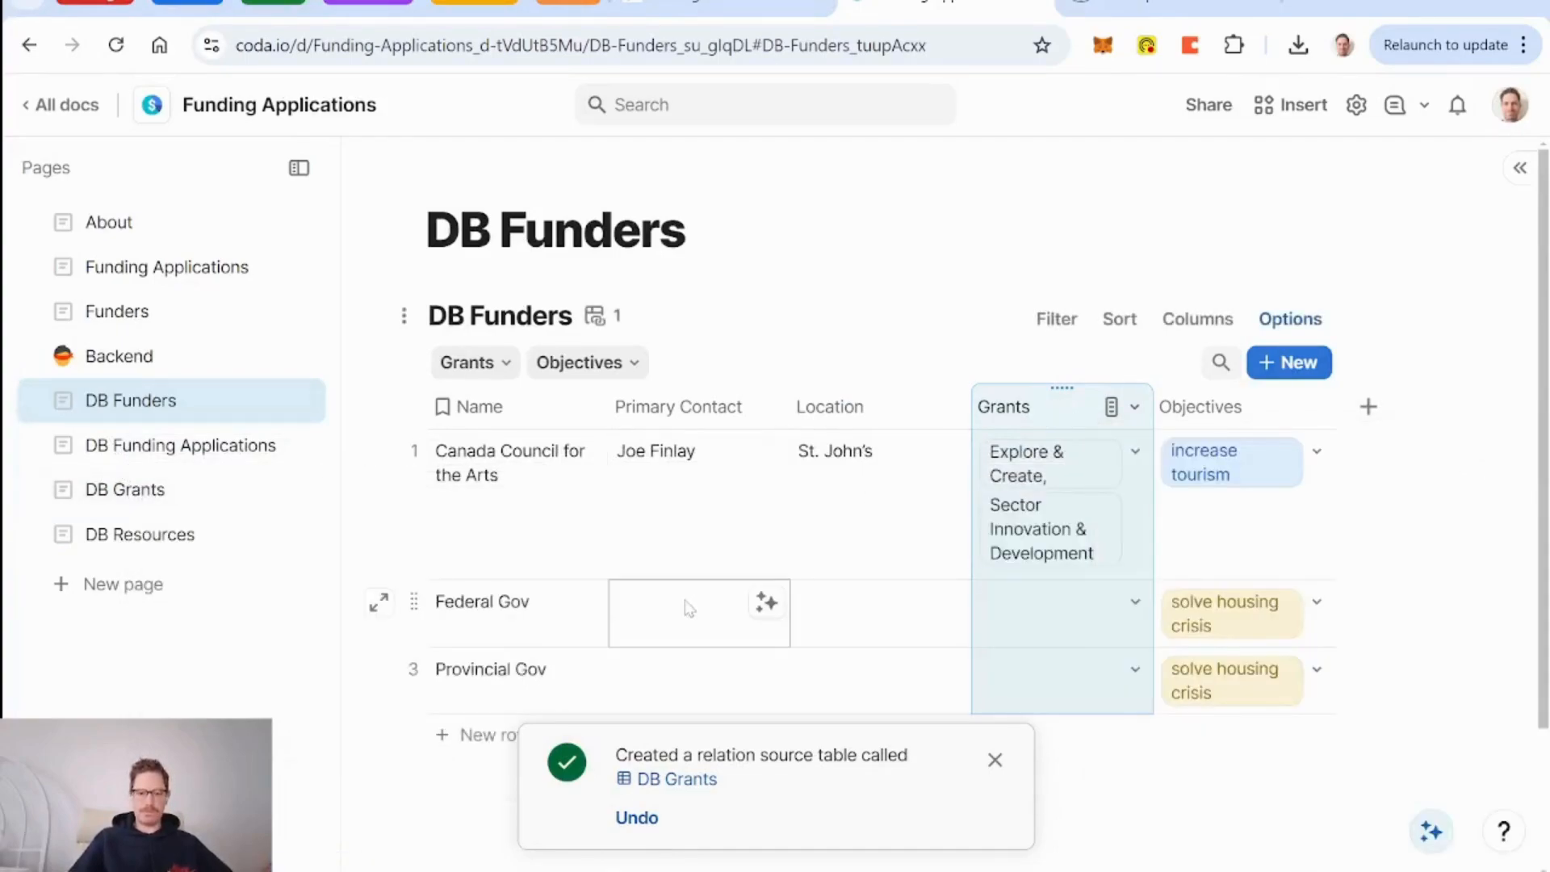
pyautogui.scroll(-1, 759, 501)
pyautogui.click(995, 760)
pyautogui.scroll(1, 701, 483)
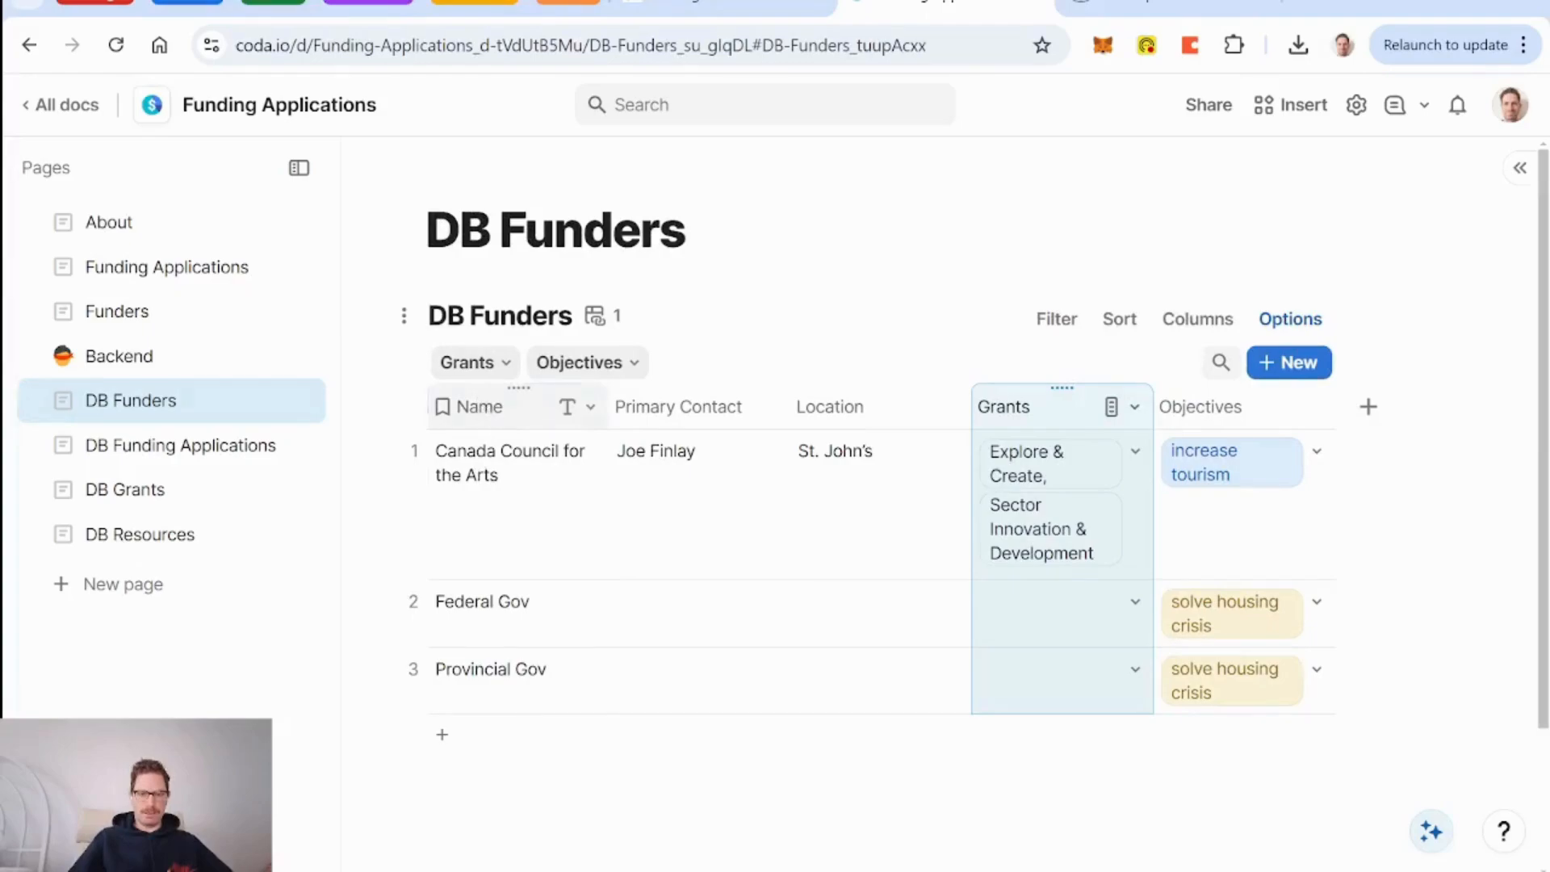
# Rename the Name column of DB Funders to Funder Name.
pyautogui.click(484, 409)
pyautogui.doubleClick(487, 408)
pyautogui.write('Funder Name')
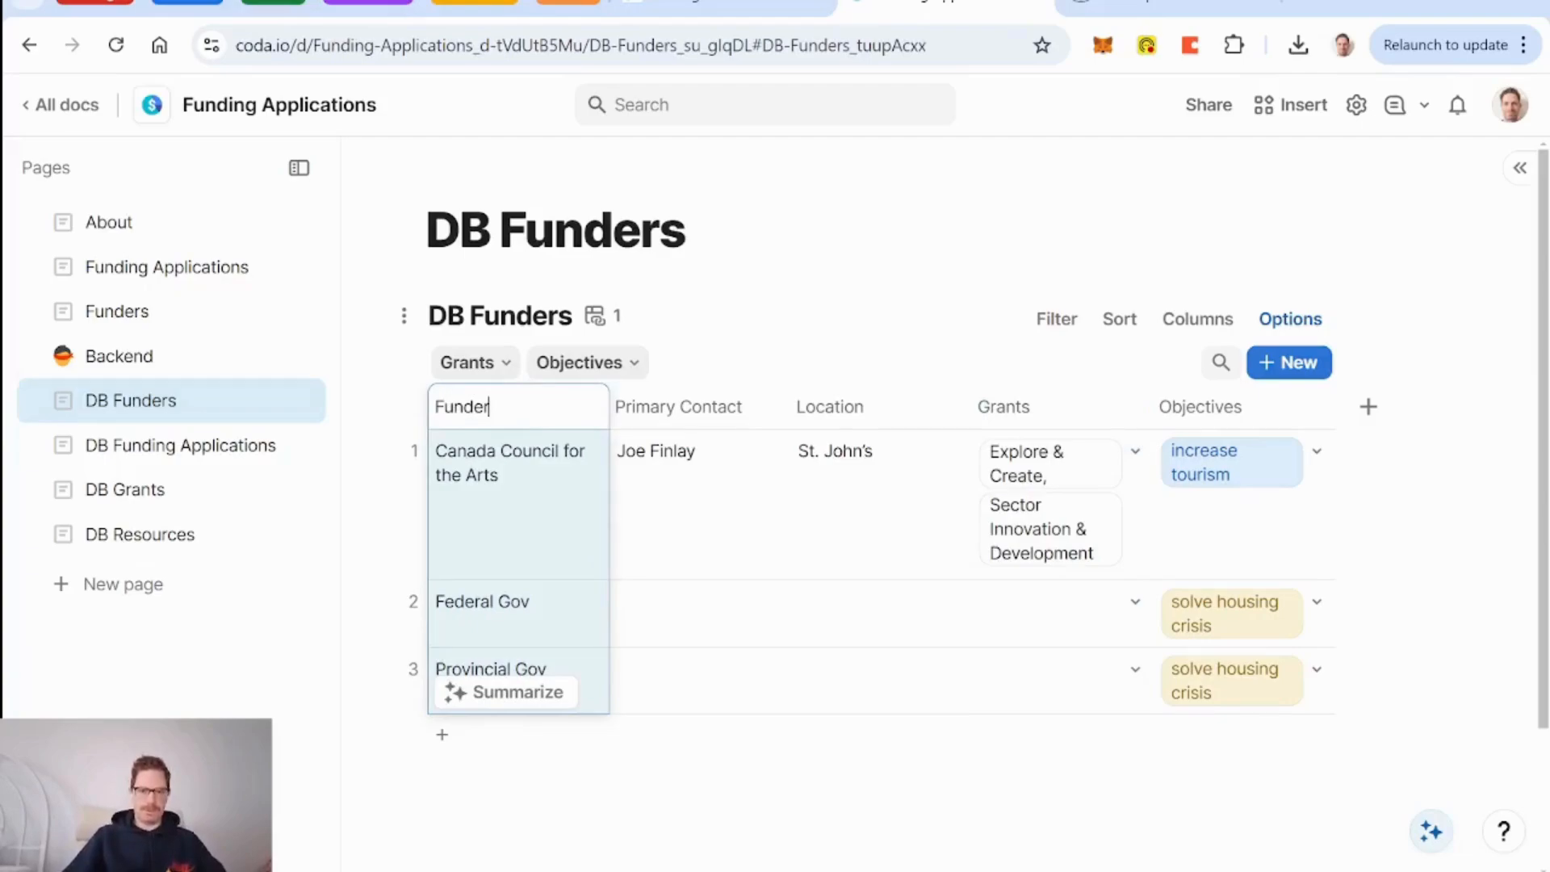
pyautogui.press('Return')
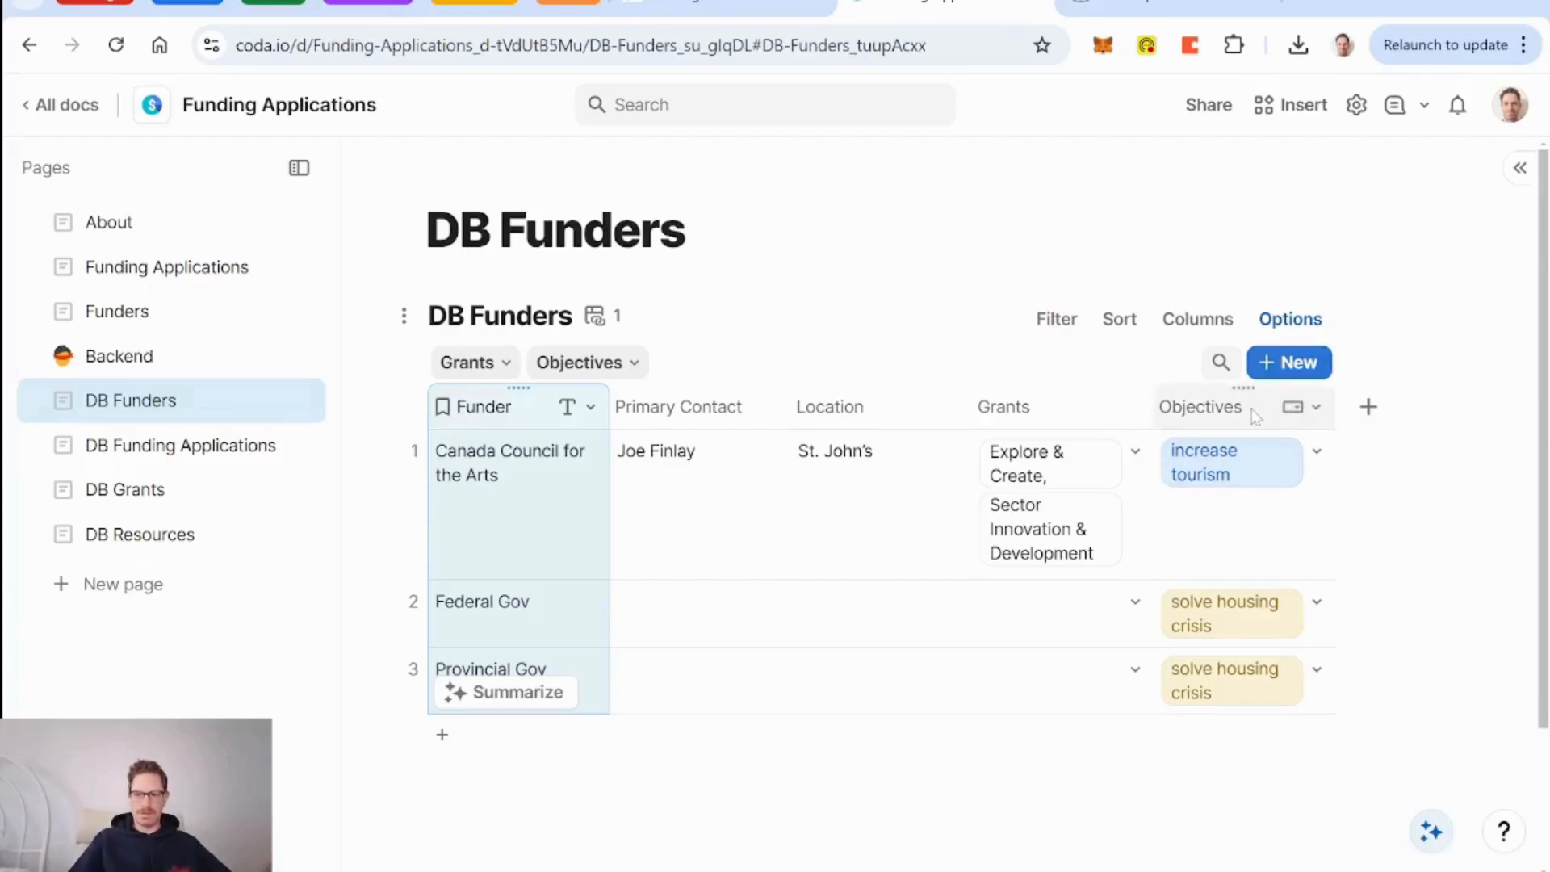
# Delete the Objectives column from the DB Funders table.
pyautogui.click(1042, 414)
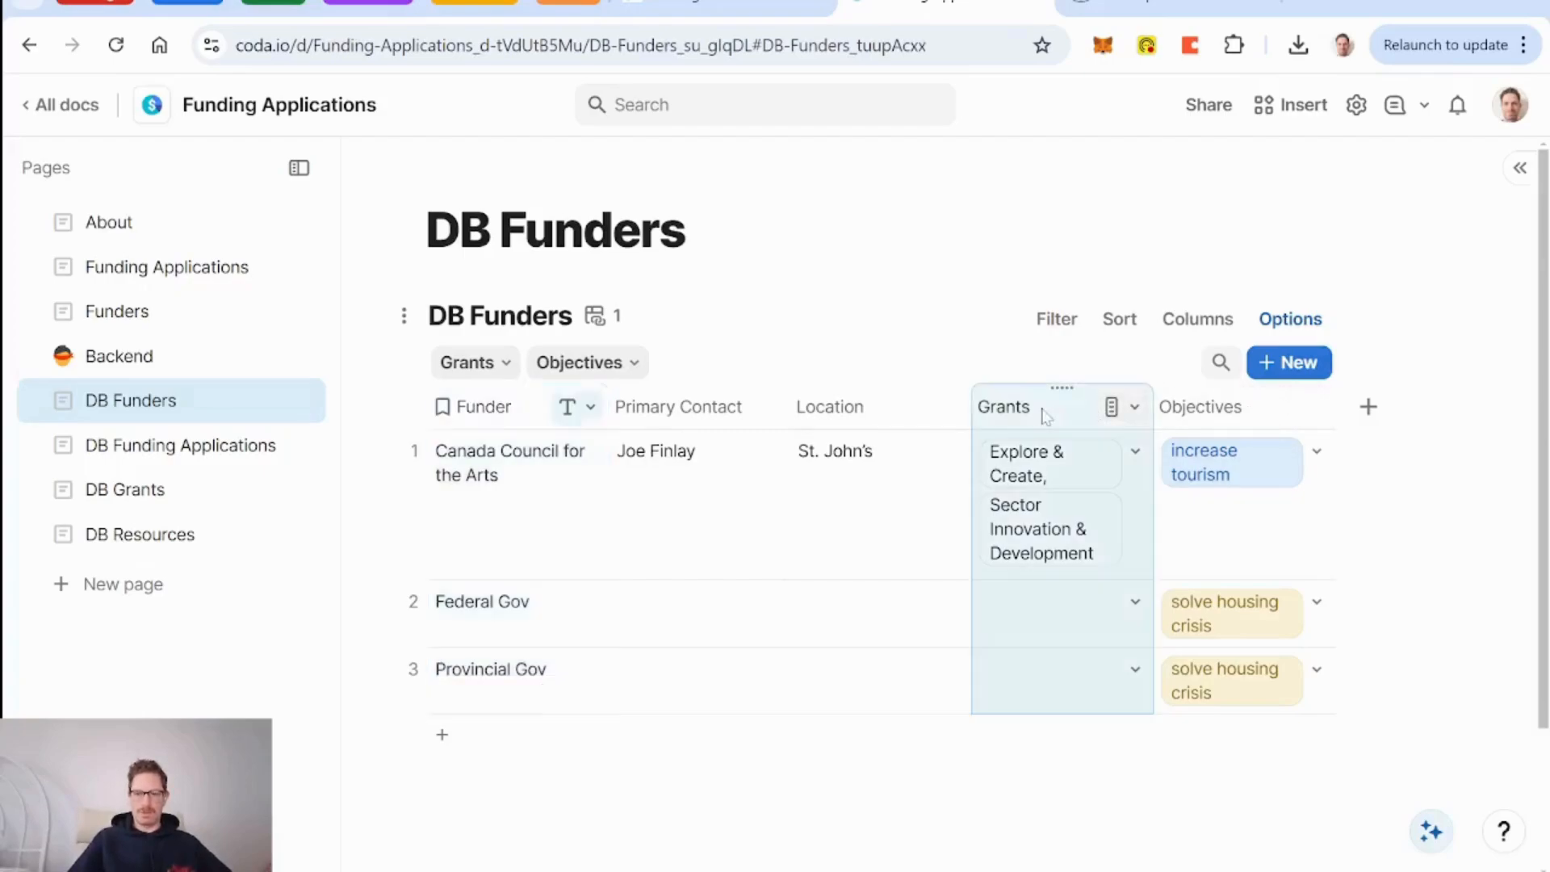
pyautogui.click(1200, 408)
pyautogui.press('Delete')
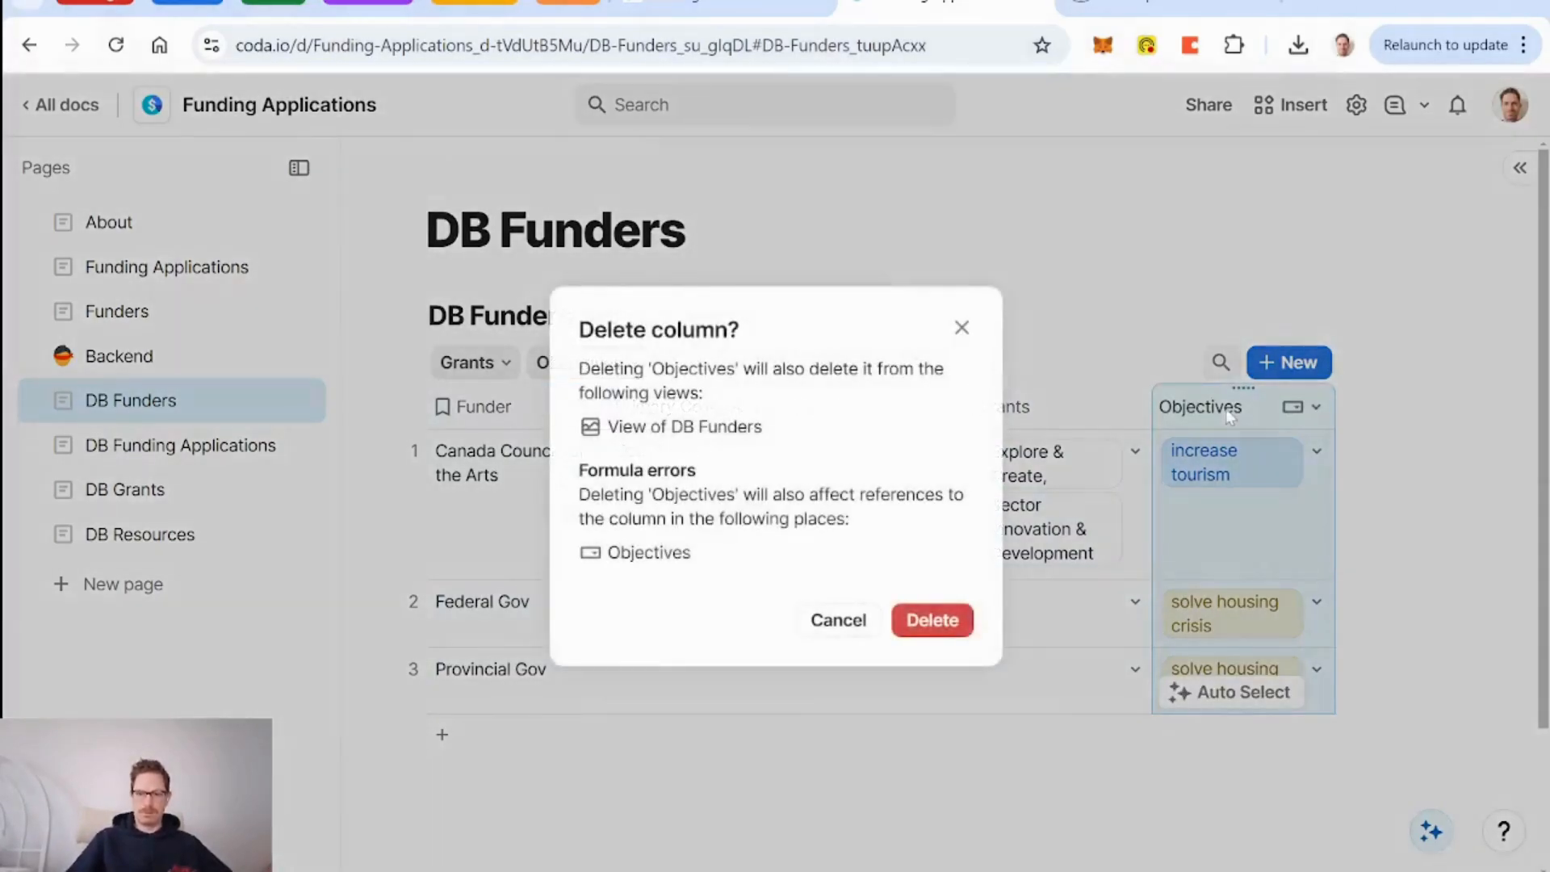
pyautogui.click(937, 631)
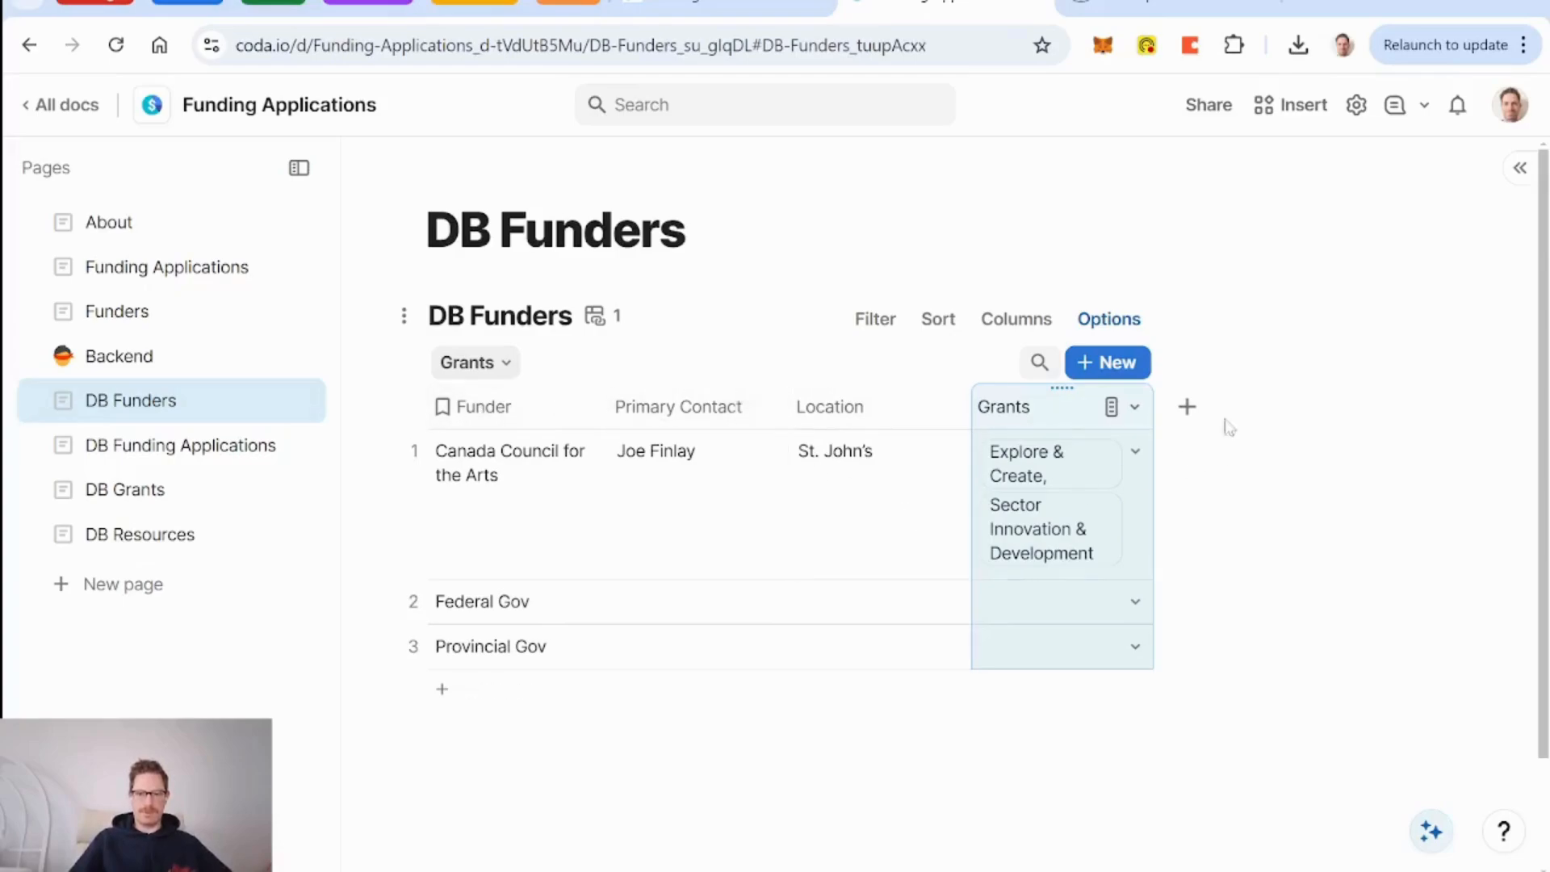
# Add a new Link column named Website after Grants.
pyautogui.click(1198, 410)
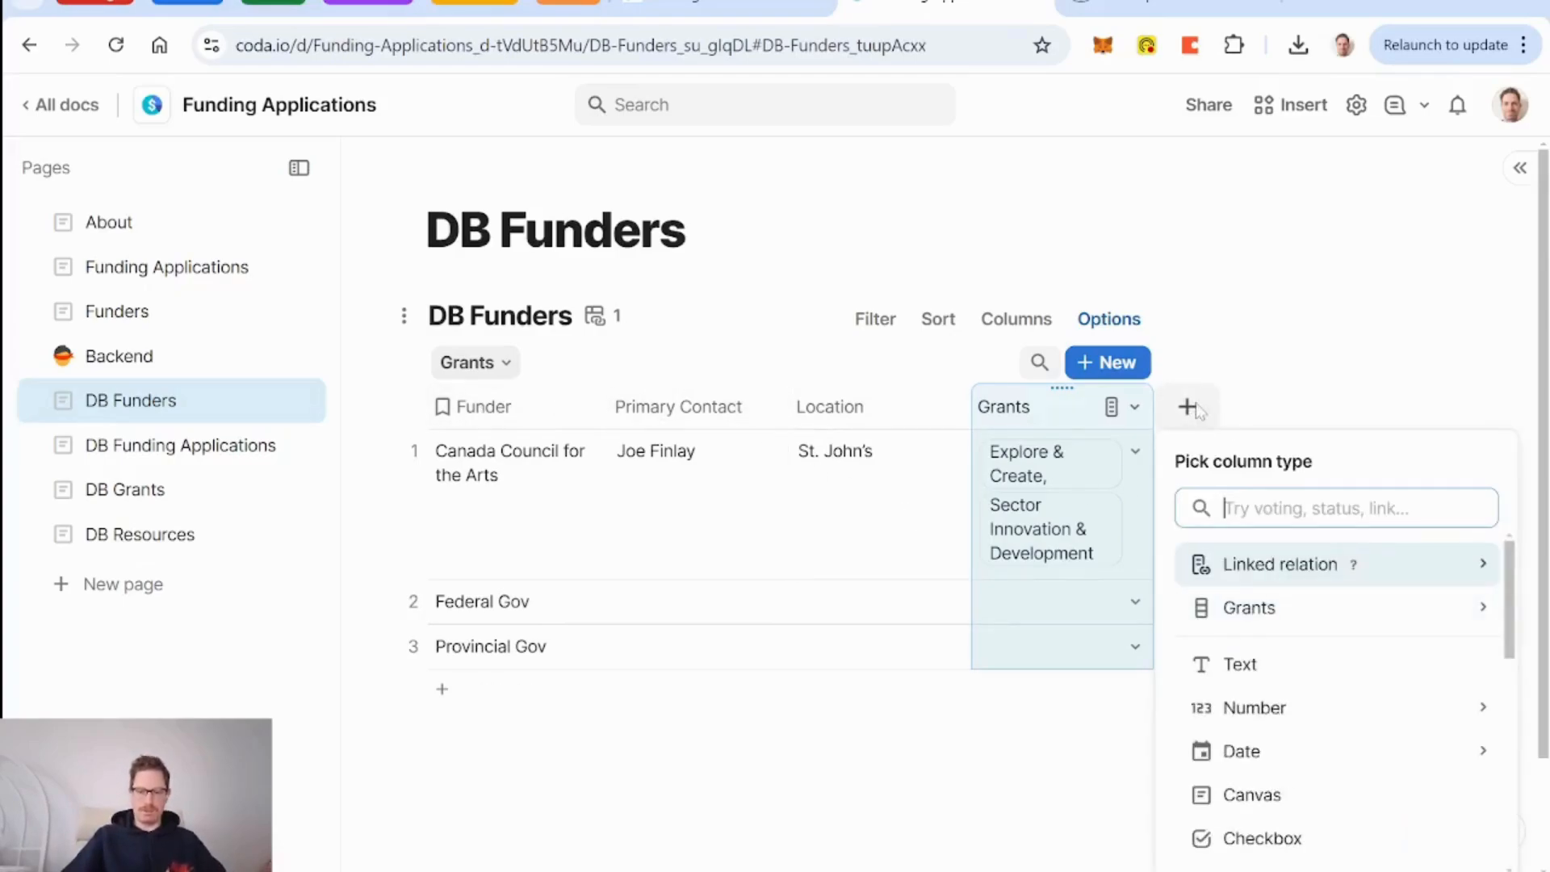
pyautogui.write('lin')
pyautogui.press('Return')
pyautogui.write('Website')
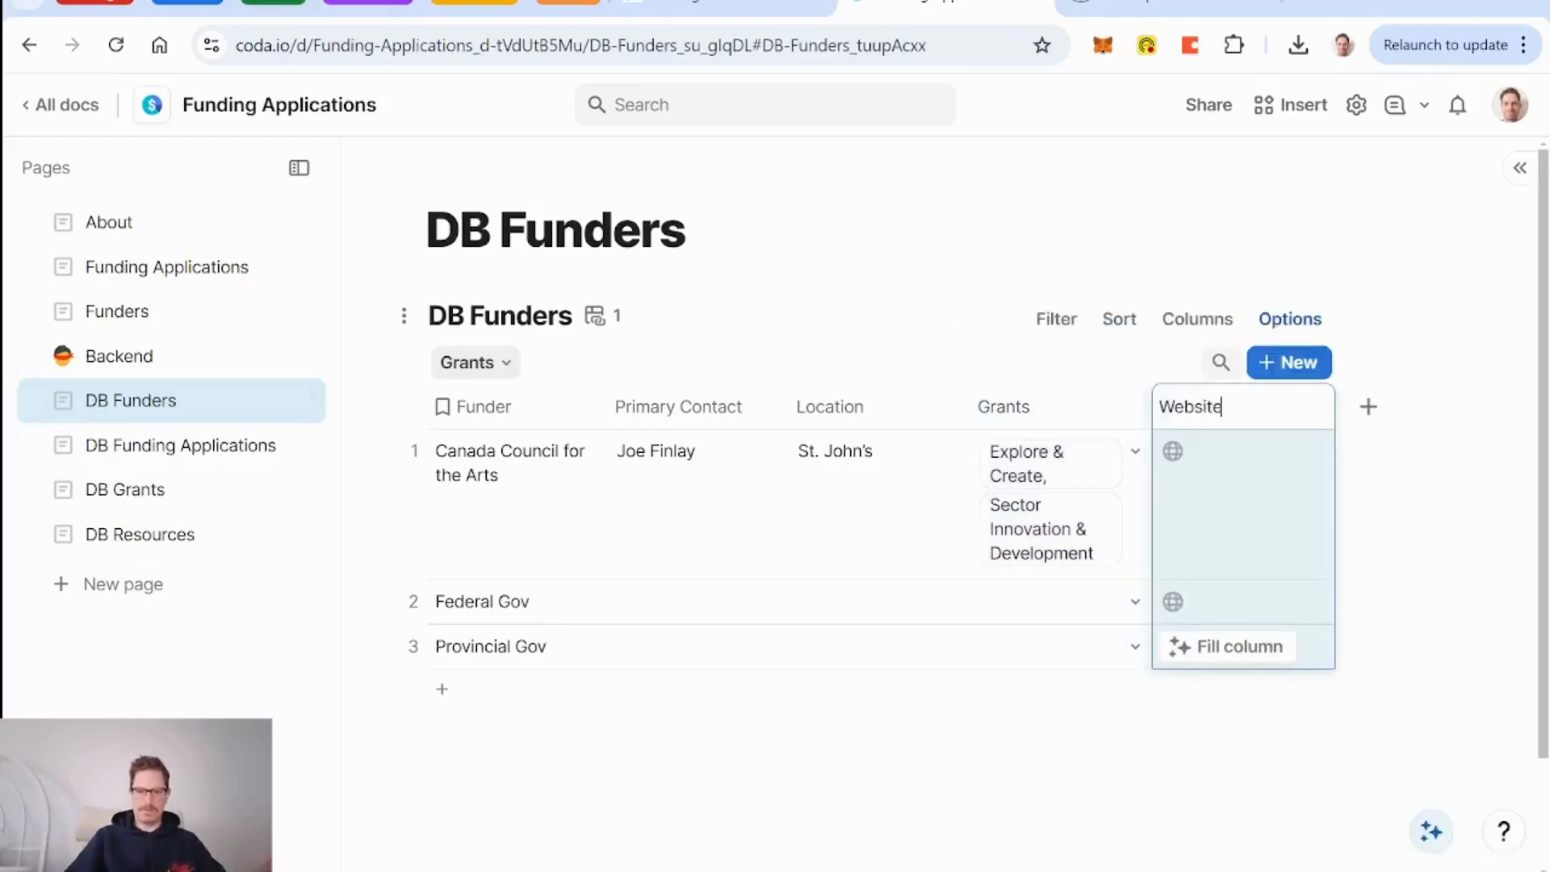
pyautogui.press('Return')
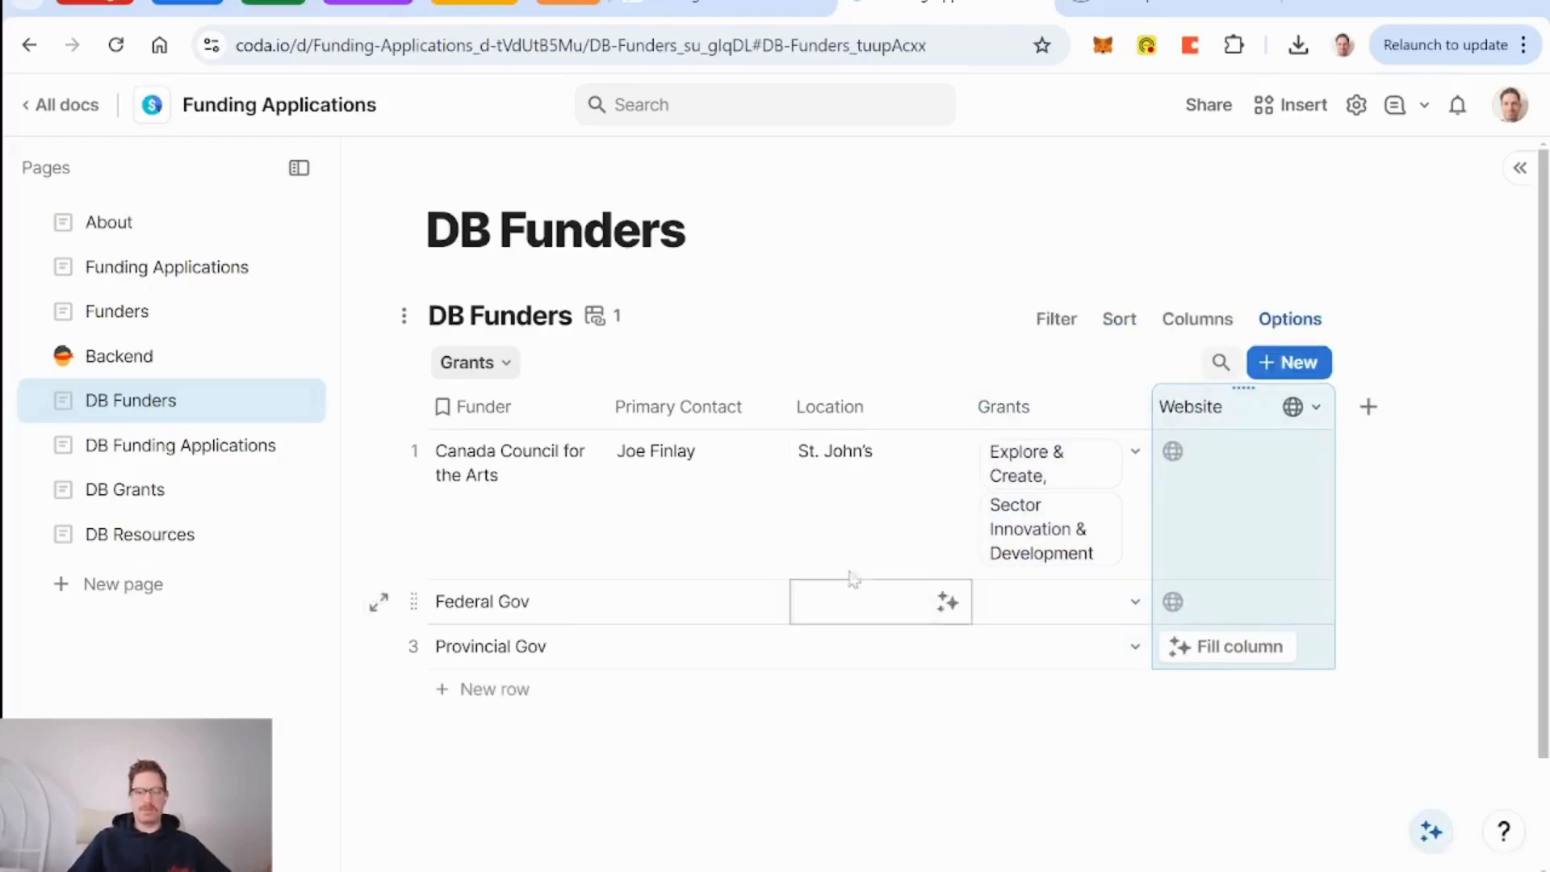
# Close the DIY Digital Solutions doc tab, leaving the DB Funders page in view.
pyautogui.click(1157, 3)
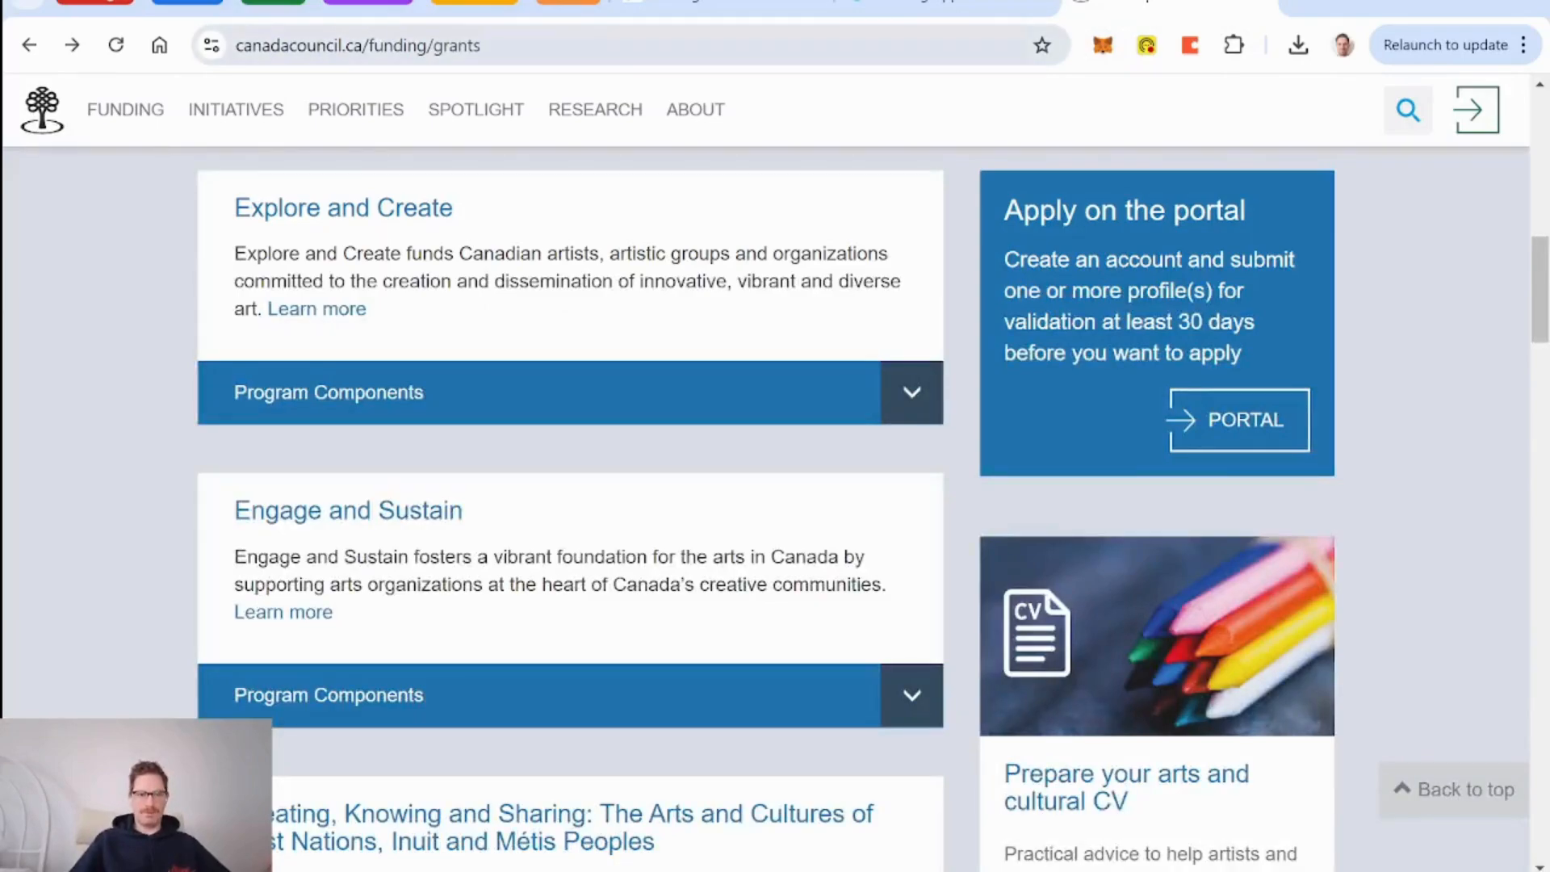
pyautogui.click(820, 6)
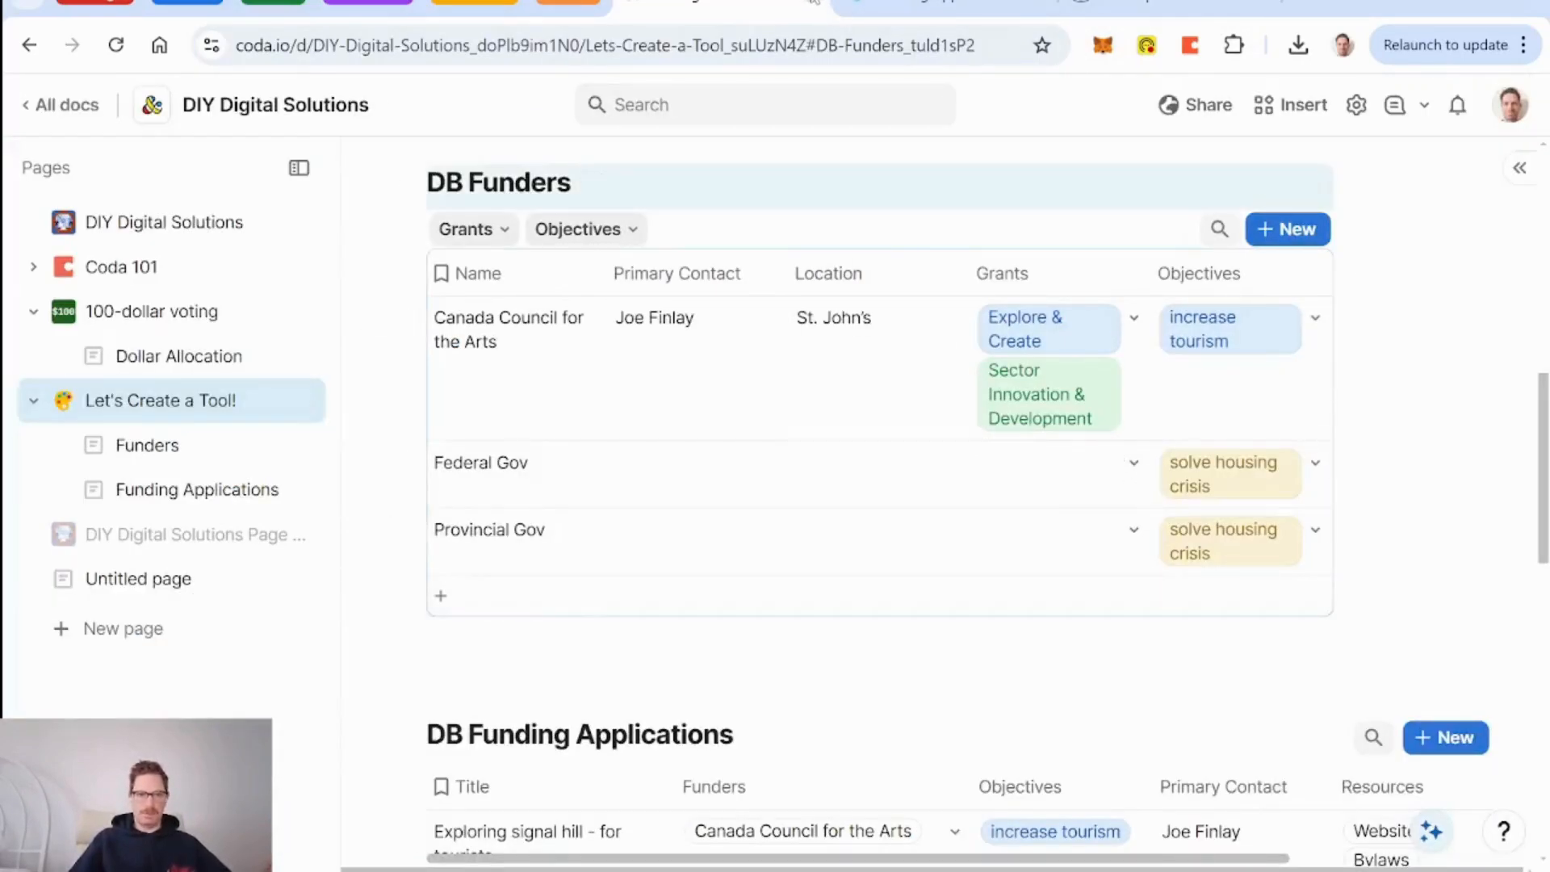
pyautogui.click(814, 2)
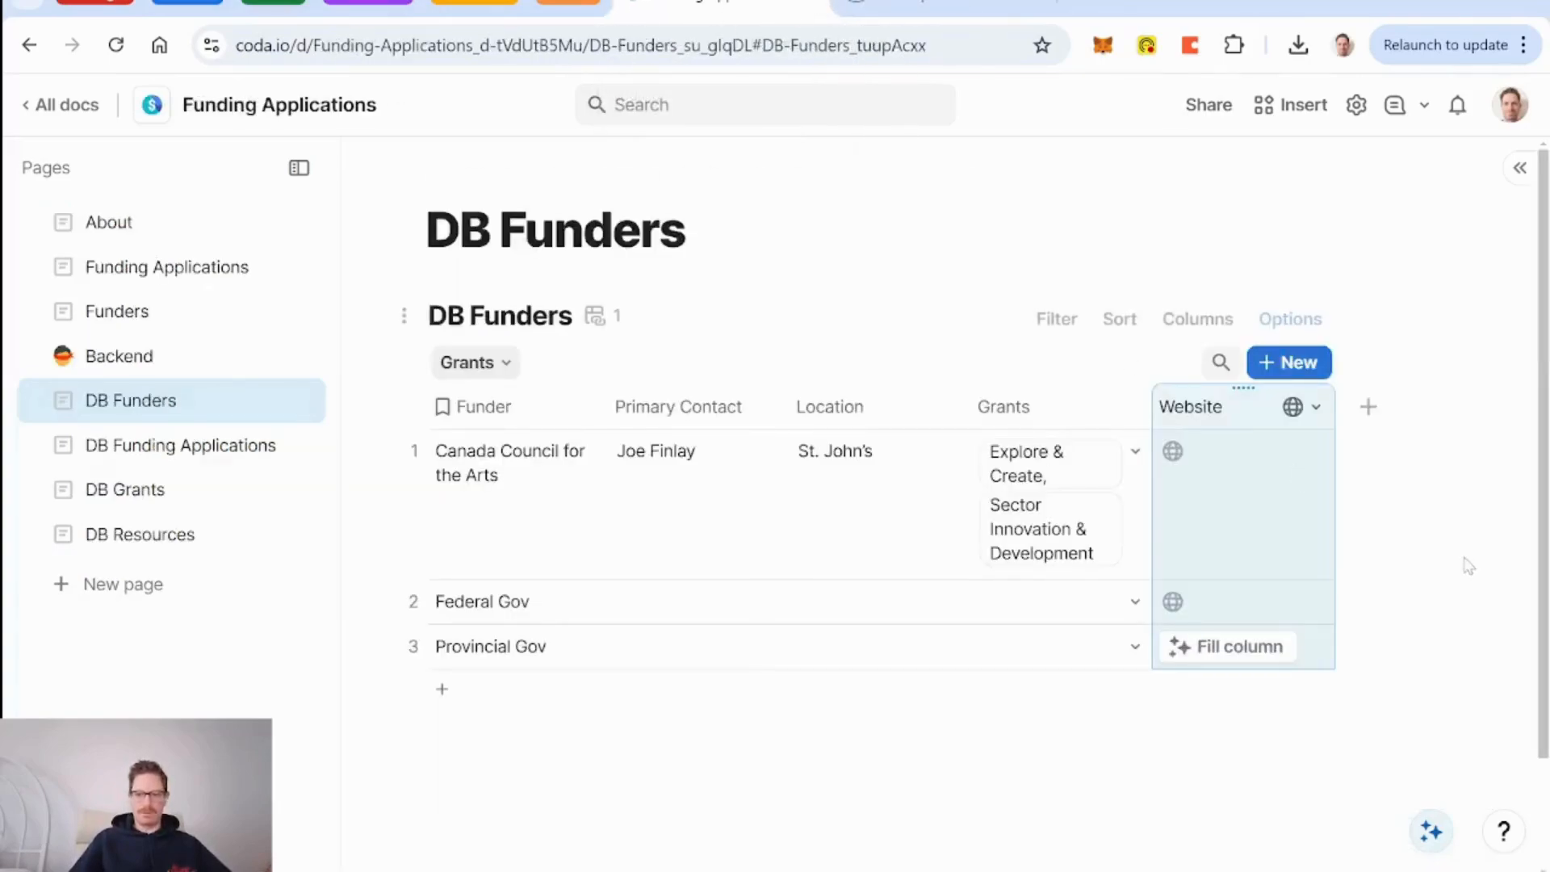
# Paste Canada Council's web address into its Website cell and add a new Canvas column.
pyautogui.click(1328, 555)
pyautogui.hotkey('ctrl', 'v')
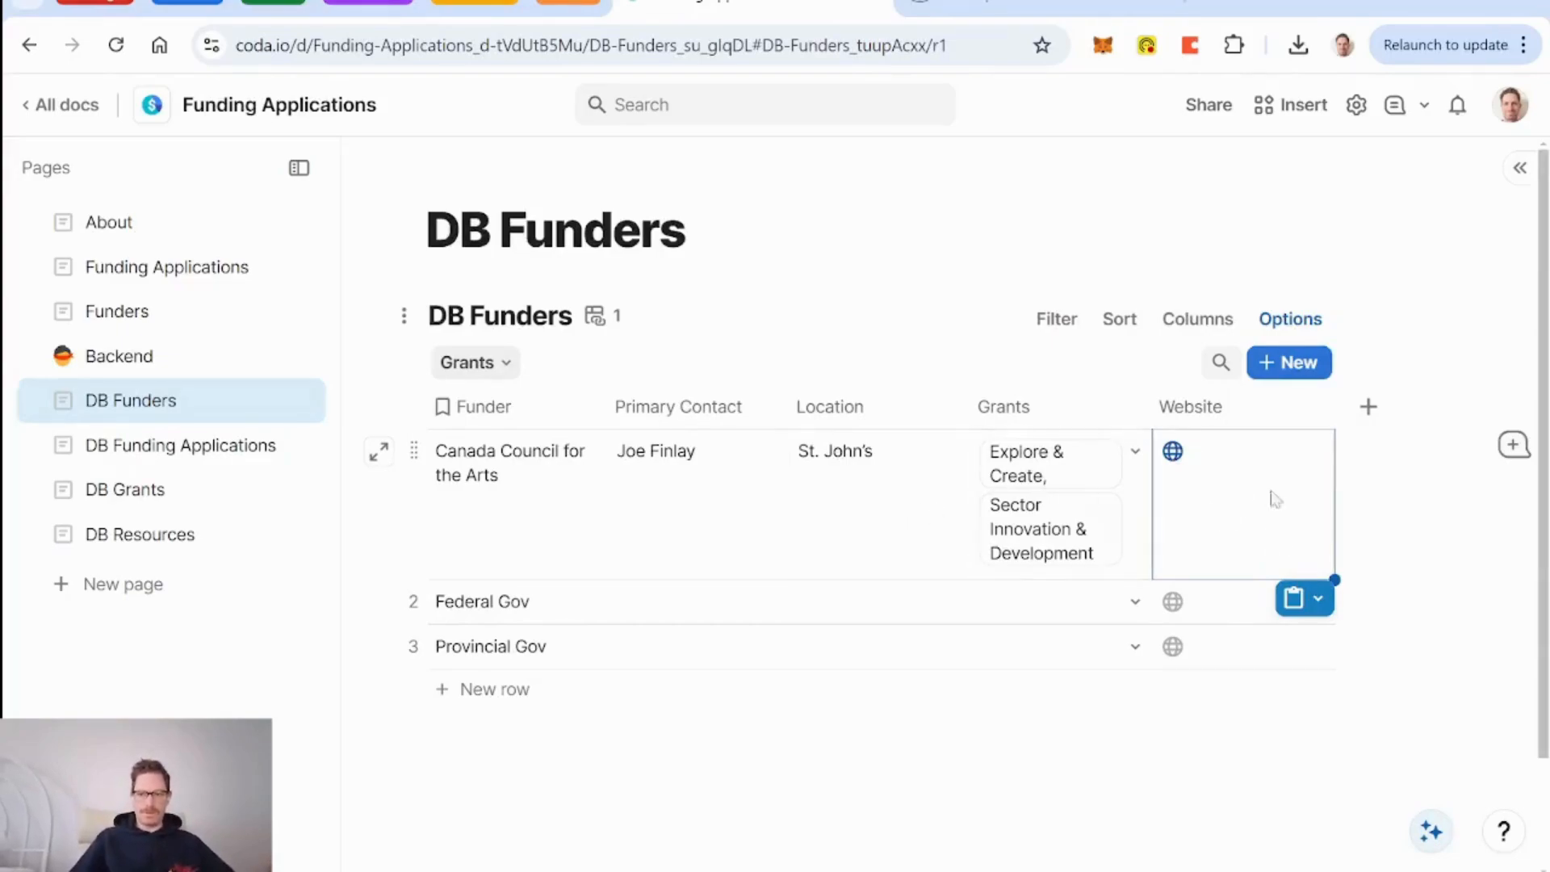
pyautogui.click(1368, 408)
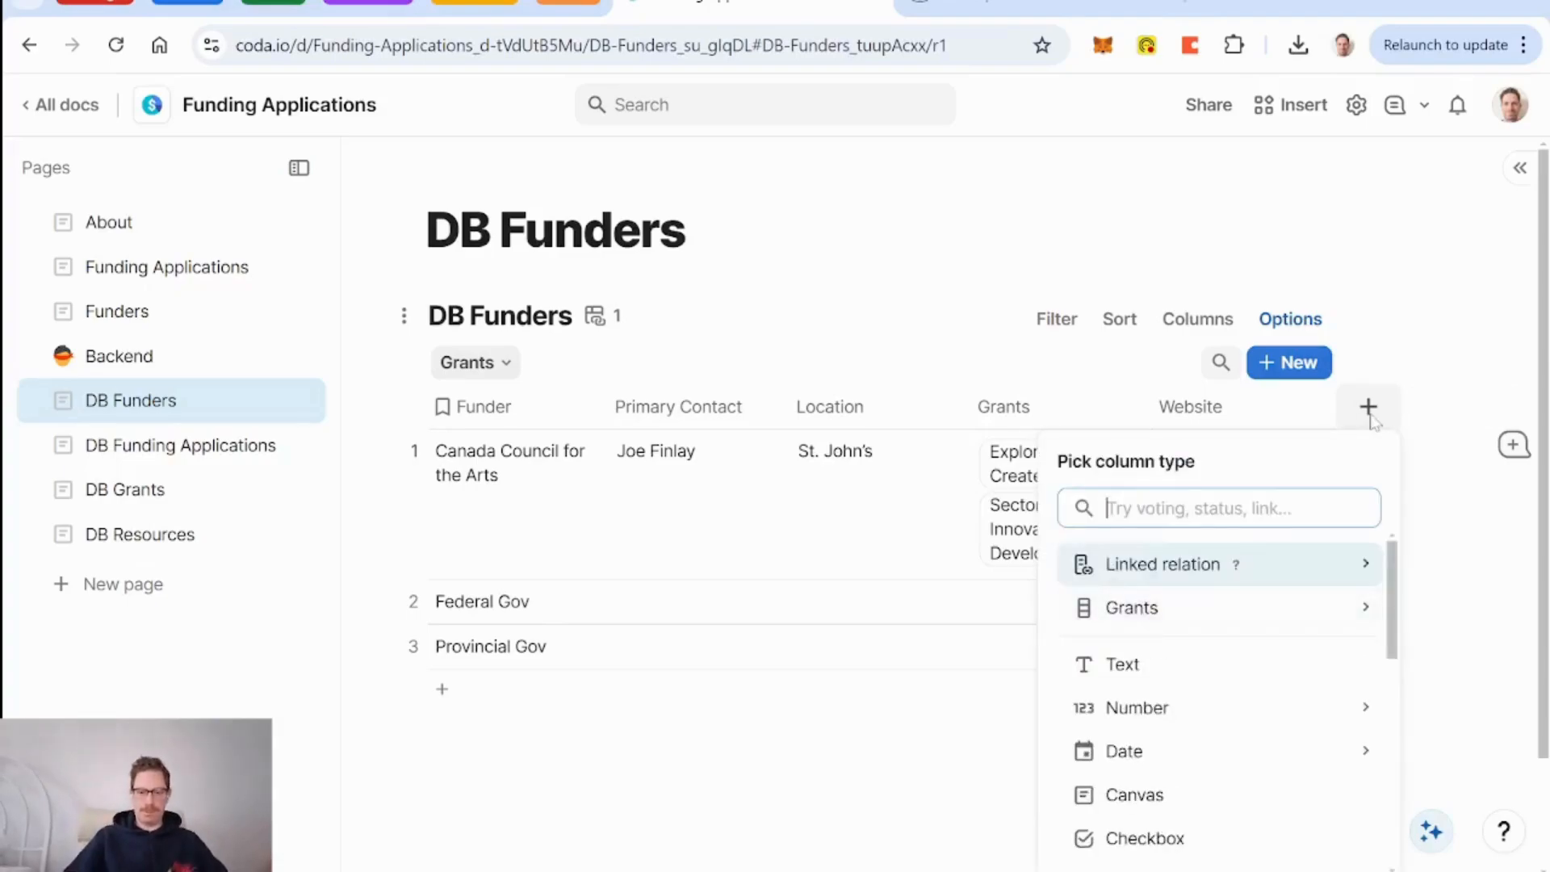
pyautogui.press('Down')
pyautogui.press('Down')
pyautogui.press('Down')
pyautogui.press('Up')
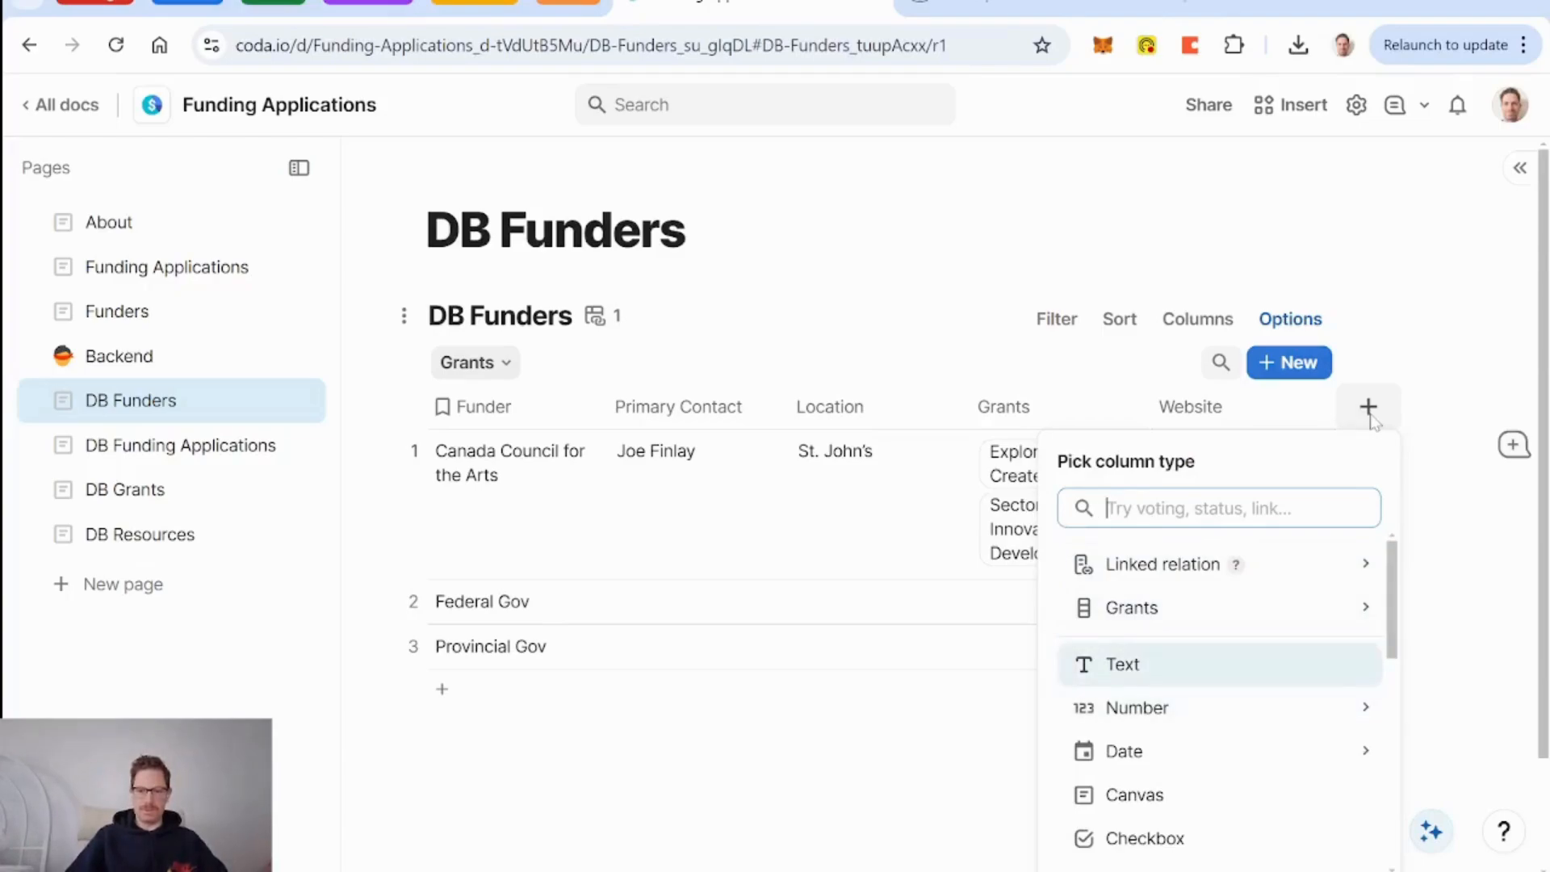
pyautogui.press('Down')
pyautogui.press('Down')
pyautogui.press('Down')
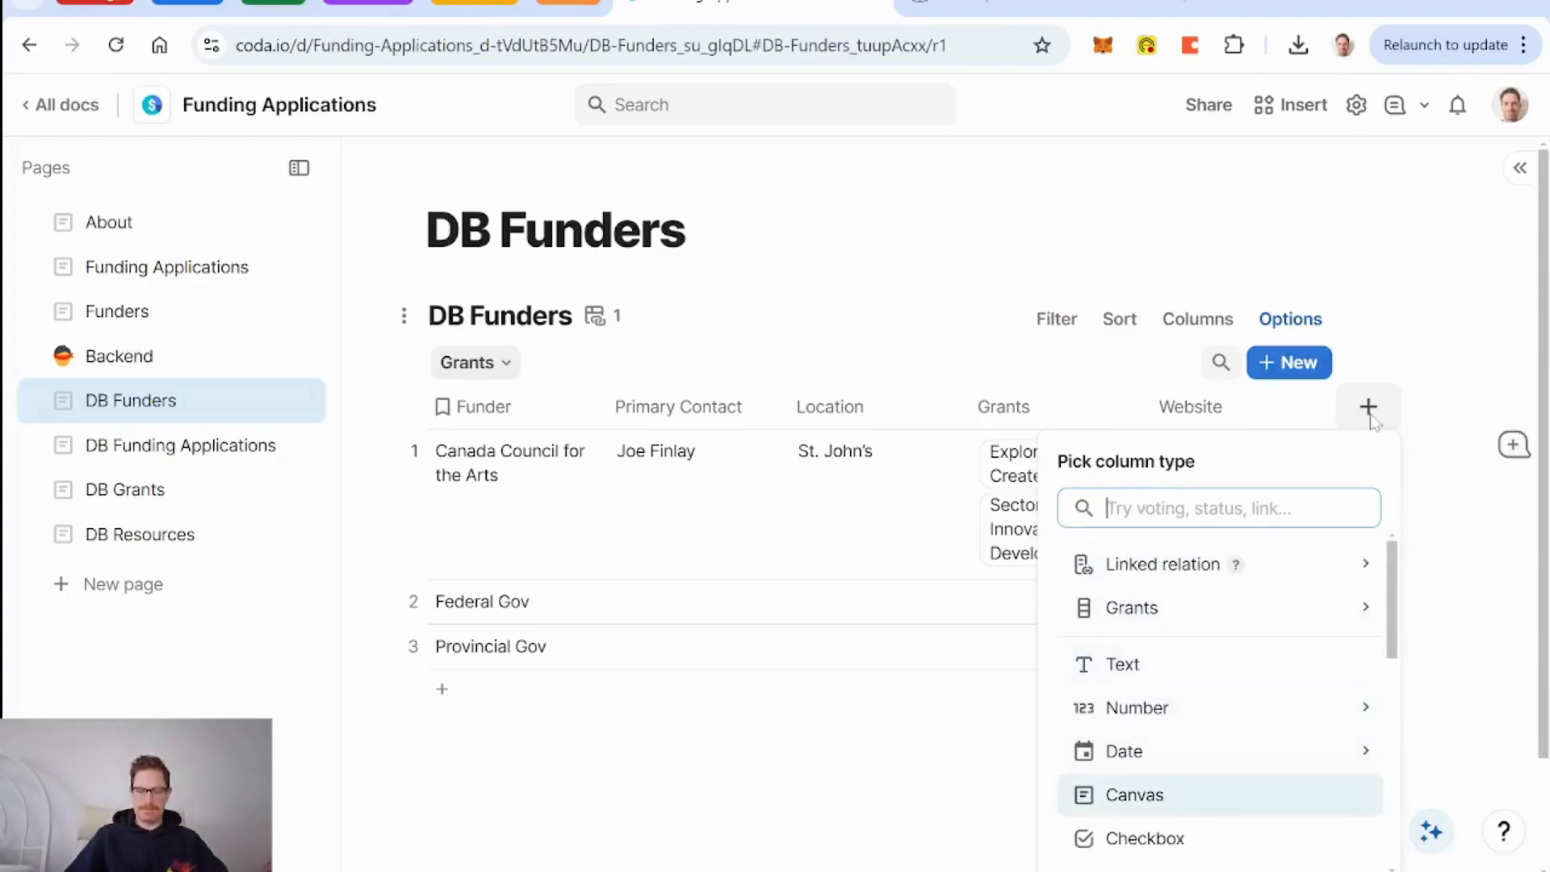
pyautogui.press('Return')
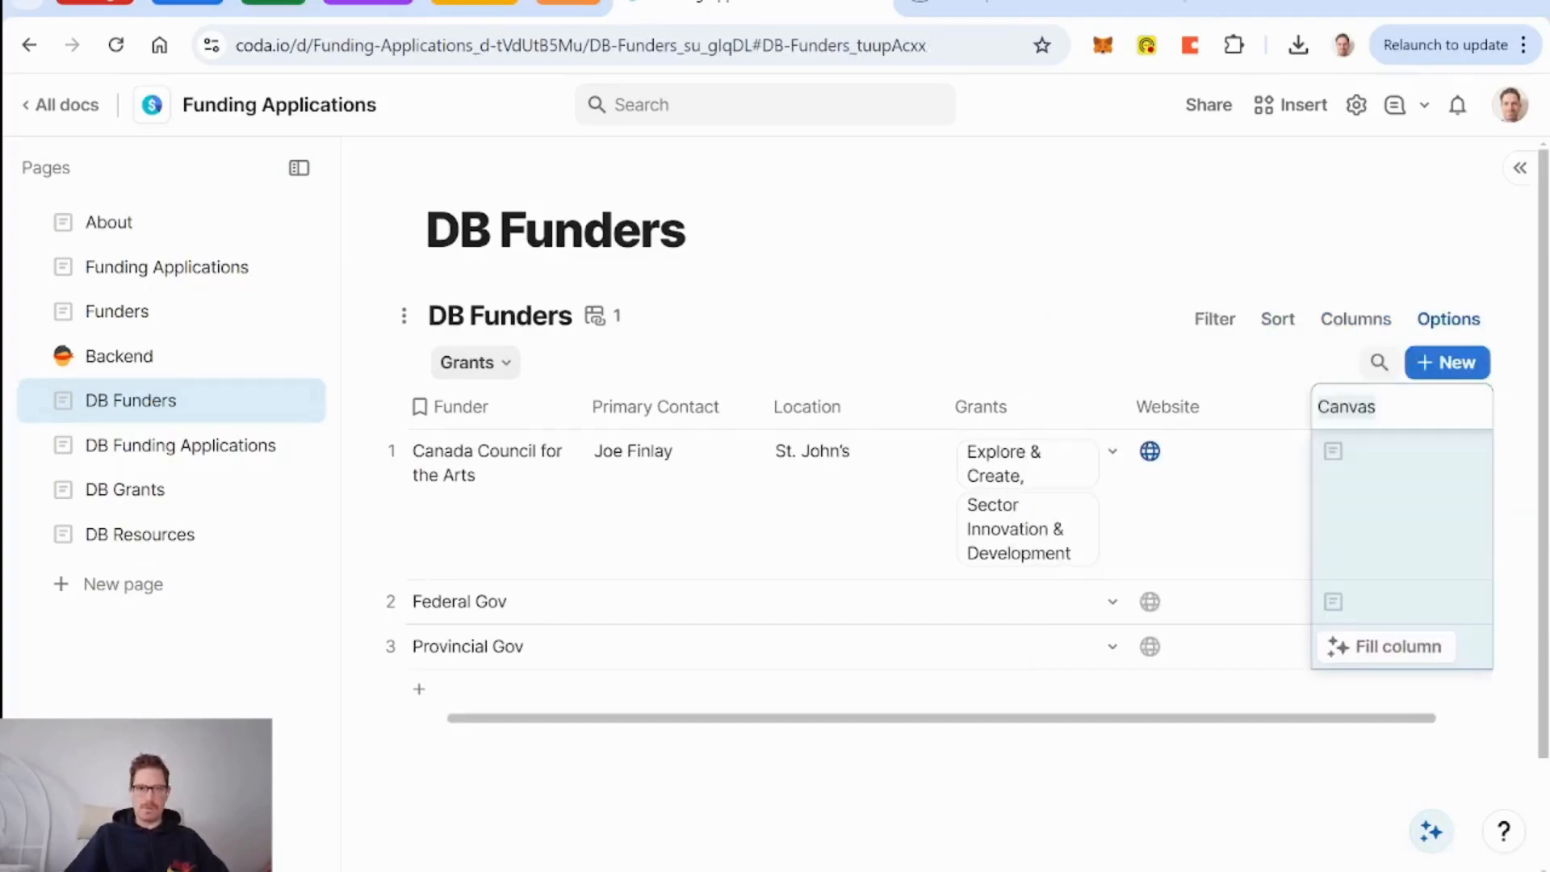
# Name the new Canvas column About and open its column settings.
pyautogui.write('Descr')
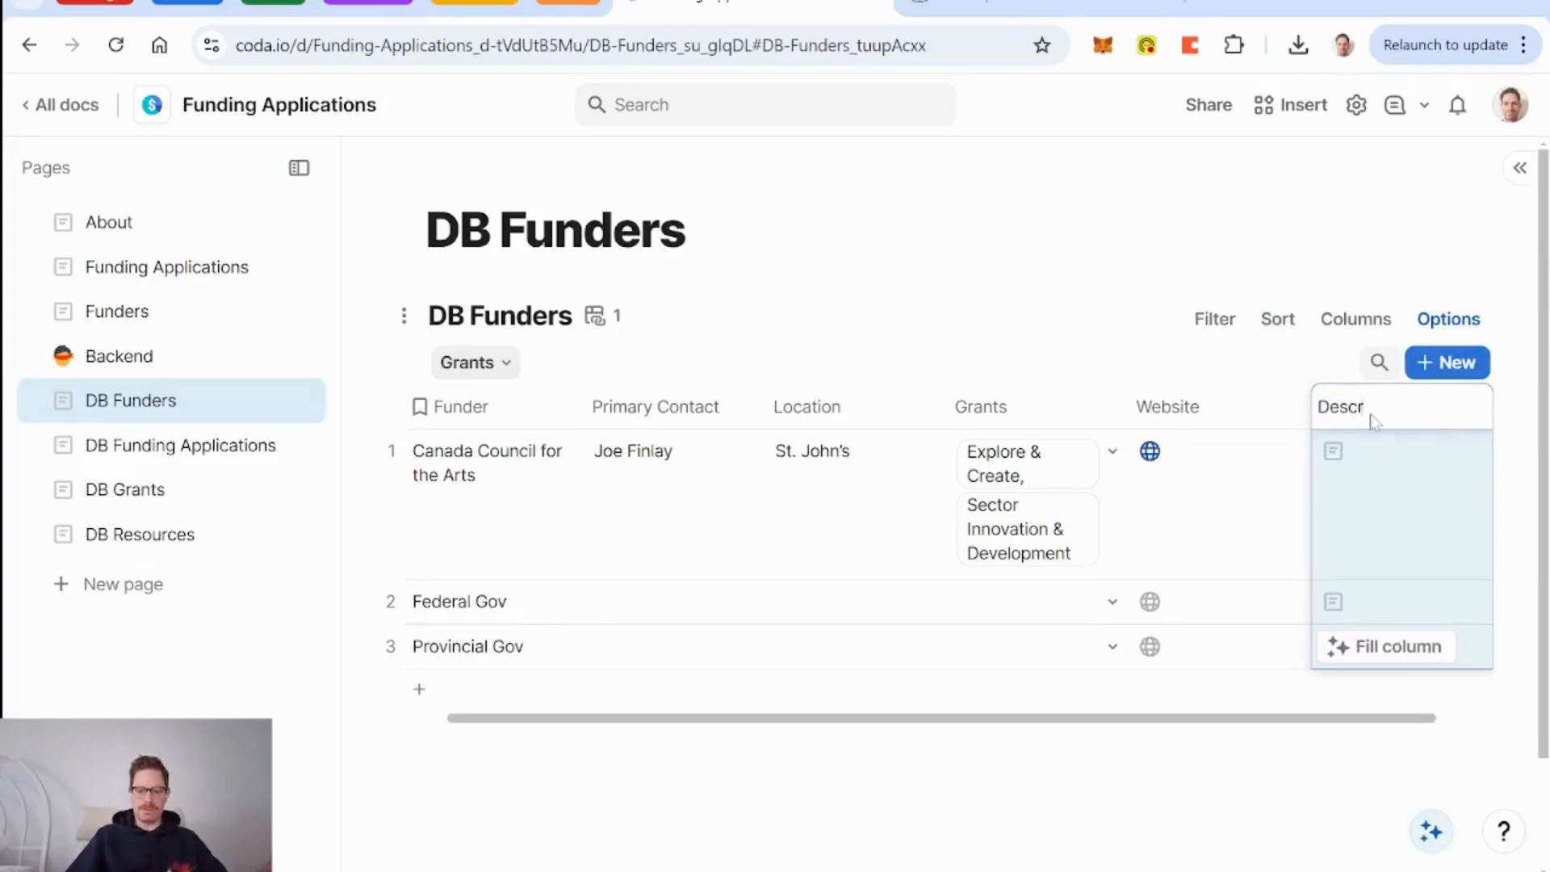
pyautogui.write('ipt')
pyautogui.press('BackSpace')
pyautogui.press('BackSpace')
pyautogui.press('BackSpace')
pyautogui.press('BackSpace')
pyautogui.press('BackSpace')
pyautogui.press('BackSpace')
pyautogui.press('BackSpace')
pyautogui.press('BackSpace')
pyautogui.write('About')
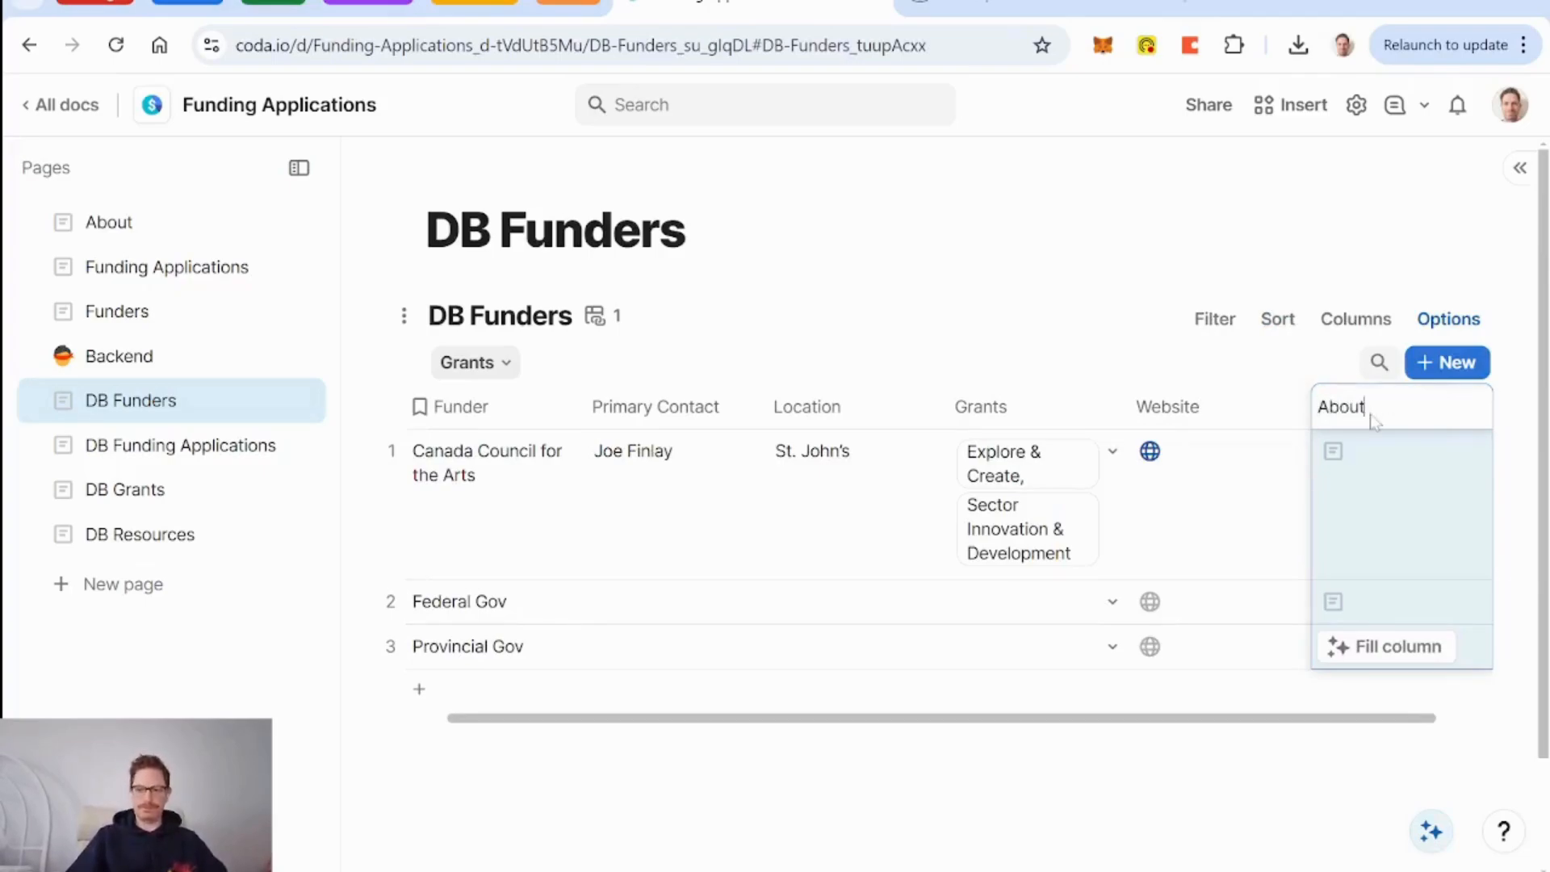
pyautogui.press('Return')
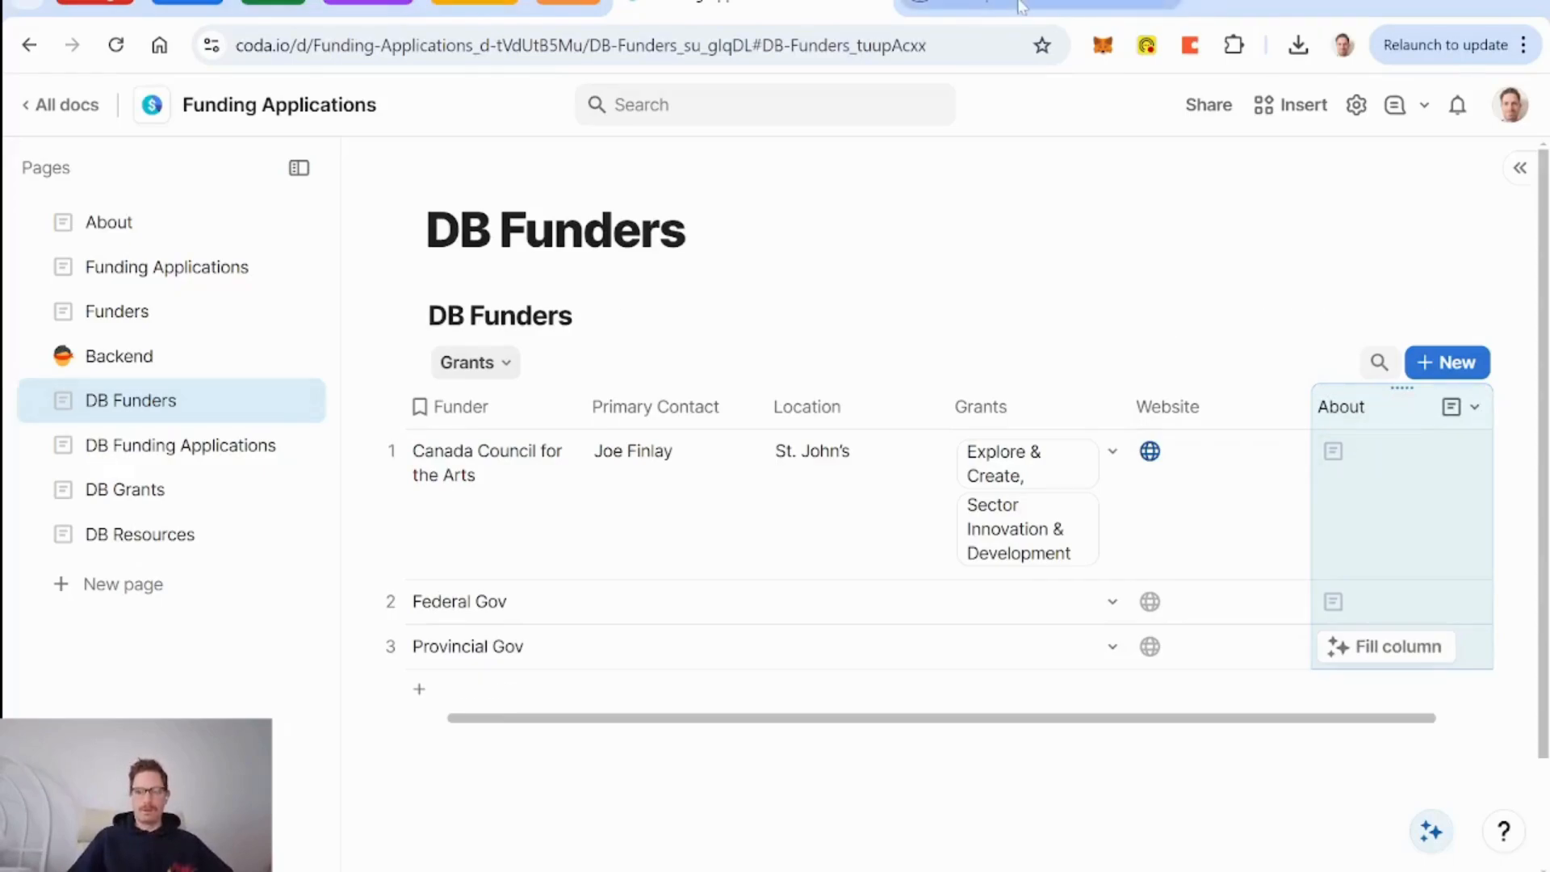
pyautogui.click(1474, 407)
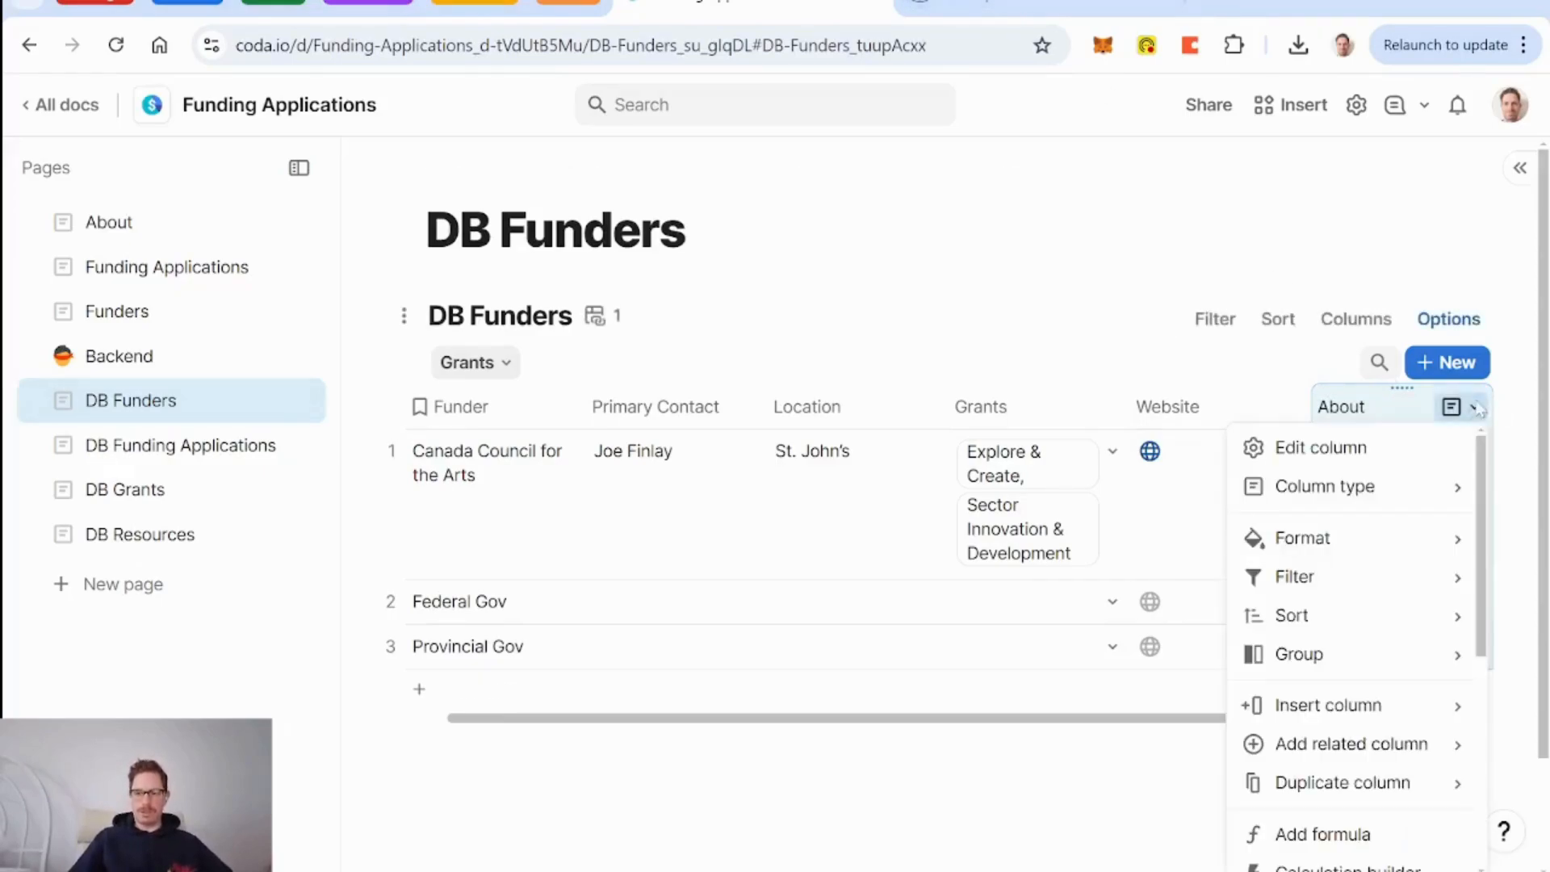
pyautogui.click(1370, 450)
# Enable editable preview for About cells, then select the mandate paragraph on canadacouncil.ca/about.
pyautogui.click(1435, 781)
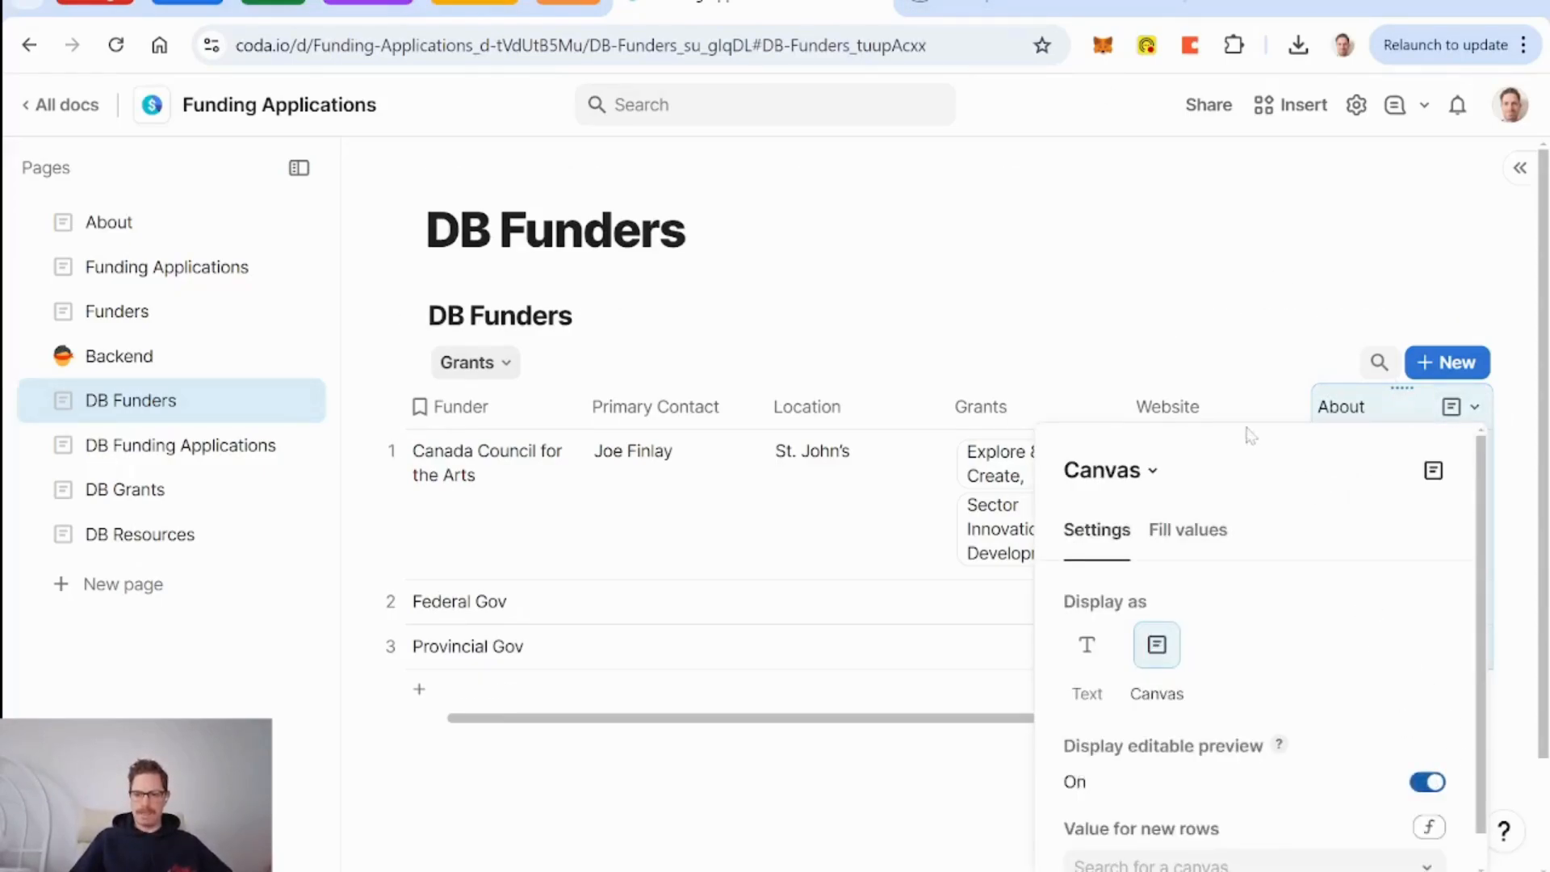
pyautogui.click(1042, 8)
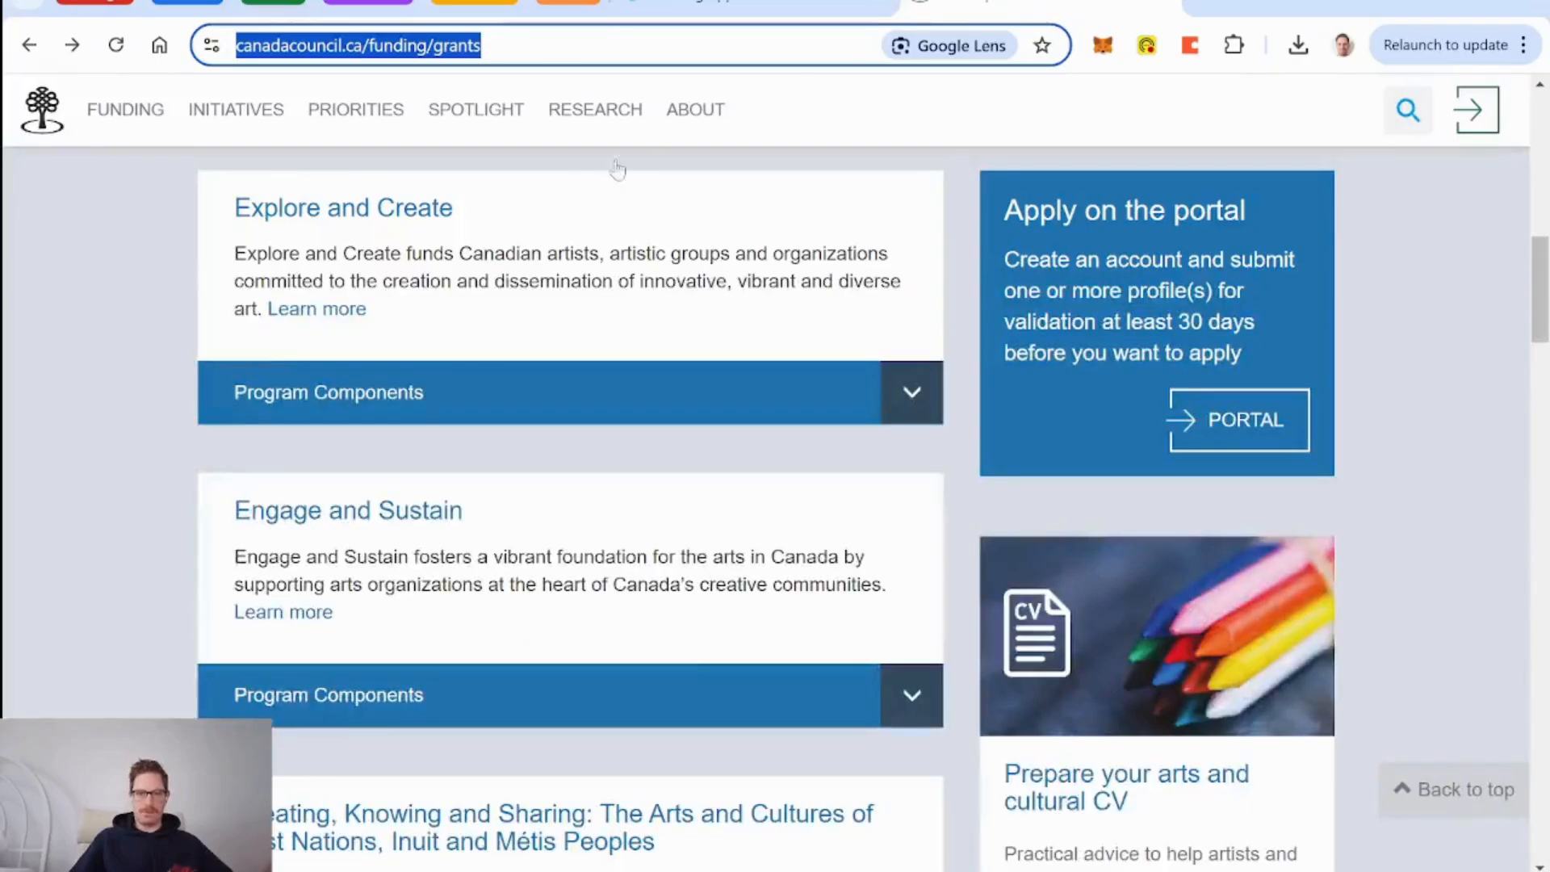
pyautogui.click(695, 113)
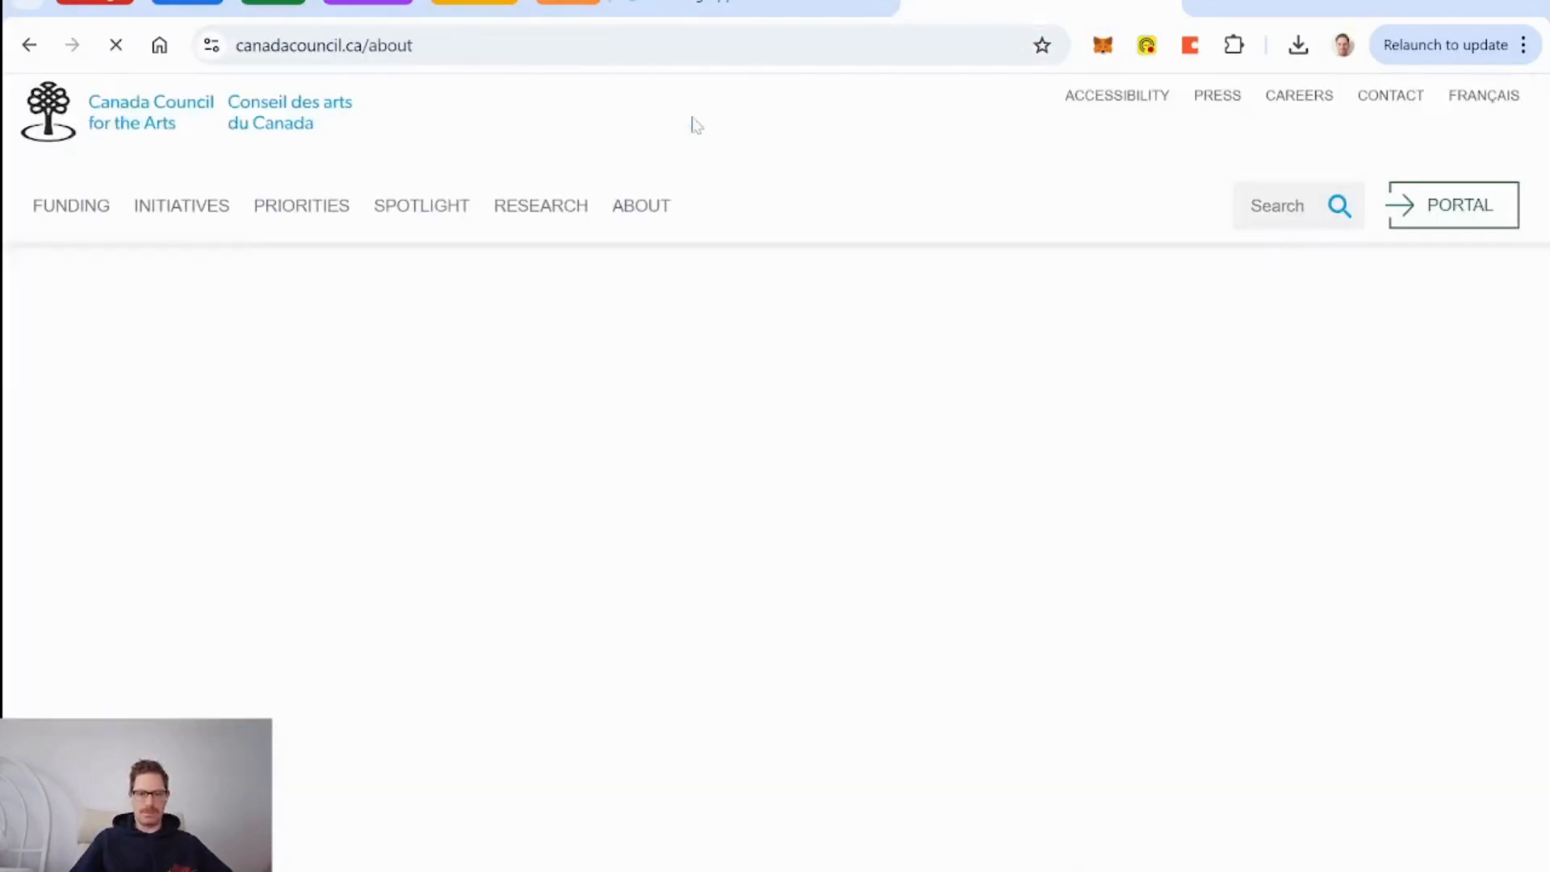
pyautogui.scroll(-5, 484, 549)
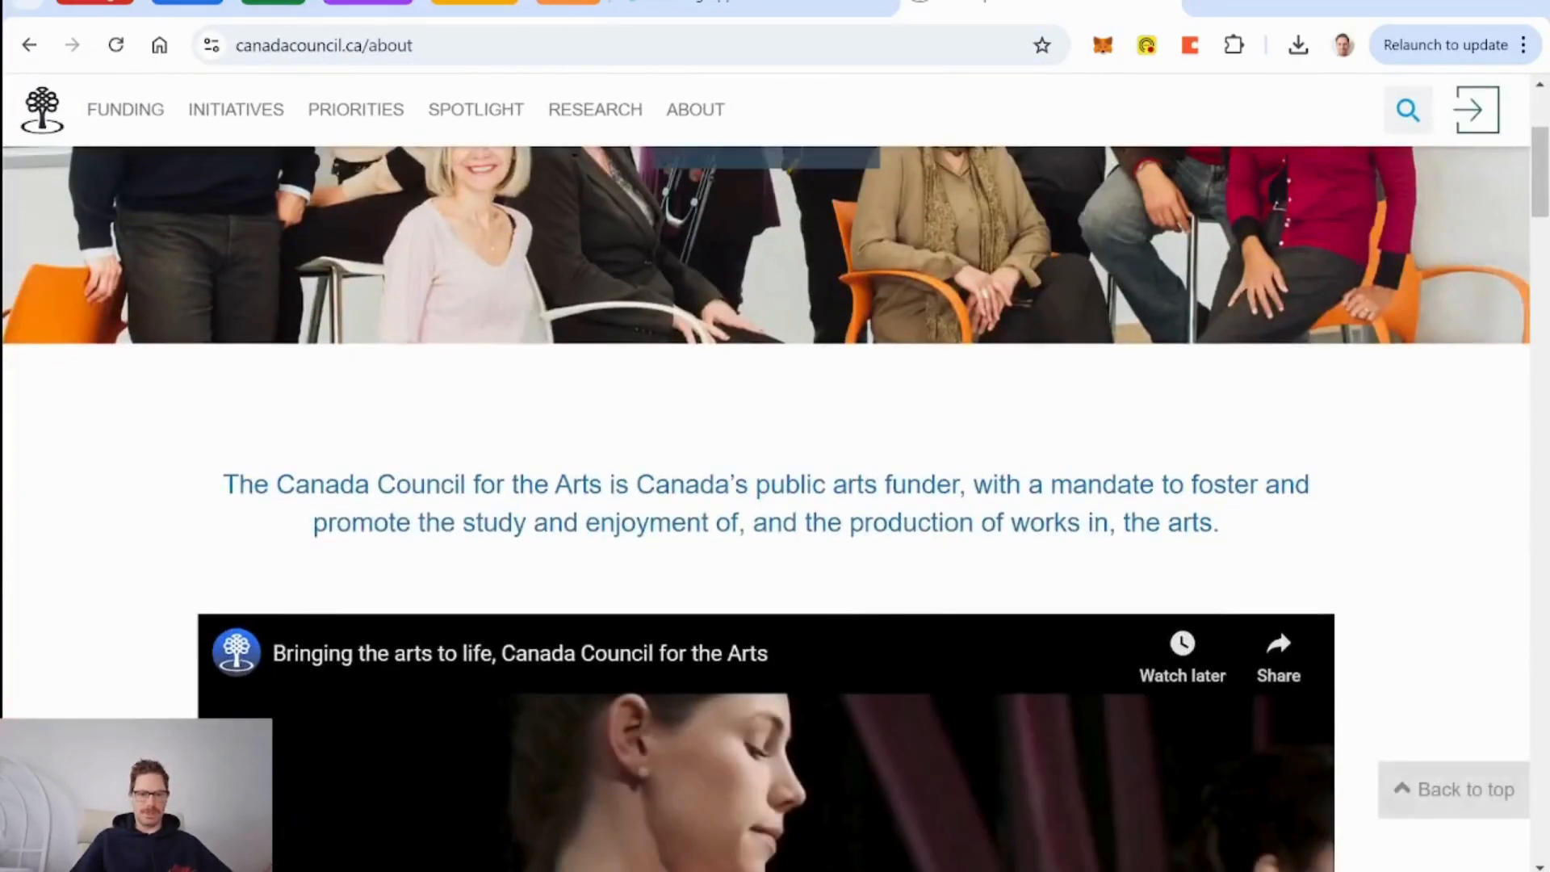
pyautogui.moveTo(223, 484); pyautogui.dragTo(1239, 530)
pyautogui.hotkey('ctrl', 'c')
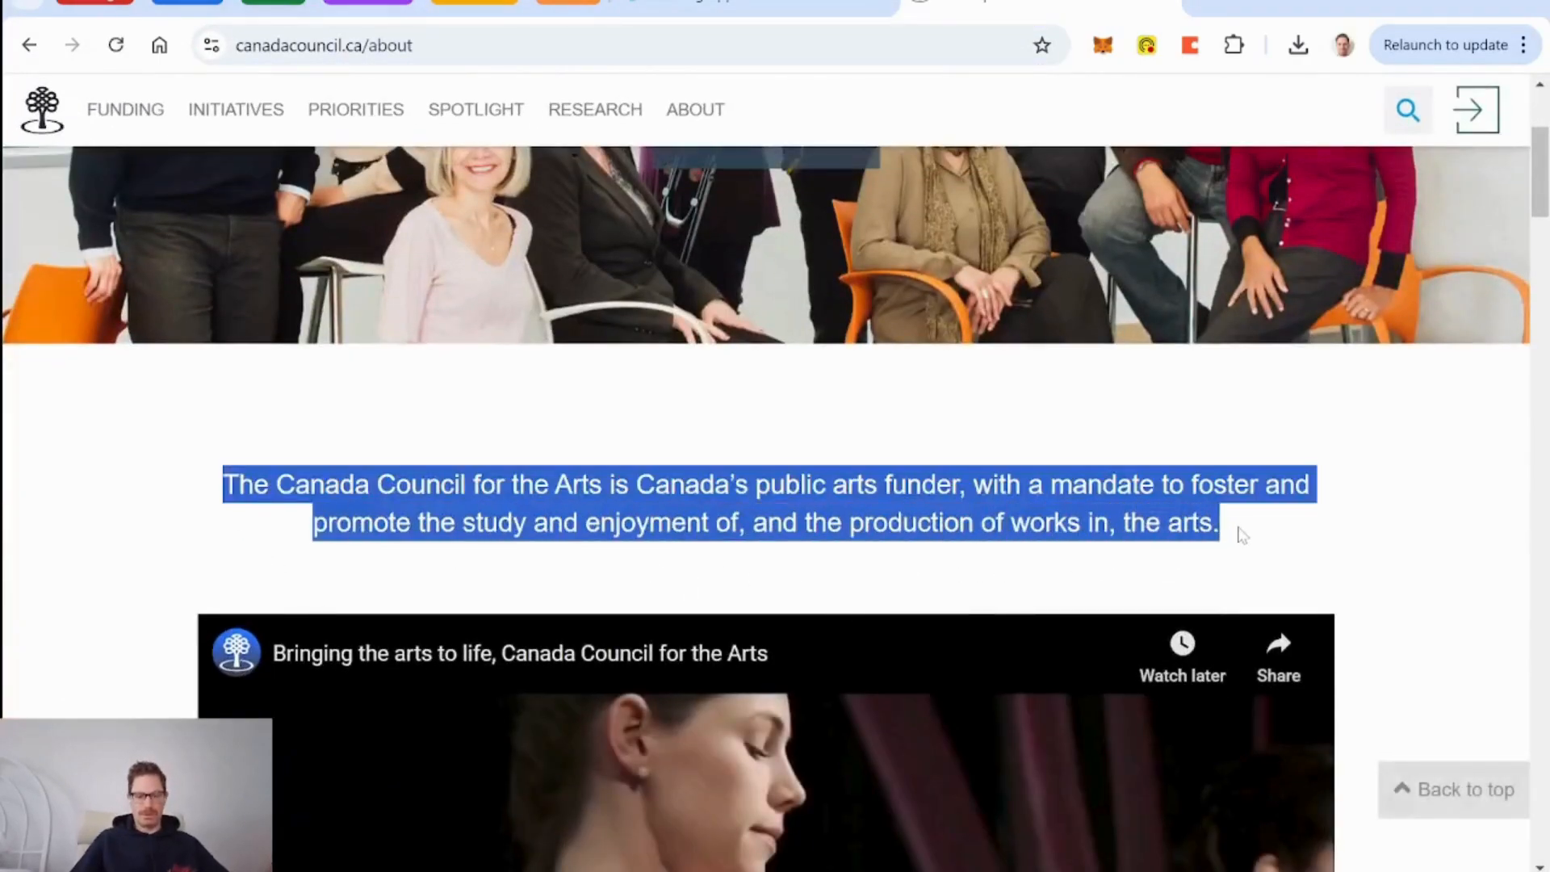
pyautogui.click(730, 4)
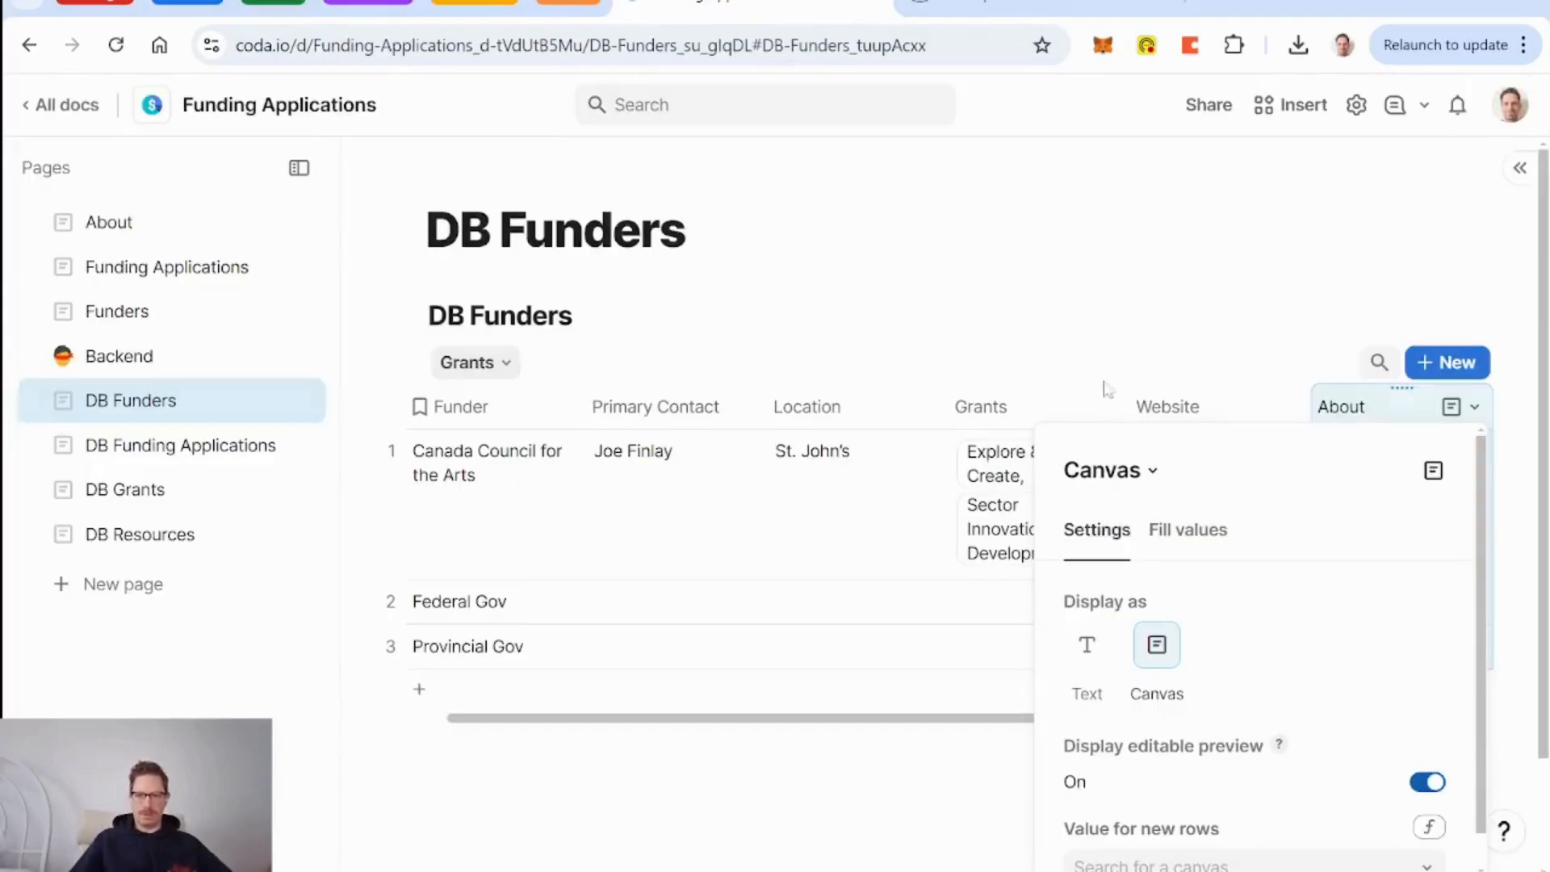
pyautogui.click(1383, 426)
# Paste the mandate paragraph into Canada Council's About cell and left-align it.
pyautogui.click(1382, 502)
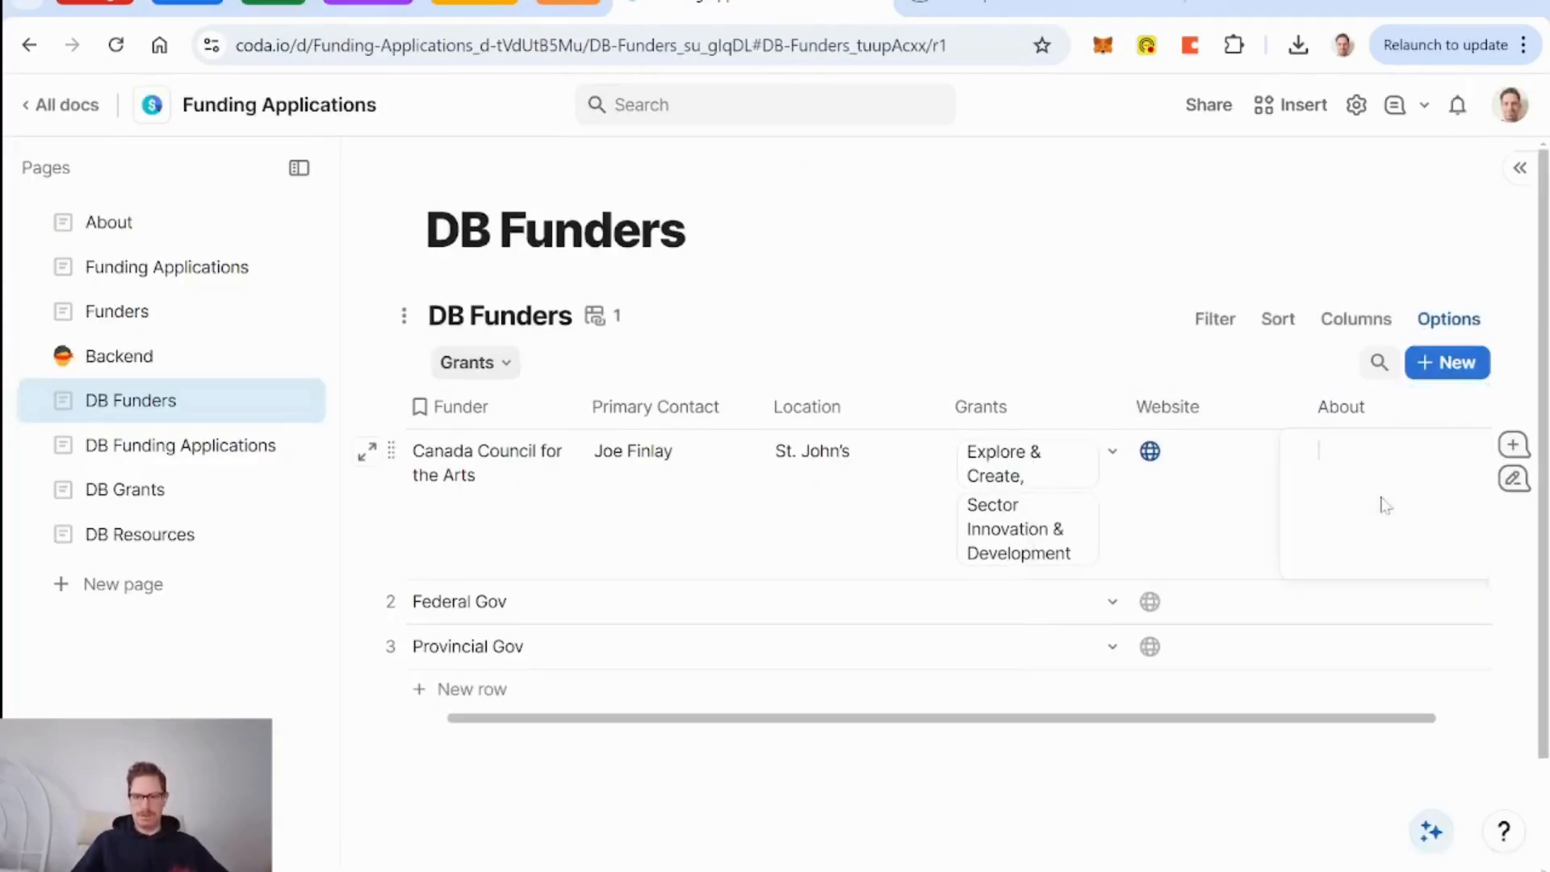
pyautogui.hotkey('ctrl', 'v')
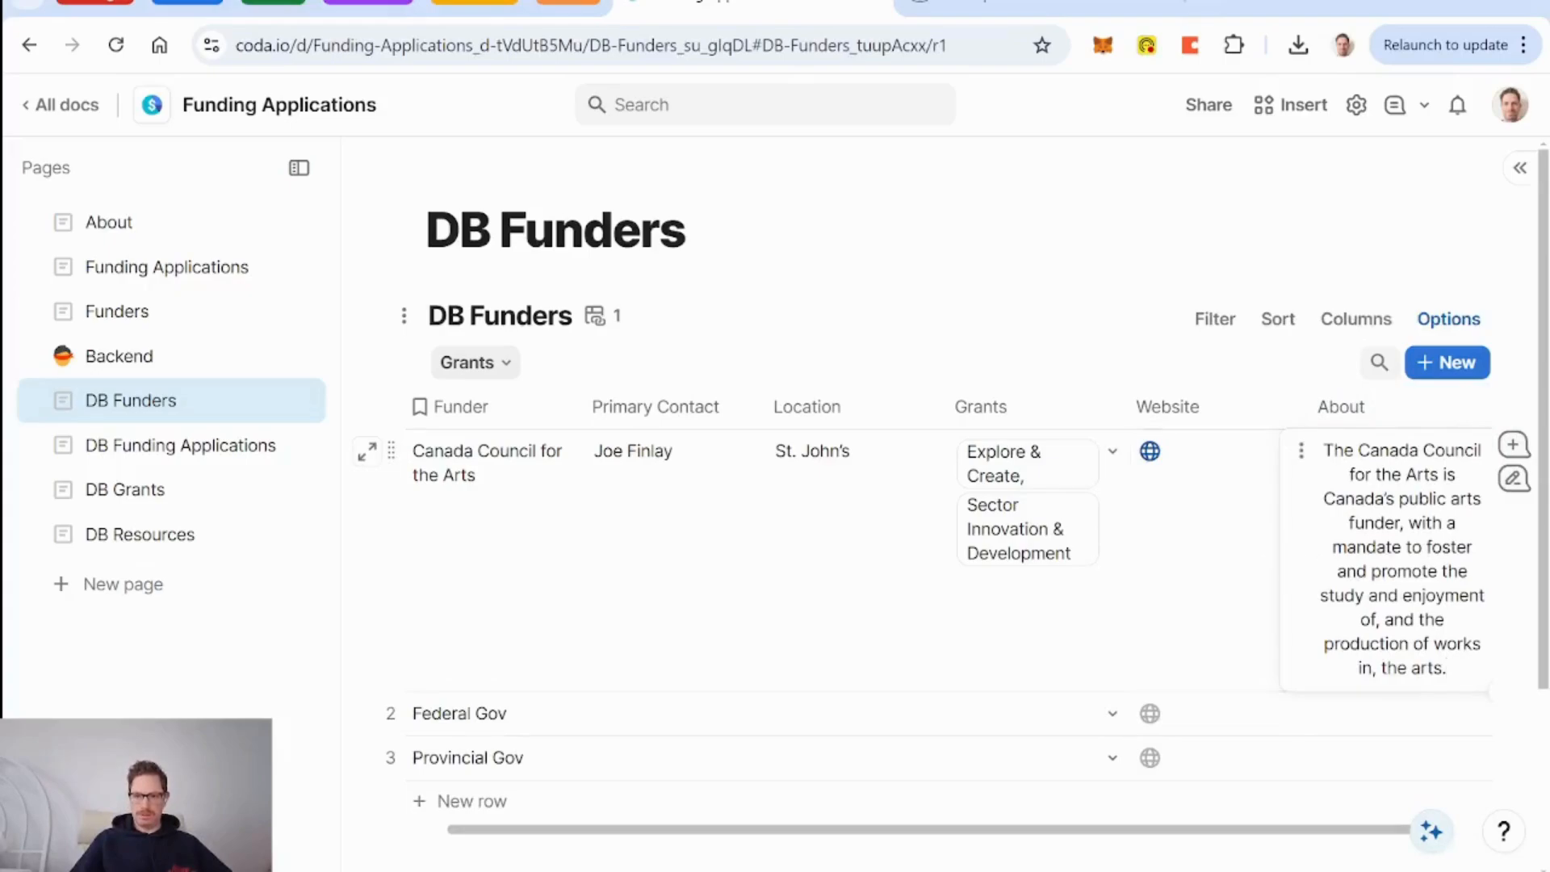
pyautogui.moveTo(1448, 667); pyautogui.dragTo(1321, 446)
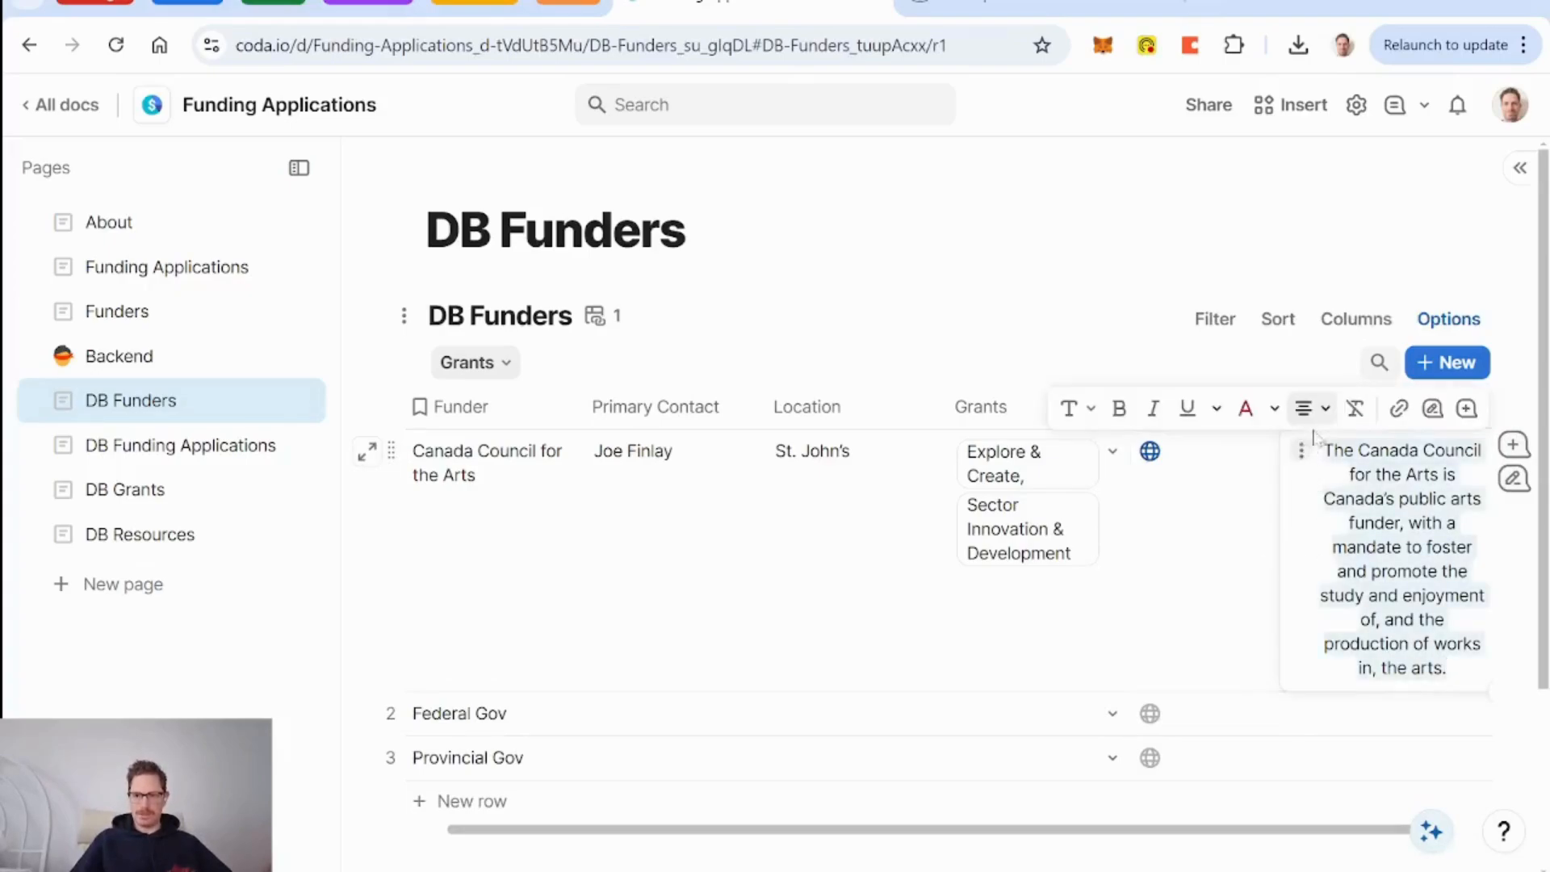
pyautogui.click(1313, 409)
pyautogui.click(1236, 447)
pyautogui.click(1226, 601)
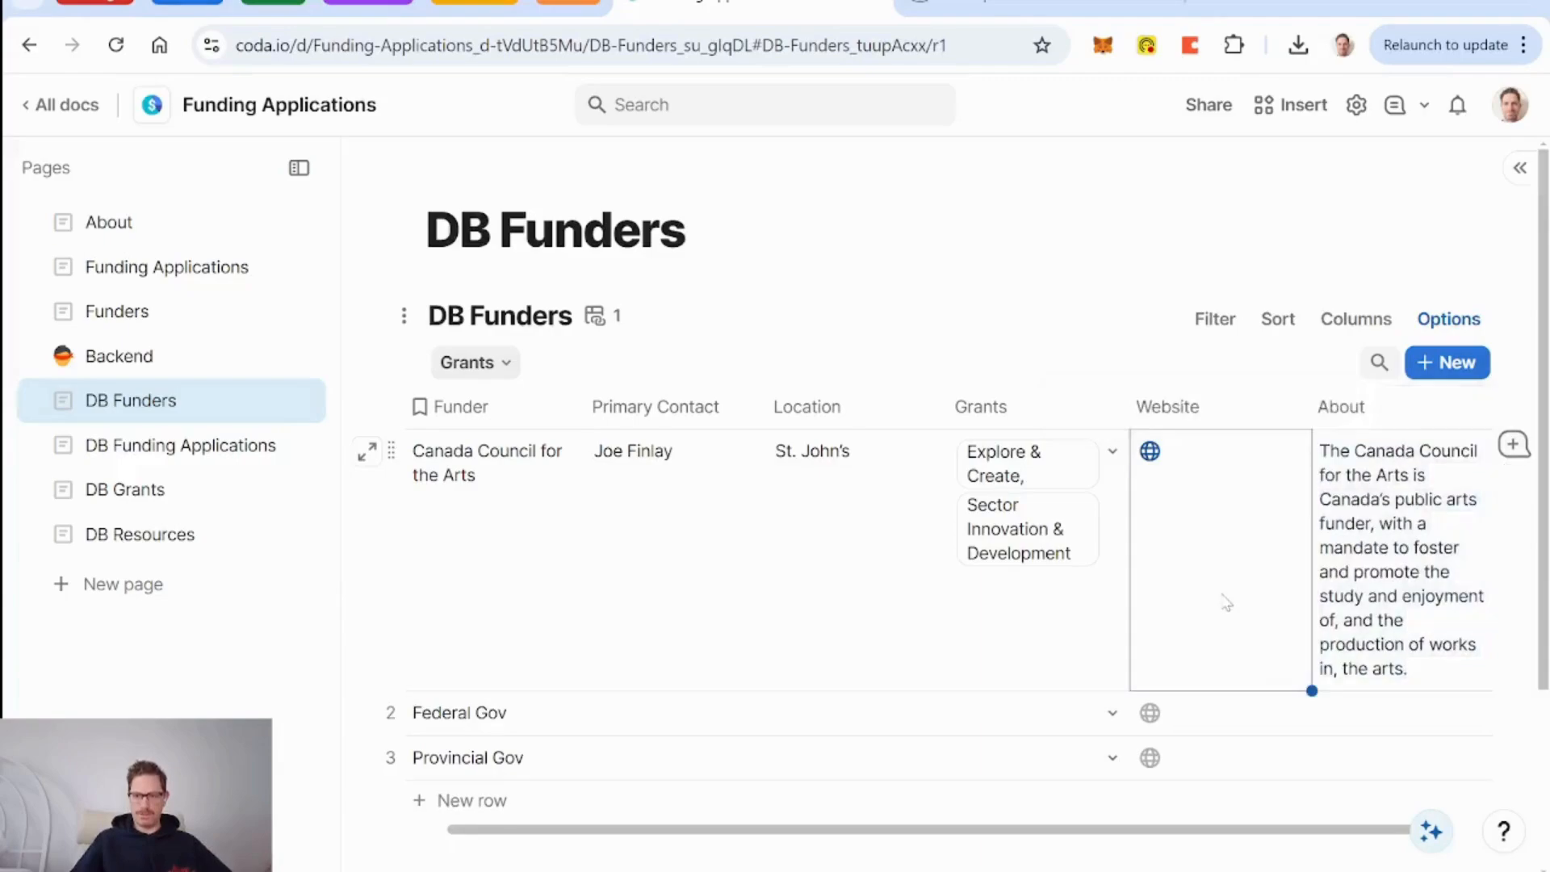
# Move the About column next to Funder, with Website right after it.
pyautogui.hscroll(2, 1300, 616)
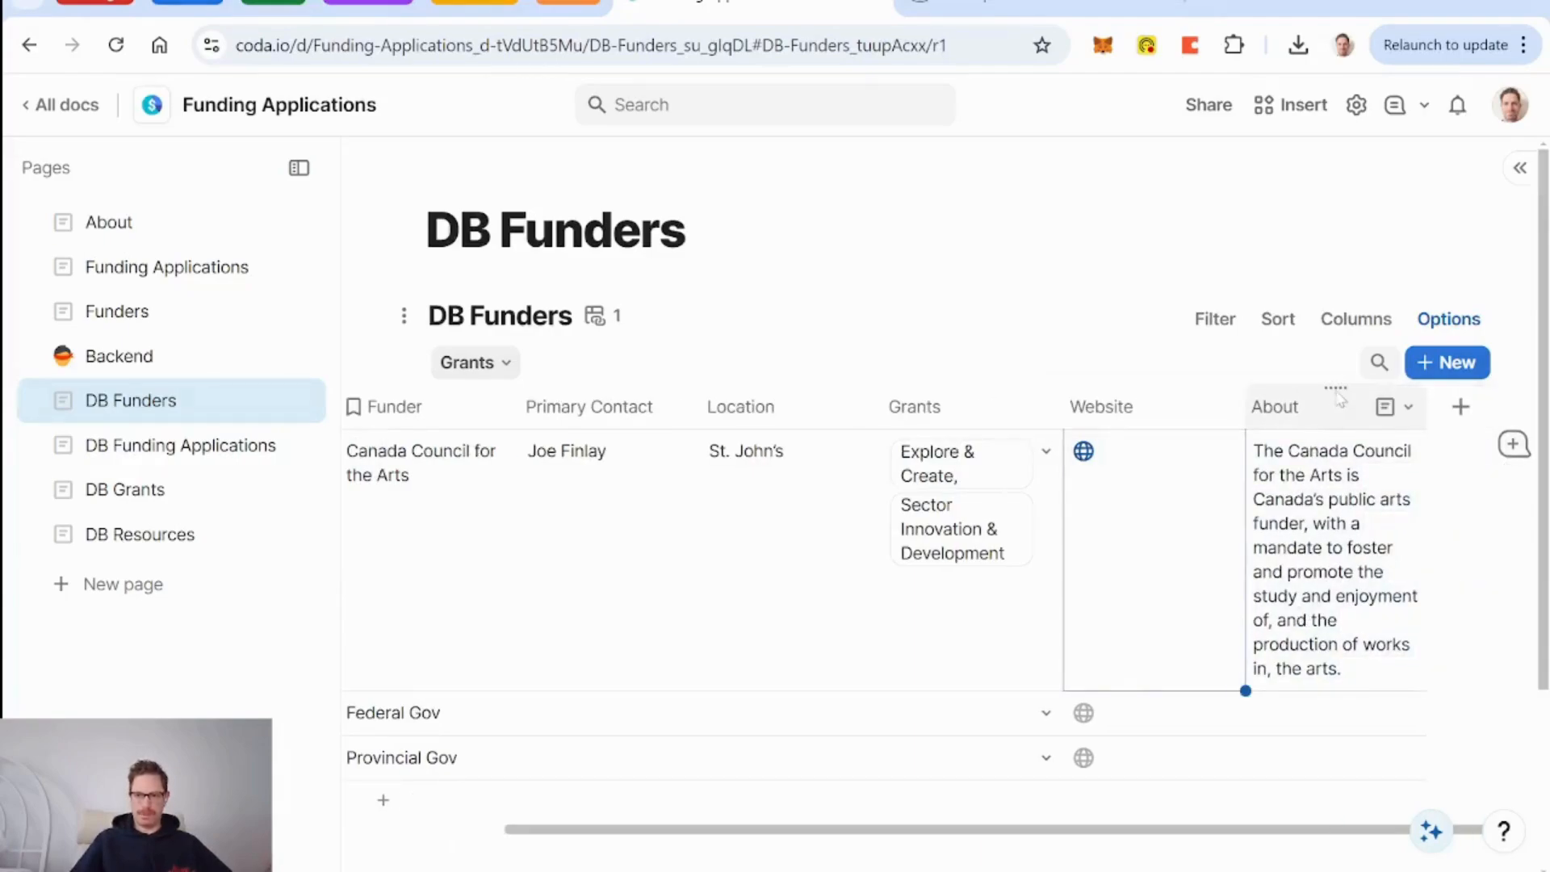
pyautogui.moveTo(1336, 388); pyautogui.dragTo(642, 459)
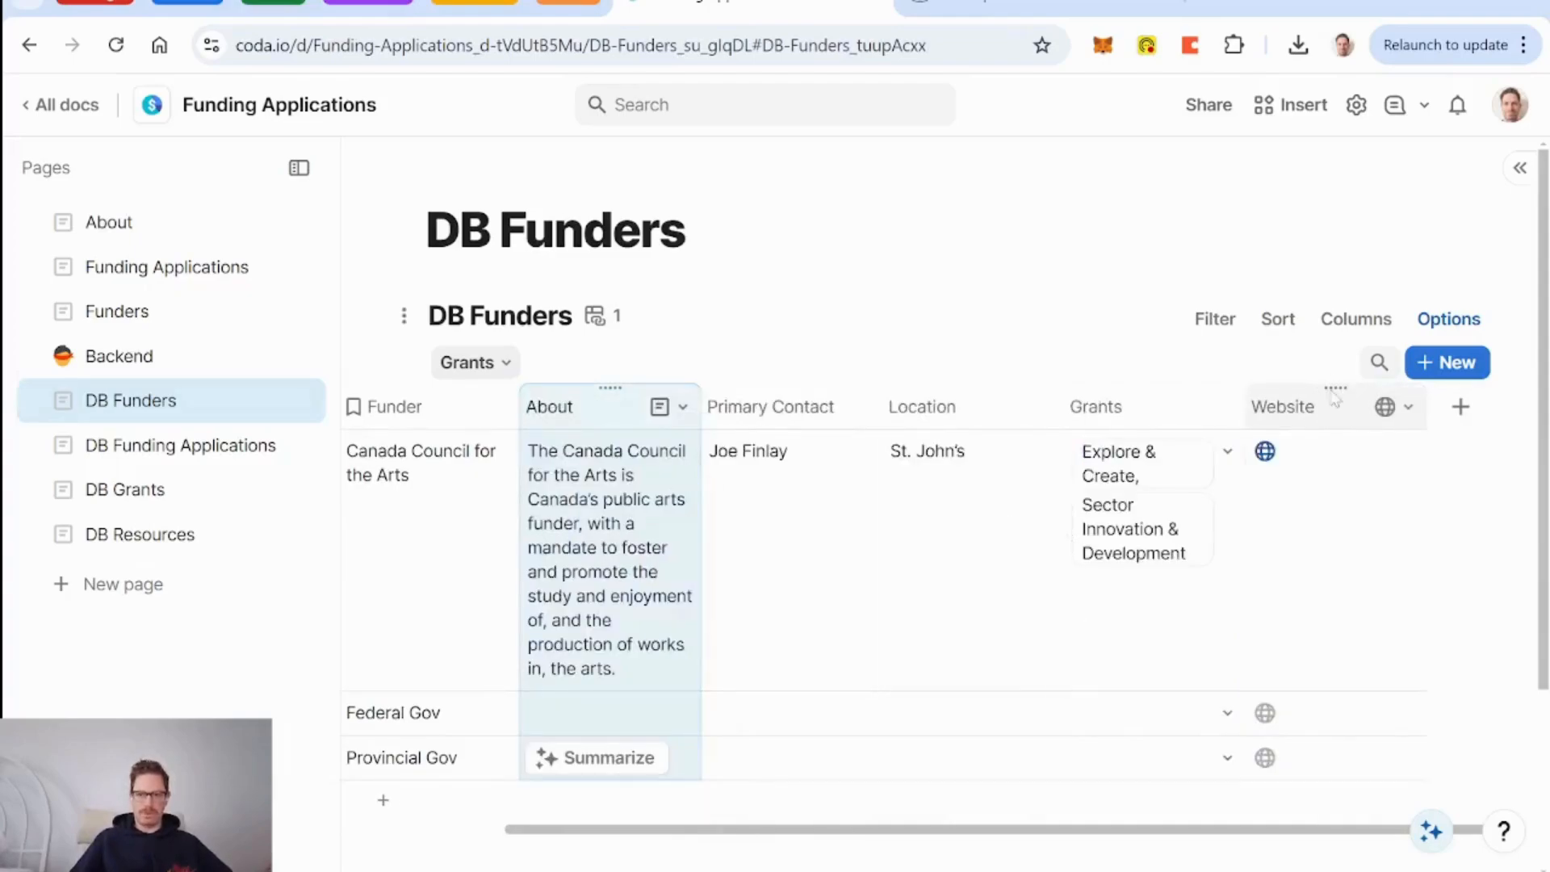
pyautogui.moveTo(1332, 393); pyautogui.dragTo(741, 395)
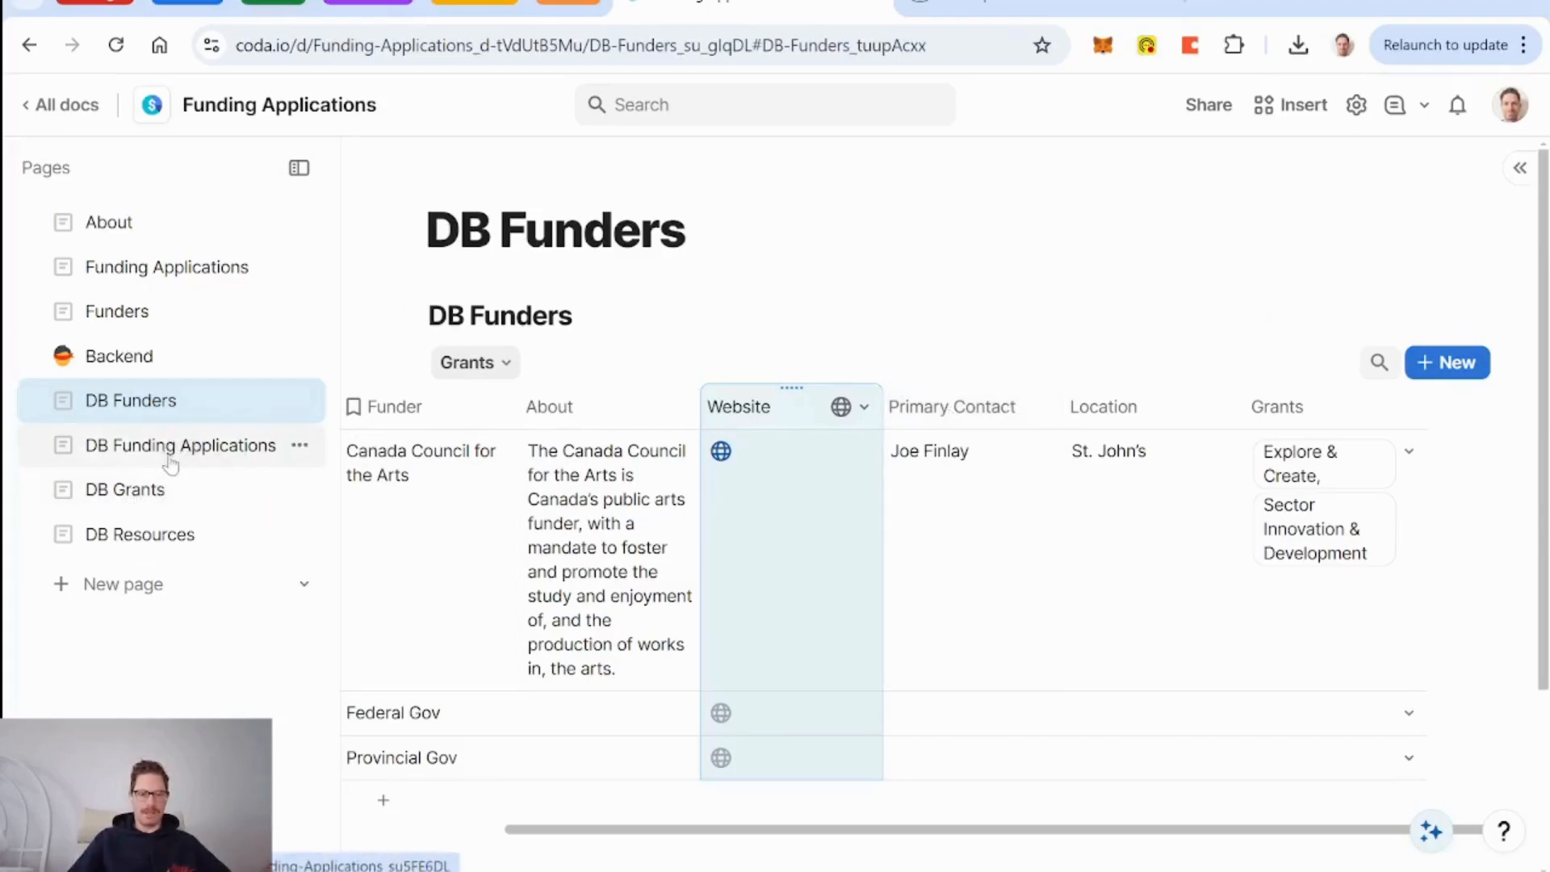
# Create a DB Contacts page with a blank DB Contacts table, keeping only the Name column.
pyautogui.click(128, 585)
pyautogui.write('DB')
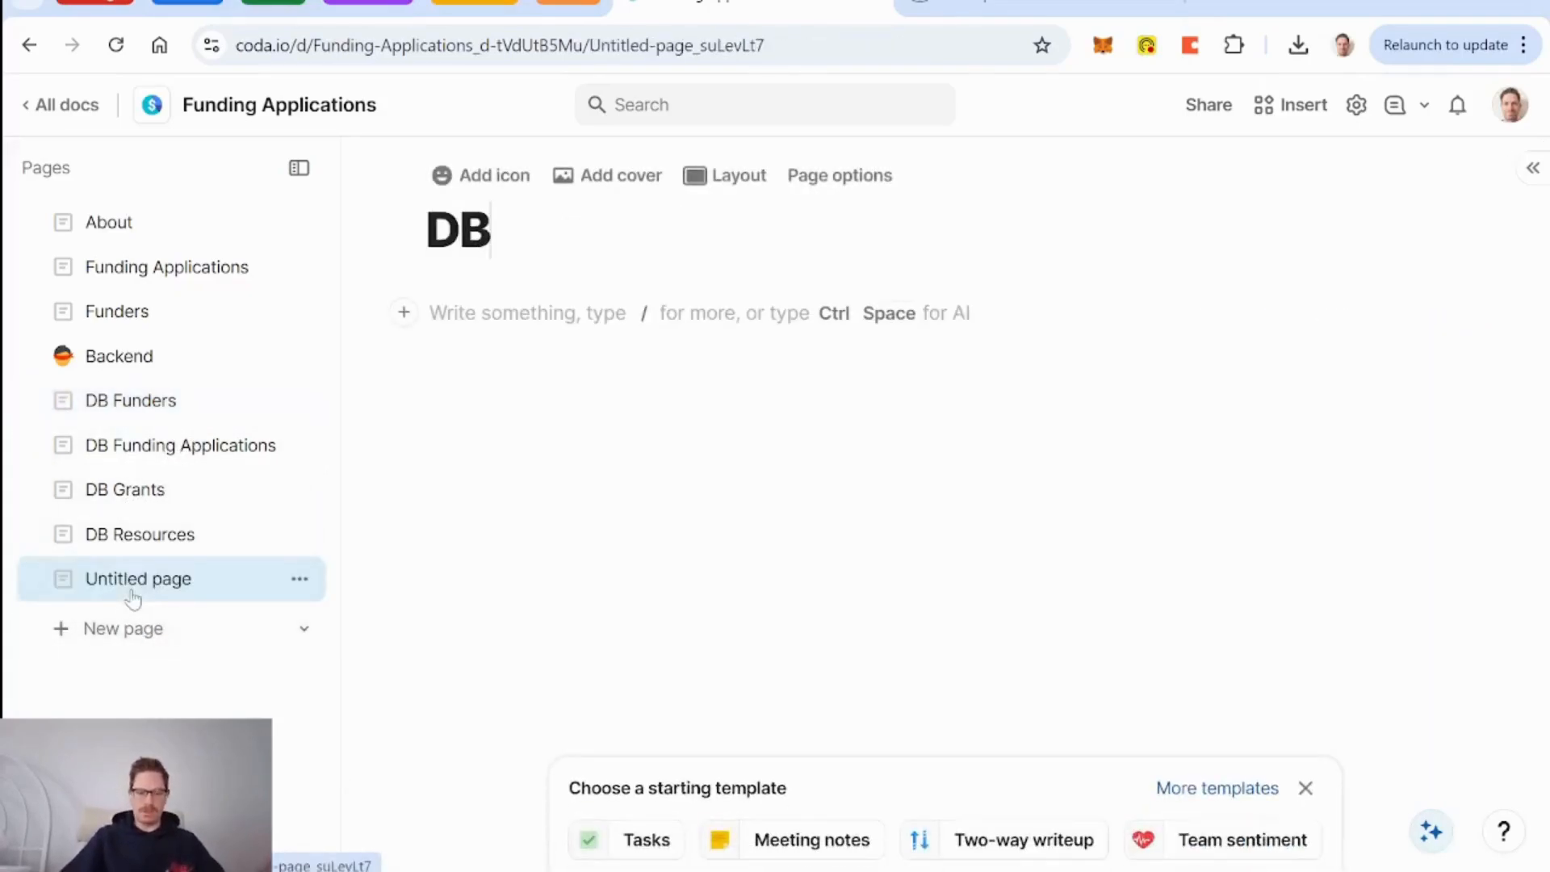
pyautogui.write(' Contacts')
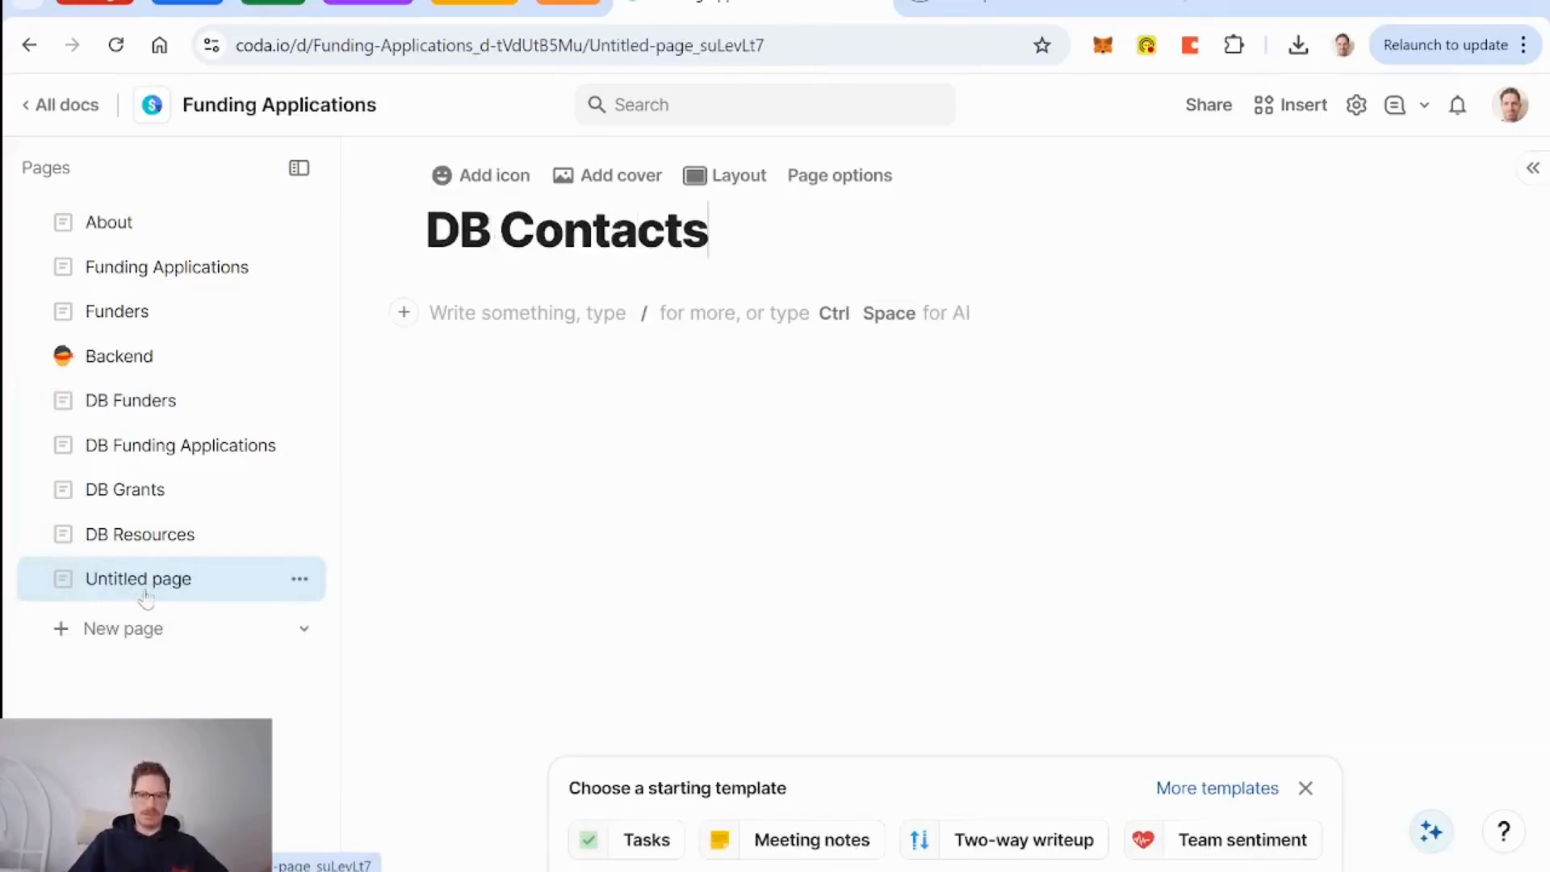
pyautogui.press('Return')
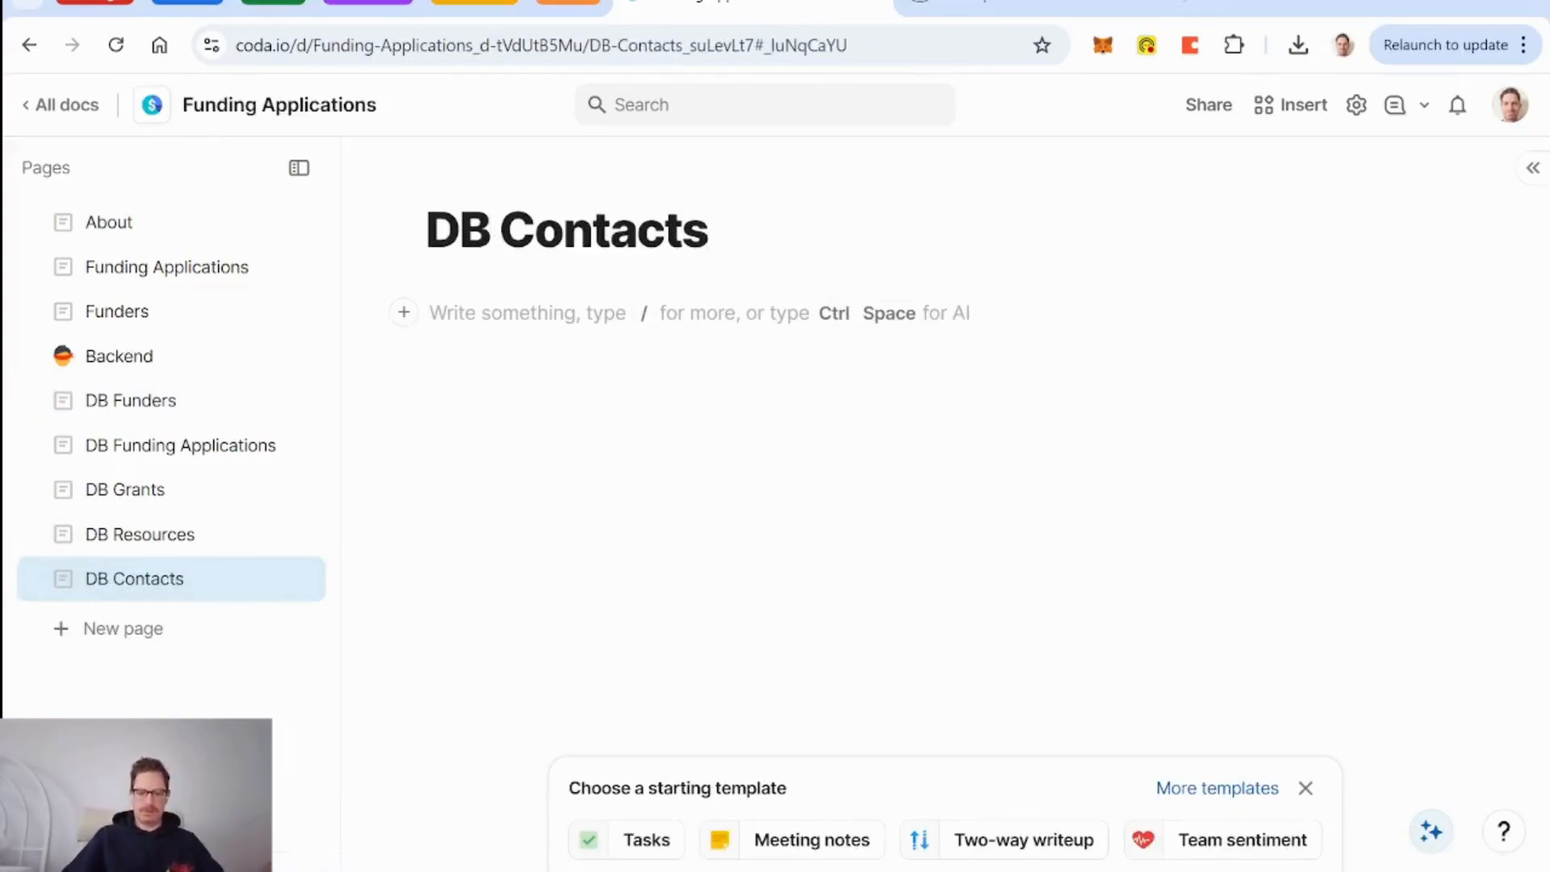
pyautogui.write('/tab')
pyautogui.press('Return')
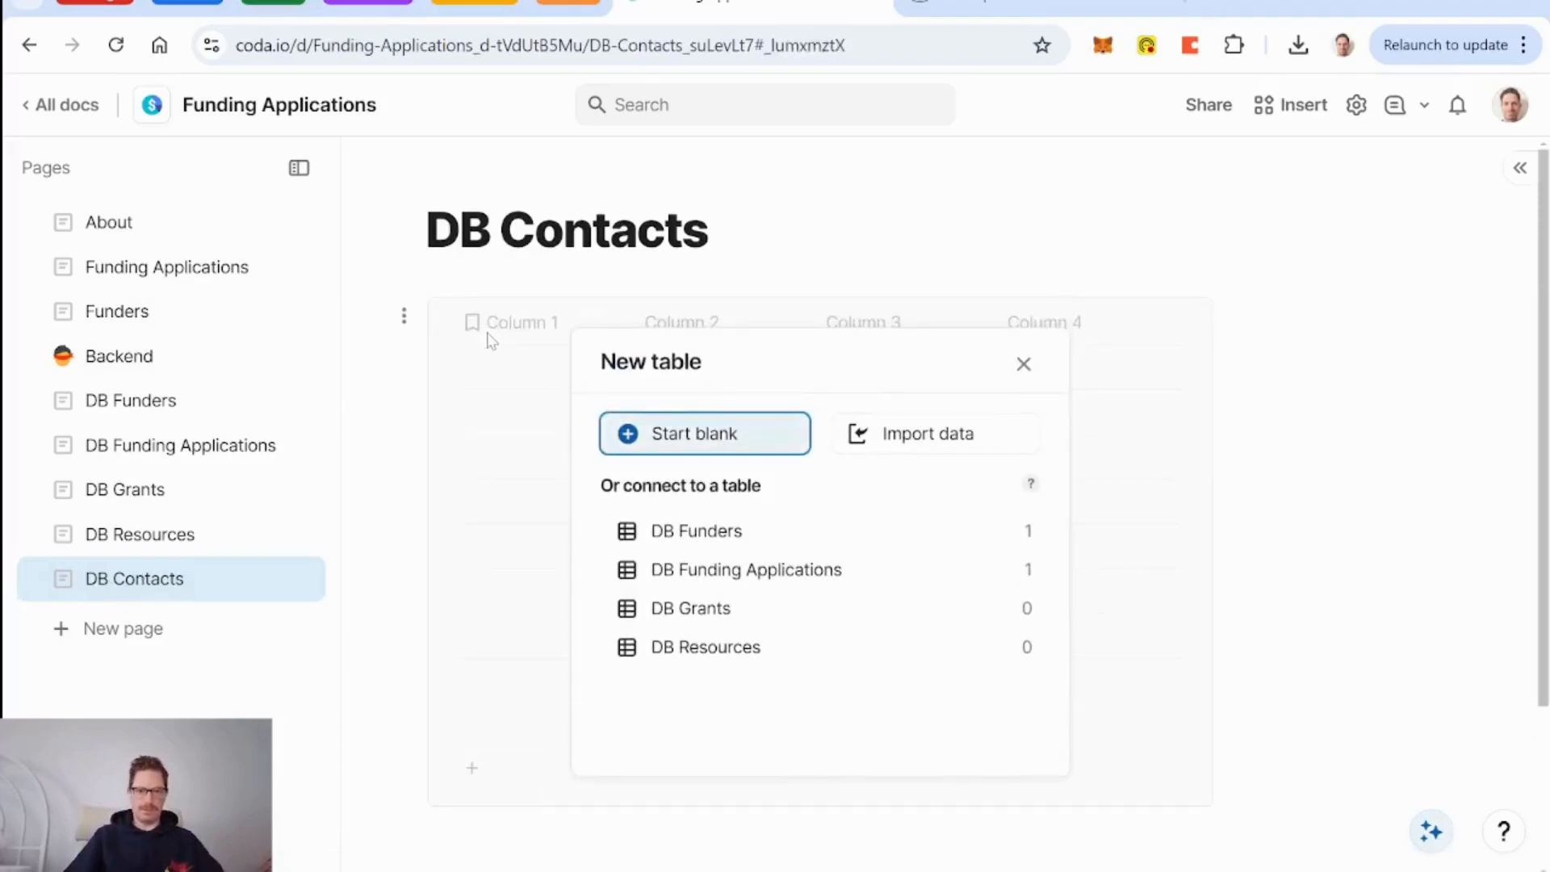
pyautogui.press('Return')
pyautogui.write('DB Contacts')
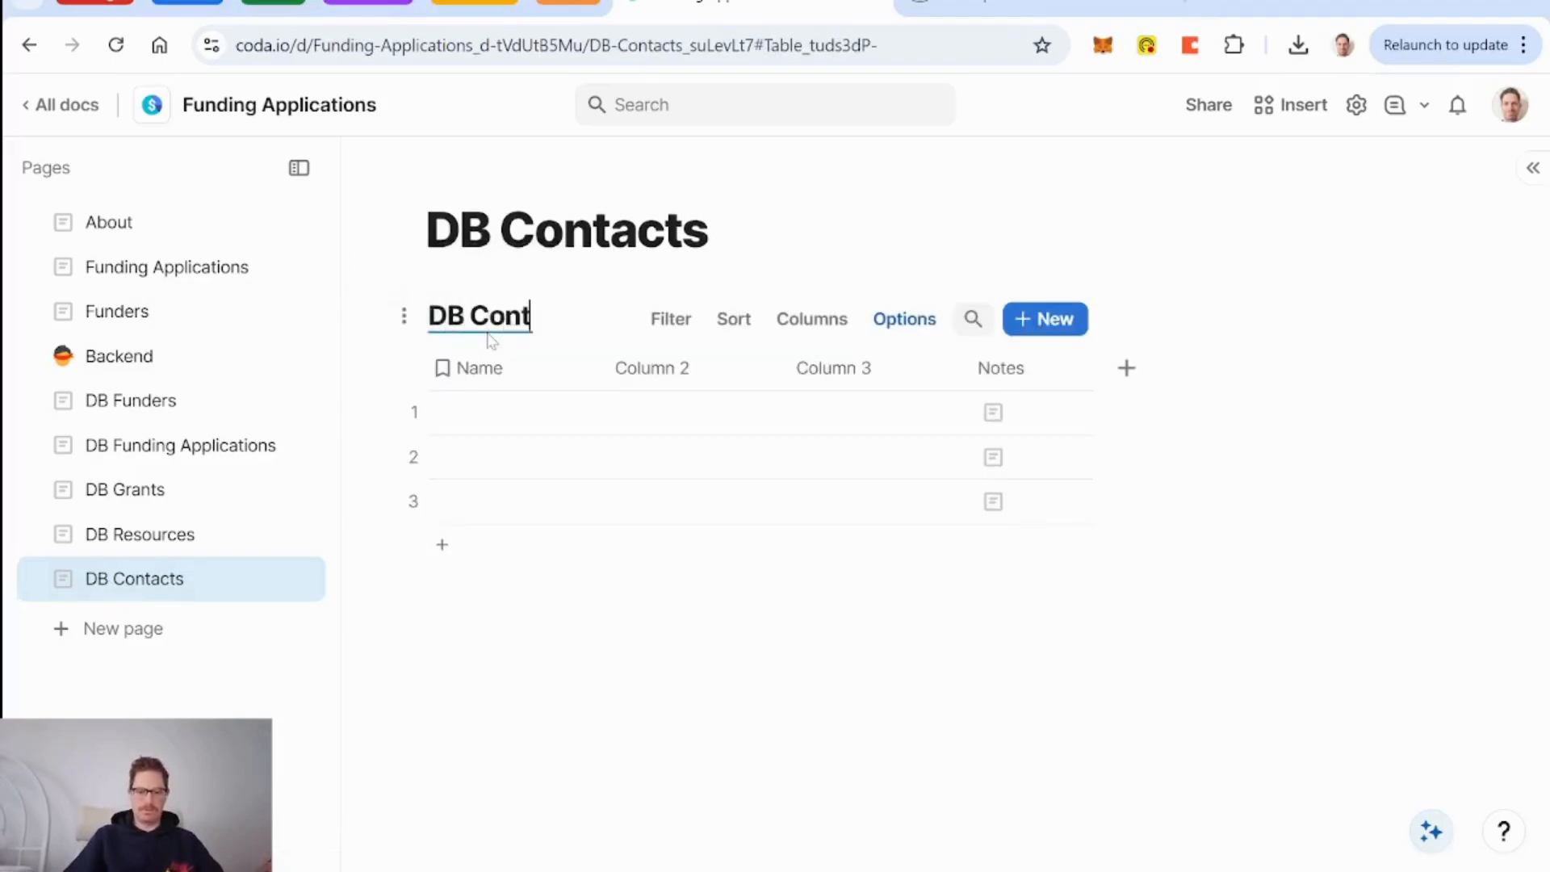
pyautogui.click(490, 368)
pyautogui.click(492, 369)
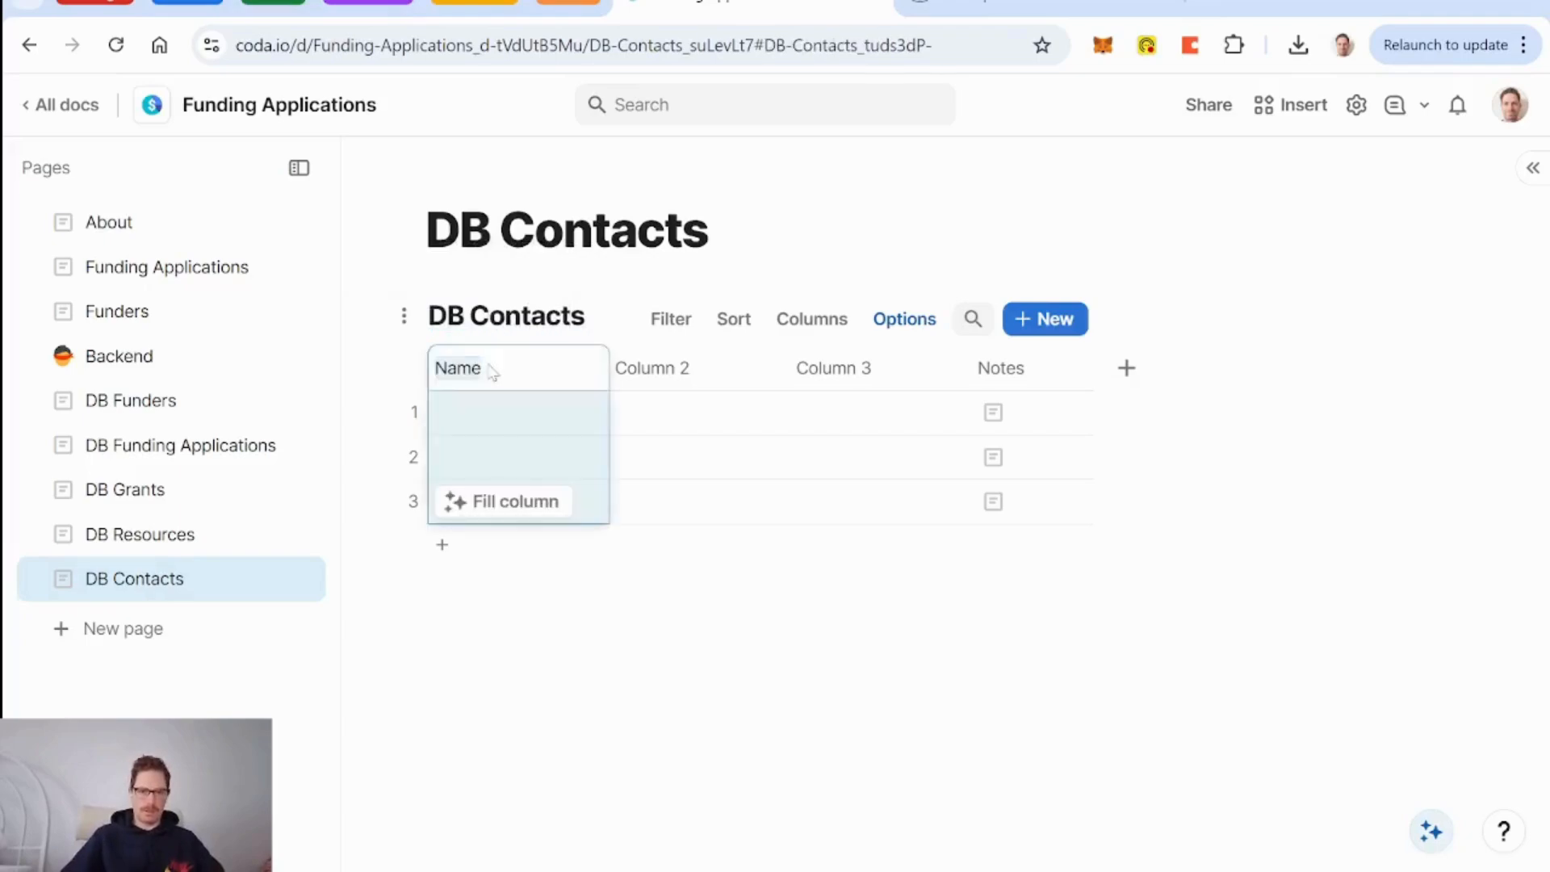
pyautogui.click(650, 369)
pyautogui.press('Delete')
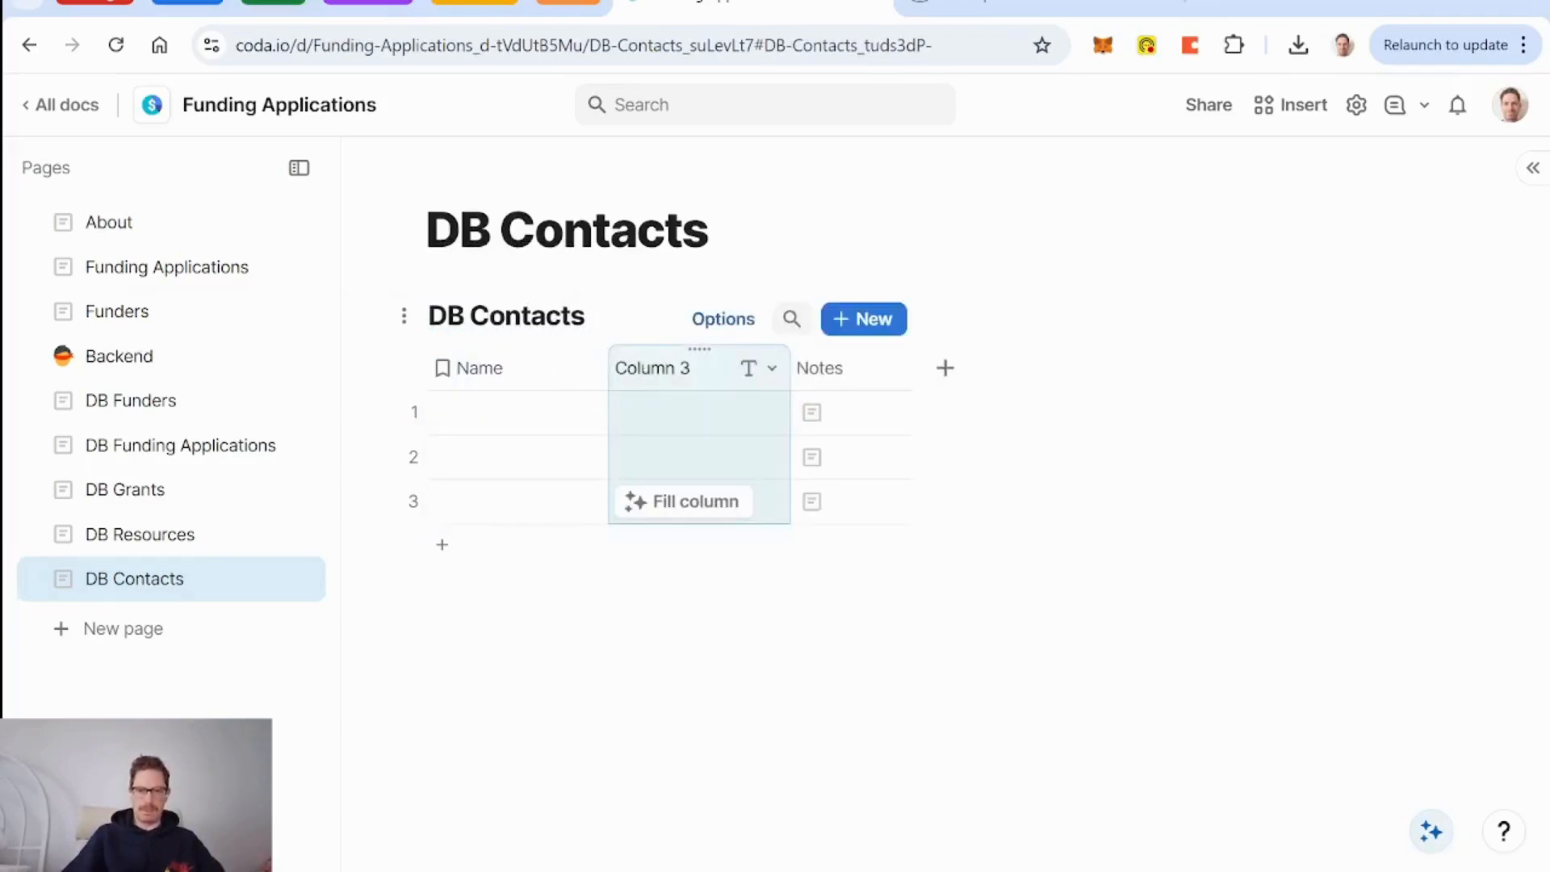
pyautogui.press('Delete')
pyautogui.press('Delete')
# Add a DB Funders relation column allowing multiple selections, named Funder(s).
pyautogui.click(643, 369)
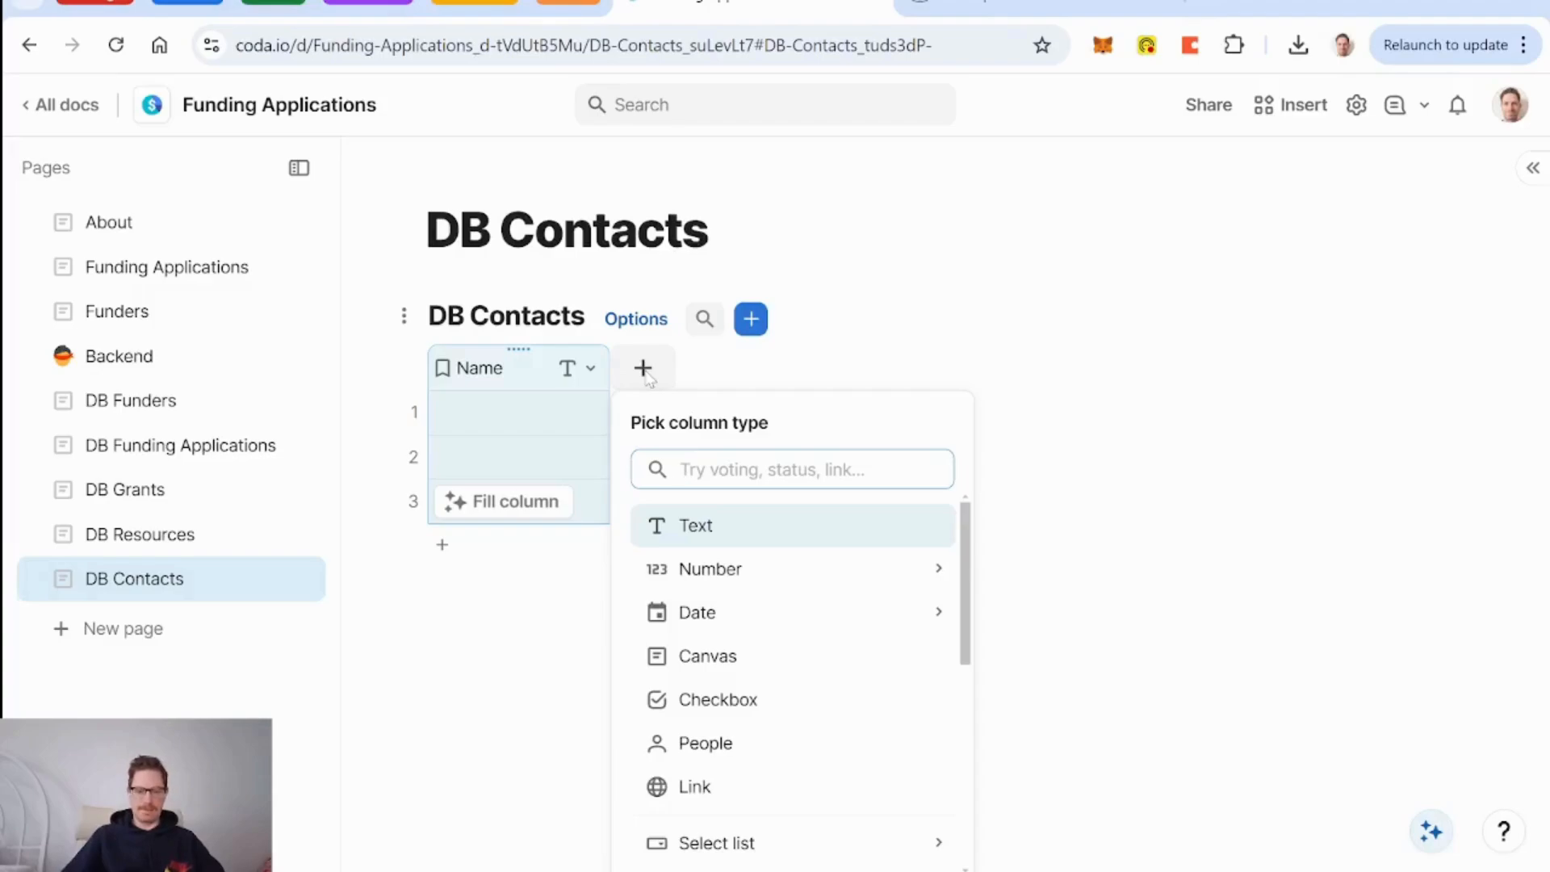
pyautogui.write('fund')
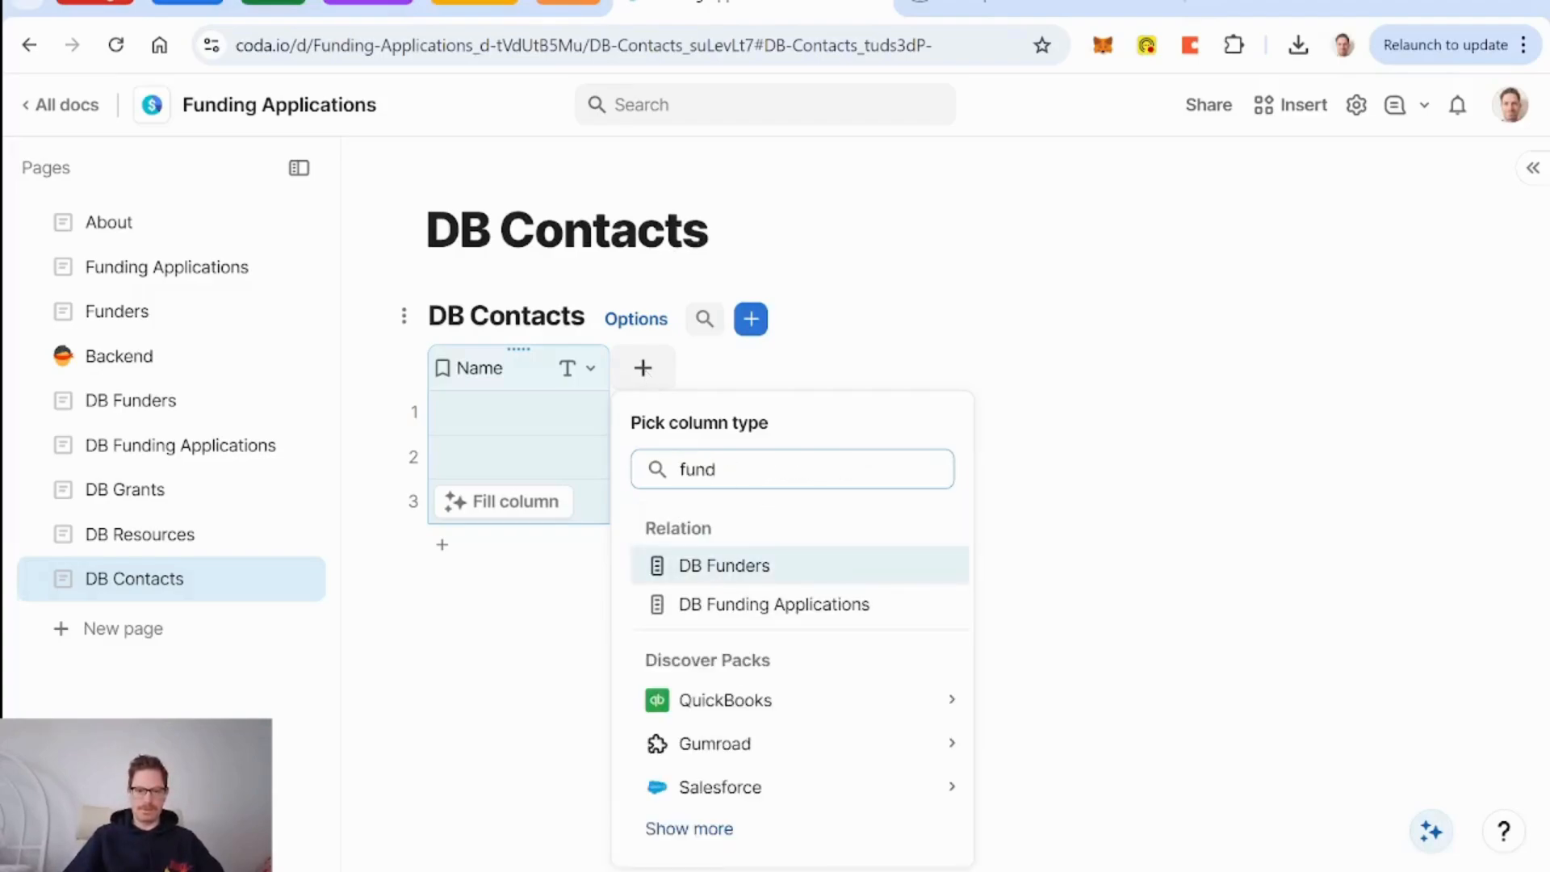
pyautogui.press('Return')
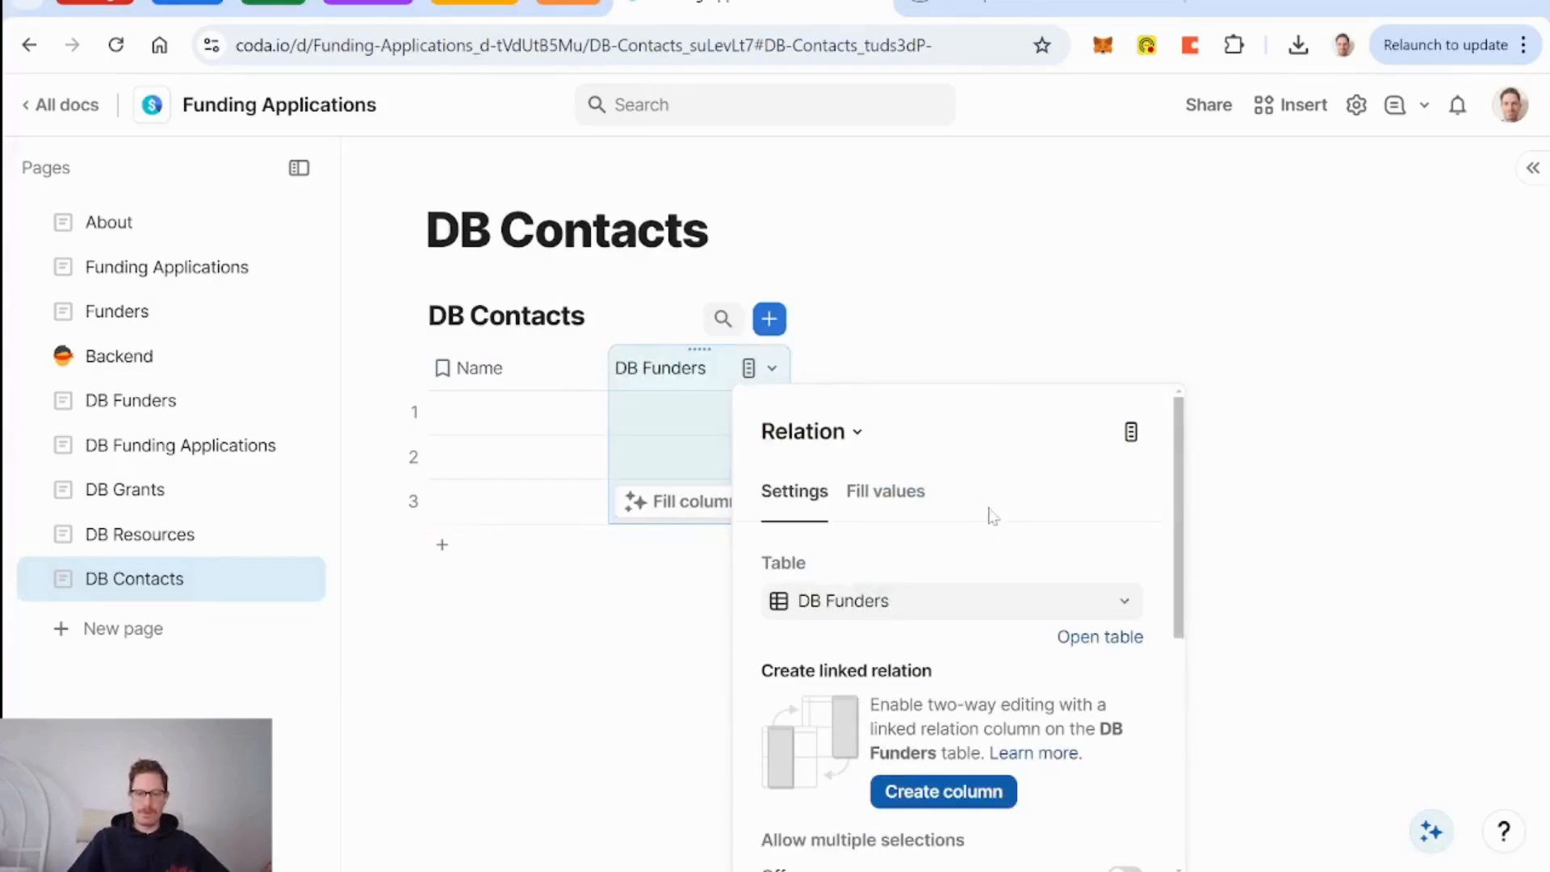
pyautogui.scroll(-2, 993, 516)
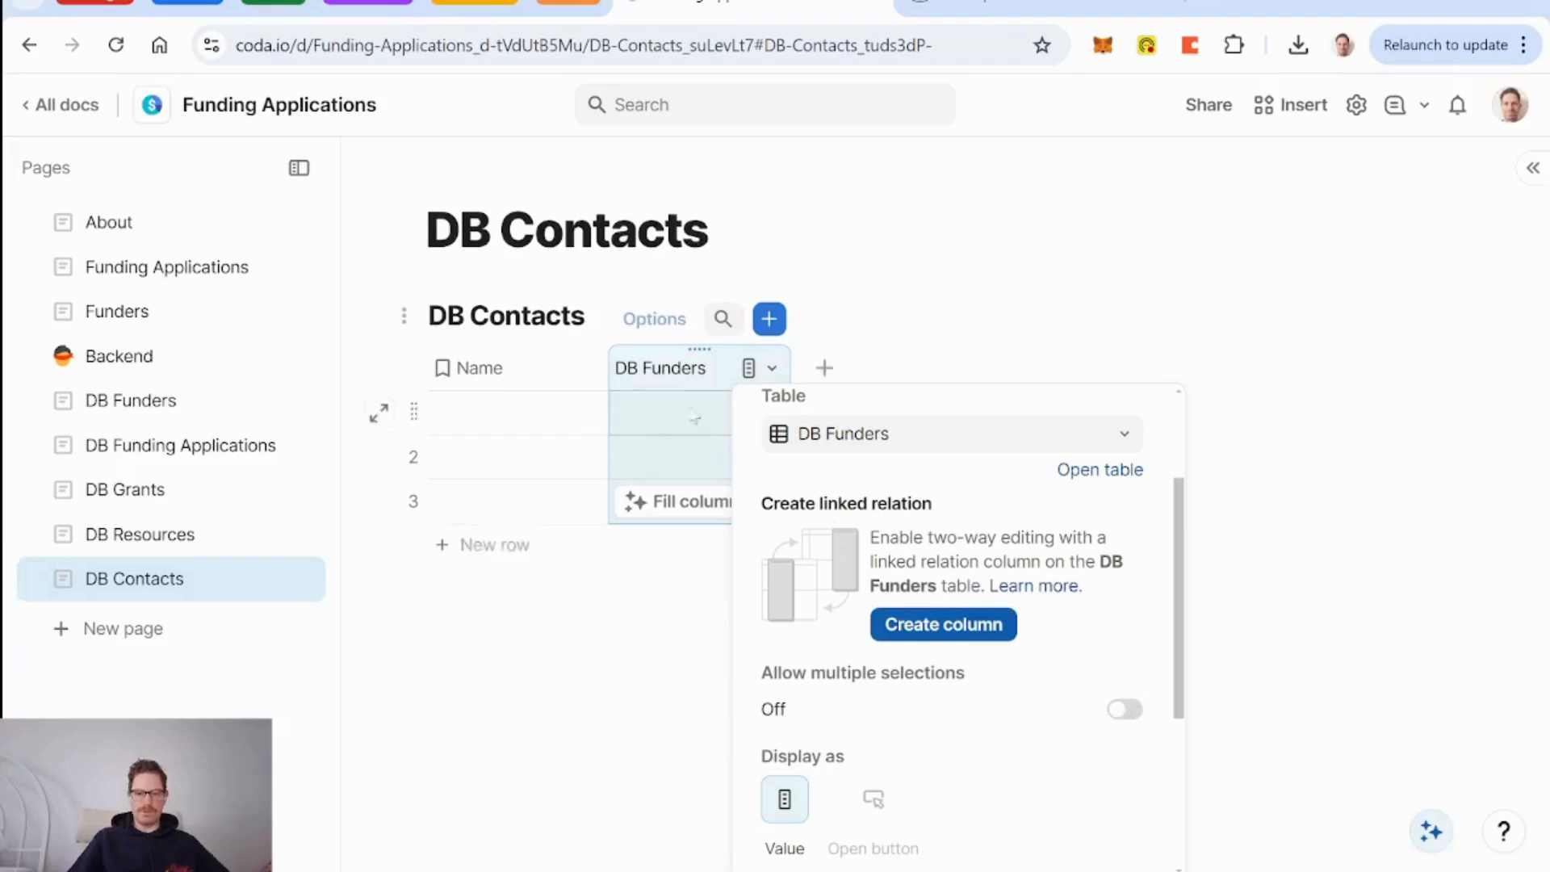
pyautogui.click(1127, 713)
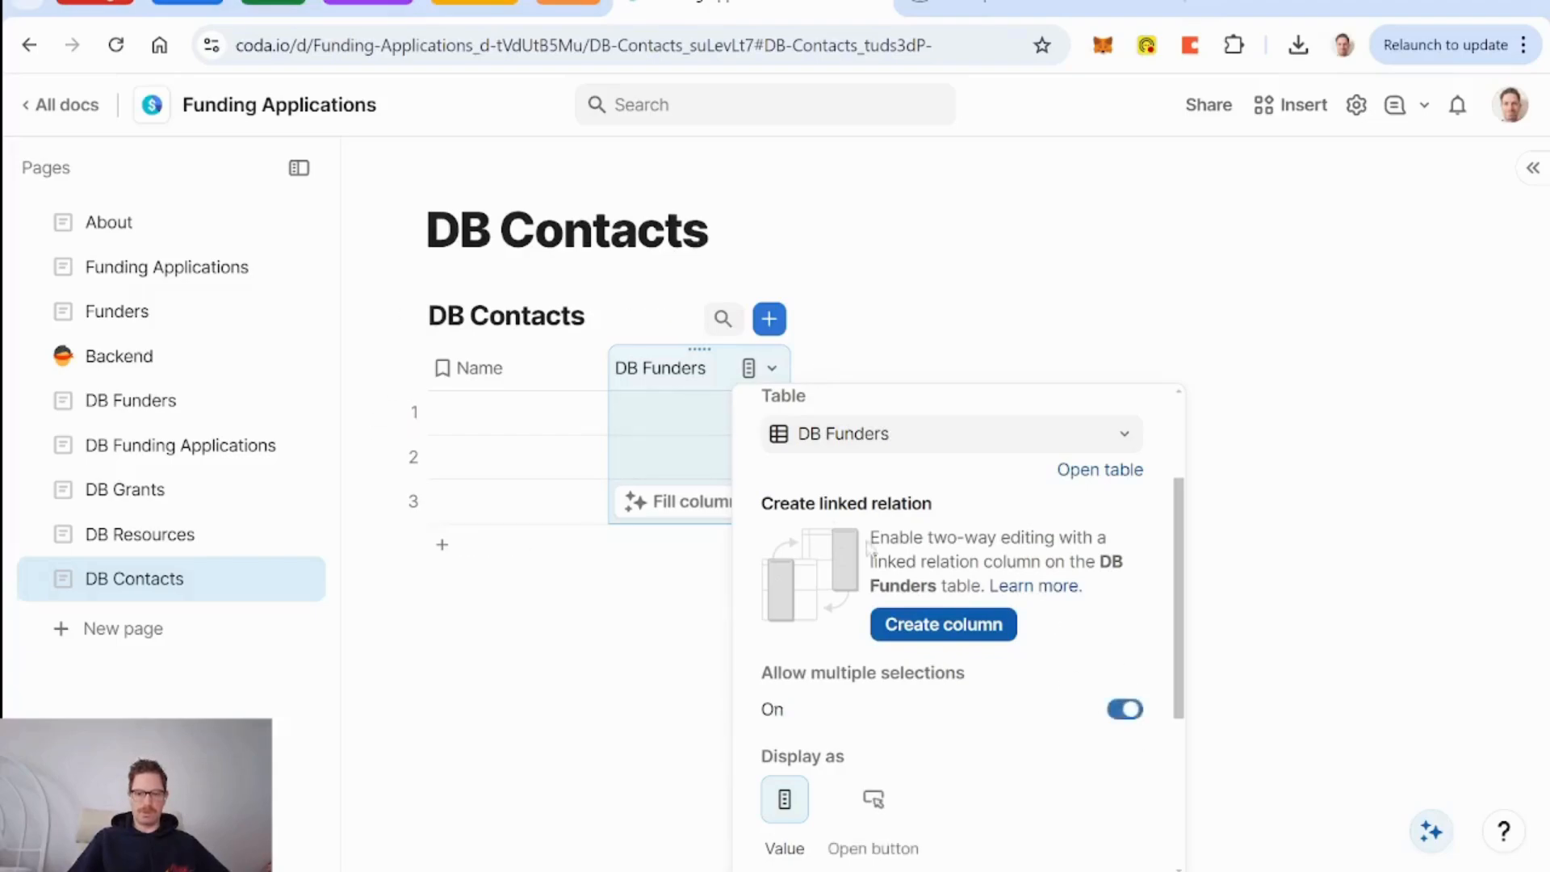
pyautogui.press('Escape')
pyautogui.write('Funder')
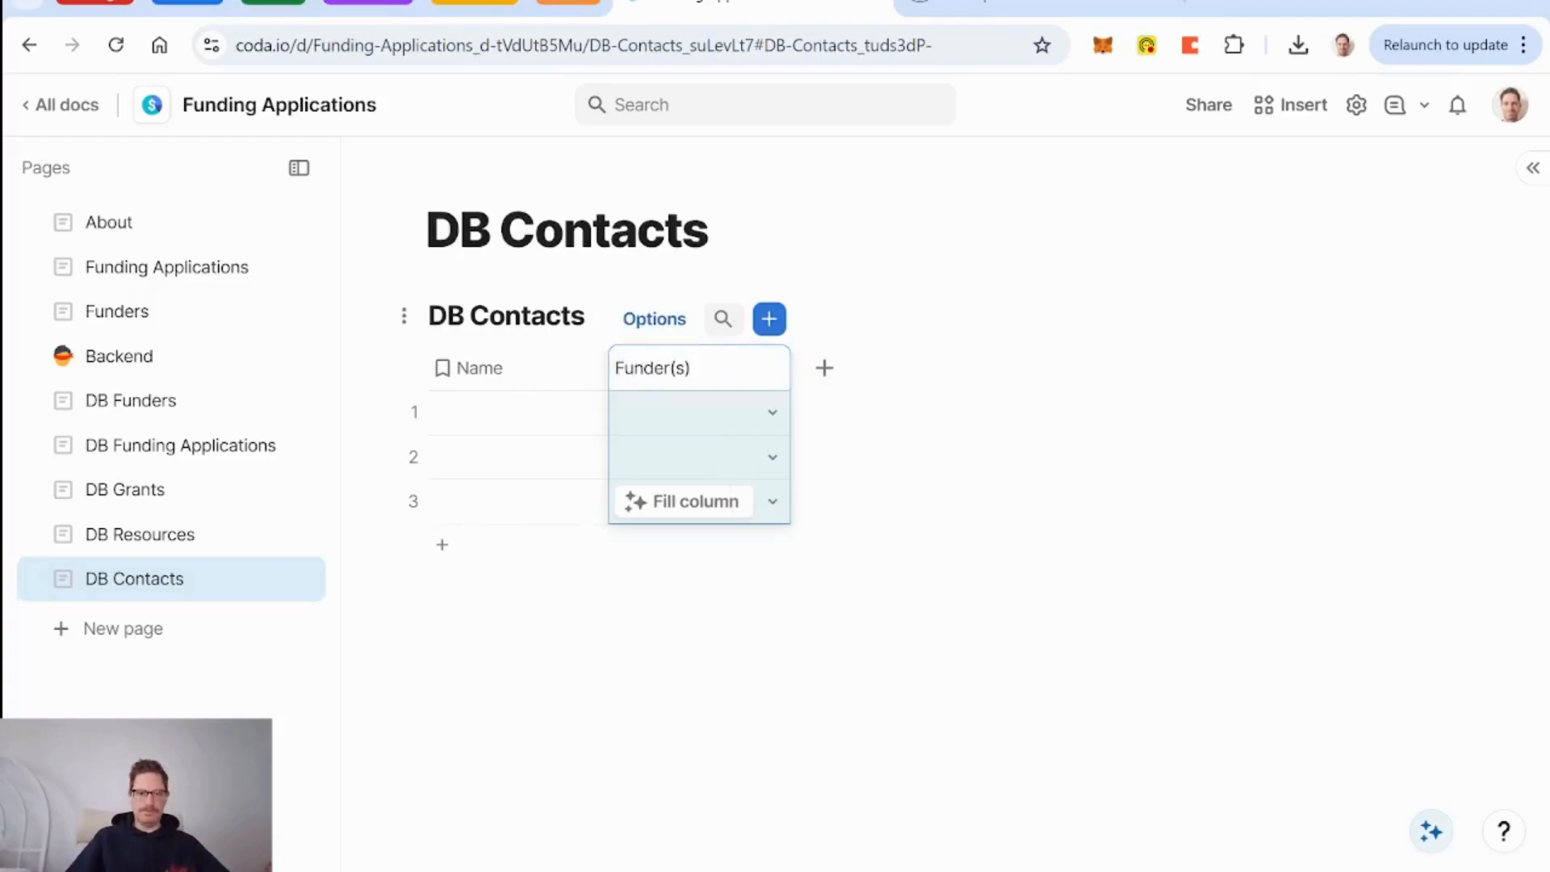
pyautogui.click(526, 419)
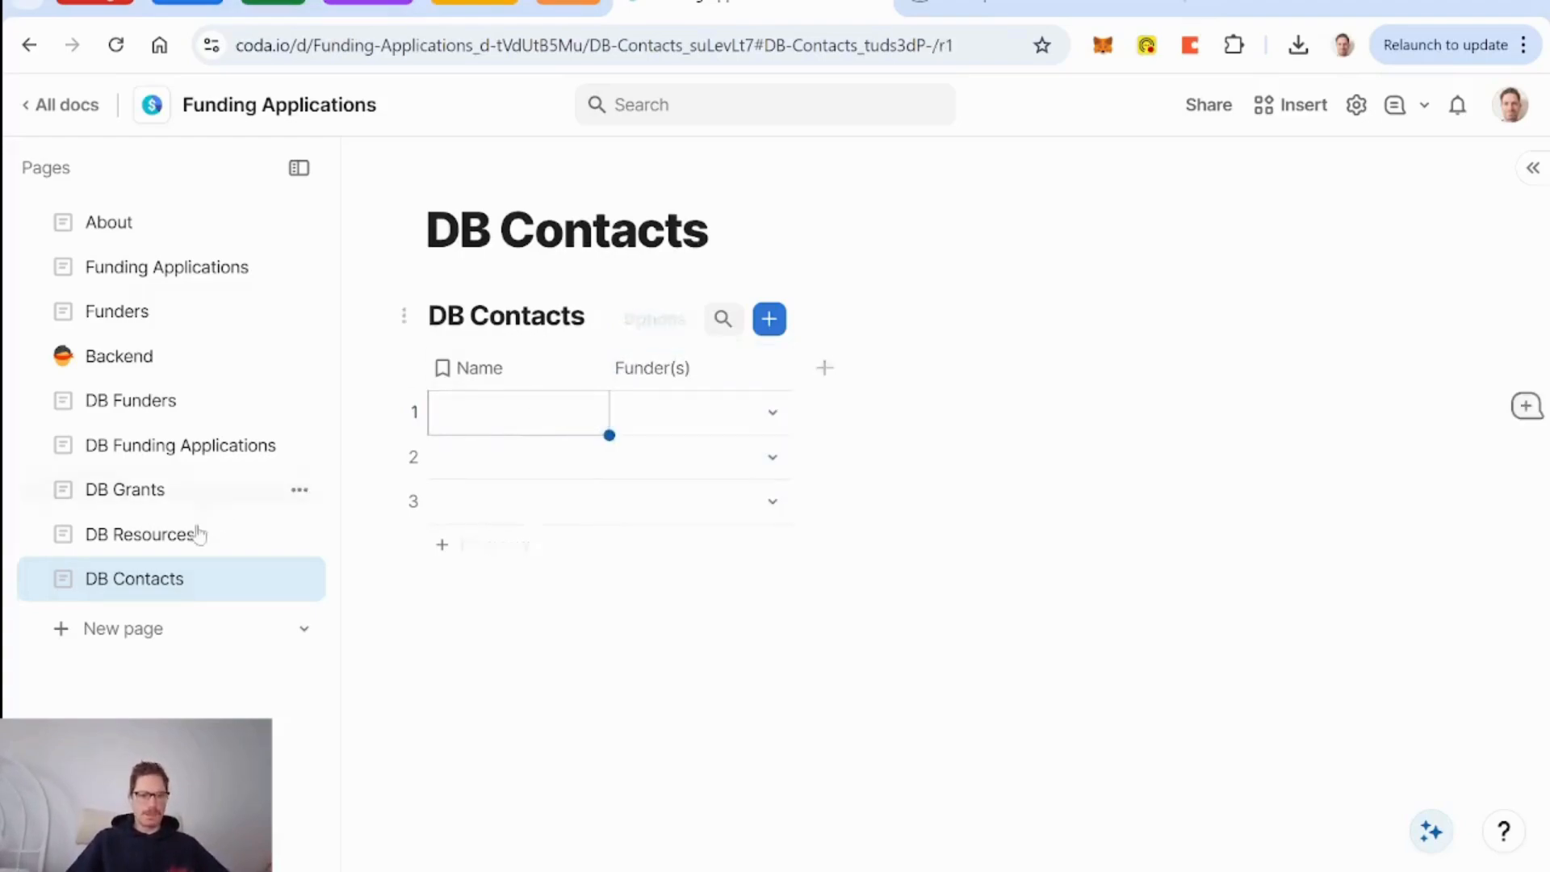
# Clear Canada Council's Primary Contact entry and make that column a relation to DB Contacts.
pyautogui.click(145, 404)
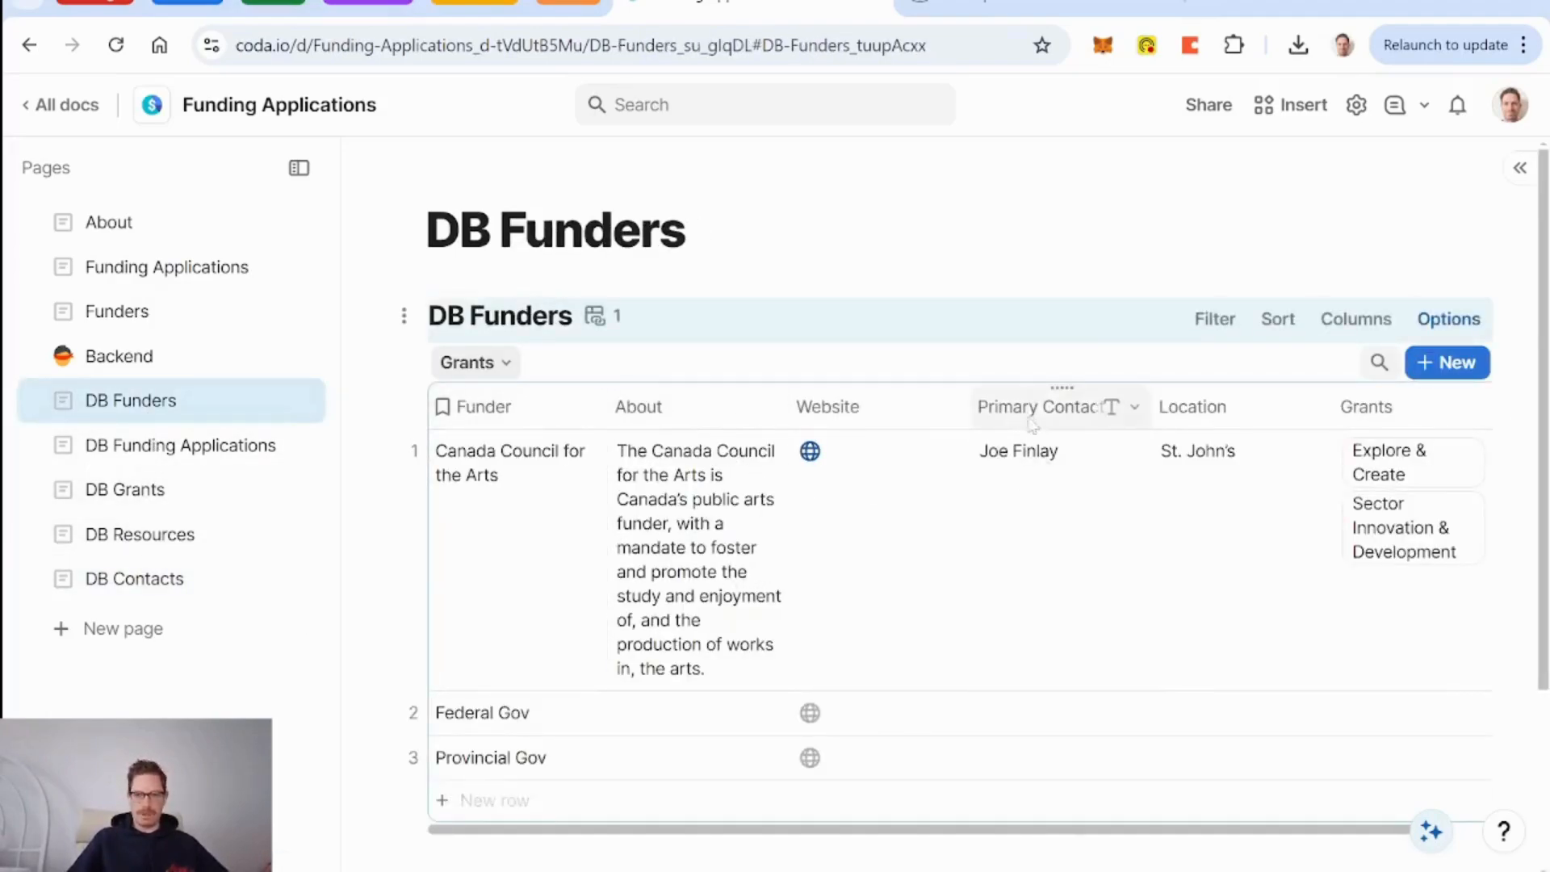
pyautogui.click(1030, 553)
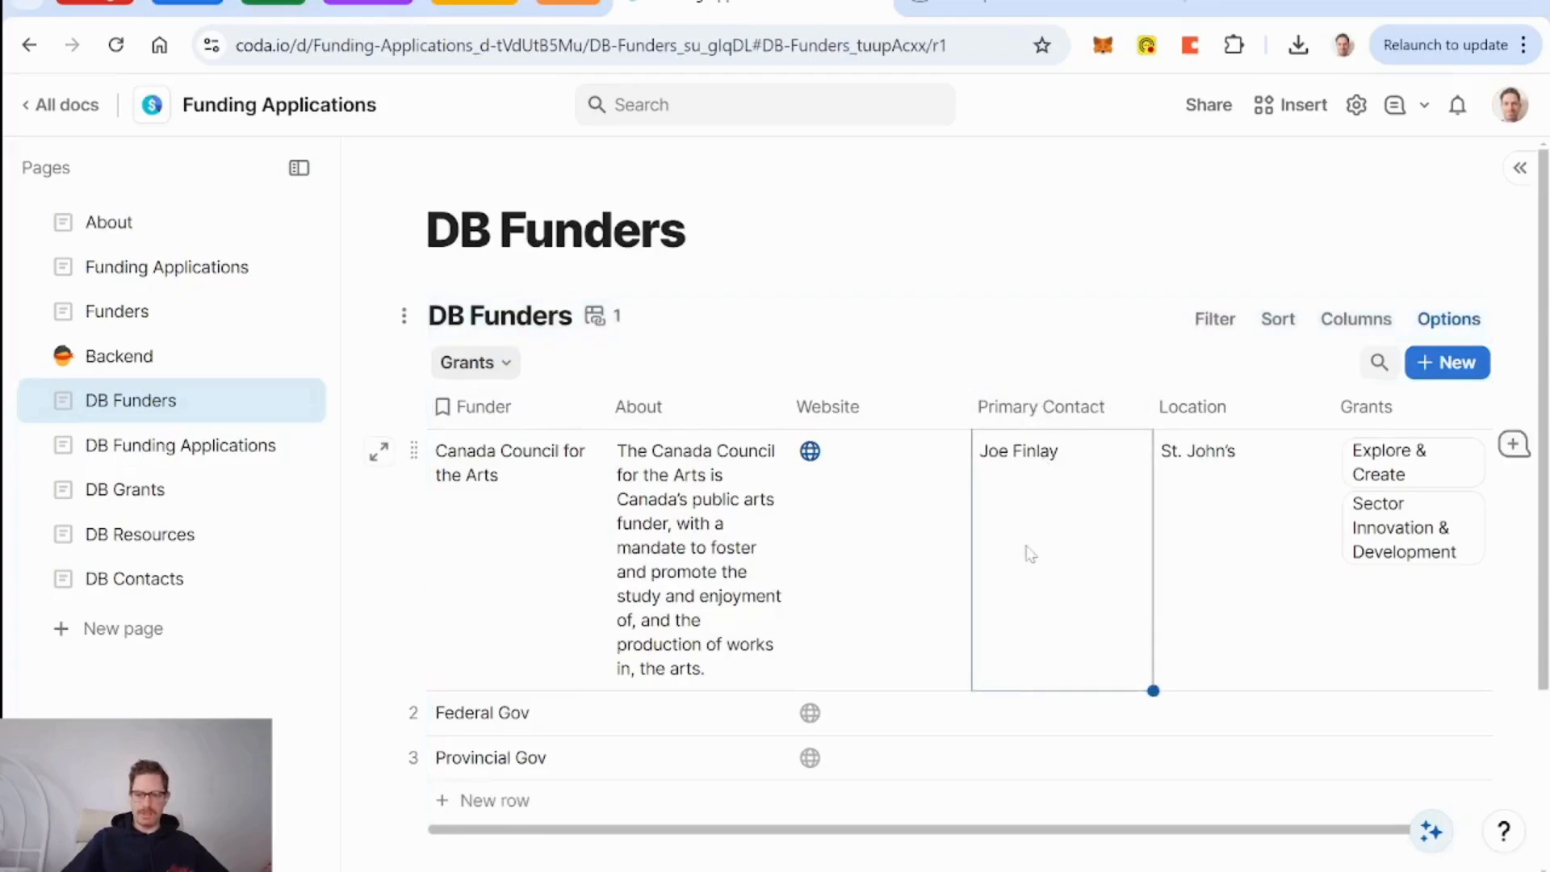
pyautogui.press('Delete')
pyautogui.click(1134, 409)
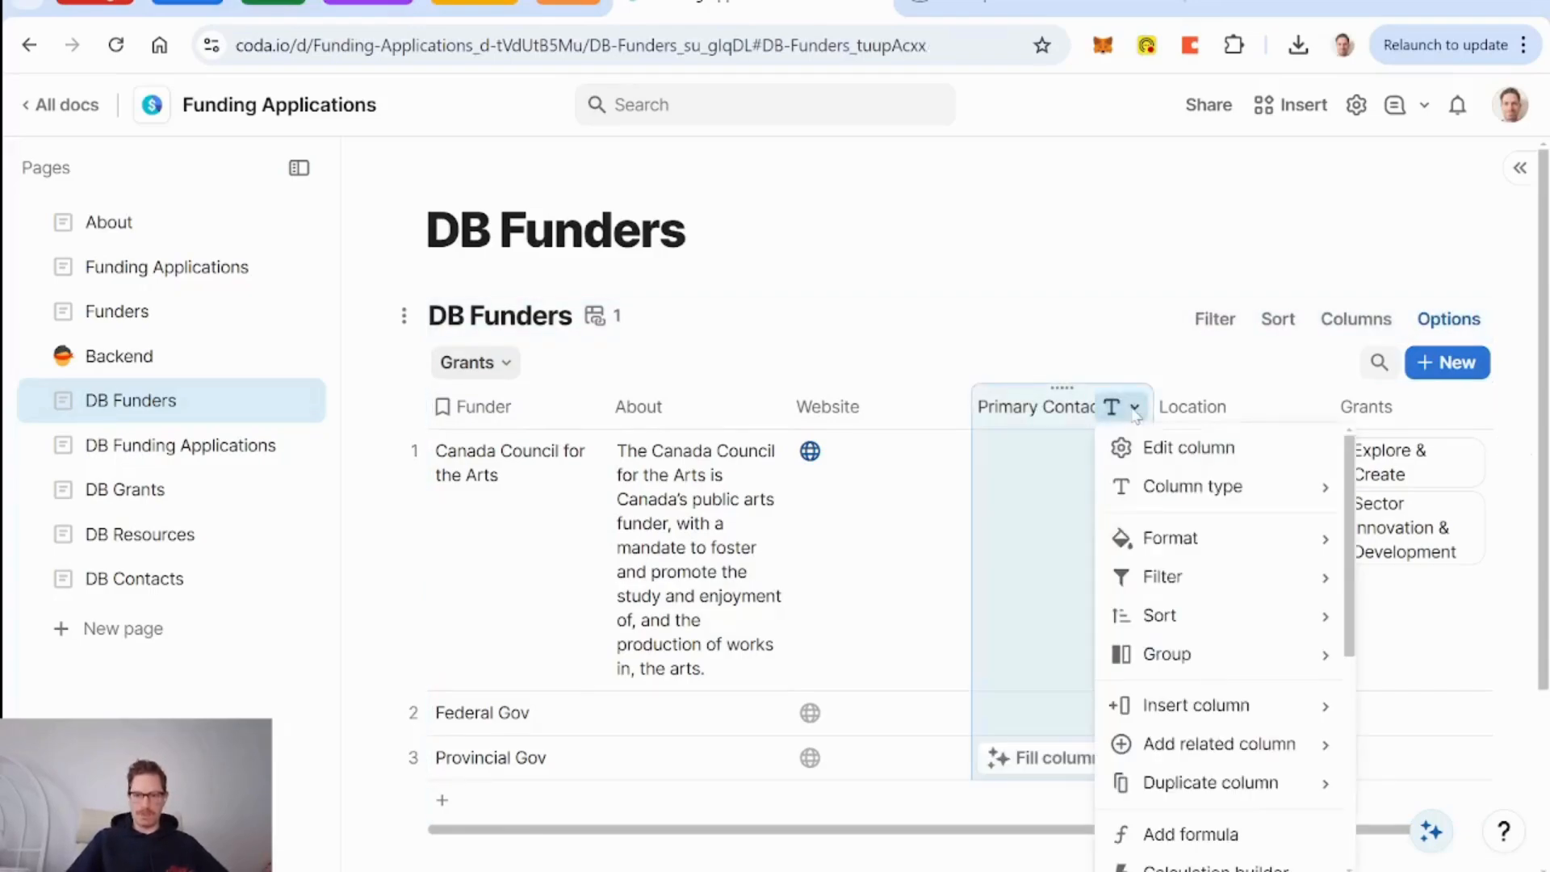
pyautogui.moveTo(1241, 493)
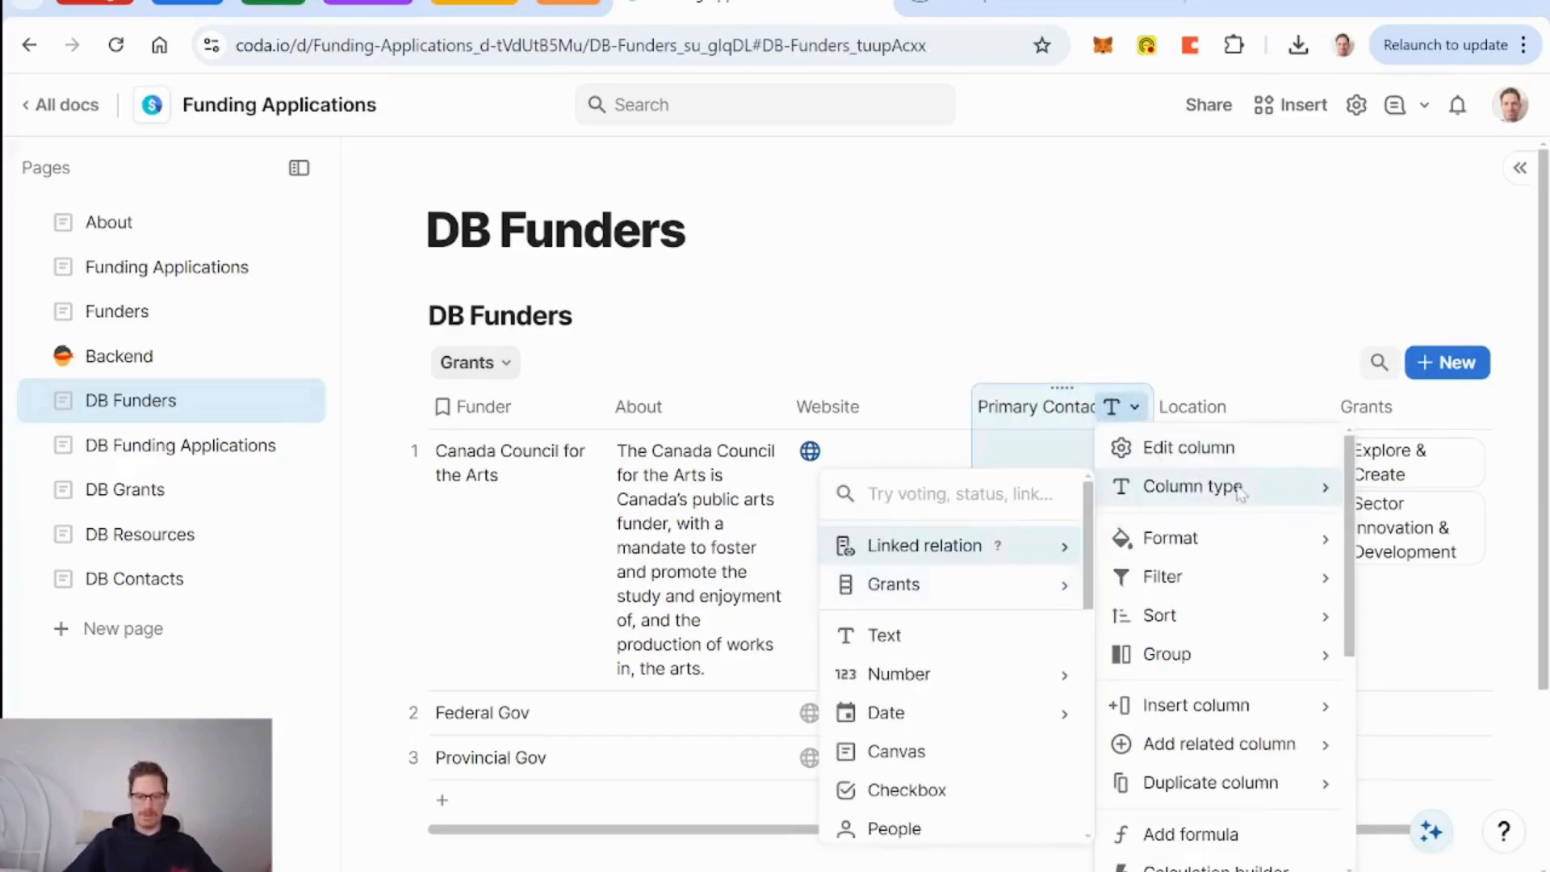
pyautogui.write('c')
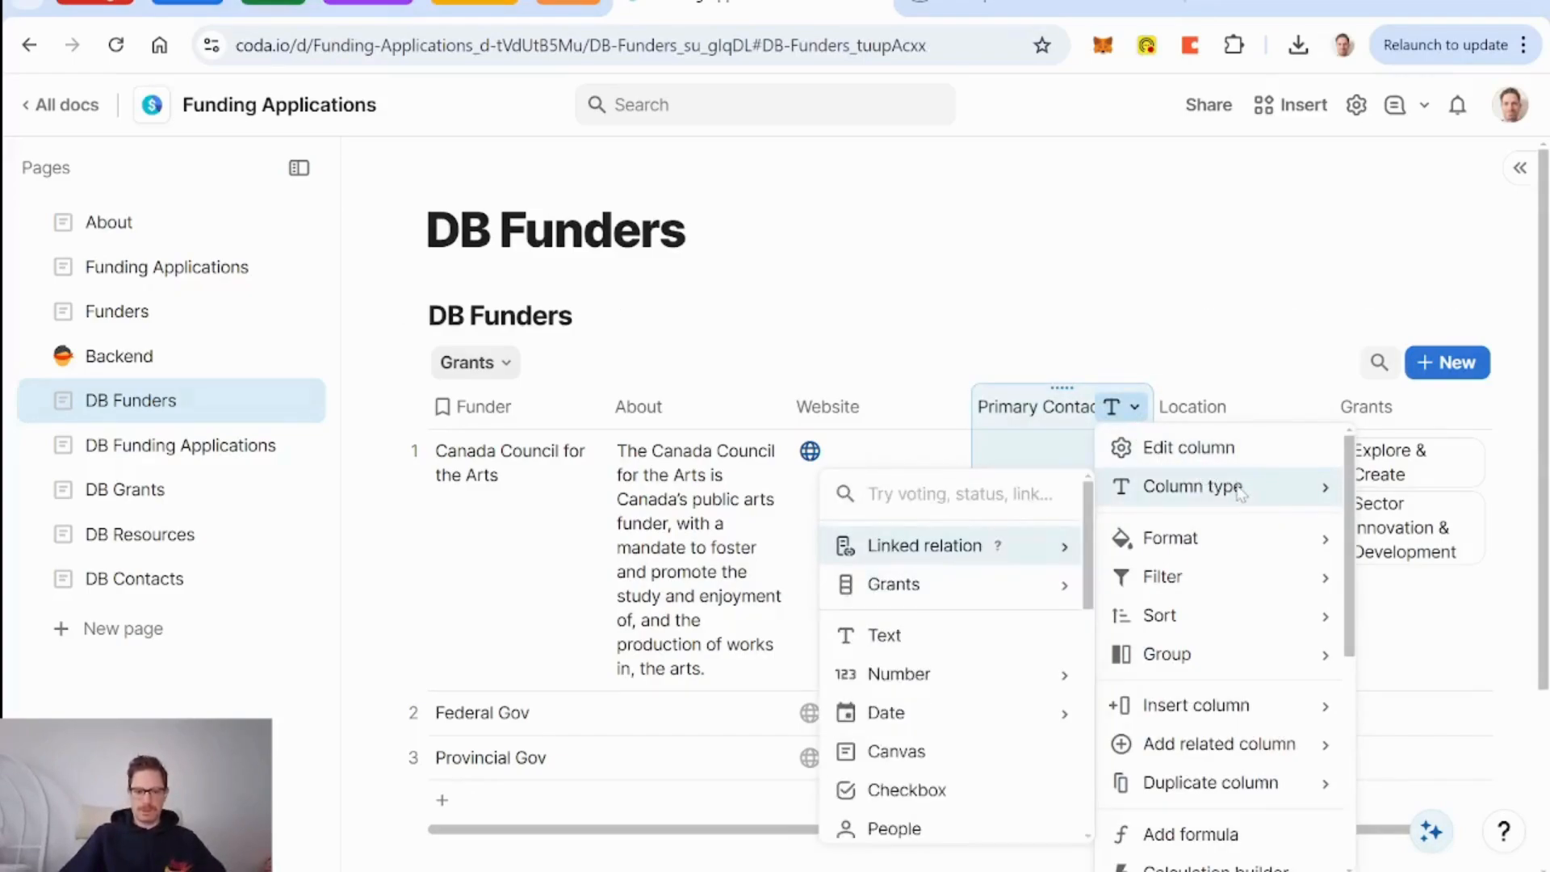
pyautogui.write('con')
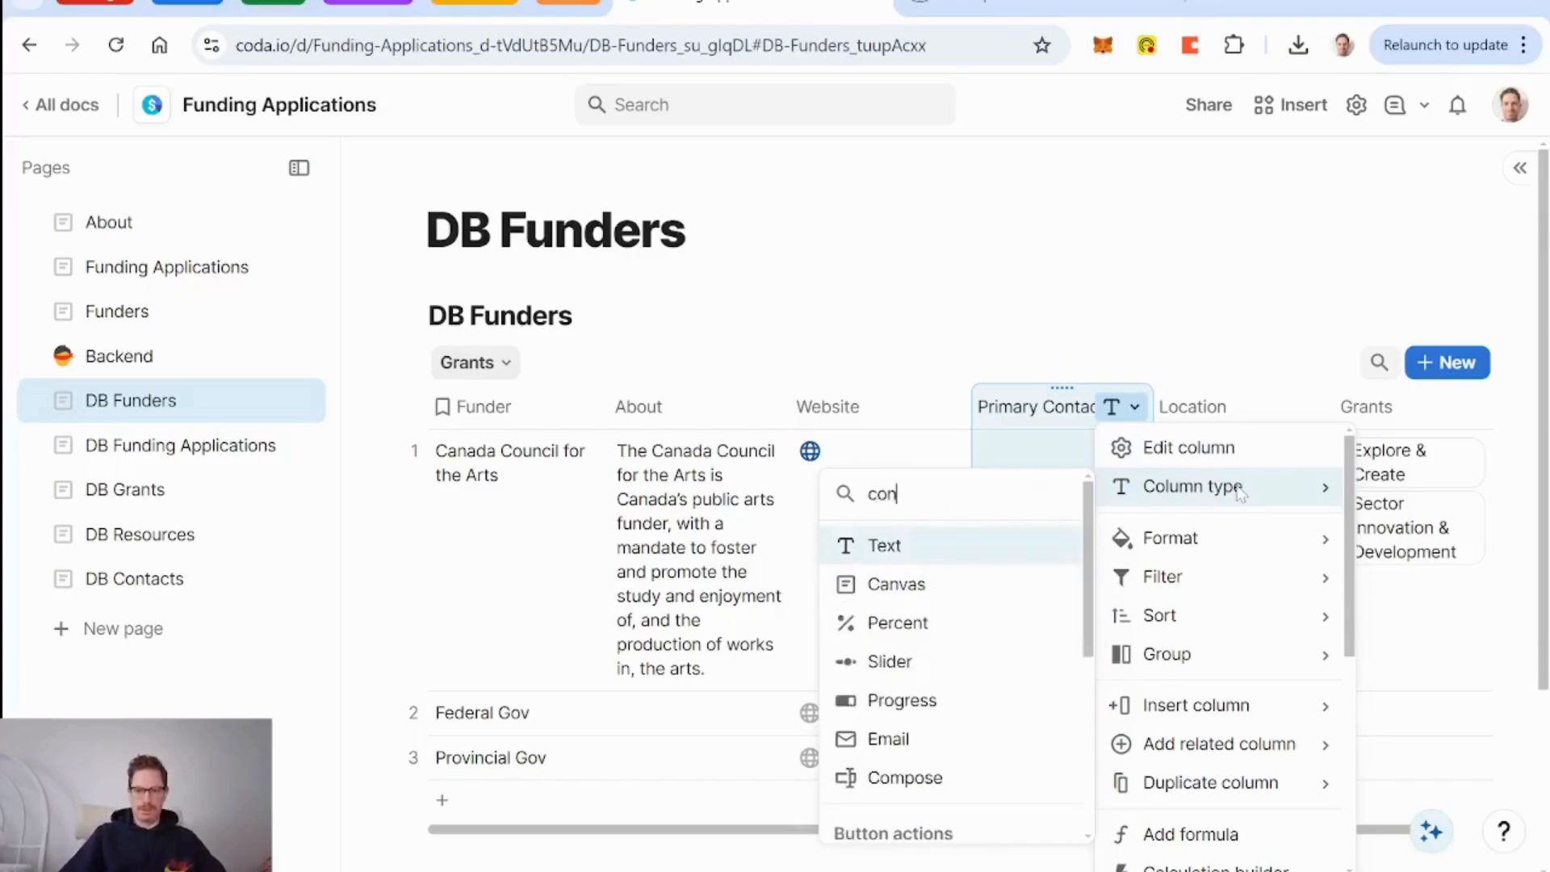
pyautogui.write('tact')
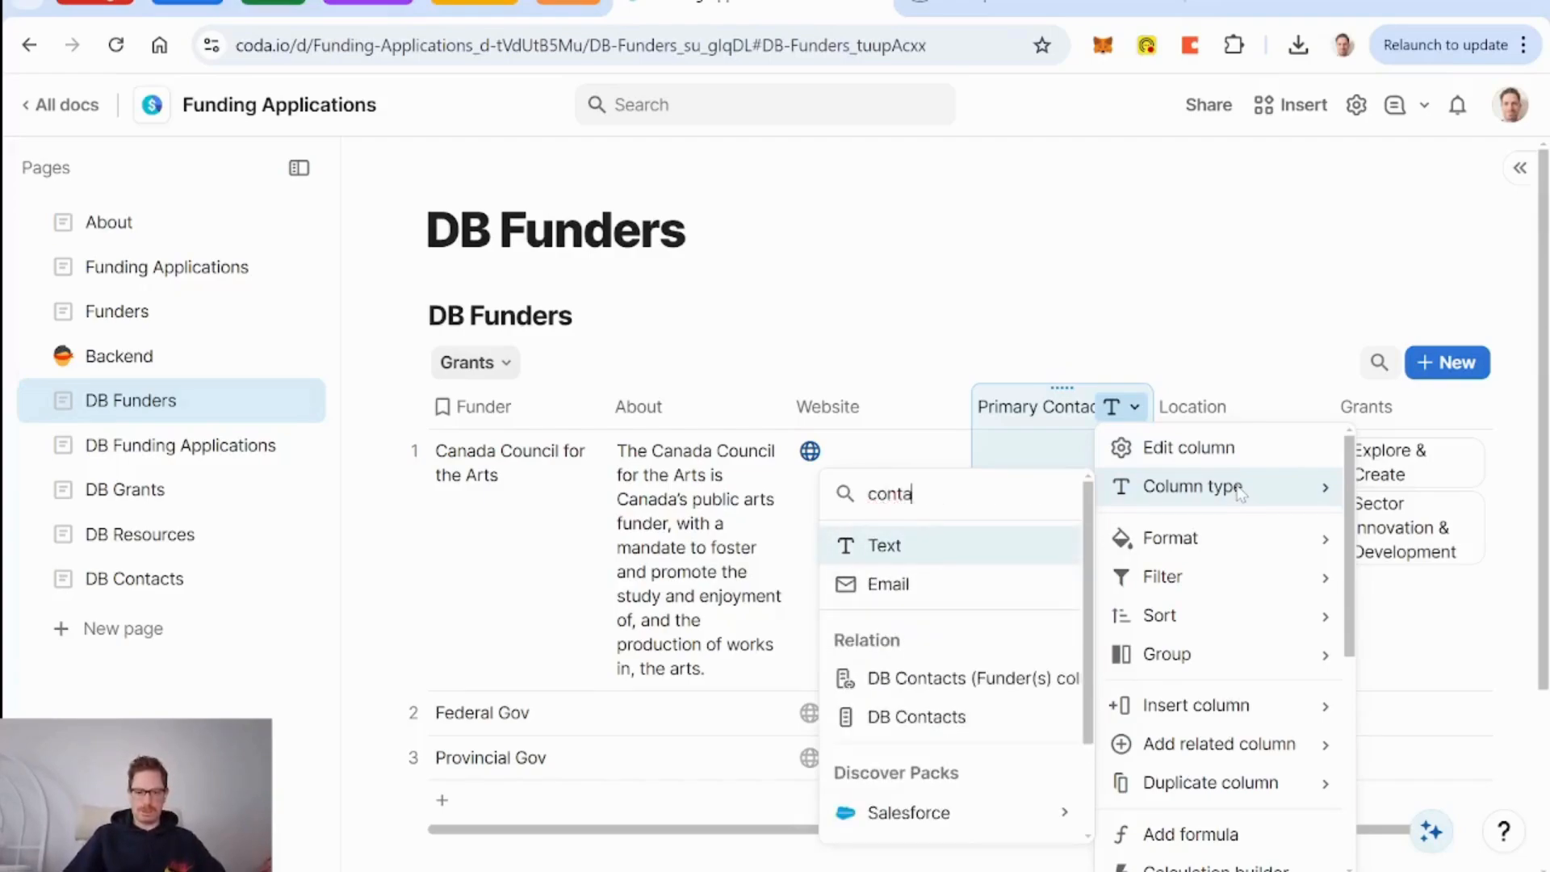
pyautogui.click(916, 717)
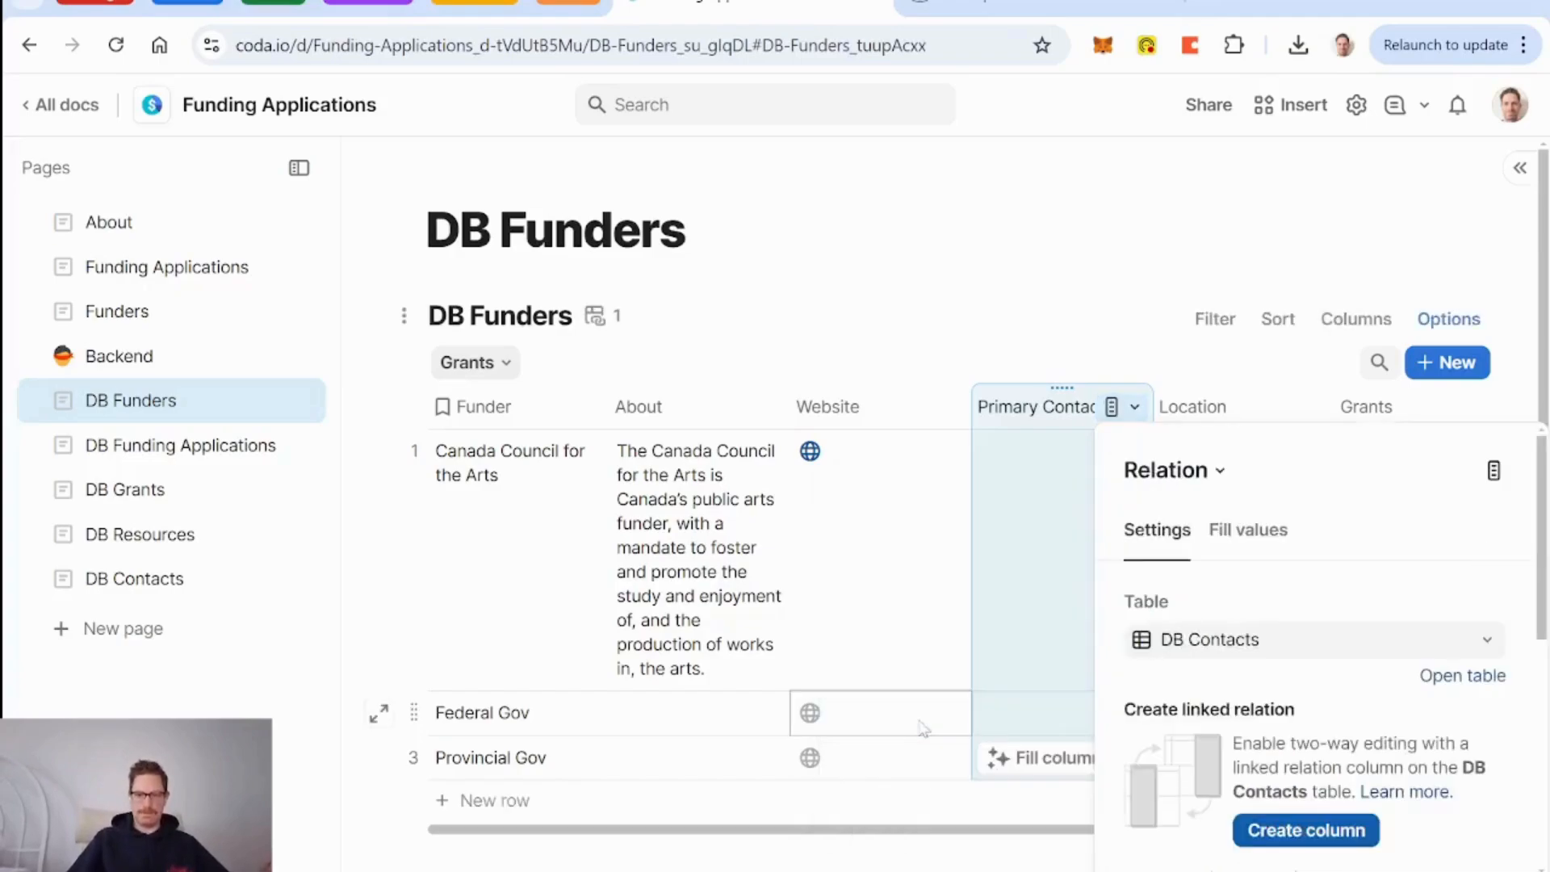
pyautogui.scroll(-2, 1130, 586)
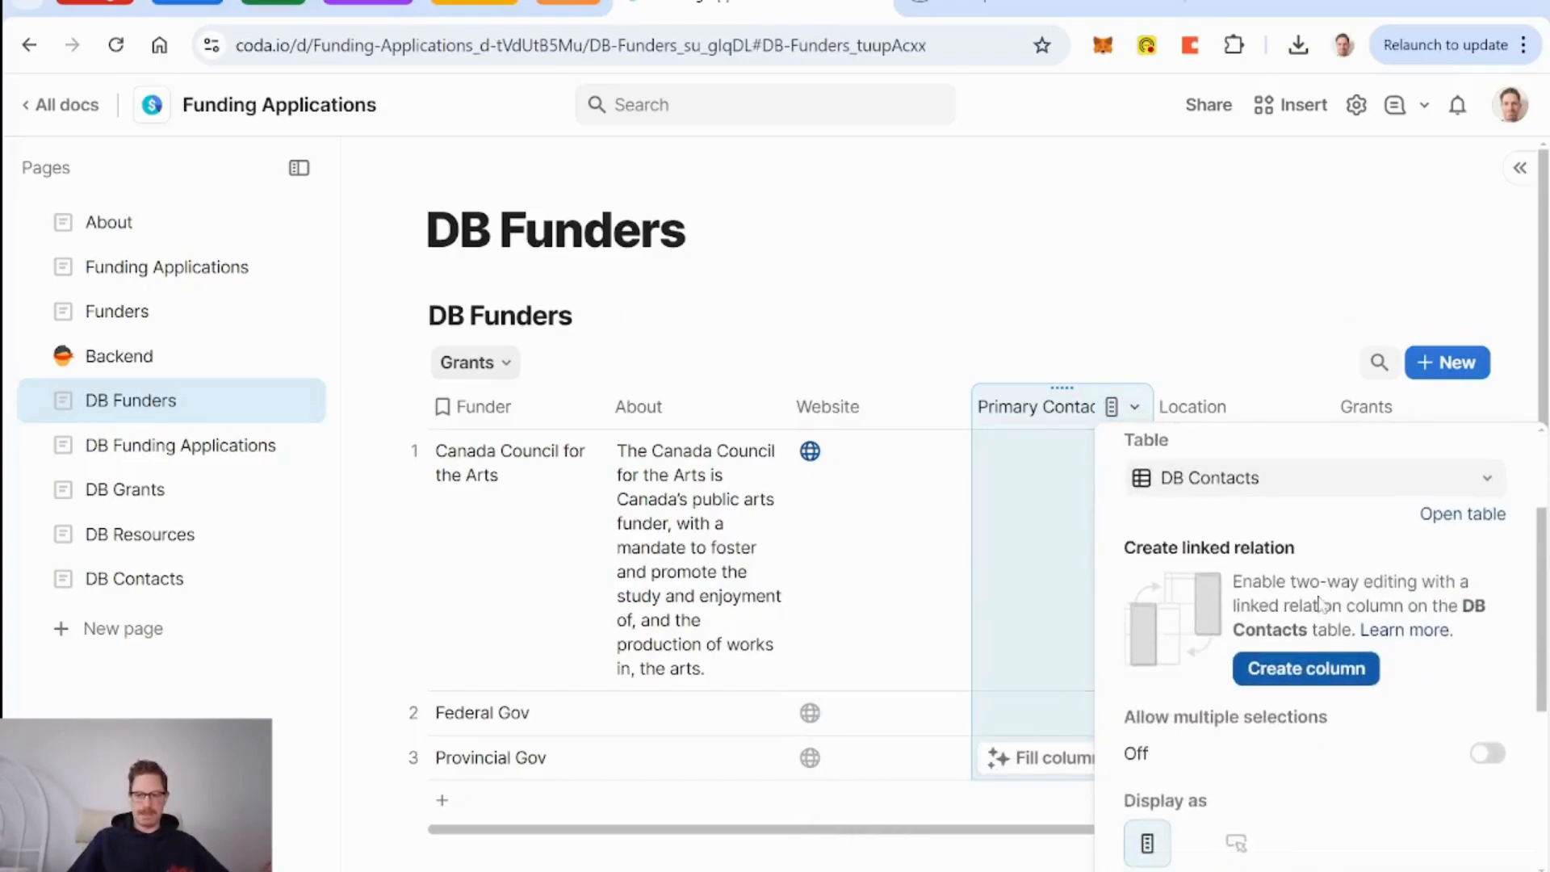
pyautogui.scroll(2, 1131, 586)
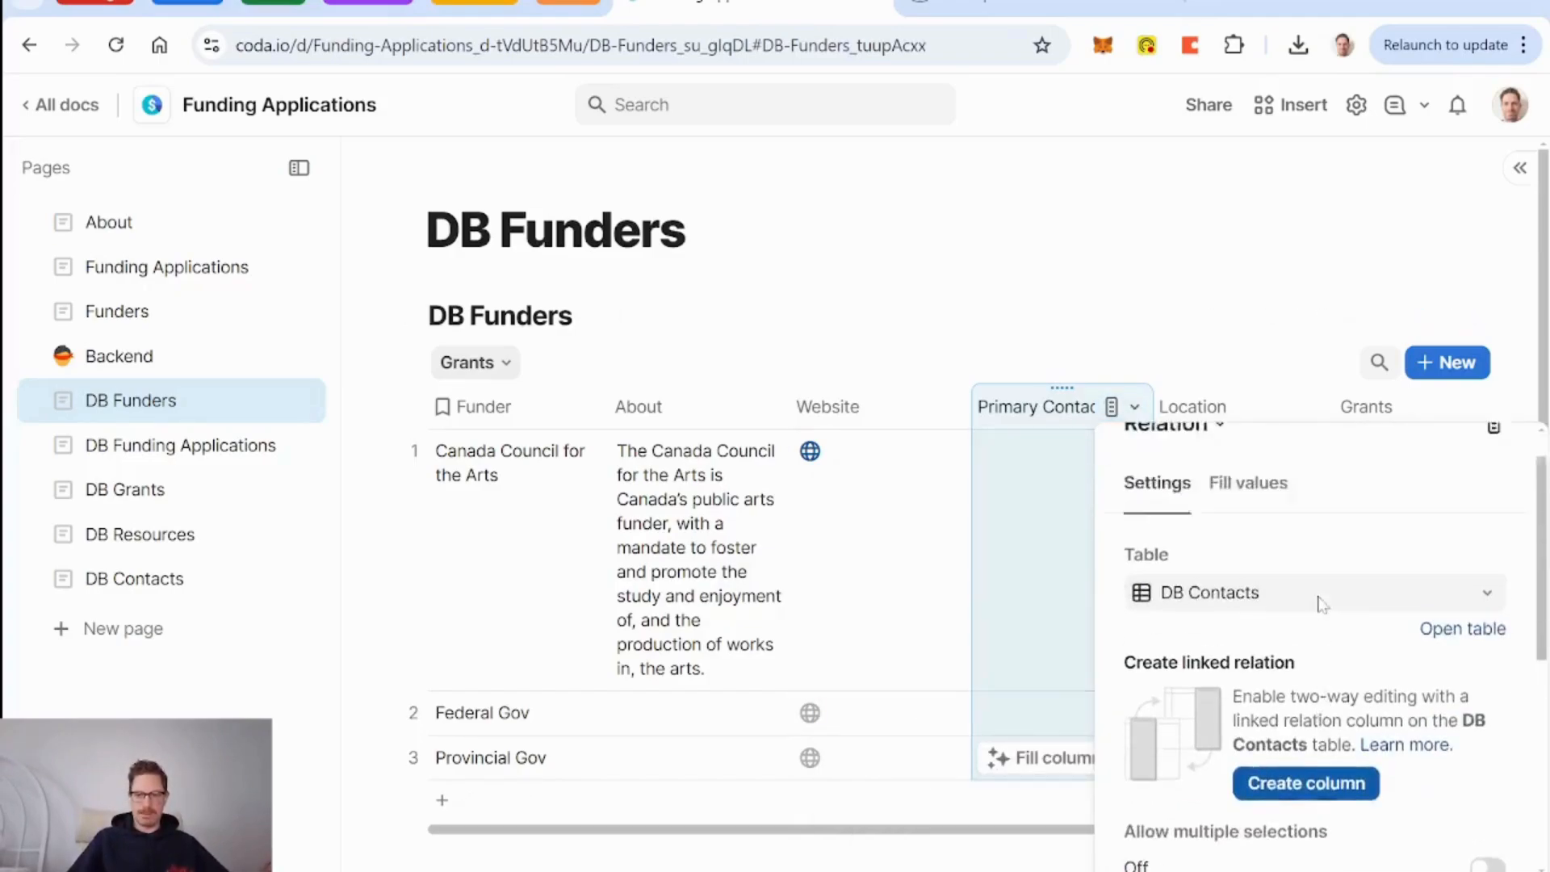
pyautogui.click(1063, 560)
pyautogui.click(135, 578)
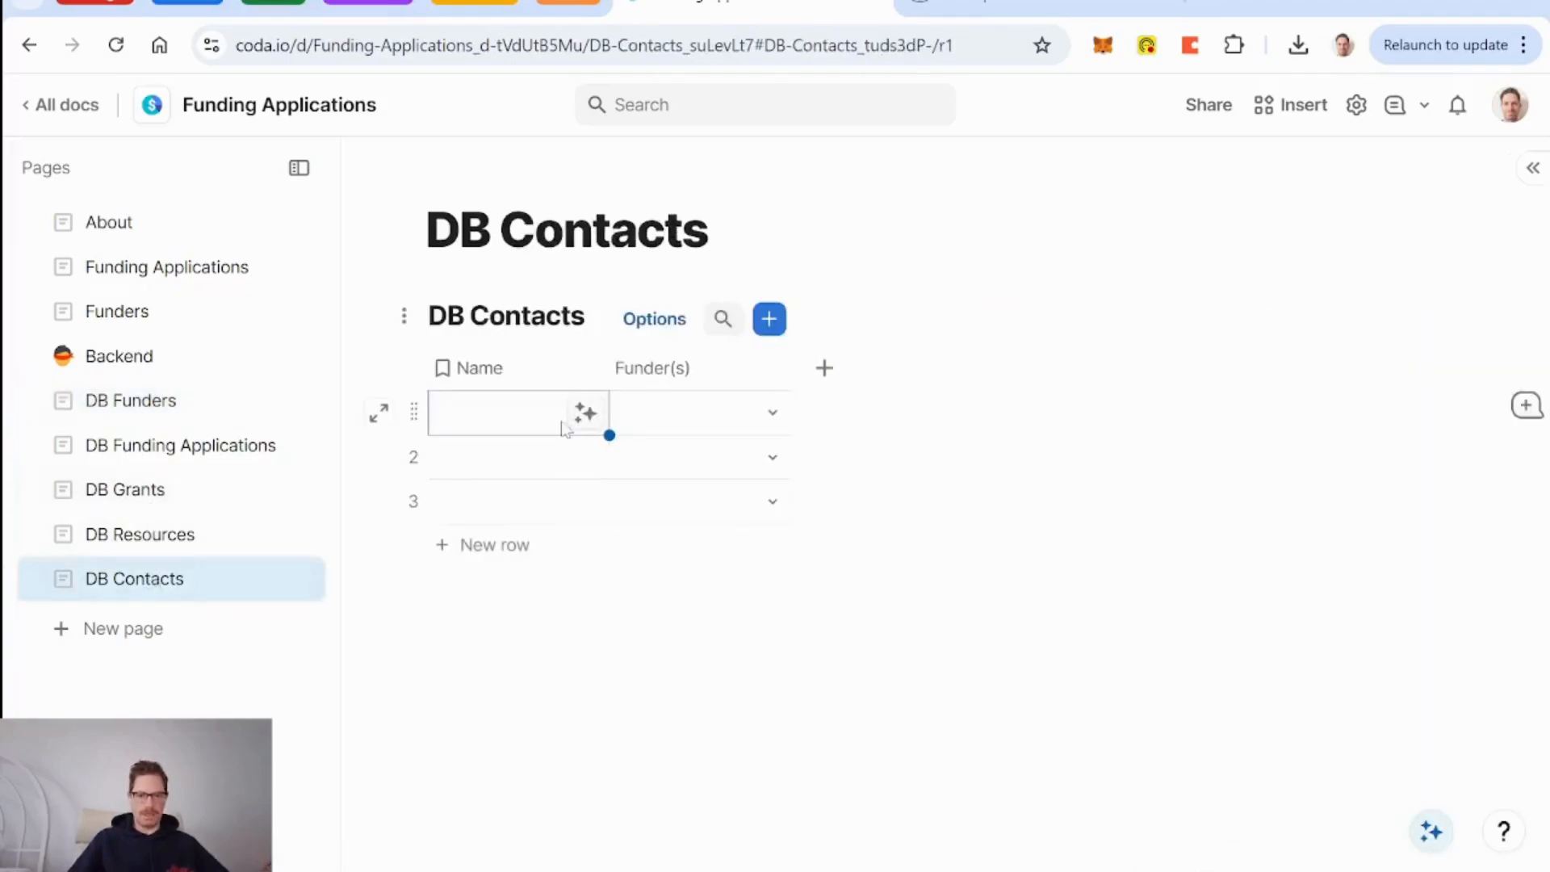
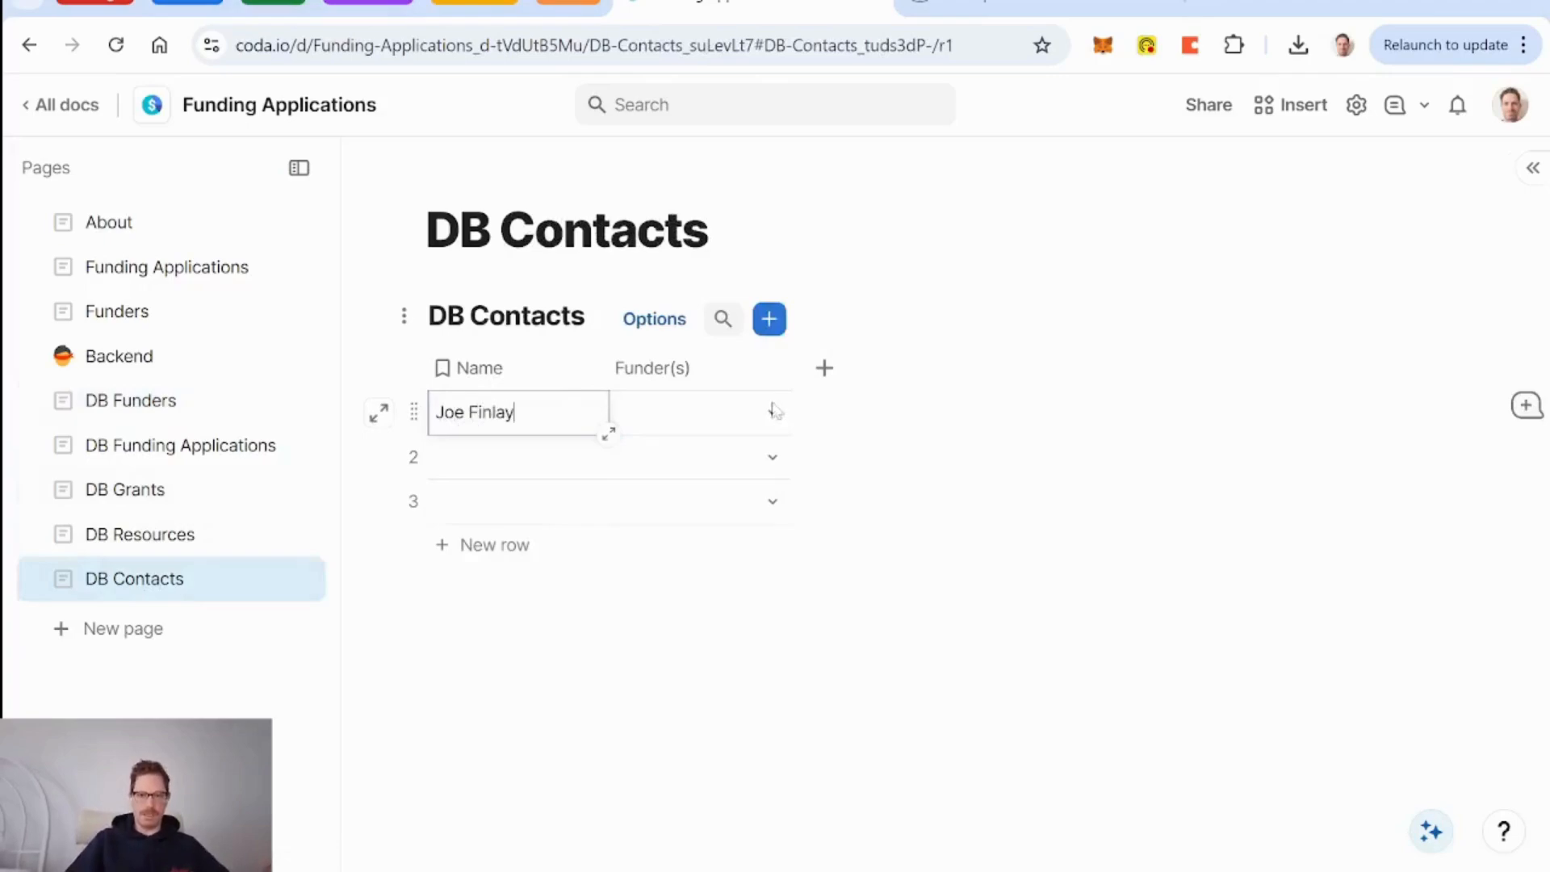
# Enter the contact's full name in row 1 and add a Role text column before Funder(s).
pyautogui.press('Return')
pyautogui.click(824, 368)
pyautogui.press('Down')
pyautogui.press('Down')
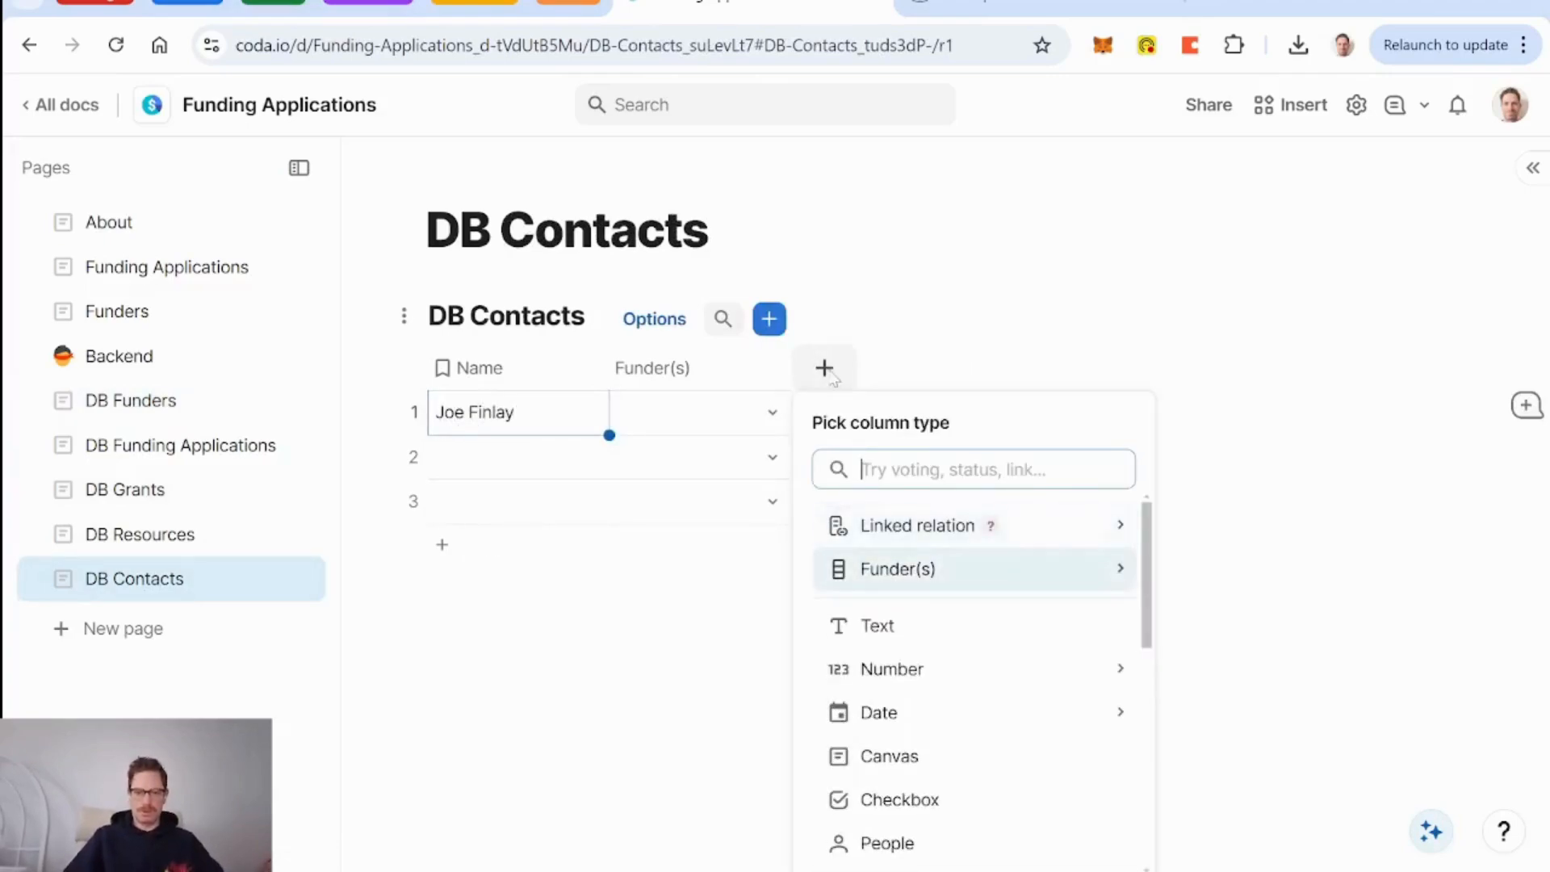
pyautogui.press('Return')
pyautogui.write('Role')
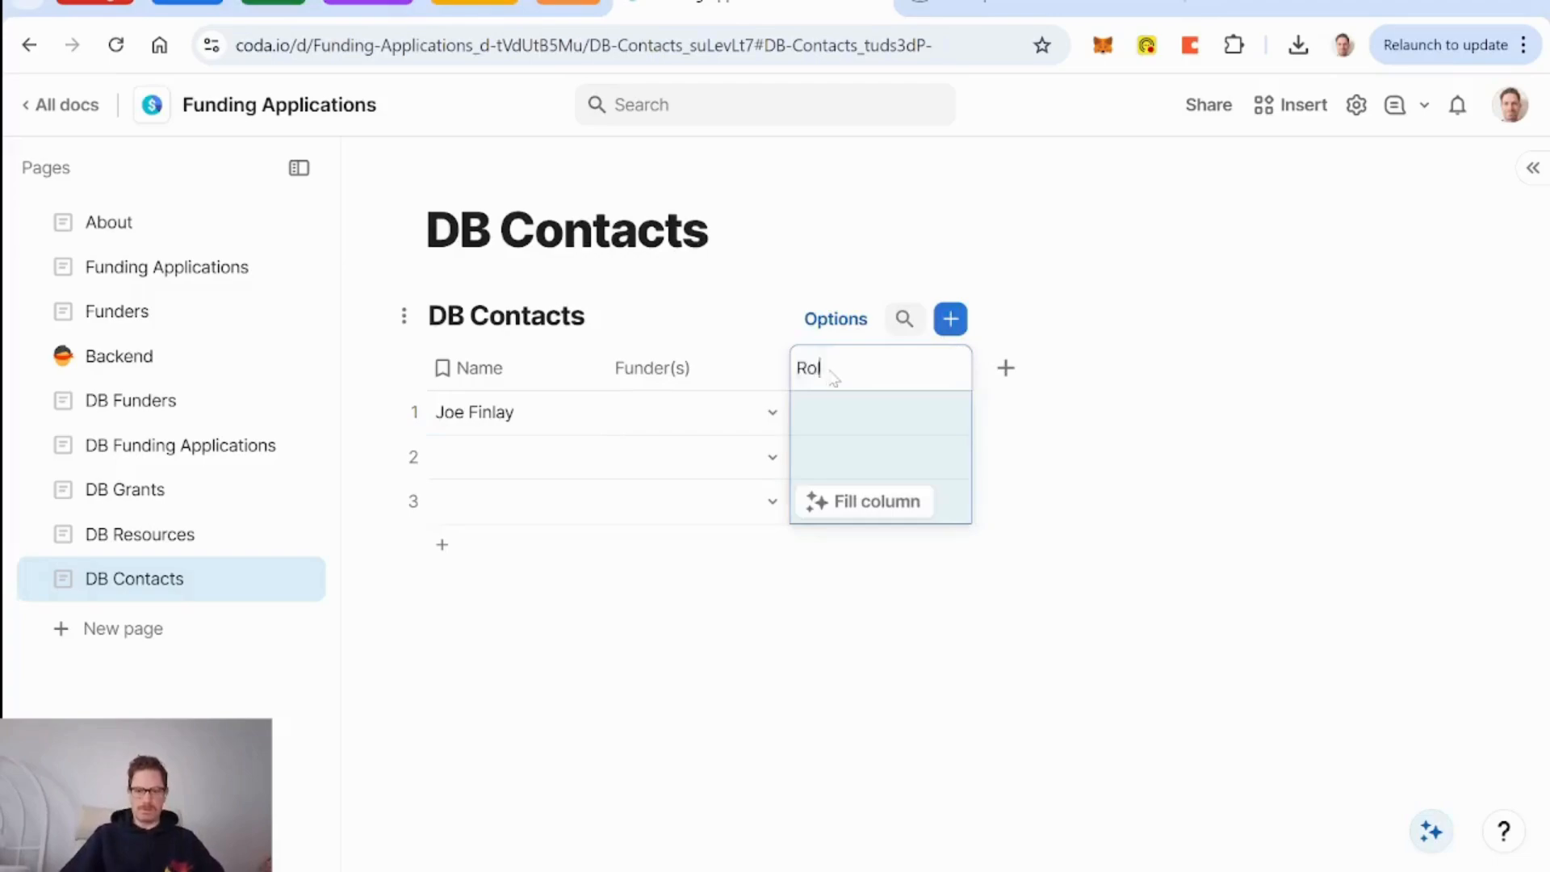
pyautogui.press('Return')
pyautogui.moveTo(877, 352); pyautogui.dragTo(678, 356)
# Add an Email-type column named Email to DB Contacts.
pyautogui.click(1006, 370)
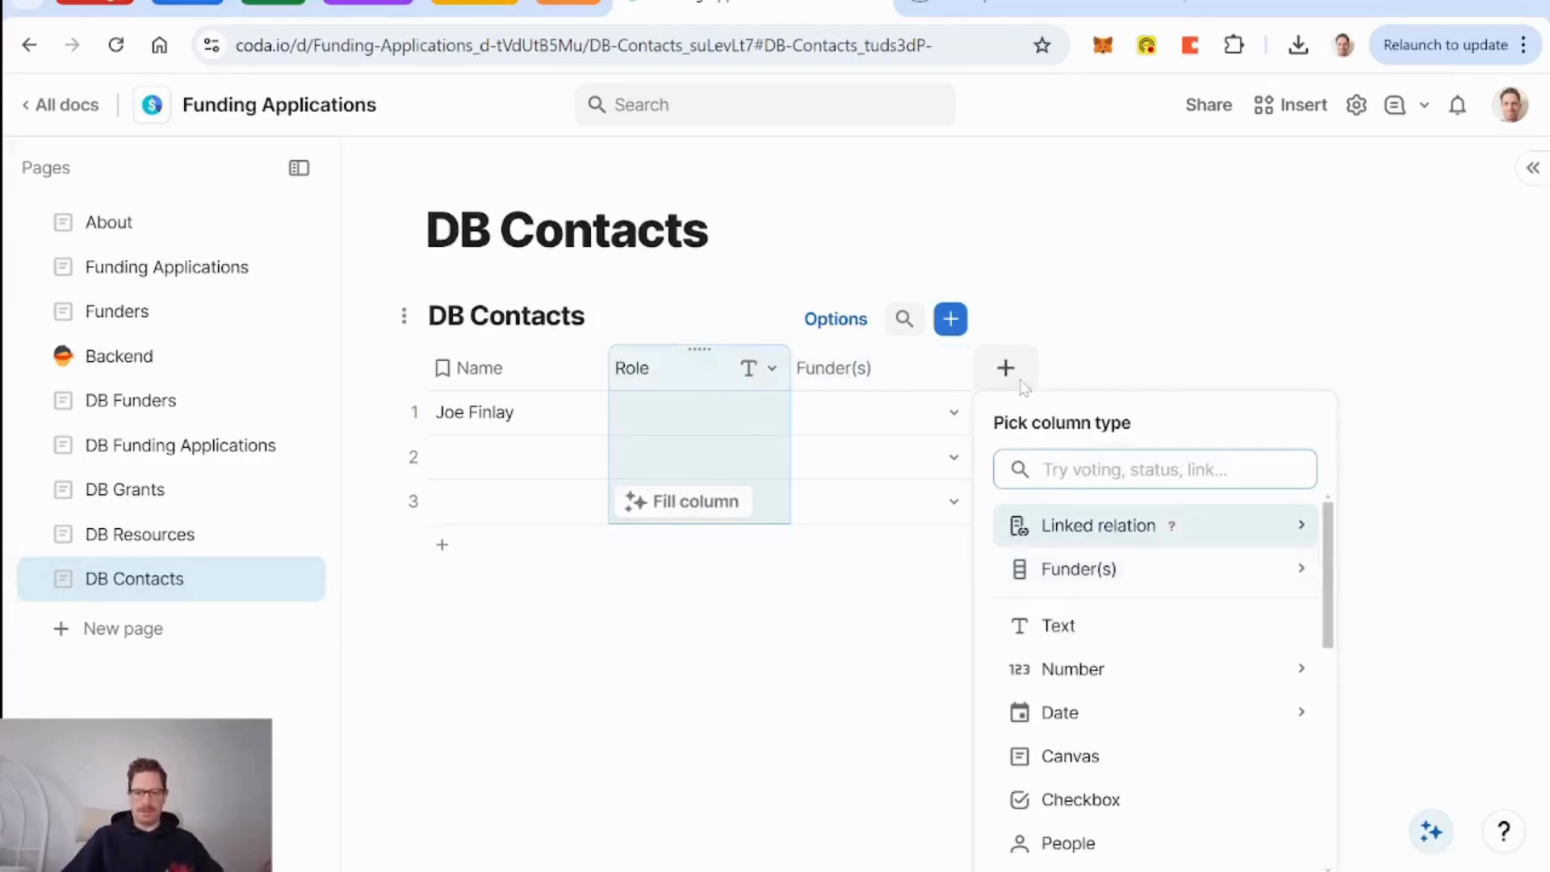
pyautogui.write('em')
pyautogui.press('Return')
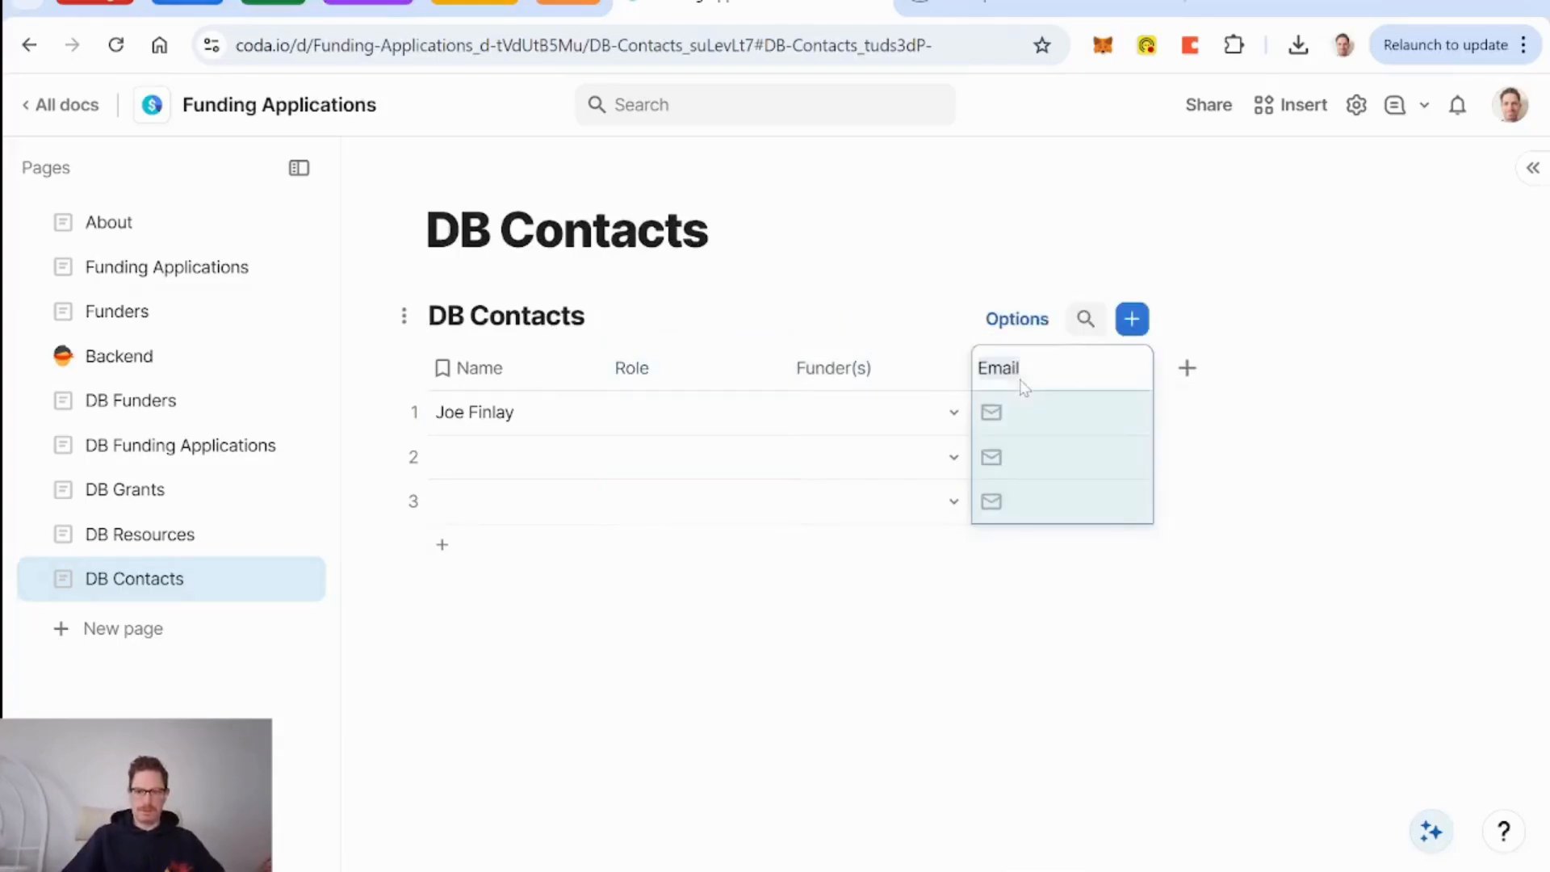
pyautogui.click(928, 367)
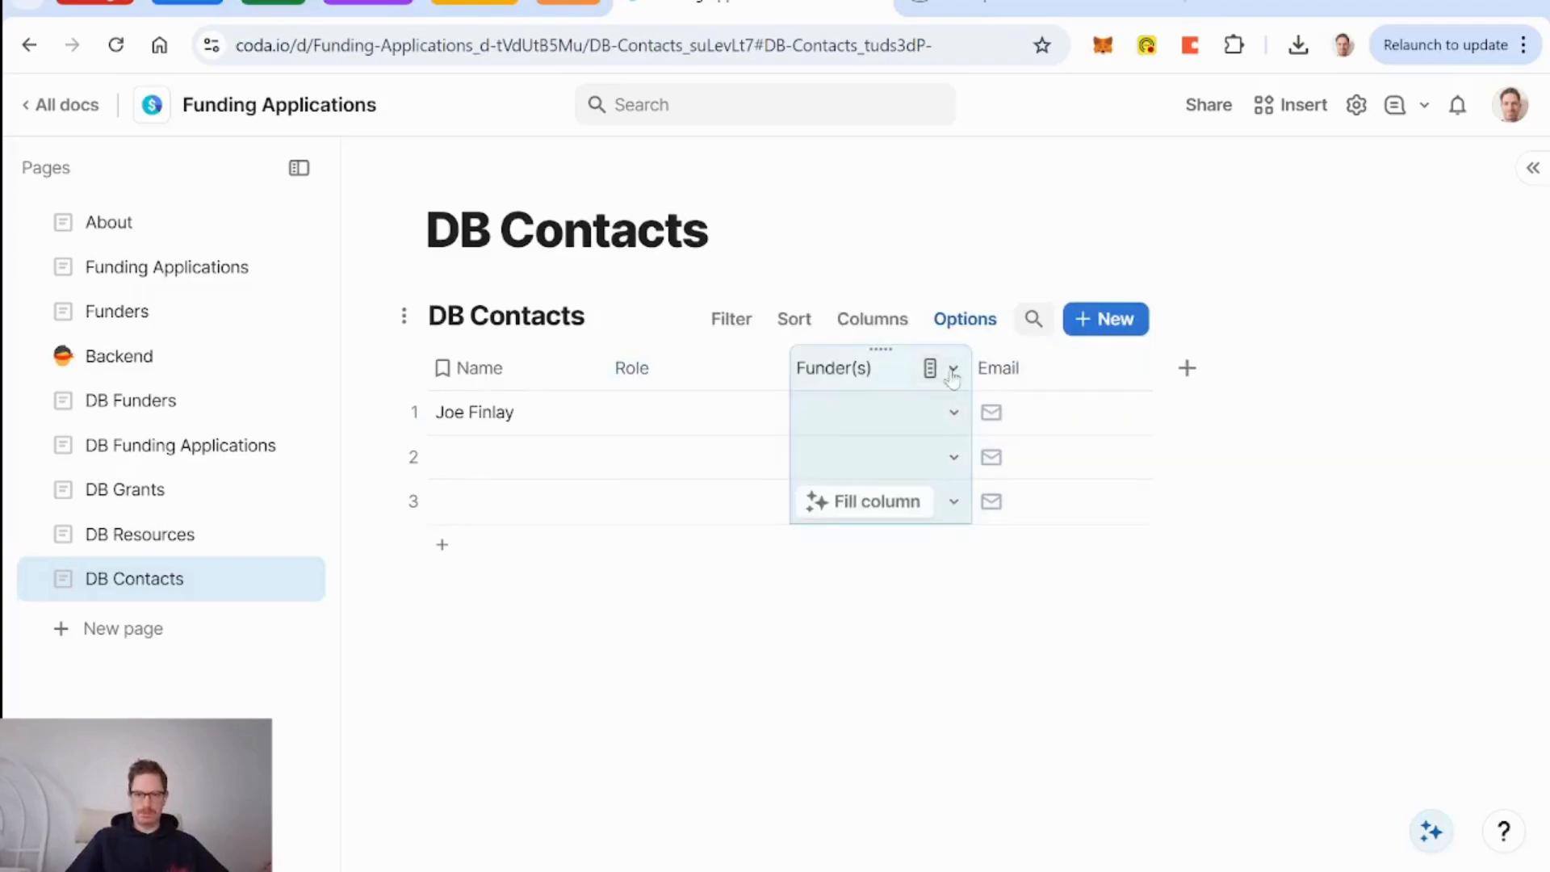
# Add a plain text column named Phone after Email.
pyautogui.click(1186, 373)
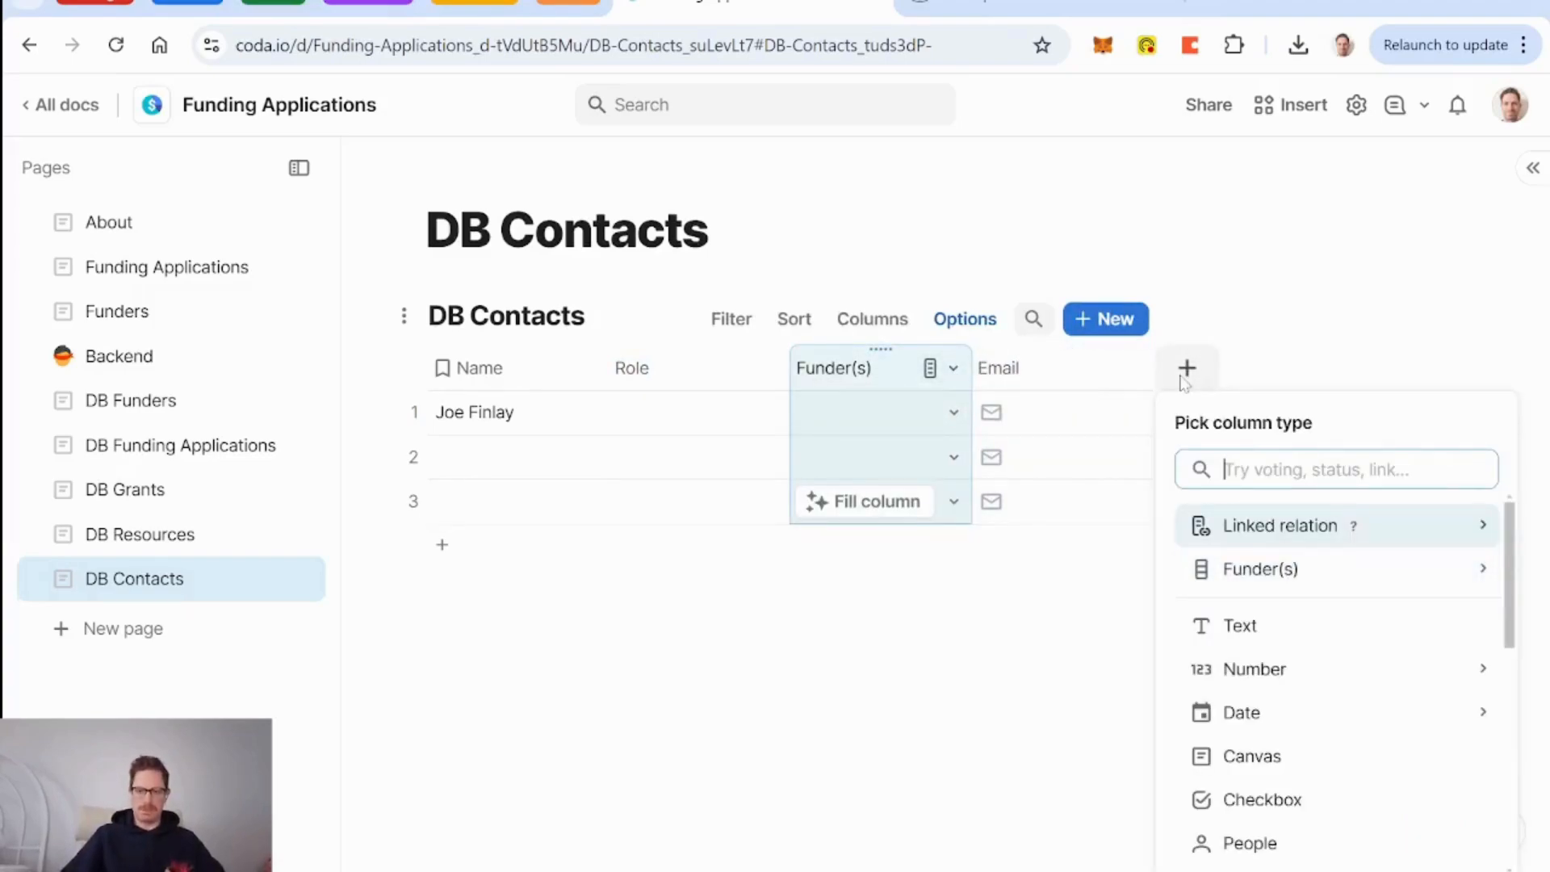
pyautogui.press('Down')
pyautogui.press('Down')
pyautogui.press('Return')
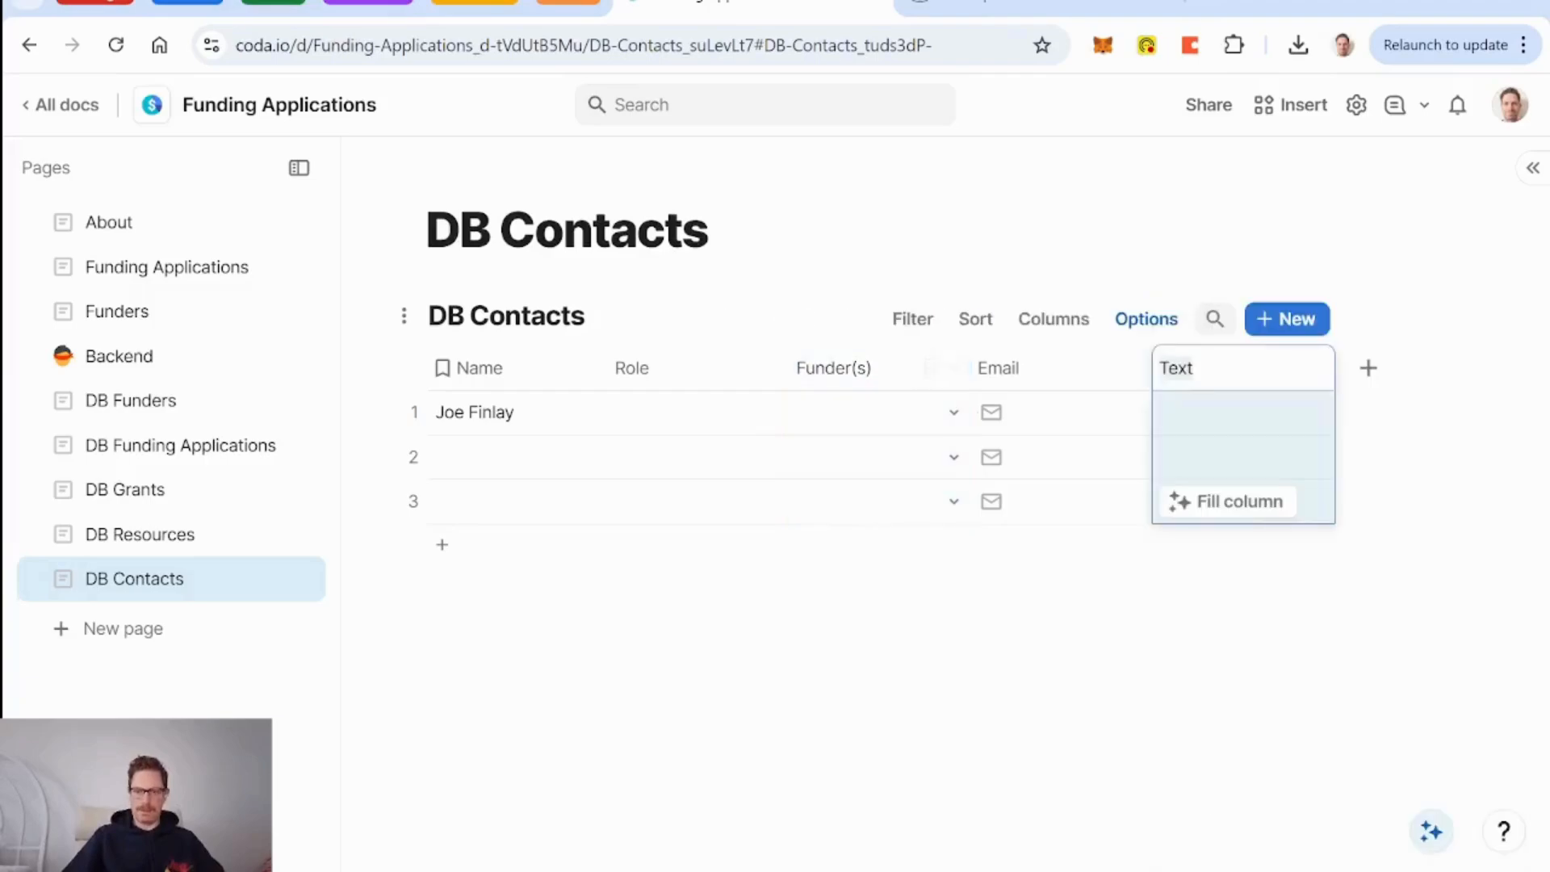
pyautogui.write('Phone')
pyautogui.press('Return')
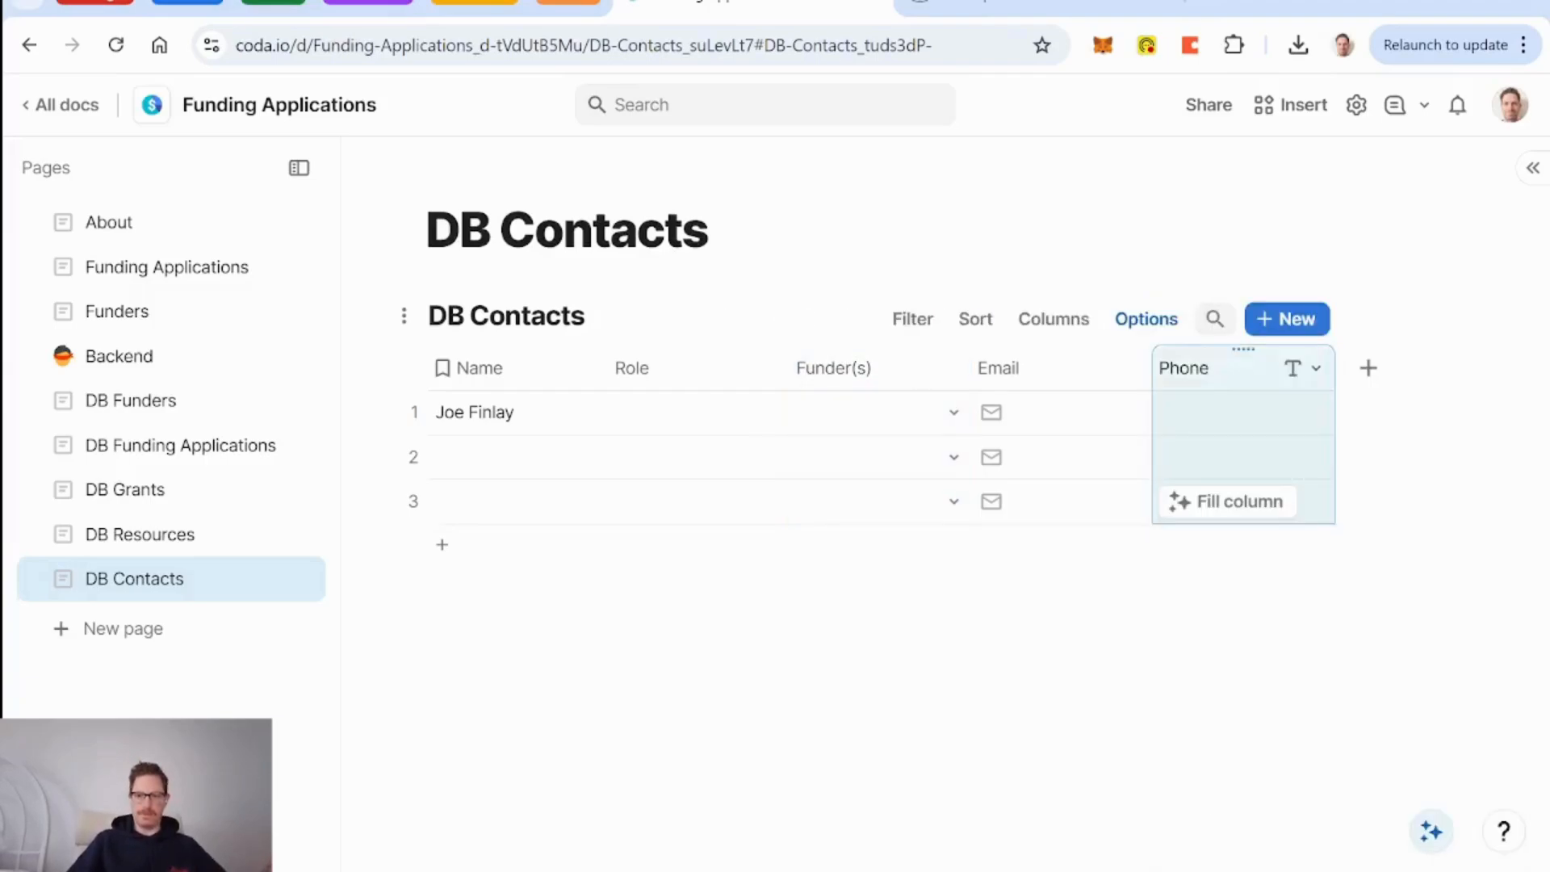
pyautogui.click(882, 359)
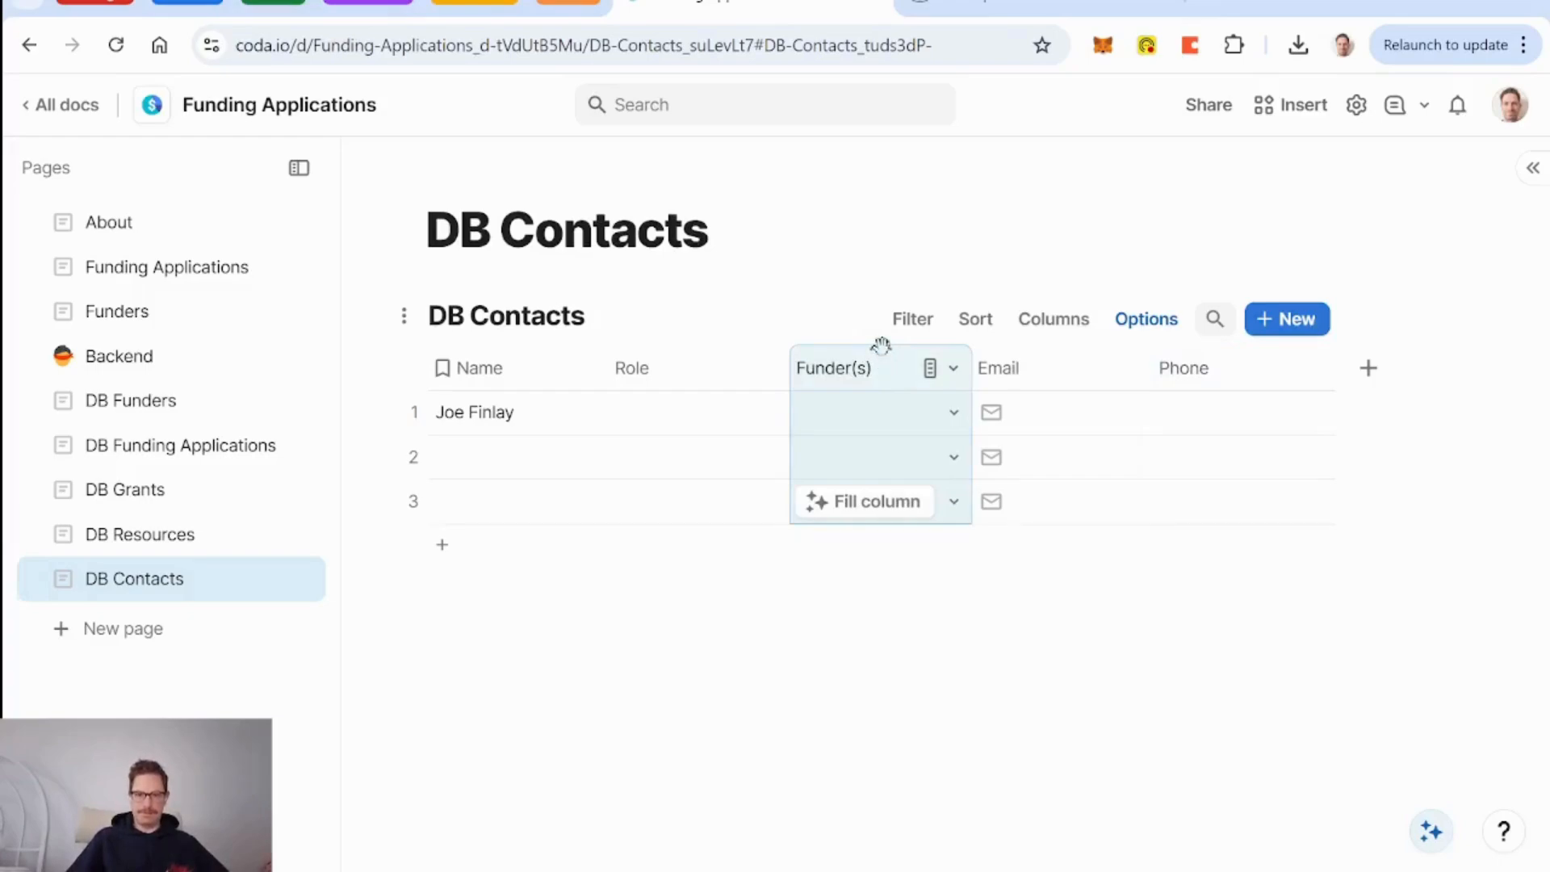
pyautogui.click(658, 424)
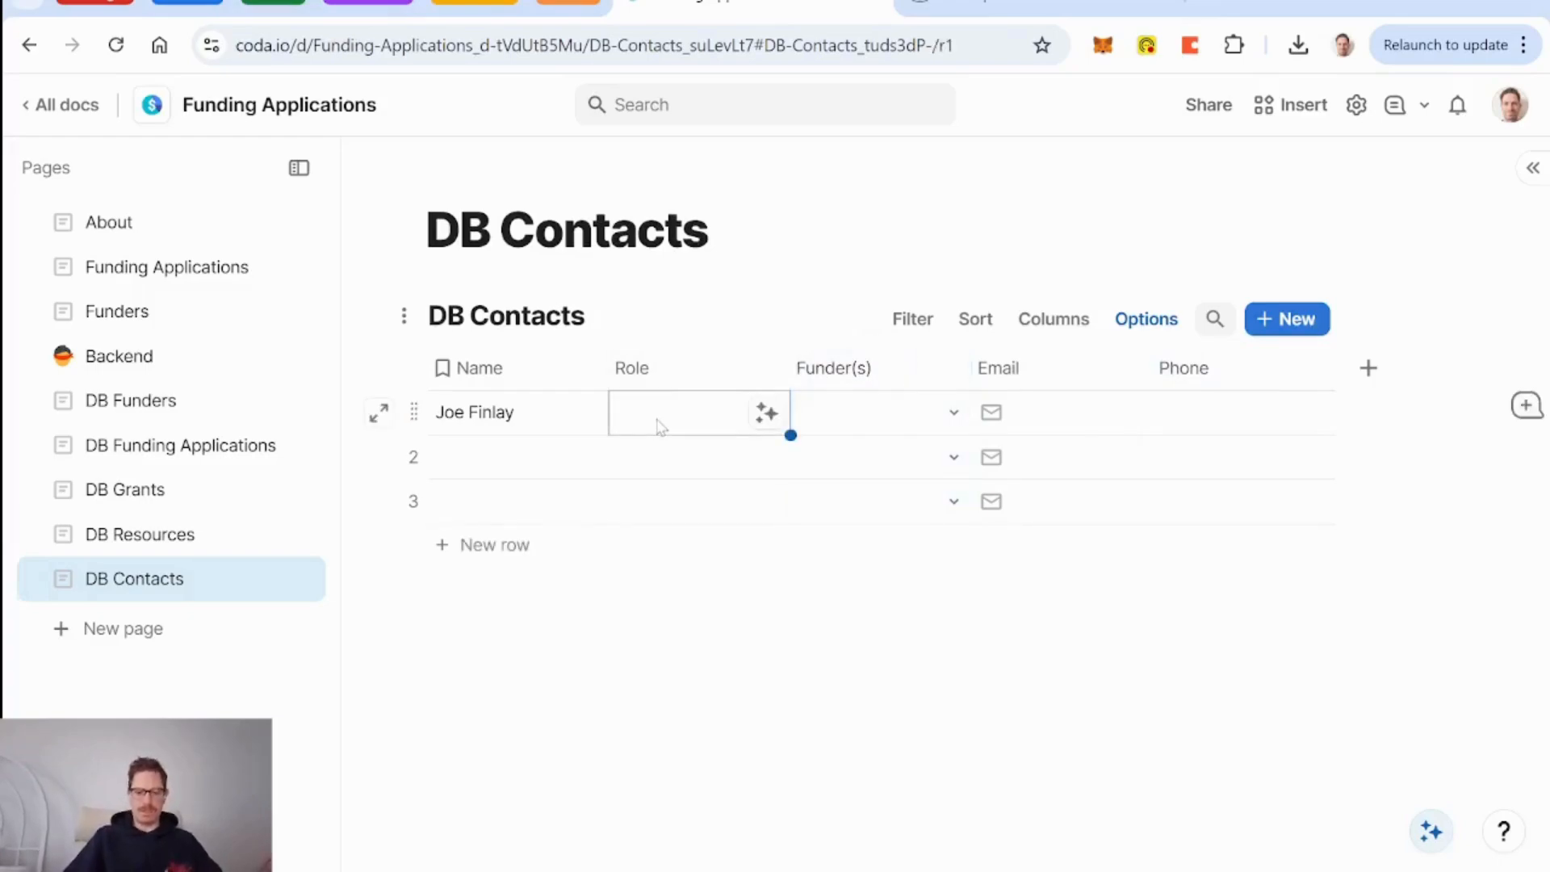
# Set row 1's Role to Grant Administrator and link it to Canada Council for the Arts.
pyautogui.write('Program')
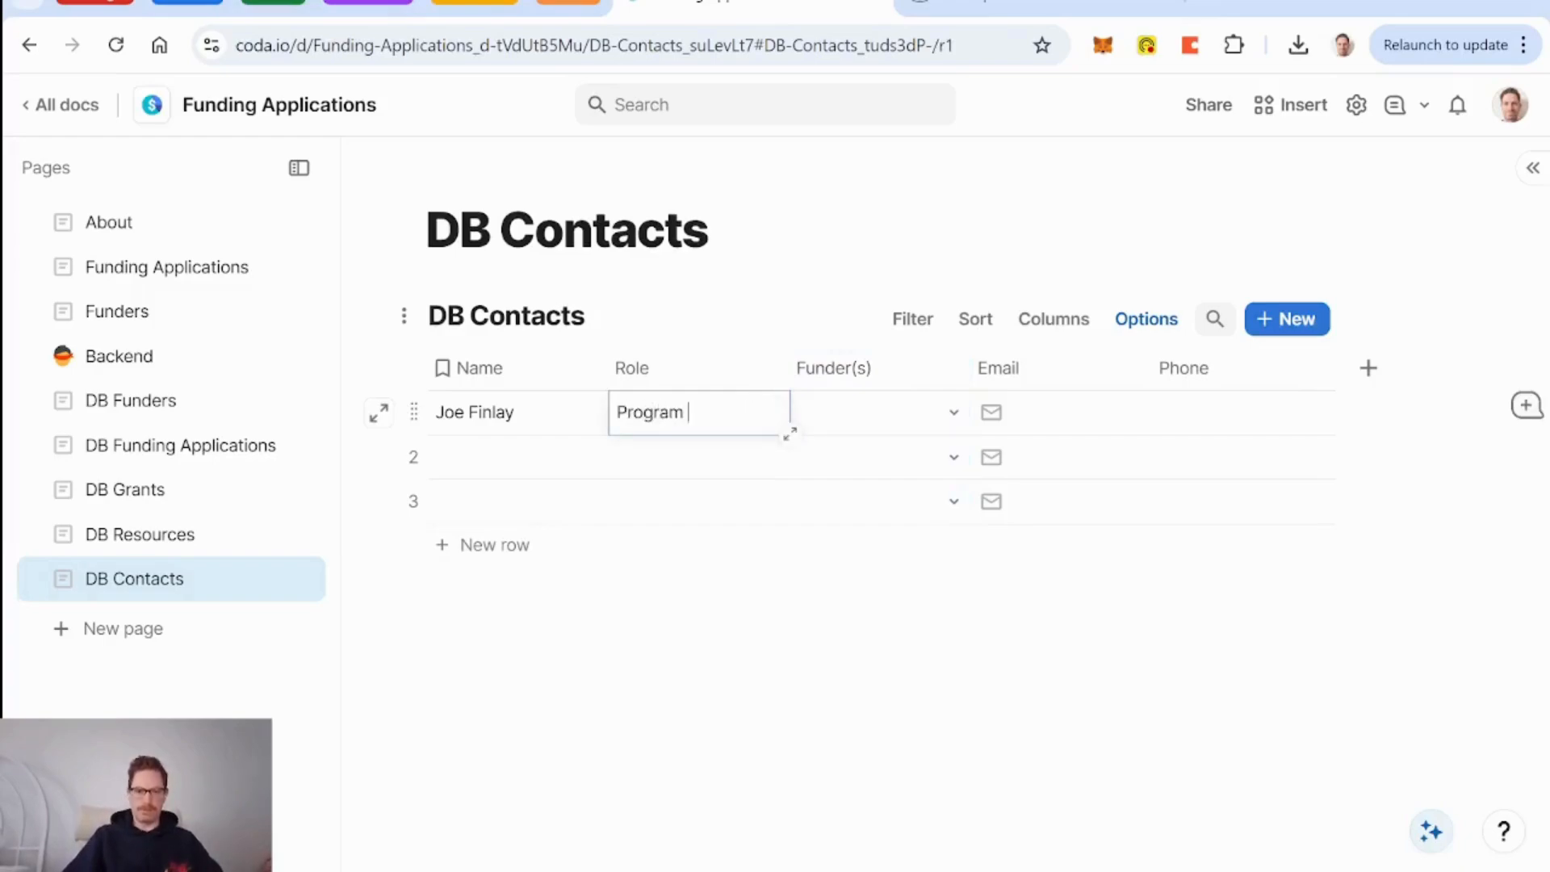
pyautogui.press('BackSpace')
pyautogui.press('BackSpace')
pyautogui.press('BackSpace')
pyautogui.press('BackSpace')
pyautogui.write('Gran')
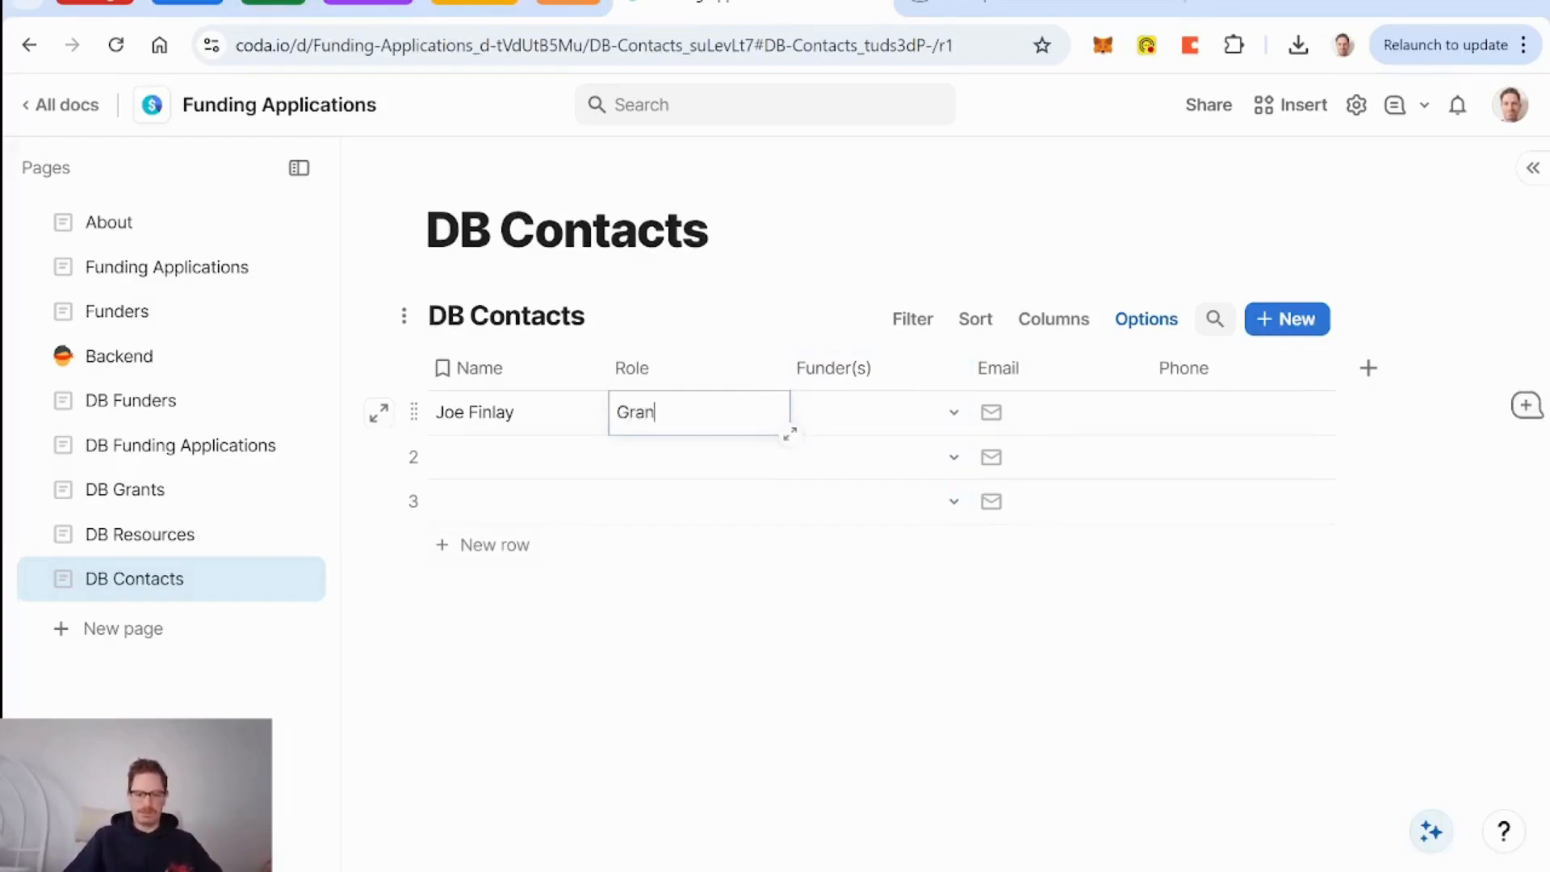
pyautogui.write('t Administrator')
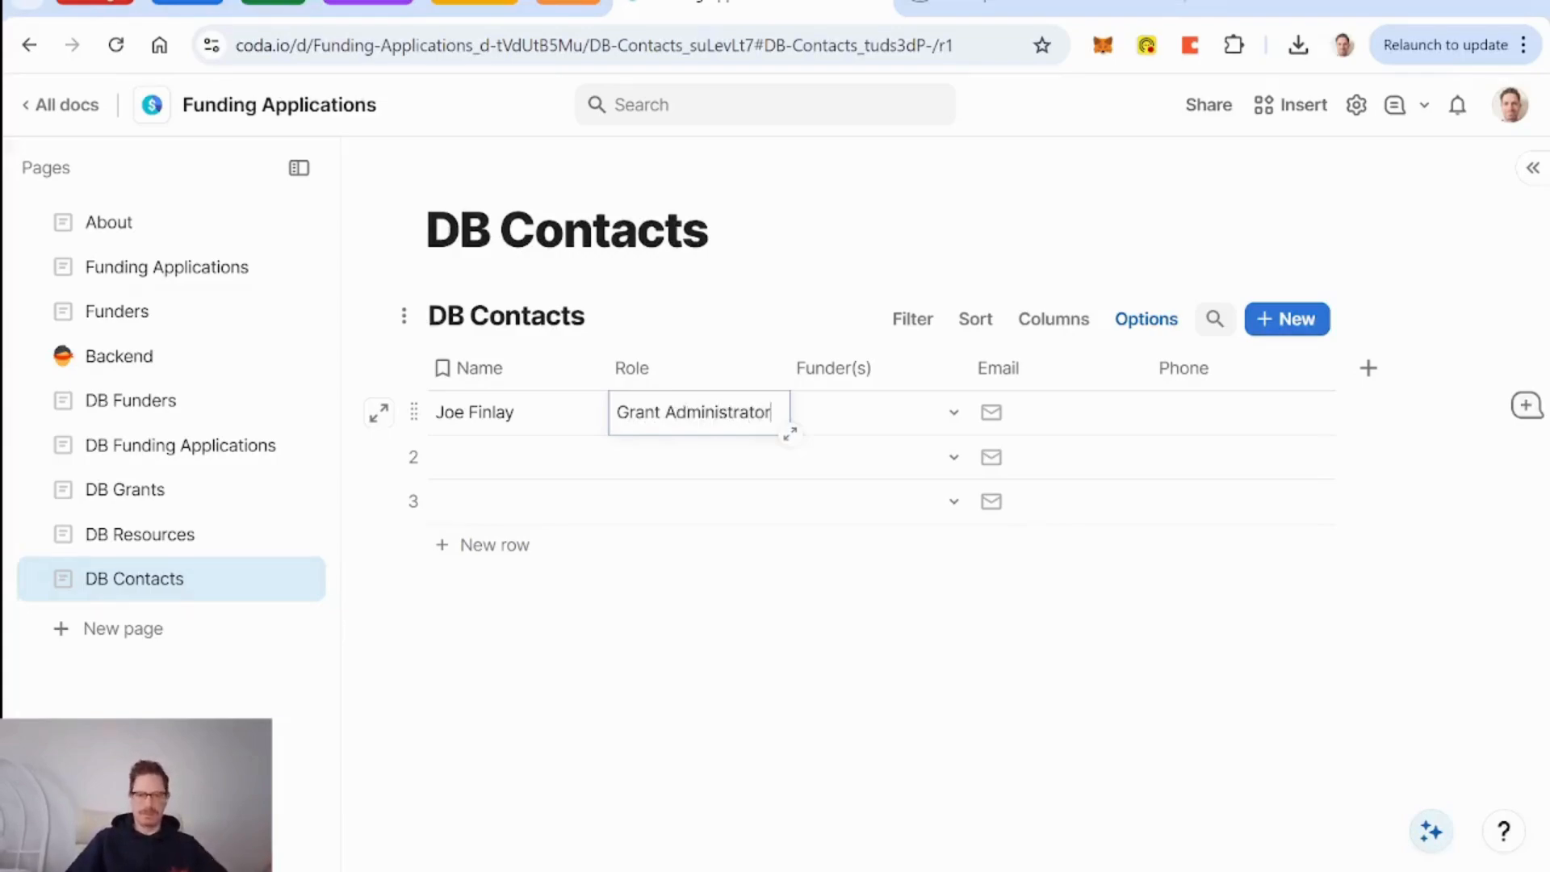
pyautogui.click(956, 413)
pyautogui.click(934, 470)
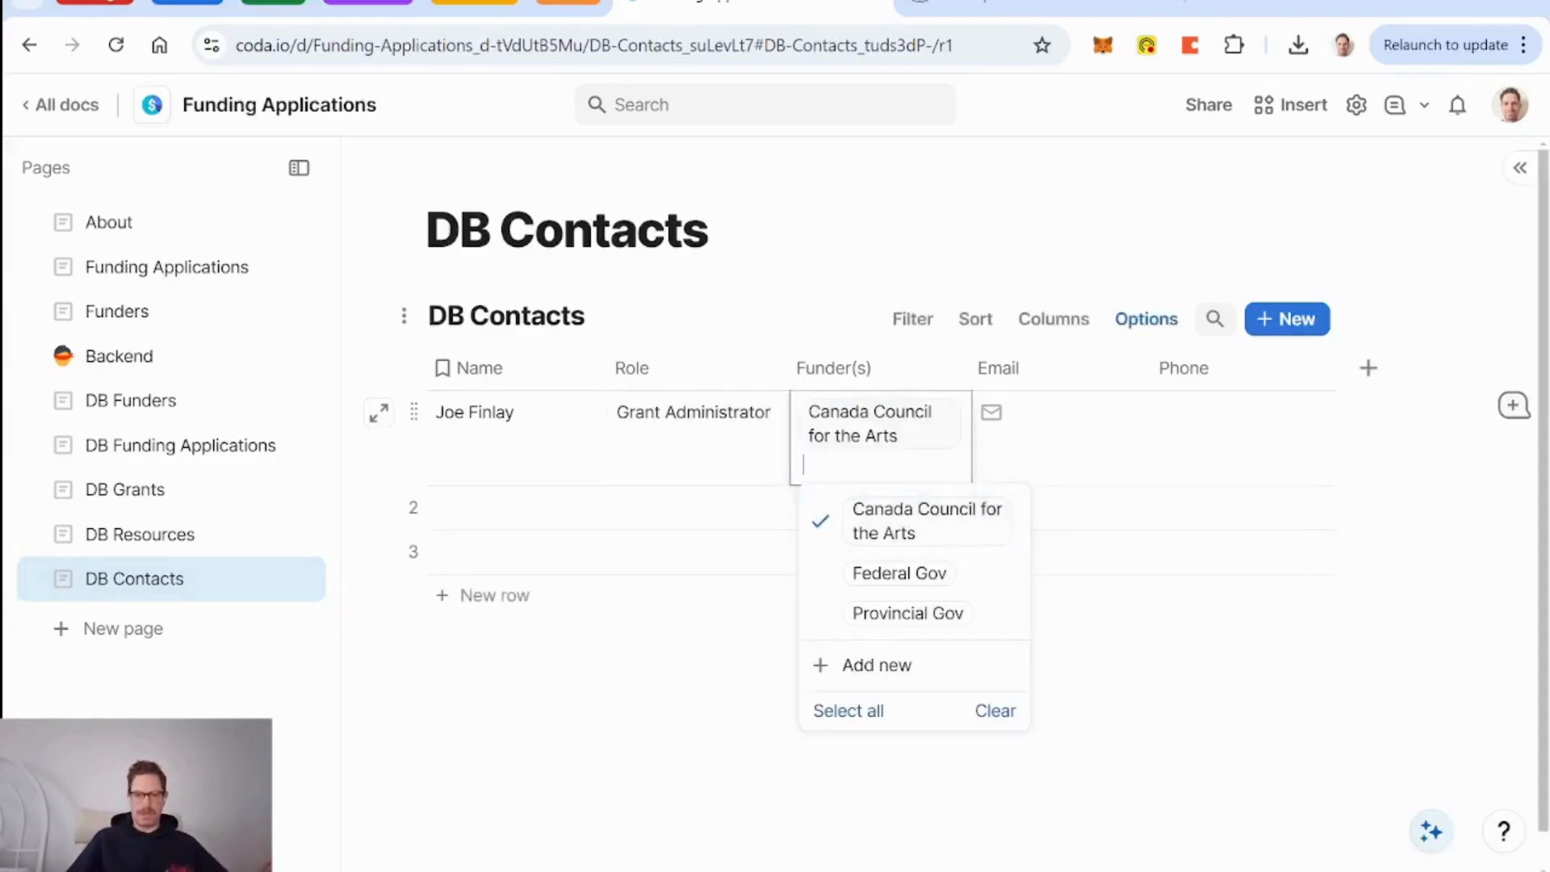
pyautogui.click(727, 474)
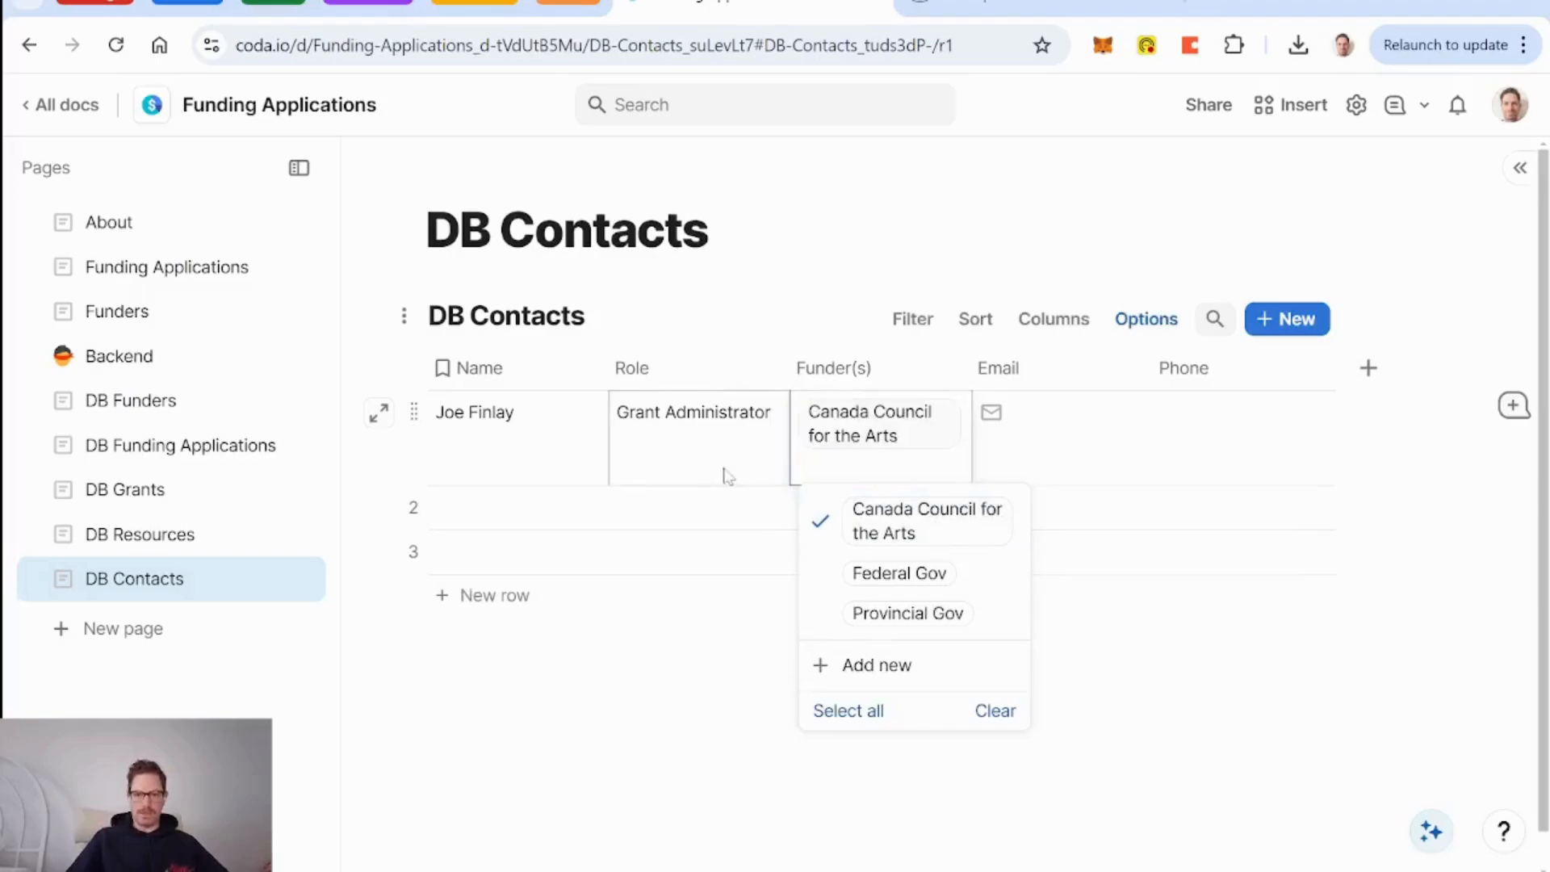
# Fill in the contact's e-mail address and phone number in row 1.
pyautogui.click(1040, 458)
pyautogui.click(1040, 458)
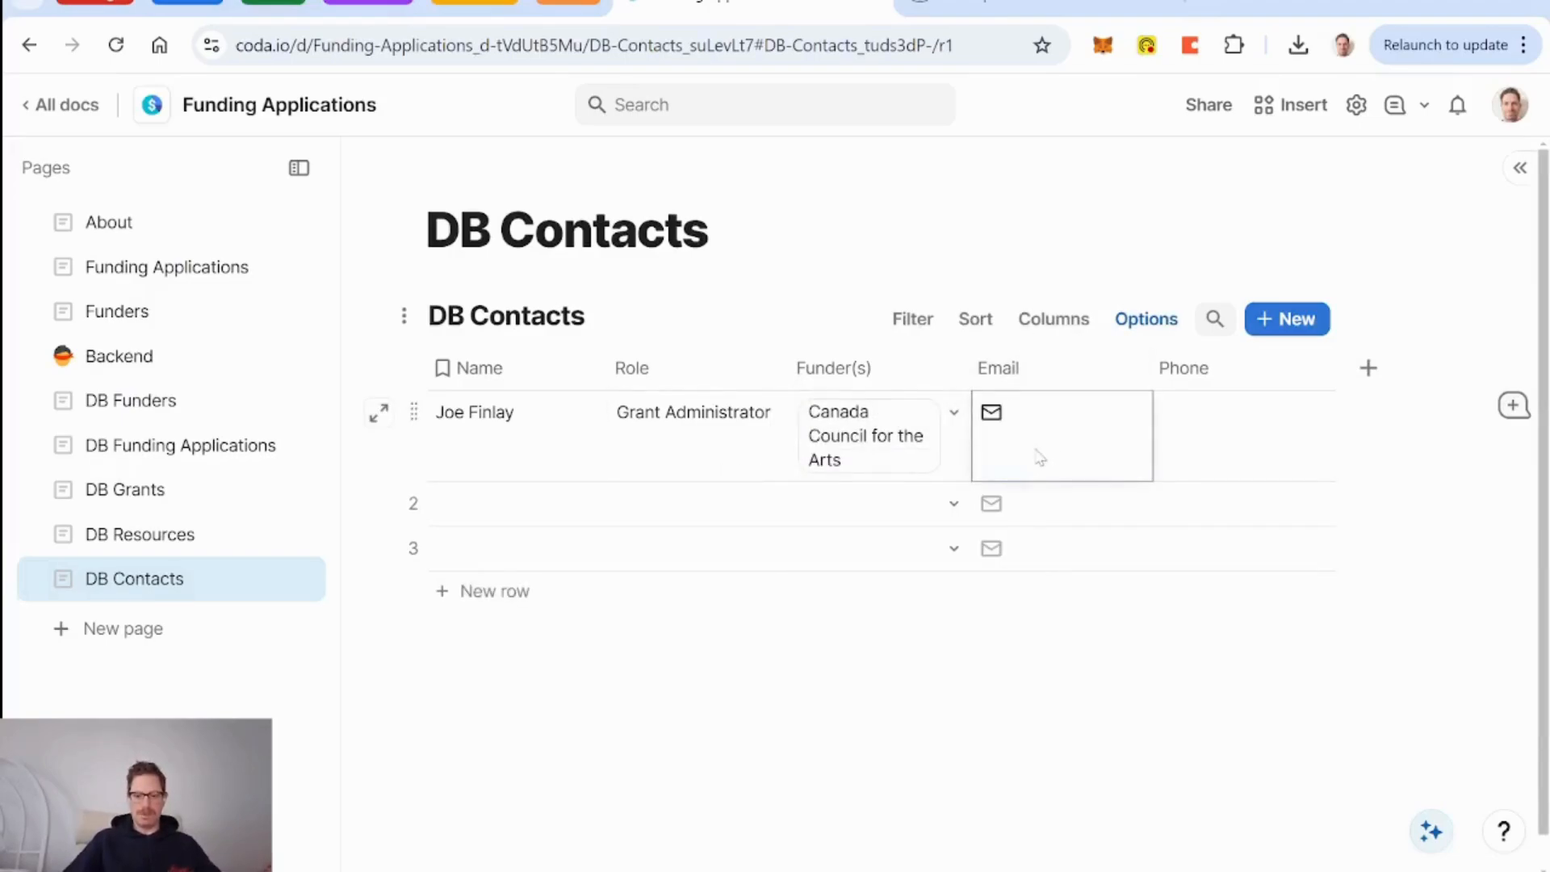
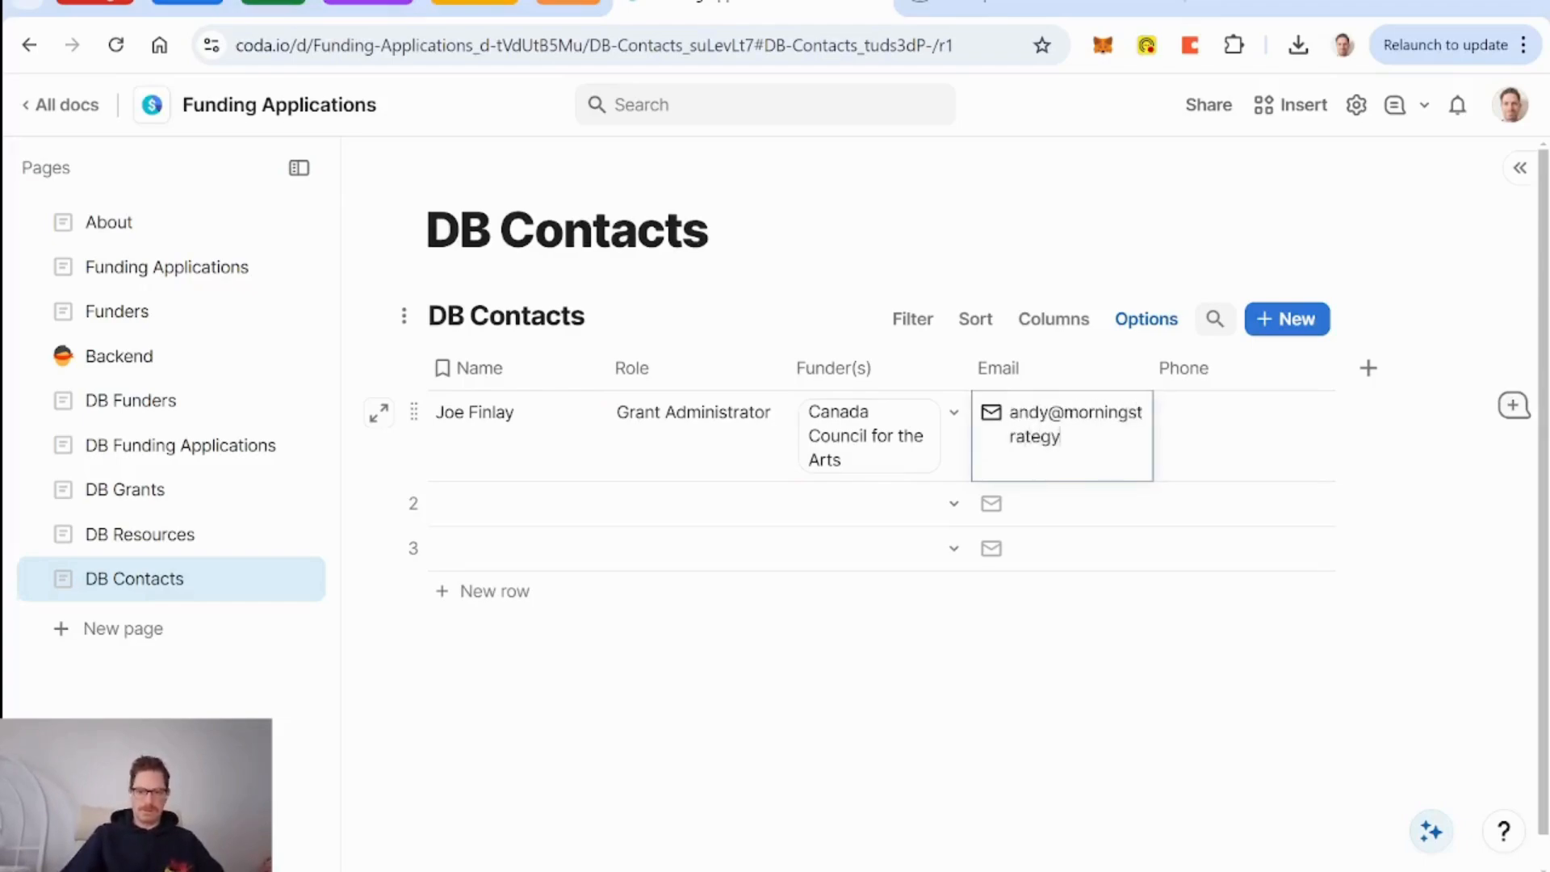
pyautogui.click(1220, 444)
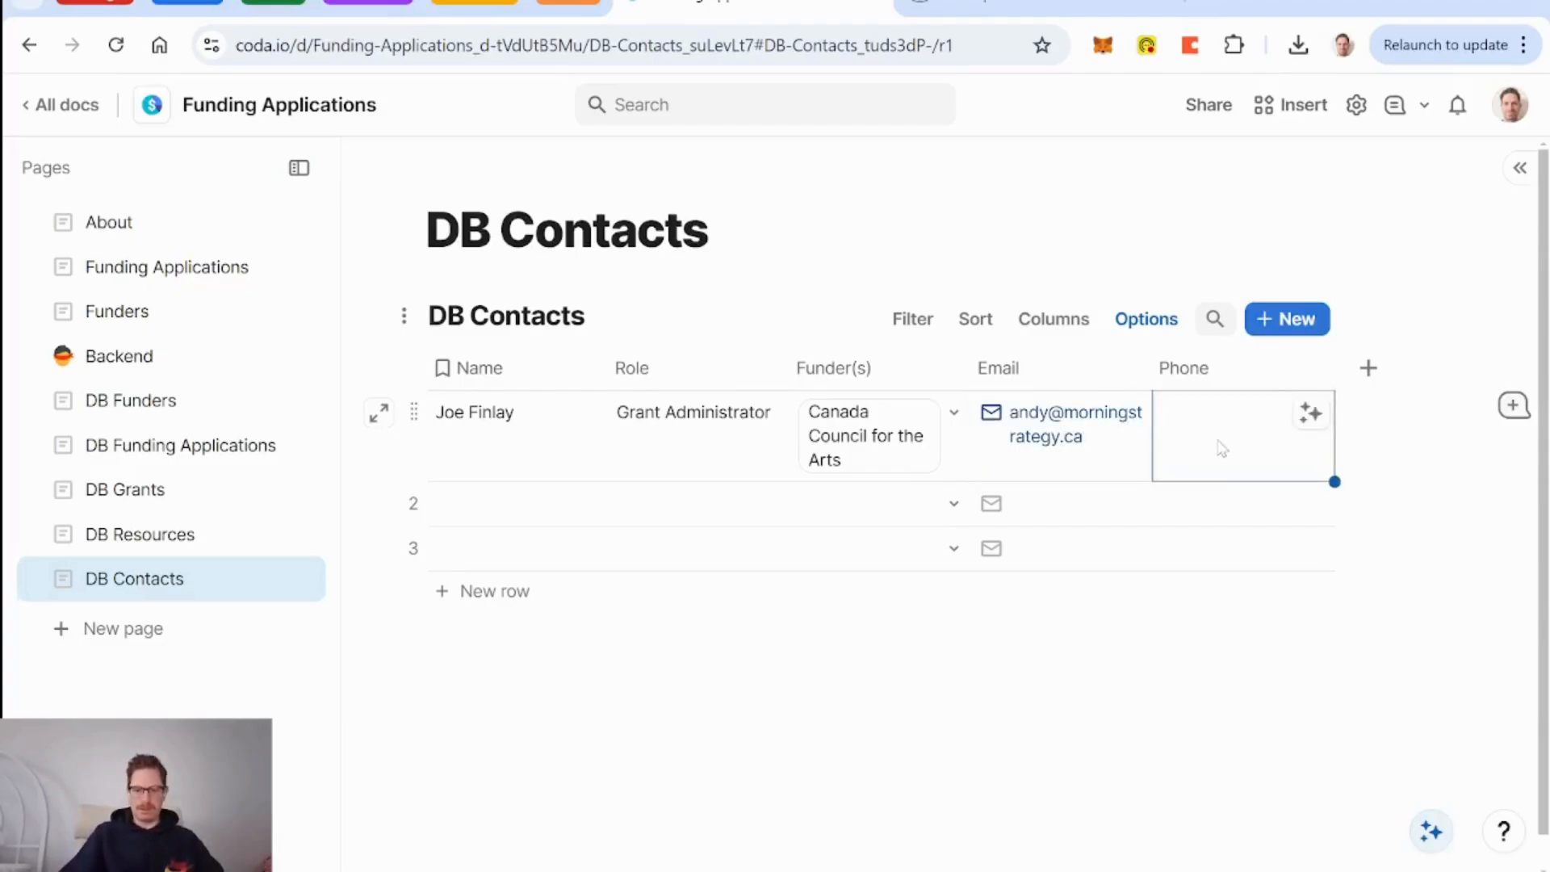
pyautogui.write('709-555-5555')
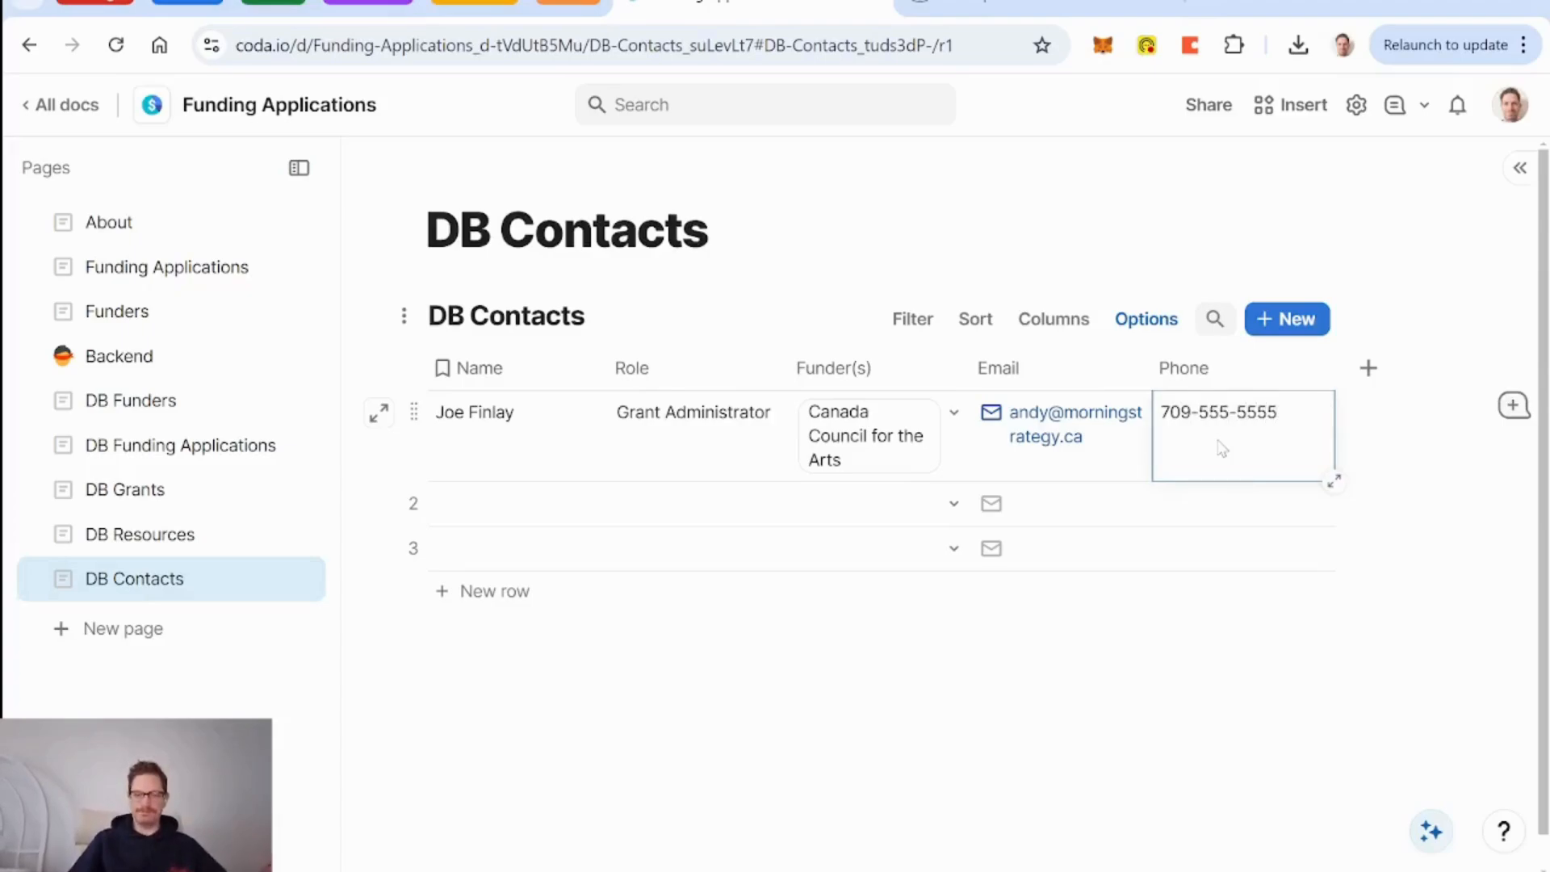
# Delete the two empty rows below the contact.
pyautogui.click(927, 508)
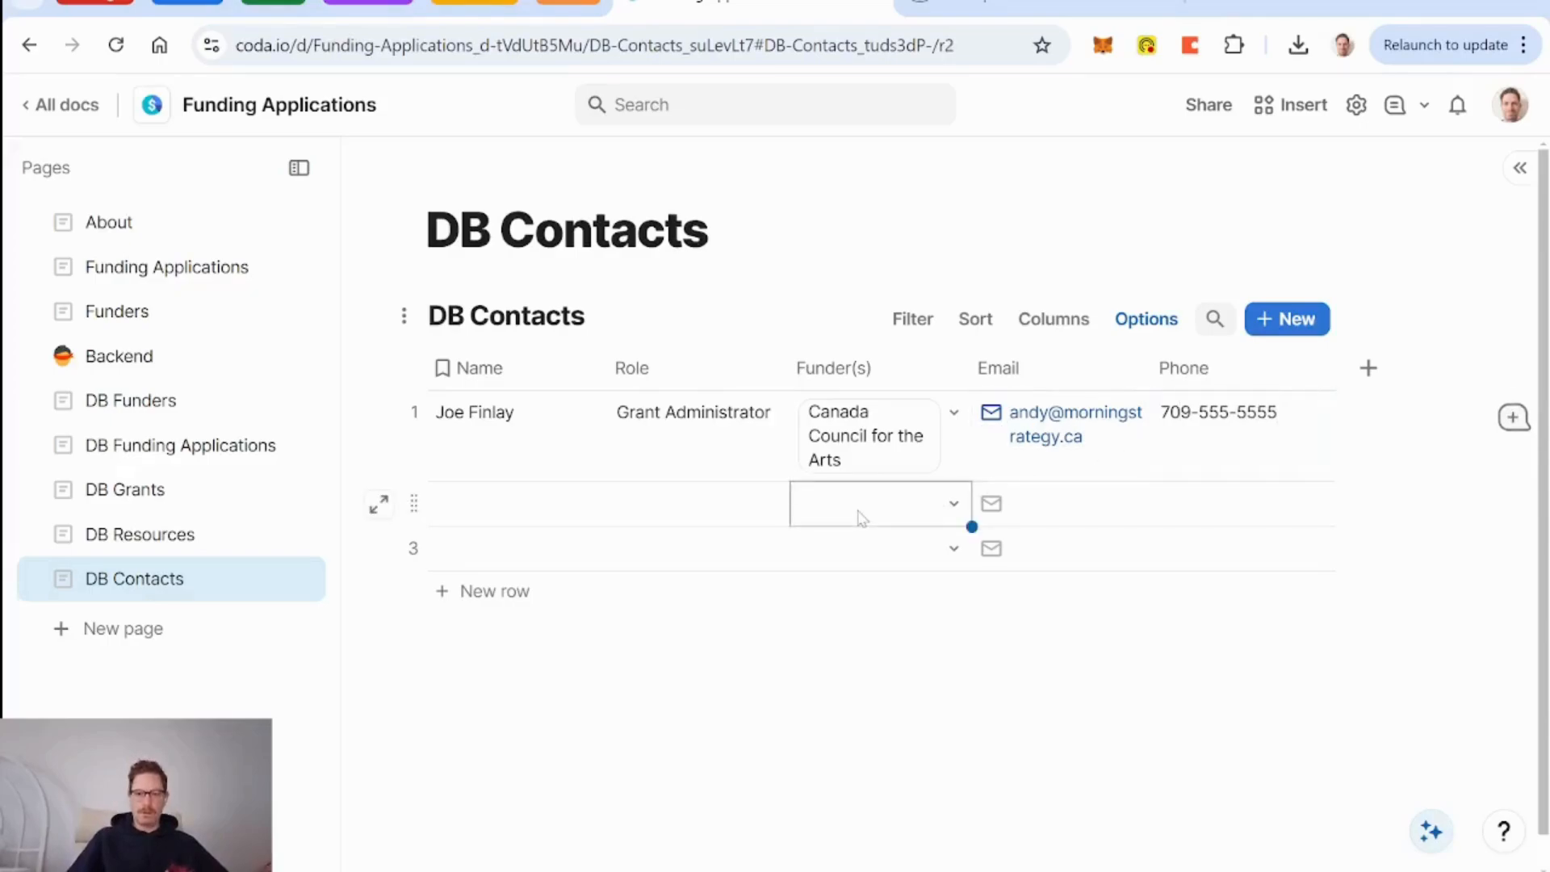
pyautogui.click(440, 507)
pyautogui.click(413, 501)
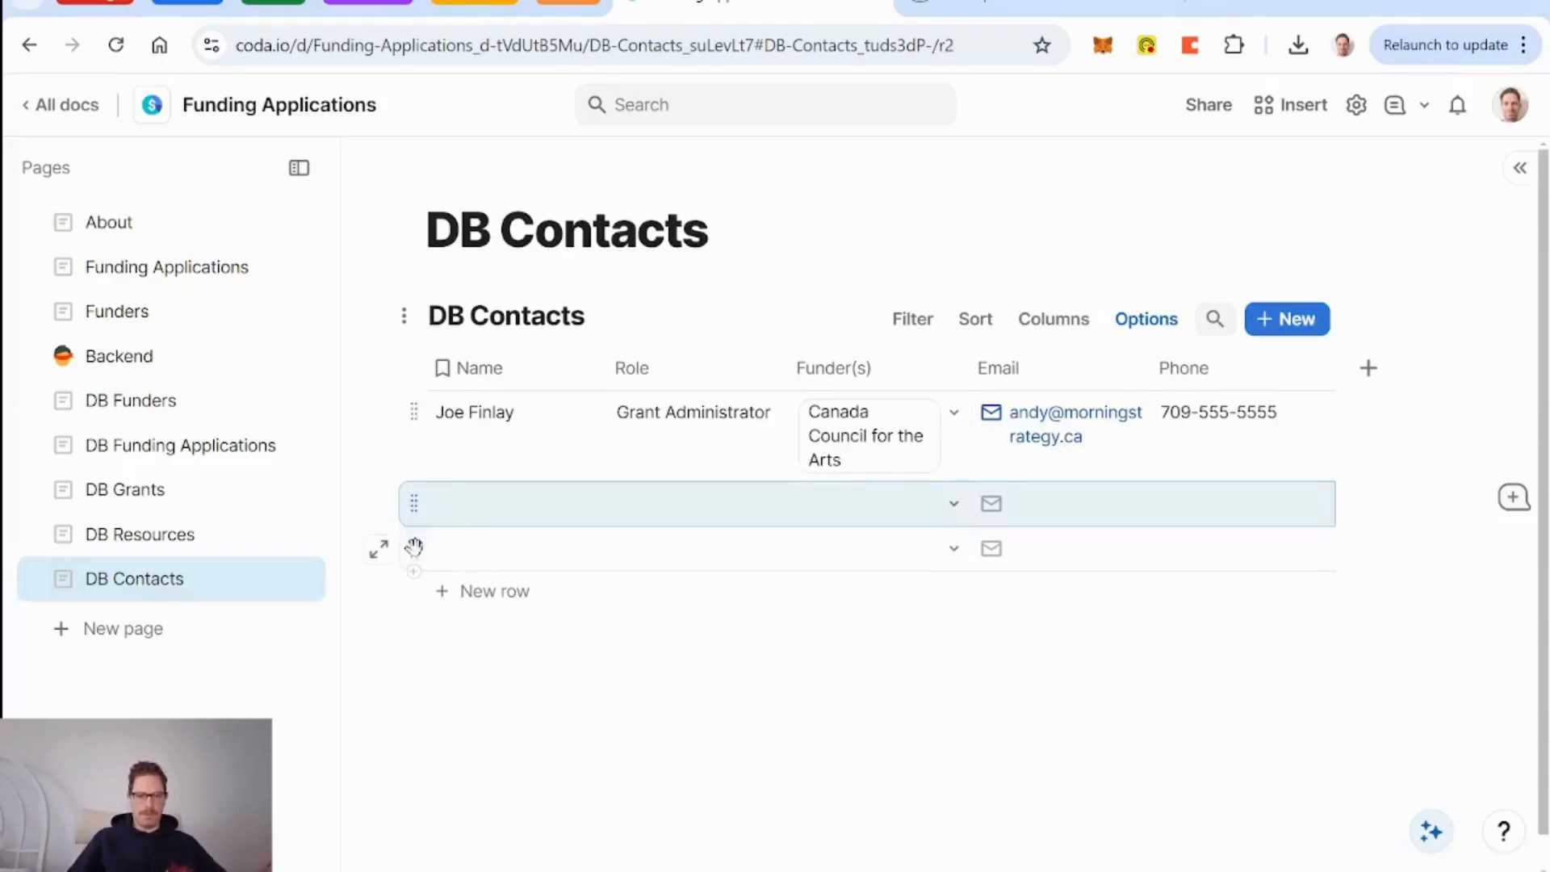
pyautogui.keyDown('shift'); pyautogui.click(416, 547); pyautogui.keyUp('shift')
pyautogui.press('Delete')
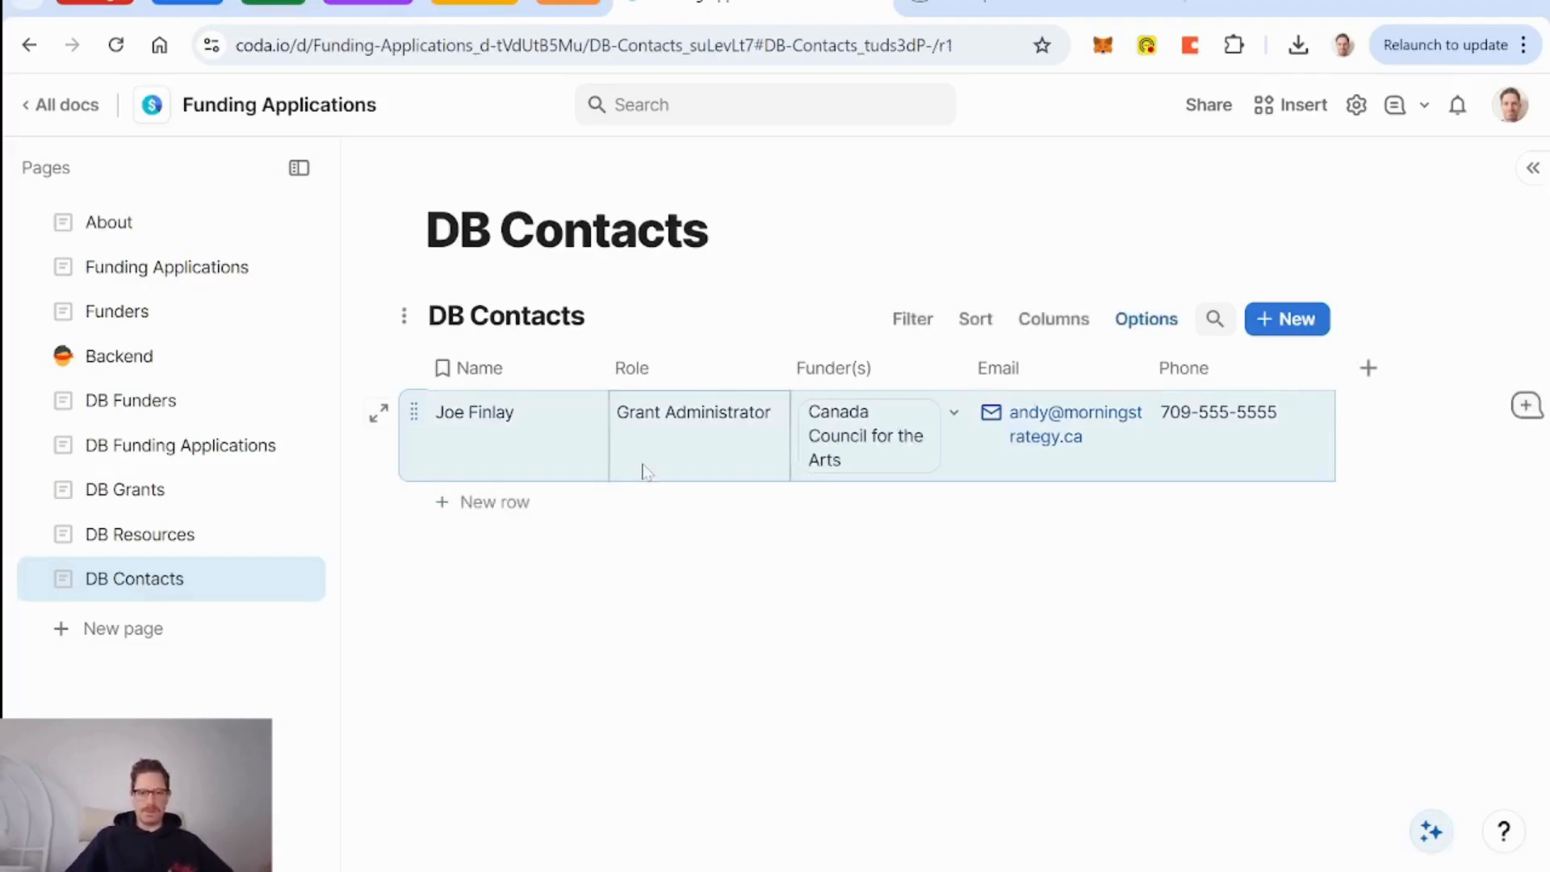
# Pick the Grant Administrator as Canada Council for the Arts' Primary Contact in DB Funders.
pyautogui.click(134, 494)
pyautogui.click(154, 400)
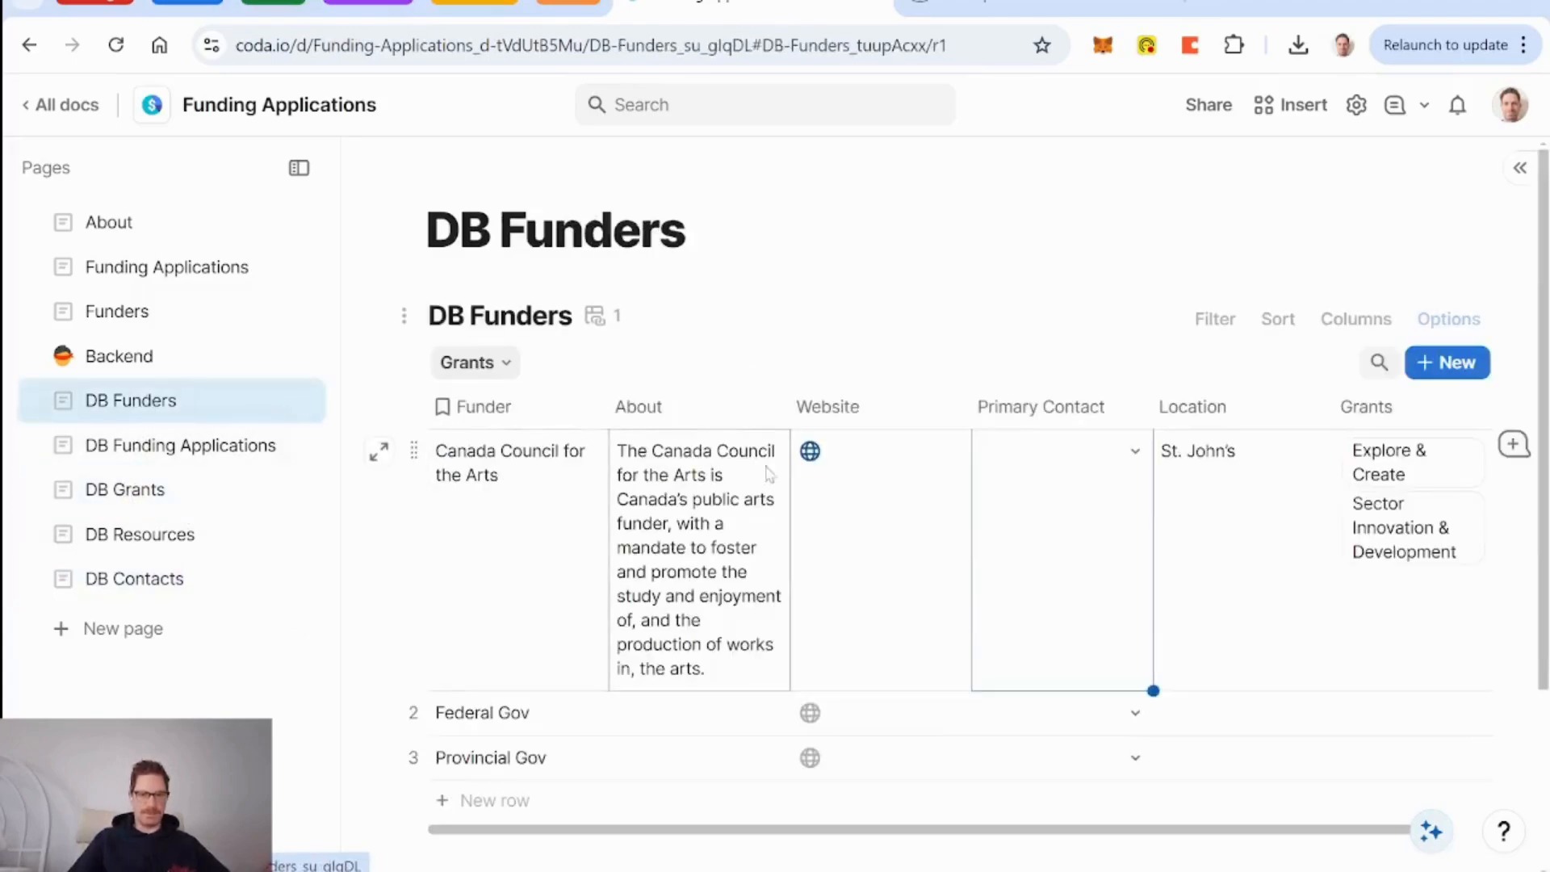
pyautogui.hscroll(1, 928, 594)
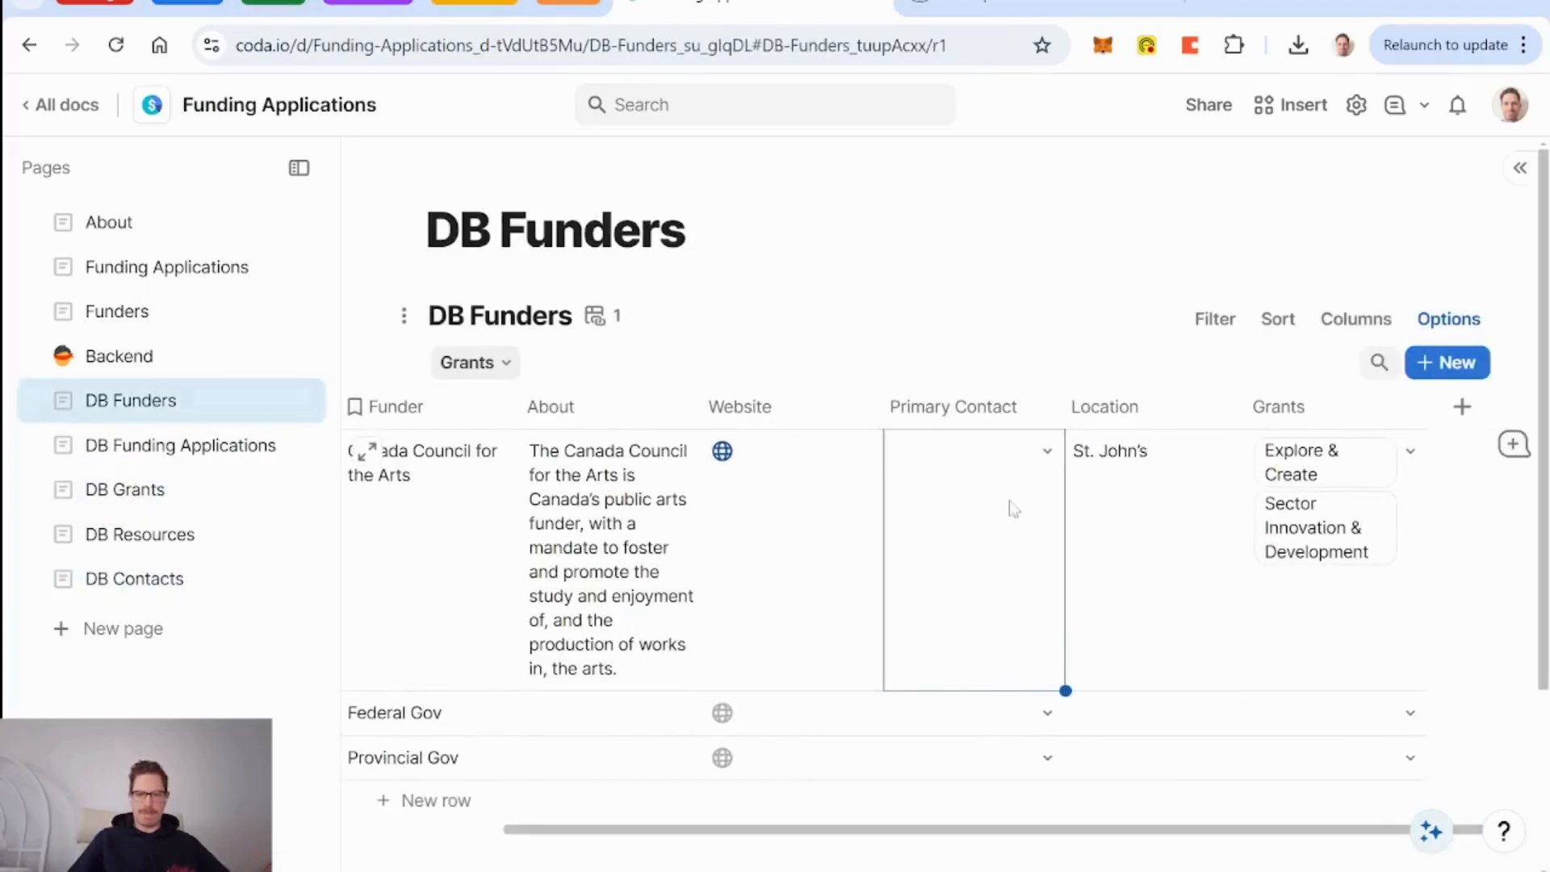
pyautogui.click(1048, 454)
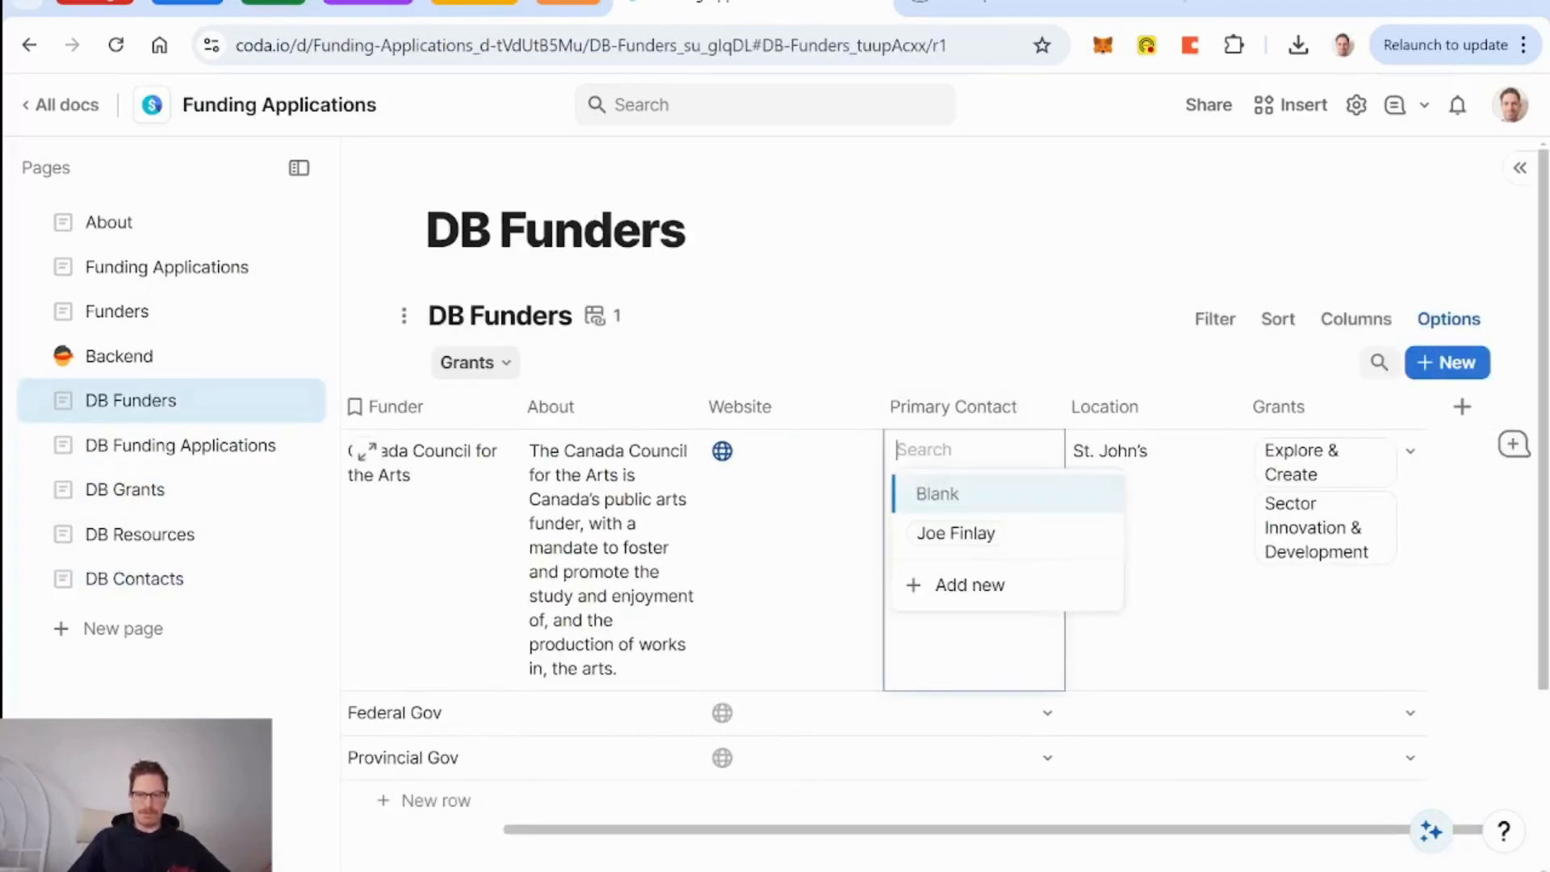
pyautogui.click(989, 534)
pyautogui.hscroll(-1, 987, 622)
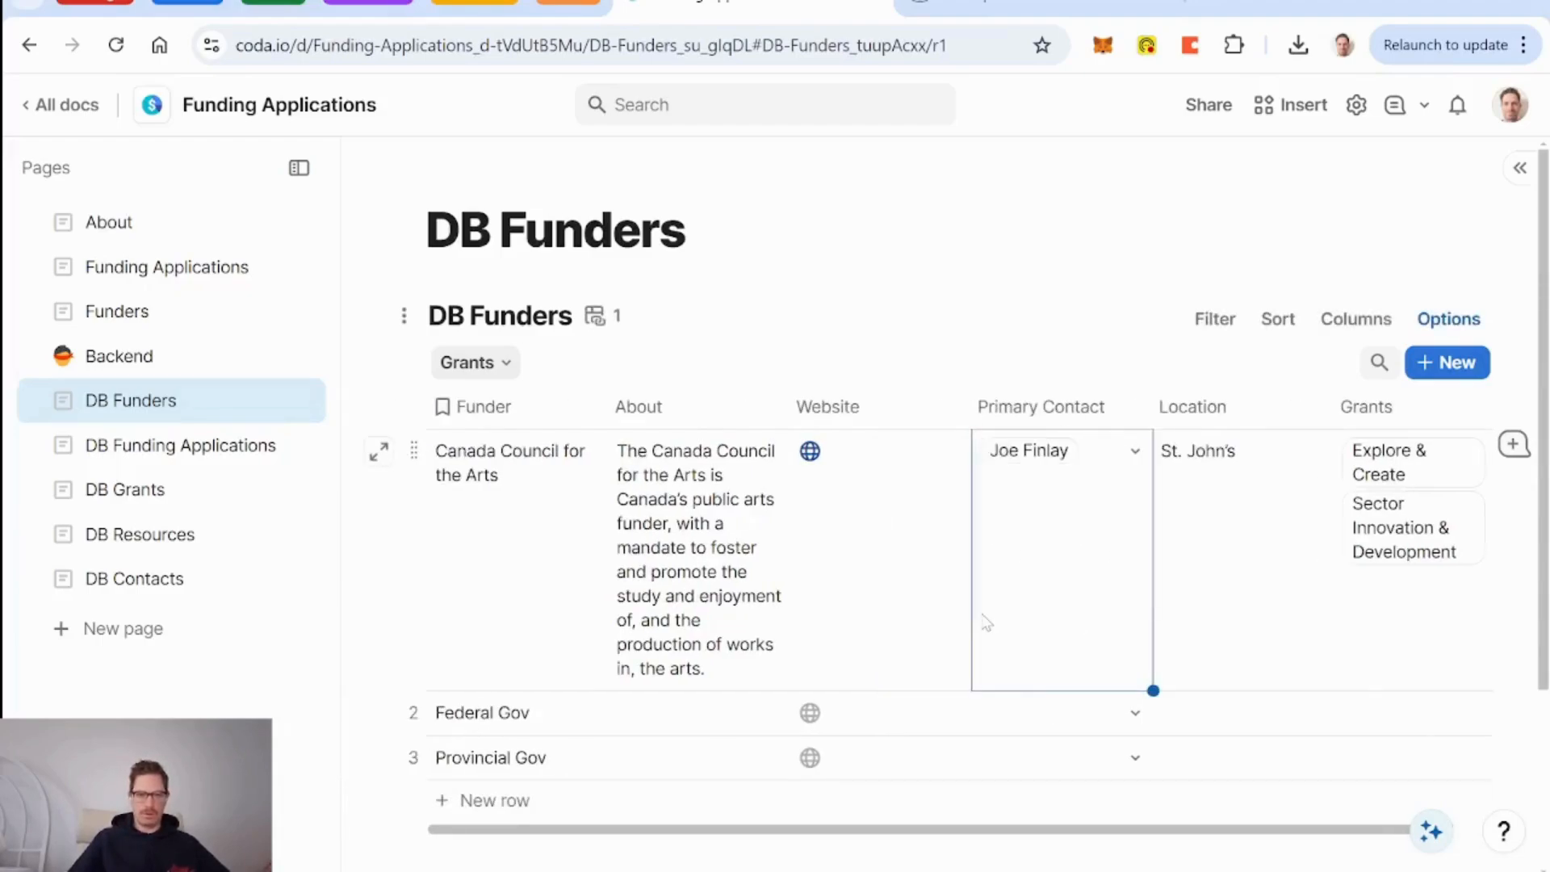
pyautogui.click(246, 509)
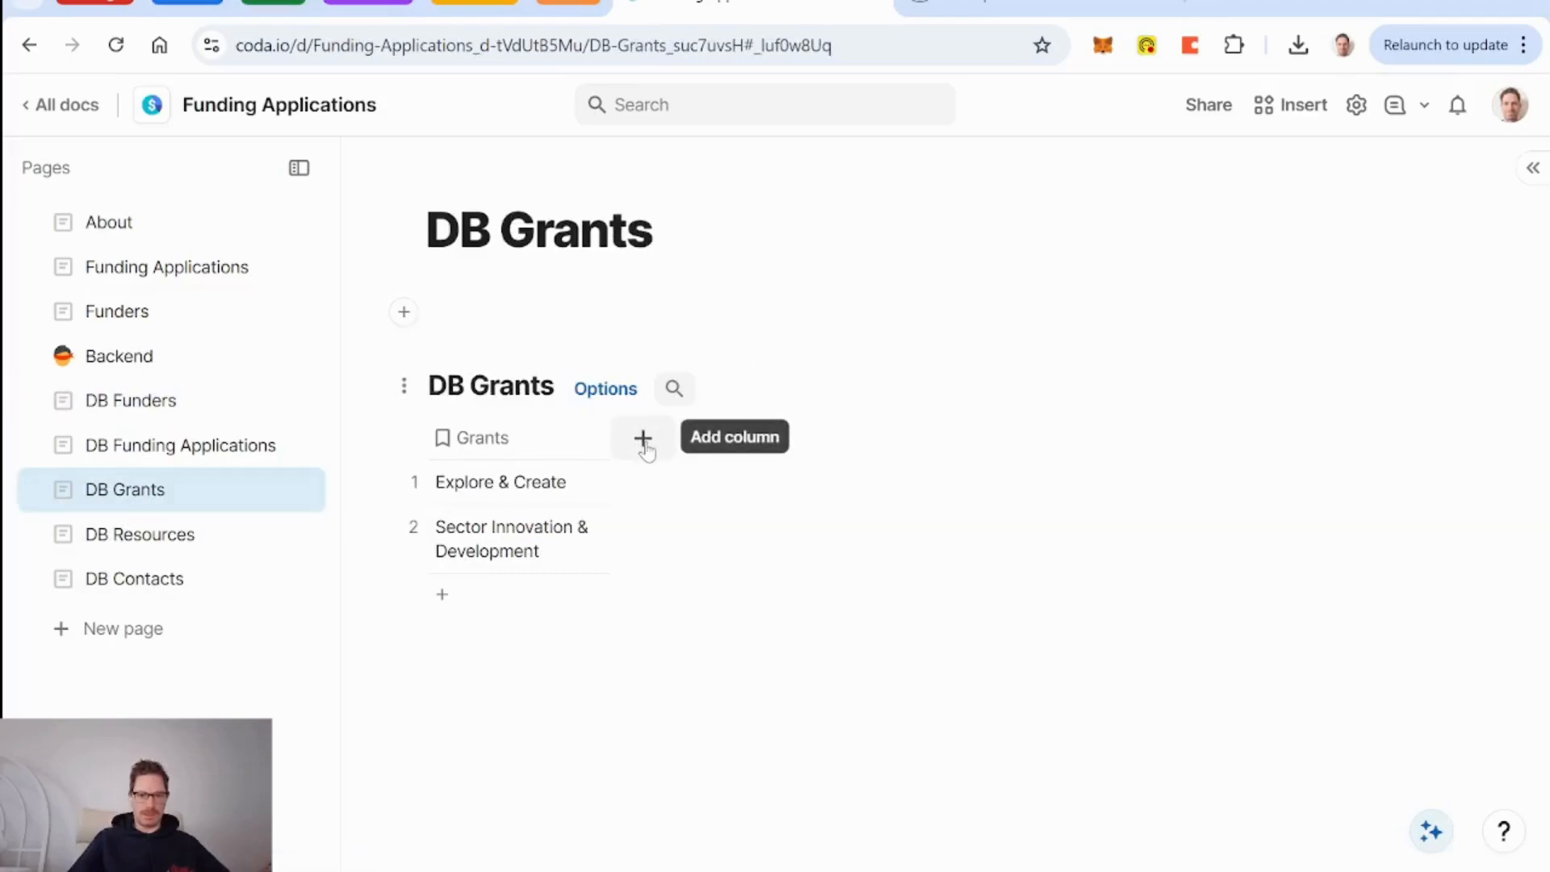
# Add a Date-type column beside Grants in DB Grants and title it 'Deadline for Application'.
pyautogui.click(645, 444)
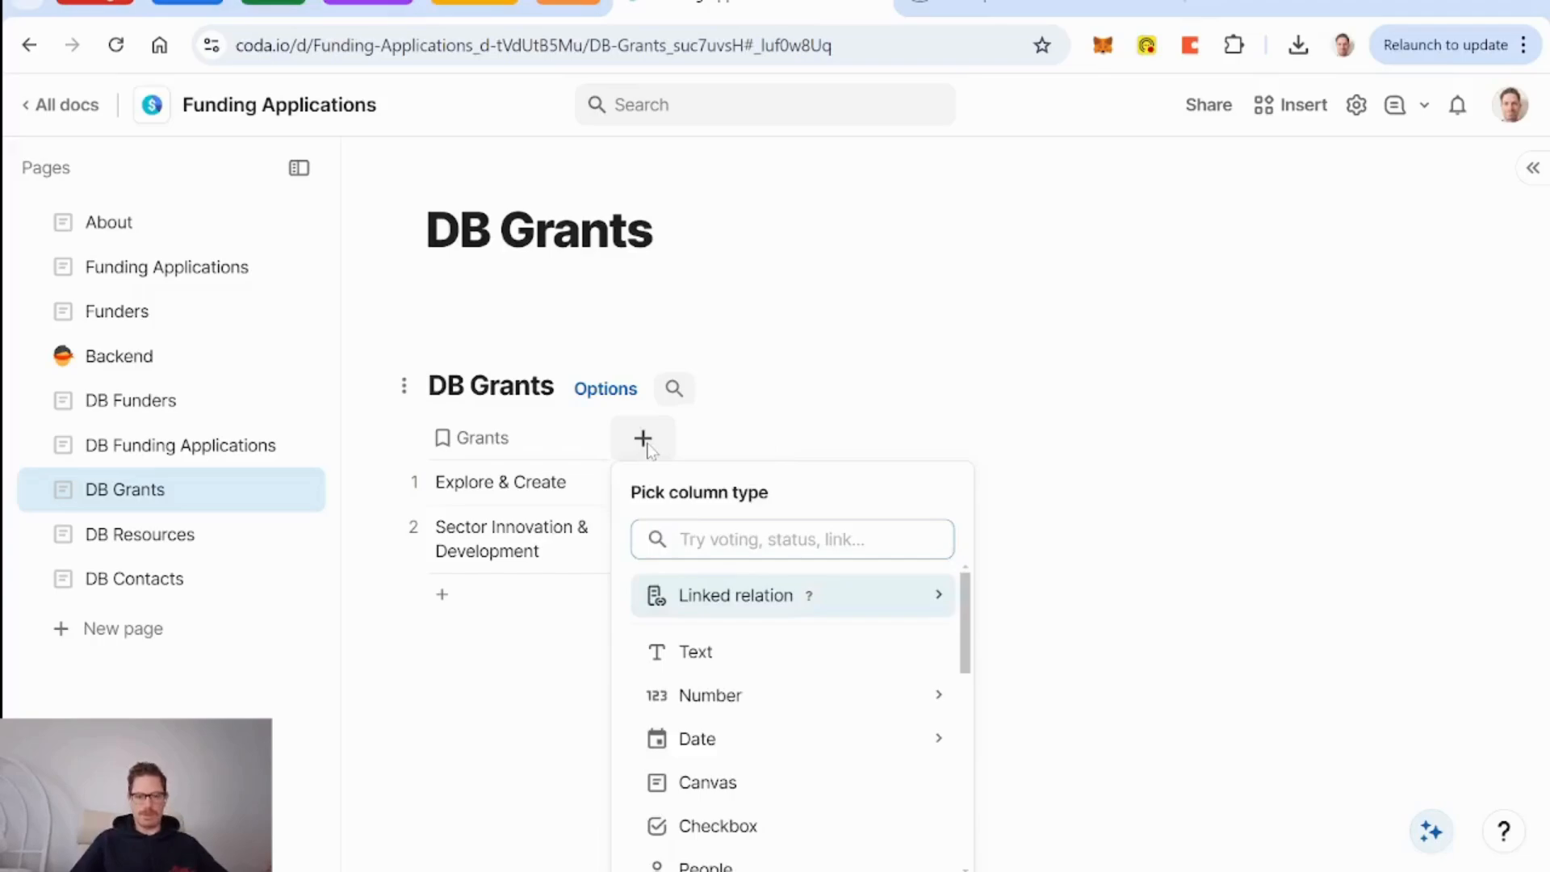
pyautogui.press('Down')
pyautogui.press('Down')
pyautogui.press('Down')
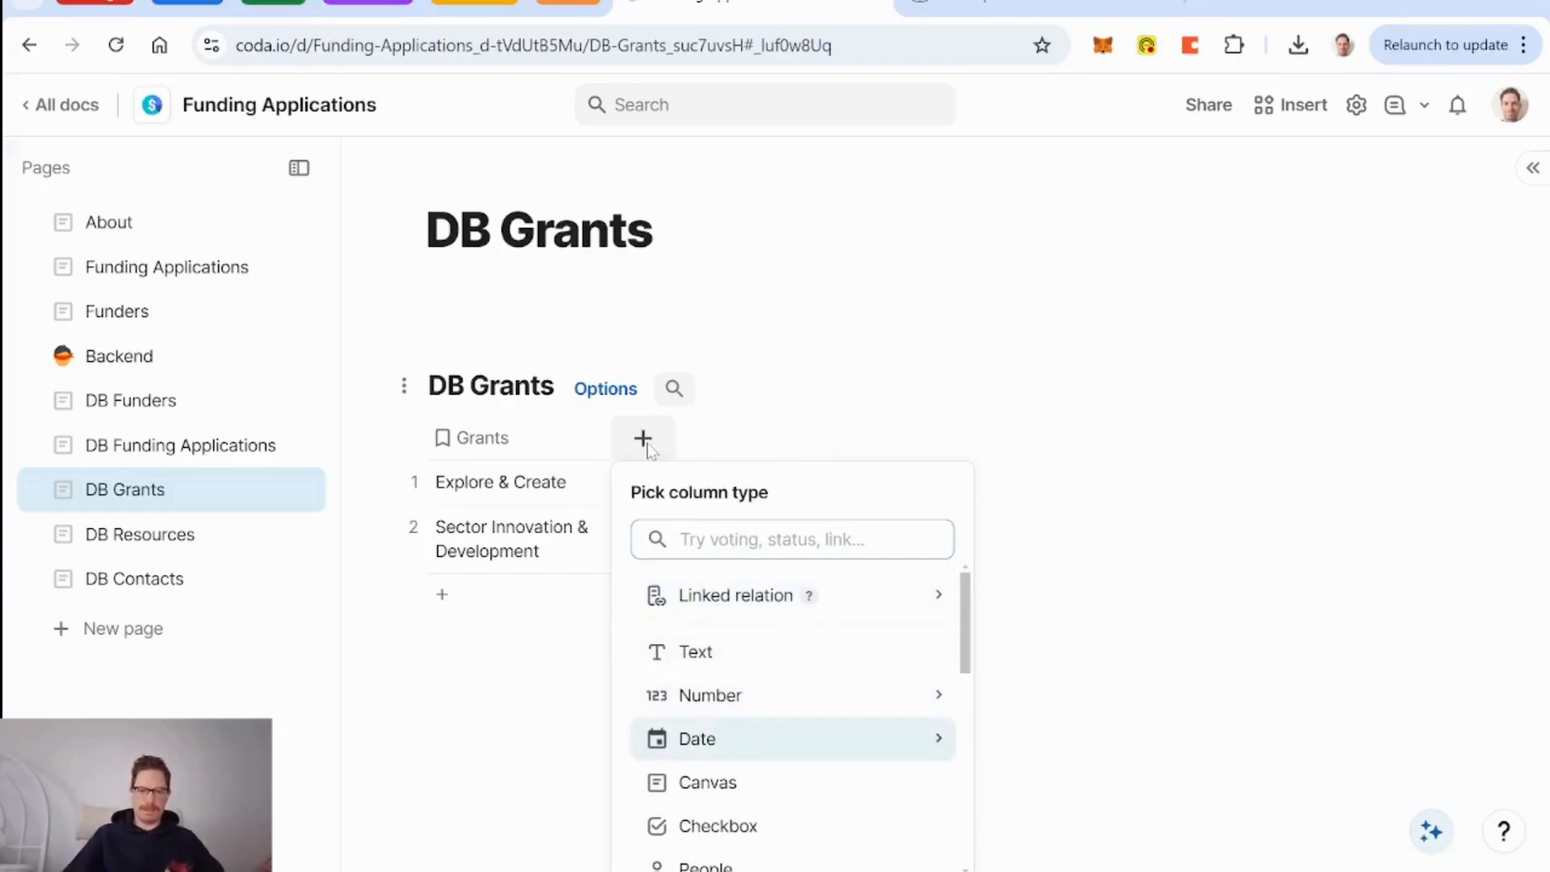
pyautogui.press('Return')
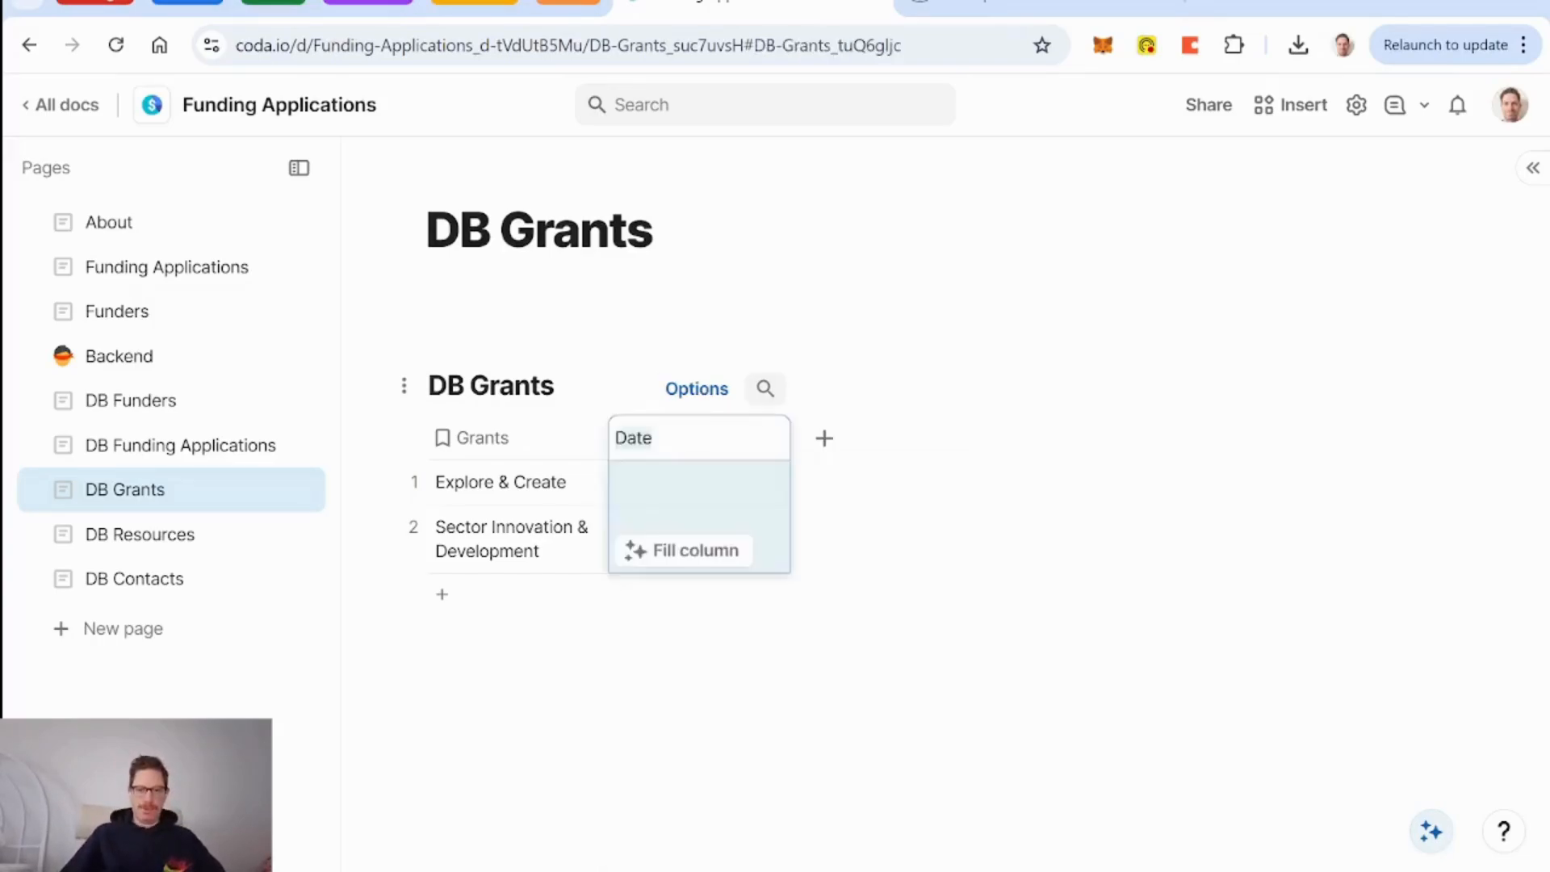
pyautogui.write('Applic')
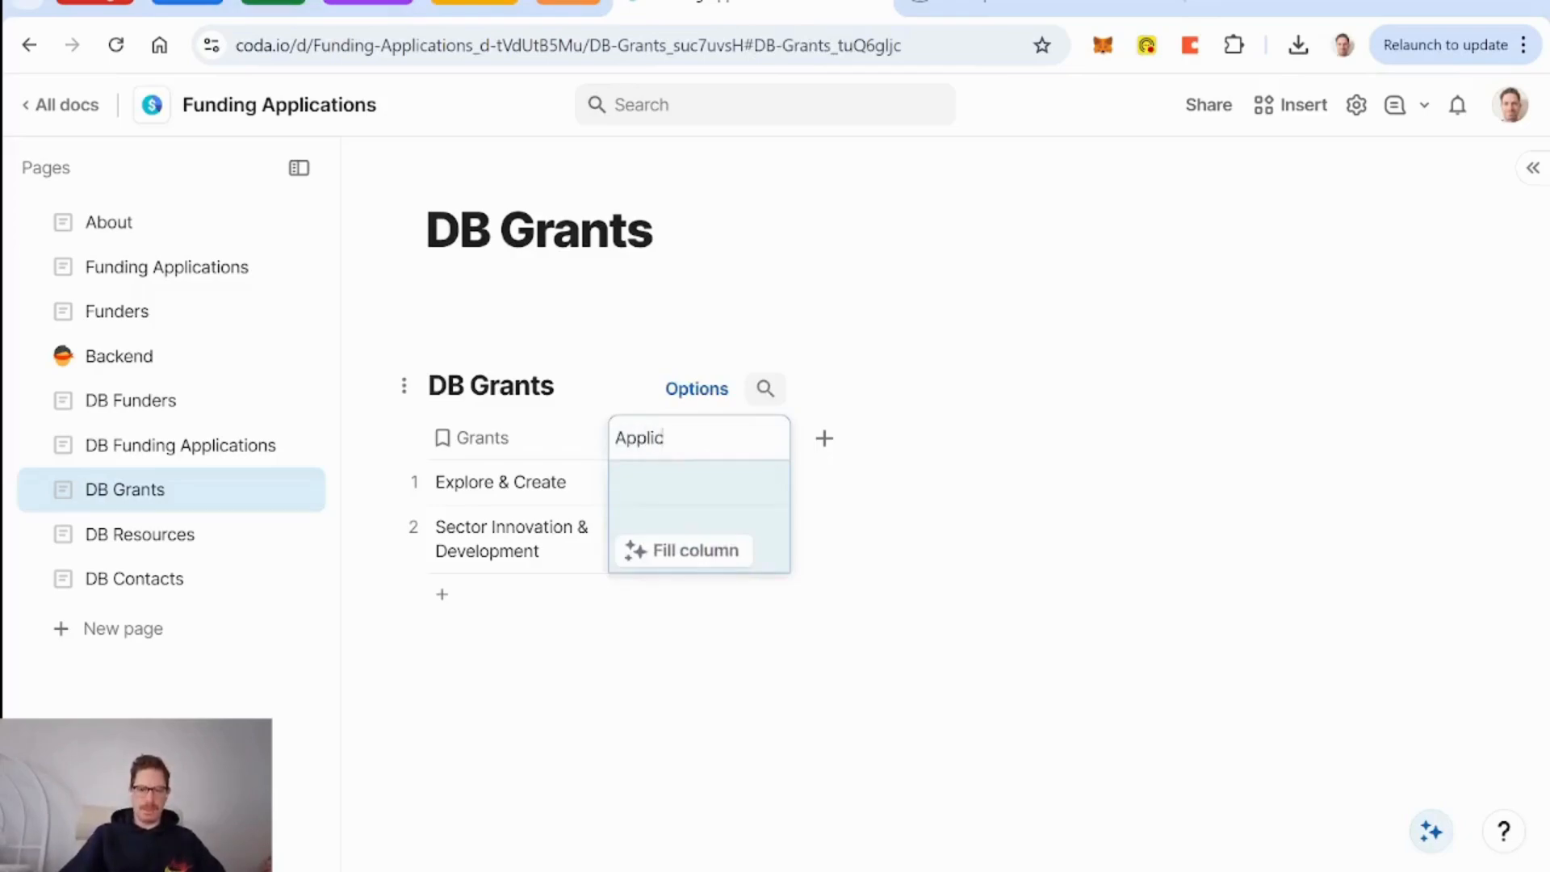
pyautogui.write('ation Deadline')
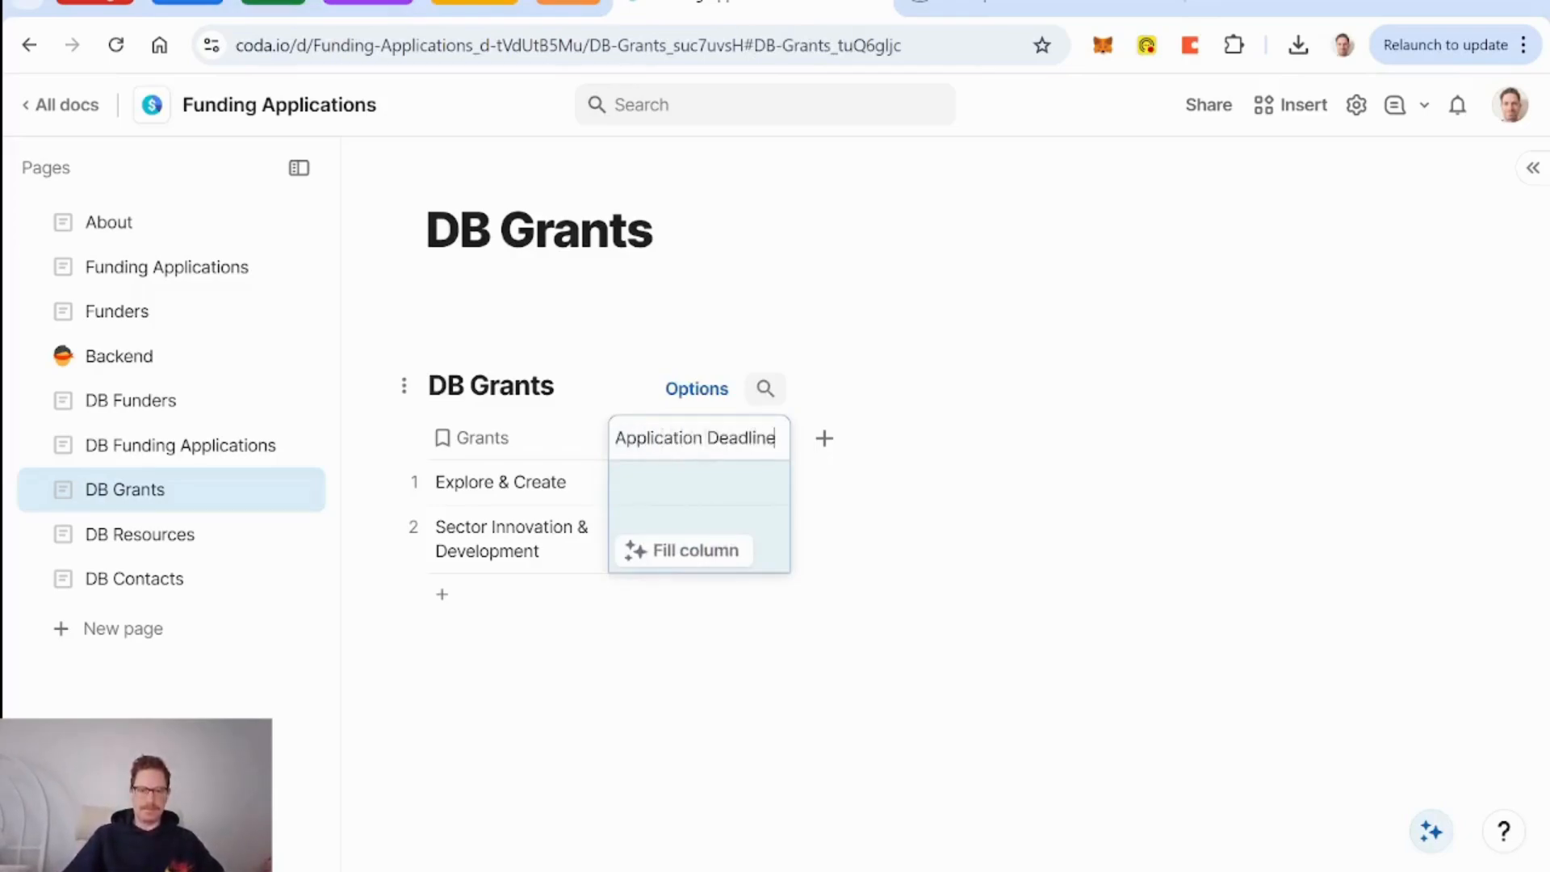
pyautogui.press('BackSpace')
pyautogui.press('BackSpace')
pyautogui.press('BackSpace')
pyautogui.press('BackSpace')
pyautogui.press('BackSpace')
pyautogui.press('BackSpace')
pyautogui.press('BackSpace')
pyautogui.press('BackSpace')
pyautogui.press('BackSpace')
pyautogui.press('BackSpace')
pyautogui.press('BackSpace')
pyautogui.press('BackSpace')
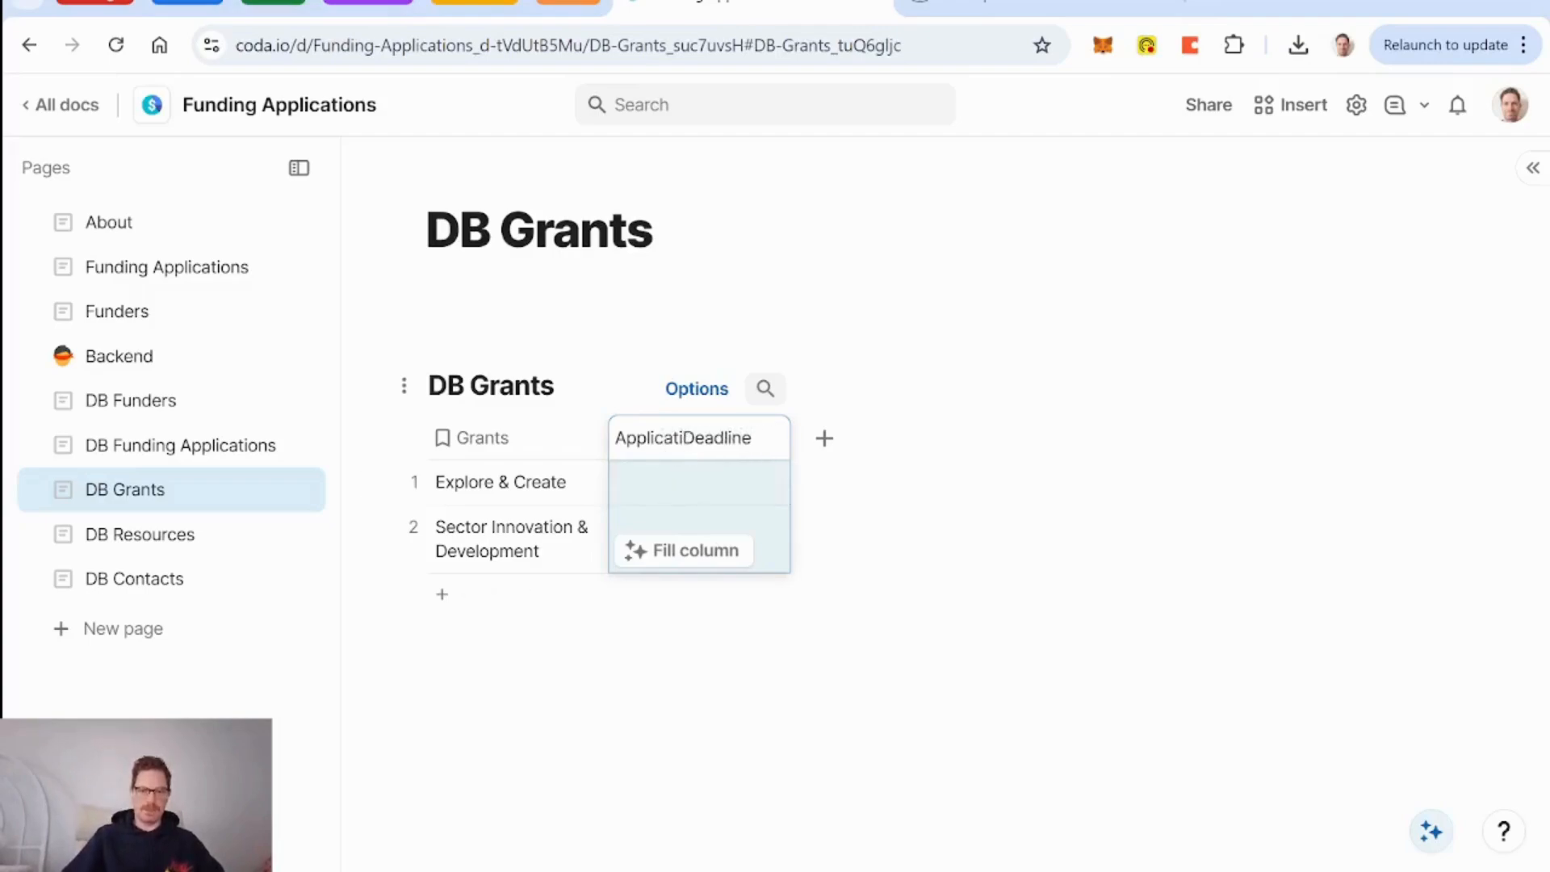
pyautogui.write('Date ')
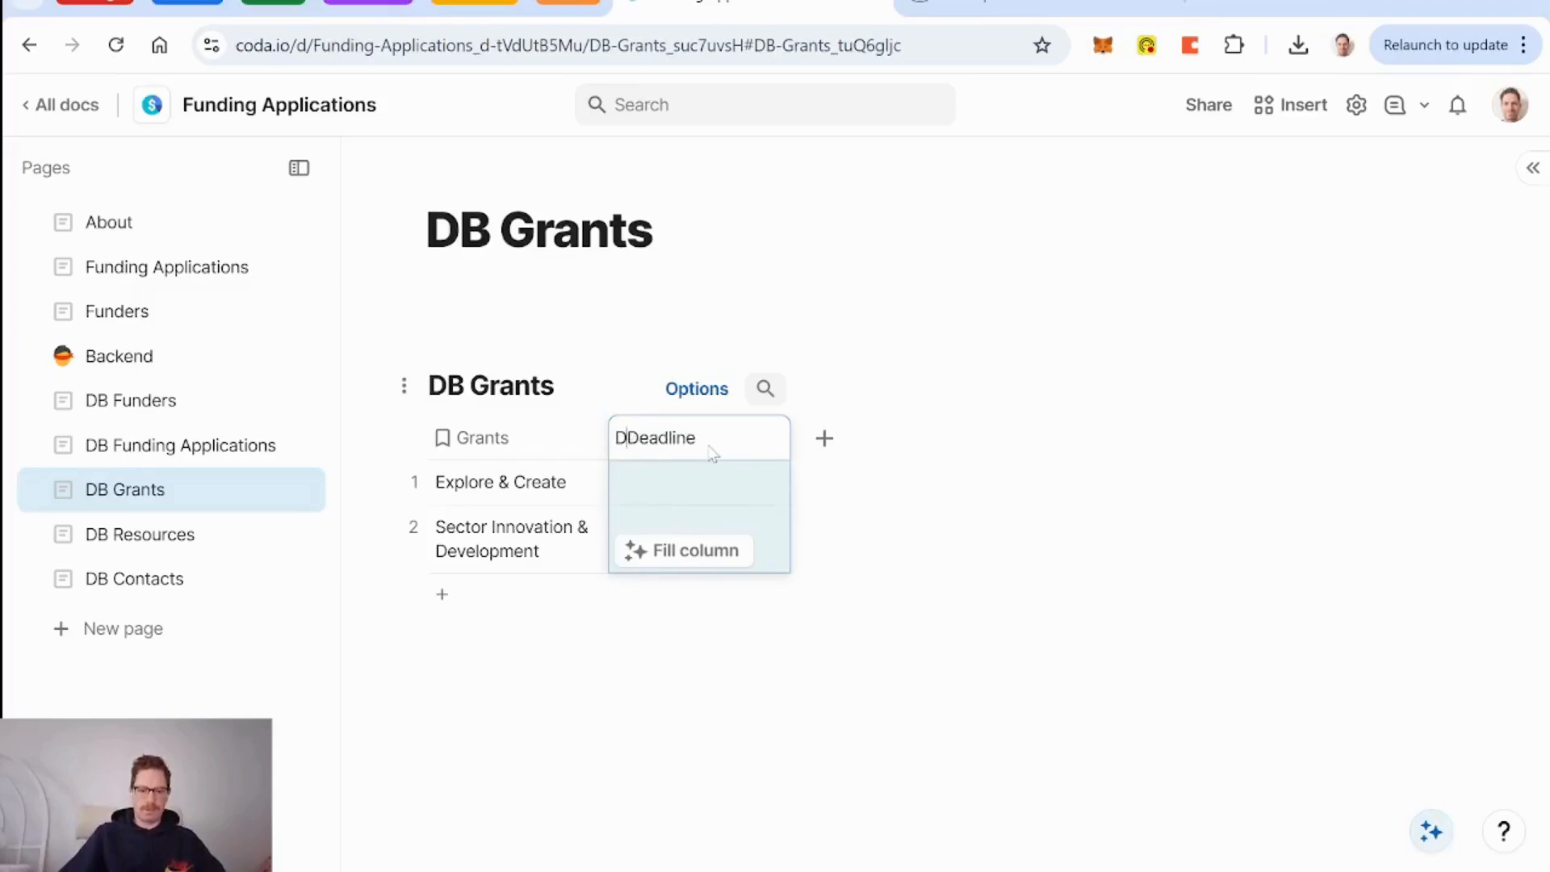
pyautogui.write('of Application D')
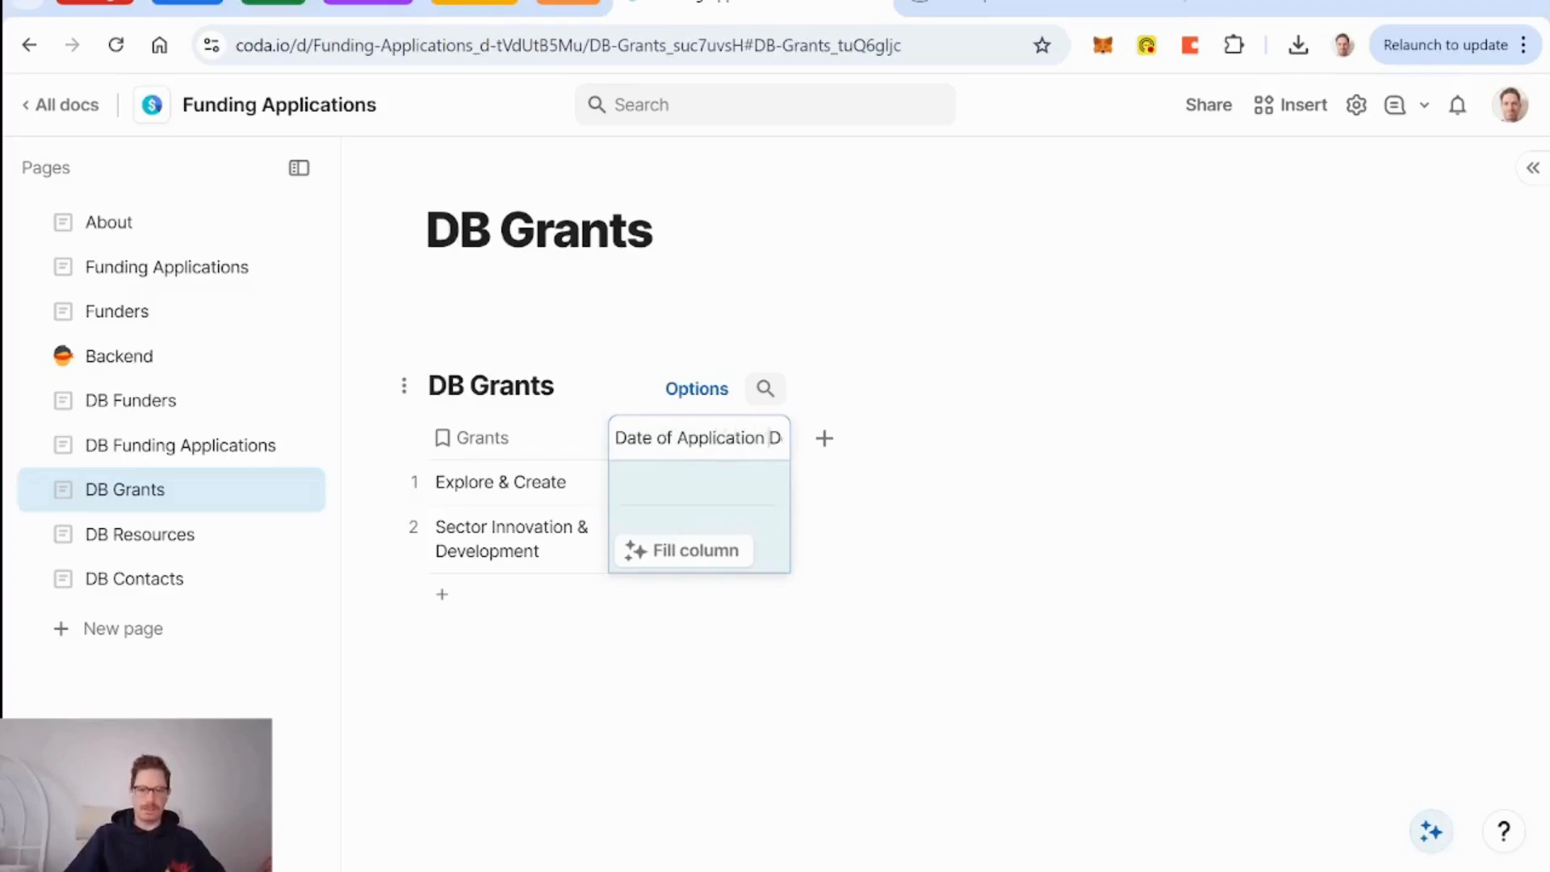
pyautogui.press('BackSpace')
pyautogui.press('BackSpace')
pyautogui.press('BackSpace')
pyautogui.press('BackSpace')
pyautogui.press('BackSpace')
pyautogui.press('BackSpace')
pyautogui.press('BackSpace')
pyautogui.press('BackSpace')
pyautogui.press('BackSpace')
pyautogui.press('BackSpace')
pyautogui.press('BackSpace')
pyautogui.press('BackSpace')
pyautogui.press('BackSpace')
pyautogui.press('BackSpace')
pyautogui.press('BackSpace')
pyautogui.press('BackSpace')
pyautogui.press('BackSpace')
pyautogui.press('BackSpace')
pyautogui.press('BackSpace')
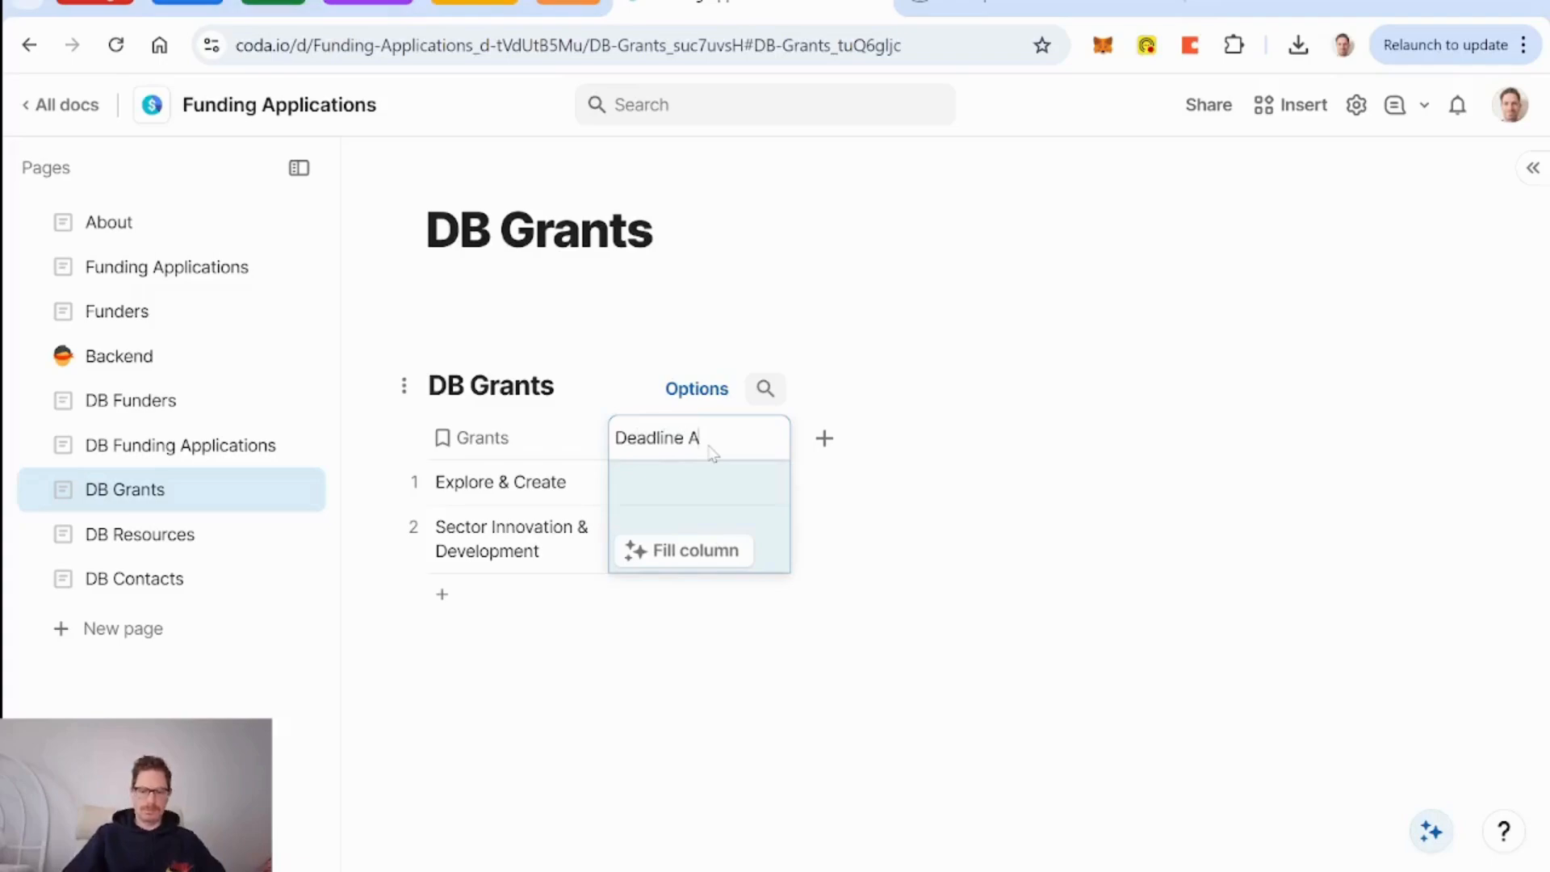
pyautogui.write('p')
pyautogui.press('BackSpace')
pyautogui.press('BackSpace')
pyautogui.write('for App')
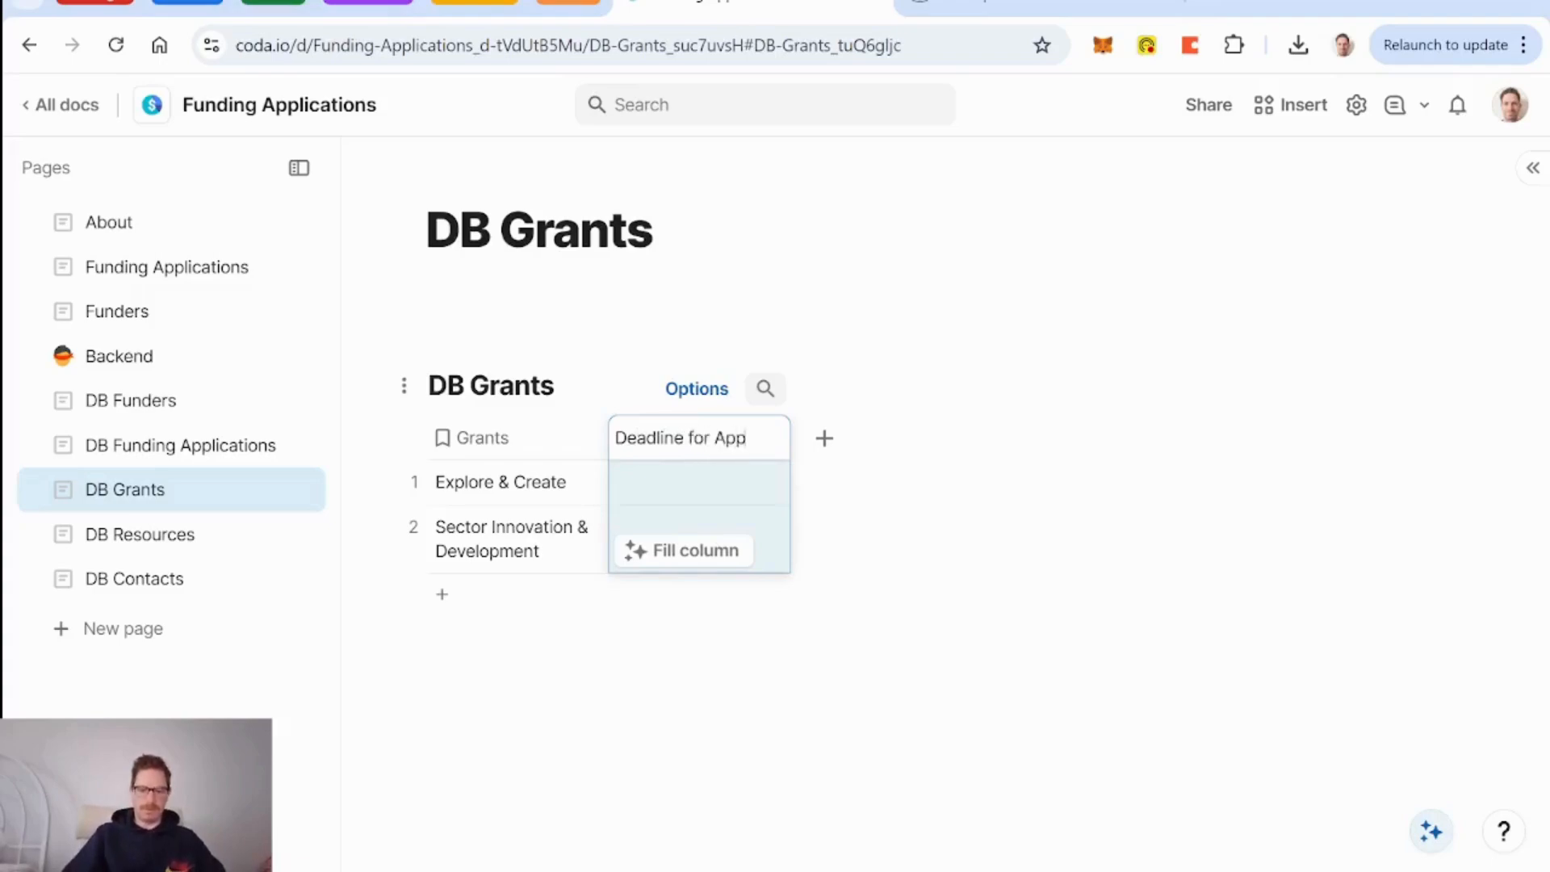
pyautogui.write('lication')
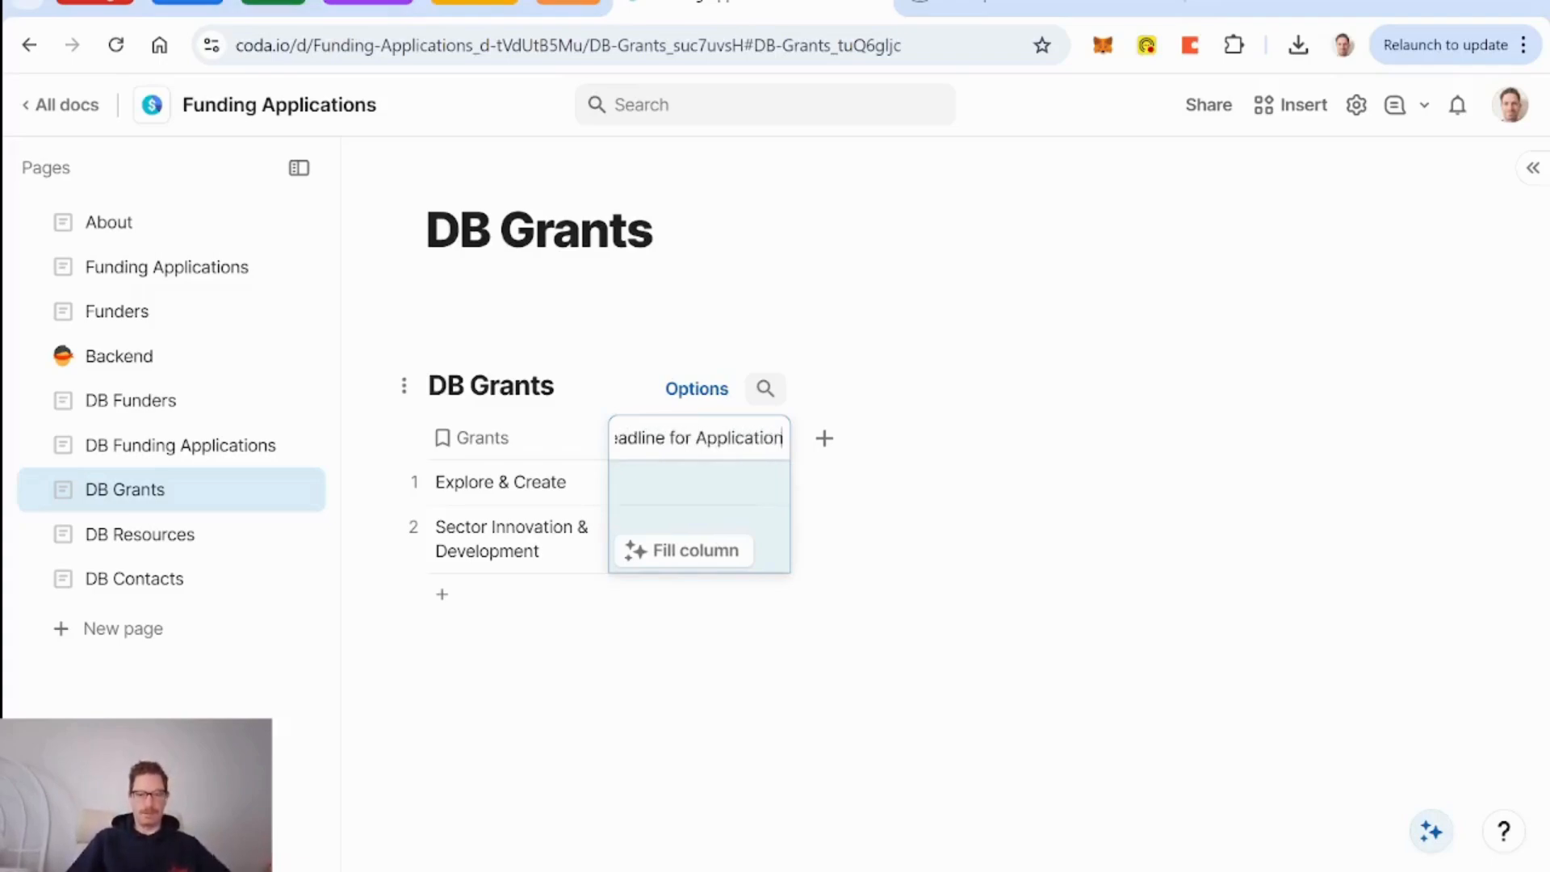
pyautogui.click(535, 452)
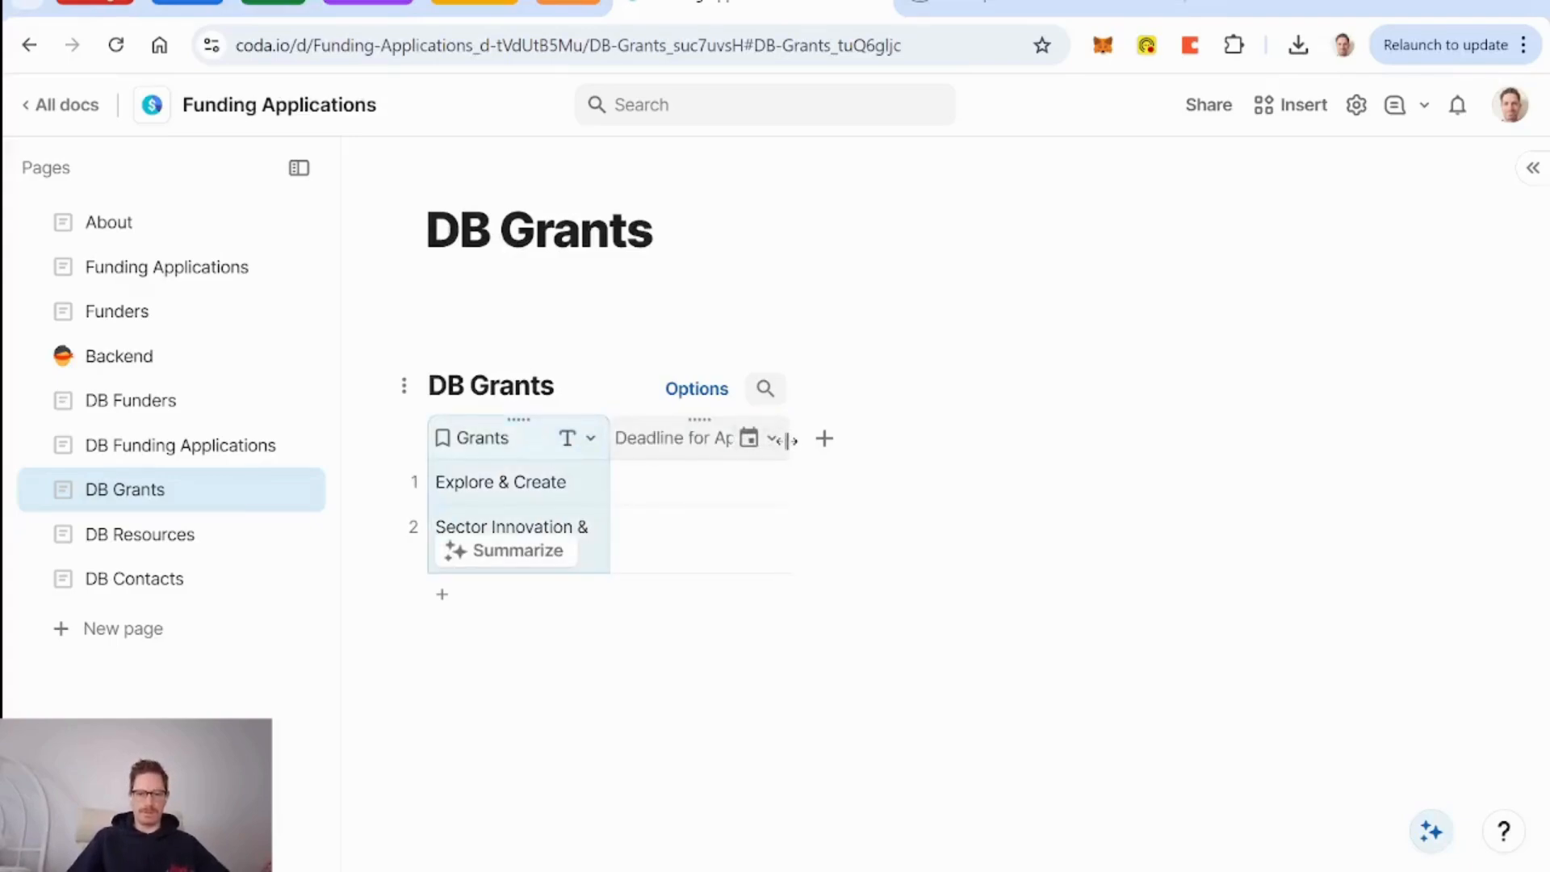
pyautogui.click(703, 452)
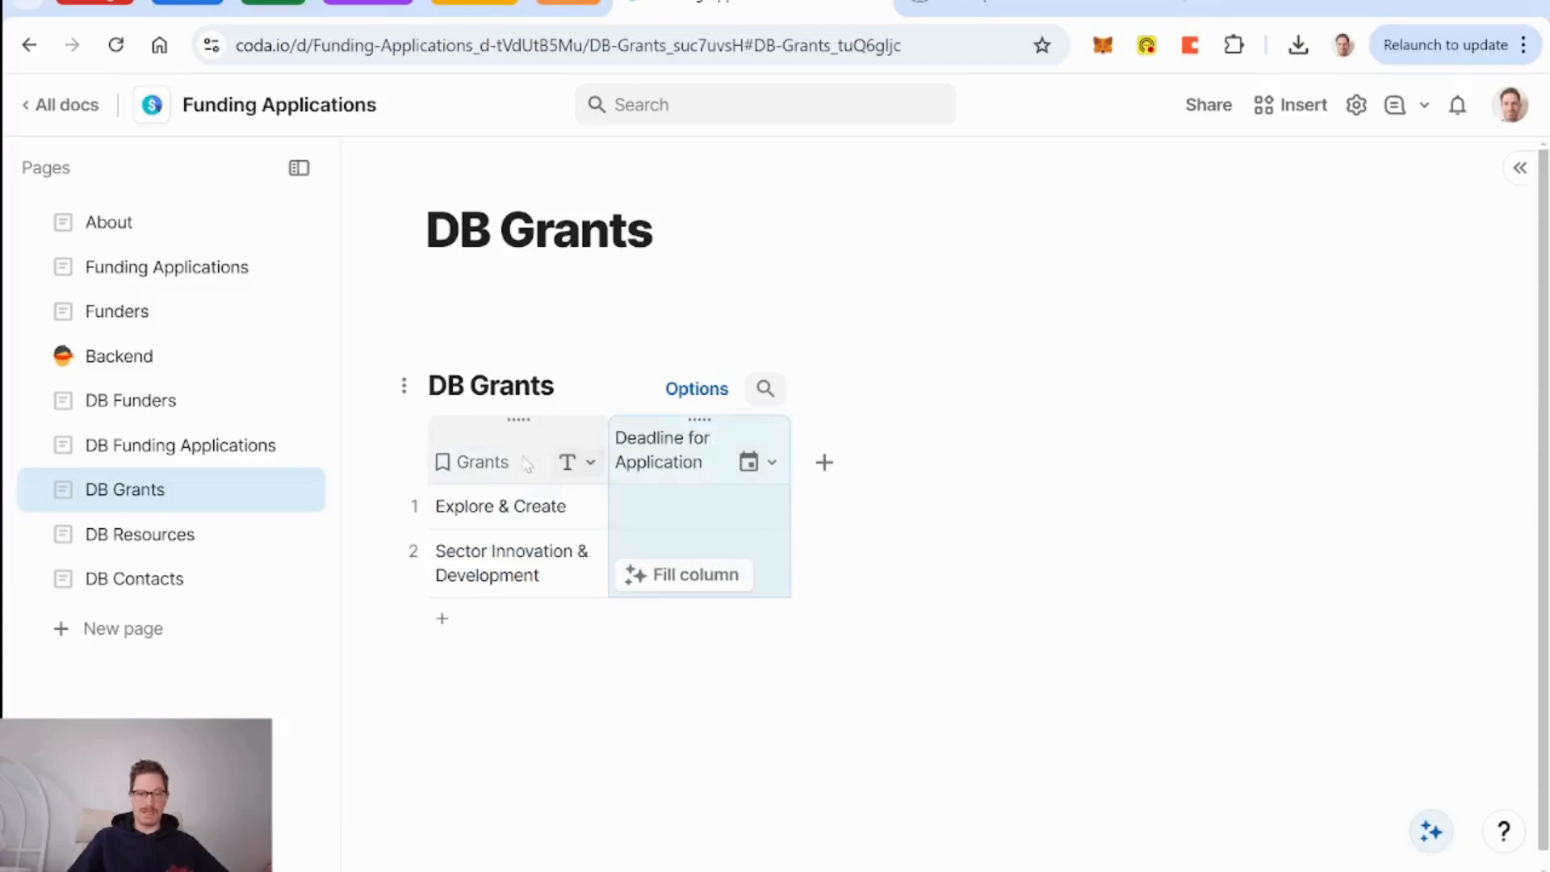
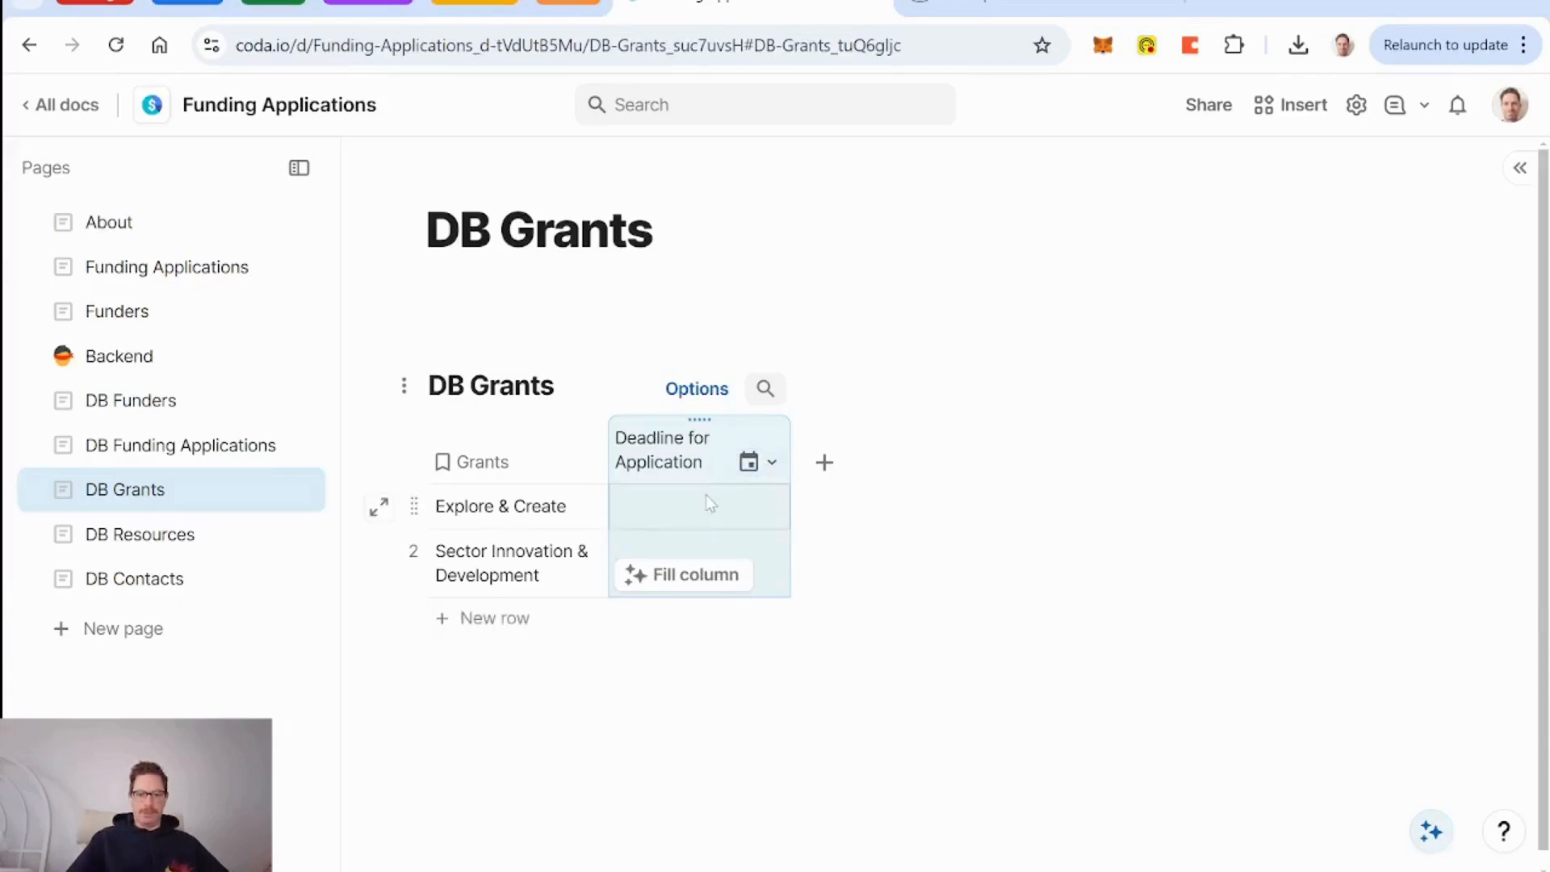
# Open the Canada Council Grants page and scroll to its Our grants list of six programs.
pyautogui.click(509, 505)
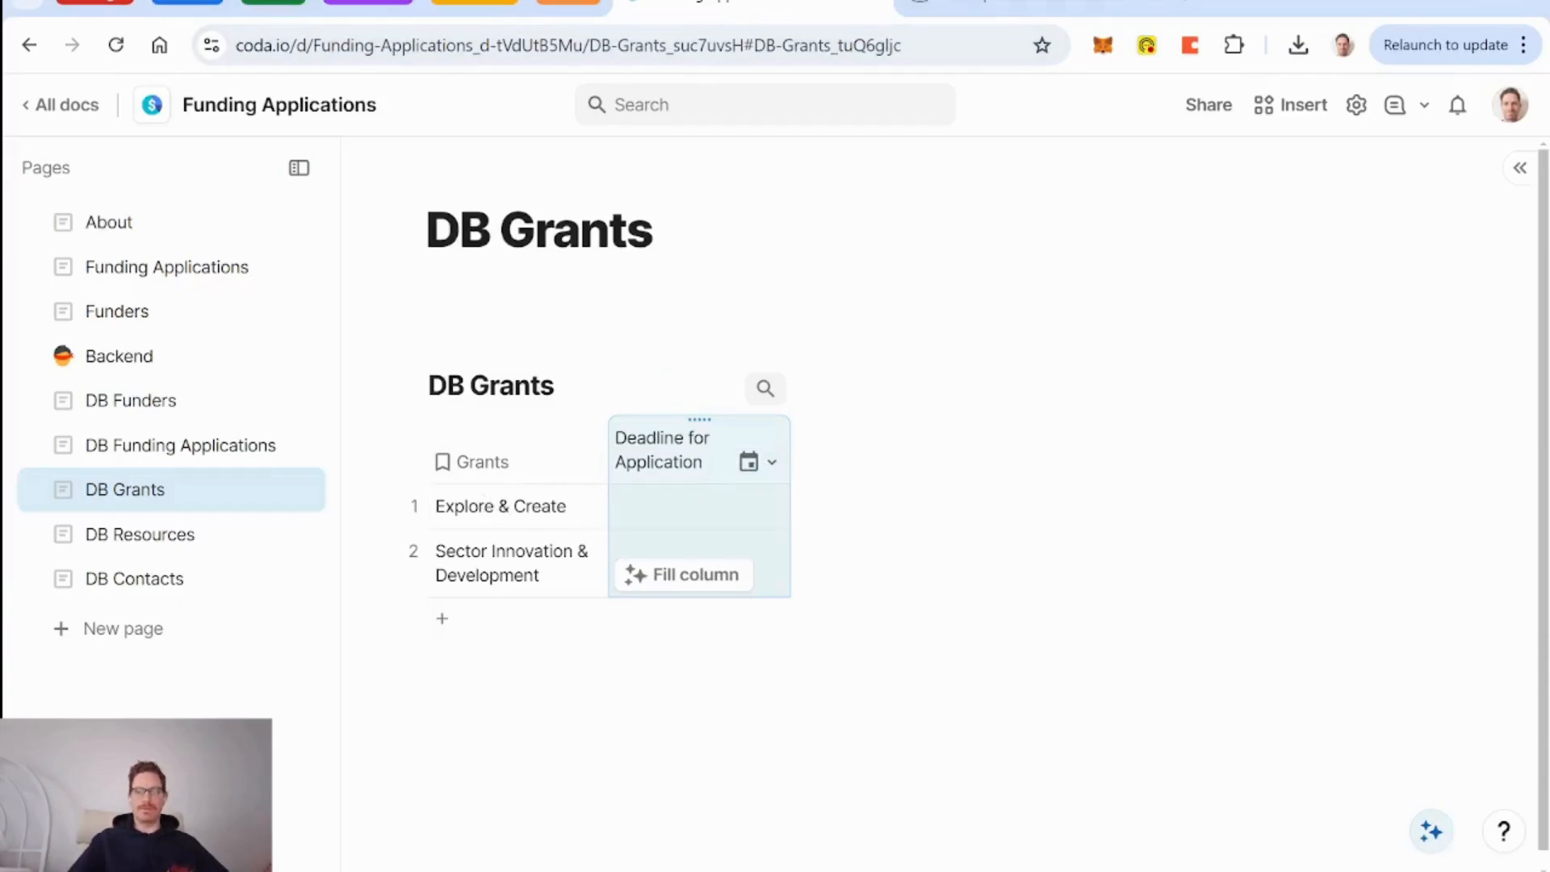
pyautogui.click(1039, 4)
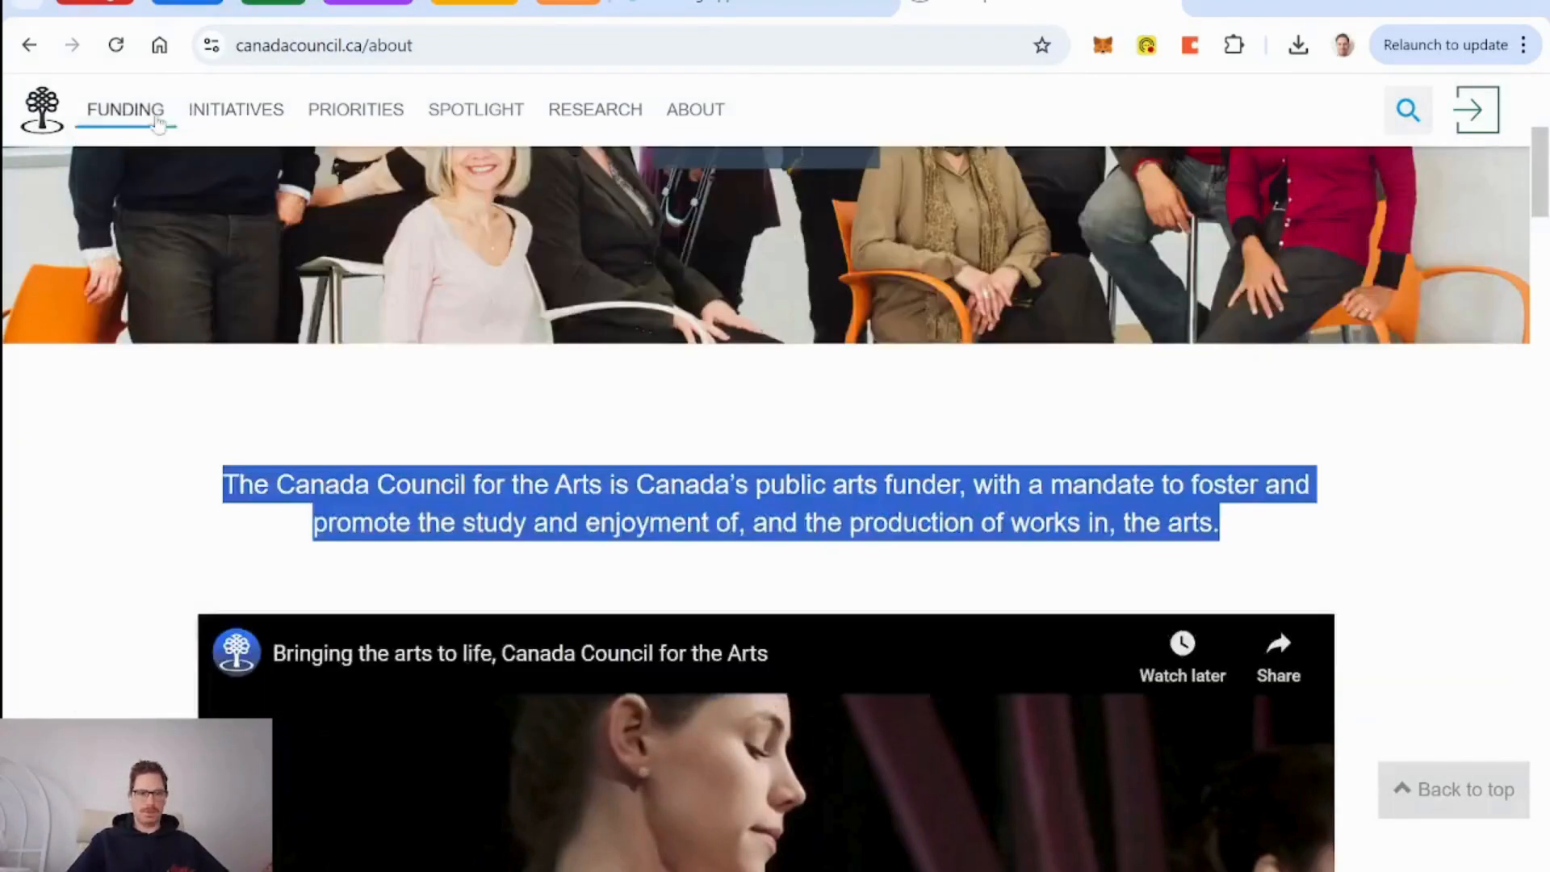
pyautogui.moveTo(139, 113)
pyautogui.moveTo(208, 336)
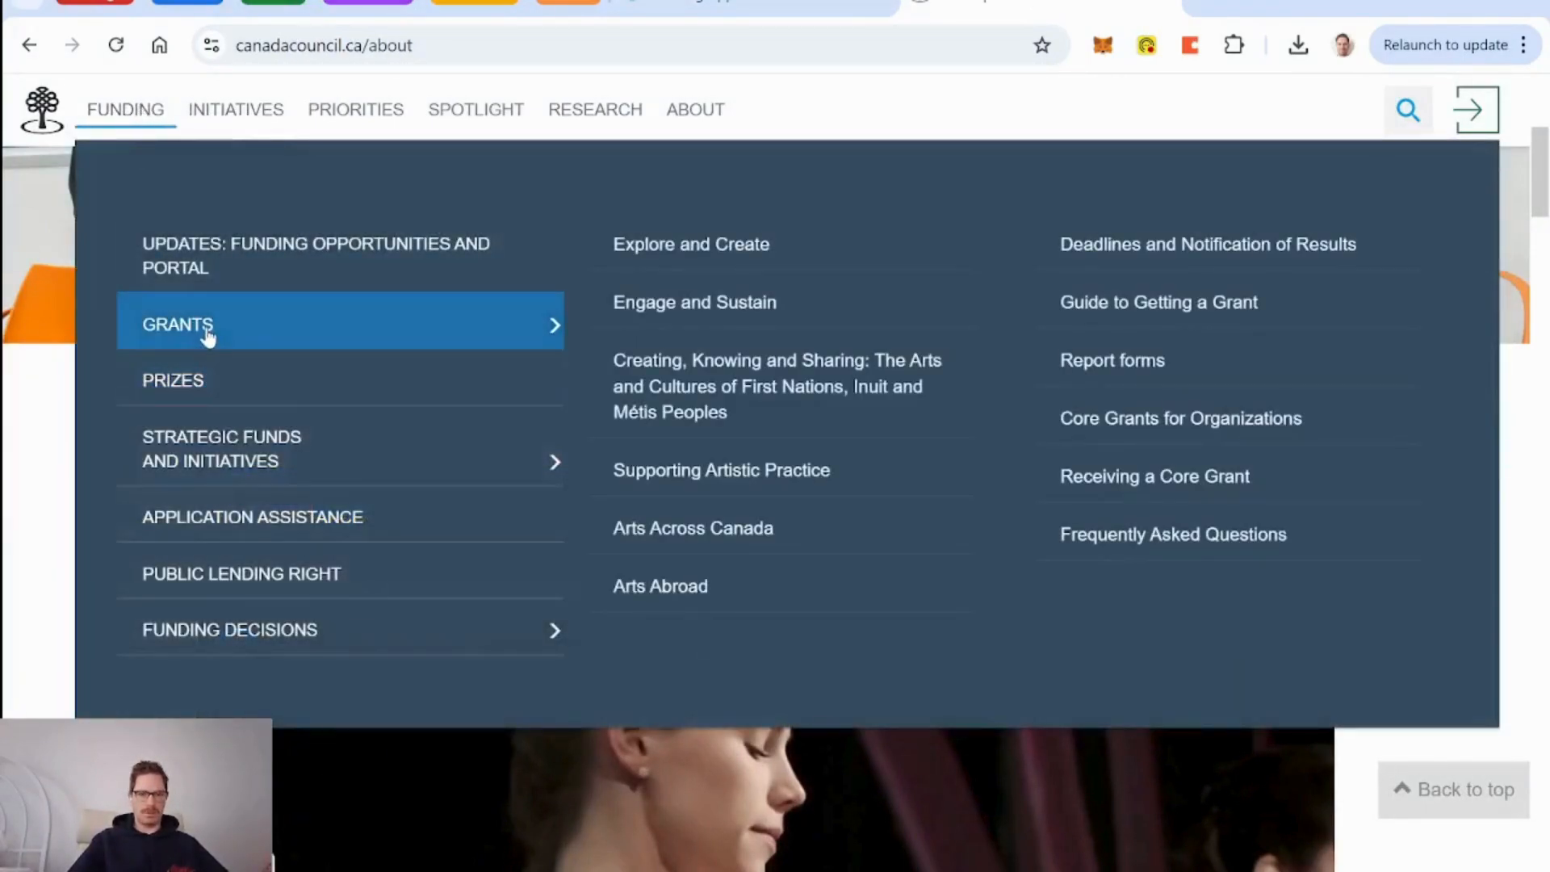
pyautogui.click(271, 328)
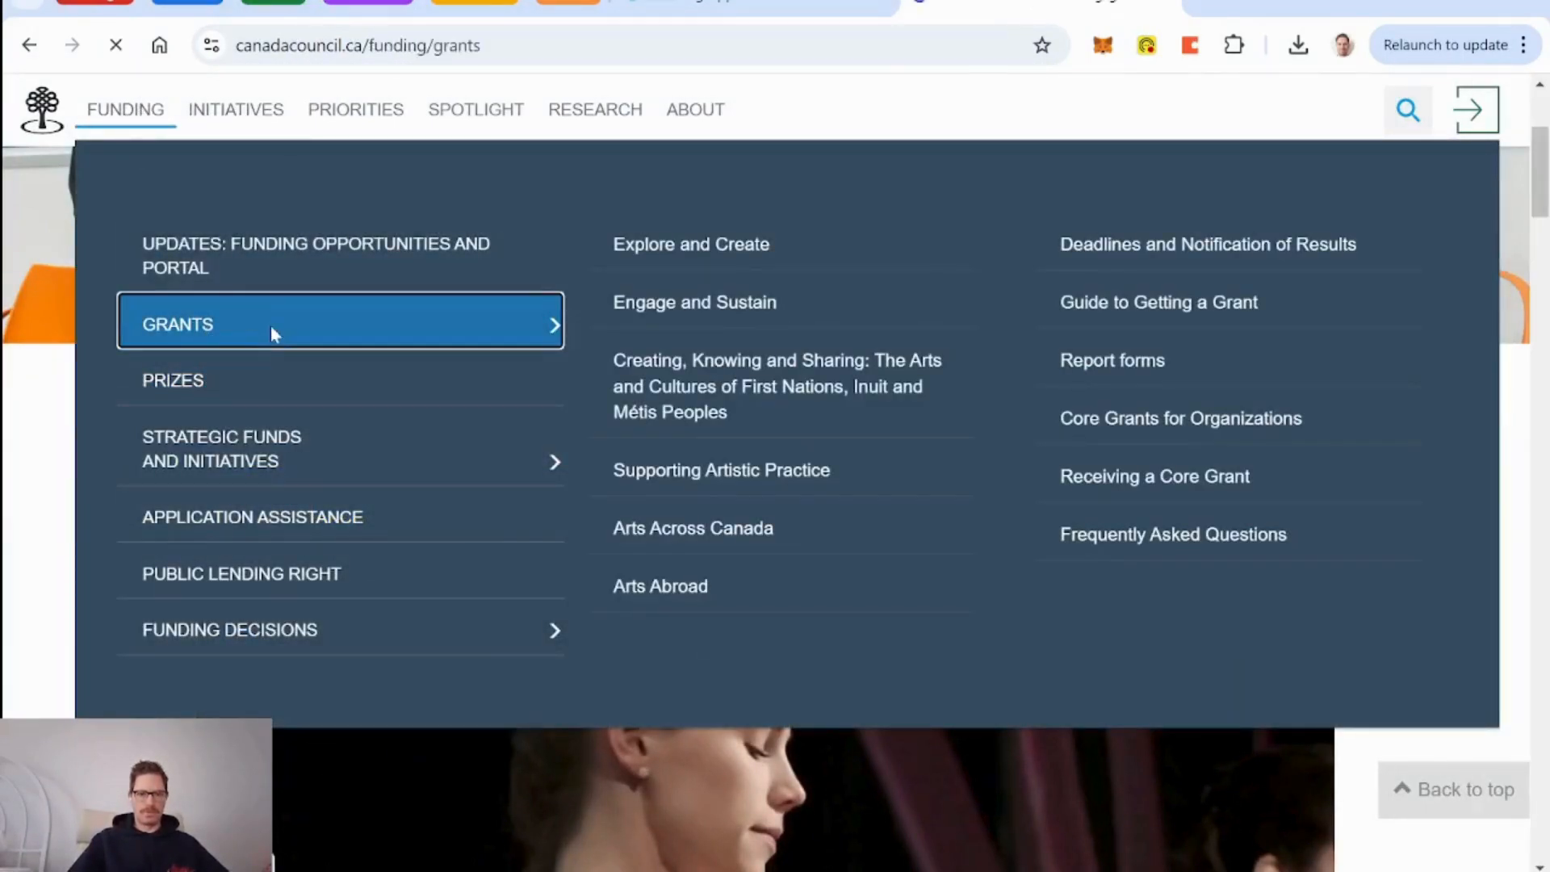
pyautogui.scroll(-12, 428, 484)
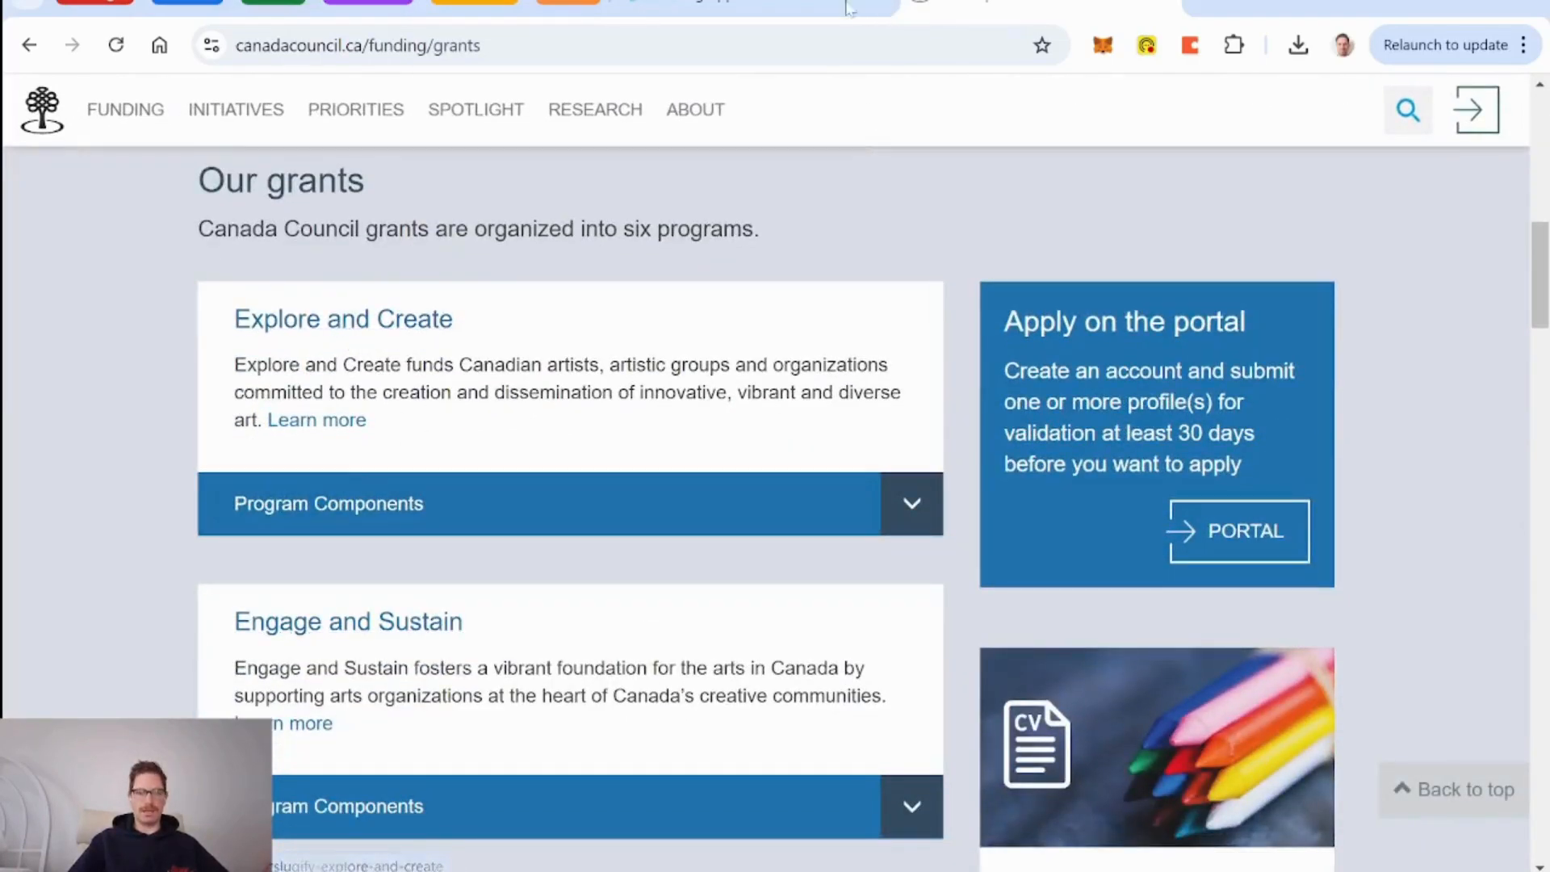
pyautogui.hotkey('ctrl', 'Tab')
# Rename the second grant row to 'Engage & Sustain'.
pyautogui.click(559, 588)
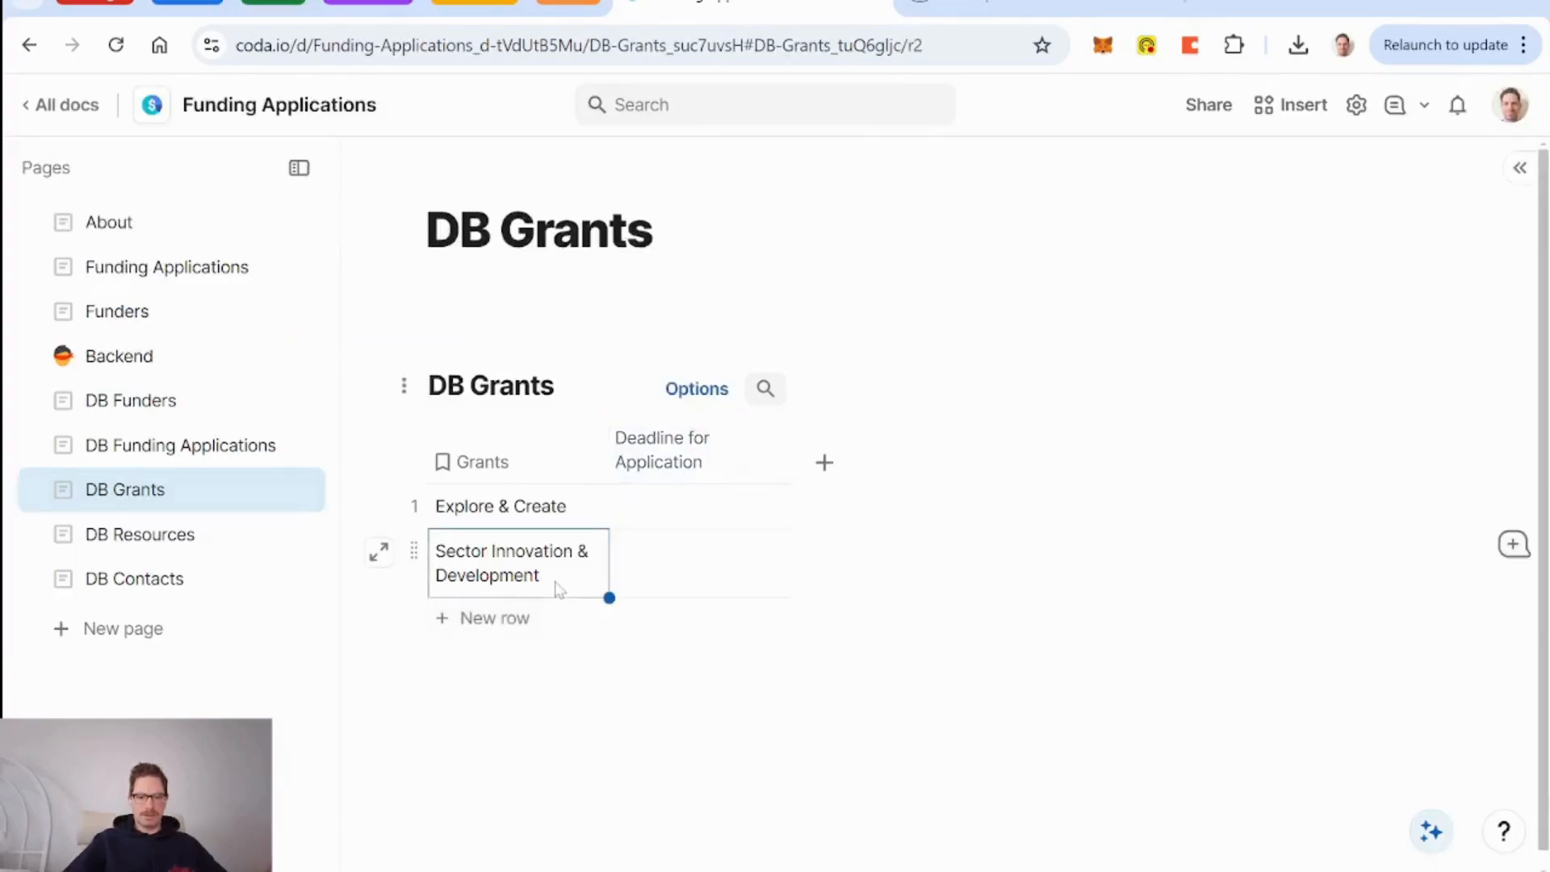
pyautogui.write('Engage &')
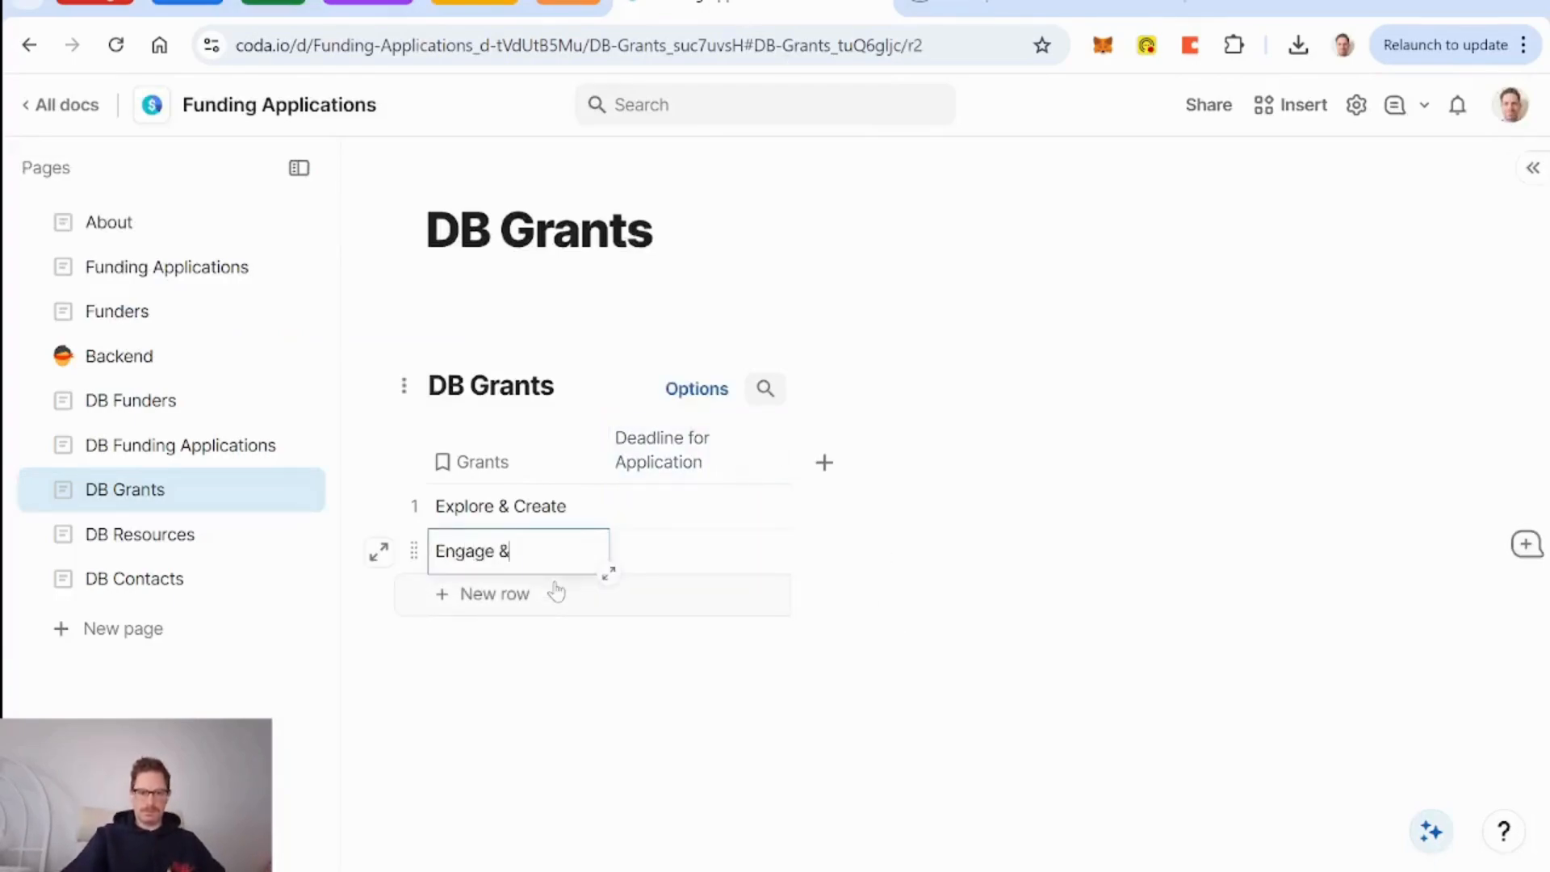
pyautogui.write(' Syst')
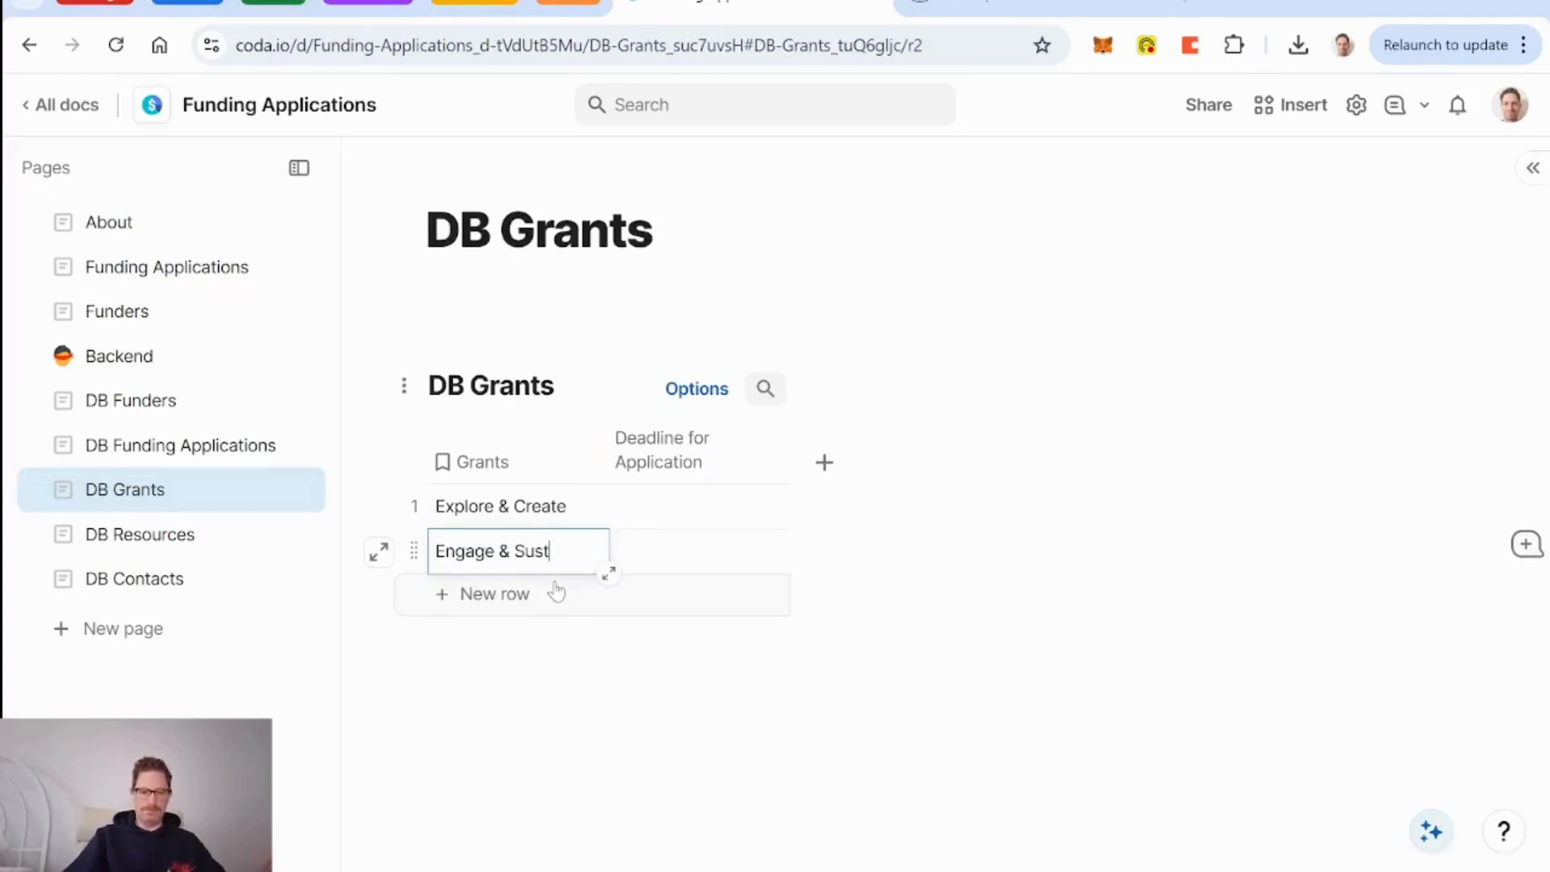
pyautogui.write('ain')
pyautogui.press('Return')
# Add a Text column named 'Description' and place it before Deadline for Application.
pyautogui.click(824, 463)
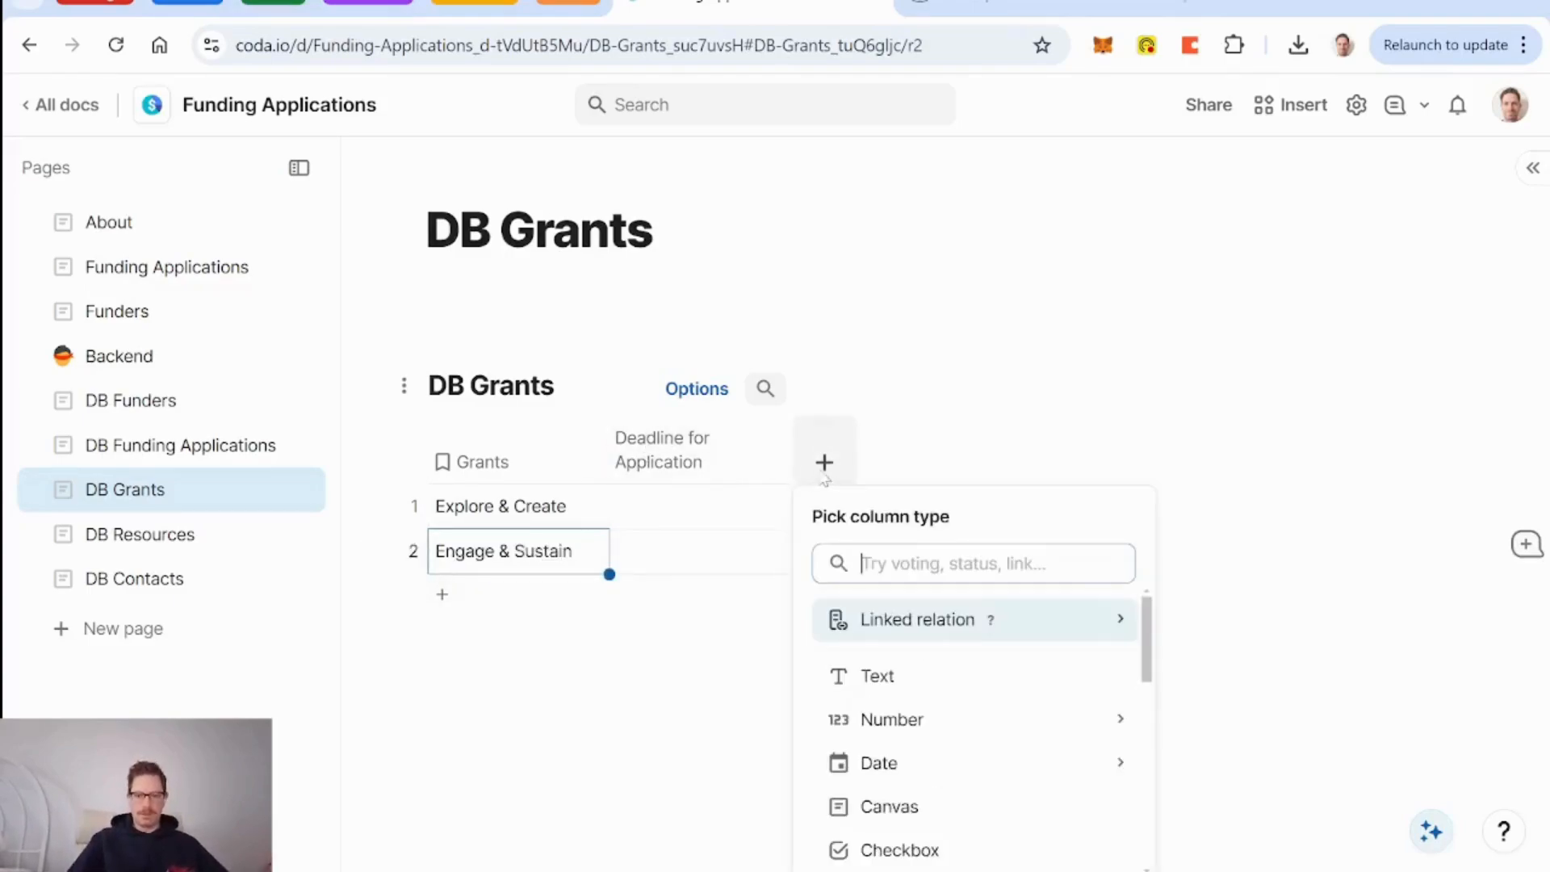
pyautogui.press('Down')
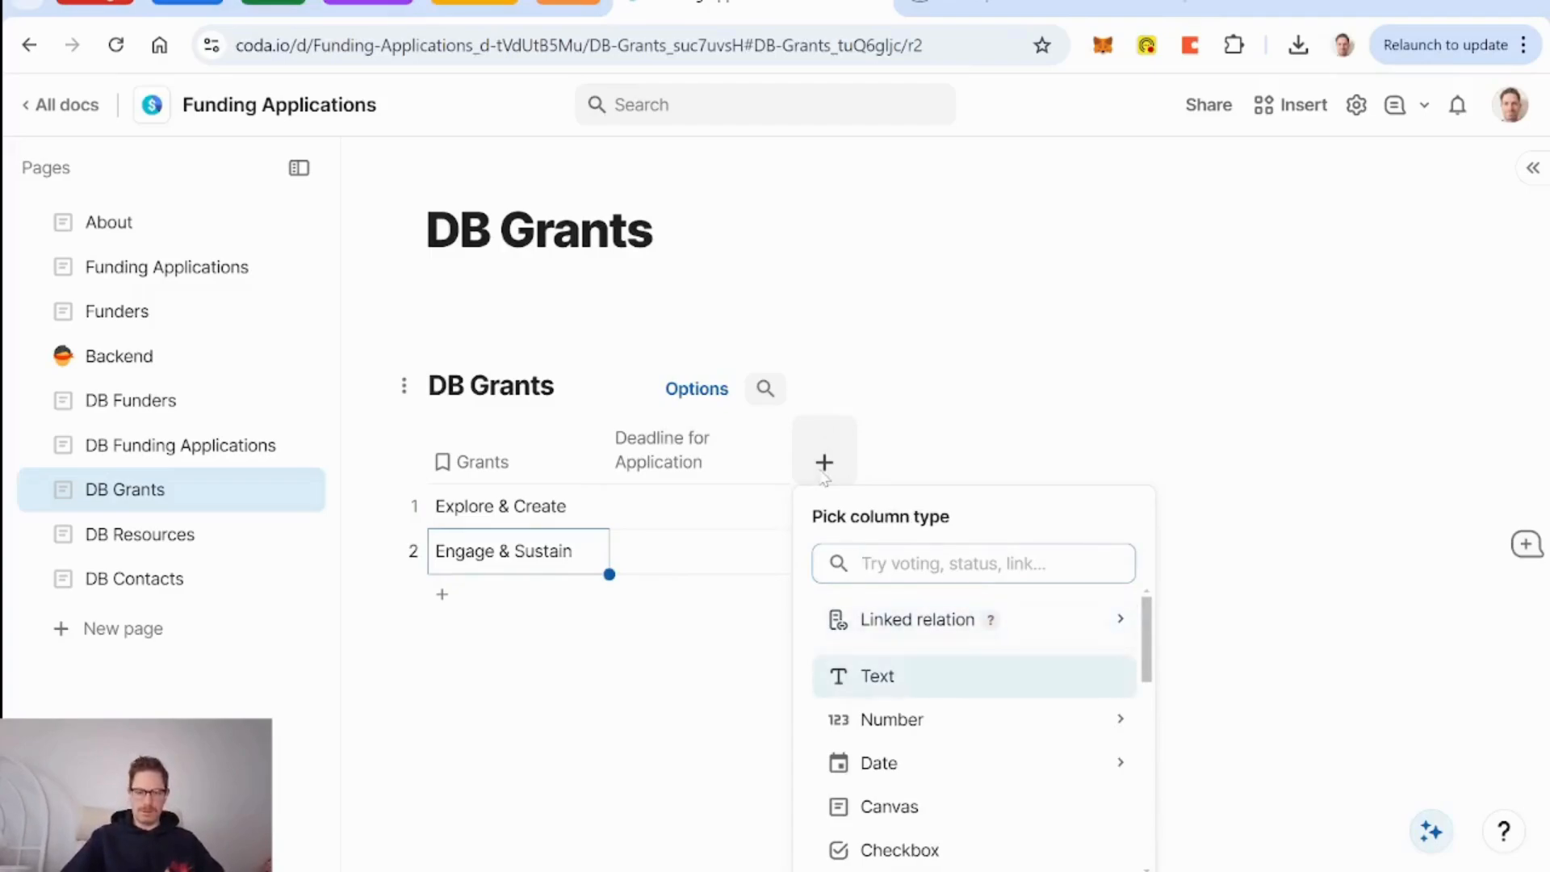
pyautogui.press('Return')
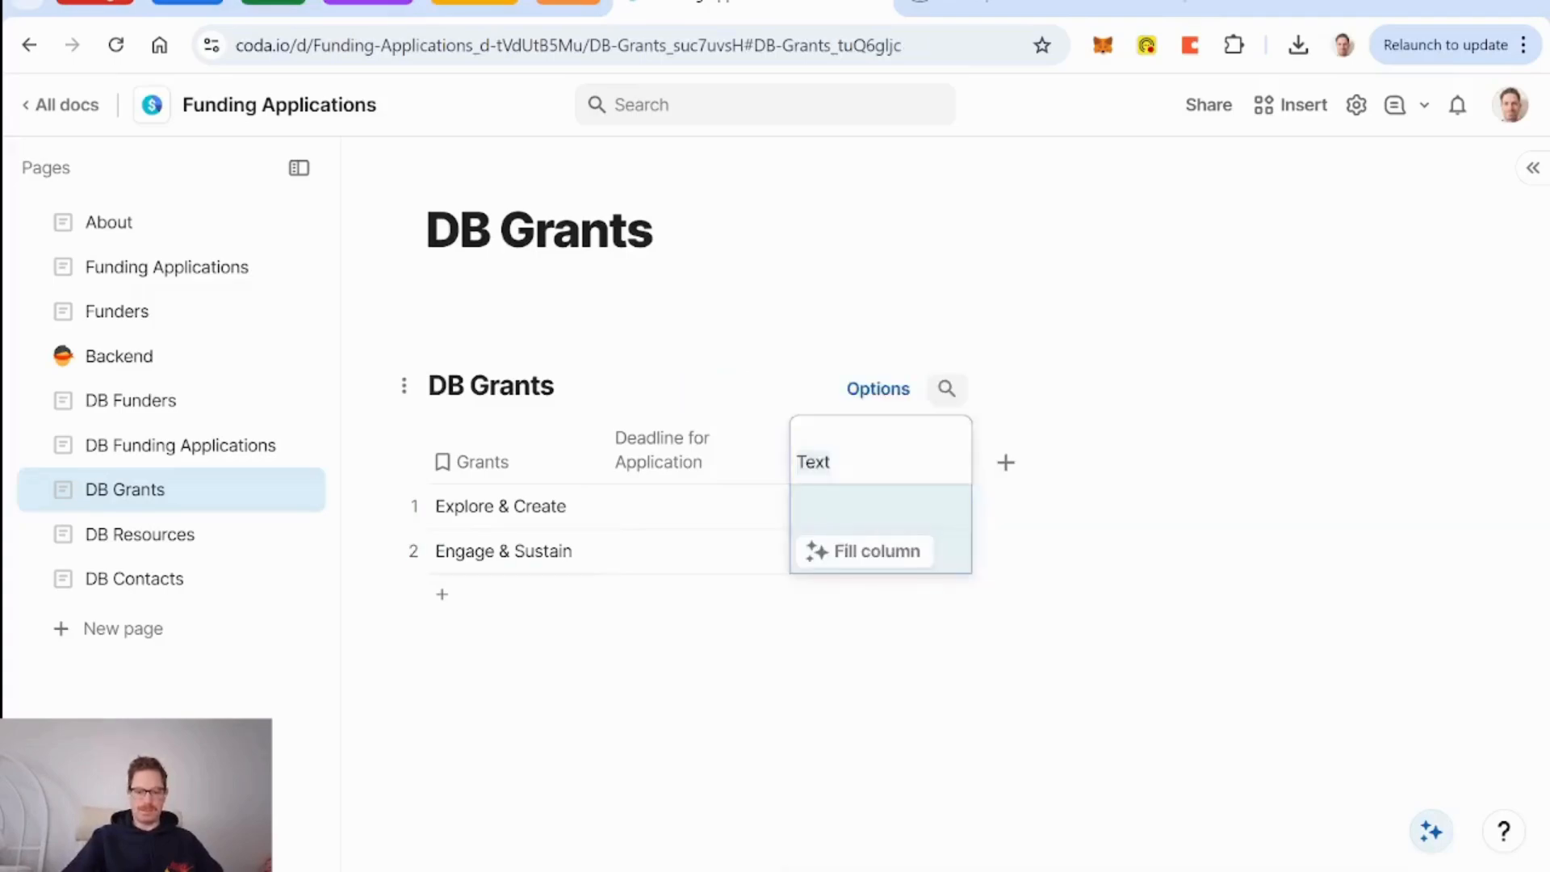
pyautogui.write('Description')
pyautogui.press('Return')
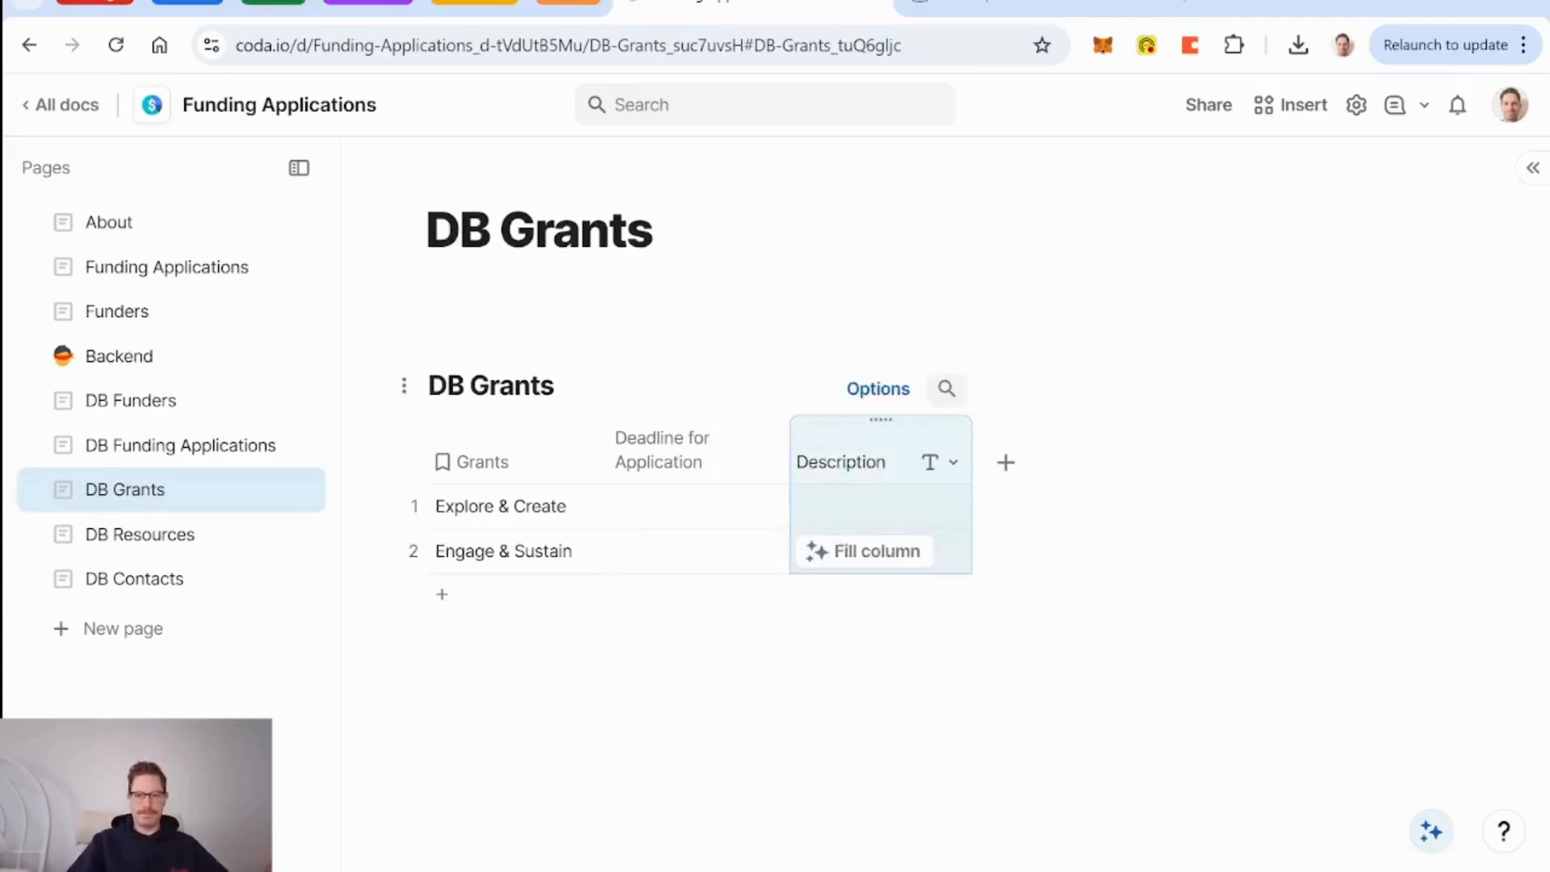
pyautogui.moveTo(879, 417); pyautogui.dragTo(656, 428)
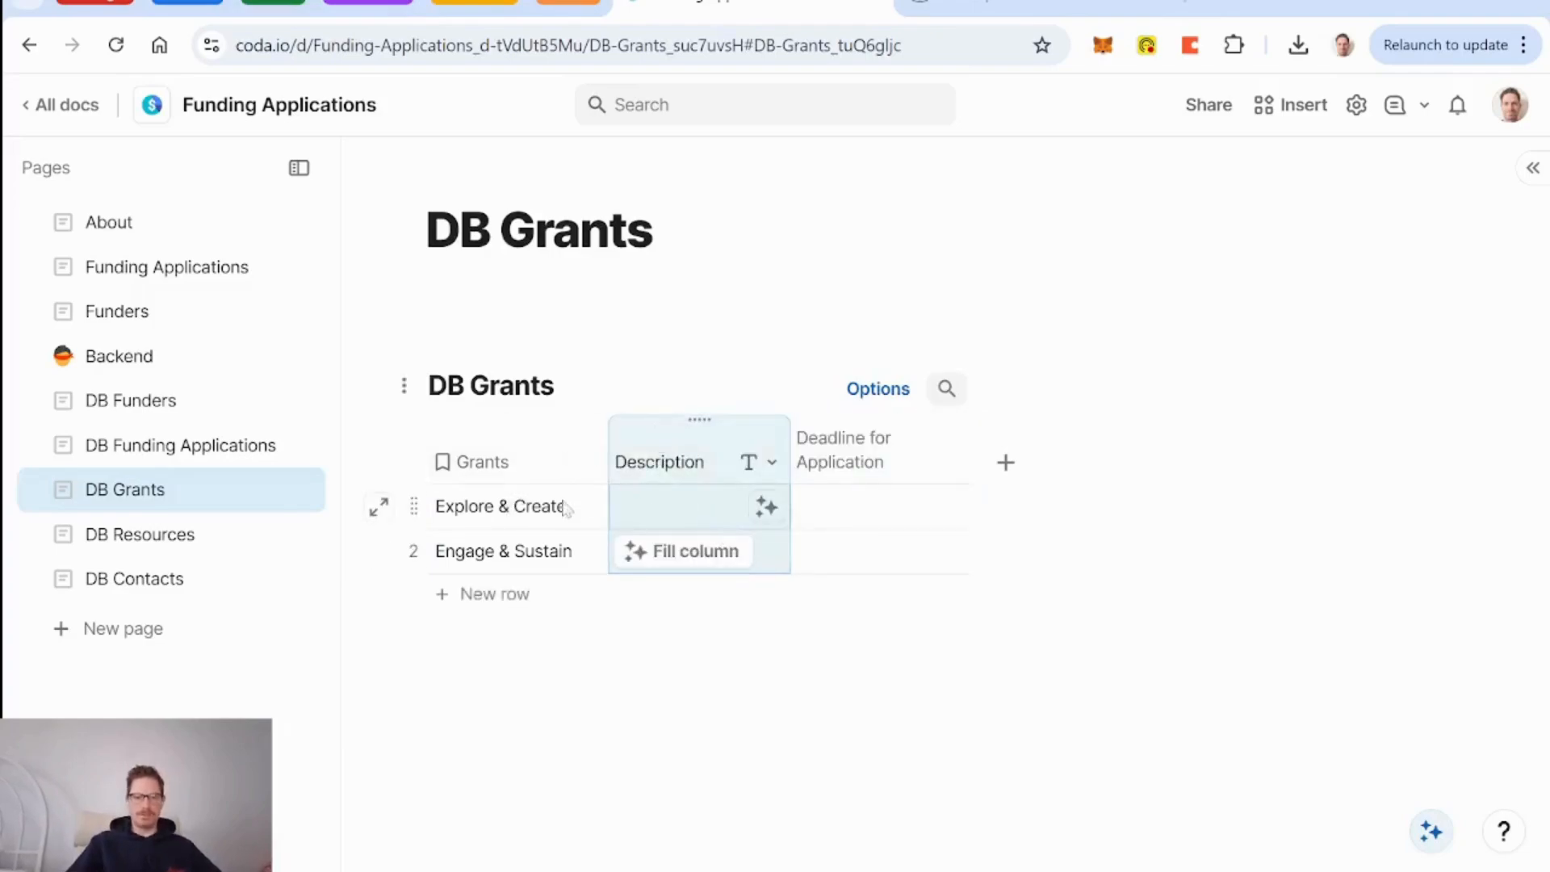
# Open the Explore and Create page and select the 'Expanding Canadian Arts Practice' heading and paragraphs.
pyautogui.click(1026, 2)
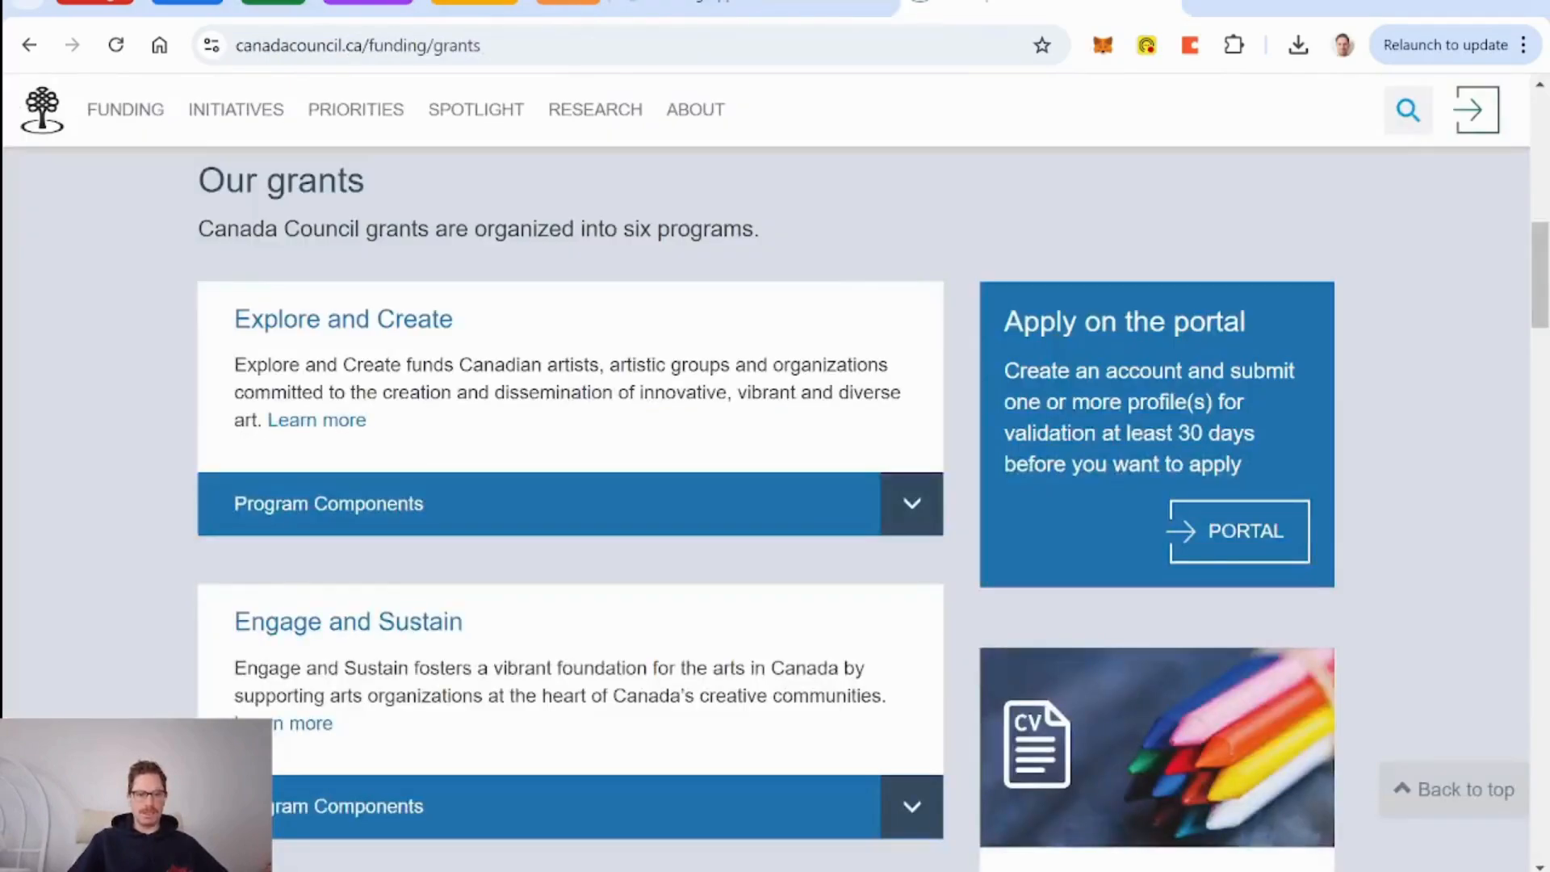
pyautogui.click(333, 428)
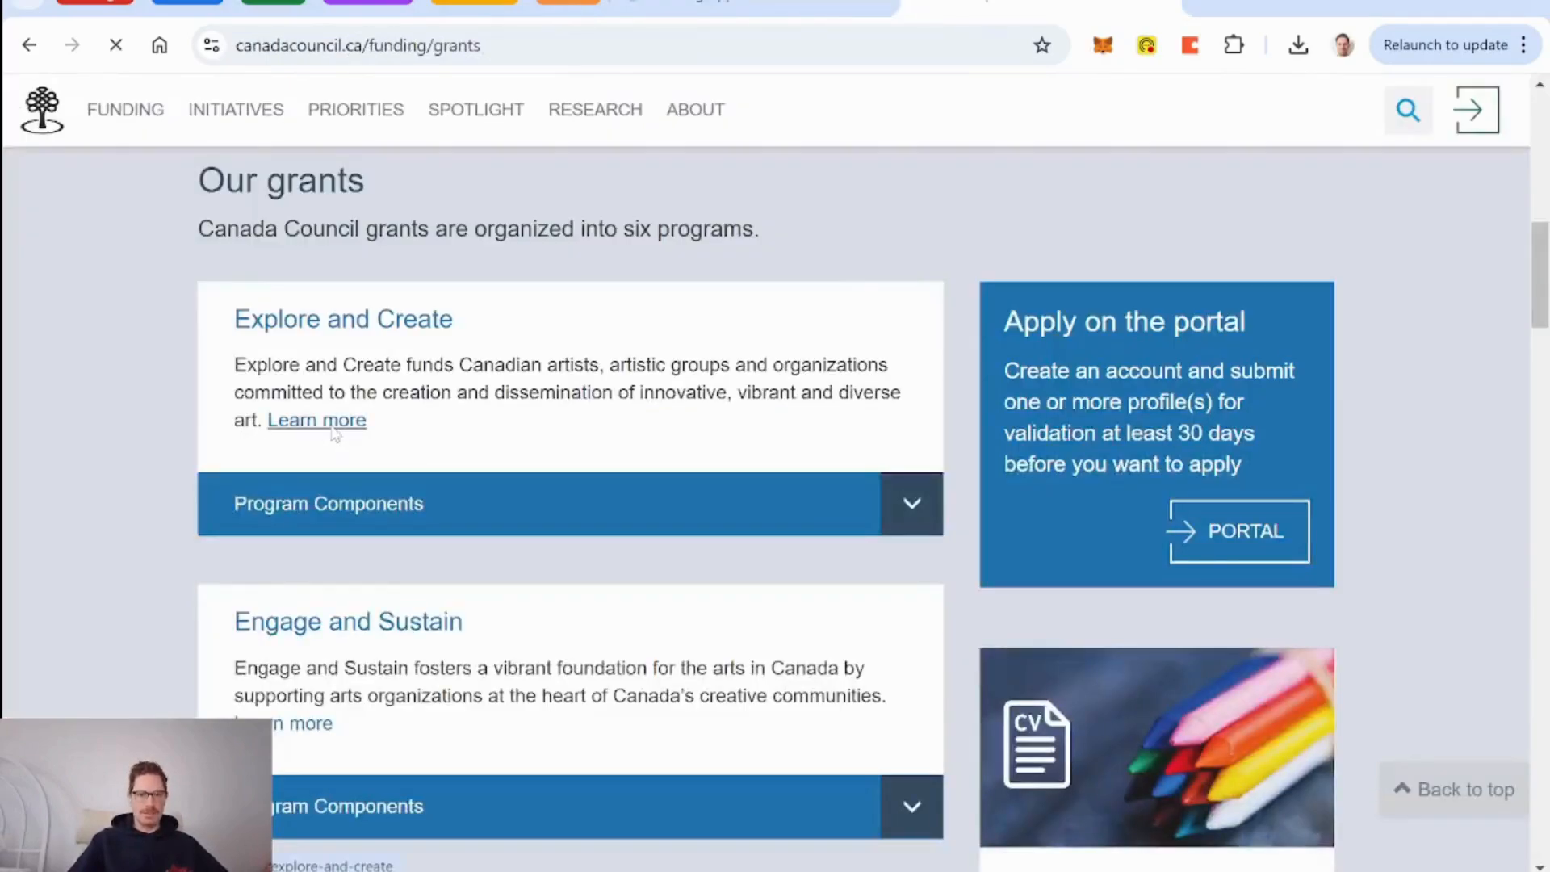
pyautogui.scroll(-10, 481, 495)
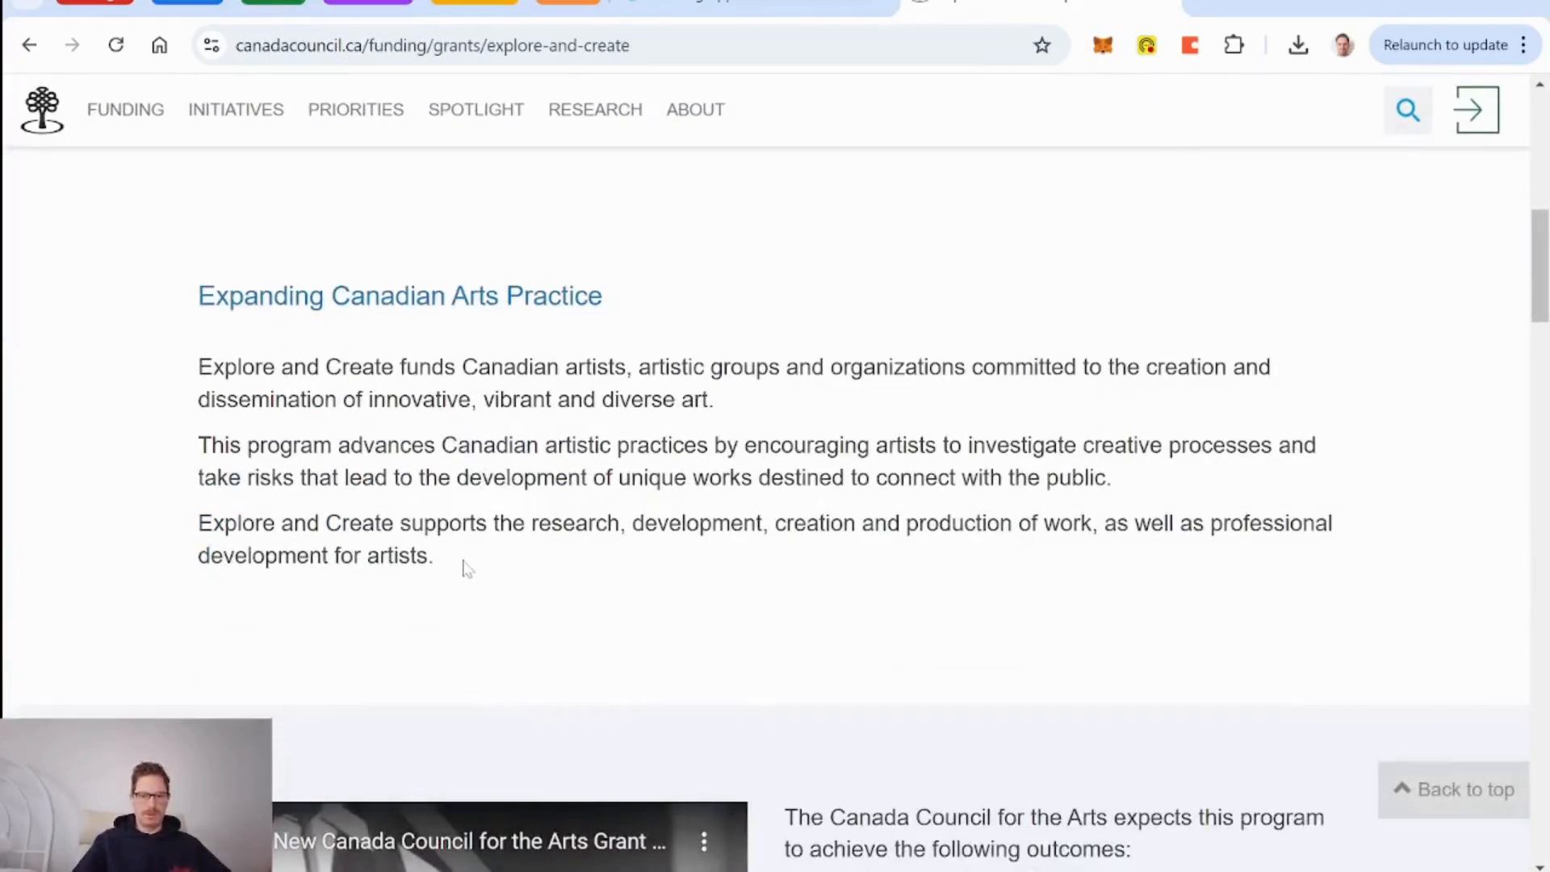
pyautogui.scroll(-6, 467, 568)
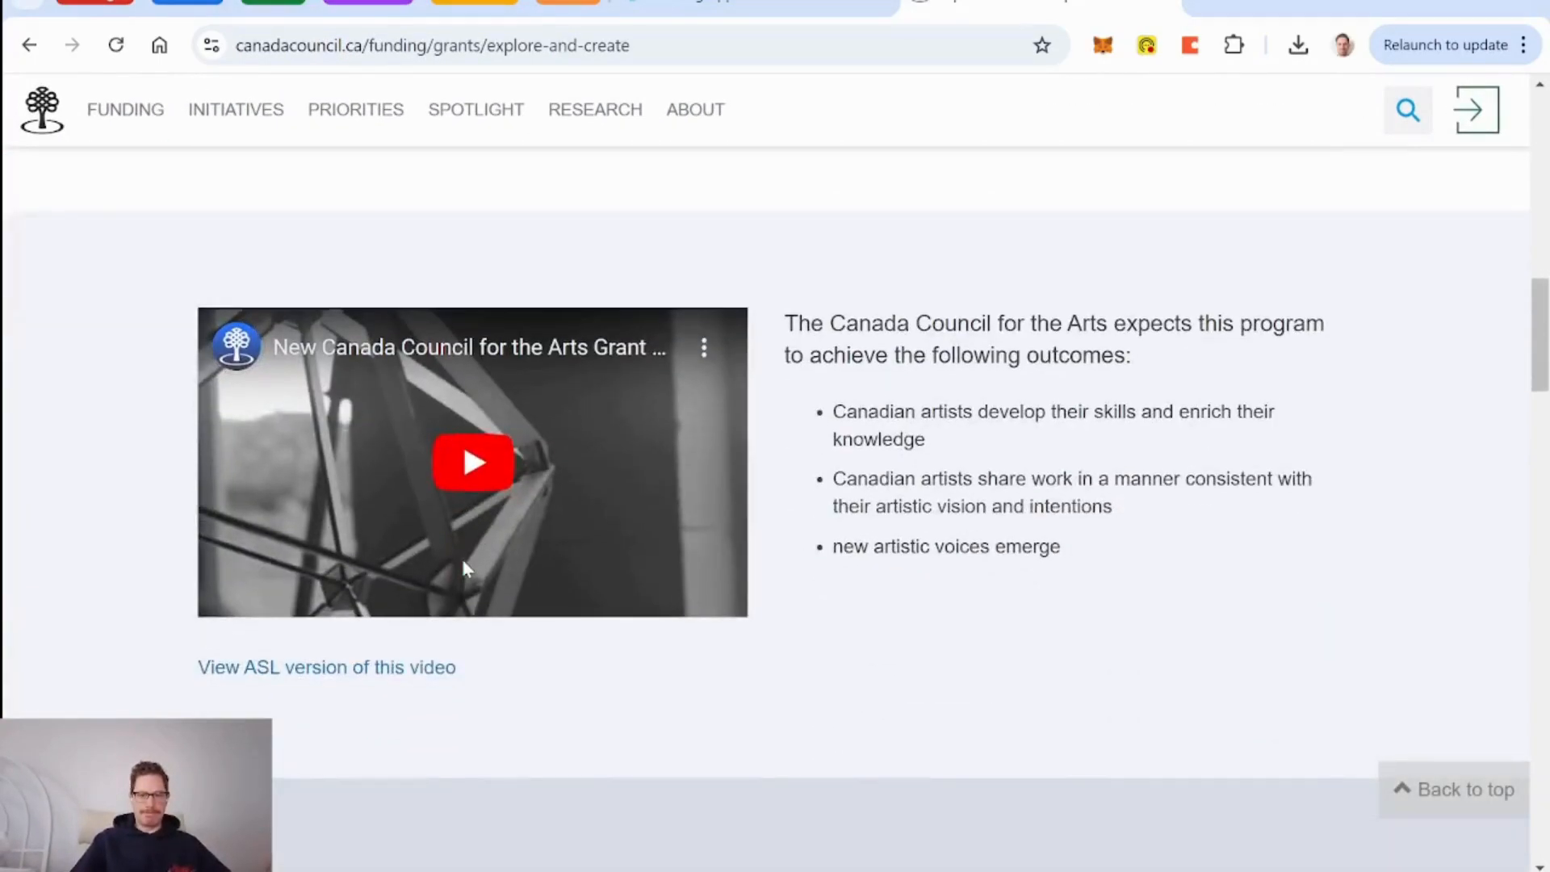
pyautogui.scroll(5, 466, 568)
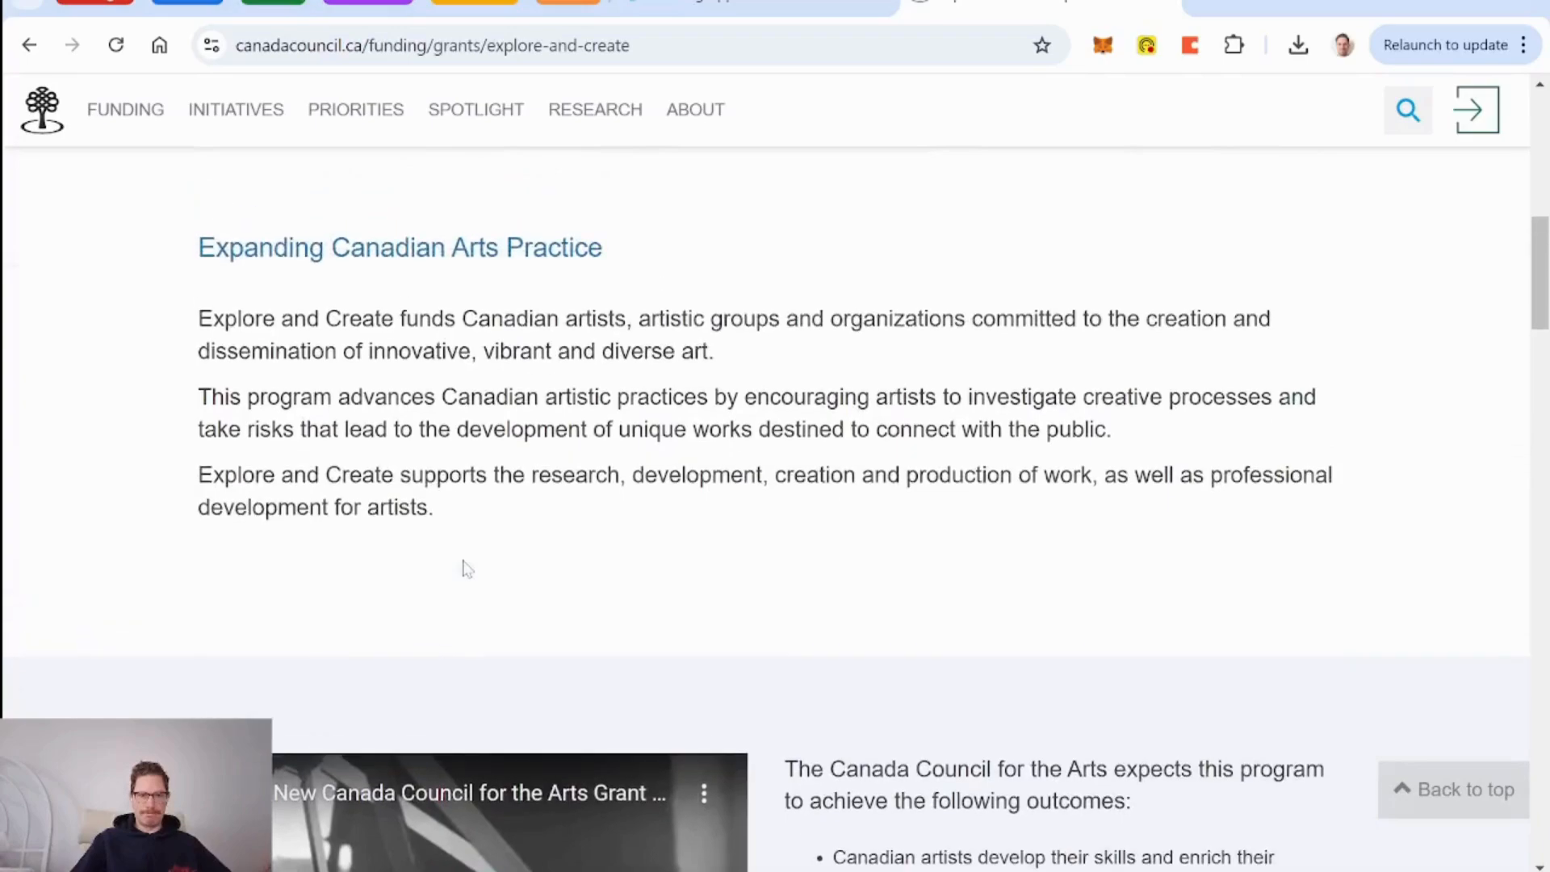
pyautogui.moveTo(460, 515); pyautogui.dragTo(186, 260)
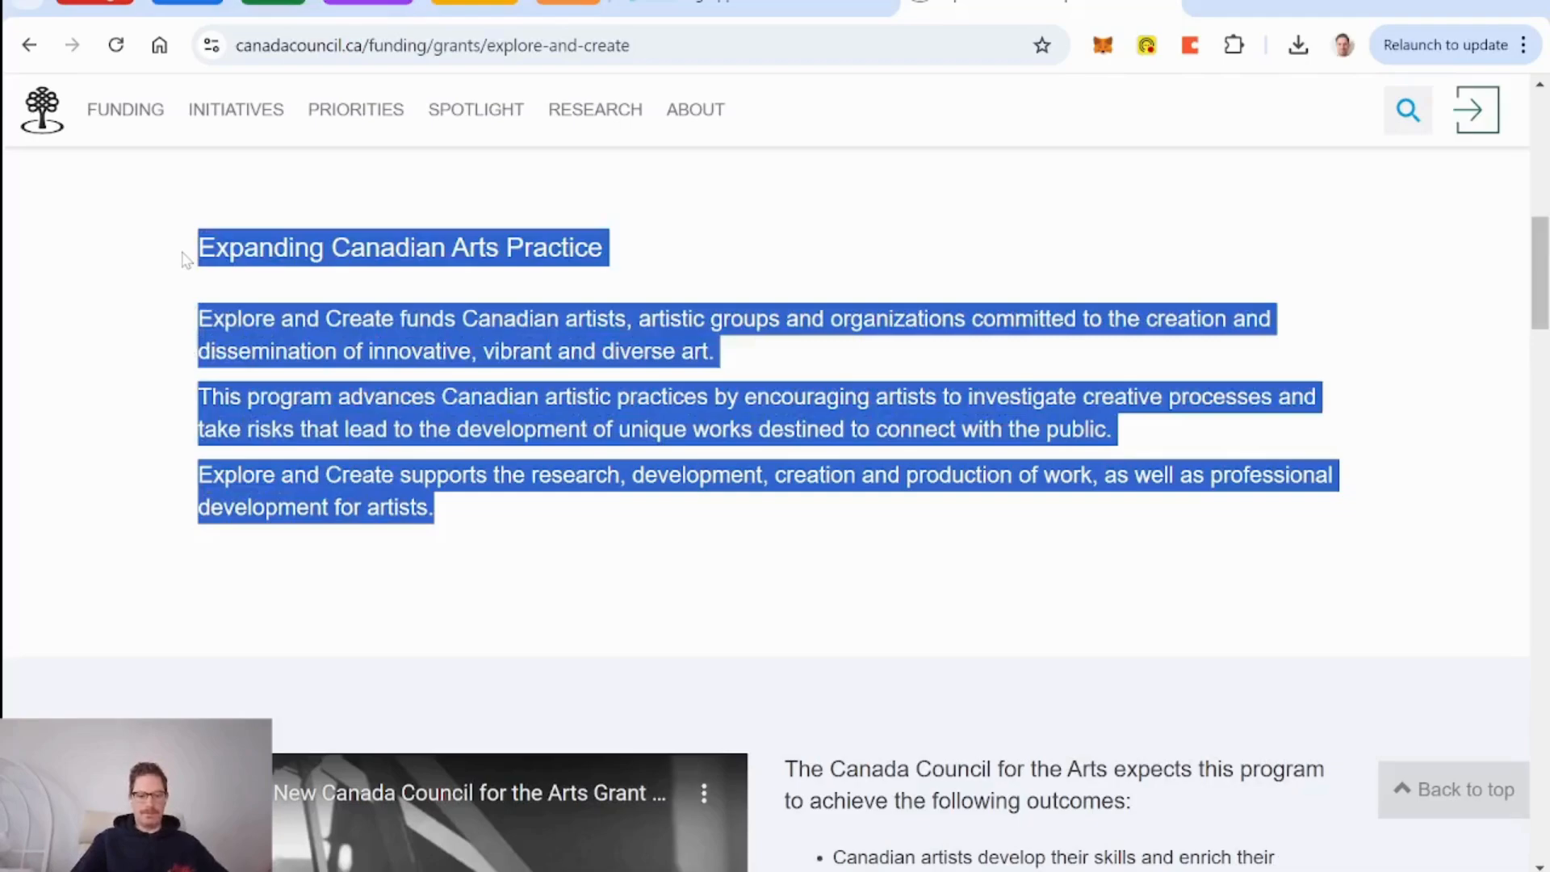
pyautogui.scroll(7, 795, 244)
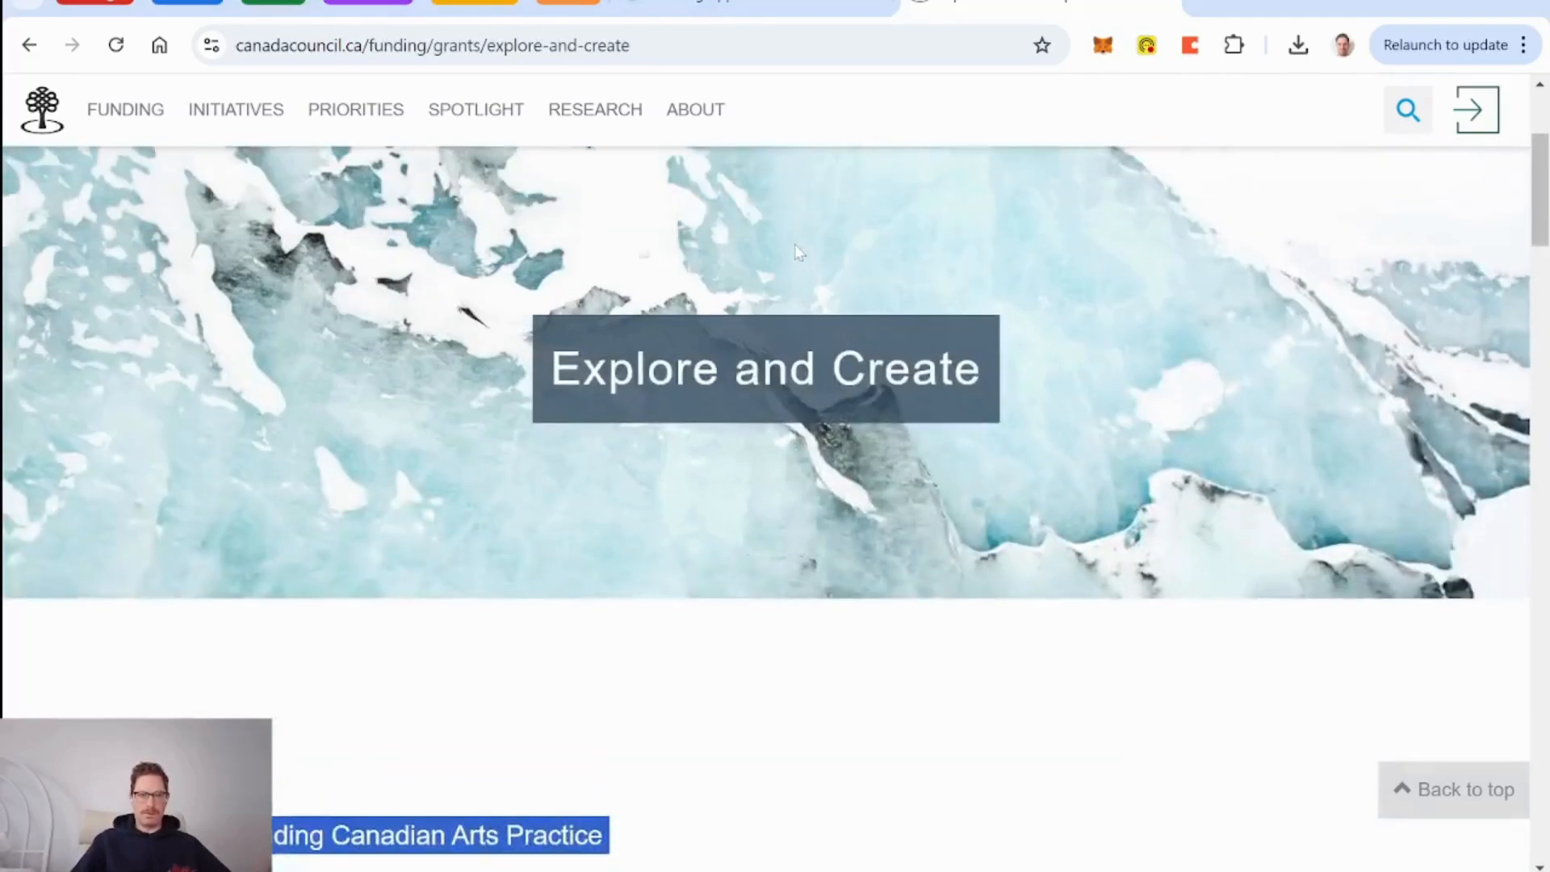
# Paste the program description into Explore & Create's Description cell and widen the column.
pyautogui.click(782, 4)
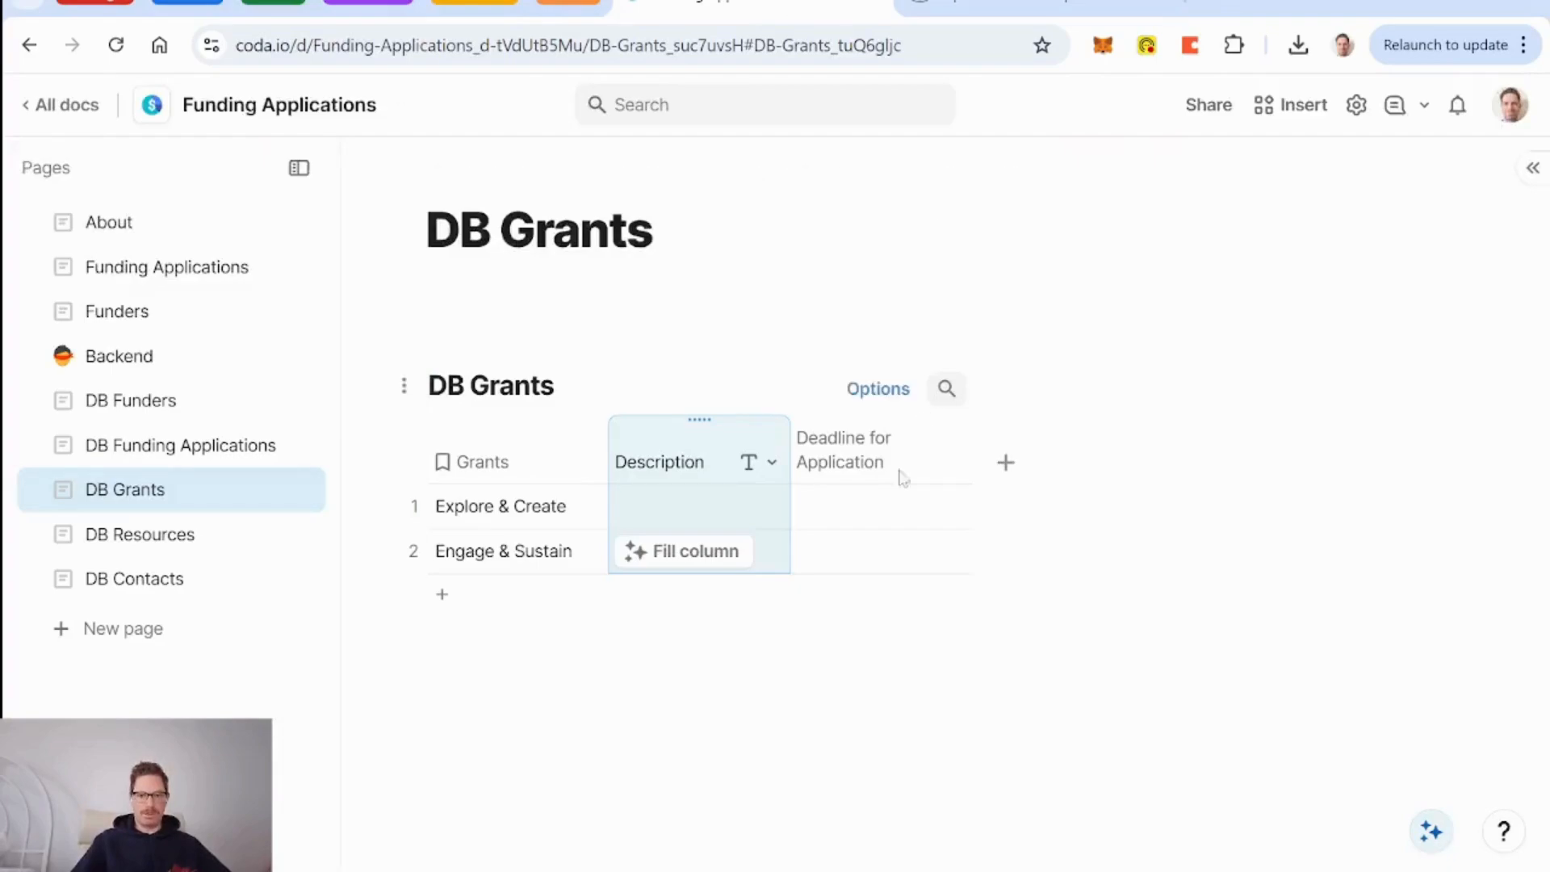
pyautogui.doubleClick(771, 509)
pyautogui.hotkey('ctrl', 'v')
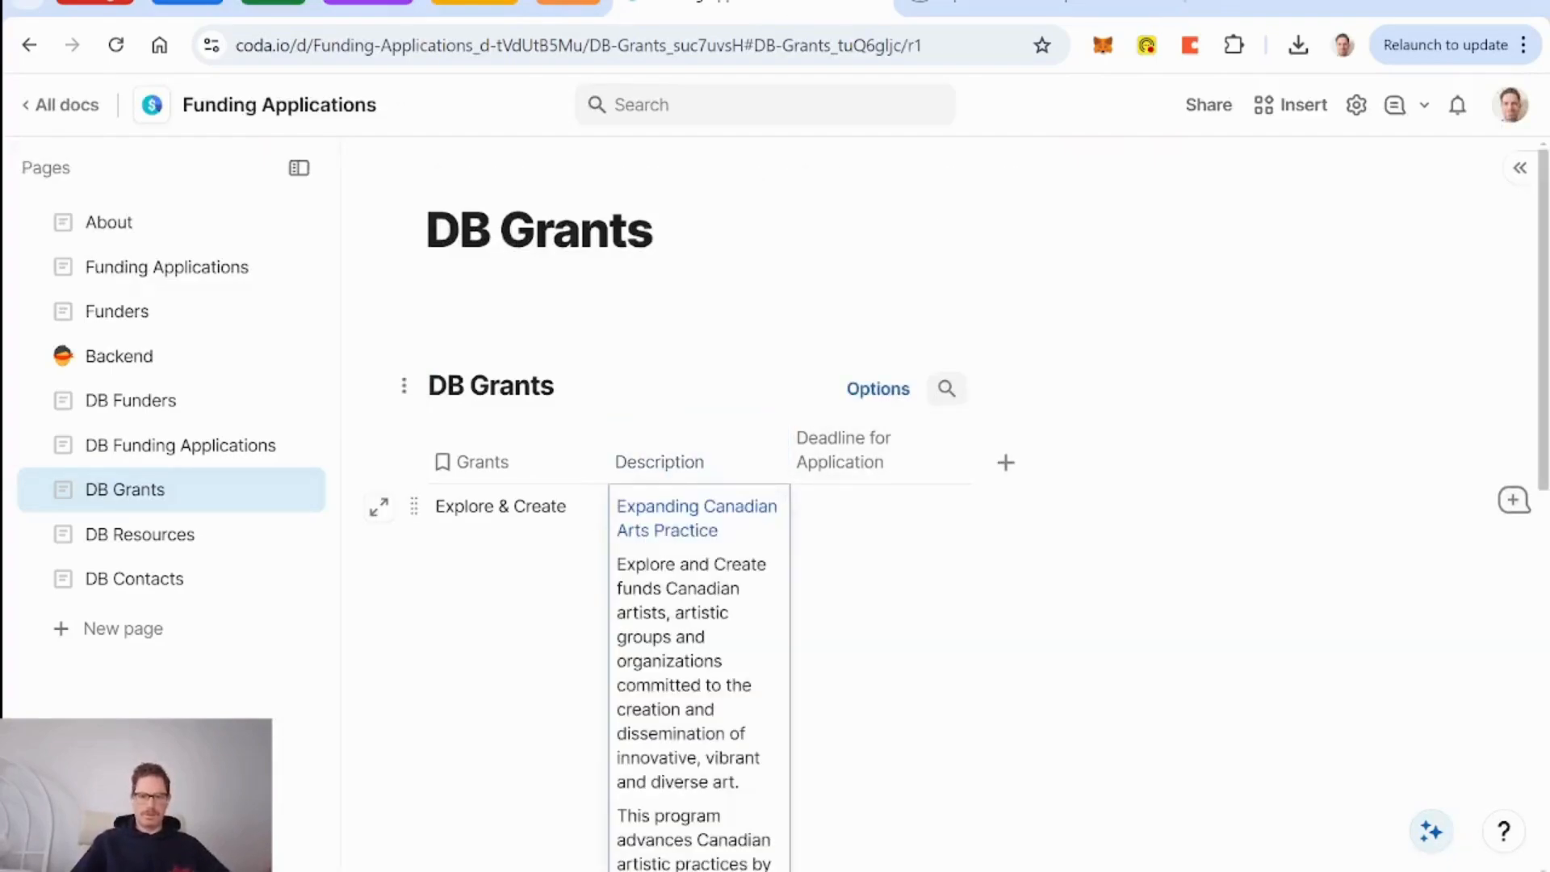
pyautogui.moveTo(784, 458); pyautogui.dragTo(1191, 458)
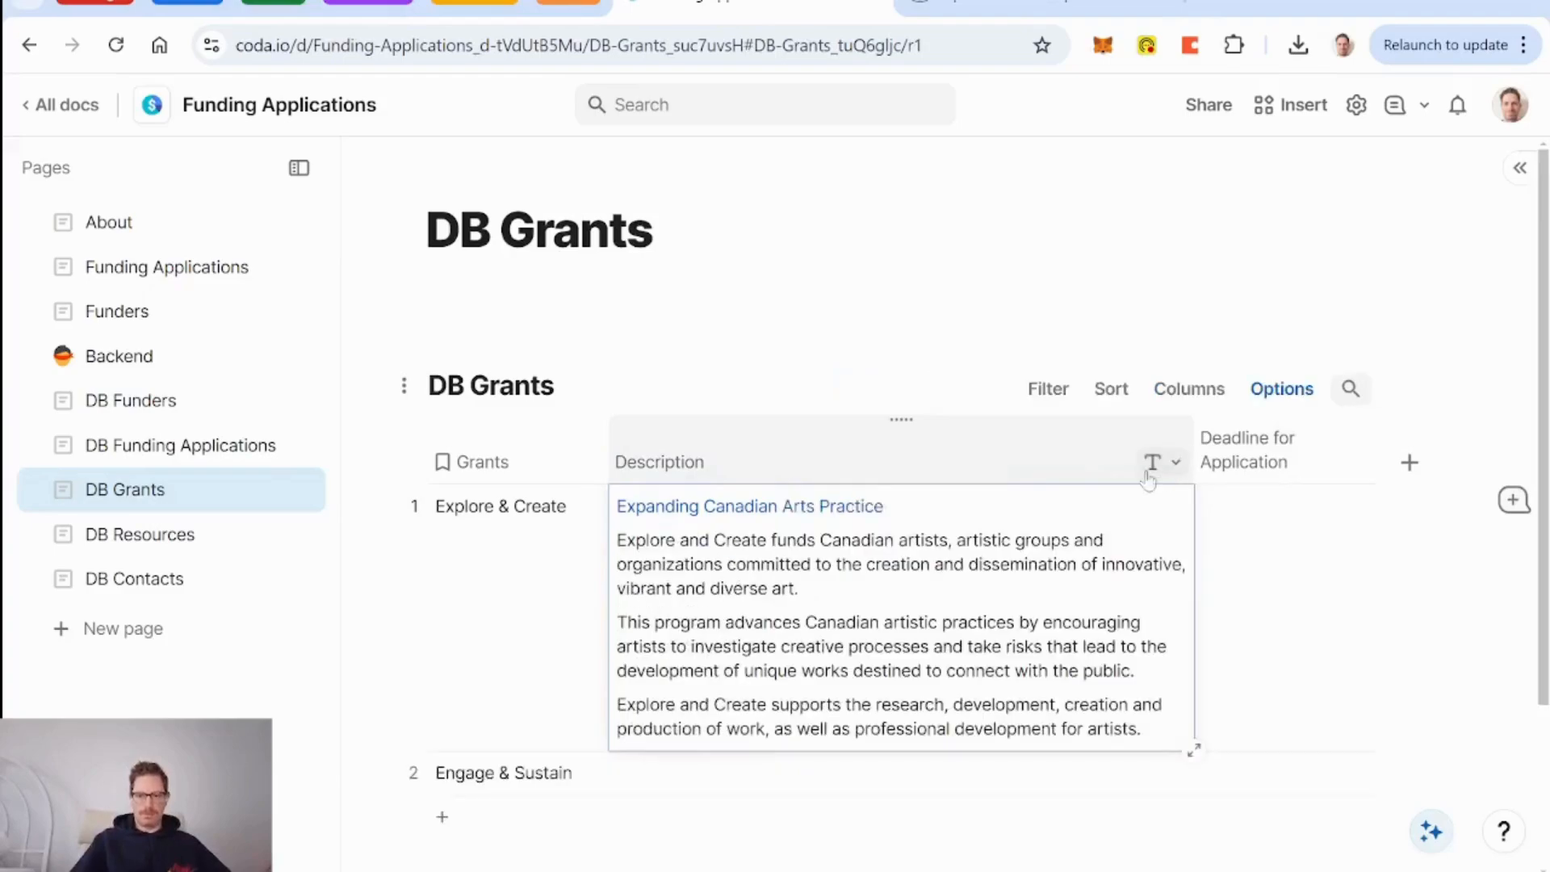
# Add a widened Text column named 'Outcomes' to DB Grants.
pyautogui.click(1413, 474)
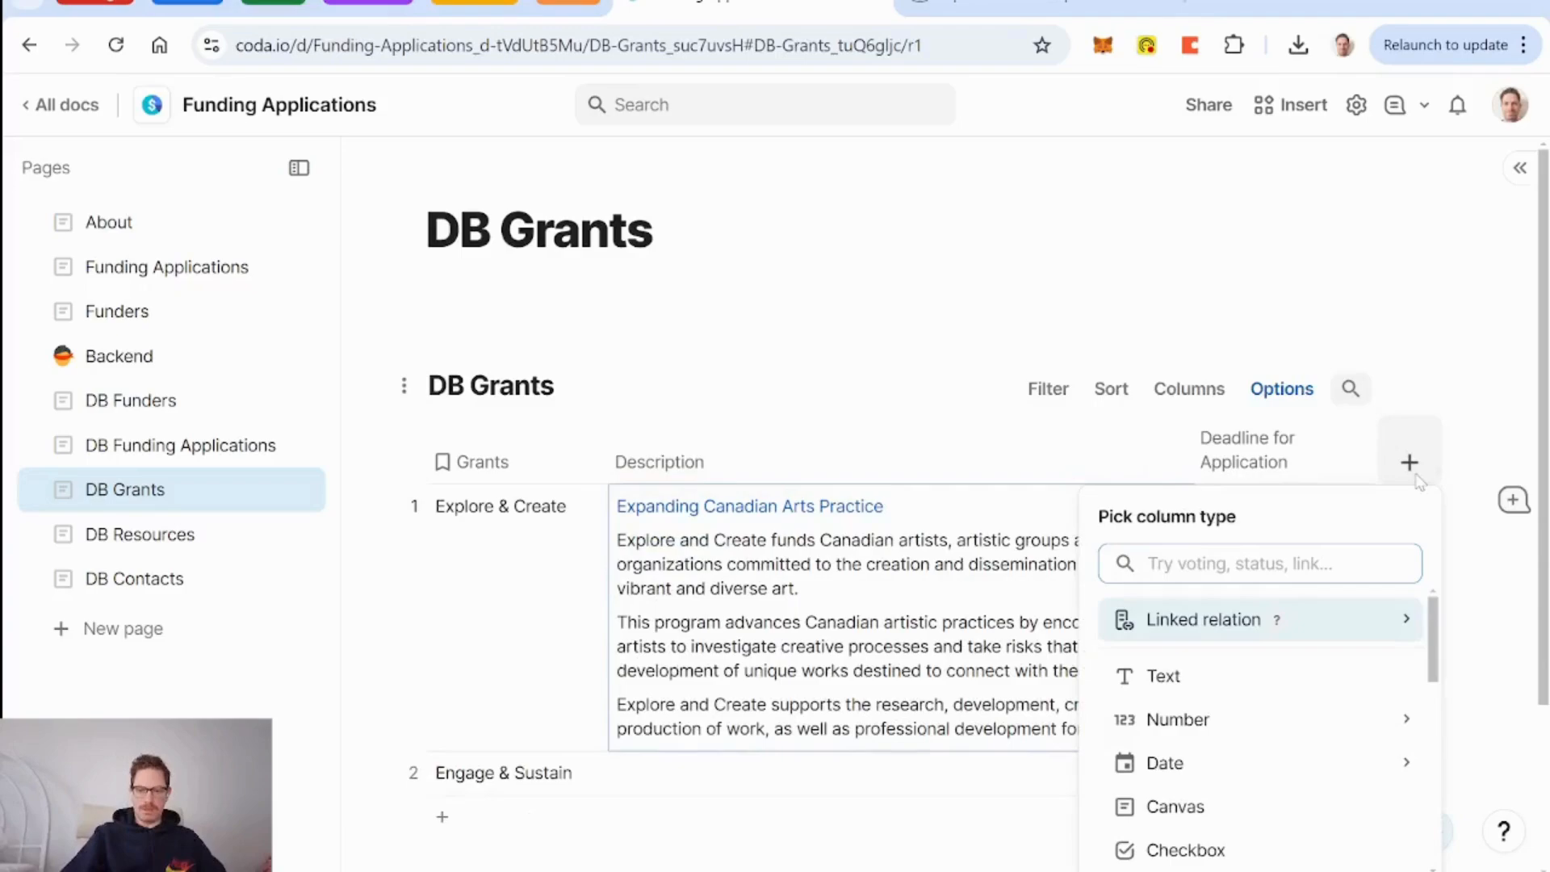
pyautogui.press('Down')
pyautogui.press('Return')
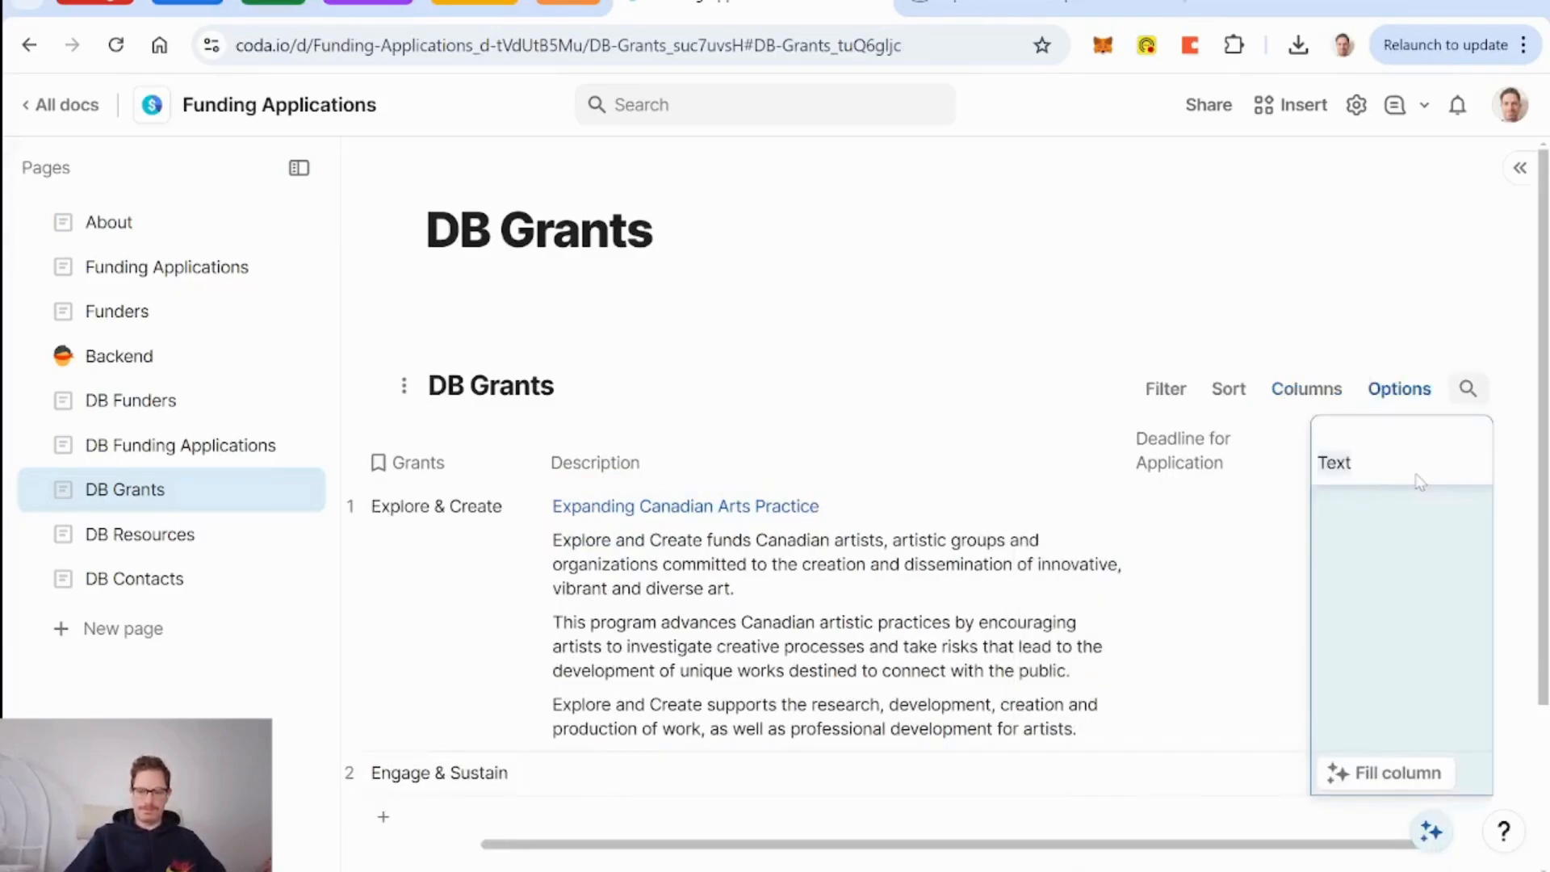
pyautogui.write('Outcomes')
pyautogui.press('Return')
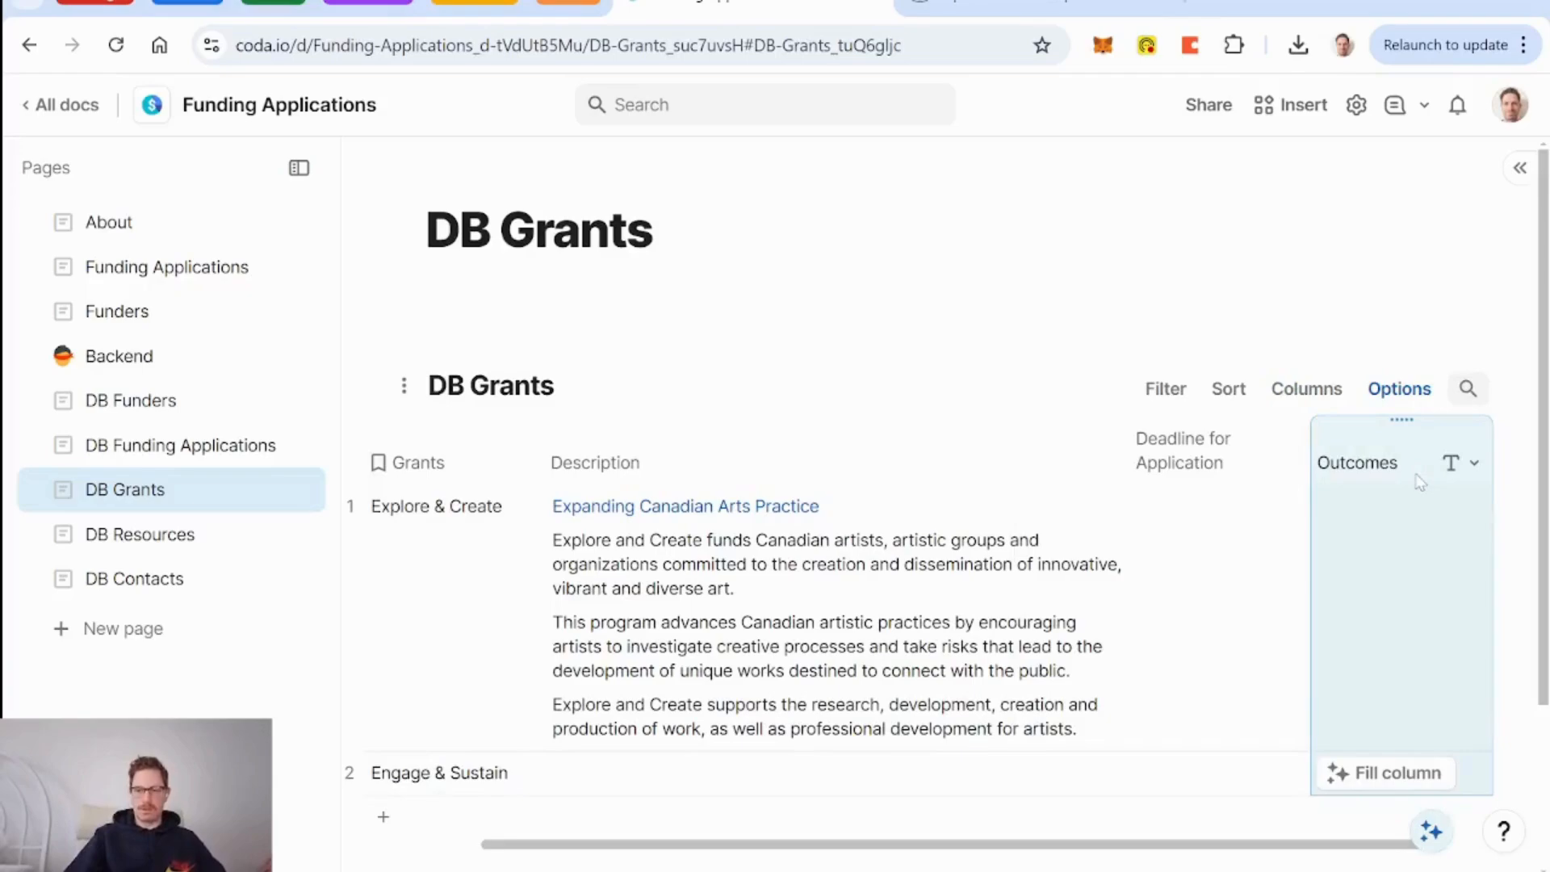
pyautogui.hscroll(1, 1320, 570)
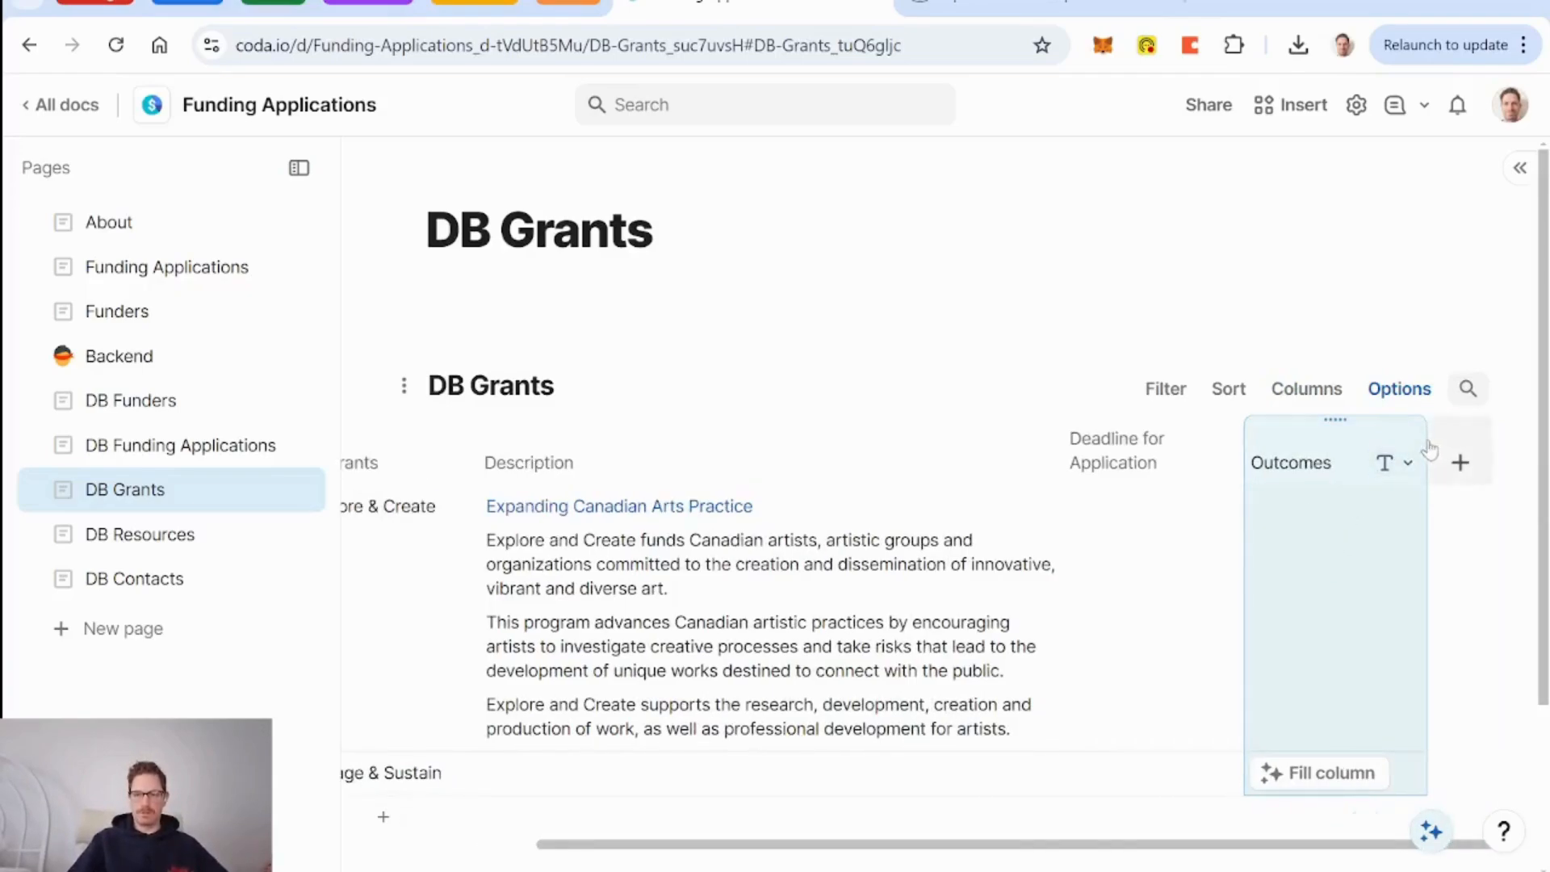
pyautogui.moveTo(1425, 440); pyautogui.dragTo(1548, 446)
pyautogui.hscroll(2, 1386, 562)
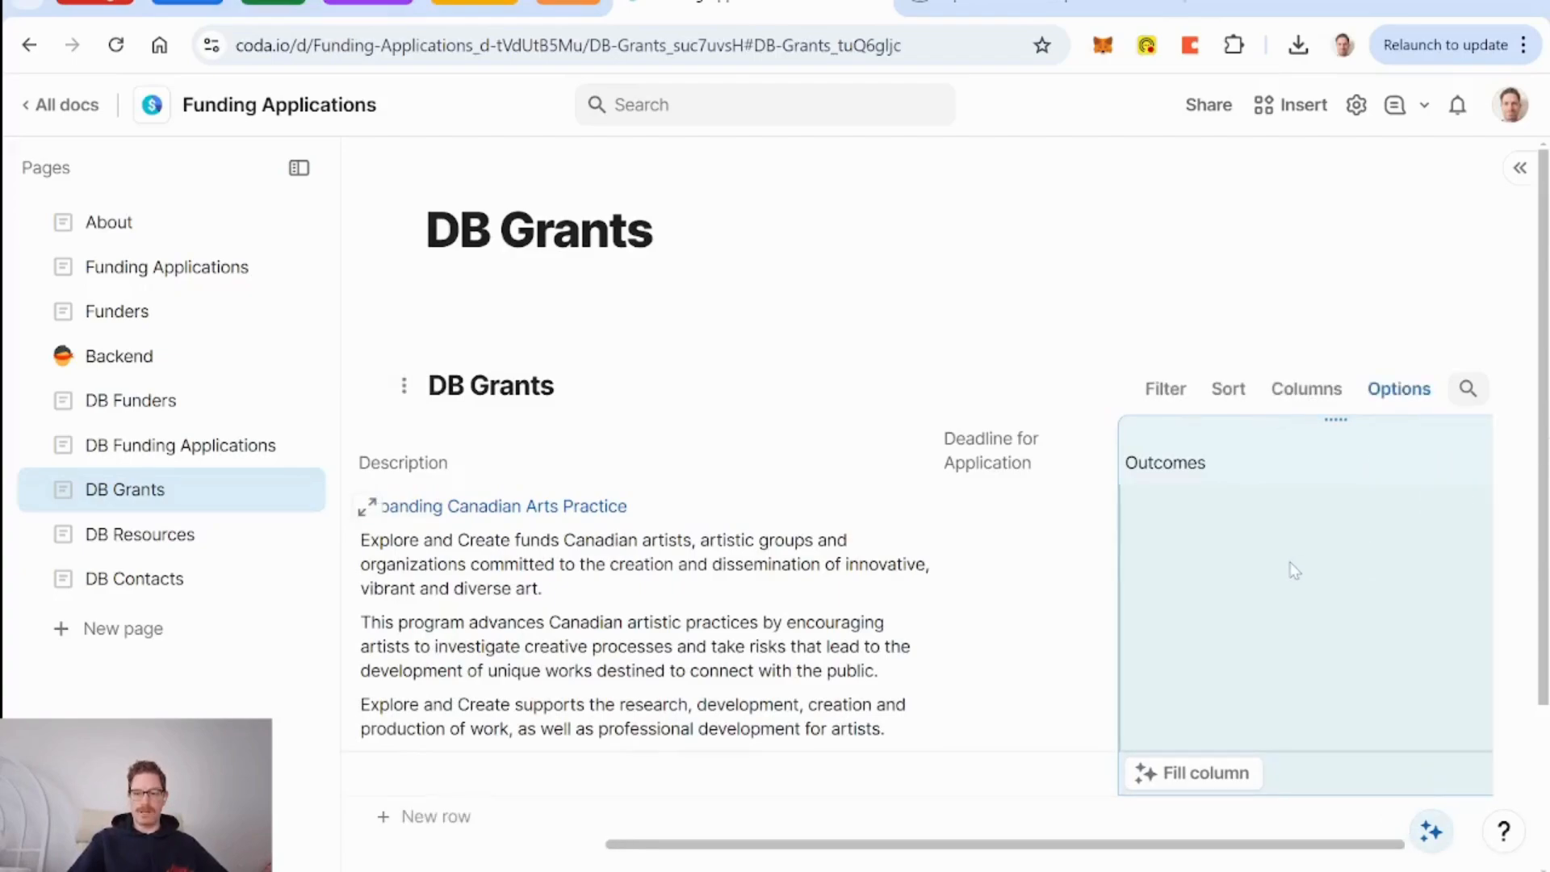
# Select the program's outcomes paragraph and bullets on the Explore and Create page.
pyautogui.click(919, 11)
pyautogui.scroll(-10, 882, 340)
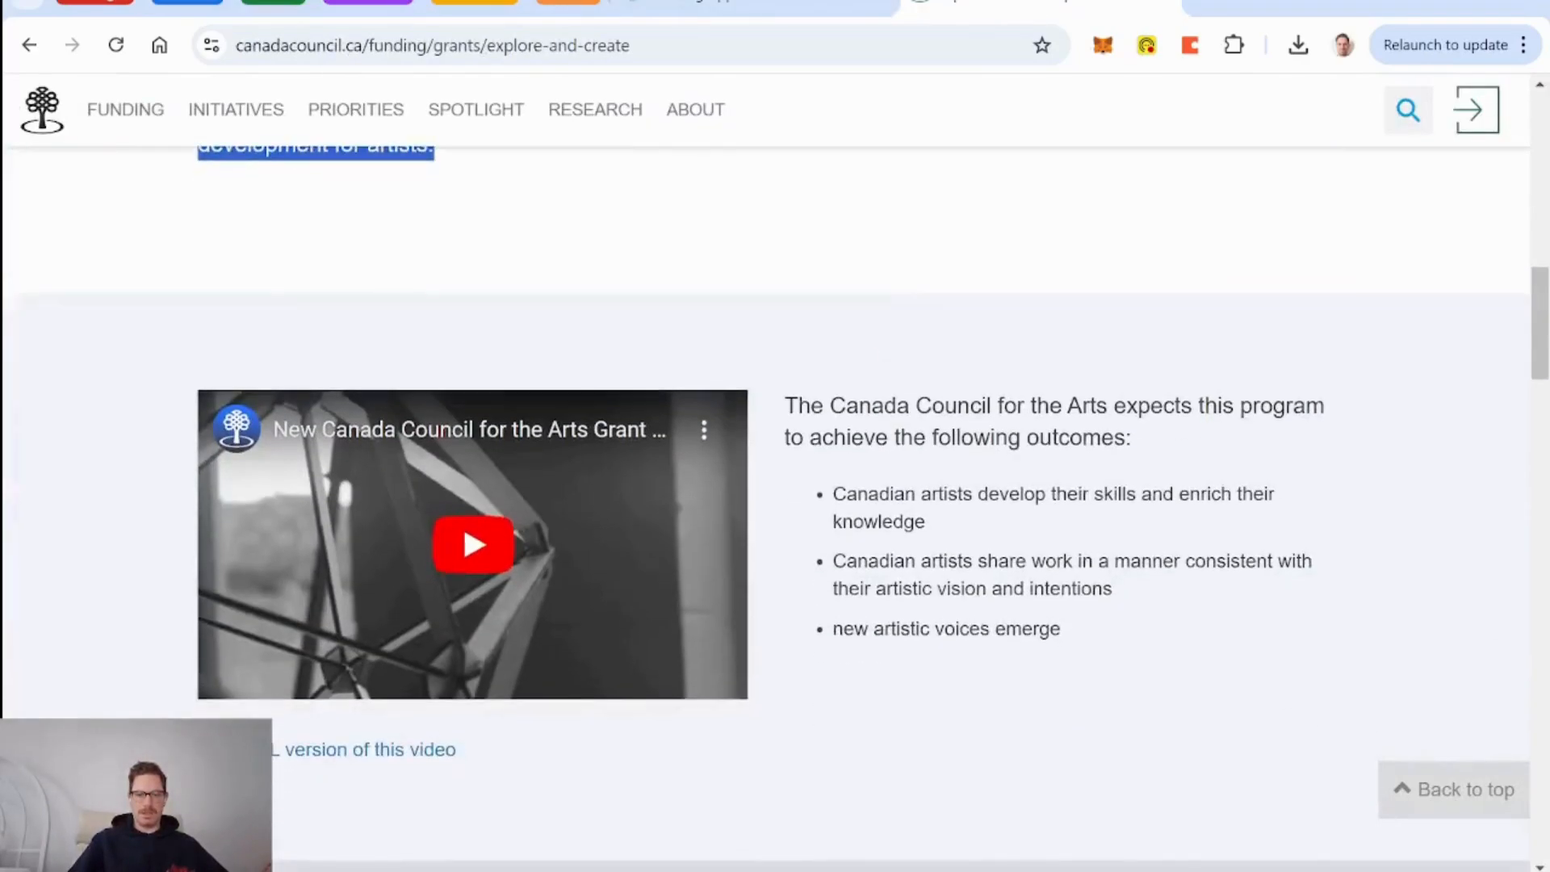
pyautogui.click(882, 341)
pyautogui.moveTo(784, 402); pyautogui.dragTo(1059, 647)
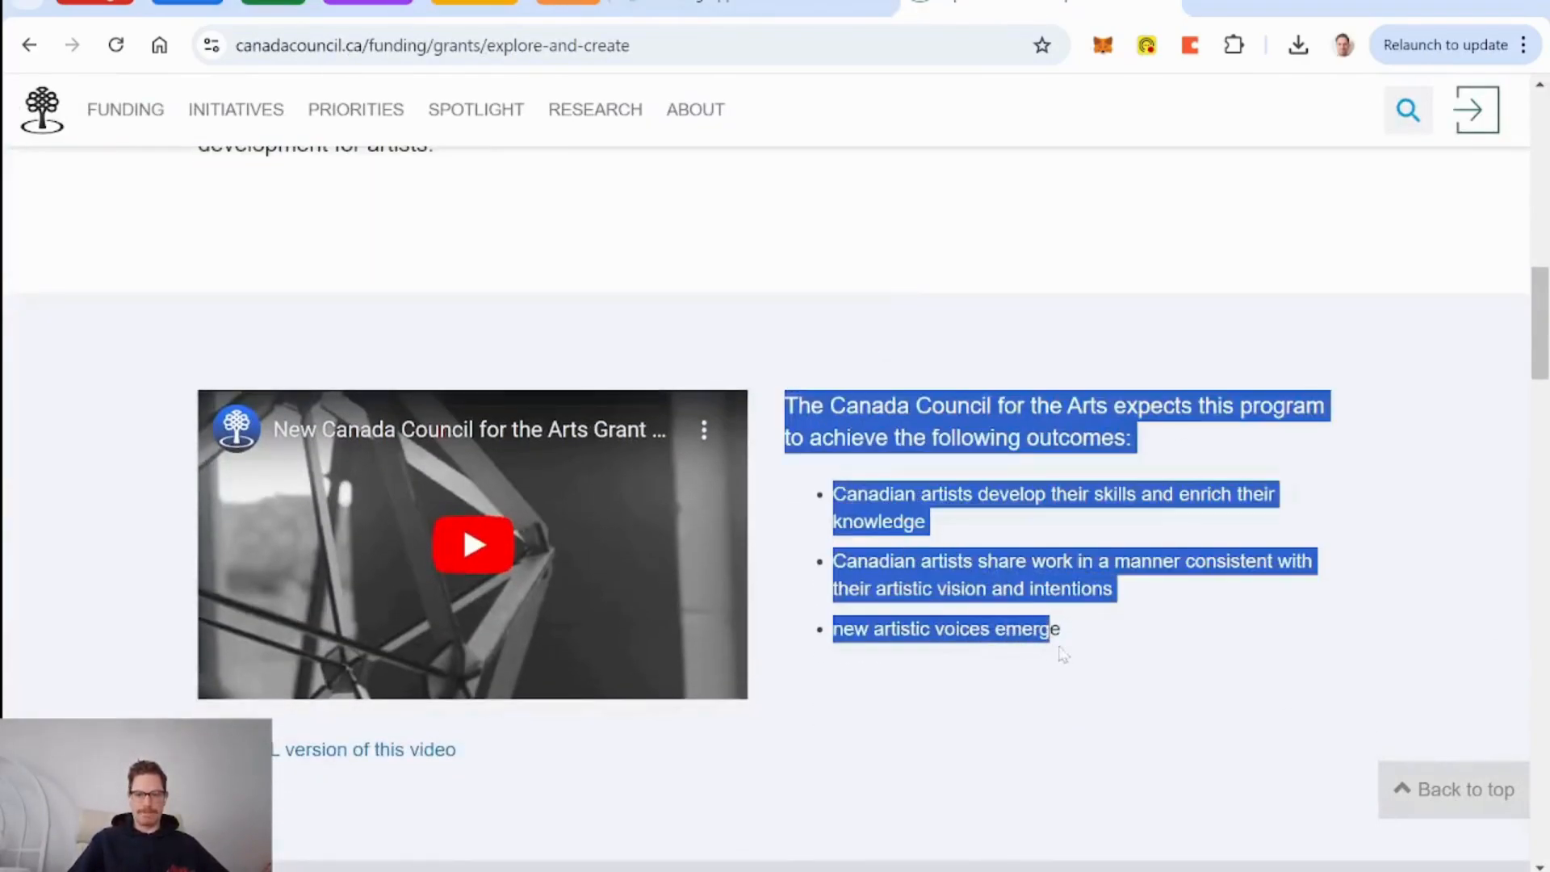
pyautogui.click(827, 10)
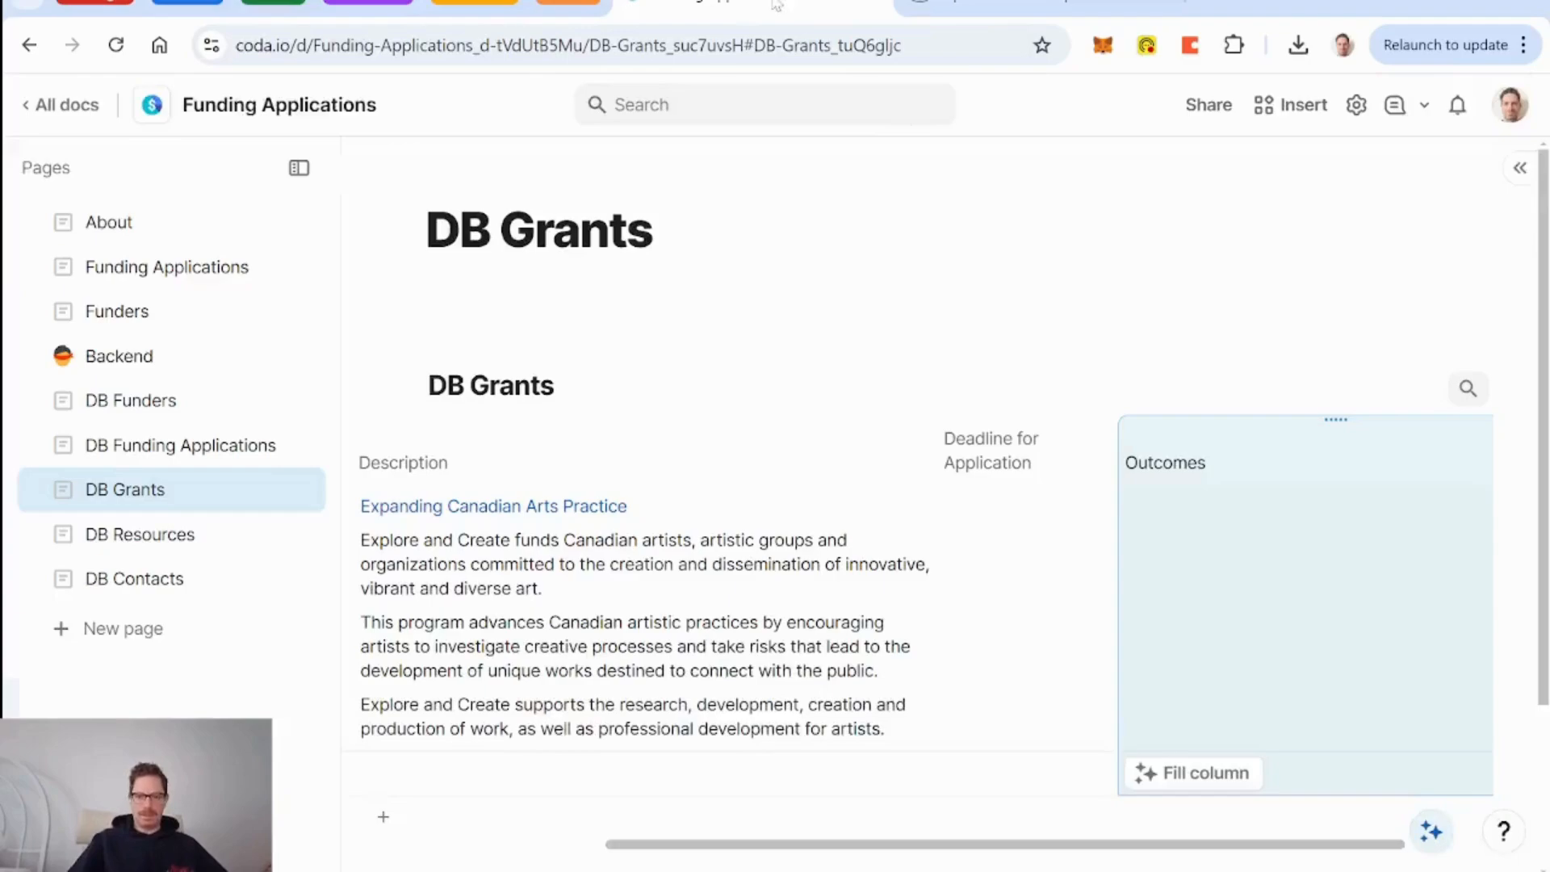
# Paste the three outcome bullets into Explore & Create's Outcomes cell and move Deadline for Application after Outcomes.
pyautogui.click(1239, 521)
pyautogui.write('The Canada Council for the Arts expects this program to achieve the following outcomes: Canadian artists develop their skills and deepen their knowledge Canadian artists share work in a manner consistent with their artistic vision new artistic voices emerge')
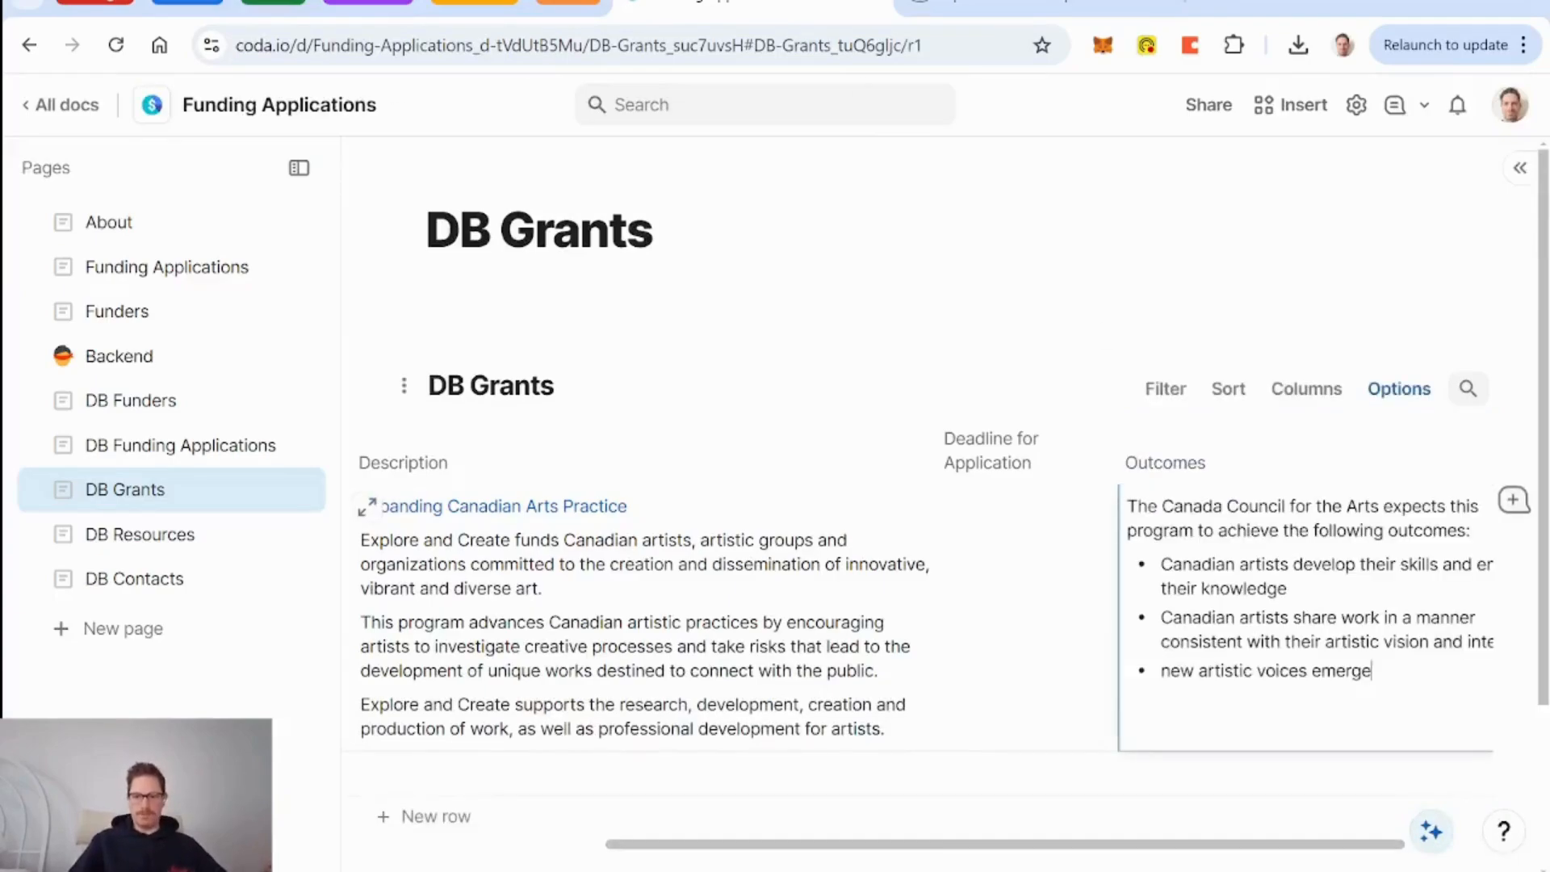
pyautogui.hscroll(-1, 1140, 588)
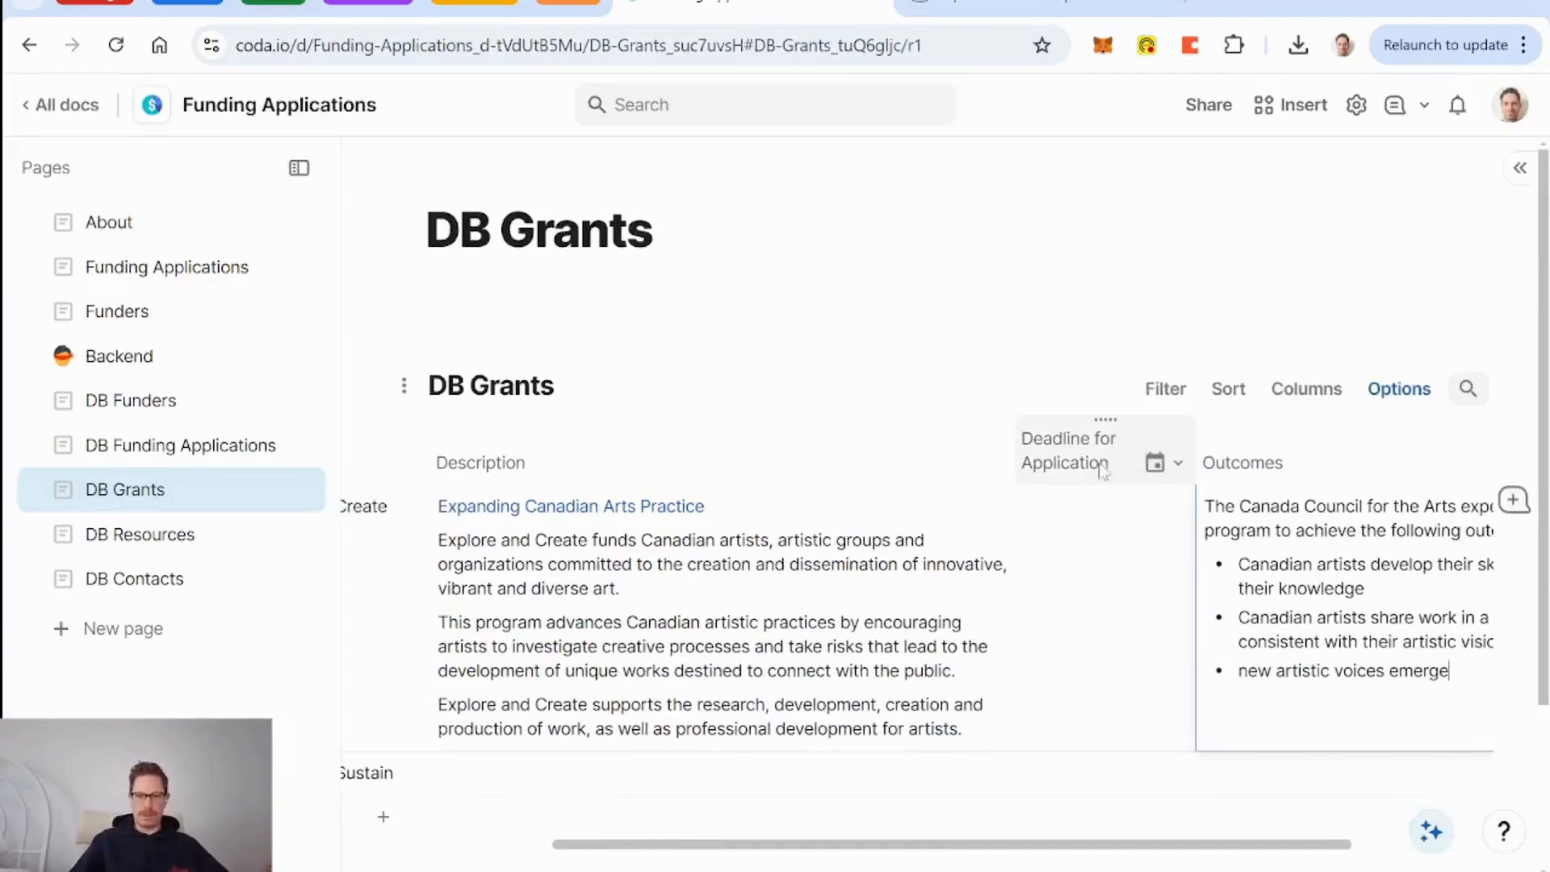
pyautogui.hscroll(5, 1152, 453)
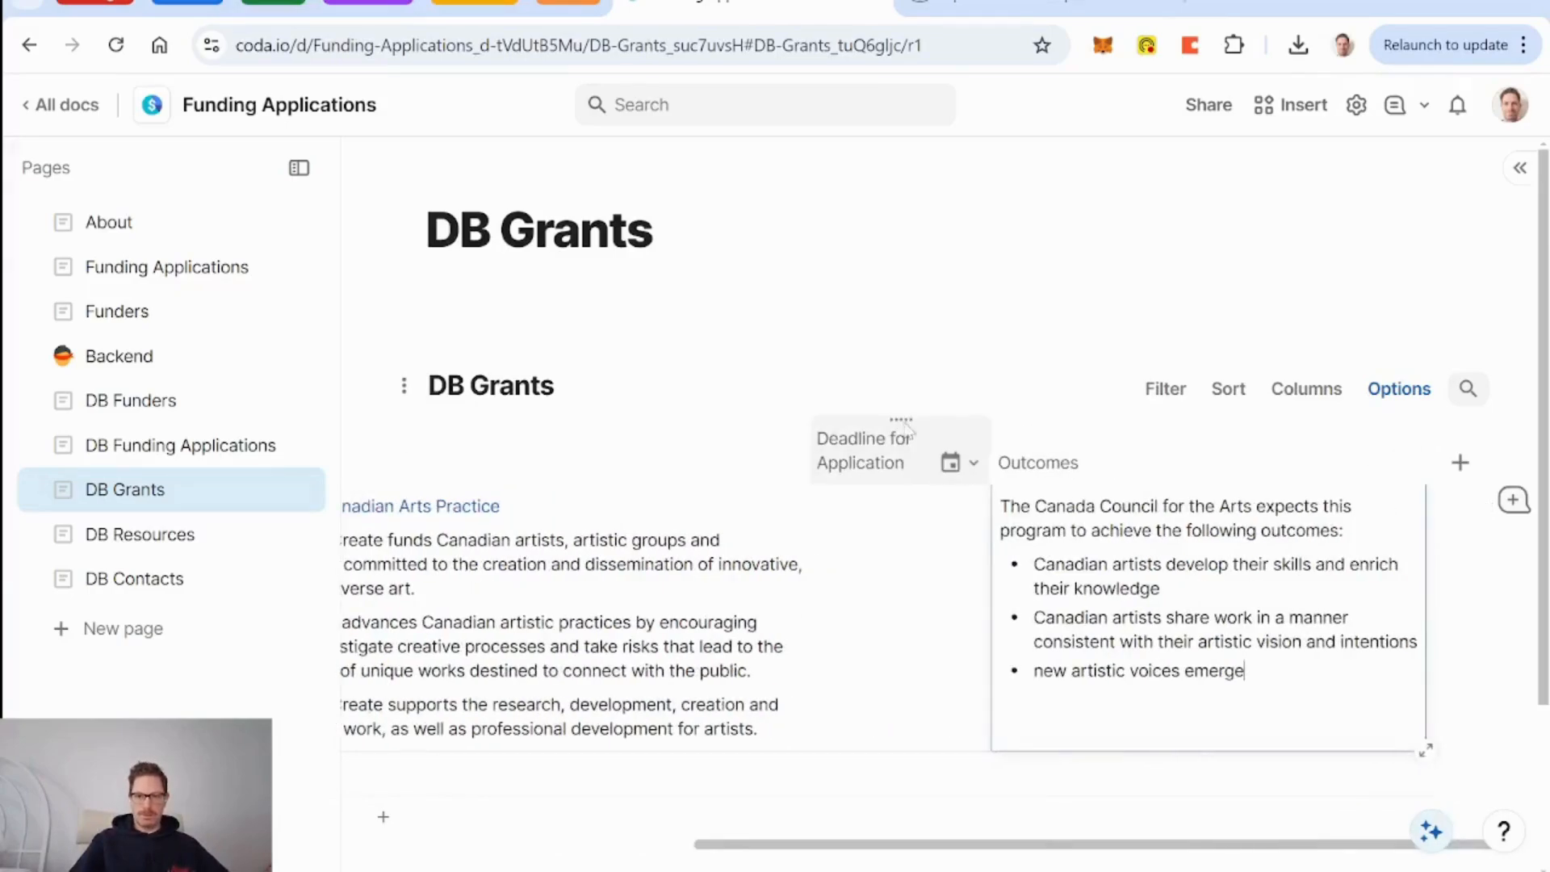
pyautogui.moveTo(900, 416); pyautogui.dragTo(1383, 442)
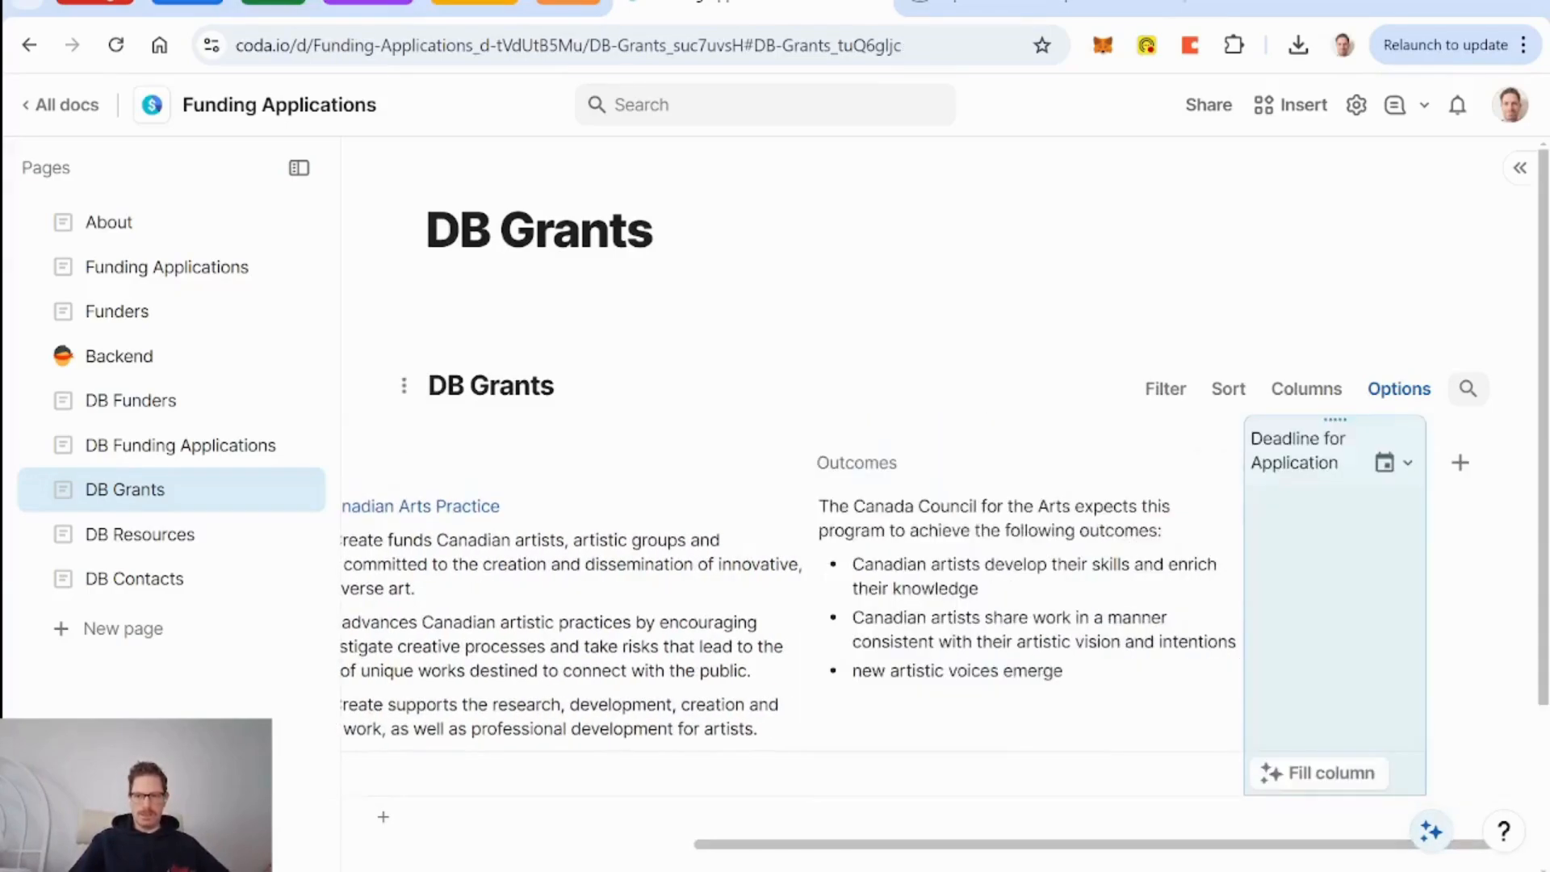
# Open the Professional Development for Artists component page and find its grant amount of up to $10 000.
pyautogui.click(1053, 9)
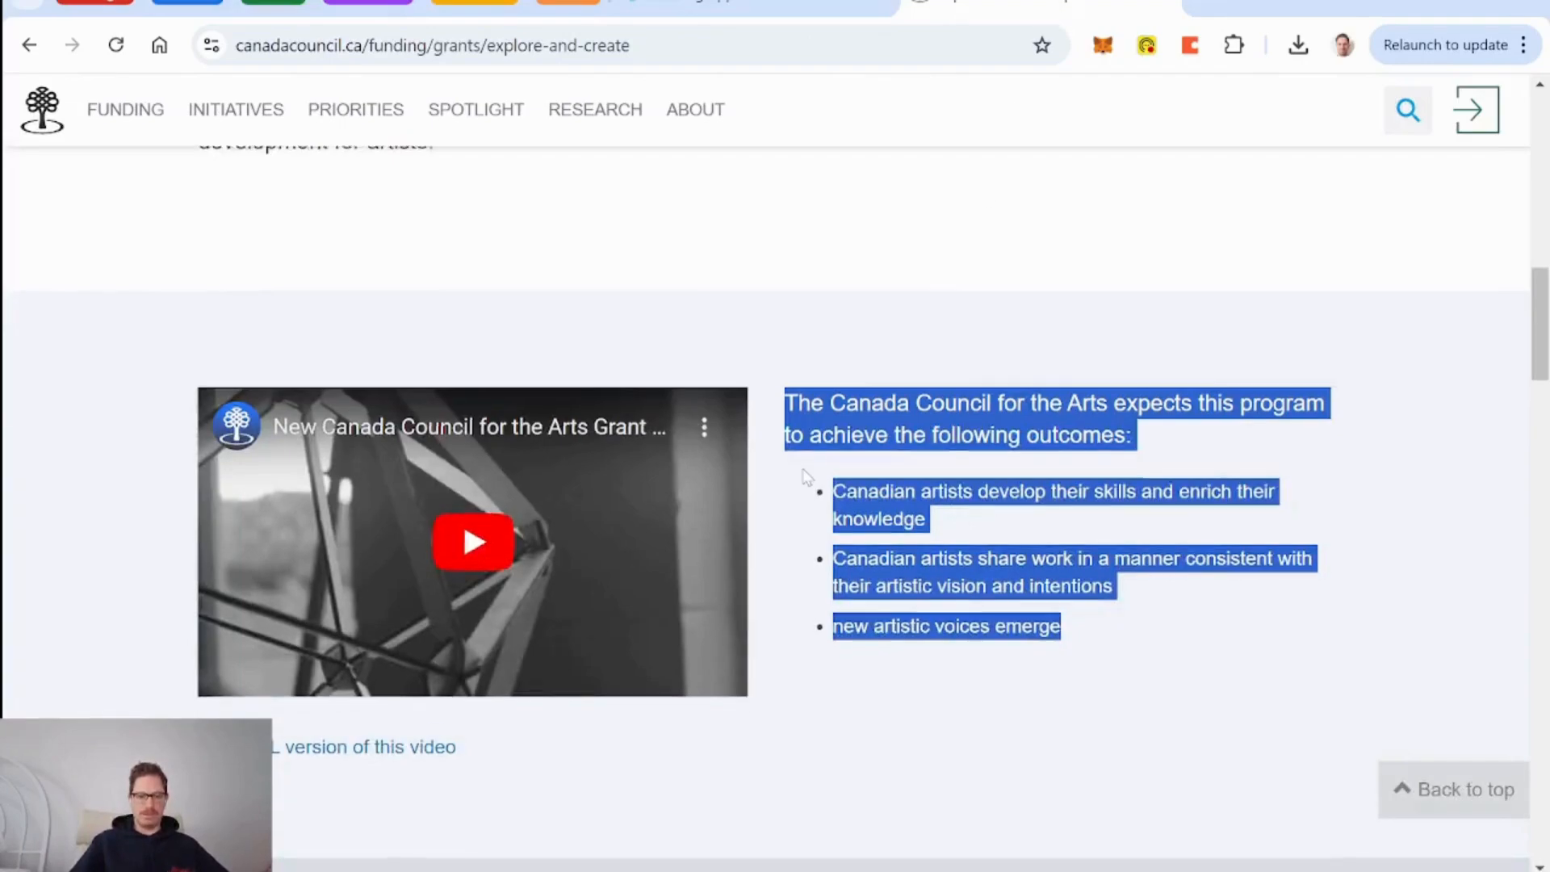
pyautogui.scroll(-8, 803, 478)
pyautogui.scroll(-1, 209, 506)
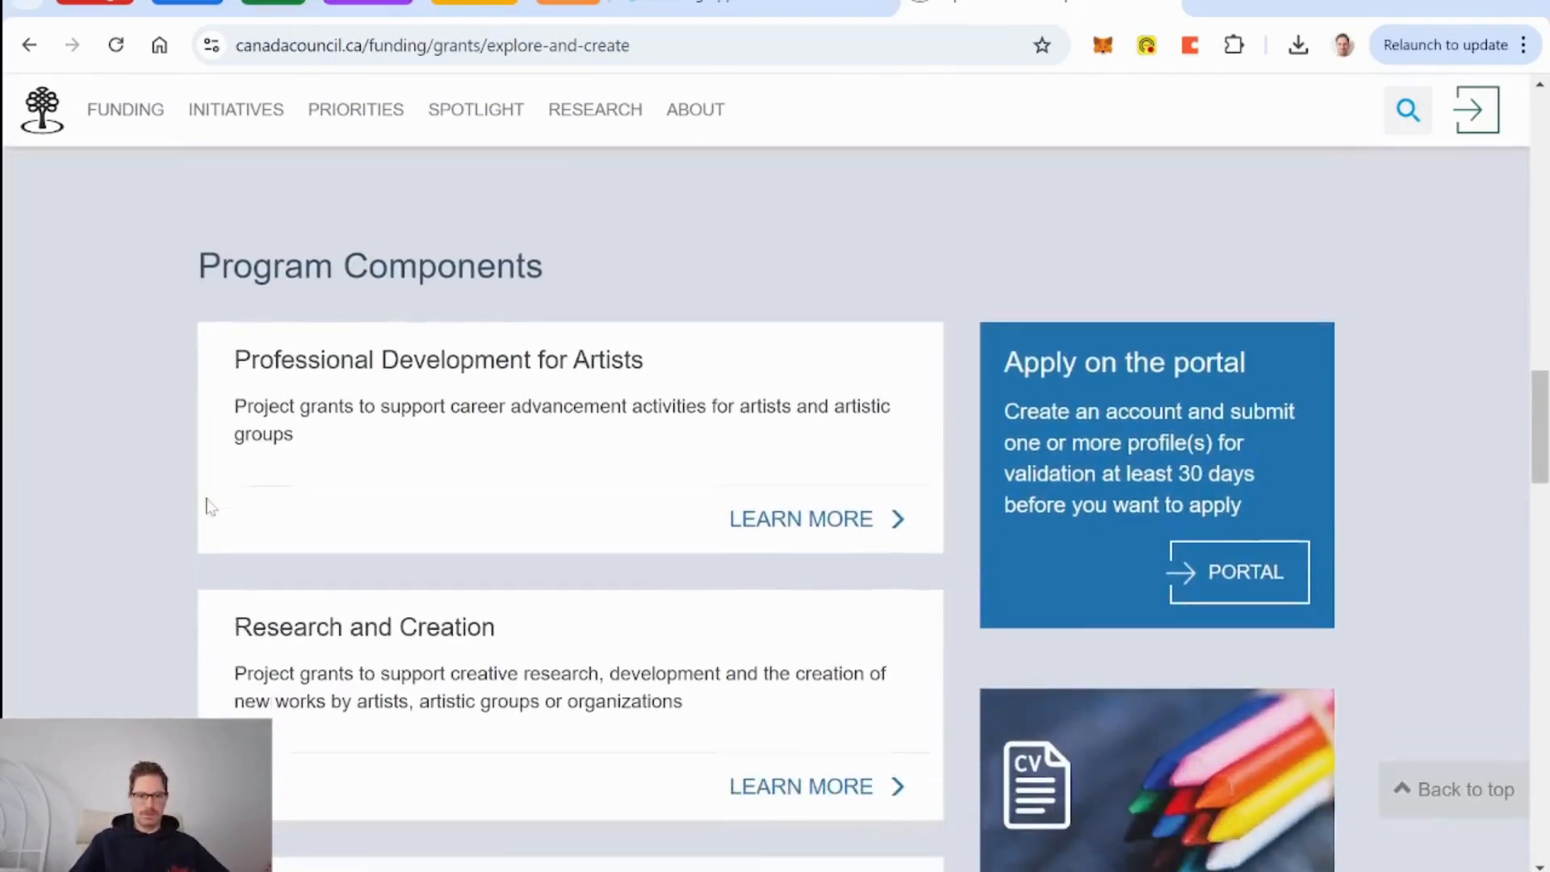
pyautogui.scroll(-3, 133, 432)
pyautogui.scroll(2, 133, 428)
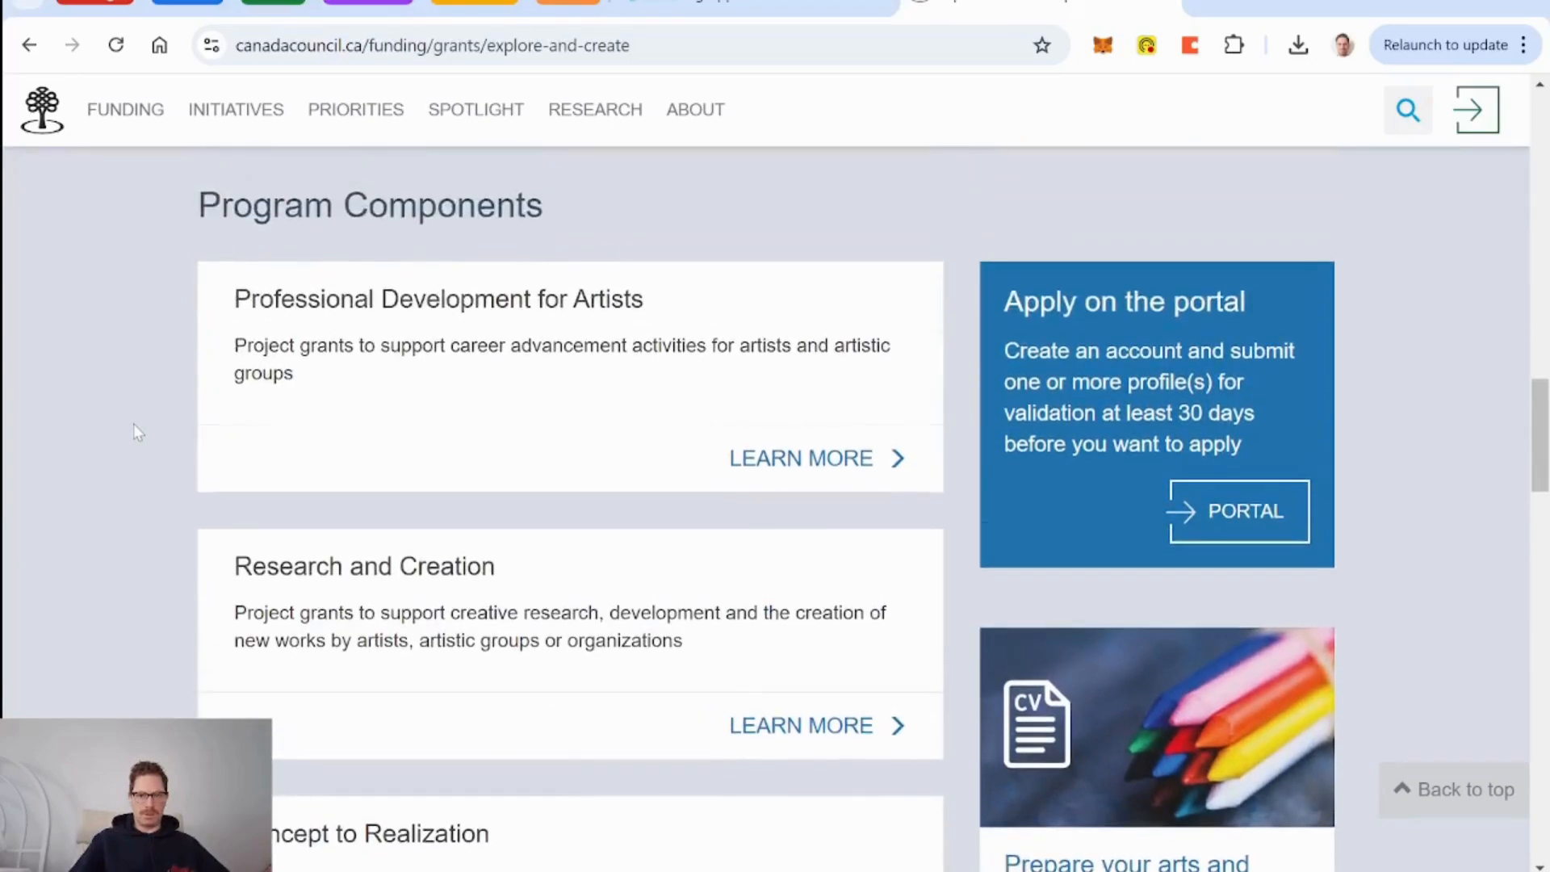
pyautogui.scroll(-5, 153, 396)
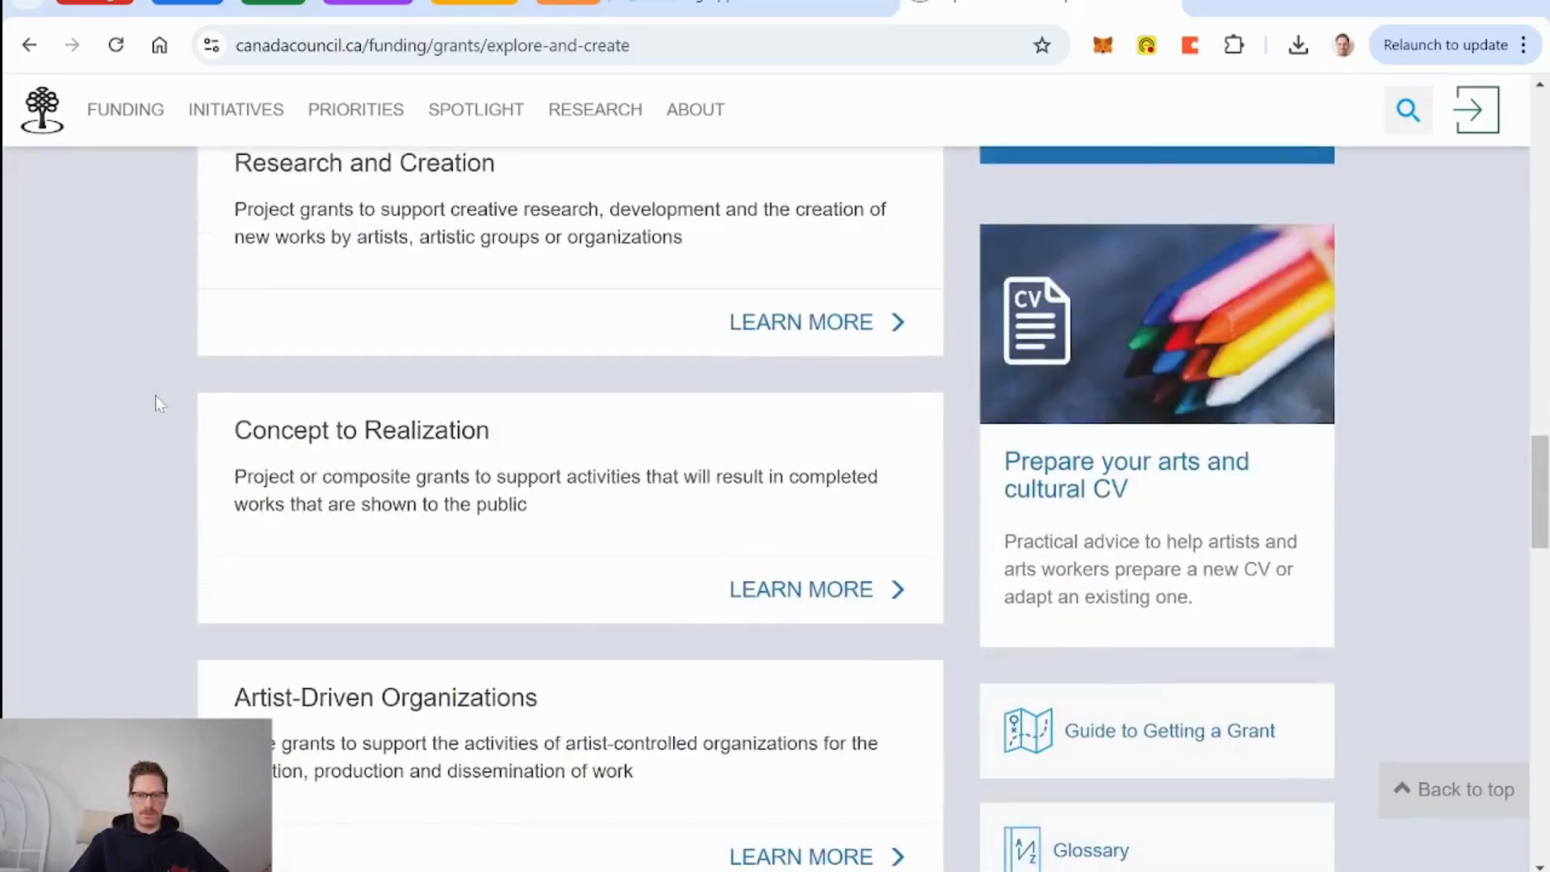
pyautogui.scroll(-5, 159, 404)
pyautogui.scroll(1, 159, 404)
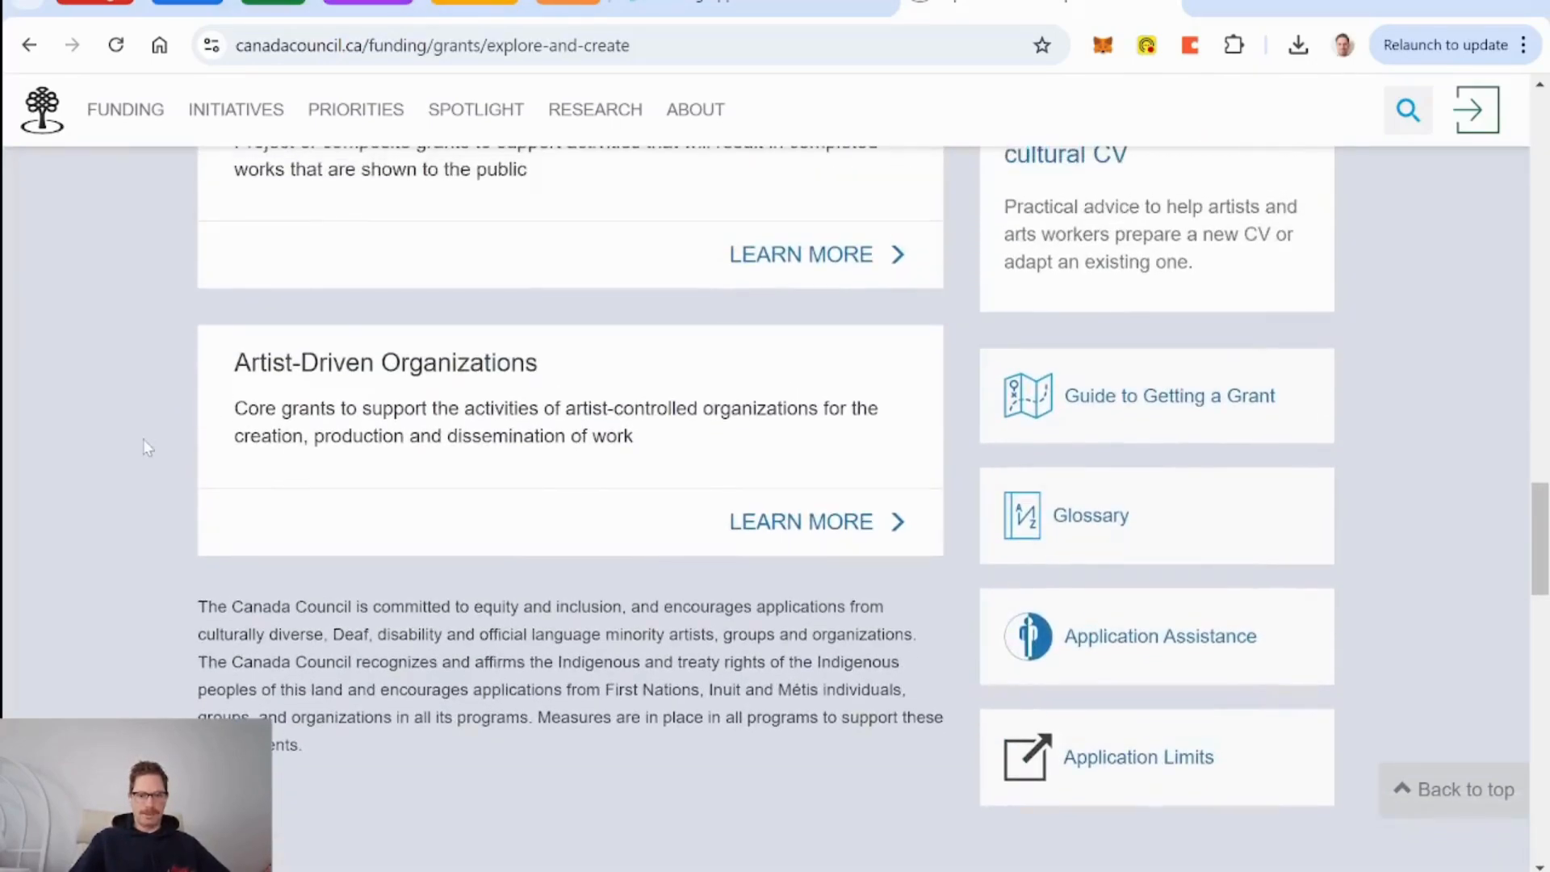
pyautogui.scroll(1, 143, 439)
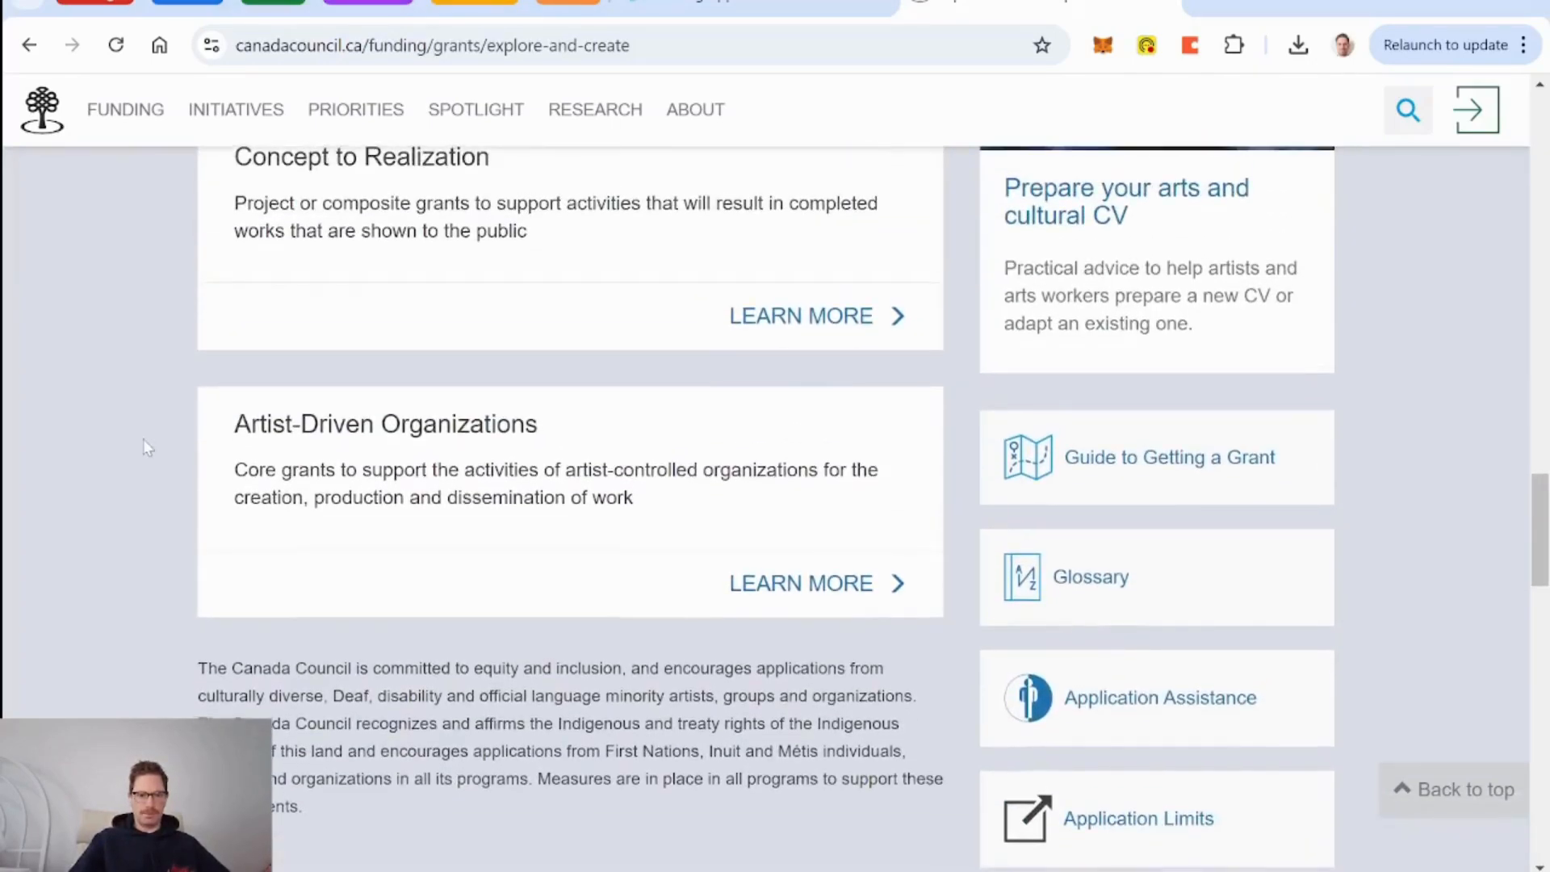
pyautogui.scroll(-3, 143, 439)
pyautogui.scroll(-10, 146, 447)
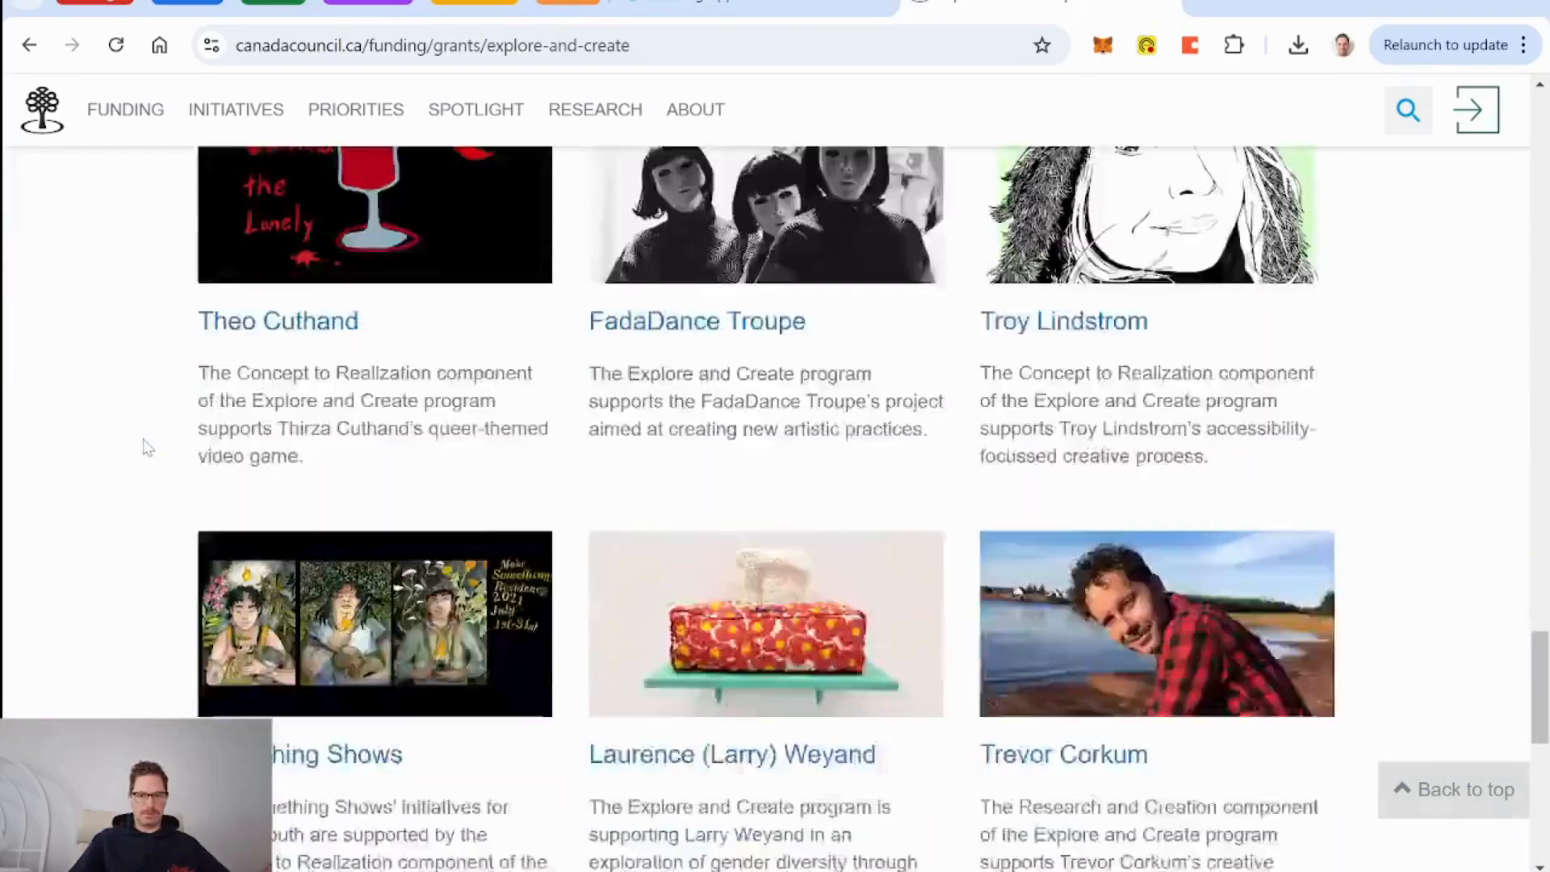
pyautogui.scroll(18, 143, 440)
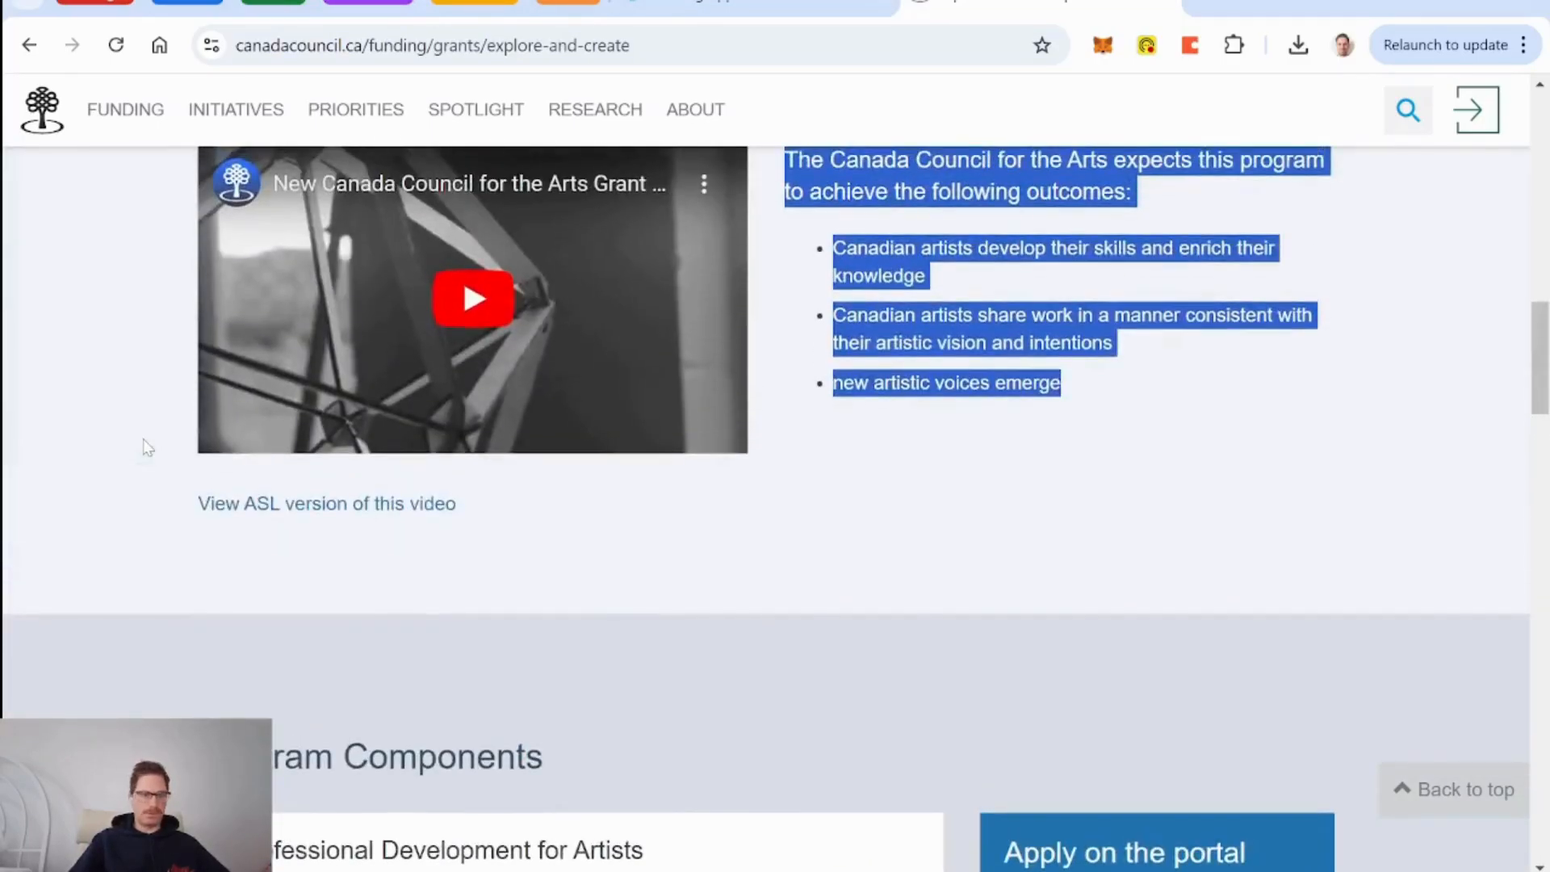
pyautogui.scroll(12, 146, 446)
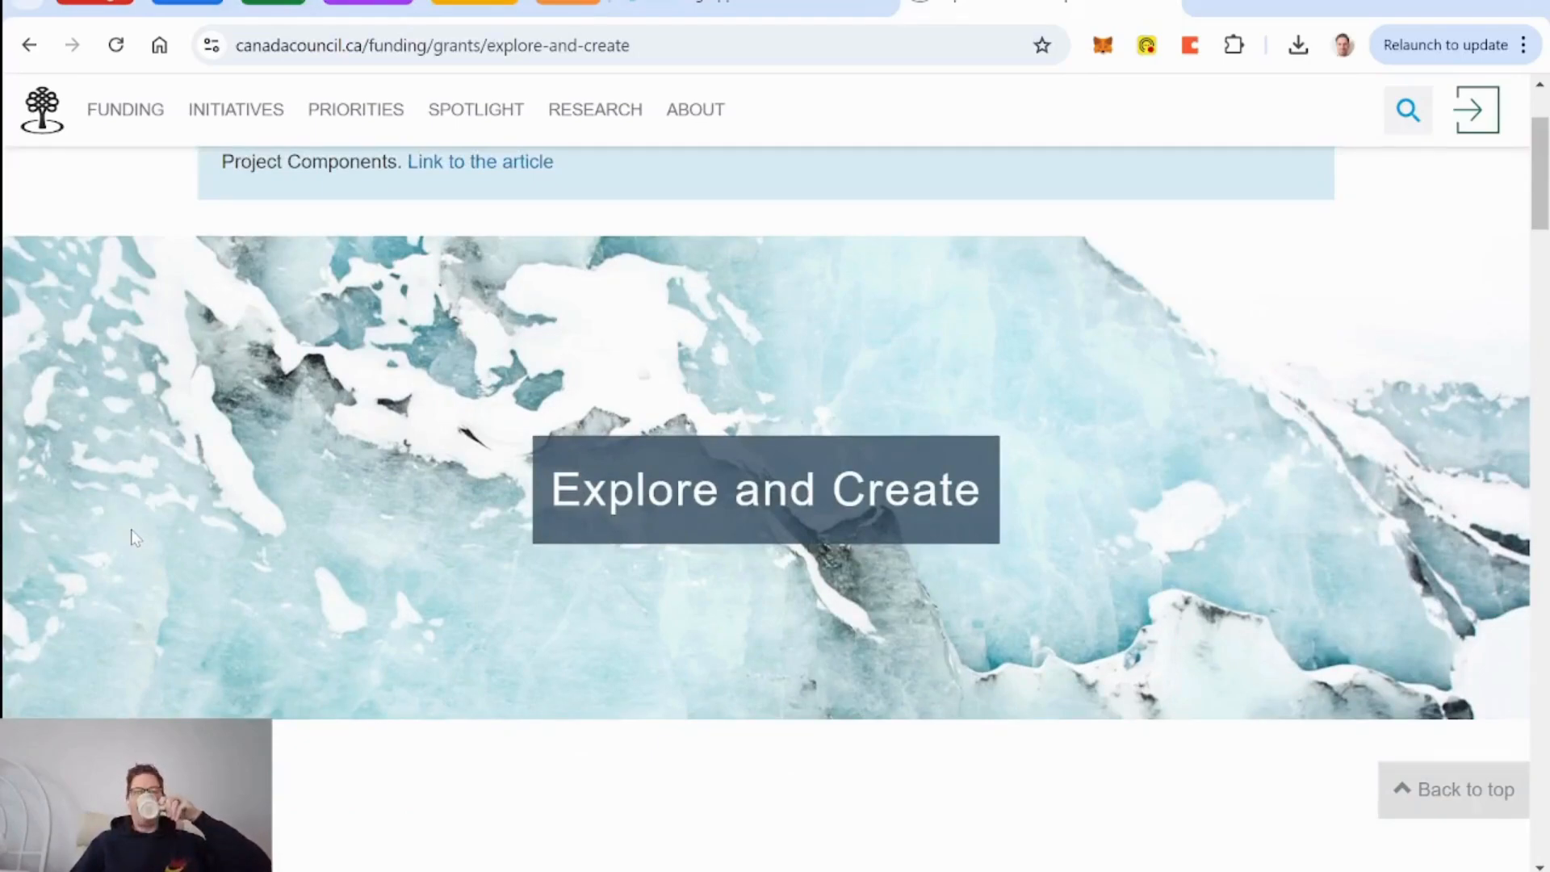
pyautogui.scroll(-12, 133, 538)
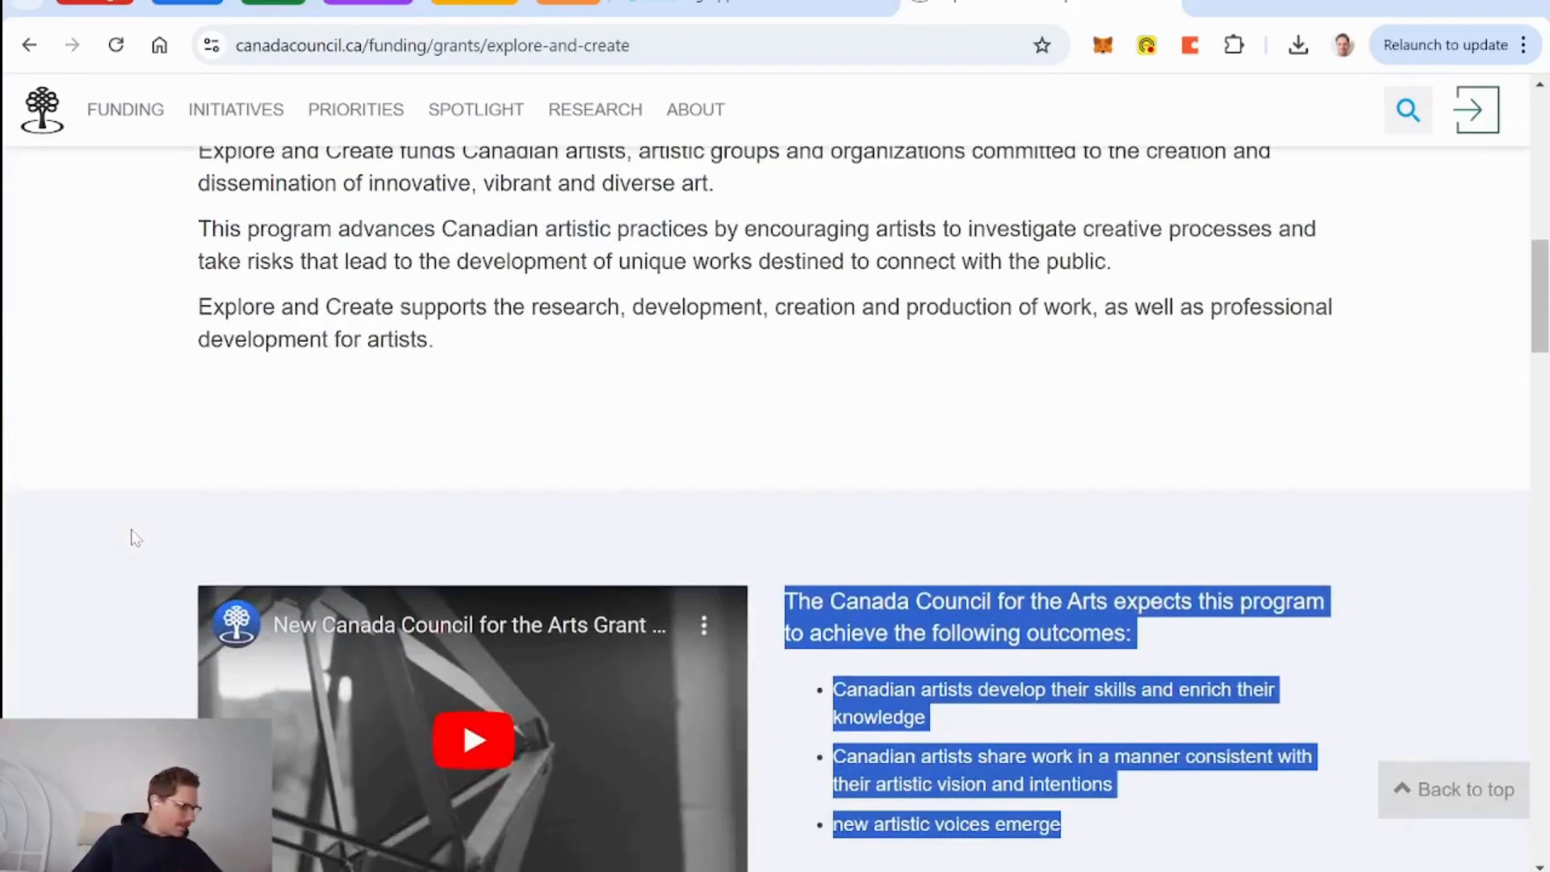
pyautogui.scroll(-8, 134, 538)
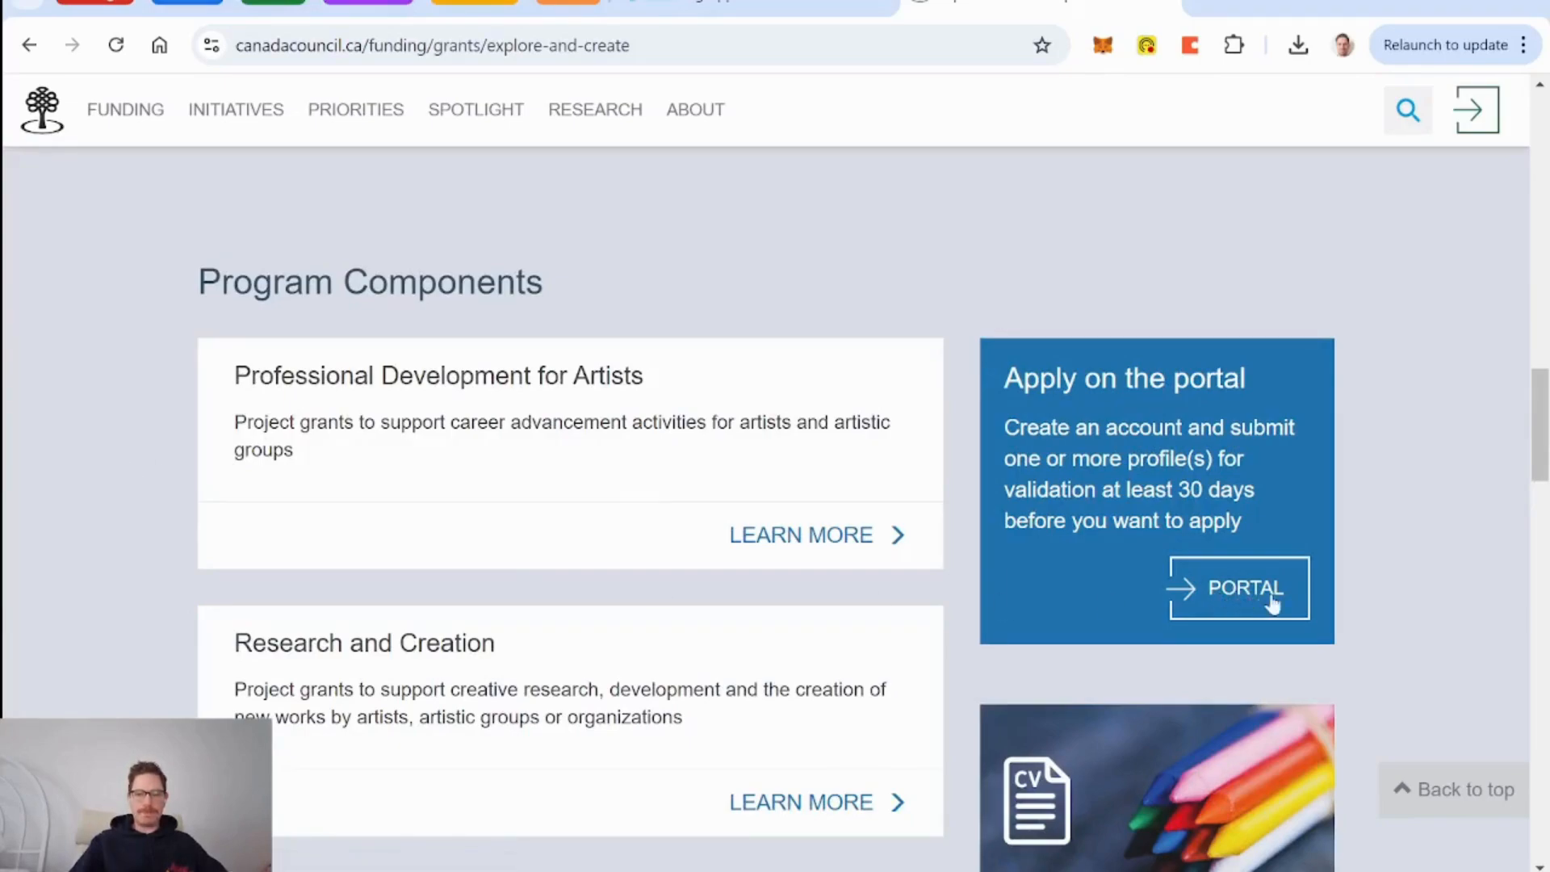
pyautogui.click(820, 543)
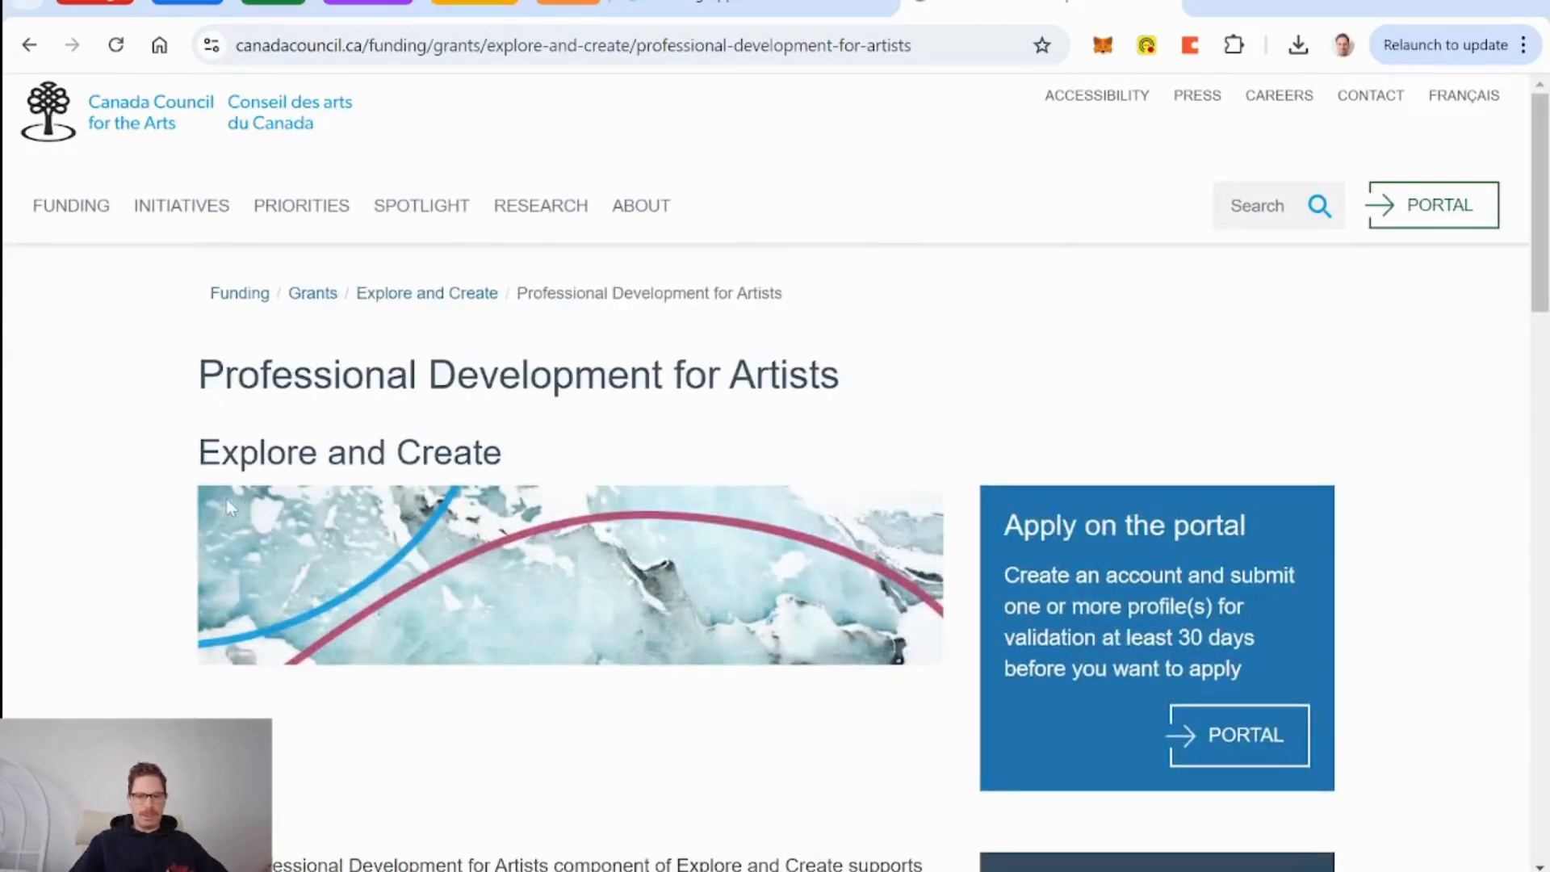
pyautogui.scroll(-7, 112, 549)
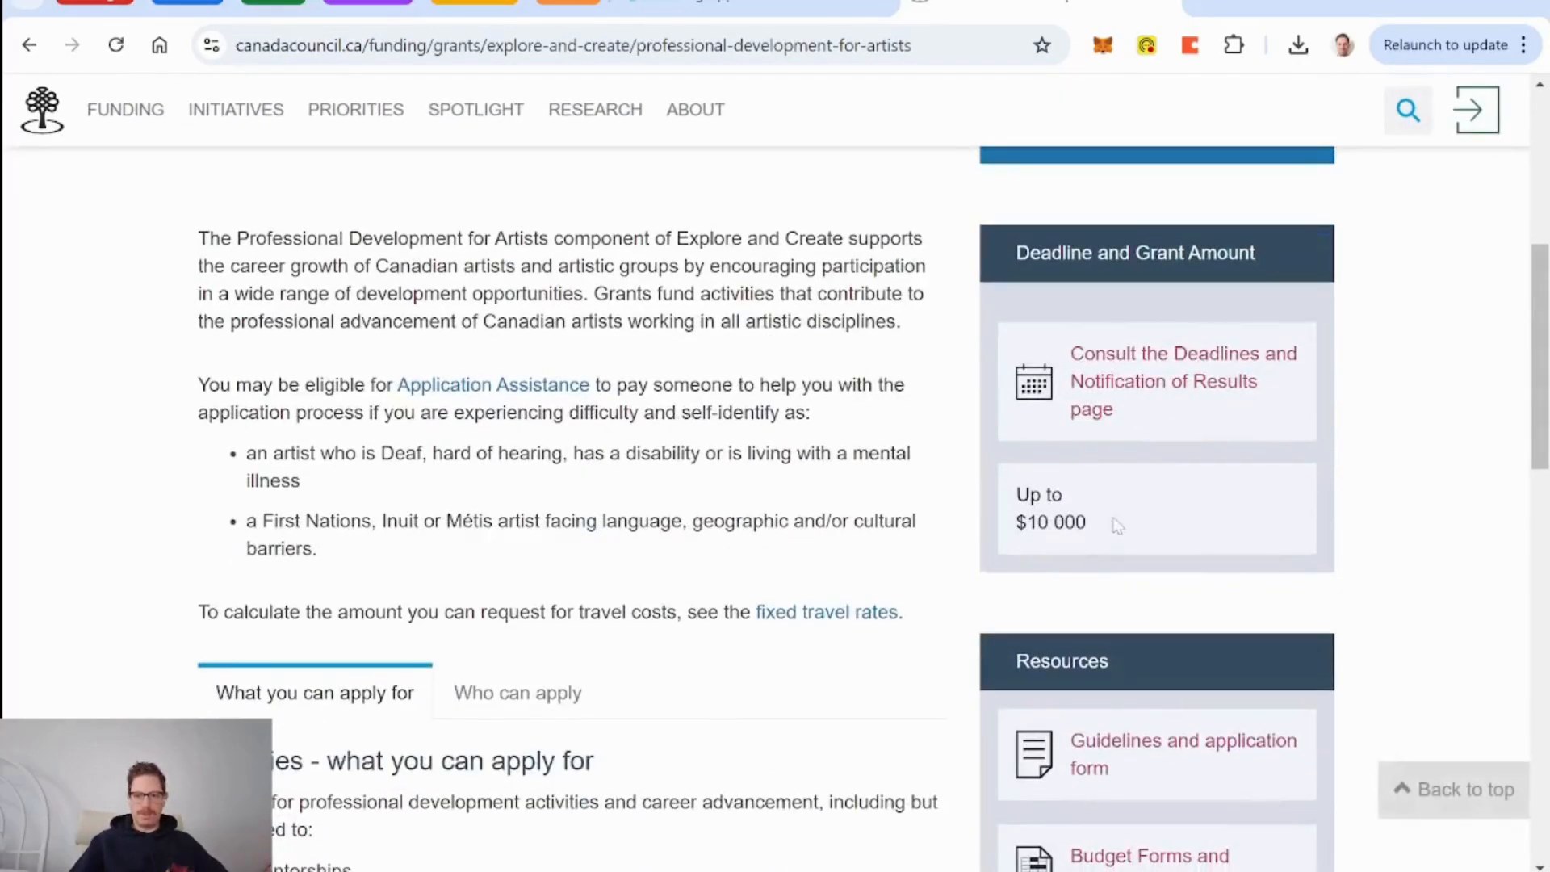
# Add a Currency column named 'Amount' to the DB Grants table.
pyautogui.click(731, 12)
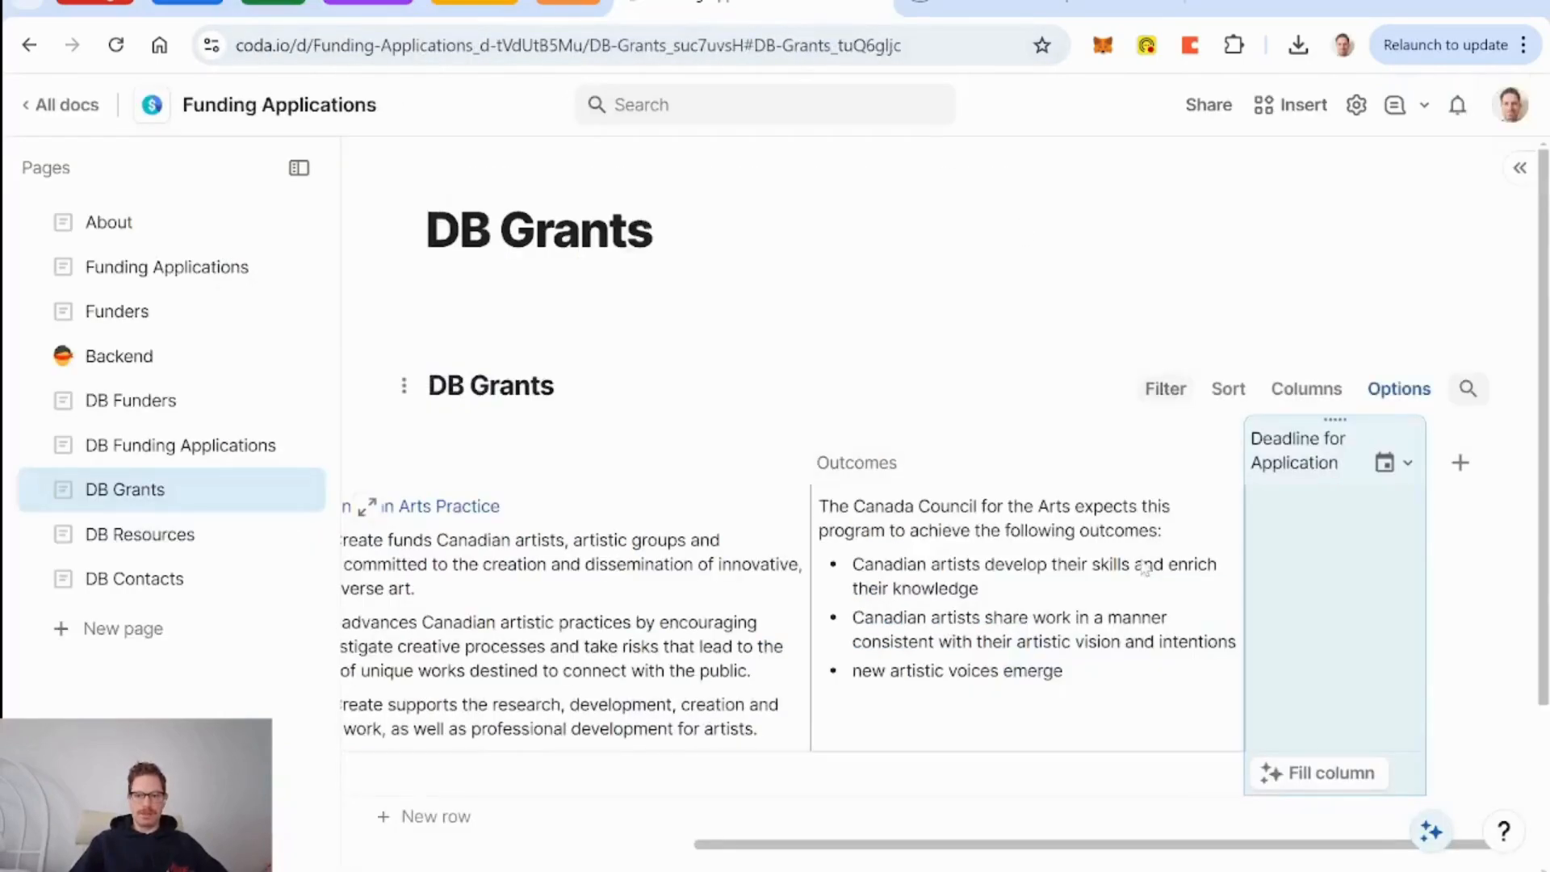
pyautogui.click(1461, 463)
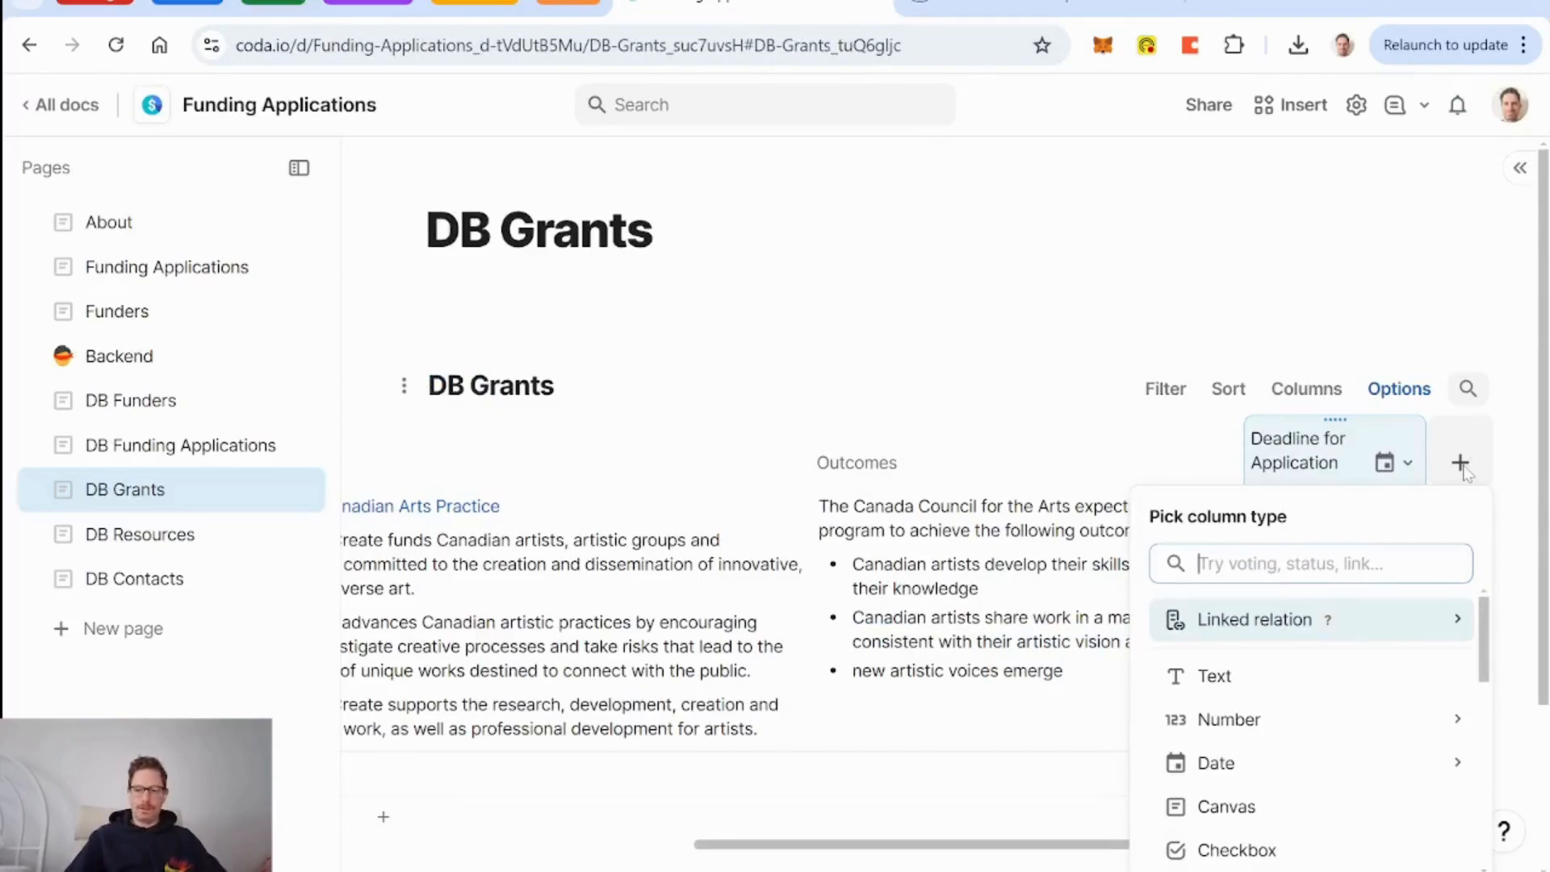
pyautogui.write('curr')
pyautogui.press('Return')
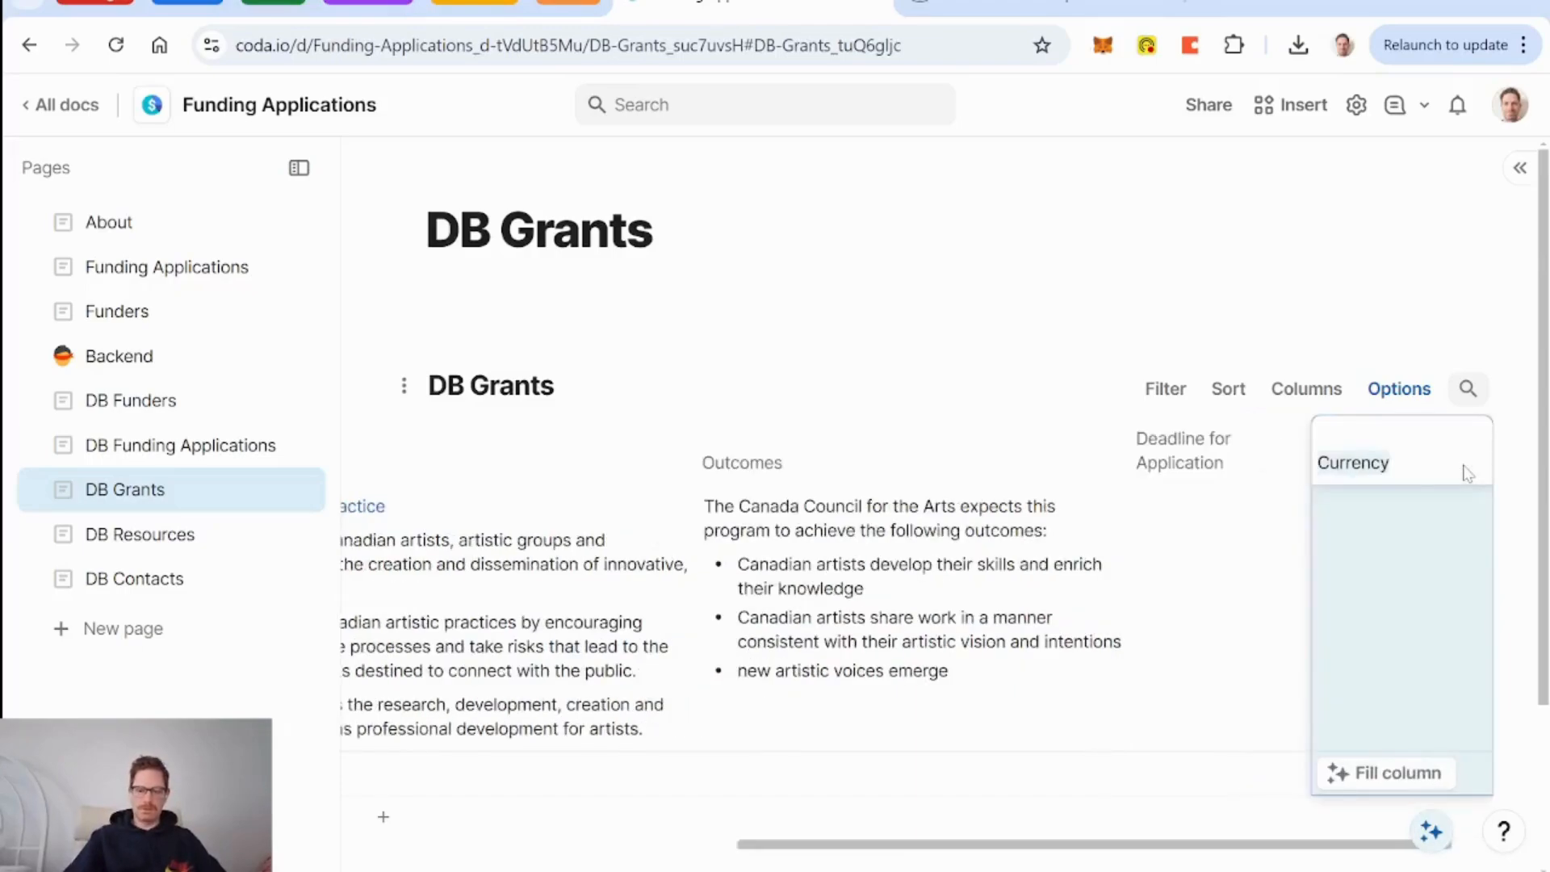
pyautogui.click(1009, 11)
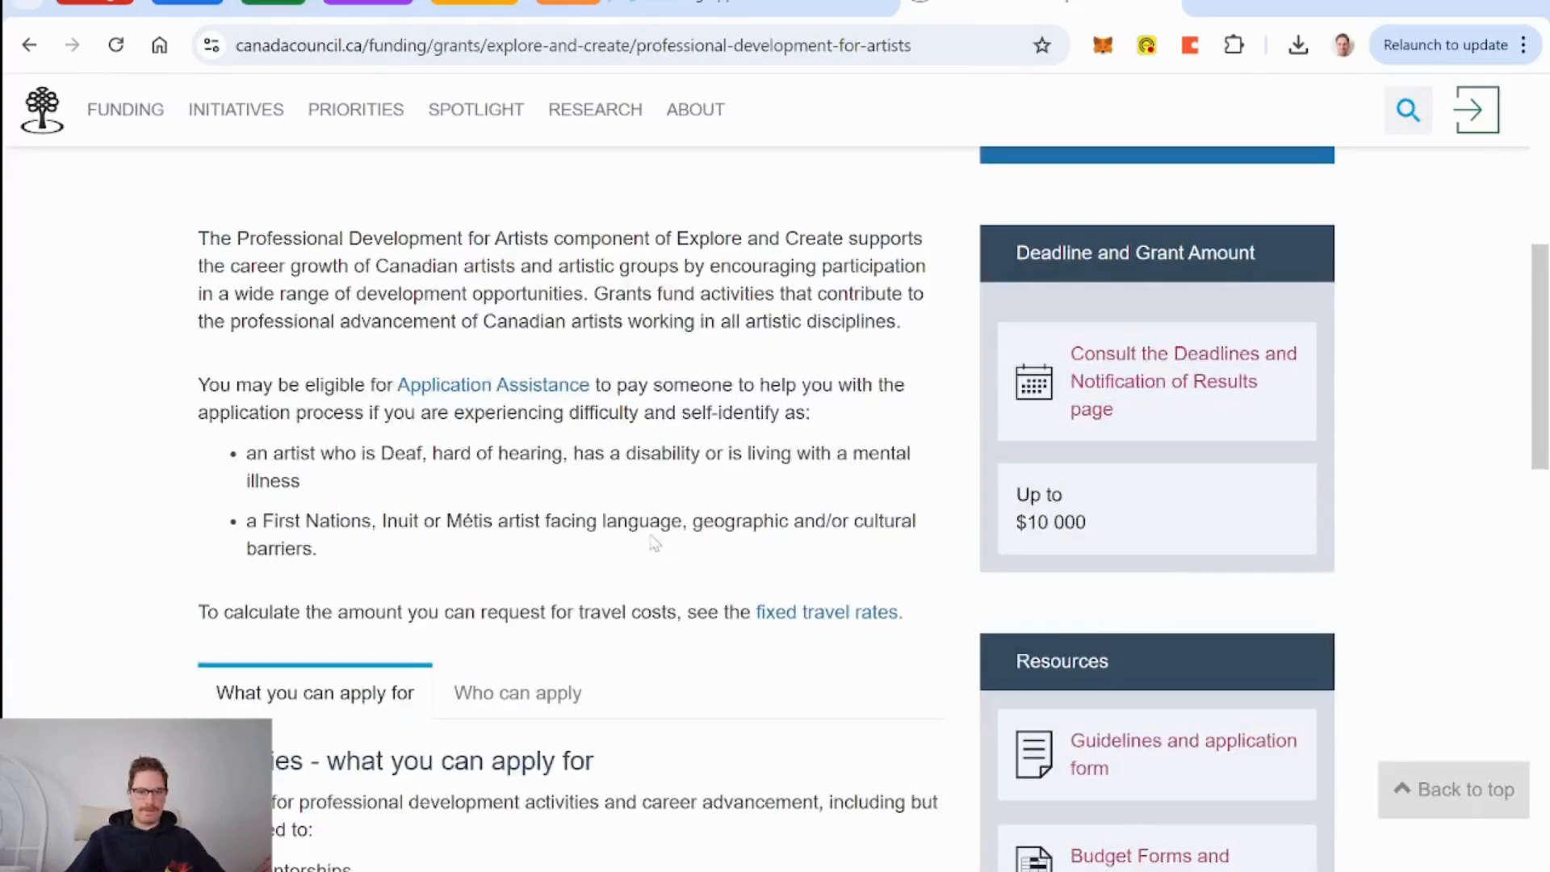
pyautogui.scroll(3, 673, 557)
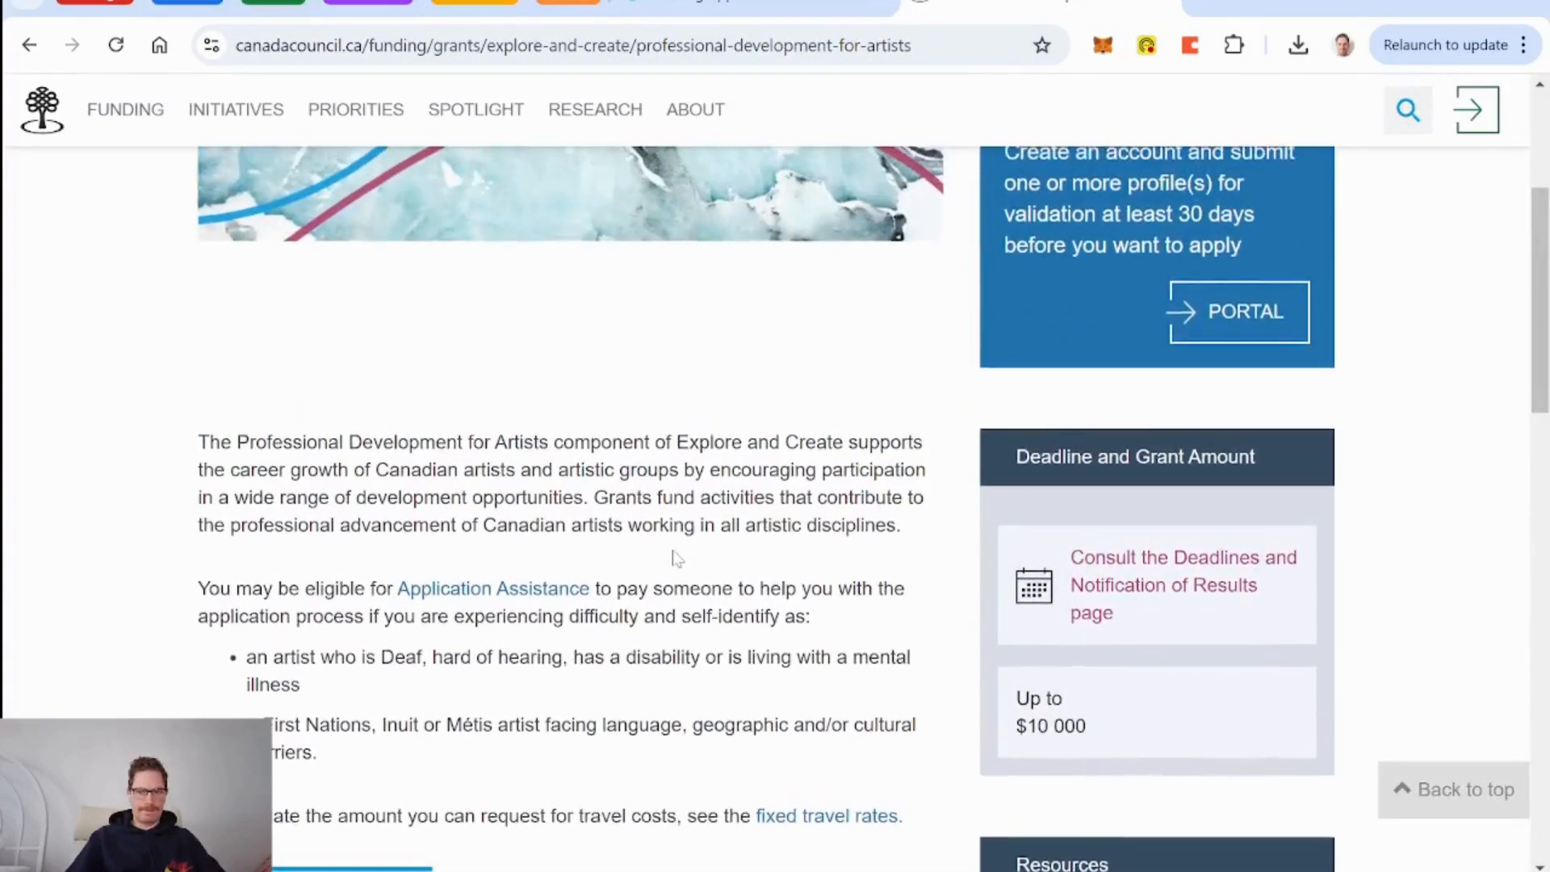
pyautogui.click(718, 9)
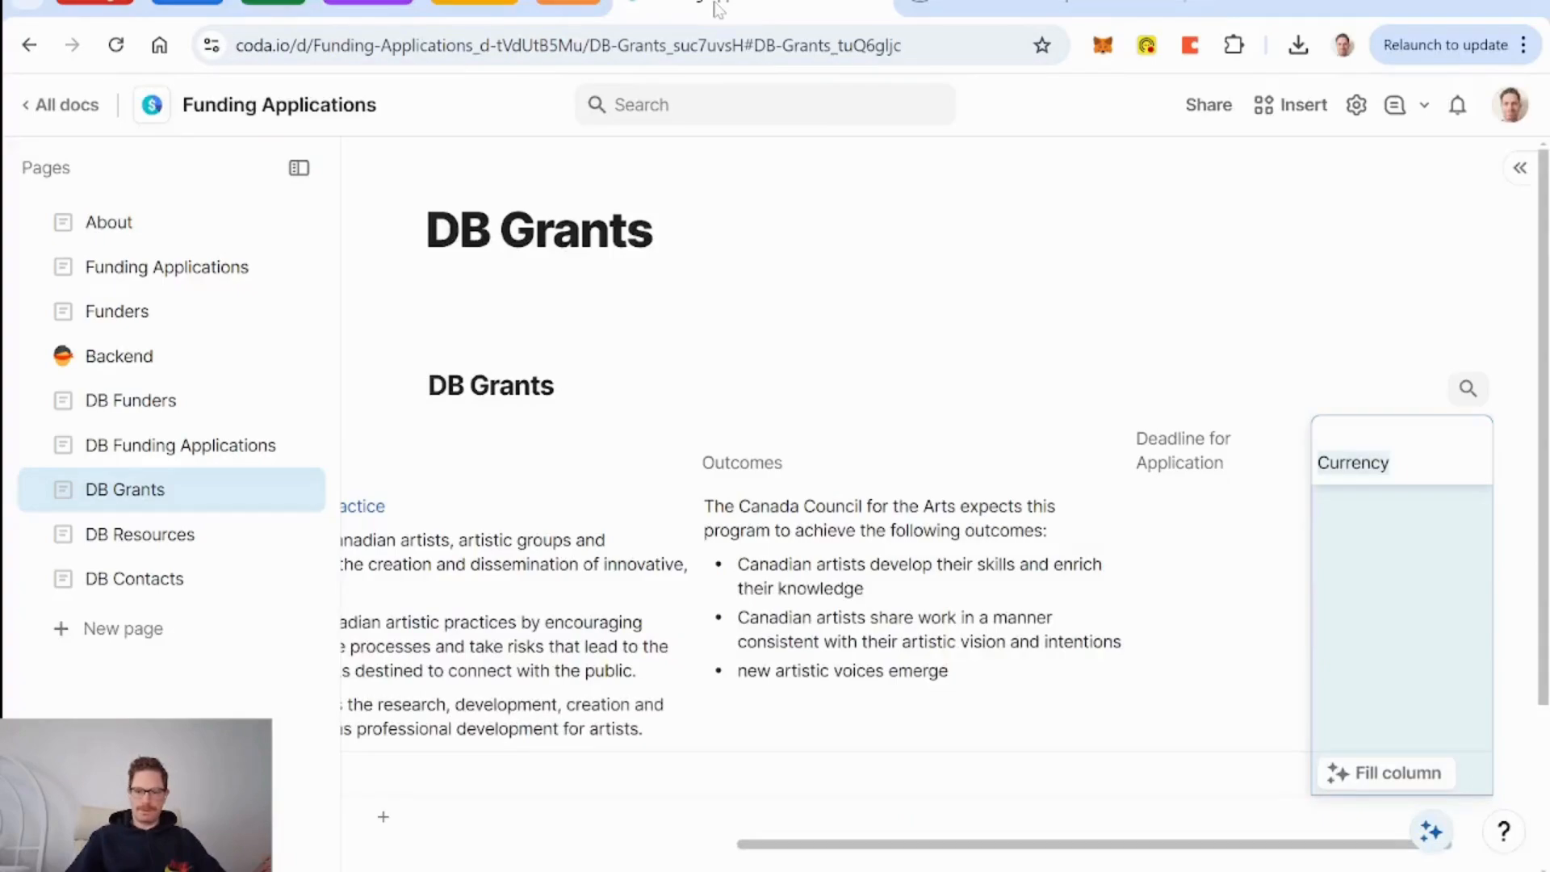
pyautogui.write('Gr')
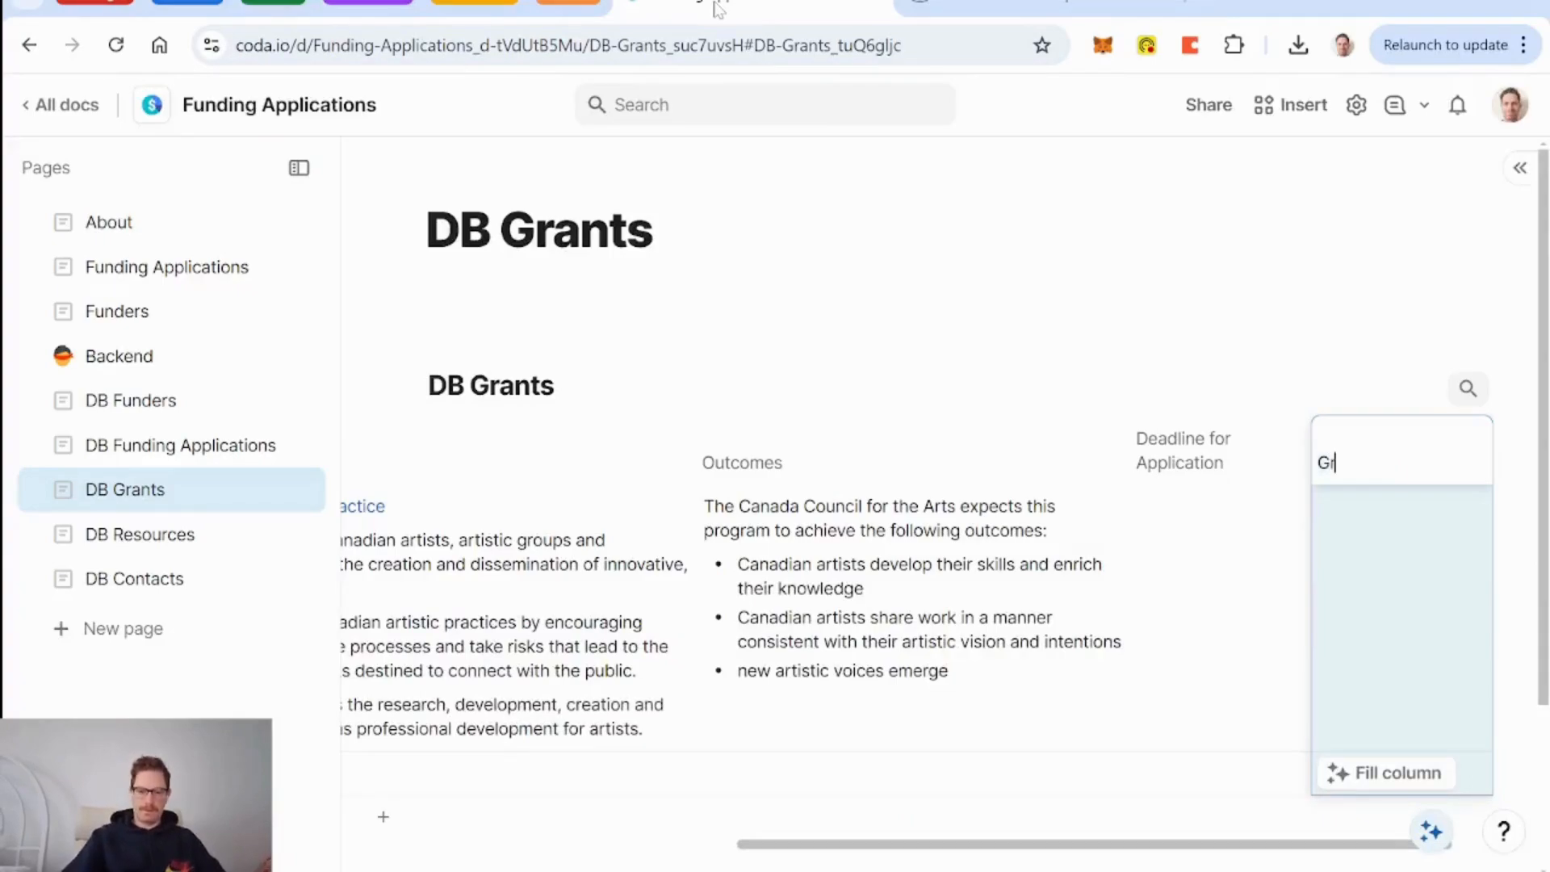
pyautogui.press('BackSpace')
pyautogui.press('BackSpace')
pyautogui.write('Amount')
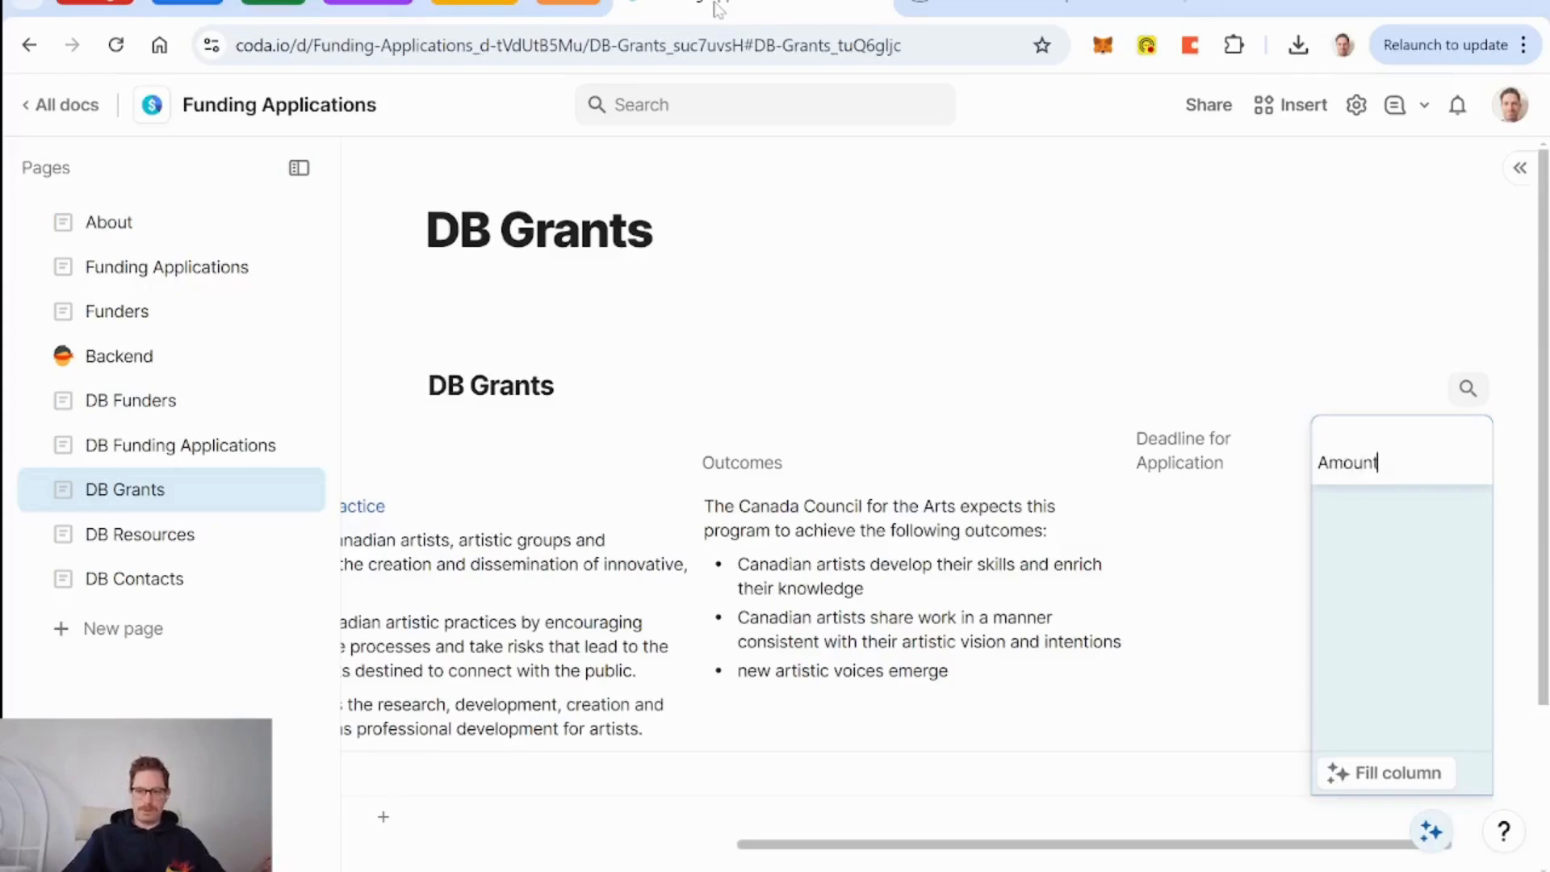
pyautogui.press('Return')
# Enter 10000 as Explore & Create's Amount.
pyautogui.doubleClick(1398, 627)
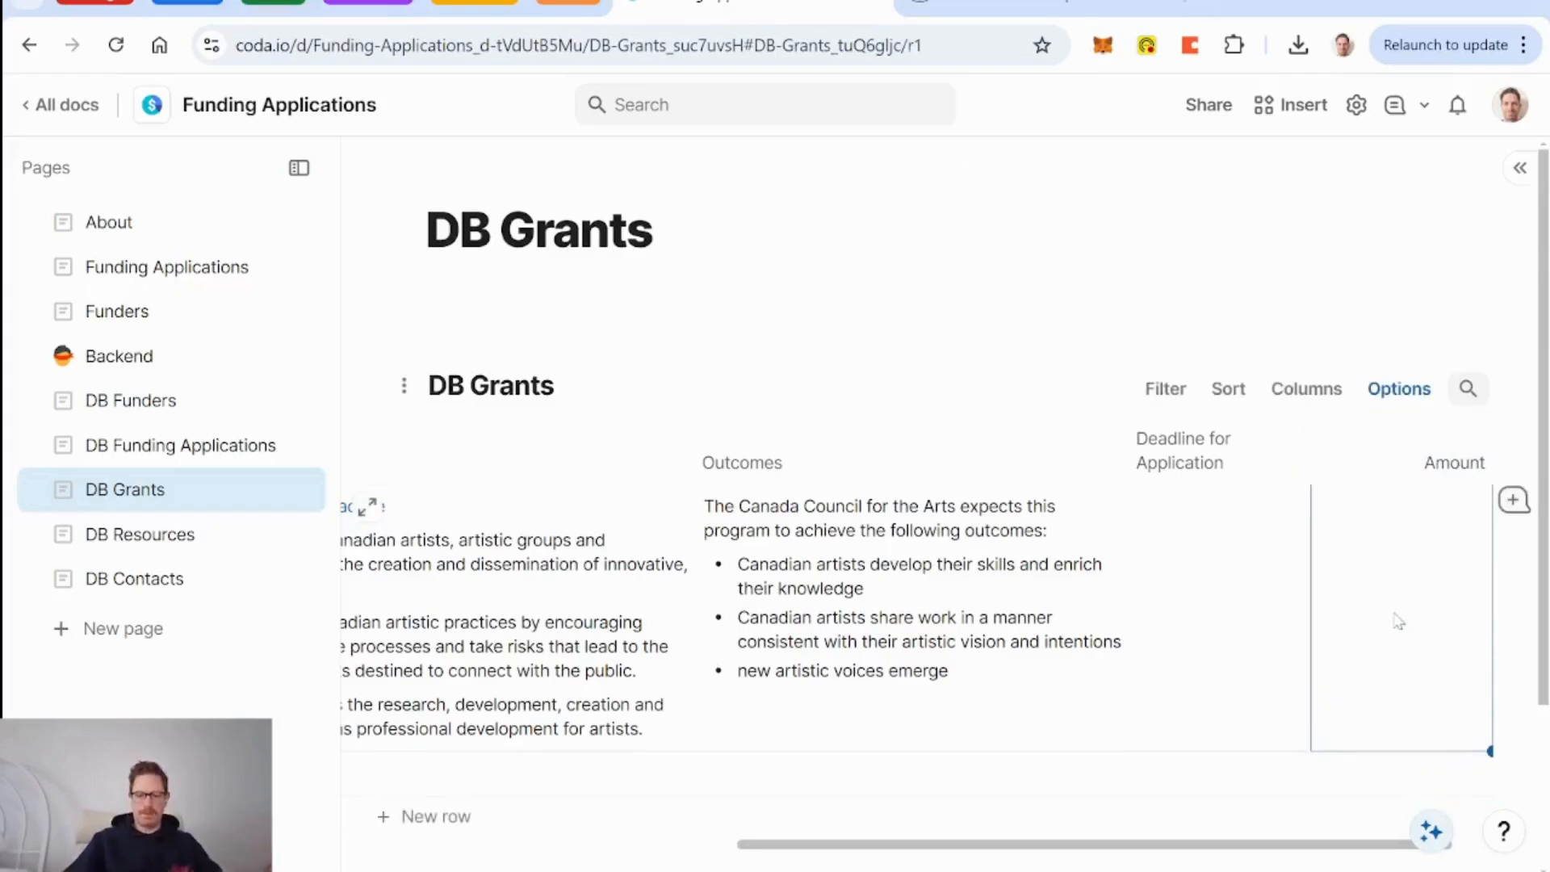
pyautogui.write('10000')
pyautogui.press('Return')
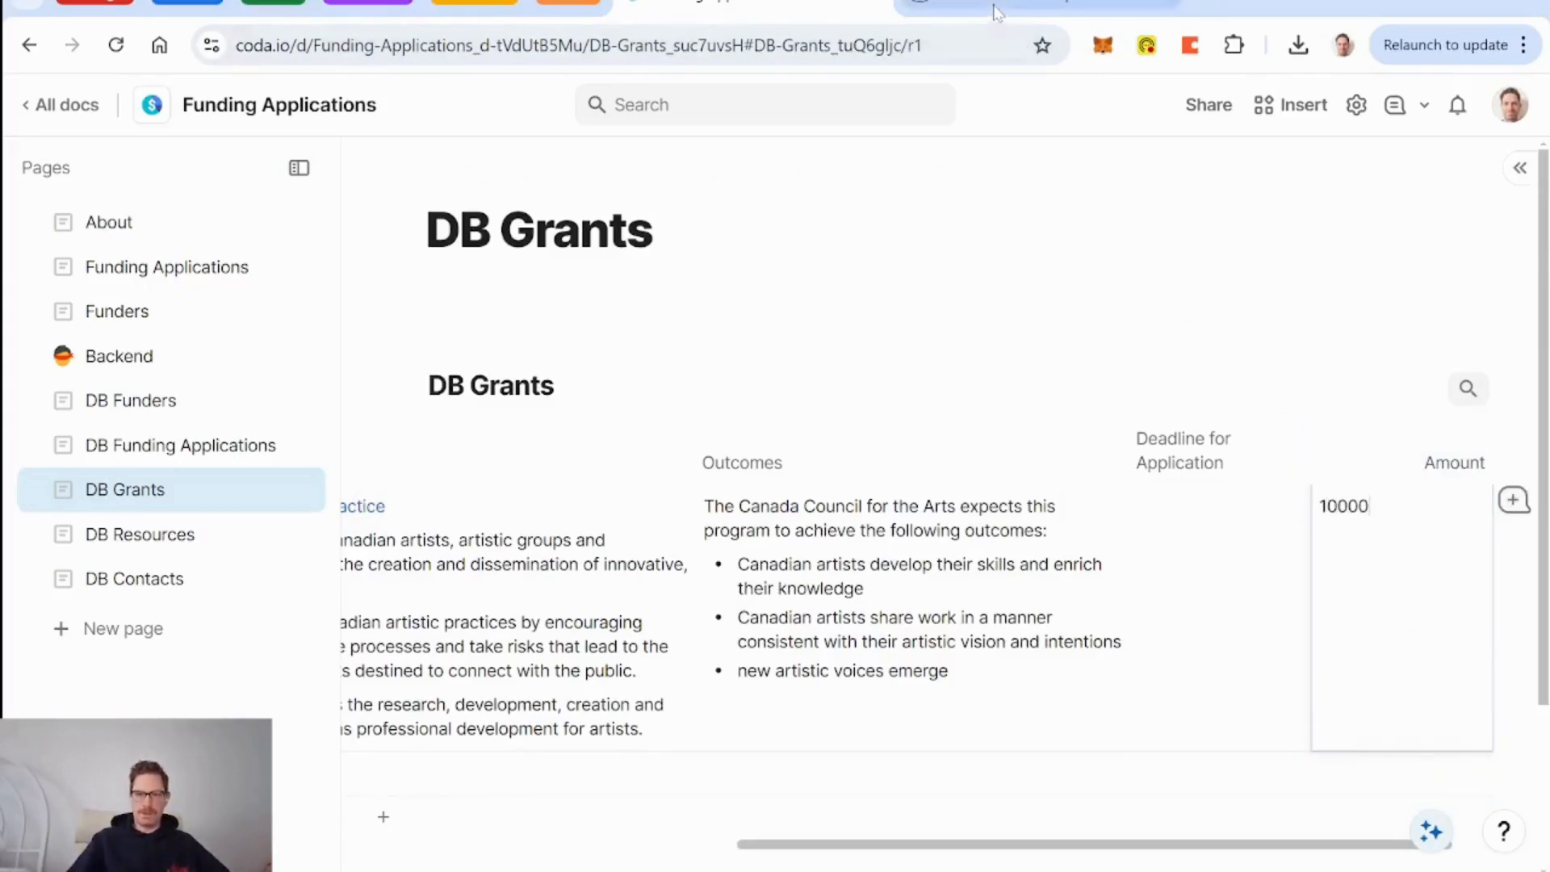
pyautogui.click(999, 10)
pyautogui.click(782, 8)
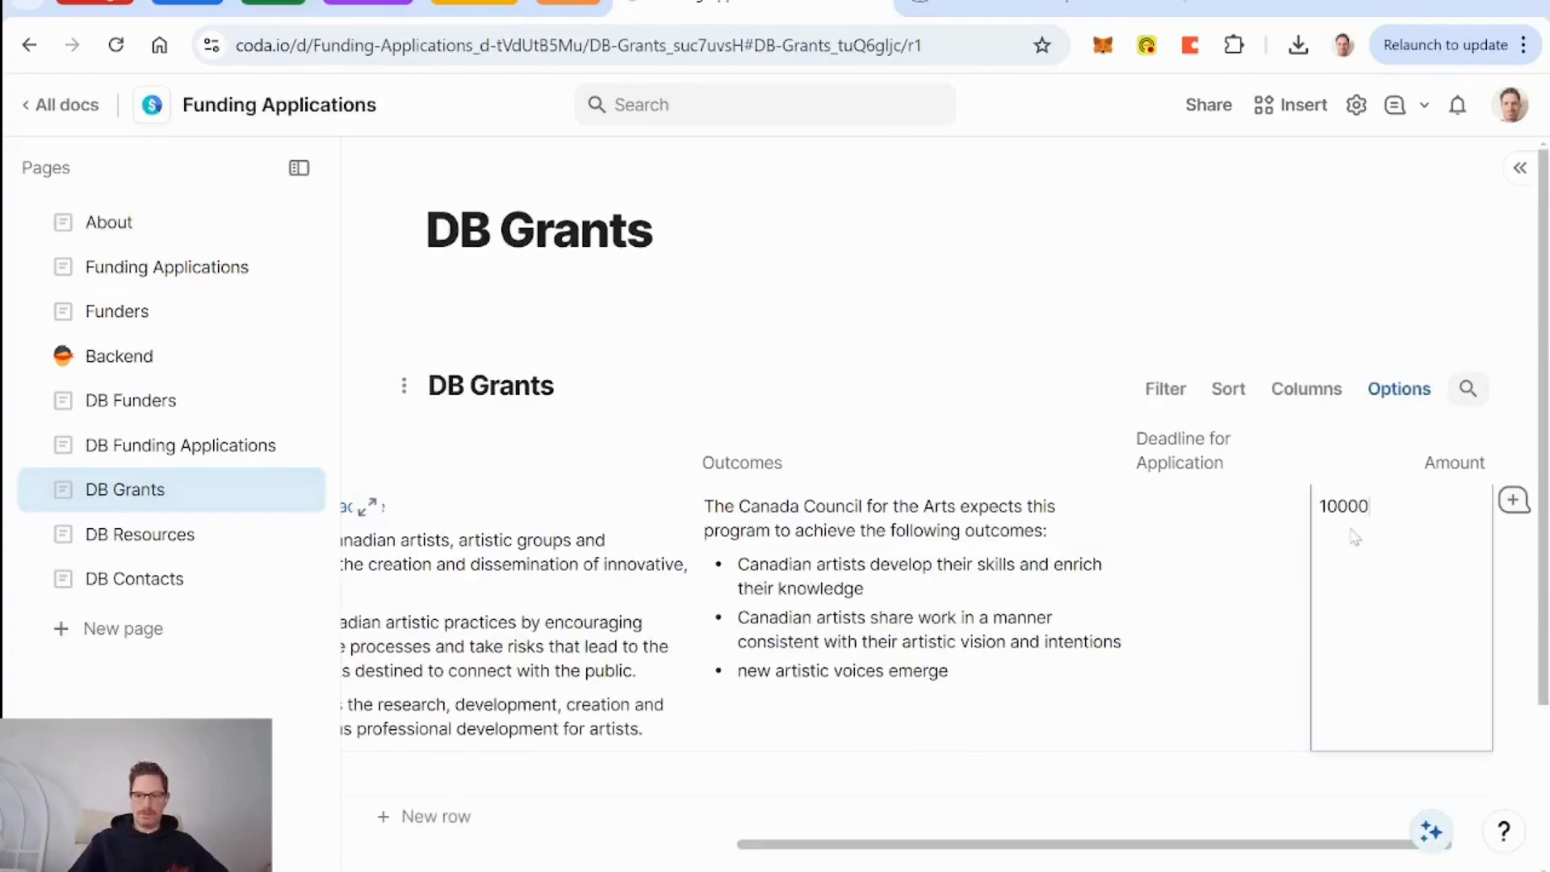
pyautogui.click(1000, 8)
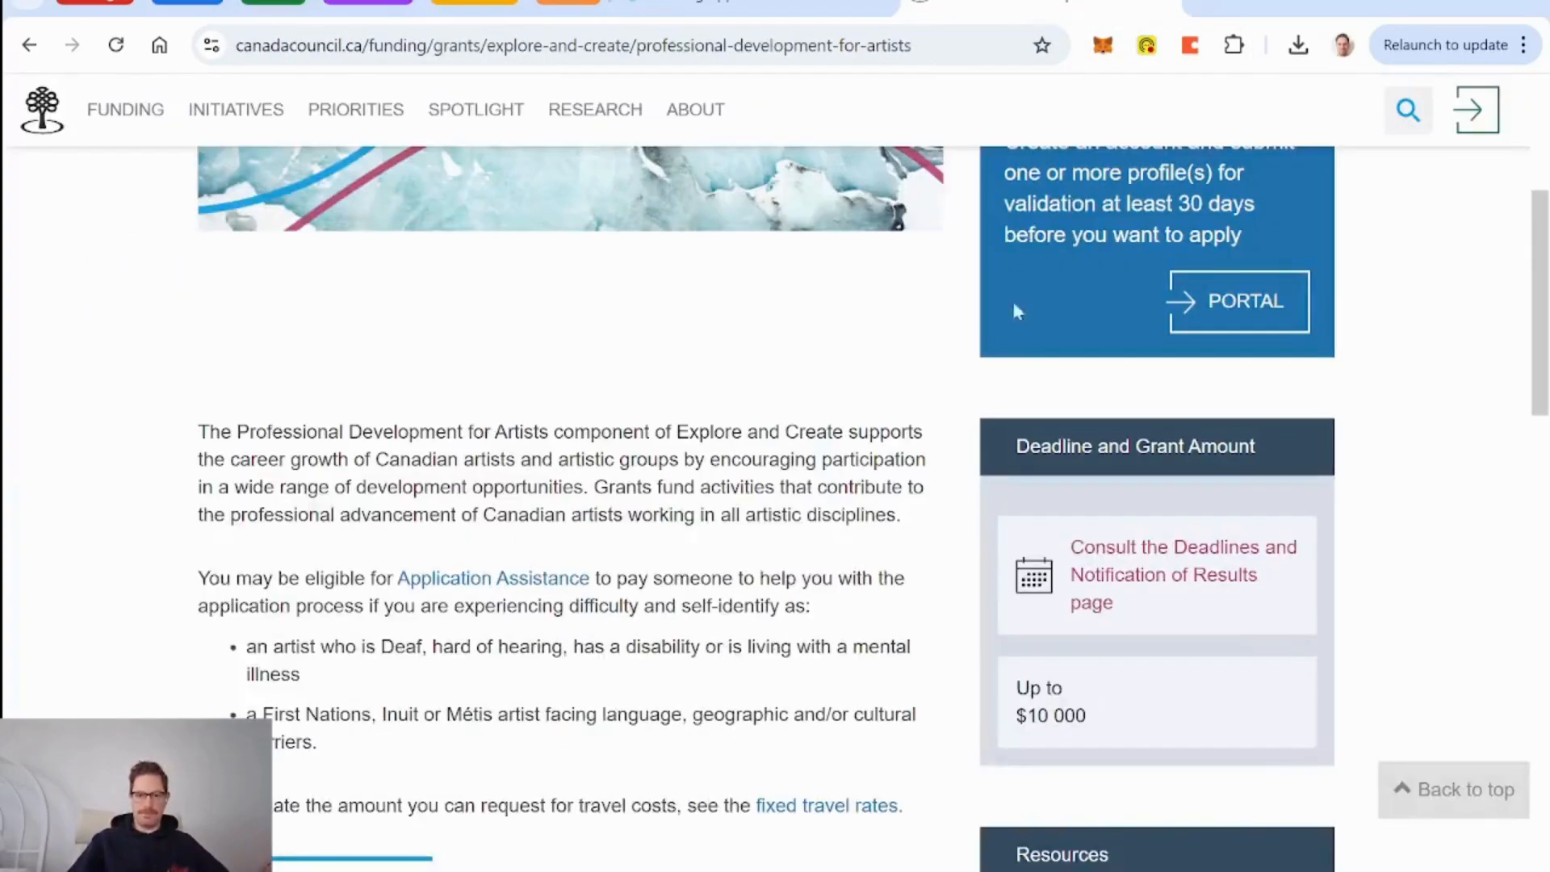
# Extend the first grant's name to 'Explore & Create - Professional Development for Artists'.
pyautogui.scroll(5, 592, 530)
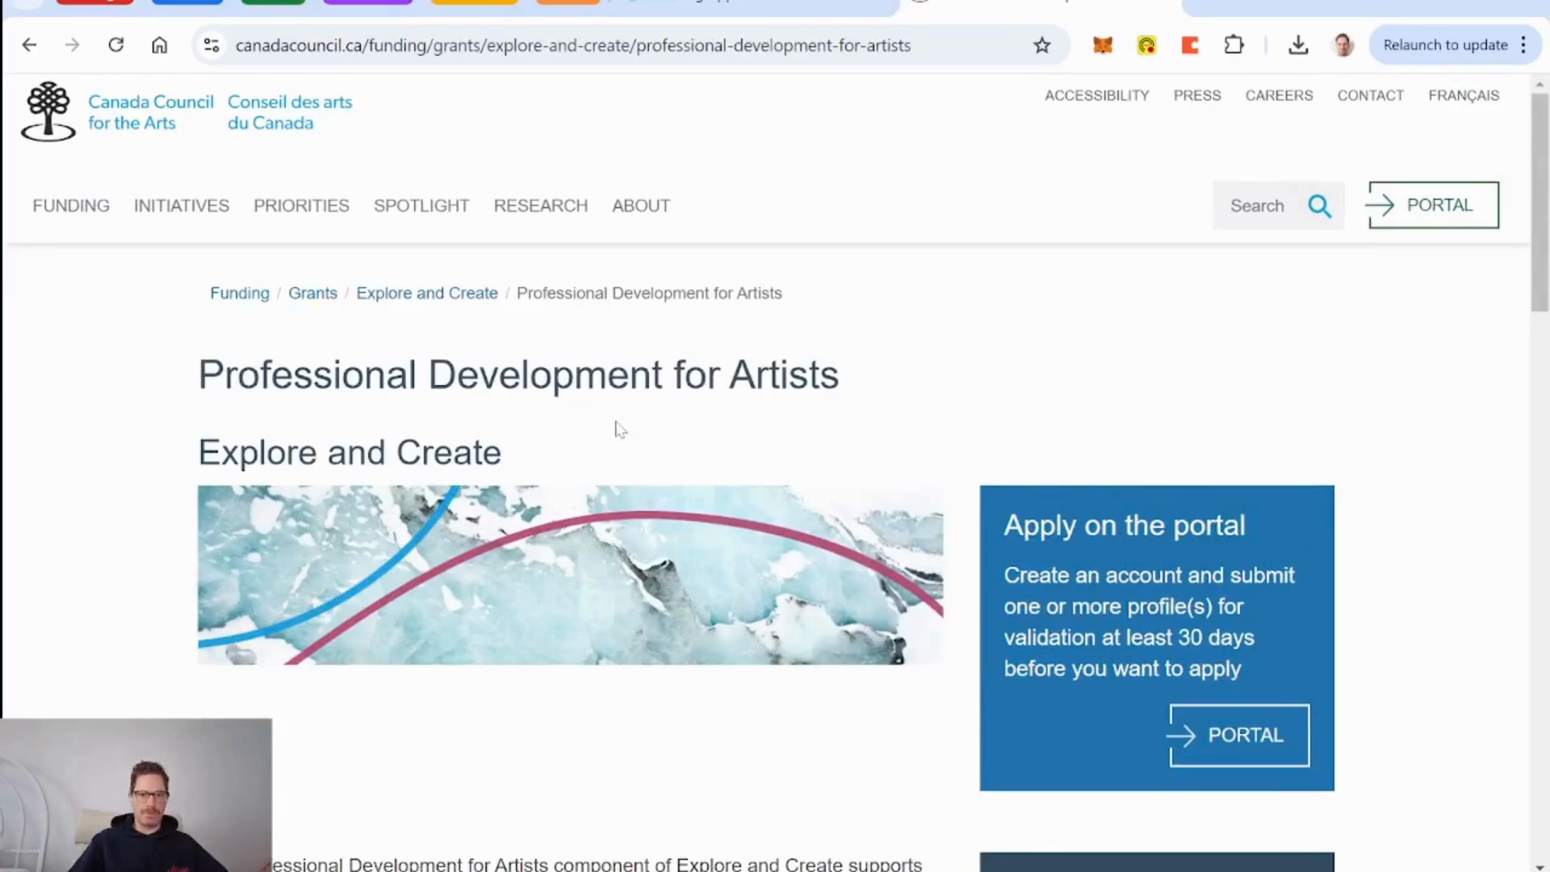
pyautogui.scroll(-12, 620, 429)
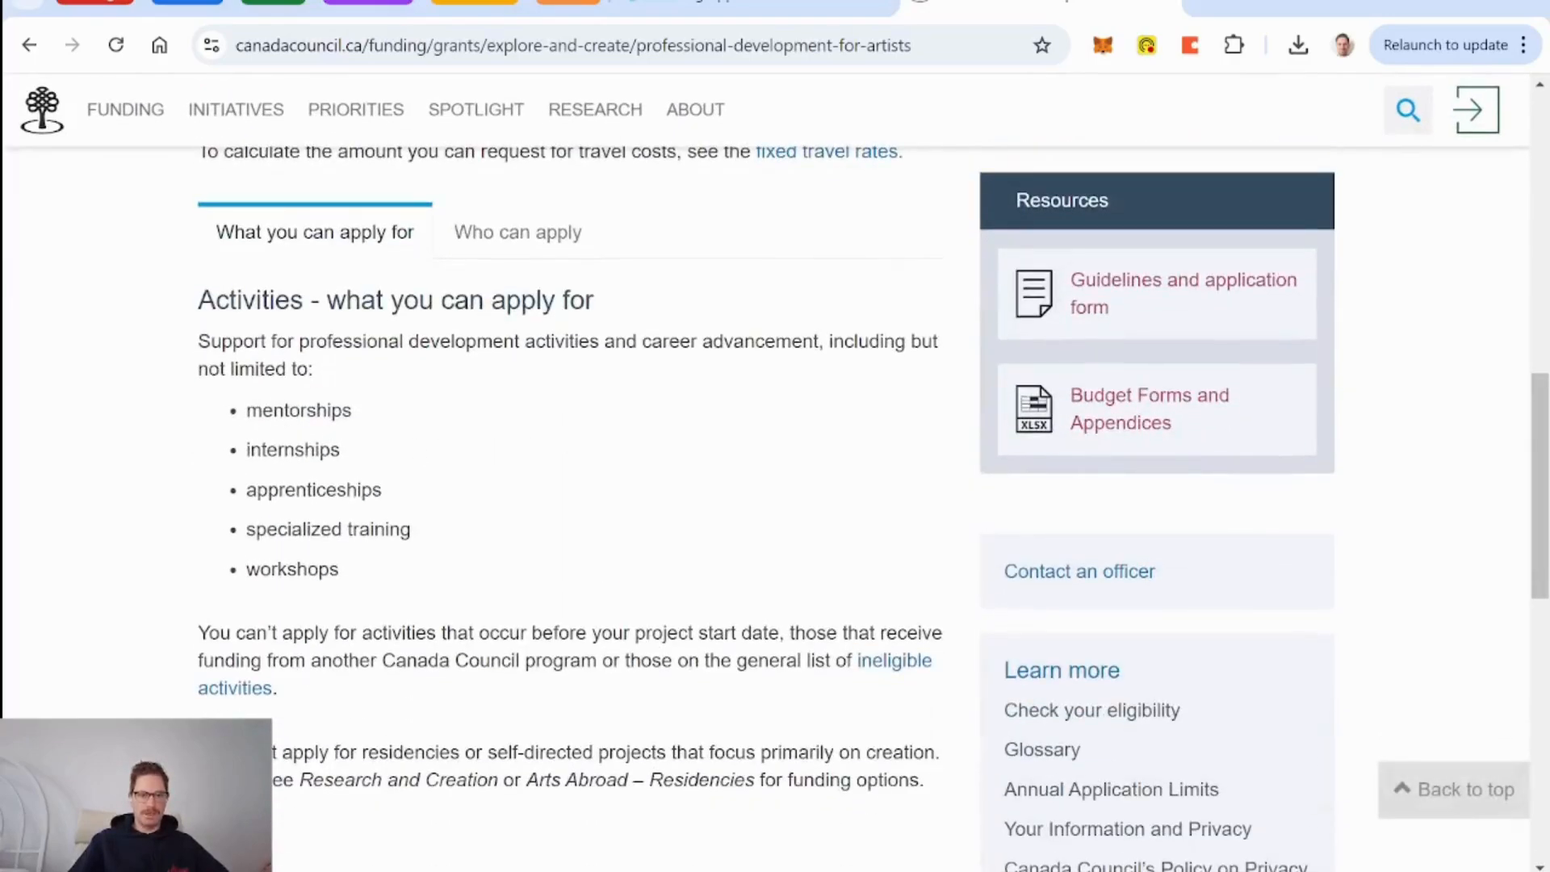
pyautogui.scroll(-5, 335, 415)
pyautogui.scroll(4, 335, 415)
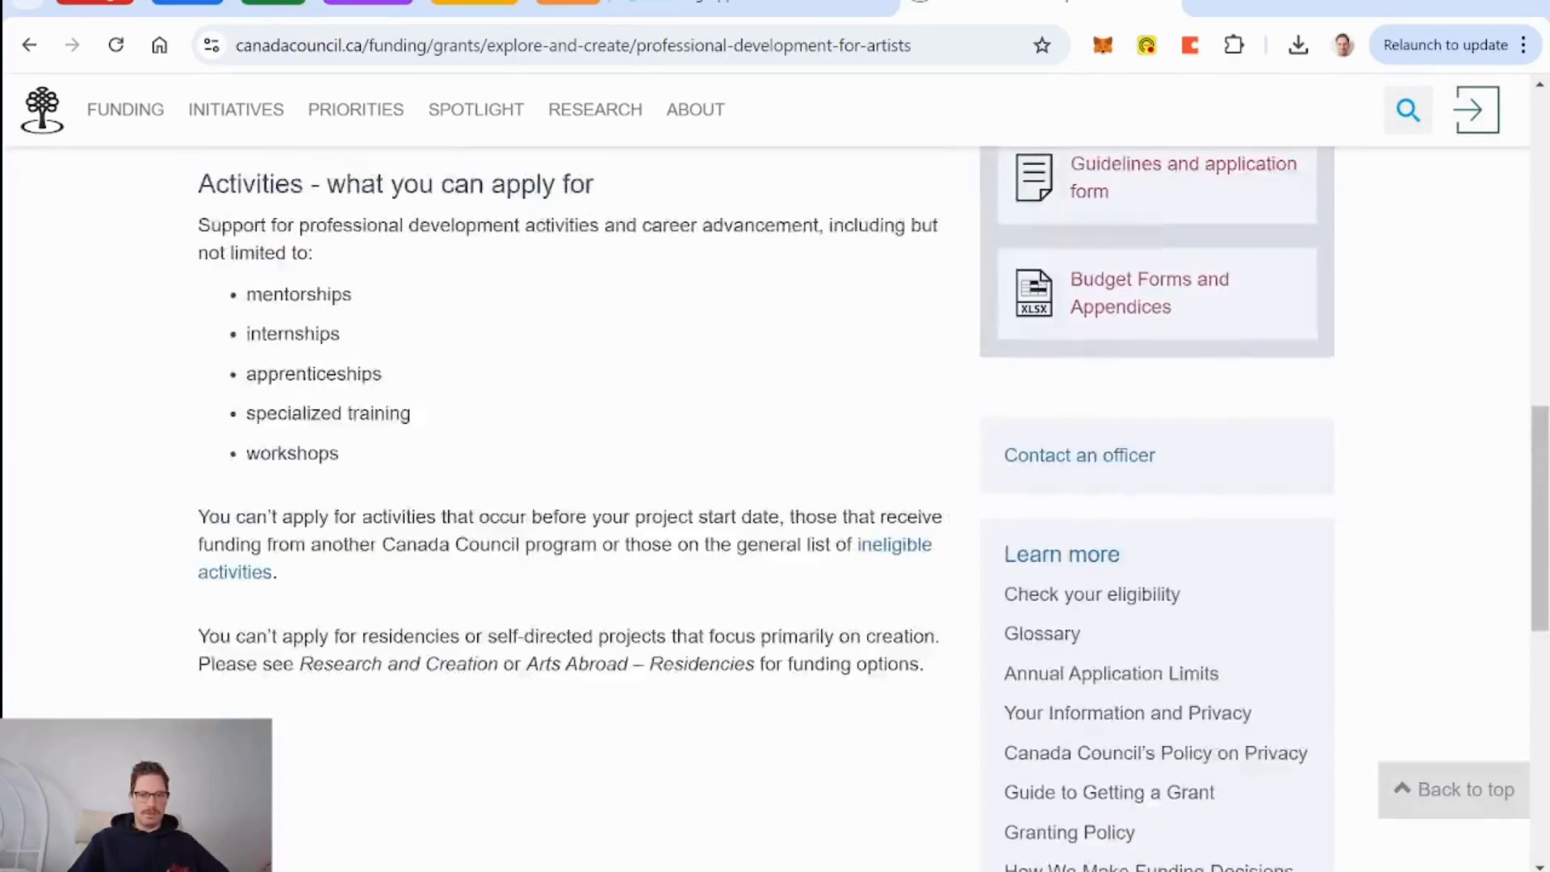
pyautogui.scroll(1, 335, 415)
pyautogui.scroll(10, 701, 541)
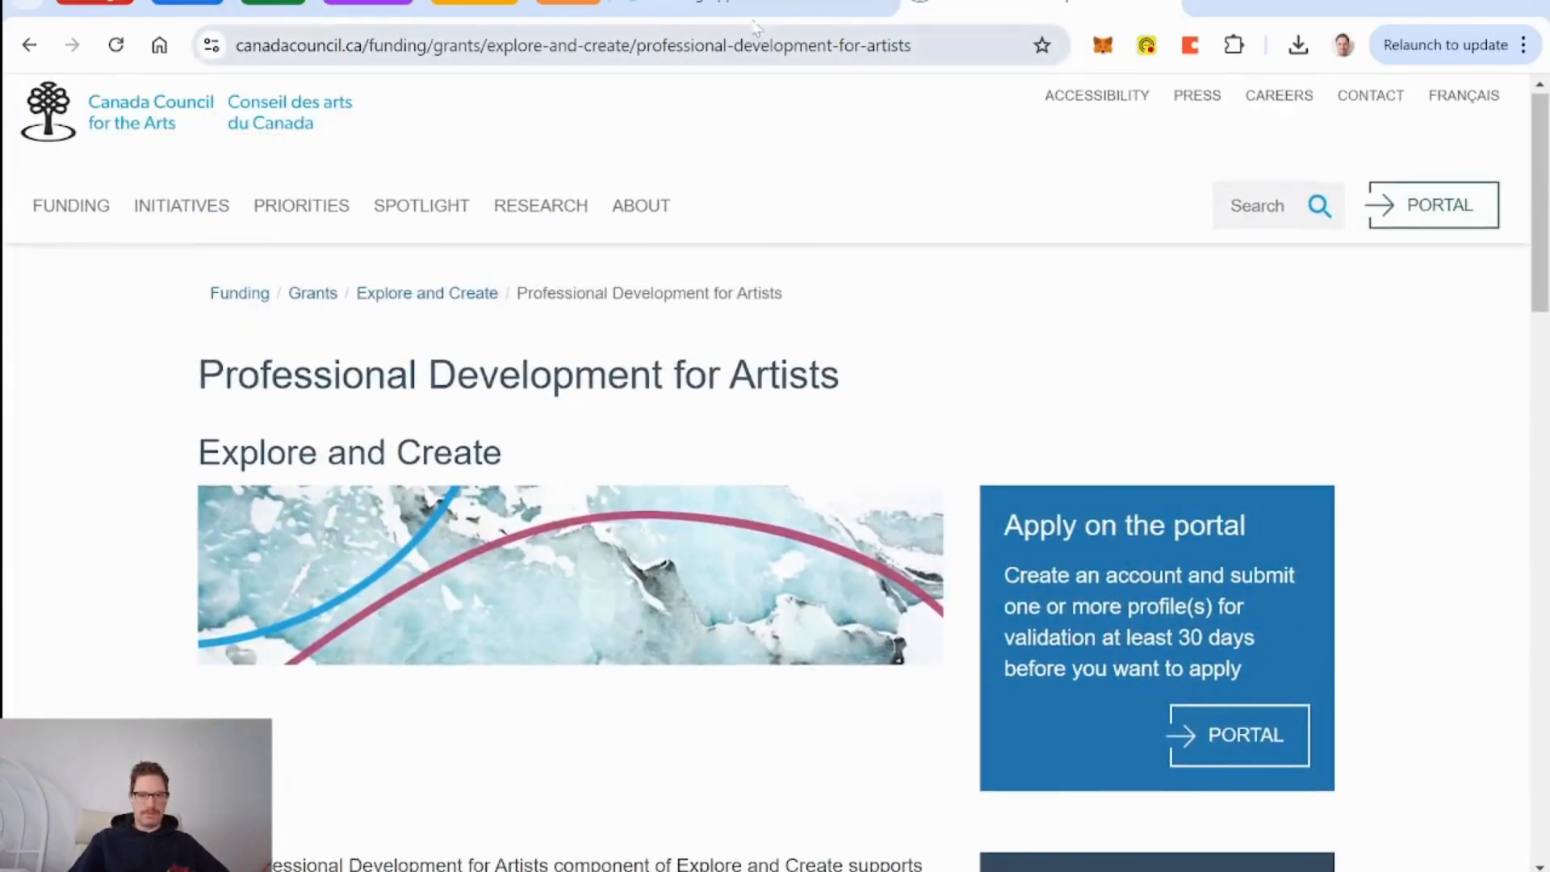
pyautogui.click(864, 8)
pyautogui.hscroll(-6, 856, 607)
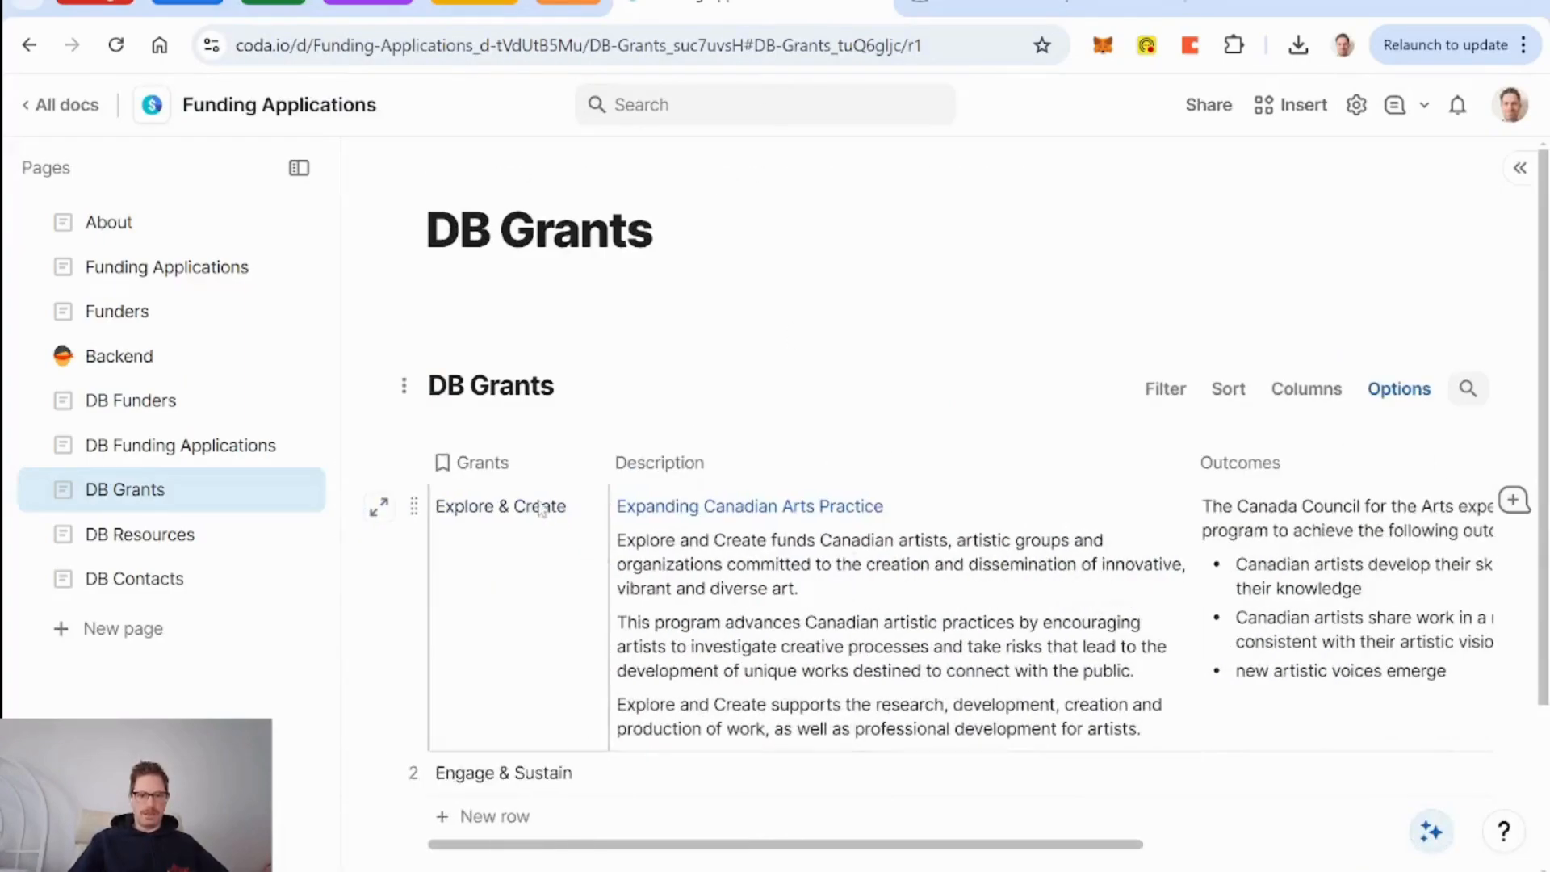
pyautogui.click(562, 518)
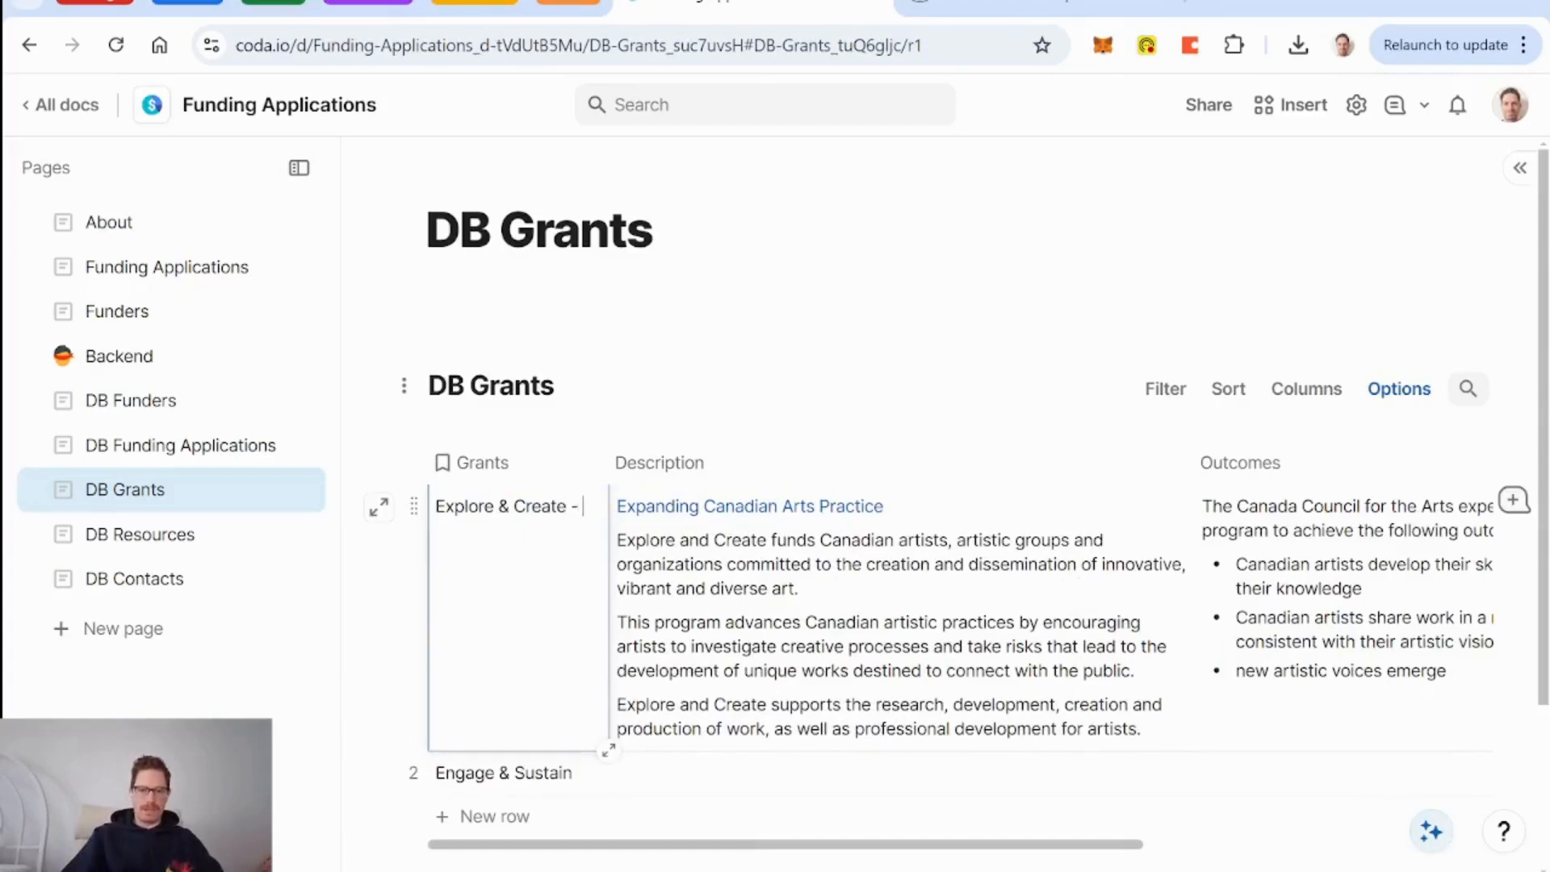
pyautogui.click(1039, 18)
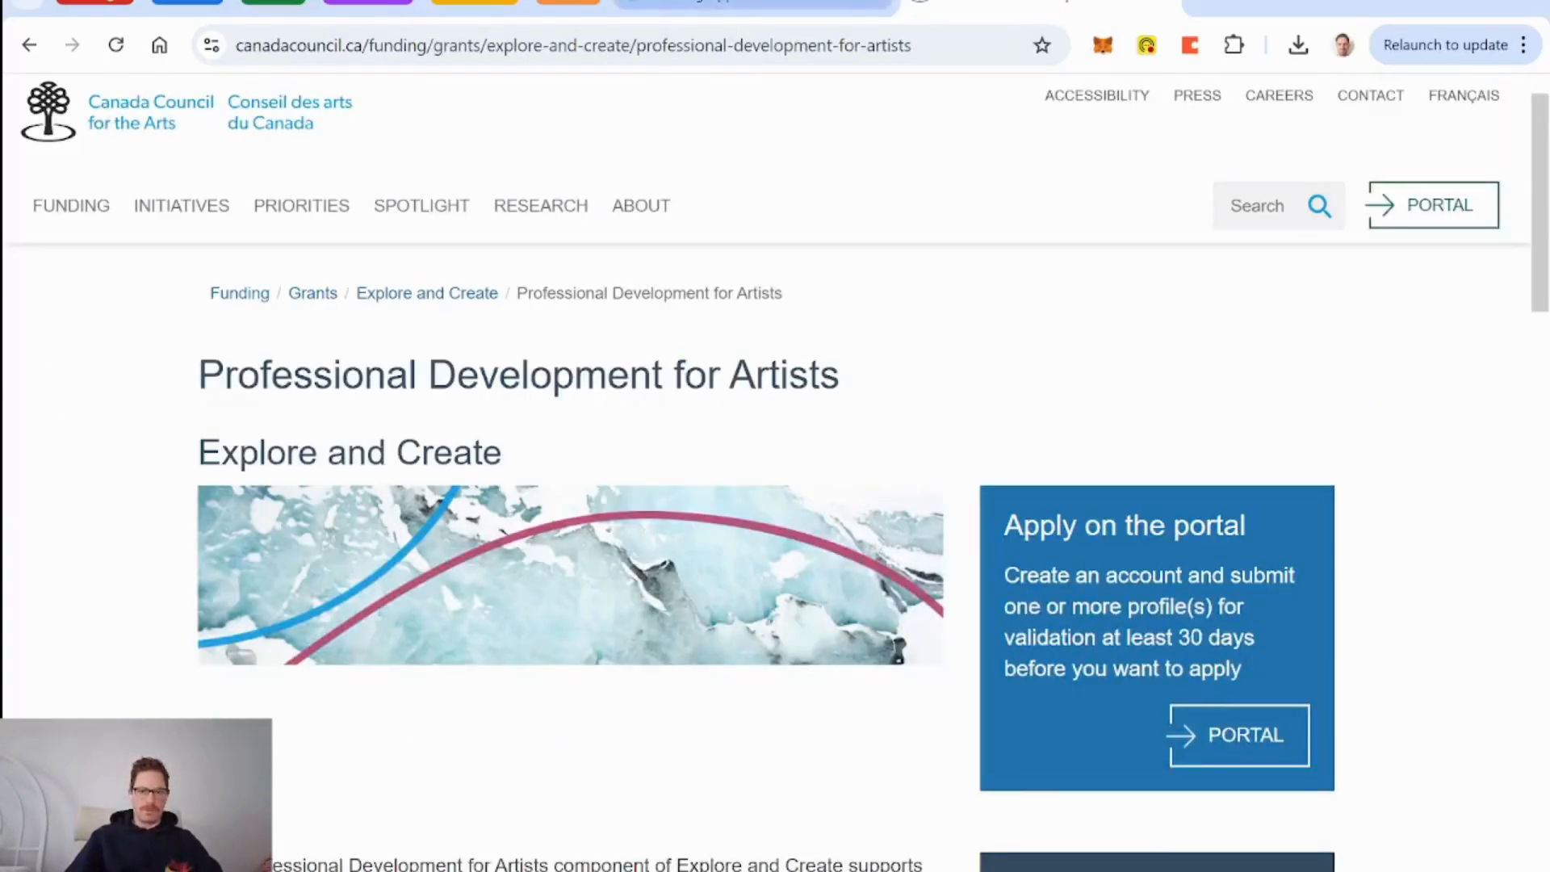
pyautogui.click(724, 17)
pyautogui.write('rof')
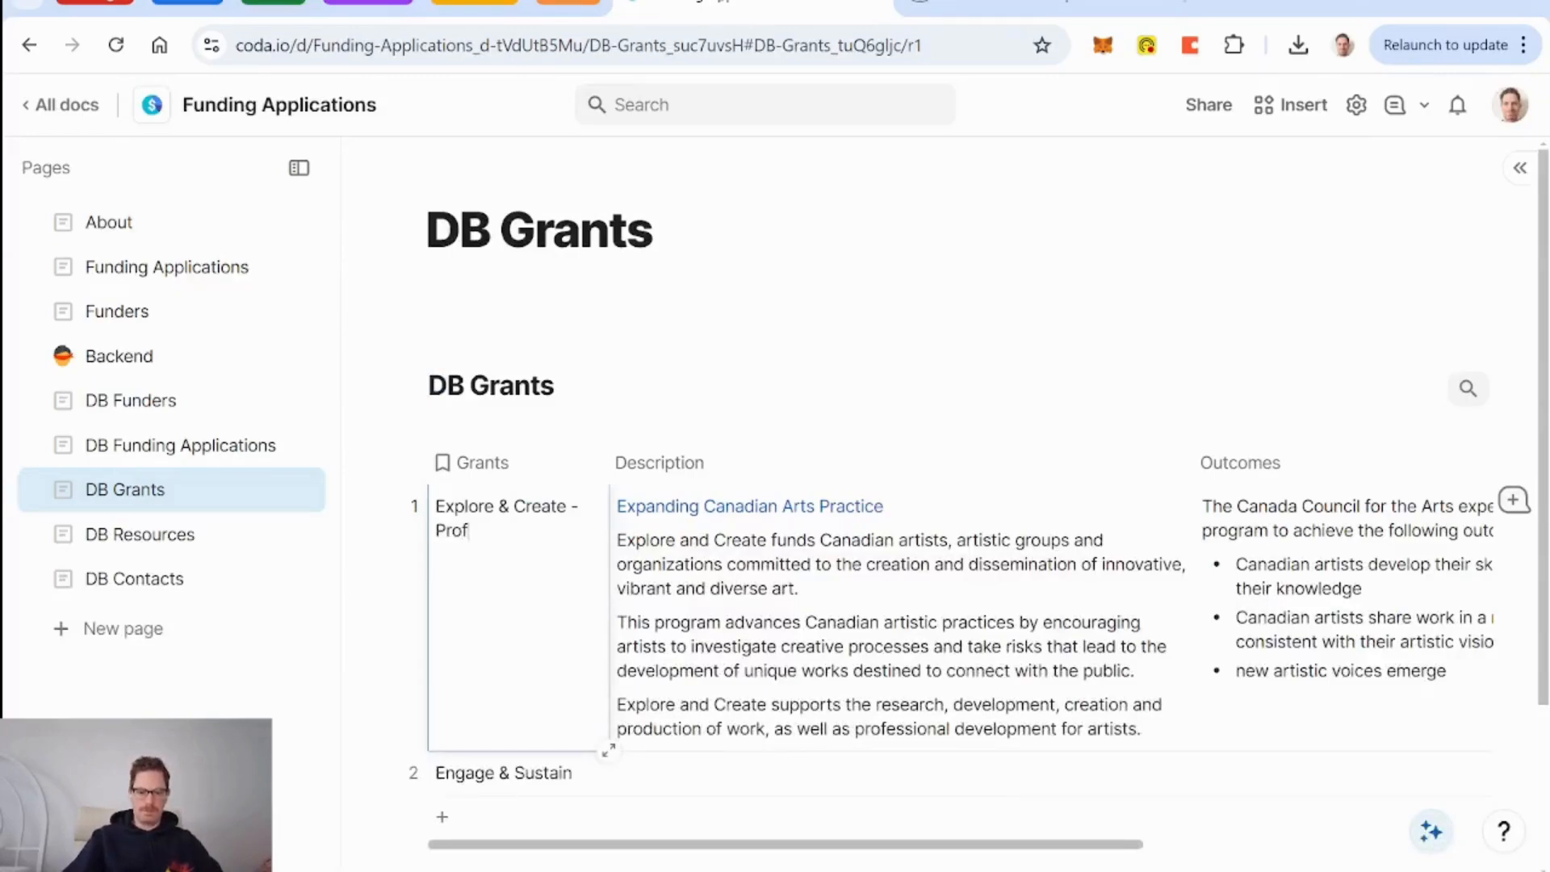
pyautogui.write('essional Develo')
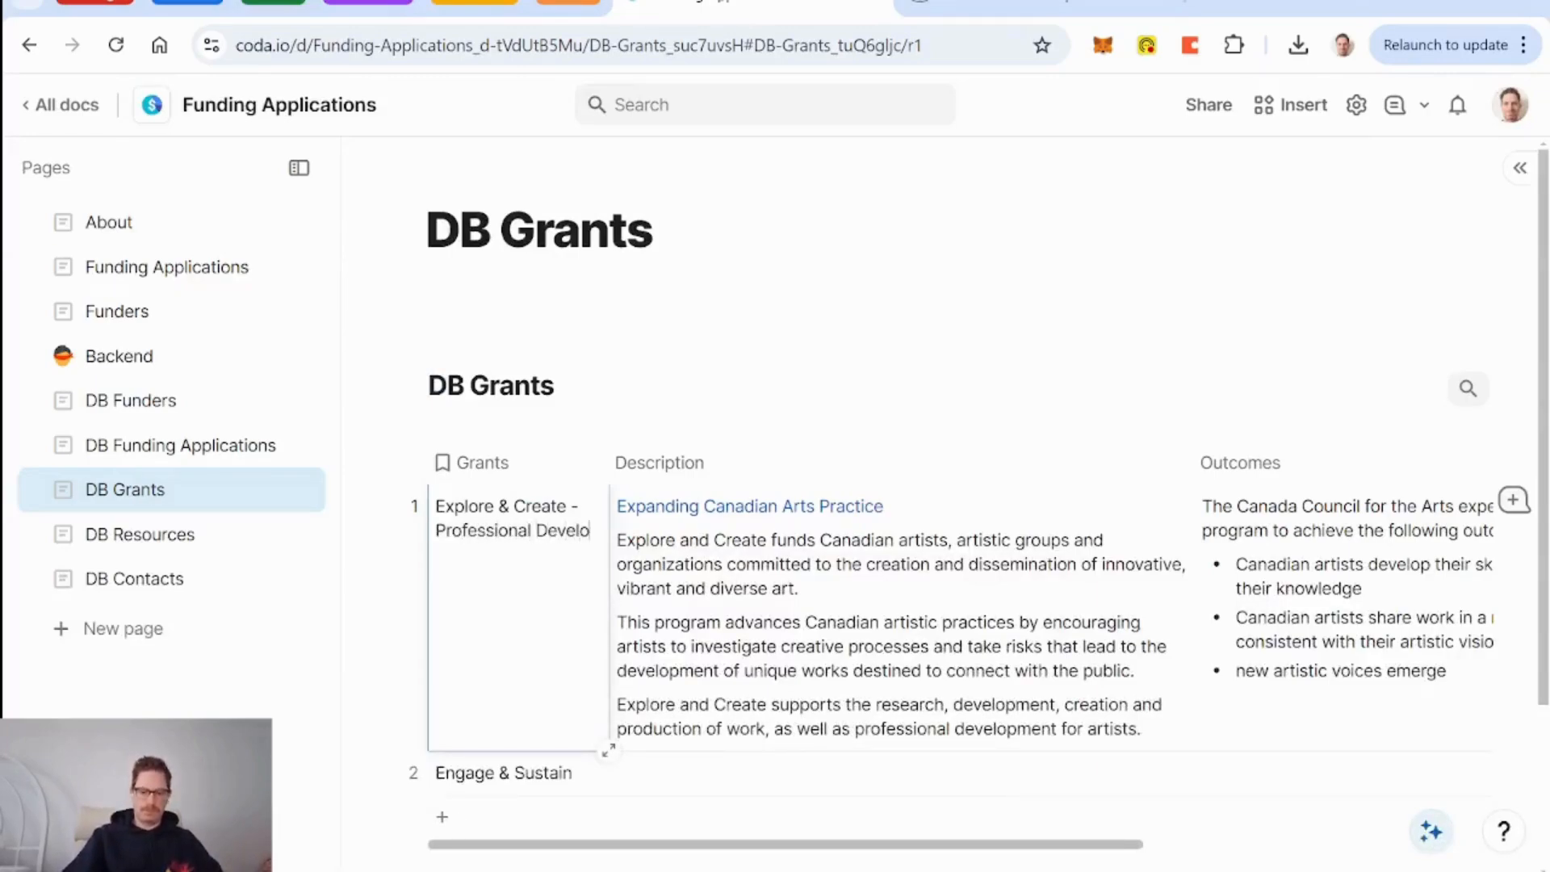
pyautogui.write('pment for Artists')
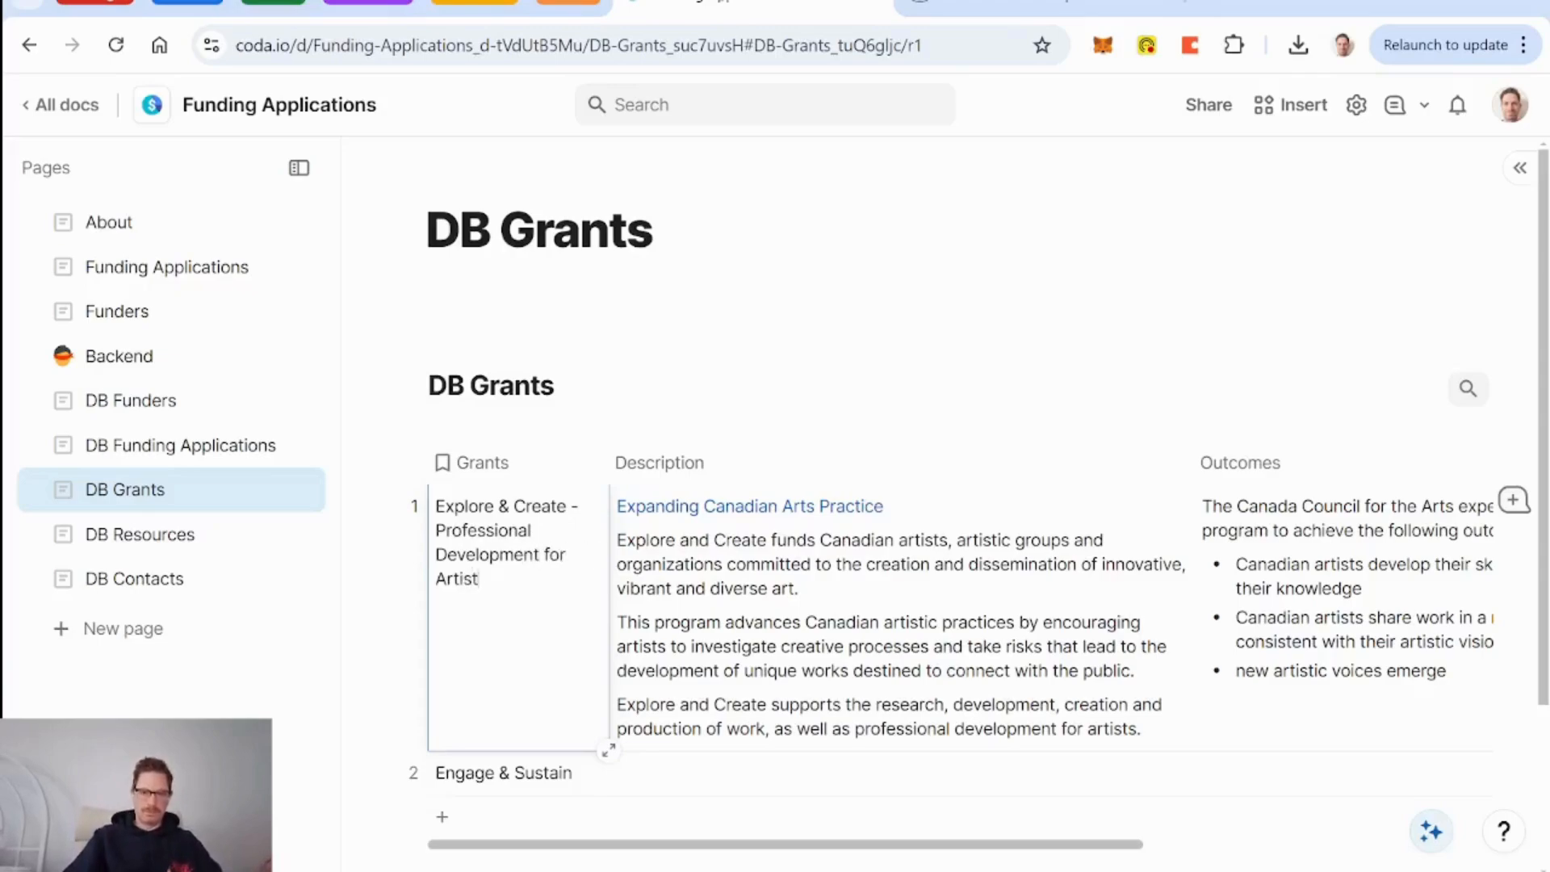
pyautogui.press('Return')
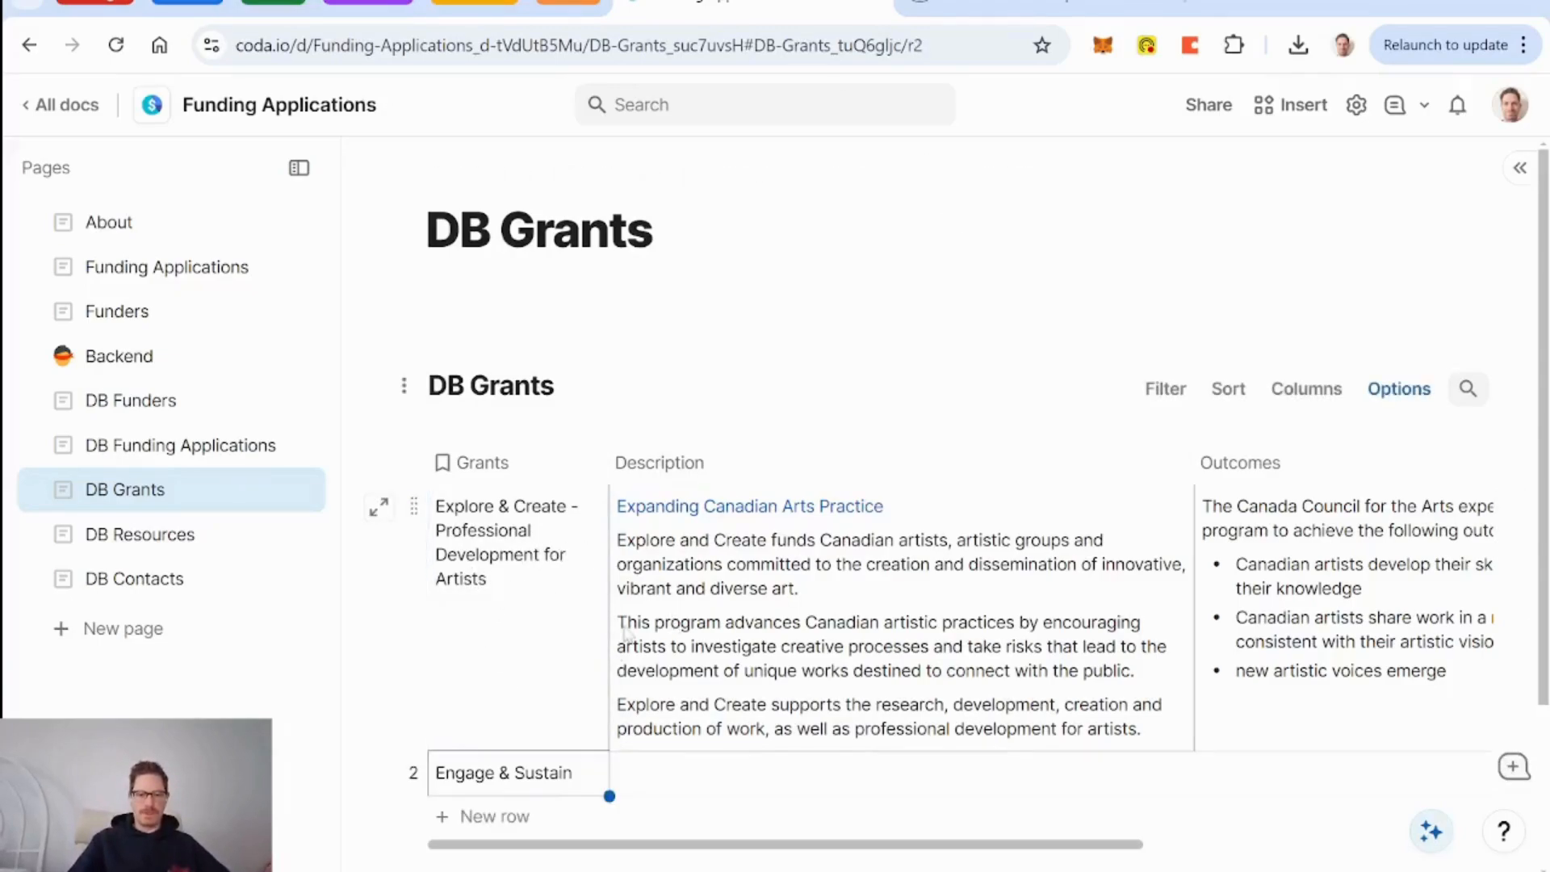
pyautogui.hscroll(10, 626, 636)
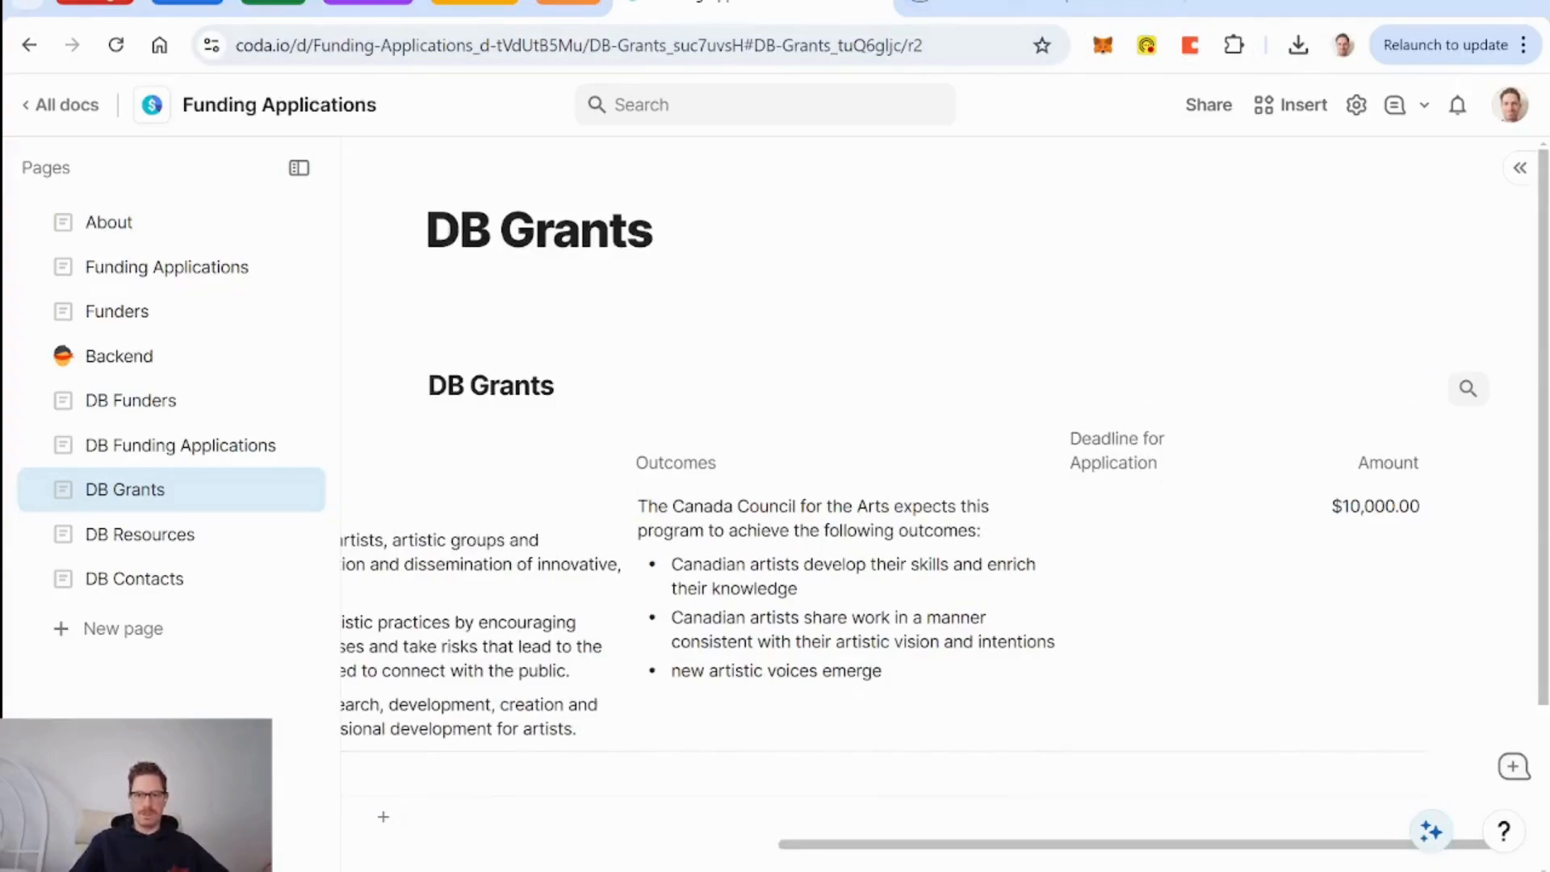
pyautogui.click(1042, 12)
# Look up the Professional Development for Artists deadline (9 April 2025) on the Deadlines and Notification of Results page.
pyautogui.scroll(-8, 1042, 176)
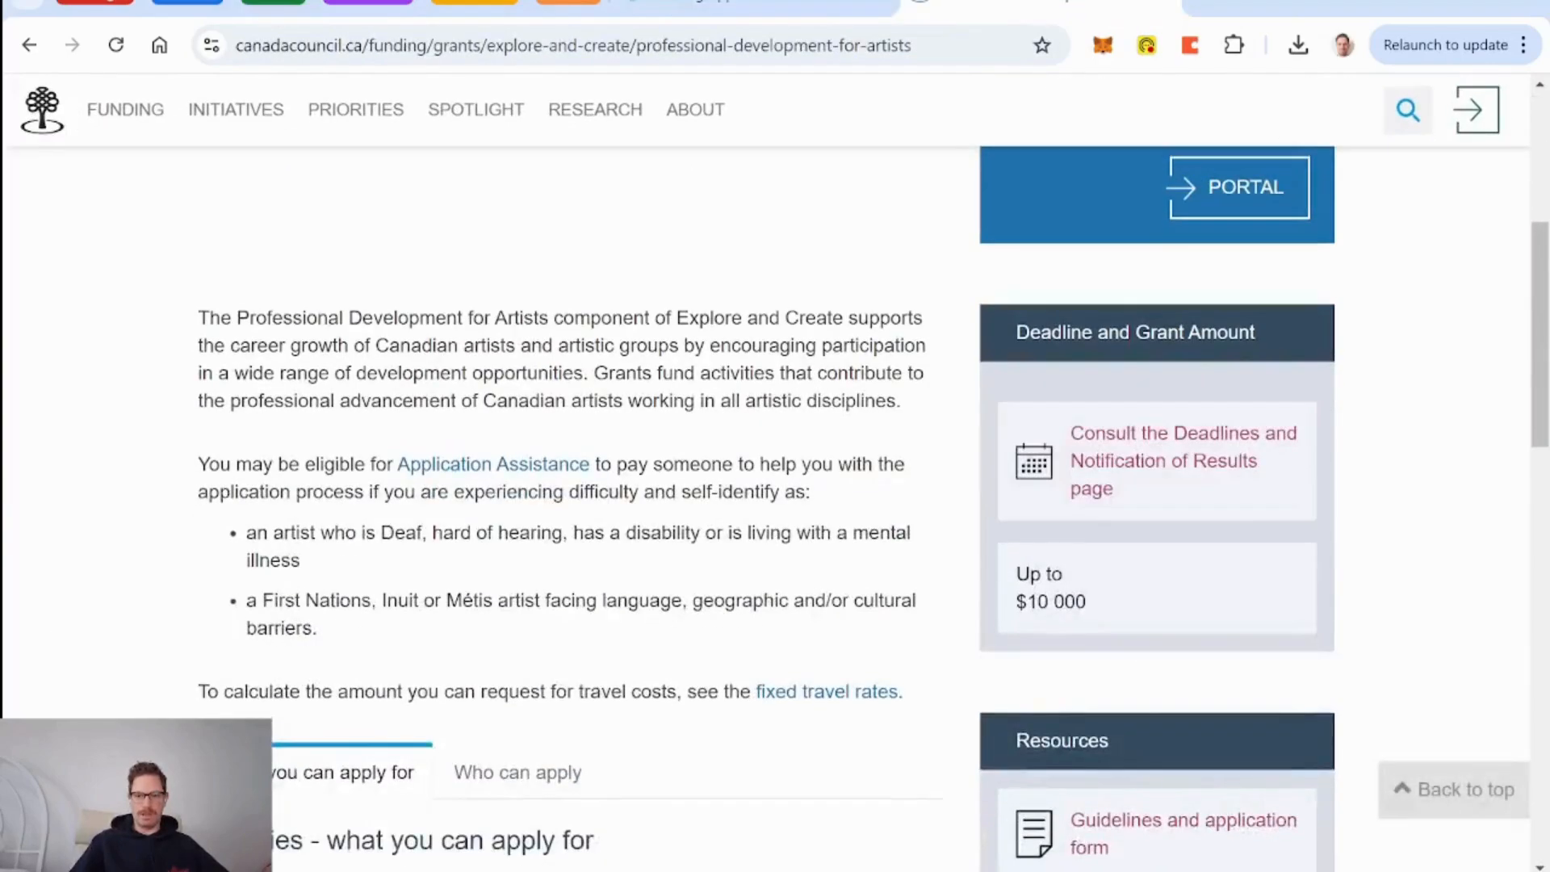
pyautogui.click(1144, 403)
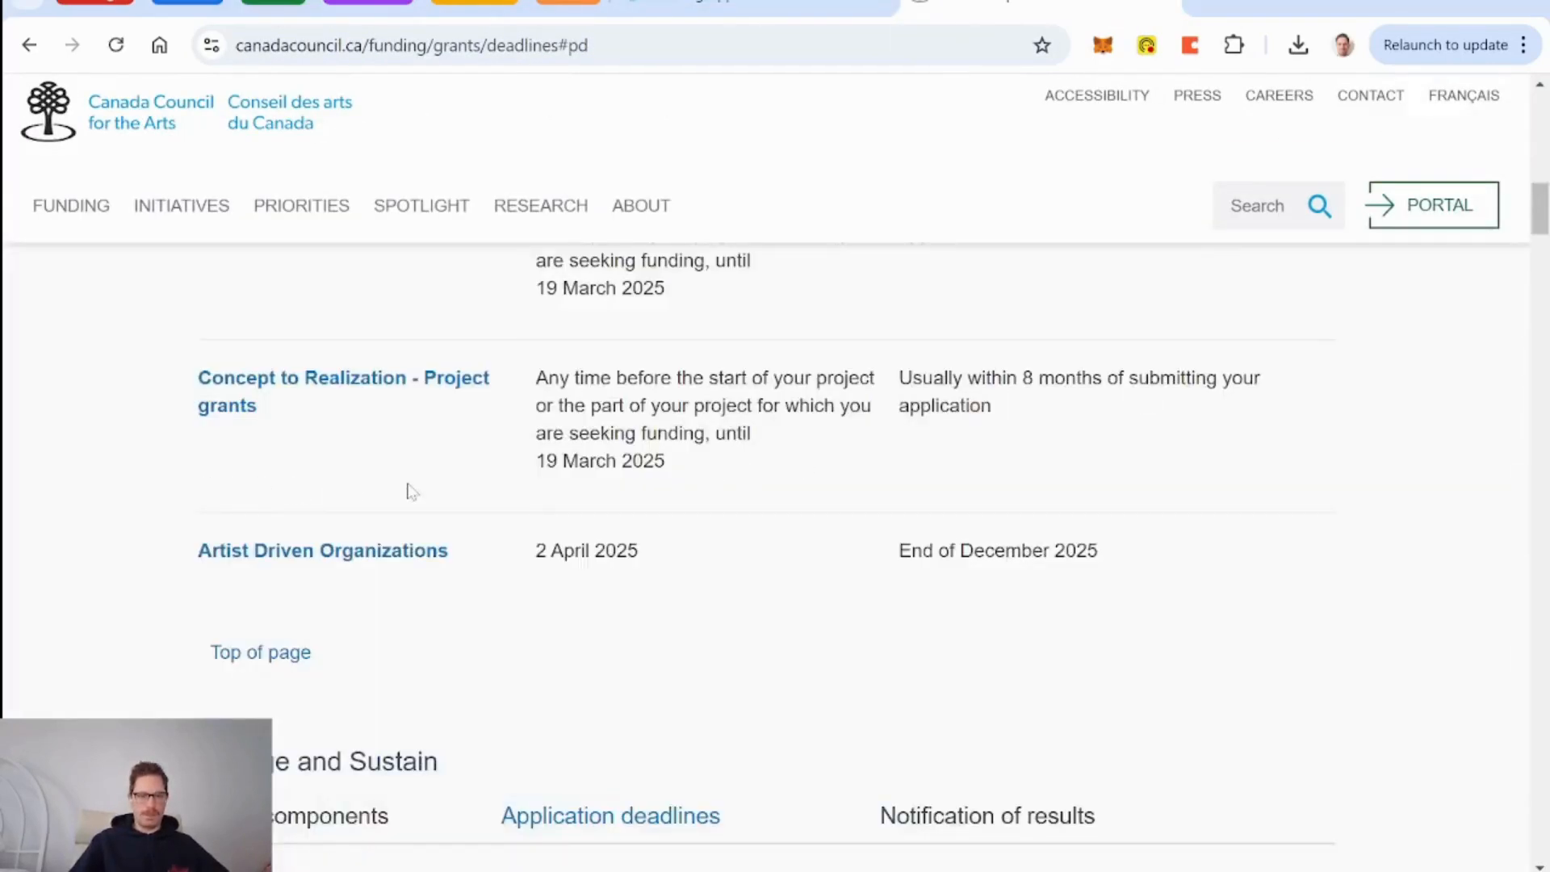
pyautogui.scroll(5, 411, 491)
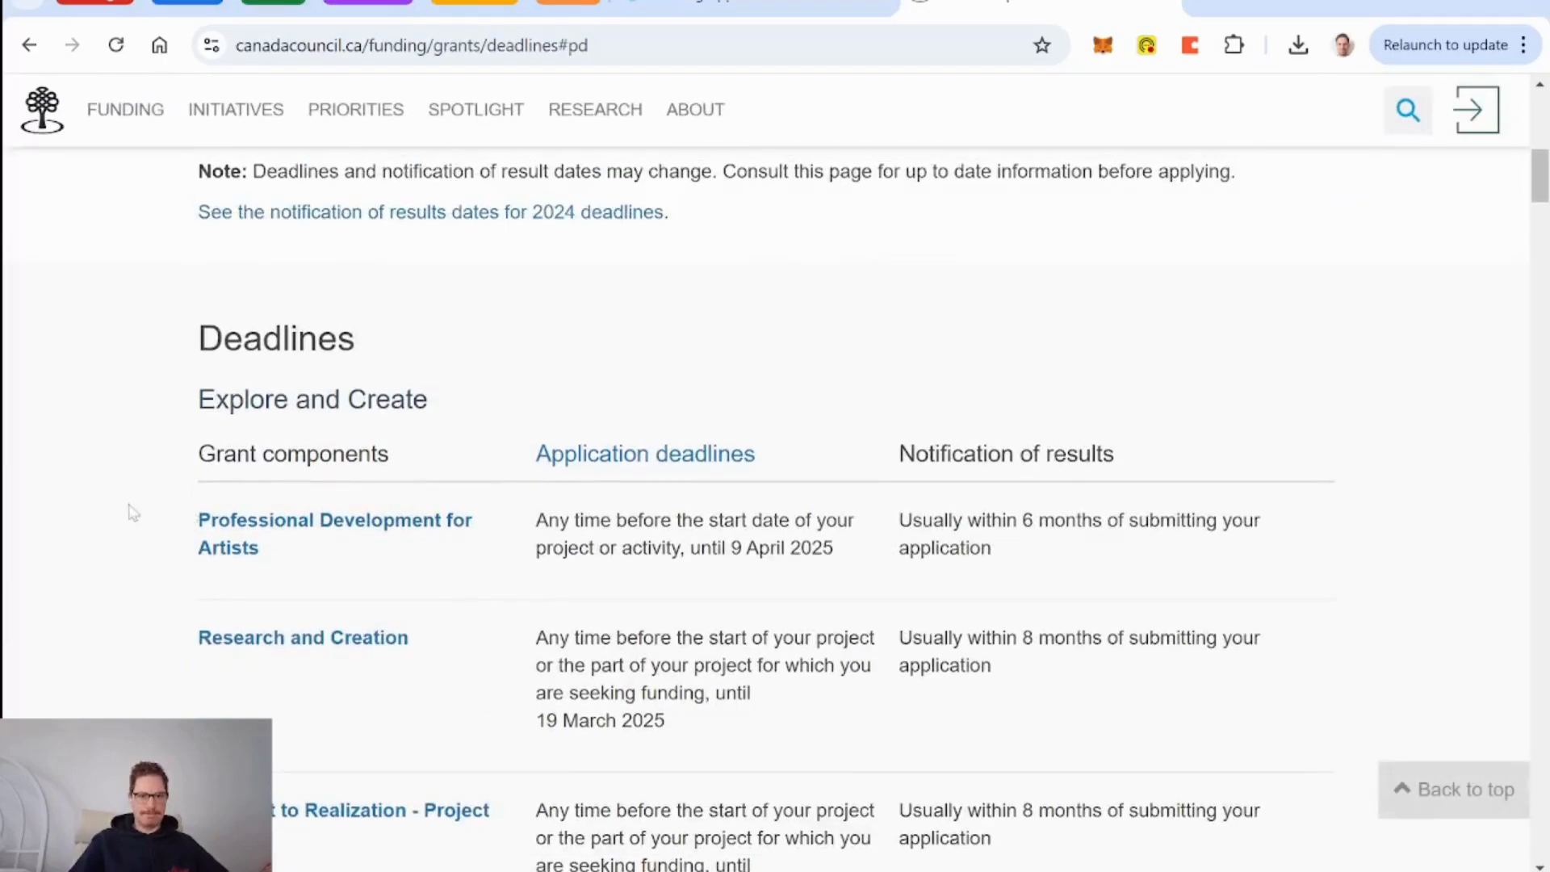
pyautogui.scroll(-2, 84, 536)
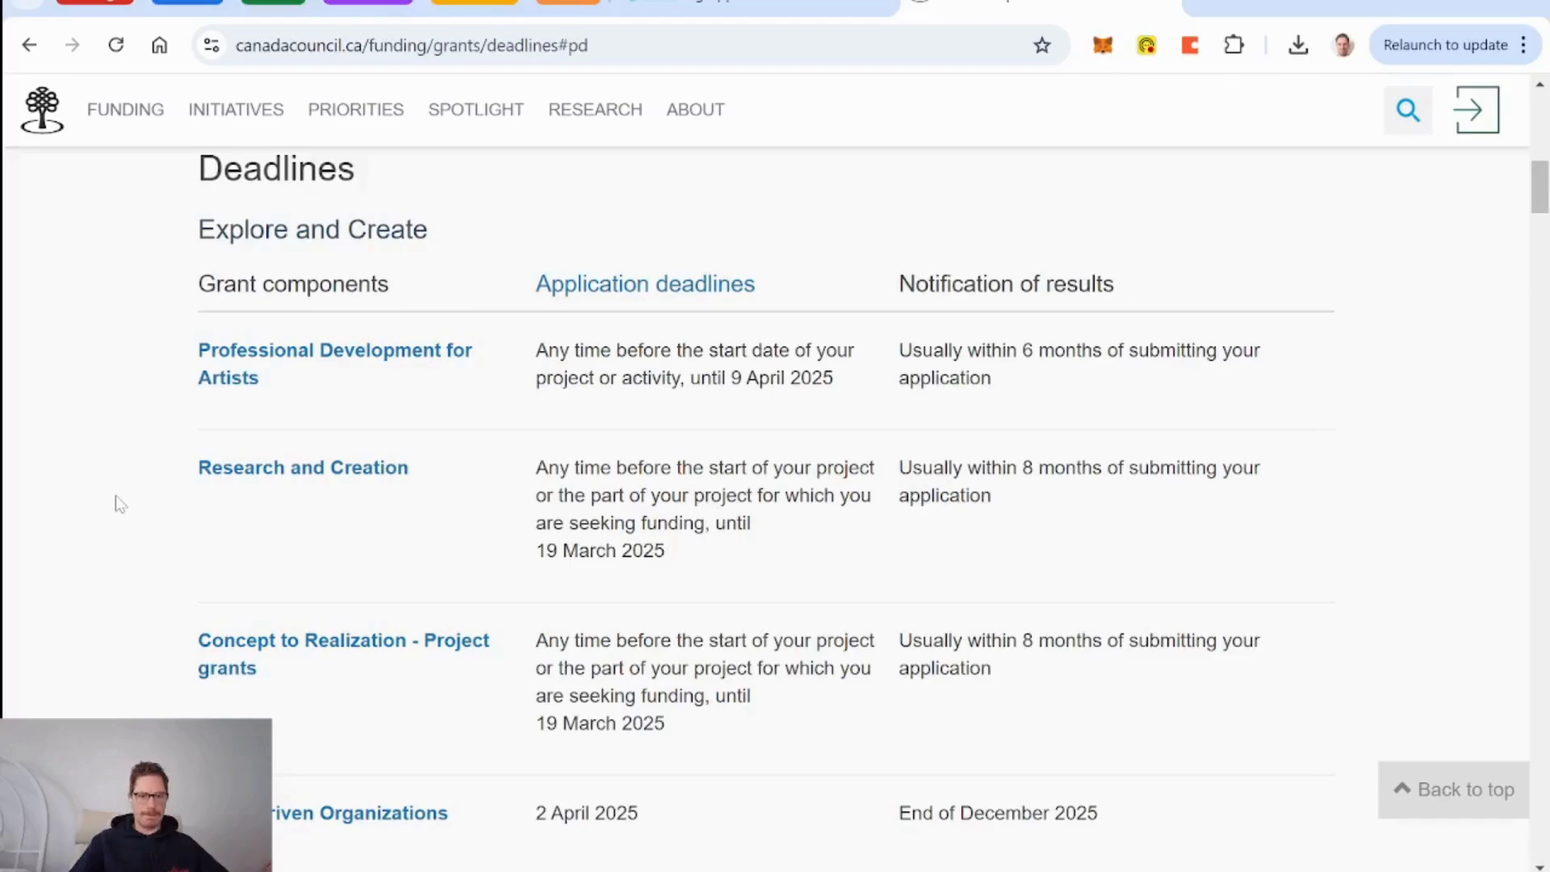
pyautogui.scroll(-4, 115, 497)
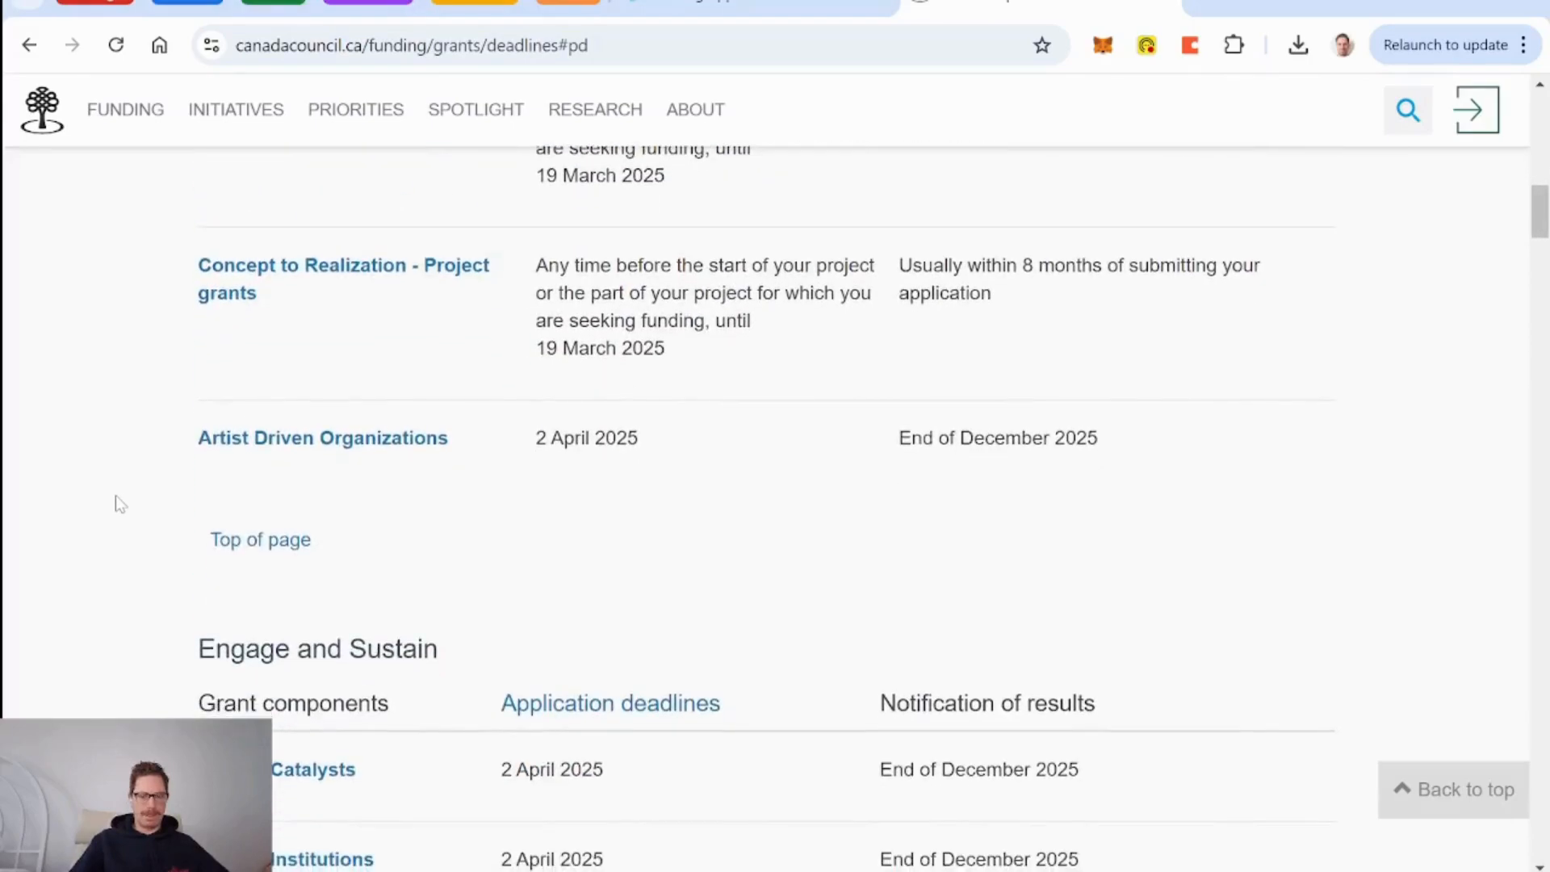
pyautogui.scroll(2, 108, 457)
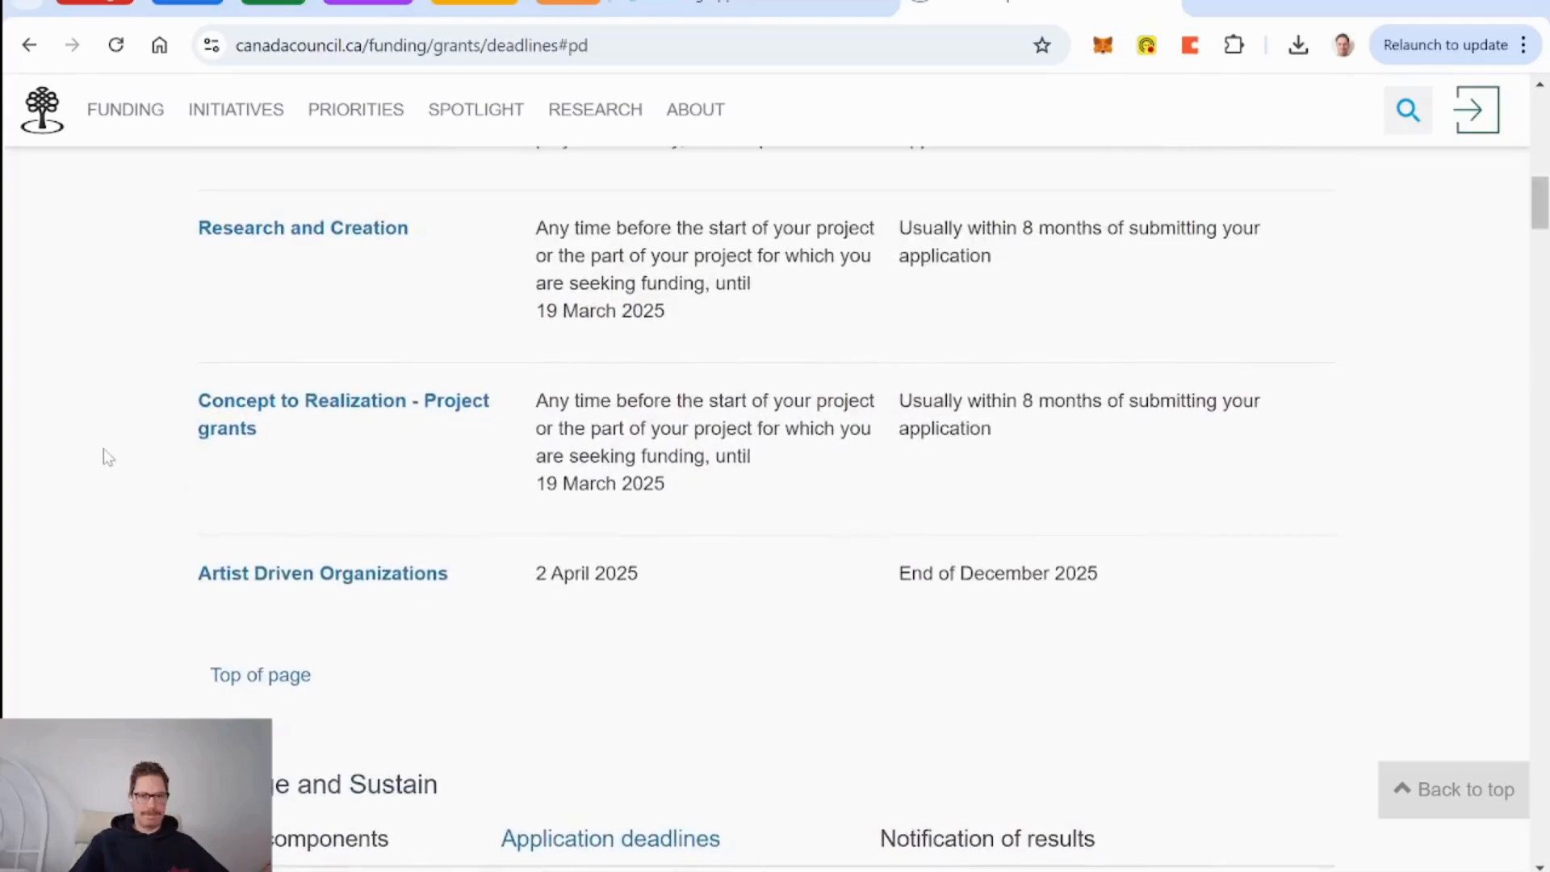
pyautogui.scroll(3, 109, 471)
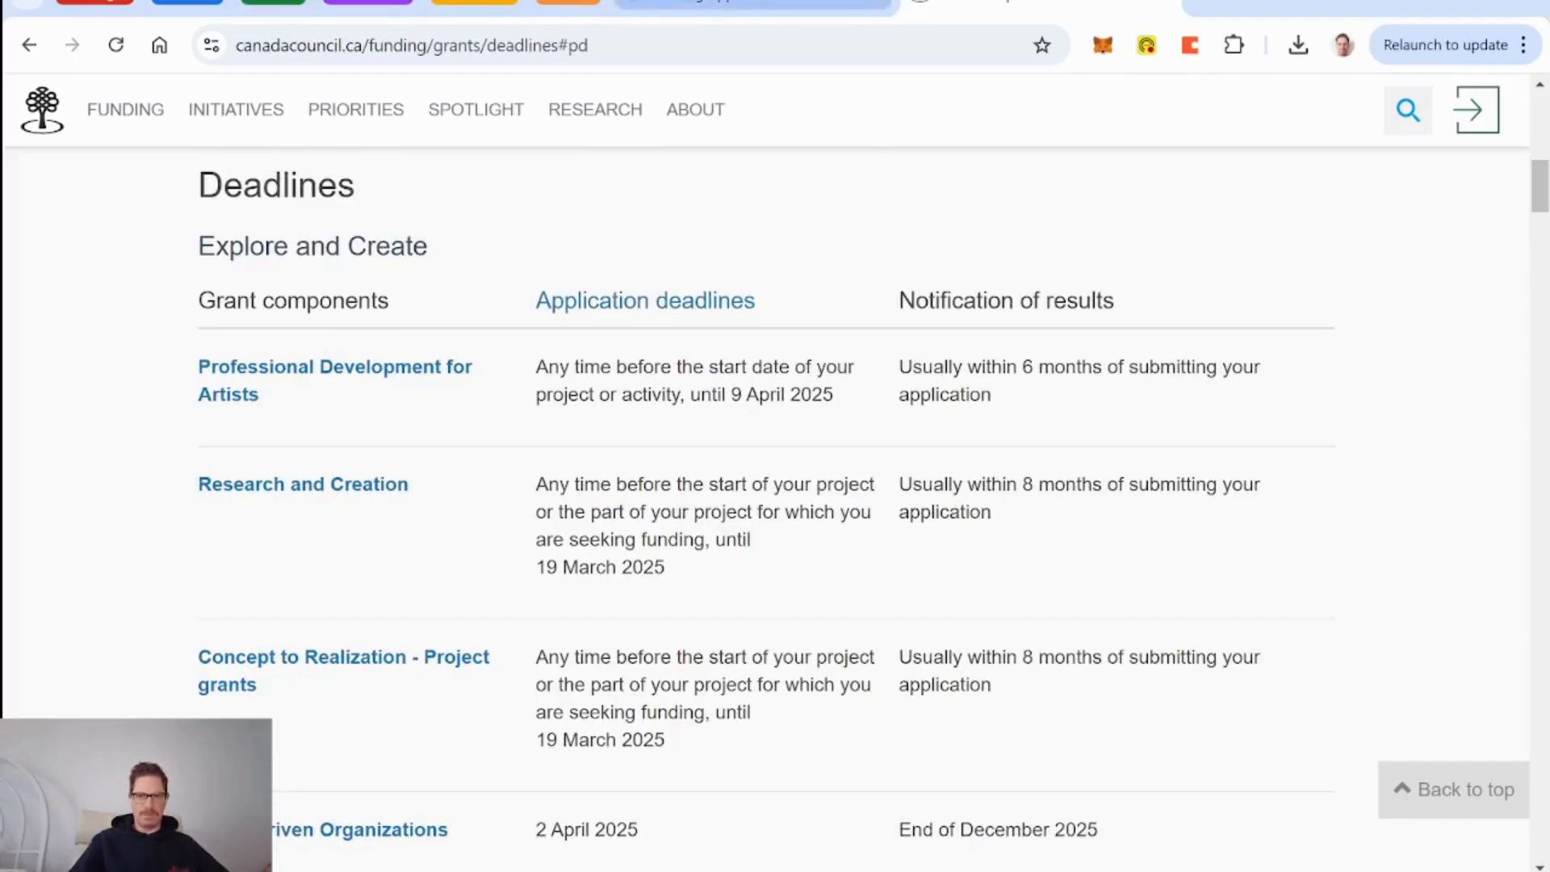
pyautogui.click(759, 3)
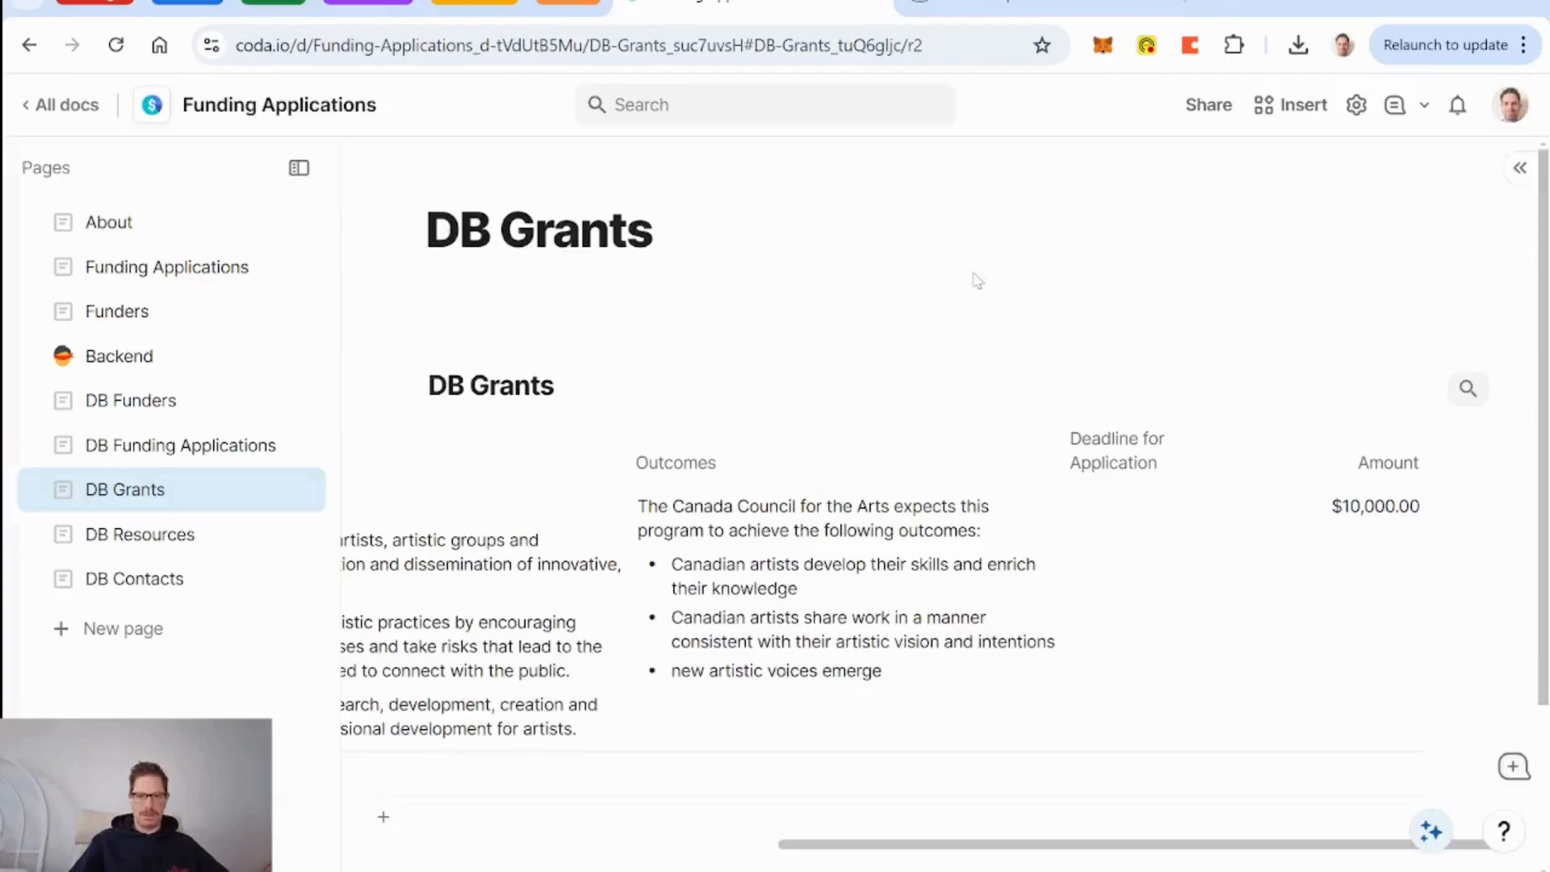
# Set the first grant's Deadline for Application to 4/9/2025 using the date picker.
pyautogui.click(1183, 592)
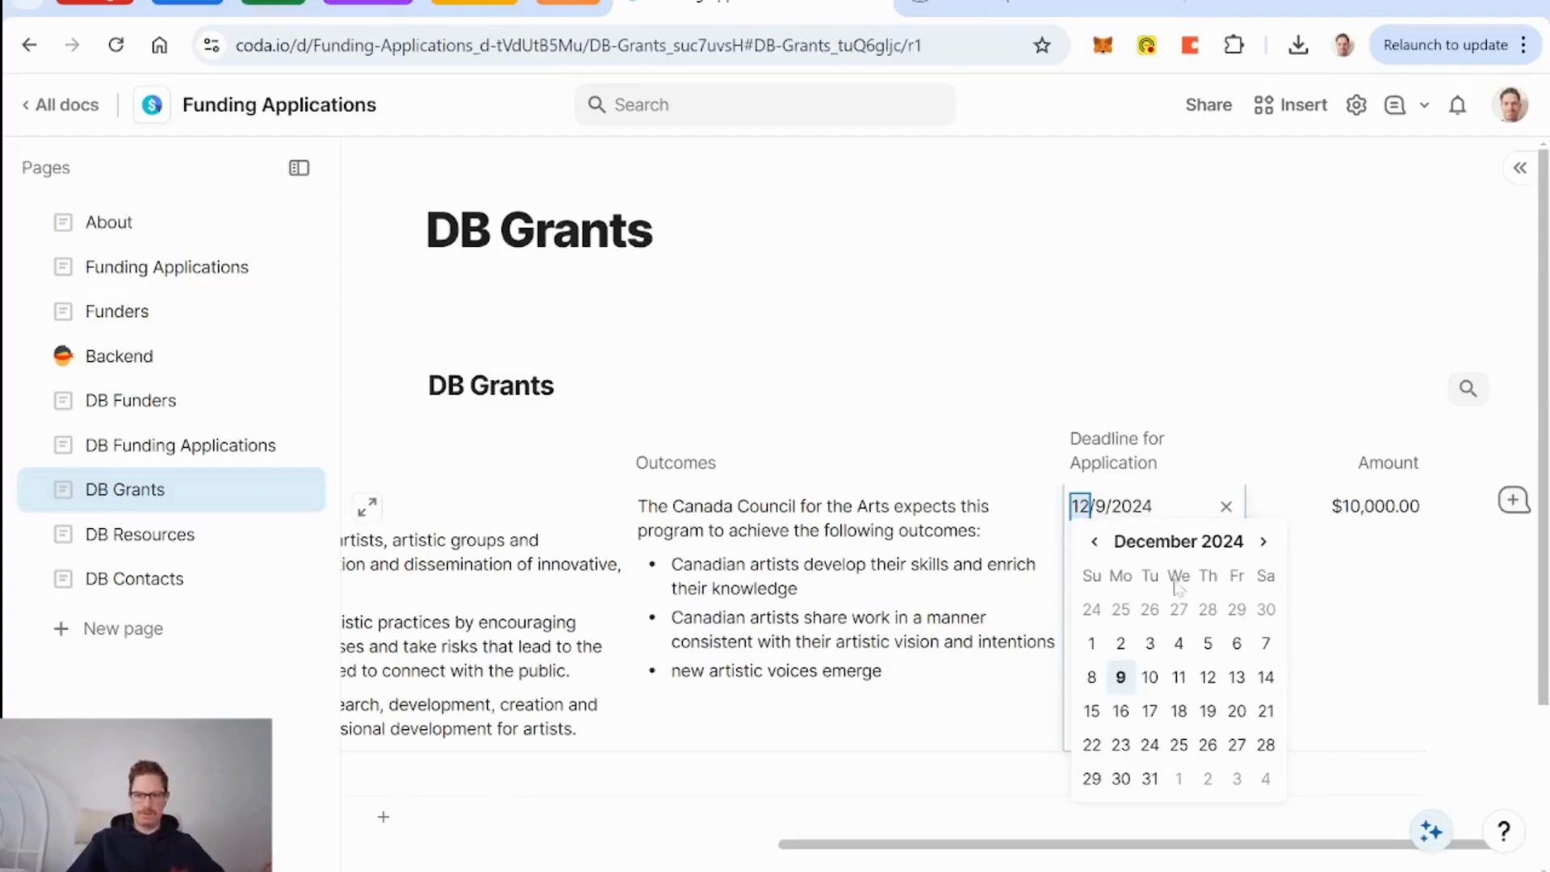
pyautogui.click(1264, 544)
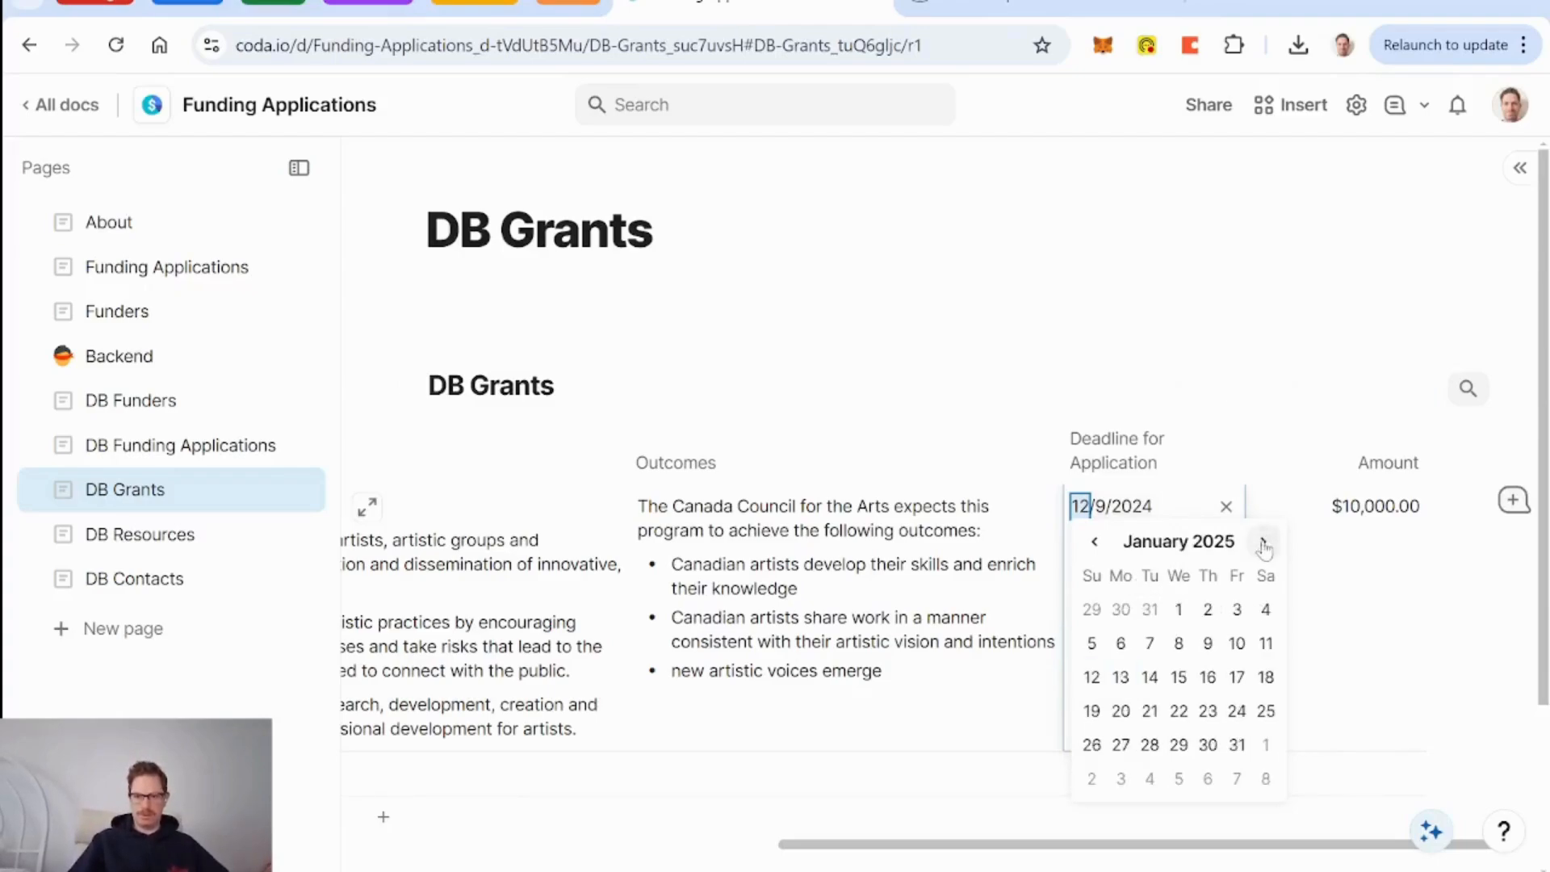
pyautogui.click(1264, 544)
pyautogui.click(1263, 544)
pyautogui.click(1264, 543)
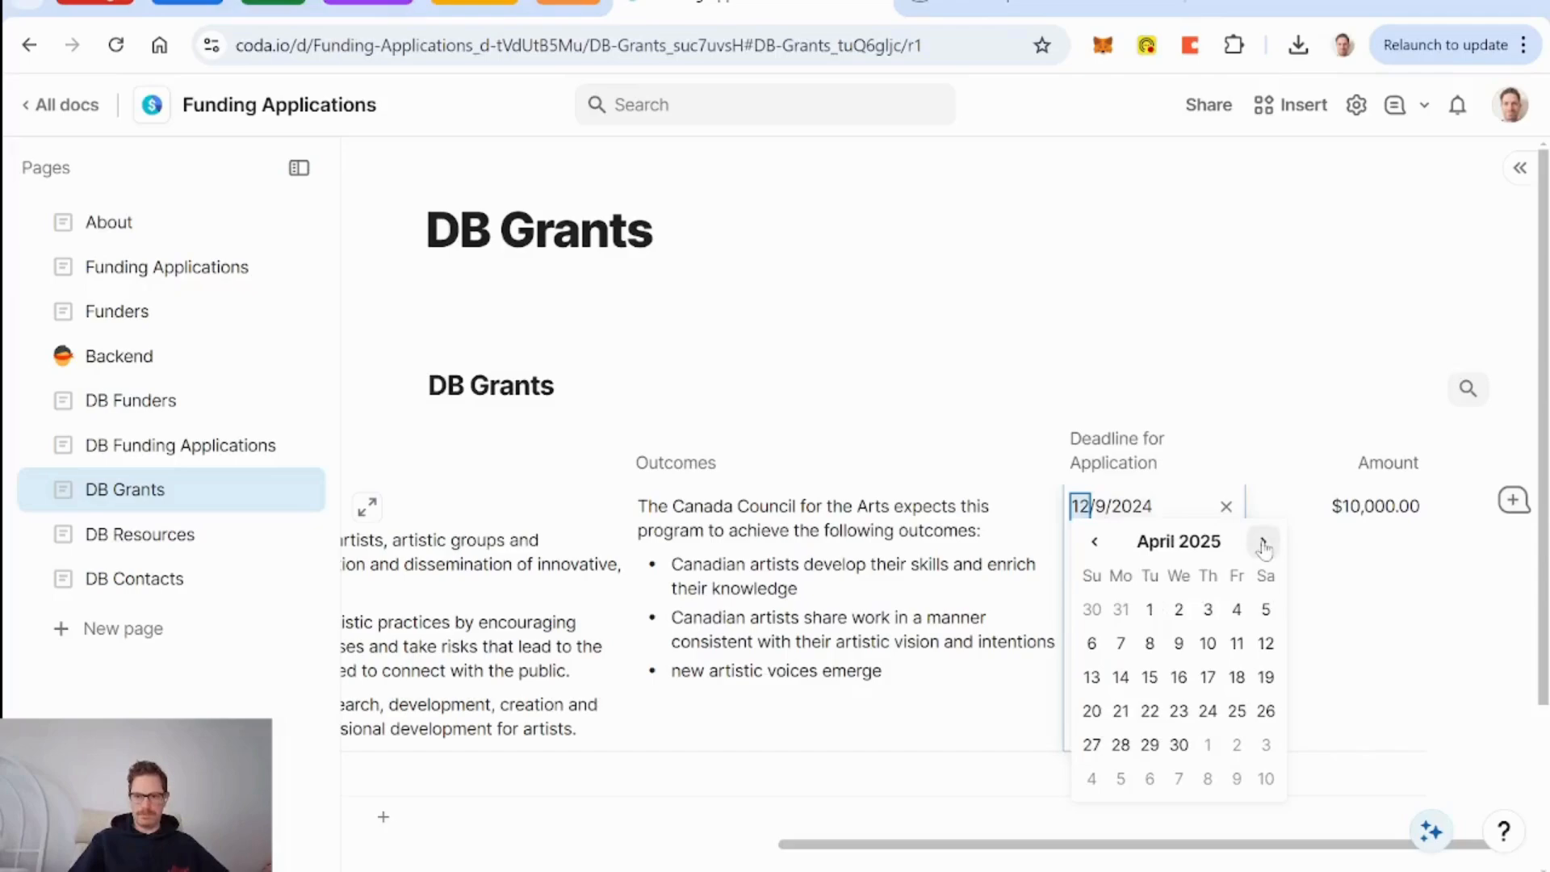
pyautogui.click(1179, 643)
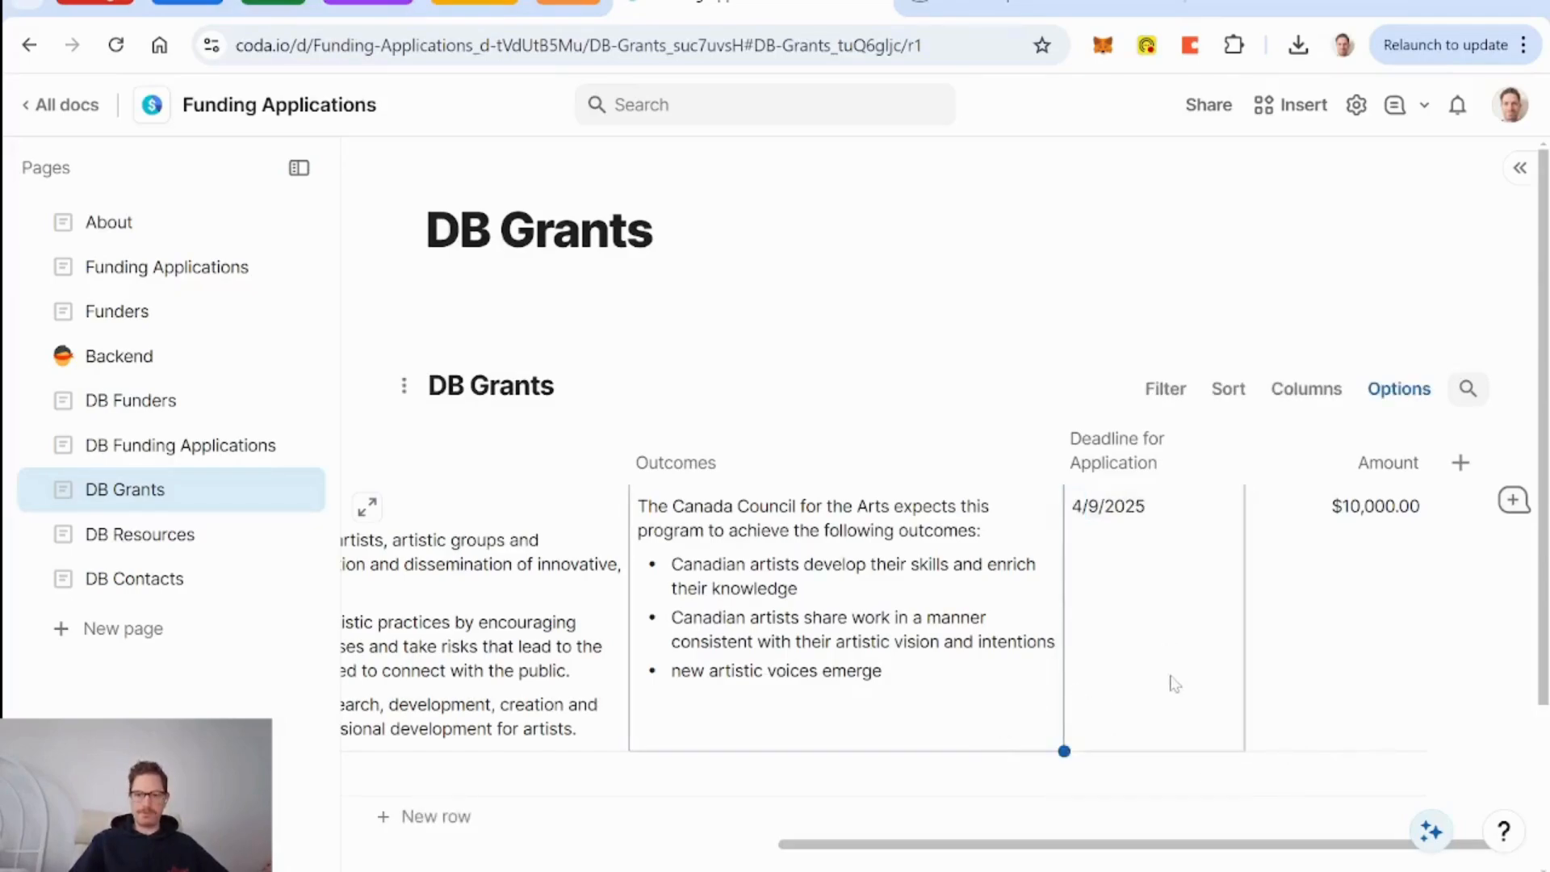
pyautogui.click(1010, 8)
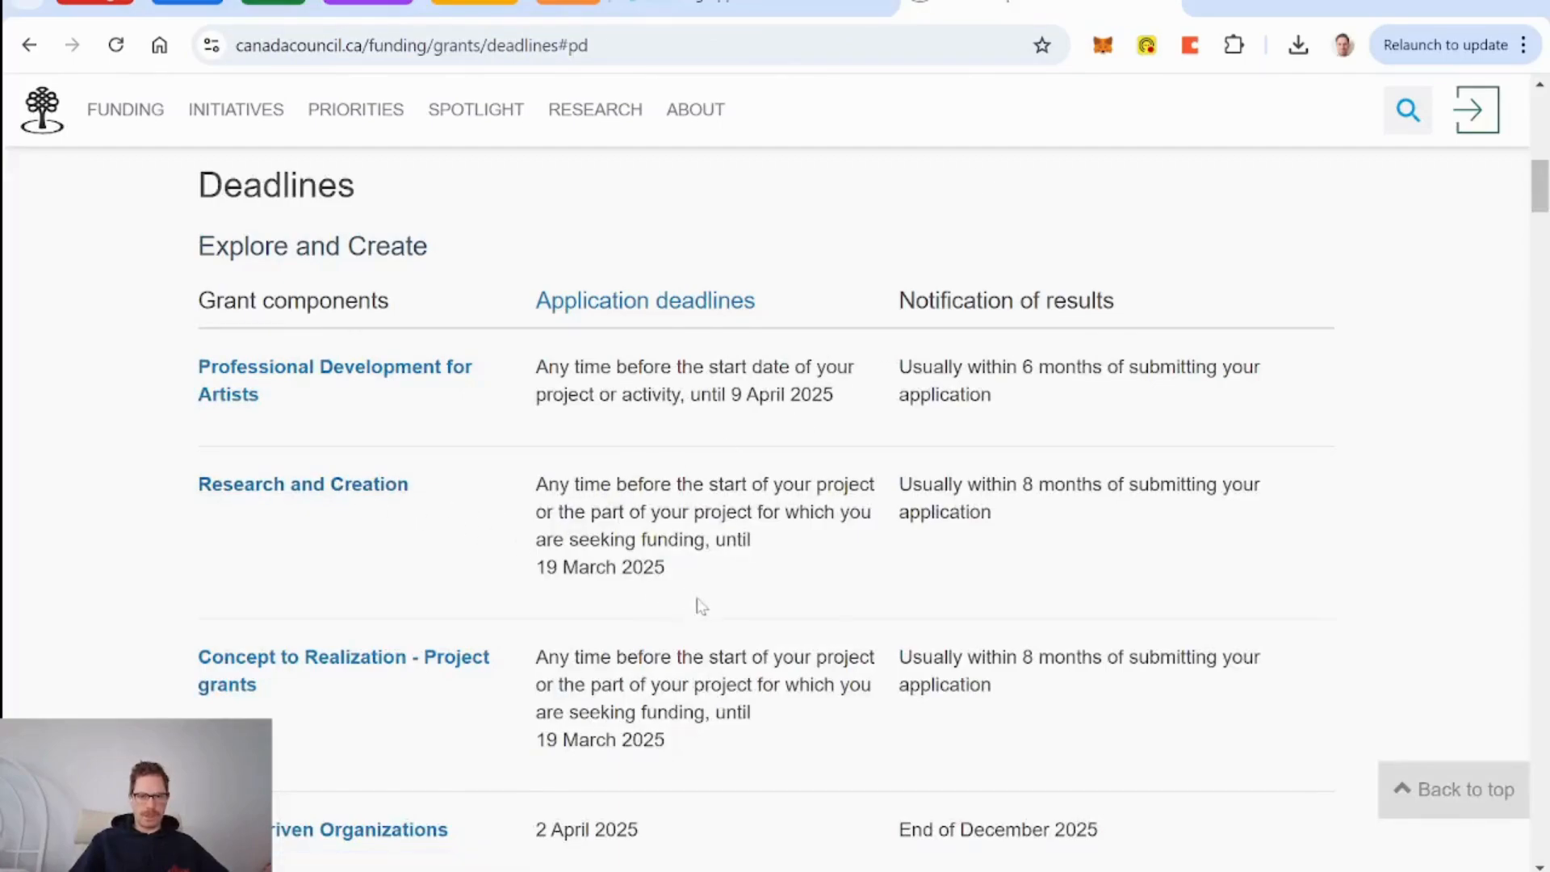
# Rename the second grant row to 'Research and Creation' in DB Grants.
pyautogui.click(773, 6)
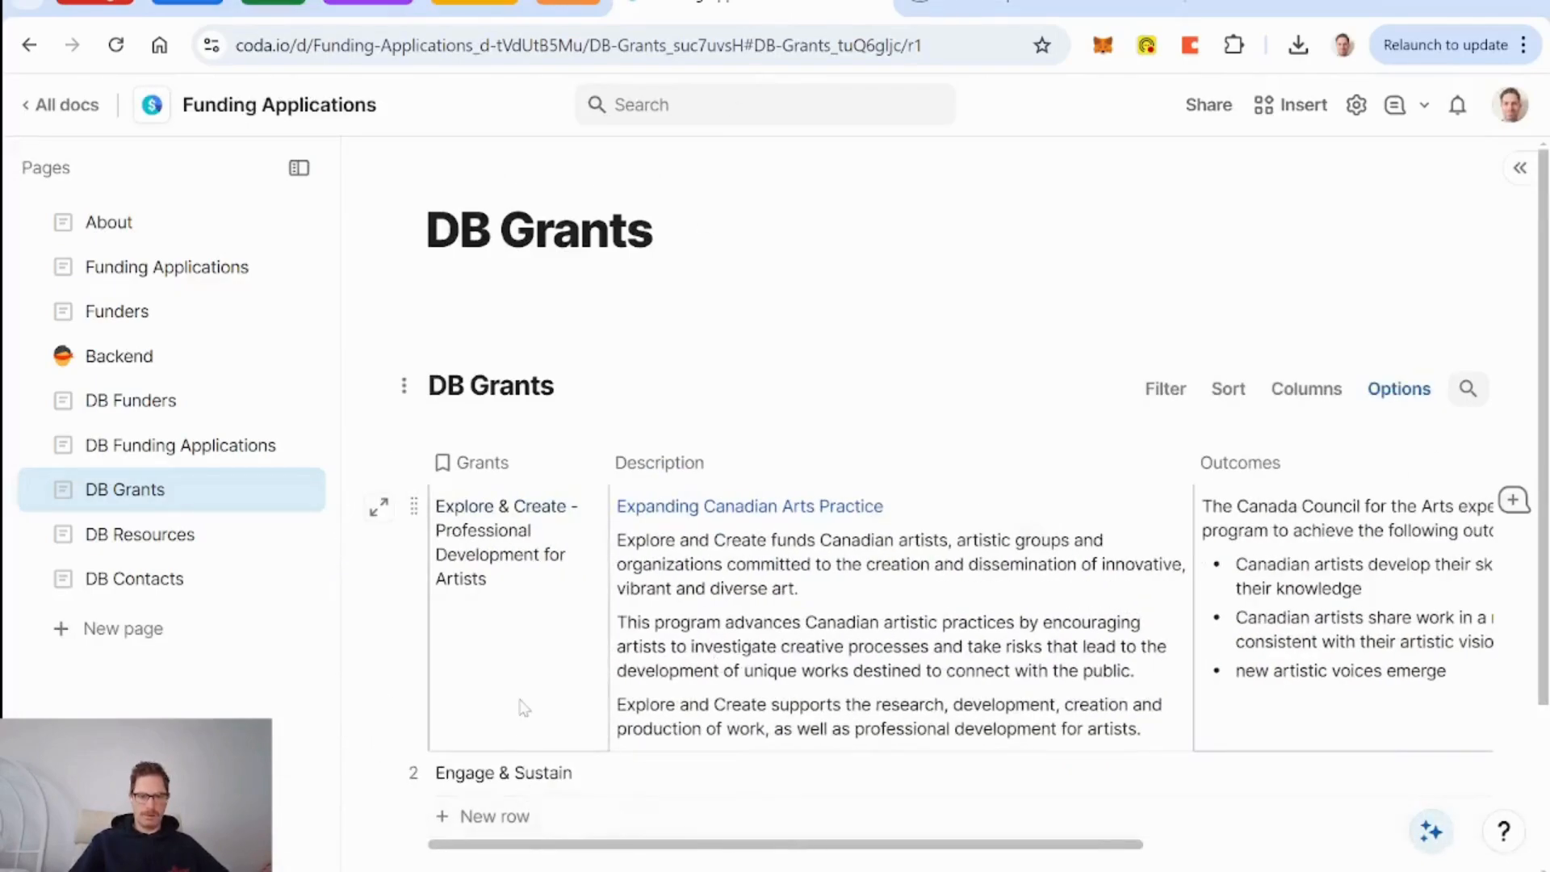
pyautogui.click(533, 773)
pyautogui.write('Explore & Create - Professional Development for Artists')
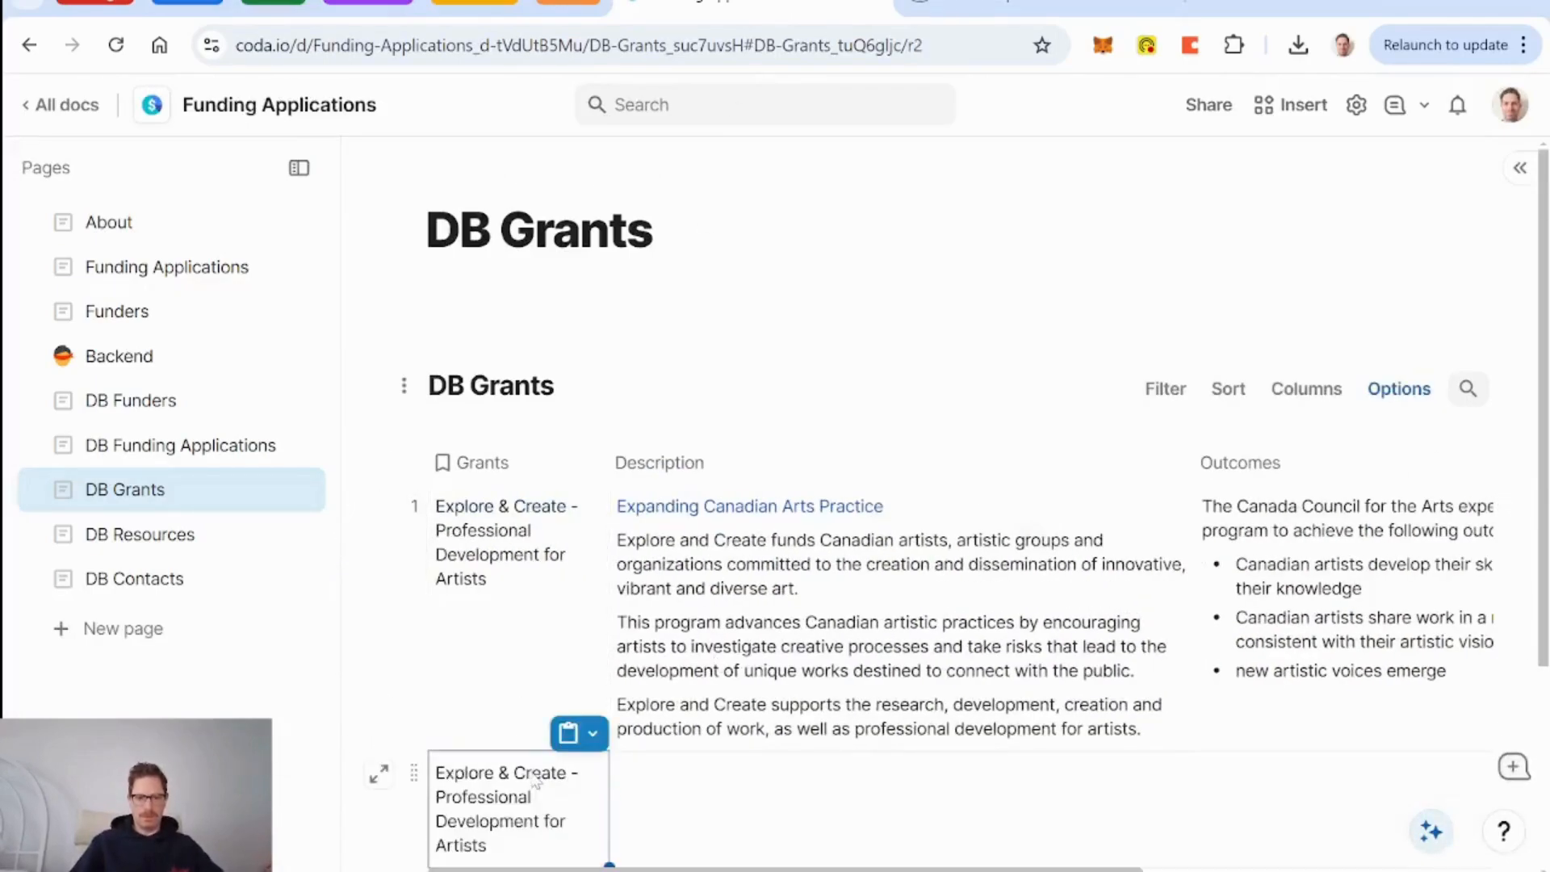
pyautogui.click(516, 842)
pyautogui.moveTo(517, 843); pyautogui.dragTo(437, 800)
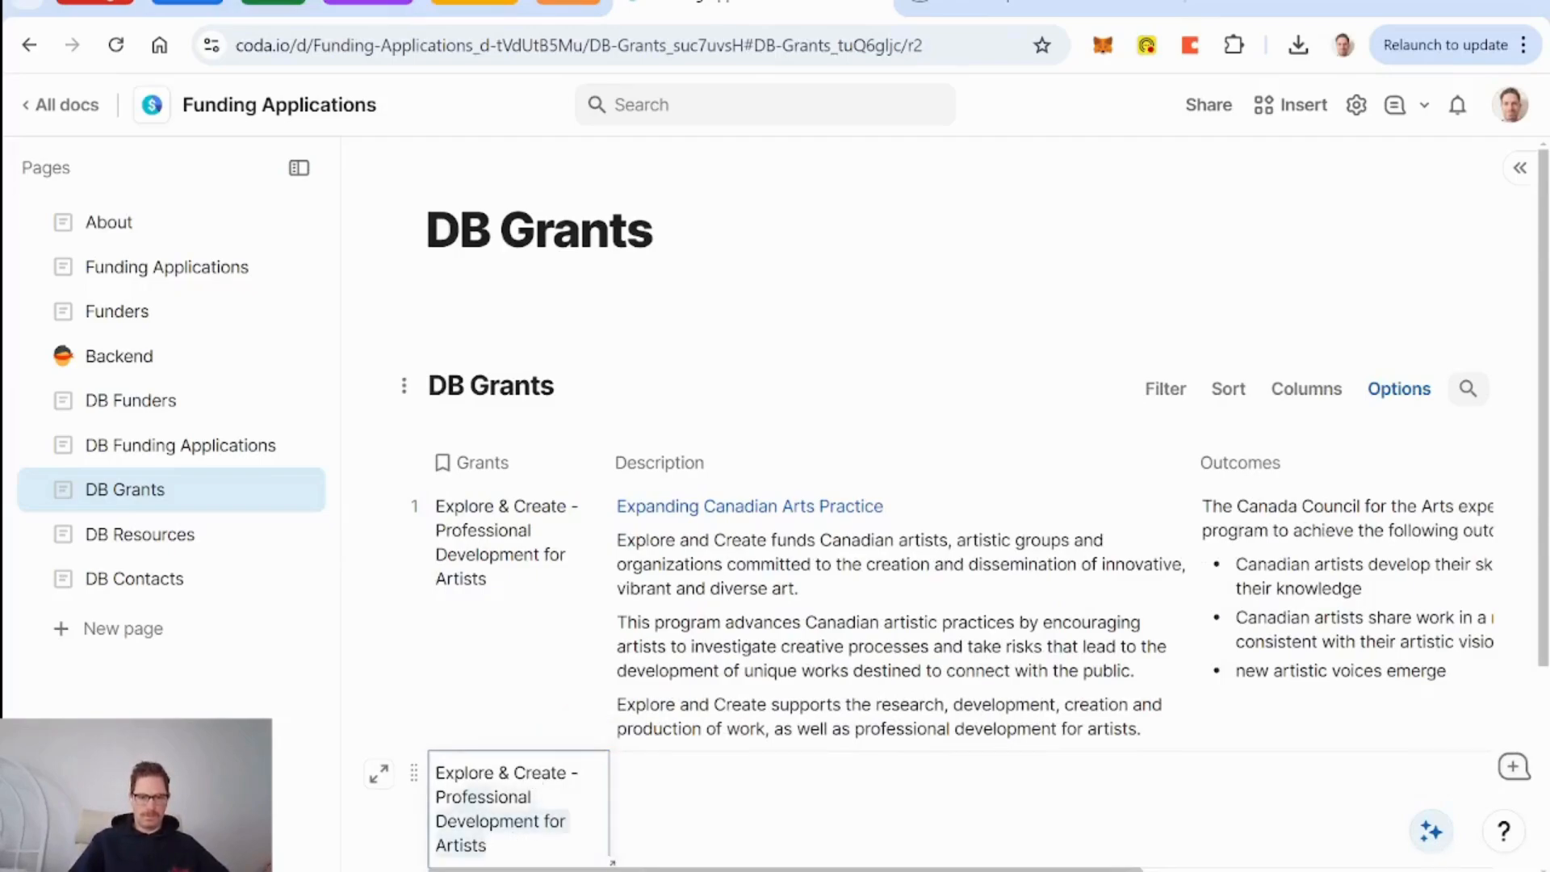
pyautogui.write('Research')
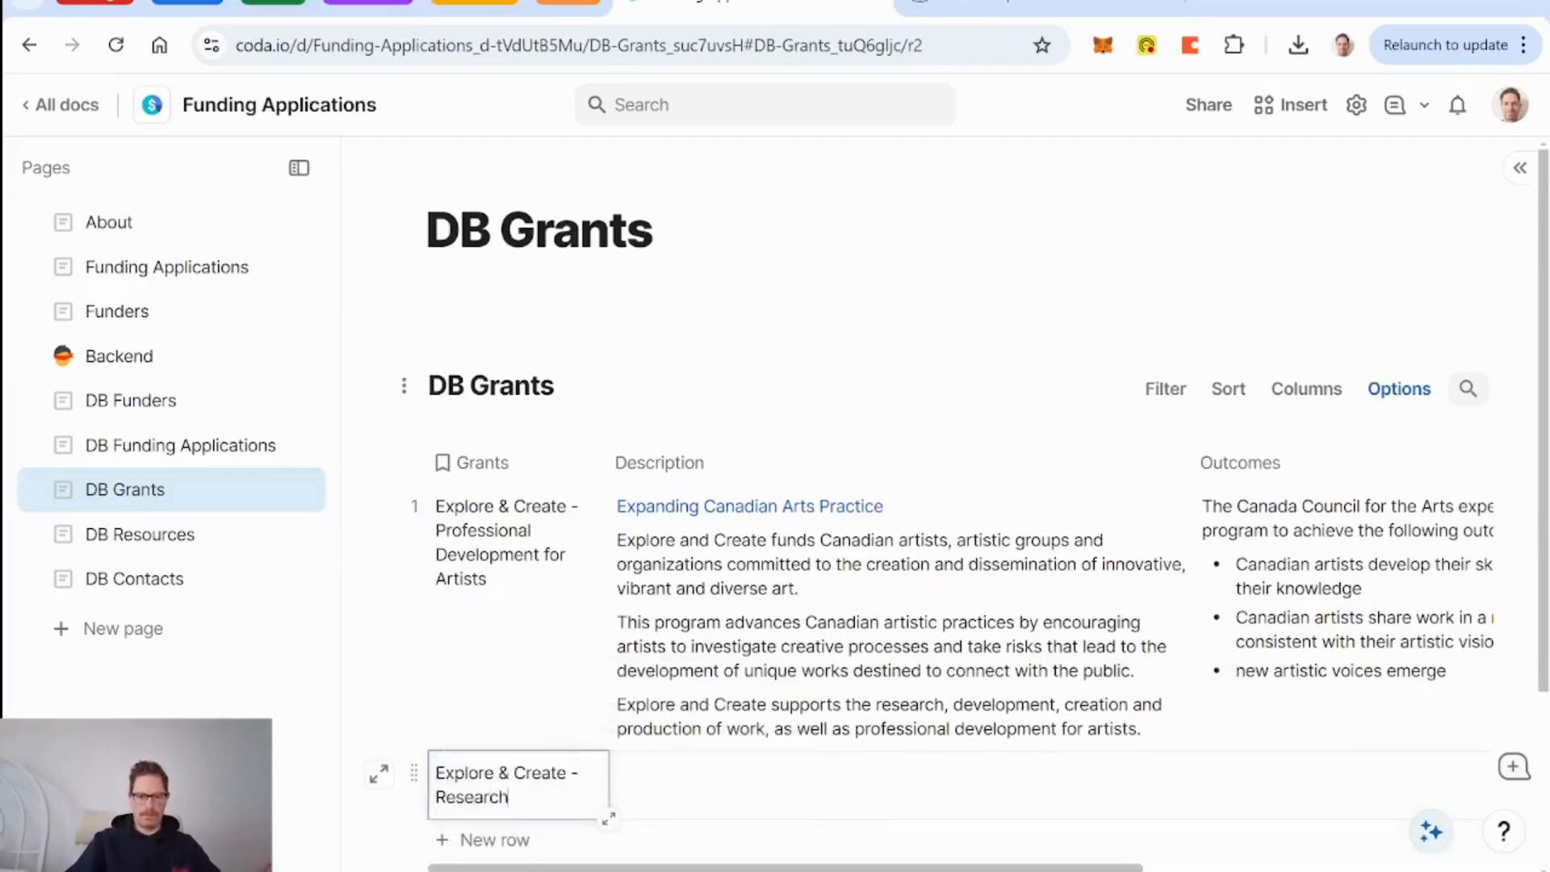
pyautogui.write(' and Creation')
# Check the funder's deadlines and set row 2's Deadline for Application to 3/19/2025.
pyautogui.click(1070, 8)
pyautogui.click(803, 9)
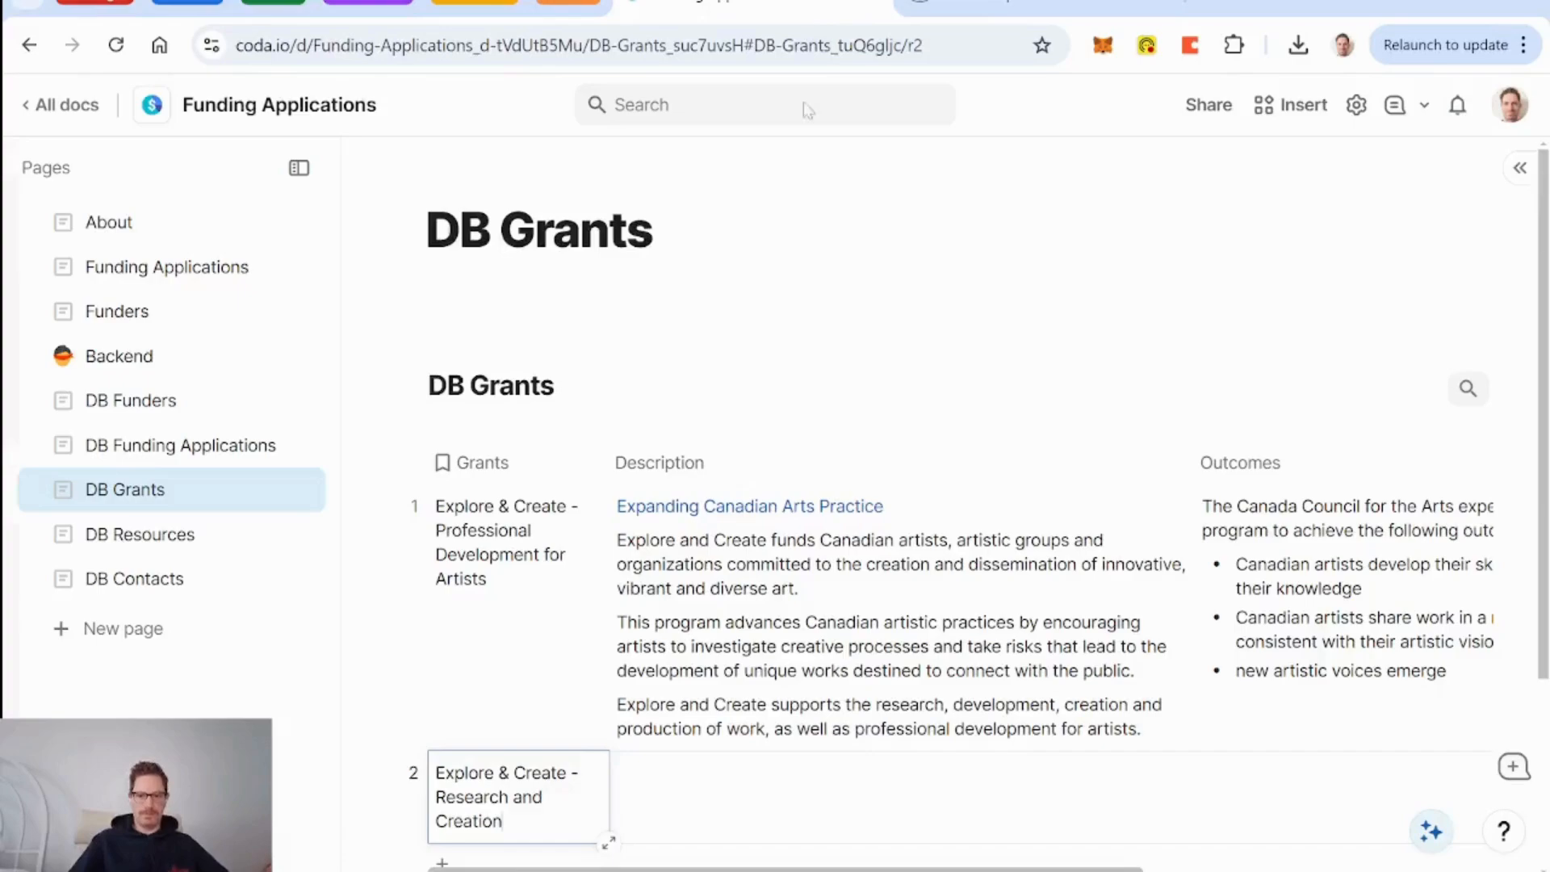
pyautogui.hscroll(5, 823, 597)
pyautogui.click(1131, 802)
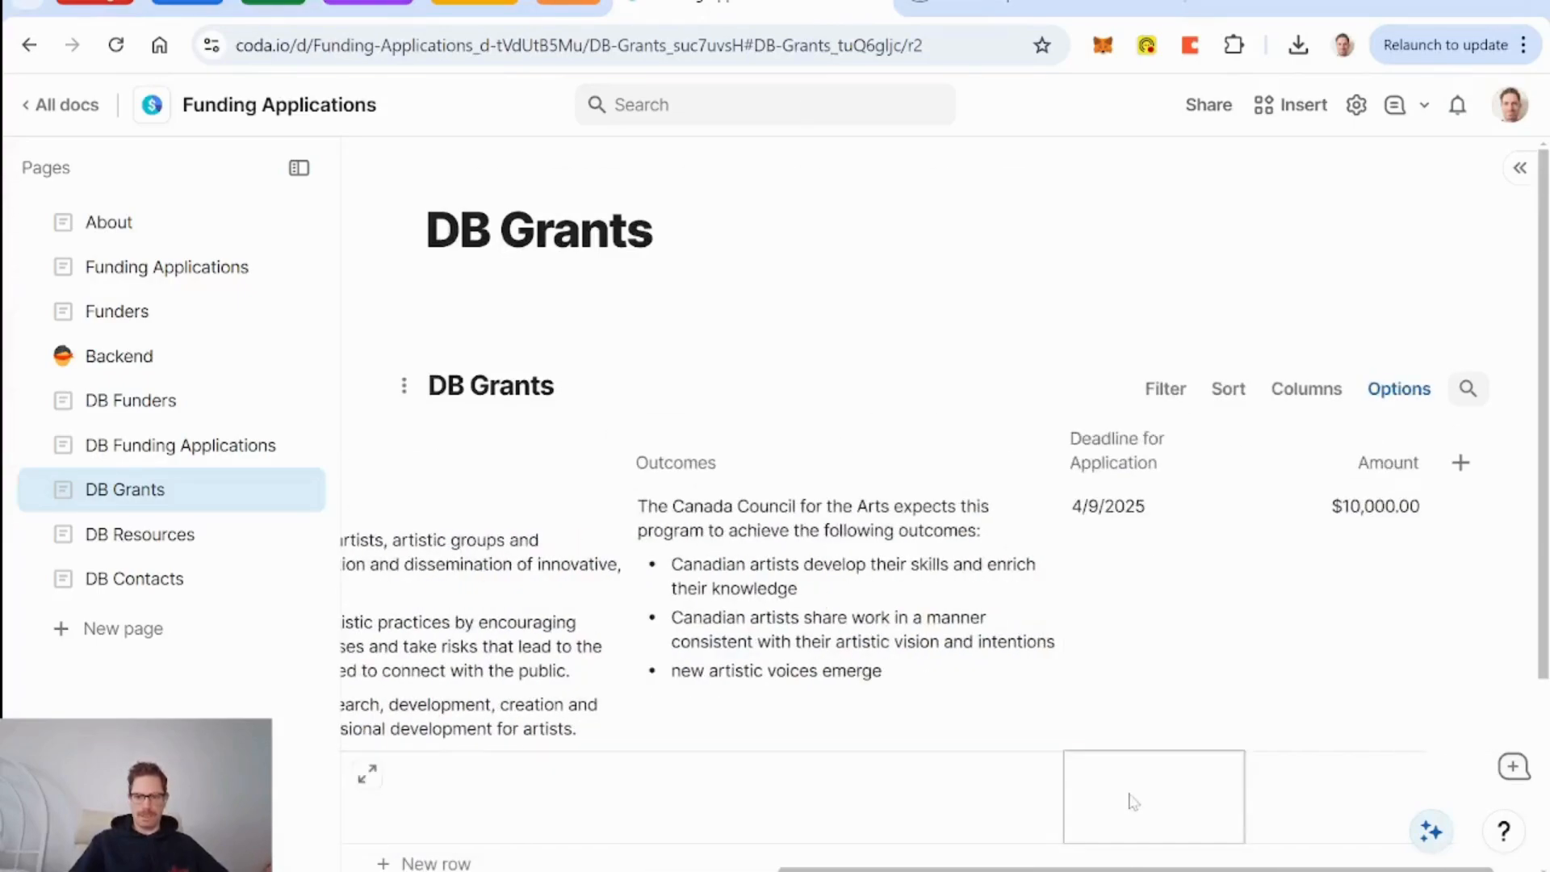
pyautogui.click(1147, 658)
pyautogui.click(1146, 806)
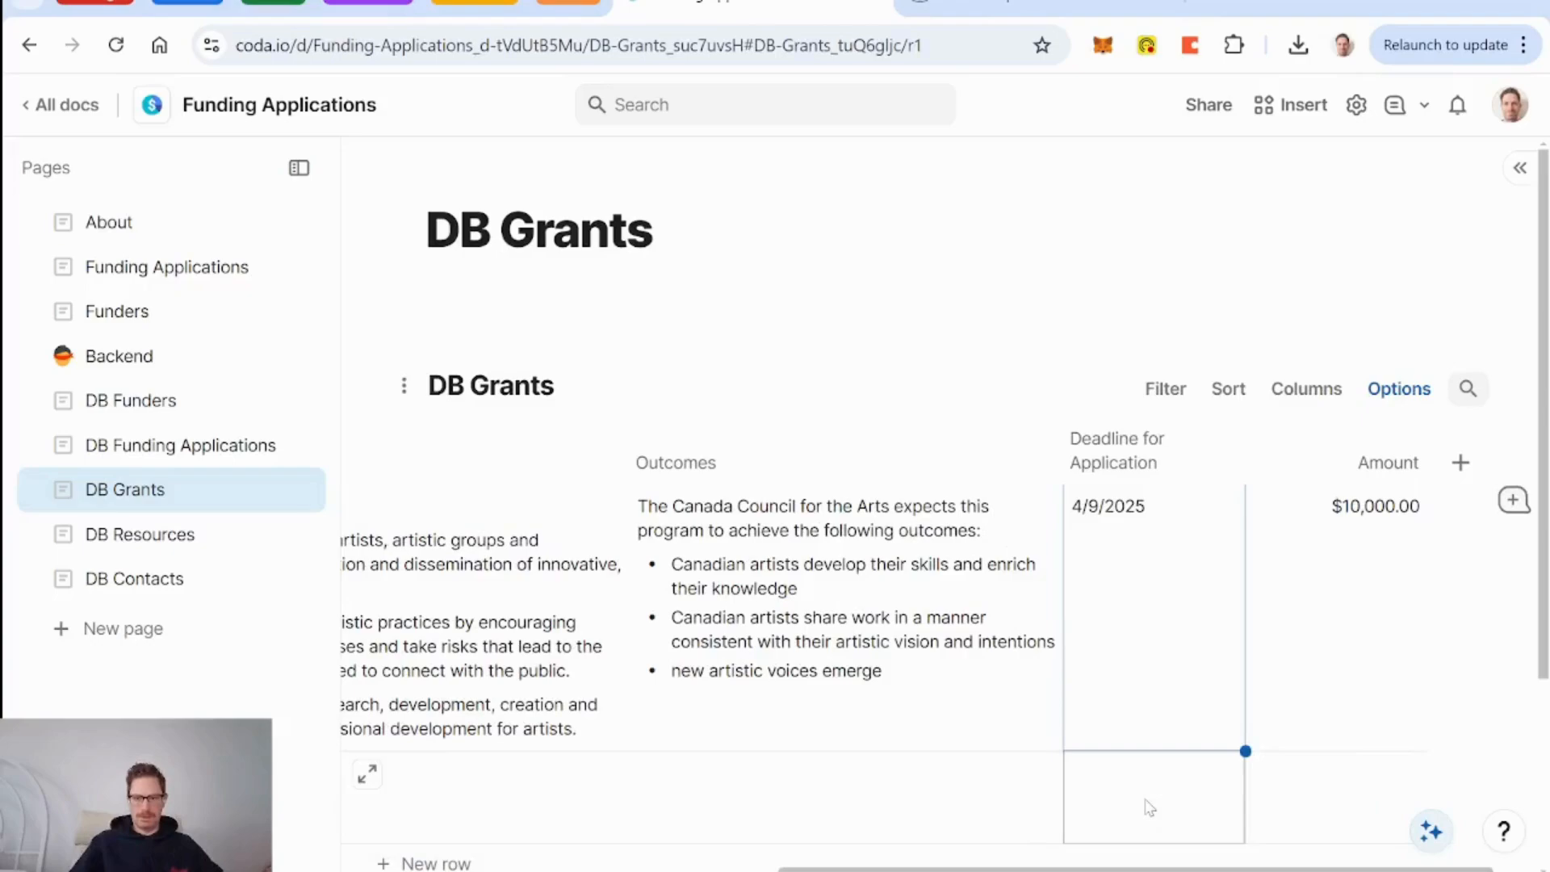
pyautogui.write('4/9/2025')
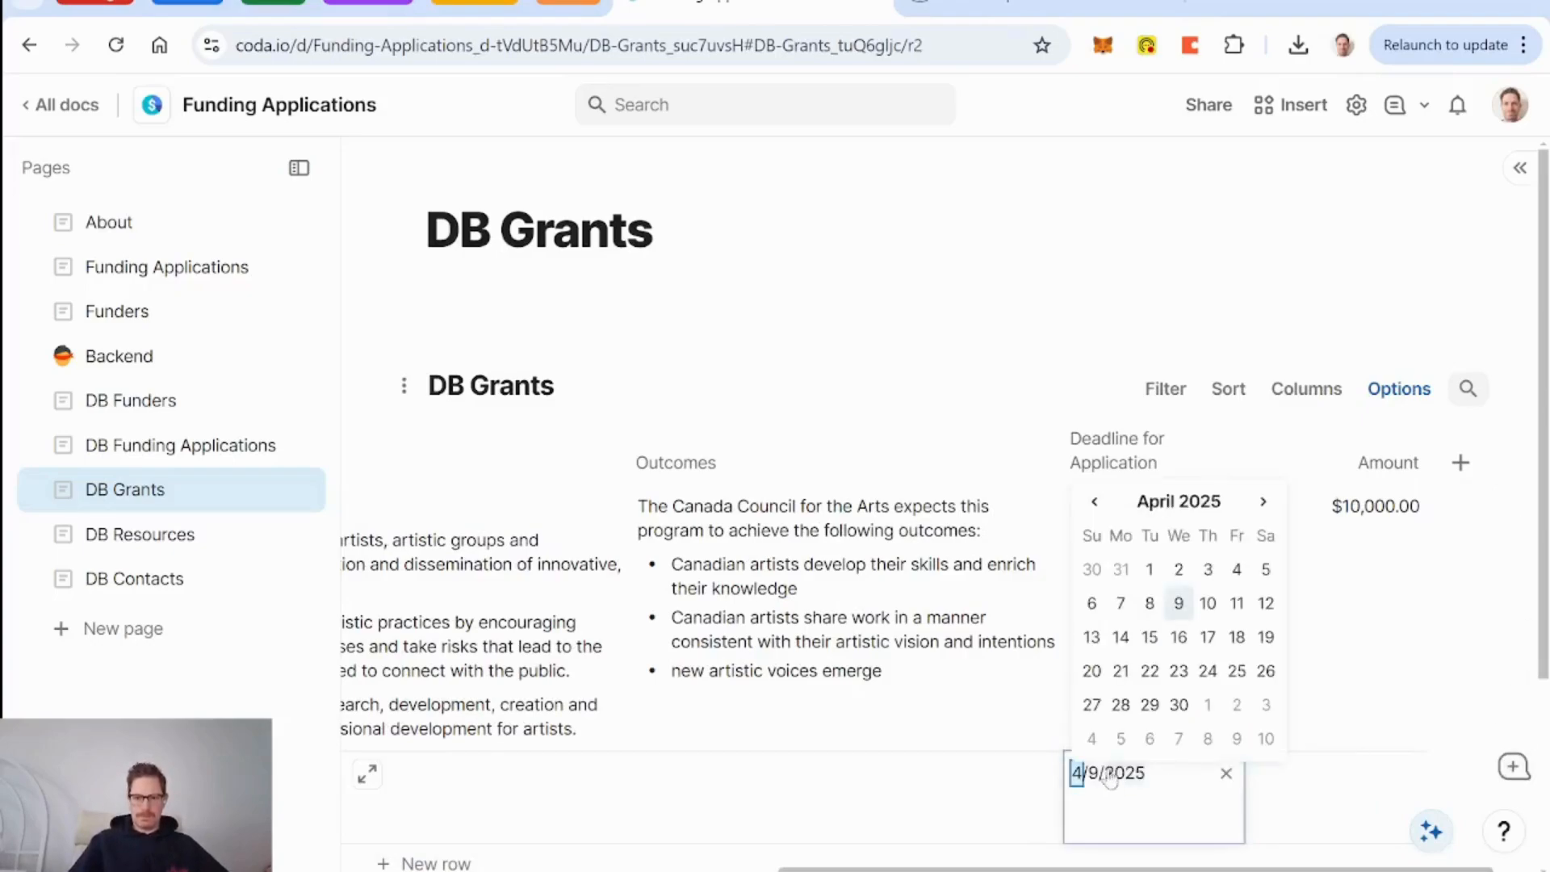
pyautogui.click(1094, 502)
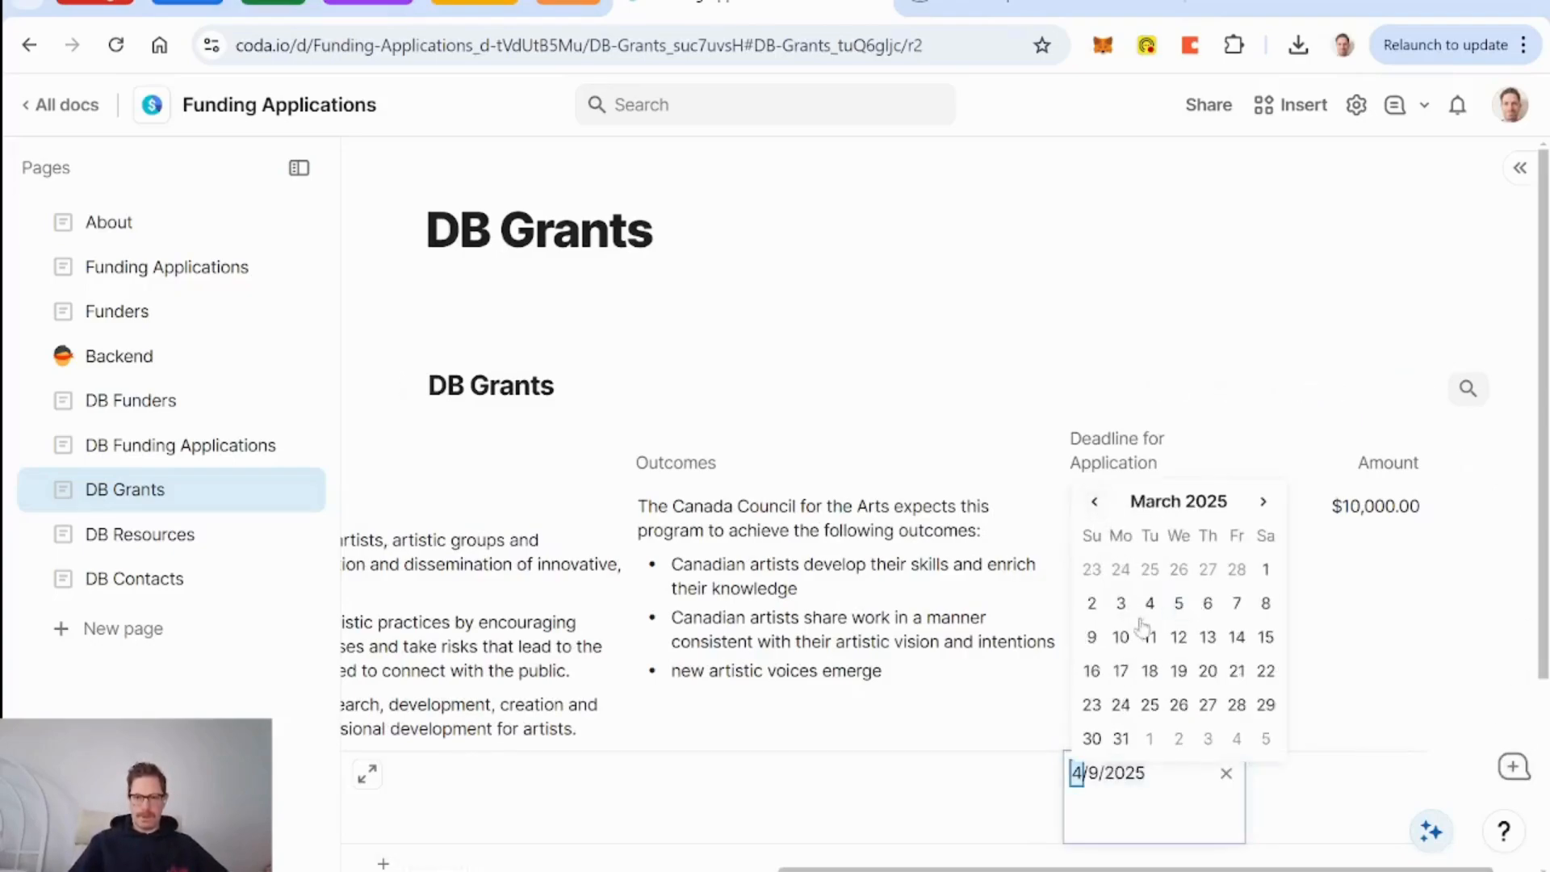
pyautogui.click(1179, 671)
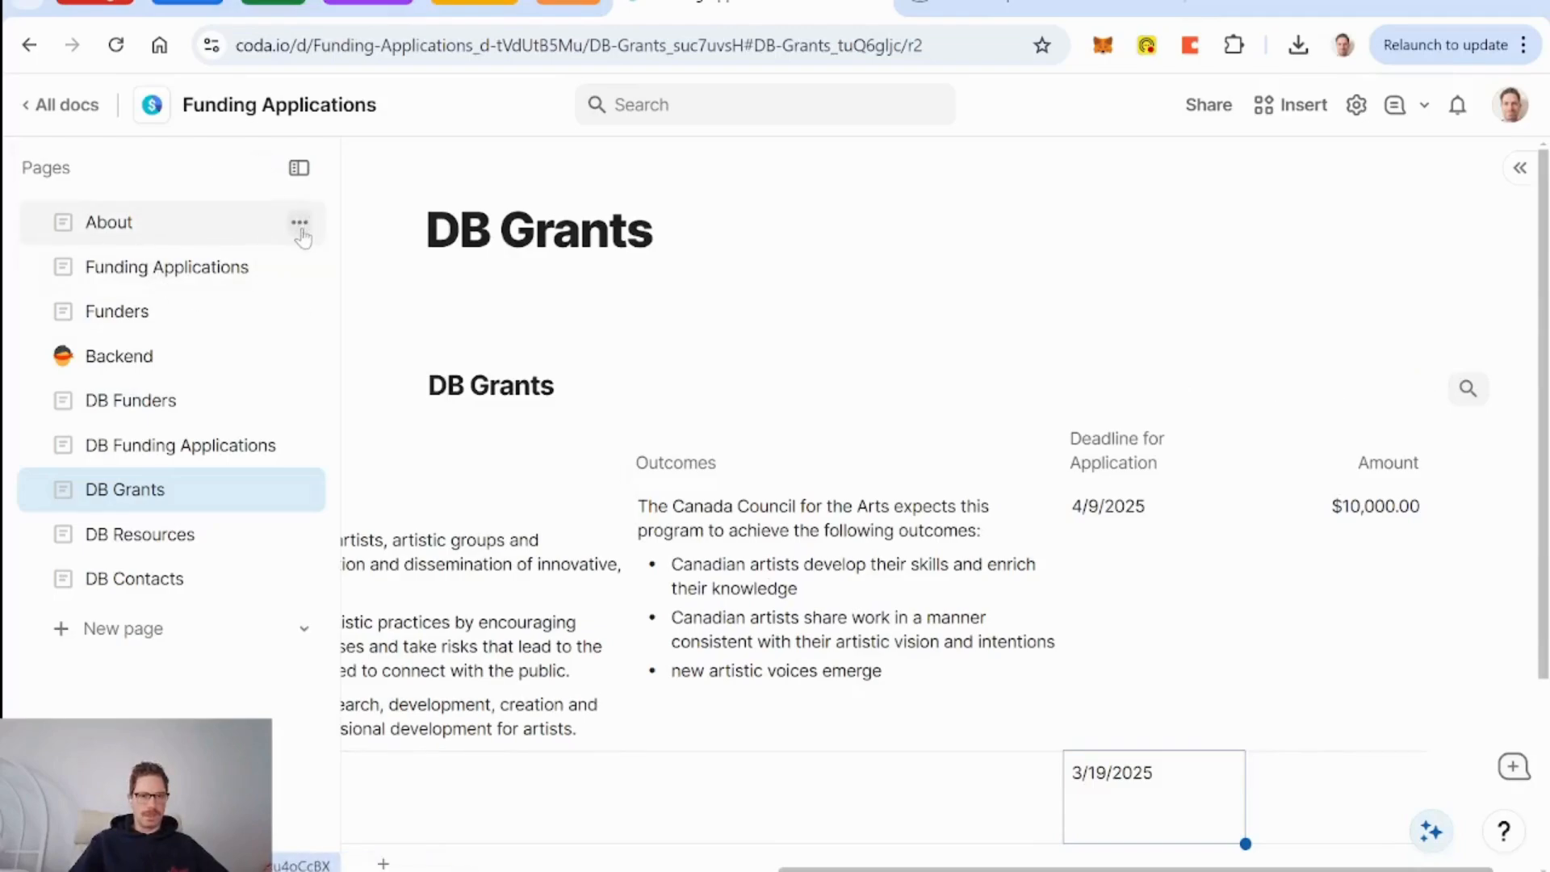
# Create a page titled 'Calendar' and place it directly under About.
pyautogui.click(138, 645)
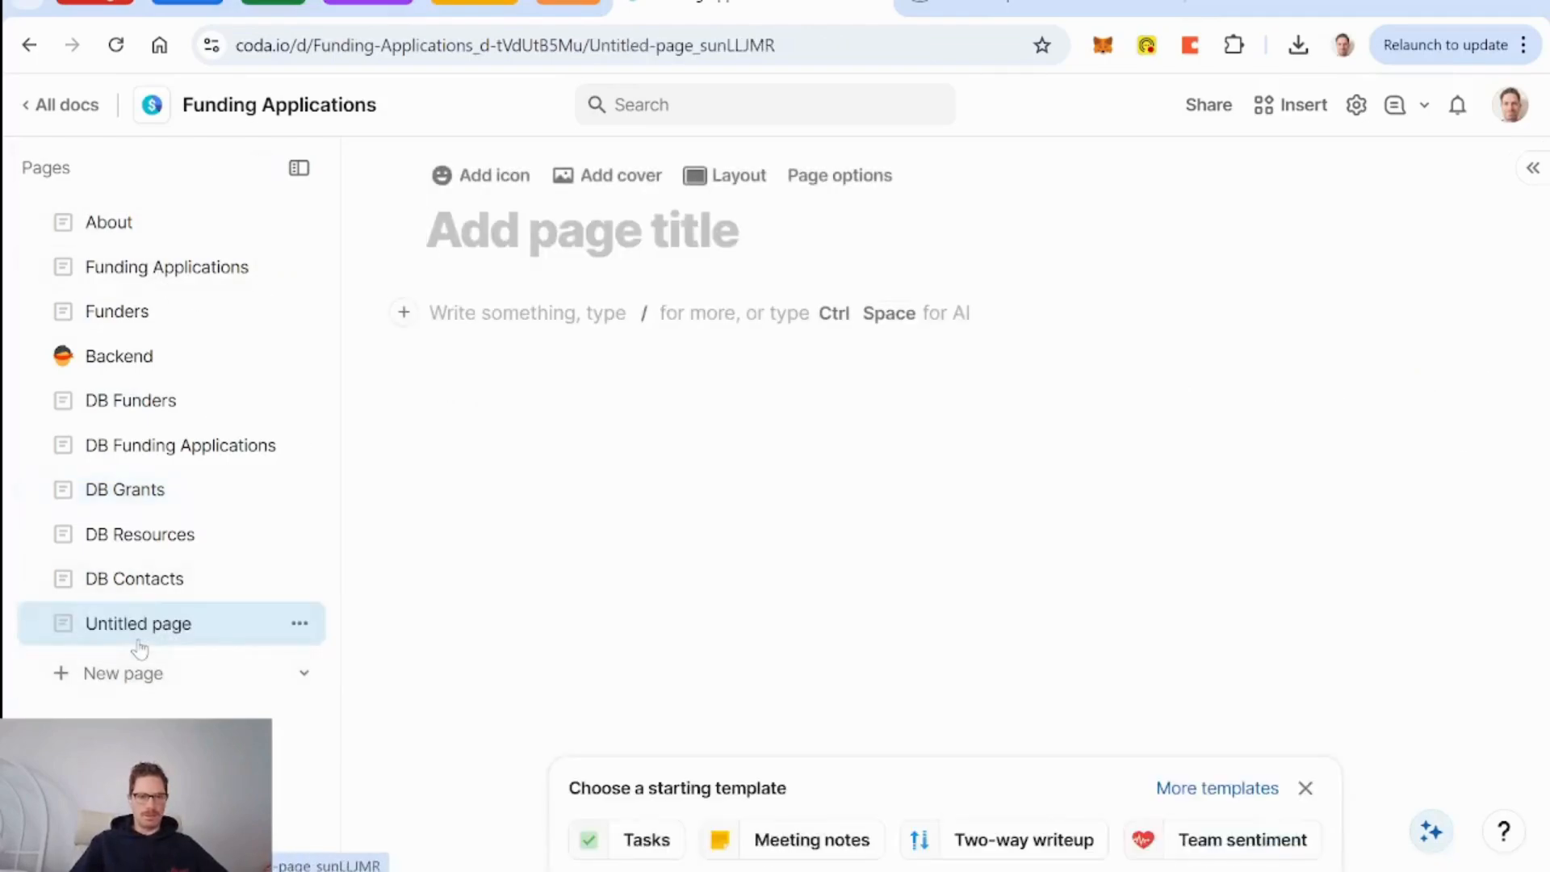
pyautogui.write('Calendar')
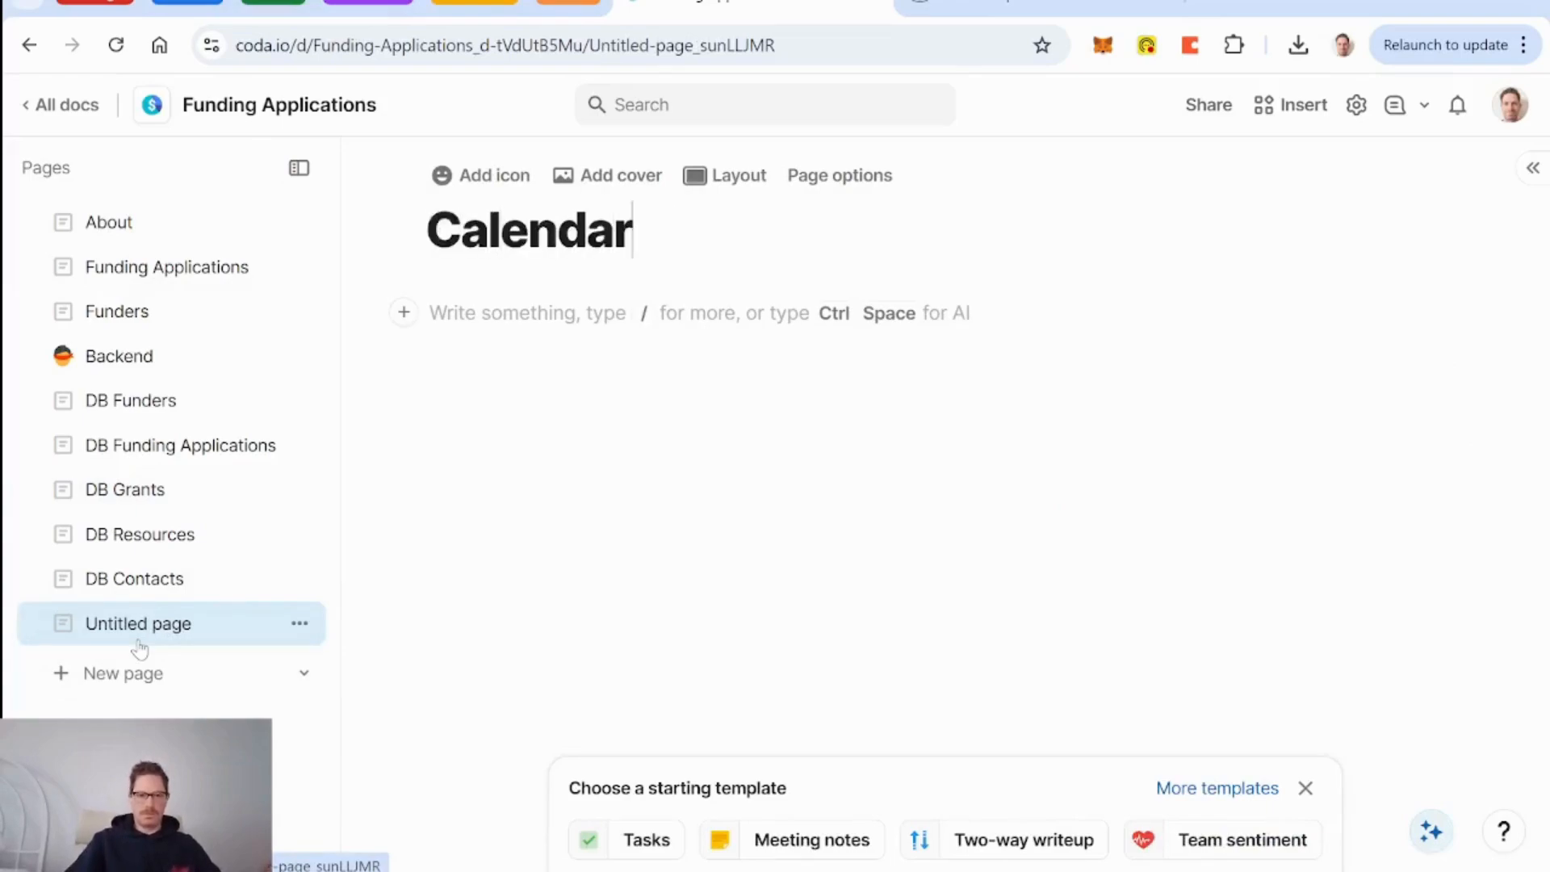
pyautogui.press('Return')
pyautogui.moveTo(109, 638); pyautogui.dragTo(121, 245)
# Insert a view of the DB Grants table into the Calendar page body.
pyautogui.click(498, 304)
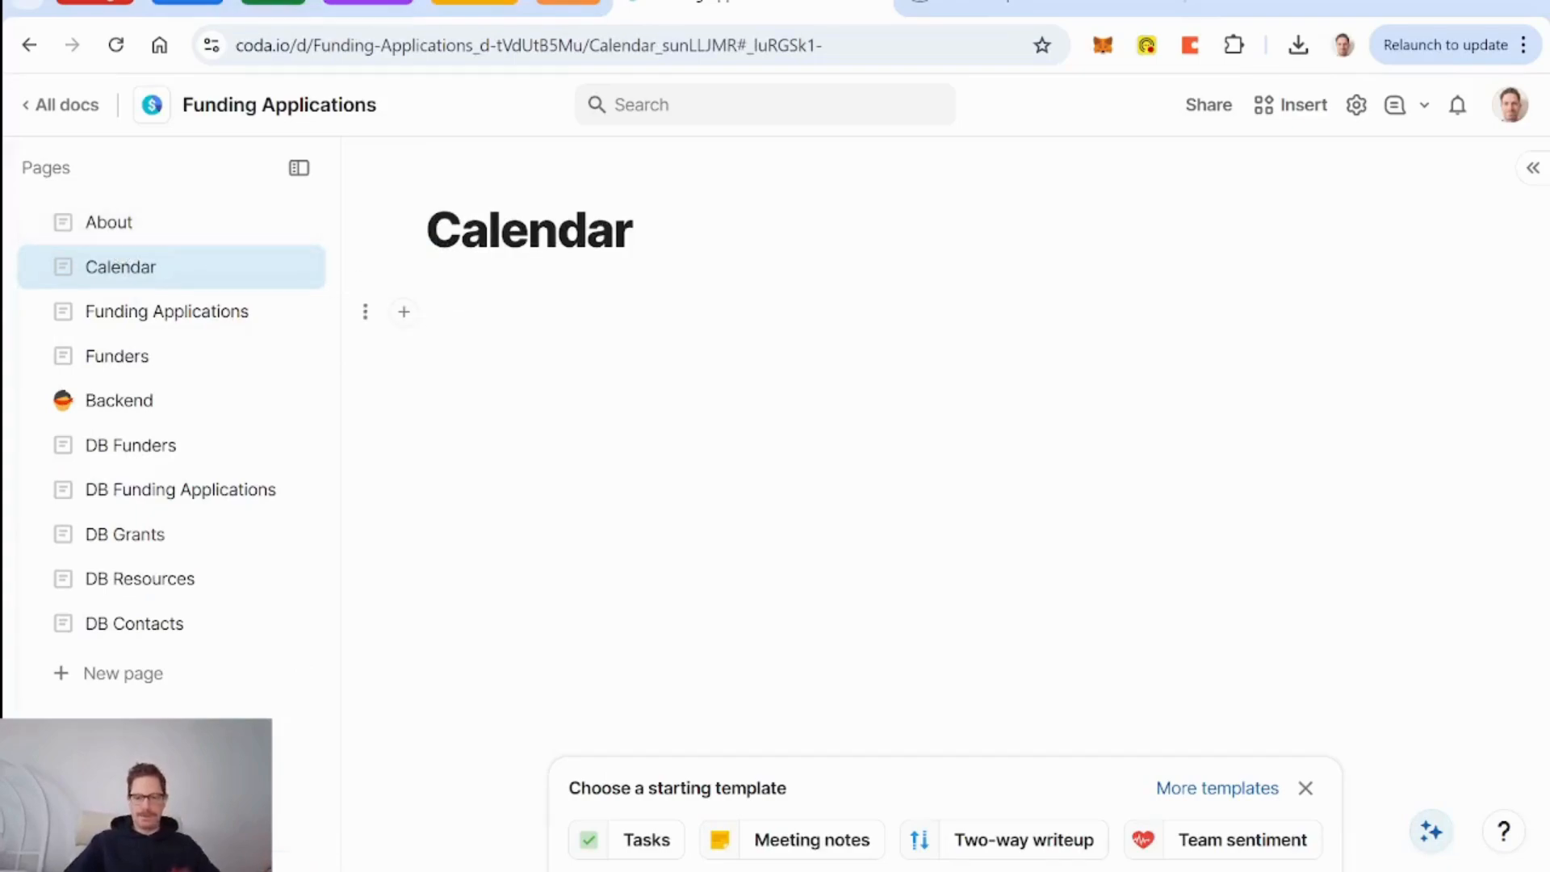
pyautogui.write('/gra')
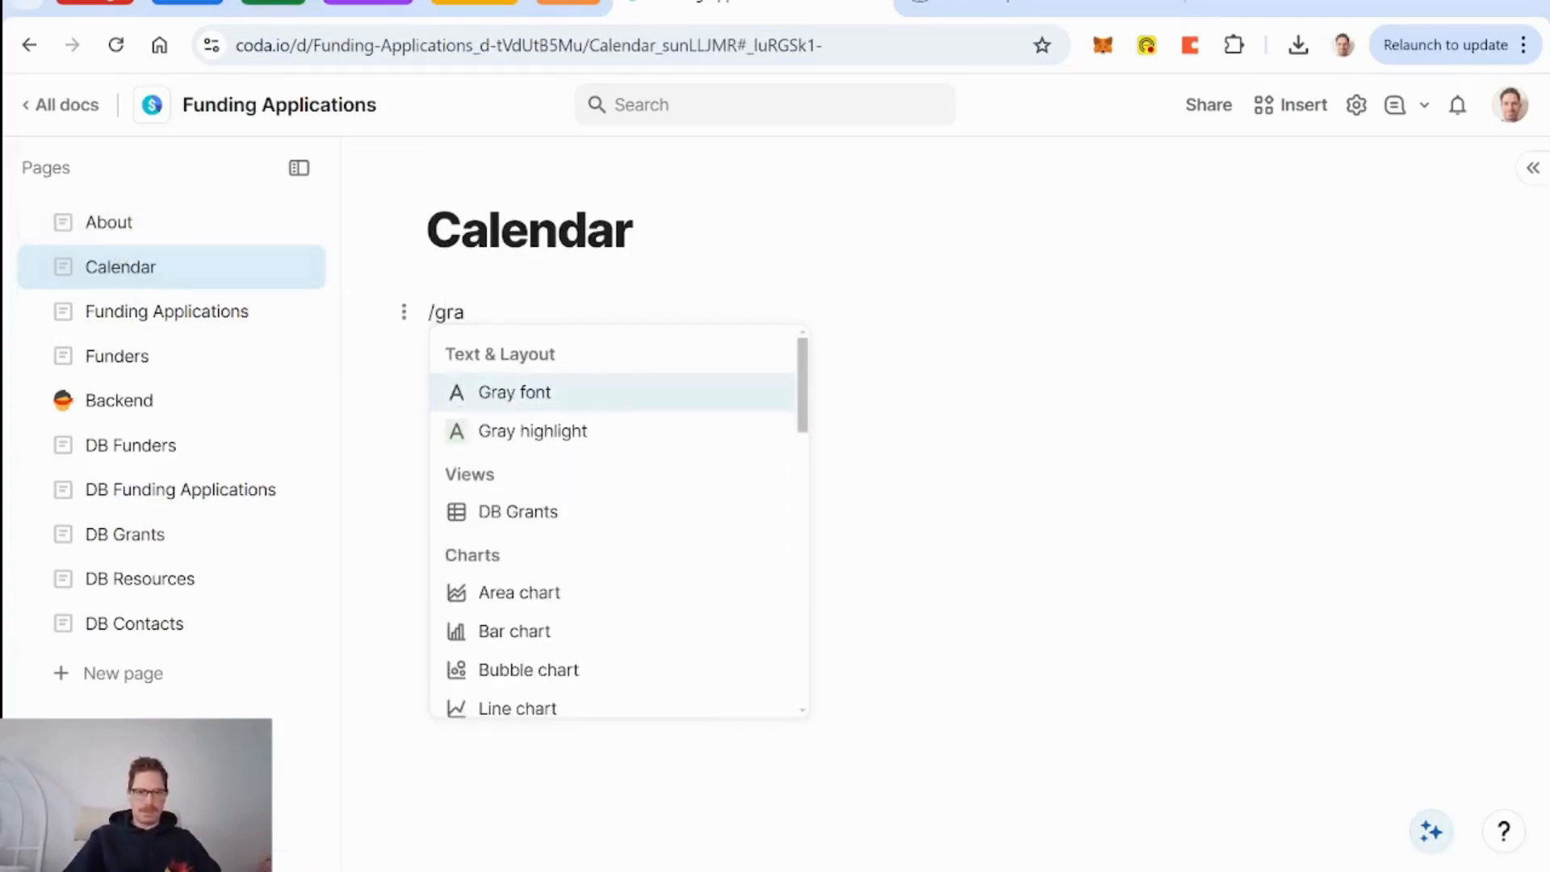
pyautogui.press('Down')
pyautogui.press('Down')
pyautogui.press('Return')
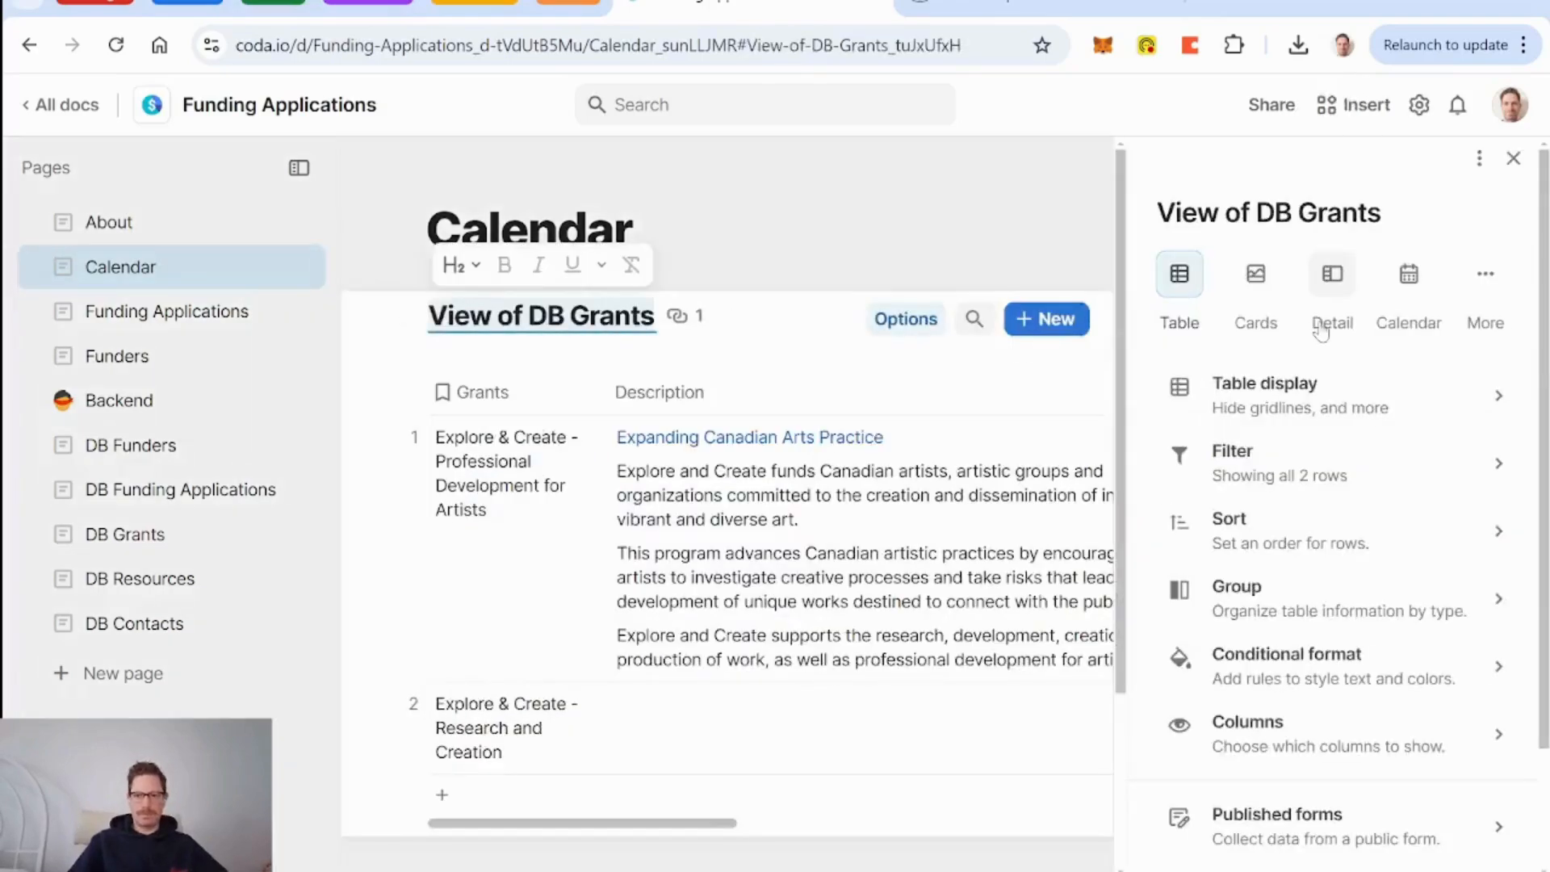
# Display the DB Grants view as a calendar based on Deadline for Application.
pyautogui.click(1411, 277)
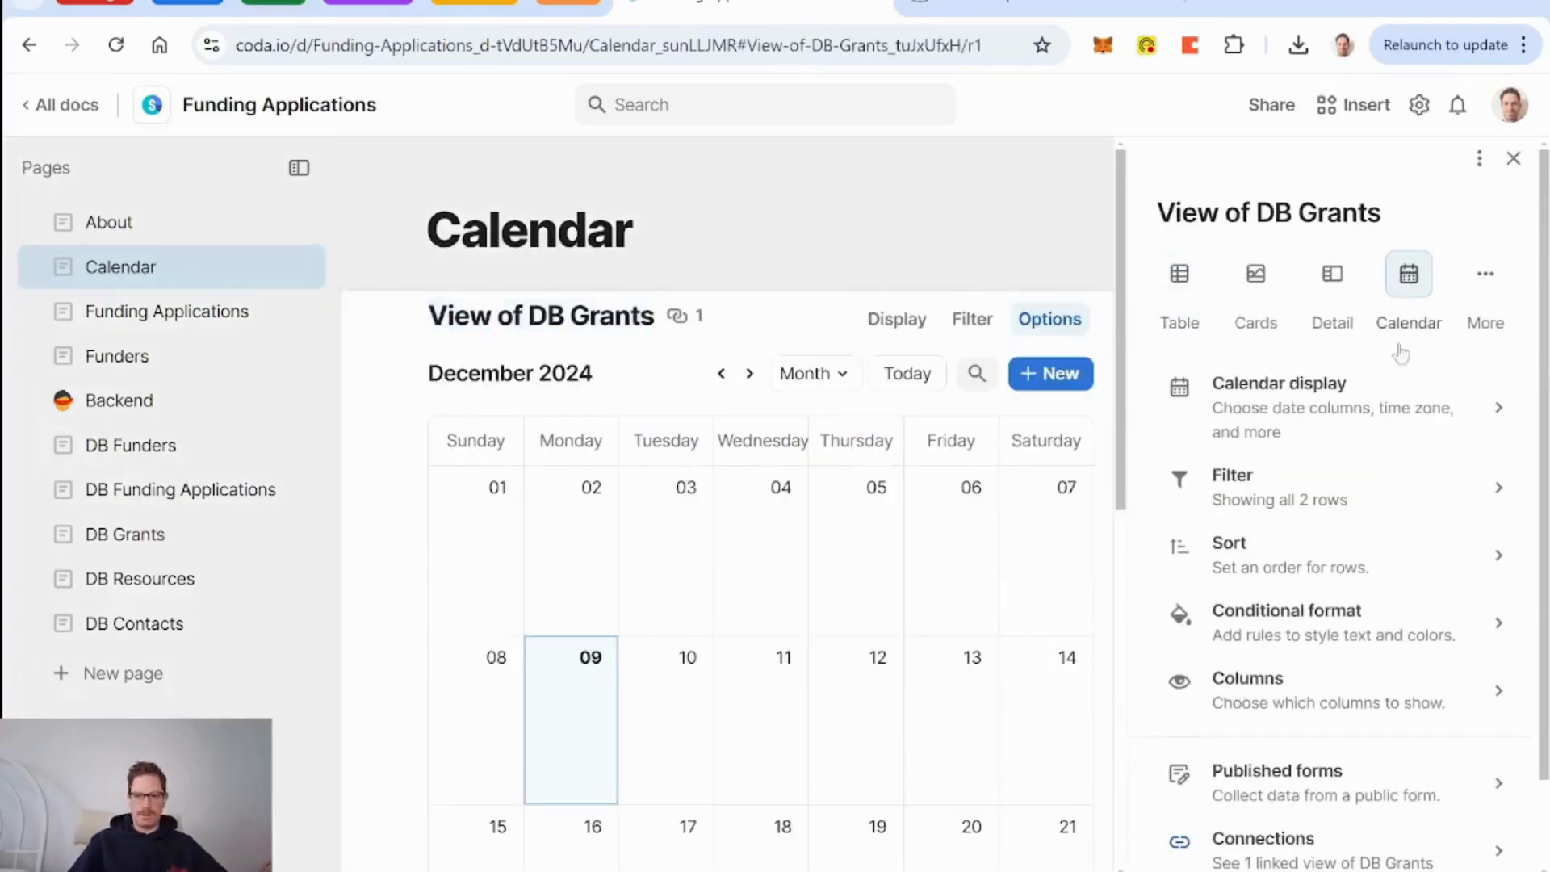
pyautogui.click(1292, 428)
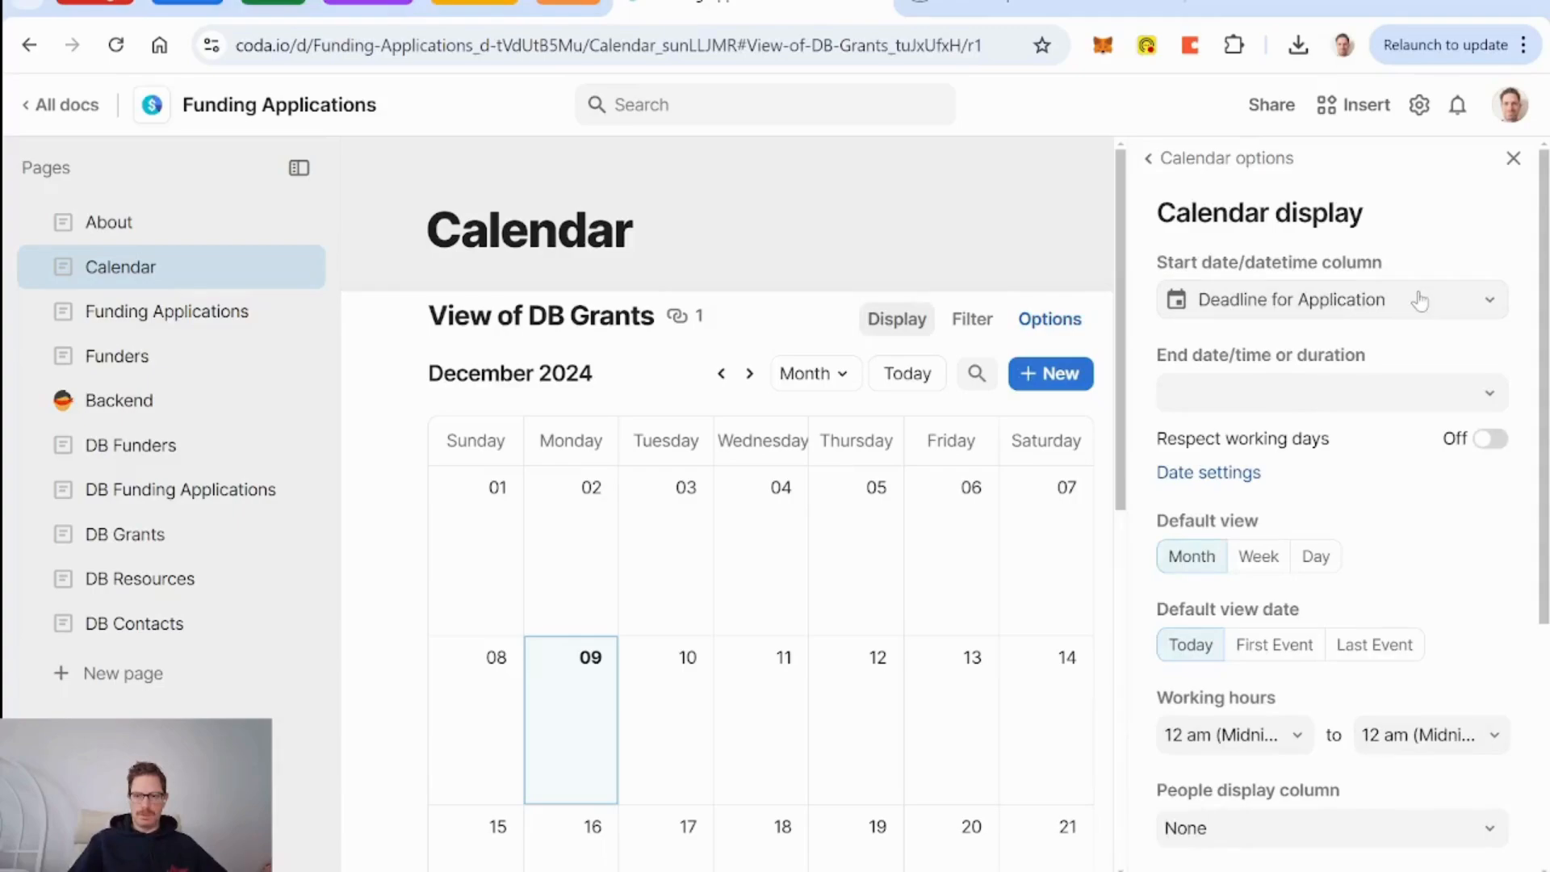
pyautogui.scroll(-3, 1448, 505)
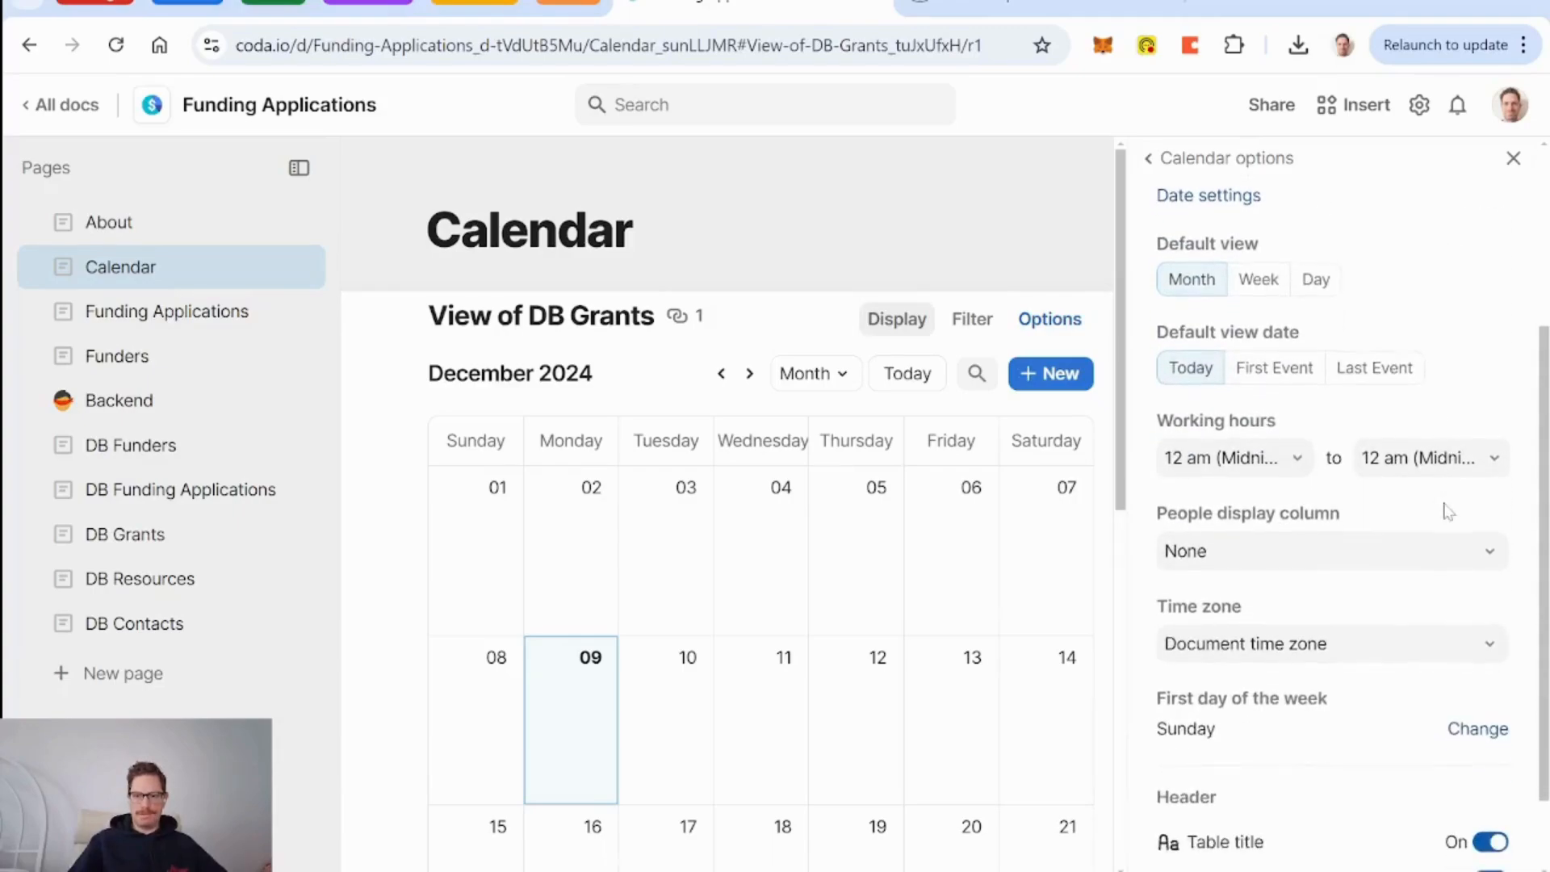
pyautogui.scroll(2, 1448, 508)
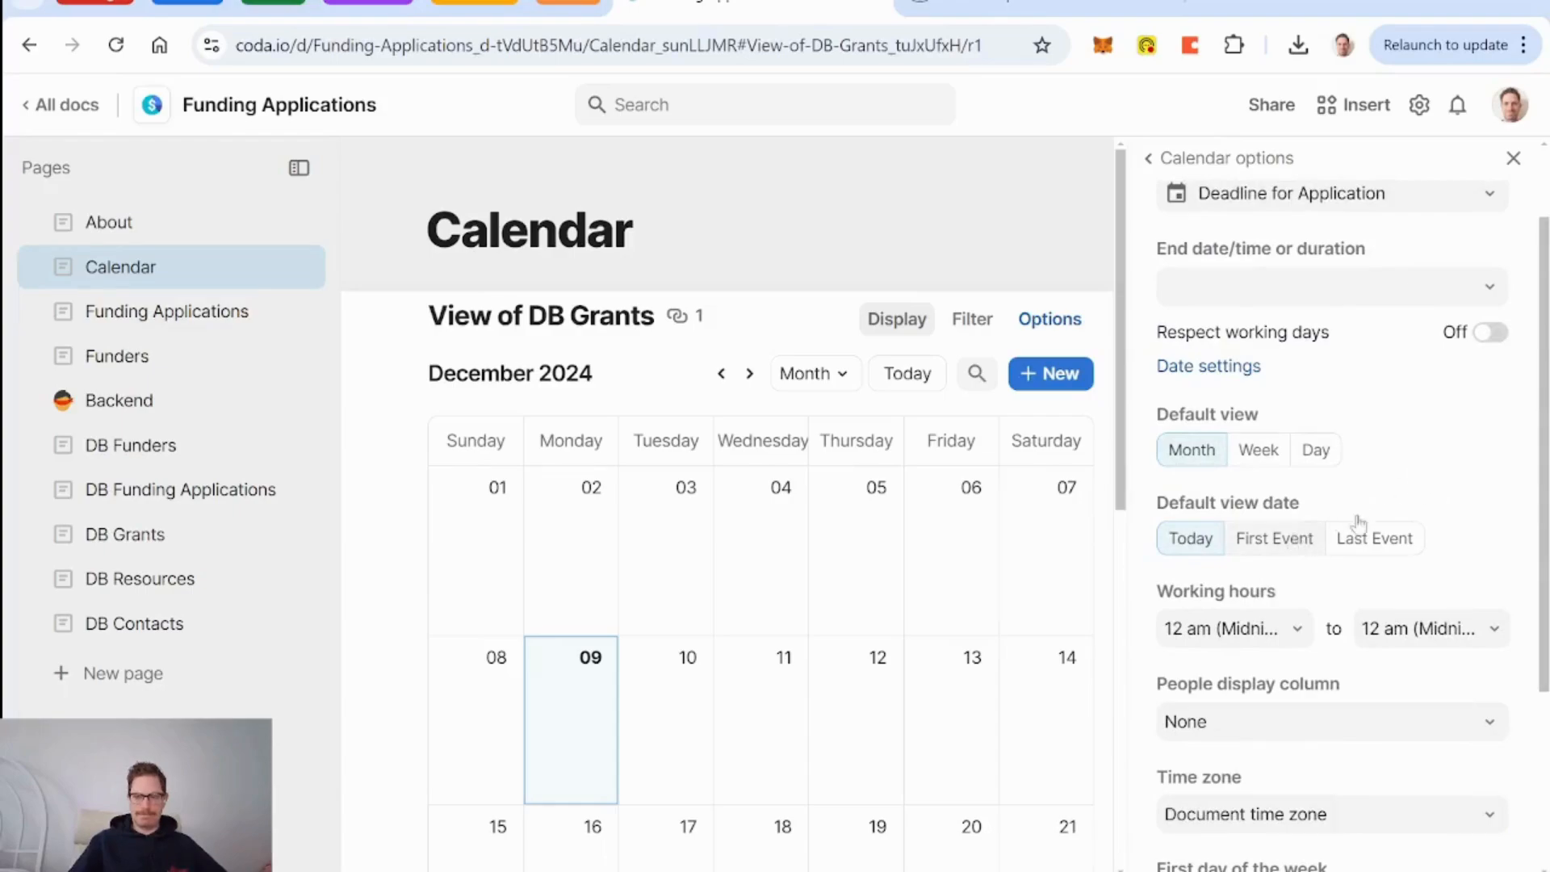
pyautogui.scroll(-3, 1455, 482)
pyautogui.scroll(4, 1458, 482)
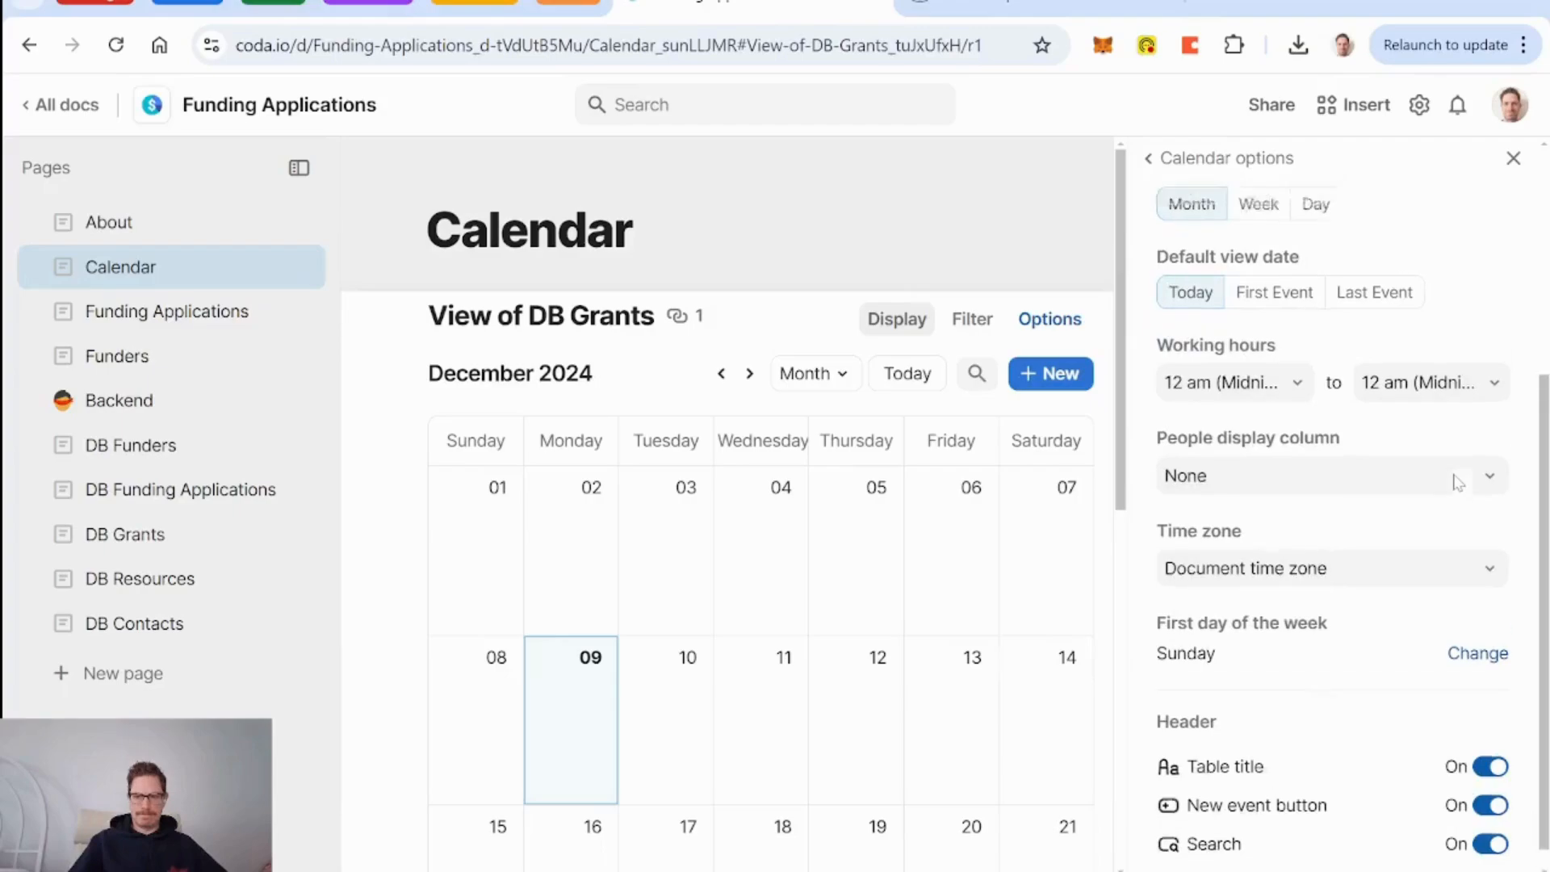
pyautogui.click(1514, 160)
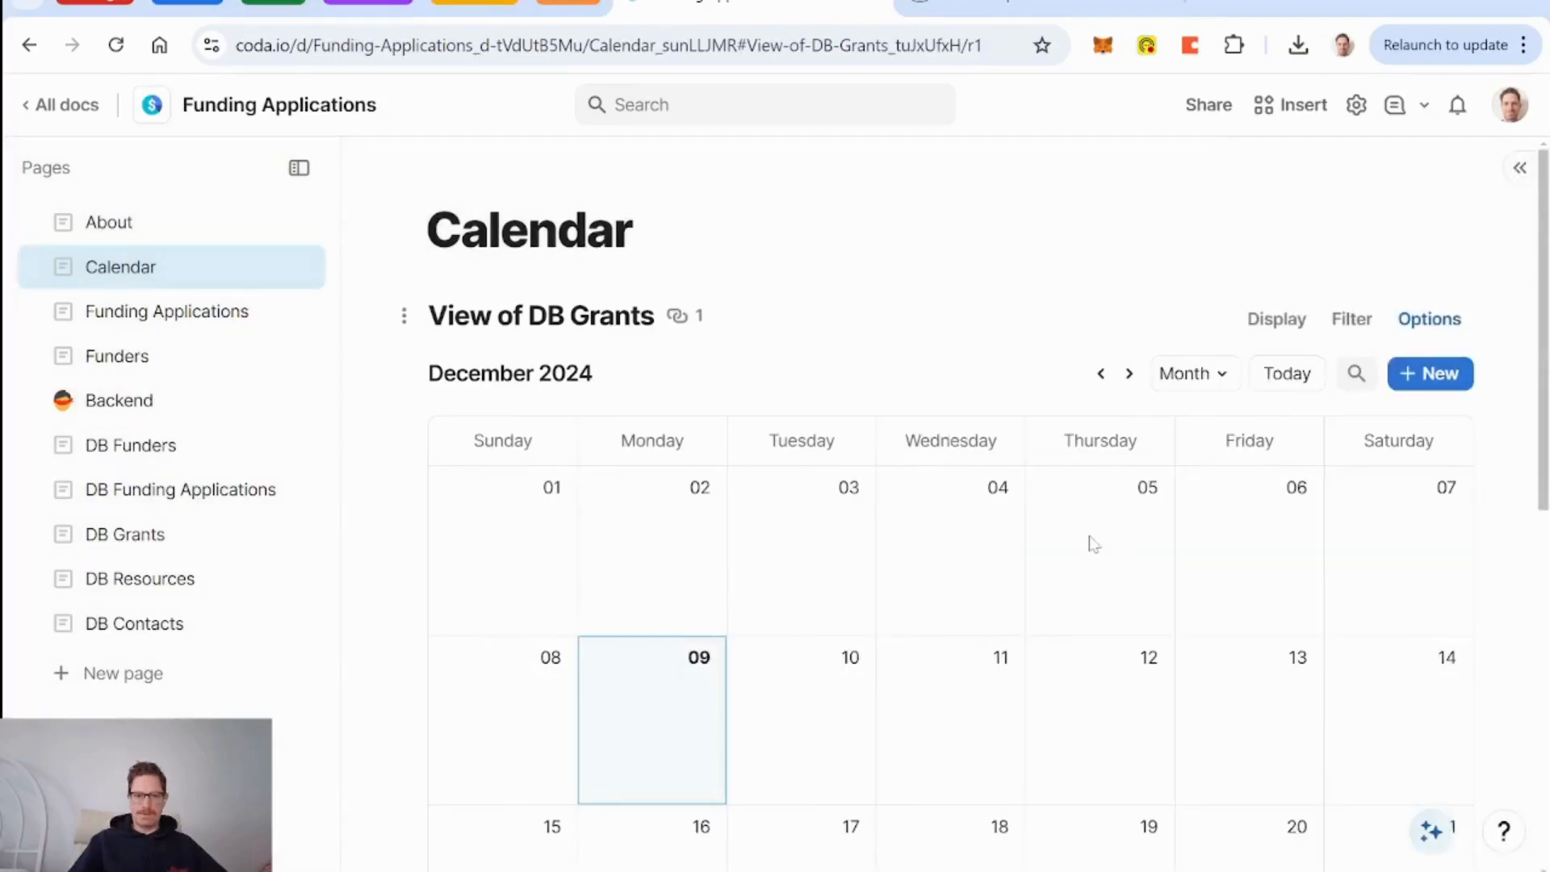
pyautogui.scroll(-8, 1092, 543)
pyautogui.scroll(8, 1094, 544)
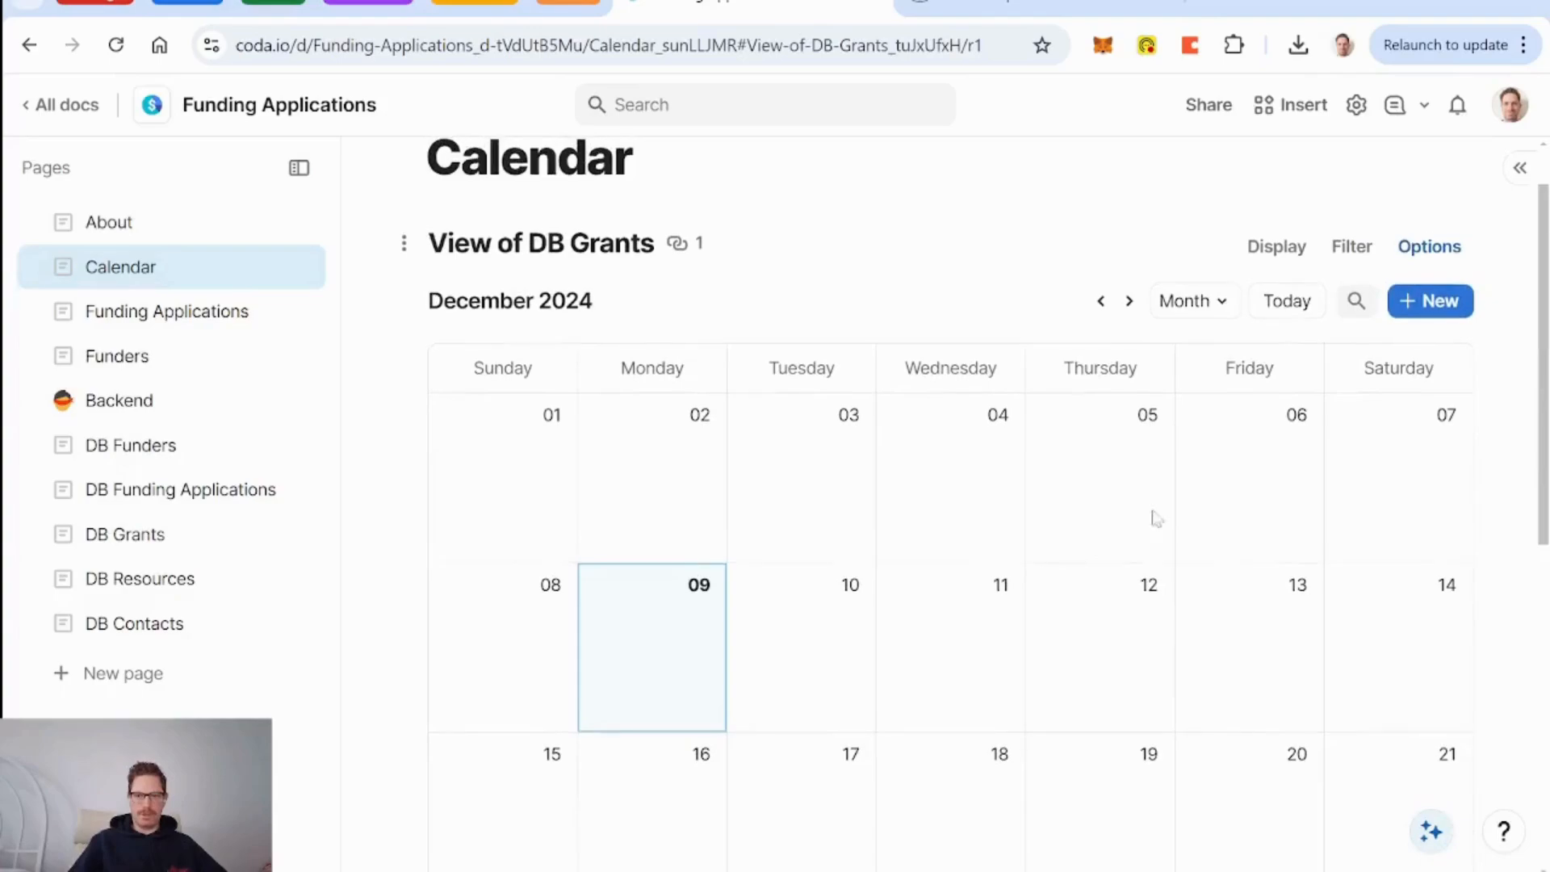
# Page the calendar forward through March to April 2025.
pyautogui.click(1130, 306)
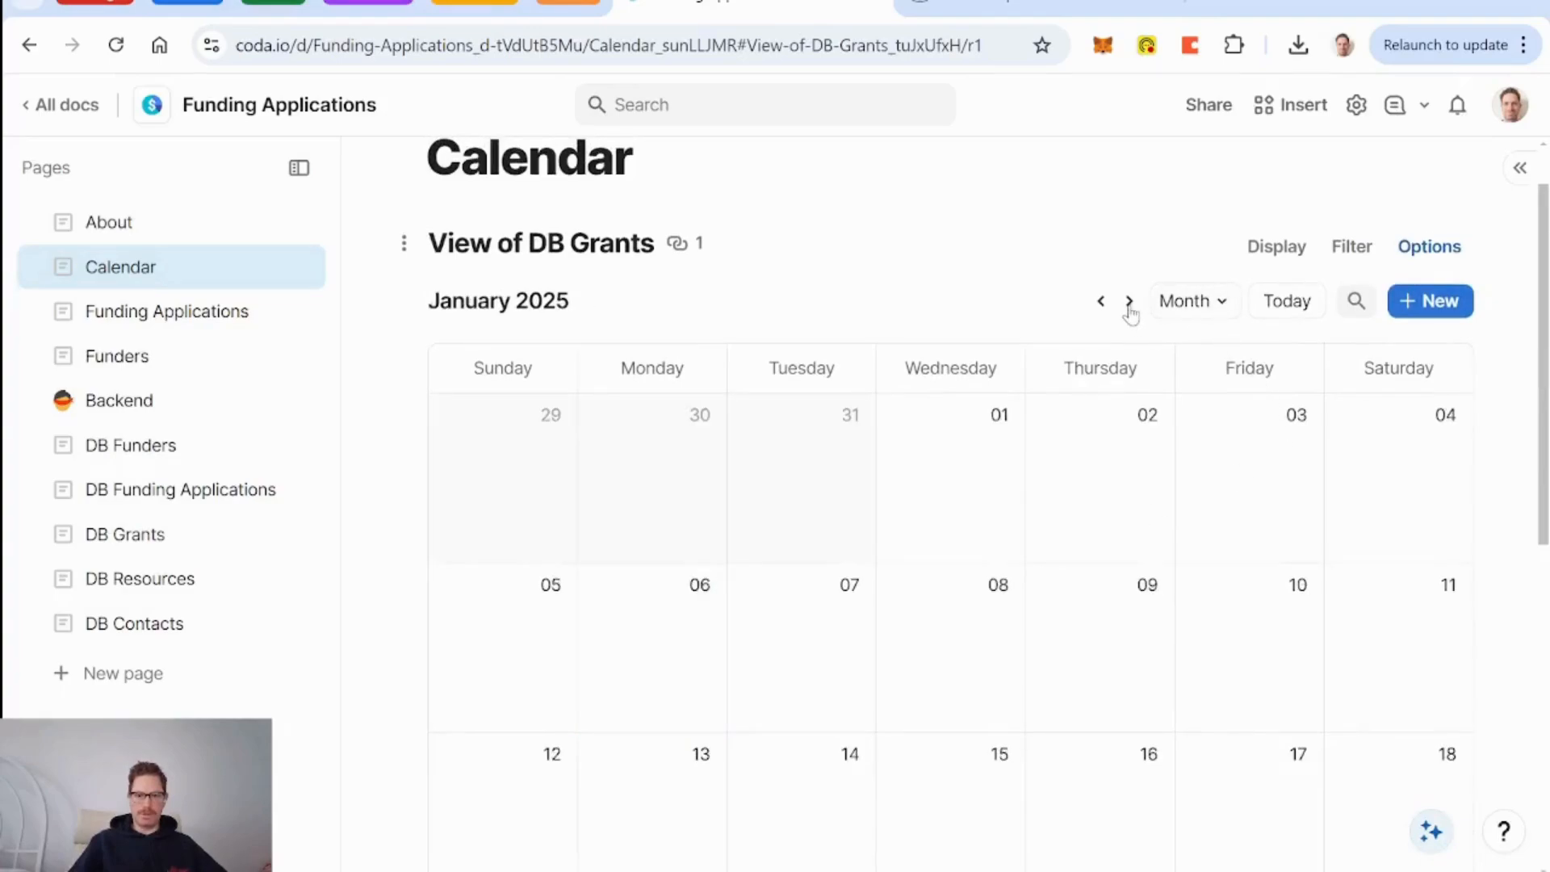
pyautogui.click(1129, 307)
pyautogui.click(1130, 306)
pyautogui.click(1130, 307)
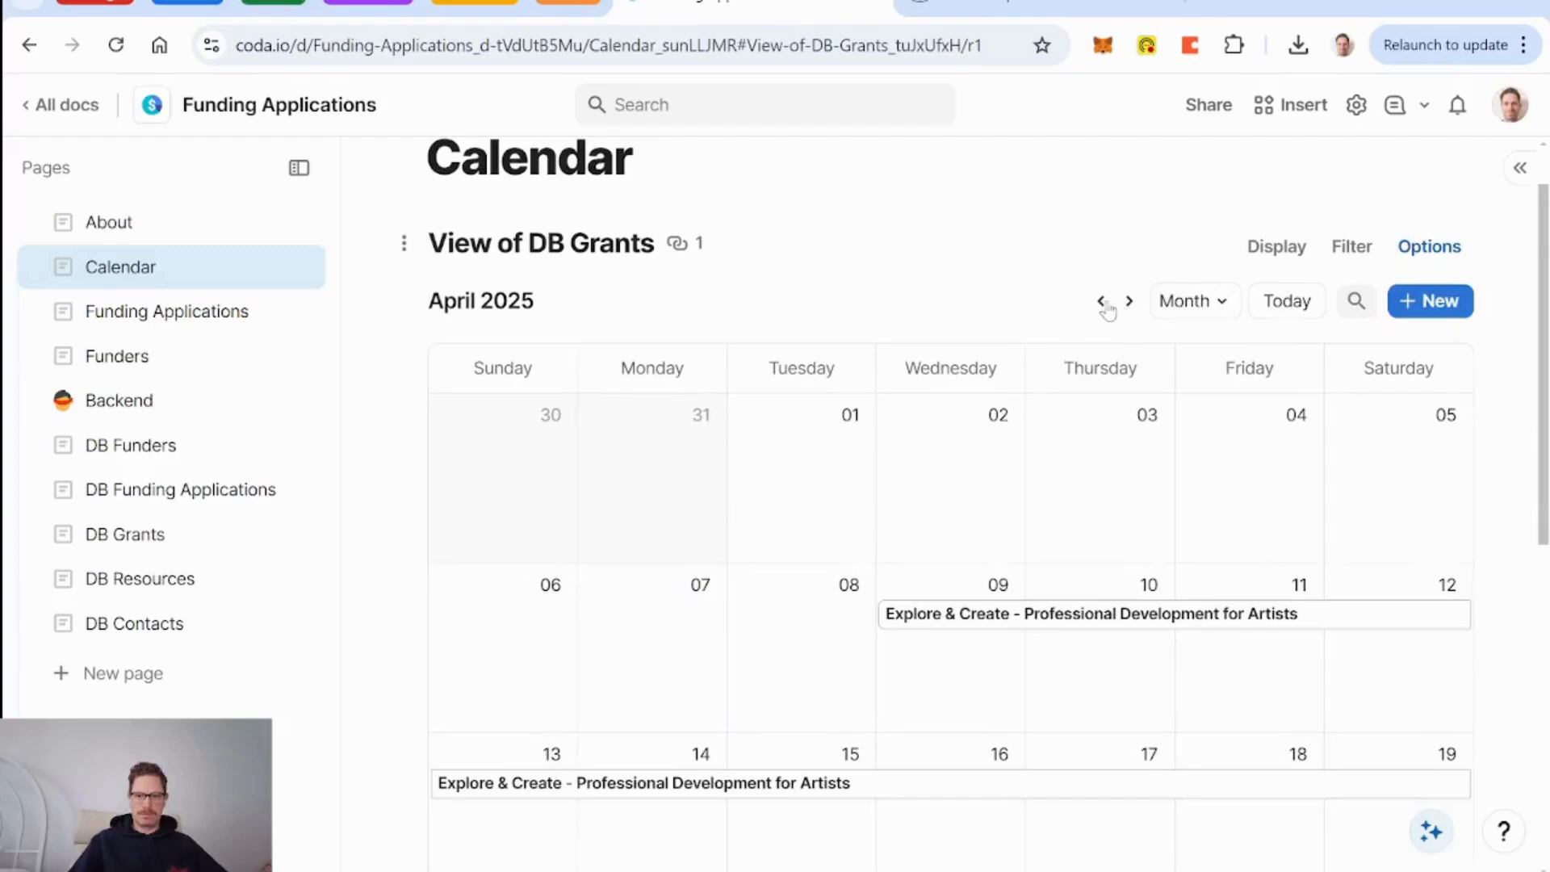
pyautogui.click(1099, 301)
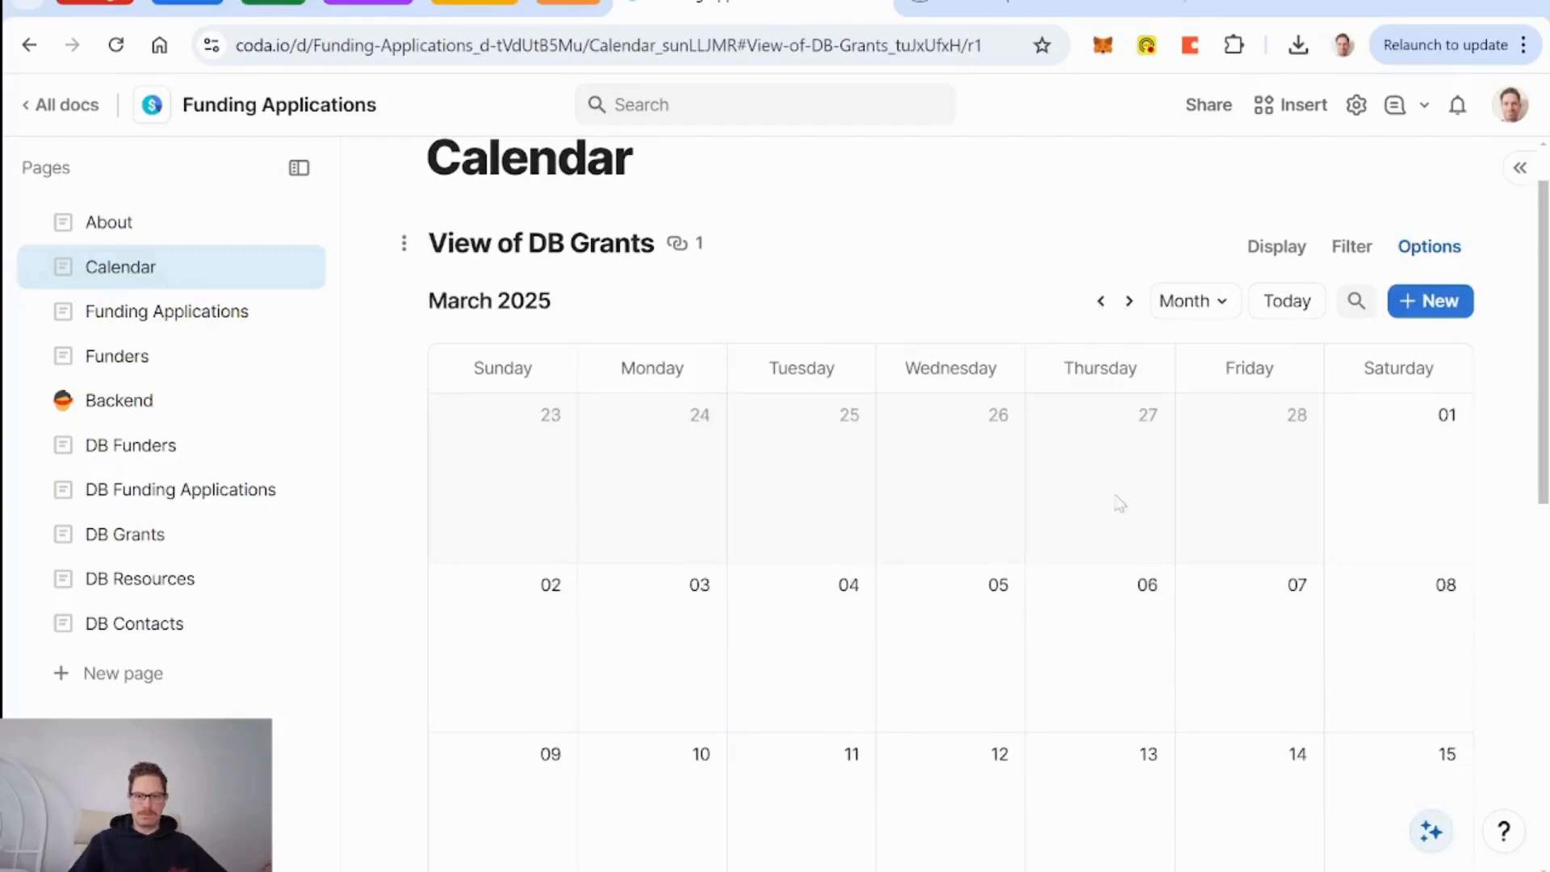
pyautogui.scroll(-7, 1119, 504)
pyautogui.scroll(5, 1187, 440)
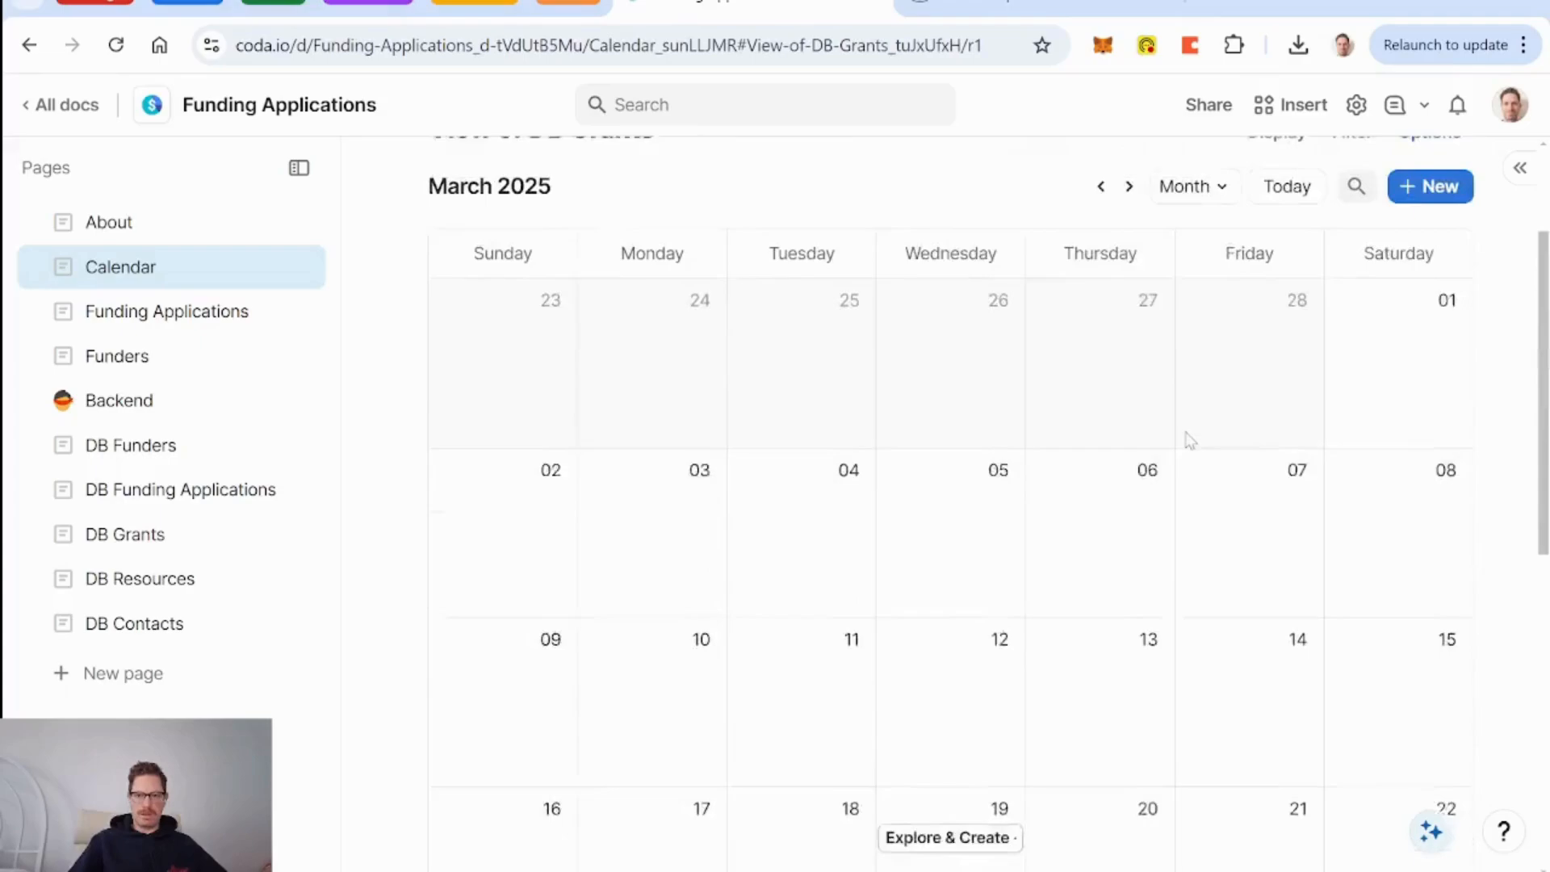
pyautogui.scroll(1, 1187, 440)
pyautogui.click(1129, 217)
pyautogui.scroll(-5, 1145, 543)
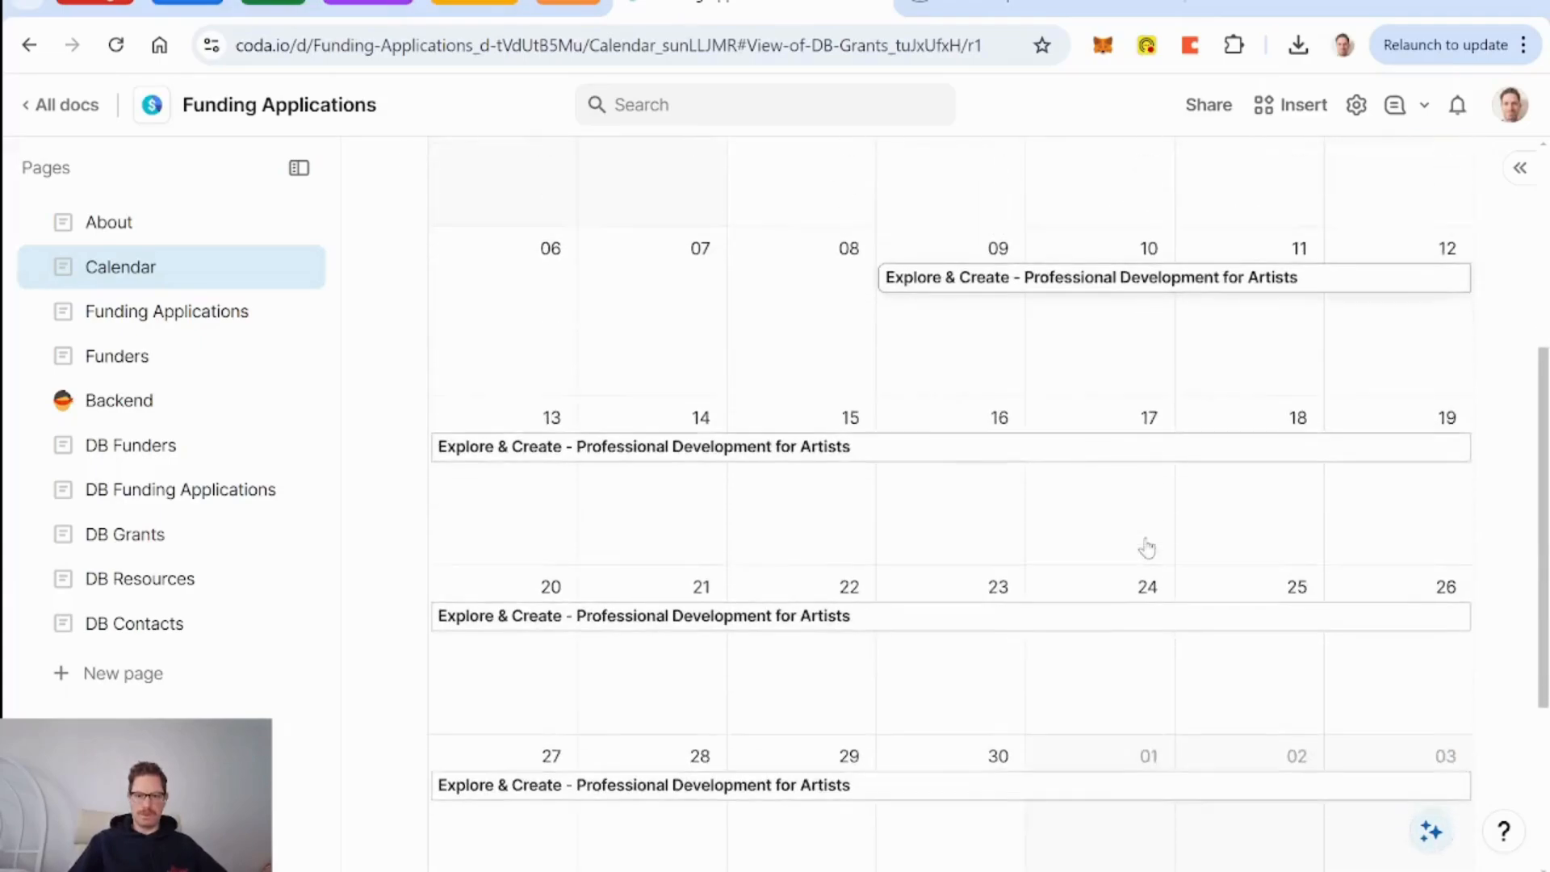
pyautogui.scroll(3, 1146, 545)
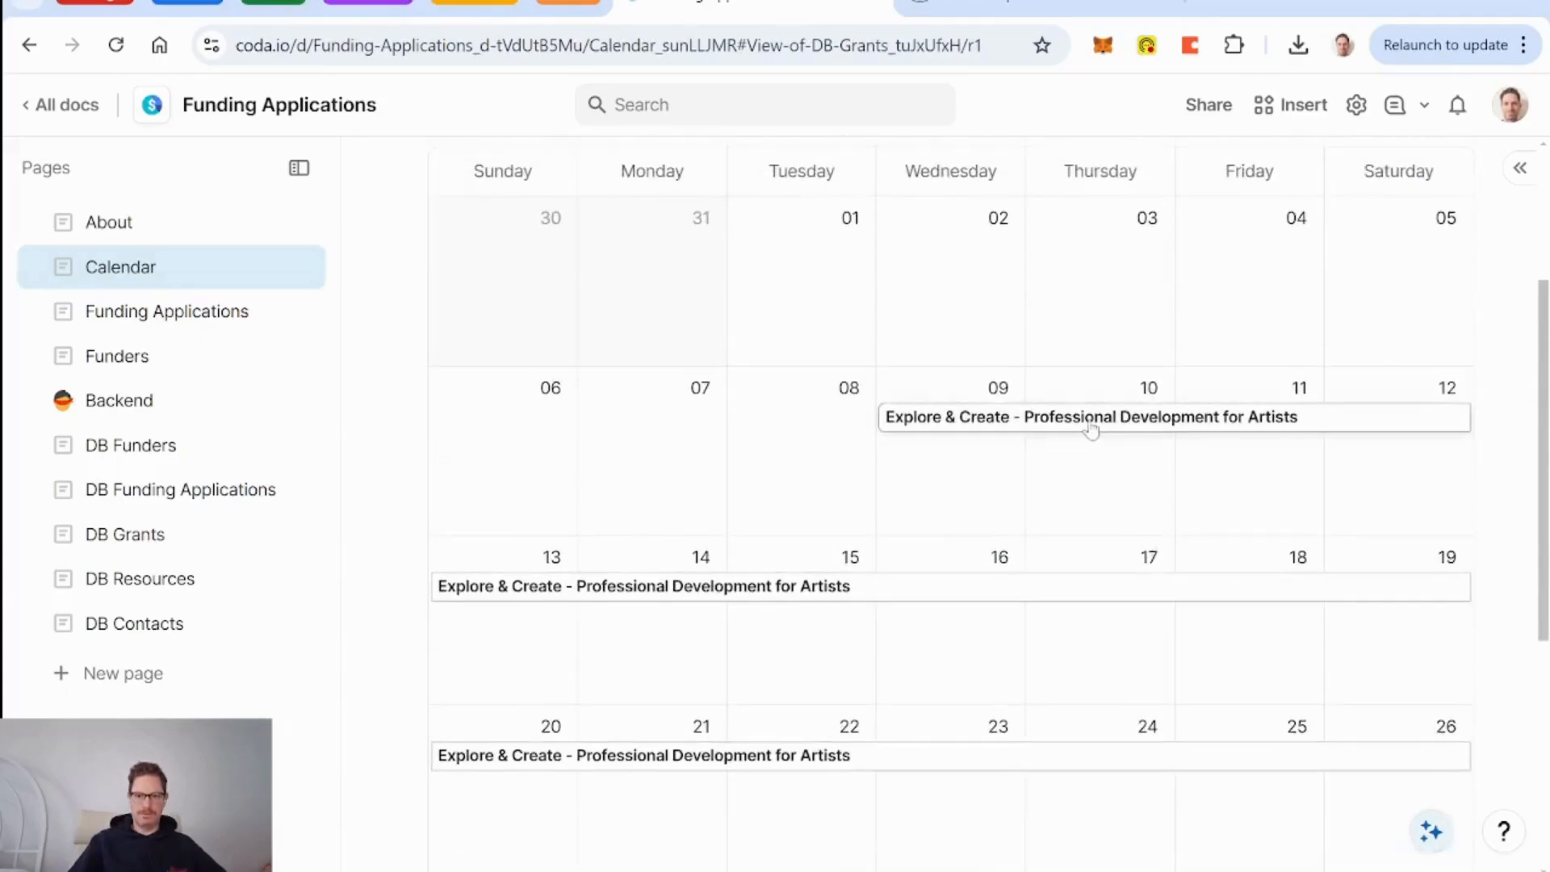
# Inspect the Professional Development grant's details, then advance the calendar to May 2025.
pyautogui.click(990, 417)
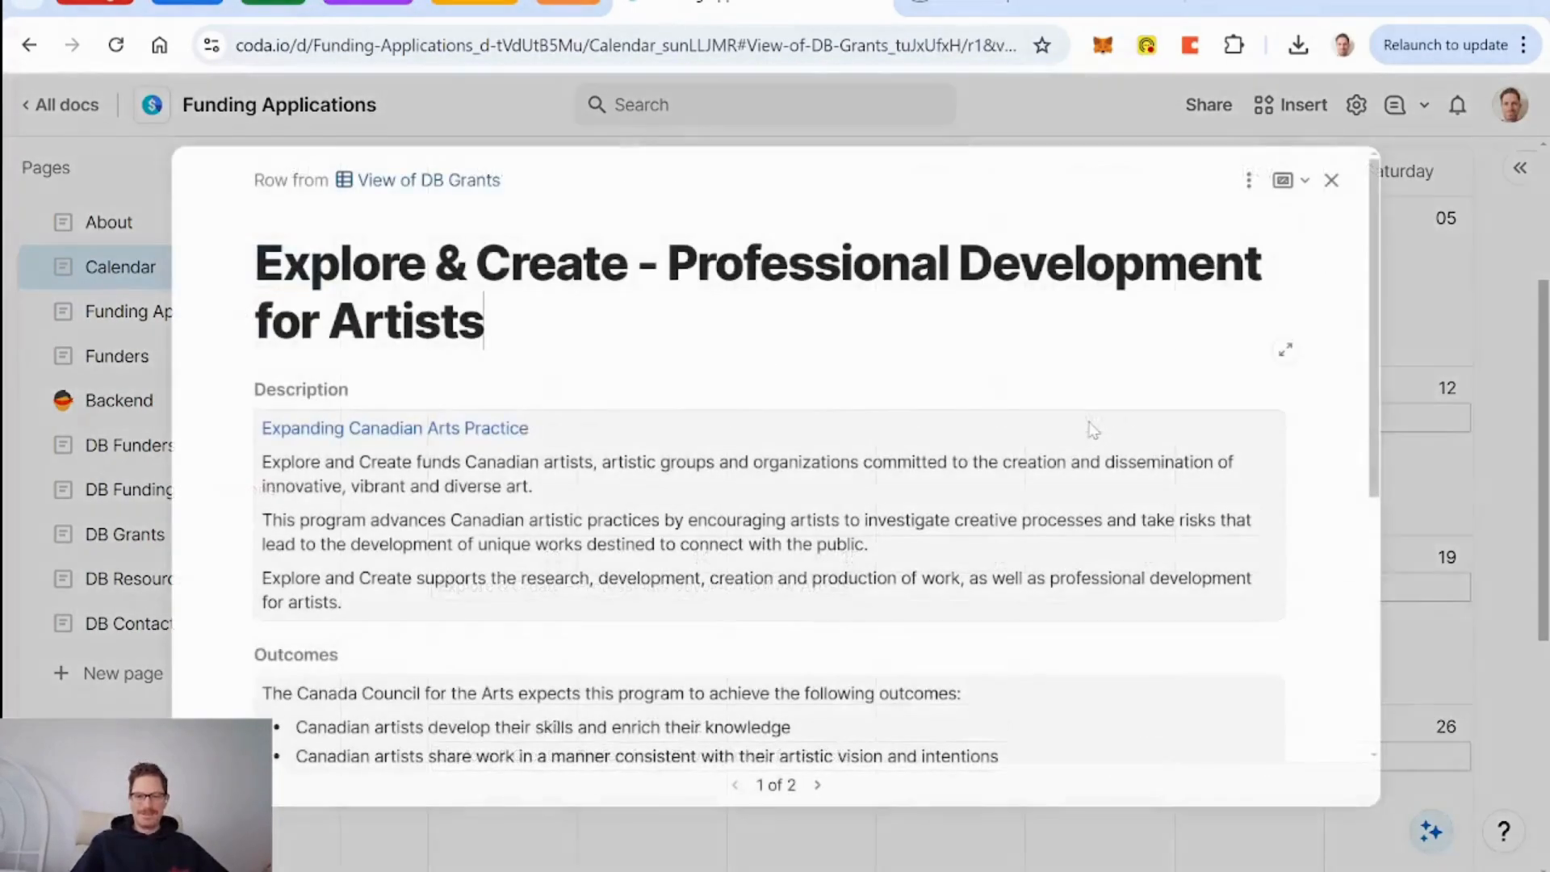
pyautogui.scroll(-5, 989, 415)
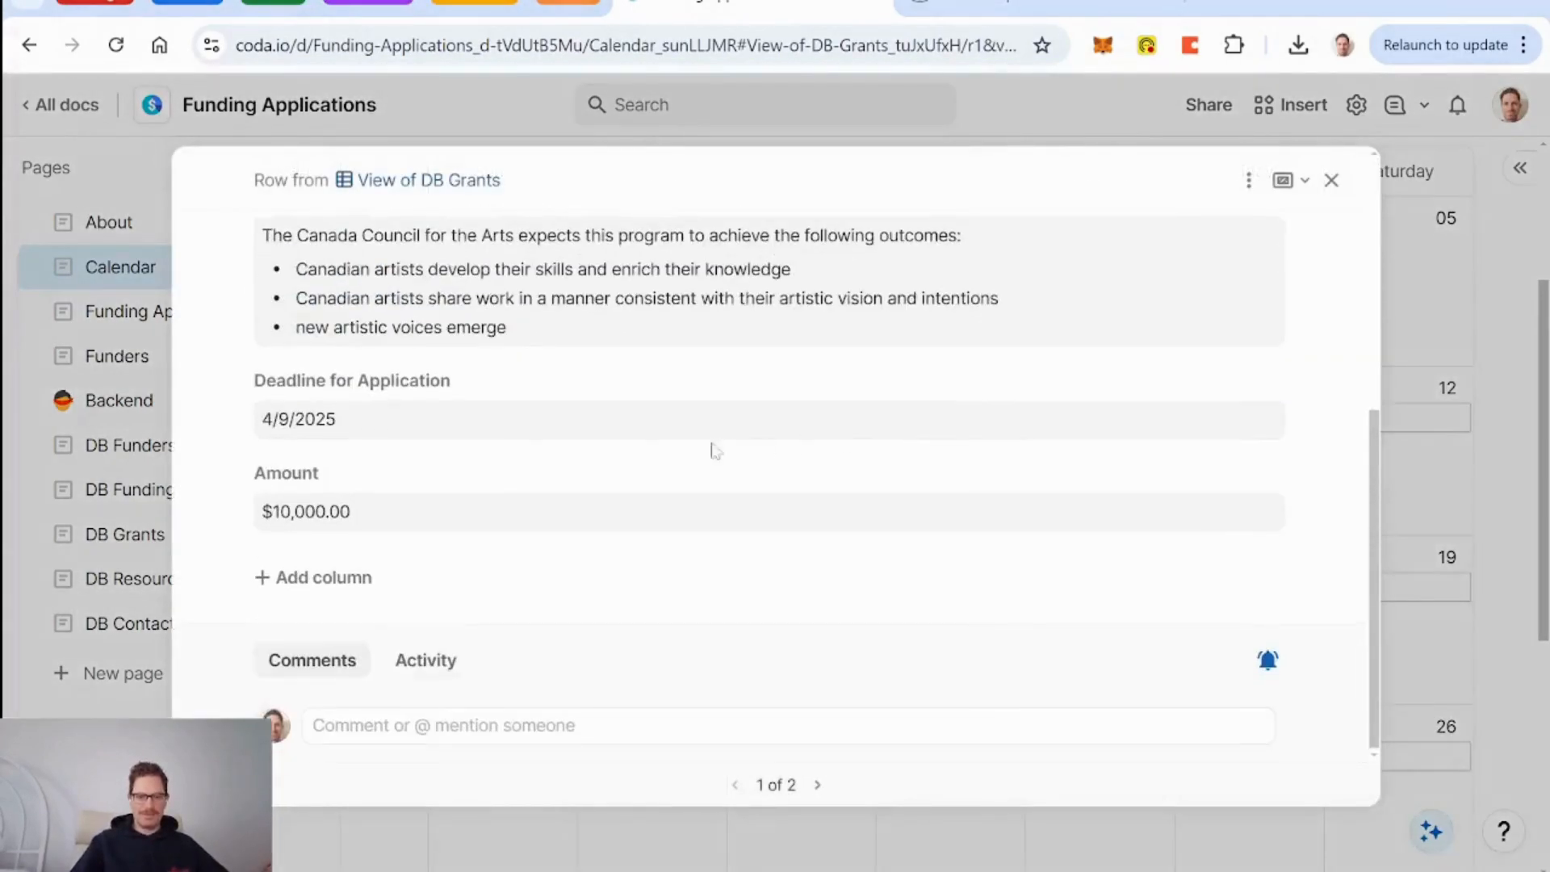
pyautogui.click(1331, 180)
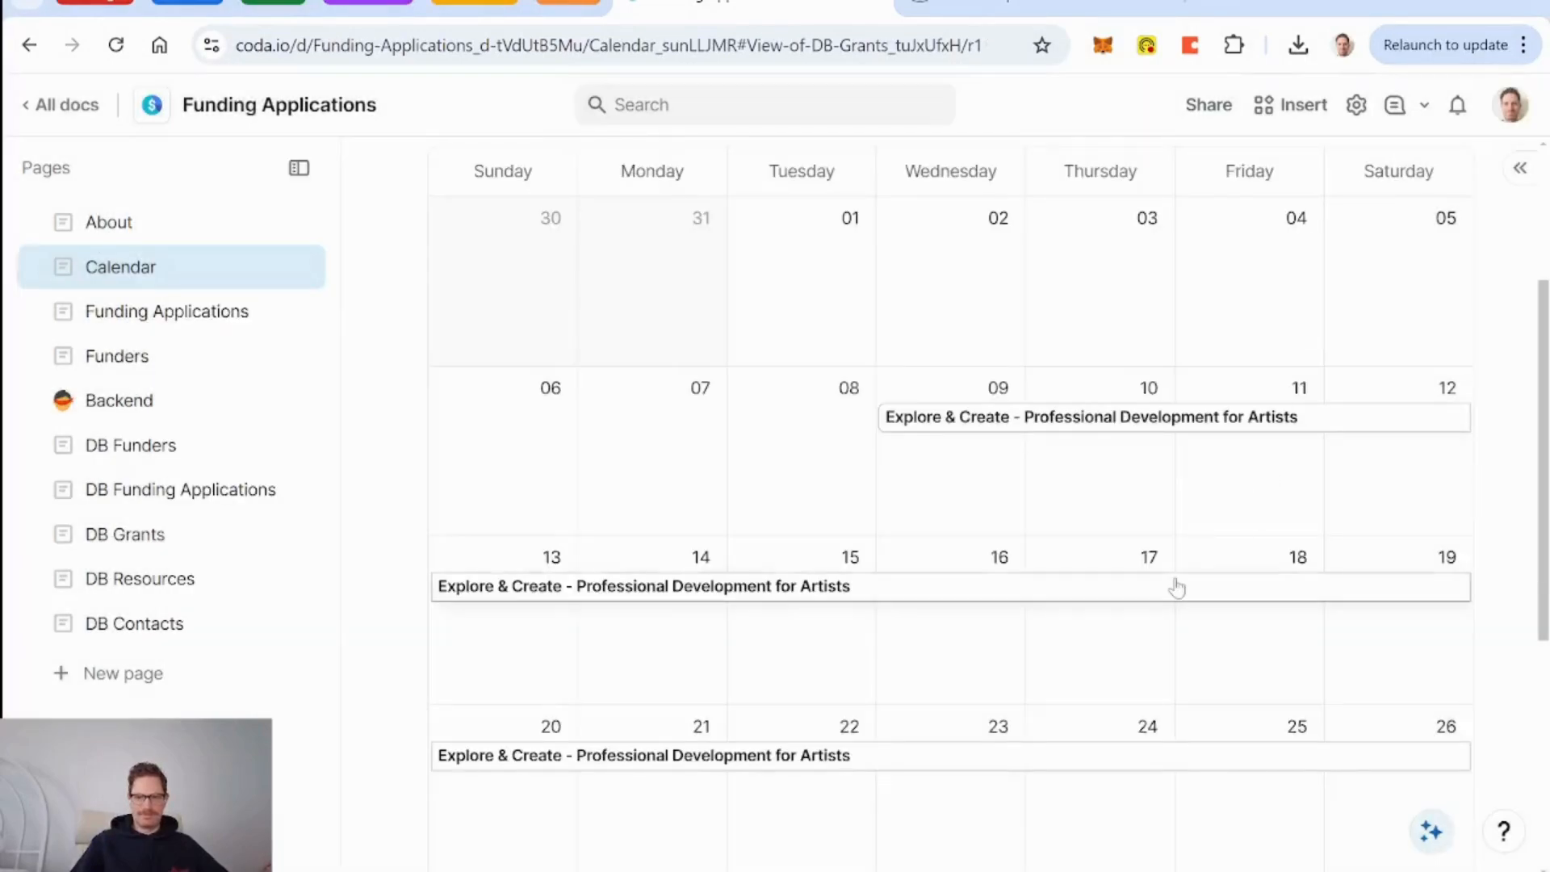
pyautogui.scroll(-5, 1177, 588)
pyautogui.scroll(5, 1176, 582)
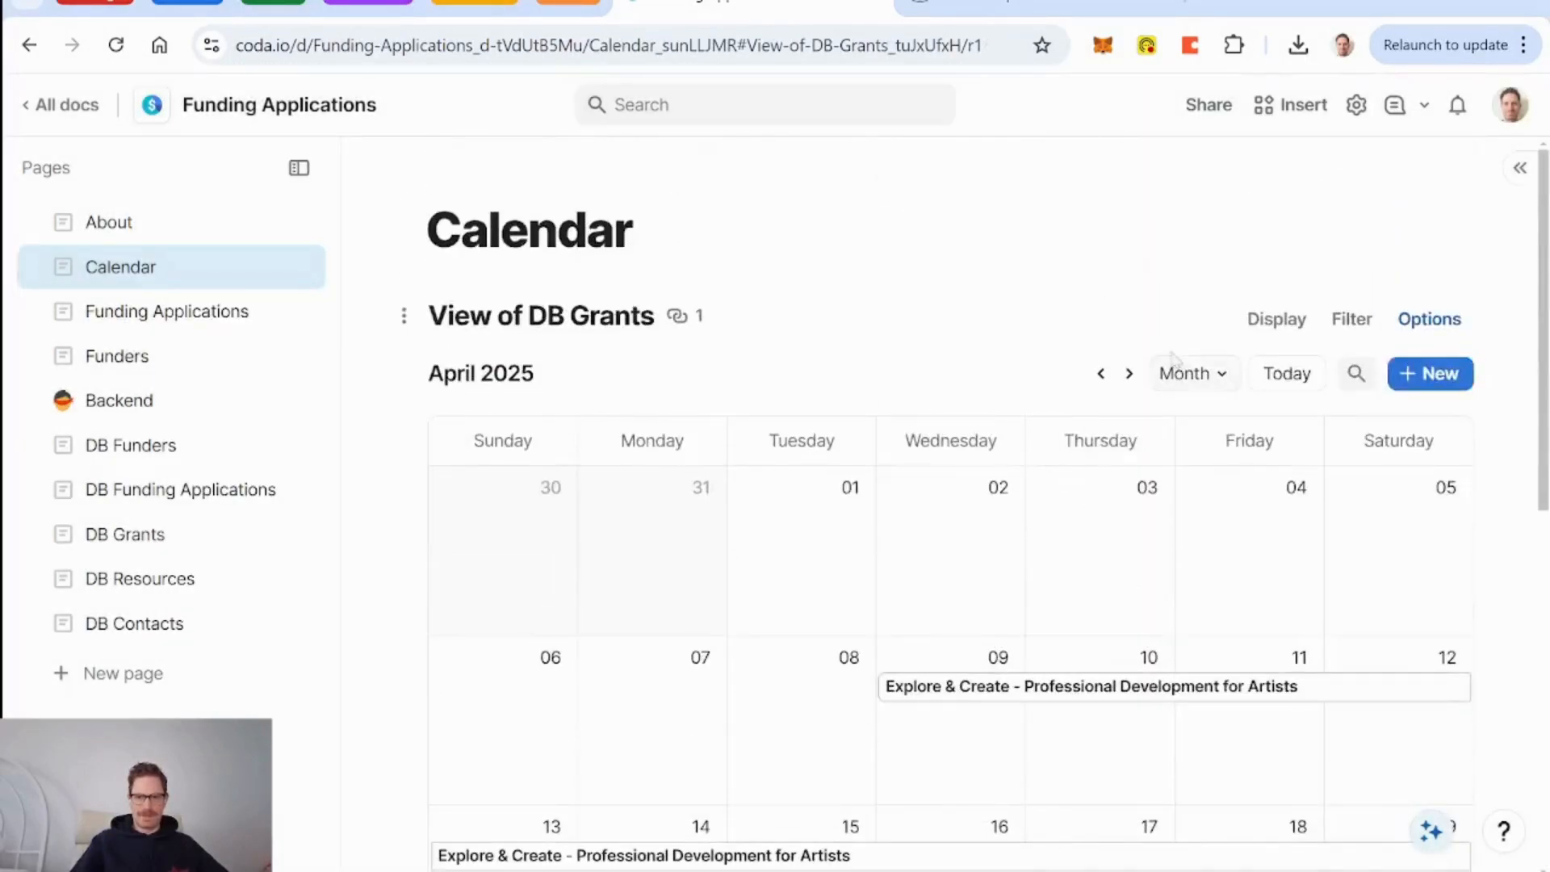
pyautogui.click(1128, 374)
pyautogui.scroll(-5, 1146, 512)
pyautogui.scroll(5, 1147, 512)
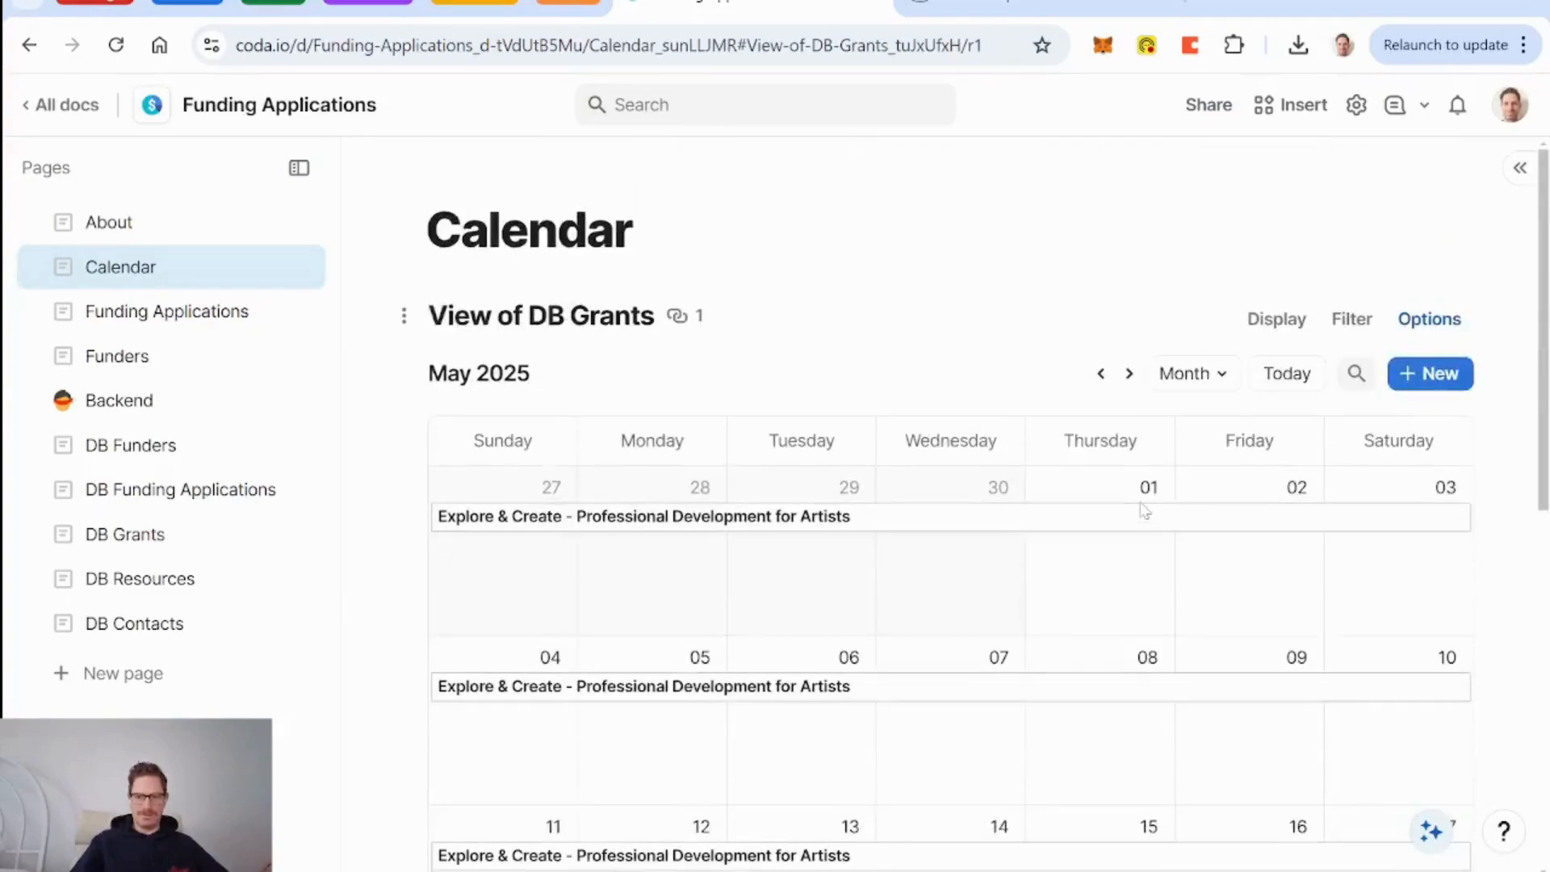
# Set the calendar display's End date/time to None so each deadline is one day.
pyautogui.click(1417, 321)
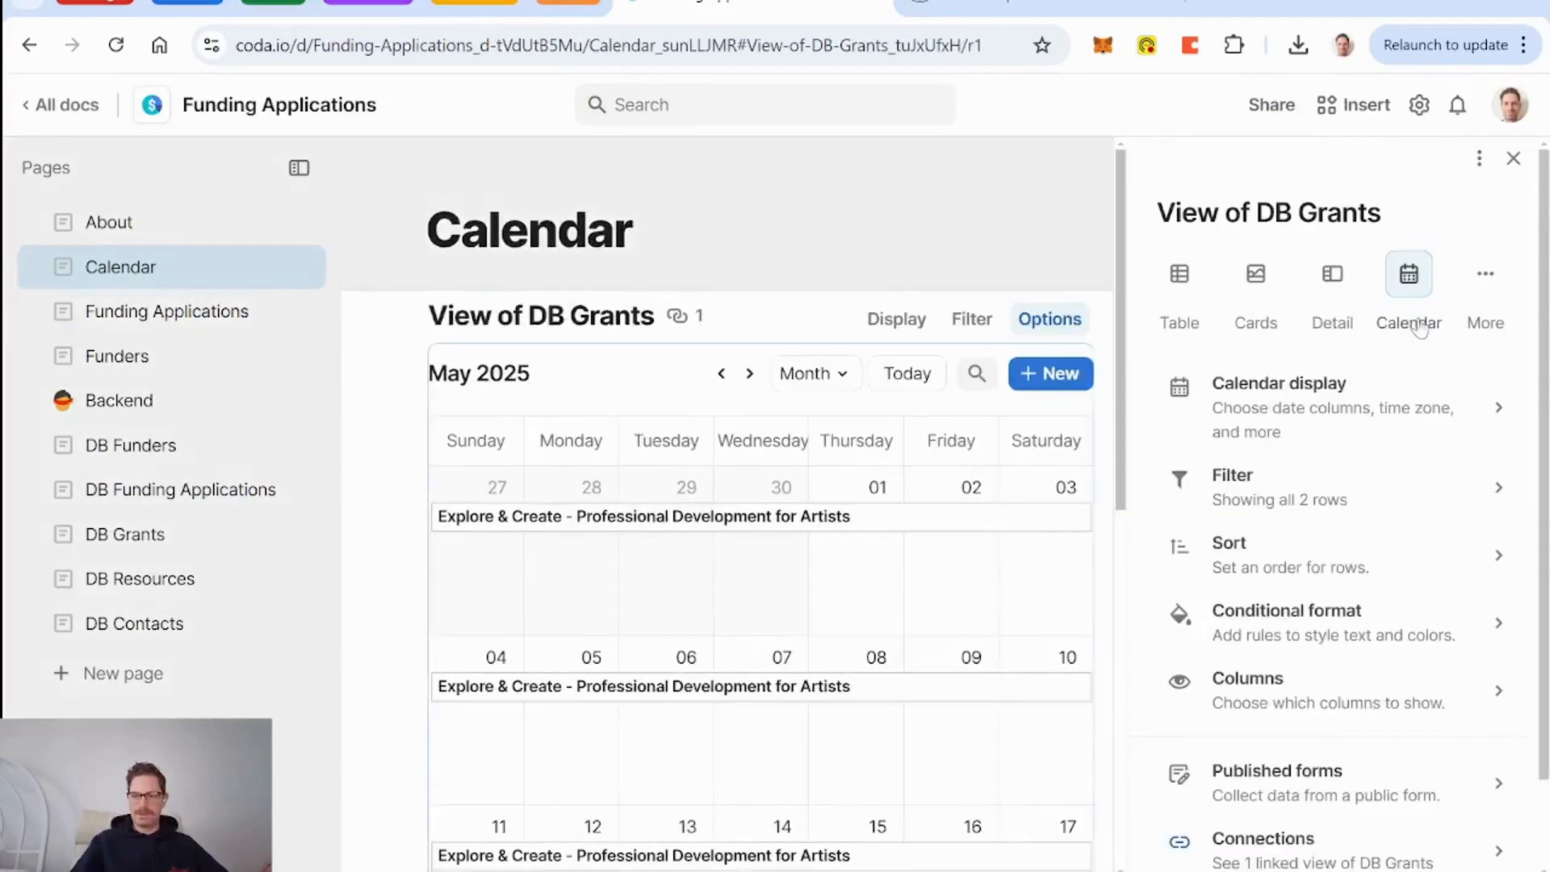
pyautogui.click(1292, 404)
pyautogui.click(1488, 396)
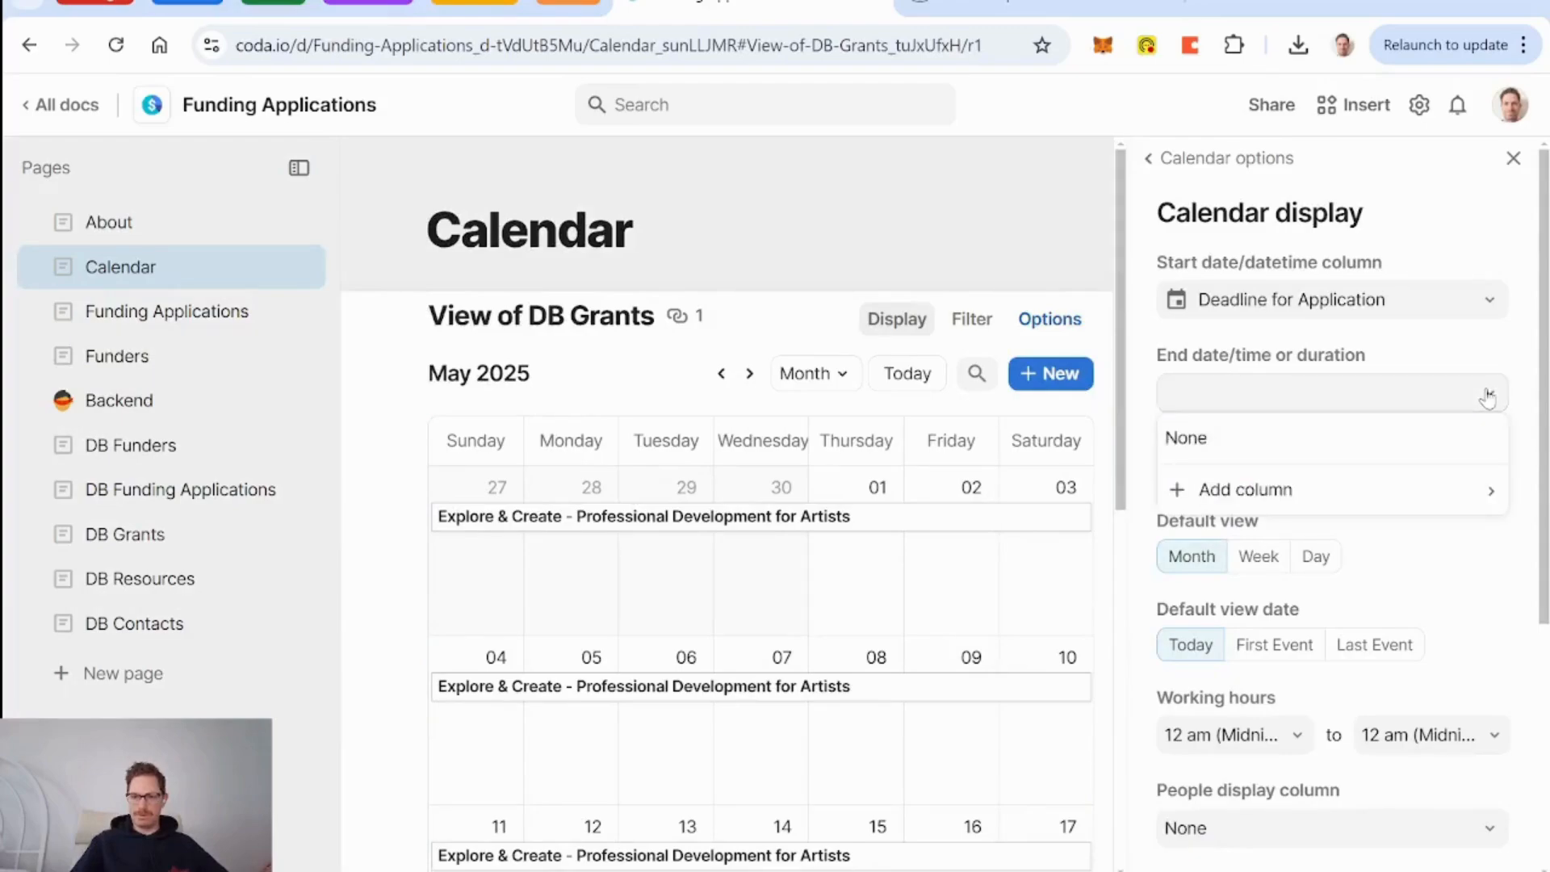
pyautogui.click(1413, 437)
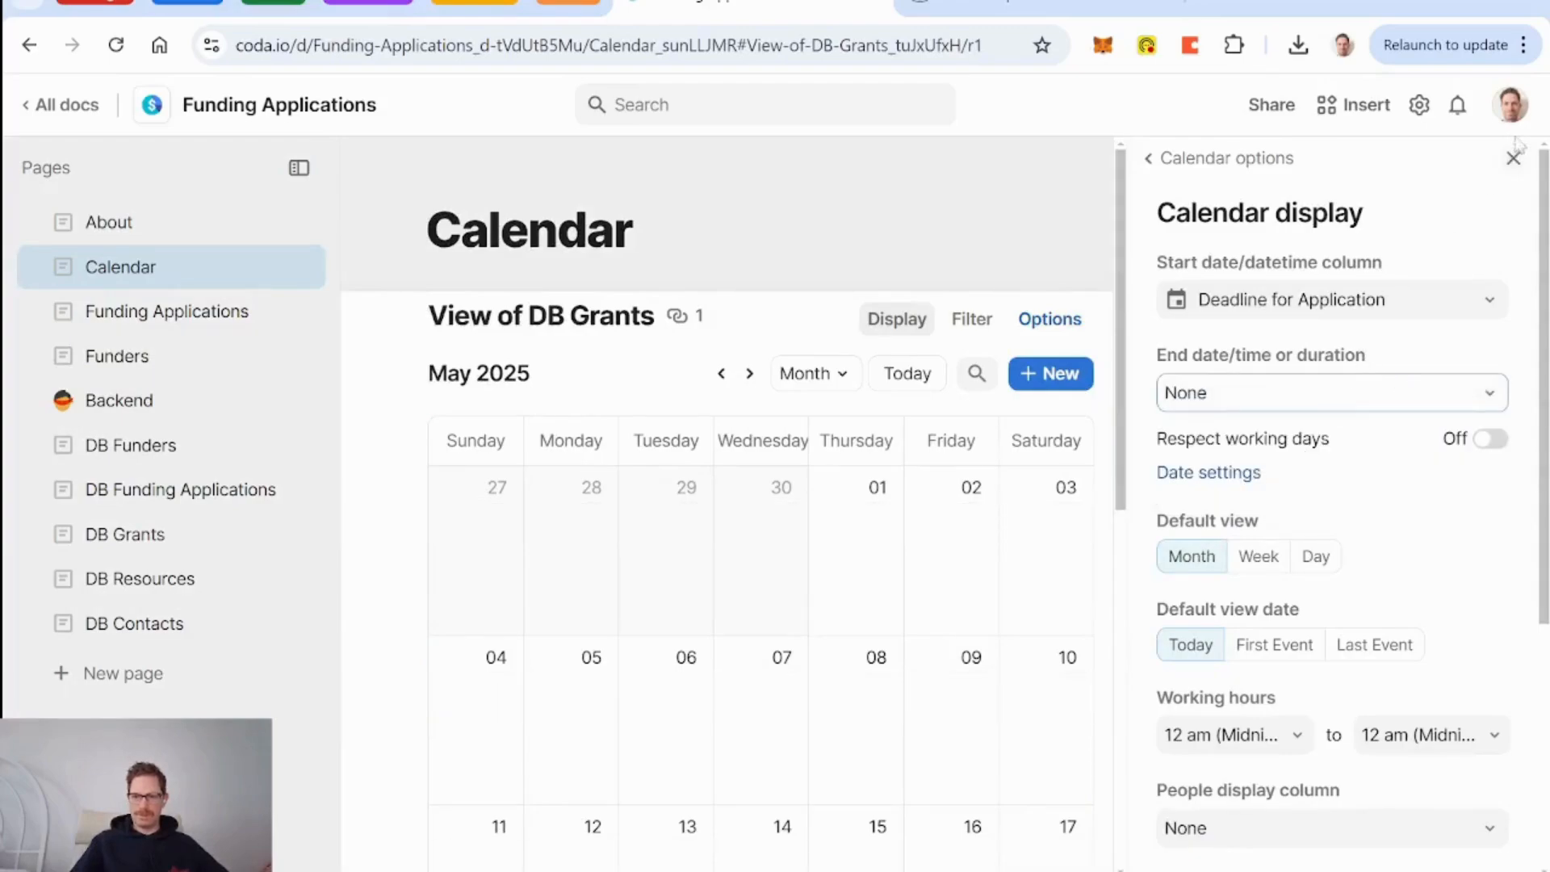
pyautogui.click(1514, 158)
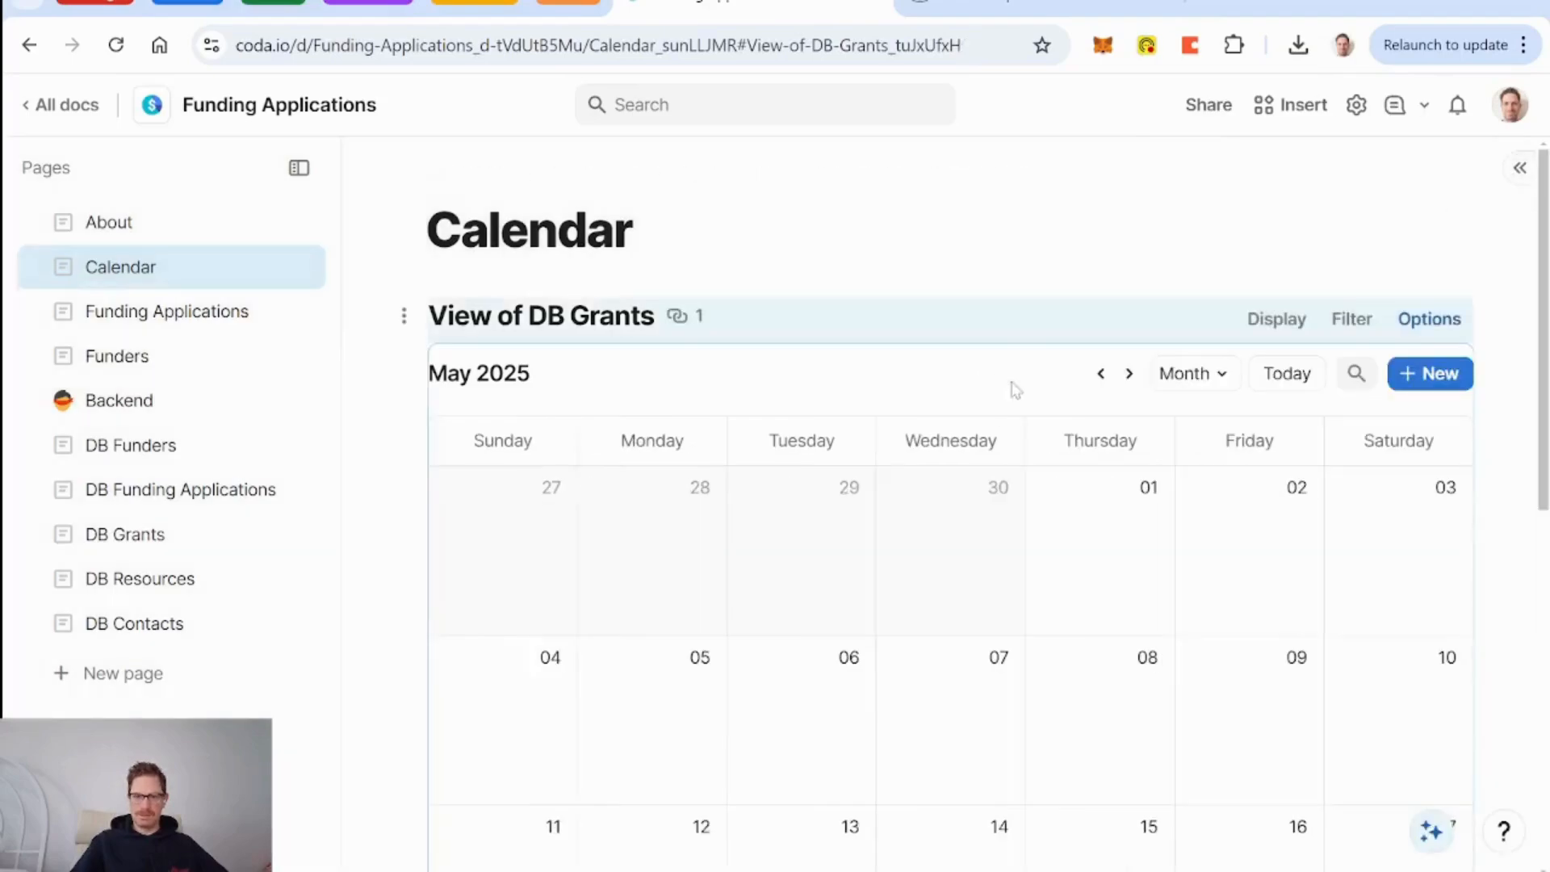
# Step the calendar back to March 2025, then open the DB Grants page.
pyautogui.click(1101, 373)
pyautogui.scroll(-3, 1127, 626)
pyautogui.scroll(3, 1125, 633)
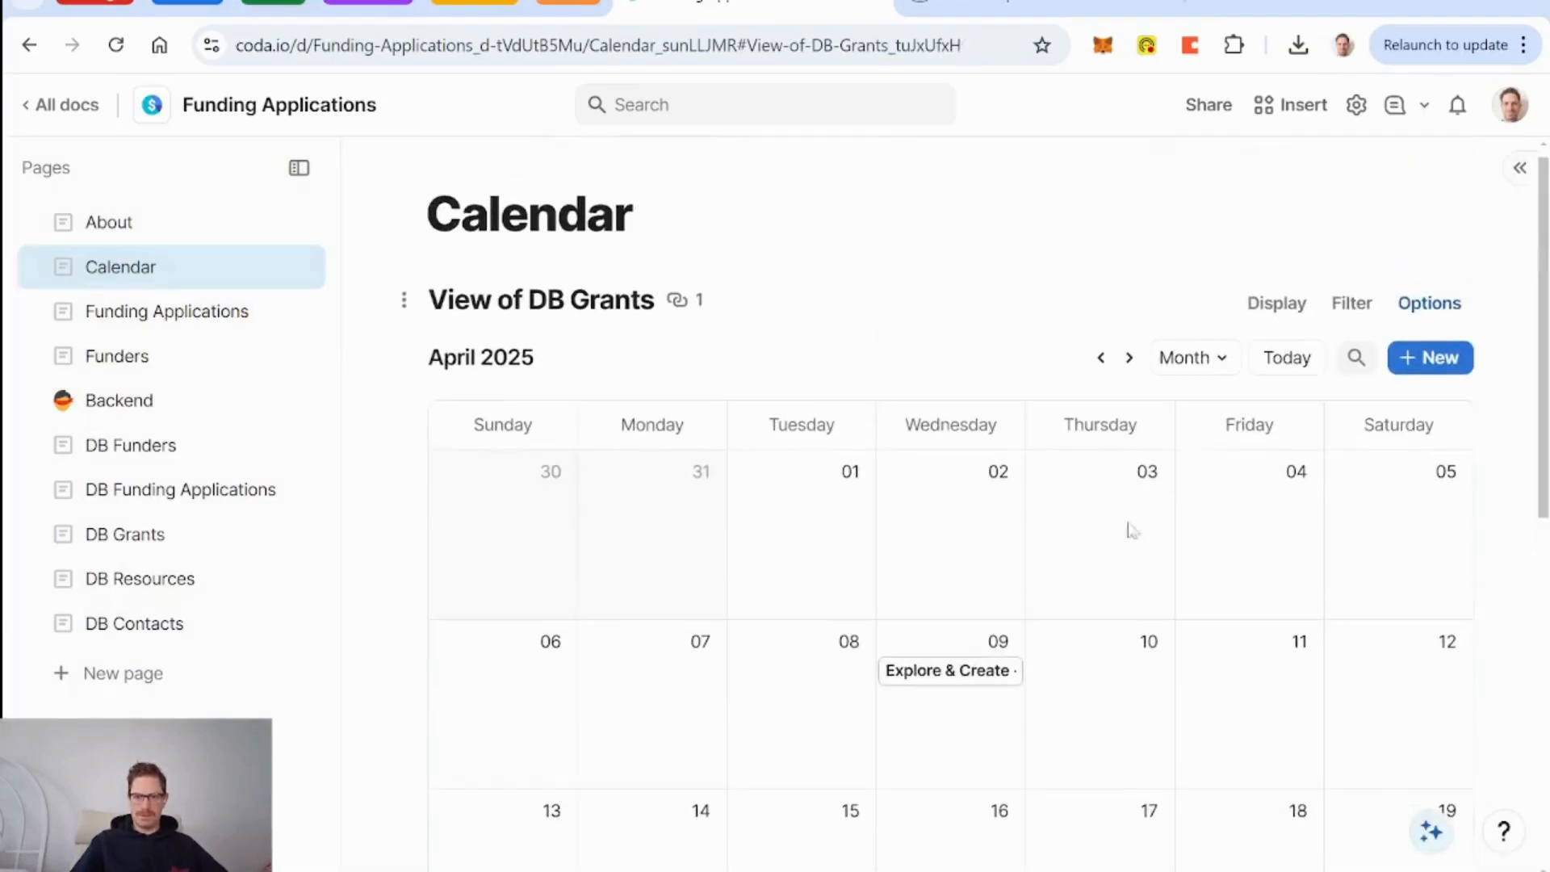
pyautogui.click(1104, 358)
pyautogui.scroll(-6, 1145, 568)
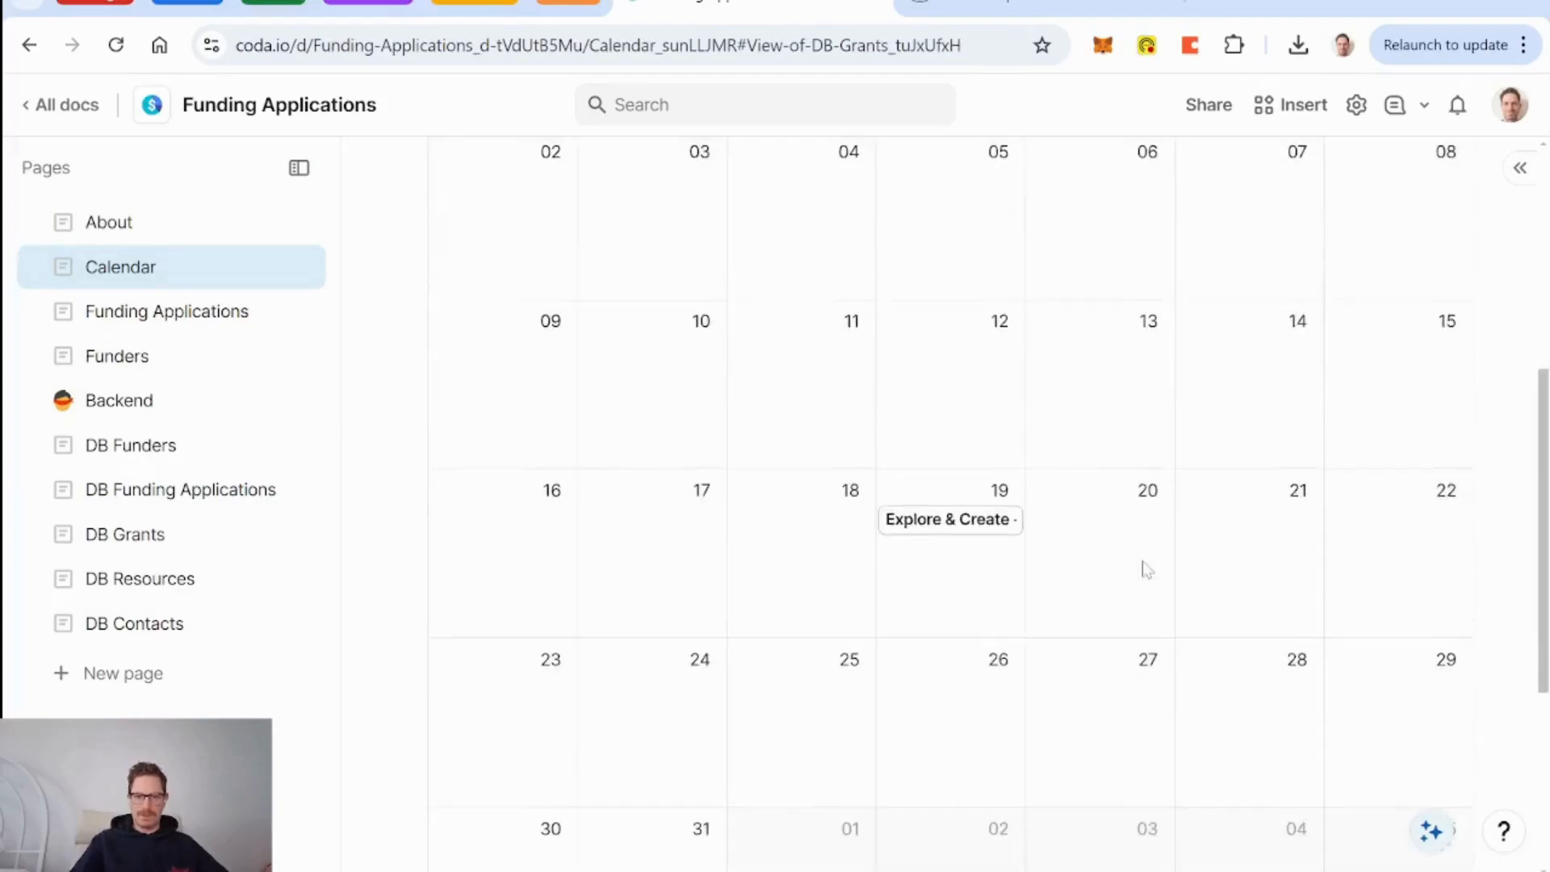
pyautogui.click(162, 531)
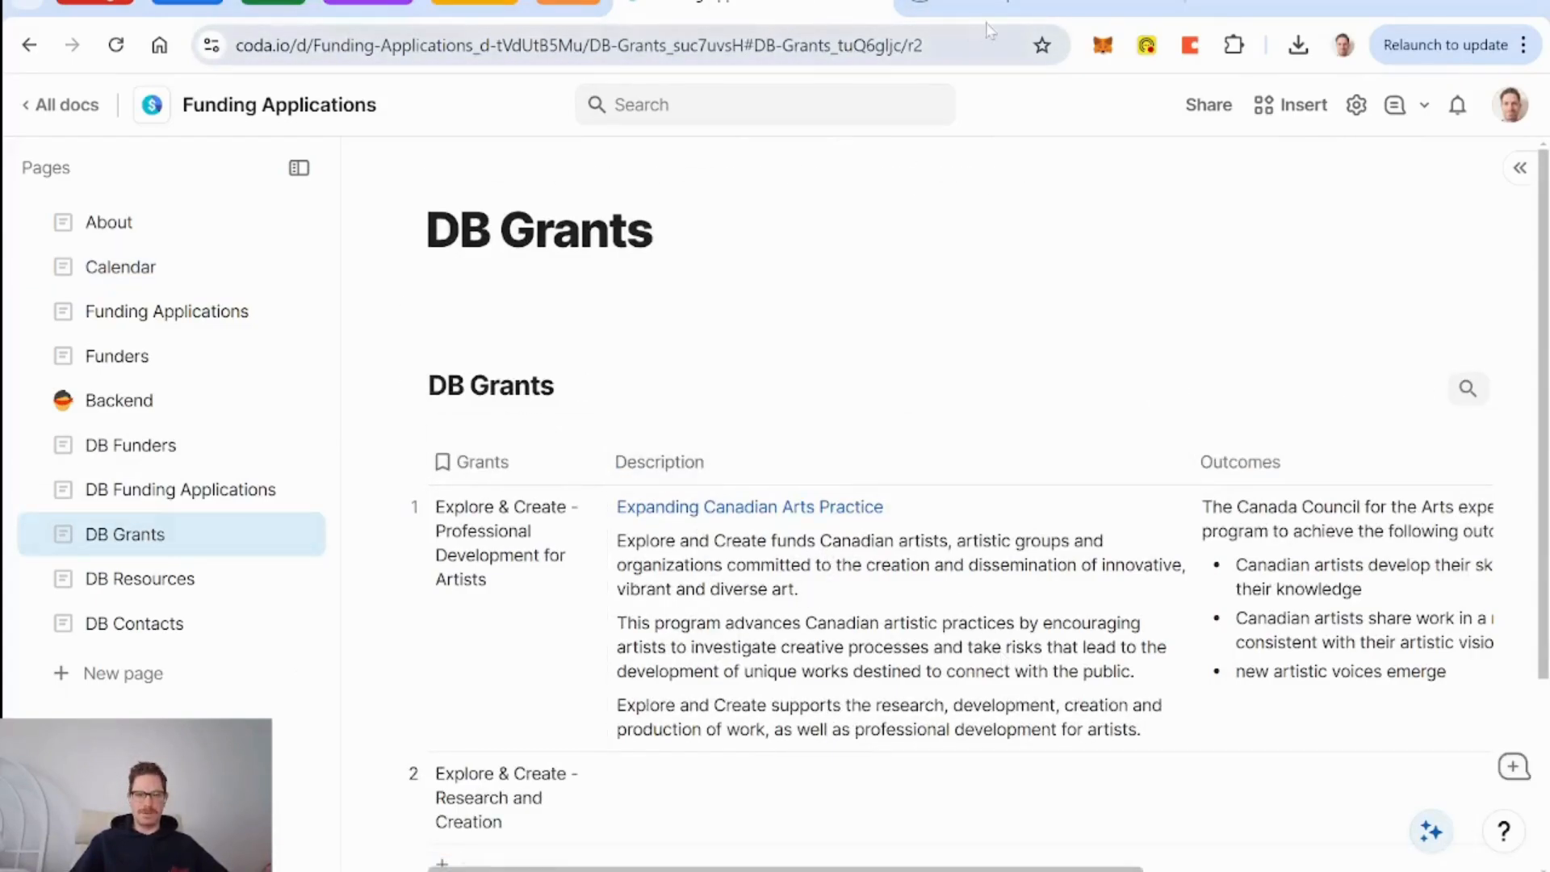
# Copy the Professional Development for Artists description through its activities from Canada Council.
pyautogui.click(1009, 8)
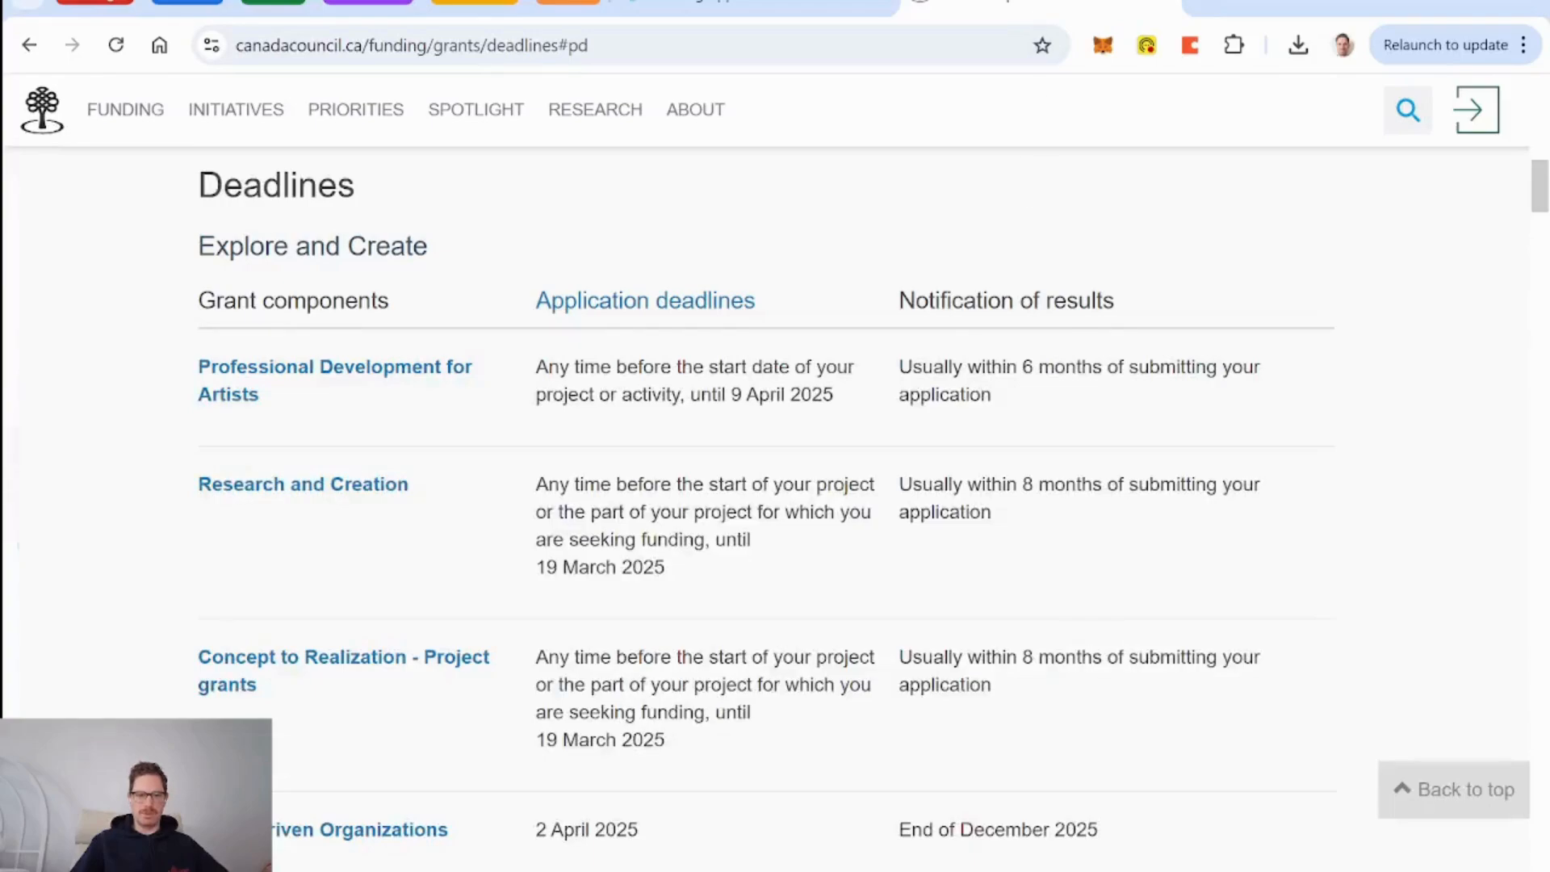
pyautogui.click(349, 374)
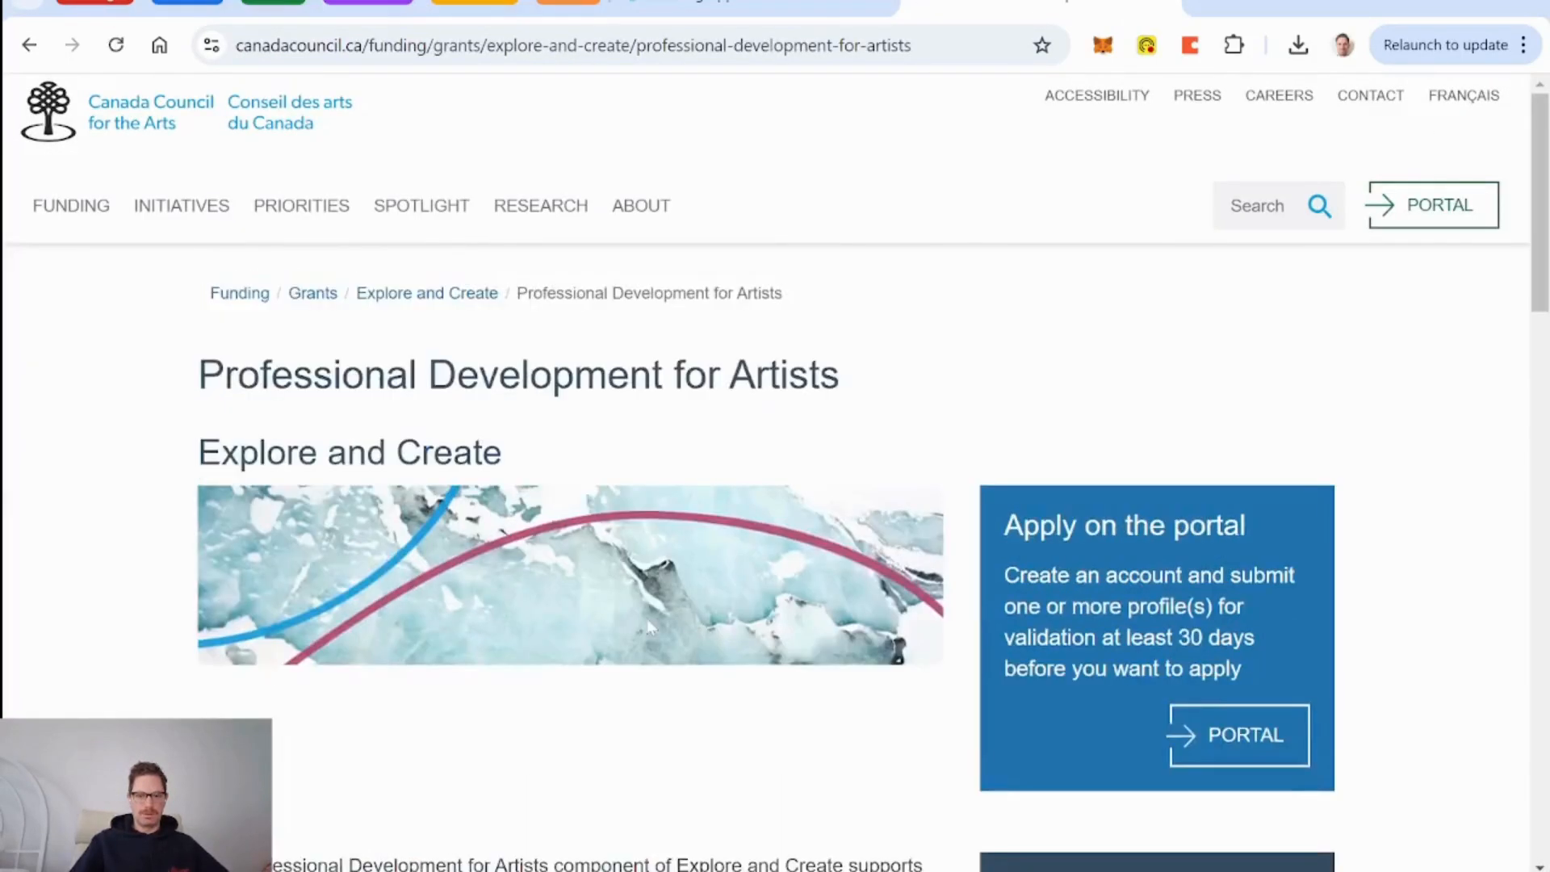
pyautogui.scroll(-6, 647, 619)
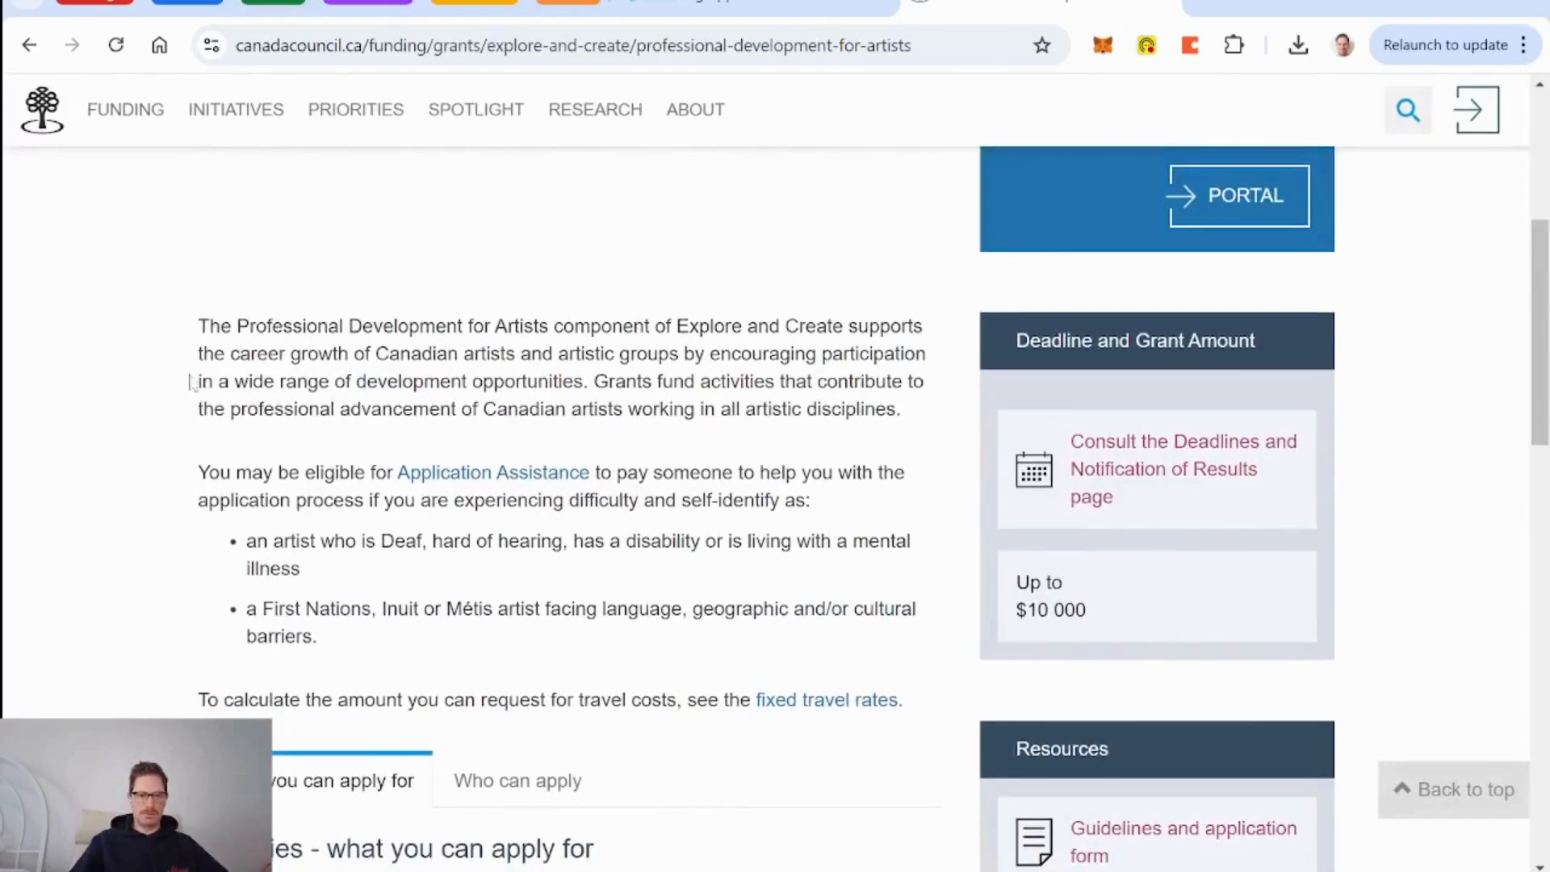
pyautogui.moveTo(192, 330); pyautogui.dragTo(949, 691)
pyautogui.hotkey('ctrl', 'c')
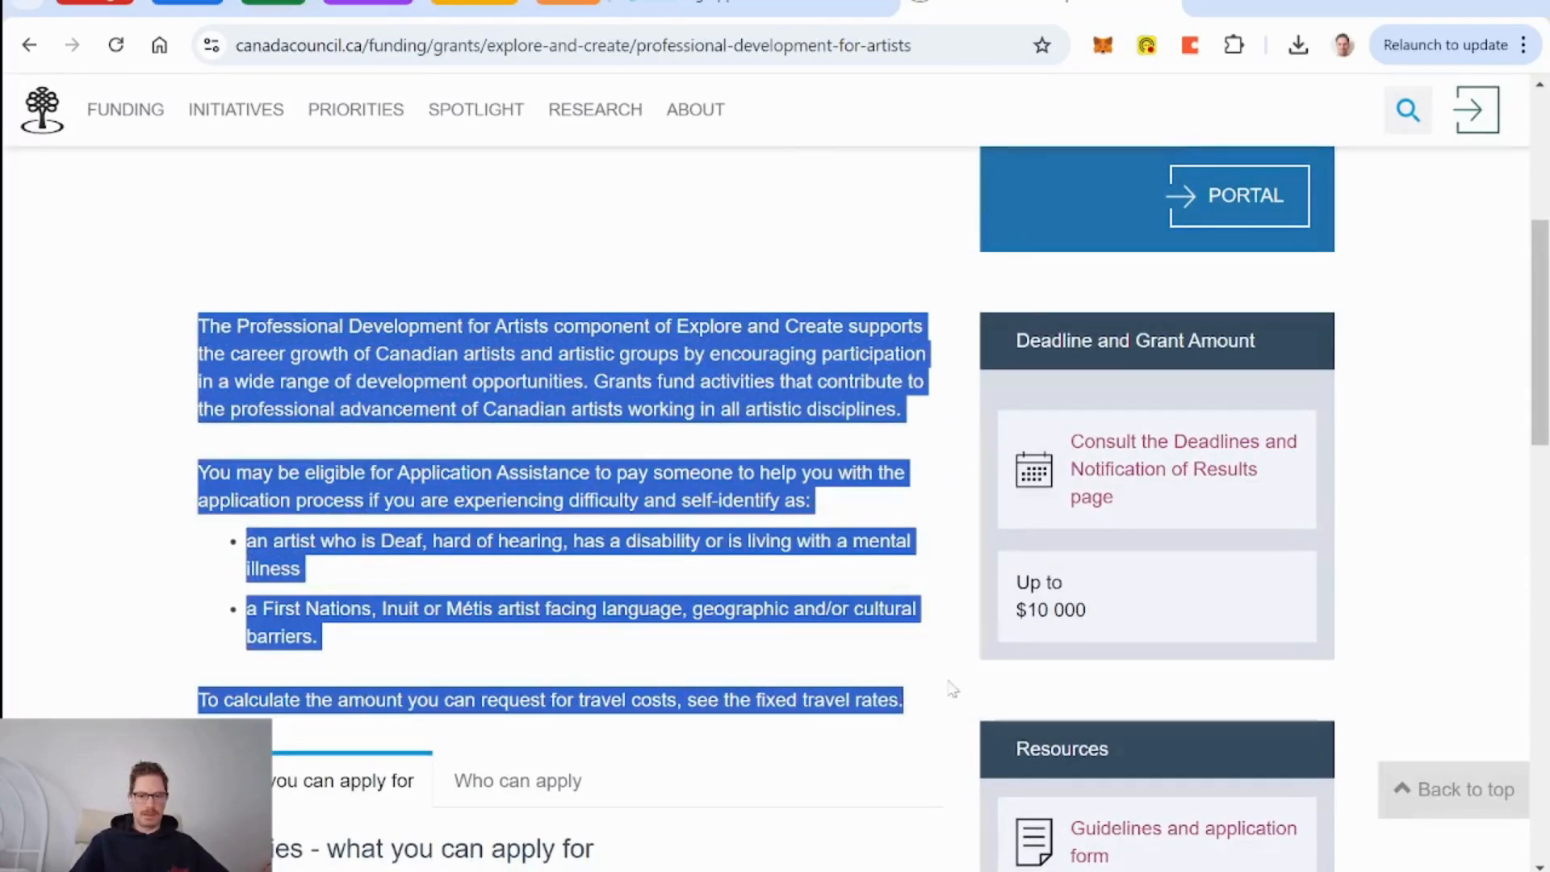
pyautogui.scroll(-10, 664, 634)
pyautogui.scroll(5, 664, 633)
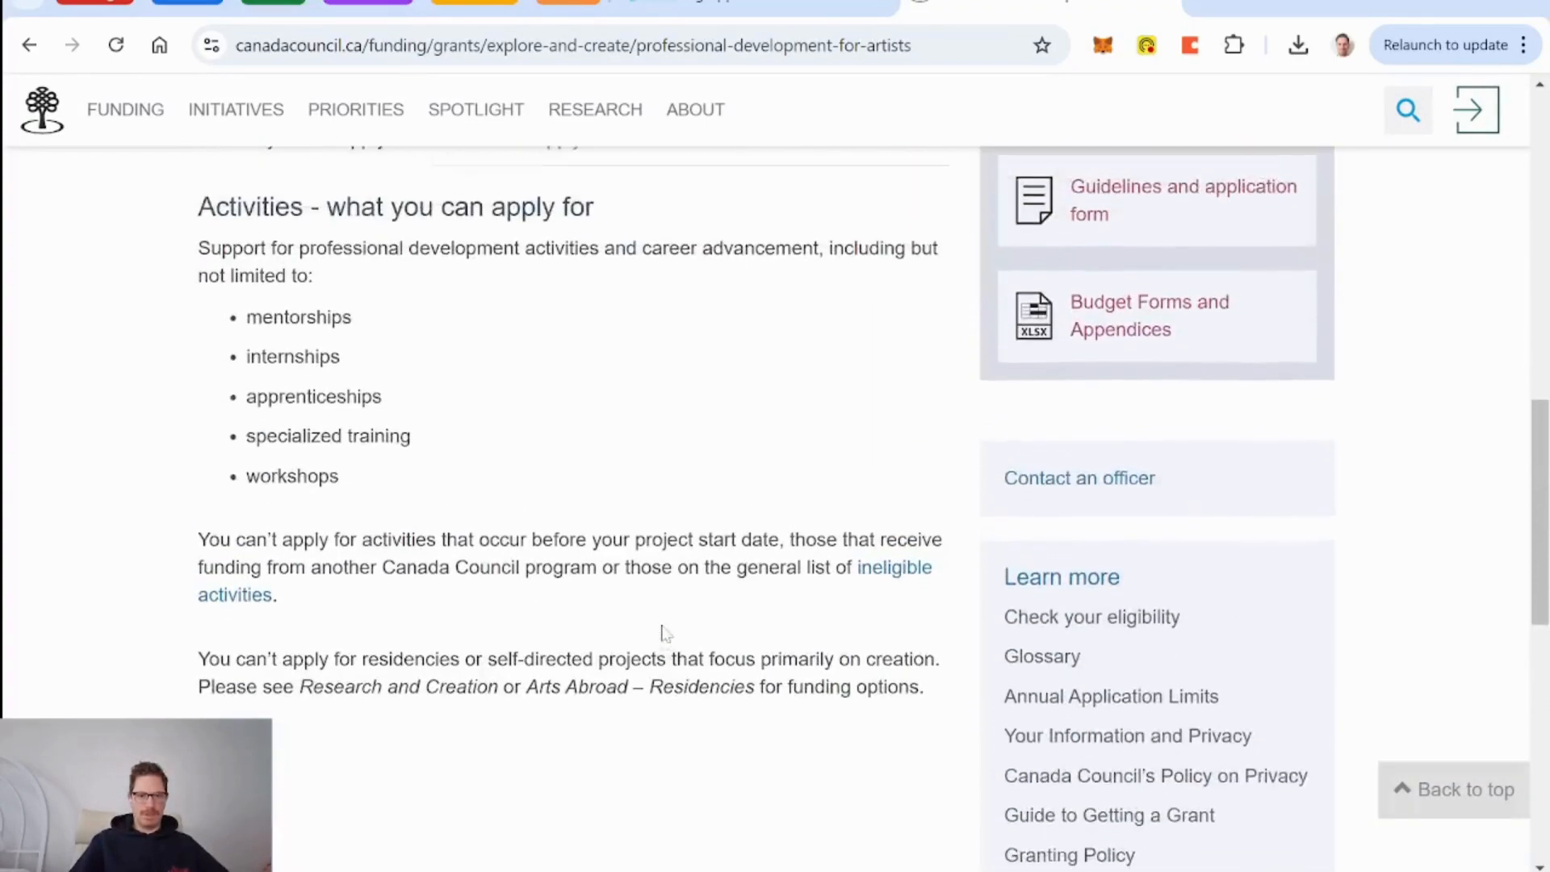
pyautogui.keyDown('shift'); pyautogui.click(937, 722); pyautogui.keyUp('shift')
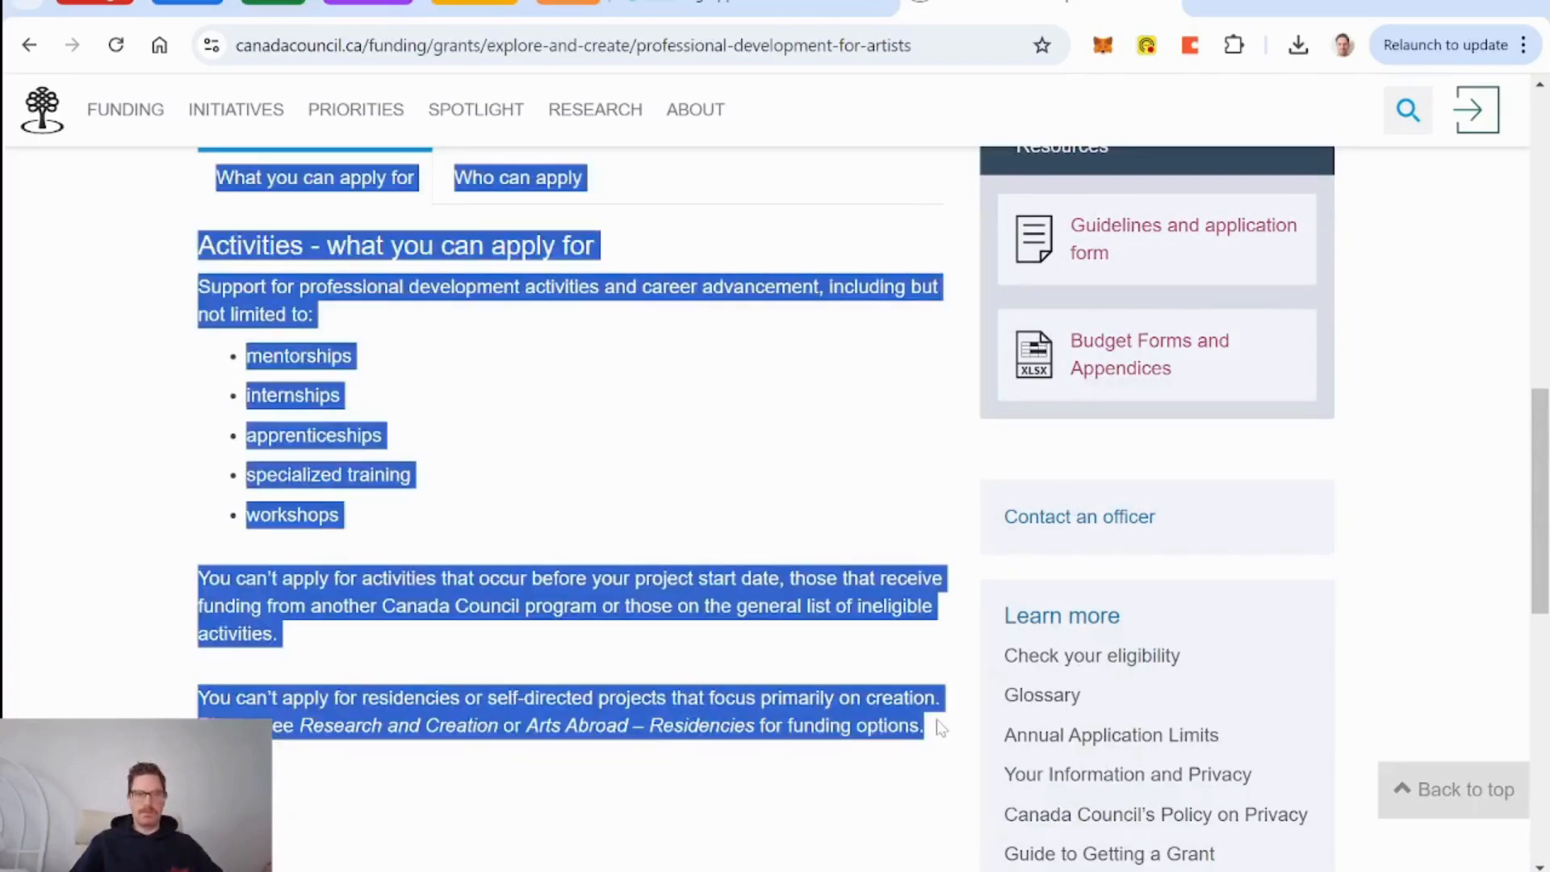
pyautogui.click(712, 2)
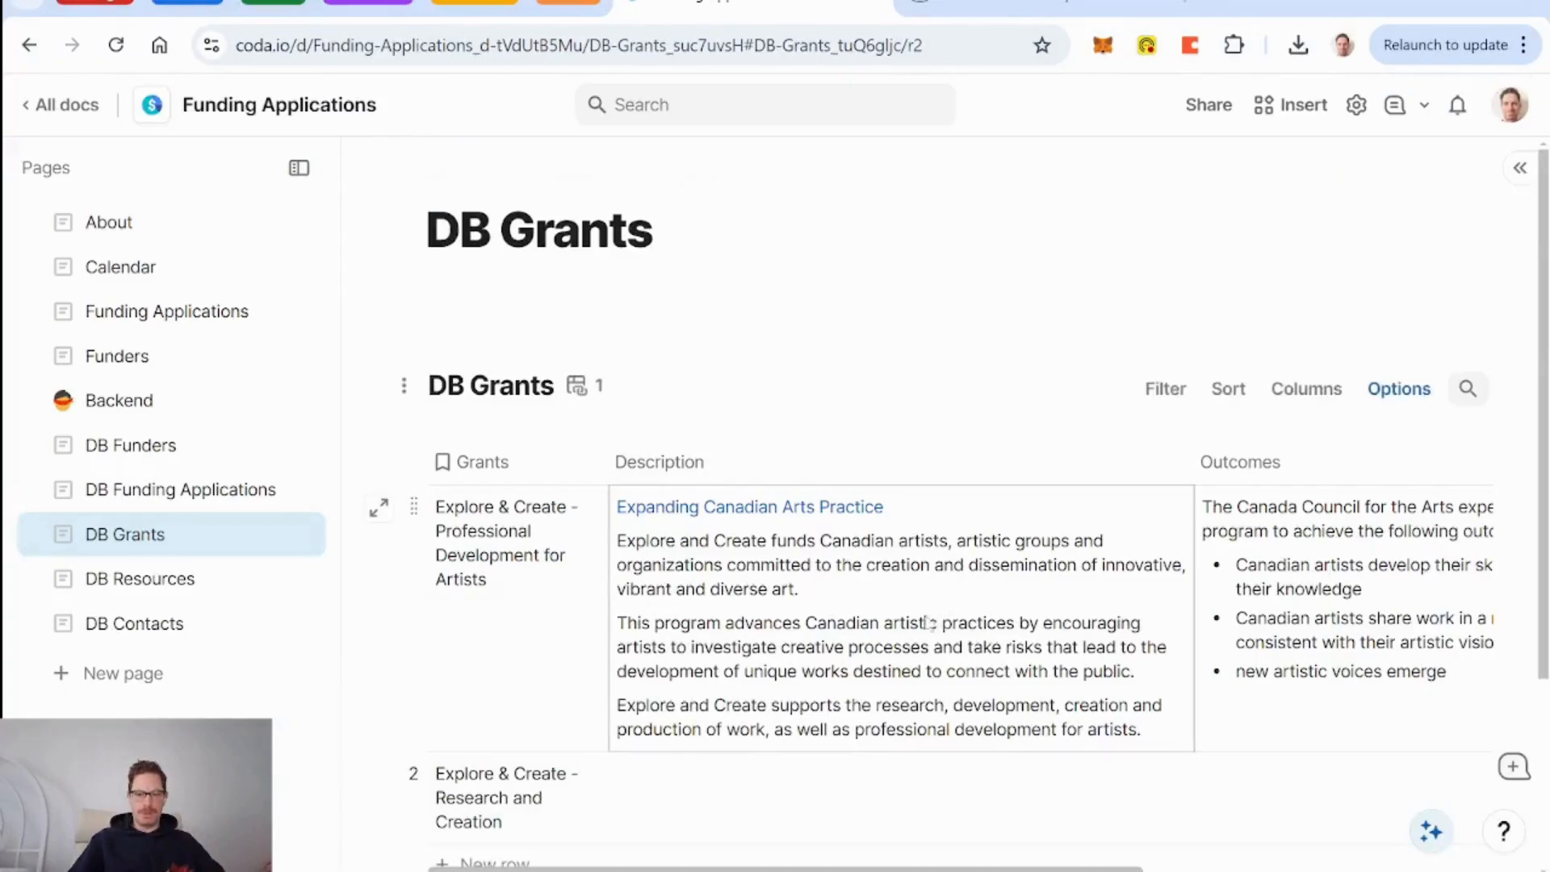
# Paste the program text into row 2's Description, deleting the two link bullets and blank line.
pyautogui.scroll(-3, 833, 636)
pyautogui.click(718, 561)
pyautogui.click(718, 561)
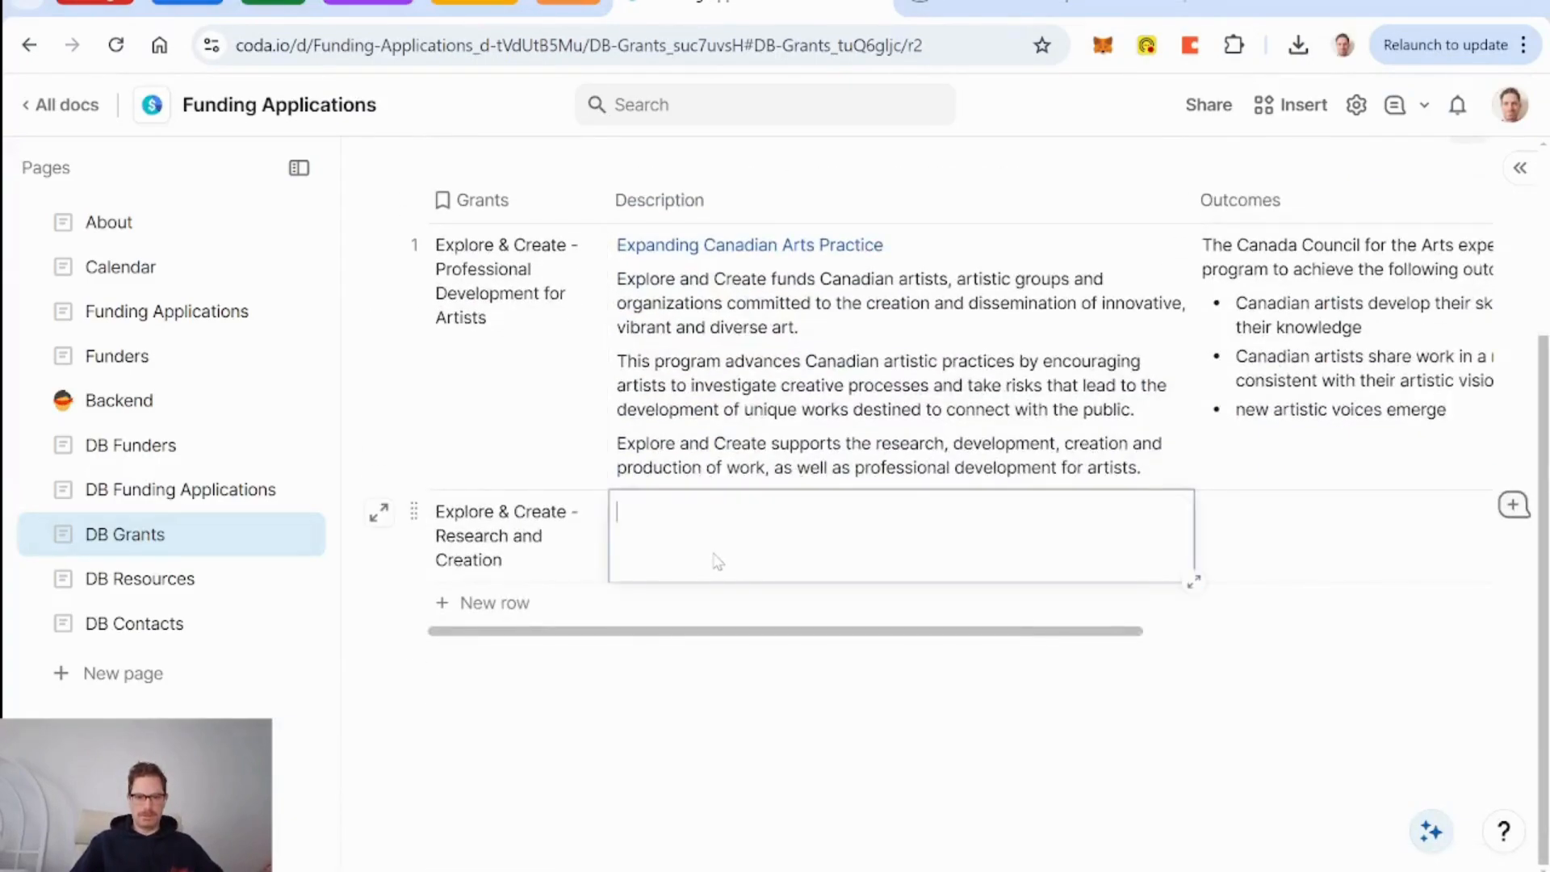
pyautogui.hotkey('ctrl', 'v')
pyautogui.scroll(-3, 718, 562)
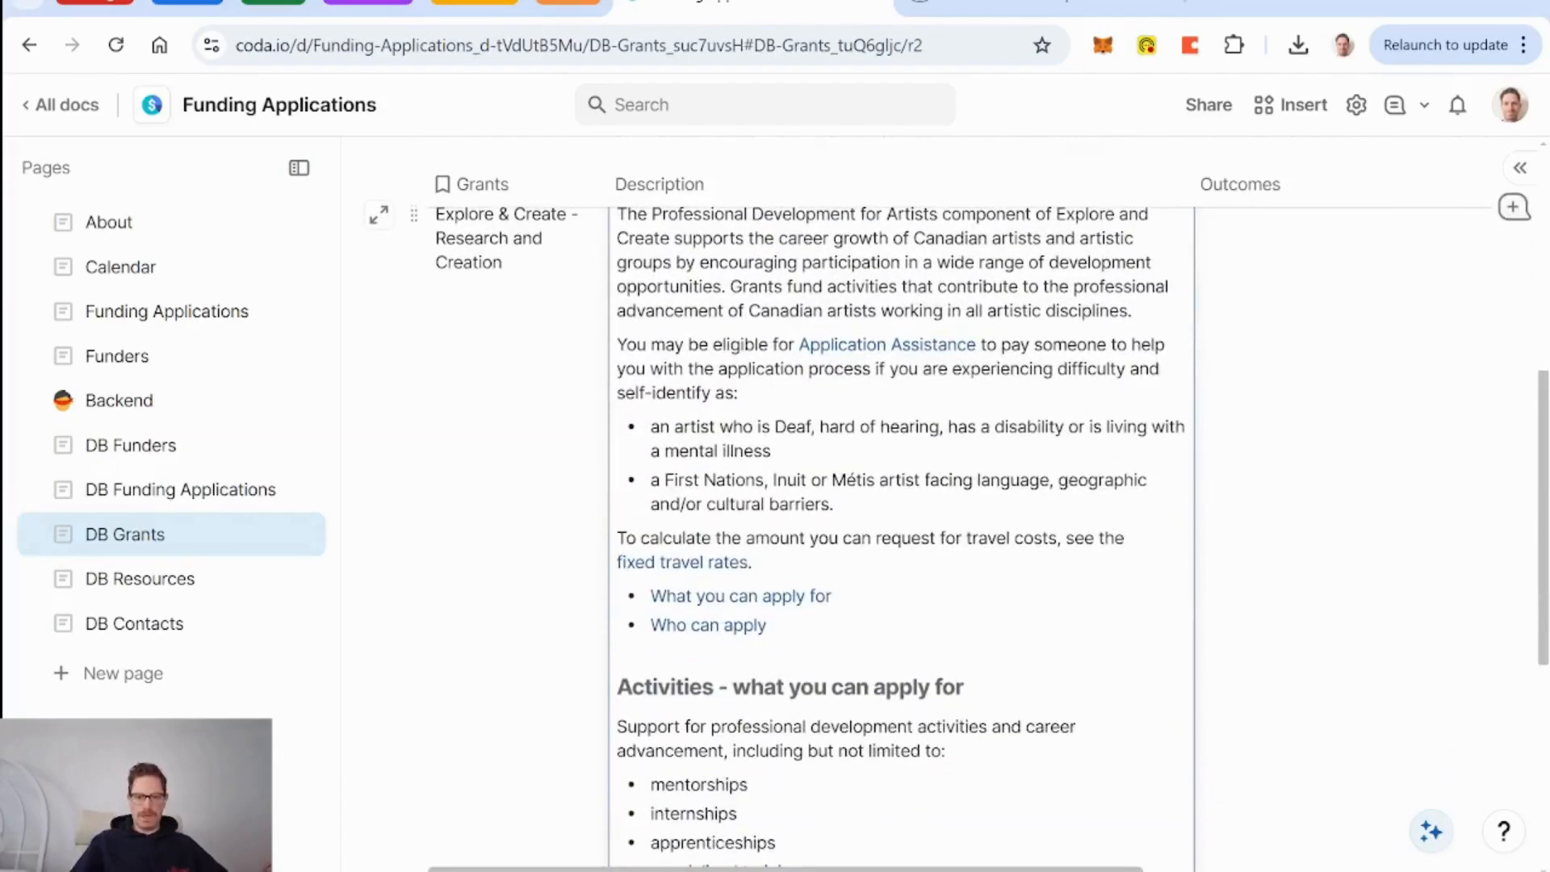
pyautogui.moveTo(767, 626); pyautogui.dragTo(651, 597)
pyautogui.press('BackSpace')
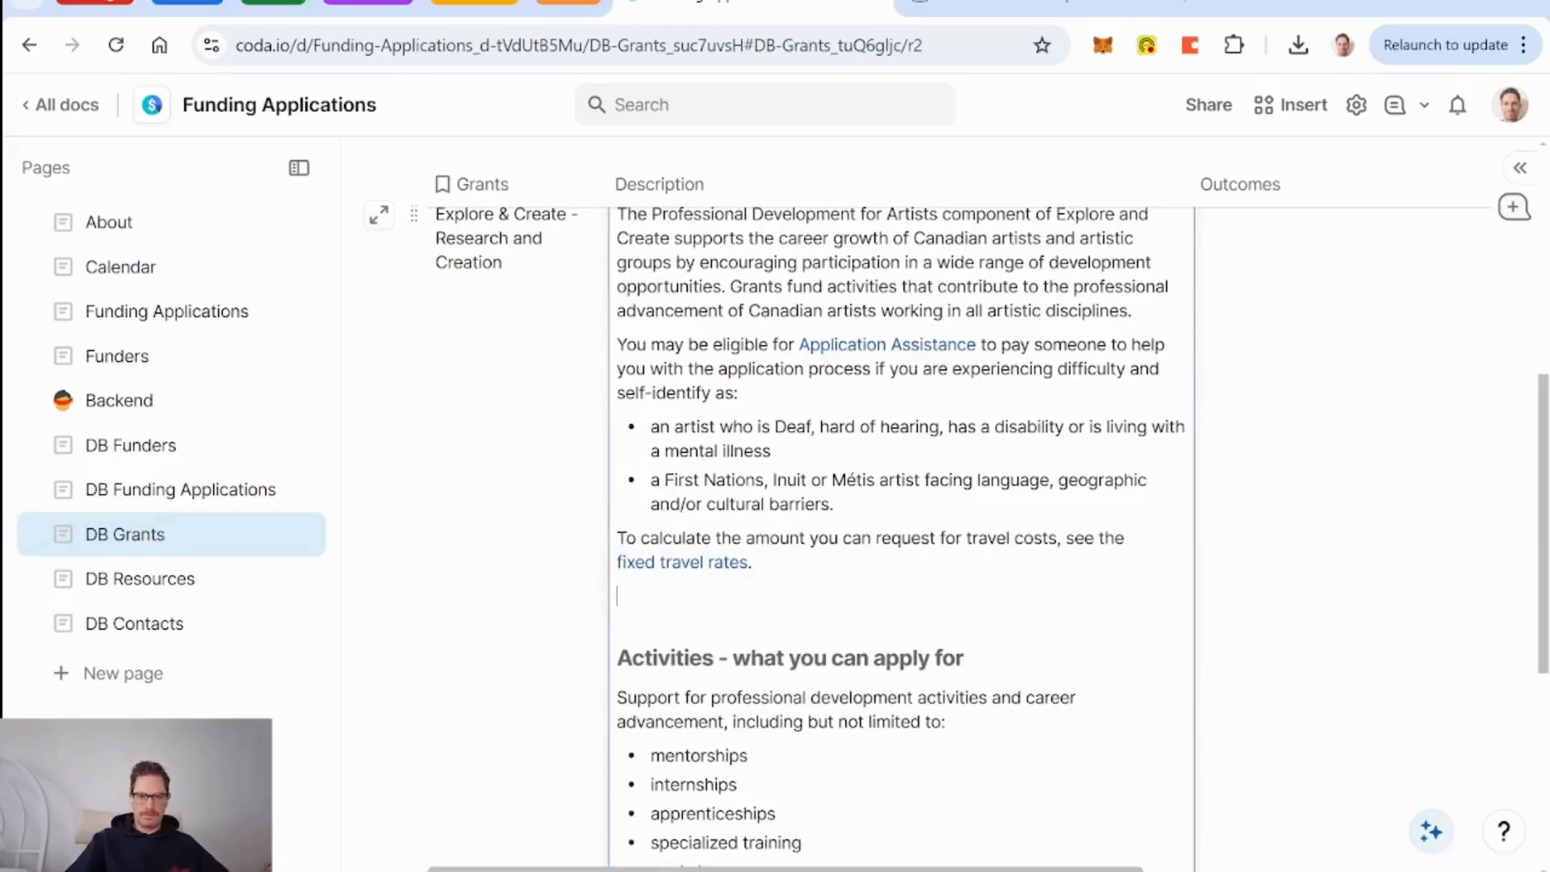
pyautogui.press('BackSpace')
pyautogui.scroll(3, 975, 185)
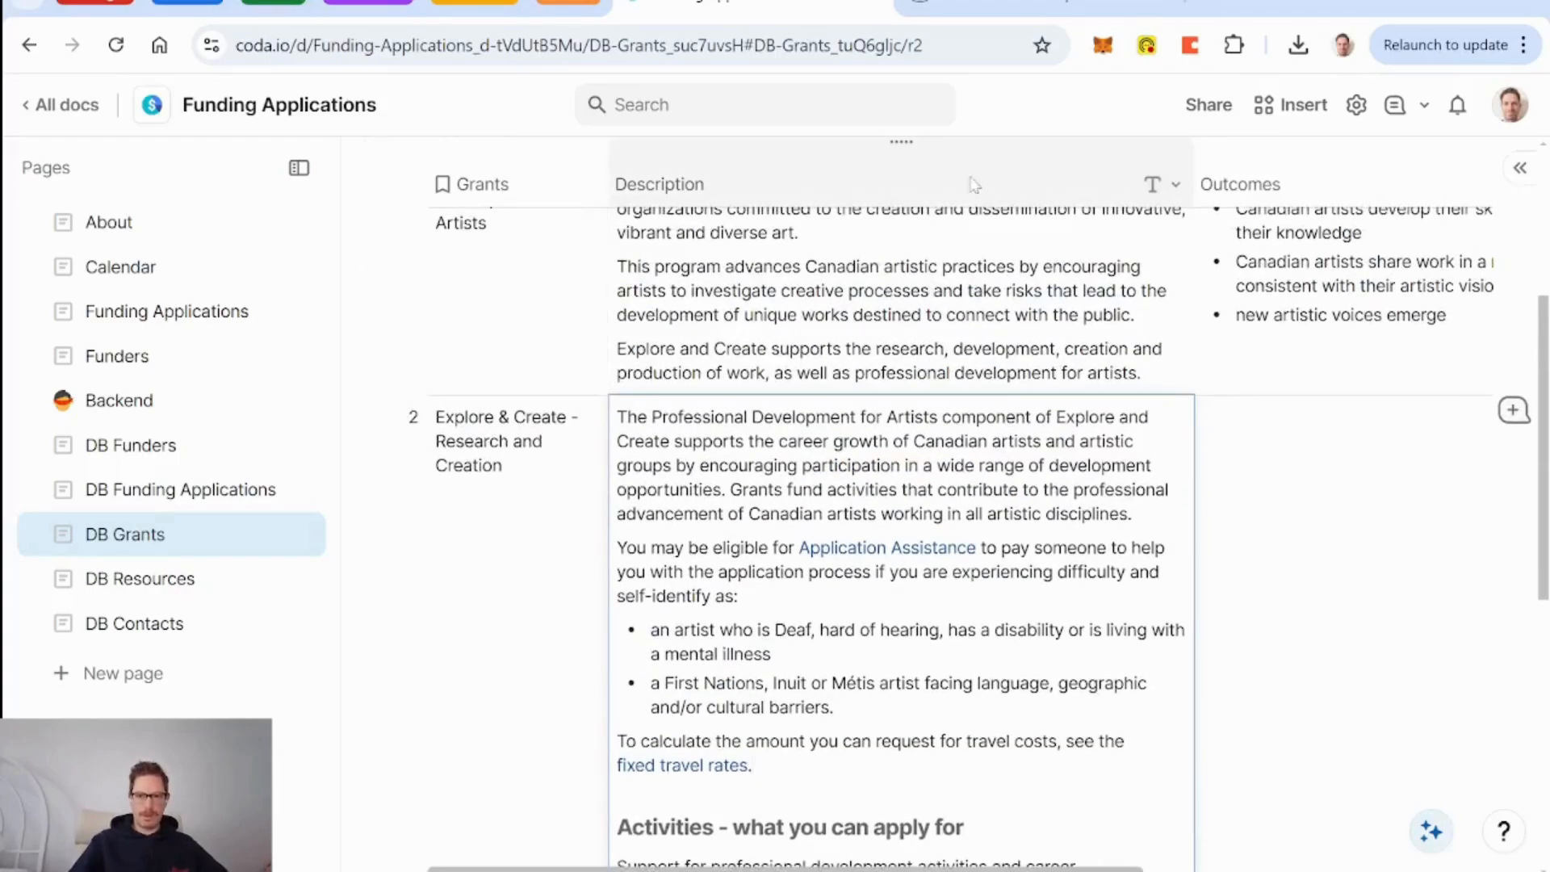
# Insert a text column named 'Activities' after the Description column.
pyautogui.rightClick(957, 184)
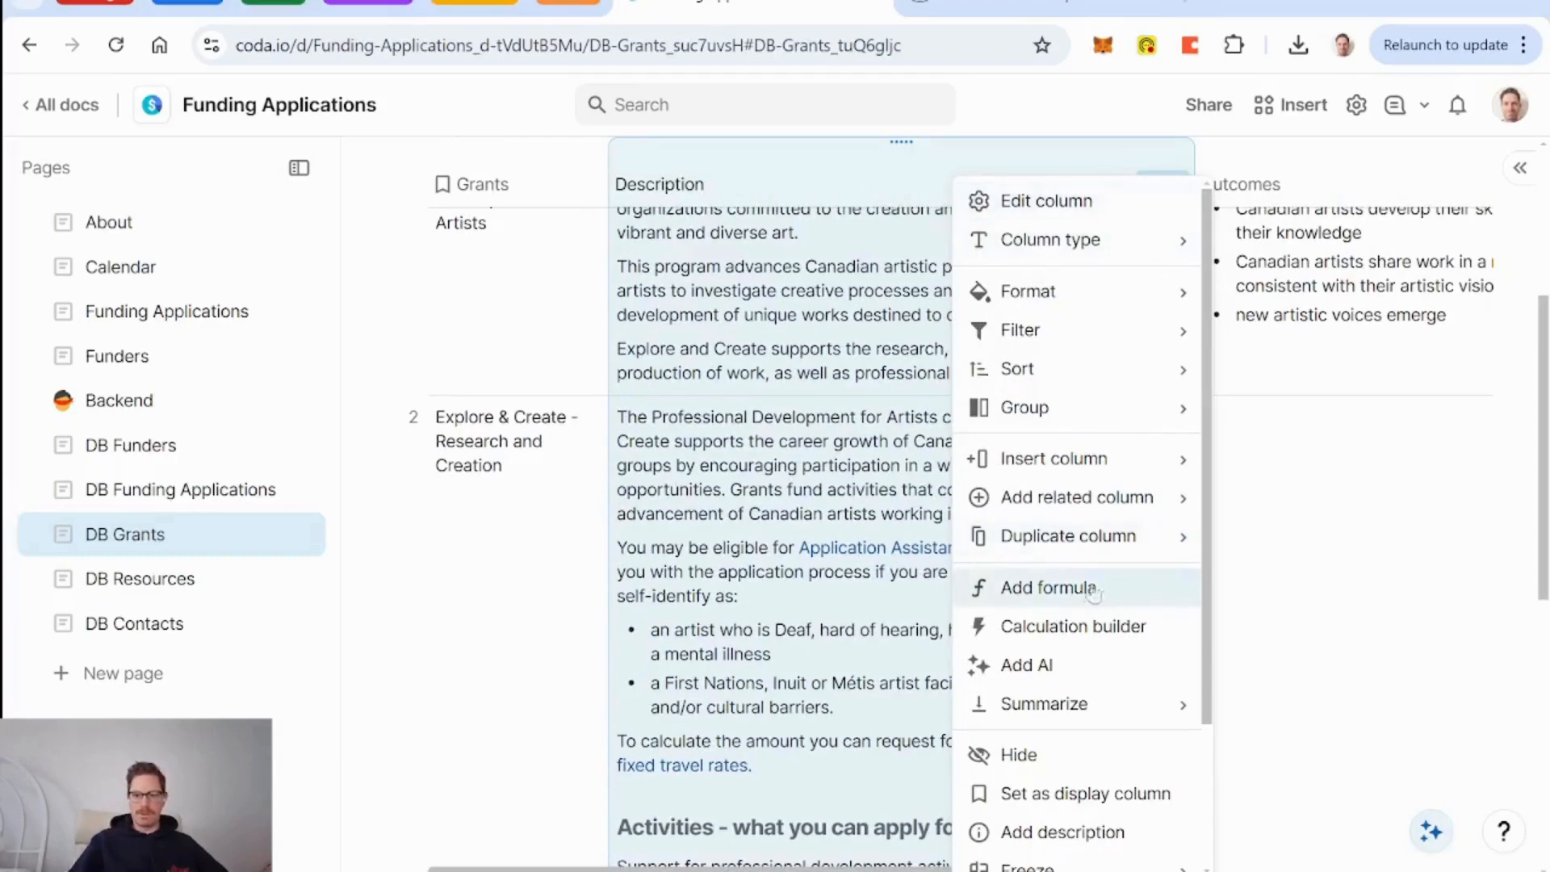
pyautogui.moveTo(1076, 467)
pyautogui.click(1284, 497)
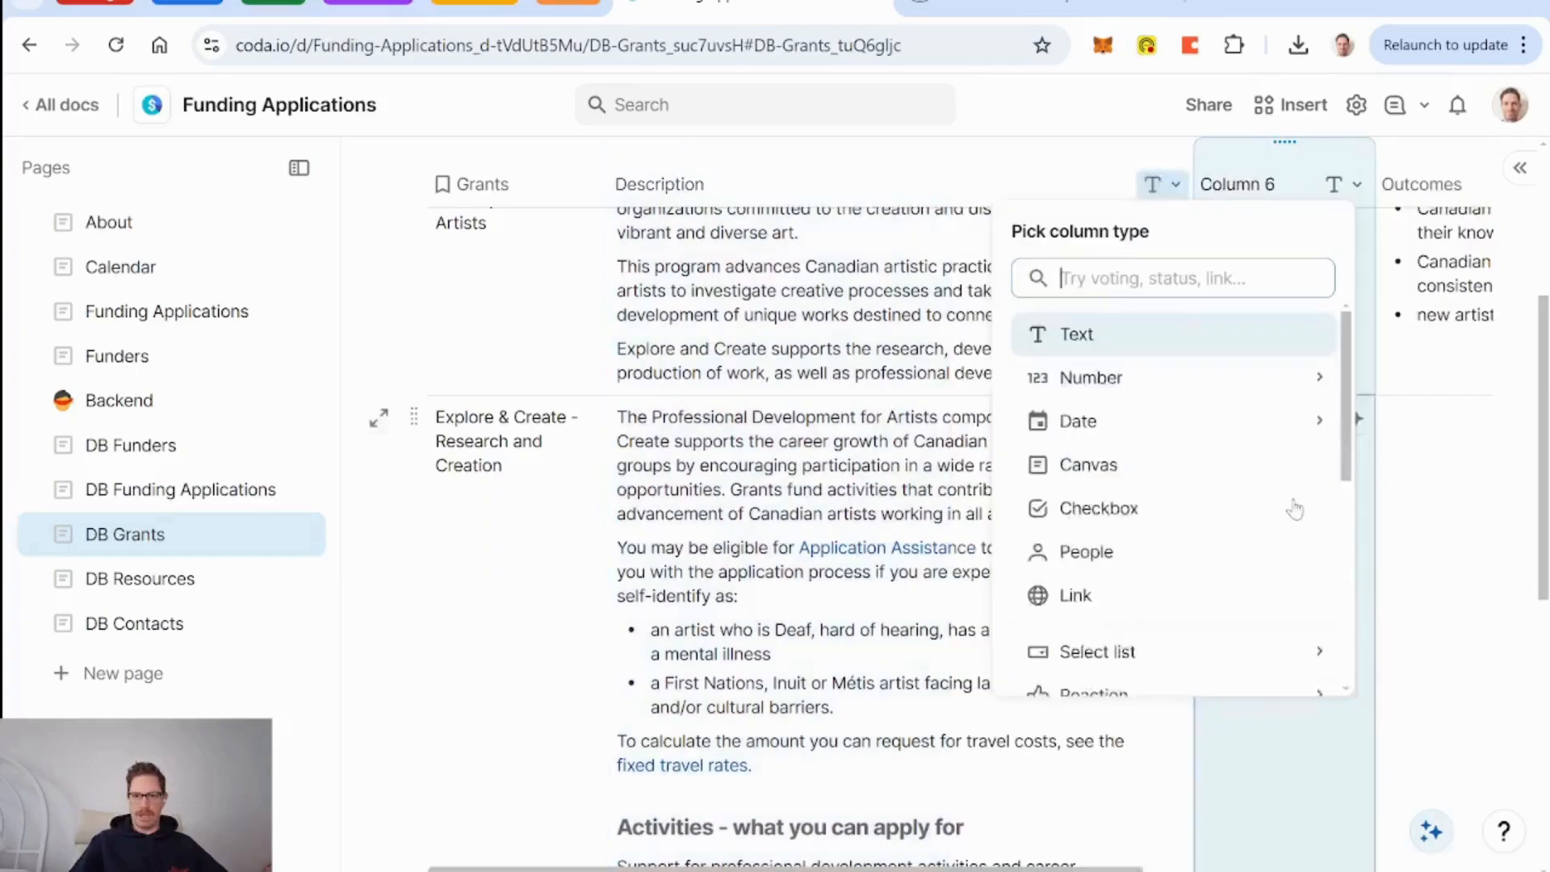
pyautogui.moveTo(1191, 431)
pyautogui.click(1165, 396)
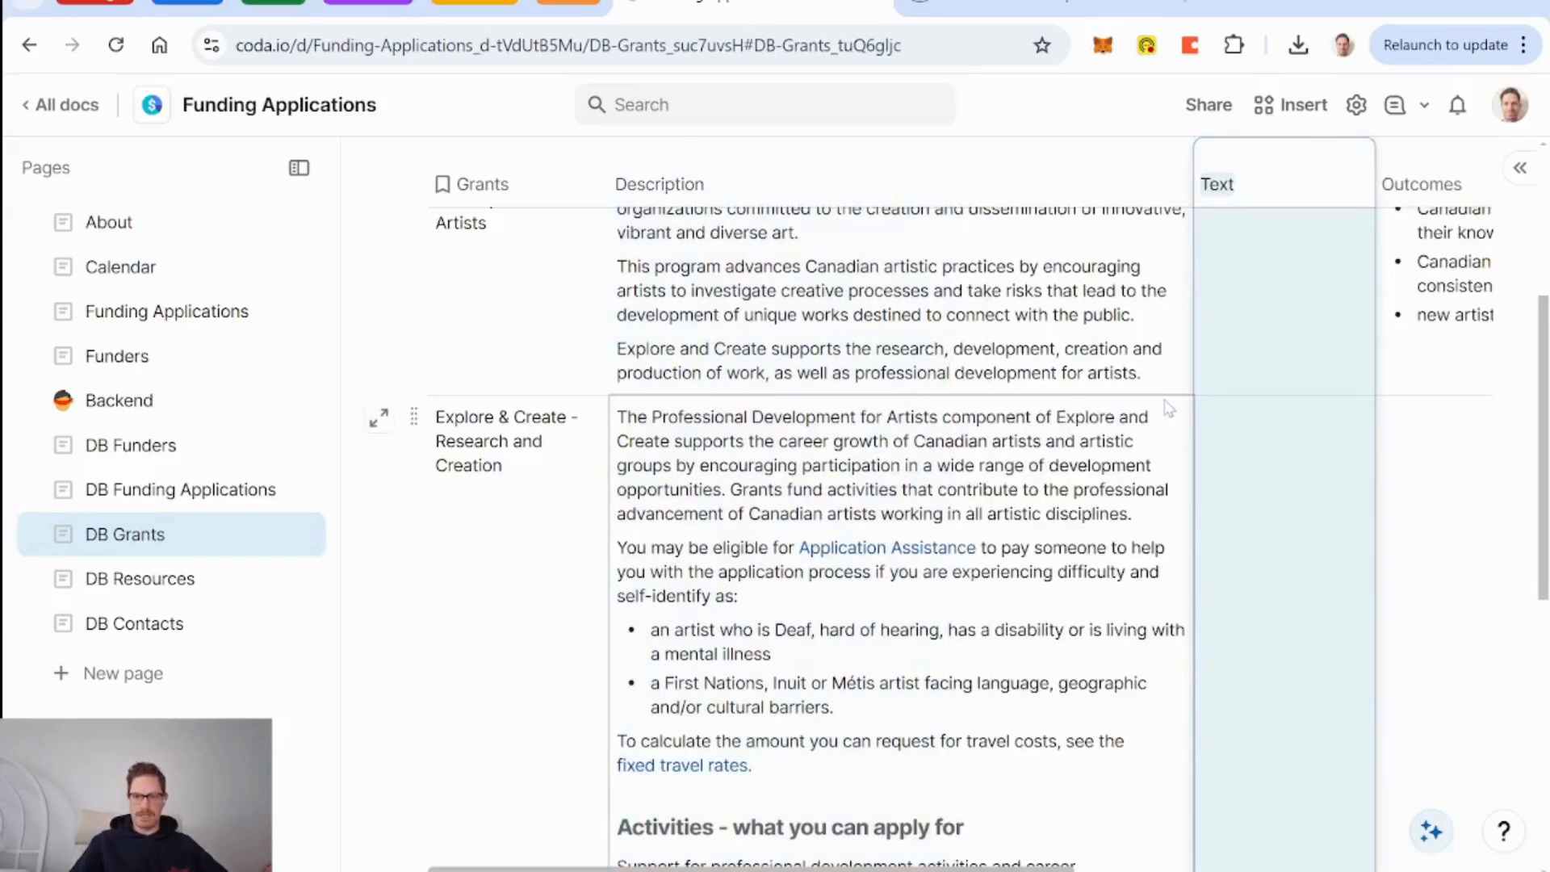
pyautogui.write('Activities')
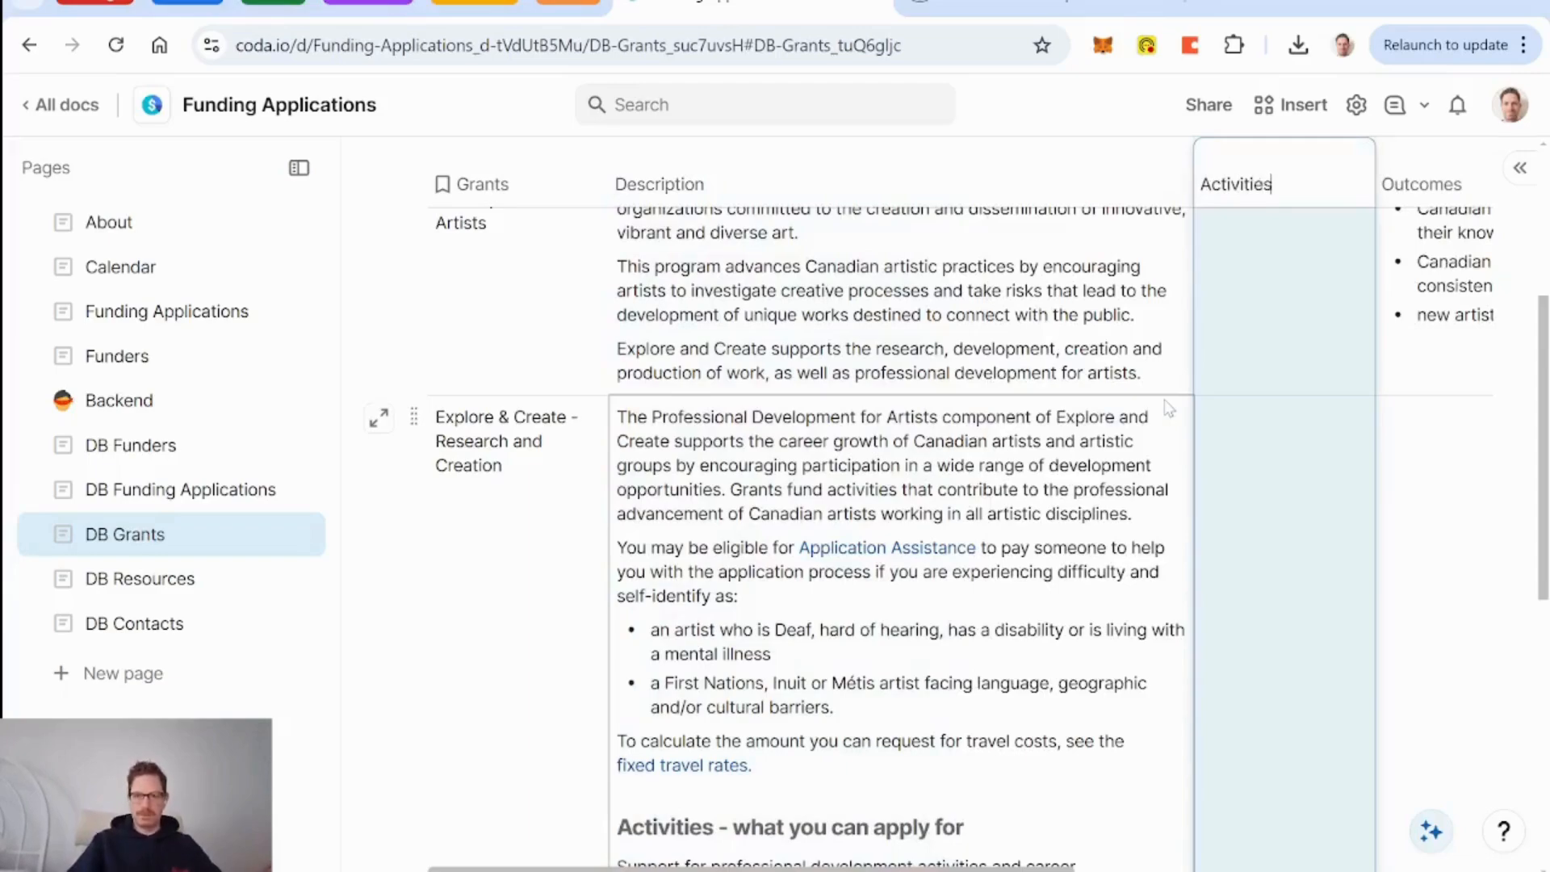
pyautogui.press('Return')
pyautogui.hscroll(1, 1092, 320)
pyautogui.hscroll(-1, 1092, 320)
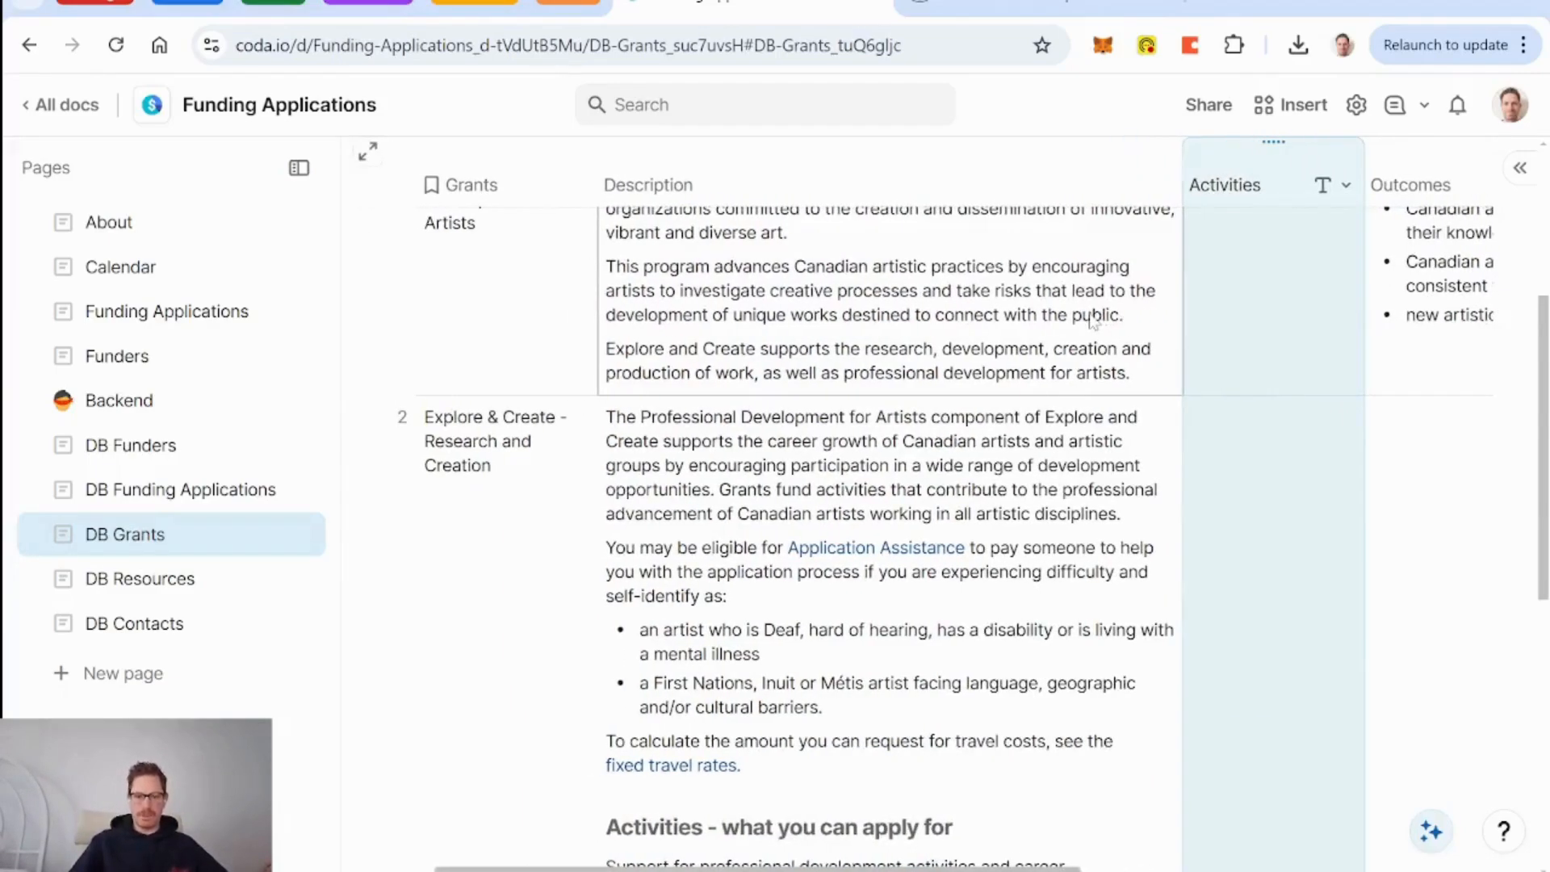
# Delete the Activities section from the end of row 2's description.
pyautogui.scroll(-5, 1093, 320)
pyautogui.click(811, 637)
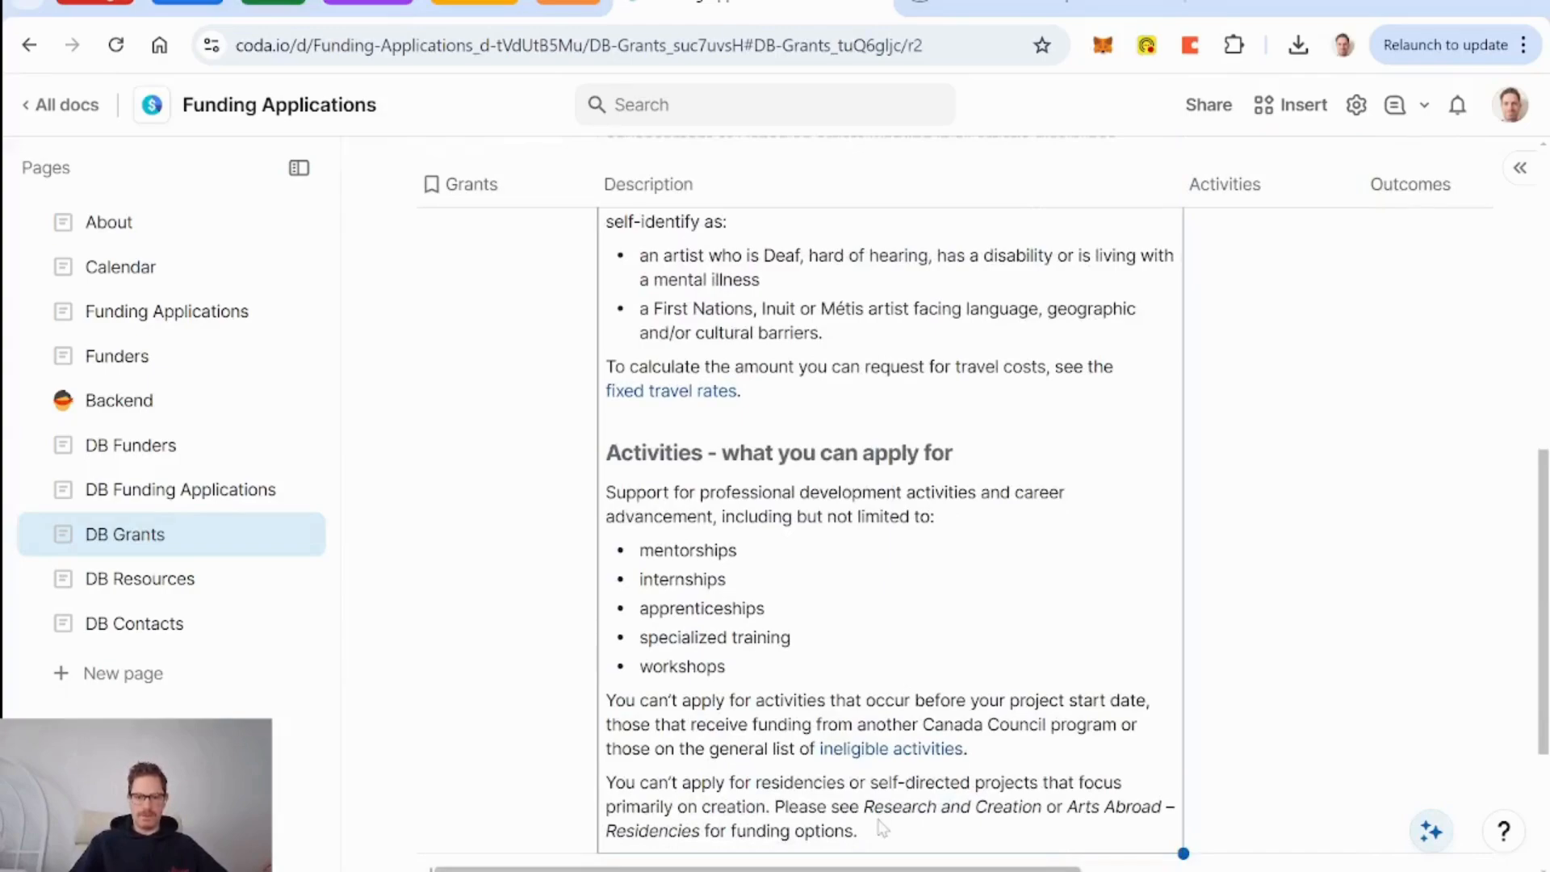
pyautogui.click(882, 828)
pyautogui.moveTo(857, 831); pyautogui.dragTo(607, 473)
pyautogui.press('BackSpace')
pyautogui.press('BackSpace')
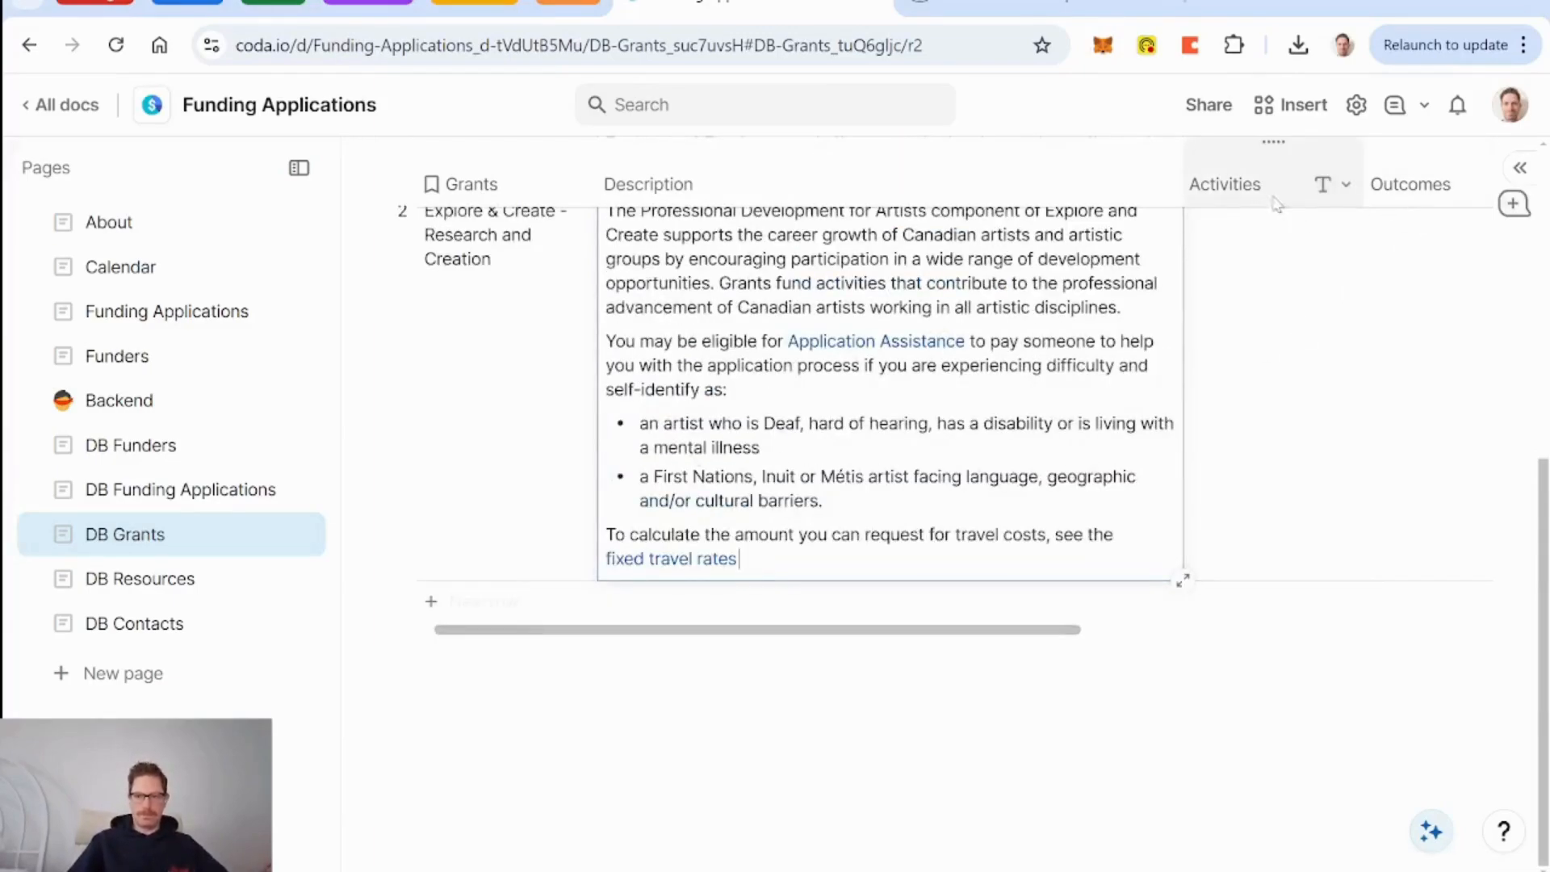
# Paste the activities text into row 2's Activities cell and widen the columns.
pyautogui.click(1340, 184)
pyautogui.click(1224, 228)
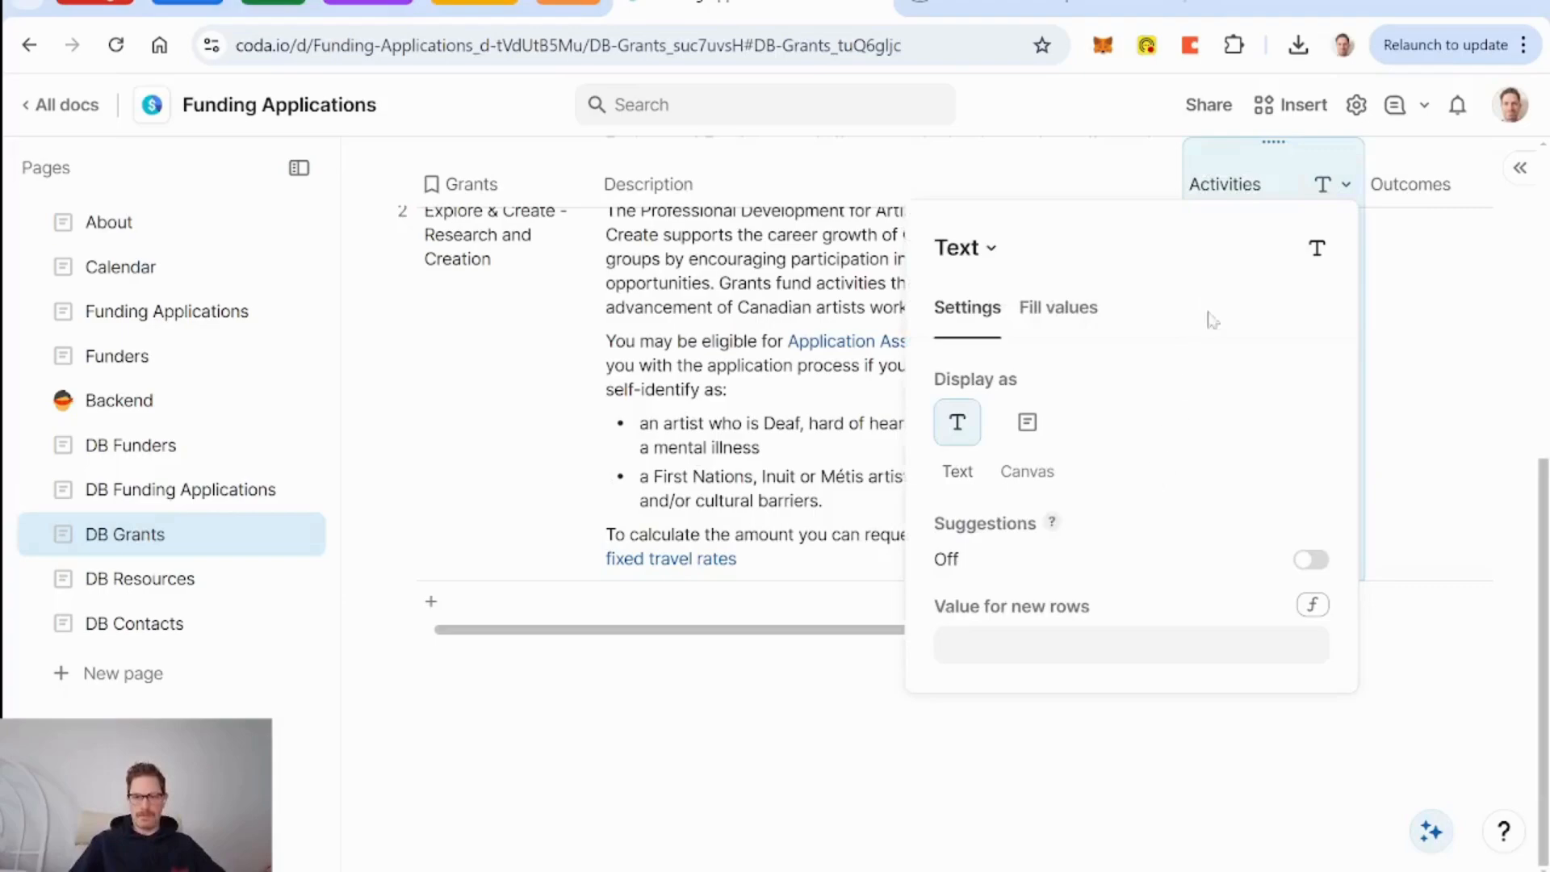
pyautogui.press('Escape')
pyautogui.click(1248, 279)
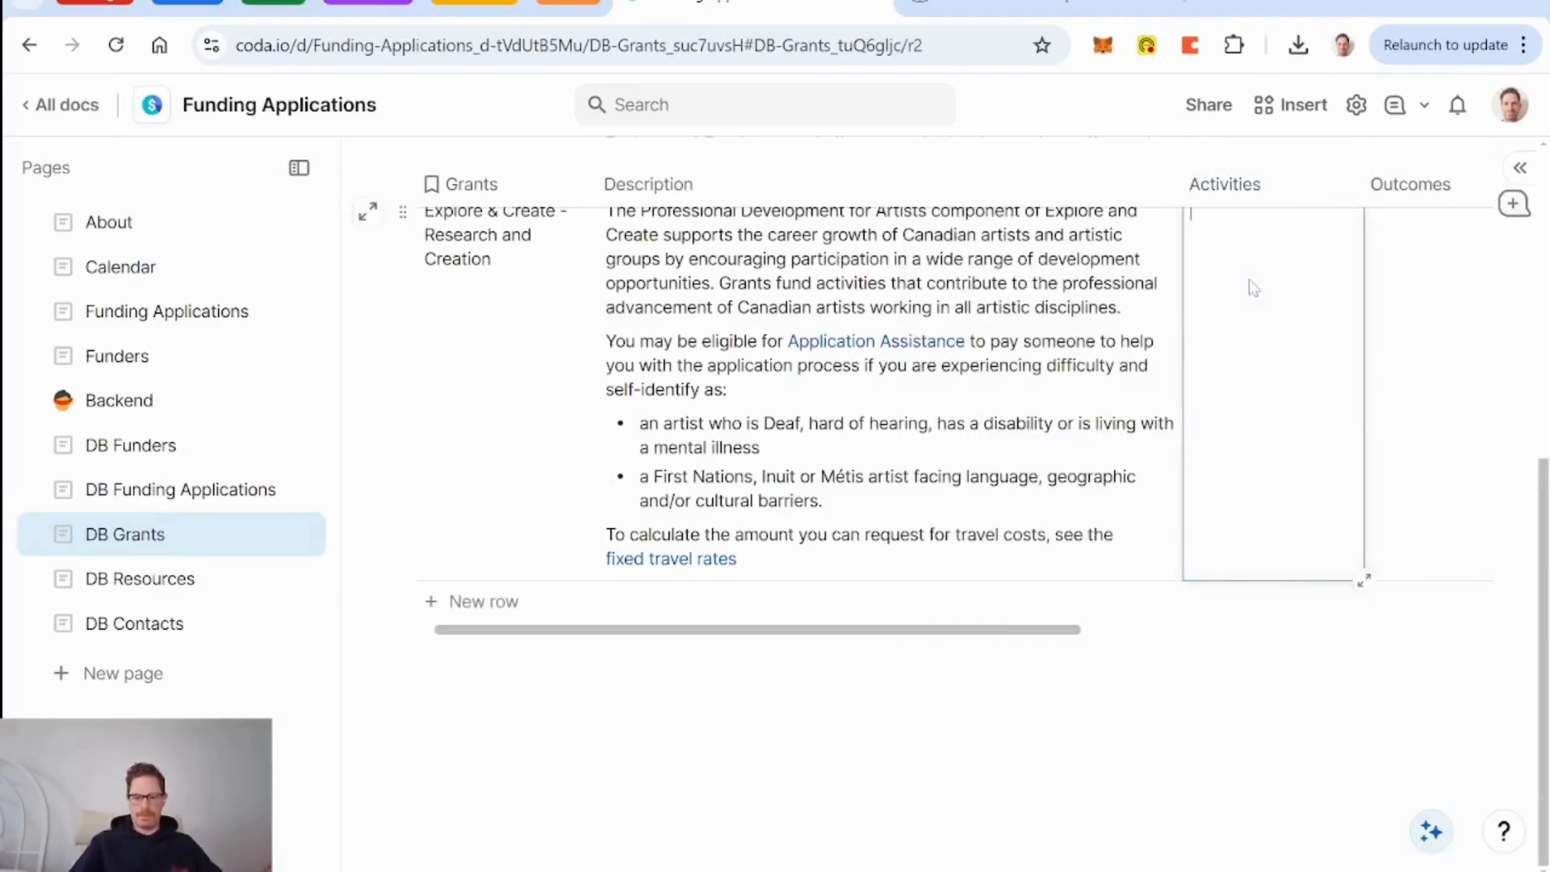
pyautogui.hotkey('ctrl', 'v')
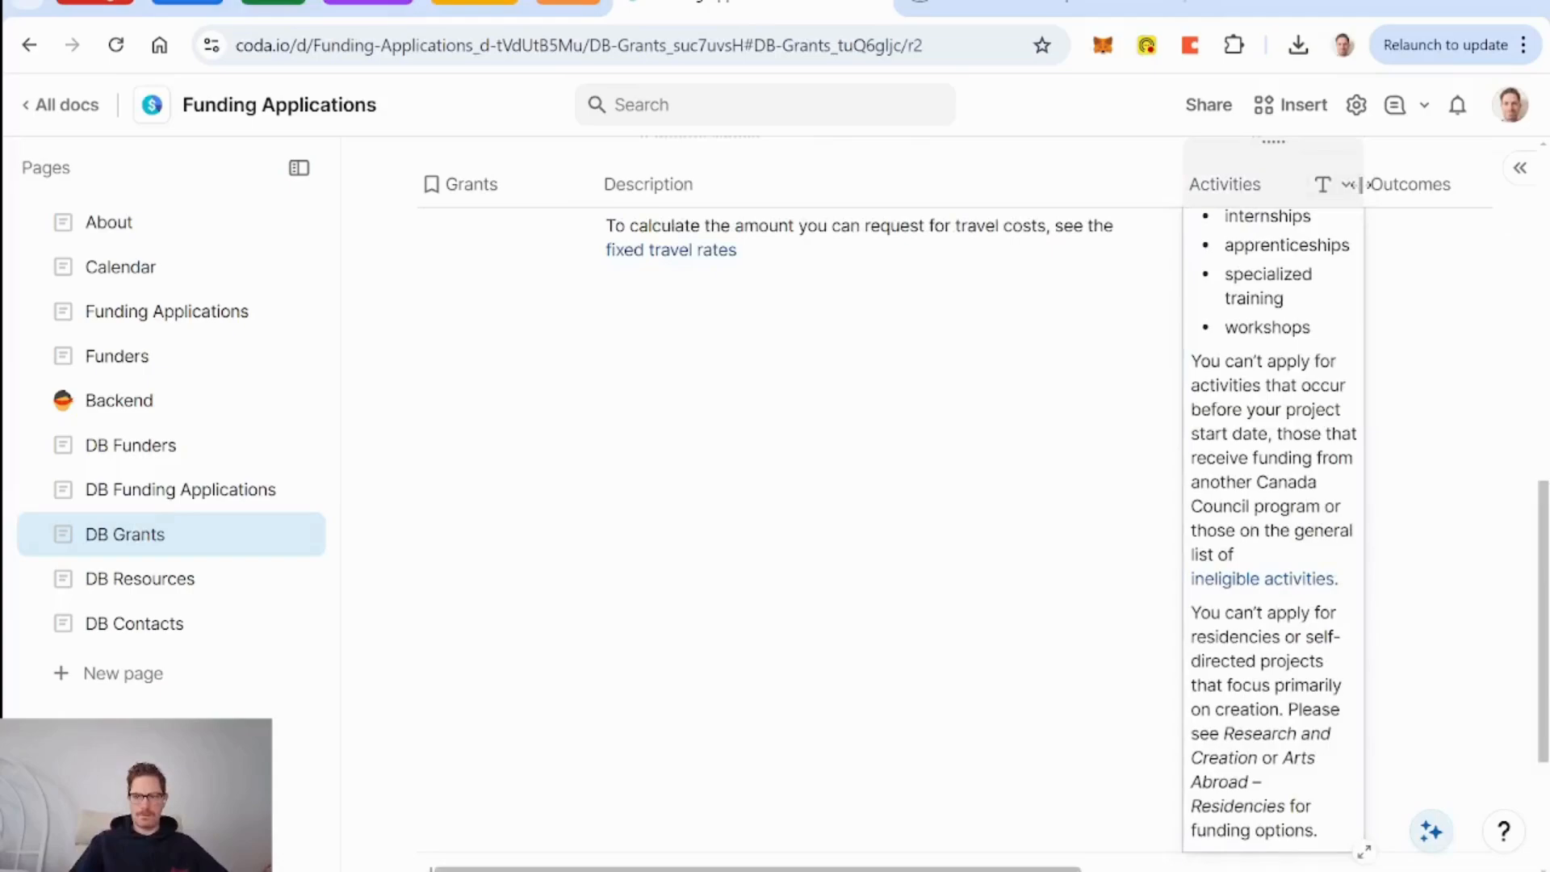
pyautogui.moveTo(1363, 184); pyautogui.dragTo(1503, 195)
pyautogui.hscroll(4, 1198, 410)
pyautogui.scroll(4, 1197, 409)
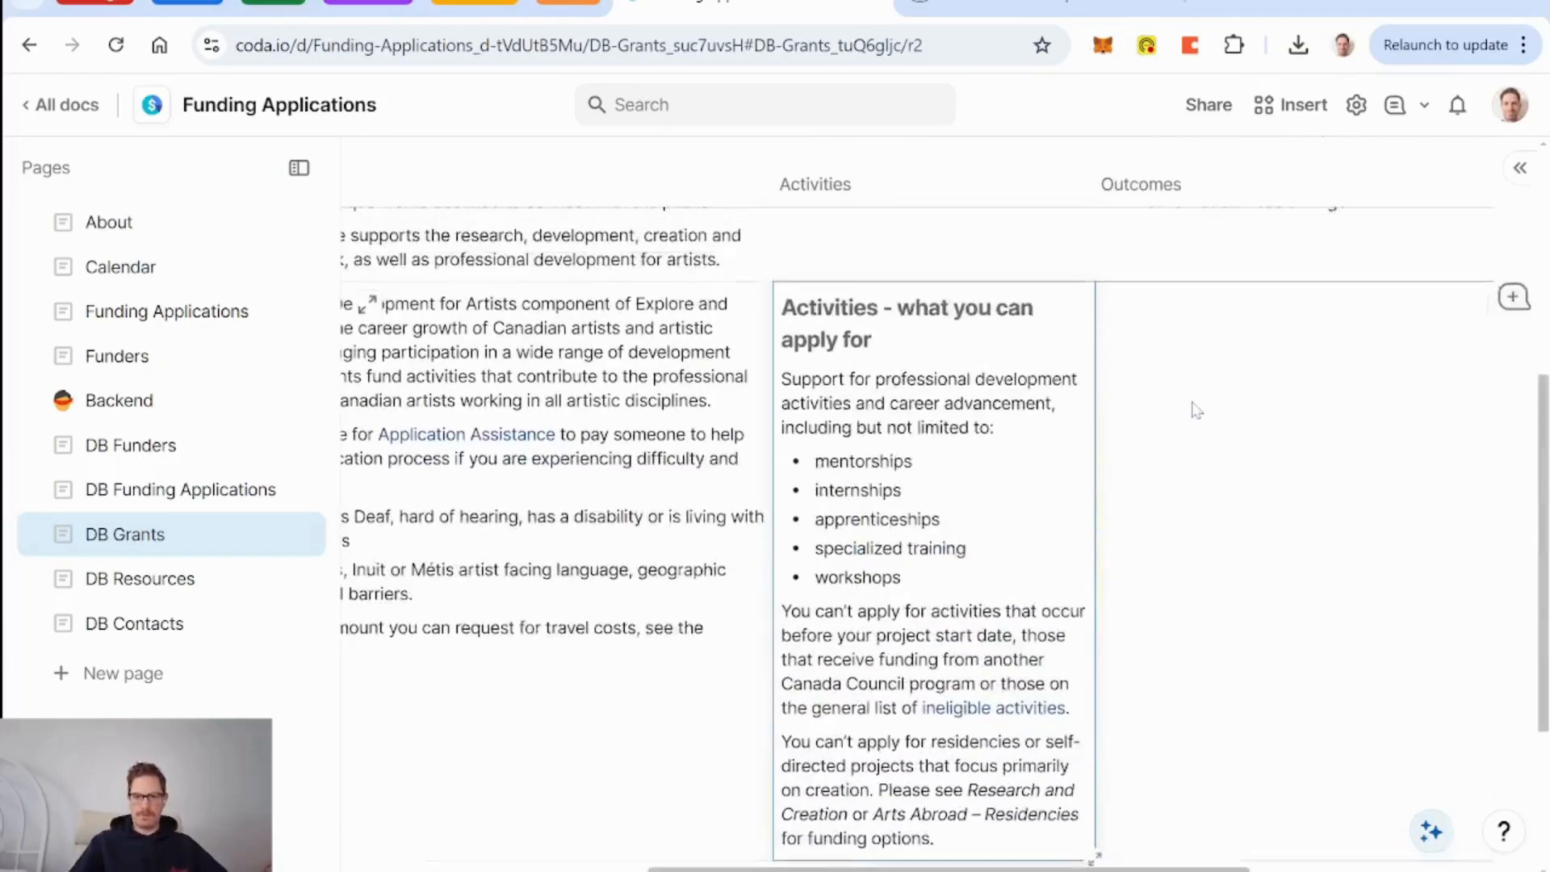
pyautogui.moveTo(1091, 184); pyautogui.dragTo(1221, 184)
pyautogui.hscroll(-5, 921, 587)
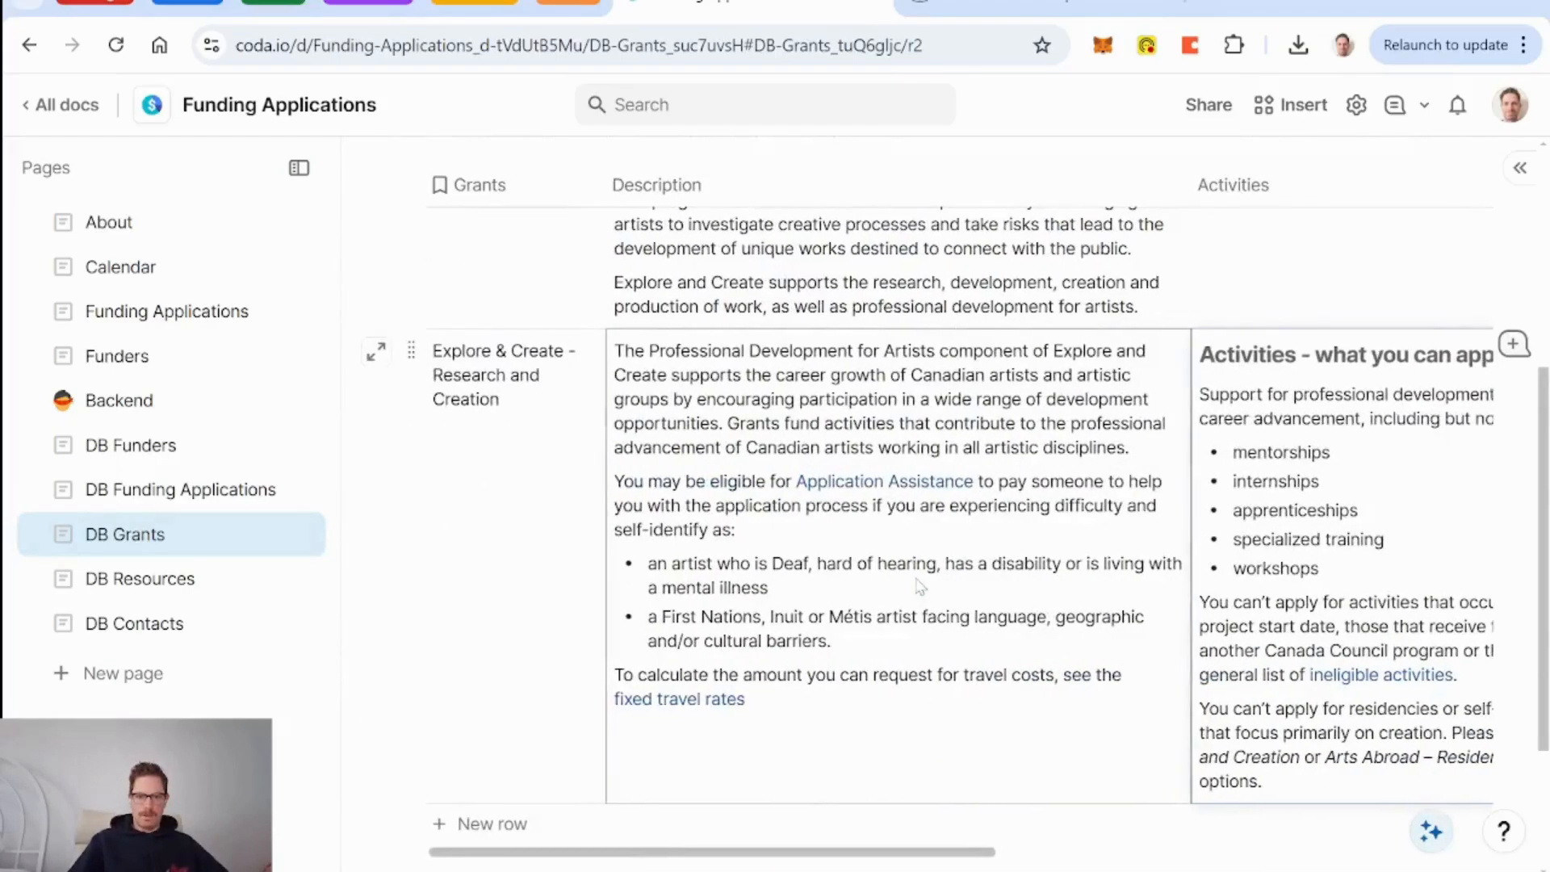
pyautogui.hscroll(2, 921, 587)
pyautogui.hscroll(-2, 921, 587)
pyautogui.scroll(4, 920, 587)
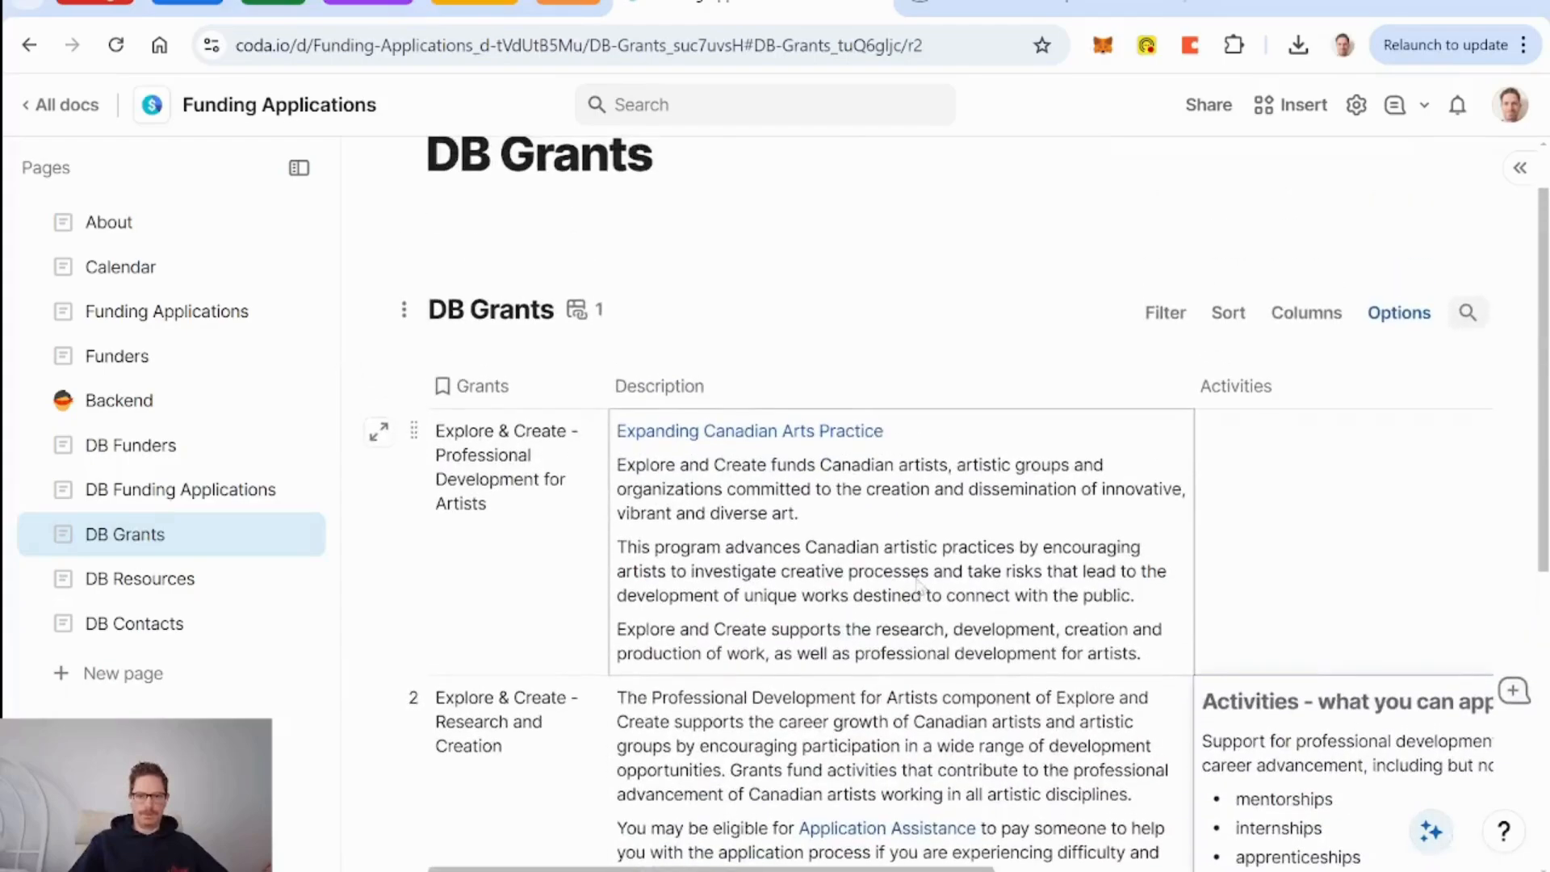
pyautogui.scroll(-4, 849, 771)
# Move the description and activities from Research and Creation into the Professional Development for Artists row.
pyautogui.click(834, 802)
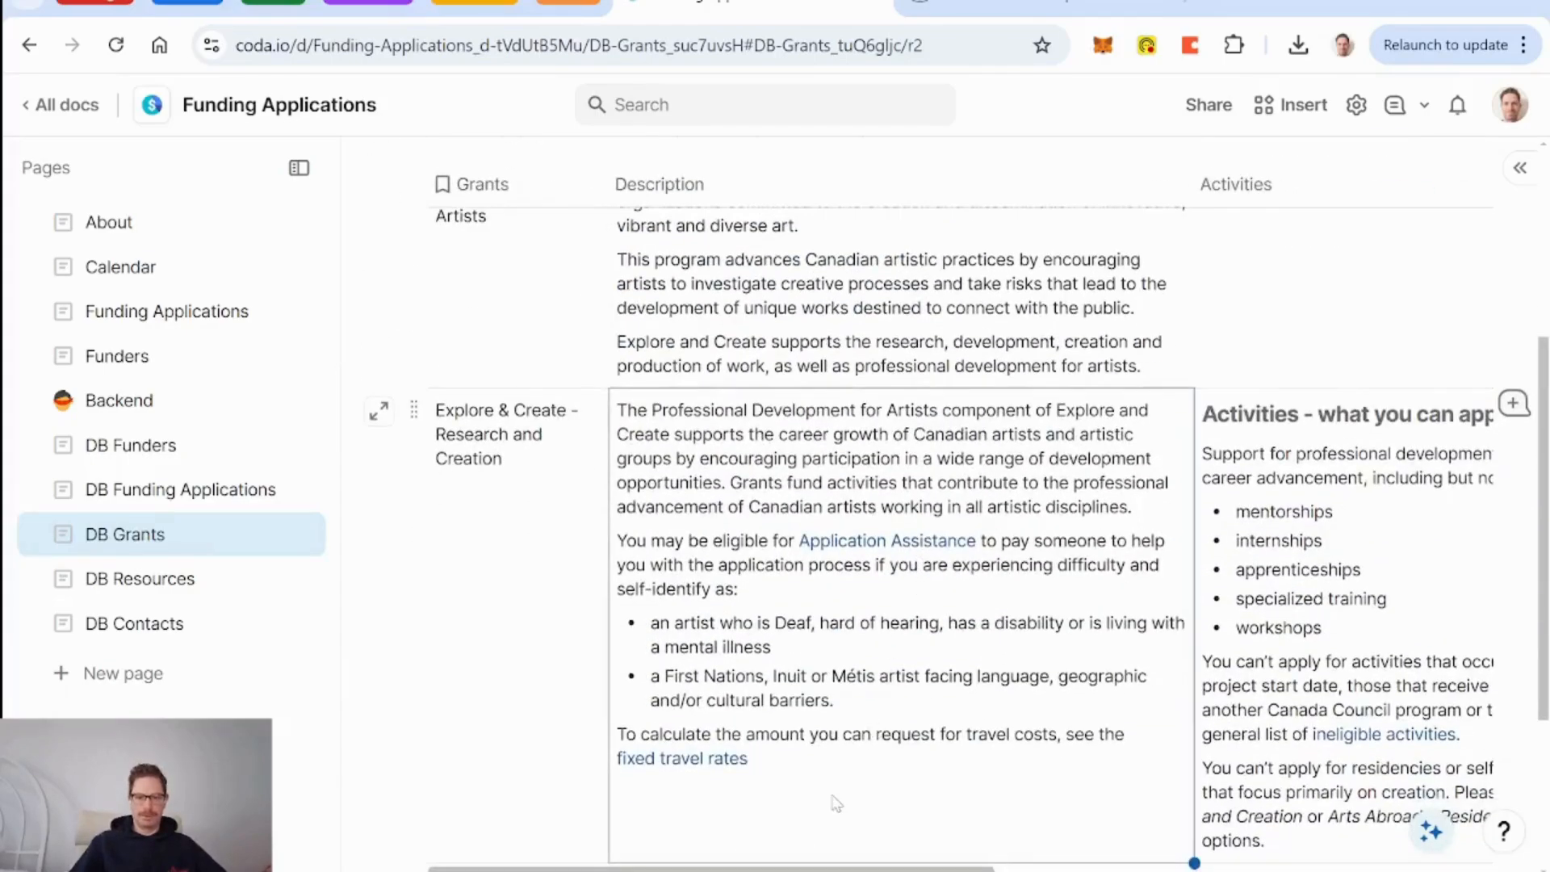
pyautogui.press('Delete')
pyautogui.click(932, 337)
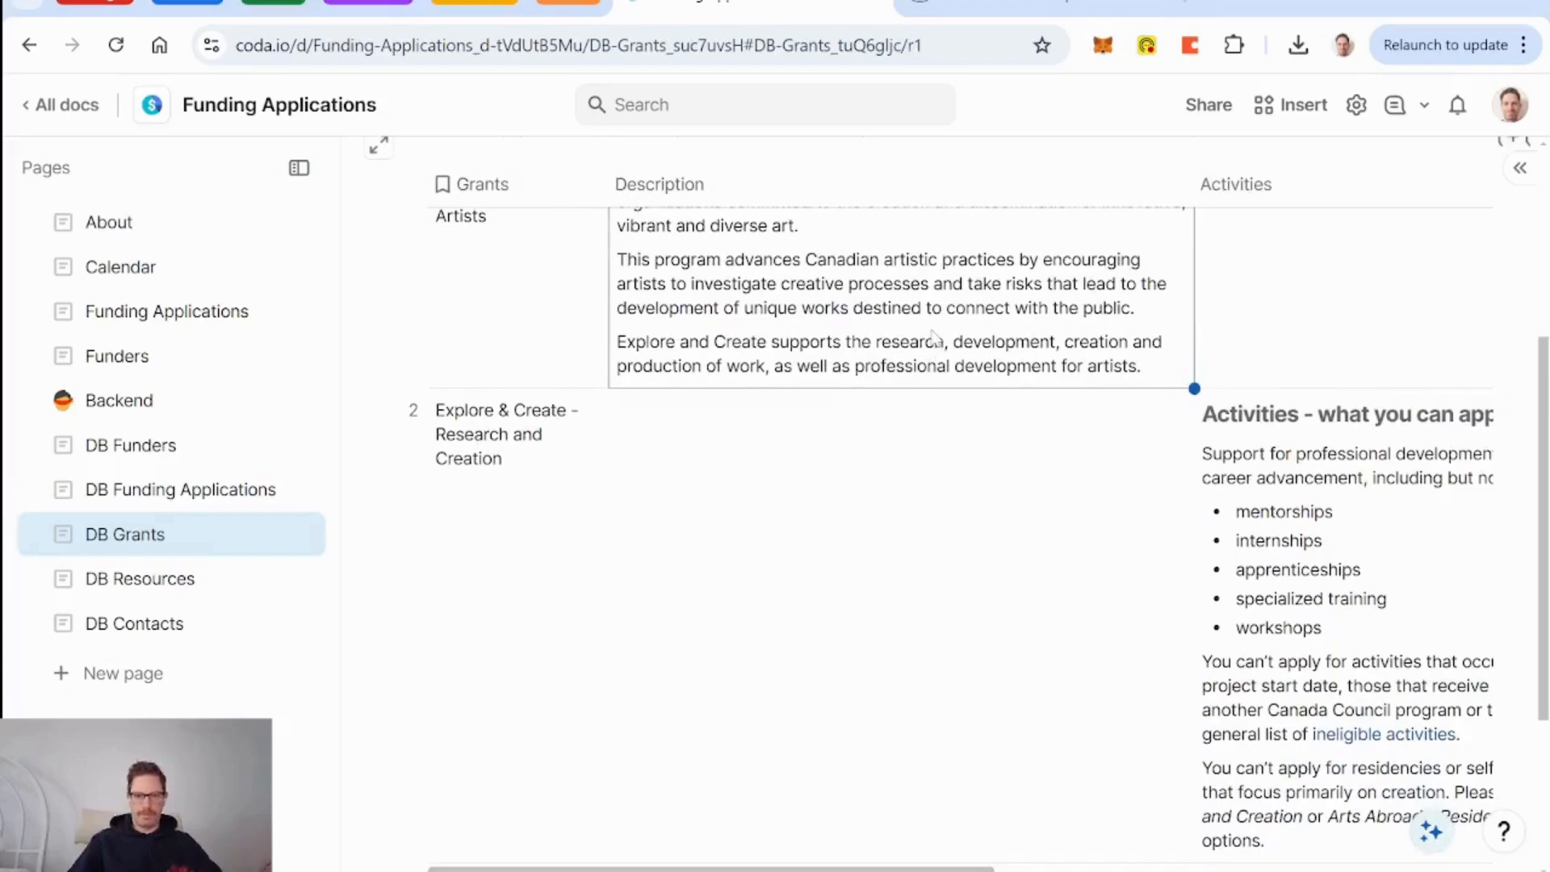
pyautogui.scroll(-3, 932, 337)
pyautogui.click(1399, 660)
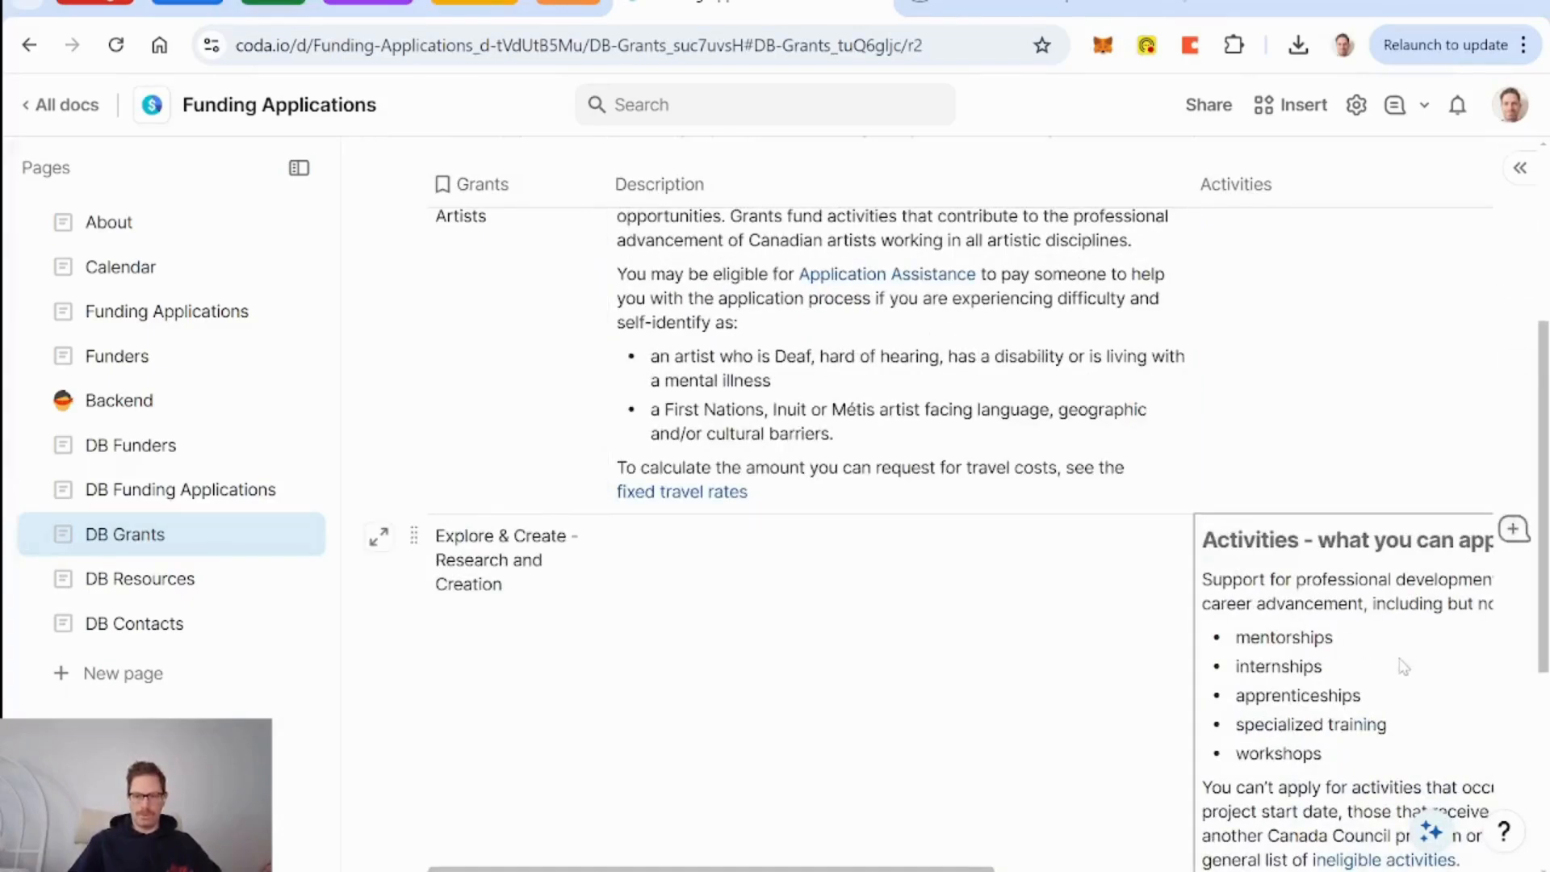
pyautogui.click(1373, 387)
pyautogui.hotkey('ctrl', 'v')
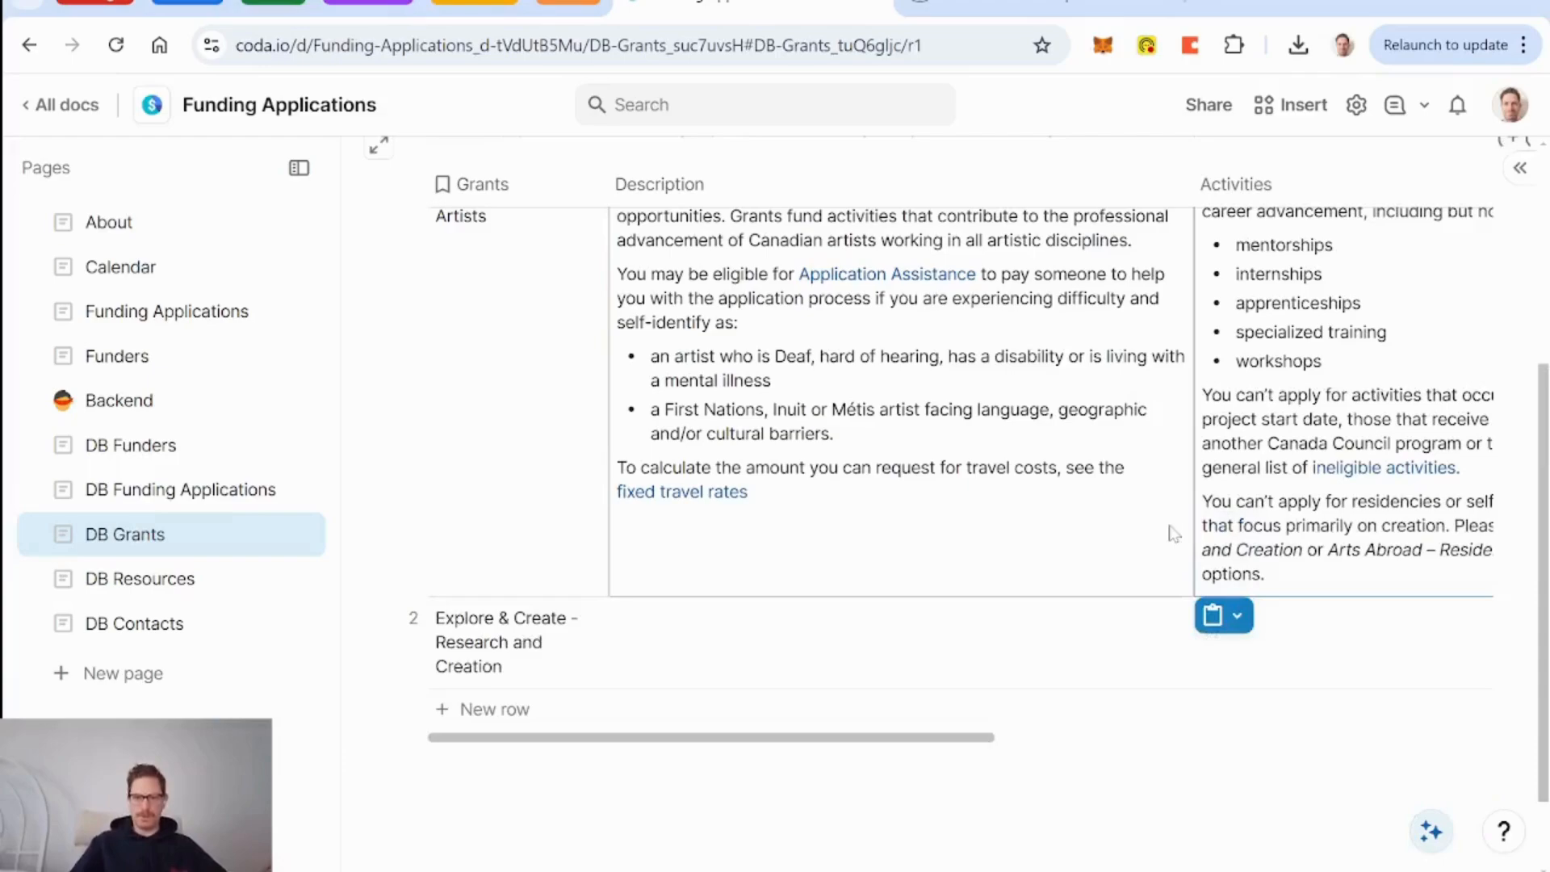
pyautogui.scroll(2, 1173, 532)
pyautogui.hscroll(6, 1015, 523)
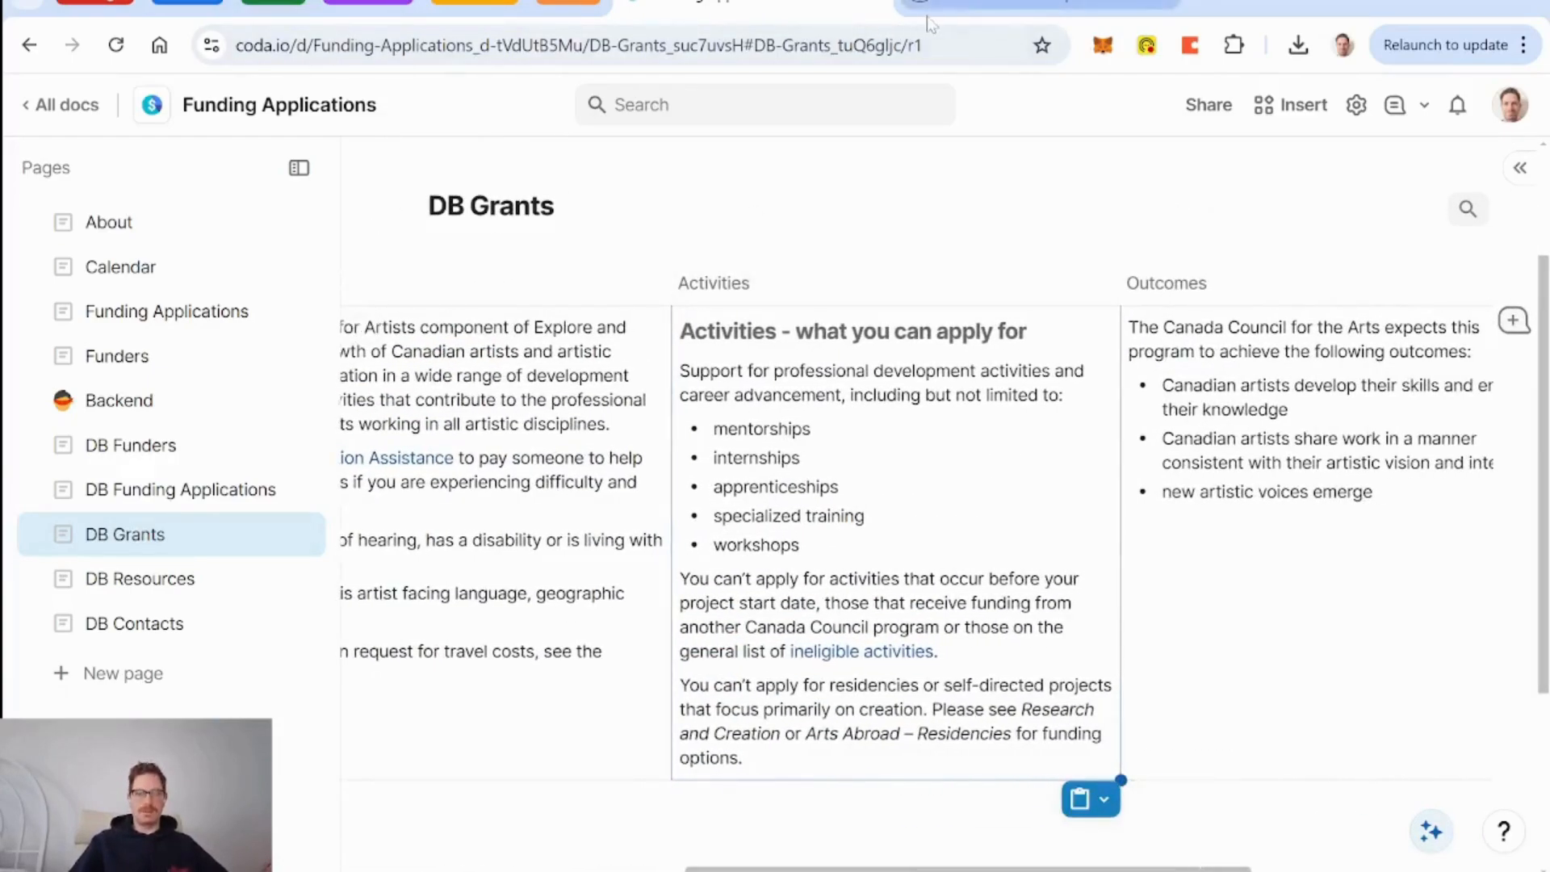
# Review the grant's Who can apply section, compare with the Coda table, and return to the page top.
pyautogui.click(999, 15)
pyautogui.click(629, 414)
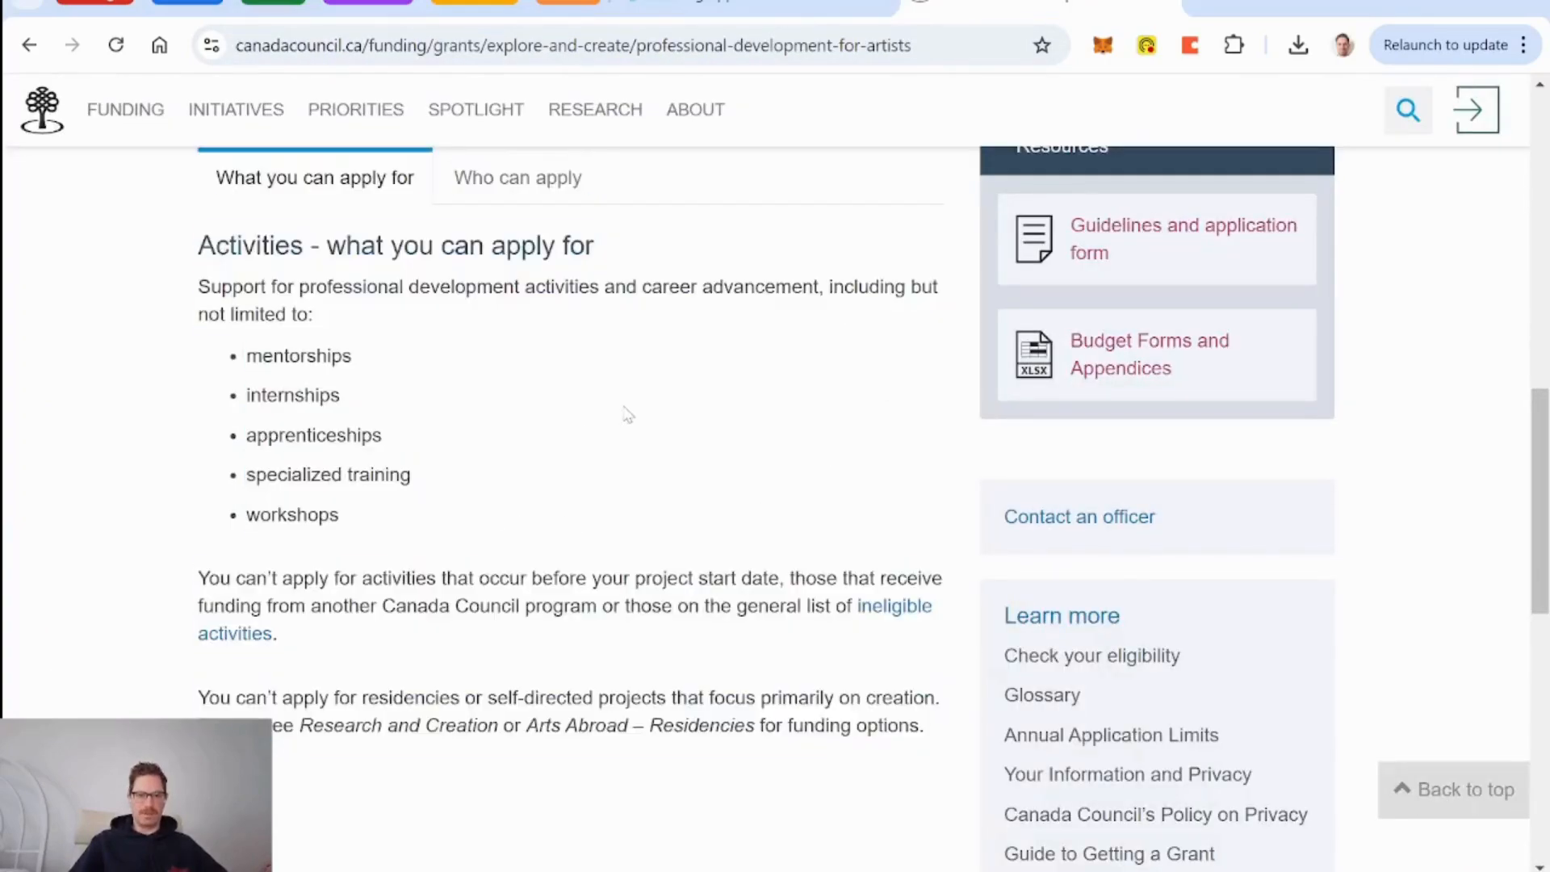
pyautogui.click(538, 190)
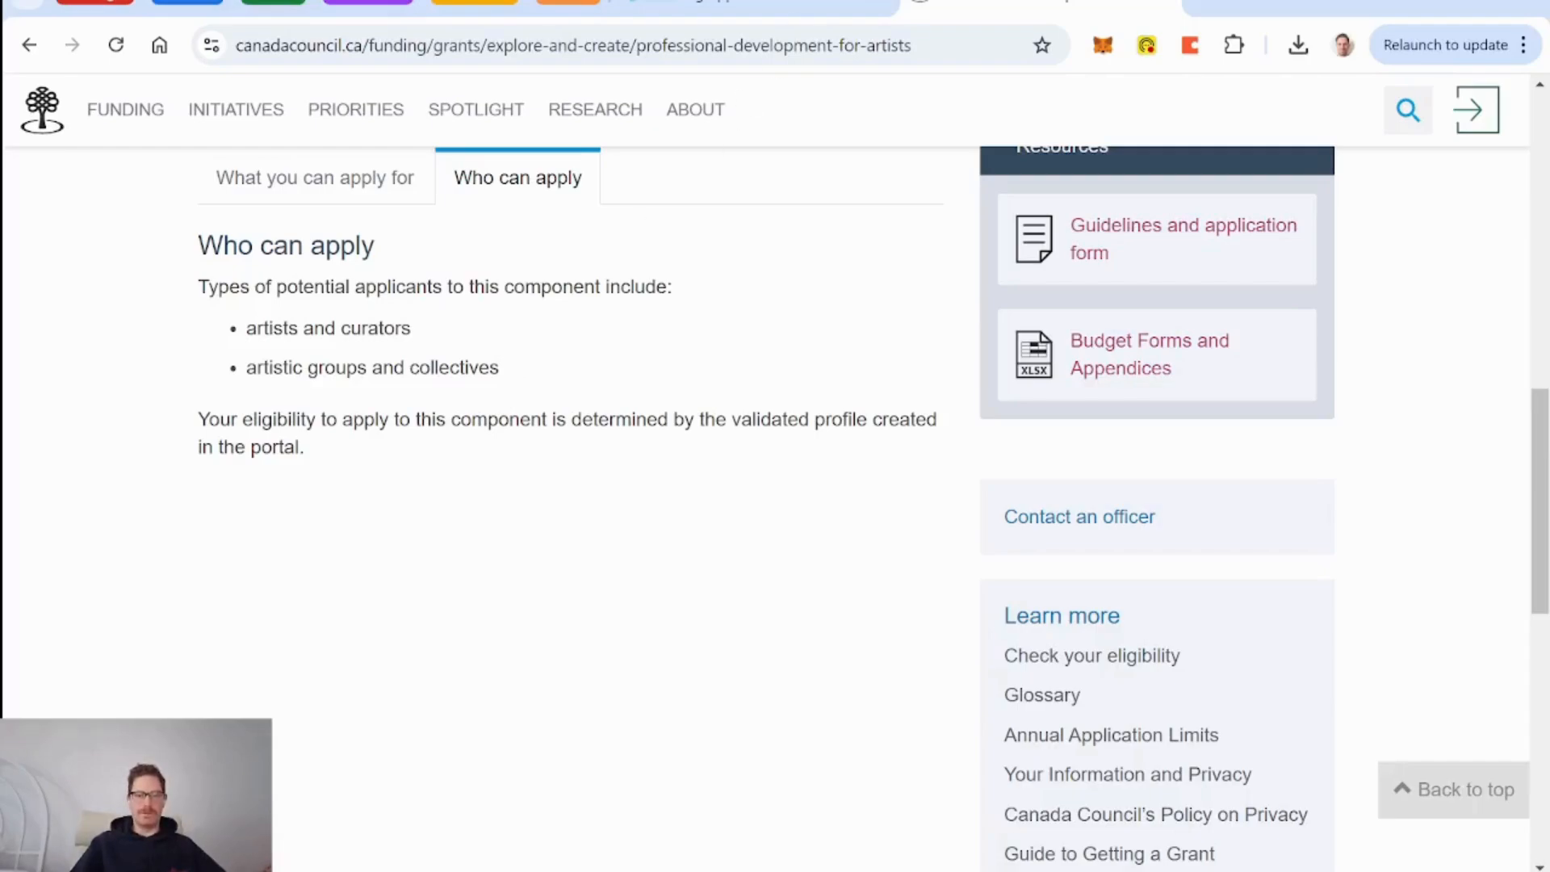
pyautogui.click(772, 4)
pyautogui.hscroll(-5, 892, 549)
pyautogui.hscroll(-1, 892, 549)
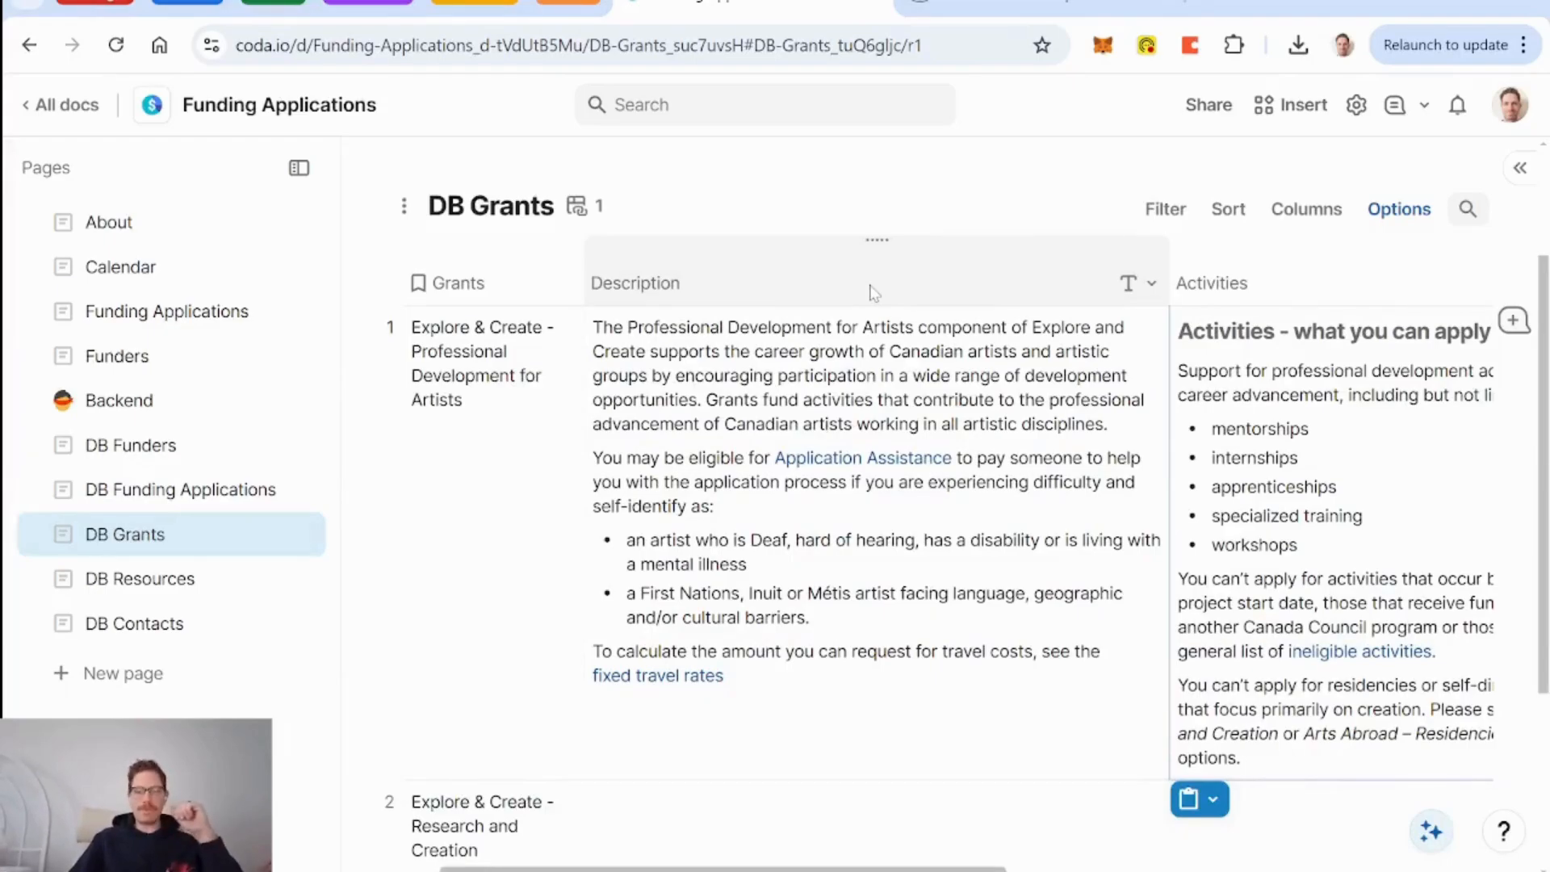
pyautogui.hscroll(6, 908, 481)
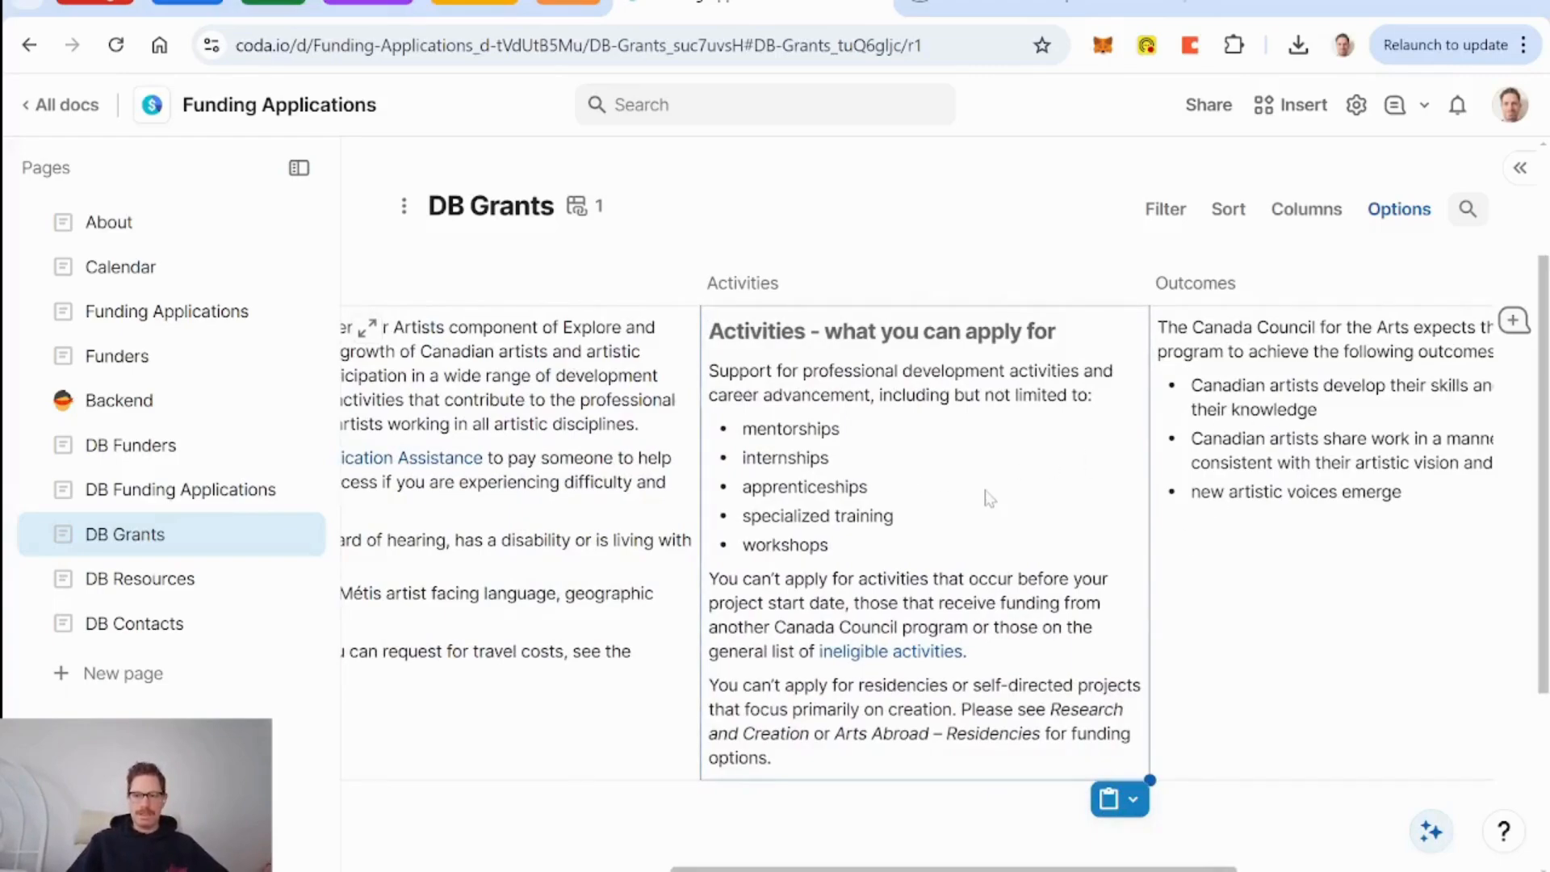
pyautogui.hscroll(6, 990, 498)
pyautogui.hscroll(-12, 990, 498)
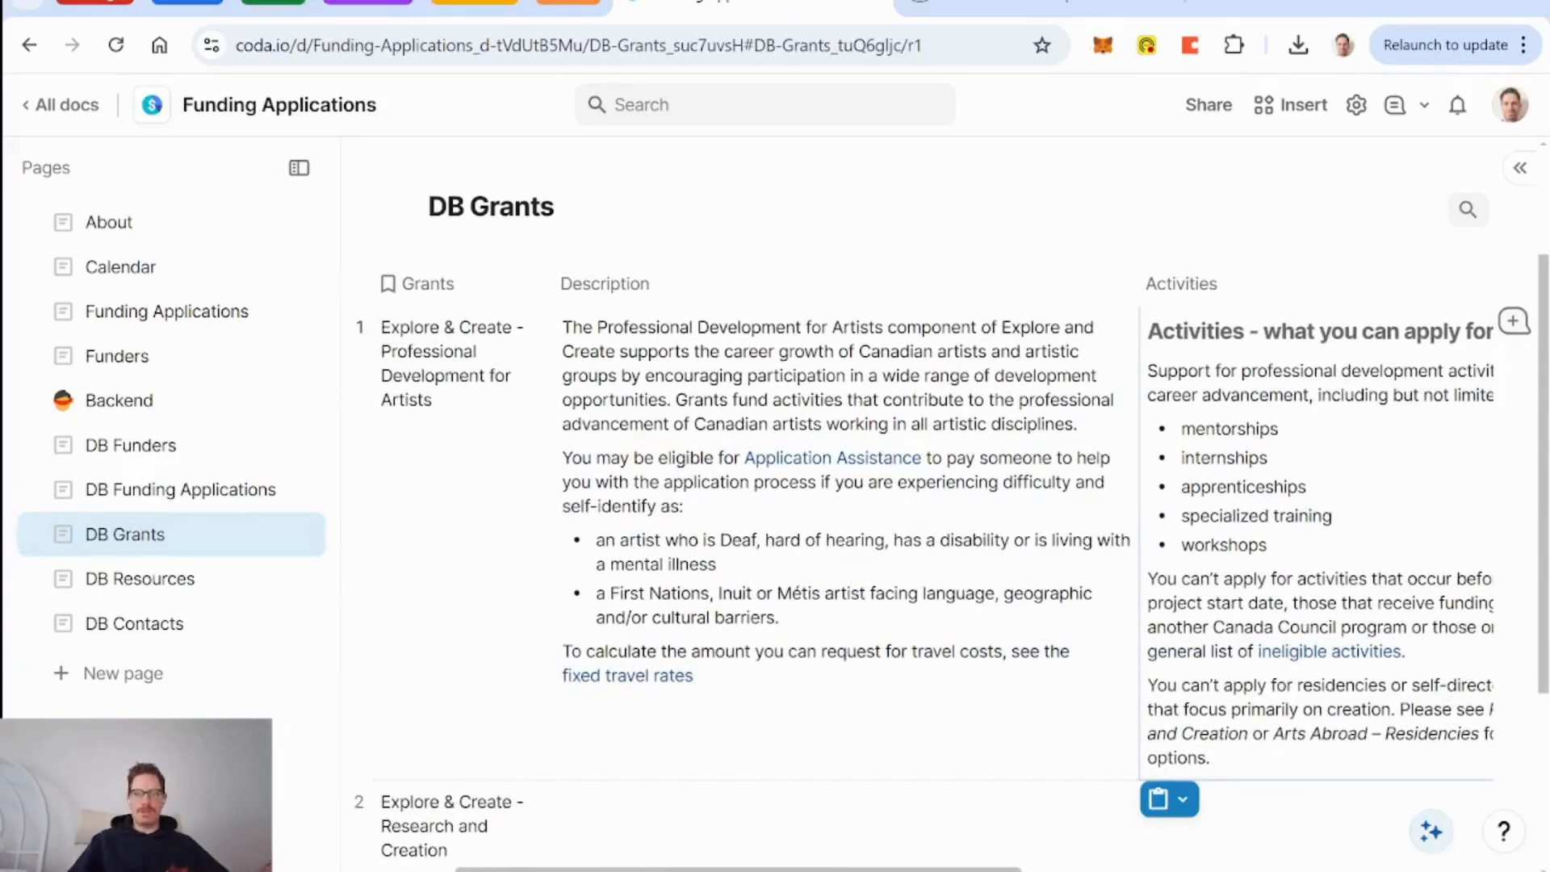
pyautogui.click(1014, 14)
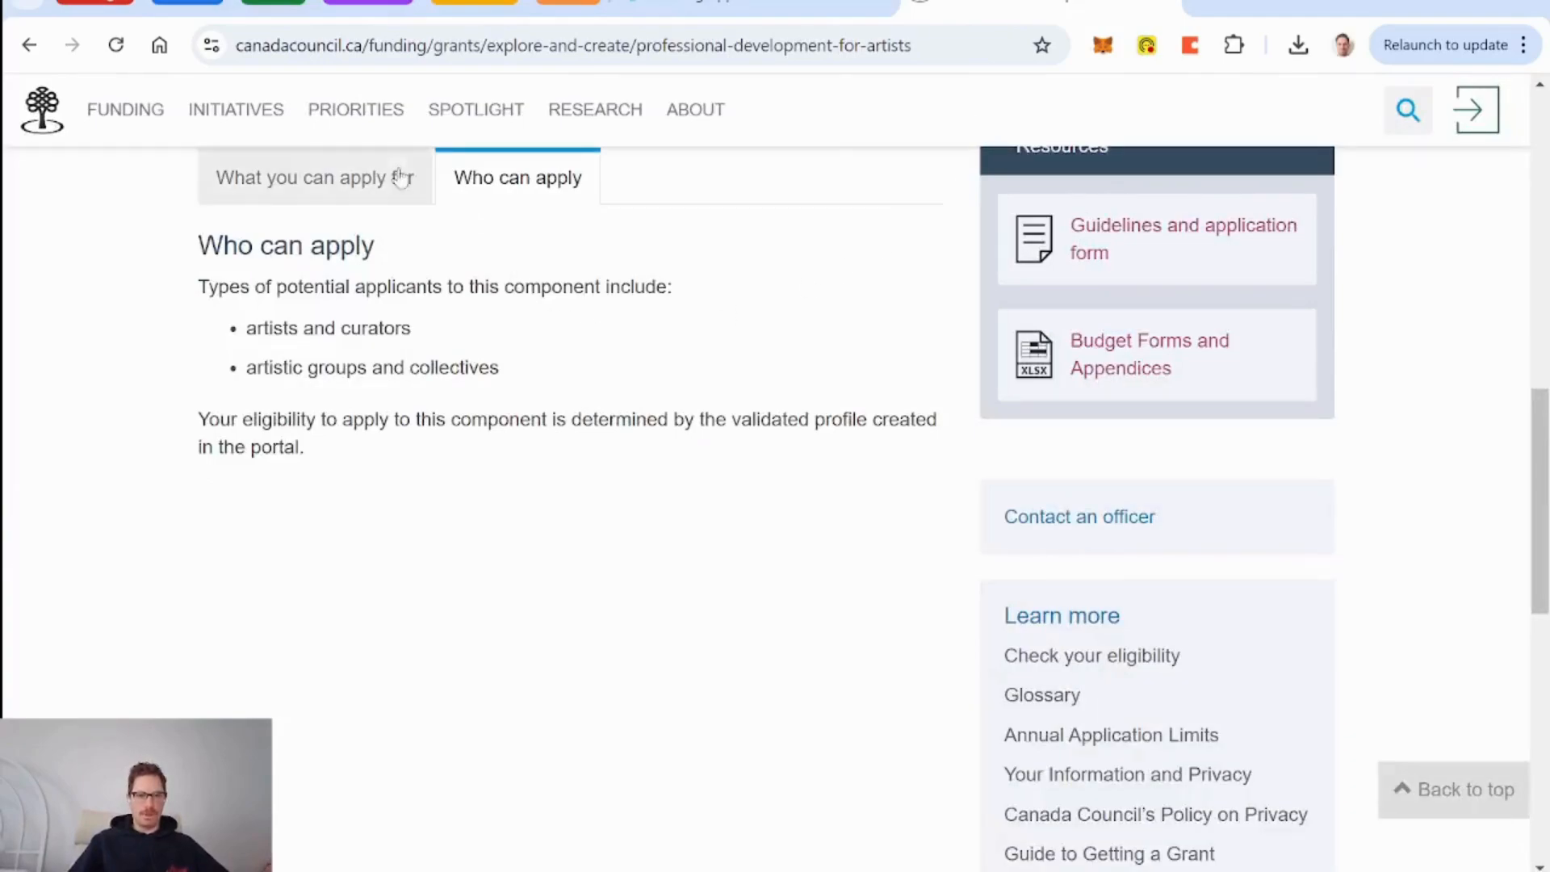
pyautogui.scroll(14, 511, 436)
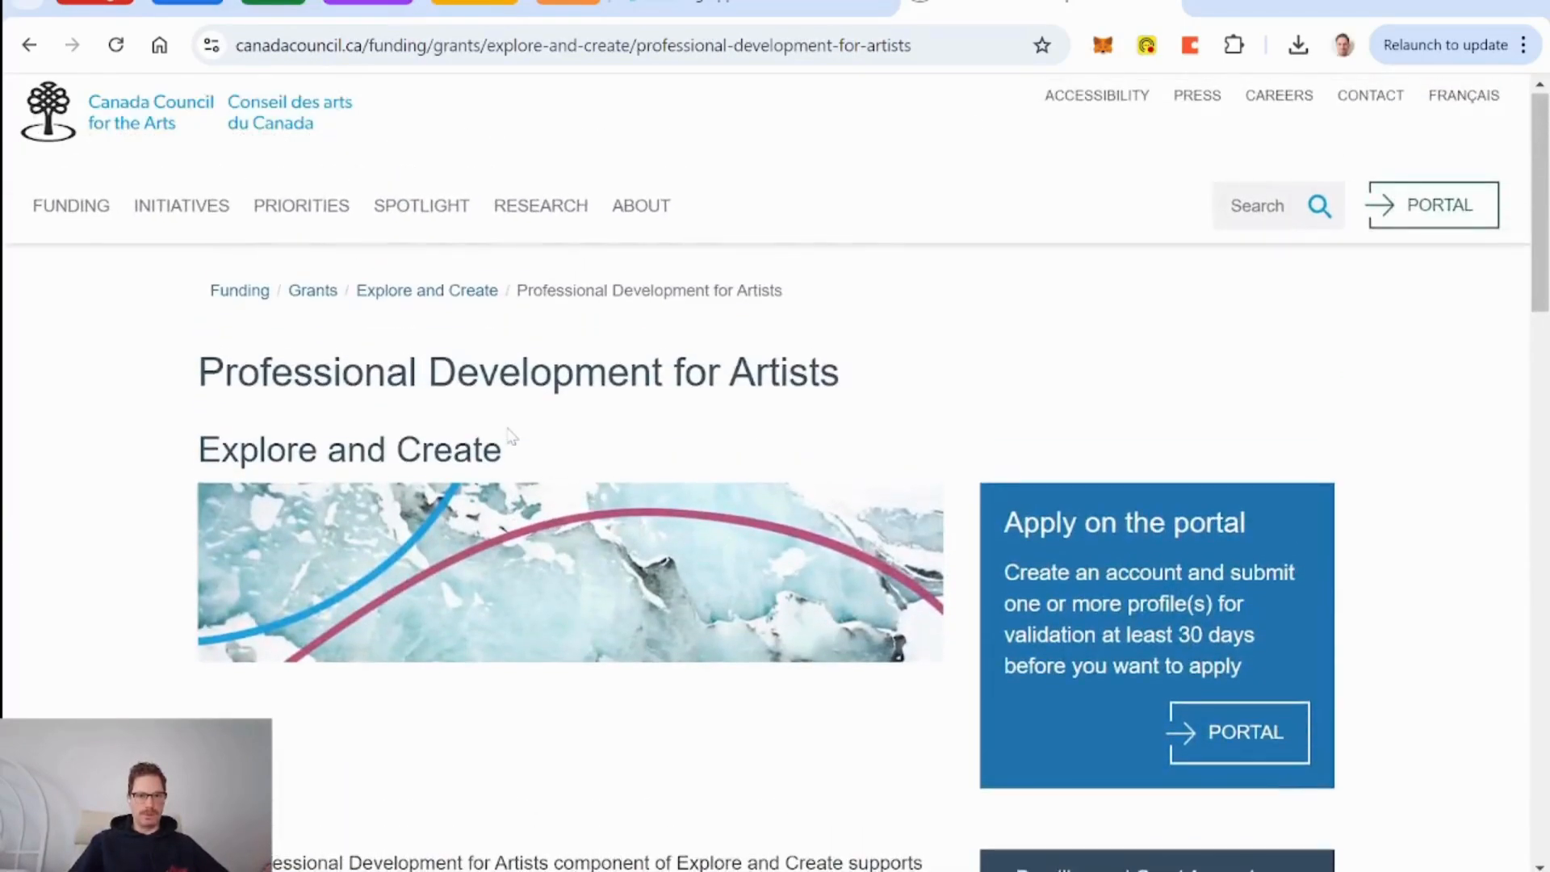
# Open the Research and Creation page from the Deadlines list and select its intro and two eligibility bullets.
pyautogui.click(440, 301)
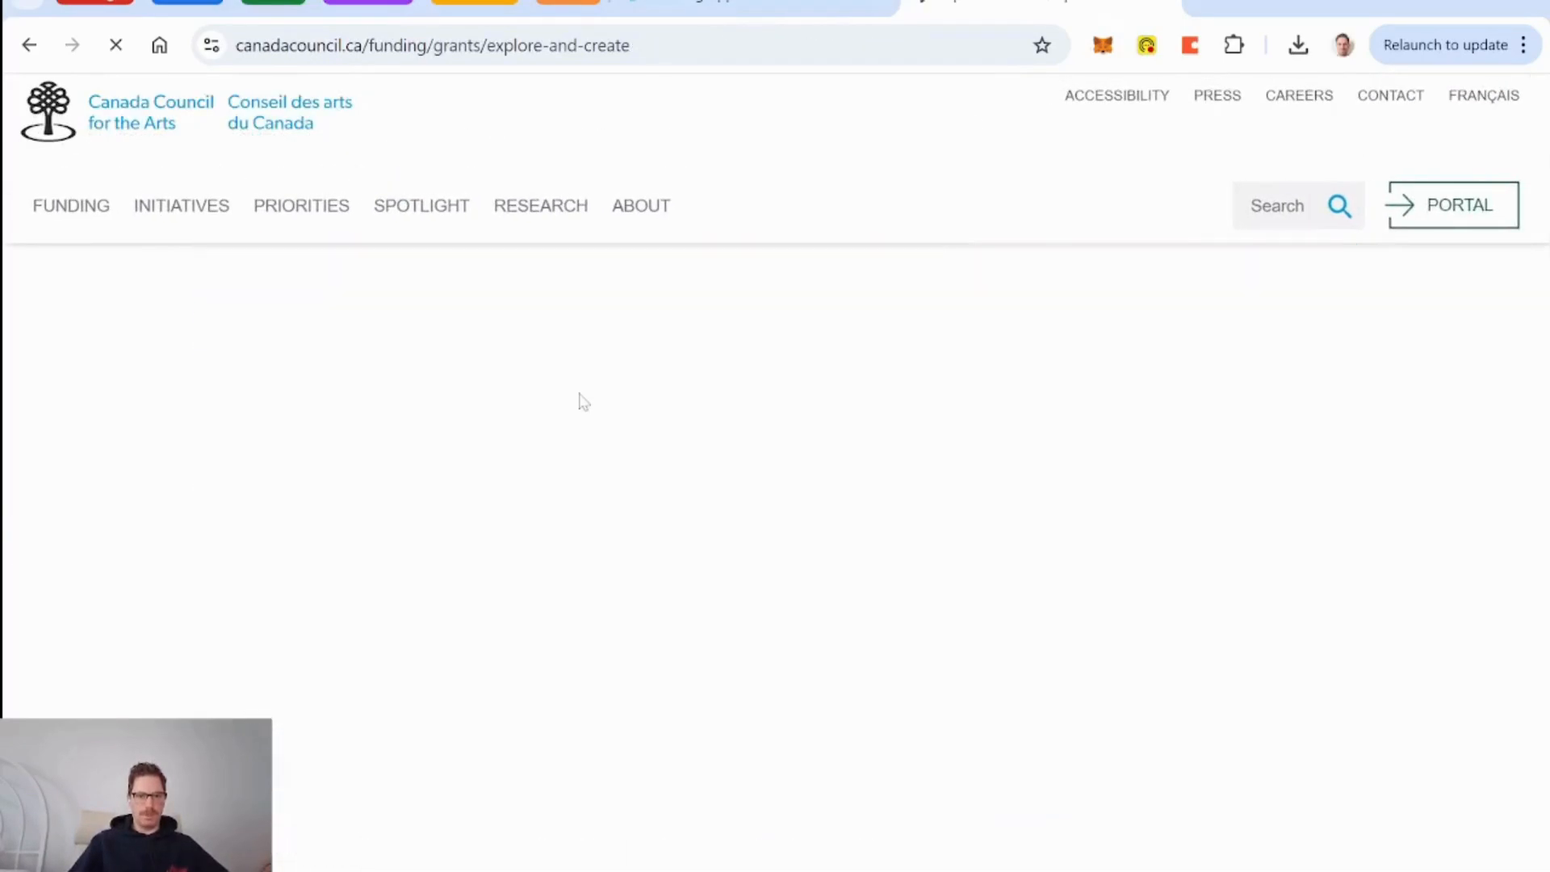
pyautogui.scroll(-12, 578, 401)
pyautogui.scroll(6, 578, 402)
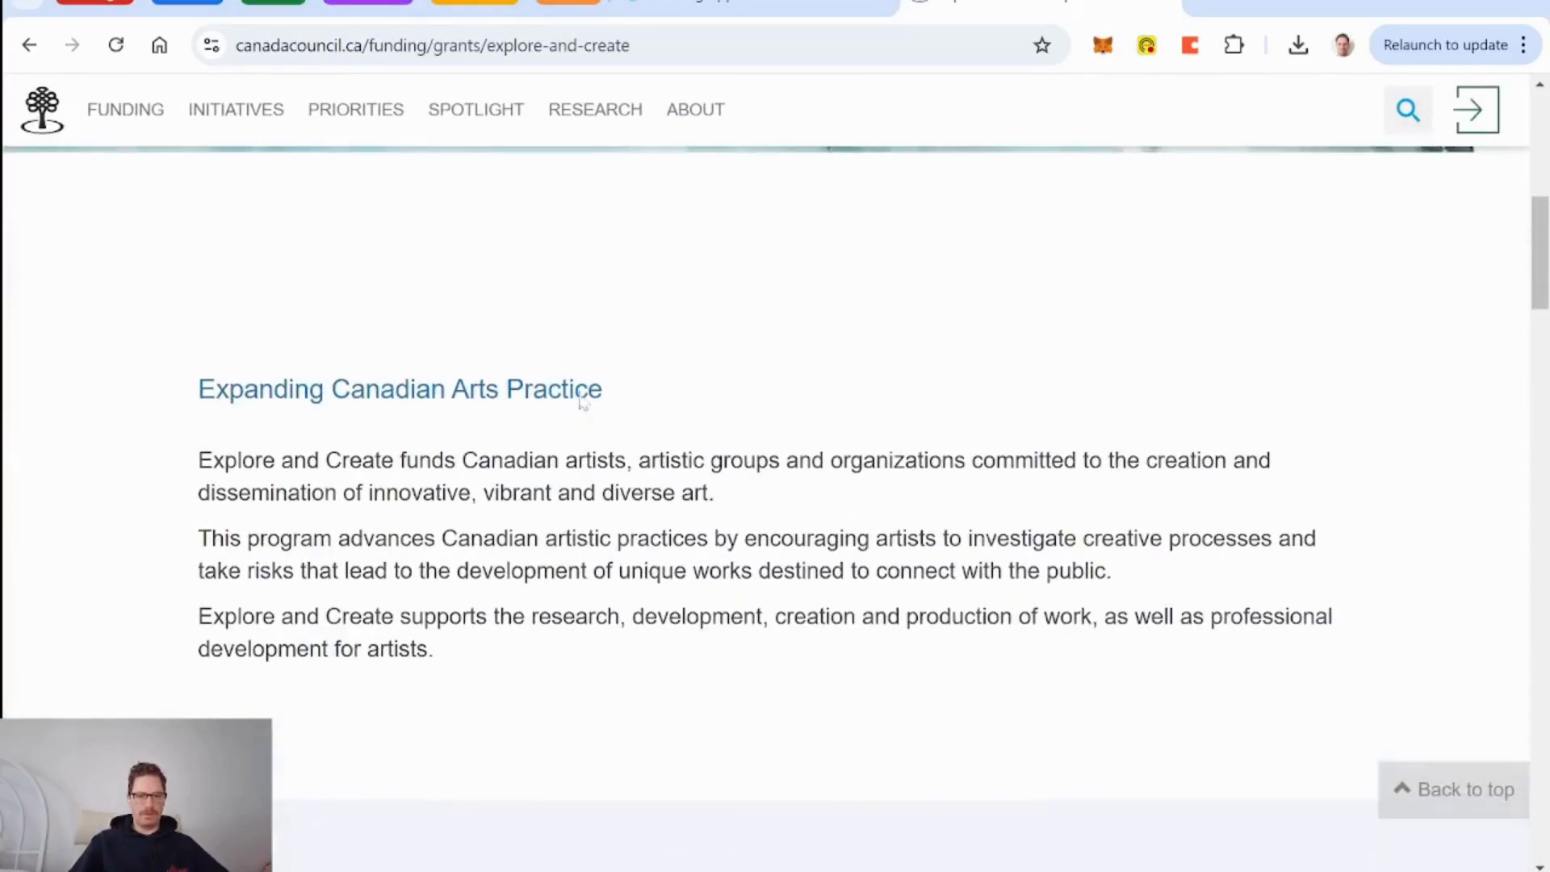
pyautogui.click(35, 53)
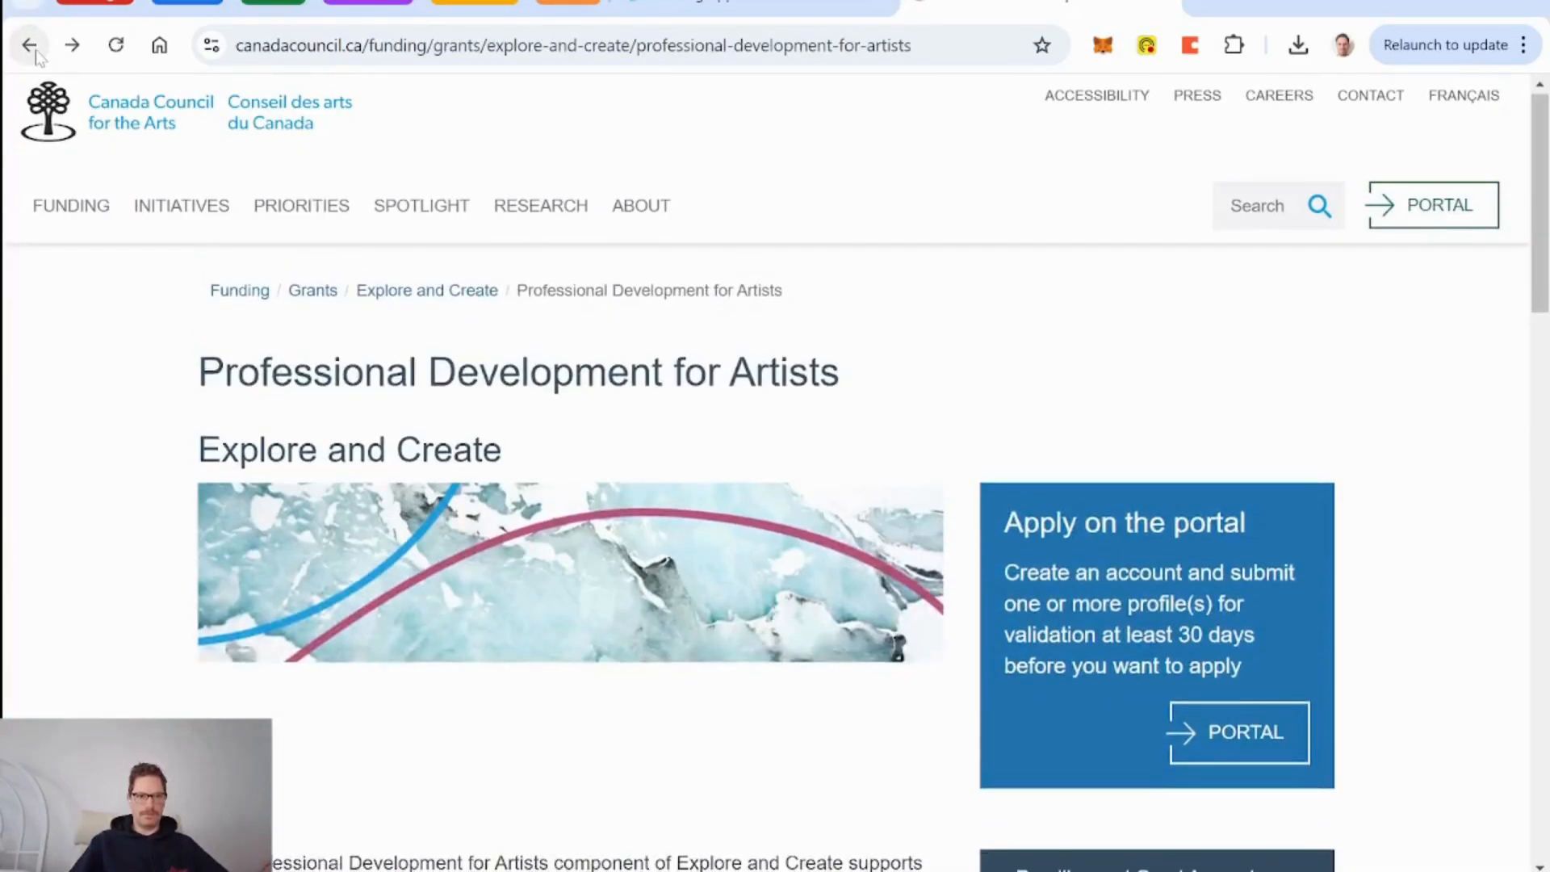
pyautogui.click(31, 47)
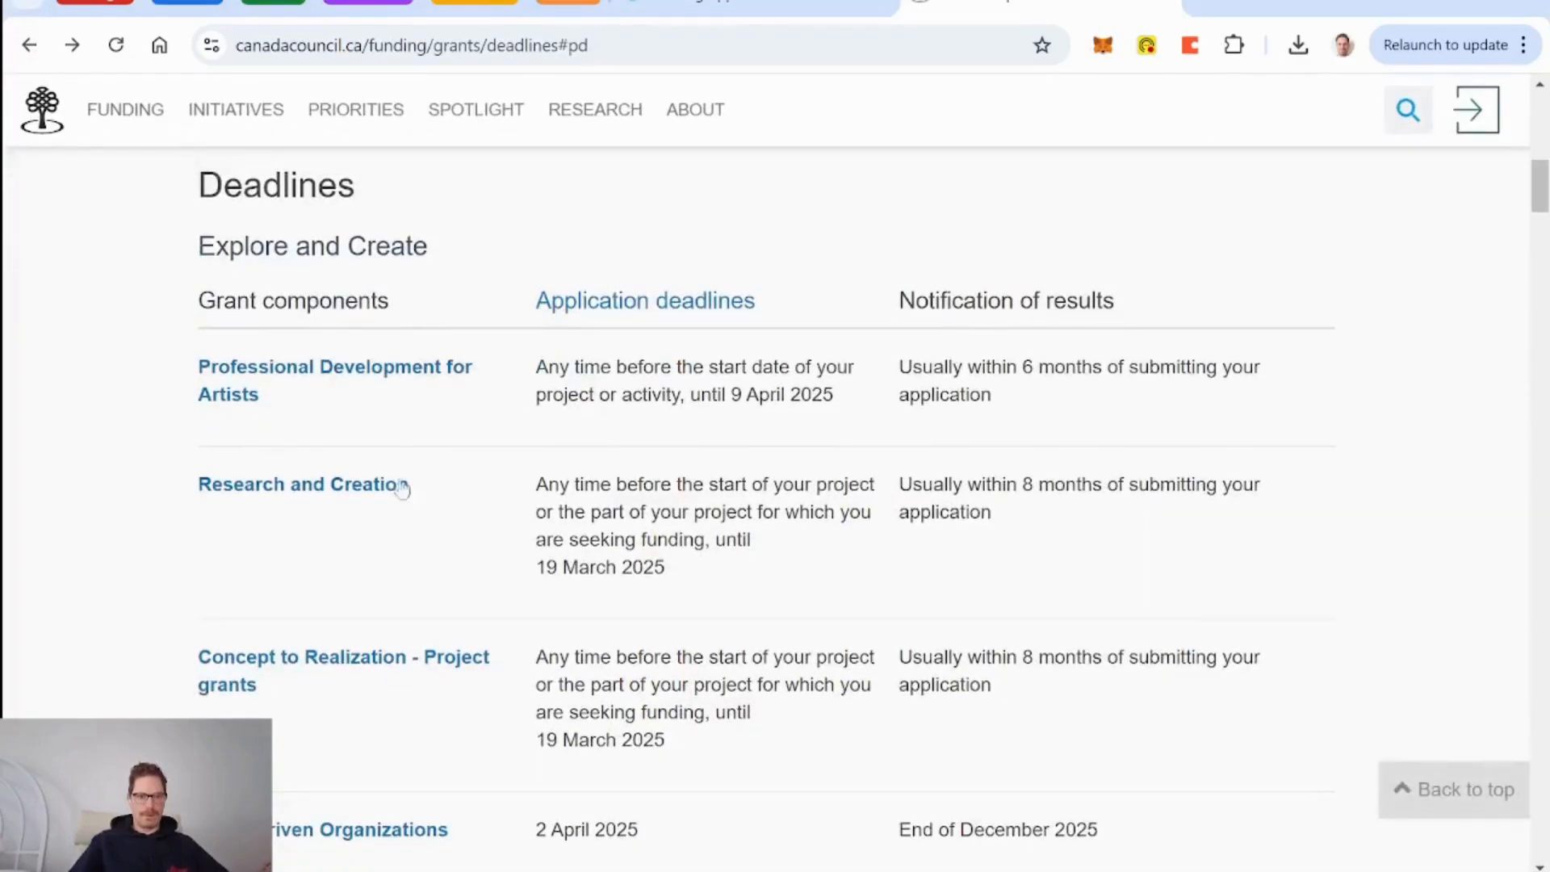
pyautogui.click(402, 488)
pyautogui.scroll(-8, 696, 516)
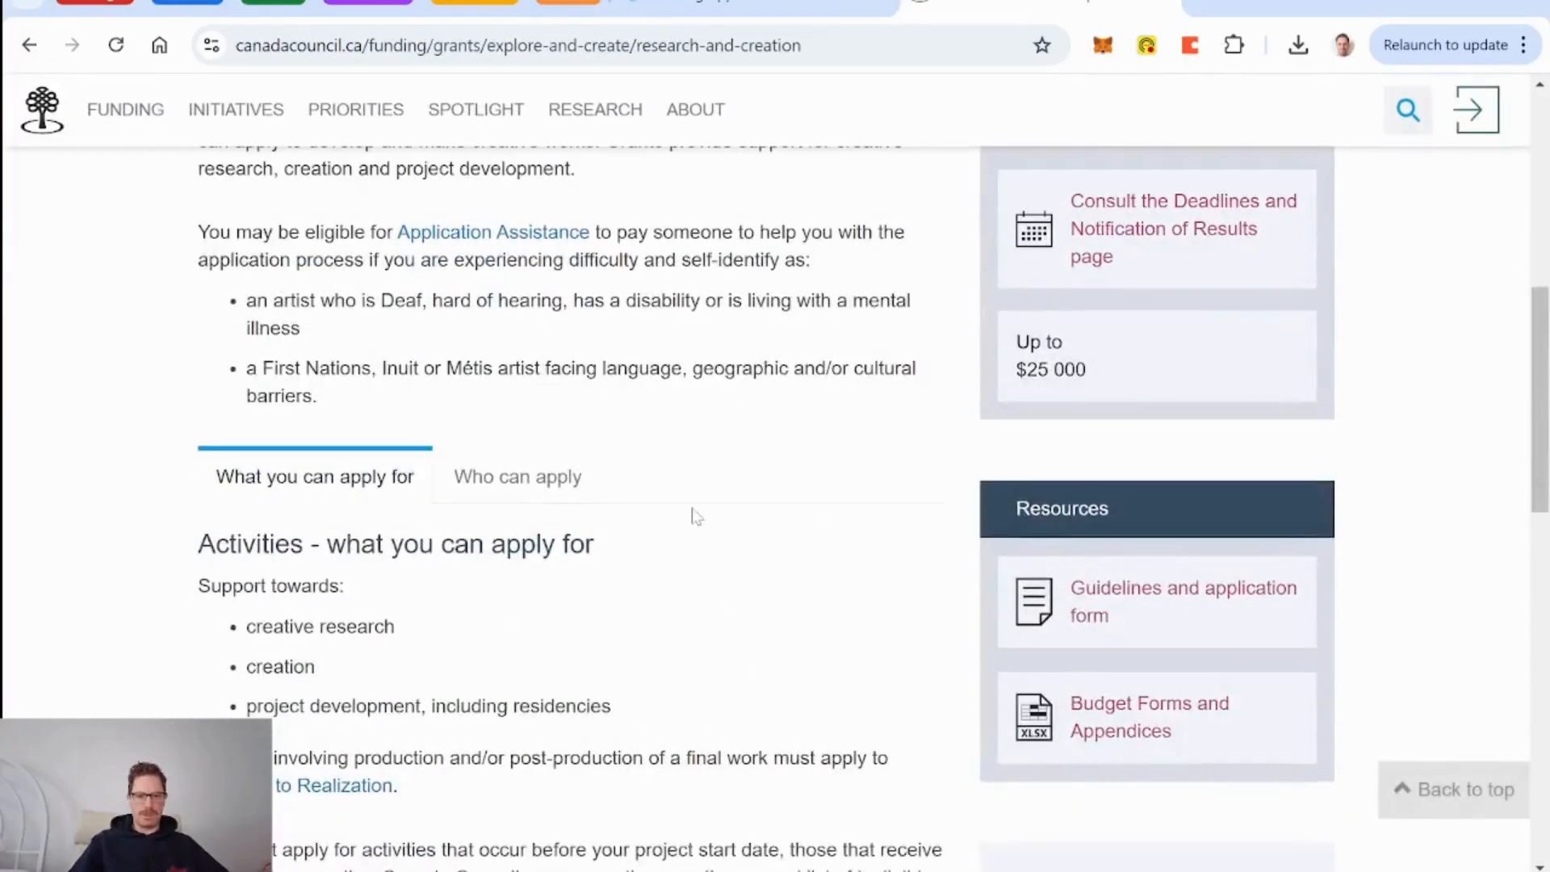
pyautogui.scroll(2, 696, 516)
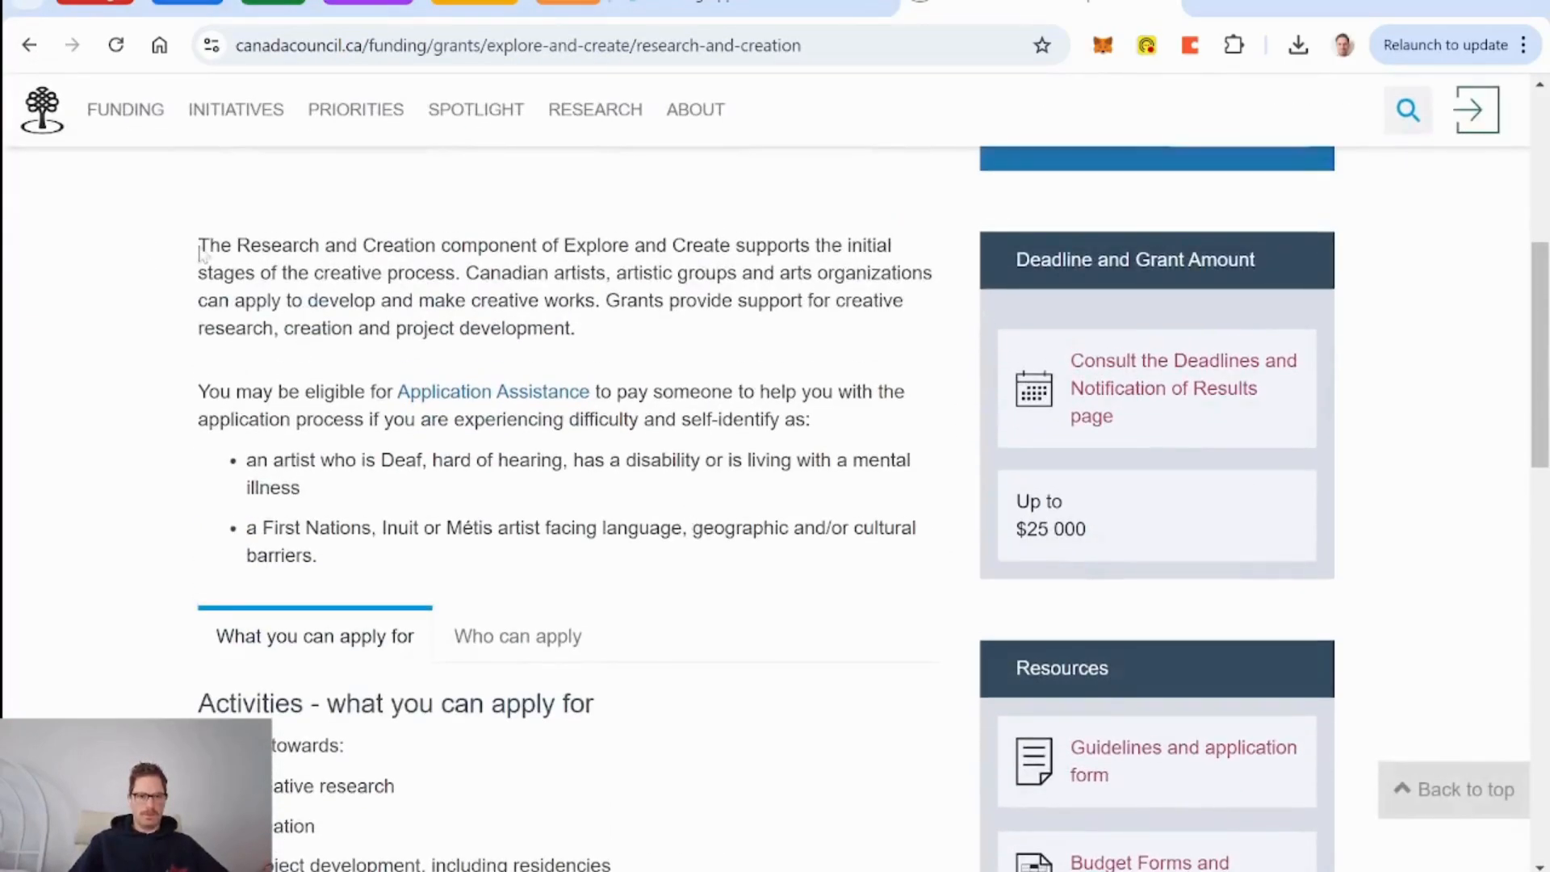
pyautogui.moveTo(197, 239); pyautogui.dragTo(369, 562)
pyautogui.hotkey('ctrl', 'c')
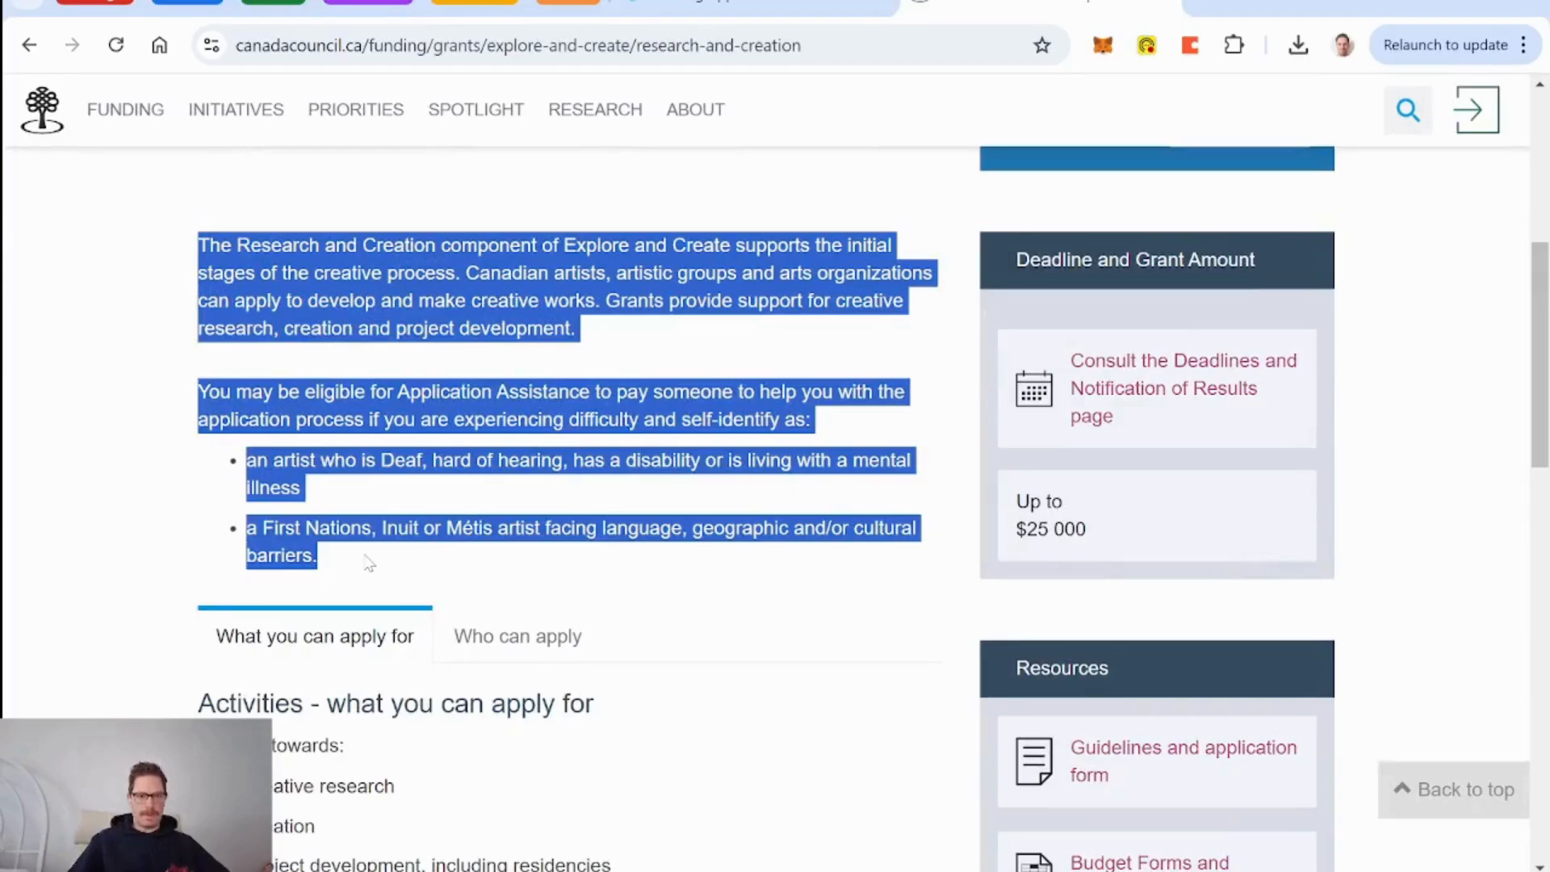
# Paste the Research and Creation introduction into row 2's Description cell, undoing the row-splitting paste.
pyautogui.click(716, 15)
pyautogui.scroll(-4, 818, 674)
pyautogui.click(678, 529)
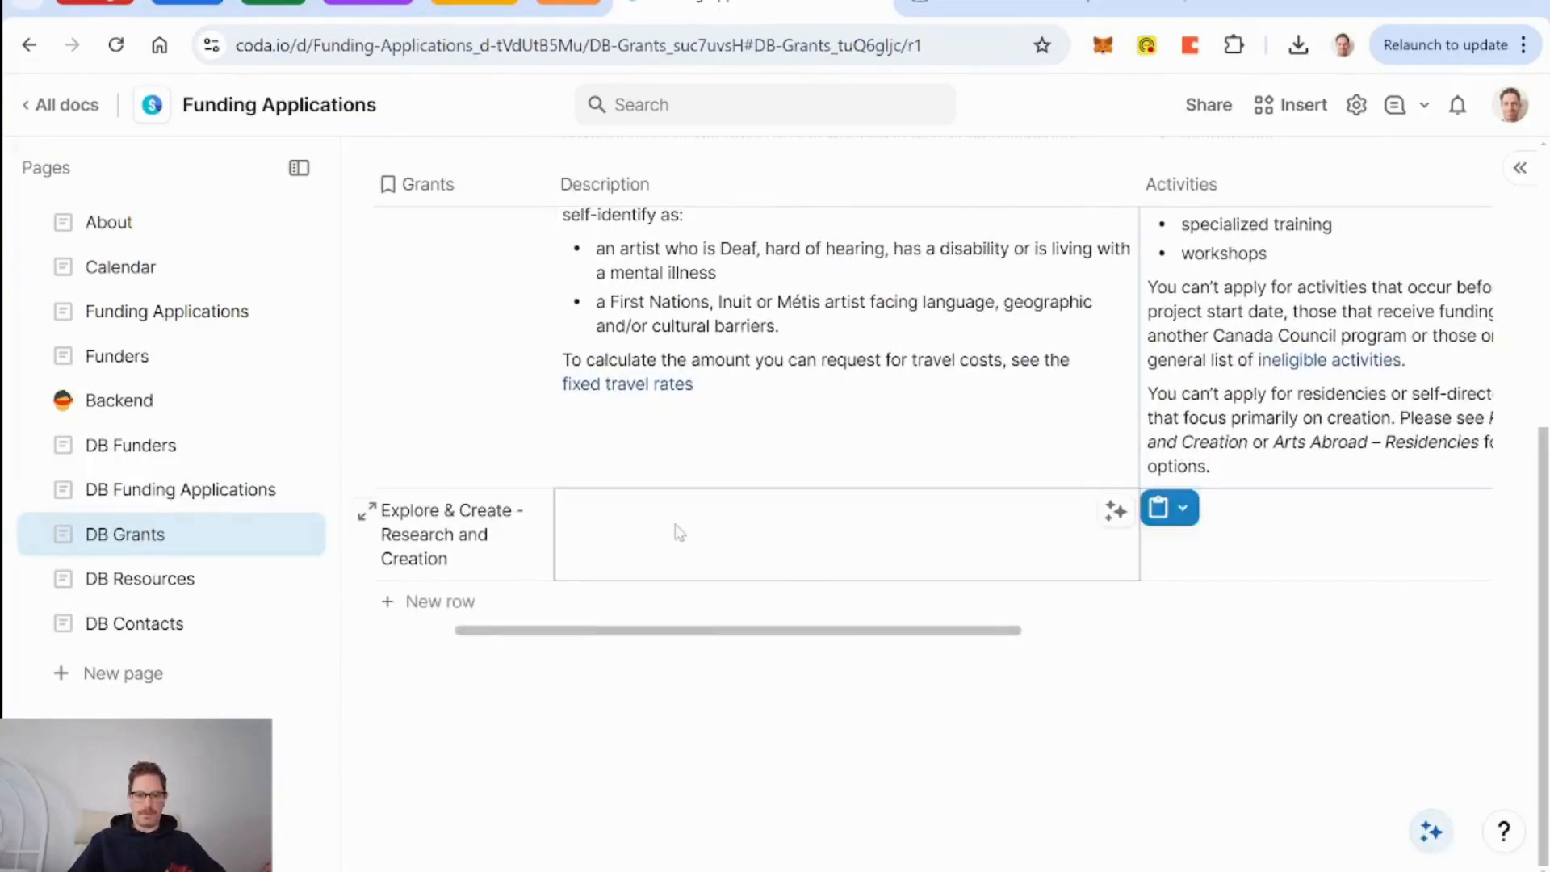
pyautogui.hotkey('ctrl', 'v')
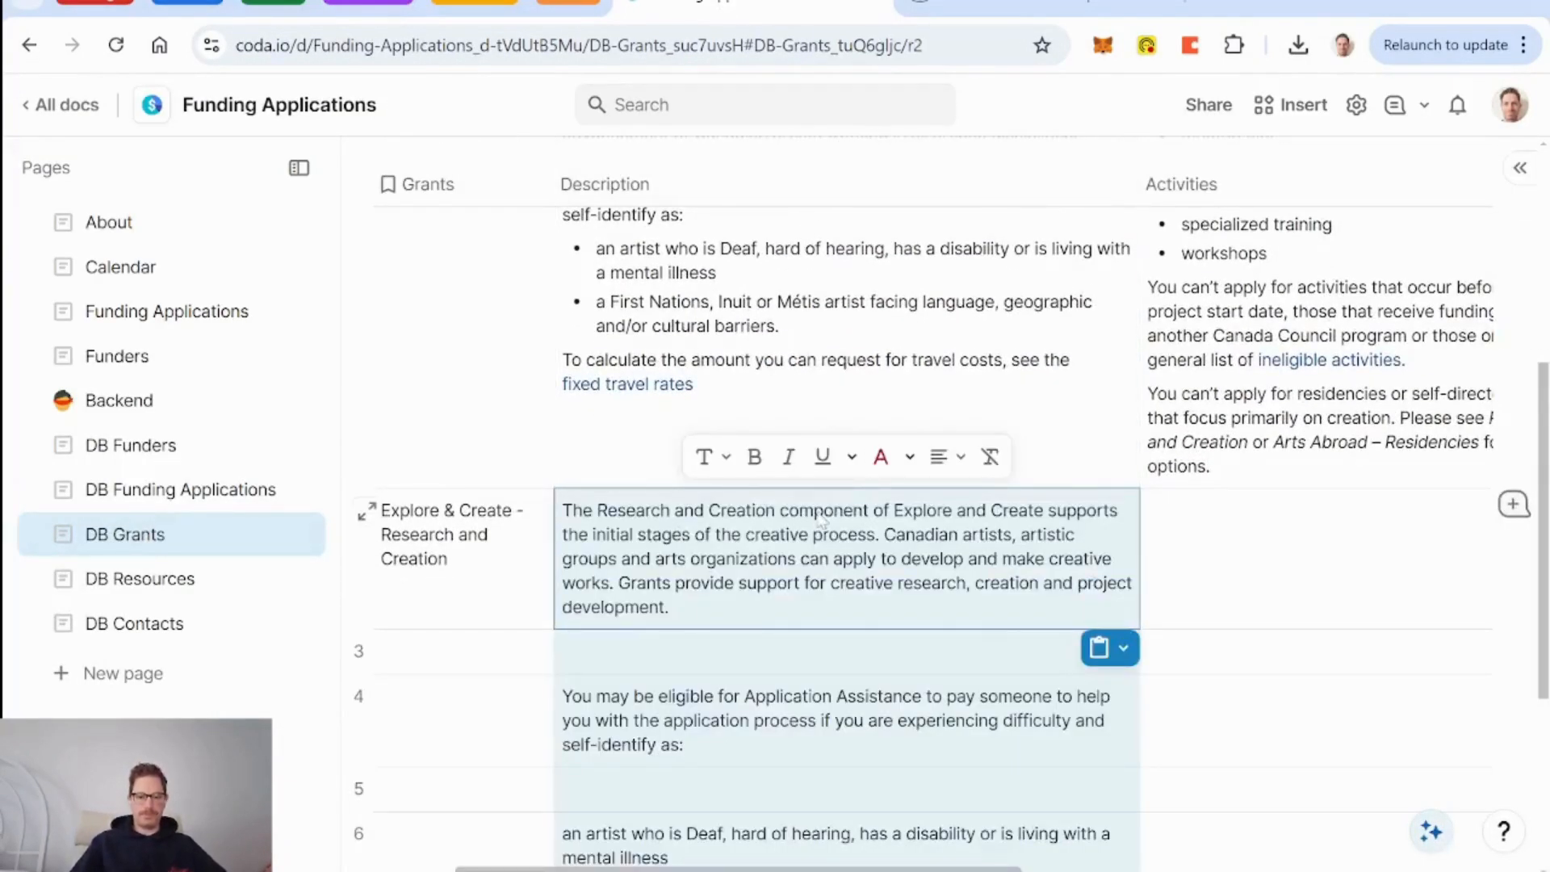
pyautogui.hotkey('ctrl', 'z')
pyautogui.scroll(-2, 736, 633)
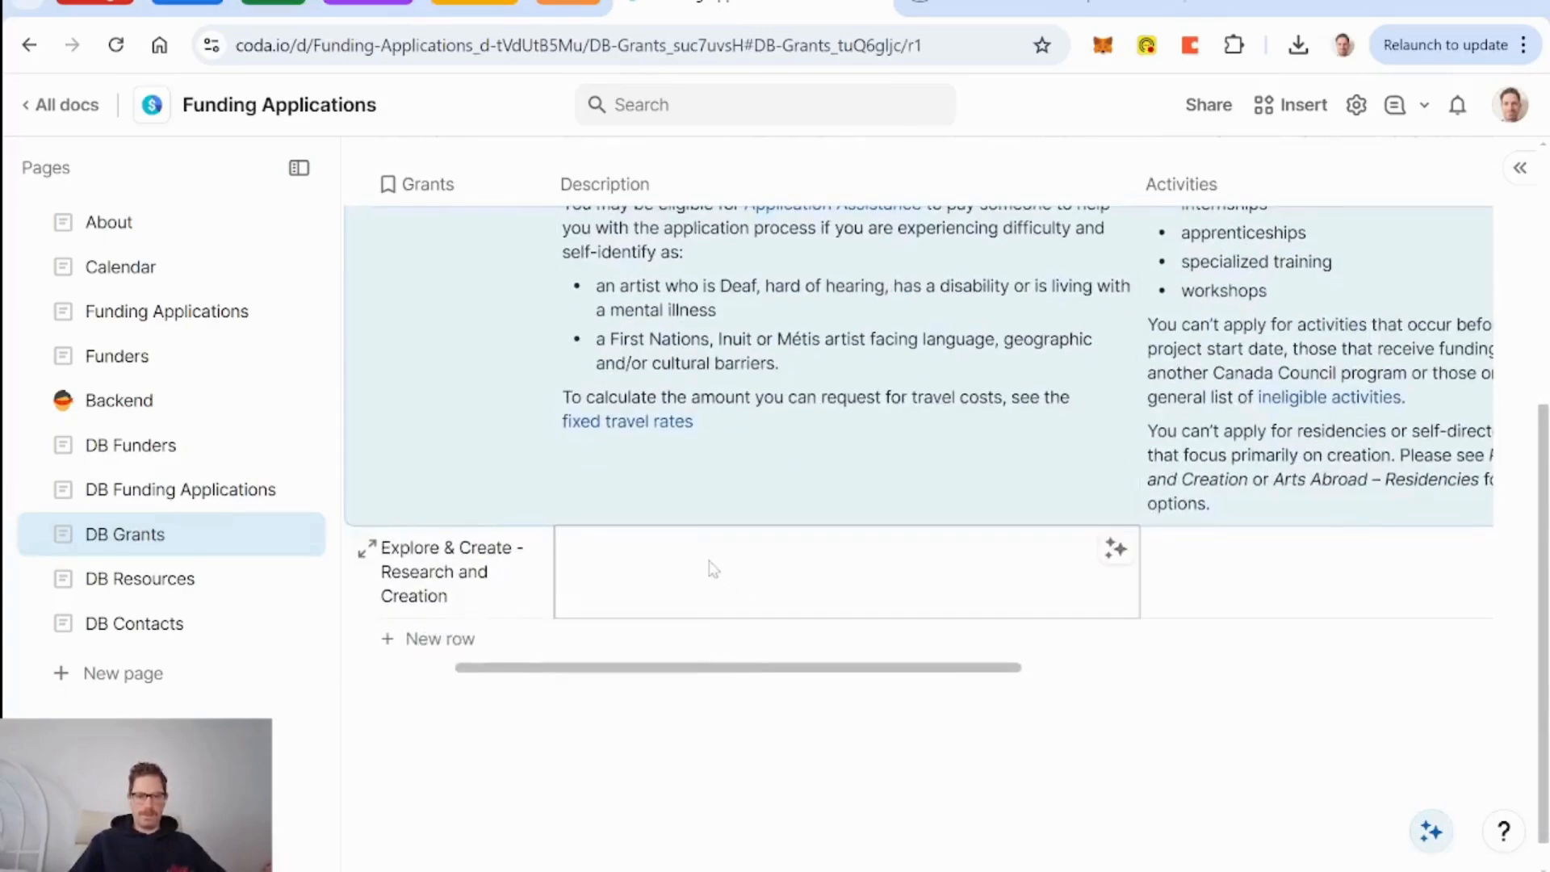
pyautogui.write('The Research and Creation component of Explore and Create supports the initial stages of the creative process. Canadian artists, artistic groups and arts organizations can apply to develop and make creative works. Grants provide support for creative research, creation and project development.  You may be eligible for Application Assistance to pay someone to help you with the application process if you are experiencing difficulty and self-identify as:  an artist who is Deaf, hard of hearing, has a disability or is living with a mental illness a First Nations, Inuit or Métis artist facing language, geographic and/or cultural barriers.')
# Re-paste the introduction as one Description entry, then return to the Canada Council grant page.
pyautogui.scroll(-4, 823, 595)
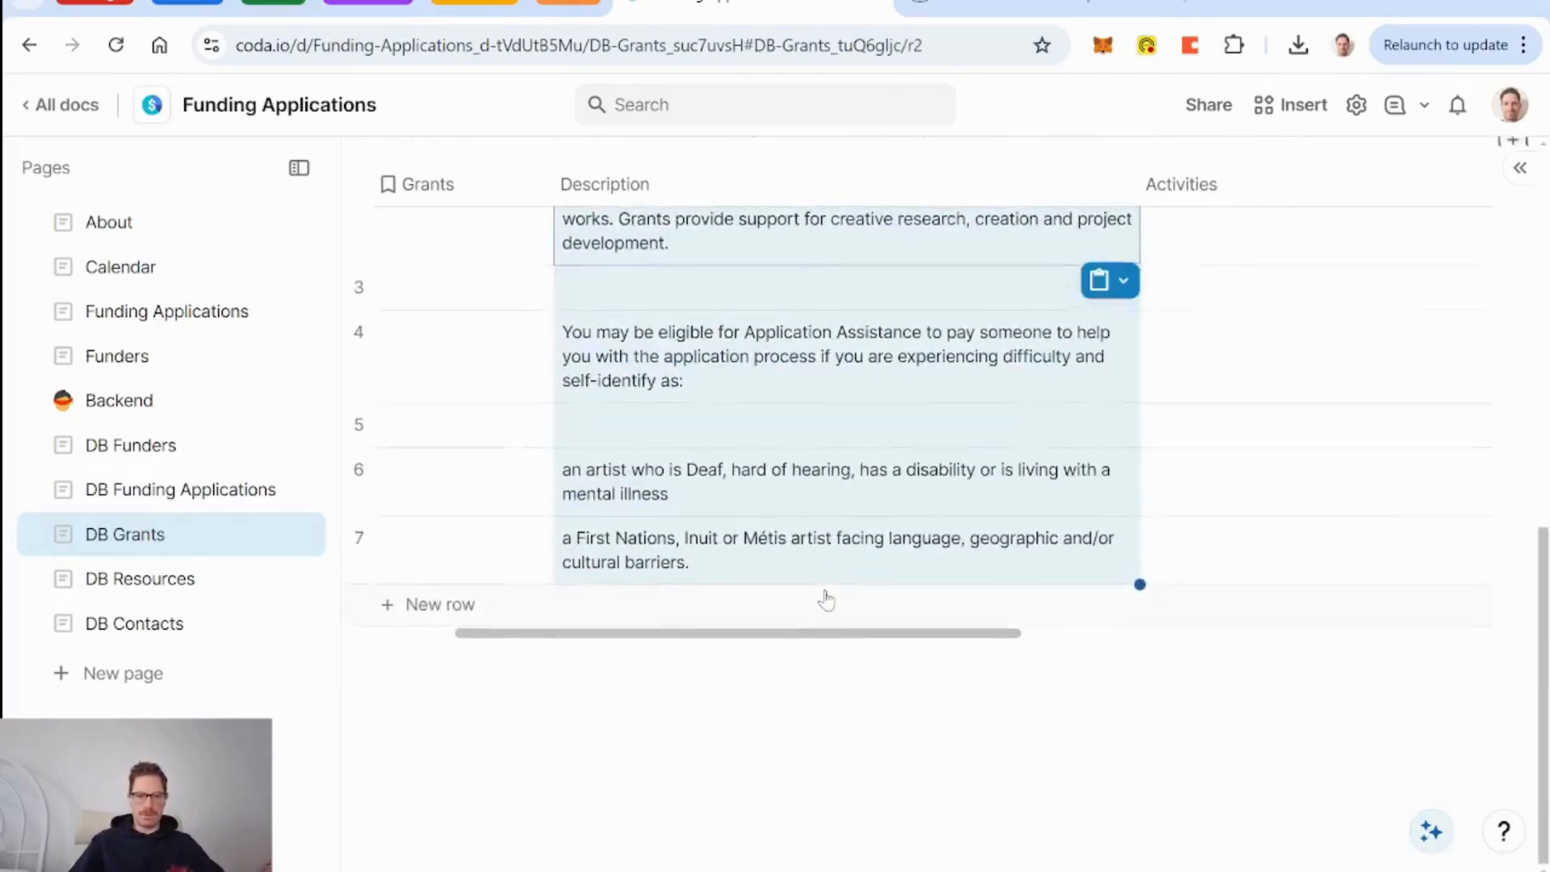
pyautogui.scroll(2, 824, 595)
pyautogui.hotkey('ctrl', 'z')
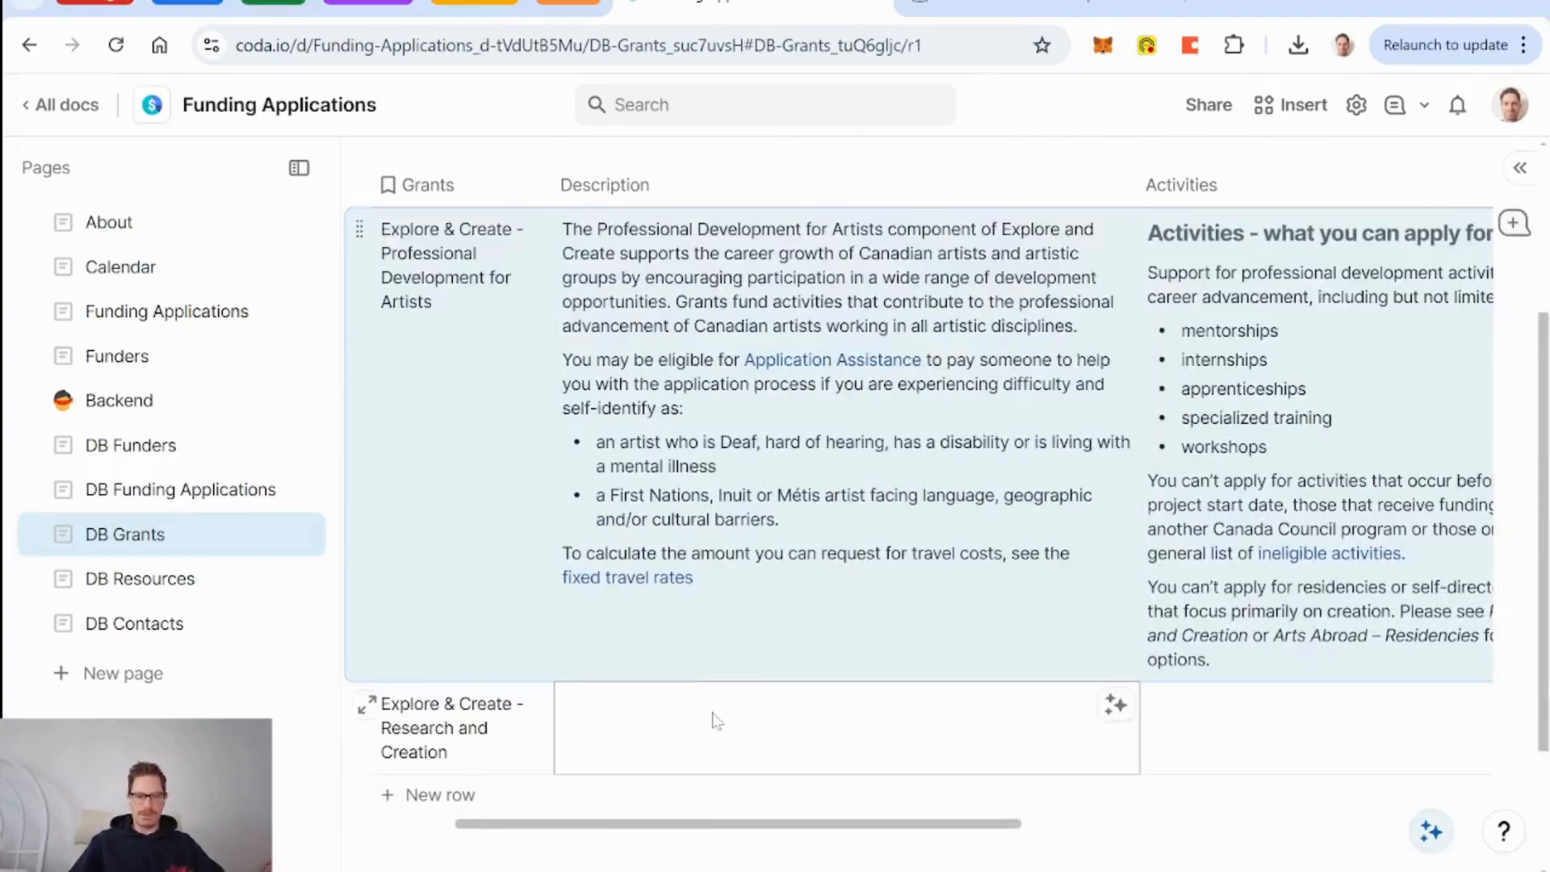
pyautogui.hotkey('ctrl', 'v')
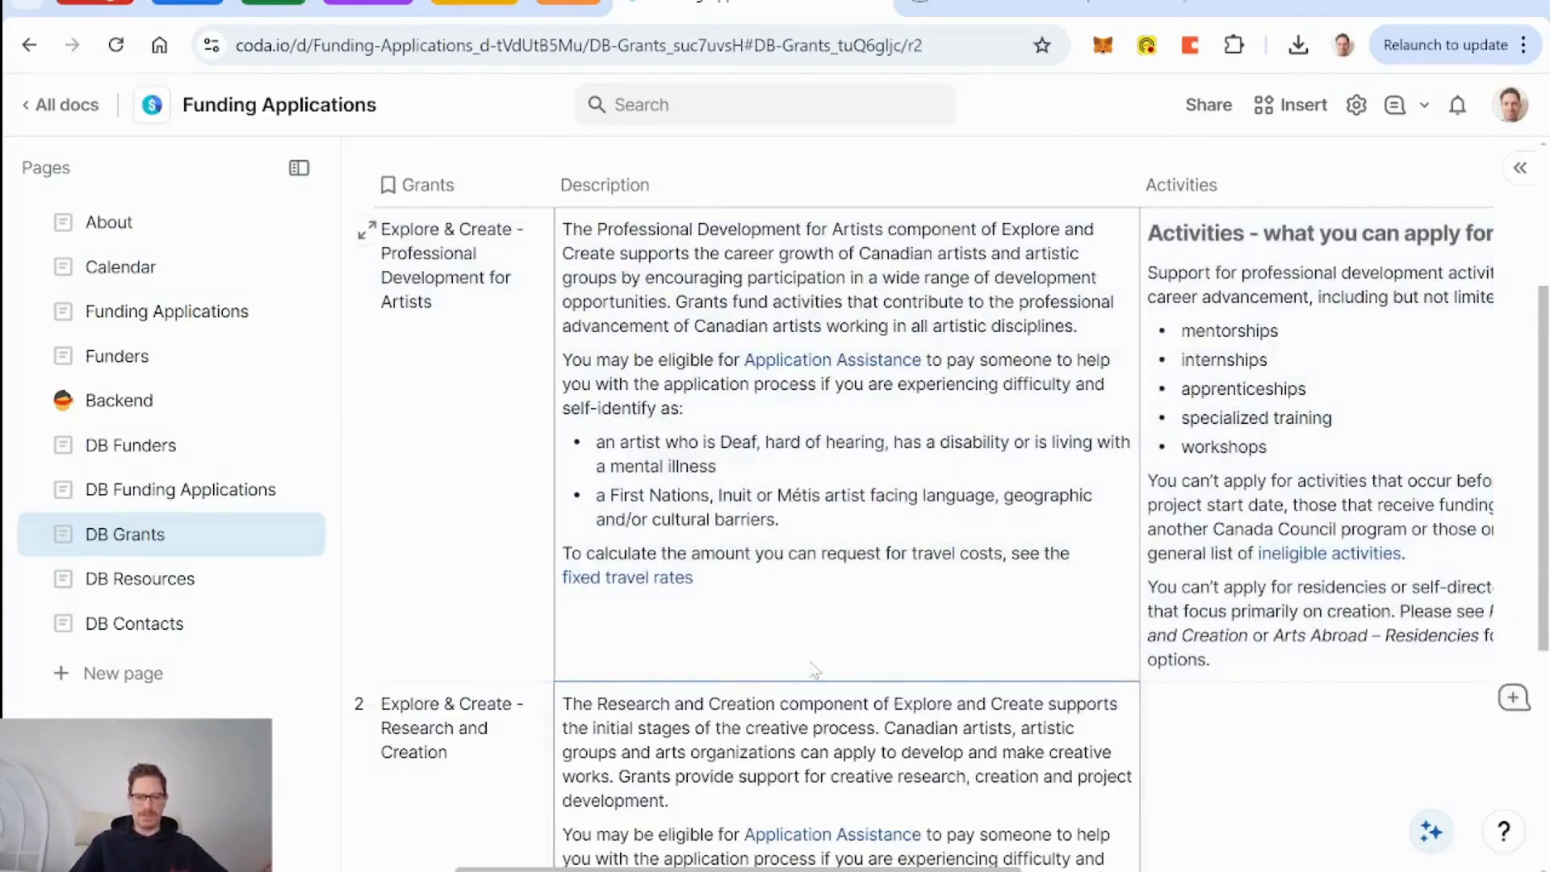
pyautogui.scroll(-3, 846, 533)
pyautogui.click(1033, 8)
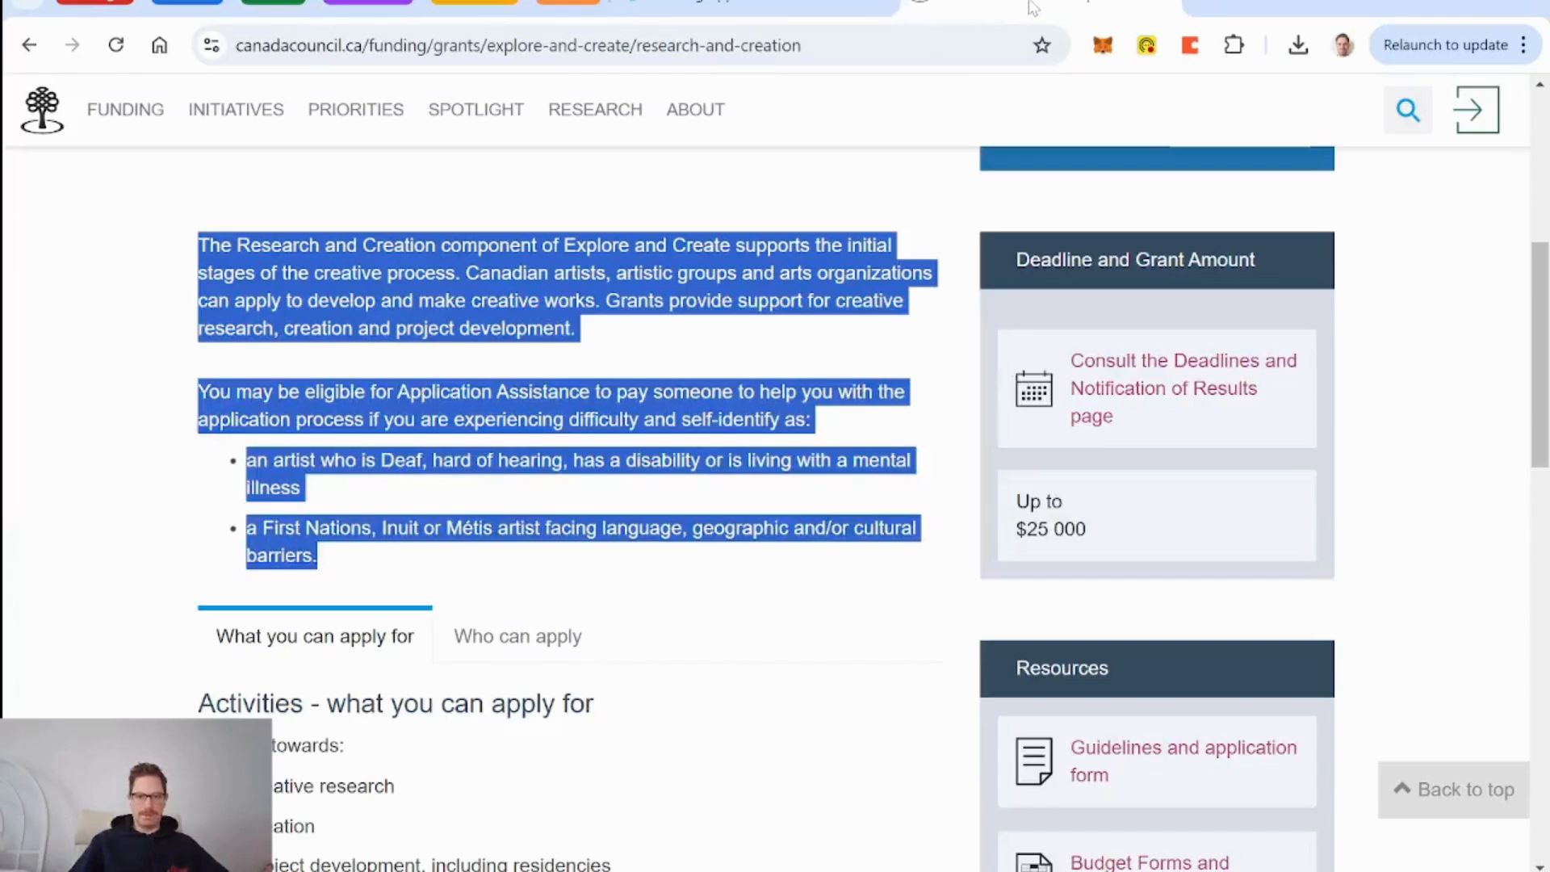
# Copy the grant's activities section into the Research and Creation Activities cell.
pyautogui.scroll(-4, 709, 519)
pyautogui.moveTo(198, 387); pyautogui.dragTo(398, 752)
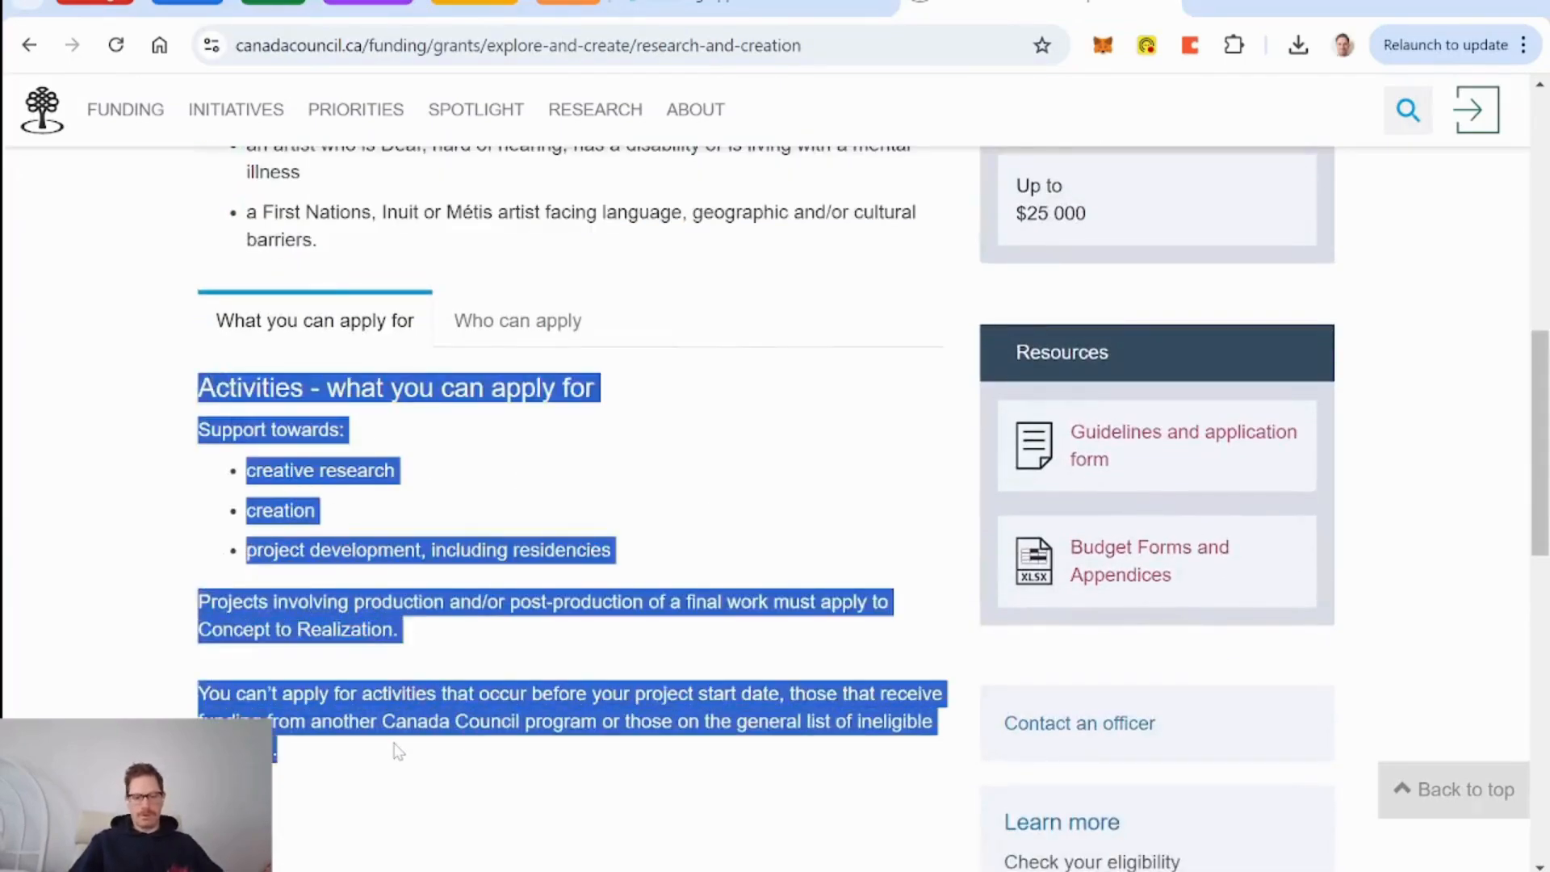
pyautogui.click(781, 8)
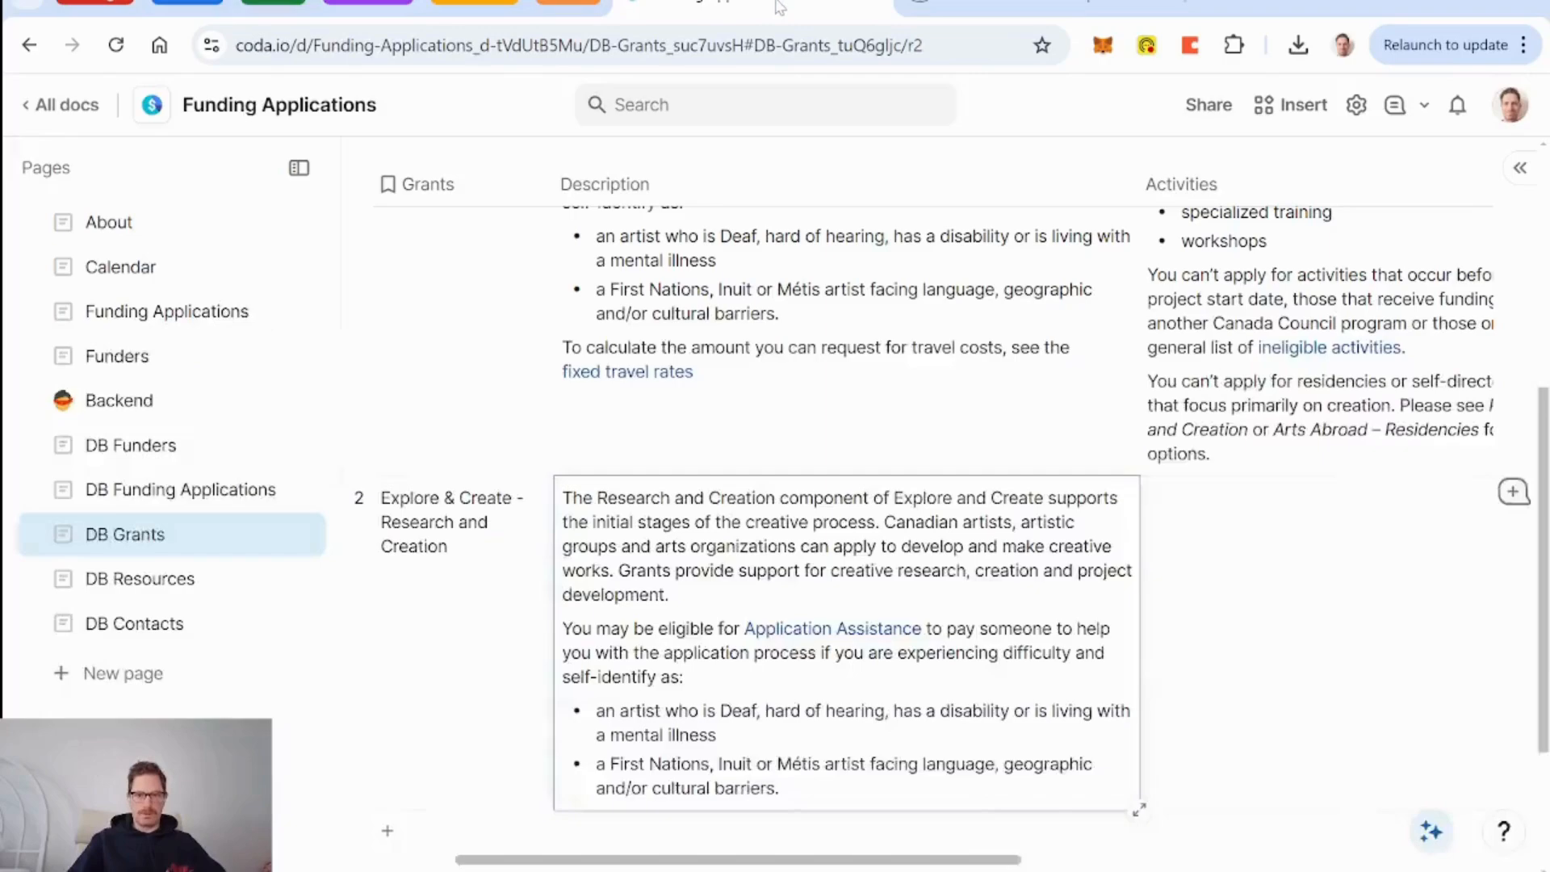
pyautogui.click(1205, 571)
pyautogui.click(1203, 571)
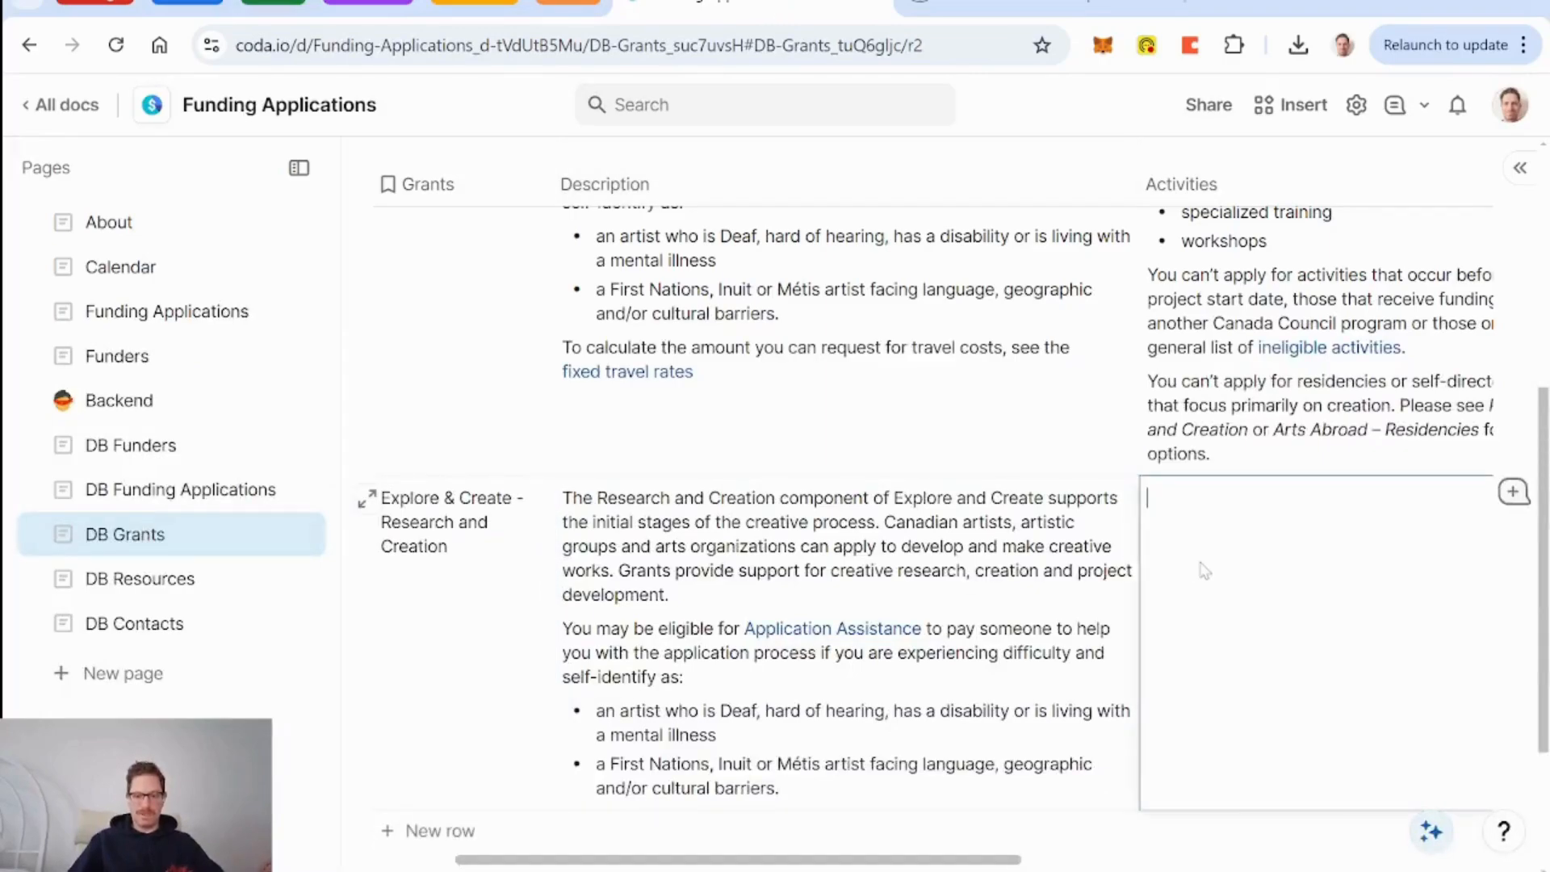
pyautogui.hotkey('ctrl', 'v')
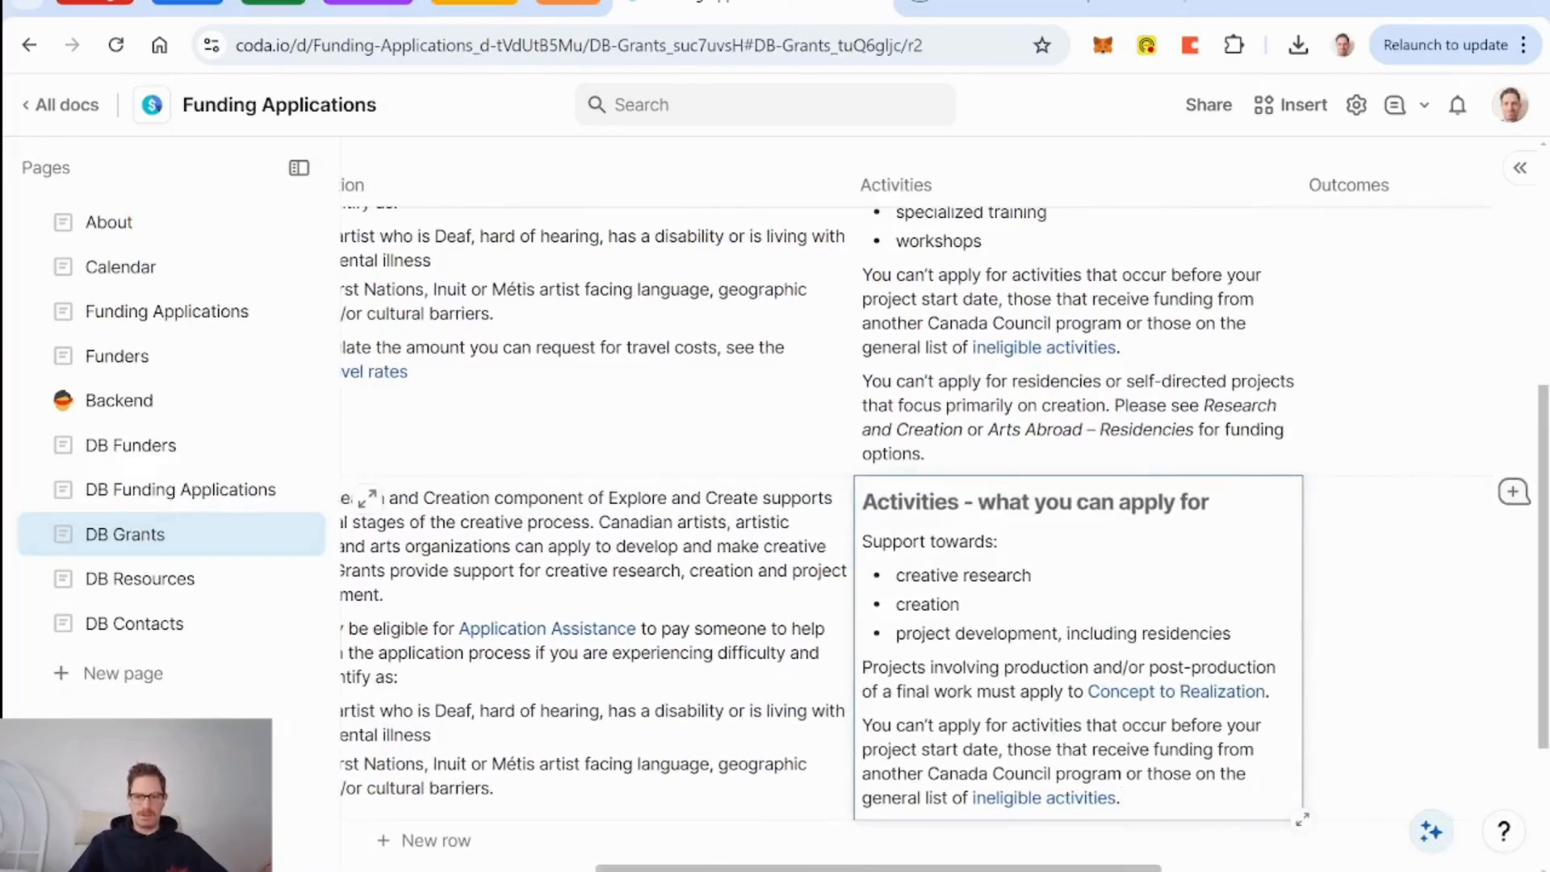
# Delete the 'Activities - what you can apply for' heading from both grants' Activities cells.
pyautogui.scroll(5, 1155, 392)
pyautogui.doubleClick(1153, 361)
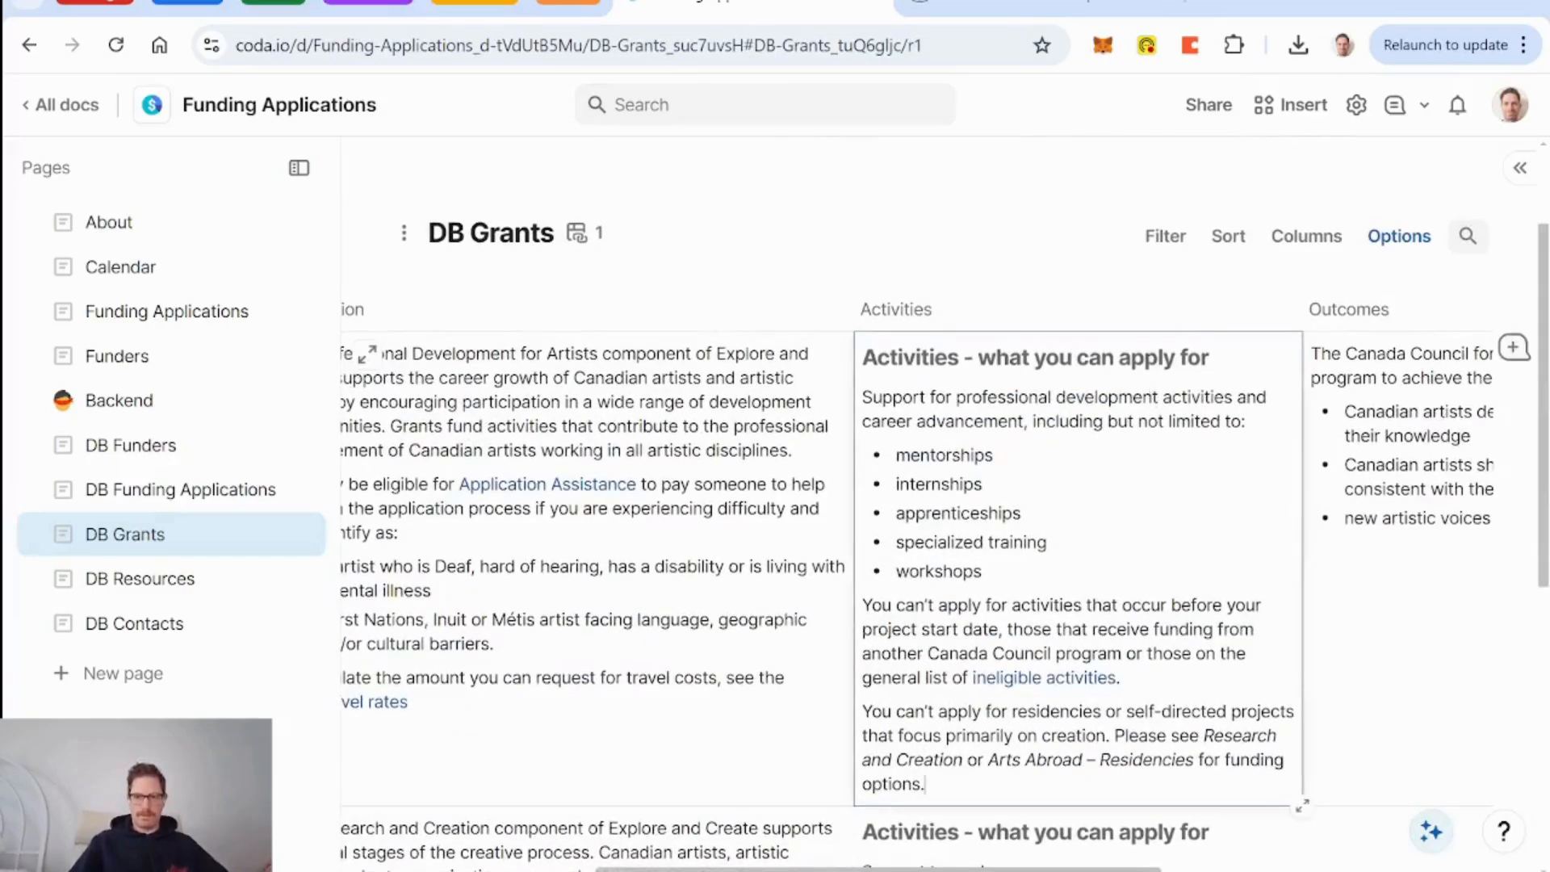
pyautogui.moveTo(1181, 359); pyautogui.dragTo(862, 358)
pyautogui.press('Delete')
pyautogui.press('Delete')
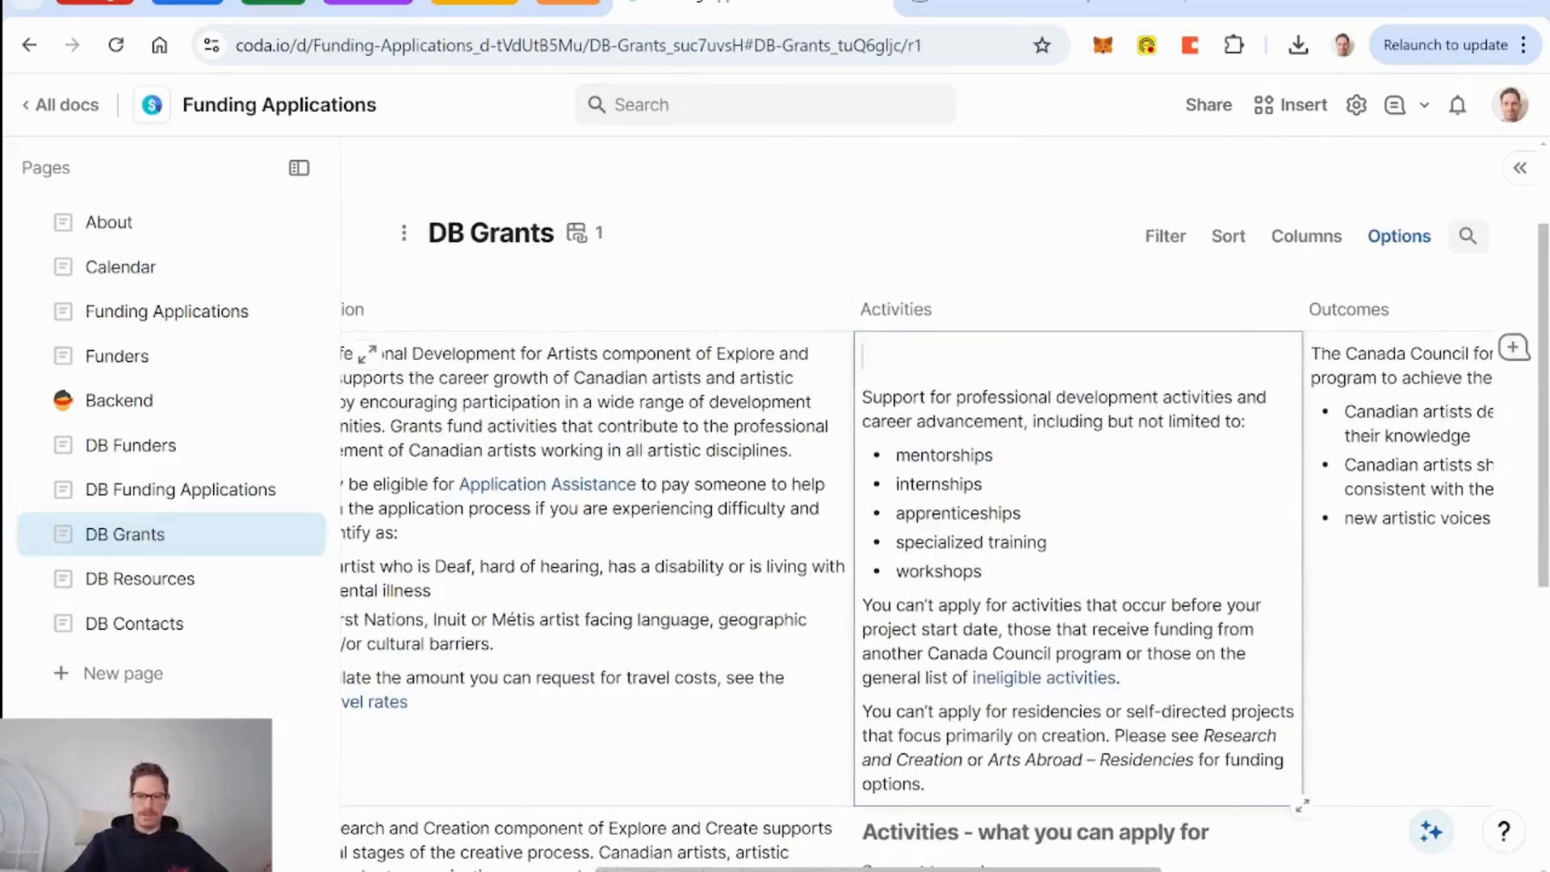
pyautogui.scroll(-3, 1150, 530)
pyautogui.tripleClick(1150, 530)
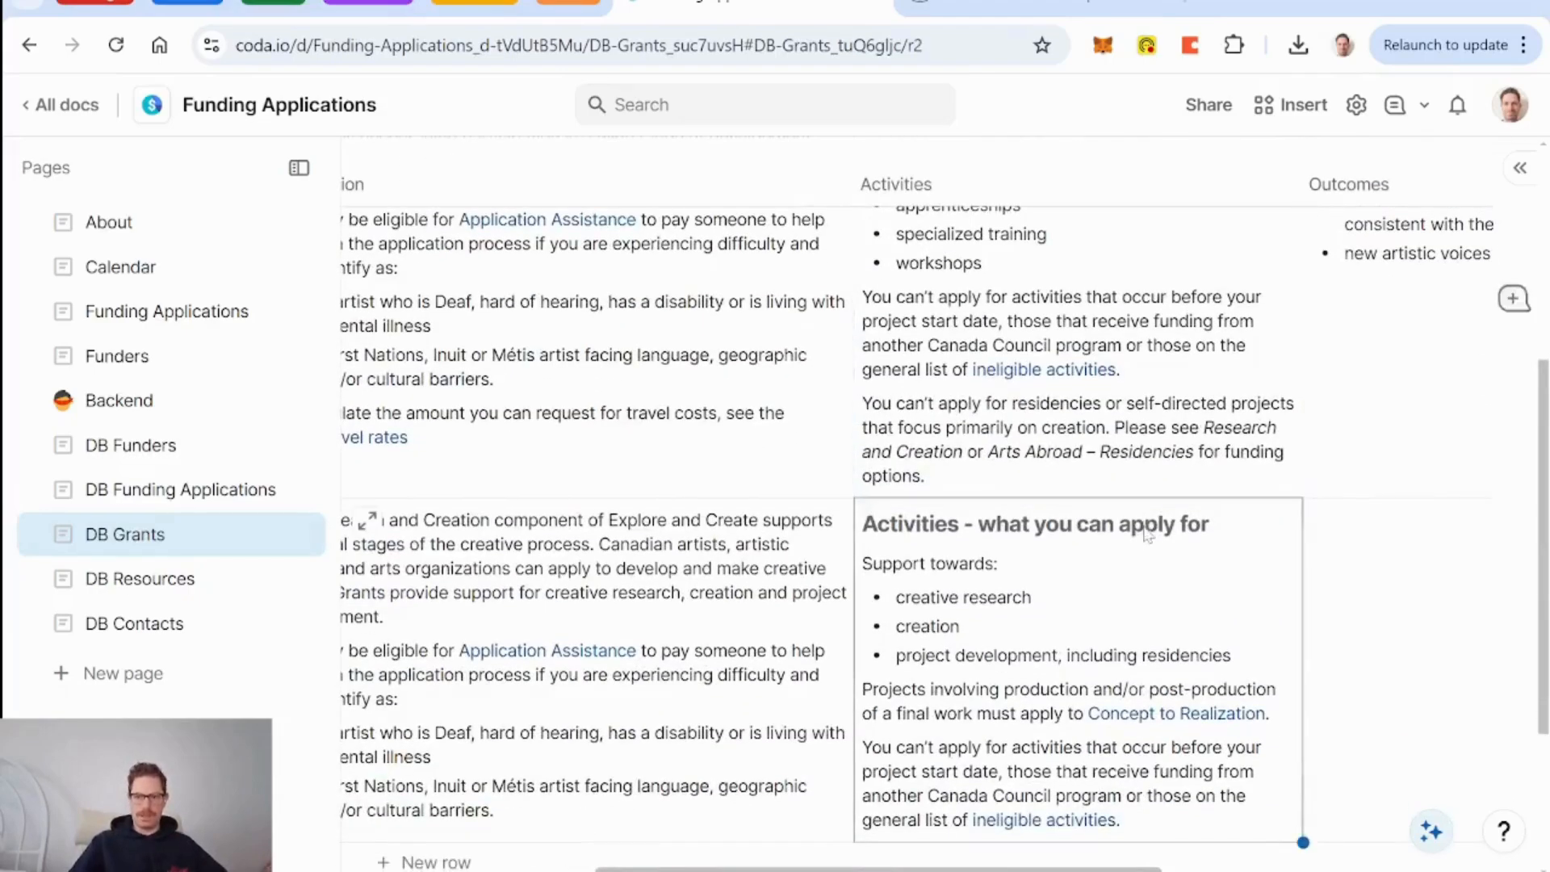
pyautogui.press('Delete')
pyautogui.press('Delete')
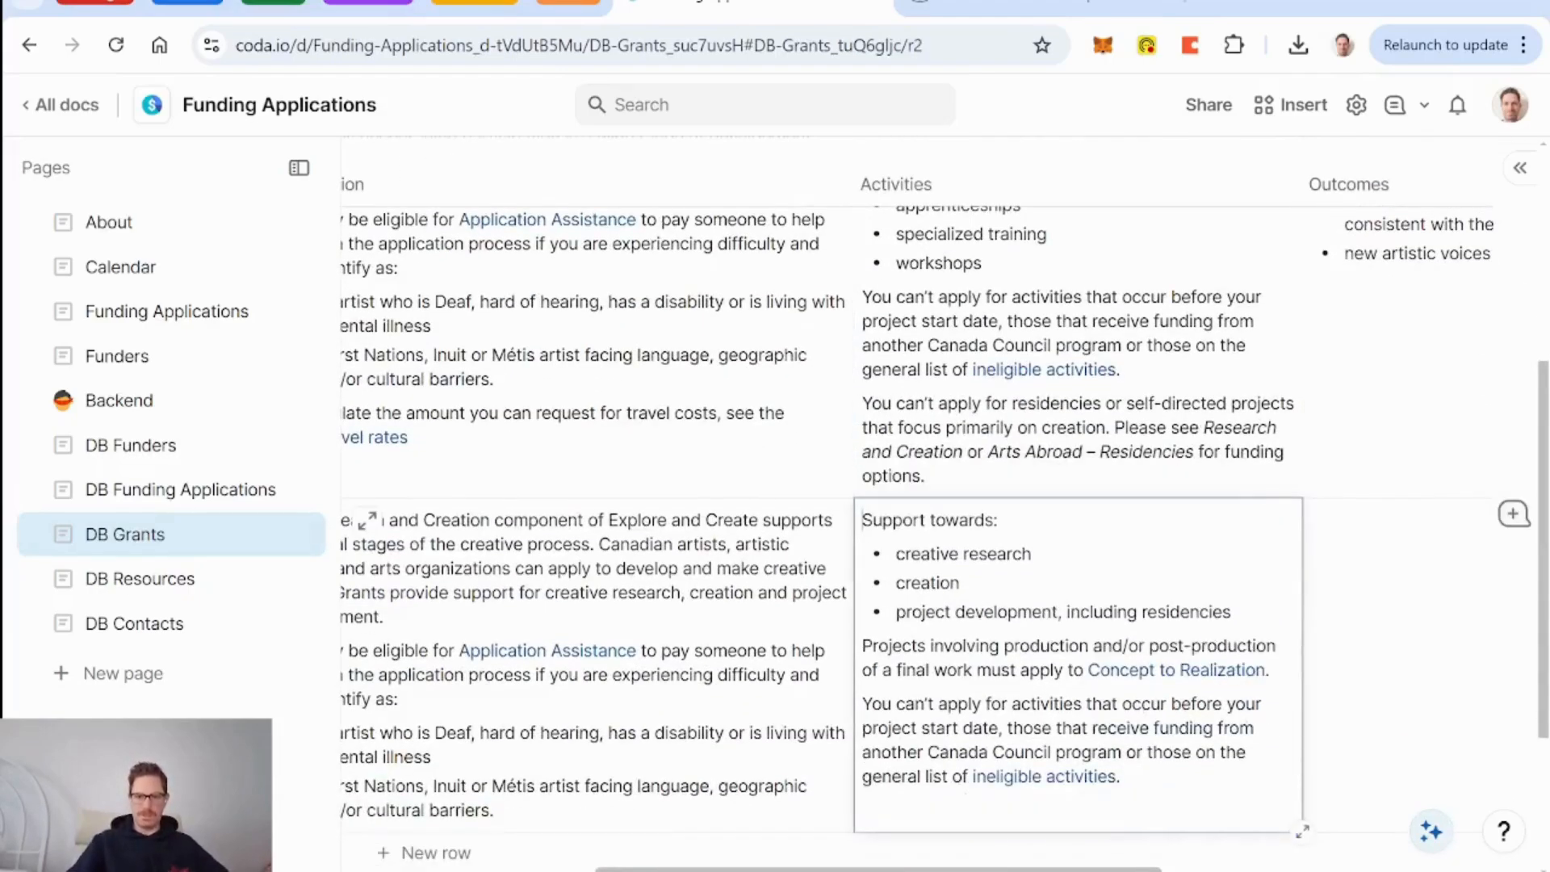
# Paste the program's outcome bullets into the Research and Creation Outcomes cell.
pyautogui.scroll(-2, 722, 654)
pyautogui.hscroll(-3, 722, 654)
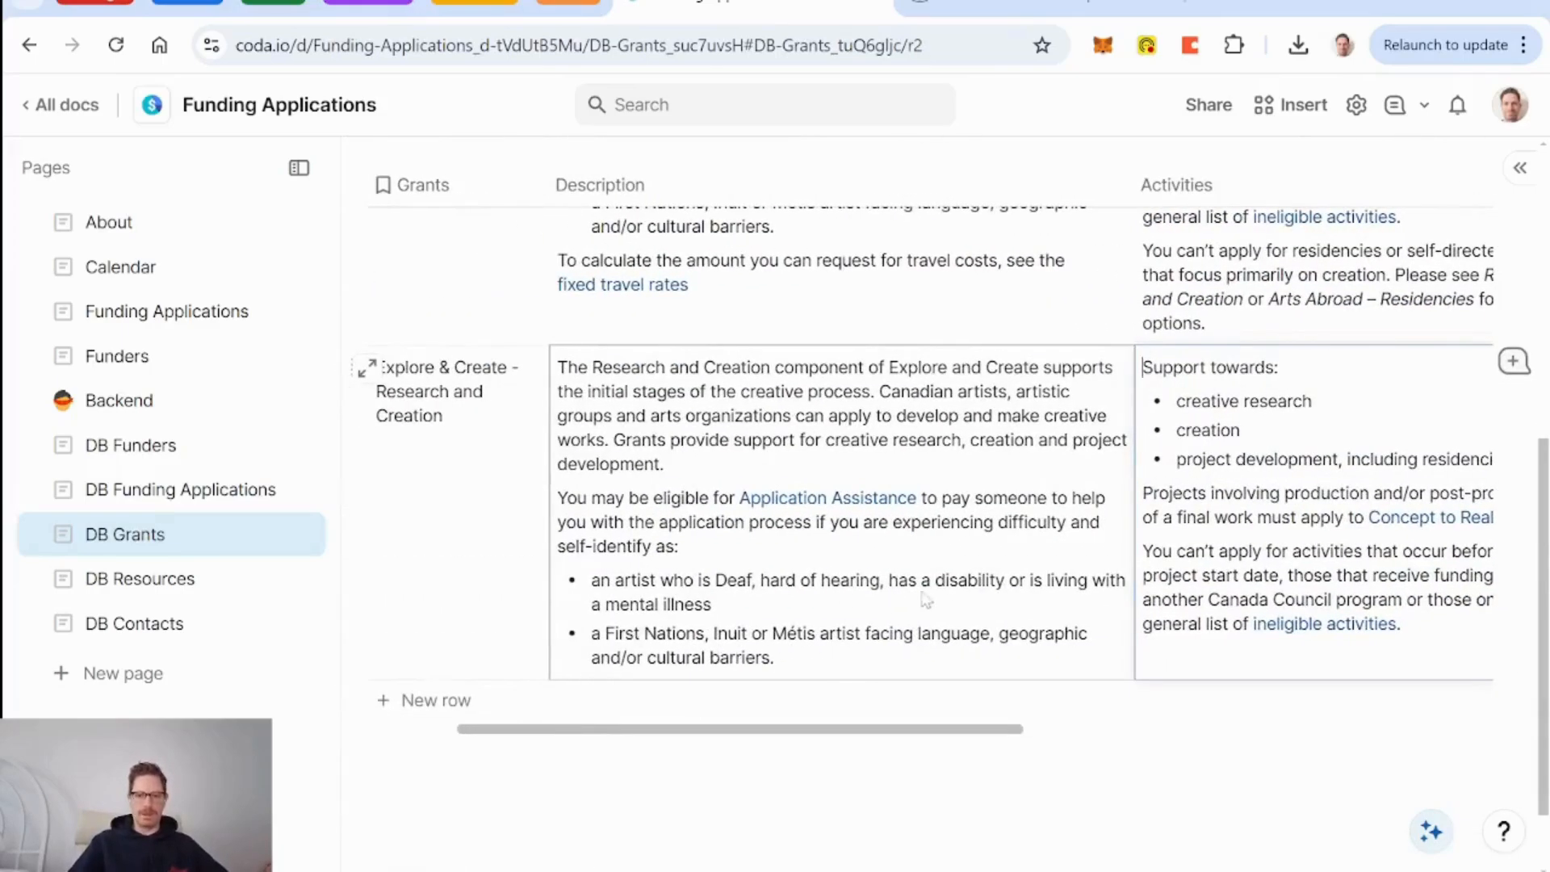
pyautogui.hscroll(7, 926, 599)
pyautogui.scroll(6, 982, 610)
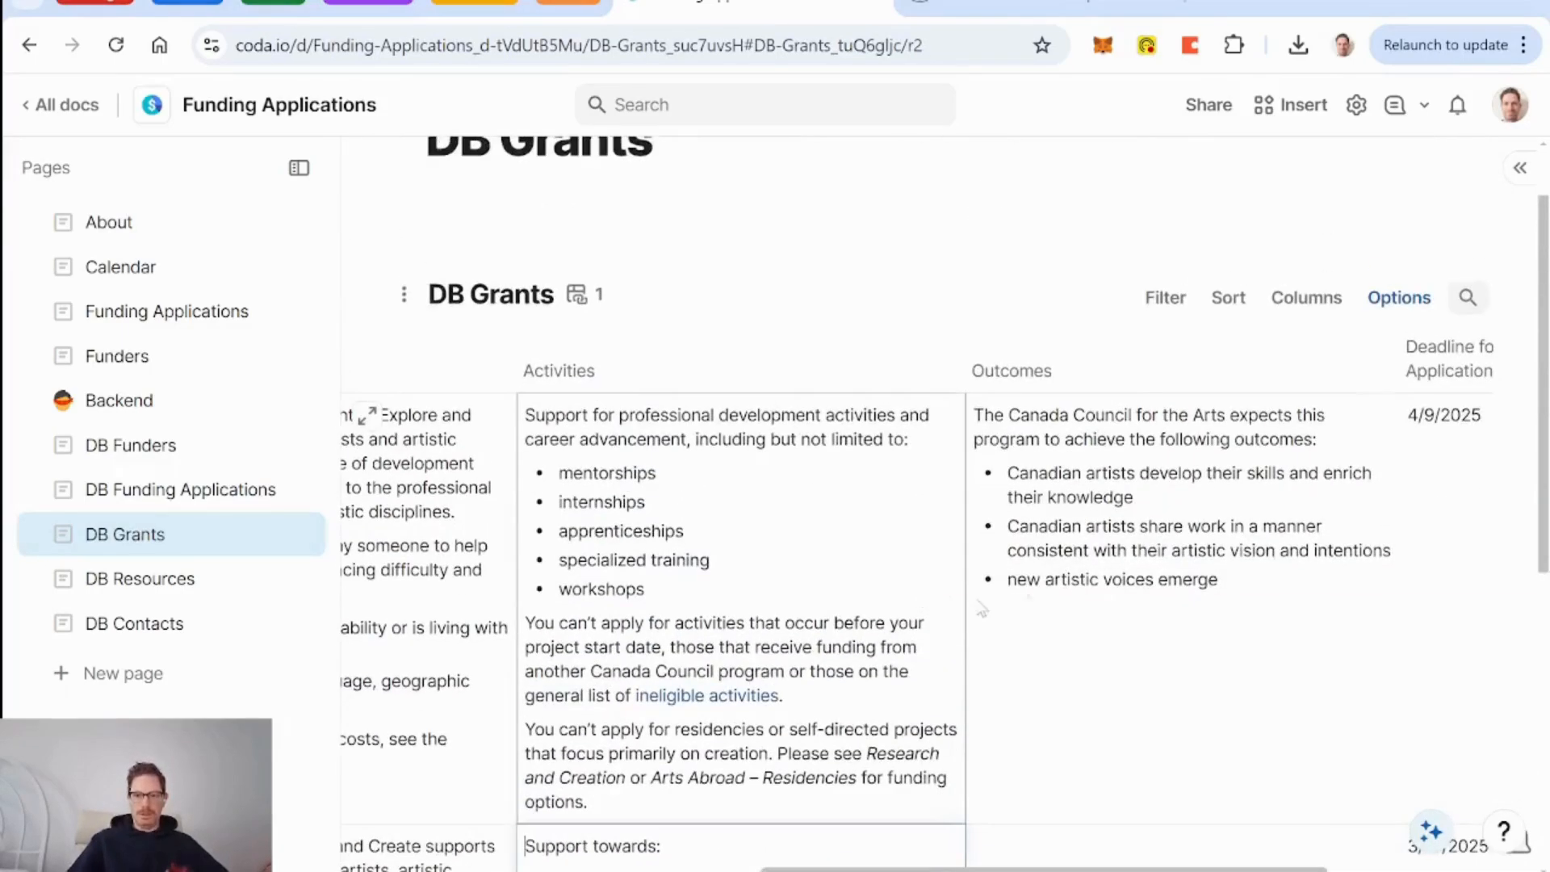
pyautogui.click(1090, 601)
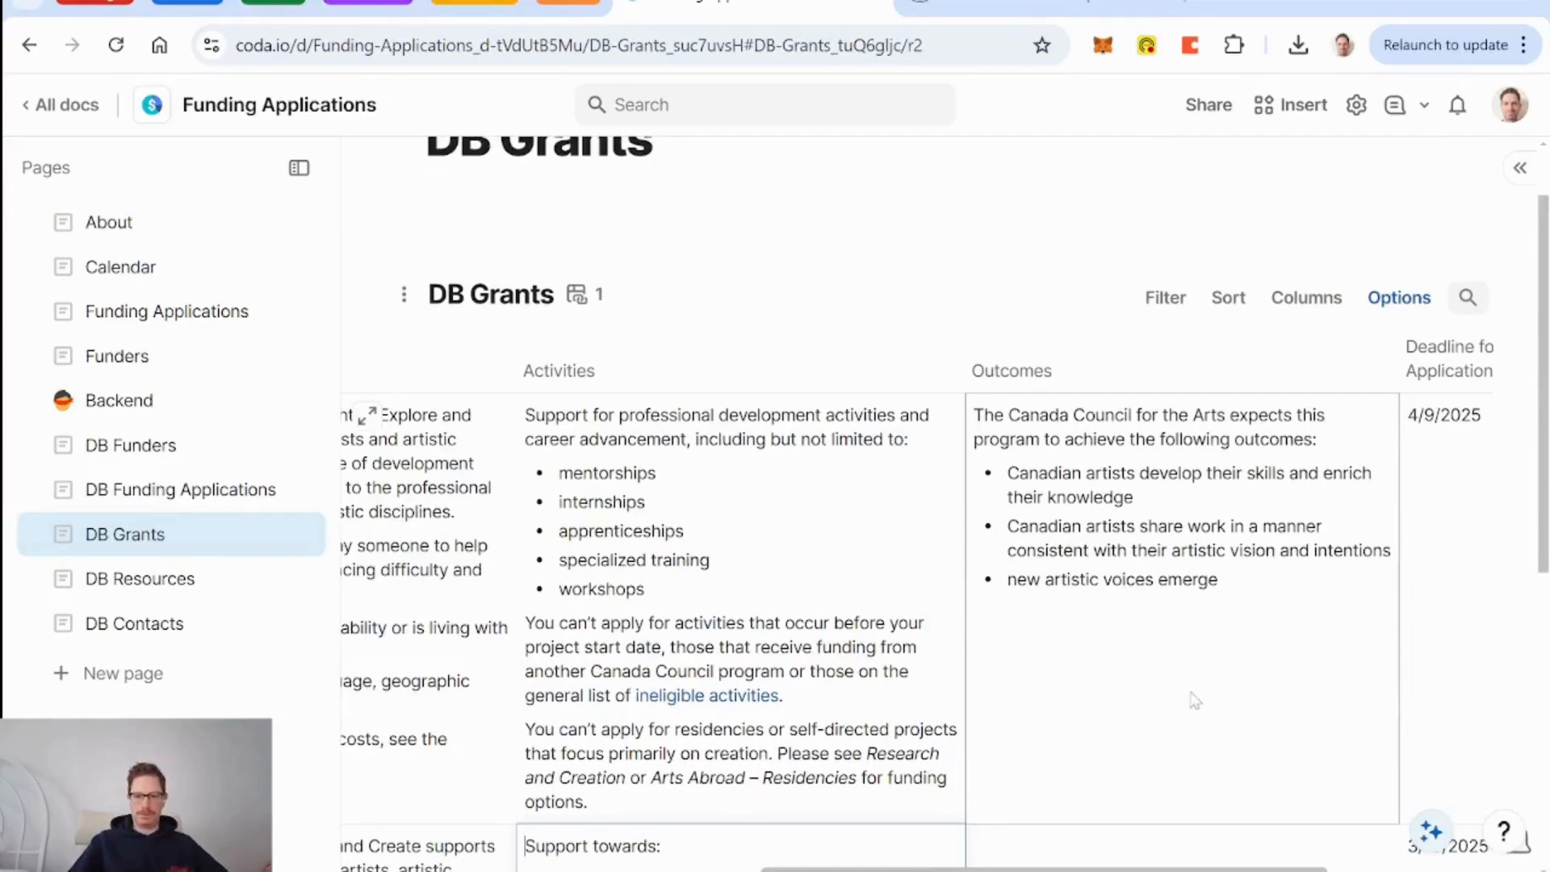
pyautogui.press('Down')
pyautogui.scroll(-3, 1190, 692)
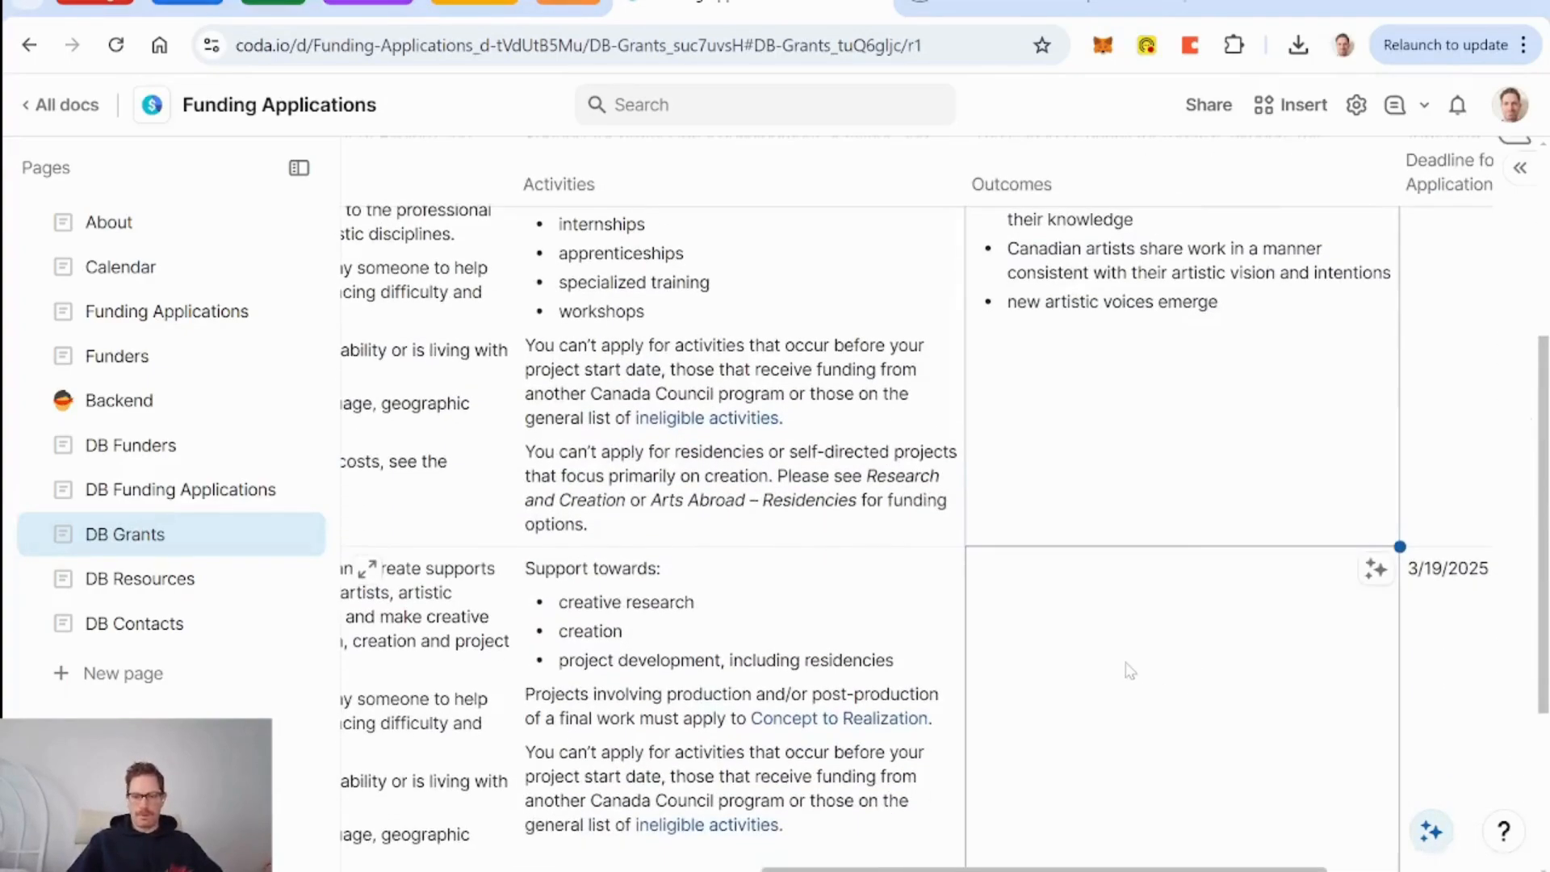
pyautogui.write('The Canada Council for the Arts expects this program to achieve the following outcomes: Canadian artists develop their skills and enrich their knowledge Canadian artists share work in a manner consistent with their artistic vision and intentions new artistic voices emerge')
pyautogui.hscroll(4, 1125, 664)
pyautogui.scroll(2, 1126, 664)
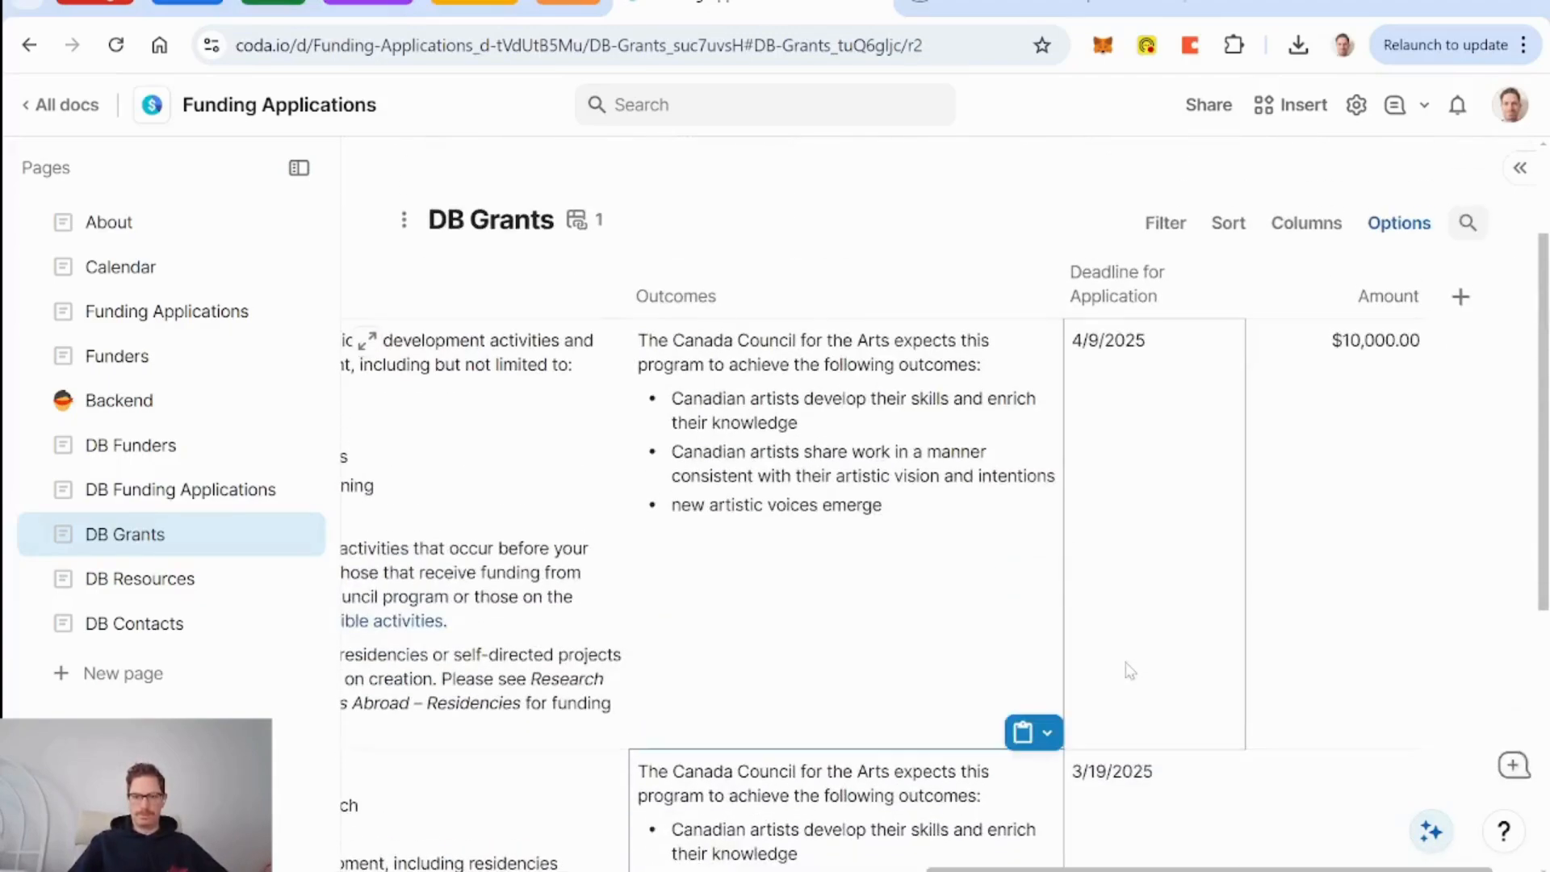
# Set the Research and Creation grant's Amount to $25,000.00.
pyautogui.click(1051, 8)
pyautogui.scroll(2, 863, 453)
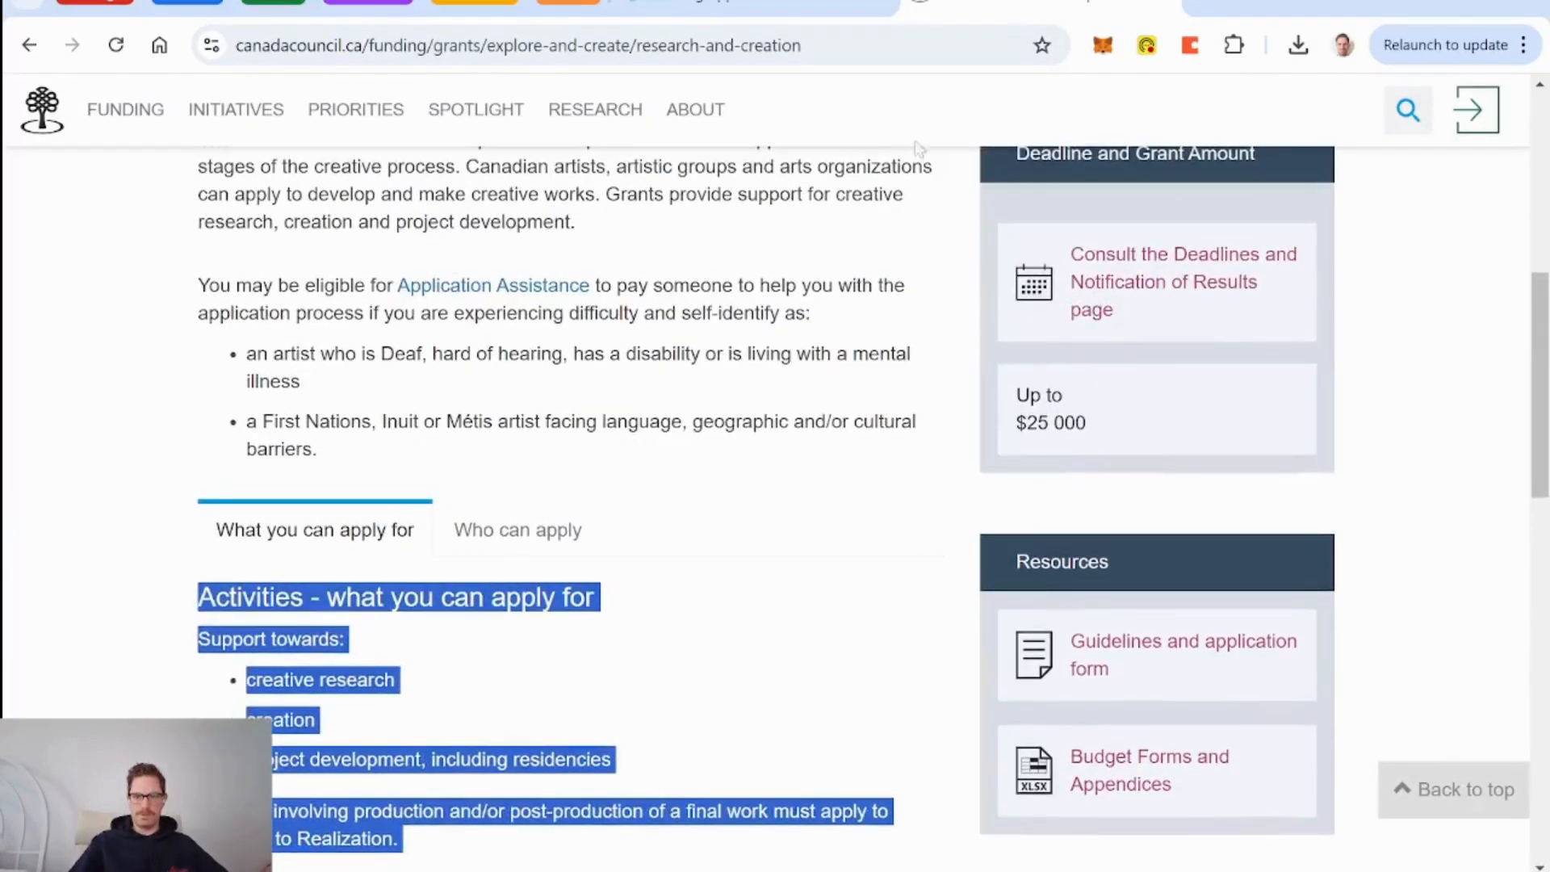
pyautogui.click(807, 6)
pyautogui.click(1365, 779)
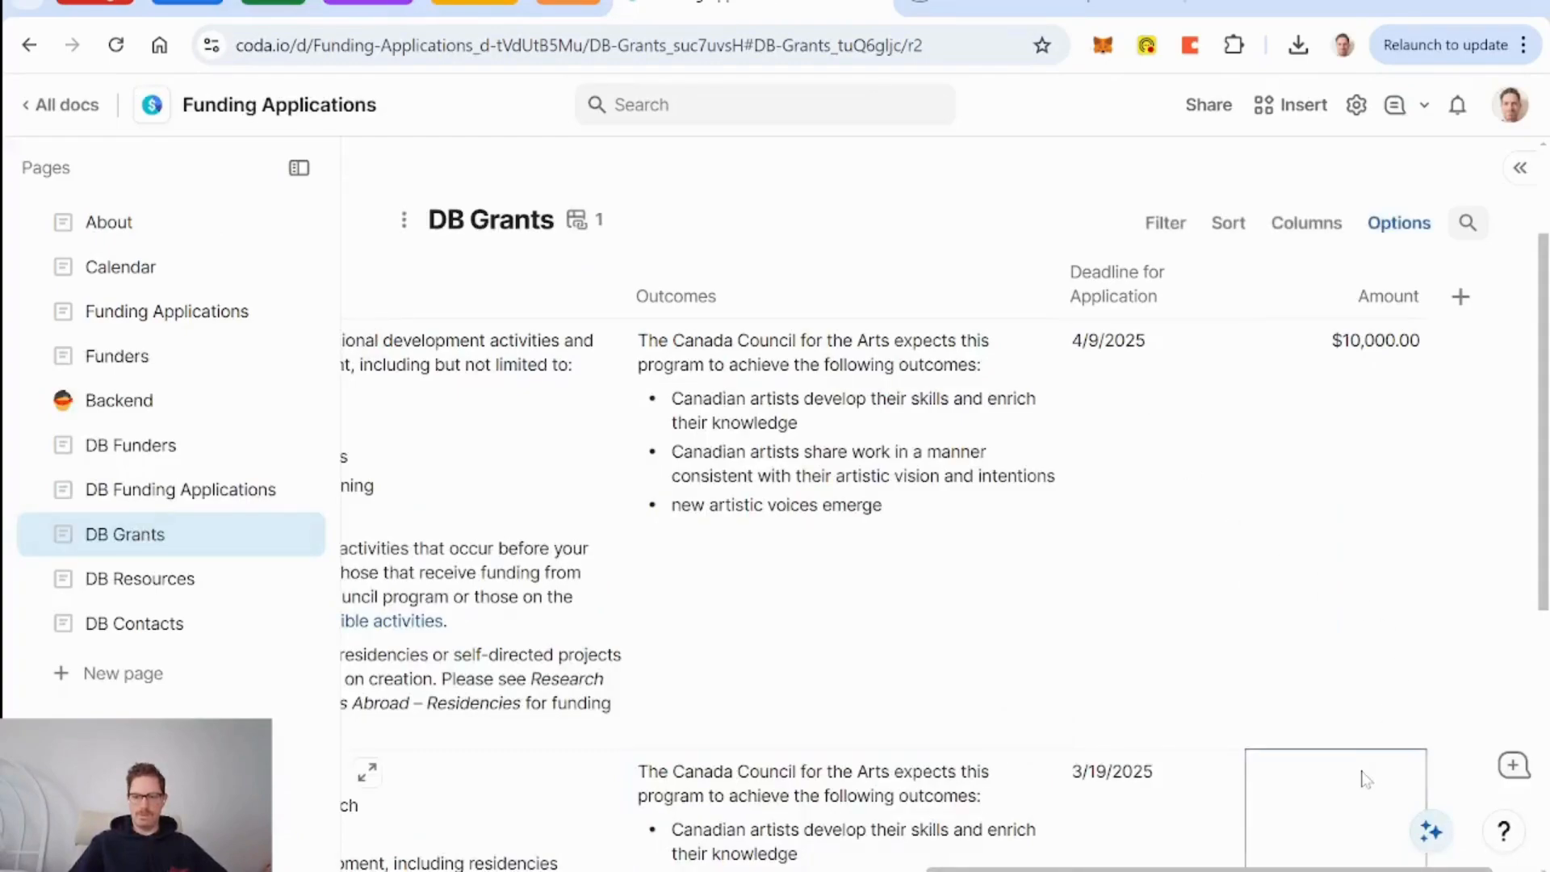
pyautogui.write('25000')
pyautogui.press('Return')
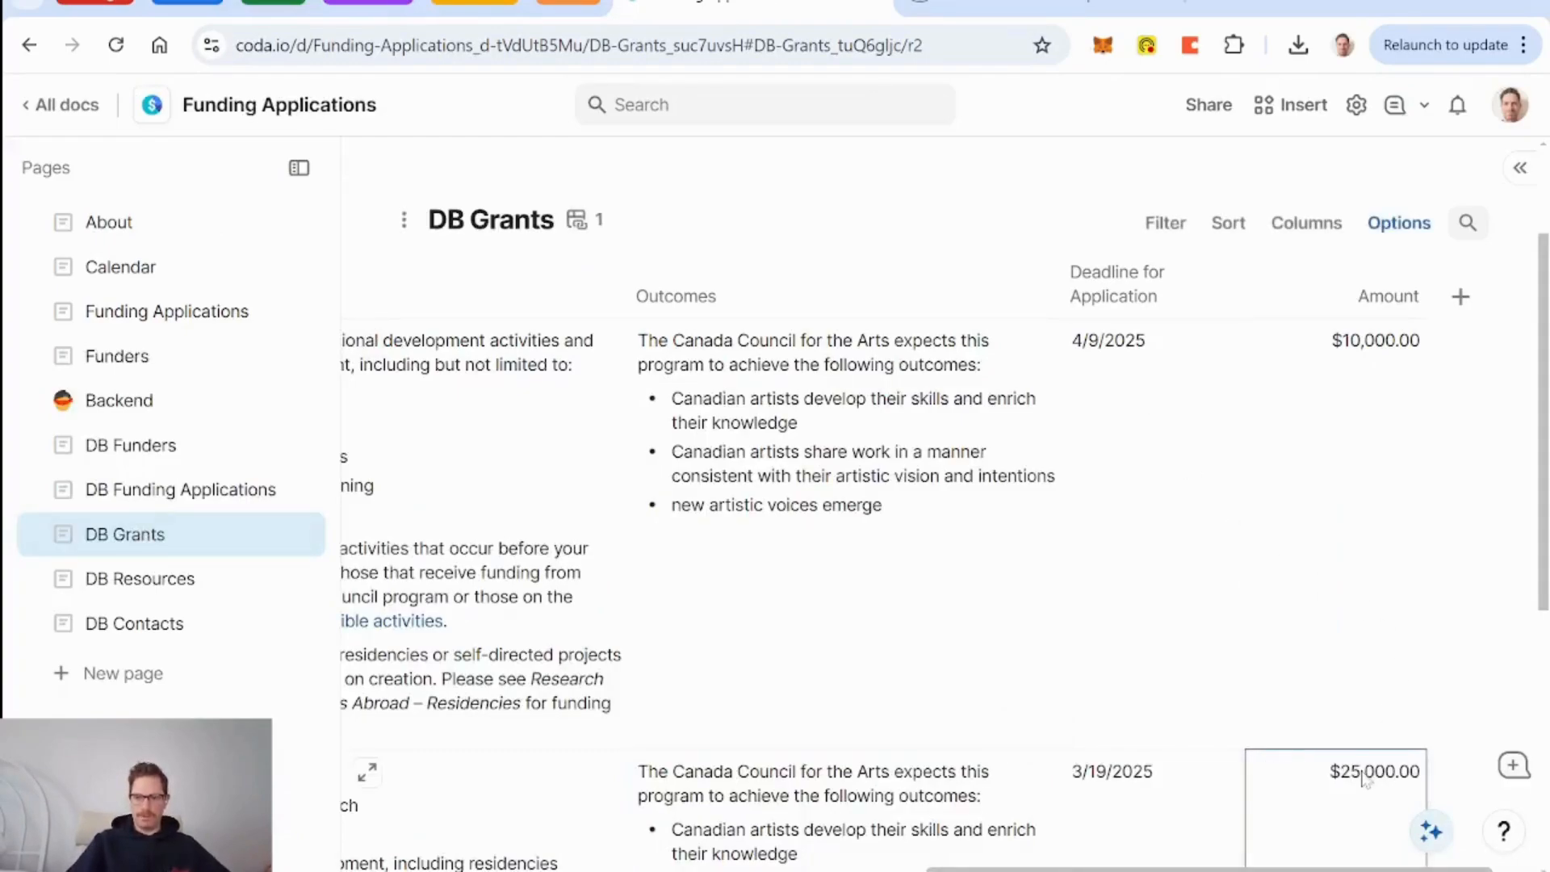
pyautogui.scroll(-2, 1166, 680)
pyautogui.hscroll(-9, 1165, 681)
pyautogui.scroll(4, 1165, 680)
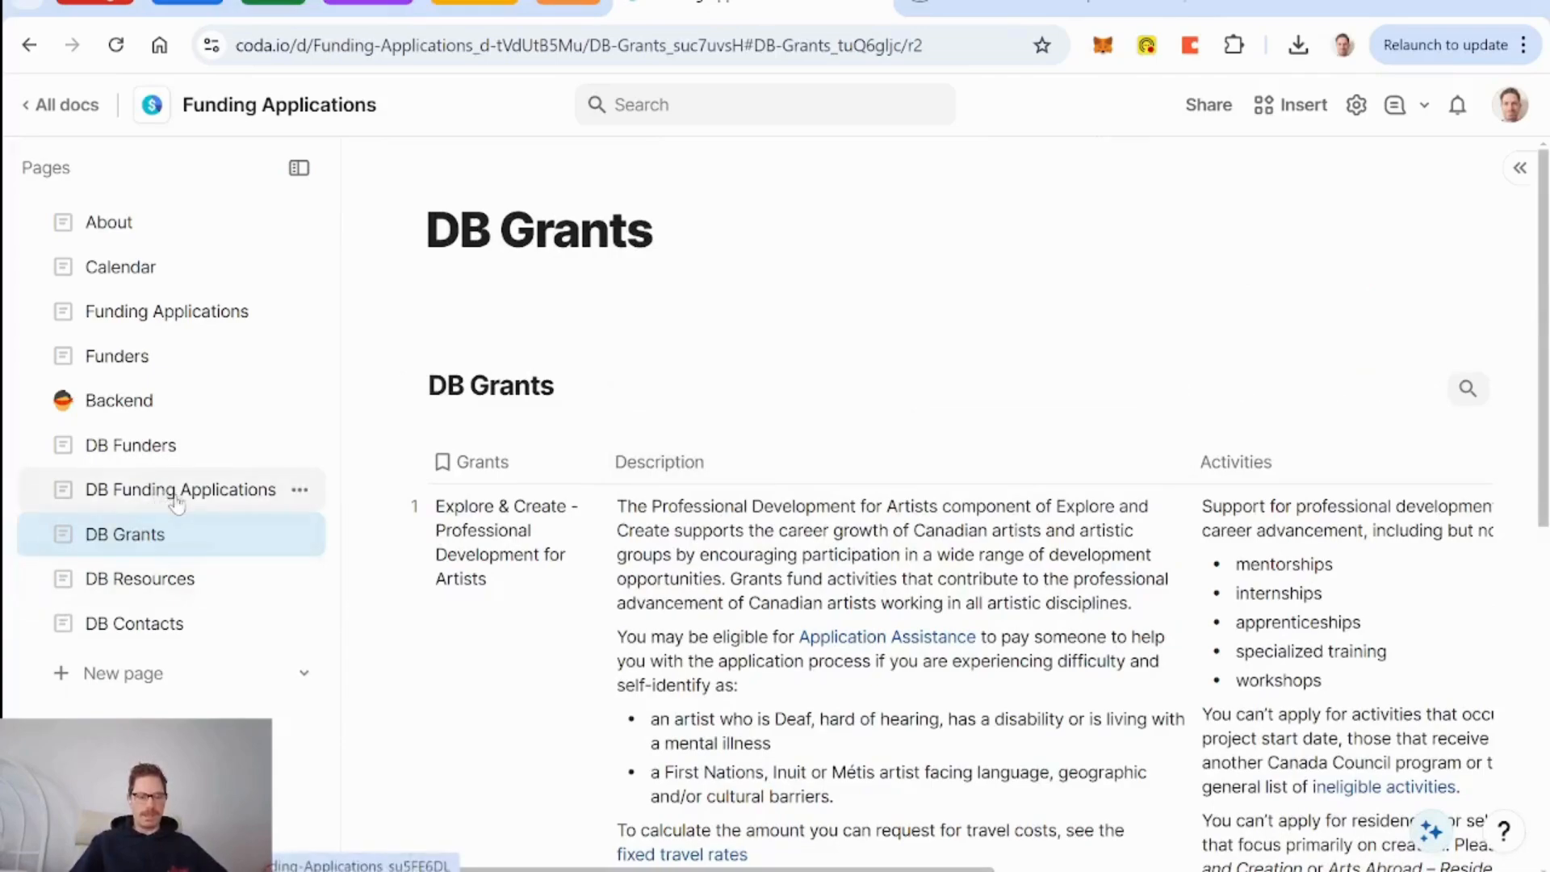
# Look over the DB Funders, Funders and DB Grants pages, ending on the DB Funders table.
pyautogui.click(139, 457)
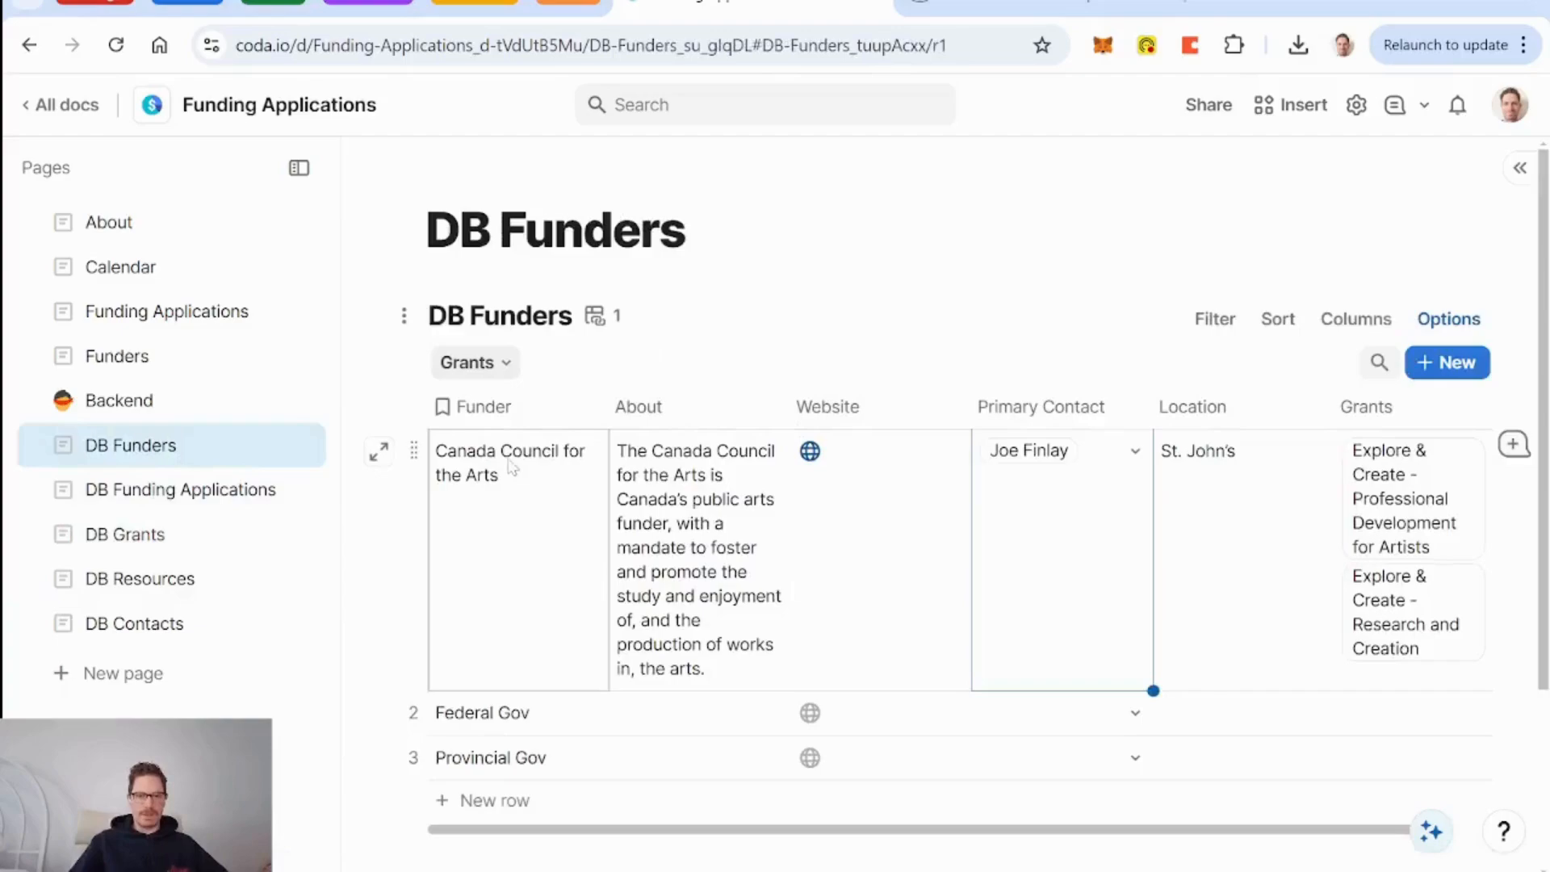
pyautogui.click(166, 356)
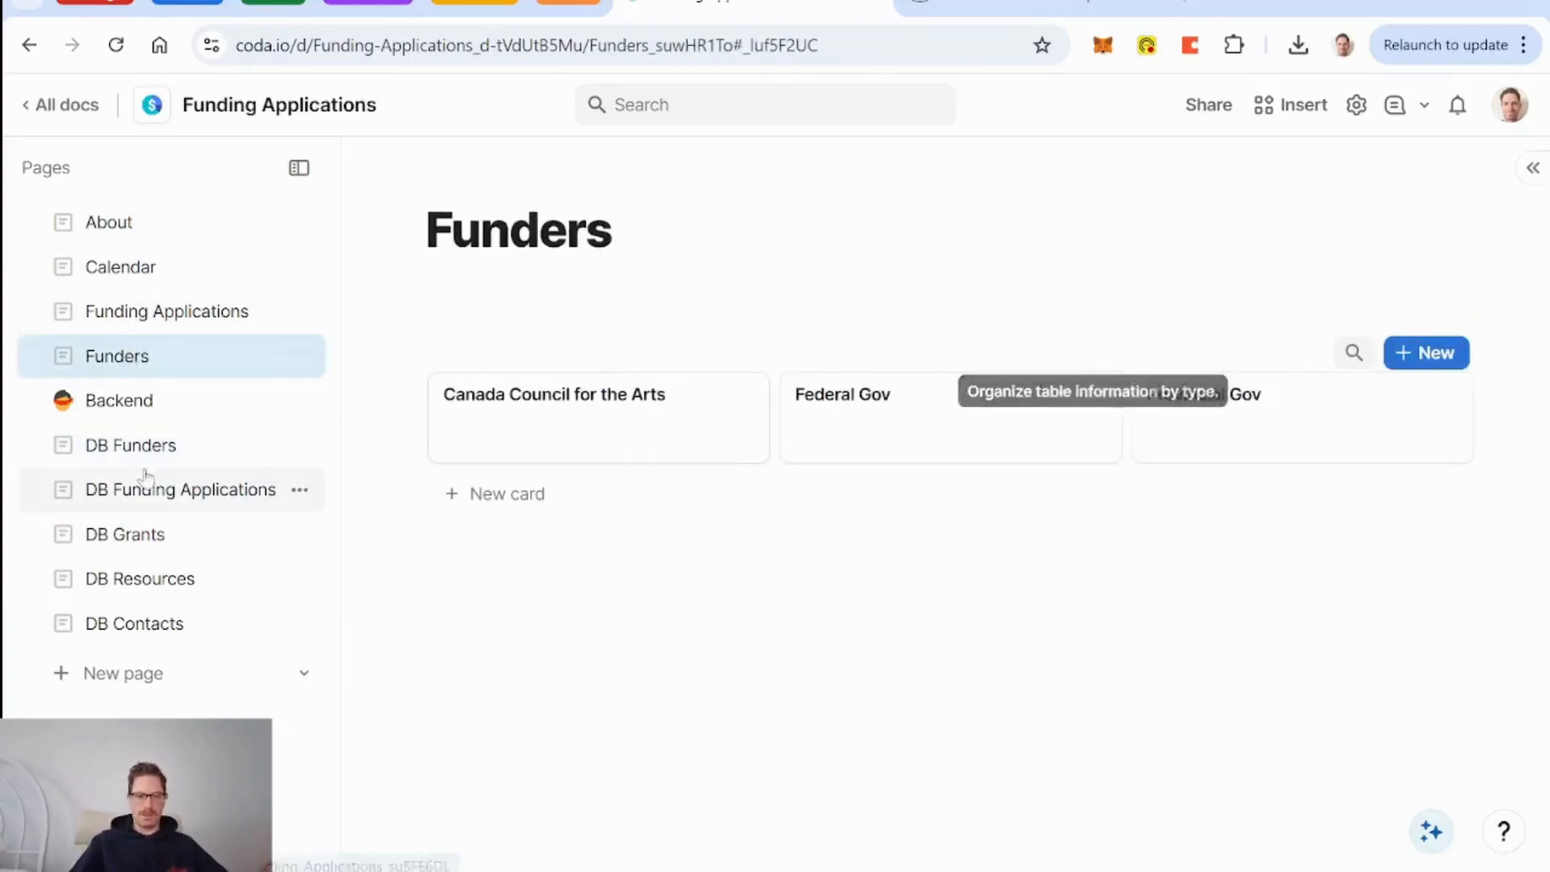
pyautogui.click(153, 540)
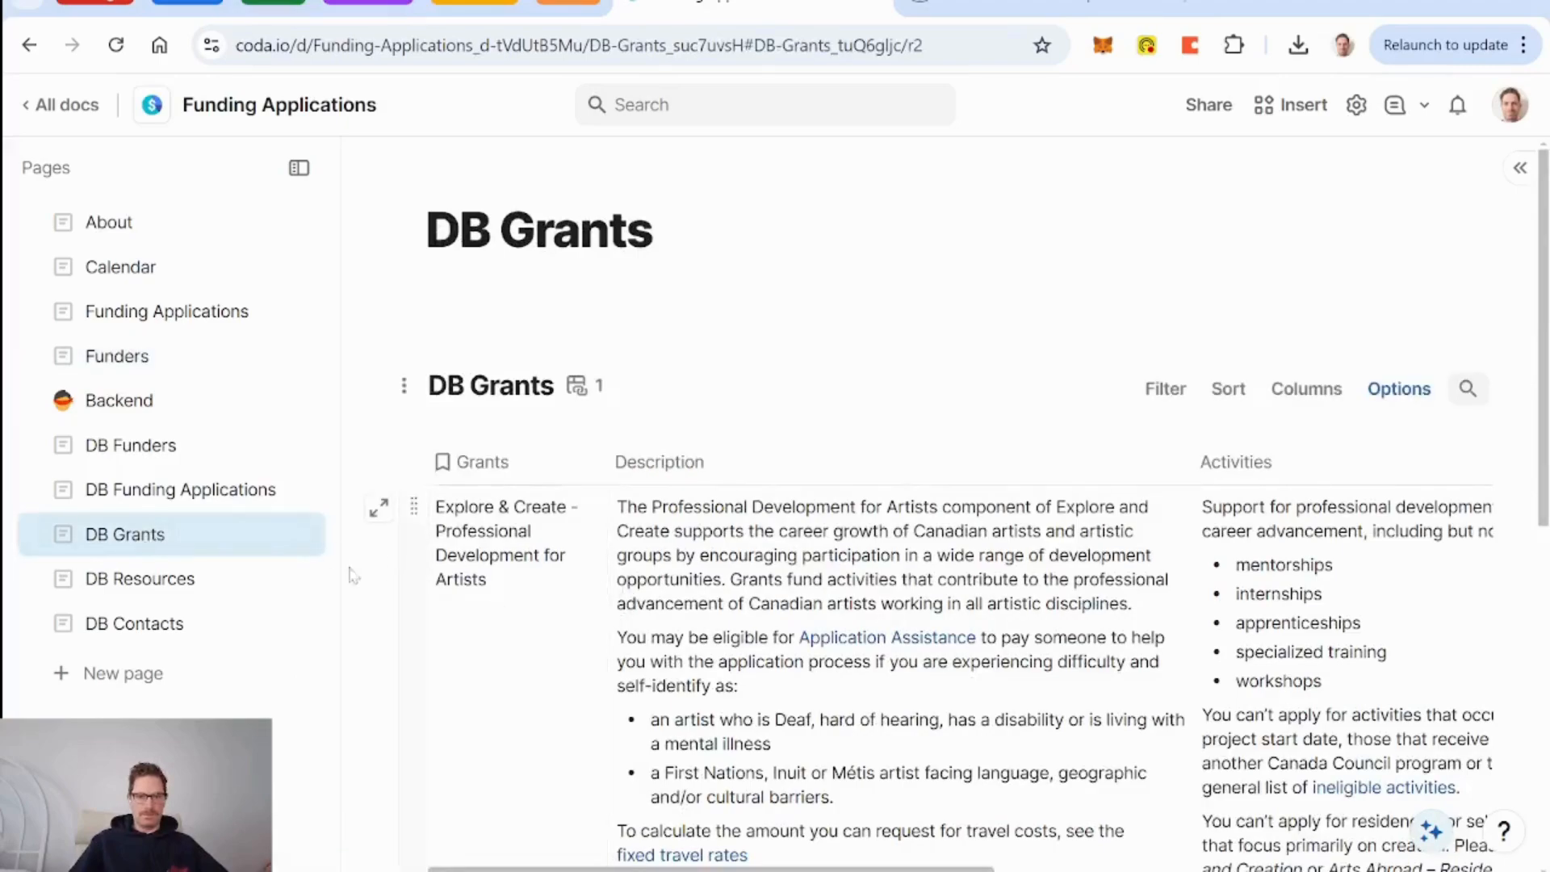
pyautogui.click(168, 445)
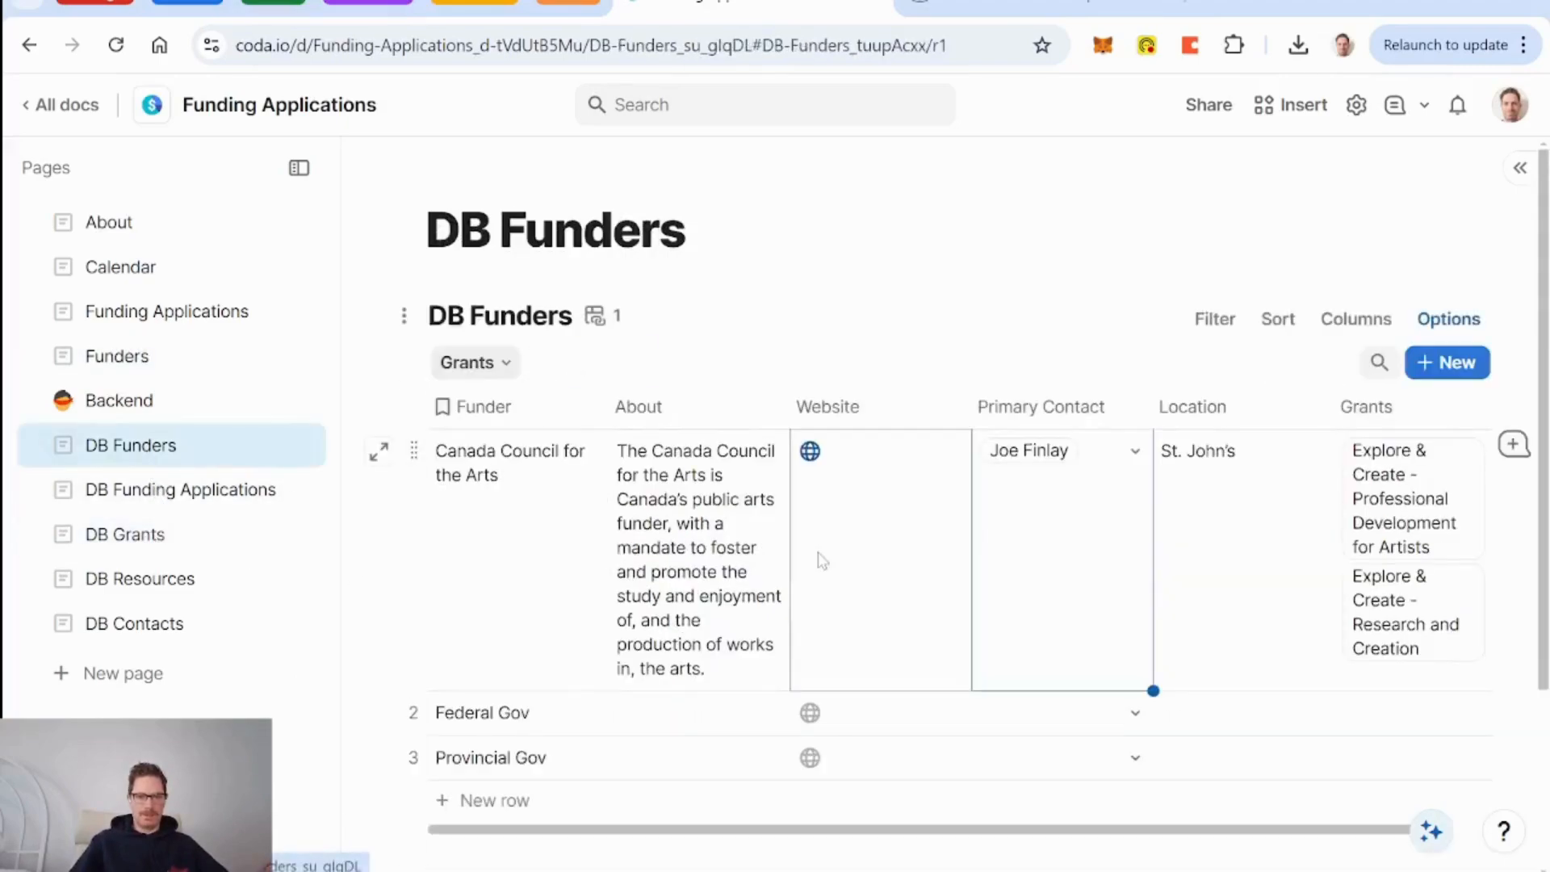
# Add a Grants - Count column to DB Funders through the Grants column's Count selected option.
pyautogui.hscroll(2, 823, 589)
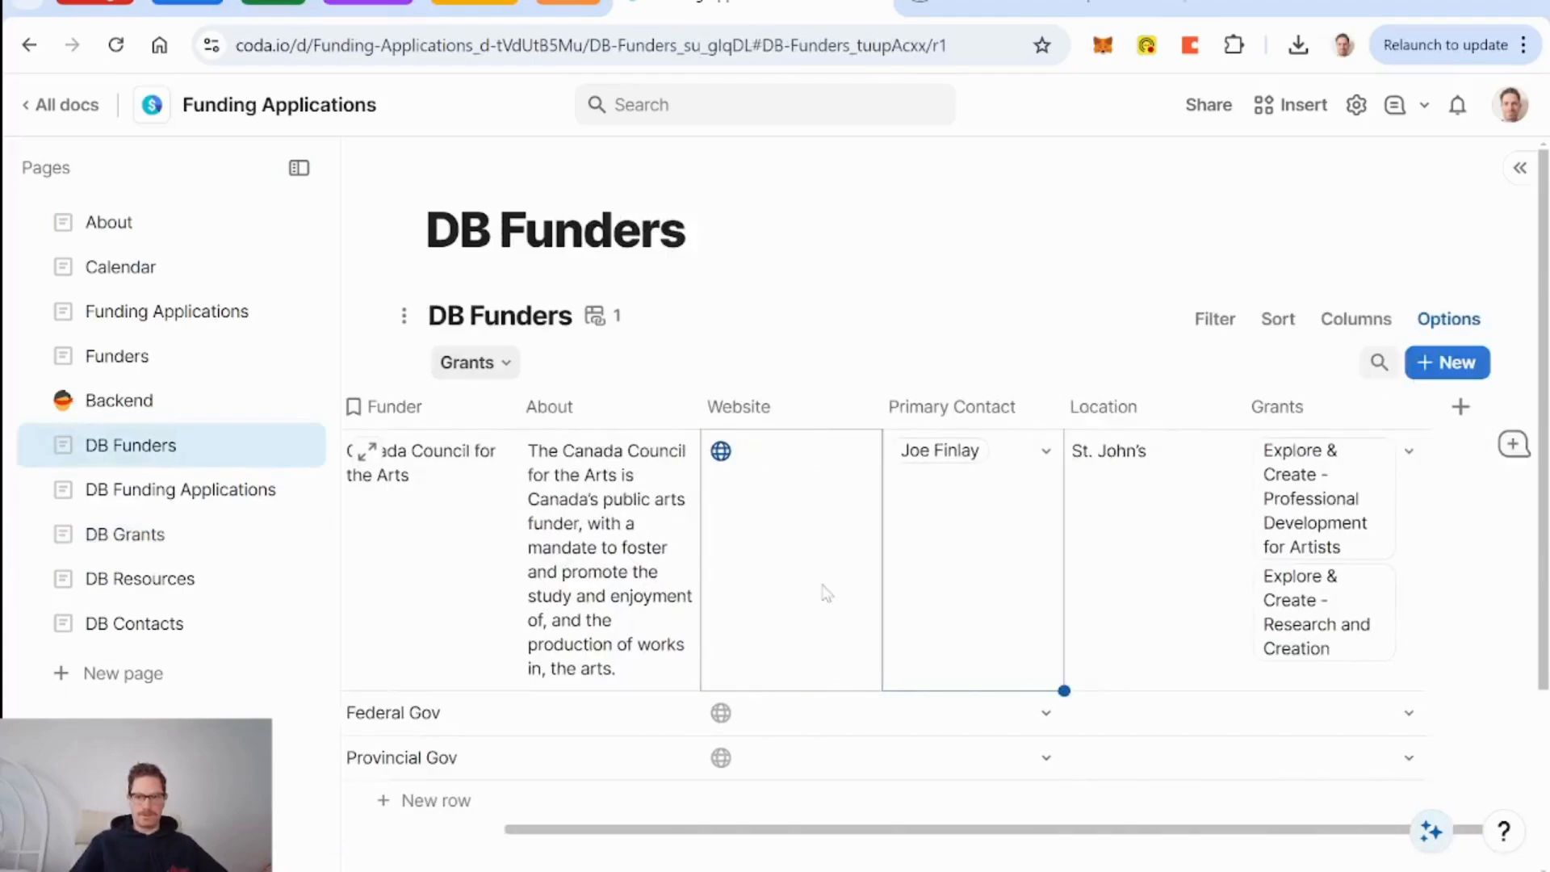
pyautogui.click(1405, 413)
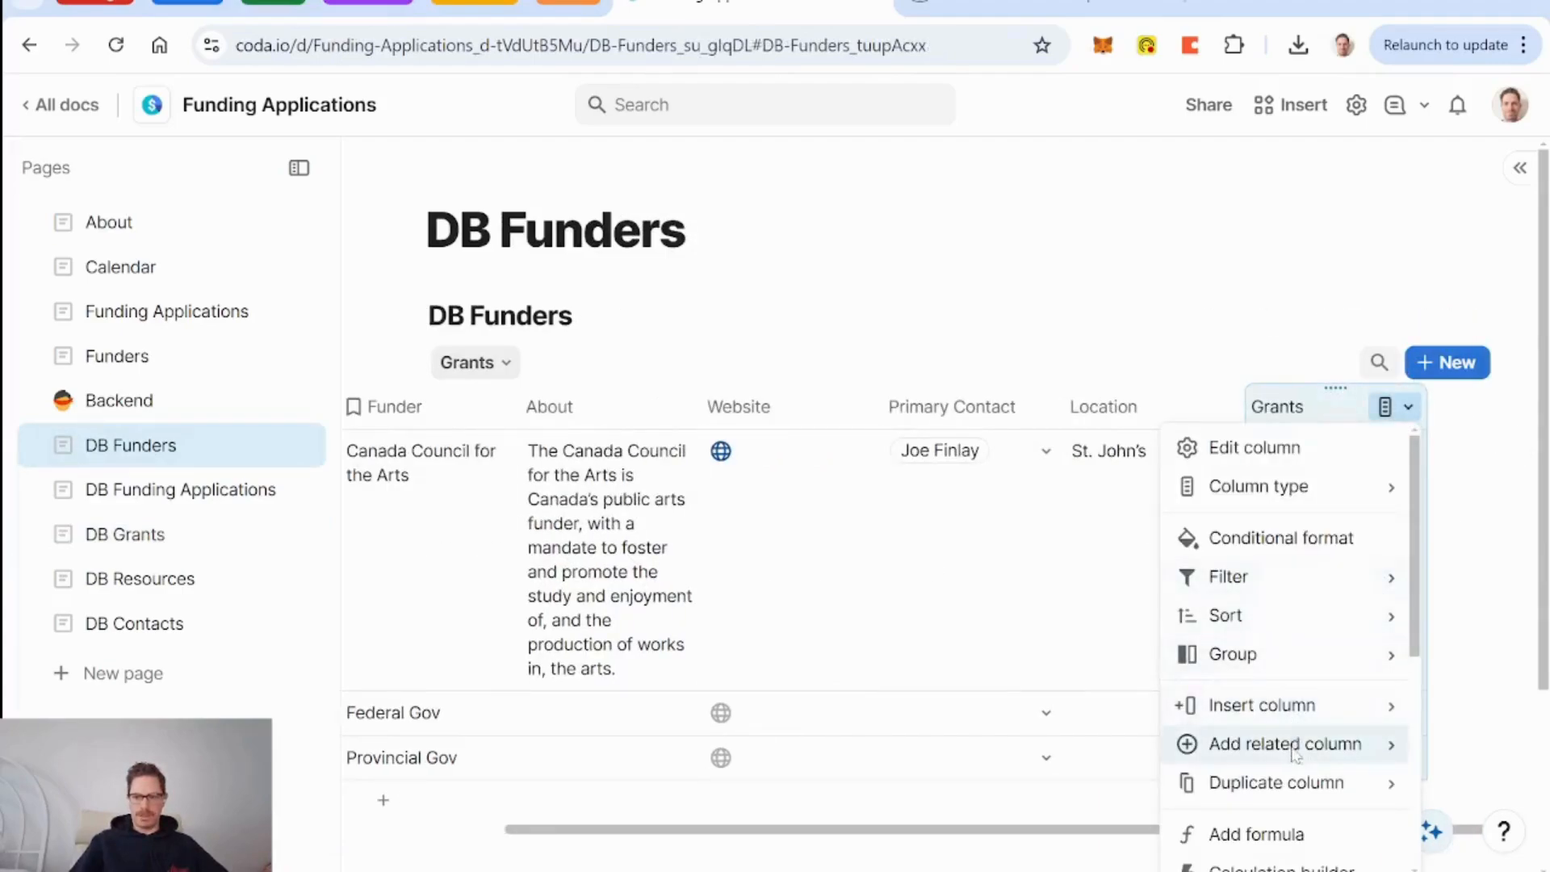
pyautogui.moveTo(1296, 759)
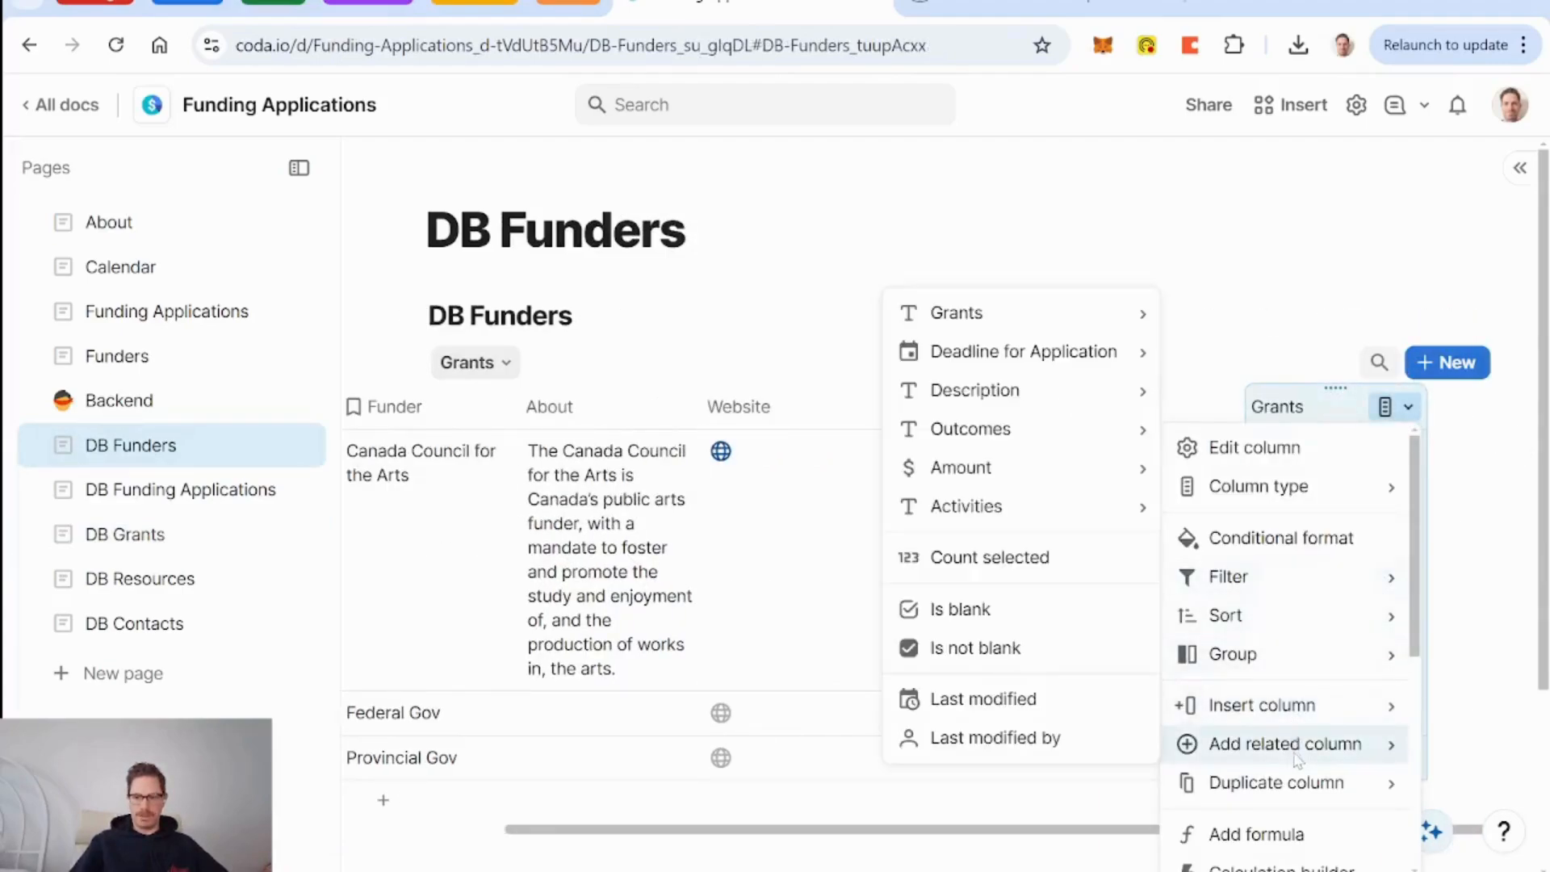
pyautogui.click(1005, 555)
pyautogui.hscroll(1, 1461, 543)
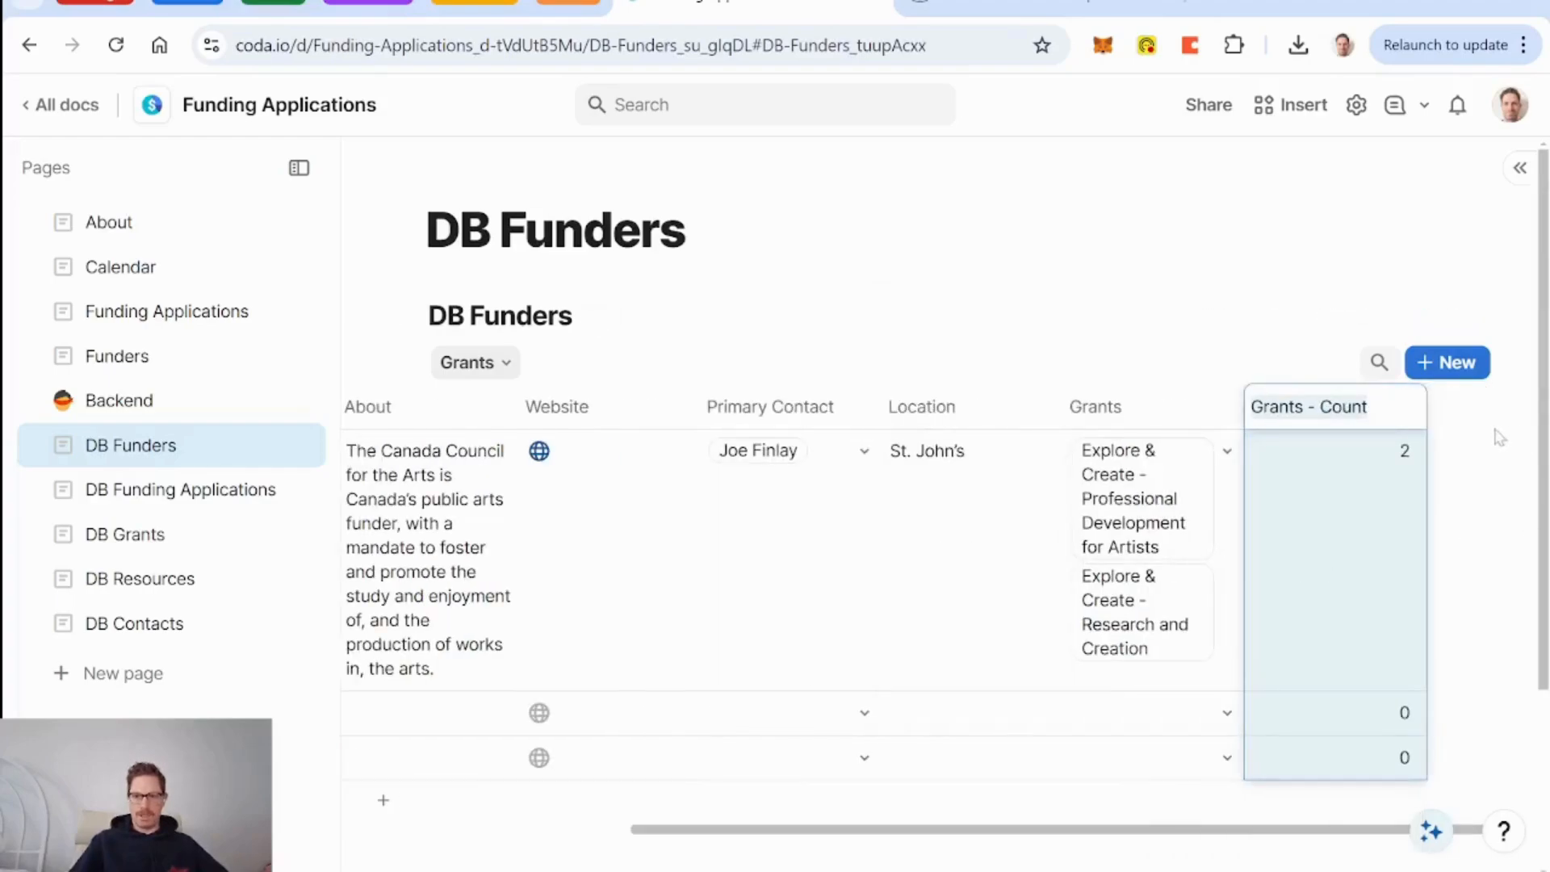
pyautogui.click(1461, 408)
# Add a composed Grant Count Display column that shows the grant count, e.g. '2 grants'.
pyautogui.write('compo')
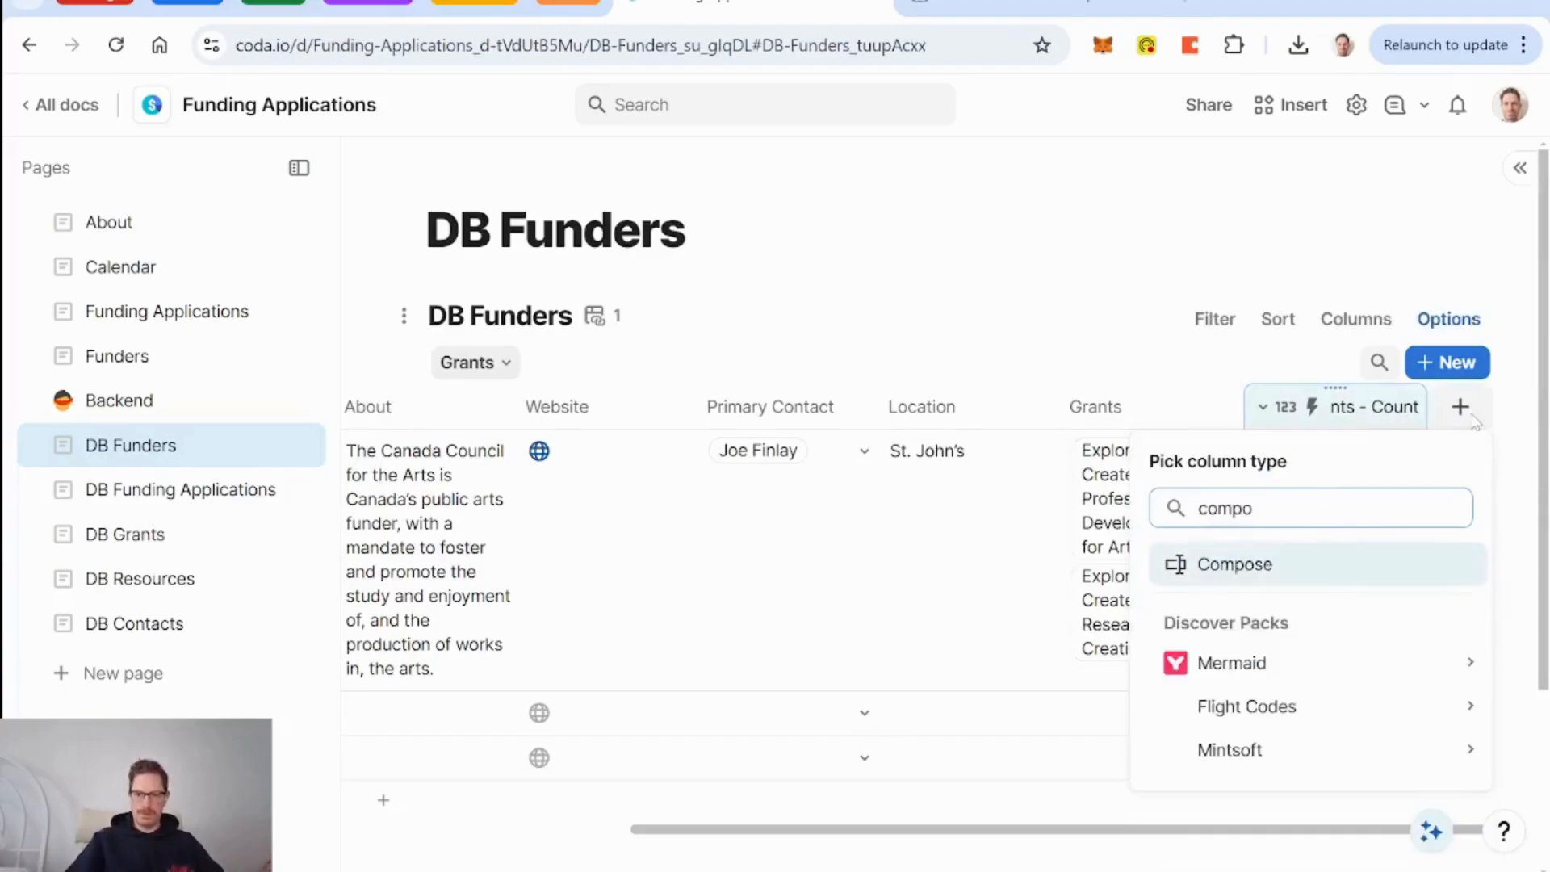
pyautogui.press('Return')
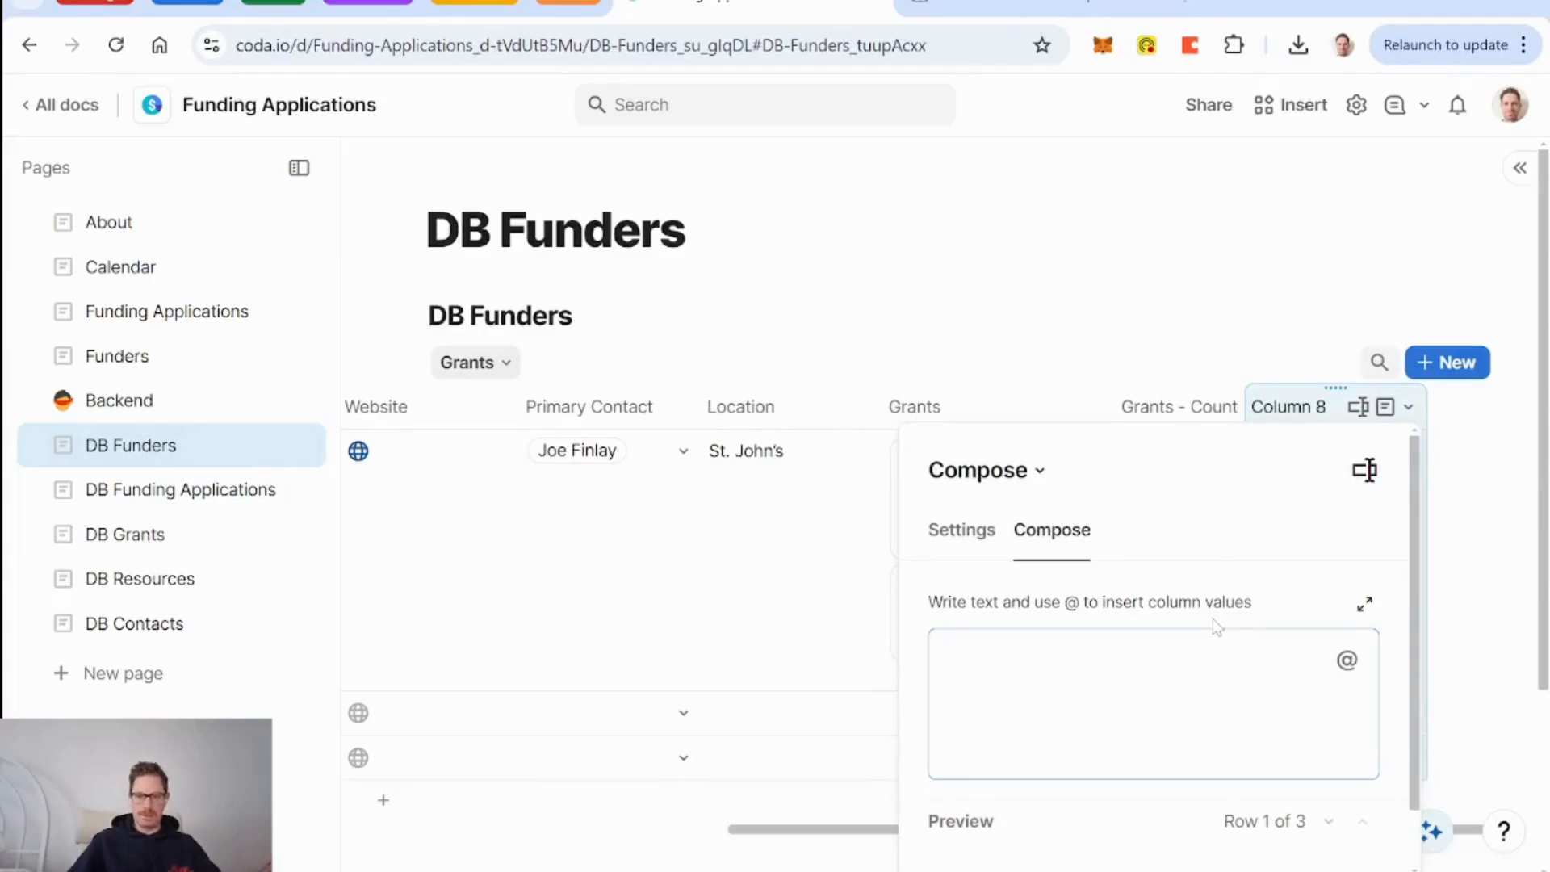
pyautogui.write('@gra')
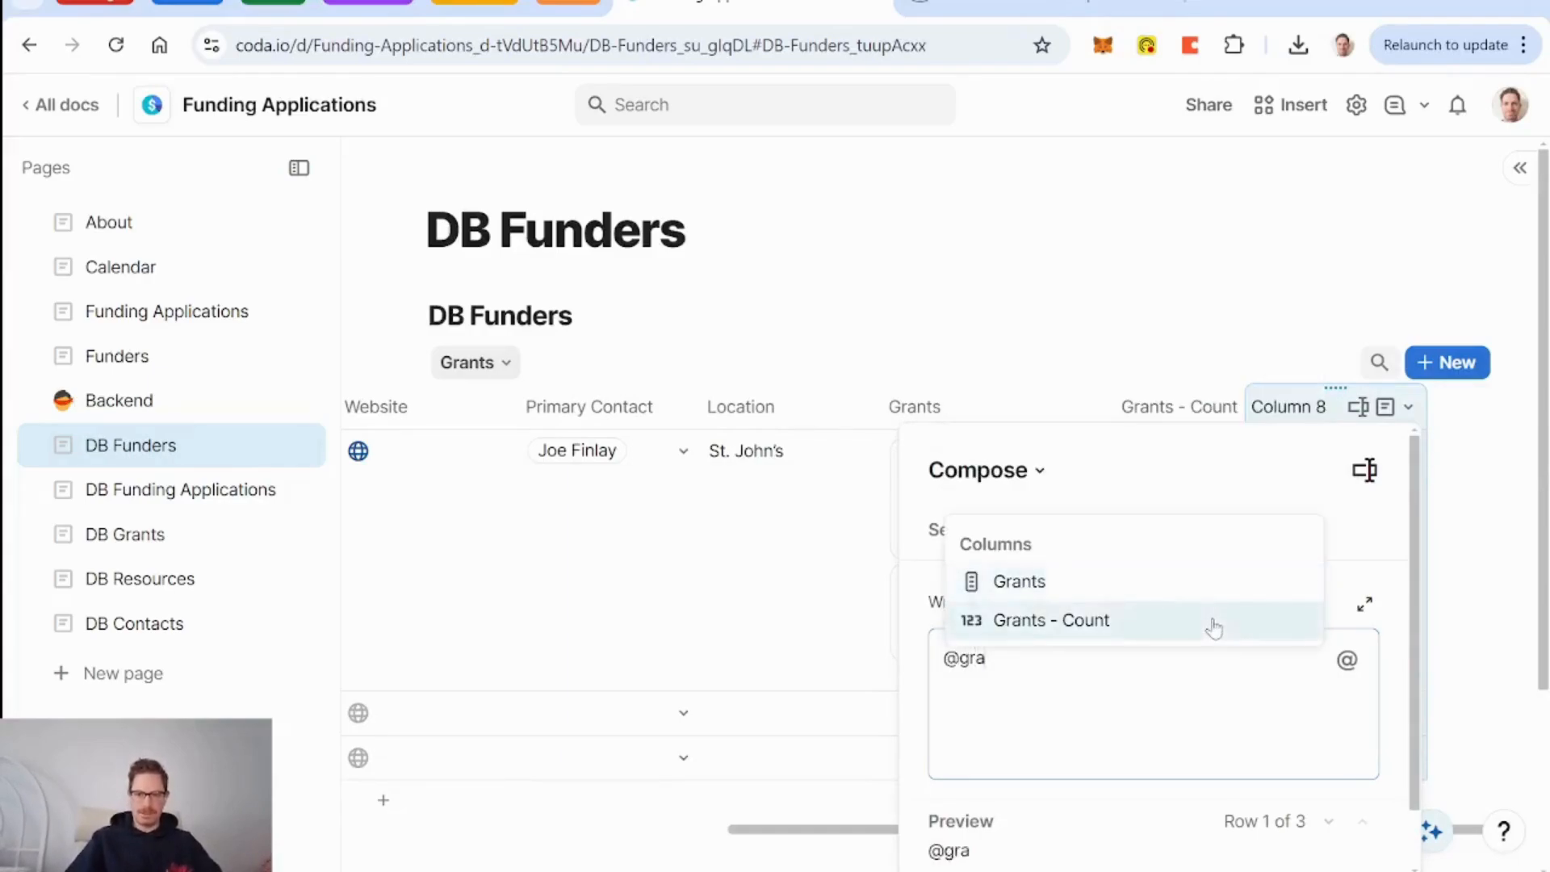
pyautogui.click(1215, 627)
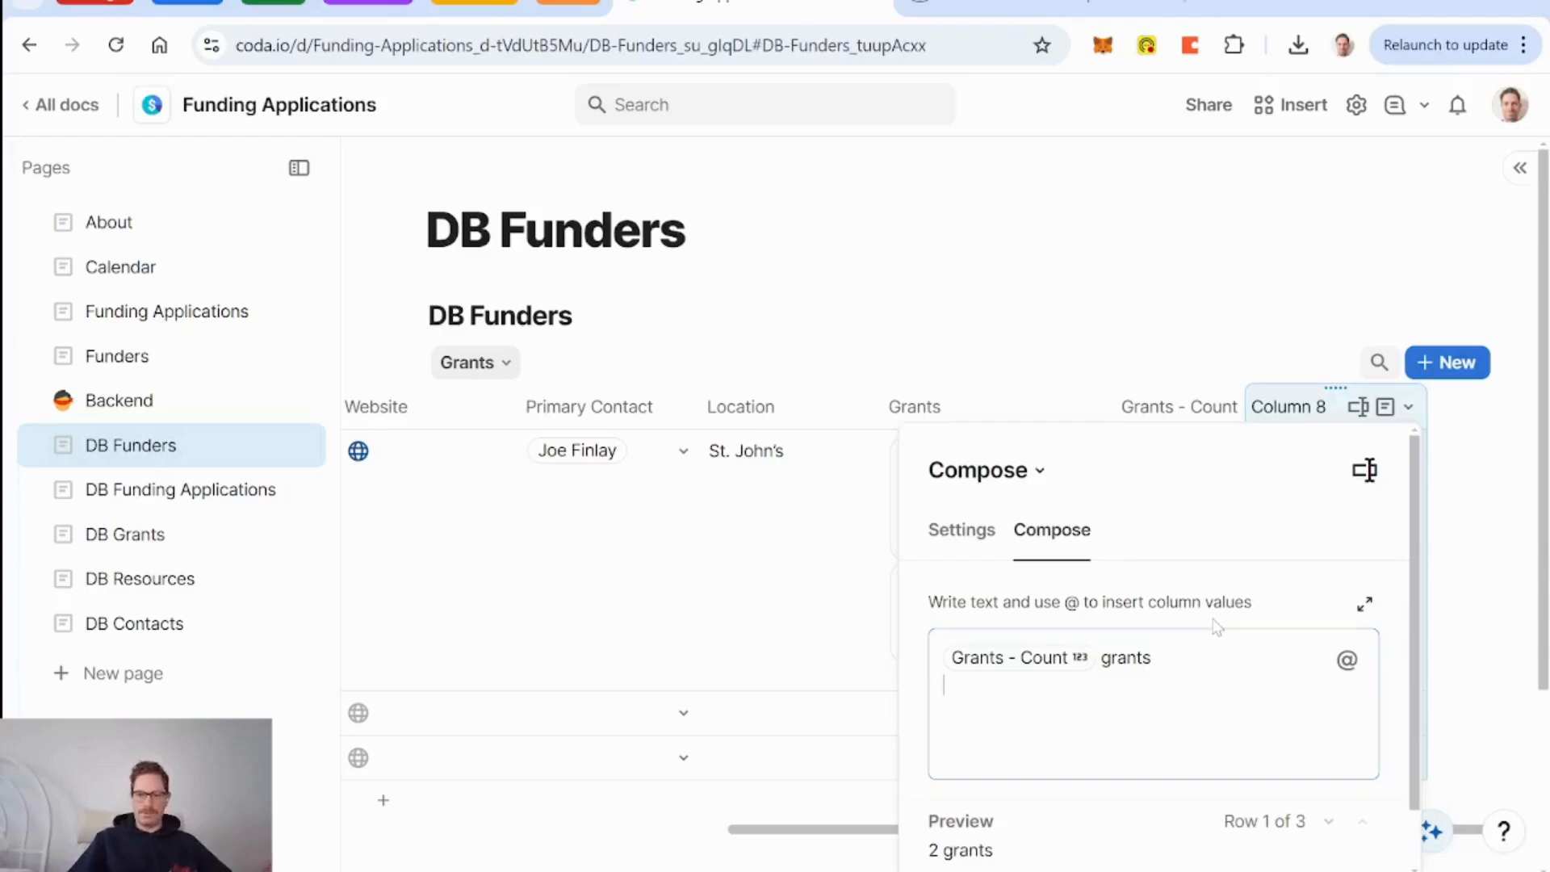
pyautogui.click(1364, 469)
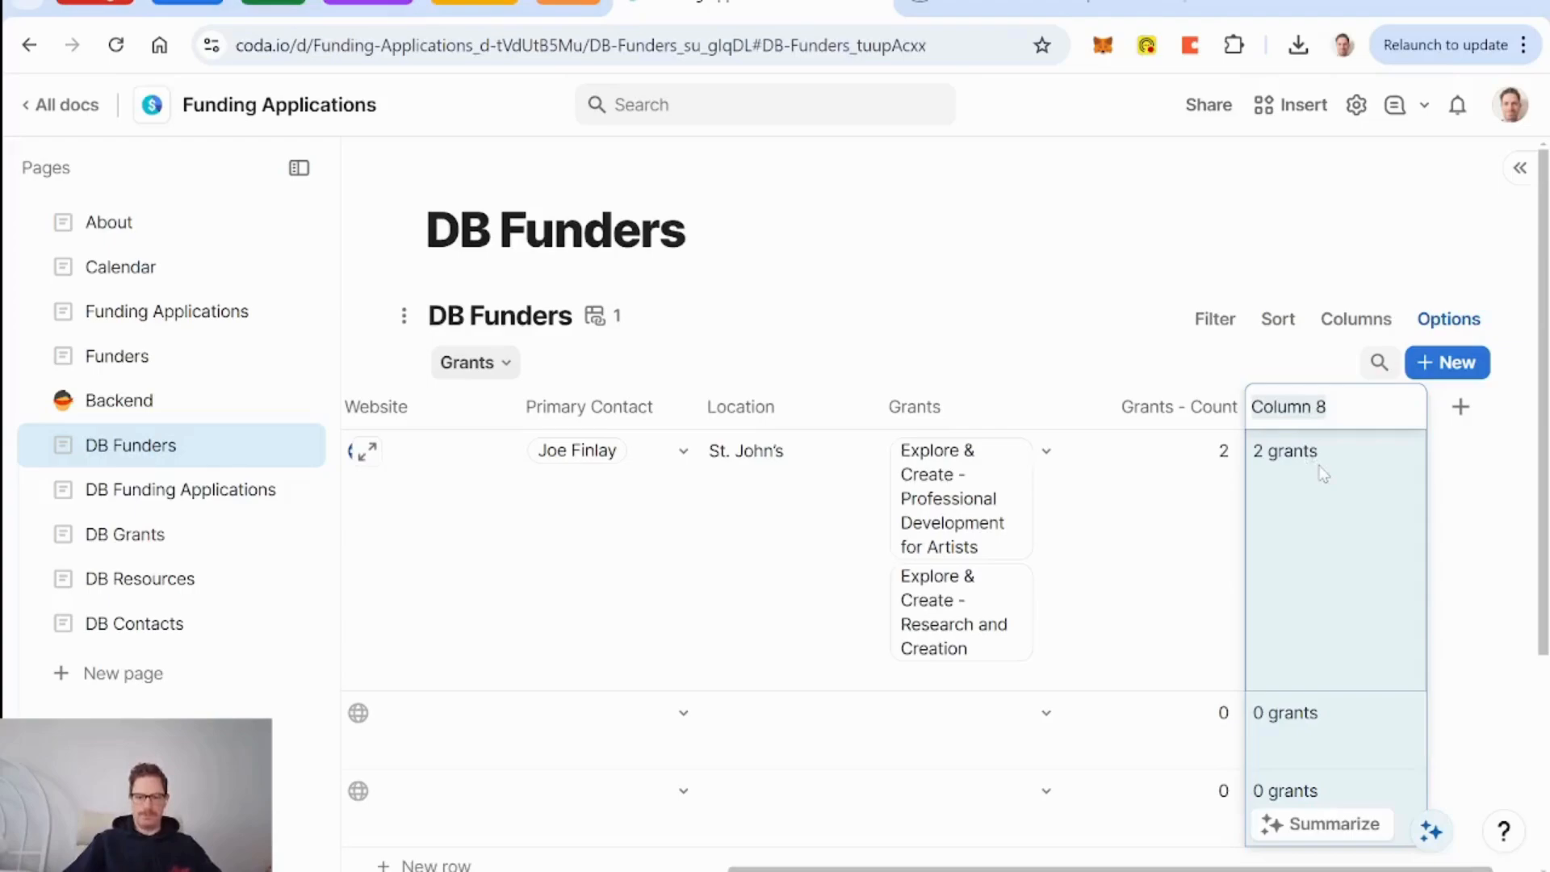
pyautogui.write('Grant Count Display')
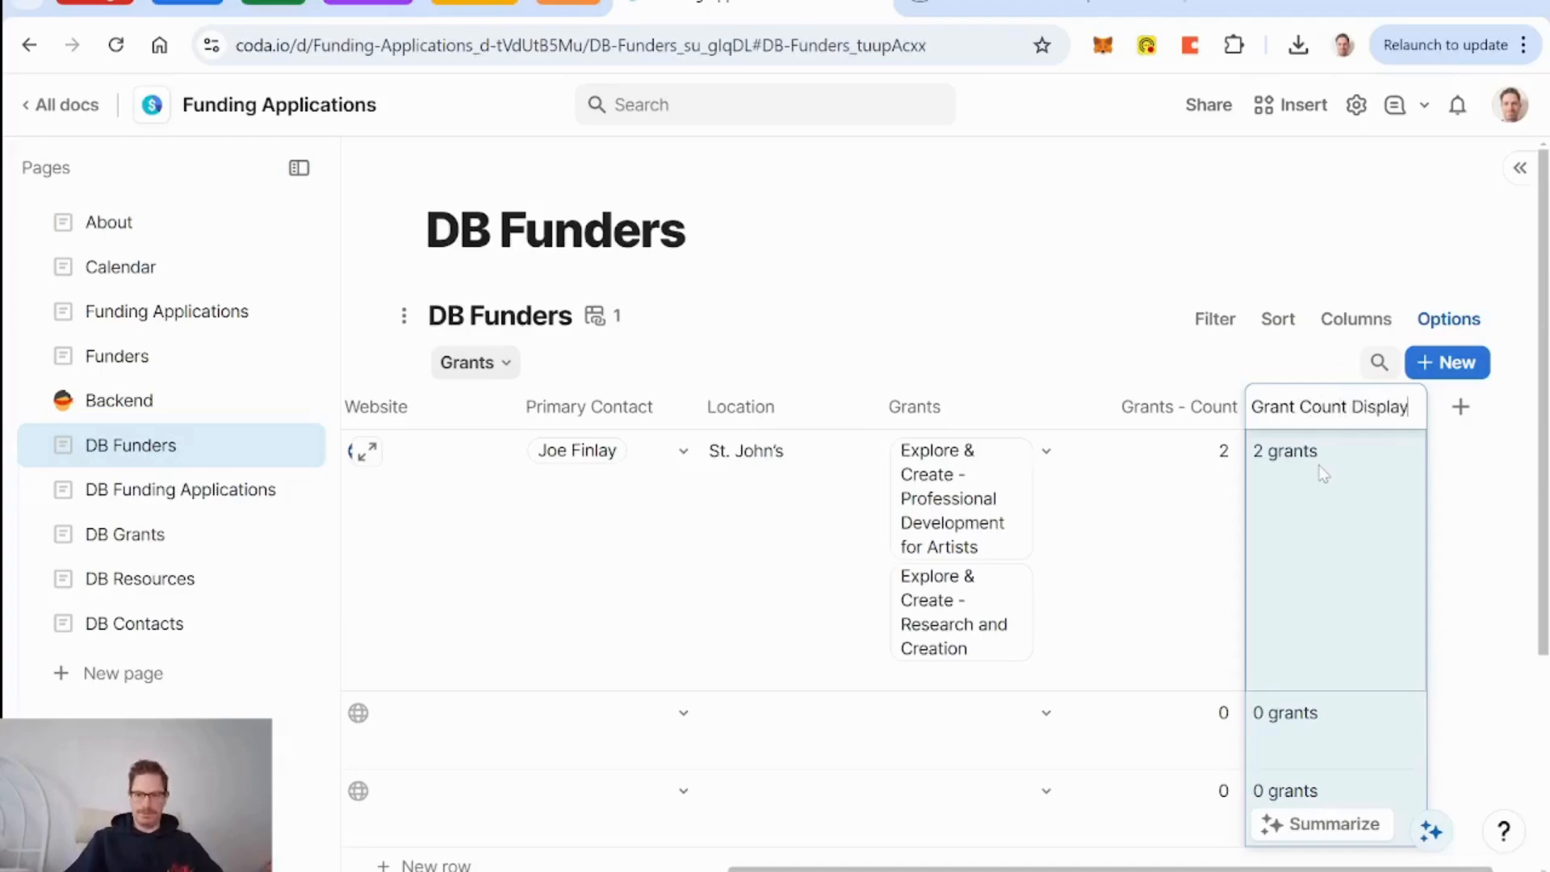
pyautogui.press('Return')
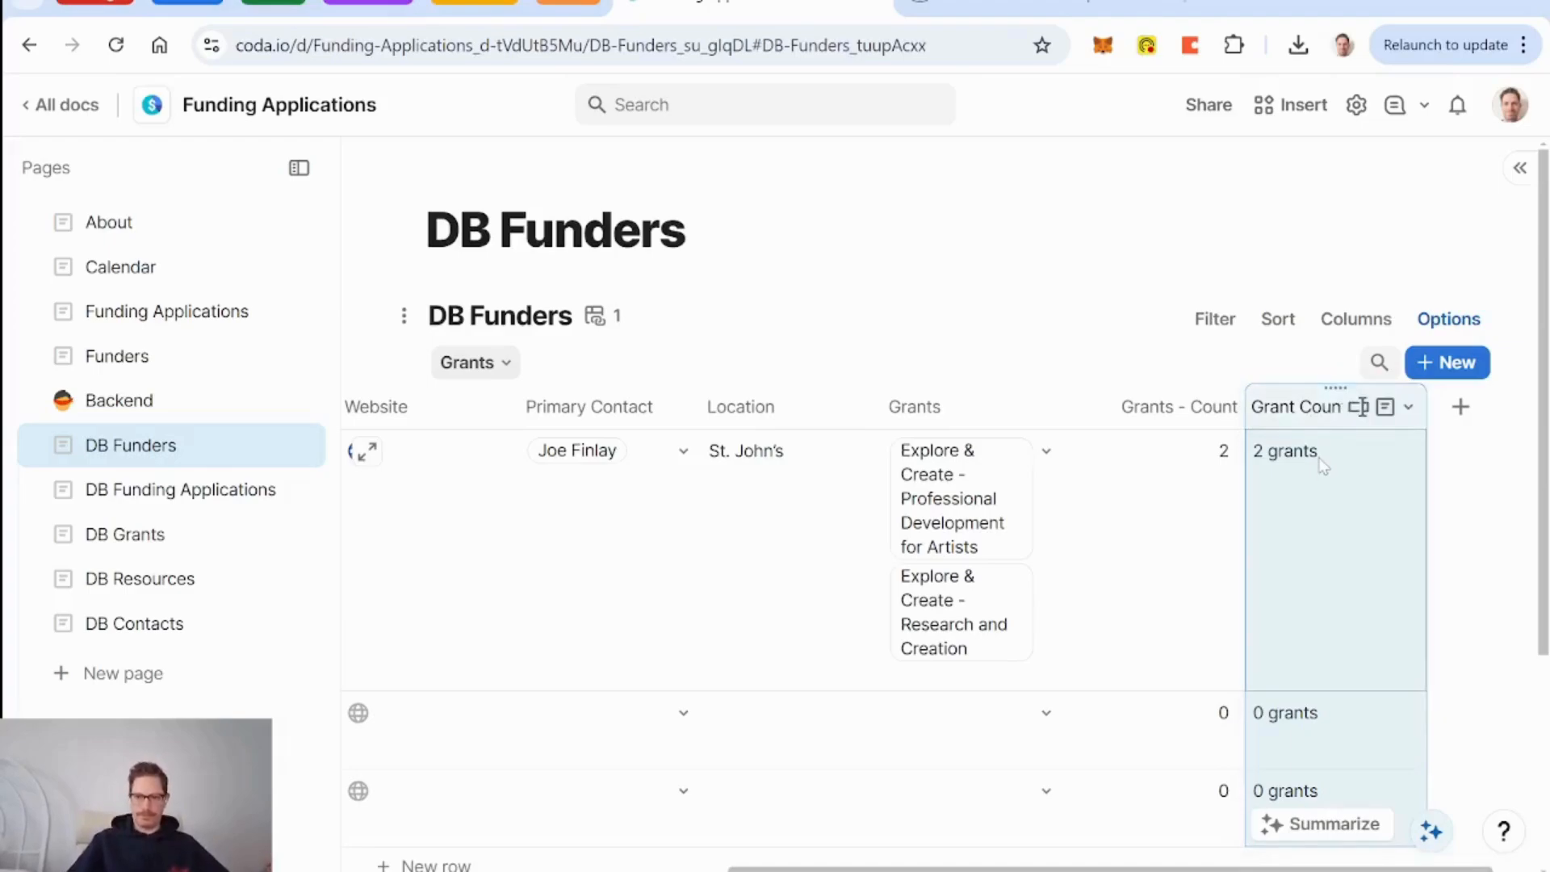
# Rename Grants - Count to Grants Count and check Grant Count Display's compose content.
pyautogui.click(1127, 406)
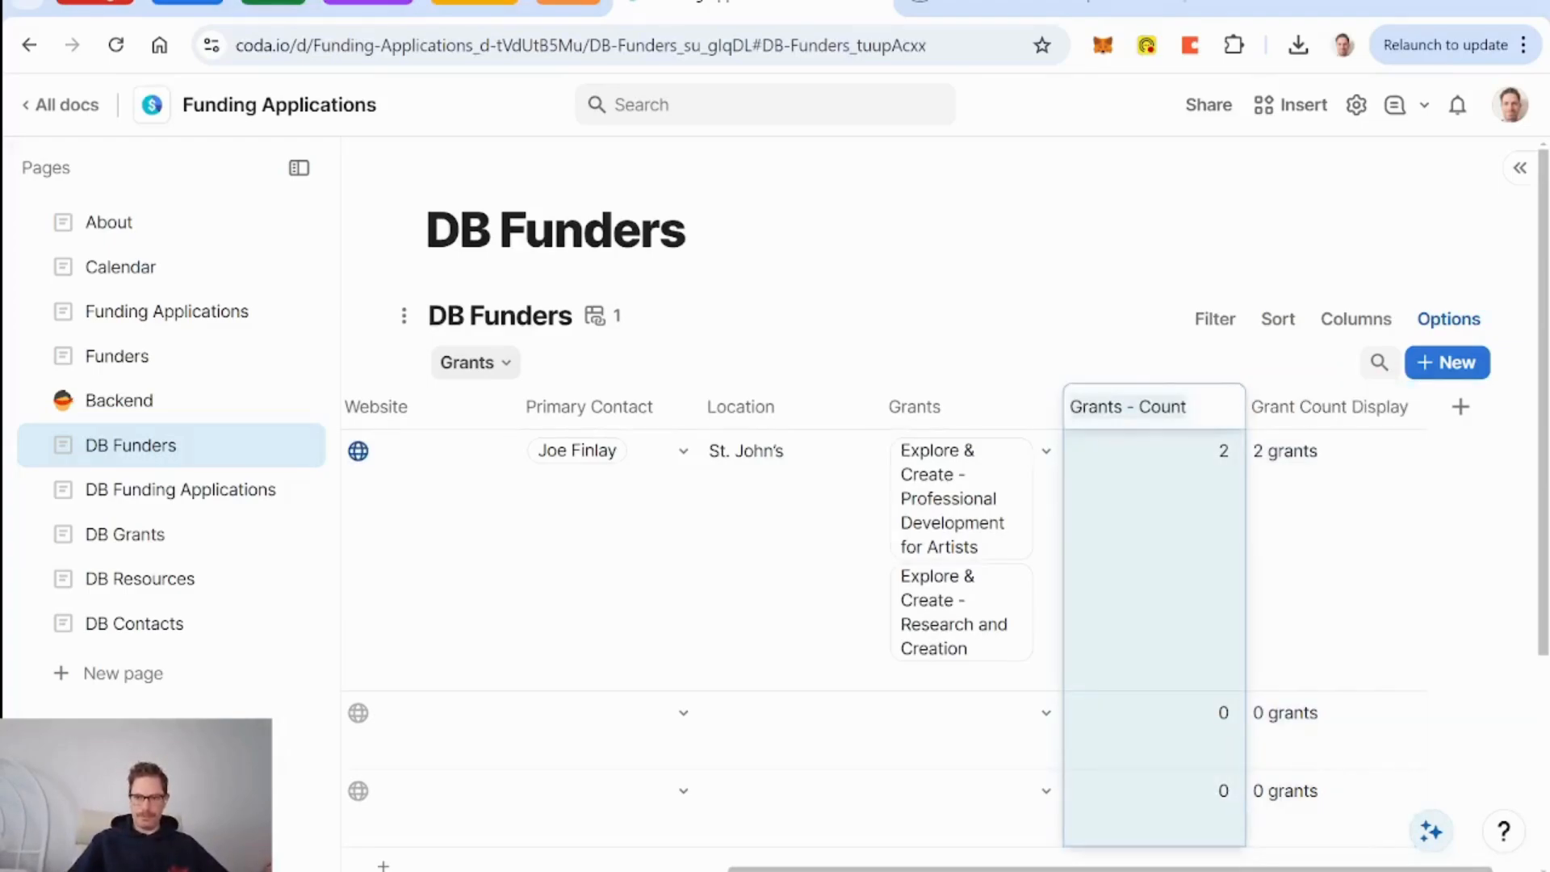
pyautogui.click(1152, 406)
pyautogui.press('BackSpace')
pyautogui.press('BackSpace')
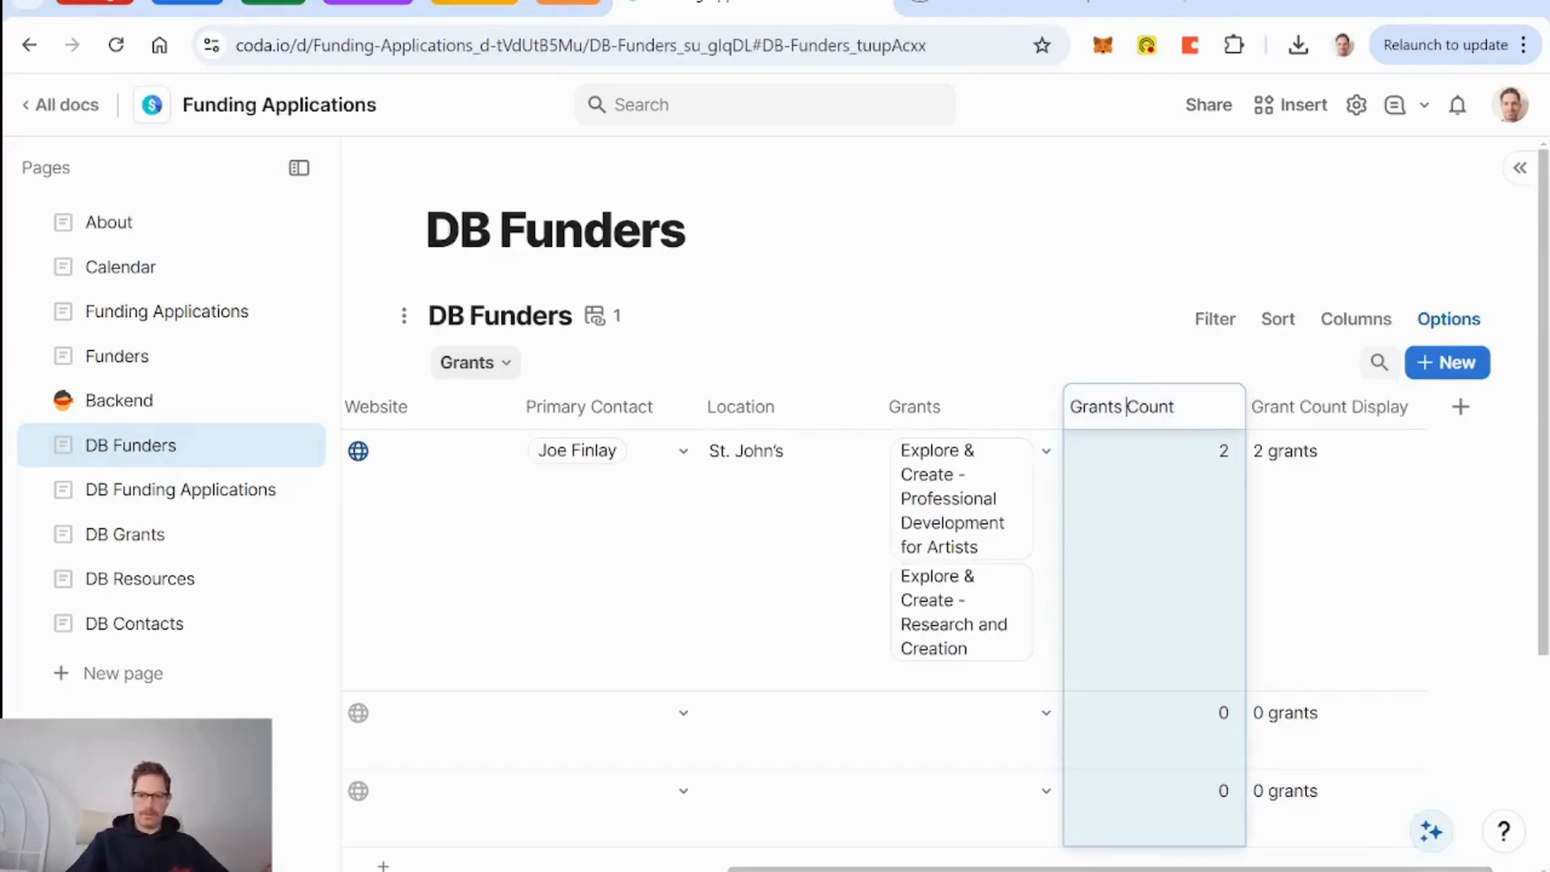
pyautogui.press('Return')
pyautogui.click(1408, 407)
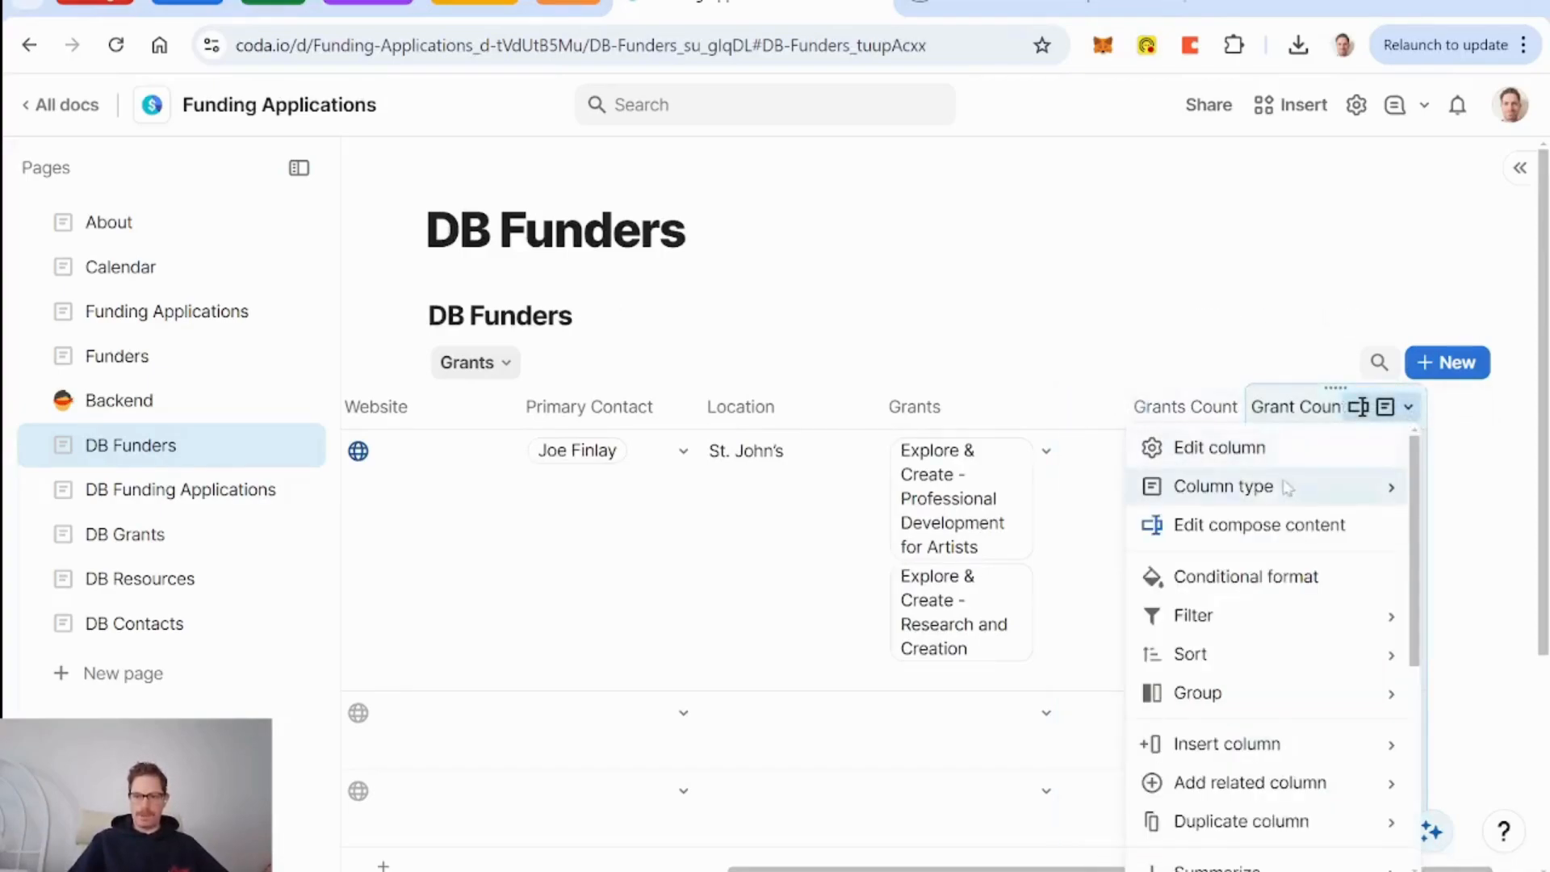
pyautogui.click(1239, 529)
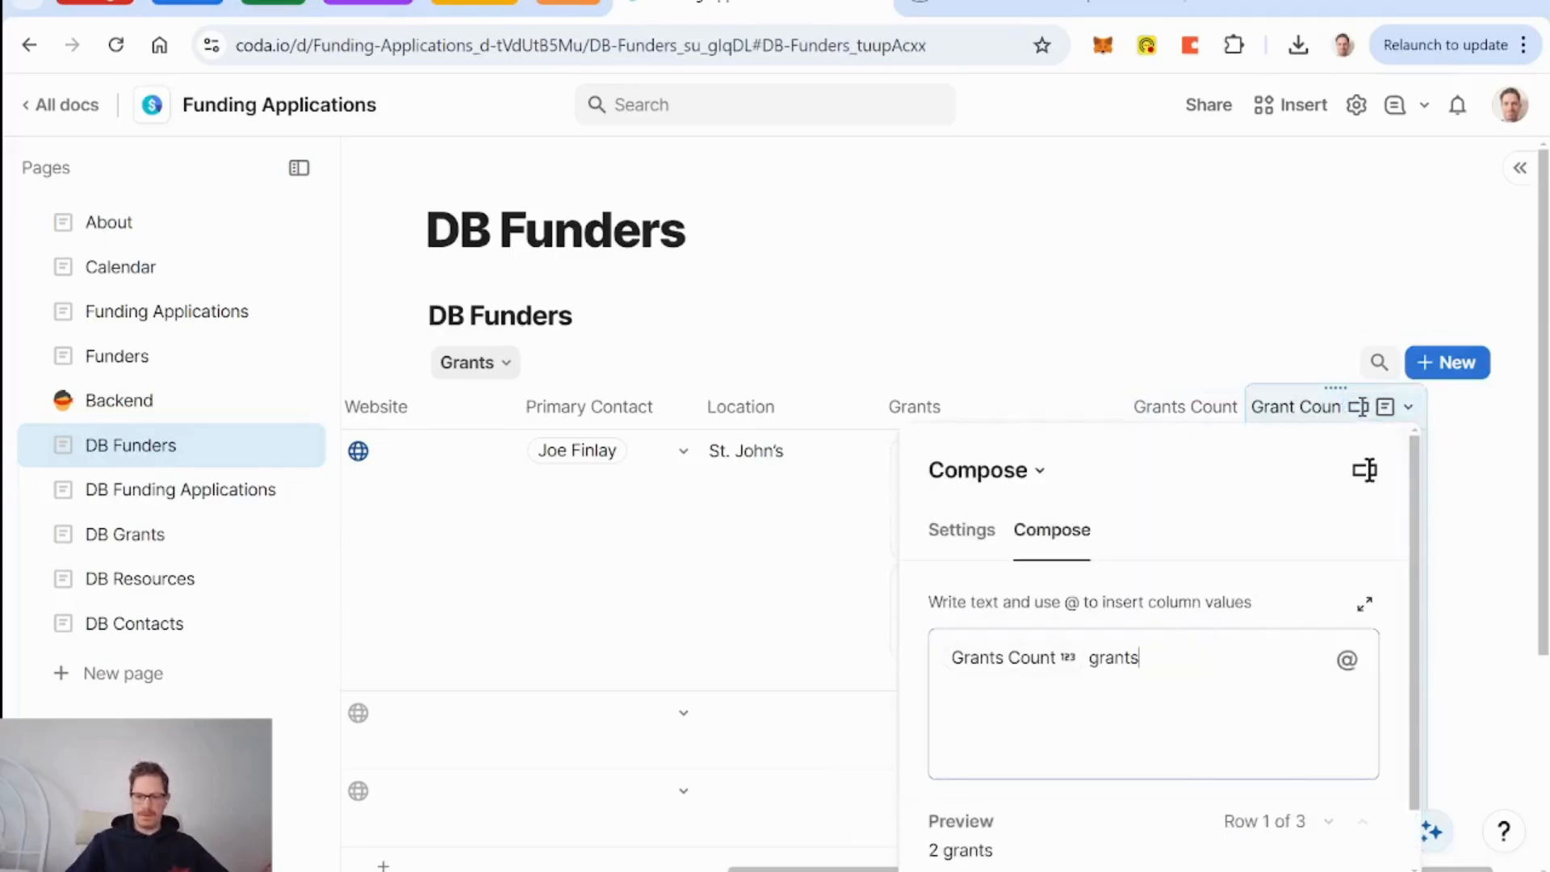
pyautogui.click(1198, 436)
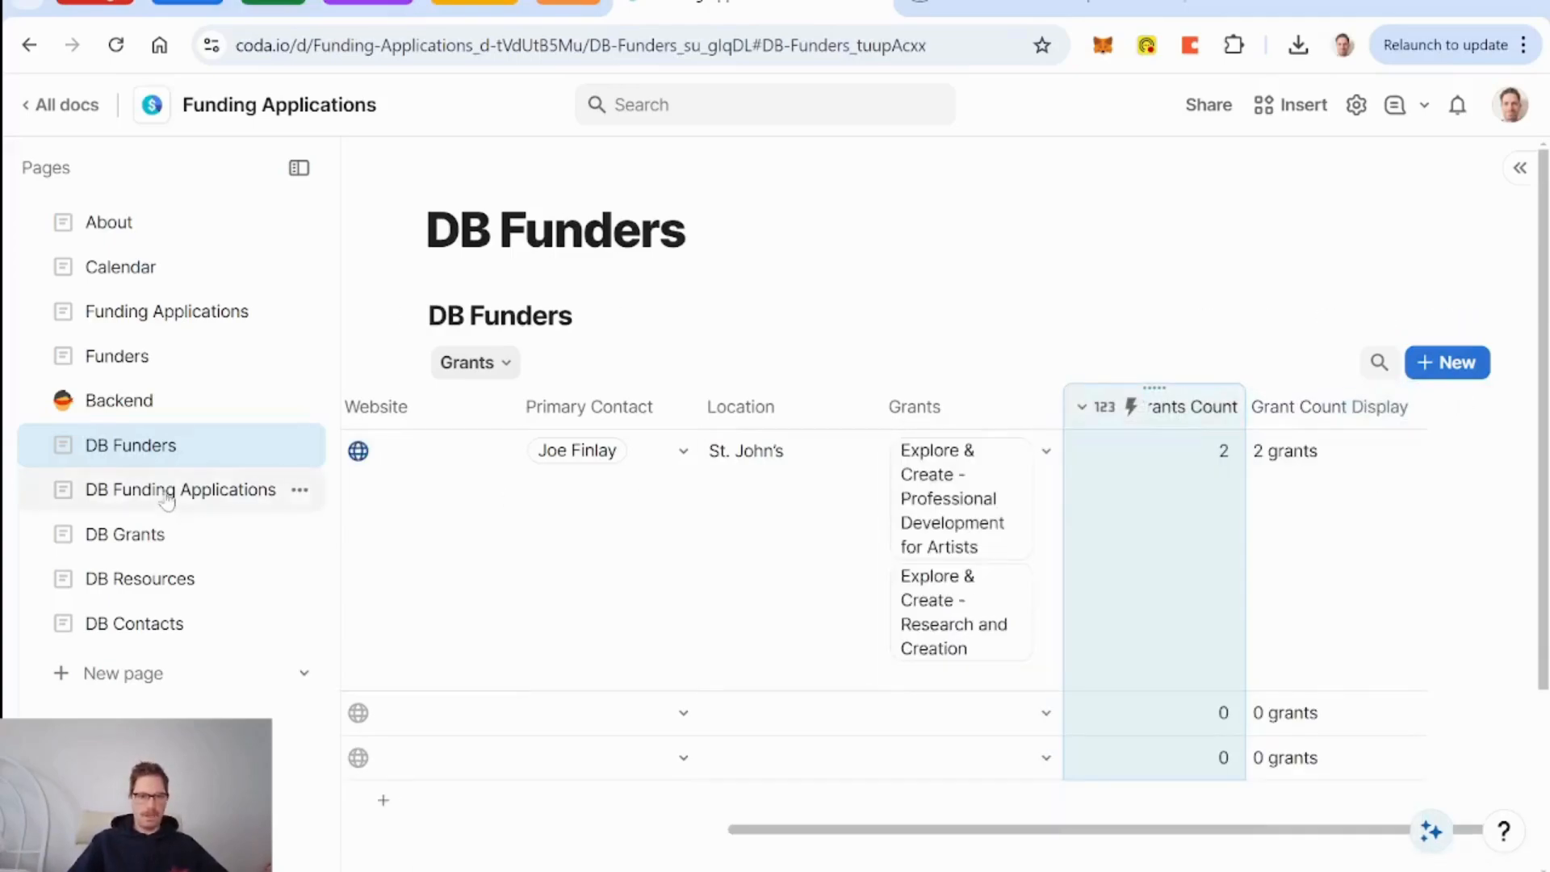
# Unhide Grant Count Display in the Funders page card options so cards show '2 grants' or '0 grants'.
pyautogui.click(117, 357)
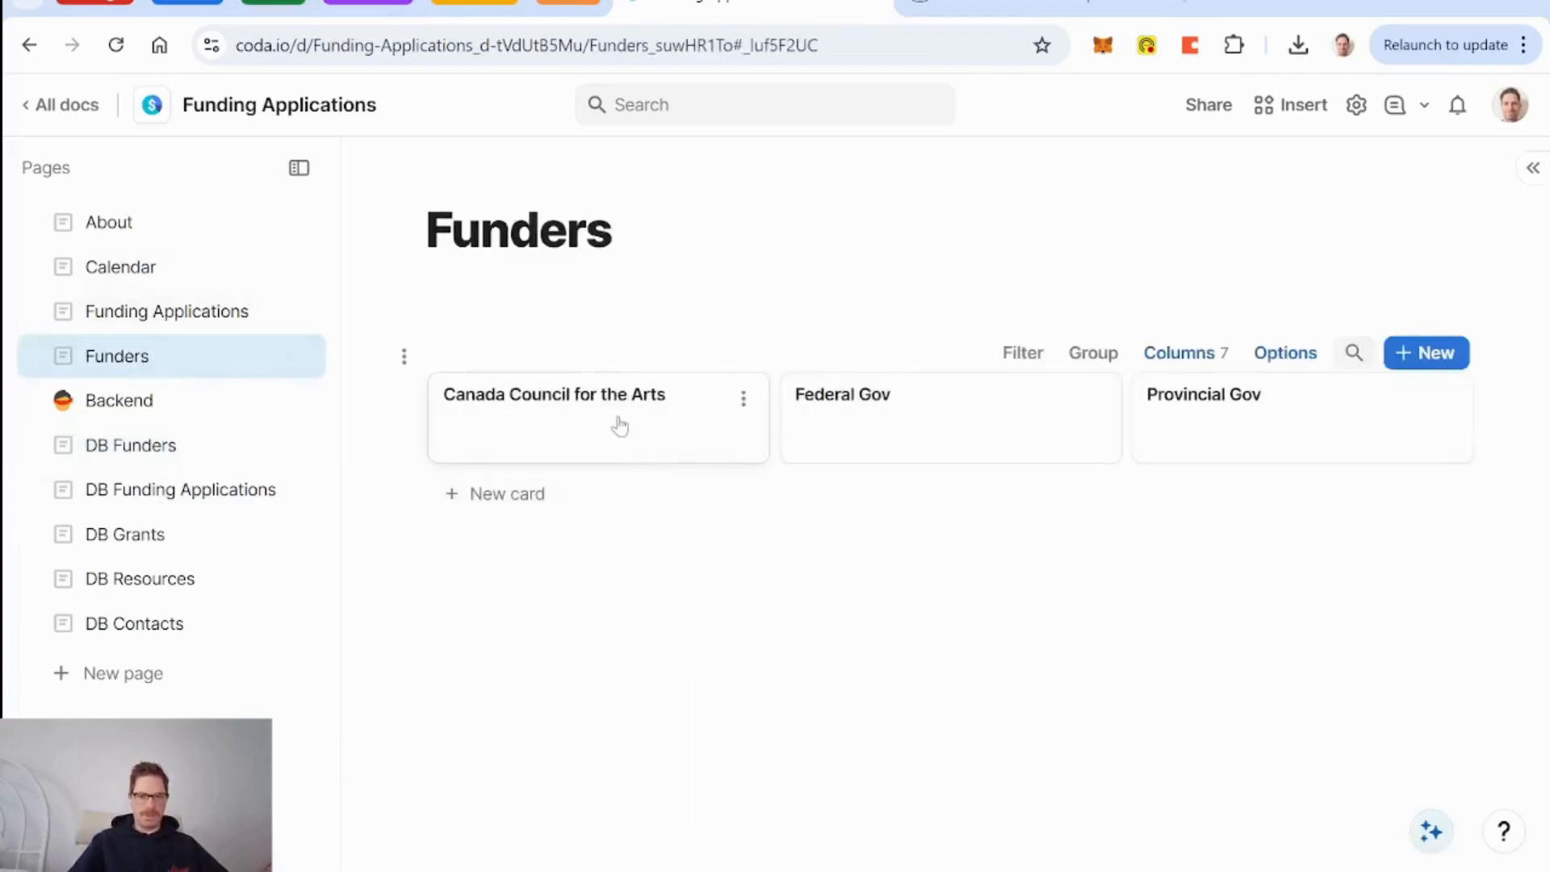
pyautogui.click(1183, 351)
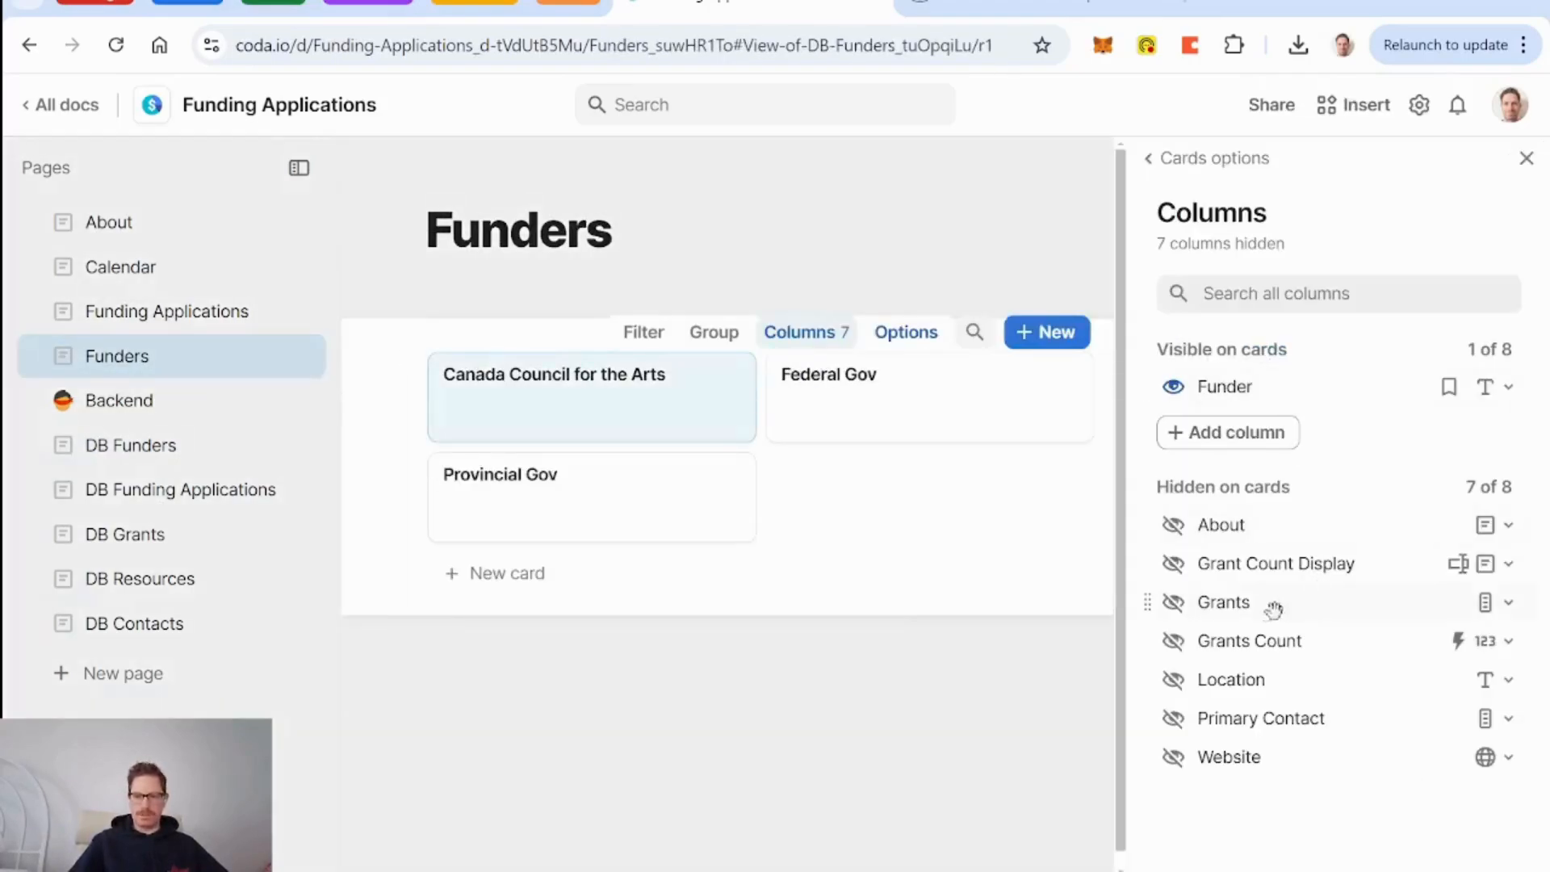
pyautogui.click(1173, 563)
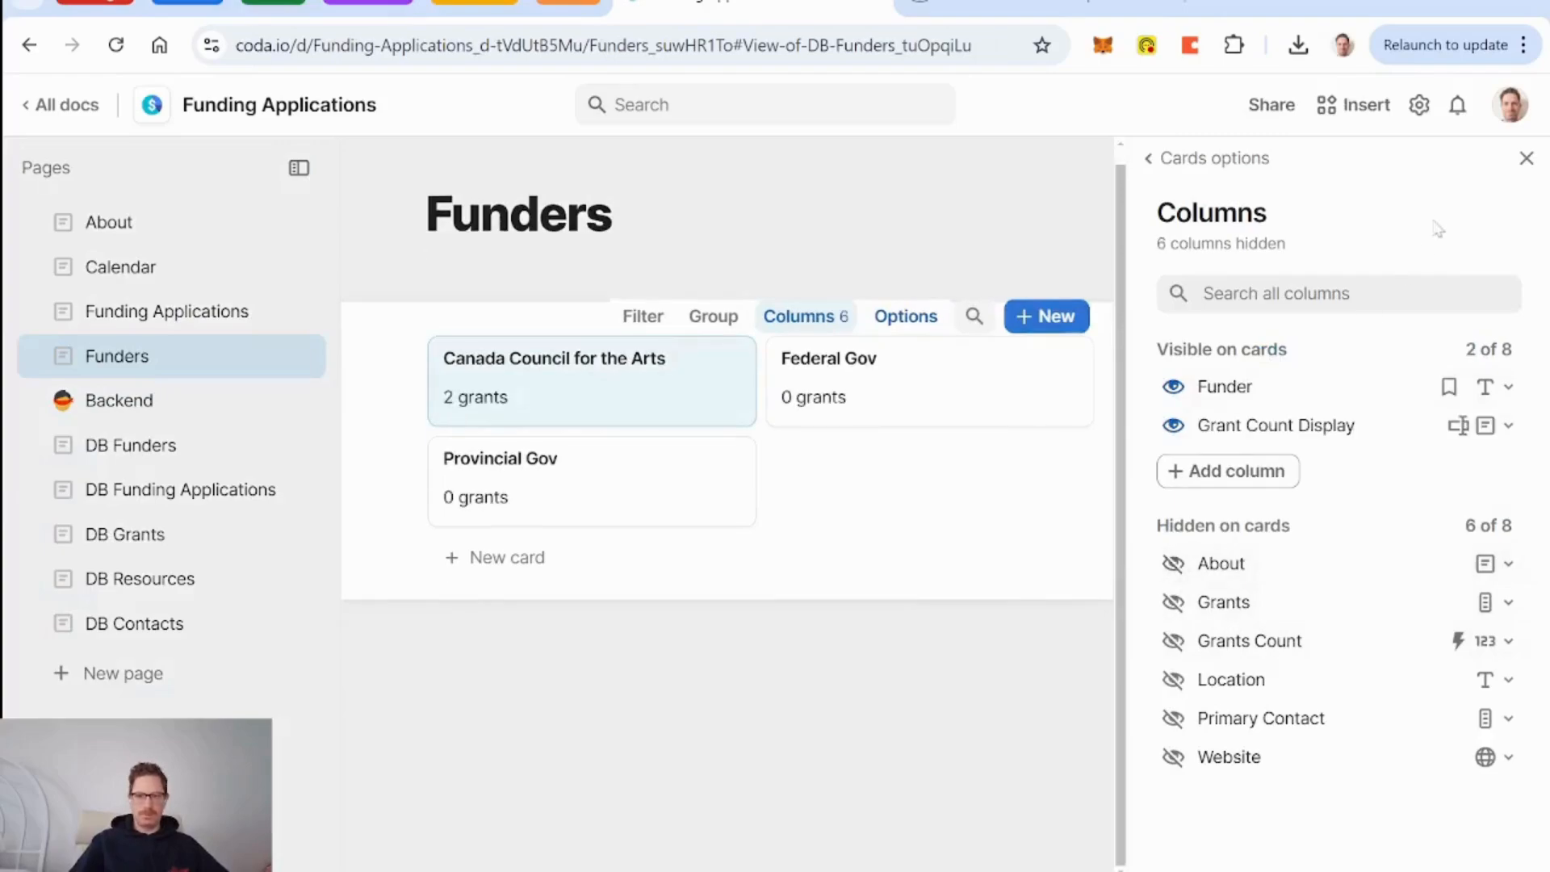
pyautogui.click(1527, 160)
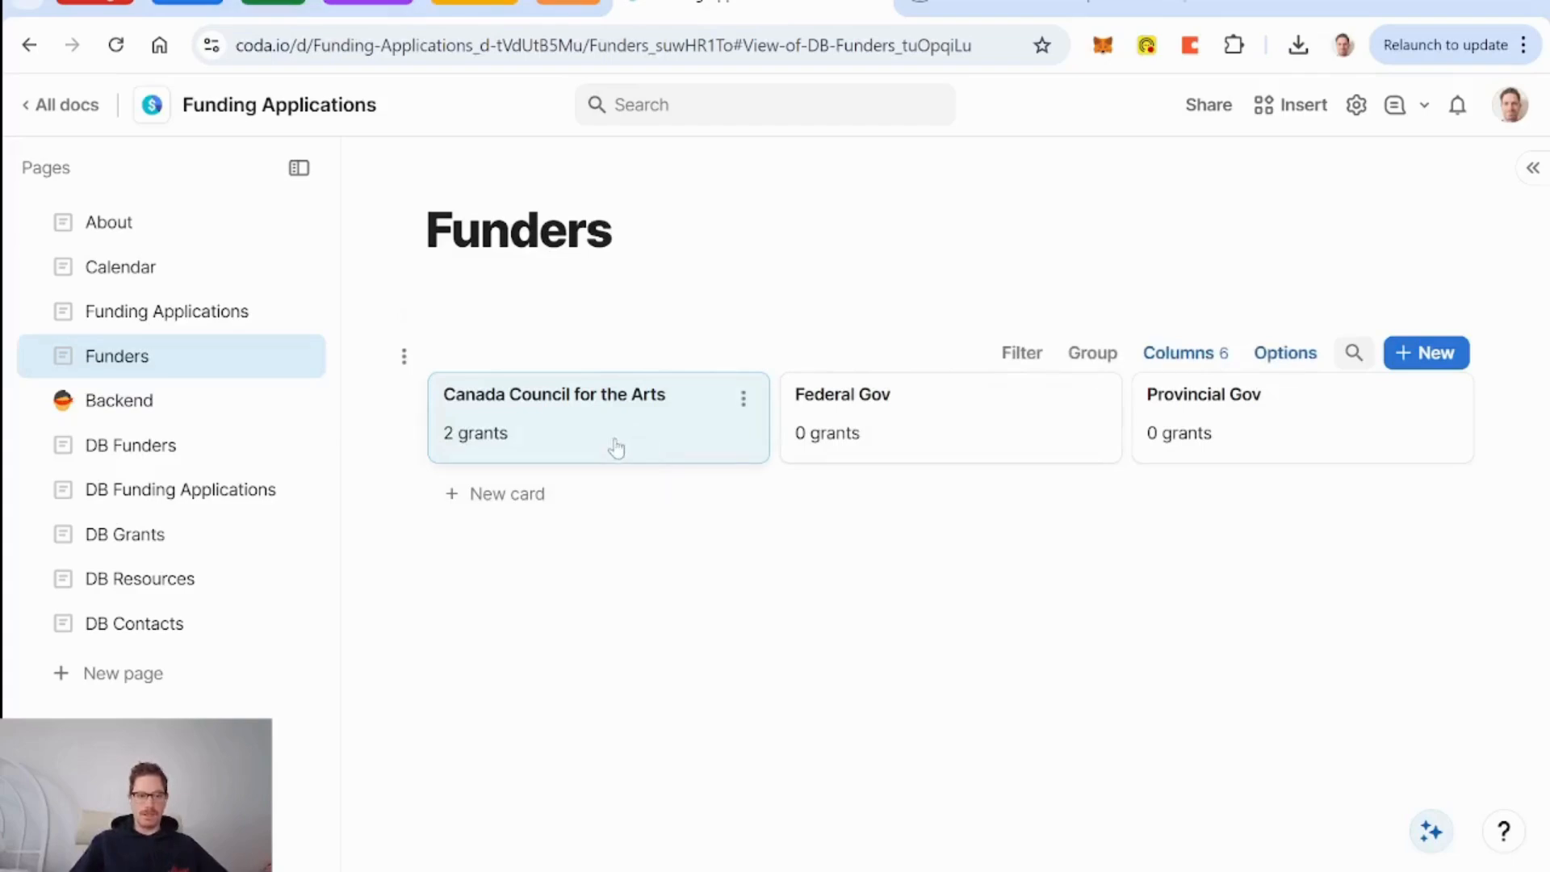
# Delete the app 2 and app3 rows from DB Funding Applications, keeping only signal hill.
pyautogui.click(144, 456)
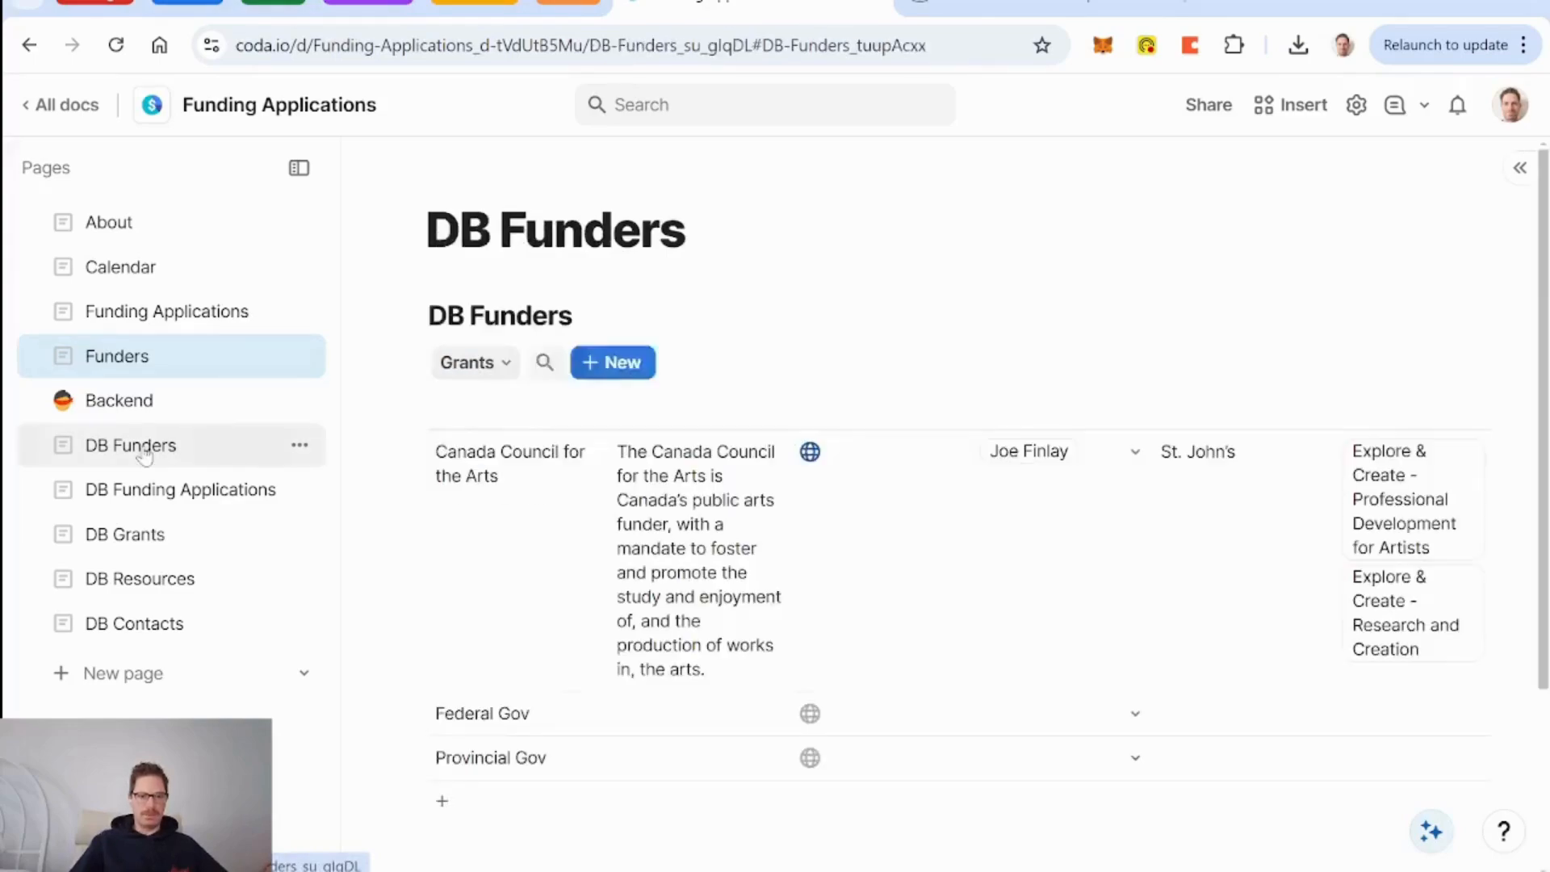
pyautogui.hscroll(5, 1020, 561)
pyautogui.hscroll(1, 1020, 561)
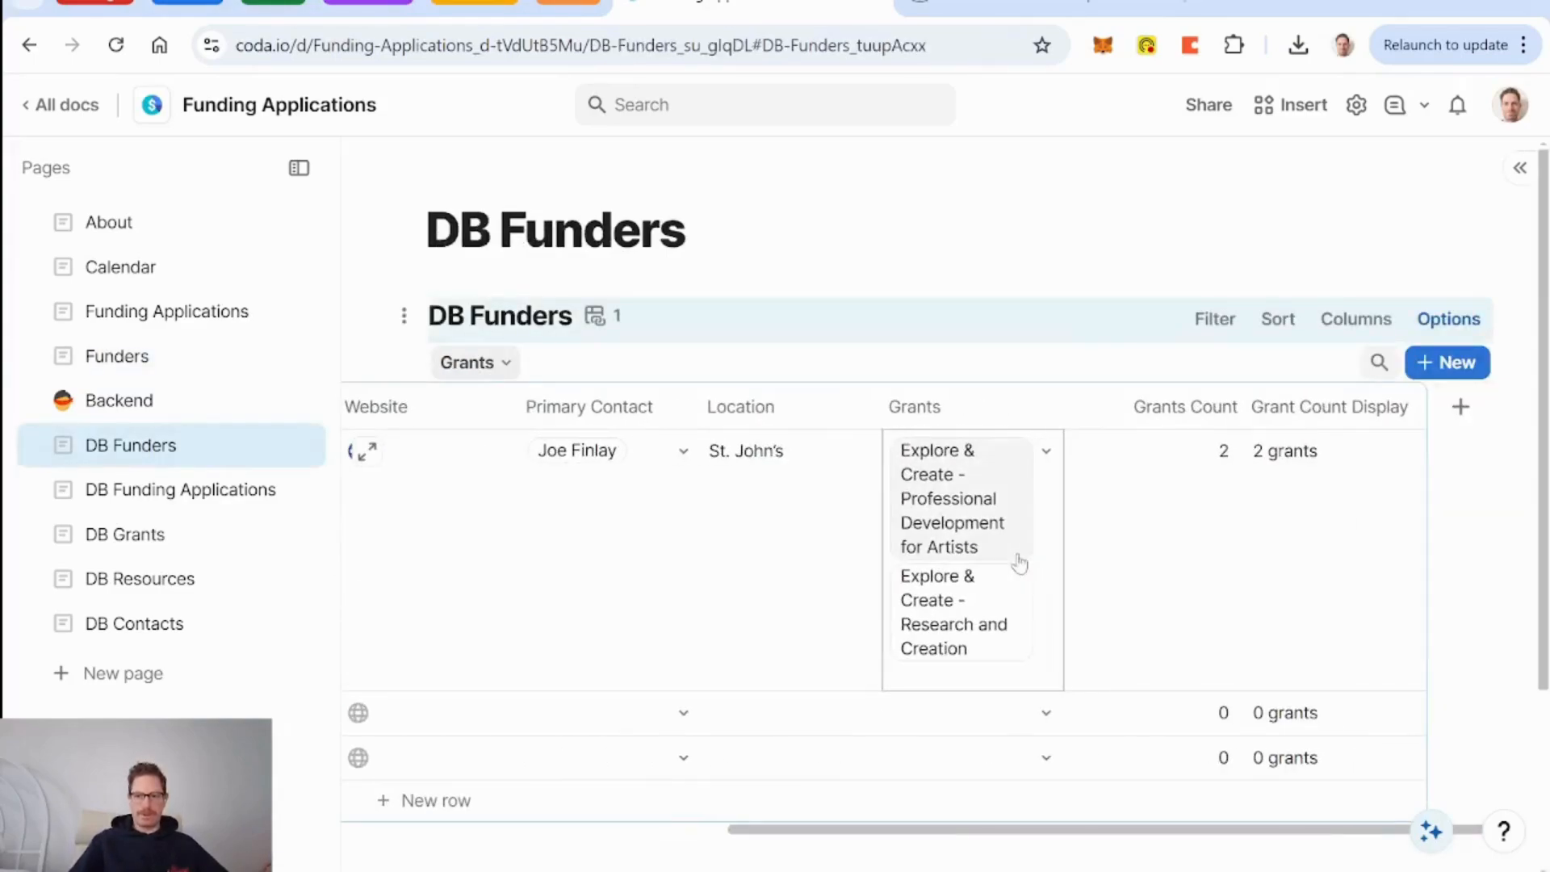
pyautogui.click(179, 490)
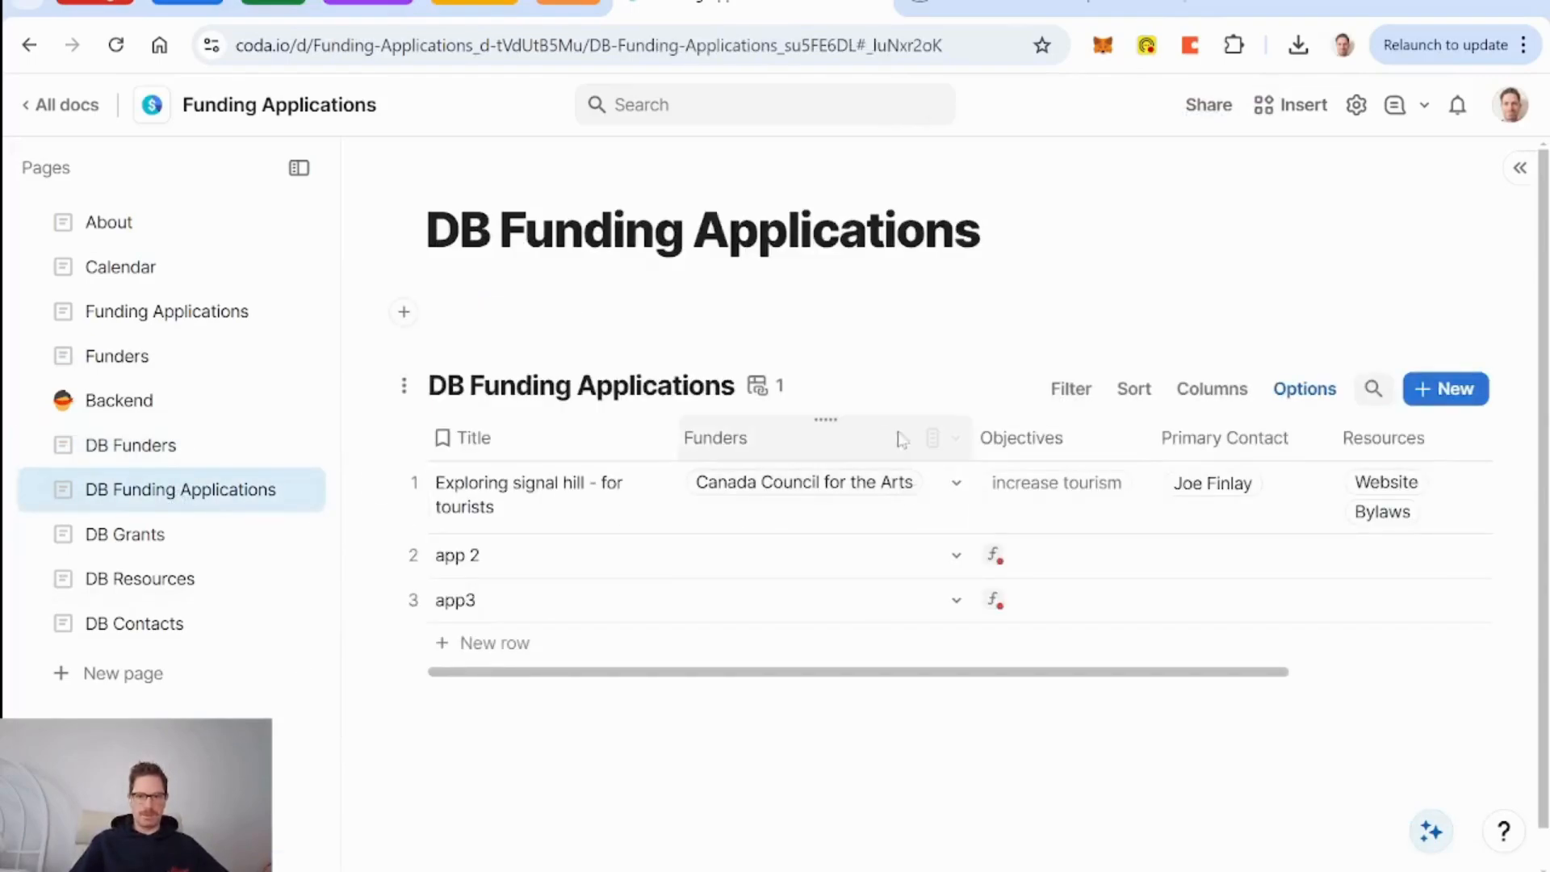
pyautogui.click(410, 553)
pyautogui.keyDown('shift'); pyautogui.click(413, 595); pyautogui.keyUp('shift')
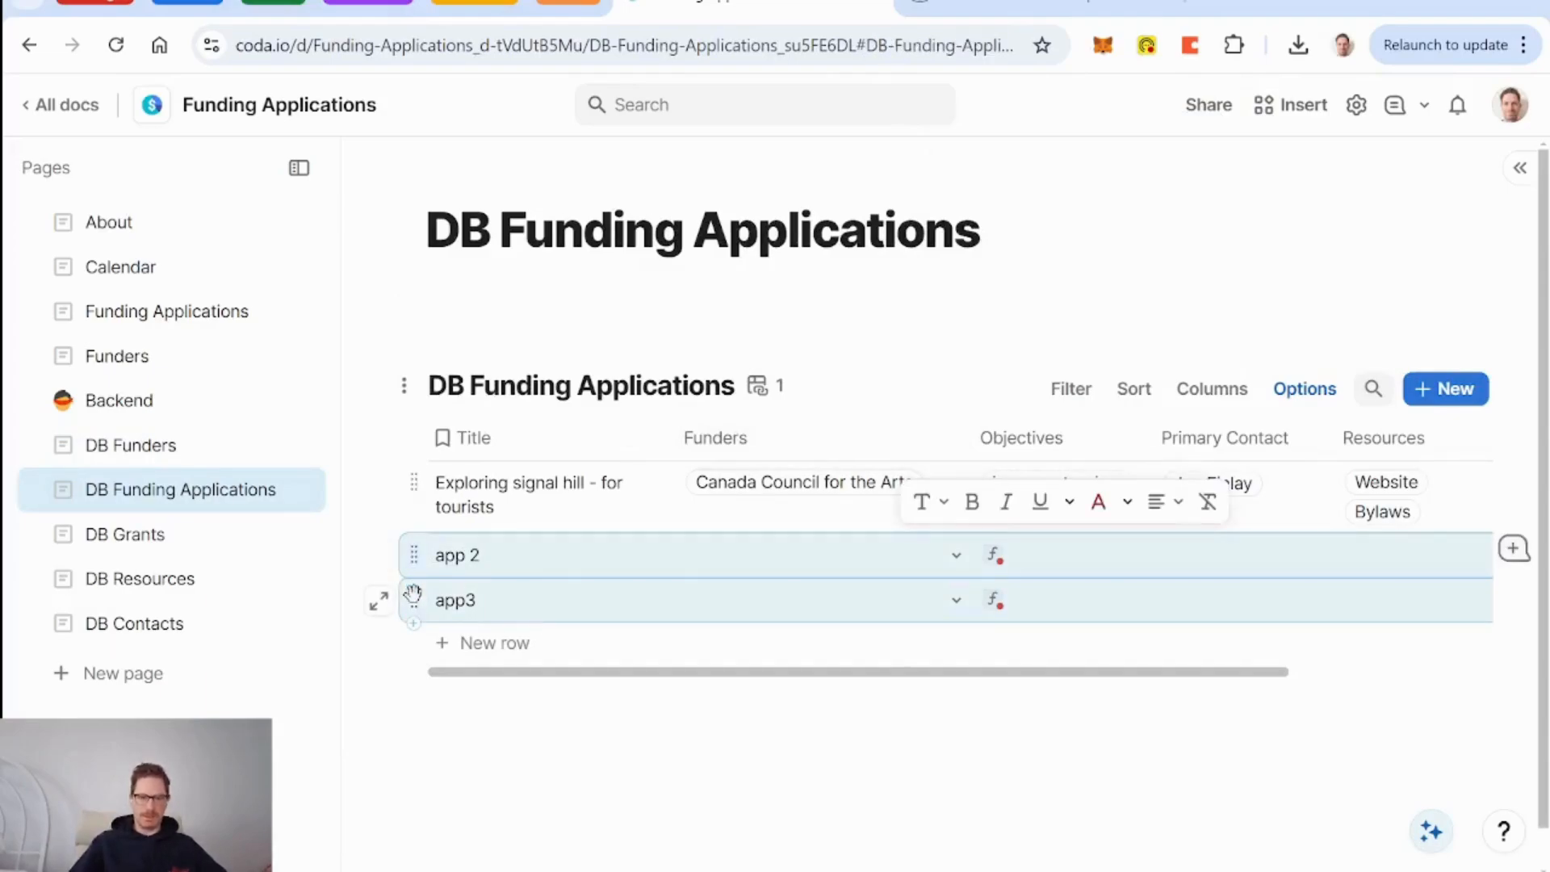
pyautogui.press('Delete')
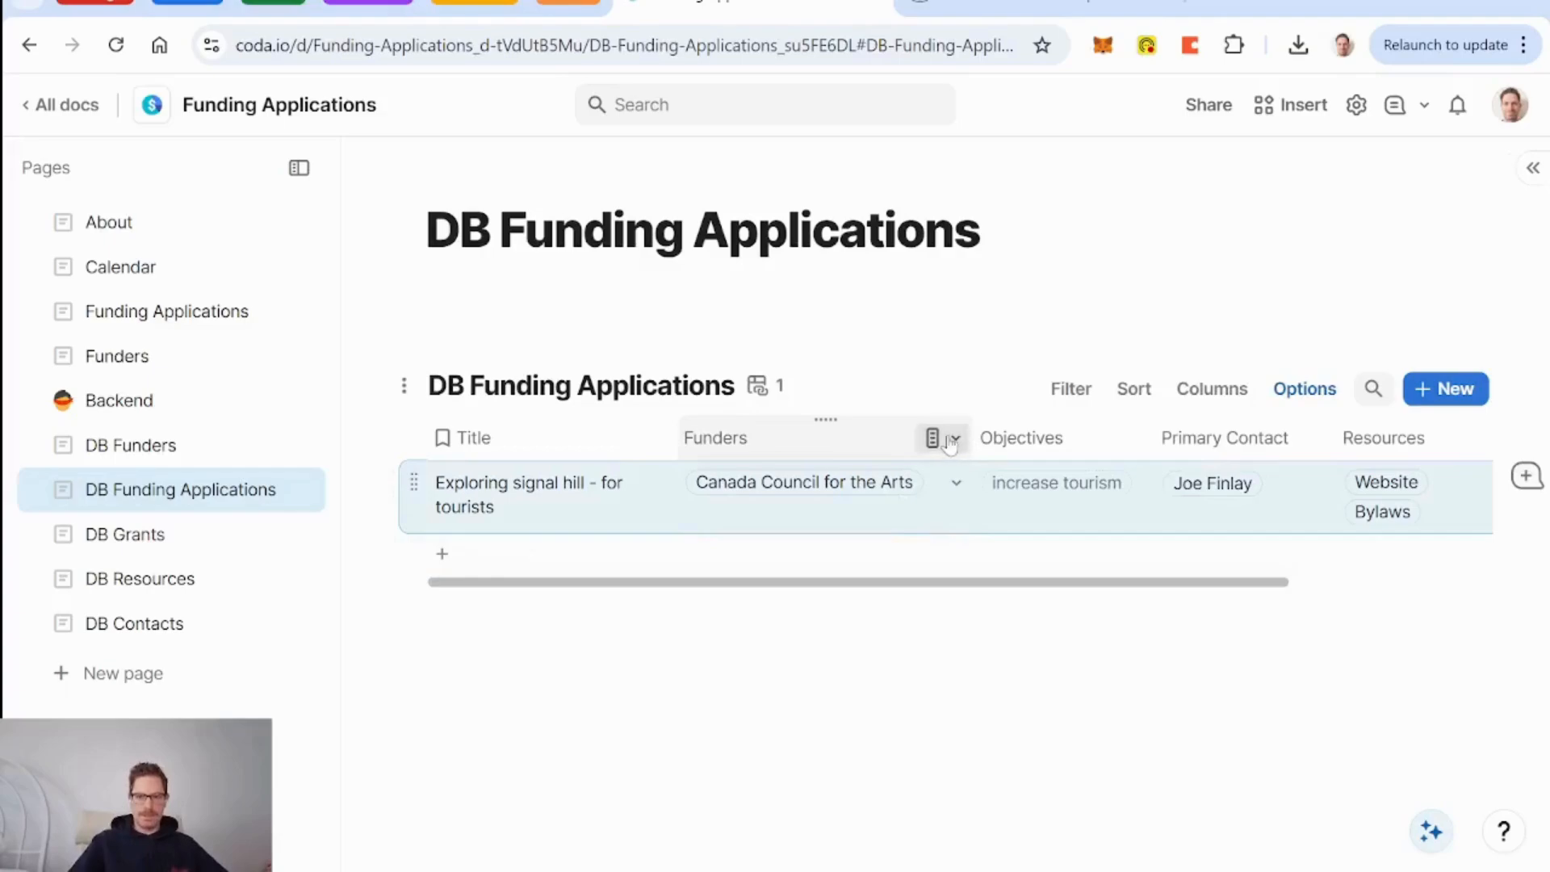
# Create a two-way linked column in DB Funders from the Funders relation's settings.
pyautogui.click(937, 438)
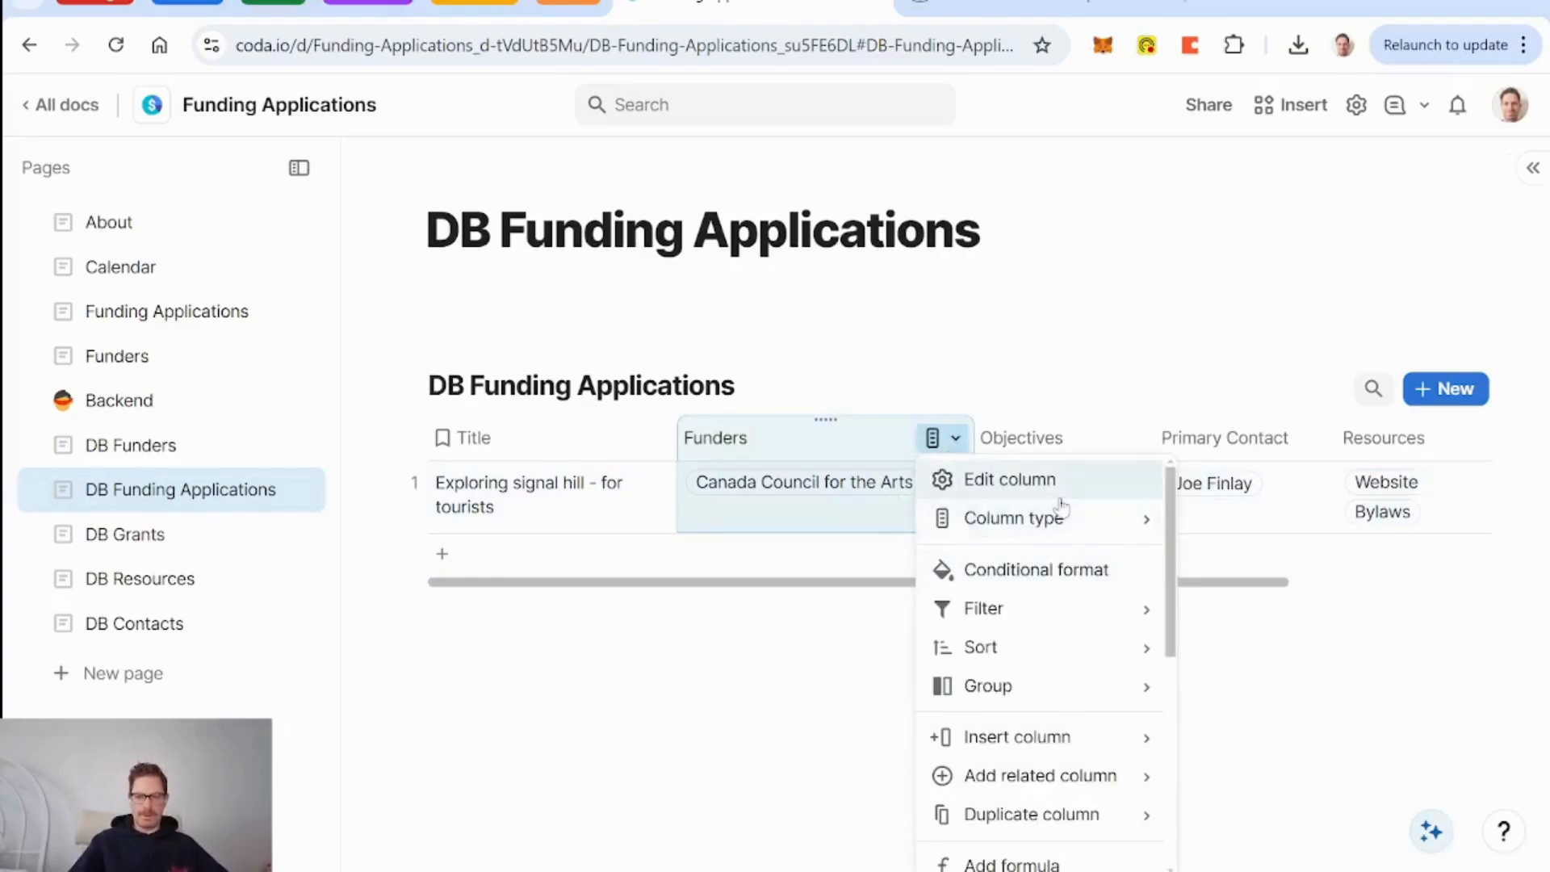
pyautogui.click(1021, 484)
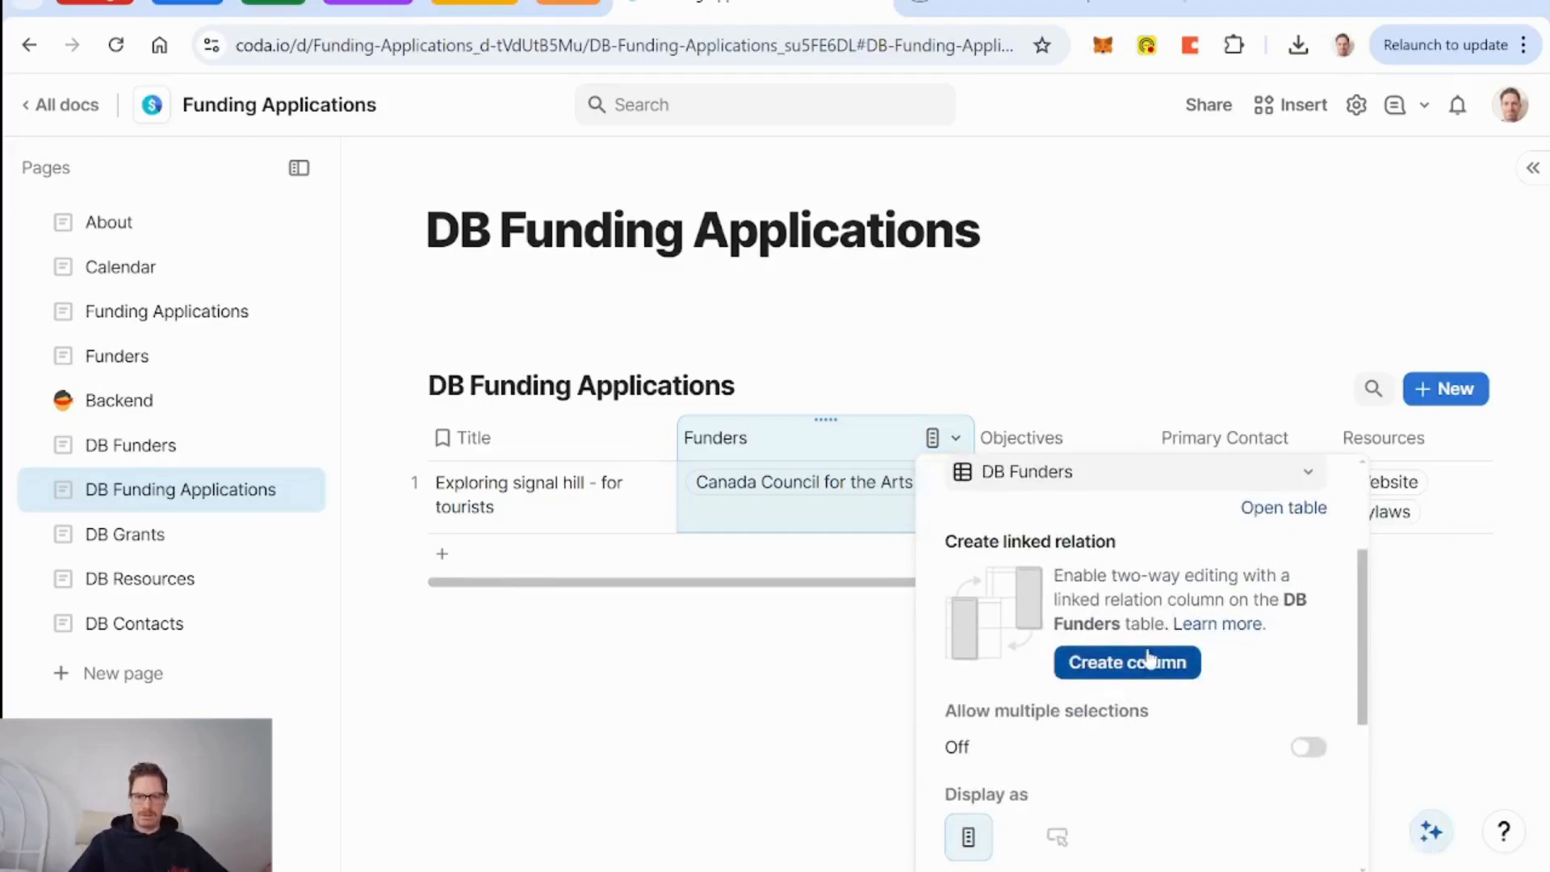
pyautogui.click(1140, 670)
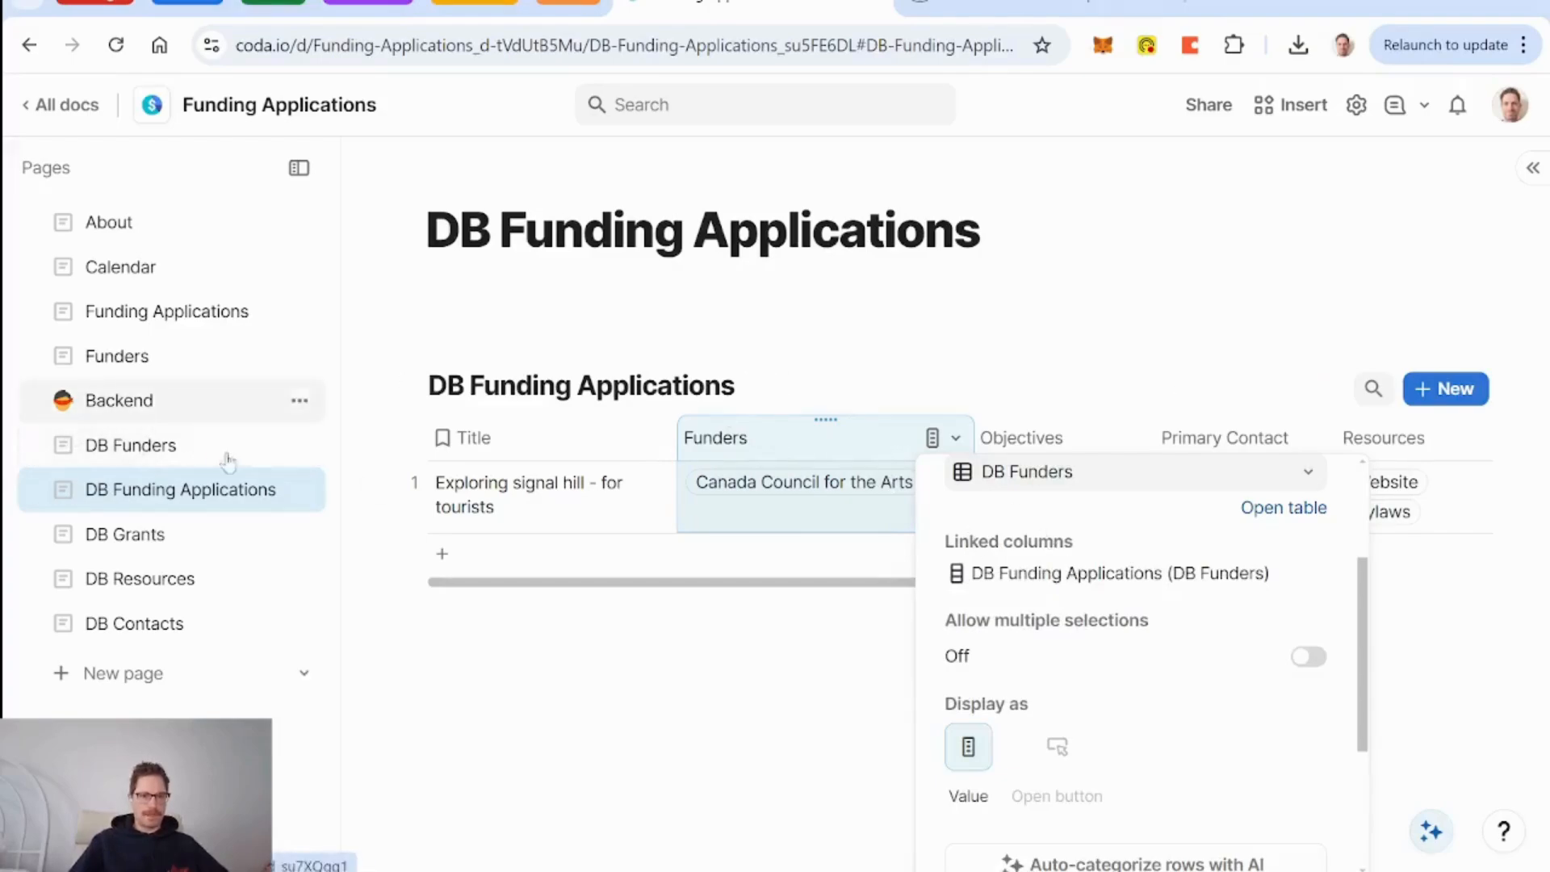
# Rename DB Funders' 'DB Funding Applications' column to 'Funding Applications'.
pyautogui.click(136, 458)
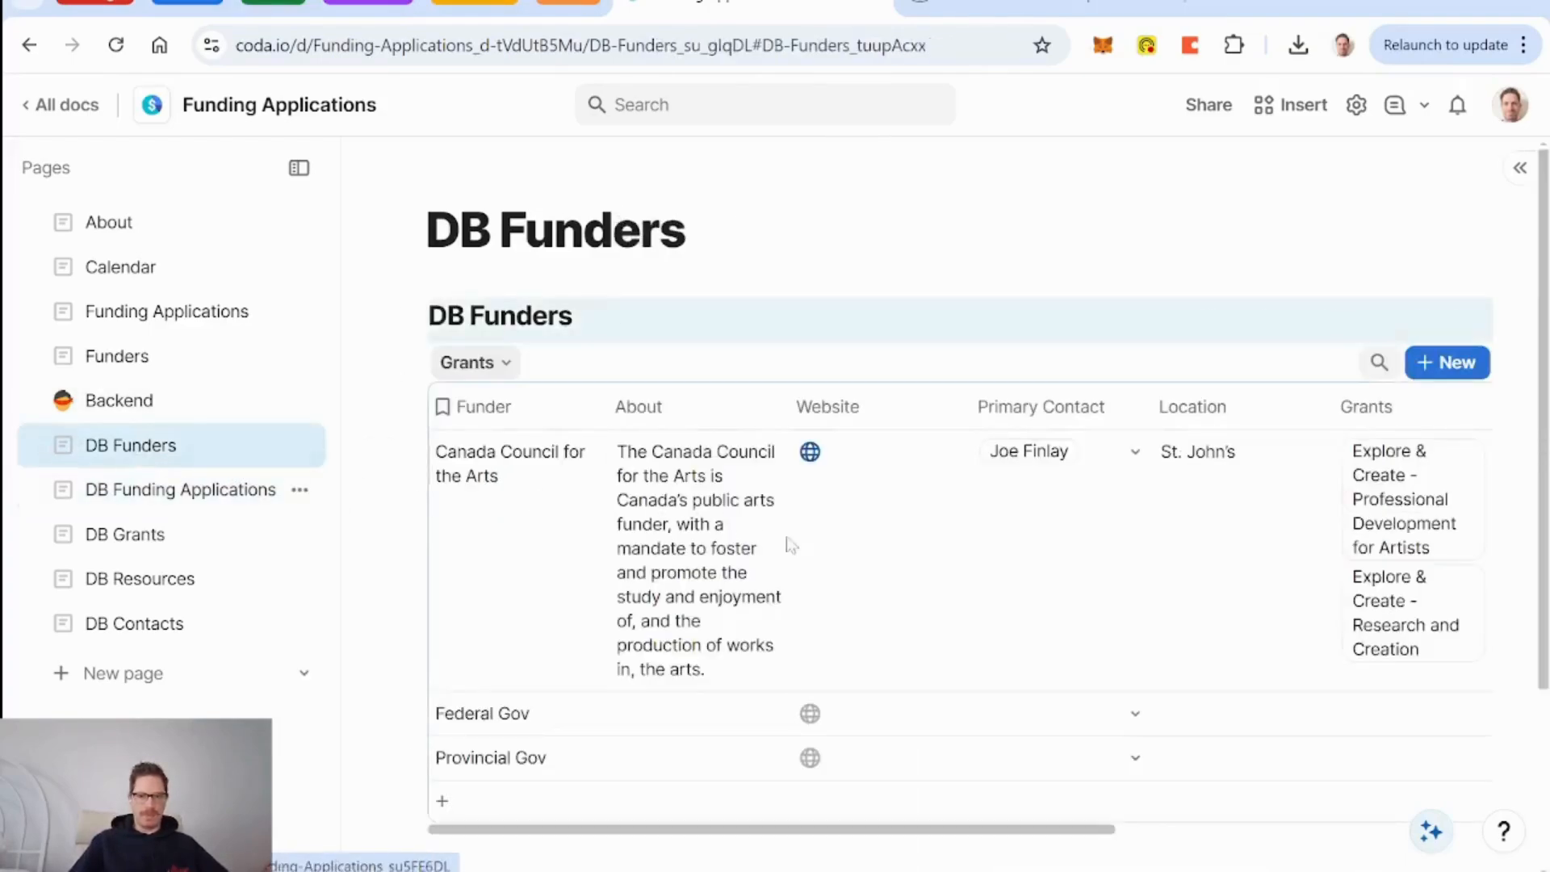
pyautogui.hscroll(10, 795, 550)
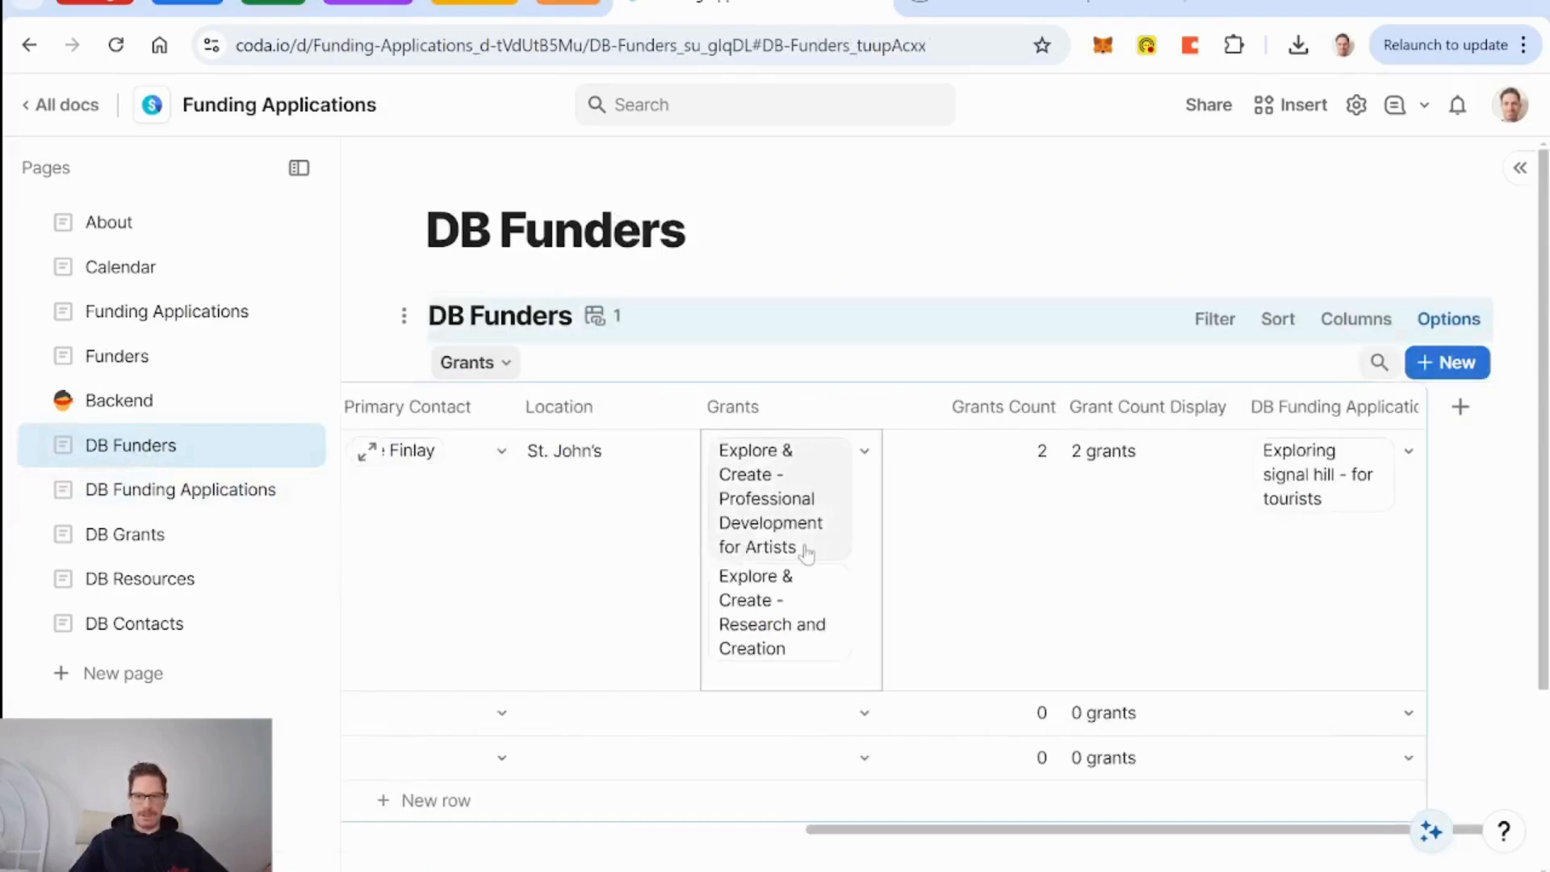
pyautogui.click(1297, 407)
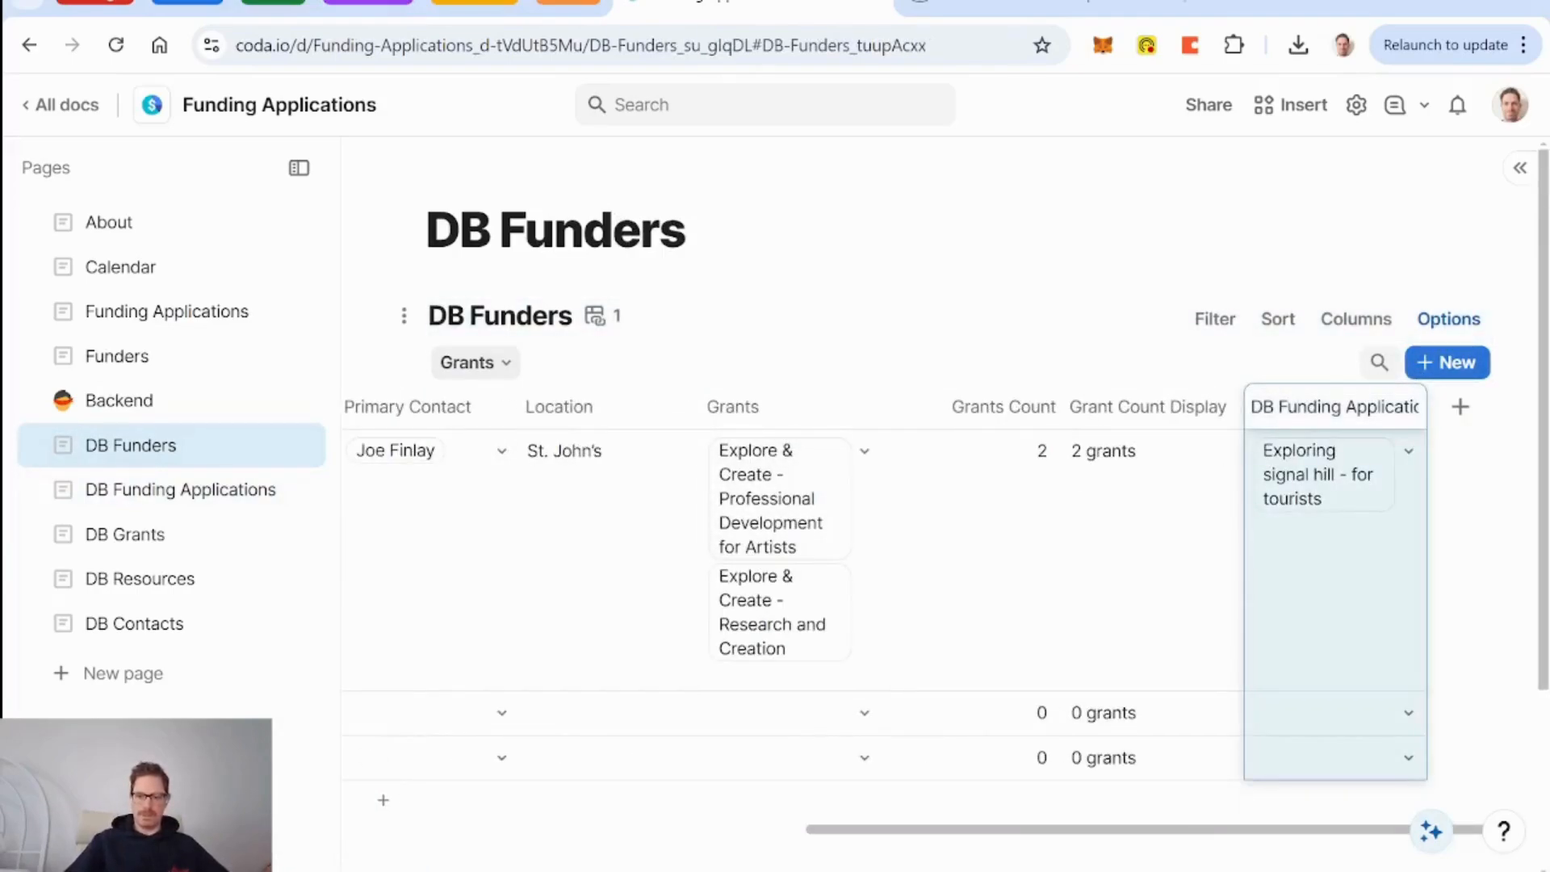
pyautogui.press('BackSpace')
pyautogui.press('BackSpace')
pyautogui.press('BackSpace')
pyautogui.press('Return')
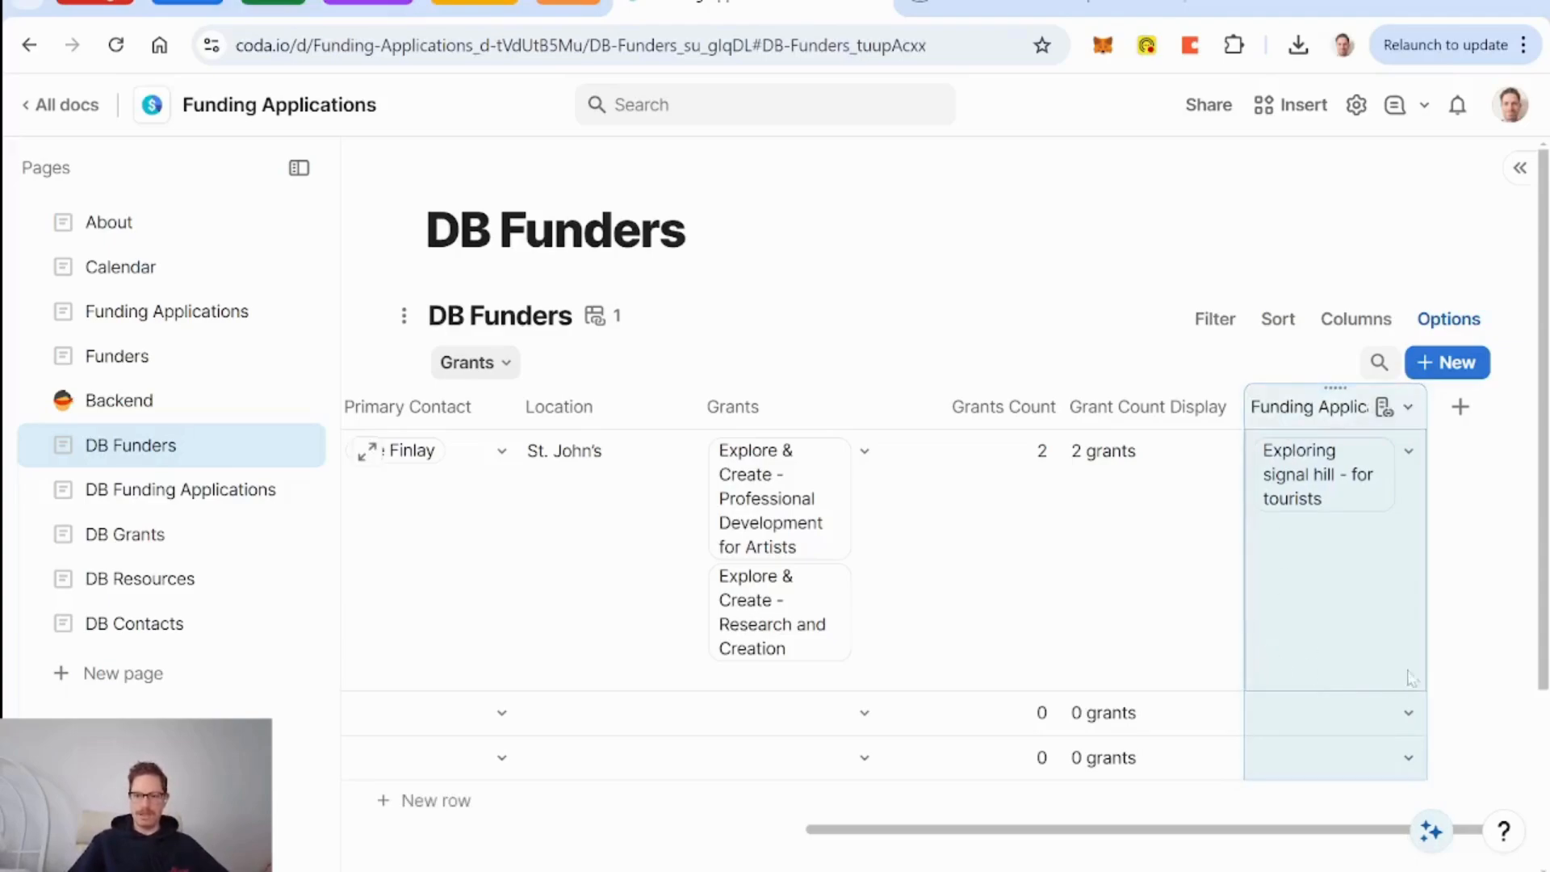
# Open an empty funder's application picker and close it without choosing an application.
pyautogui.click(1403, 730)
pyautogui.scroll(-2, 1381, 686)
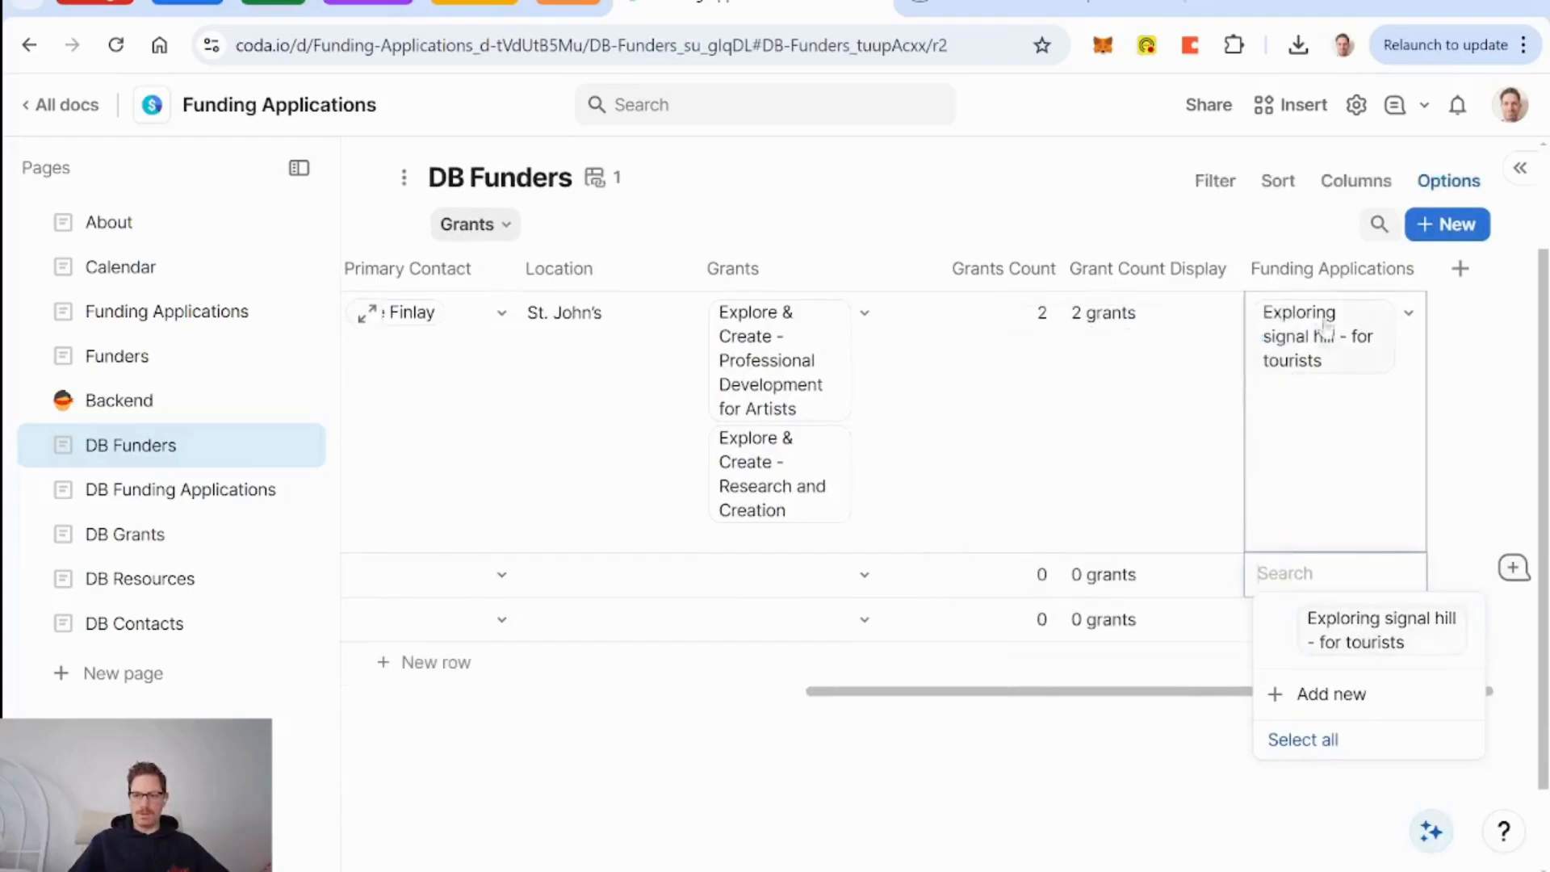
pyautogui.click(1150, 512)
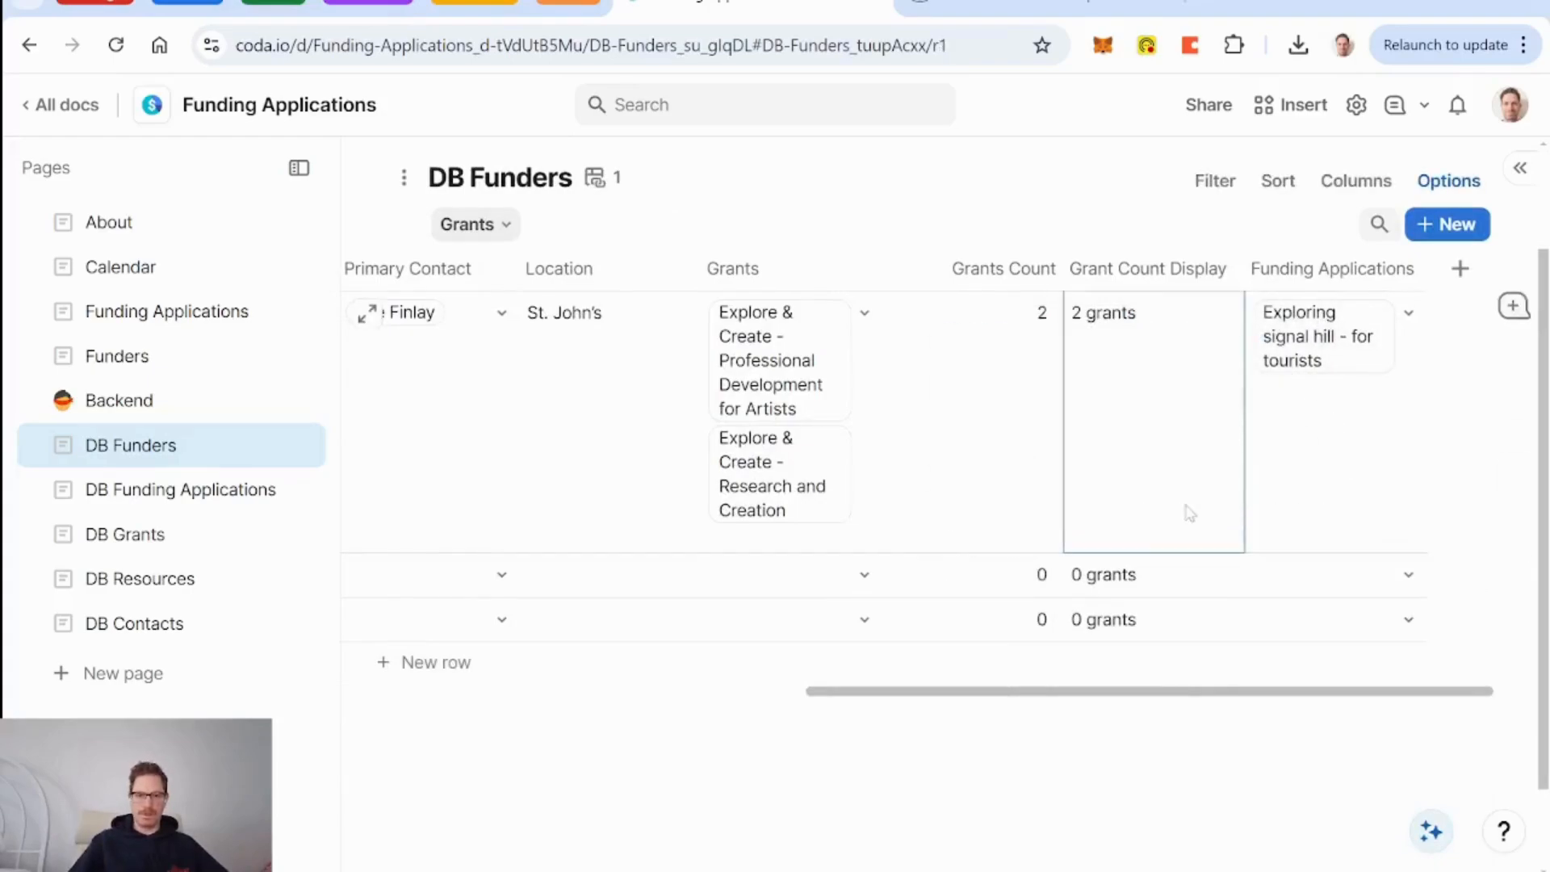
pyautogui.hscroll(-5, 1180, 512)
pyautogui.hscroll(5, 513, 456)
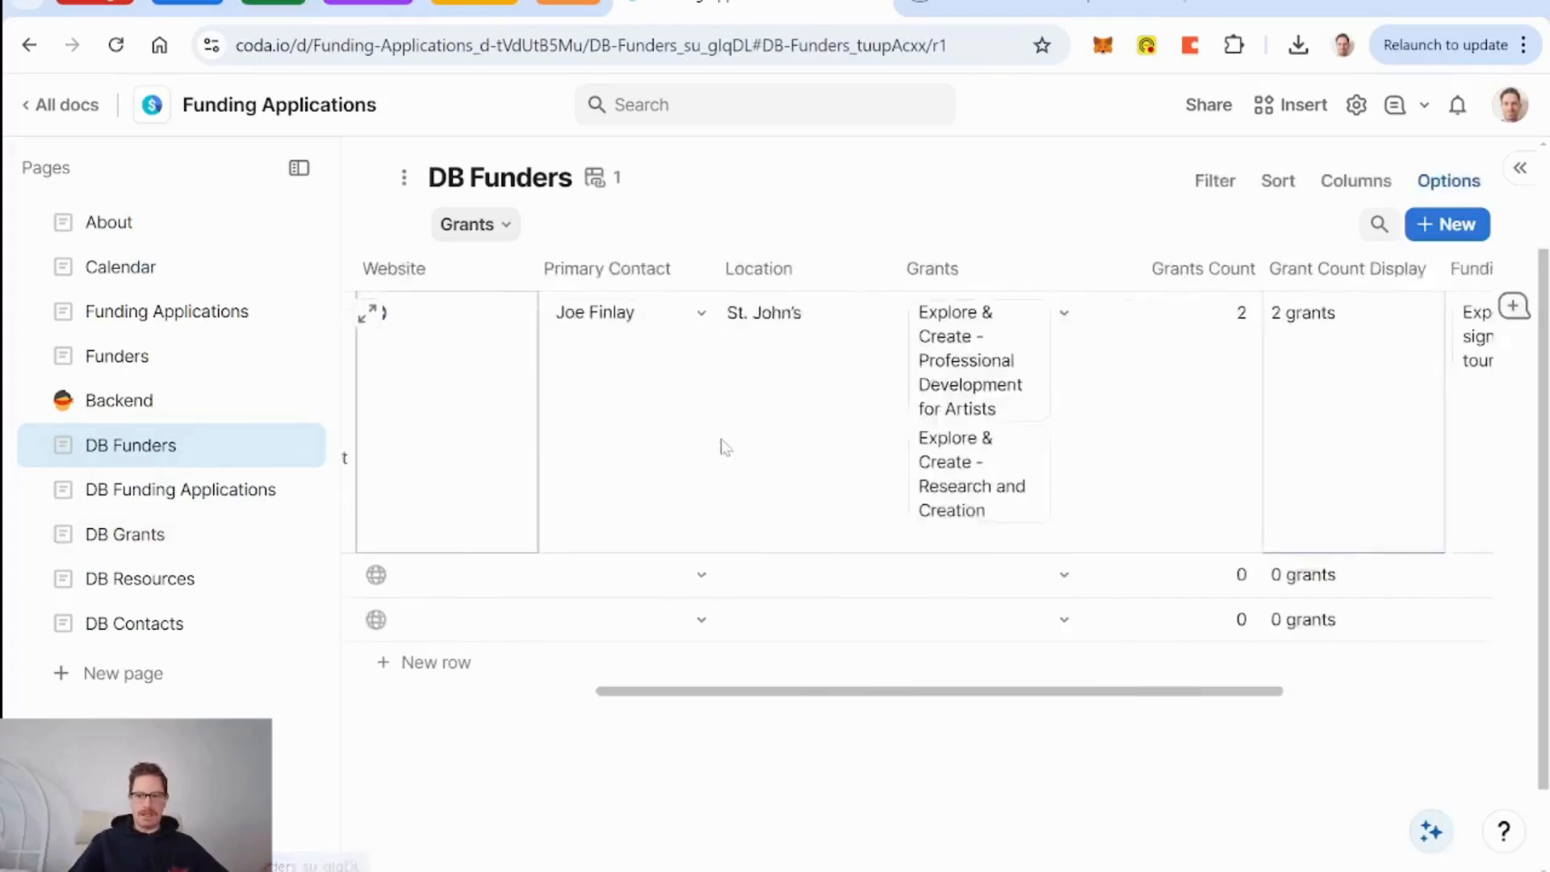
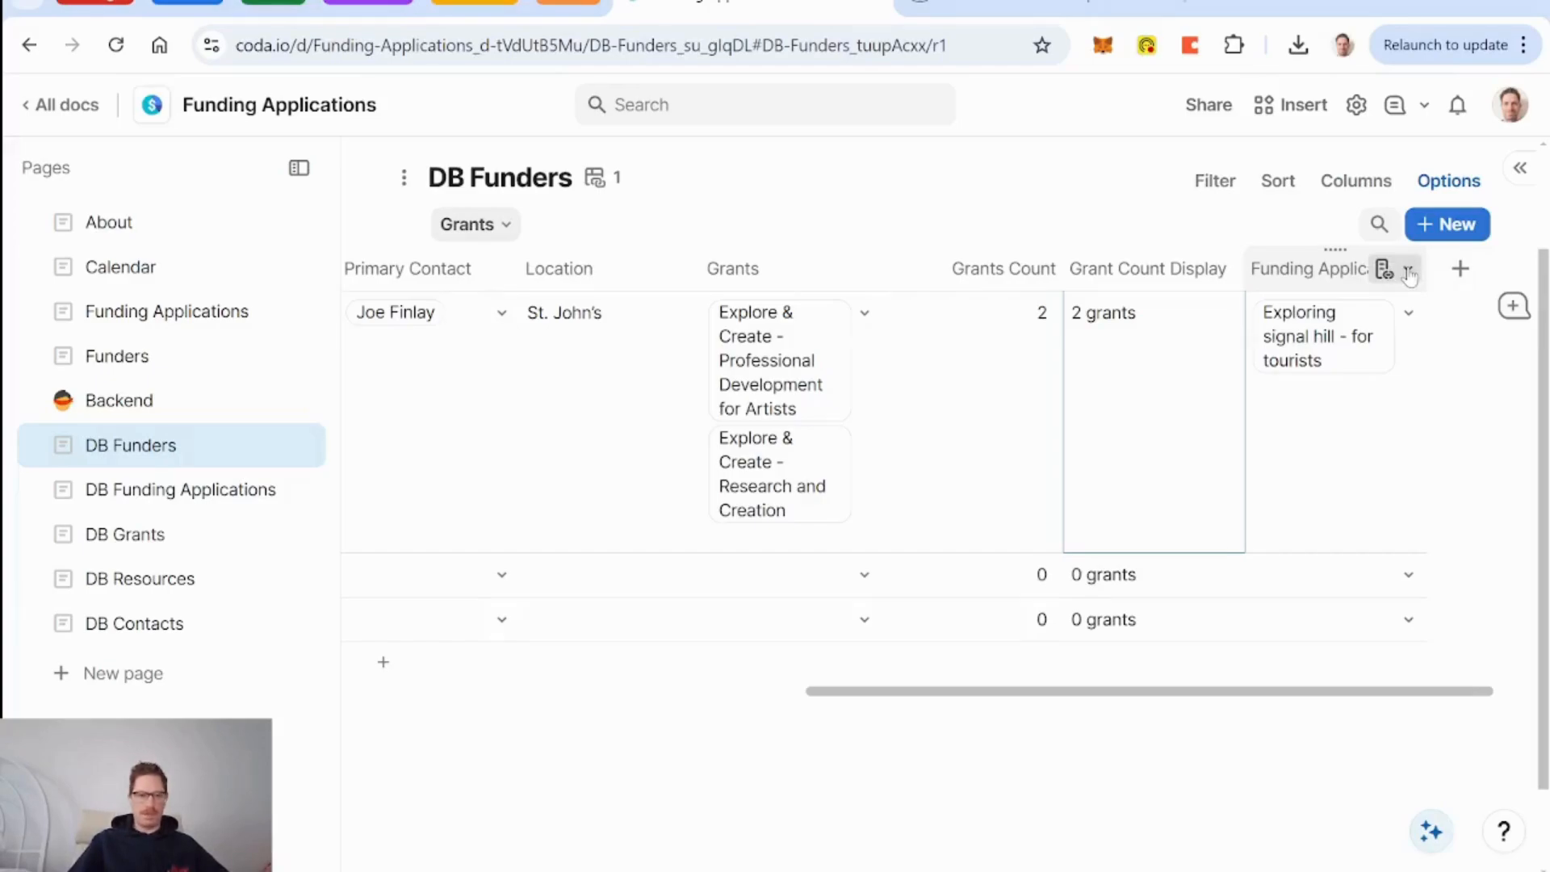
# Switch to the DB Funding Applications page from the Pages sidebar.
pyautogui.click(182, 490)
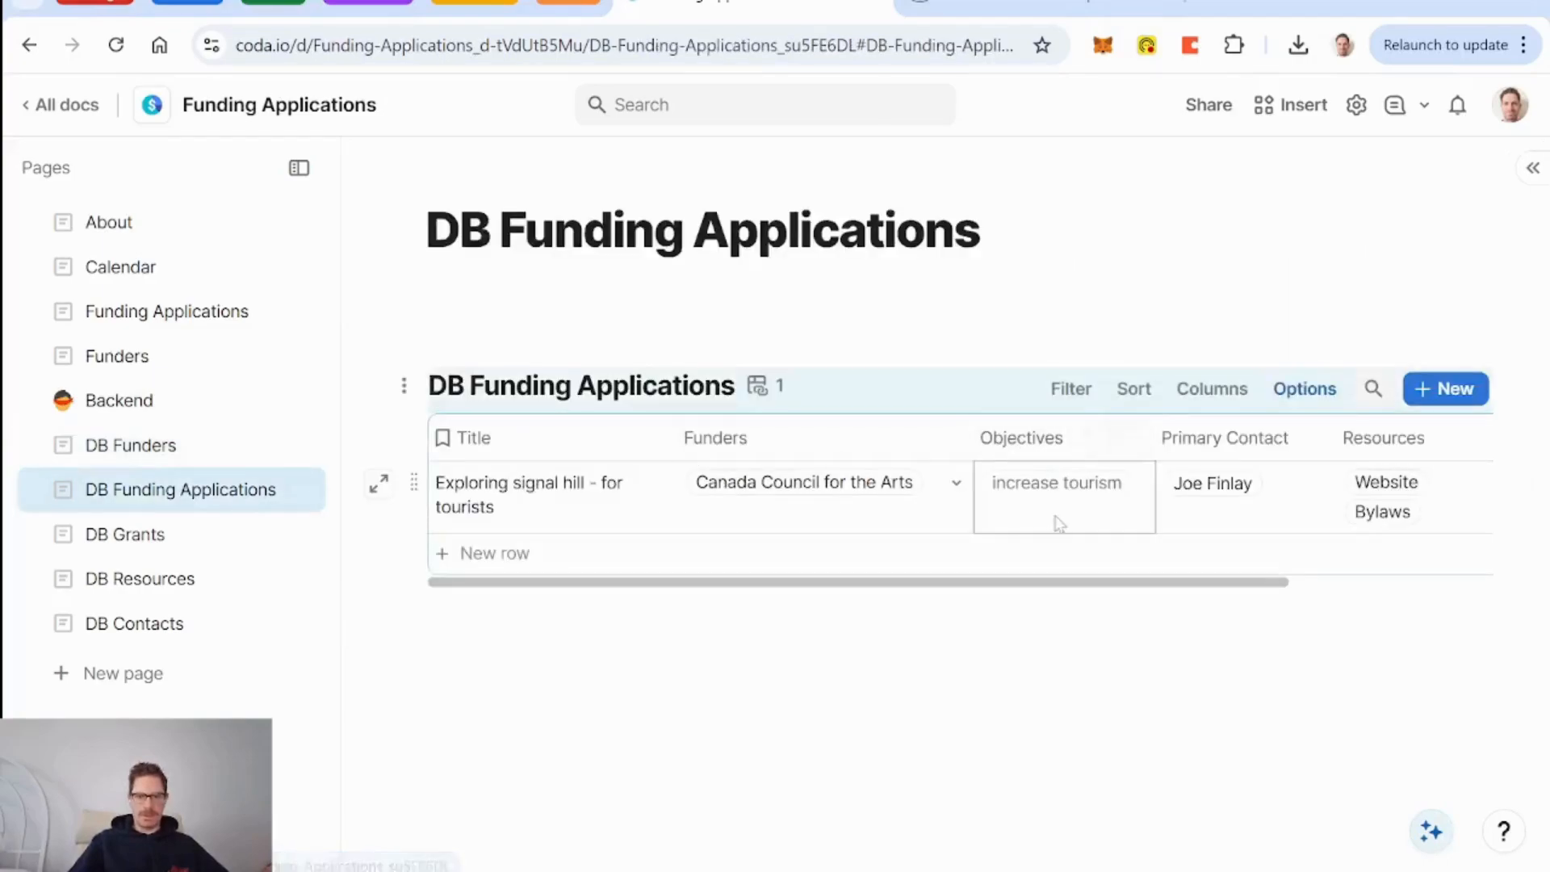
# Delete the Objectives column from DB Funding Applications, then go to the DB Funders page.
pyautogui.click(824, 450)
pyautogui.click(1022, 438)
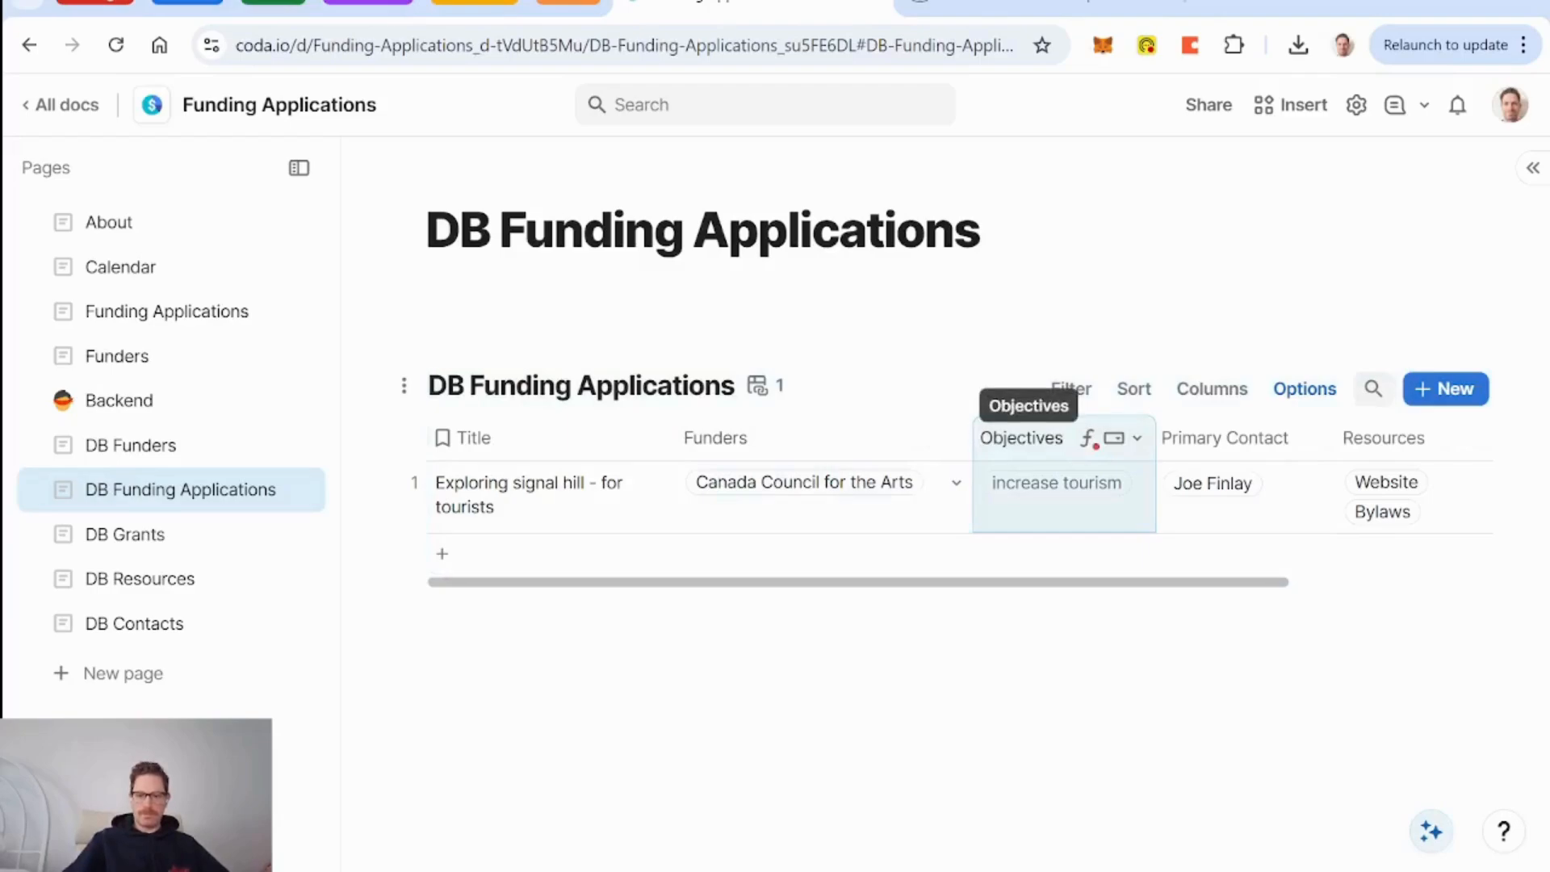
pyautogui.press('Delete')
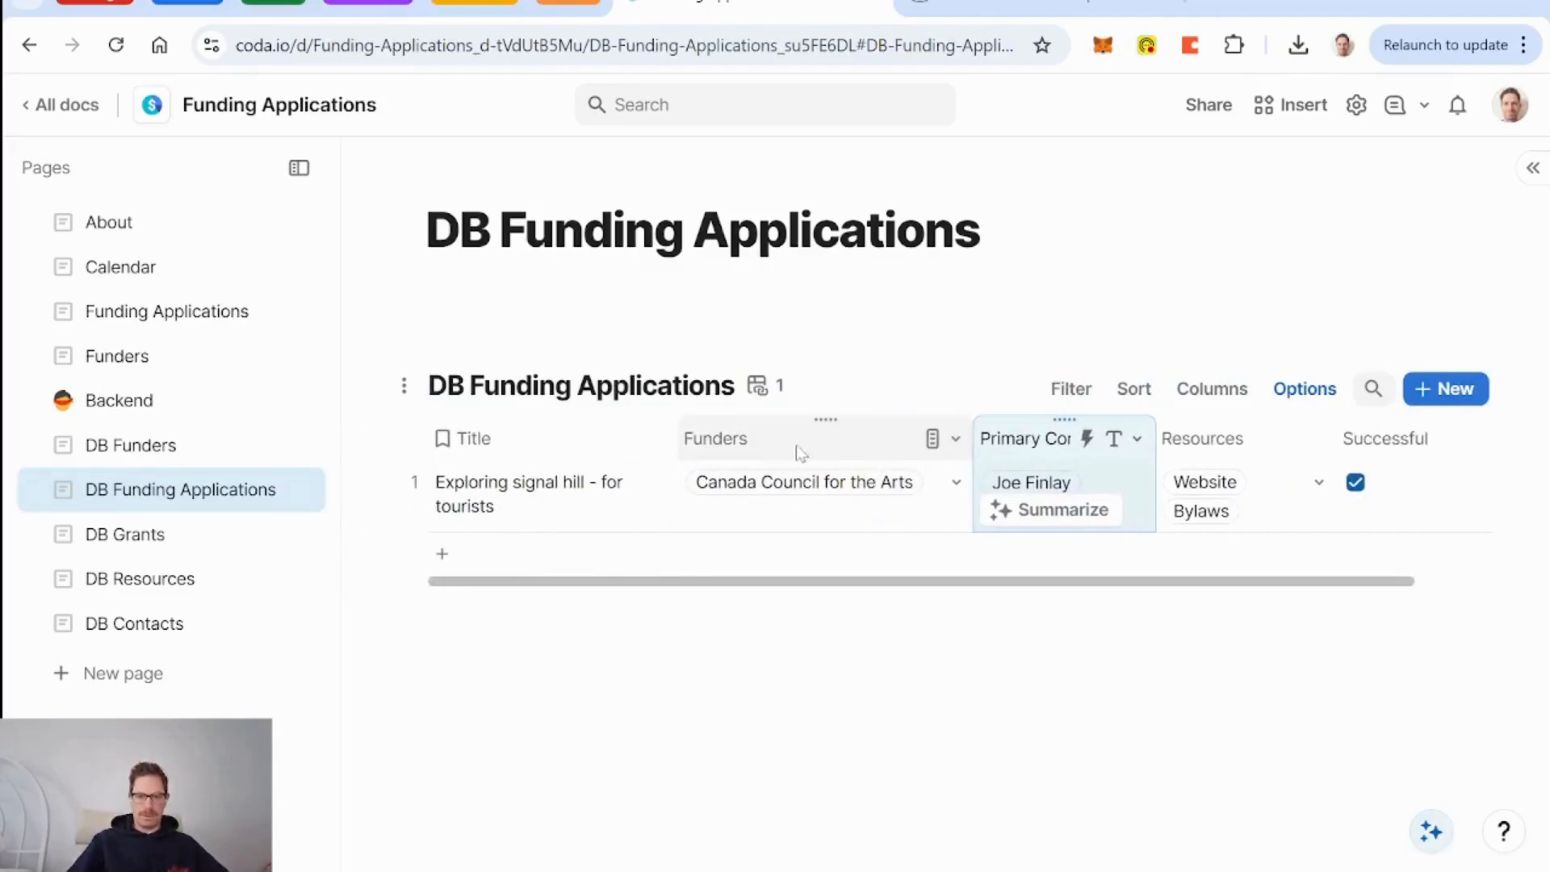
pyautogui.hscroll(1, 851, 489)
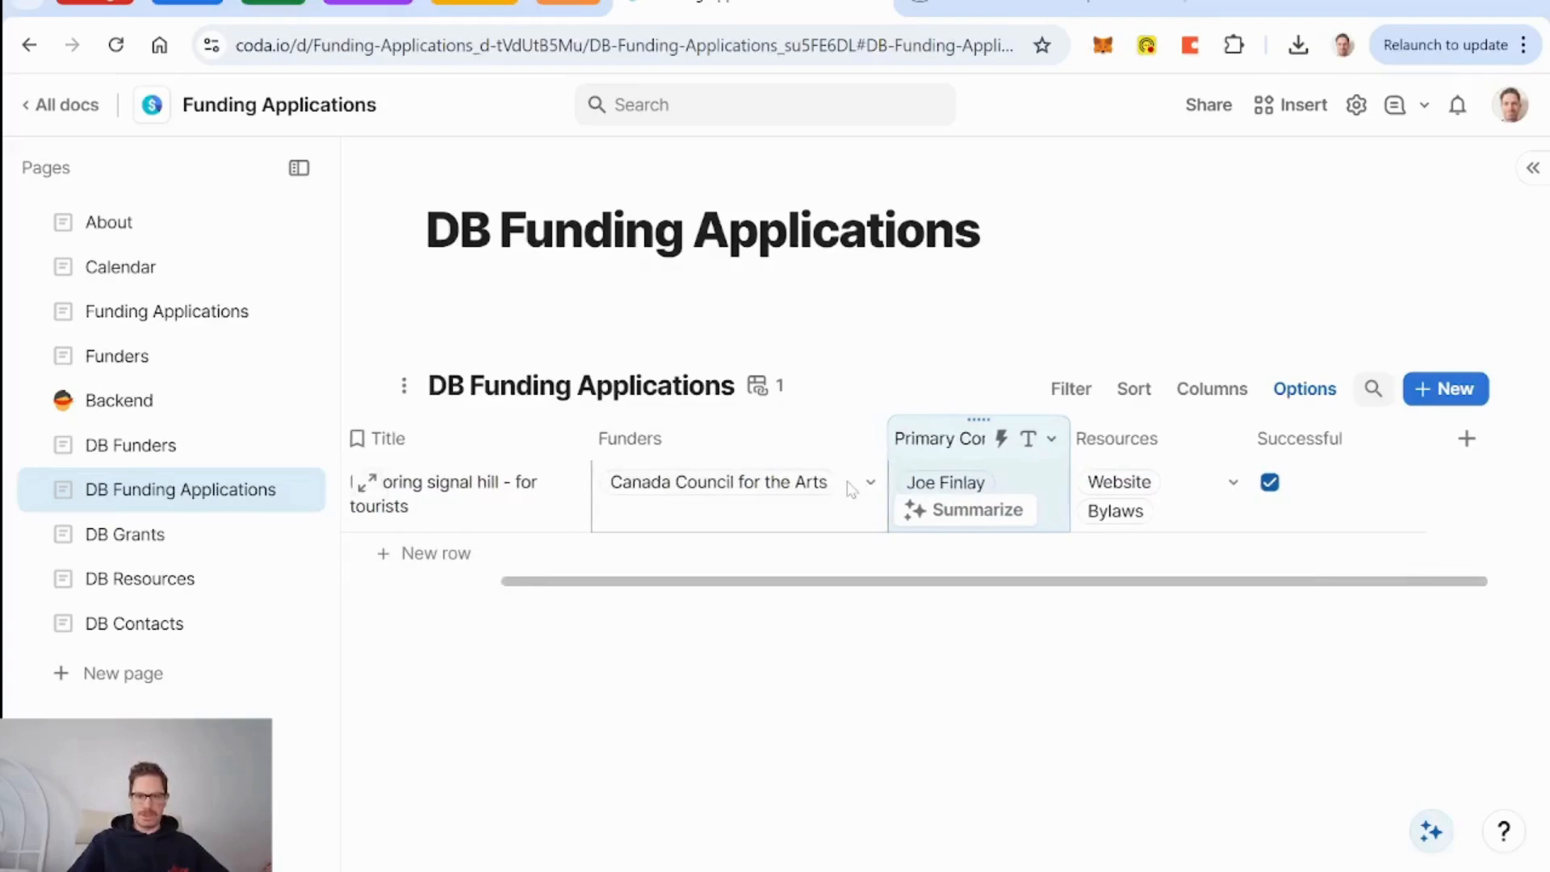
pyautogui.hscroll(-1, 851, 489)
pyautogui.hscroll(1, 851, 489)
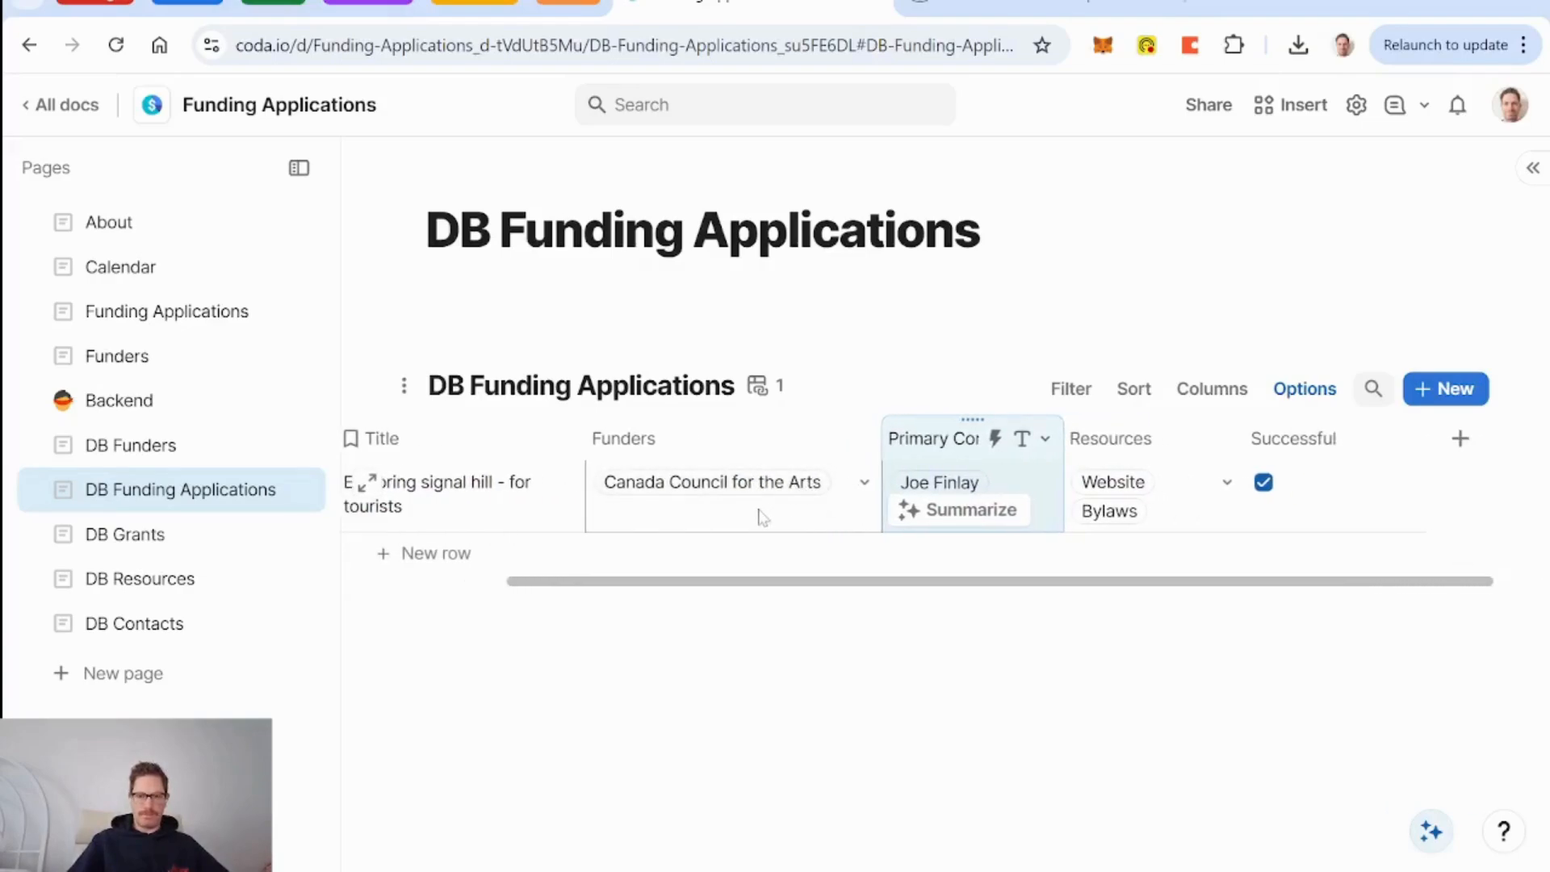
pyautogui.click(161, 445)
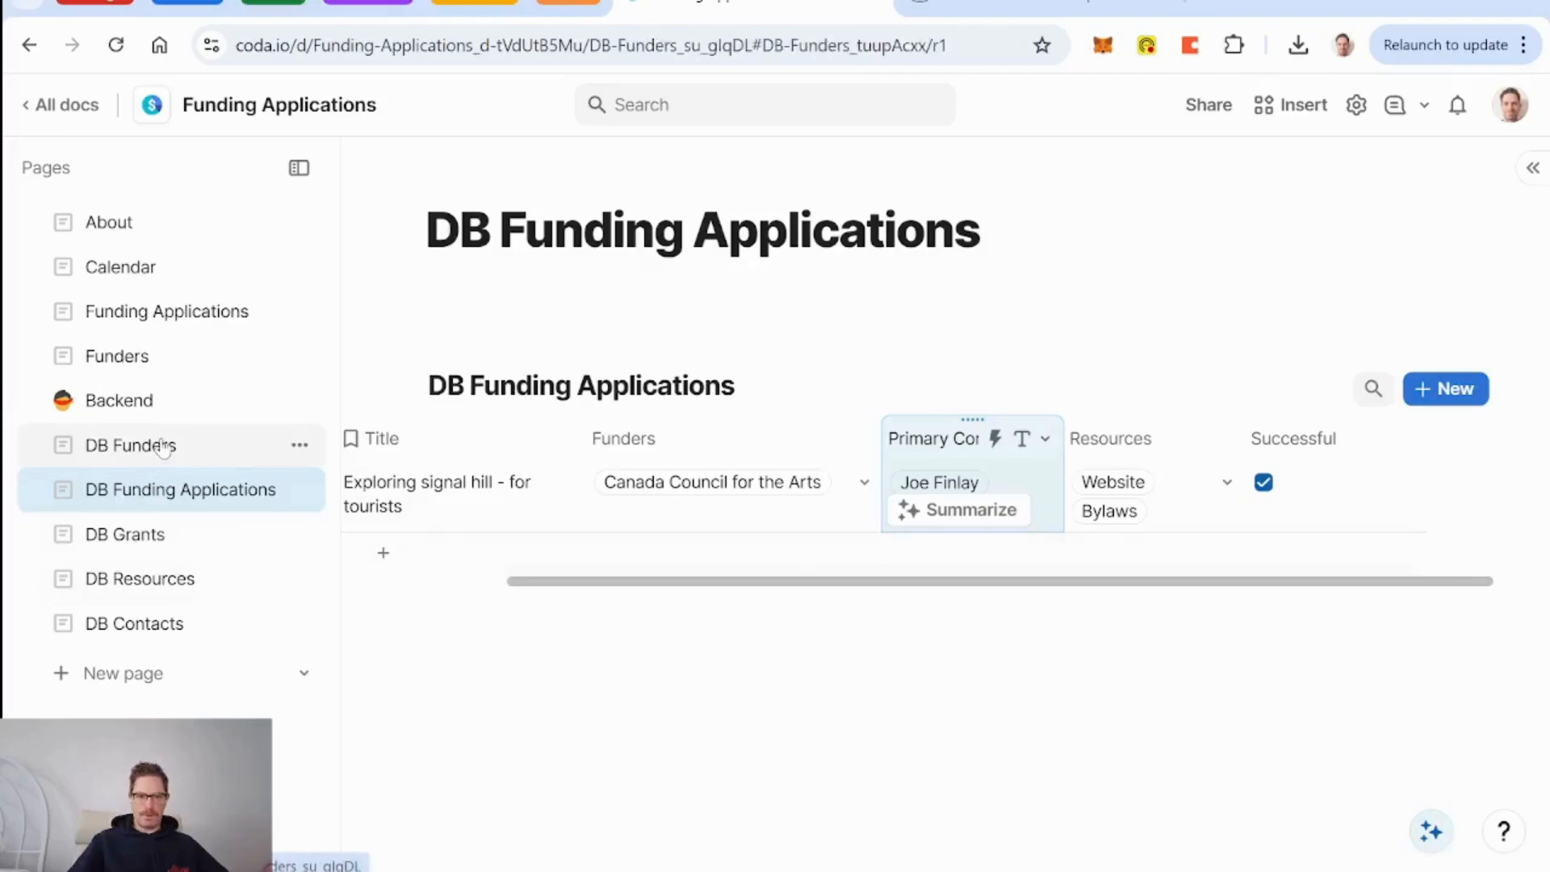
# Inspect the formula of DB Funders' Funding Applications column.
pyautogui.hscroll(7, 888, 492)
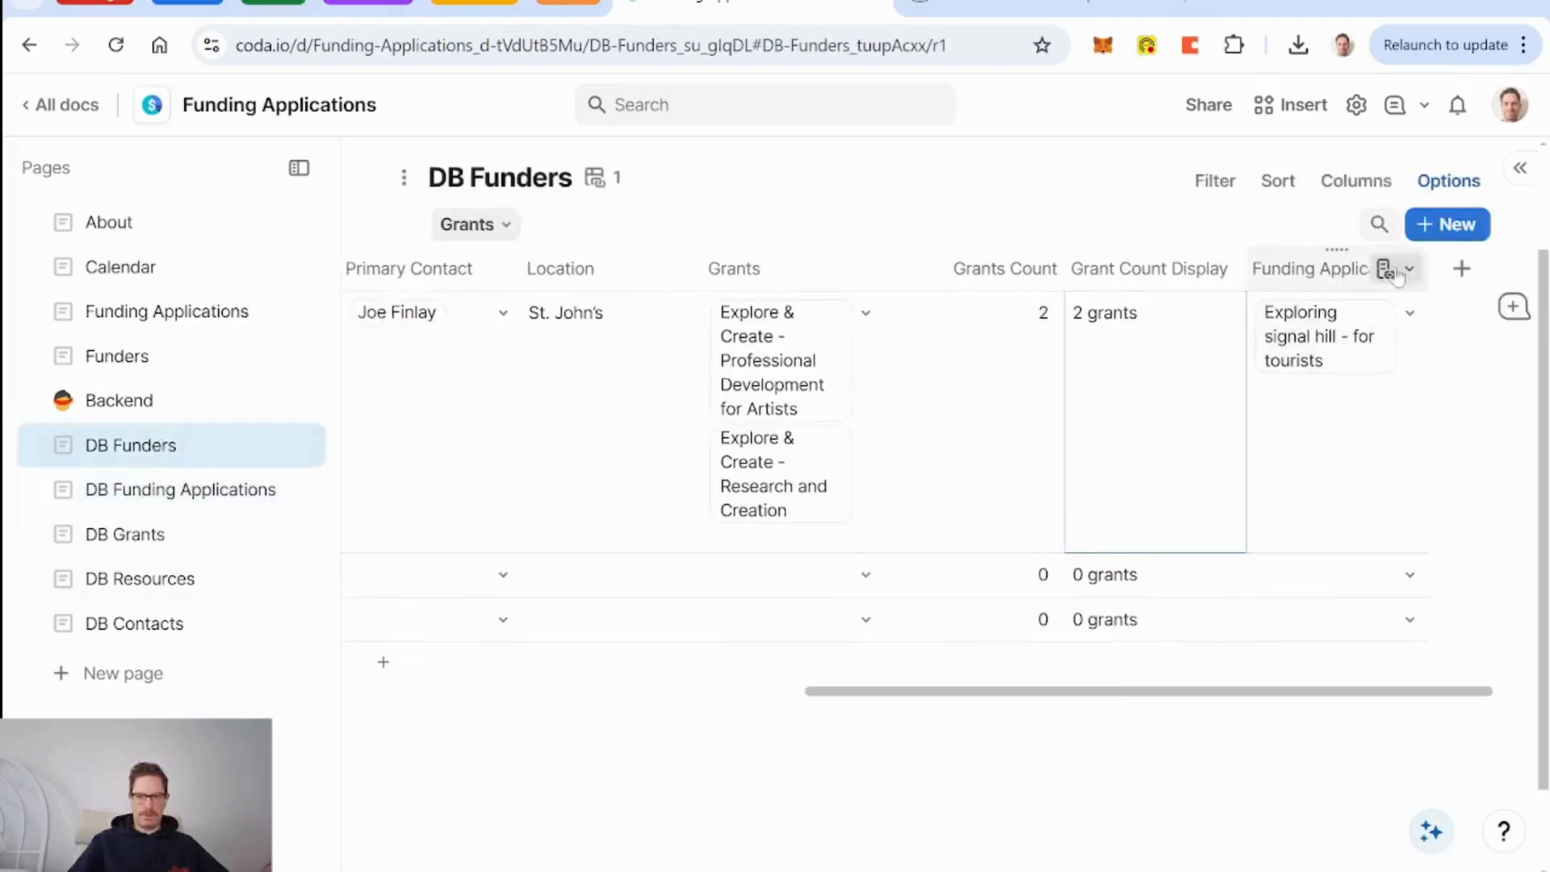
pyautogui.click(1409, 270)
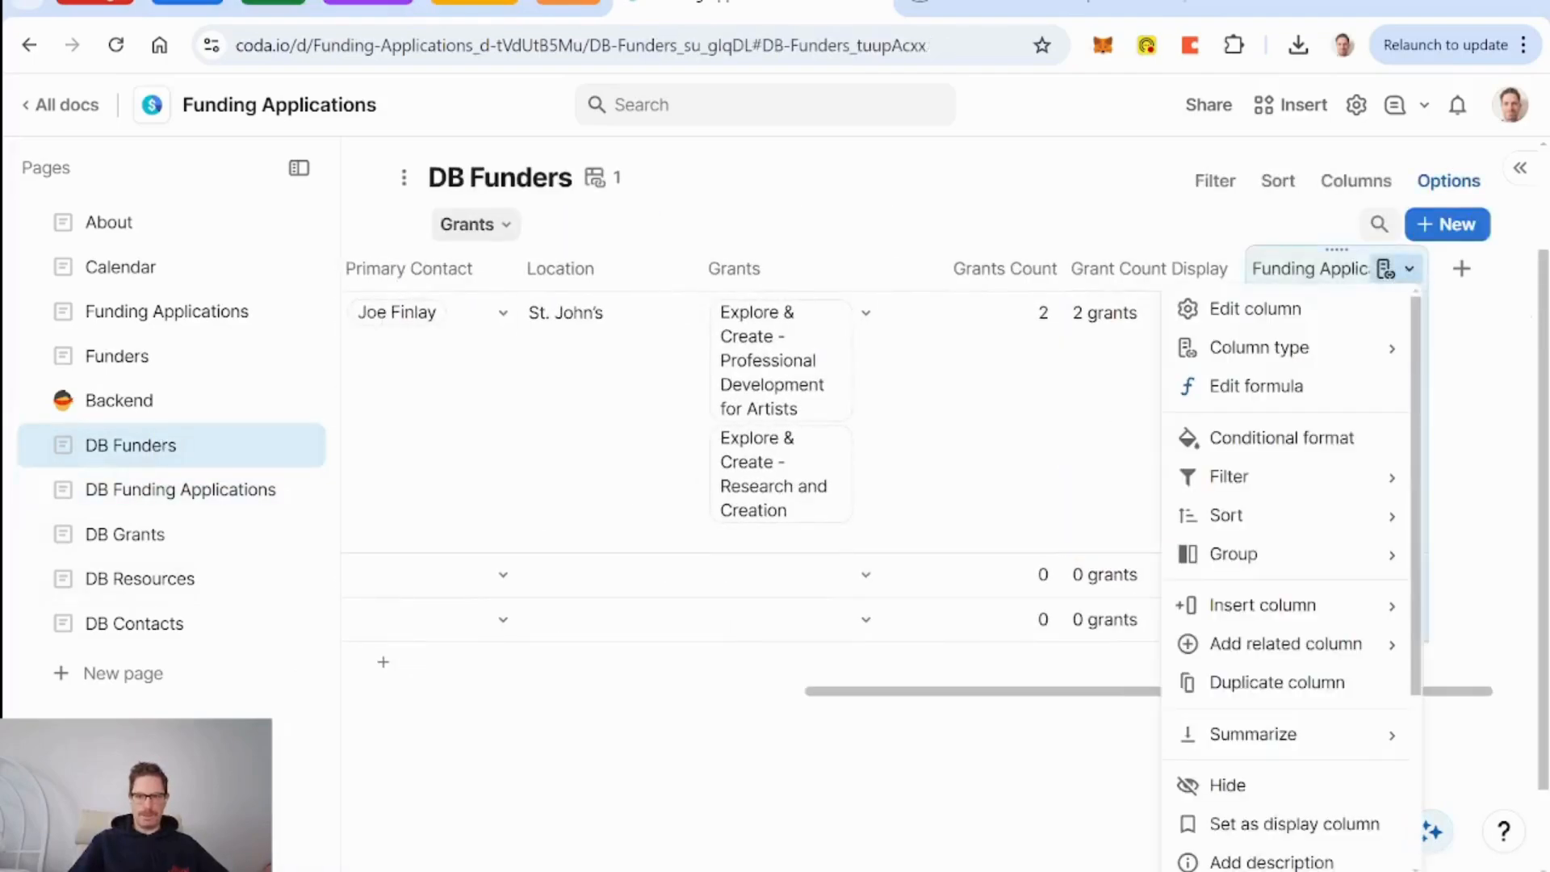
pyautogui.click(1283, 388)
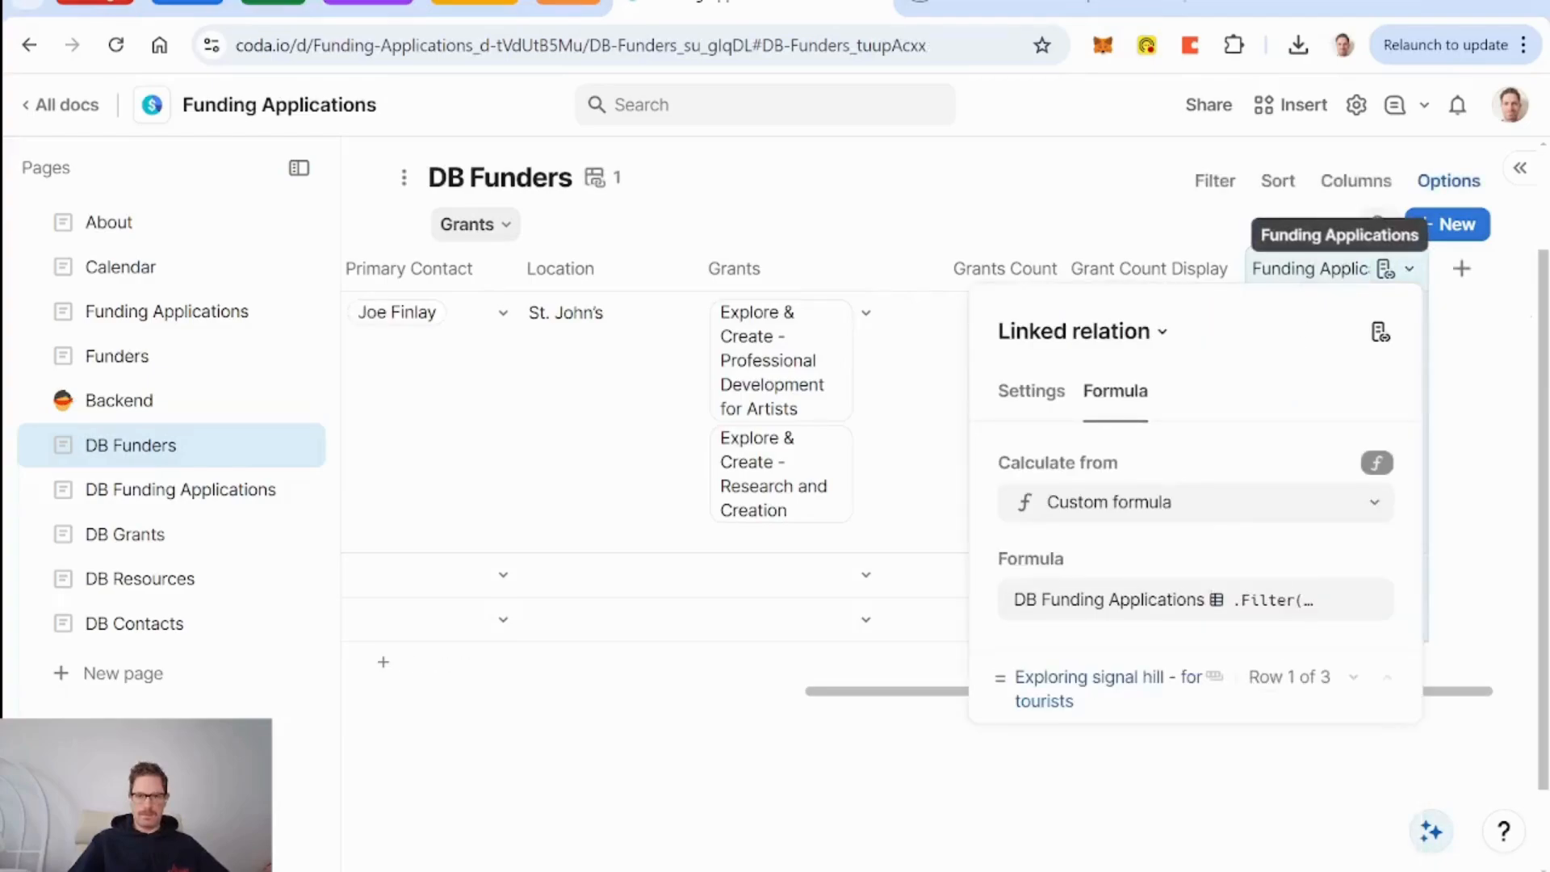
pyautogui.click(1384, 270)
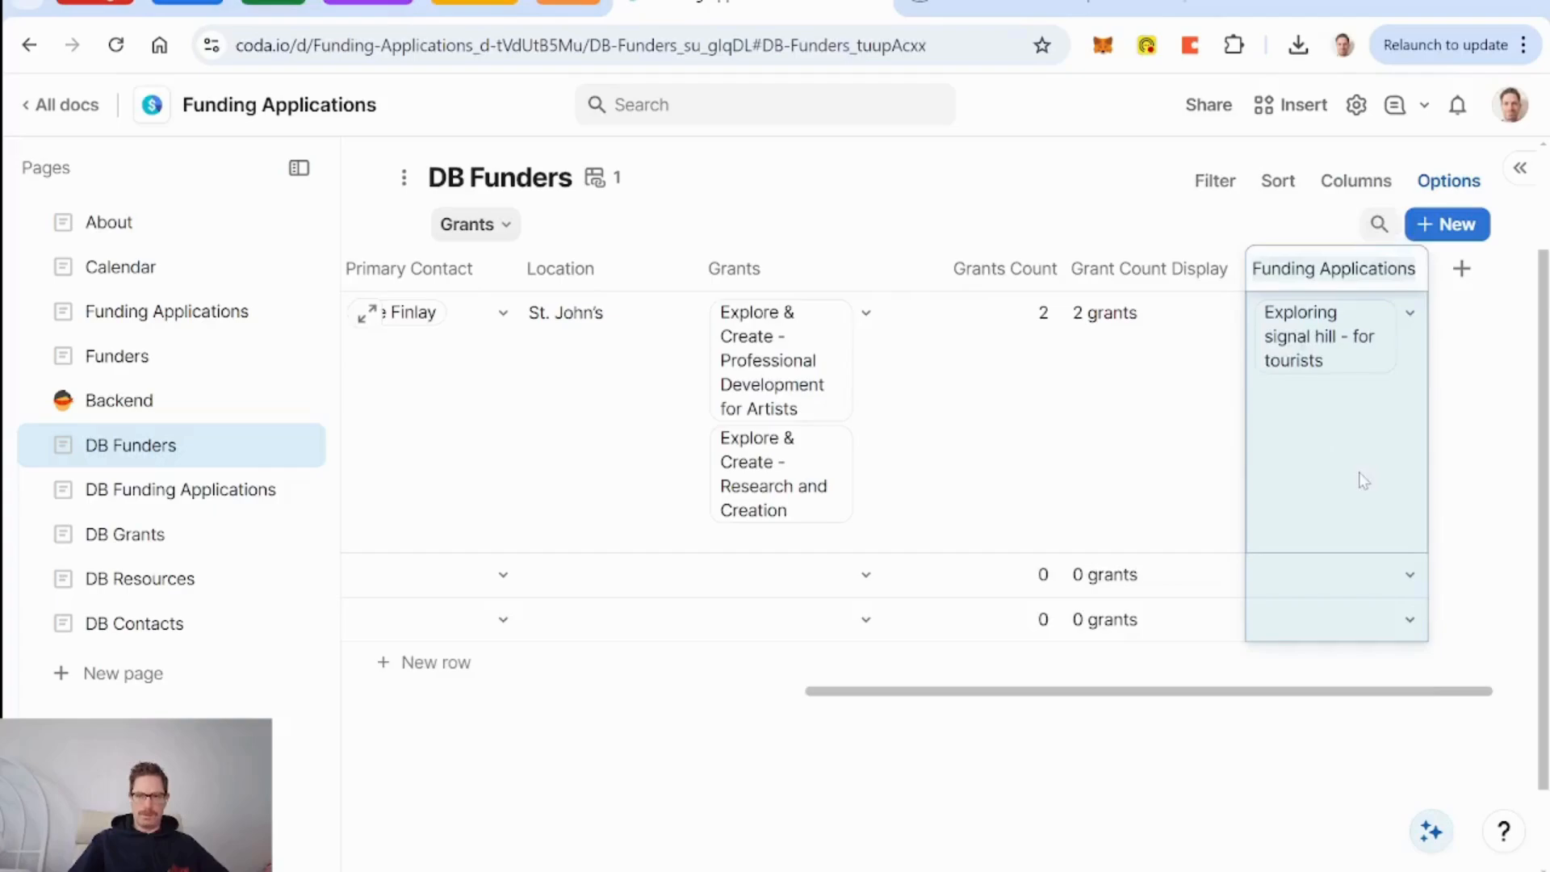
# Delete the Funding Applications column, leaving Grant Count Display last.
pyautogui.hscroll(-10, 616, 502)
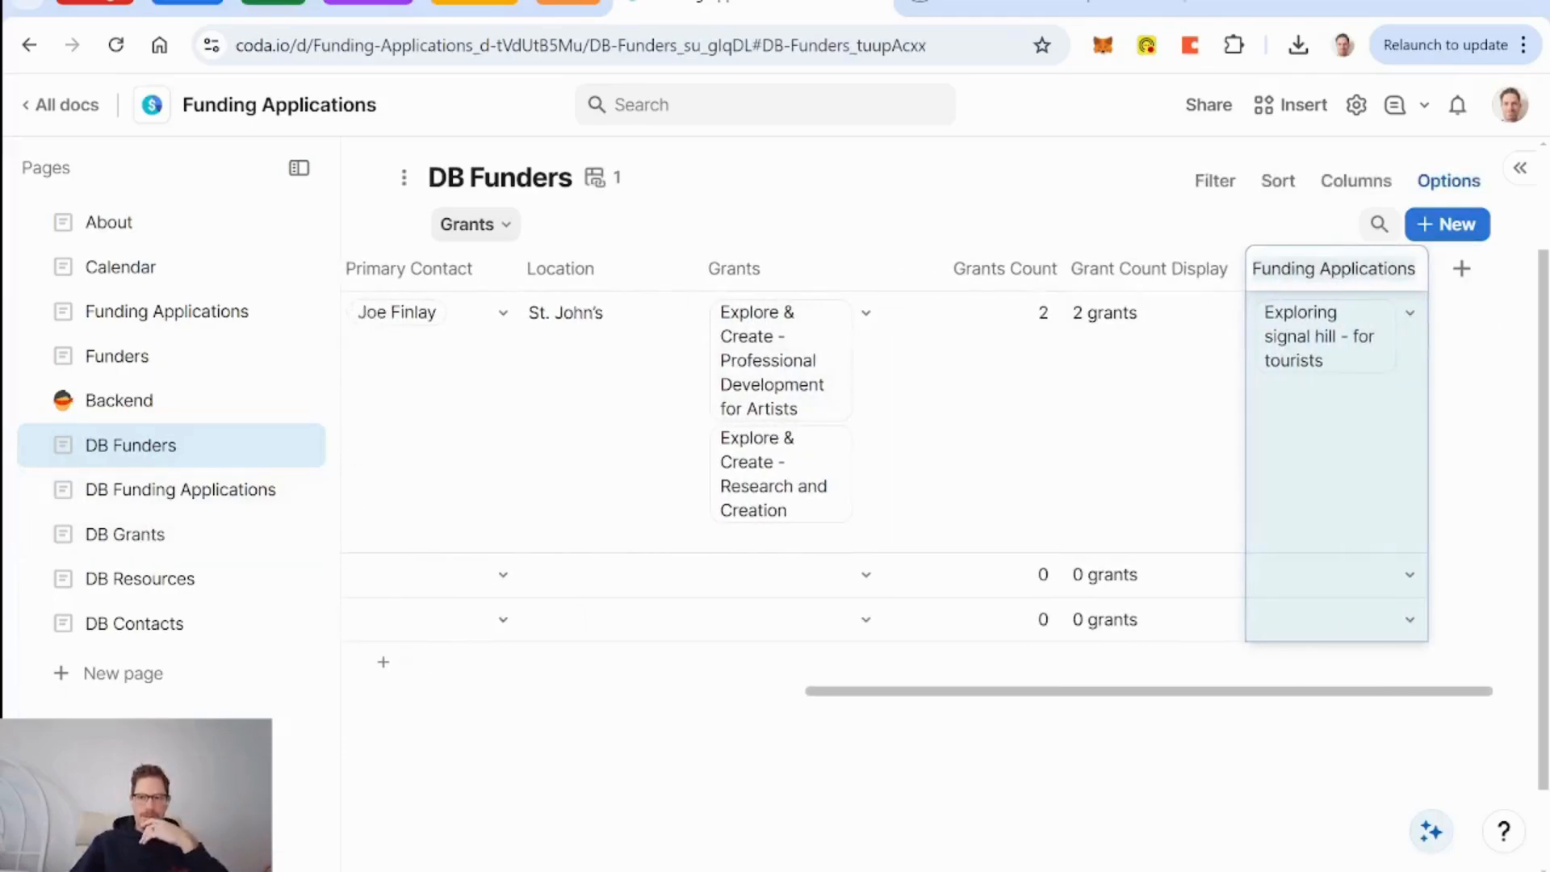
pyautogui.click(1147, 269)
pyautogui.click(1304, 270)
pyautogui.press('Delete')
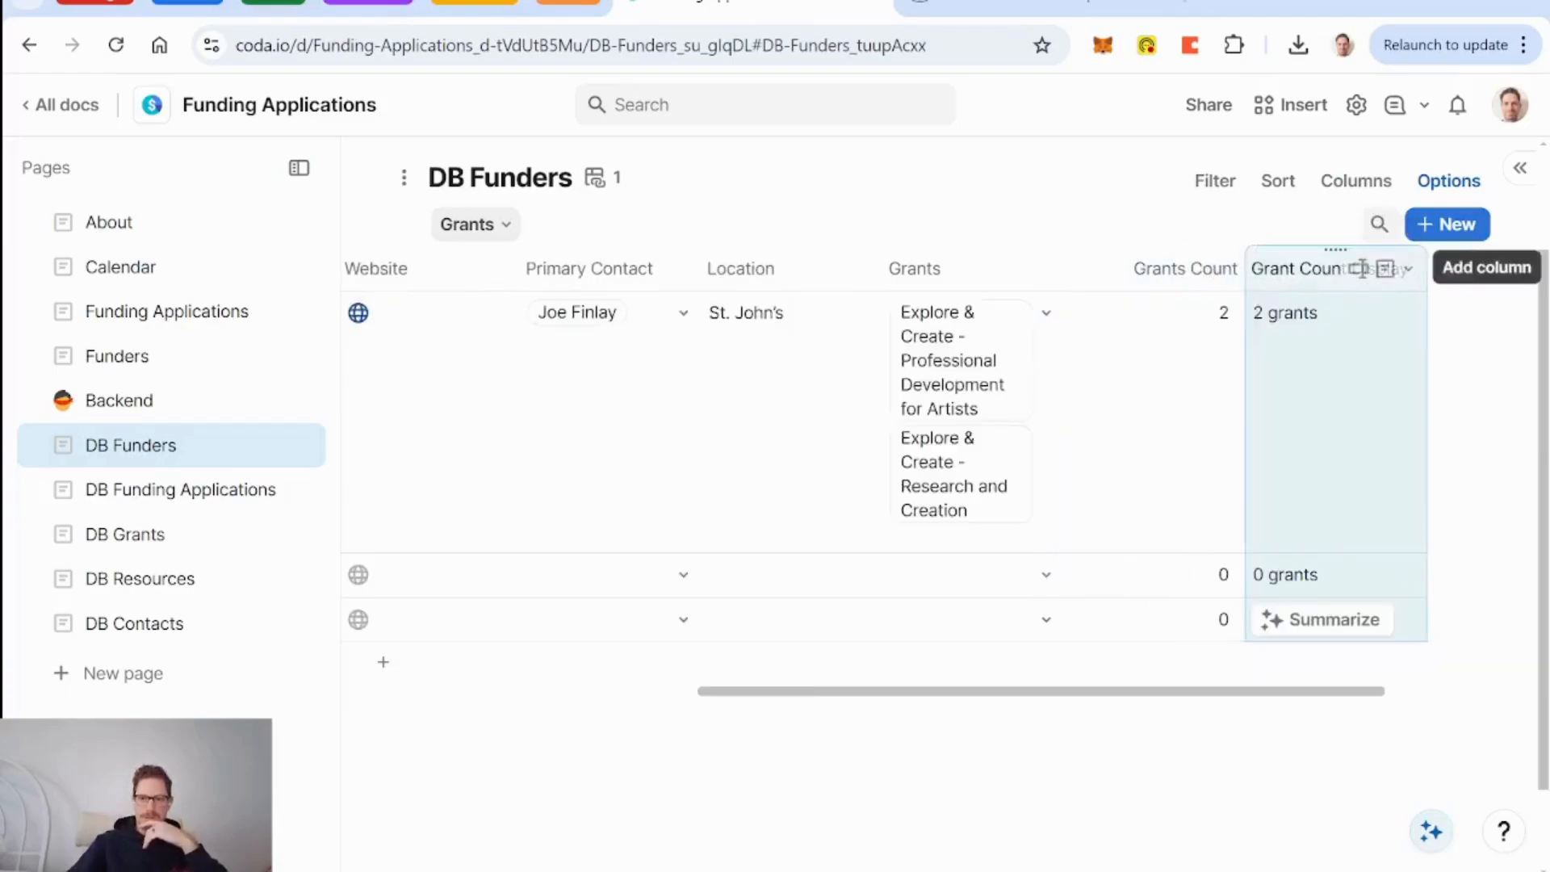
# Look over the DB Grants table, then return to DB Funding Applications.
pyautogui.click(149, 537)
pyautogui.hscroll(5, 849, 668)
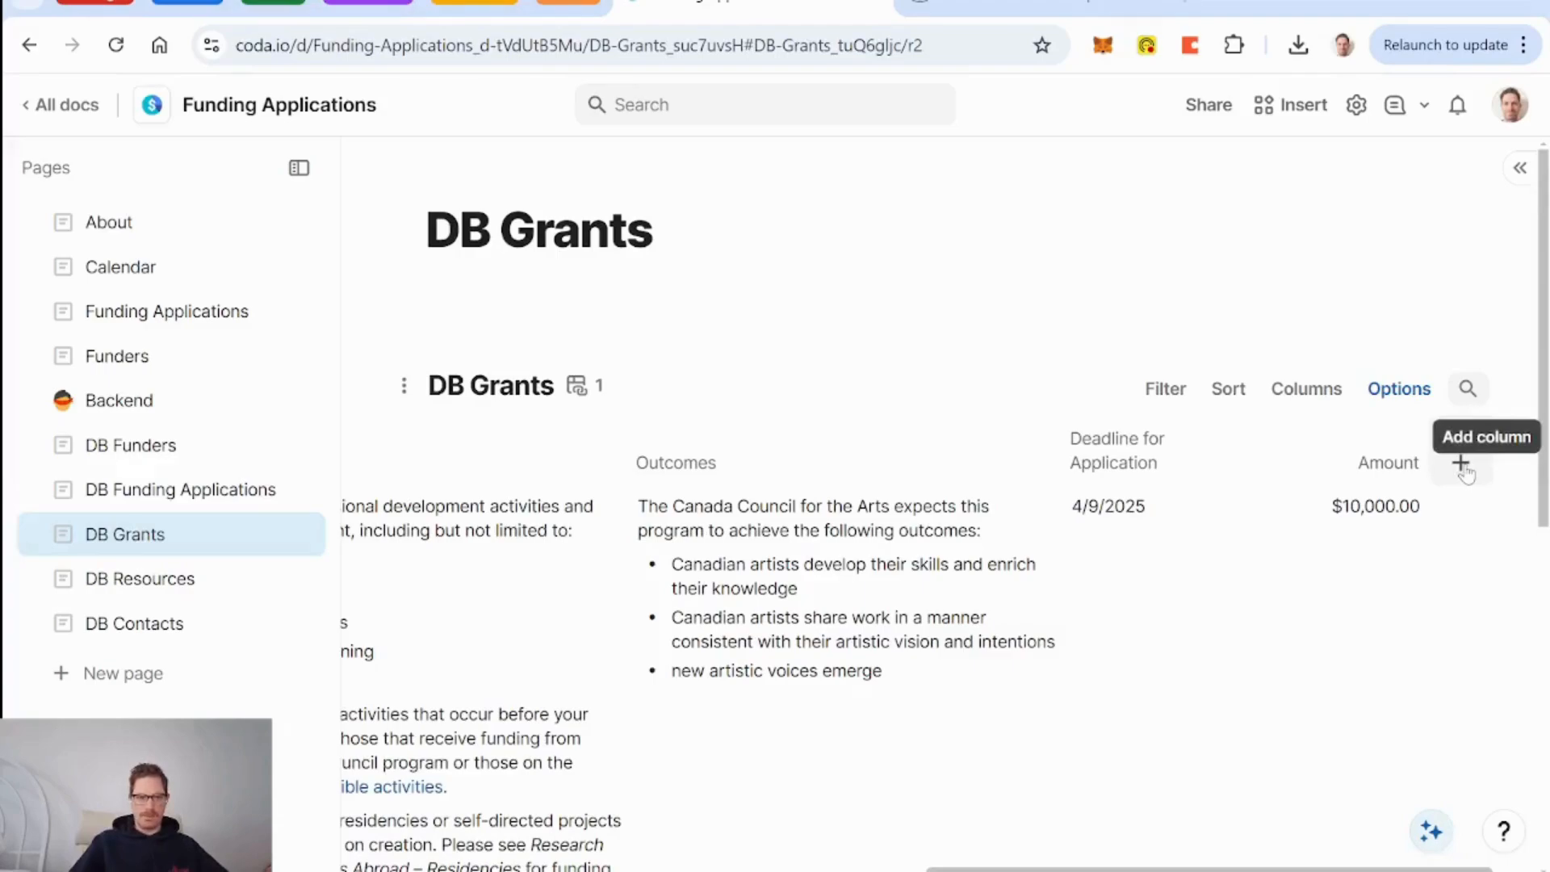
pyautogui.click(178, 489)
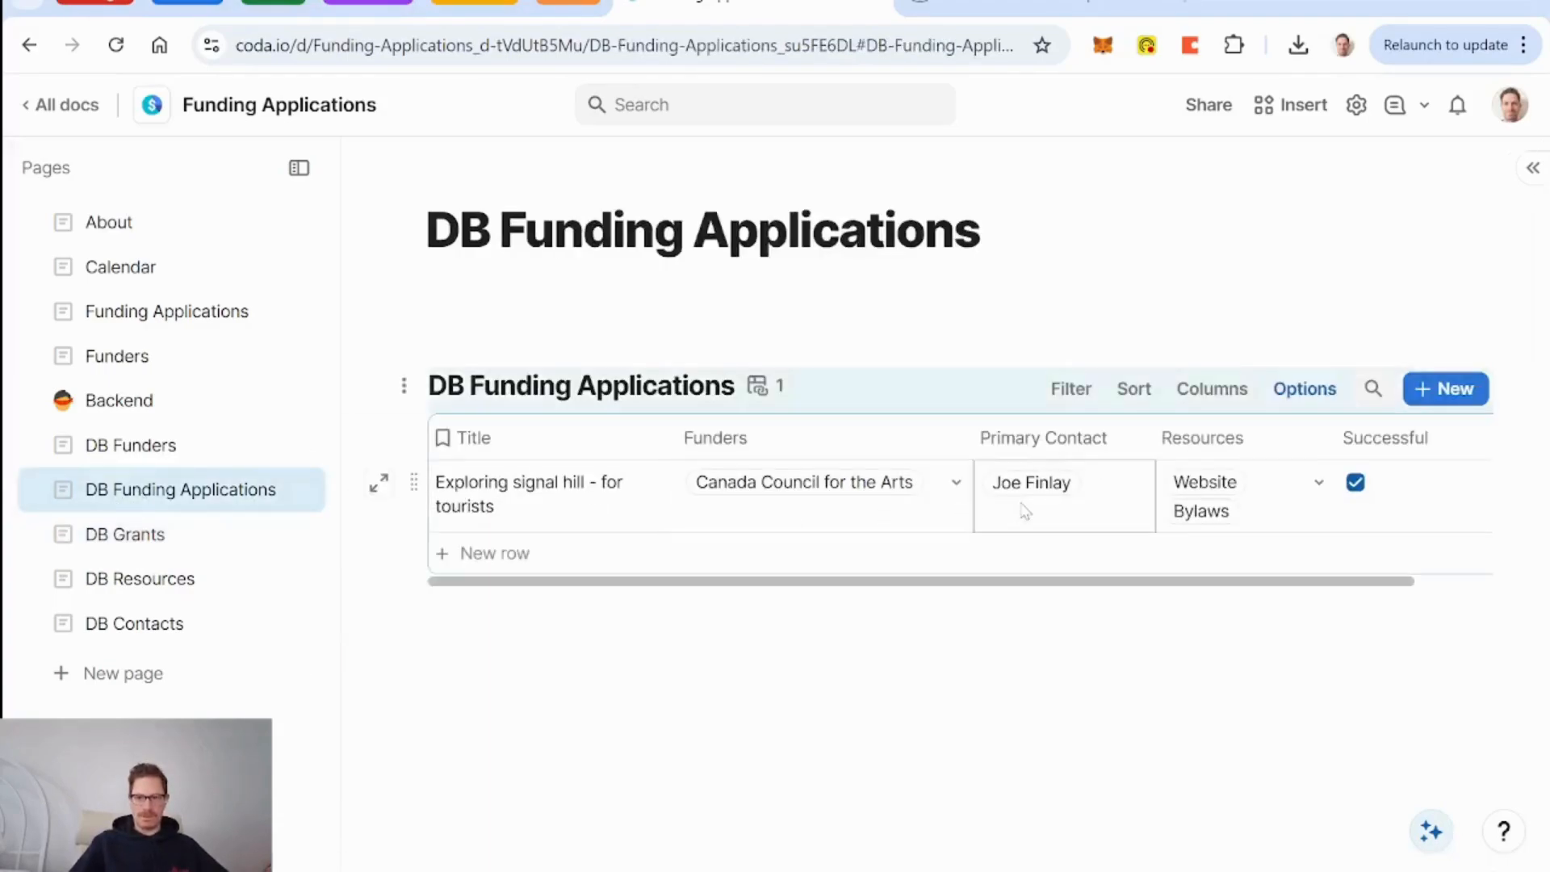
pyautogui.hscroll(2, 1024, 509)
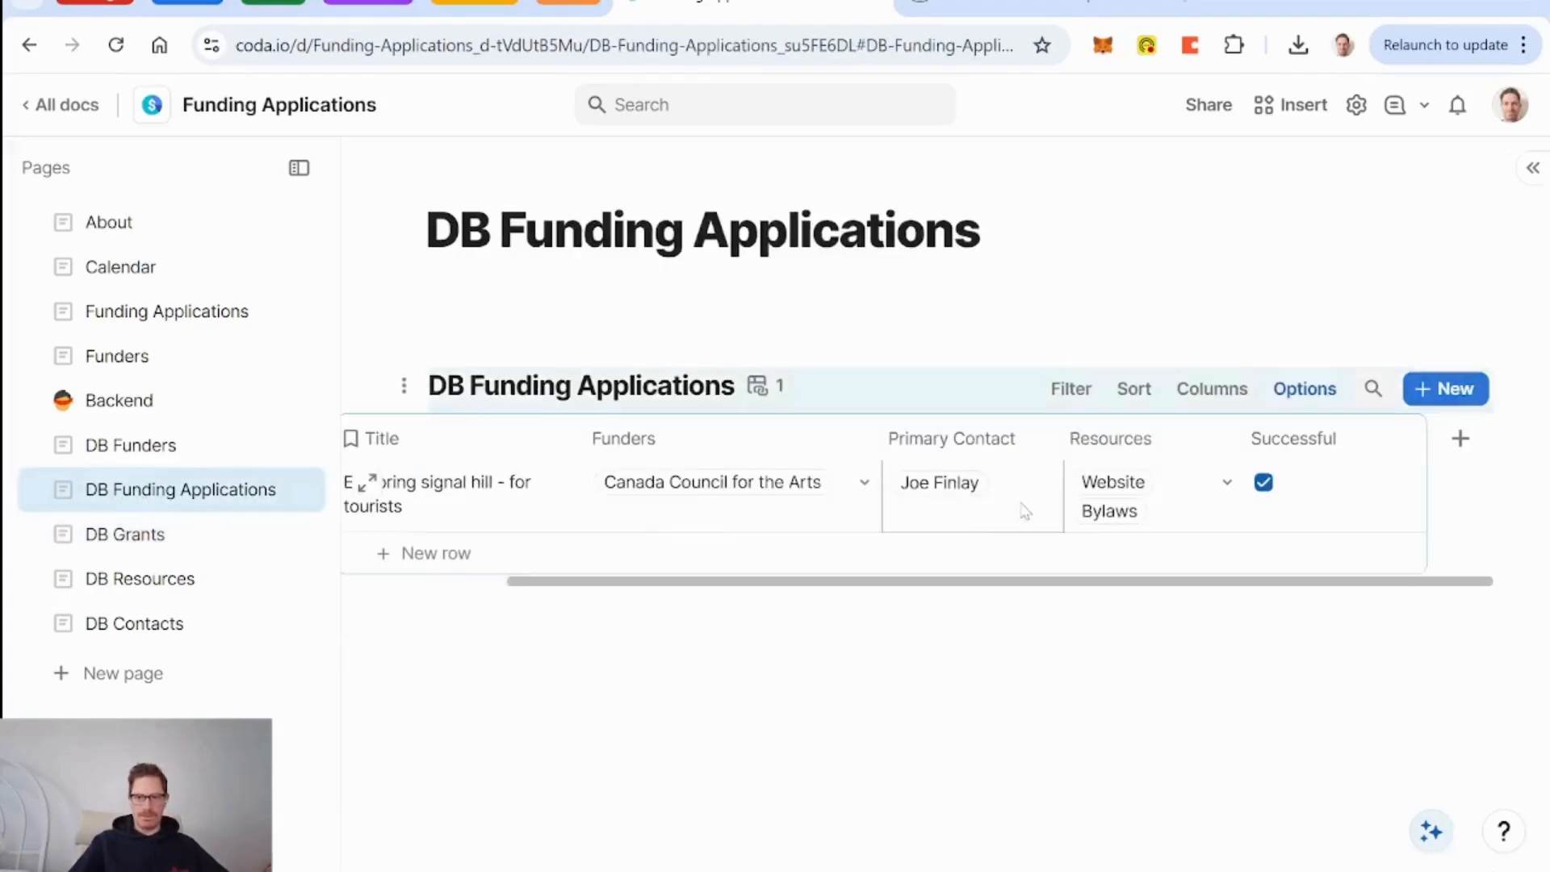
# Add a relation column to DB Grants with a matching linked column on DB Grants.
pyautogui.click(1461, 440)
pyautogui.write('grant')
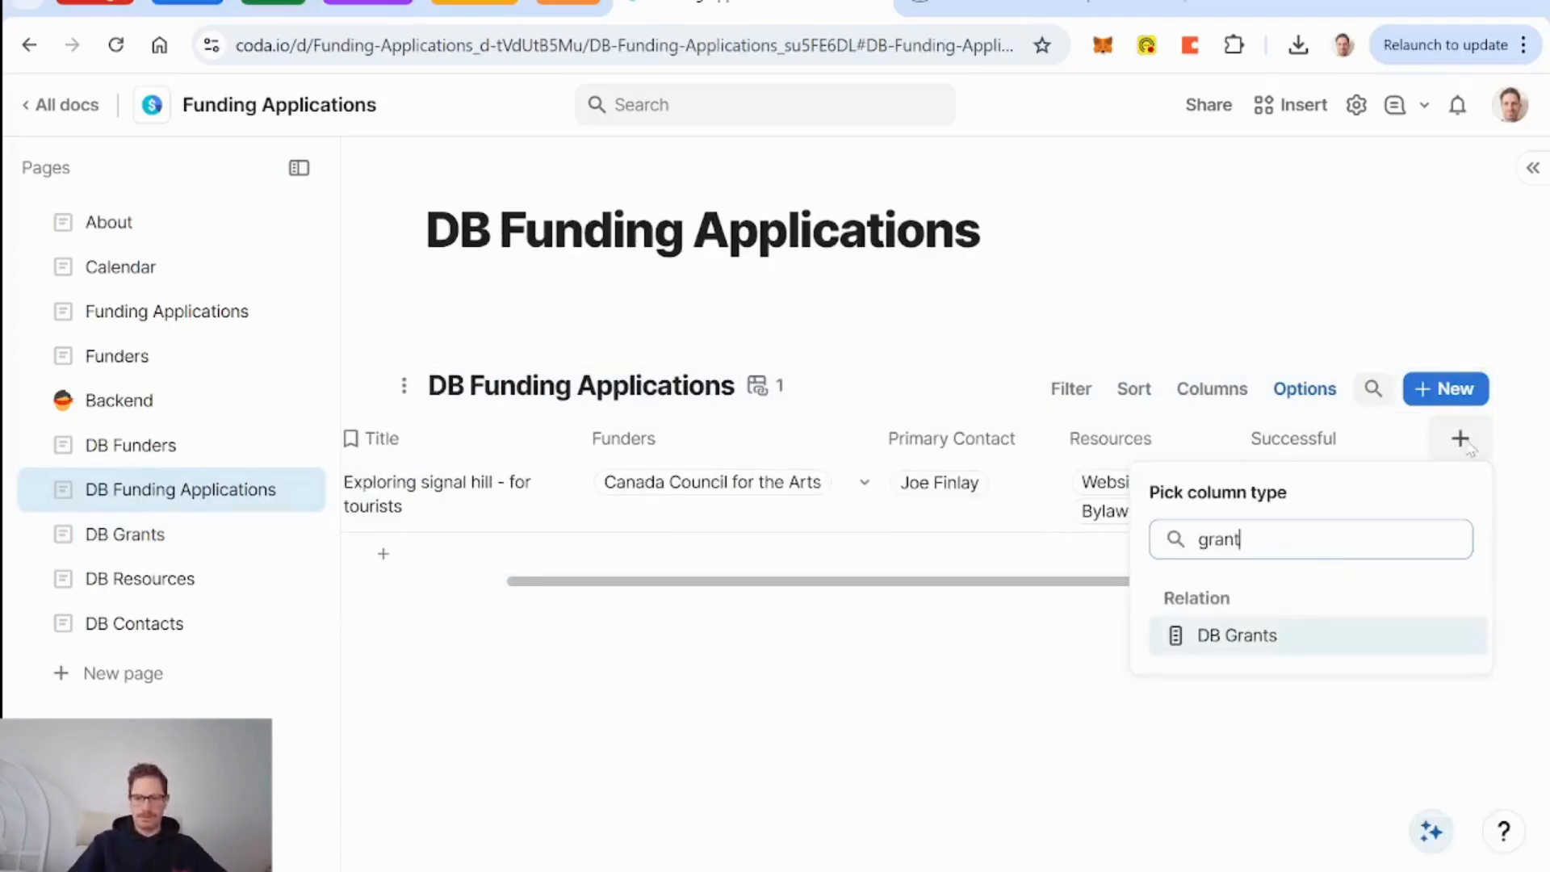
pyautogui.click(1248, 635)
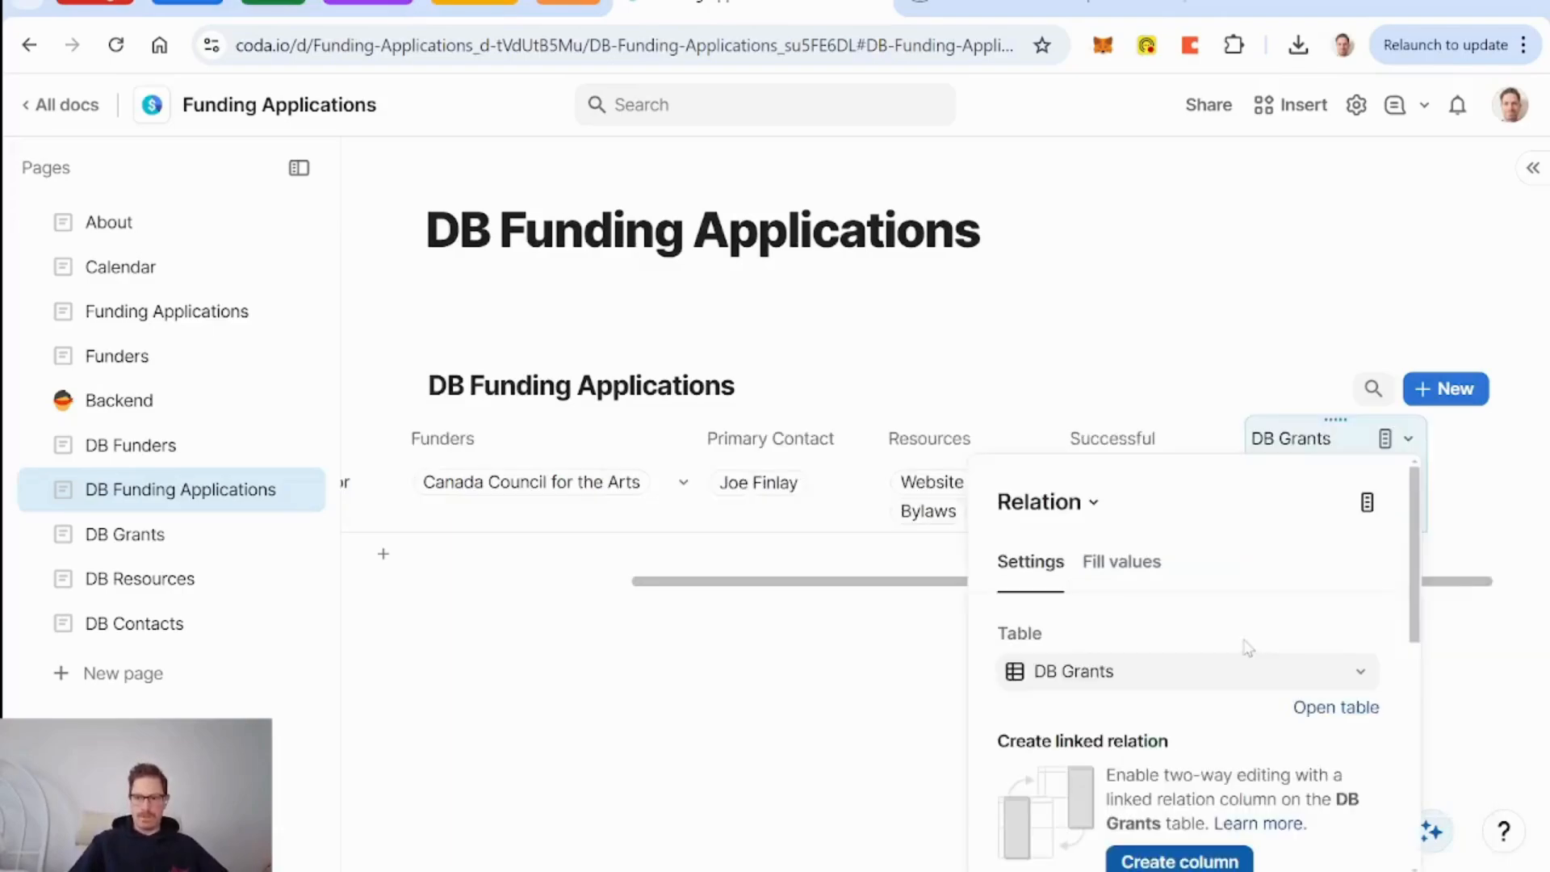
pyautogui.scroll(-5, 1247, 646)
pyautogui.scroll(4, 1247, 646)
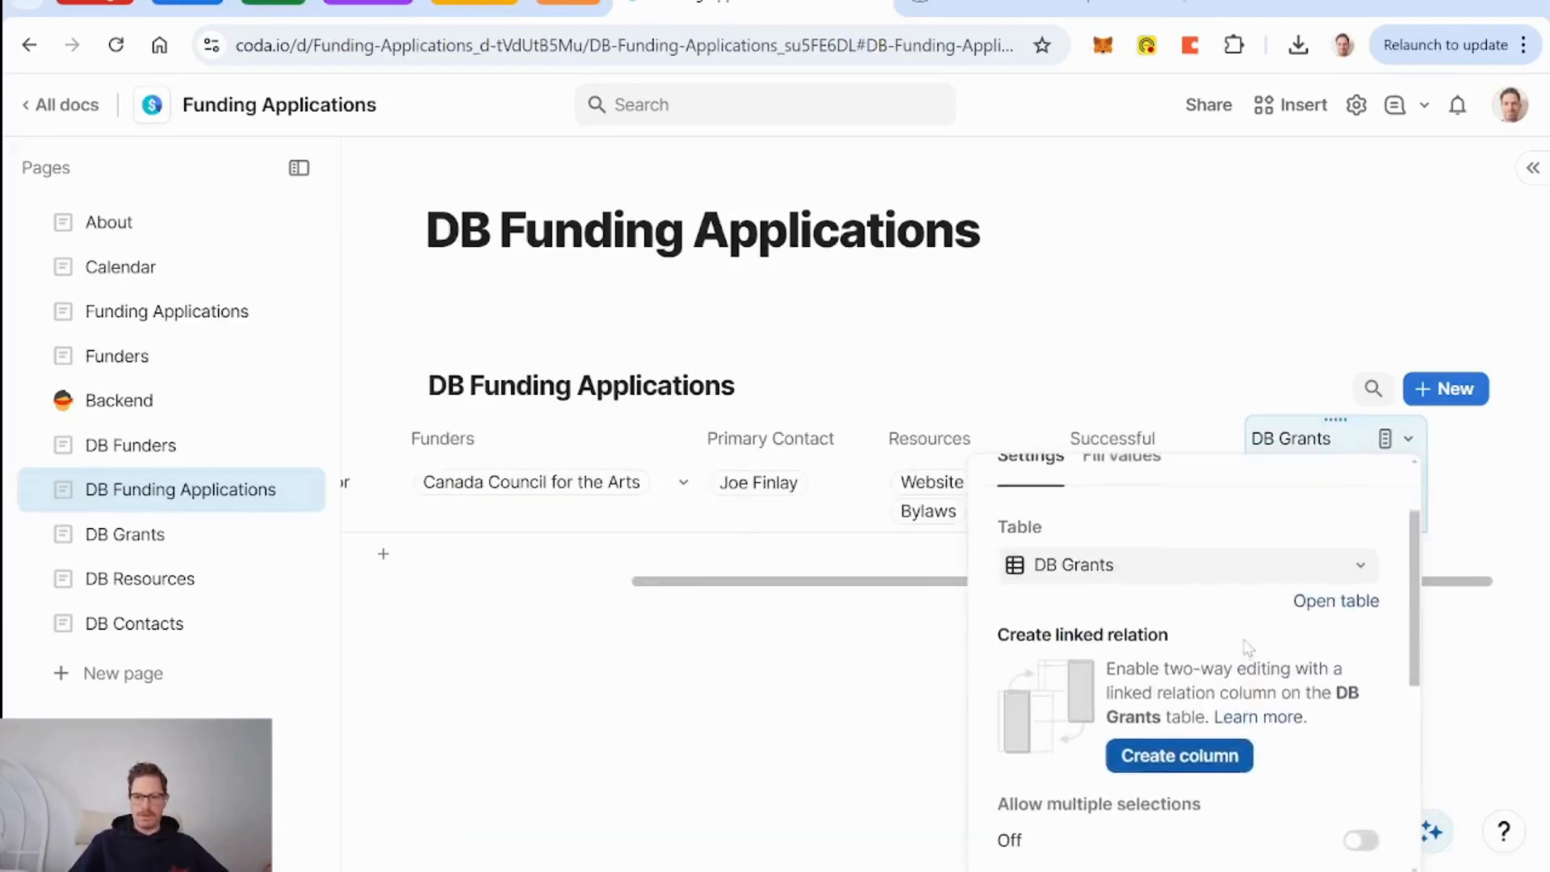
pyautogui.click(1075, 575)
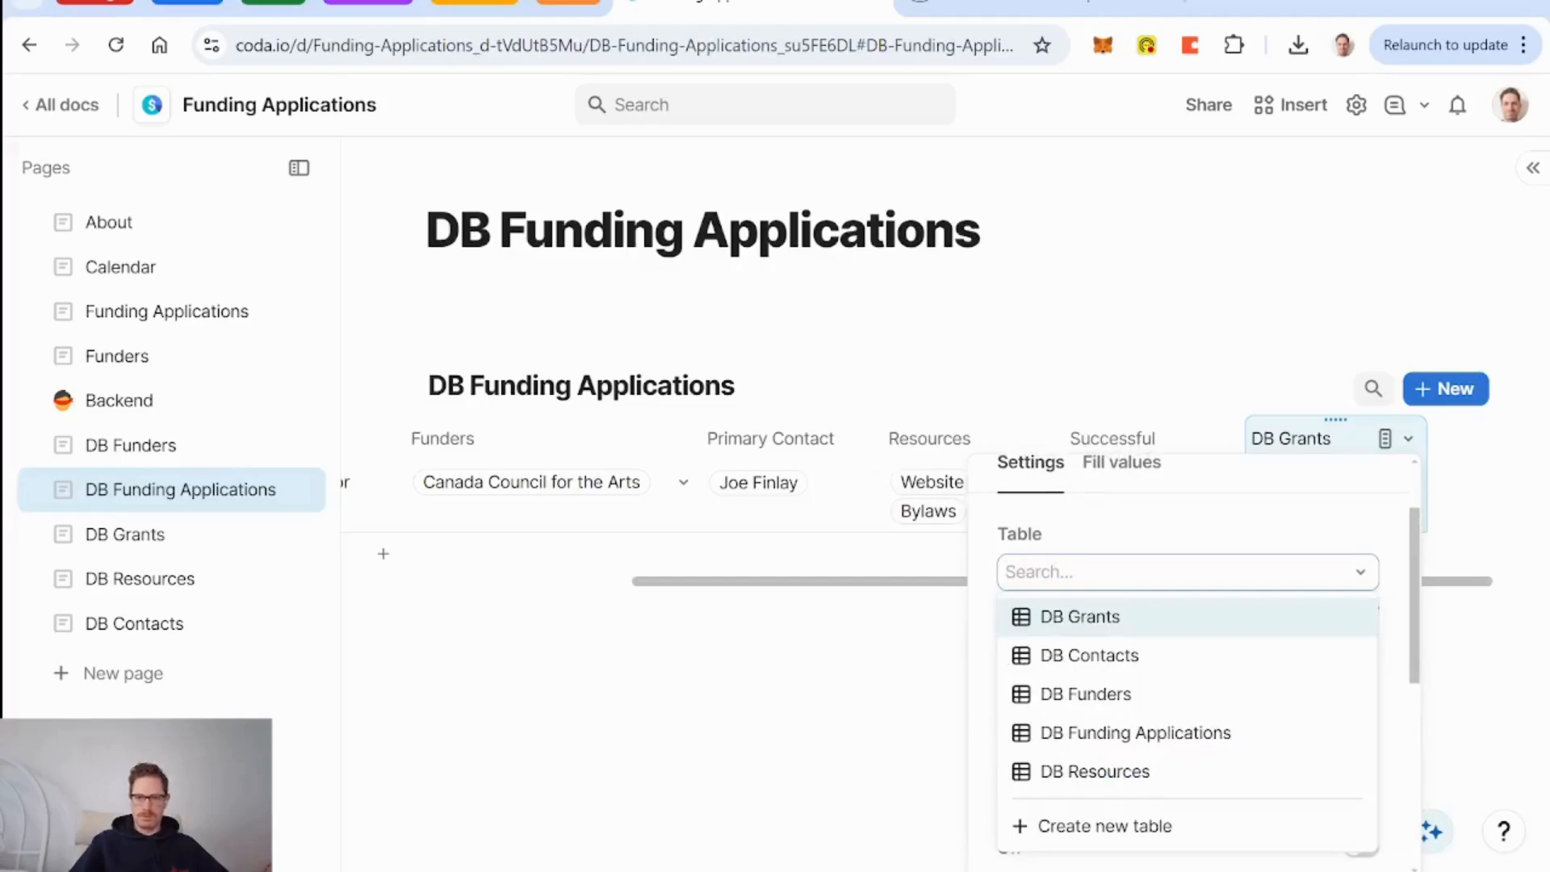
pyautogui.press('Return')
pyautogui.scroll(1, 1298, 622)
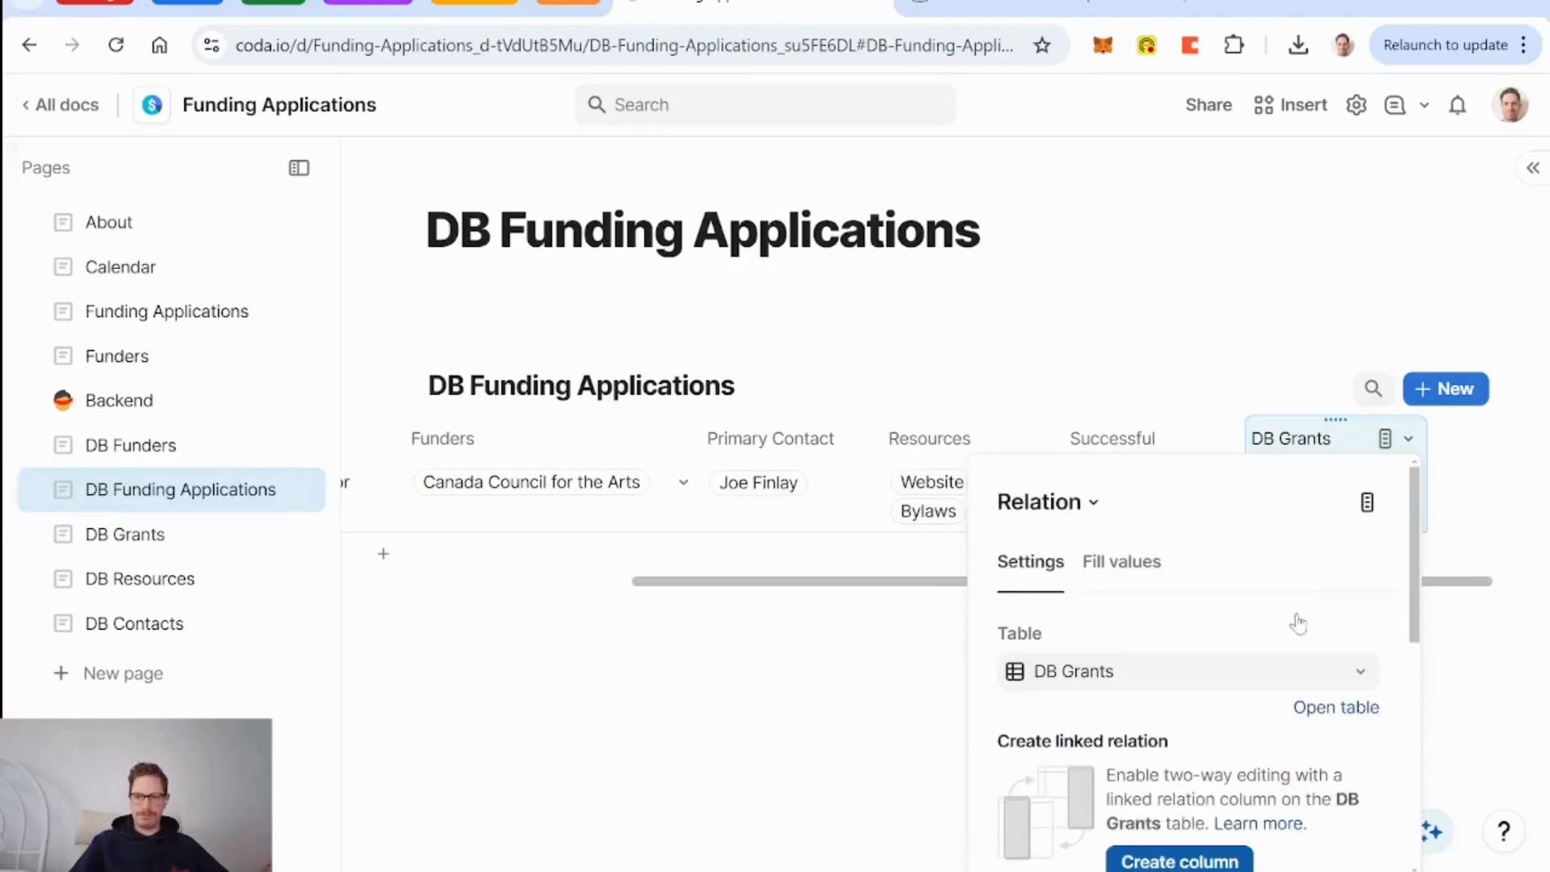
pyautogui.scroll(-3, 1298, 622)
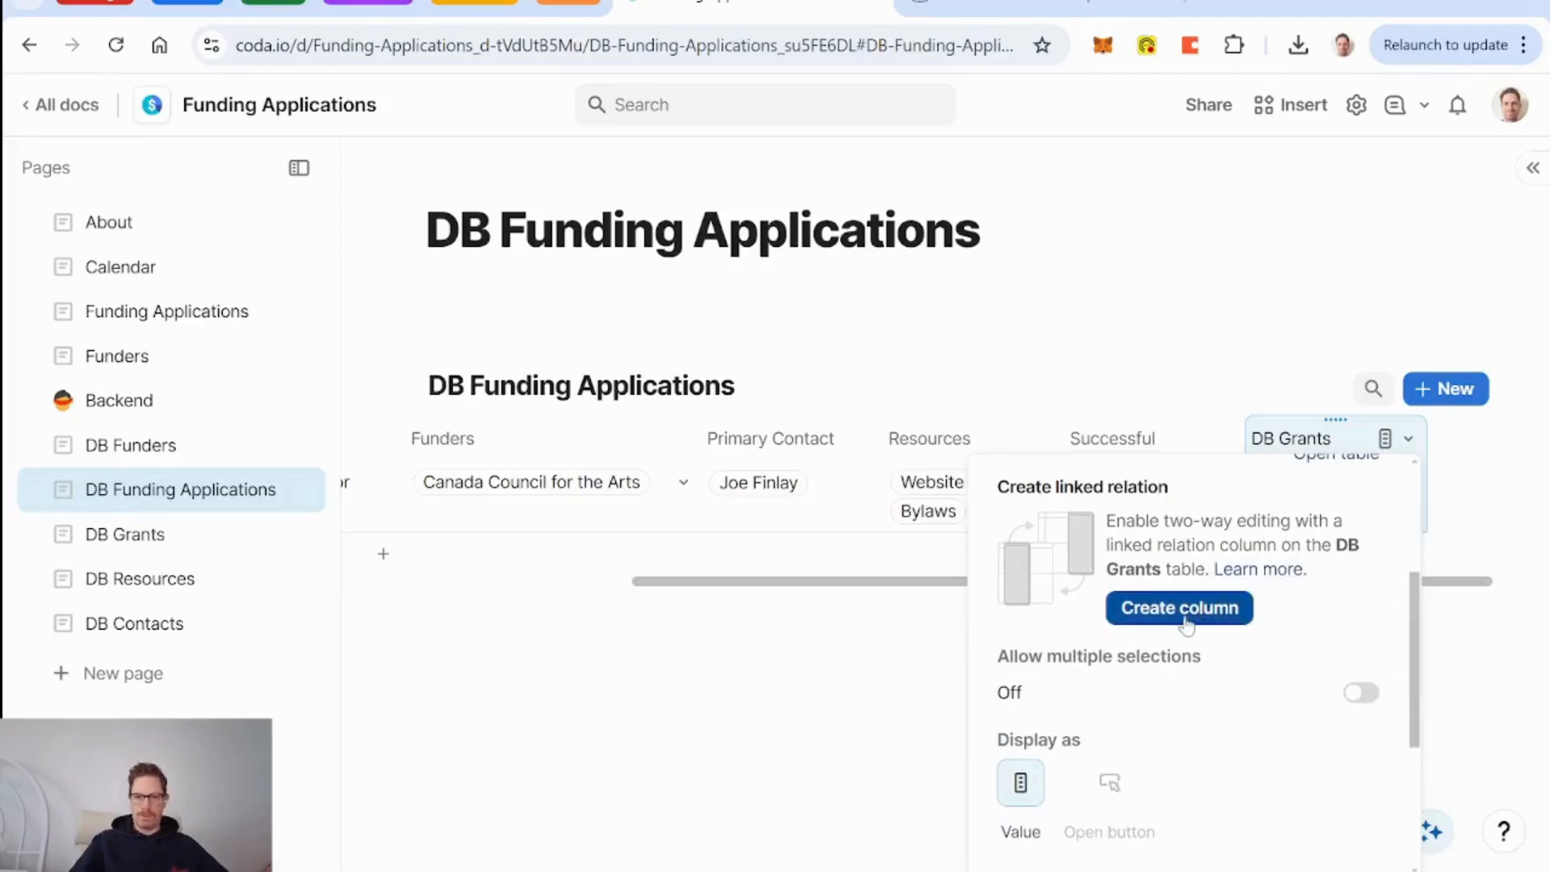
pyautogui.click(1180, 608)
pyautogui.press('Escape')
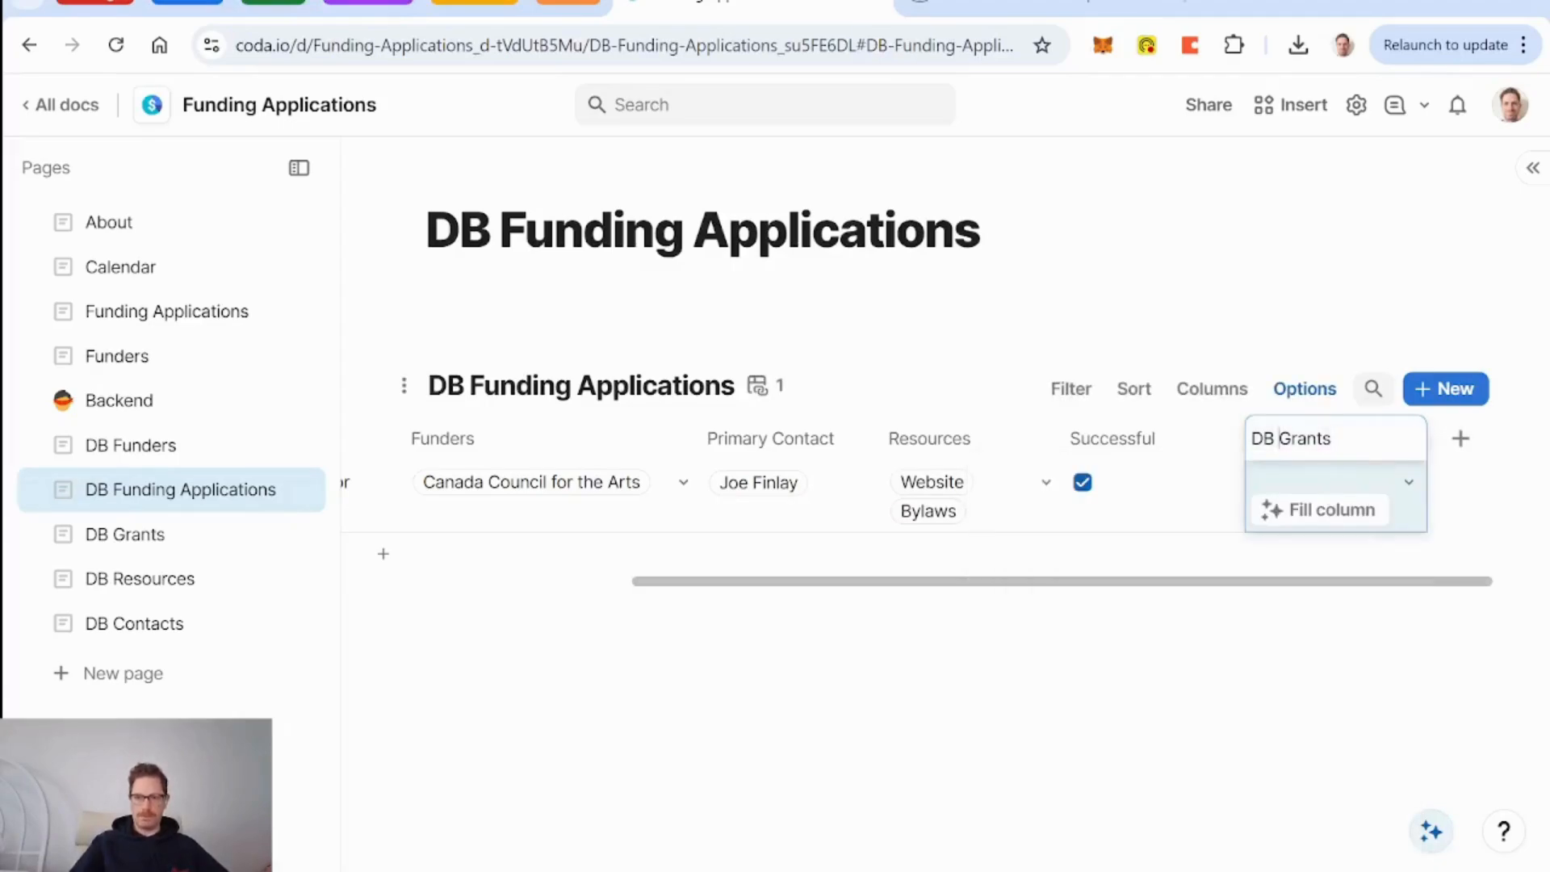
# Name the new relation column 'Grant' and move it ahead of Funders.
pyautogui.press('BackSpace')
pyautogui.press('BackSpace')
pyautogui.press('BackSpace')
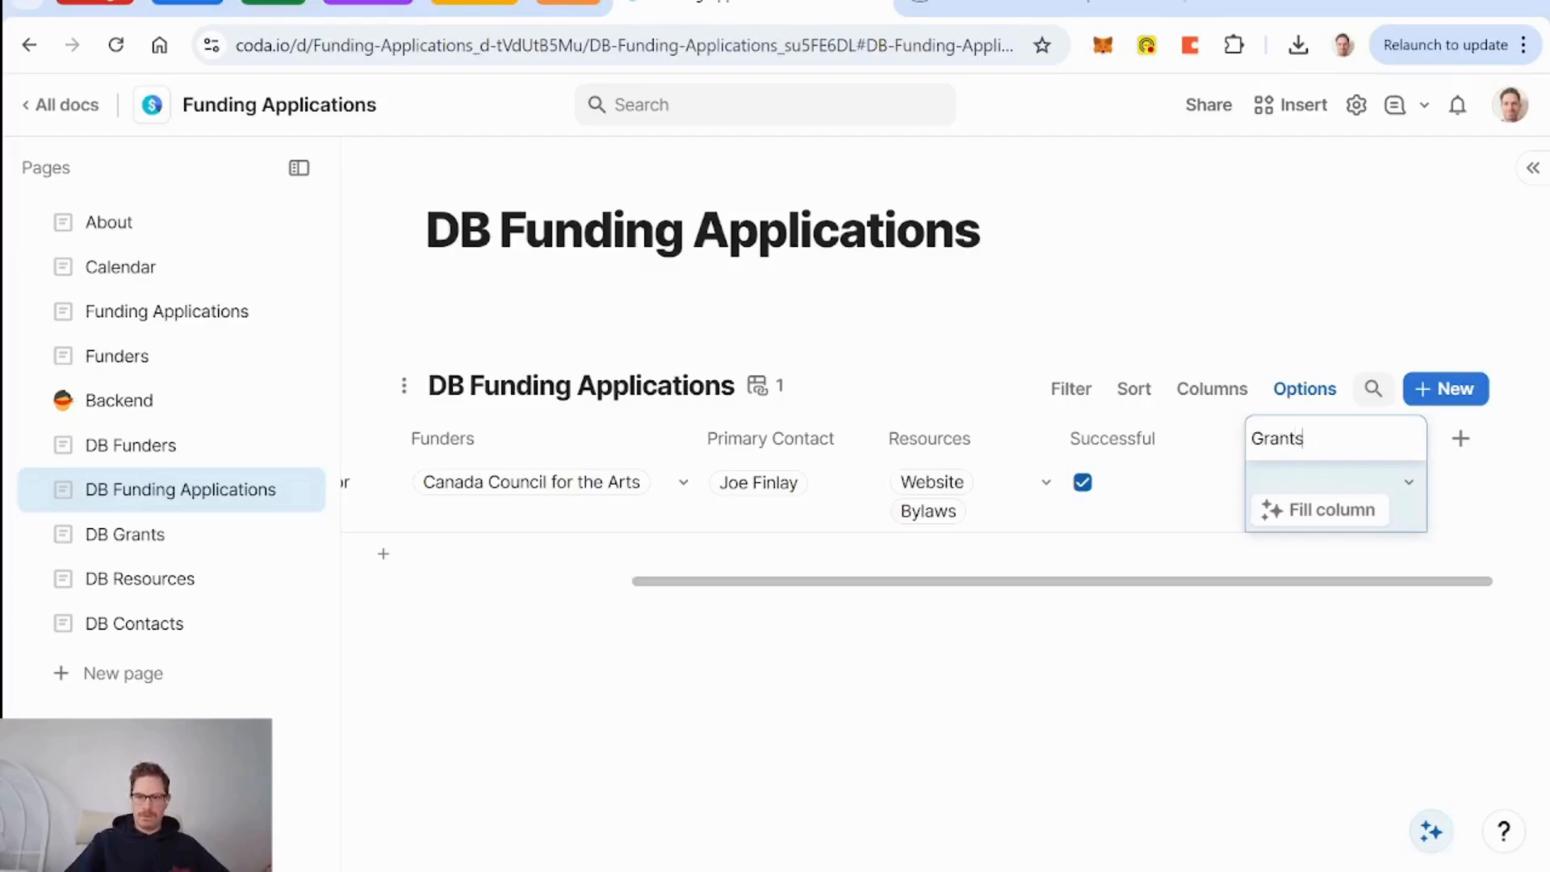
pyautogui.click(1143, 436)
pyautogui.moveTo(1336, 416); pyautogui.dragTo(499, 421)
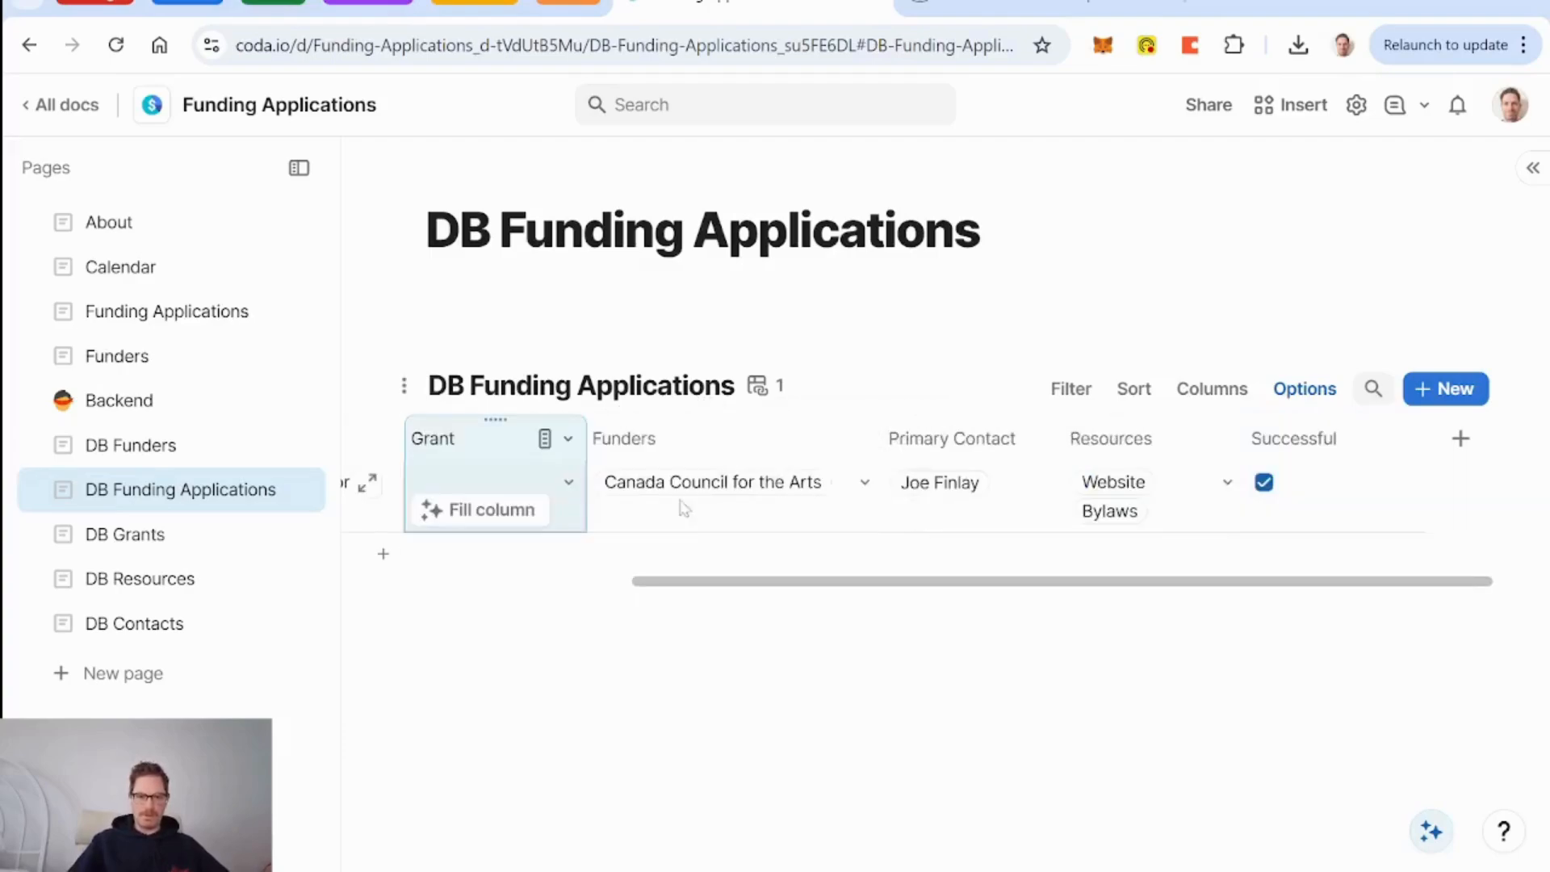
pyautogui.click(703, 444)
# Delete the Primary Contact and Funders columns, leaving Title, Grant, Resources and Successful.
pyautogui.press('Delete')
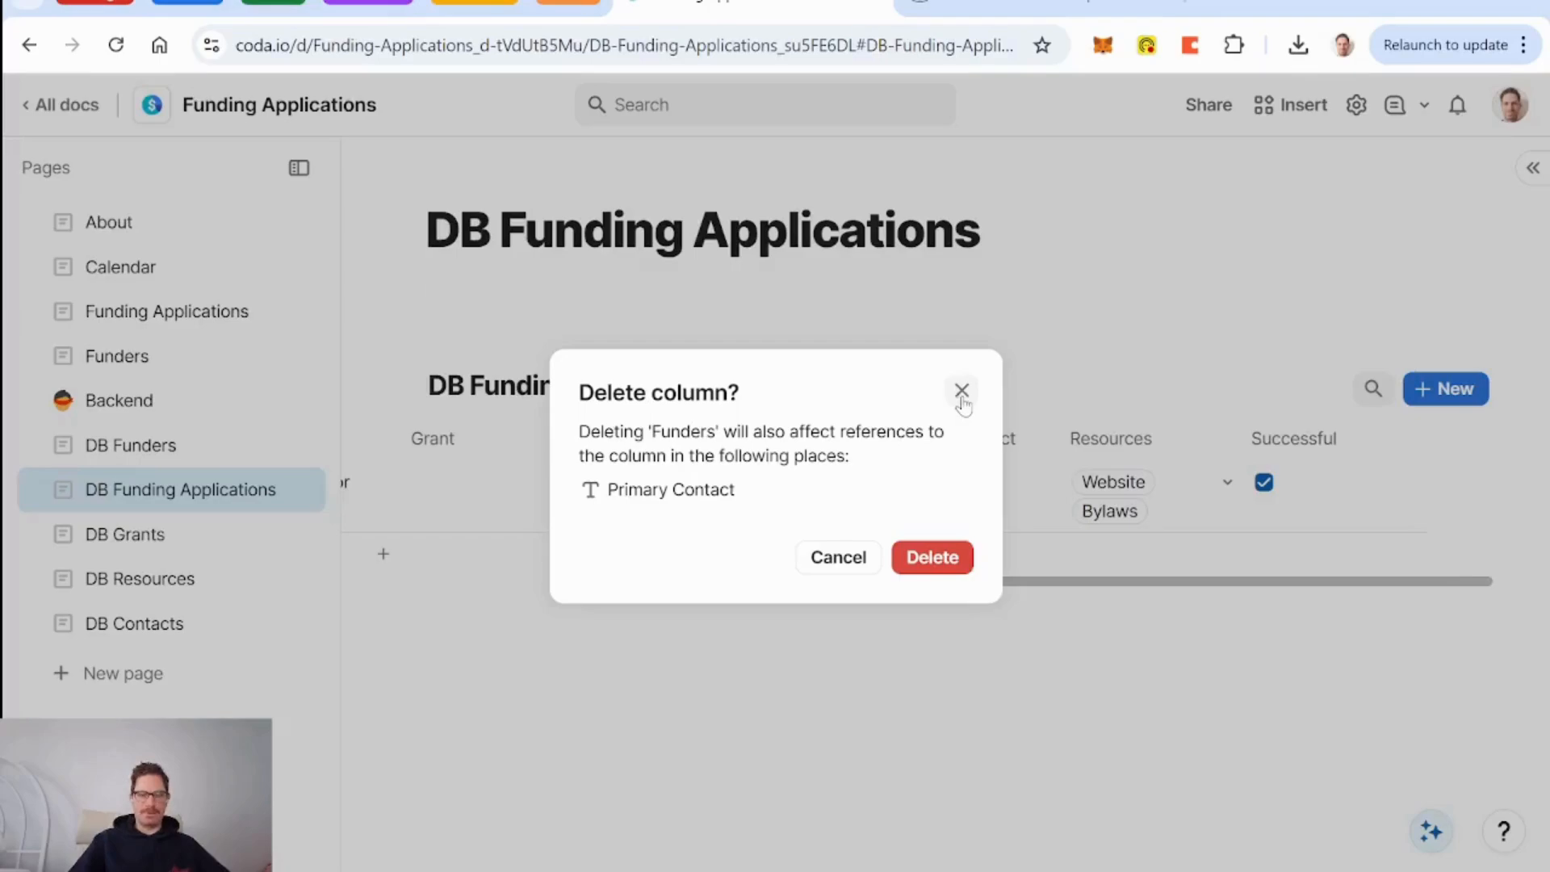
pyautogui.click(839, 558)
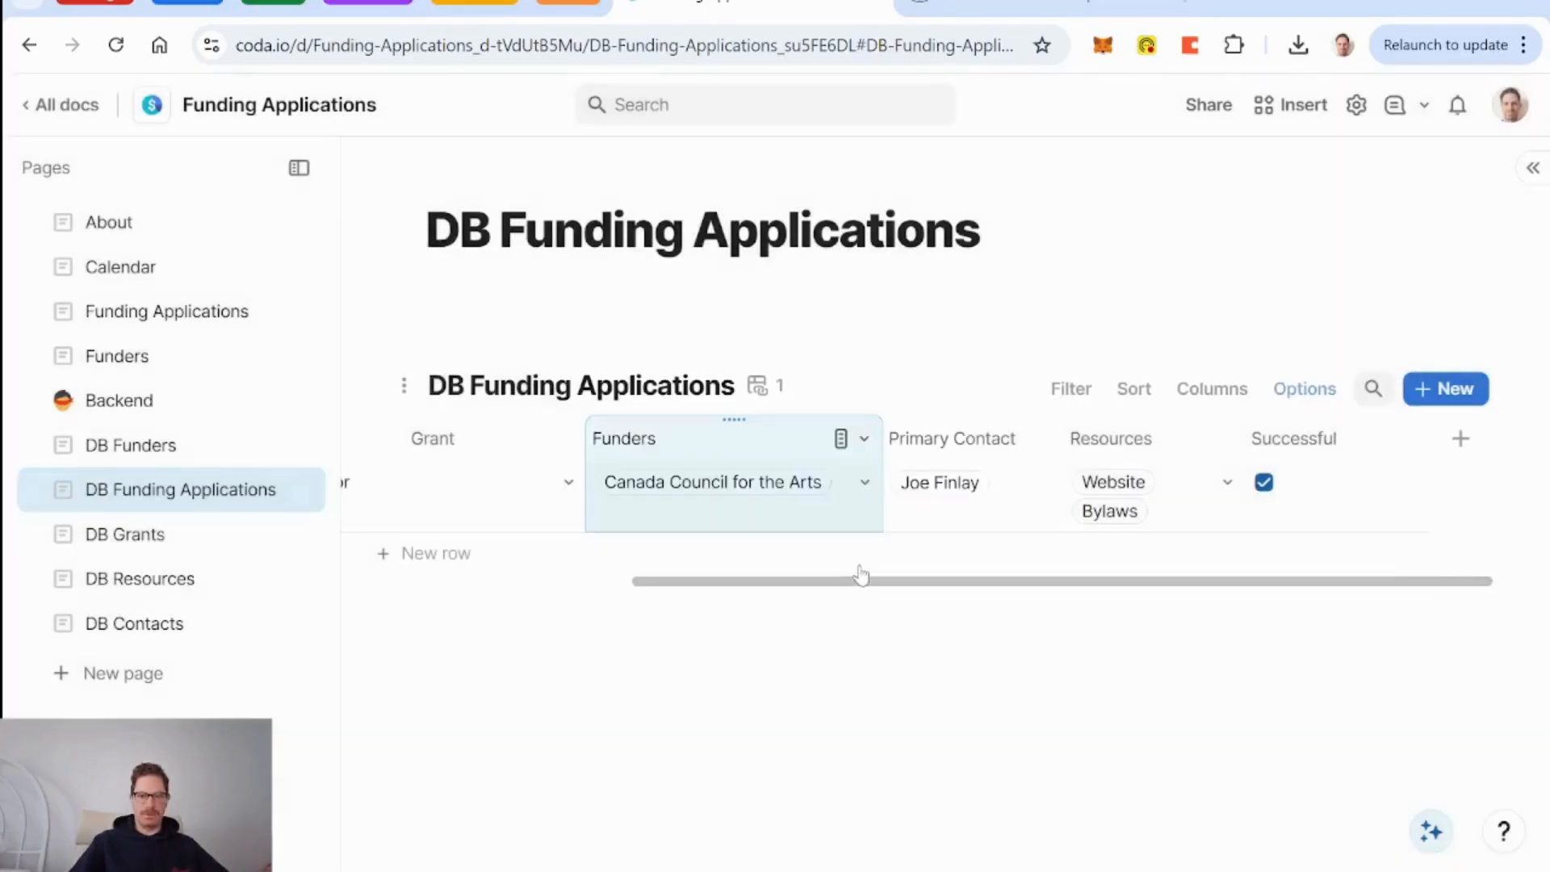
pyautogui.click(953, 443)
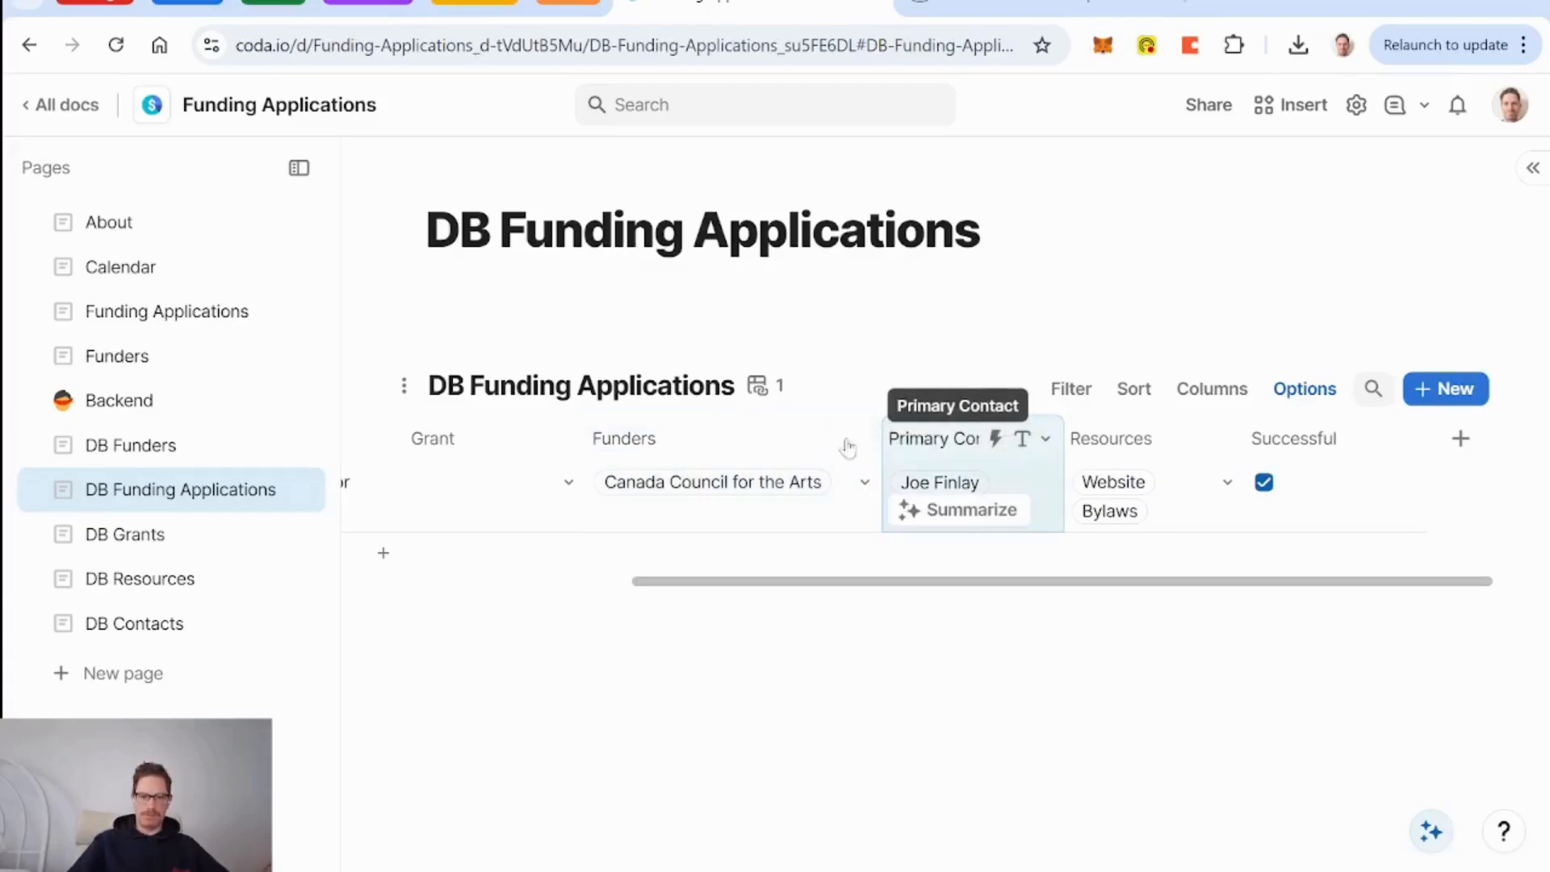
pyautogui.press('Delete')
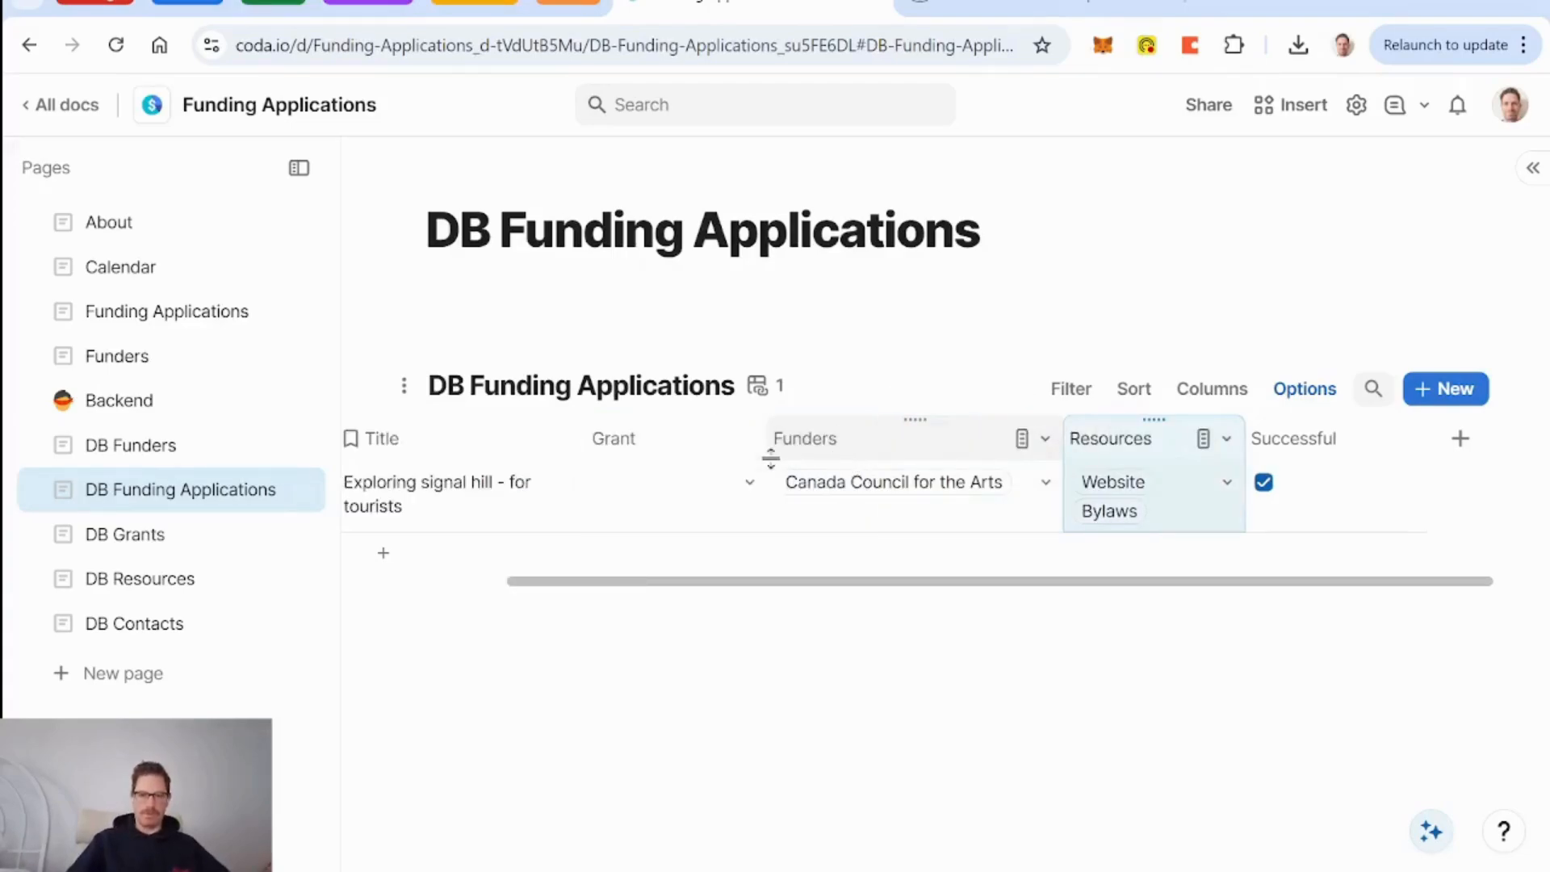
pyautogui.click(985, 443)
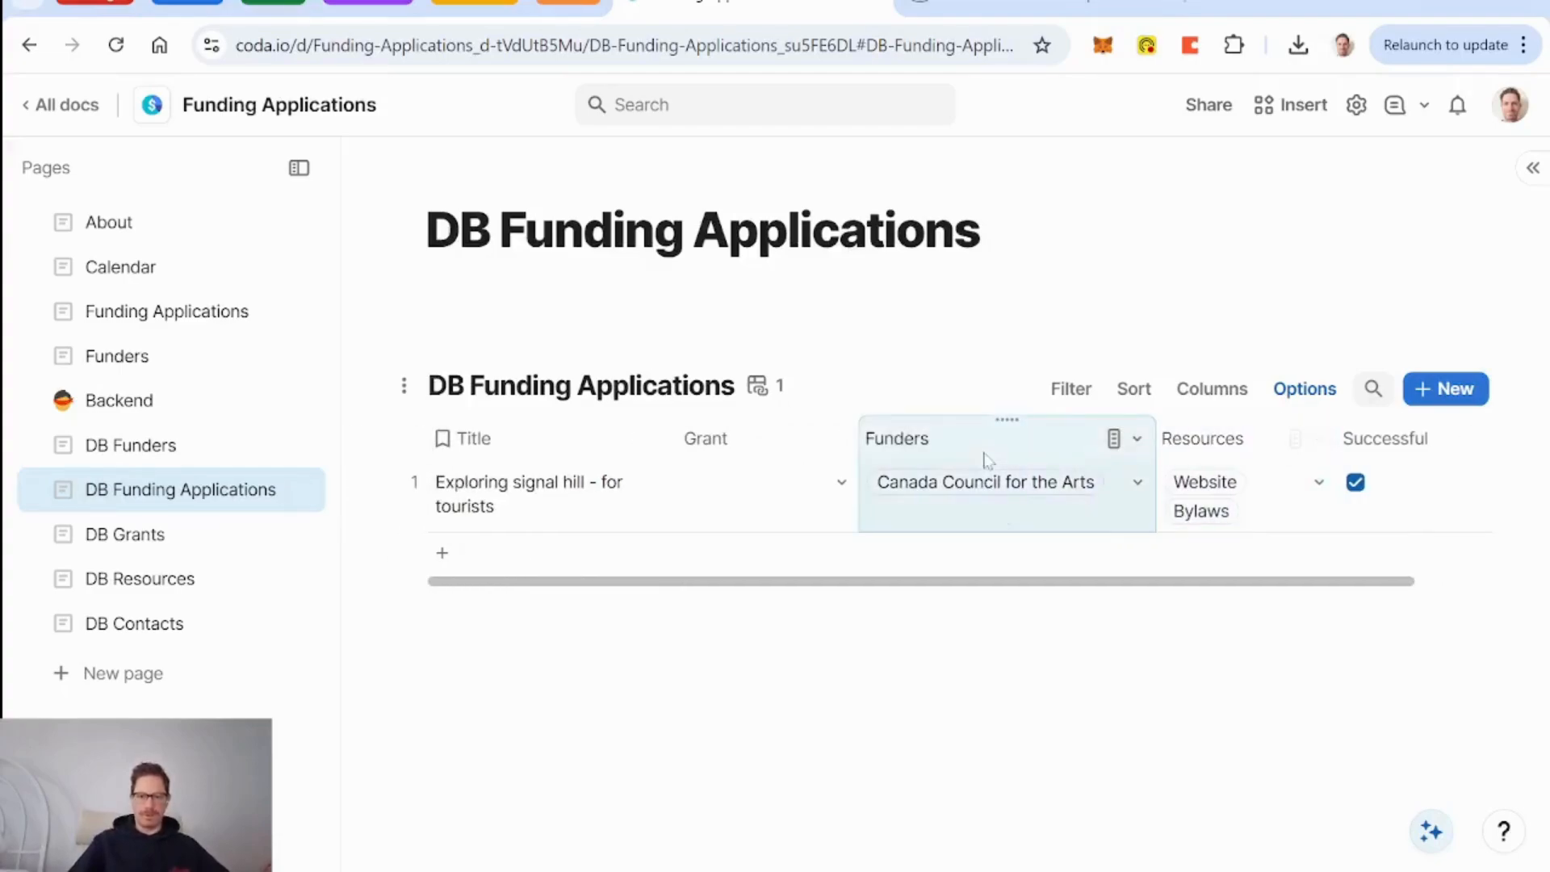
pyautogui.press('Delete')
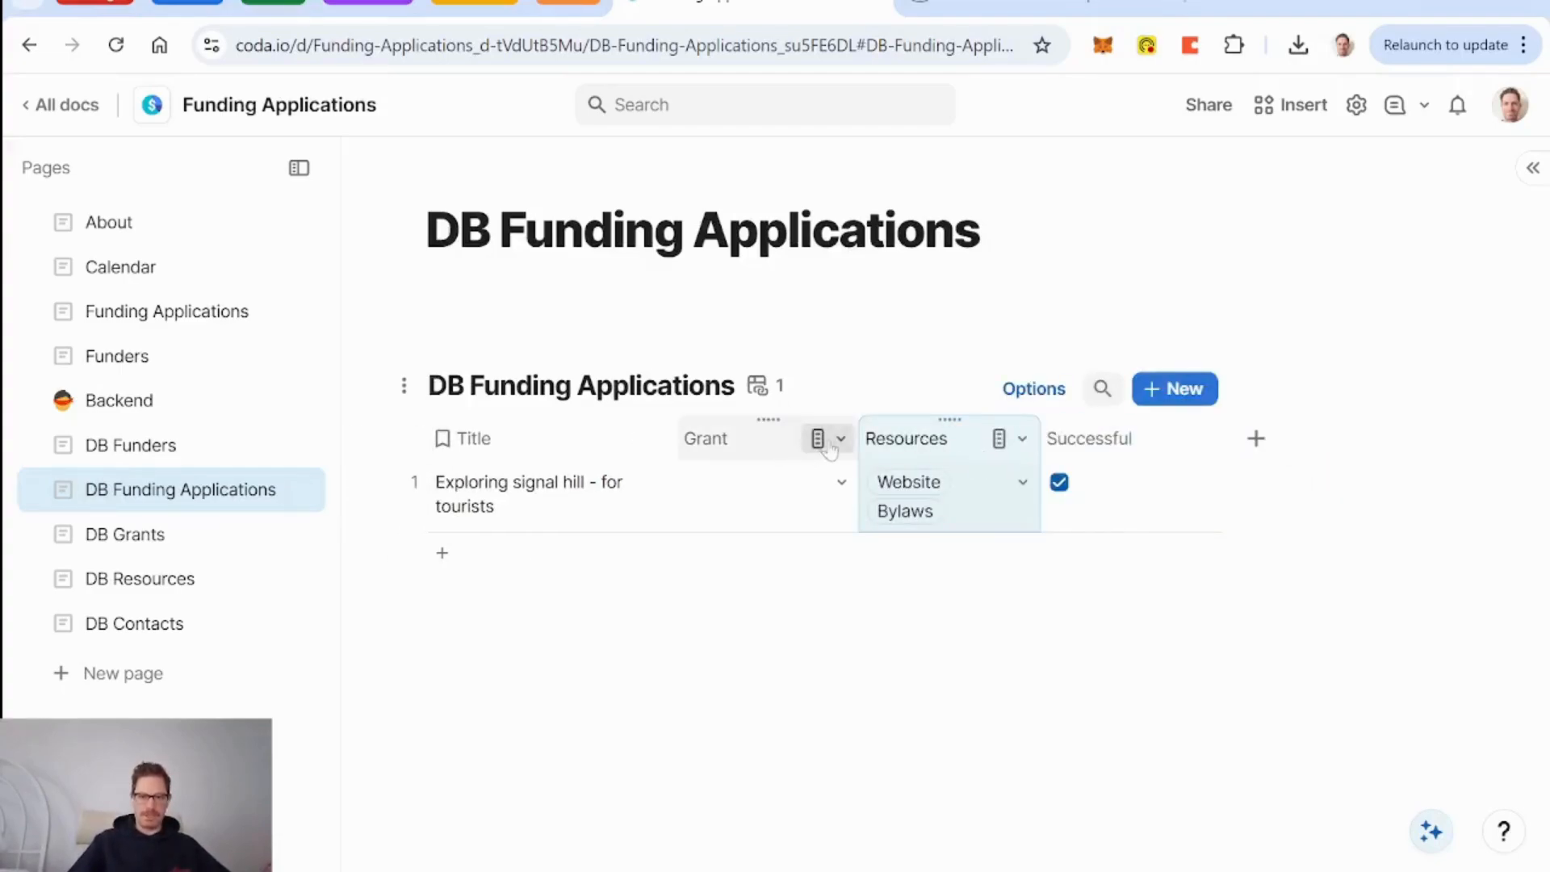
# Assign 'Explore & Create - Professional Development for Artists' to Exploring signal hill, then open DB Grants.
pyautogui.click(841, 483)
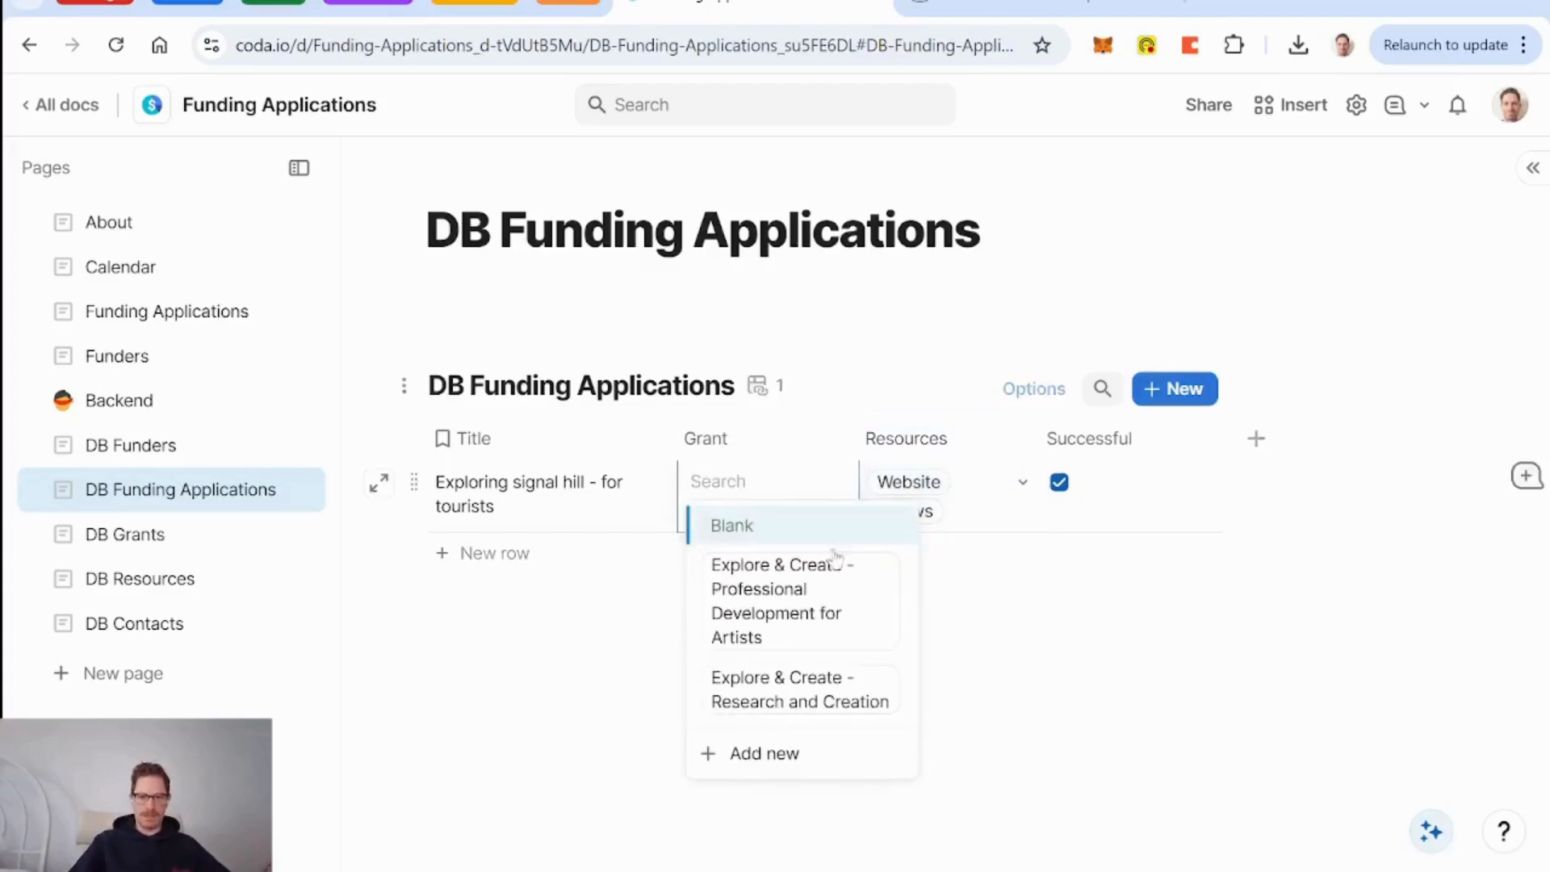
pyautogui.click(840, 627)
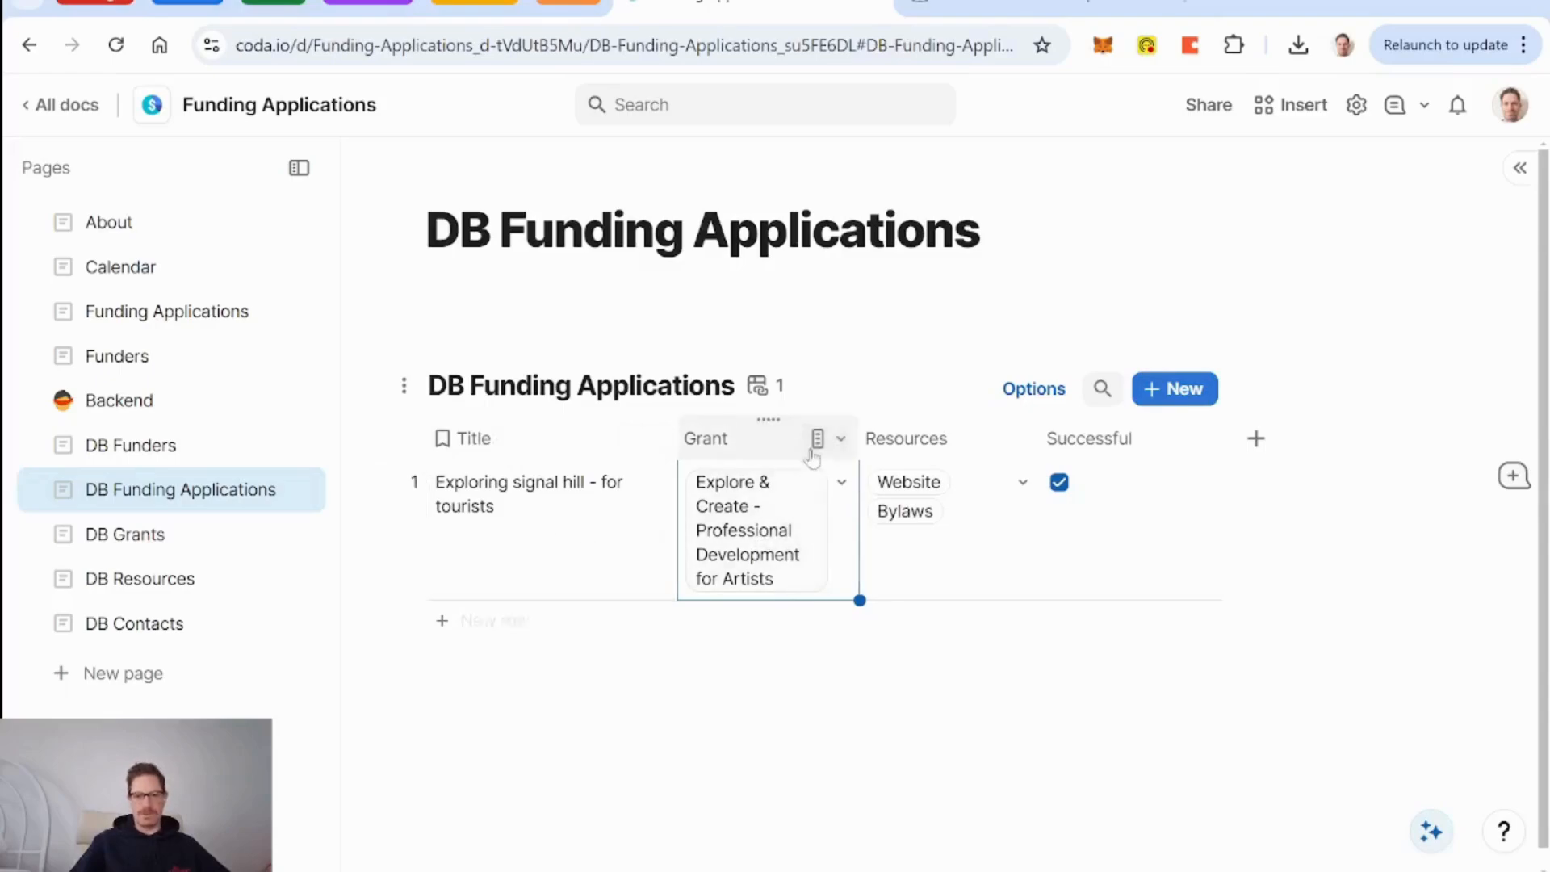
pyautogui.click(842, 439)
pyautogui.moveTo(973, 794)
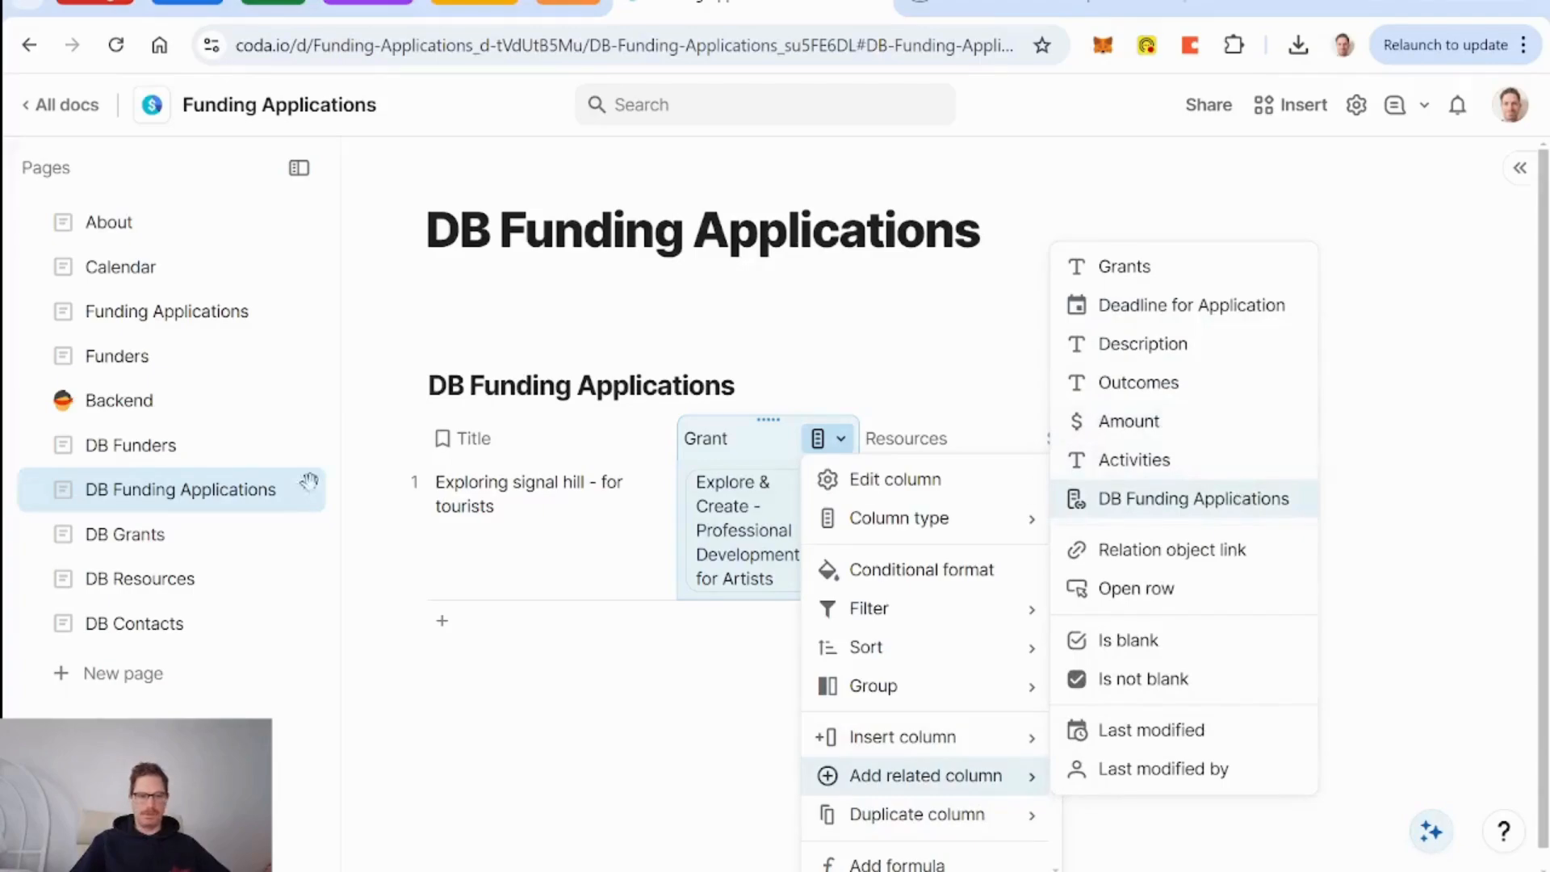
pyautogui.click(123, 534)
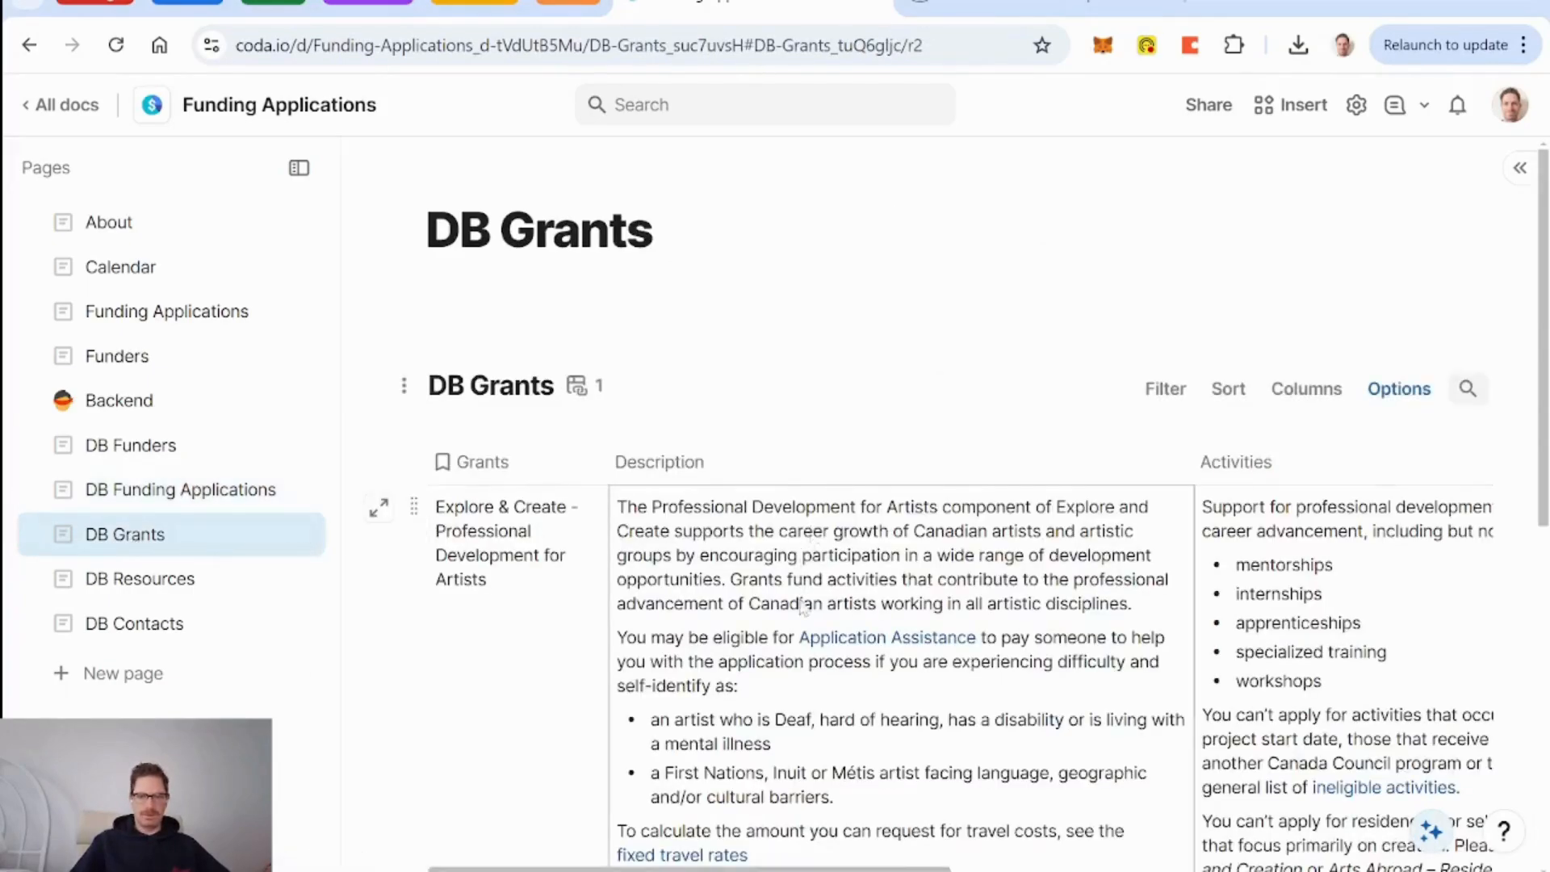
# Rename DB Grants' 'DB Funding Applications' column to 'Funding Applications'.
pyautogui.hscroll(10, 804, 607)
pyautogui.hscroll(-1, 803, 607)
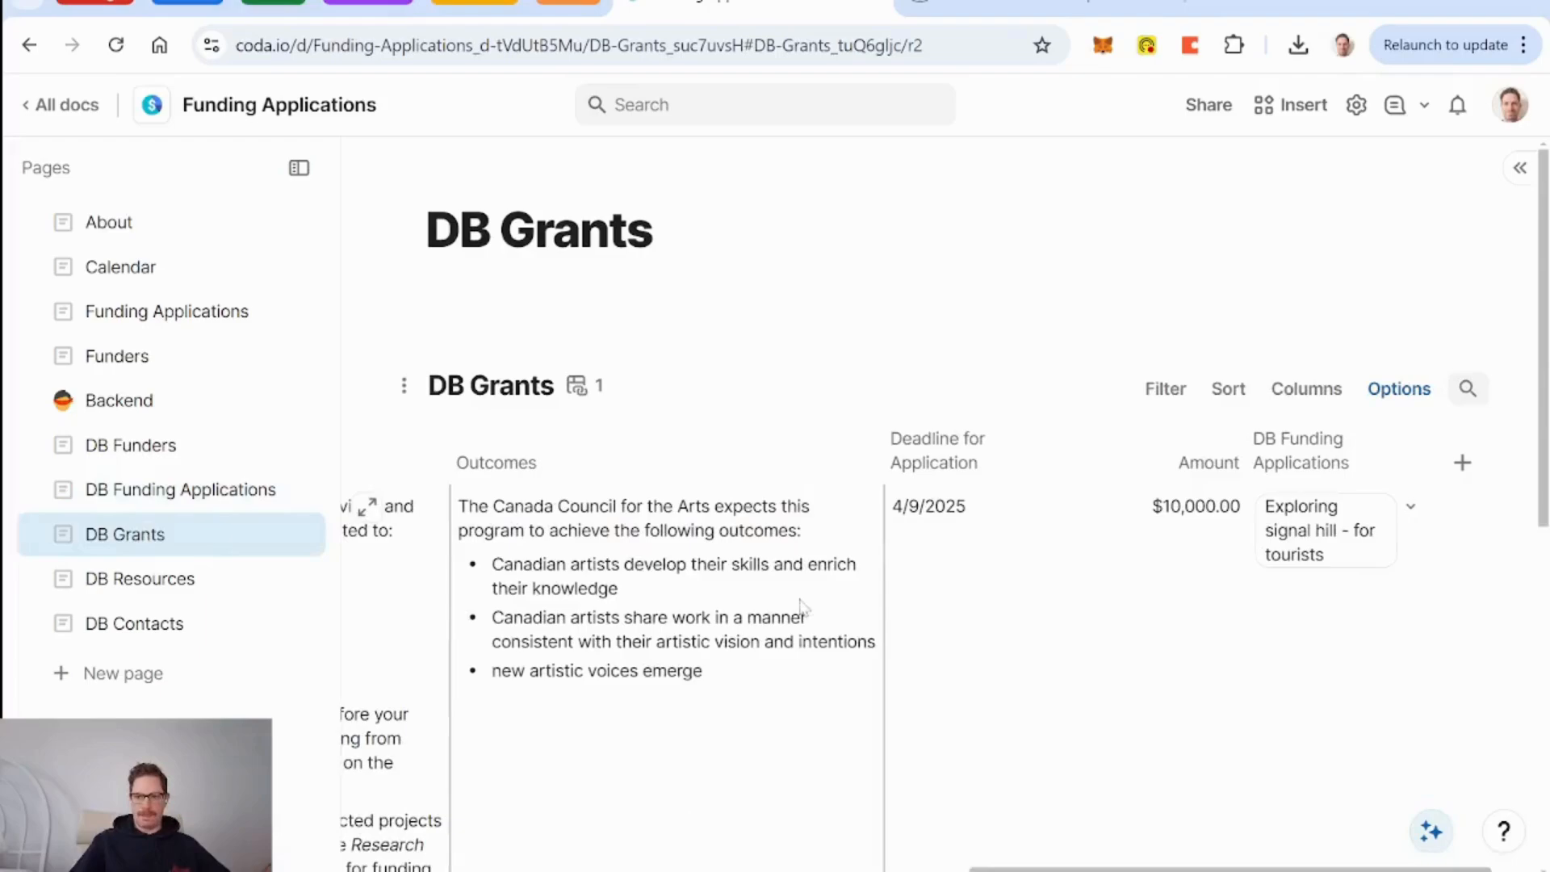
pyautogui.click(1289, 442)
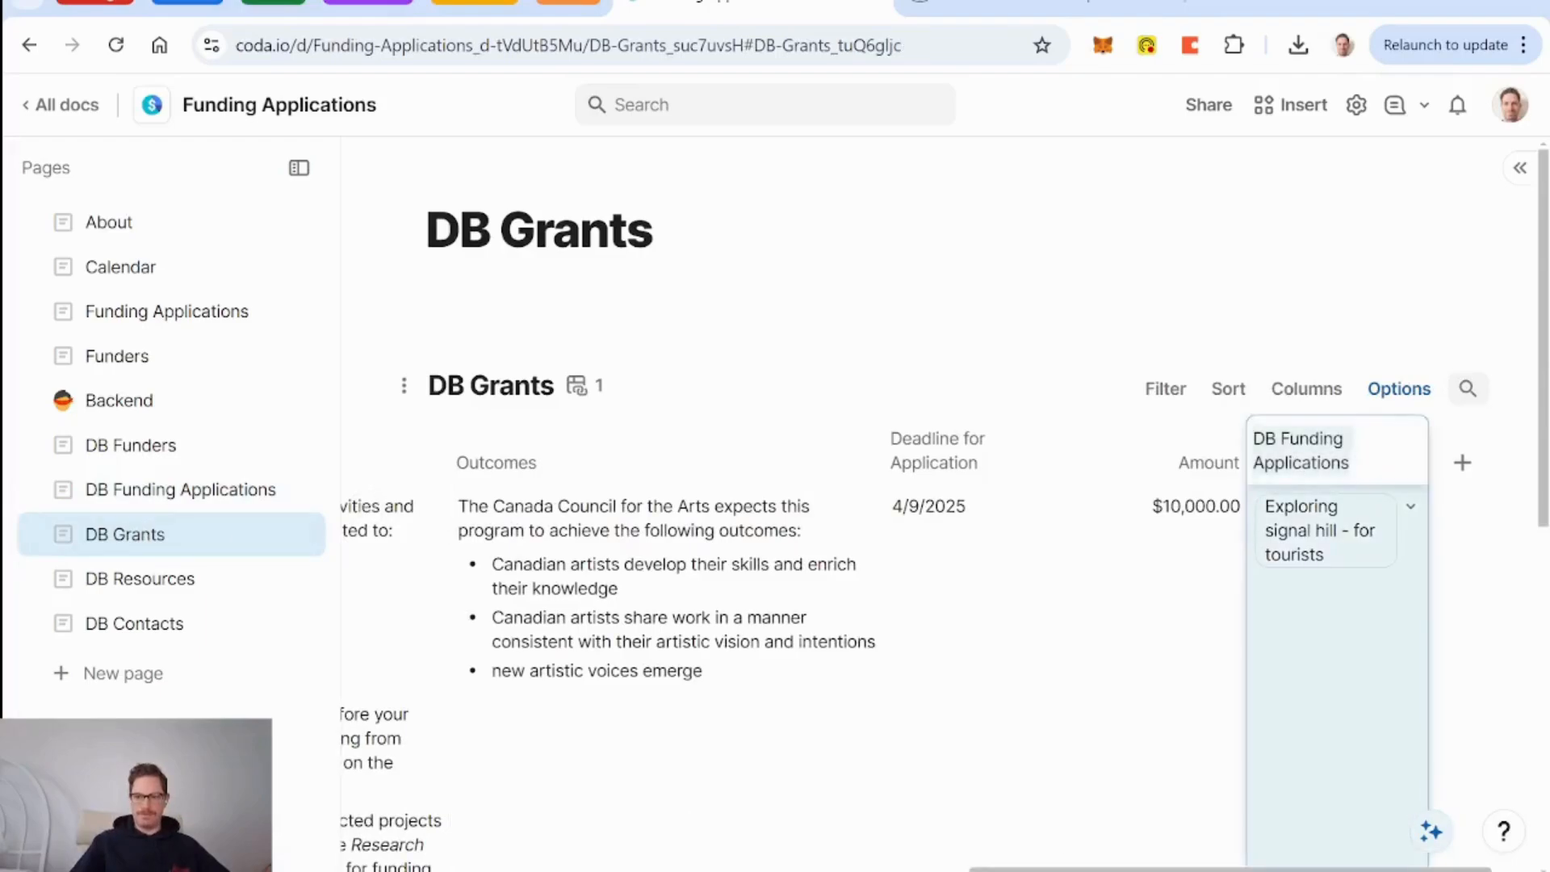
pyautogui.click(1289, 443)
pyautogui.press('BackSpace')
pyautogui.press('BackSpace')
pyautogui.press('BackSpace')
pyautogui.press('Return')
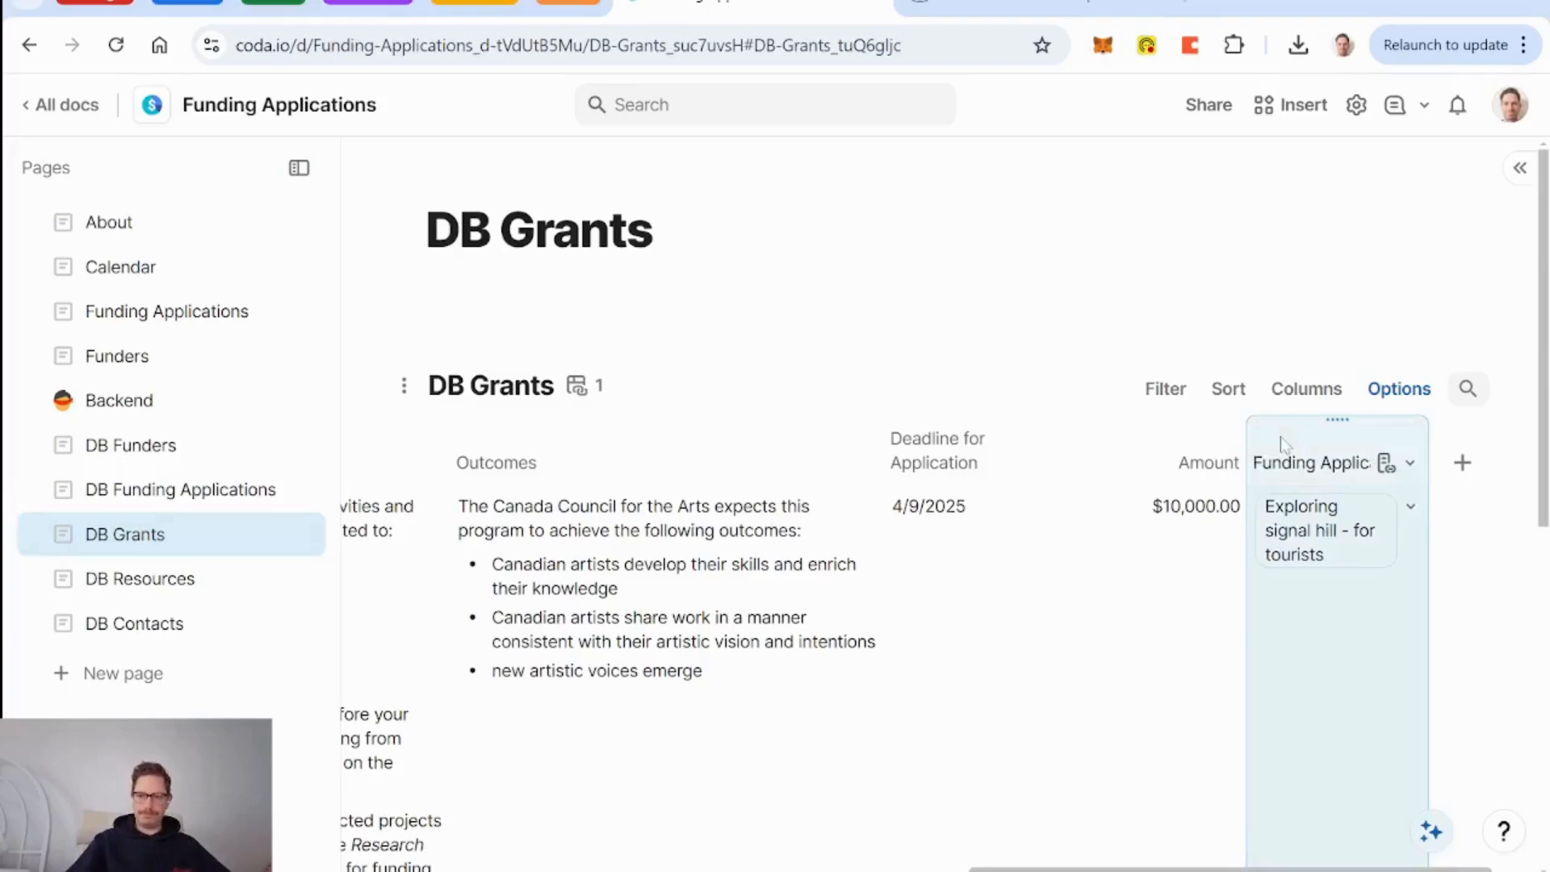
# Add a DB Funders relation column with a matching linked column in DB Funders.
pyautogui.click(1464, 467)
pyautogui.write('funde')
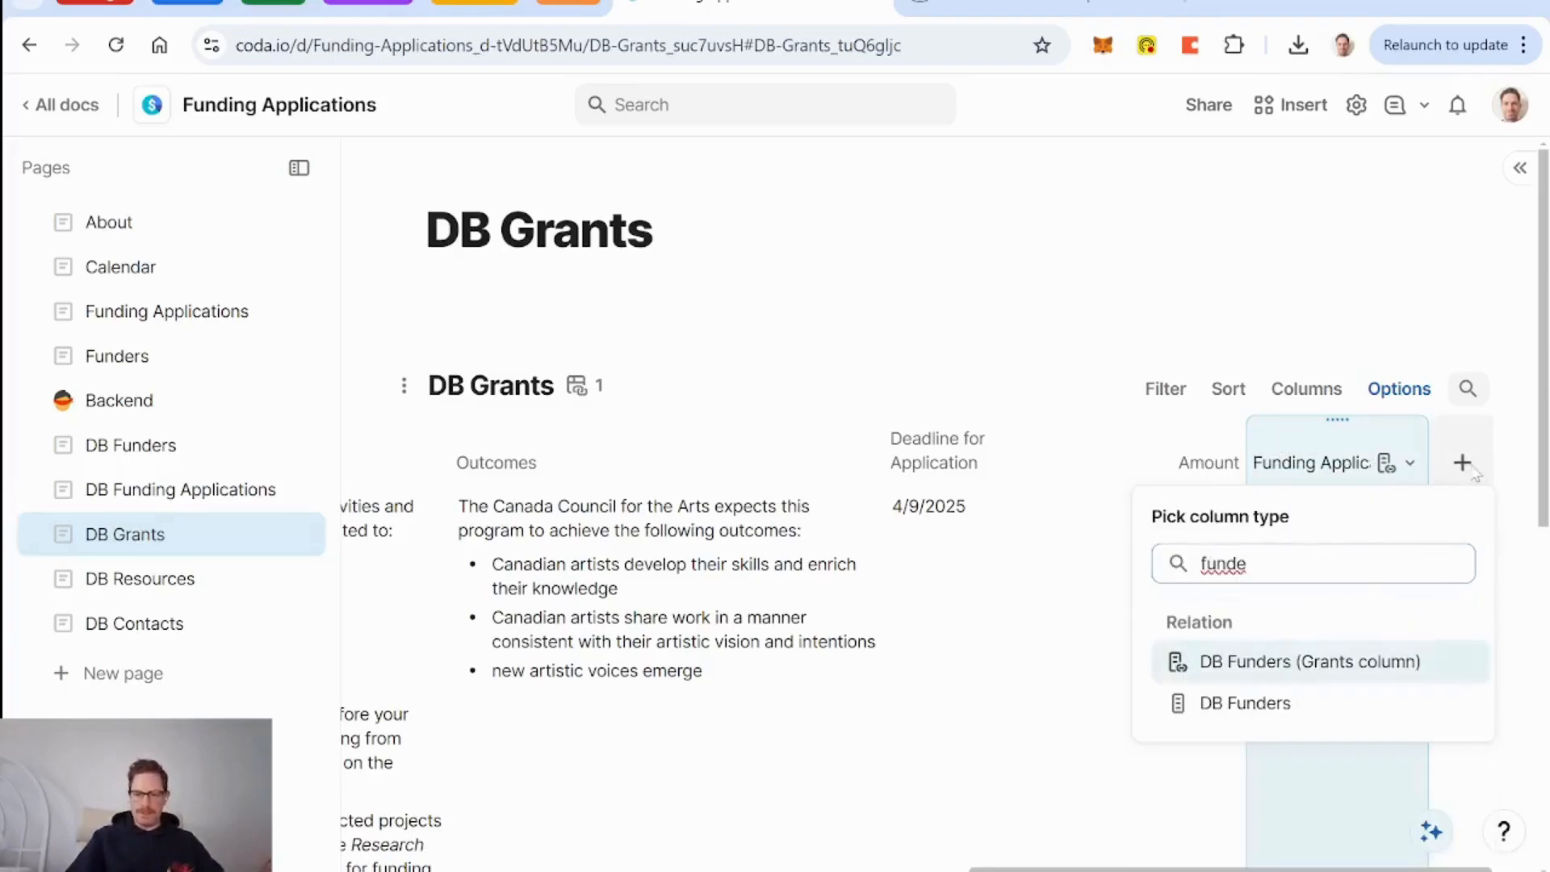
pyautogui.press('Down')
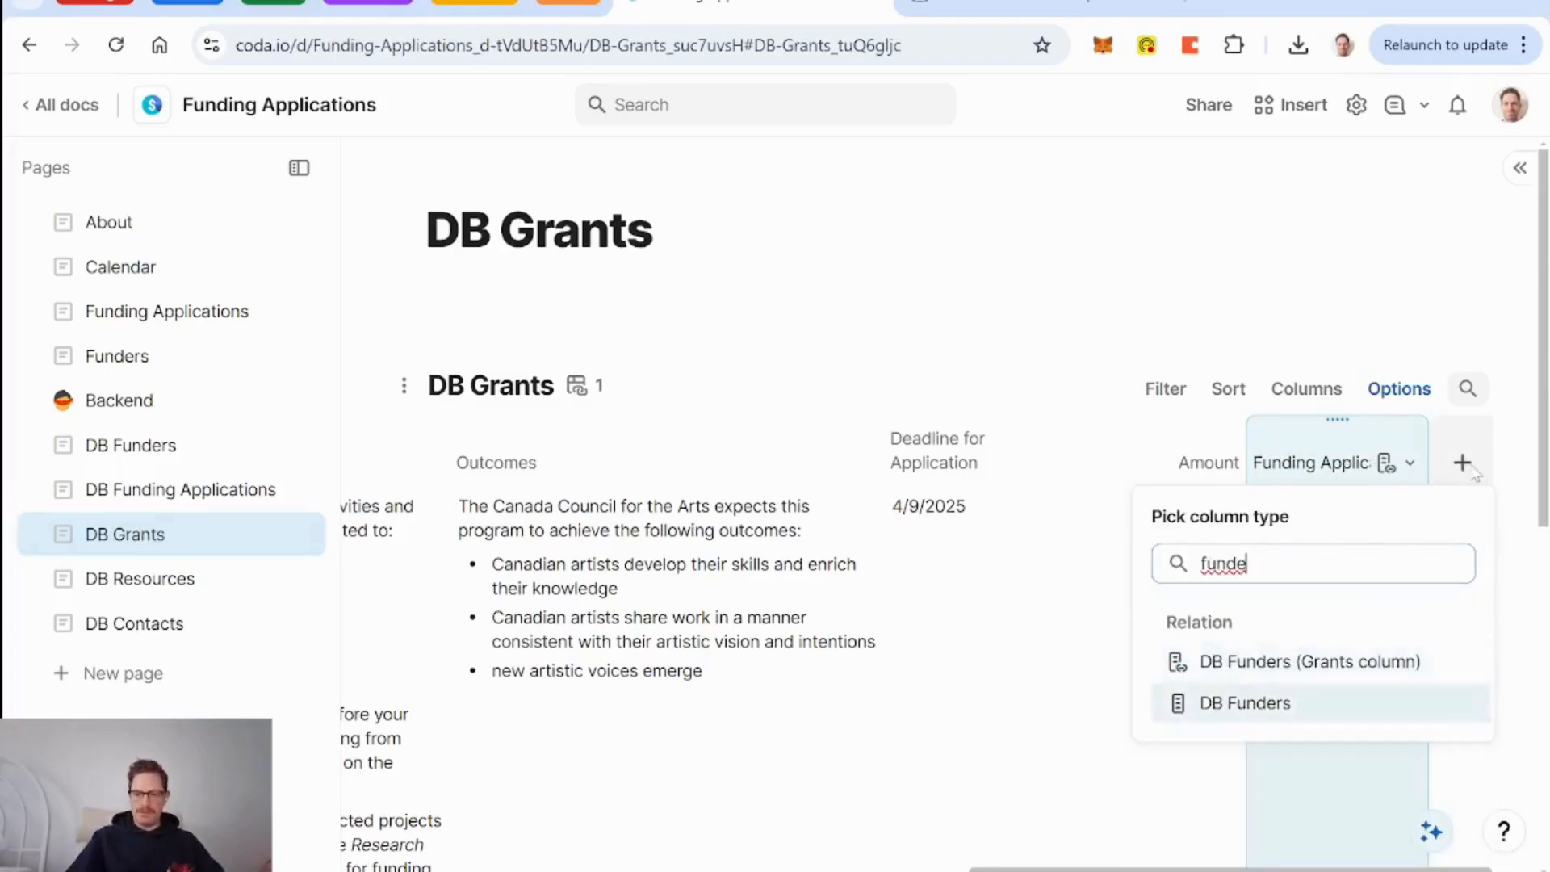
pyautogui.press('Return')
pyautogui.scroll(-3, 1278, 590)
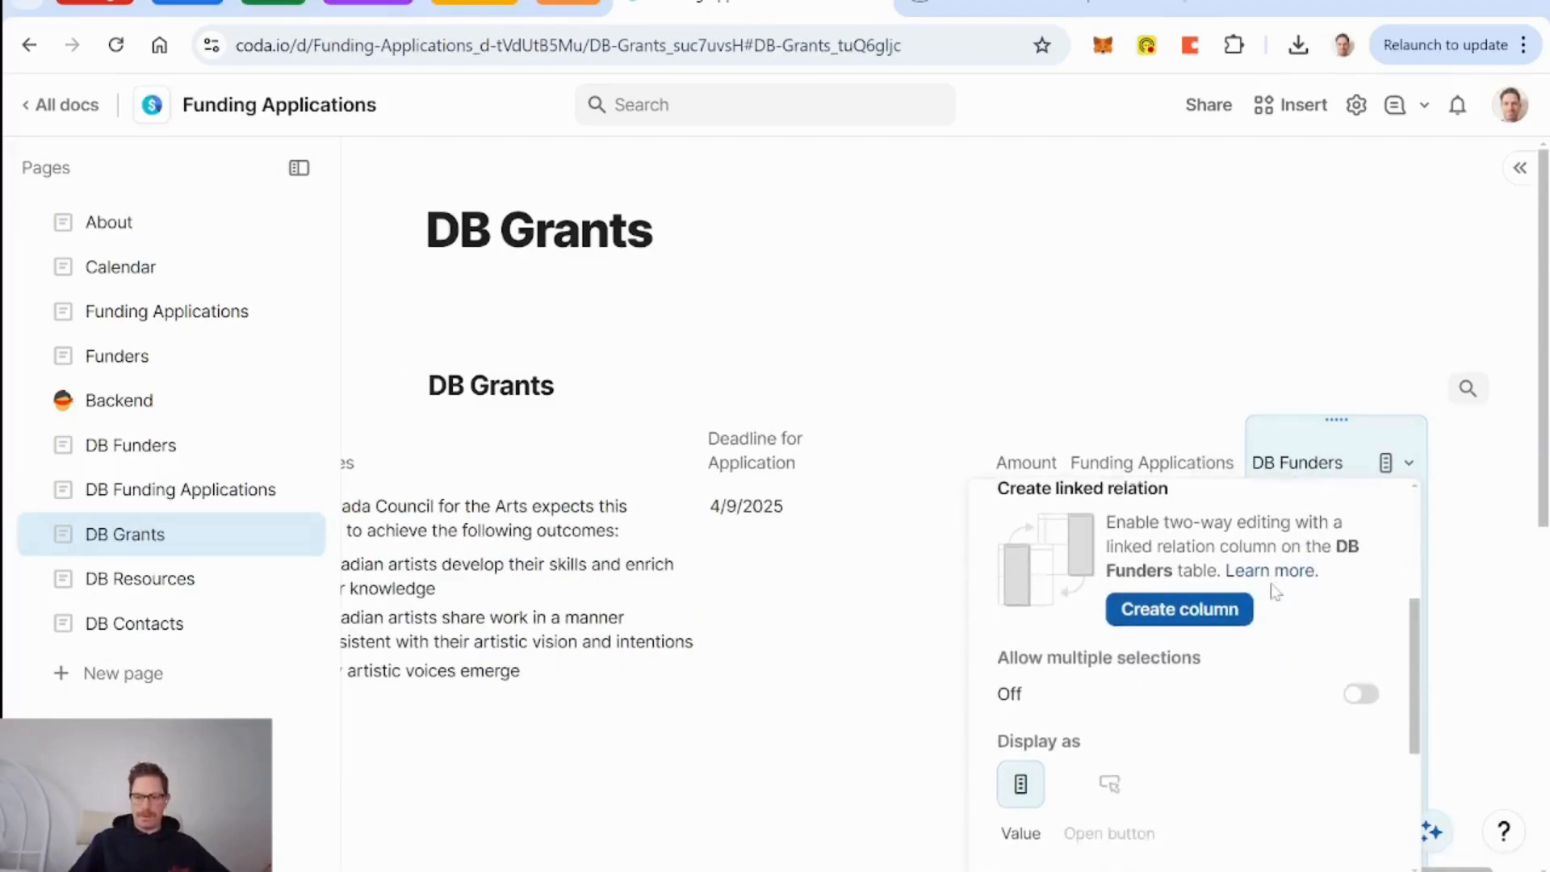
pyautogui.click(1180, 609)
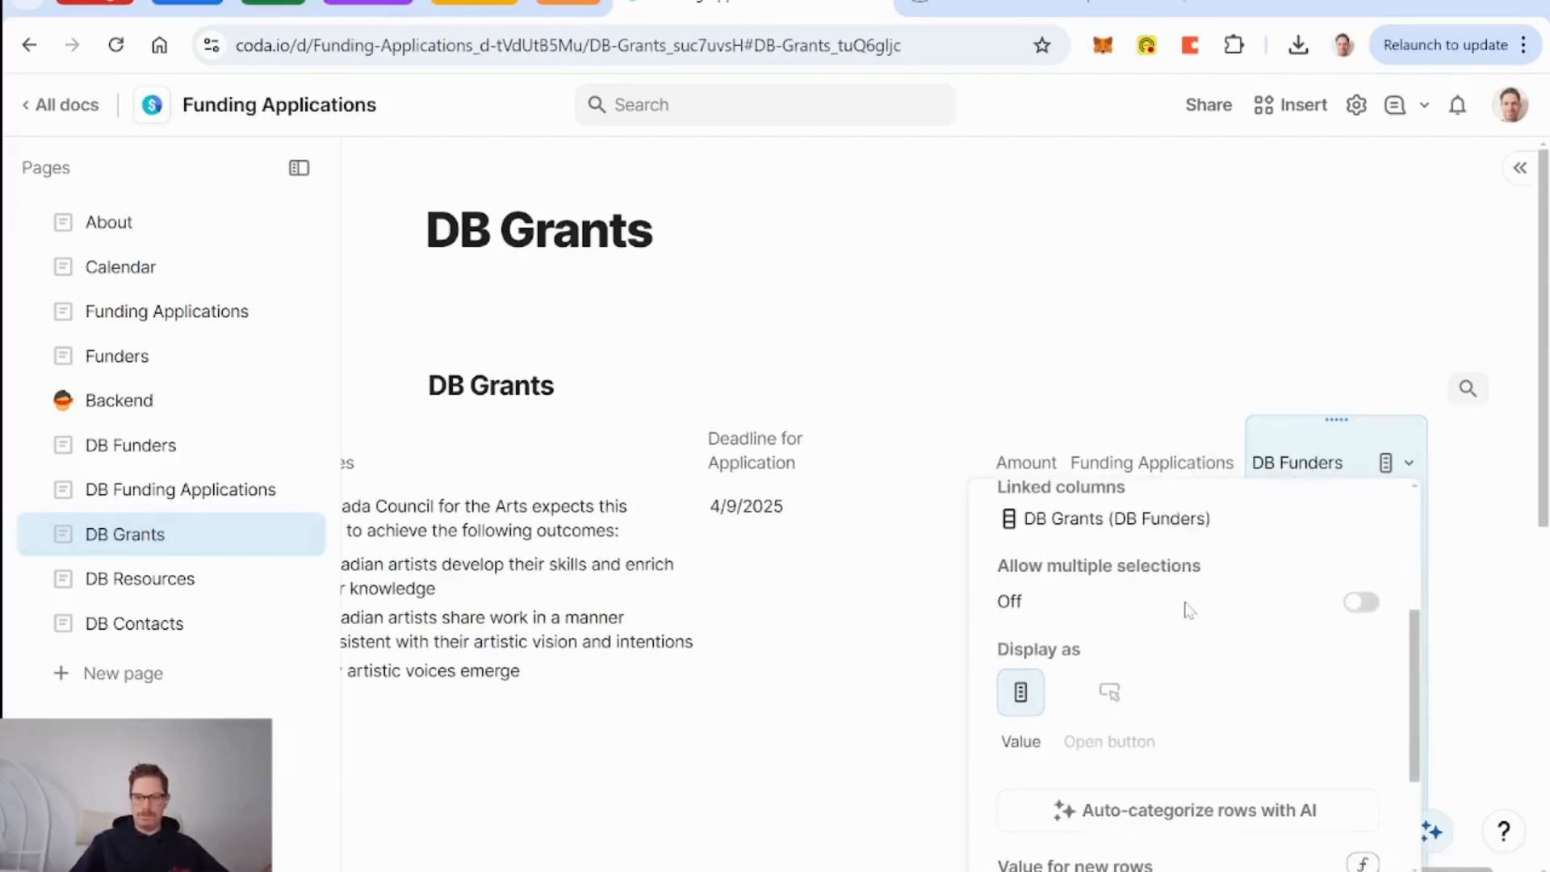
# Rename it 'Funder', move it beside Grants, and set Canada Council for the Arts.
pyautogui.doubleClick(1290, 463)
pyautogui.click(1286, 462)
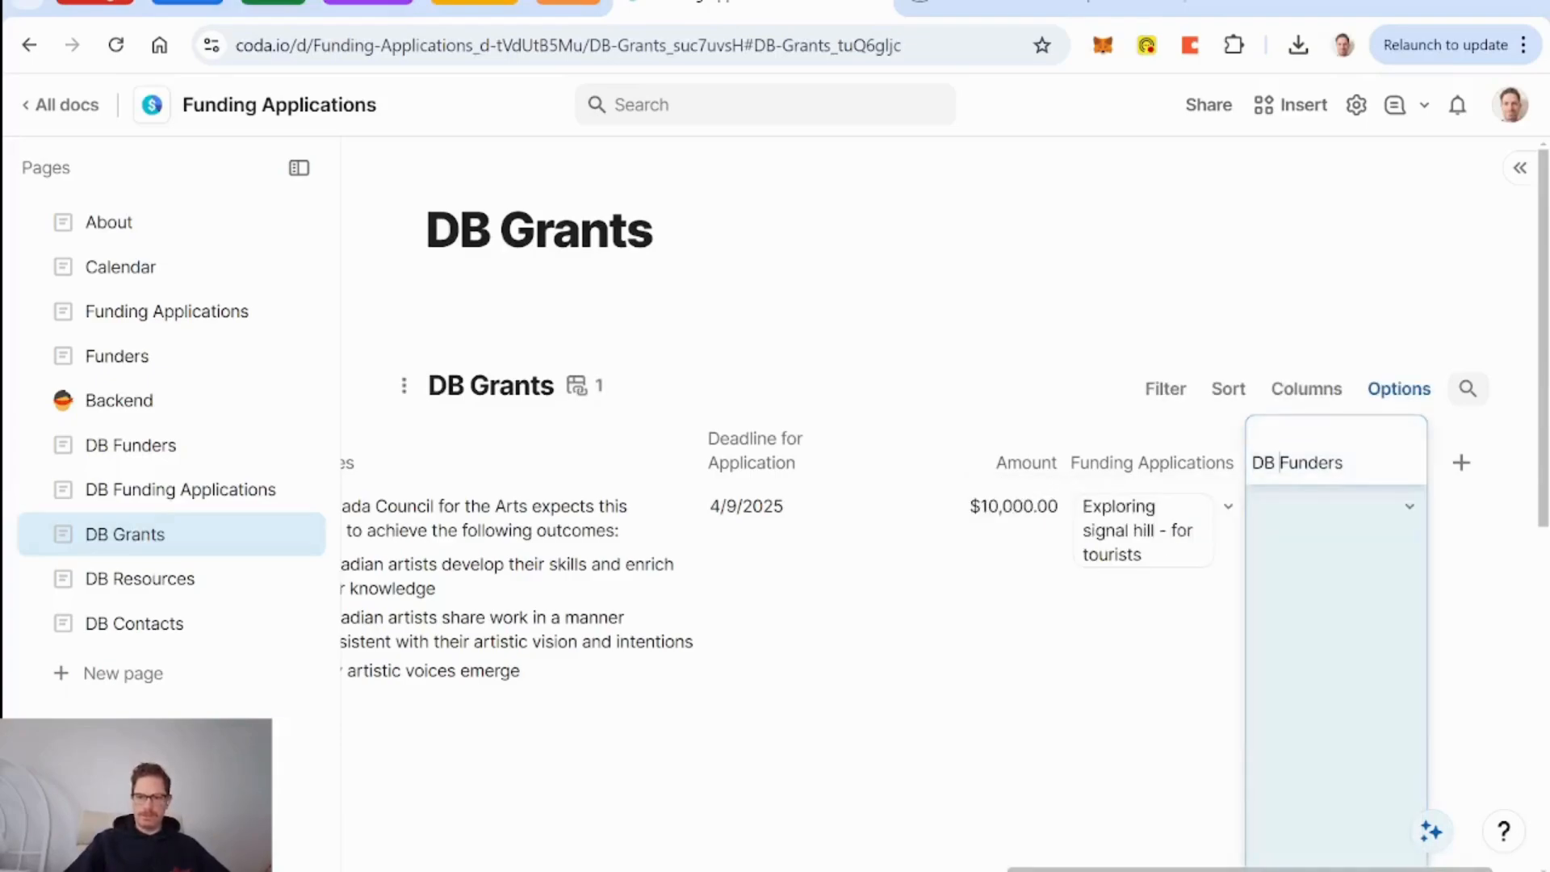
pyautogui.press('BackSpace')
pyautogui.press('BackSpace')
pyautogui.press('BackSpace')
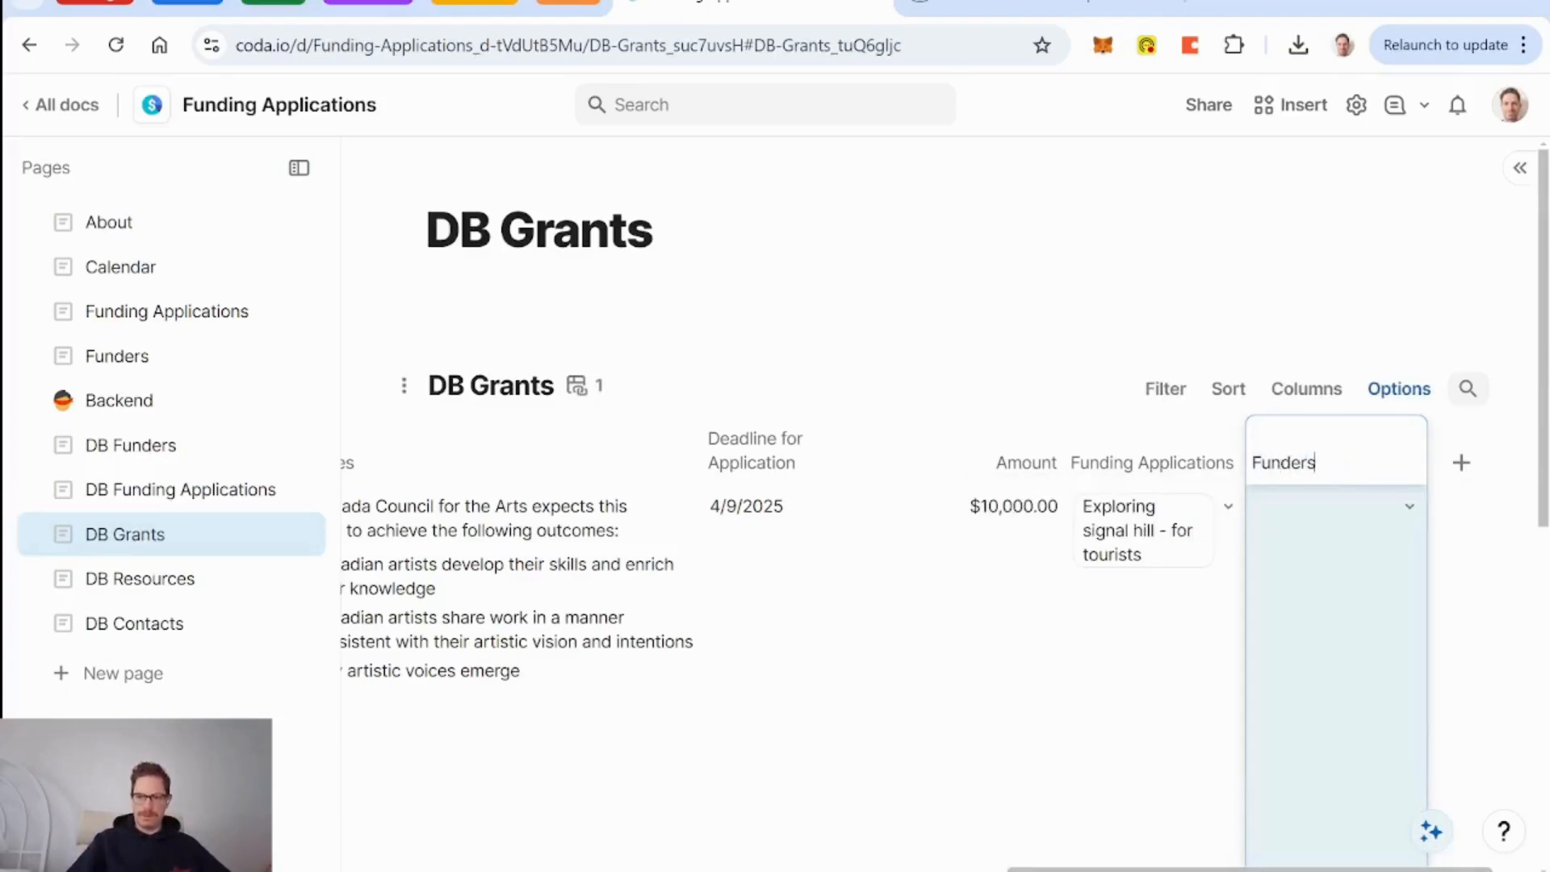
pyautogui.press('BackSpace')
pyautogui.press('Return')
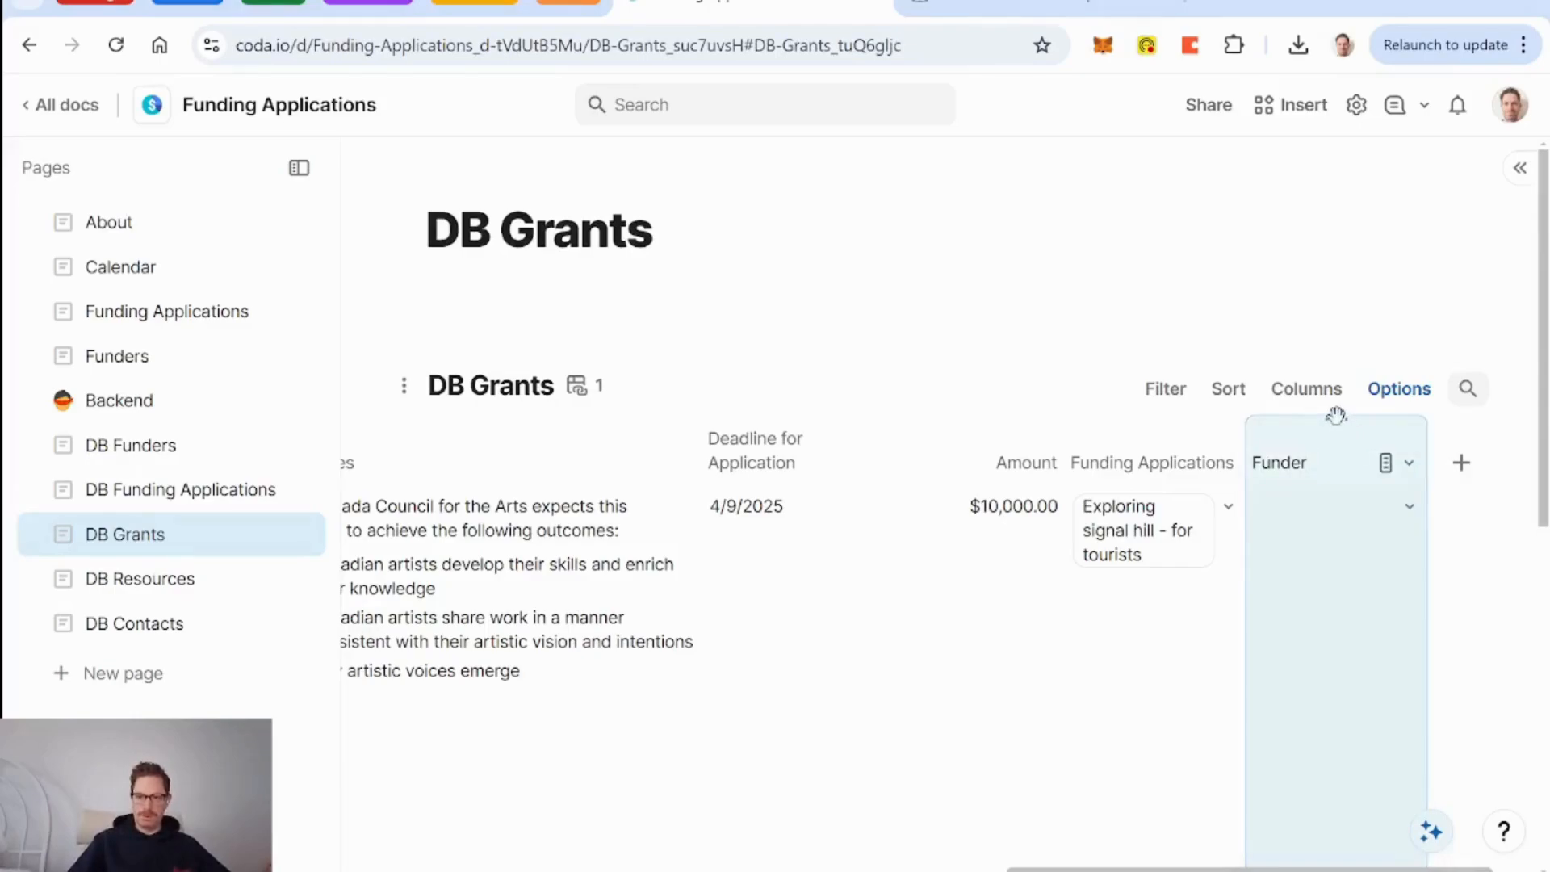
pyautogui.moveTo(1336, 416); pyautogui.dragTo(589, 472)
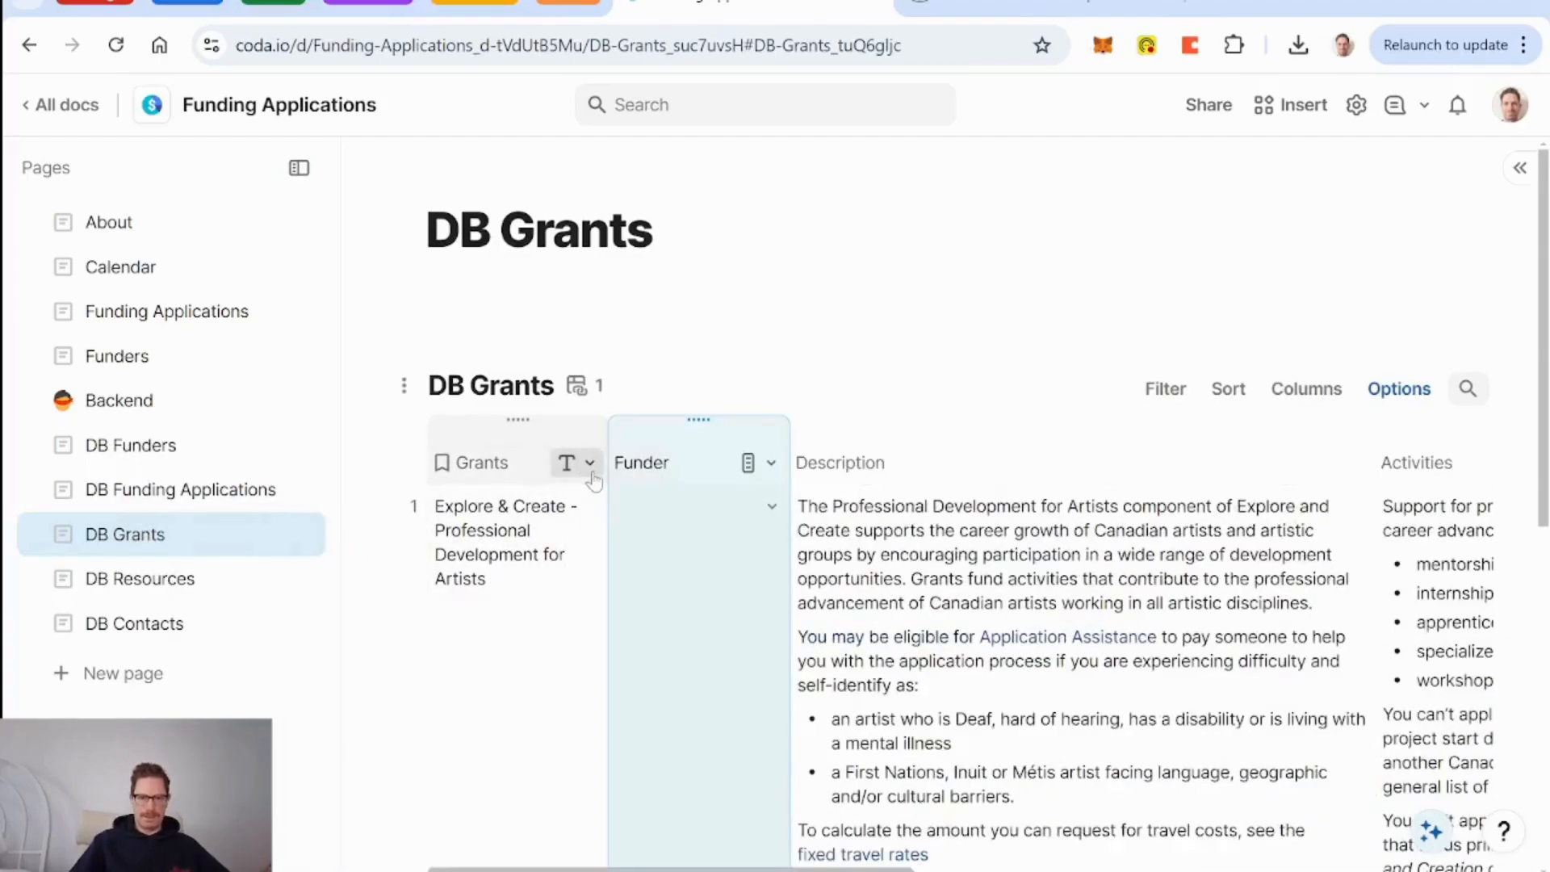
pyautogui.click(772, 507)
pyautogui.click(740, 602)
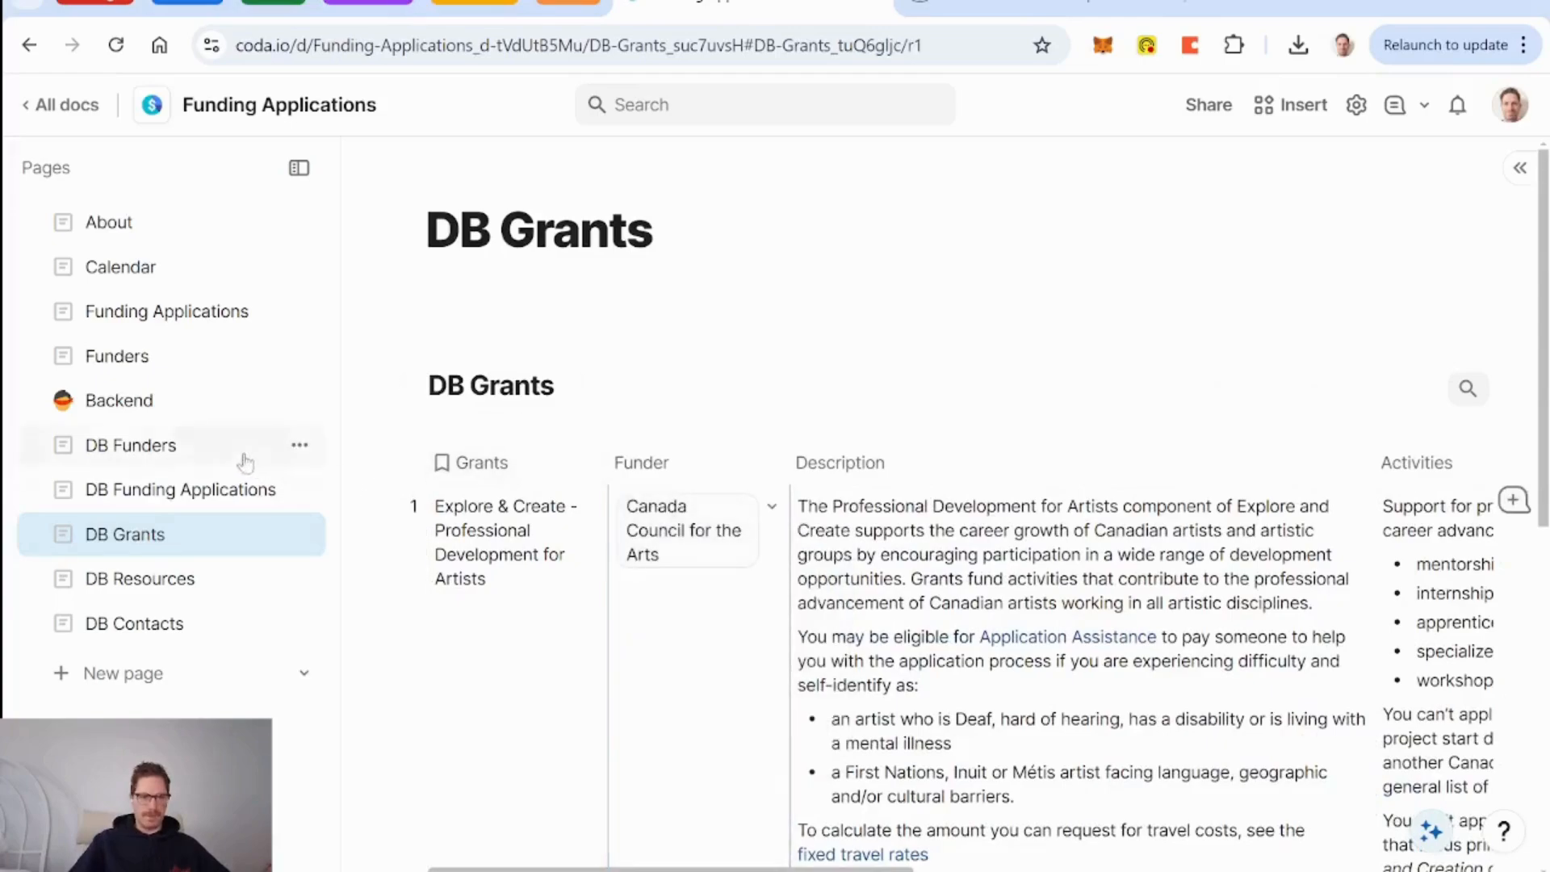
pyautogui.click(138, 449)
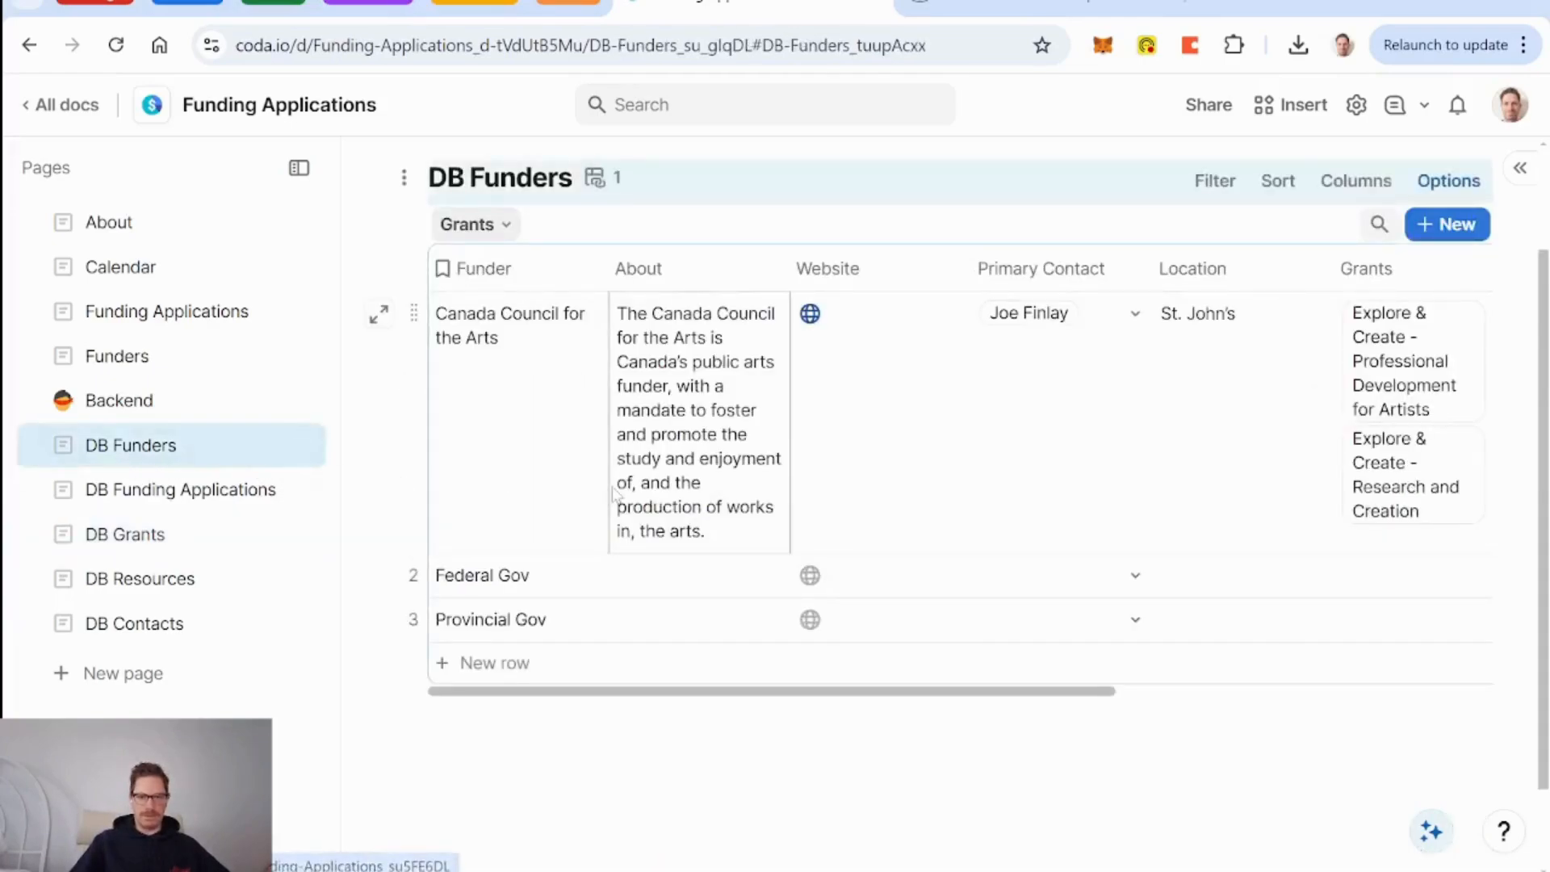
pyautogui.hscroll(6, 614, 494)
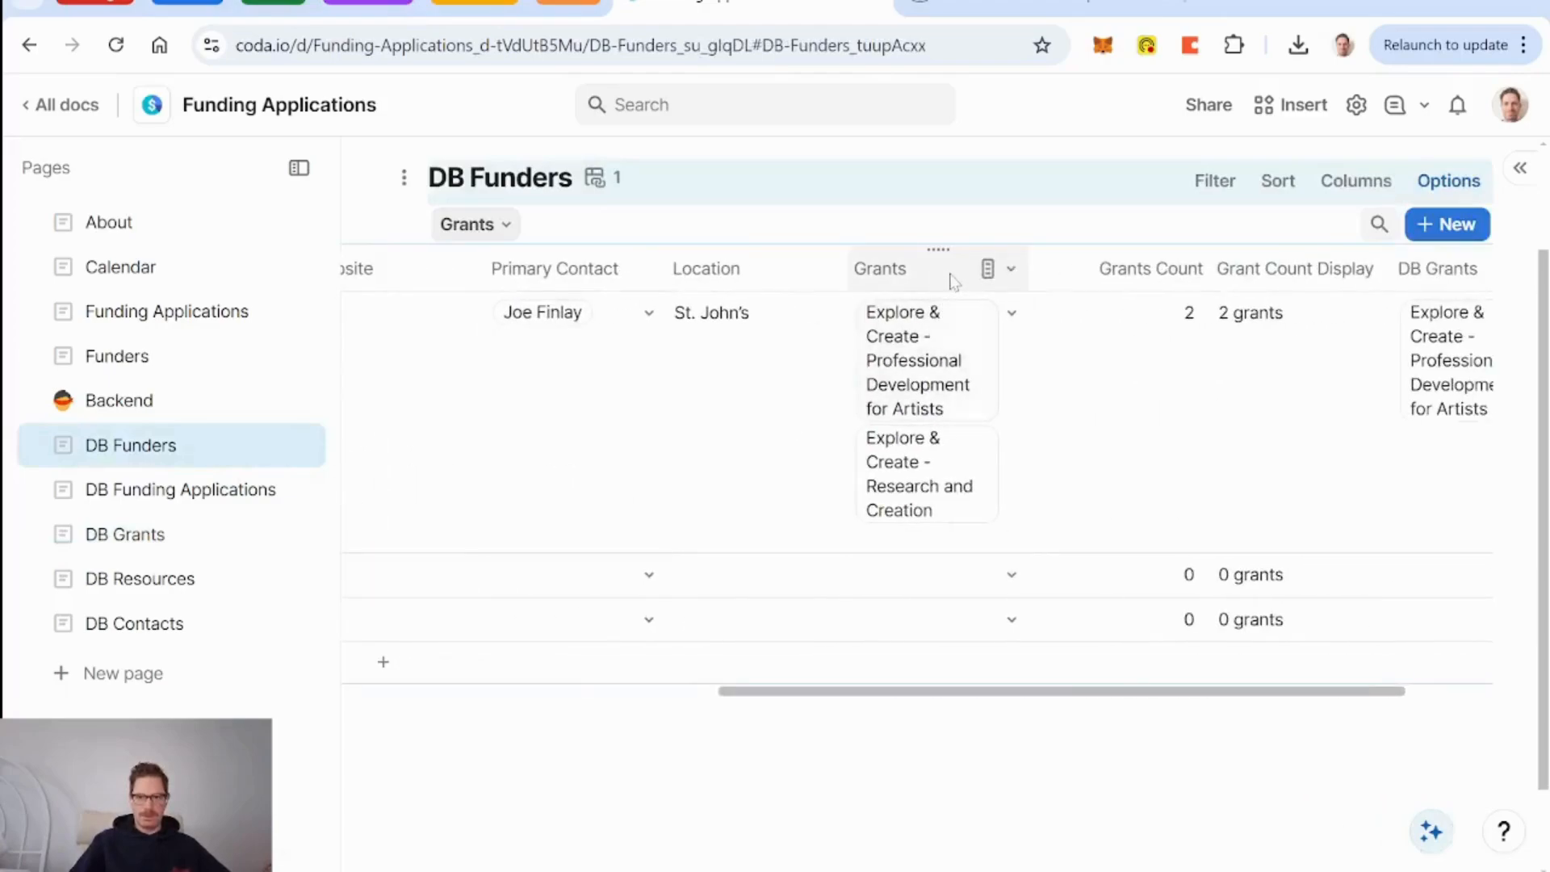
pyautogui.hscroll(2, 964, 386)
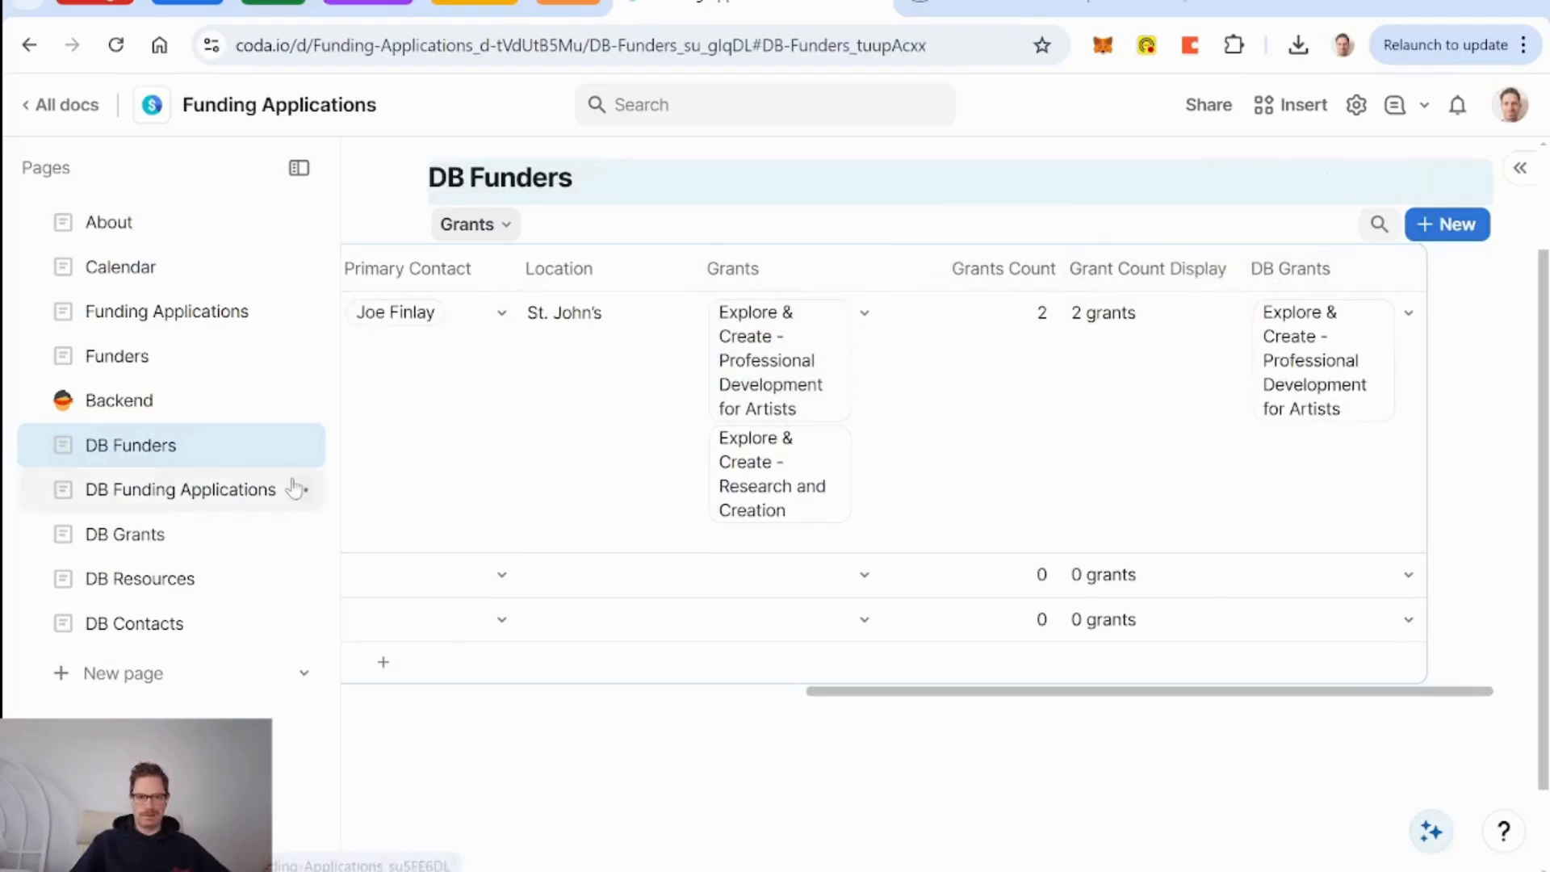
pyautogui.click(156, 539)
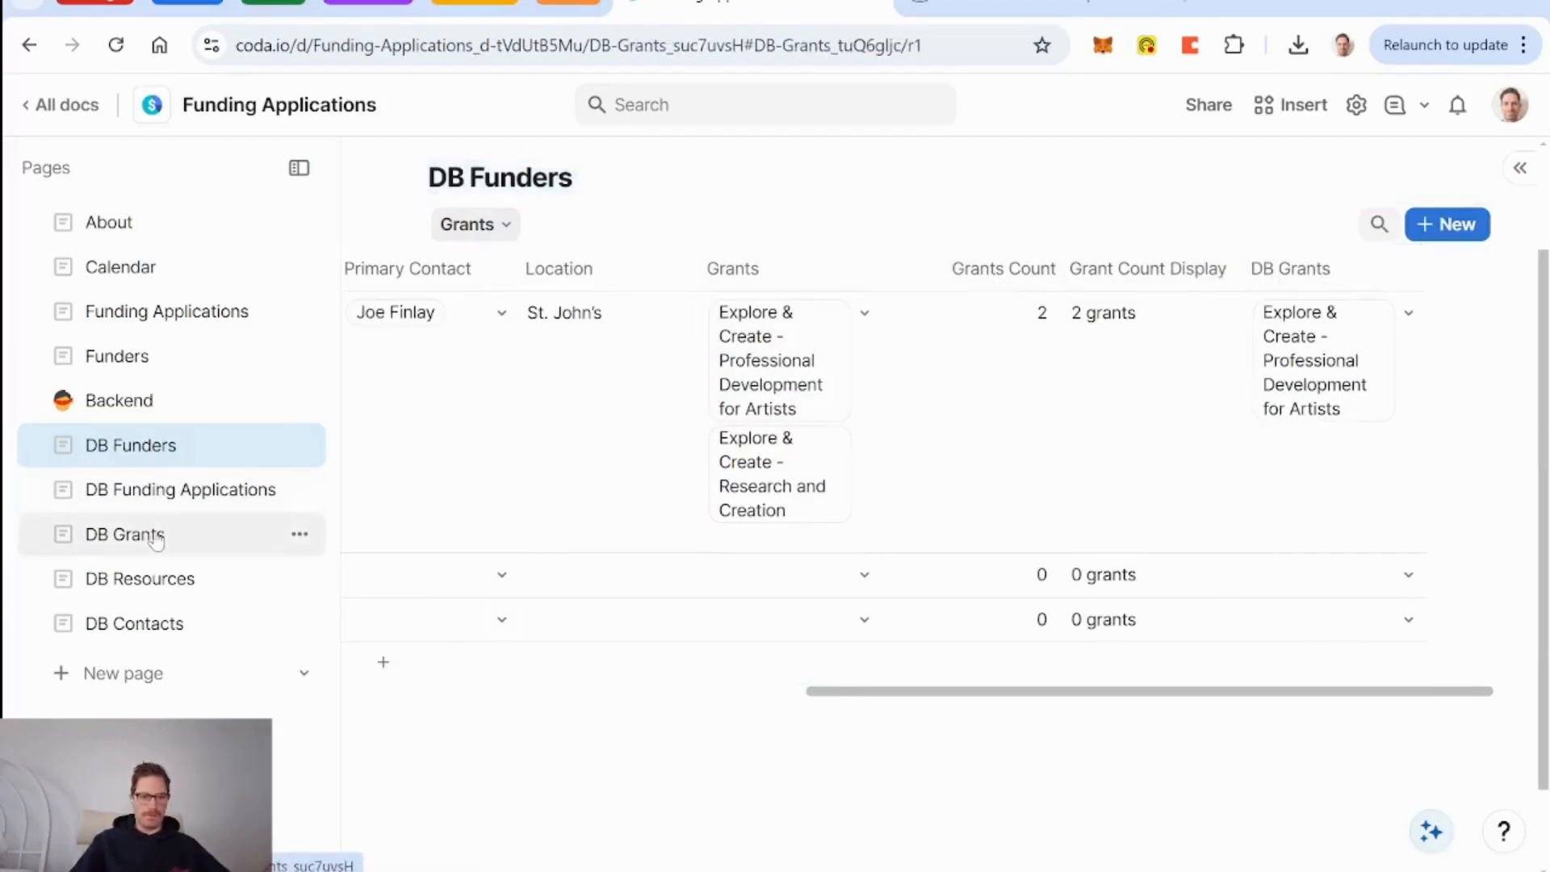
pyautogui.click(678, 461)
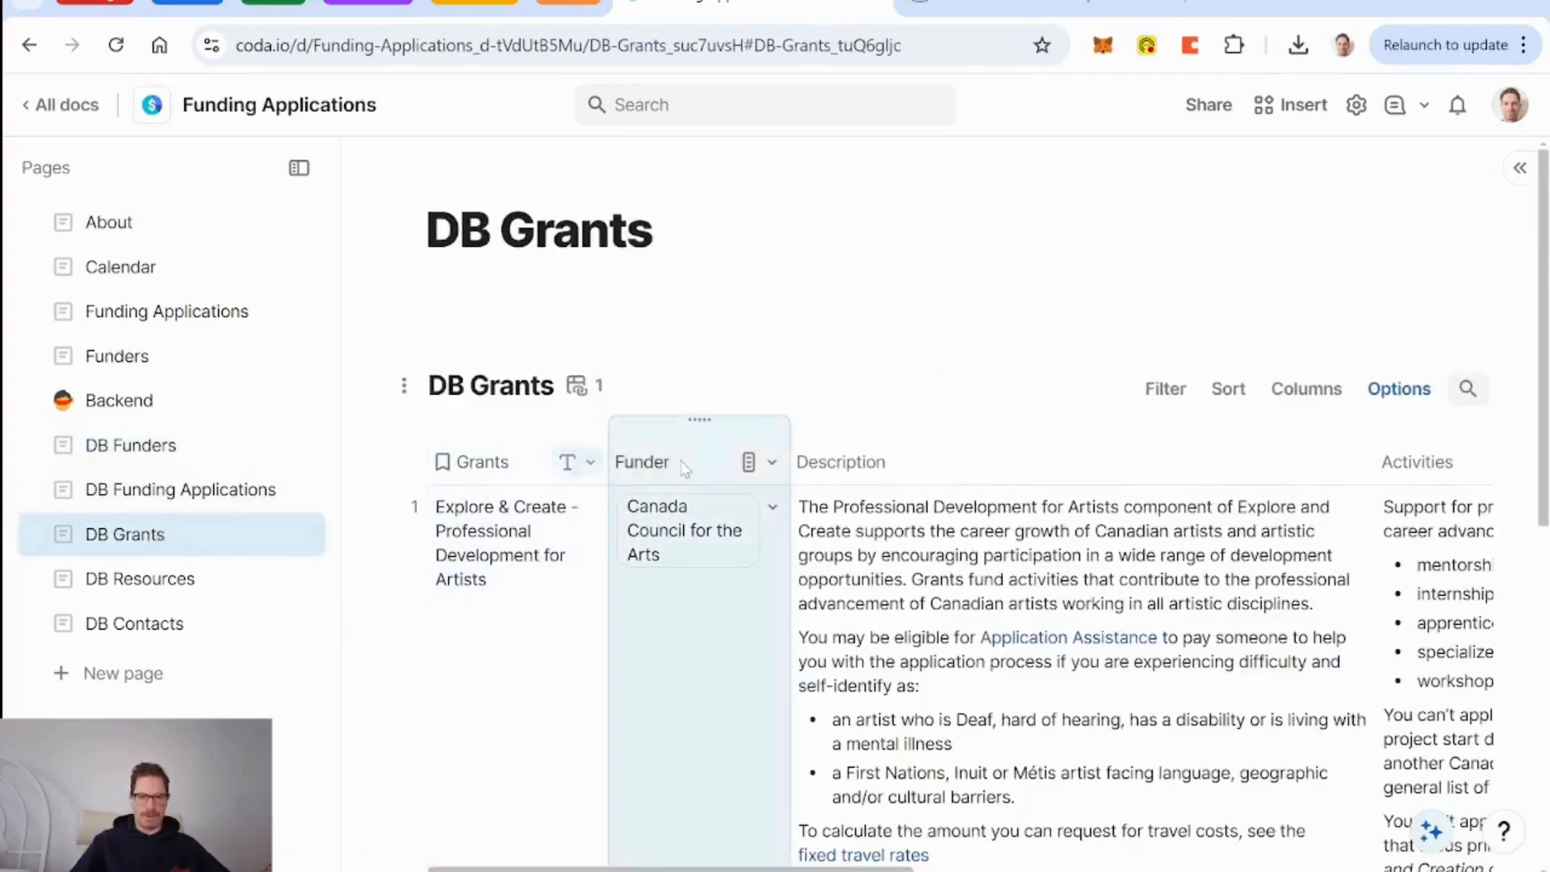
# Delete the Funder column, then create a linked DB Grants column from DB Funders' Grants relation.
pyautogui.press('Delete')
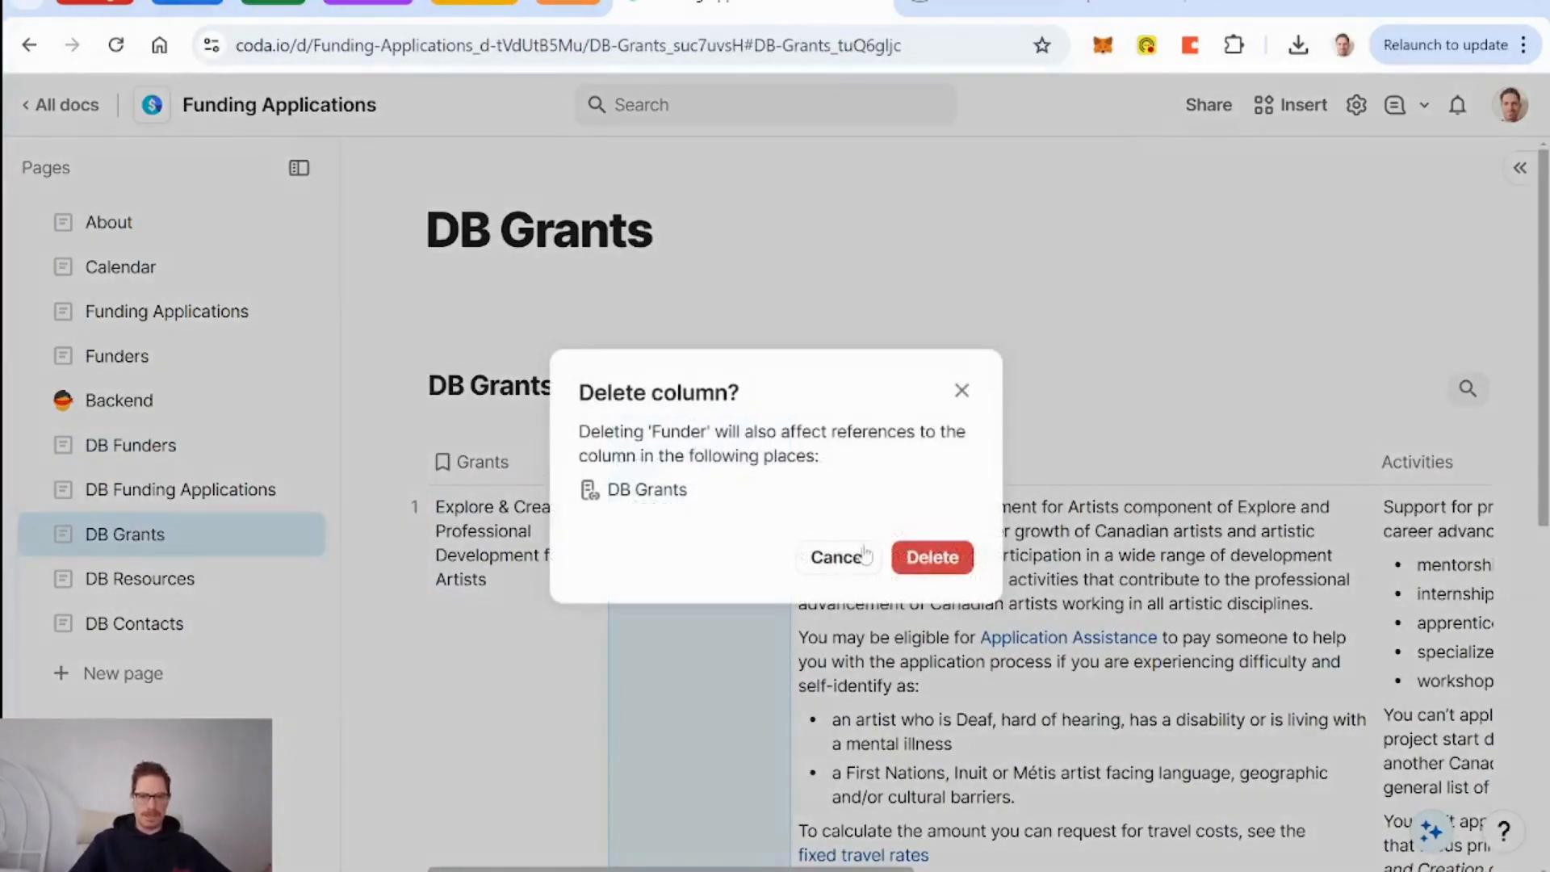
pyautogui.click(933, 557)
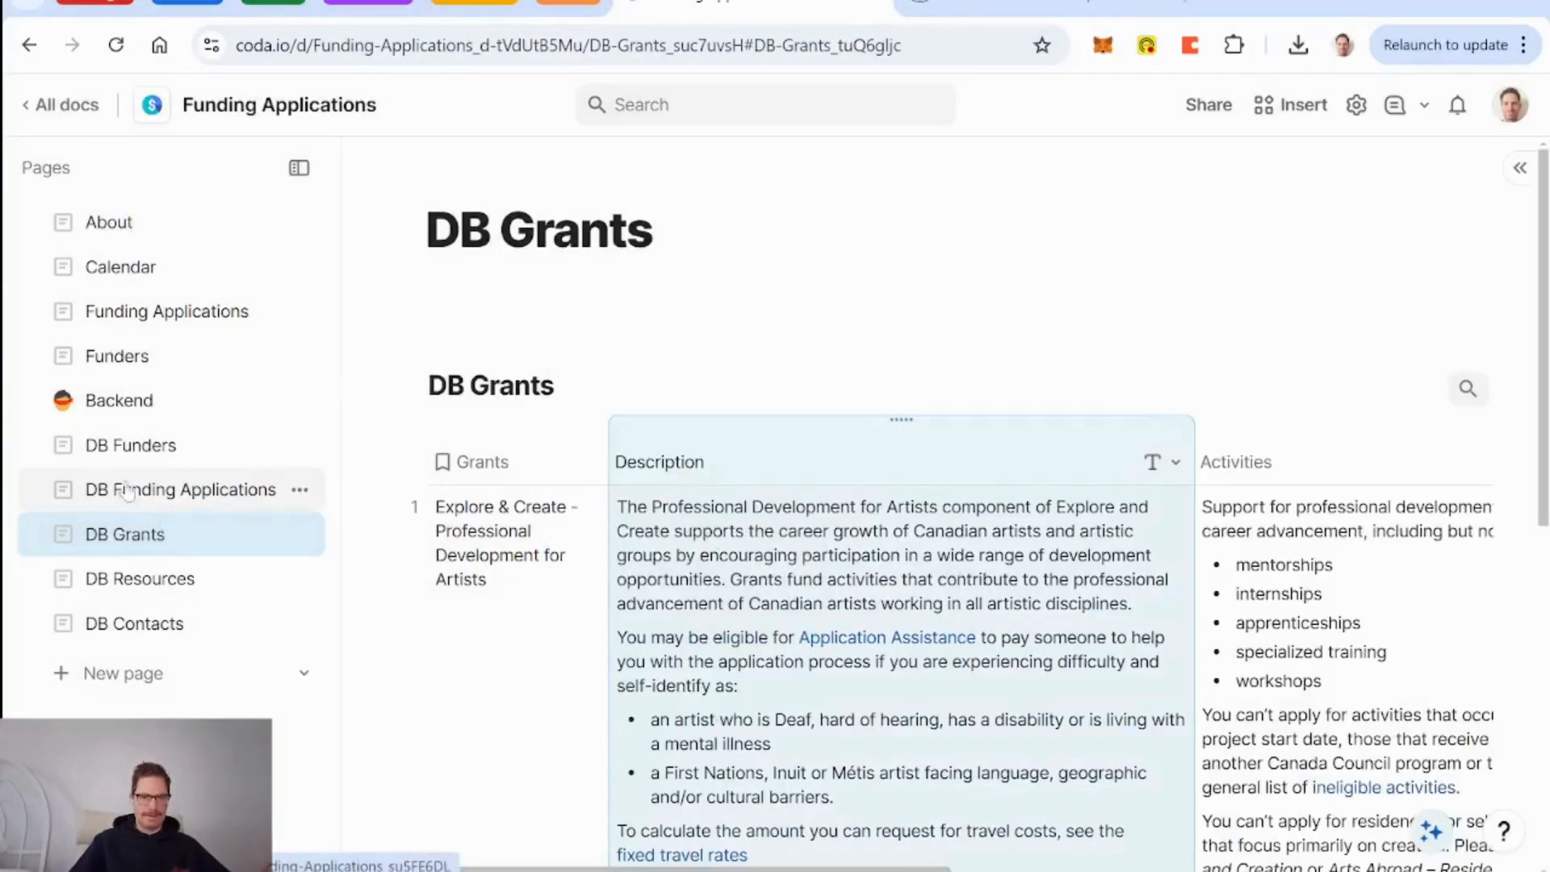
pyautogui.click(153, 446)
pyautogui.hscroll(5, 1022, 533)
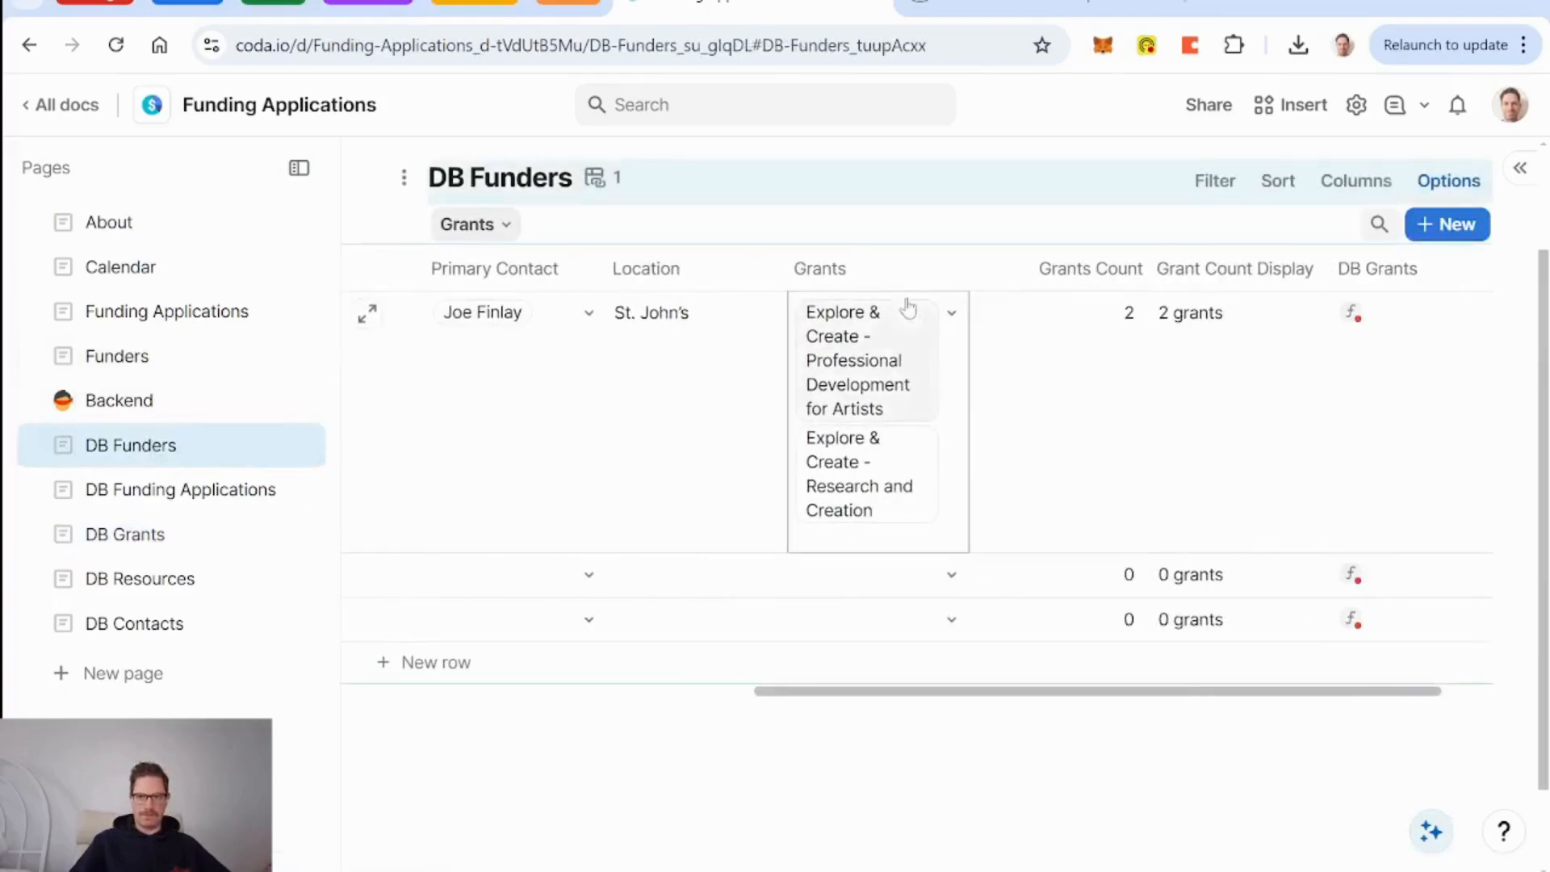
pyautogui.click(951, 269)
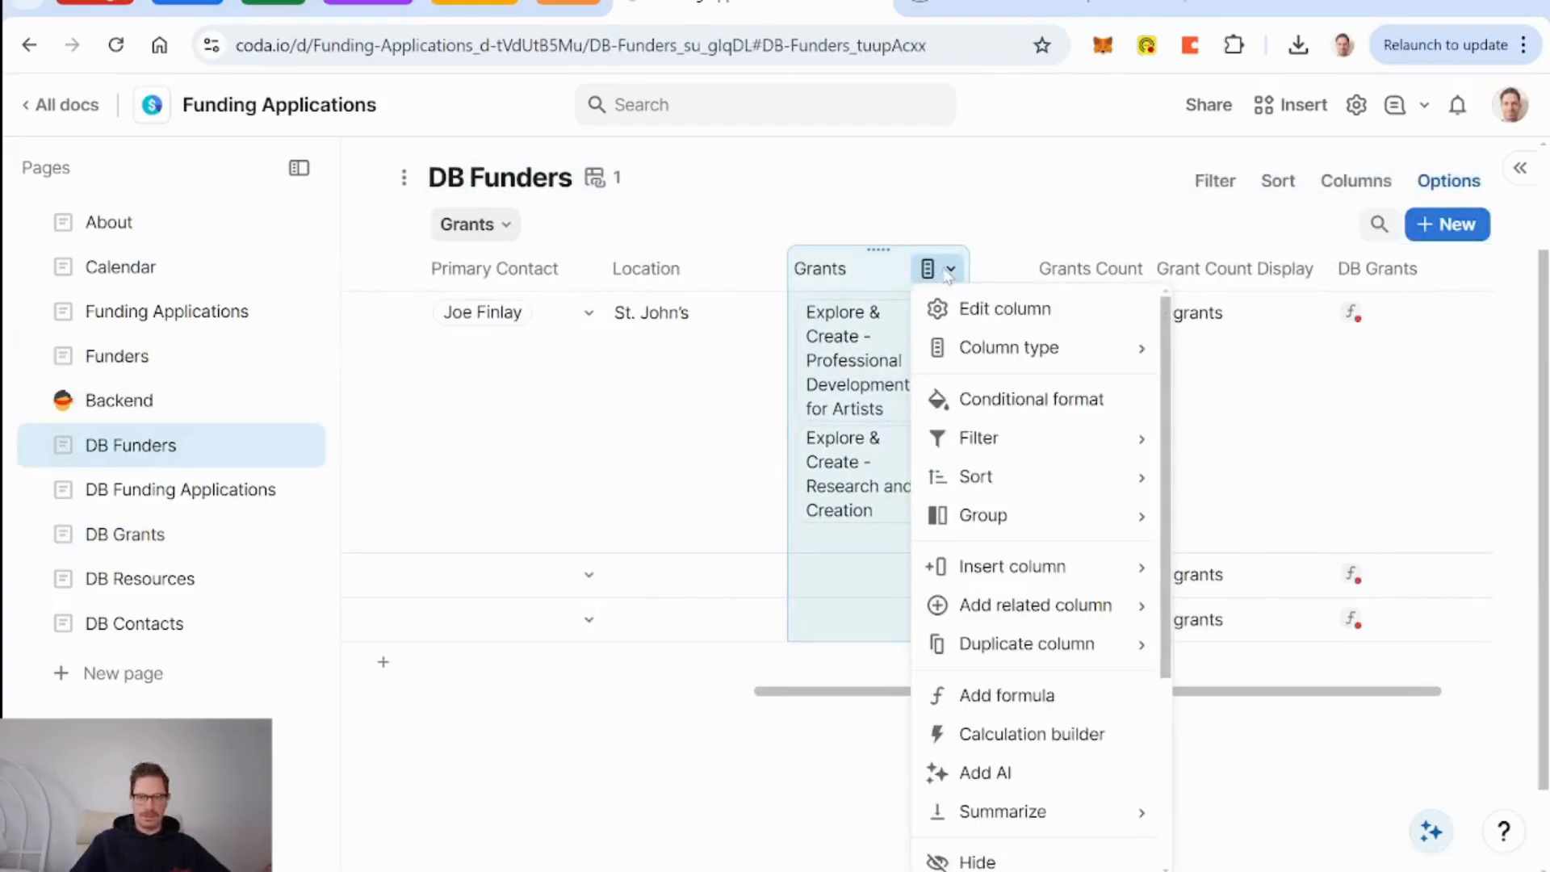
pyautogui.click(1014, 309)
pyautogui.click(1123, 692)
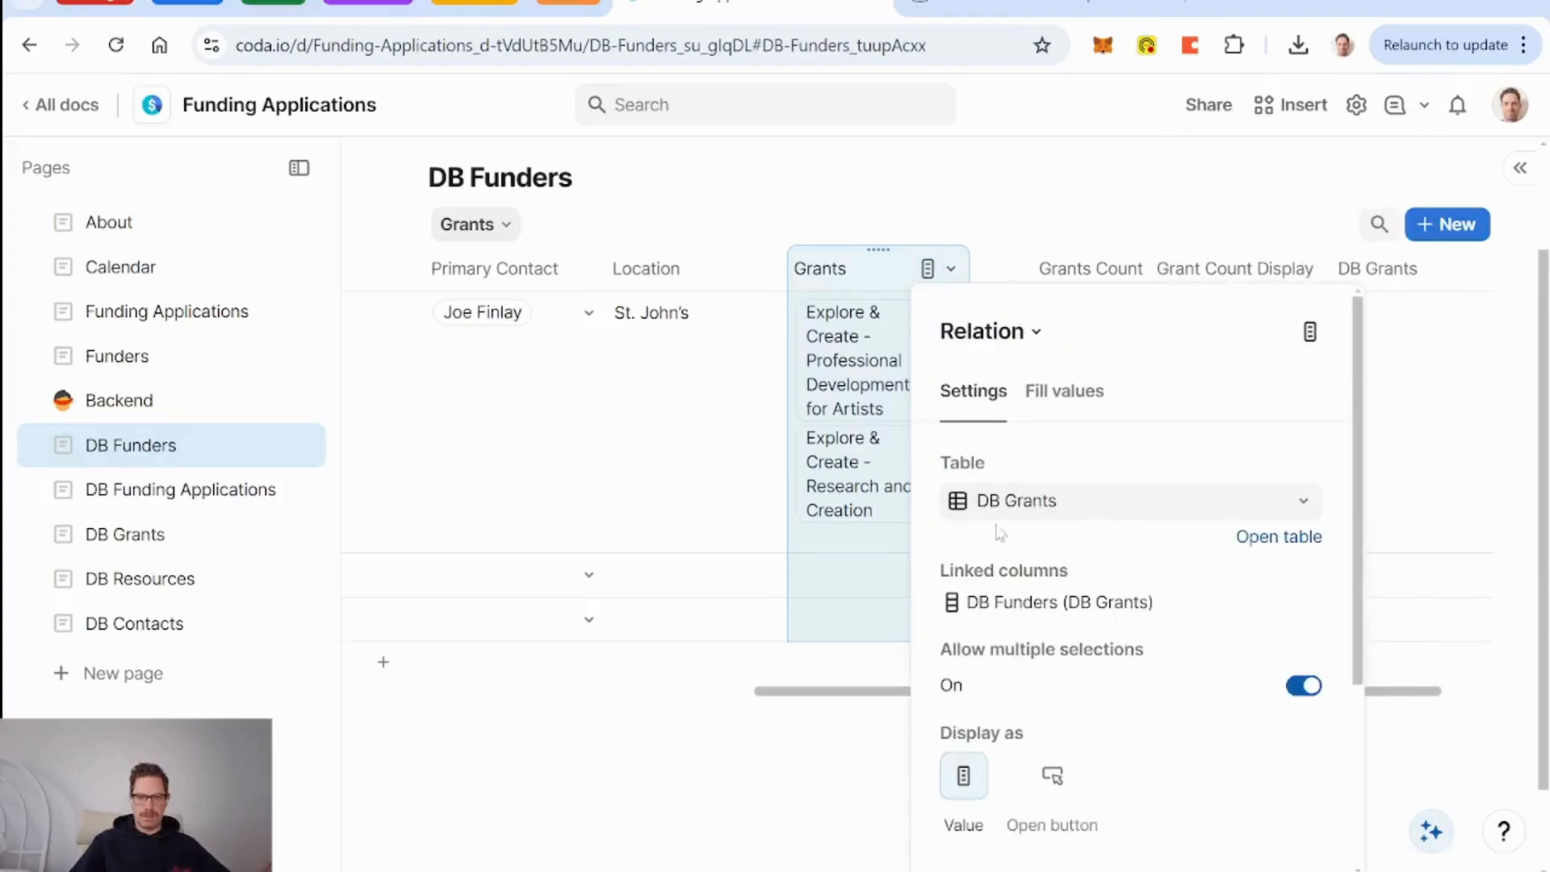
# Remove the DB Grants and Grant Count Display columns from DB Funders.
pyautogui.click(1373, 271)
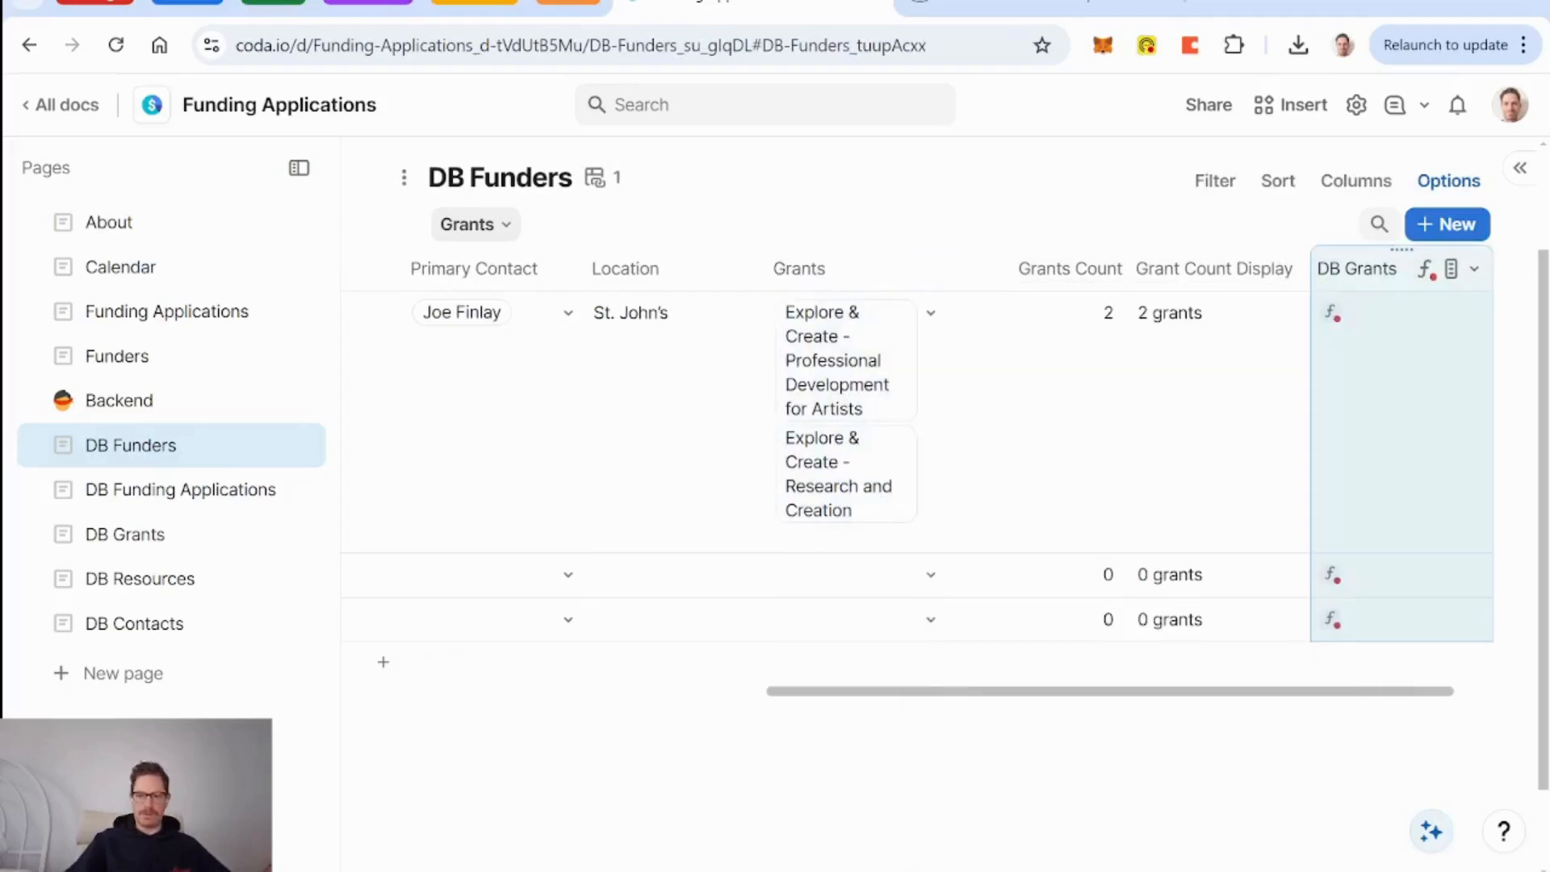
pyautogui.press('Delete')
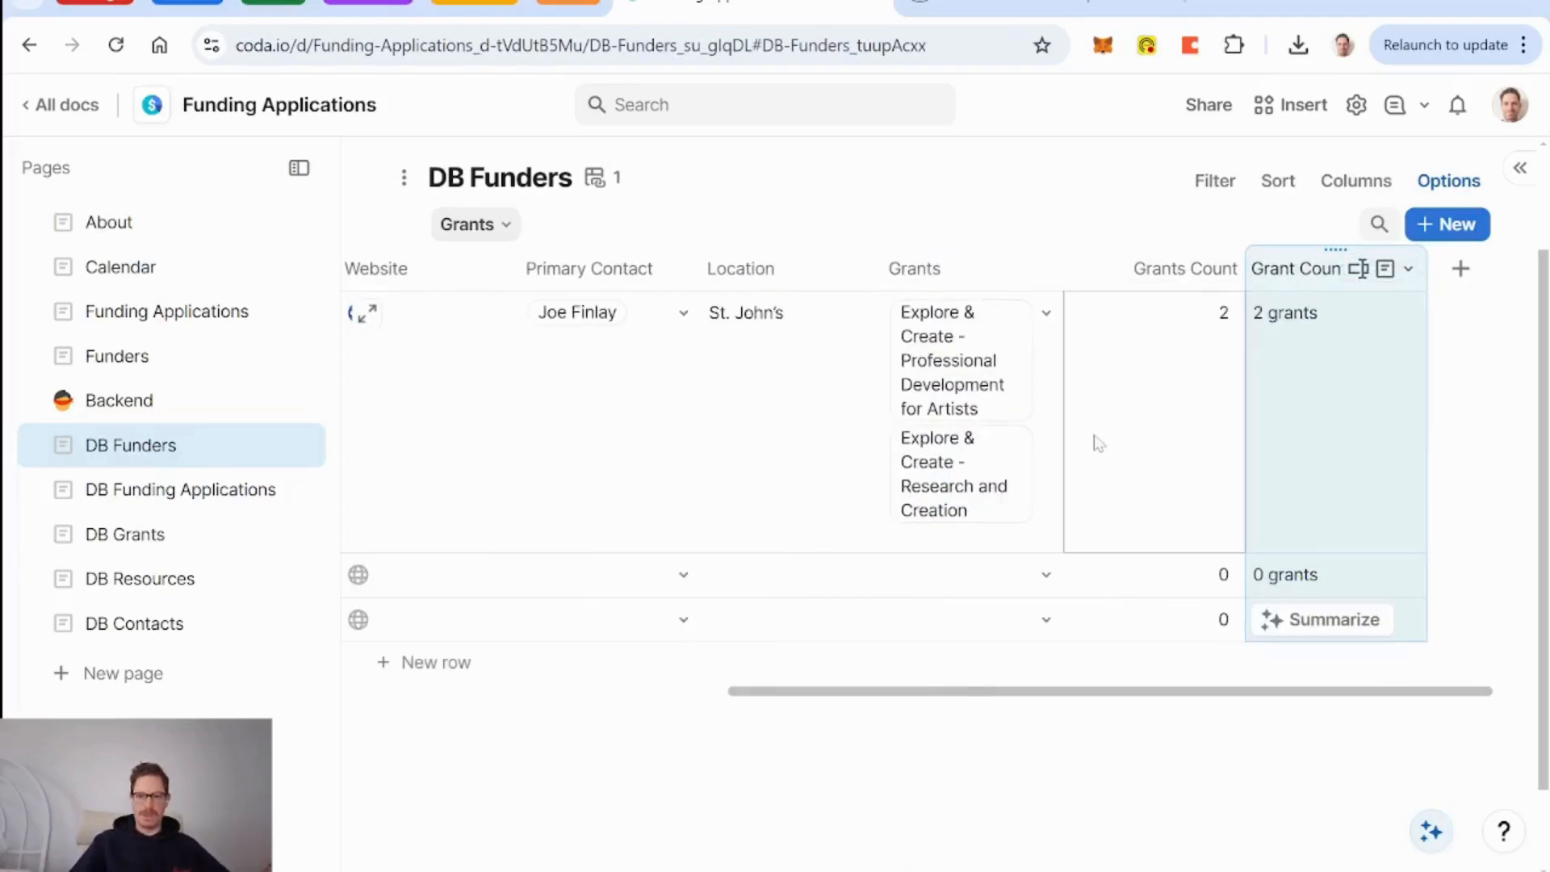
pyautogui.press('Delete')
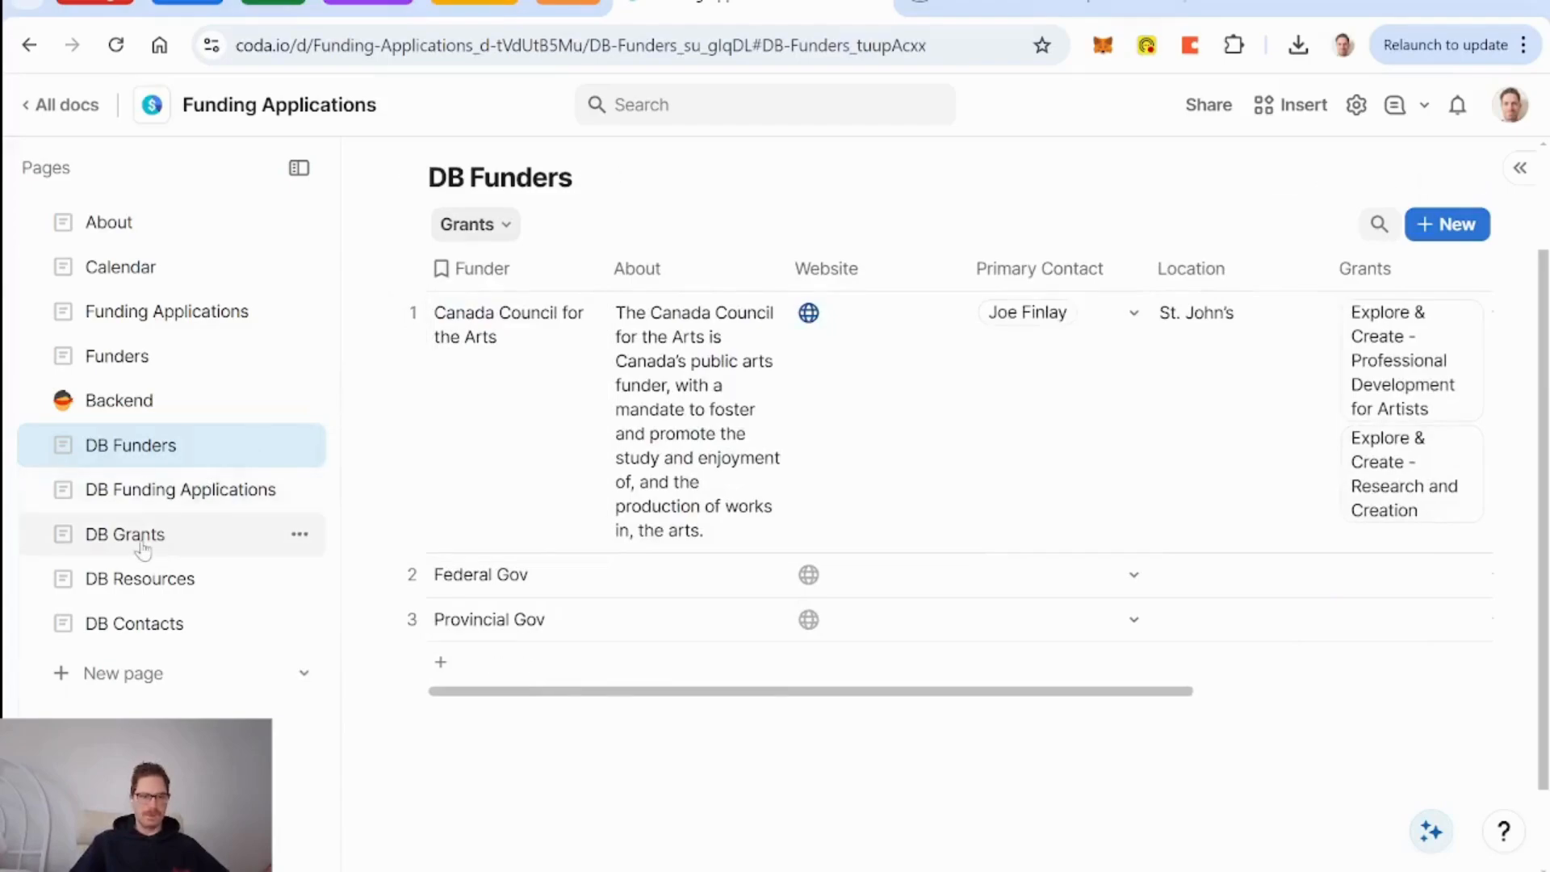
pyautogui.click(142, 549)
# Drag DB Grants' DB Funders column right after Grants and rename it 'Funder'.
pyautogui.hscroll(5, 1298, 476)
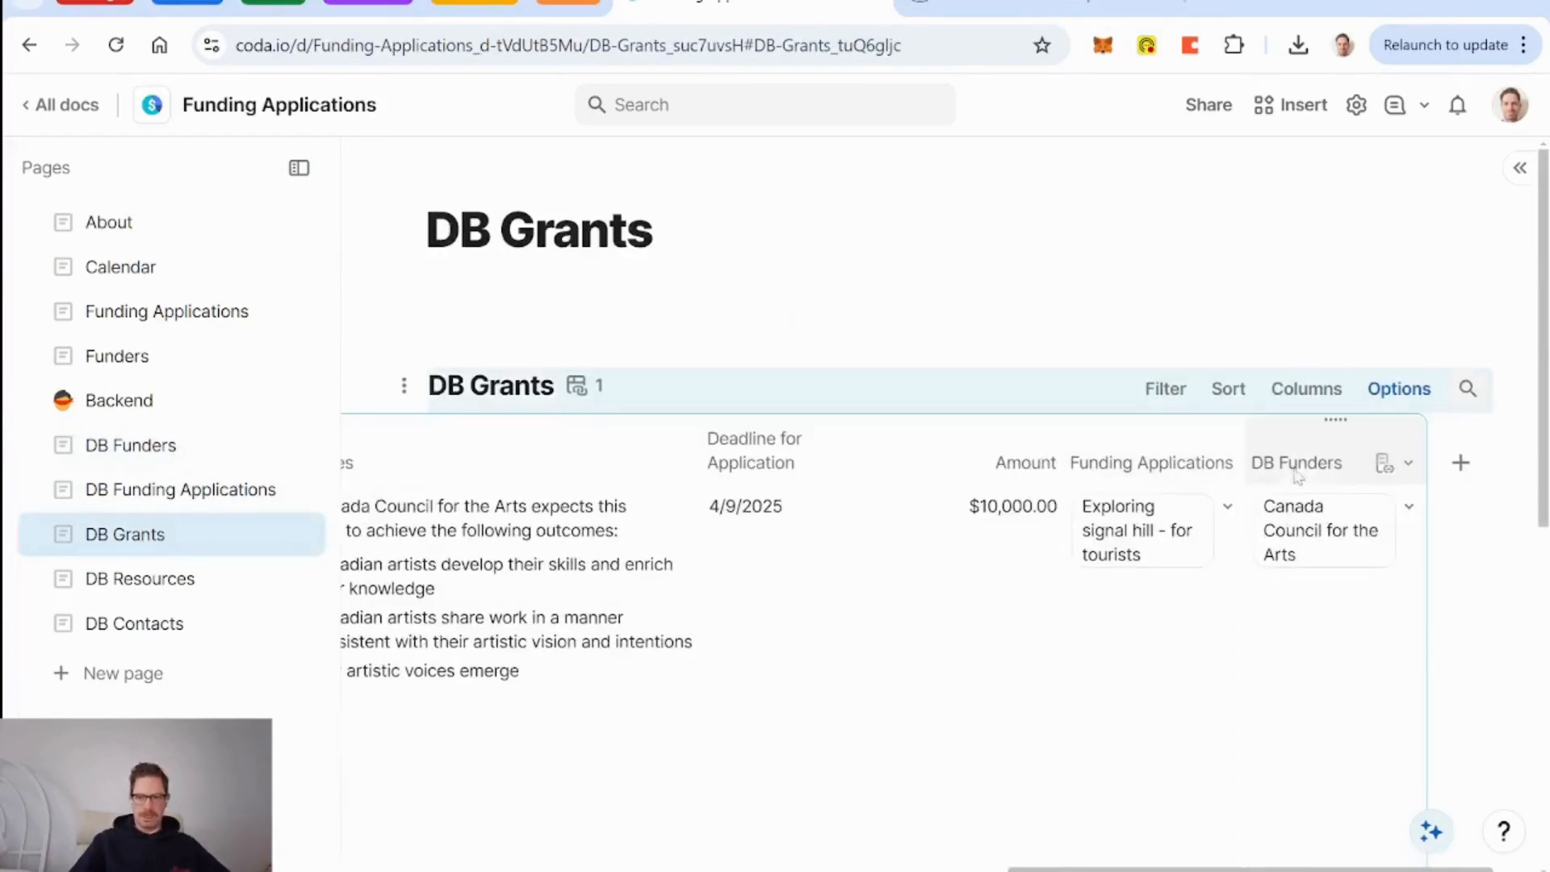
pyautogui.moveTo(1335, 417); pyautogui.dragTo(699, 452)
pyautogui.doubleClick(662, 463)
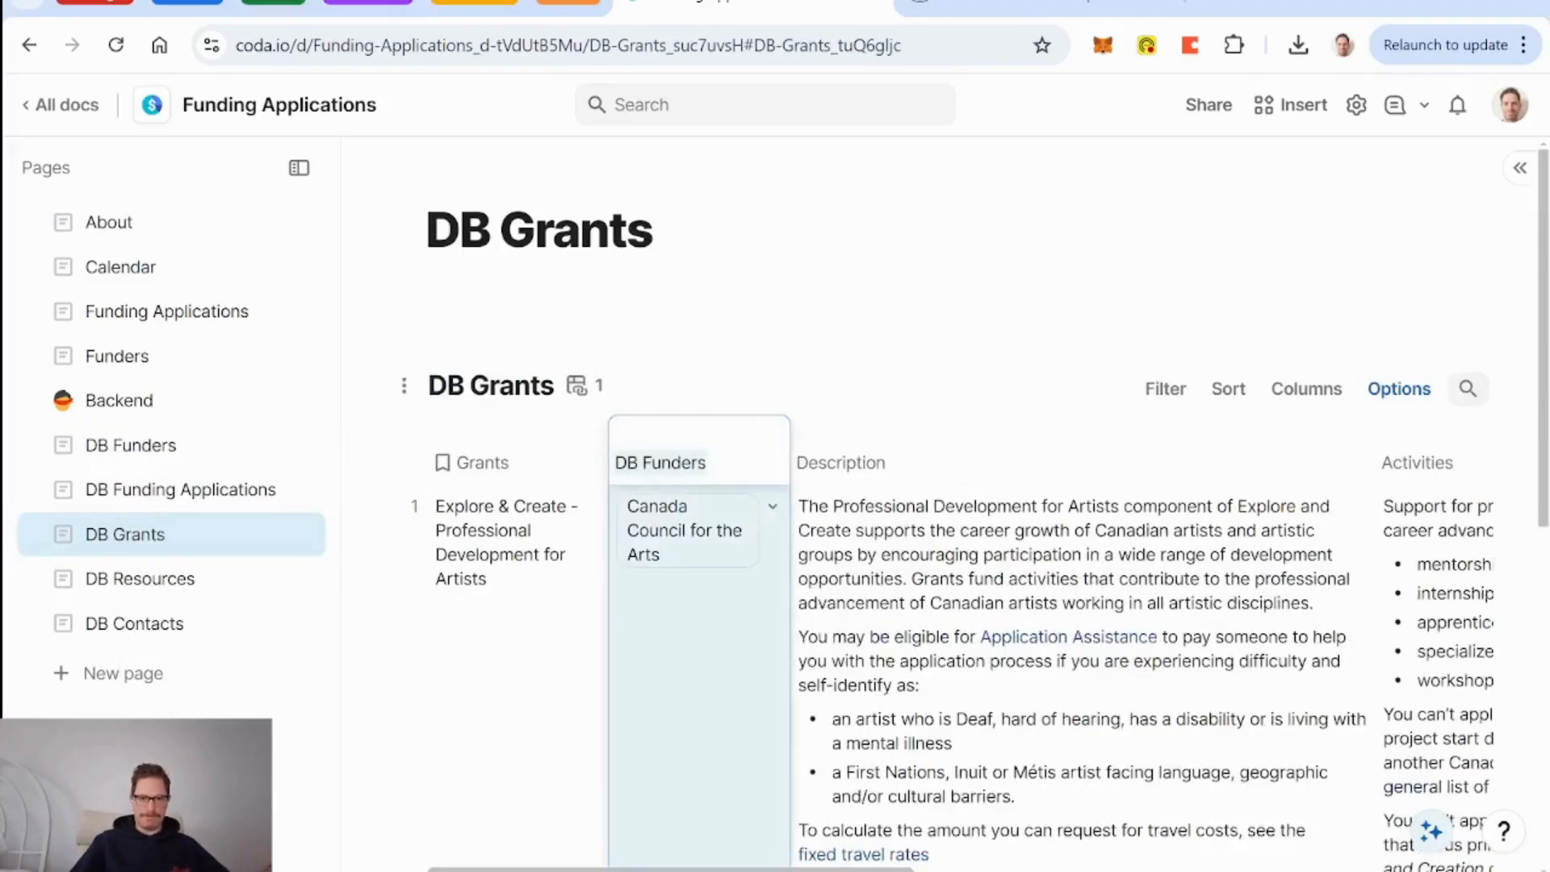
pyautogui.write('DB')
pyautogui.press('BackSpace')
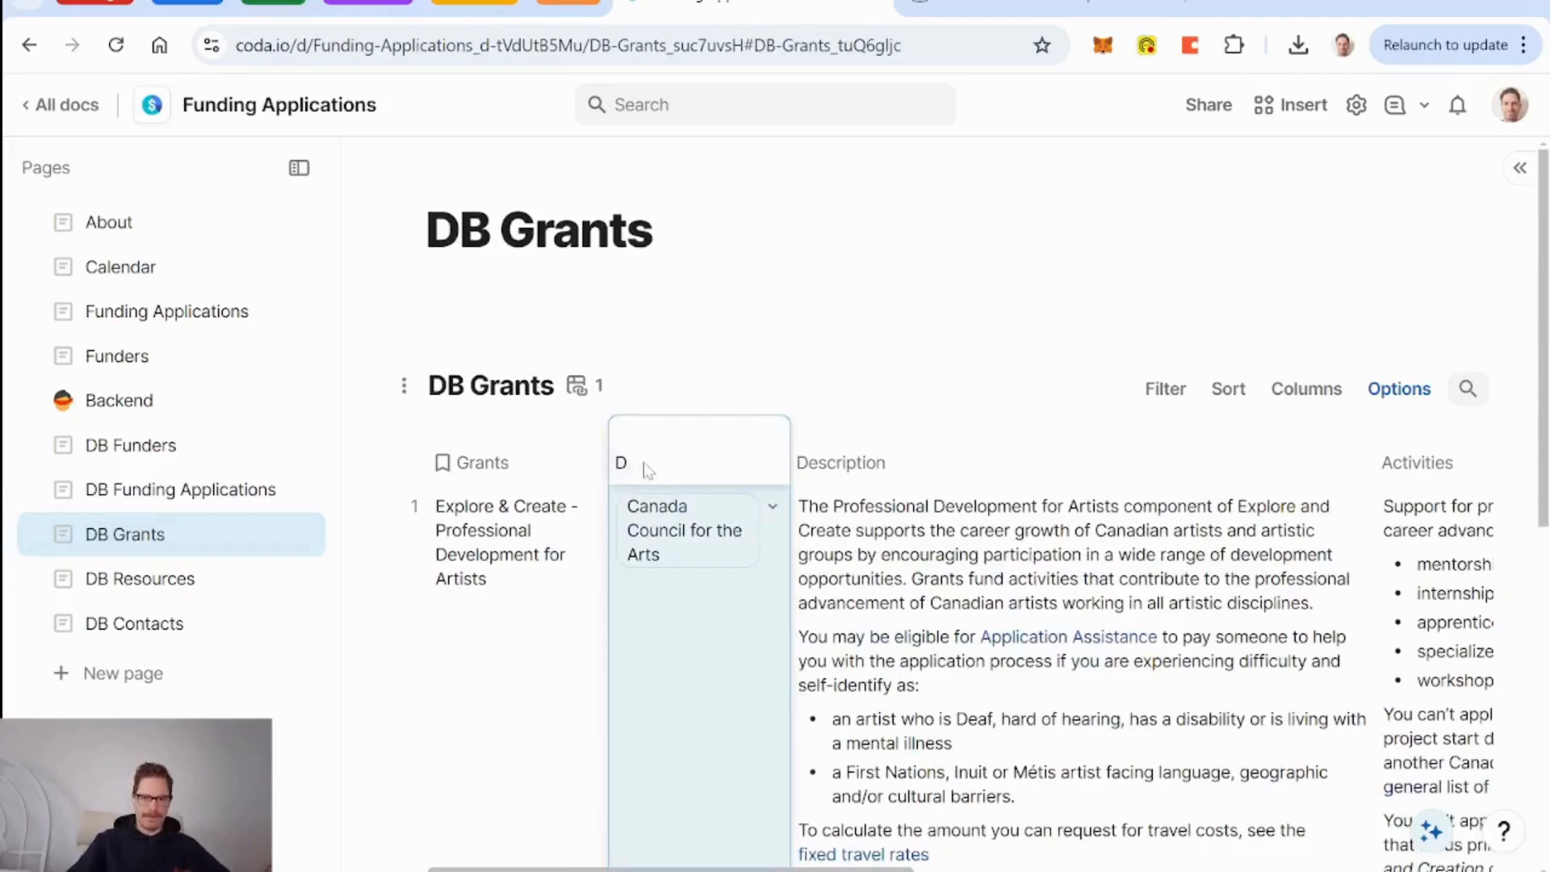
pyautogui.press('BackSpace')
pyautogui.write('Funder')
pyautogui.press('Return')
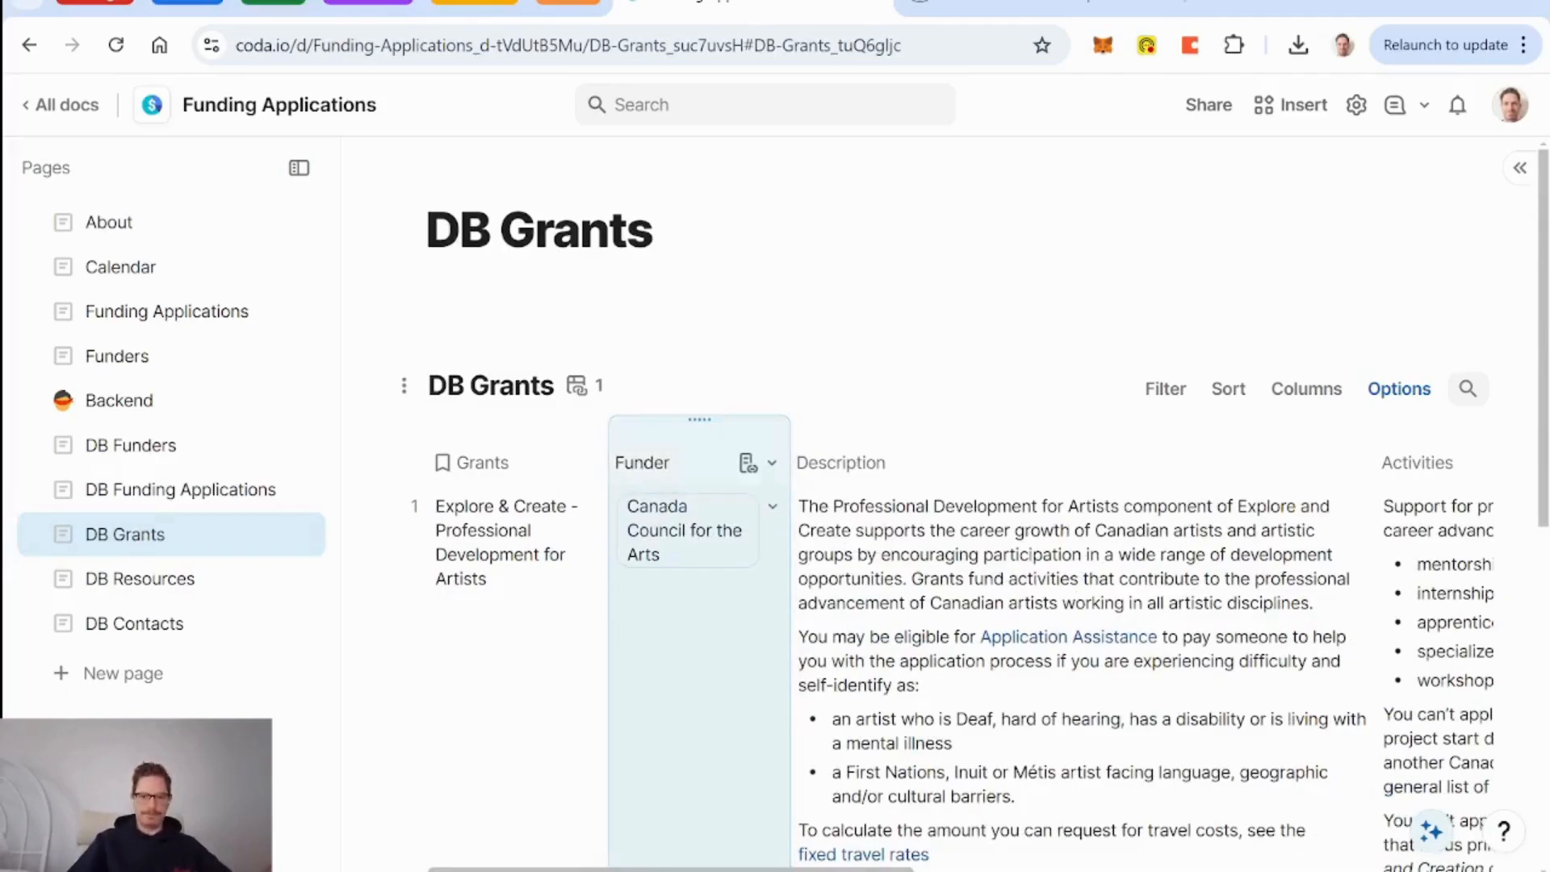
pyautogui.hscroll(5, 737, 632)
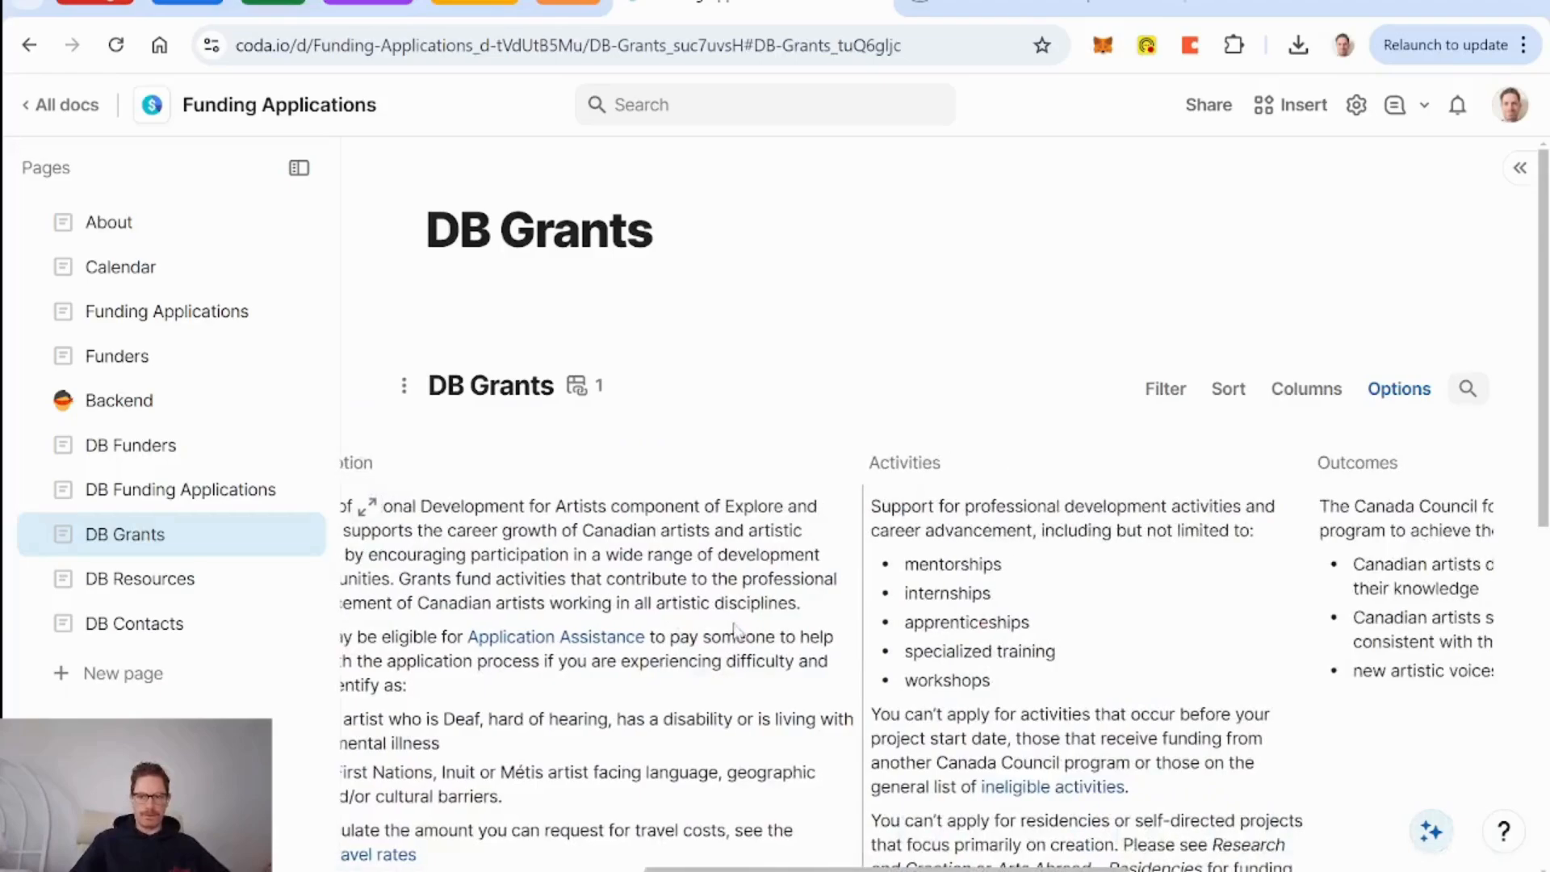
pyautogui.hscroll(-5, 735, 630)
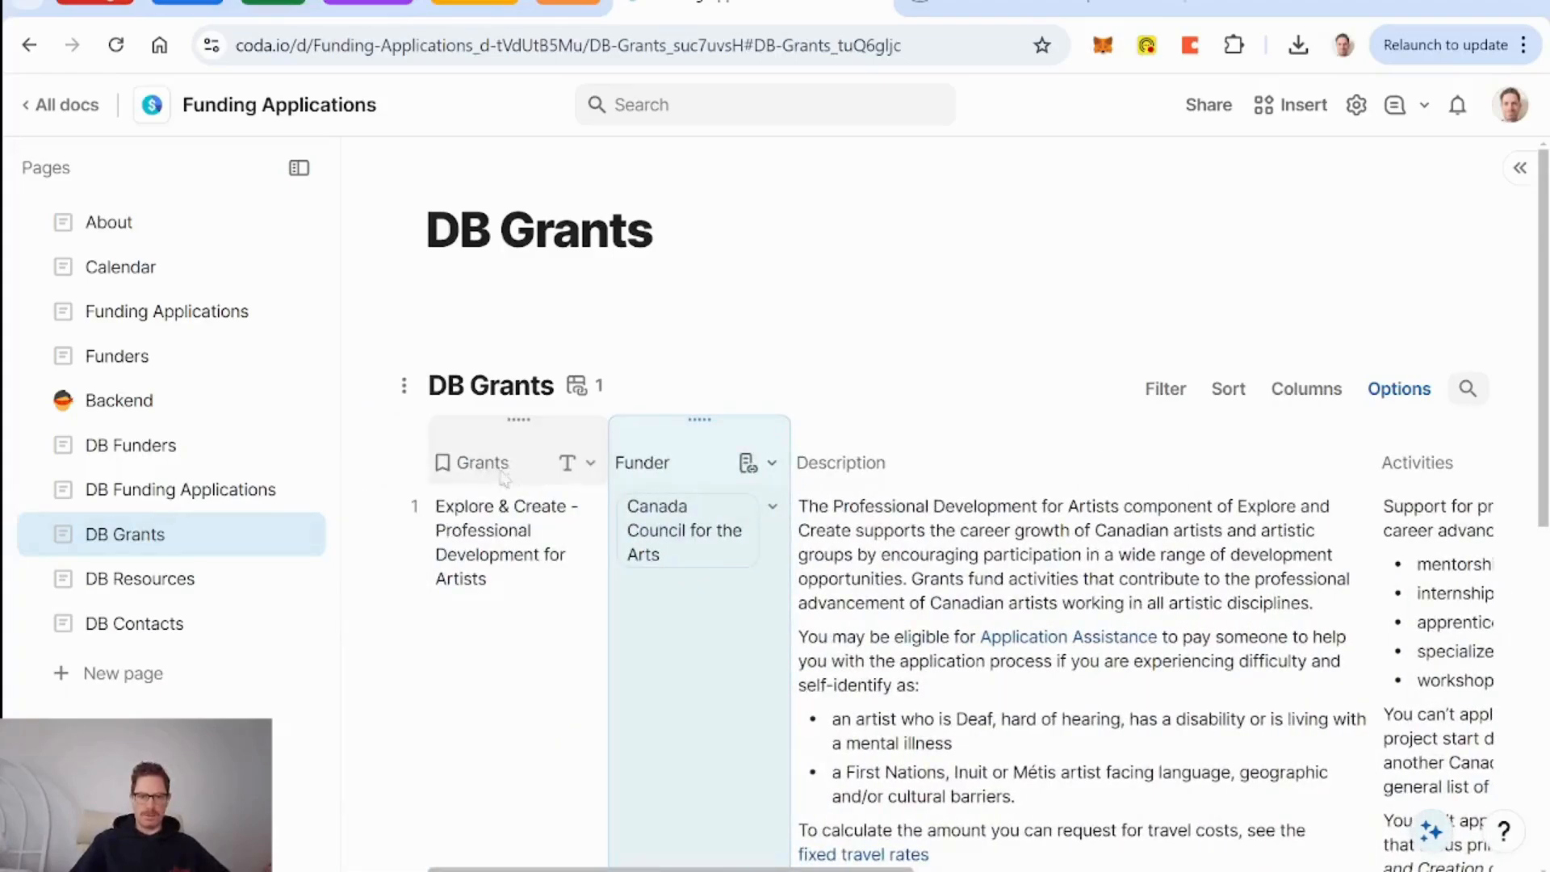
pyautogui.hscroll(6, 889, 610)
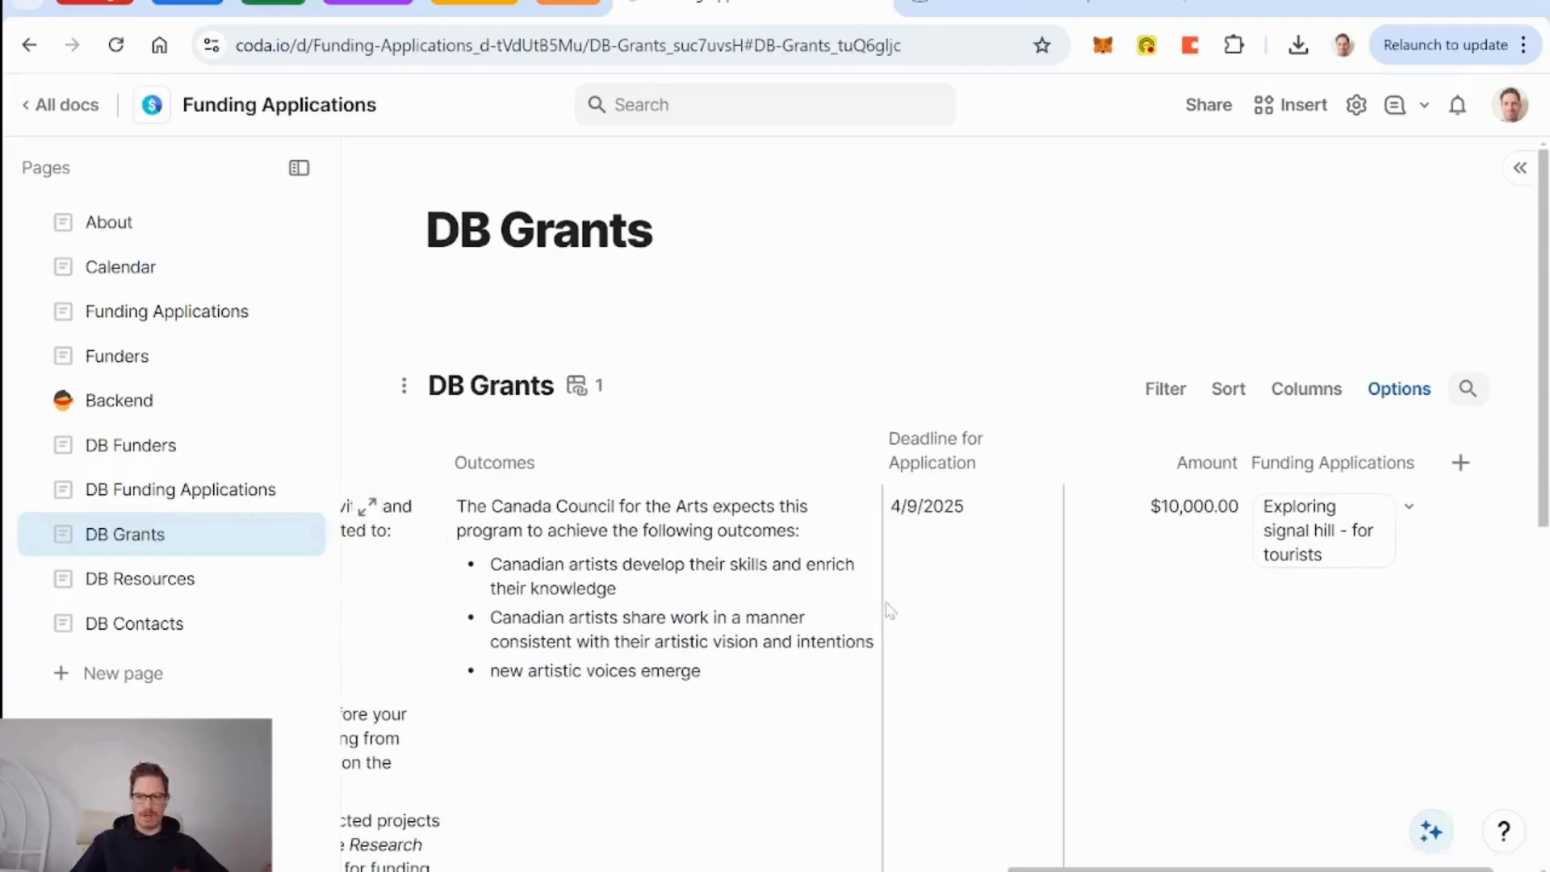
# Add a 'Primary Contact' column linked to DB Contacts and assign the first grant its existing contact.
pyautogui.click(1460, 462)
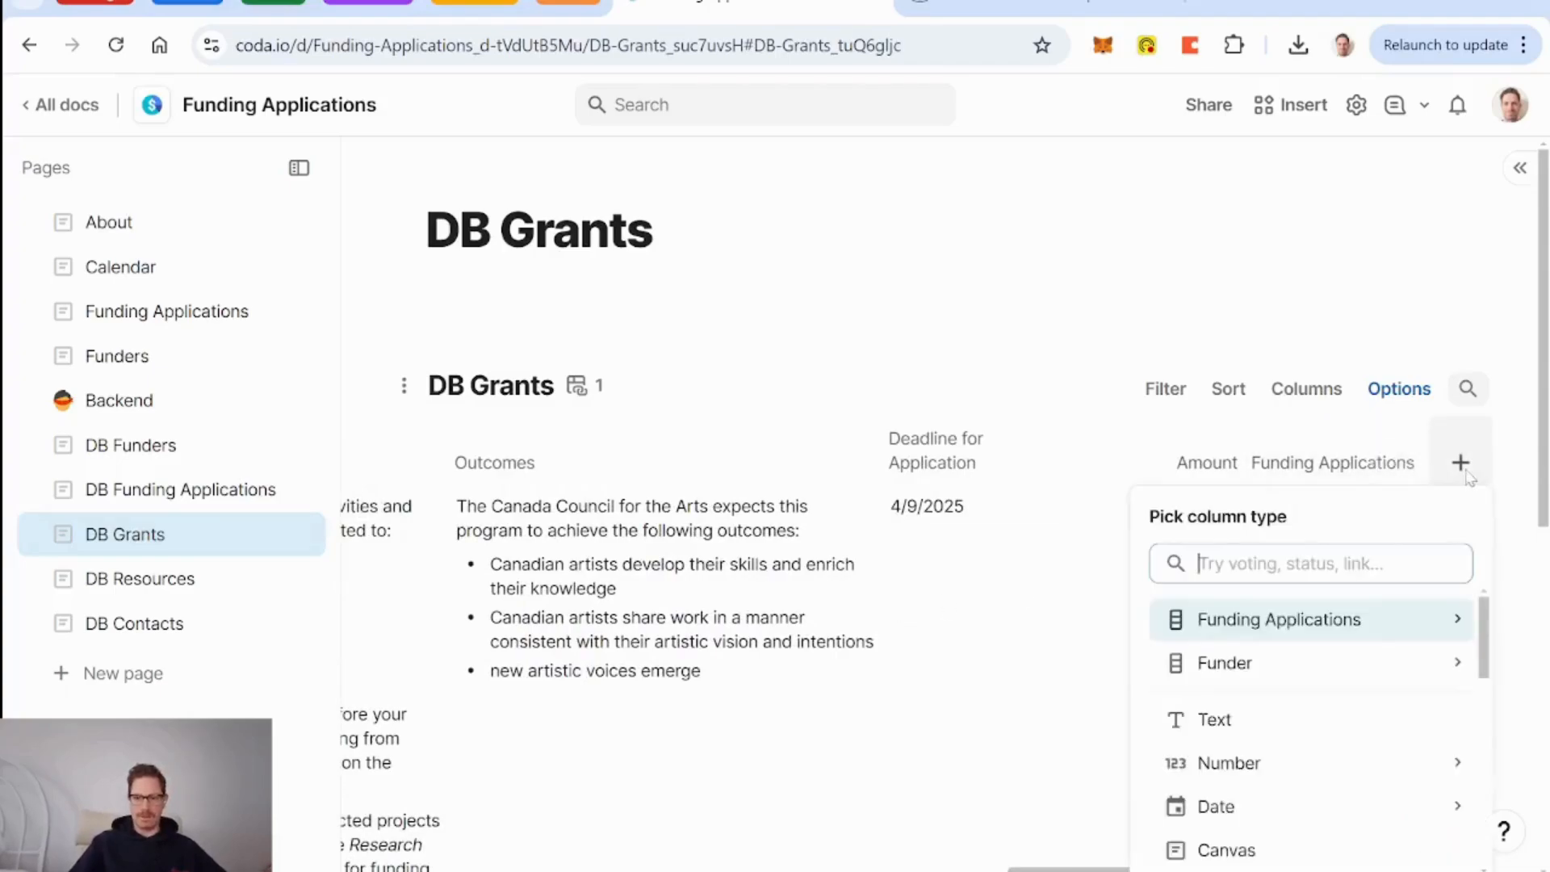
pyautogui.write('conta')
pyautogui.press('Down')
pyautogui.press('Down')
pyautogui.press('Down')
pyautogui.press('Down')
pyautogui.press('Down')
pyautogui.press('Down')
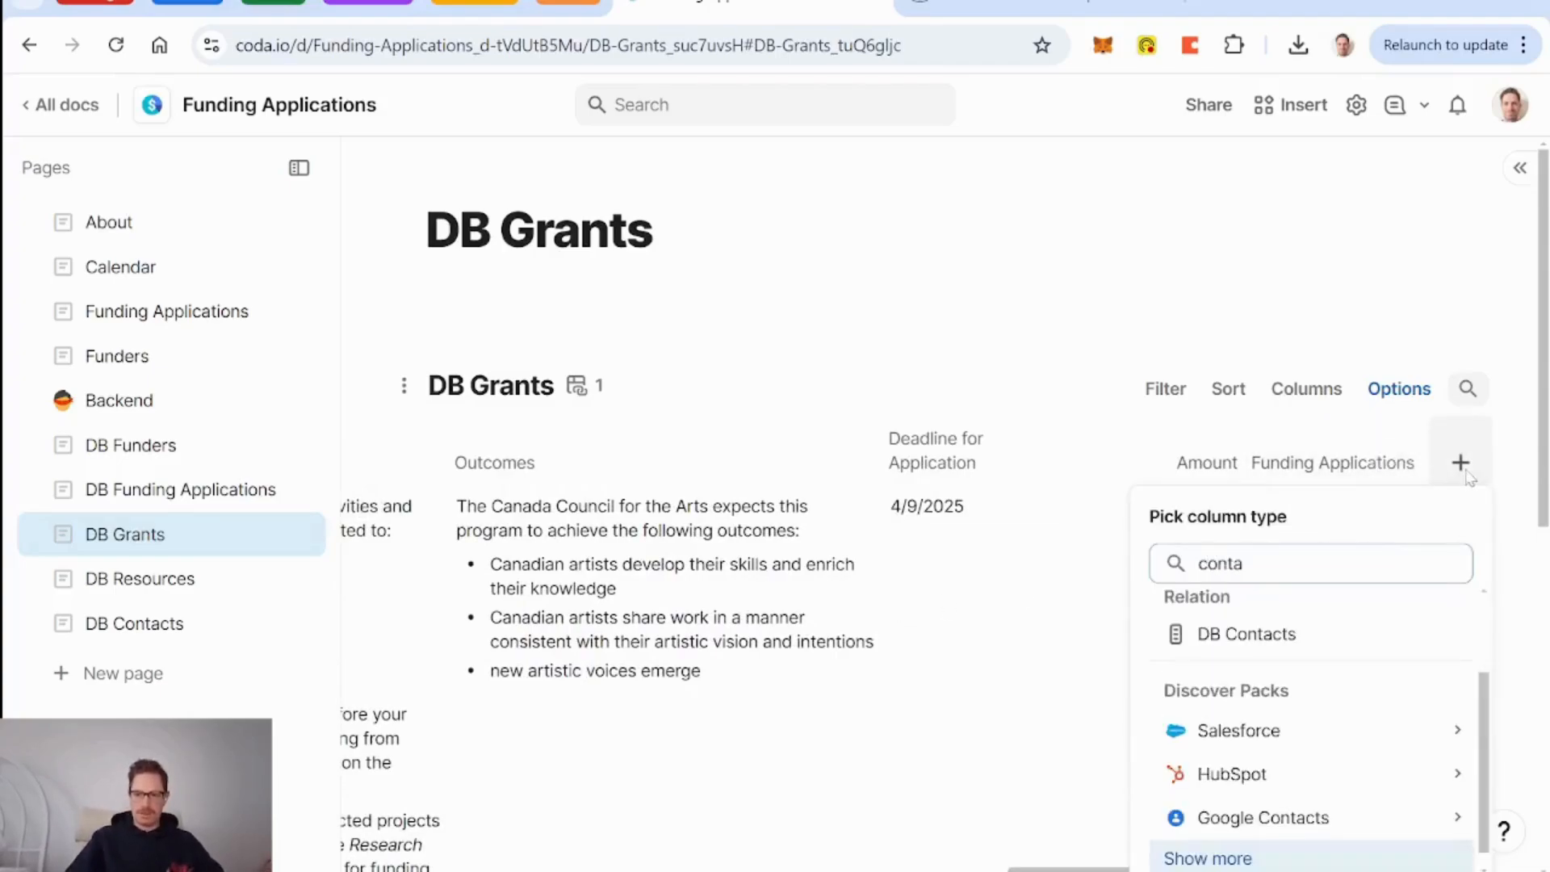
pyautogui.scroll(3, 1280, 633)
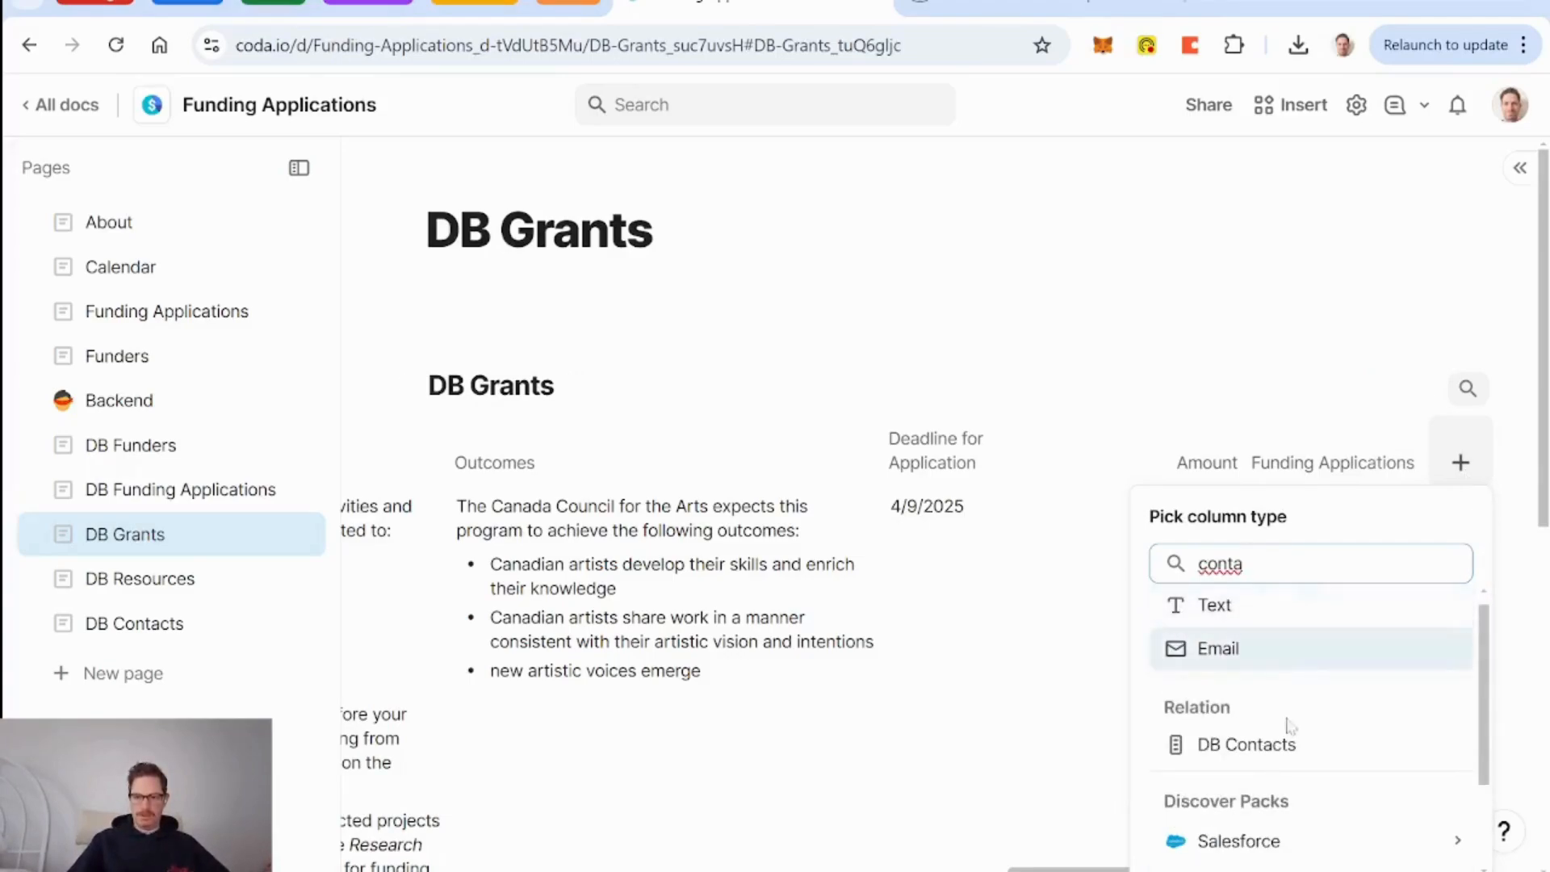
pyautogui.click(1274, 742)
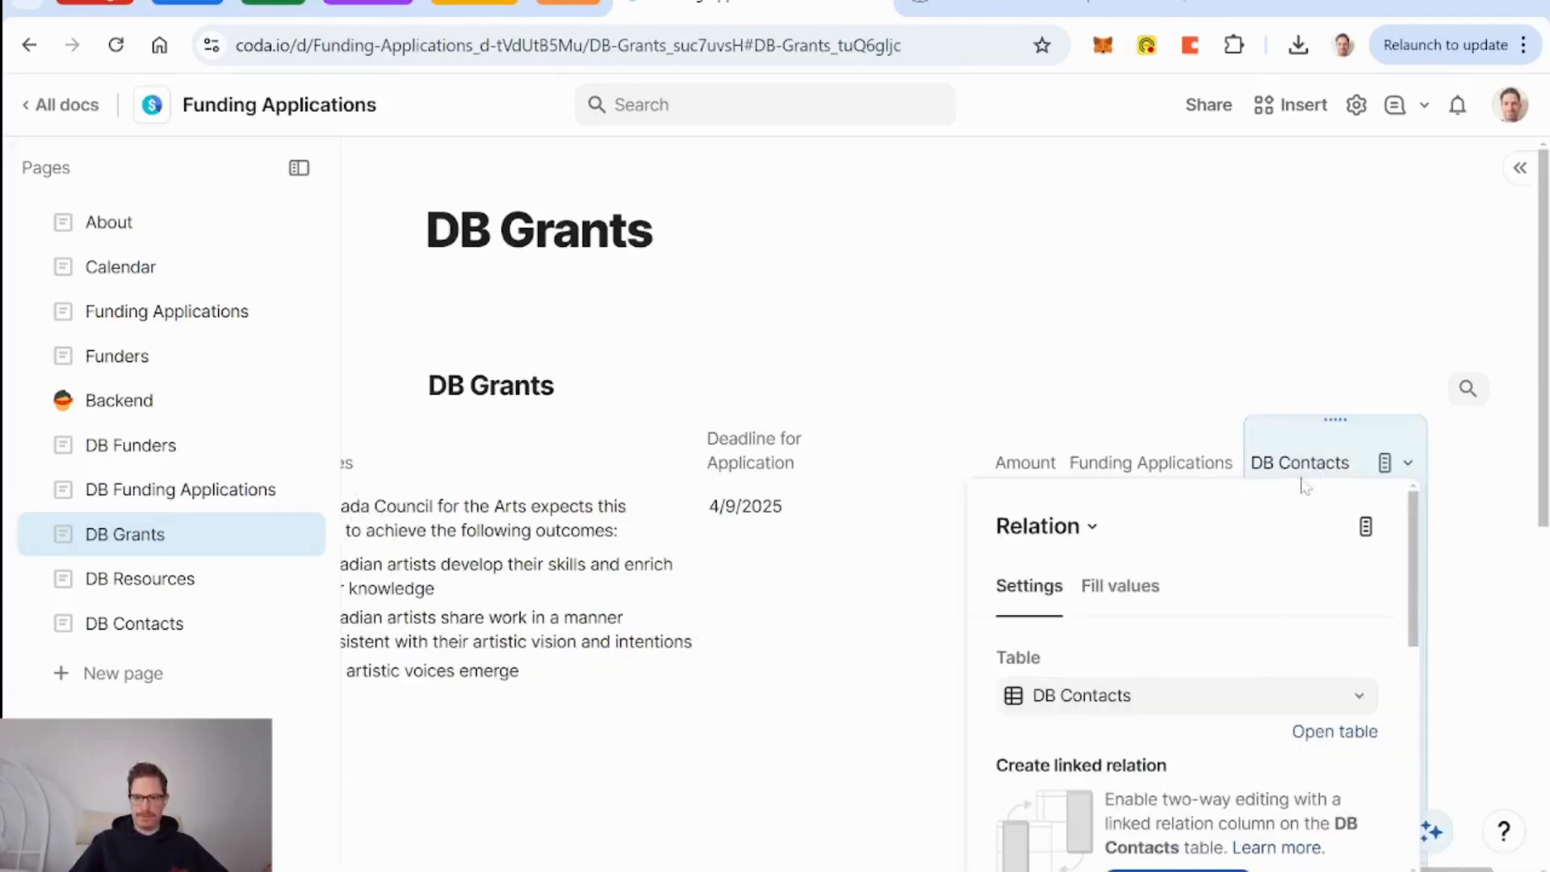
pyautogui.doubleClick(1302, 465)
pyautogui.write('Primary C')
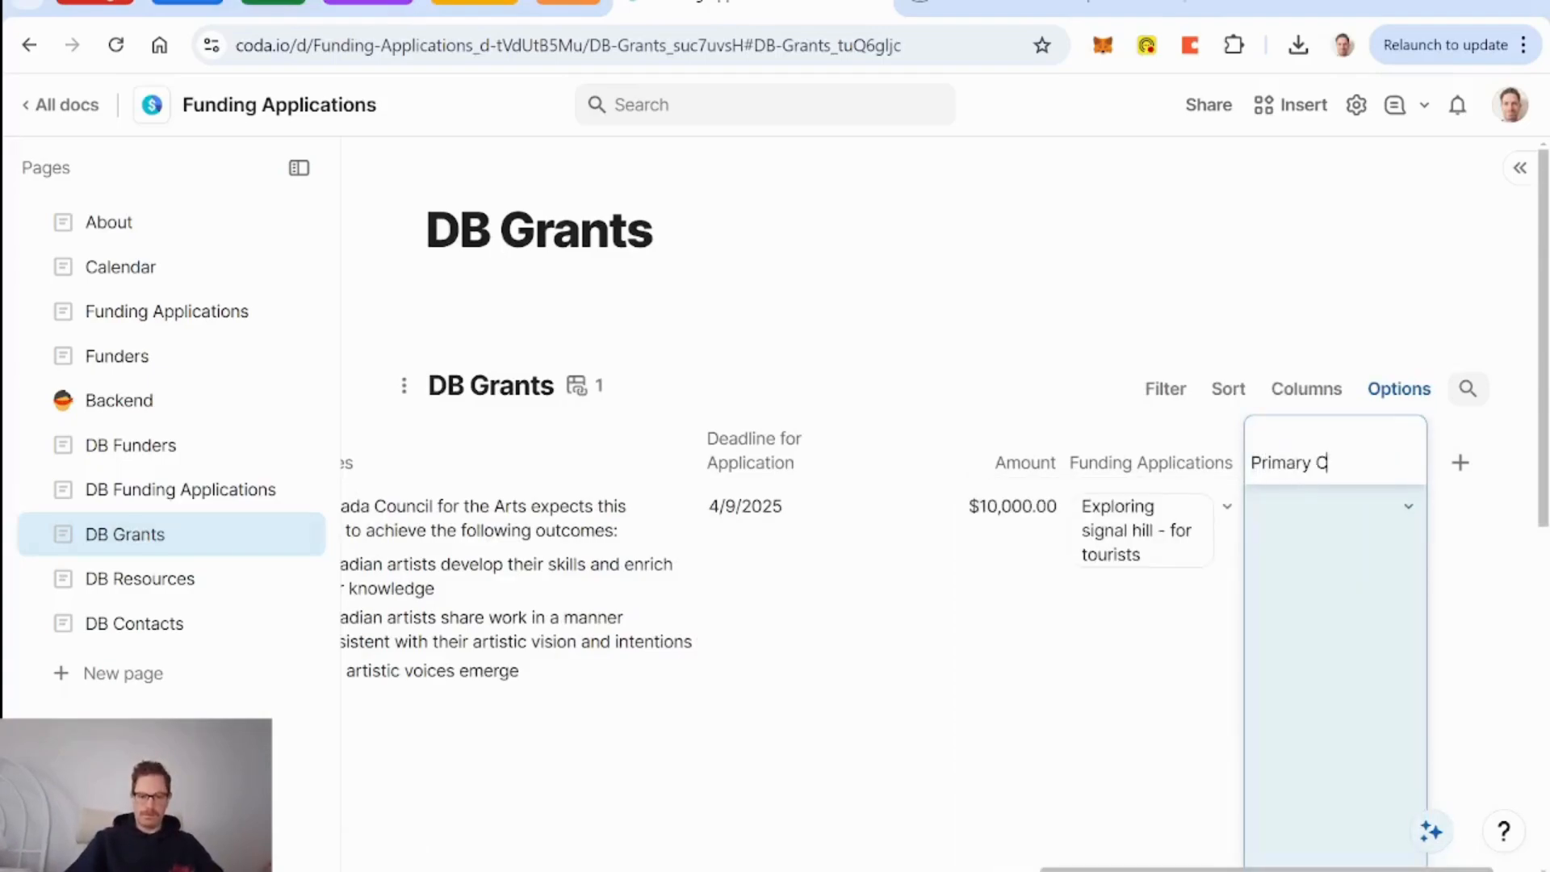
pyautogui.write('ontact')
pyautogui.press('Return')
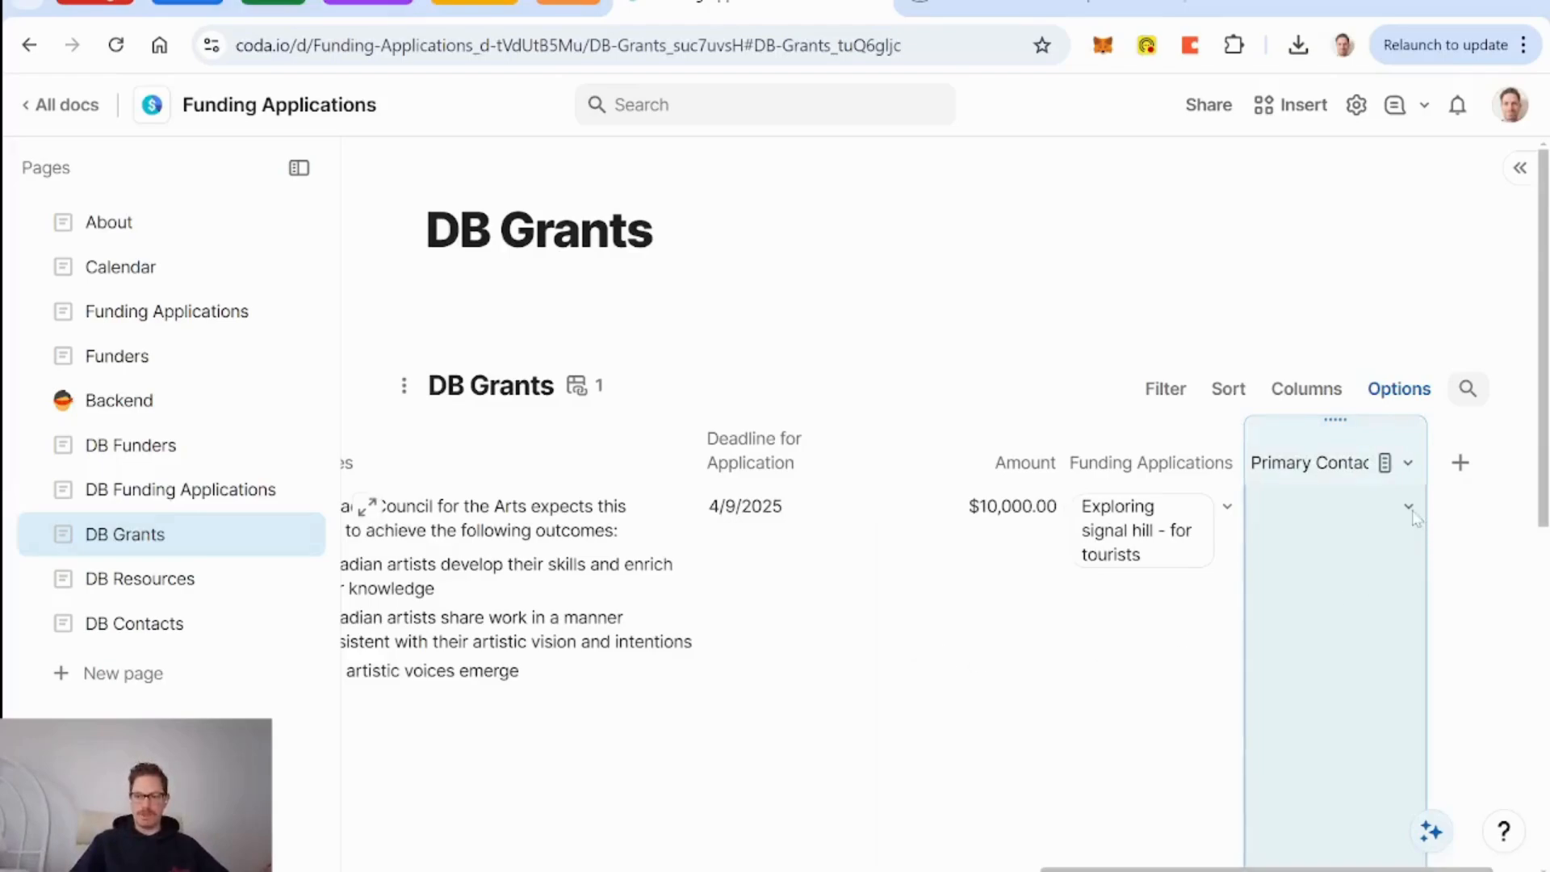
pyautogui.click(1409, 506)
pyautogui.click(1365, 593)
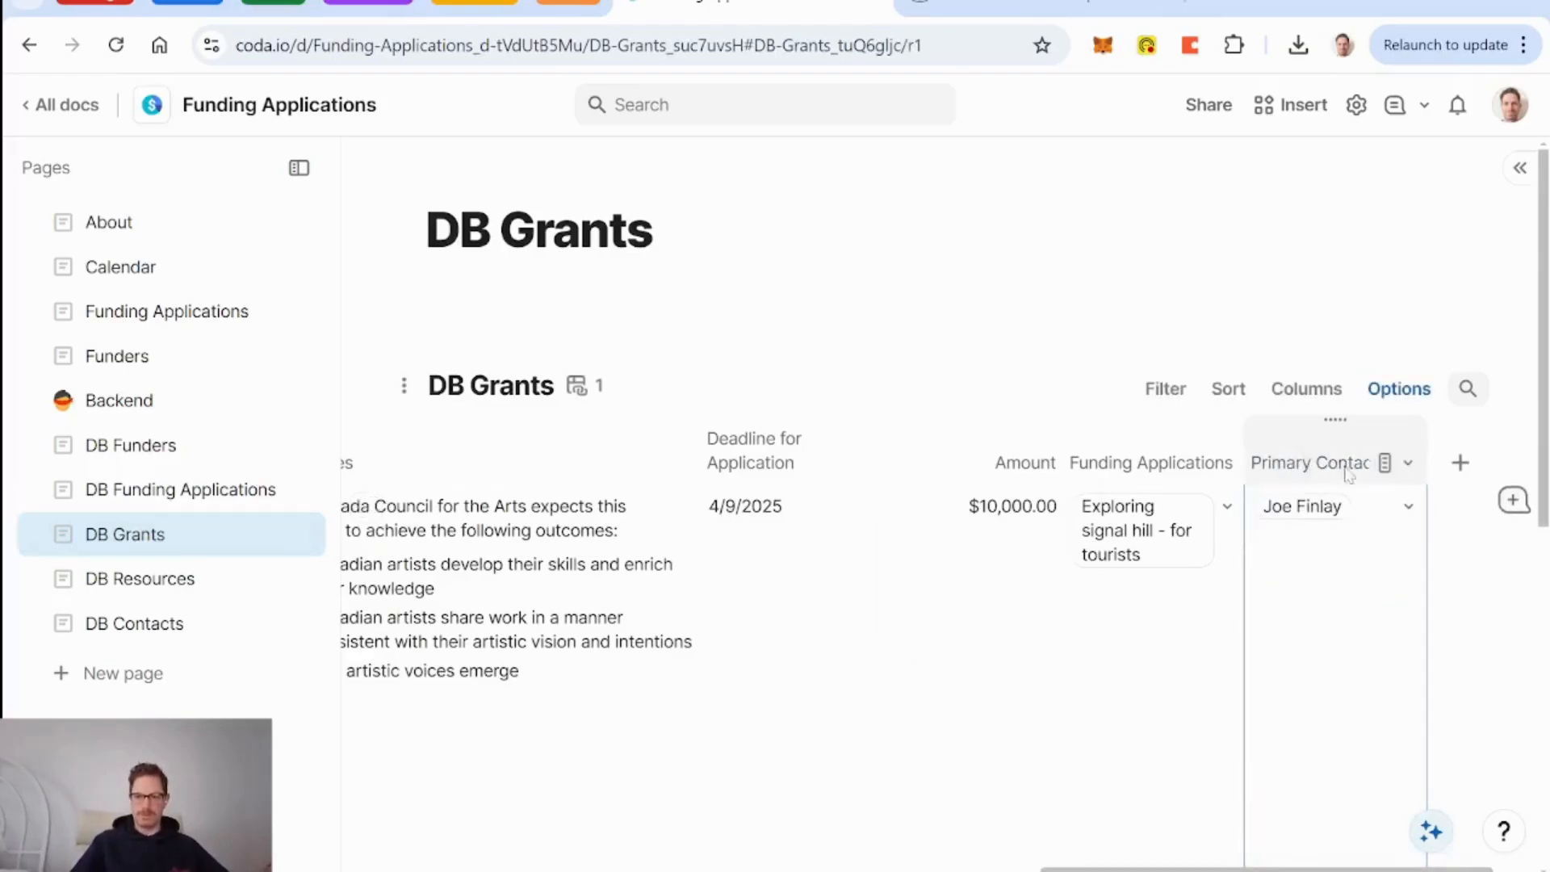
# Make a newly created contact, entered by full name, the $25,000 grant's Primary Contact.
pyautogui.scroll(-5, 1116, 695)
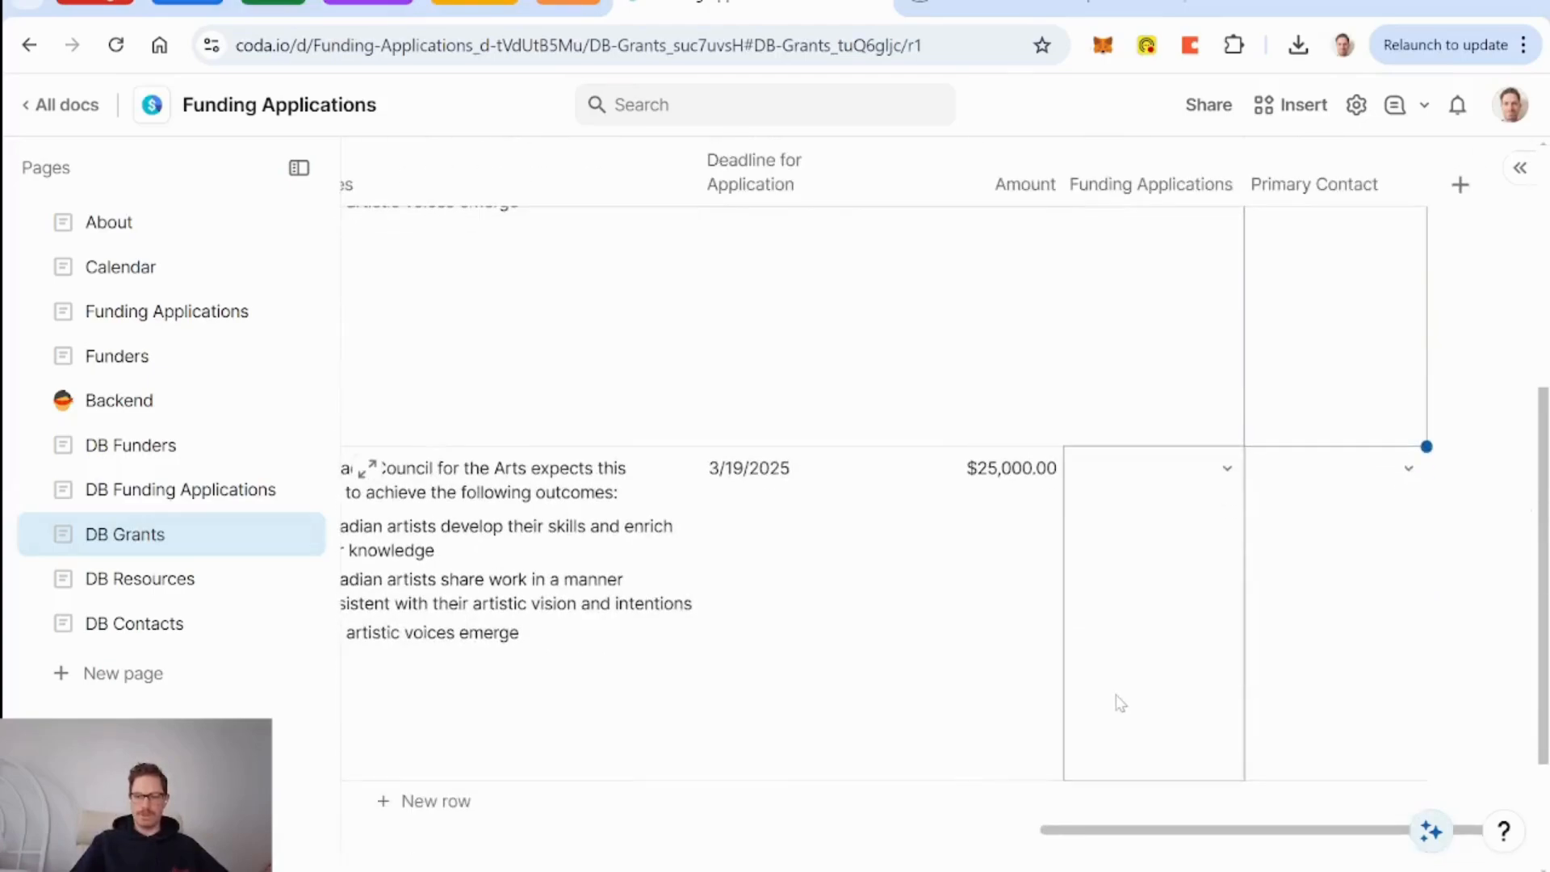
pyautogui.scroll(4, 1116, 695)
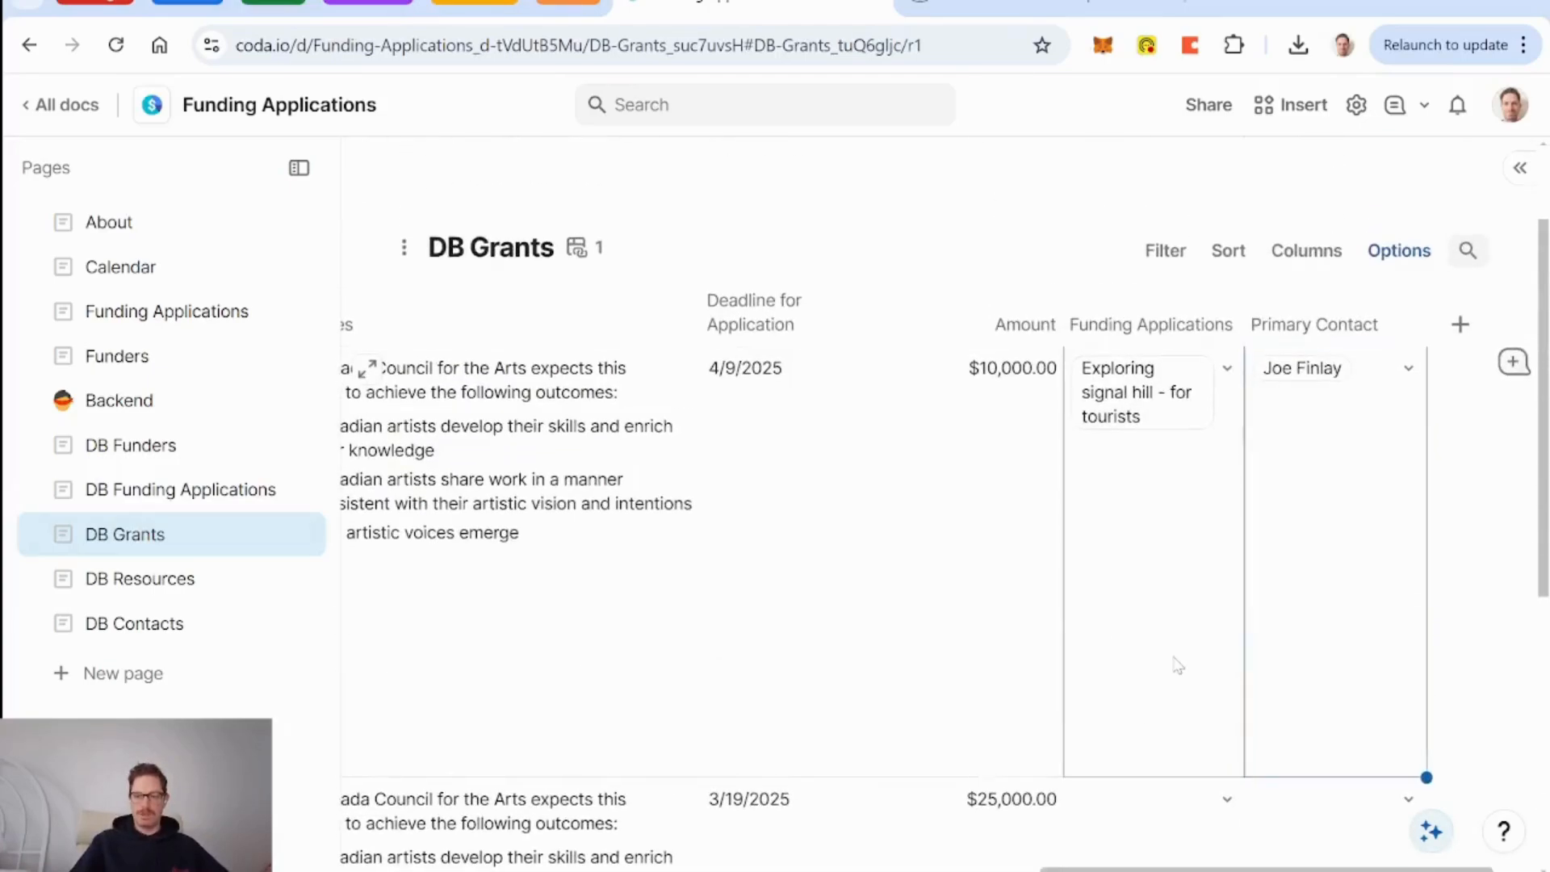
pyautogui.scroll(-5, 1163, 667)
pyautogui.click(1325, 587)
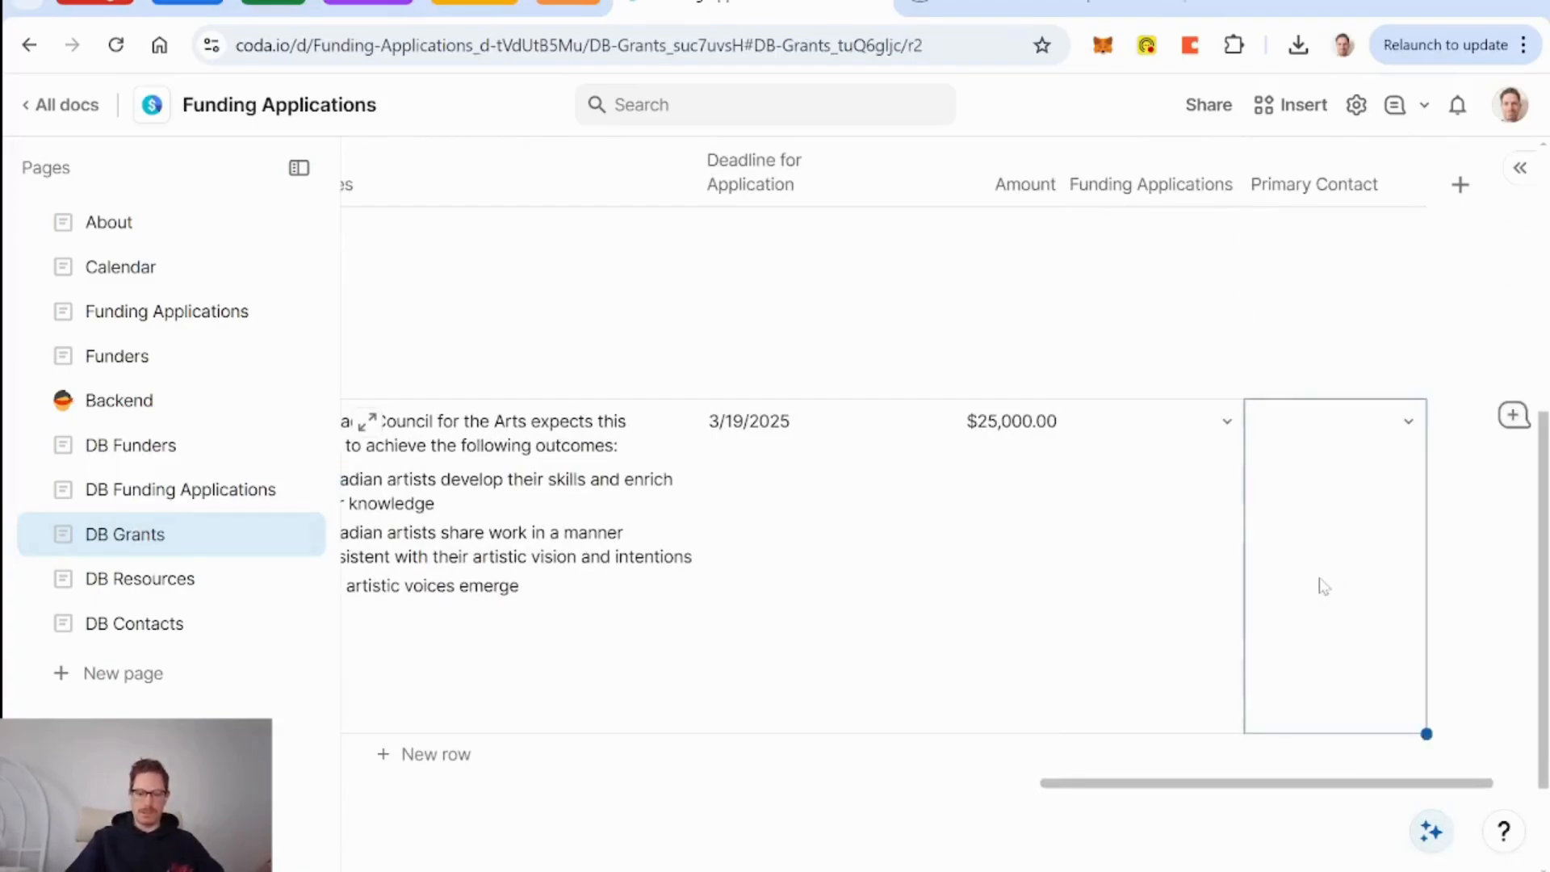
pyautogui.press('BackSpace')
pyautogui.press('BackSpace')
pyautogui.press('BackSpace')
pyautogui.press('BackSpace')
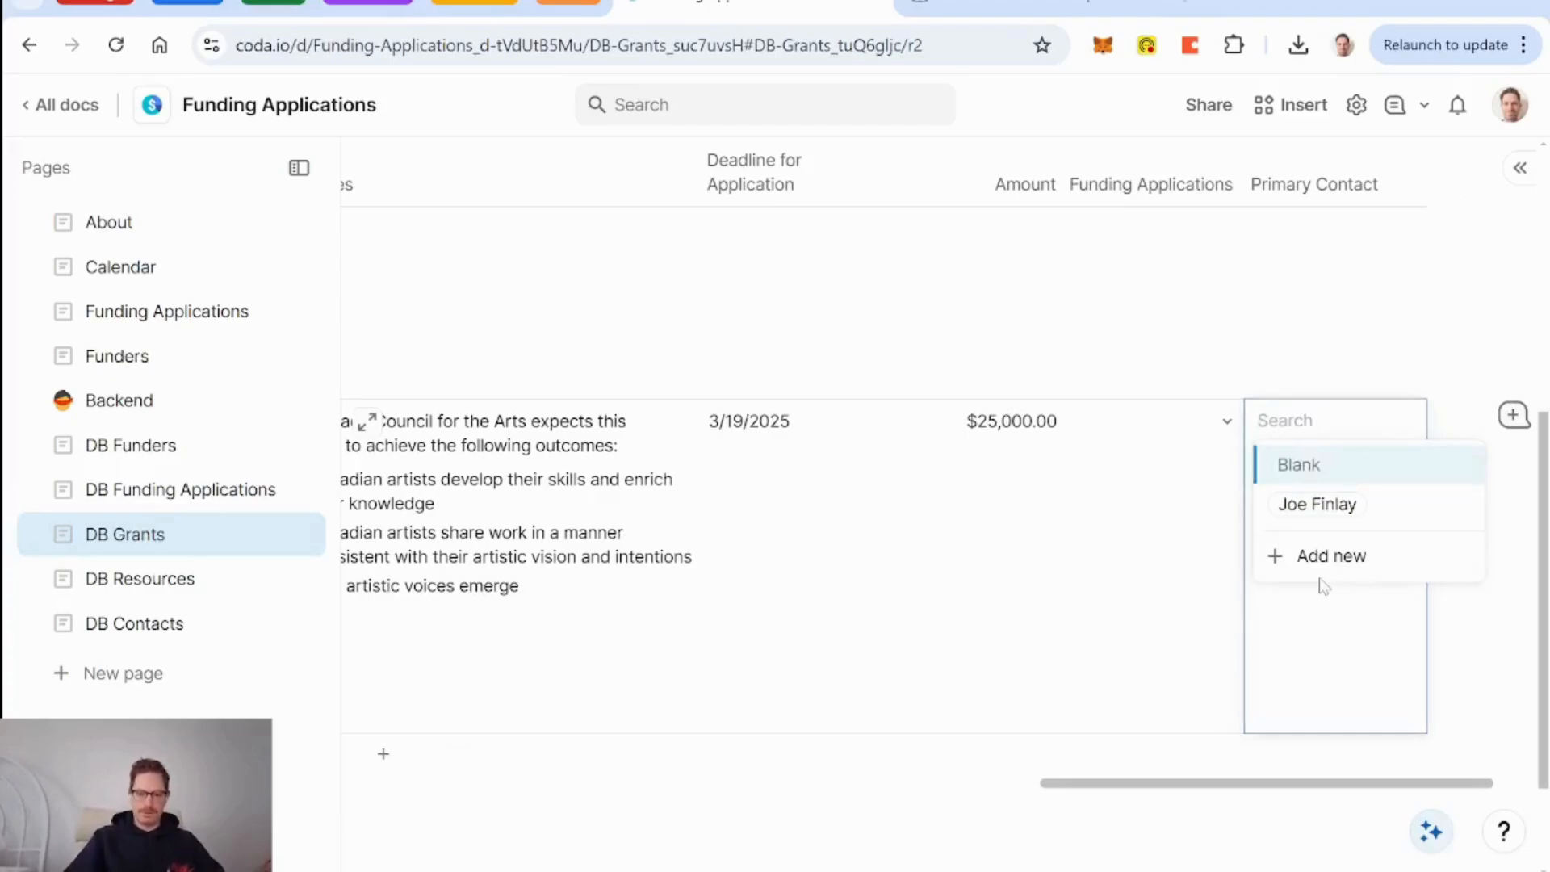
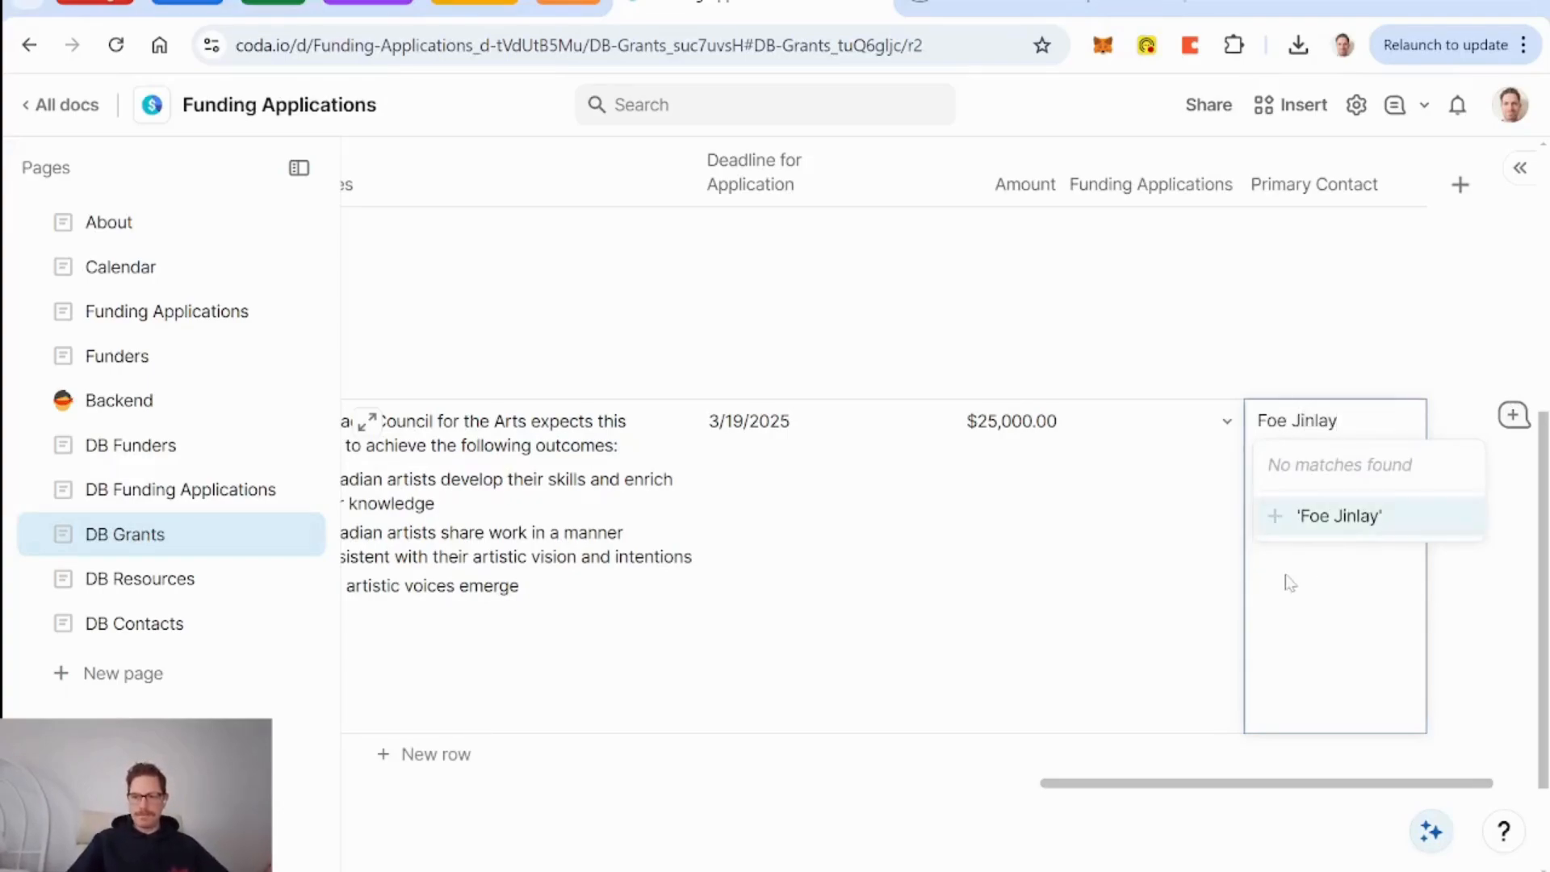
pyautogui.press('Return')
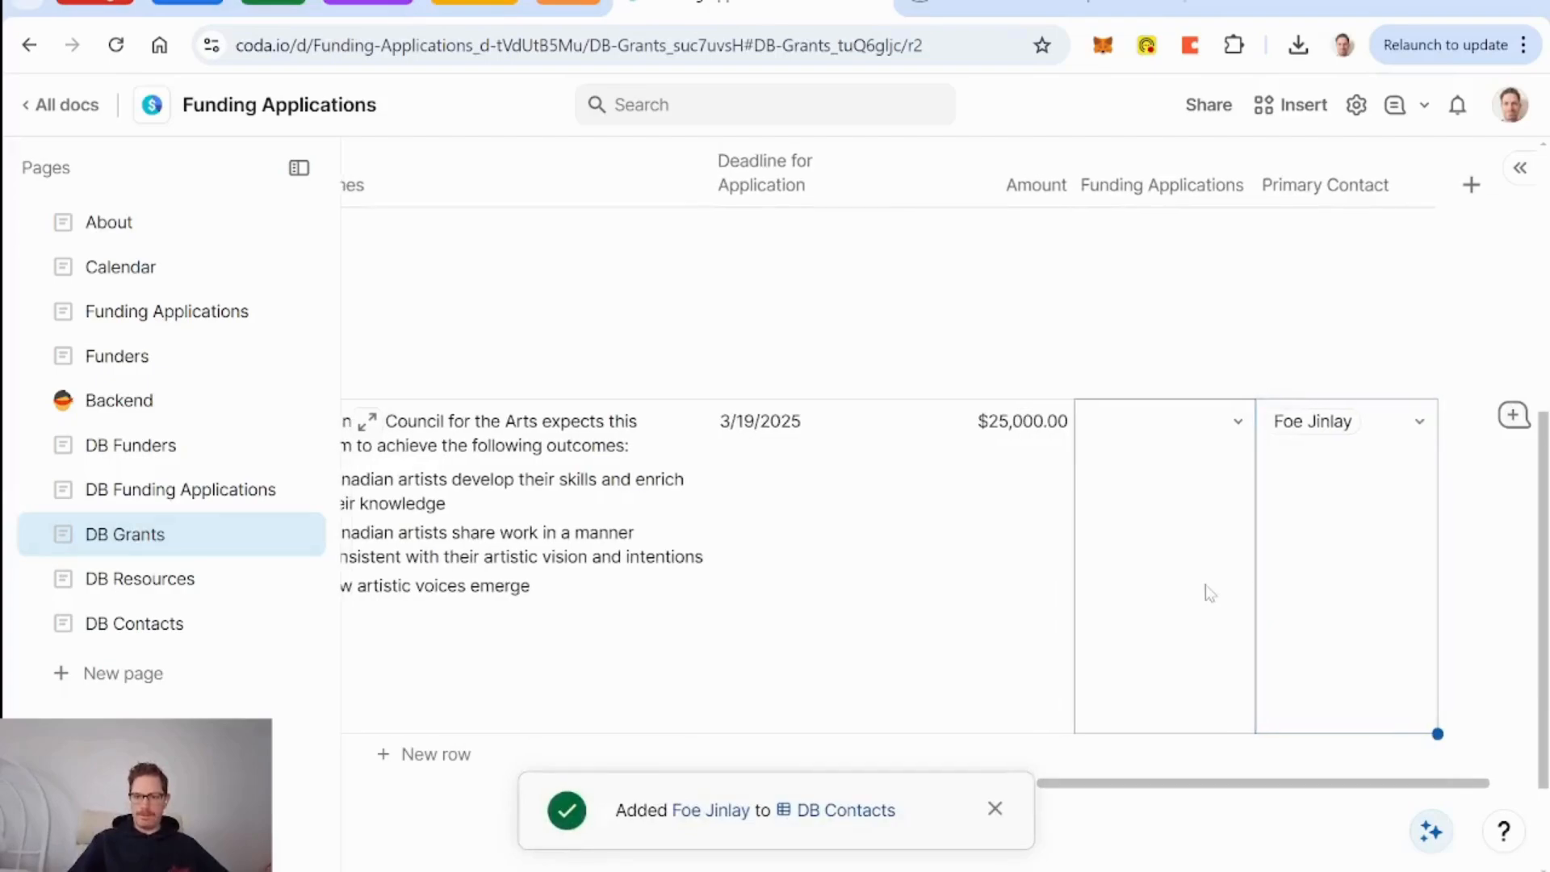
pyautogui.scroll(5, 1209, 593)
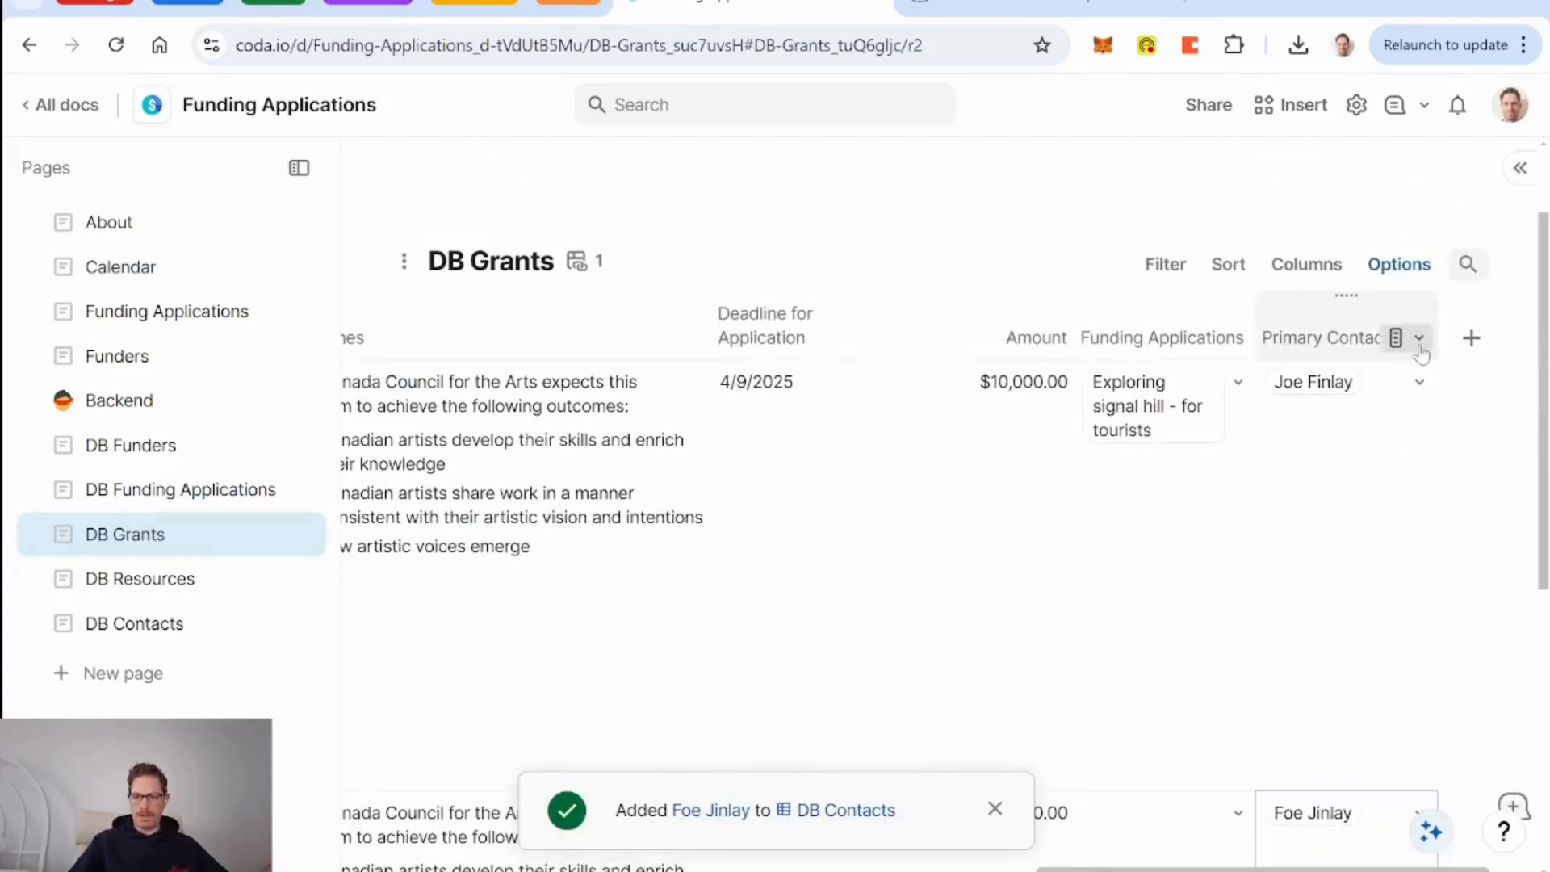
# Add the Primary Contact's Email as a related column in DB Grants and dismiss the notice.
pyautogui.click(1418, 338)
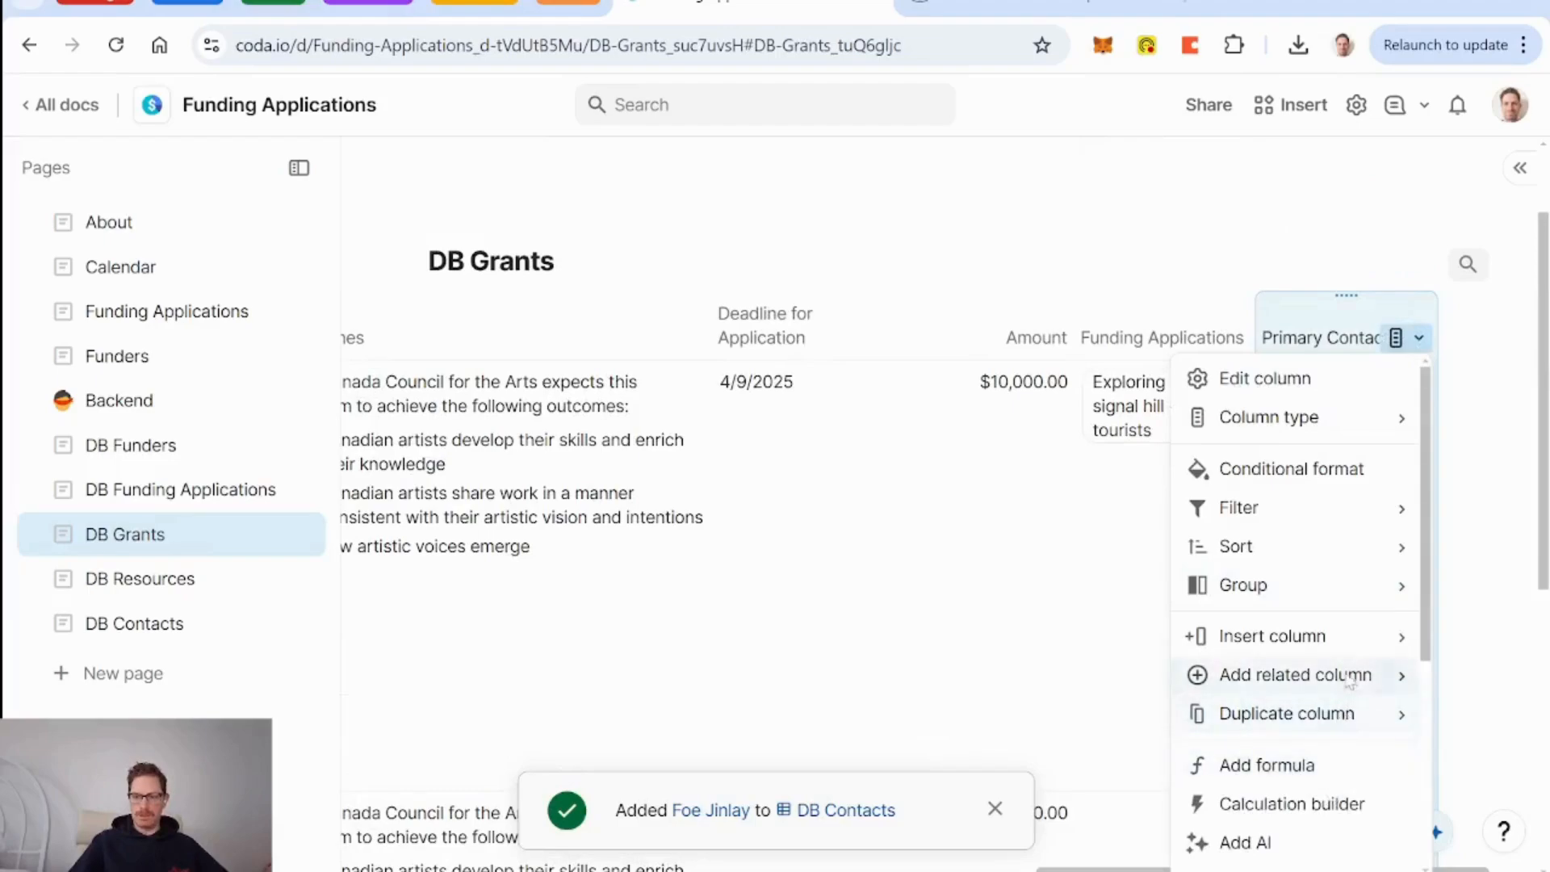
pyautogui.moveTo(1353, 680)
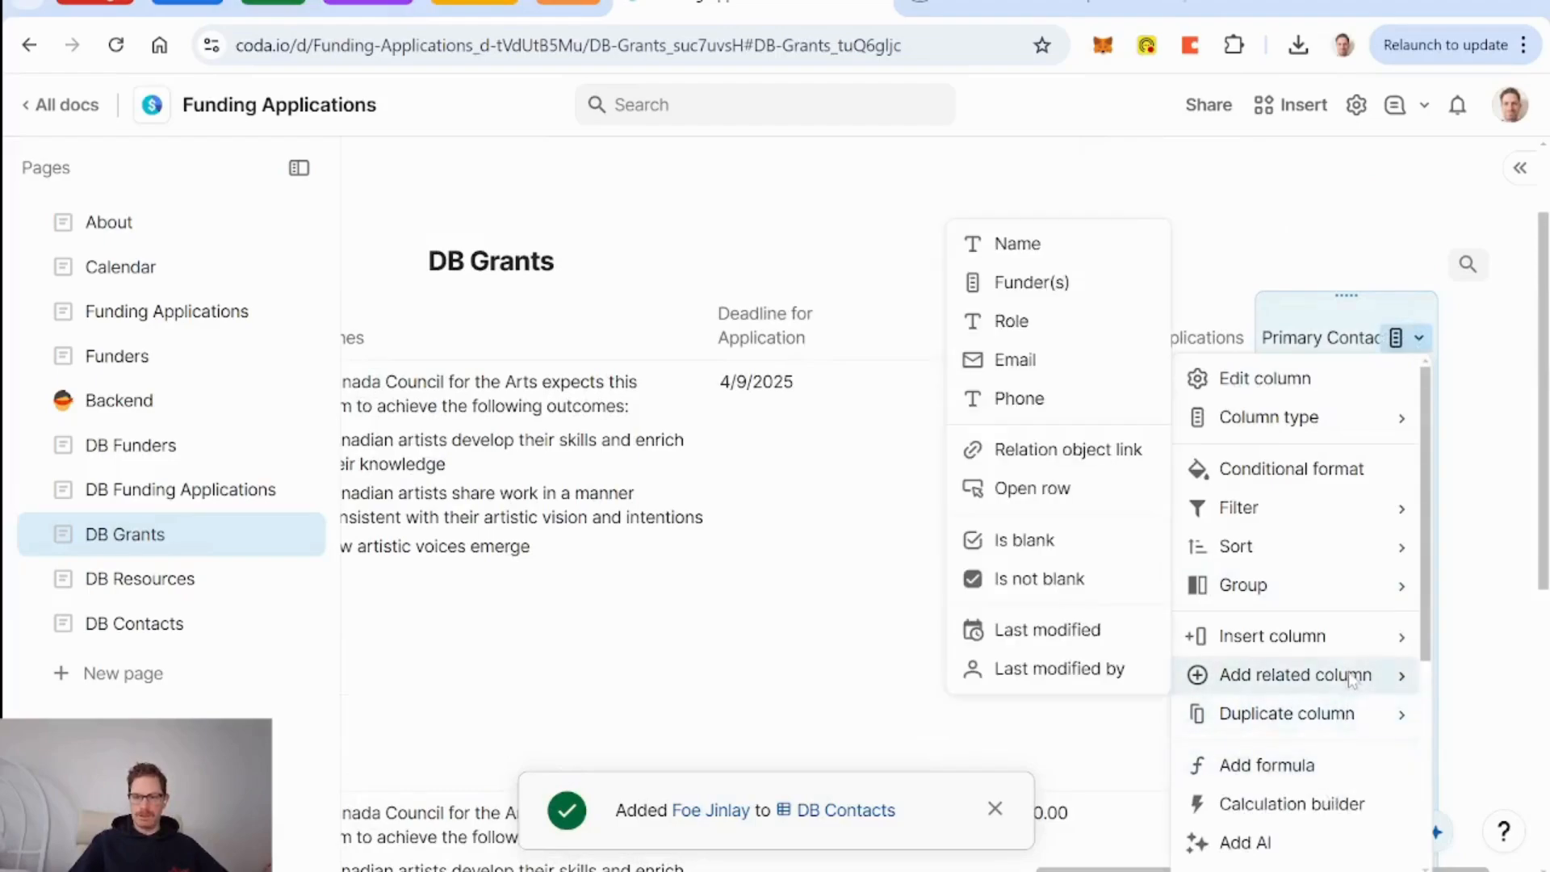
pyautogui.click(1031, 370)
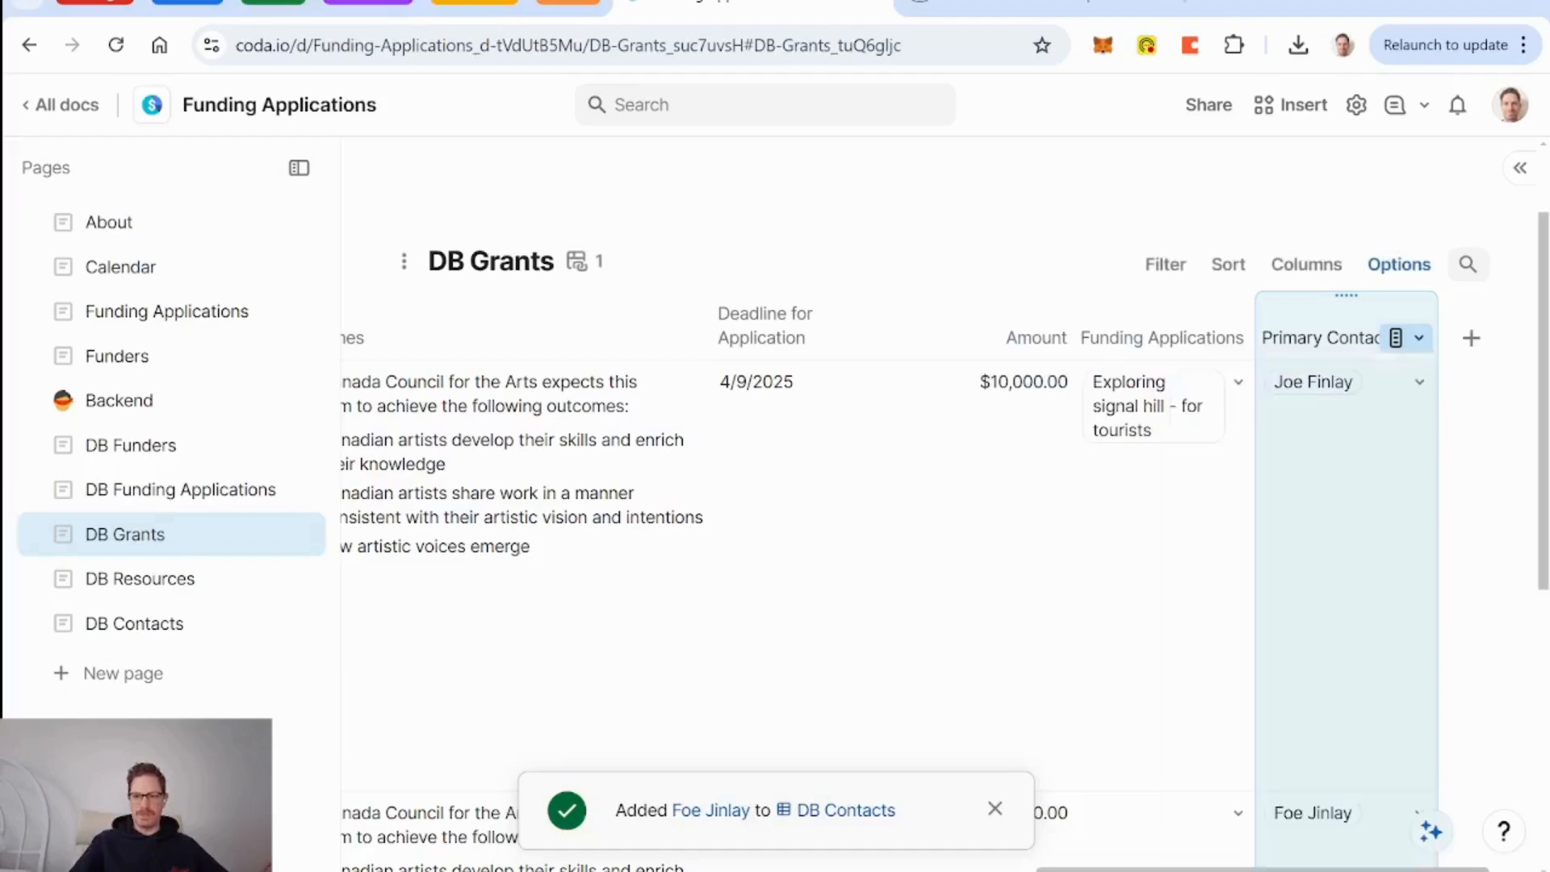
pyautogui.click(997, 810)
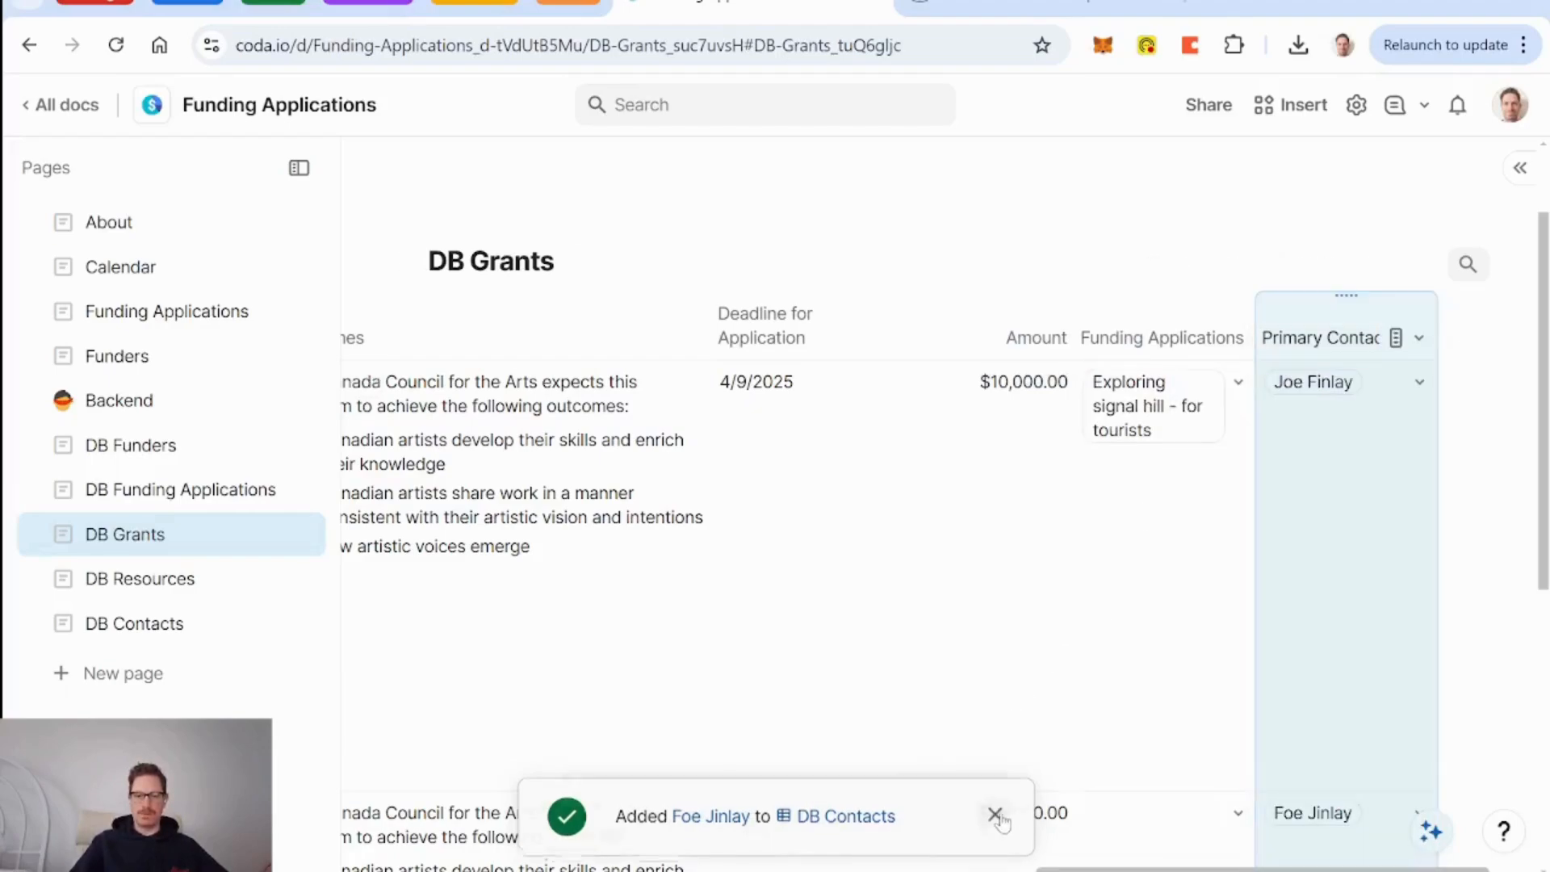
pyautogui.hscroll(-15, 1042, 665)
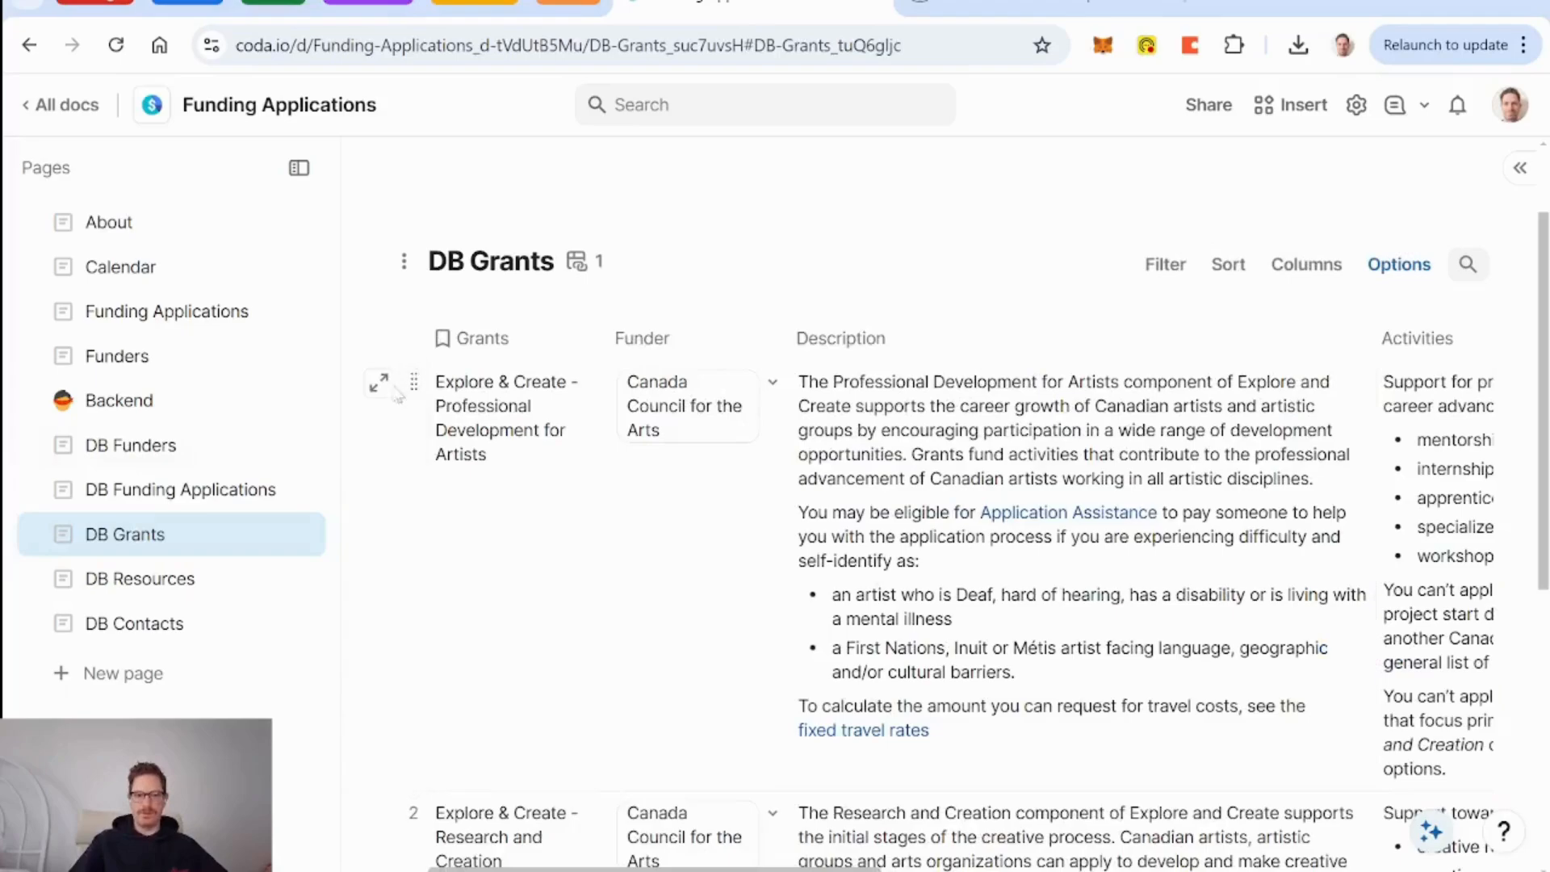
# Scroll through the DB Grants table to review its rows and columns.
pyautogui.hscroll(10, 1041, 654)
pyautogui.hscroll(8, 1040, 643)
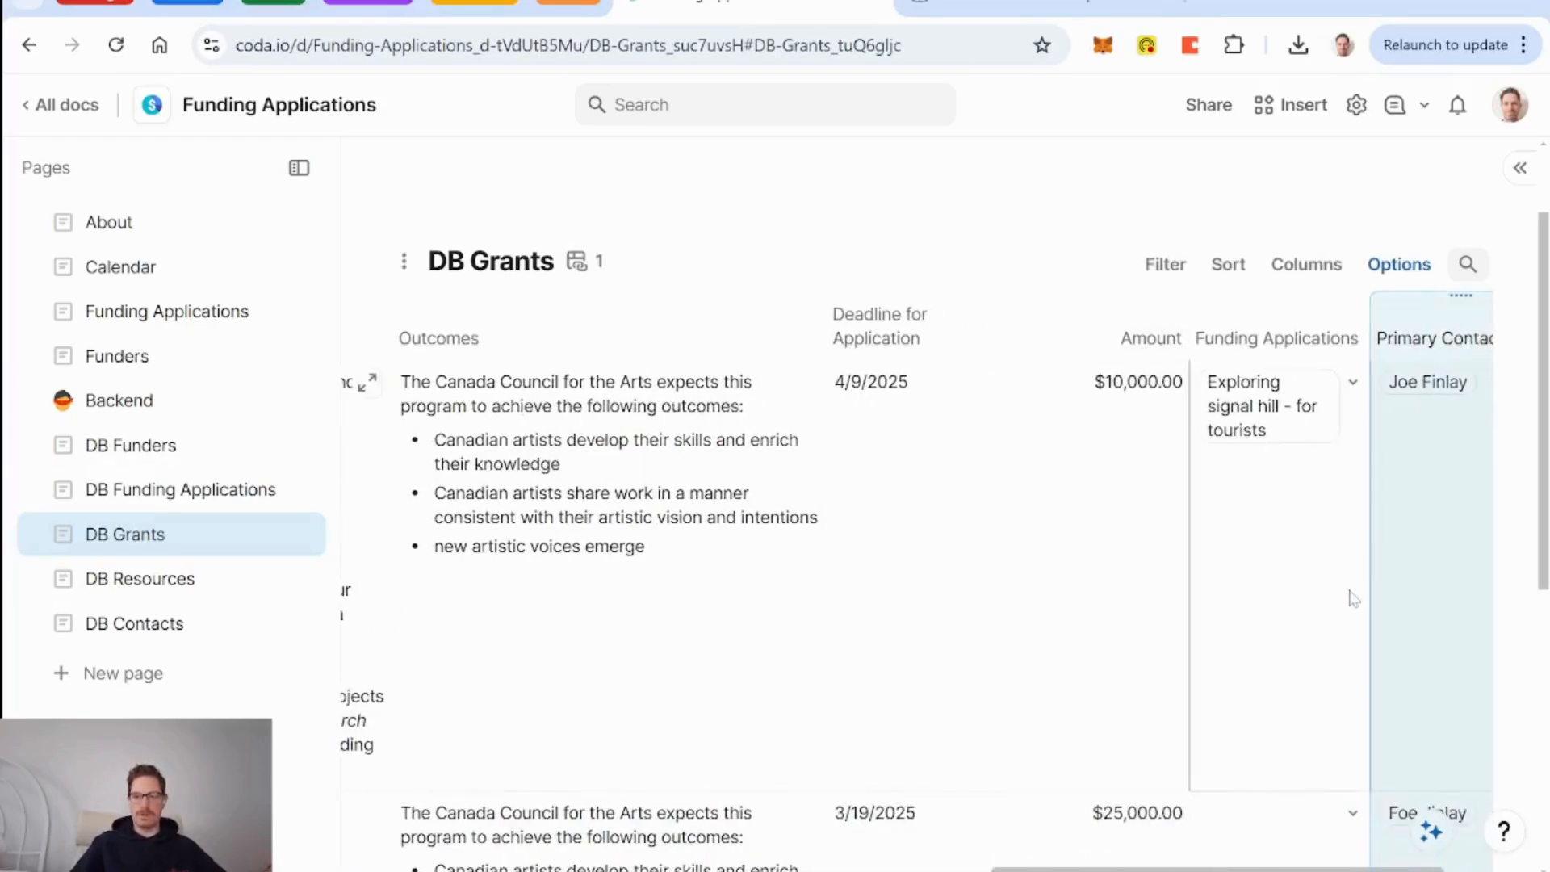
pyautogui.scroll(-4, 1354, 600)
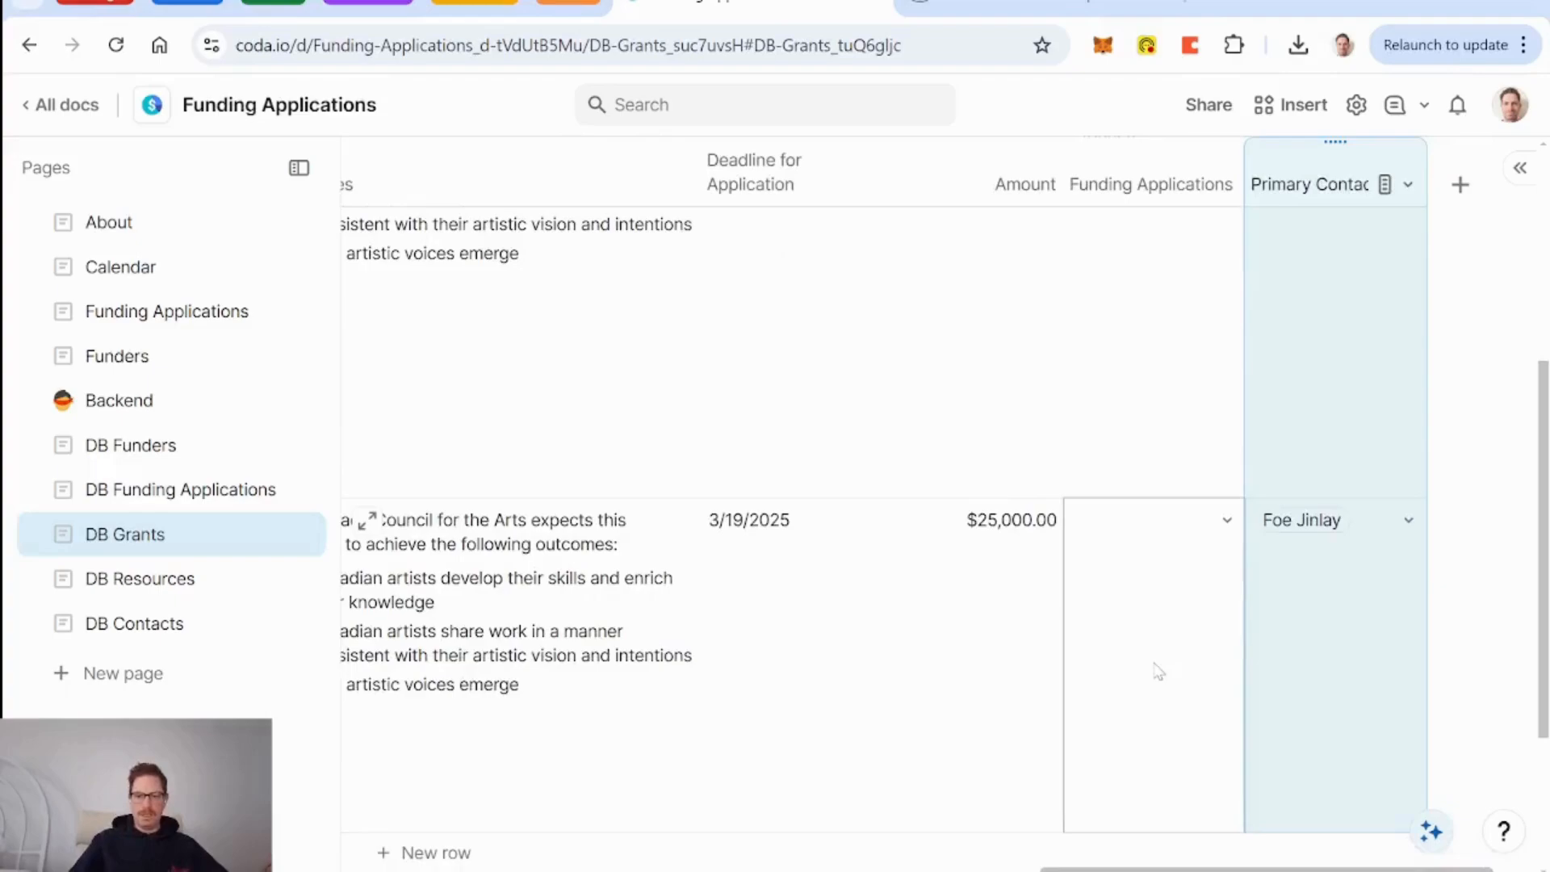
pyautogui.scroll(5, 1159, 672)
pyautogui.scroll(-5, 1158, 672)
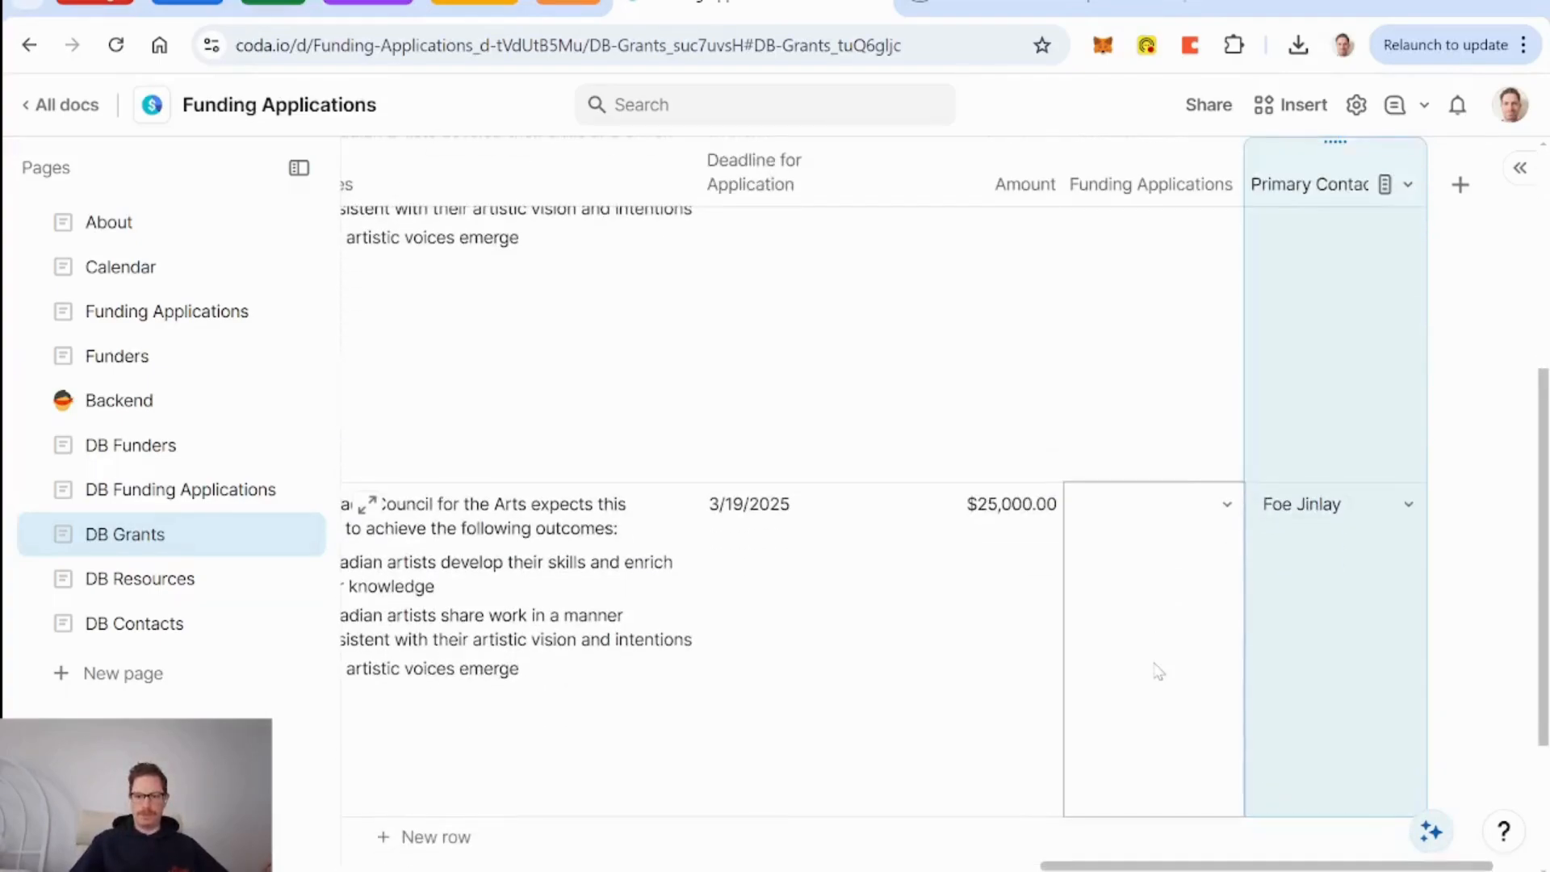
pyautogui.hscroll(-6, 972, 621)
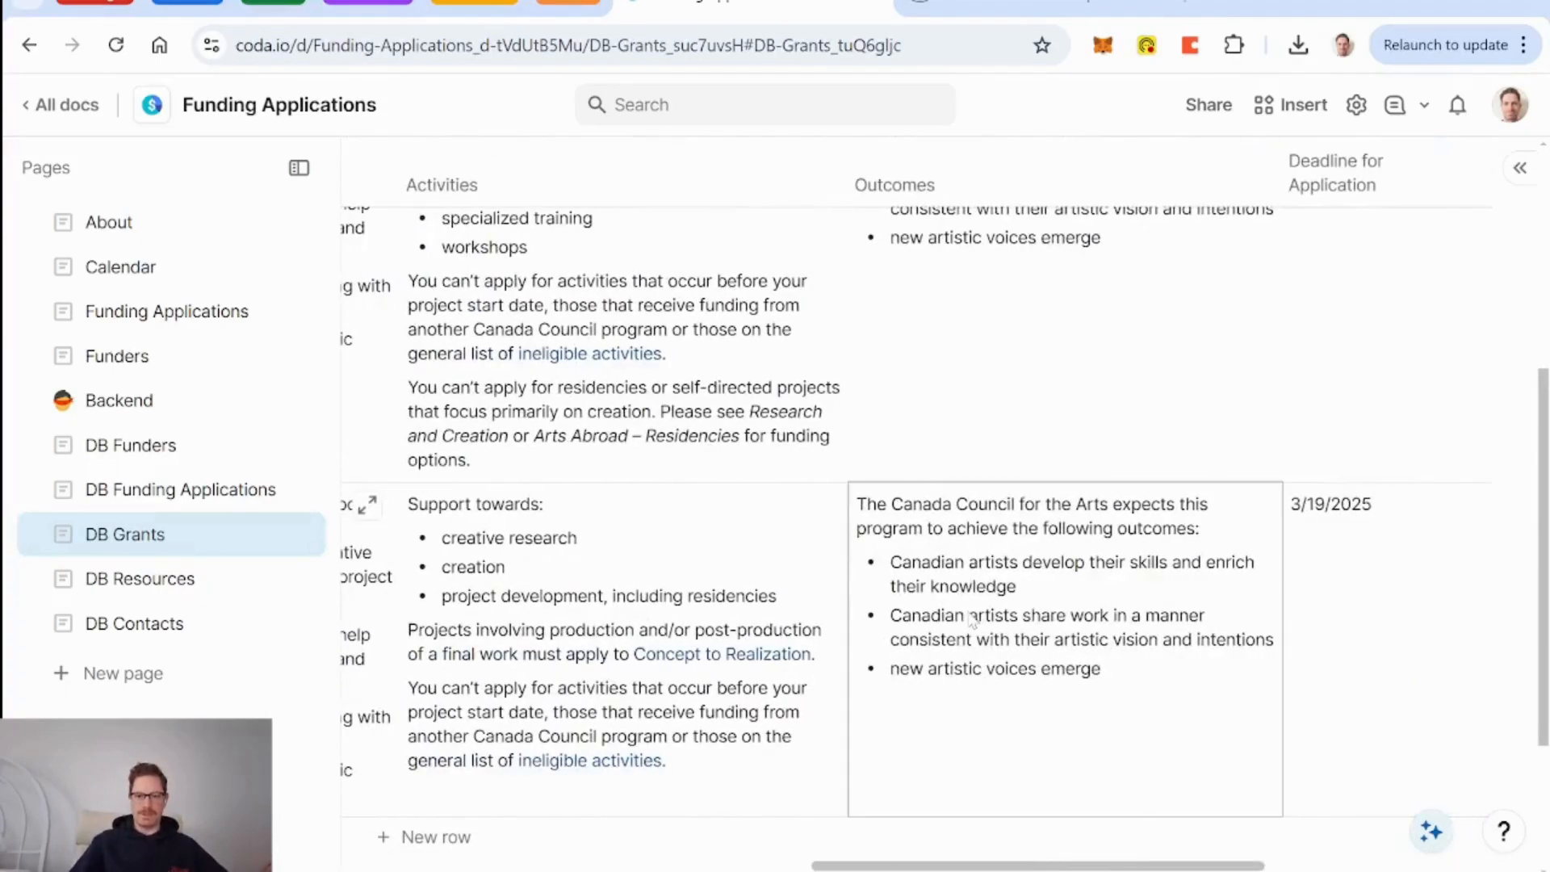
pyautogui.scroll(5, 1064, 624)
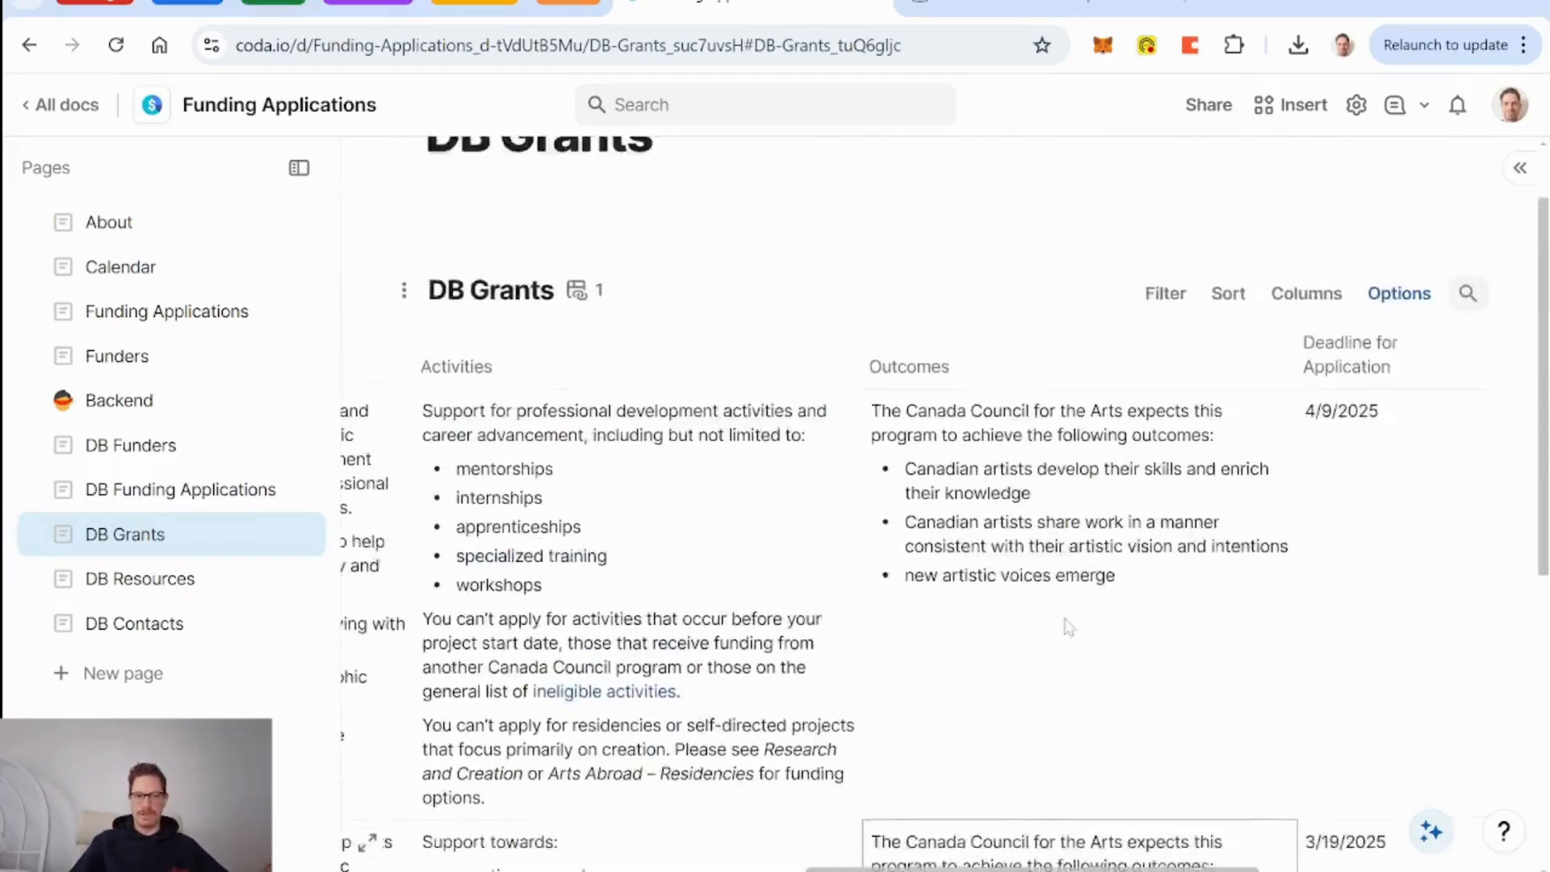
pyautogui.hscroll(6, 955, 658)
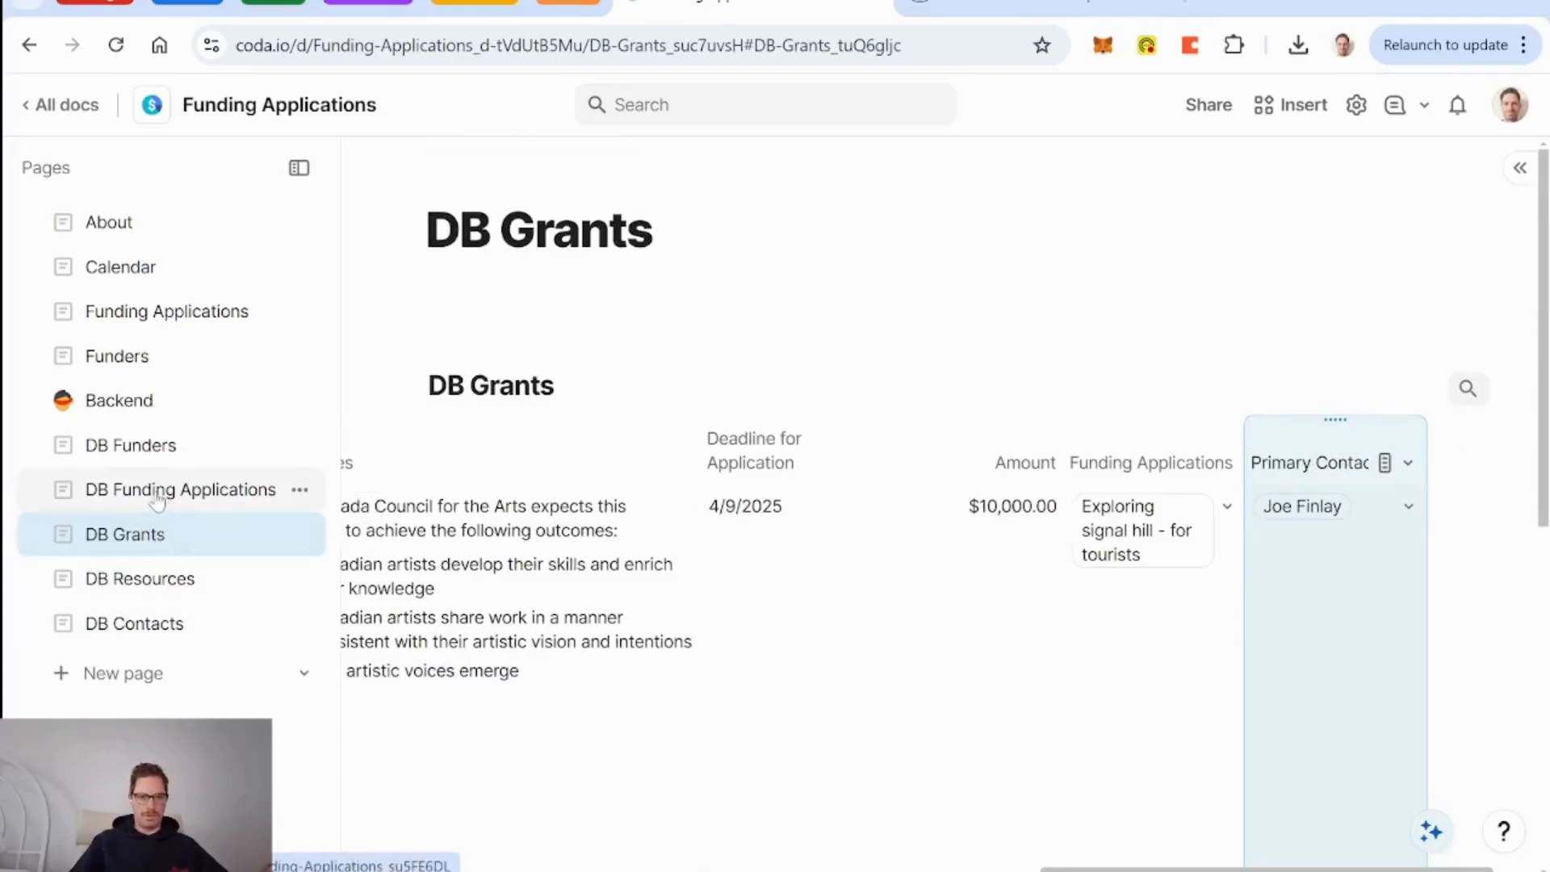
# Look over the DB Funders table, then go to DB Funding Applications.
pyautogui.click(151, 459)
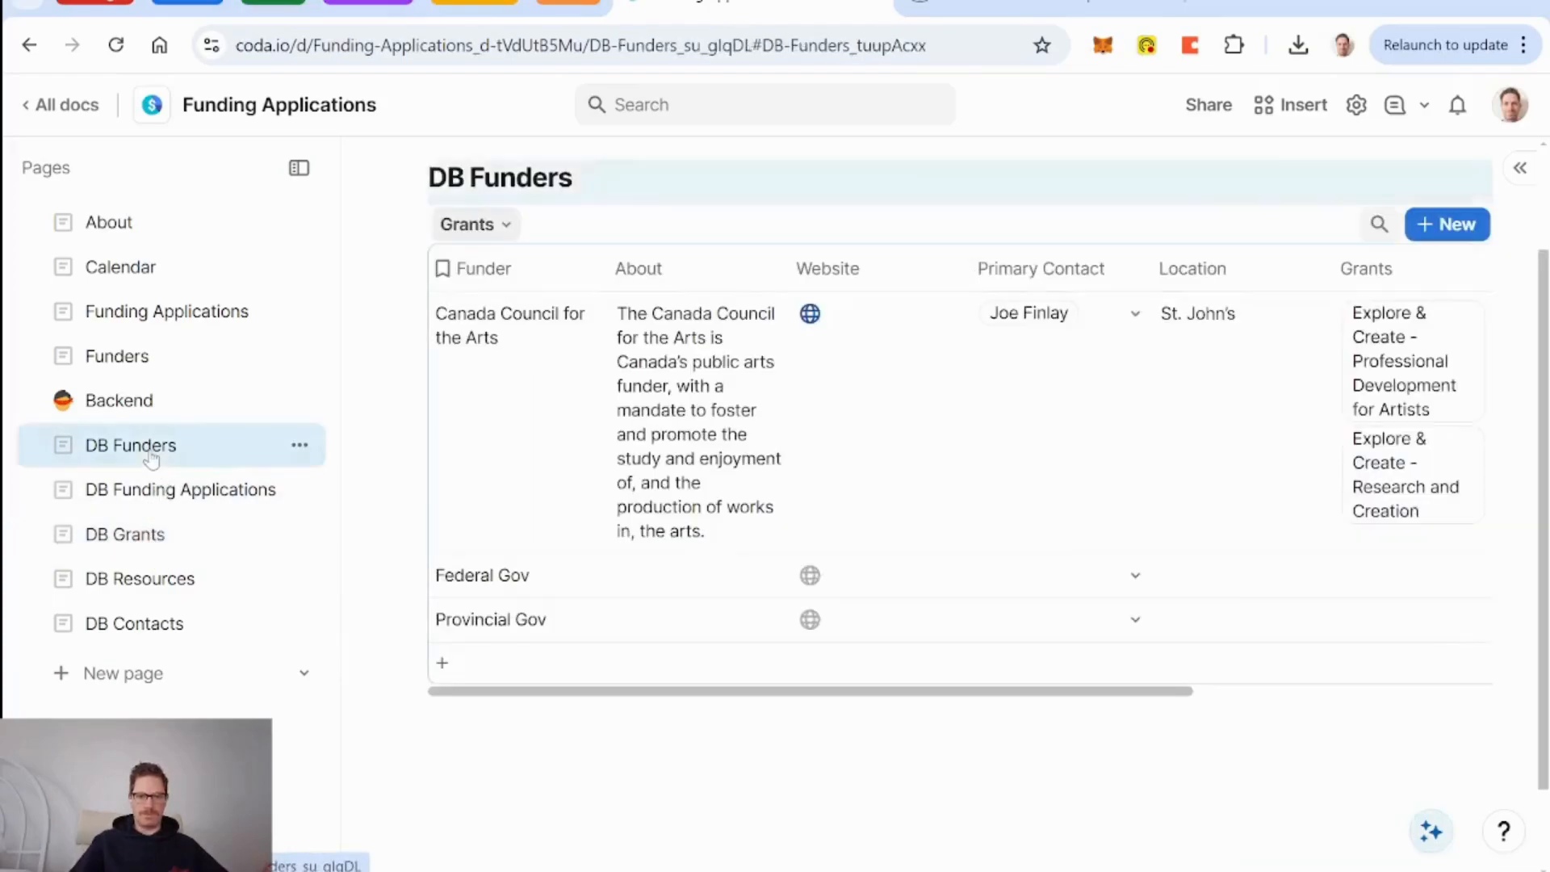
pyautogui.hscroll(5, 1014, 477)
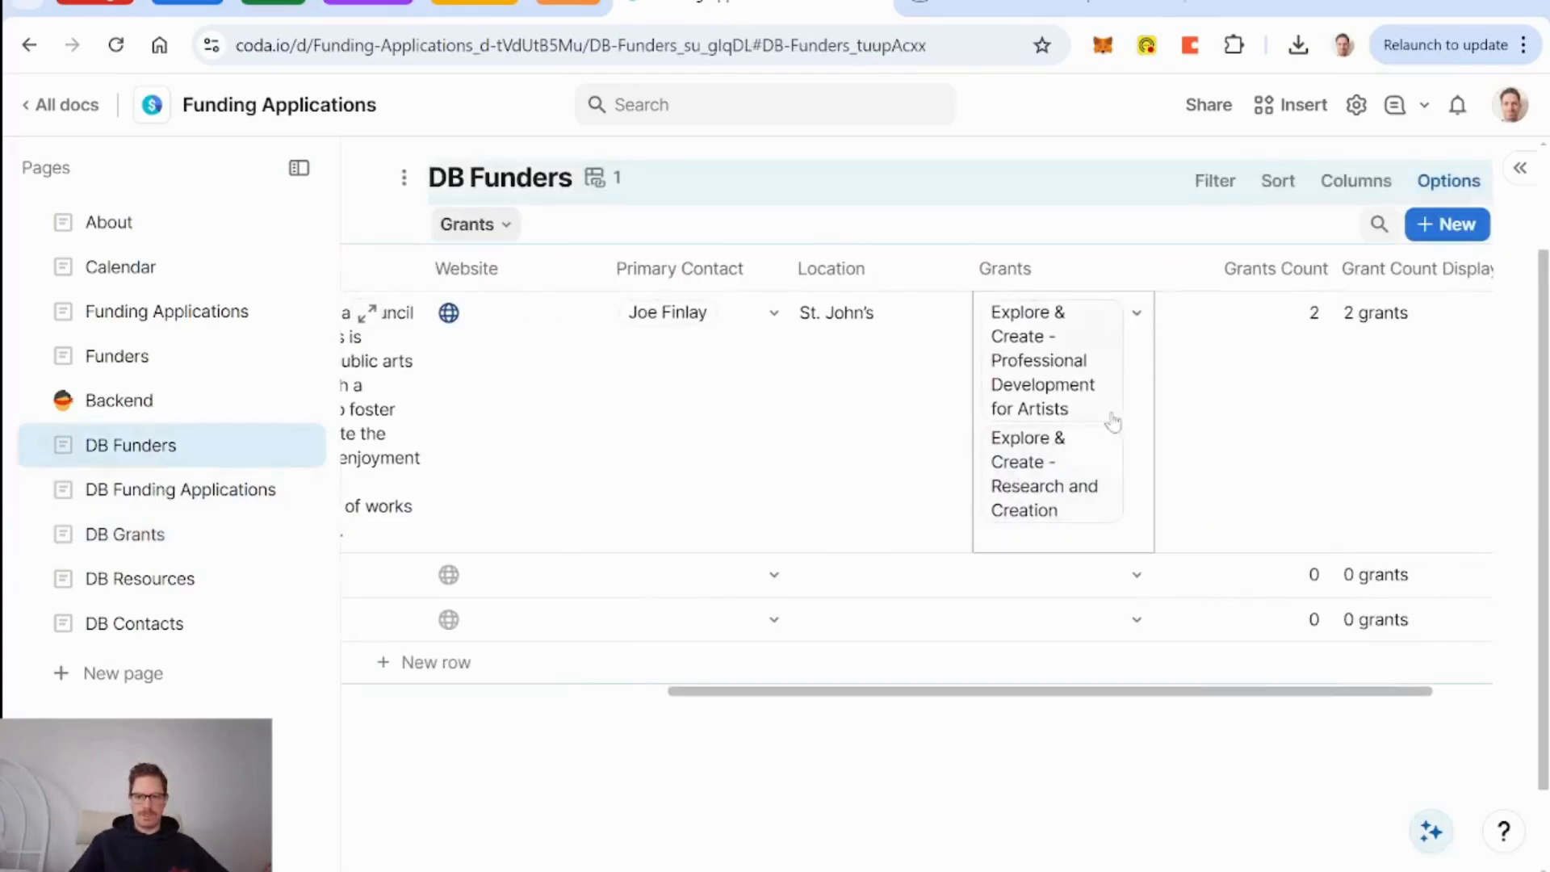
pyautogui.hscroll(2, 1079, 478)
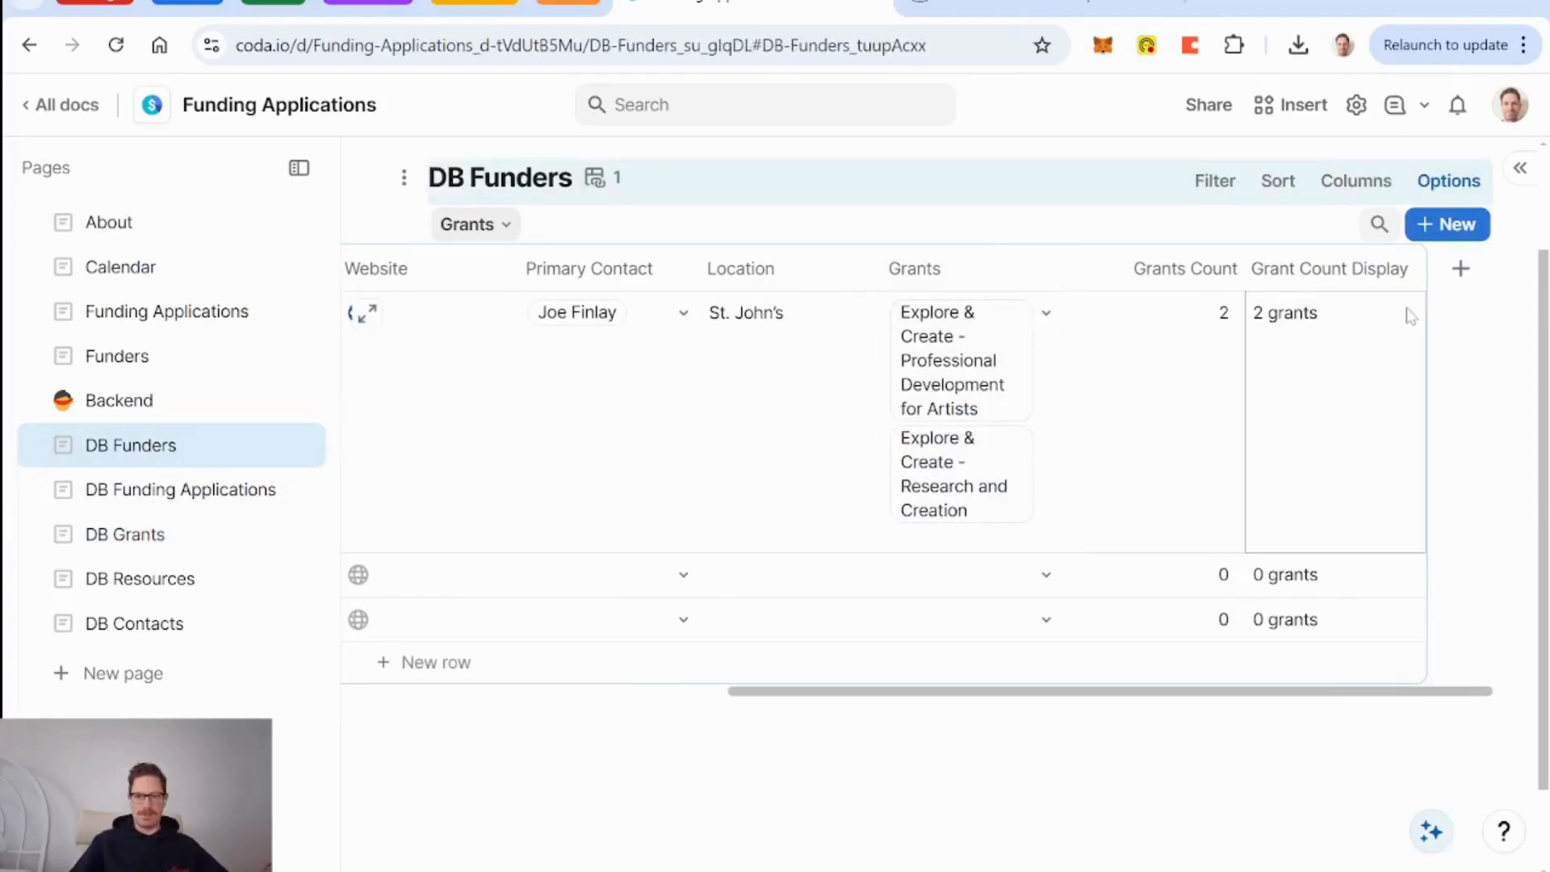
pyautogui.hscroll(-1, 646, 420)
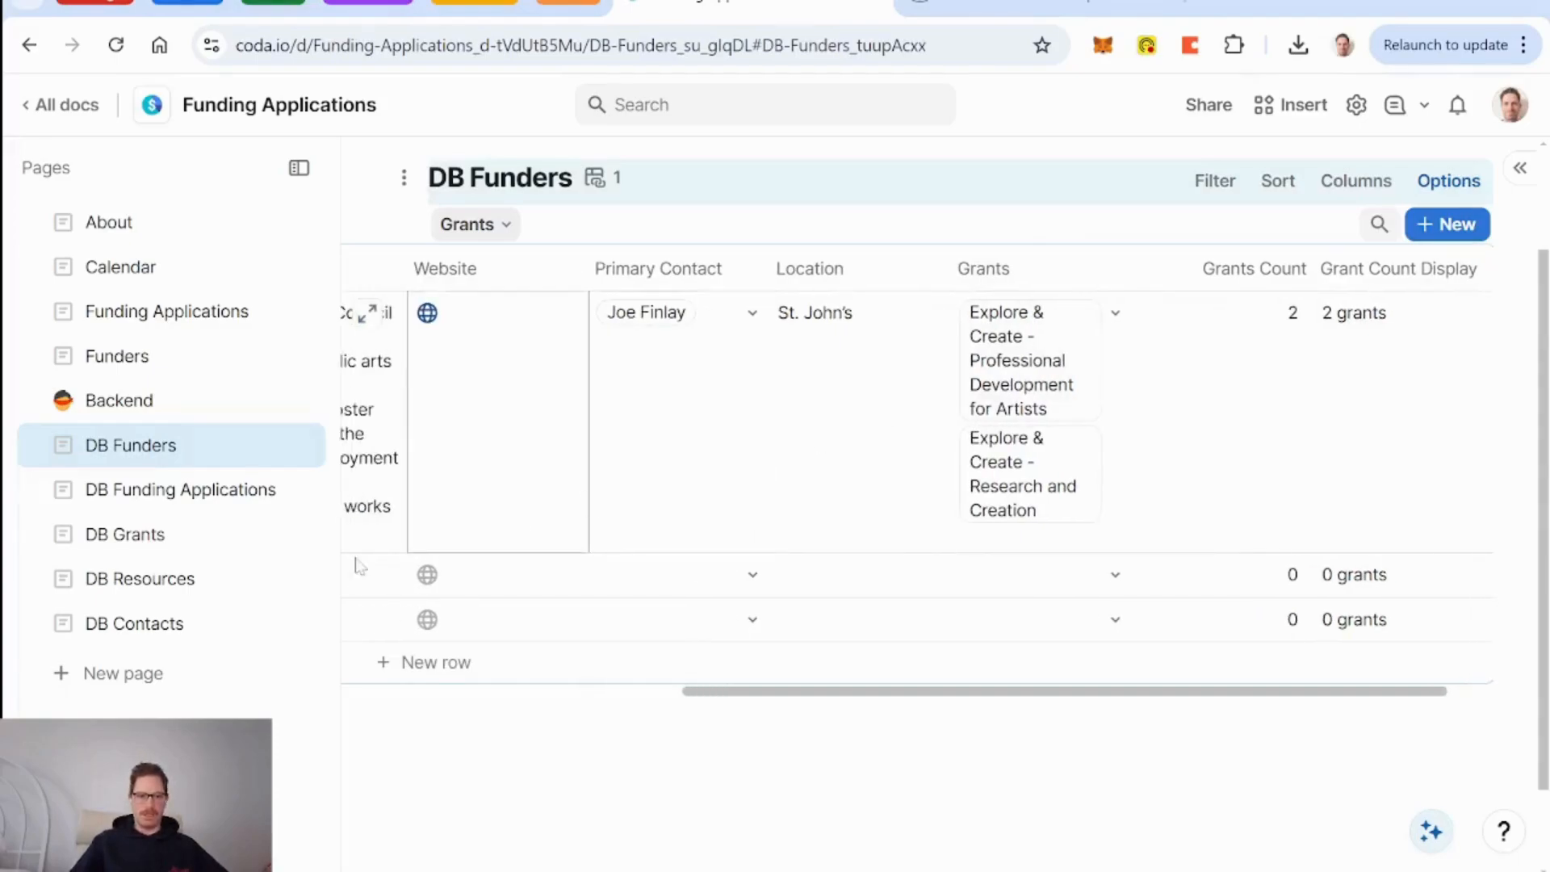
pyautogui.click(217, 492)
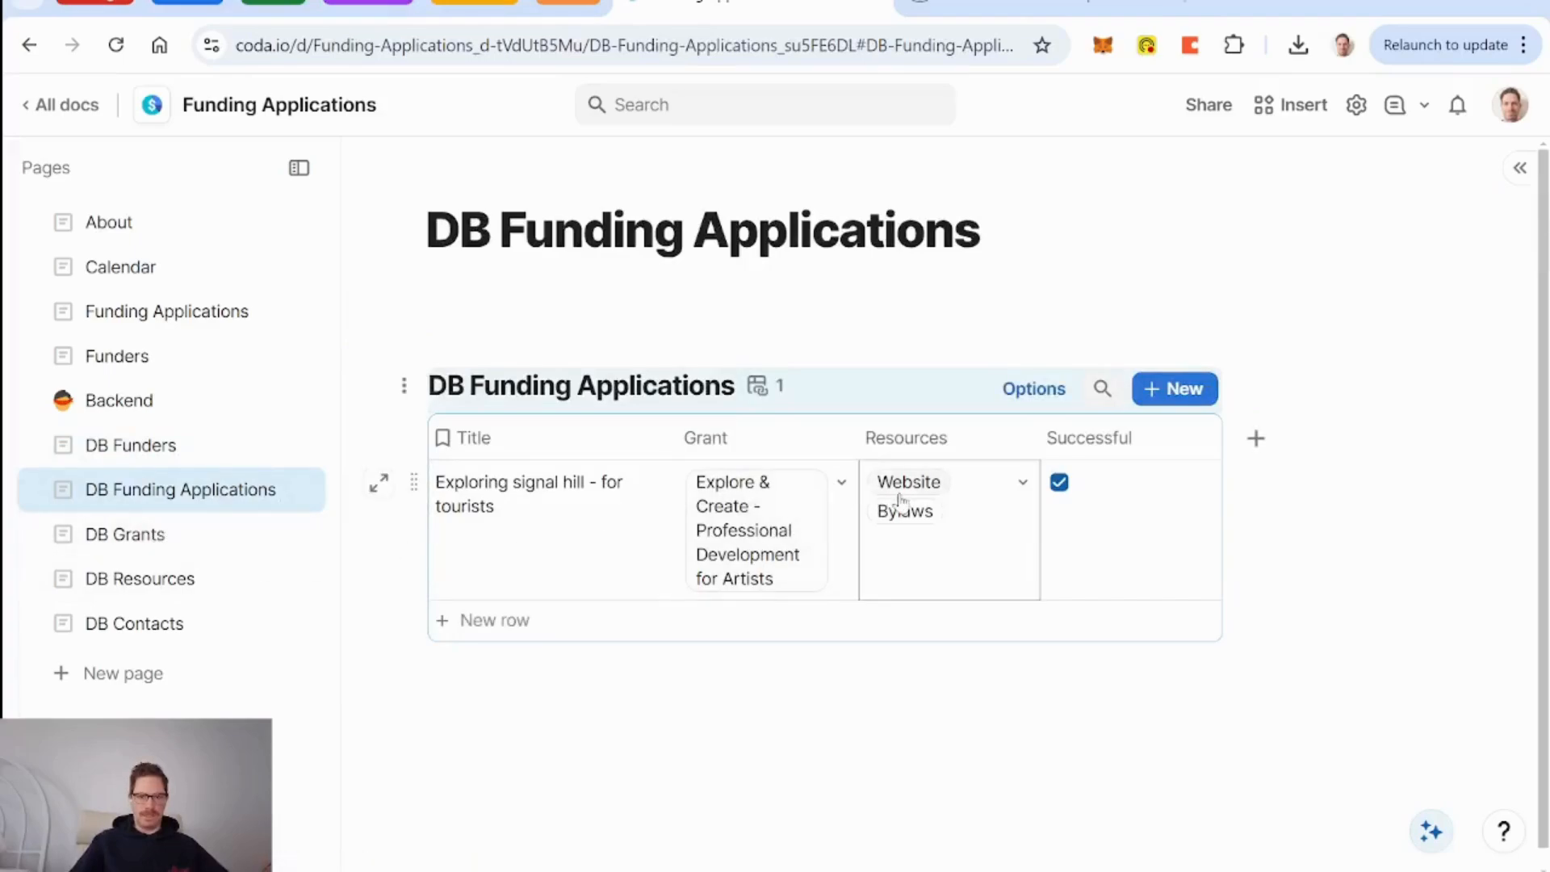
pyautogui.click(840, 443)
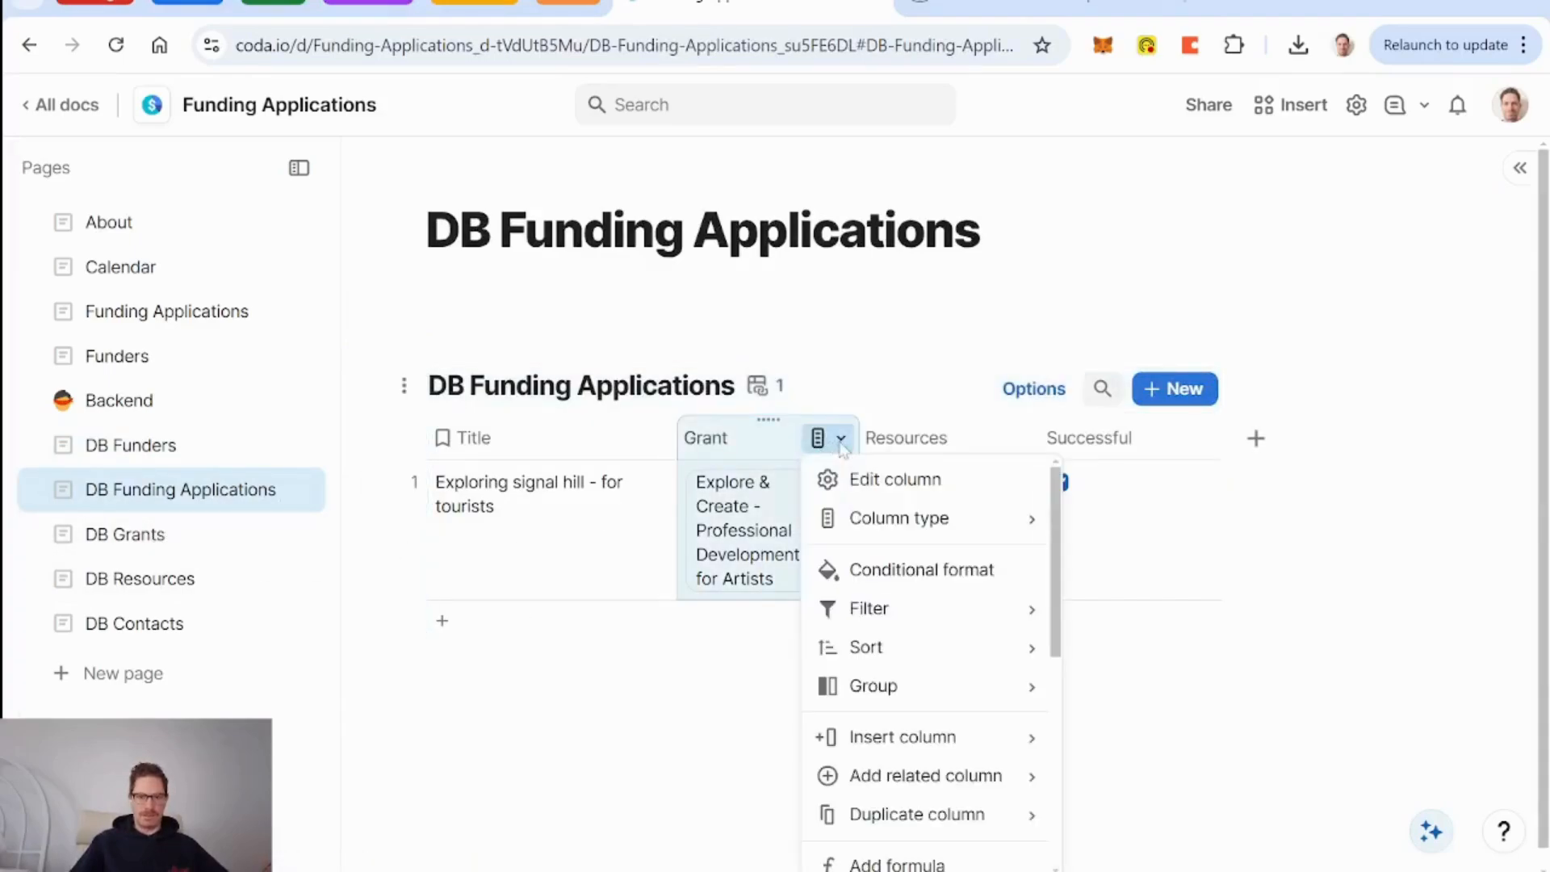
pyautogui.moveTo(975, 787)
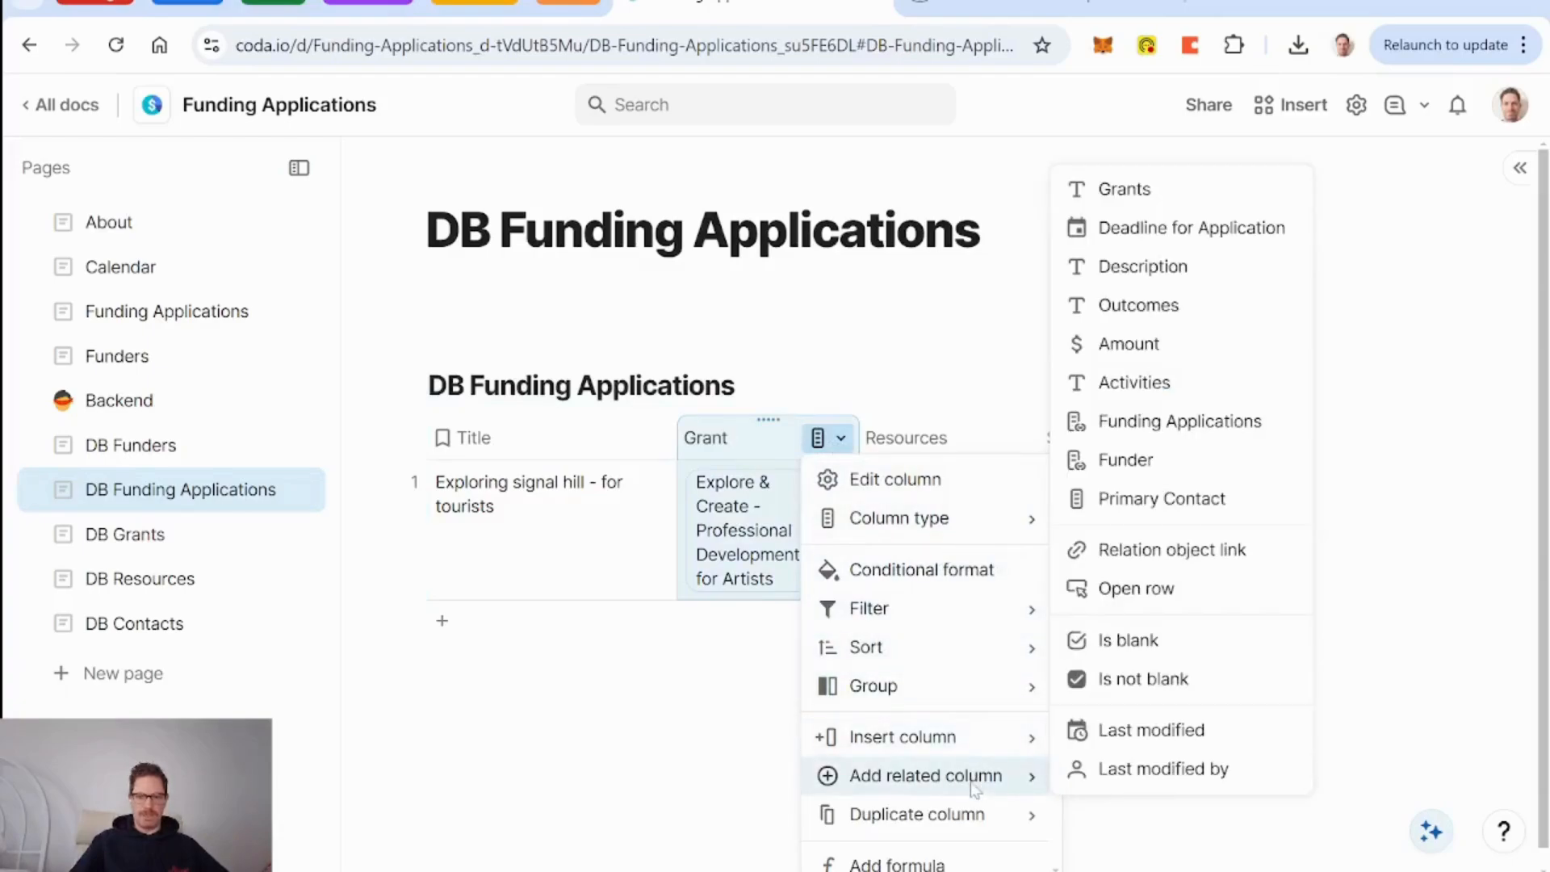
pyautogui.click(1172, 462)
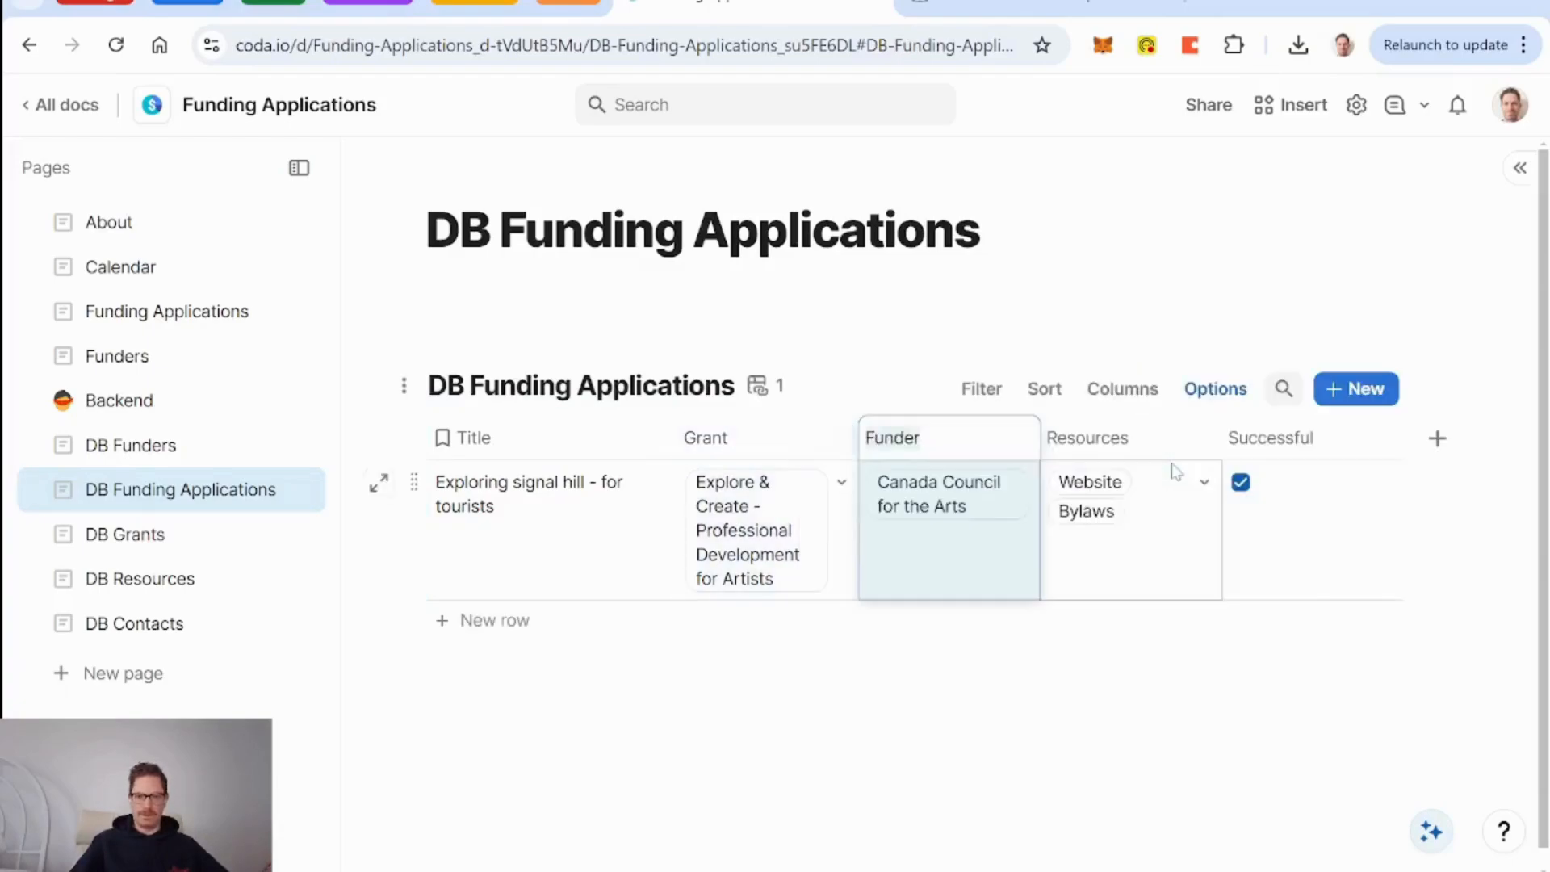
pyautogui.click(819, 439)
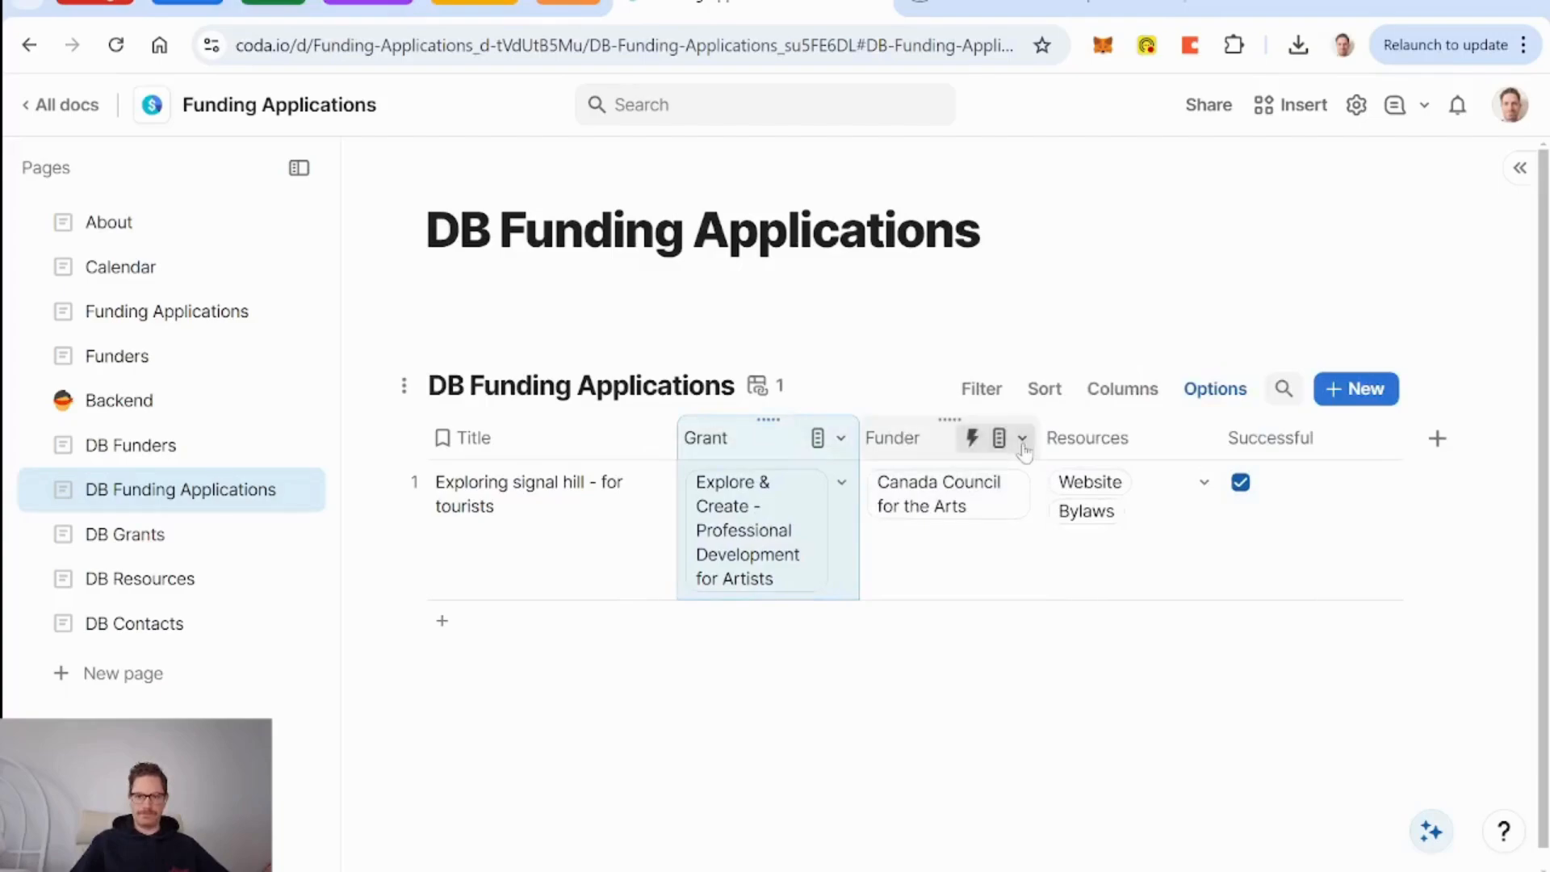
pyautogui.click(1022, 439)
pyautogui.click(1013, 482)
pyautogui.scroll(-3, 1170, 588)
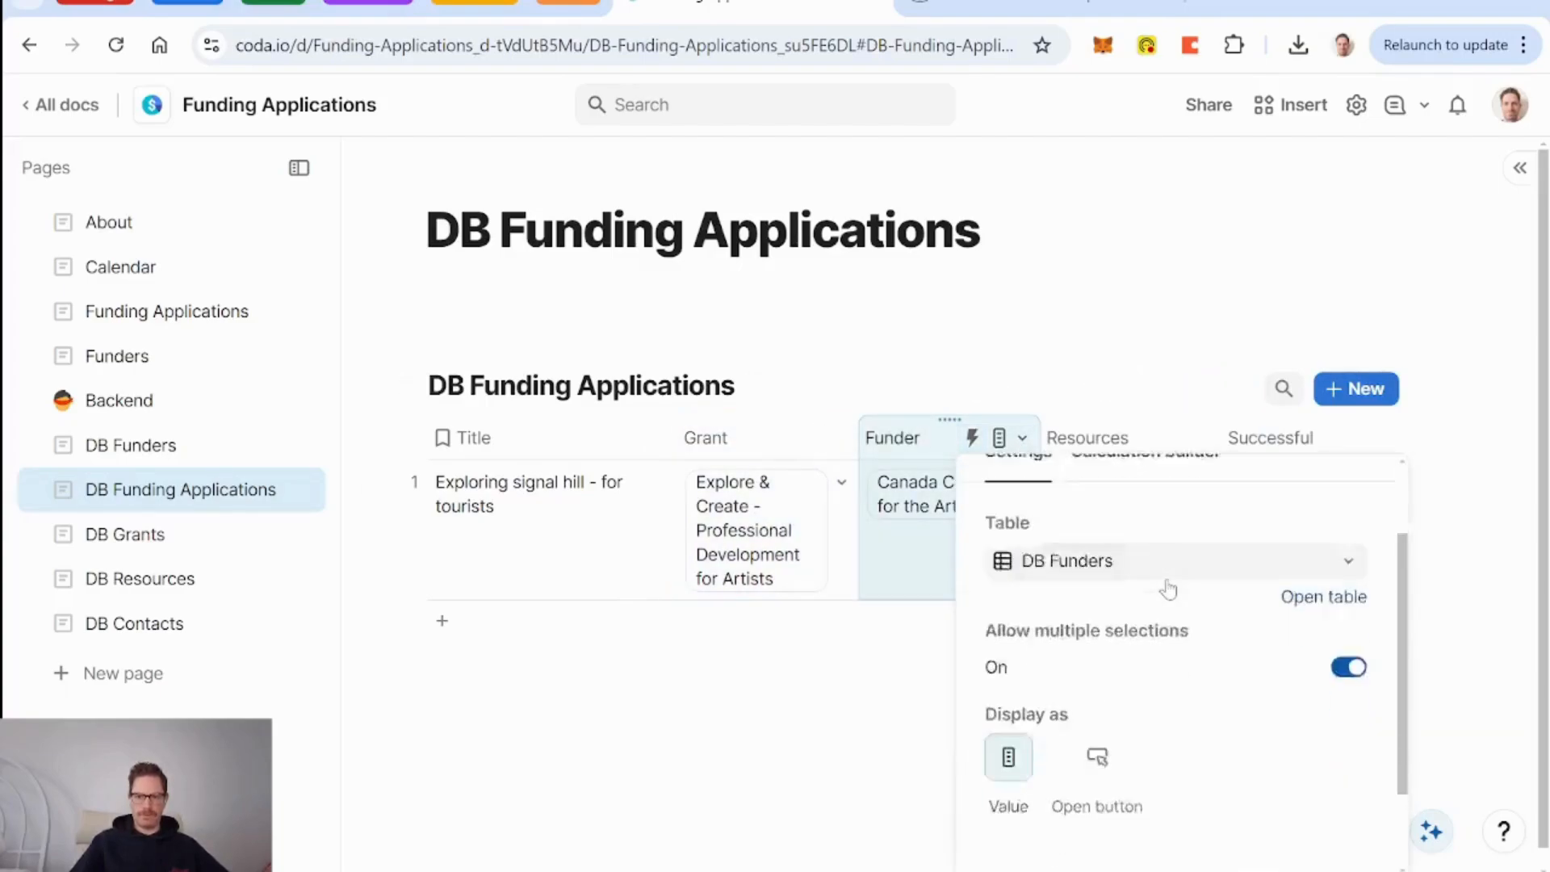
pyautogui.scroll(3, 1170, 588)
pyautogui.click(759, 449)
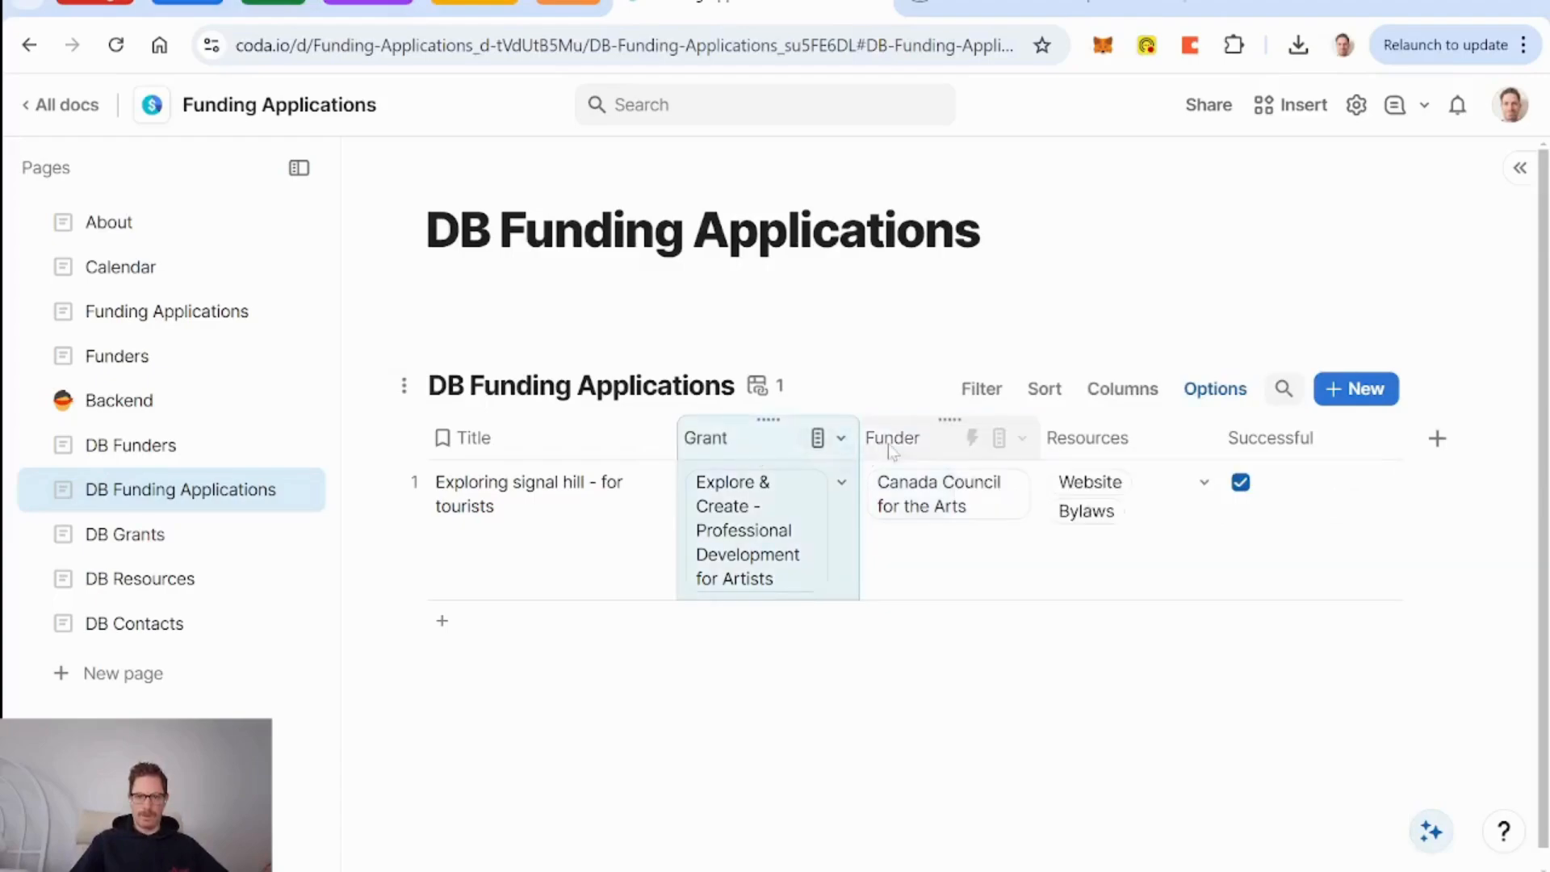
pyautogui.click(893, 449)
pyautogui.press('Delete')
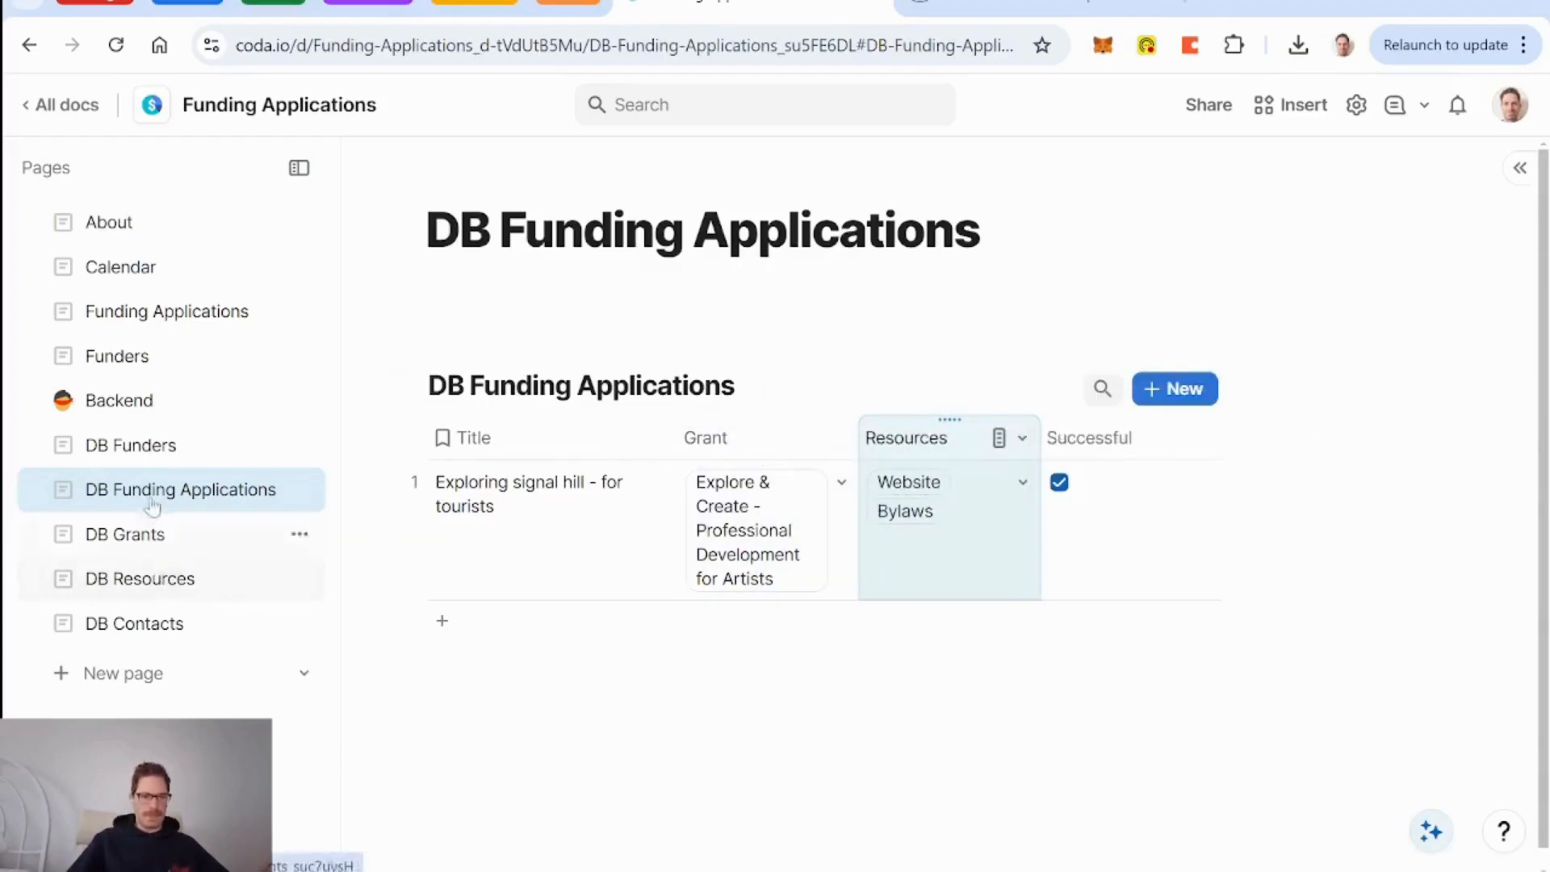
# On DB Funders, add a relation column to DB Funding Applications, then undo it.
pyautogui.click(155, 455)
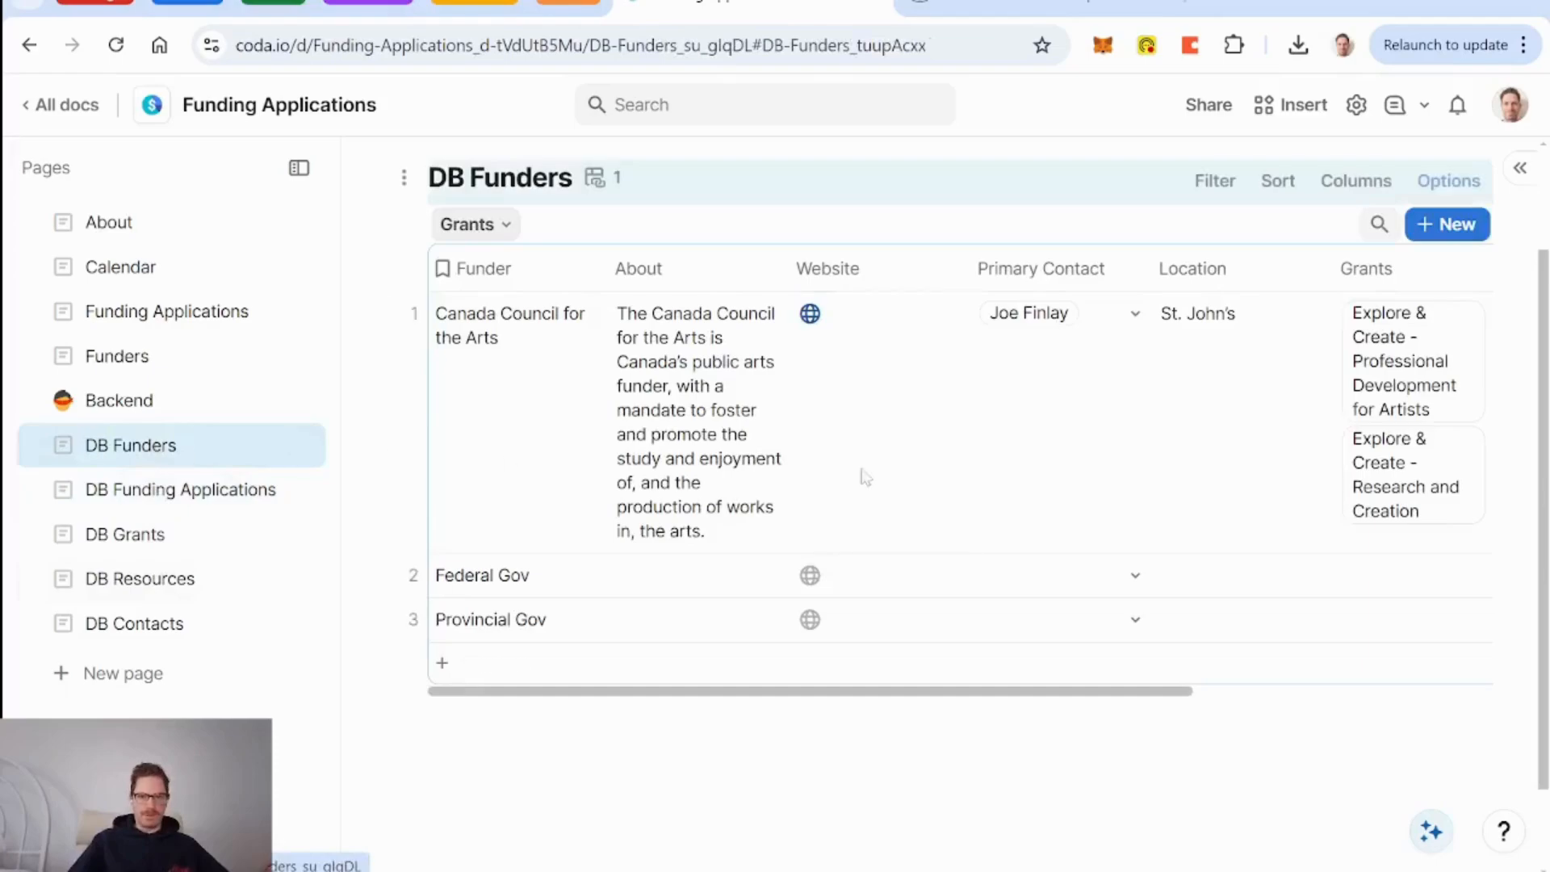
pyautogui.hscroll(5, 970, 444)
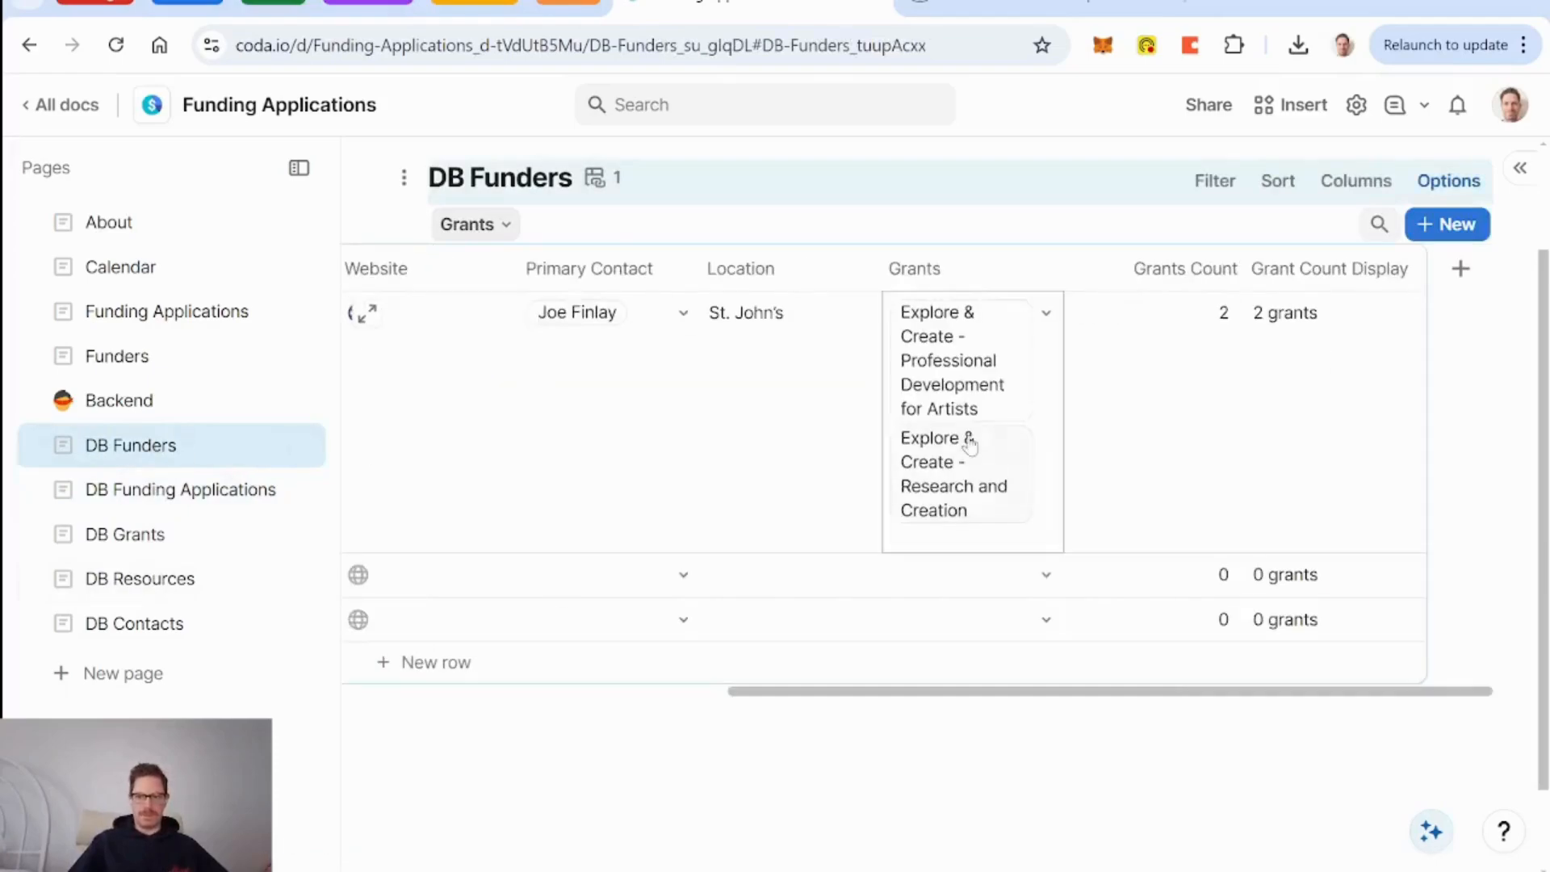
pyautogui.click(1460, 269)
pyautogui.write('appl')
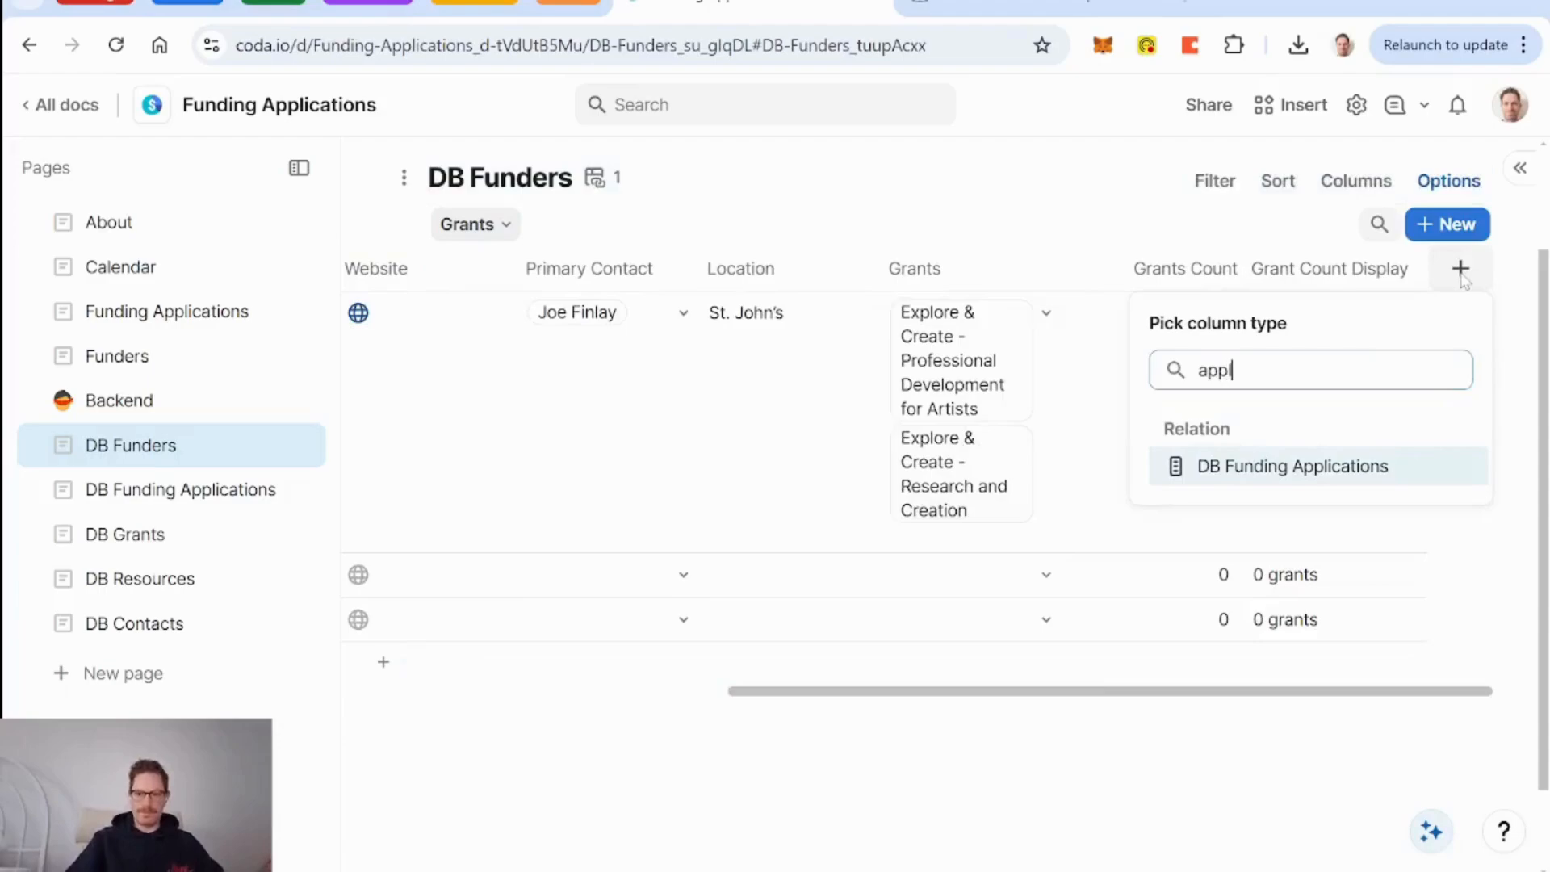
pyautogui.click(1321, 470)
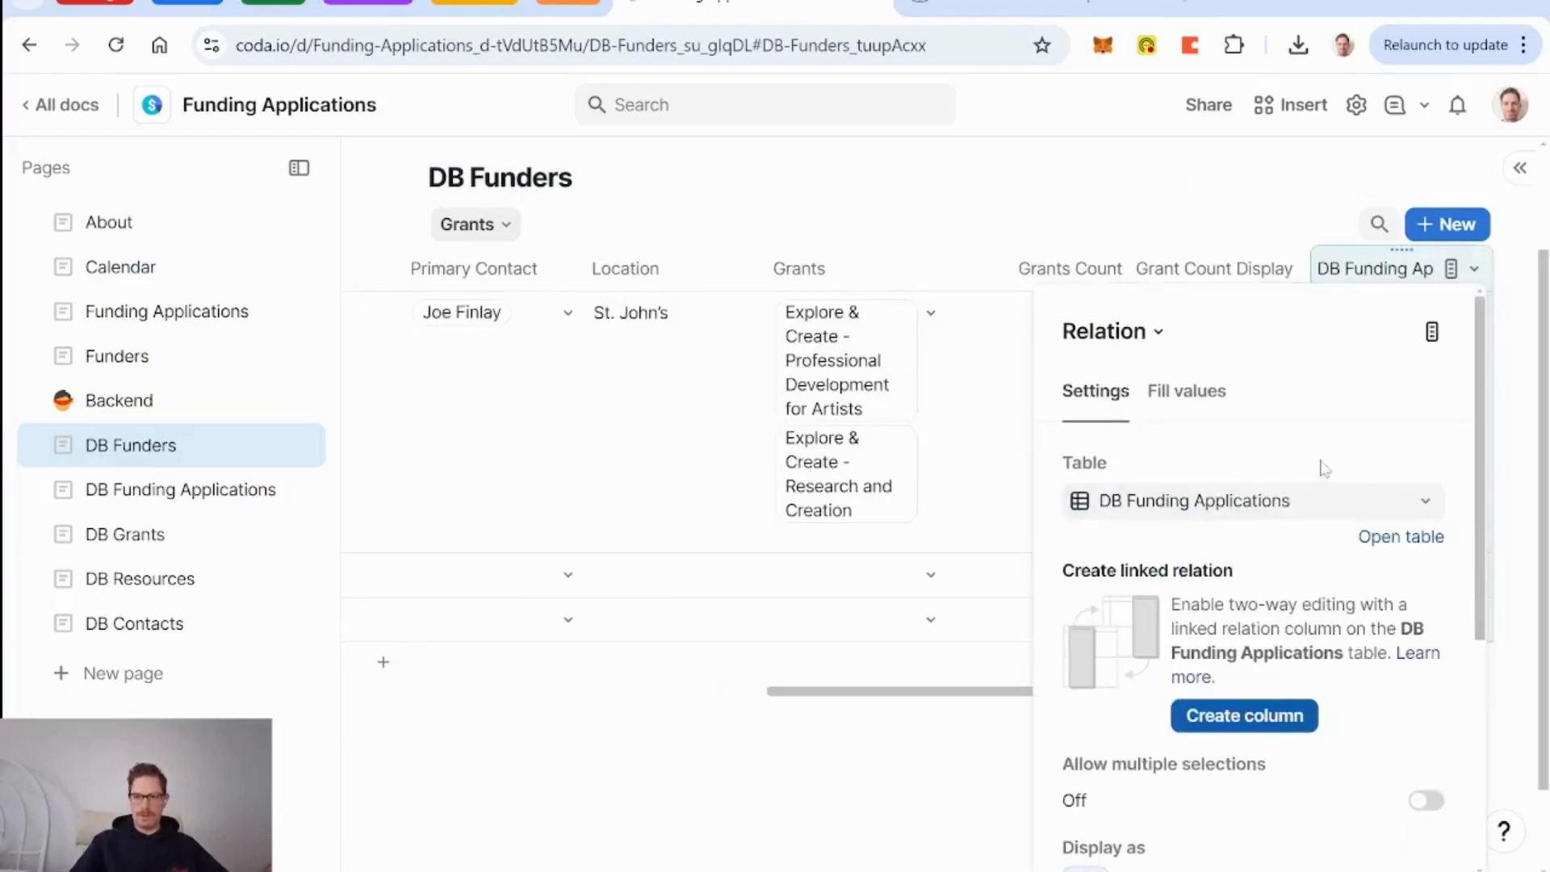
pyautogui.click(1206, 272)
pyautogui.click(1350, 276)
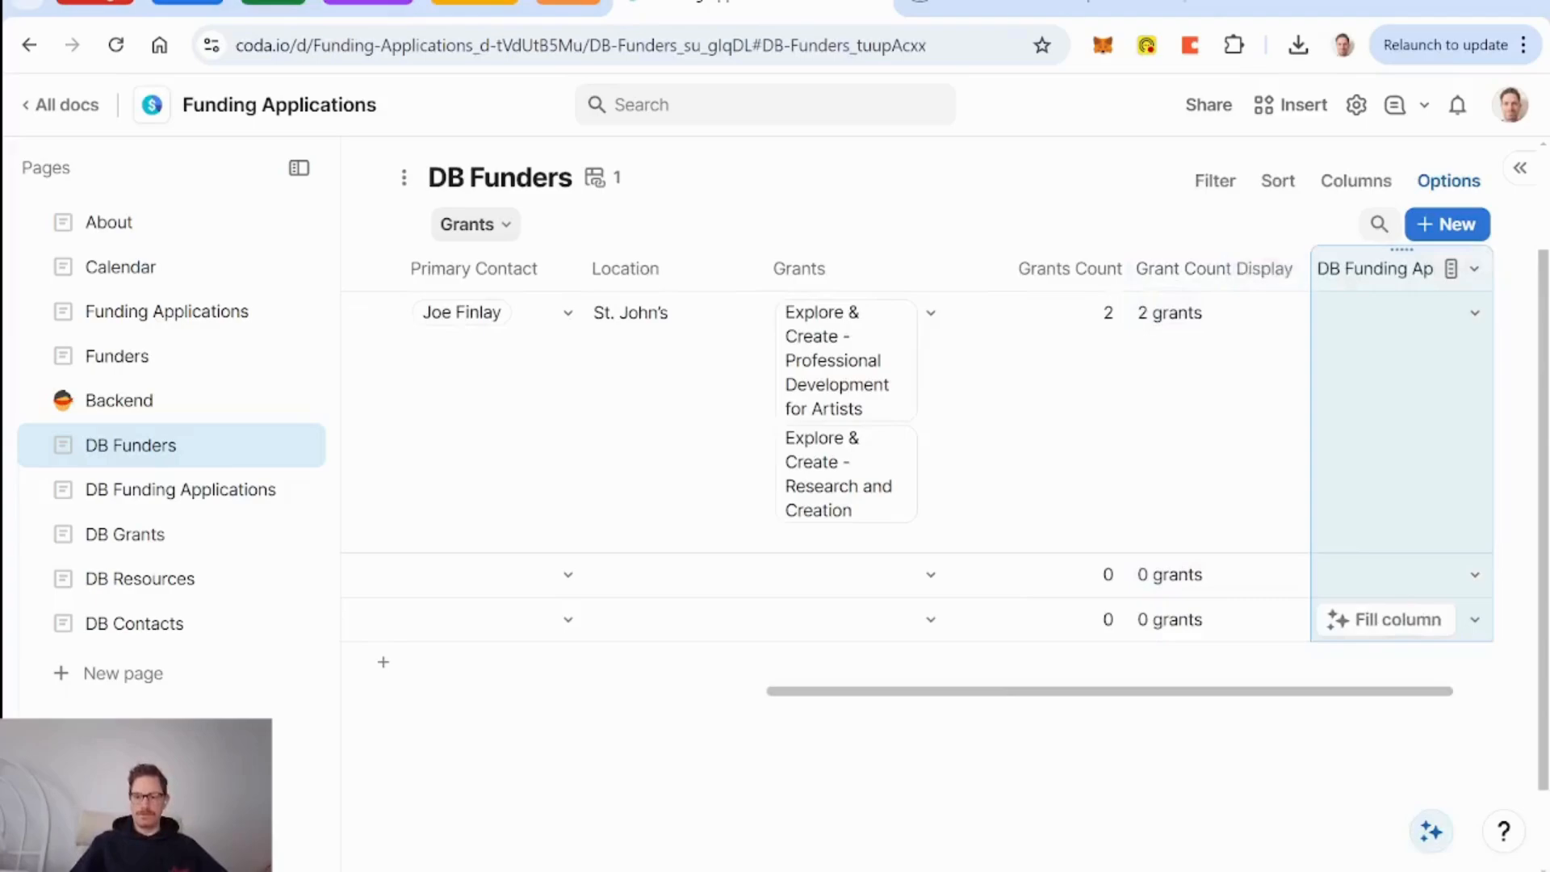
pyautogui.hotkey('ctrl', 'z')
# Add the Grants' Funding Applications as a related column and move it to the table's end.
pyautogui.click(1044, 268)
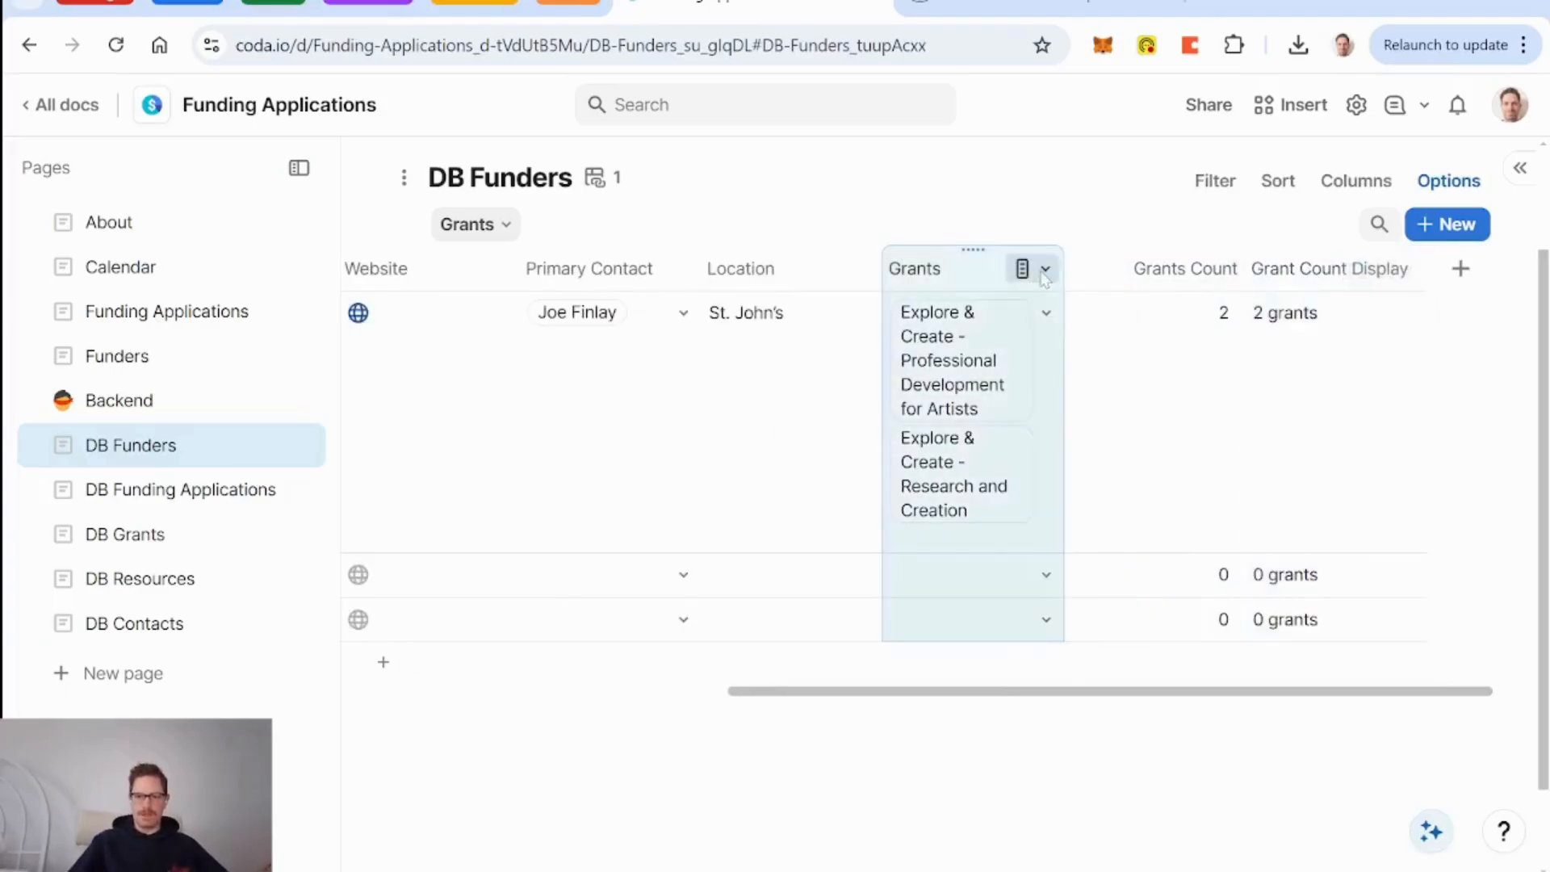
pyautogui.moveTo(1147, 620)
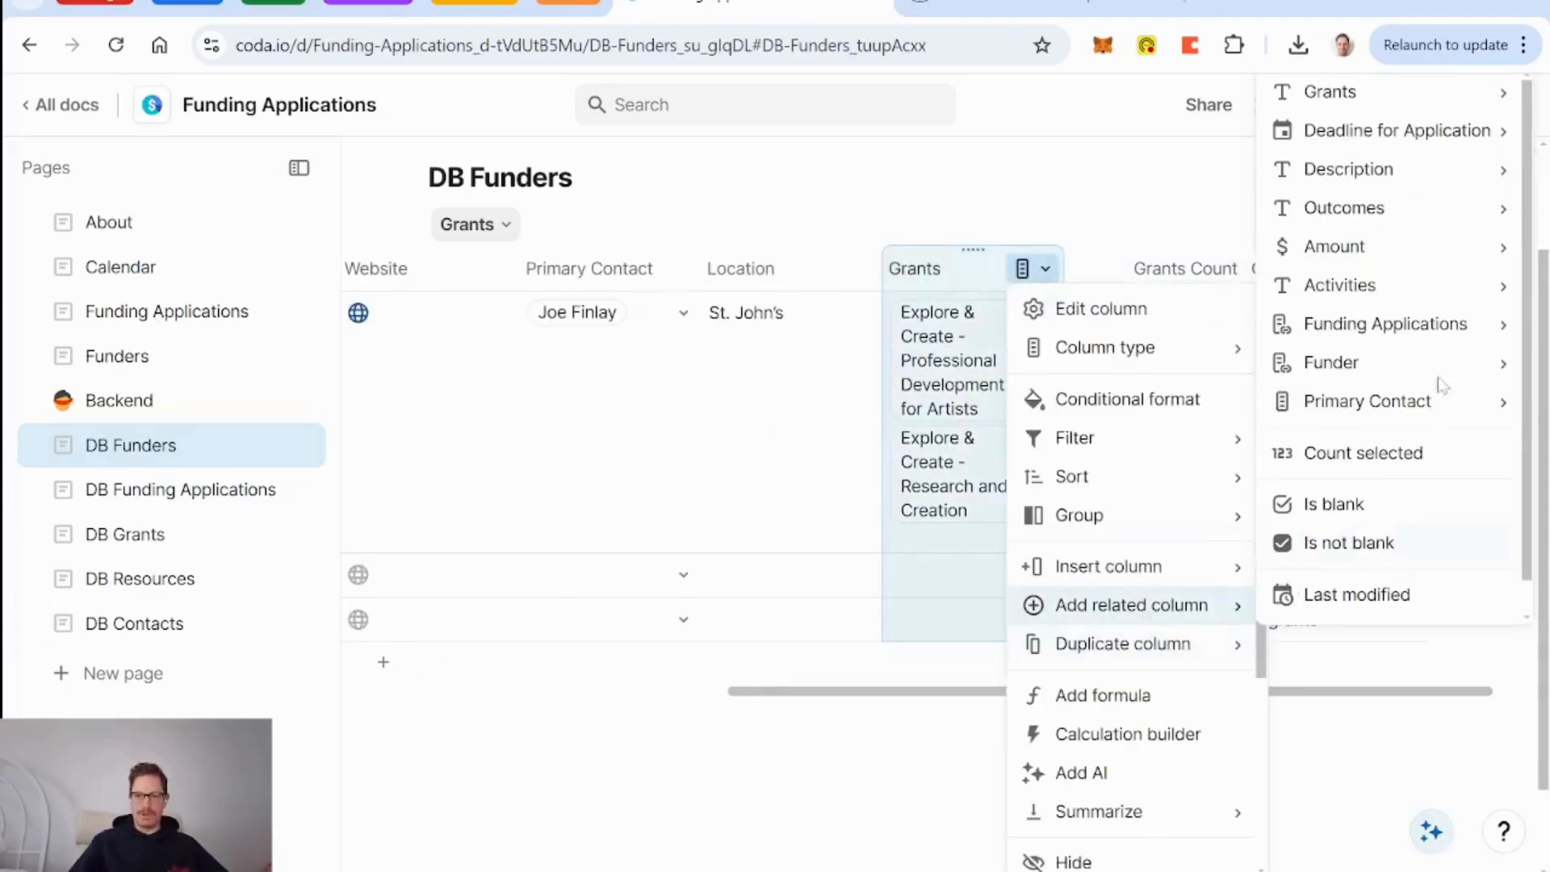
pyautogui.moveTo(1417, 324)
pyautogui.click(1170, 332)
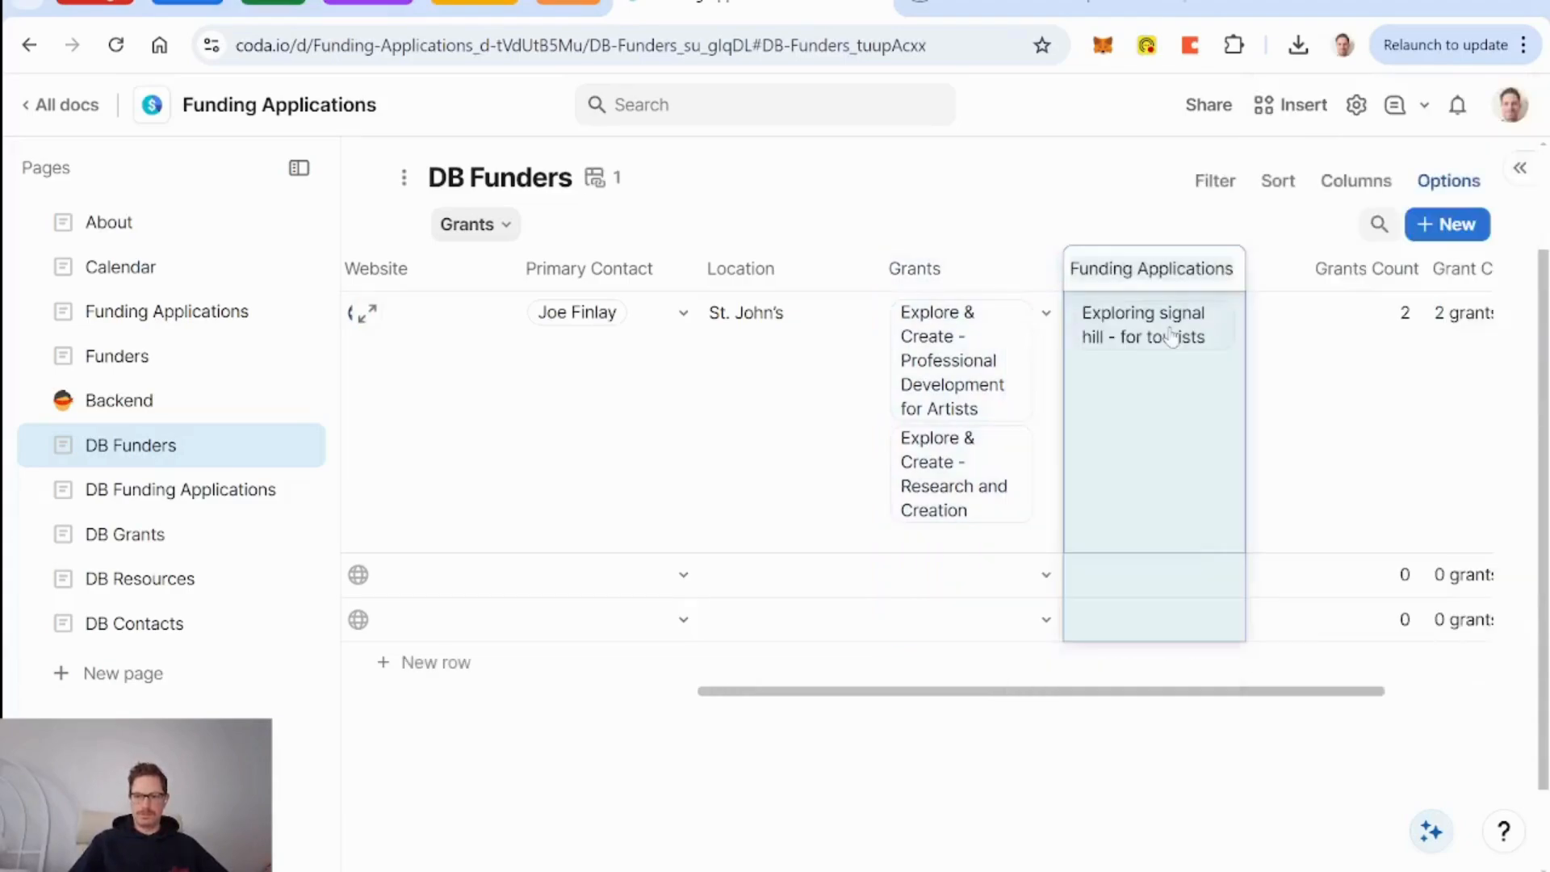
pyautogui.click(946, 276)
pyautogui.click(1151, 273)
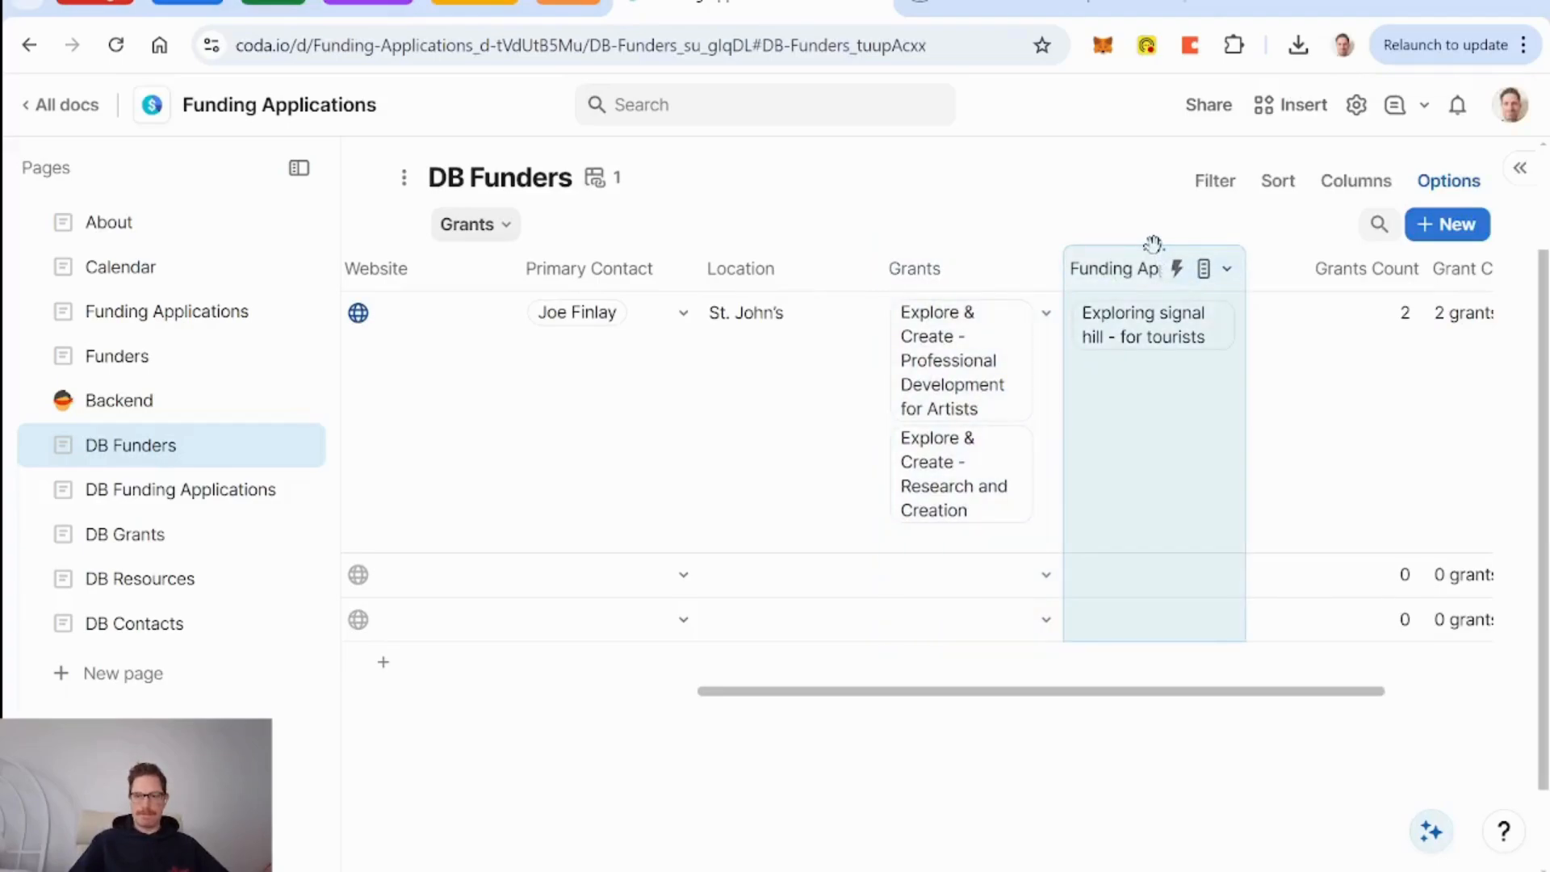
pyautogui.moveTo(1153, 244); pyautogui.dragTo(1425, 268)
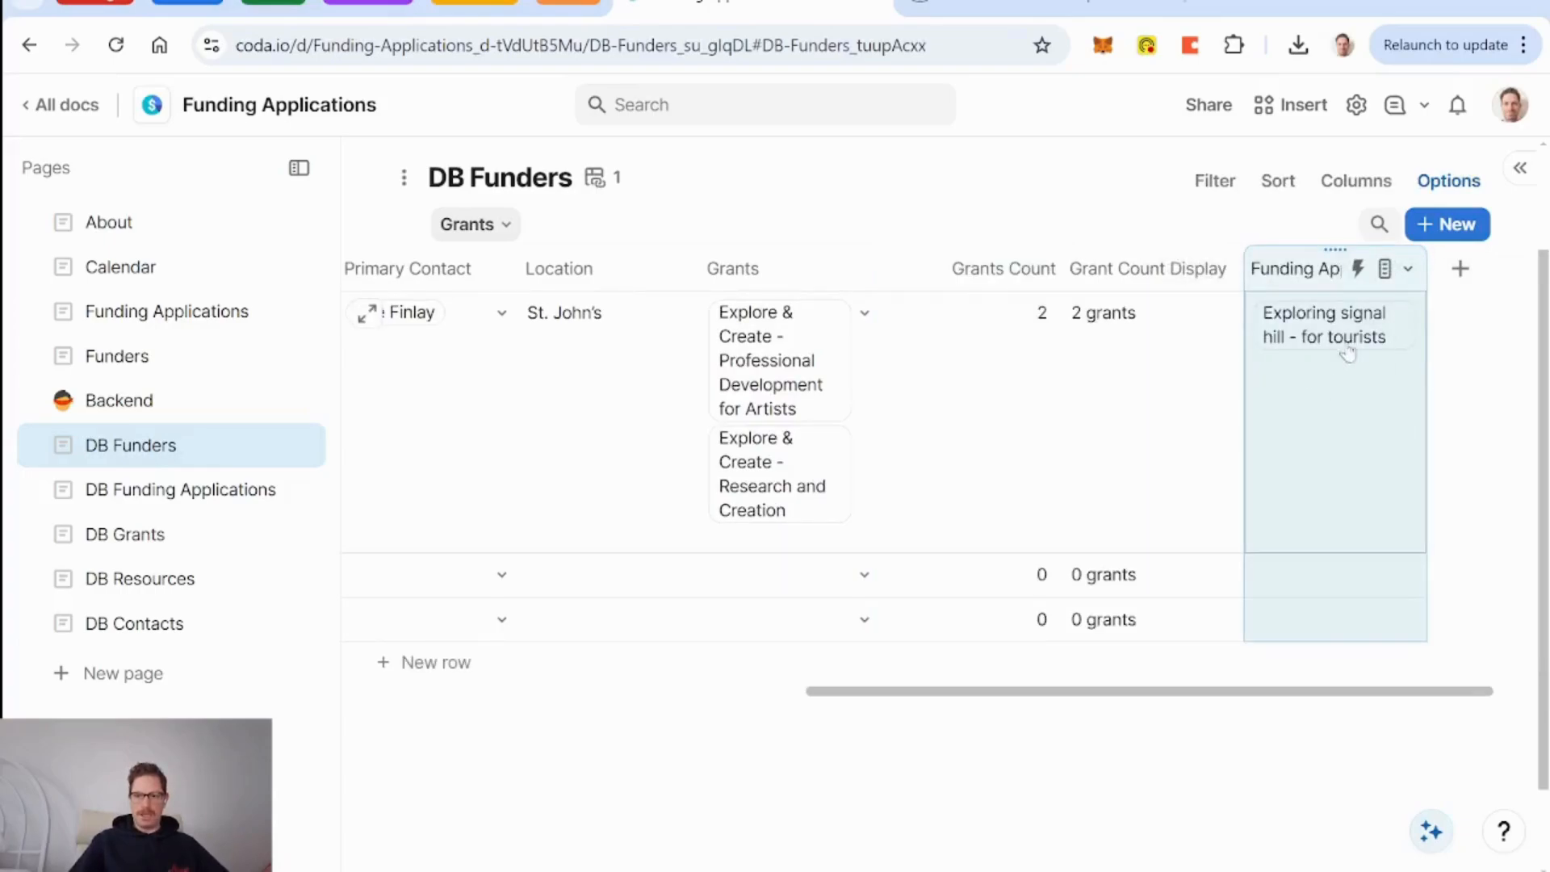
pyautogui.moveTo(1357, 329)
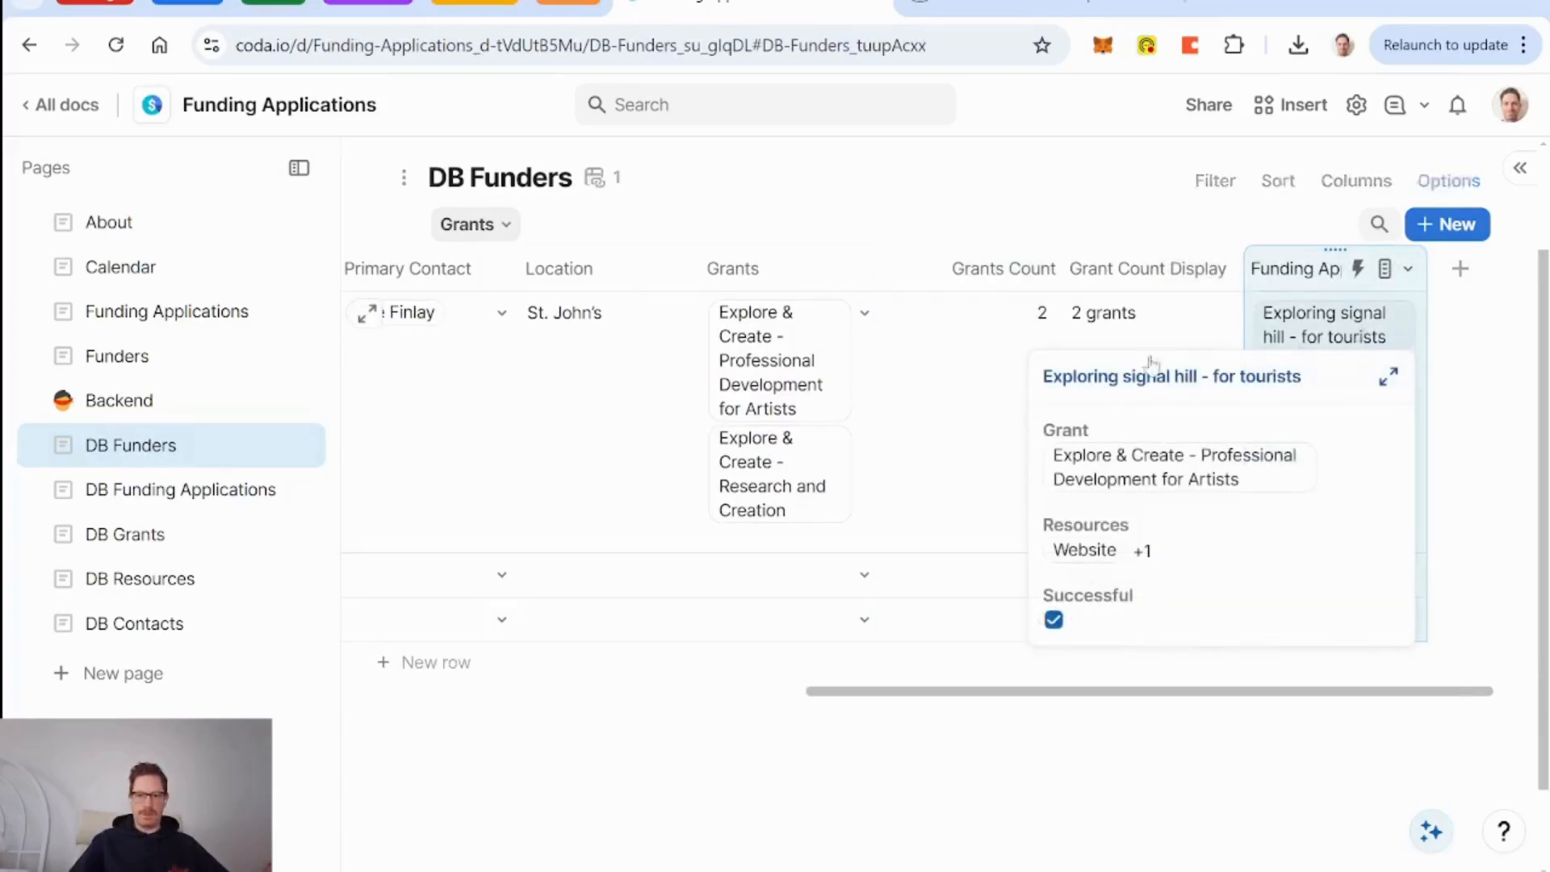
# Add a Status preset column to the DB Funding Applications table.
pyautogui.click(179, 489)
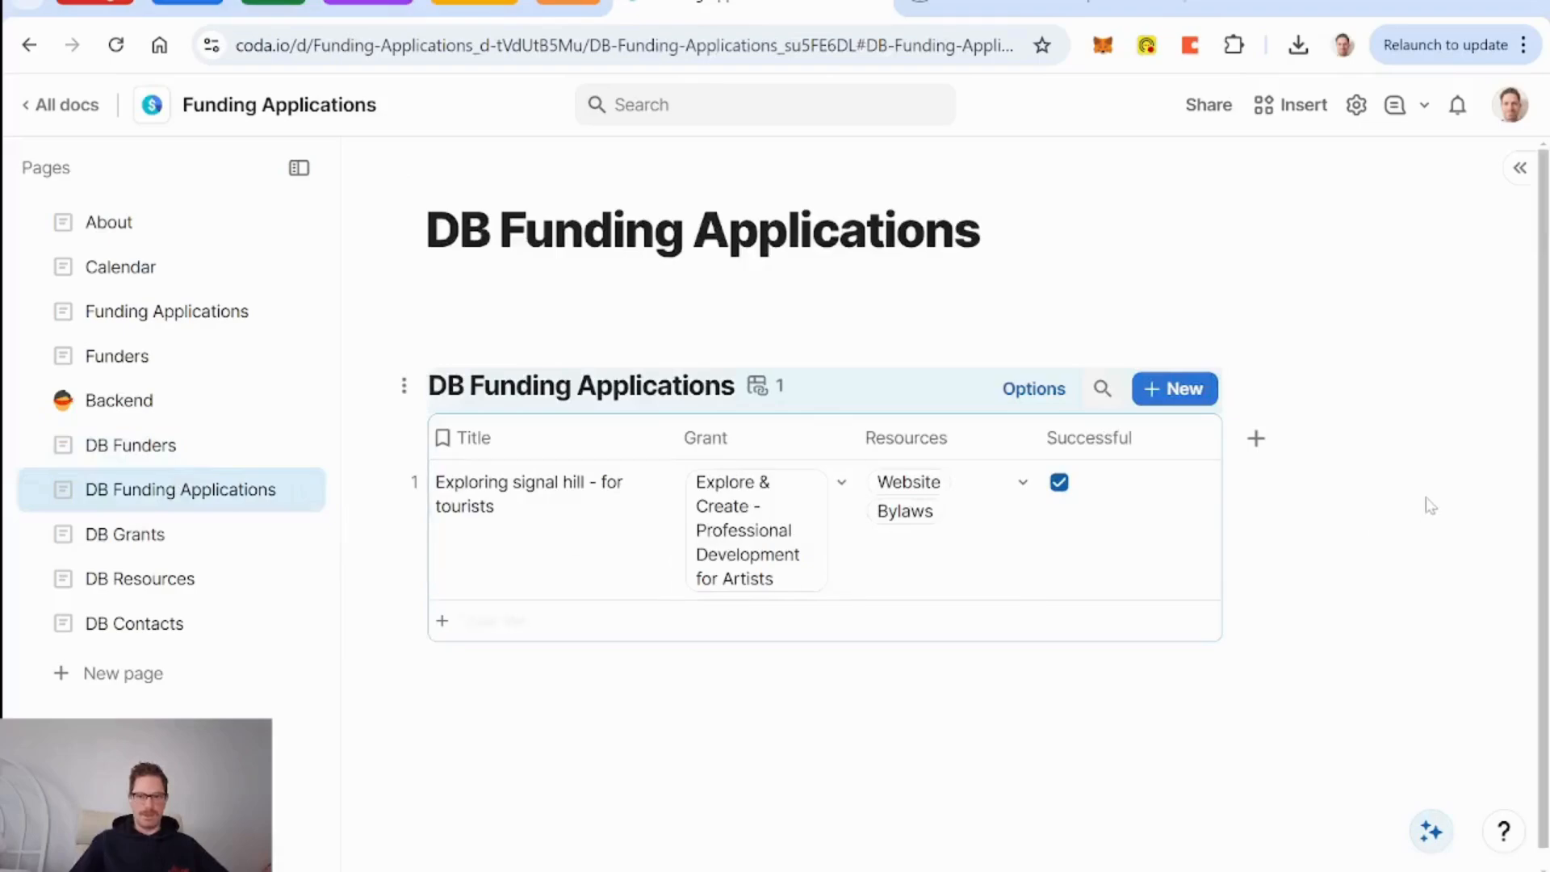
pyautogui.click(951, 449)
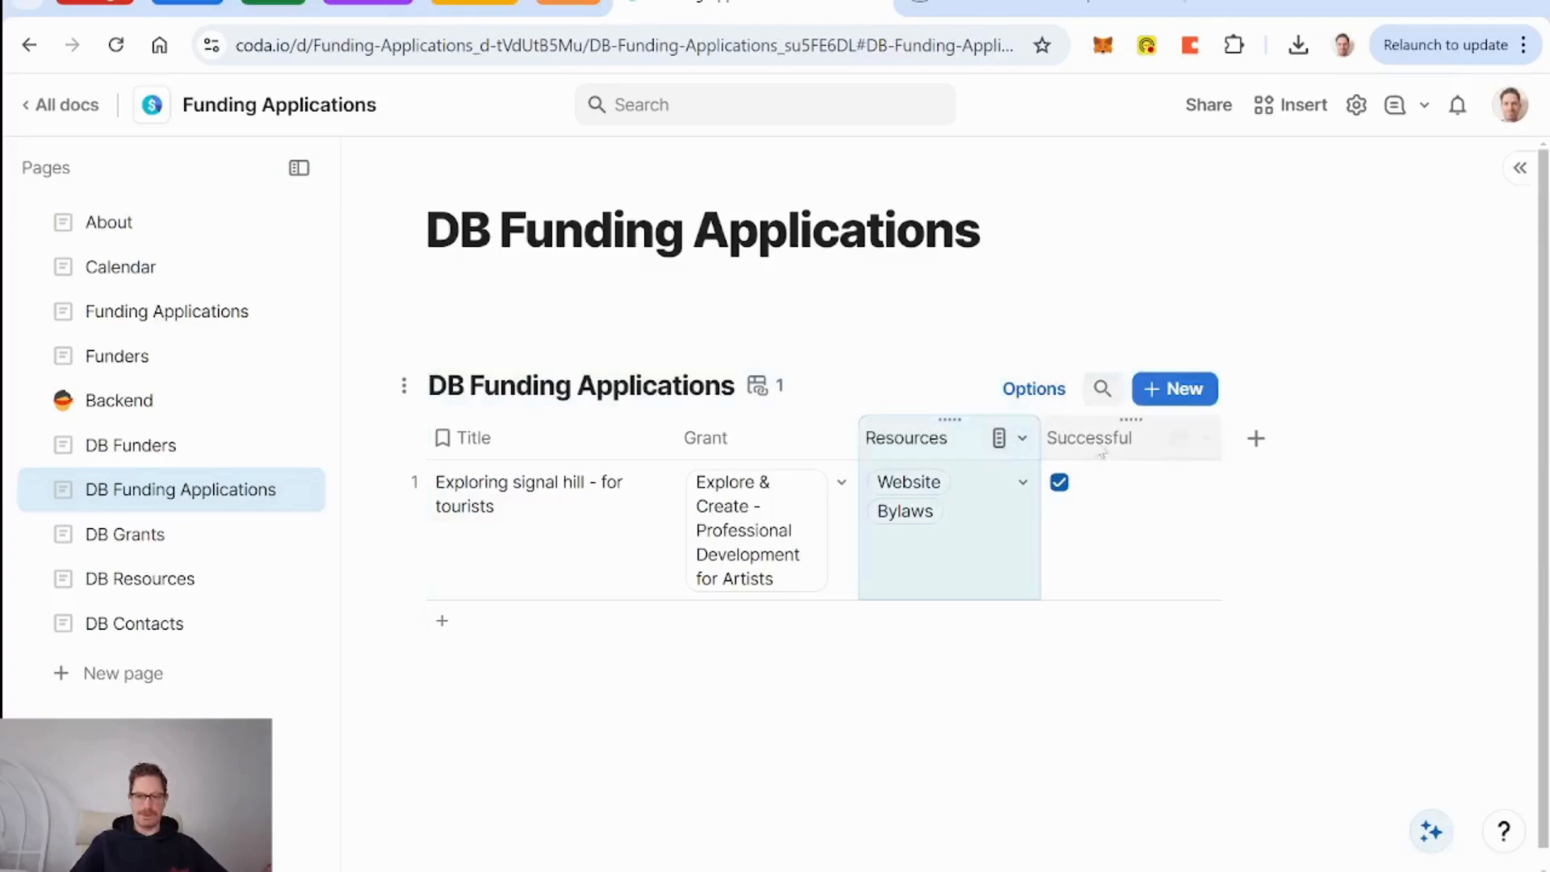
pyautogui.click(1256, 438)
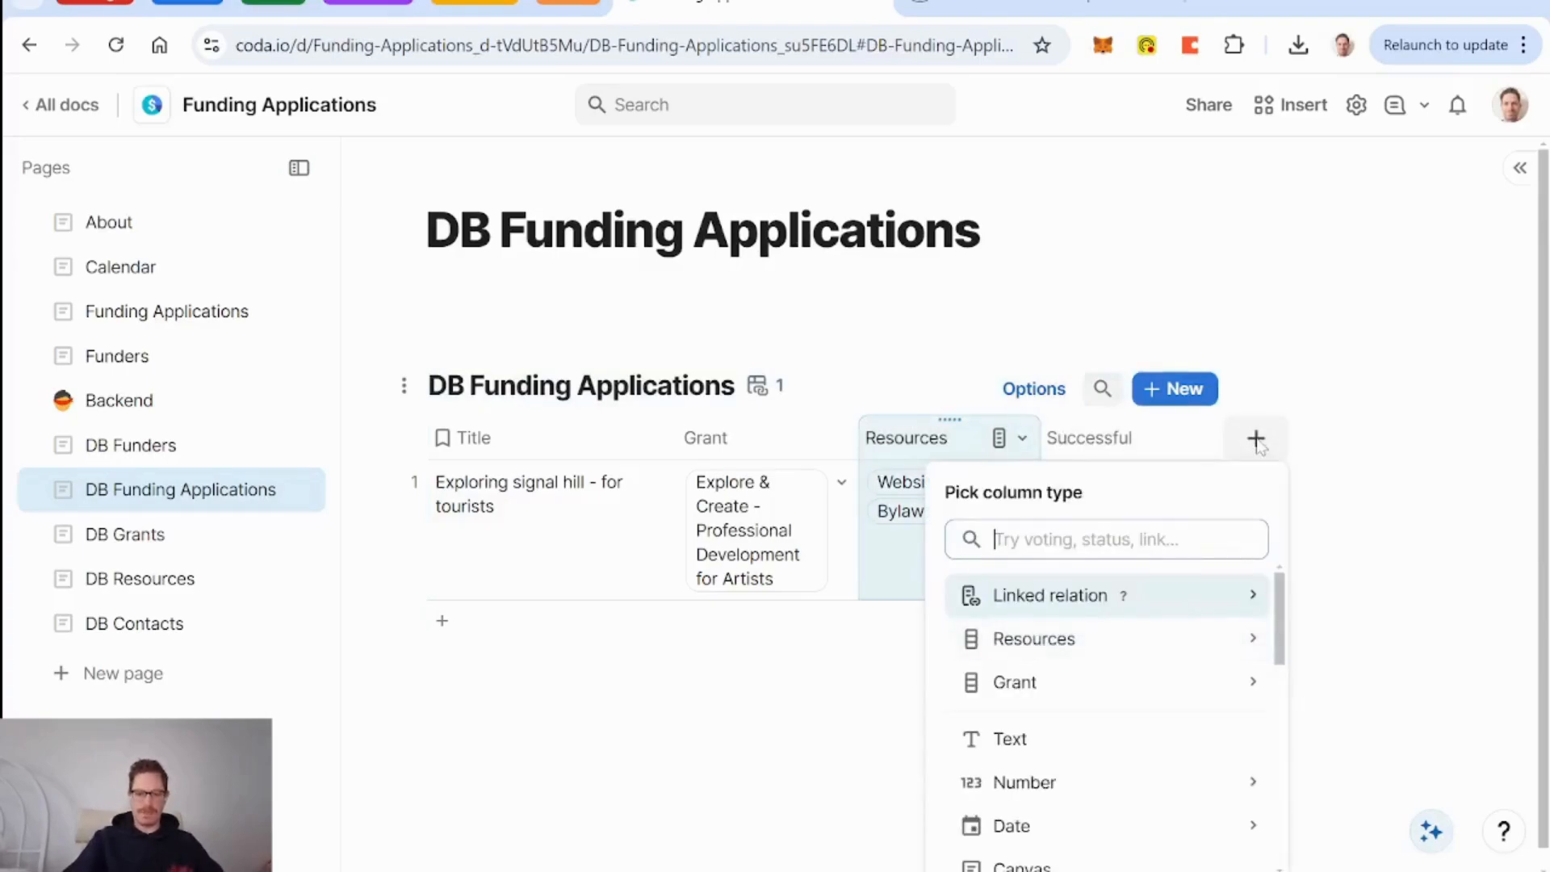
pyautogui.write('stat')
pyautogui.press('Down')
pyautogui.press('Down')
pyautogui.press('Down')
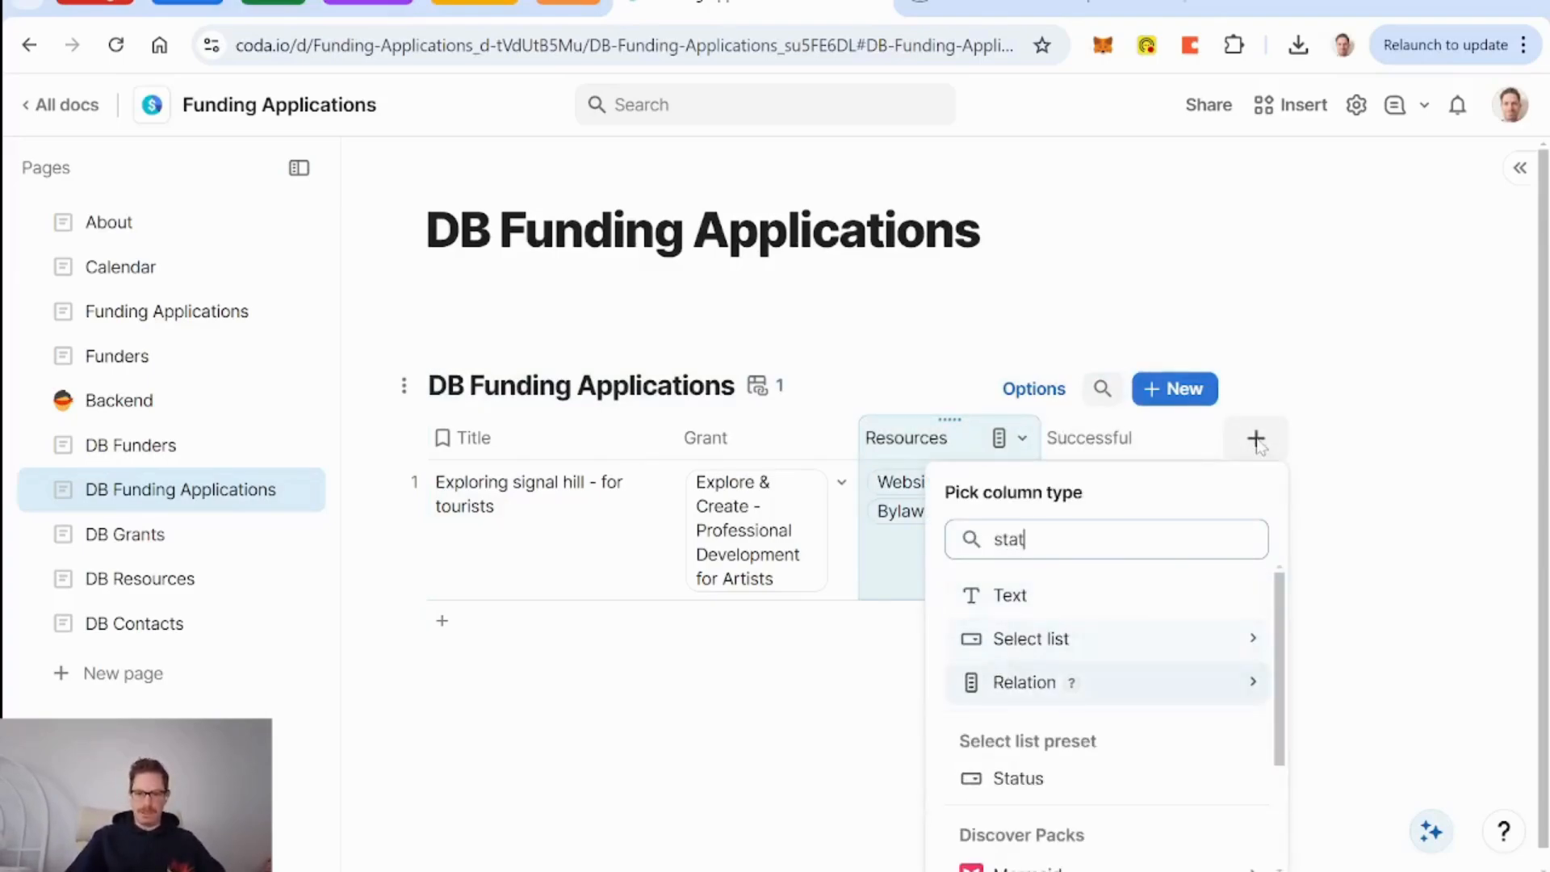
pyautogui.press('Return')
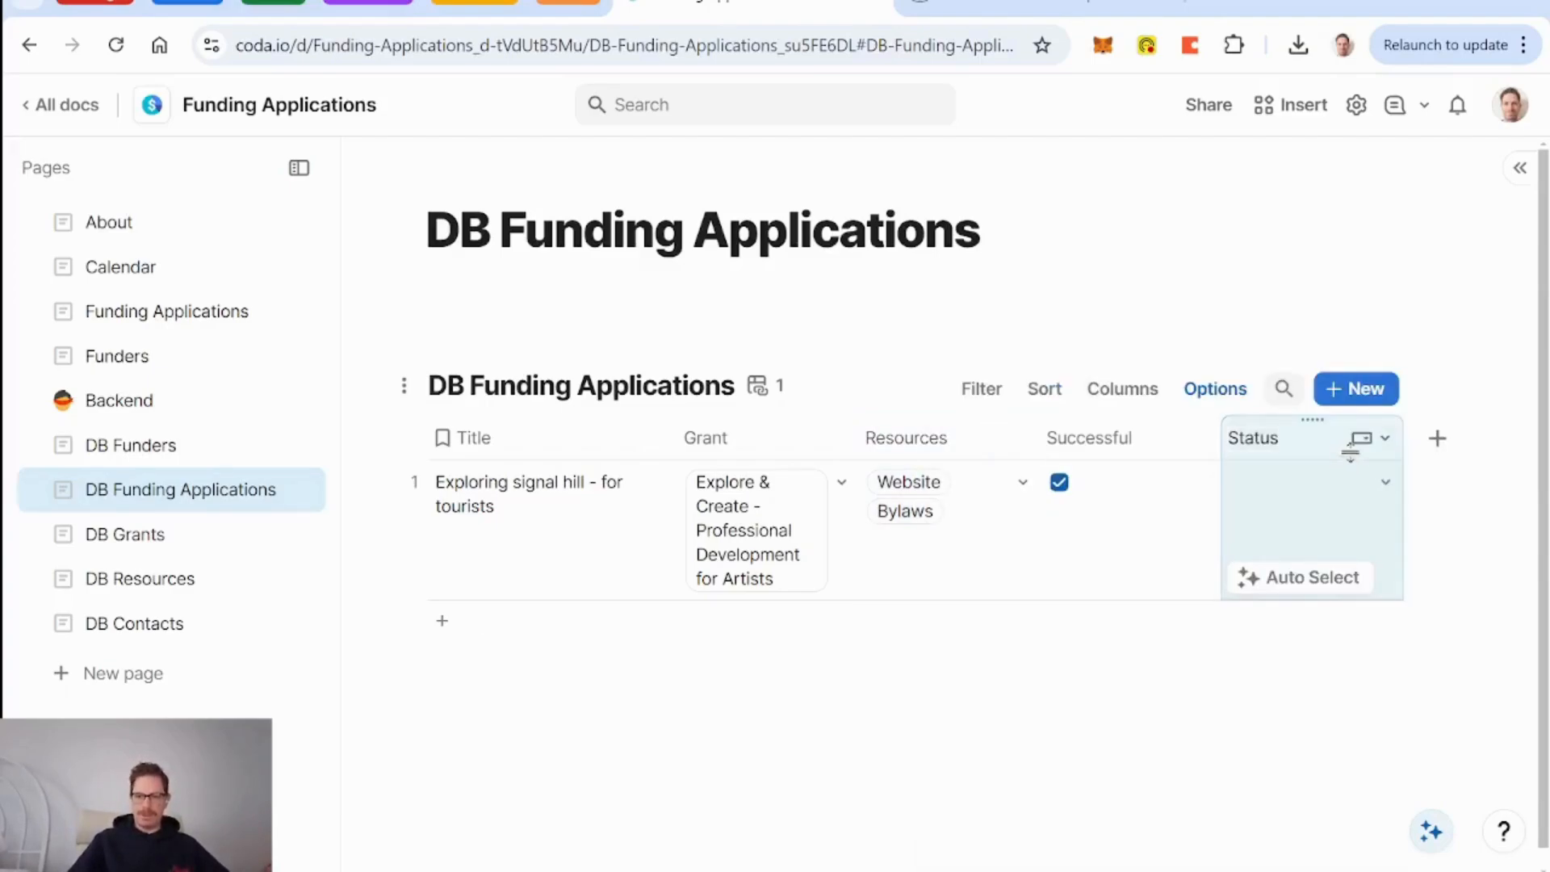
# Colour Not started blue, In progress green, Done grey, and move Blocked above Done.
pyautogui.click(1374, 439)
pyautogui.click(1207, 480)
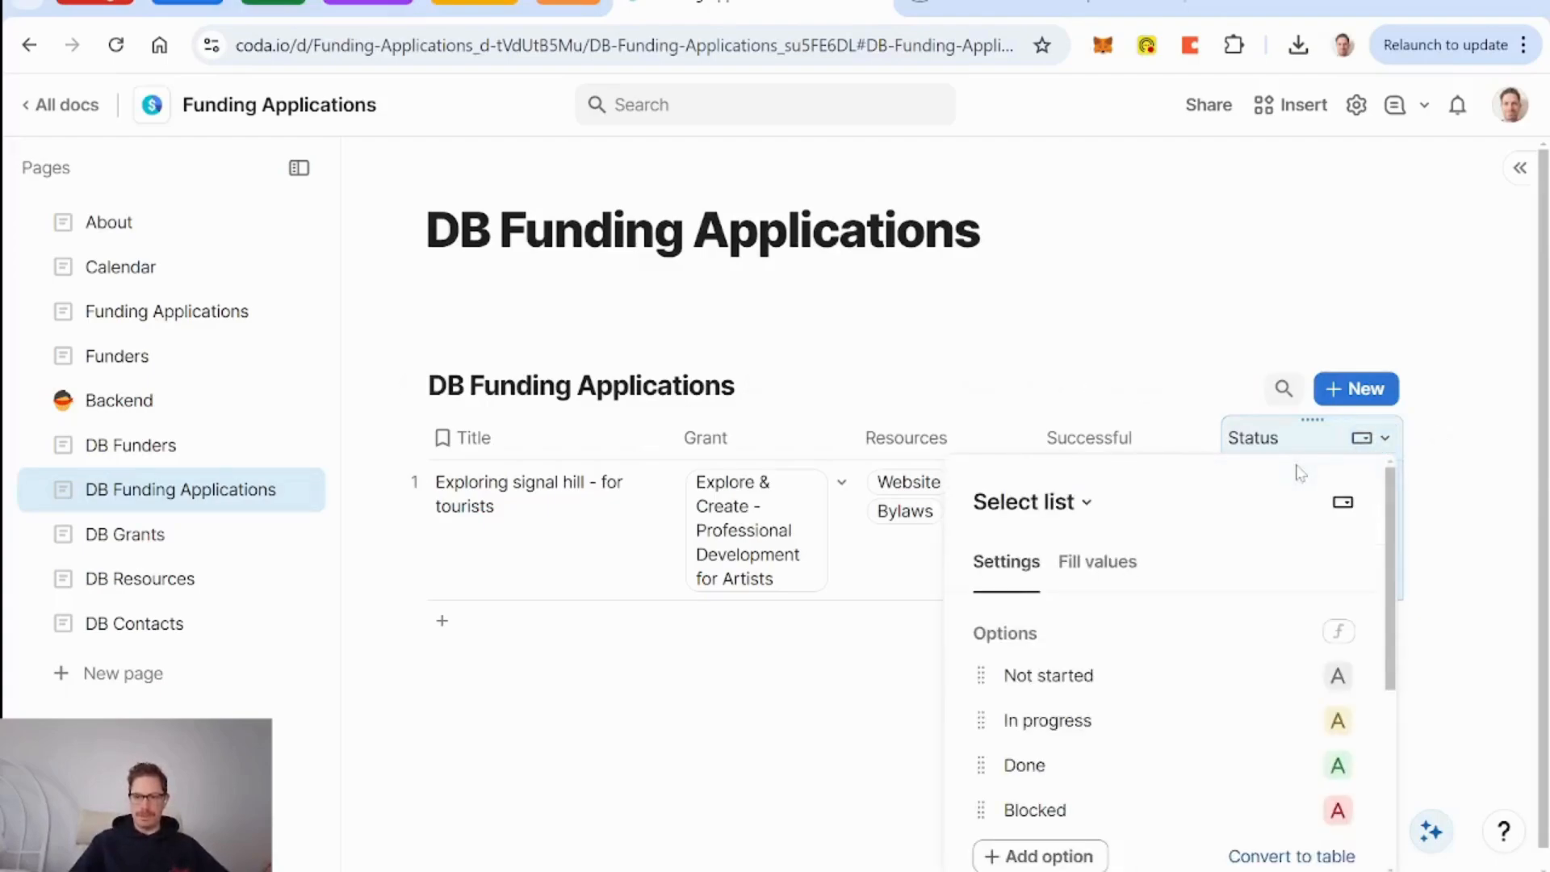
pyautogui.scroll(-2, 1256, 582)
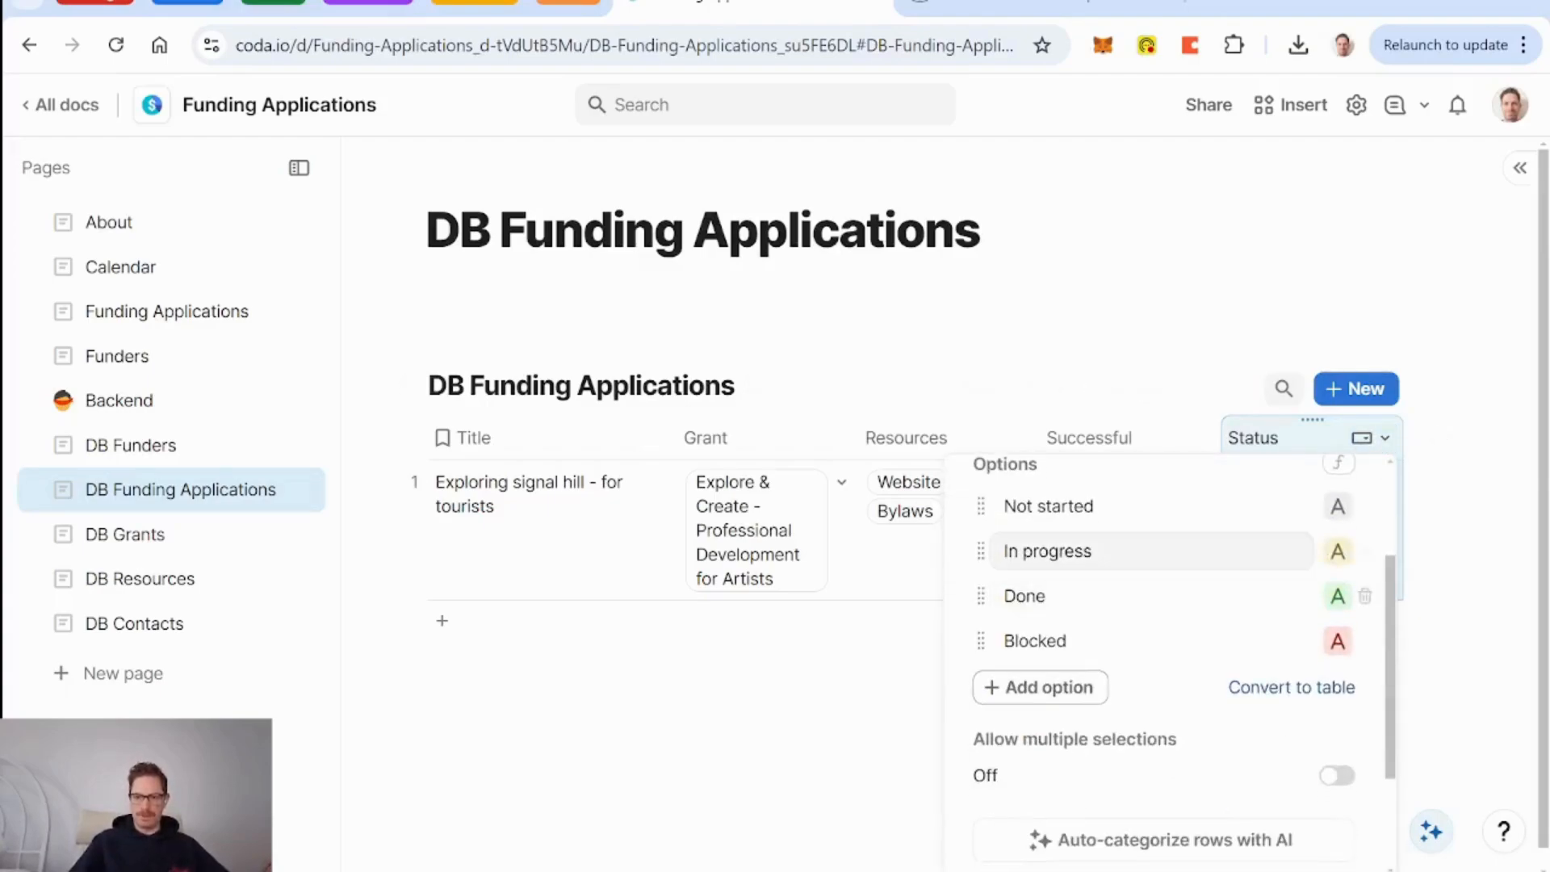
pyautogui.click(1337, 506)
pyautogui.click(1196, 600)
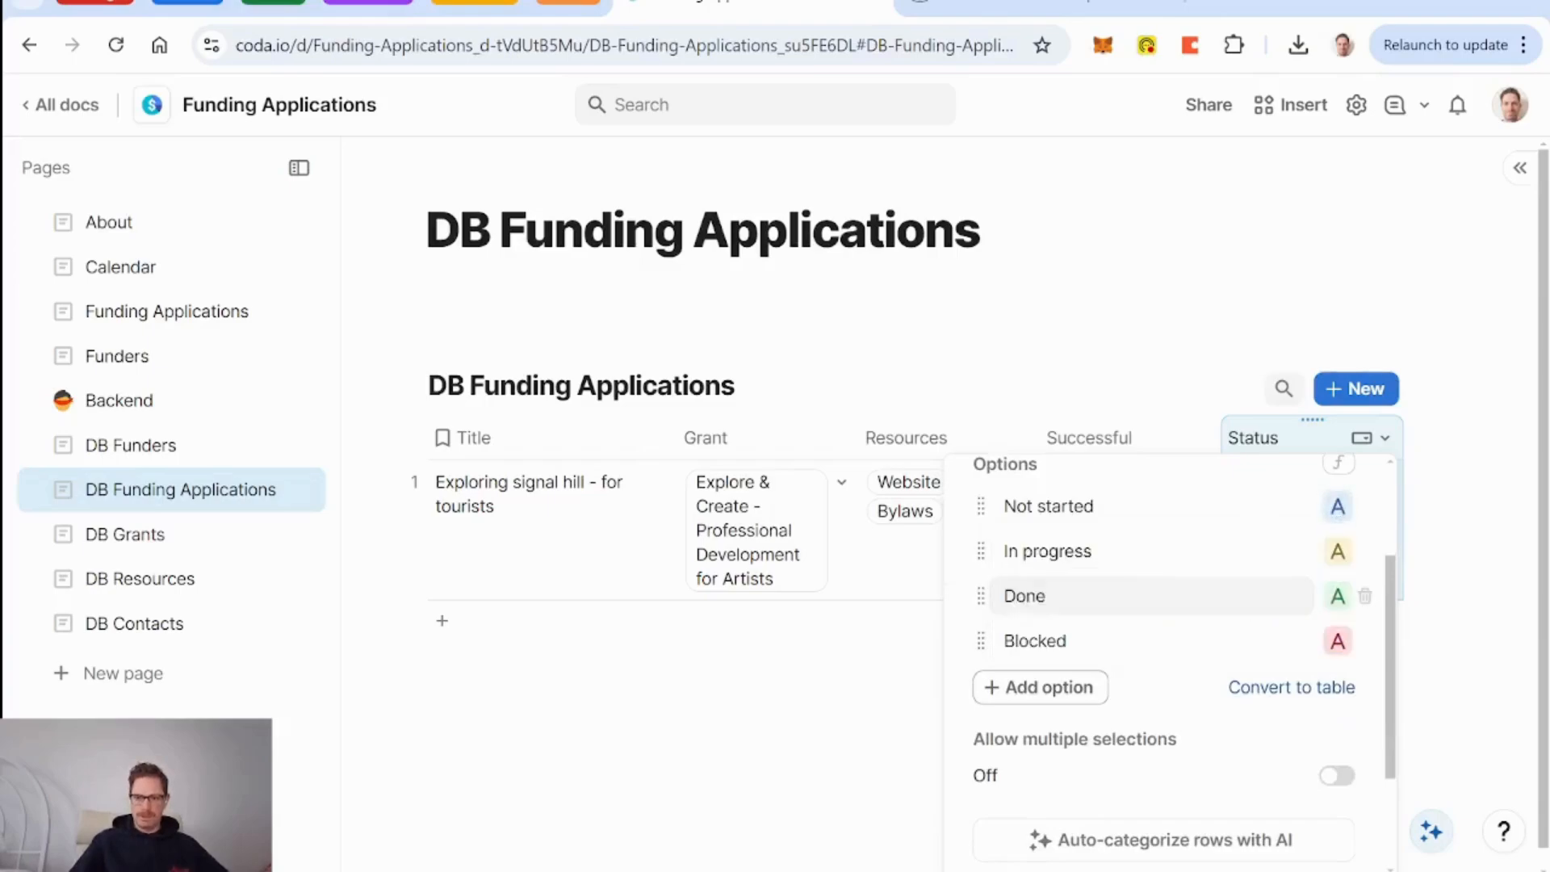
pyautogui.click(1338, 552)
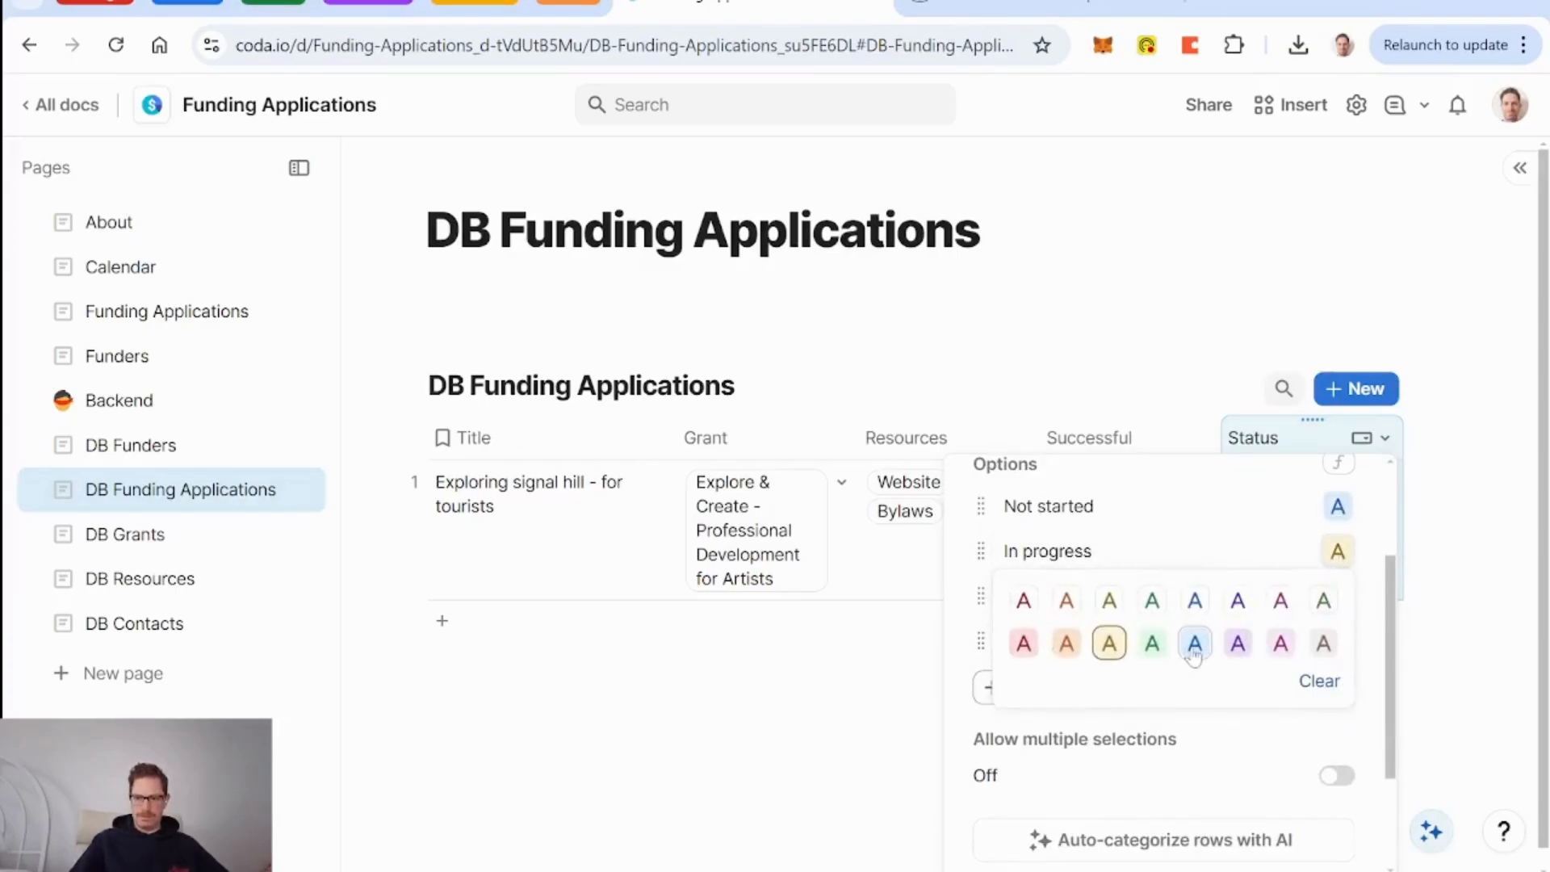
pyautogui.click(1195, 646)
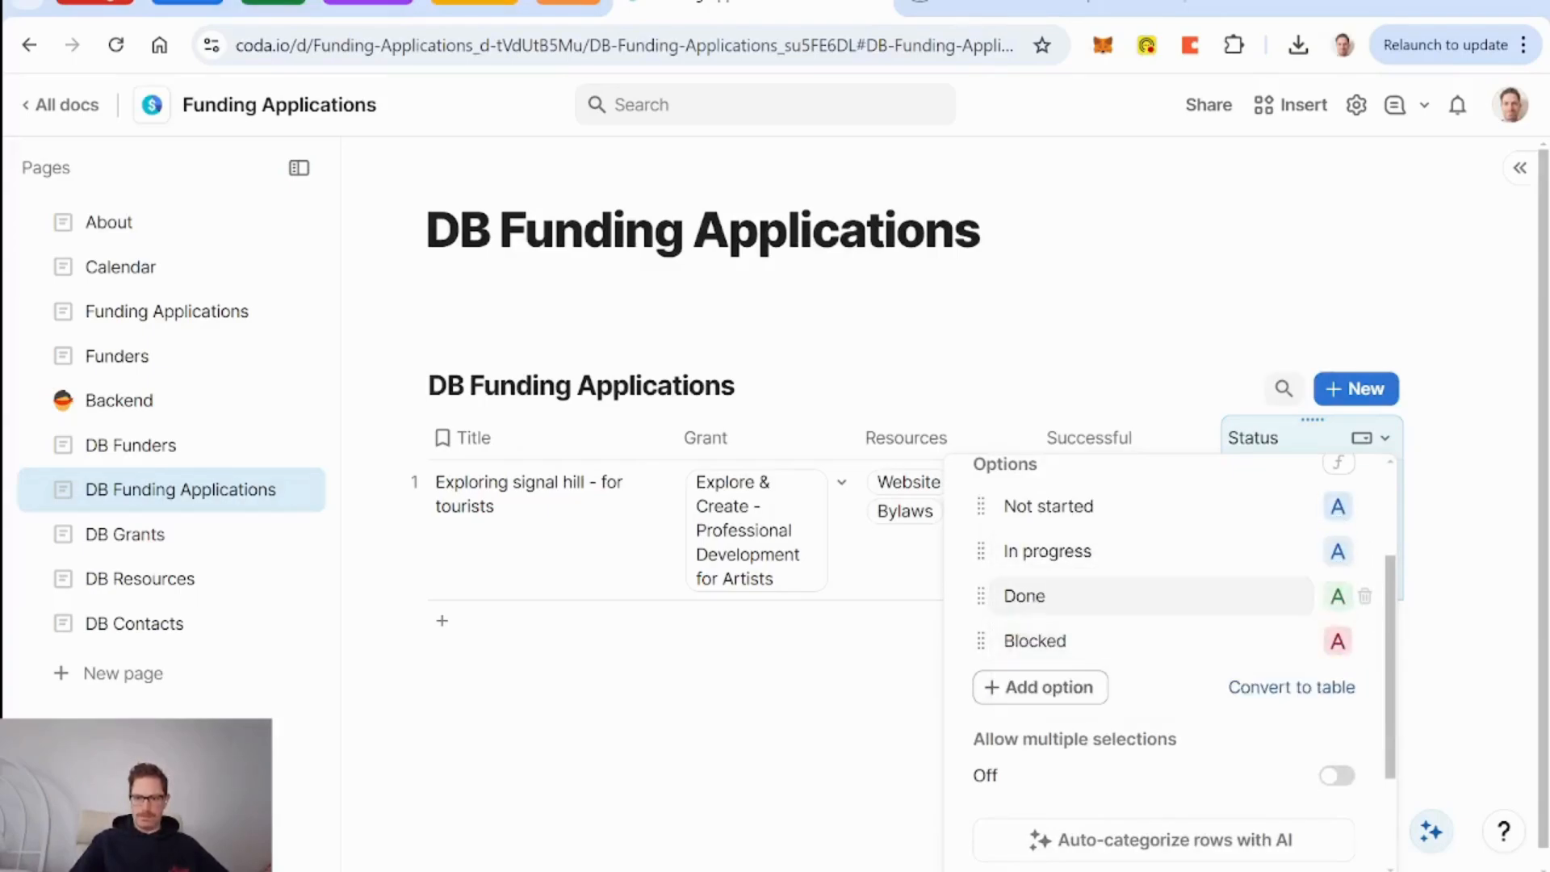
pyautogui.click(1334, 557)
pyautogui.click(1150, 644)
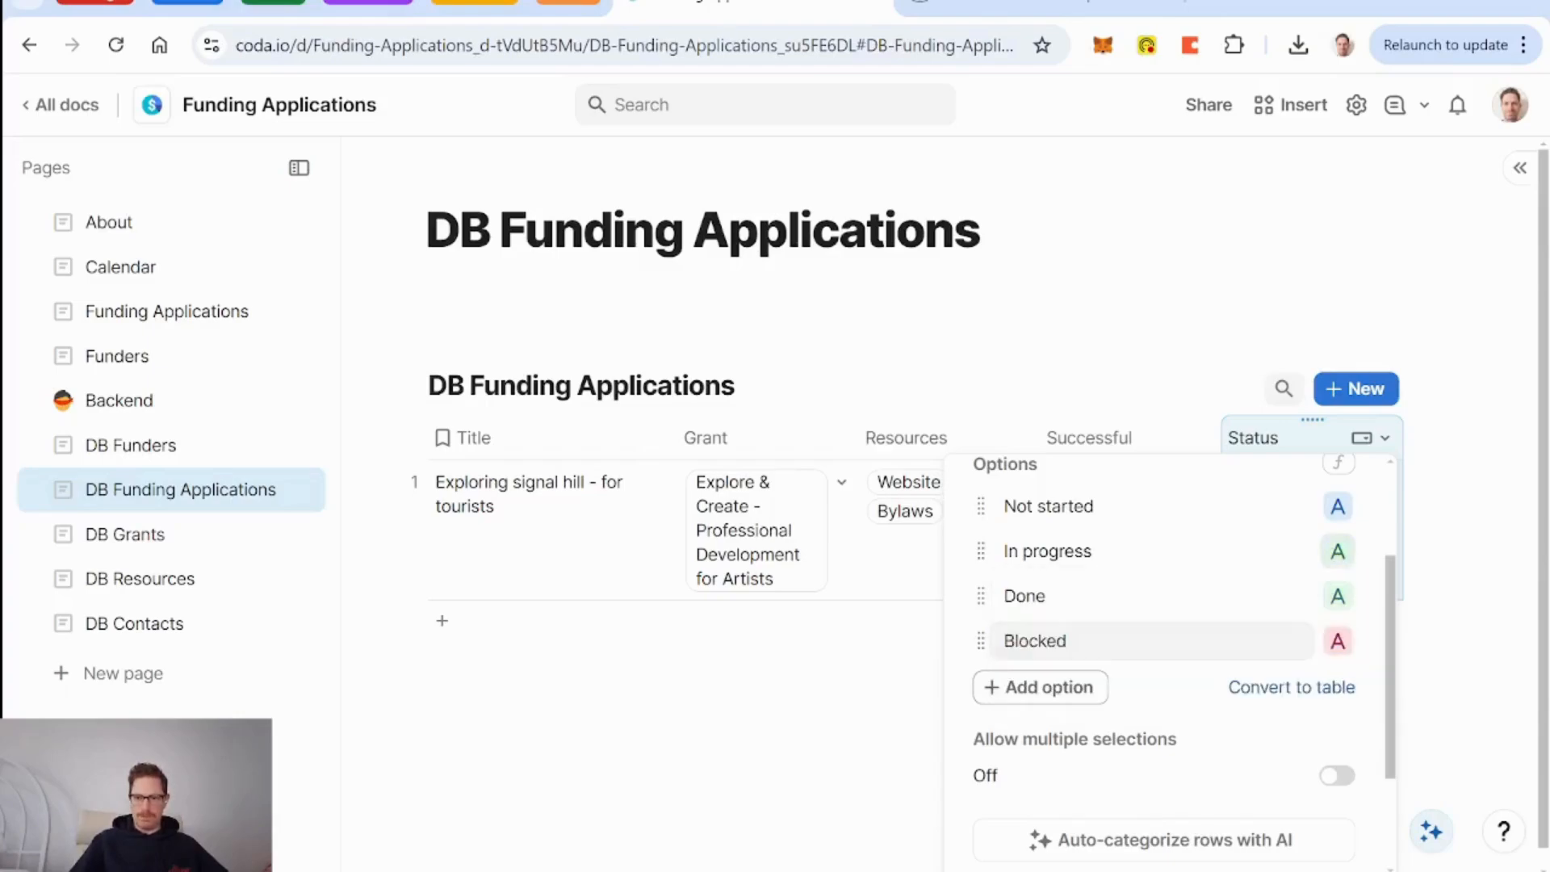
pyautogui.click(1337, 597)
pyautogui.click(1323, 686)
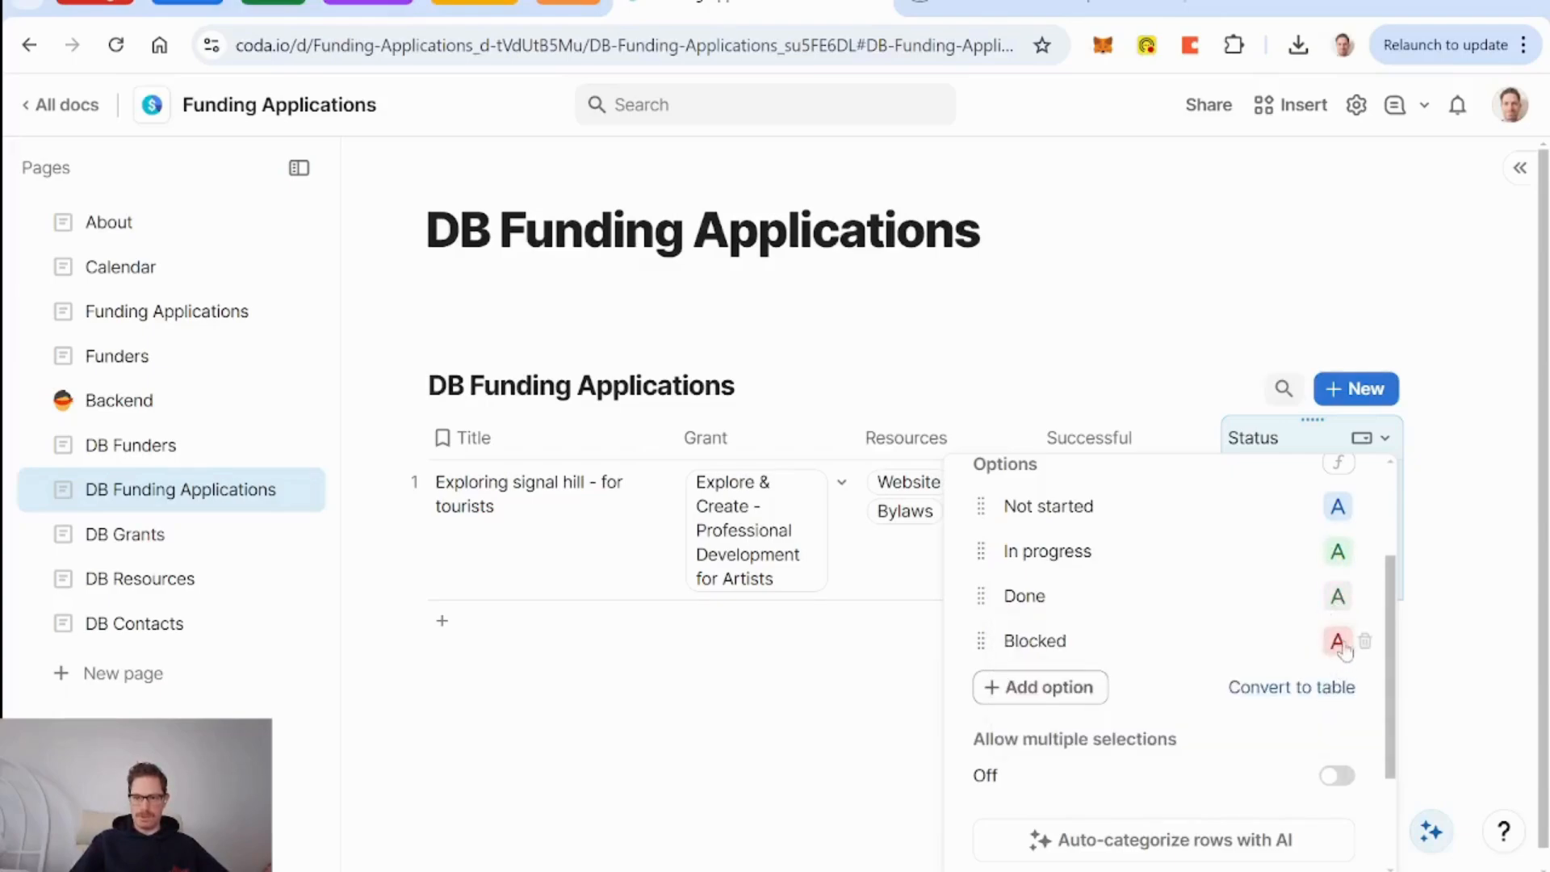
pyautogui.moveTo(994, 606); pyautogui.dragTo(995, 599)
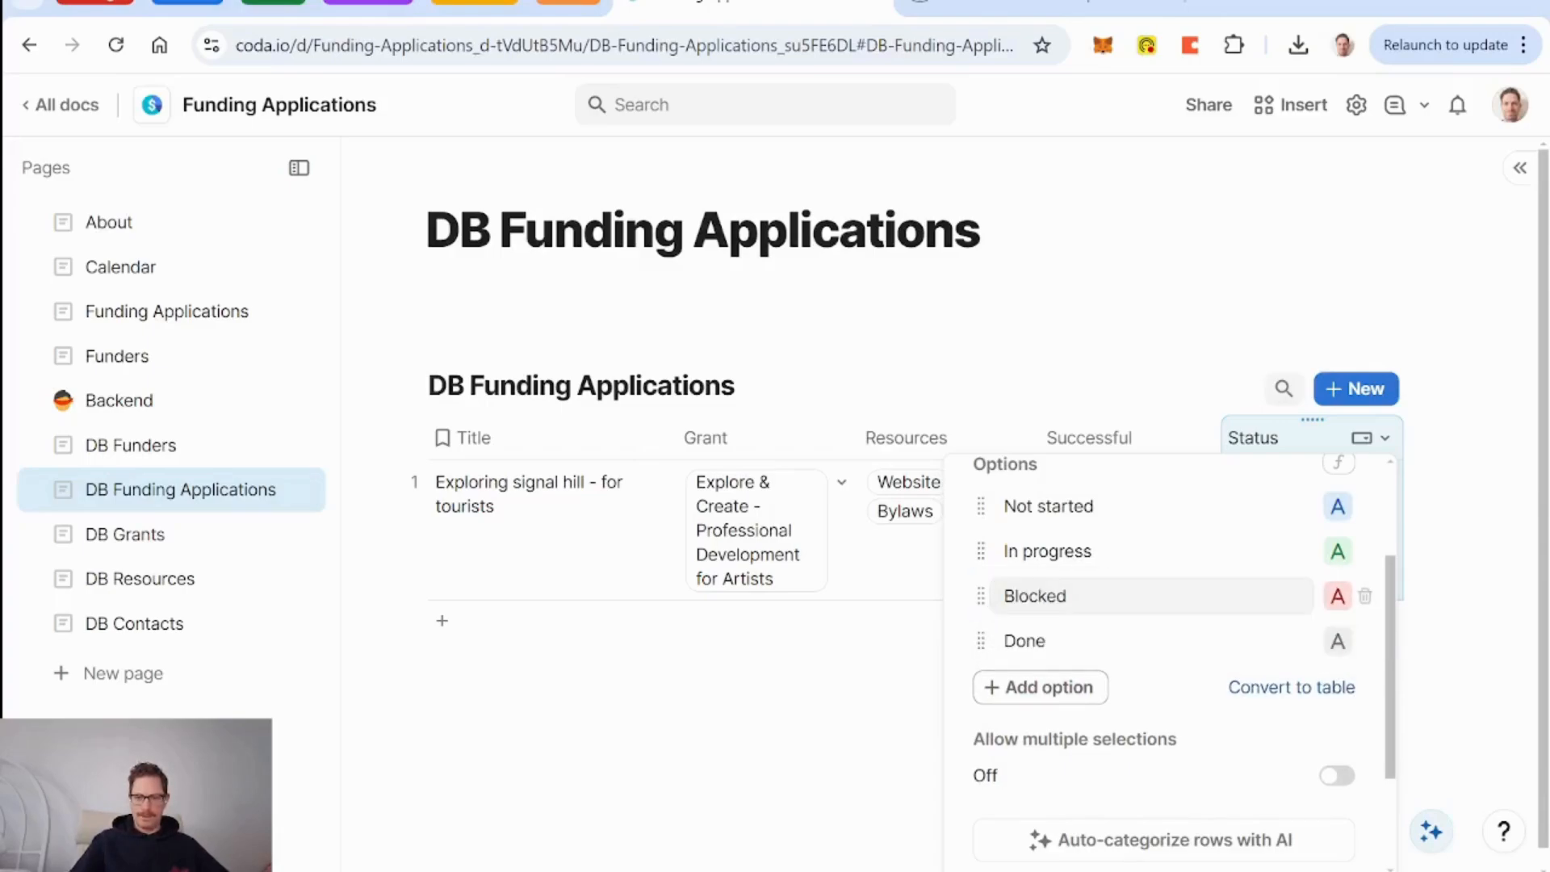
# Go to the Funding Applications page.
pyautogui.scroll(1, 1049, 601)
pyautogui.scroll(-3, 1049, 601)
pyautogui.scroll(2, 1050, 601)
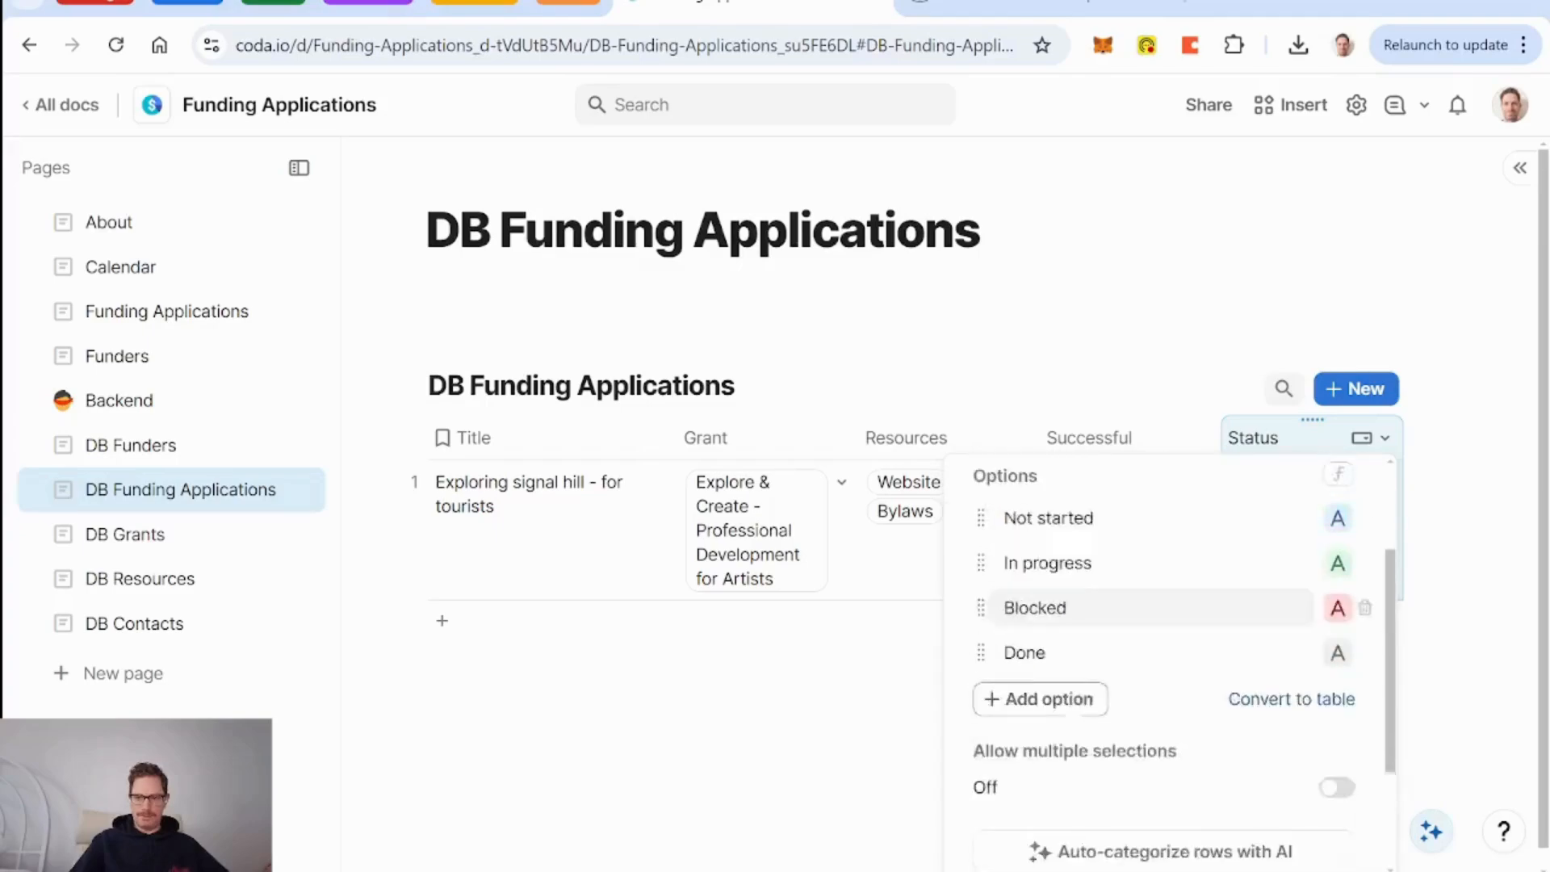
pyautogui.scroll(2, 1050, 606)
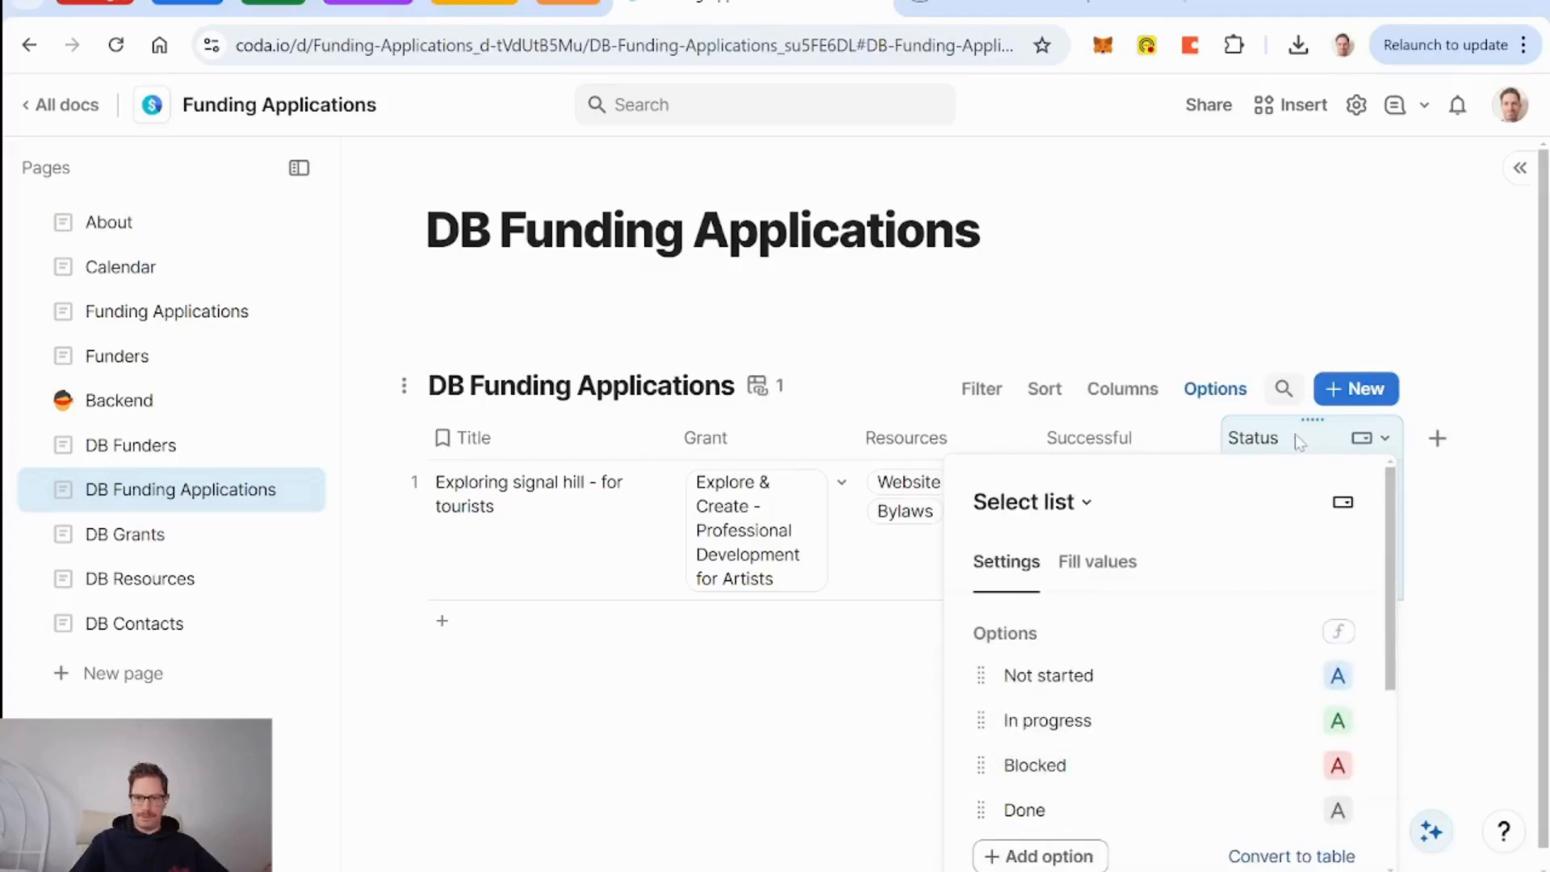
pyautogui.click(184, 320)
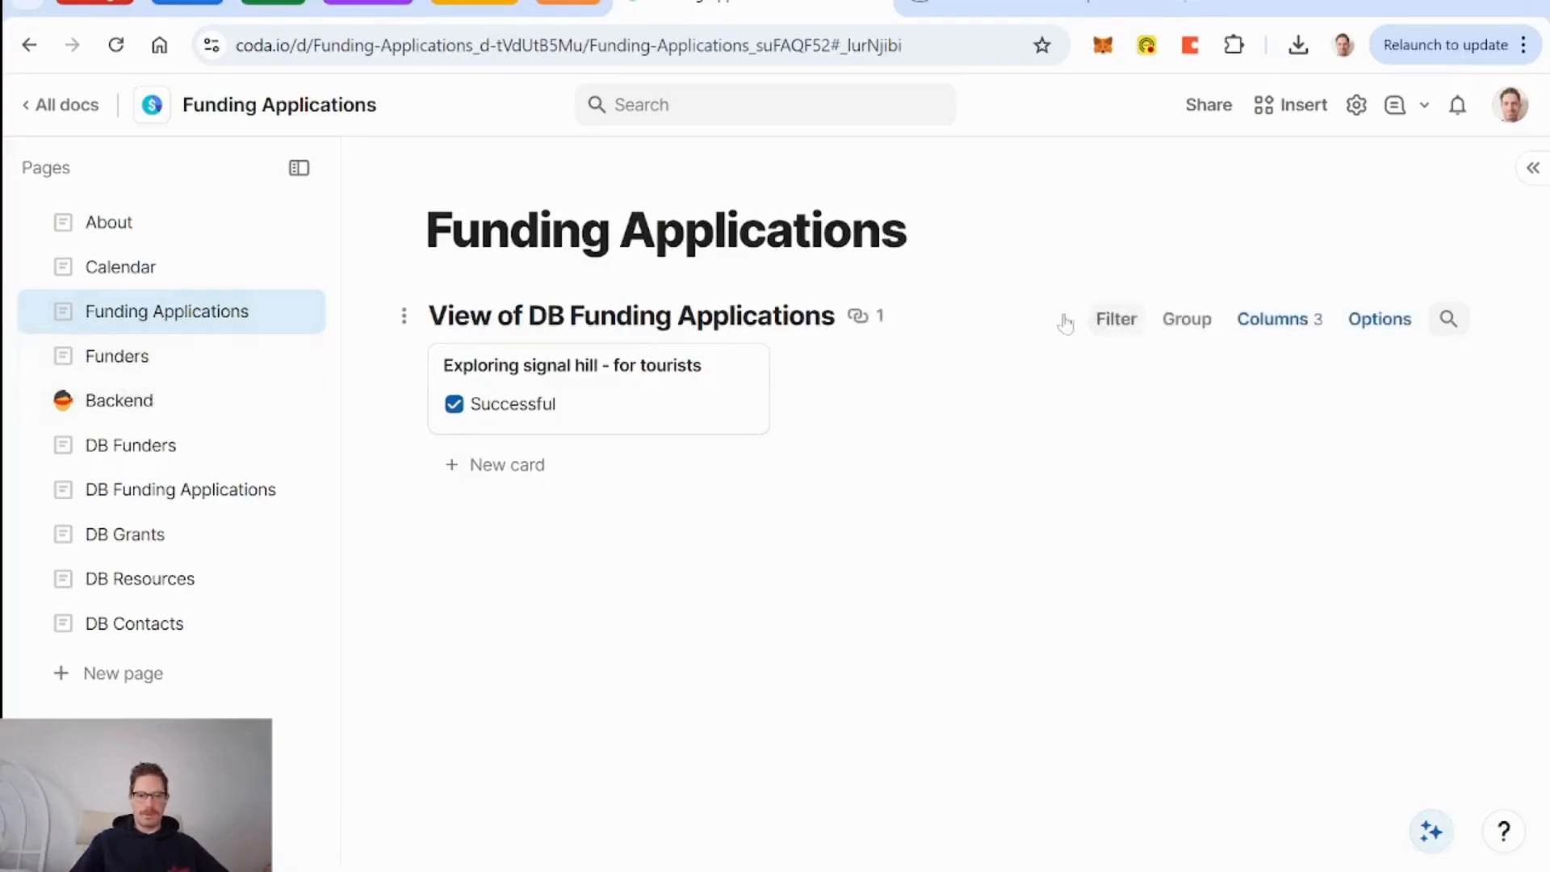
# Delete the Successful column from DB Funding Applications and confirm the deletion.
pyautogui.click(202, 496)
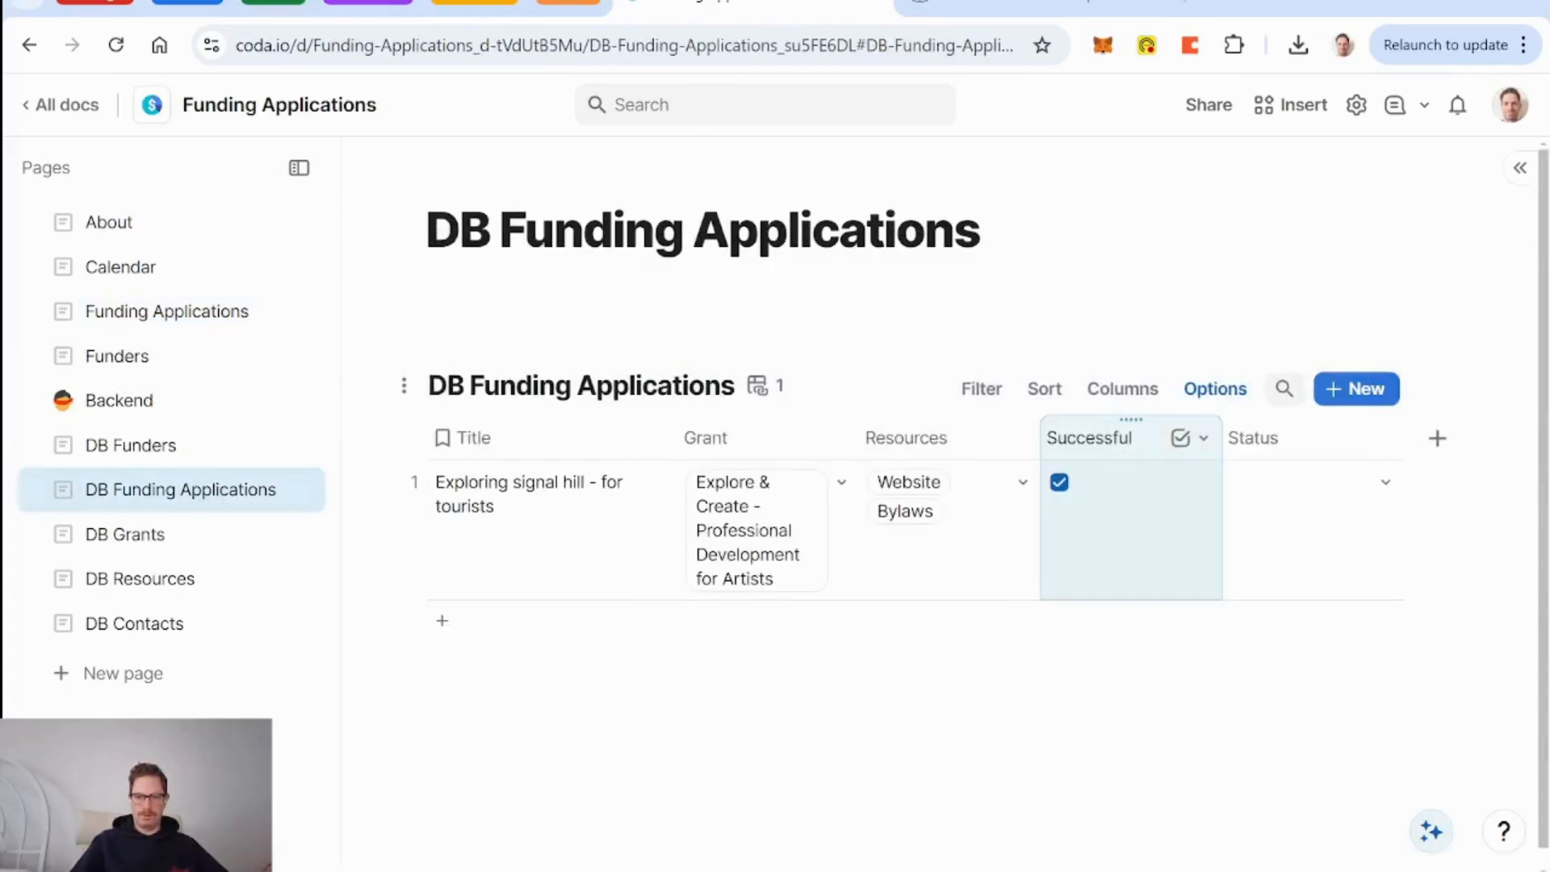
pyautogui.press('Delete')
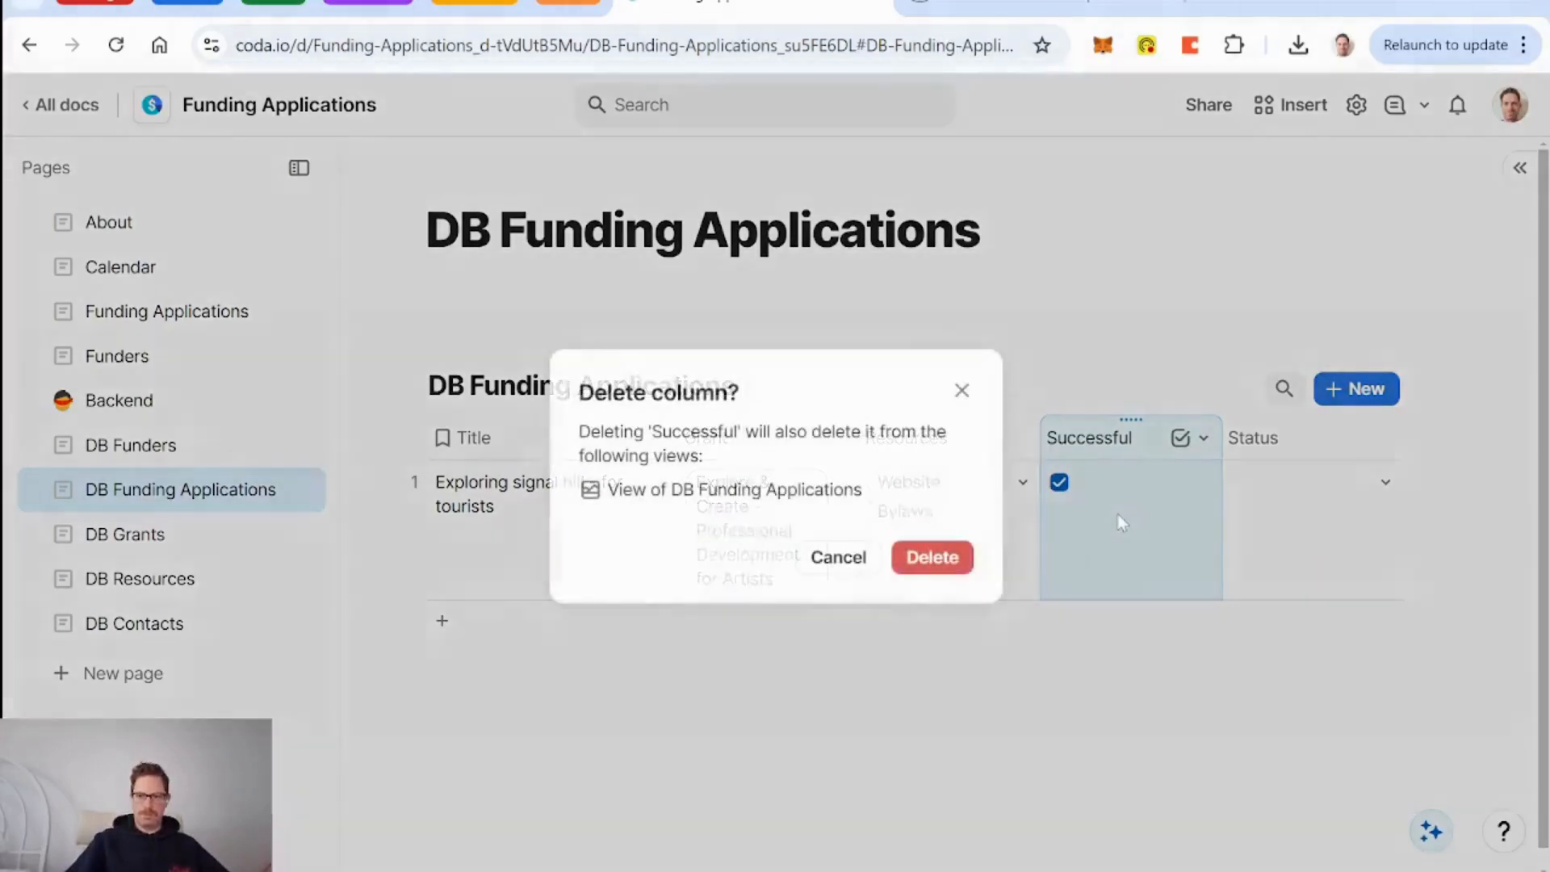
pyautogui.click(937, 559)
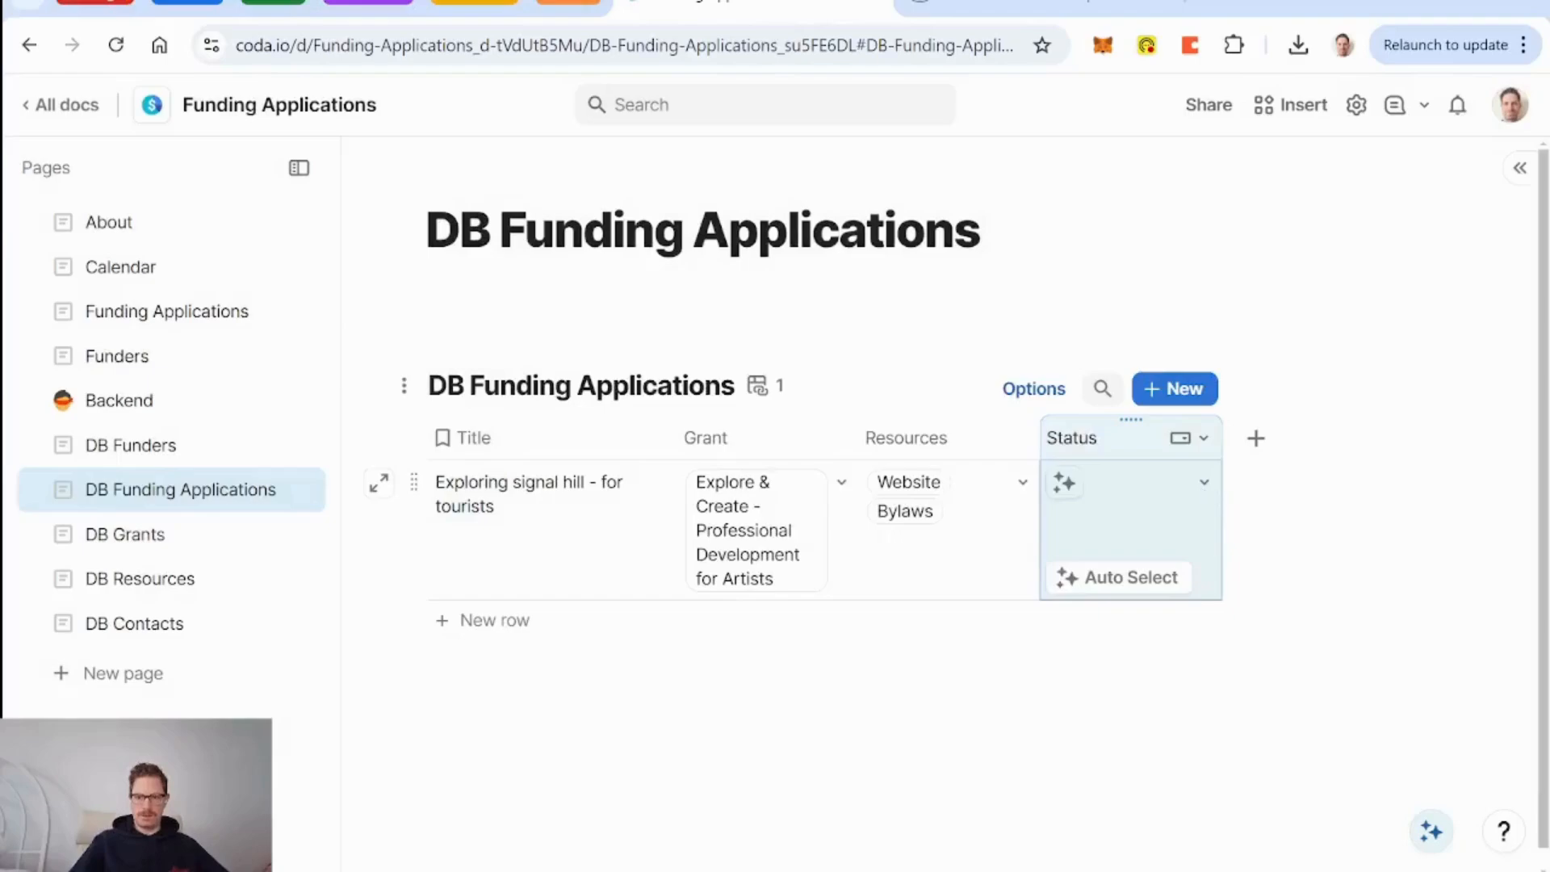
# Rename the Done status to Submitted and add Won (green) and Lost (red) options.
pyautogui.click(1203, 483)
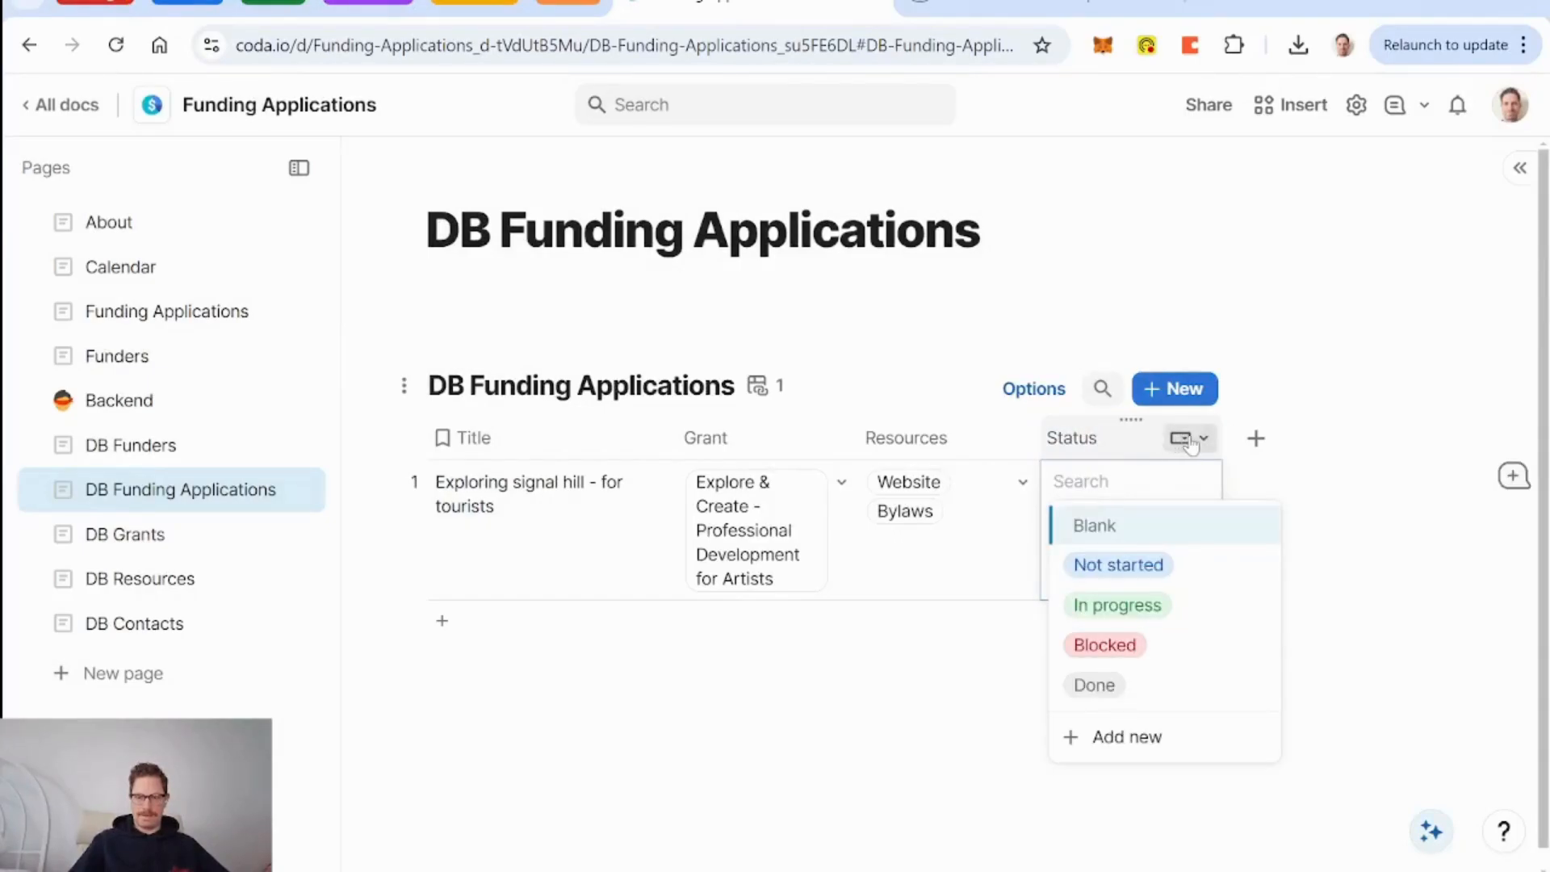
pyautogui.click(1190, 440)
pyautogui.click(1242, 478)
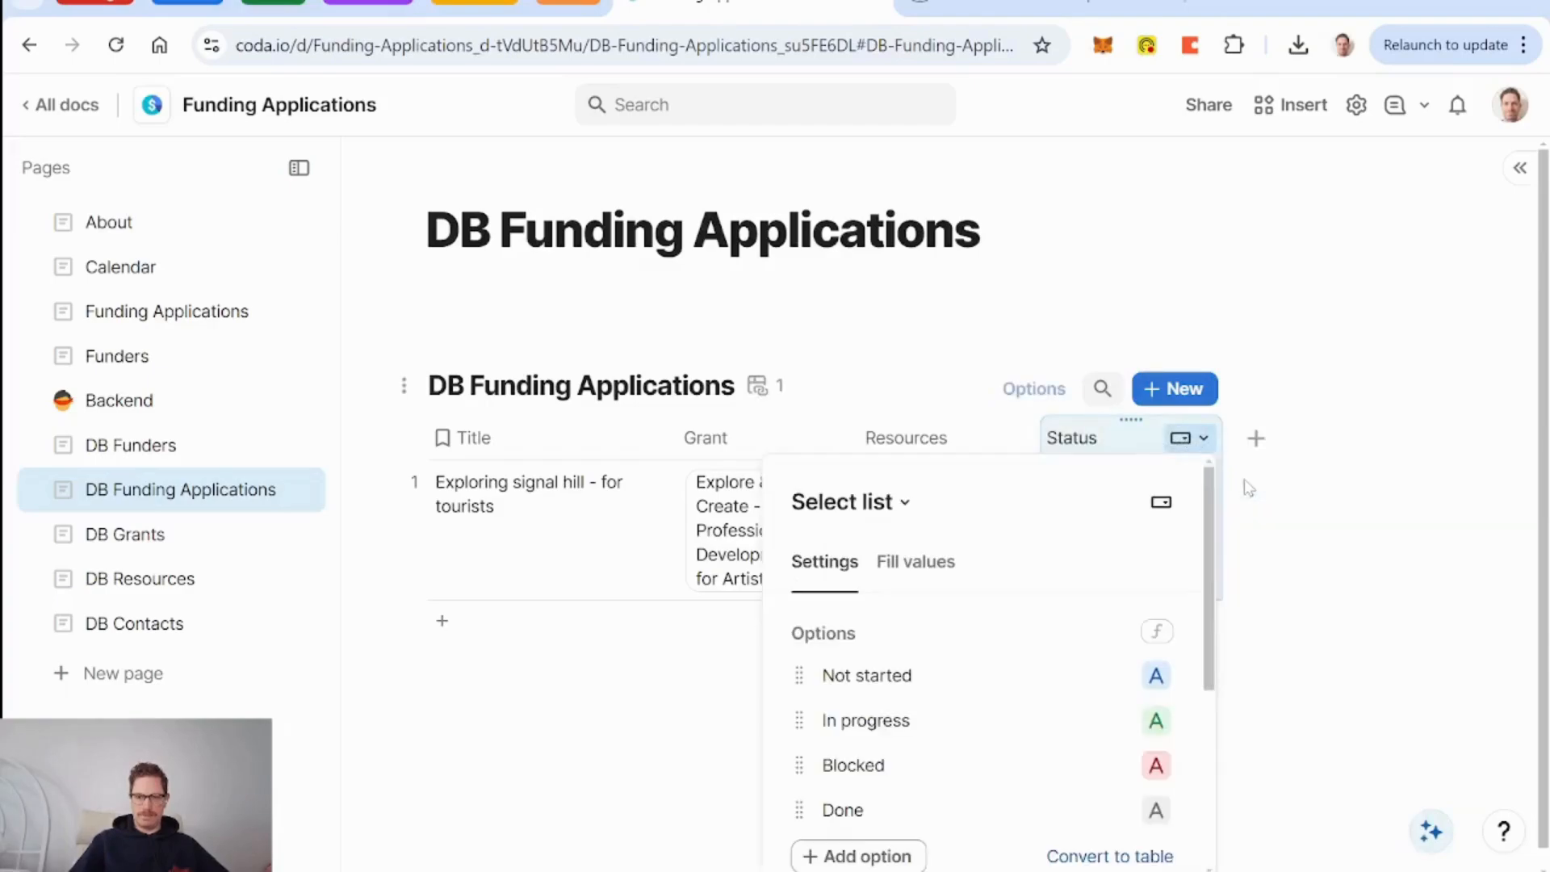
pyautogui.scroll(-2, 1058, 661)
pyautogui.click(1001, 643)
pyautogui.press('BackSpace')
pyautogui.press('BackSpace')
pyautogui.press('BackSpace')
pyautogui.press('BackSpace')
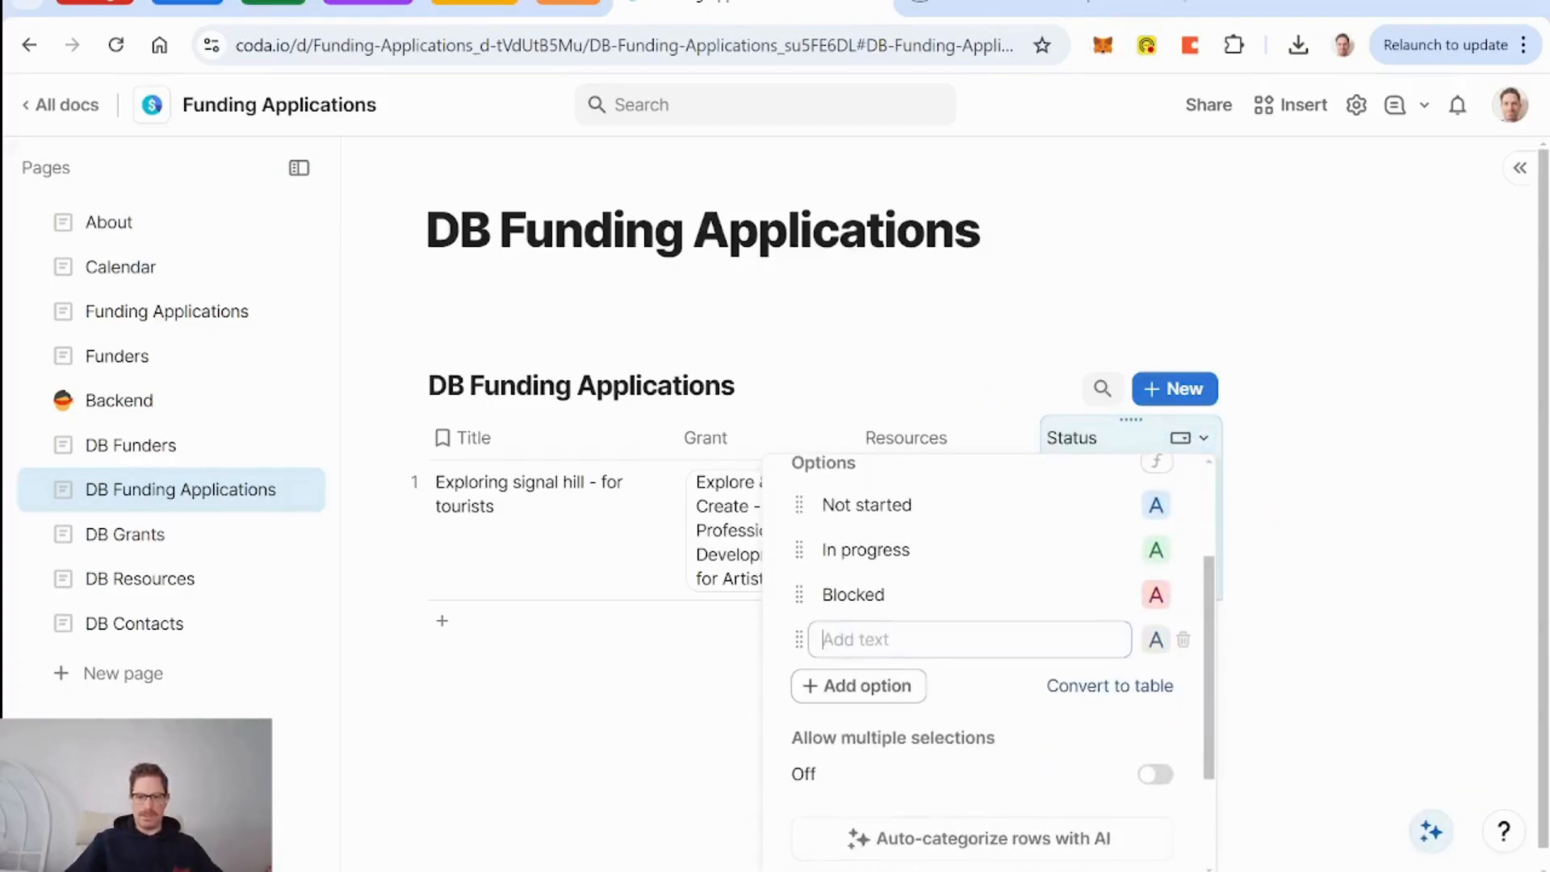
pyautogui.write('Submitted')
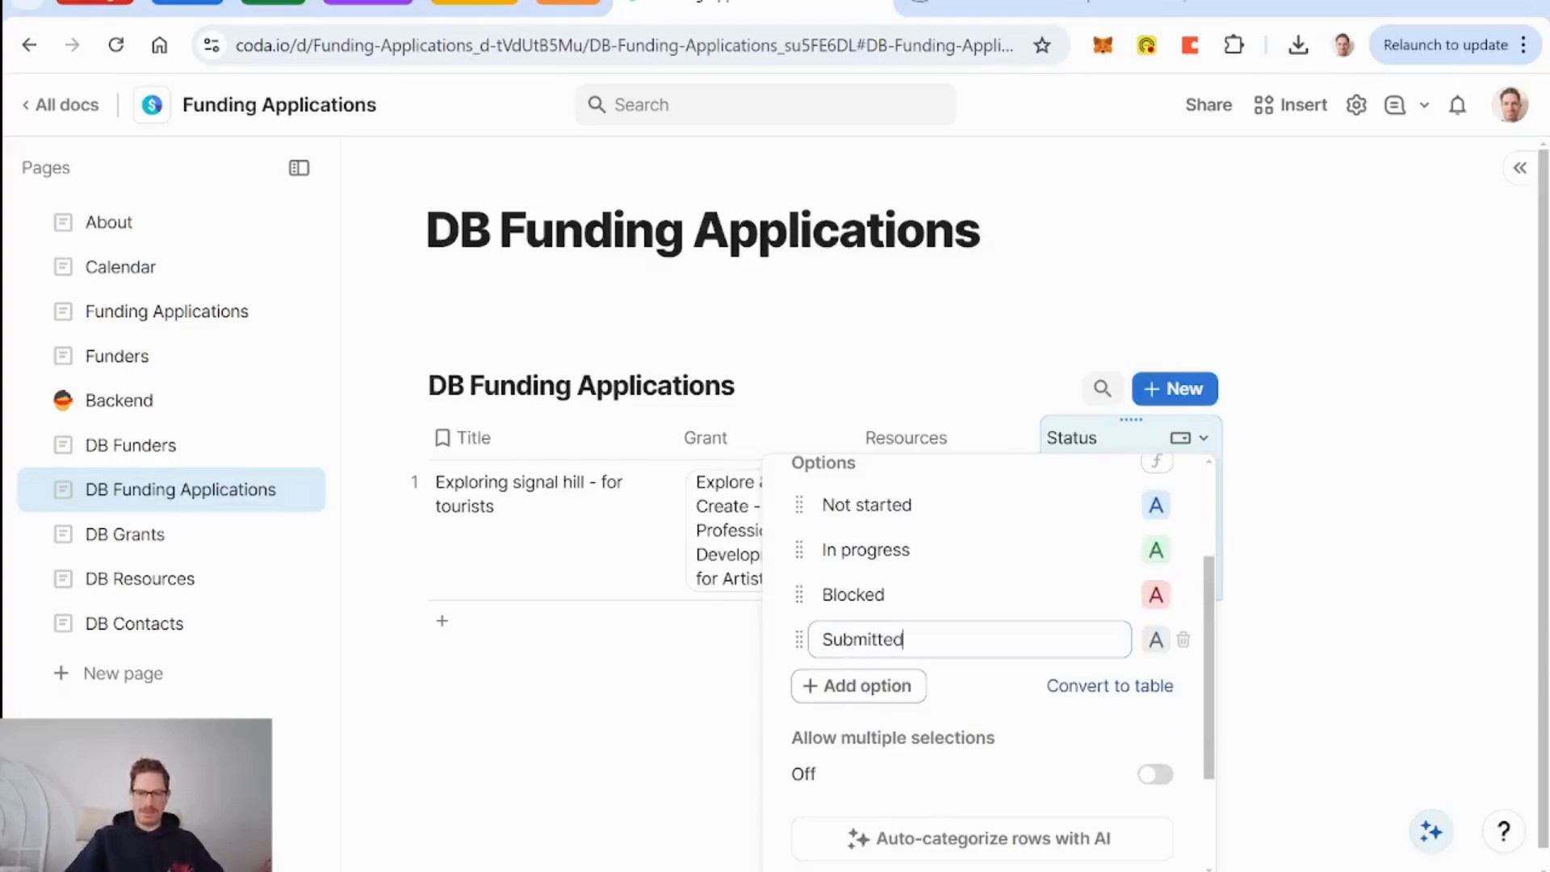
pyautogui.click(887, 693)
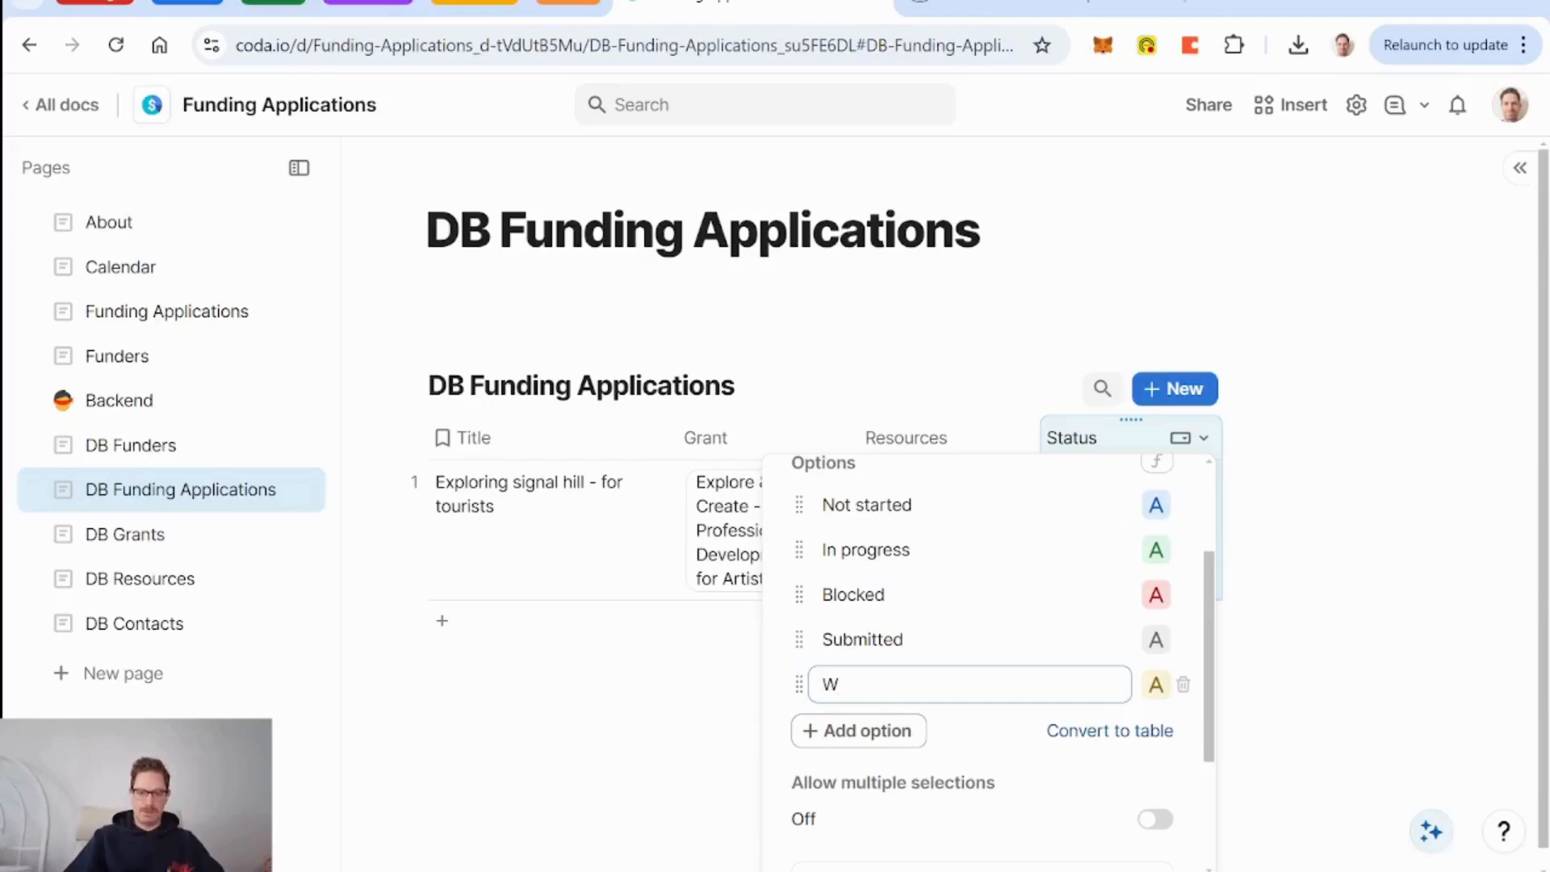
pyautogui.press('Return')
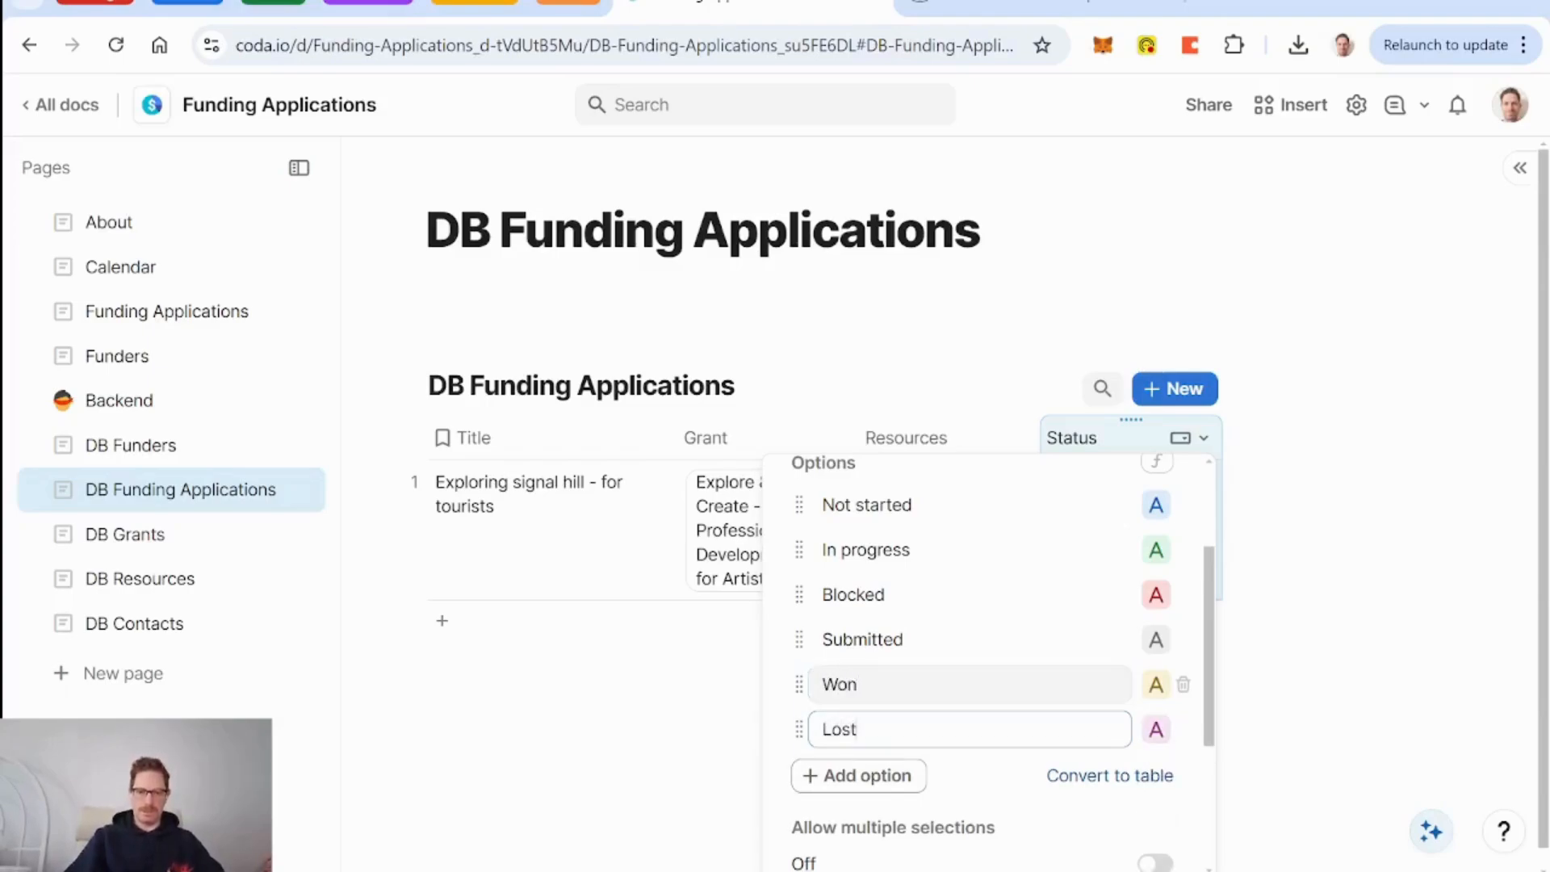
pyautogui.click(1157, 686)
pyautogui.click(985, 777)
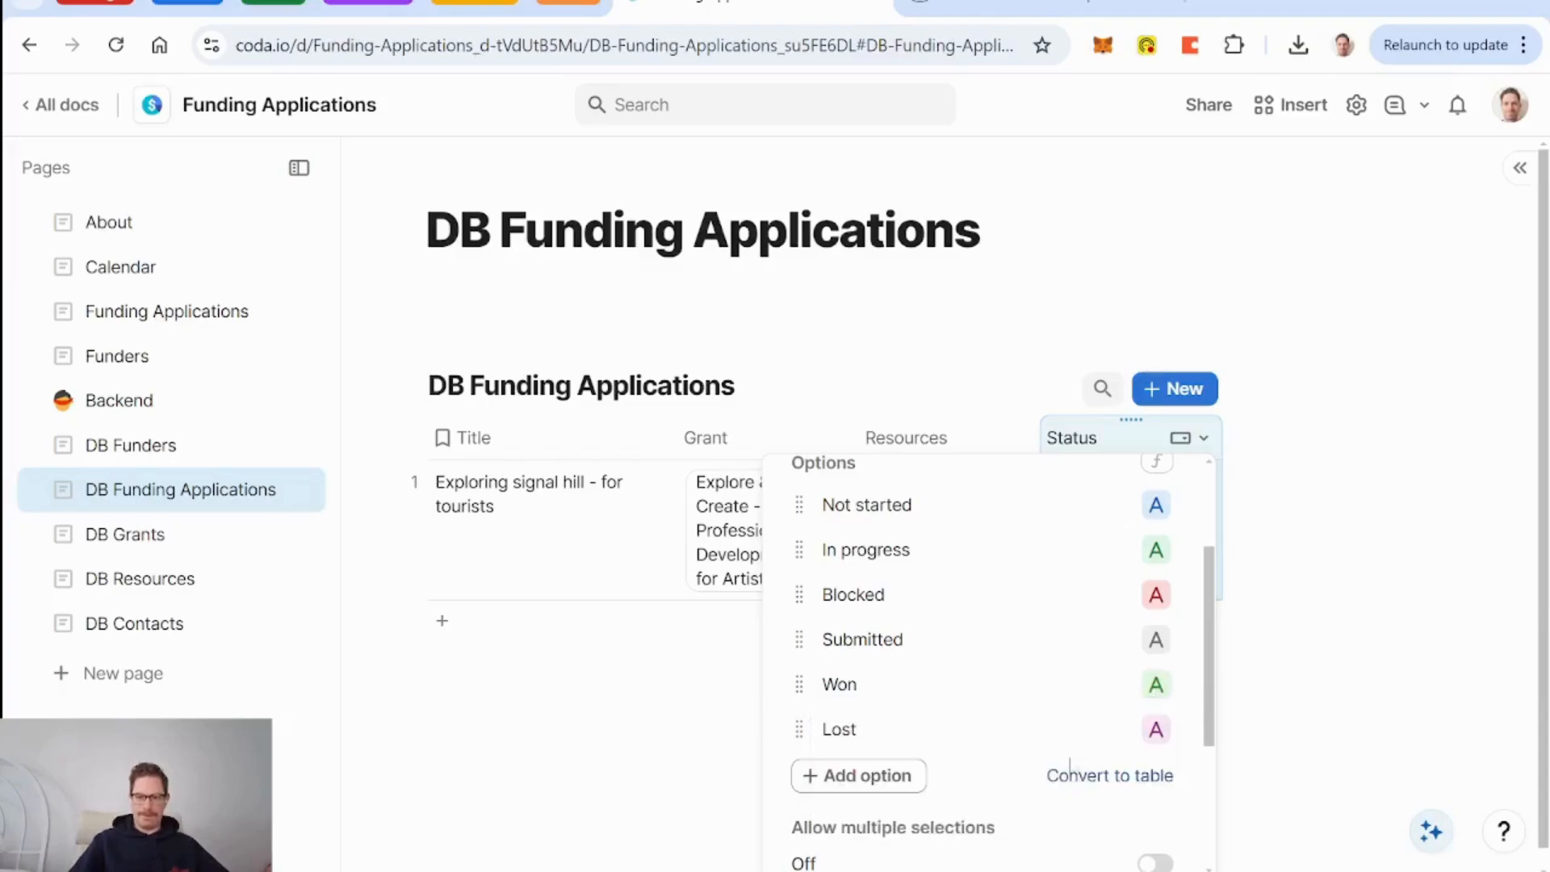
pyautogui.click(1157, 733)
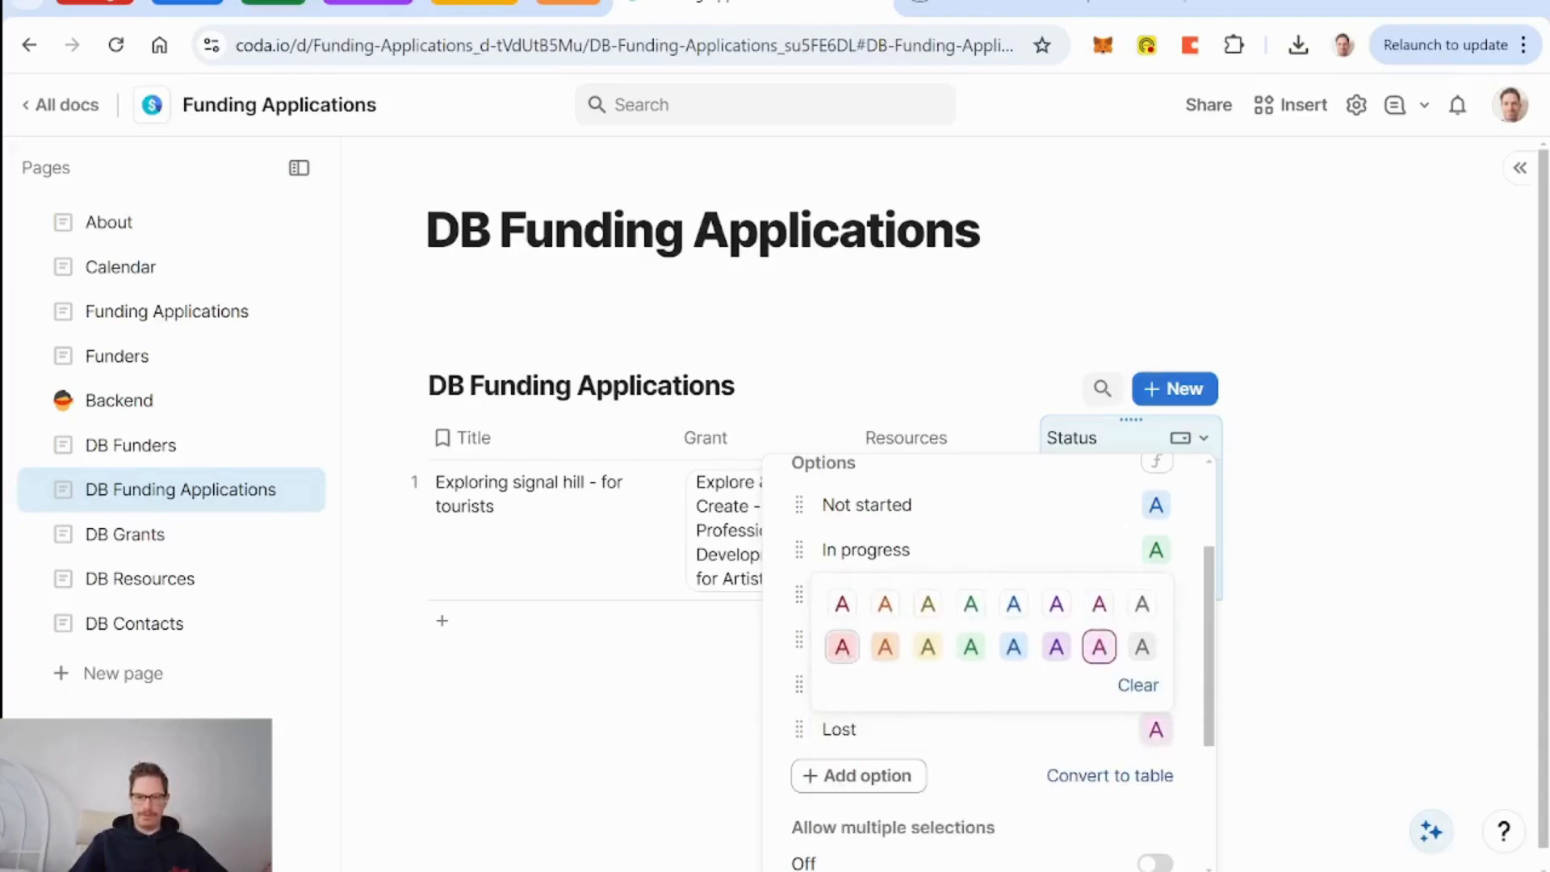
pyautogui.click(846, 650)
pyautogui.click(936, 400)
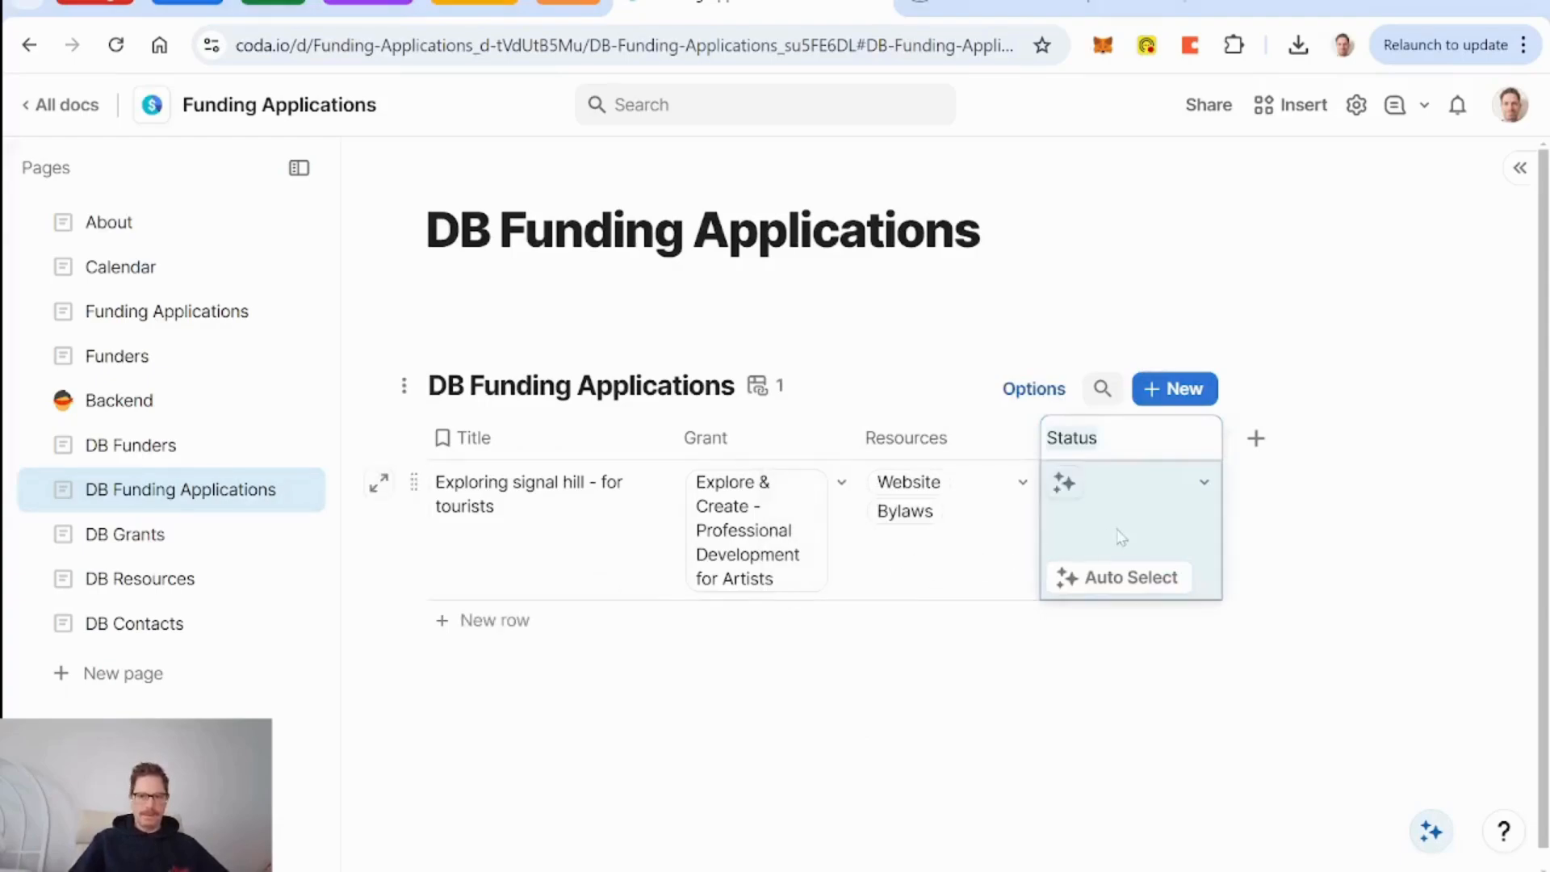
# Set Not started as the default for new rows and apply it to the blank row.
pyautogui.click(1153, 440)
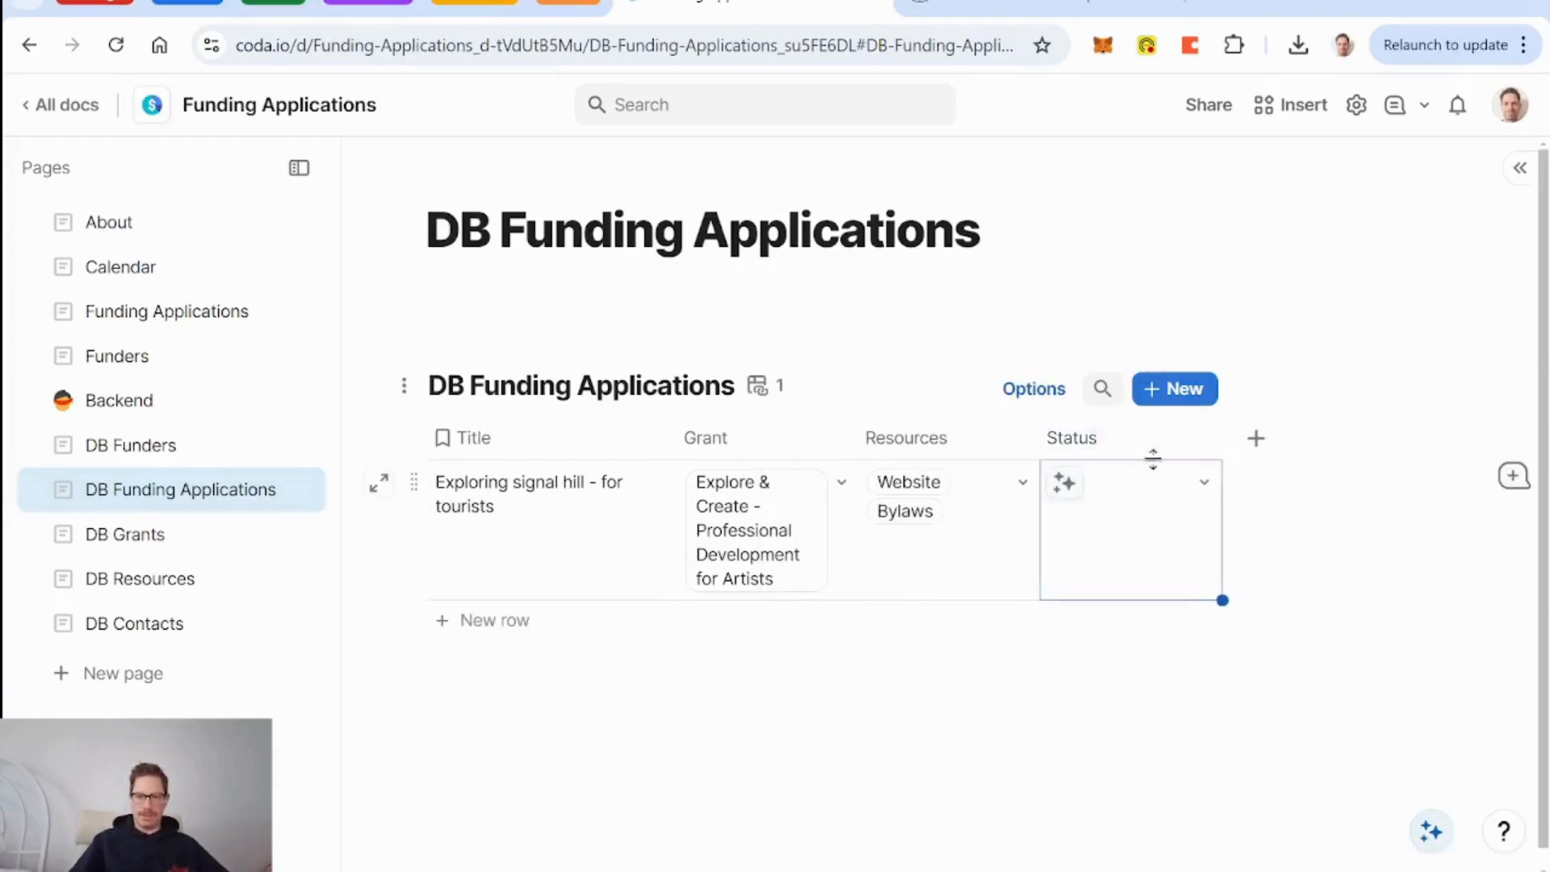
pyautogui.click(1181, 440)
pyautogui.click(1195, 479)
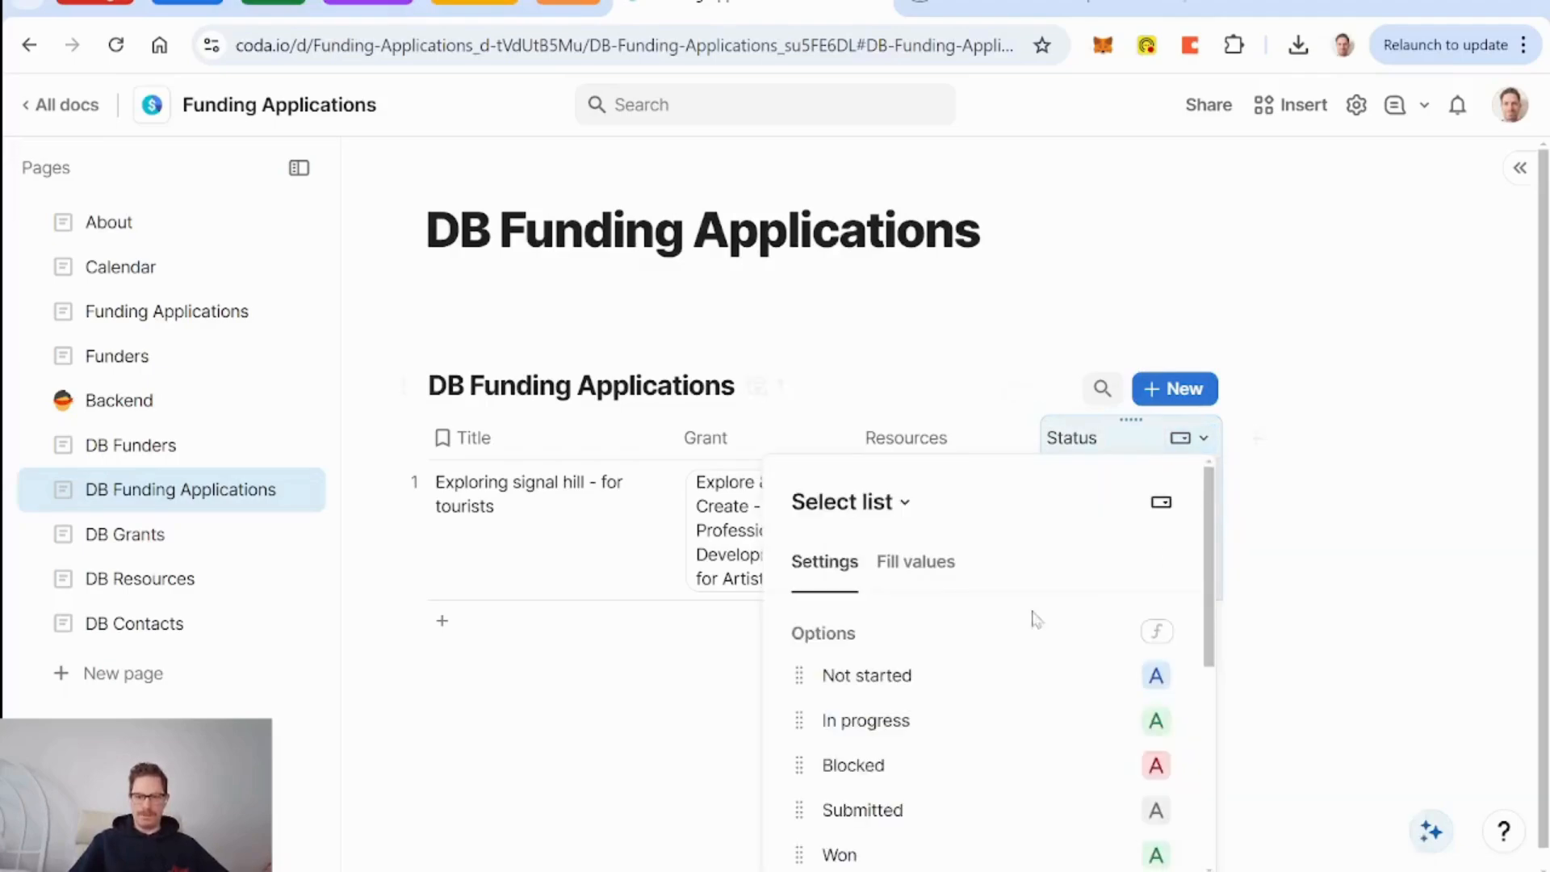
pyautogui.scroll(-5, 957, 650)
pyautogui.scroll(-1, 957, 650)
pyautogui.click(926, 773)
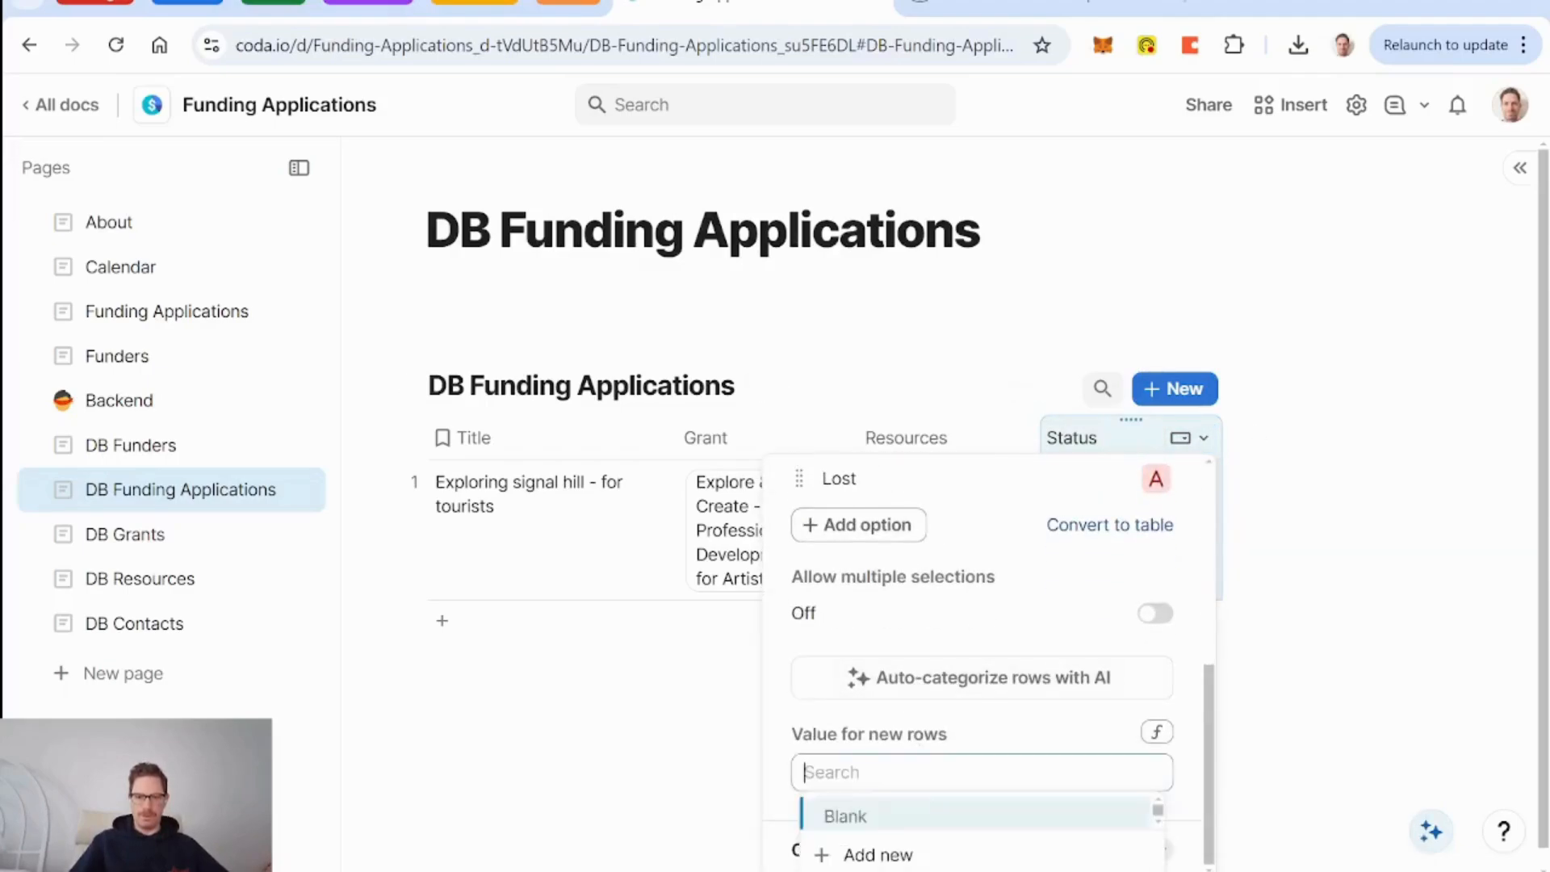
pyautogui.write('n')
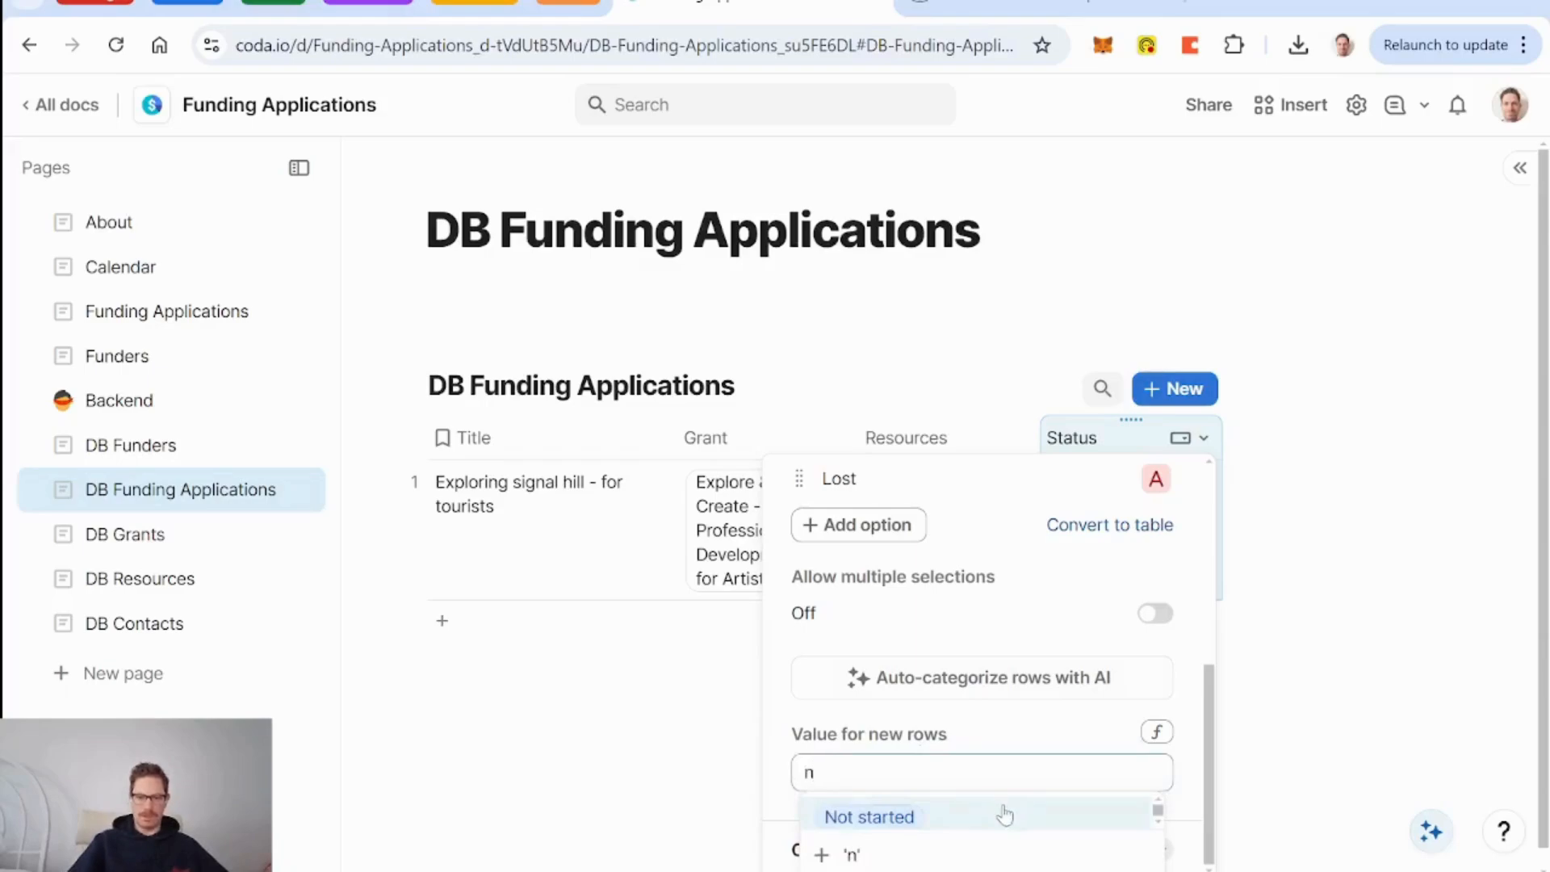
pyautogui.click(1004, 815)
pyautogui.click(916, 813)
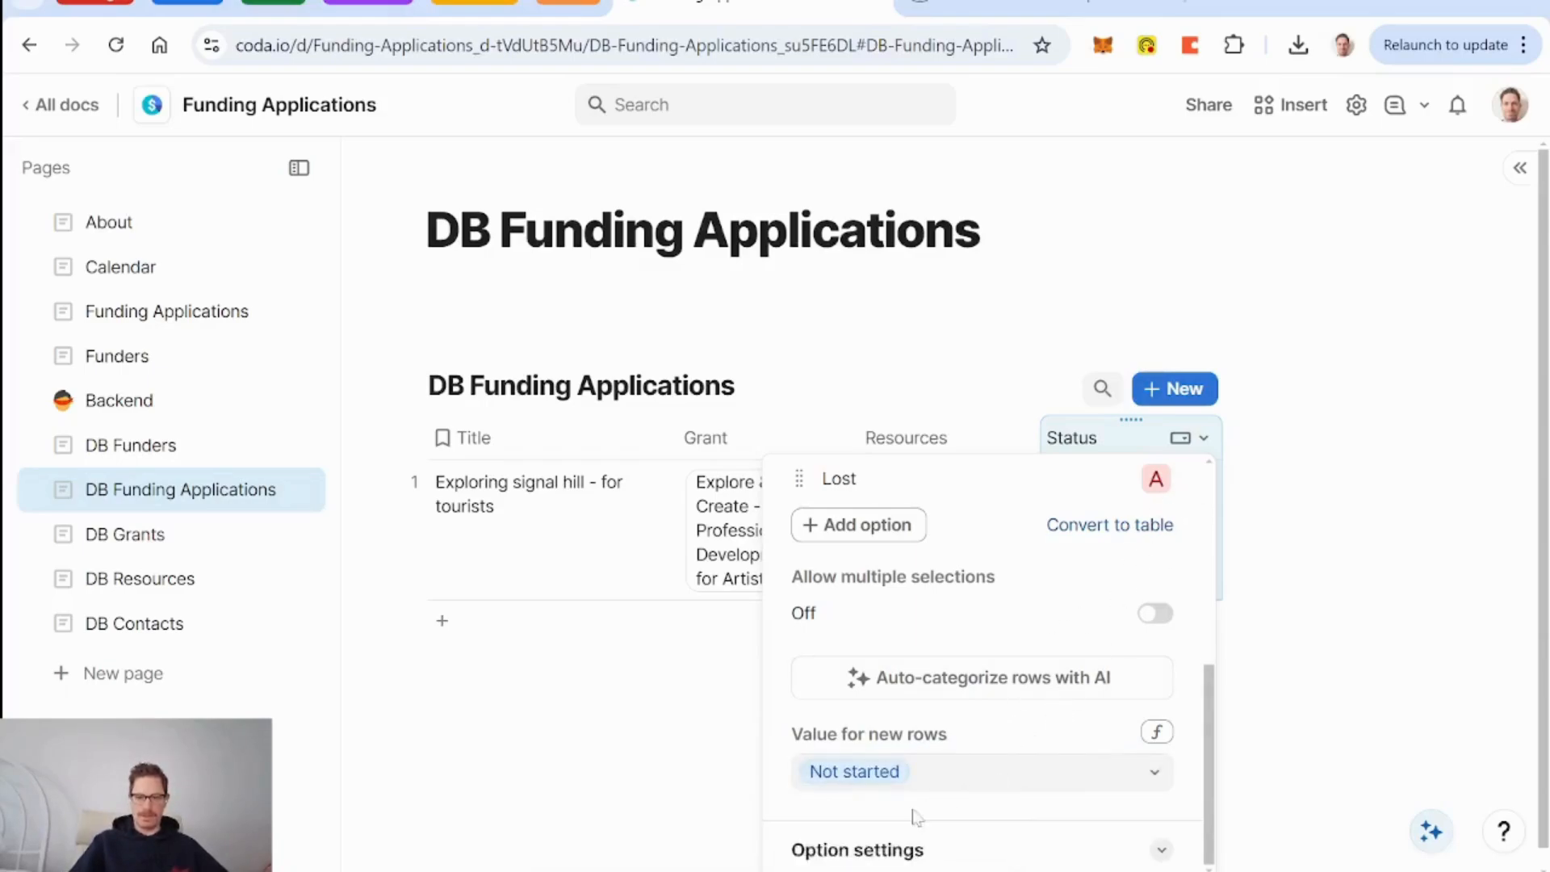
pyautogui.click(980, 409)
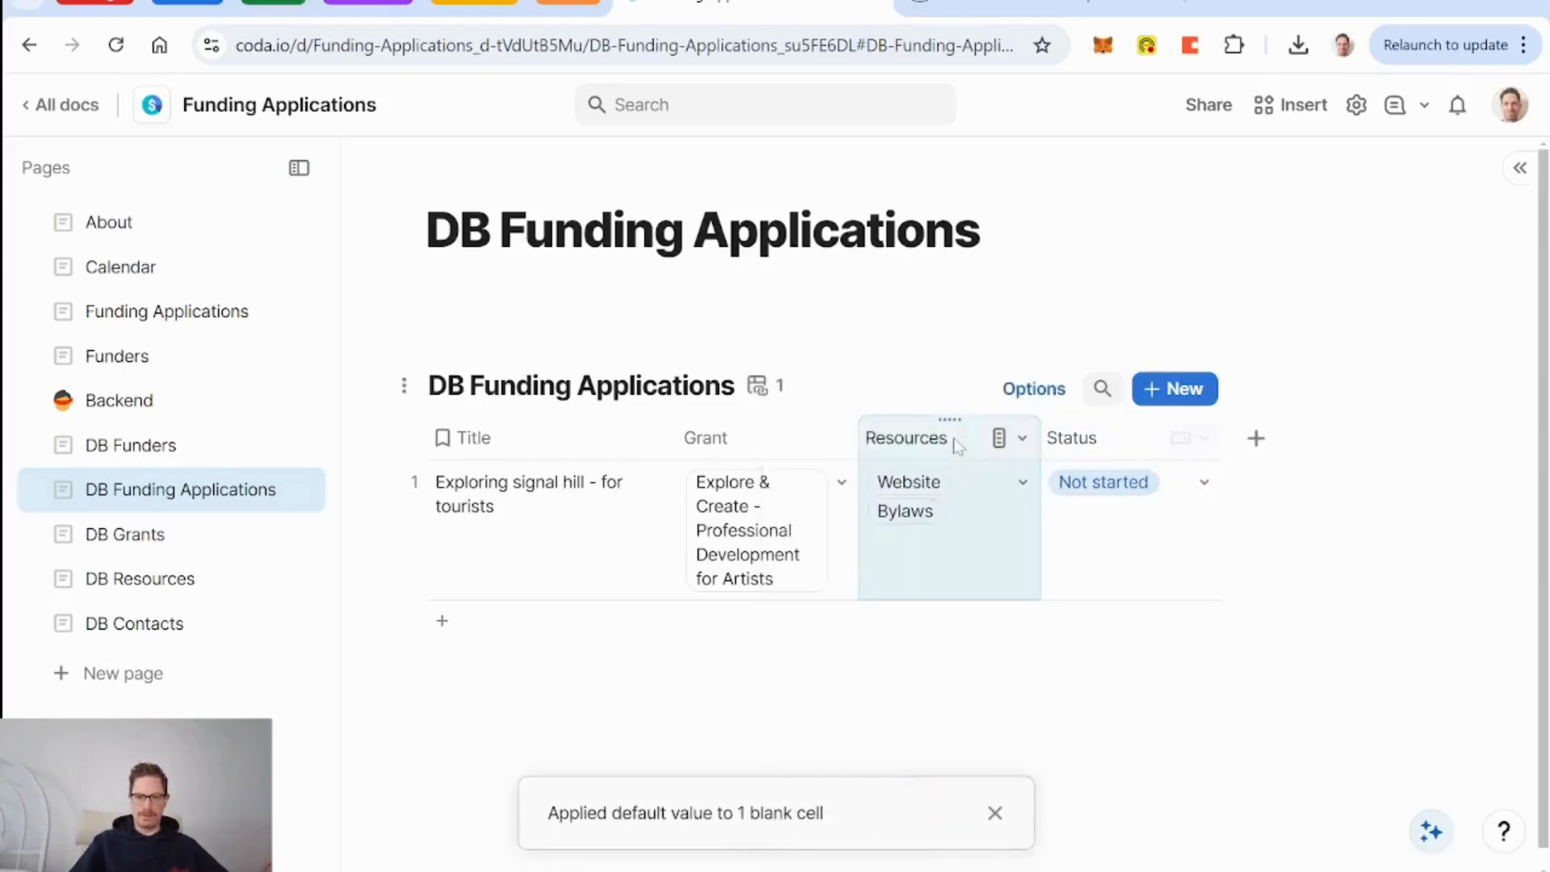
# Rename the In progress status to Drafting.
pyautogui.click(1204, 482)
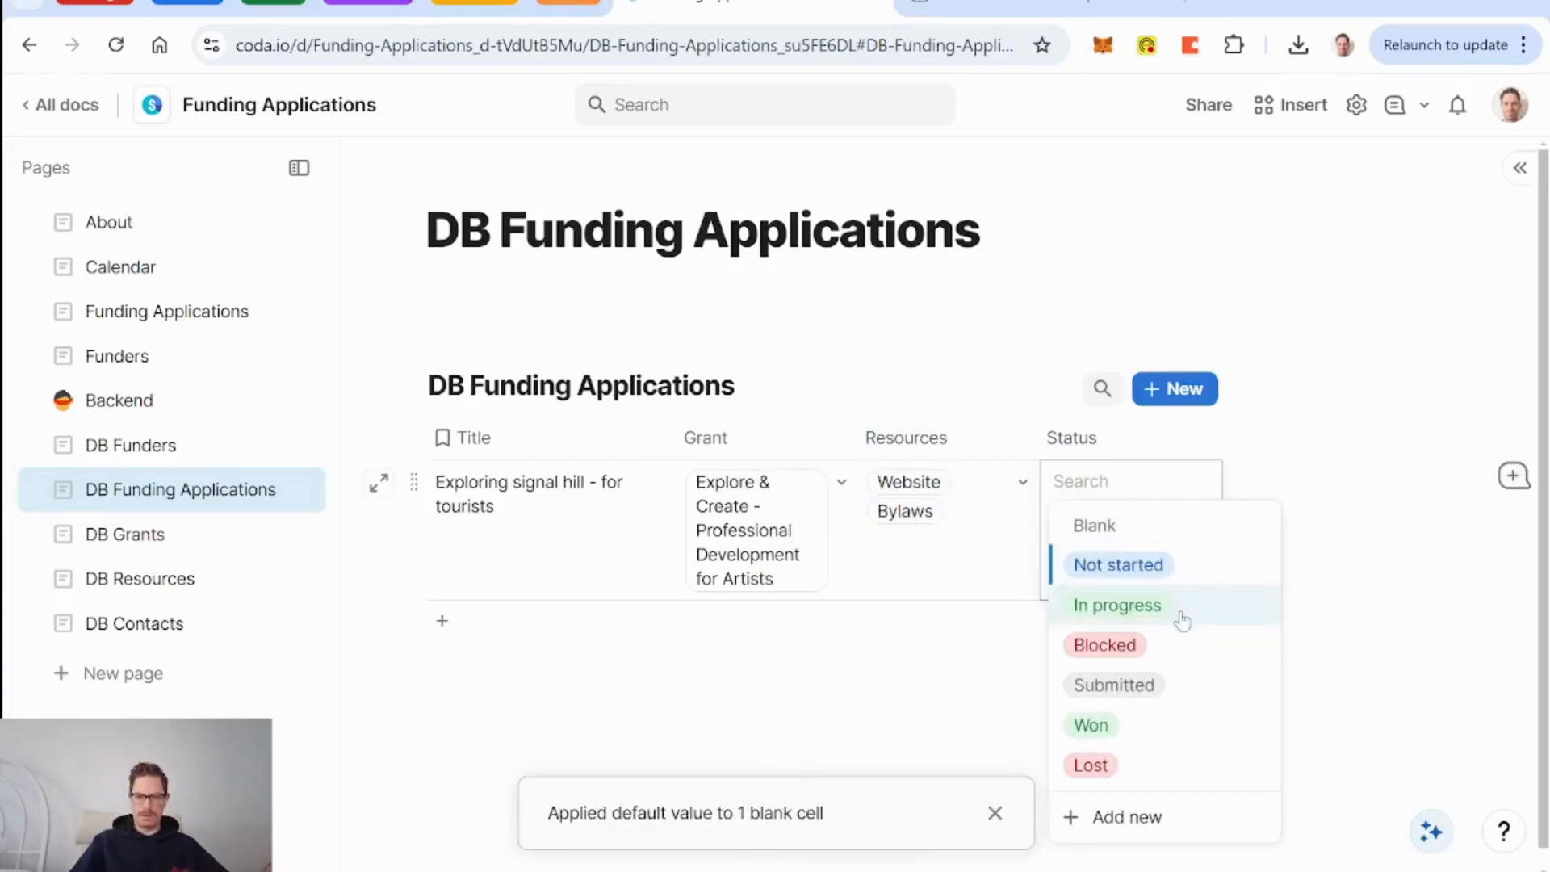
pyautogui.click(1186, 439)
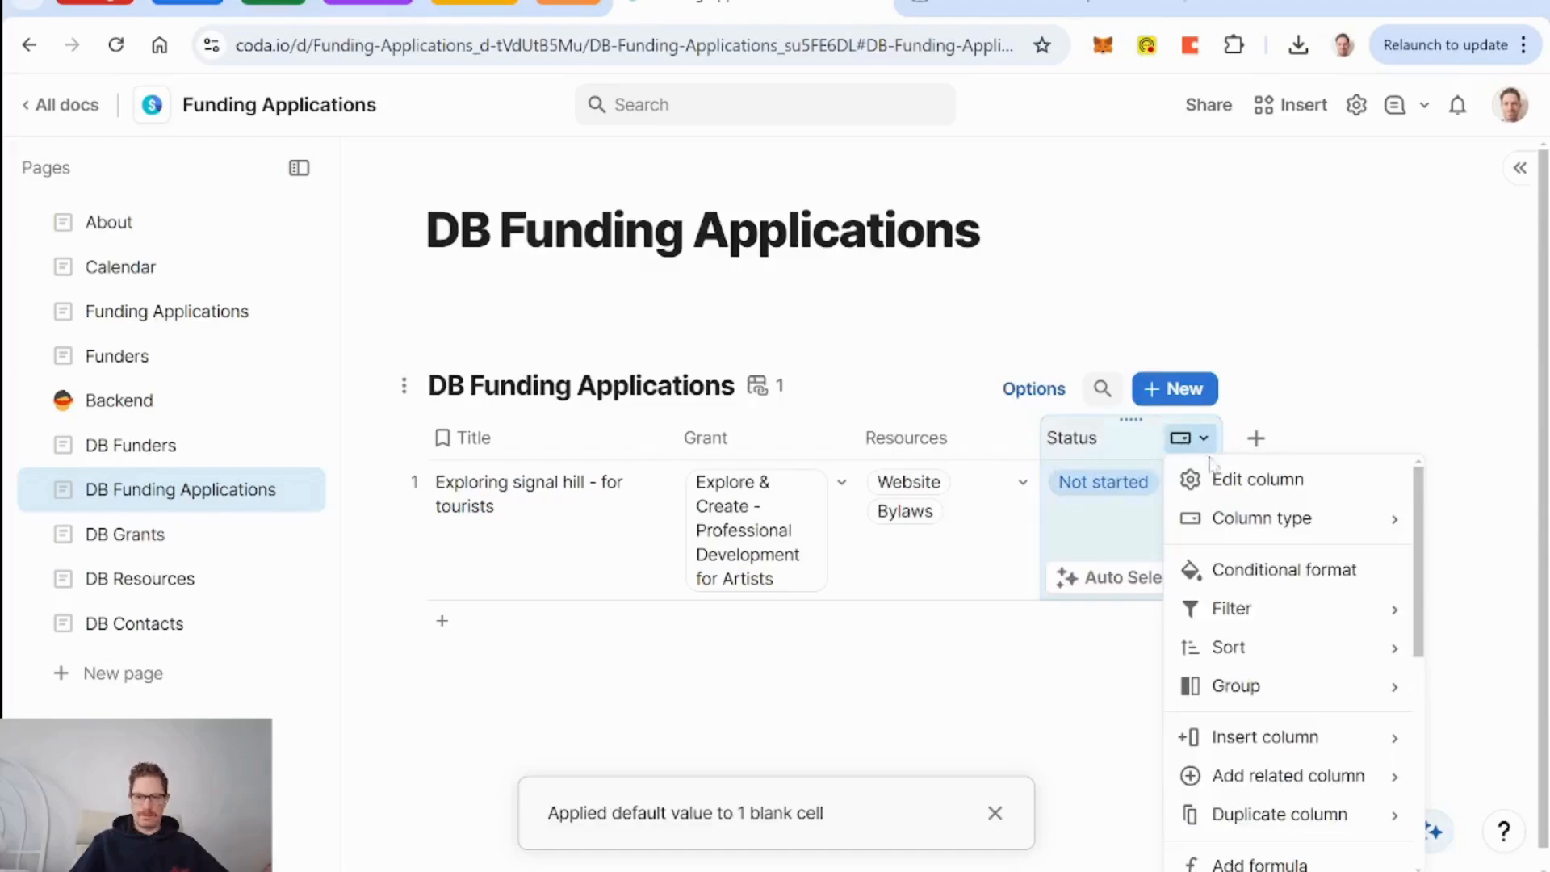
pyautogui.click(1215, 477)
pyautogui.click(896, 720)
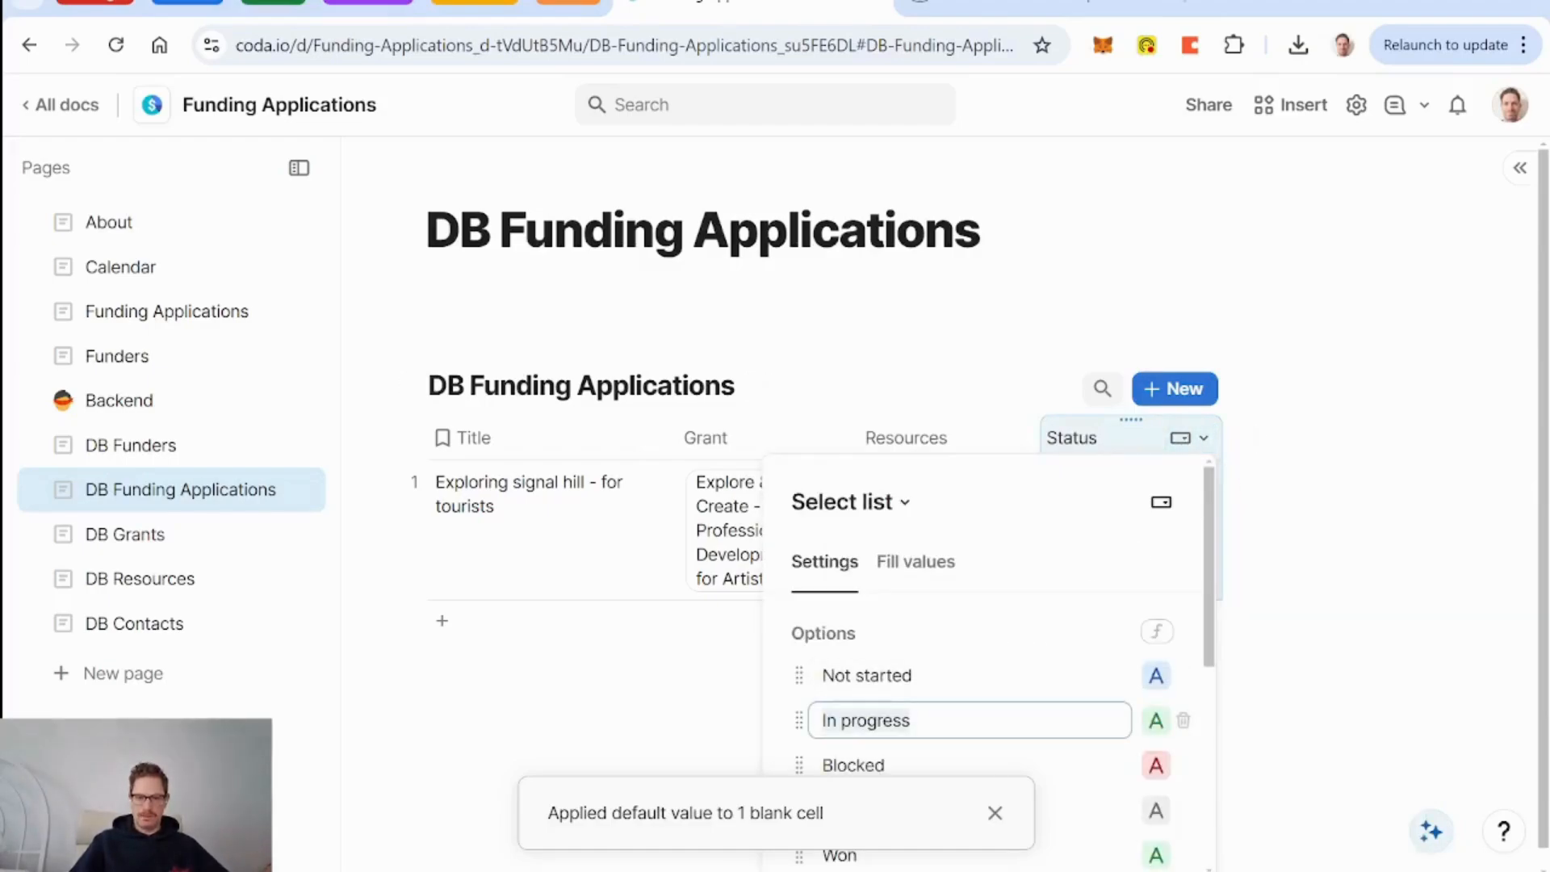
pyautogui.write('Drafting')
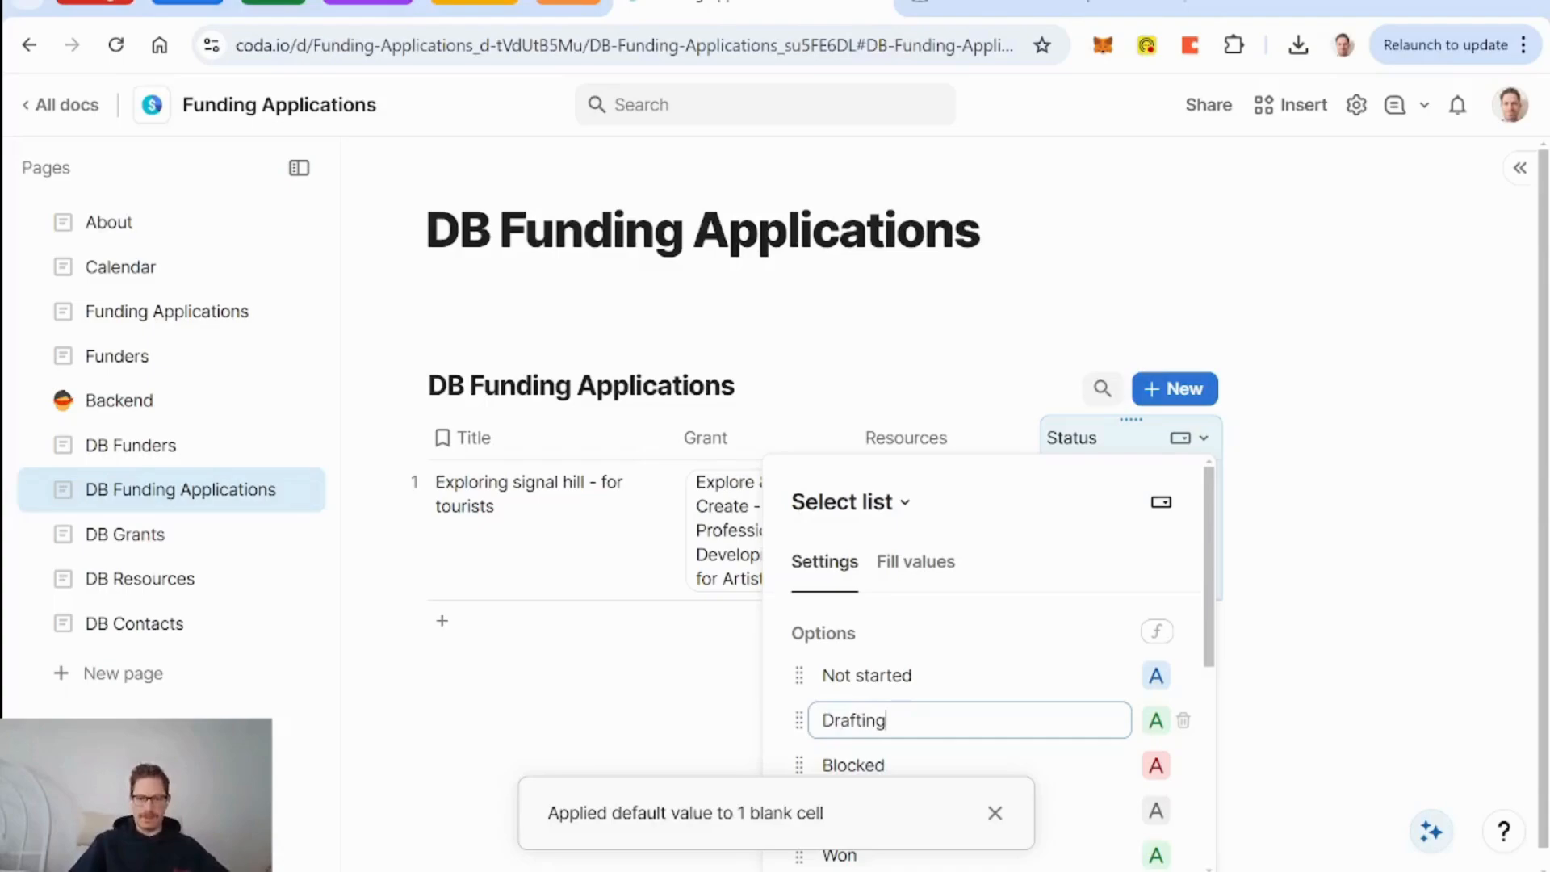
pyautogui.scroll(-2, 965, 752)
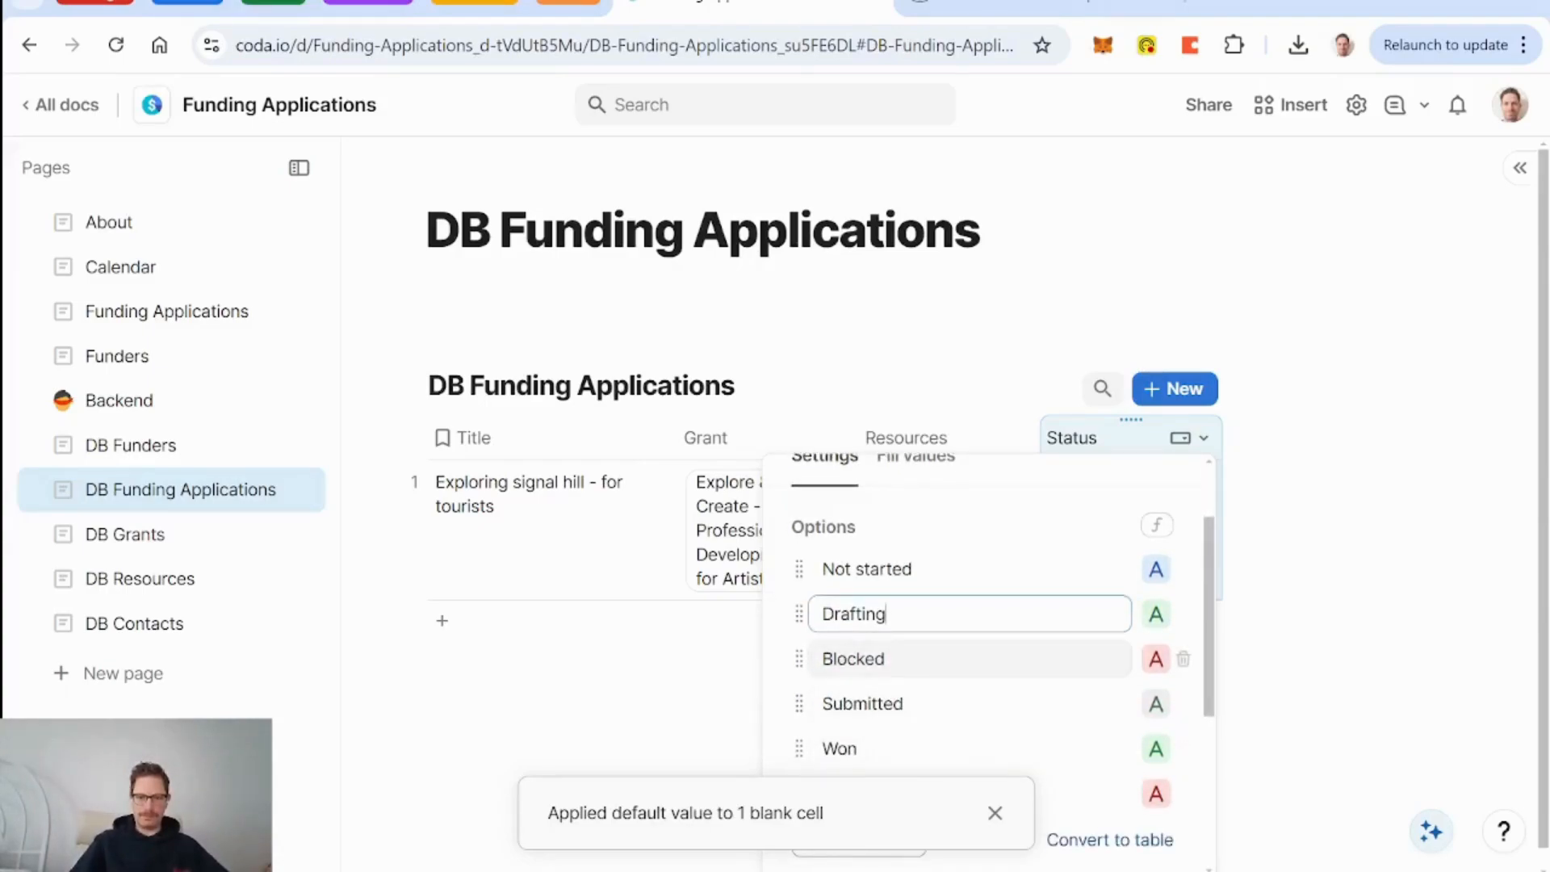
pyautogui.click(898, 660)
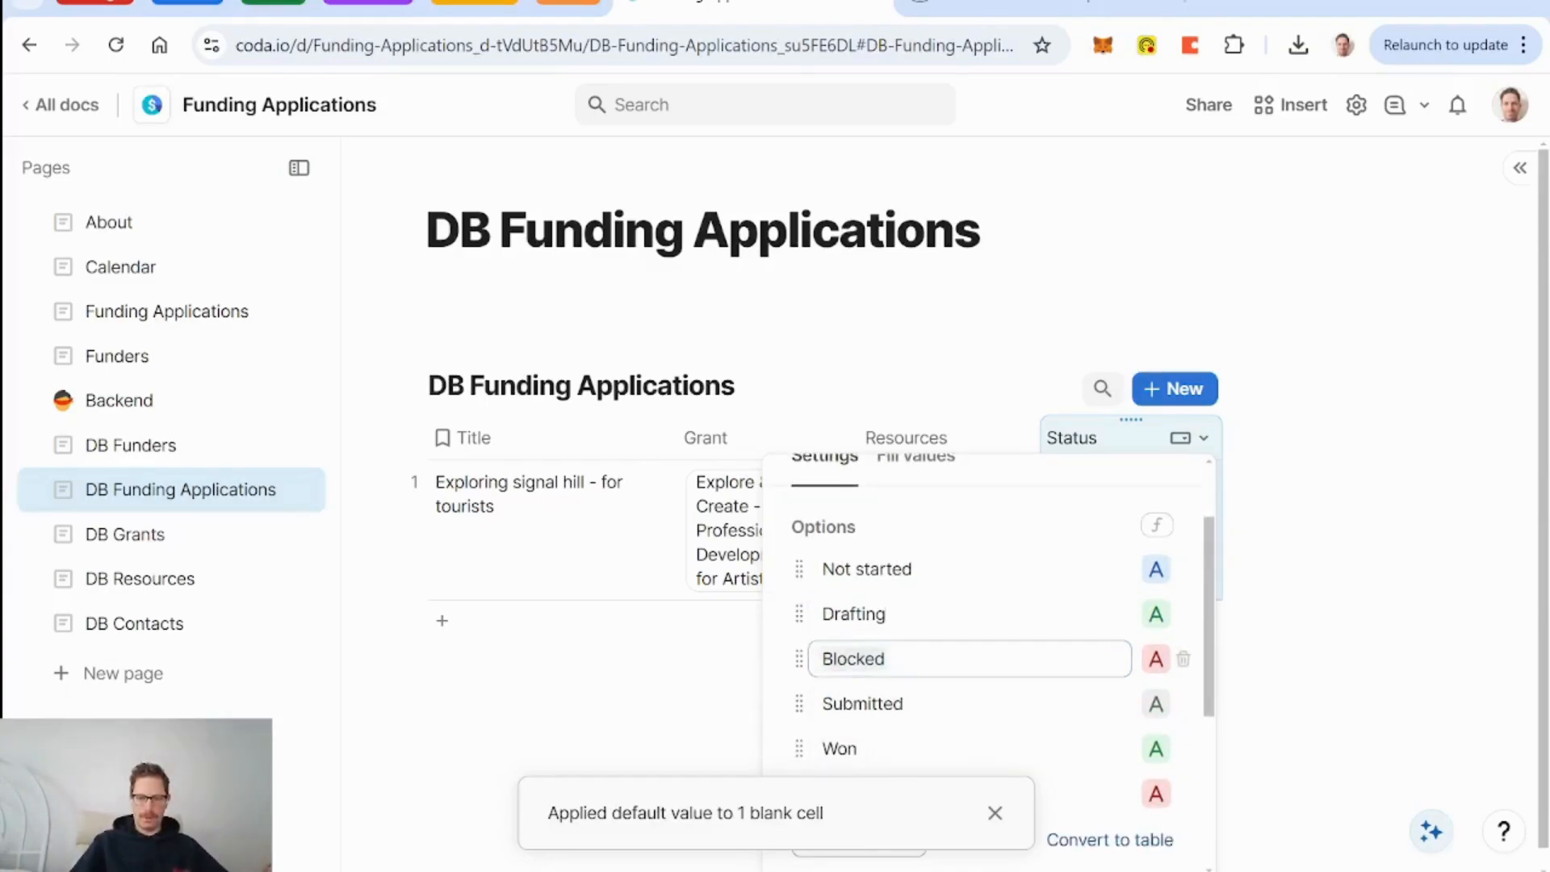
pyautogui.scroll(-3, 983, 790)
pyautogui.click(995, 815)
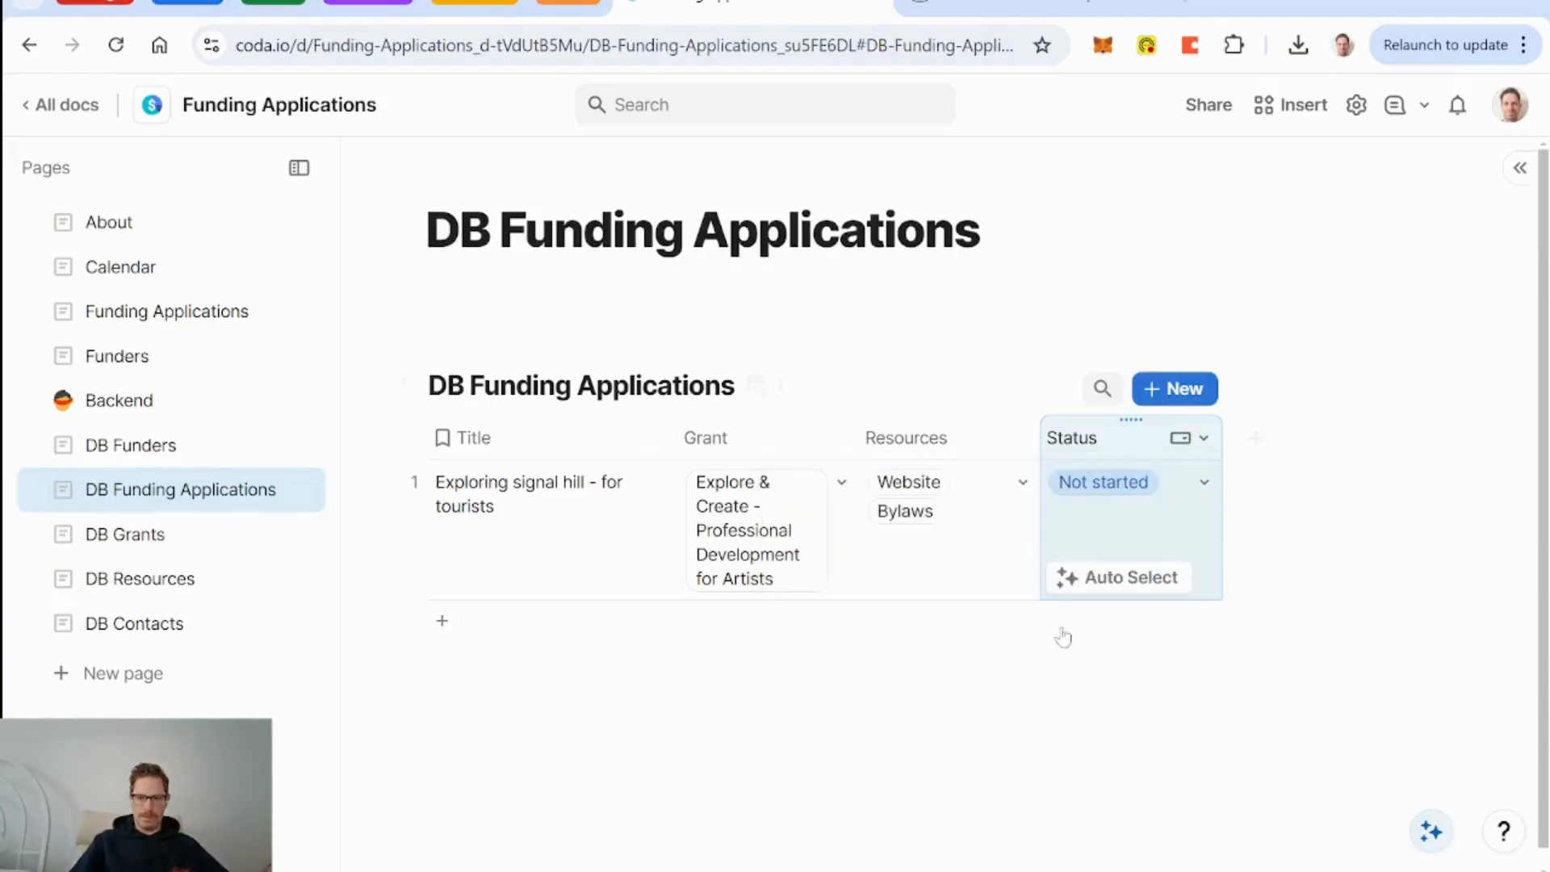
# Add an In Review status placed between Drafting and Blocked.
pyautogui.click(1193, 438)
pyautogui.click(1222, 481)
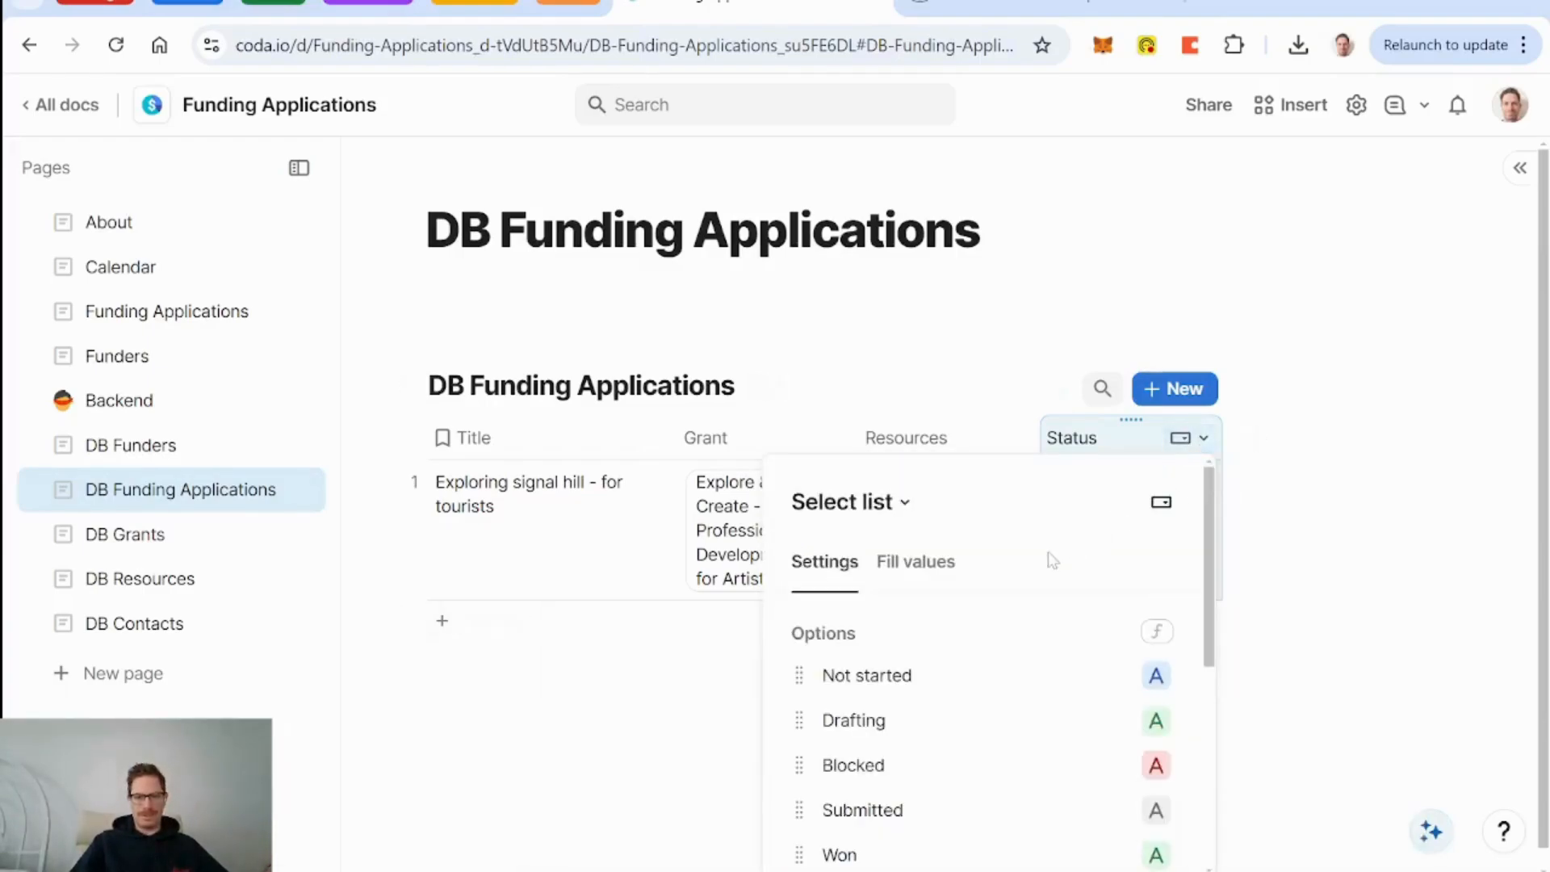
pyautogui.scroll(-2, 1048, 558)
pyautogui.click(857, 785)
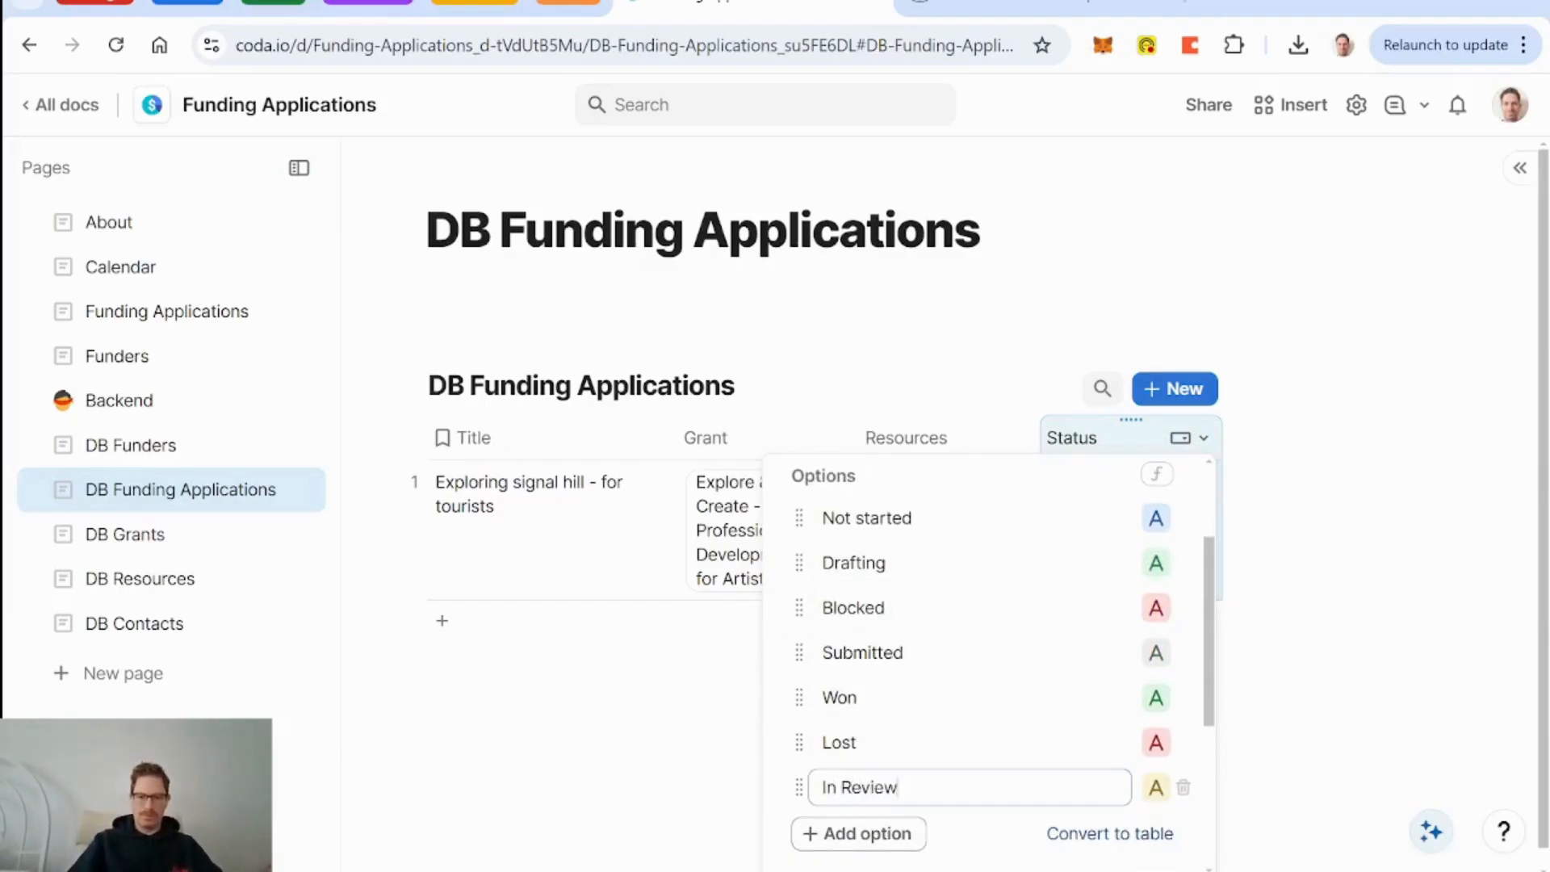
pyautogui.moveTo(801, 787); pyautogui.dragTo(824, 604)
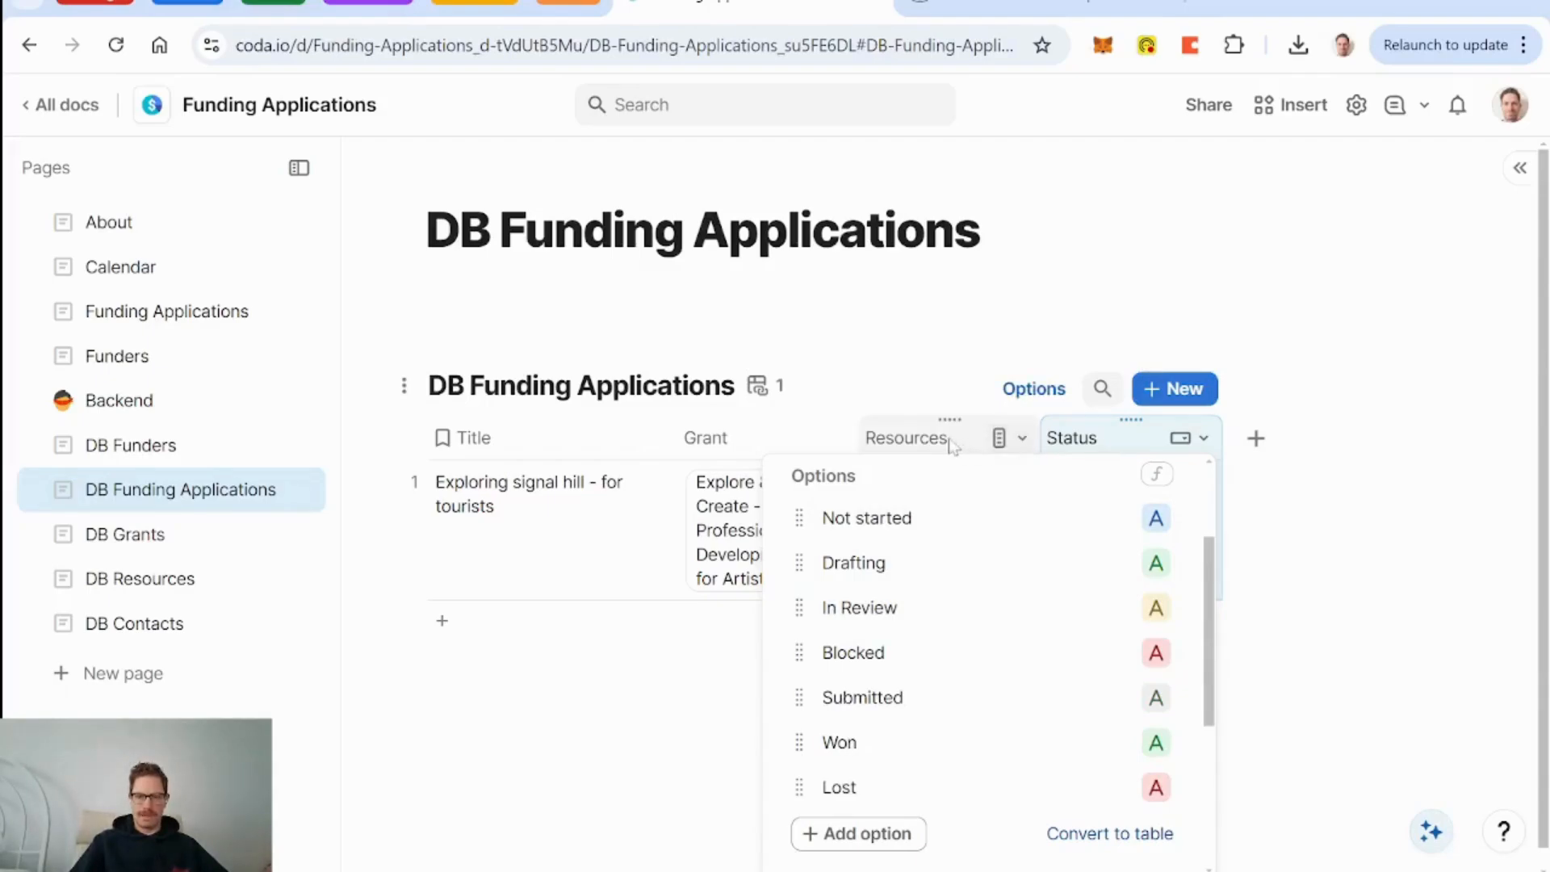
pyautogui.click(1099, 437)
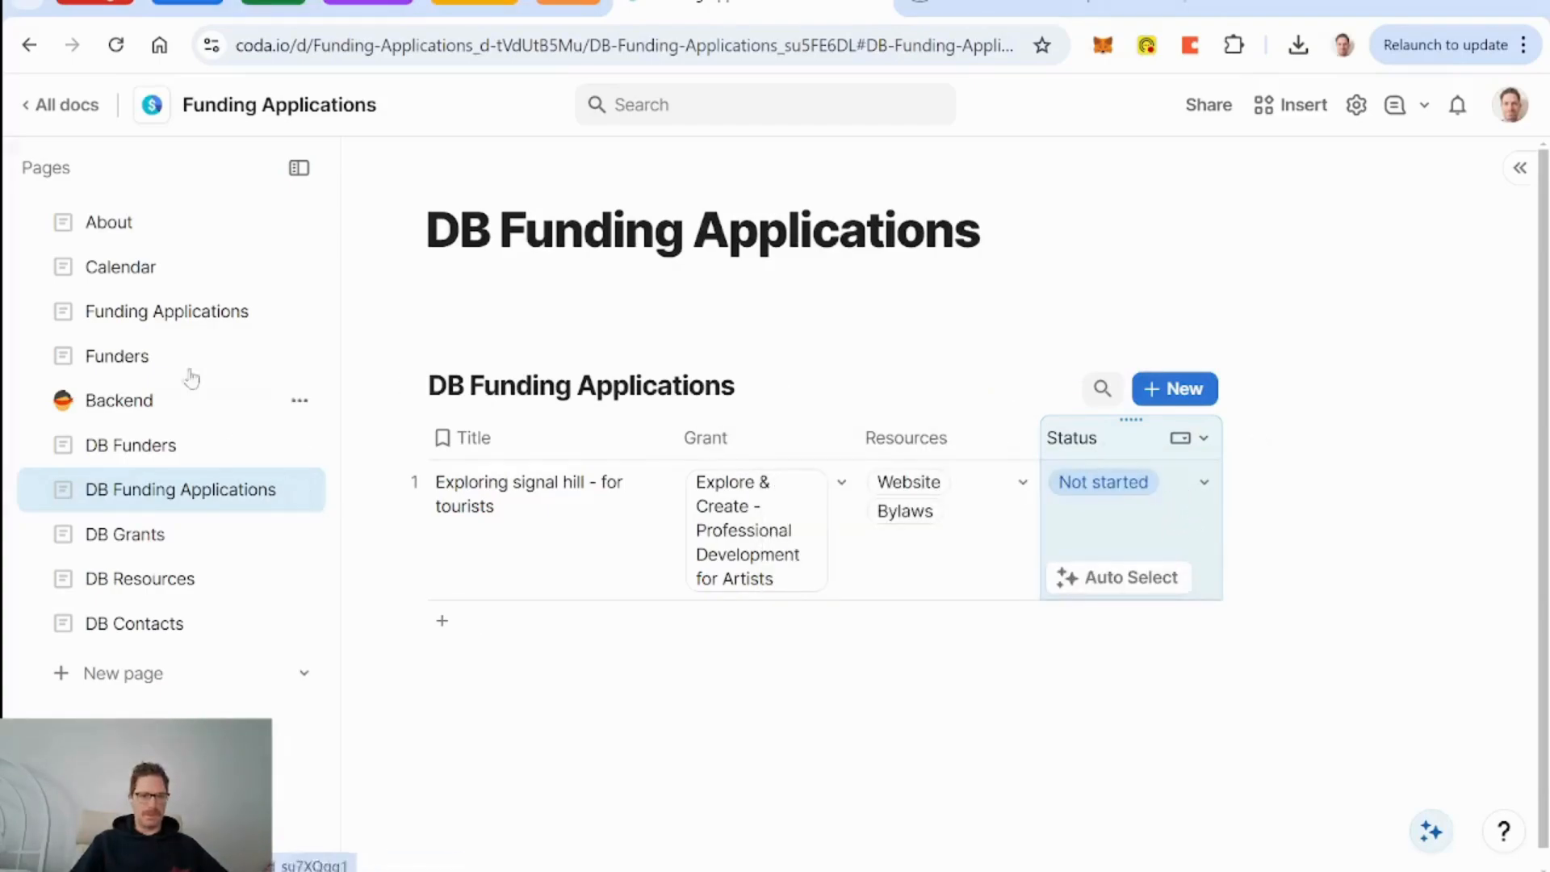
pyautogui.click(155, 323)
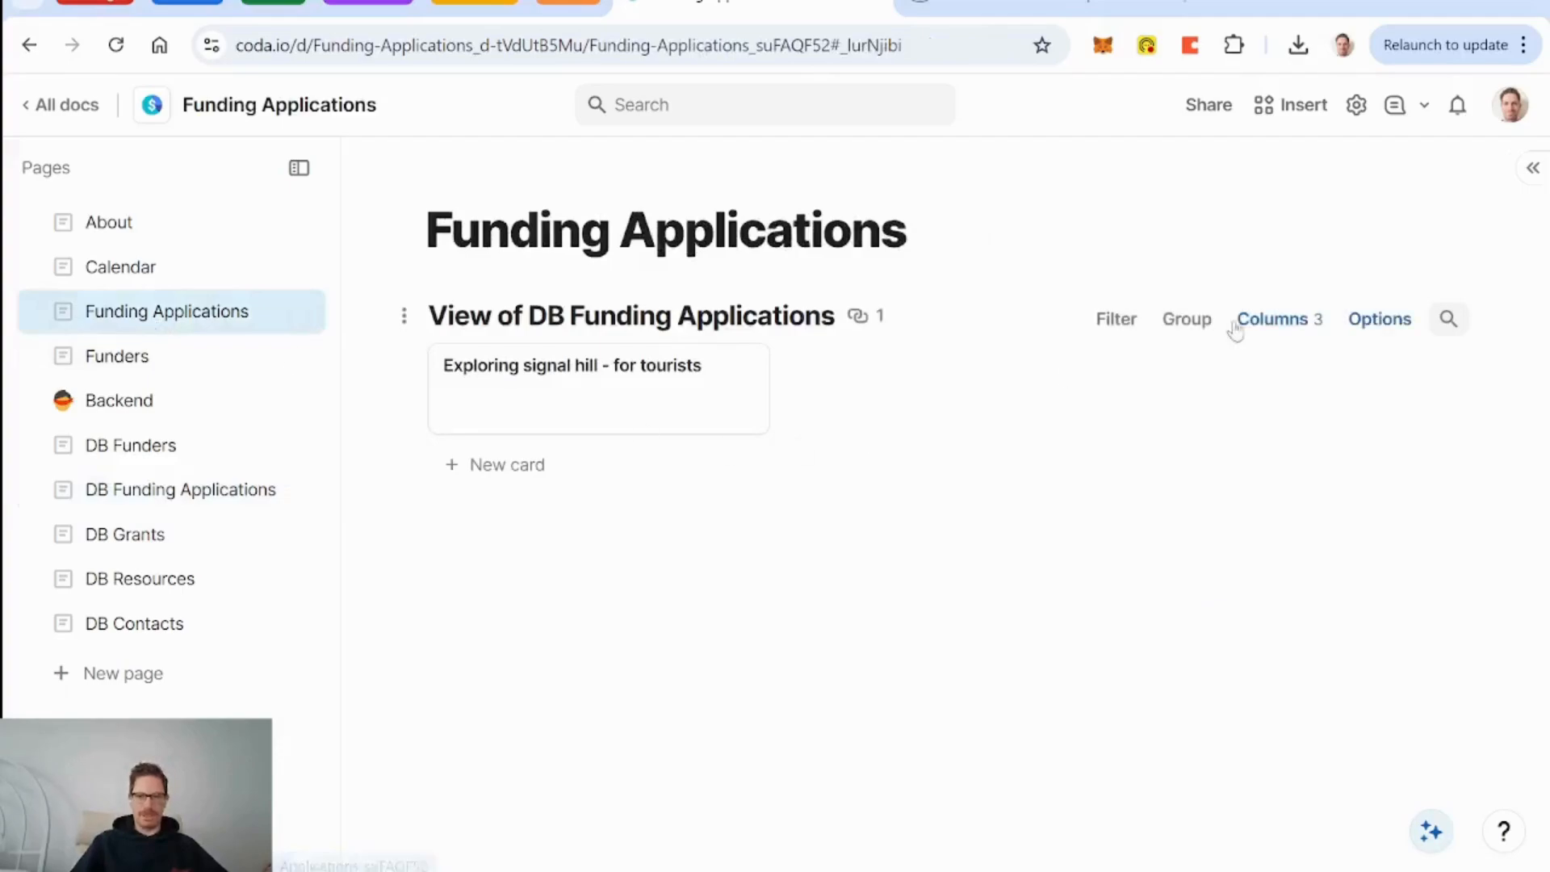
# Turn the view into a board grouped by Status, showing columns for empty statuses.
pyautogui.click(1380, 319)
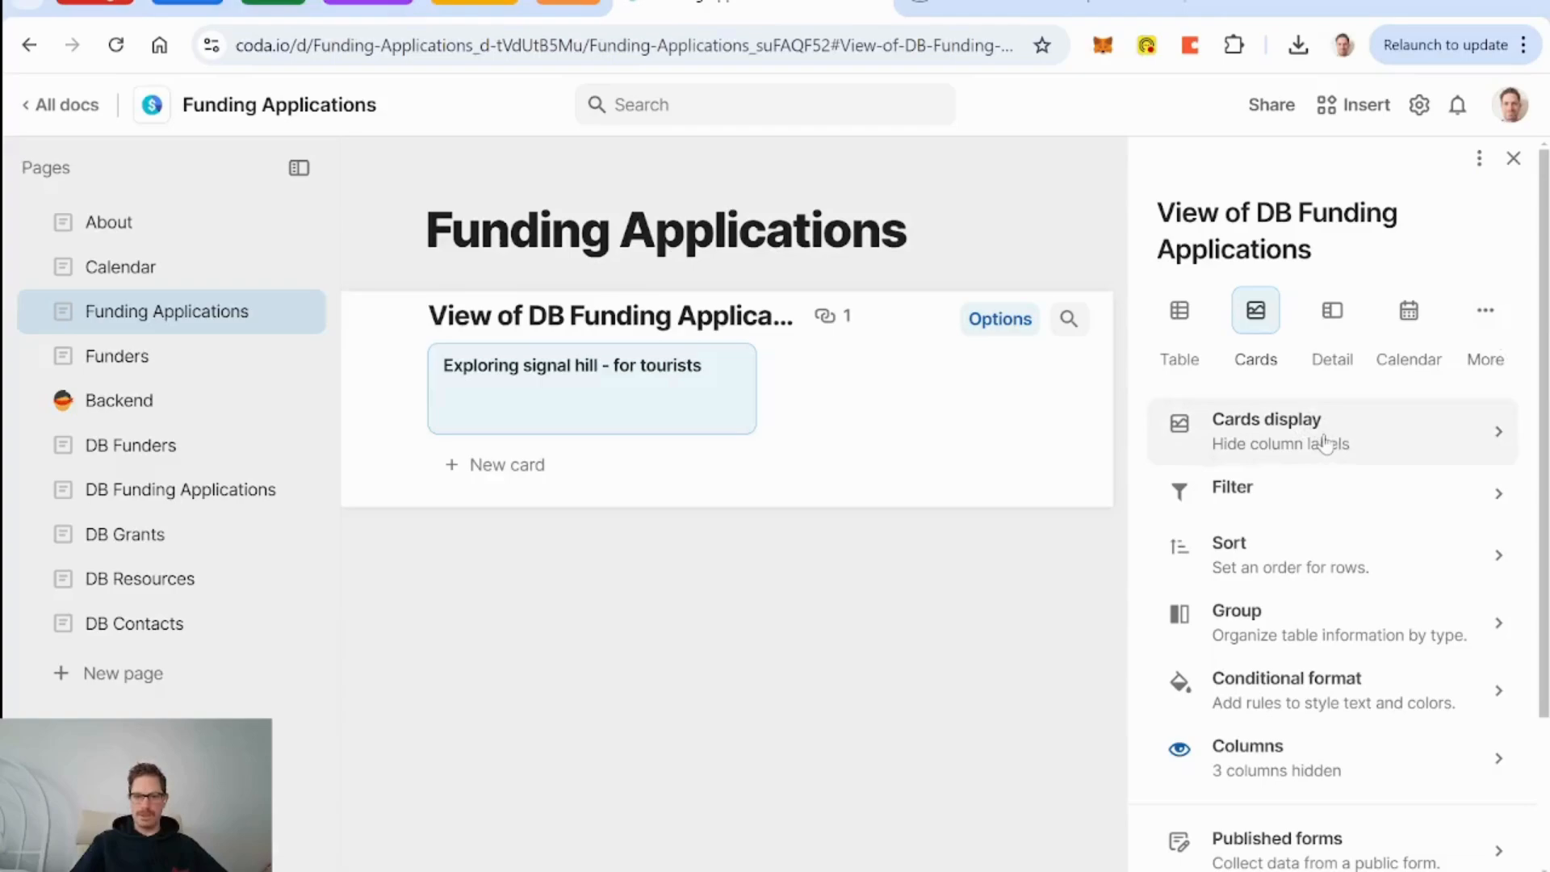
pyautogui.click(1485, 310)
pyautogui.click(1417, 520)
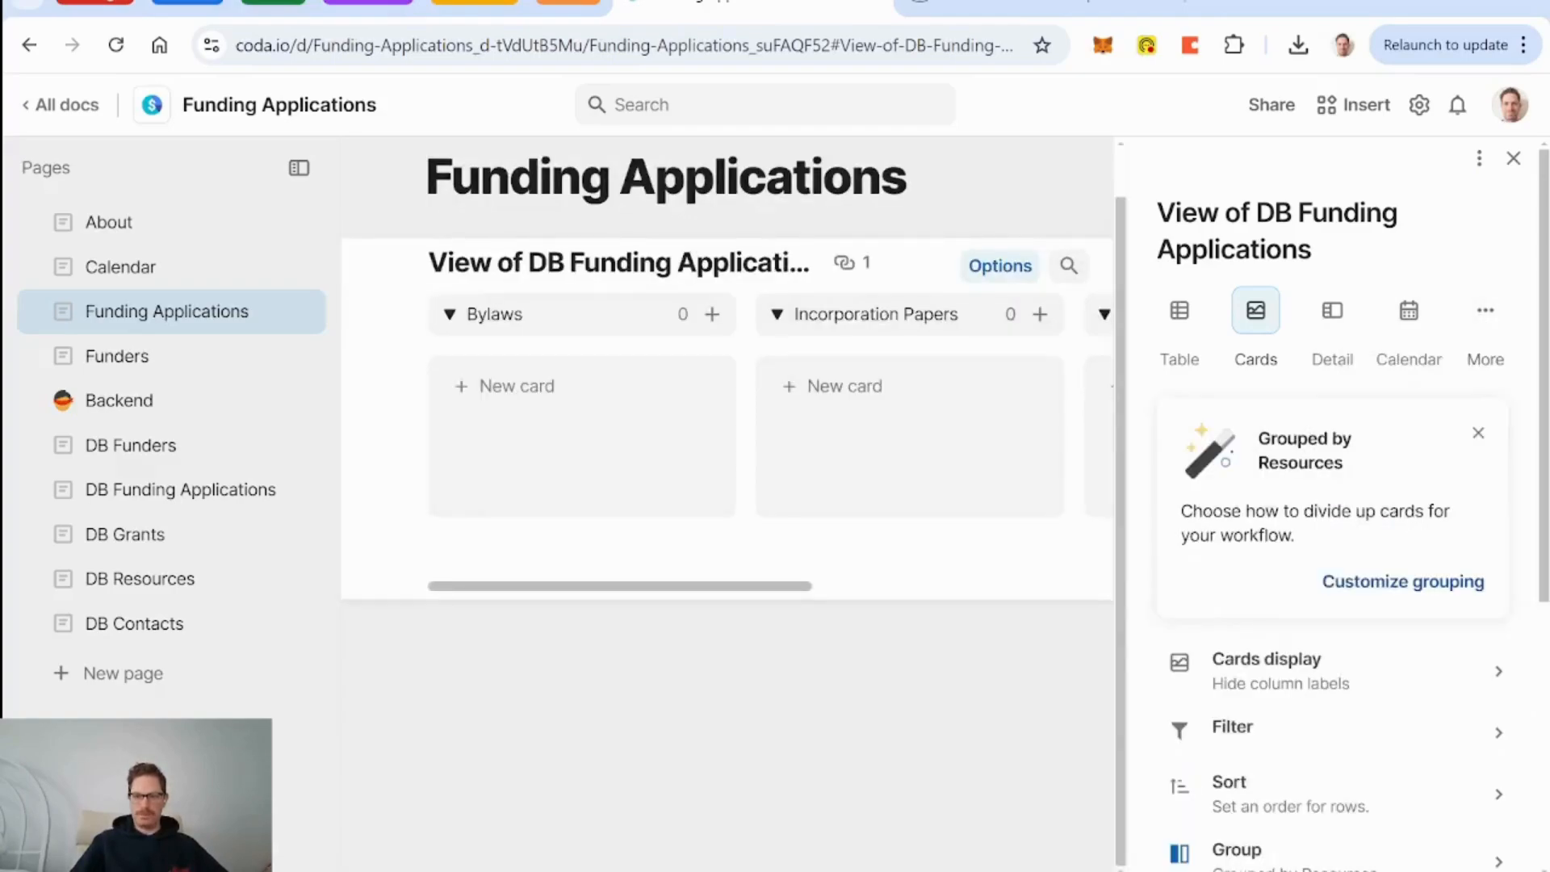
pyautogui.click(1407, 583)
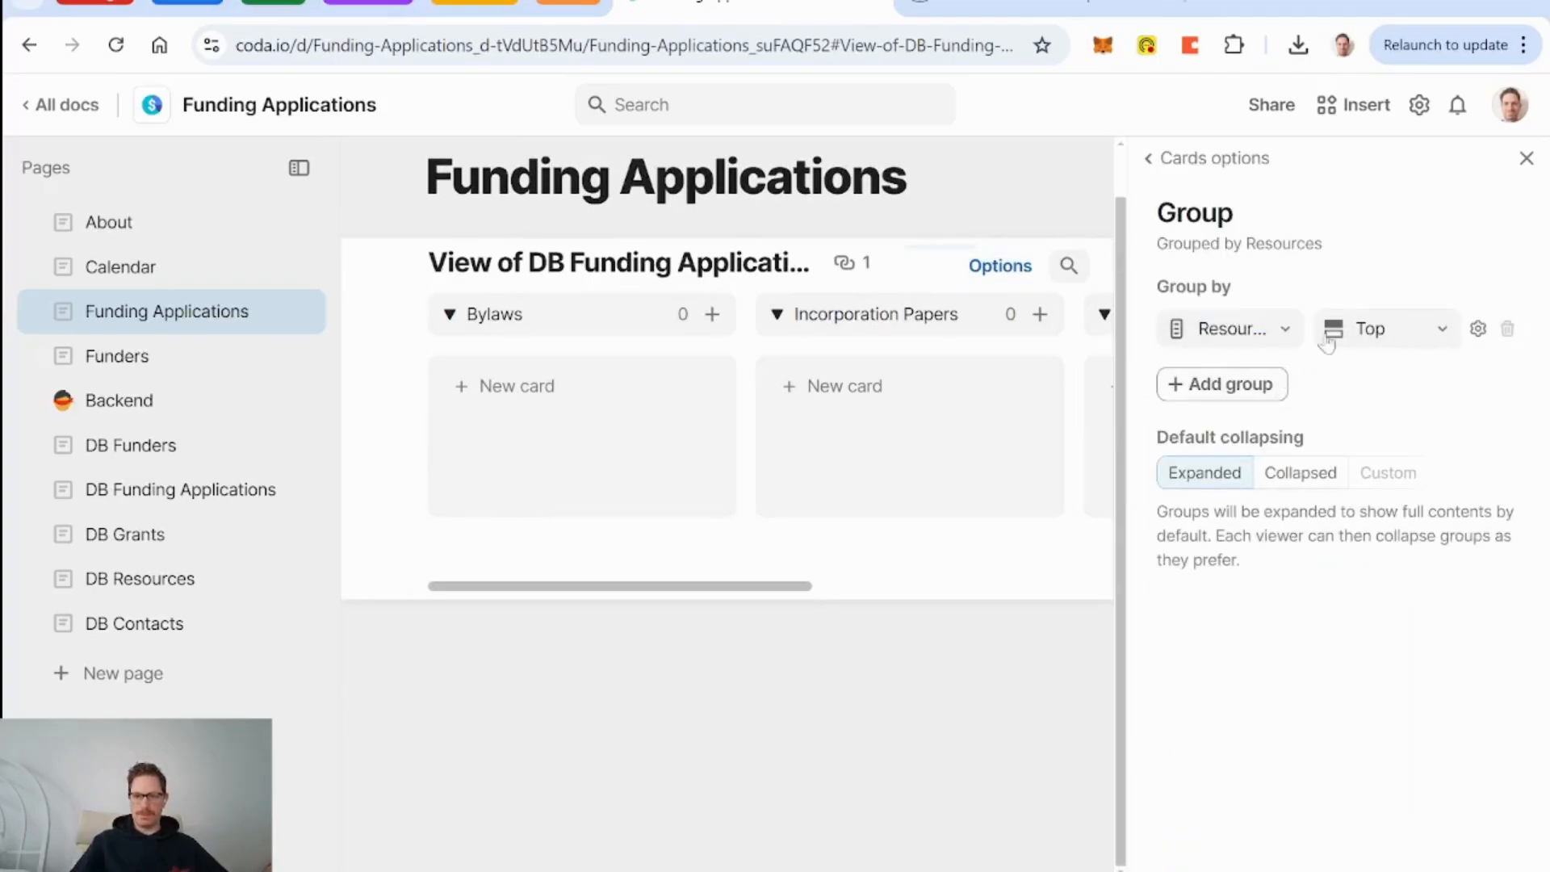
pyautogui.click(1290, 336)
pyautogui.click(1253, 512)
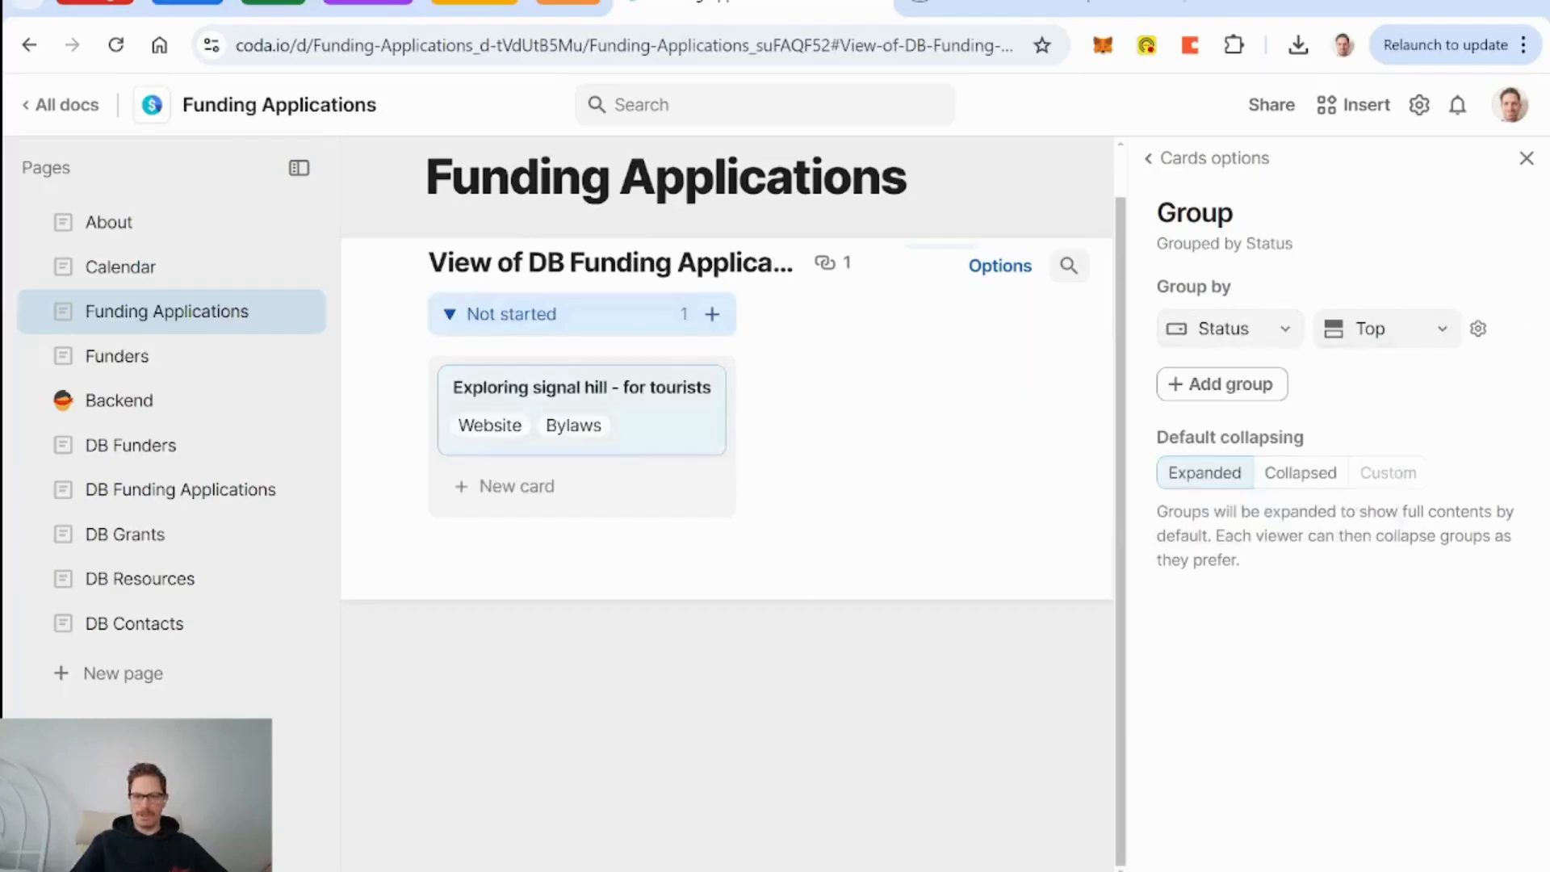
pyautogui.click(1479, 329)
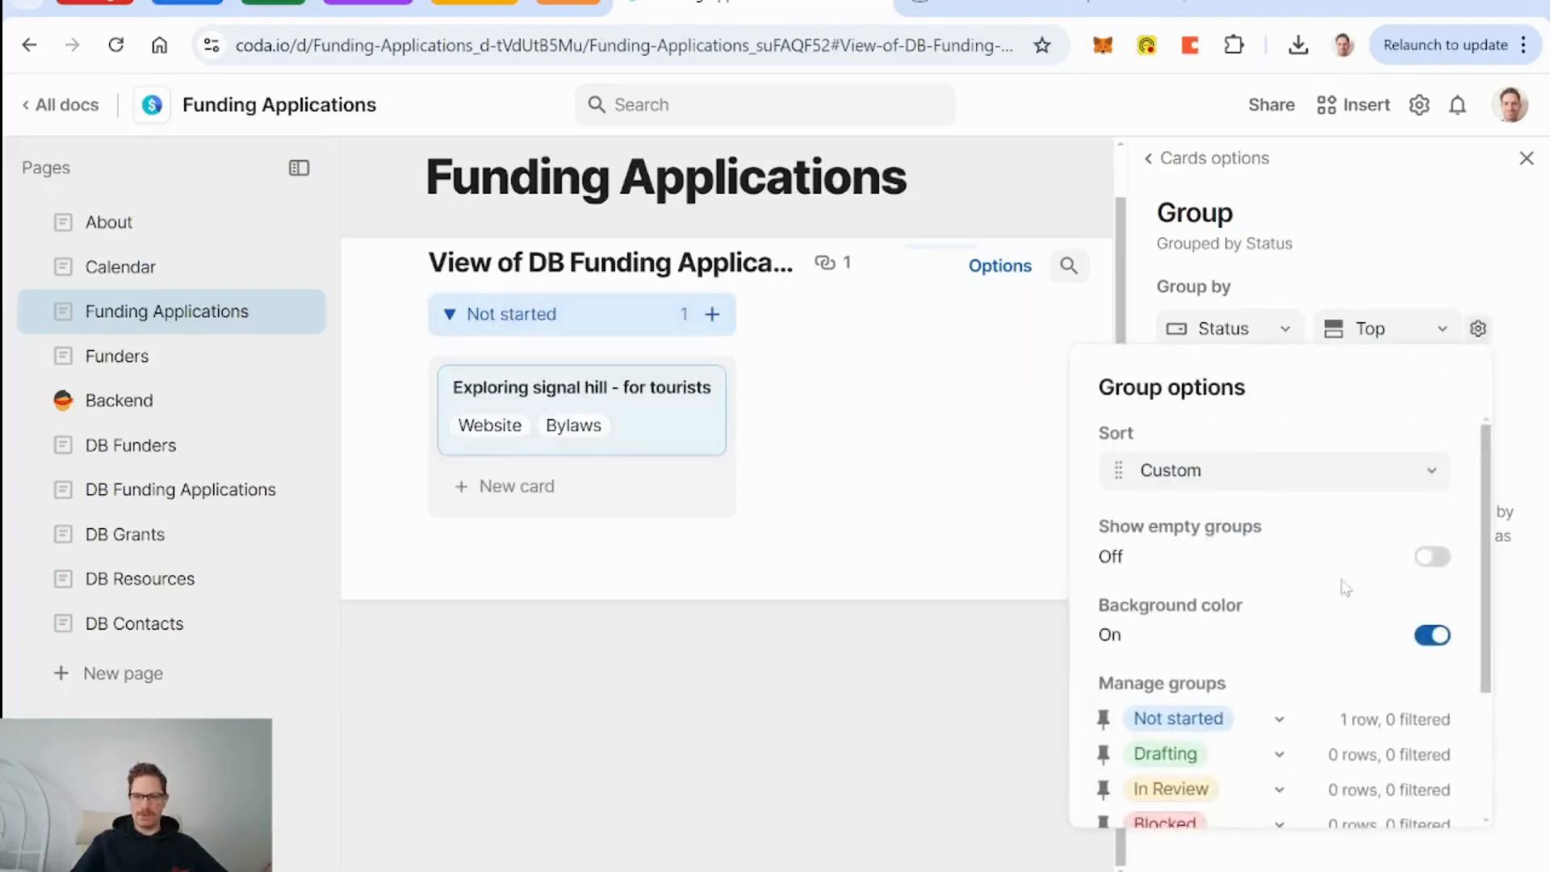
pyautogui.click(1432, 562)
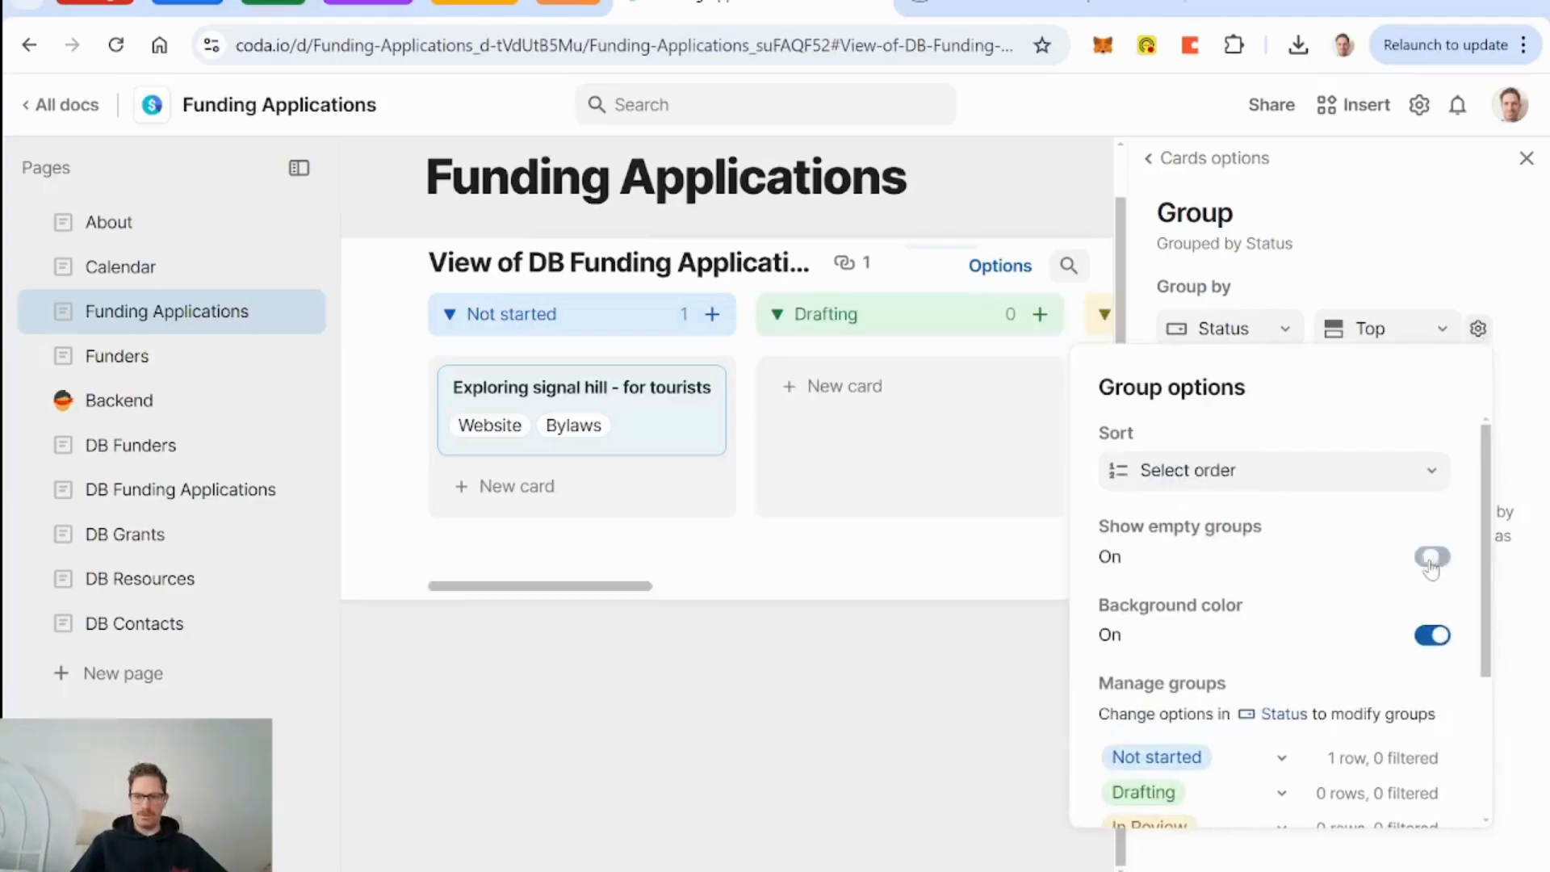
pyautogui.click(1524, 166)
pyautogui.click(1526, 161)
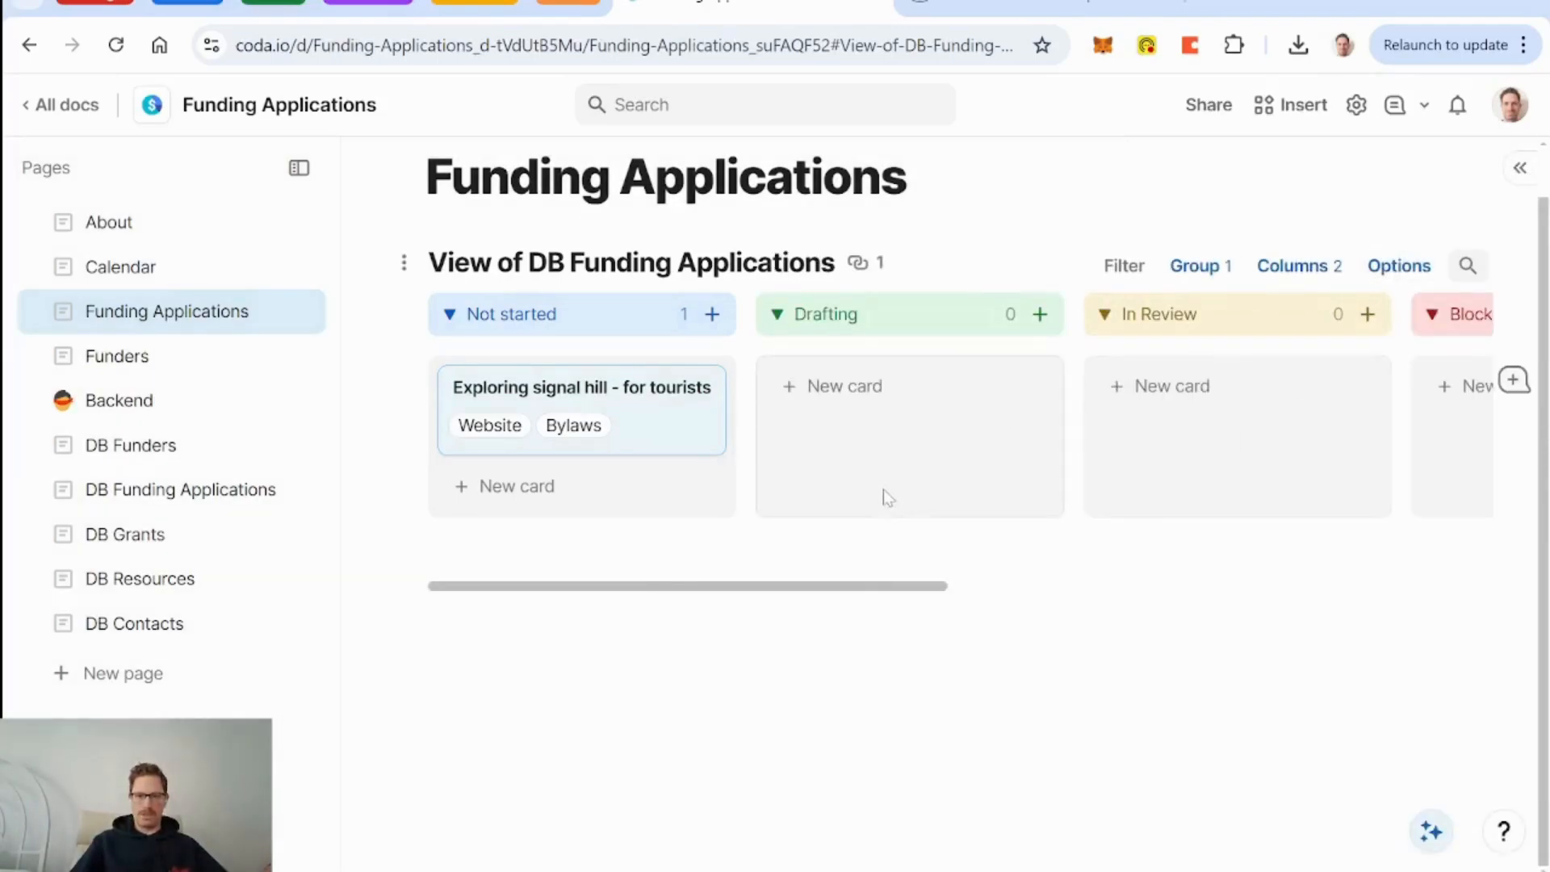
pyautogui.hscroll(10, 886, 495)
pyautogui.hscroll(5, 885, 491)
pyautogui.hscroll(-15, 884, 488)
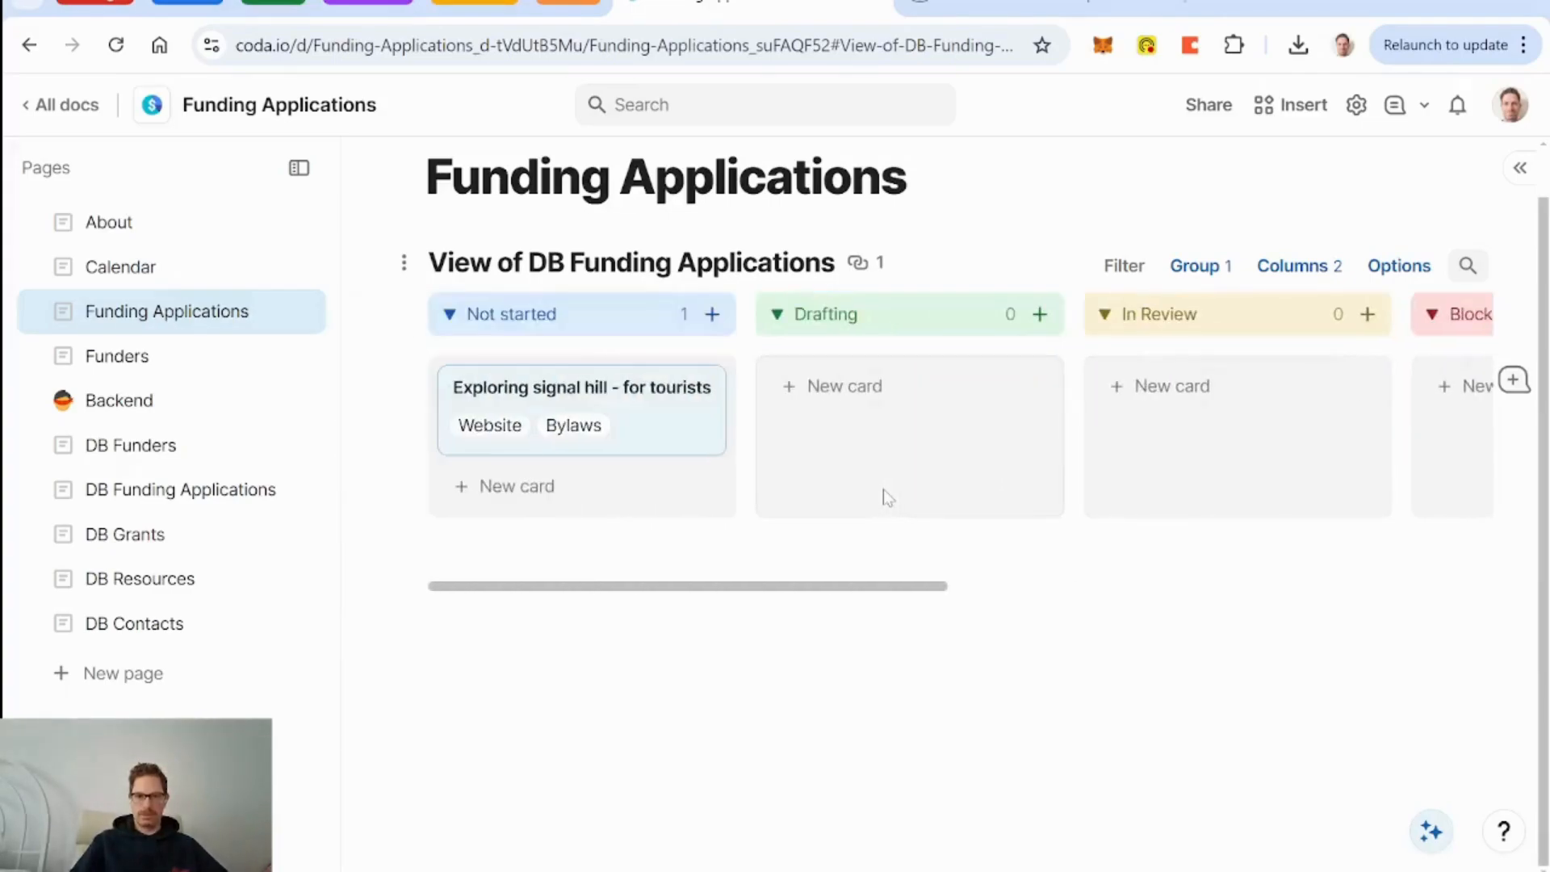
# Rename the board to 'Funding Applications Kanban' and hide its title.
pyautogui.tripleClick(453, 272)
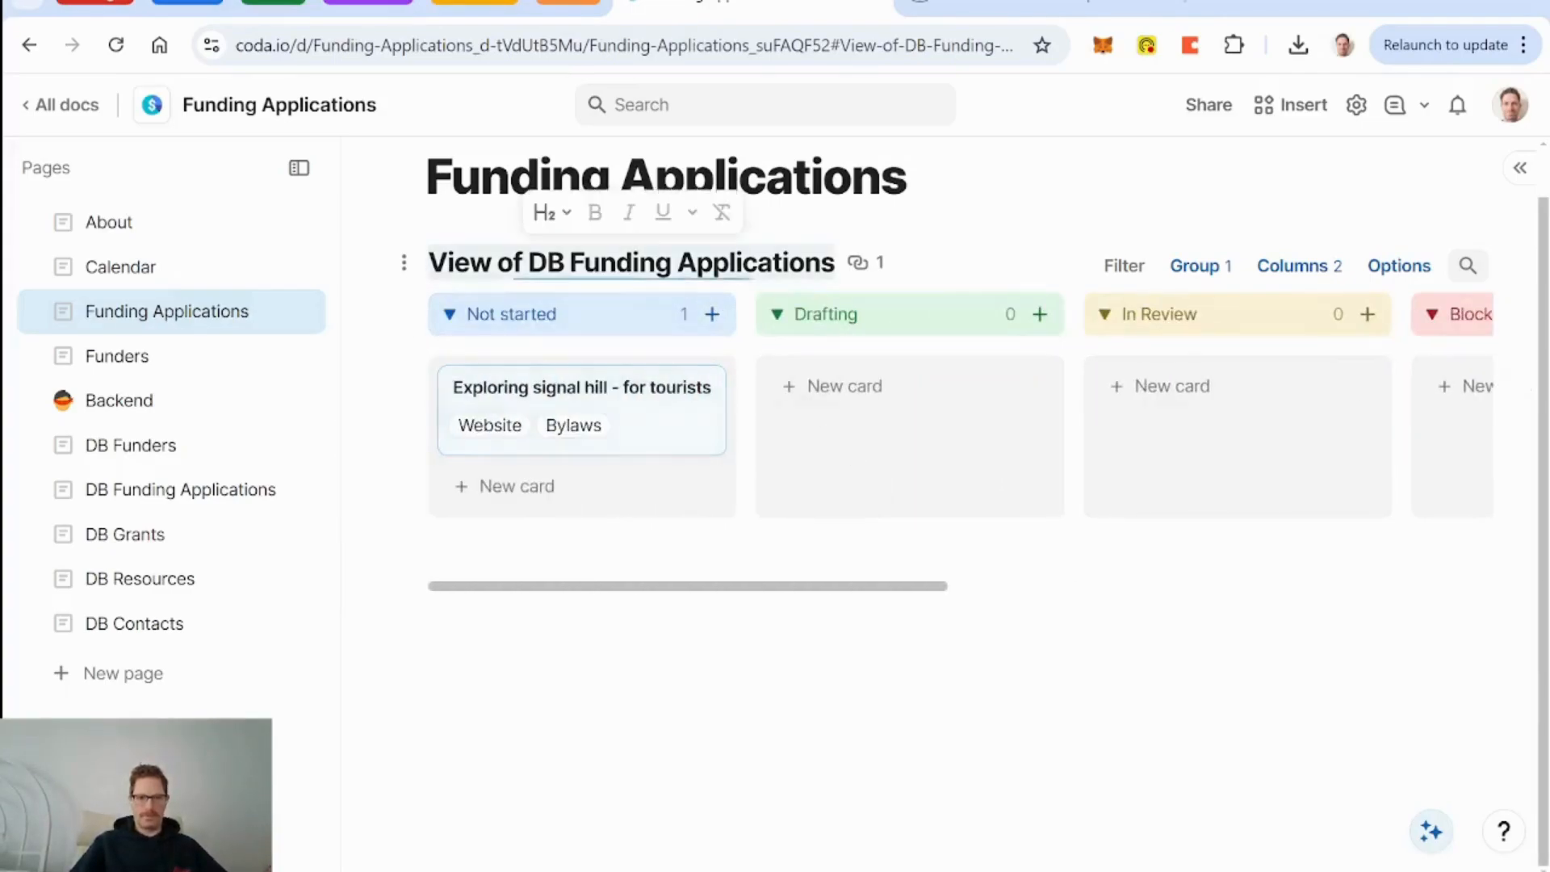
pyautogui.write('Funding App')
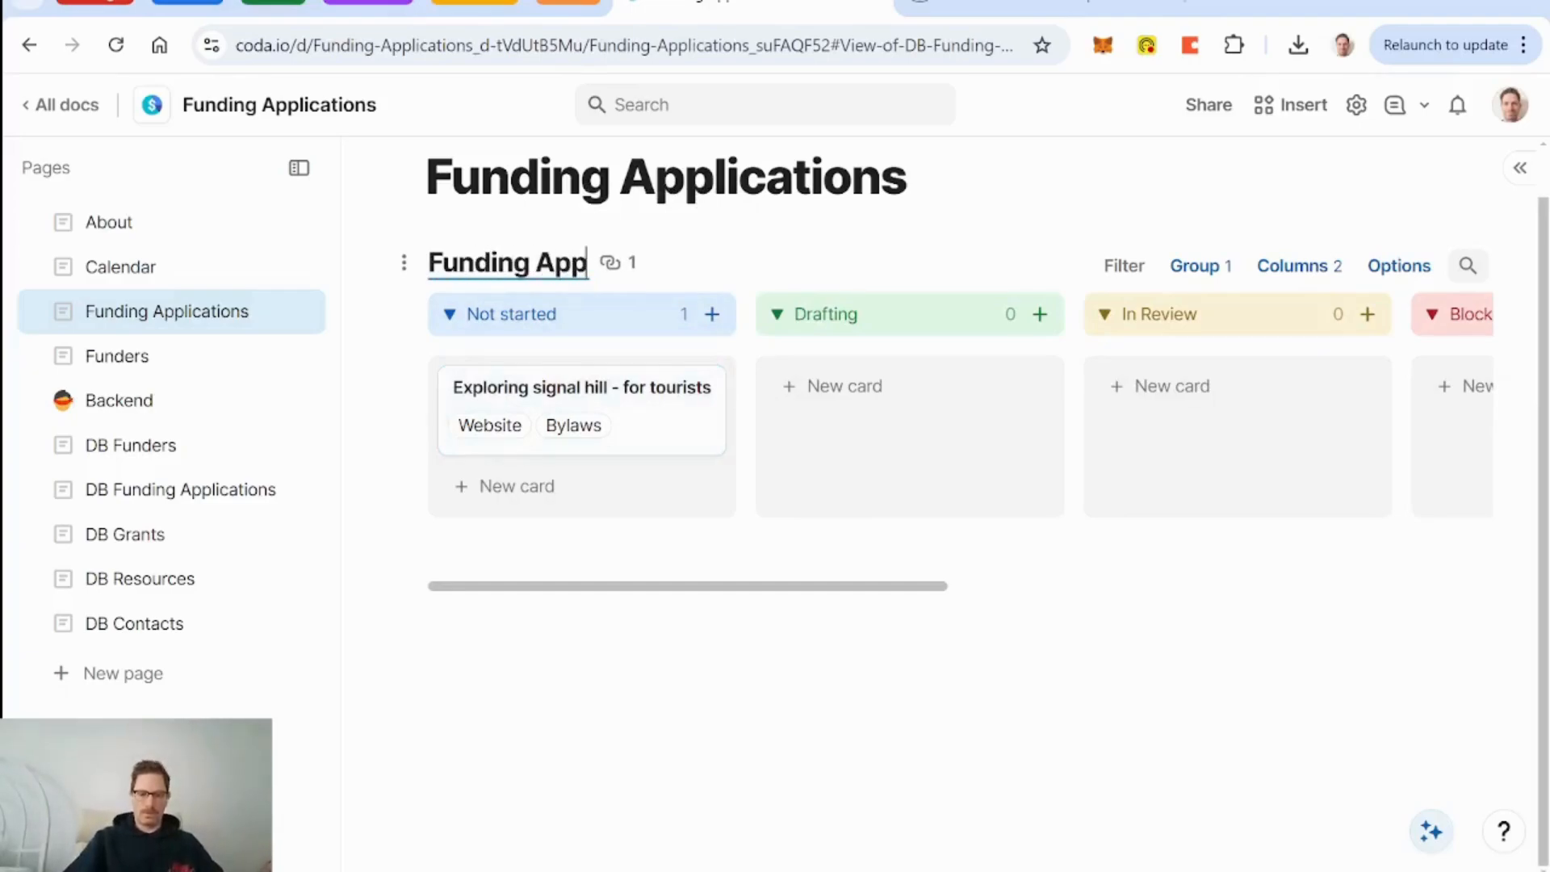
pyautogui.write('lications Kanban')
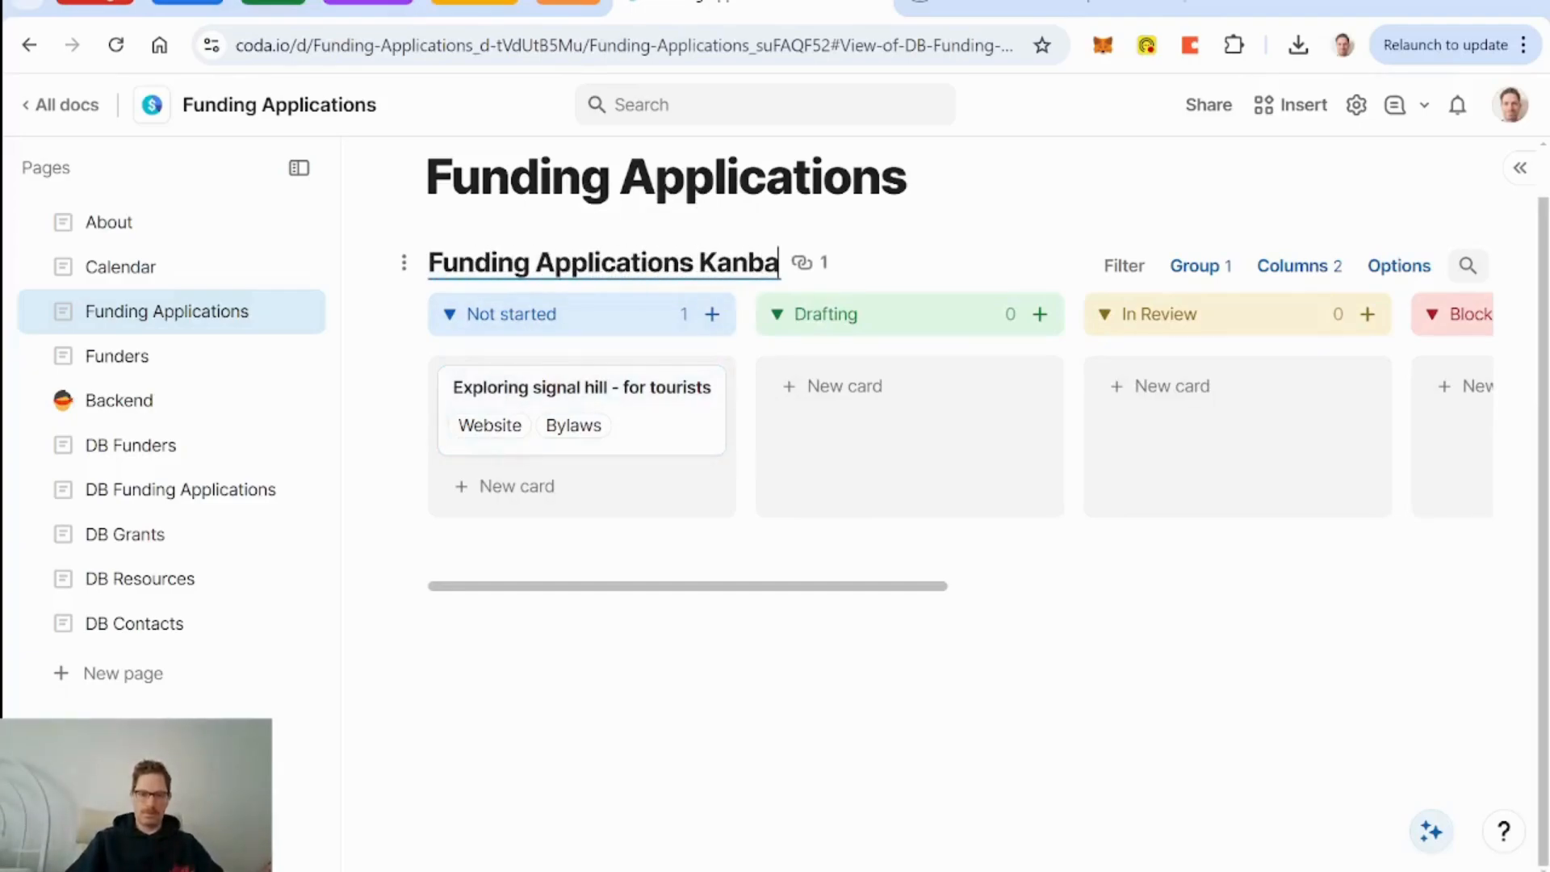
pyautogui.click(404, 264)
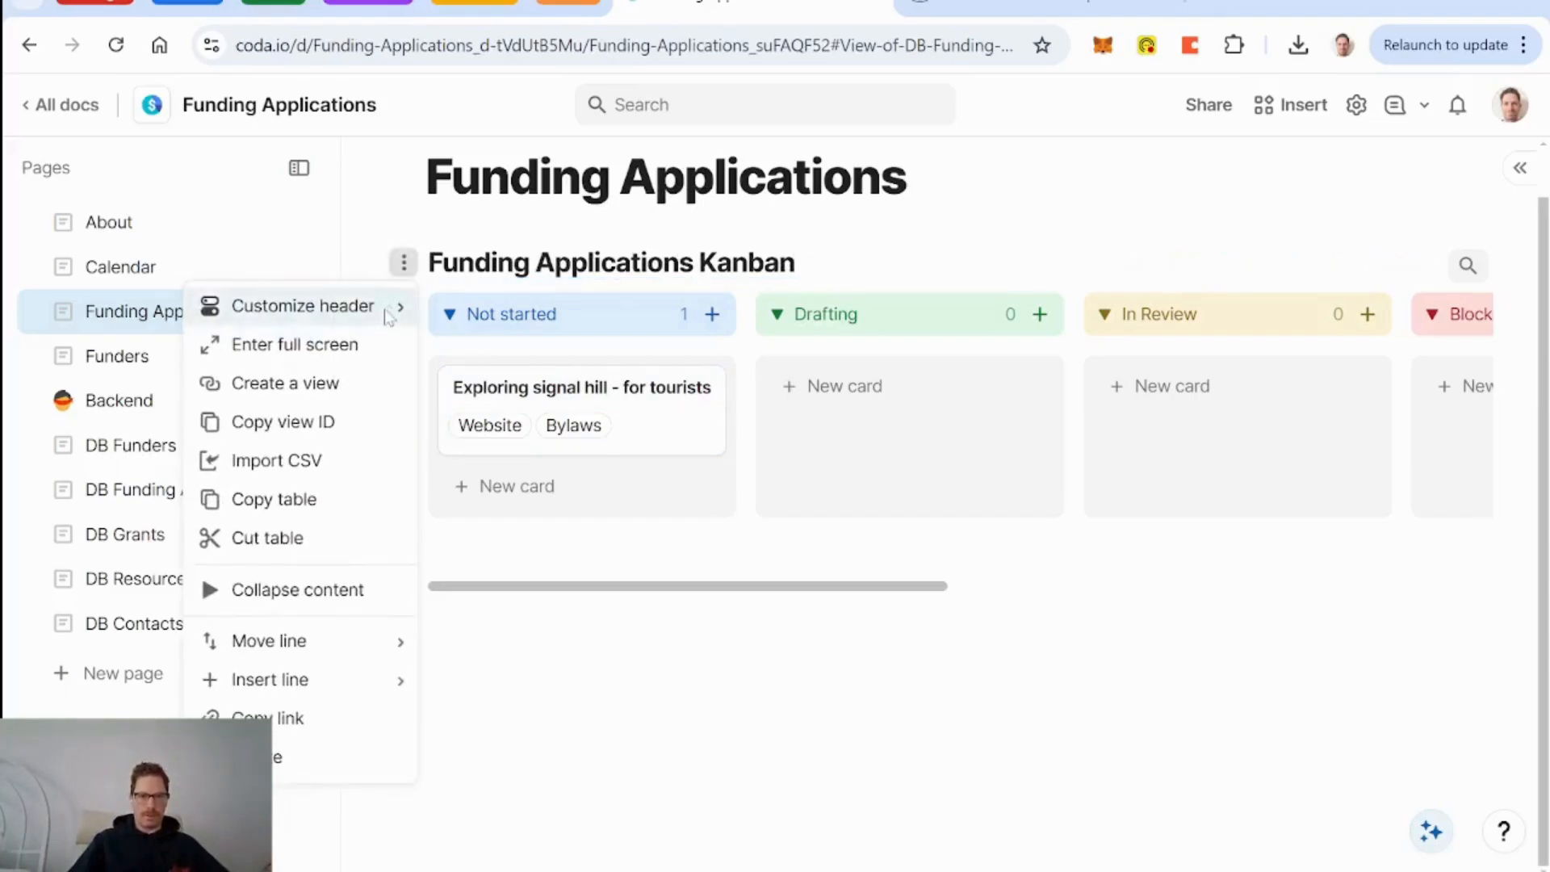
pyautogui.moveTo(363, 305)
pyautogui.click(668, 306)
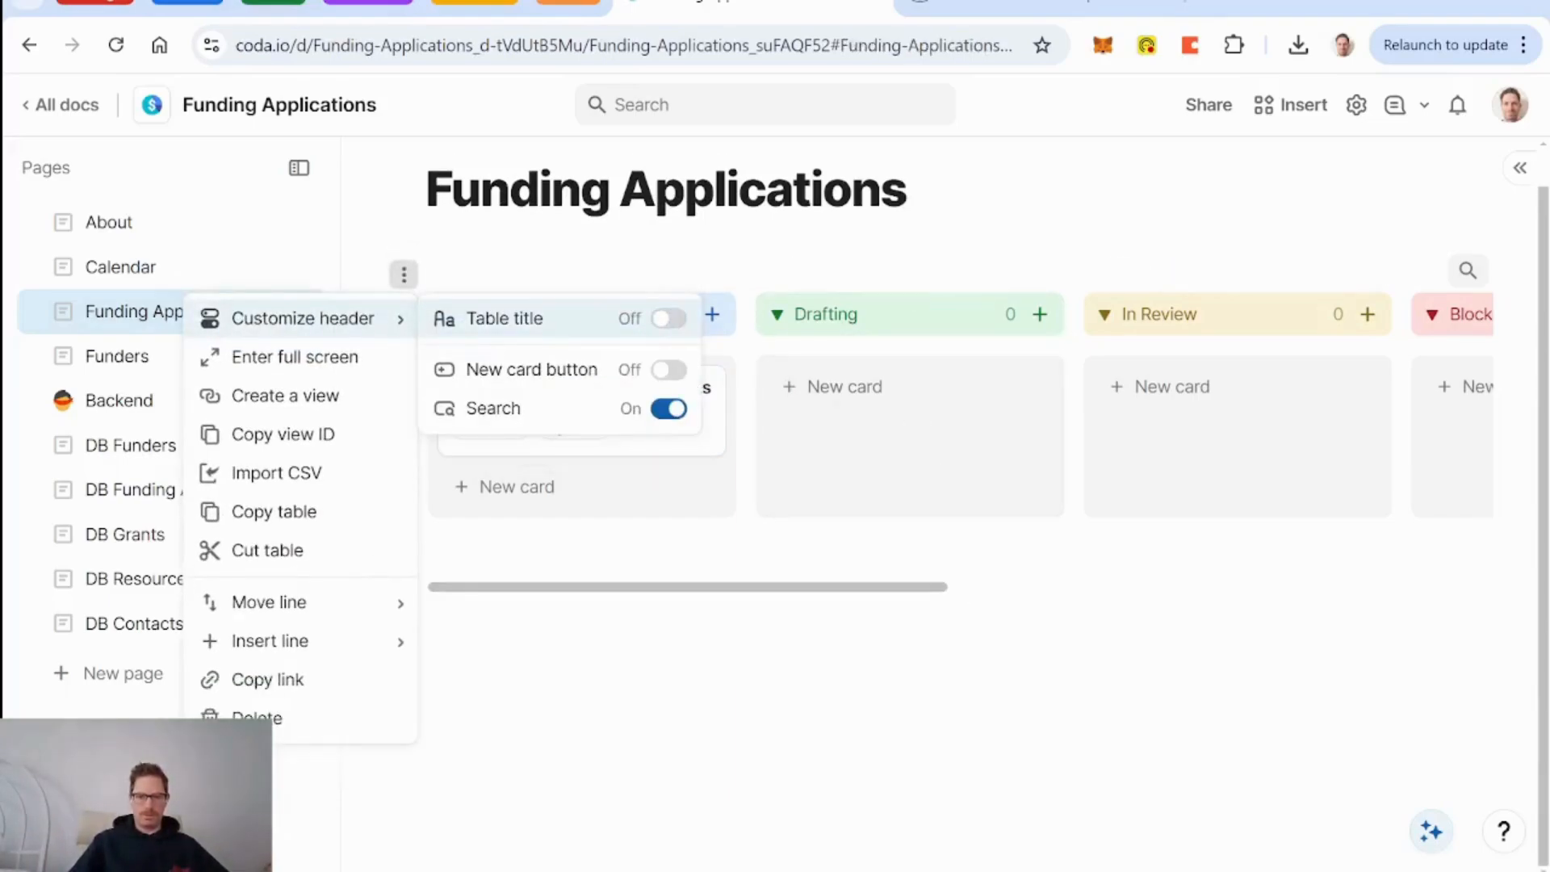
pyautogui.click(955, 538)
pyautogui.hscroll(5, 834, 501)
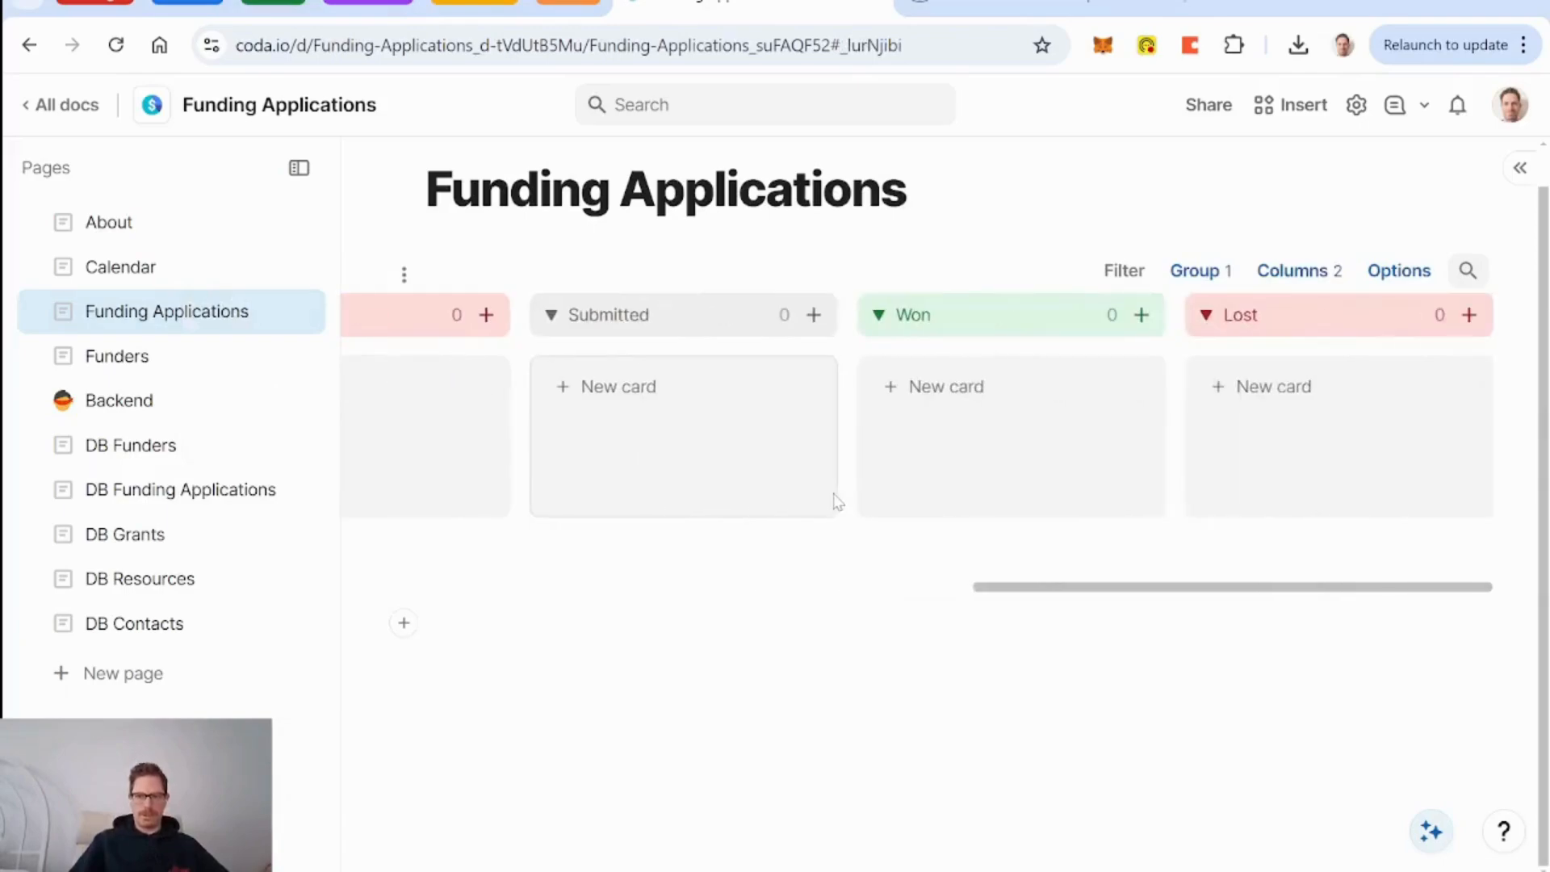
pyautogui.hscroll(-8, 834, 501)
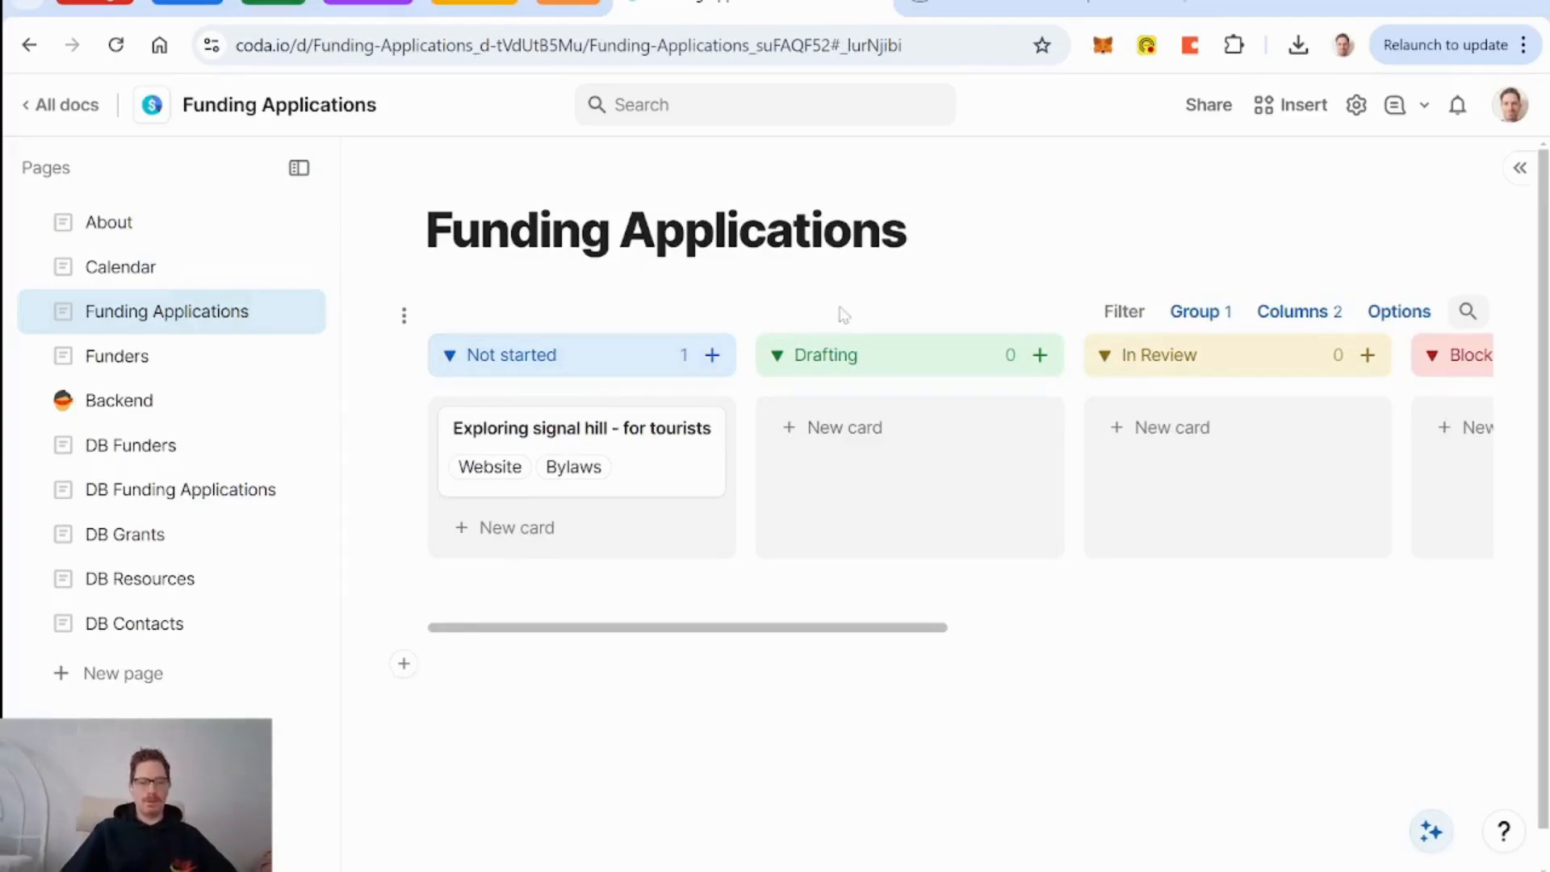
# Browse the DB Funders table and Funders cards, then return to DB Funding Applications.
pyautogui.click(142, 459)
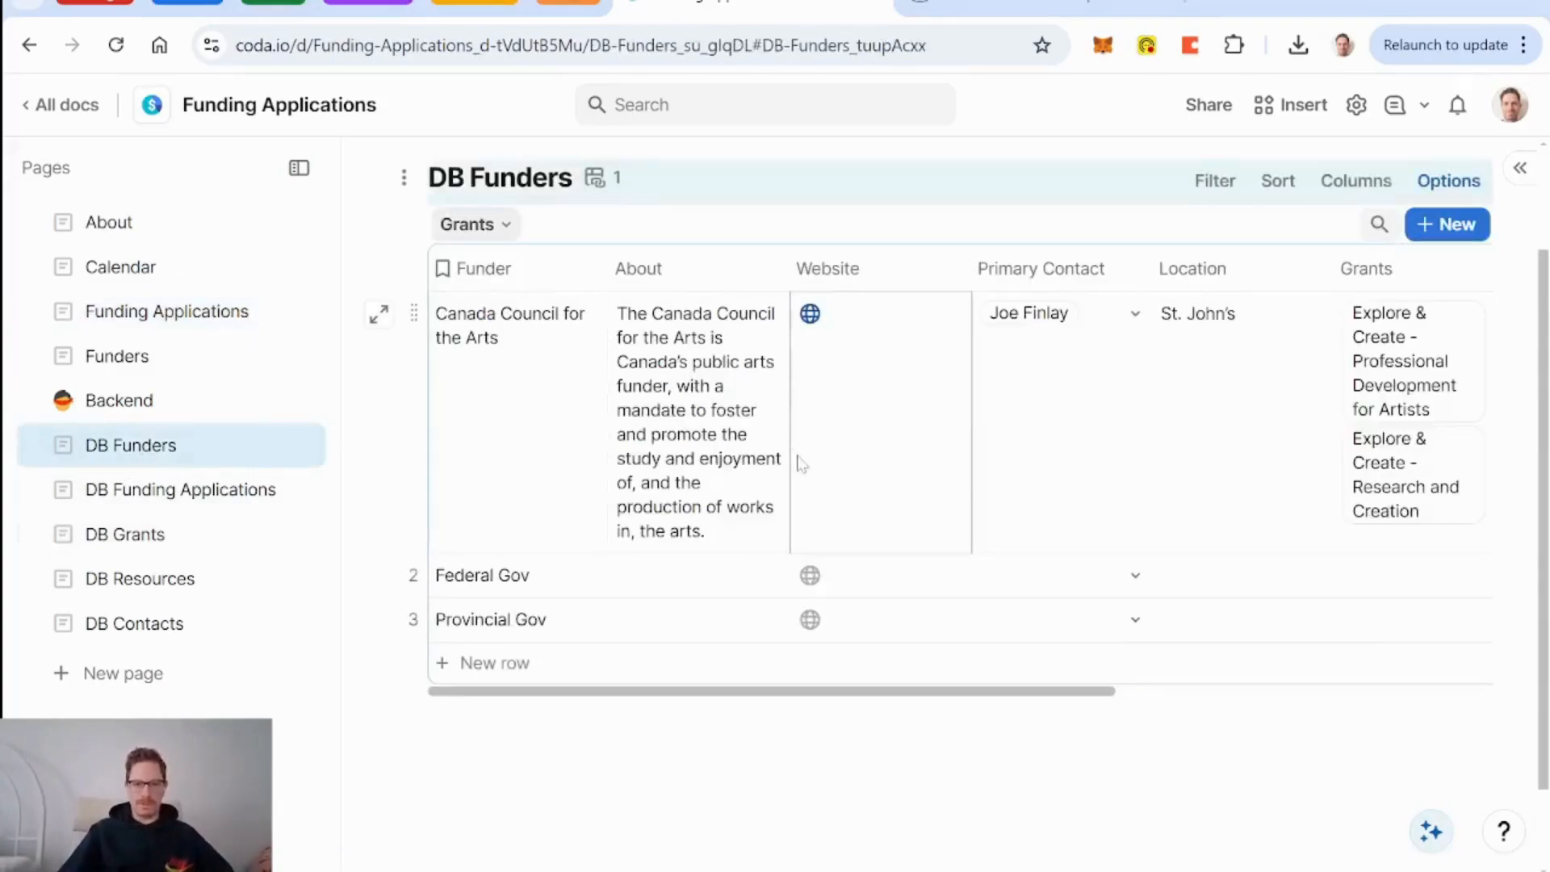
pyautogui.hscroll(8, 911, 464)
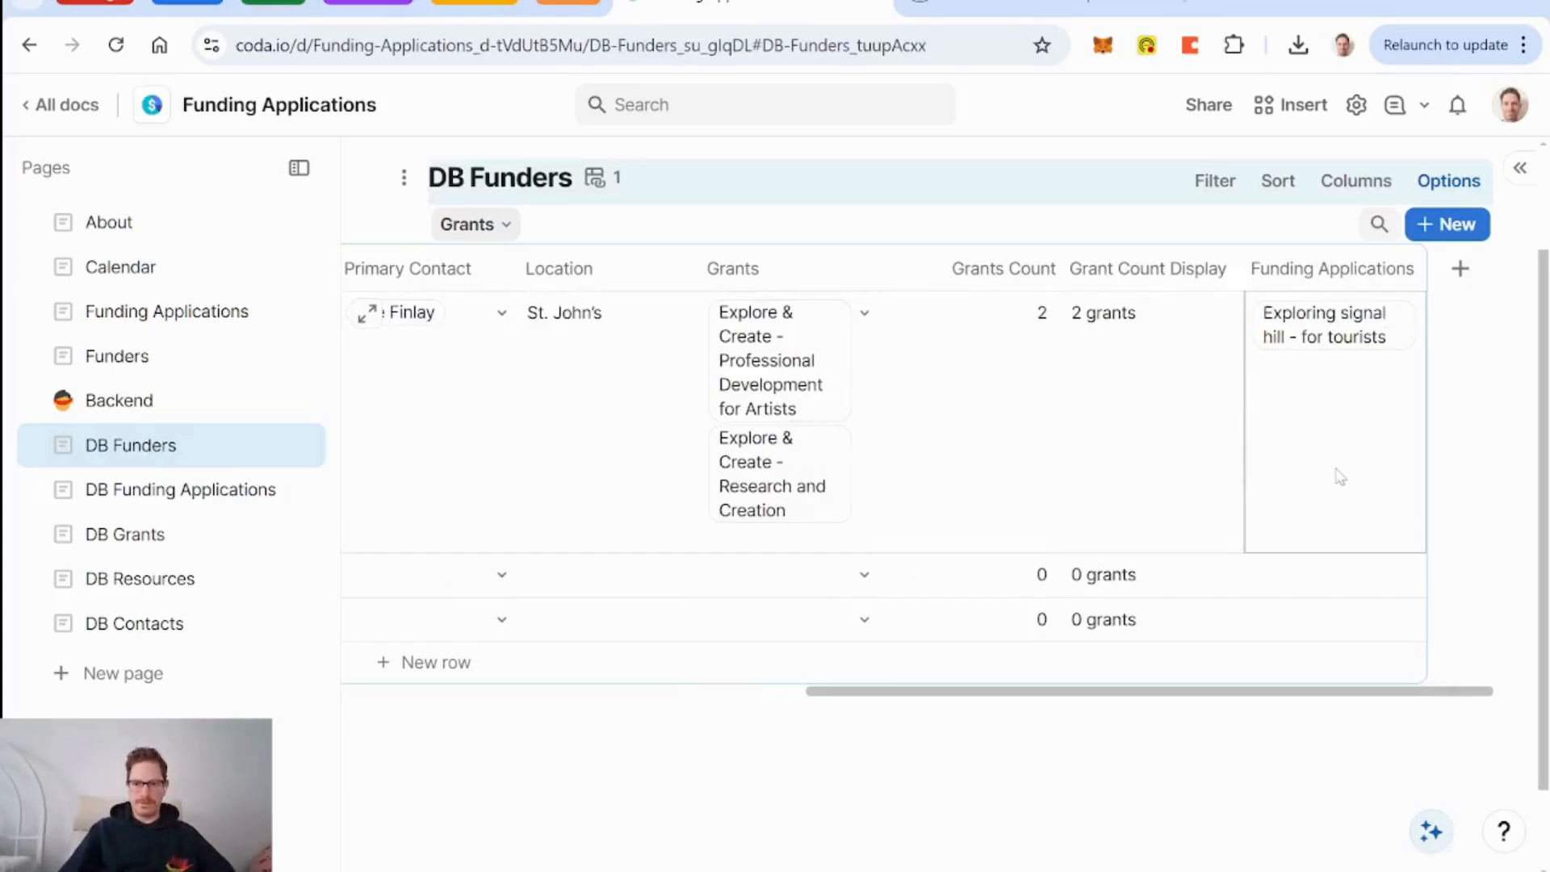
pyautogui.click(117, 356)
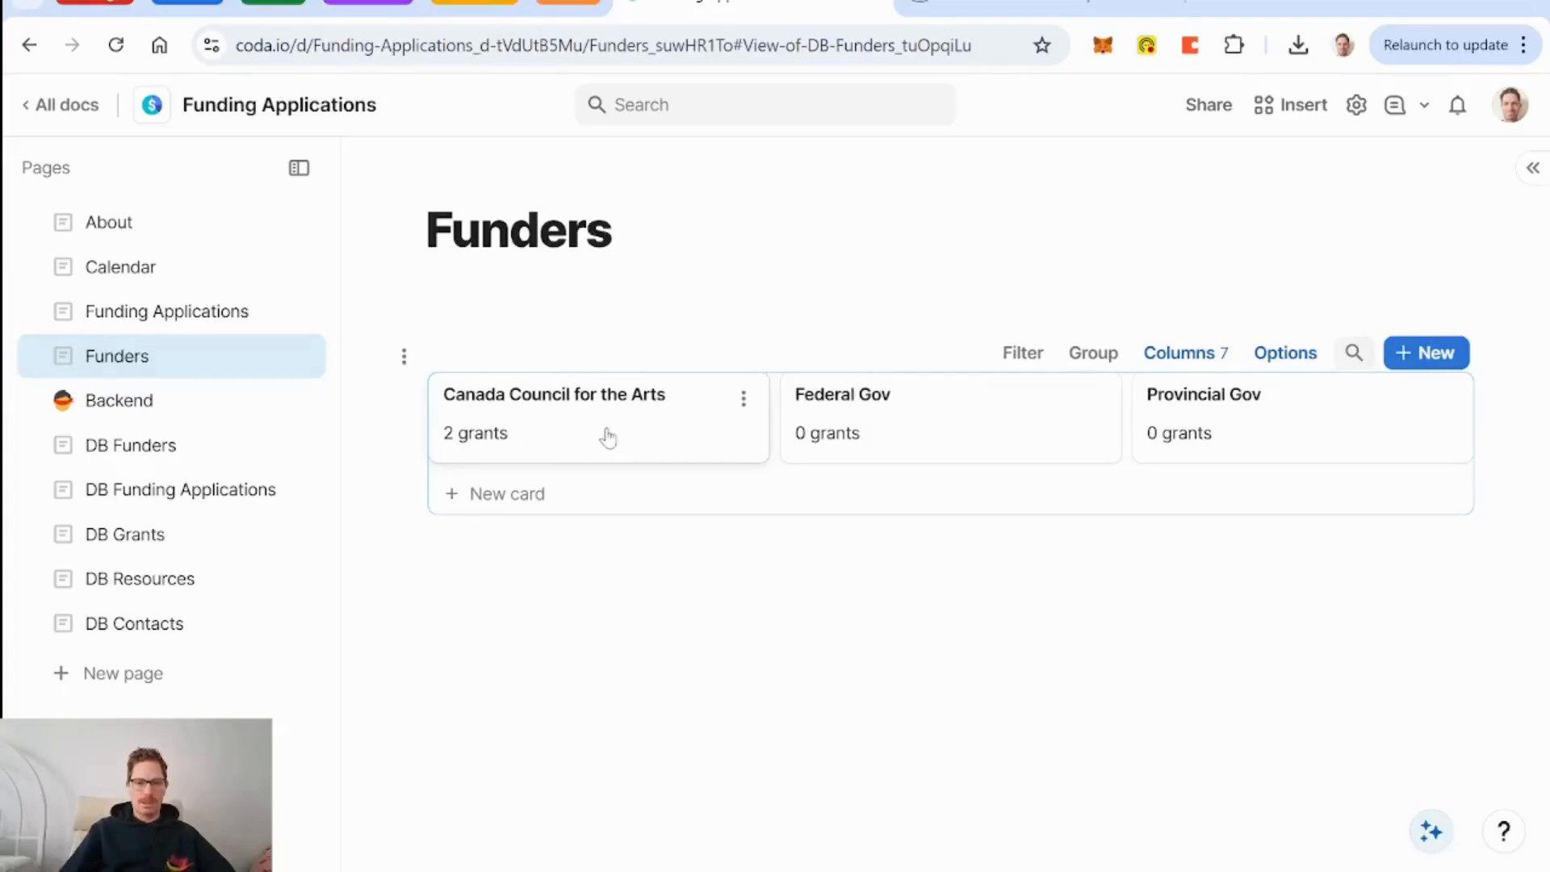
pyautogui.click(191, 494)
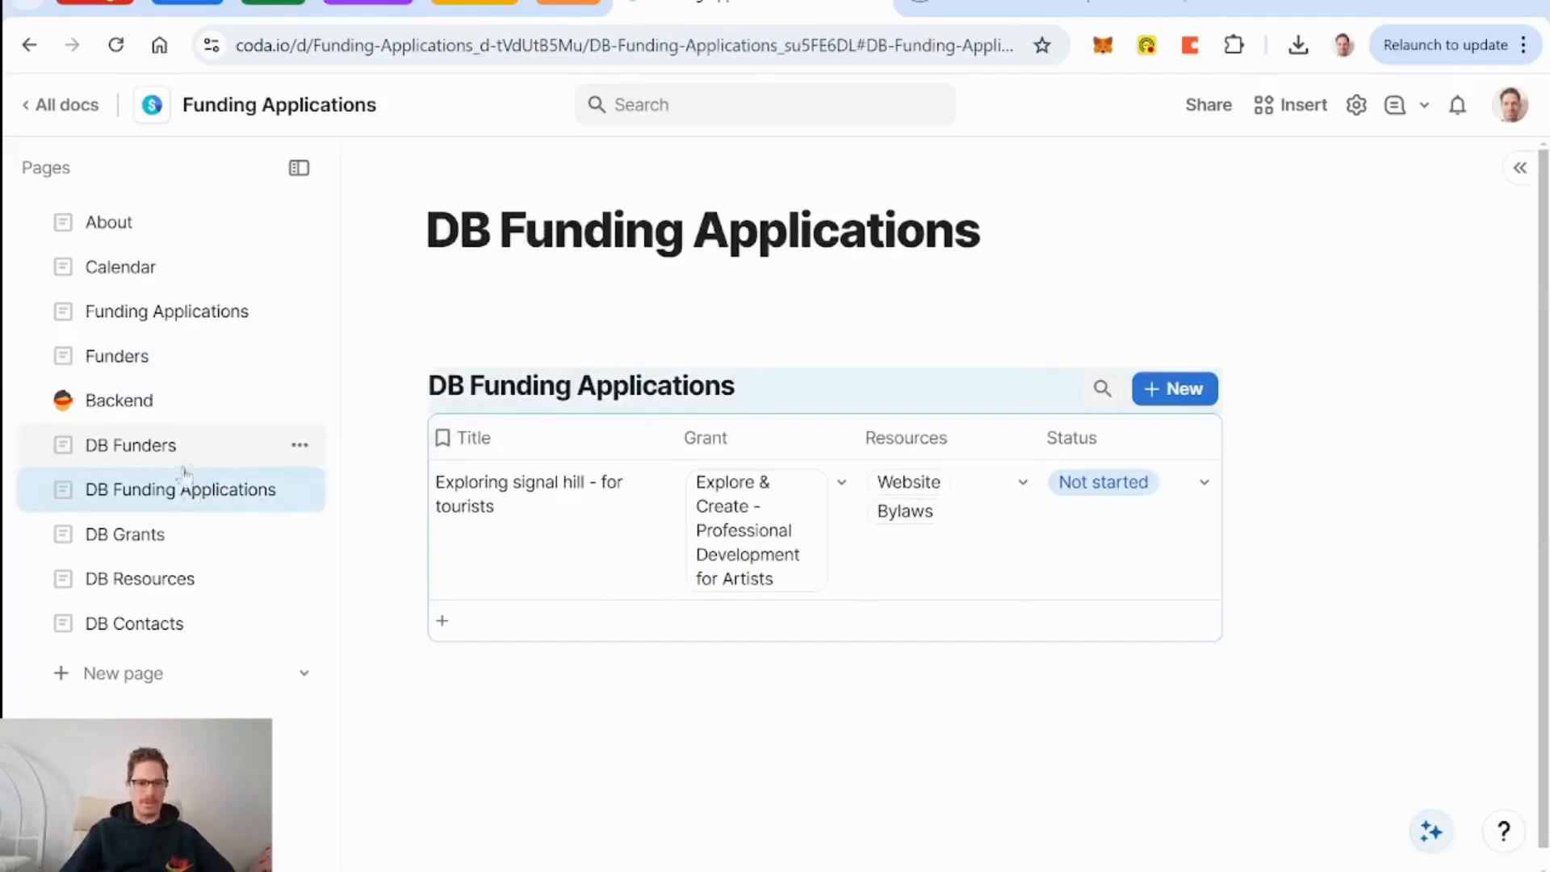
# Open the DB Grants table and look at the Funding Applications column's options.
pyautogui.click(137, 543)
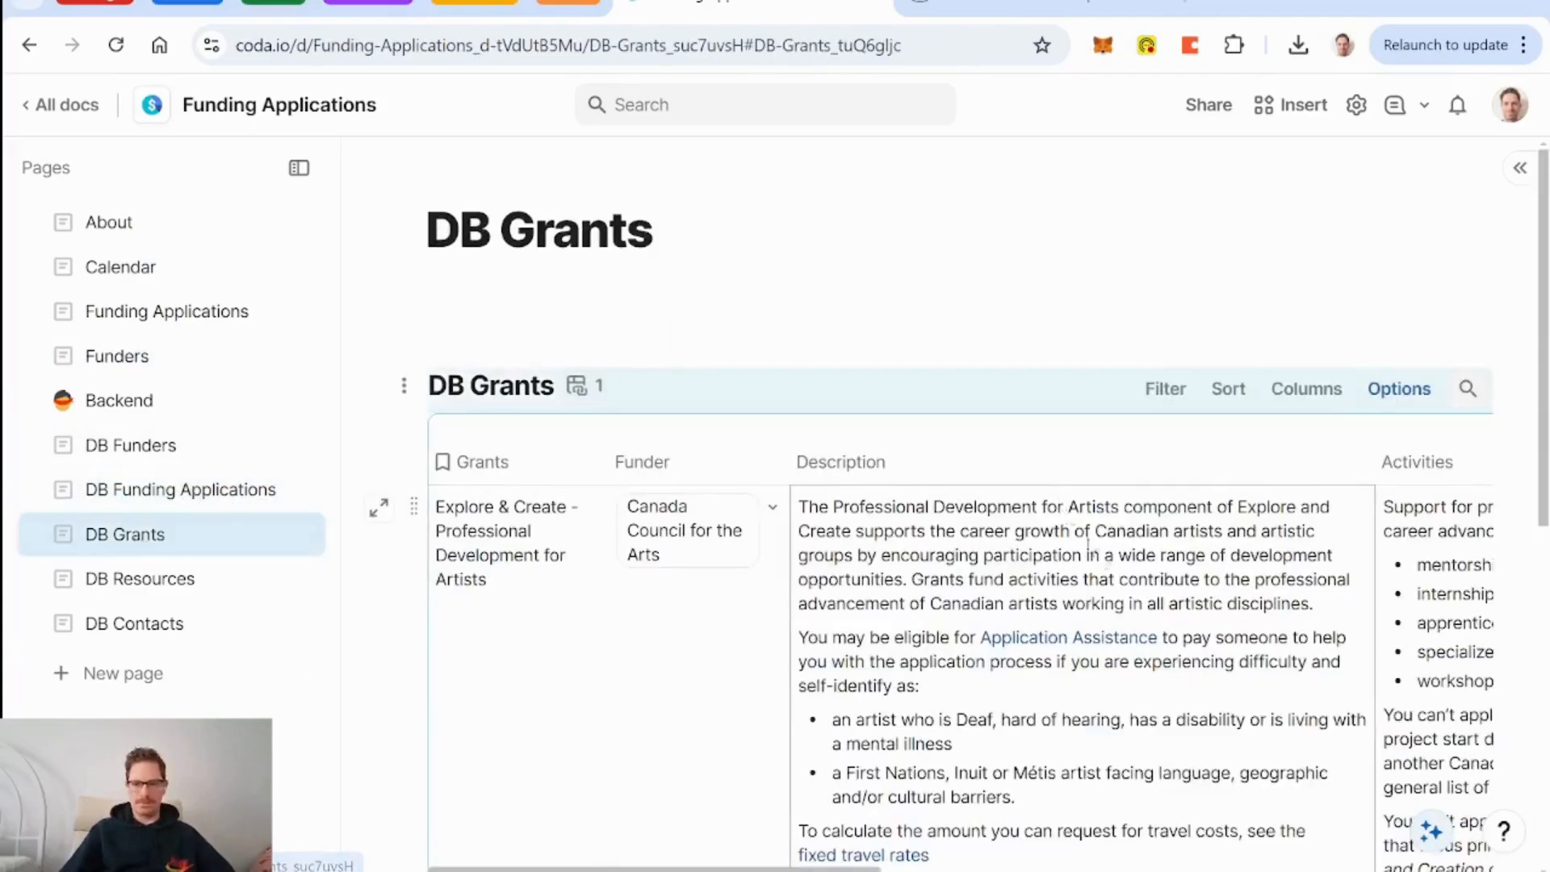
pyautogui.hscroll(10, 1122, 597)
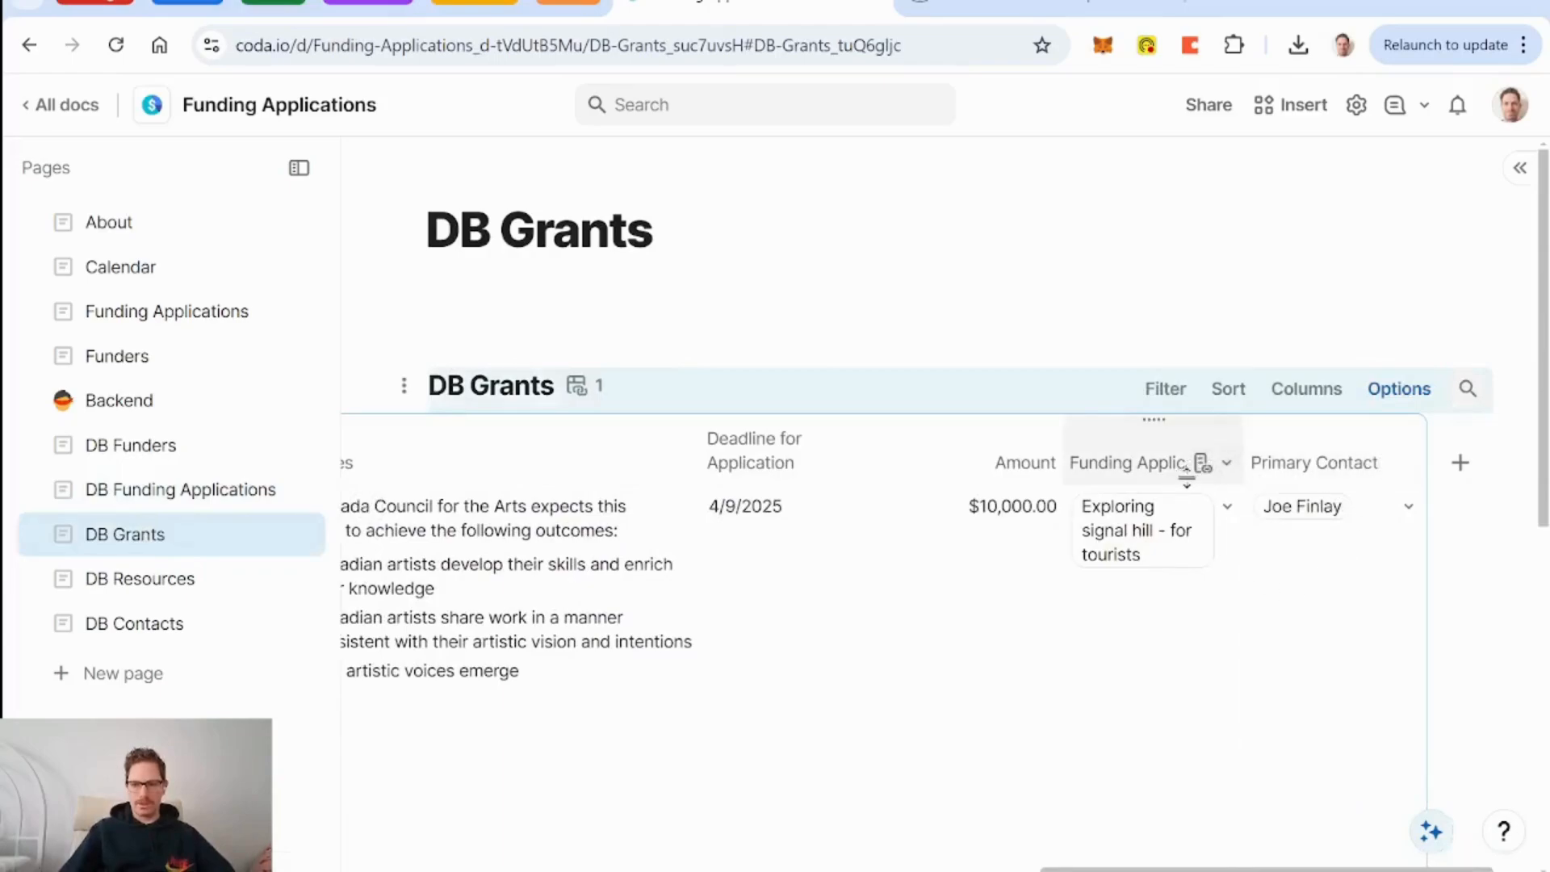
pyautogui.click(1201, 463)
pyautogui.click(1227, 462)
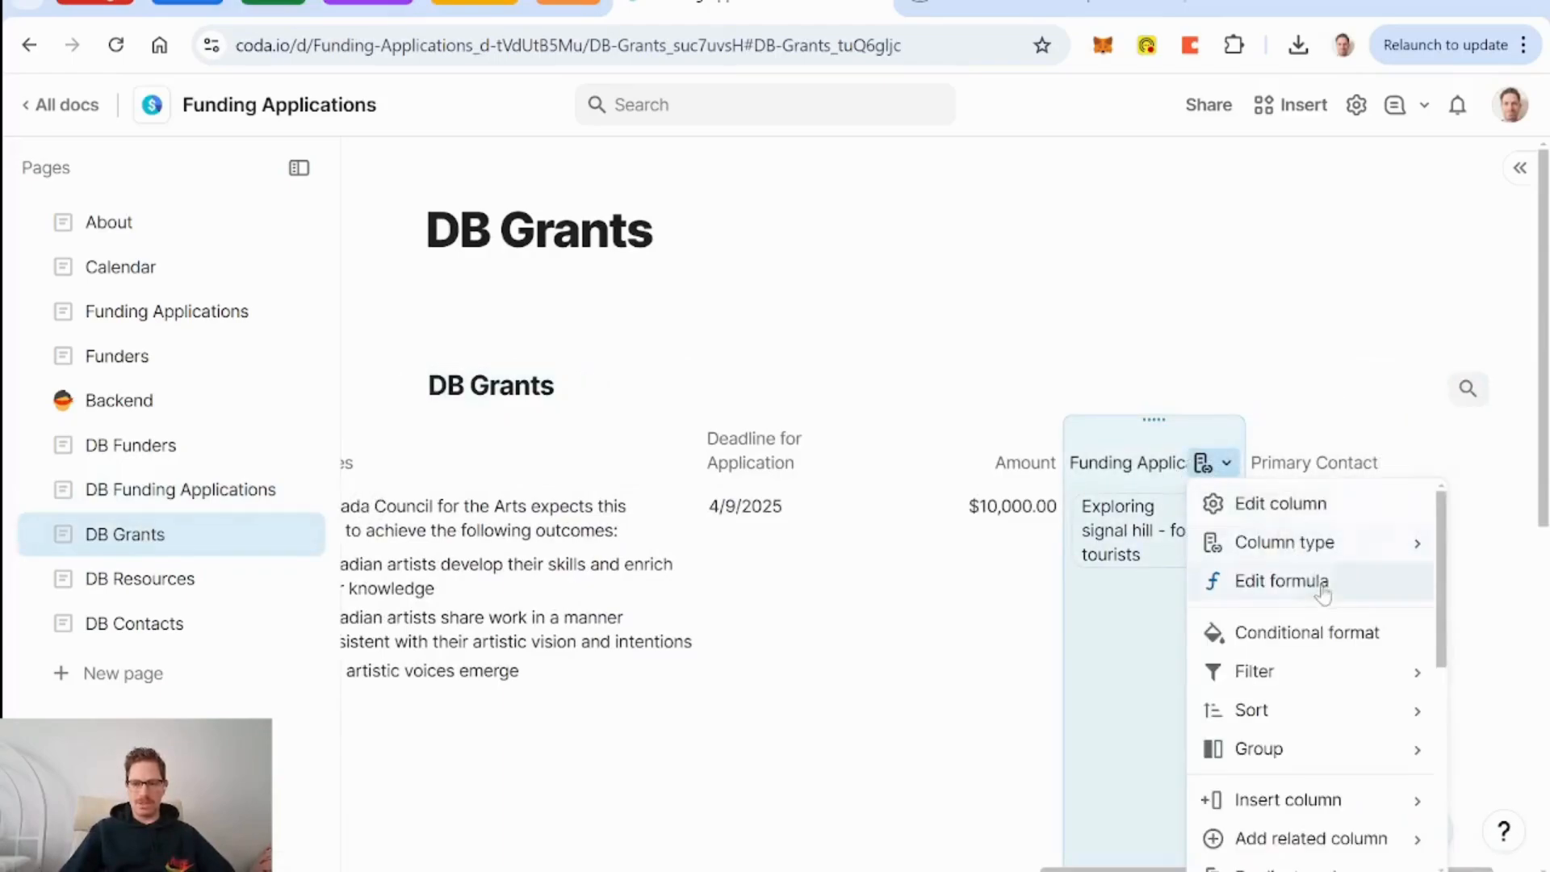
pyautogui.press('Escape')
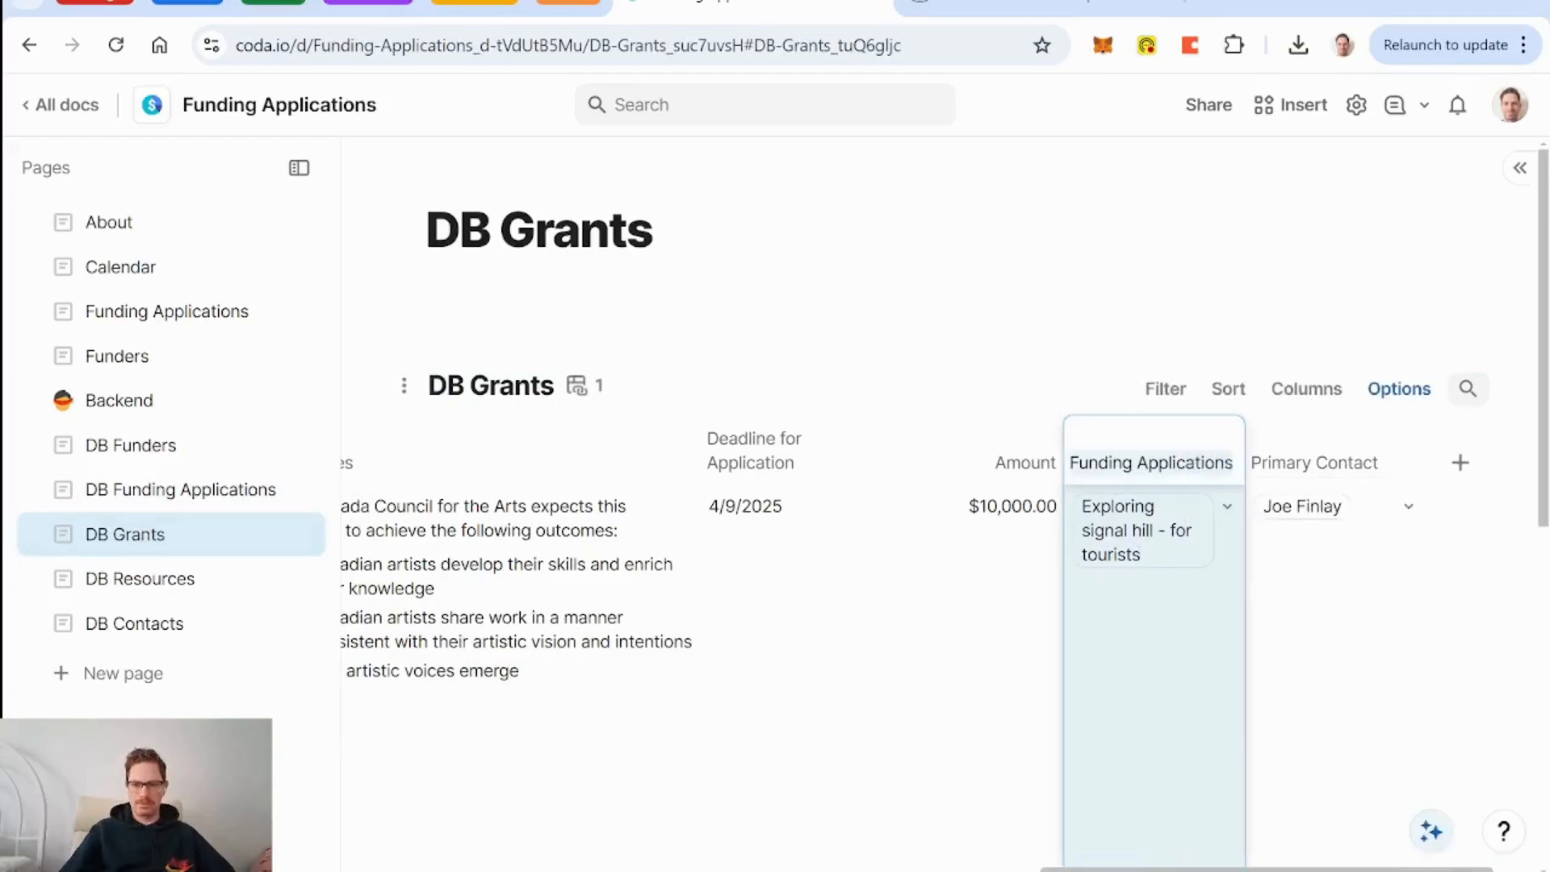
# Add a Number column named 'Applications pre-submission' beside Primary Contact.
pyautogui.click(1480, 475)
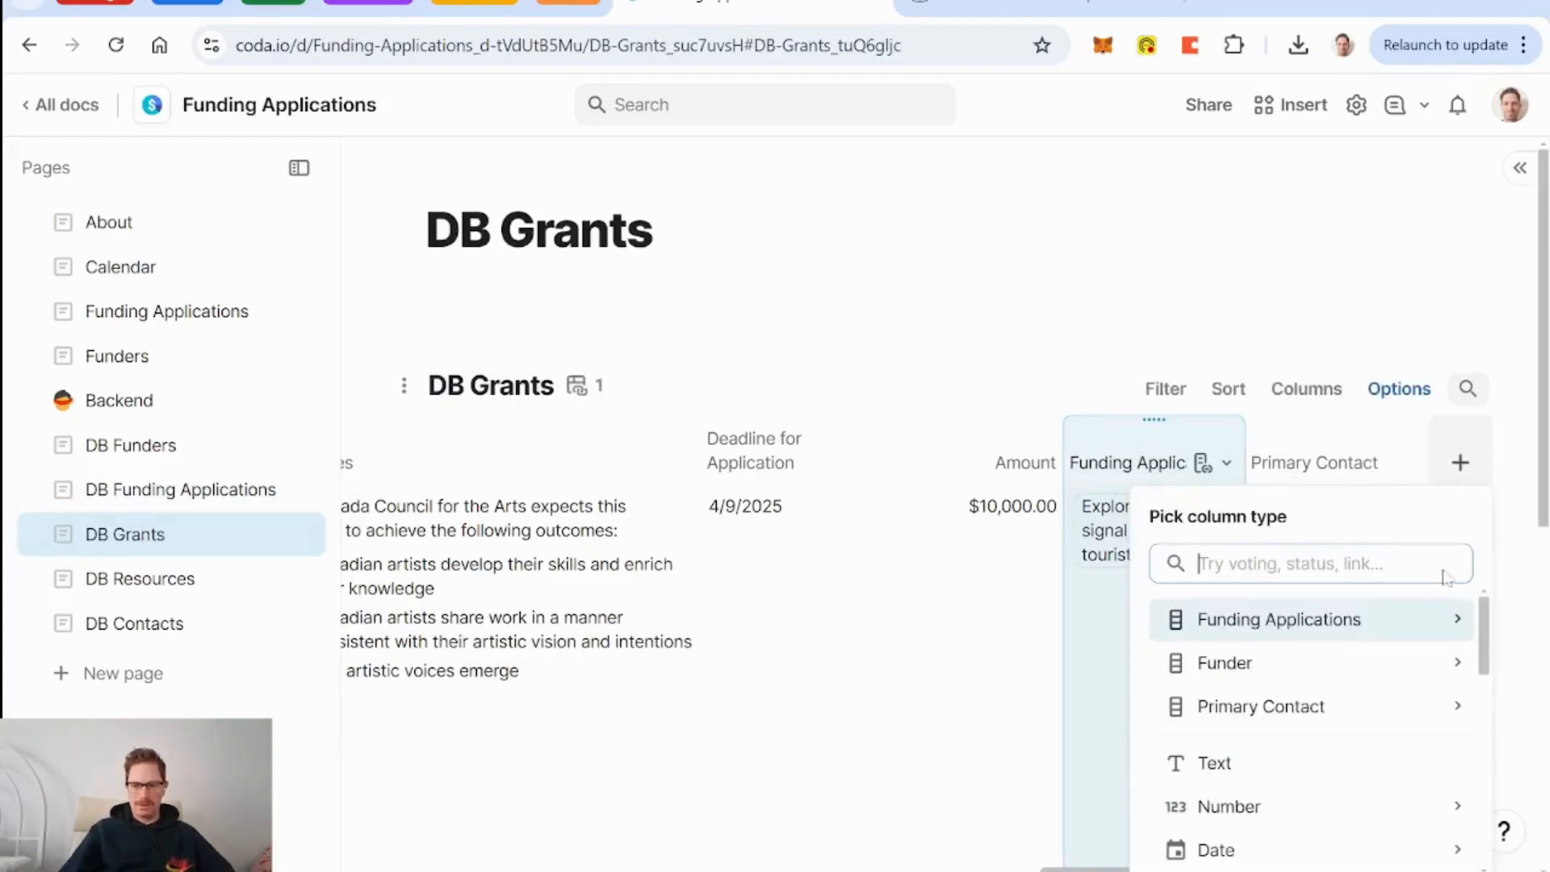
pyautogui.moveTo(1296, 808)
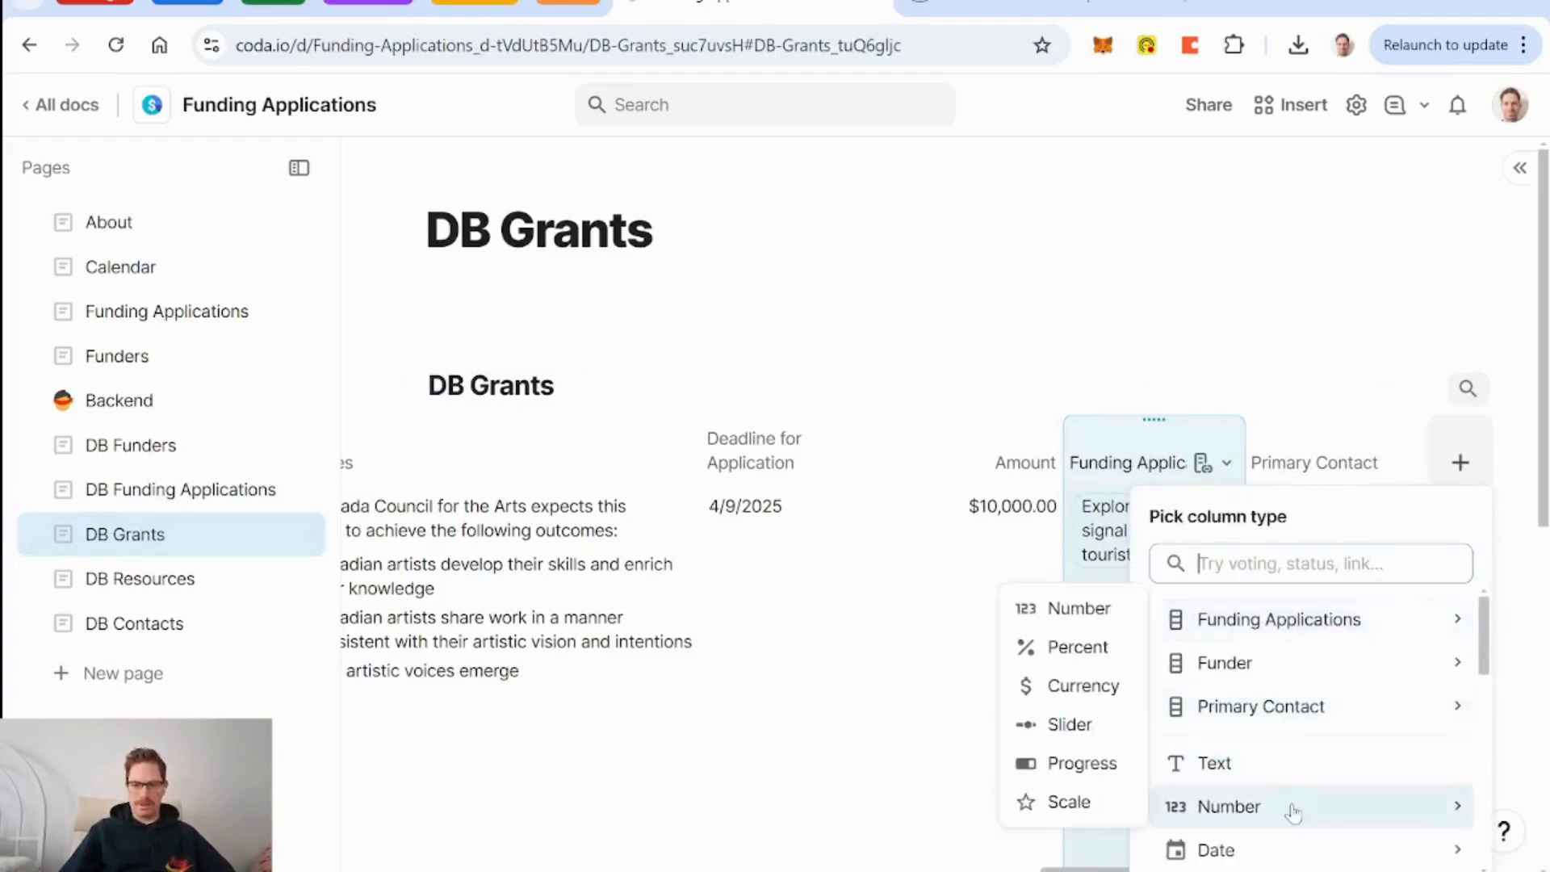
pyautogui.click(1082, 611)
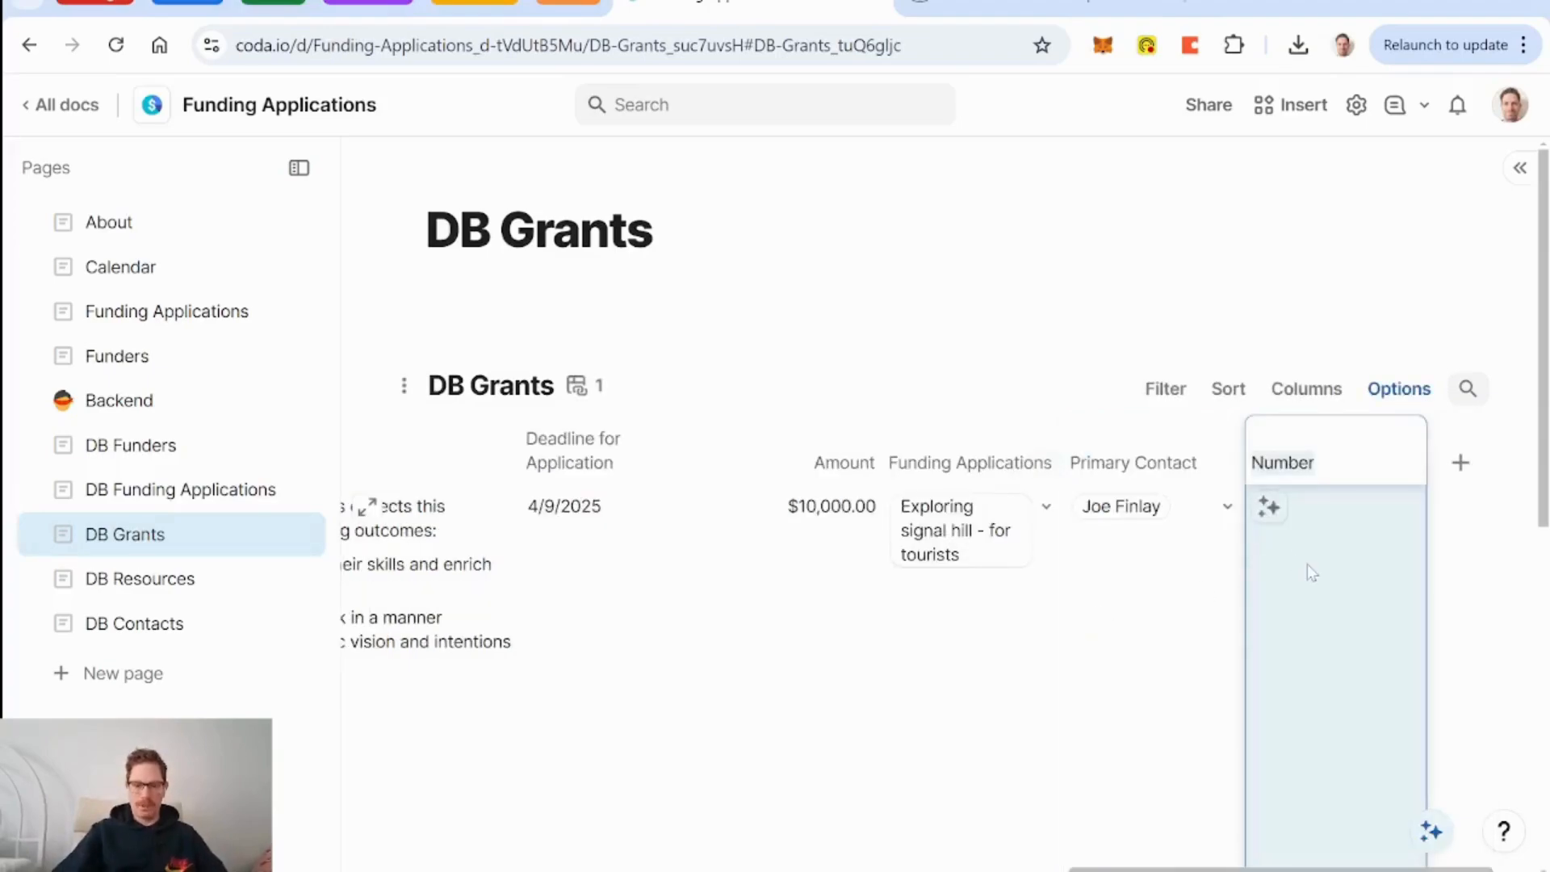
pyautogui.write('Applica')
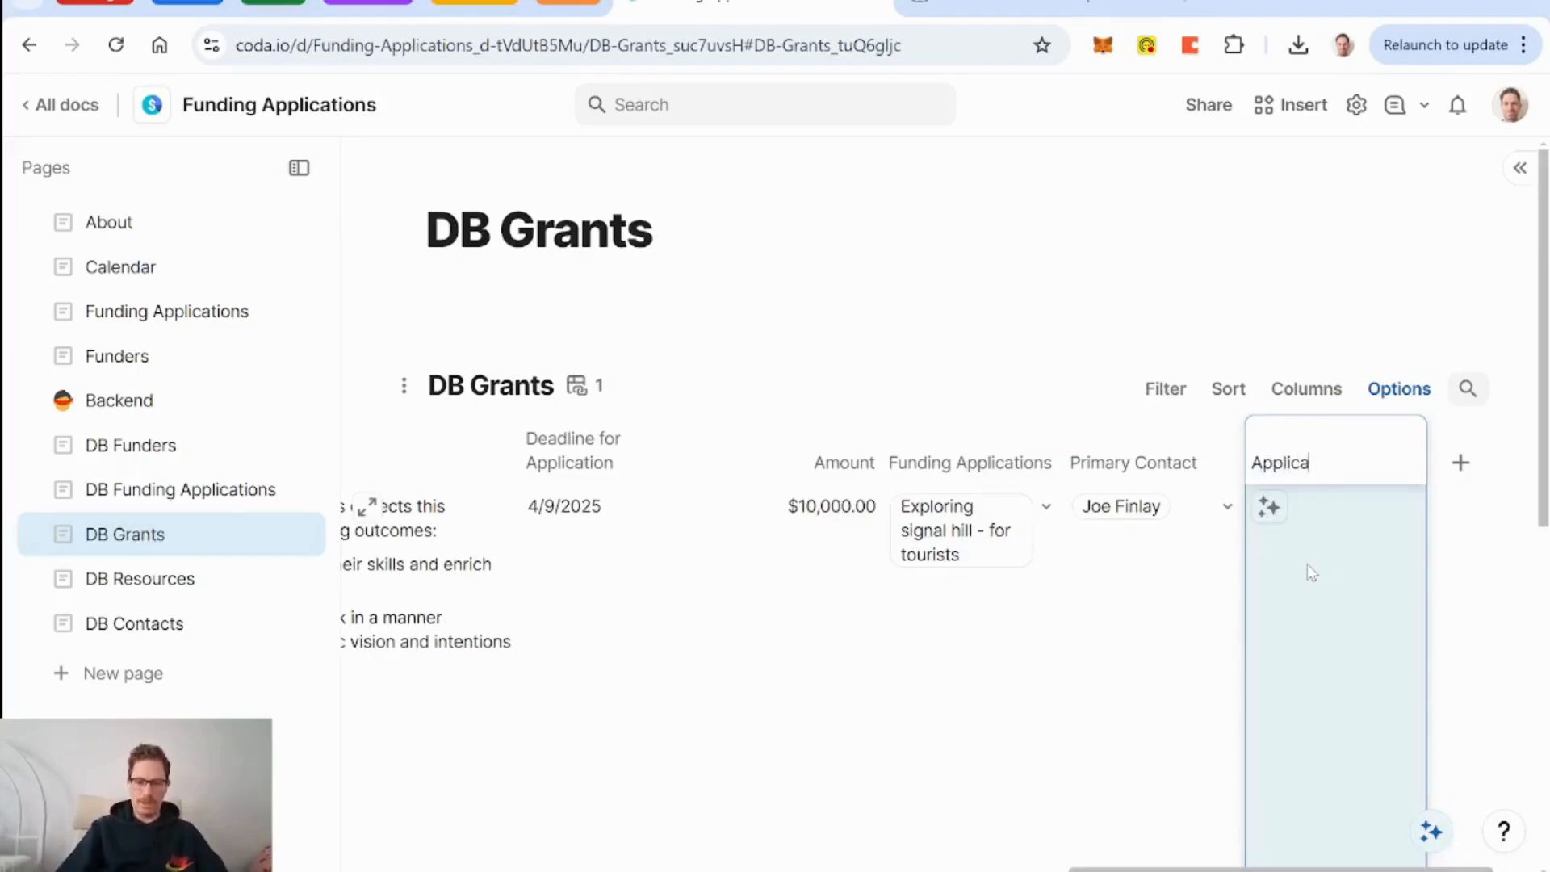
pyautogui.write('tions In progre')
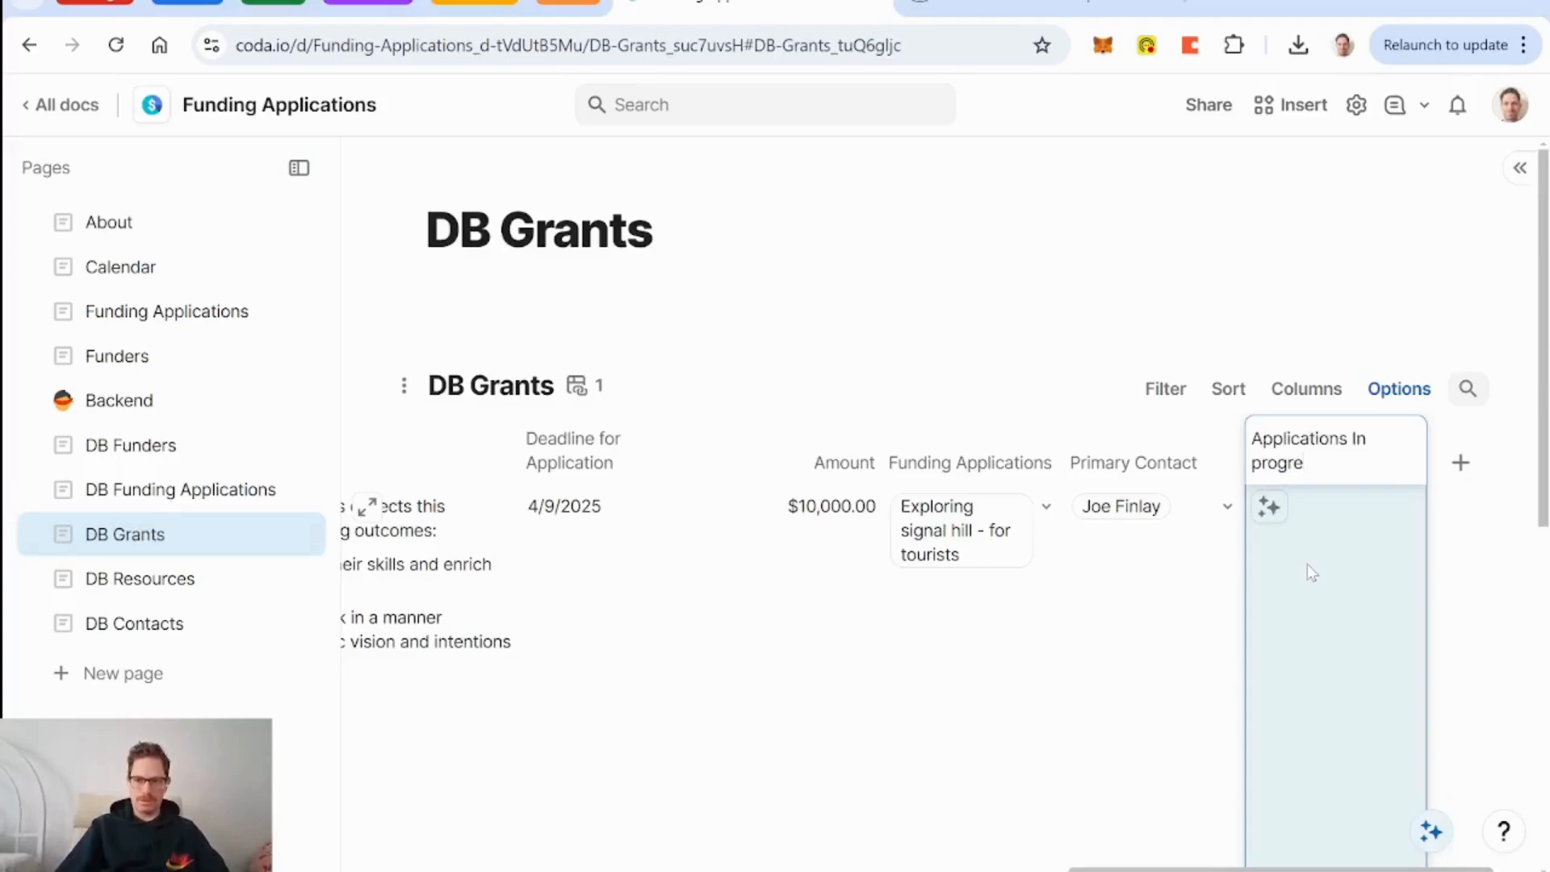
pyautogui.write('ss')
pyautogui.press('BackSpace')
pyautogui.press('BackSpace')
pyautogui.press('BackSpace')
pyautogui.press('BackSpace')
pyautogui.press('BackSpace')
pyautogui.press('BackSpace')
pyautogui.press('BackSpace')
pyautogui.press('BackSpace')
pyautogui.press('BackSpace')
pyautogui.press('BackSpace')
pyautogui.press('BackSpace')
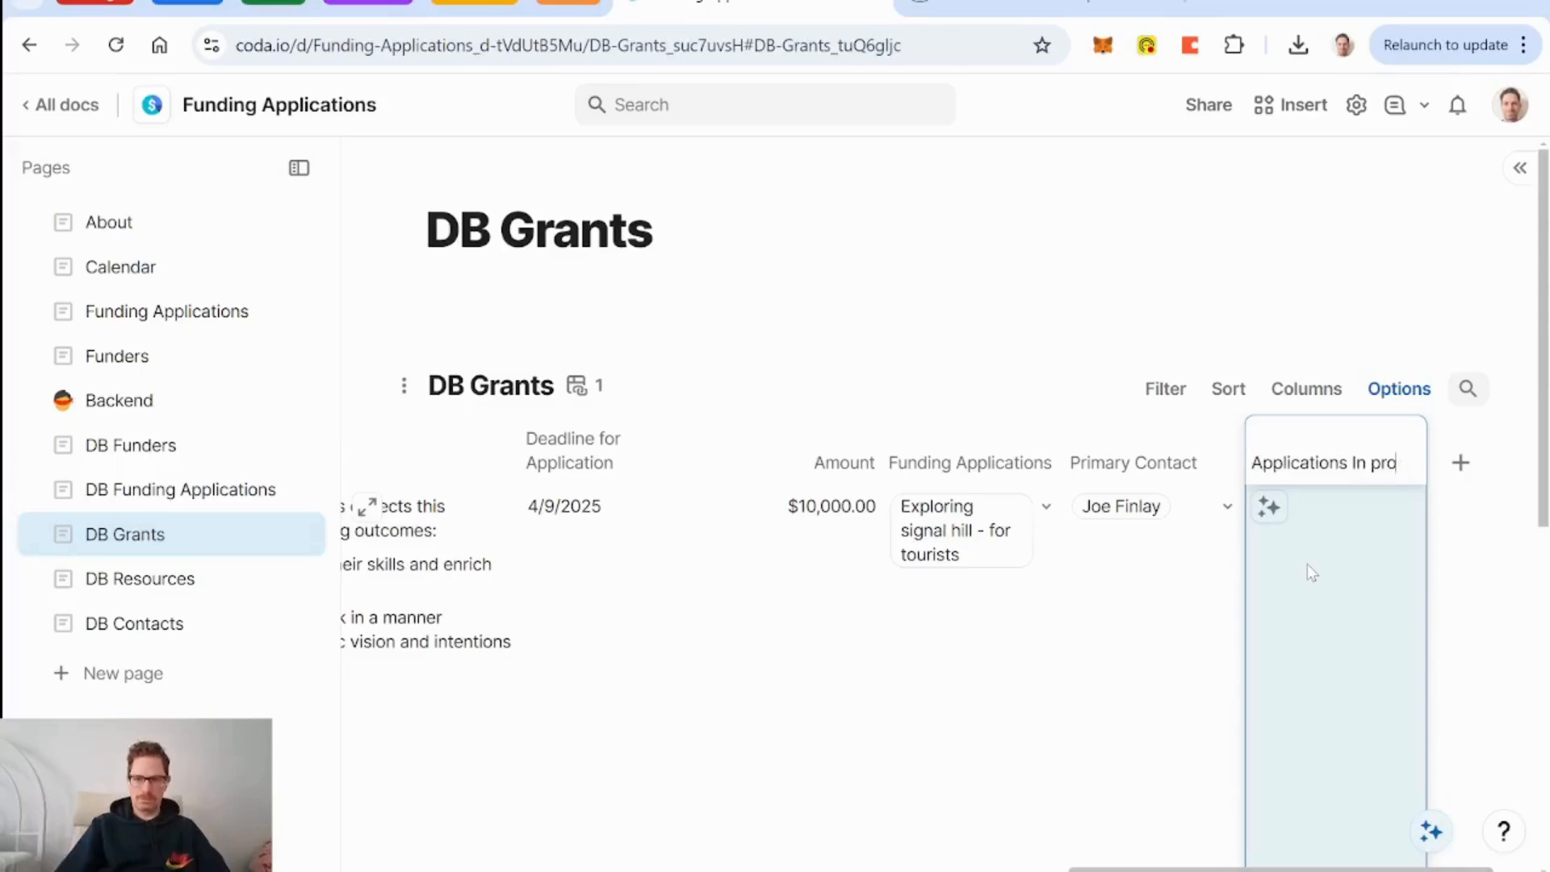
pyautogui.write('pre-submission')
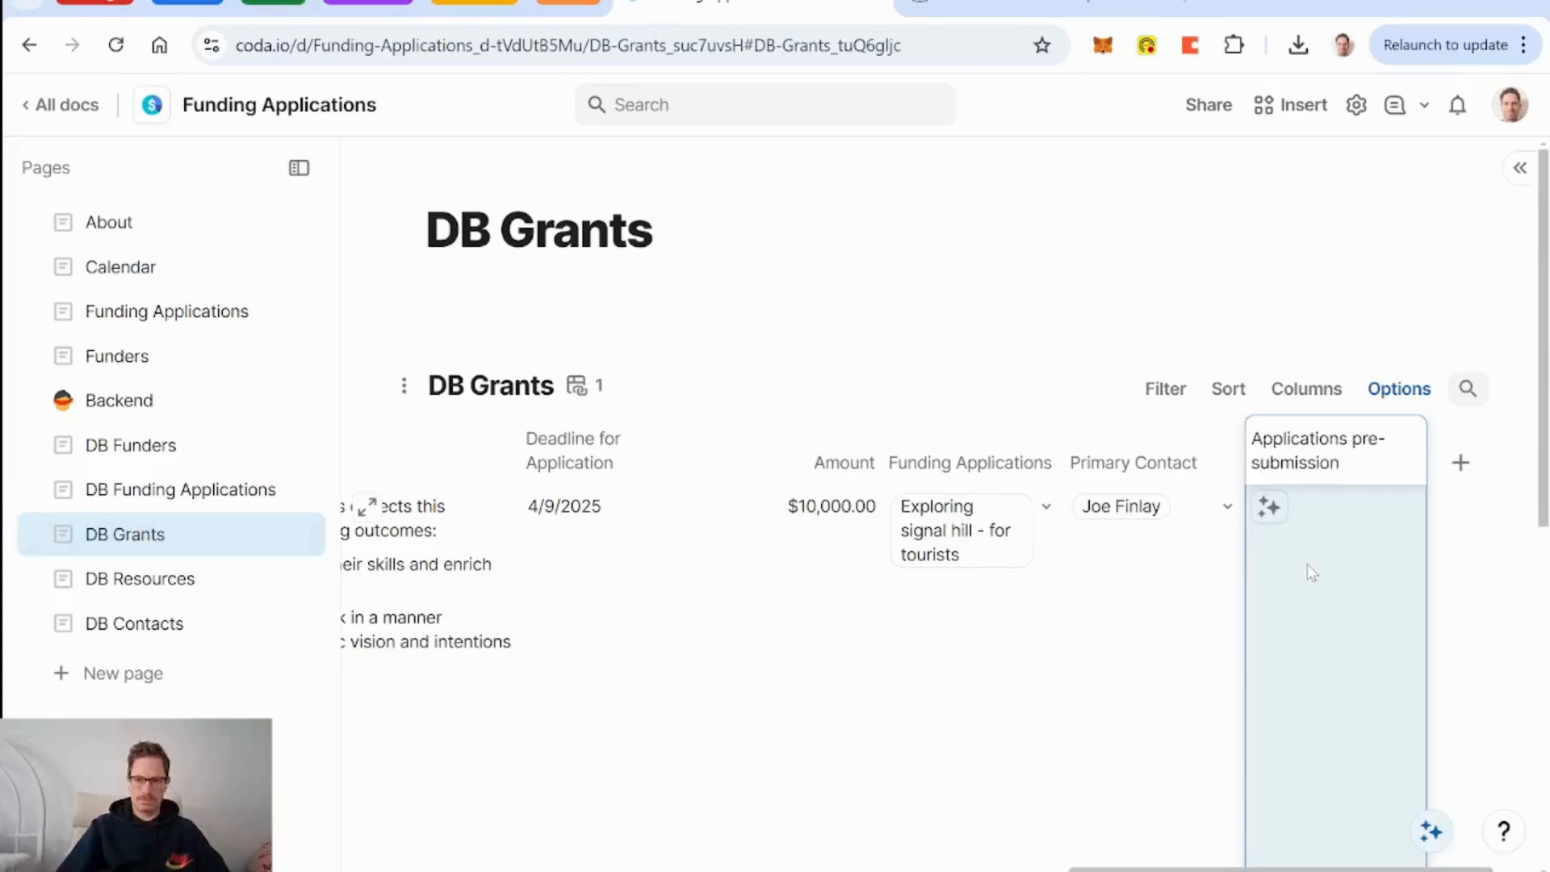
pyautogui.press('Return')
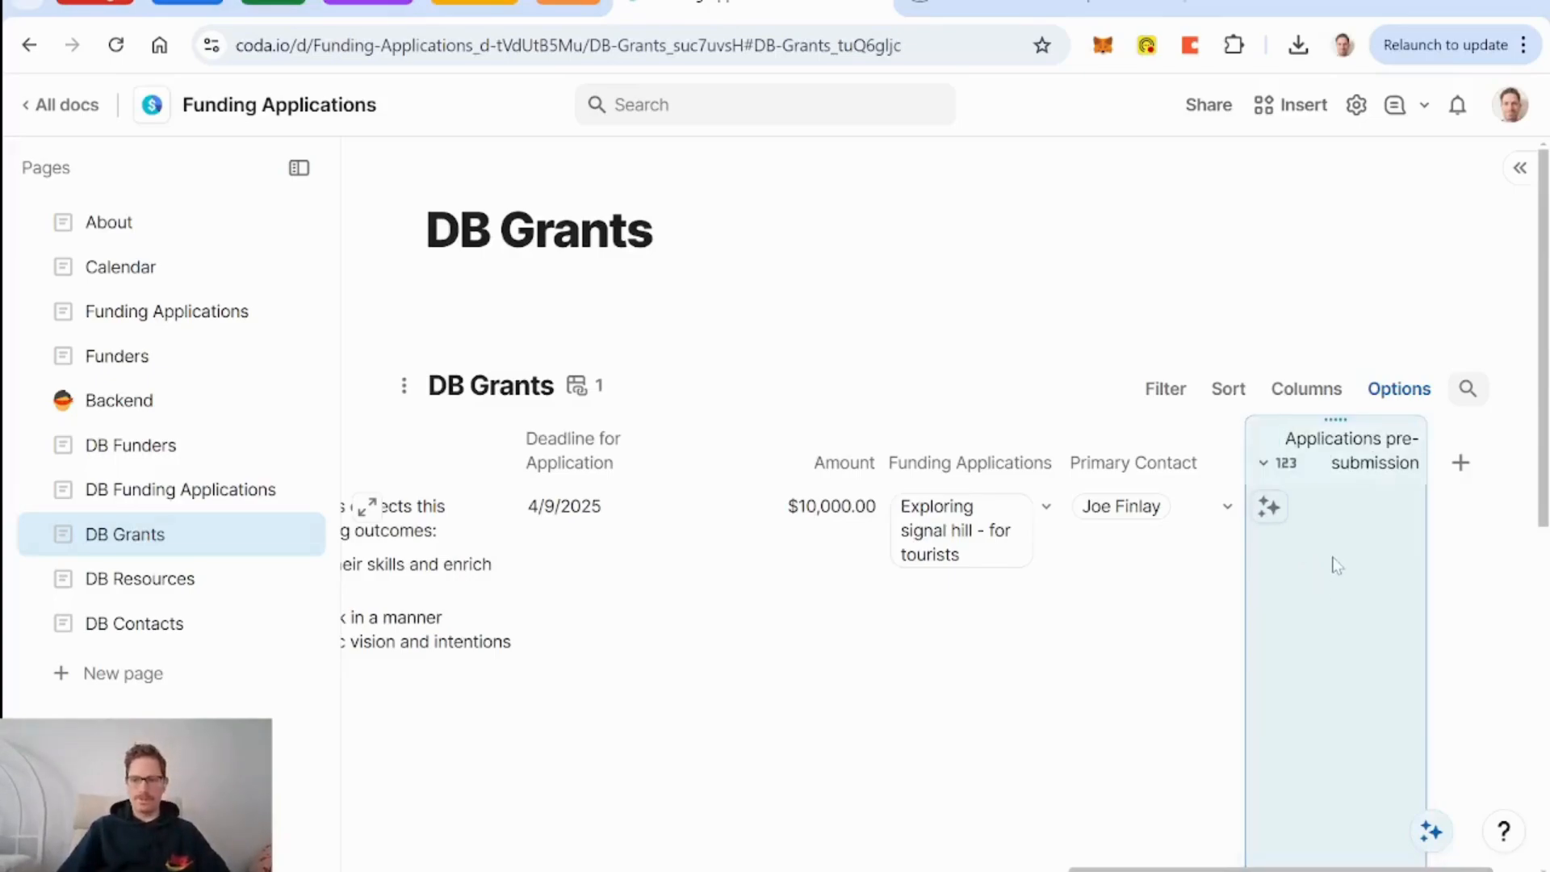
# Start the column formula filtering Funding Applications to exclude the Submitted status.
pyautogui.click(1337, 565)
pyautogui.press('=')
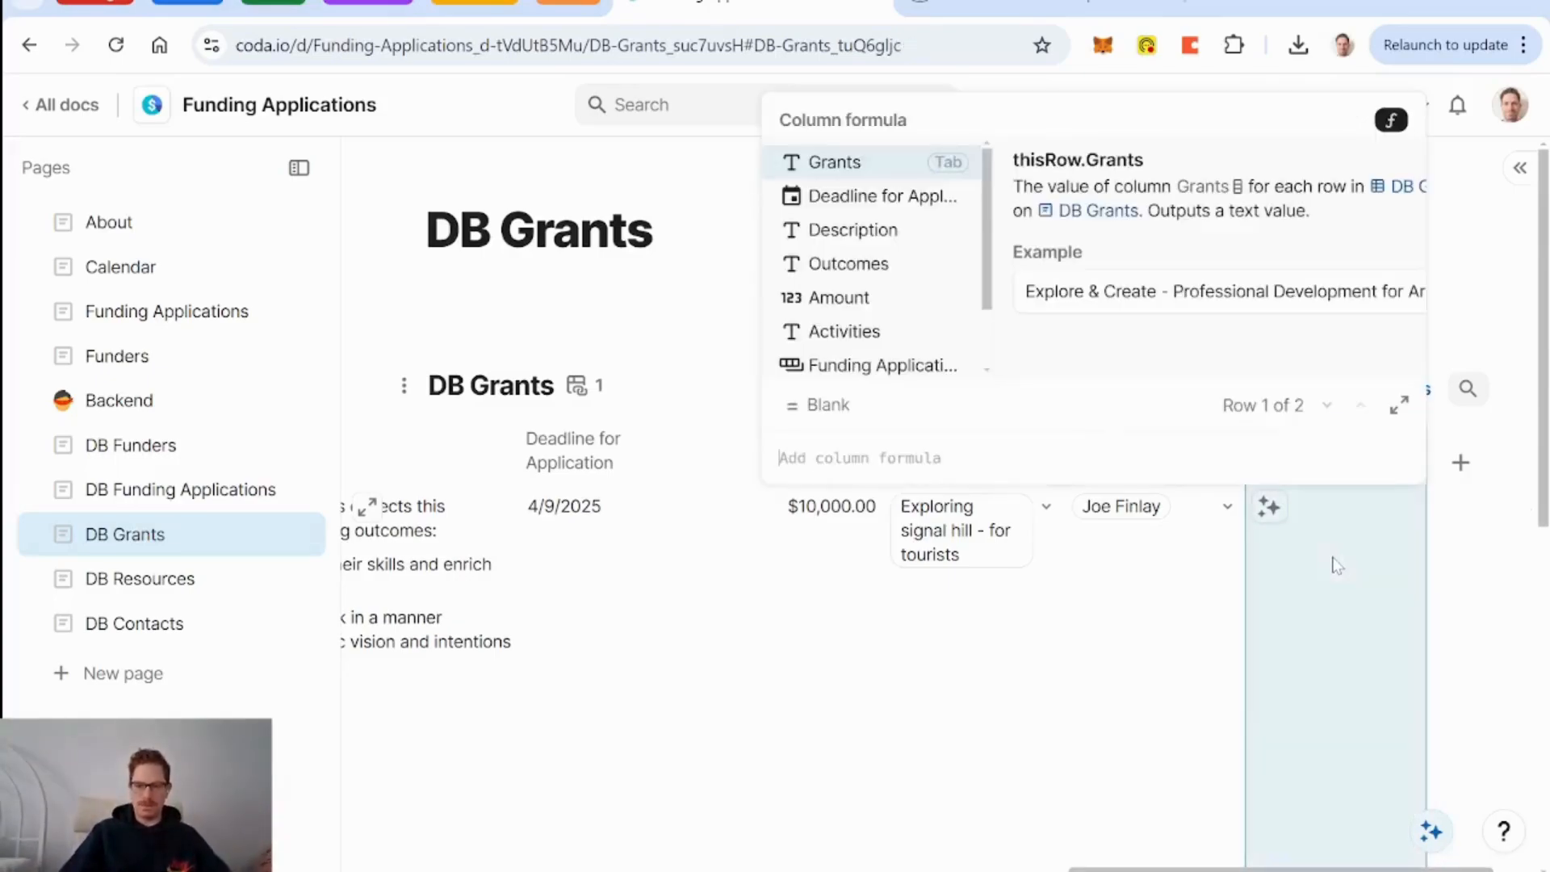
pyautogui.write('funding Applications')
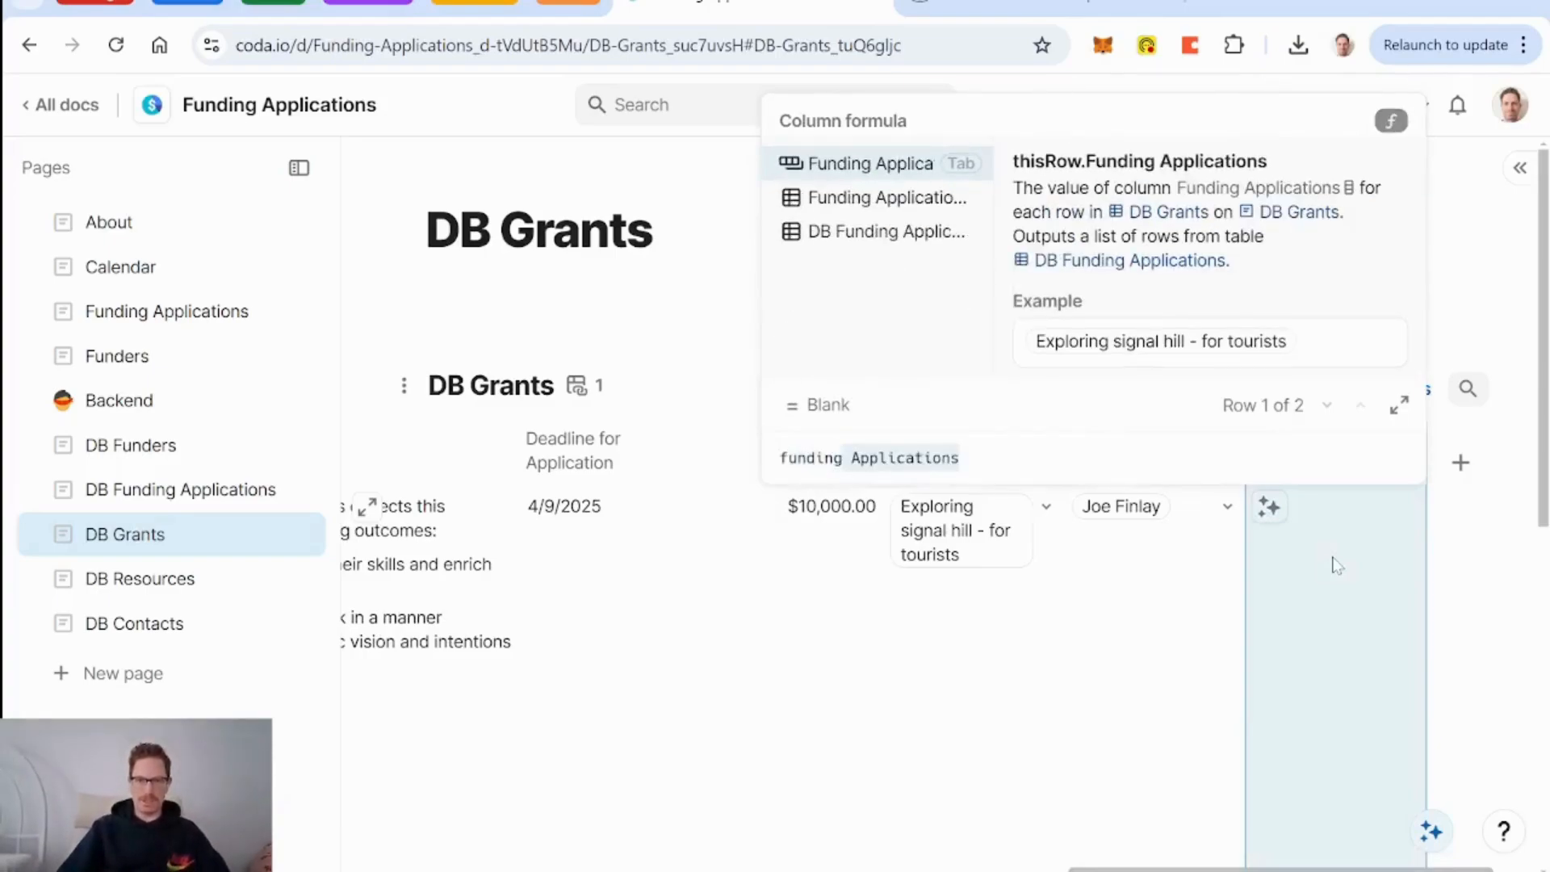
pyautogui.press('Tab')
pyautogui.write('.fi')
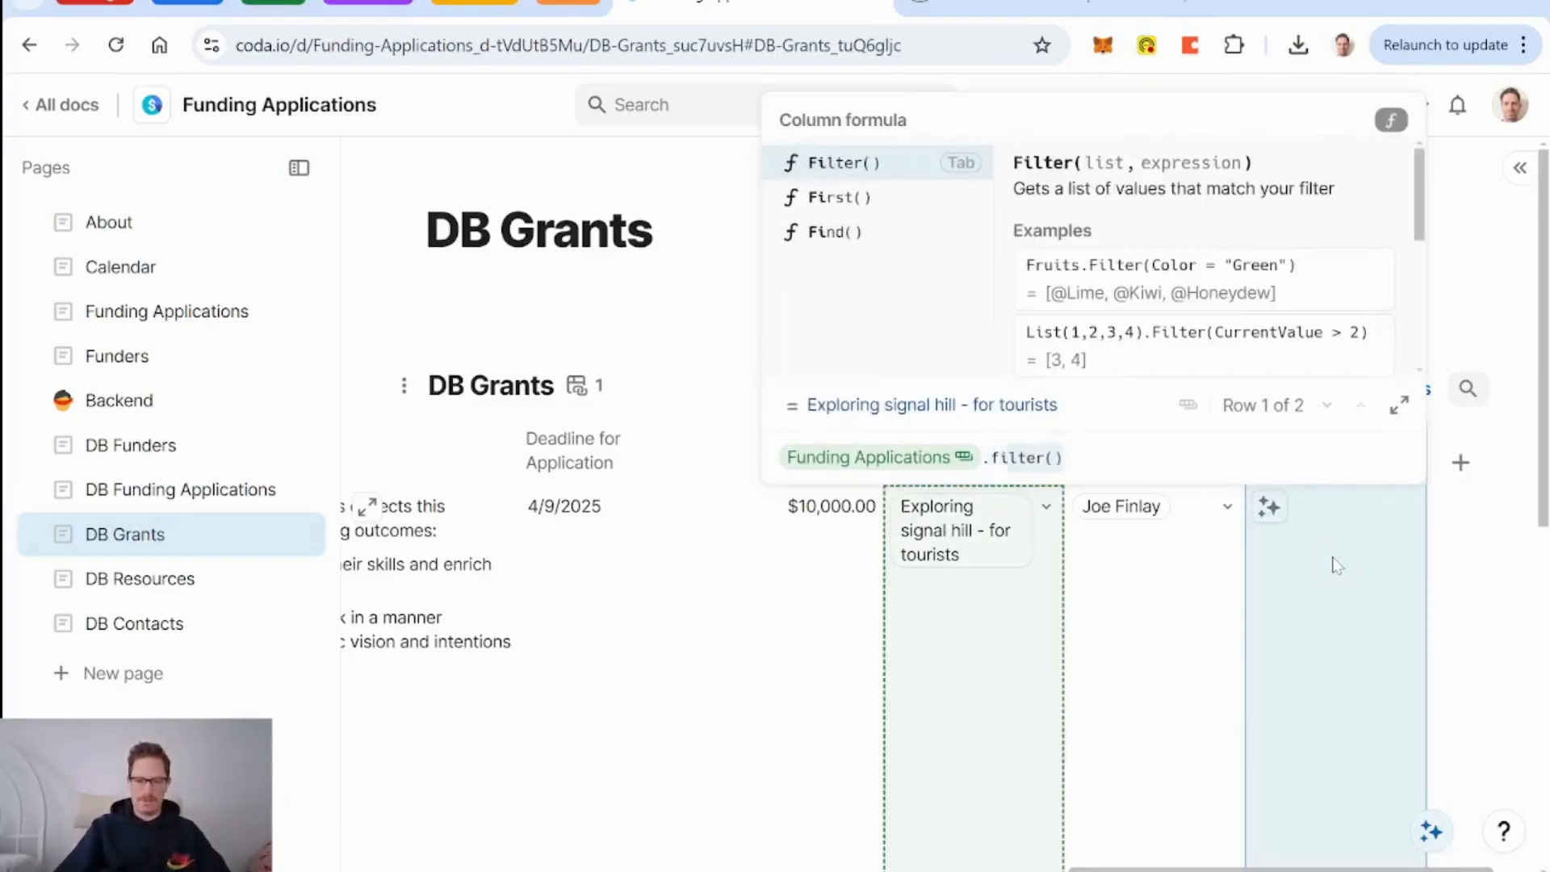
pyautogui.press('Tab')
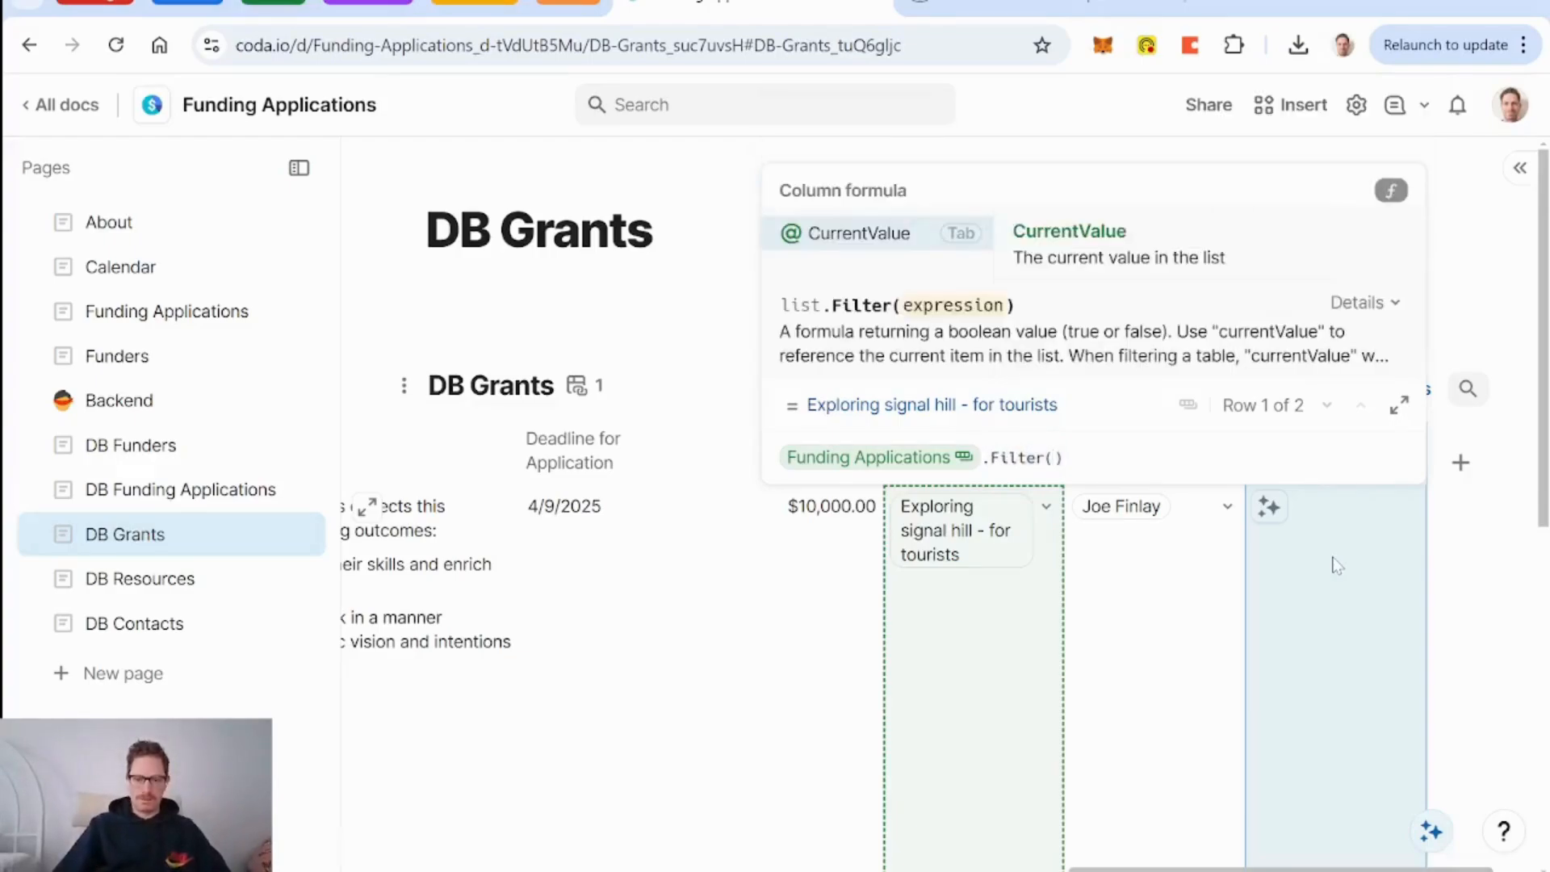
pyautogui.write('status')
pyautogui.press('Tab')
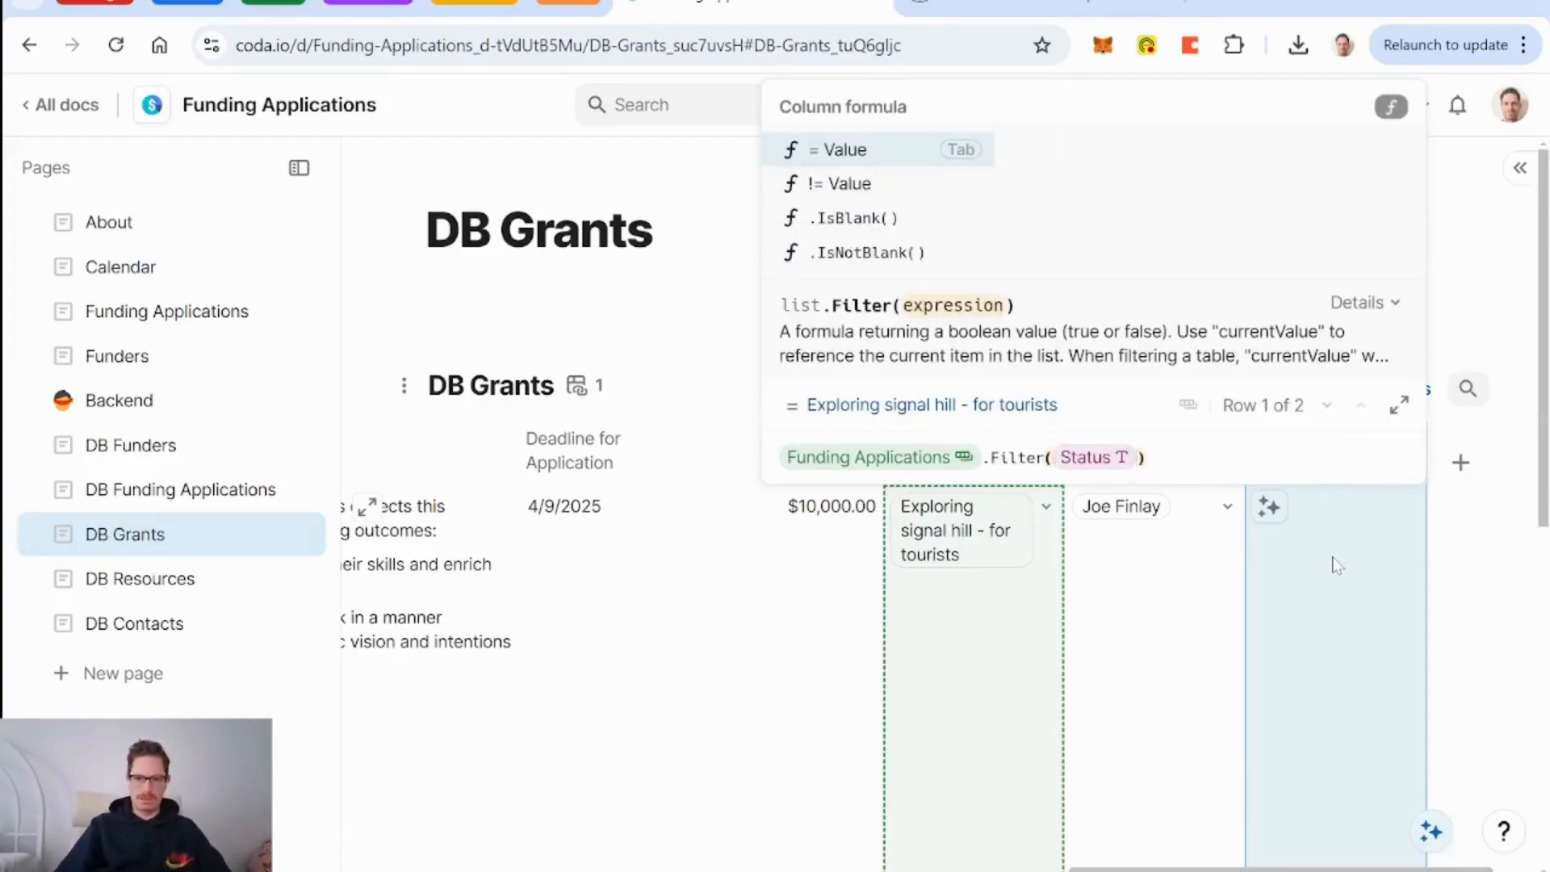
pyautogui.write('=')
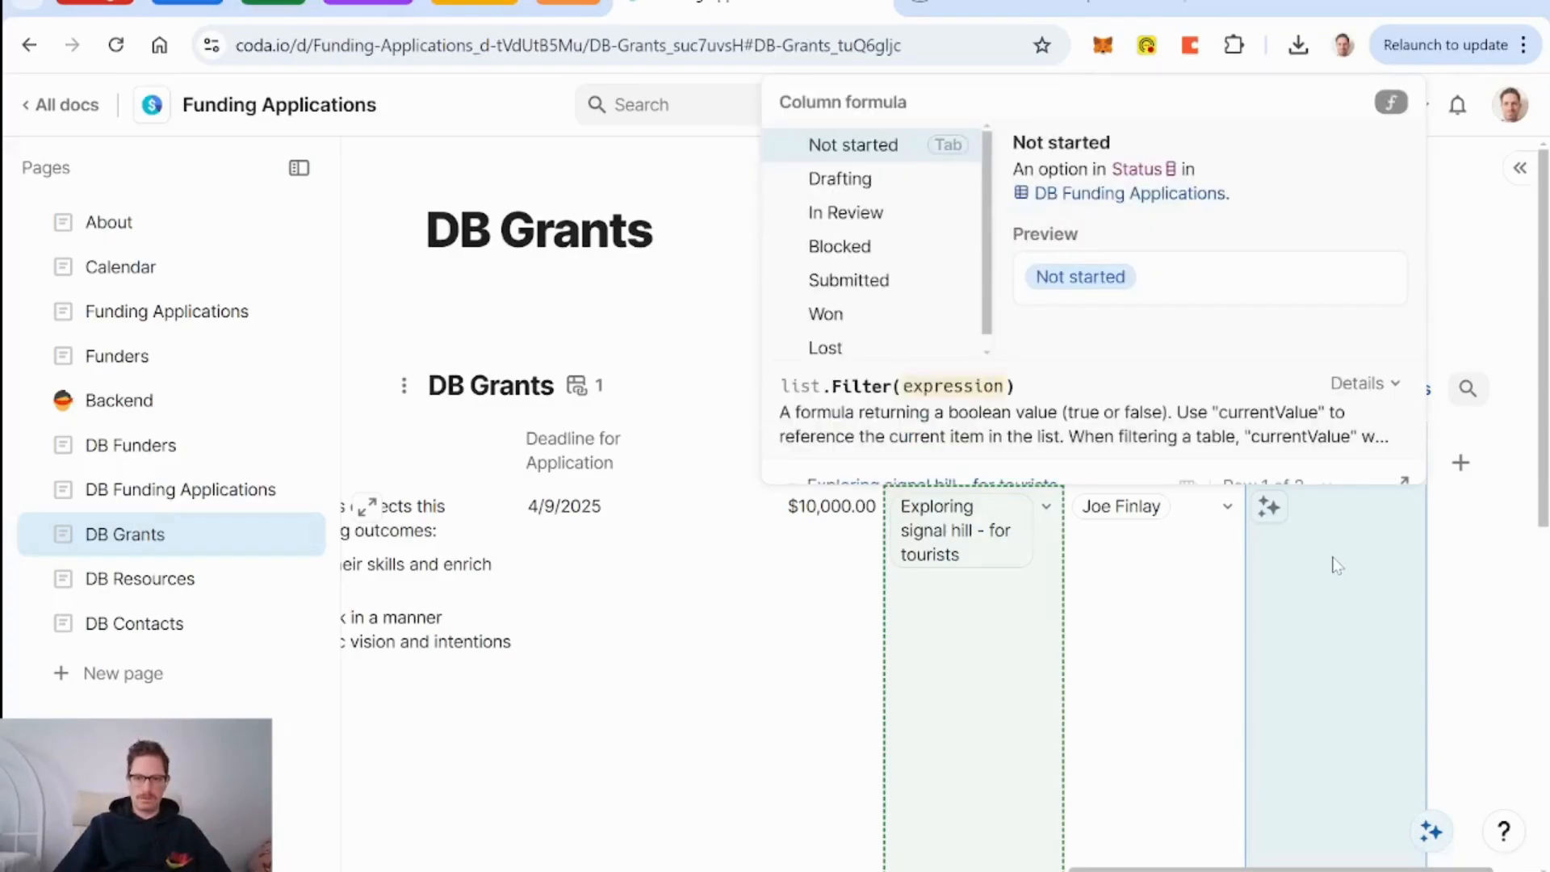
pyautogui.press('Down')
pyautogui.press('Down')
pyautogui.press('Down')
pyautogui.press('Down')
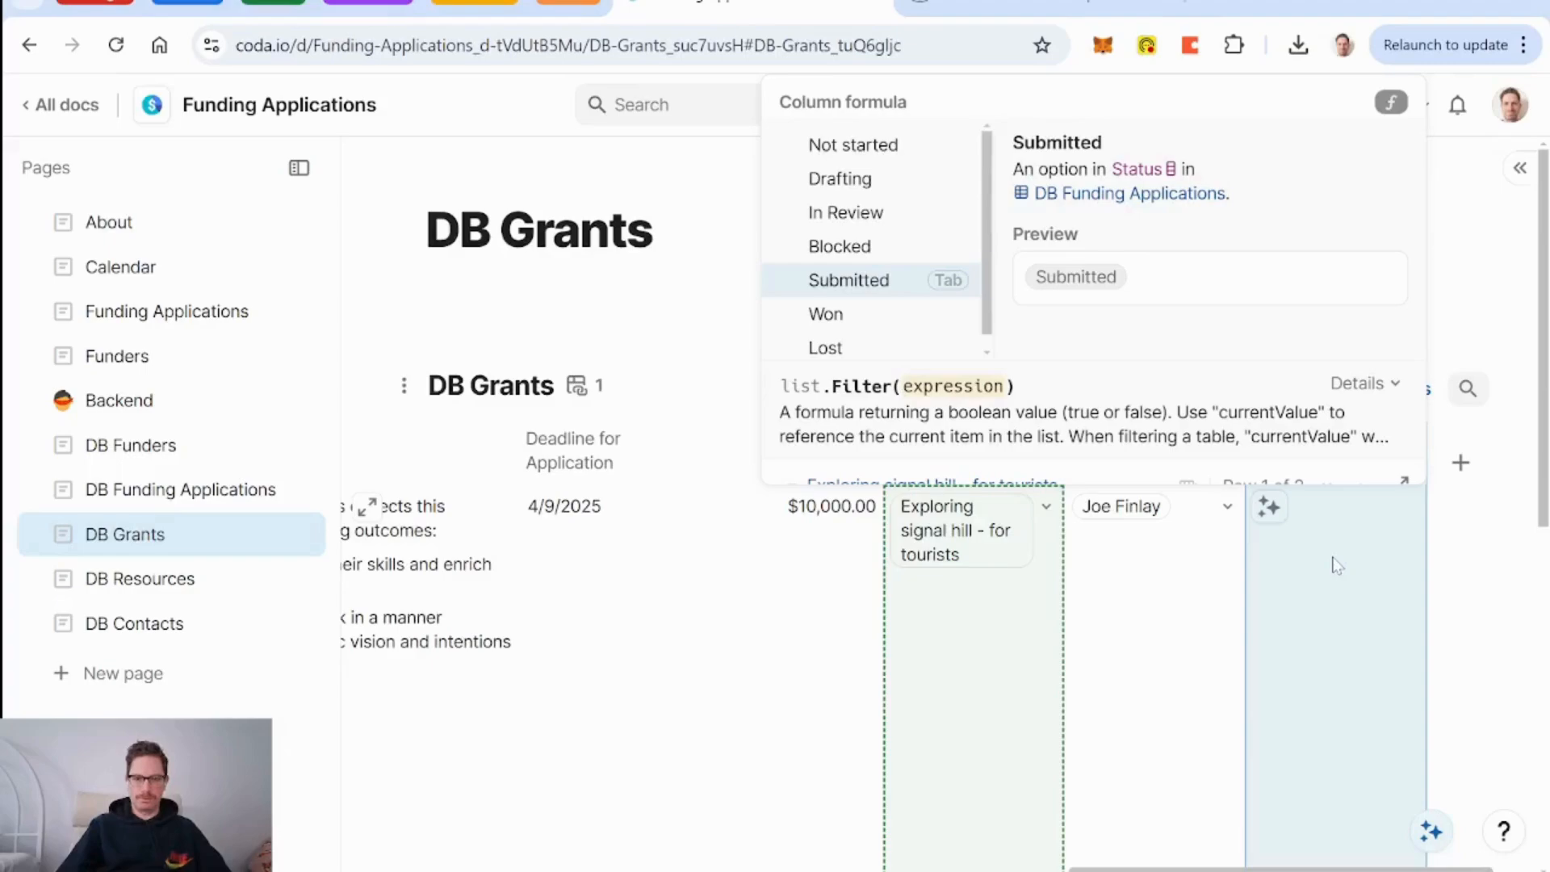
pyautogui.press('Tab')
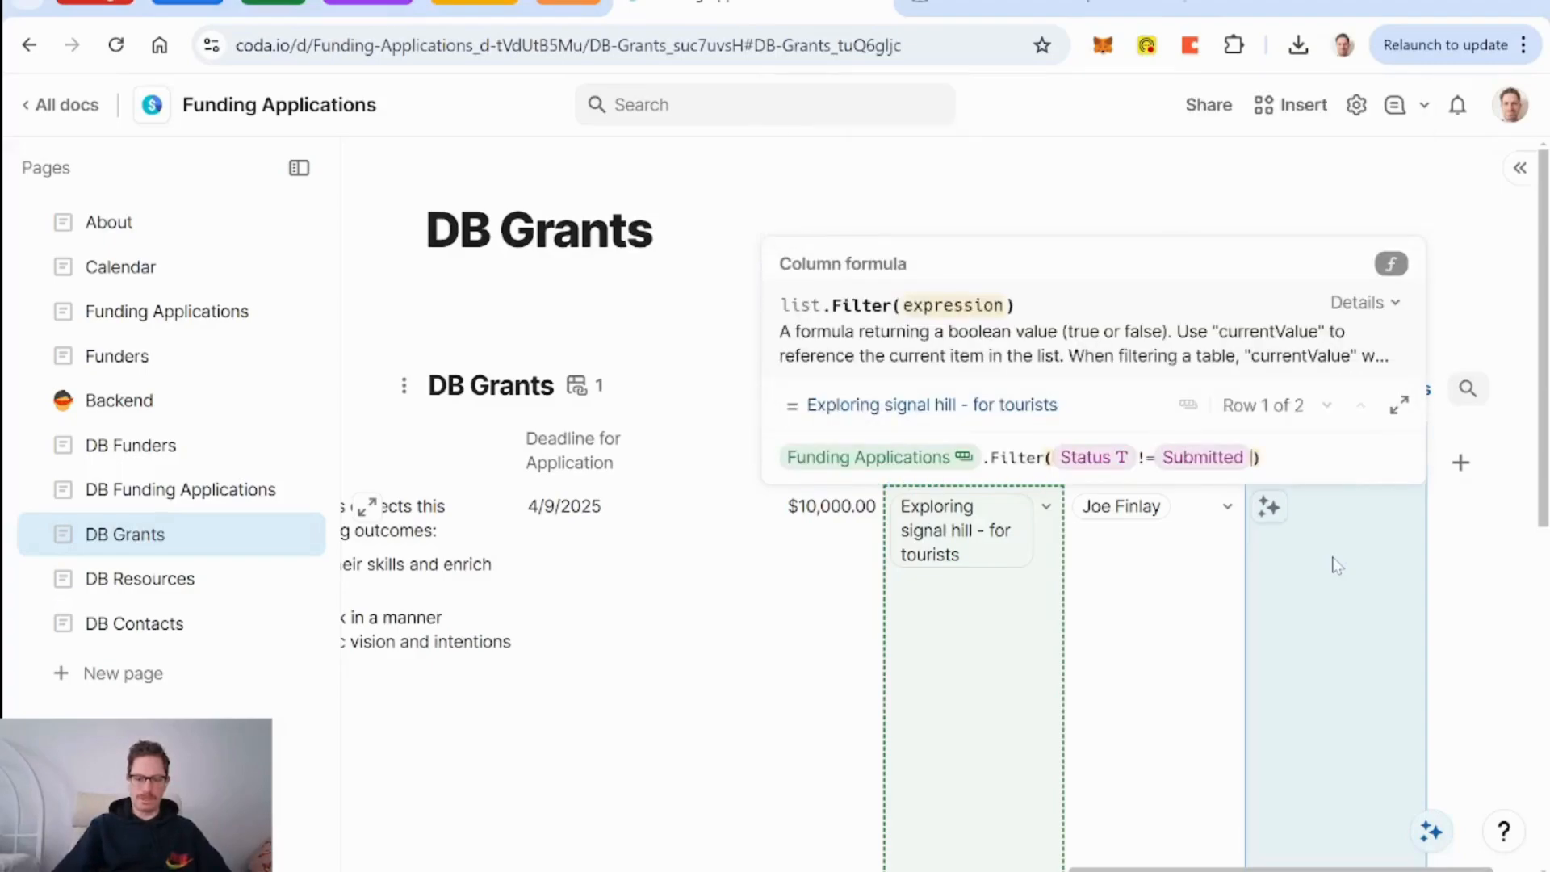
# Add Won and Lost status exclusions to the filter and commit the formula.
pyautogui.write('or status')
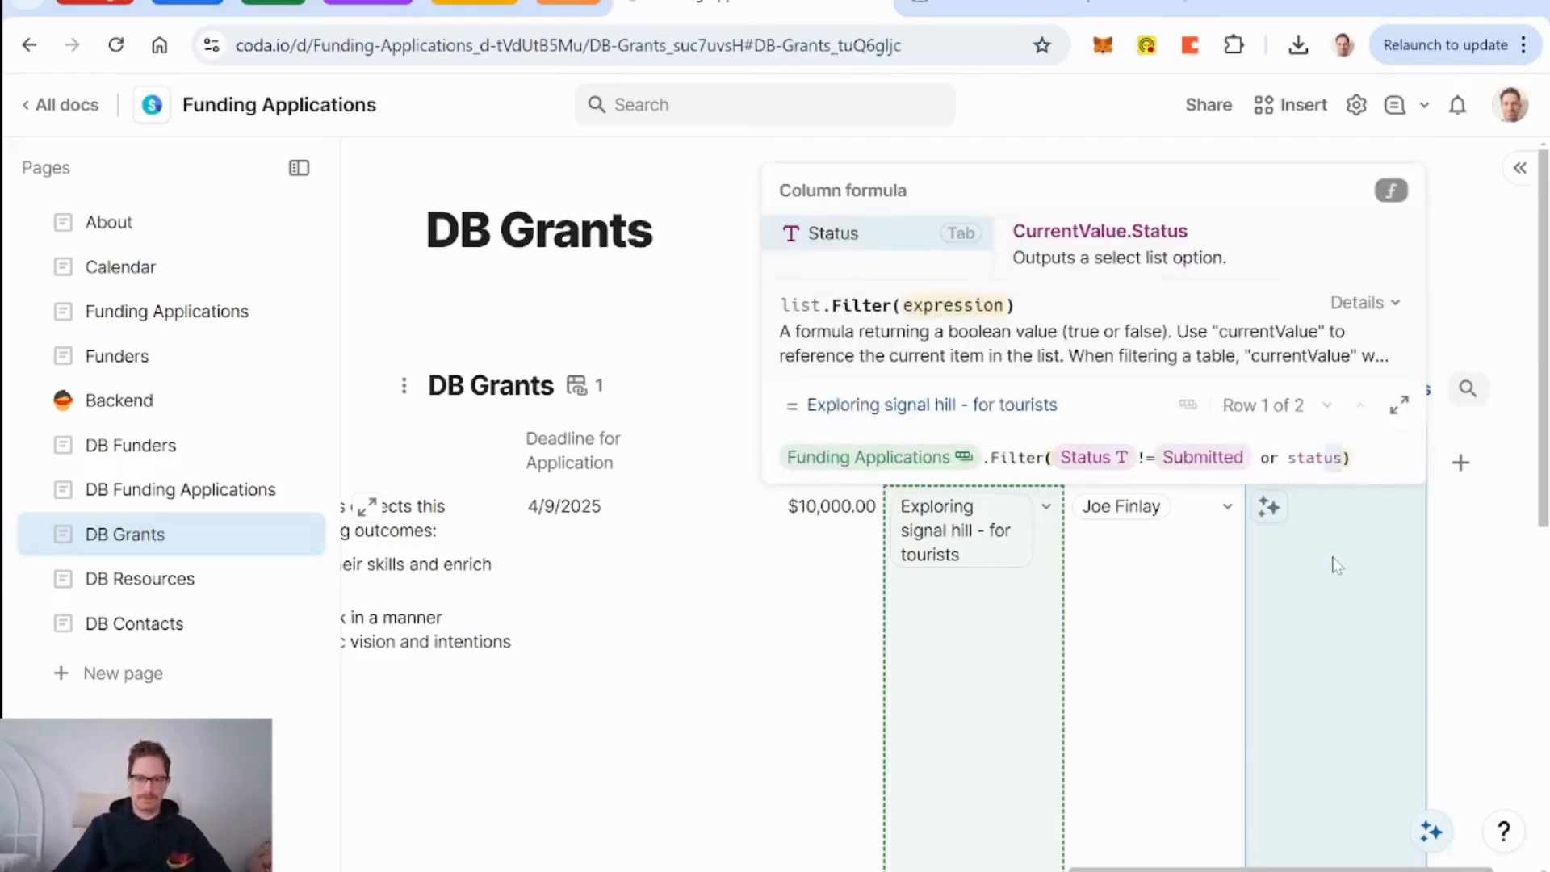
pyautogui.press('Tab')
pyautogui.press('Tab')
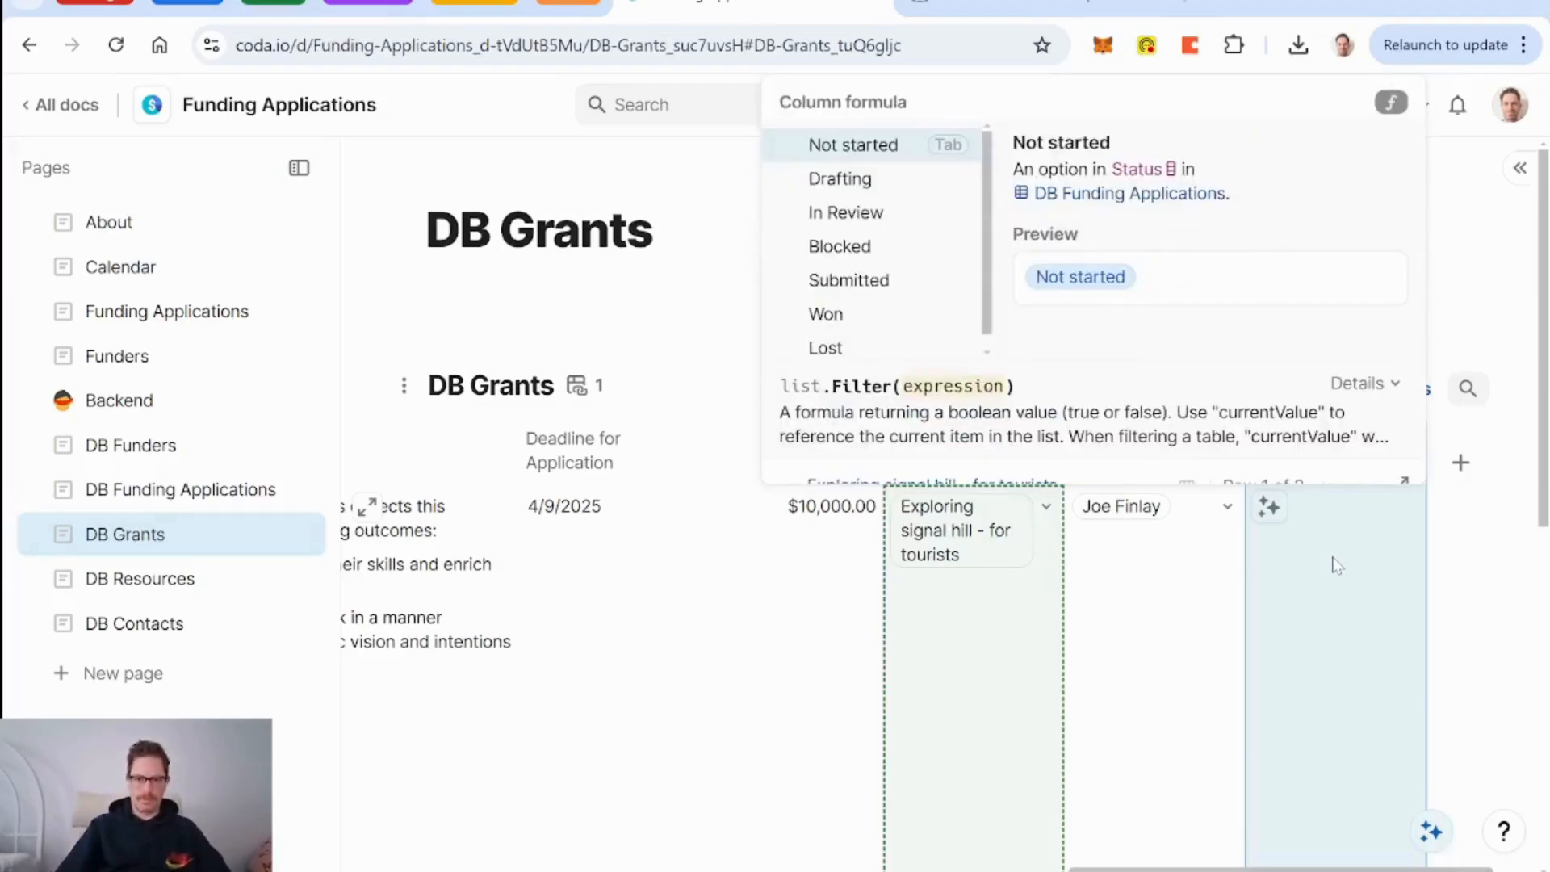
pyautogui.press('Down')
pyautogui.press('Down')
pyautogui.press('Down')
pyautogui.press('Down')
pyautogui.press('Down')
pyautogui.press('Tab')
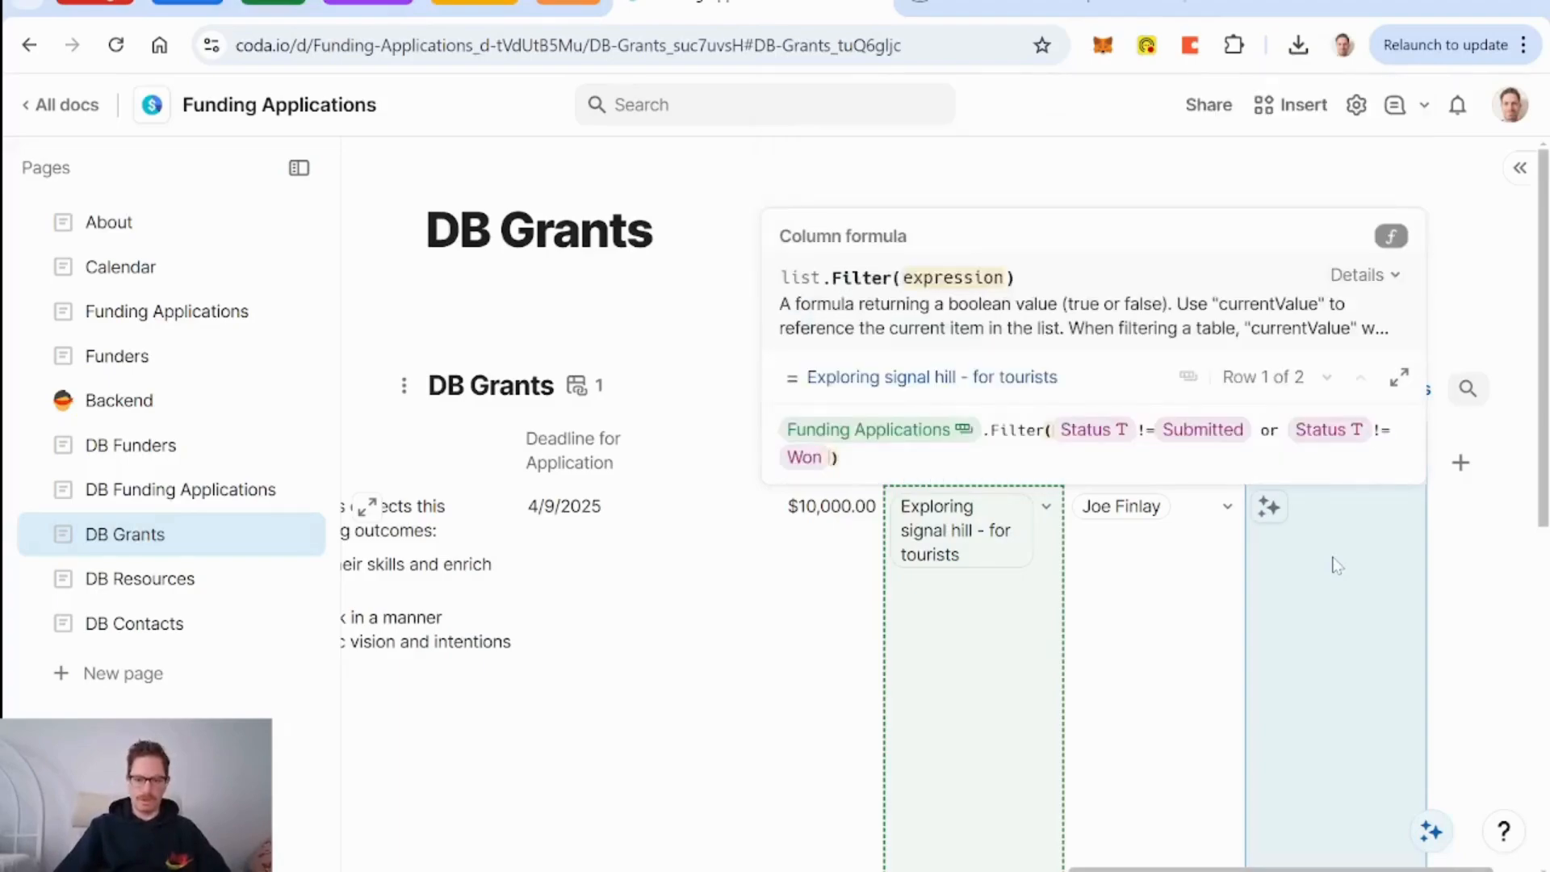
pyautogui.write('status')
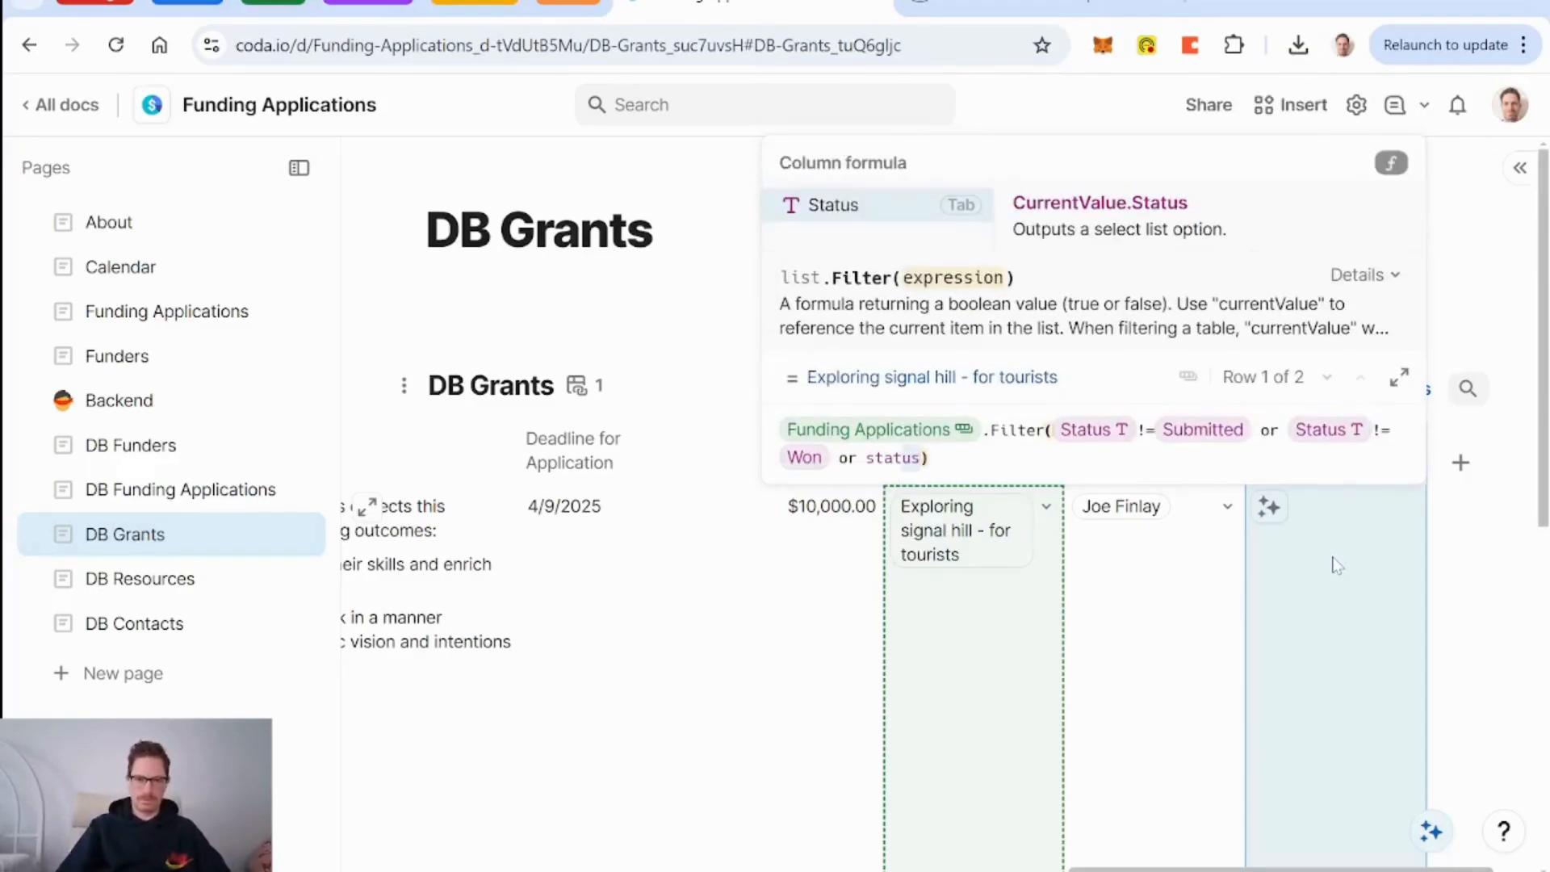
pyautogui.press('Tab')
pyautogui.write('!=lost')
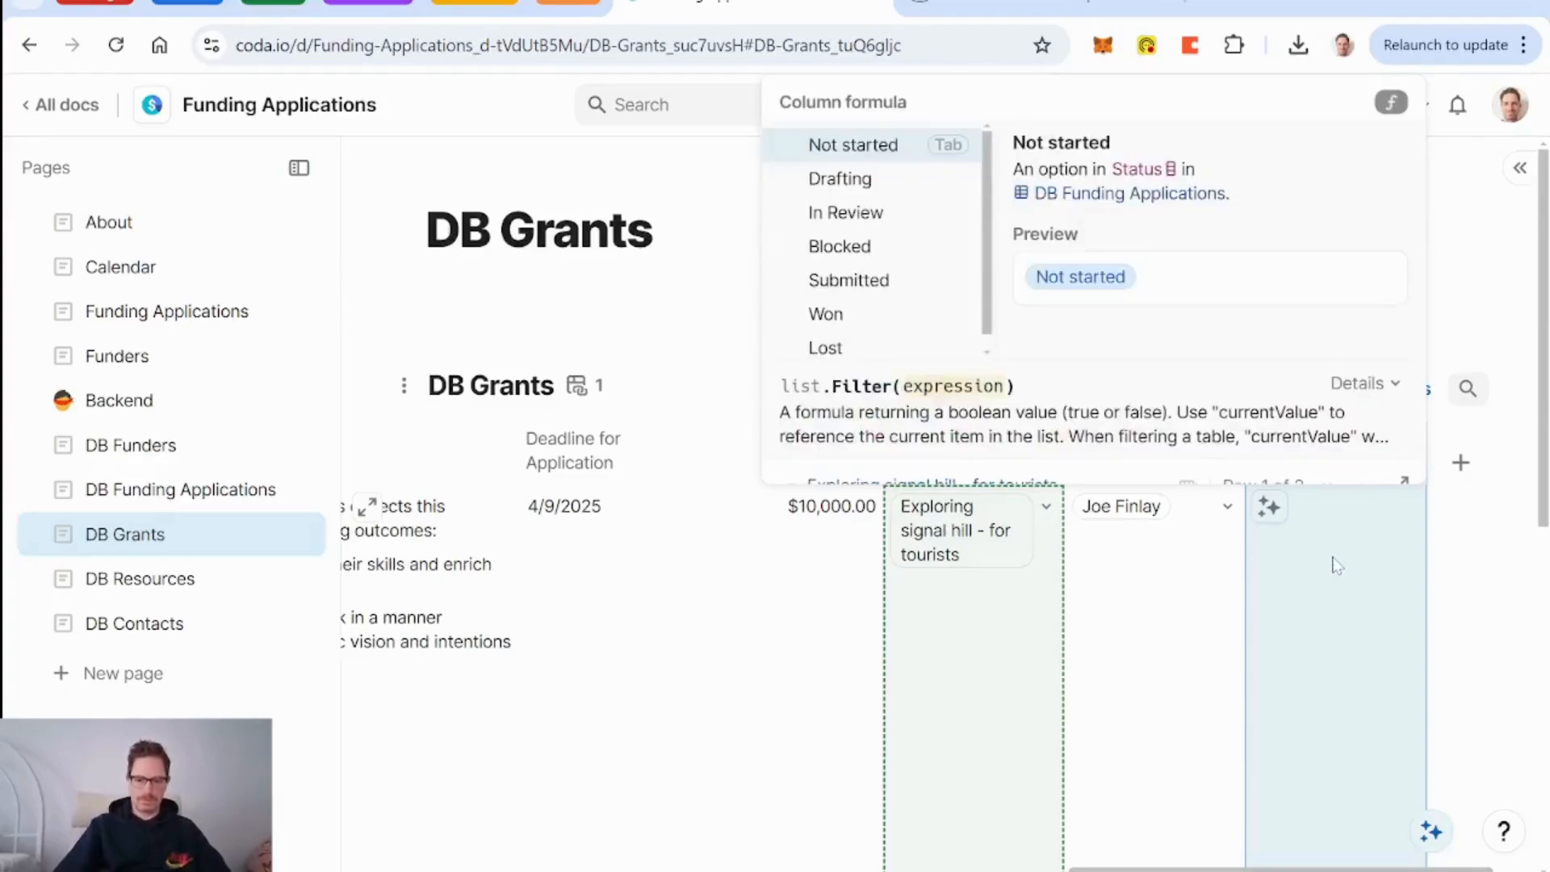
pyautogui.press('Tab')
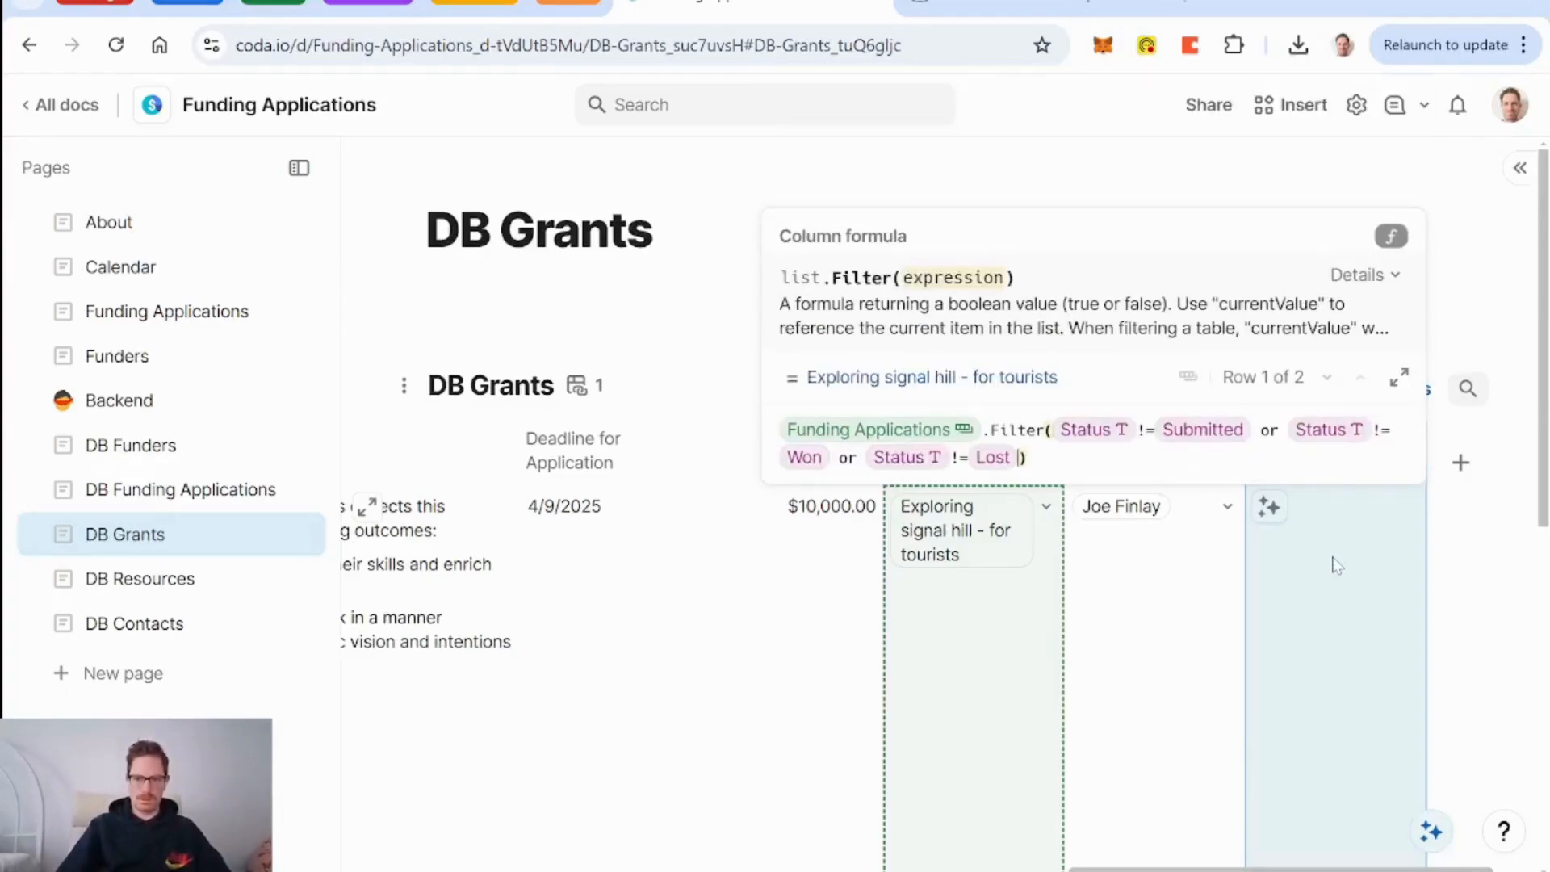
pyautogui.write(')')
pyautogui.press('Return')
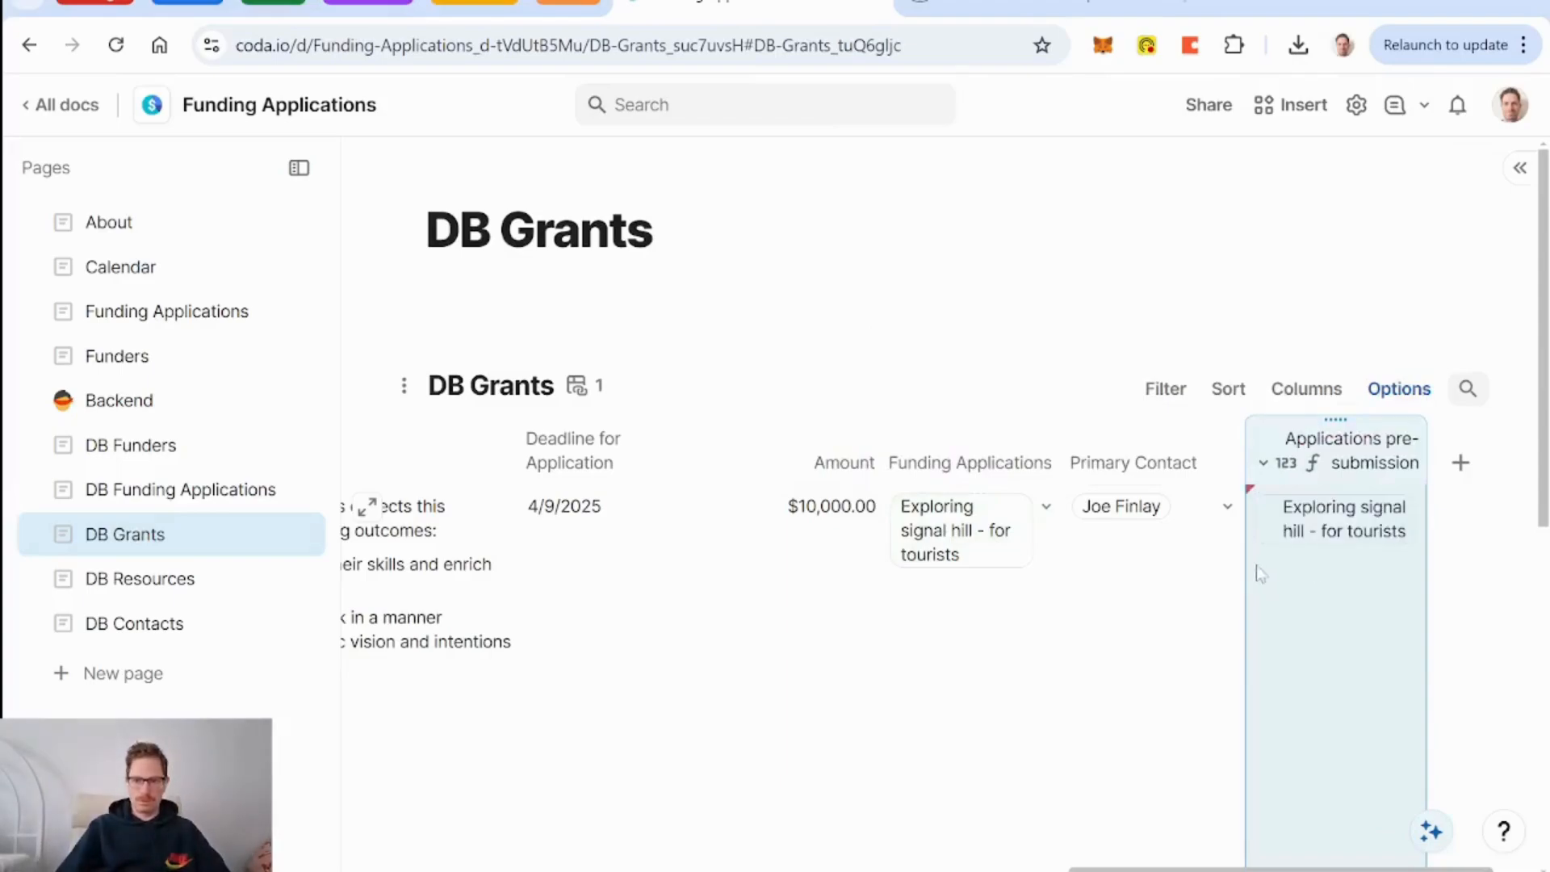
# Append .Count() to the formula so the first grant shows 1.
pyautogui.click(1263, 463)
pyautogui.click(1341, 580)
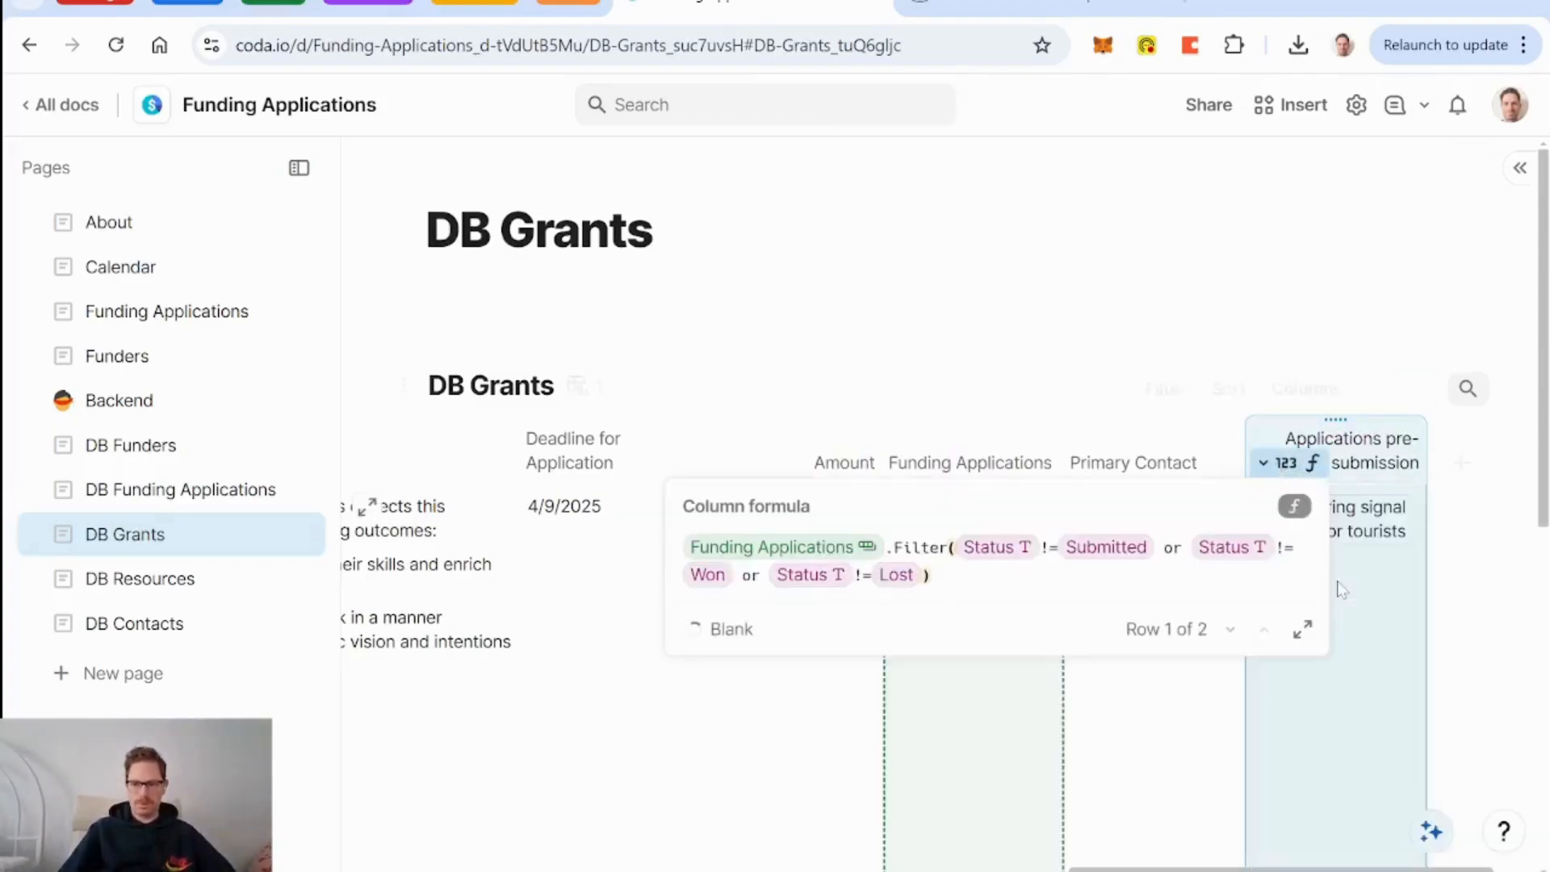
pyautogui.write('.Count(')
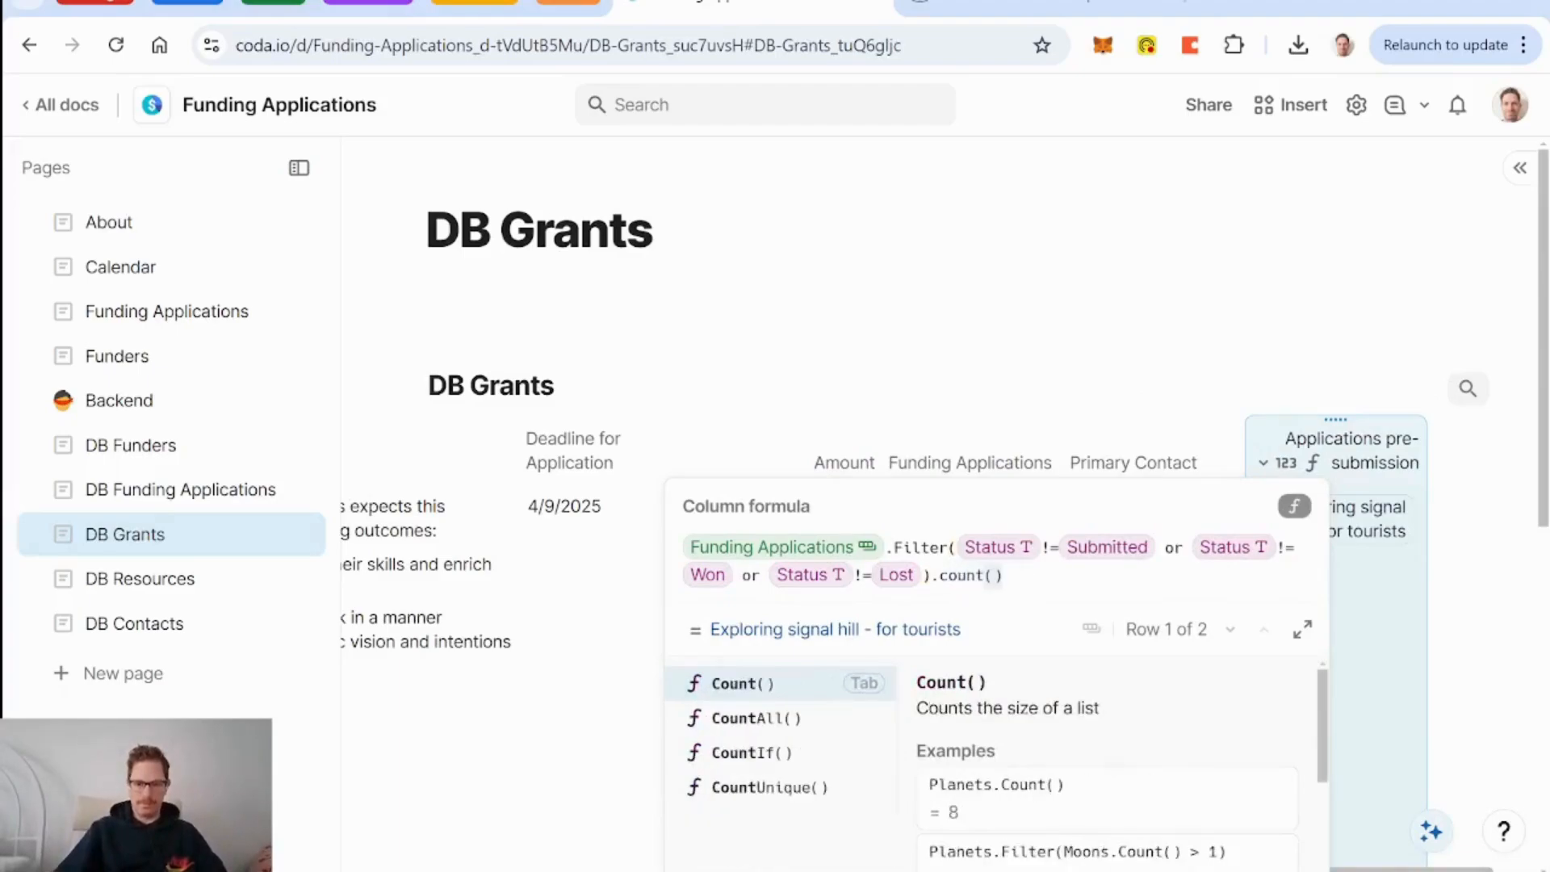
pyautogui.press('Return')
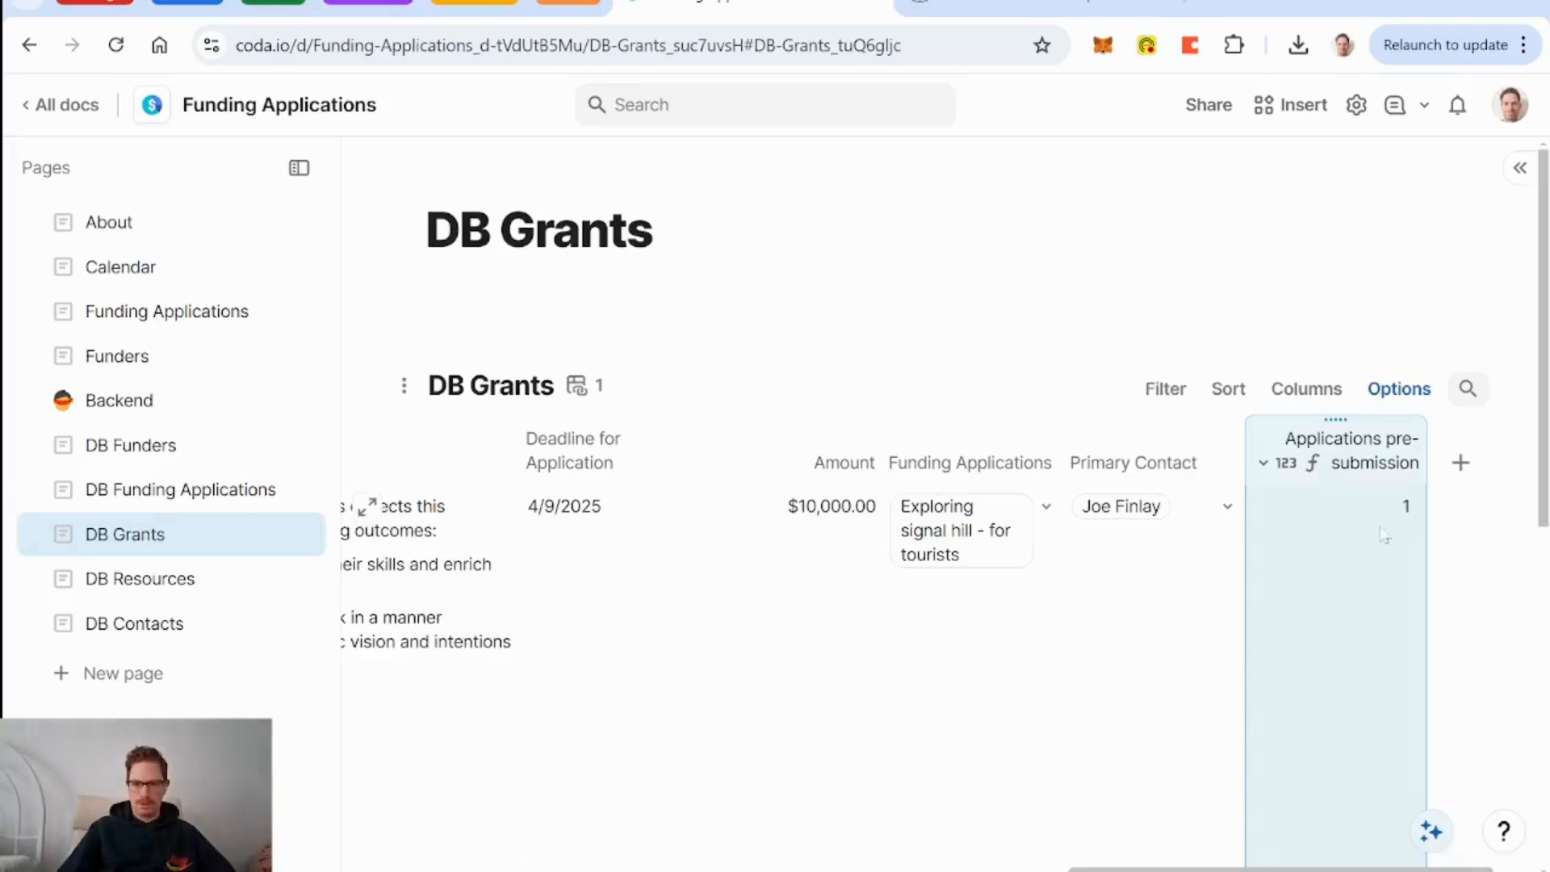
pyautogui.click(1462, 463)
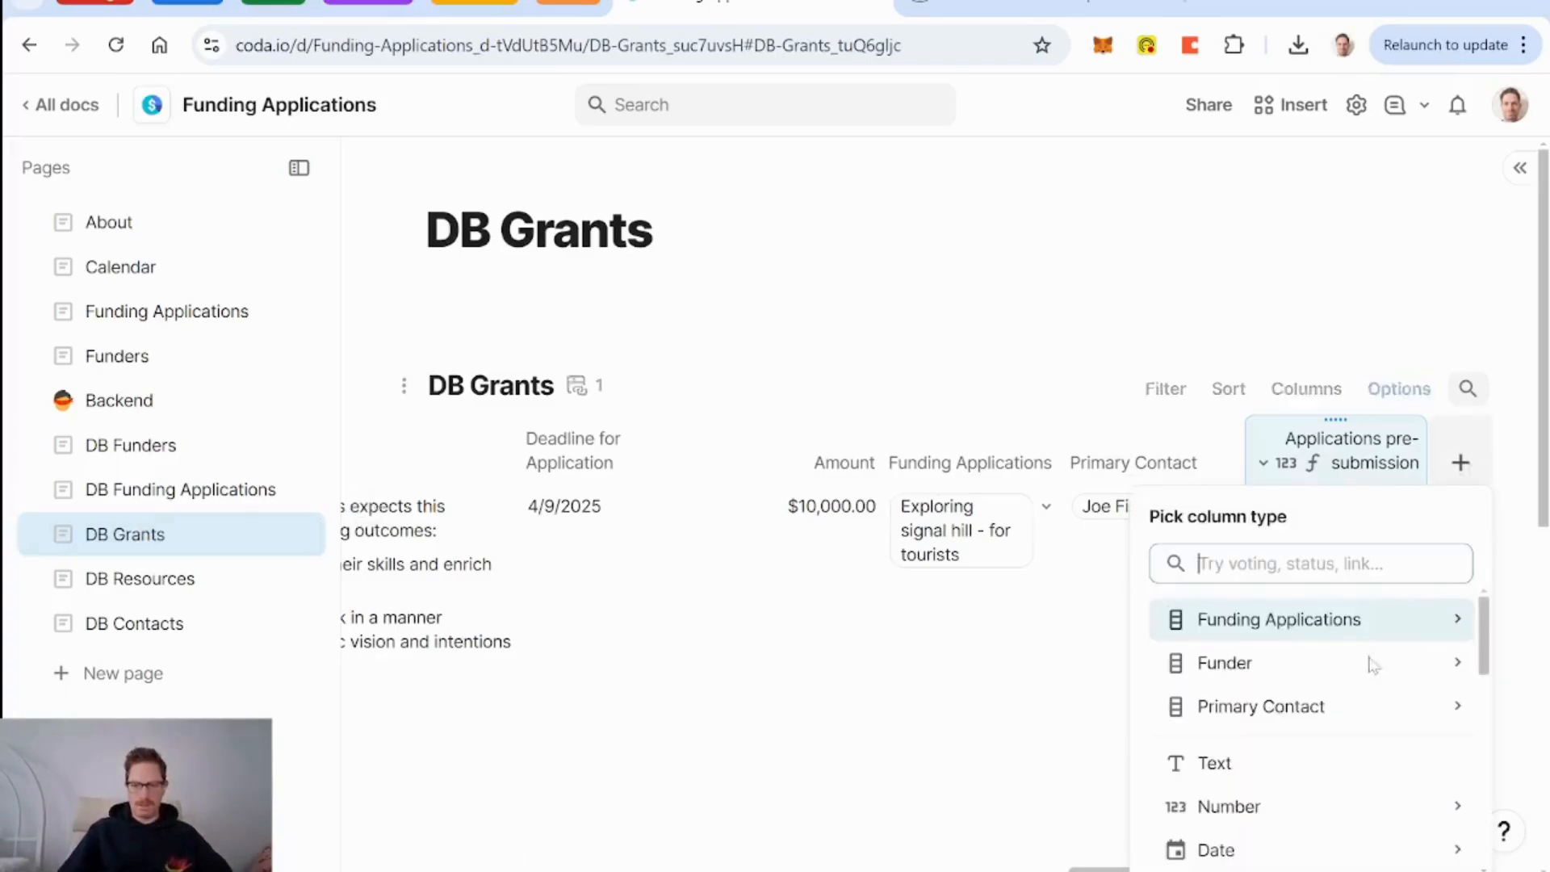
# Create a Text column named 'Applications pre-submission display'.
pyautogui.click(1249, 782)
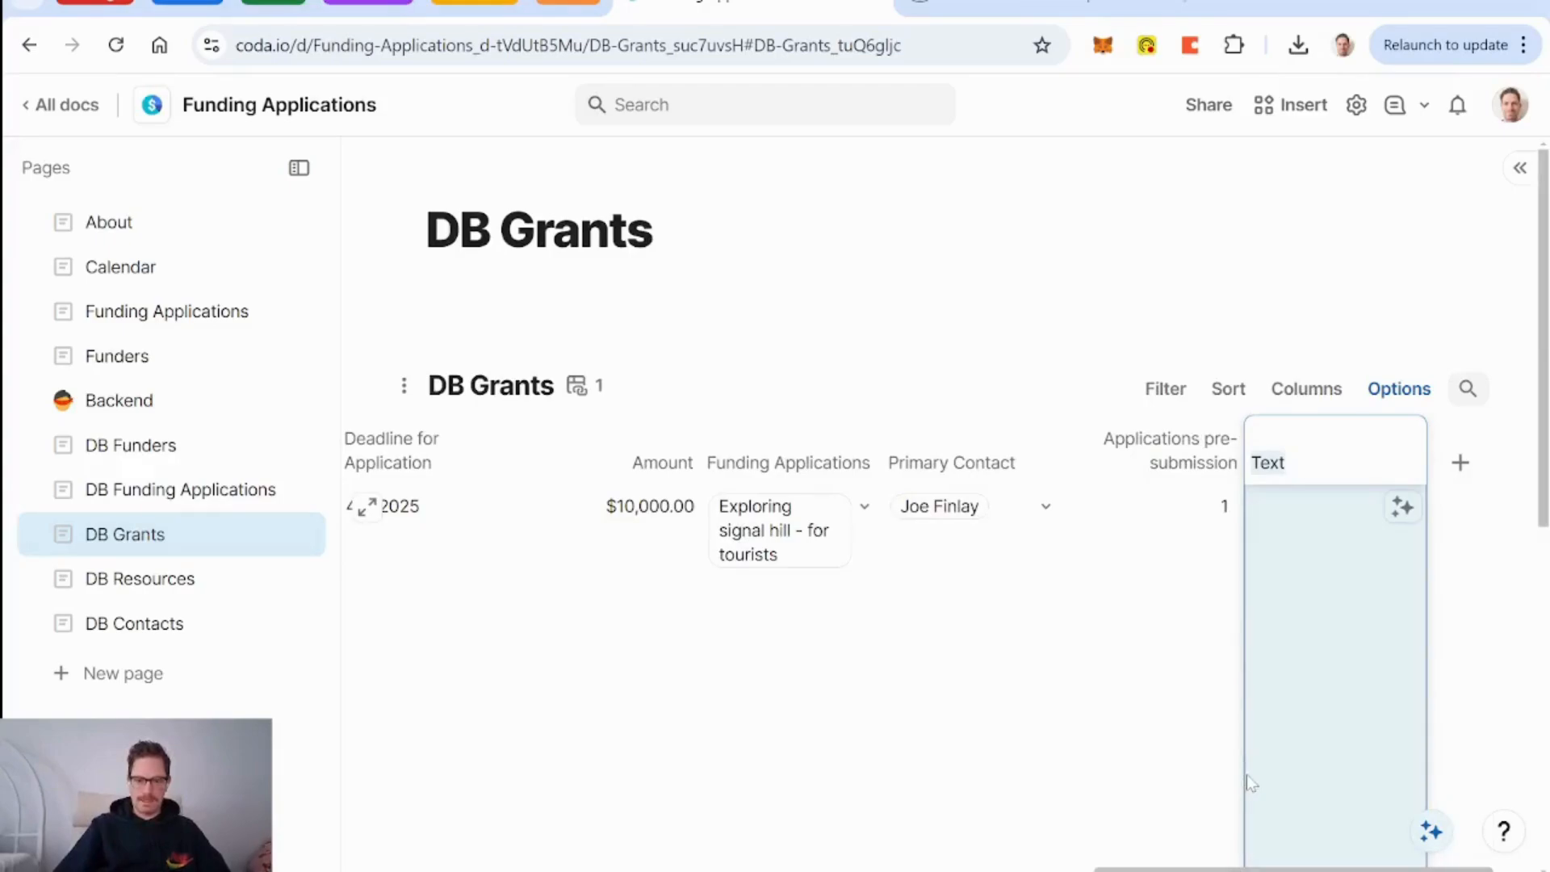
pyautogui.write('Applications')
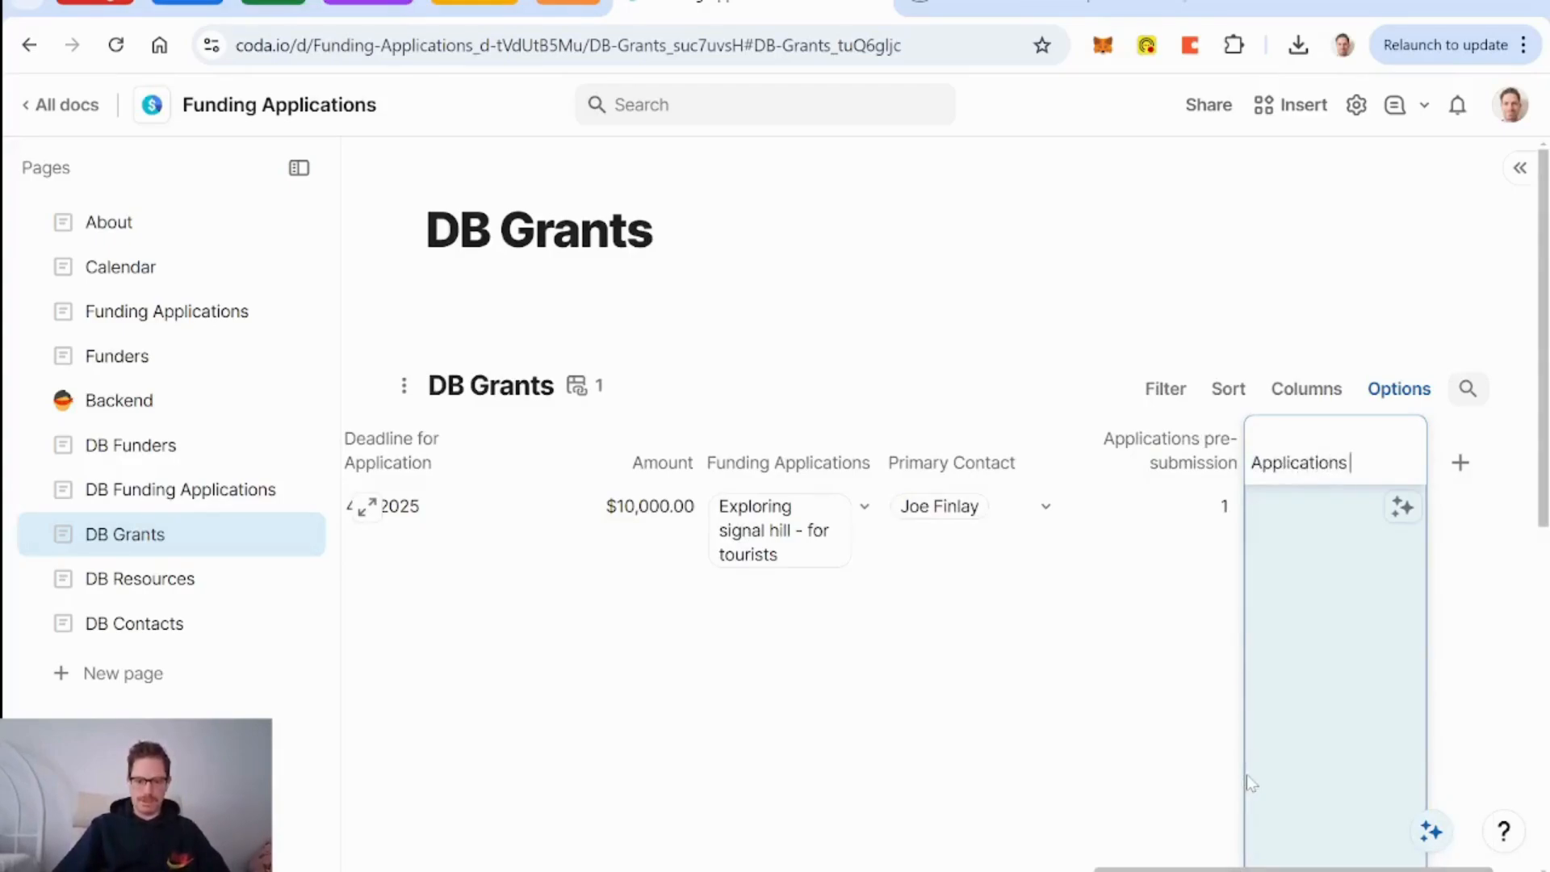
pyautogui.write(' pre-submission')
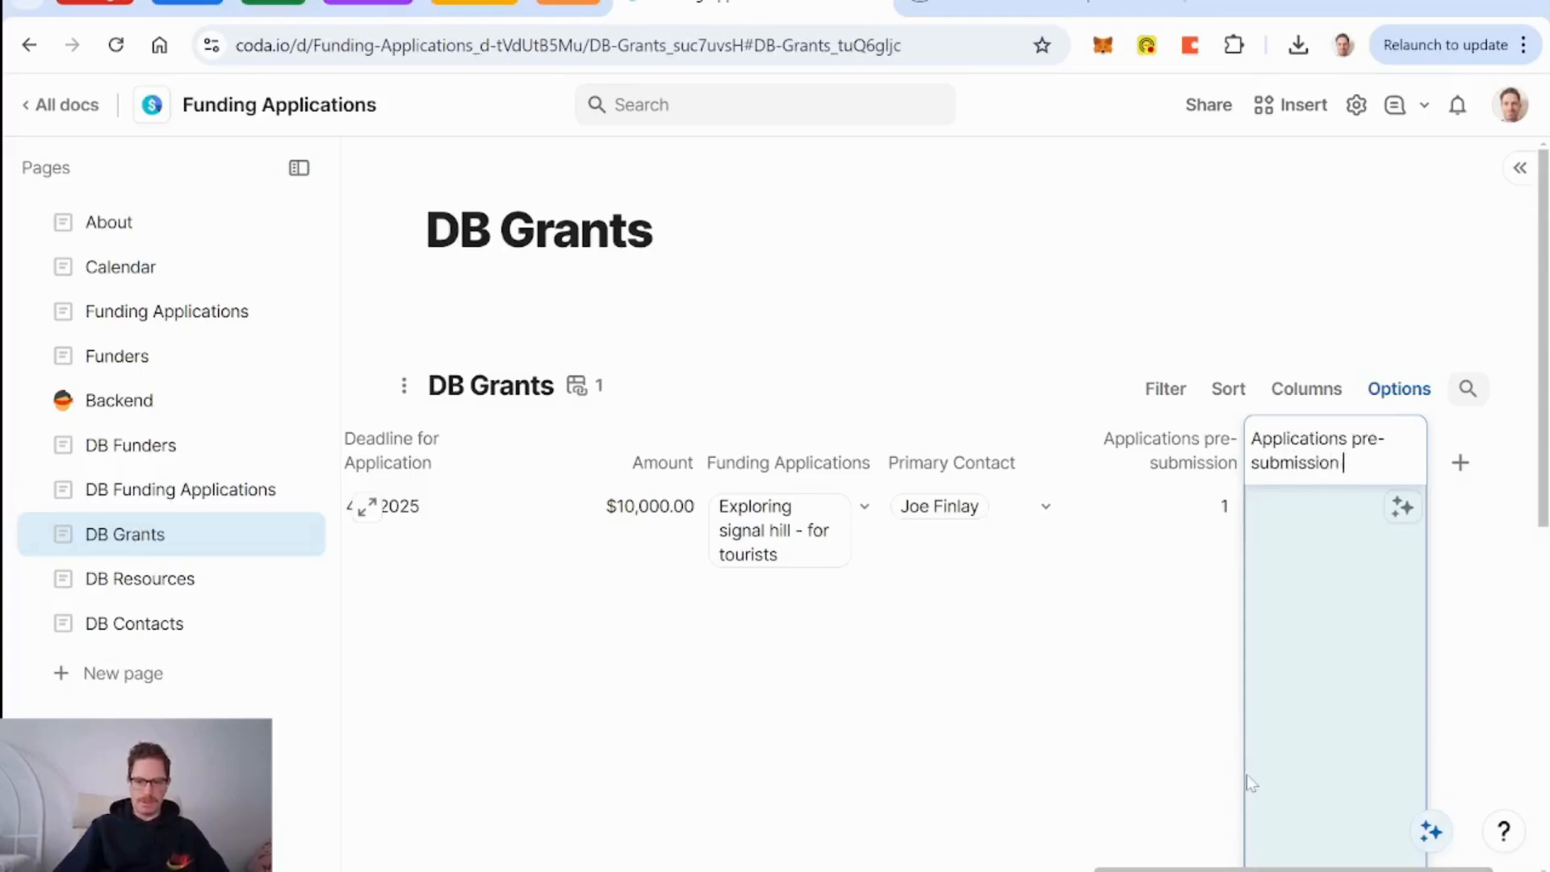
pyautogui.write(' display')
pyautogui.press('Return')
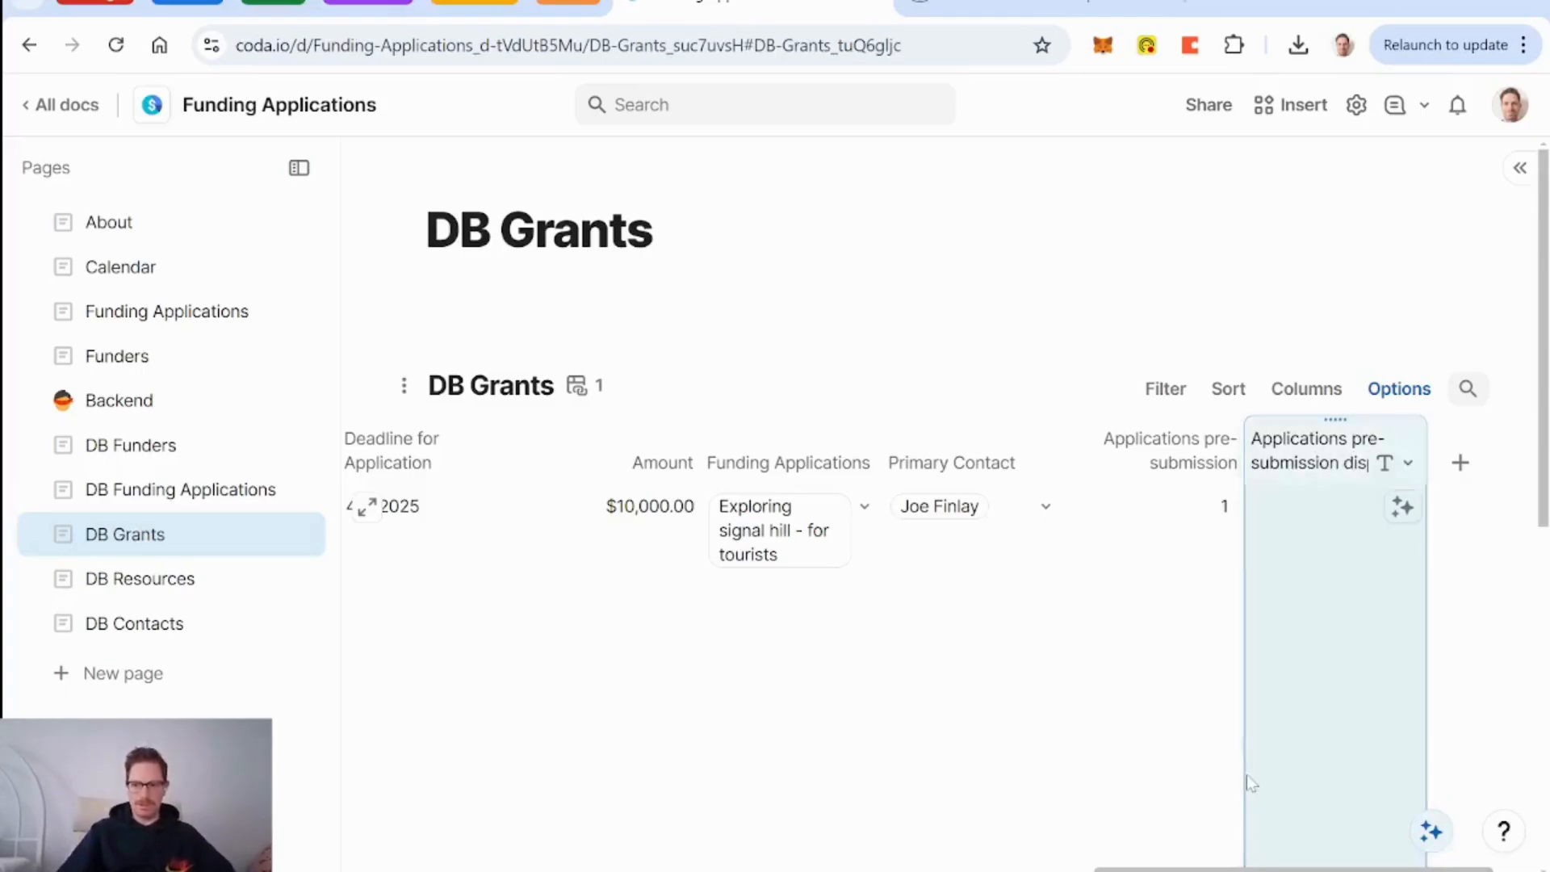
pyautogui.click(1325, 637)
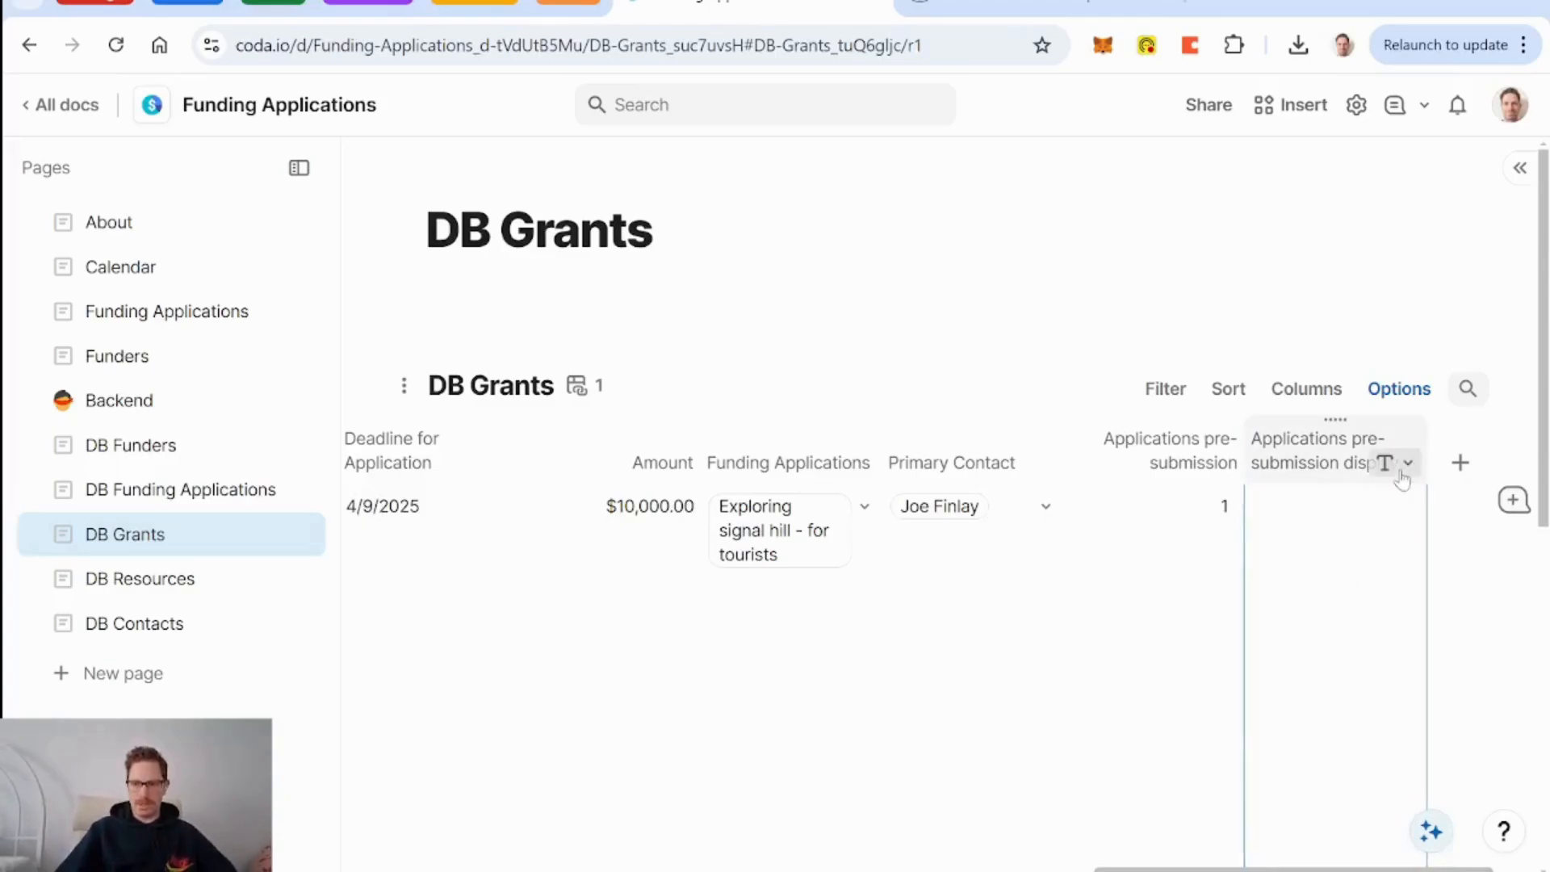
pyautogui.click(1406, 464)
pyautogui.moveTo(1316, 549)
pyautogui.write('com')
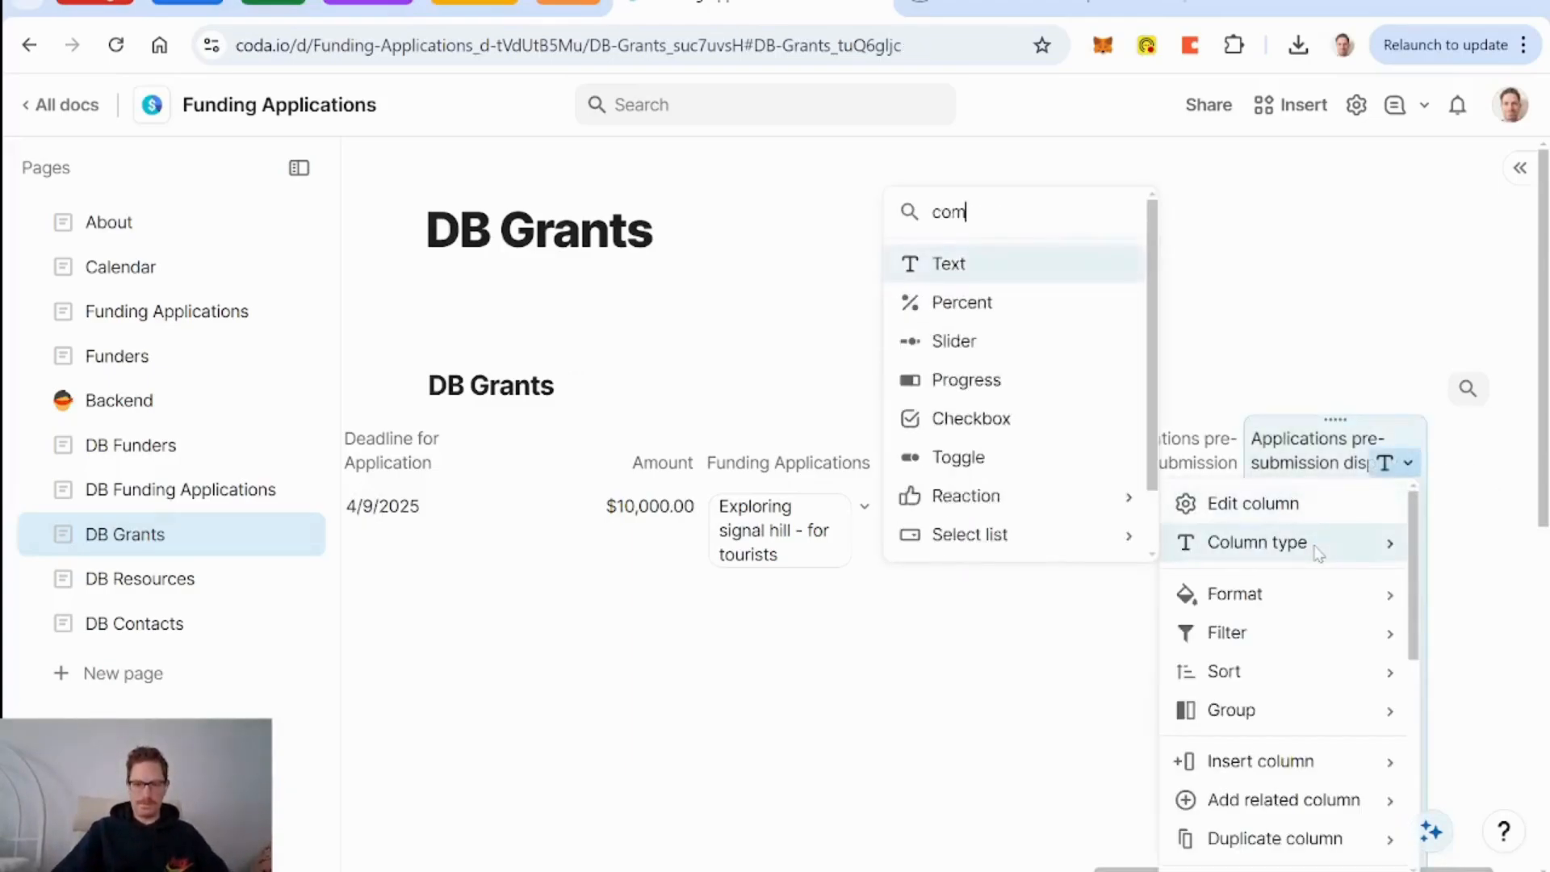
pyautogui.write('po')
pyautogui.press('Return')
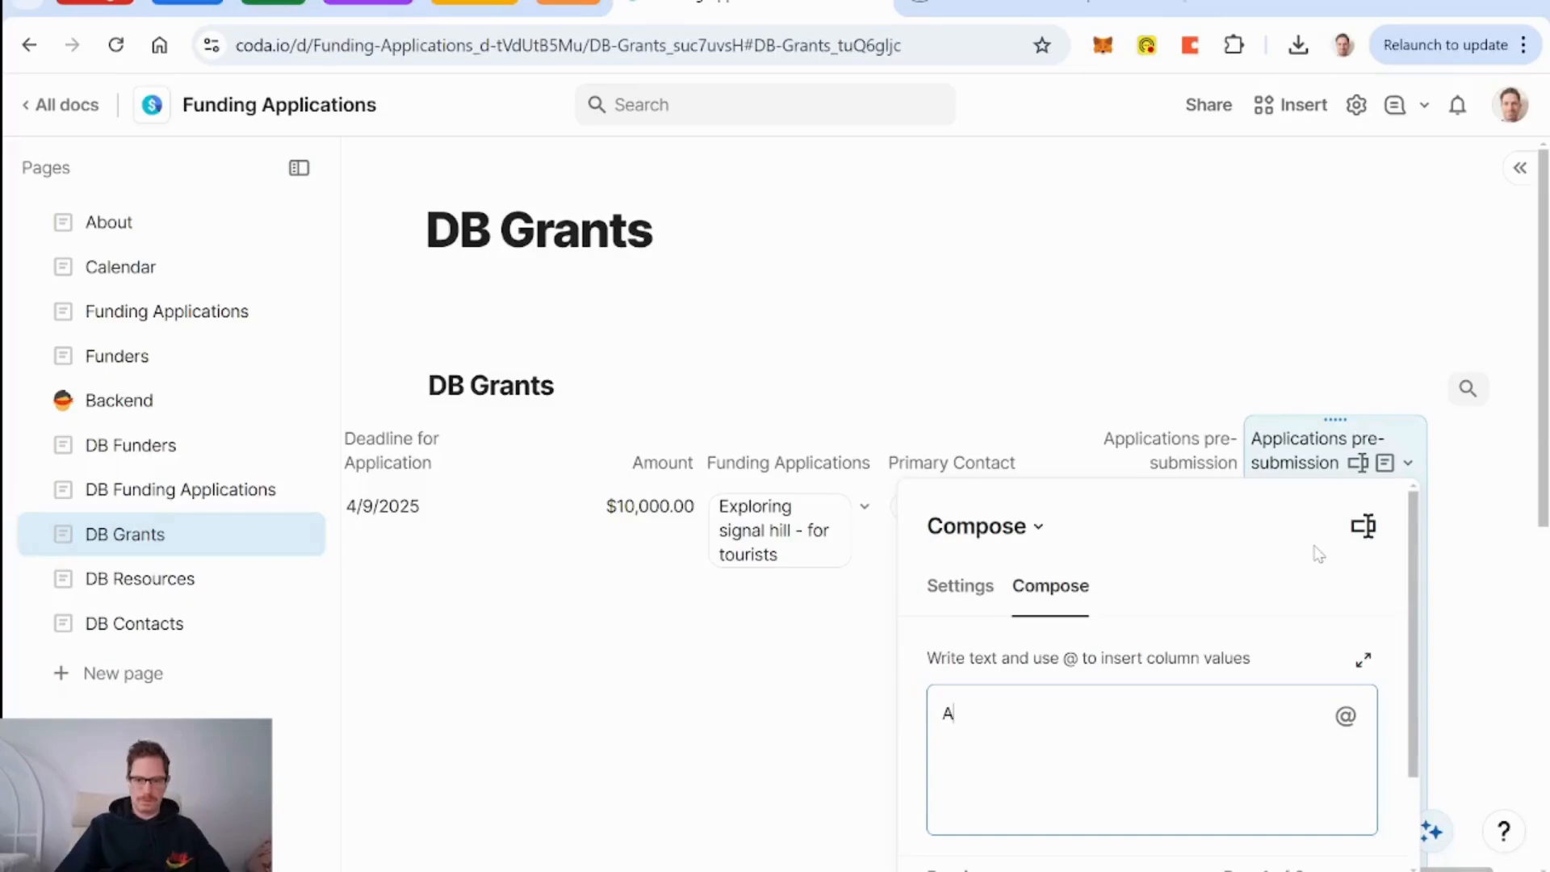
pyautogui.press('BackSpace')
pyautogui.press('BackSpace')
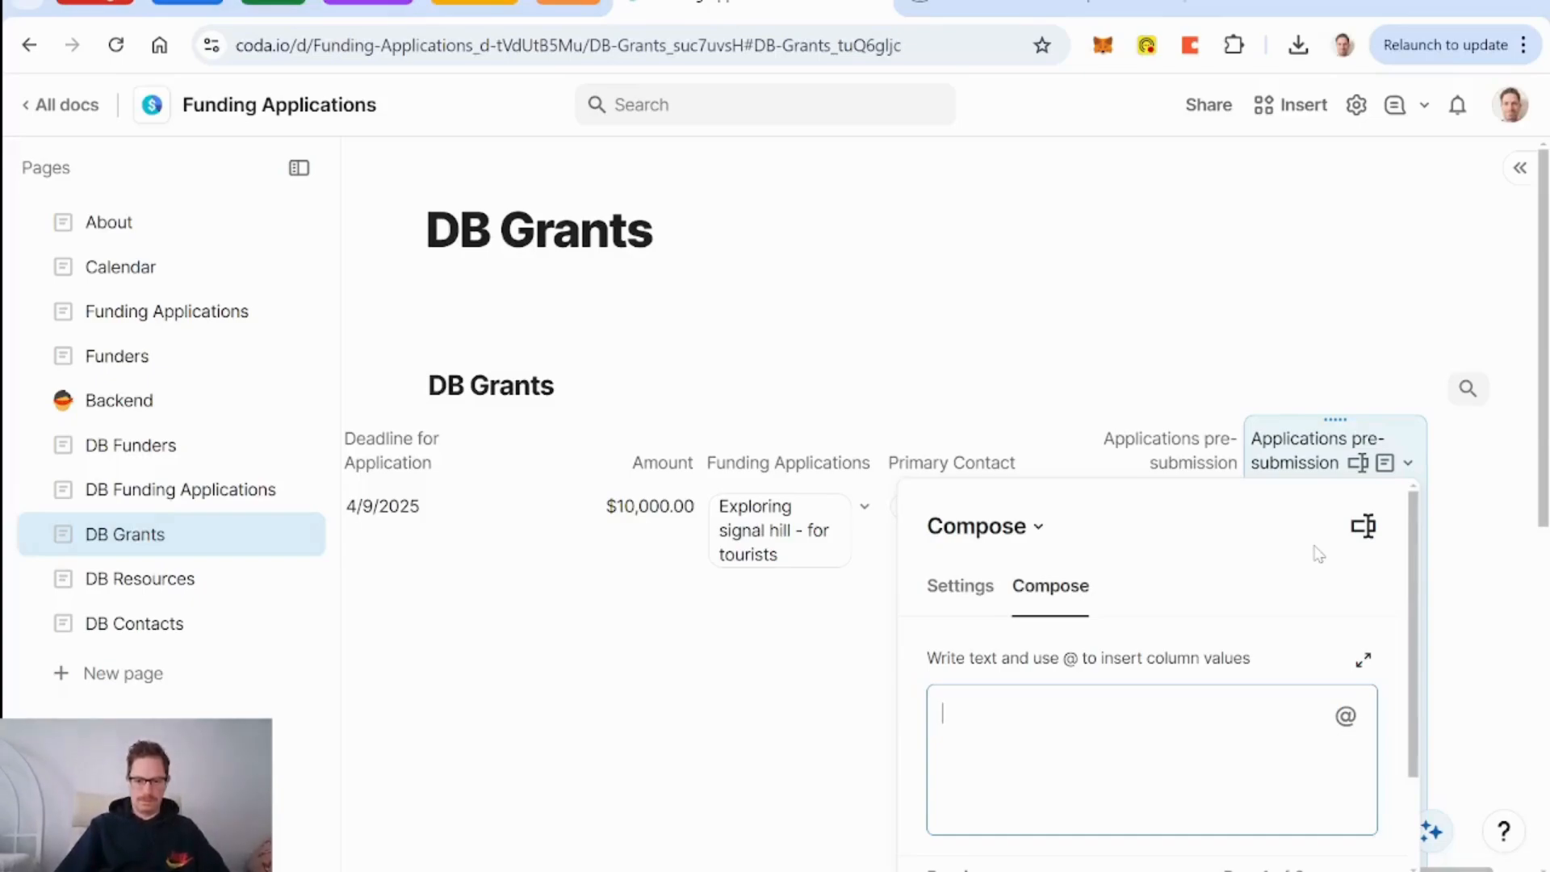
pyautogui.write('Apps')
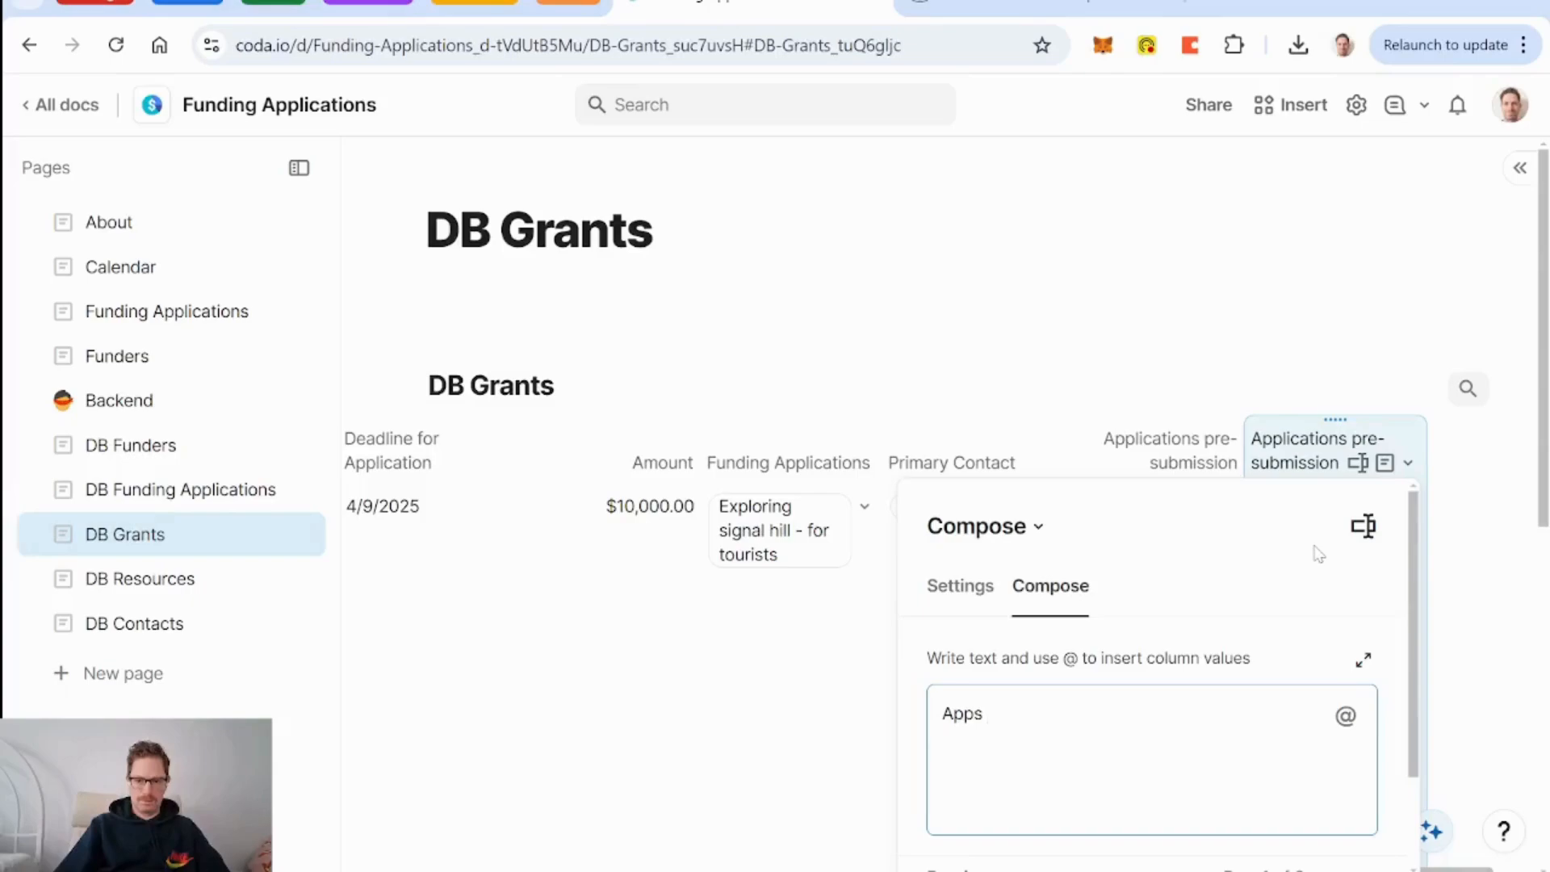
pyautogui.write(' pre-')
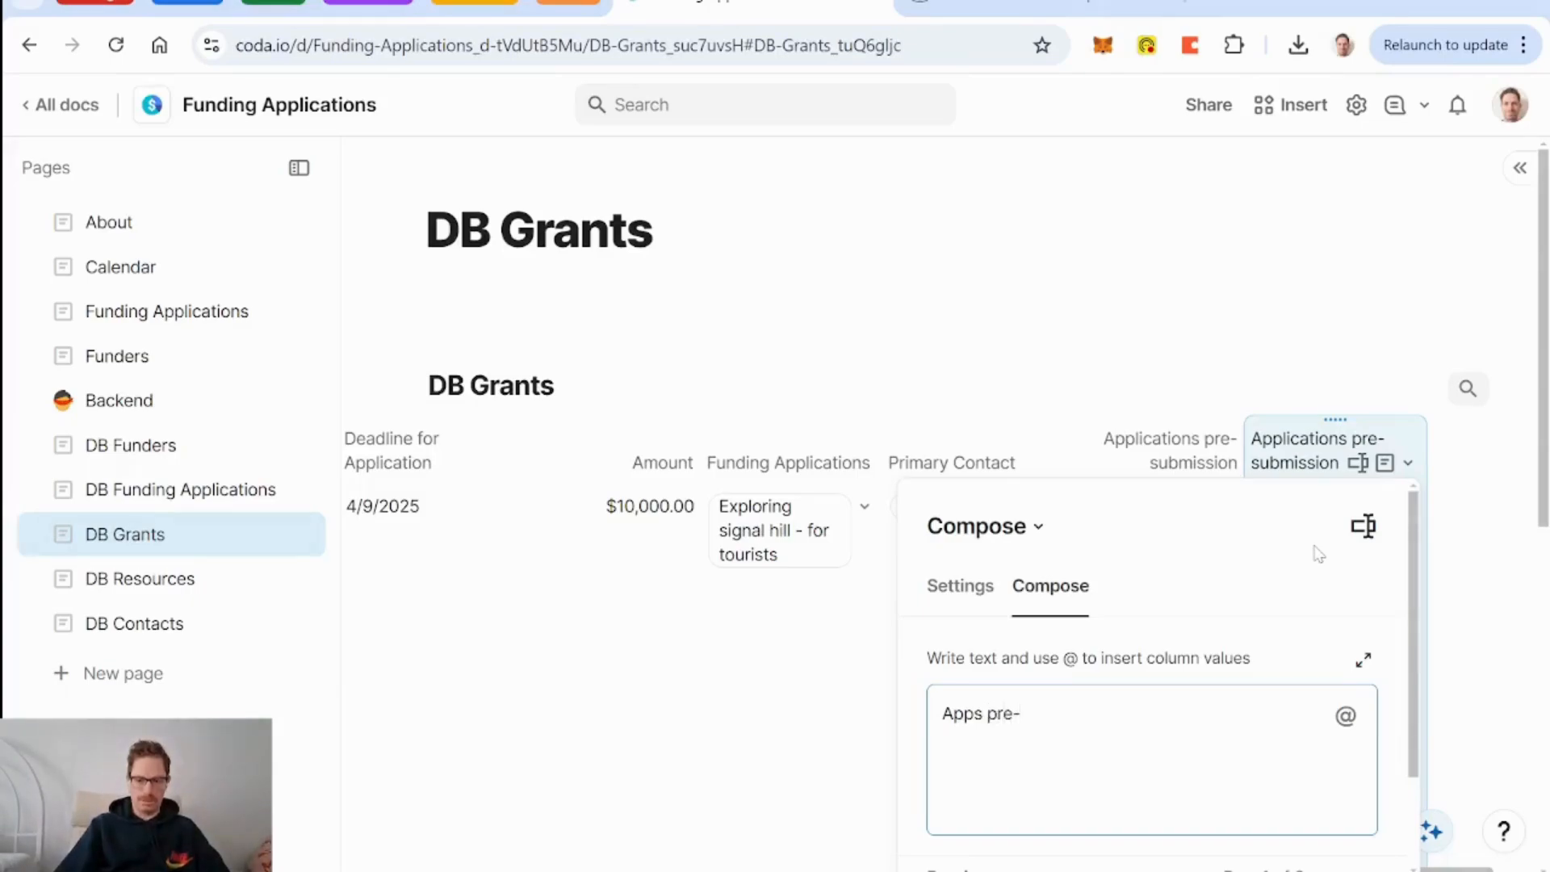
pyautogui.write('submission')
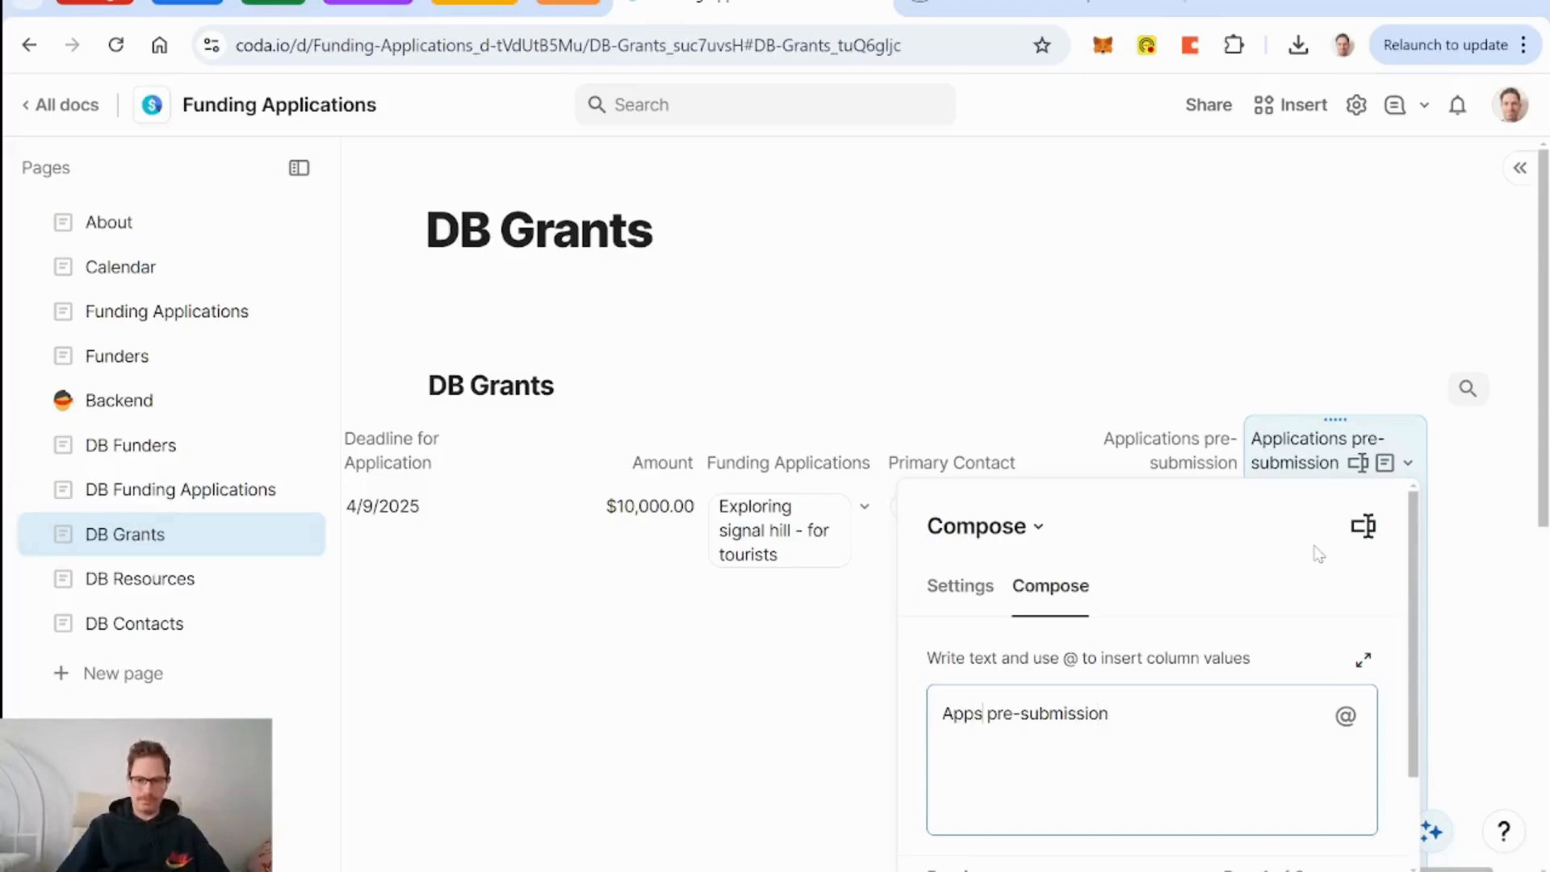
pyautogui.press('BackSpace')
pyautogui.press('BackSpace')
pyautogui.press('BackSpace')
pyautogui.press('BackSpace')
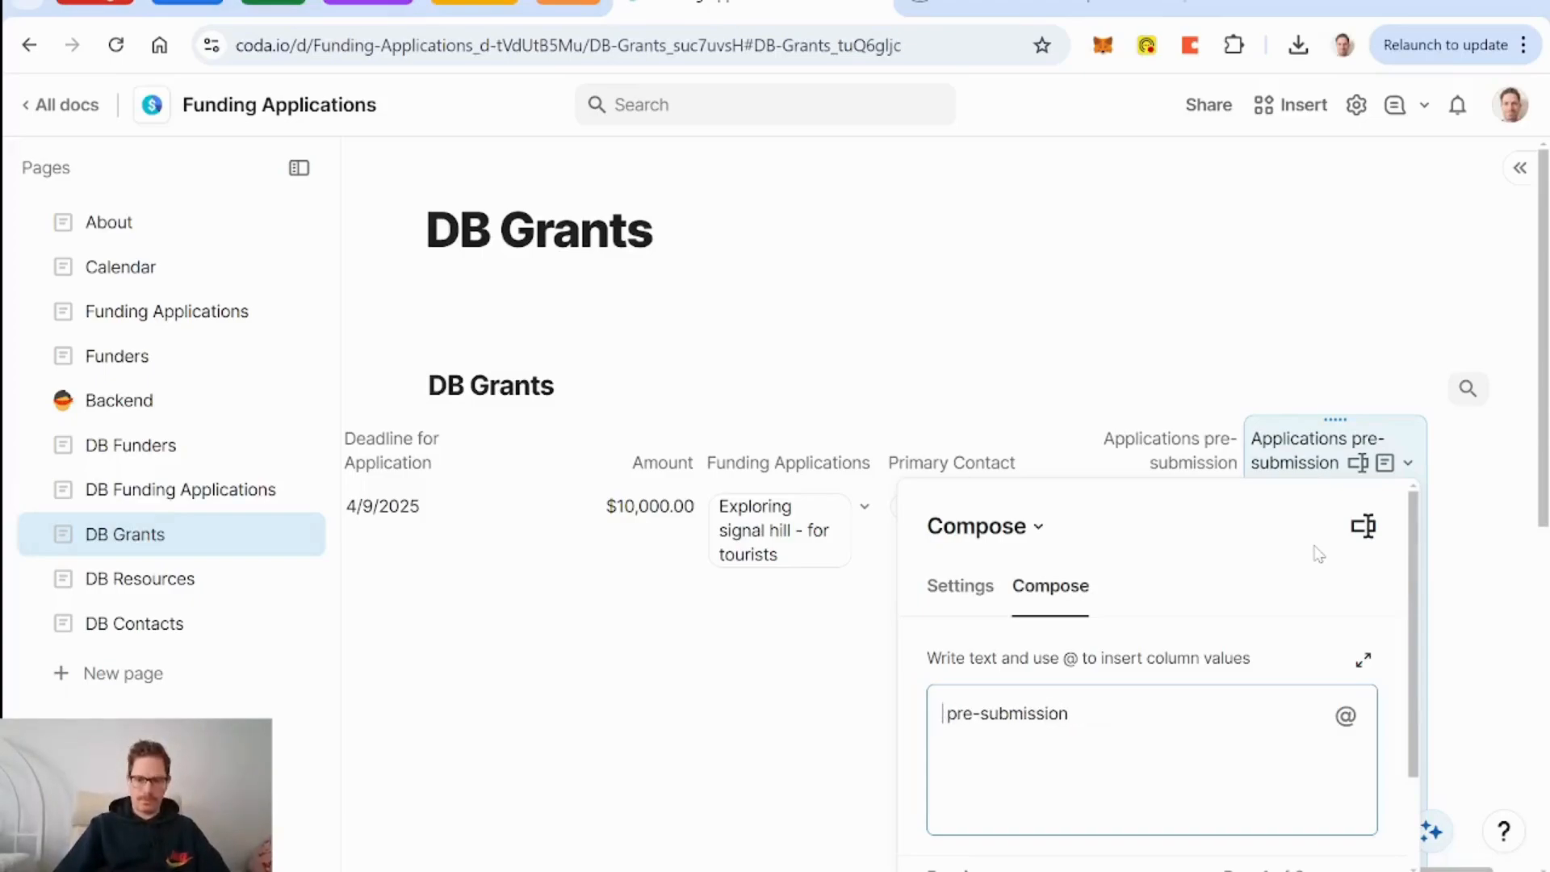
pyautogui.write('@app')
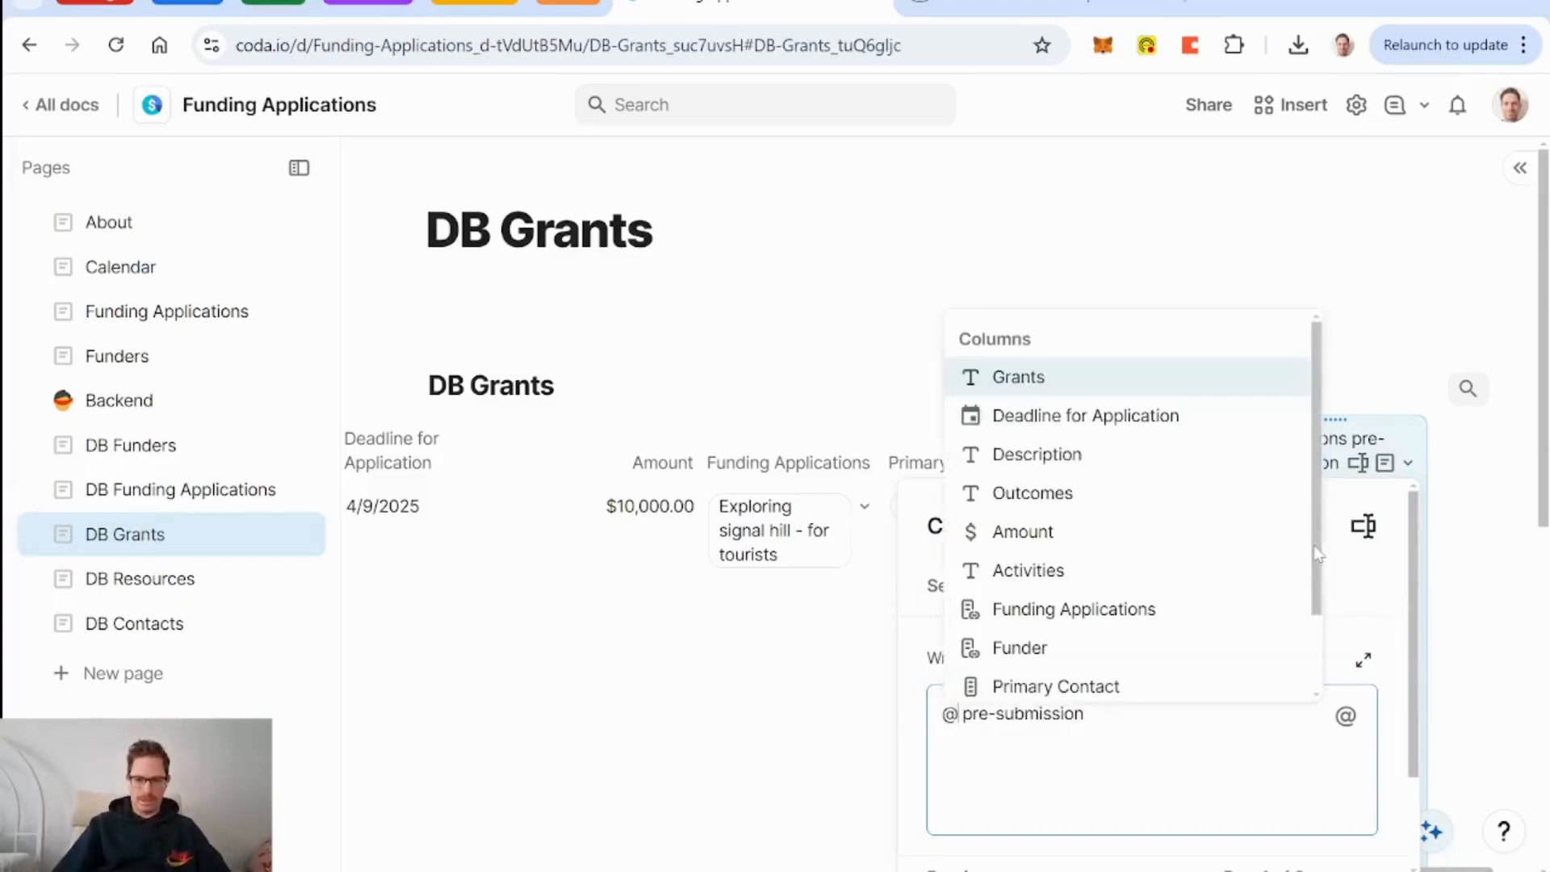
pyautogui.press('Up')
pyautogui.press('Up')
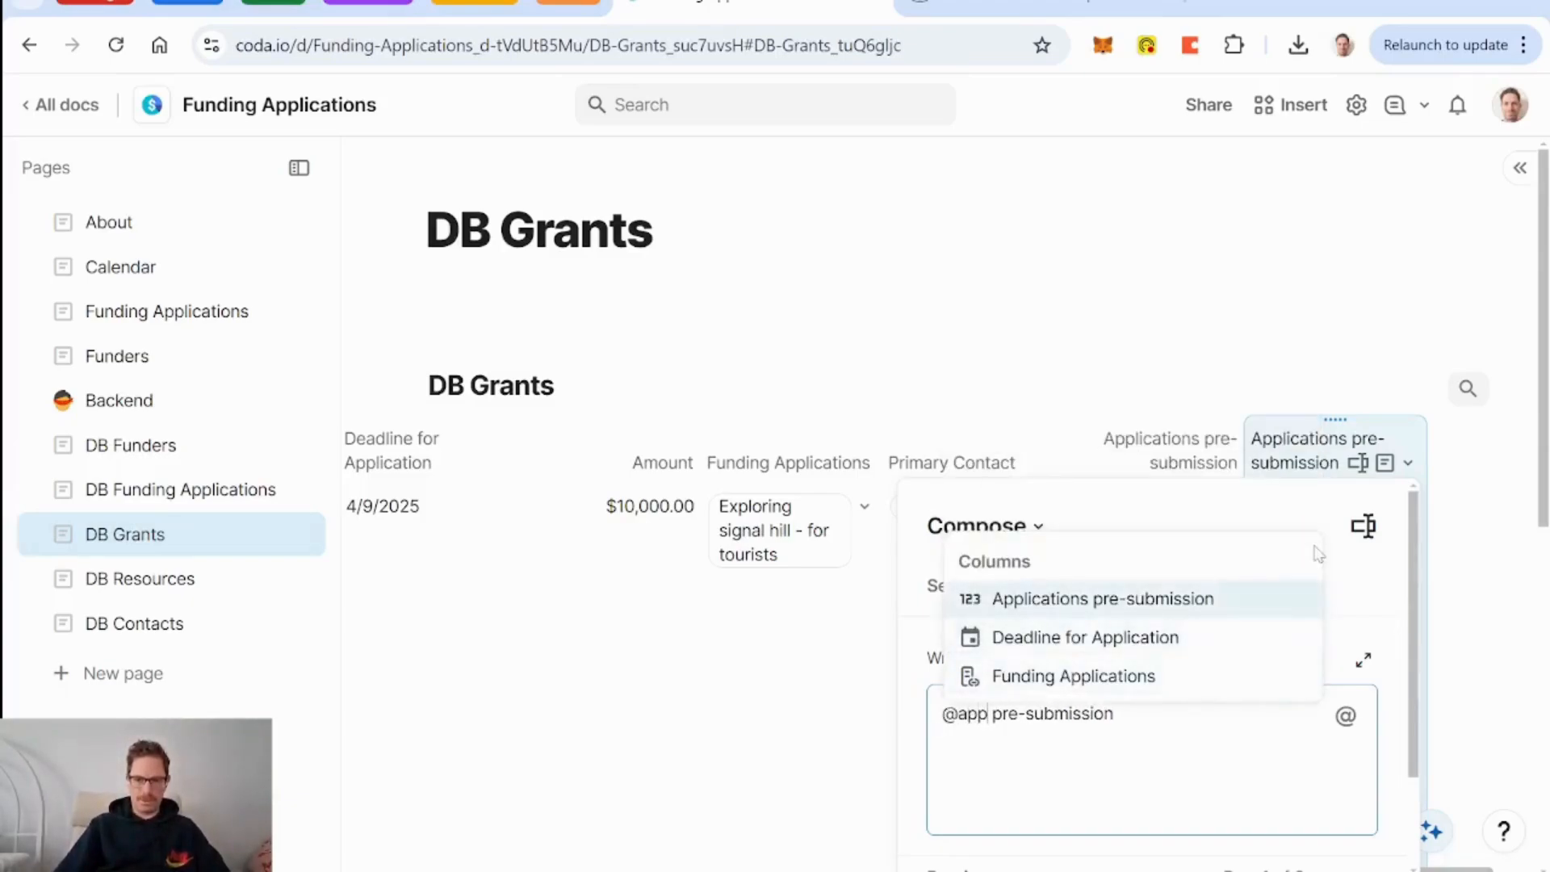
pyautogui.press('Return')
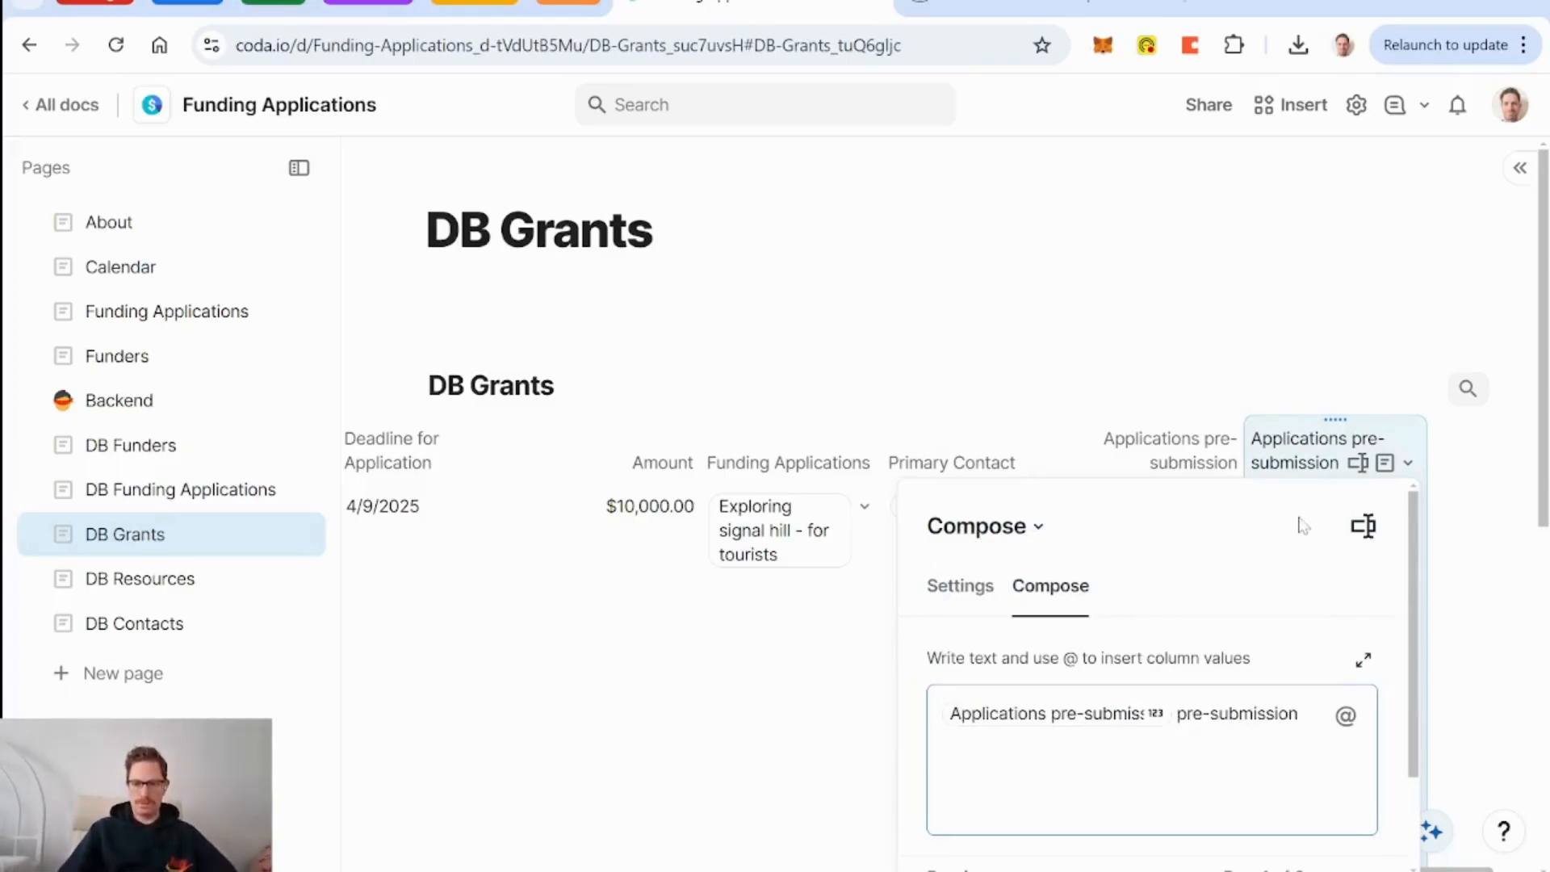
pyautogui.click(1363, 526)
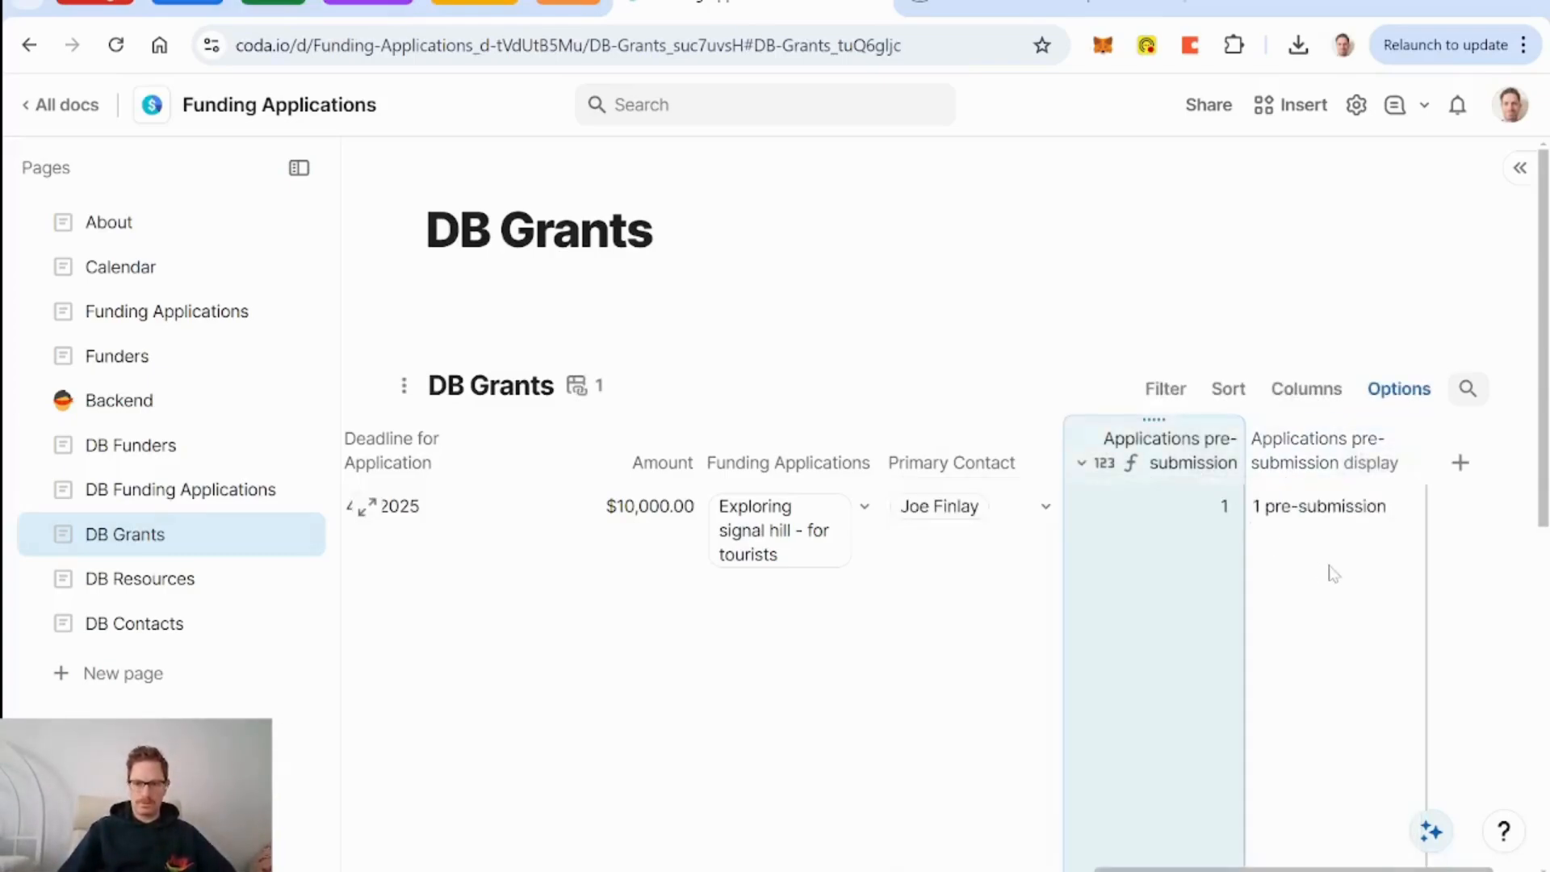
# Check which fields the Funders page cards show, then scroll through the DB Funders table.
pyautogui.click(179, 327)
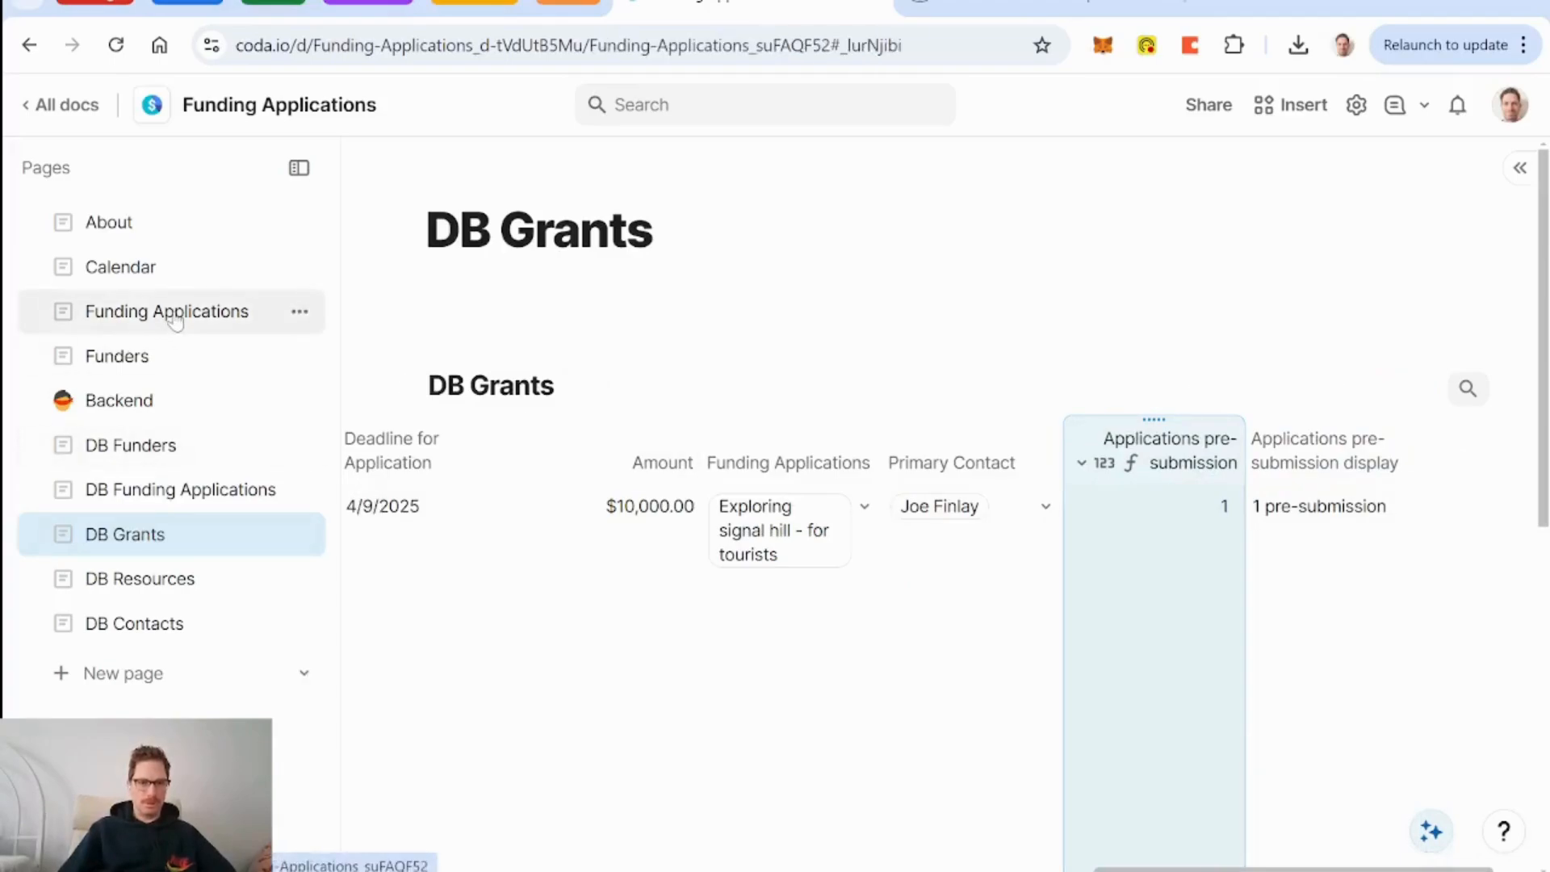
pyautogui.click(139, 355)
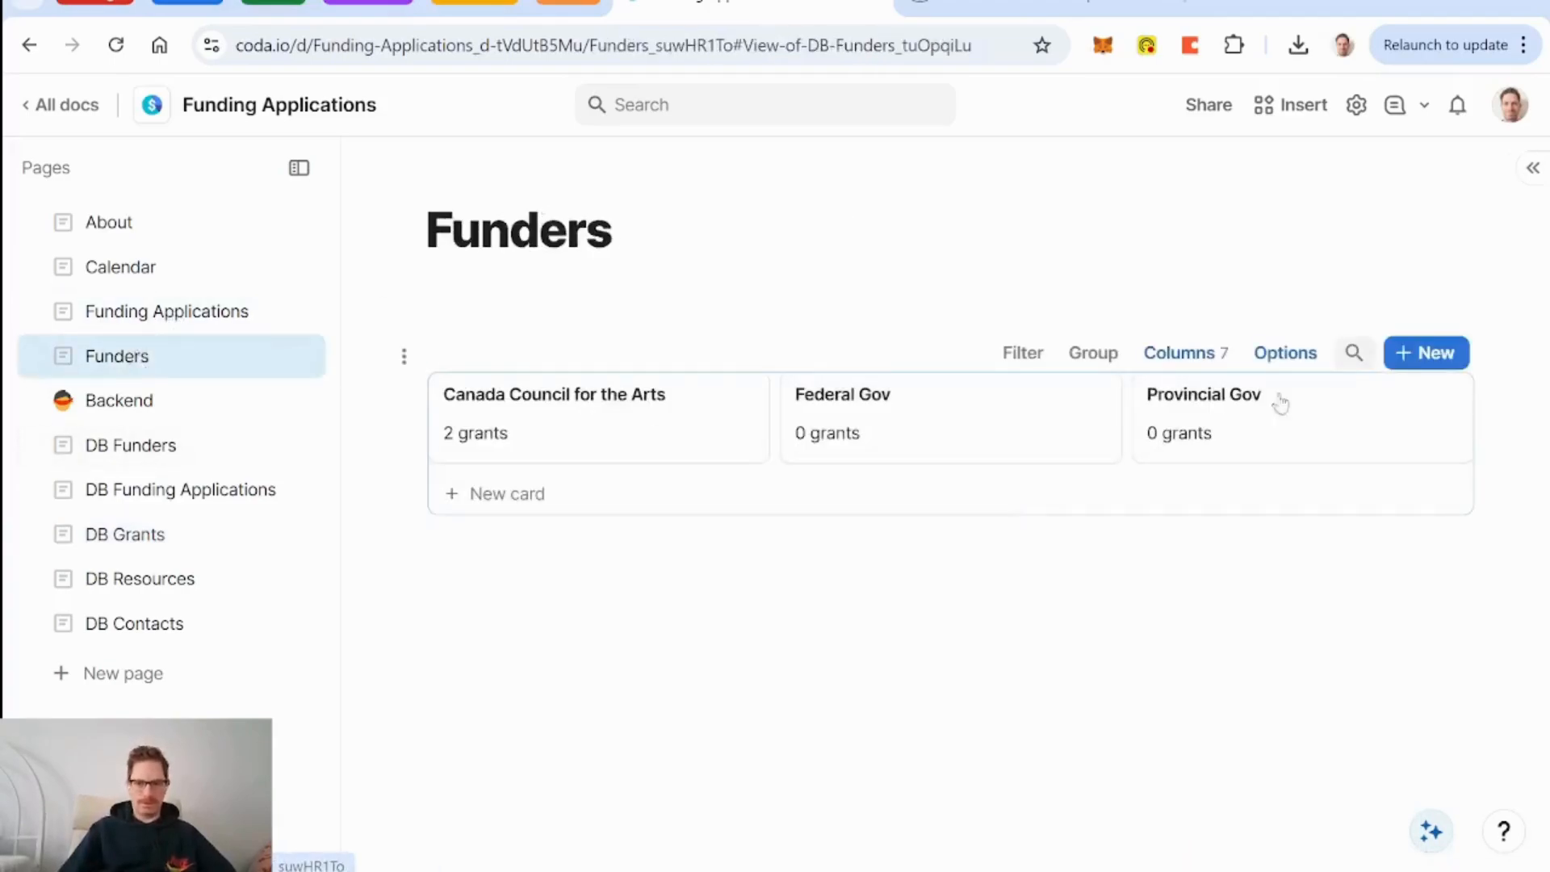
pyautogui.click(1217, 356)
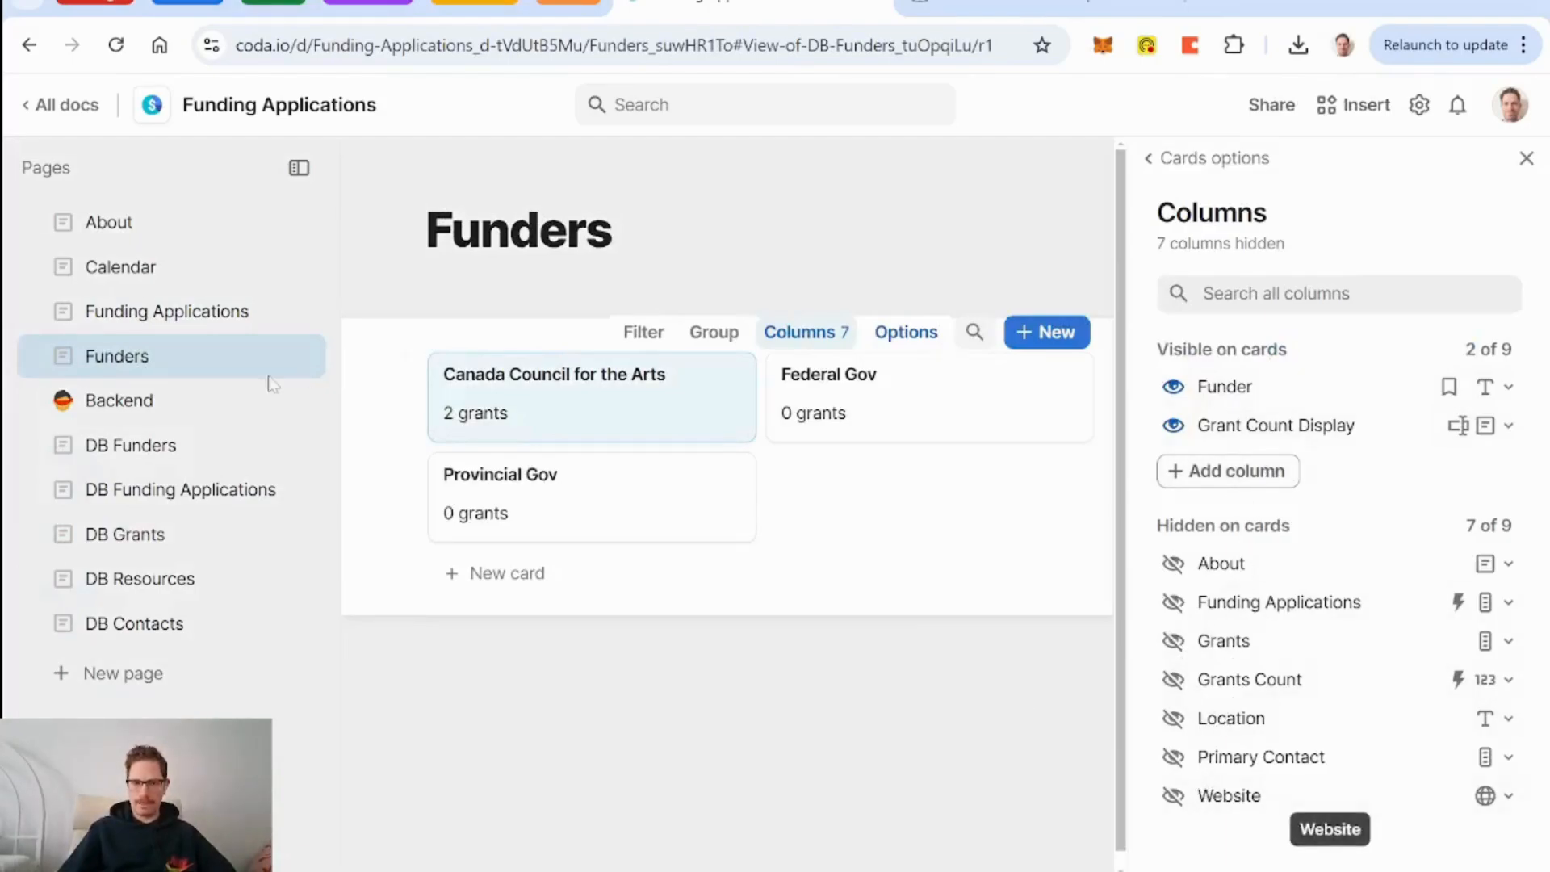
pyautogui.click(153, 448)
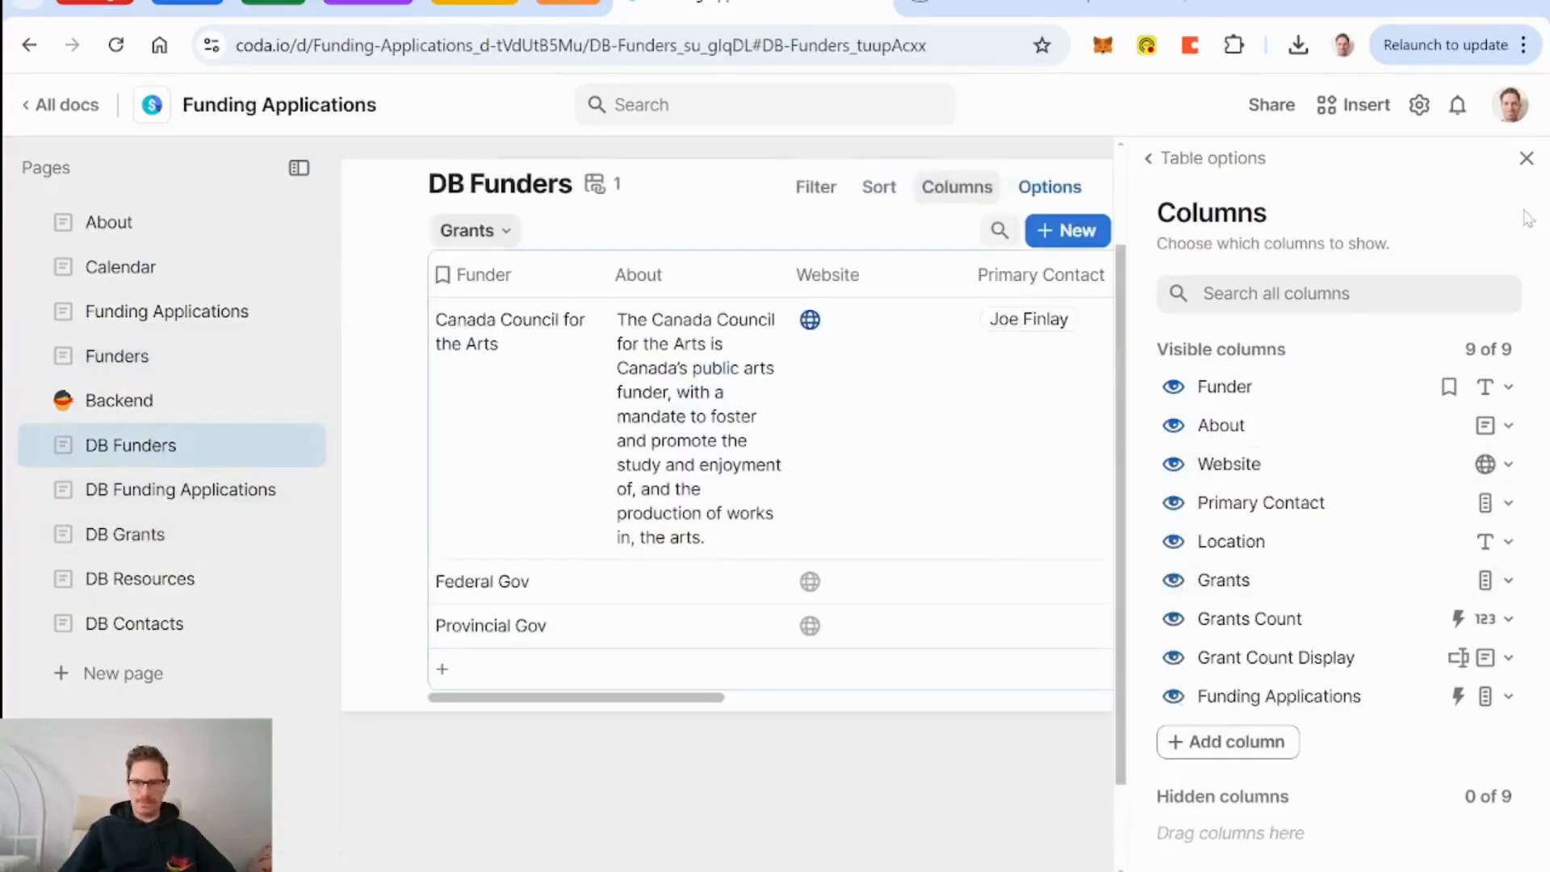
pyautogui.click(1526, 158)
pyautogui.hscroll(5, 1191, 415)
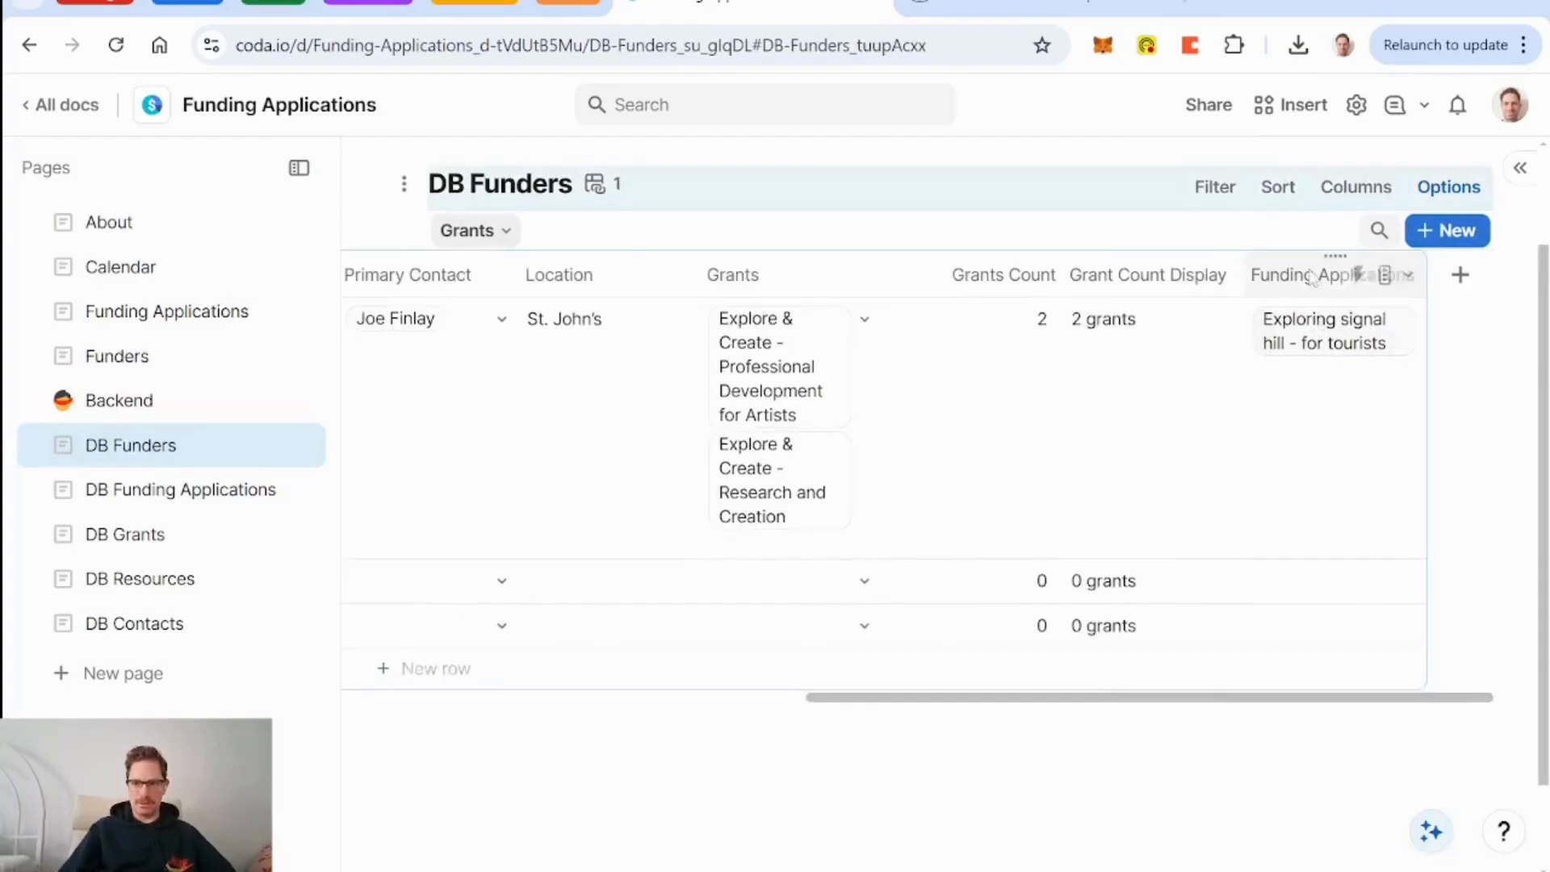
# Scroll through DB Grants' pre-submission counts, then return to DB Funders' Grants Count column.
pyautogui.click(206, 496)
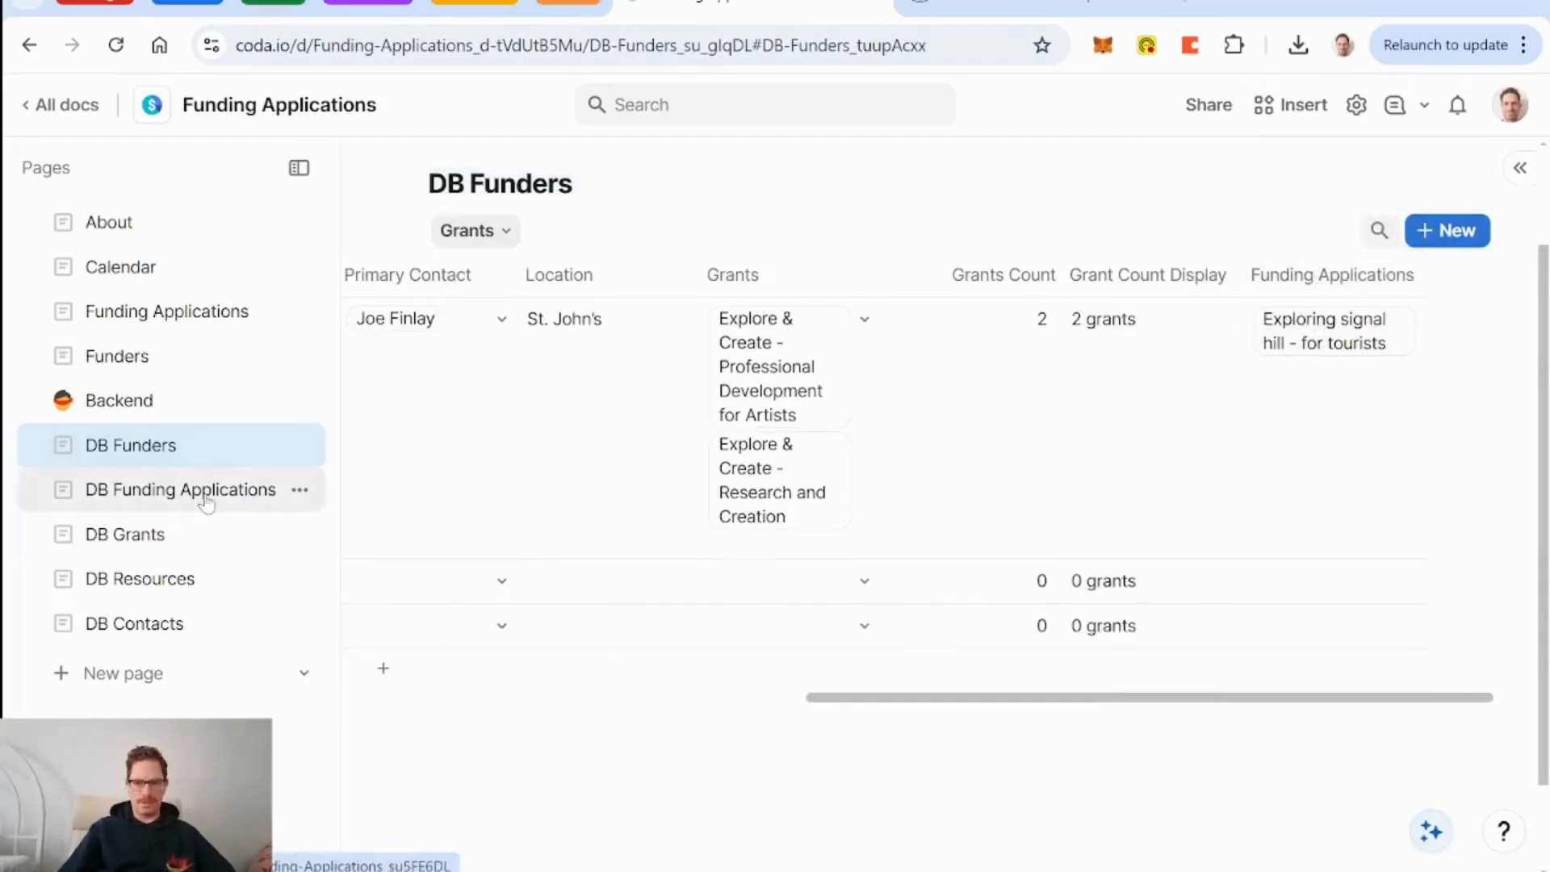
pyautogui.click(142, 446)
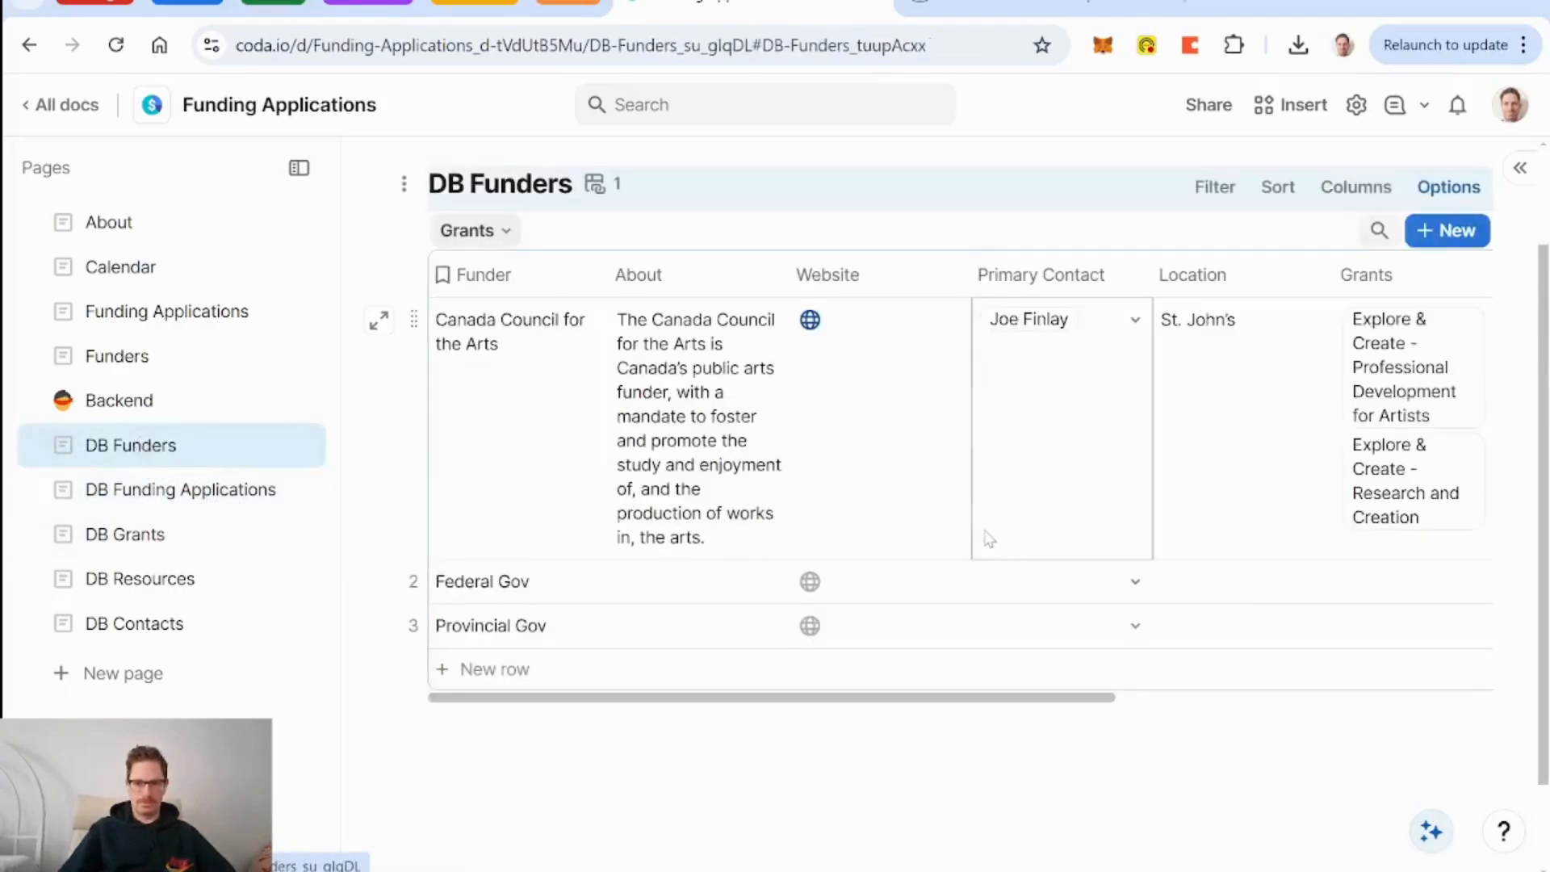
pyautogui.hscroll(5, 986, 536)
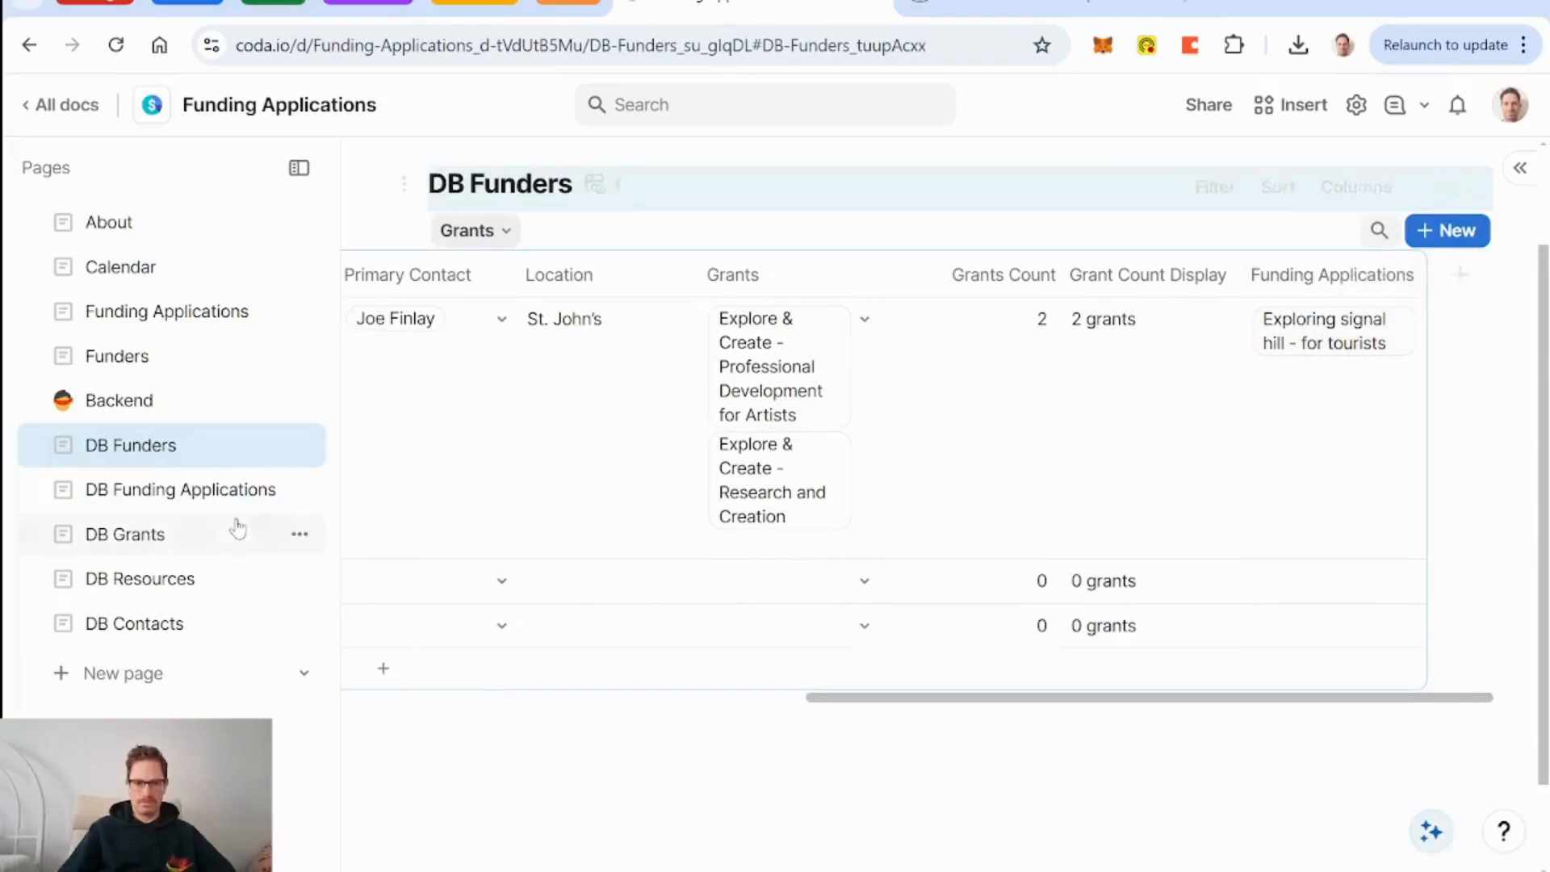
pyautogui.click(158, 531)
pyautogui.hscroll(10, 678, 677)
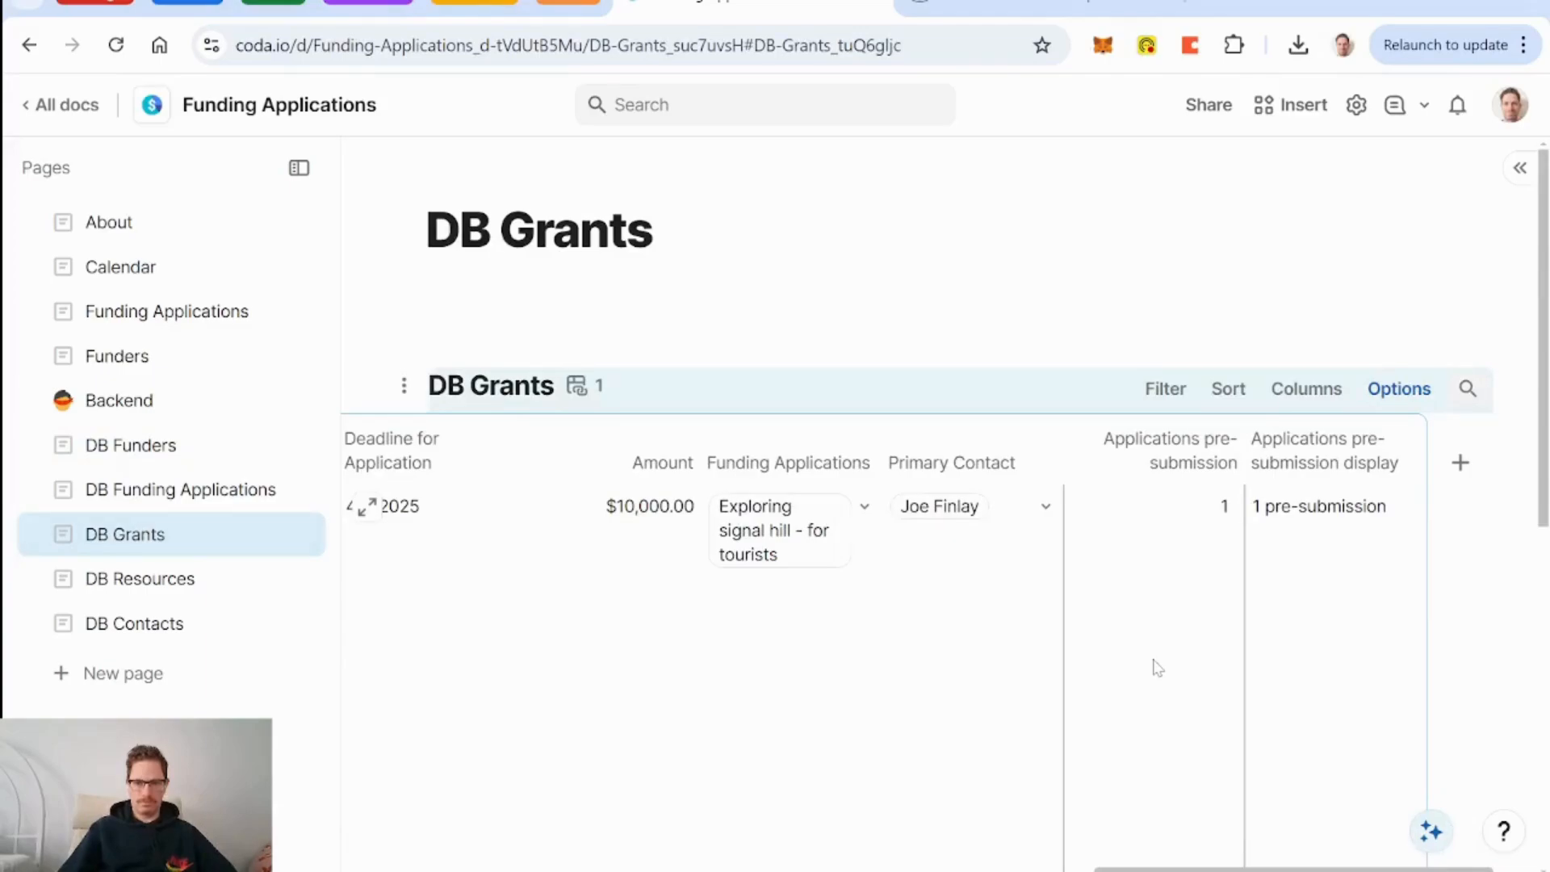
pyautogui.scroll(-2, 1158, 667)
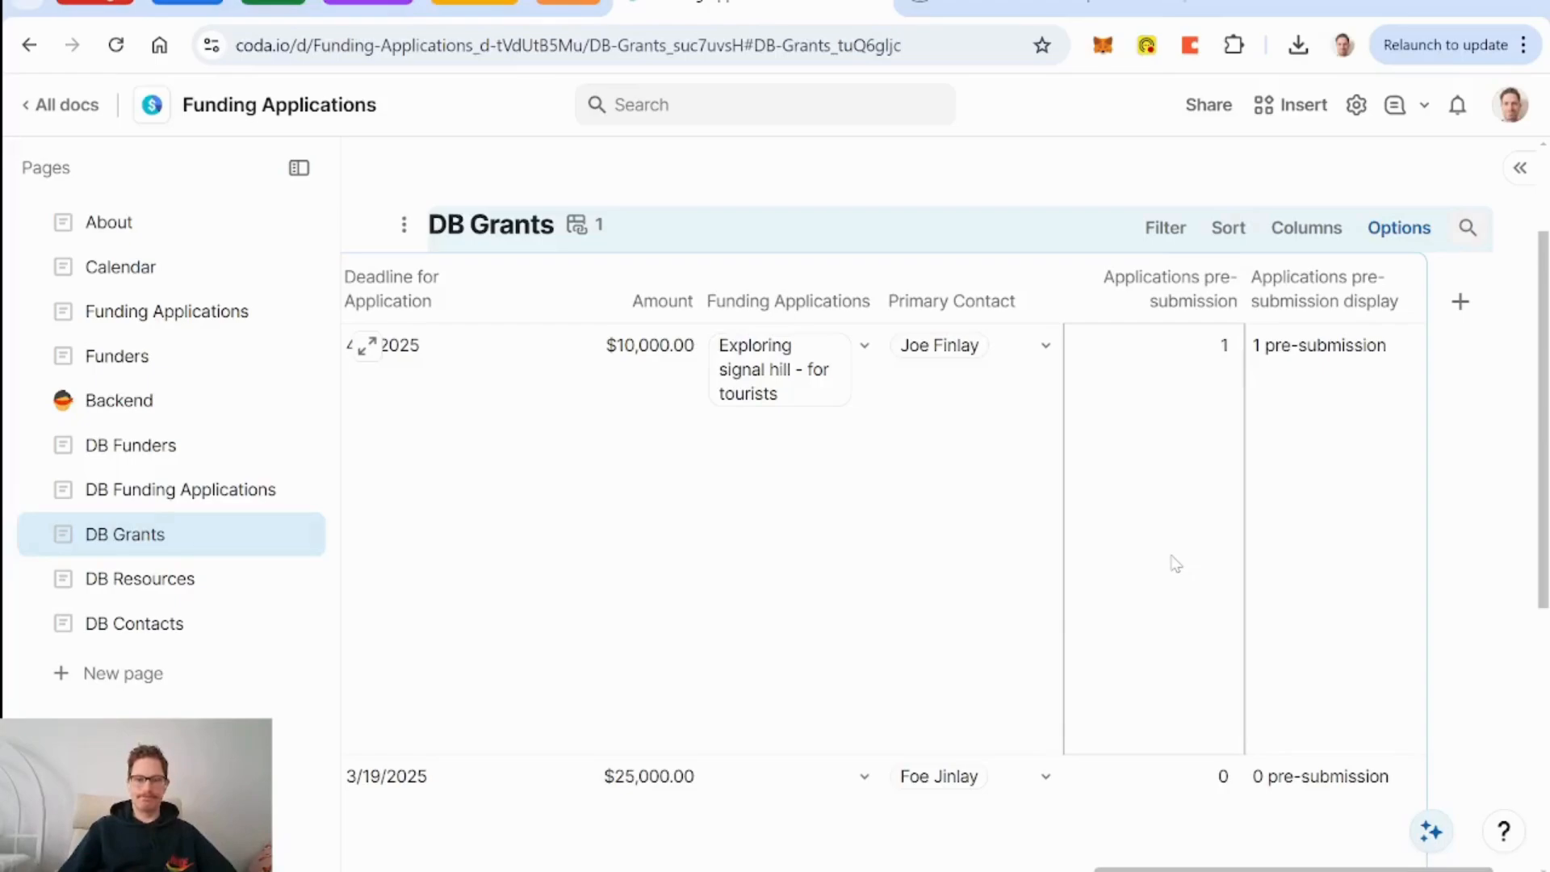
pyautogui.click(146, 446)
pyautogui.hscroll(5, 1183, 485)
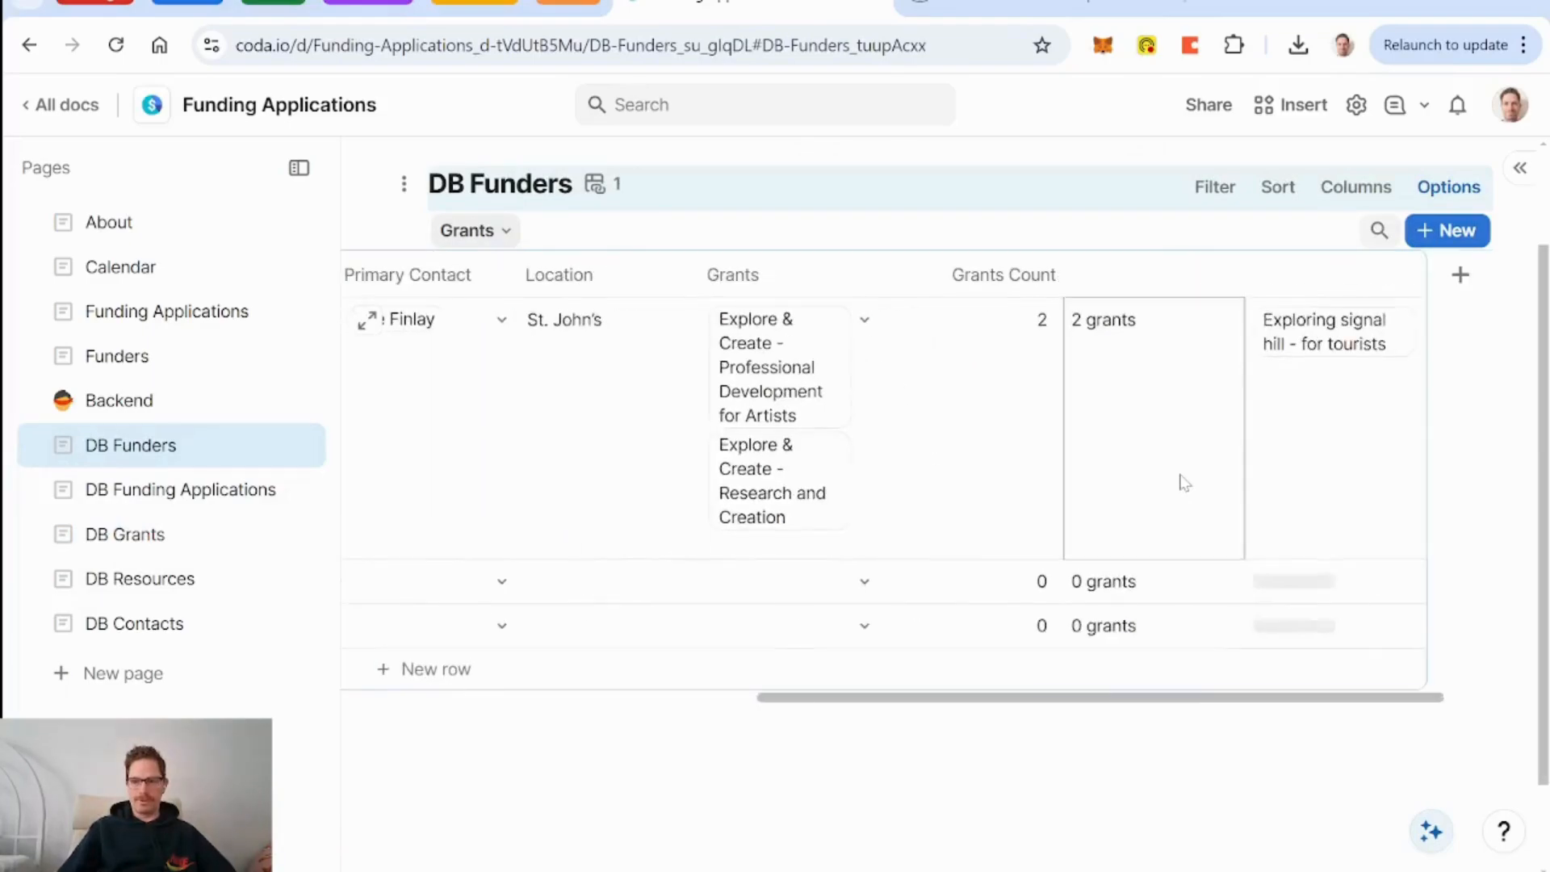
# Add the grants' pre-submission display as a related column in DB Funders, then delete it.
pyautogui.click(863, 276)
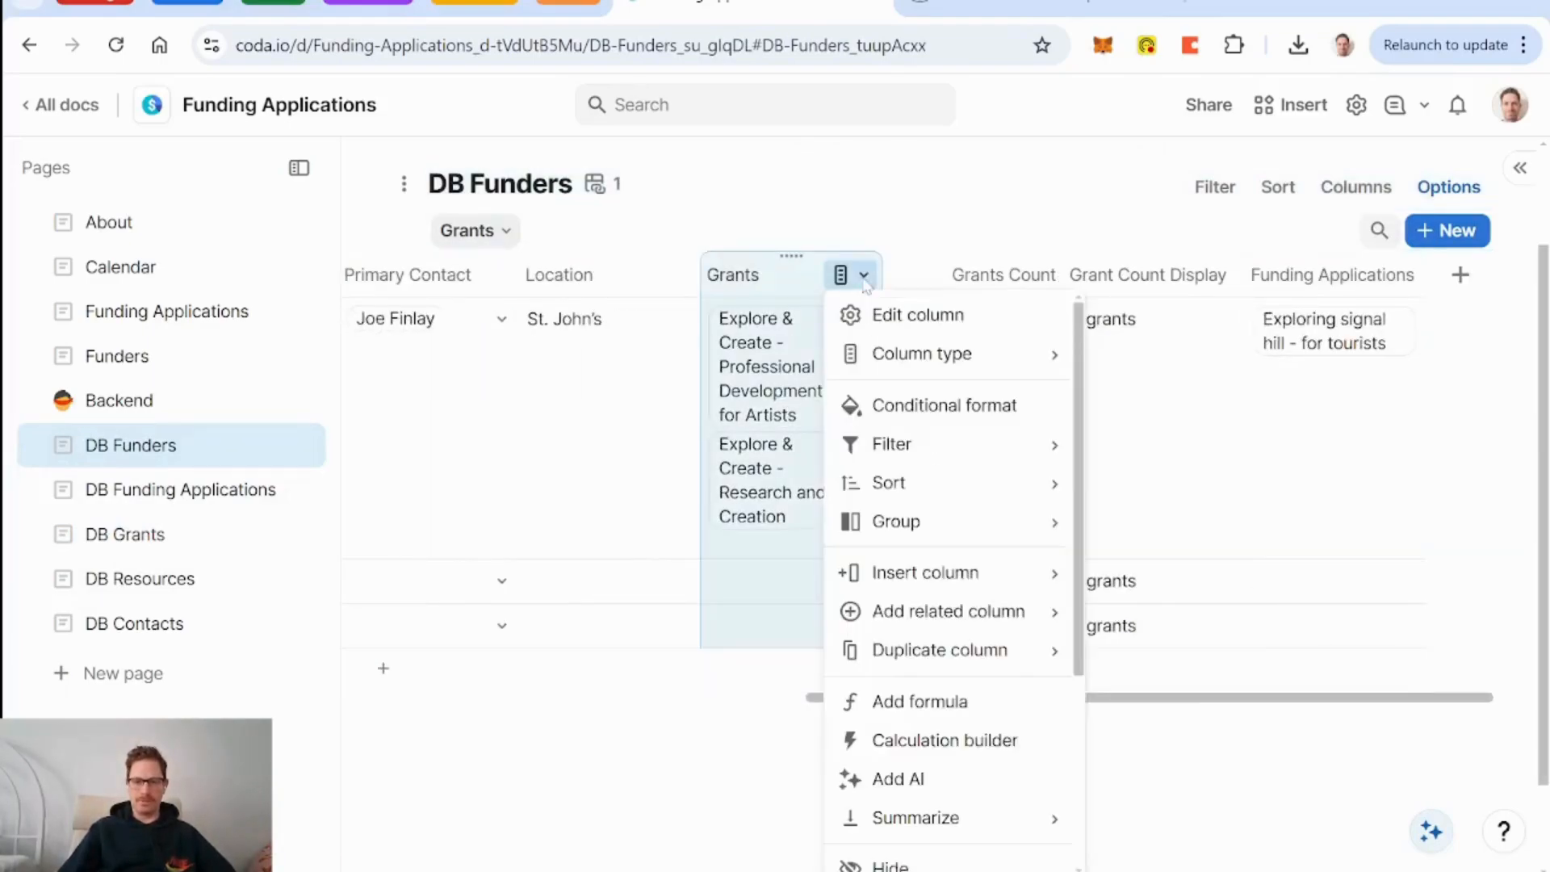
pyautogui.moveTo(1019, 619)
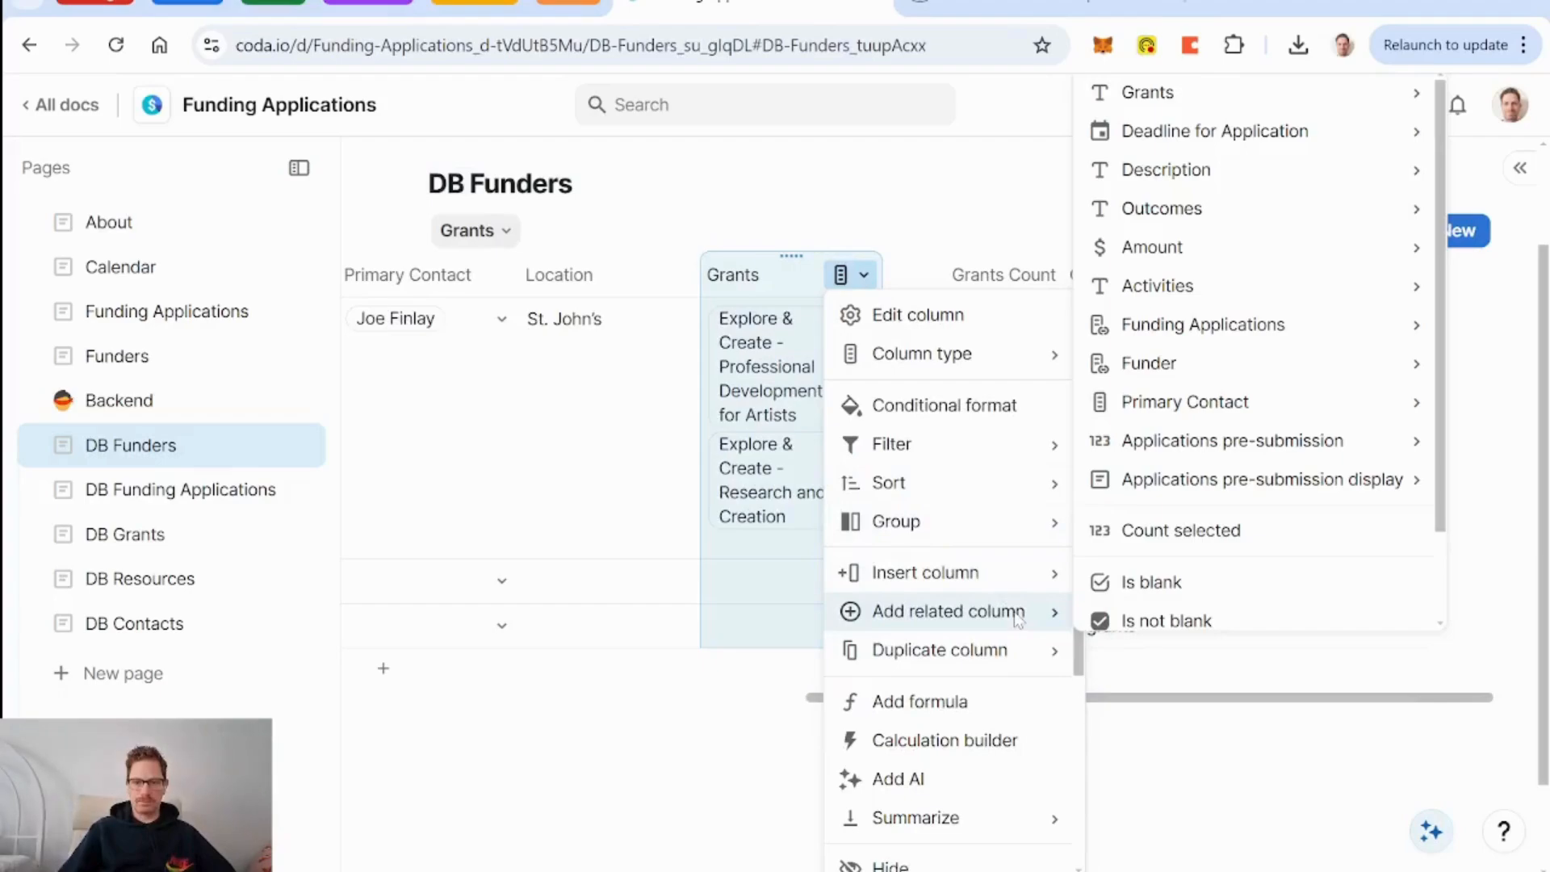
pyautogui.moveTo(1259, 469)
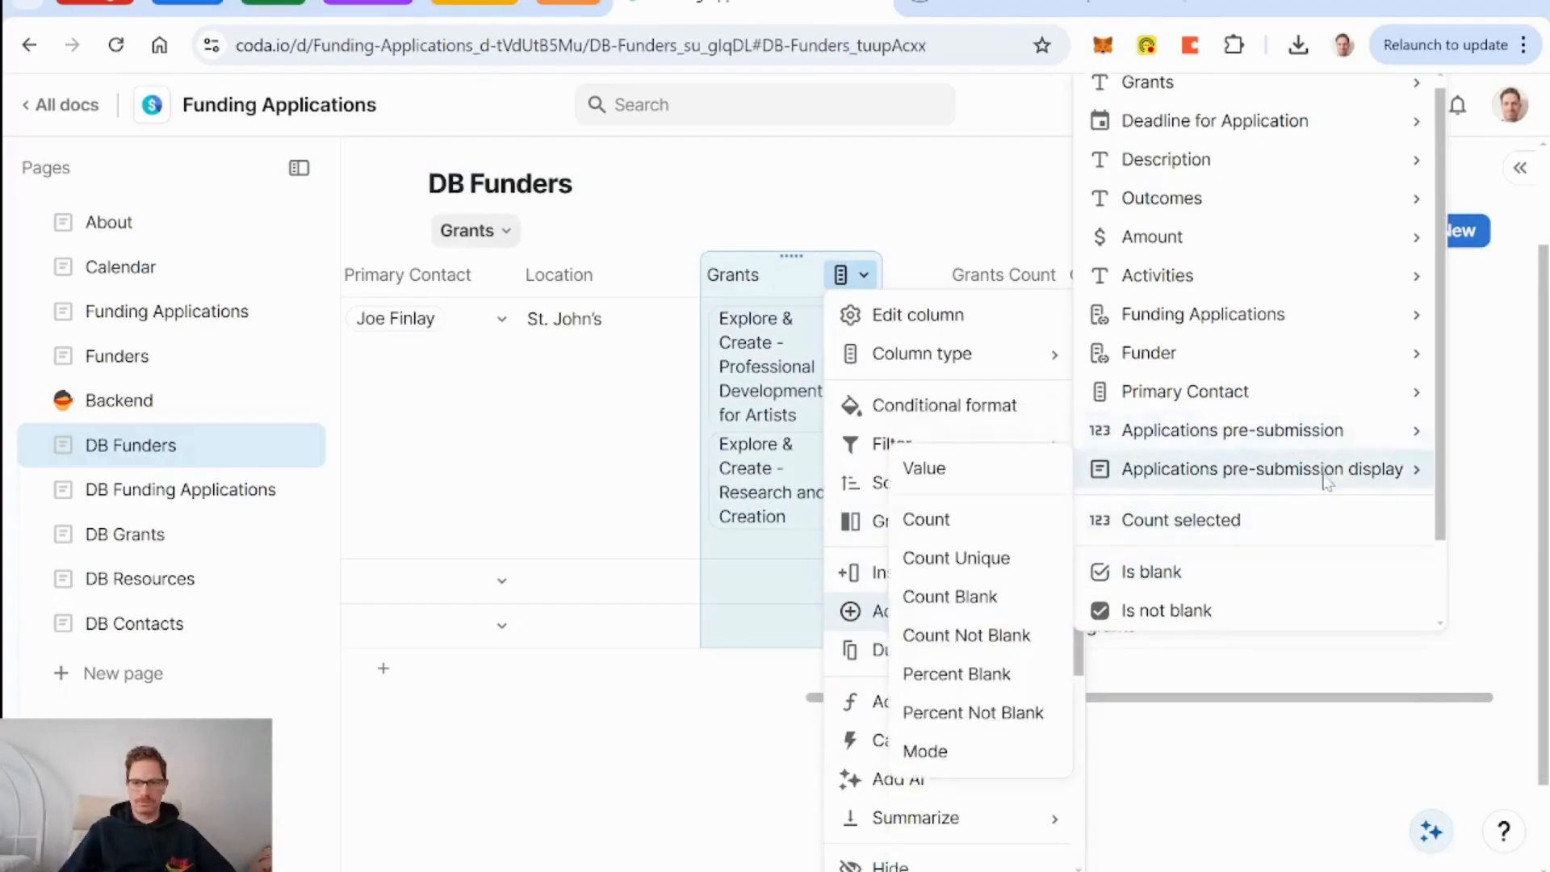
pyautogui.click(995, 482)
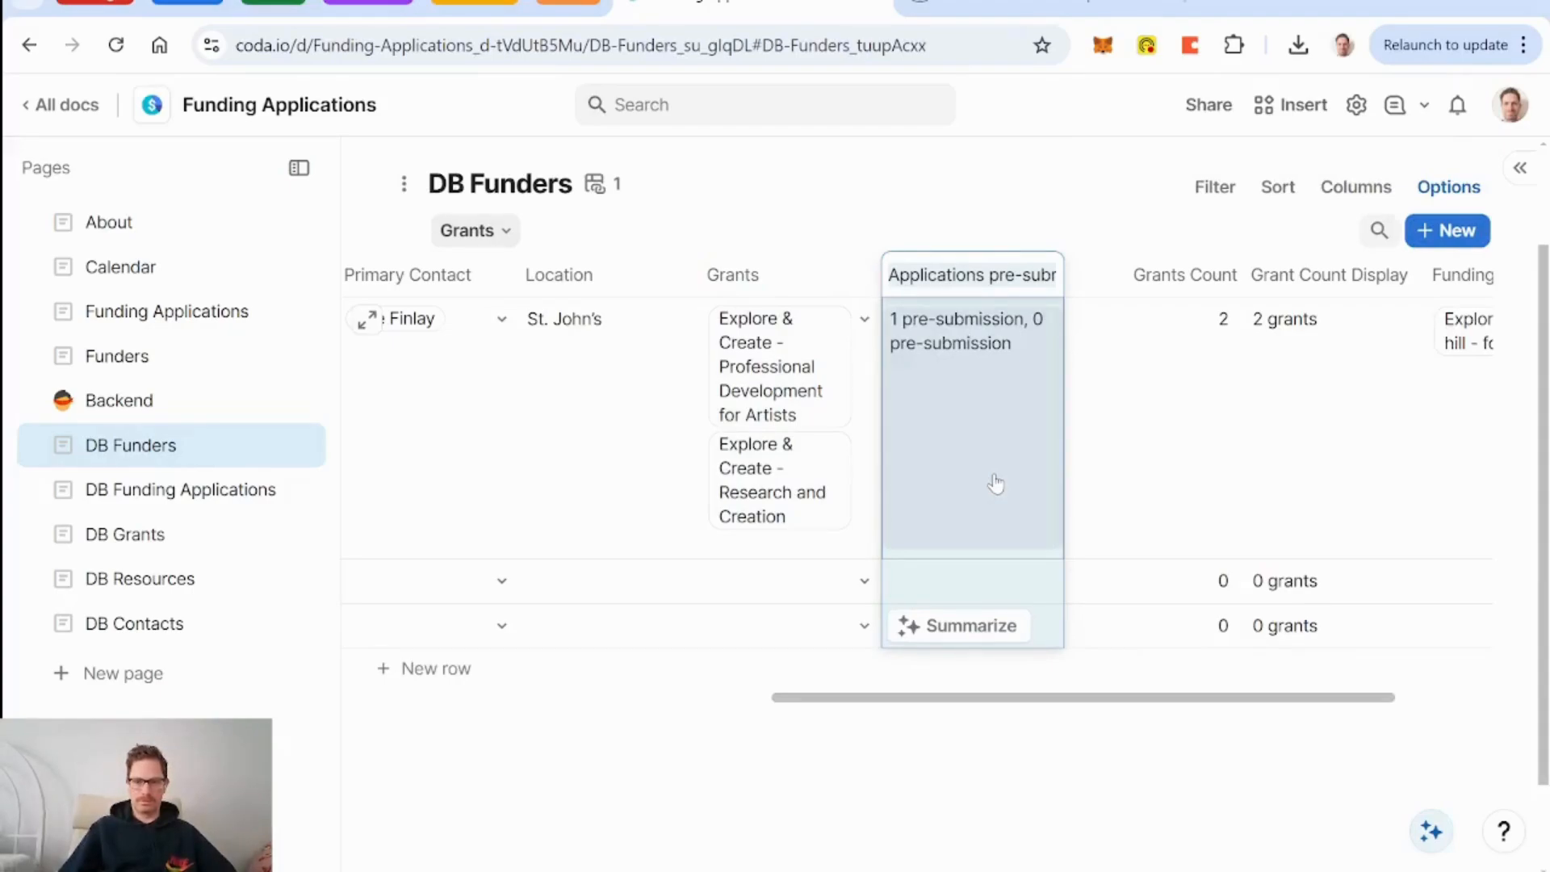
pyautogui.click(775, 274)
pyautogui.click(936, 275)
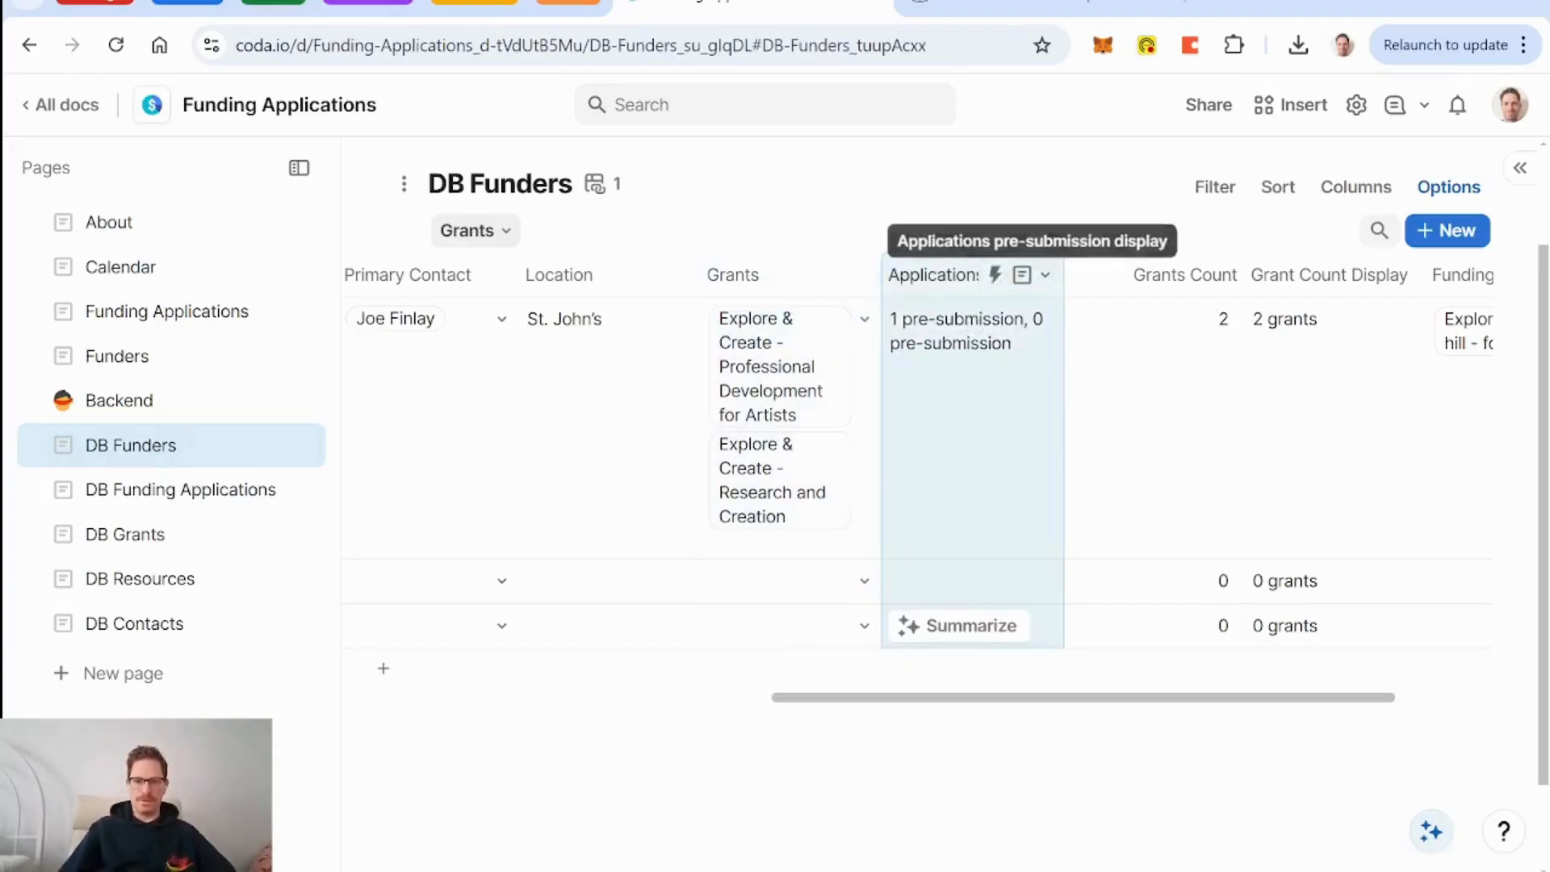
pyautogui.click(787, 274)
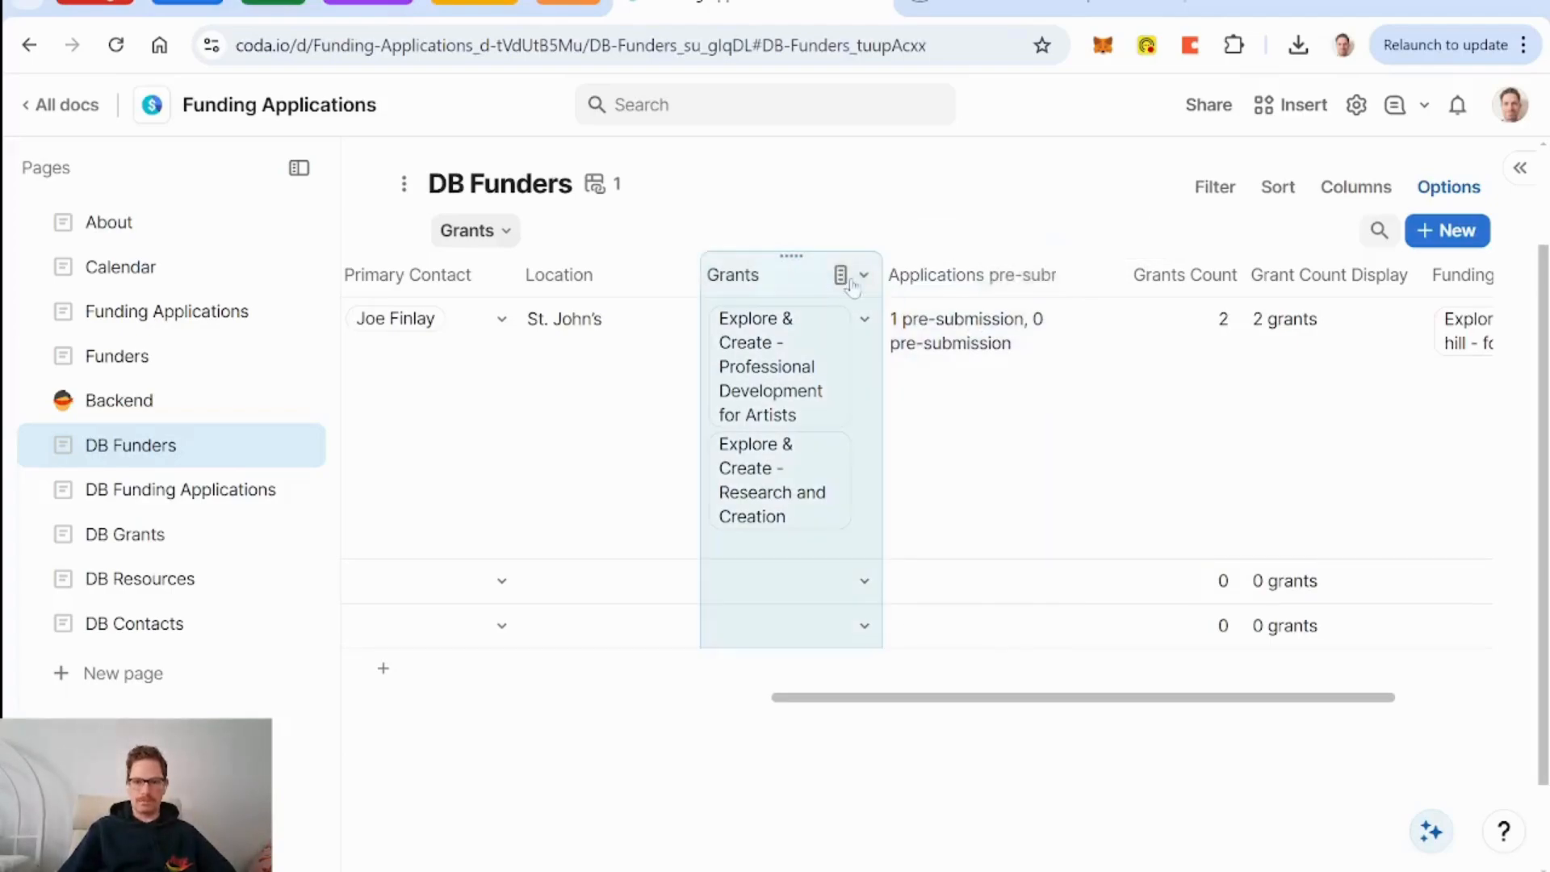
pyautogui.click(915, 276)
pyautogui.press('Delete')
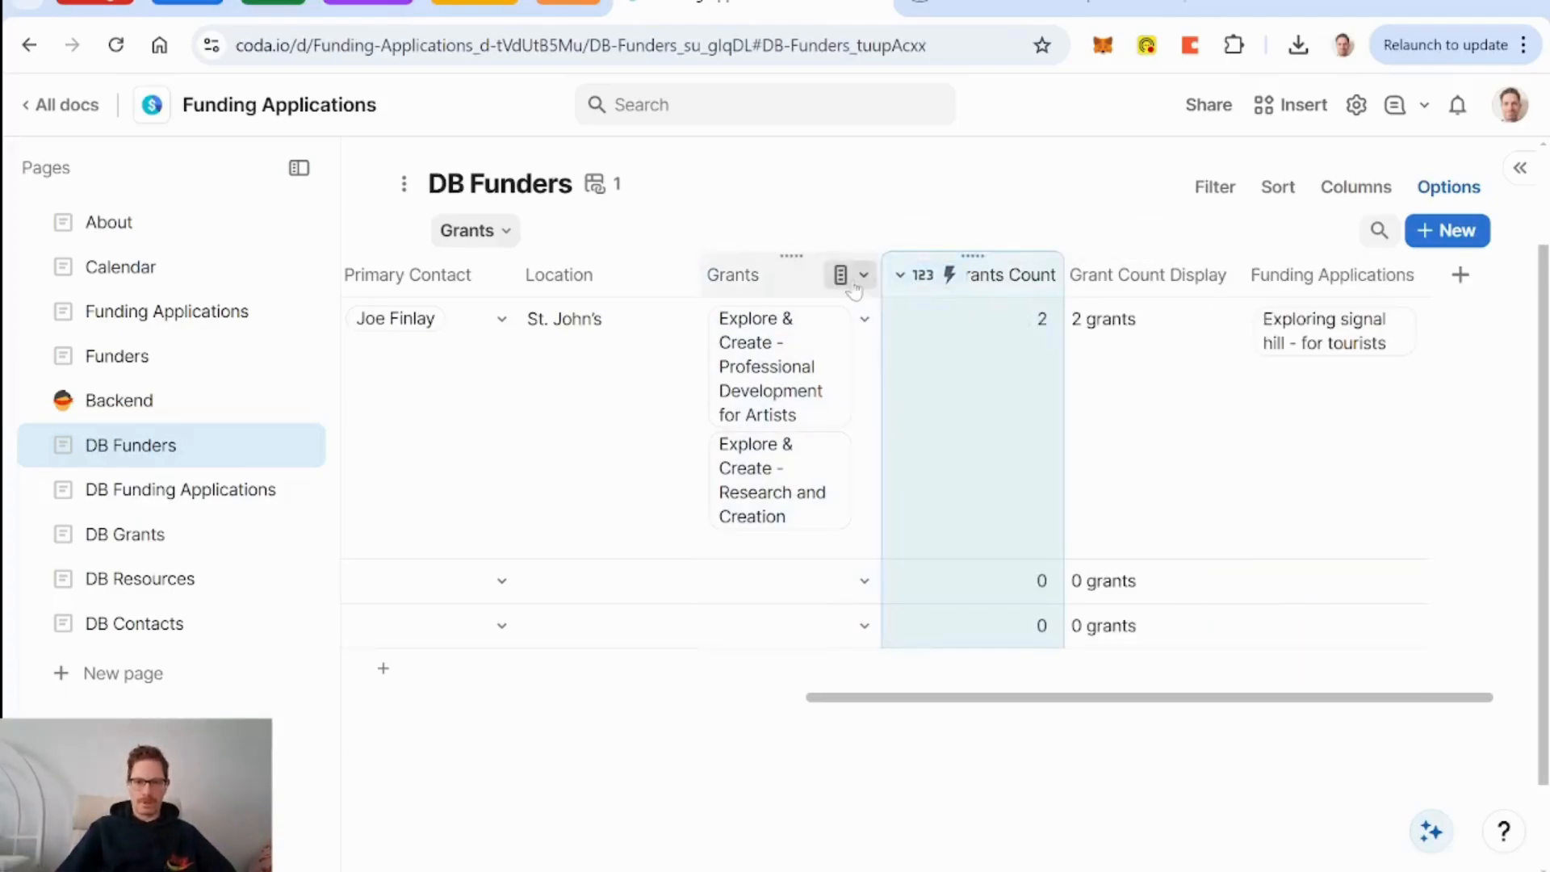
# Add a related column summing Applications pre-submission per funder, then open the Funding Applications board.
pyautogui.click(856, 278)
pyautogui.moveTo(981, 620)
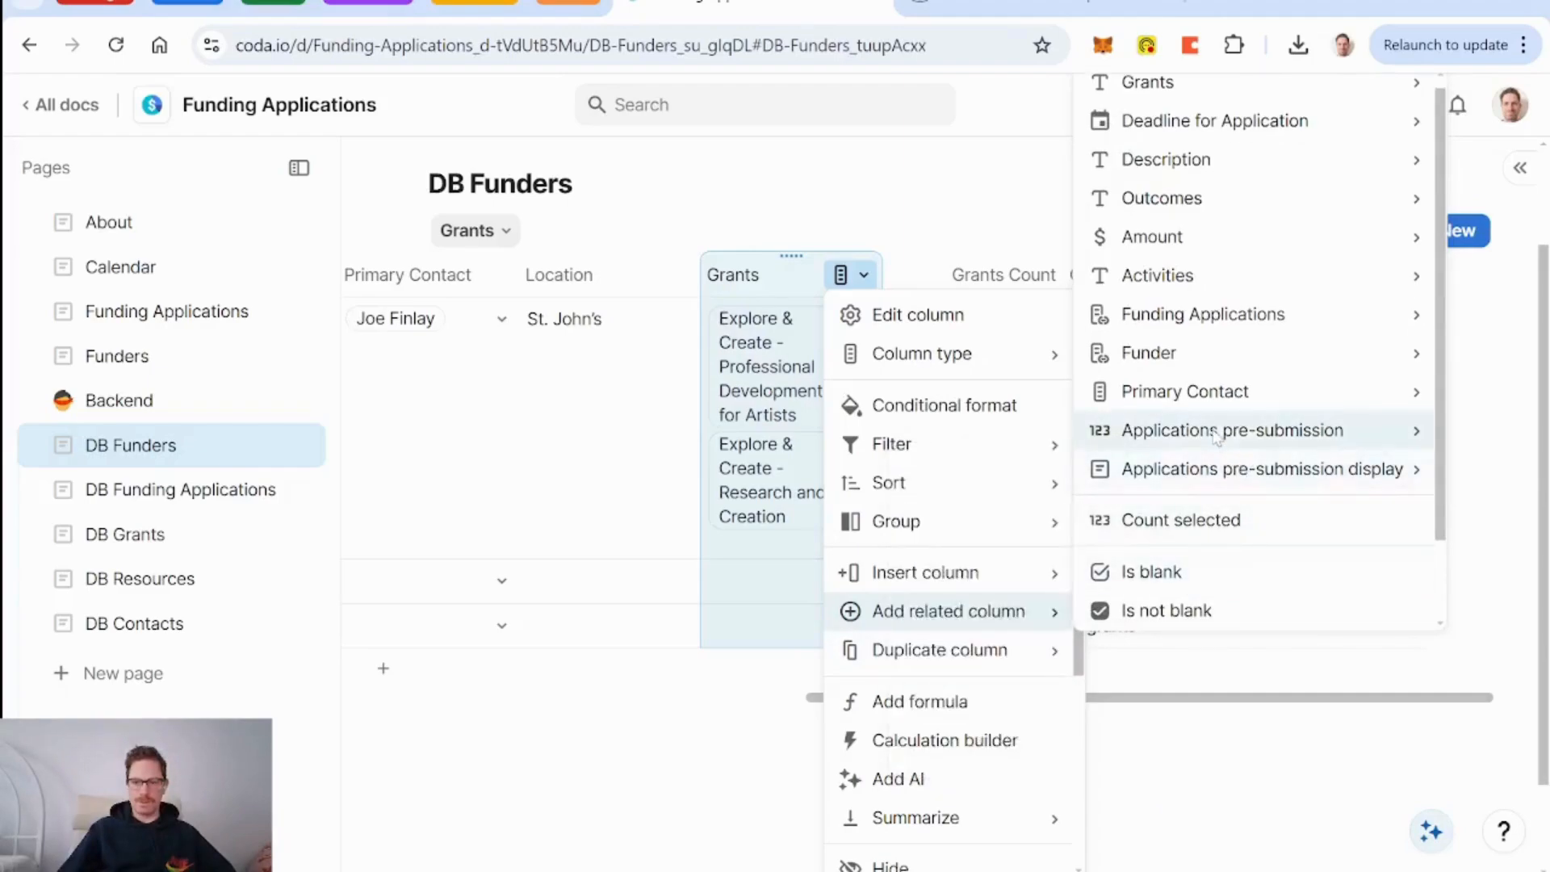
pyautogui.moveTo(1215, 436)
pyautogui.click(946, 482)
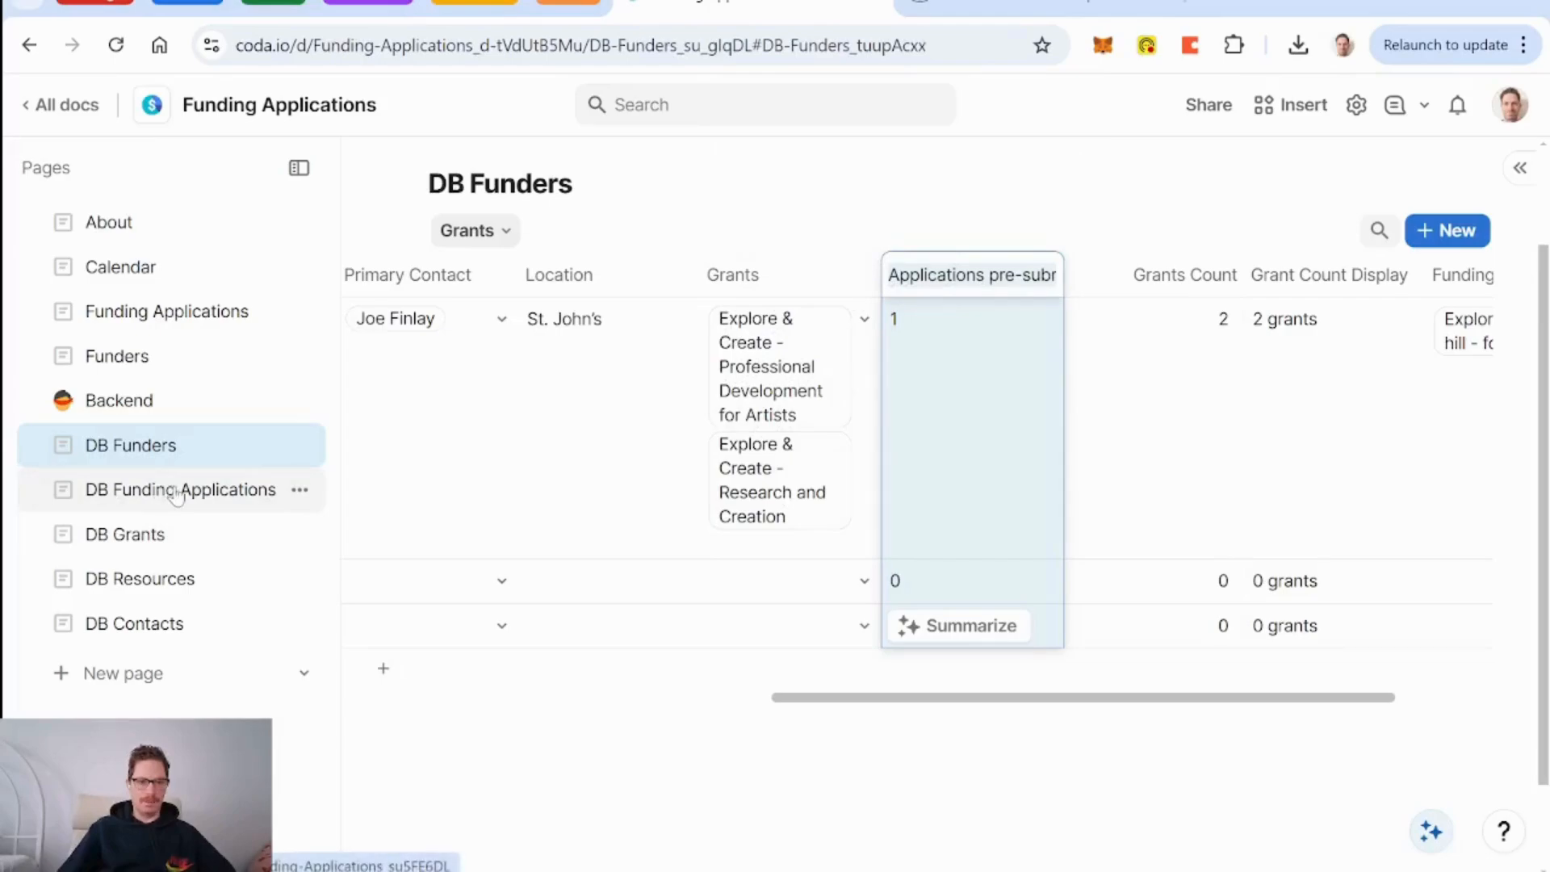
pyautogui.click(144, 311)
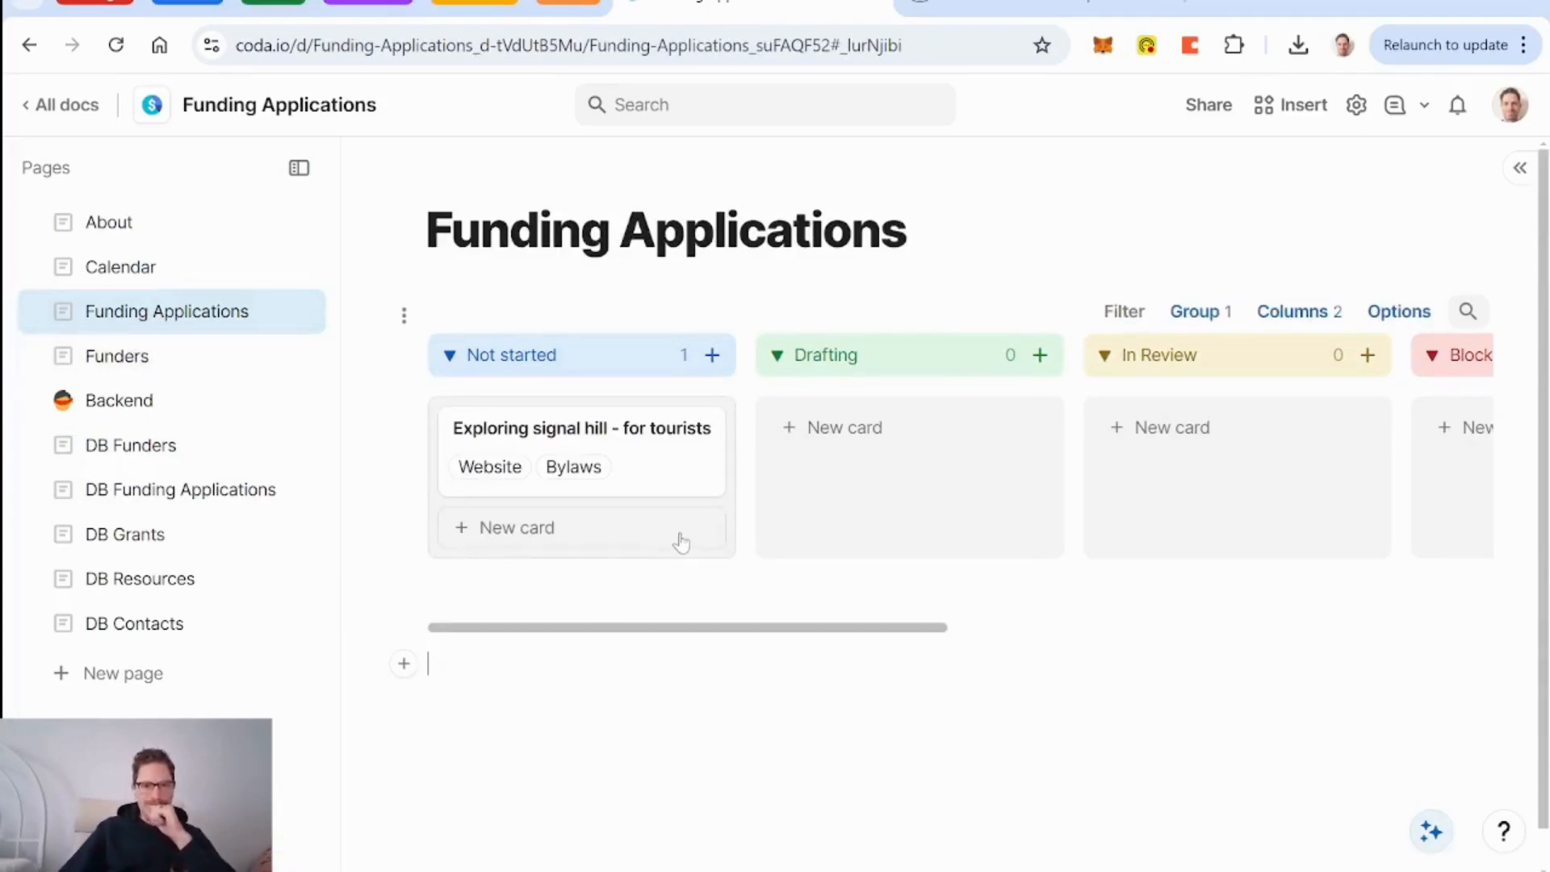
# Hide Resources and show Grant on the Funding Applications cards, then open DB Funding Applications.
pyautogui.click(1294, 315)
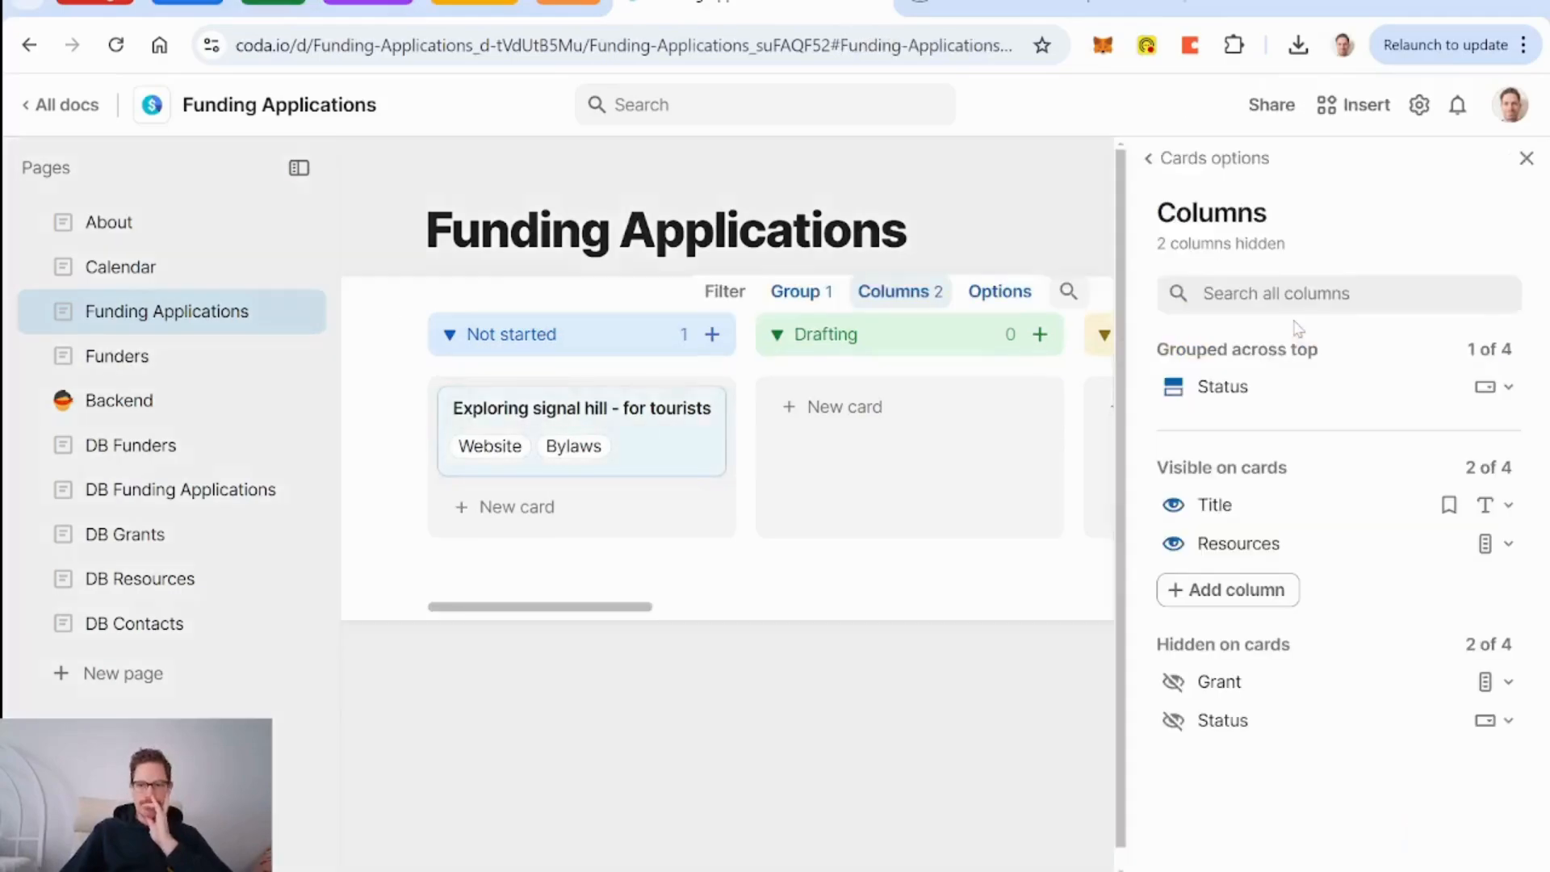
pyautogui.click(1177, 545)
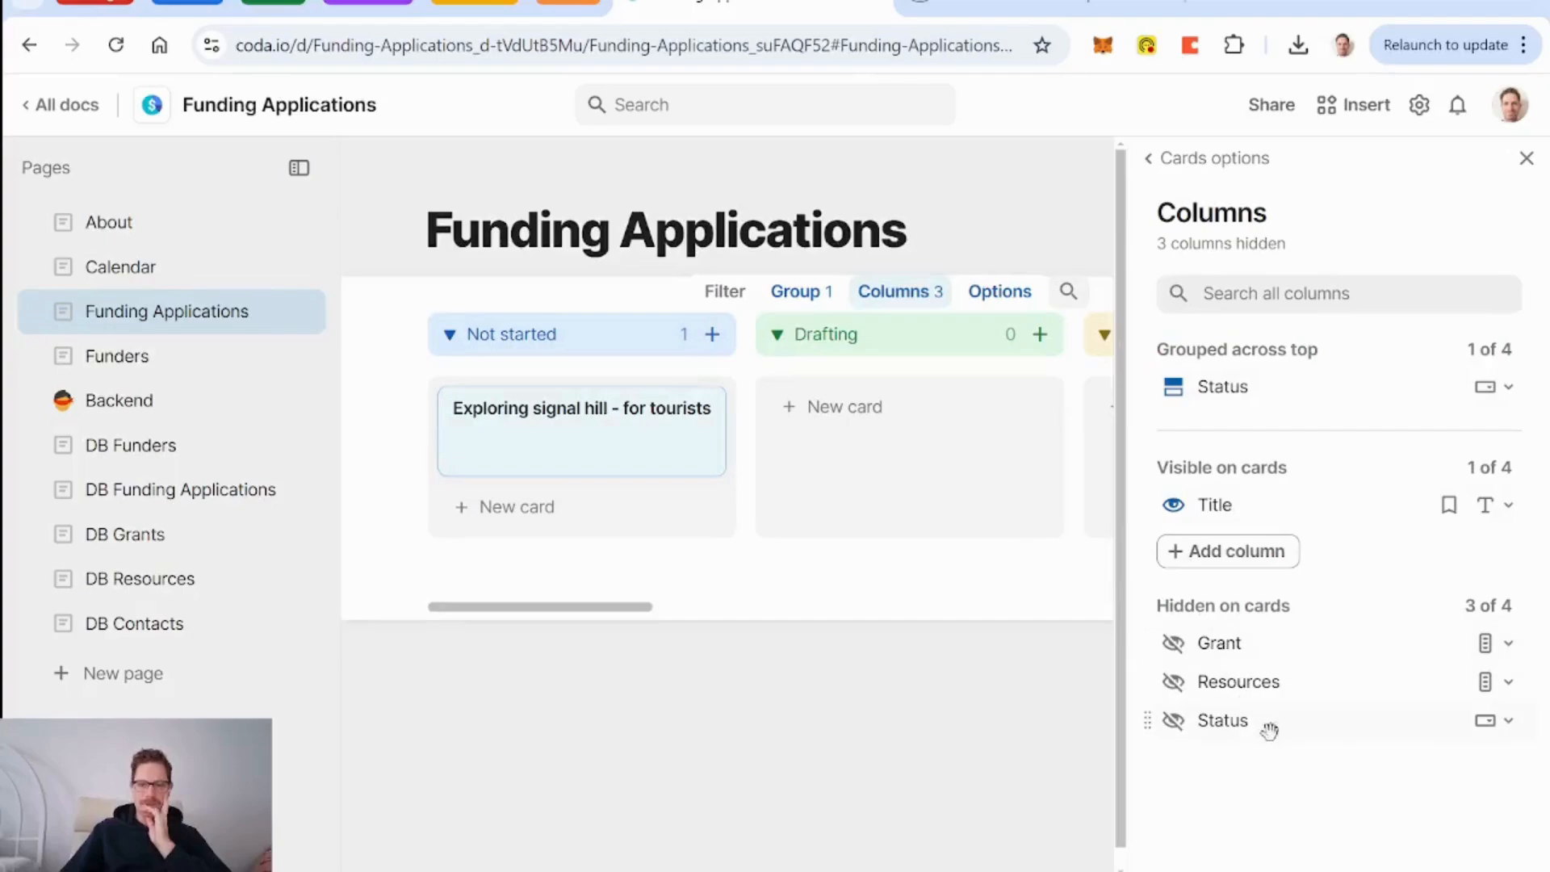
pyautogui.click(1174, 643)
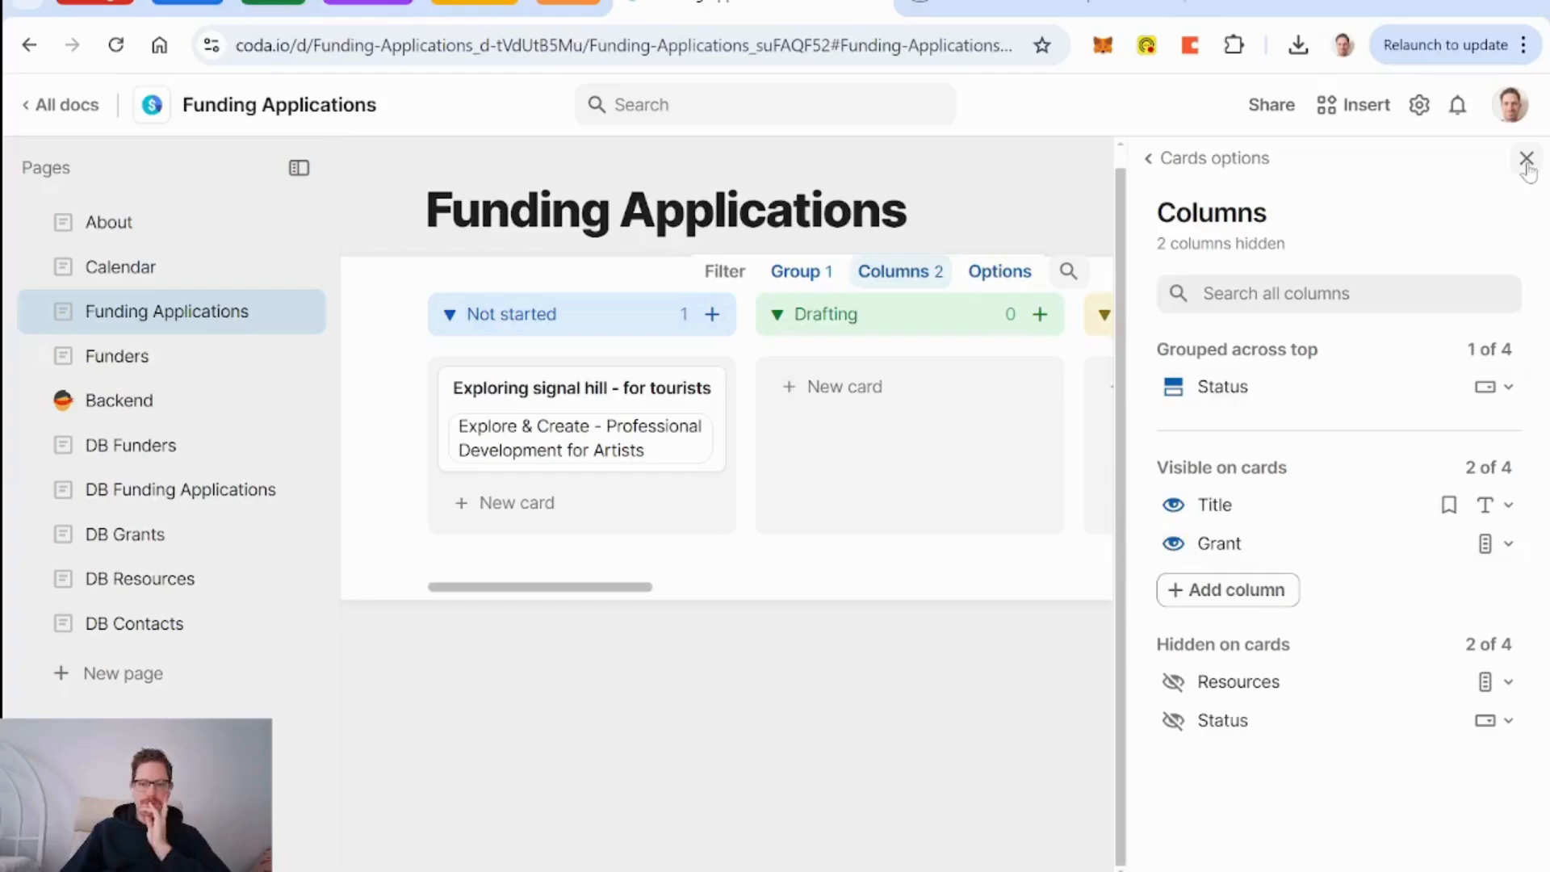
pyautogui.click(200, 492)
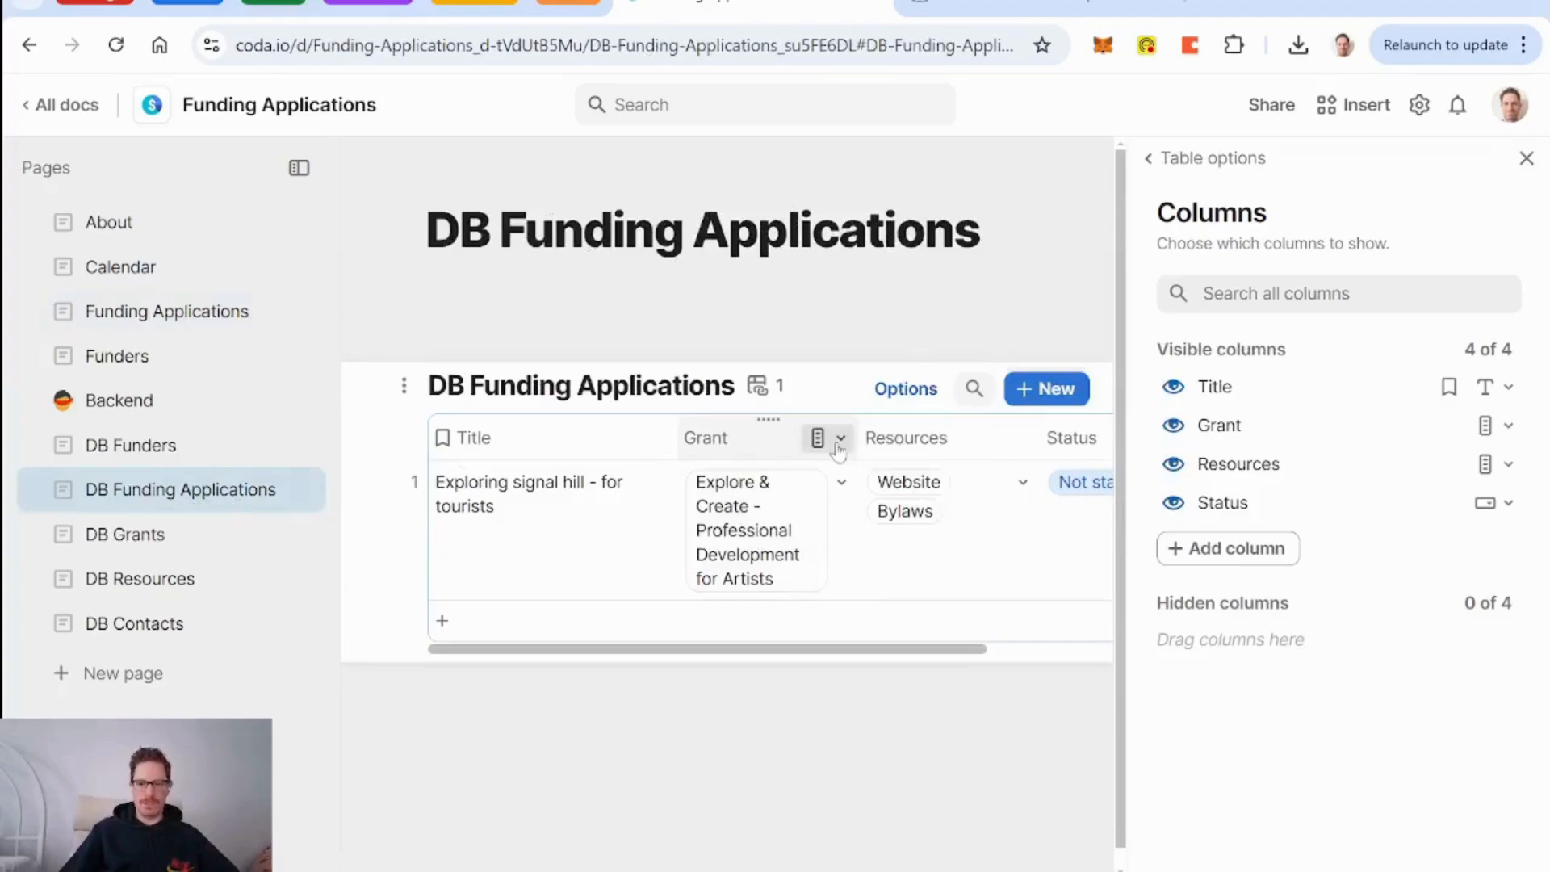
# Add the grant's Deadline for Application as a related column in DB Funding Applications.
pyautogui.click(841, 438)
pyautogui.moveTo(934, 782)
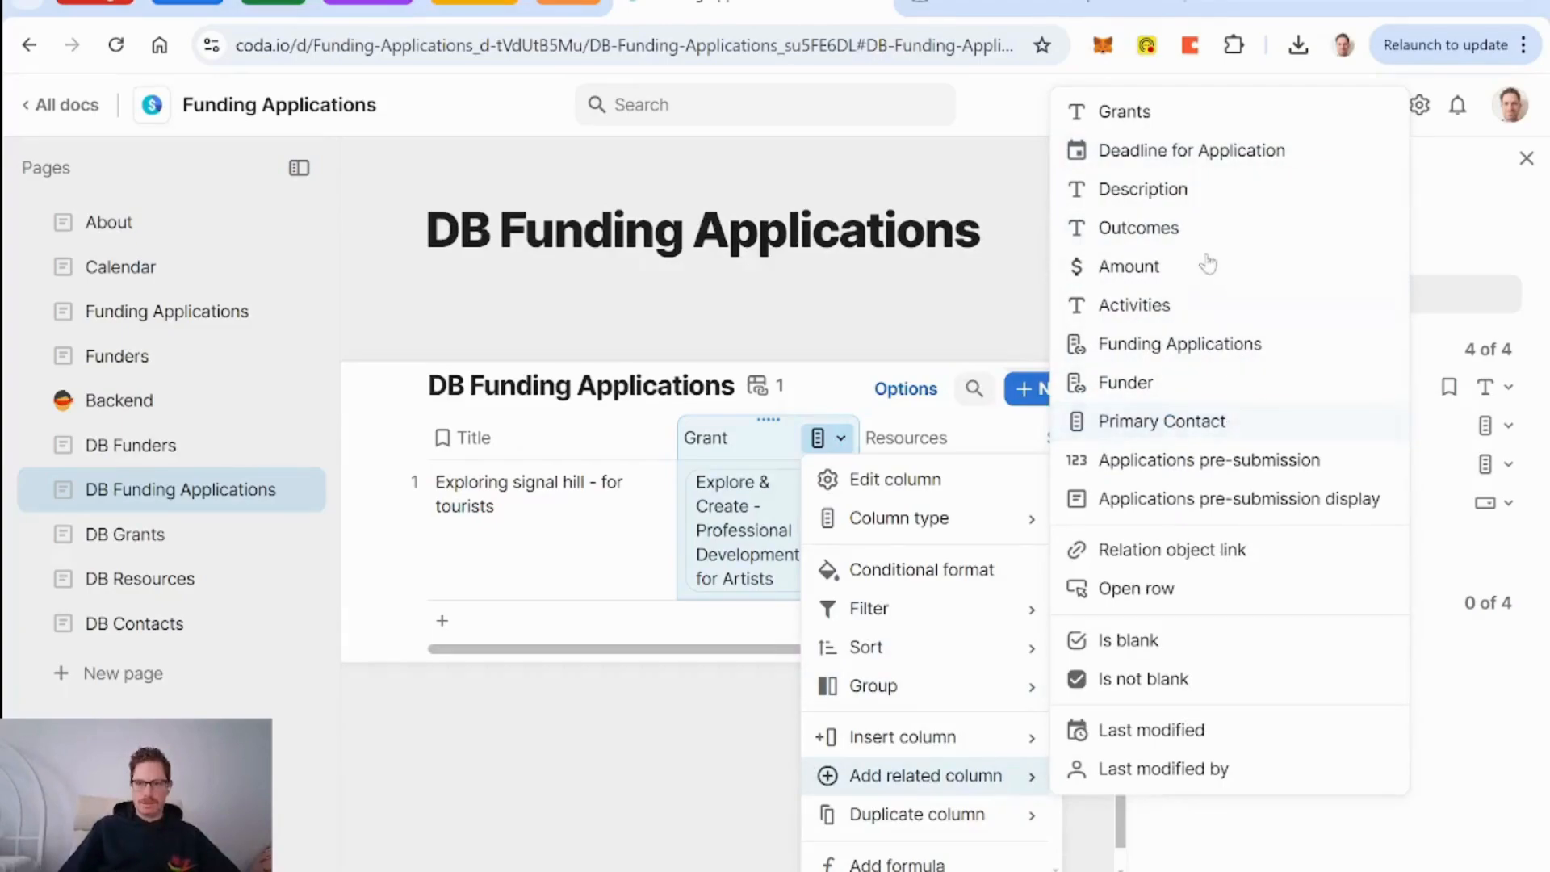
pyautogui.click(1203, 151)
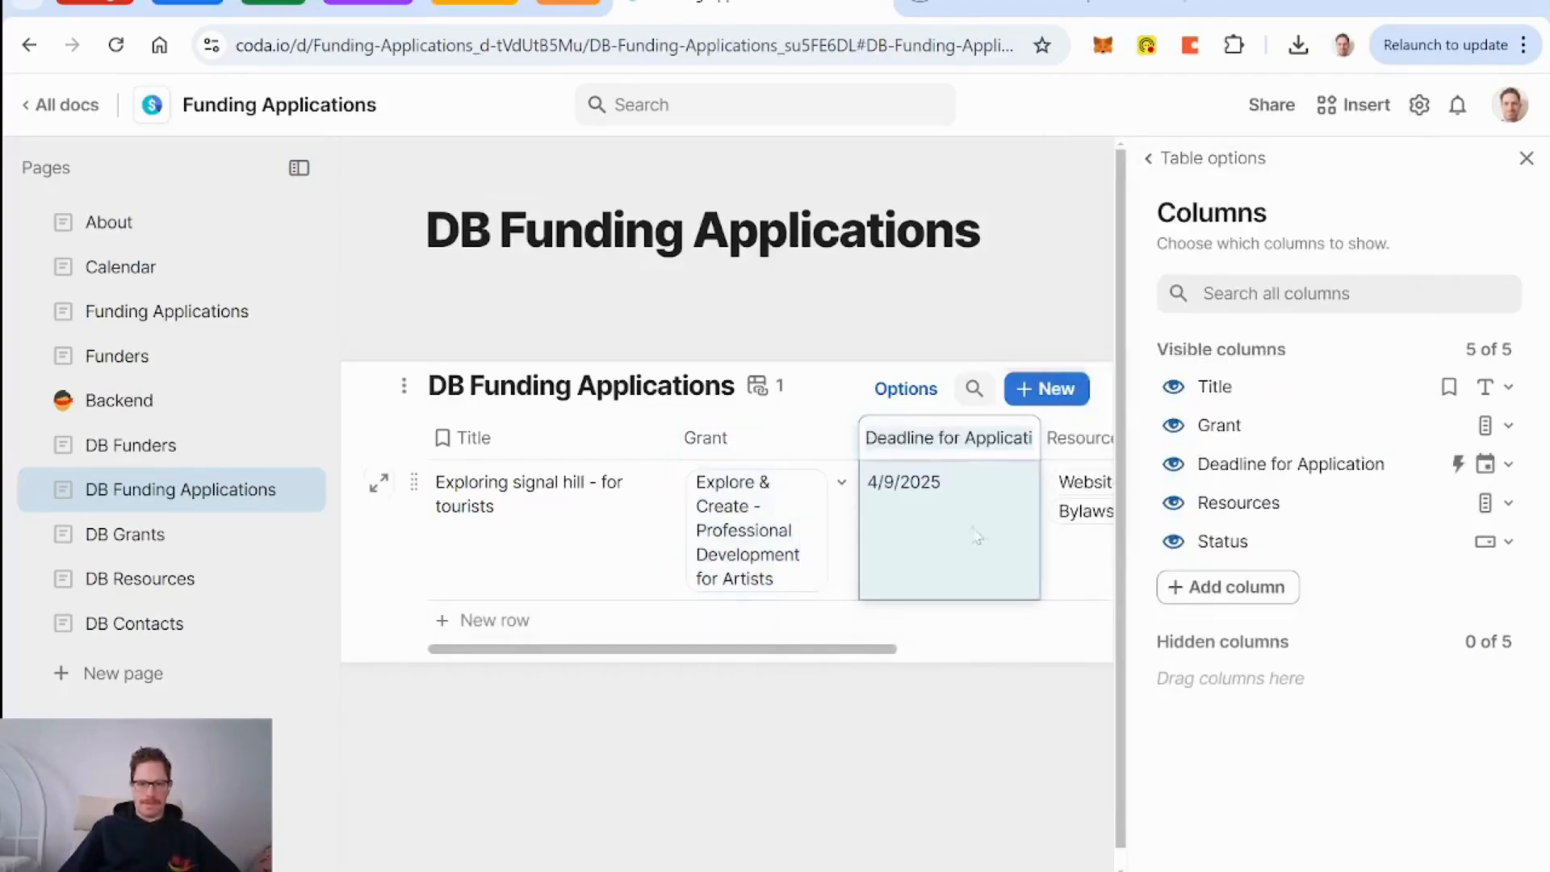
# Show Deadline for Application instead of Grant on the board cards, then reopen DB Funding Applications.
pyautogui.click(140, 311)
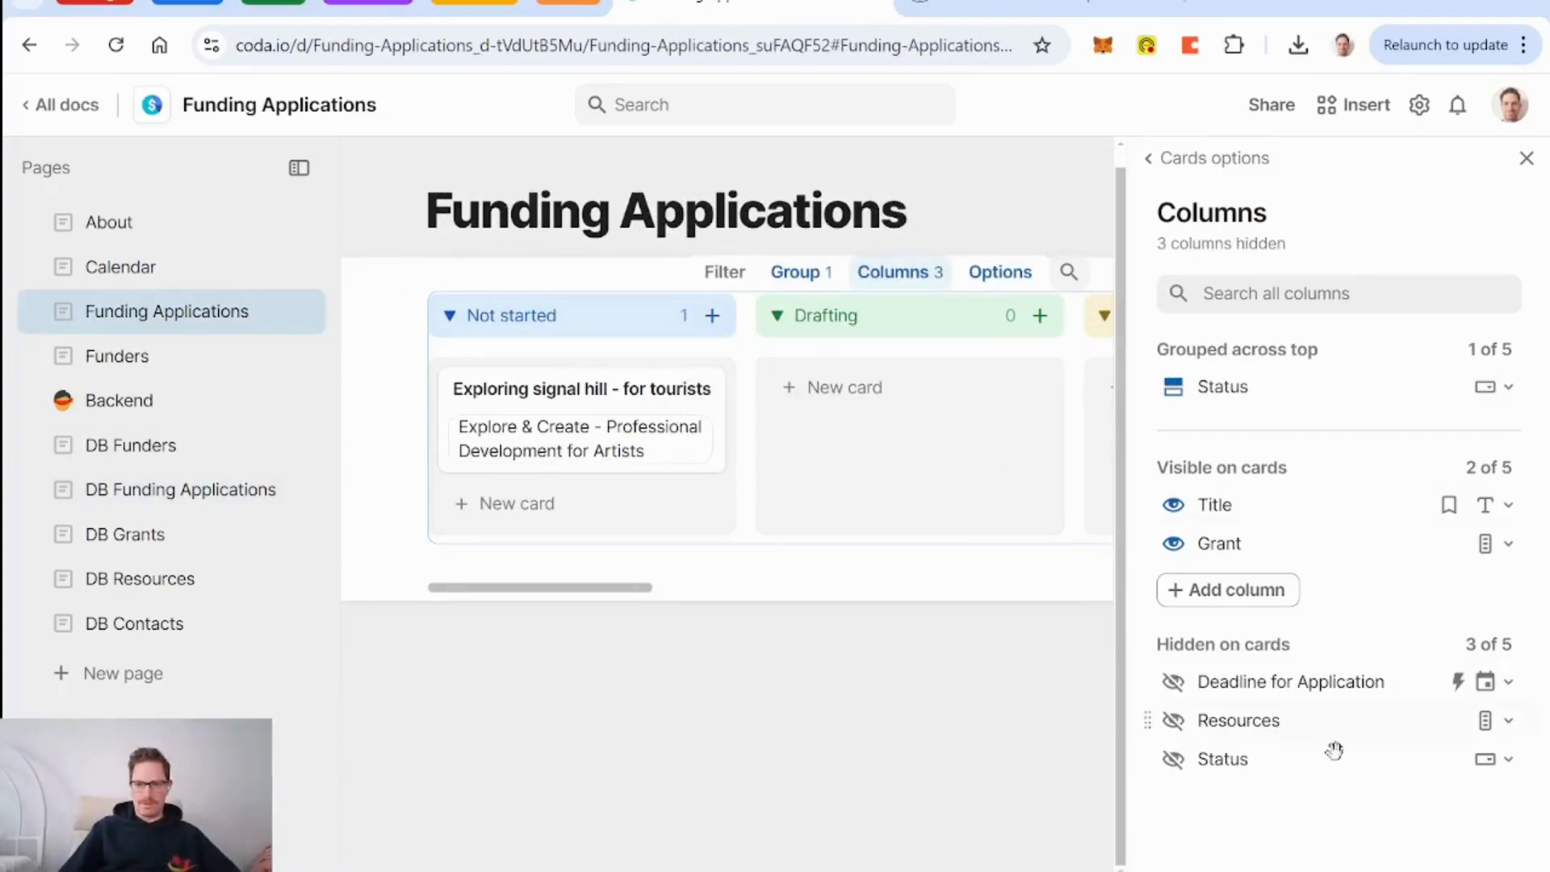
pyautogui.click(1173, 682)
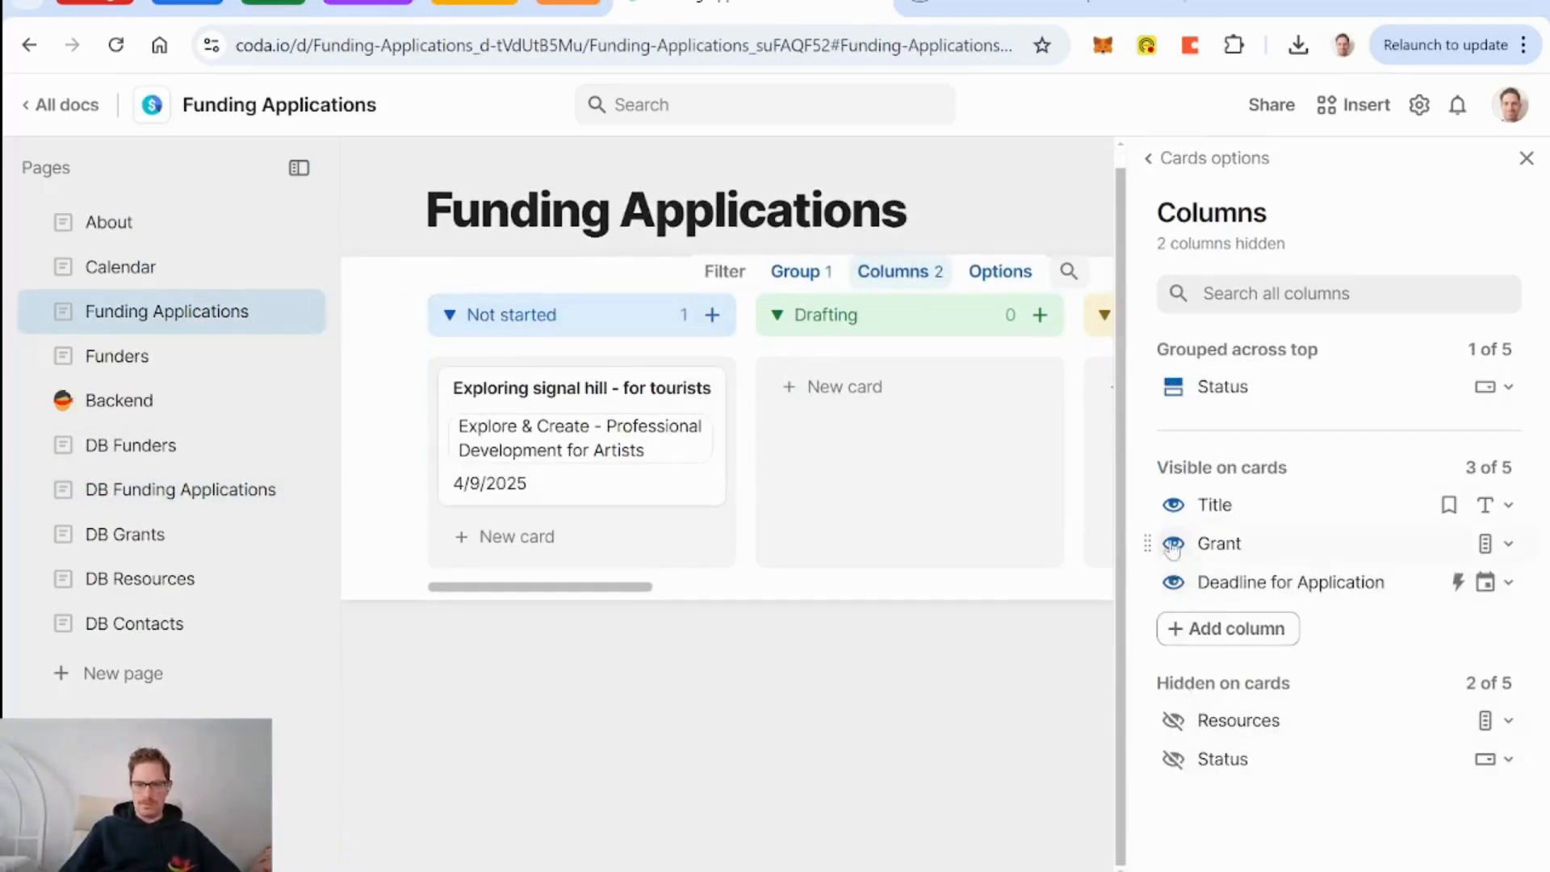
pyautogui.click(1173, 544)
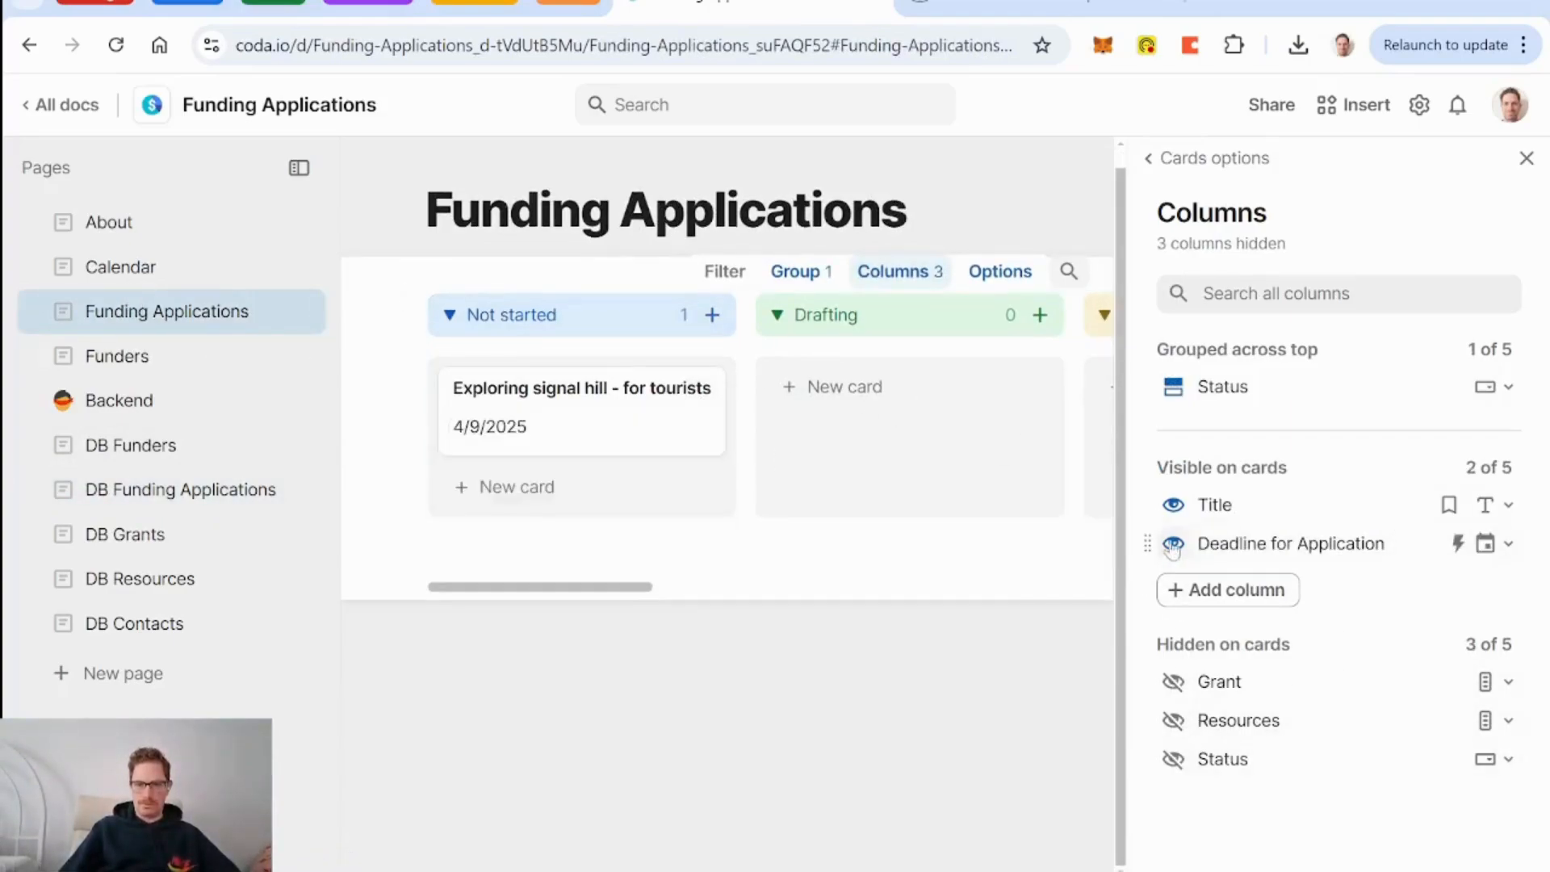
pyautogui.click(1526, 158)
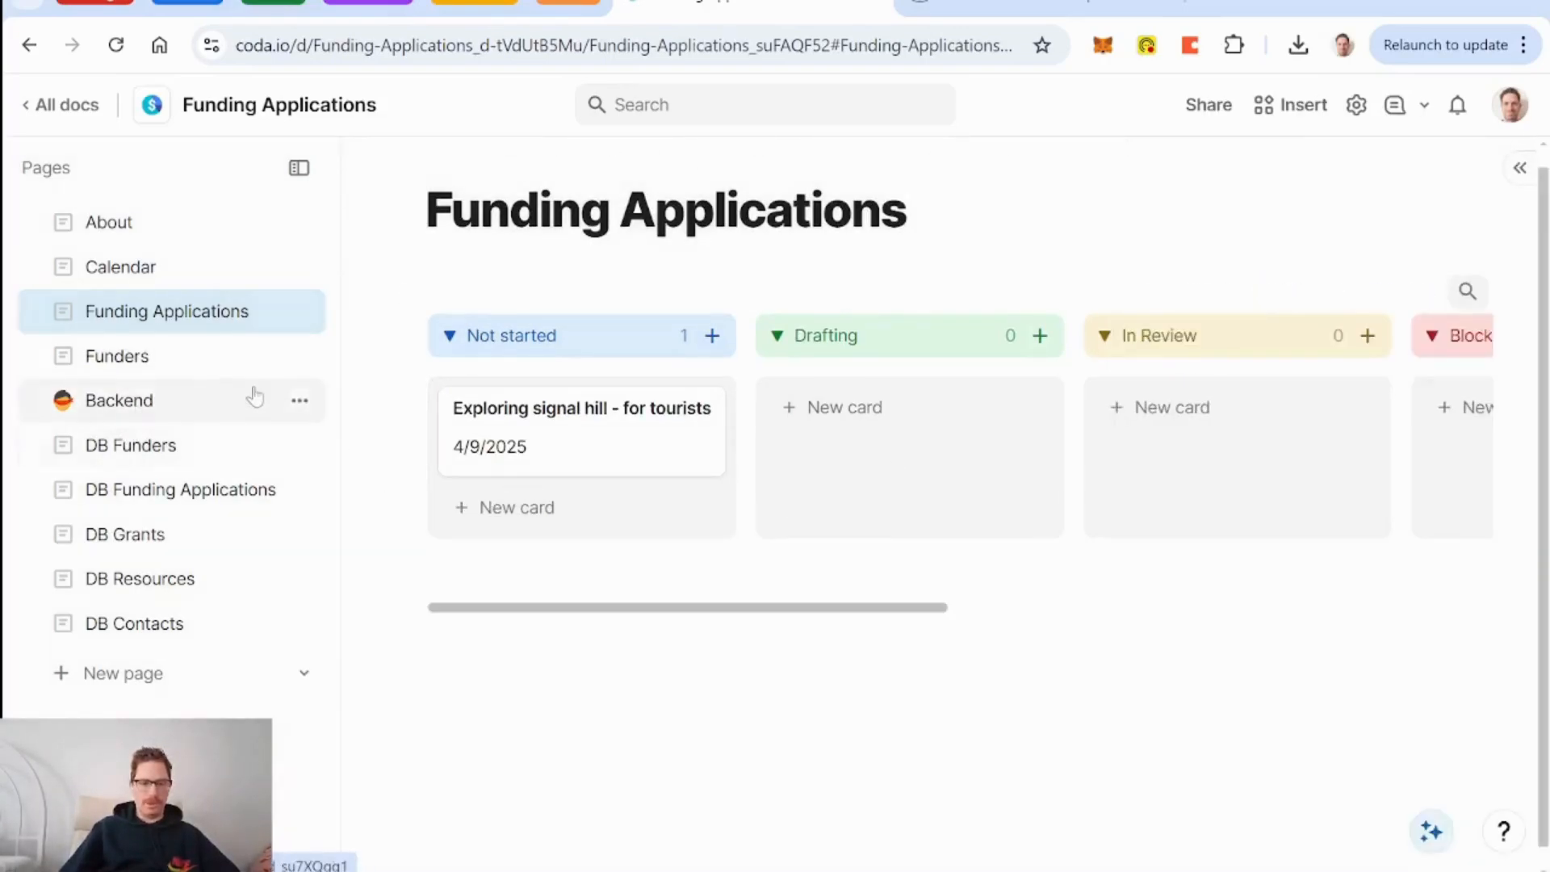
pyautogui.click(202, 489)
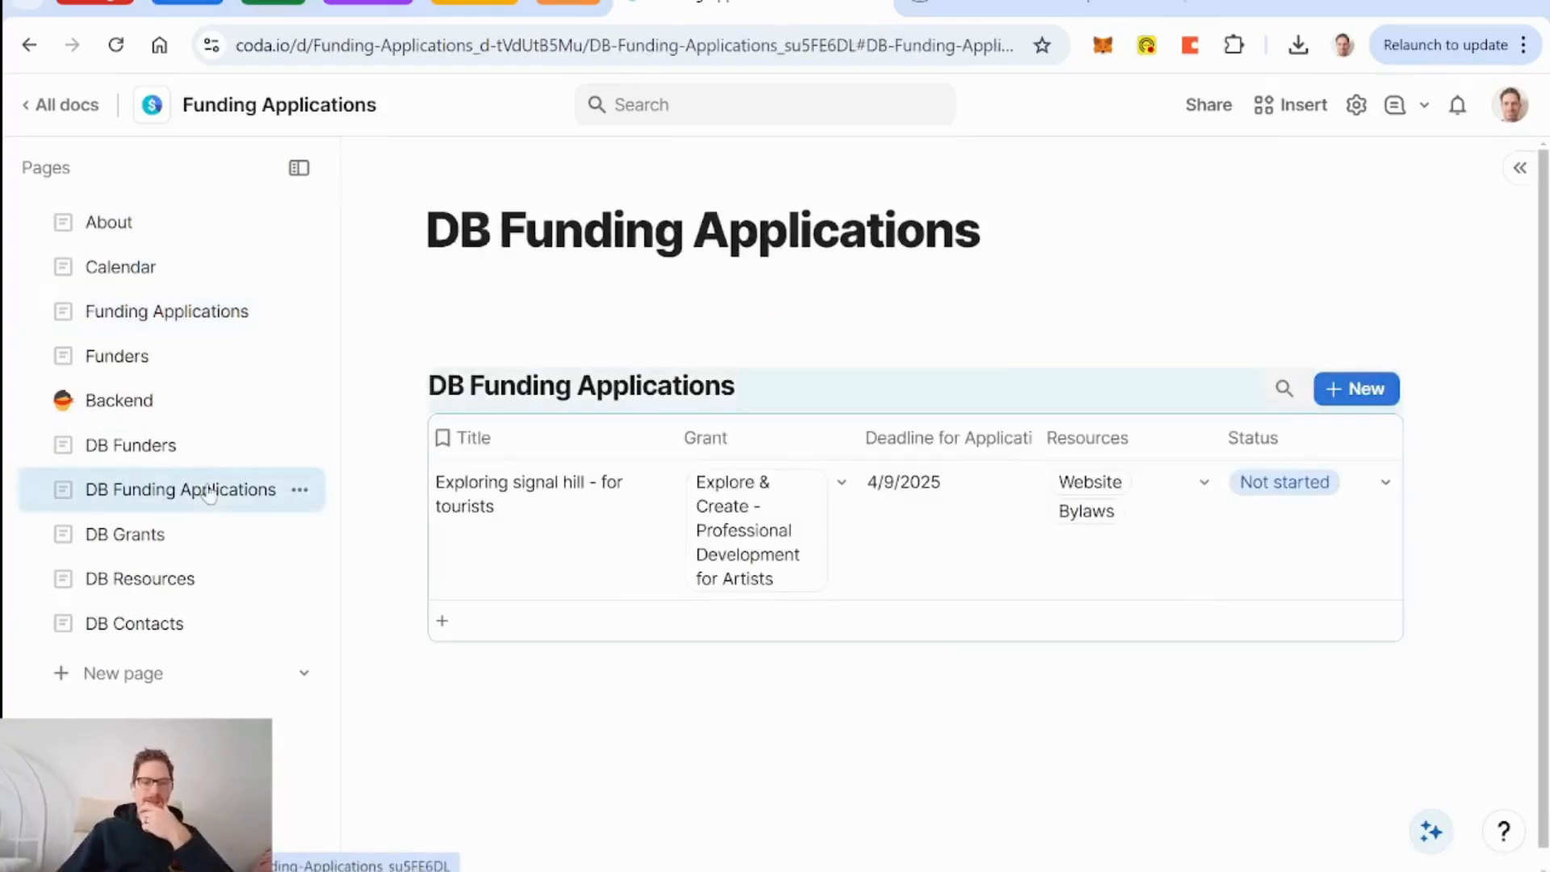
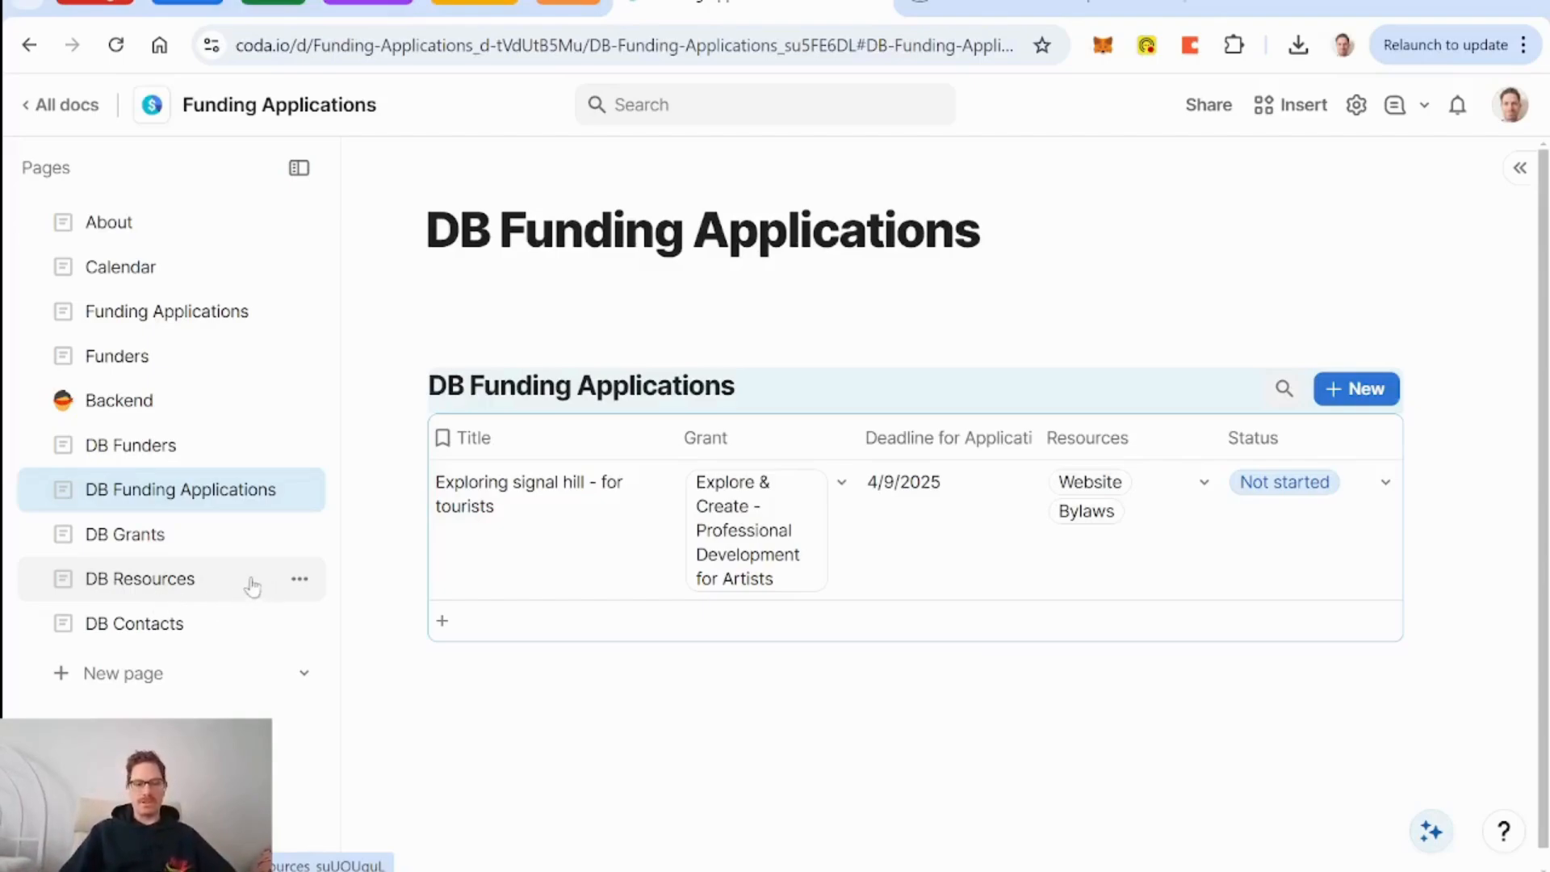
# On DB Resources, add a Canvas column named Details with editable preview turned on.
pyautogui.click(180, 581)
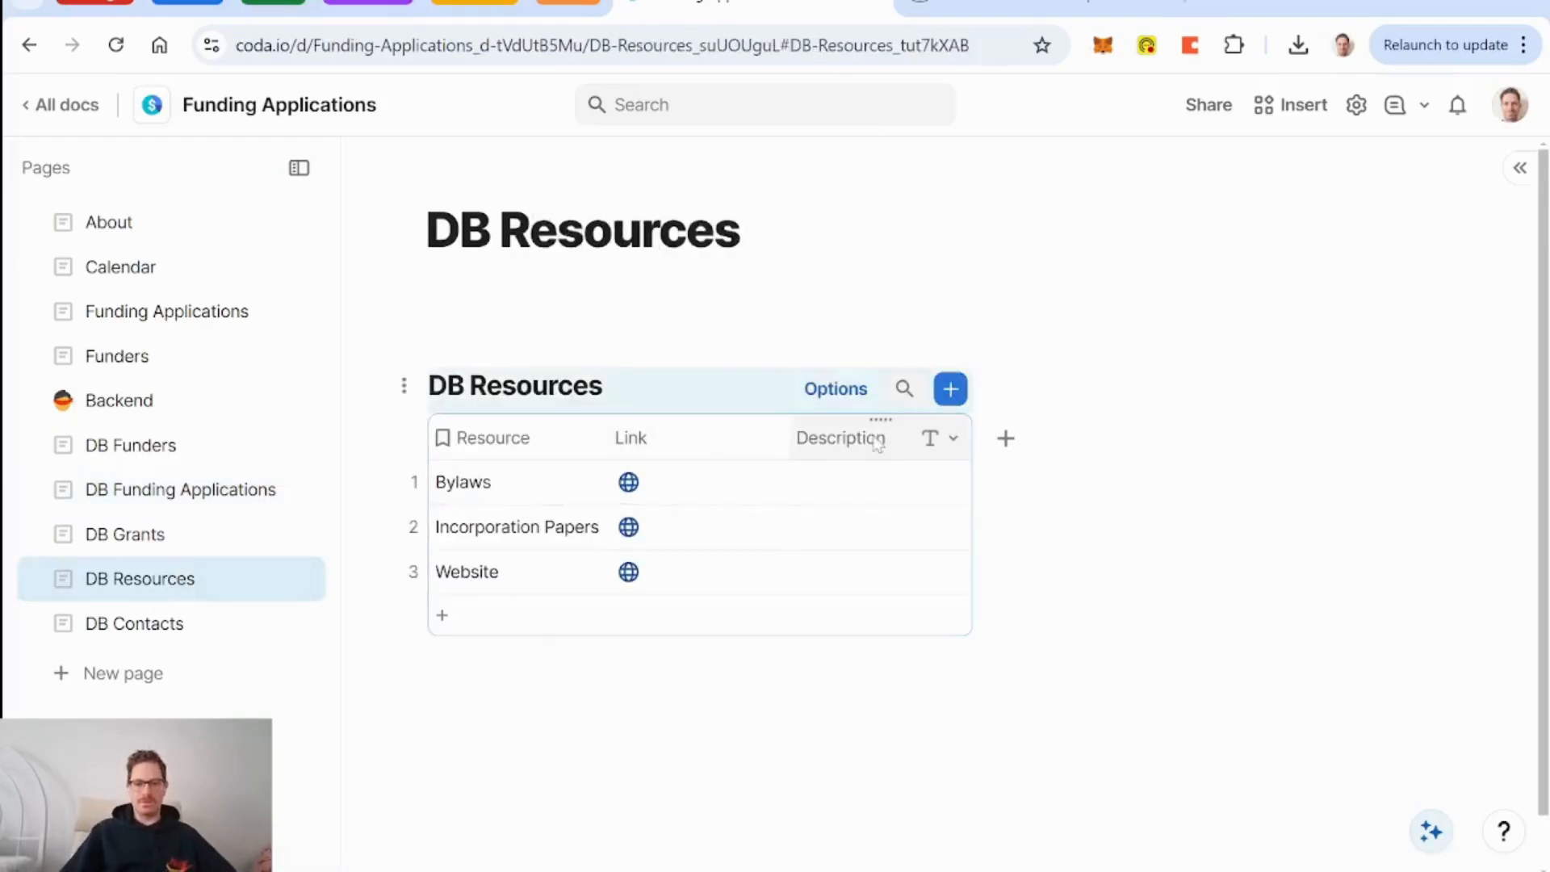
pyautogui.click(1005, 439)
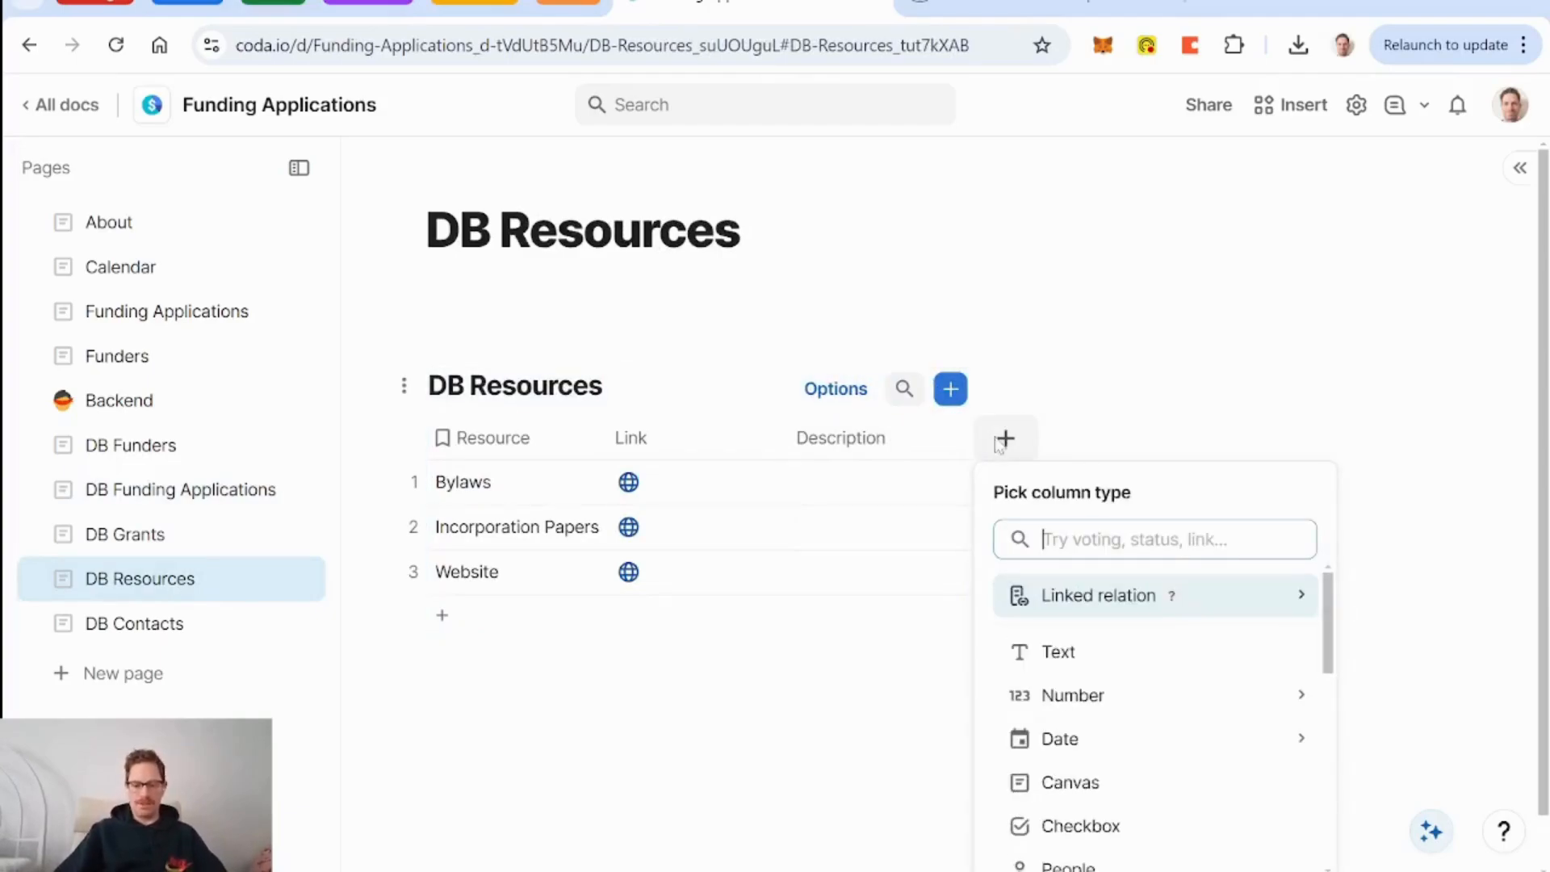
pyautogui.write('canva')
pyautogui.press('Return')
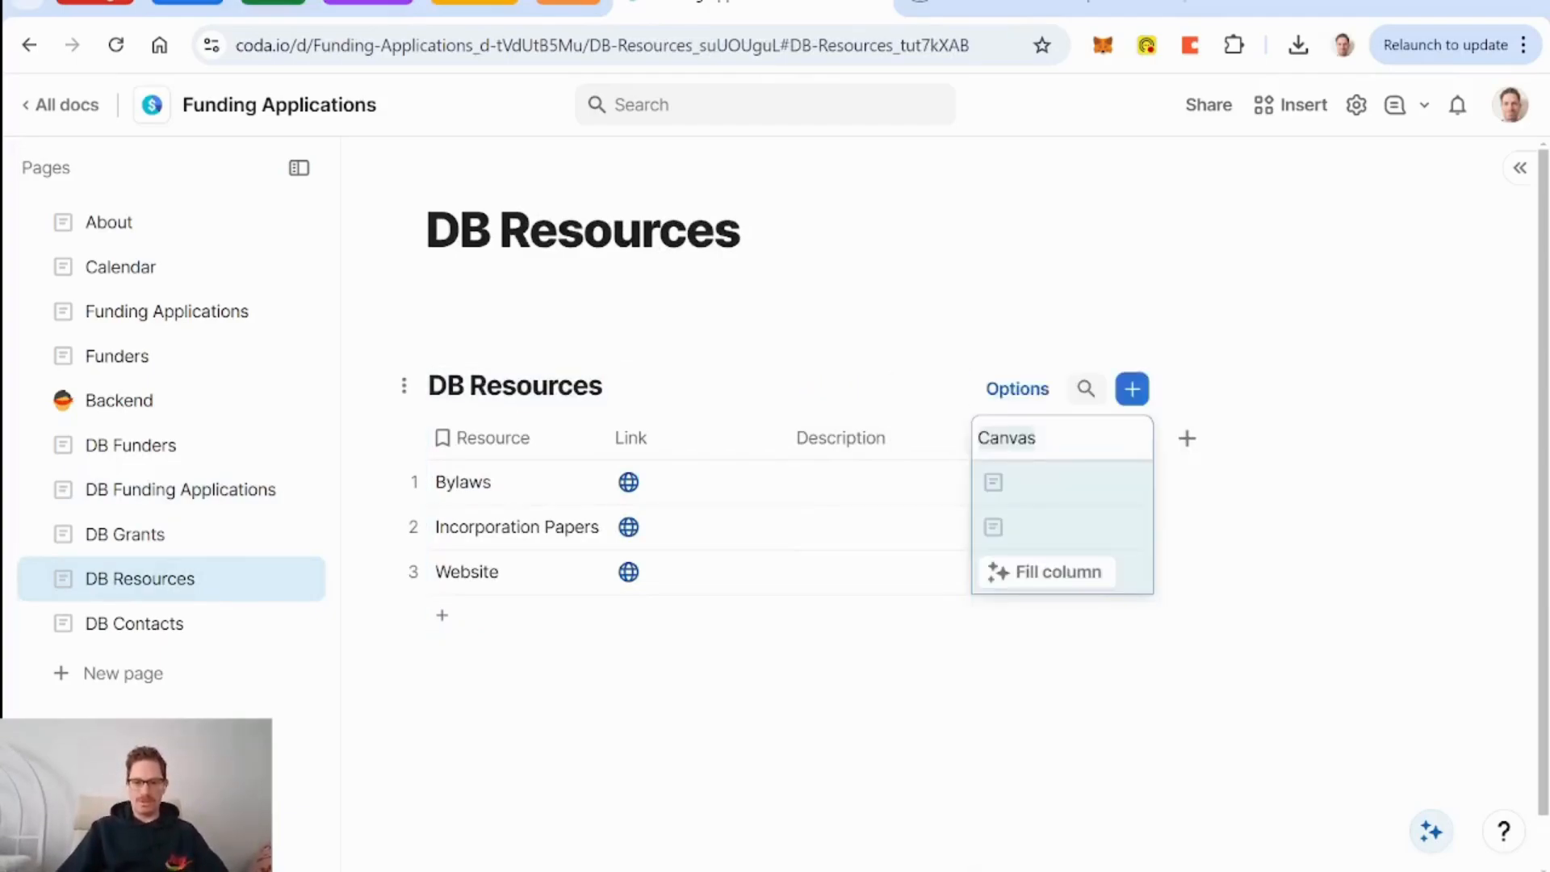
pyautogui.write('Detai')
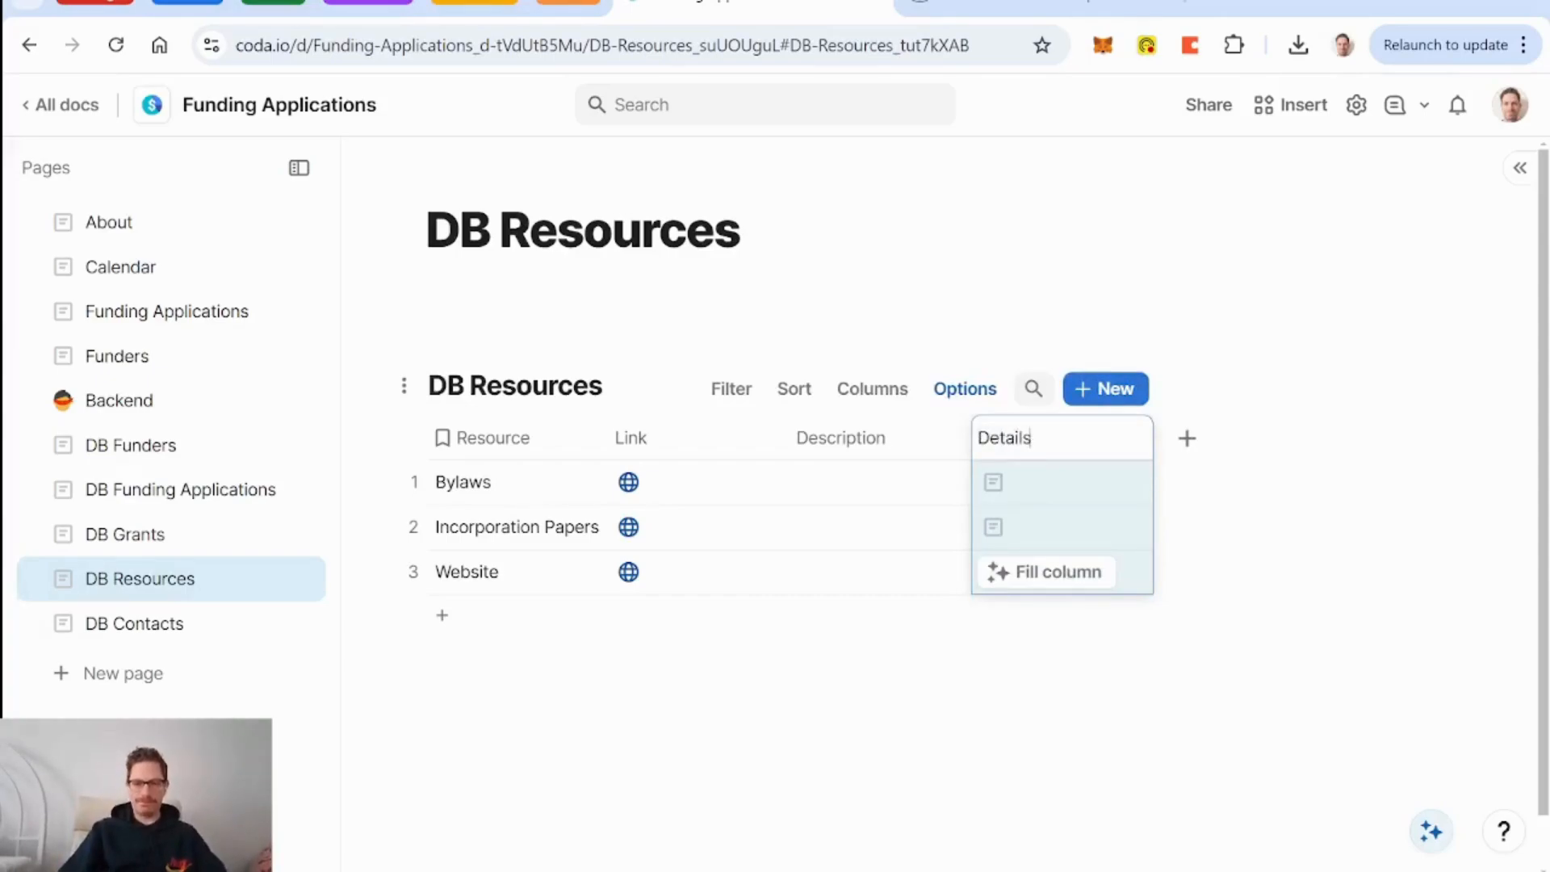
pyautogui.write('ls')
pyautogui.press('Return')
pyautogui.click(1123, 438)
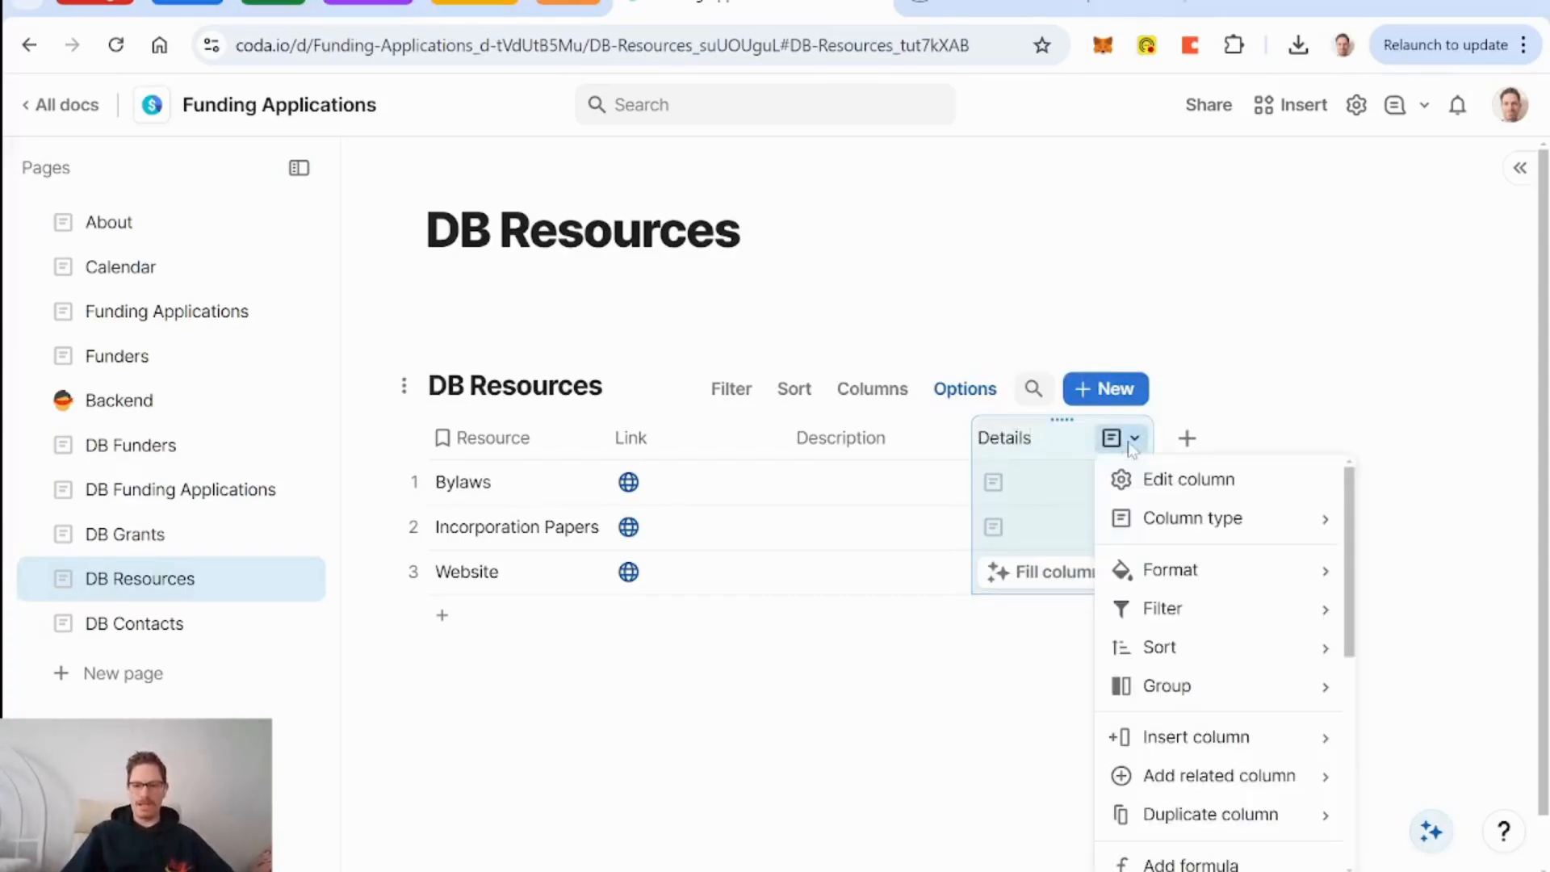
pyautogui.click(1227, 489)
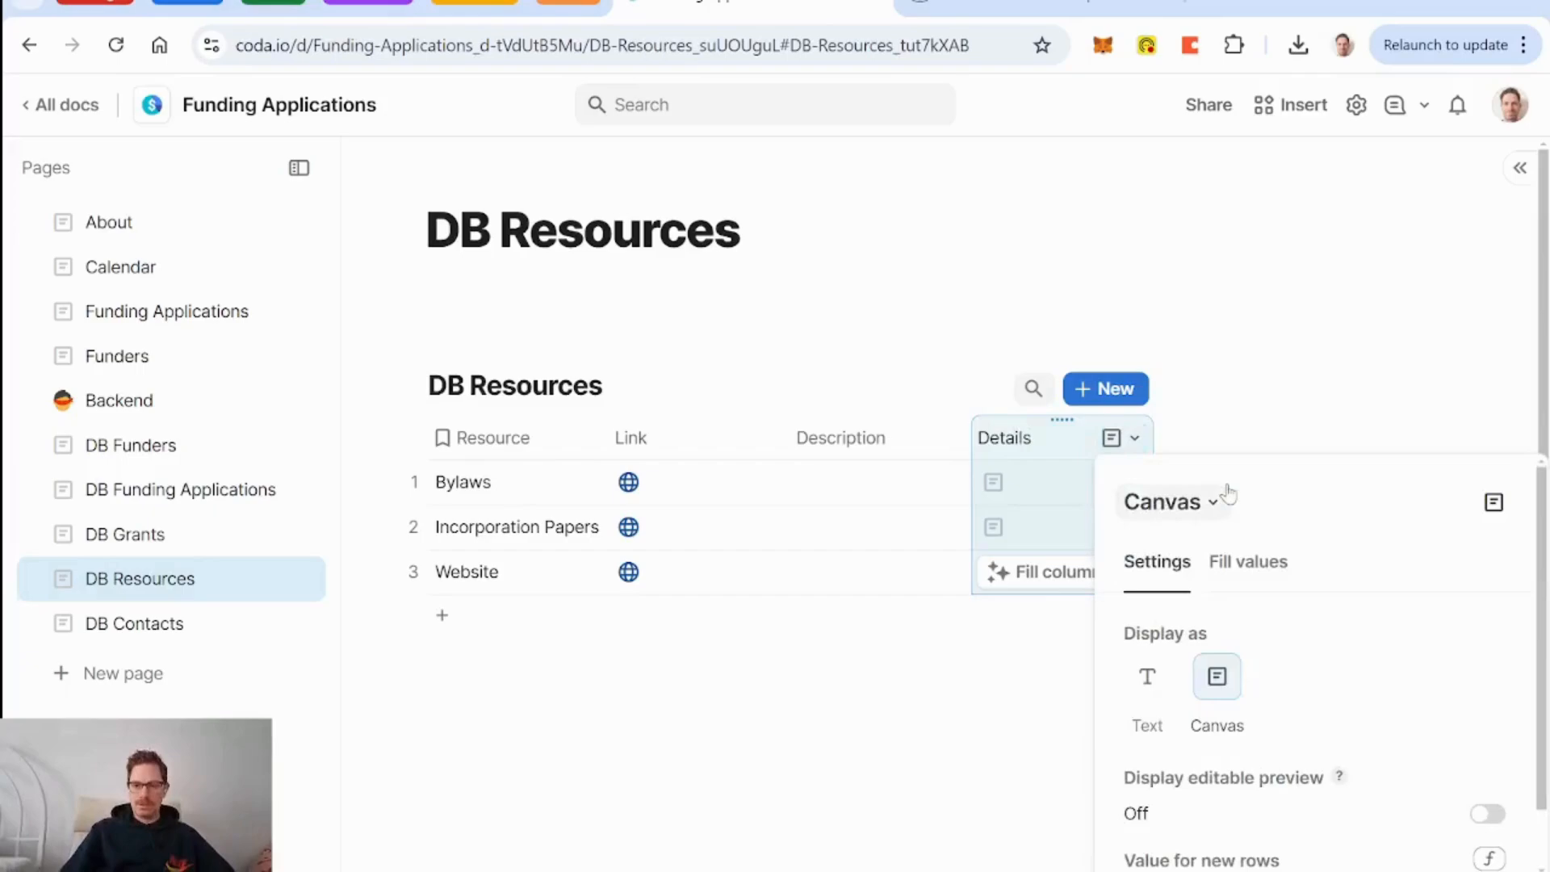
pyautogui.click(1488, 817)
pyautogui.click(1156, 443)
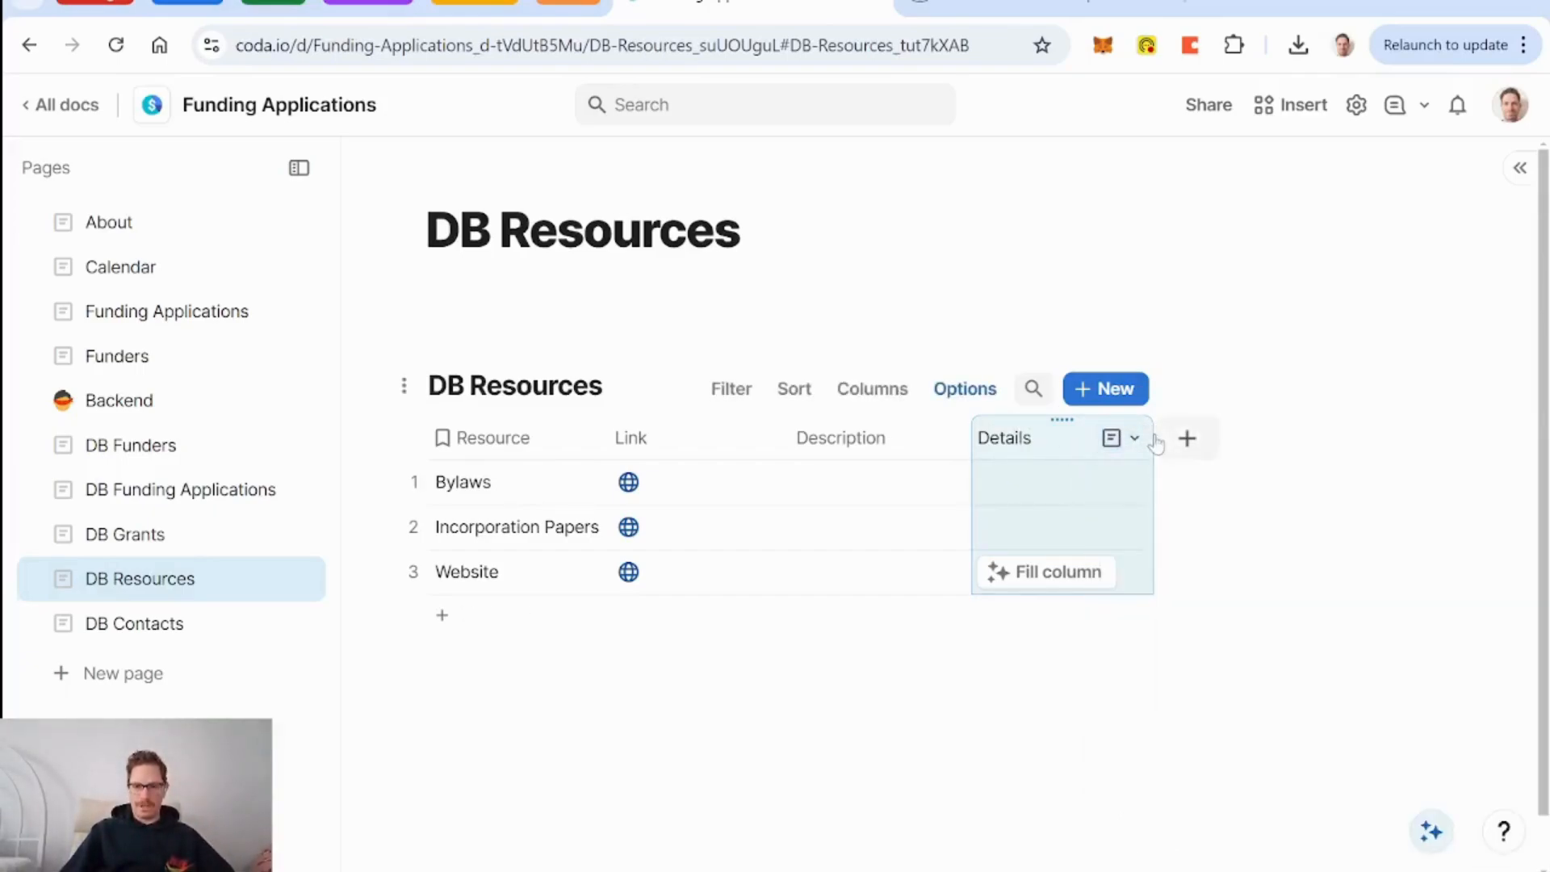
# Delete the Description column and re-enter the Details column name.
pyautogui.click(1157, 442)
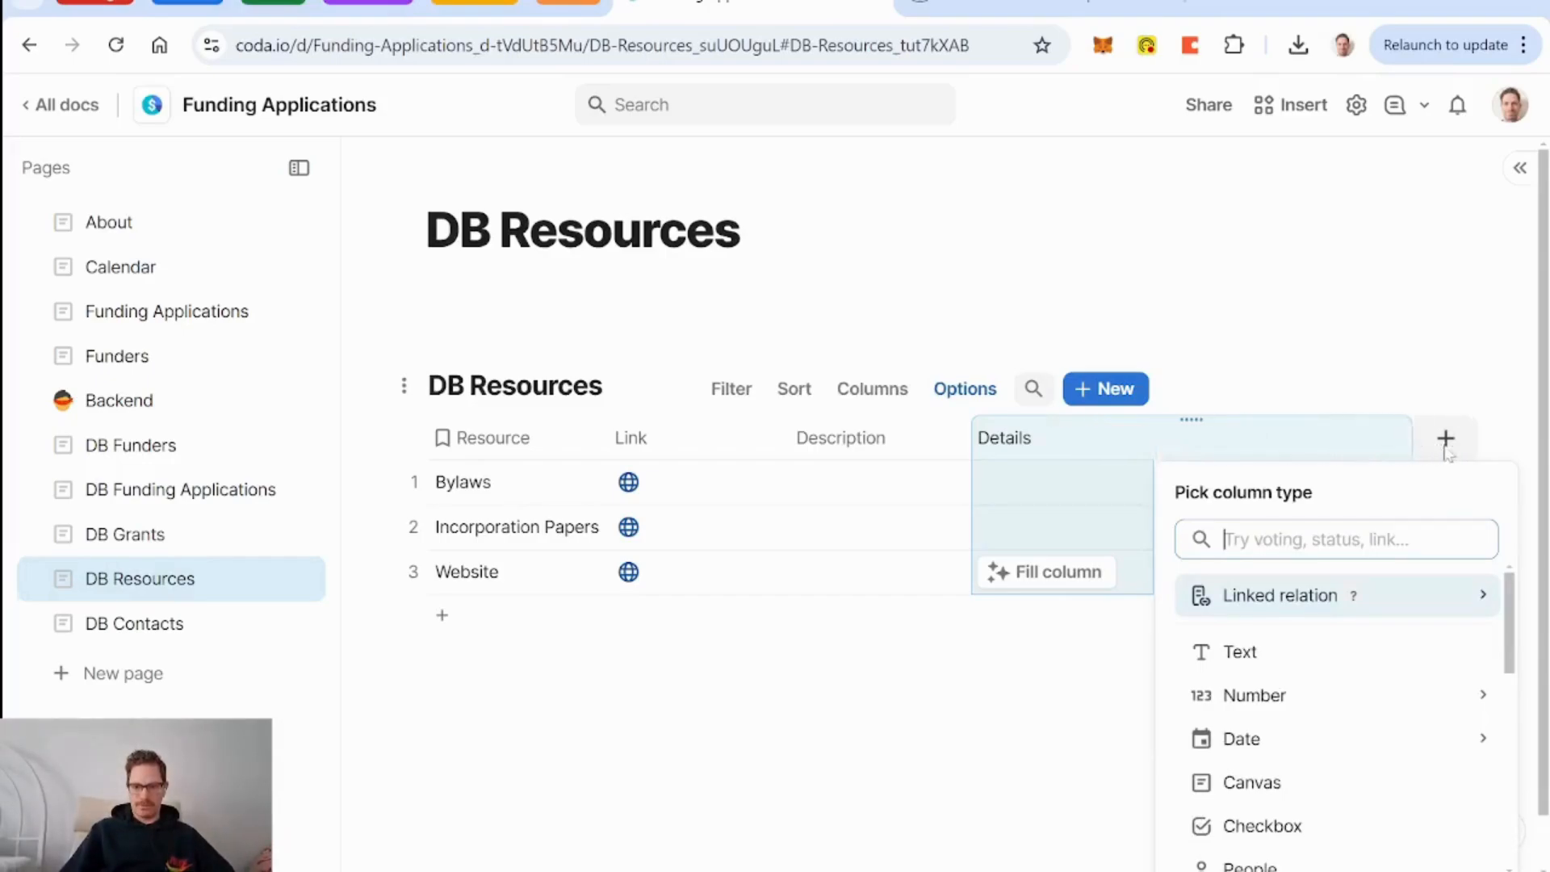
pyautogui.click(852, 444)
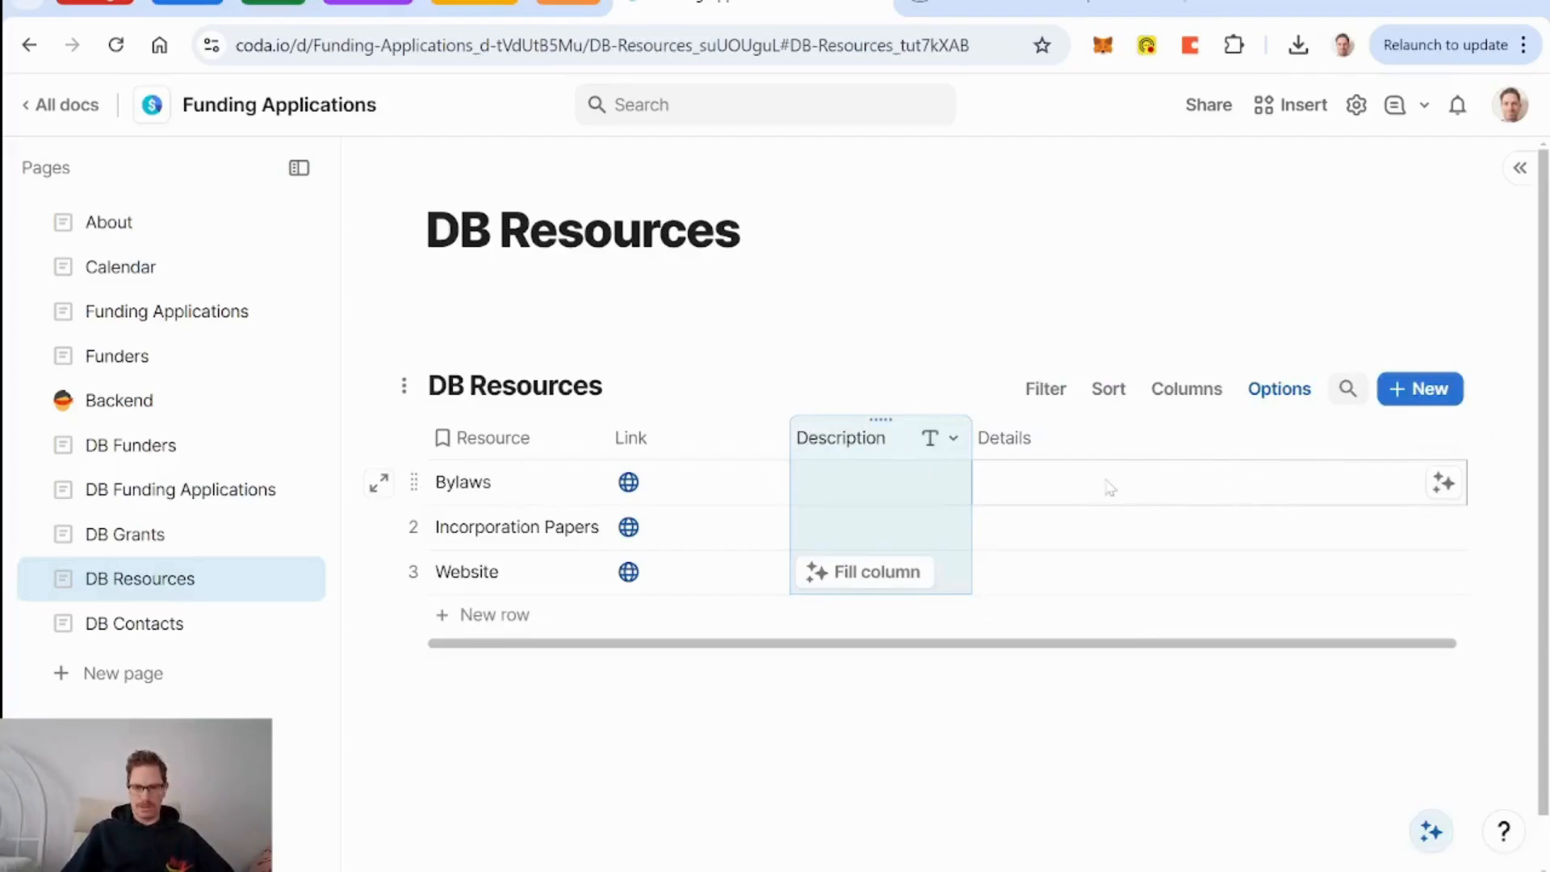
pyautogui.click(784, 443)
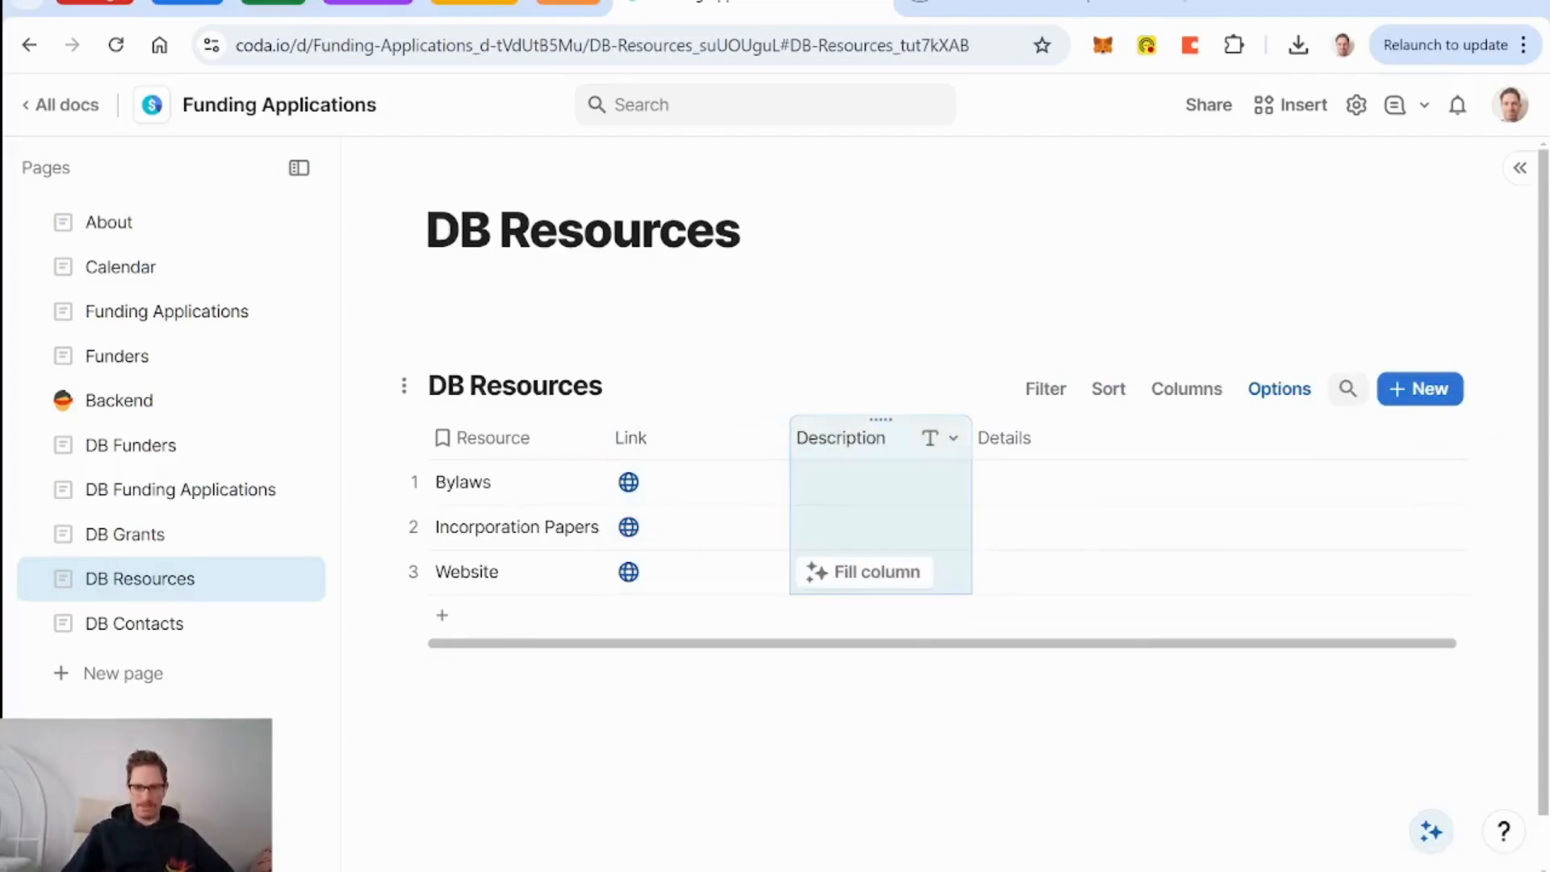
pyautogui.press('Delete')
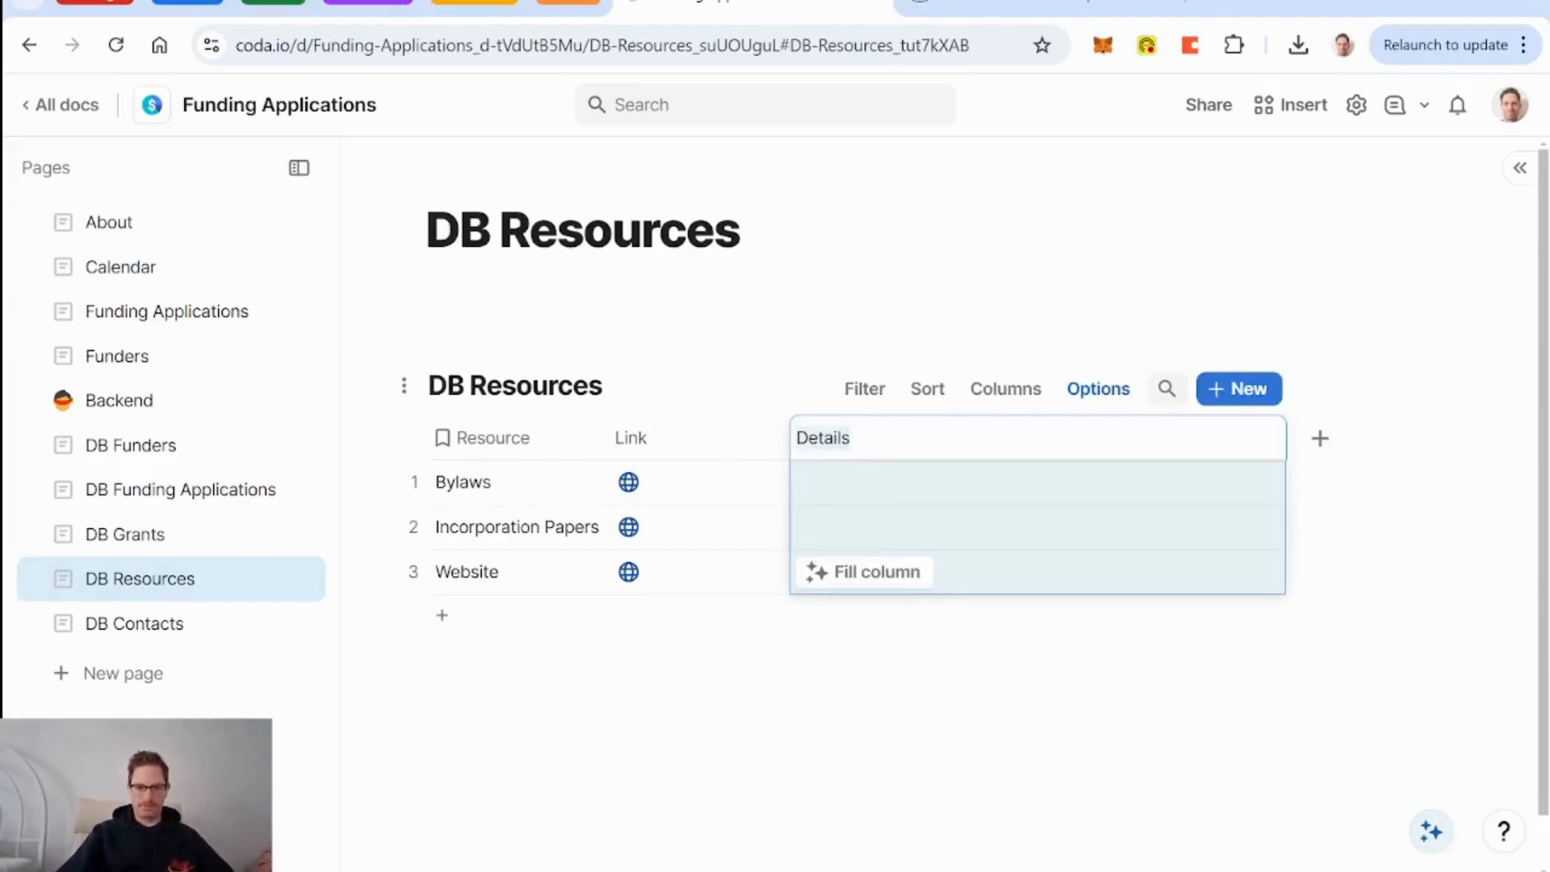
pyautogui.press('BackSpace')
pyautogui.write('Details')
pyautogui.press('Return')
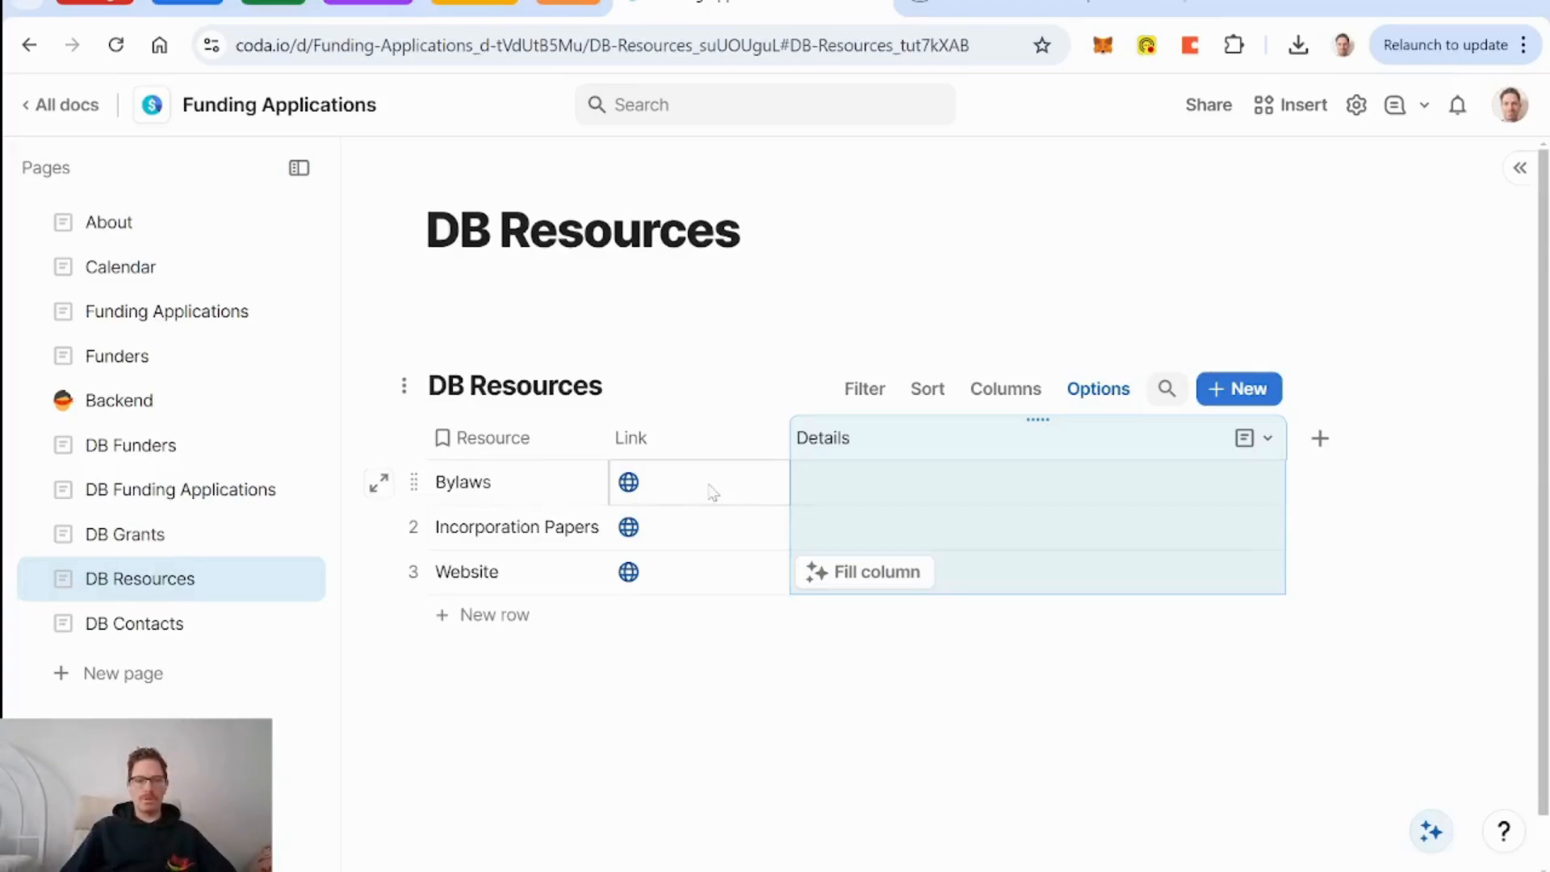
# Add a Legal Name row with details 'Morning Strategy'.
pyautogui.click(494, 616)
pyautogui.write('Le')
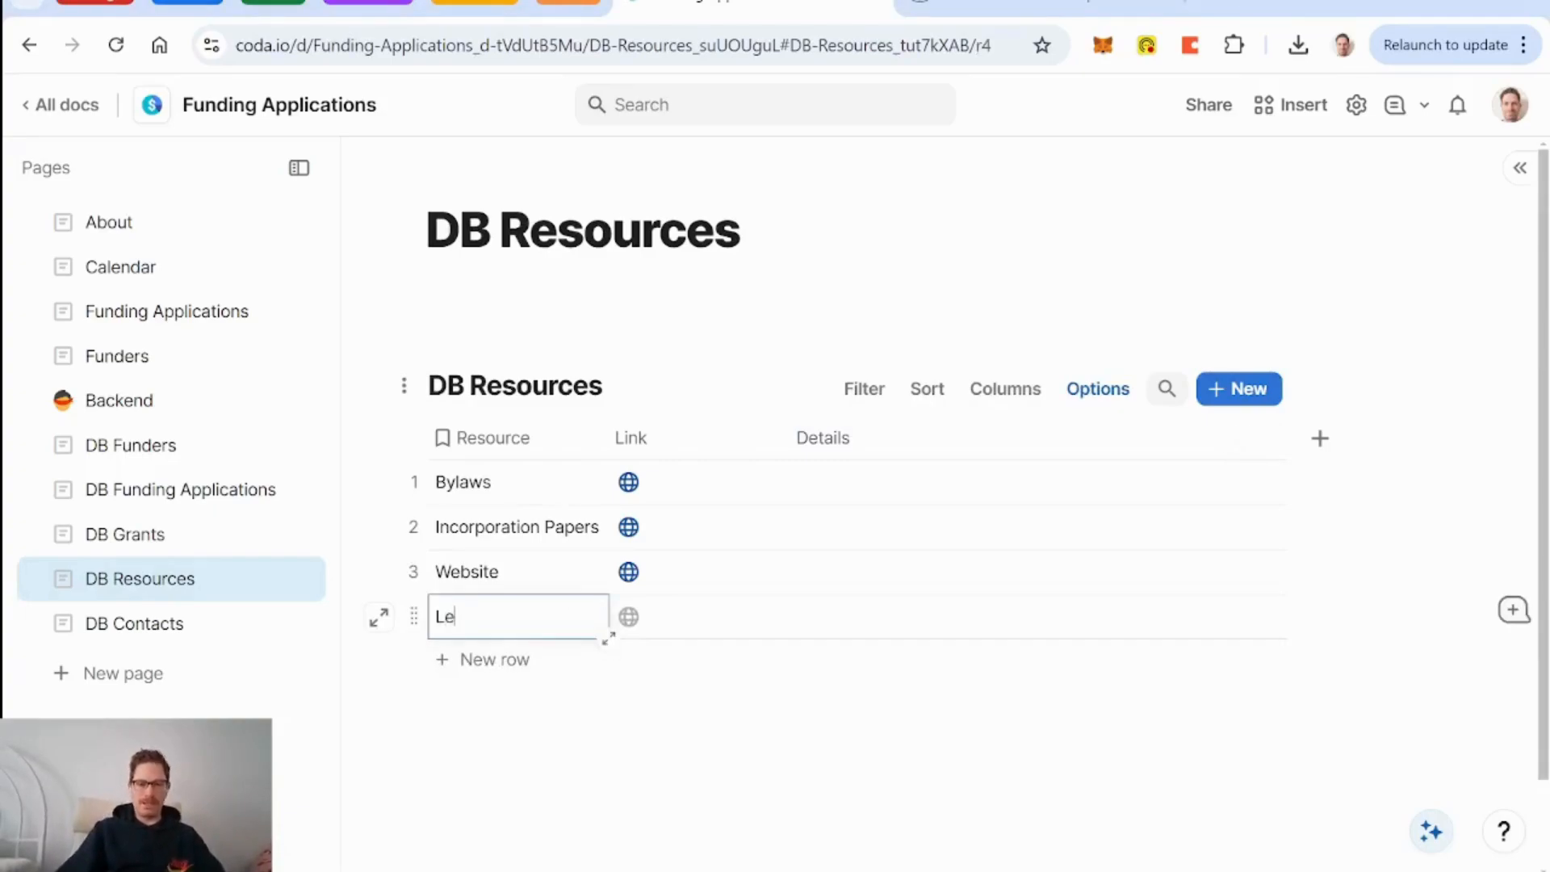
pyautogui.write('gal Name')
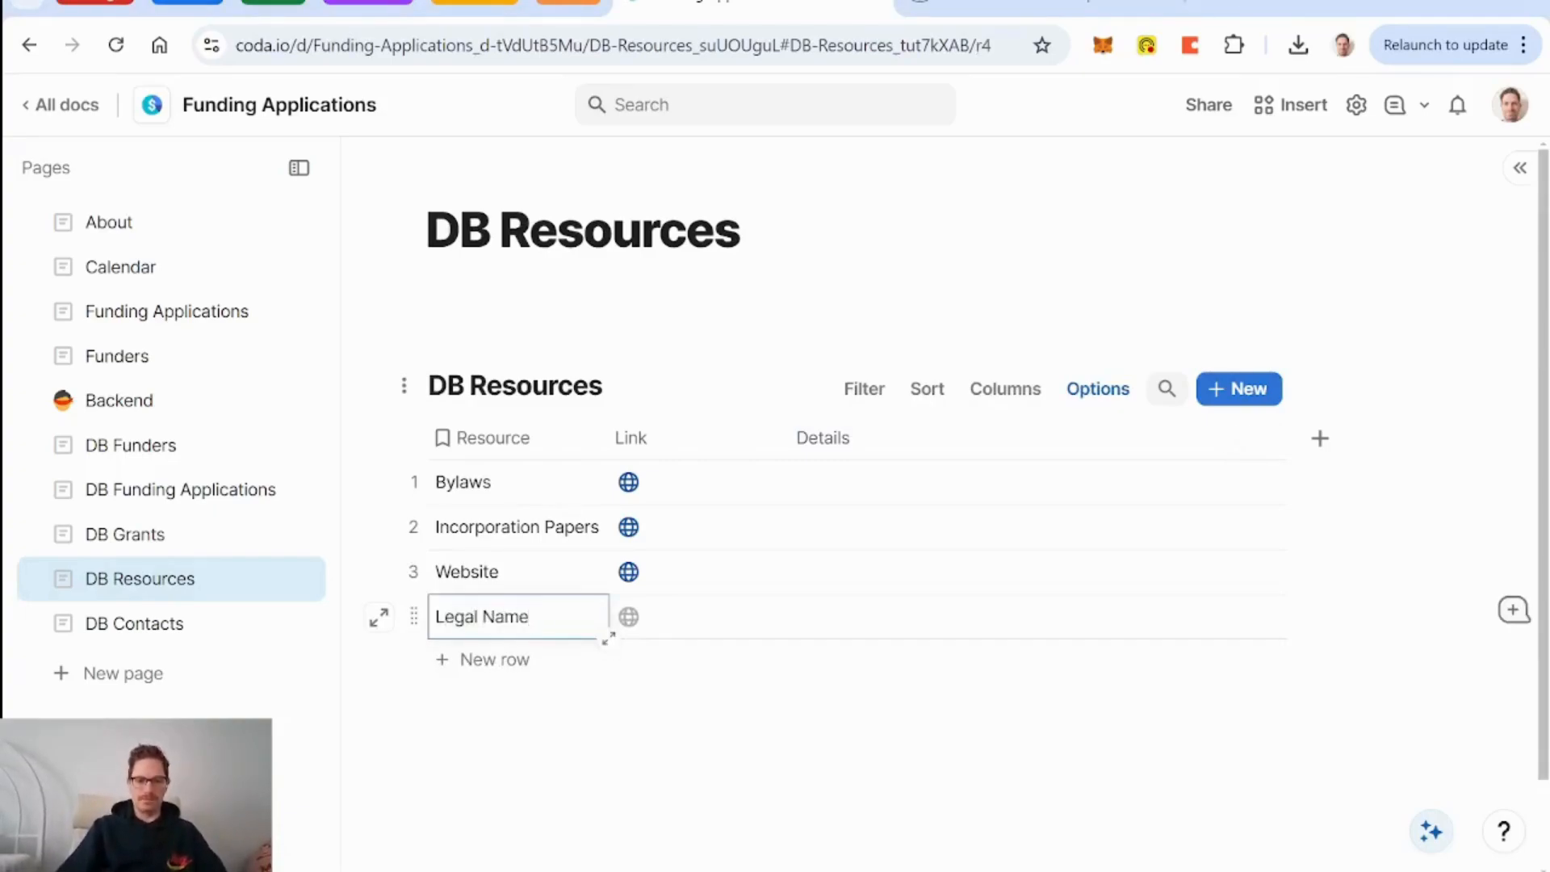
pyautogui.click(984, 634)
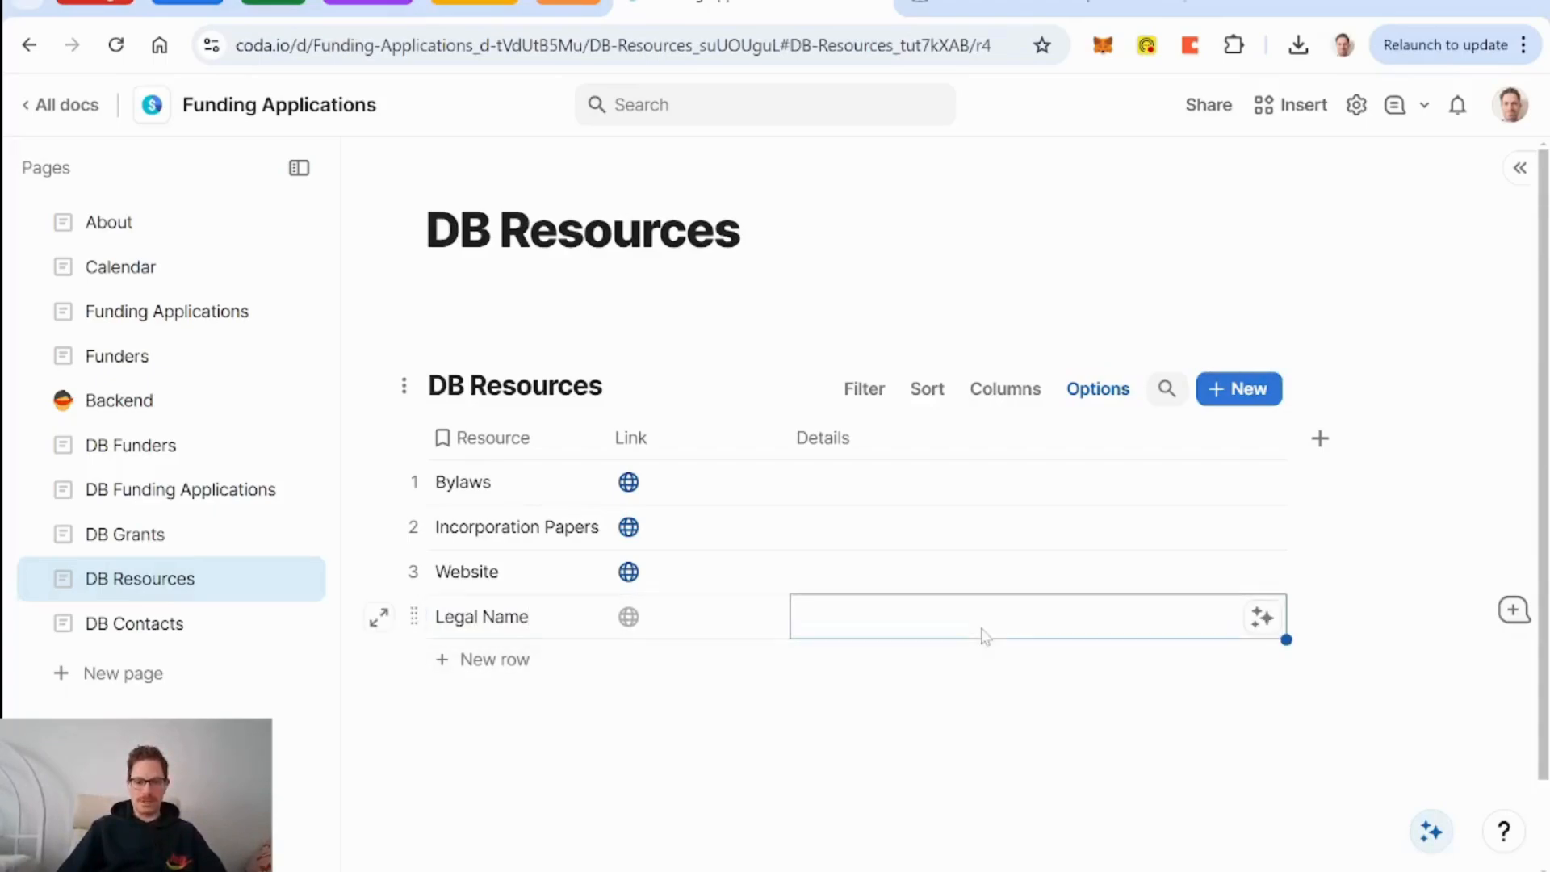
pyautogui.write('Morn')
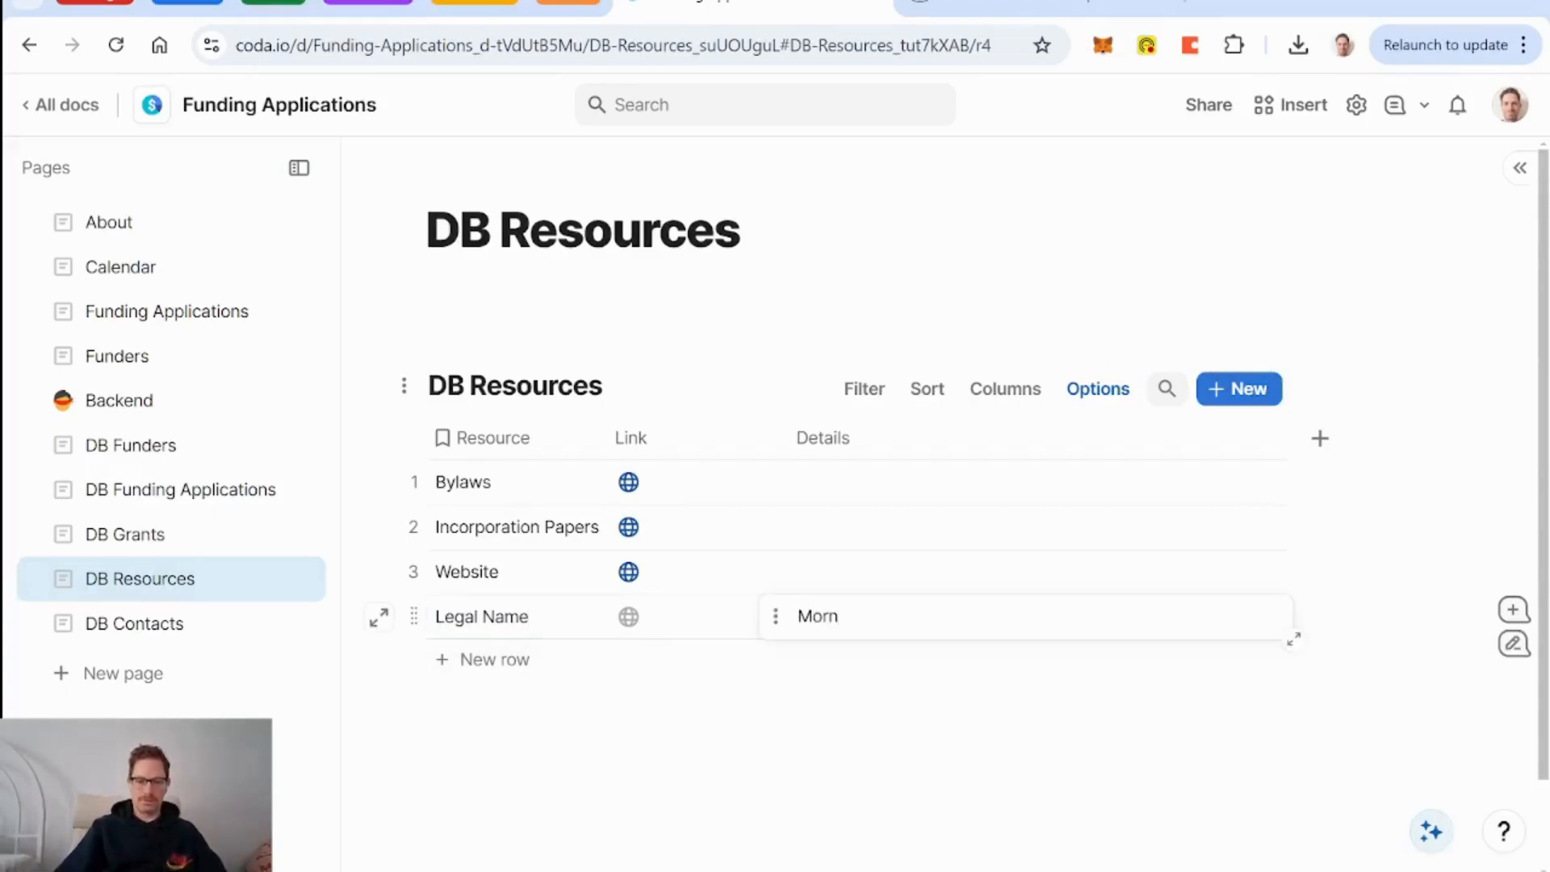
pyautogui.write('ing Star')
pyautogui.press('BackSpace')
pyautogui.press('BackSpace')
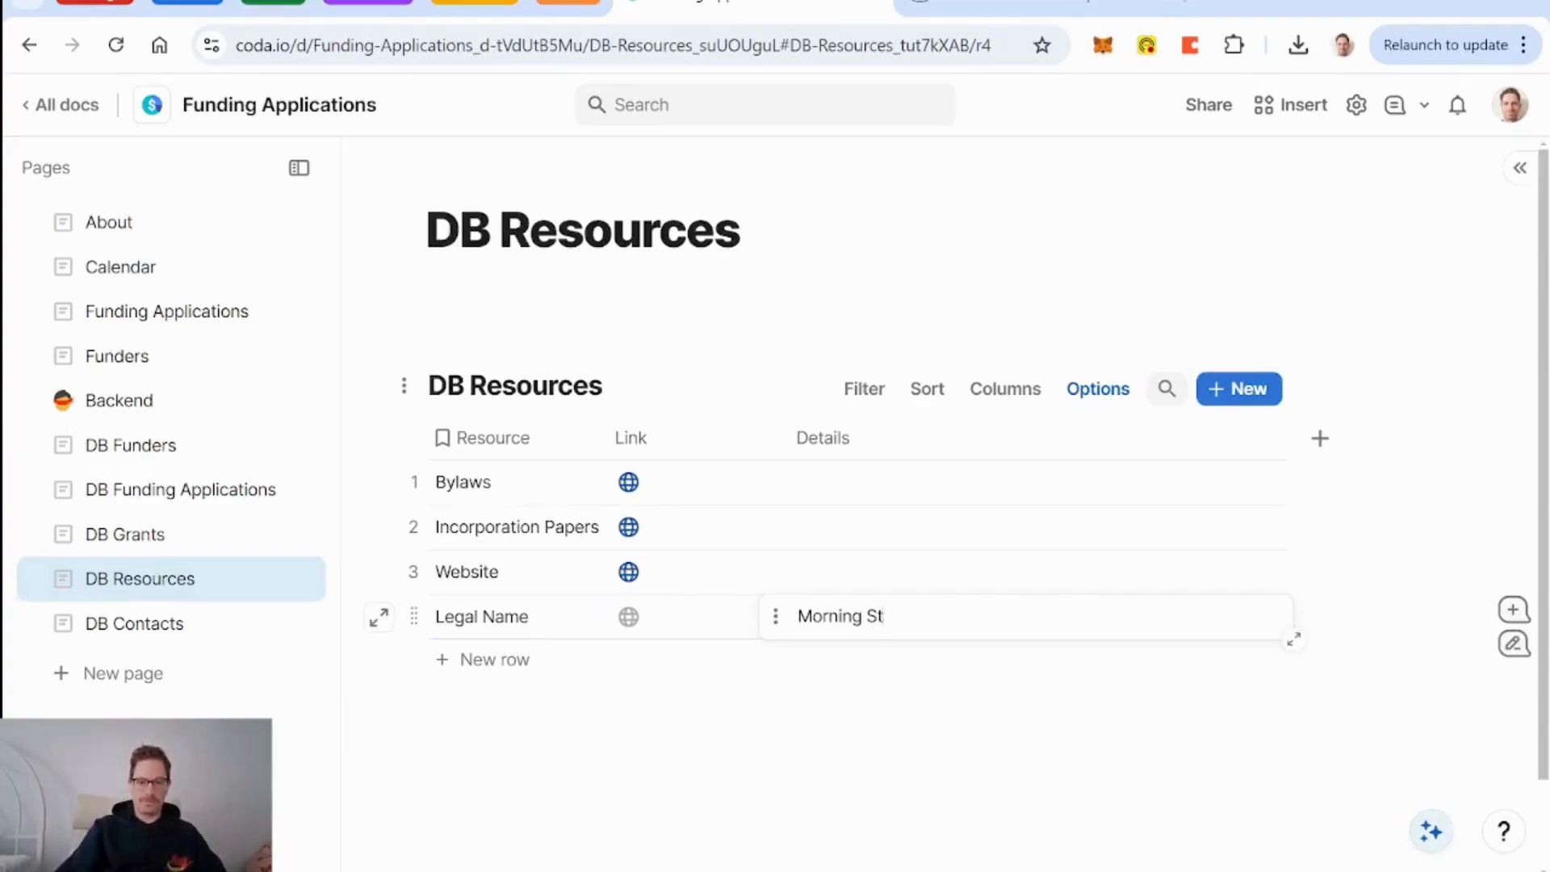
pyautogui.write('rategy')
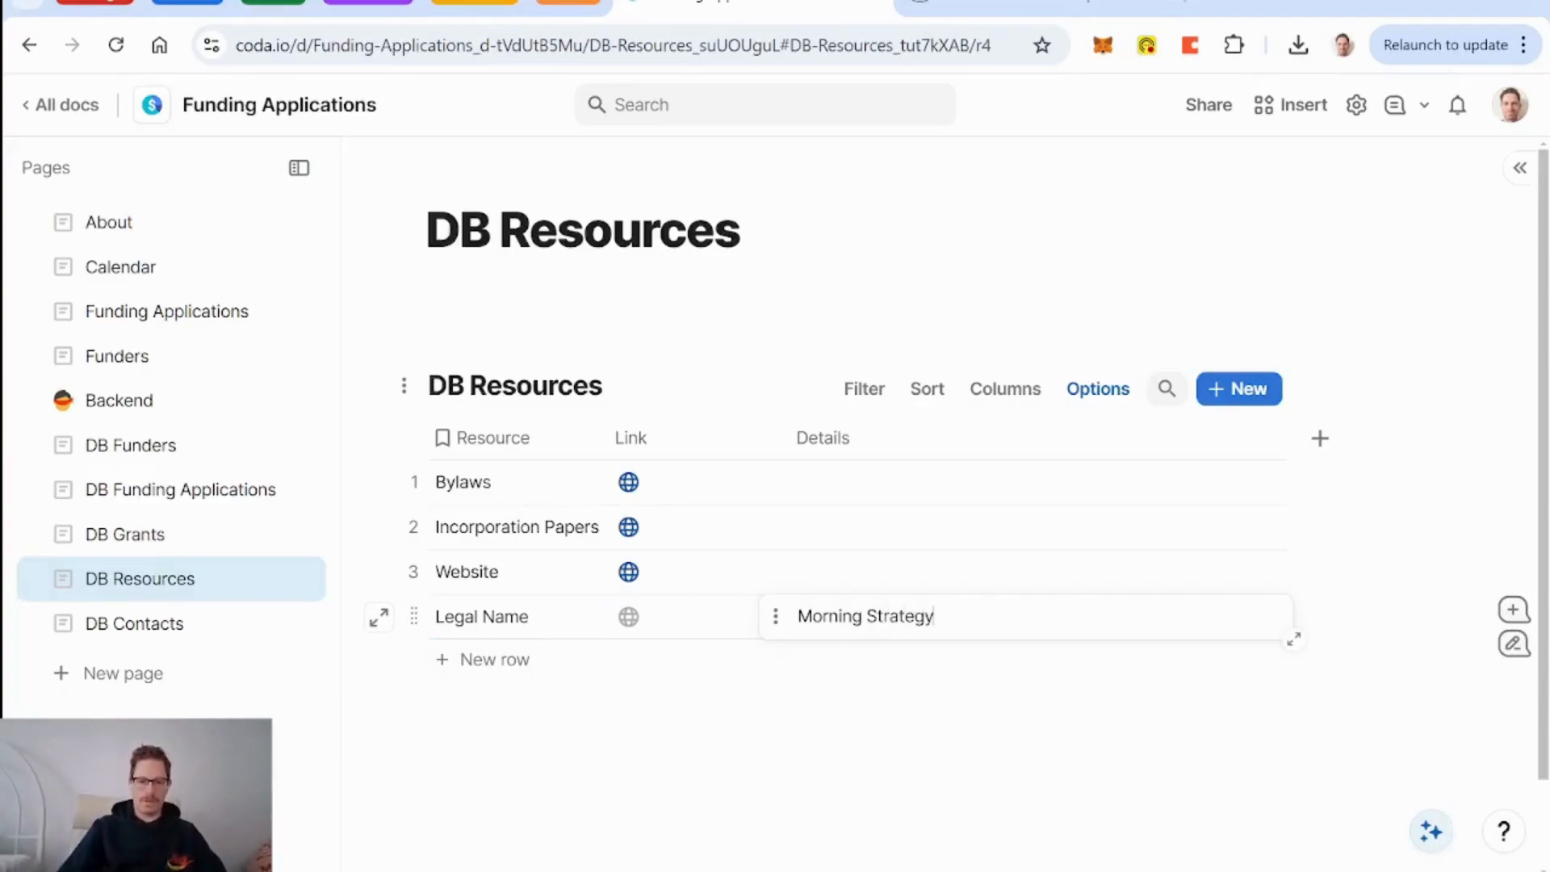
pyautogui.press('Return')
pyautogui.press('Return')
pyautogui.press('BackSpace')
pyautogui.press('BackSpace')
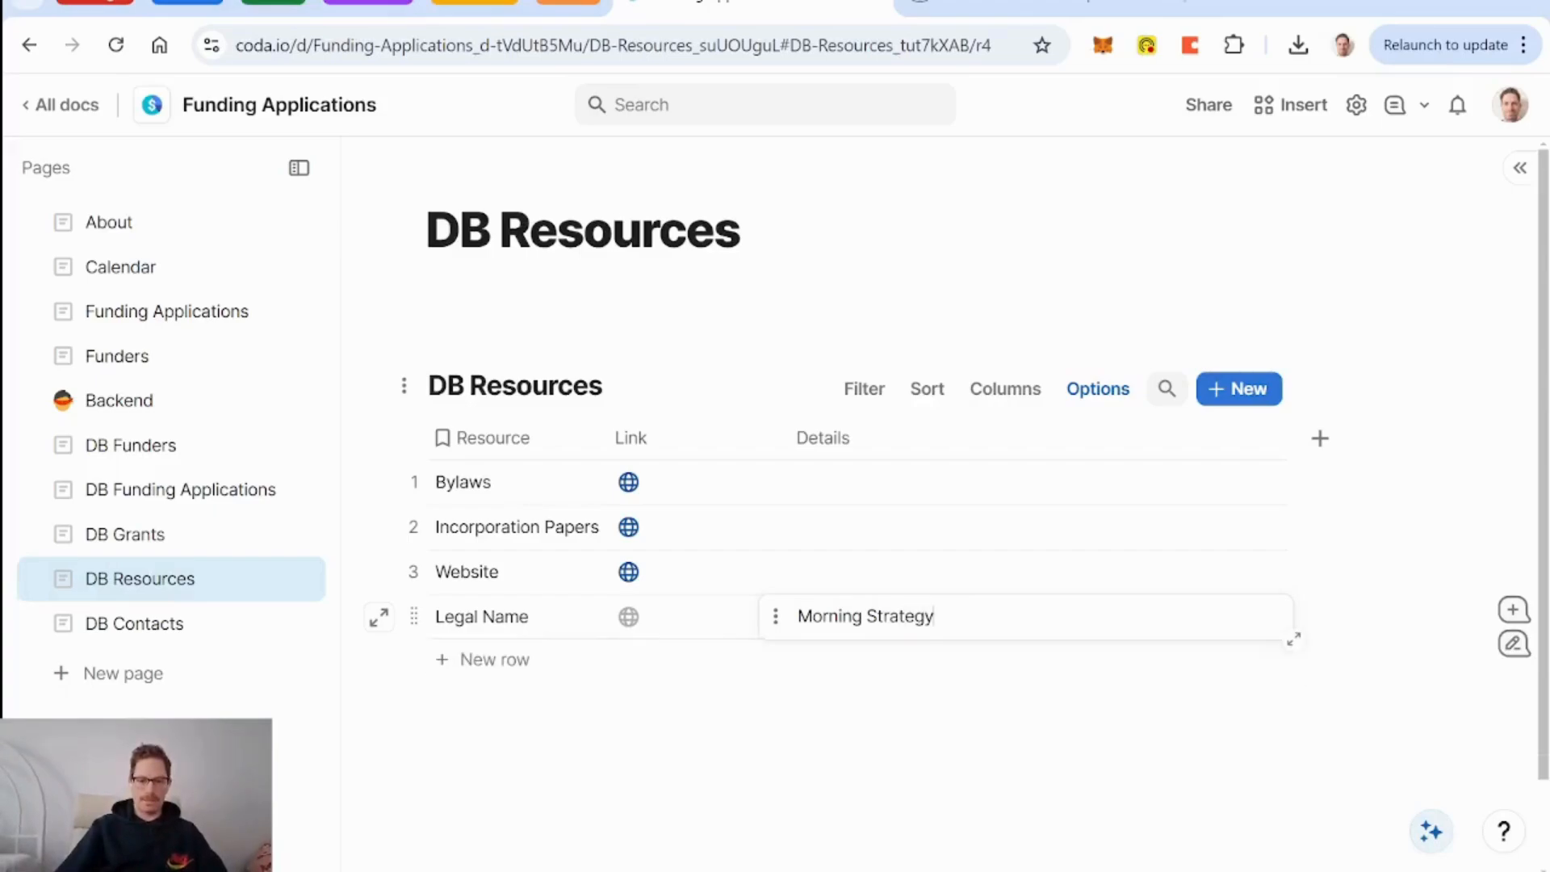
# Add a Registration Number row with its number and a Year Established row with 2022.
pyautogui.click(495, 660)
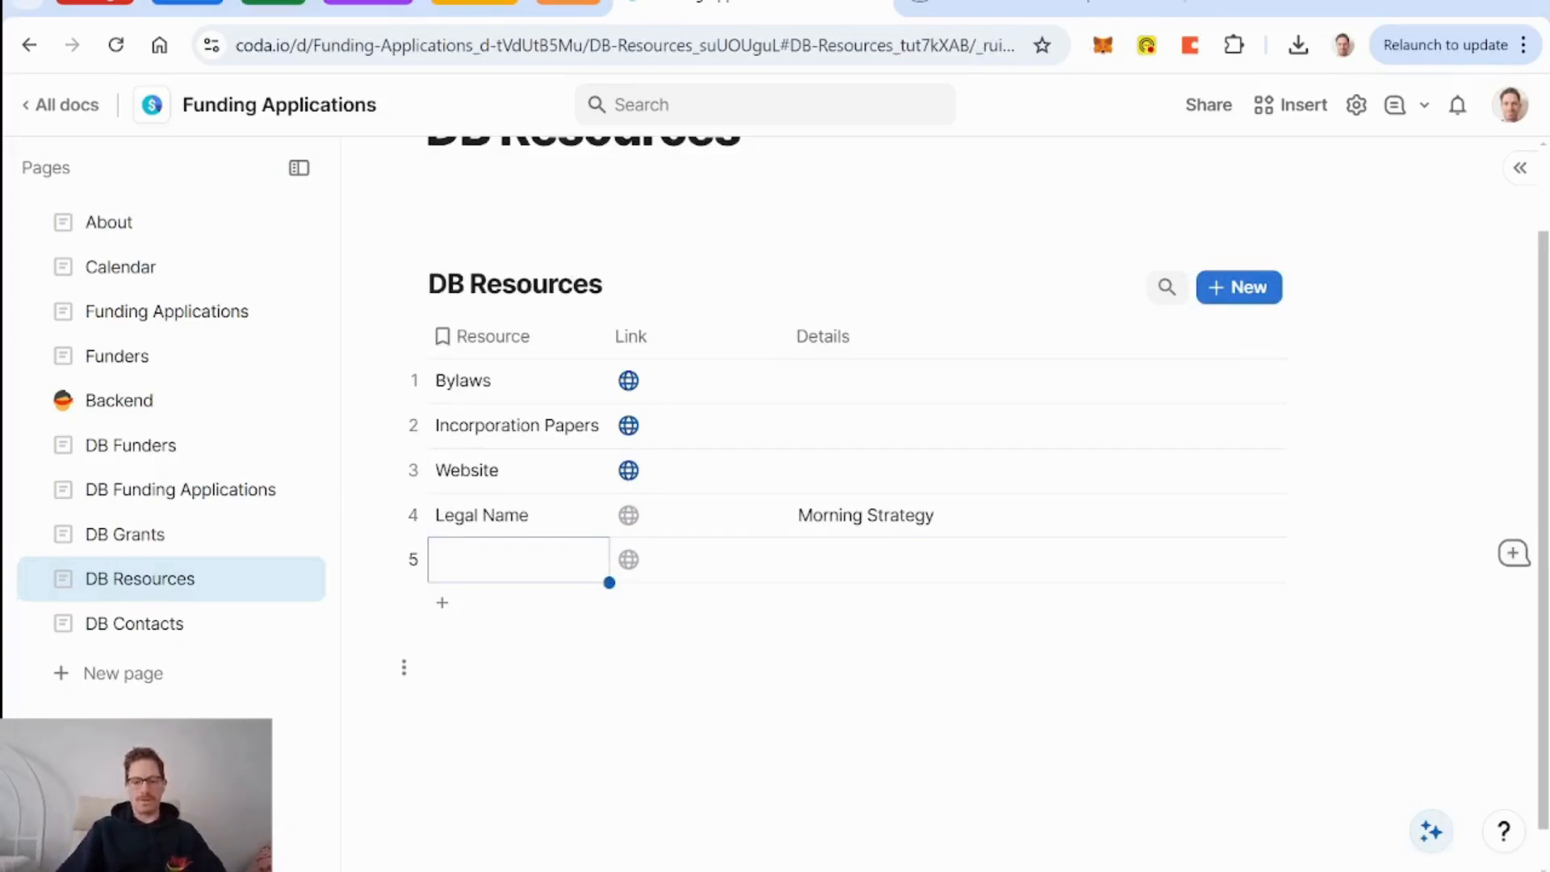
pyautogui.write('Registrat')
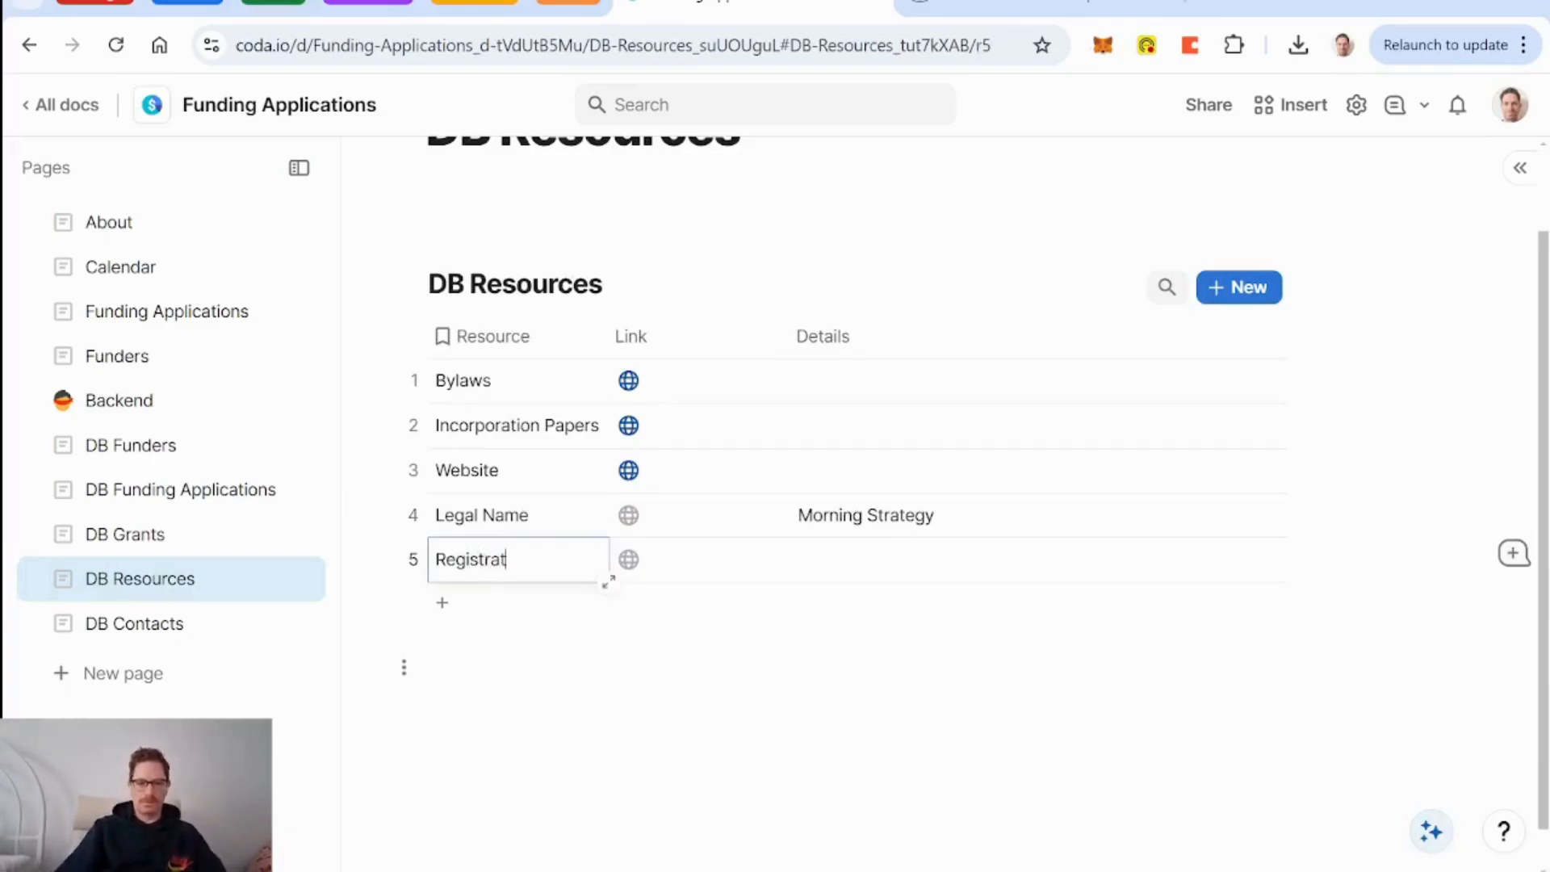
pyautogui.write('ion Number')
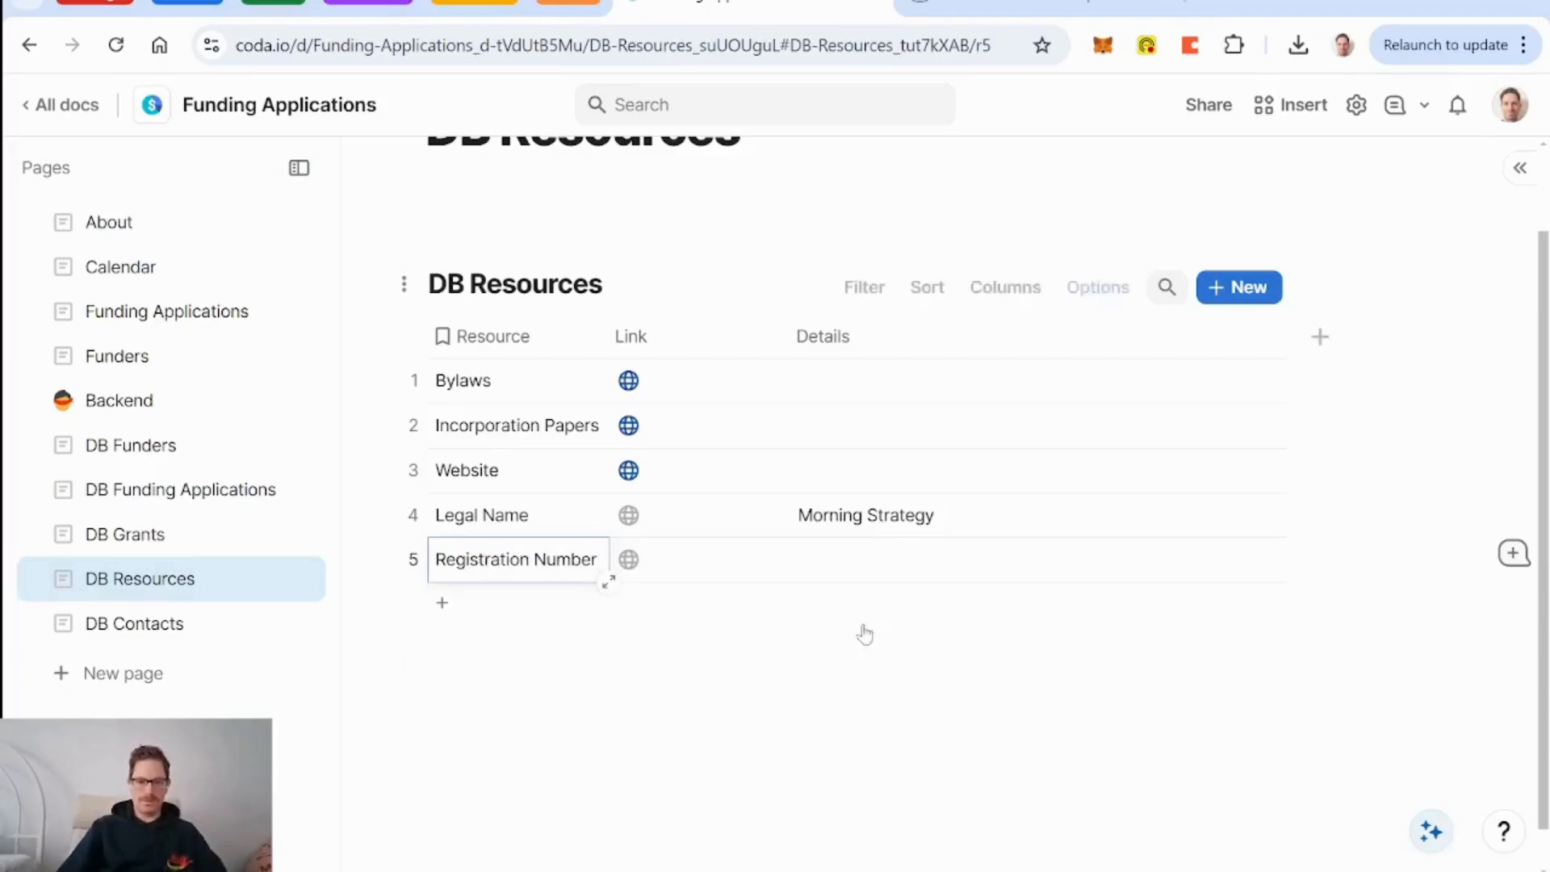
pyautogui.click(892, 579)
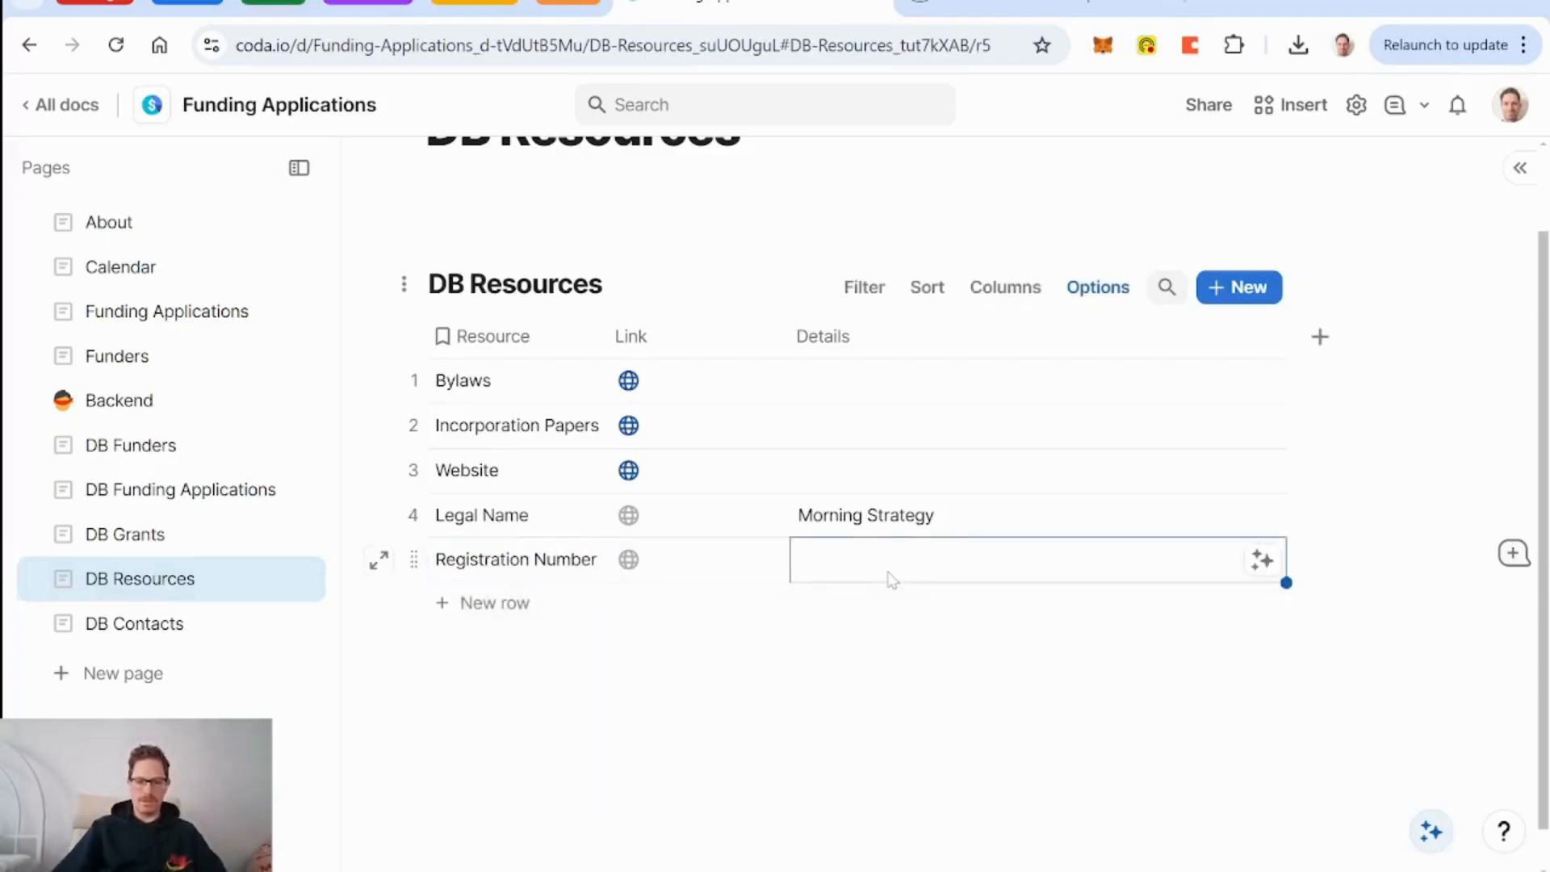
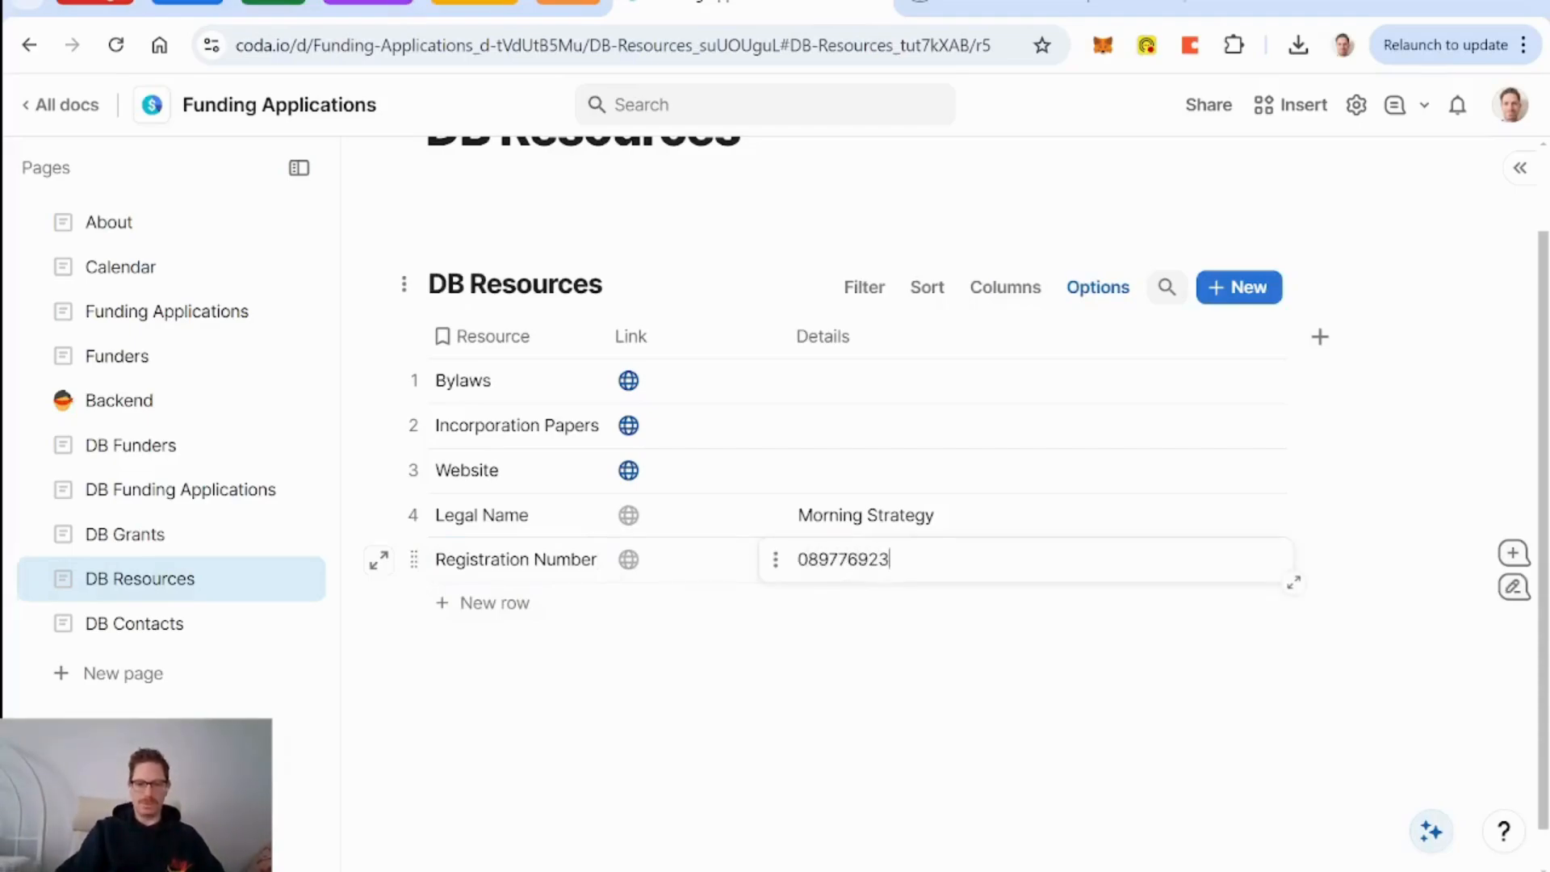
pyautogui.click(507, 605)
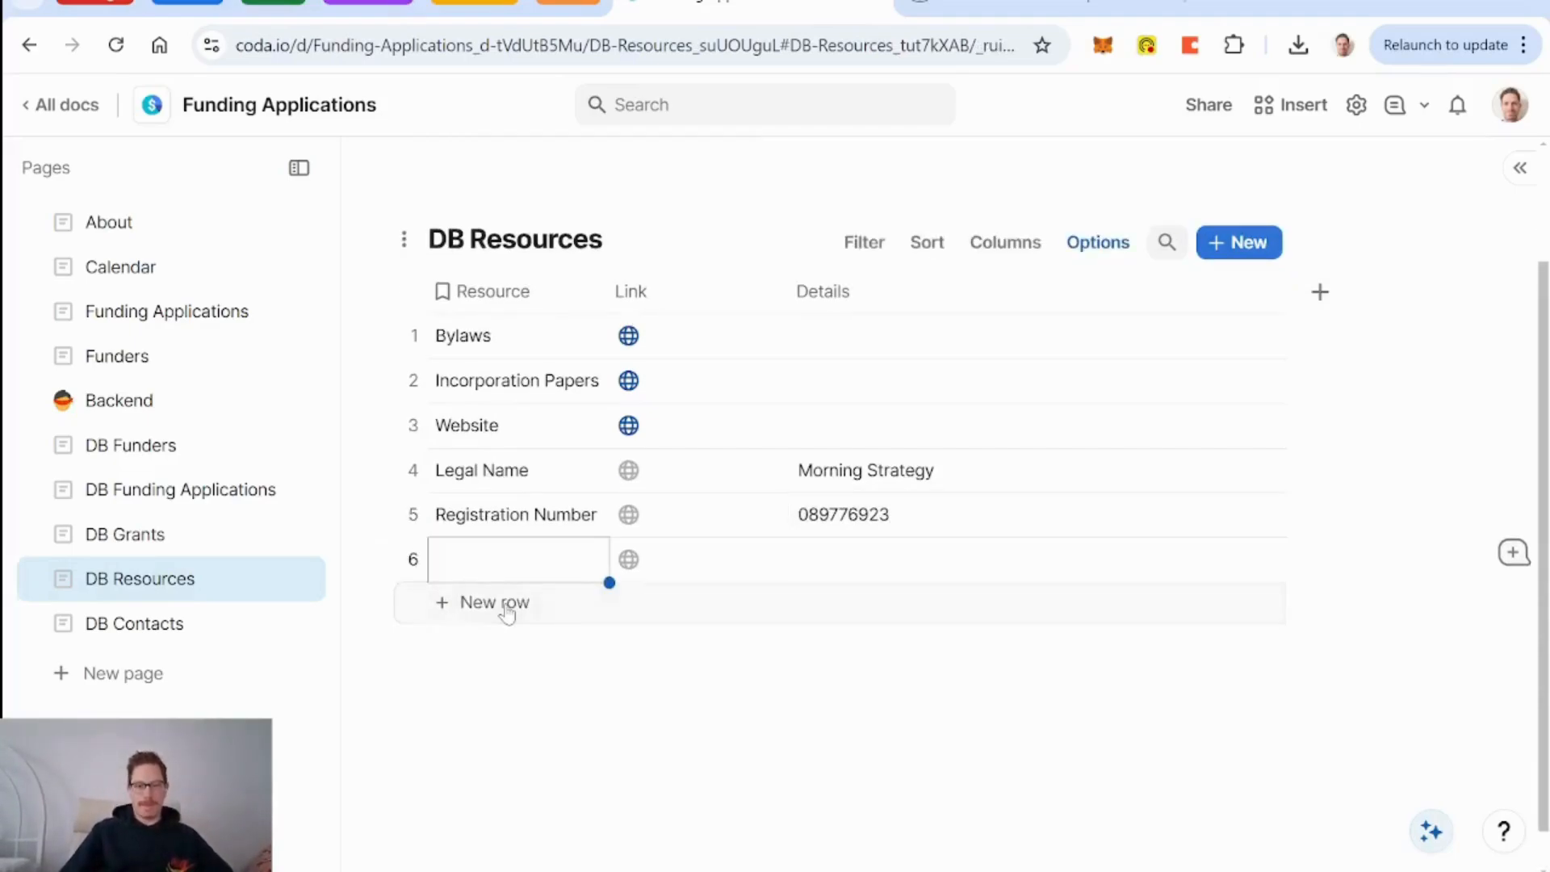
pyautogui.write('Year Establ')
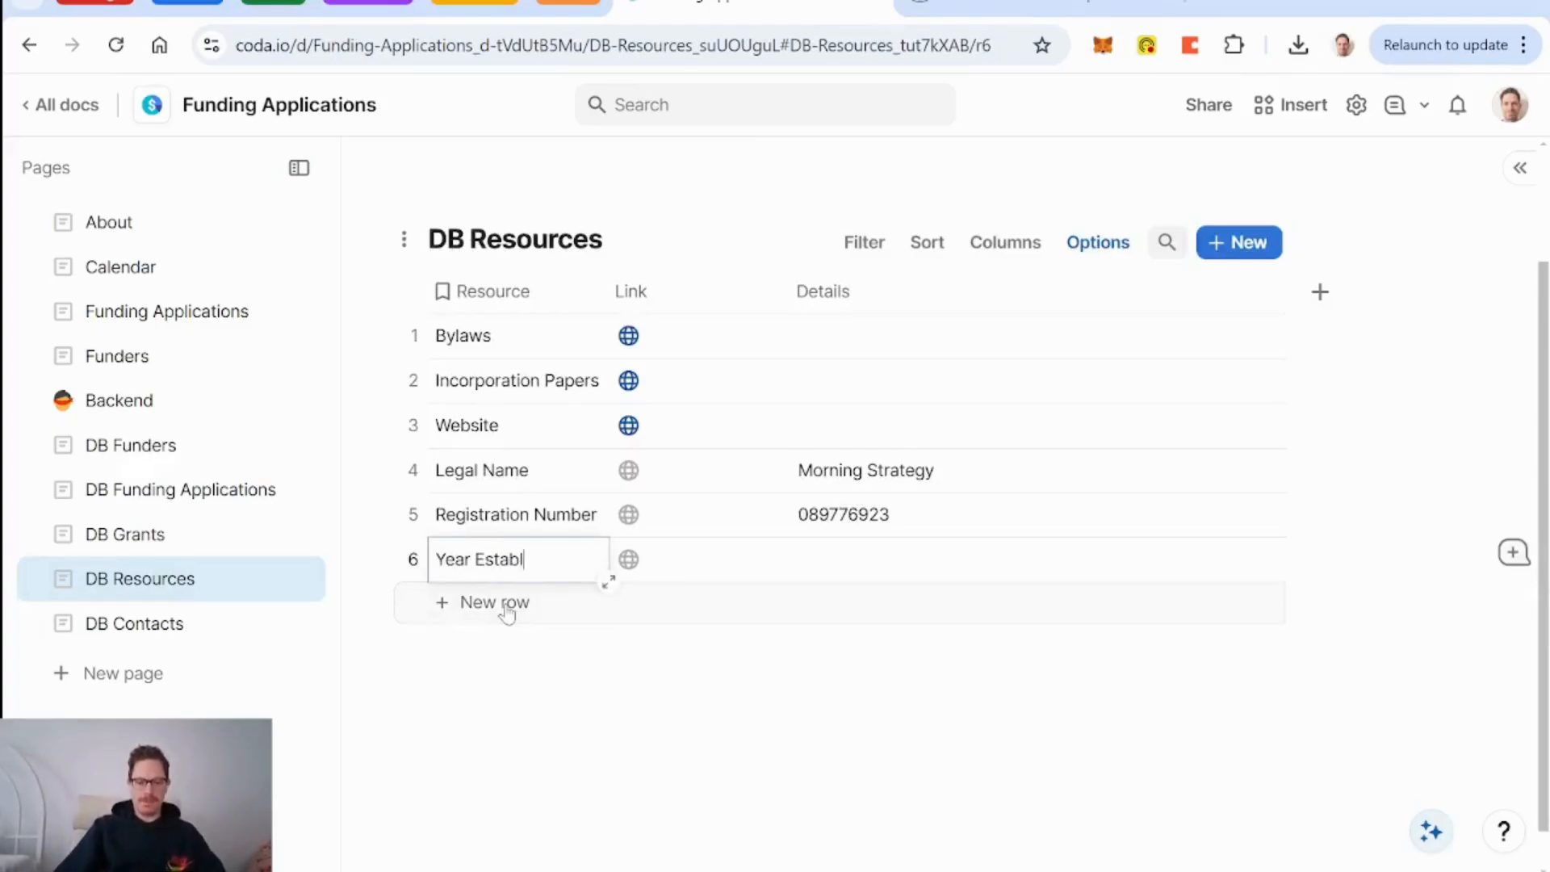
pyautogui.write('ished')
pyautogui.click(841, 569)
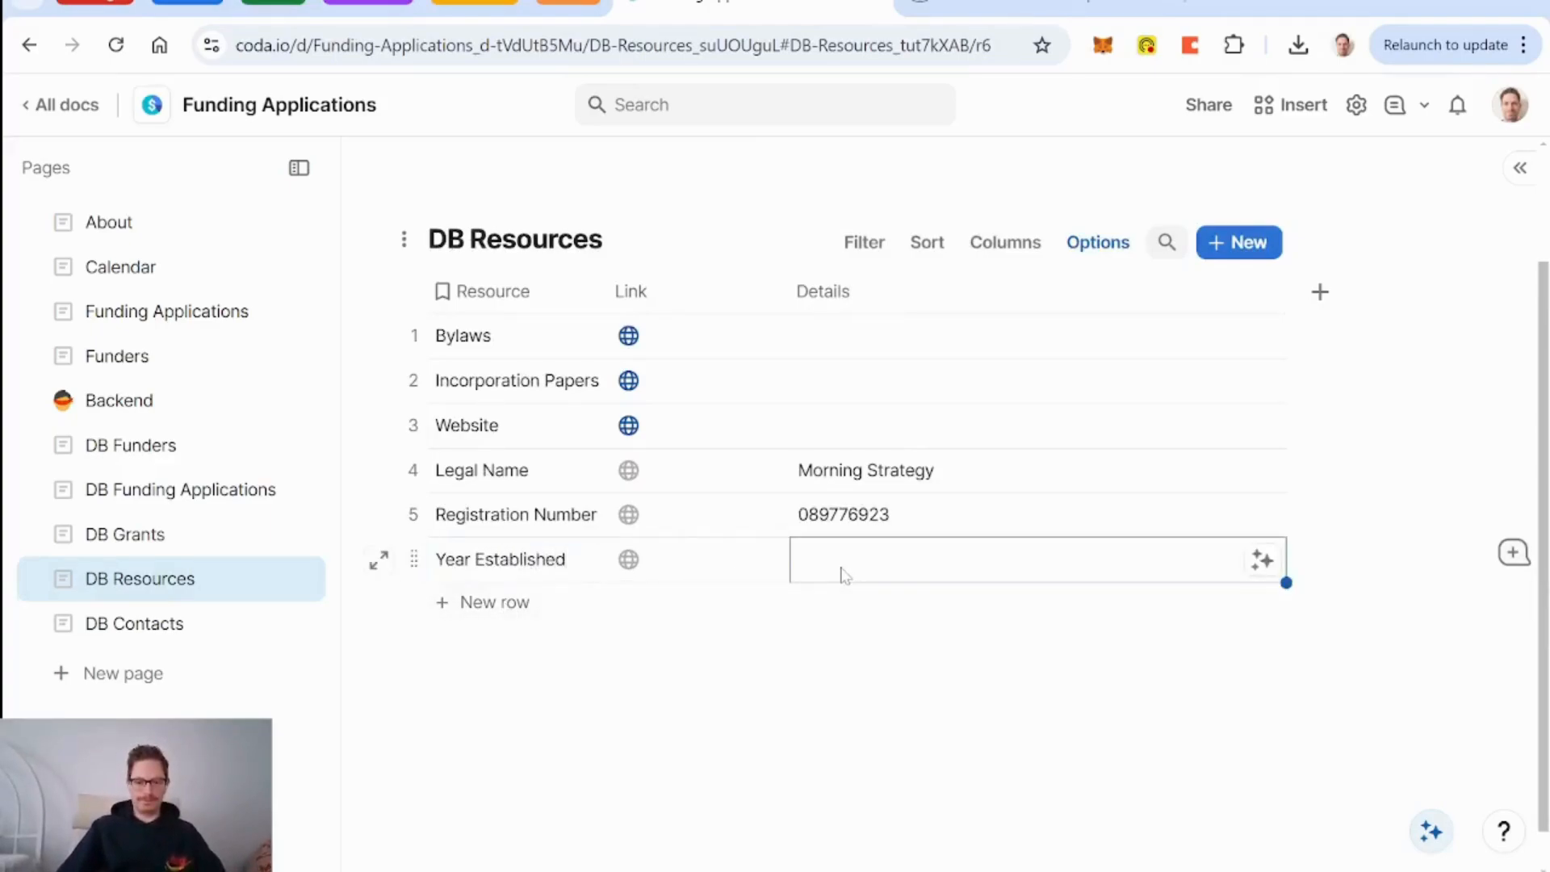
pyautogui.write('2022')
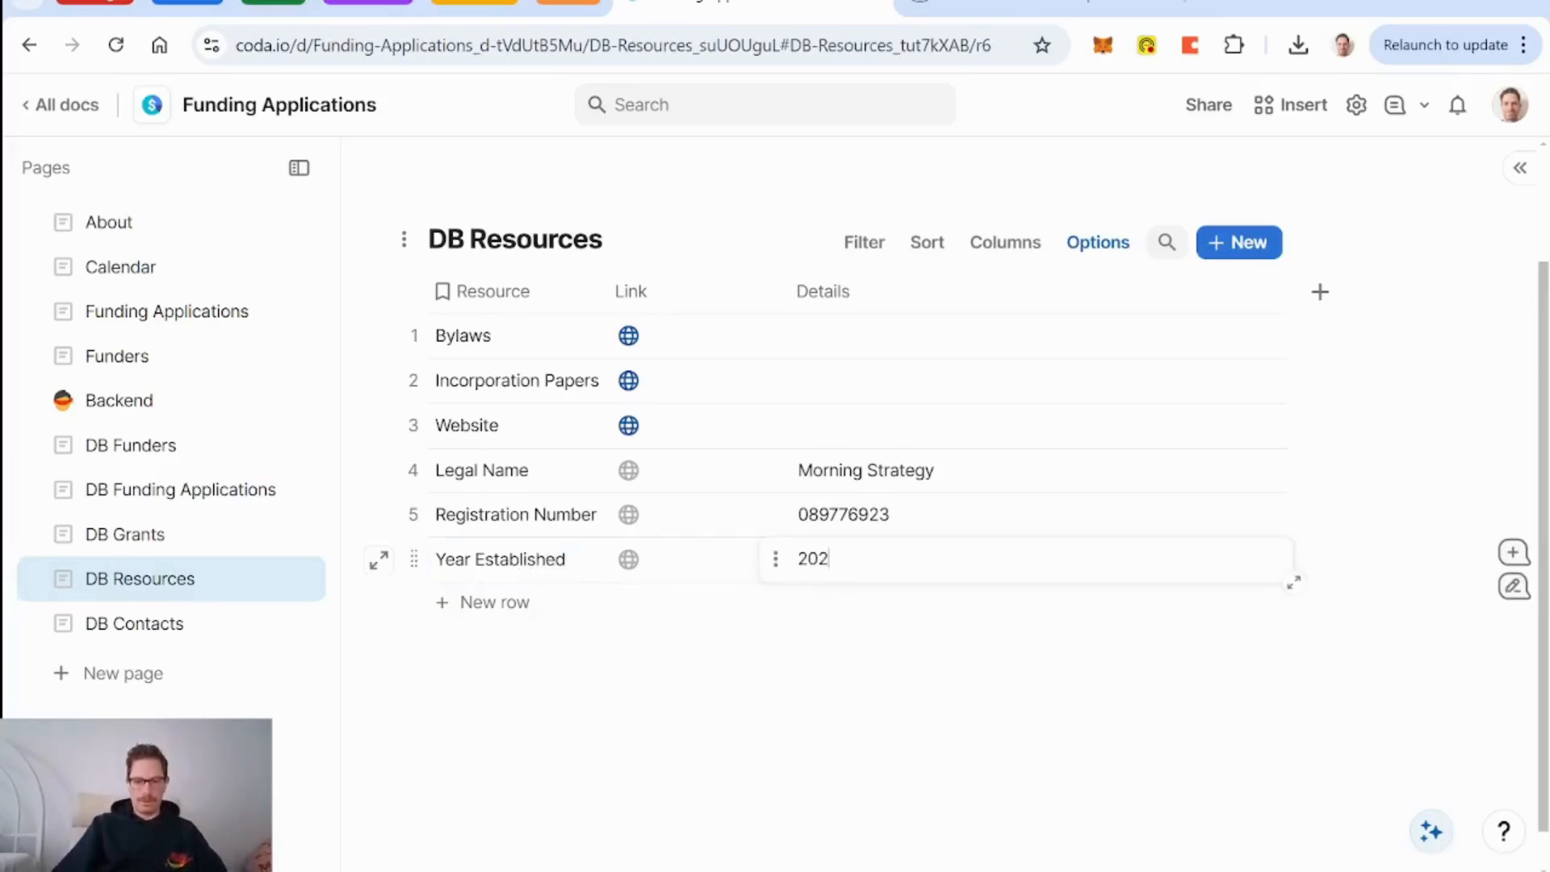
# Add a Mission Statement row: 'help artists focus on making their art… that simplify their businesses'.
pyautogui.click(515, 615)
pyautogui.write('Mission S')
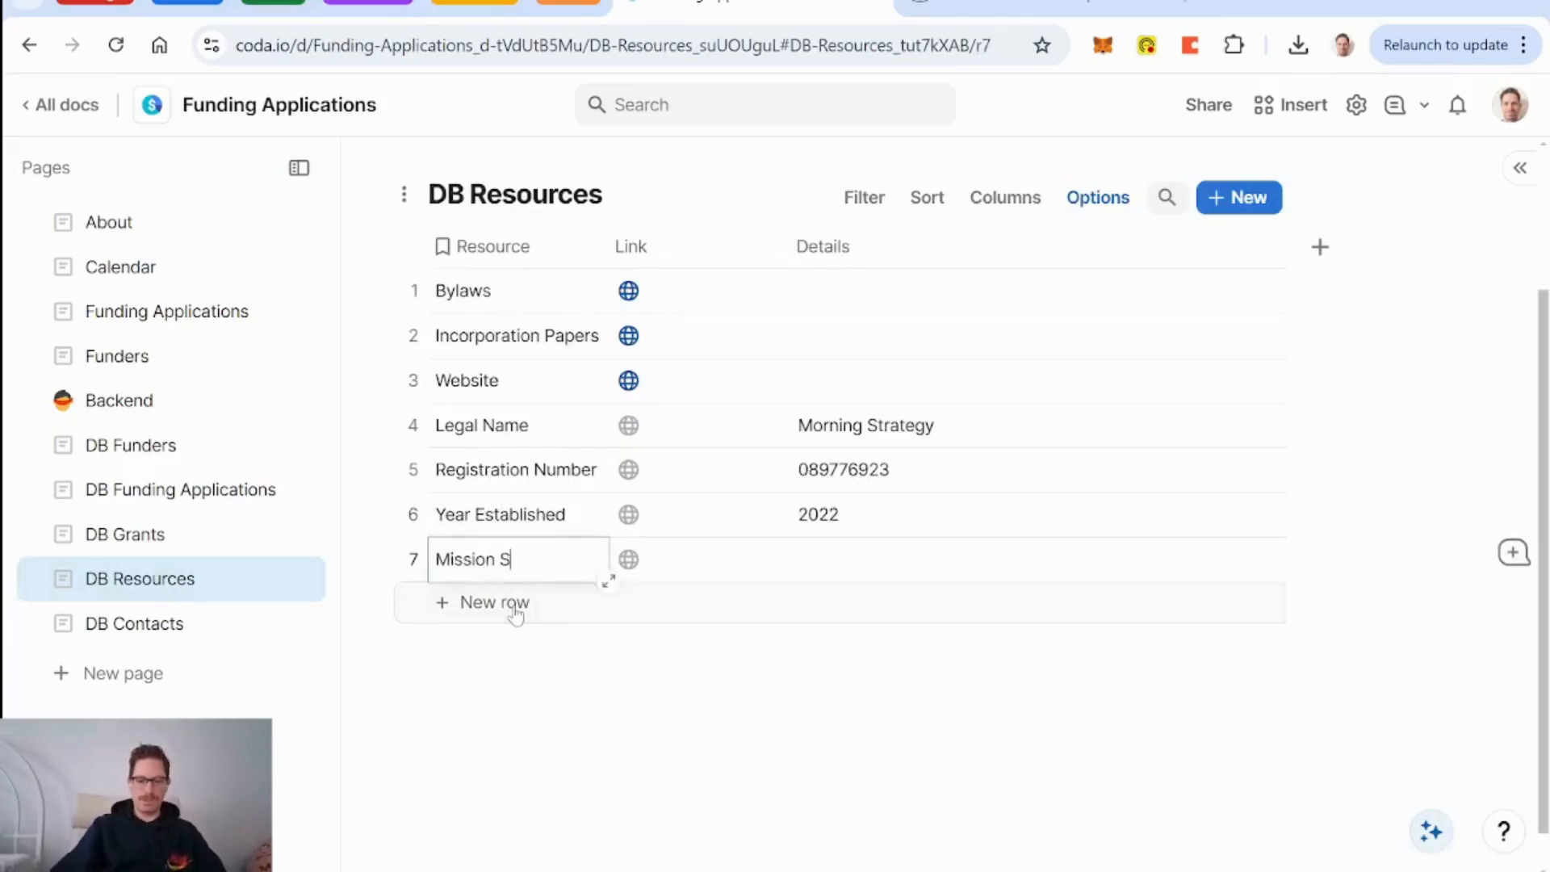
pyautogui.write('tatement')
pyautogui.click(862, 569)
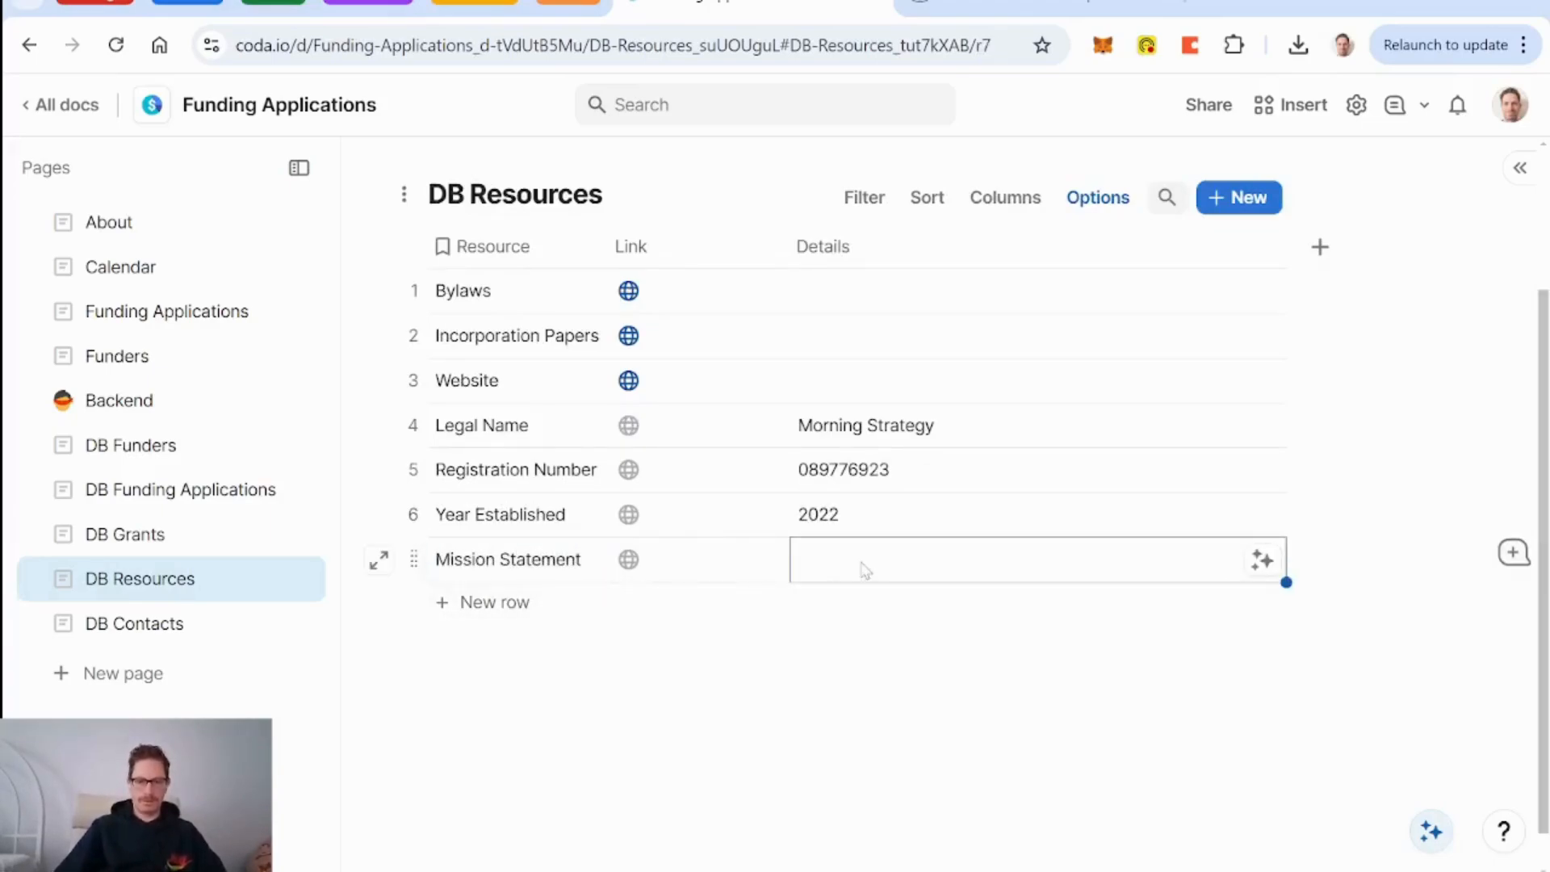
pyautogui.write('help artists')
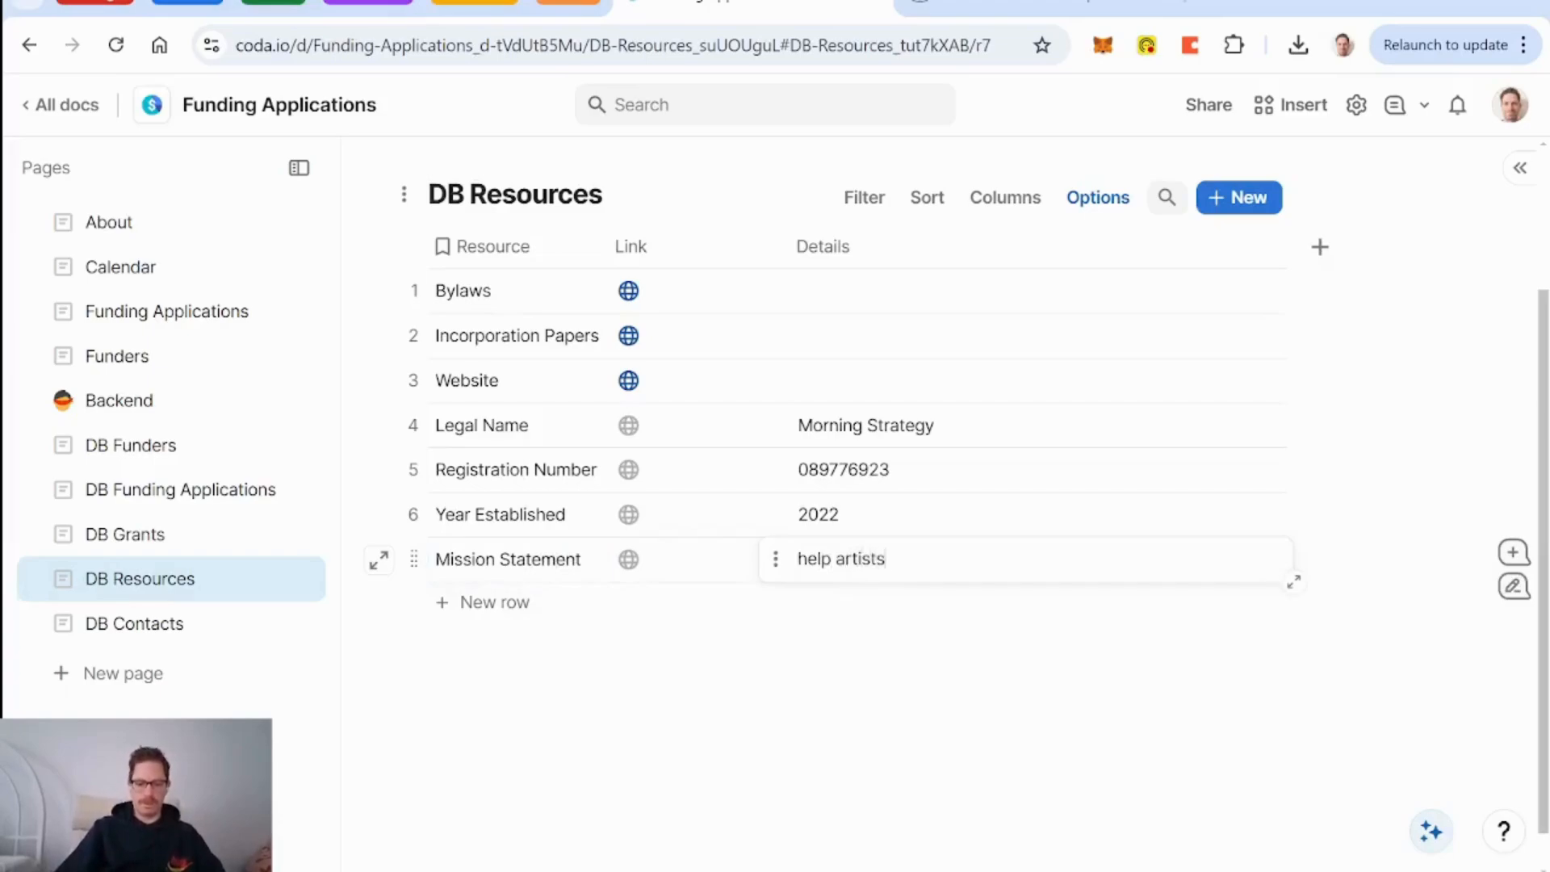
pyautogui.write(' make their art b')
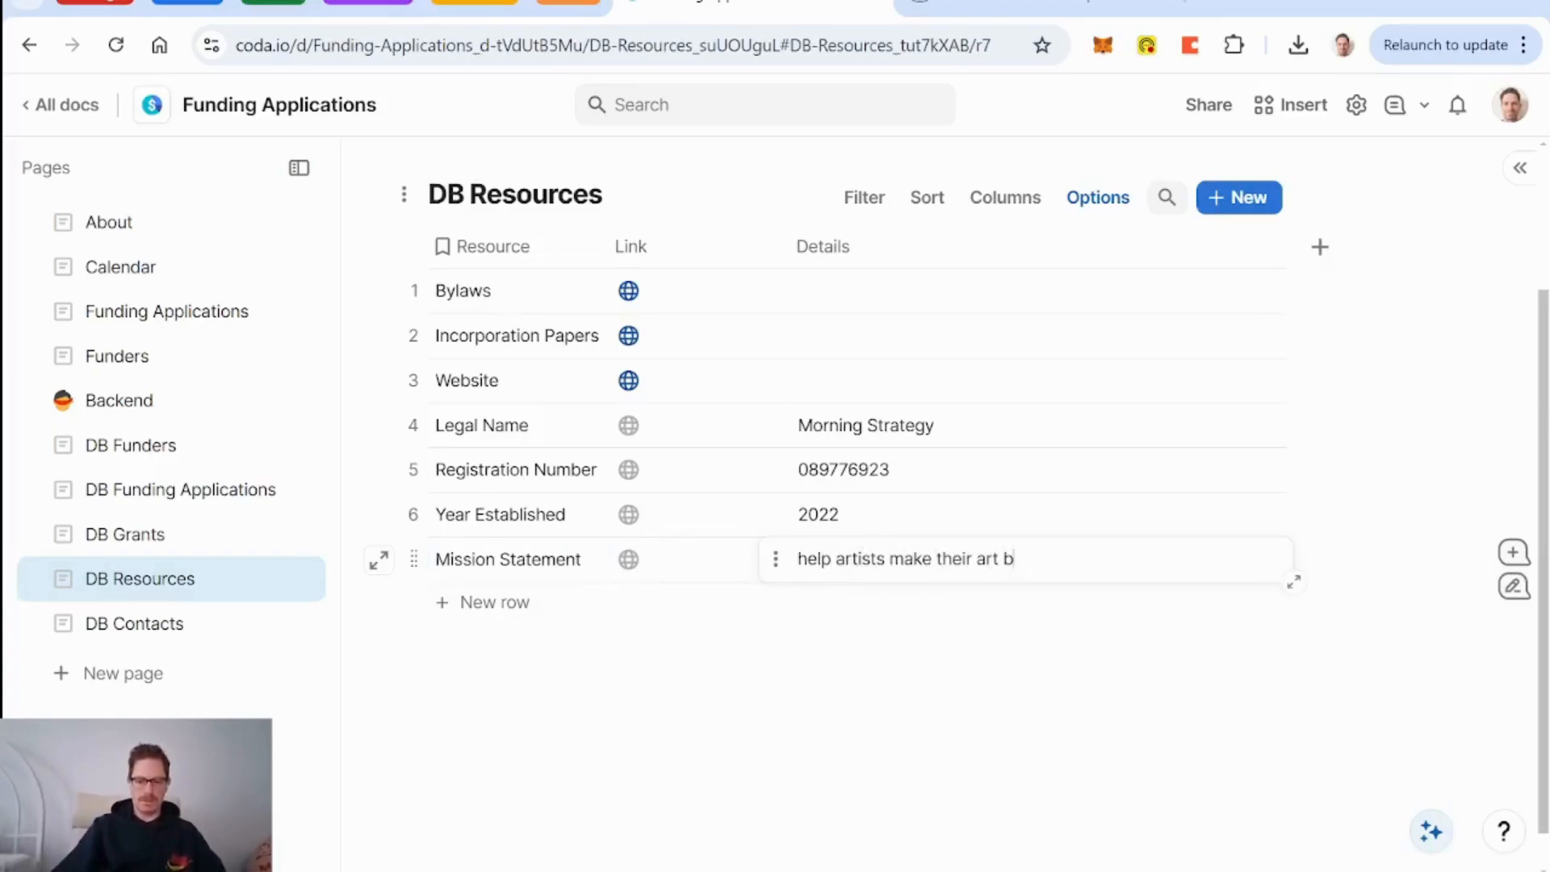
pyautogui.write('y pro')
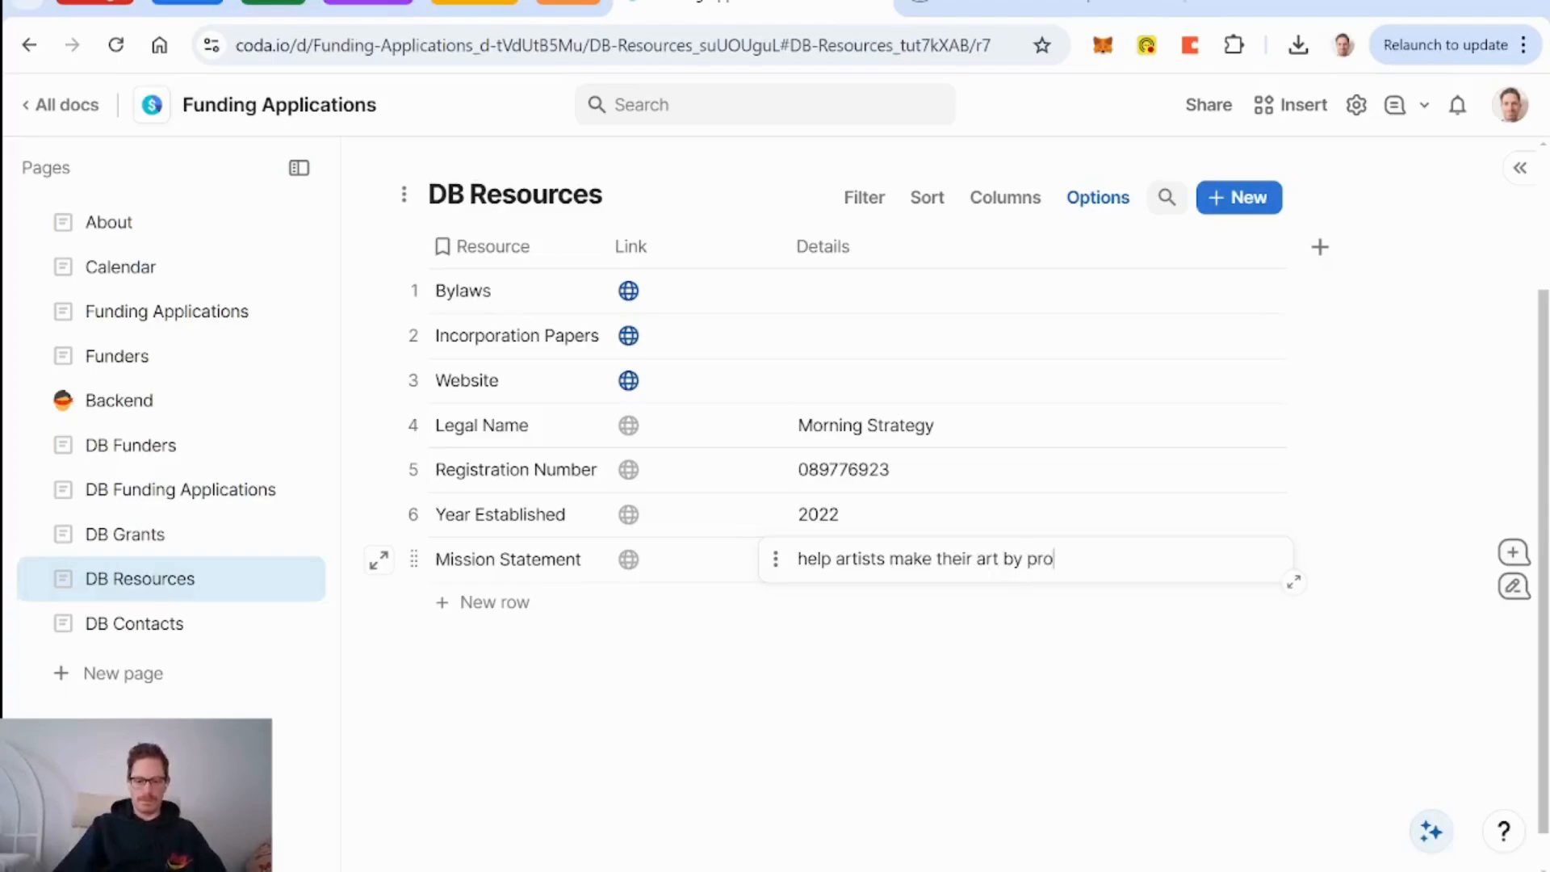
pyautogui.write('viding operational tools -')
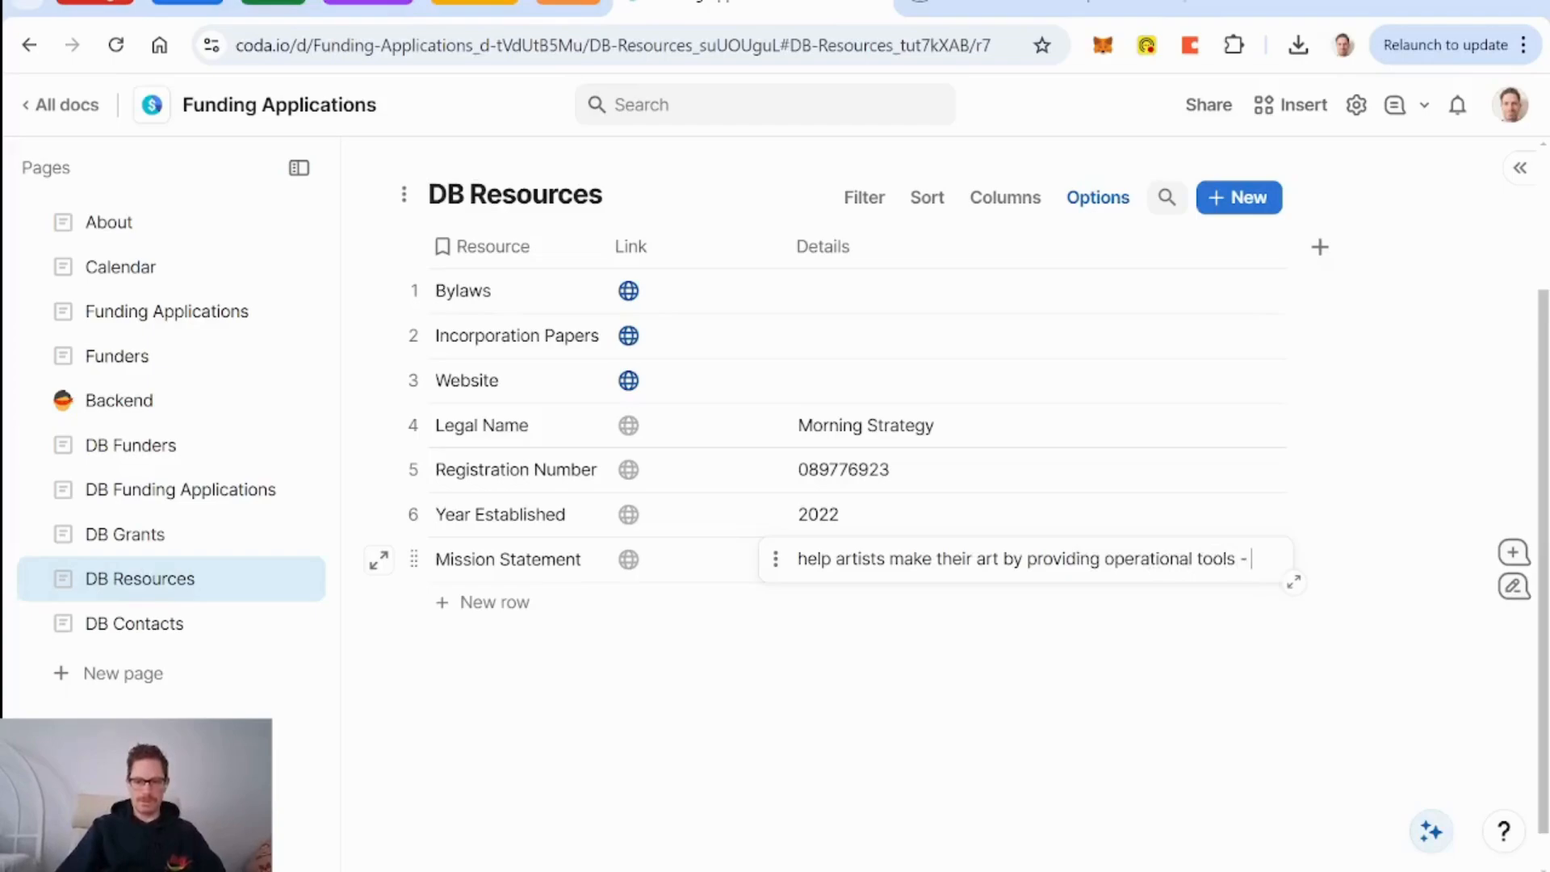
pyautogui.write('focus on')
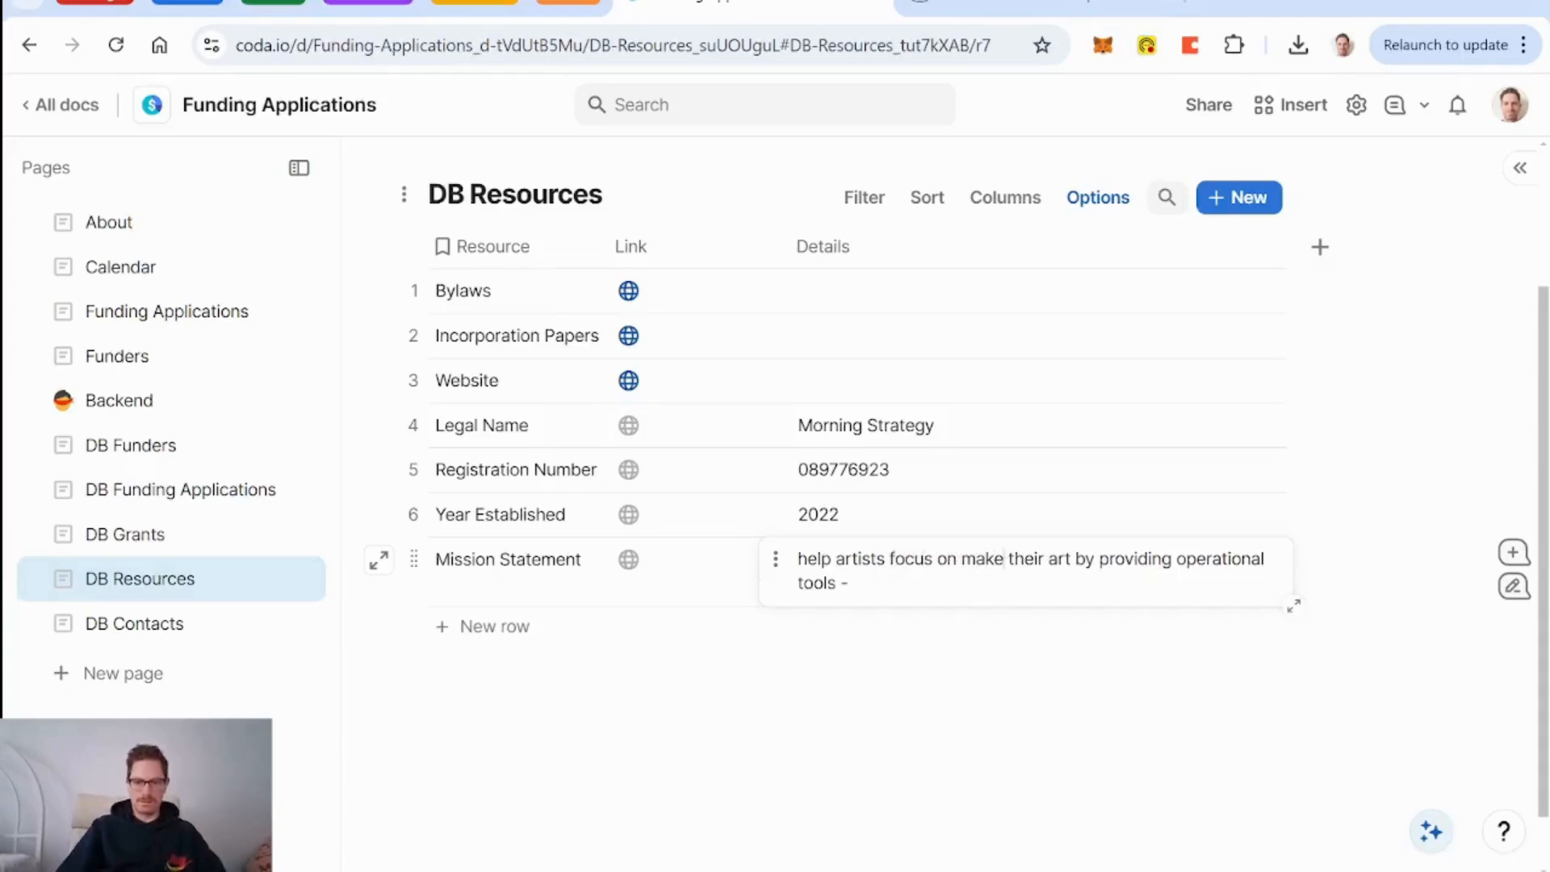
pyautogui.press('BackSpace')
pyautogui.write('ing')
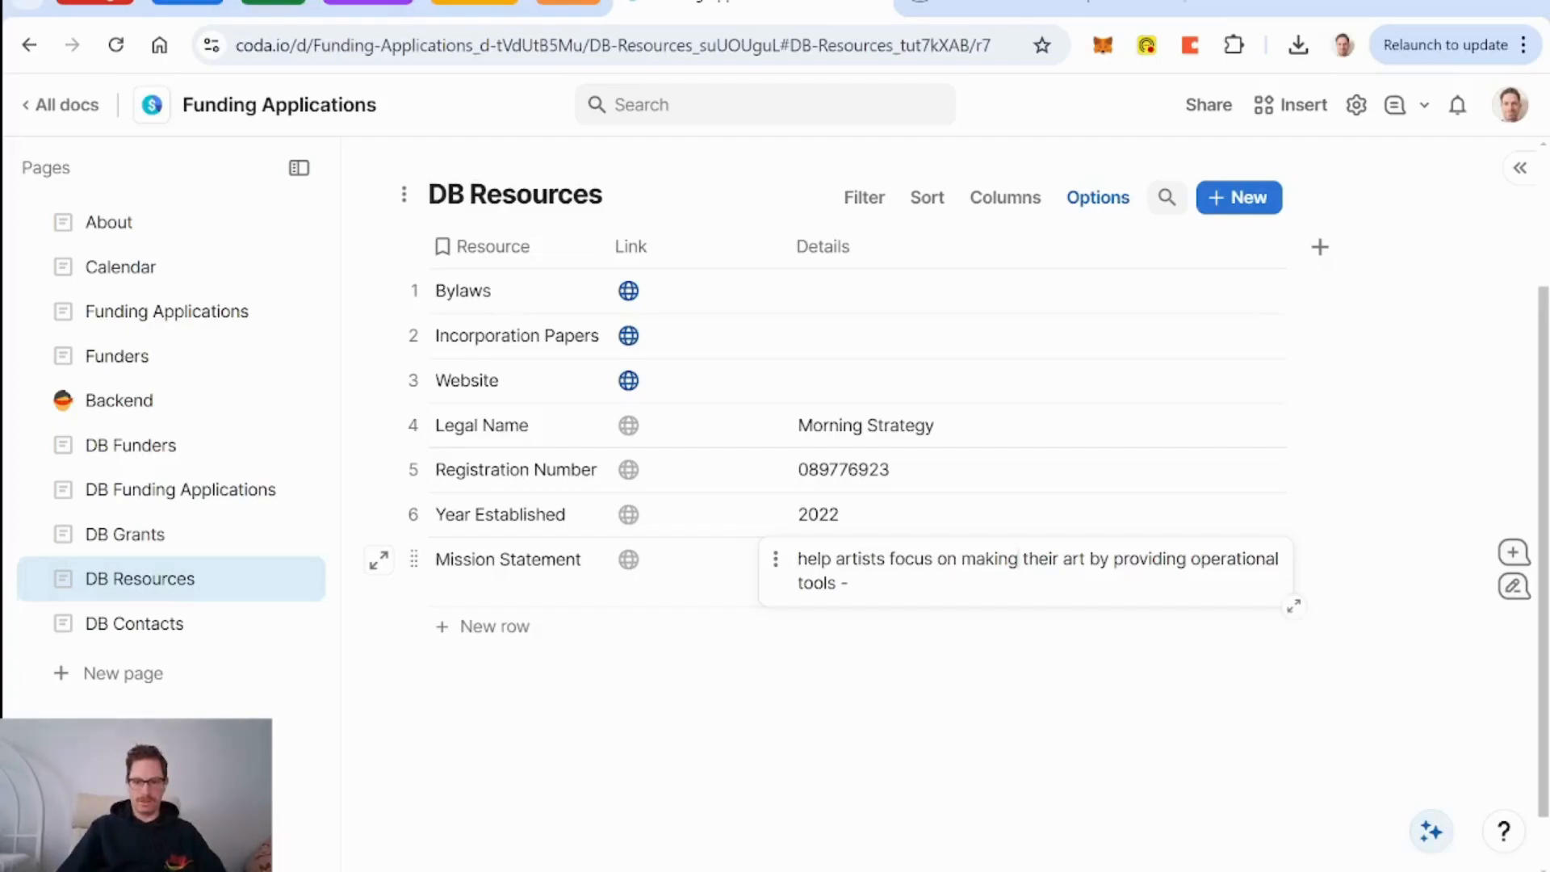
pyautogui.press('BackSpace')
pyautogui.press('BackSpace')
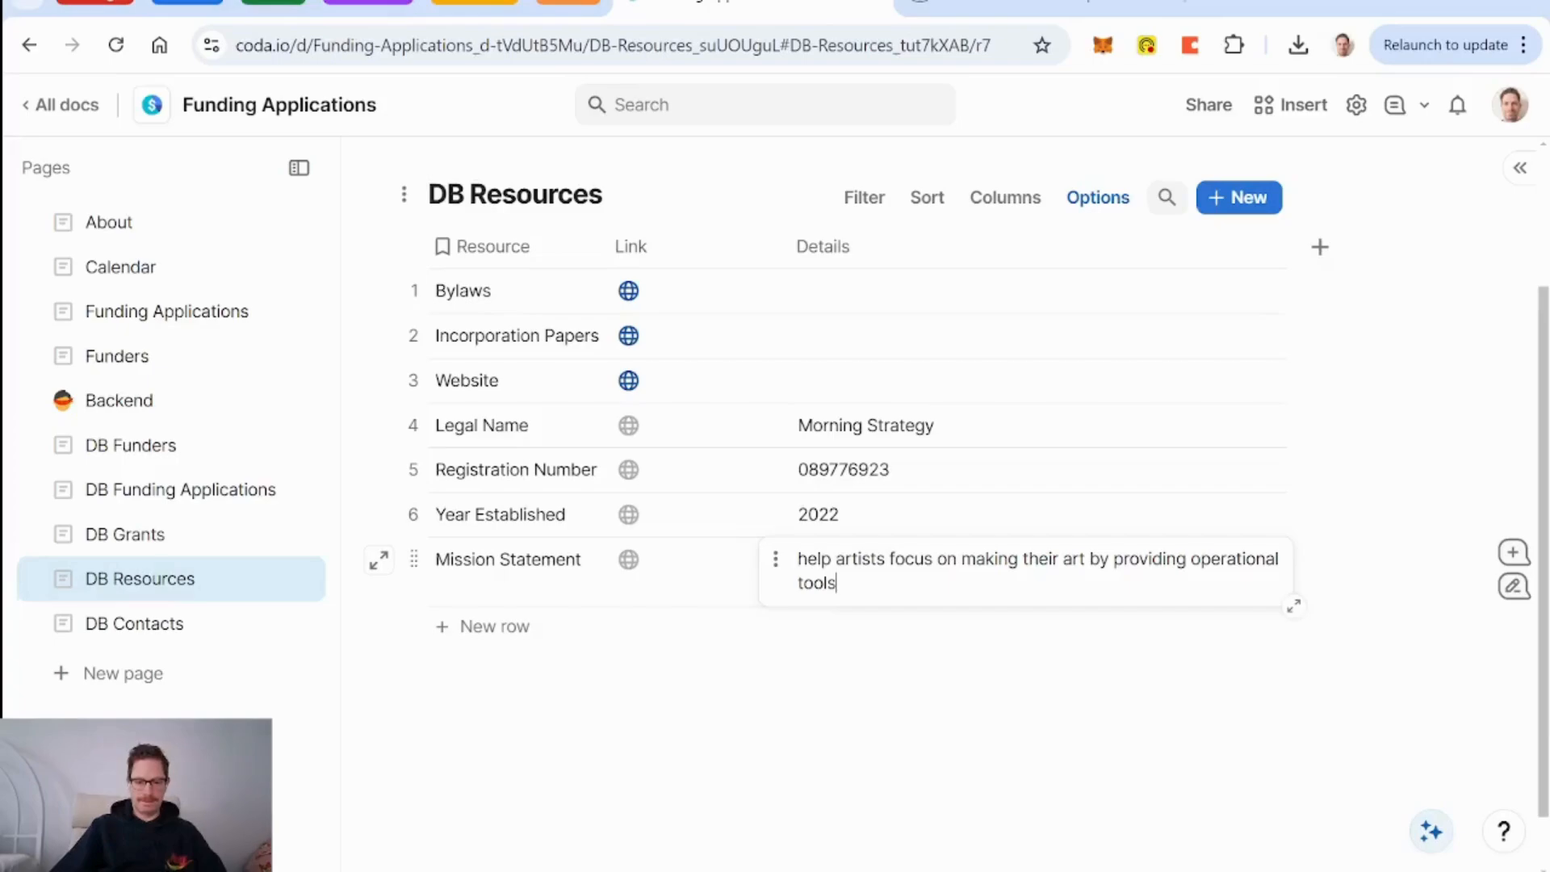
pyautogui.write('that simpl')
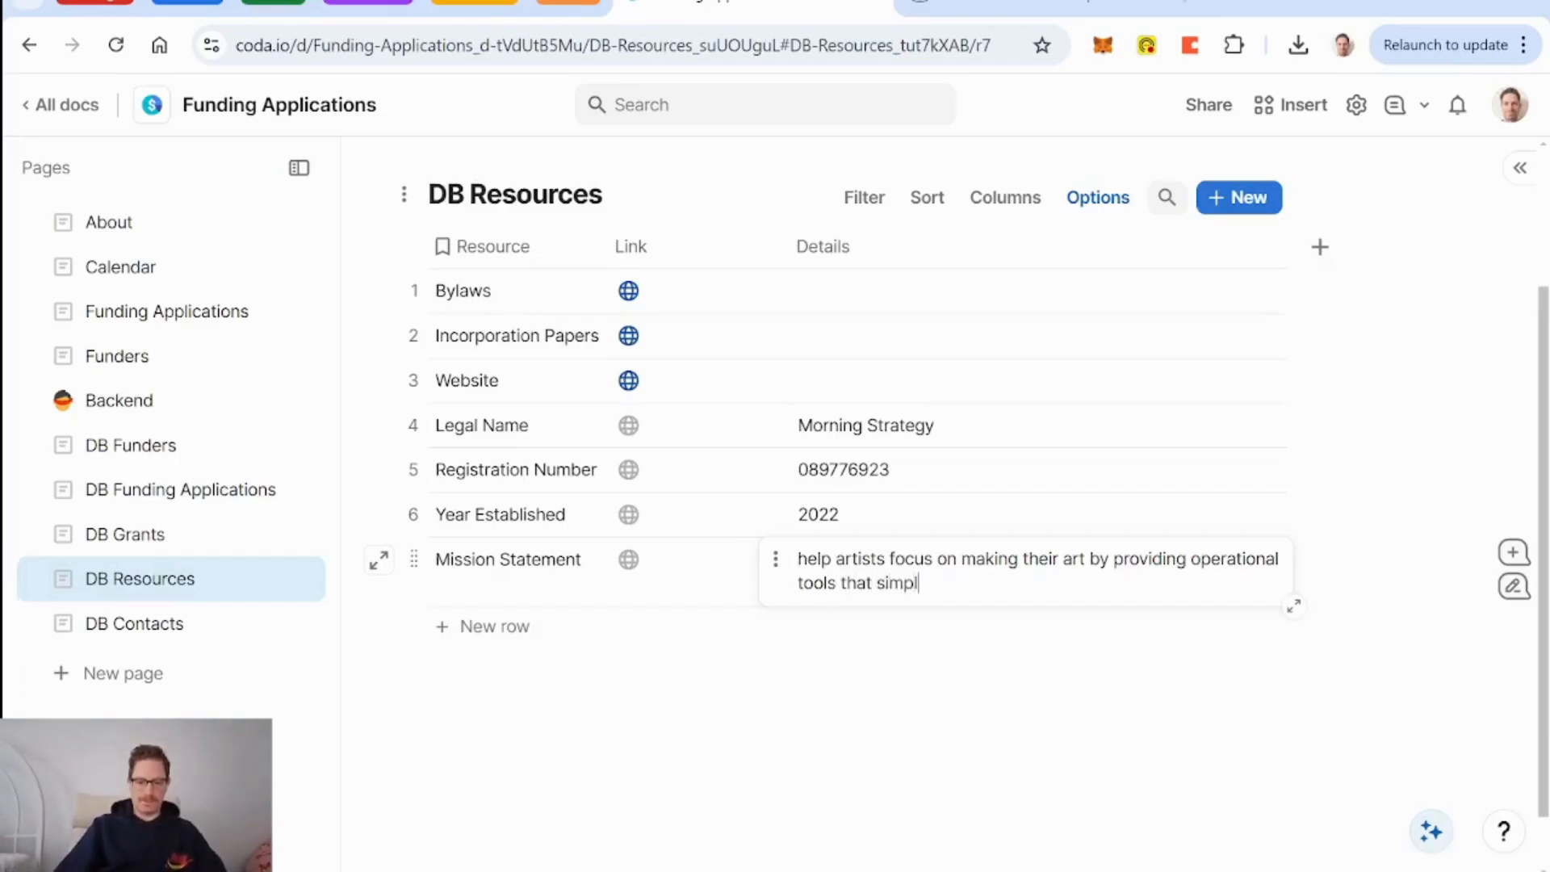
pyautogui.write('ify their')
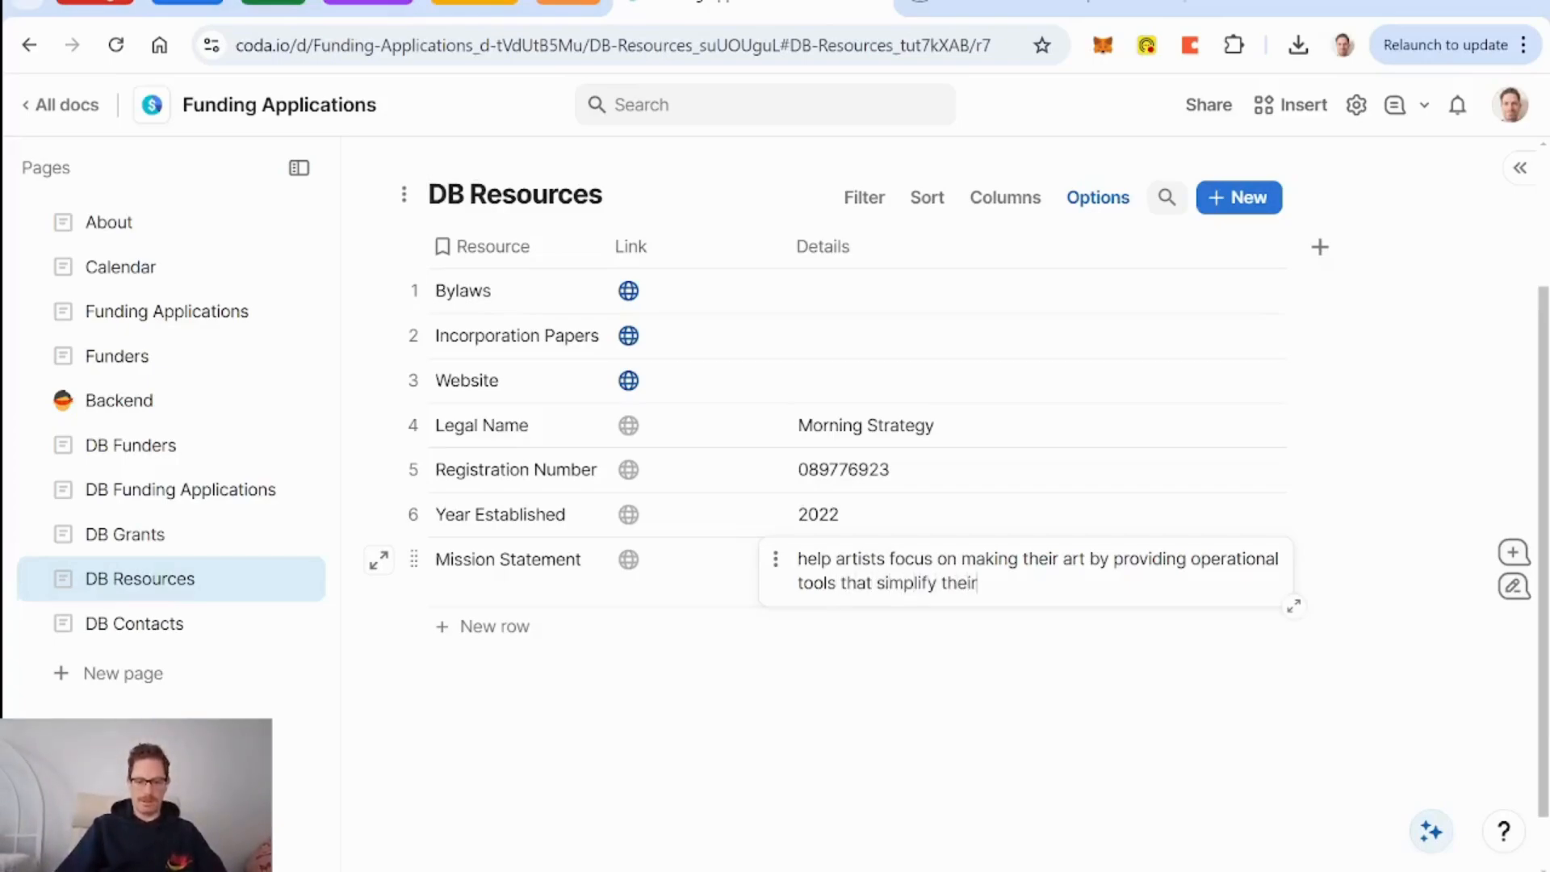
pyautogui.write(' businesses')
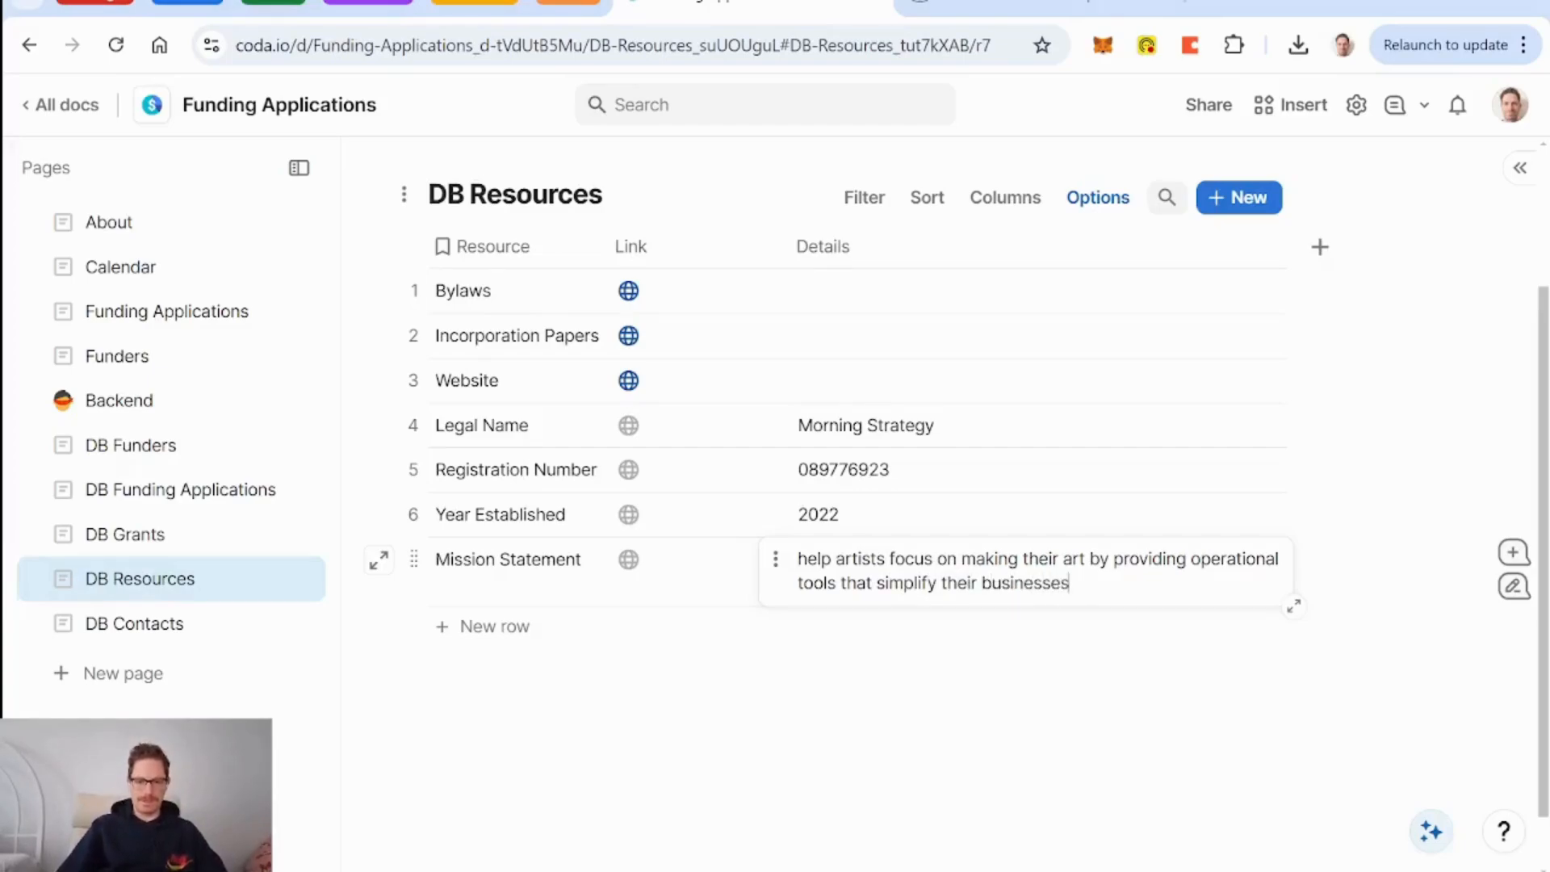
# Add a Vision Statement row with details 'artists make art, not drown in administrative work'.
pyautogui.click(489, 644)
pyautogui.write('Vision')
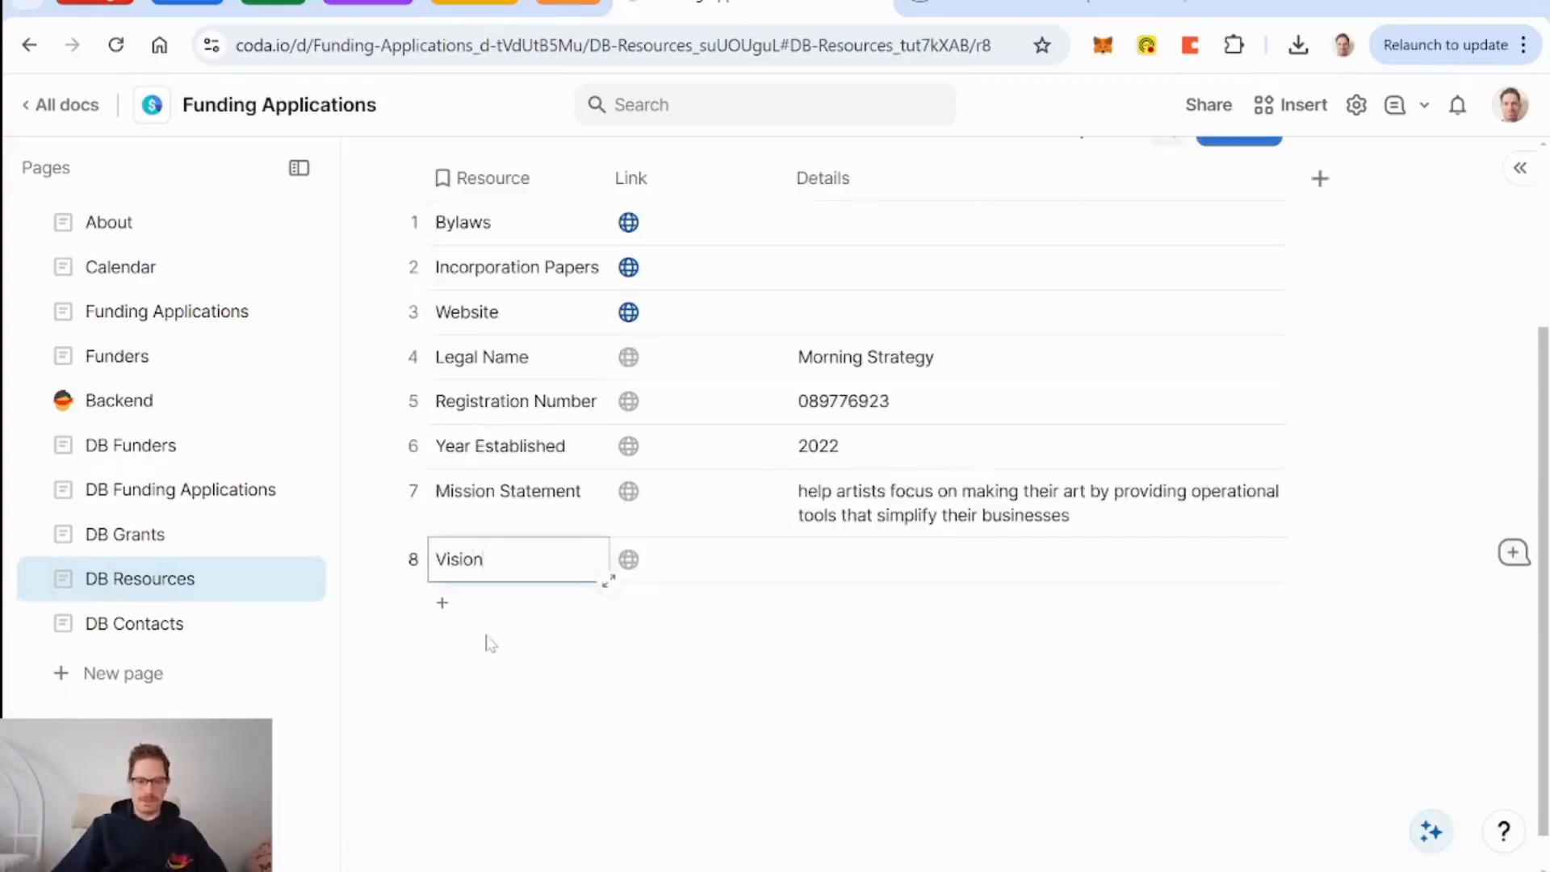
pyautogui.write(' Statement')
pyautogui.click(920, 567)
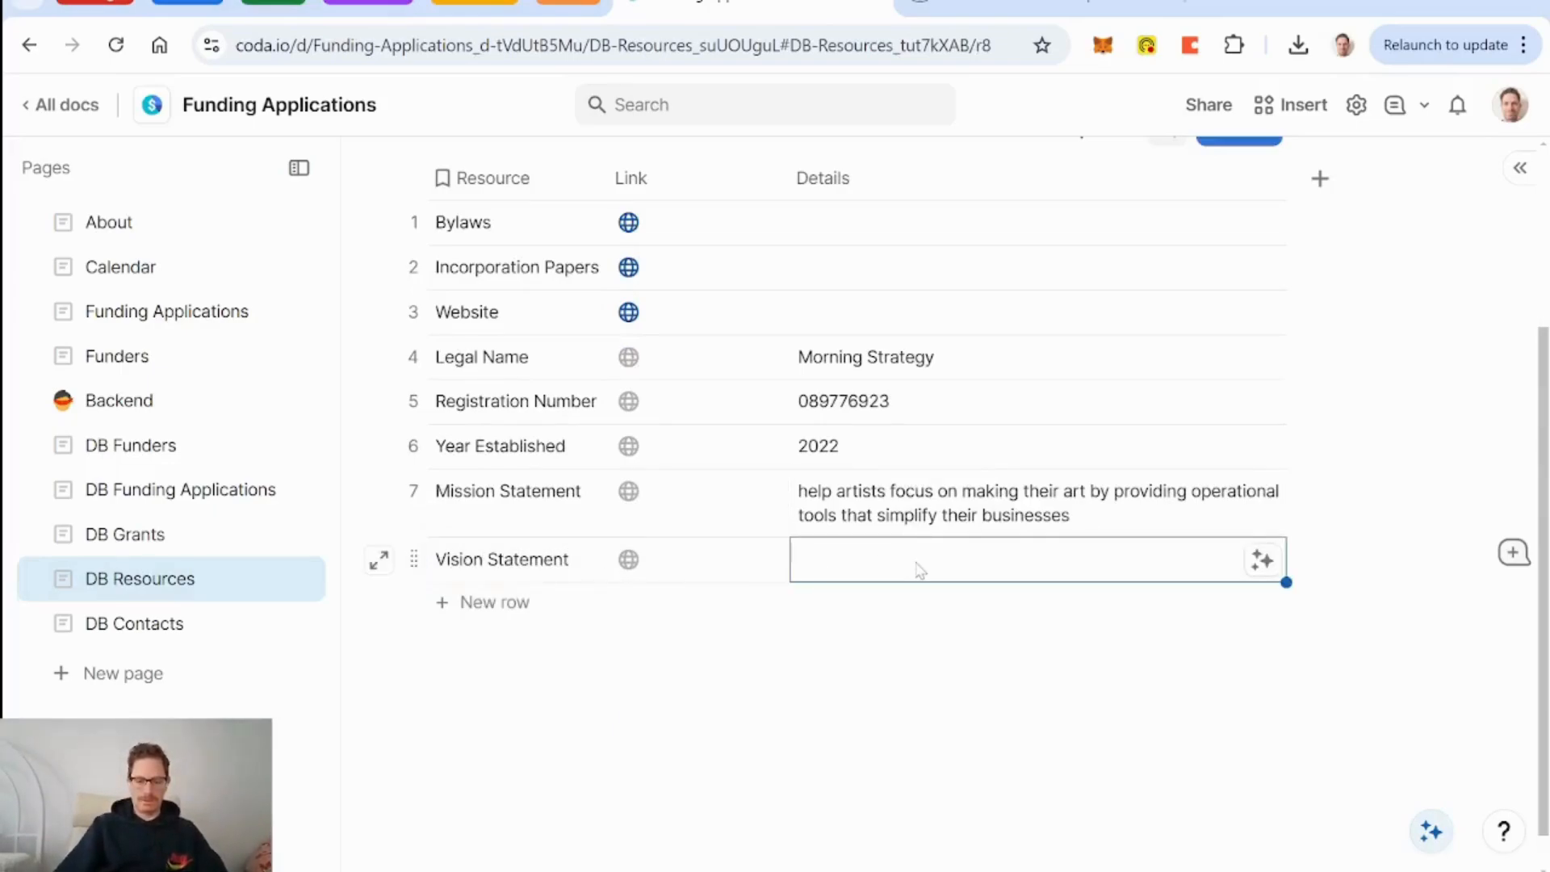
pyautogui.write('artists make a')
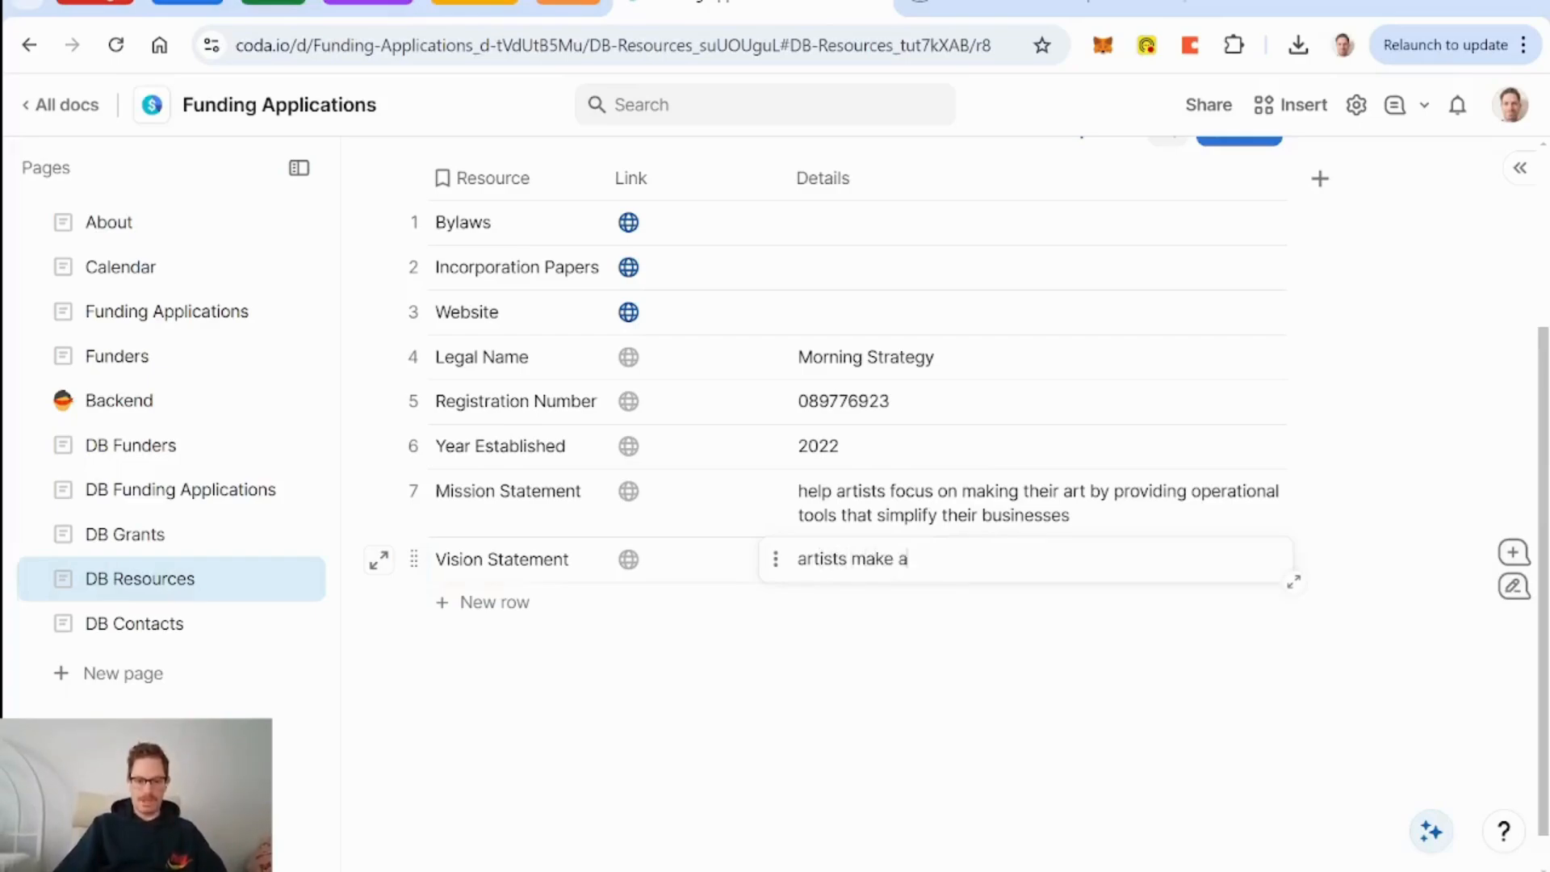
pyautogui.write('rt, not ')
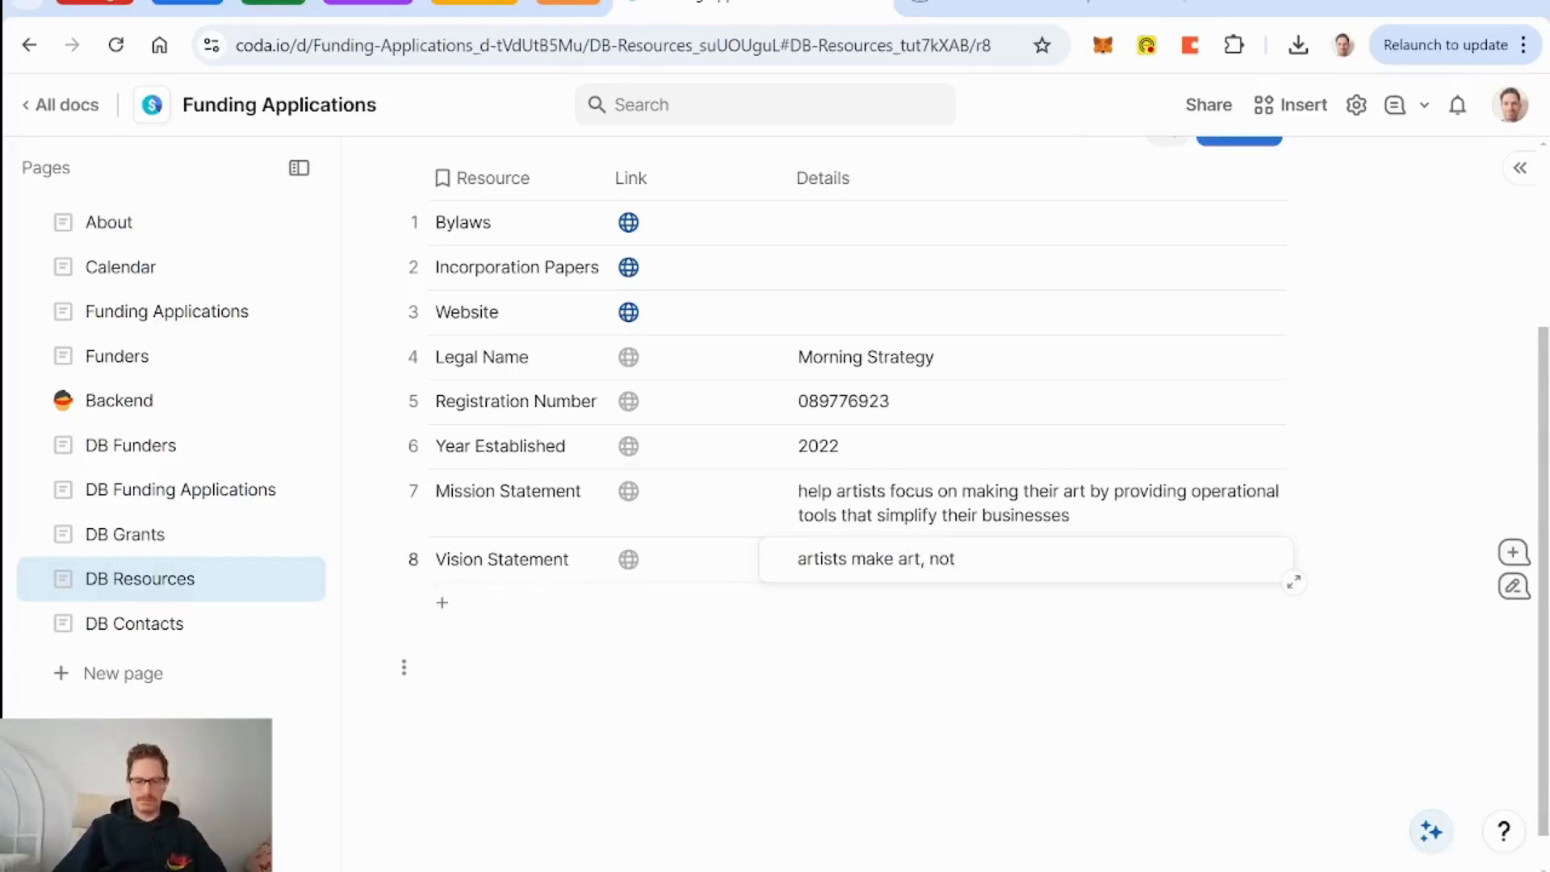
pyautogui.write('drown in administra')
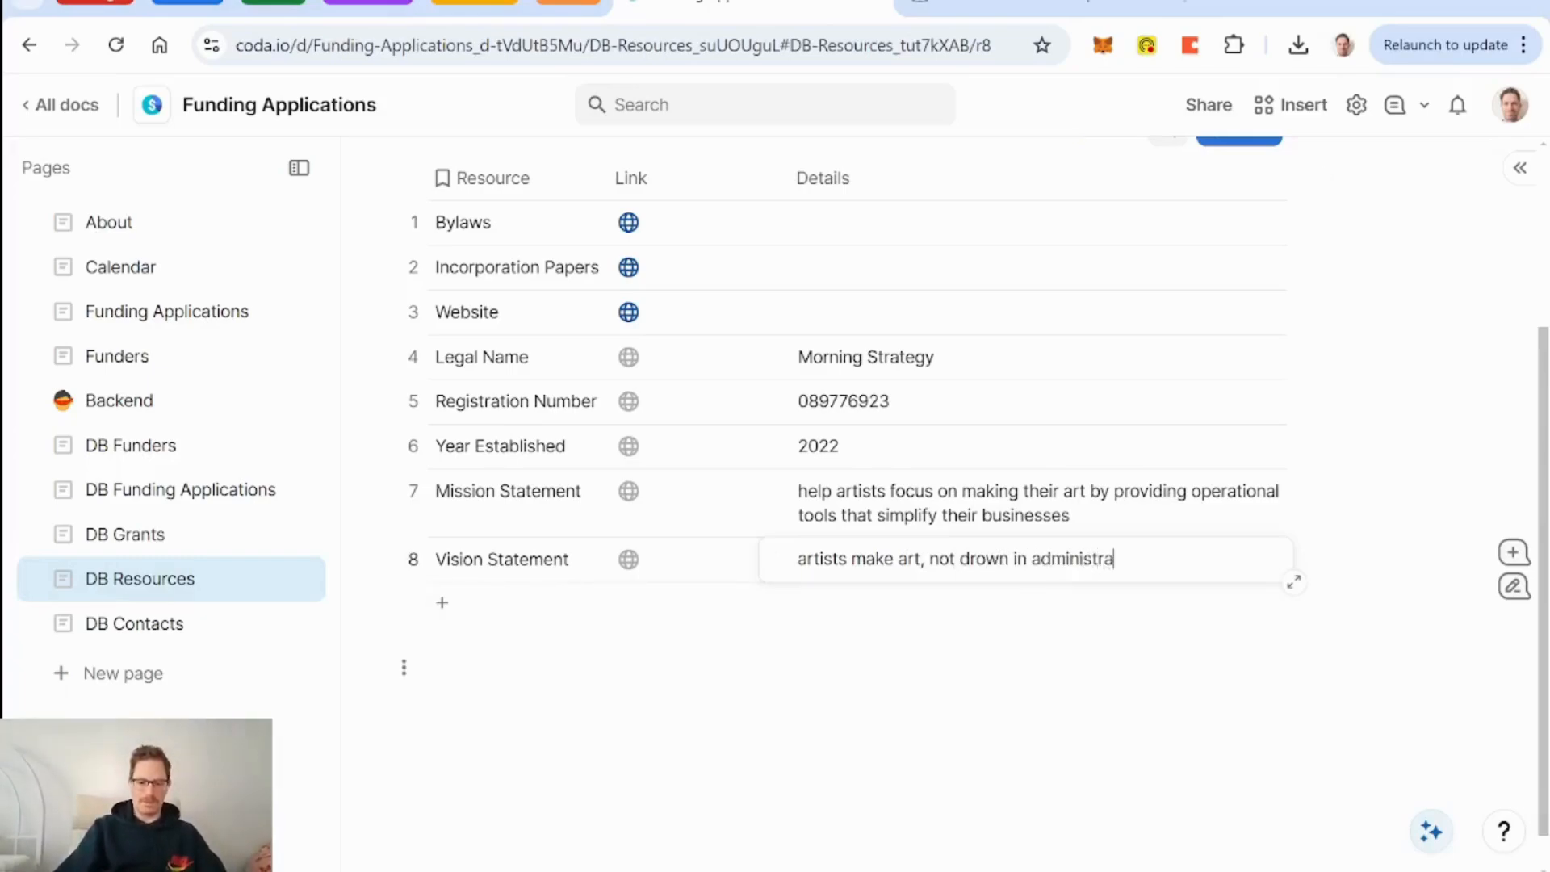
pyautogui.write('tive work')
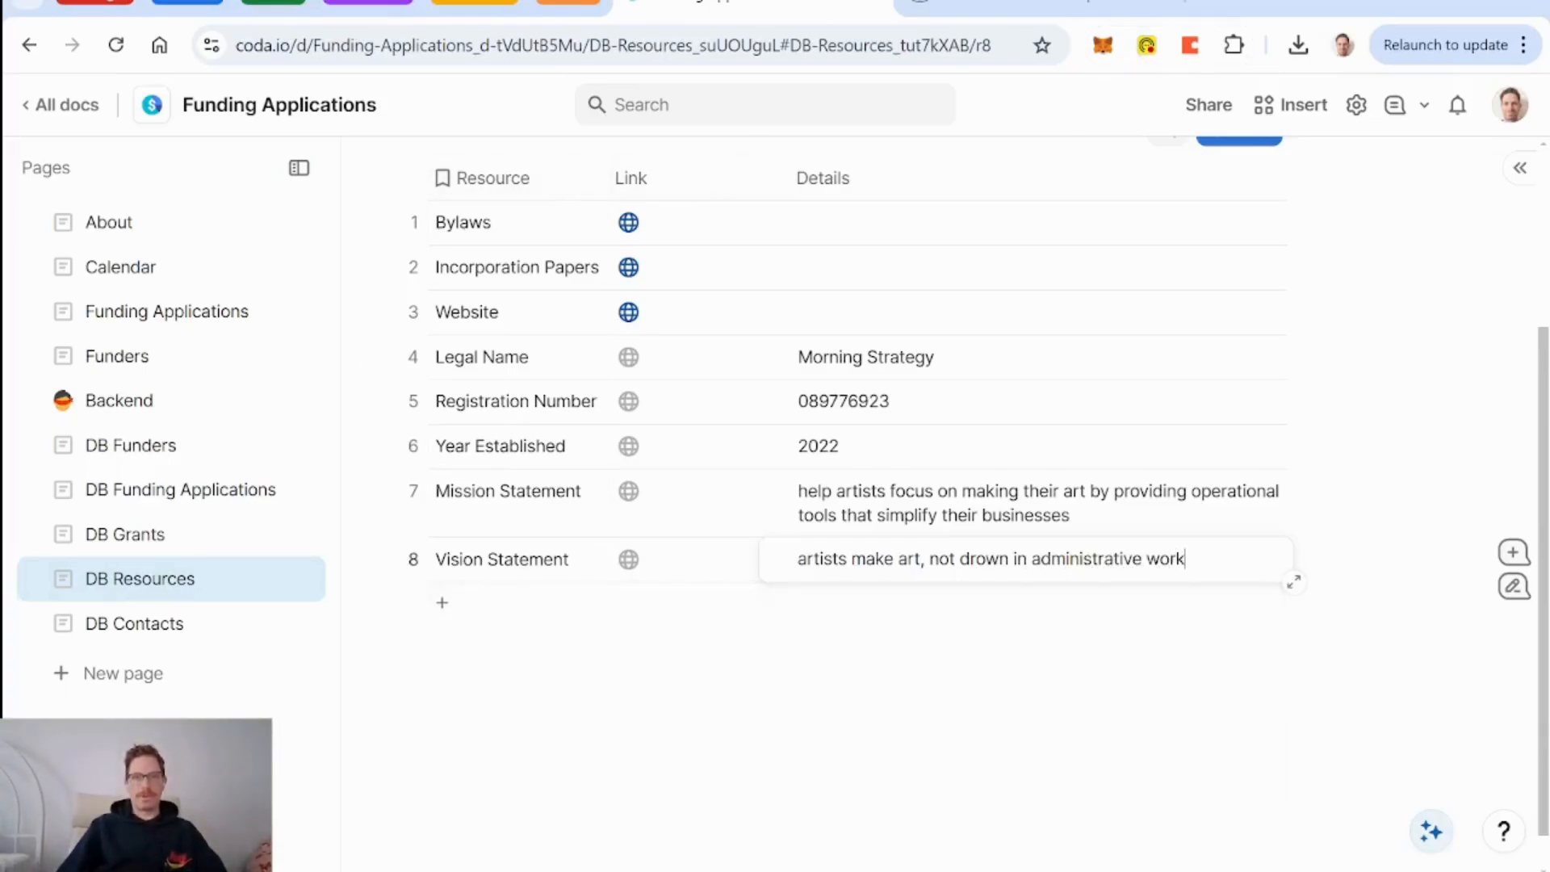
# Add a Headquarters row with details 'St John's, NL, CAN'.
pyautogui.click(498, 624)
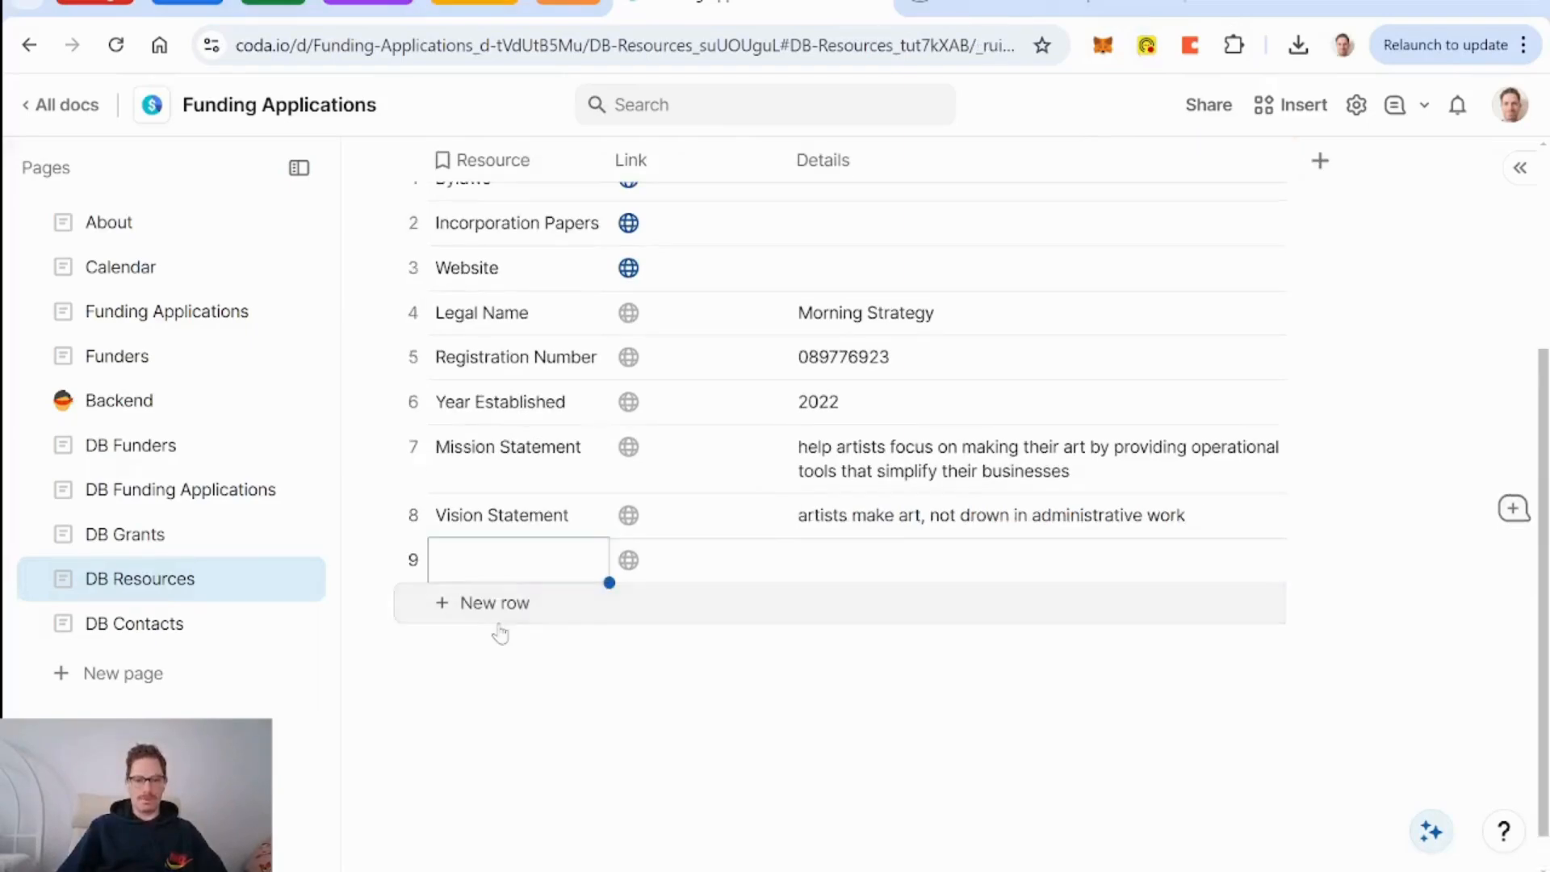
pyautogui.write('HEadquarters')
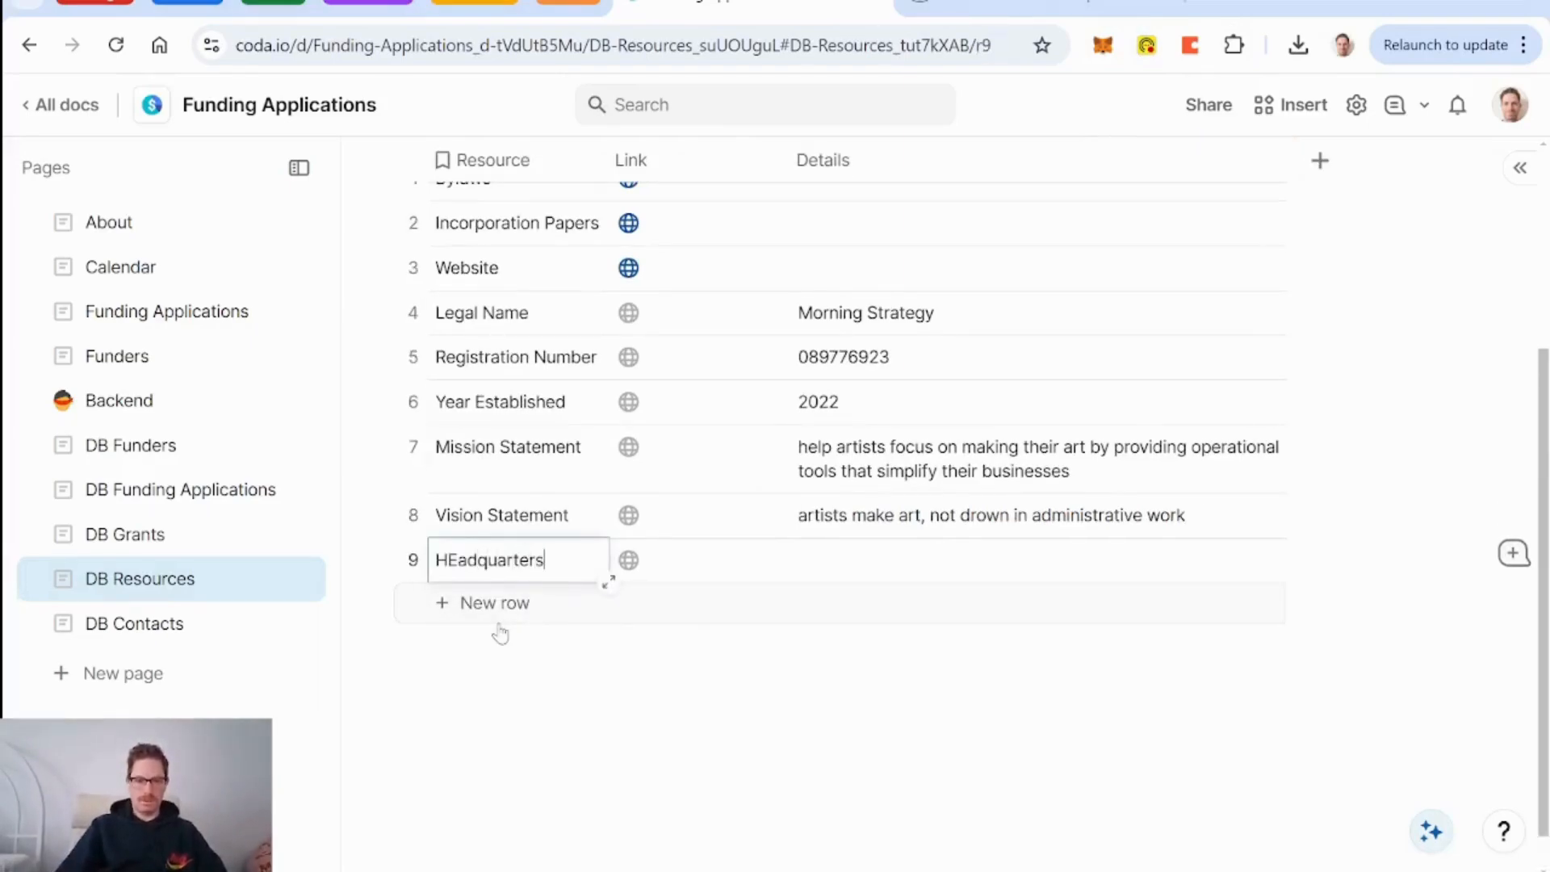
pyautogui.press('Return')
pyautogui.press('BackSpace')
pyautogui.write('e')
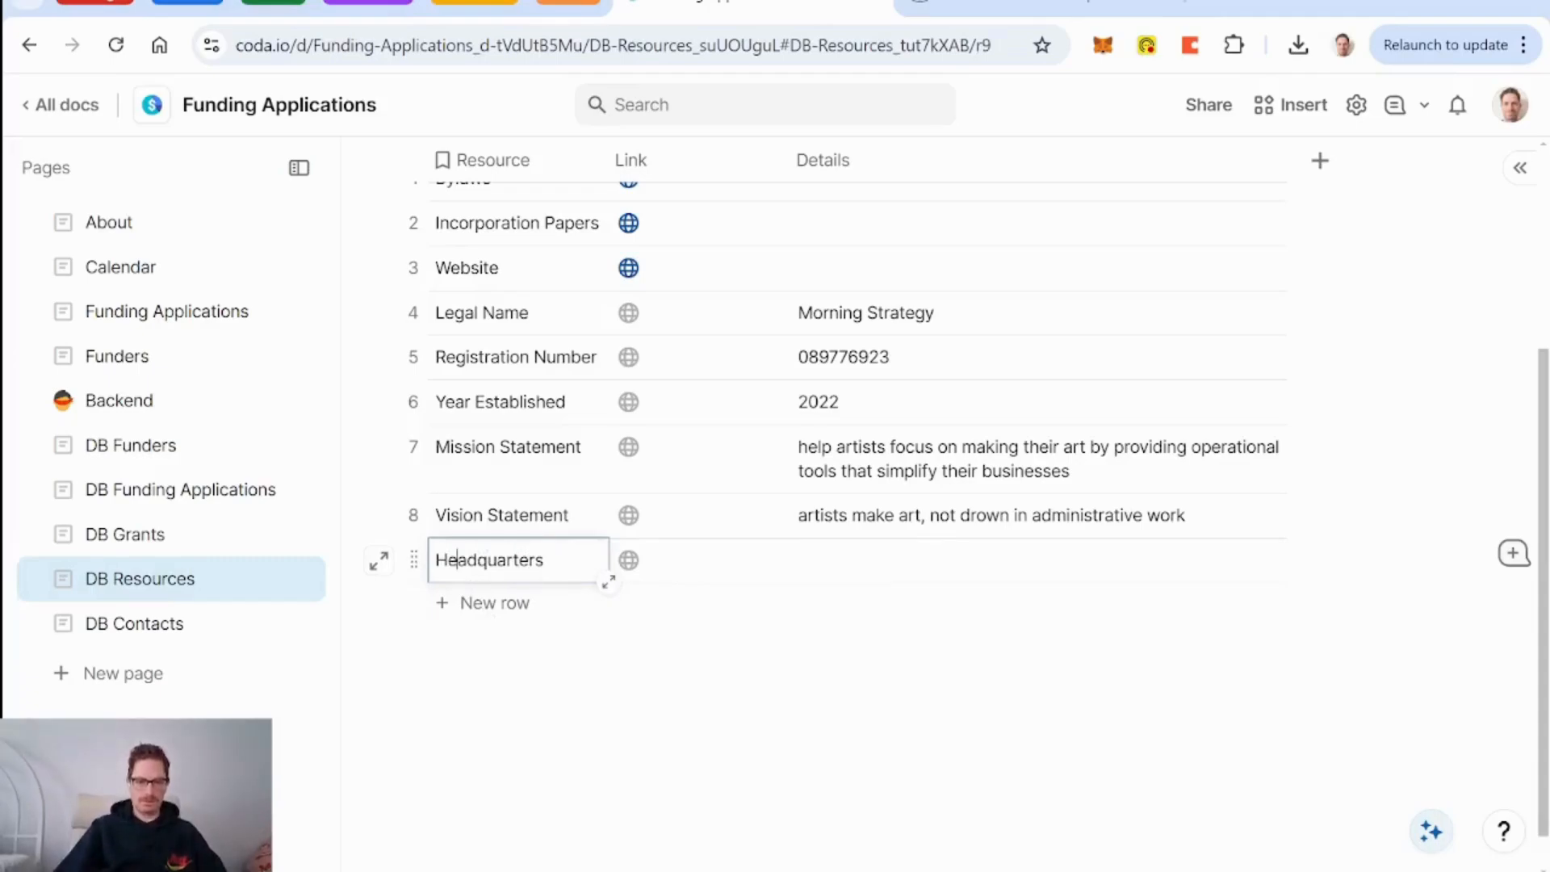
pyautogui.click(882, 578)
pyautogui.write("St John's")
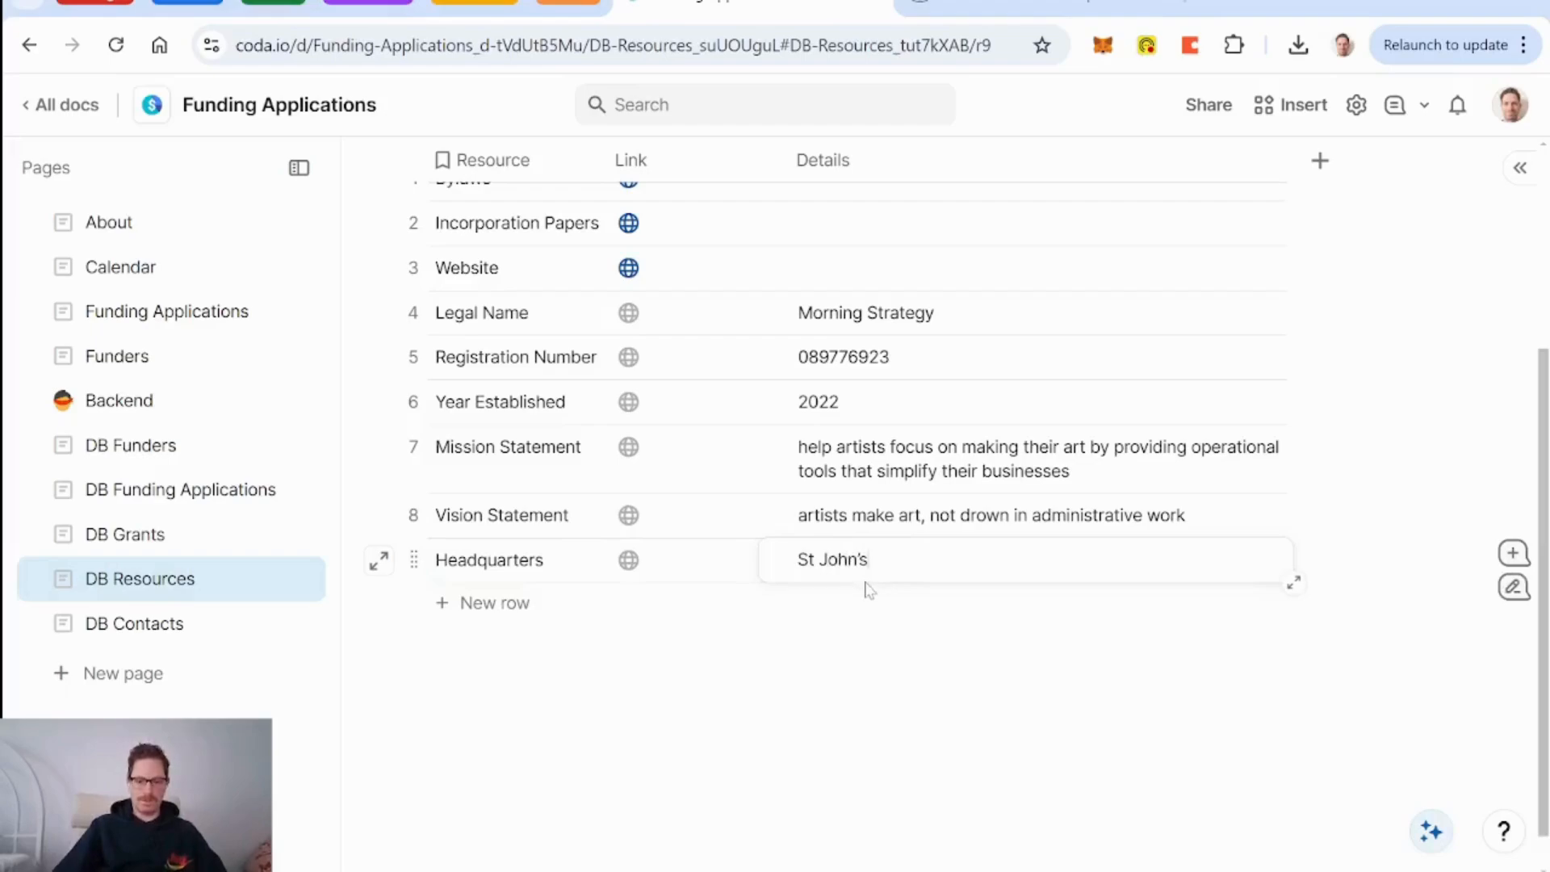
pyautogui.write(', NL, C')
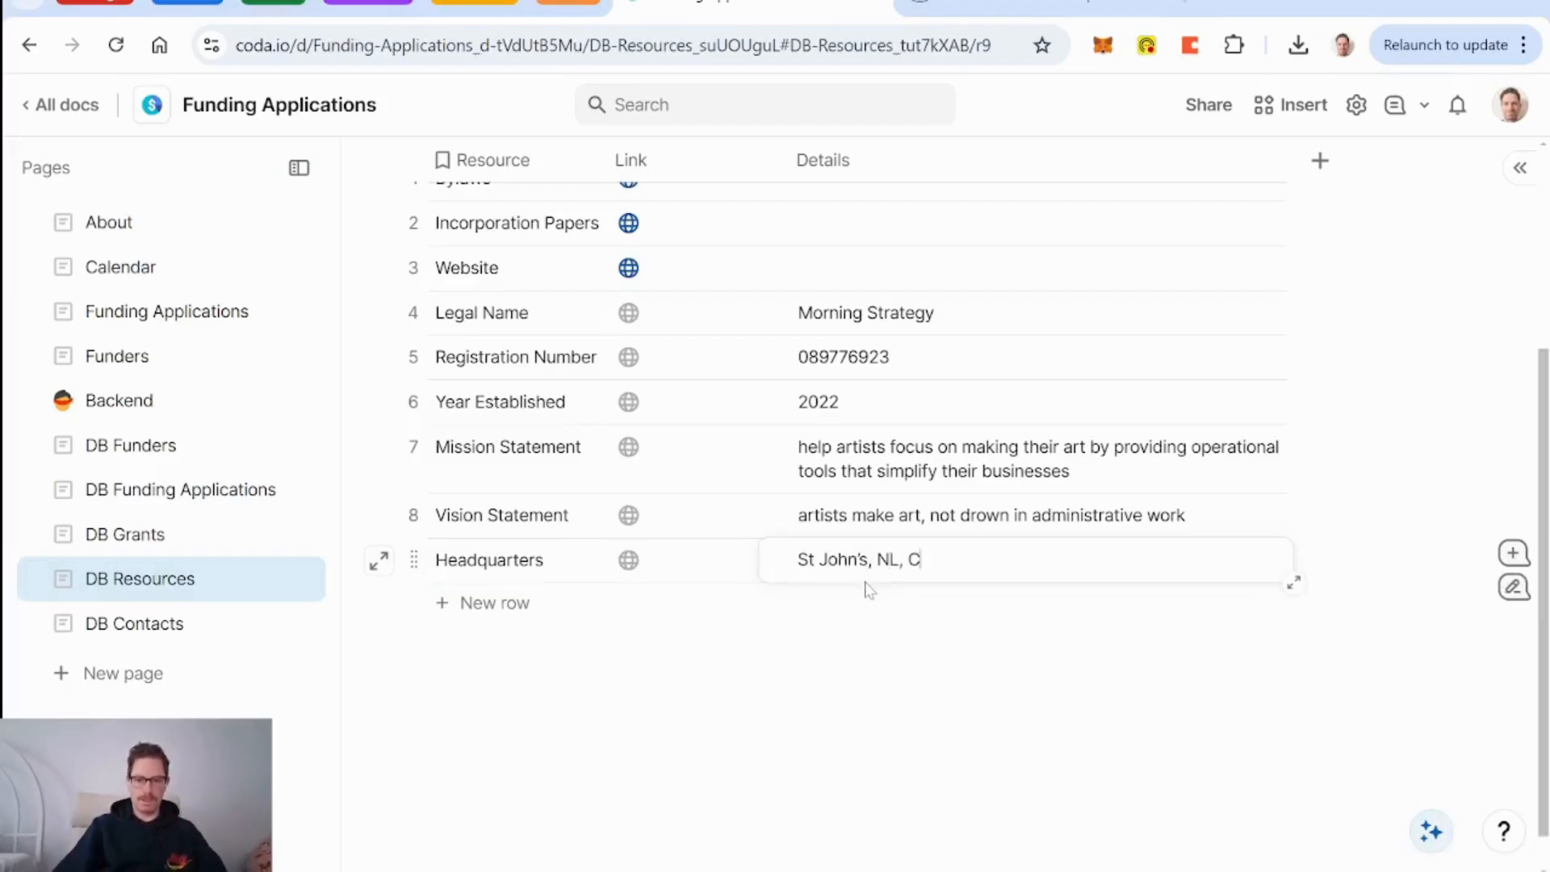
pyautogui.write('AN')
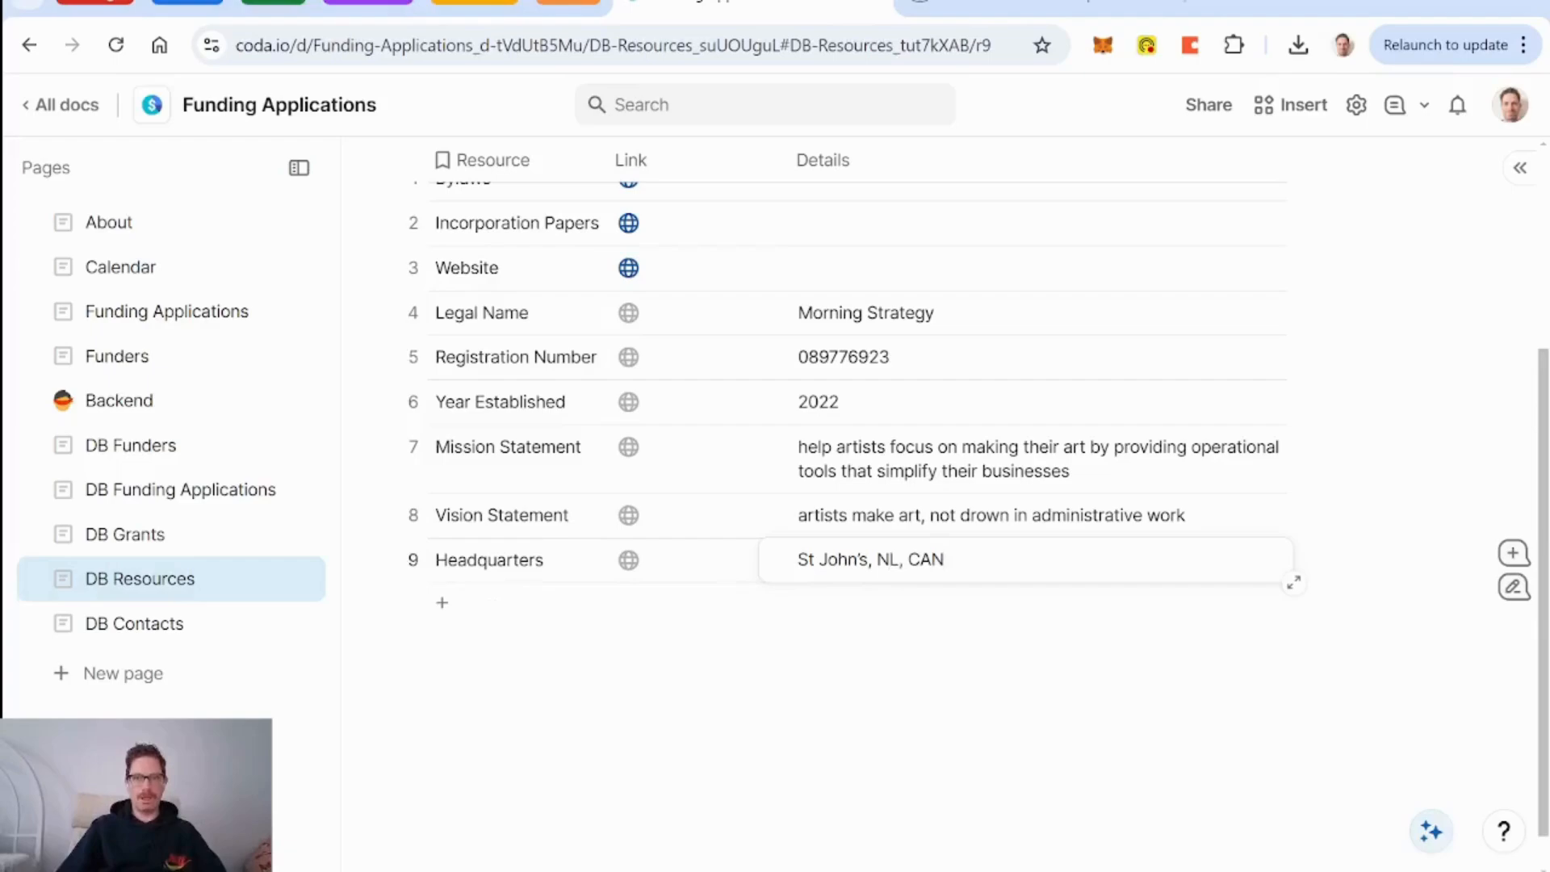
# Add a Legal Status row with details 'For-profit'.
pyautogui.click(495, 612)
pyautogui.write('Legal ')
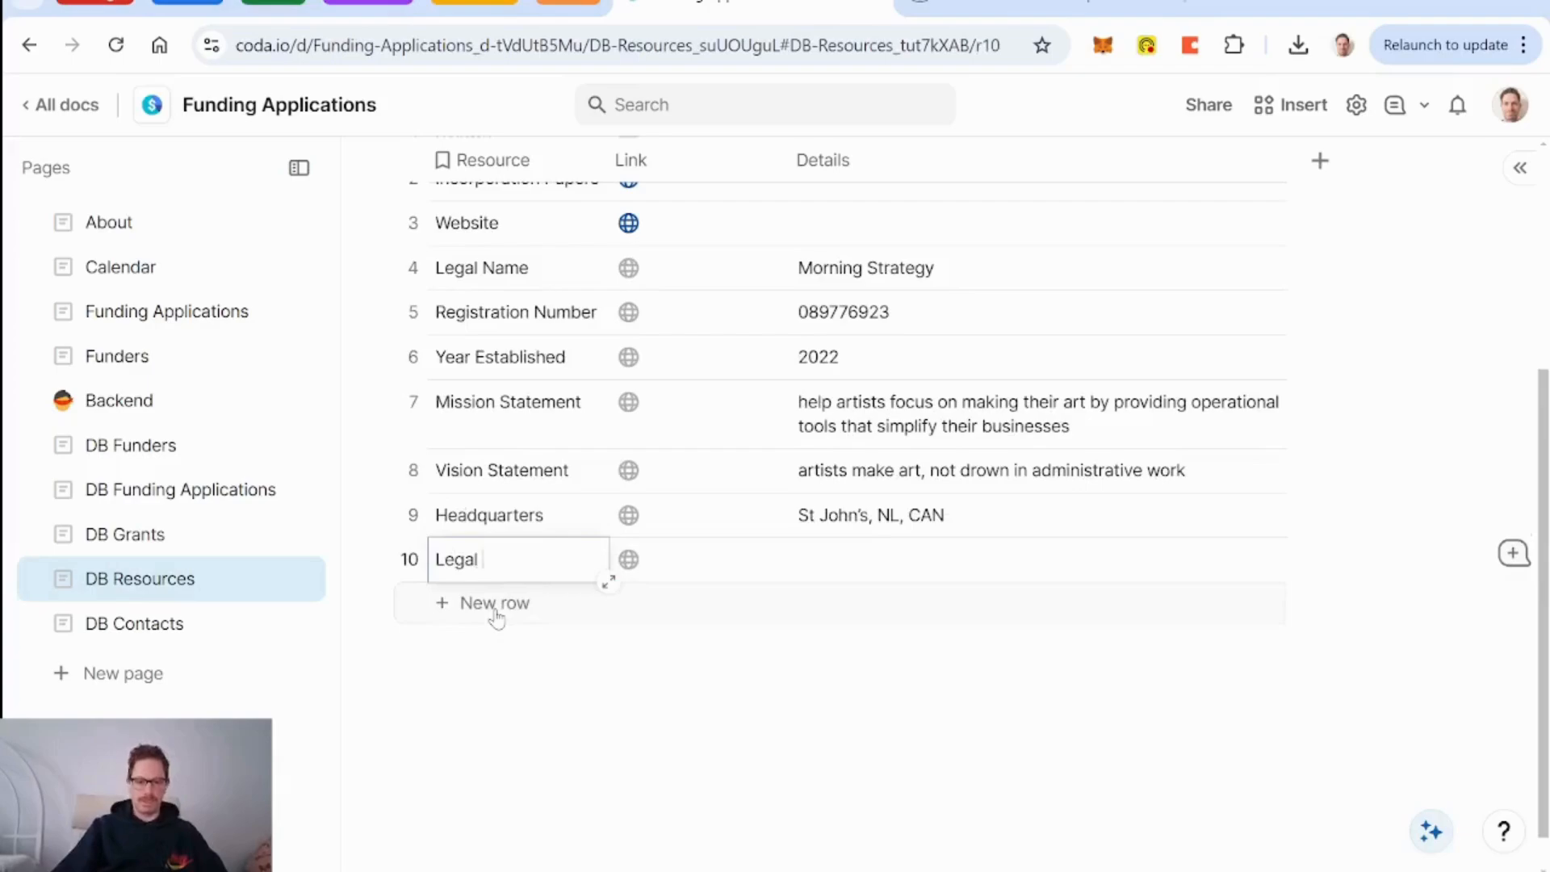
pyautogui.write('Status')
pyautogui.click(893, 570)
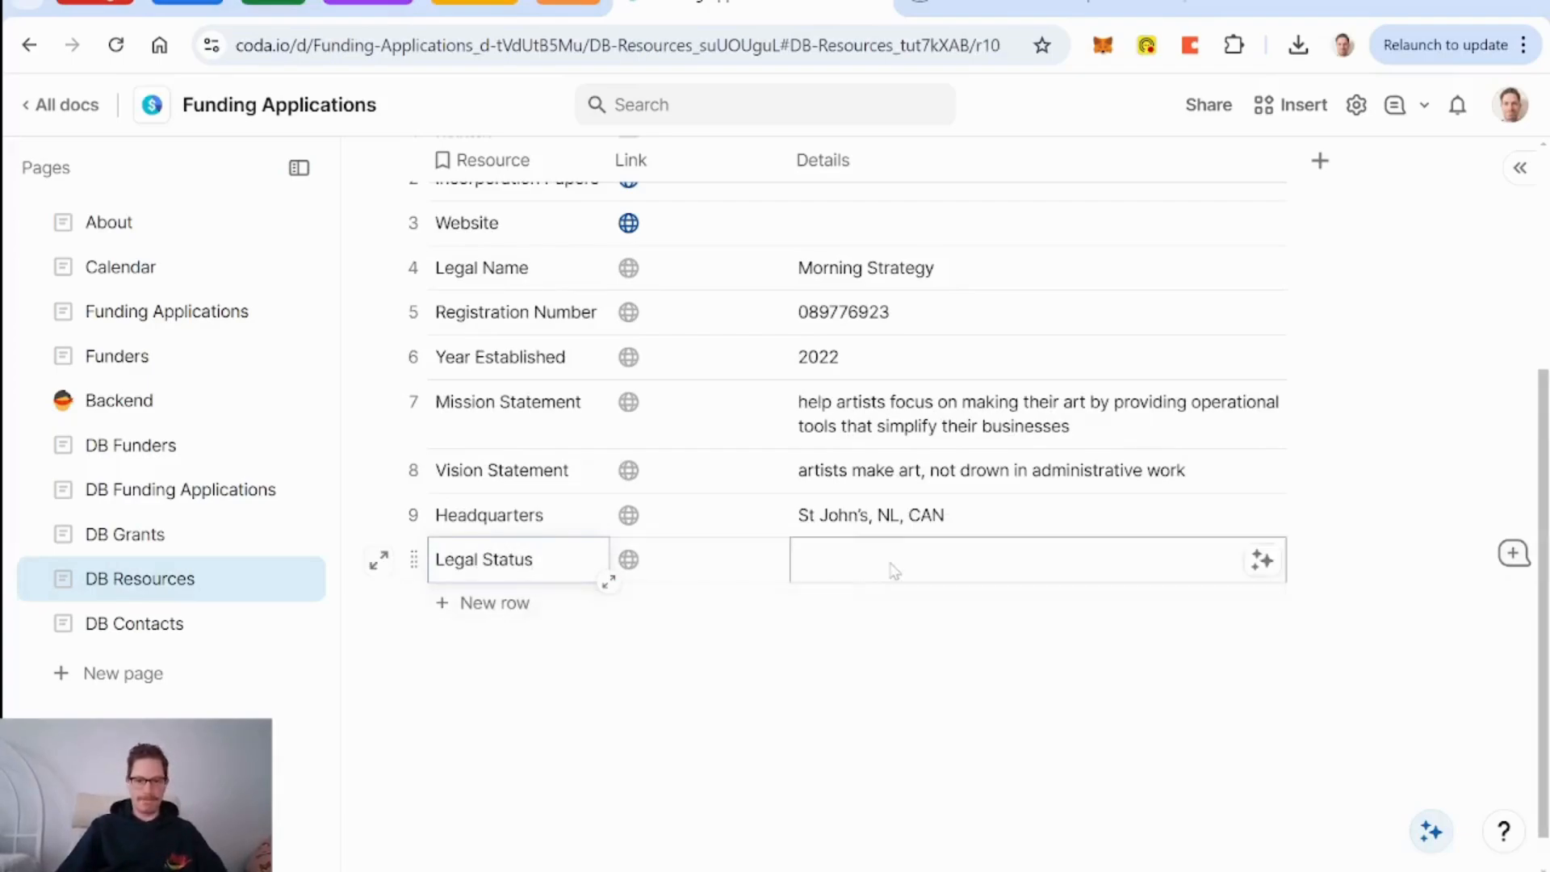
pyautogui.write('So')
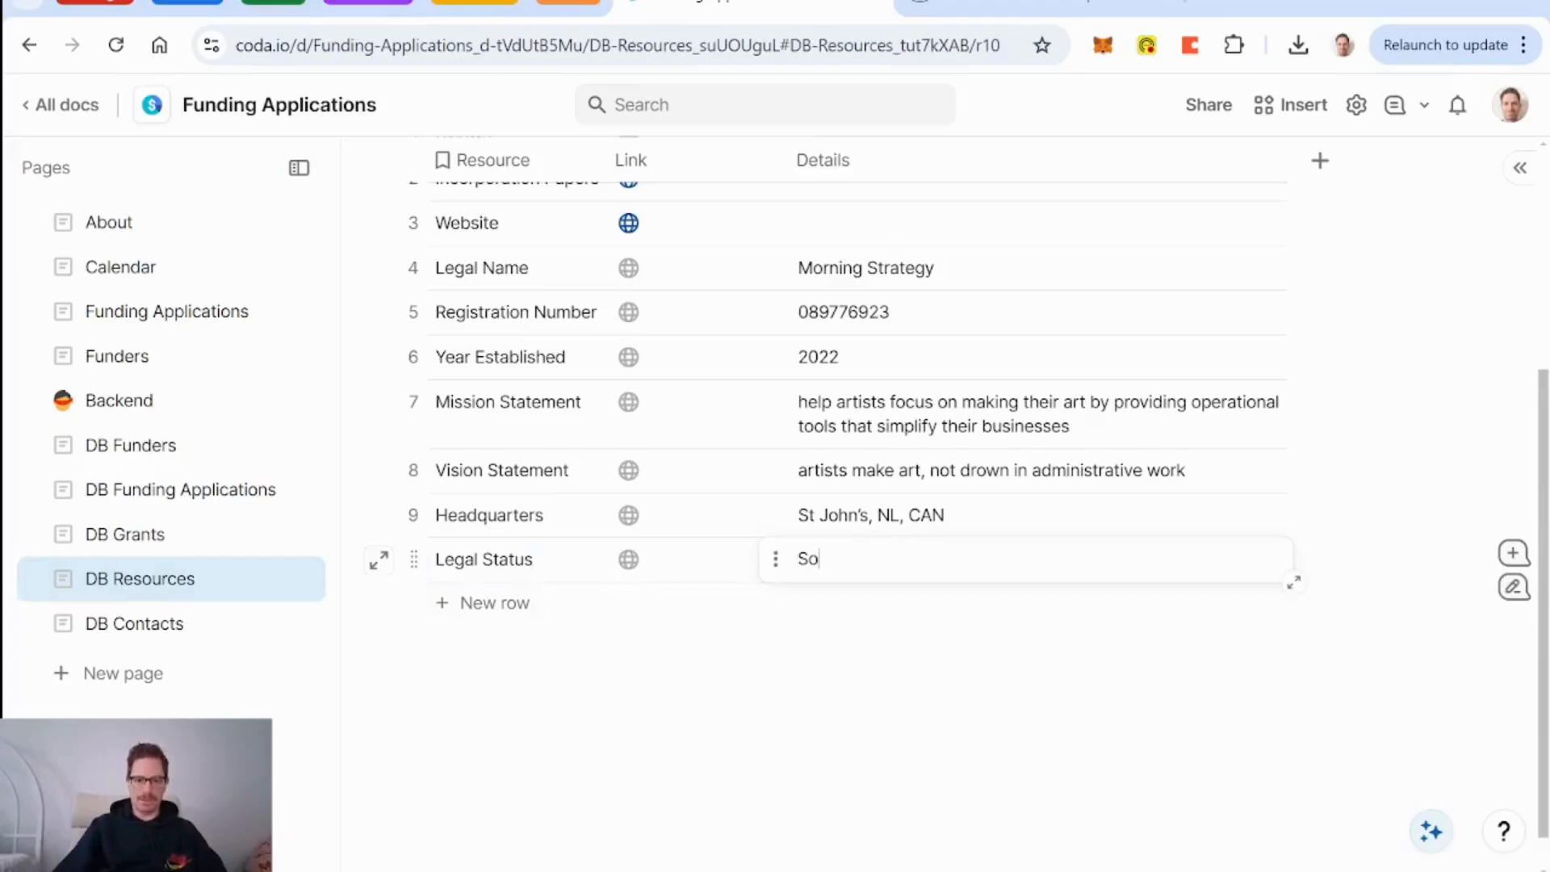
pyautogui.press('BackSpace')
pyautogui.press('BackSpace')
pyautogui.write('Sole Prop')
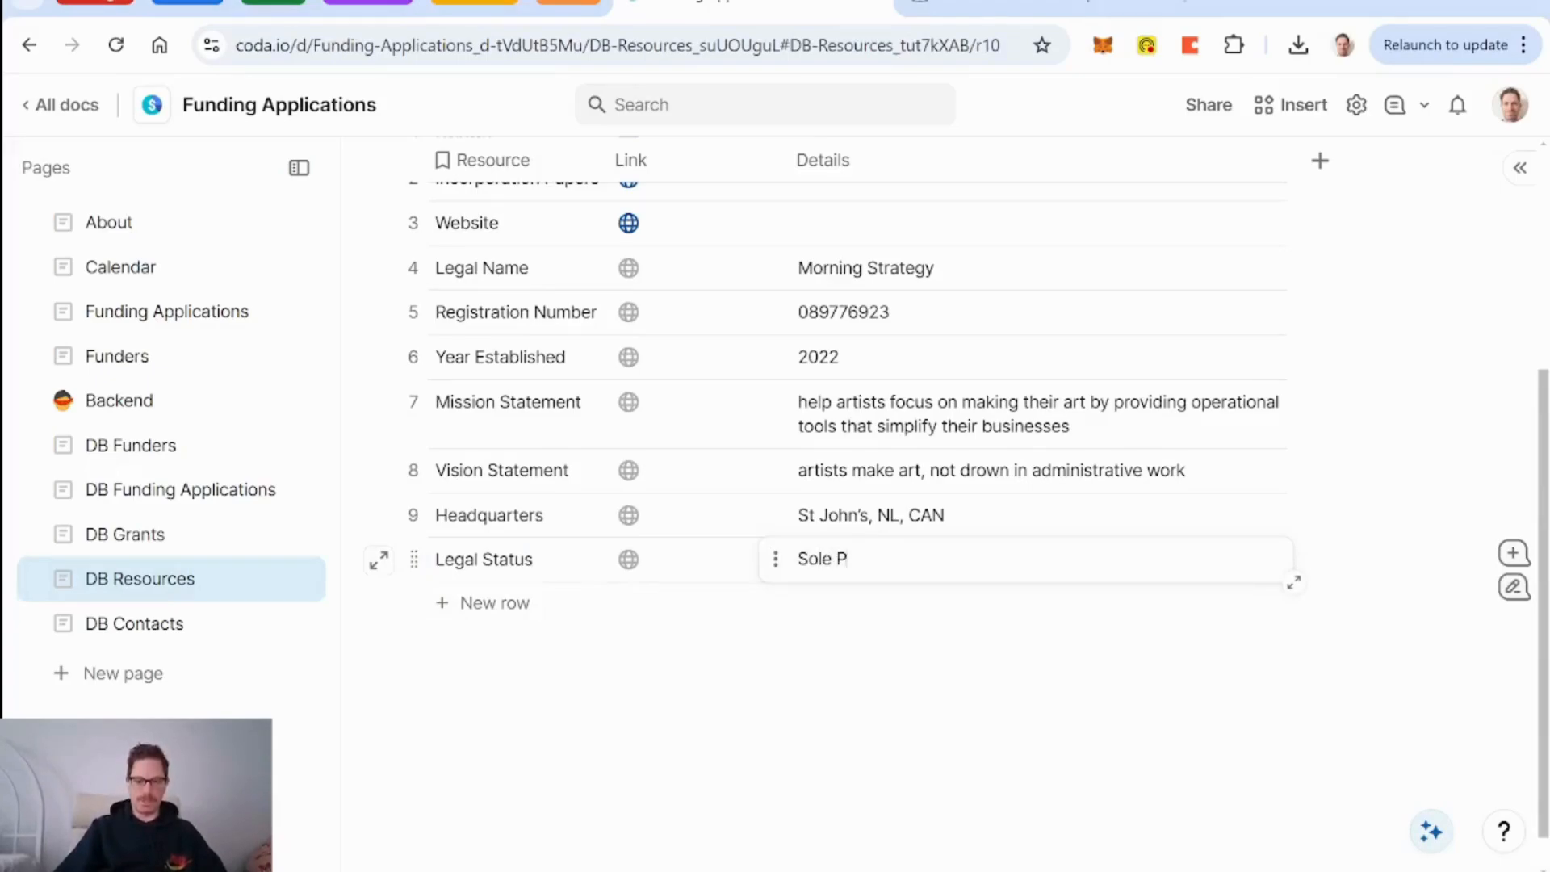
pyautogui.press('BackSpace')
pyautogui.press('BackSpace')
pyautogui.press('BackSpace')
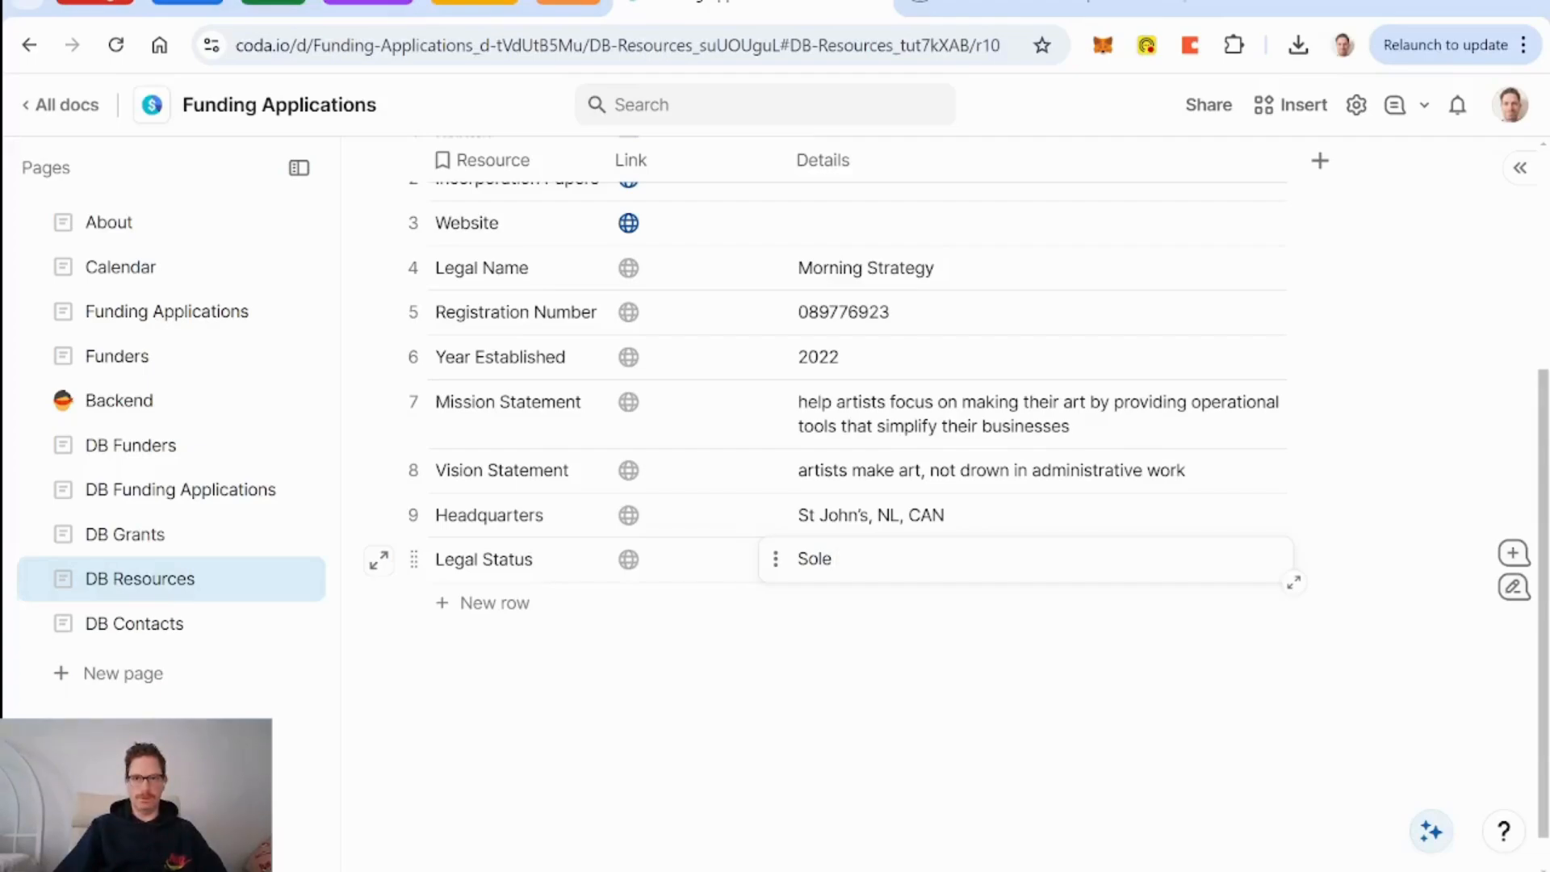
pyautogui.write('rop')
pyautogui.press('BackSpace')
pyautogui.press('BackSpace')
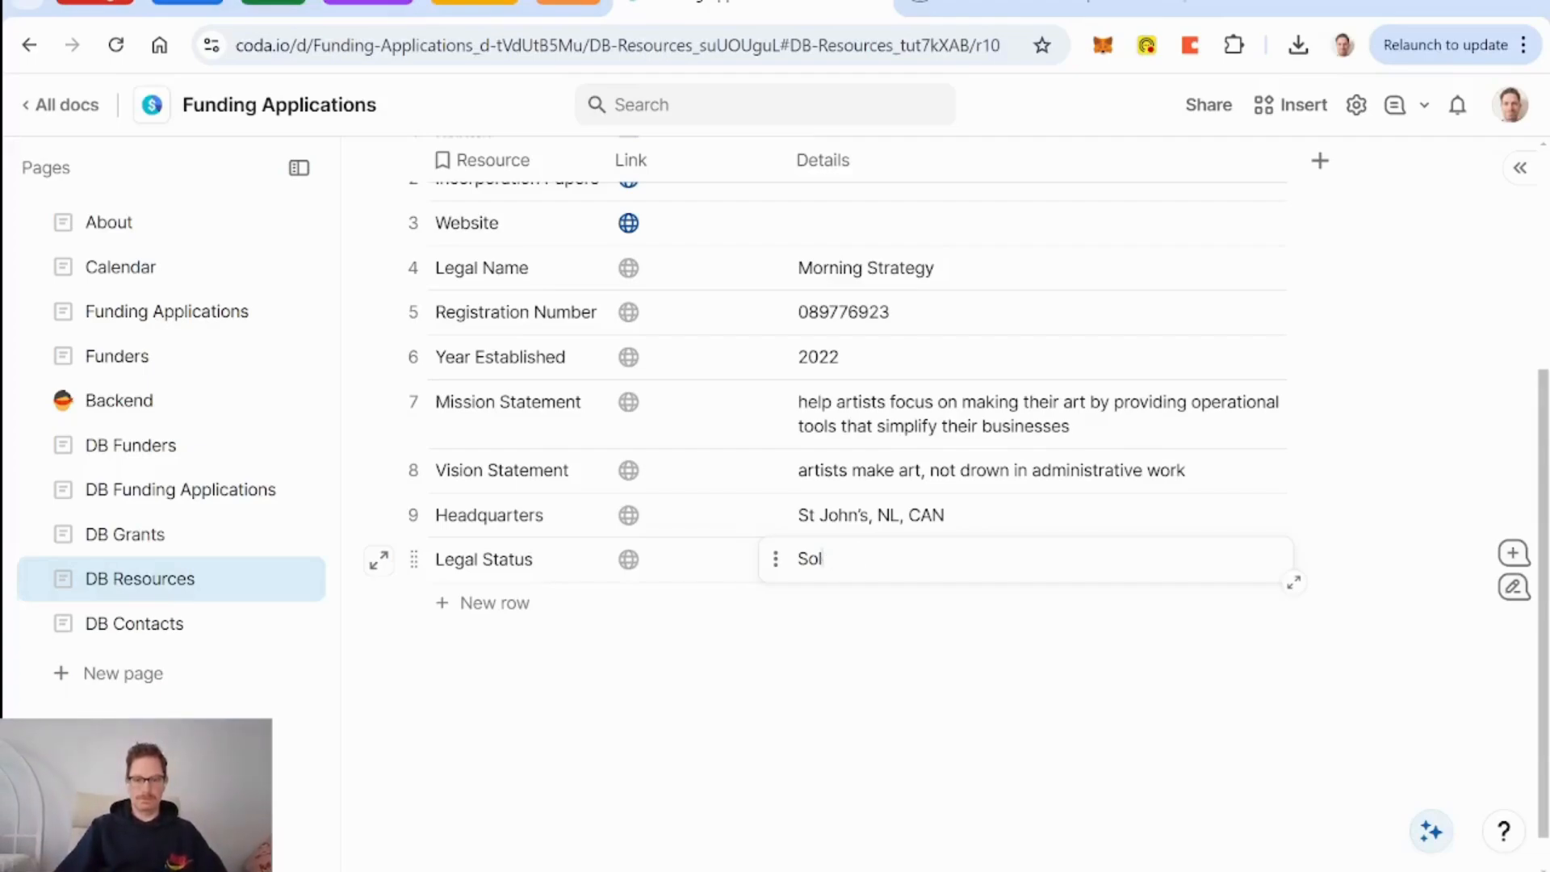
pyautogui.press('BackSpace')
pyautogui.press('BackSpace')
pyautogui.press('BackSpace')
pyautogui.write('For-profit')
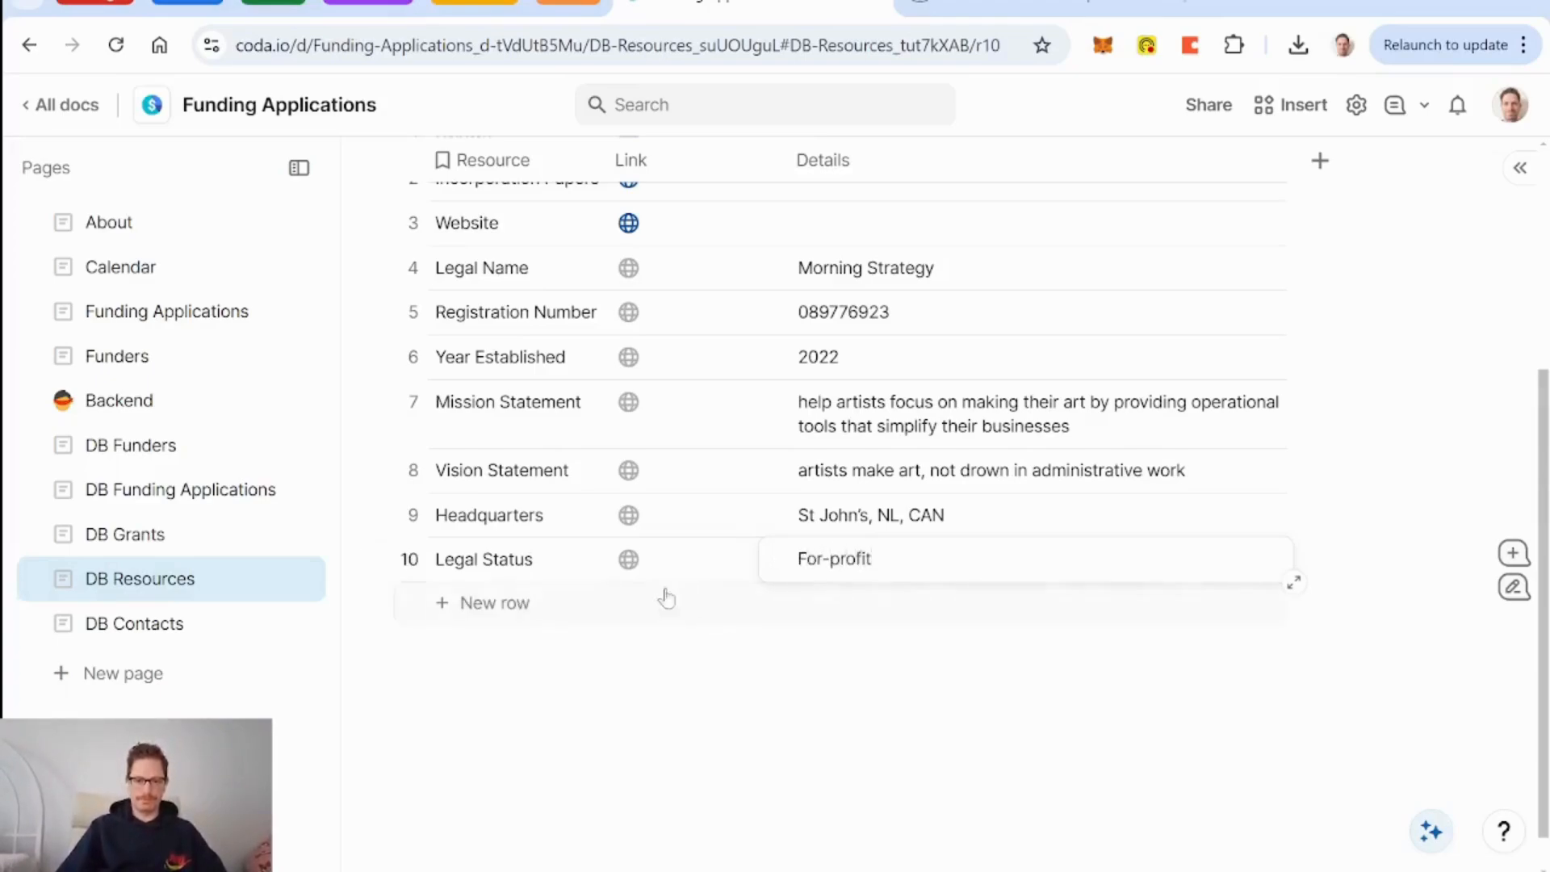
pyautogui.click(535, 565)
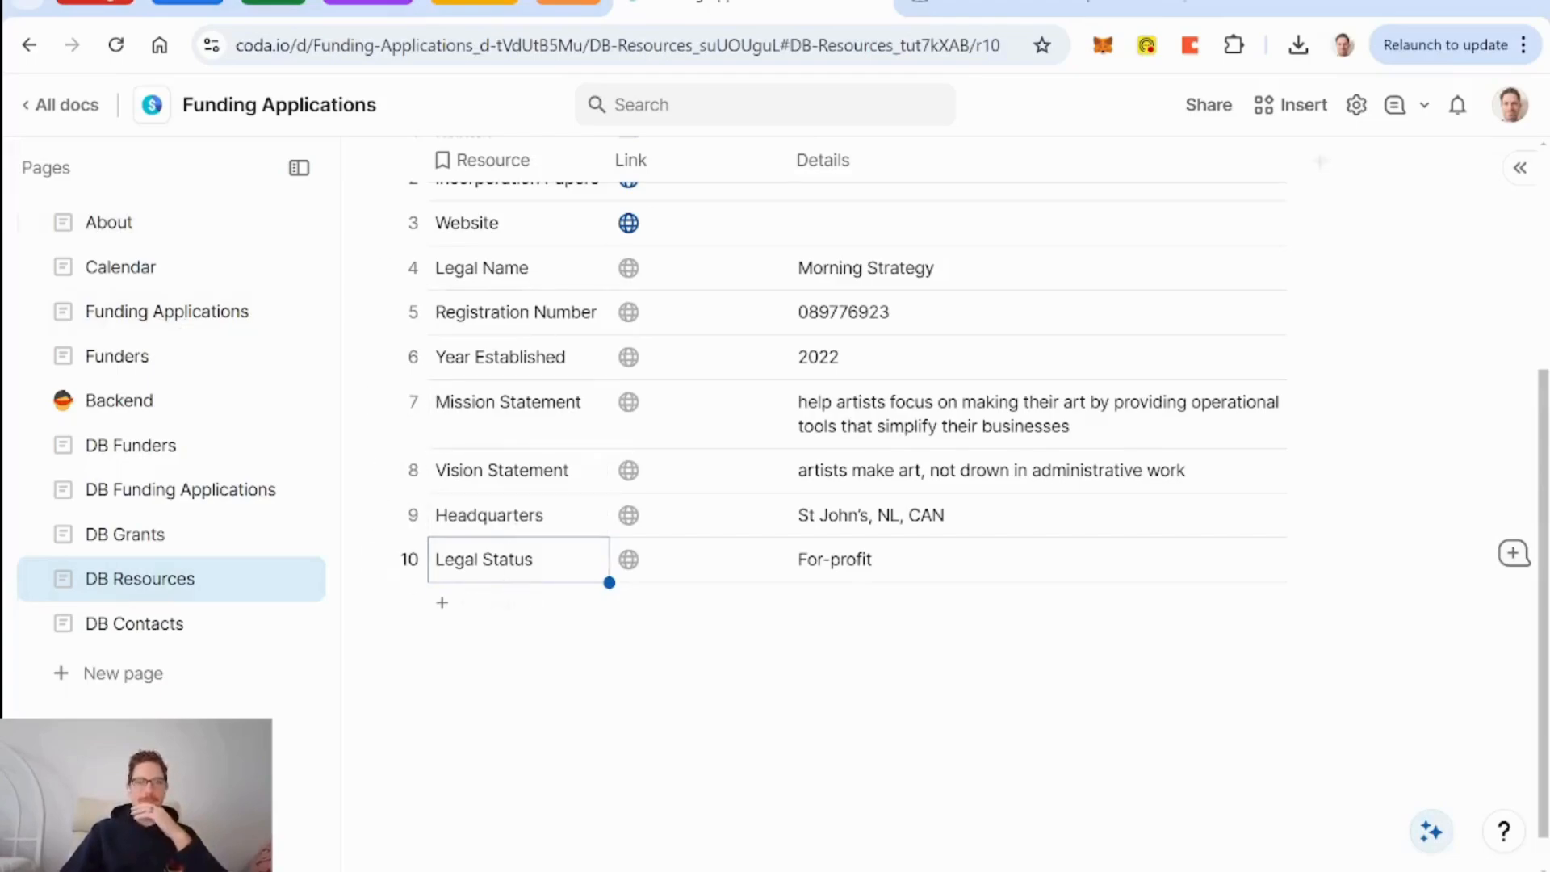
# Review the ten filled DB Resources rows and place the caret below the table.
pyautogui.scroll(5, 868, 492)
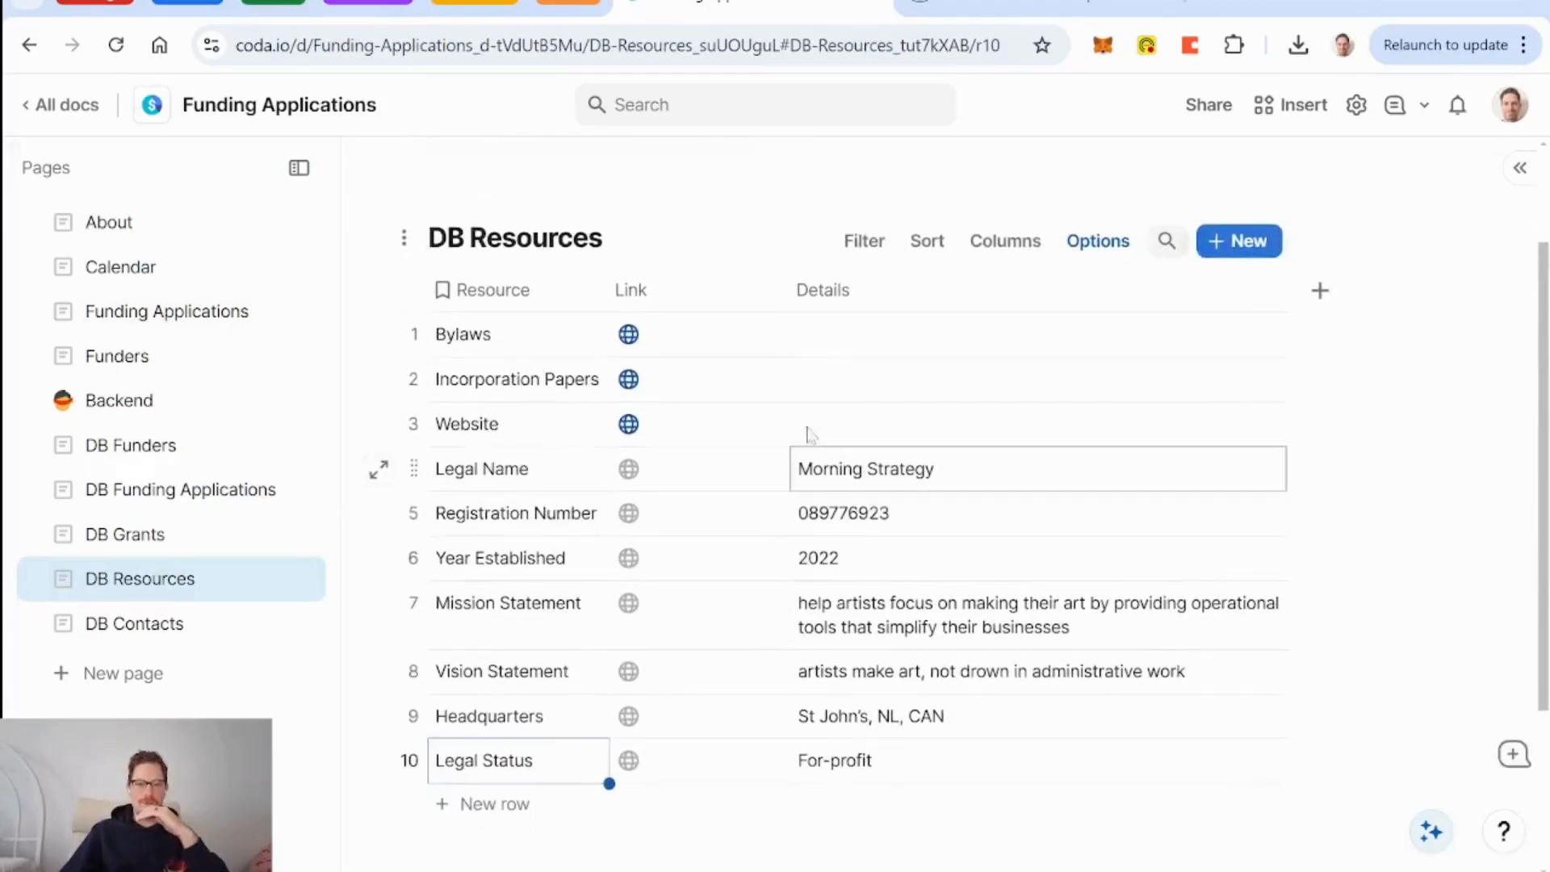
pyautogui.scroll(-3, 755, 537)
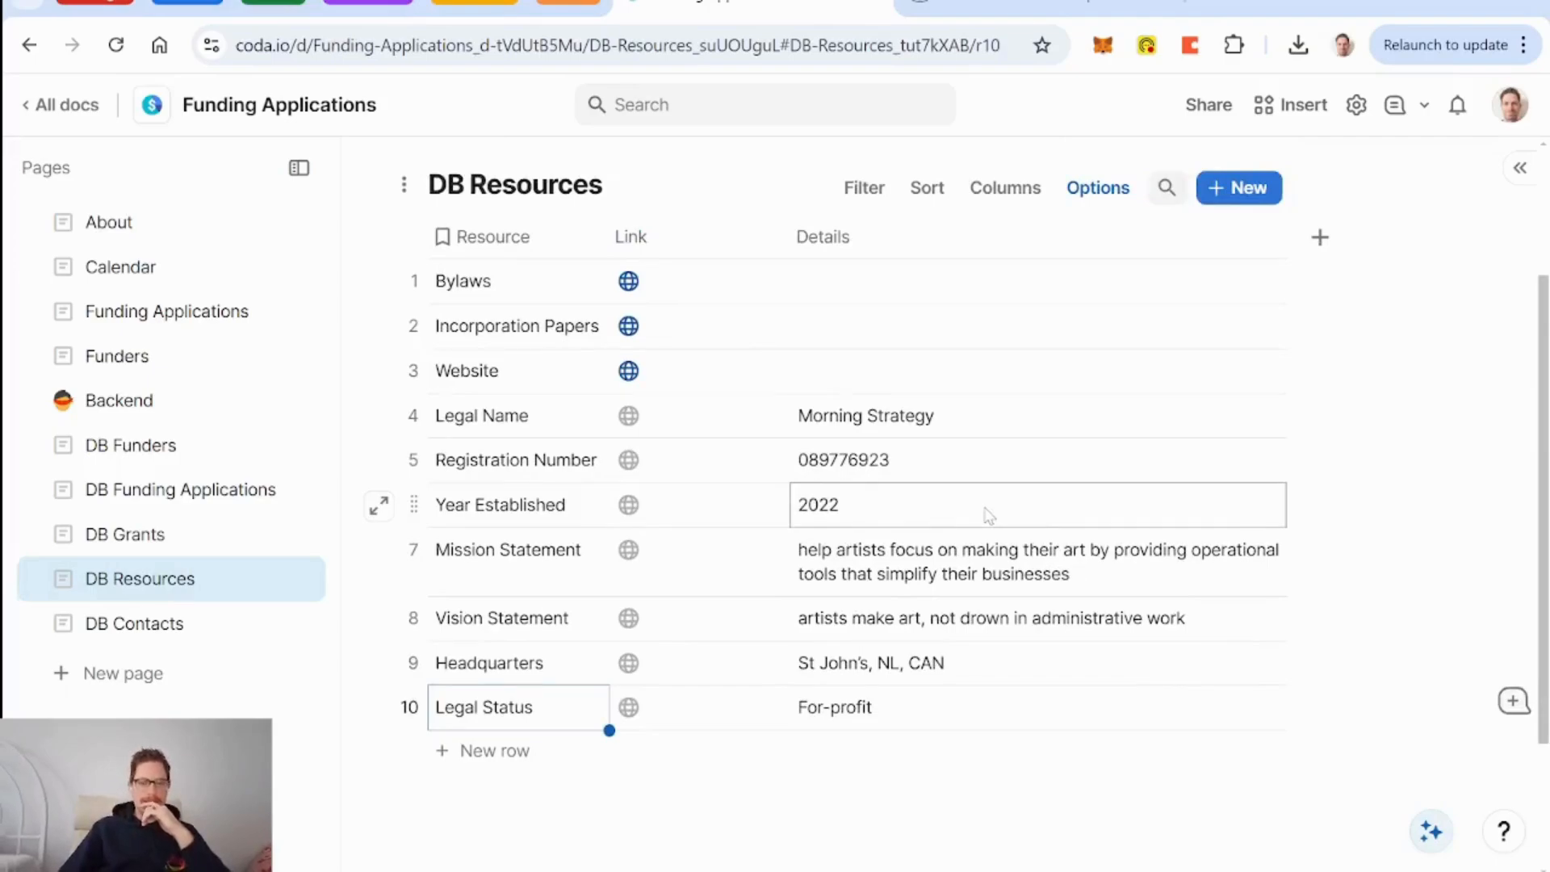
pyautogui.scroll(3, 1048, 489)
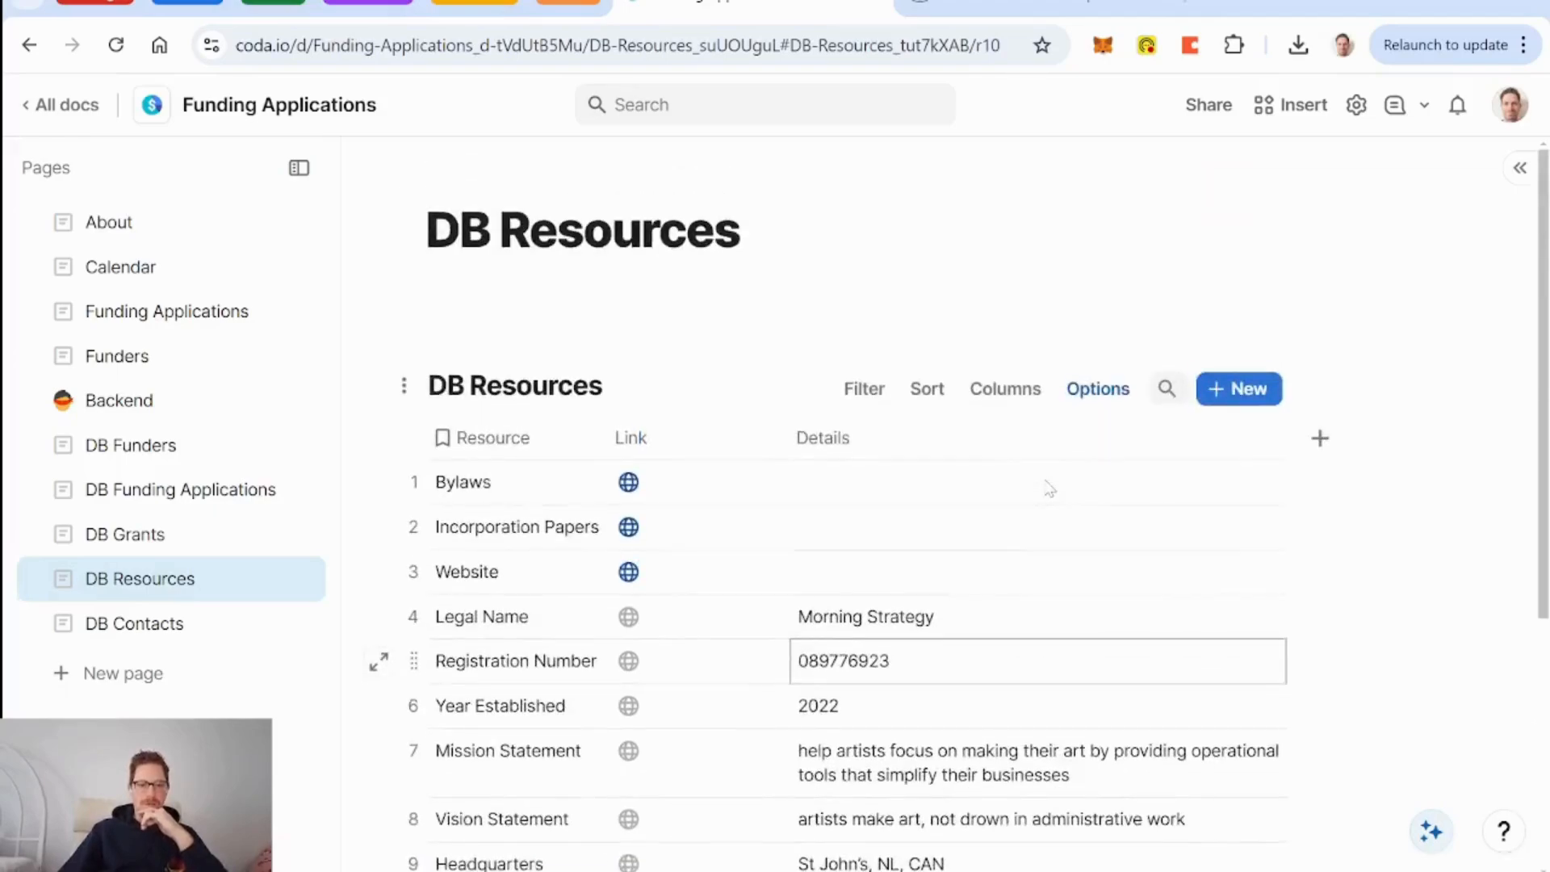
pyautogui.scroll(-5, 1048, 488)
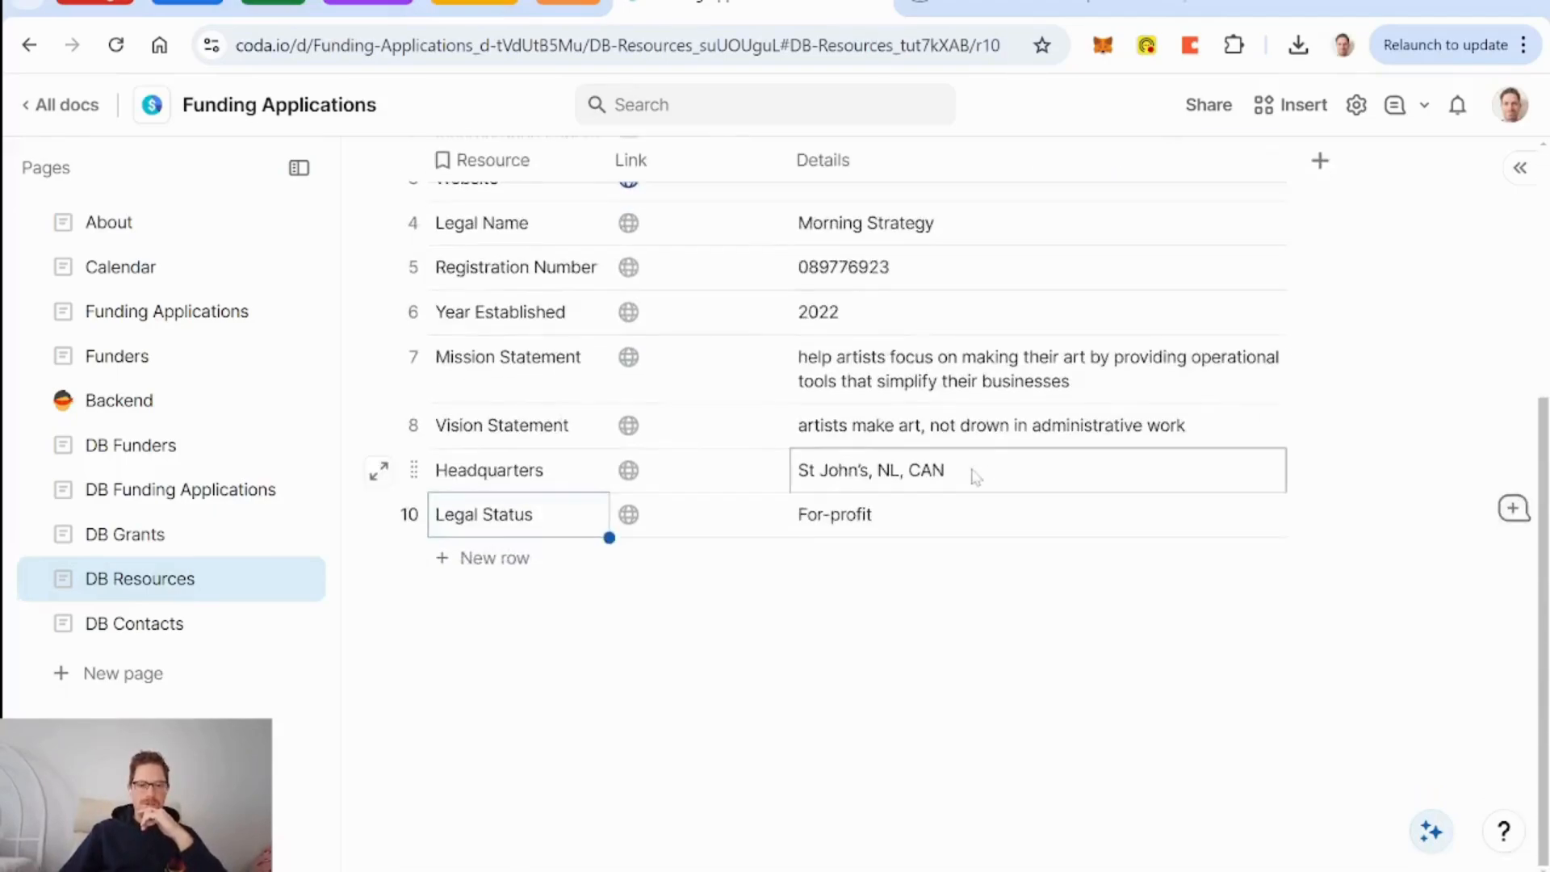
pyautogui.scroll(3, 975, 477)
pyautogui.scroll(-3, 892, 509)
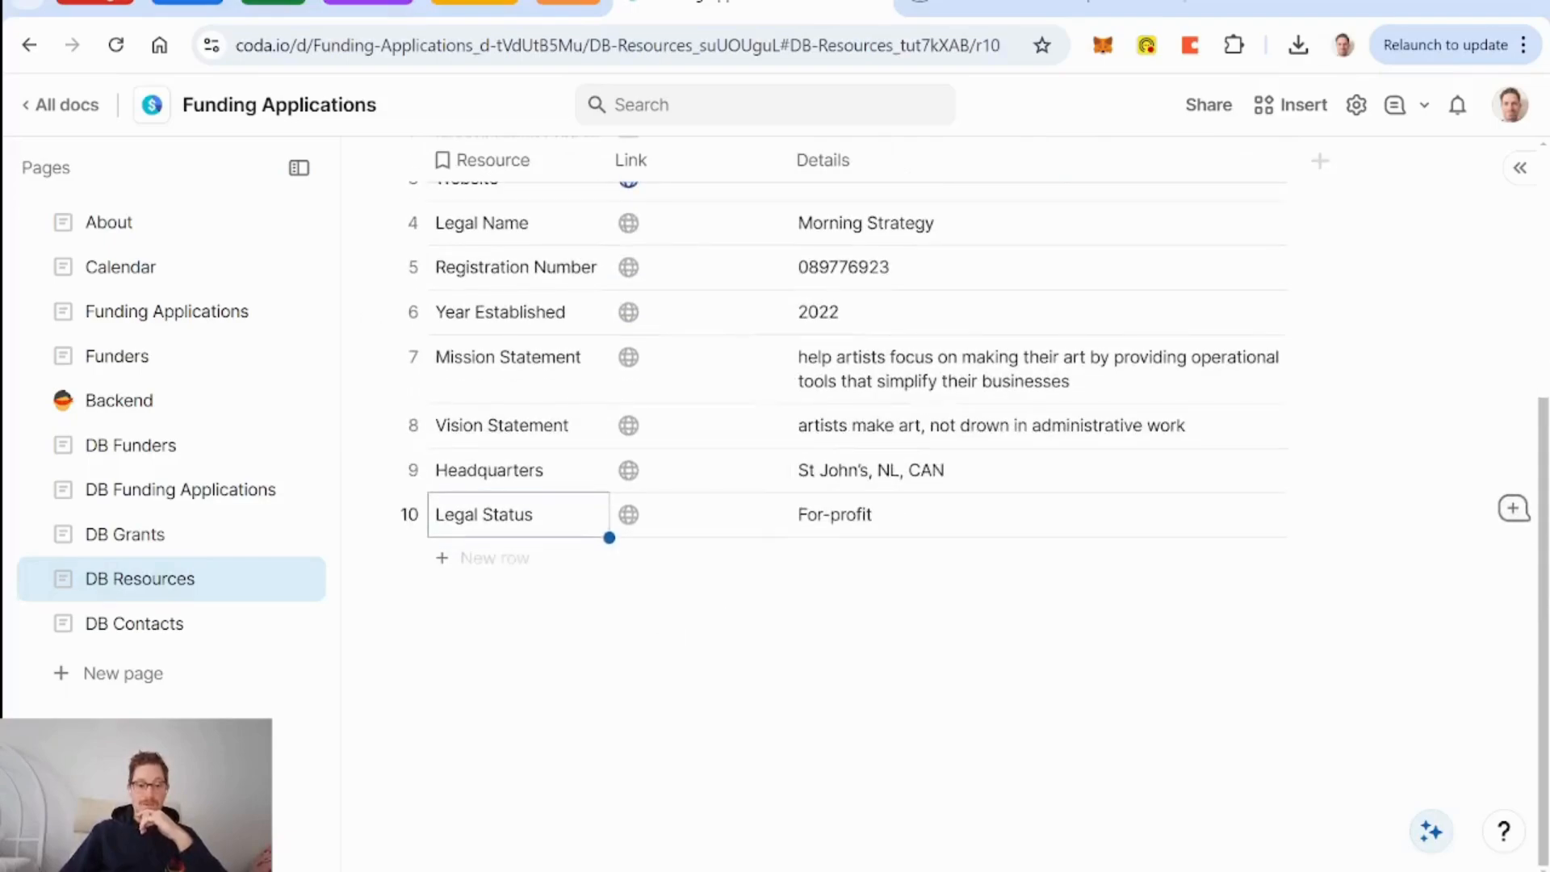
pyautogui.click(430, 622)
# Insert a callout titled 'Organization information' below the resources table.
pyautogui.press('Return')
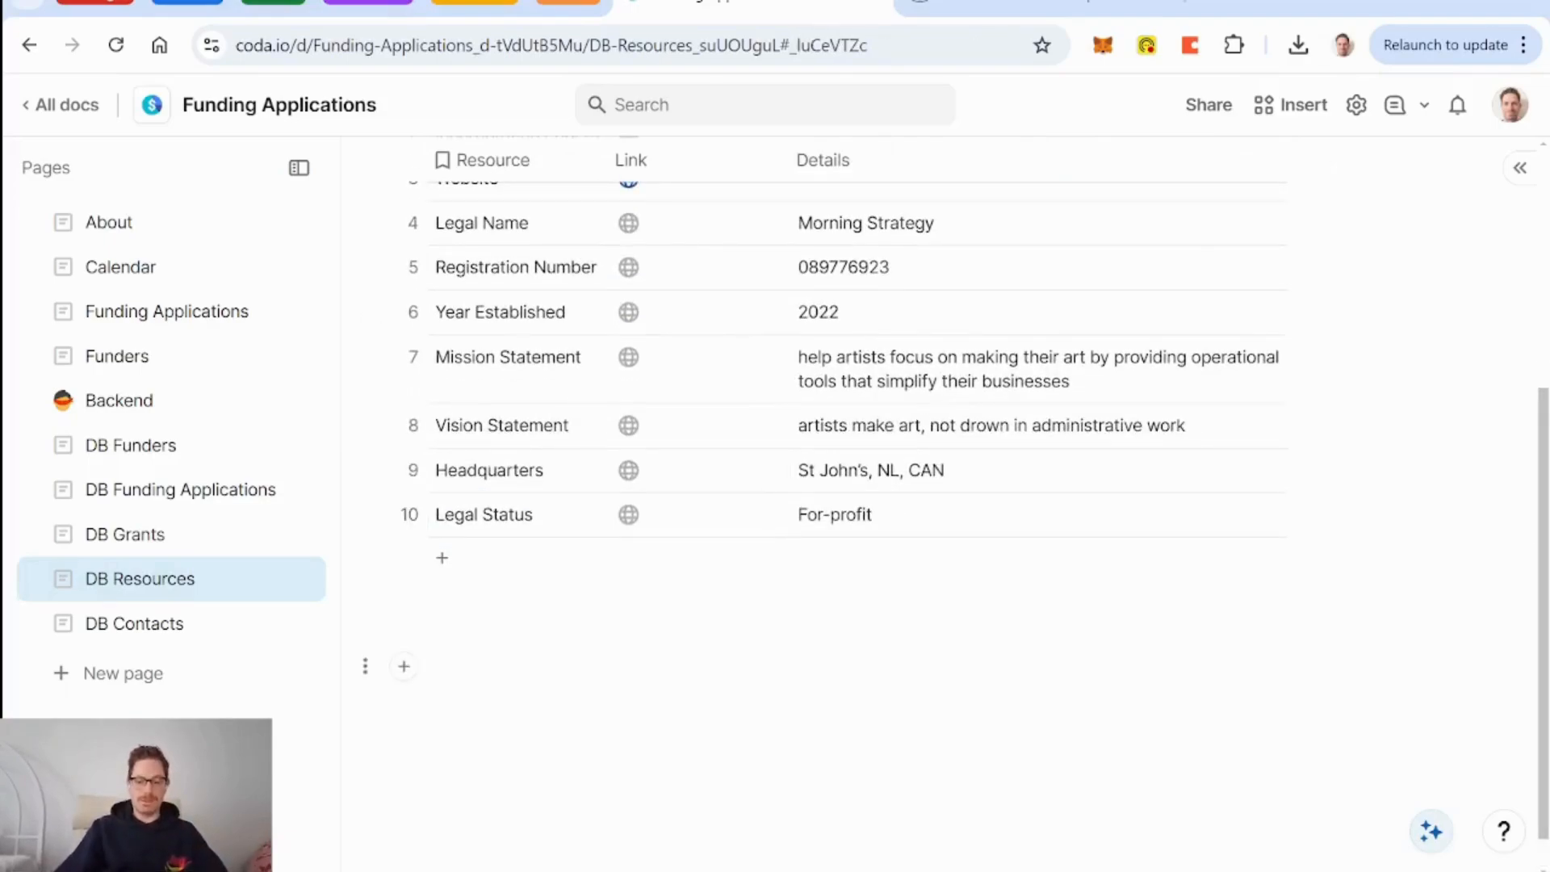
pyautogui.write('/call')
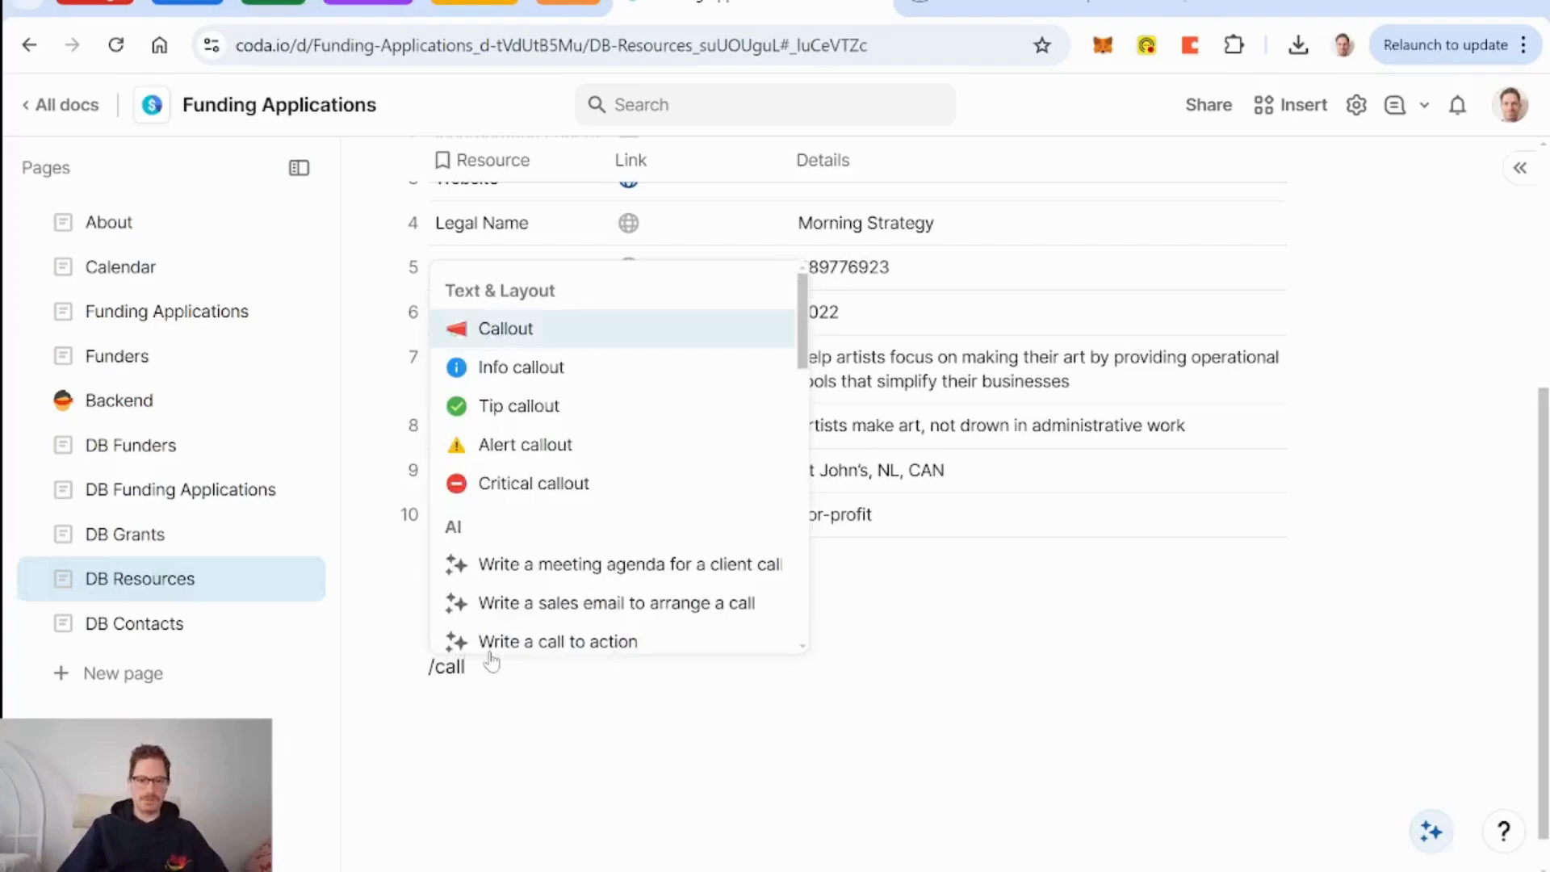
pyautogui.press('Return')
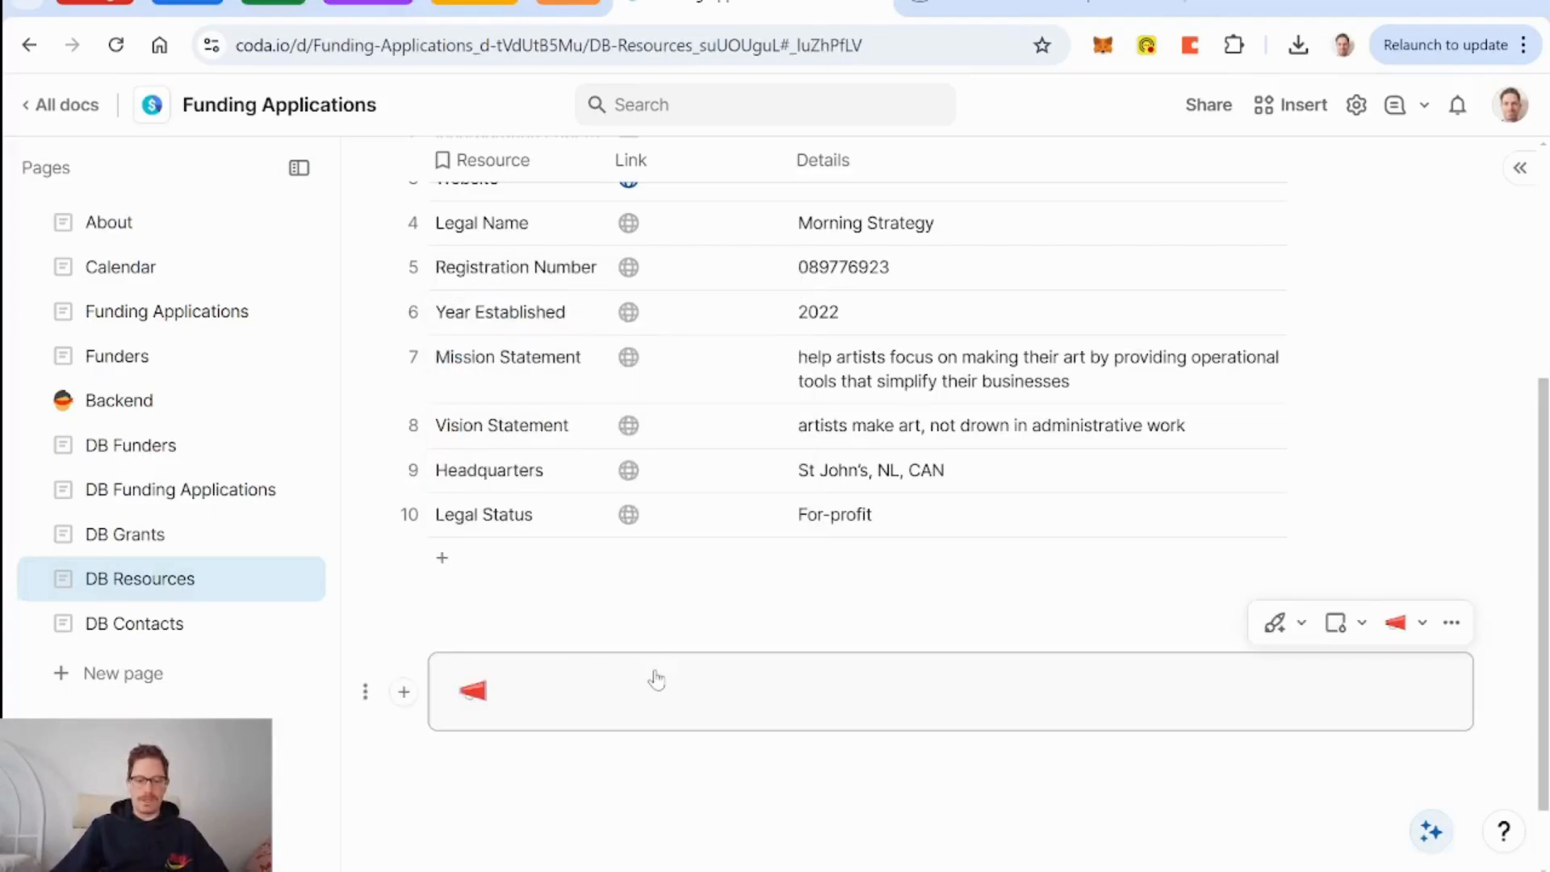
pyautogui.write('Organizat')
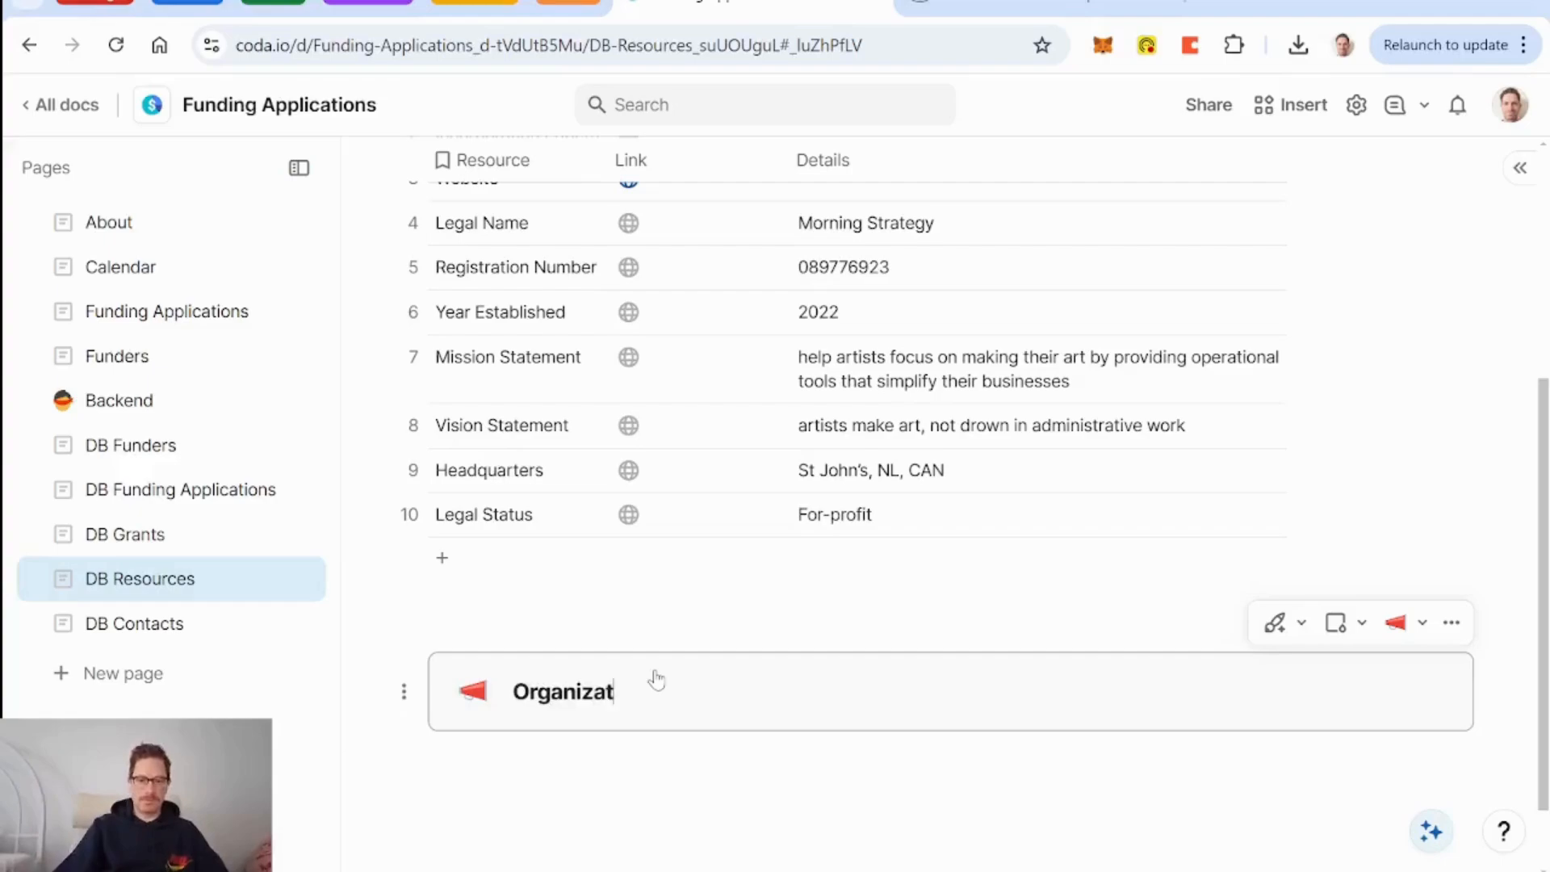
pyautogui.write('ion information')
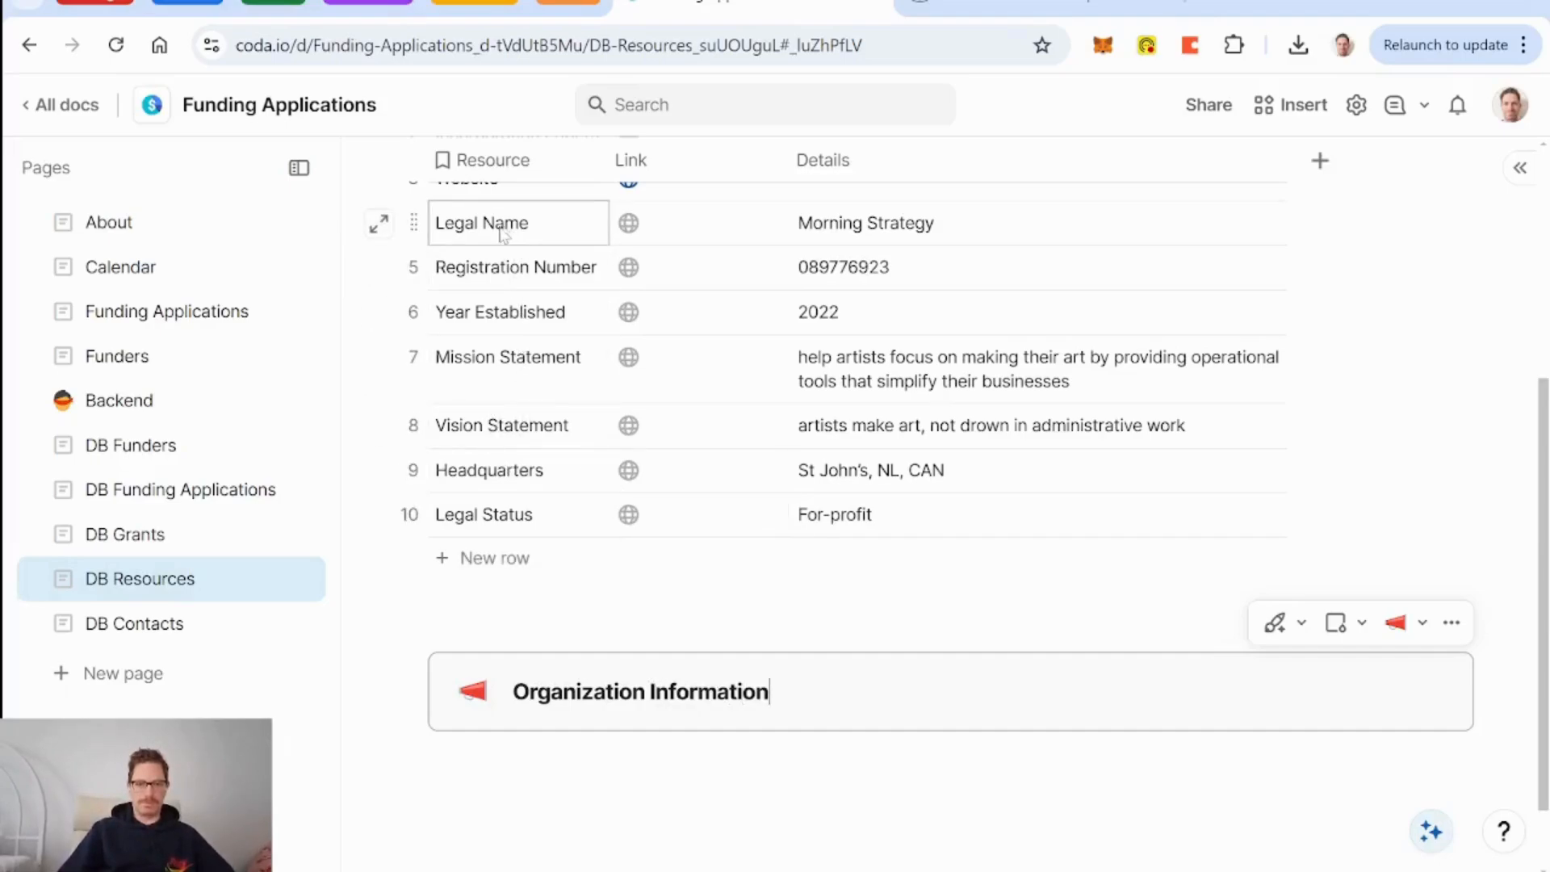
# Paste the Legal Name through Legal Status rows below the callout, then cancel the pasted table.
pyautogui.moveTo(437, 232); pyautogui.dragTo(981, 507)
pyautogui.click(433, 761)
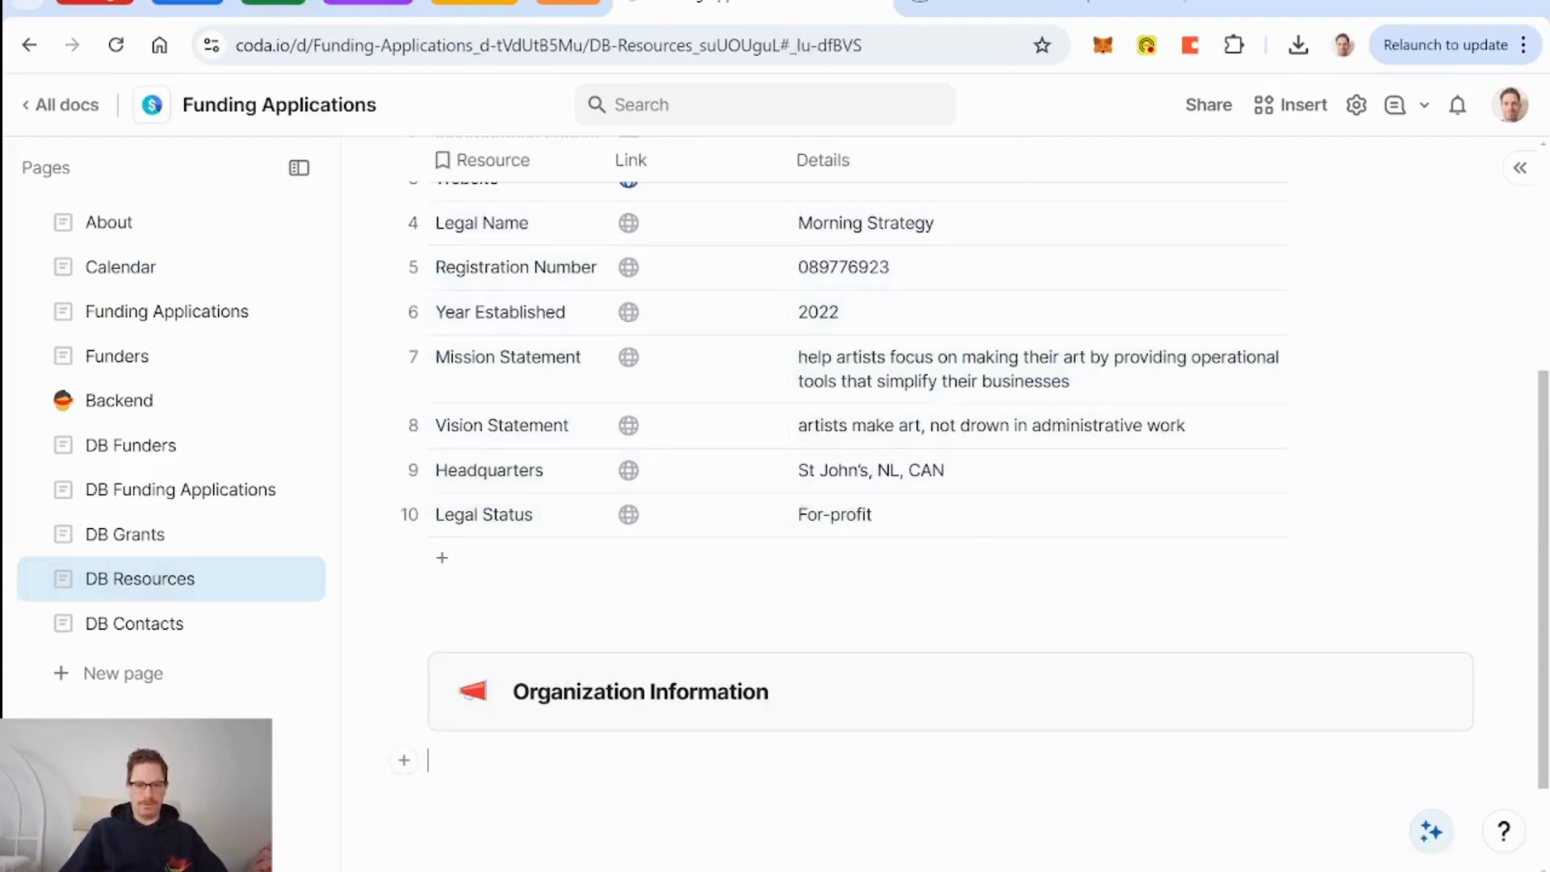
pyautogui.hotkey('ctrl', 'v')
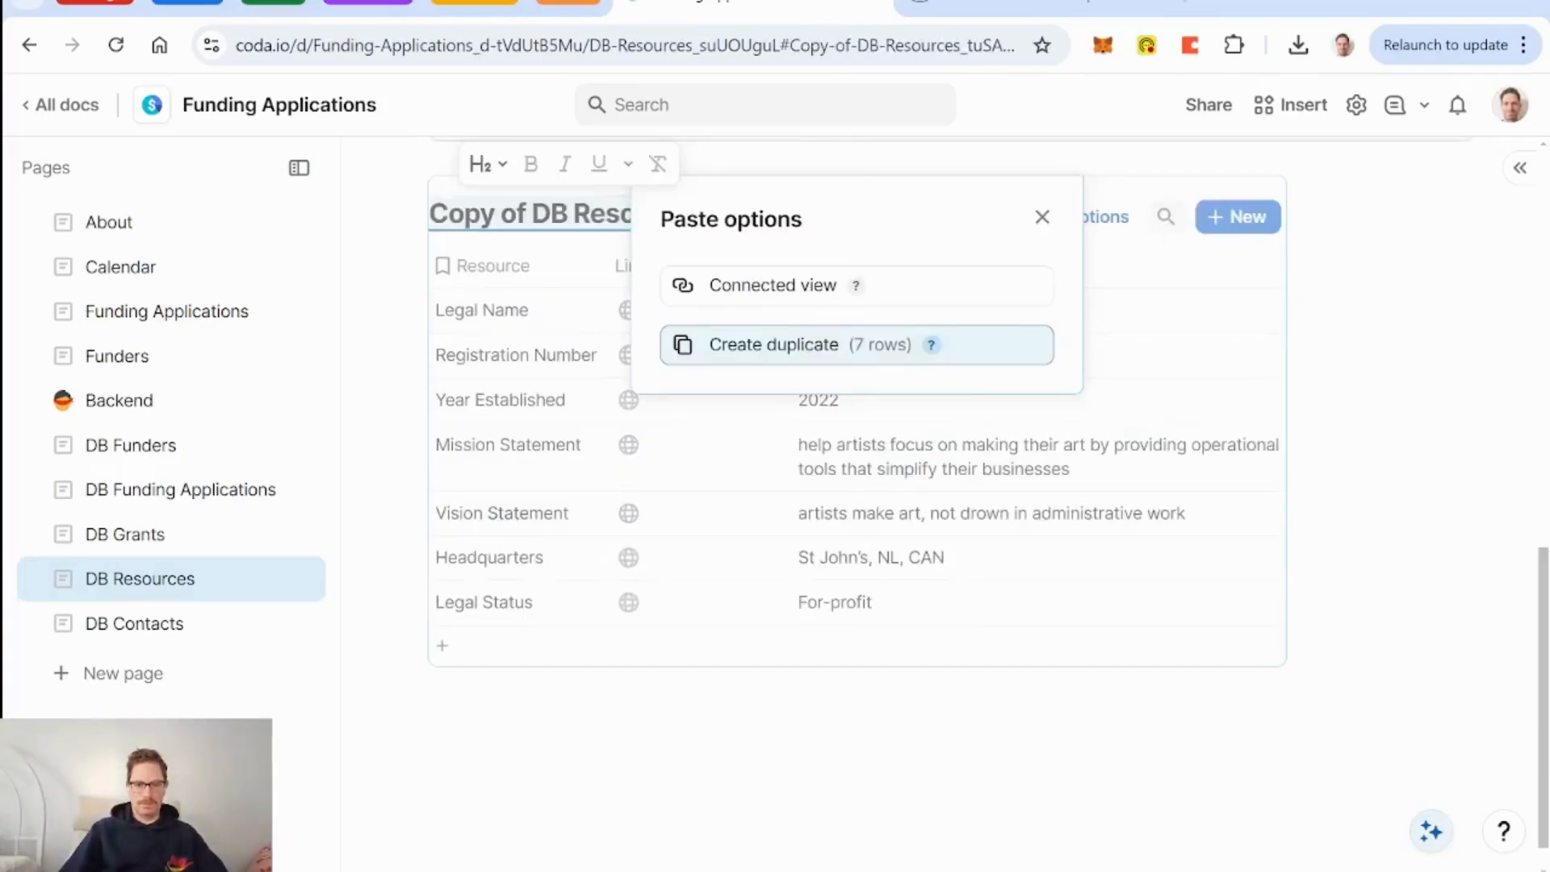
pyautogui.click(1042, 216)
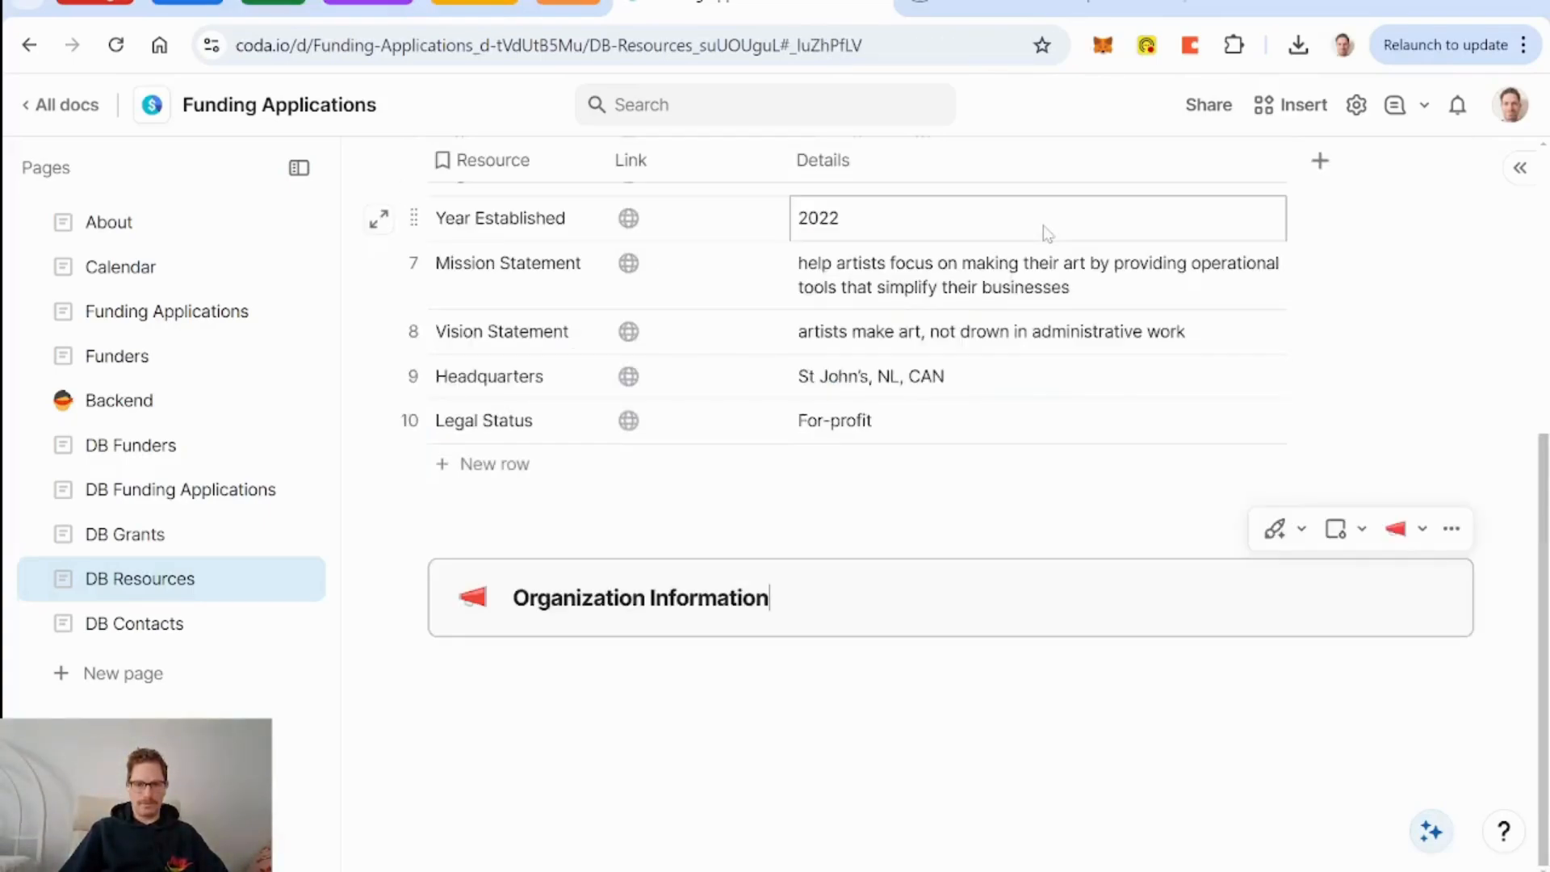
pyautogui.press('Return')
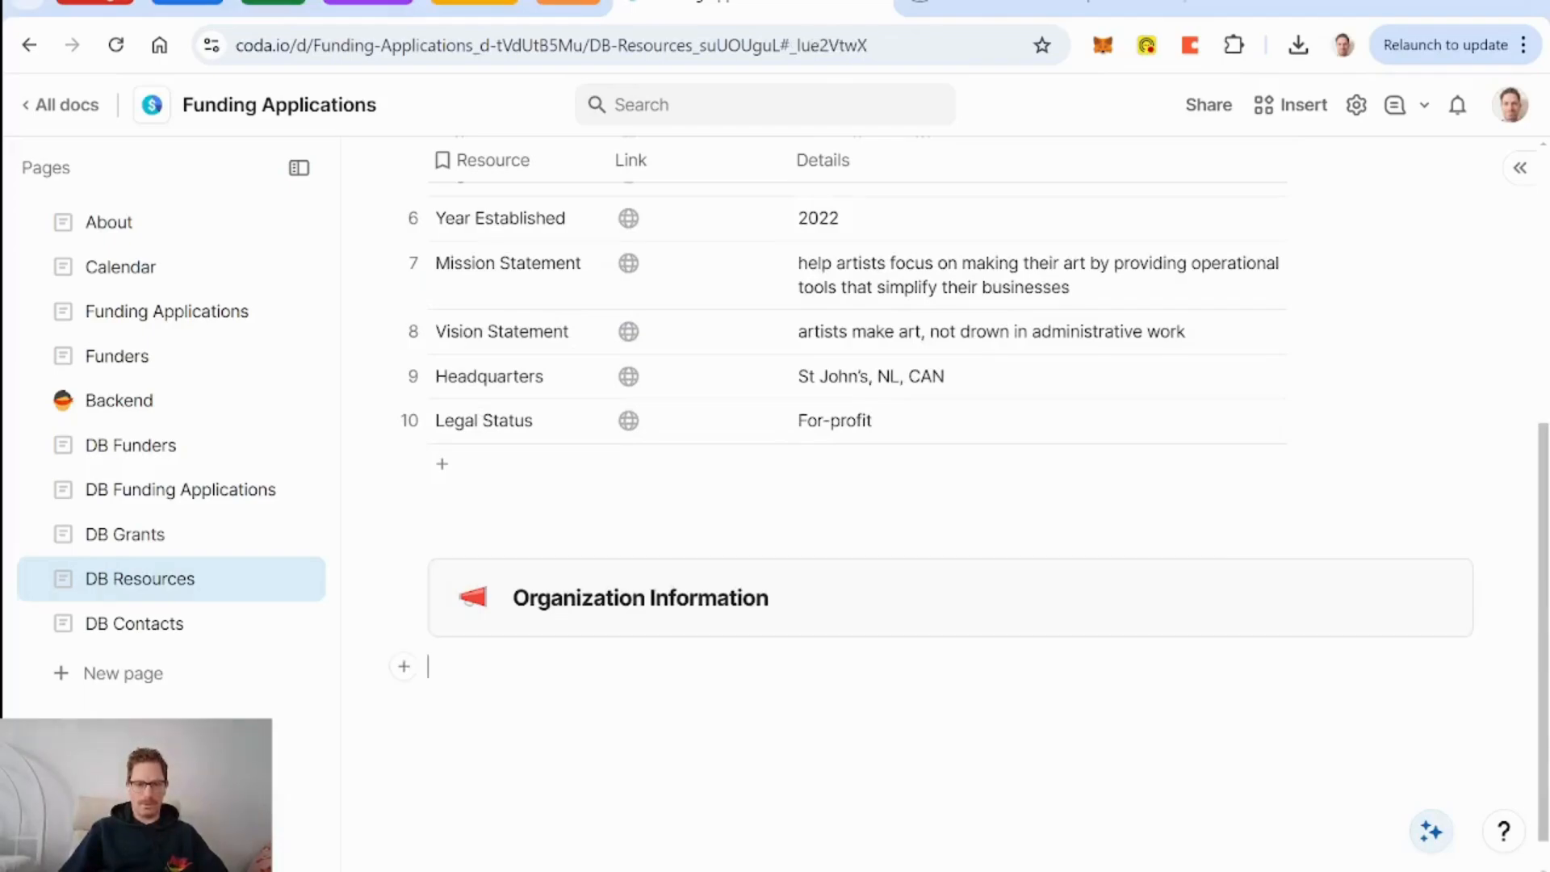
# Write 'Year Established: 2022' and 'Headquarters: St. Johns, NL, CAN' lines under the callout.
pyautogui.write('Year Established: 2022')
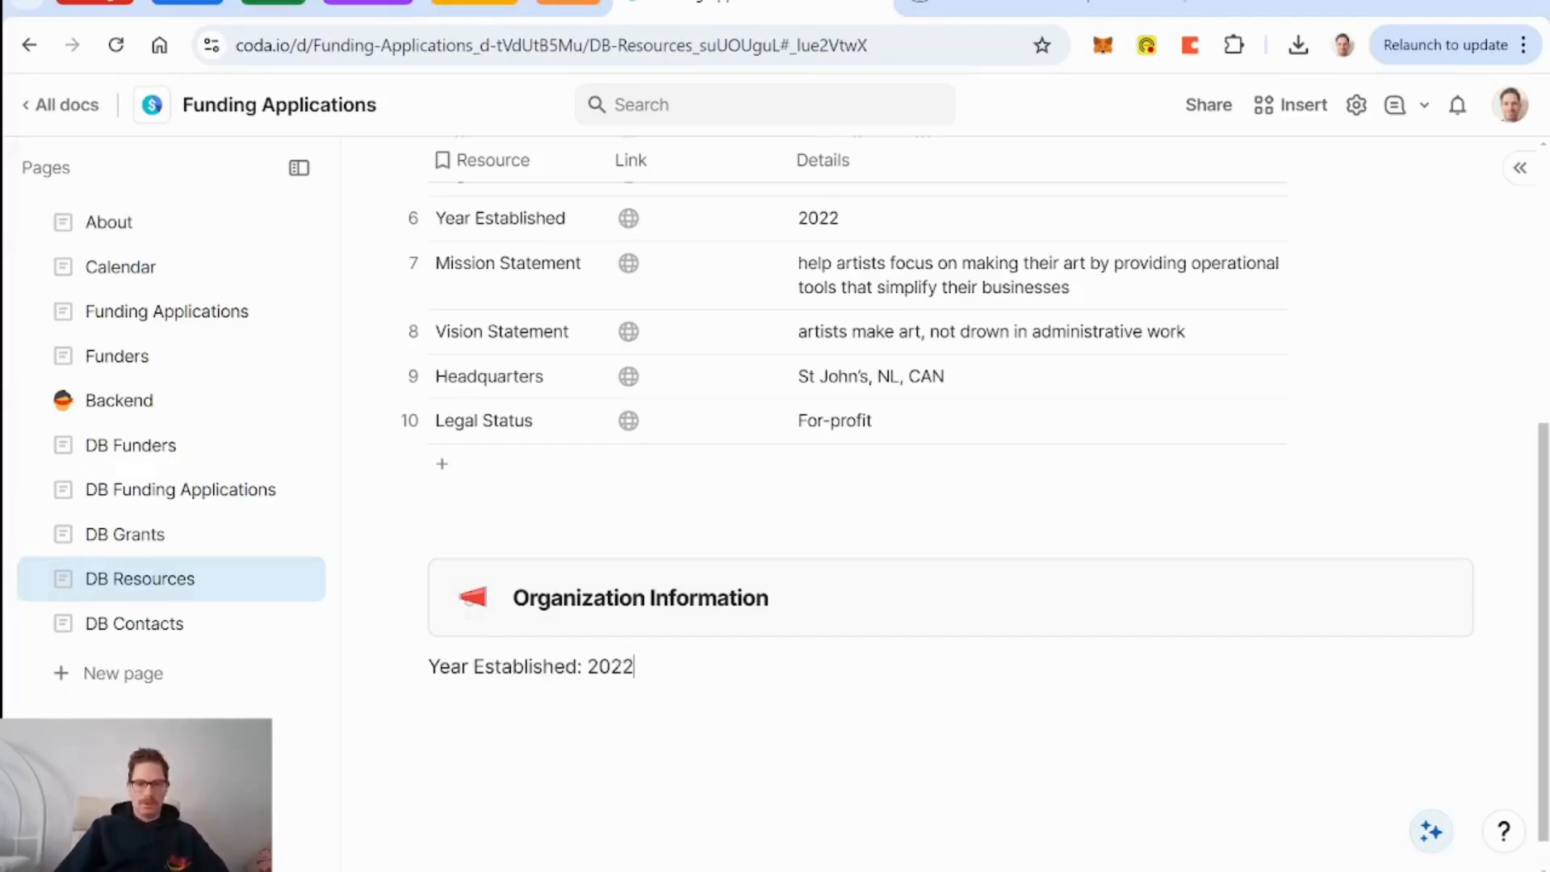
pyautogui.press('Return')
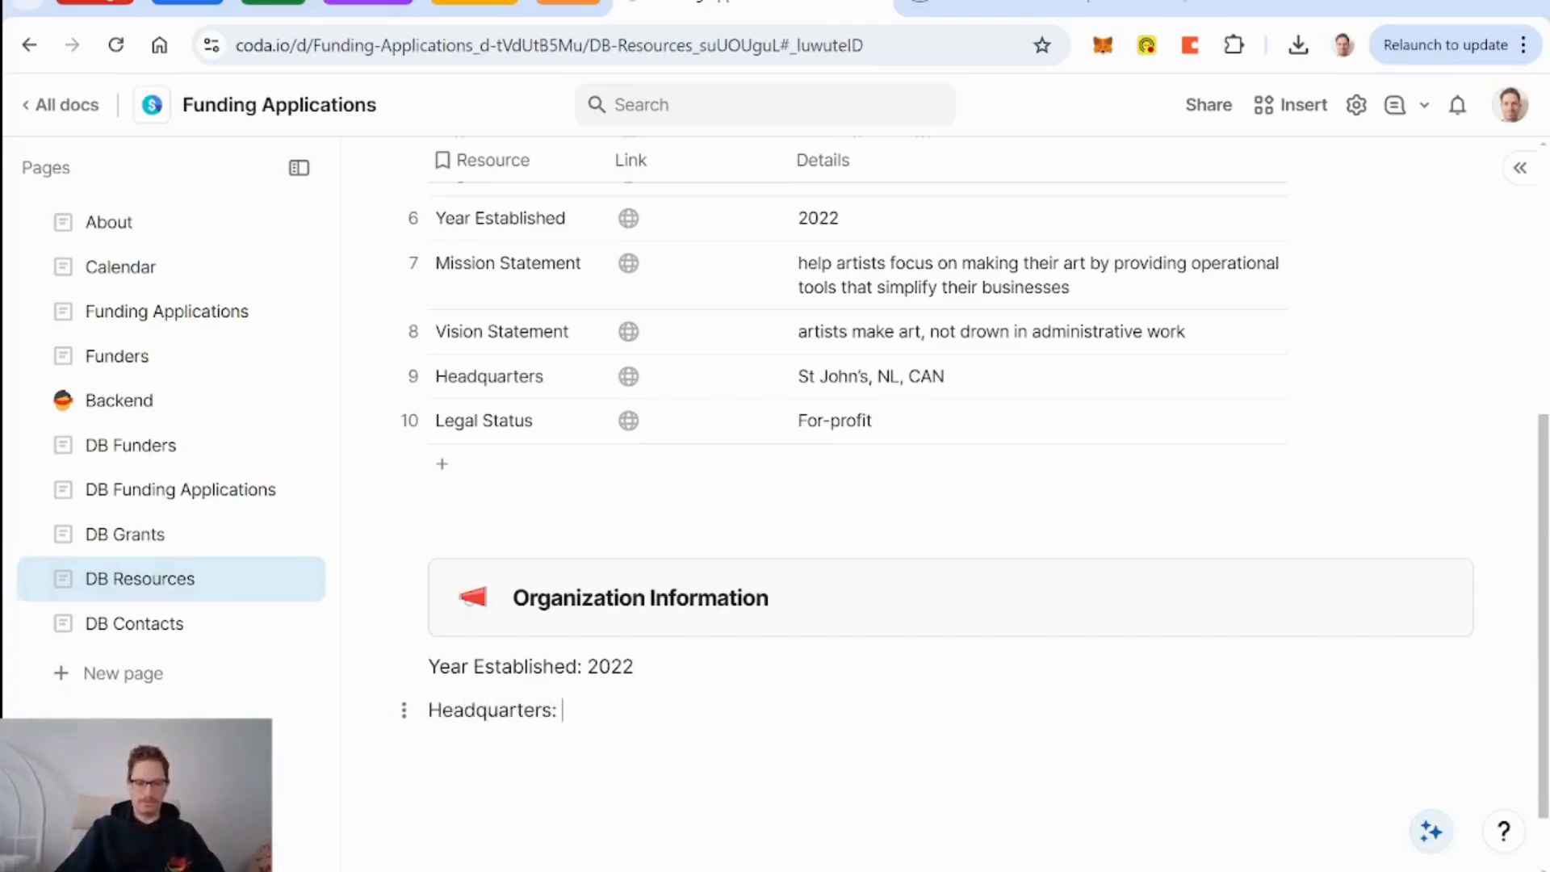
pyautogui.write('Headquarters: St. Johns, N')
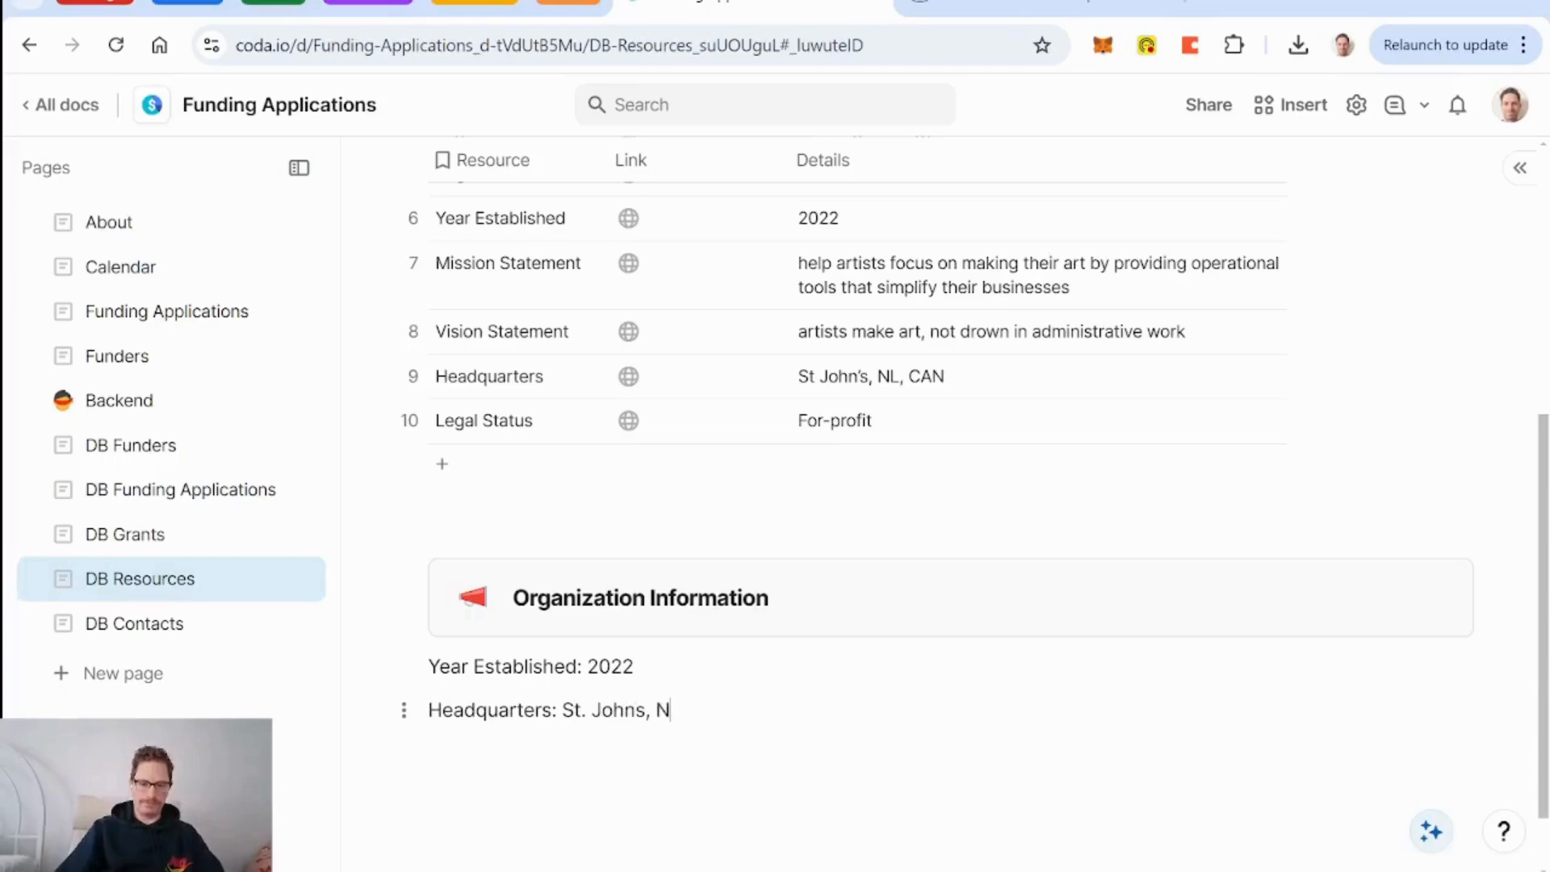
pyautogui.write('L, CAN')
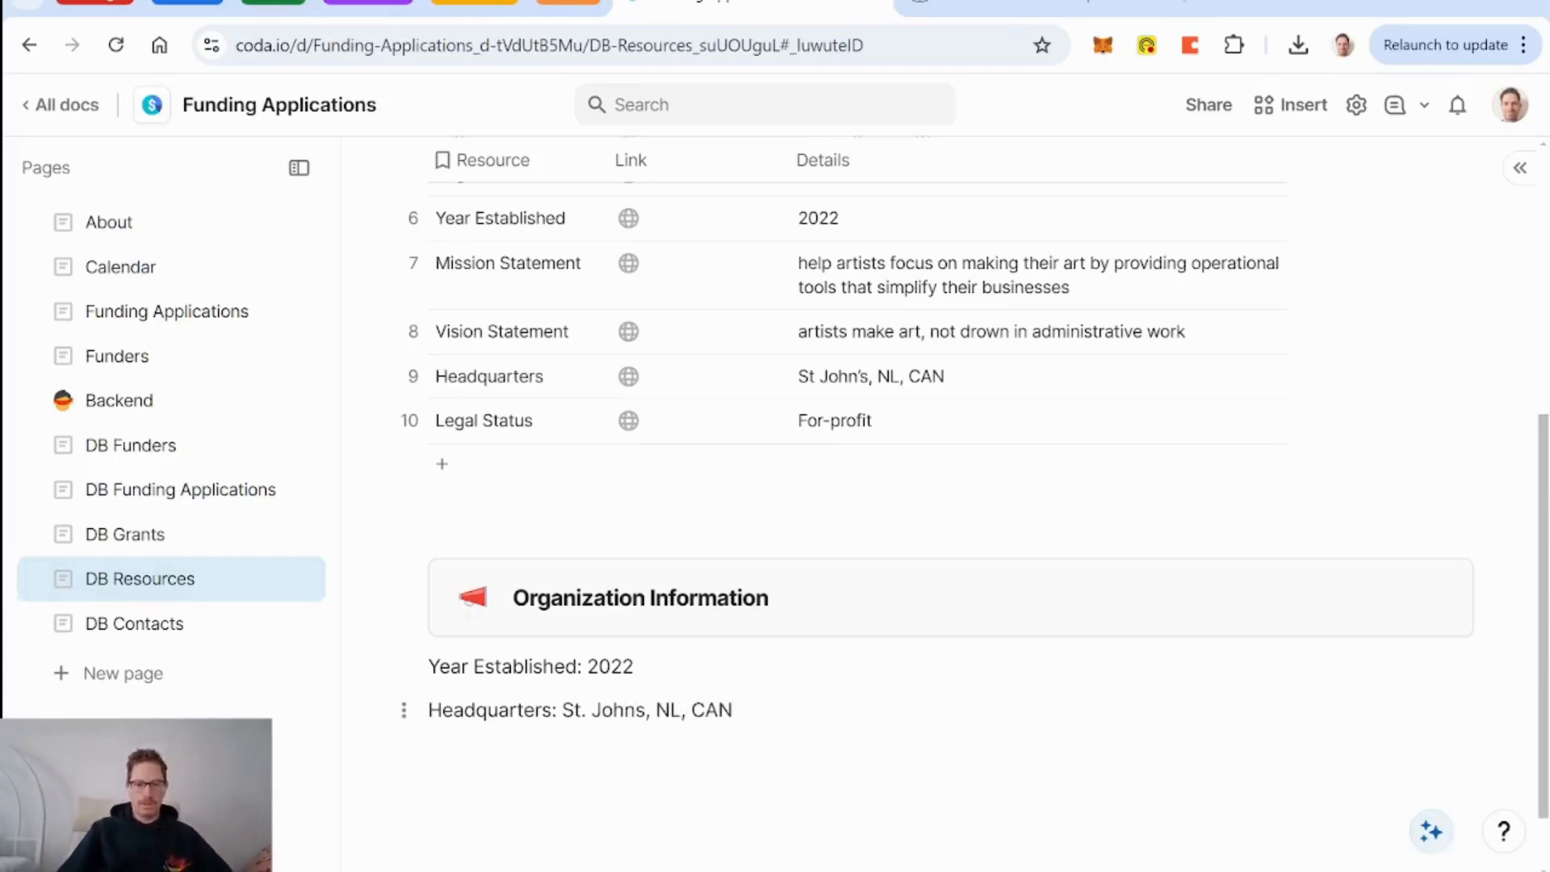
pyautogui.moveTo(429, 710); pyautogui.dragTo(734, 711)
pyautogui.click(735, 710)
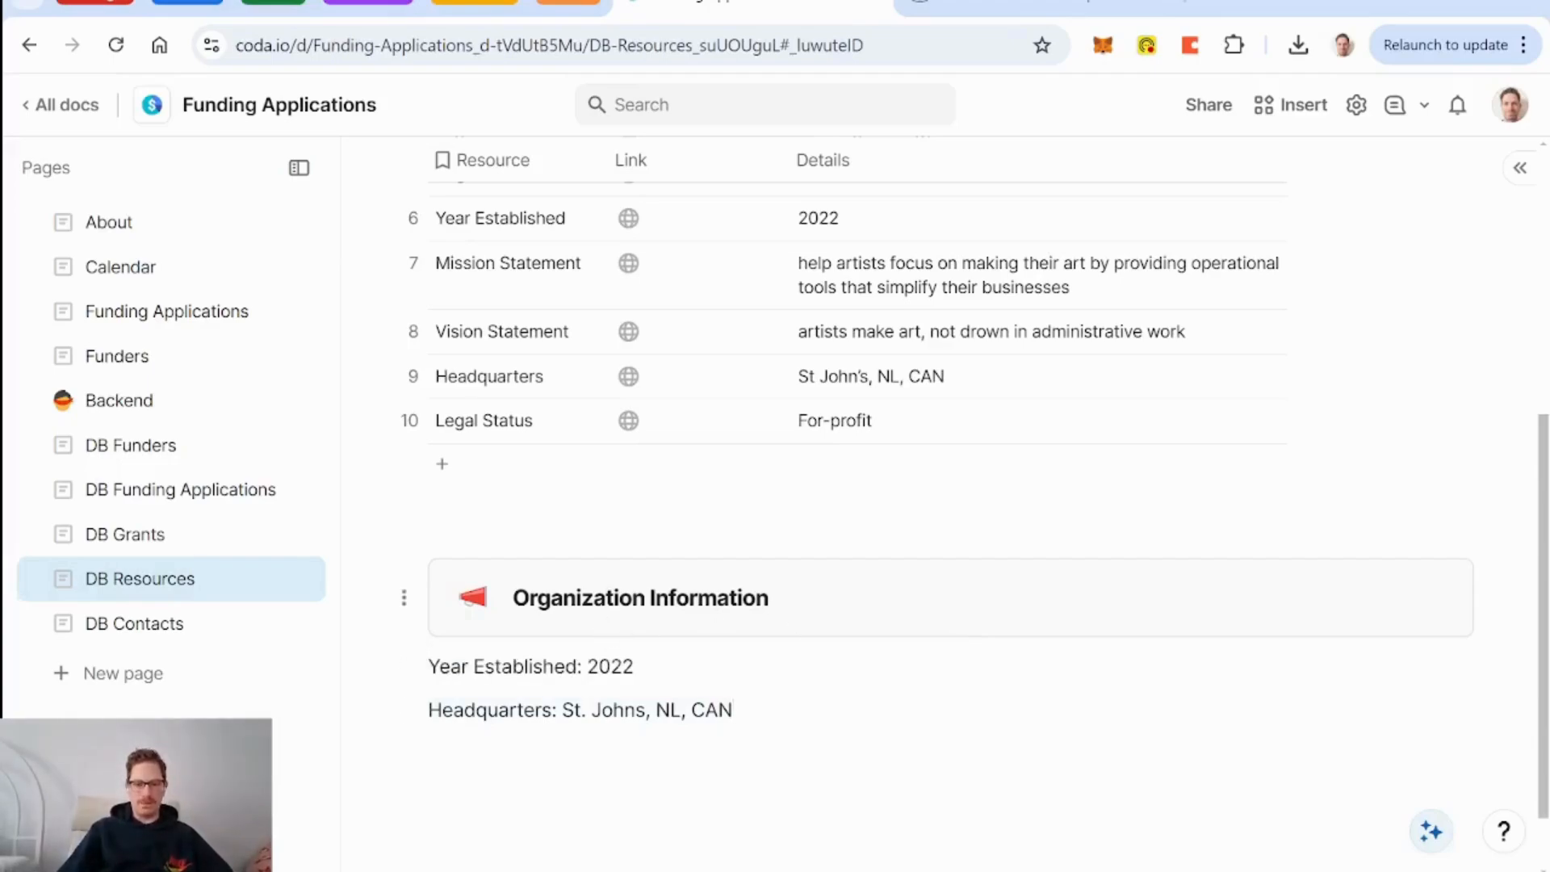
pyautogui.scroll(2, 923, 617)
pyautogui.scroll(4, 768, 754)
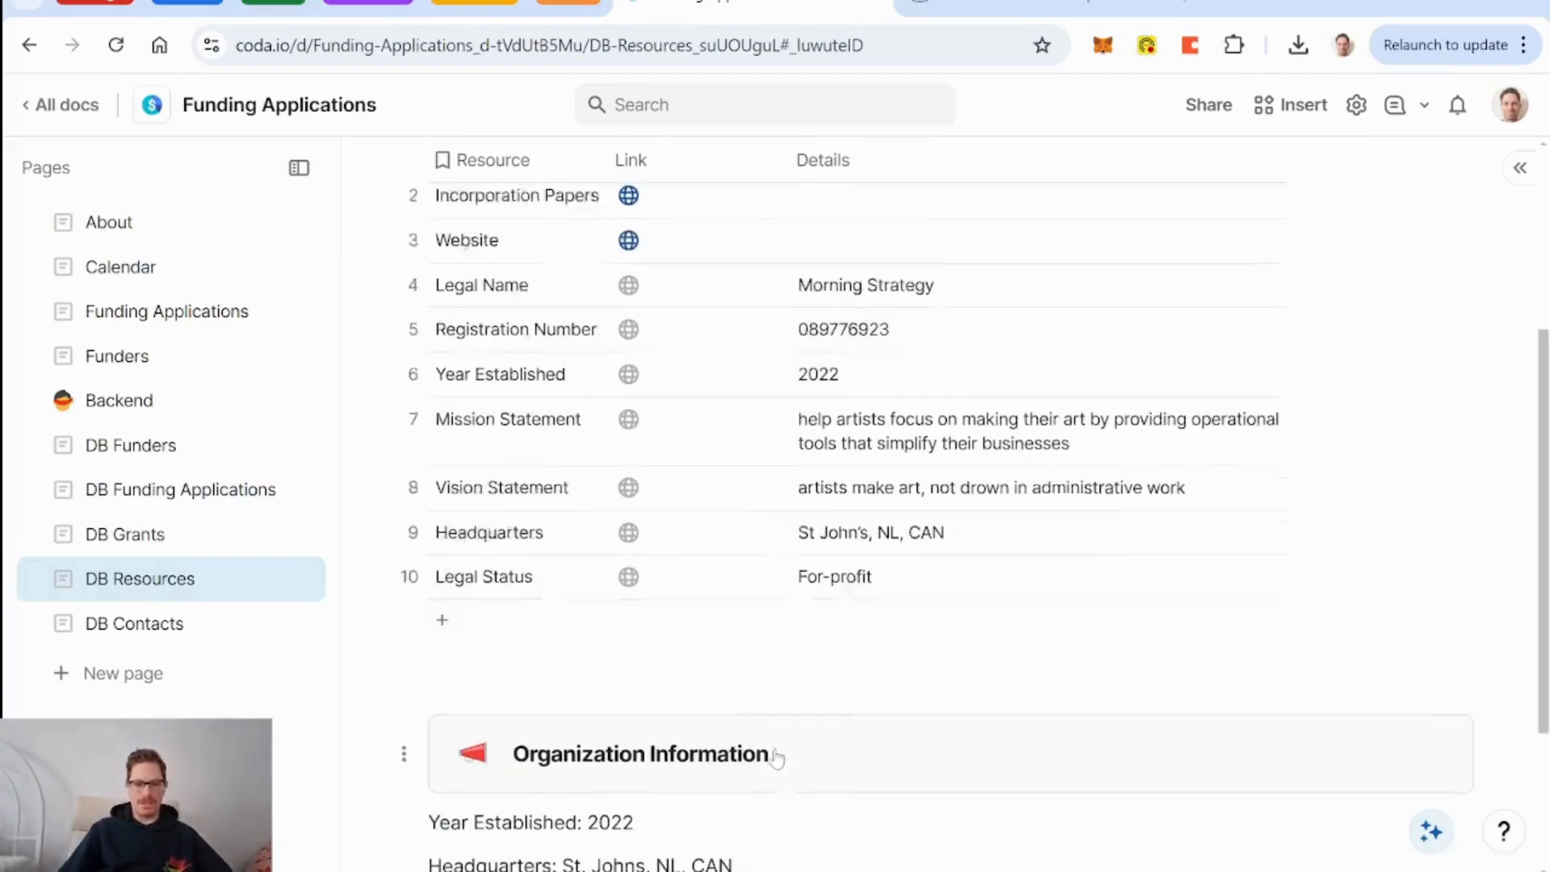
pyautogui.click(499, 576)
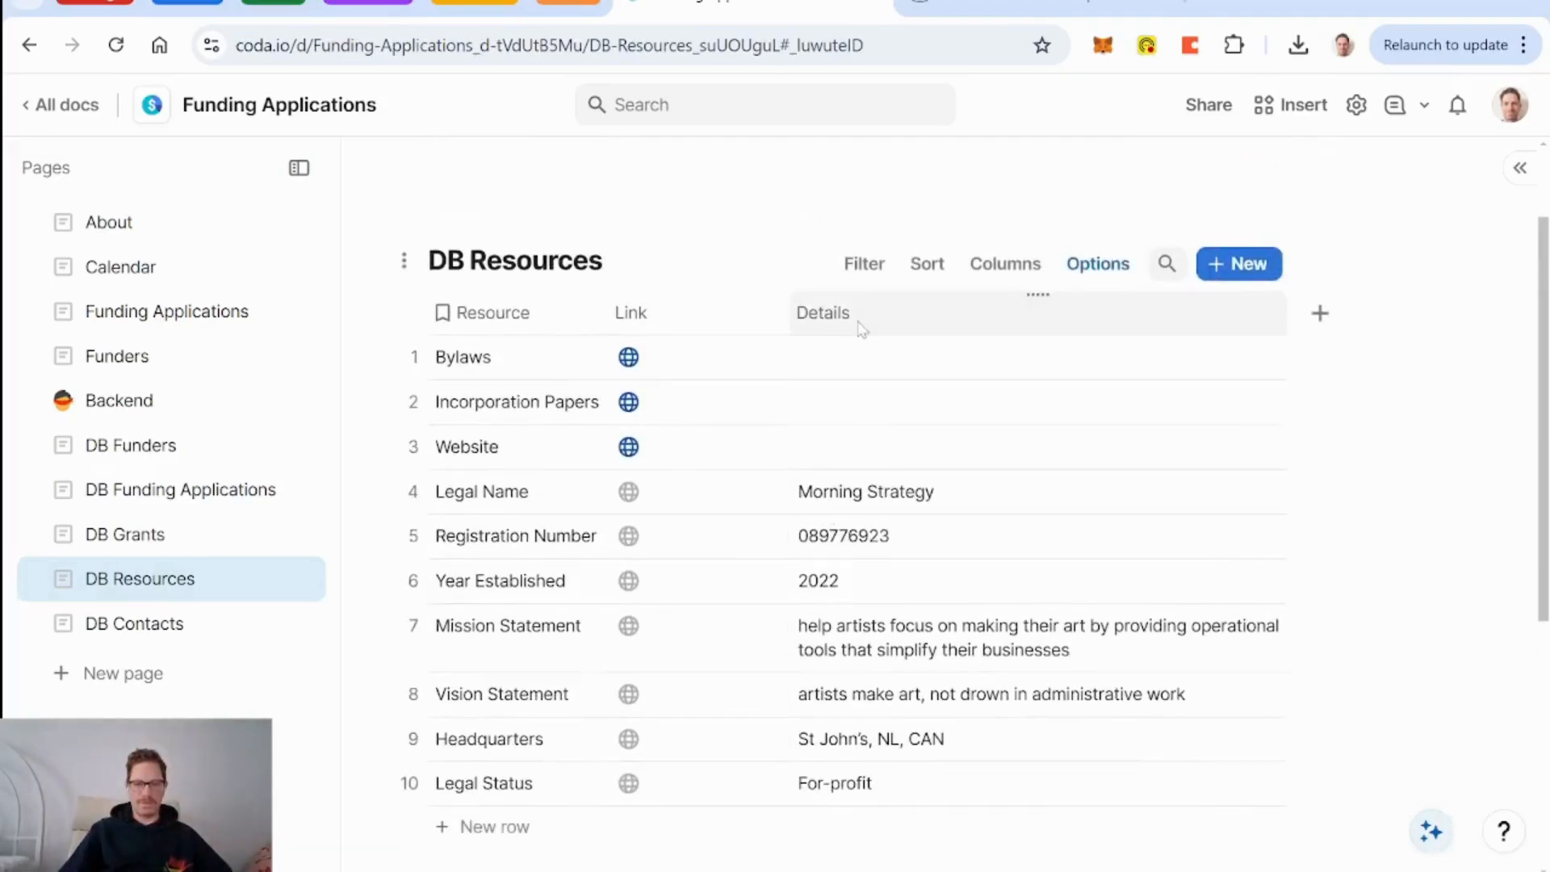
pyautogui.scroll(-7, 570, 598)
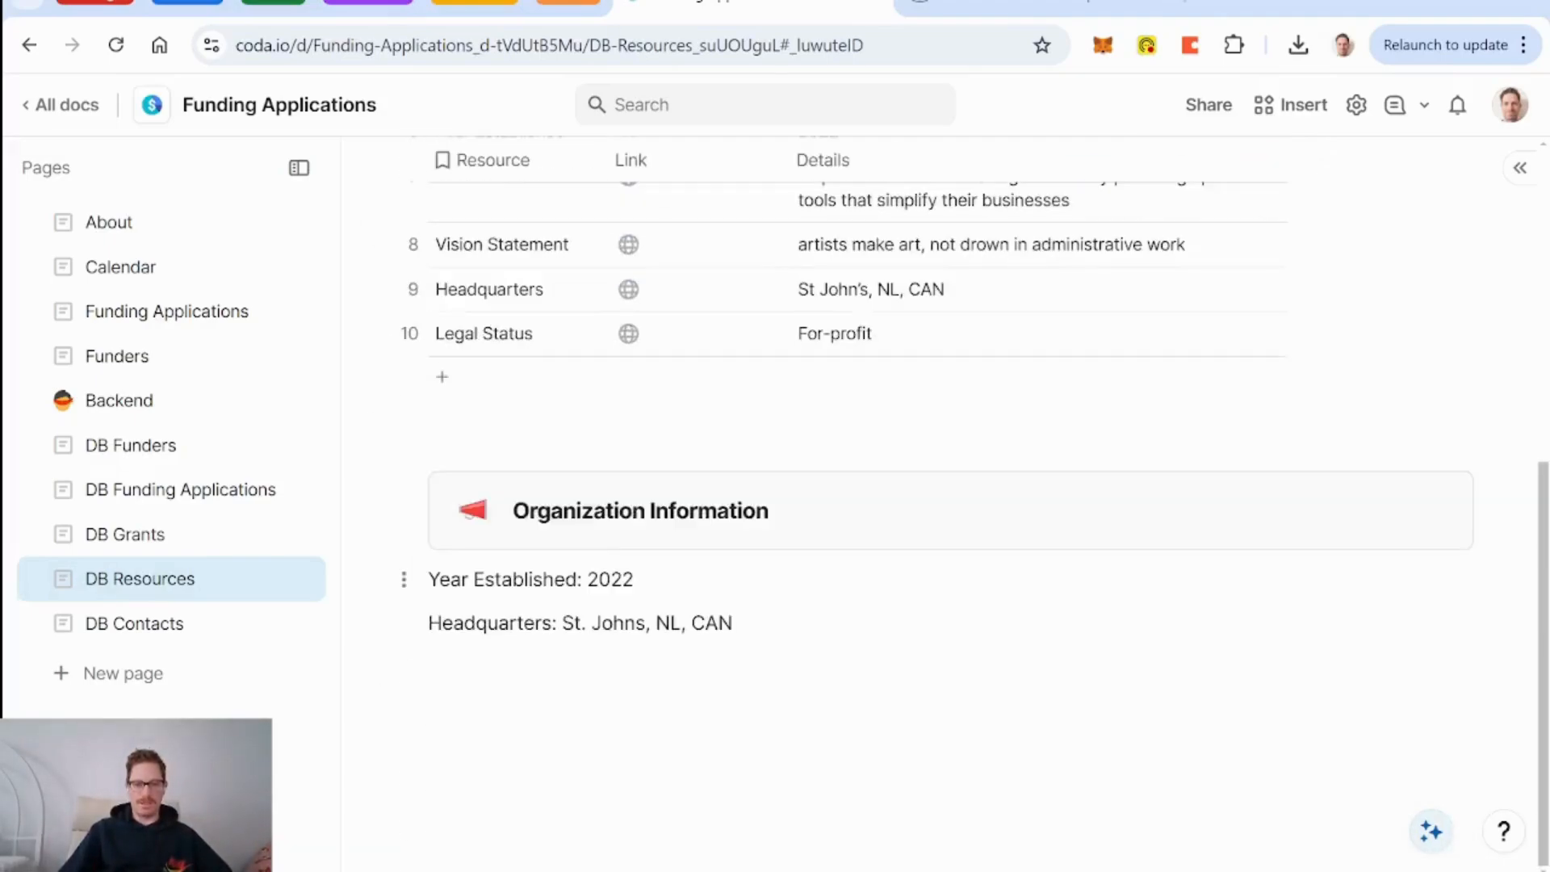
pyautogui.press('Return')
pyautogui.press('Return')
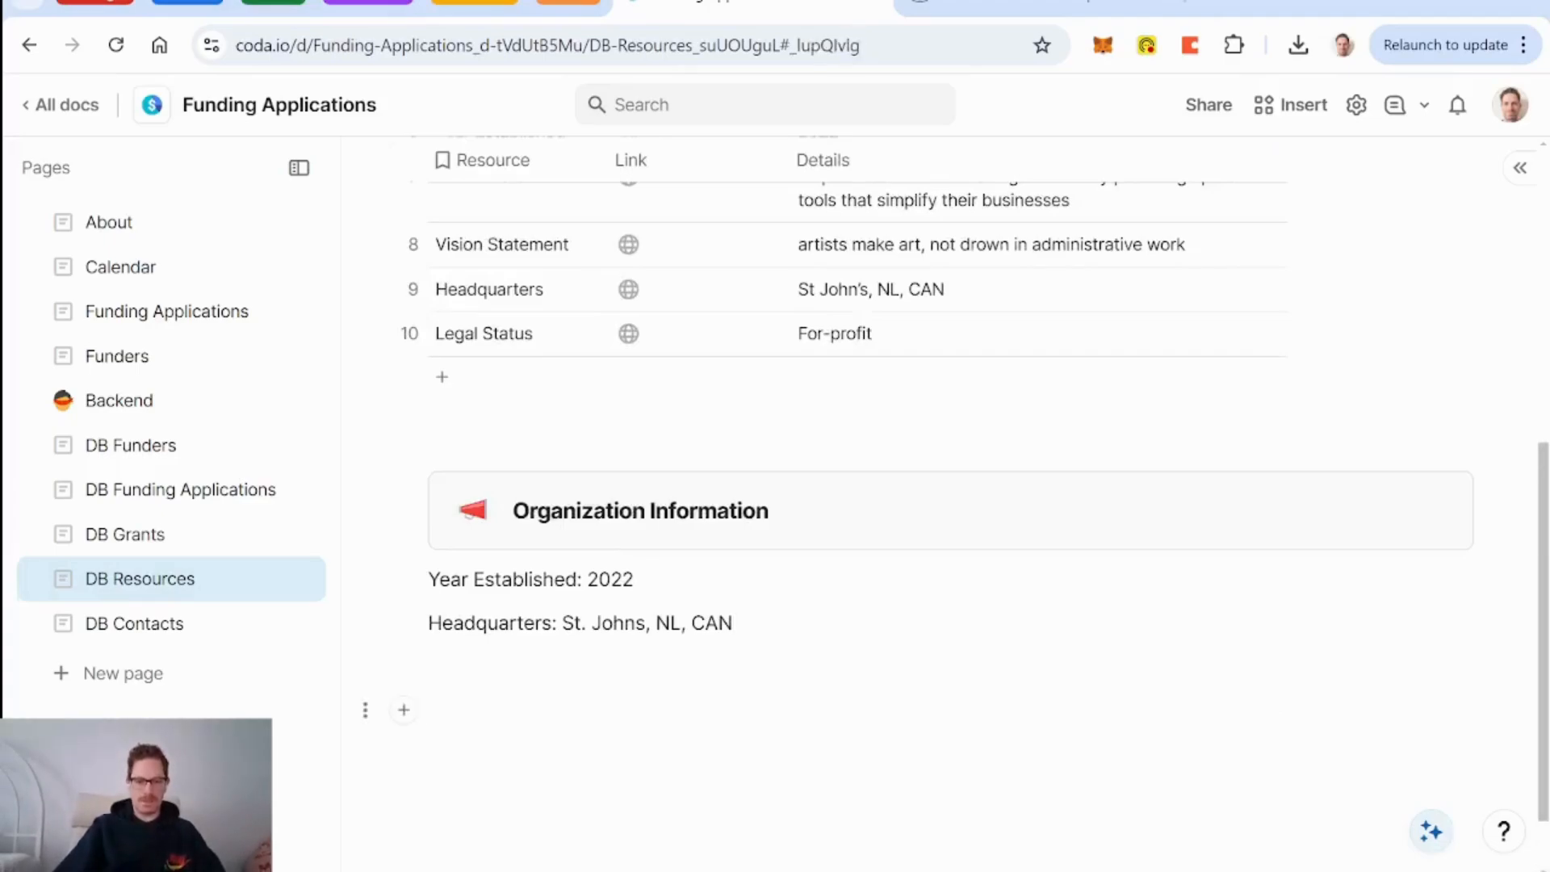
pyautogui.write('=')
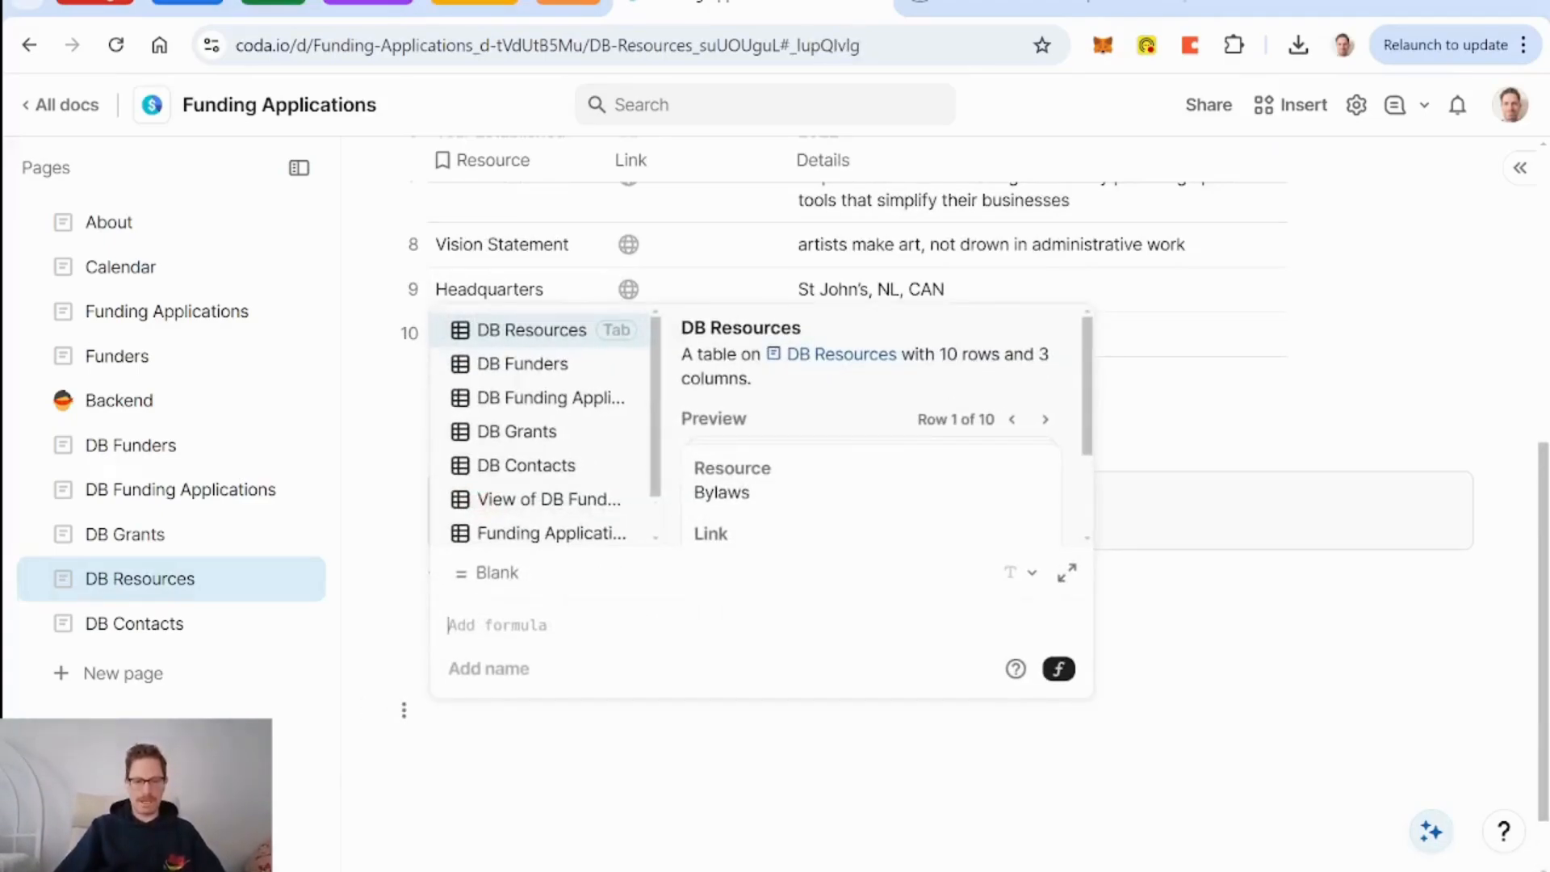
pyautogui.write('@year')
pyautogui.press('Tab')
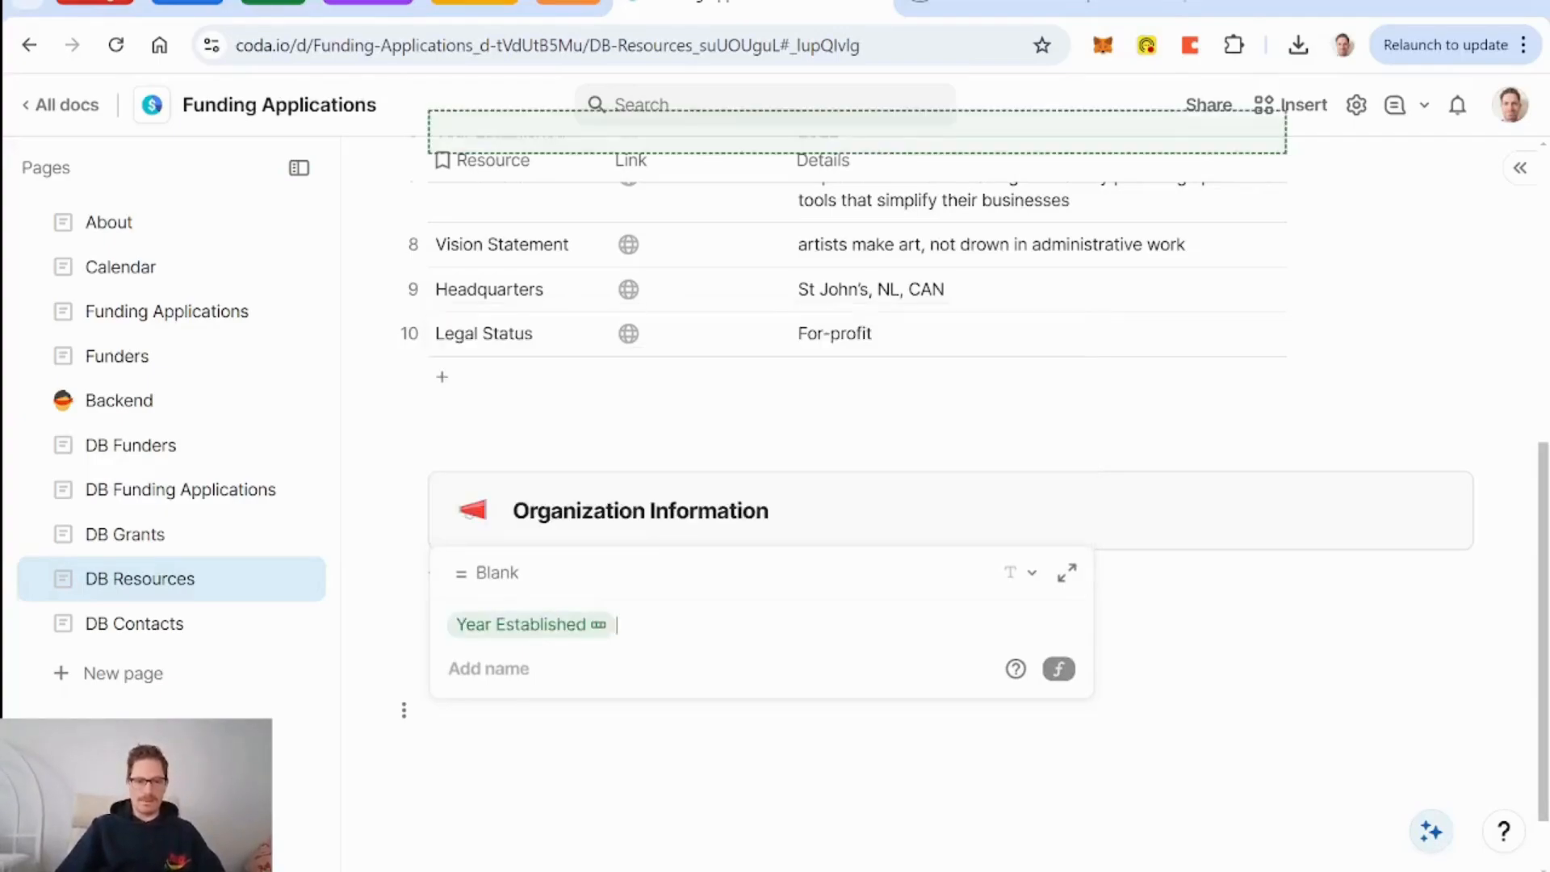
pyautogui.write('.details')
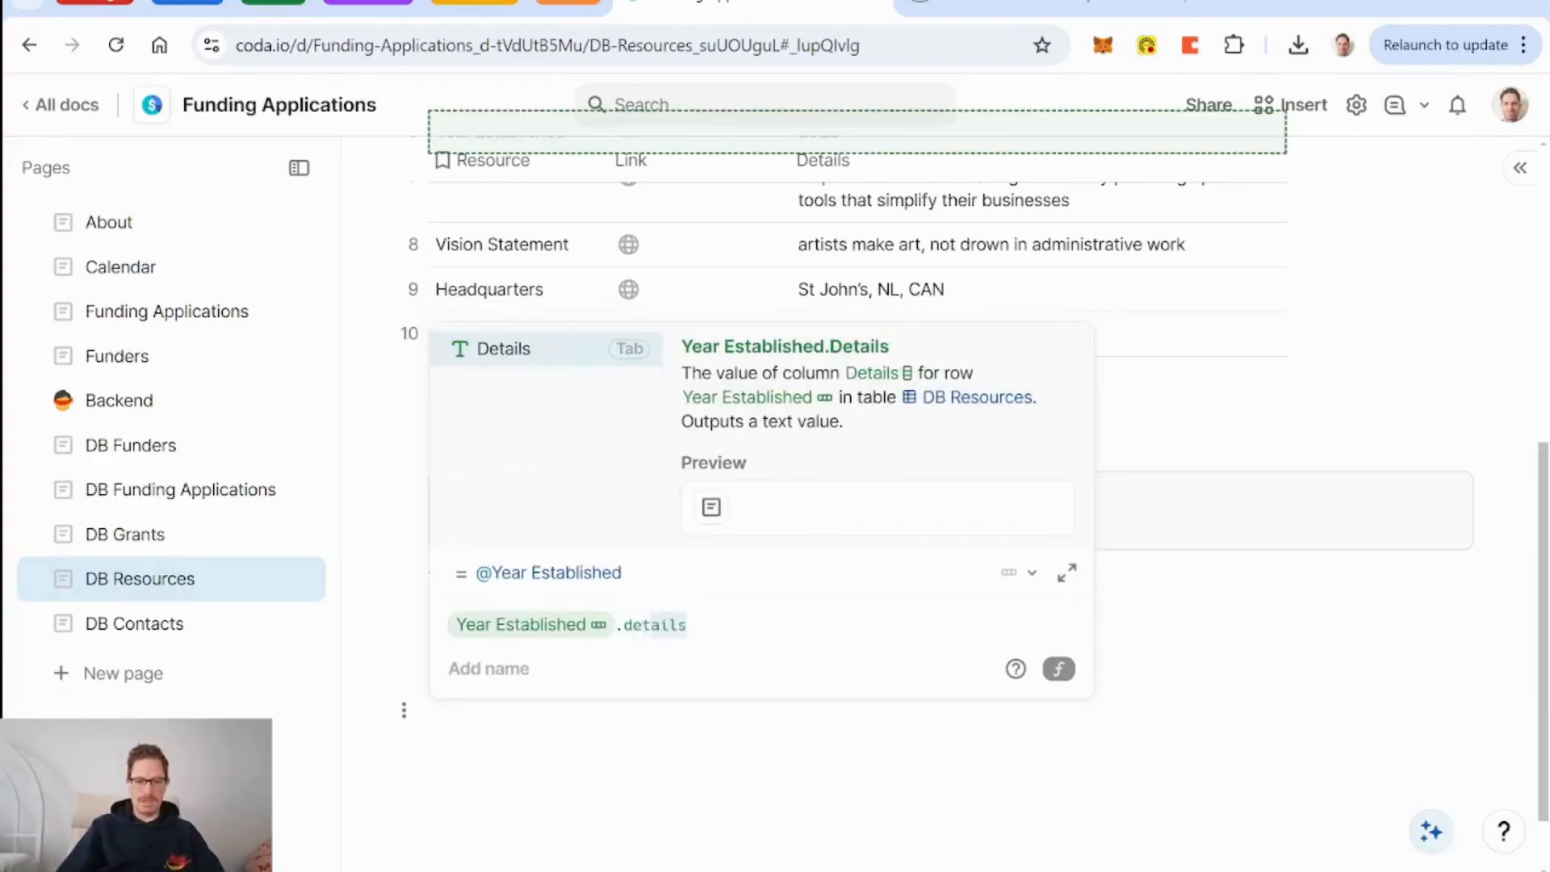
pyautogui.press('Tab')
pyautogui.press('Return')
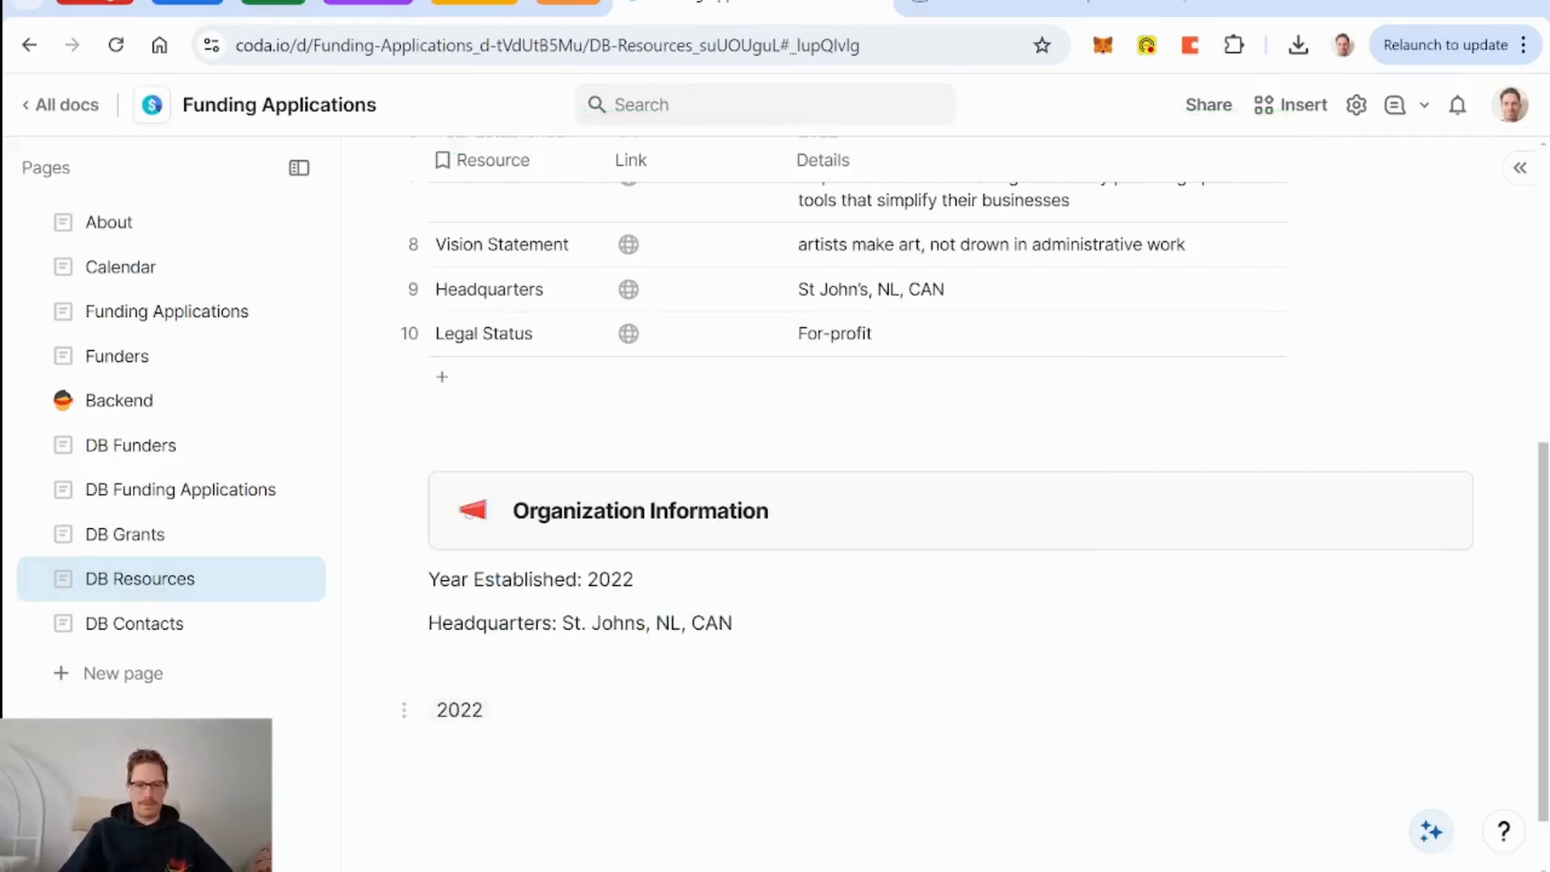
pyautogui.scroll(6, 995, 523)
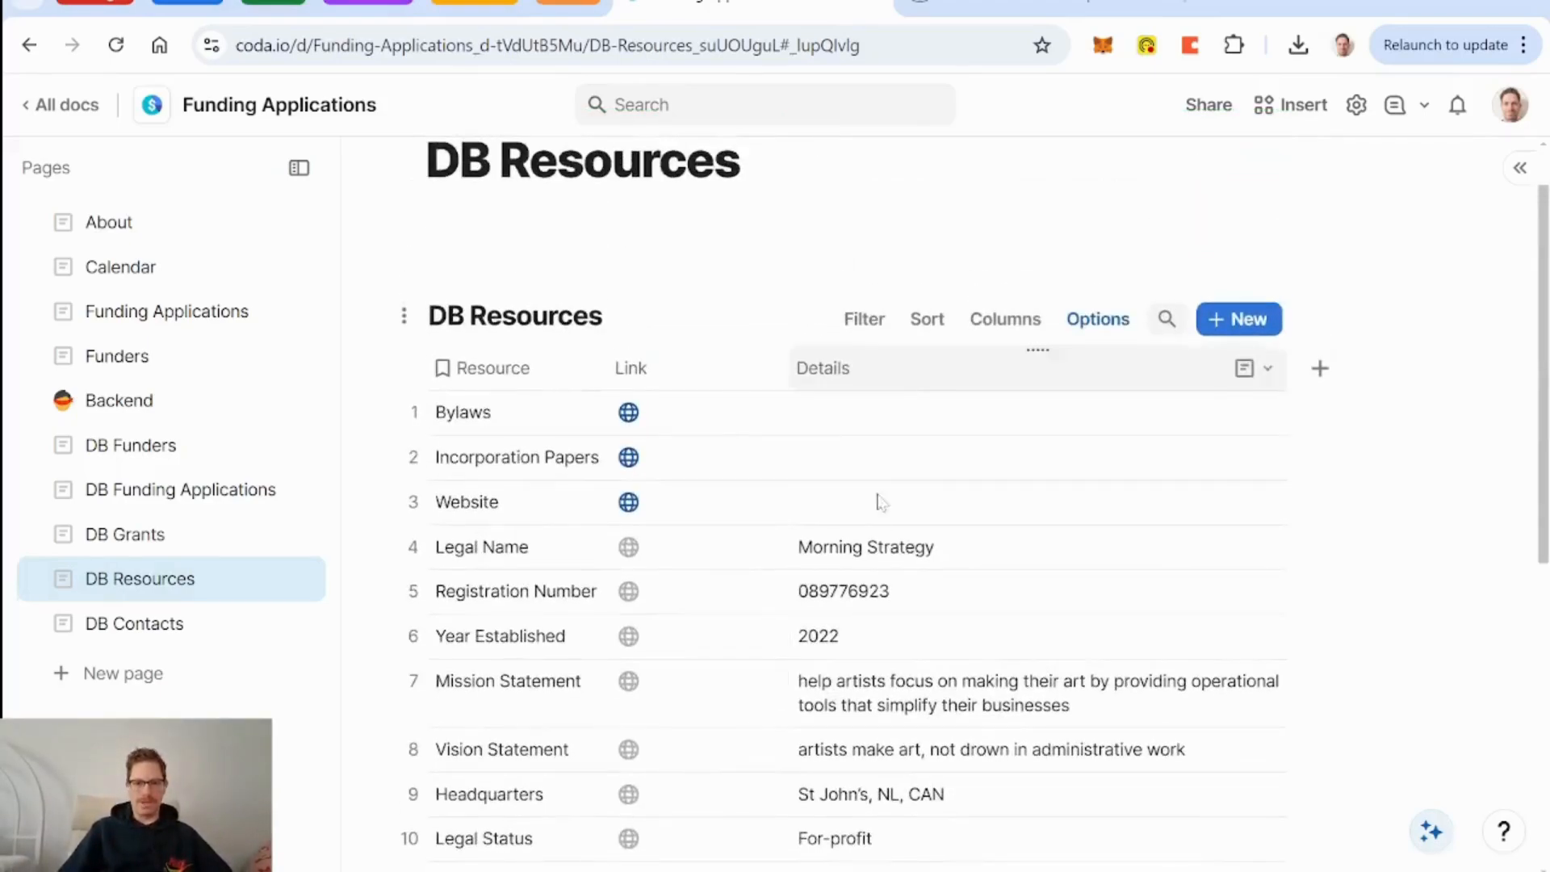
pyautogui.scroll(-6, 995, 524)
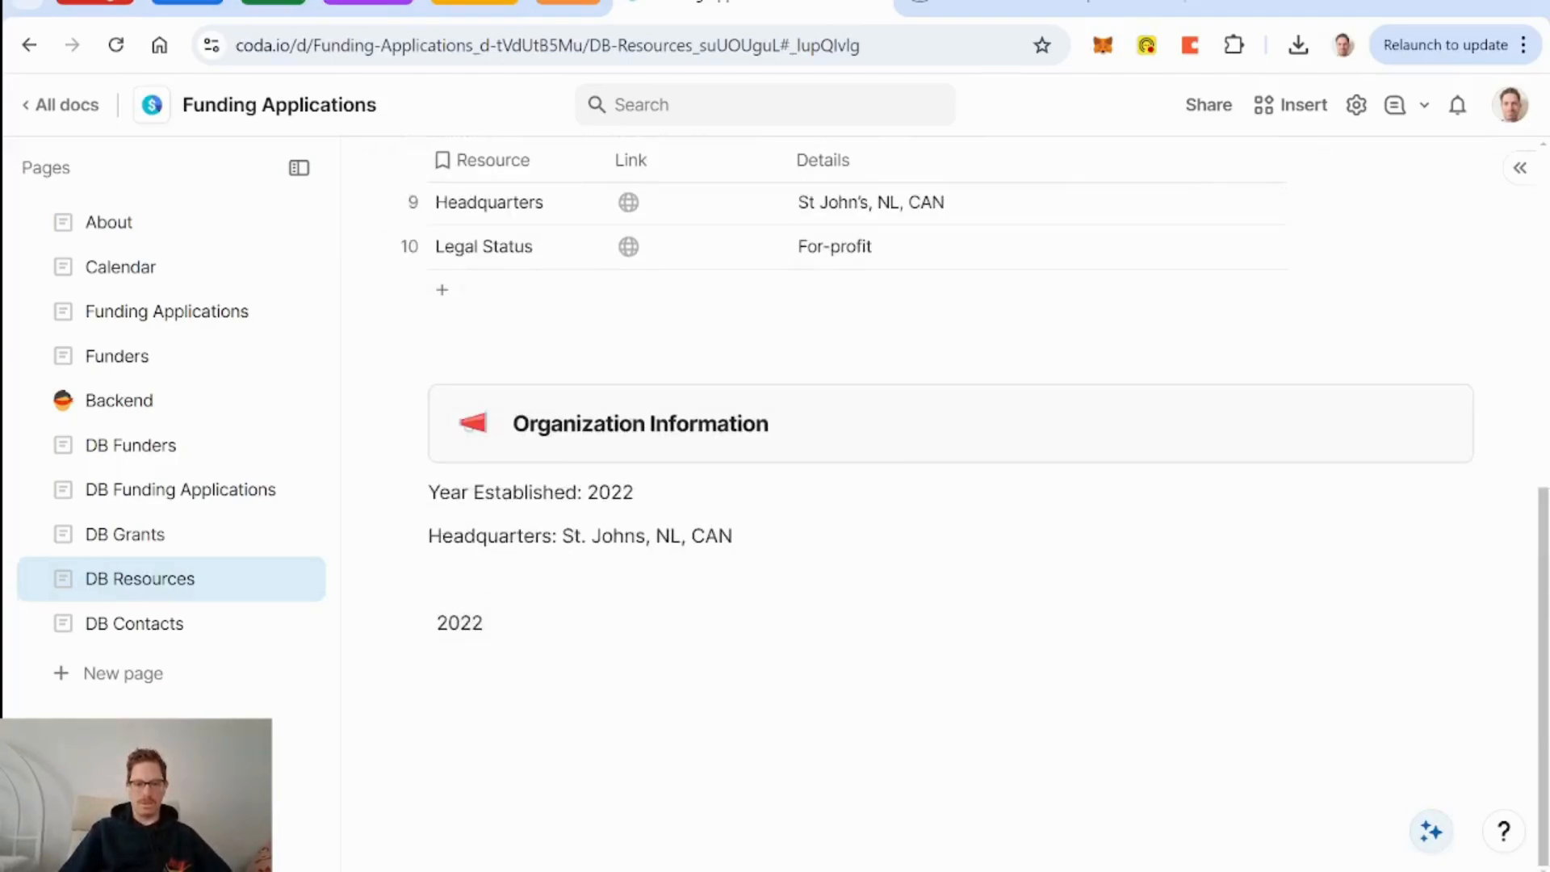
pyautogui.press('BackSpace')
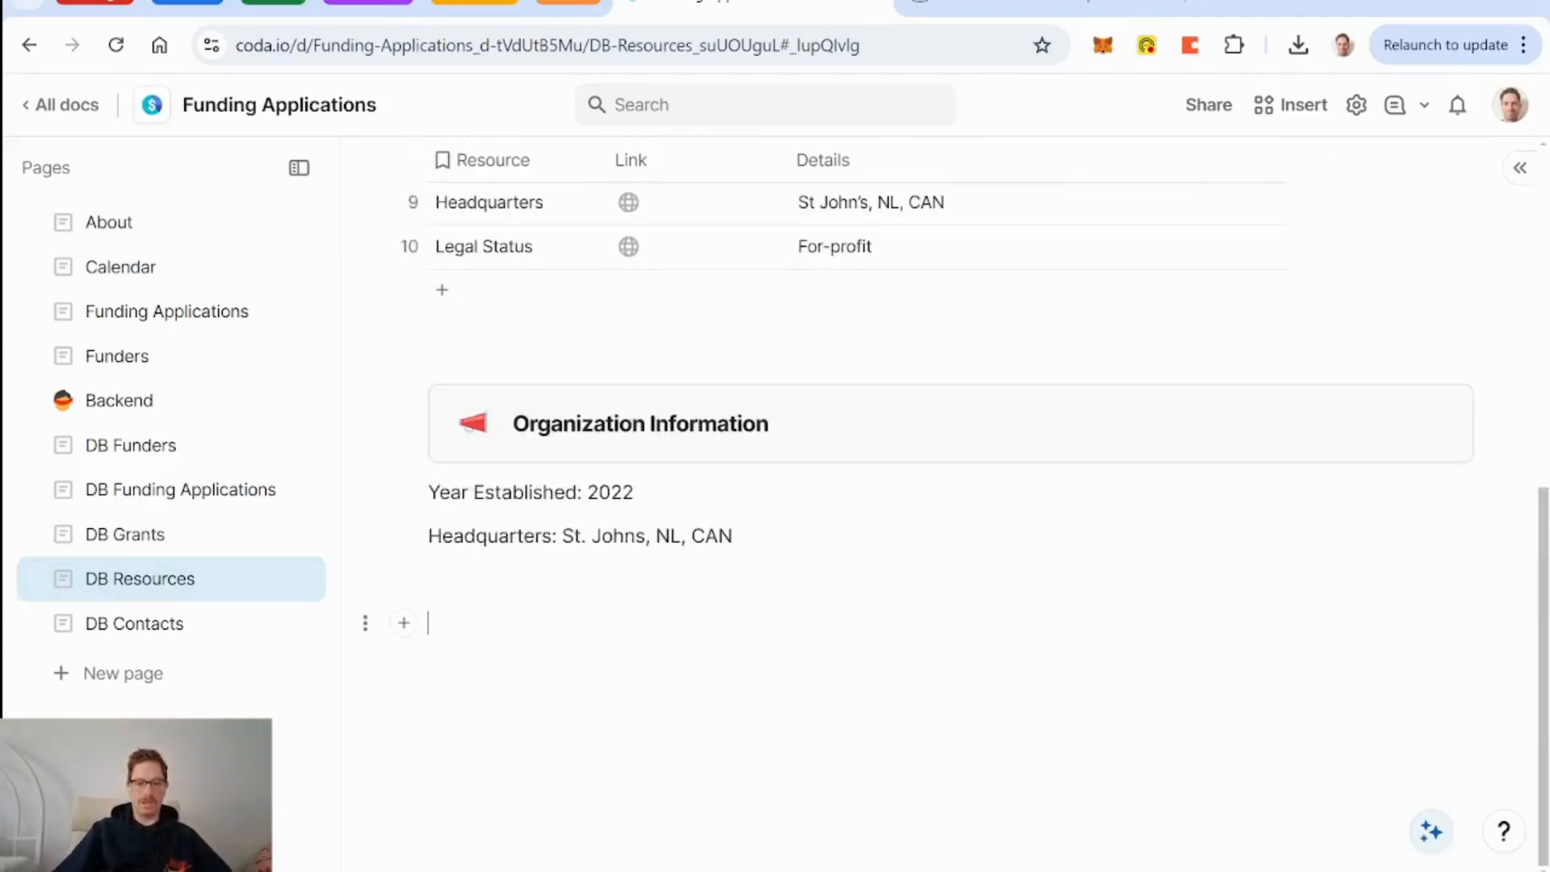
pyautogui.click(217, 491)
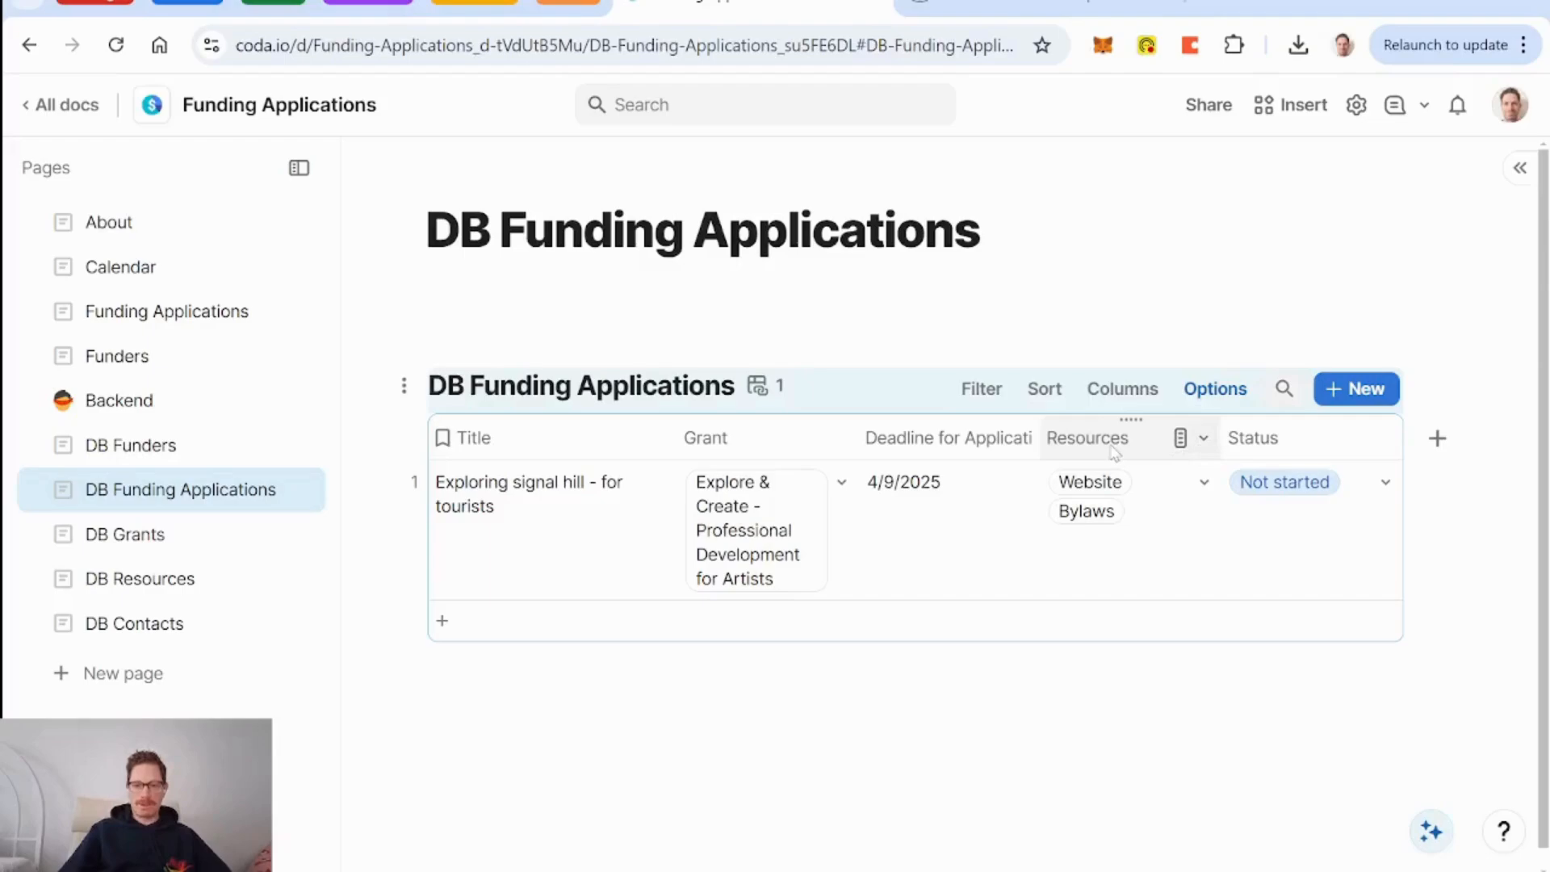
# Look at the Resources column's new-row default, then add a second empty application row.
pyautogui.click(1202, 438)
pyautogui.click(1257, 481)
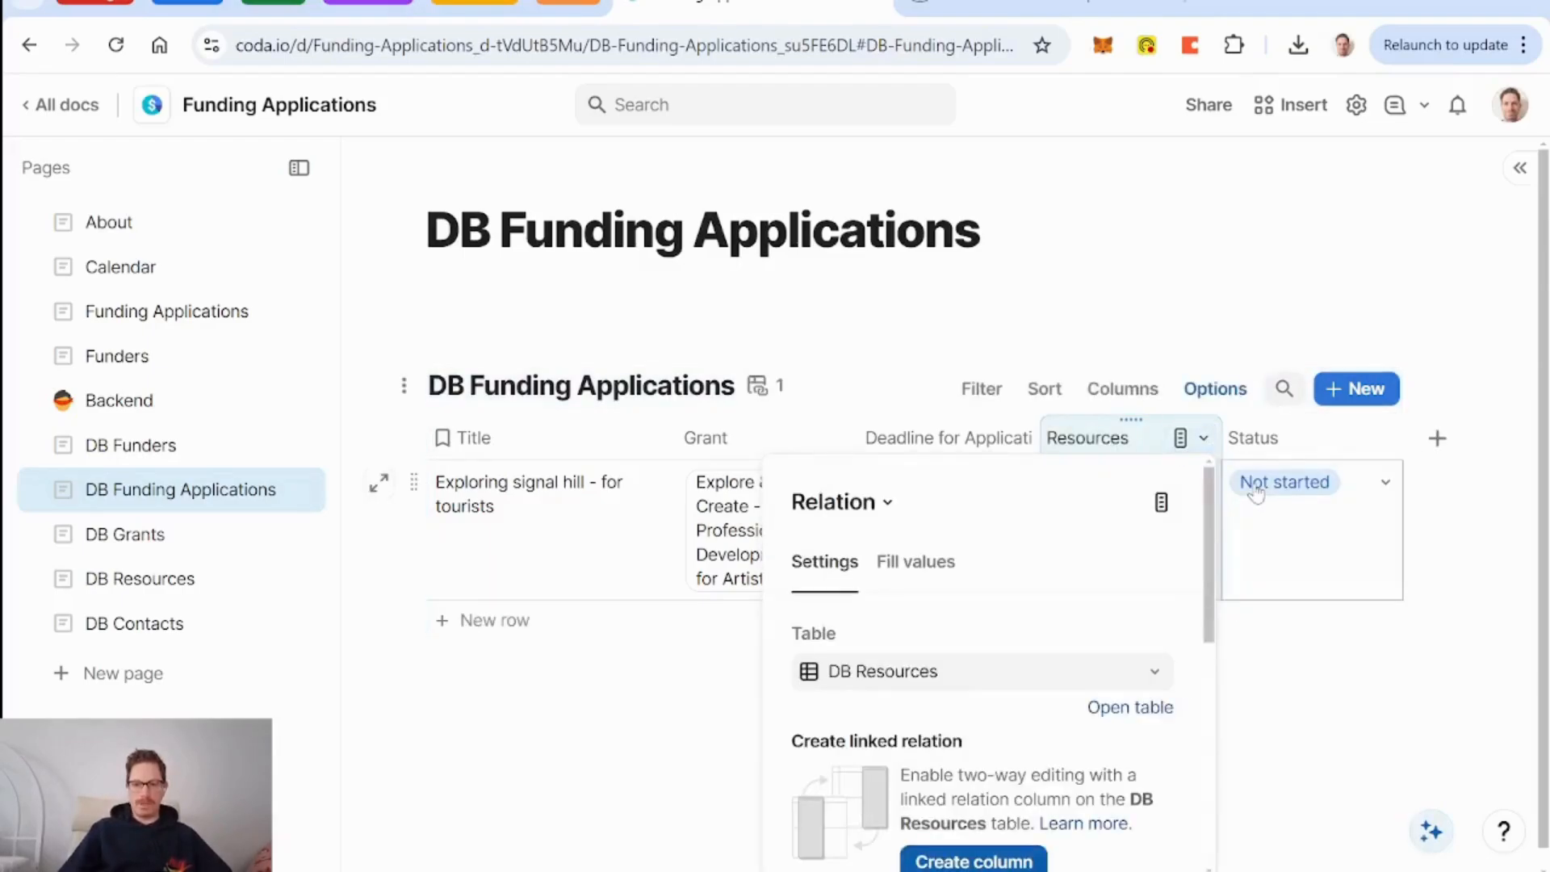
pyautogui.scroll(-6, 977, 565)
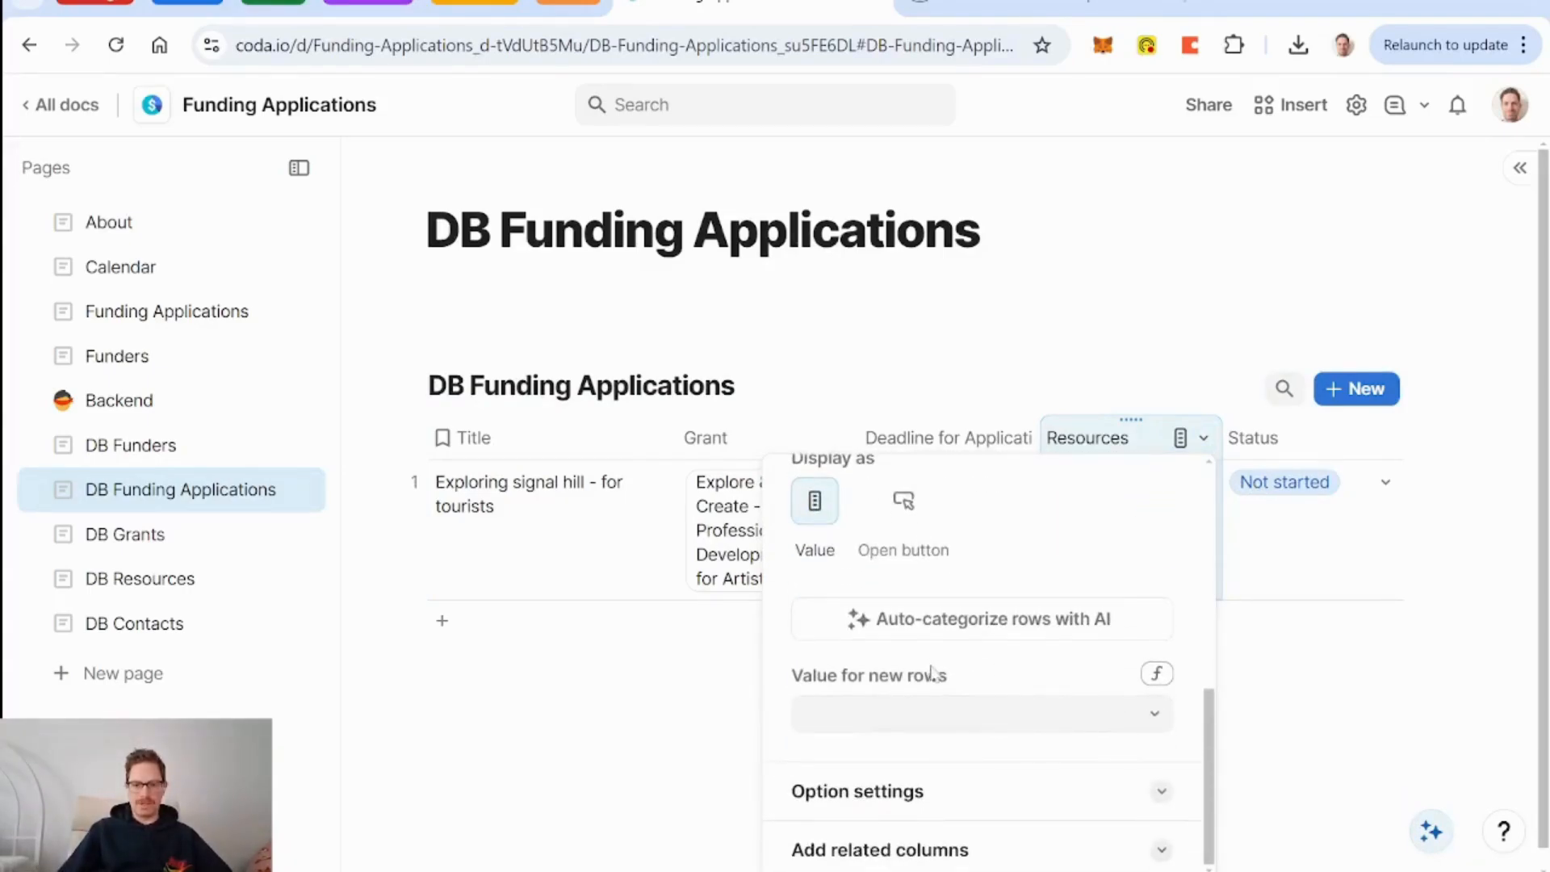
pyautogui.click(1101, 722)
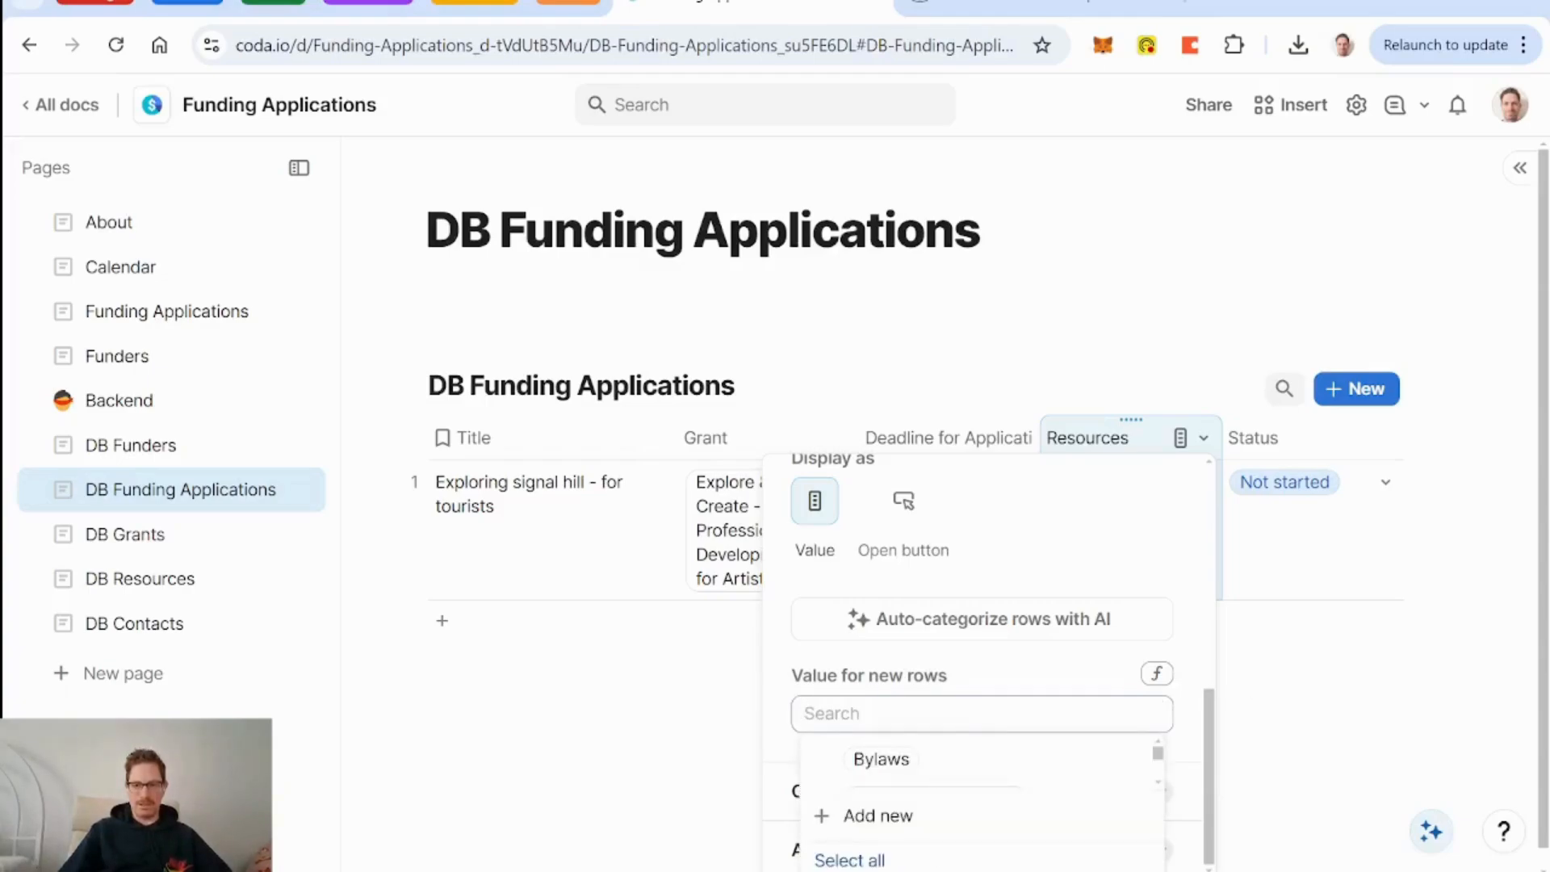
pyautogui.click(1344, 633)
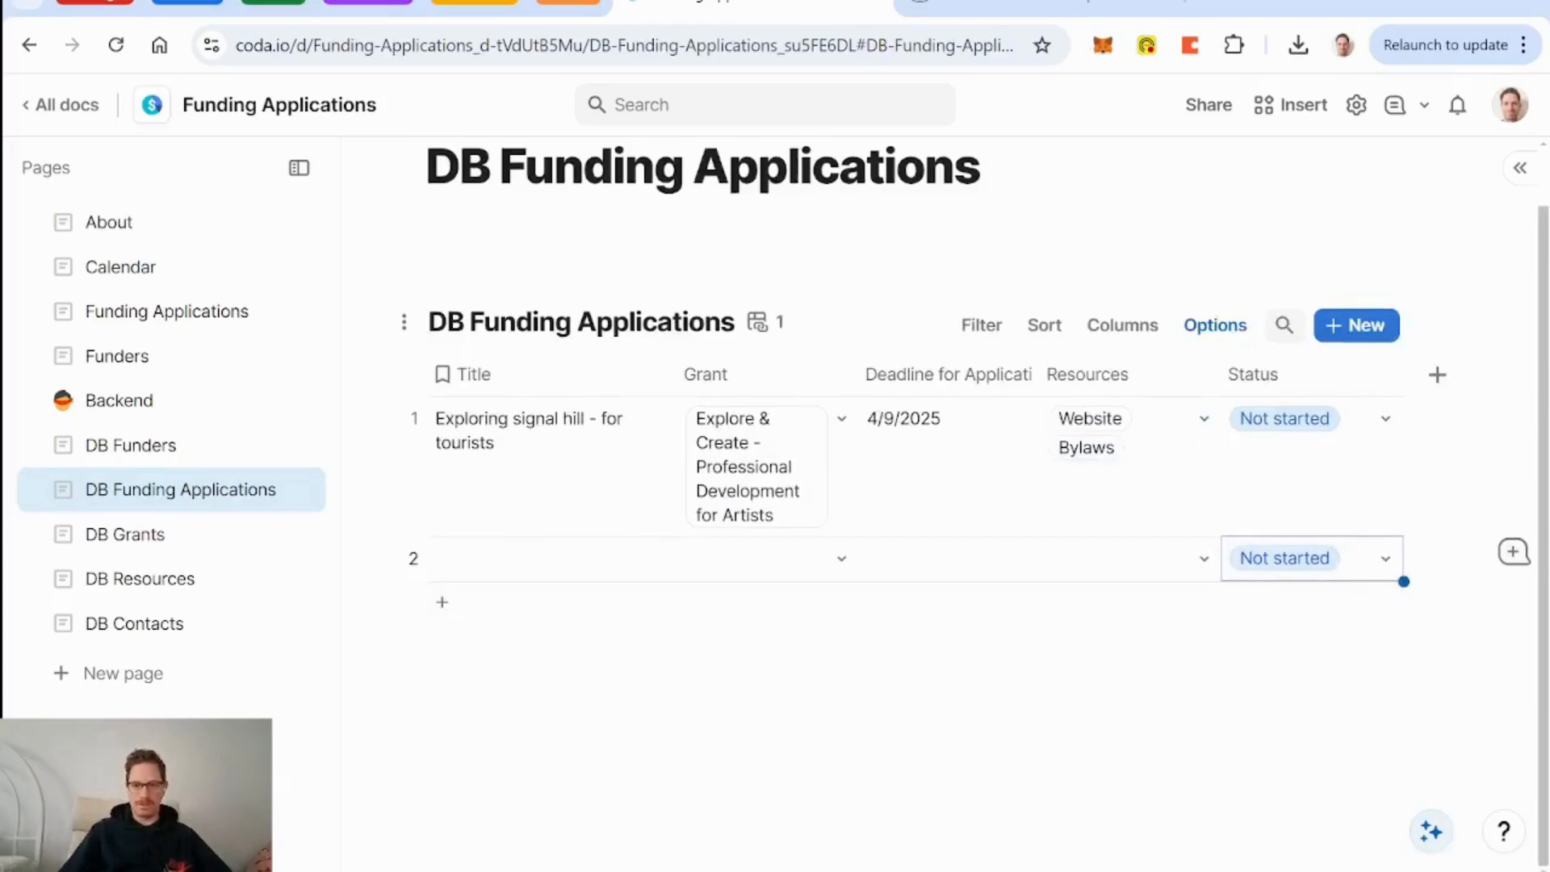
pyautogui.click(1332, 700)
pyautogui.press('Return')
pyautogui.press('Return')
pyautogui.press('Return')
pyautogui.press('Return')
pyautogui.press('Return')
pyautogui.press('Return')
pyautogui.press('Return')
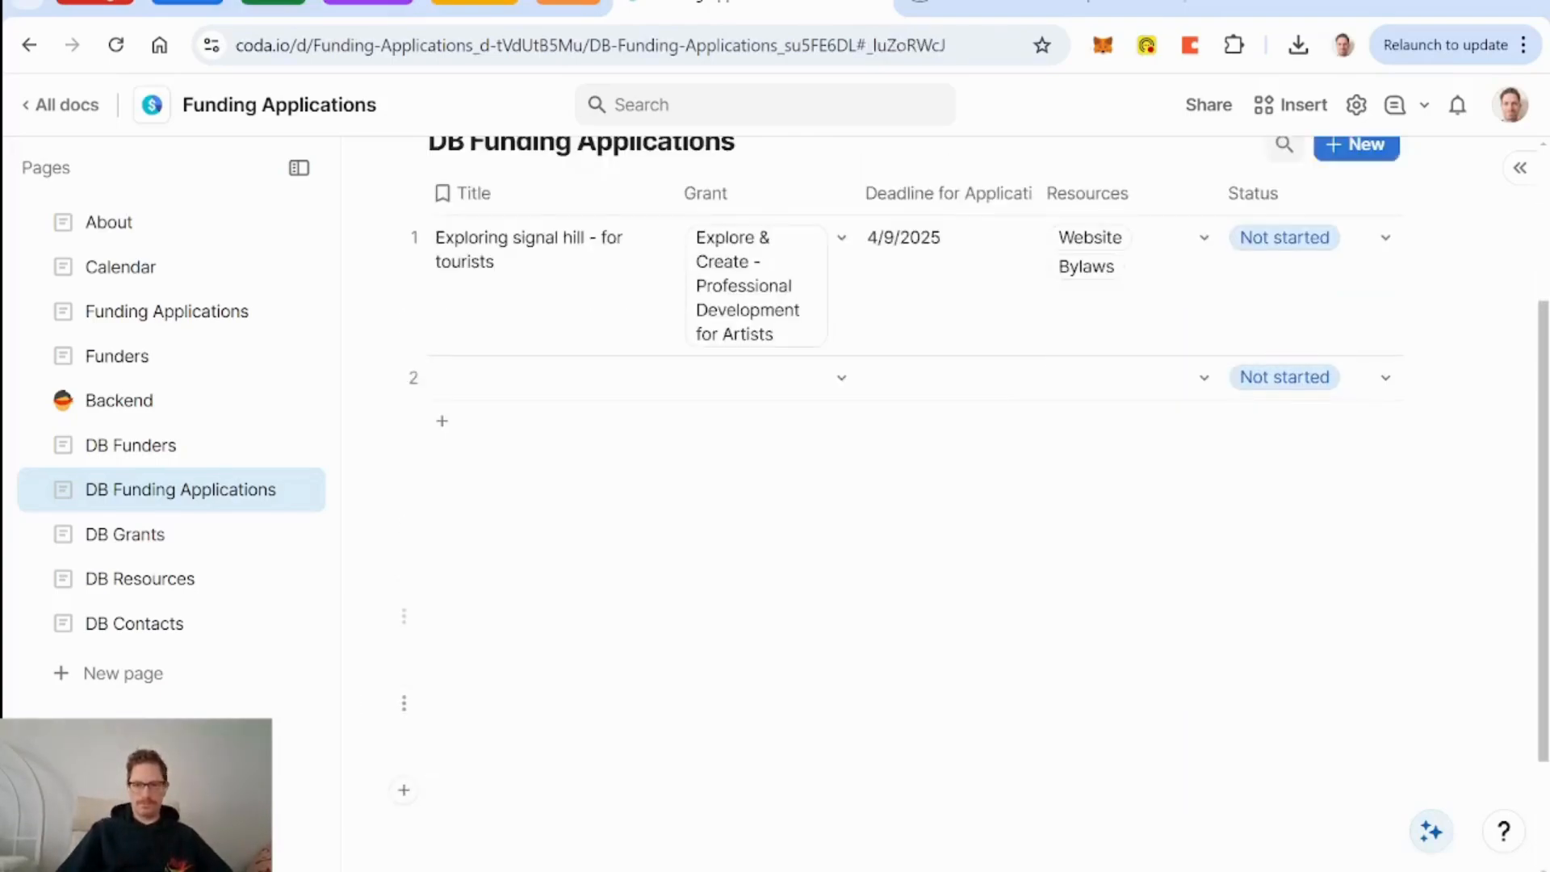
# Default new rows' Resources to Legal Name, Registration Number, Year Established, Mission, Vision, Headquarters, Legal Status.
pyautogui.scroll(2, 1333, 700)
pyautogui.click(1203, 334)
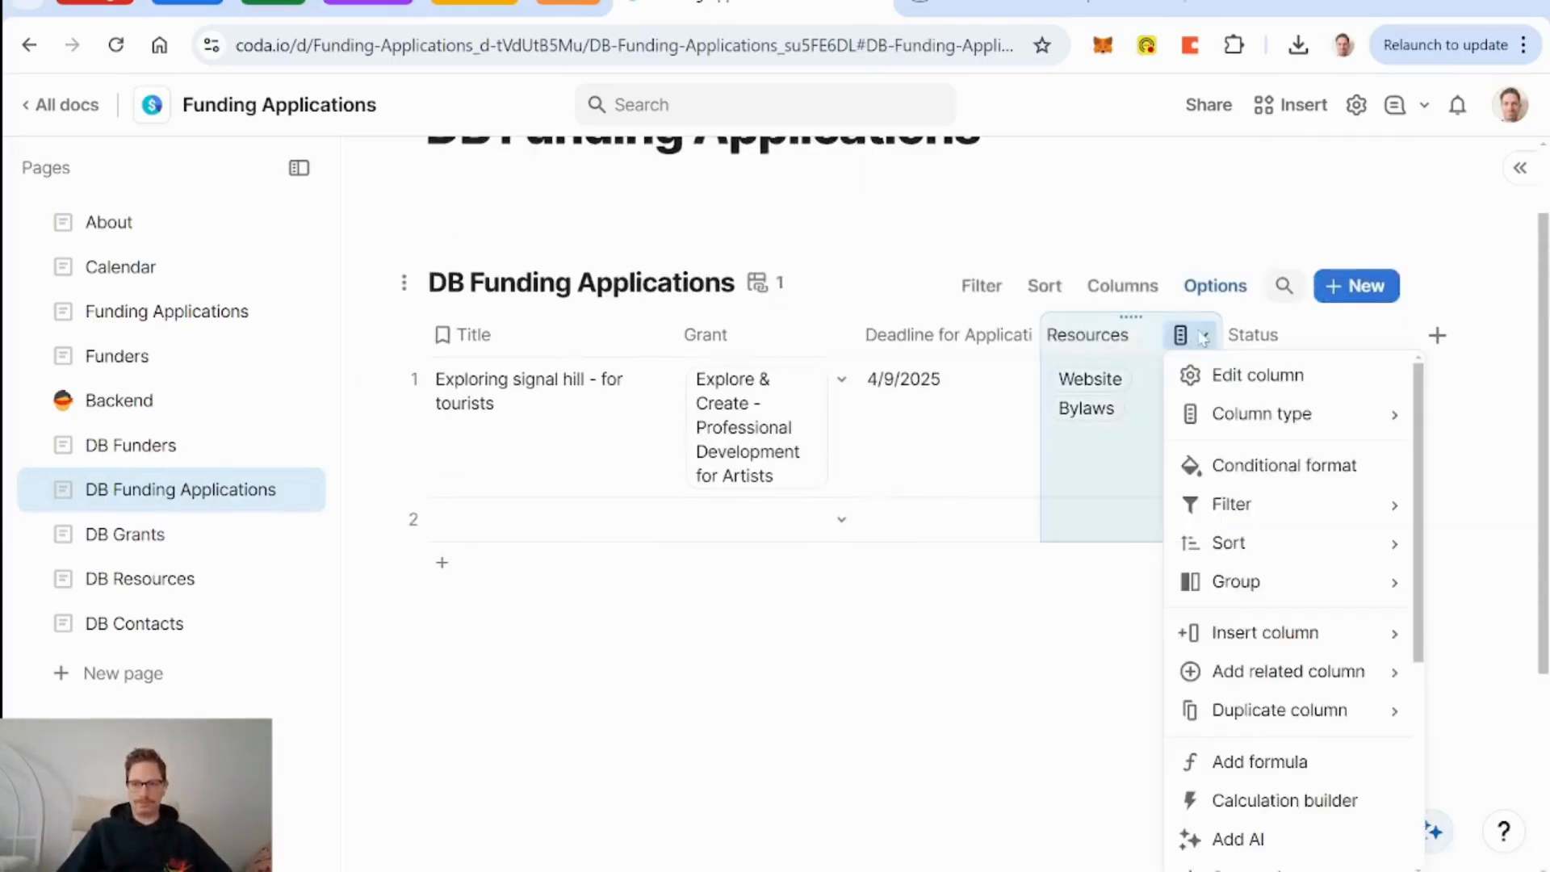
pyautogui.click(1233, 373)
pyautogui.scroll(-5, 1124, 505)
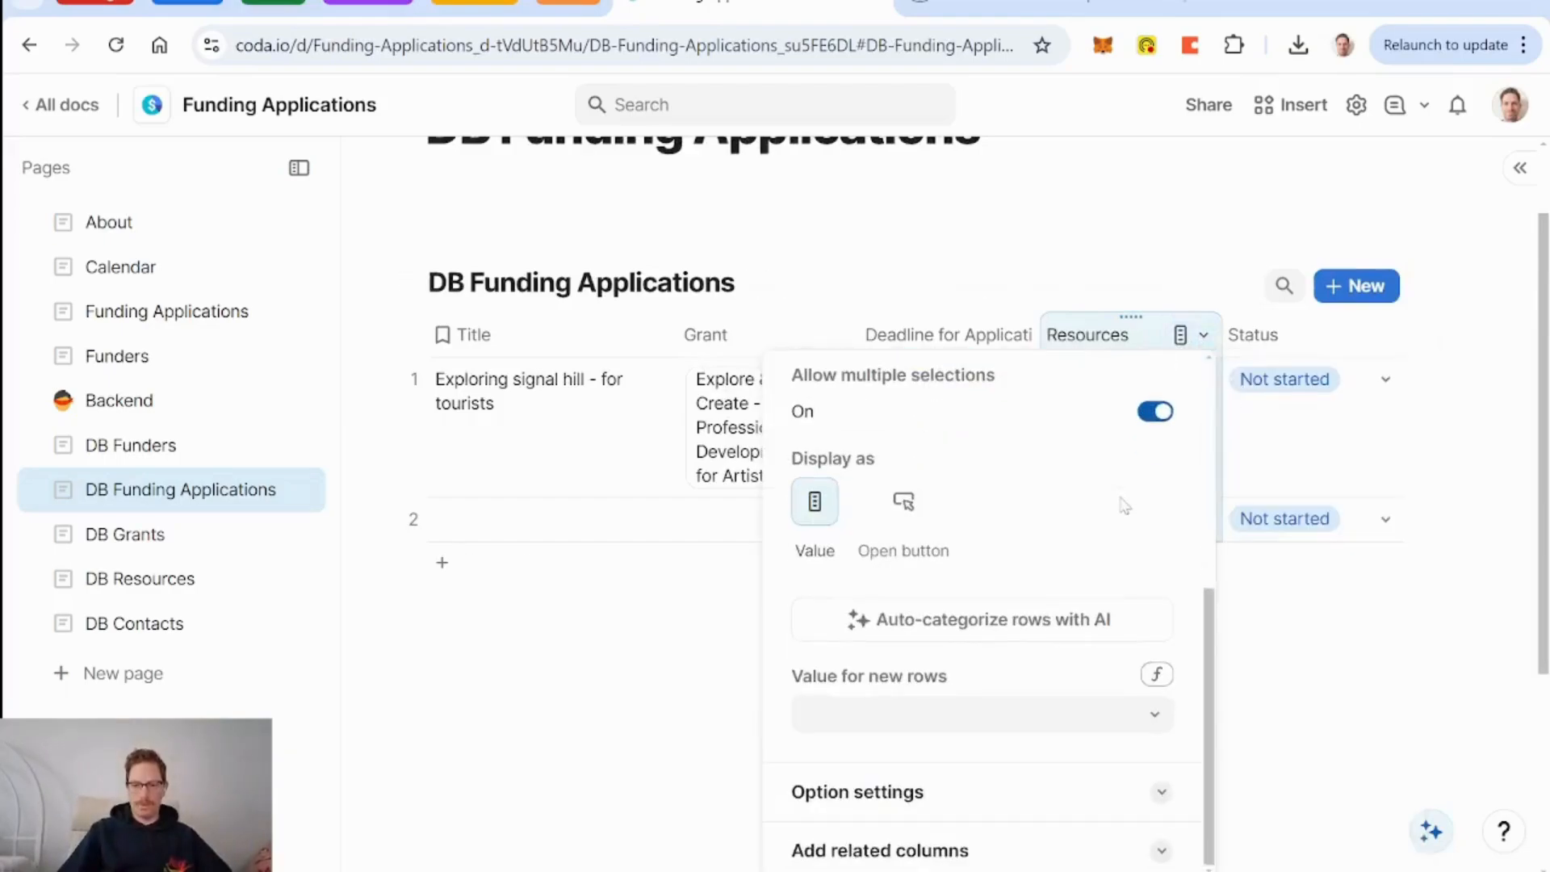
pyautogui.click(1152, 711)
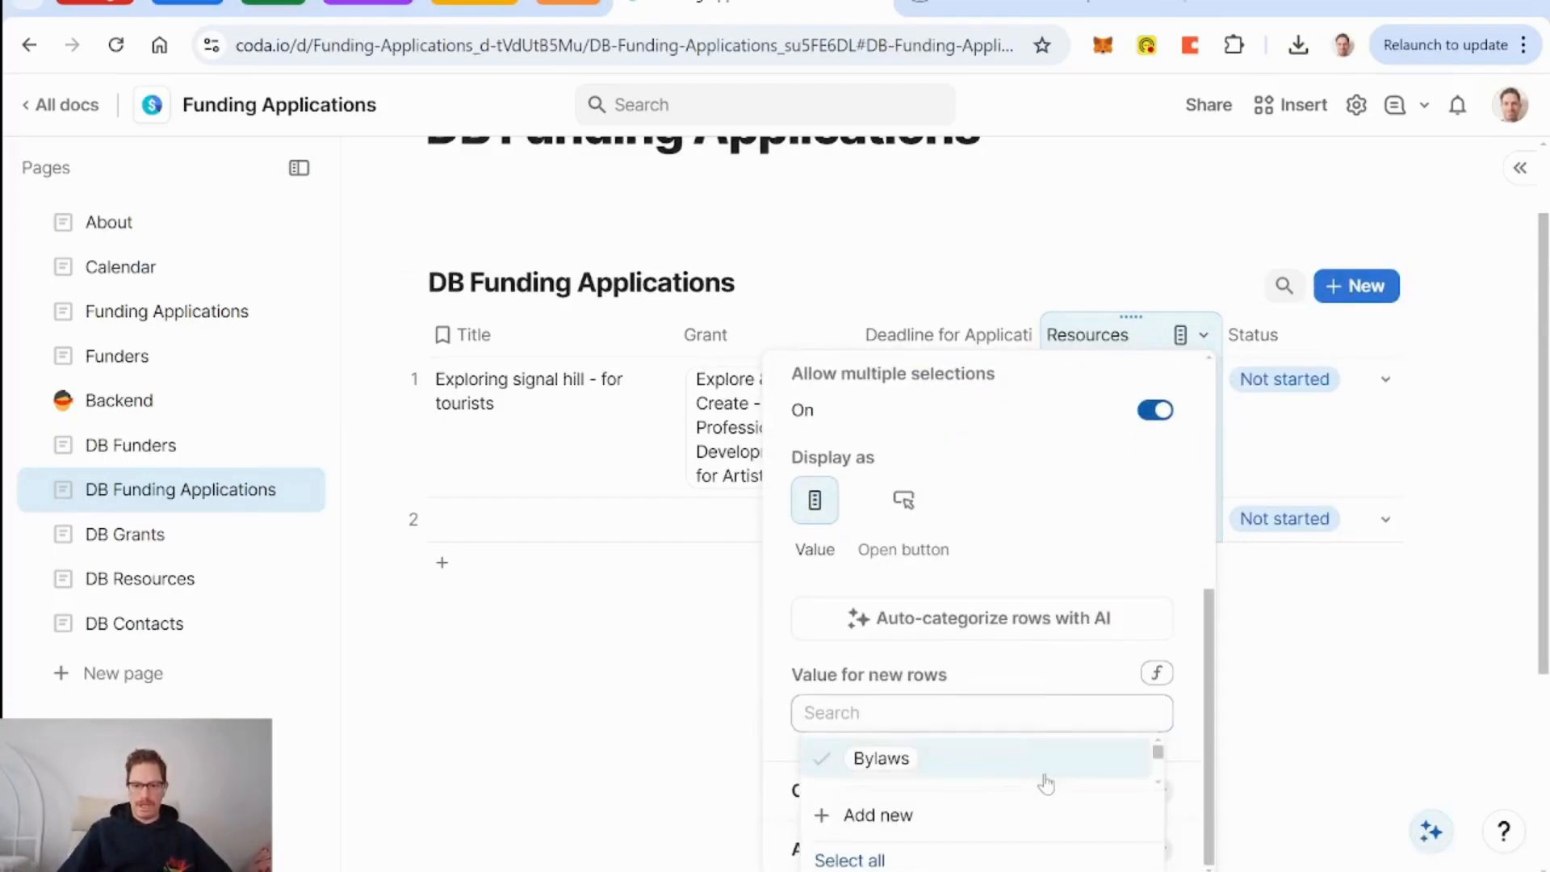
pyautogui.scroll(-3, 1047, 780)
pyautogui.scroll(-2, 1046, 780)
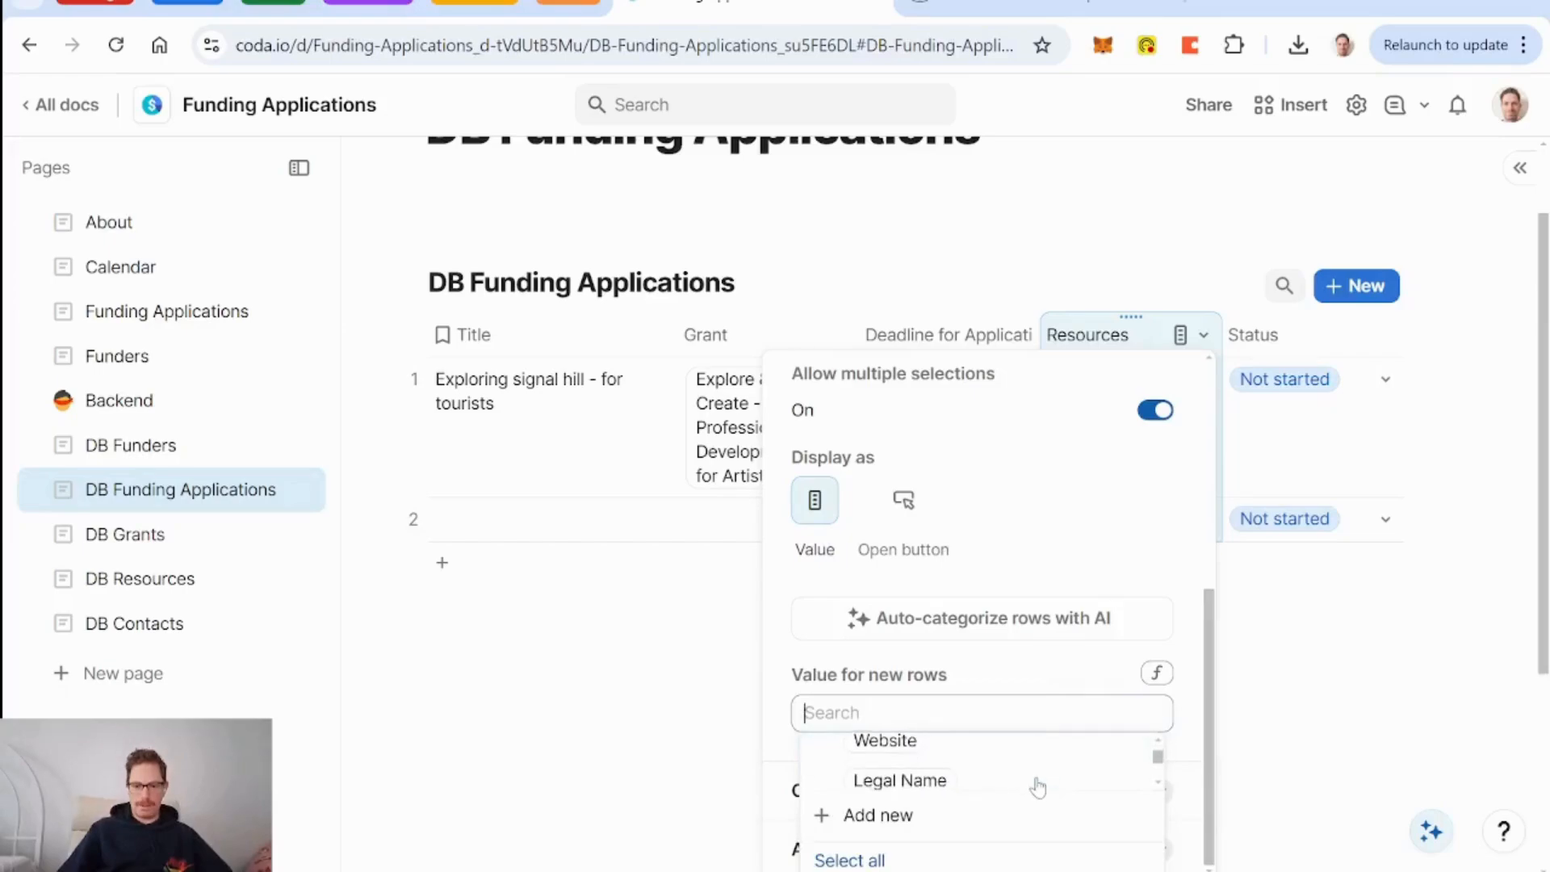
pyautogui.click(1019, 780)
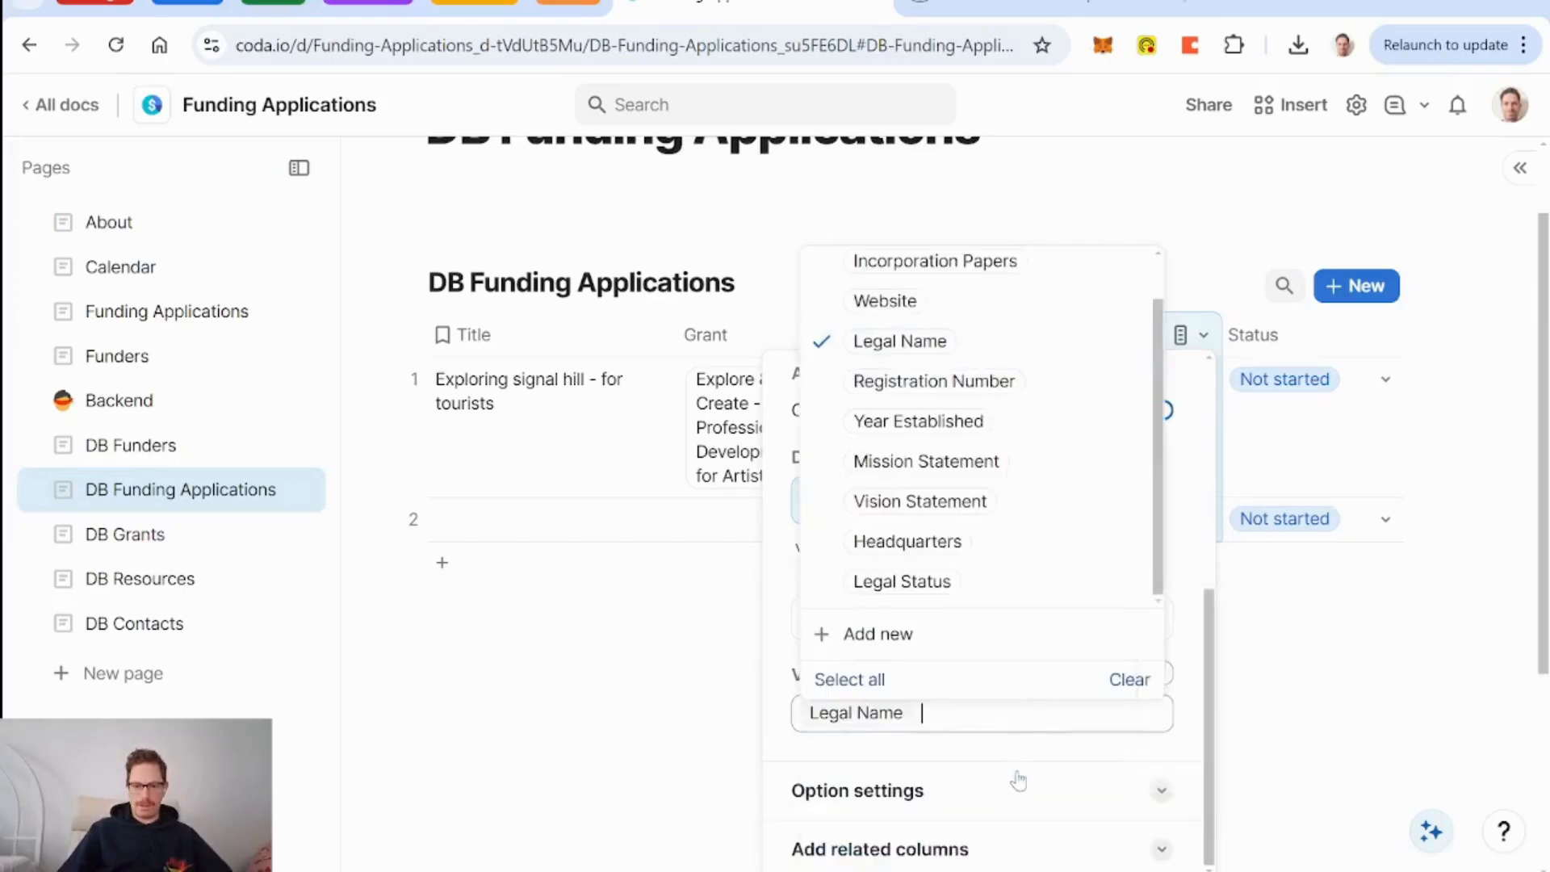
pyautogui.click(992, 396)
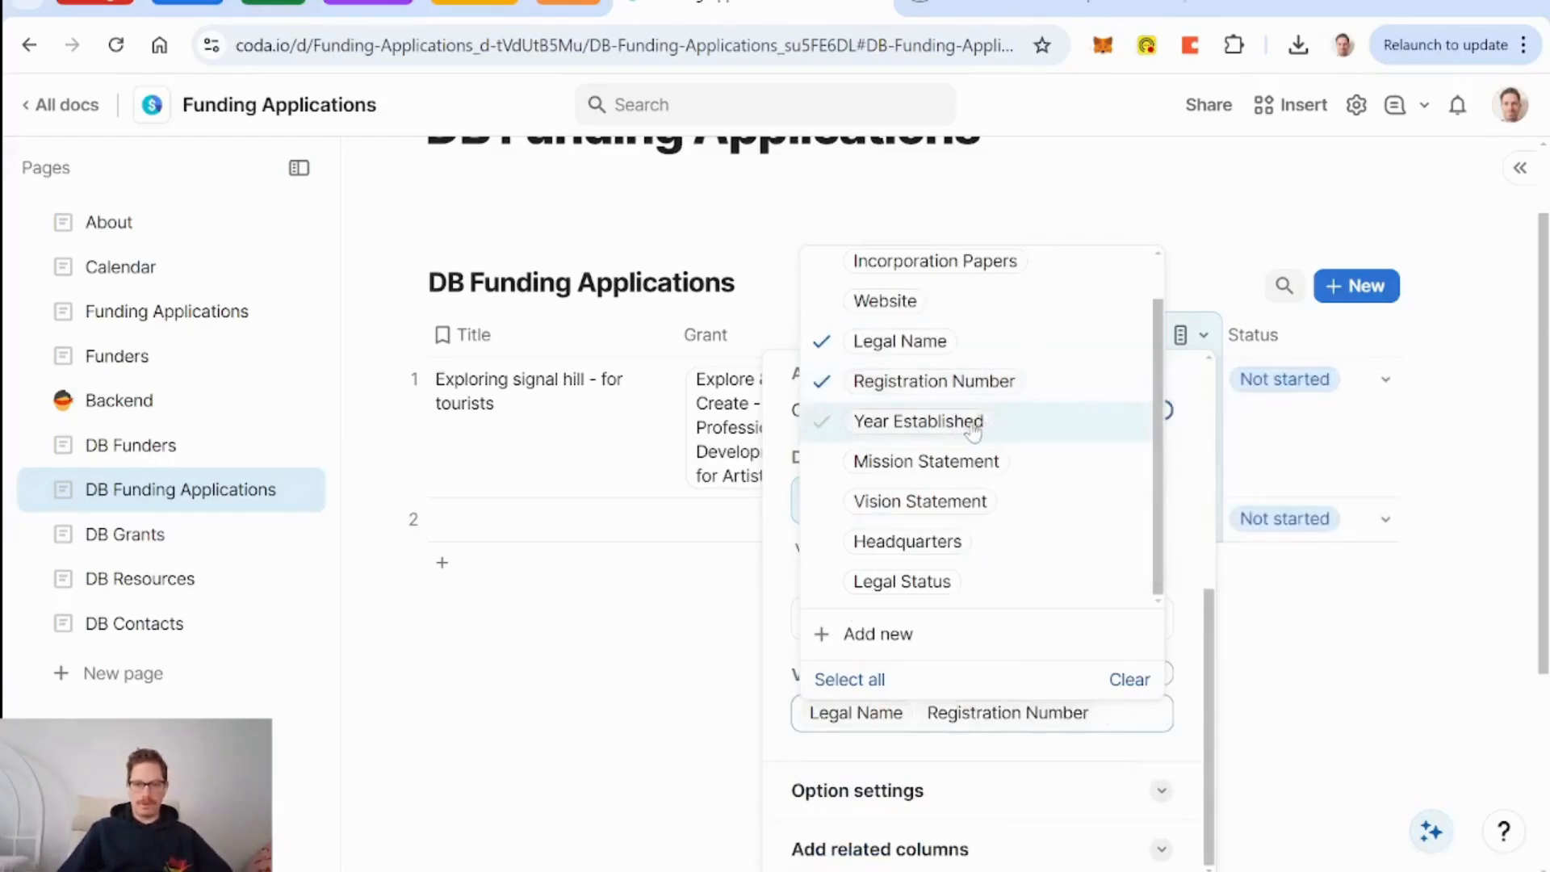
pyautogui.click(985, 421)
pyautogui.click(984, 461)
pyautogui.click(985, 500)
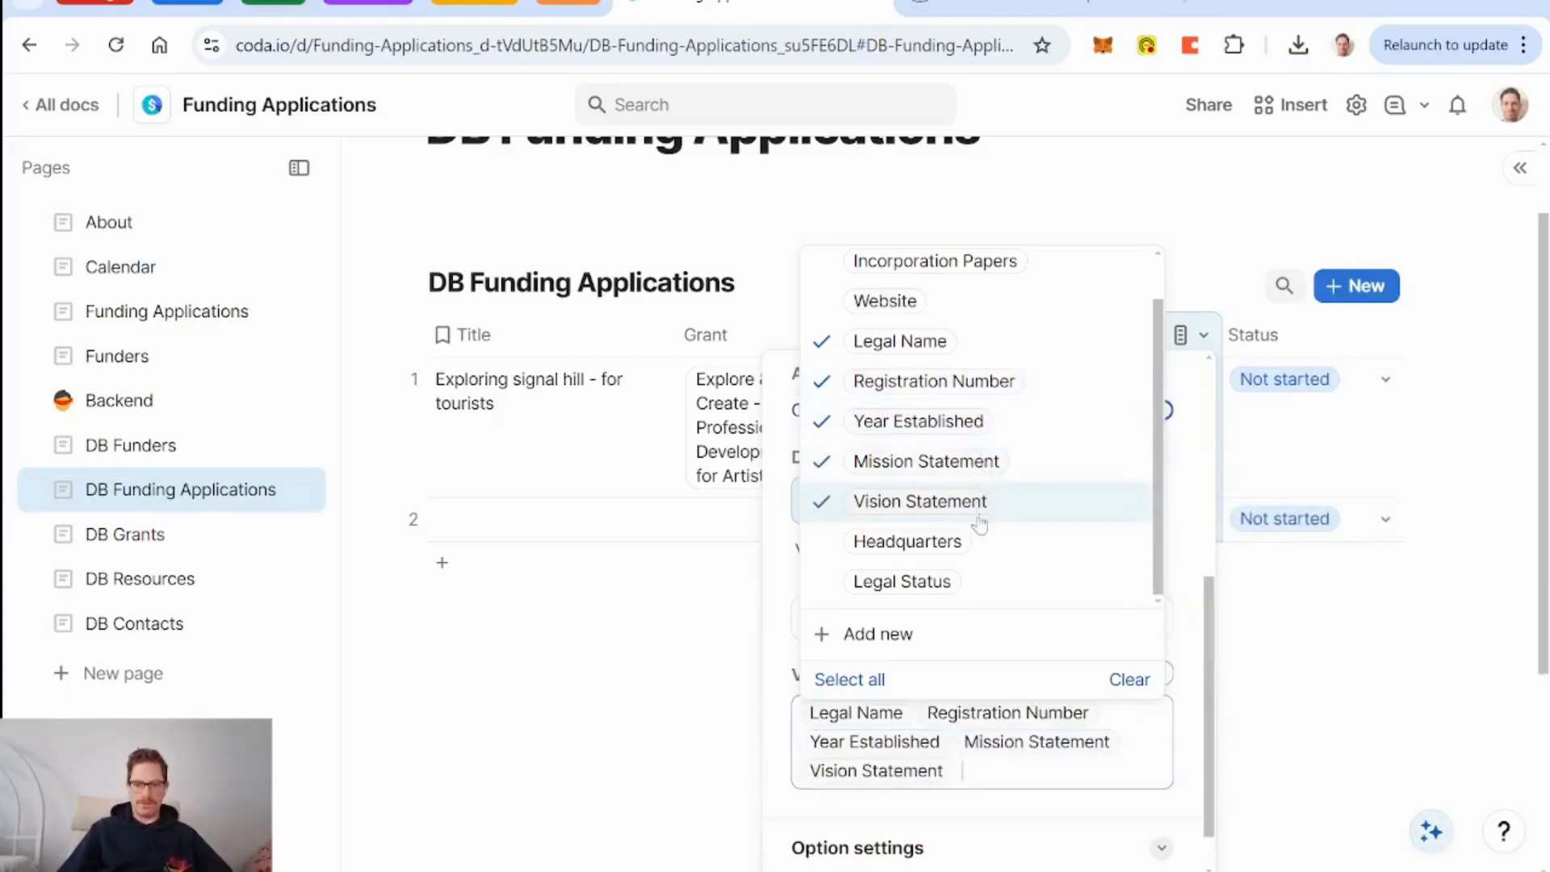
pyautogui.click(981, 541)
pyautogui.click(991, 581)
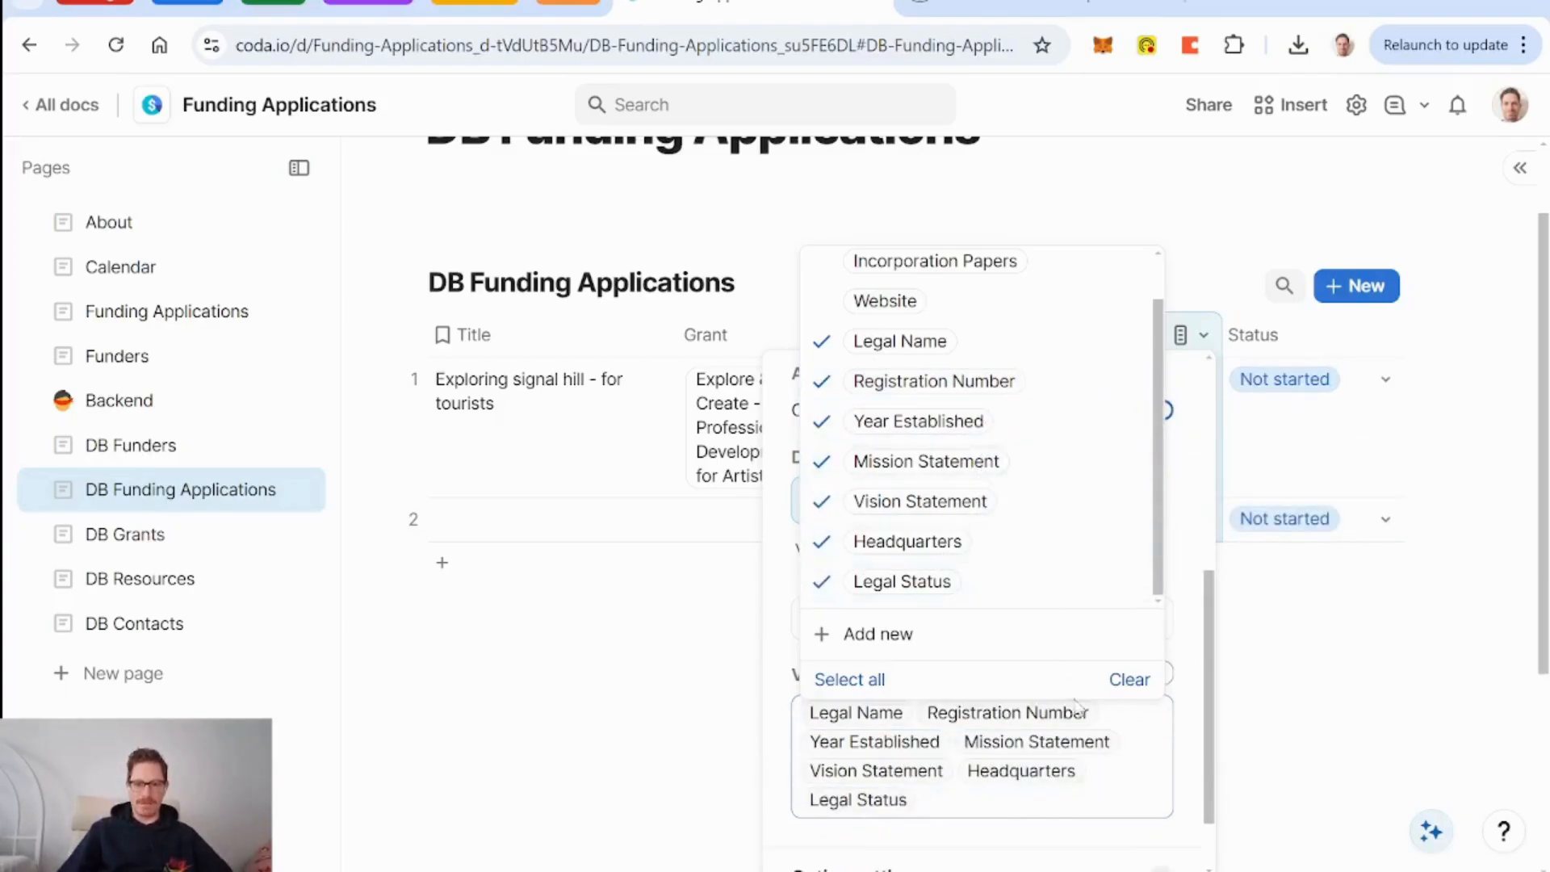
pyautogui.click(1283, 714)
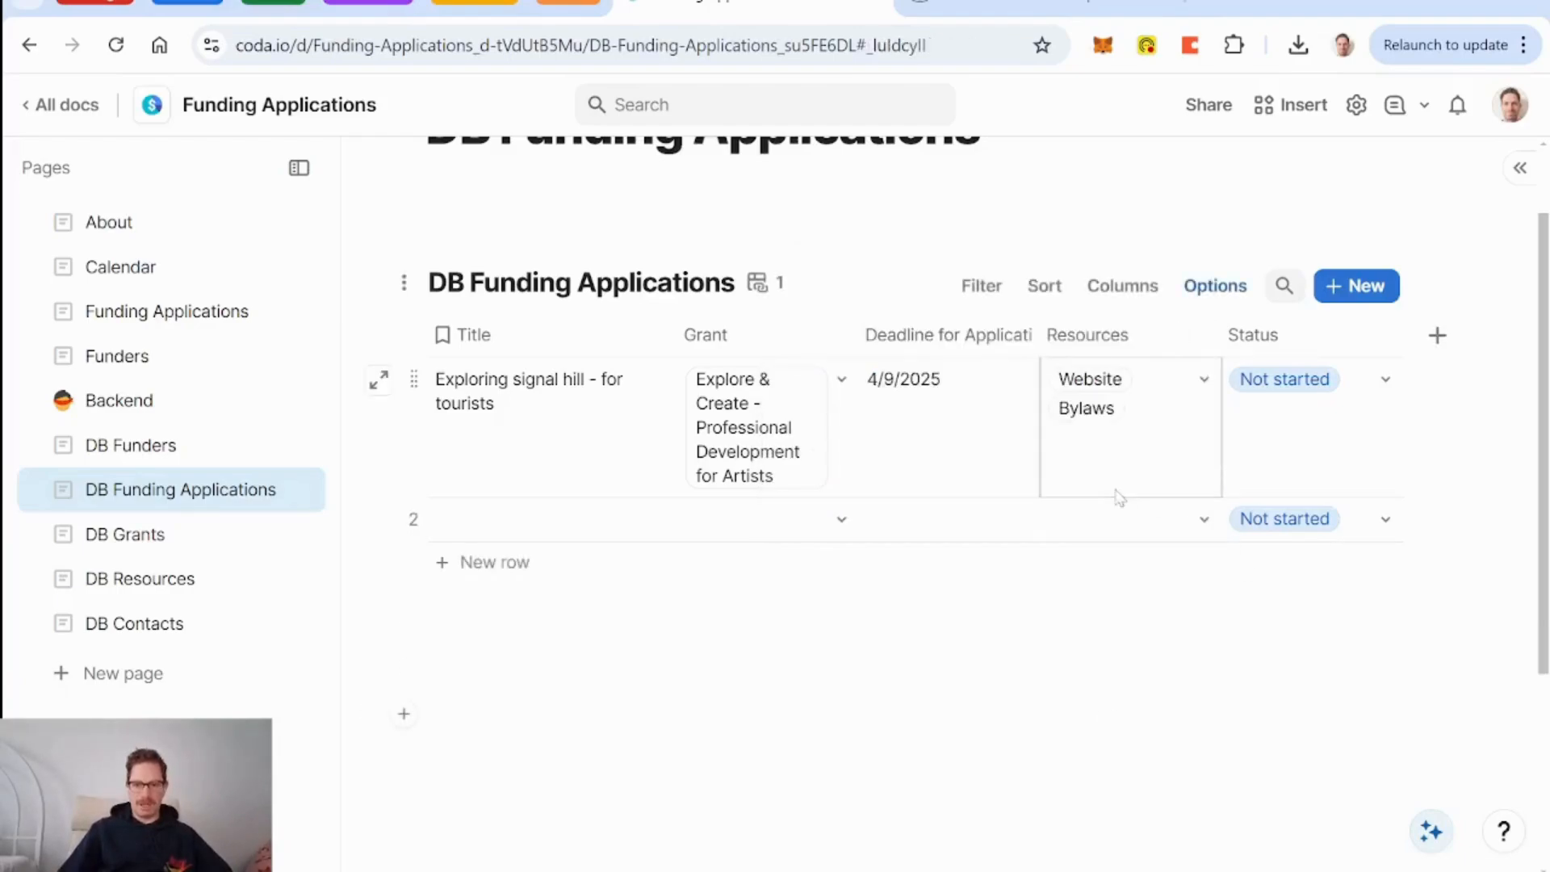
# Add a third application row with the default resources, widen the Resources column, and inspect the row's details.
pyautogui.click(509, 569)
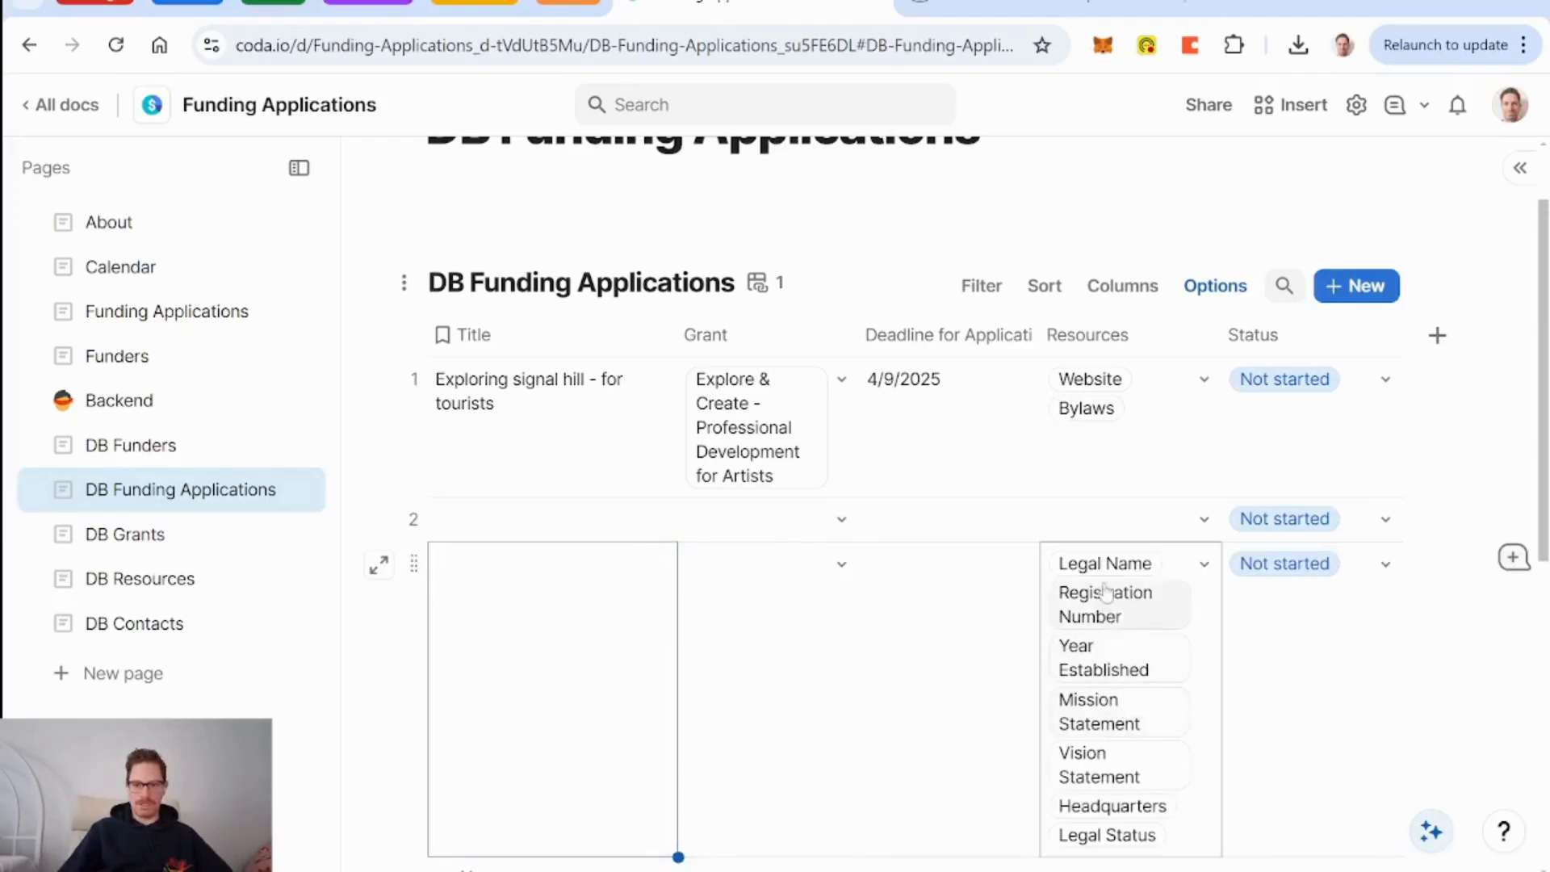
pyautogui.moveTo(1211, 339); pyautogui.dragTo(1318, 339)
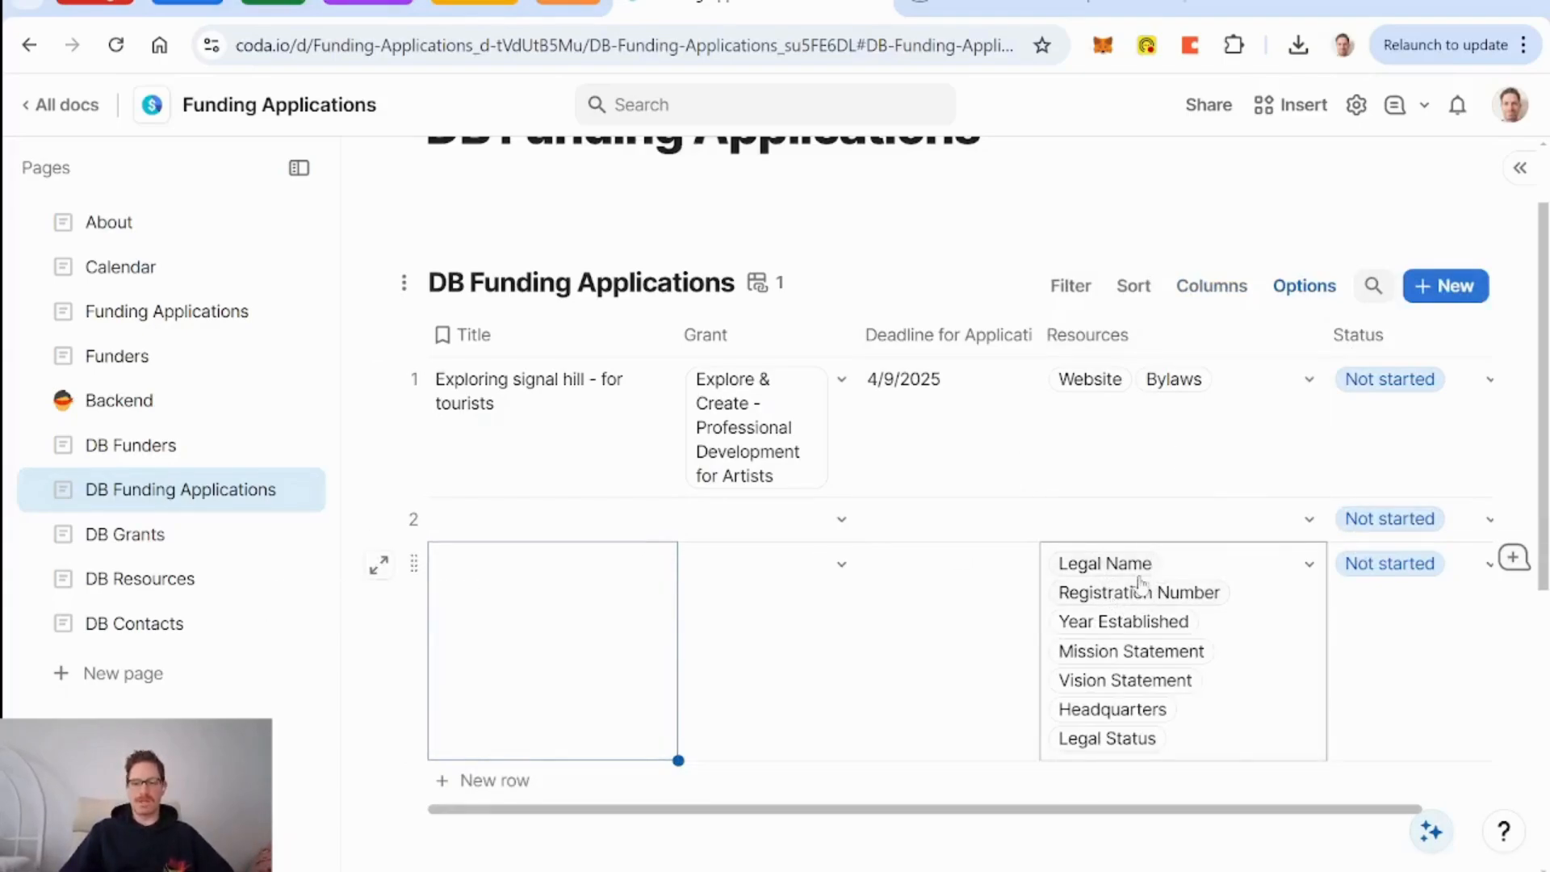
pyautogui.click(379, 566)
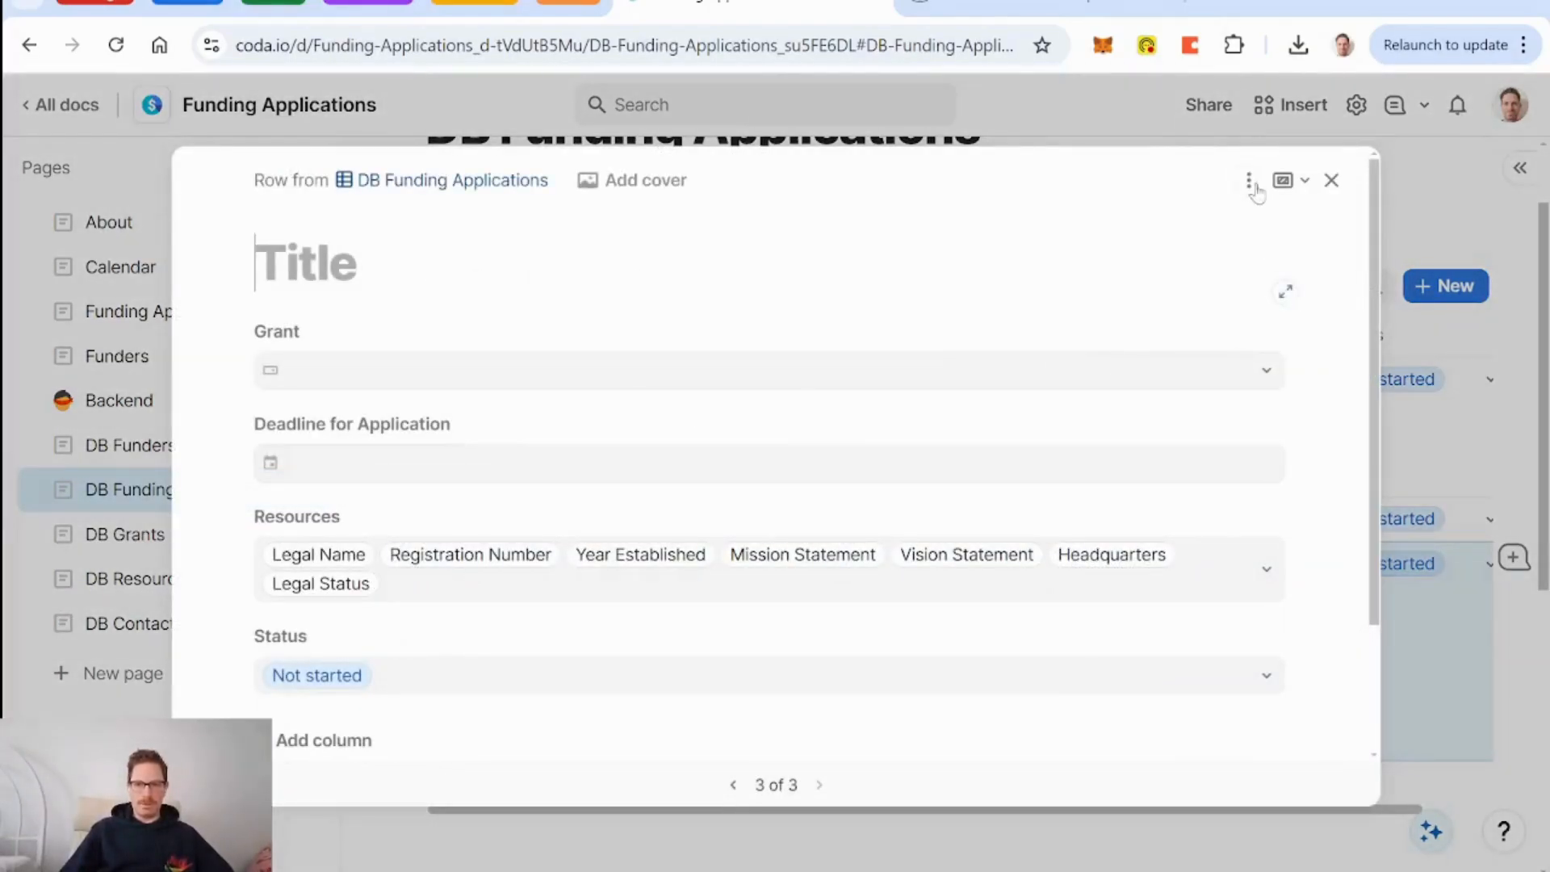
pyautogui.click(1248, 182)
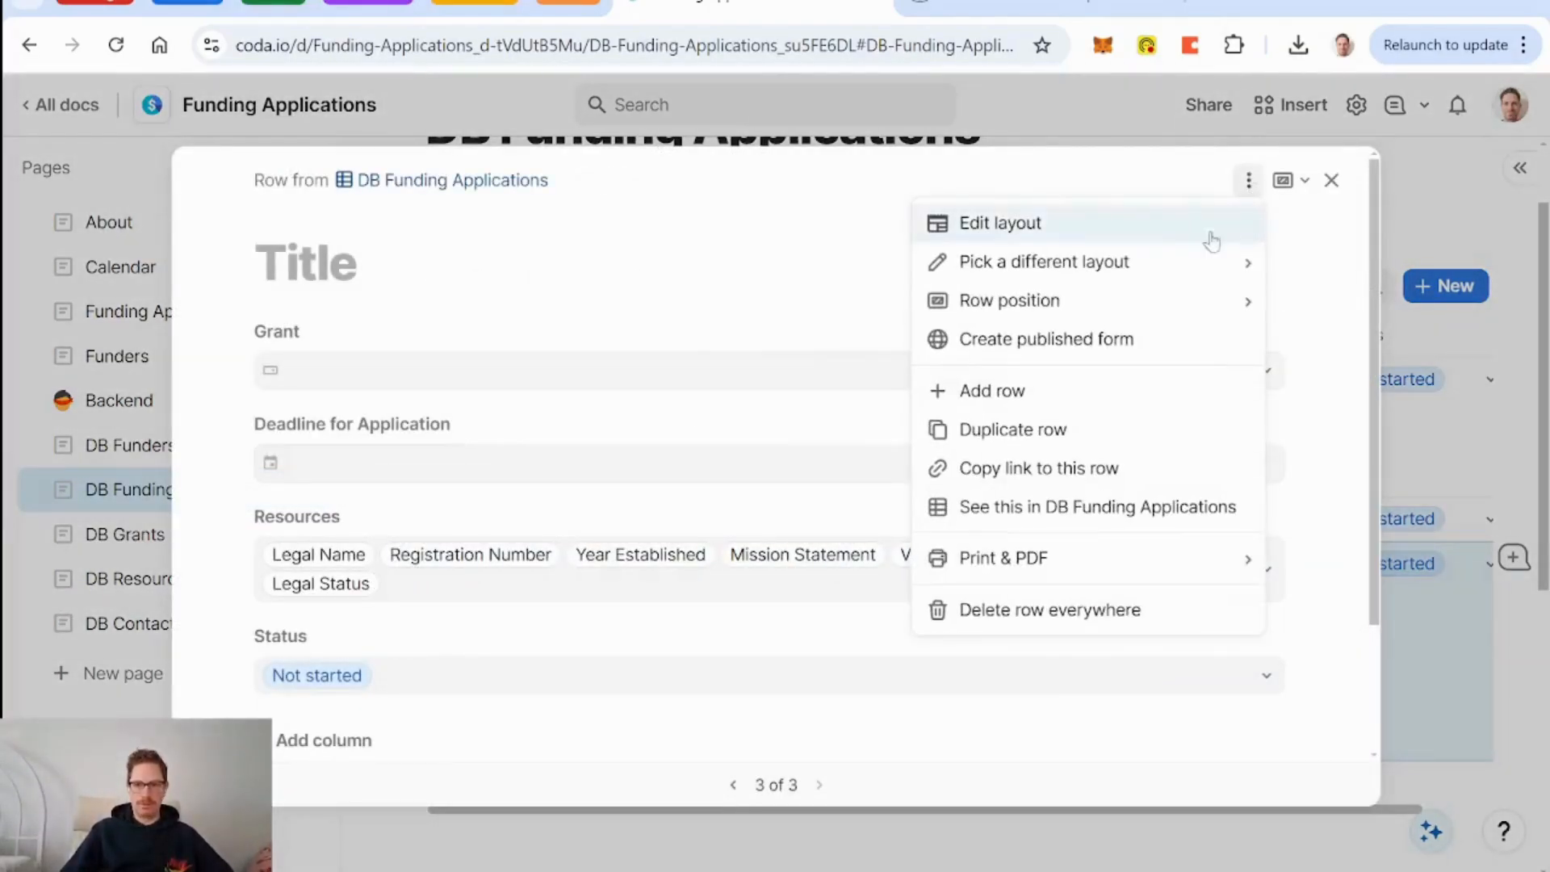
pyautogui.click(1332, 179)
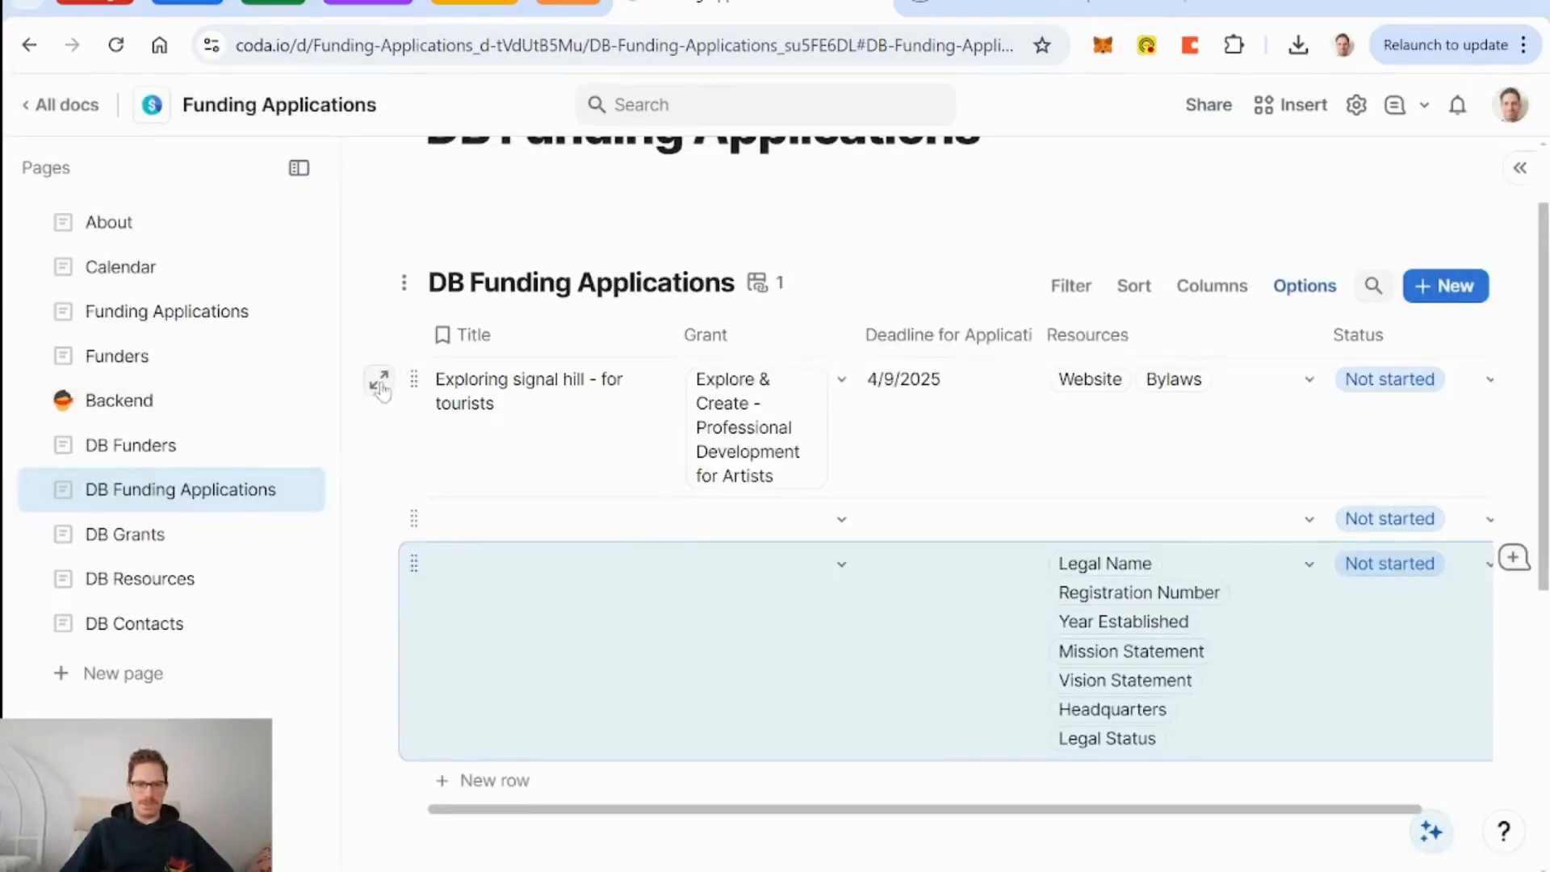
# Review the first application's detail view, then go to the Funding Applications board page.
pyautogui.click(378, 379)
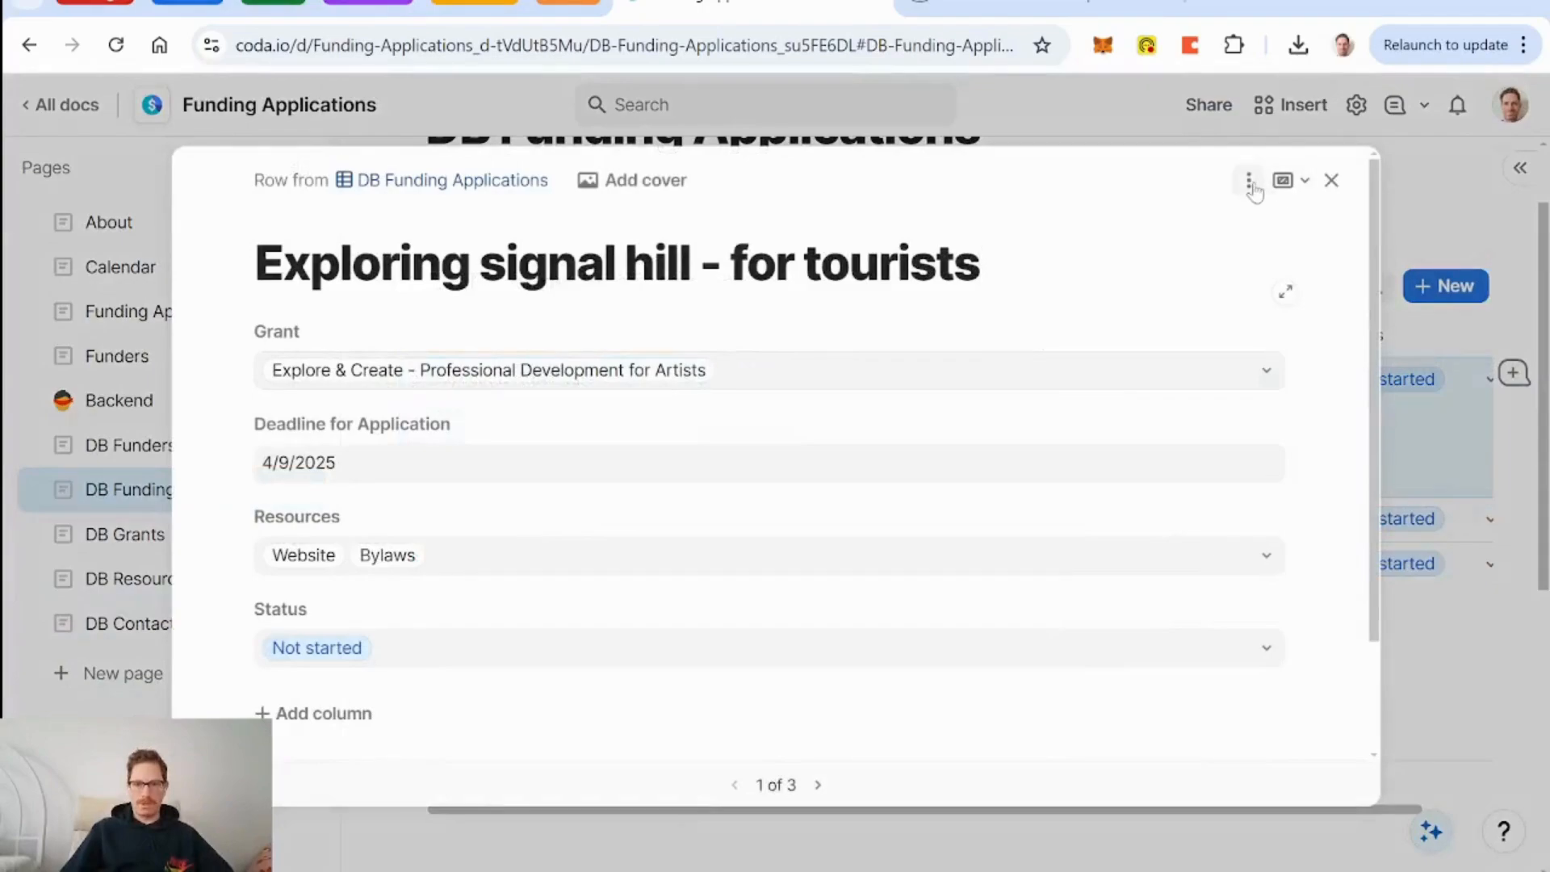
pyautogui.click(1332, 179)
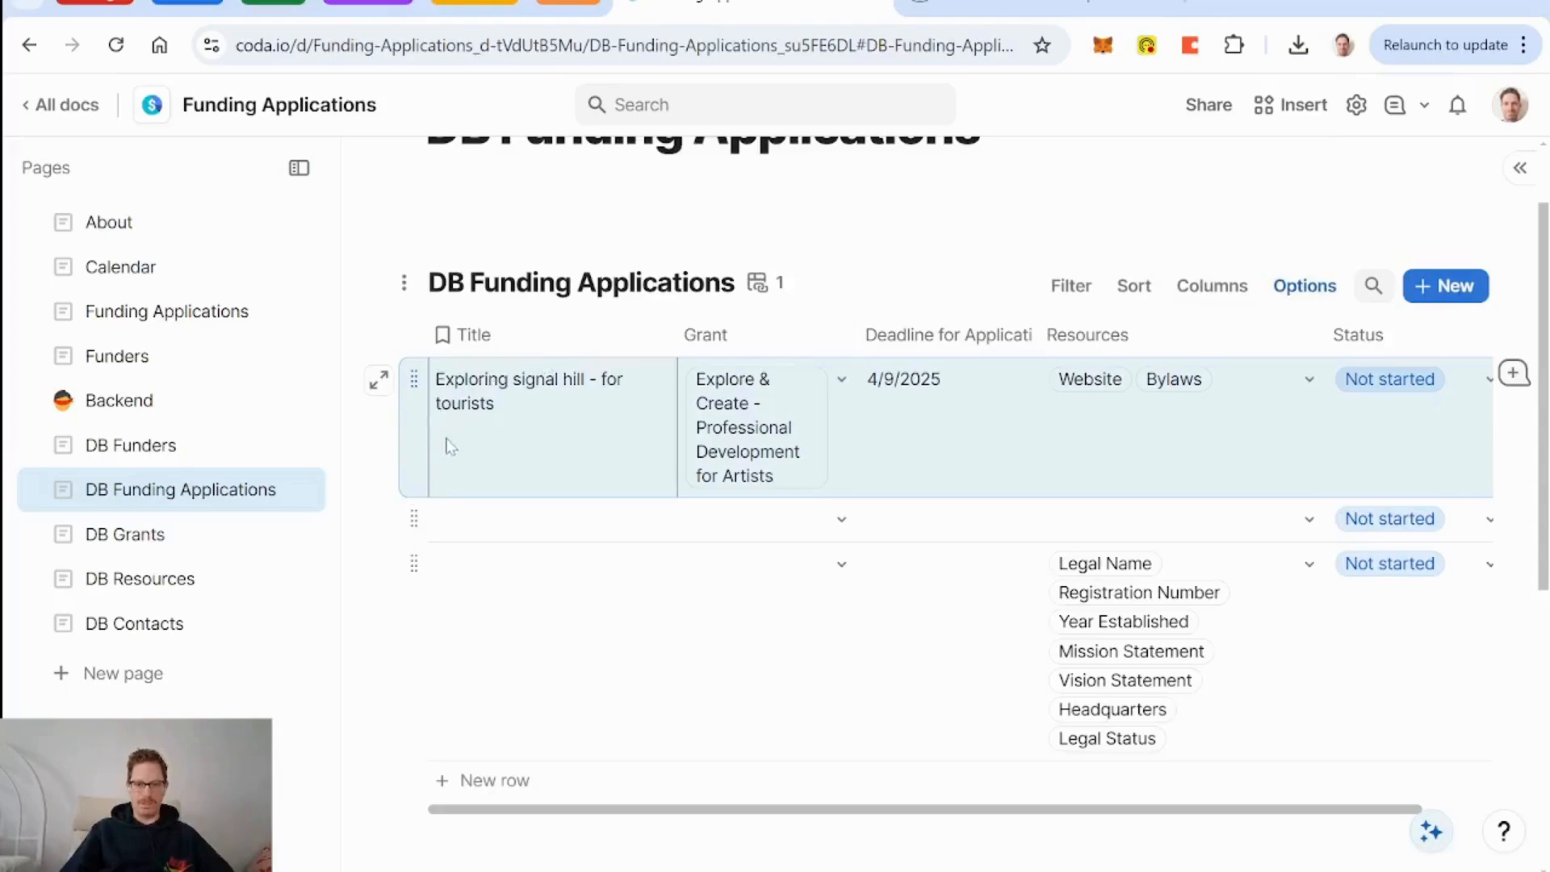
pyautogui.hscroll(2, 518, 454)
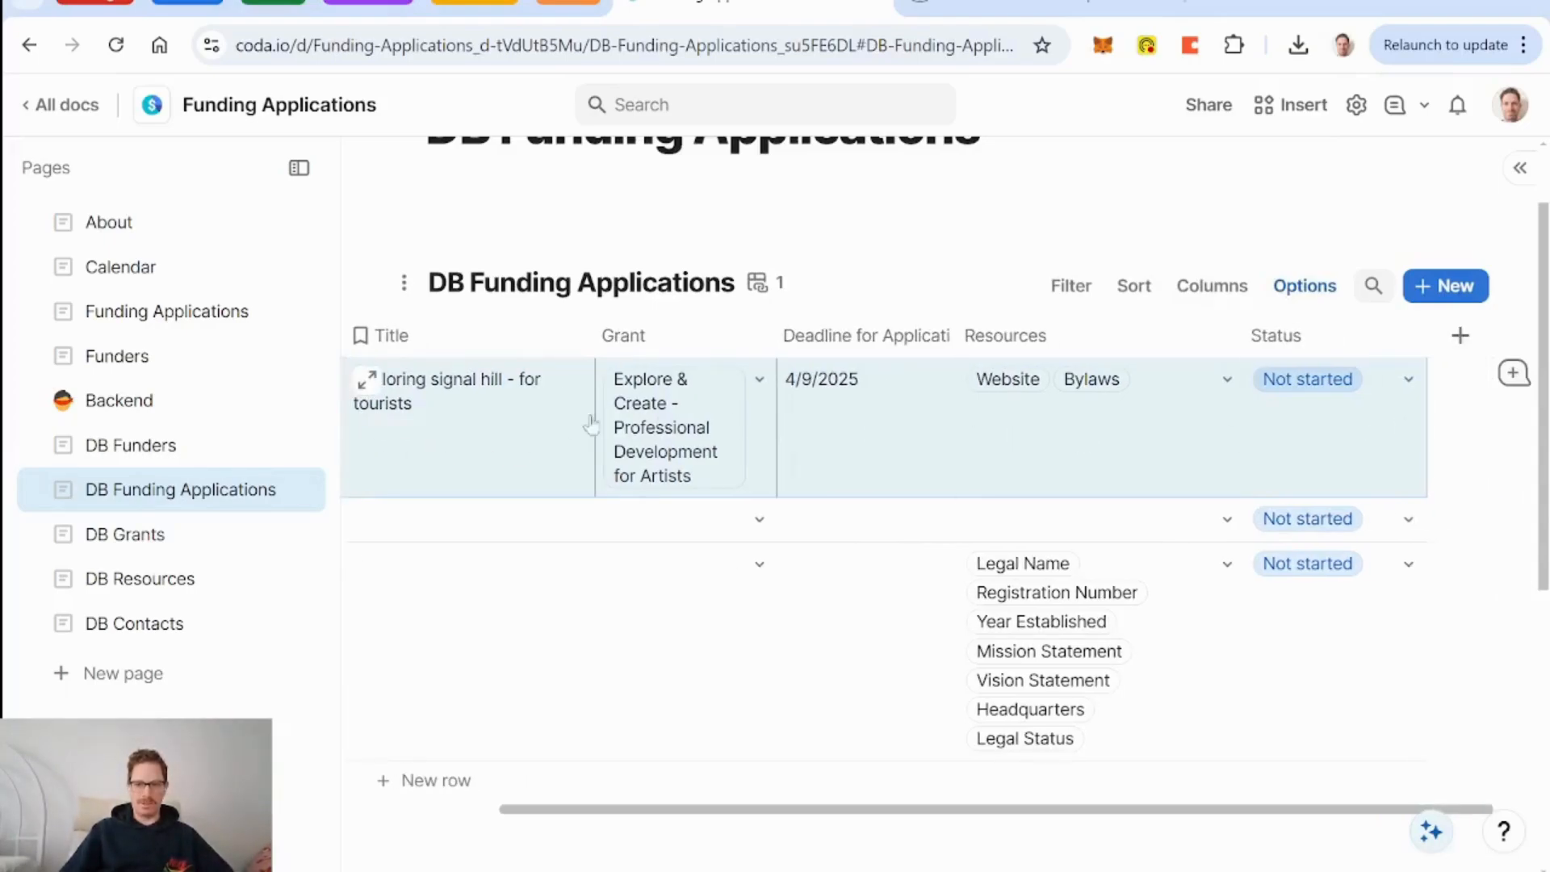
pyautogui.hscroll(-2, 495, 426)
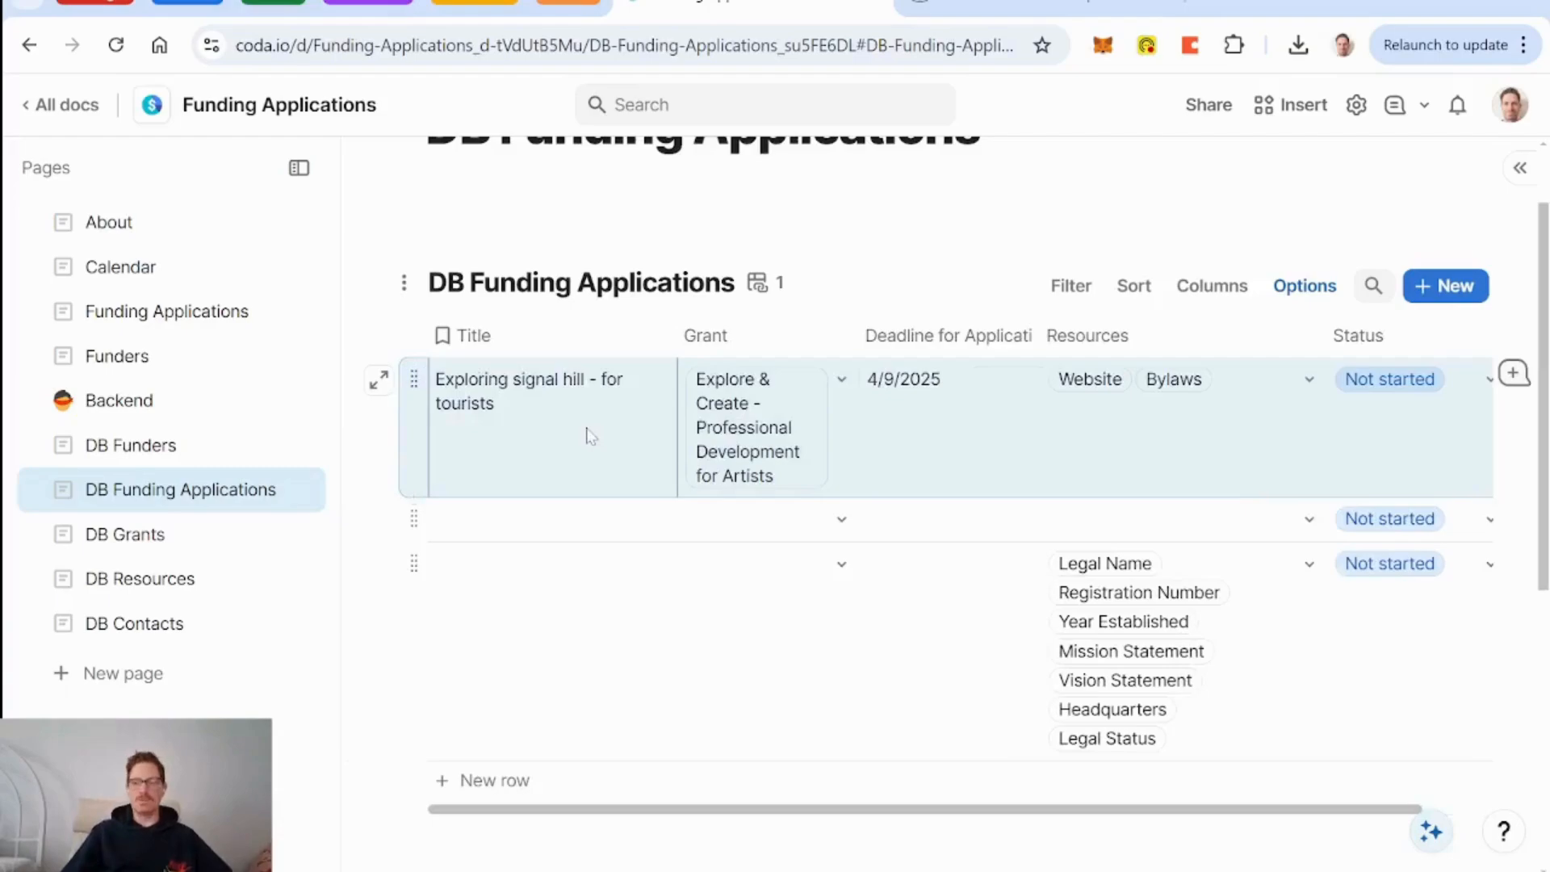
pyautogui.click(133, 311)
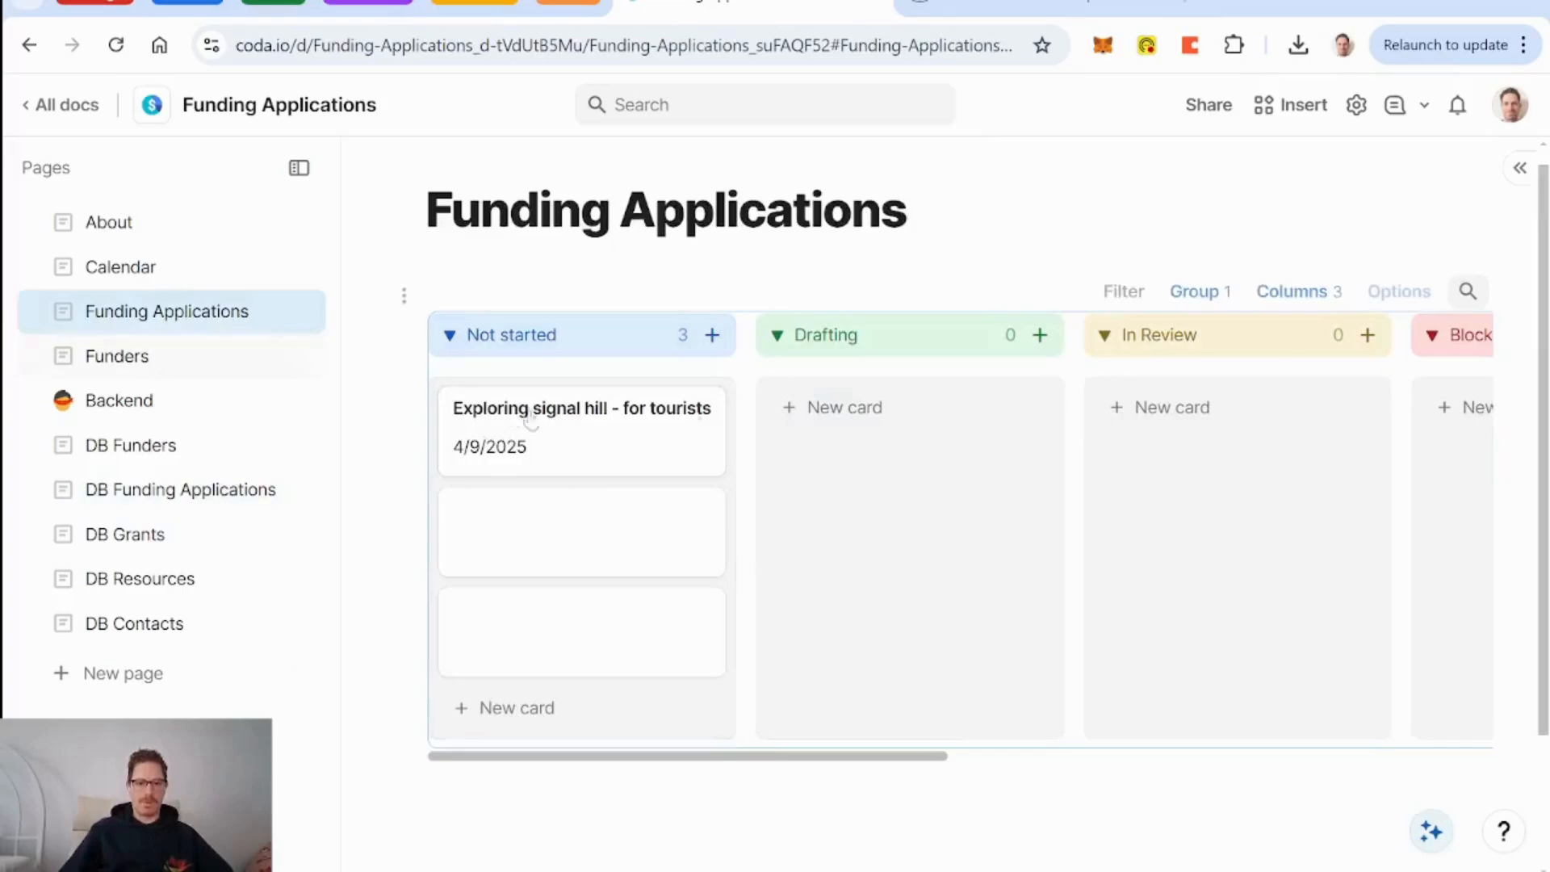
# Create a new detail layout for the signal hill card named 'Funding Application Main View'.
pyautogui.click(591, 450)
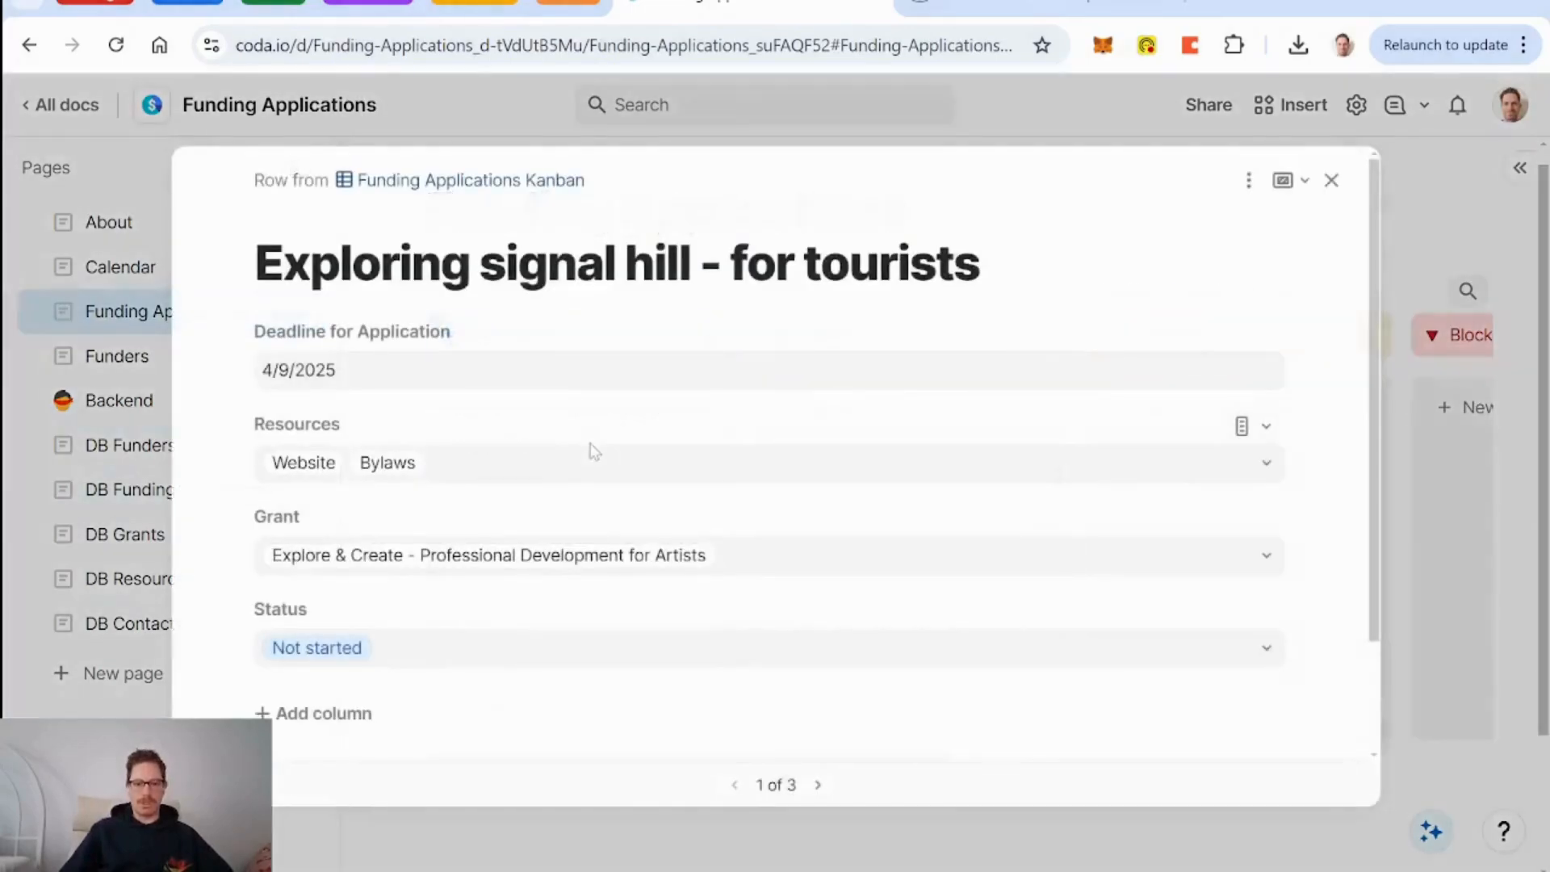
pyautogui.click(1249, 179)
pyautogui.moveTo(1143, 264)
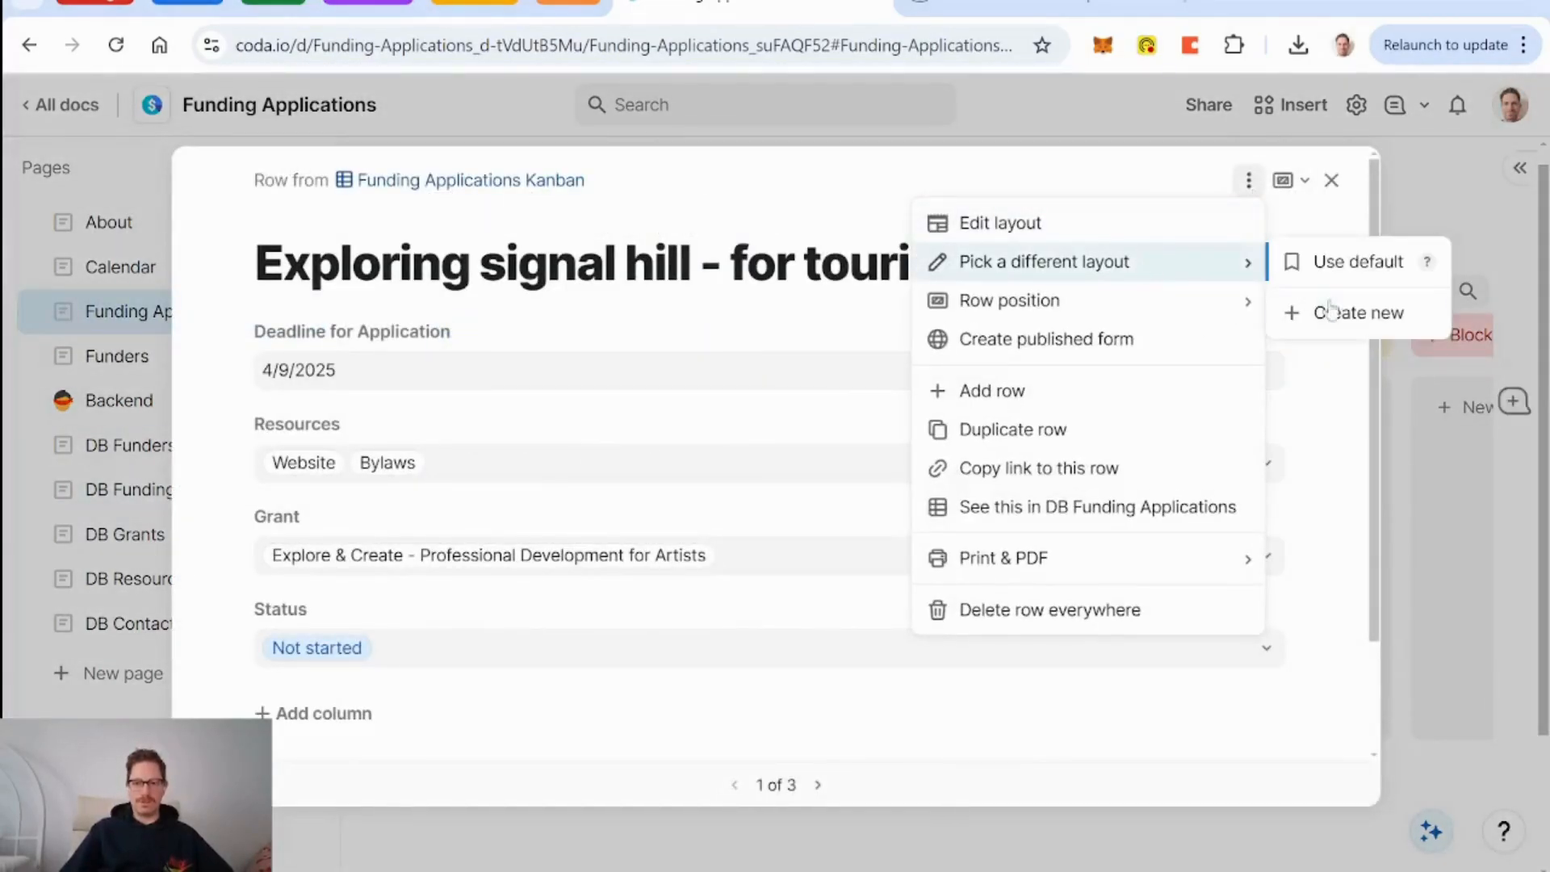
pyautogui.click(1360, 313)
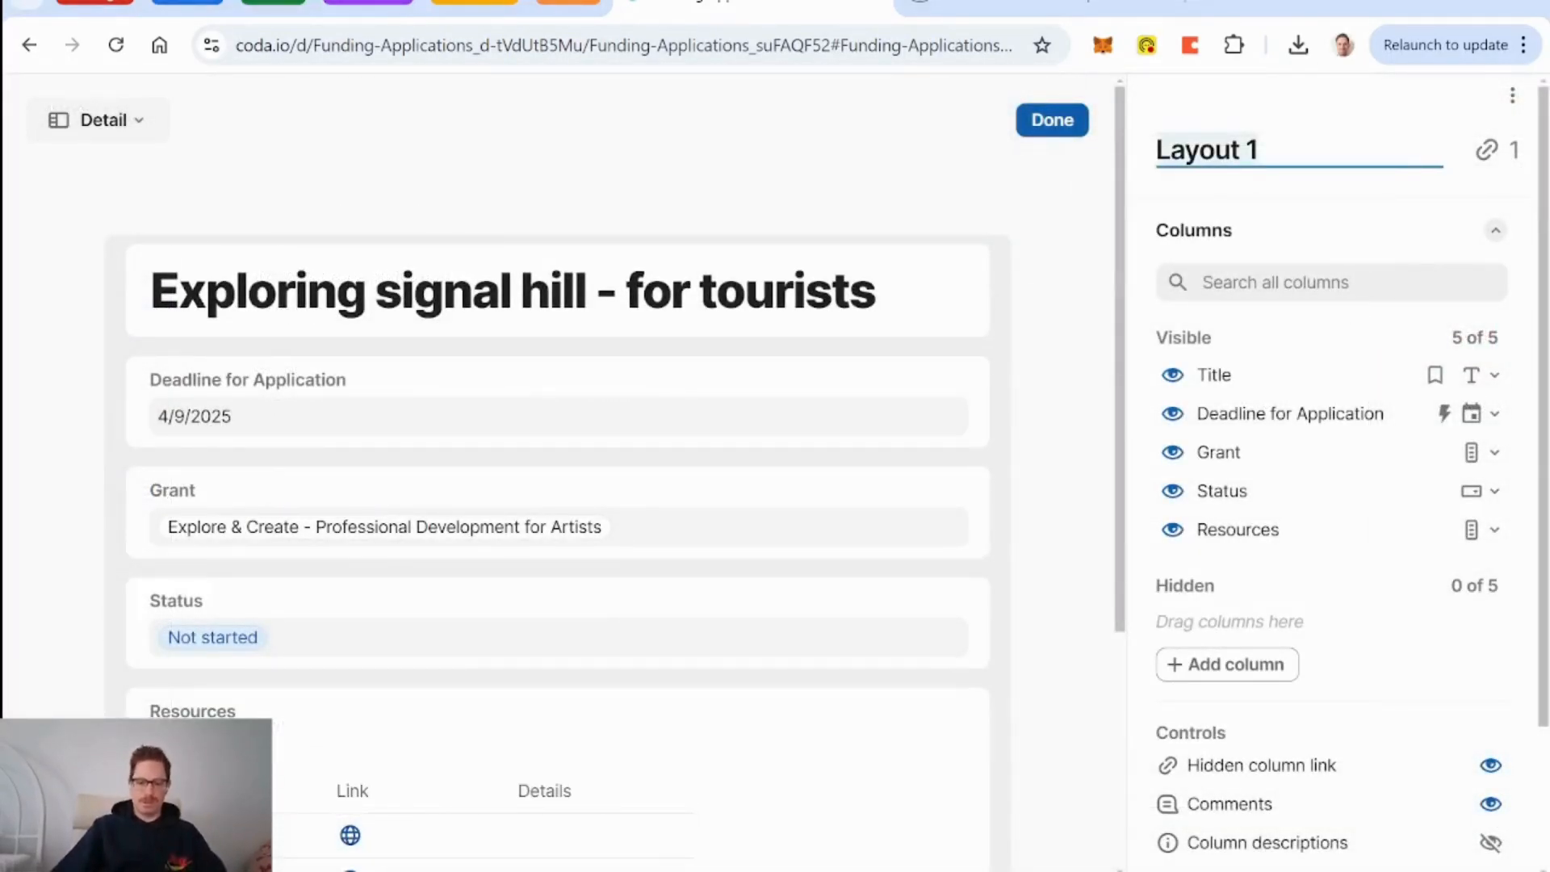
pyautogui.write('Funding Appl')
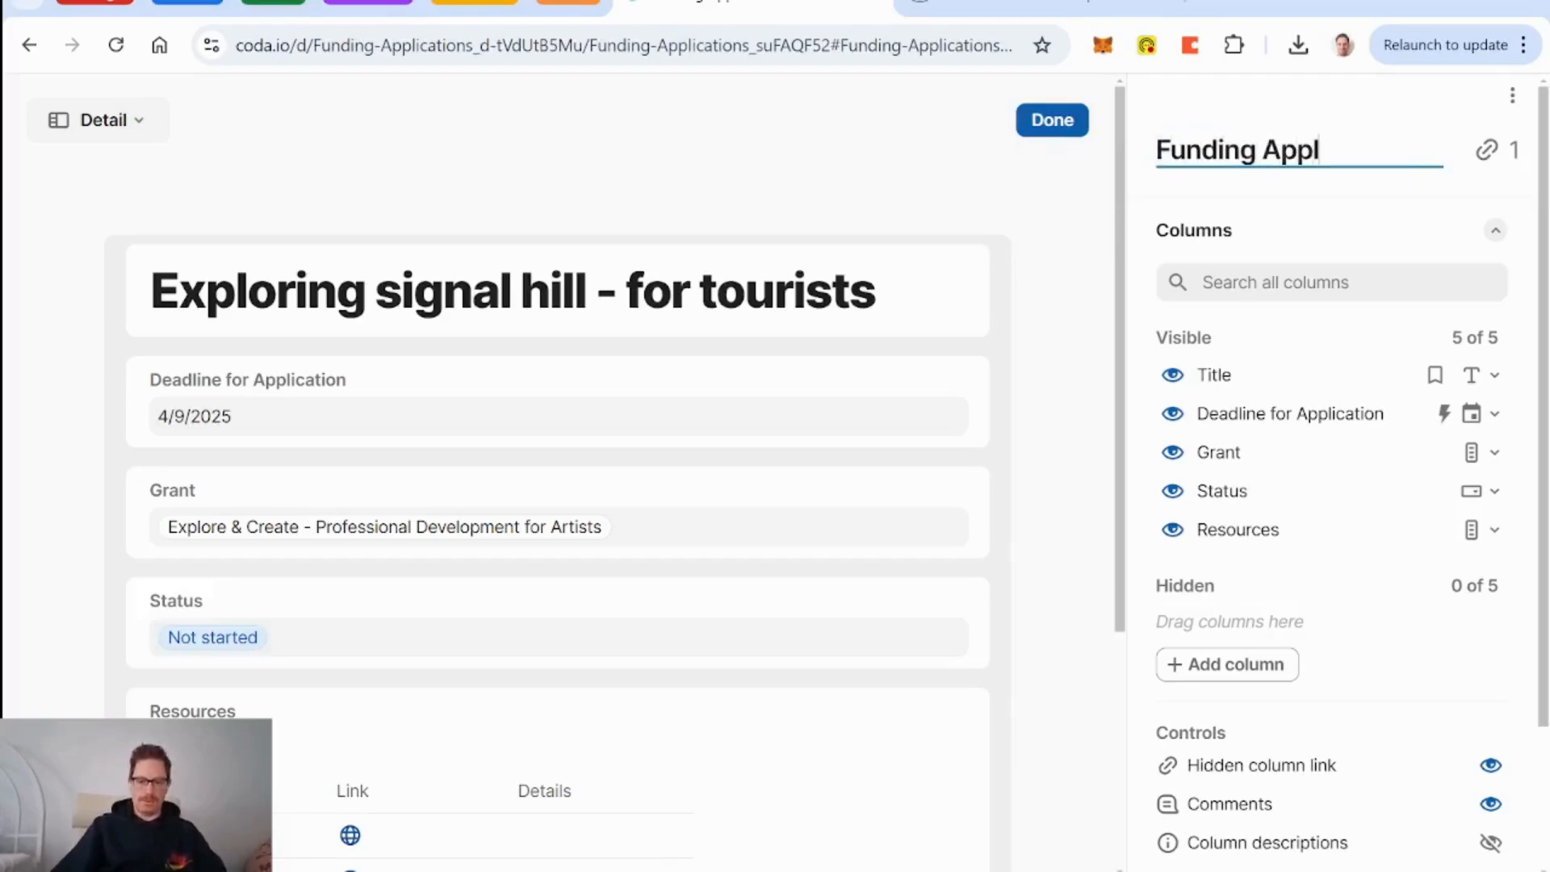
pyautogui.write('ication Main Vie')
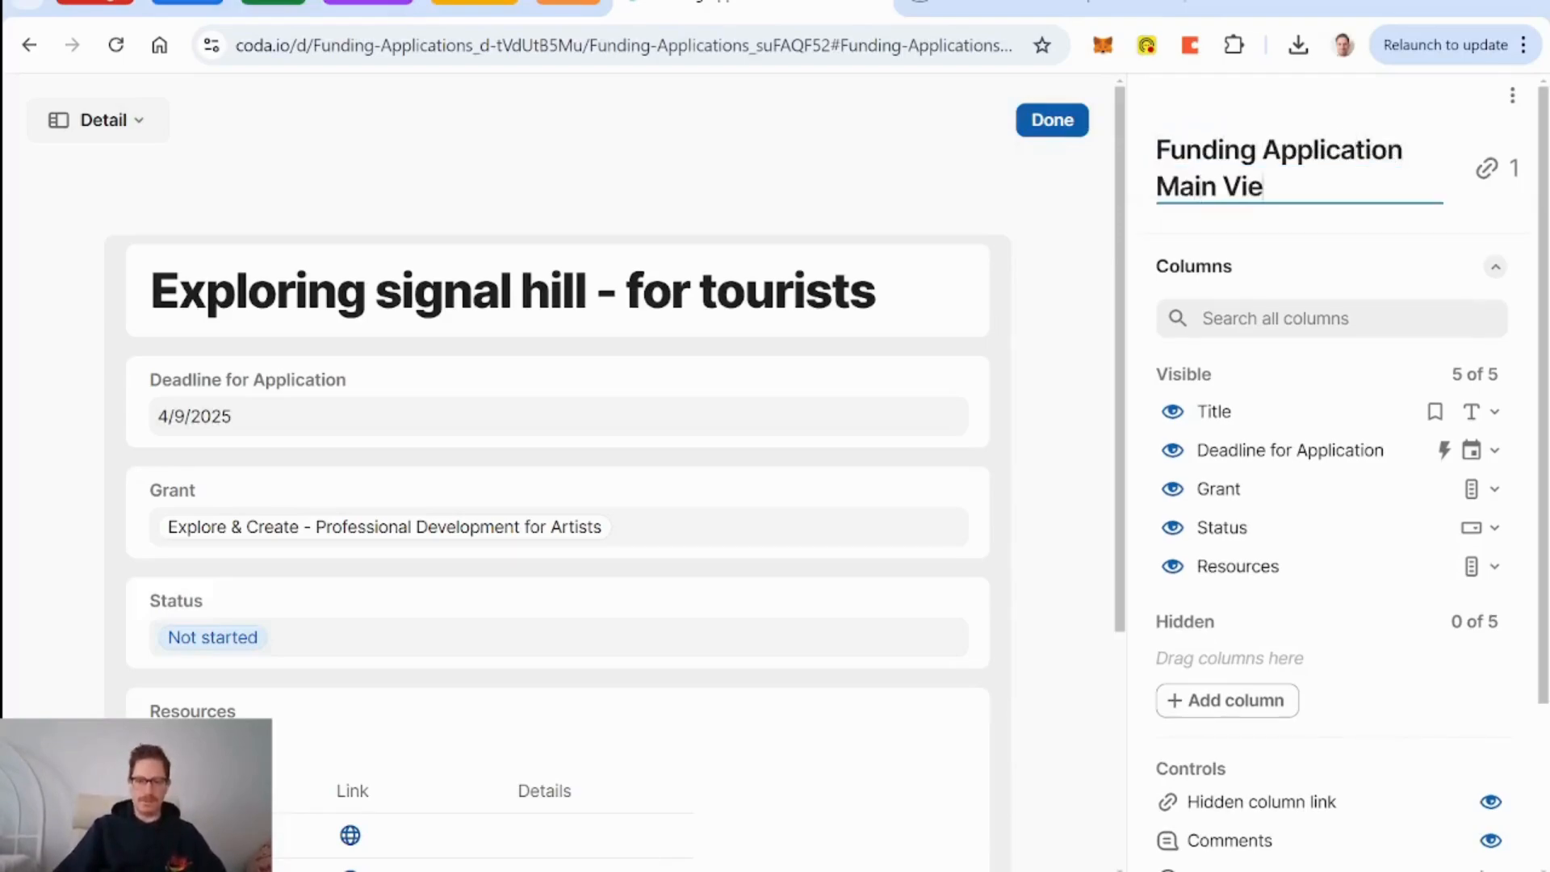
pyautogui.write('w')
pyautogui.press('Tab')
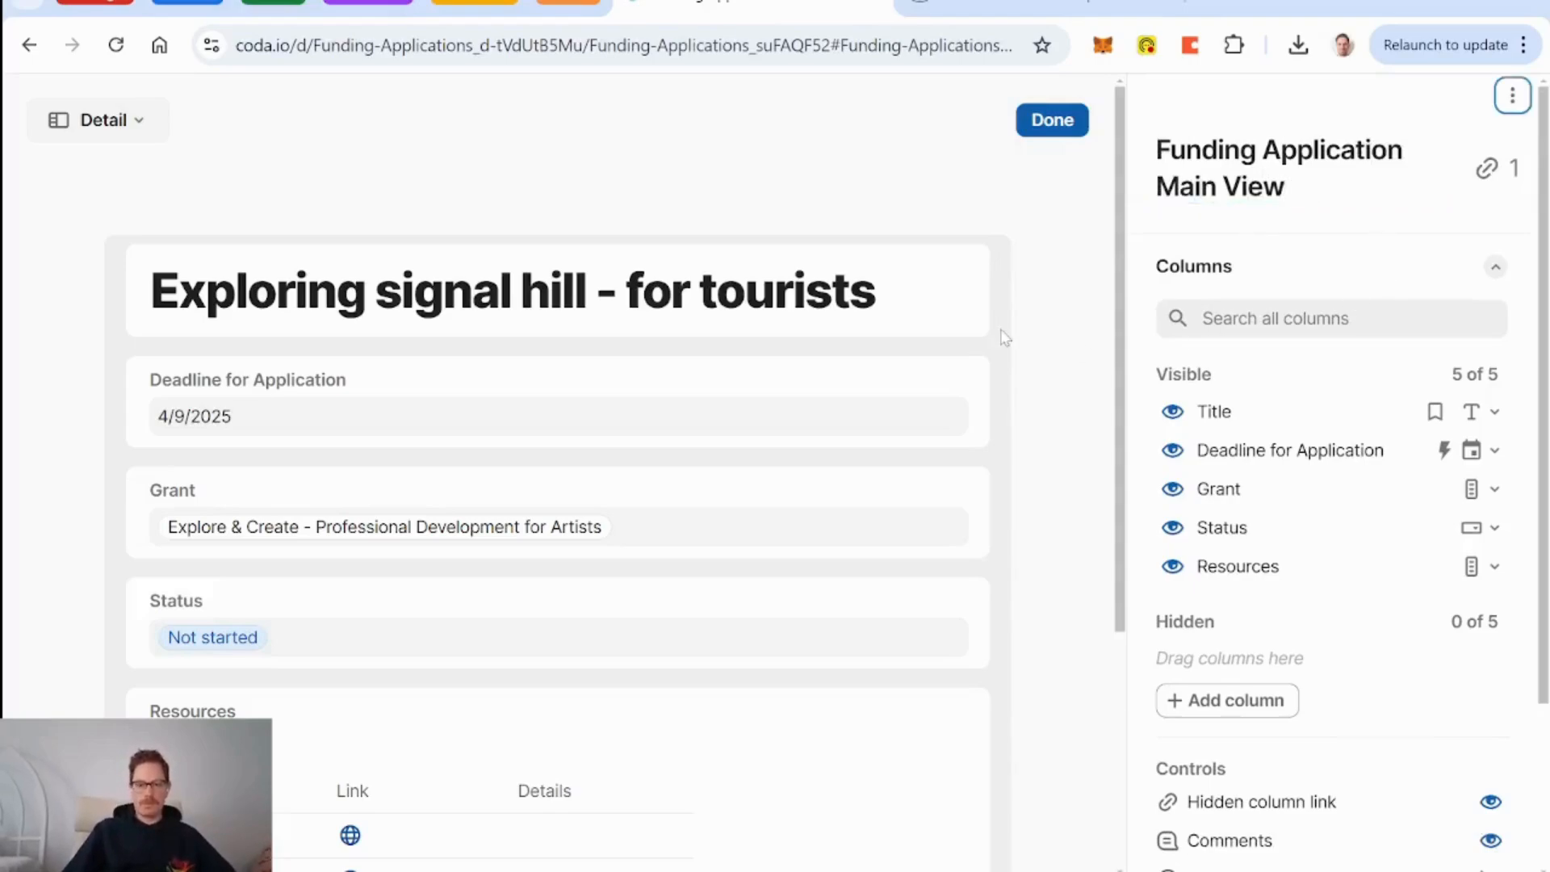
# Keep Resources displayed as a table and turn off the hidden-columns link.
pyautogui.scroll(-3, 1050, 353)
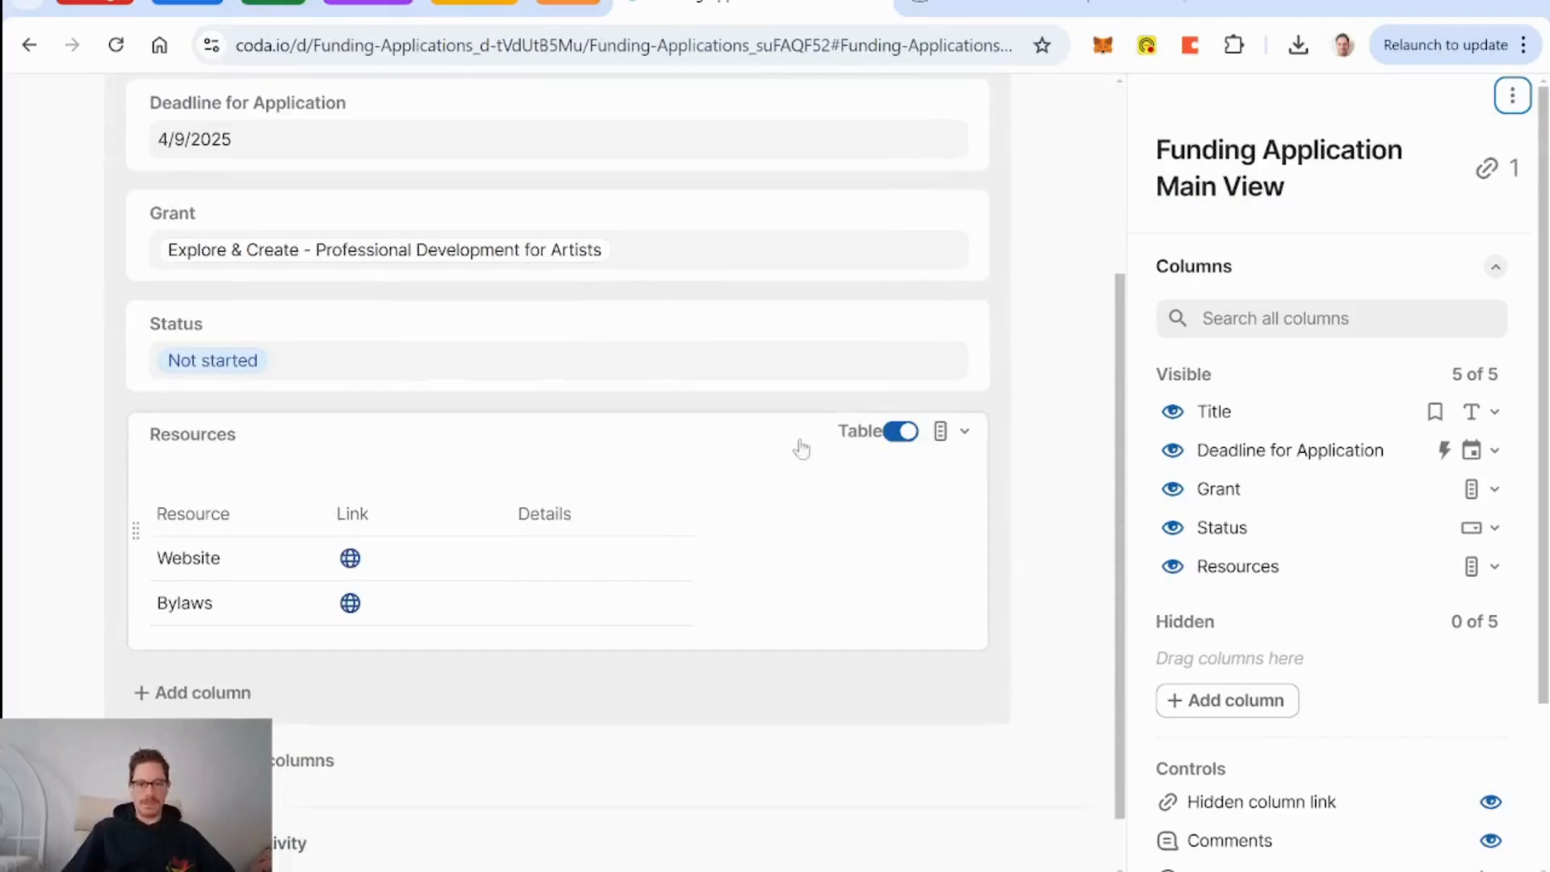
pyautogui.click(897, 433)
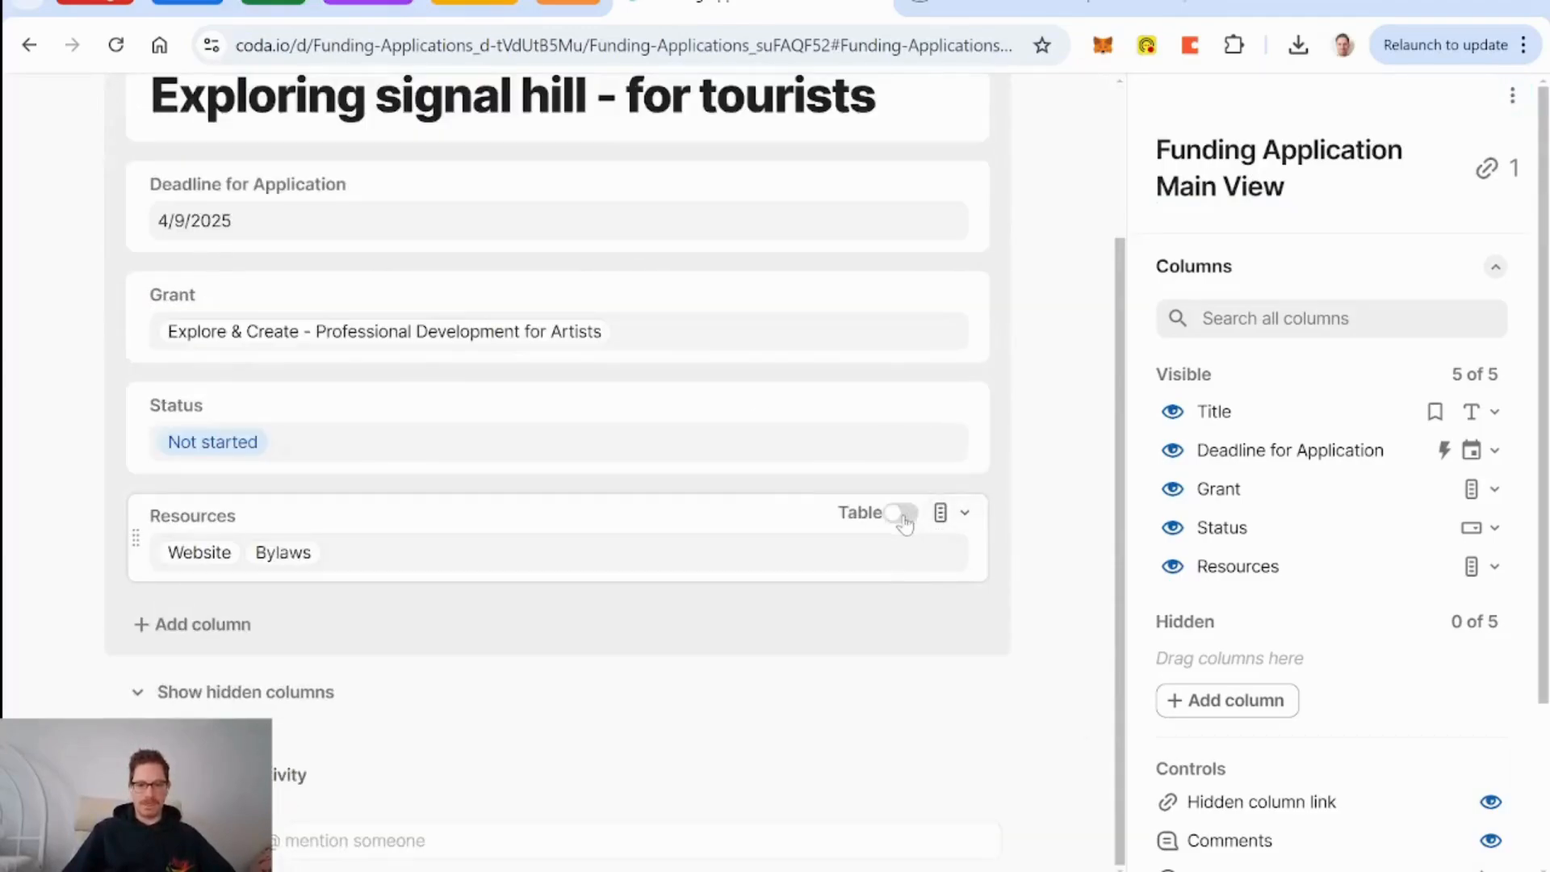
pyautogui.click(903, 514)
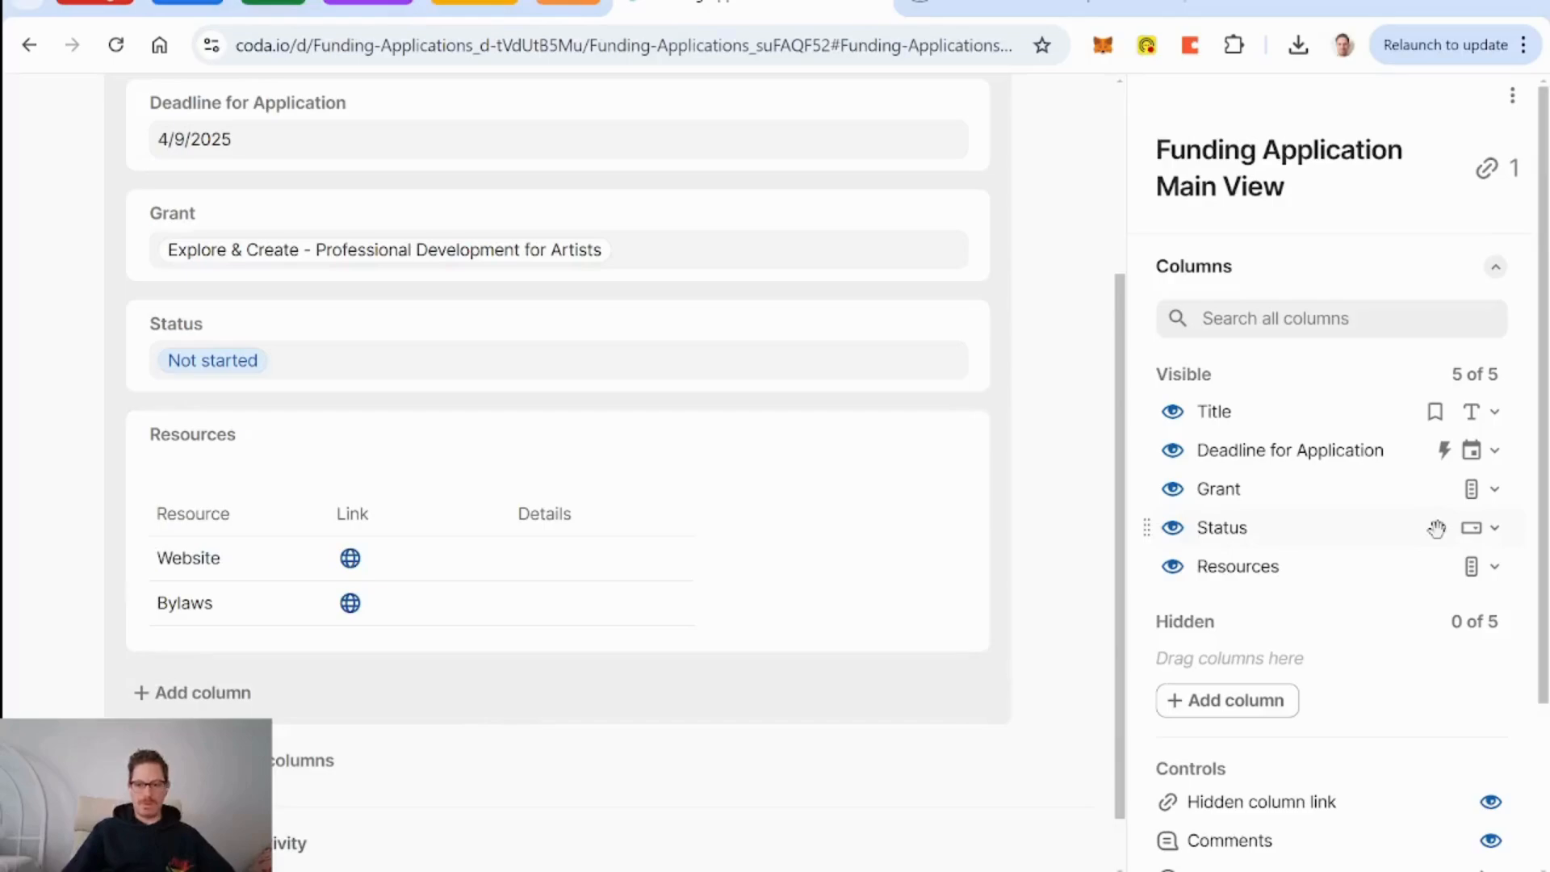
pyautogui.click(1492, 802)
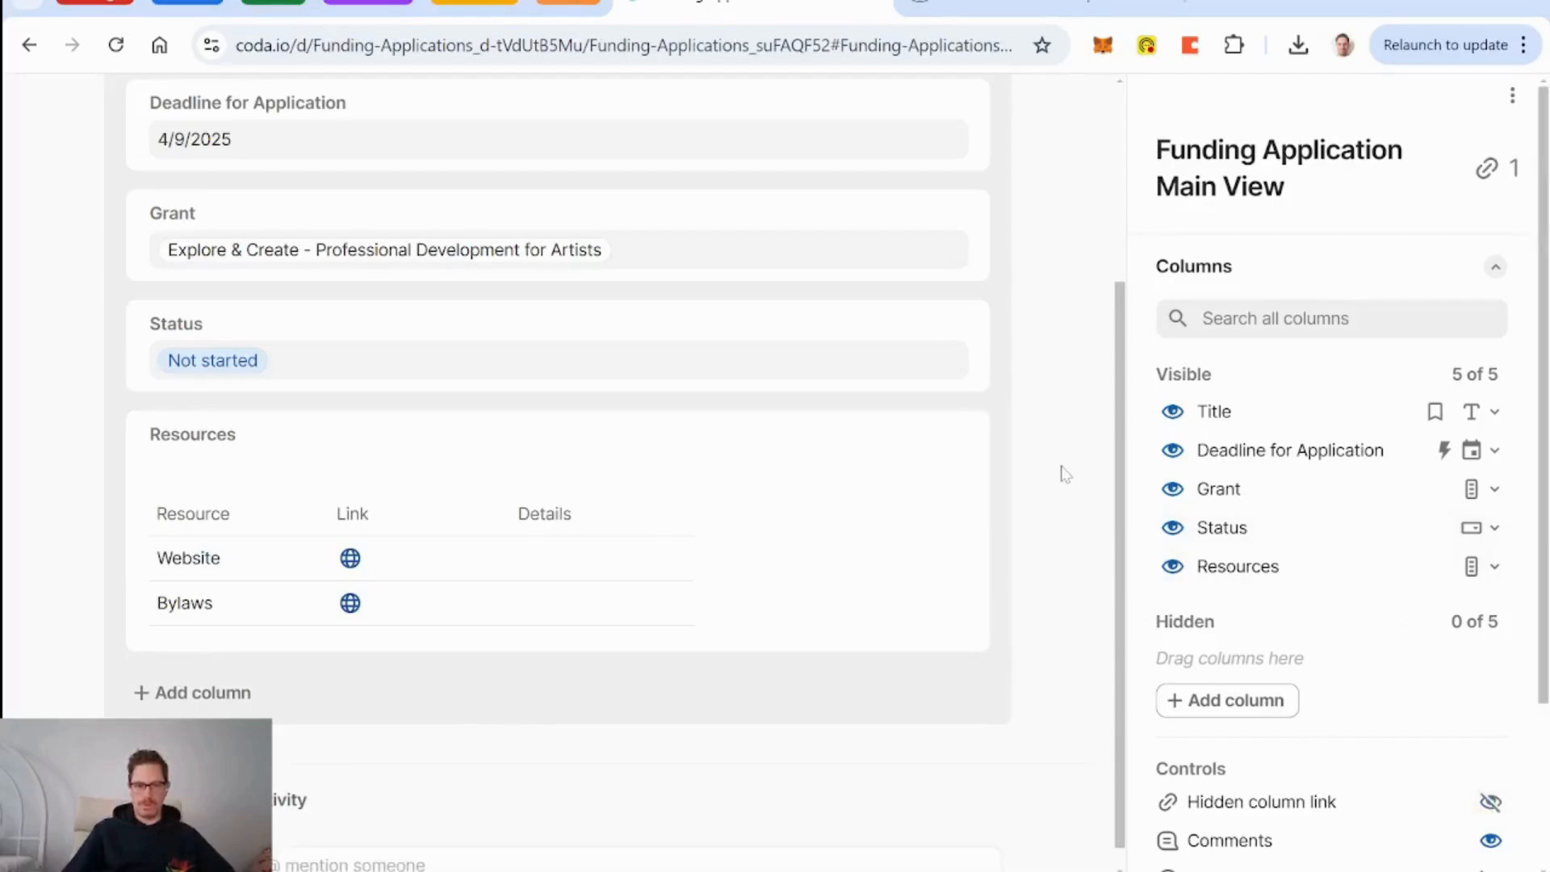
# Rearrange the fields: Status above the deadline, Grant under Status, Deadline beside Grant.
pyautogui.scroll(3, 1064, 475)
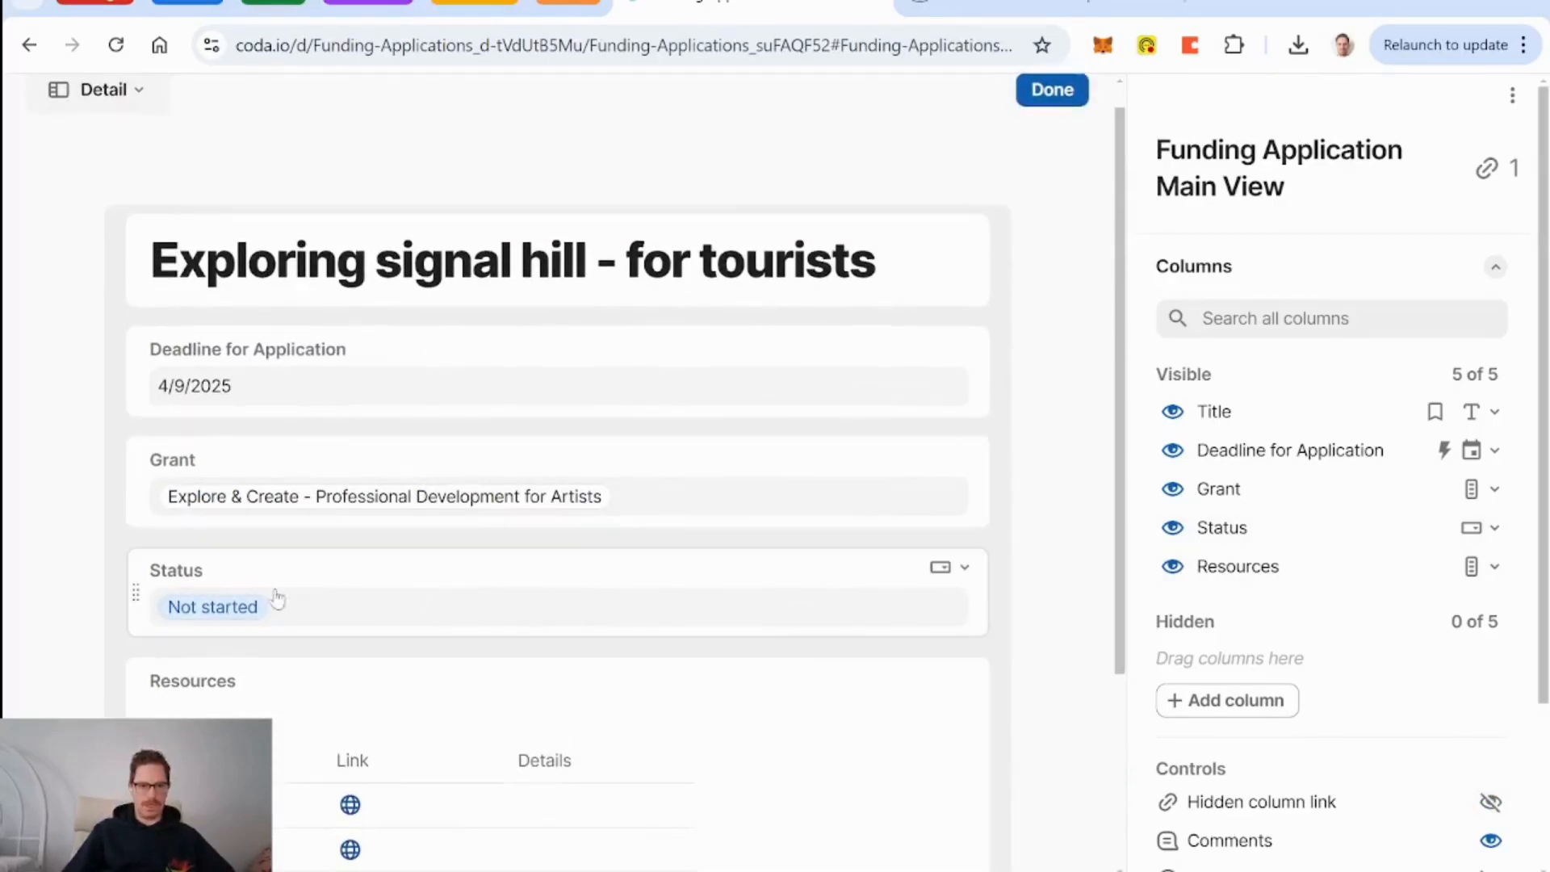
pyautogui.moveTo(141, 580); pyautogui.dragTo(277, 315)
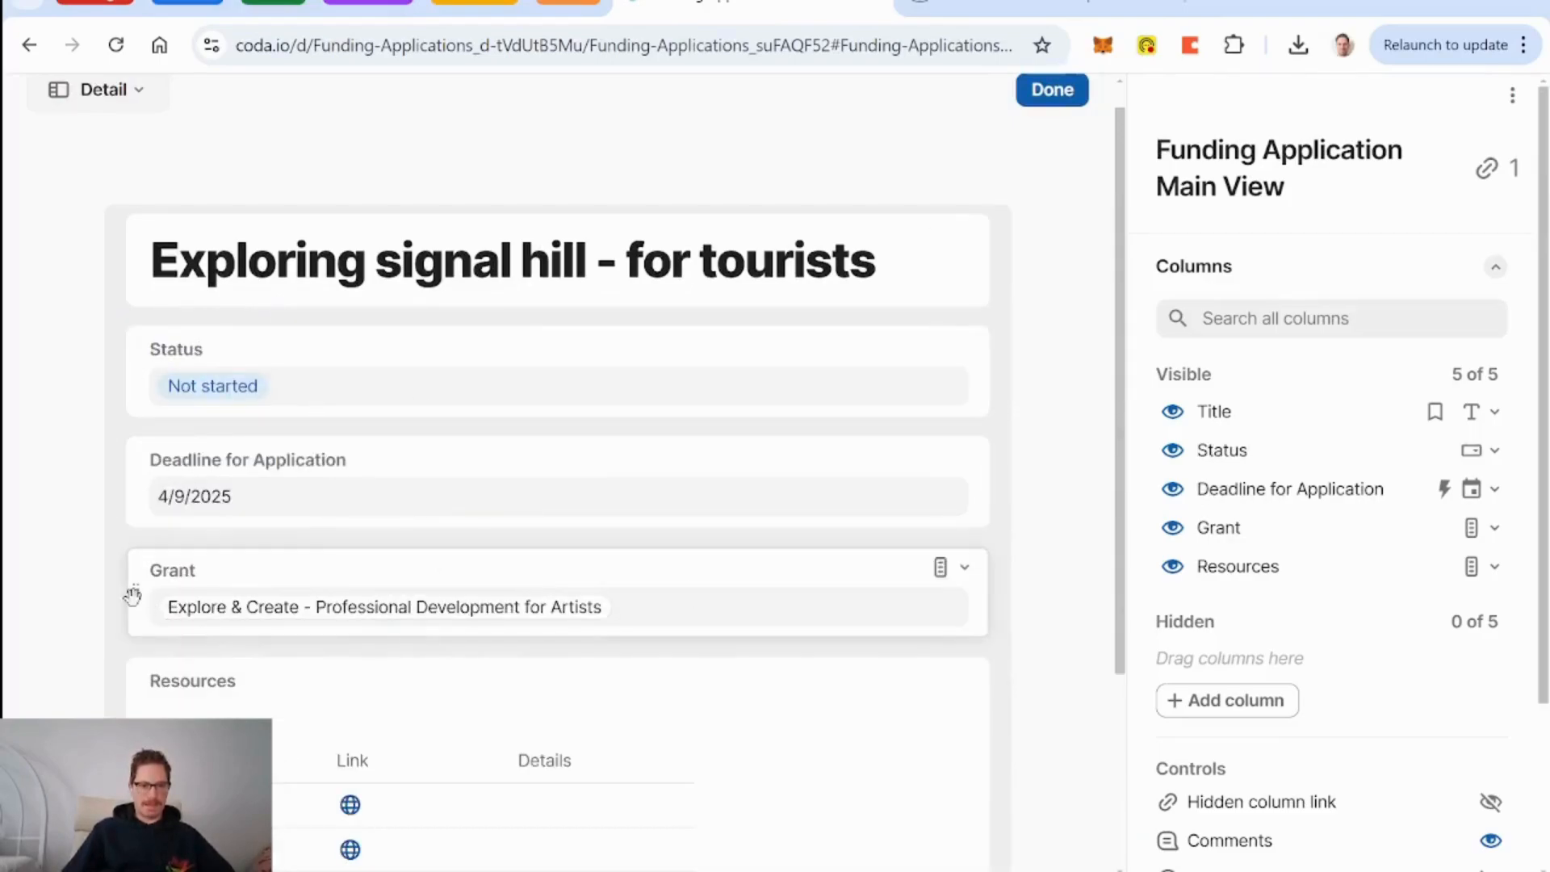
pyautogui.moveTo(137, 551)
pyautogui.mouseDown()
pyautogui.moveTo(177, 427)
pyautogui.moveTo(132, 529)
pyautogui.mouseUp()
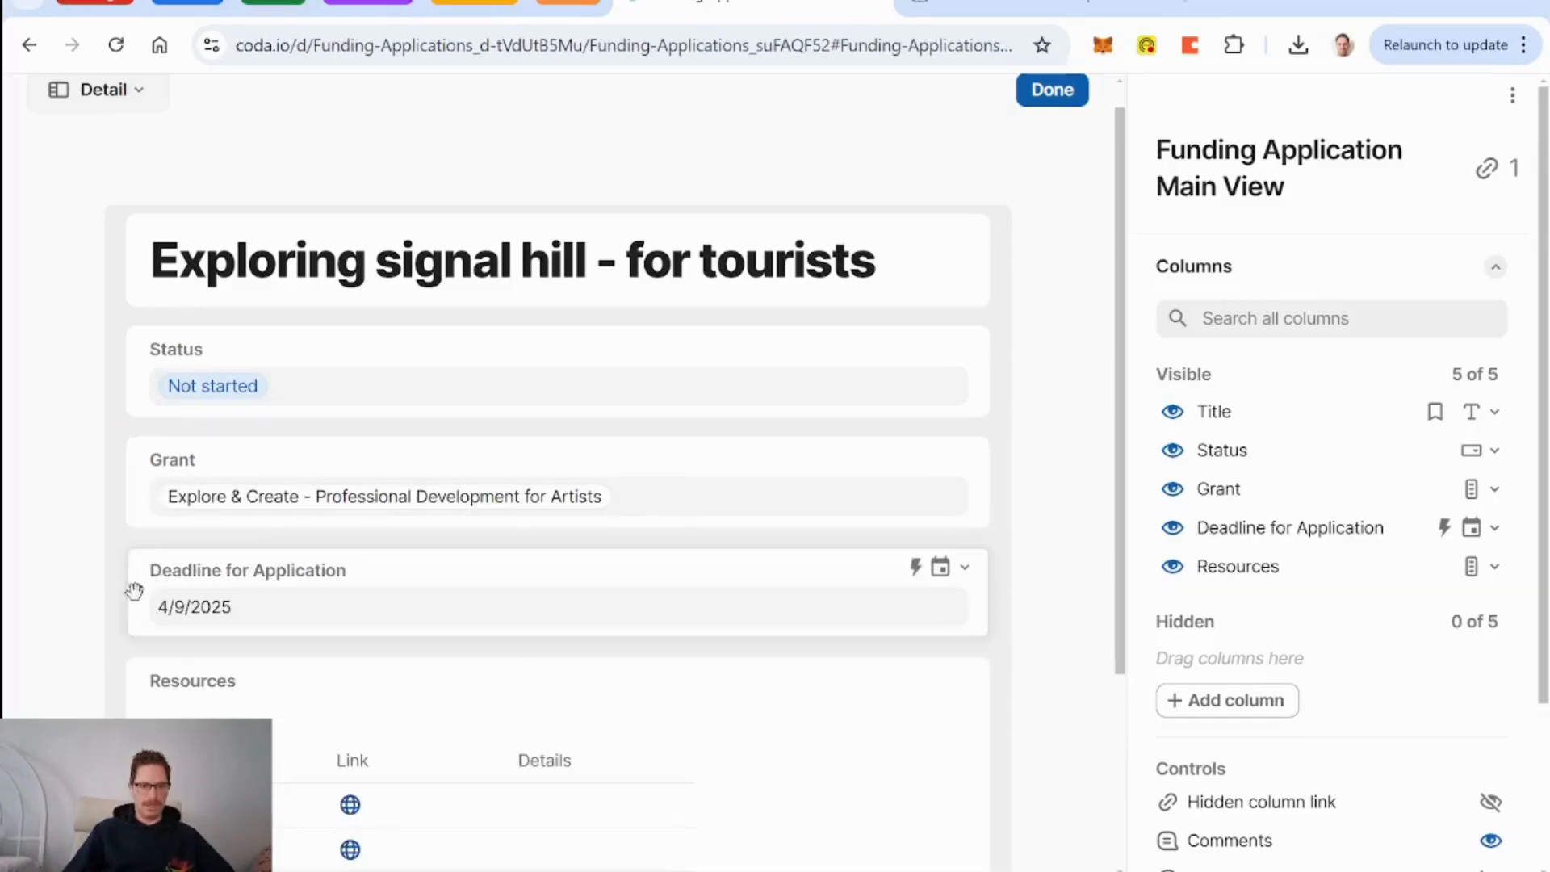
pyautogui.moveTo(132, 595); pyautogui.dragTo(1001, 484)
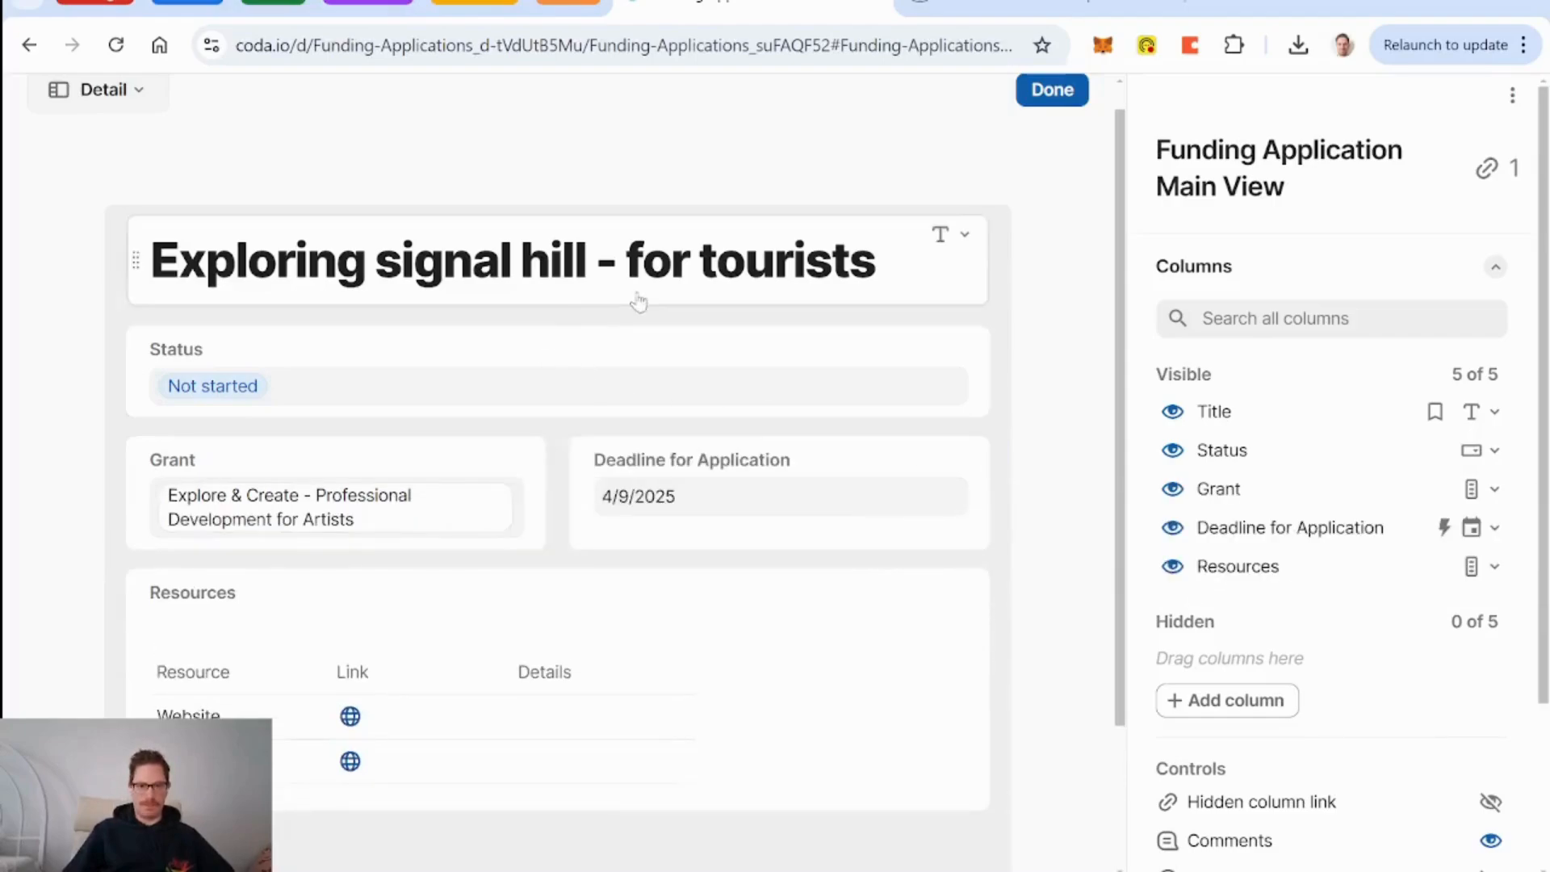
# Centre the Title with a large label, and centre the Status field.
pyautogui.click(600, 307)
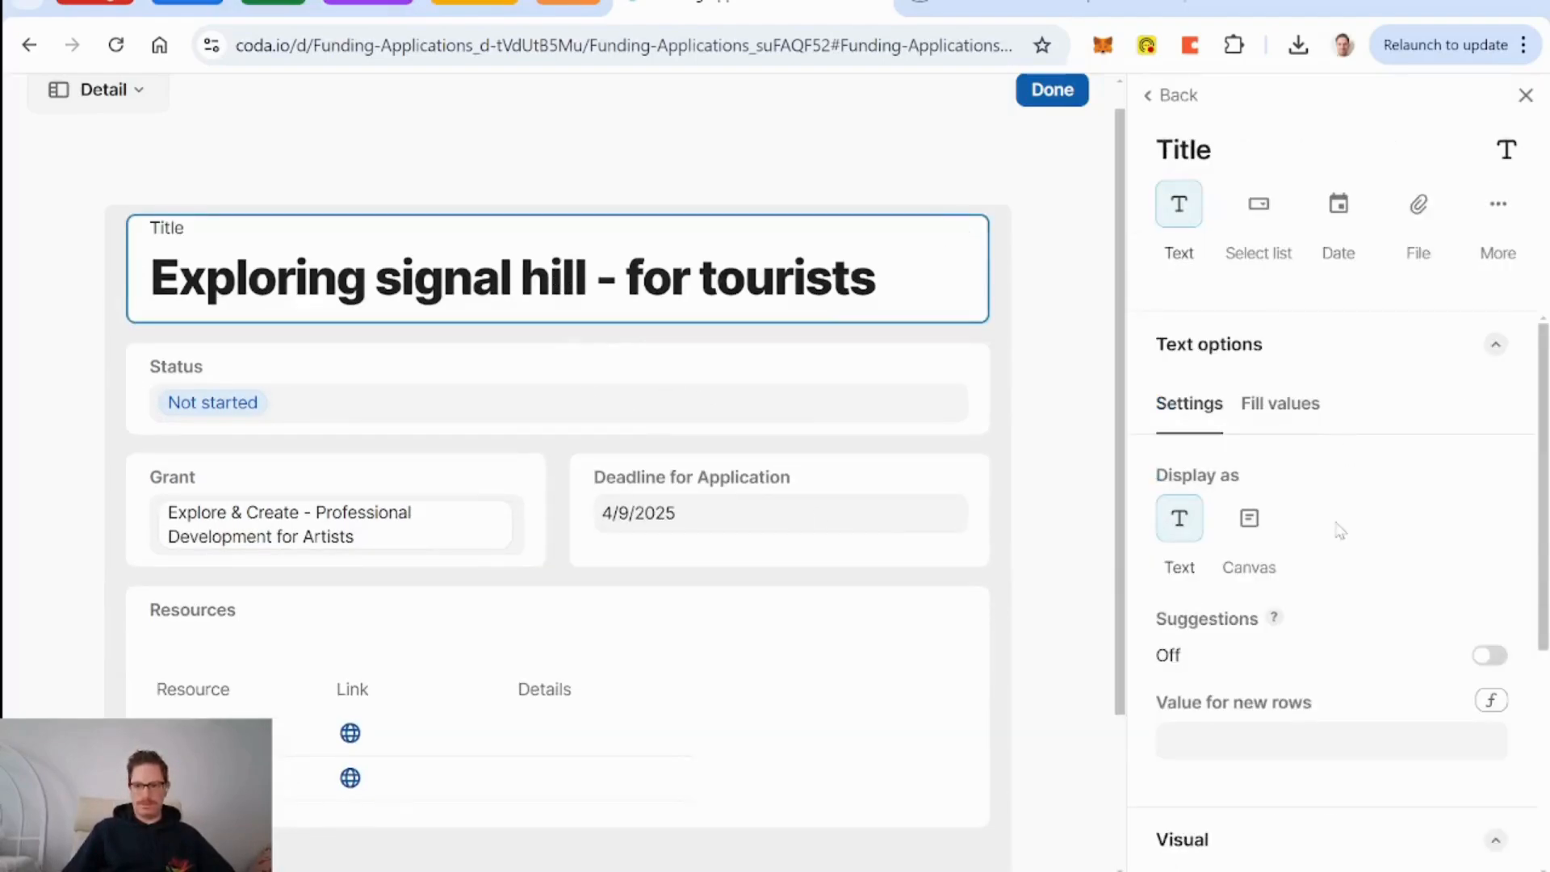
pyautogui.scroll(-5, 1340, 529)
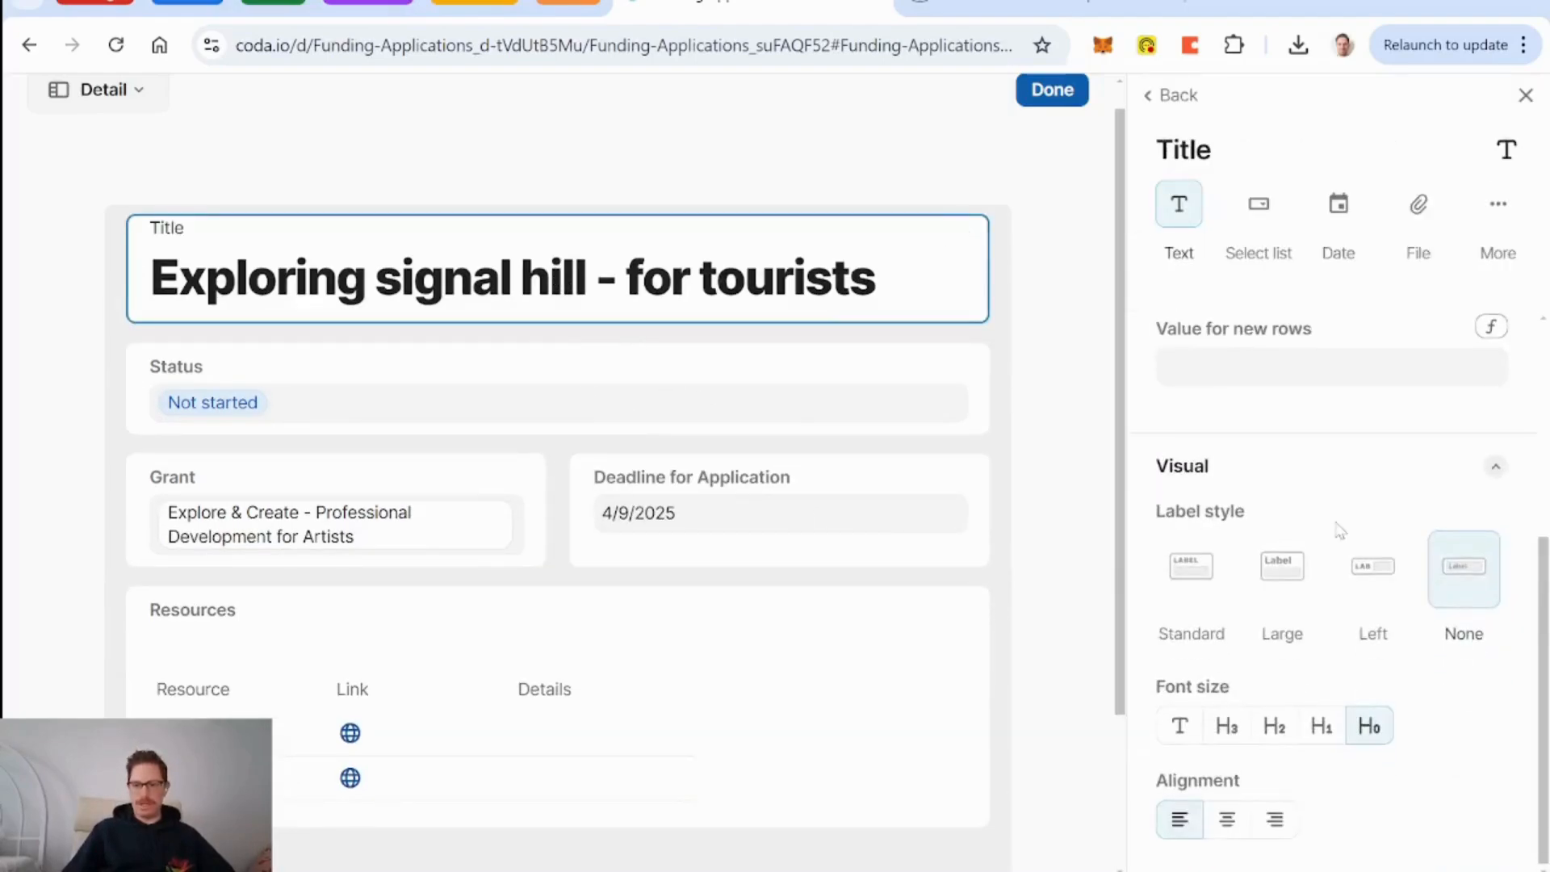
pyautogui.click(1227, 819)
pyautogui.click(1278, 599)
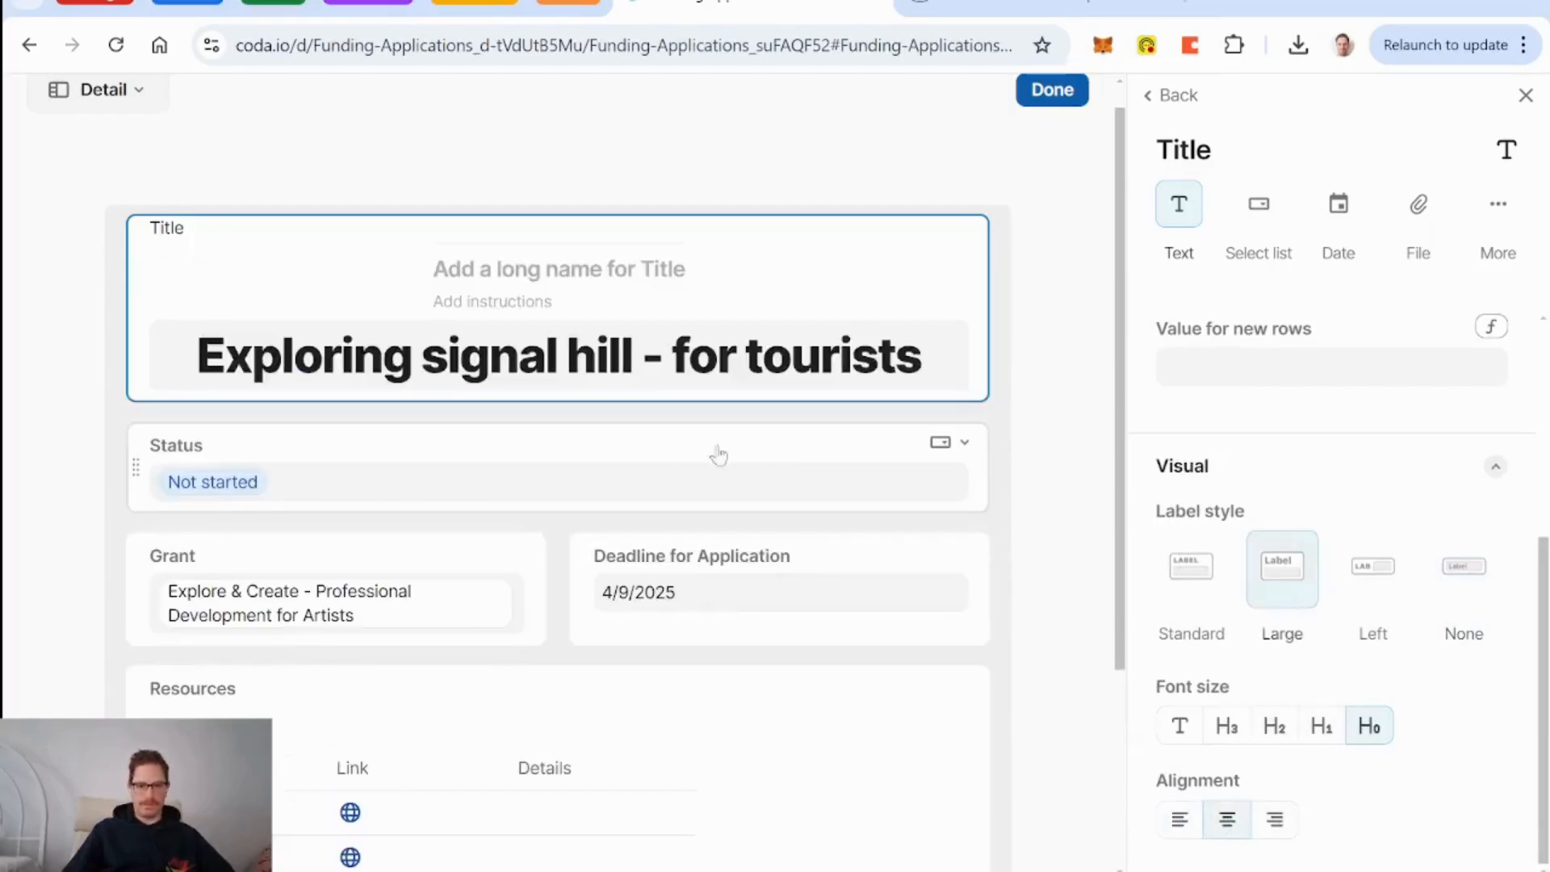
pyautogui.click(582, 457)
pyautogui.scroll(-5, 1373, 557)
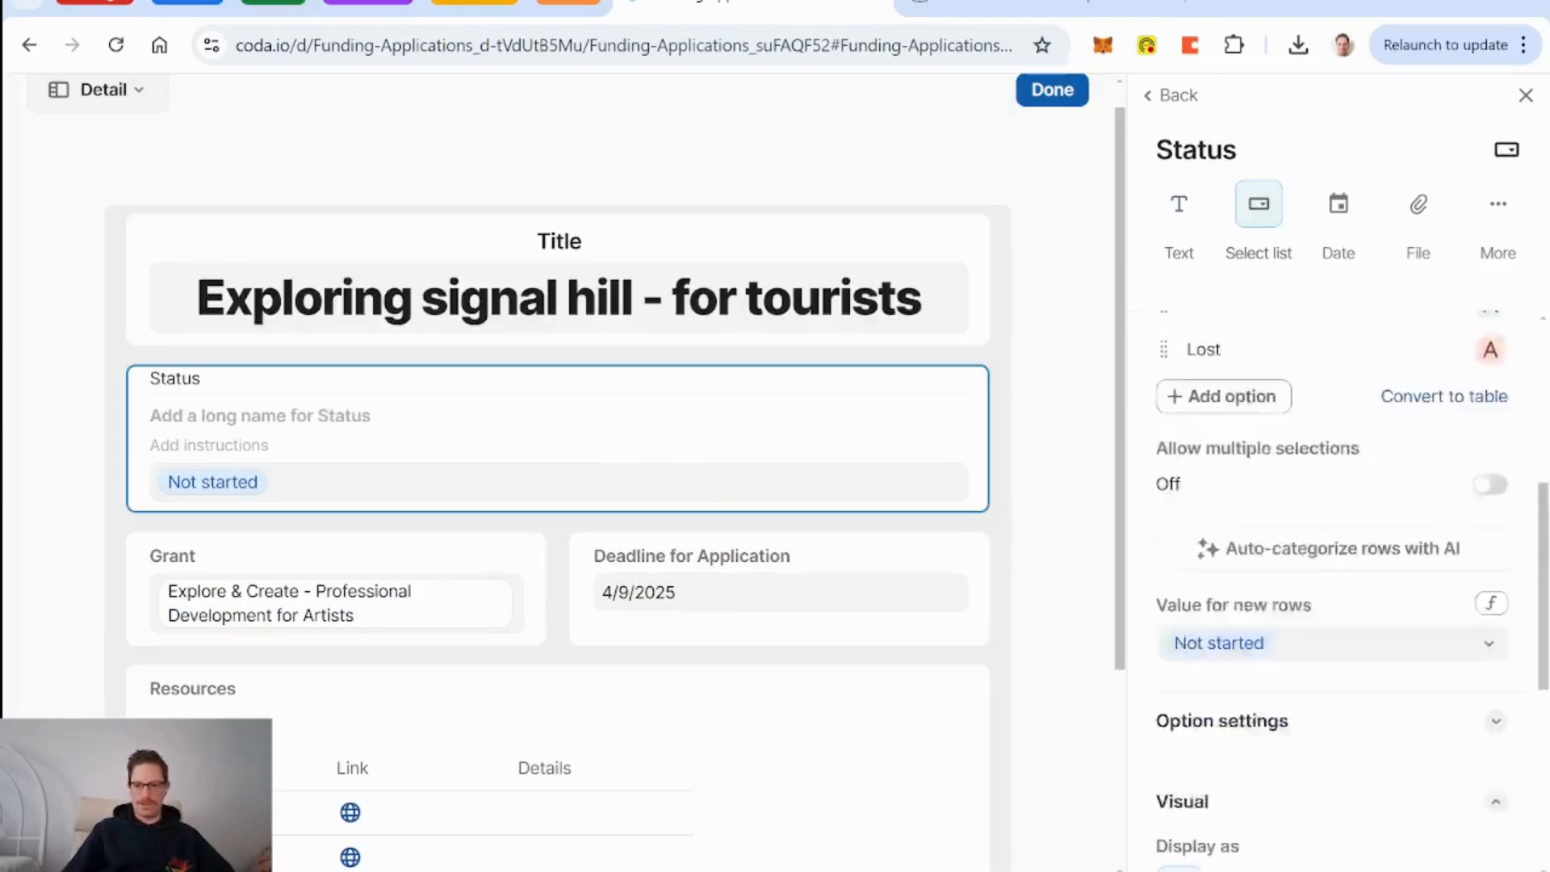
pyautogui.scroll(-2, 1242, 743)
pyautogui.scroll(-5, 1405, 630)
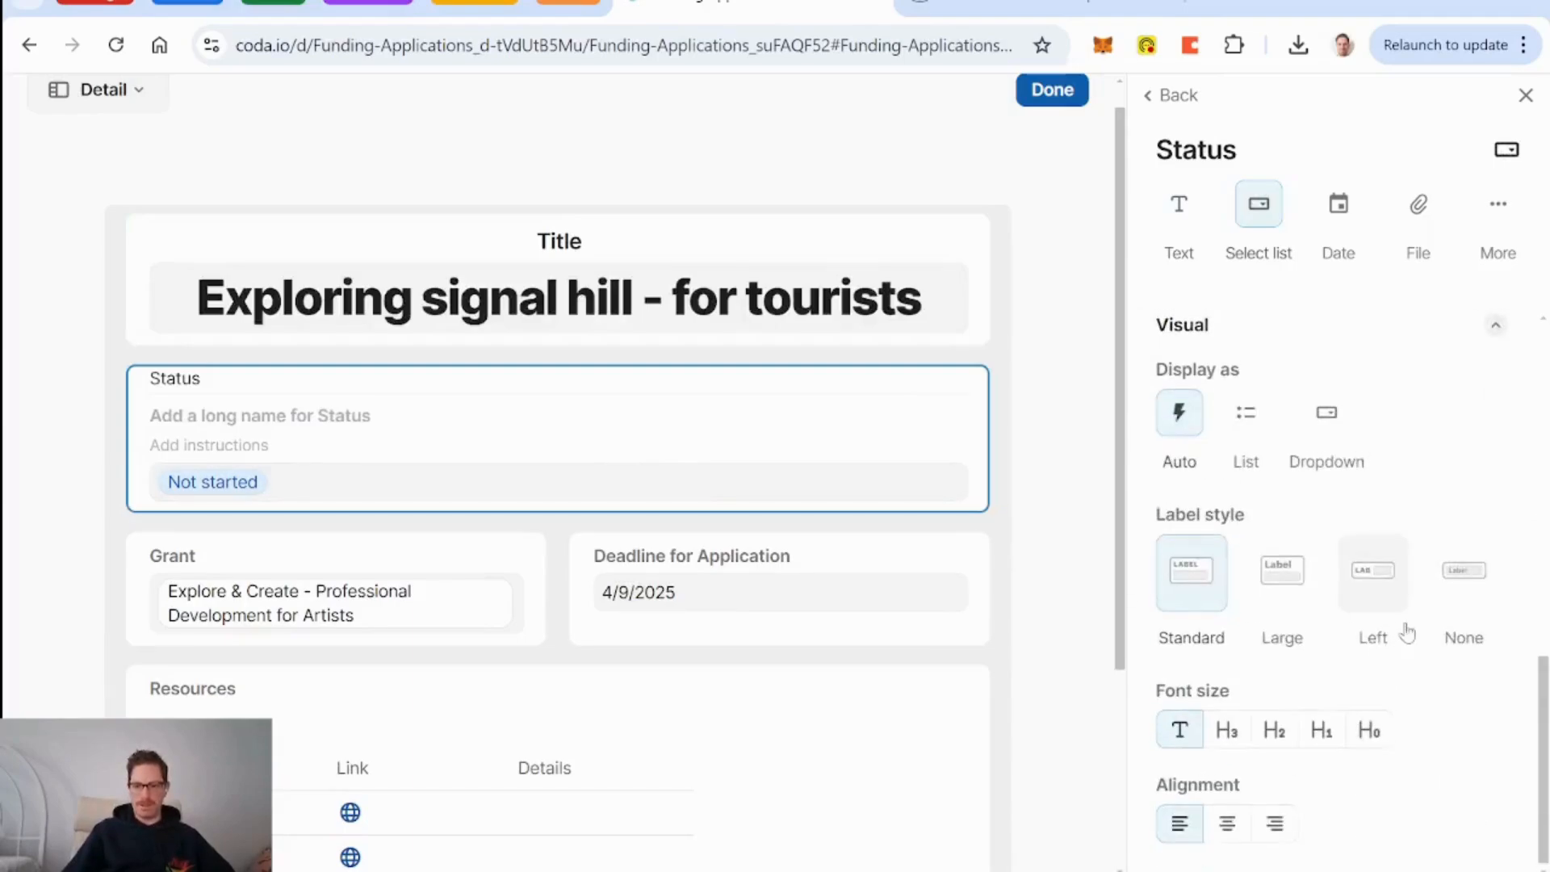
pyautogui.click(1226, 824)
# Centre the Grant and Deadline fields and finish editing the layout.
pyautogui.click(291, 589)
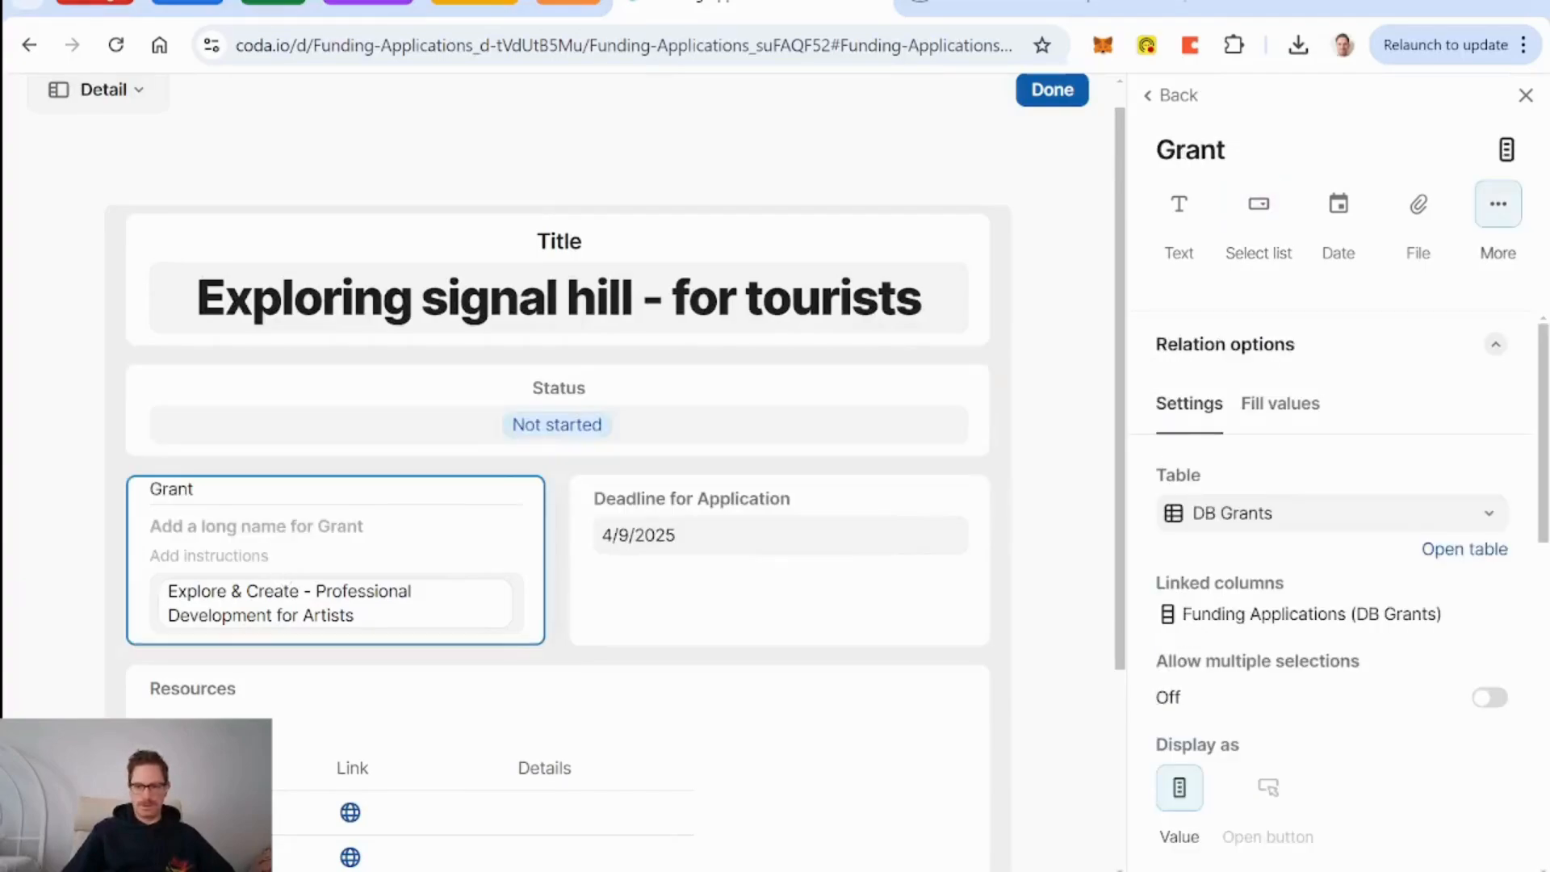
pyautogui.scroll(-5, 1262, 769)
pyautogui.scroll(-2, 1268, 810)
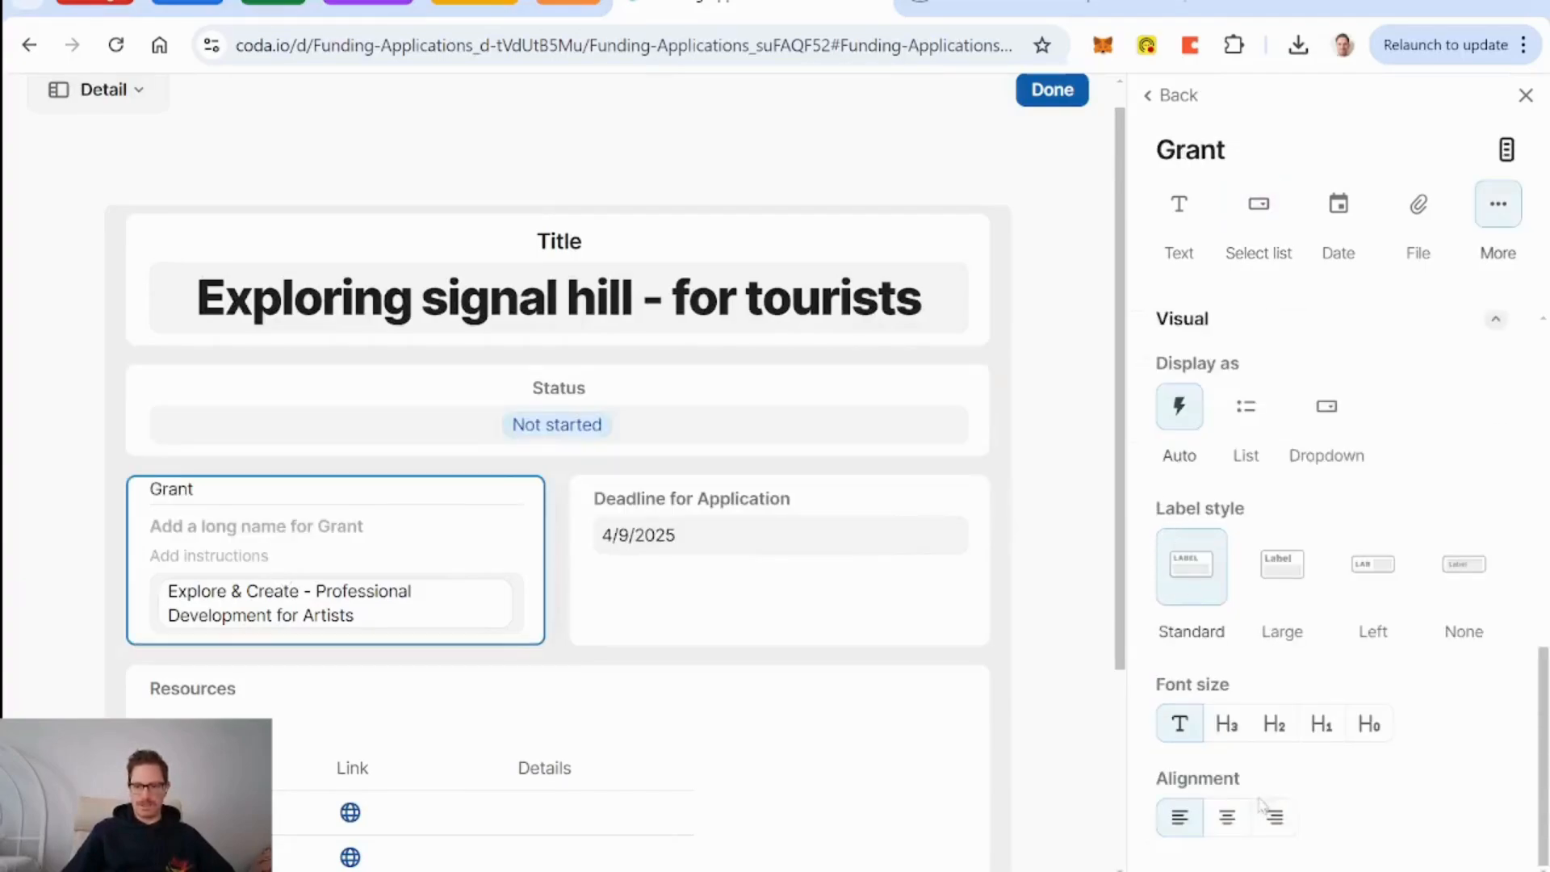
pyautogui.click(1228, 827)
pyautogui.click(807, 524)
pyautogui.scroll(-4, 1274, 516)
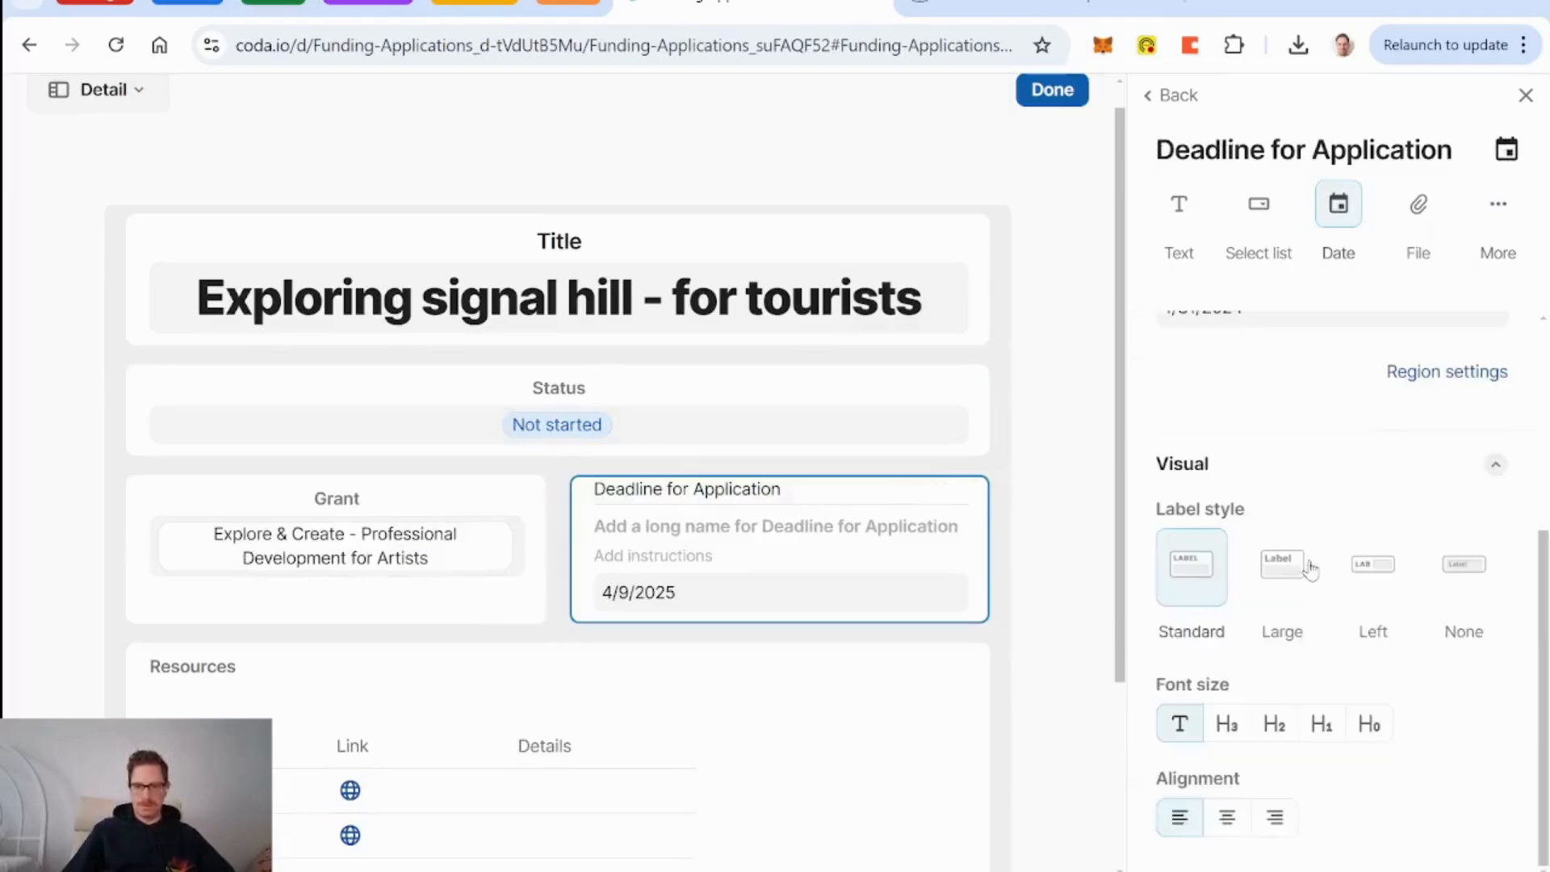
pyautogui.click(1227, 817)
pyautogui.scroll(1, 1106, 604)
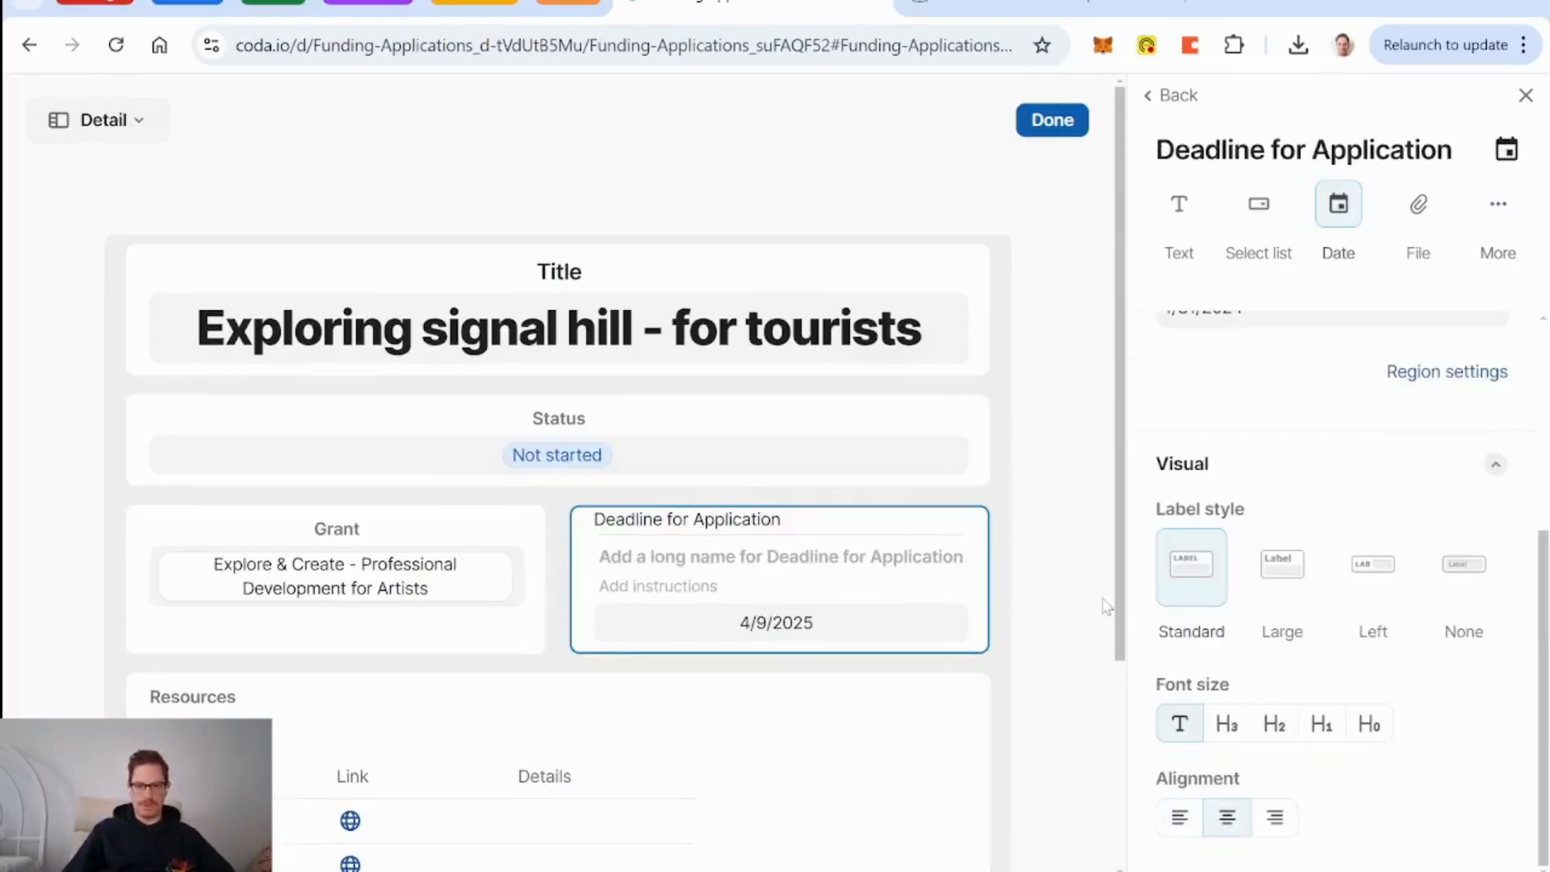
pyautogui.click(1052, 121)
# Return to the board and open the third application card.
pyautogui.scroll(-2, 803, 514)
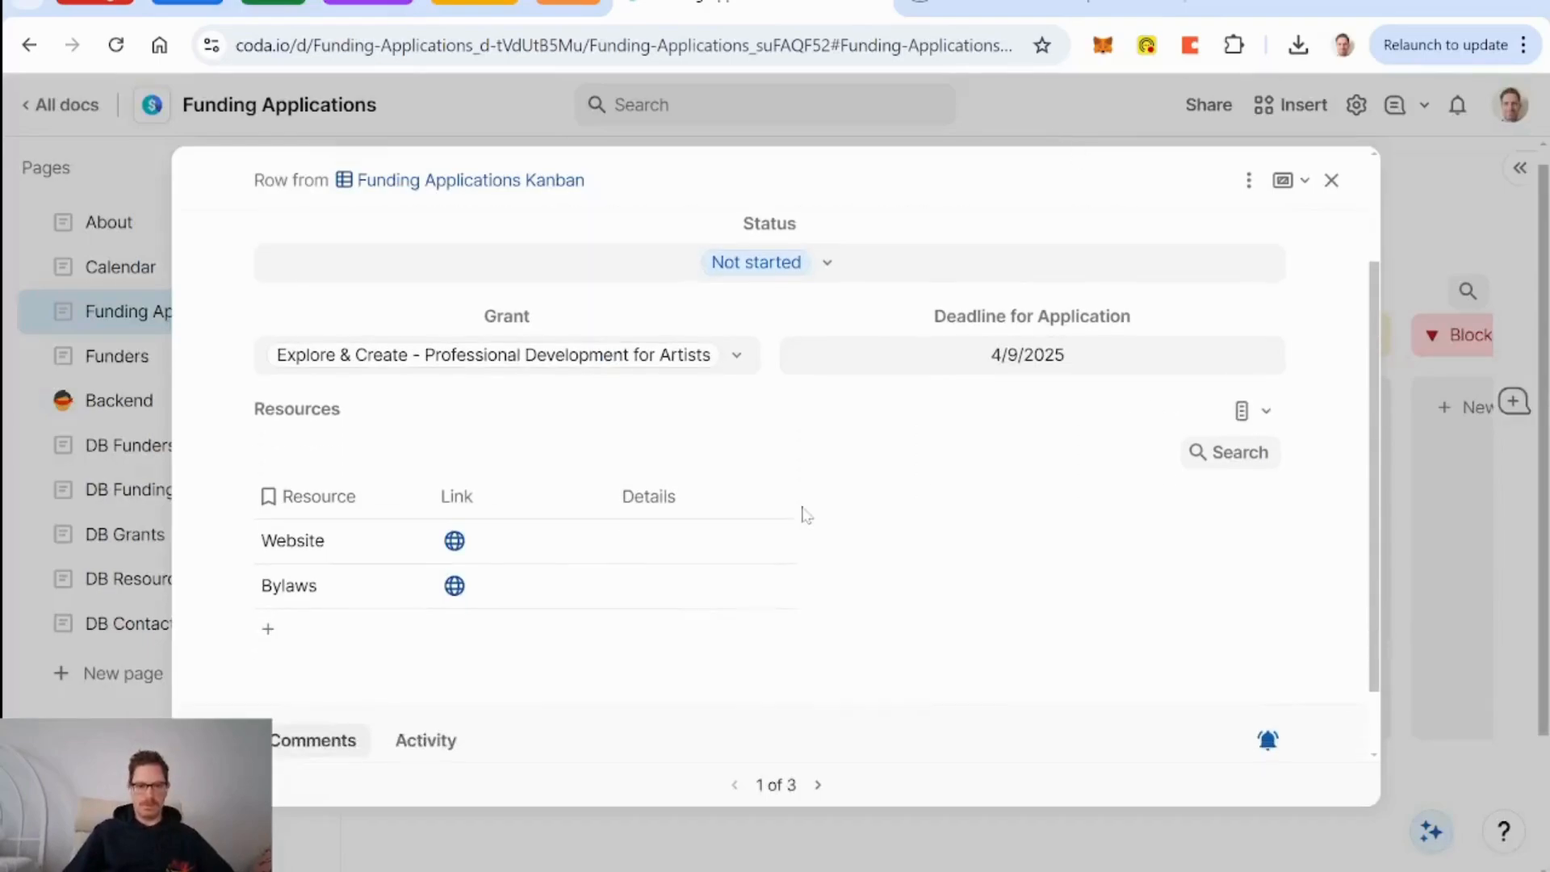
pyautogui.scroll(3, 804, 517)
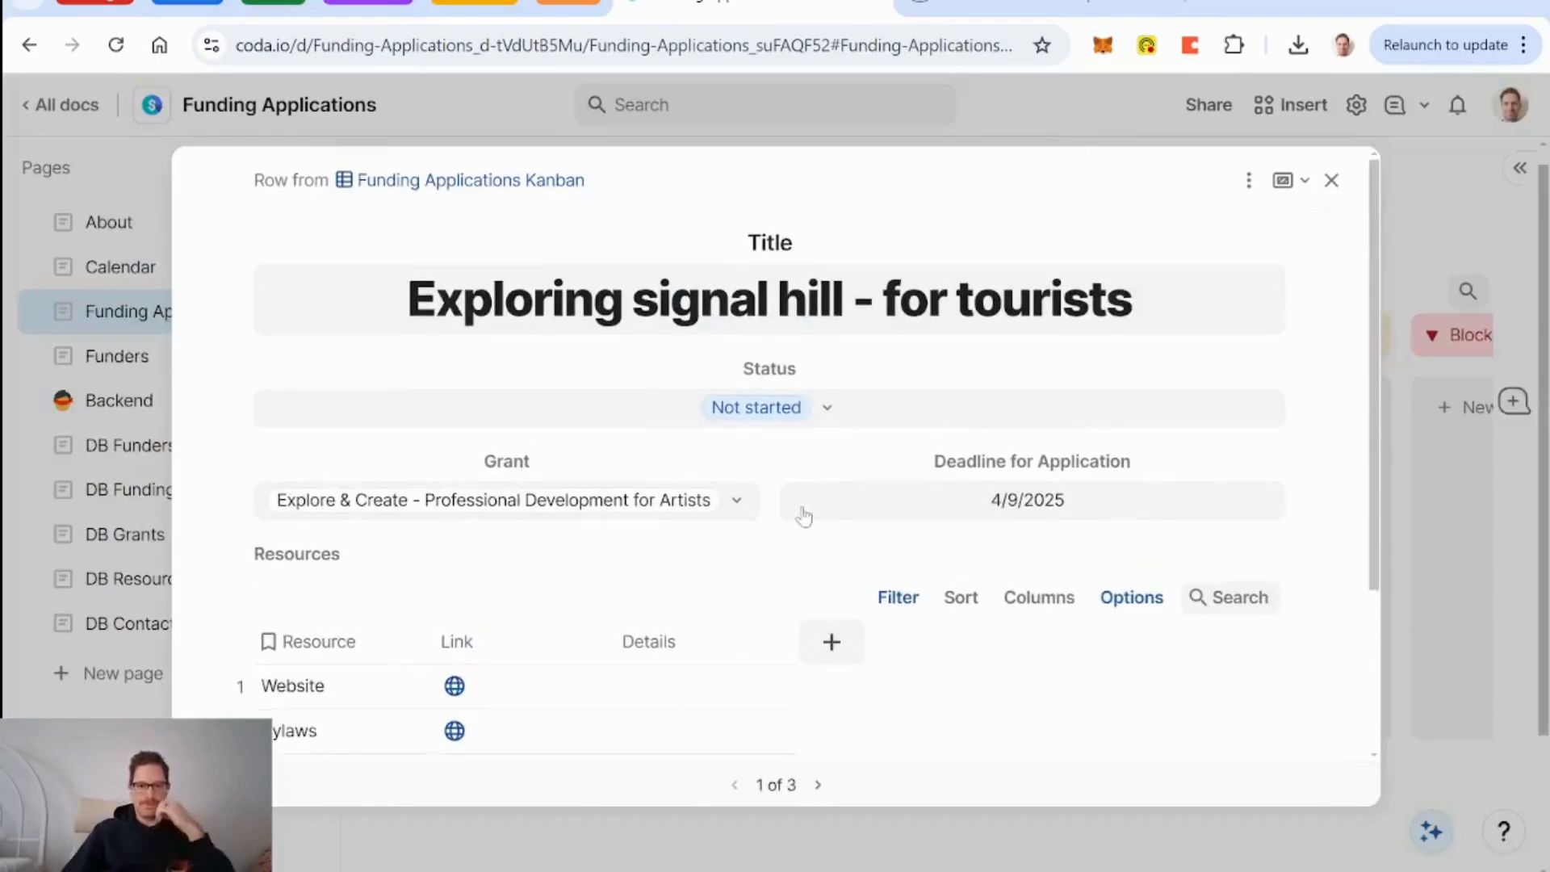
pyautogui.click(1331, 181)
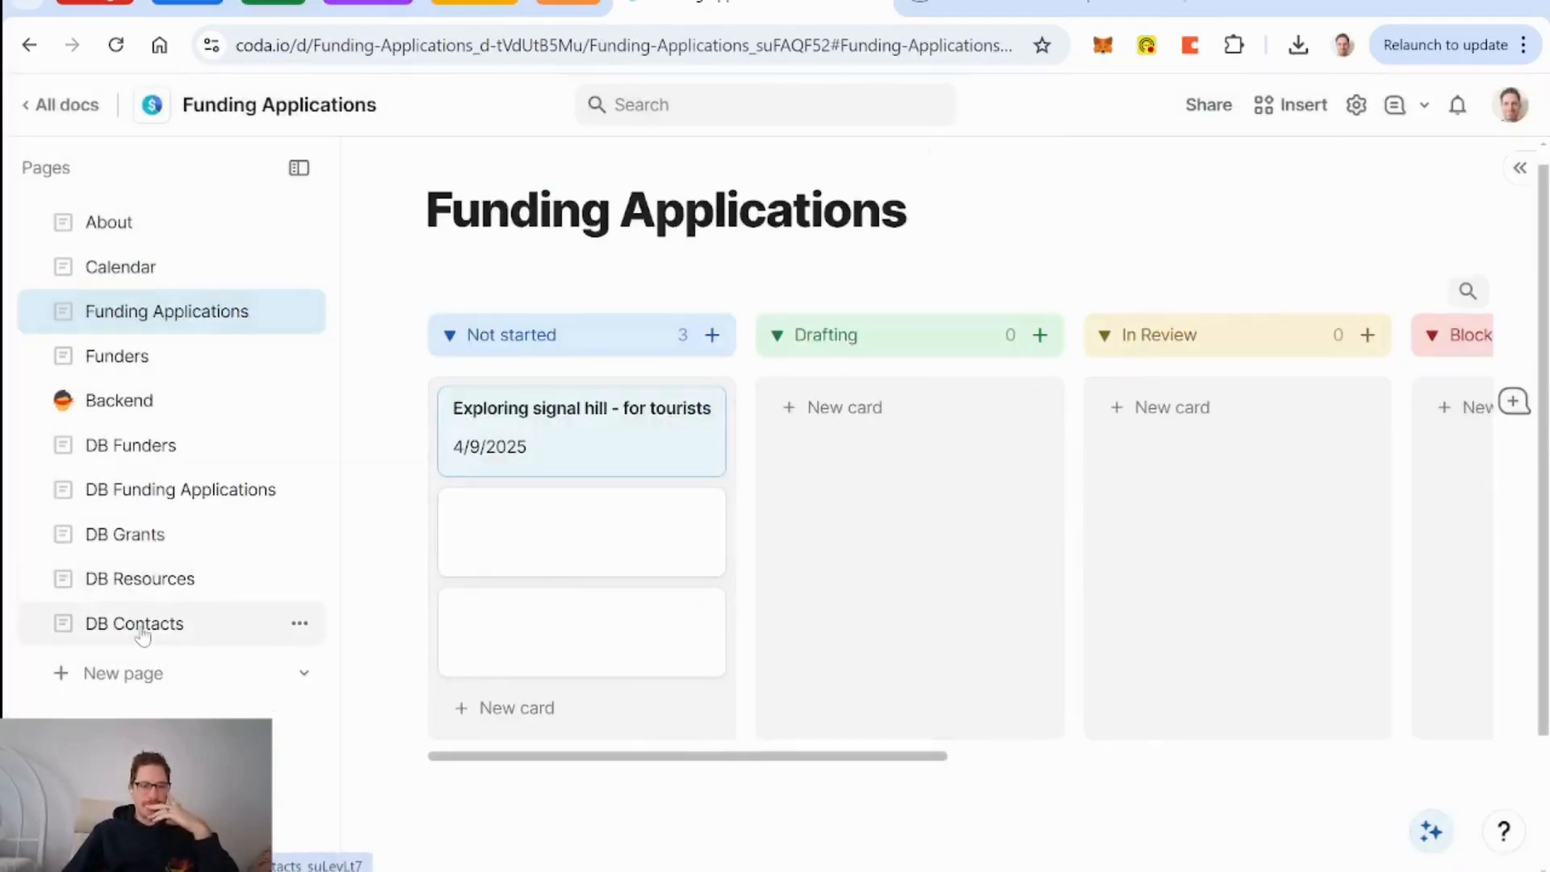
pyautogui.click(567, 660)
# Widen the Resources table's Details column and set it to wrap text.
pyautogui.scroll(-4, 1025, 483)
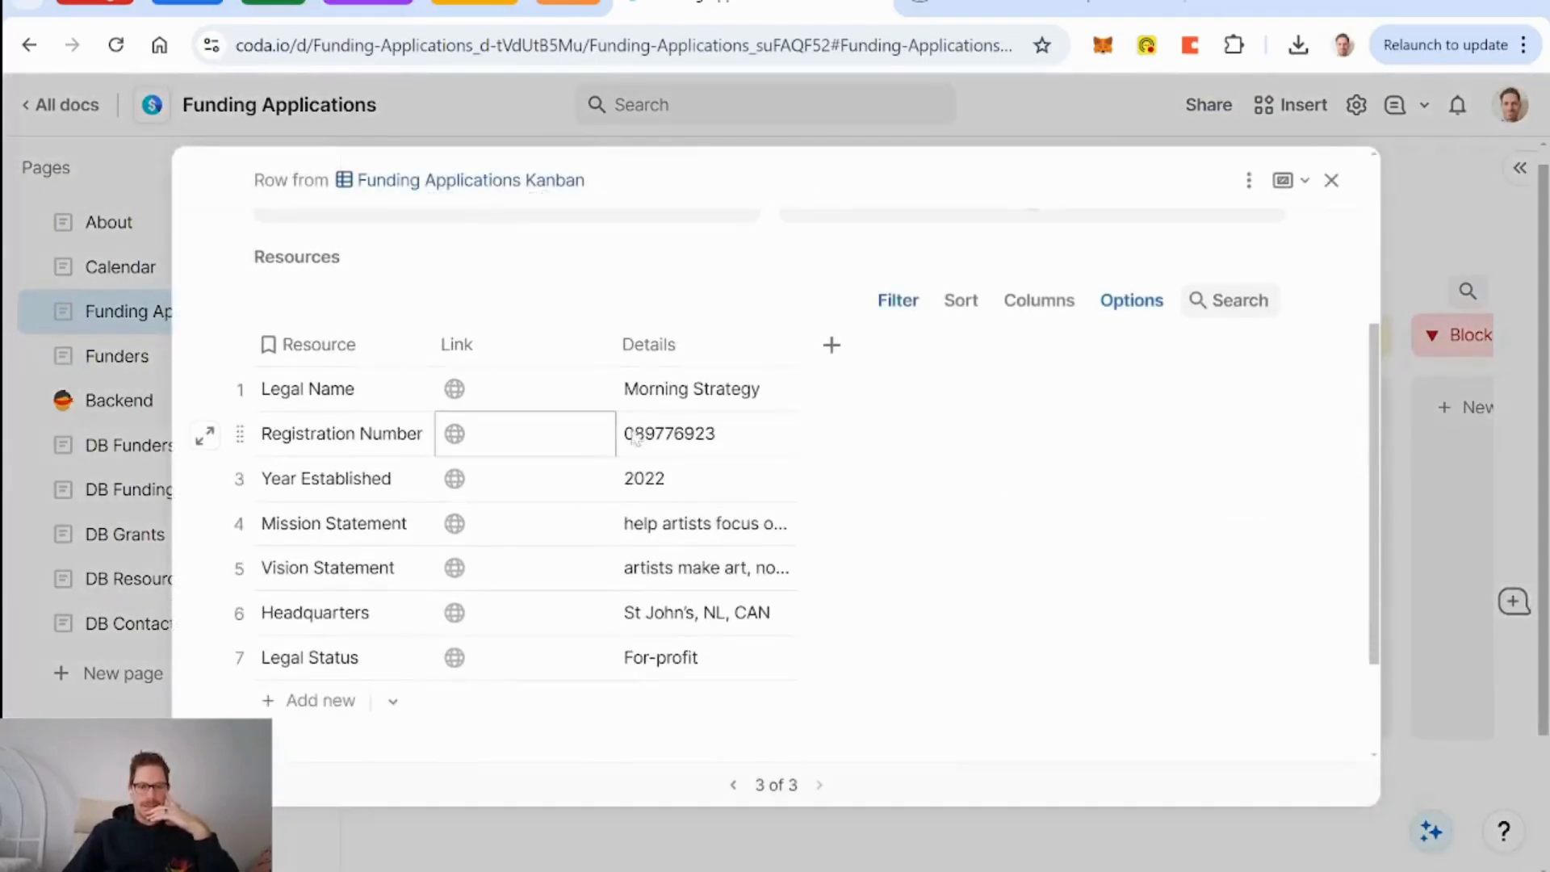
pyautogui.click(832, 344)
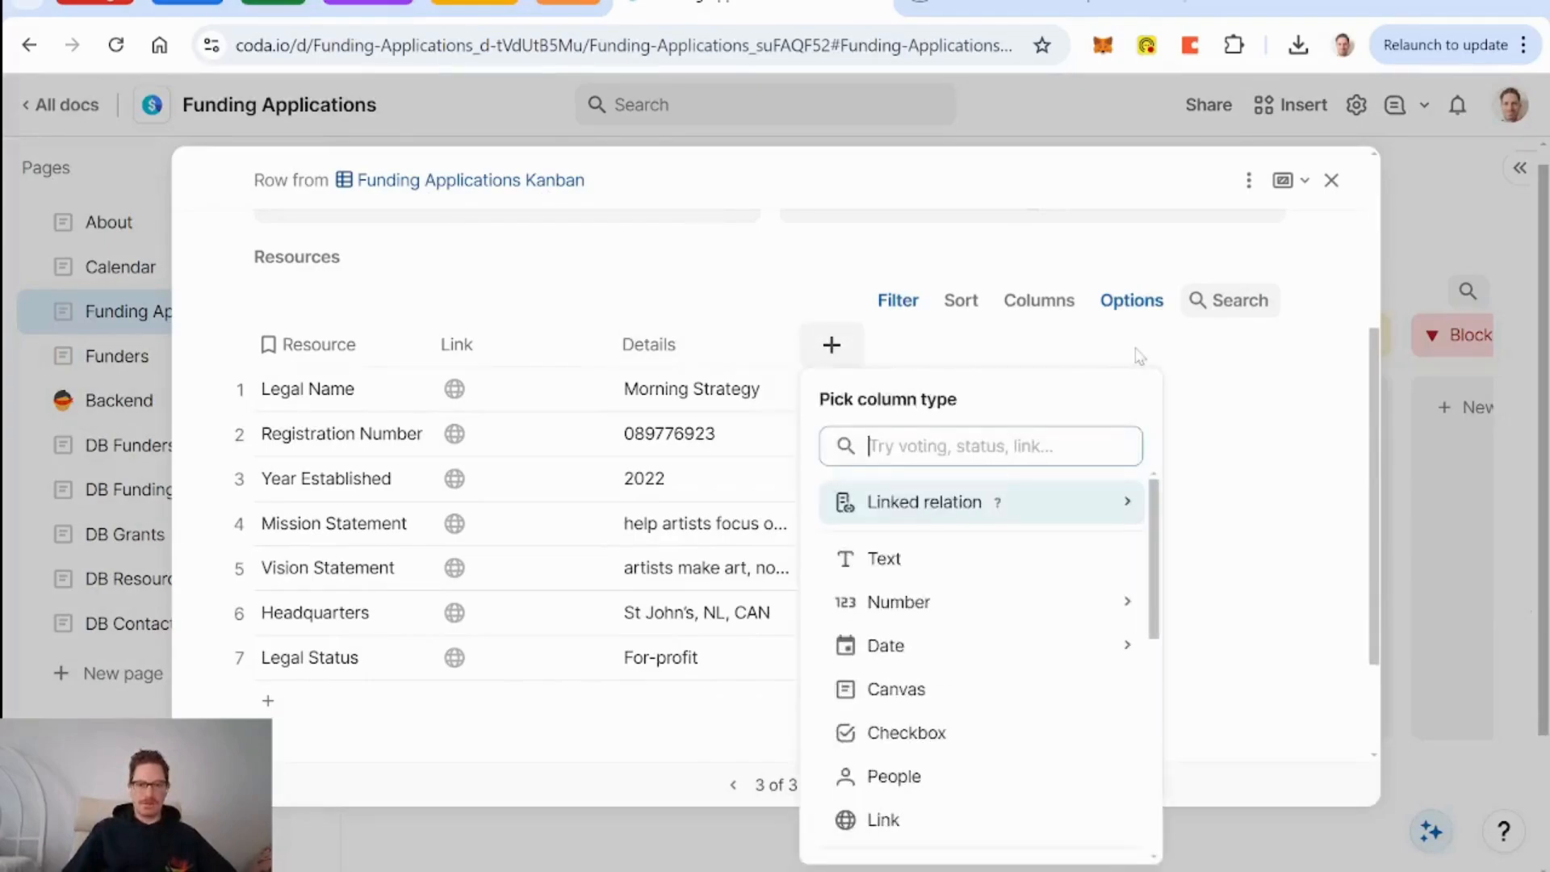
pyautogui.moveTo(797, 344); pyautogui.dragTo(1114, 349)
pyautogui.click(858, 369)
pyautogui.click(1082, 345)
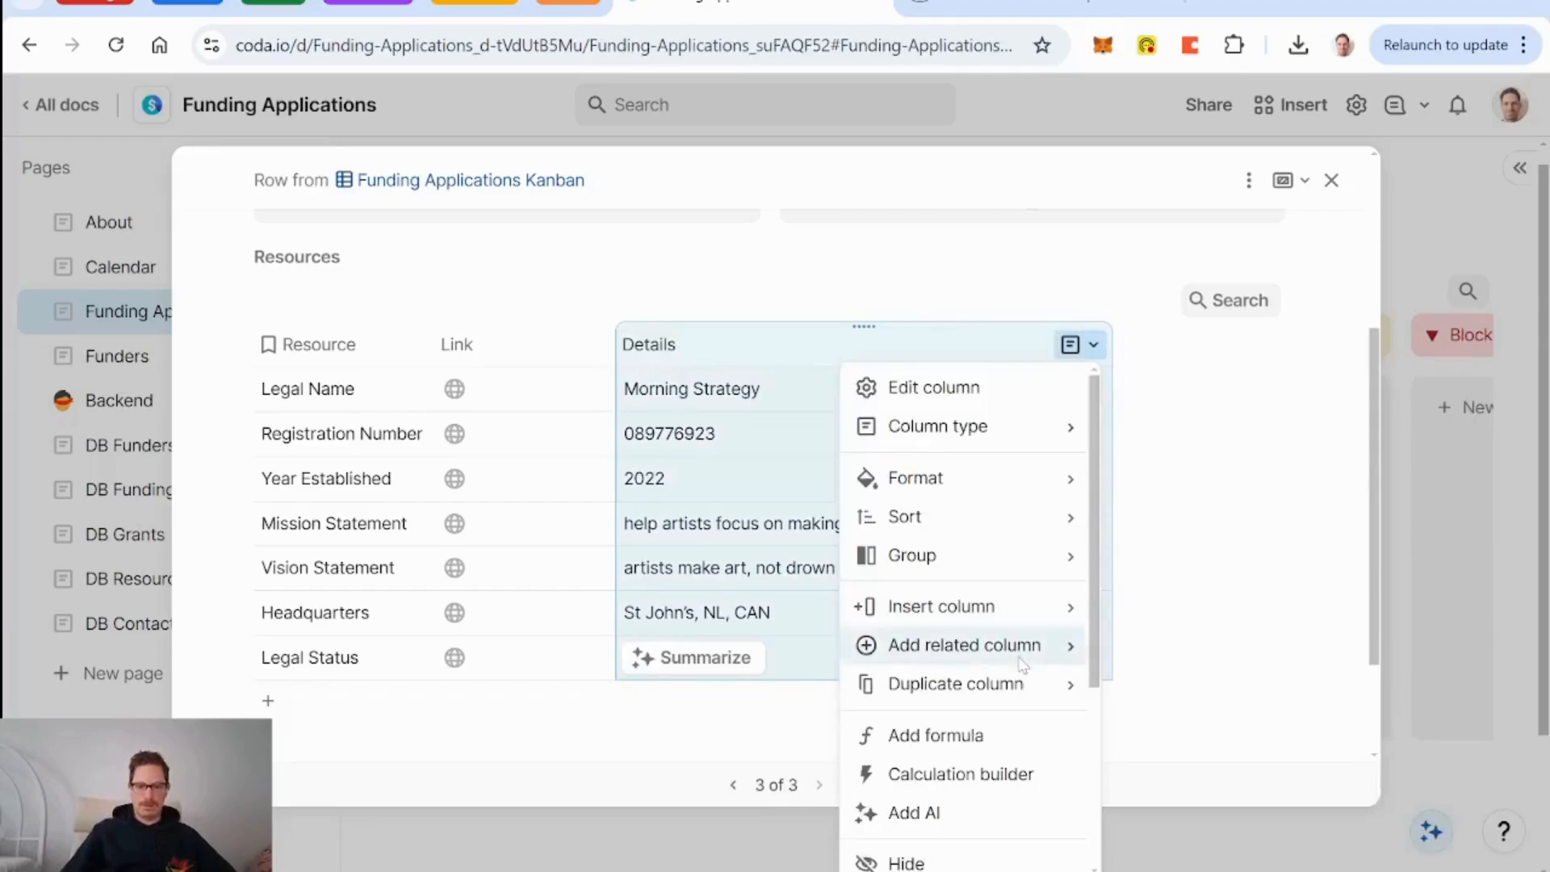
pyautogui.scroll(-2, 969, 642)
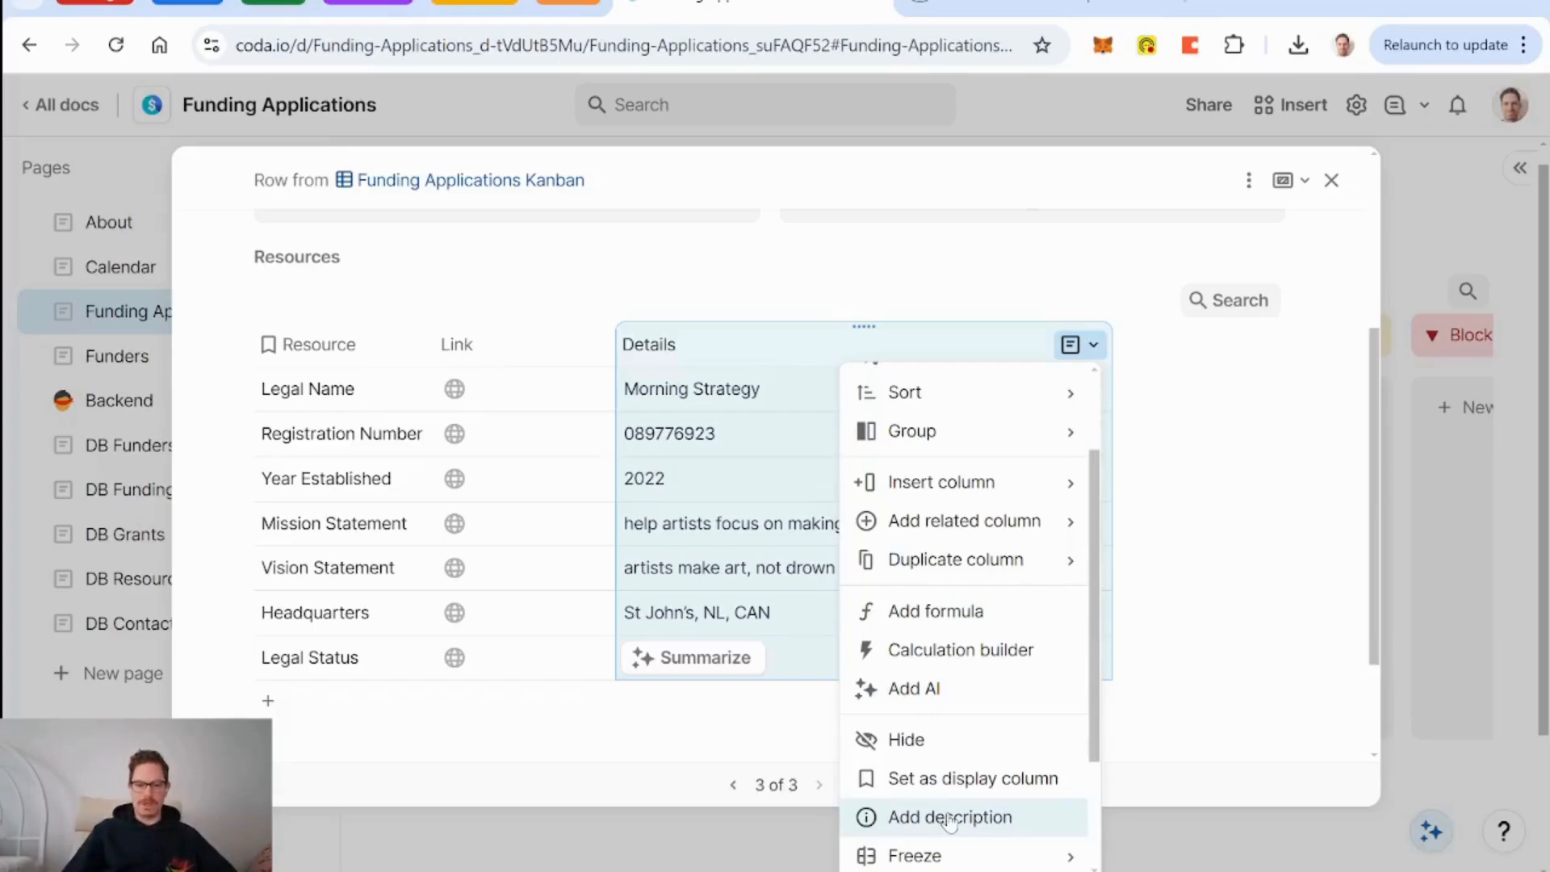
pyautogui.scroll(-2, 970, 696)
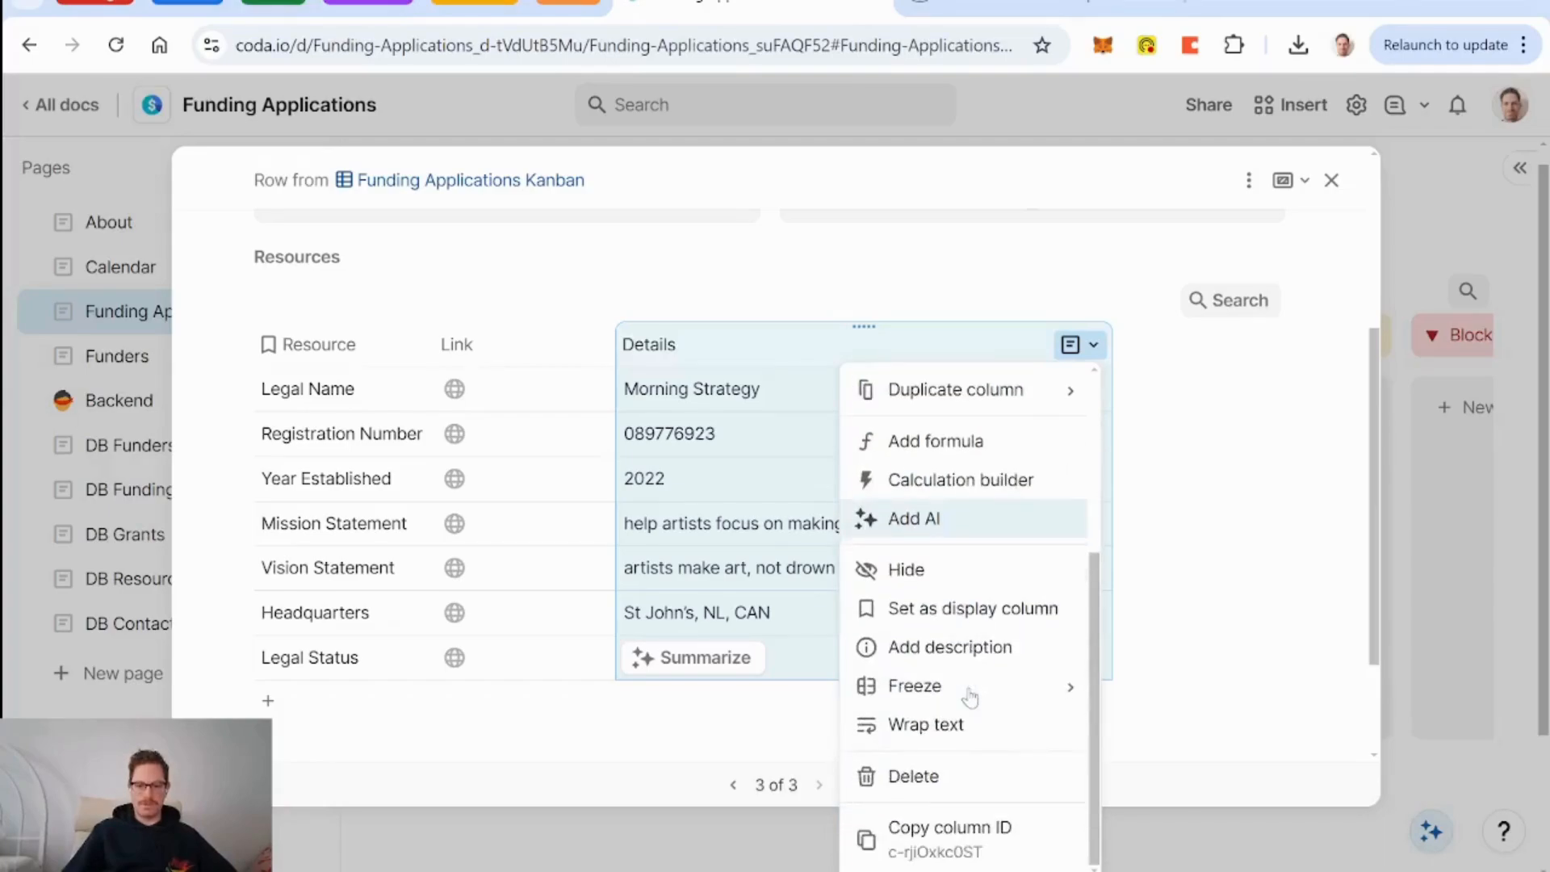
pyautogui.click(950, 726)
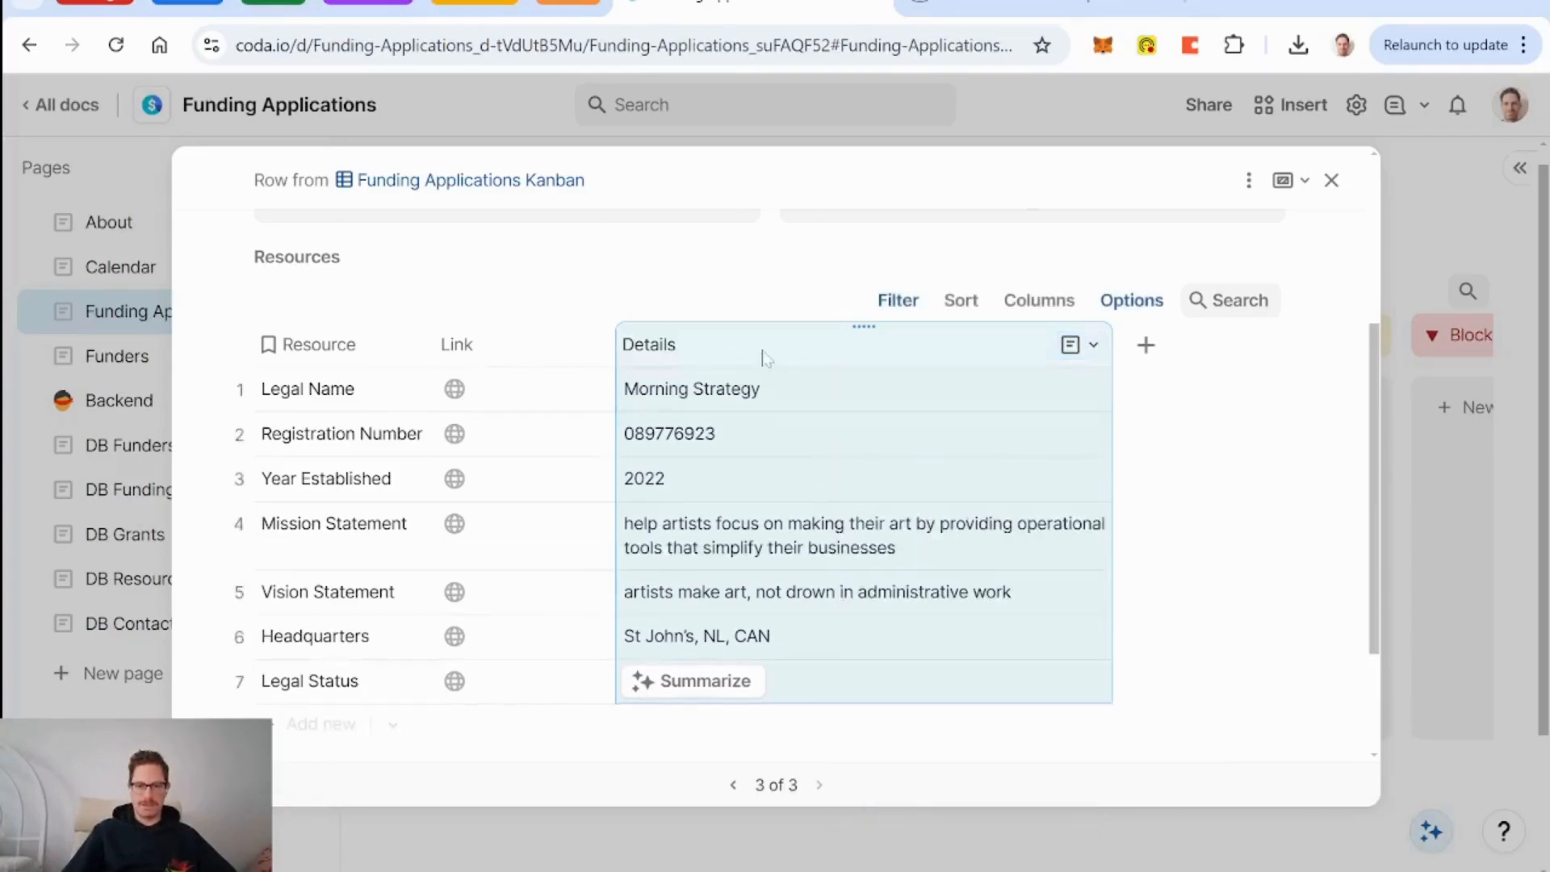
pyautogui.click(452, 344)
pyautogui.scroll(4, 927, 661)
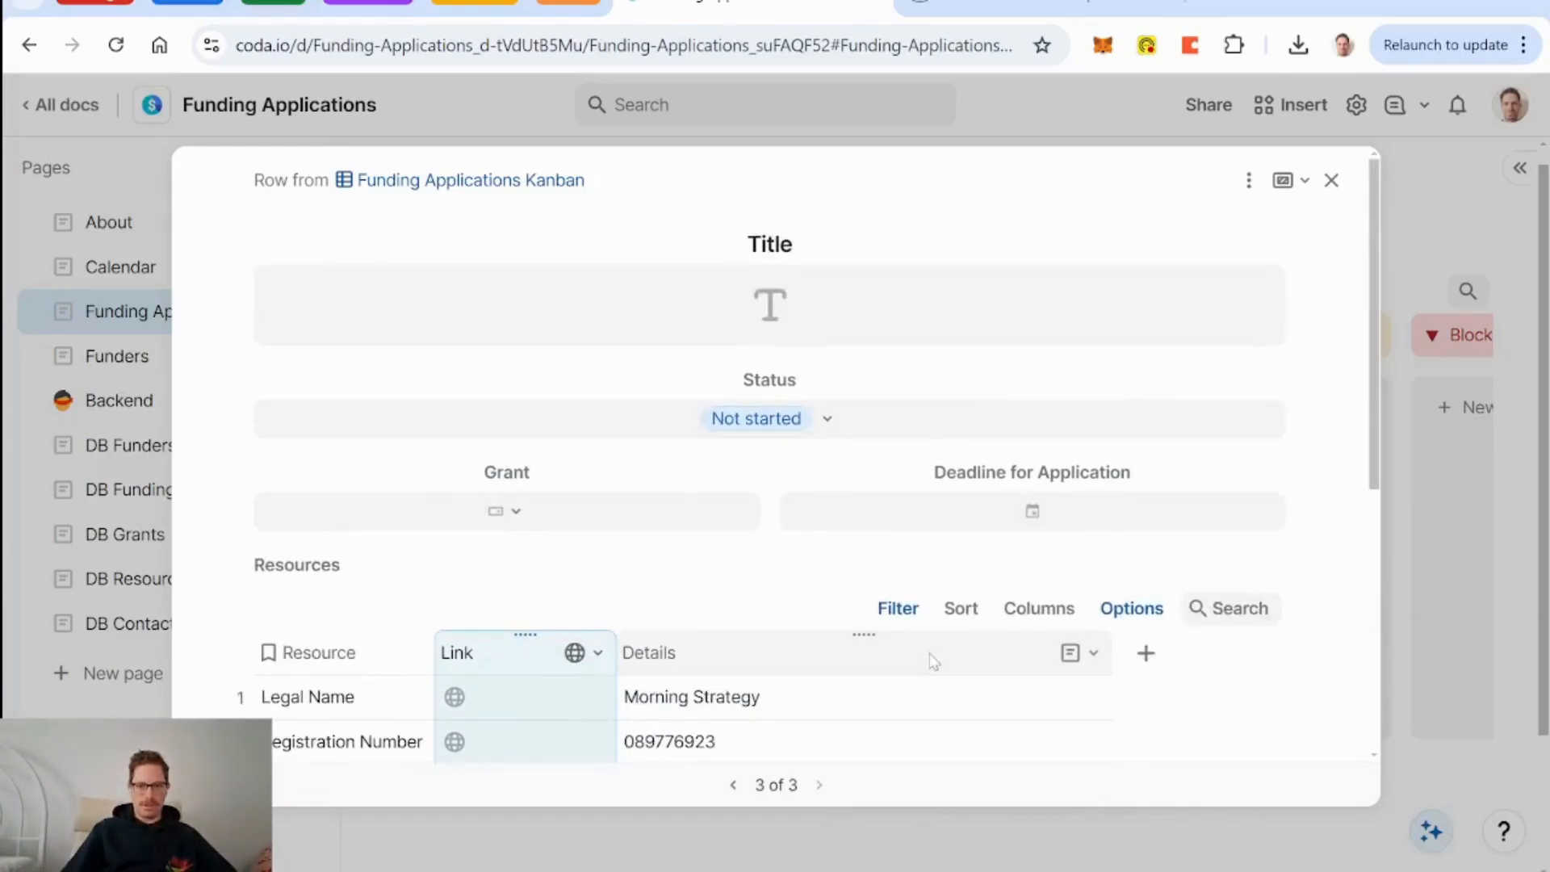
pyautogui.scroll(-6, 931, 662)
pyautogui.scroll(6, 933, 661)
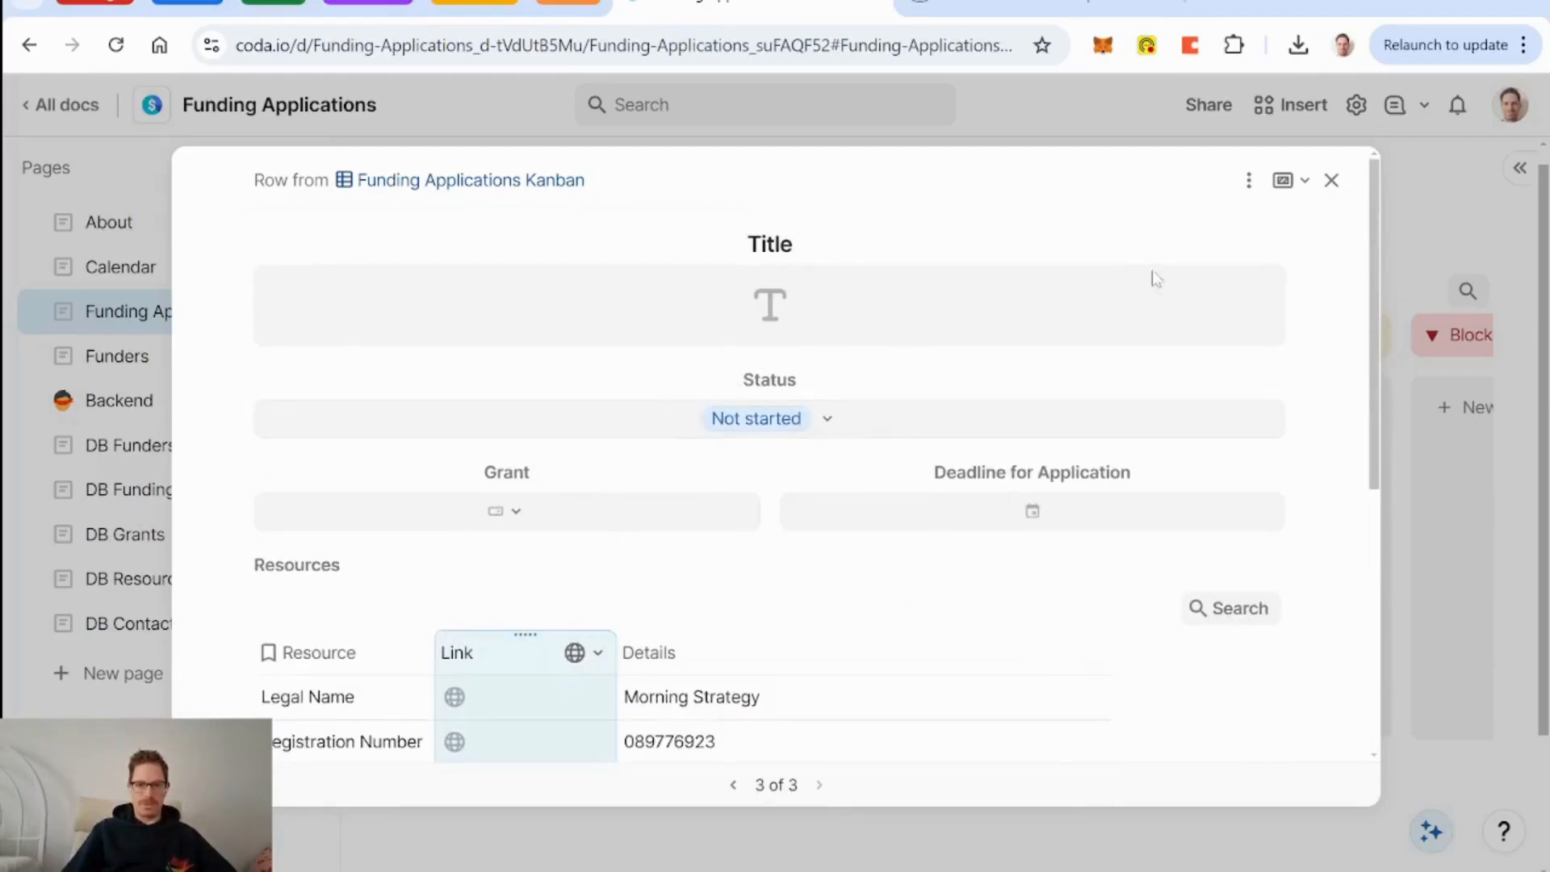
# On DB Funding Applications, move the seven resources from row 3 into the first application's Resources.
pyautogui.click(1332, 180)
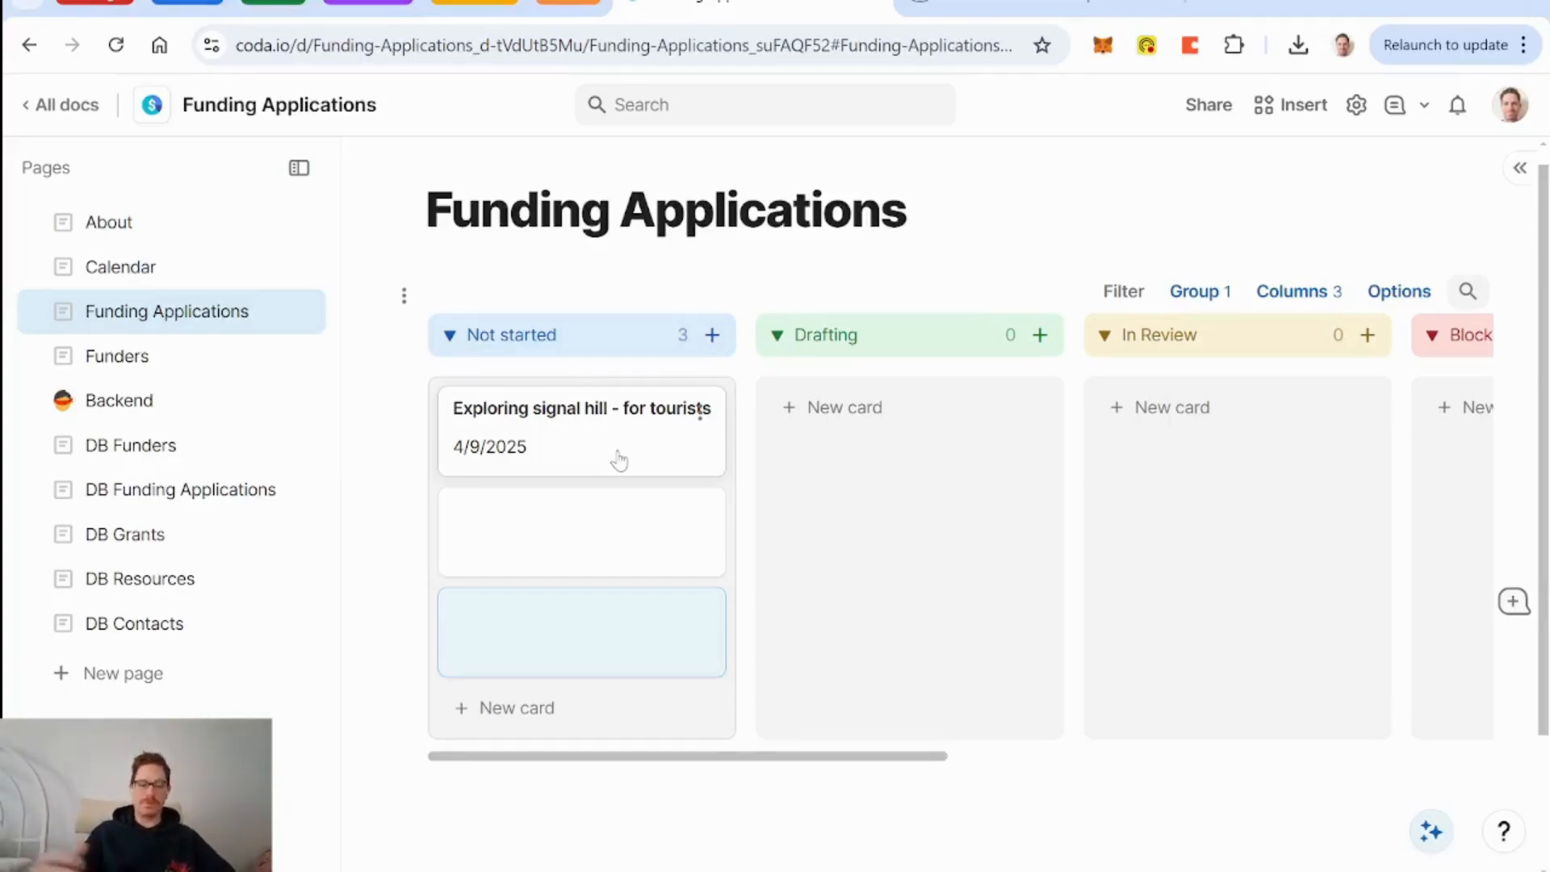
pyautogui.click(214, 490)
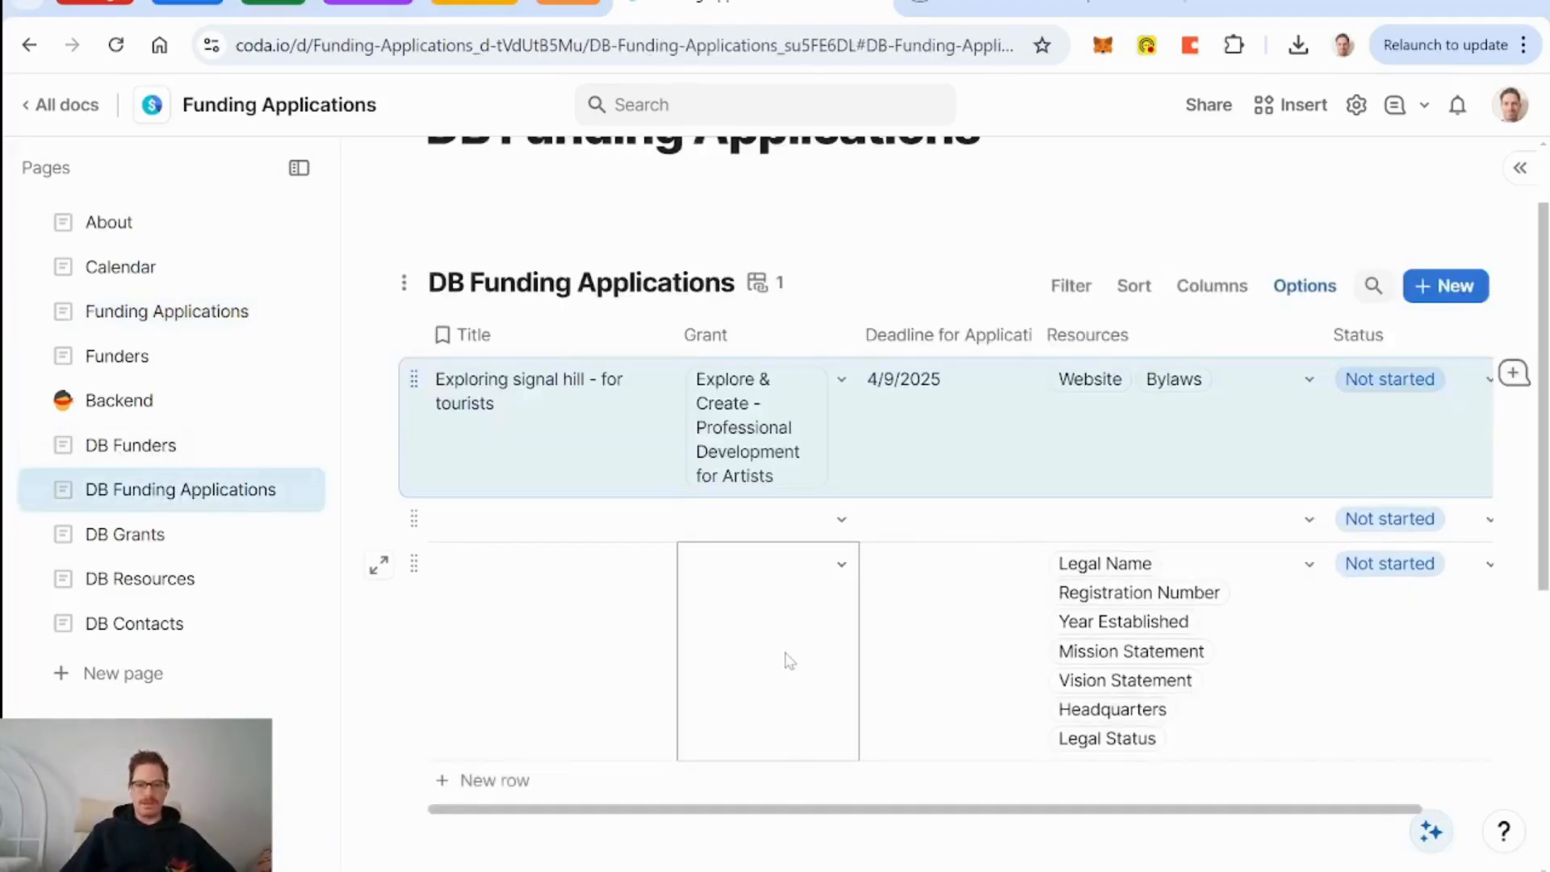
pyautogui.click(1152, 727)
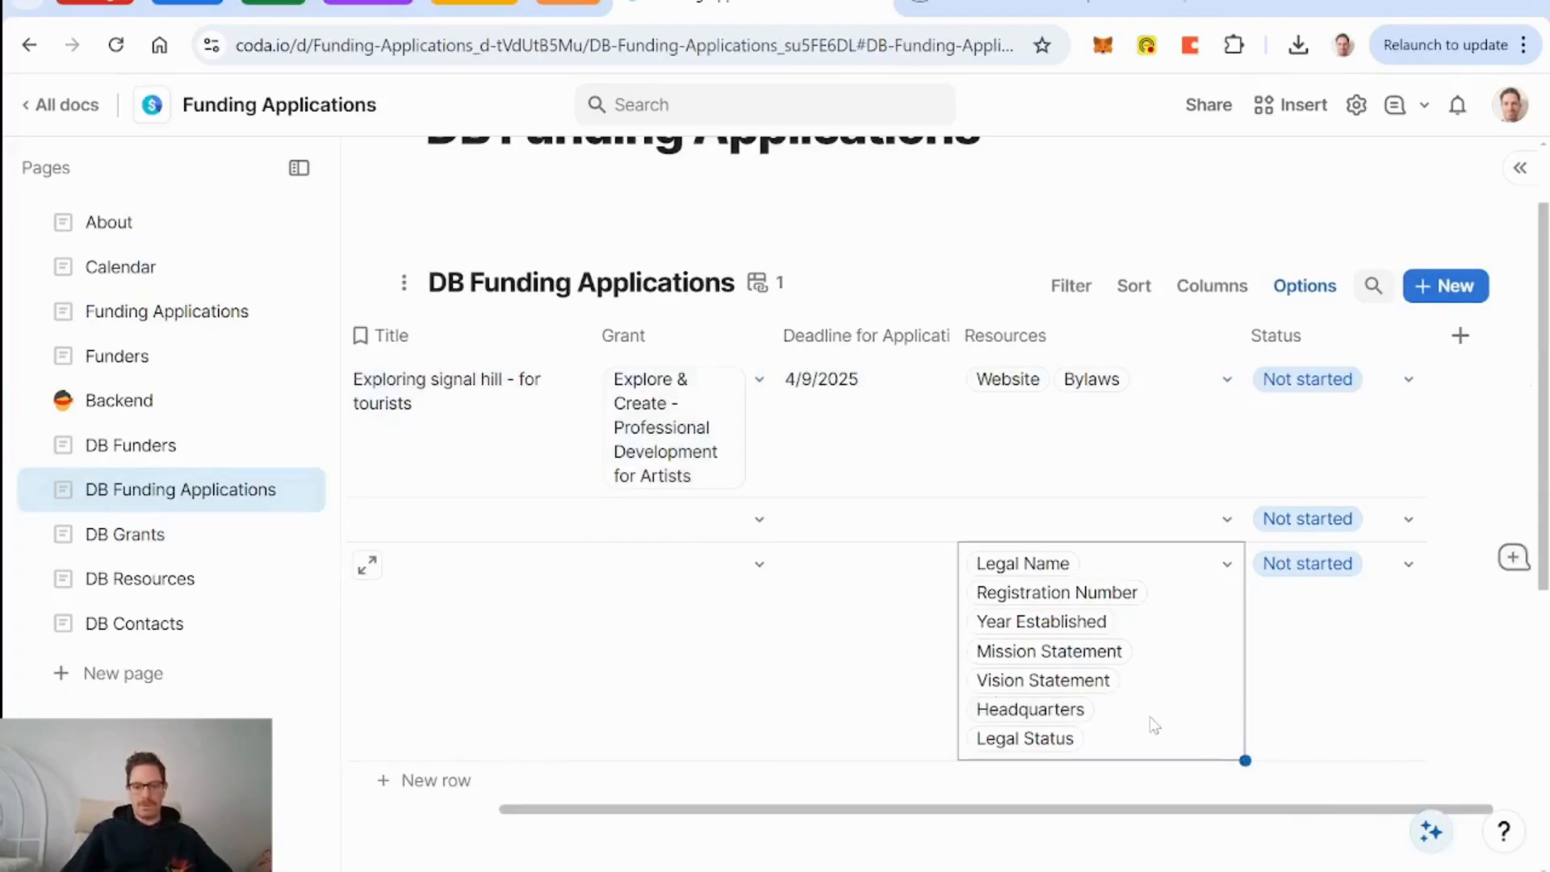
pyautogui.hotkey('ctrl', 'x')
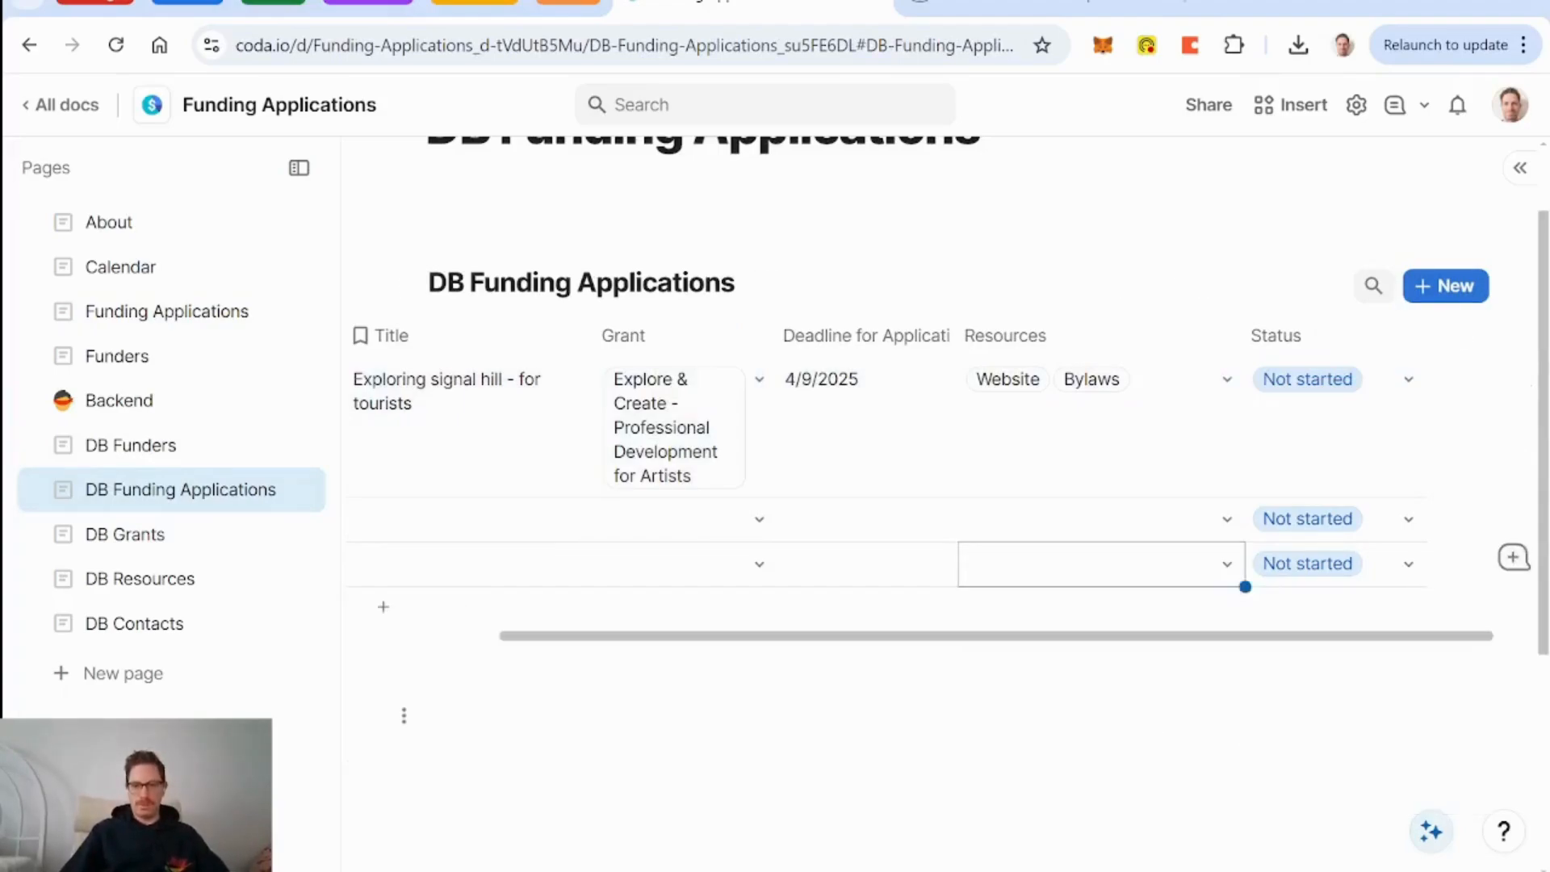
pyautogui.click(1070, 456)
pyautogui.hotkey('ctrl', 'v')
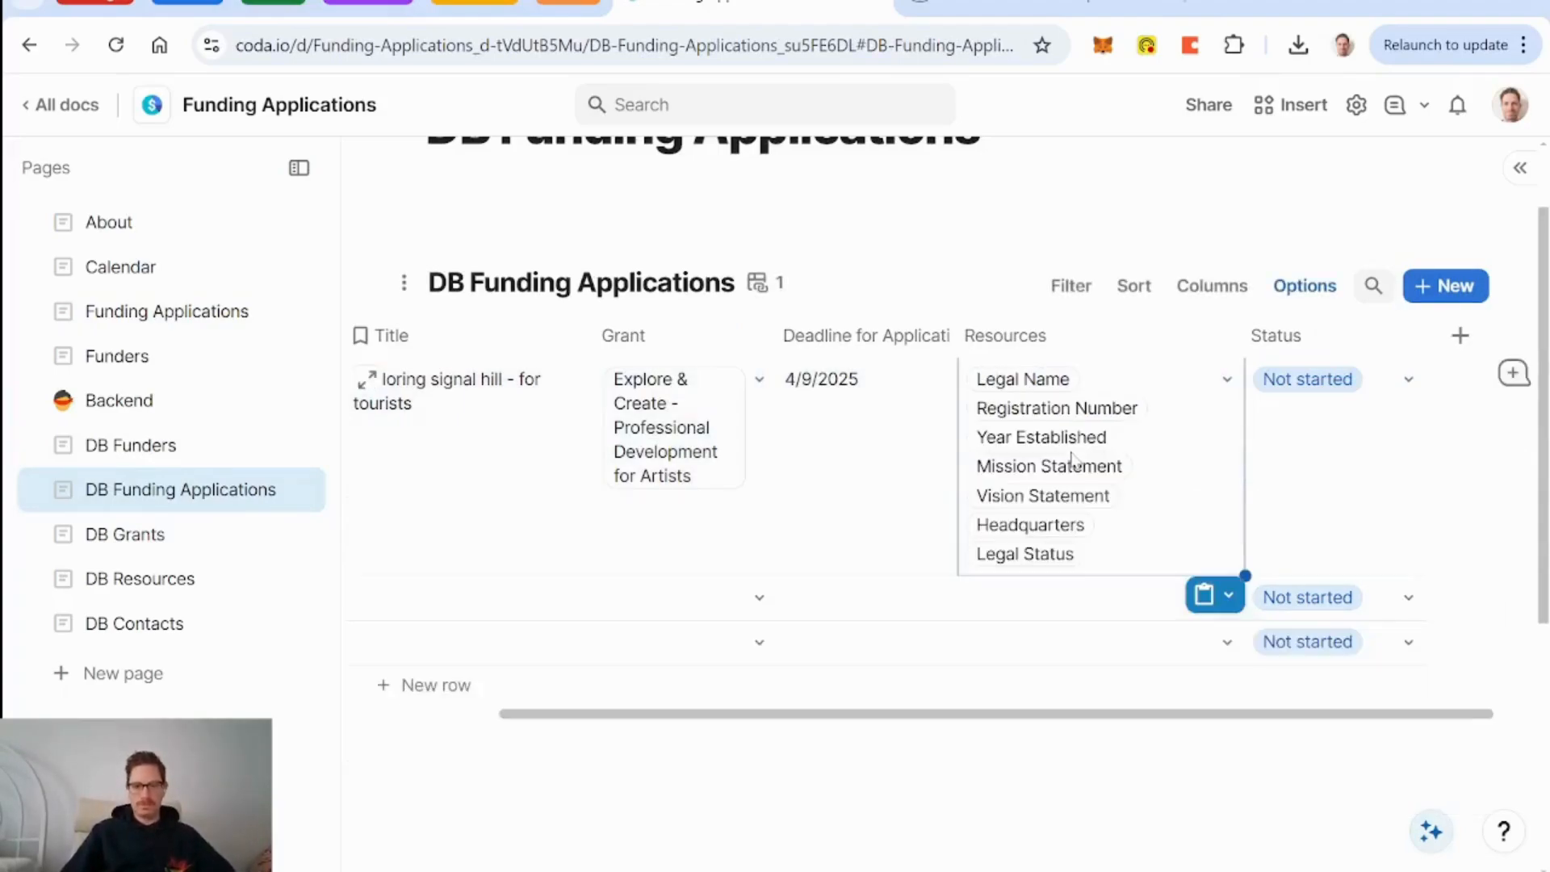
pyautogui.click(500, 609)
# Delete the empty second and third rows.
pyautogui.click(412, 593)
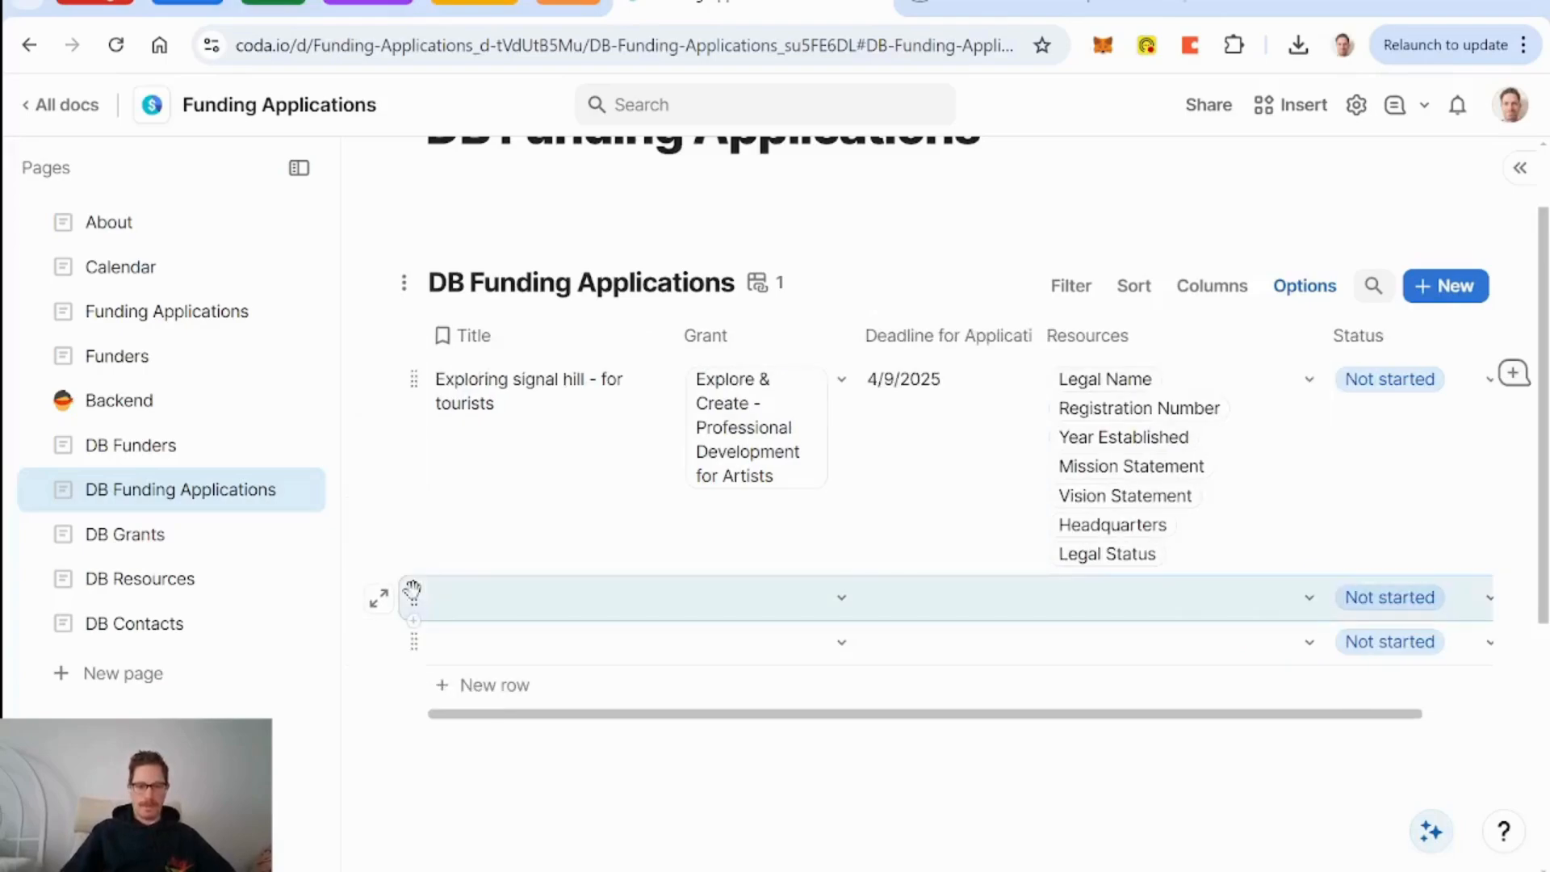
pyautogui.keyDown('shift'); pyautogui.click(416, 638); pyautogui.keyUp('shift')
pyautogui.press('Delete')
pyautogui.hscroll(2, 771, 527)
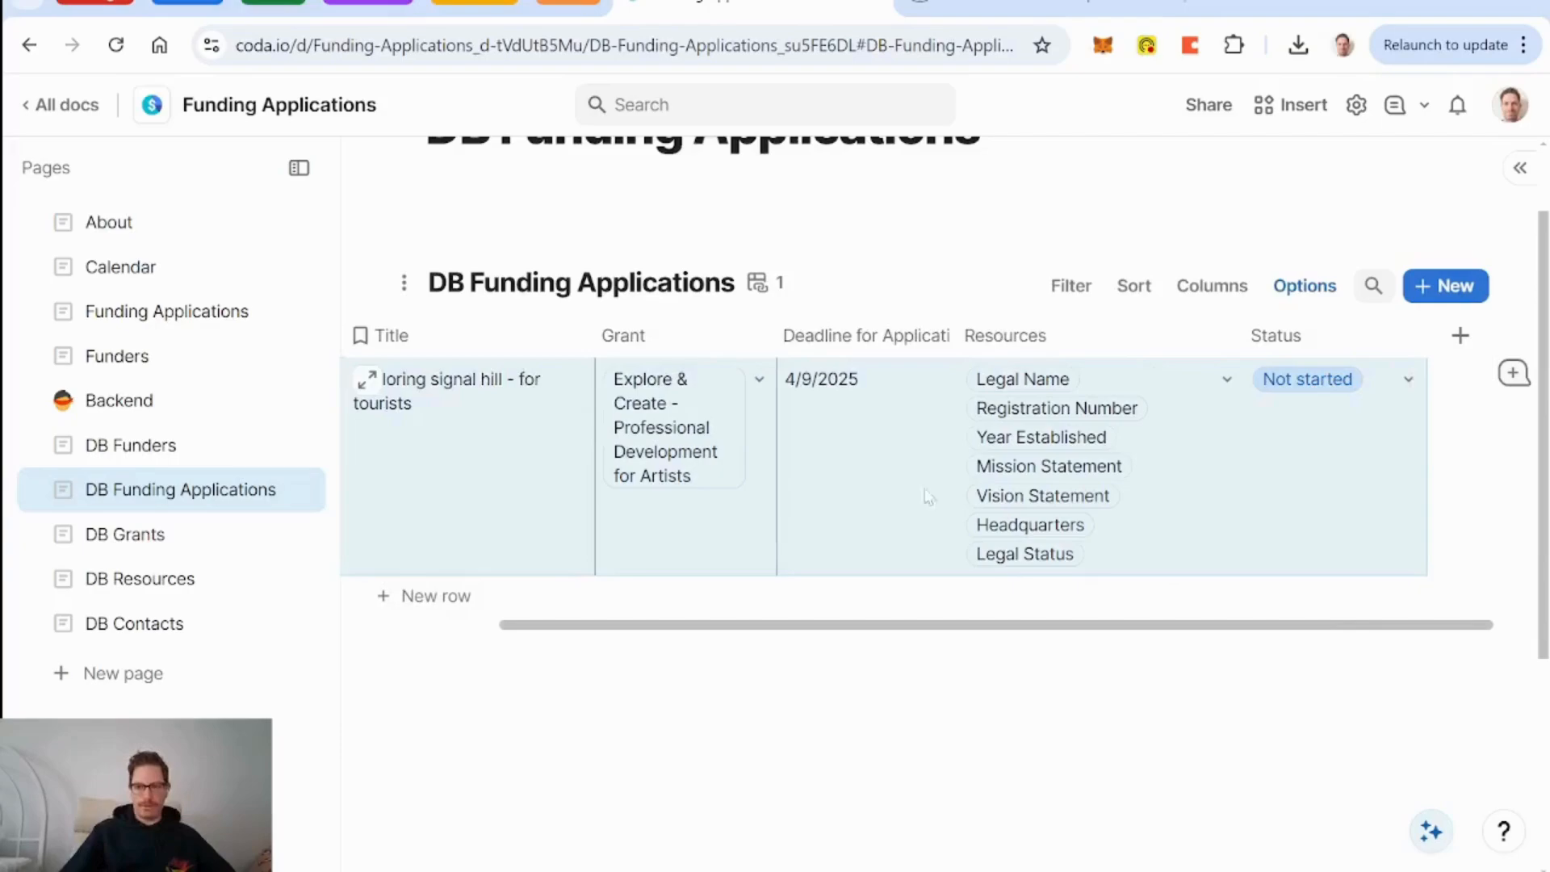
# Add a Canvas column named 'Draft Application' to the DB Funding Applications table.
pyautogui.click(1461, 336)
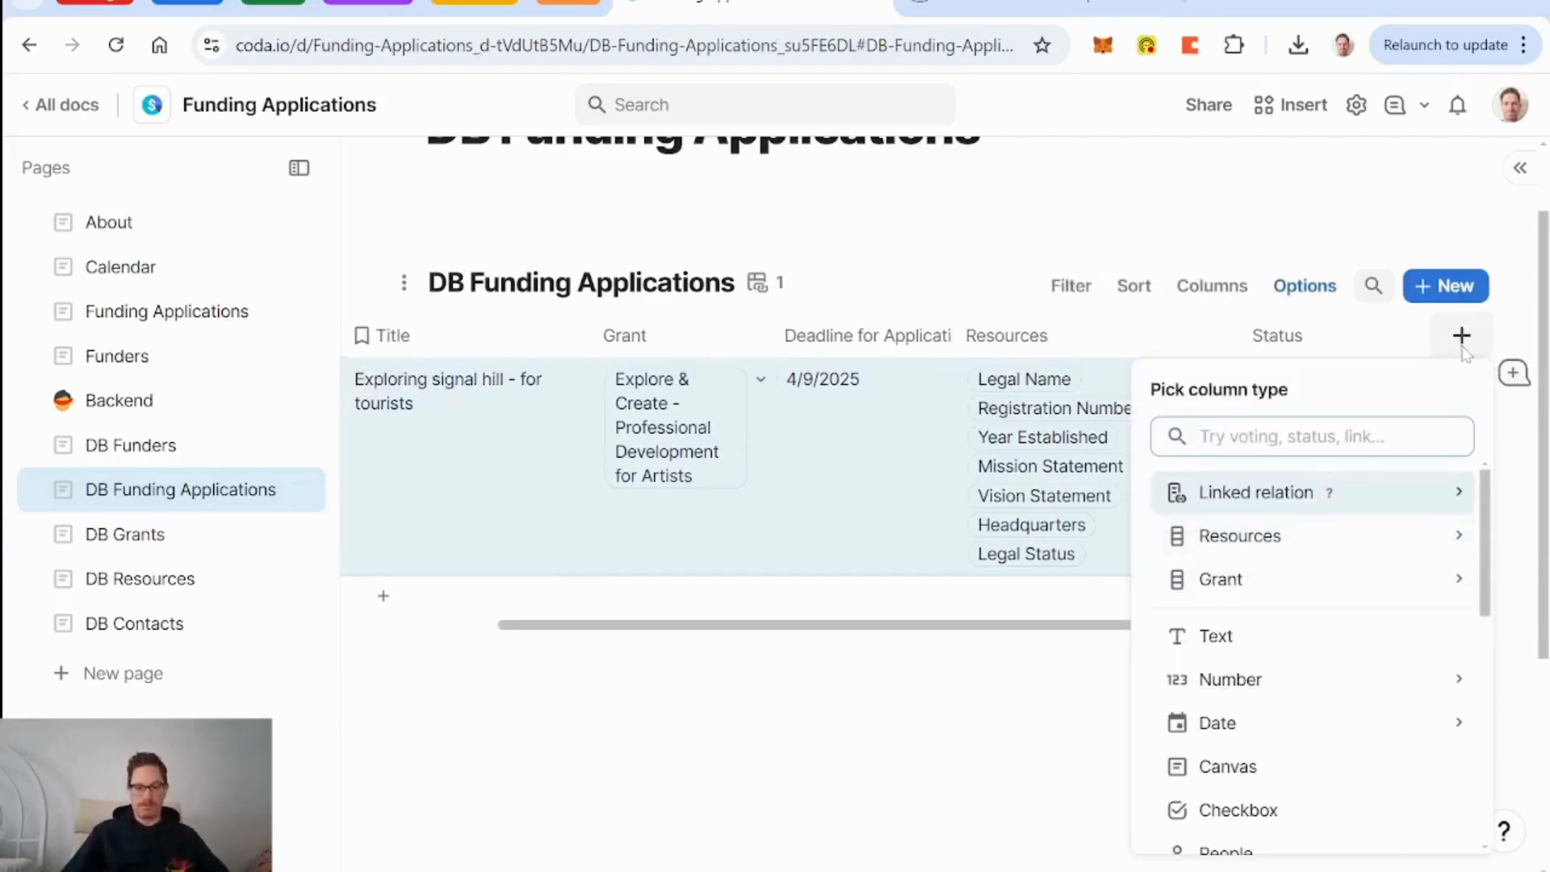
pyautogui.click(1257, 766)
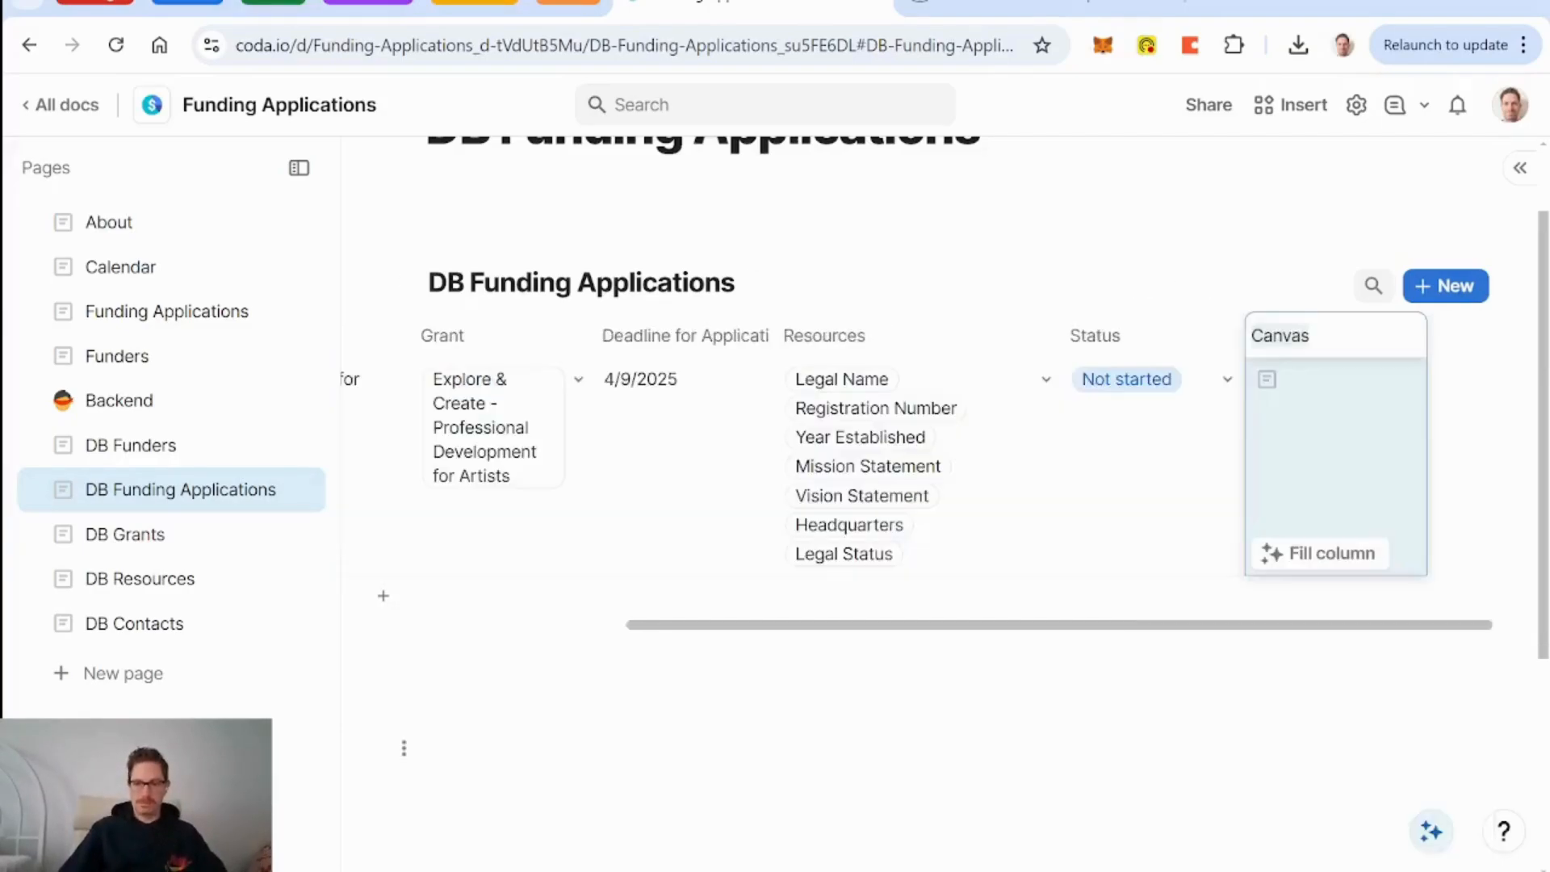
pyautogui.write('Applicati')
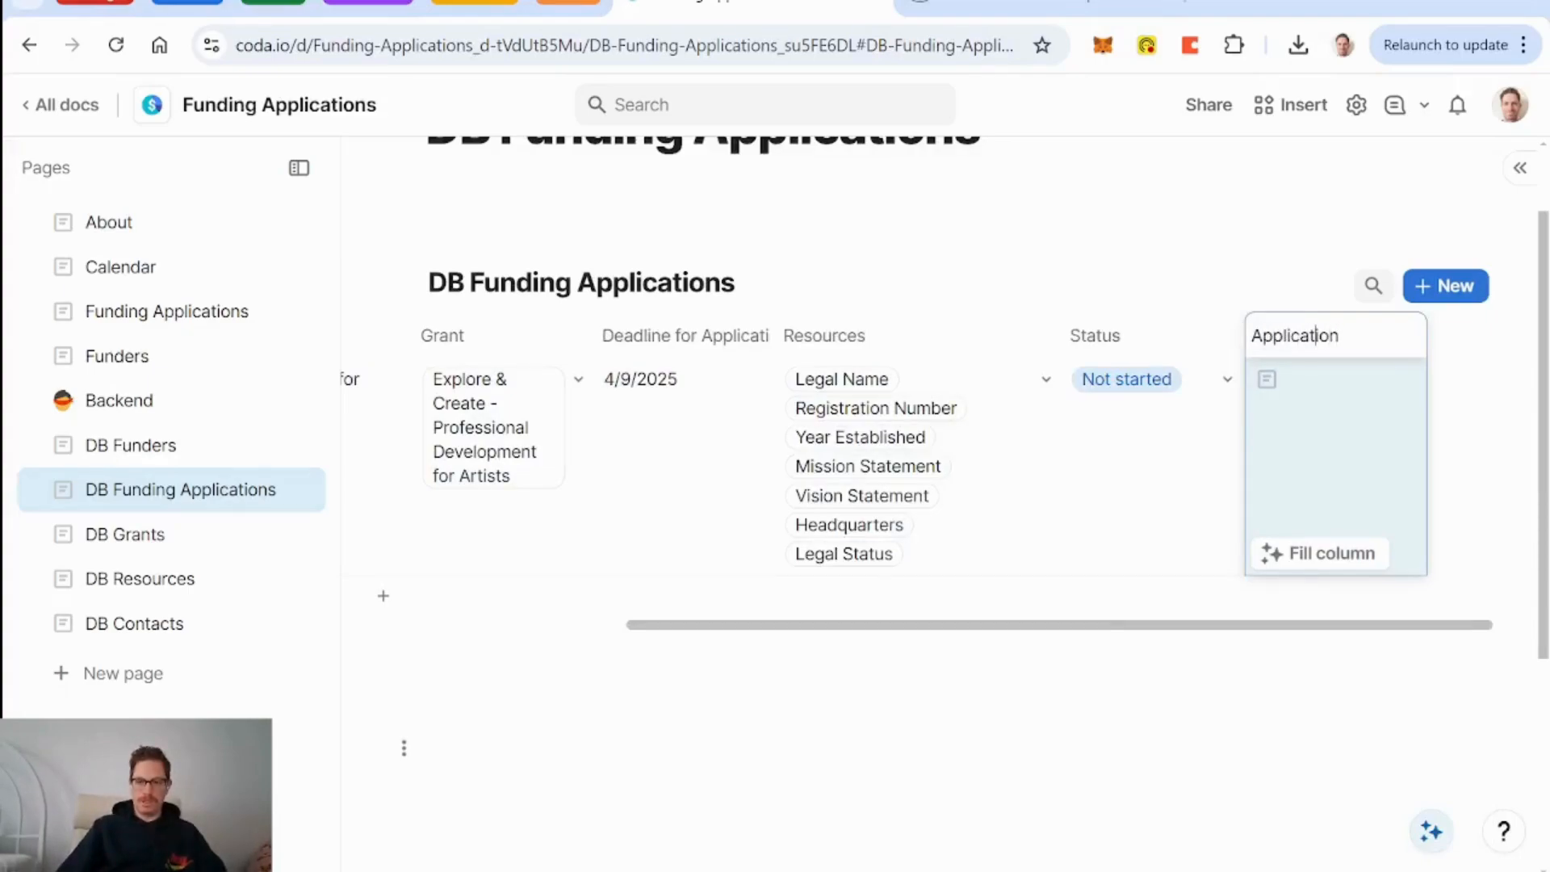
pyautogui.write('on')
pyautogui.press('Home')
pyautogui.write('Draft')
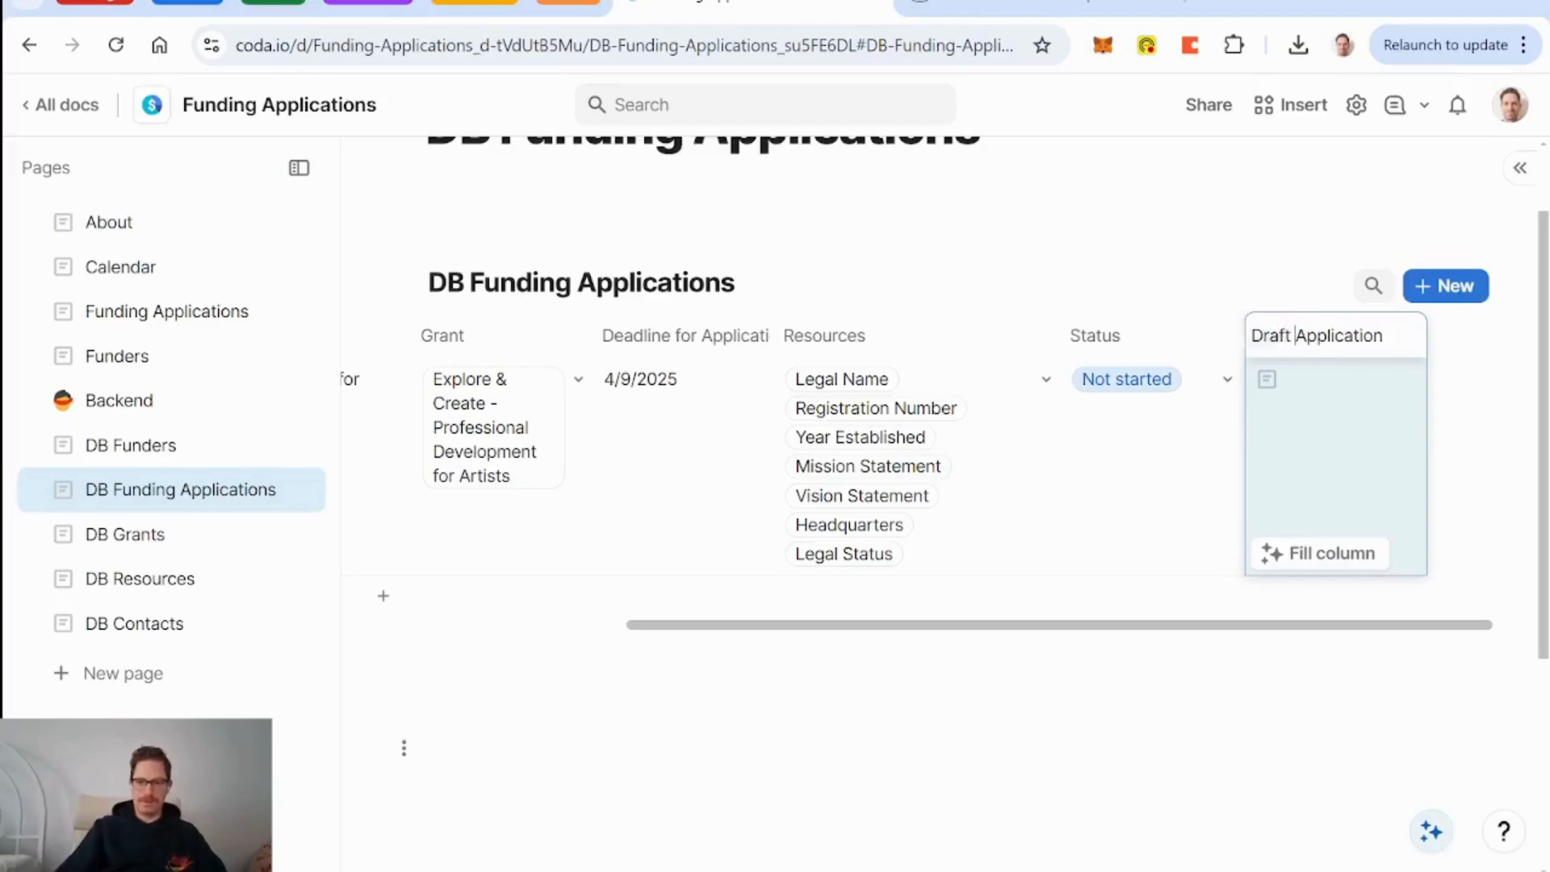
pyautogui.press('Return')
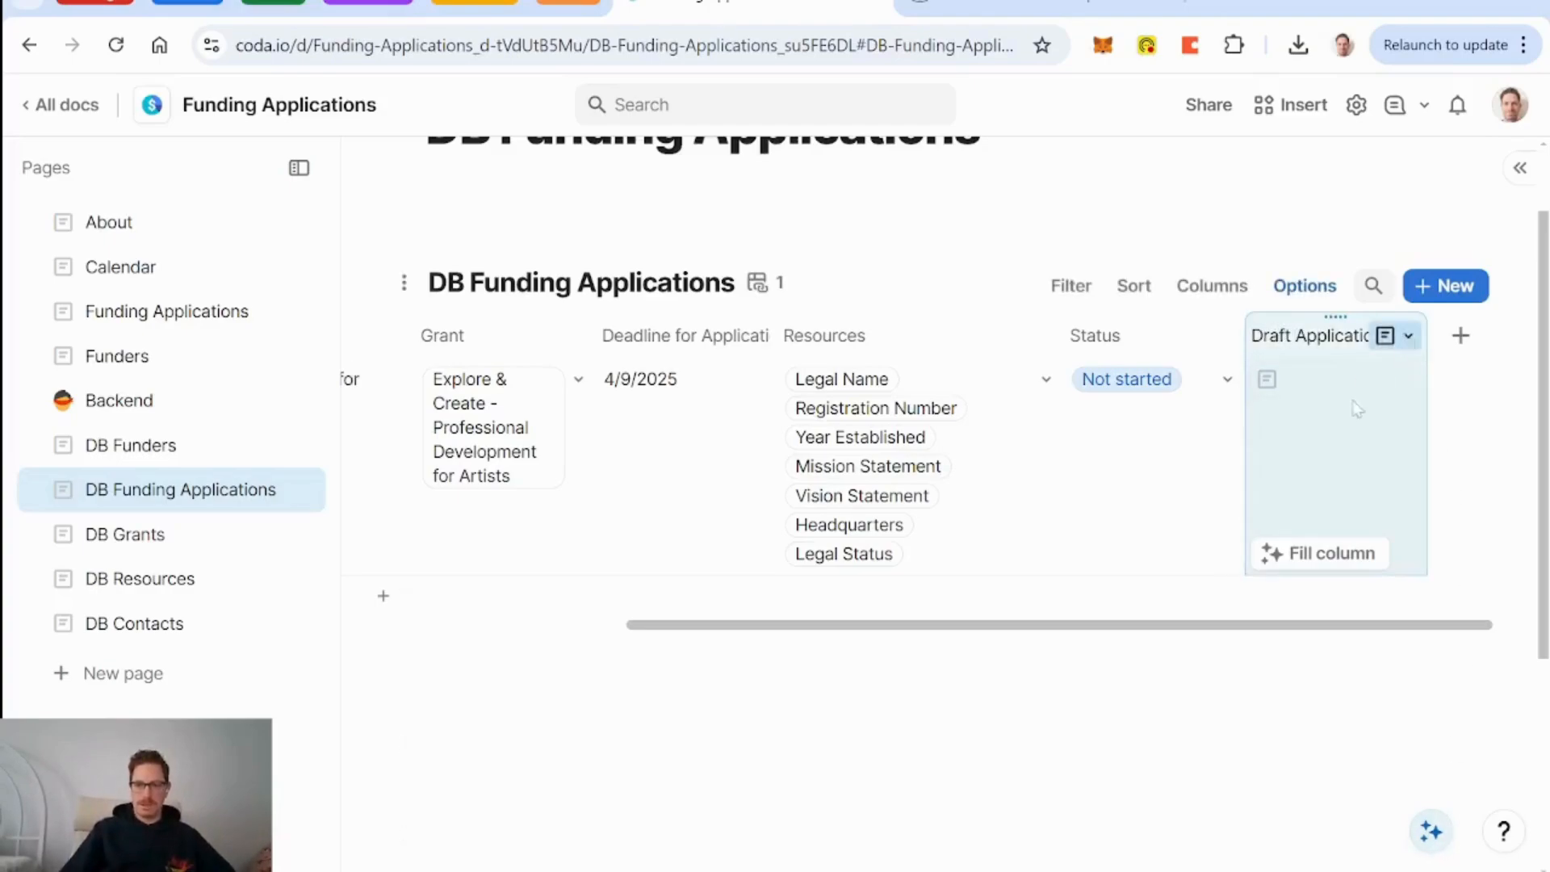
pyautogui.moveTo(1308, 396)
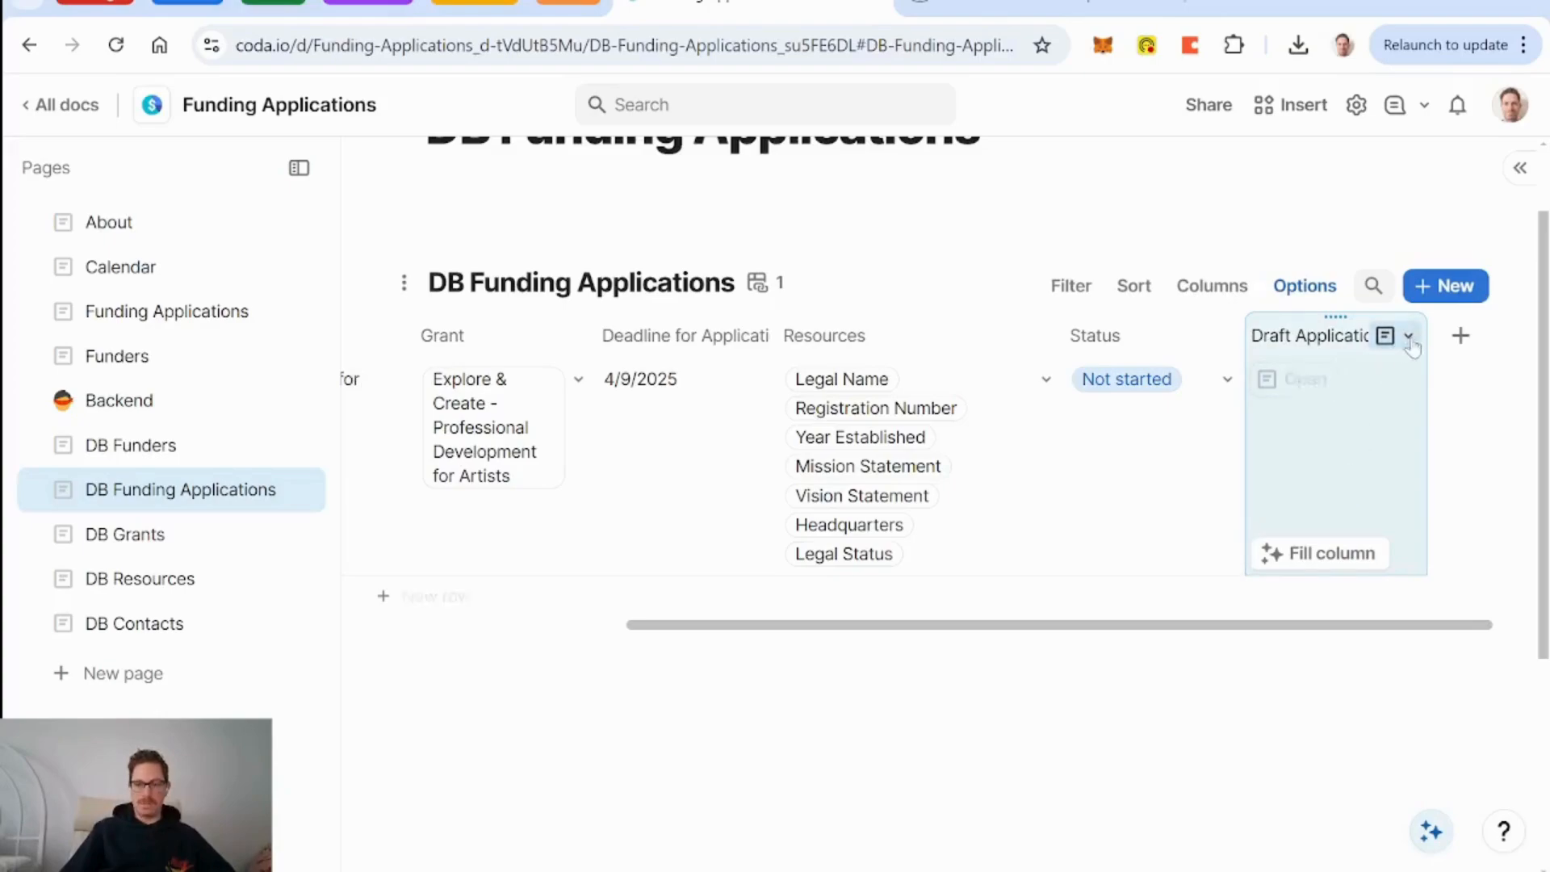
pyautogui.click(368, 381)
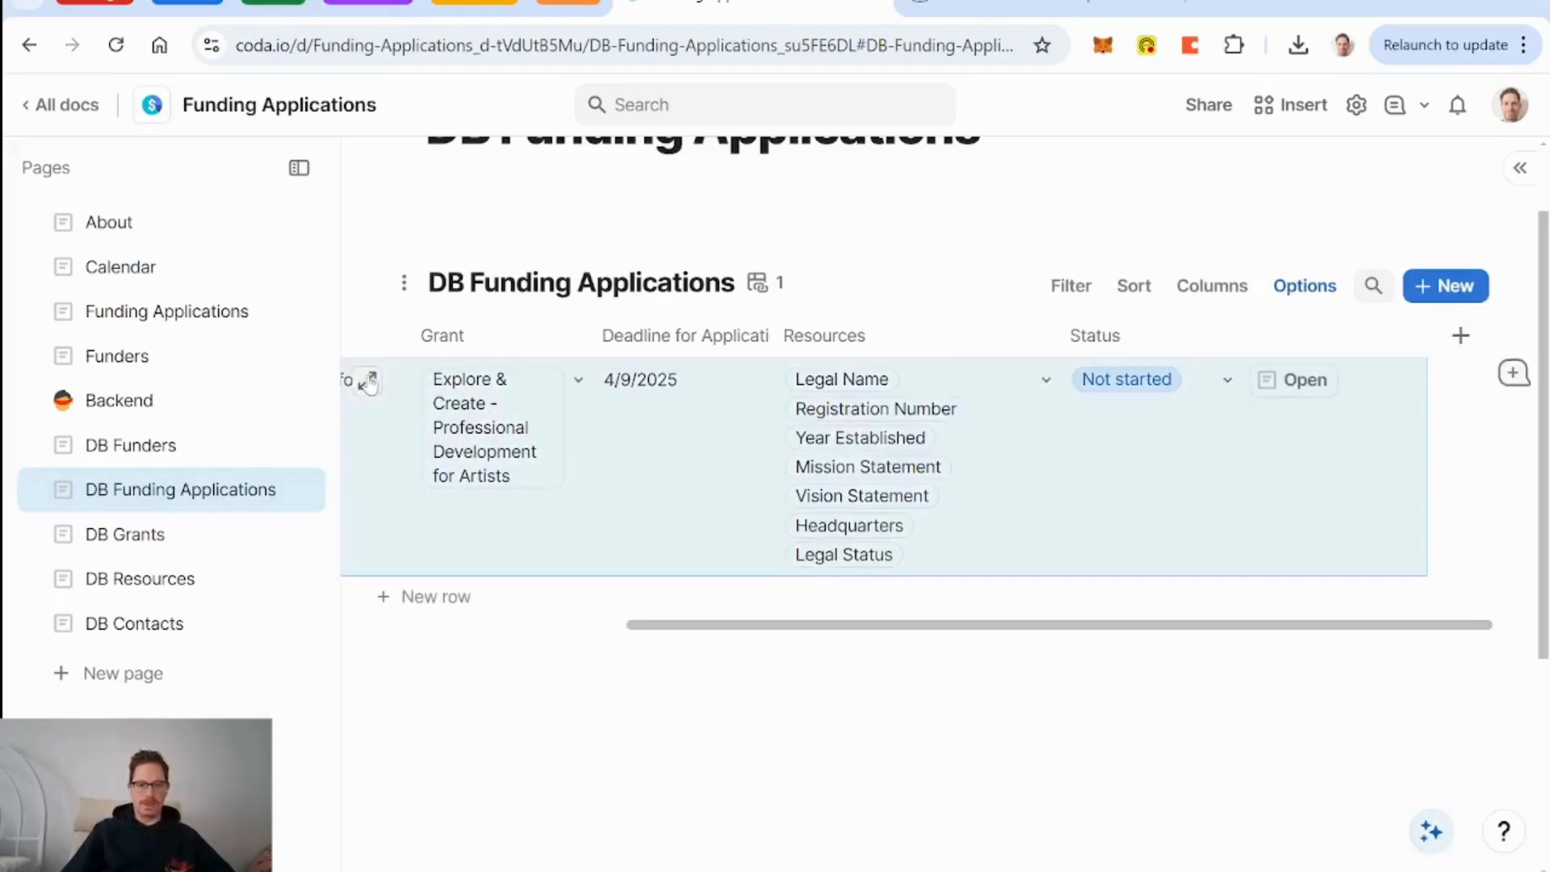
# Switch the row to the Funding Application Main View layout and unhide Draft Application.
pyautogui.click(1249, 181)
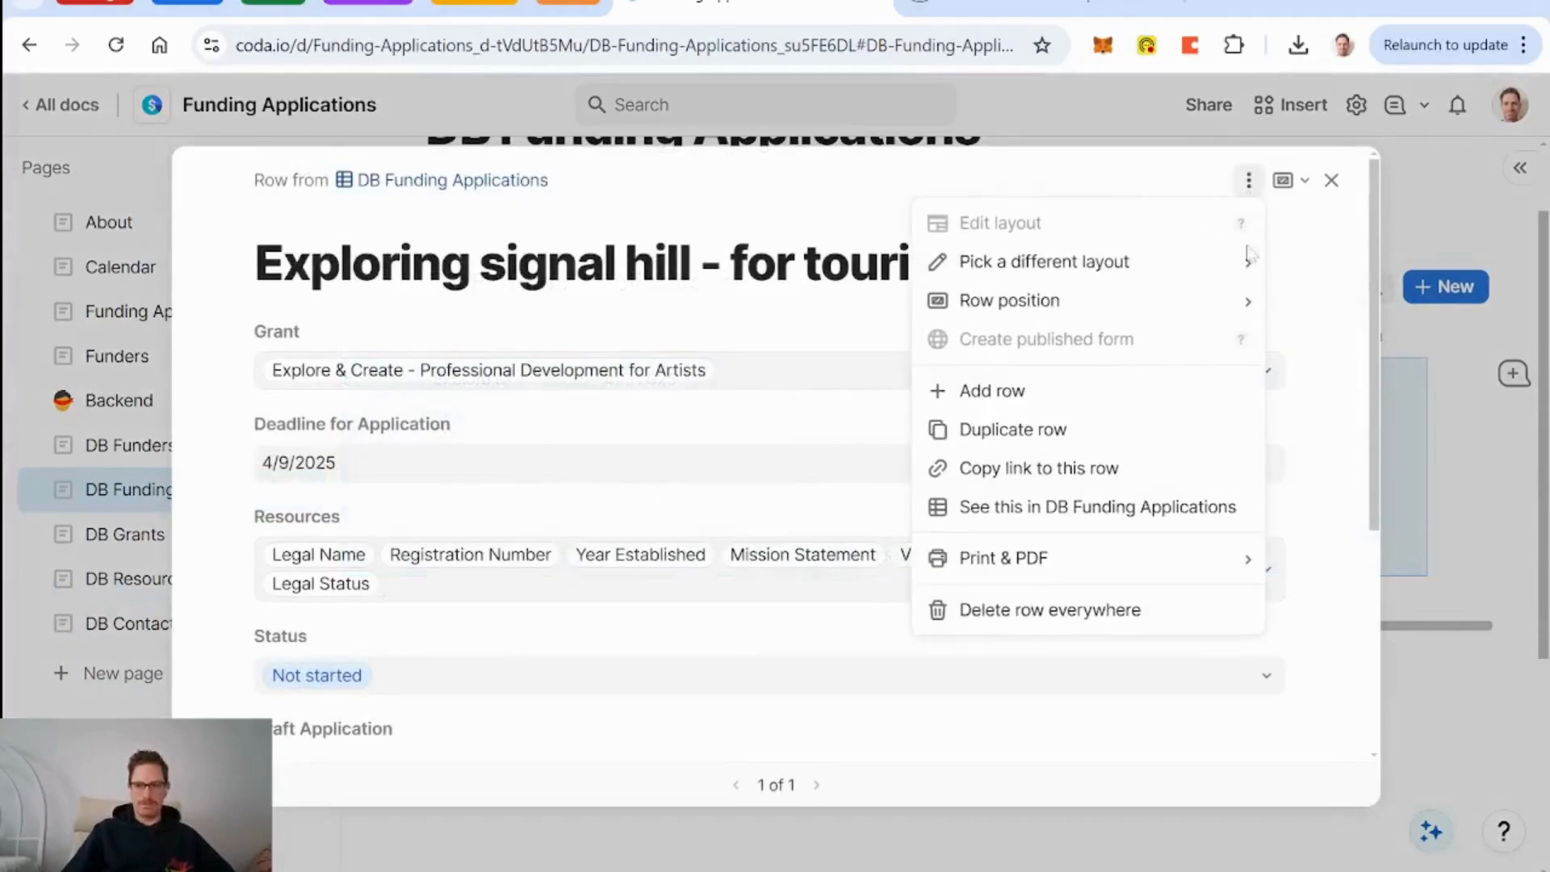
pyautogui.moveTo(1144, 260)
pyautogui.click(834, 312)
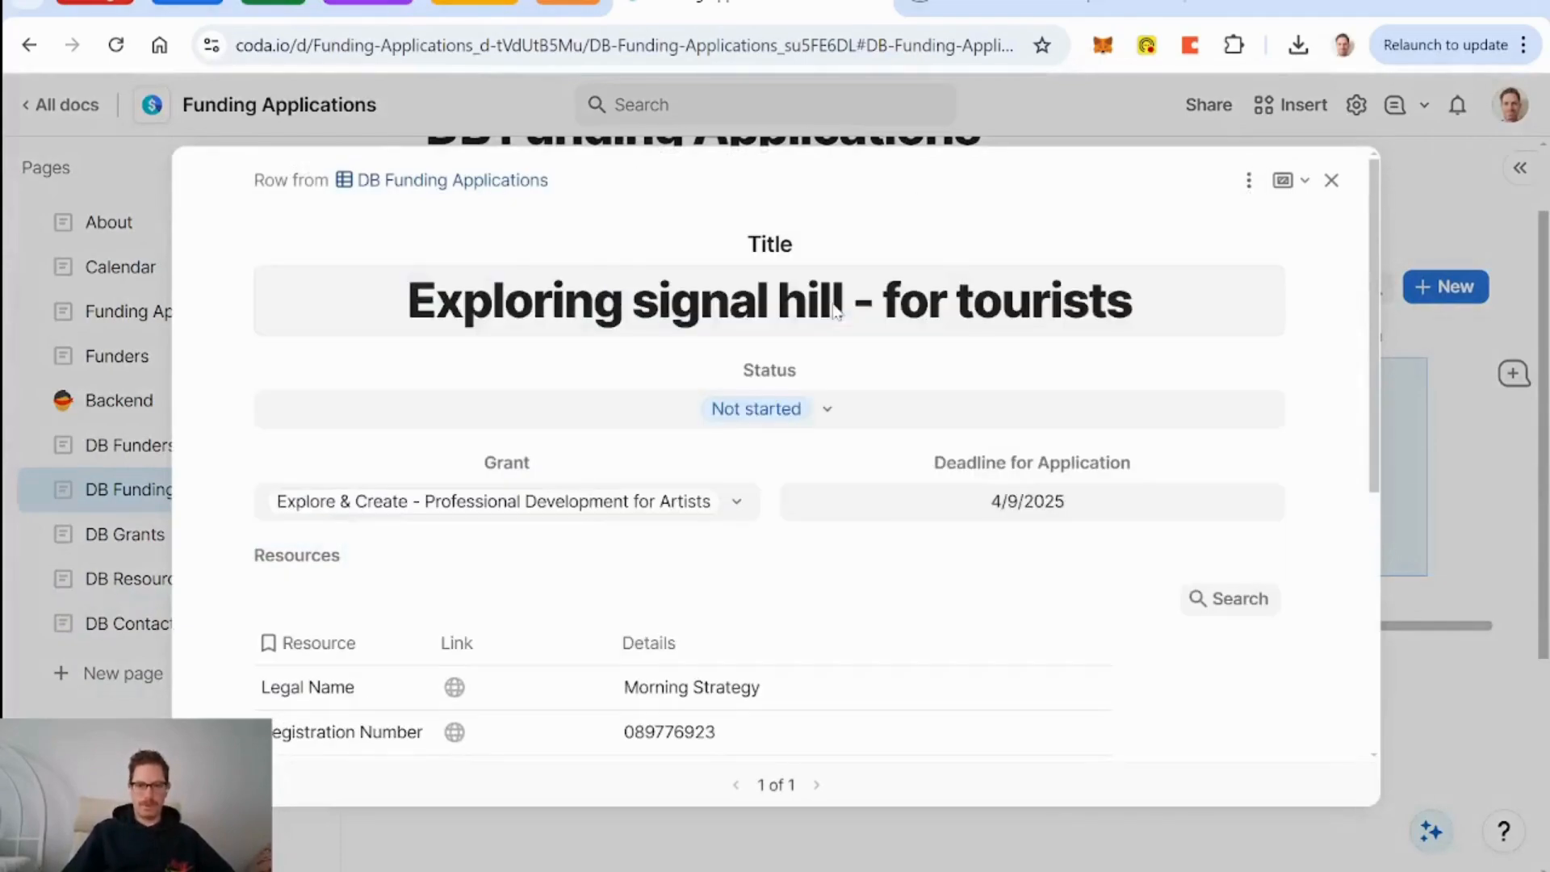
pyautogui.click(1249, 181)
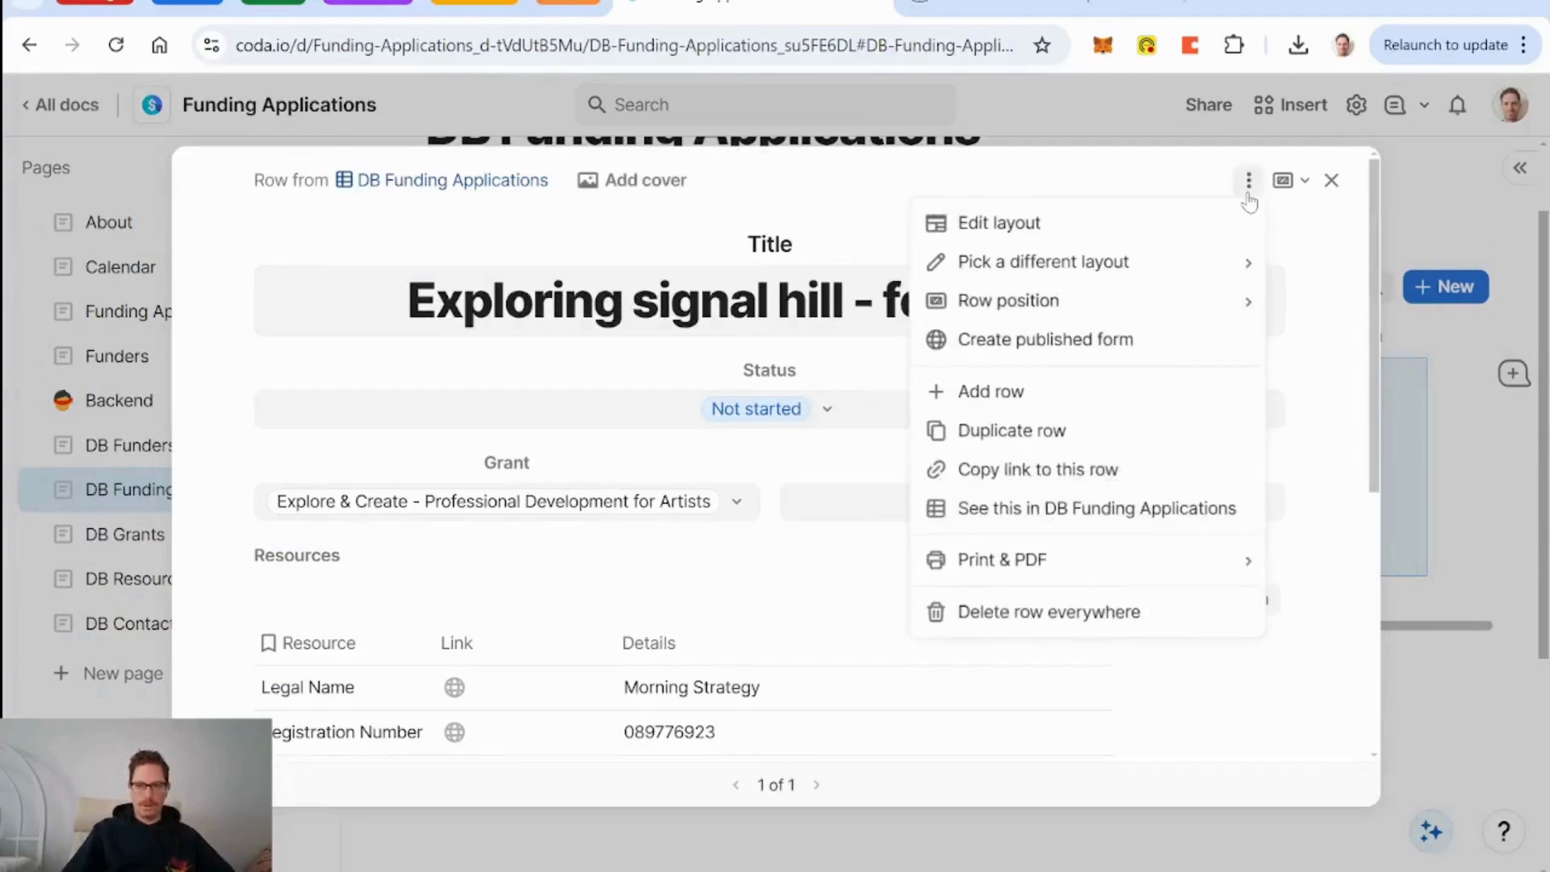
pyautogui.click(1190, 235)
pyautogui.scroll(-3, 1171, 449)
pyautogui.scroll(-1, 1173, 454)
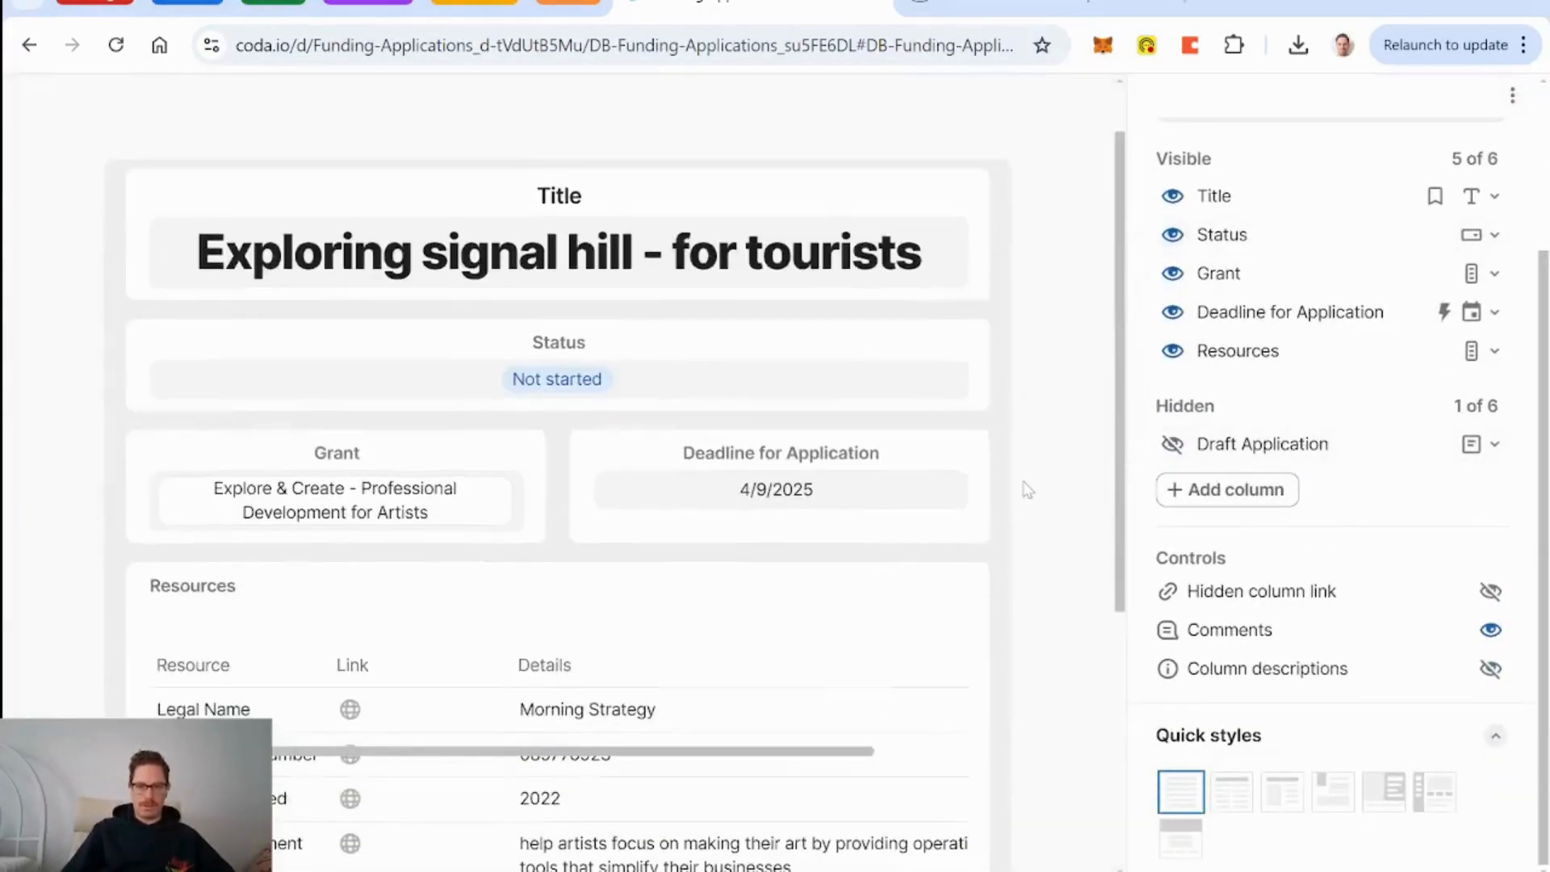
pyautogui.click(1173, 445)
# Place the Draft Application section just above Resources, after Grant and Deadline.
pyautogui.scroll(-7, 1073, 478)
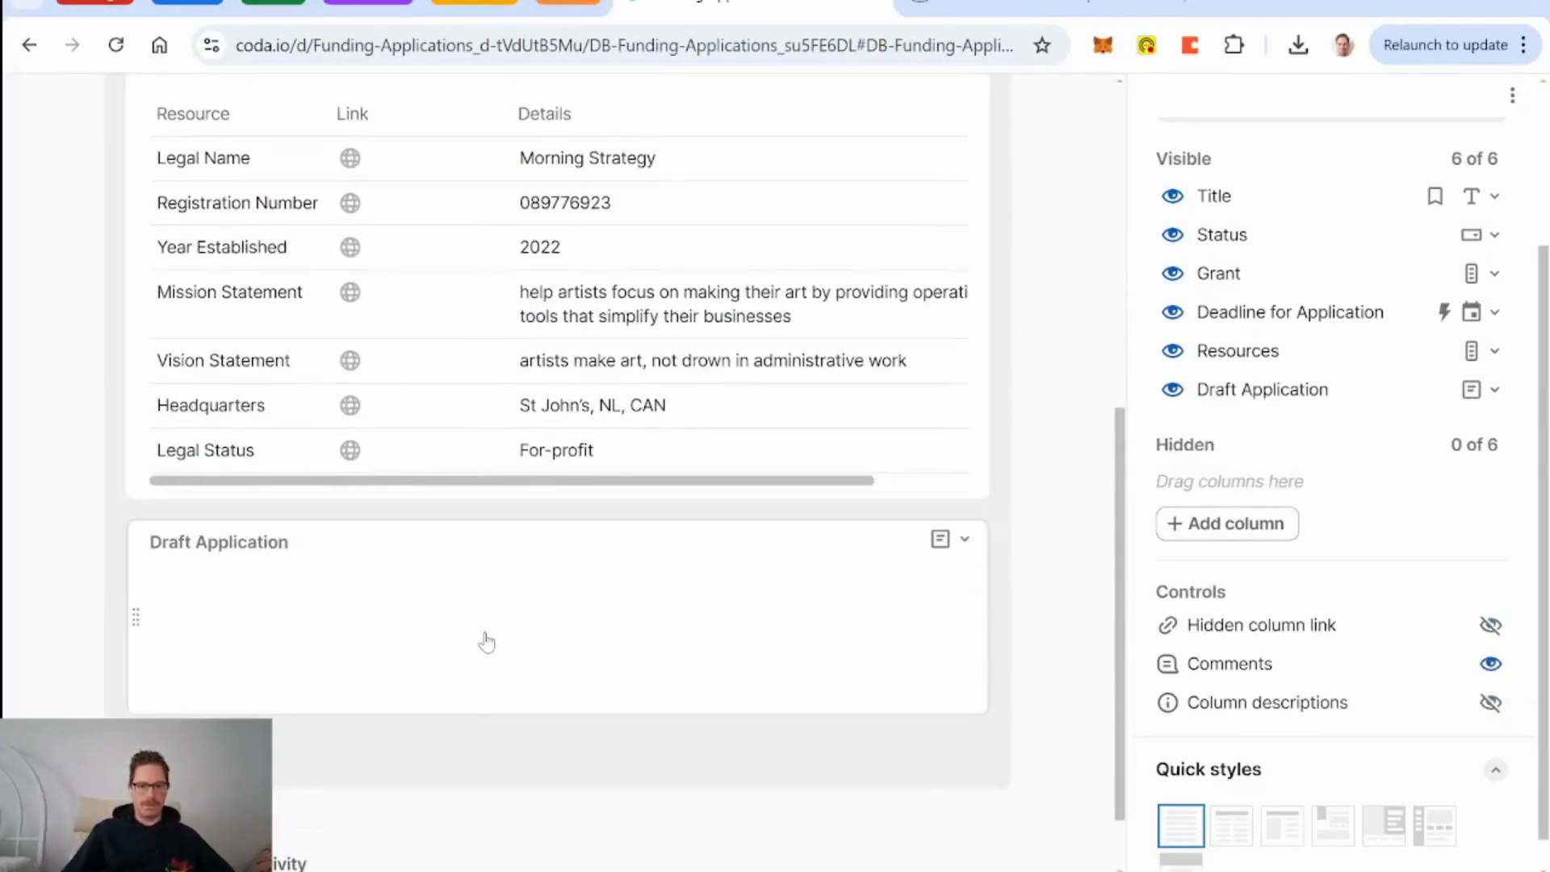
pyautogui.scroll(2, 481, 640)
pyautogui.scroll(1, 486, 641)
pyautogui.scroll(4, 1049, 432)
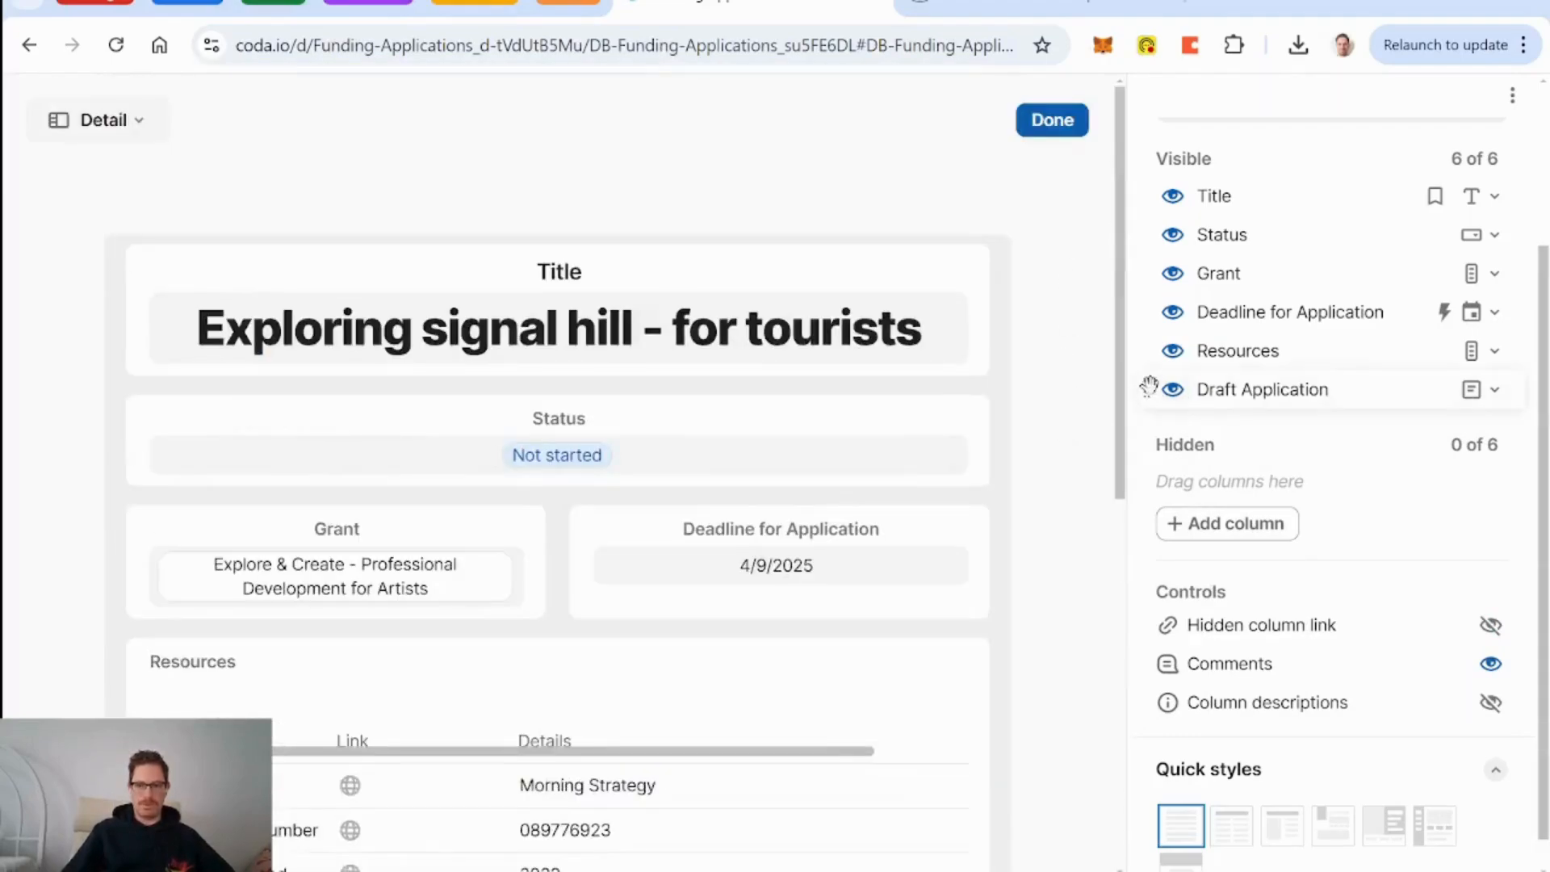
pyautogui.moveTo(1152, 391); pyautogui.dragTo(1164, 329)
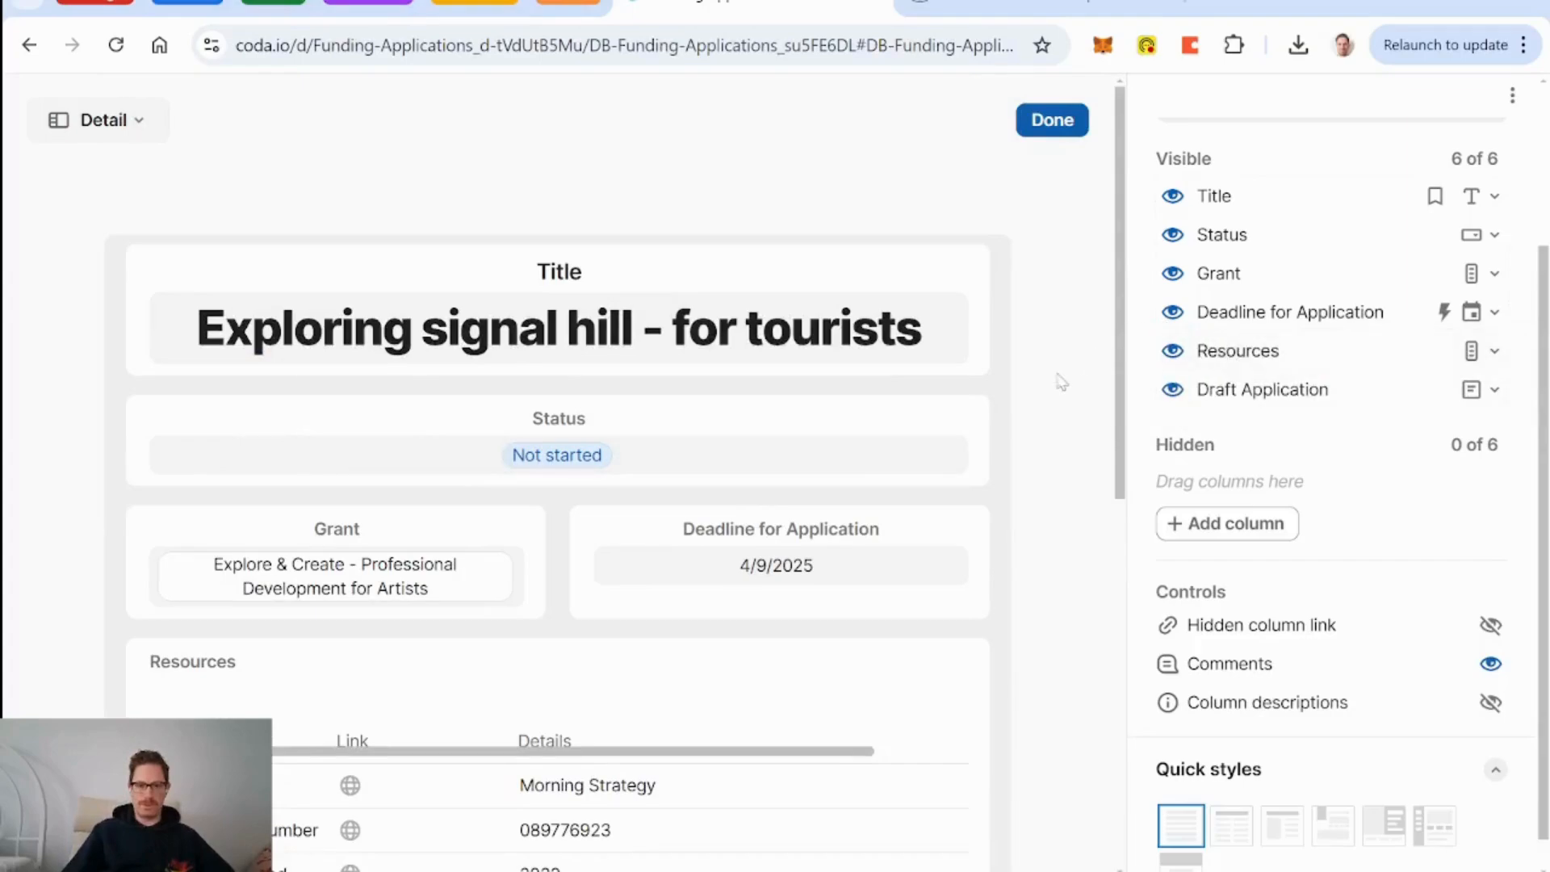
pyautogui.scroll(-7, 385, 651)
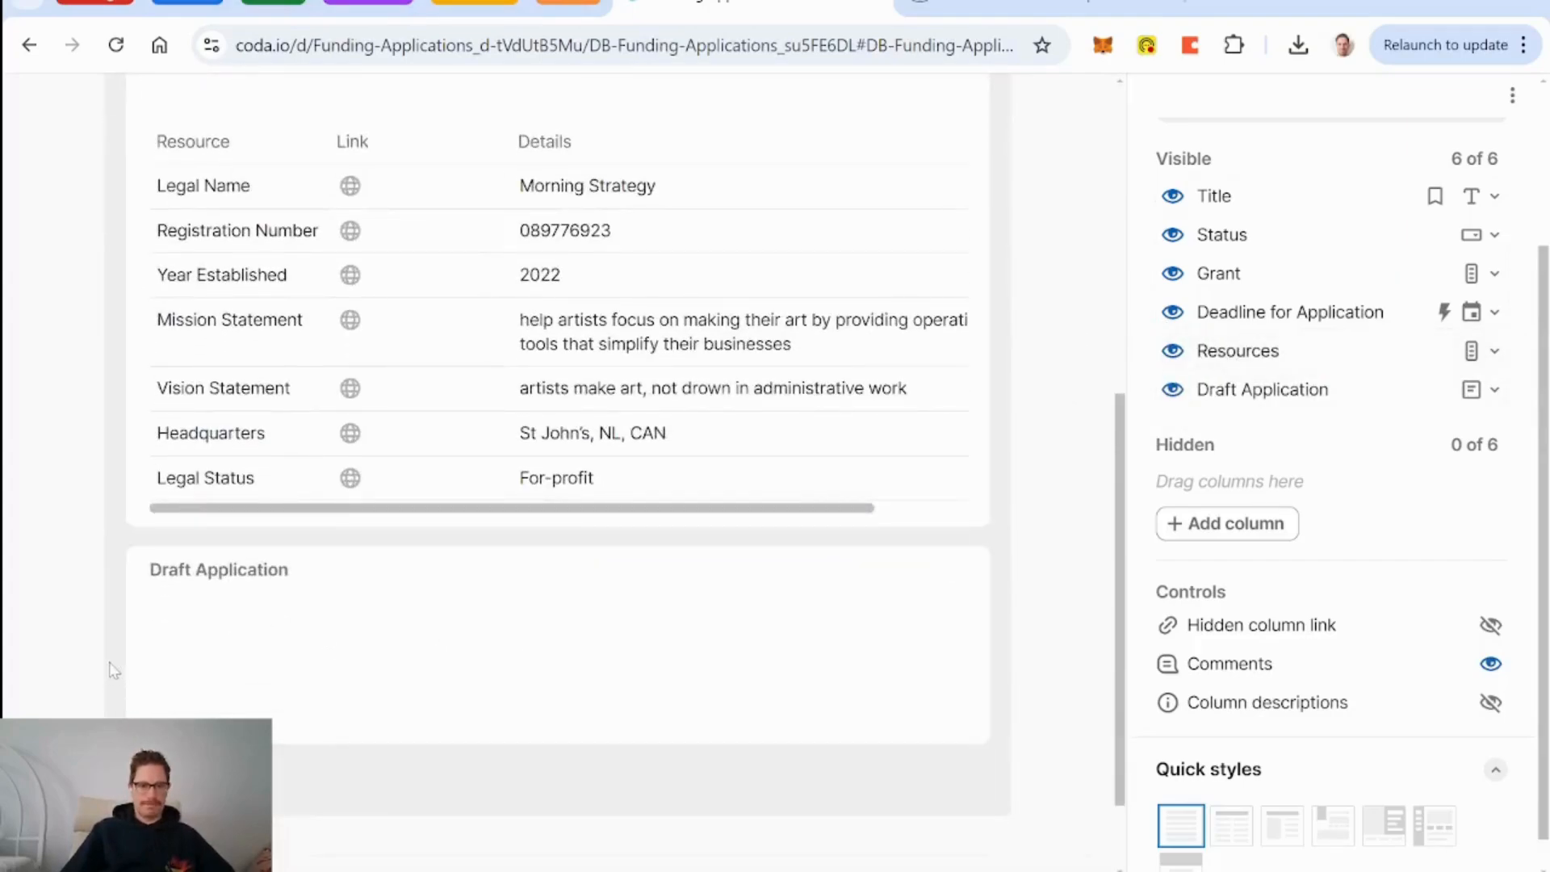
pyautogui.moveTo(135, 644); pyautogui.dragTo(230, 871)
pyautogui.moveTo(230, 807); pyautogui.dragTo(210, 622)
# Save the layout and test-type 'Morning Strategy was founded in 202' into Draft Application.
pyautogui.click(1064, 128)
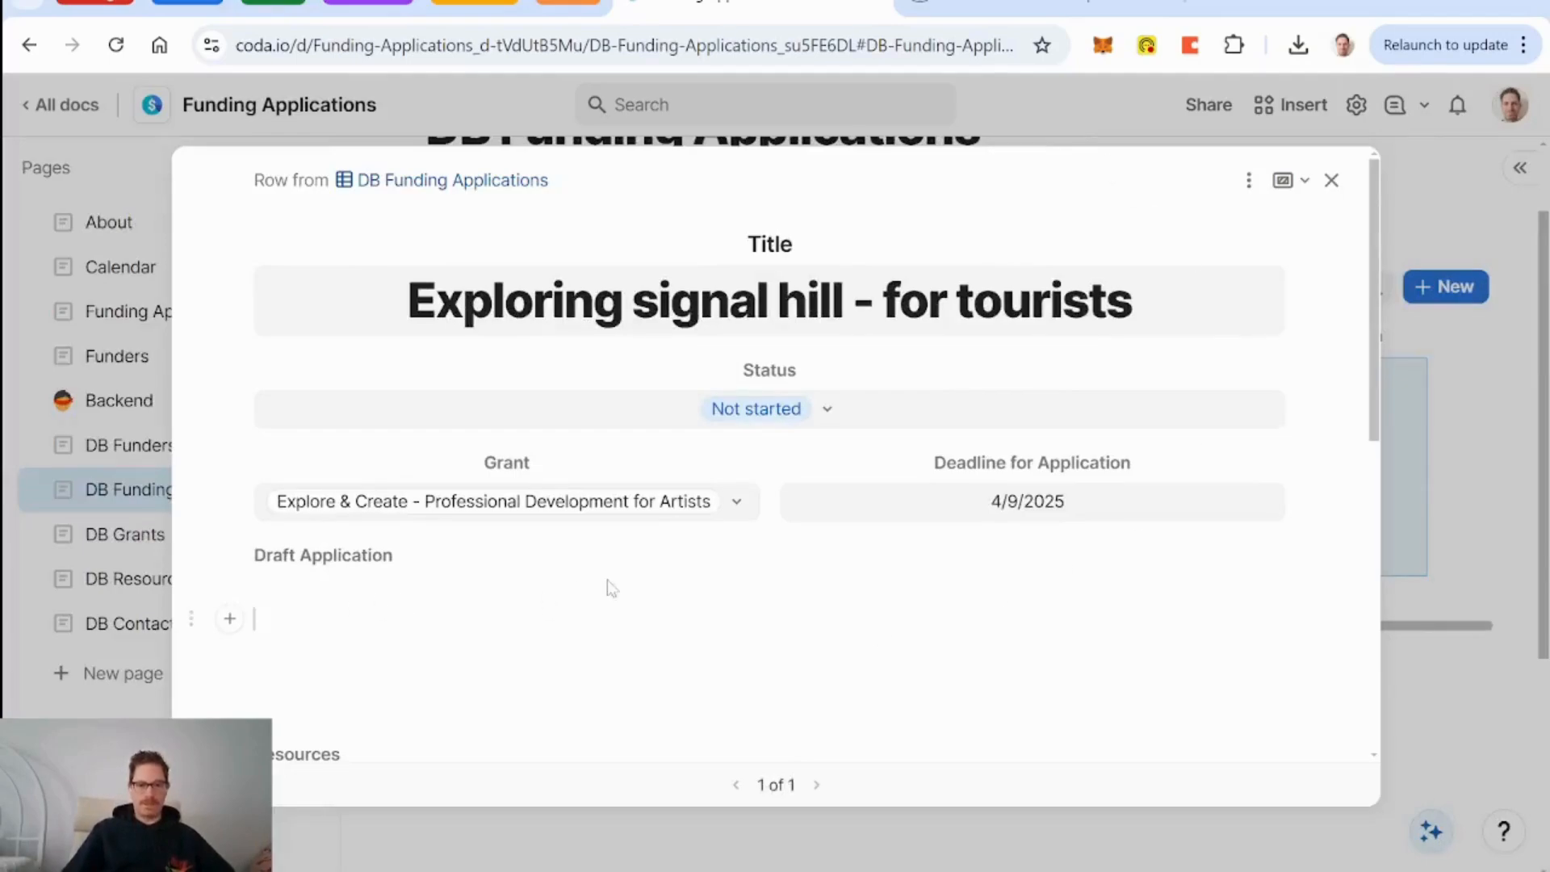
pyautogui.scroll(-5, 607, 587)
pyautogui.scroll(5, 607, 587)
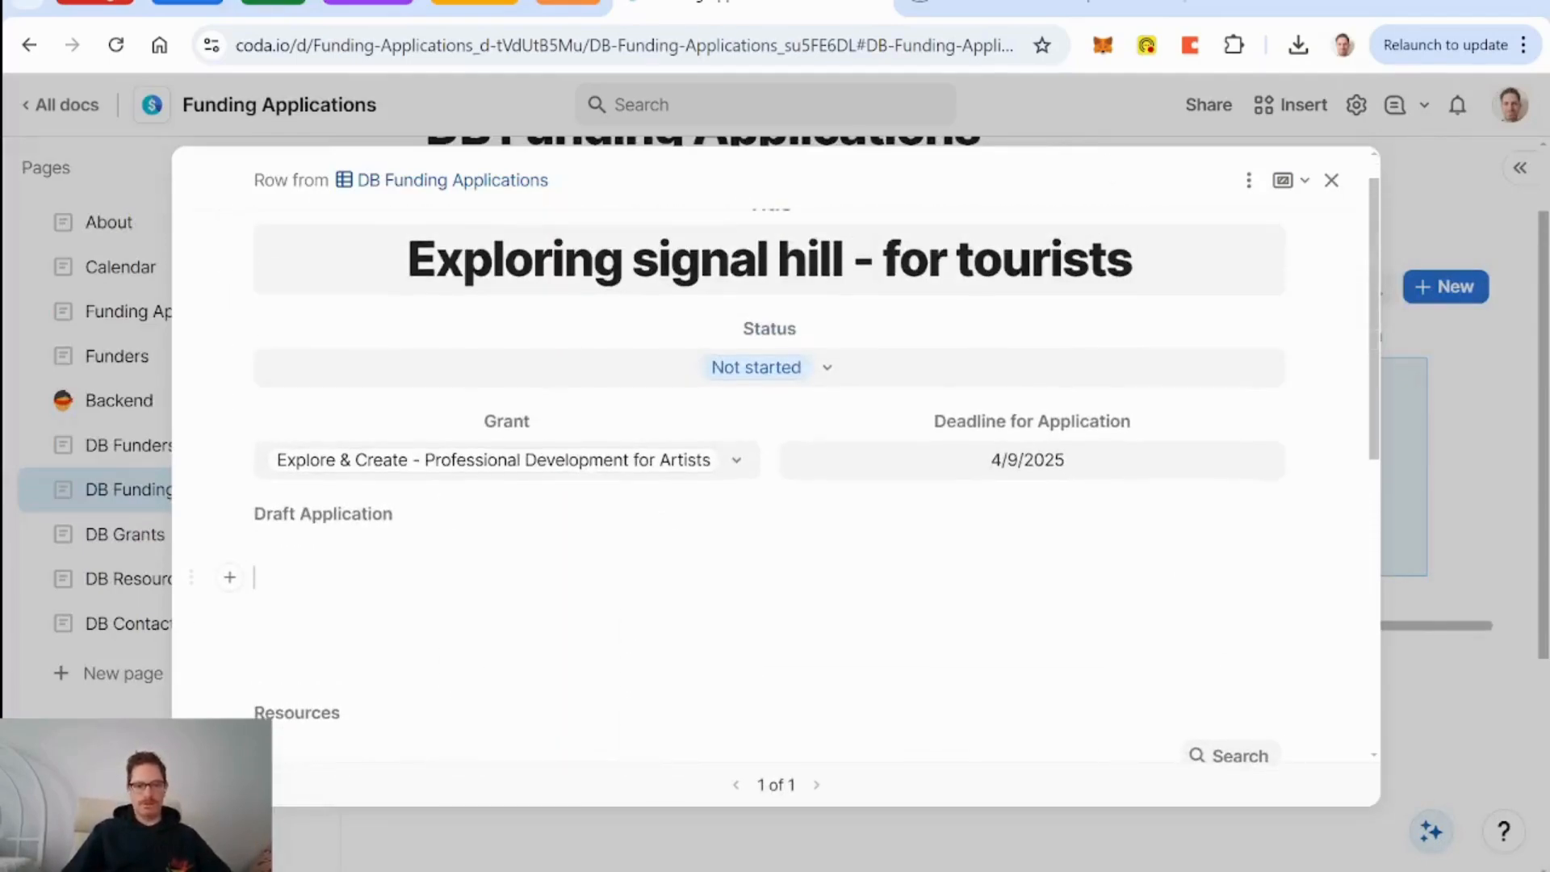
pyautogui.write('Morning')
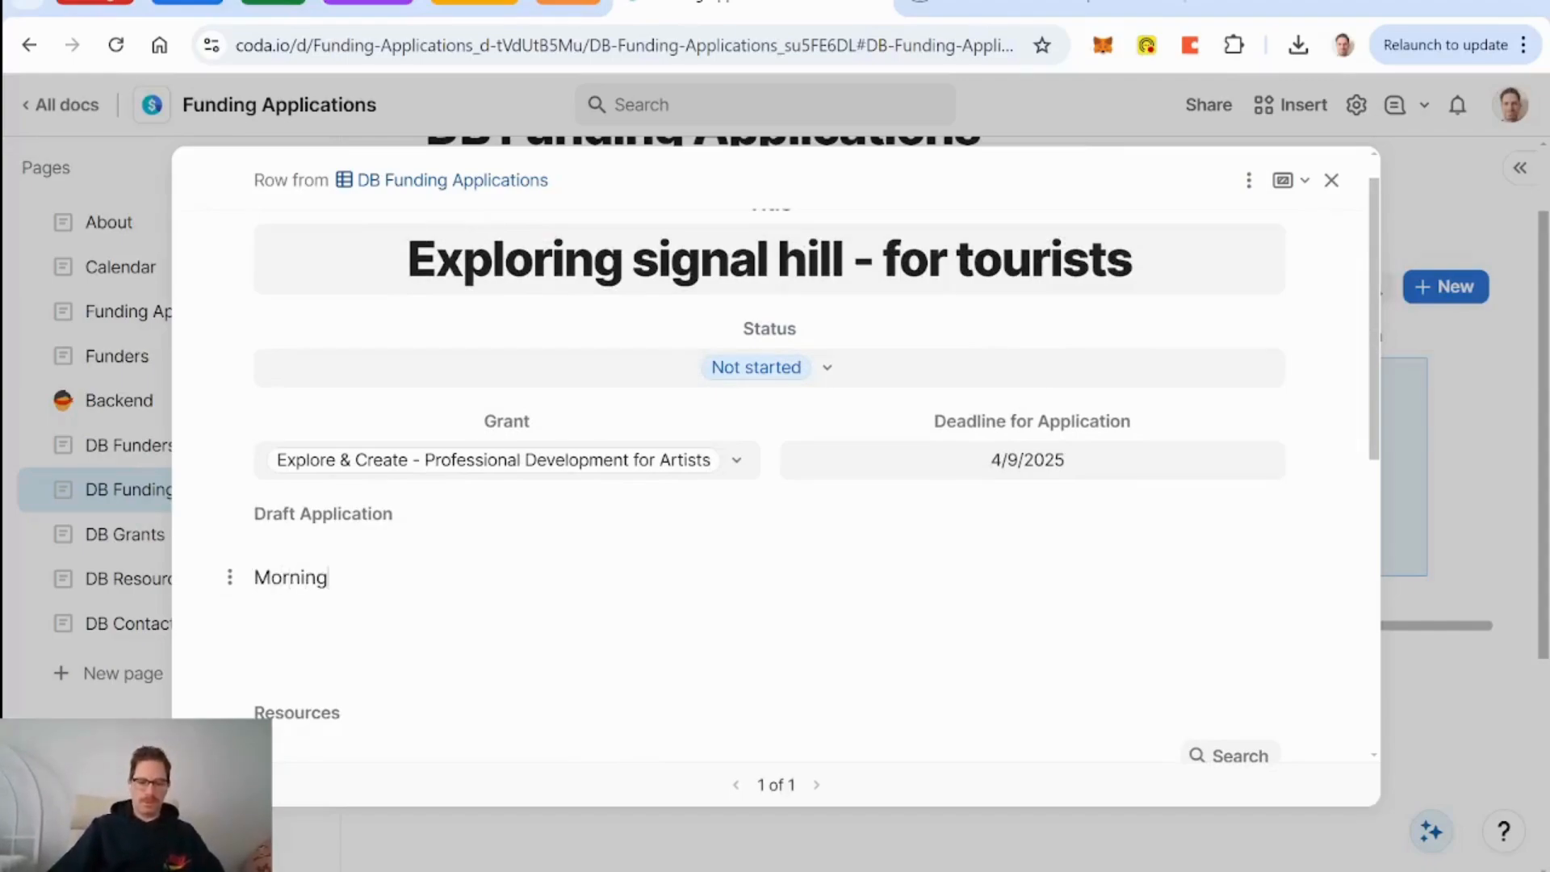
pyautogui.write(' Strategy w')
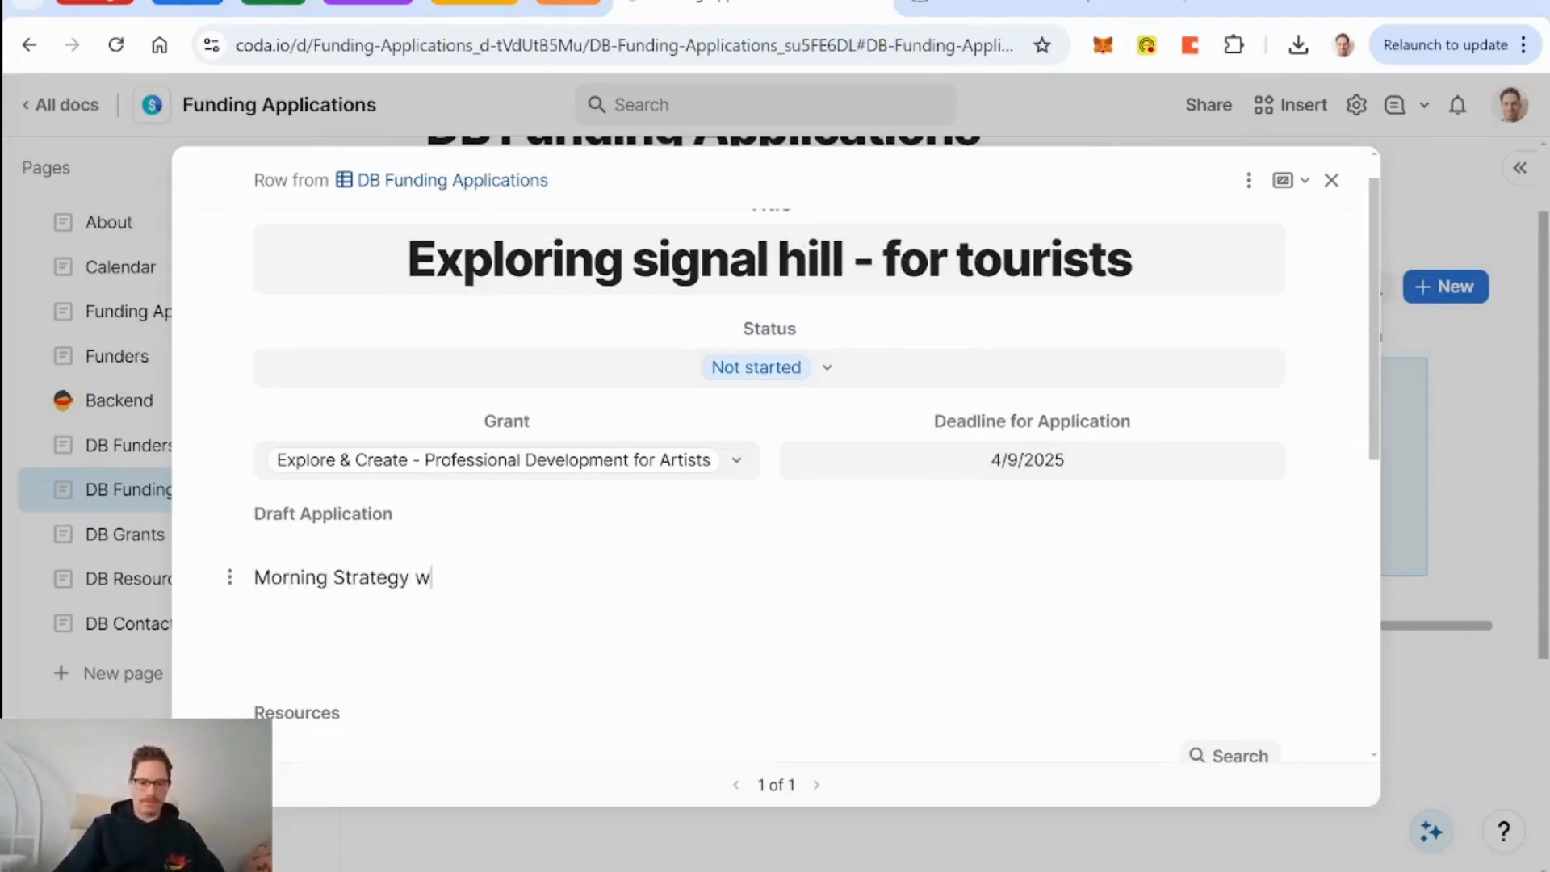
pyautogui.write('as inco')
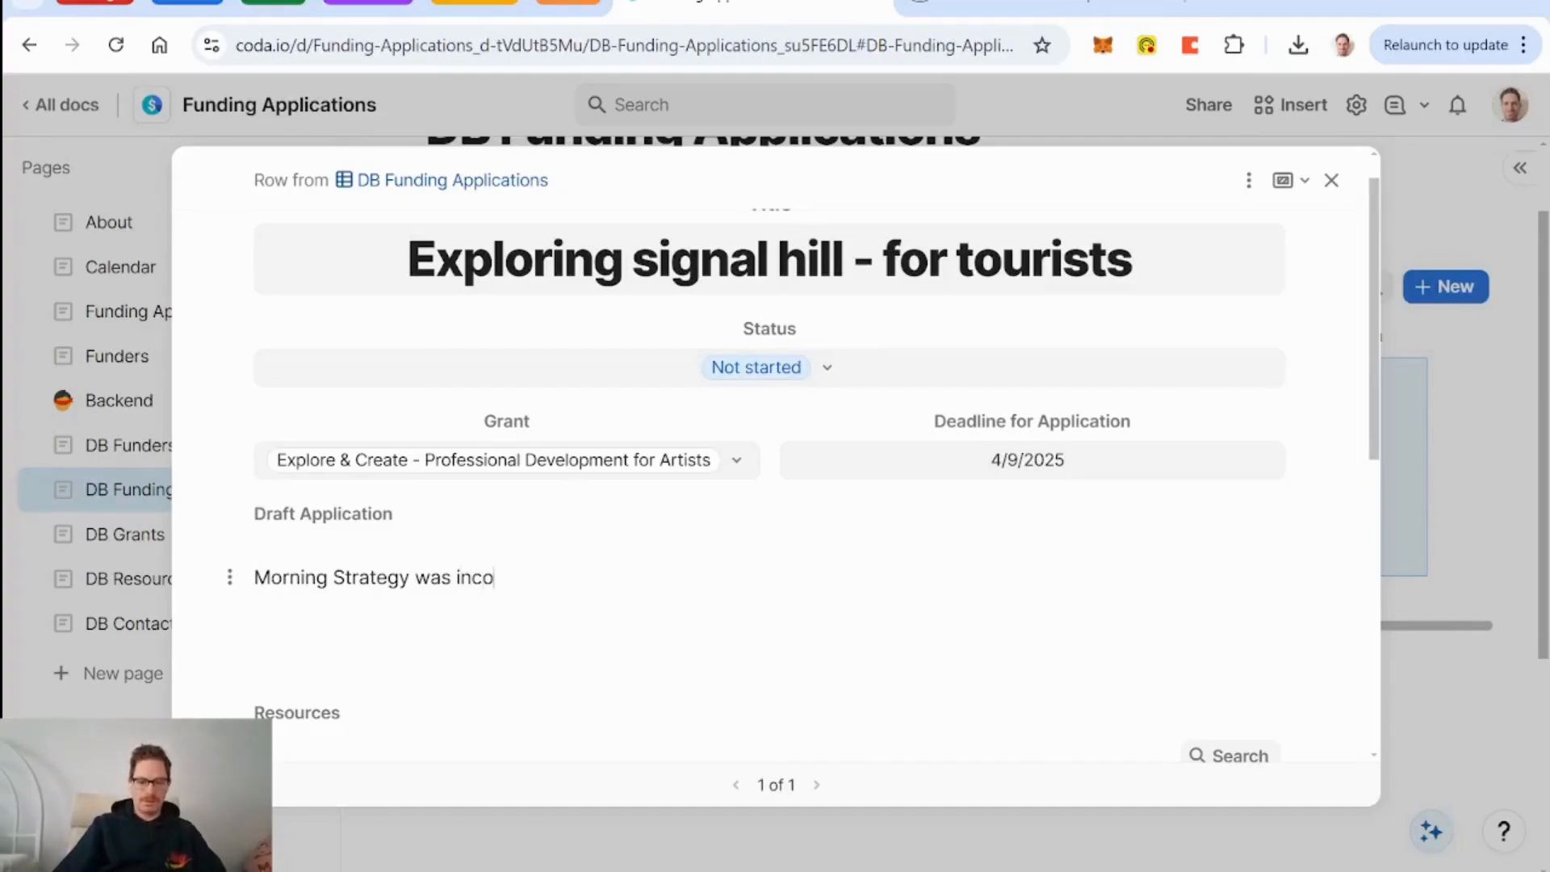
pyautogui.write('rpoated in')
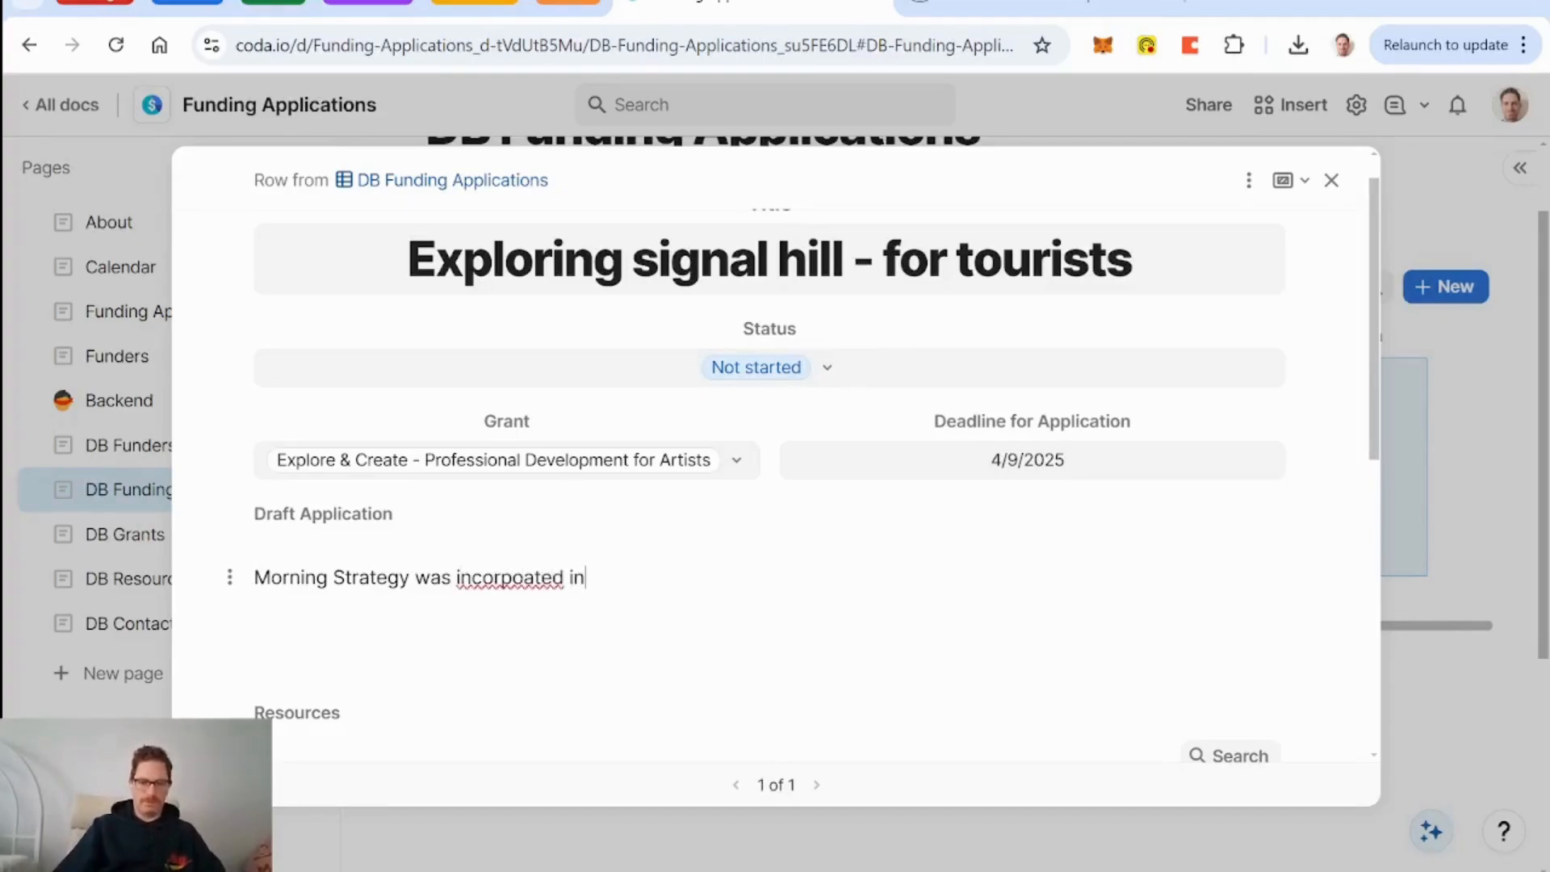
pyautogui.press('BackSpace')
pyautogui.press('BackSpace')
pyautogui.press('BackSpace')
pyautogui.press('BackSpace')
pyautogui.press('BackSpace')
pyautogui.press('BackSpace')
pyautogui.press('BackSpace')
pyautogui.press('BackSpace')
pyautogui.press('BackSpace')
pyautogui.press('BackSpace')
pyautogui.press('BackSpace')
pyautogui.press('BackSpace')
pyautogui.press('BackSpace')
pyautogui.write('founded in 2022 to....')
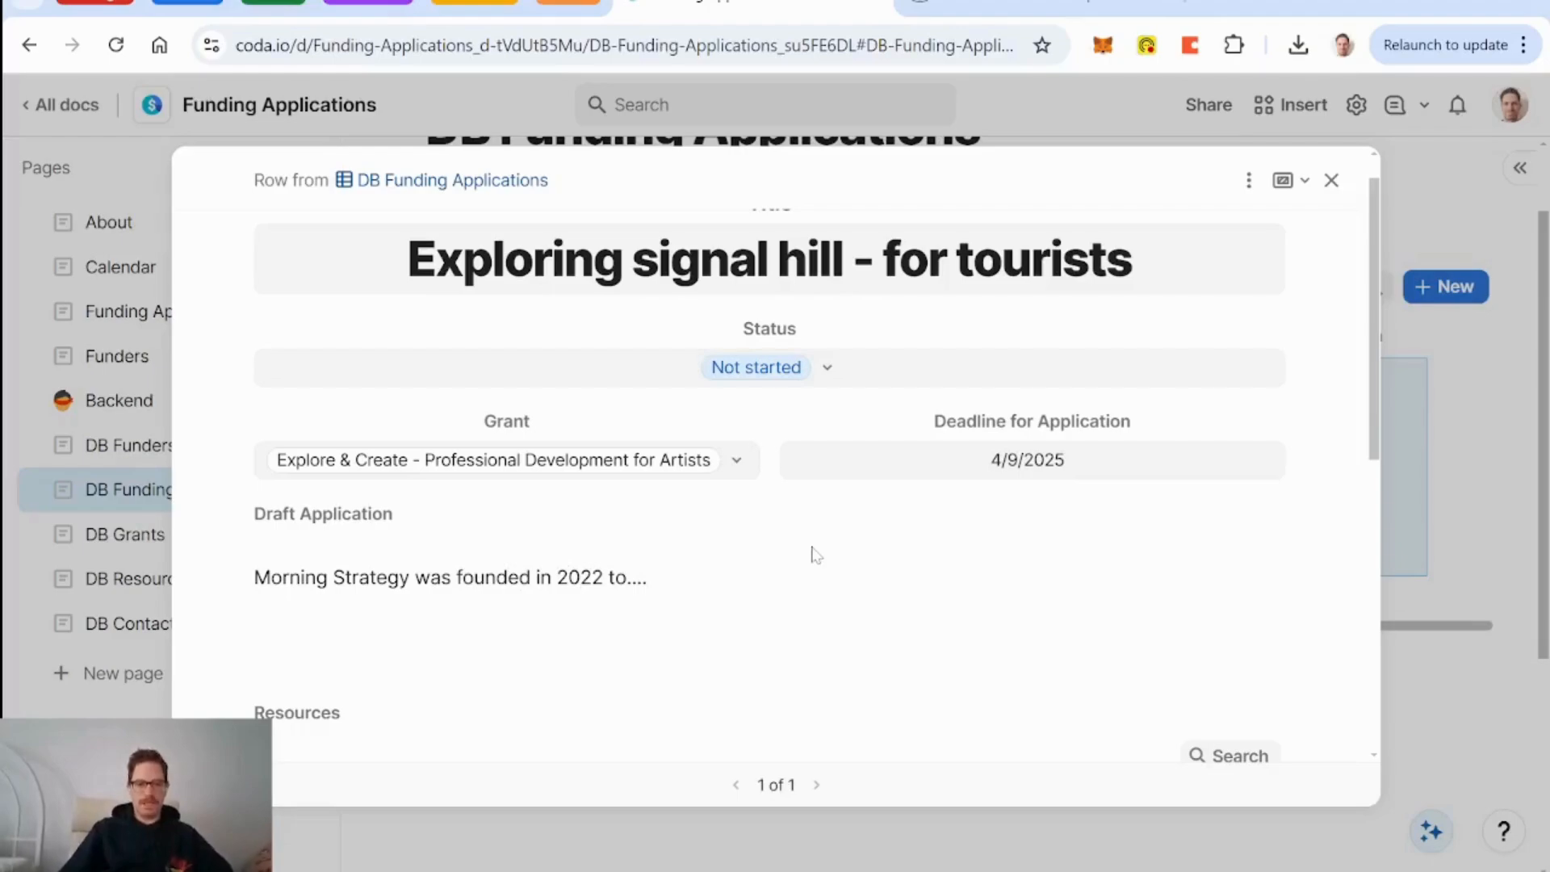
# Delete the test text from Draft Application and close the application row.
pyautogui.scroll(-4, 815, 555)
pyautogui.scroll(2, 816, 554)
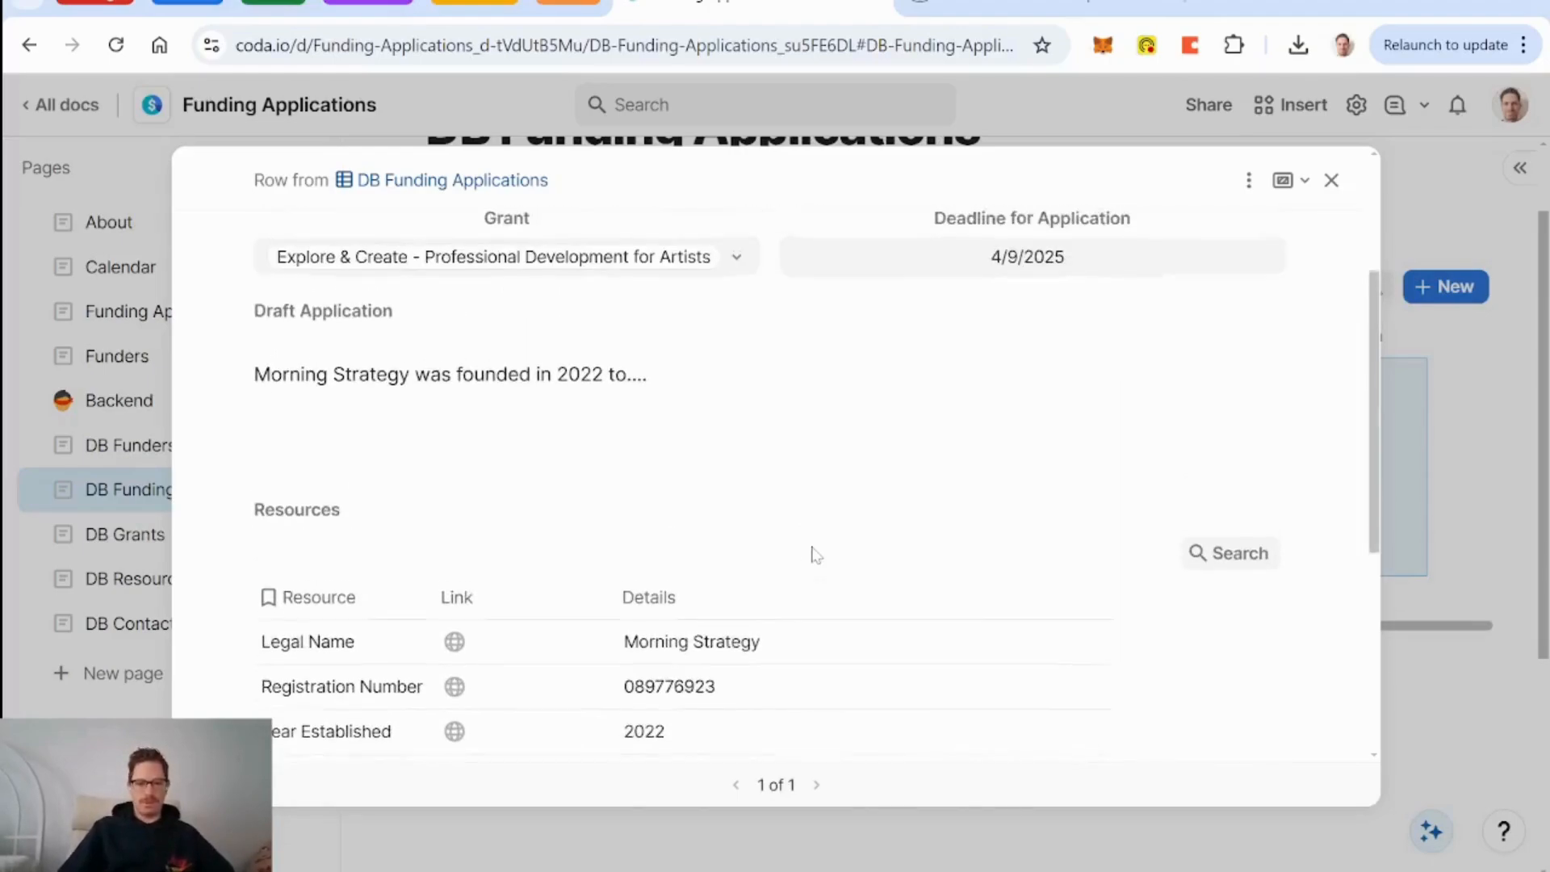
pyautogui.scroll(-3, 814, 554)
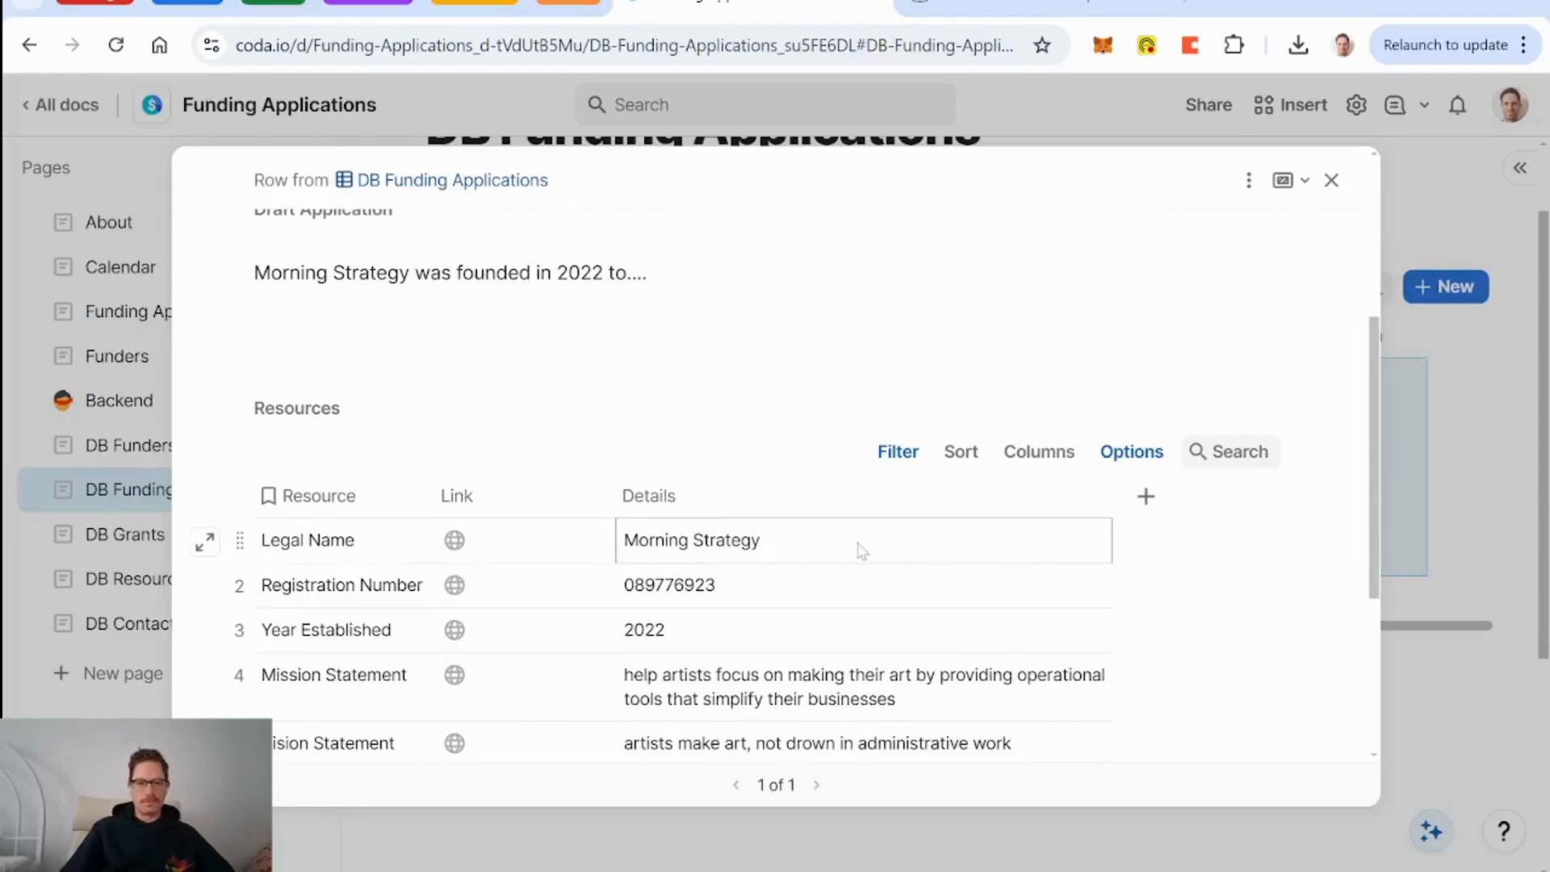
pyautogui.scroll(4, 911, 560)
pyautogui.scroll(-4, 911, 560)
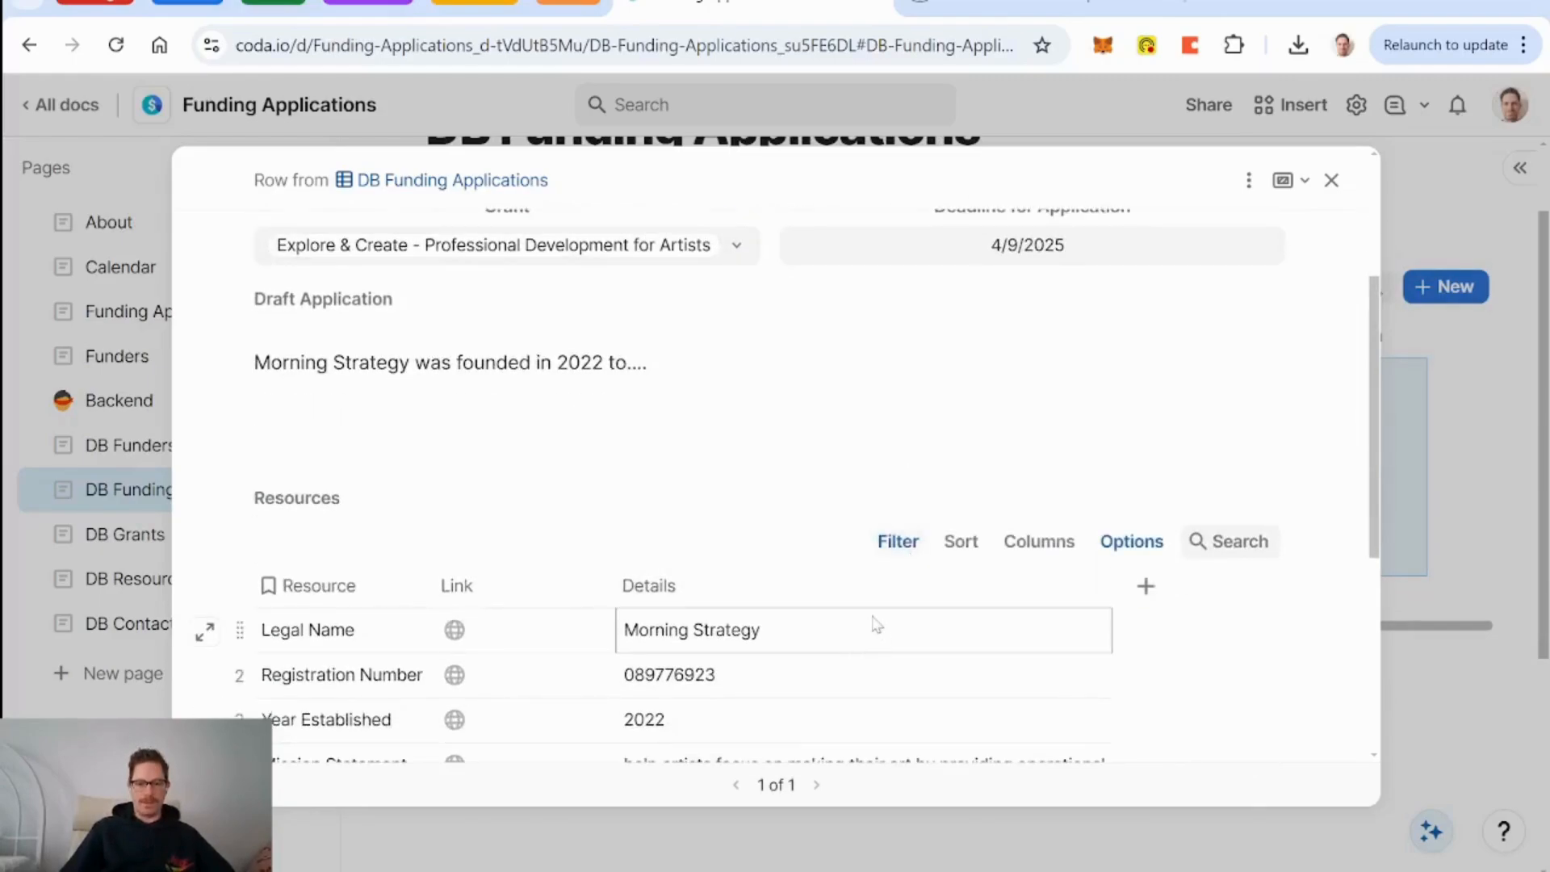
pyautogui.scroll(-3, 878, 626)
pyautogui.scroll(2, 876, 624)
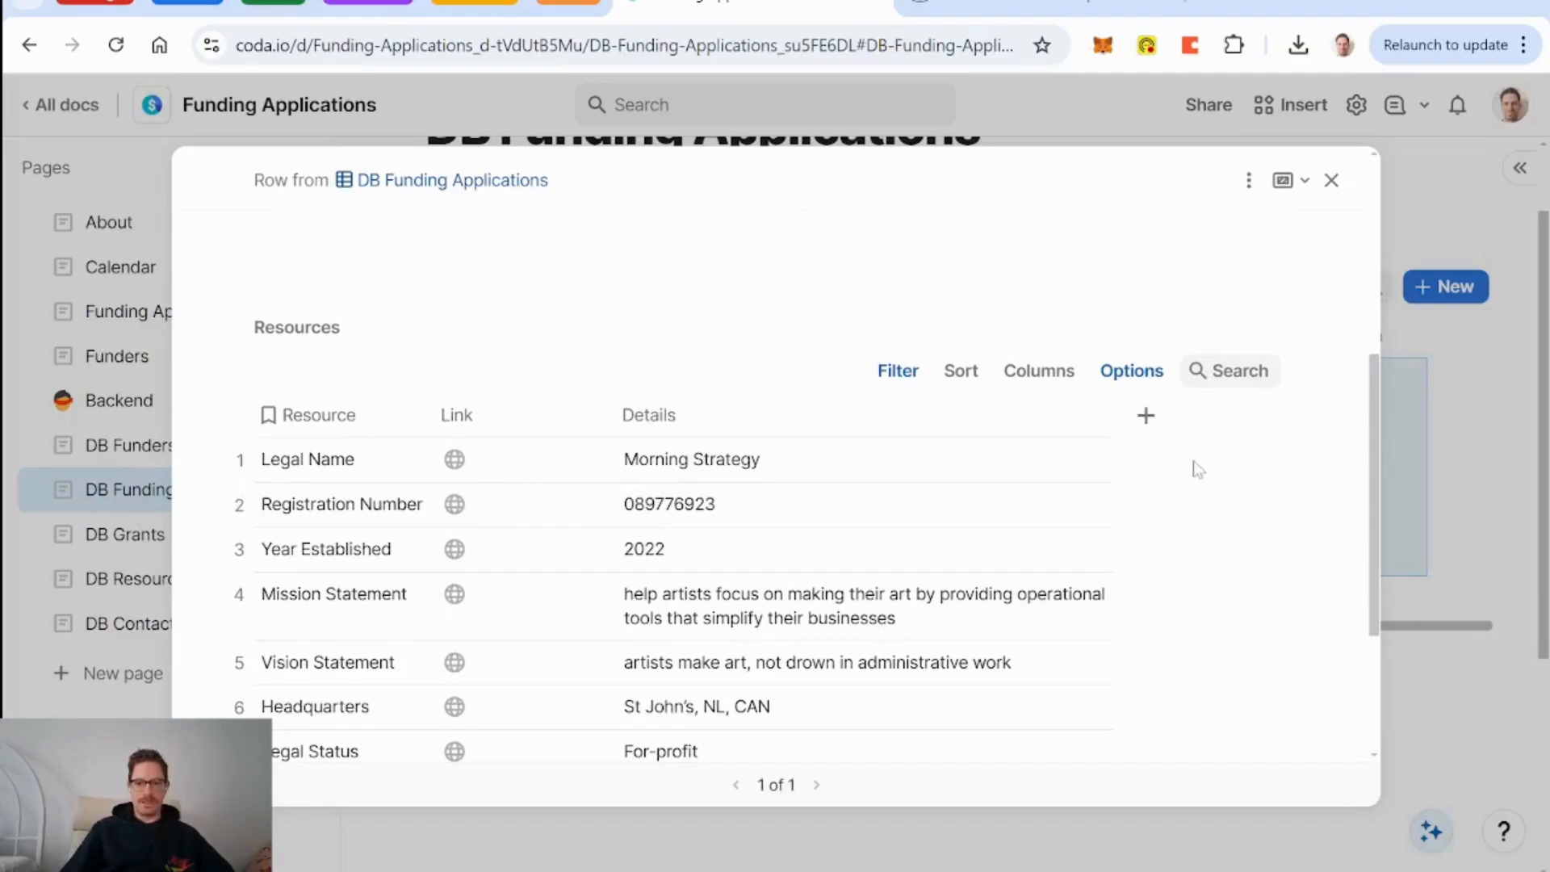
pyautogui.scroll(4, 935, 457)
pyautogui.moveTo(649, 494); pyautogui.dragTo(254, 494)
pyautogui.press('BackSpace')
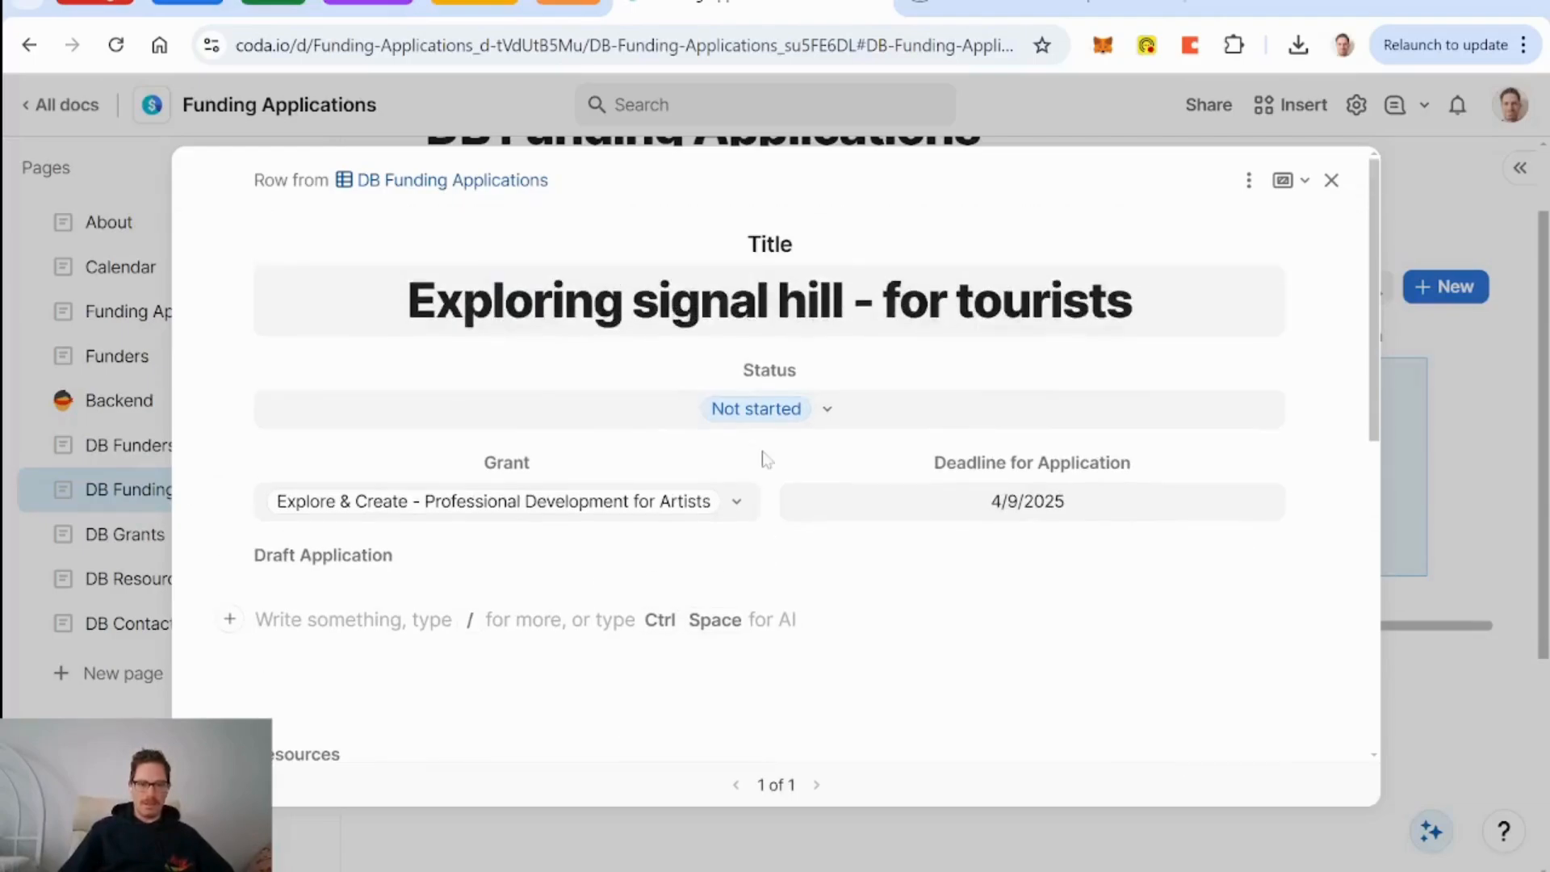
pyautogui.scroll(2, 761, 457)
pyautogui.scroll(-1, 629, 595)
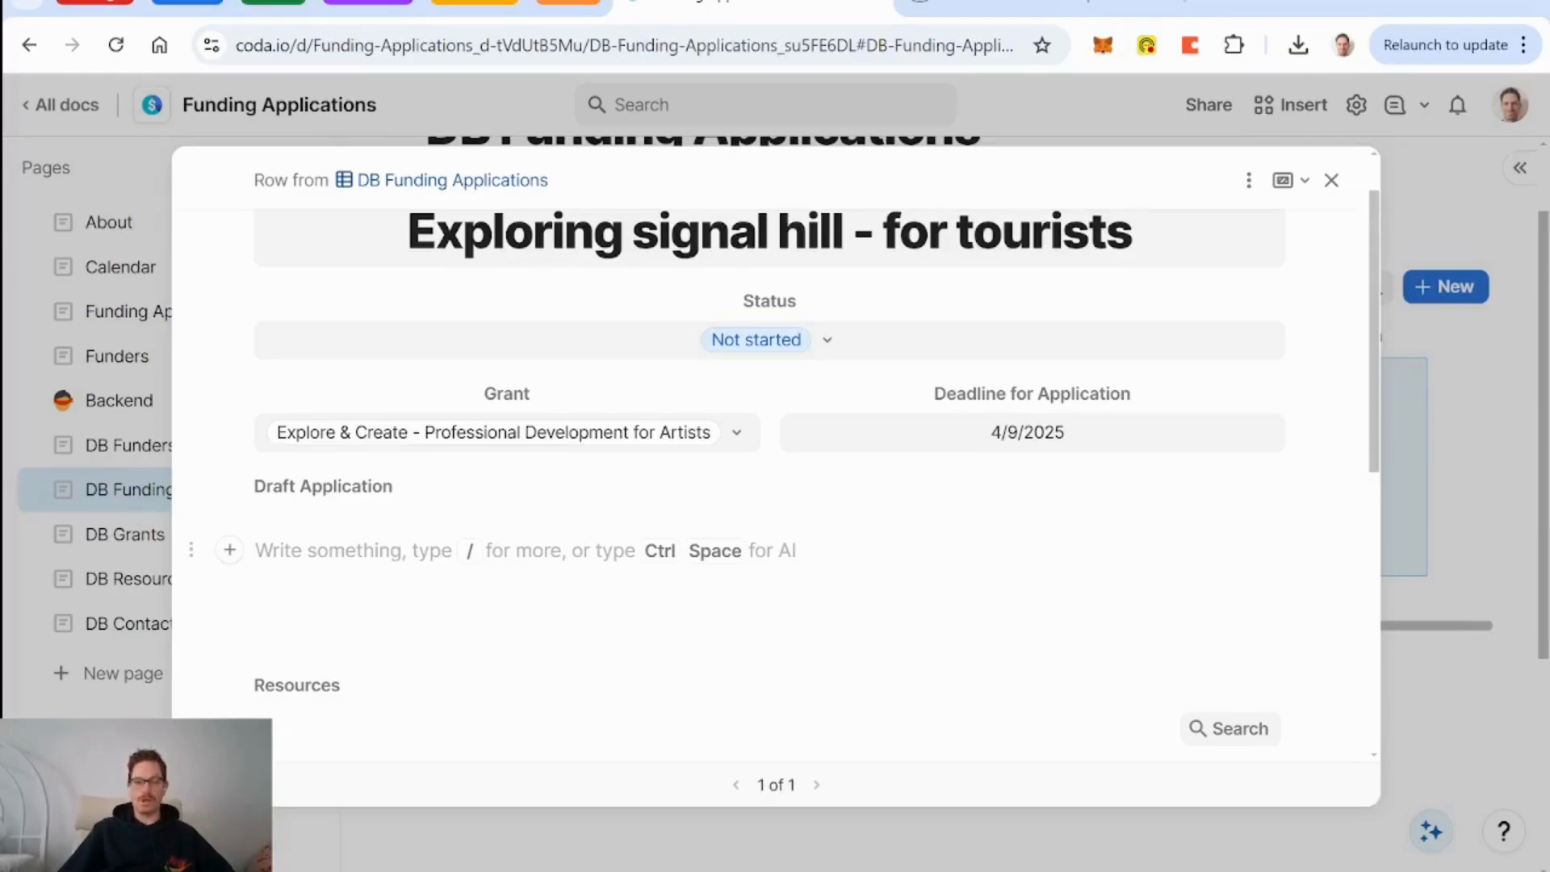
pyautogui.click(1331, 181)
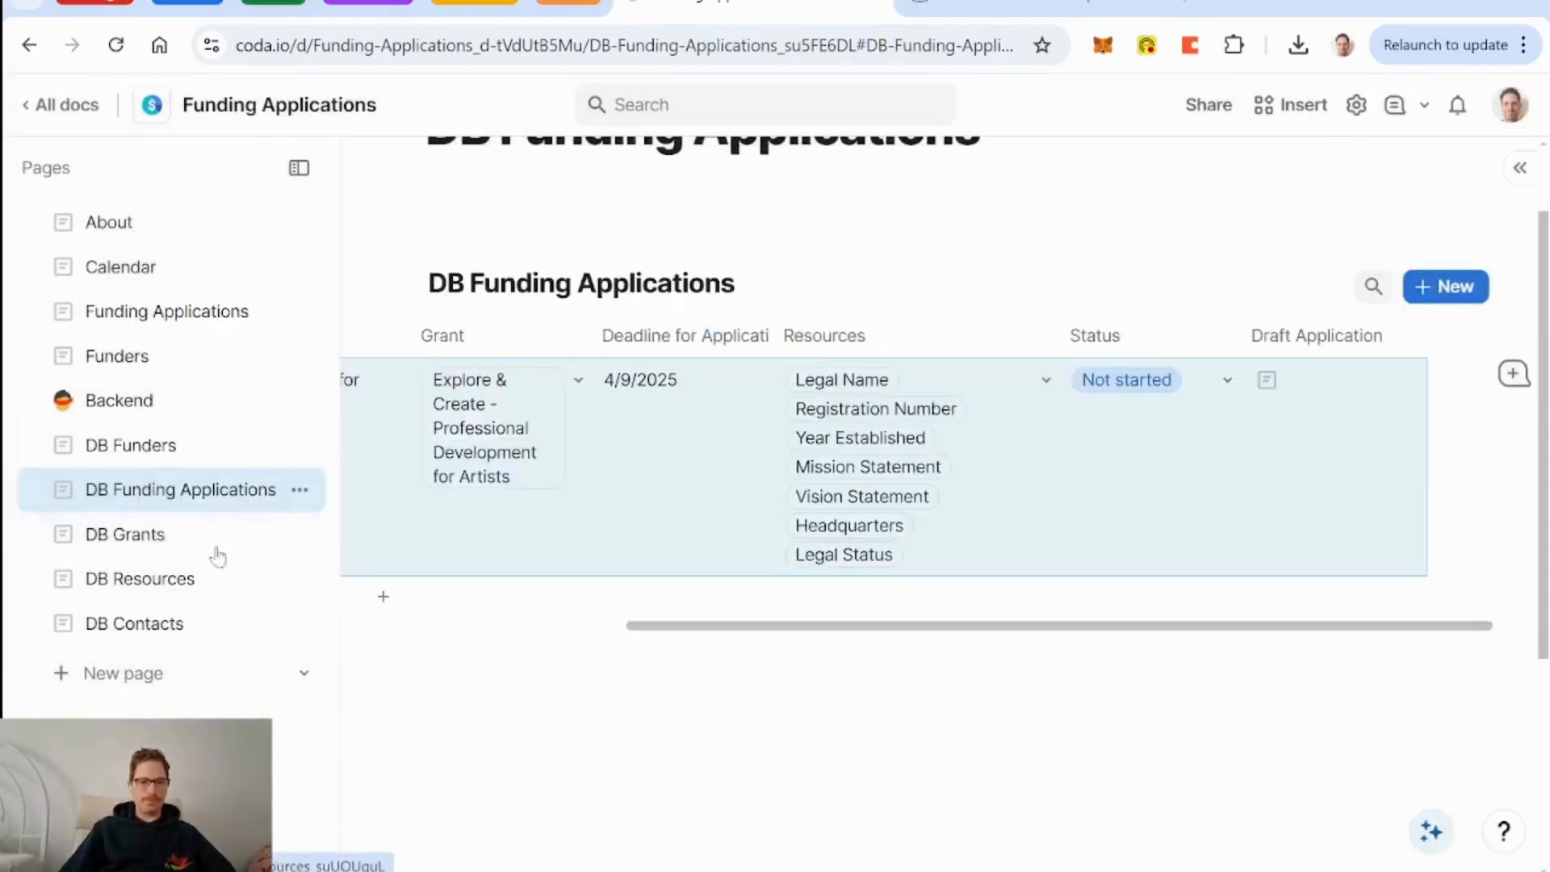
# Create a 'DB Programs' page containing a blank table named 'DB Programs'.
pyautogui.click(136, 680)
pyautogui.write('DB Programs')
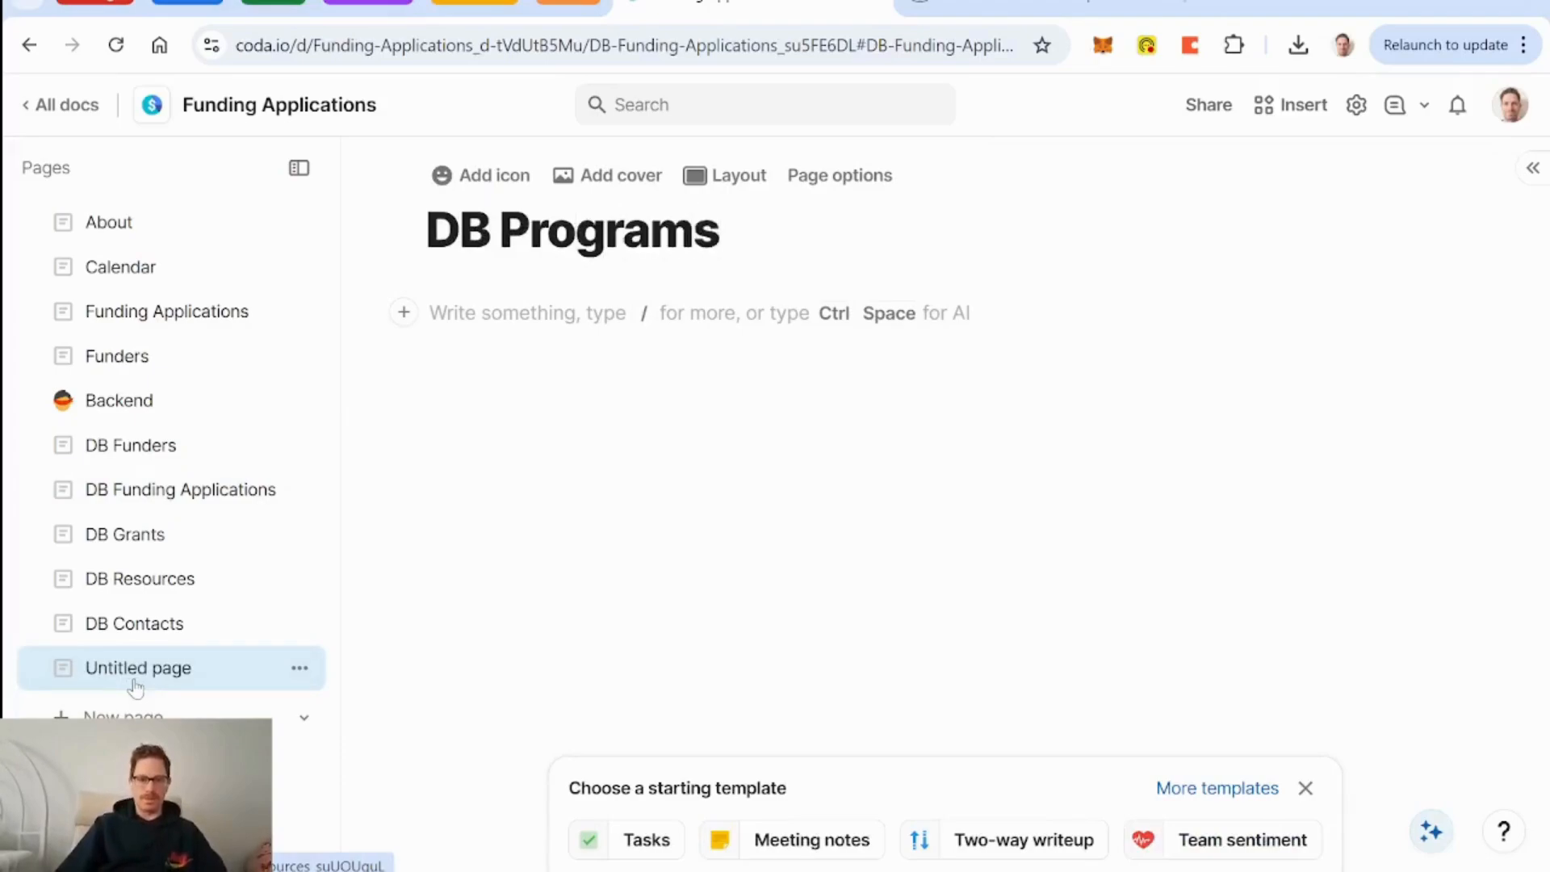
pyautogui.press('Return')
pyautogui.write('/tab')
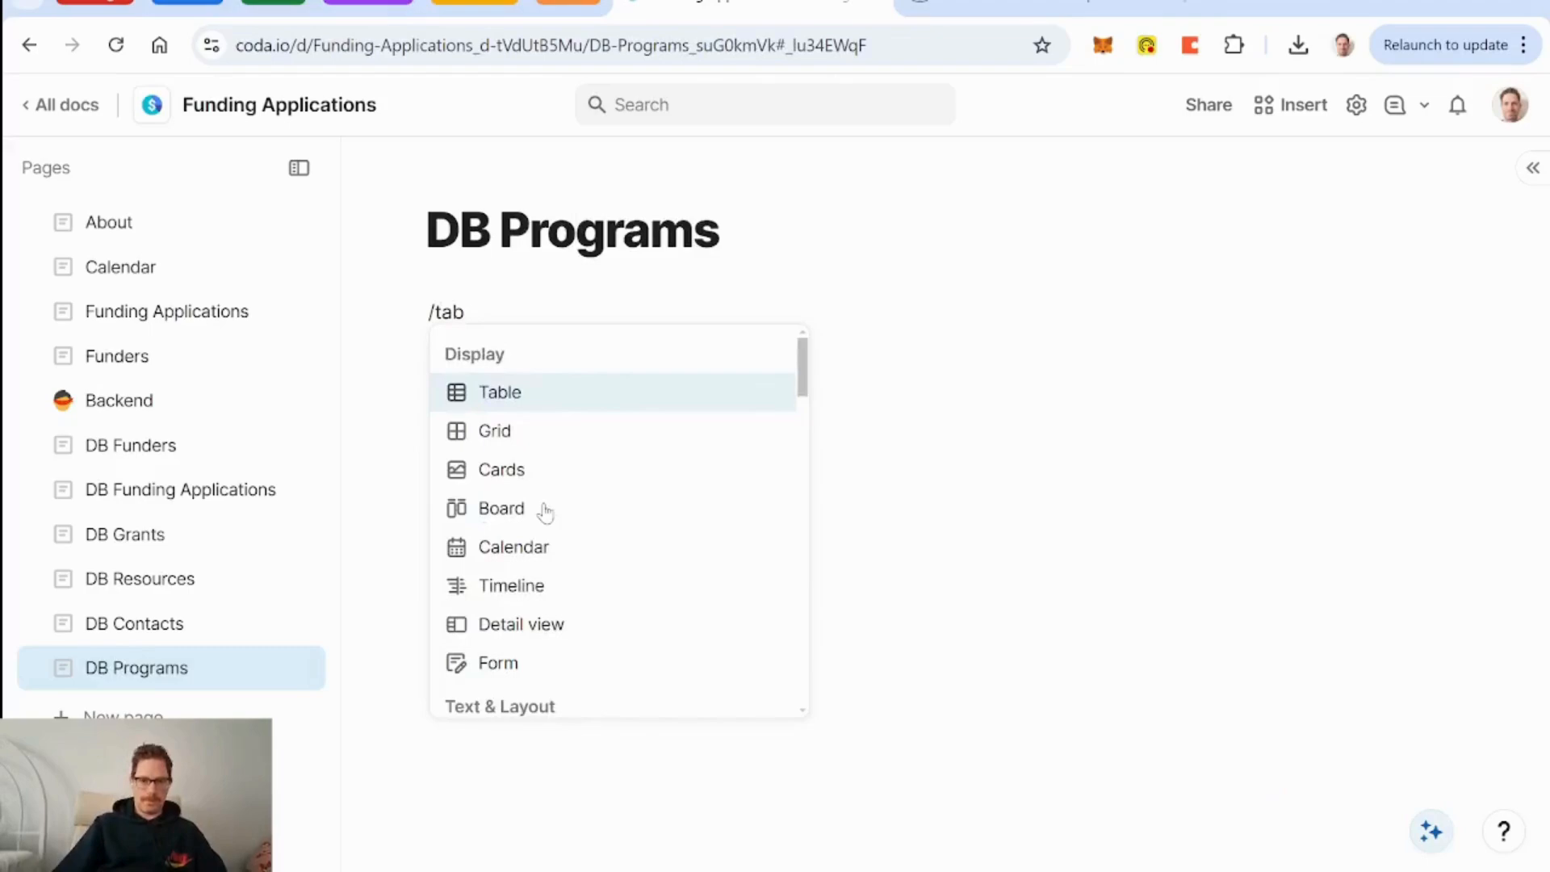
pyautogui.press('Return')
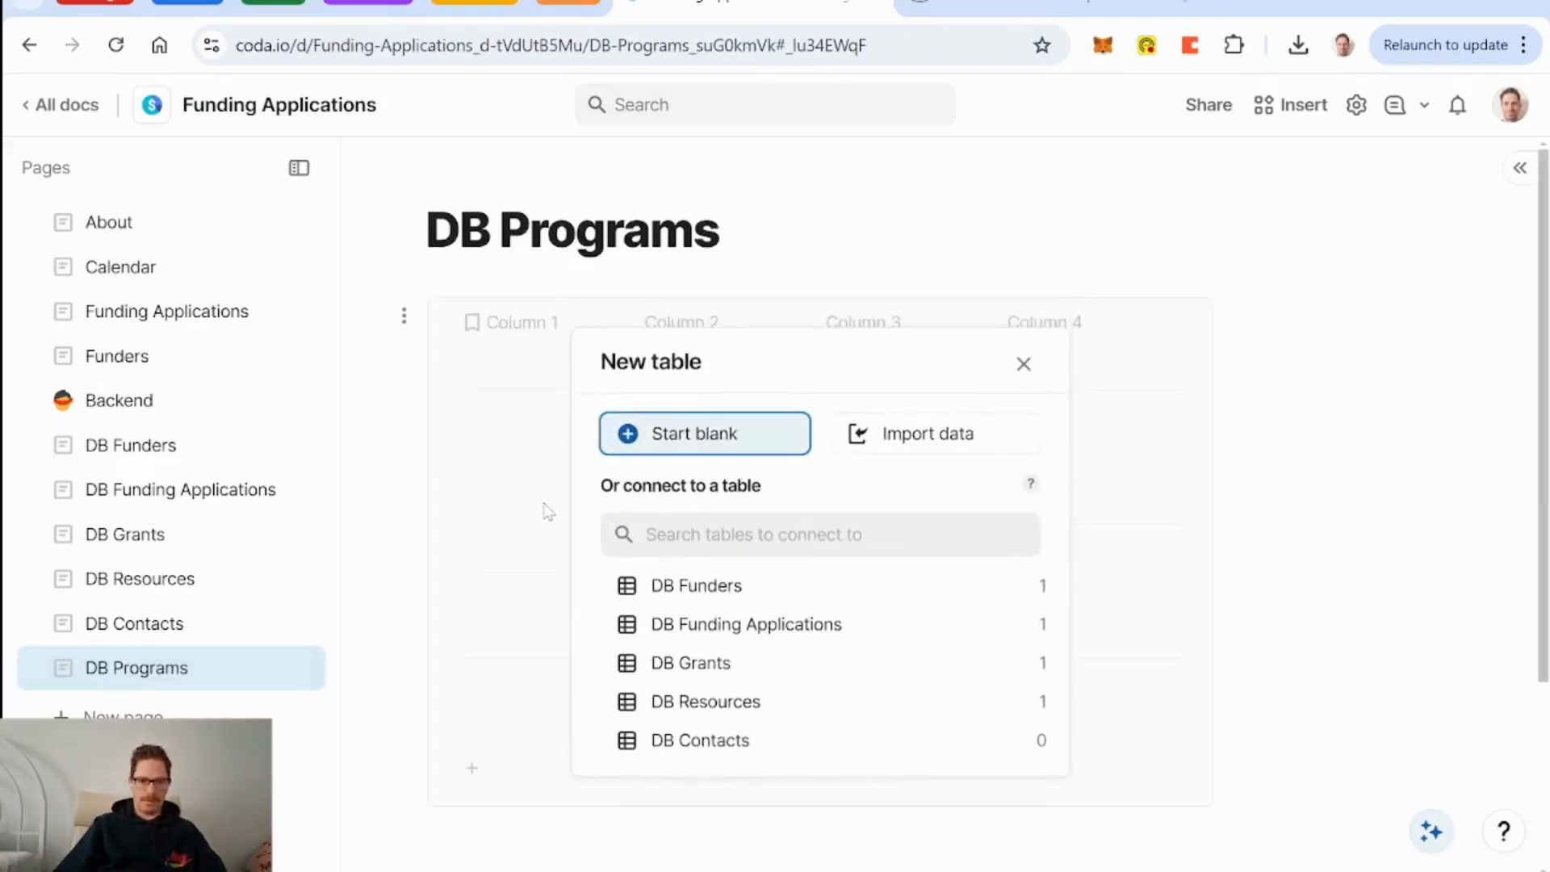
pyautogui.press('Return')
pyautogui.write('DB Programs')
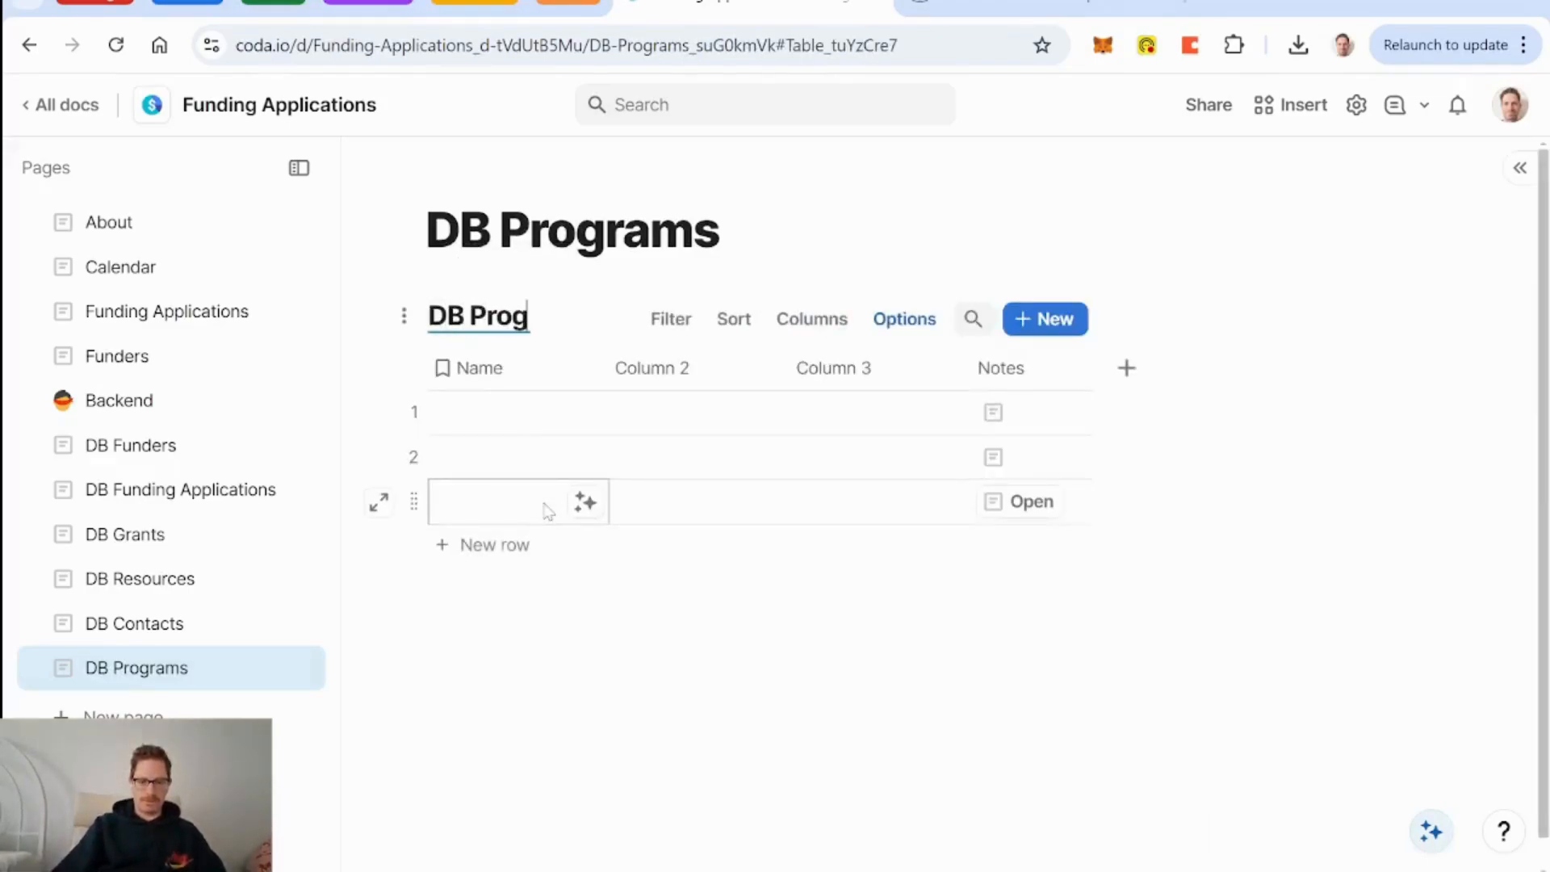
# Rename the first column 'Program' and delete Column 2.
pyautogui.click(499, 371)
pyautogui.click(498, 370)
pyautogui.write('Pr')
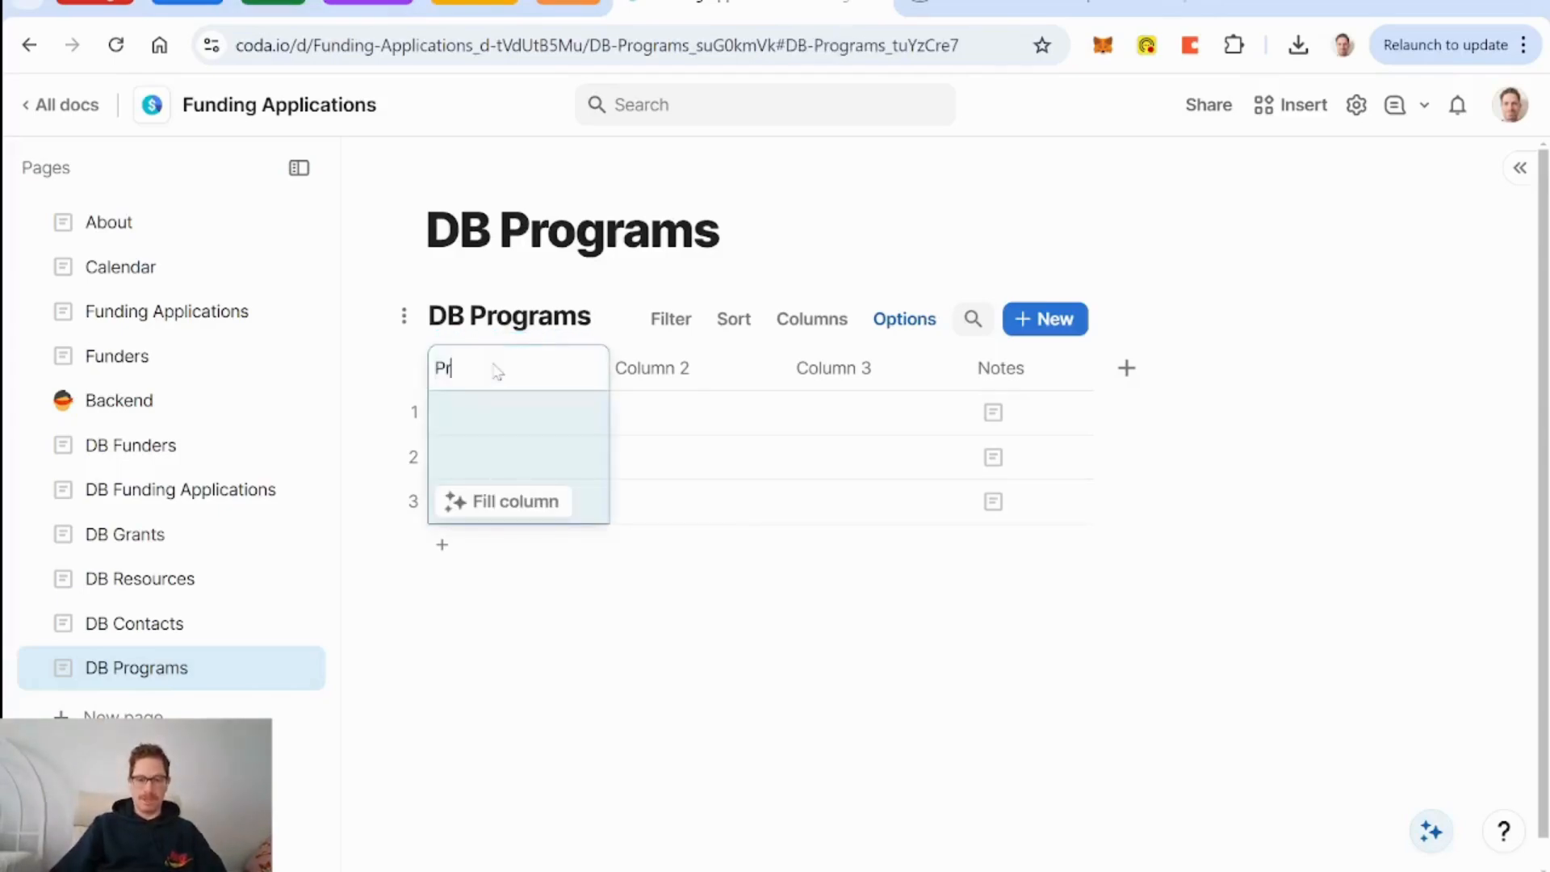
pyautogui.write('ogram')
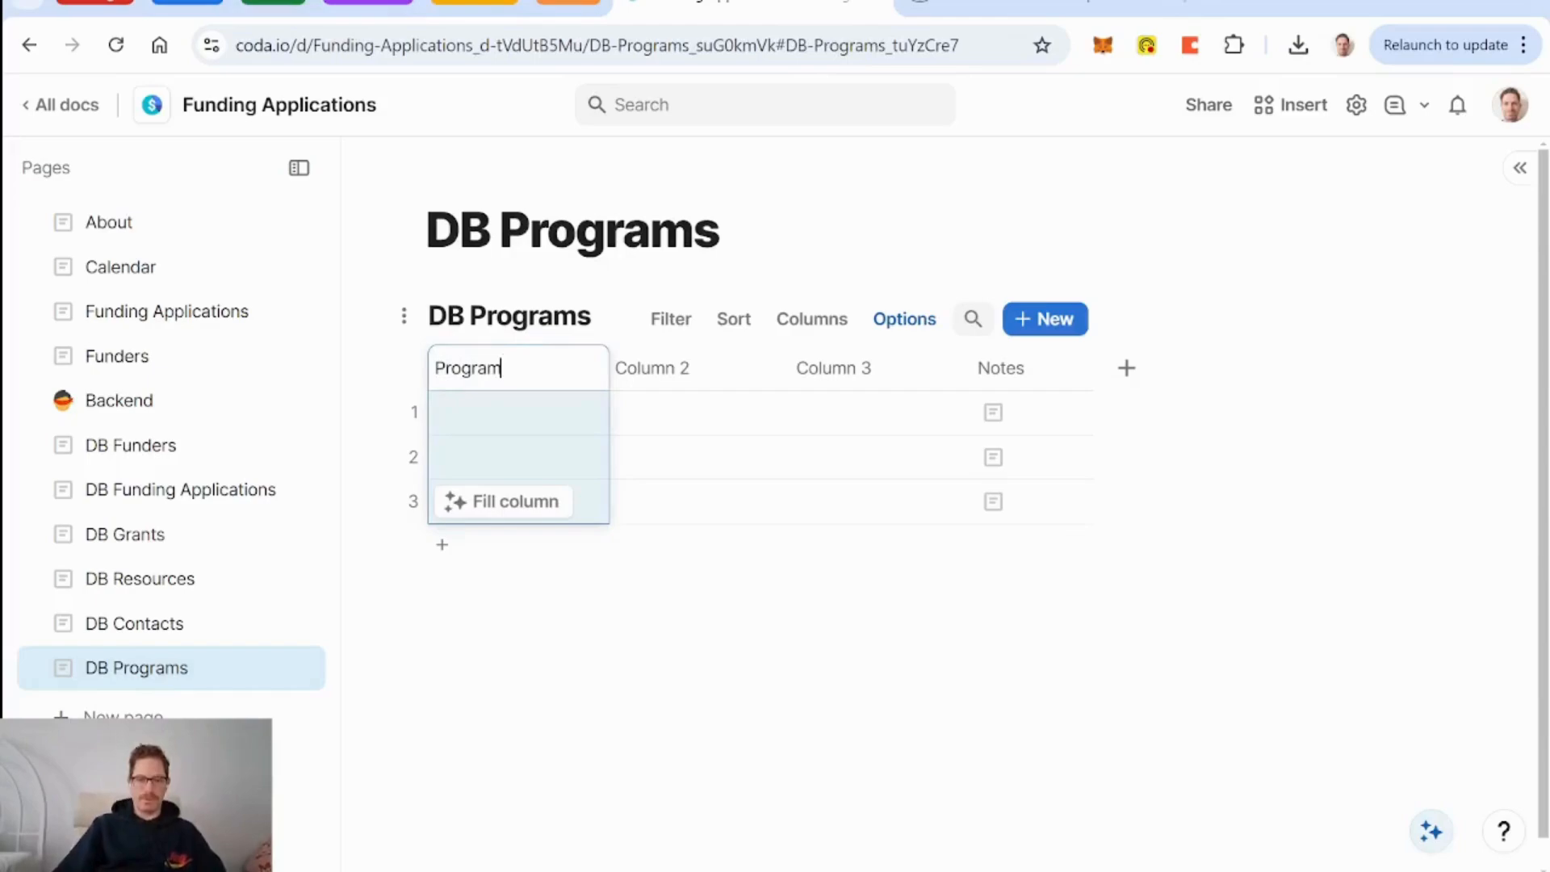
pyautogui.click(646, 373)
pyautogui.press('Delete')
pyautogui.press('Delete')
pyautogui.press('Delete')
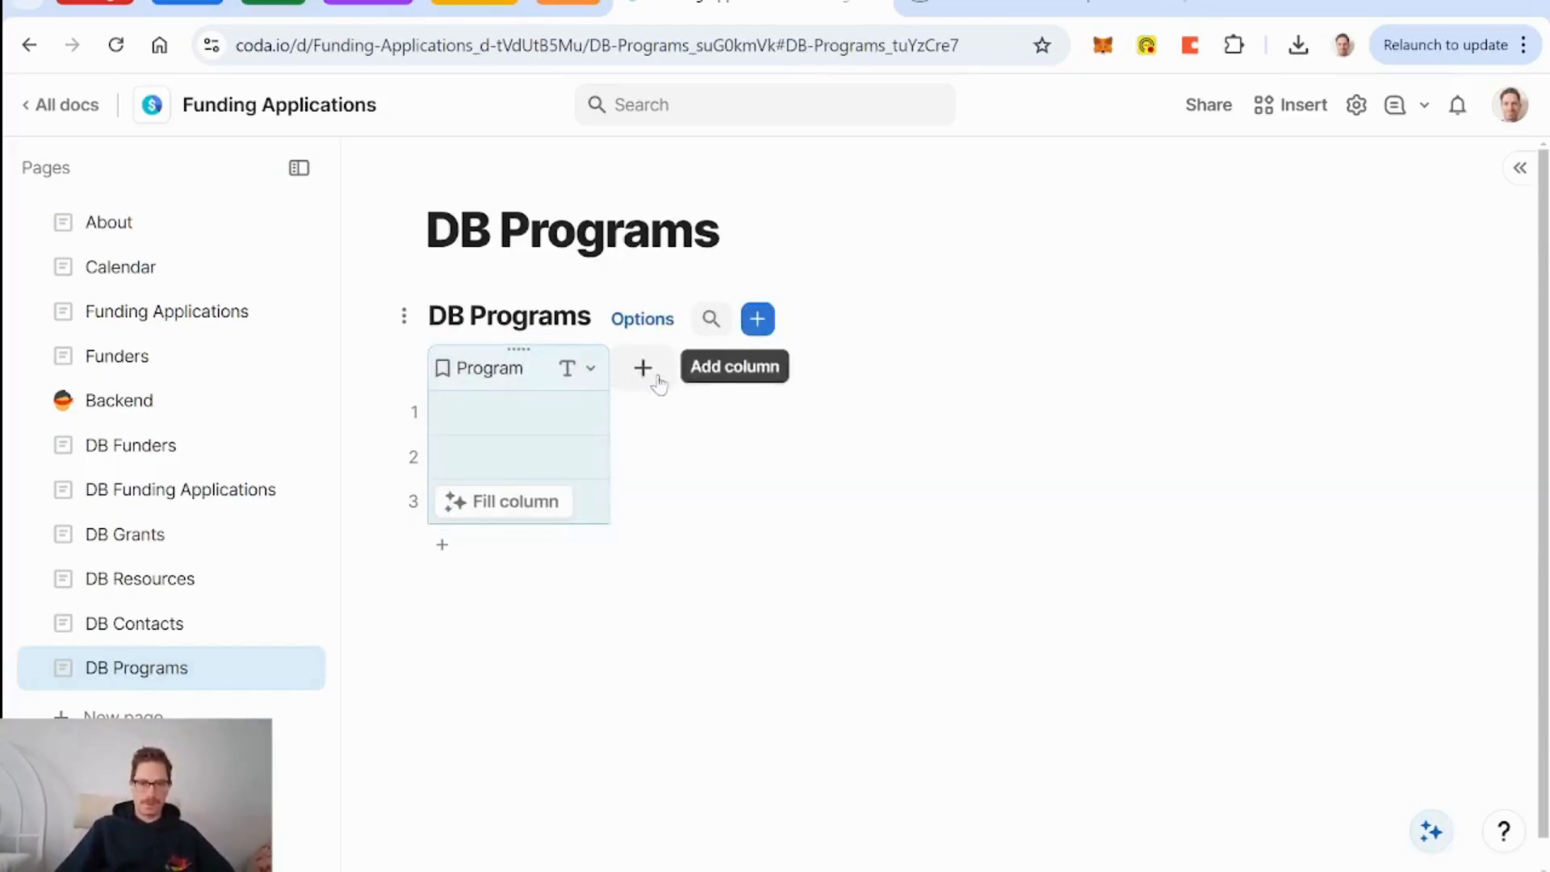
# Add a text column named 'Description'.
pyautogui.click(658, 375)
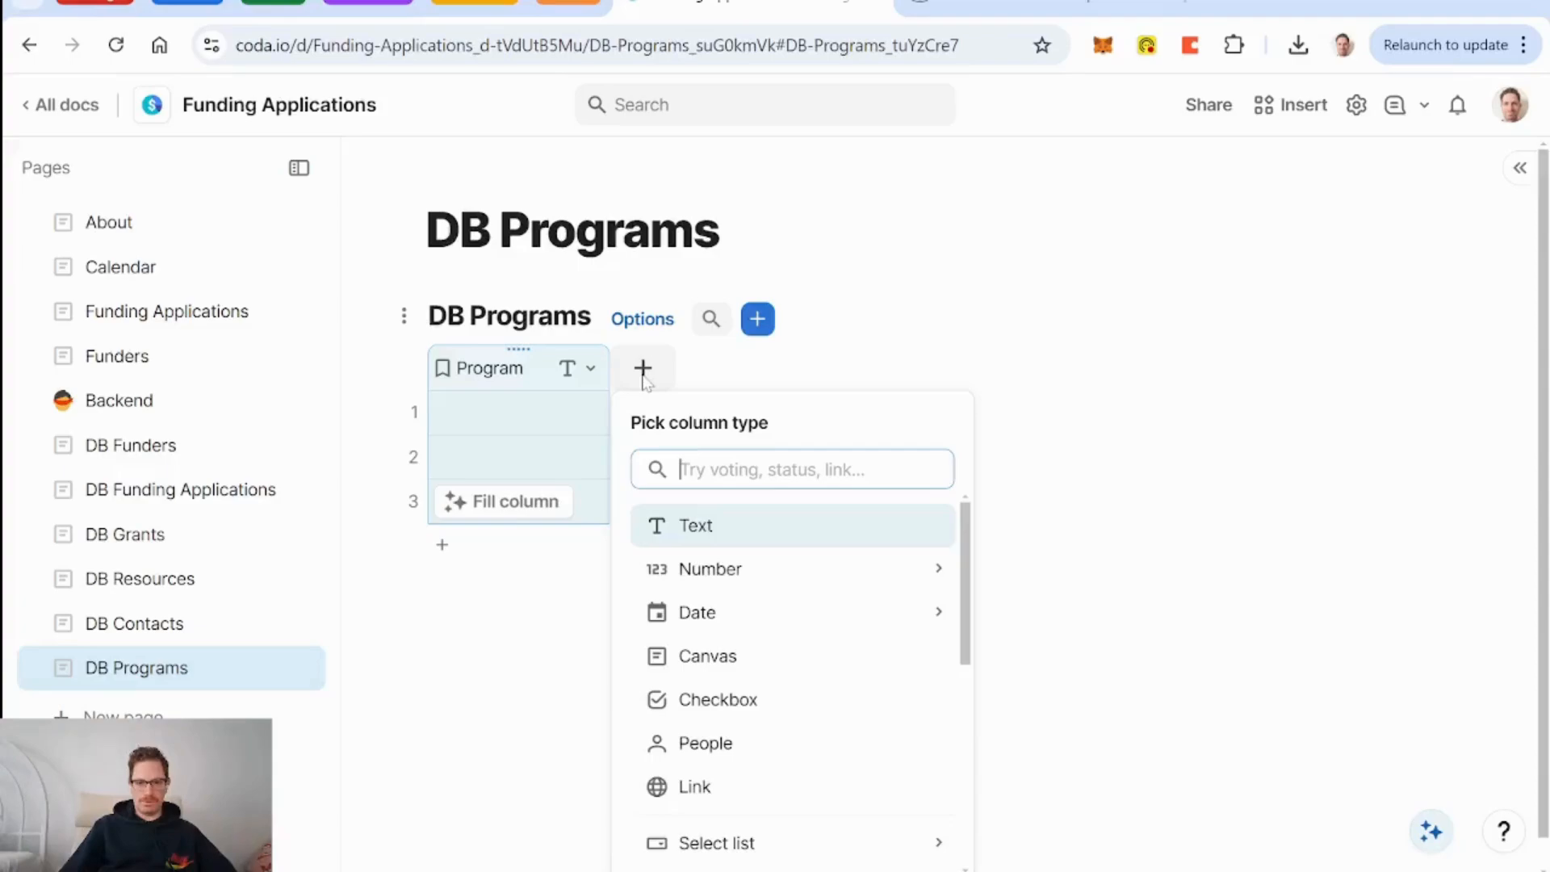
pyautogui.write('des')
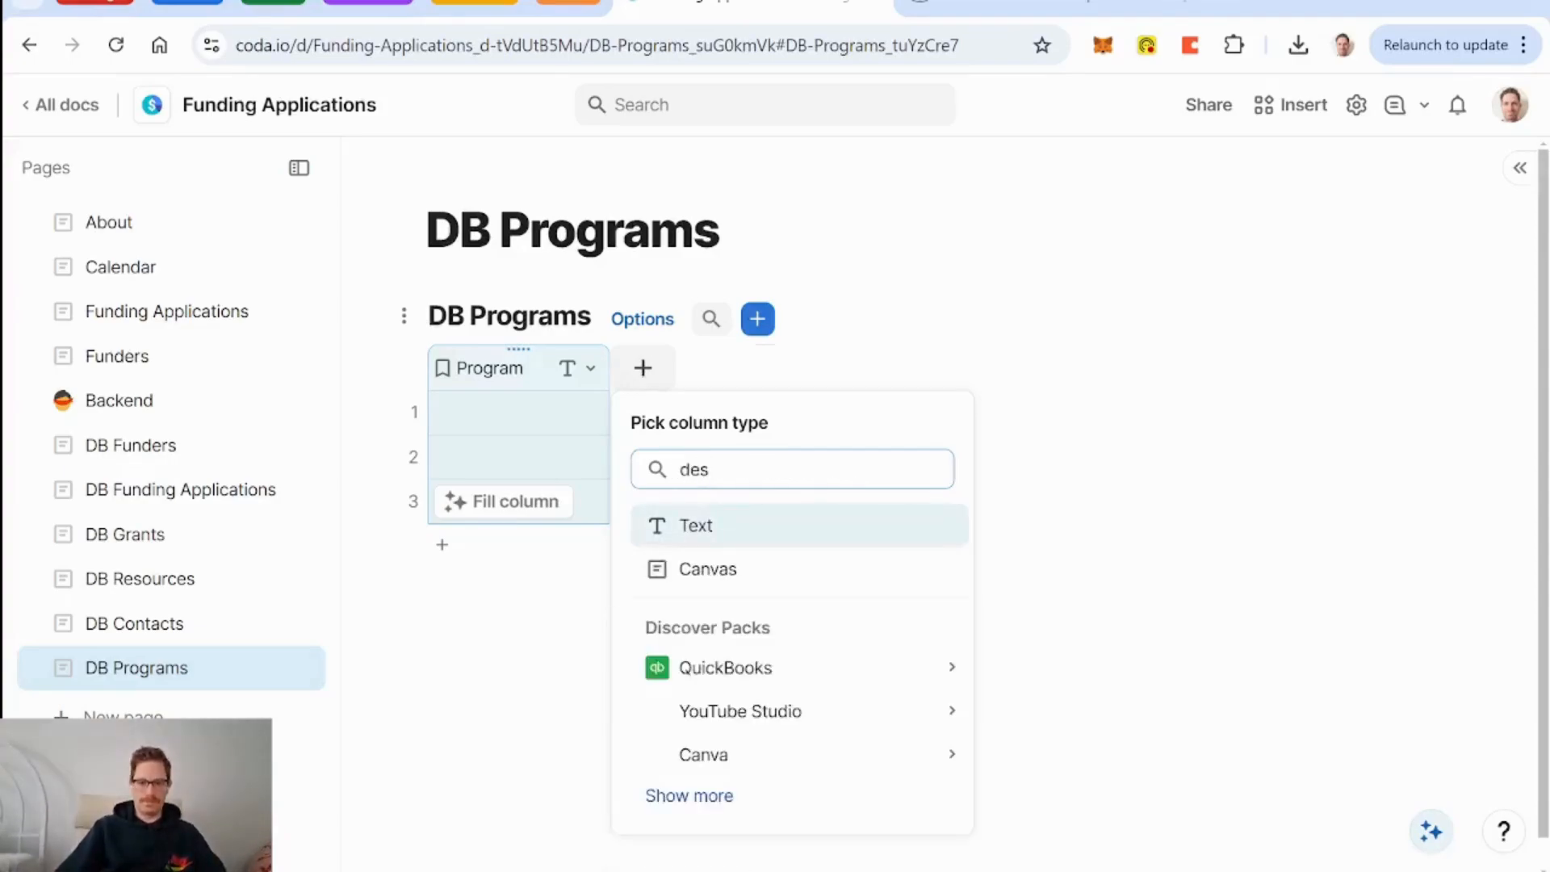
pyautogui.press('Return')
pyautogui.write('Description')
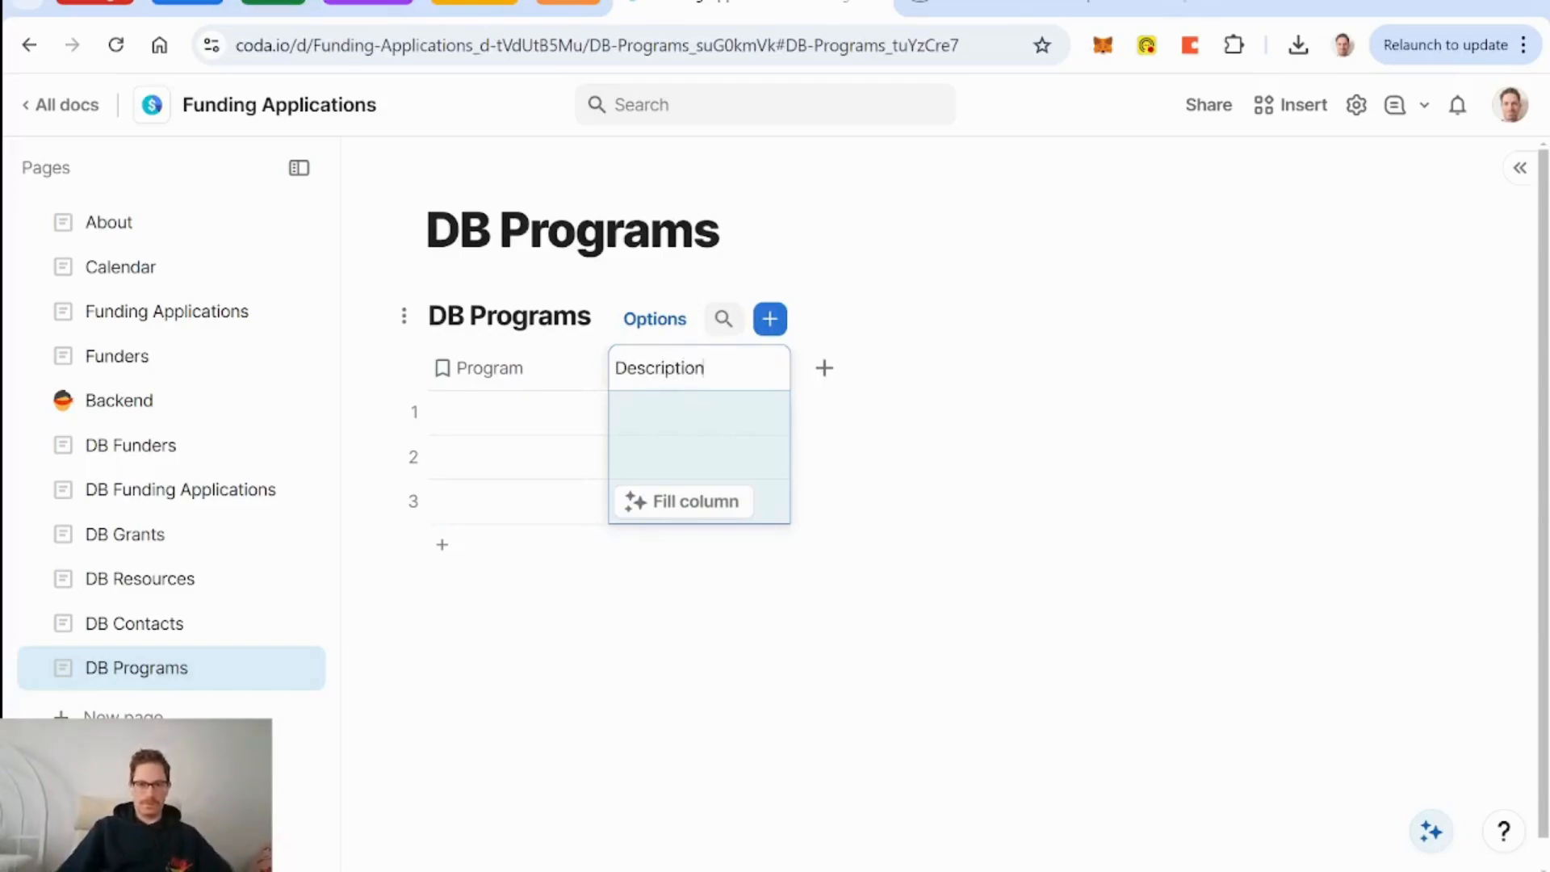
pyautogui.click(492, 368)
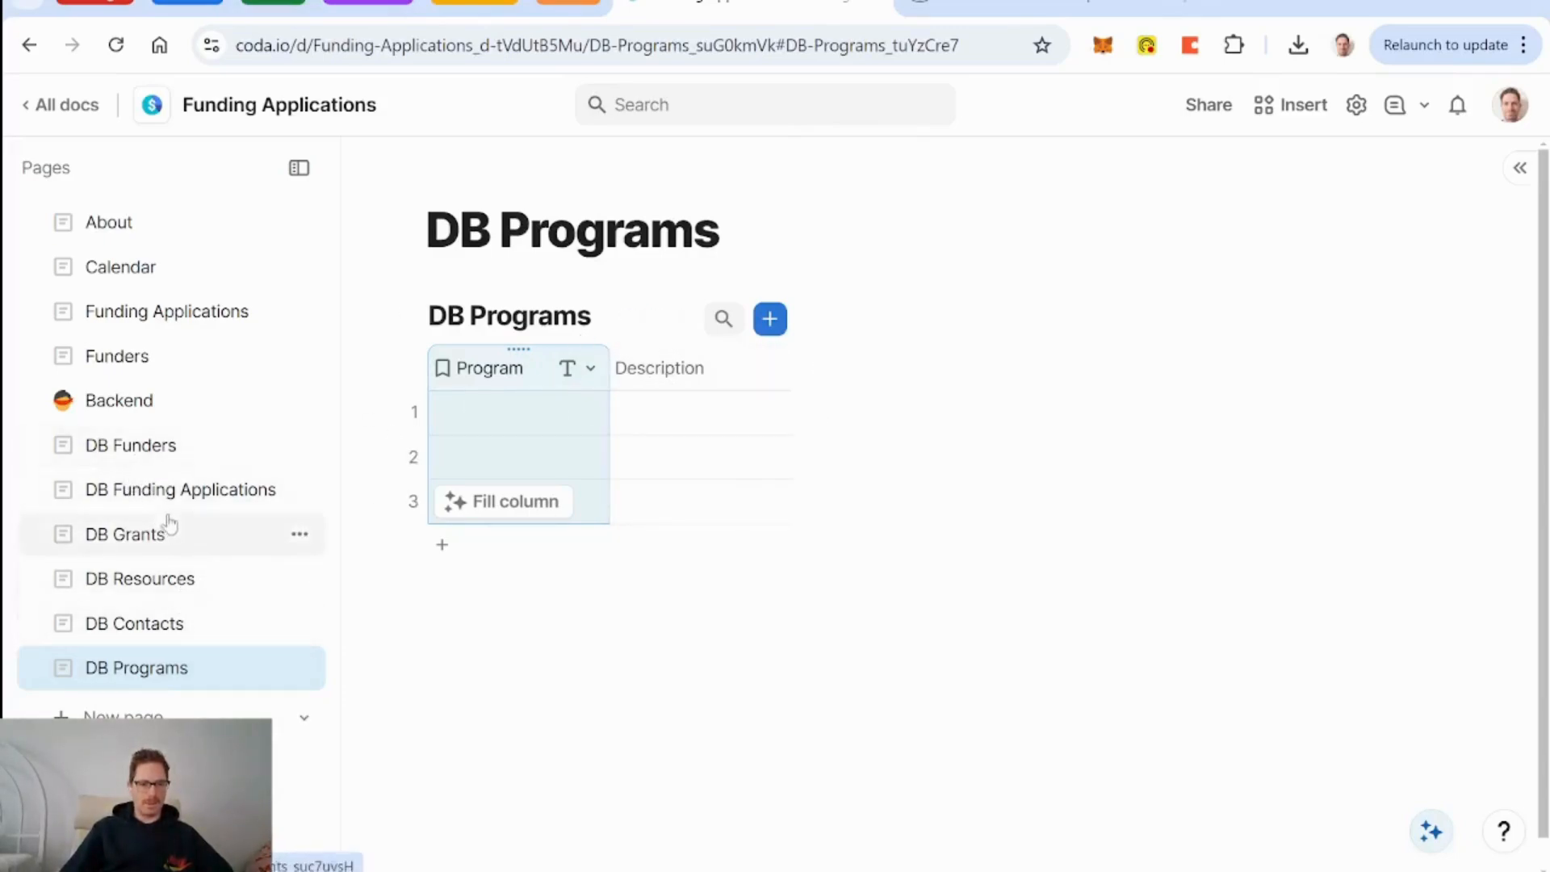
# In DB Funding Applications, add a multi-select relation column linked to DB Programs.
pyautogui.click(159, 491)
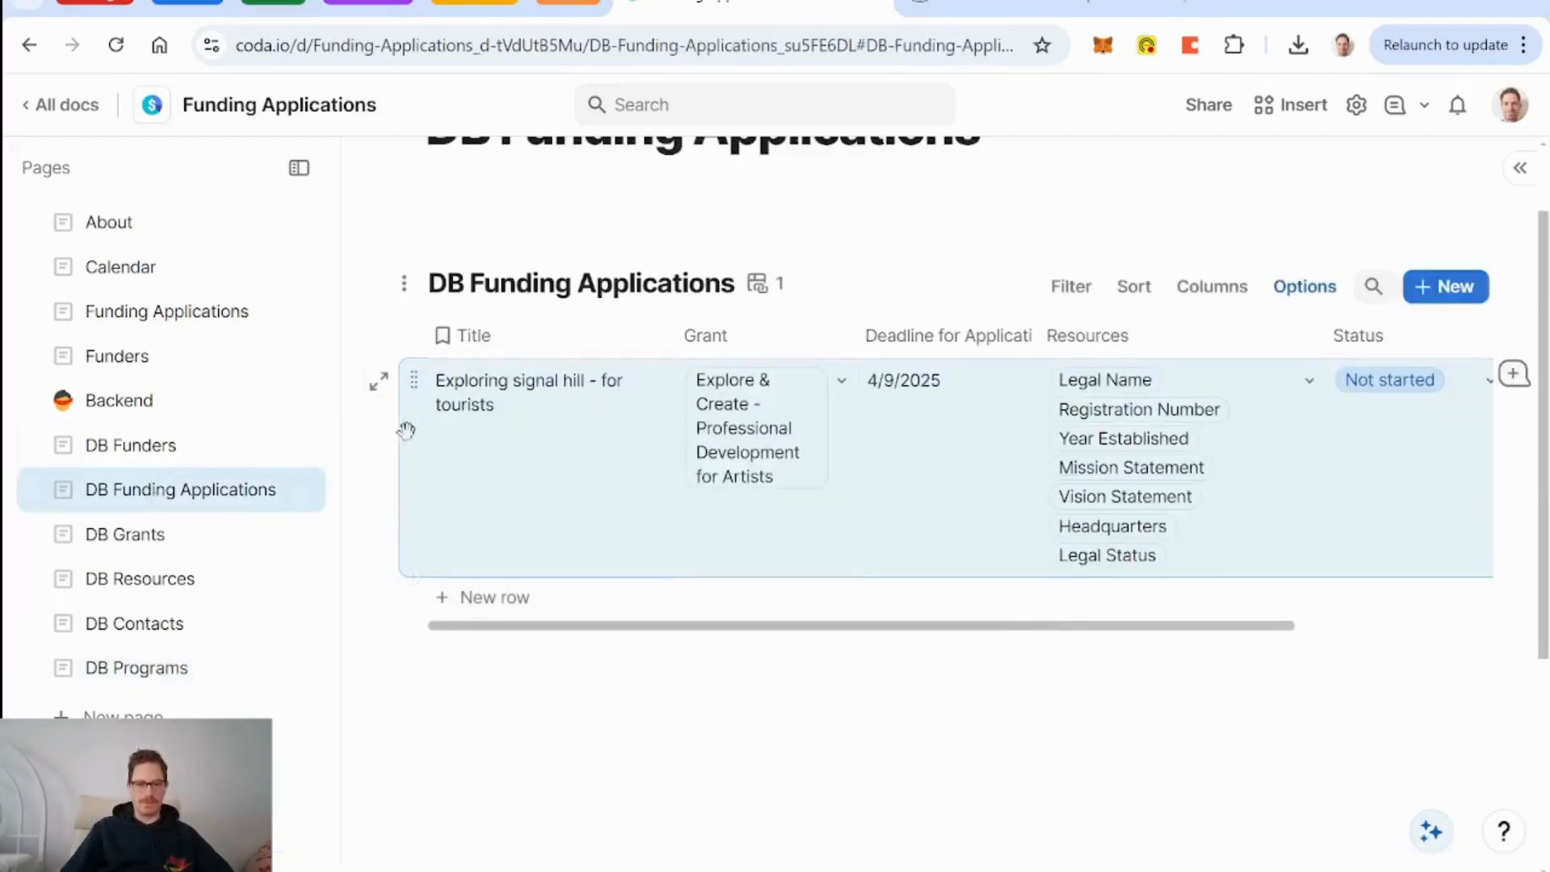
pyautogui.hscroll(3, 715, 549)
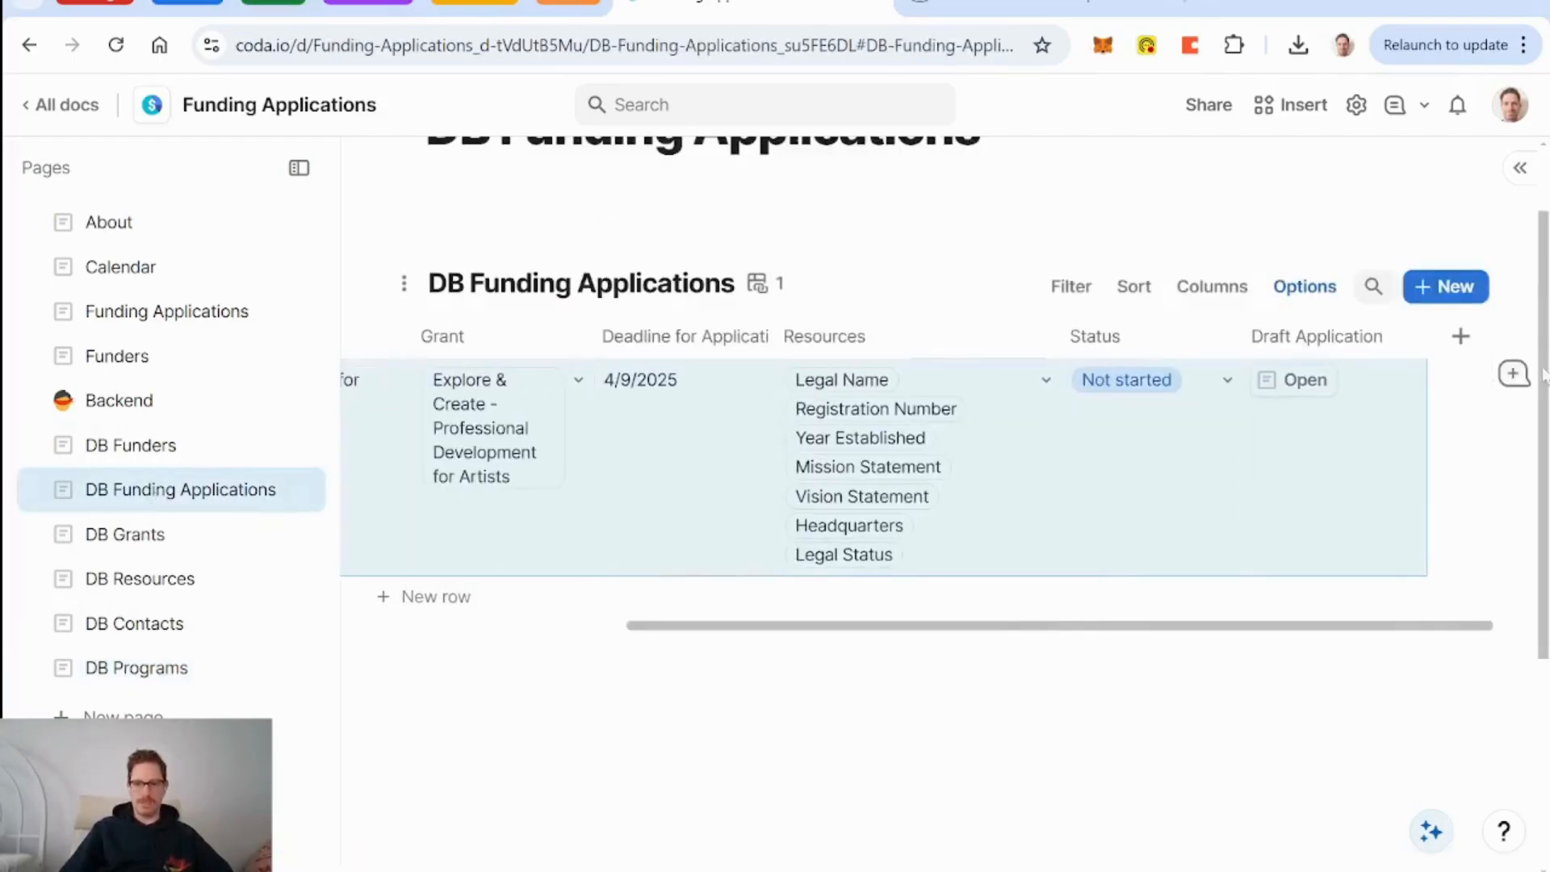
pyautogui.click(1461, 336)
pyautogui.write('progr')
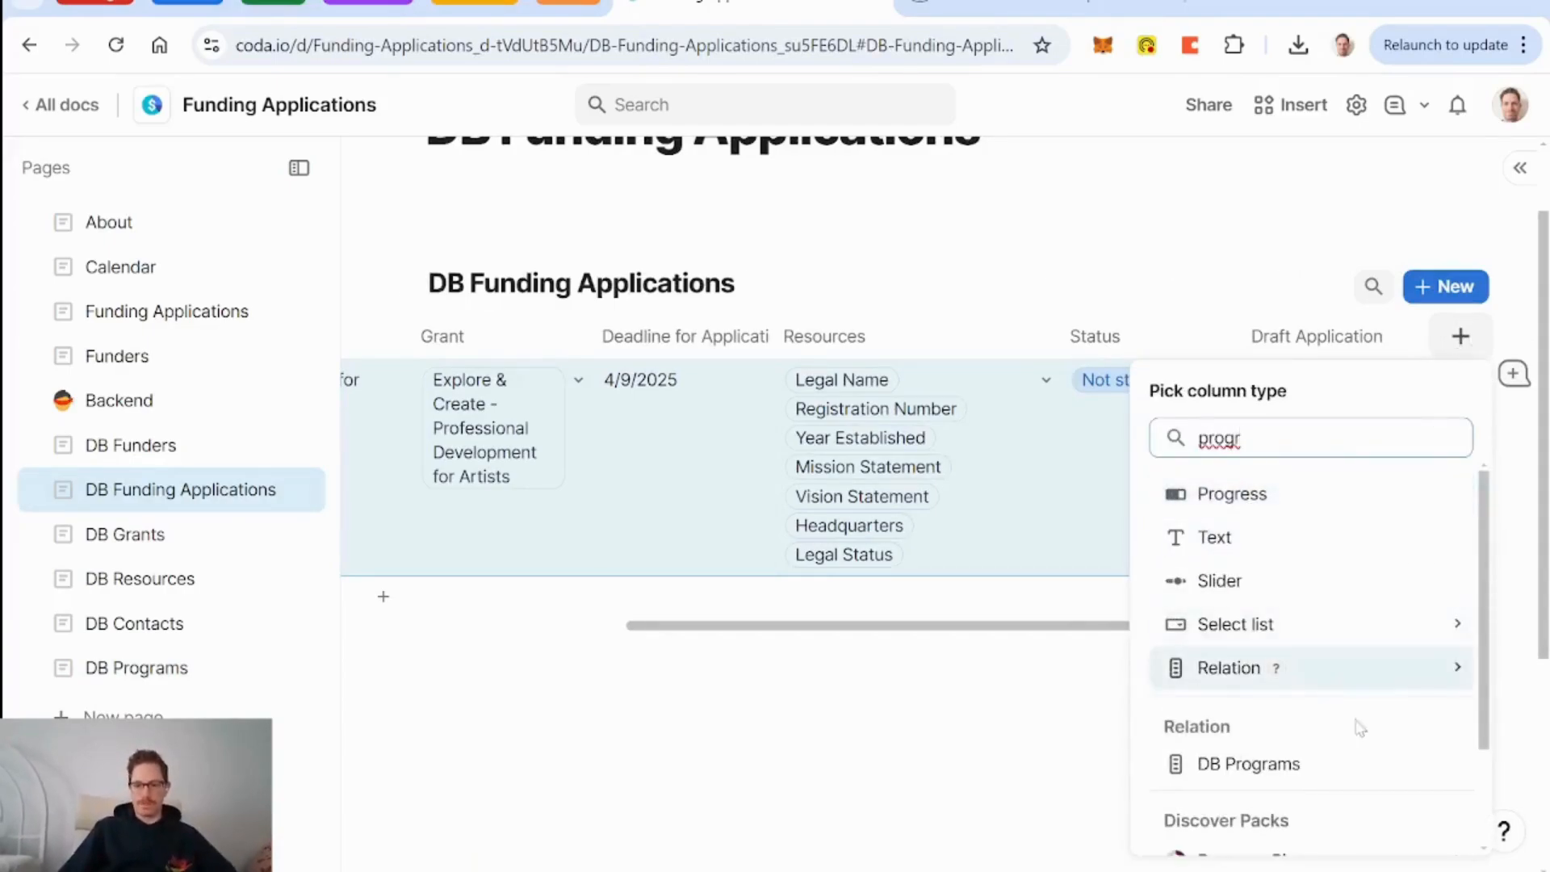
pyautogui.click(1264, 765)
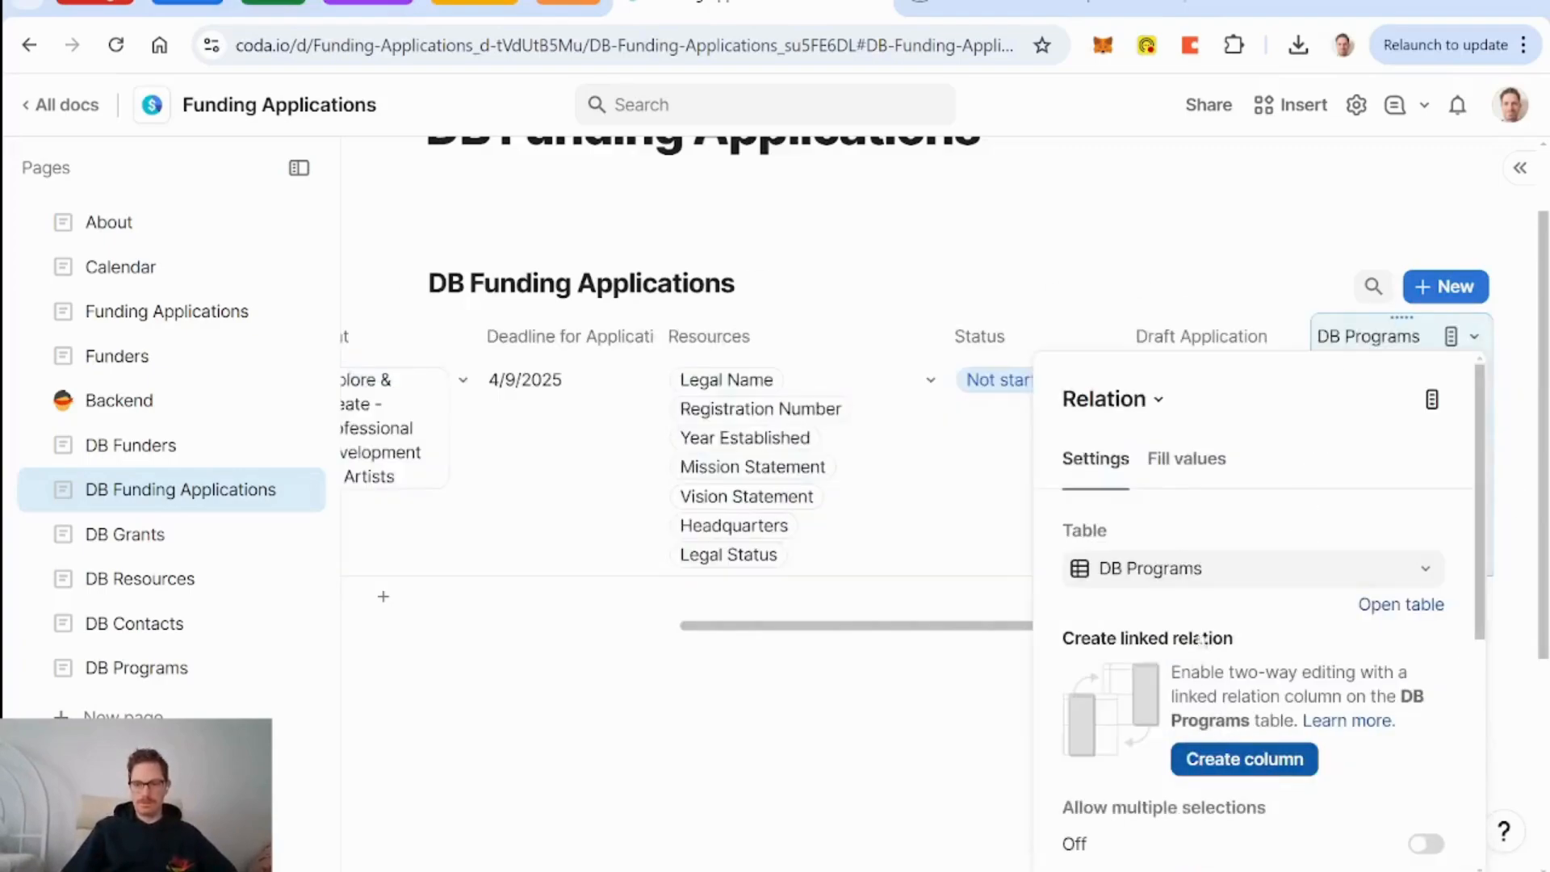
pyautogui.click(1426, 844)
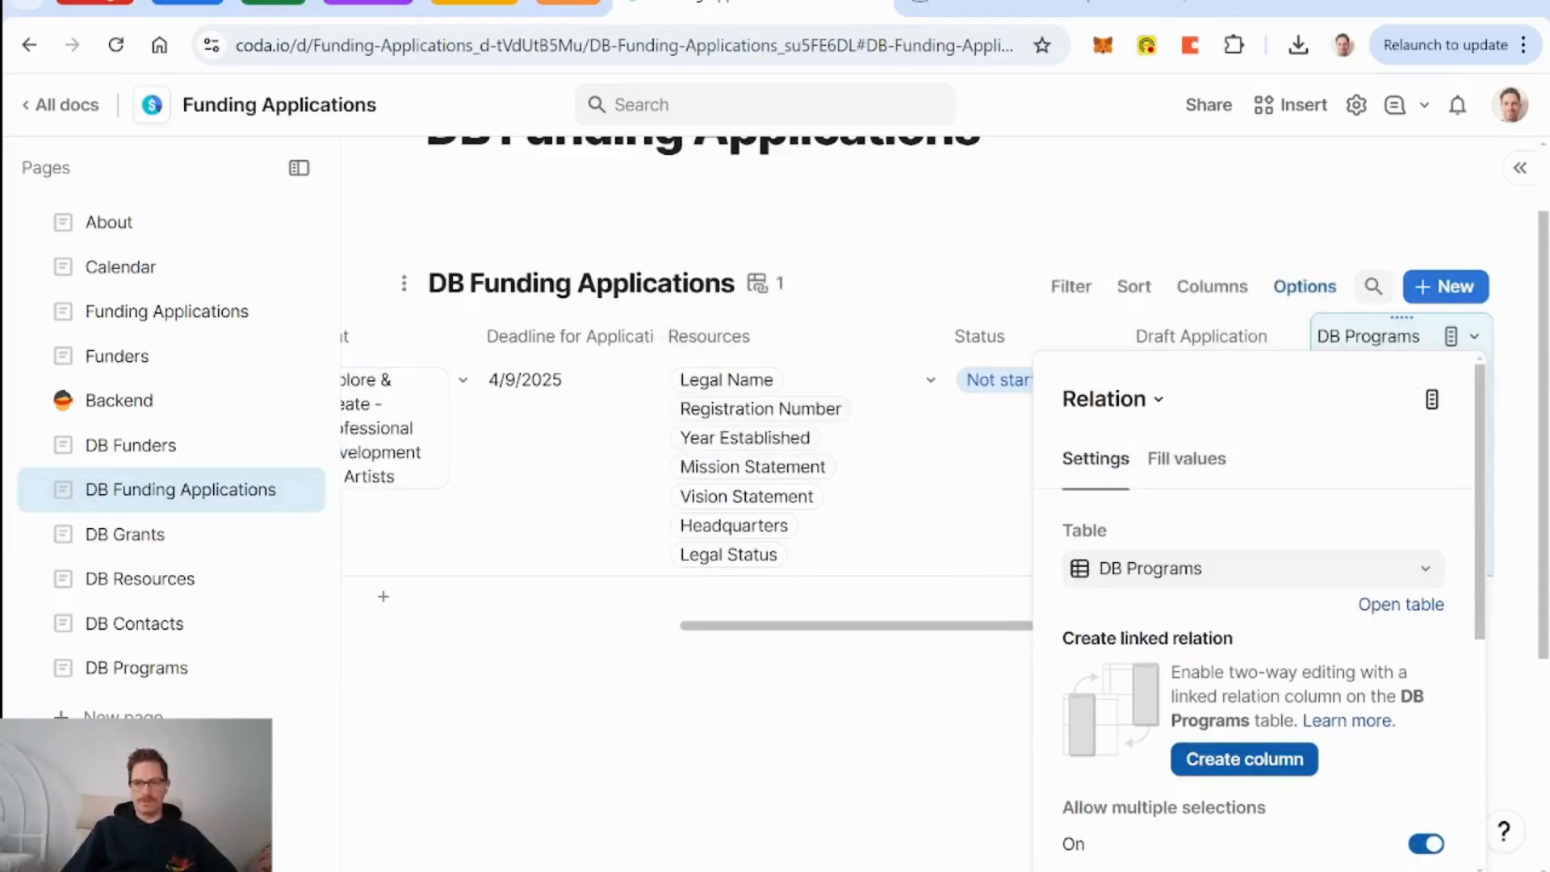
# Rename the relation column to Programs, check its linkable programs, then return to DB Programs.
pyautogui.doubleClick(1372, 339)
pyautogui.click(1344, 337)
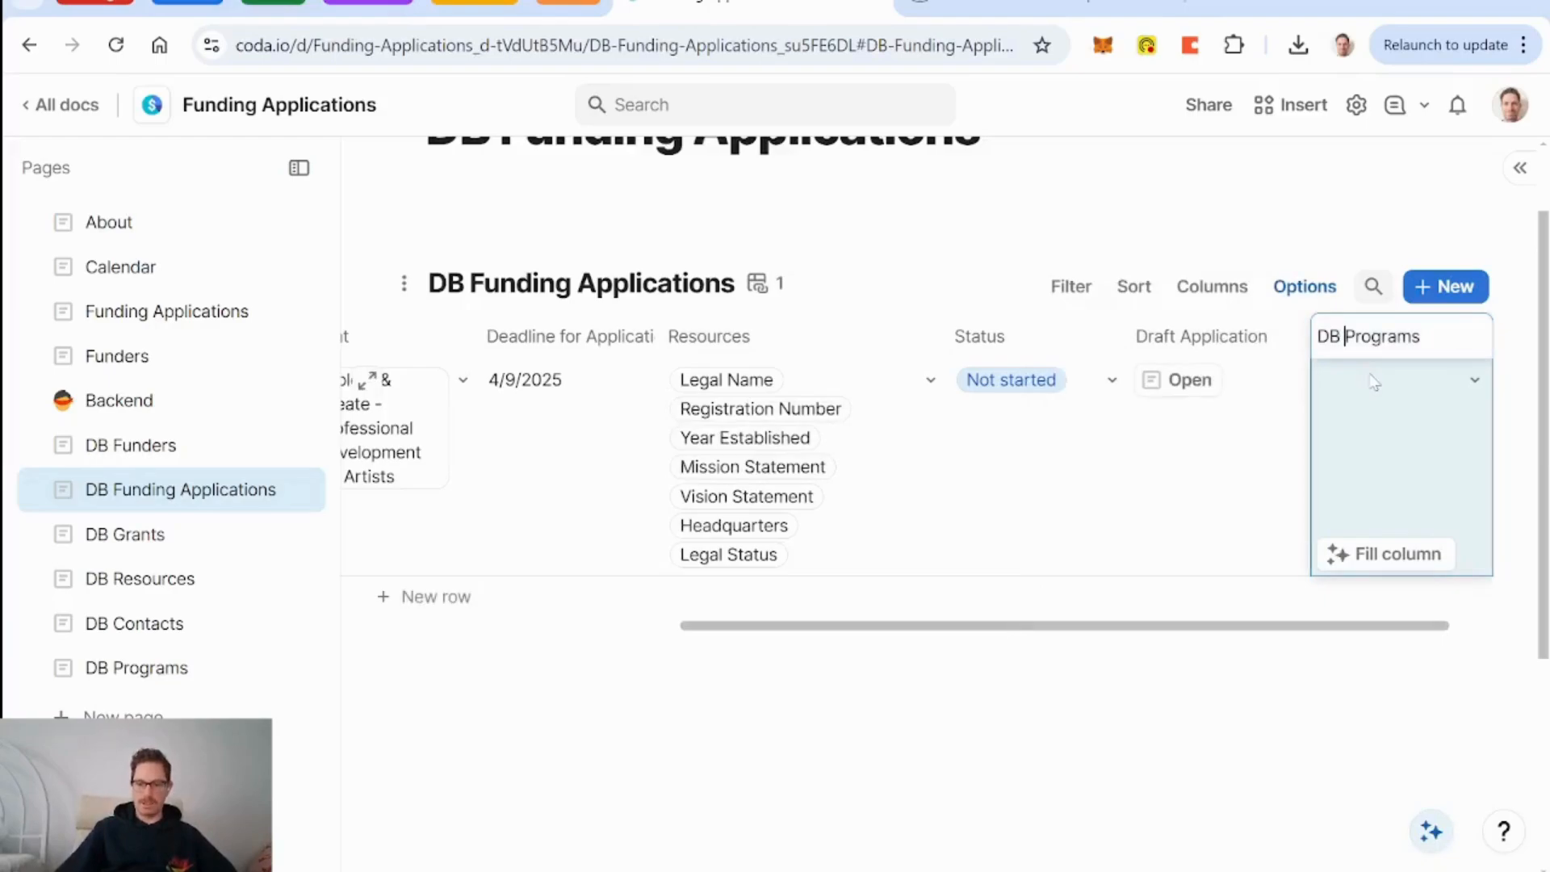
pyautogui.press('BackSpace')
pyautogui.press('BackSpace')
pyautogui.press('BackSpace')
pyautogui.press('Return')
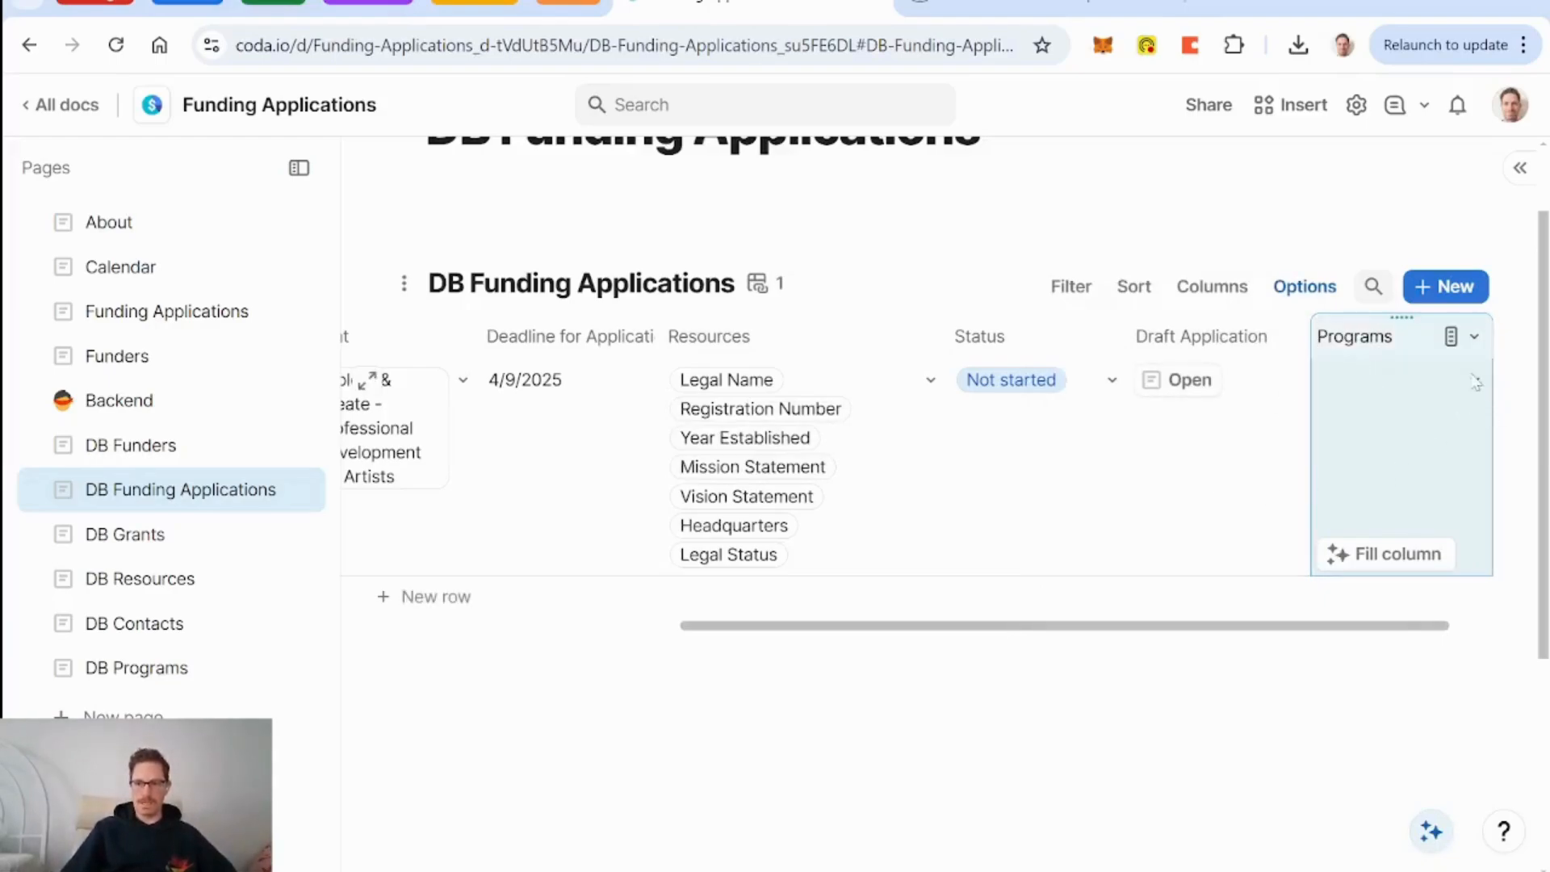
pyautogui.click(1475, 382)
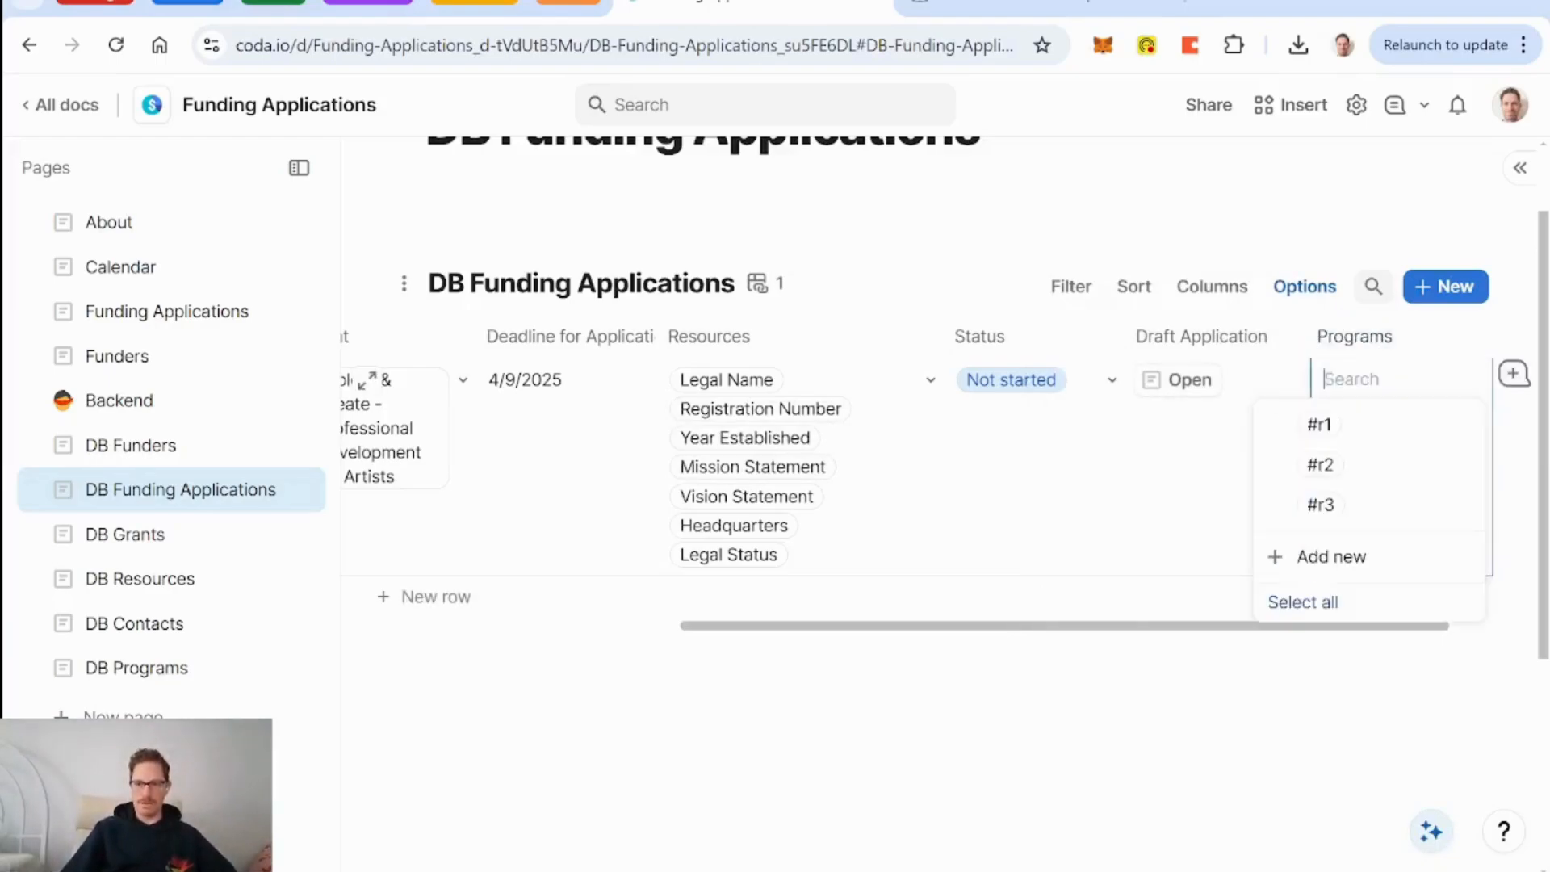
pyautogui.click(1395, 339)
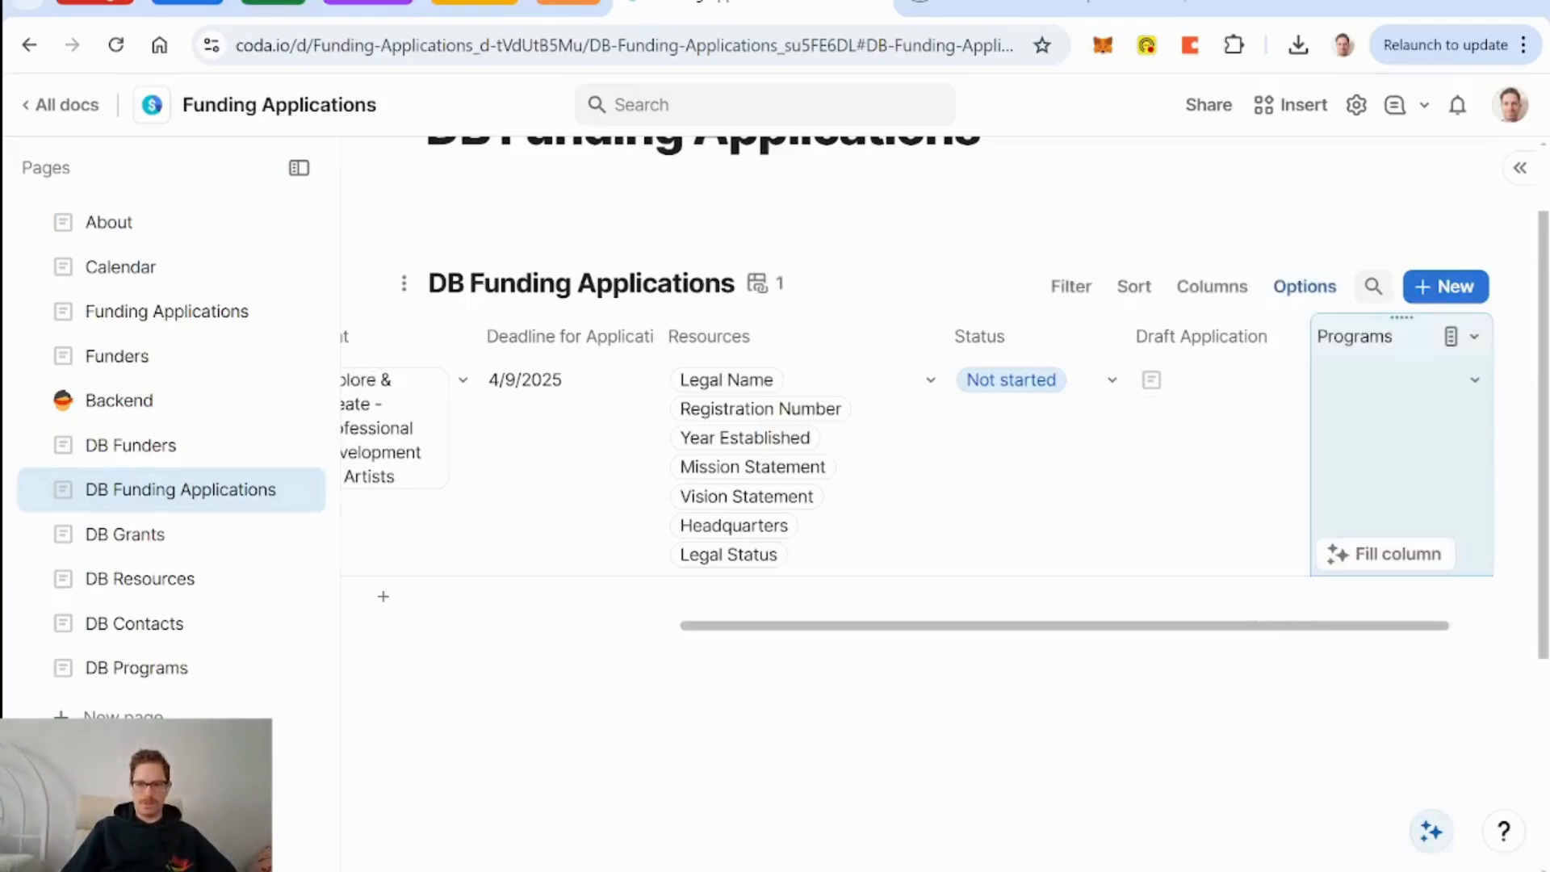
pyautogui.click(166, 670)
pyautogui.click(144, 493)
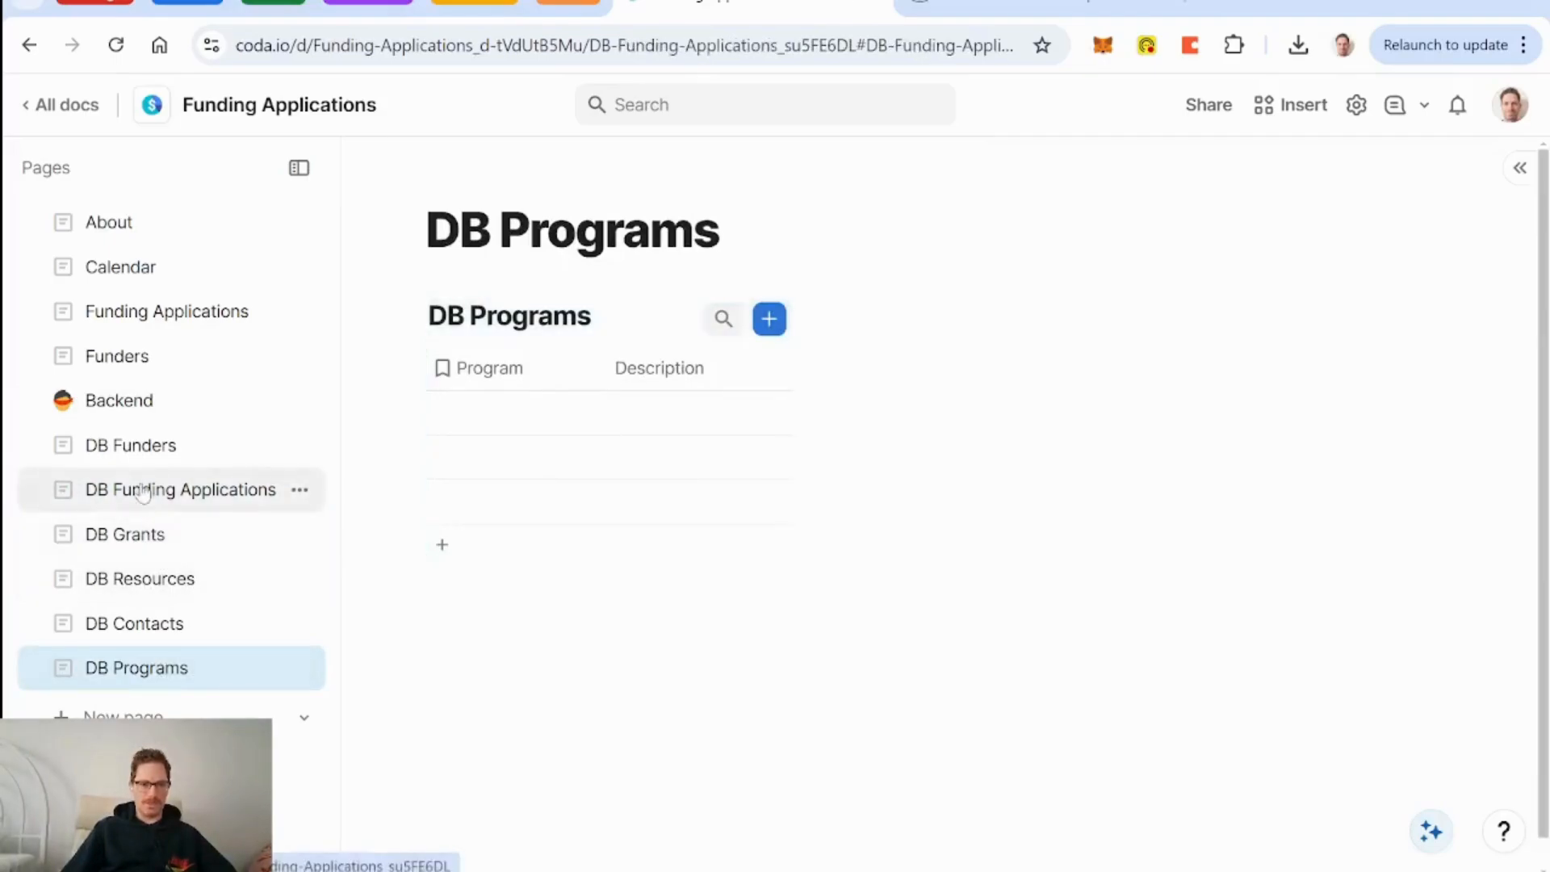
pyautogui.click(151, 536)
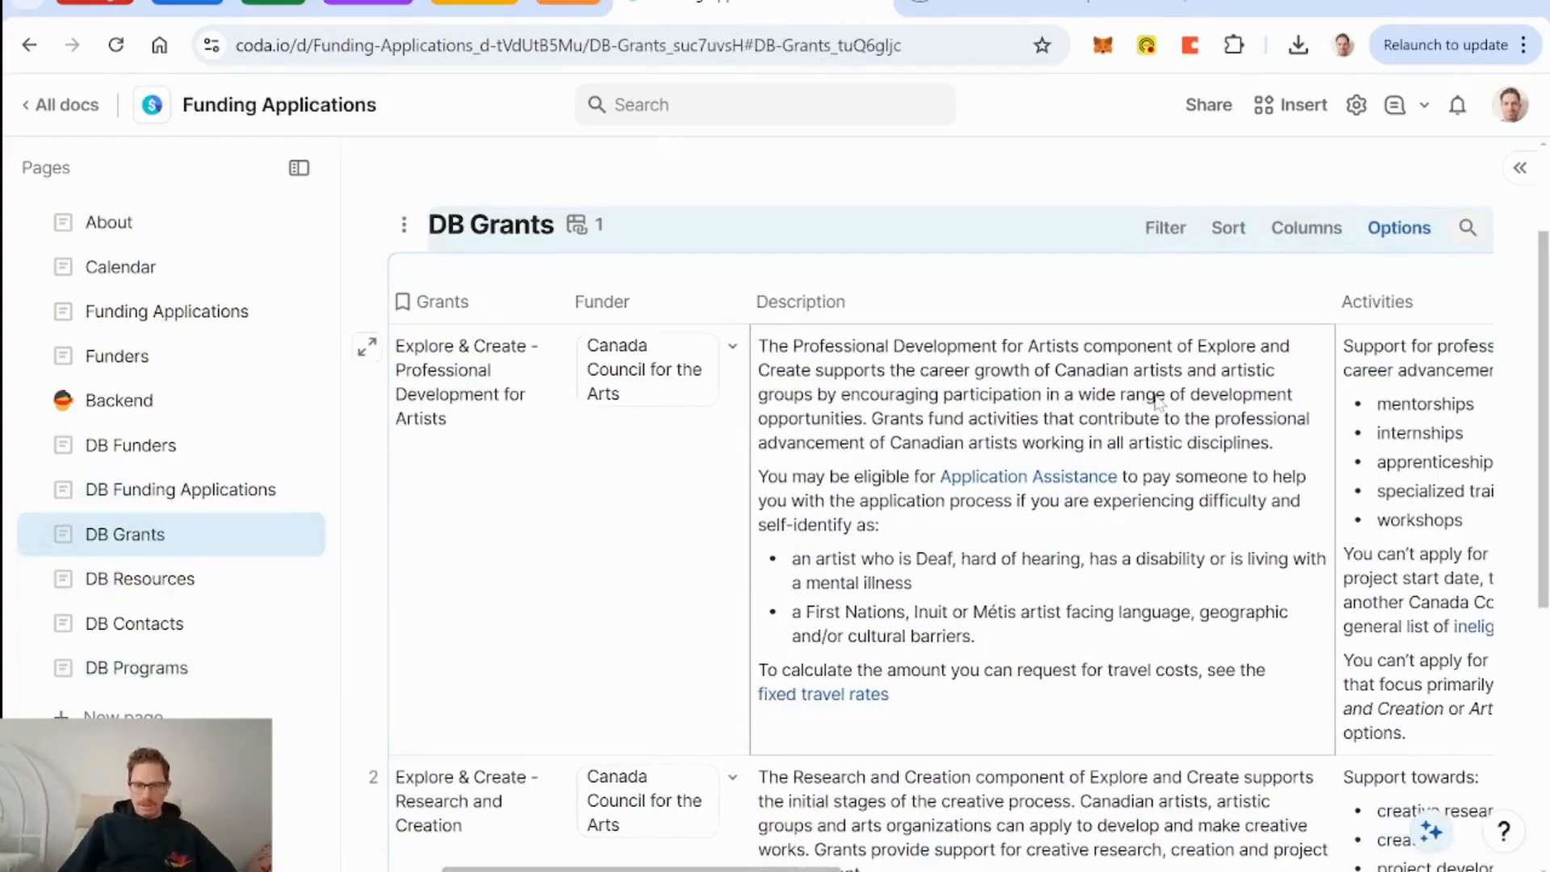
pyautogui.click(724, 529)
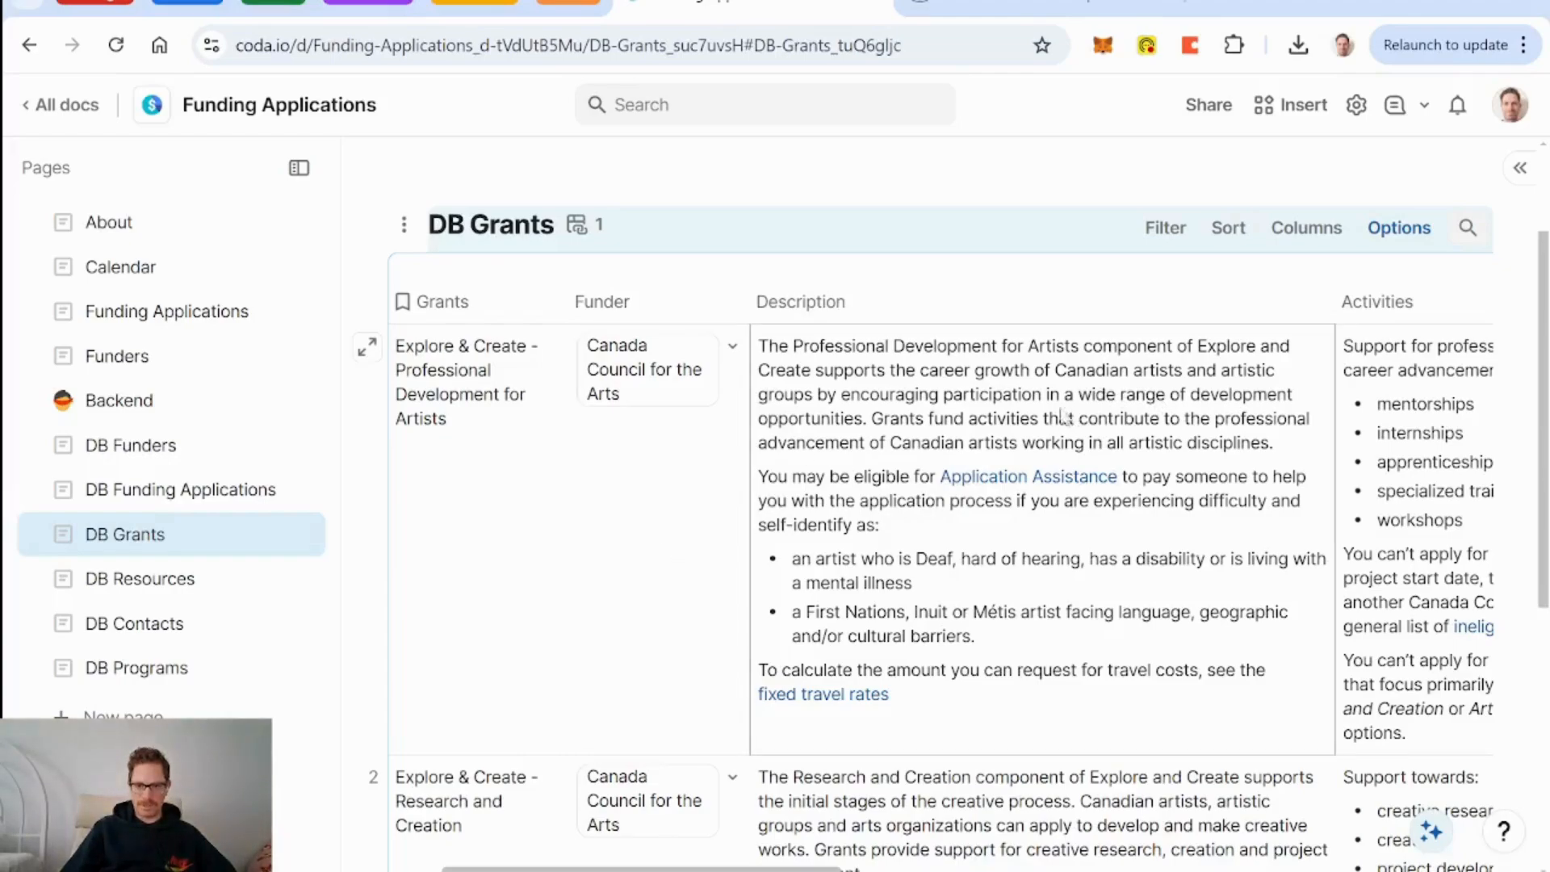
pyautogui.scroll(-1, 654, 518)
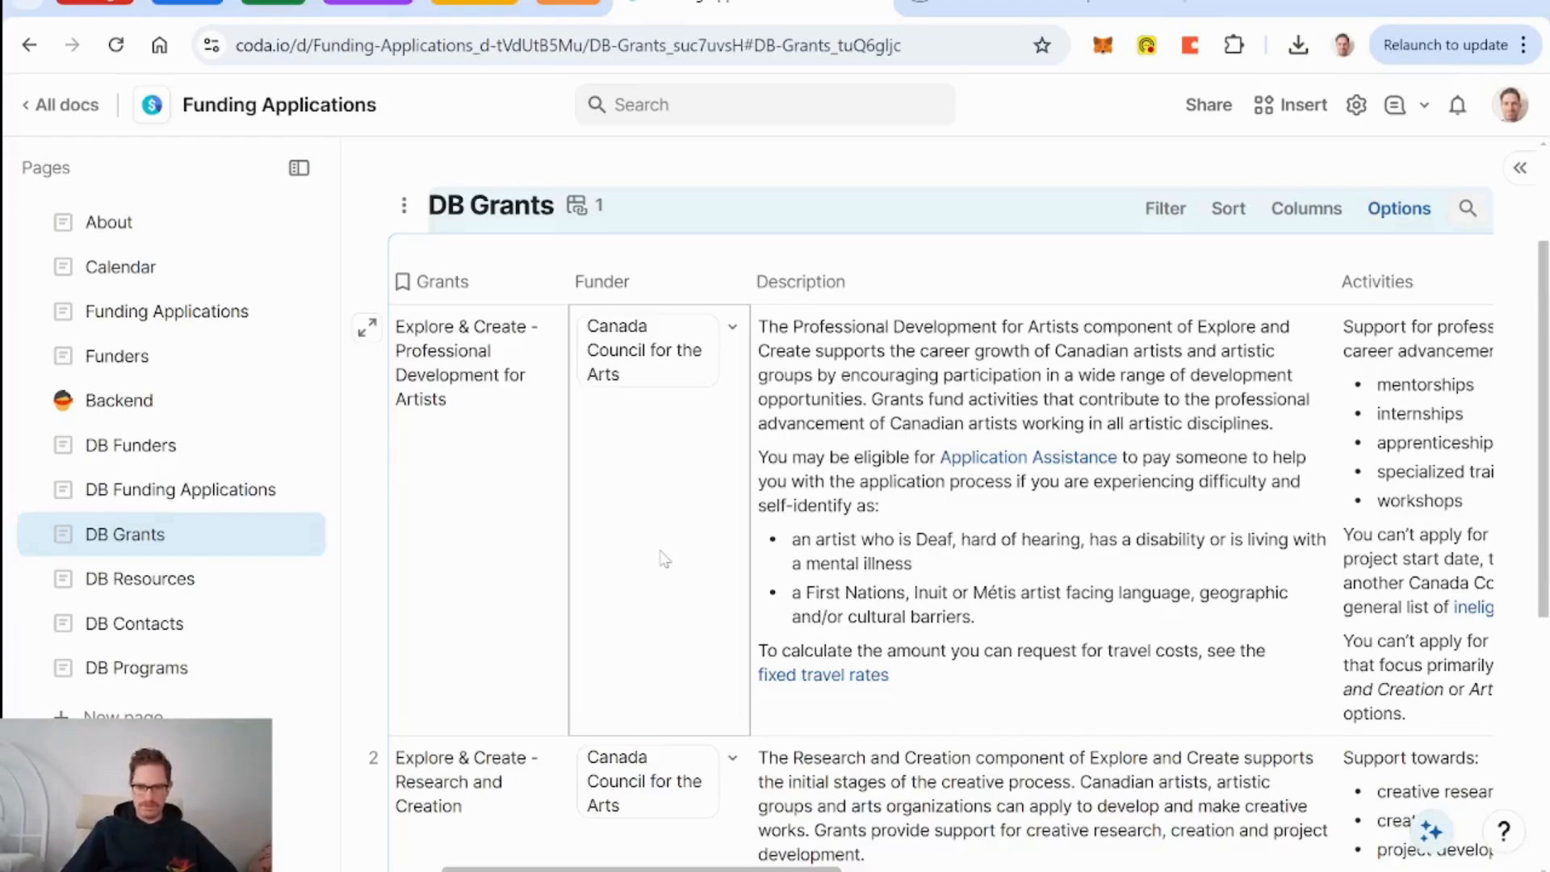
pyautogui.scroll(-3, 664, 559)
pyautogui.hscroll(5, 1366, 386)
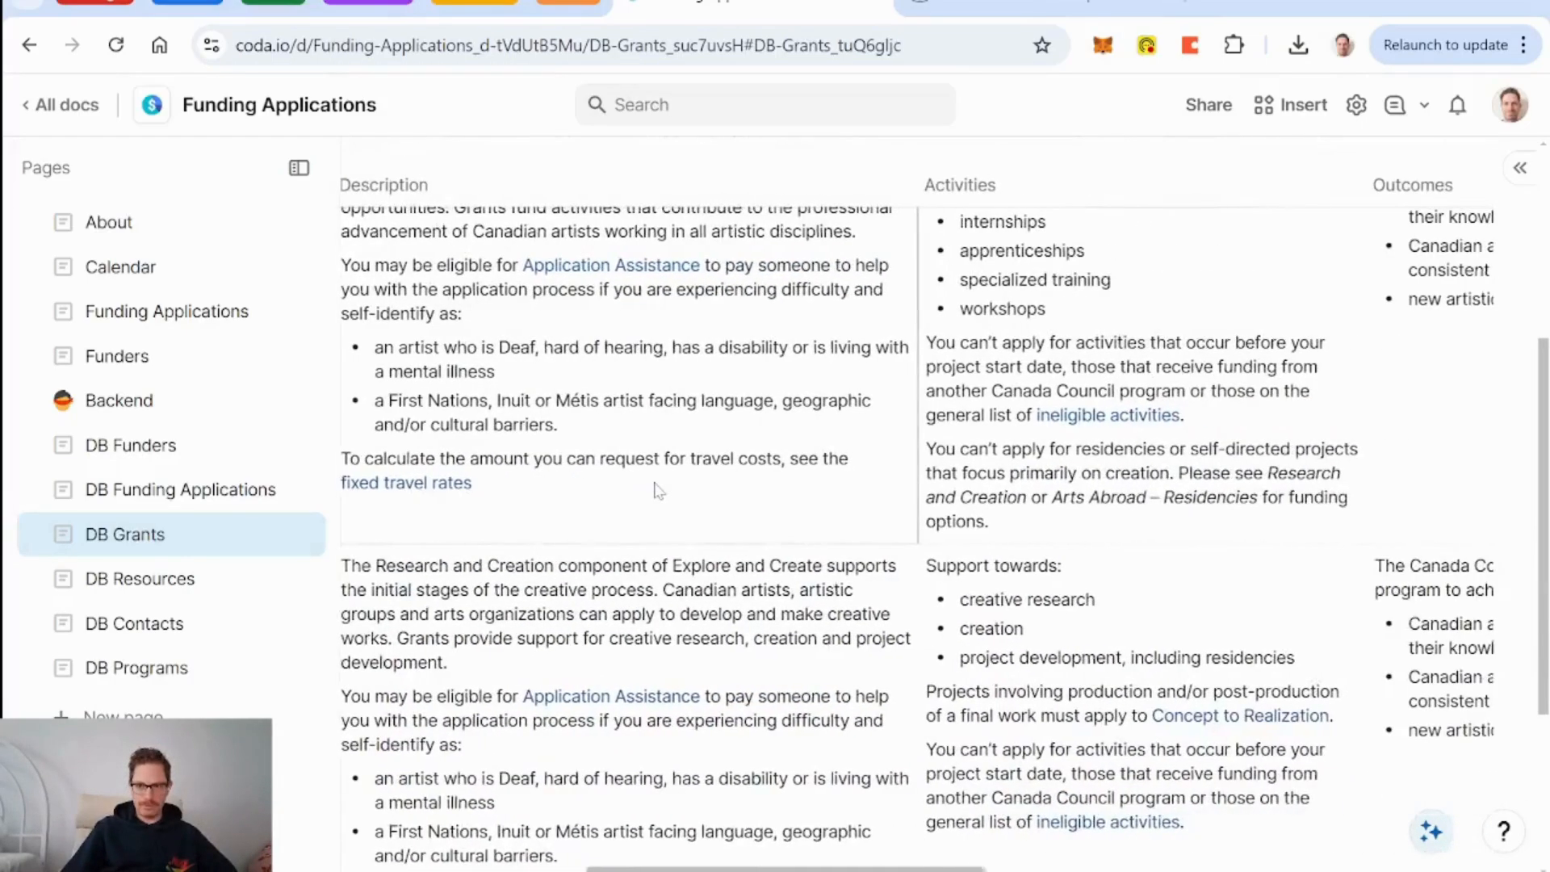
pyautogui.scroll(2, 1366, 386)
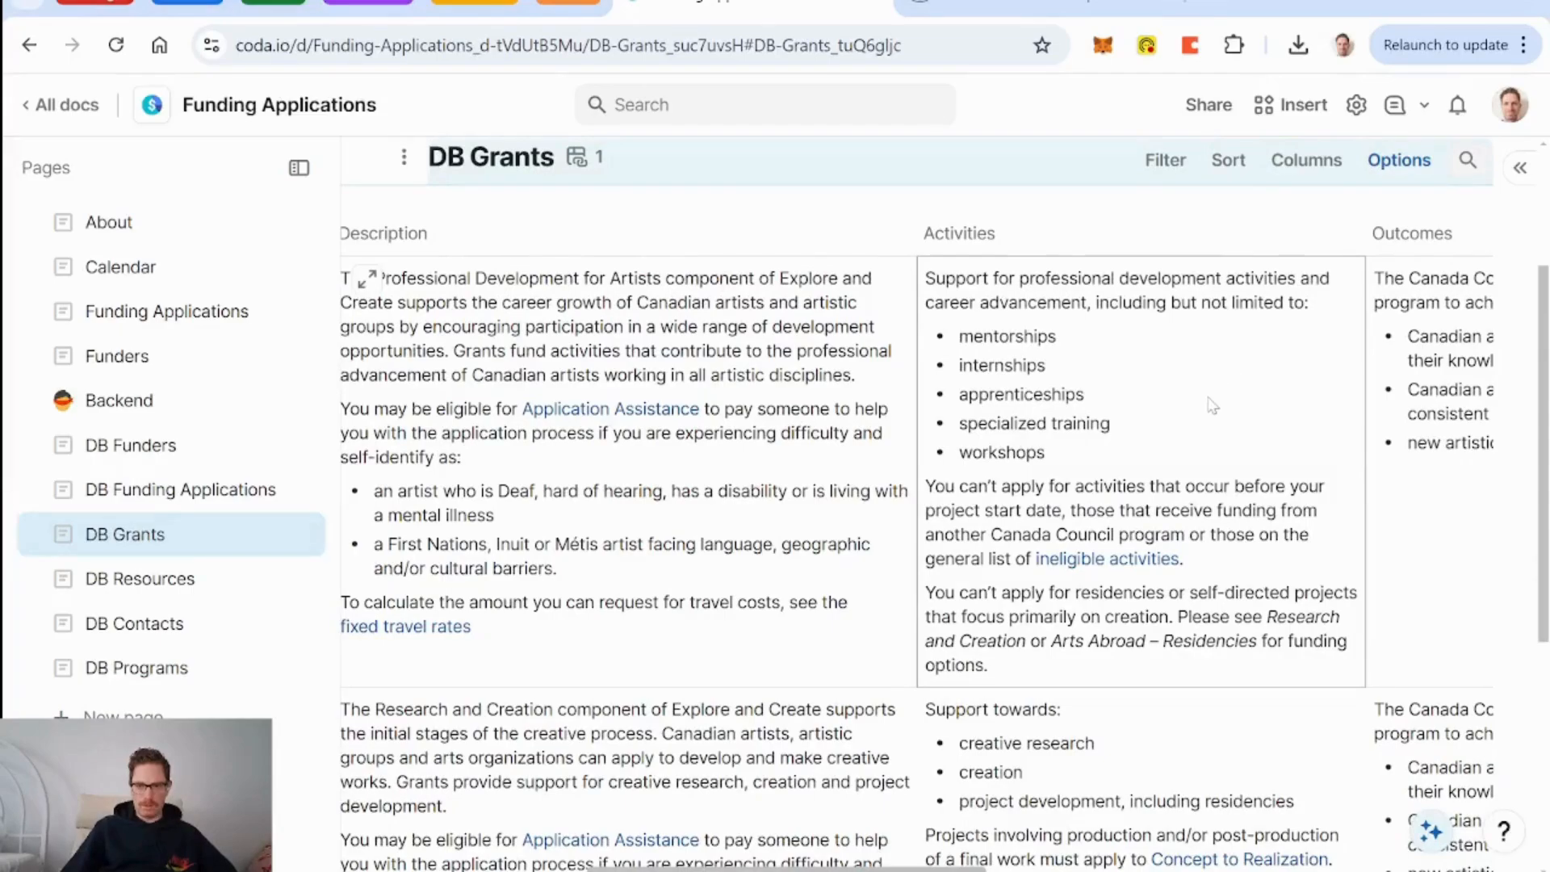
pyautogui.click(138, 668)
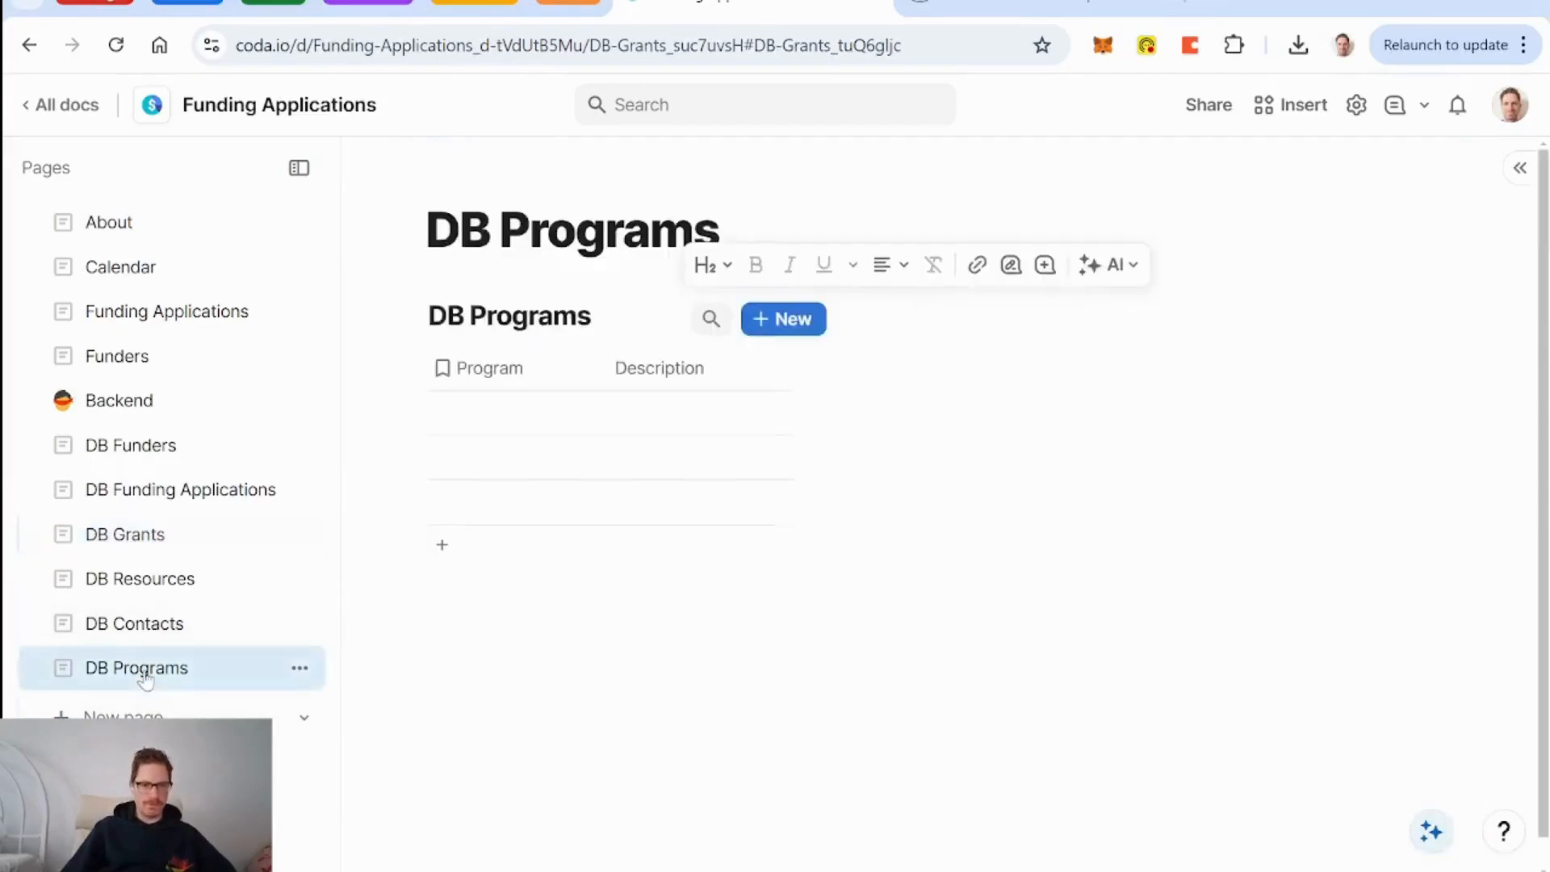
# Add row 'Workshops' described as 'Deliver workshops to artists about building their own operational tools'; widen Description.
pyautogui.click(529, 430)
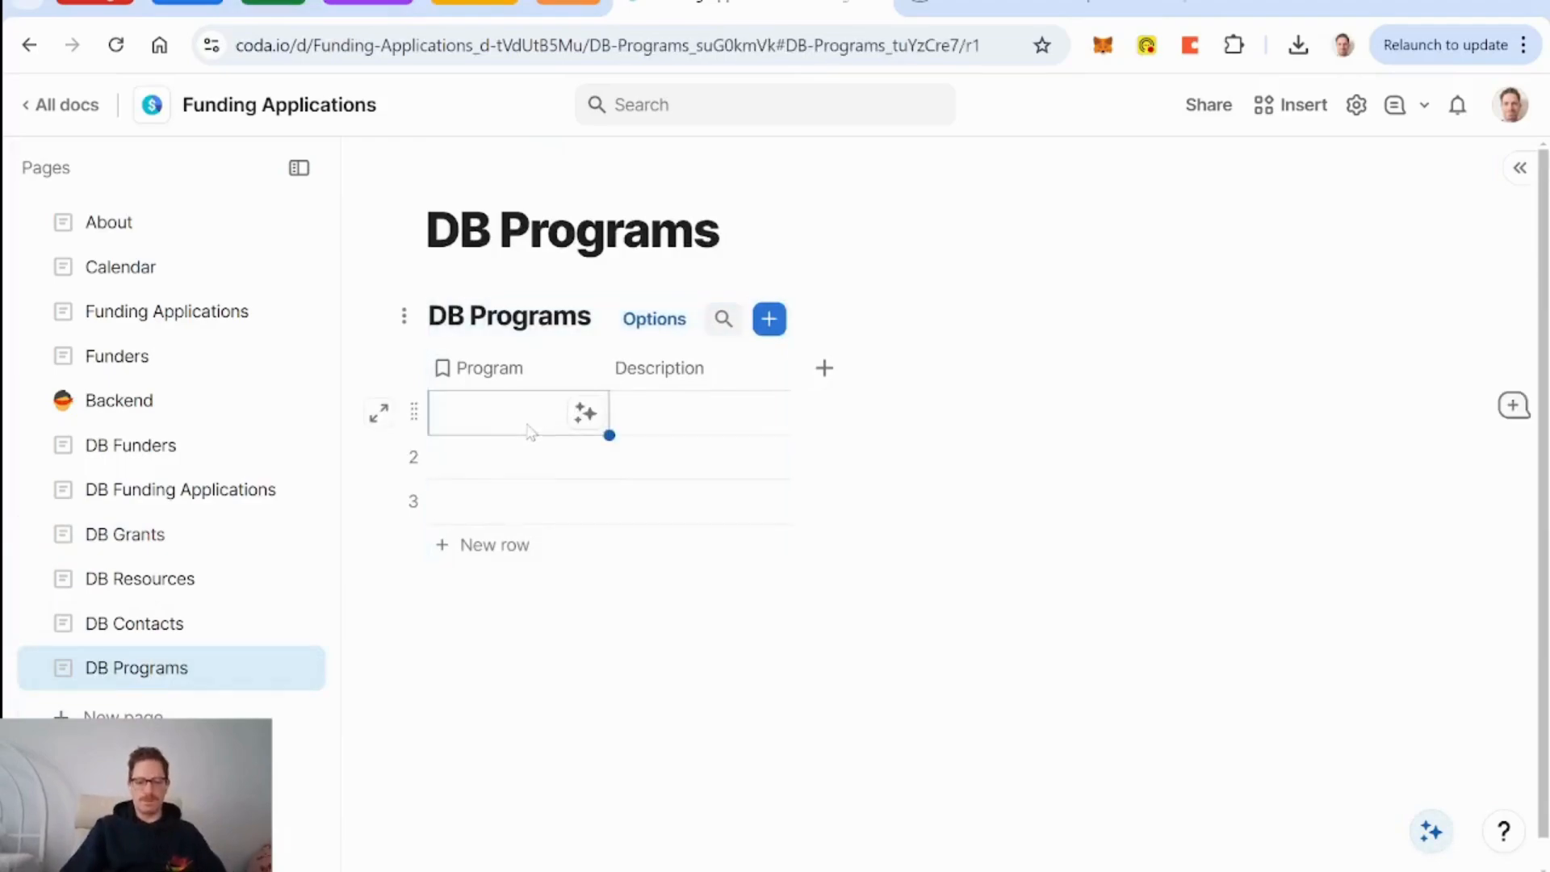
pyautogui.write('Worksh')
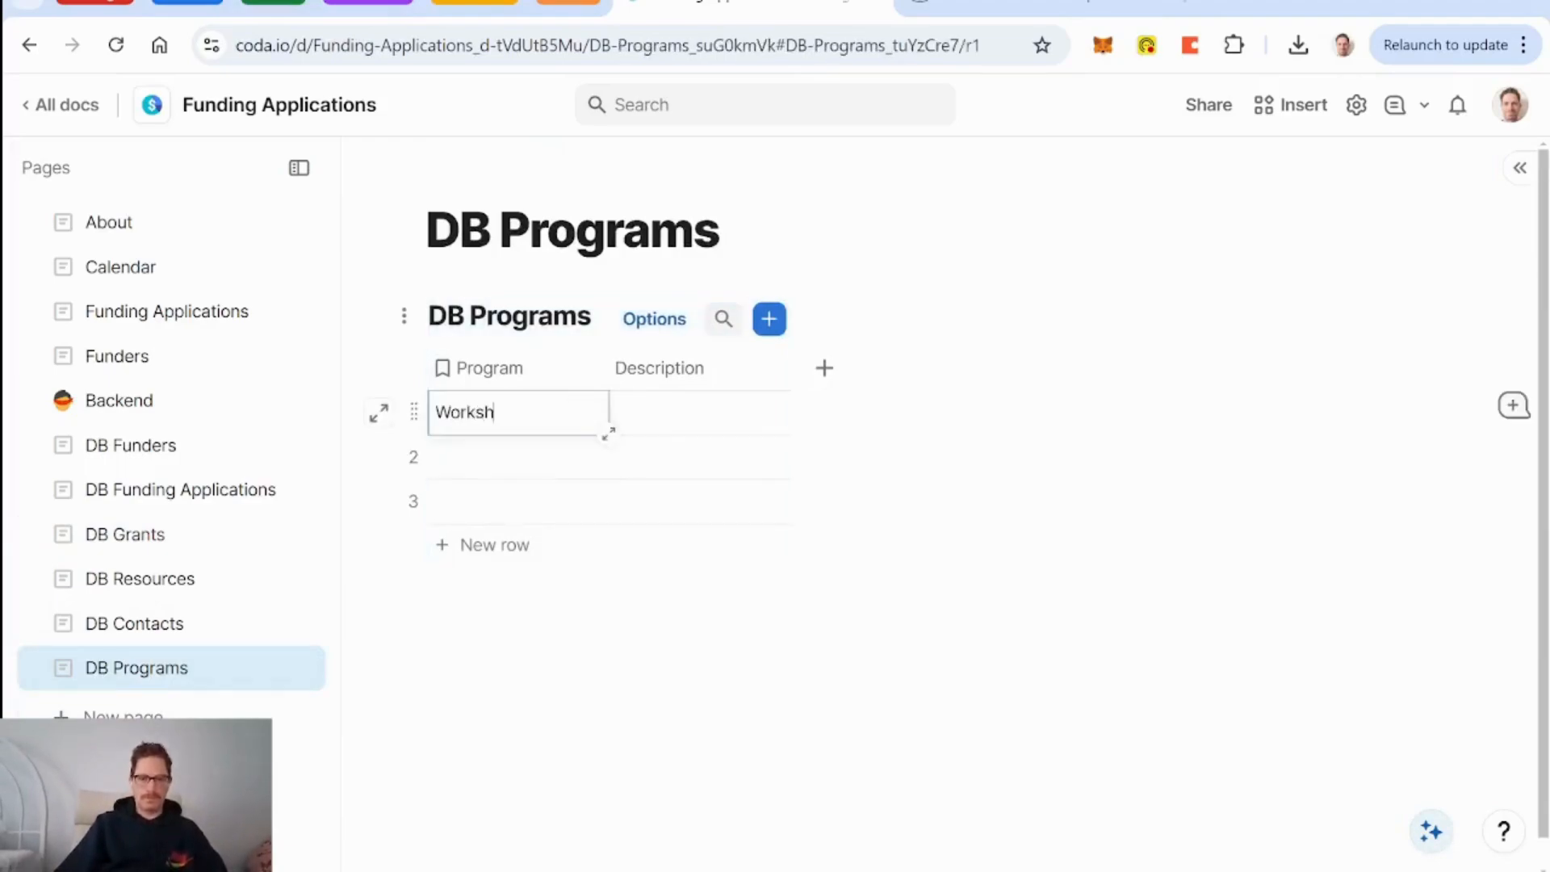
pyautogui.write('ops')
pyautogui.click(683, 418)
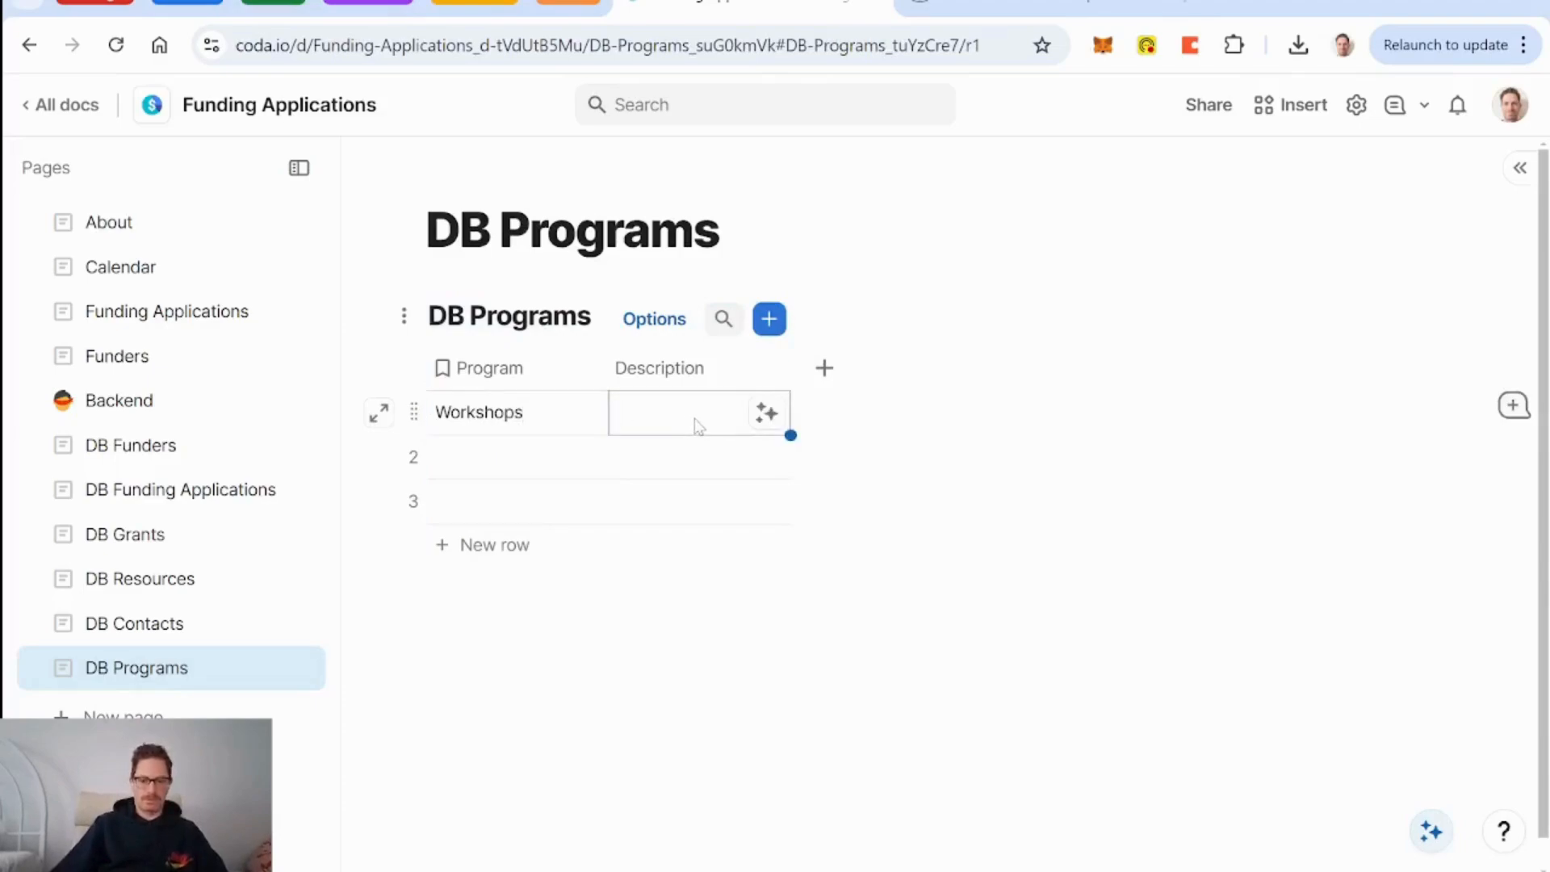
pyautogui.write('Deliver worksho')
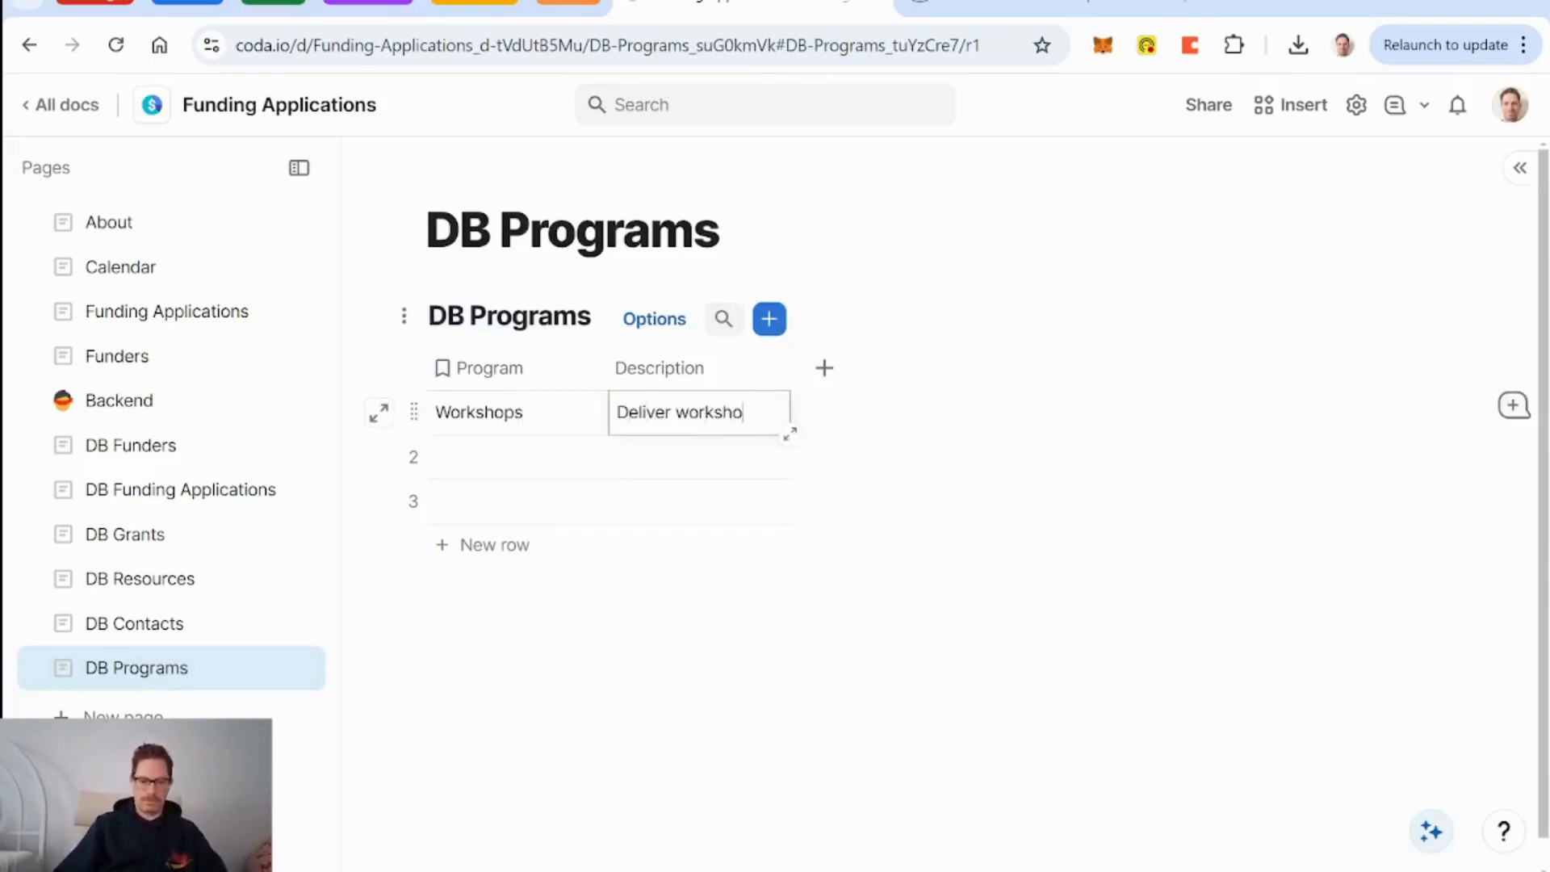
pyautogui.write('ps to artists ')
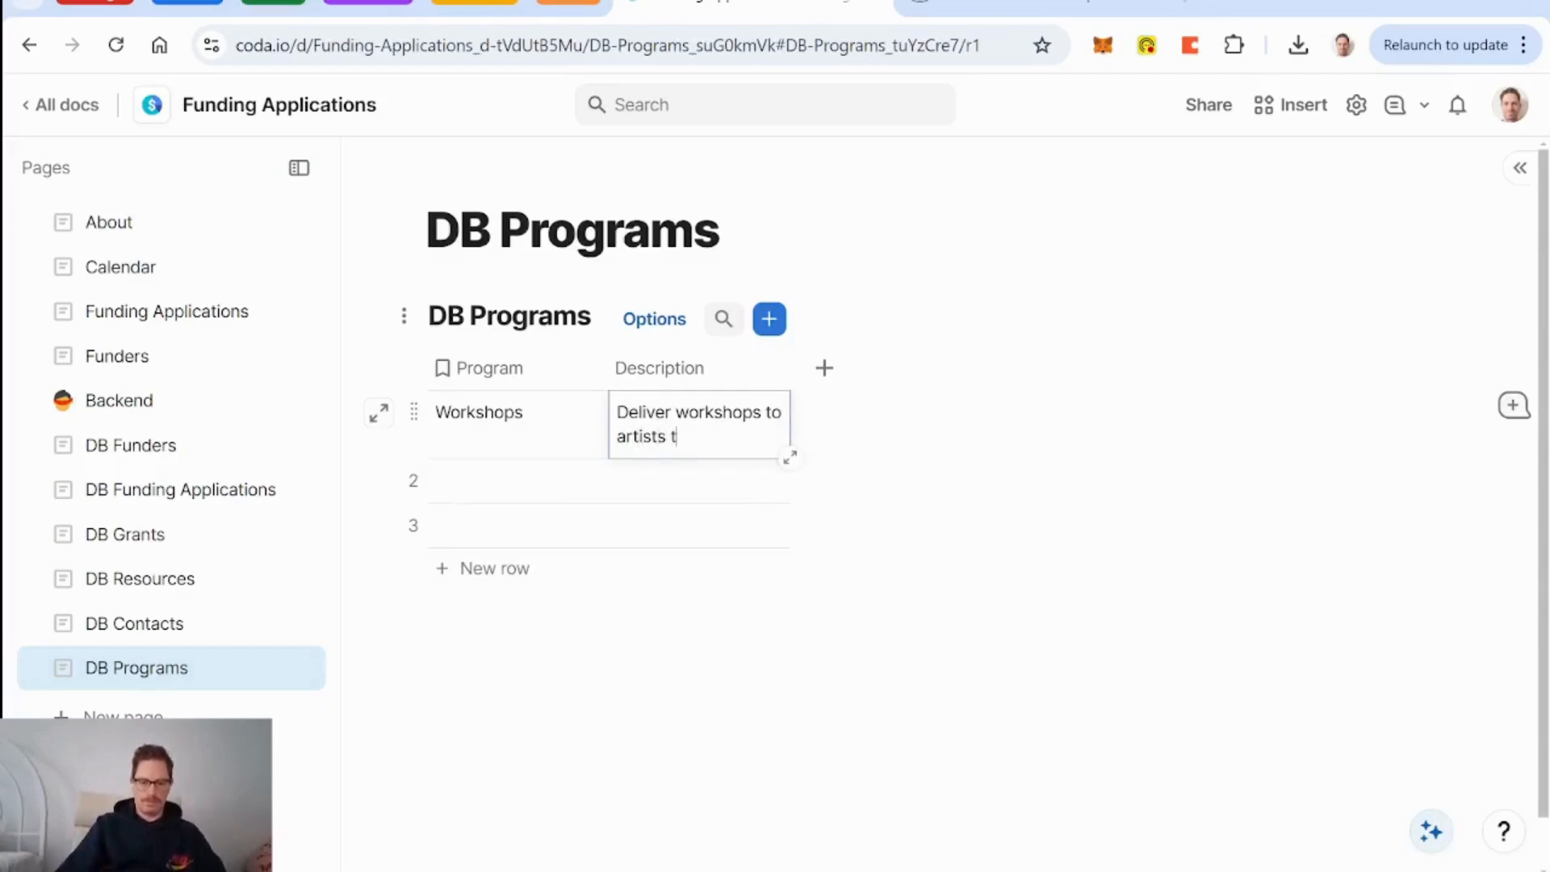
pyautogui.write('t')
pyautogui.press('BackSpace')
pyautogui.write('abou')
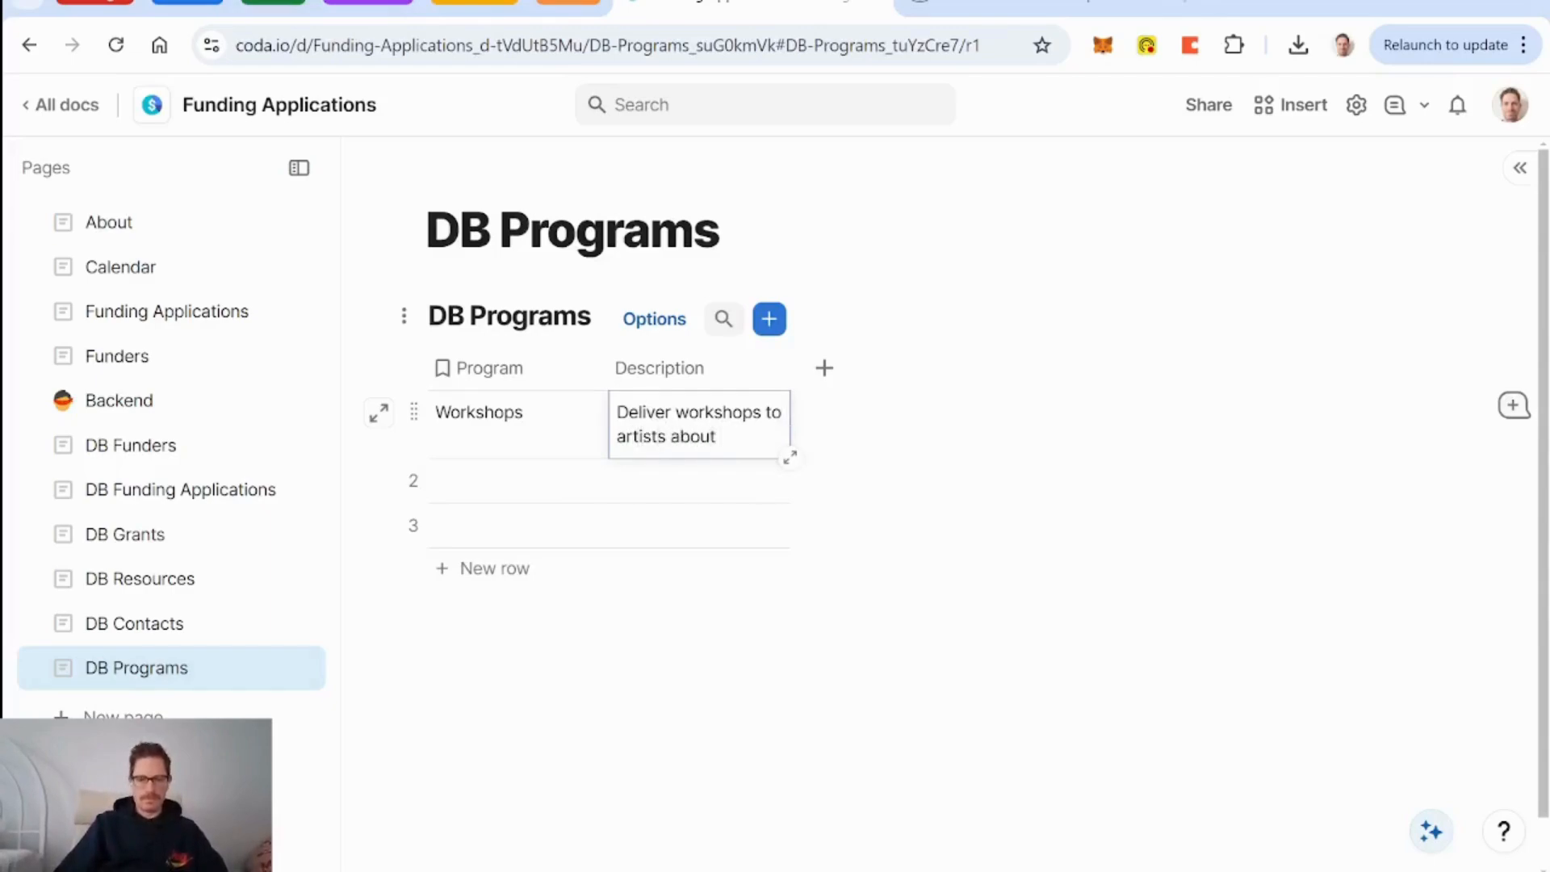
pyautogui.write('t building t')
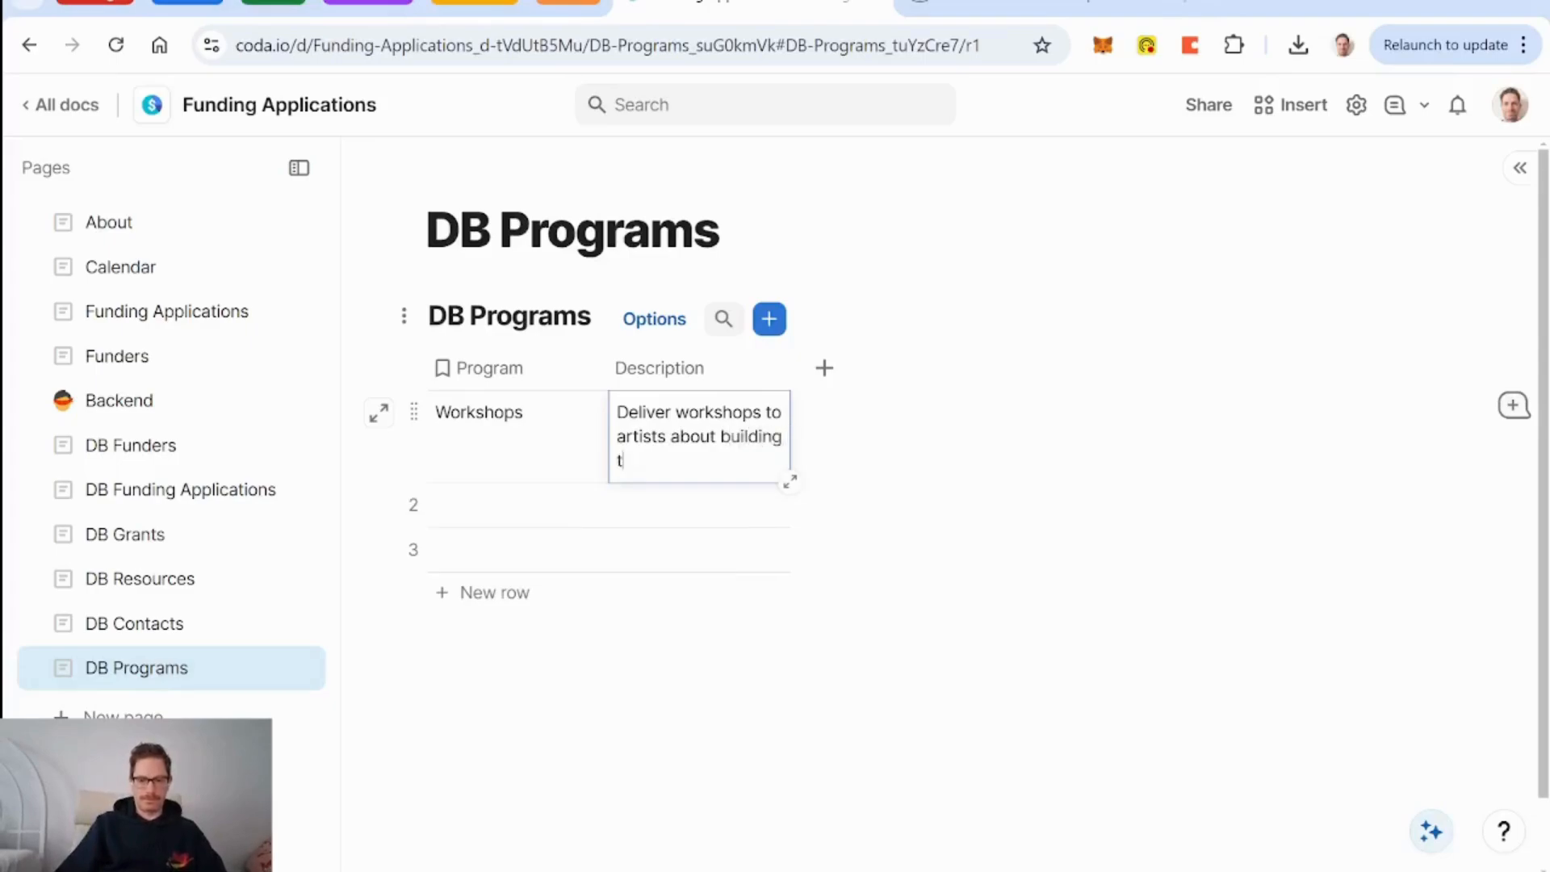
pyautogui.write('heir own')
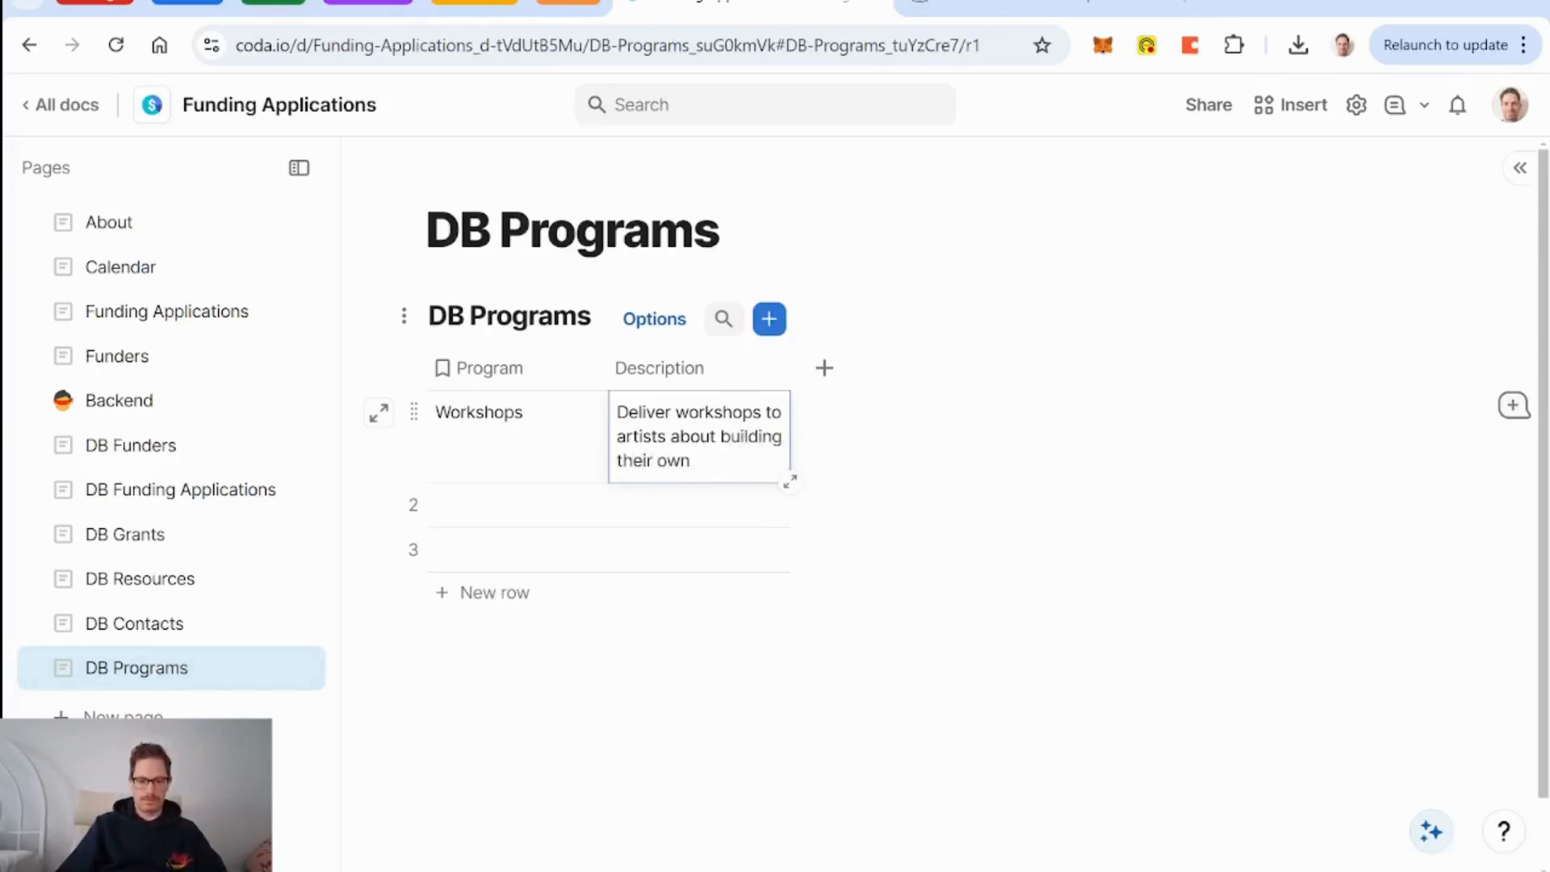
pyautogui.write(' business')
pyautogui.write('operational tools')
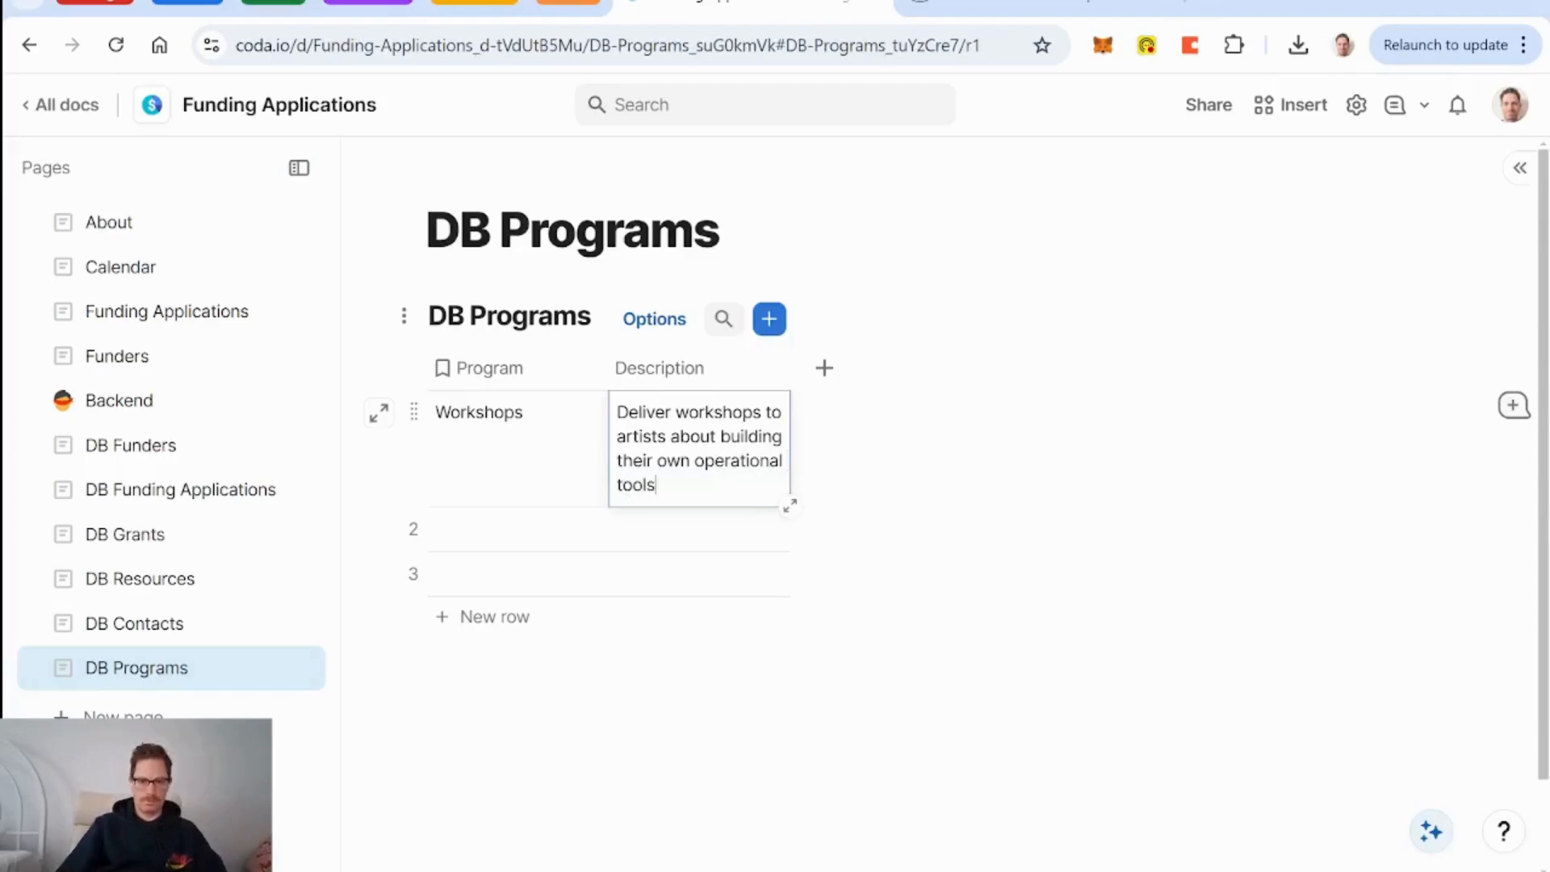
pyautogui.moveTo(789, 368); pyautogui.dragTo(866, 379)
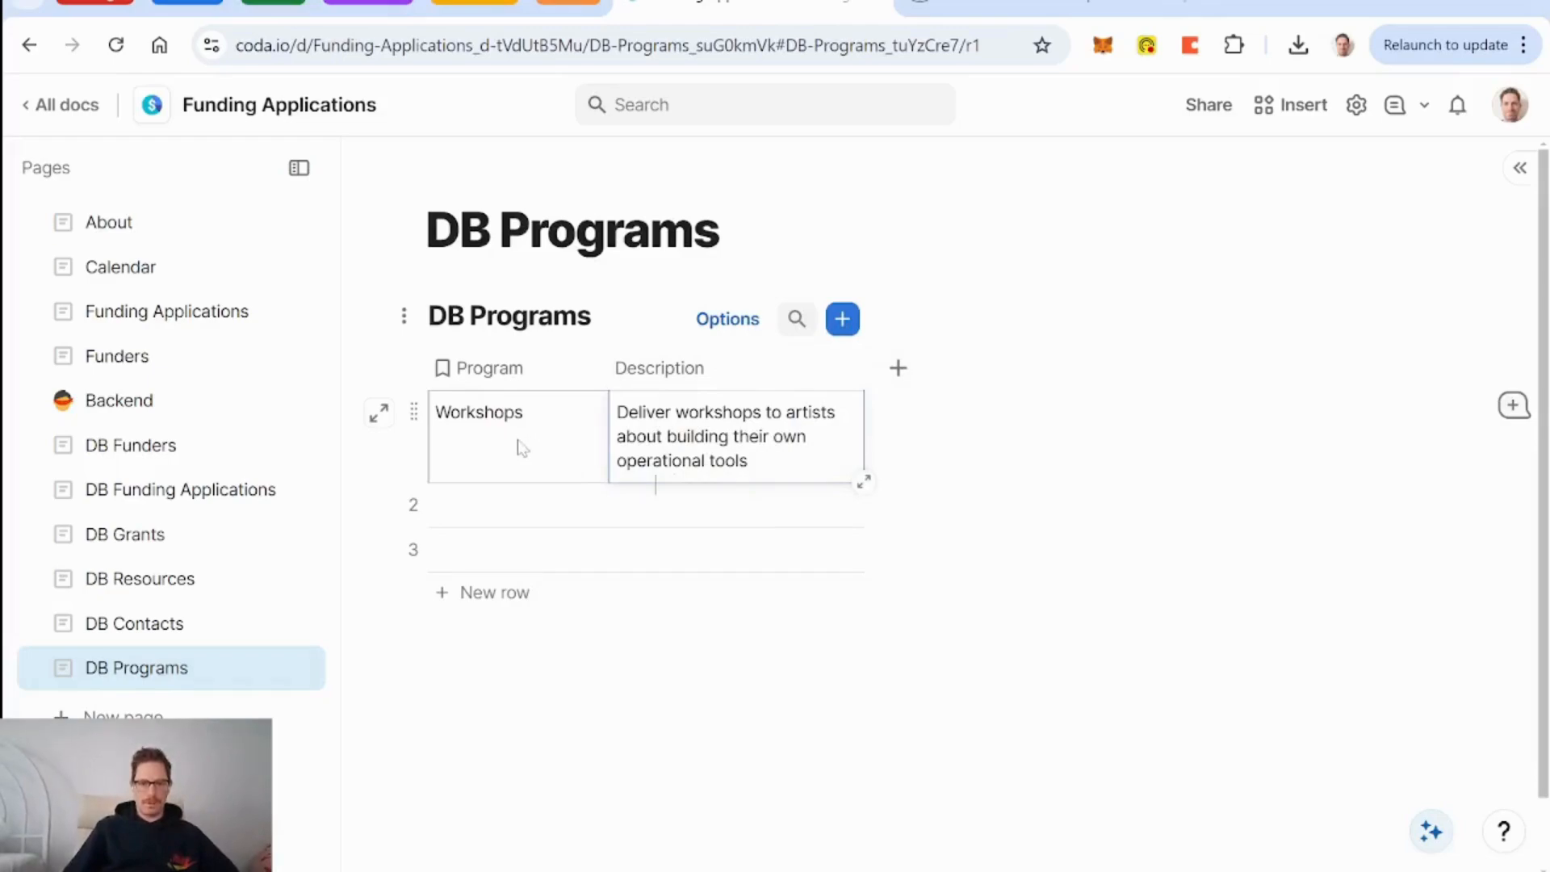
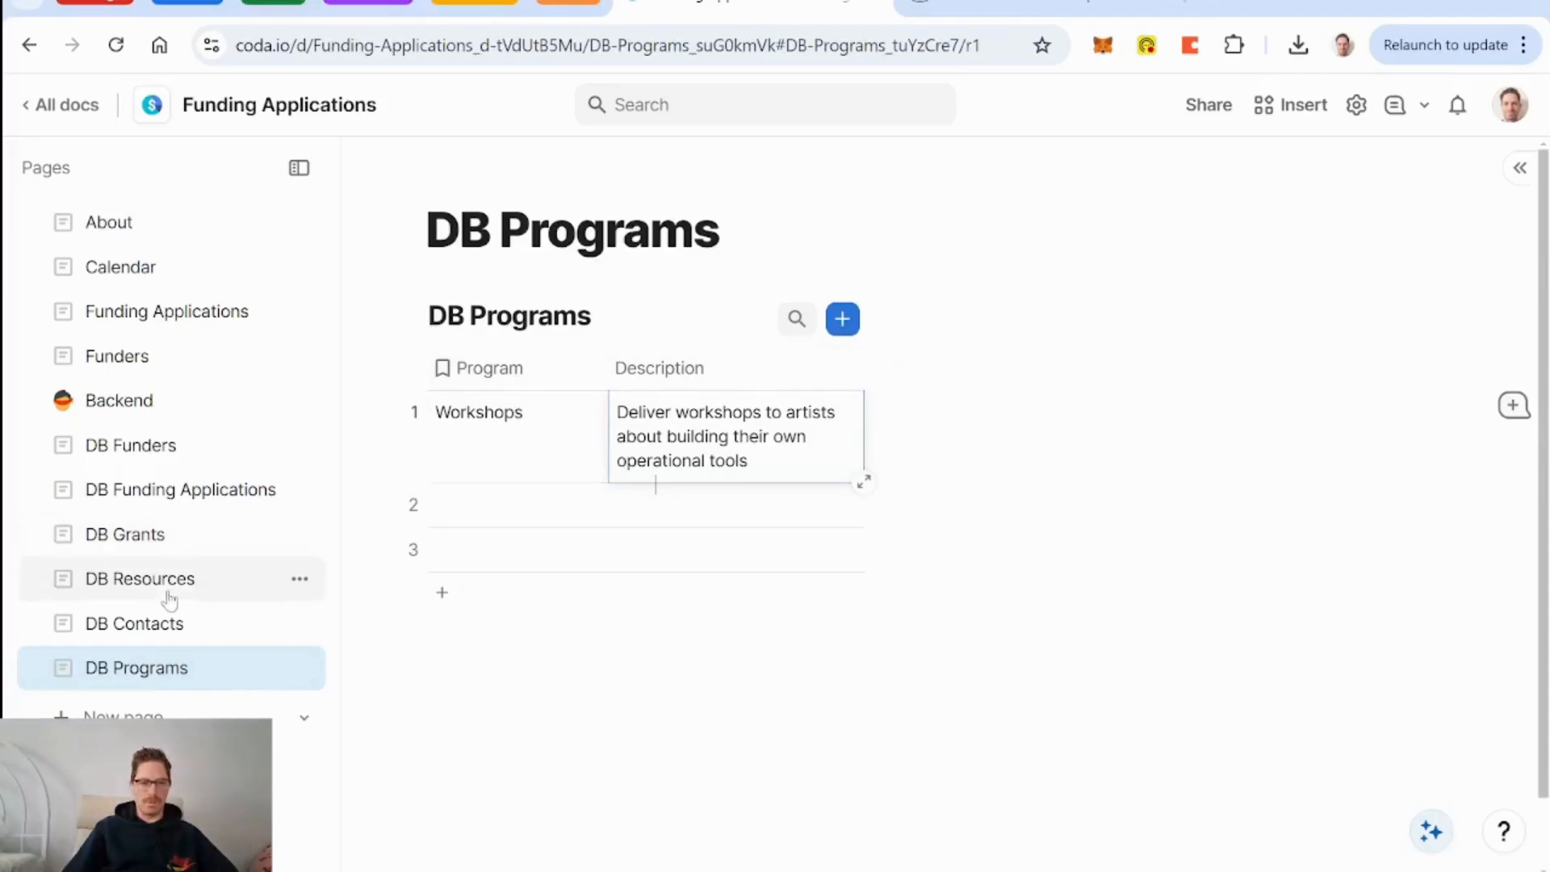
# Open DB Grants and scroll through its Description, Activities and Outcomes columns.
pyautogui.click(152, 533)
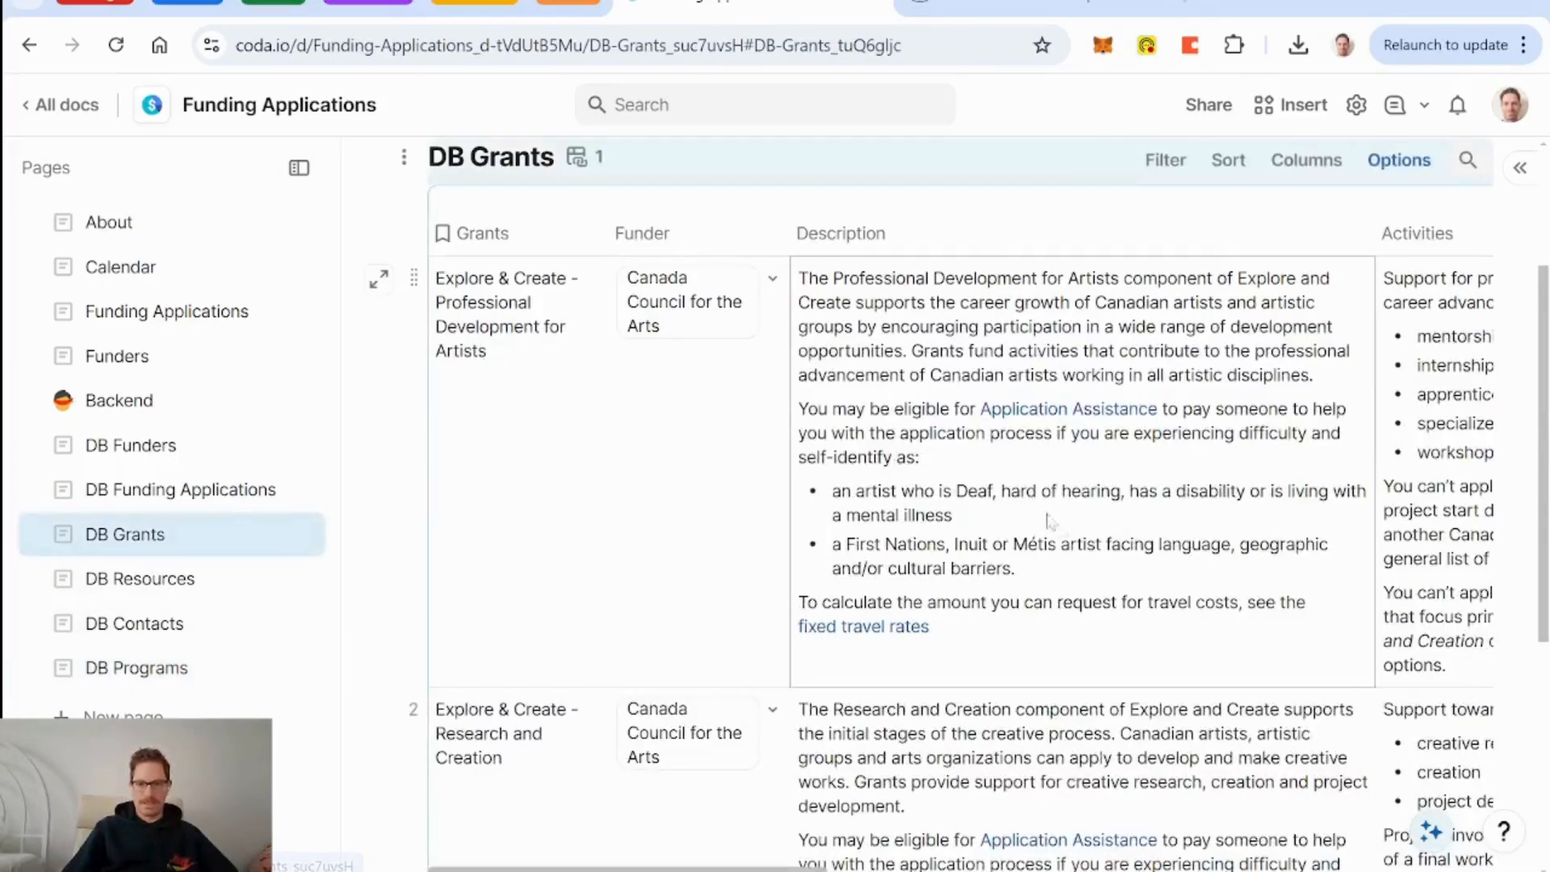
pyautogui.hscroll(5, 1064, 540)
pyautogui.hscroll(1, 1067, 541)
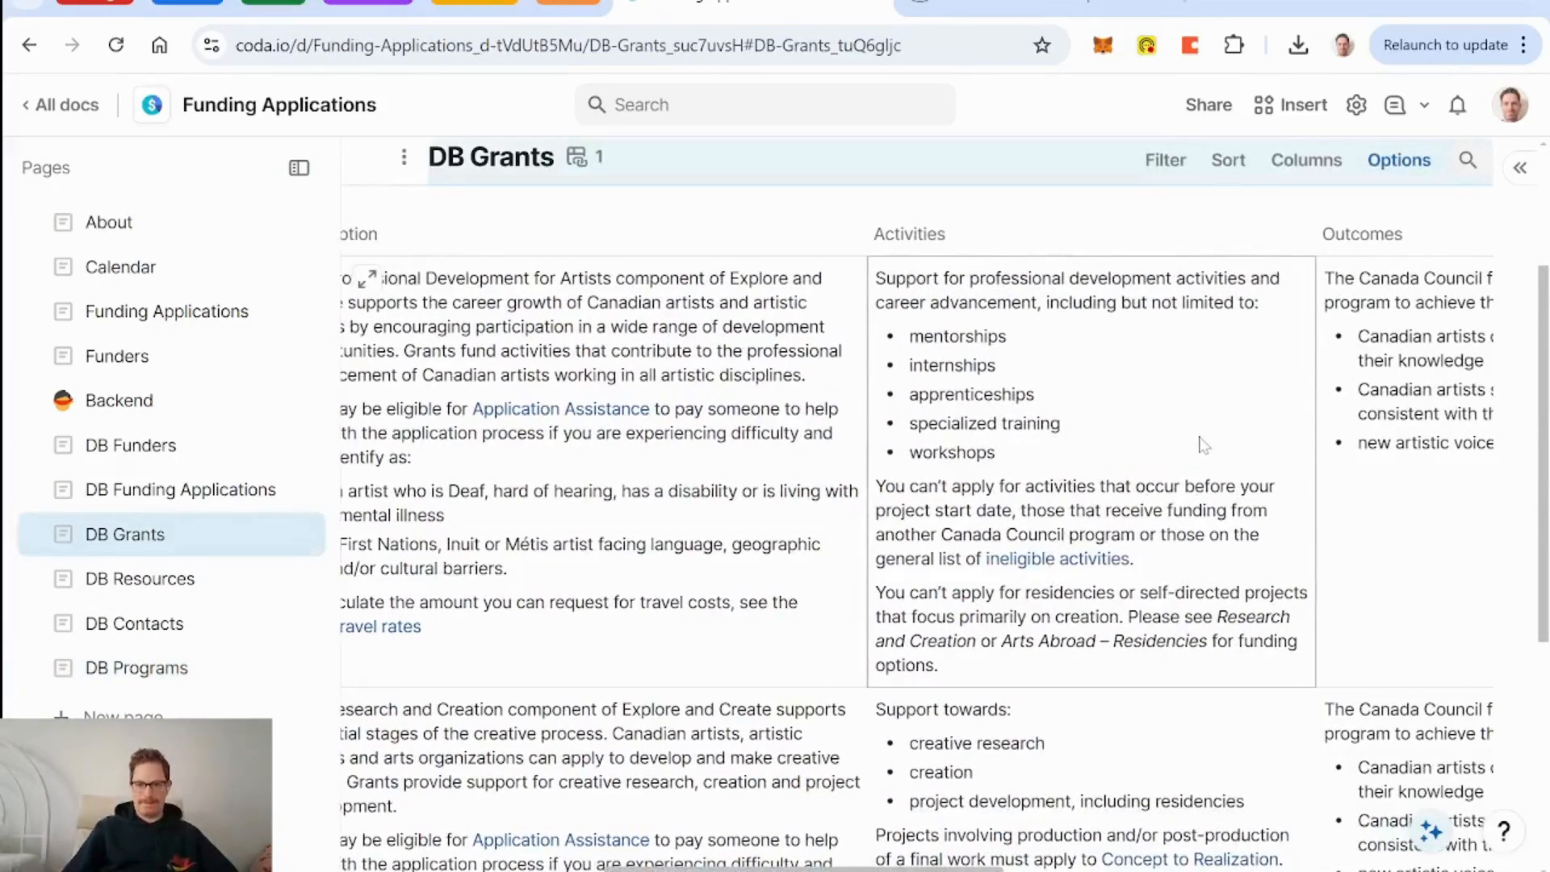
pyautogui.hscroll(8, 1203, 445)
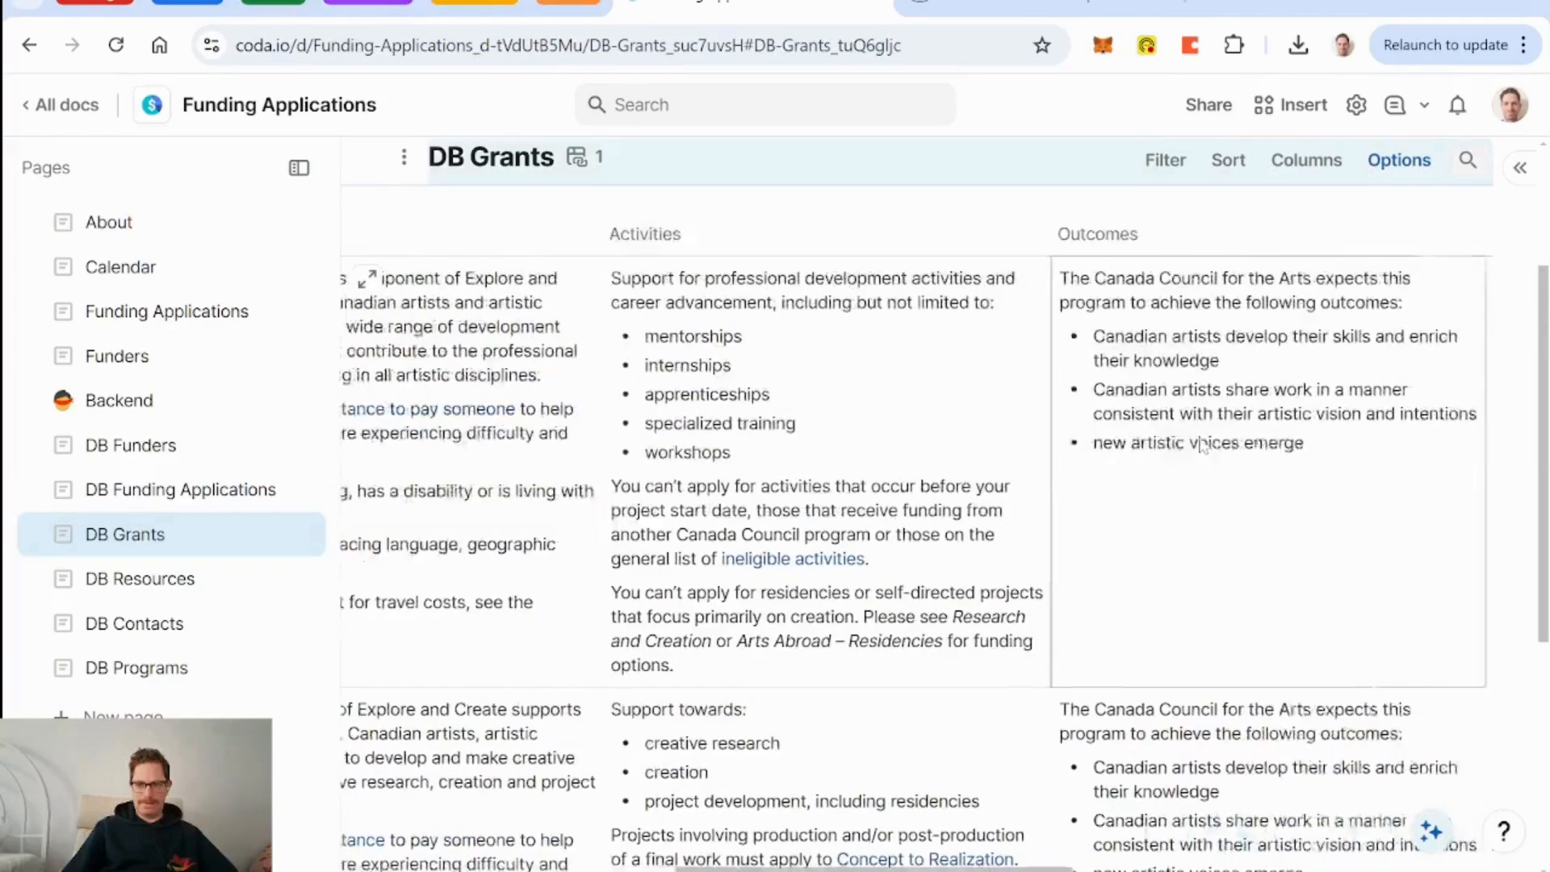
pyautogui.hscroll(-1, 1204, 445)
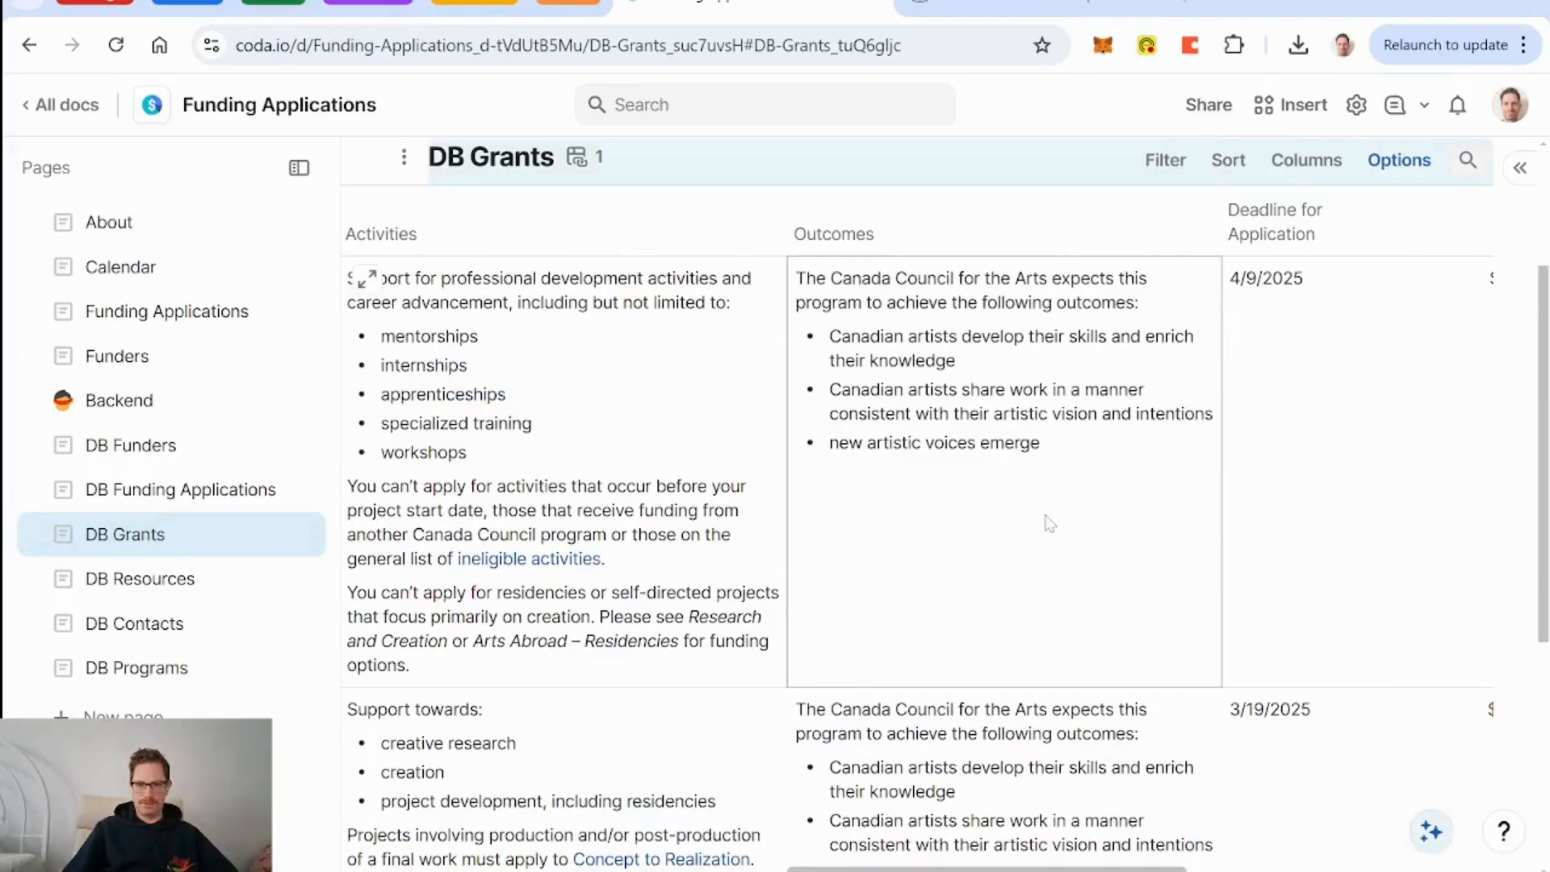
pyautogui.hscroll(-7, 1050, 523)
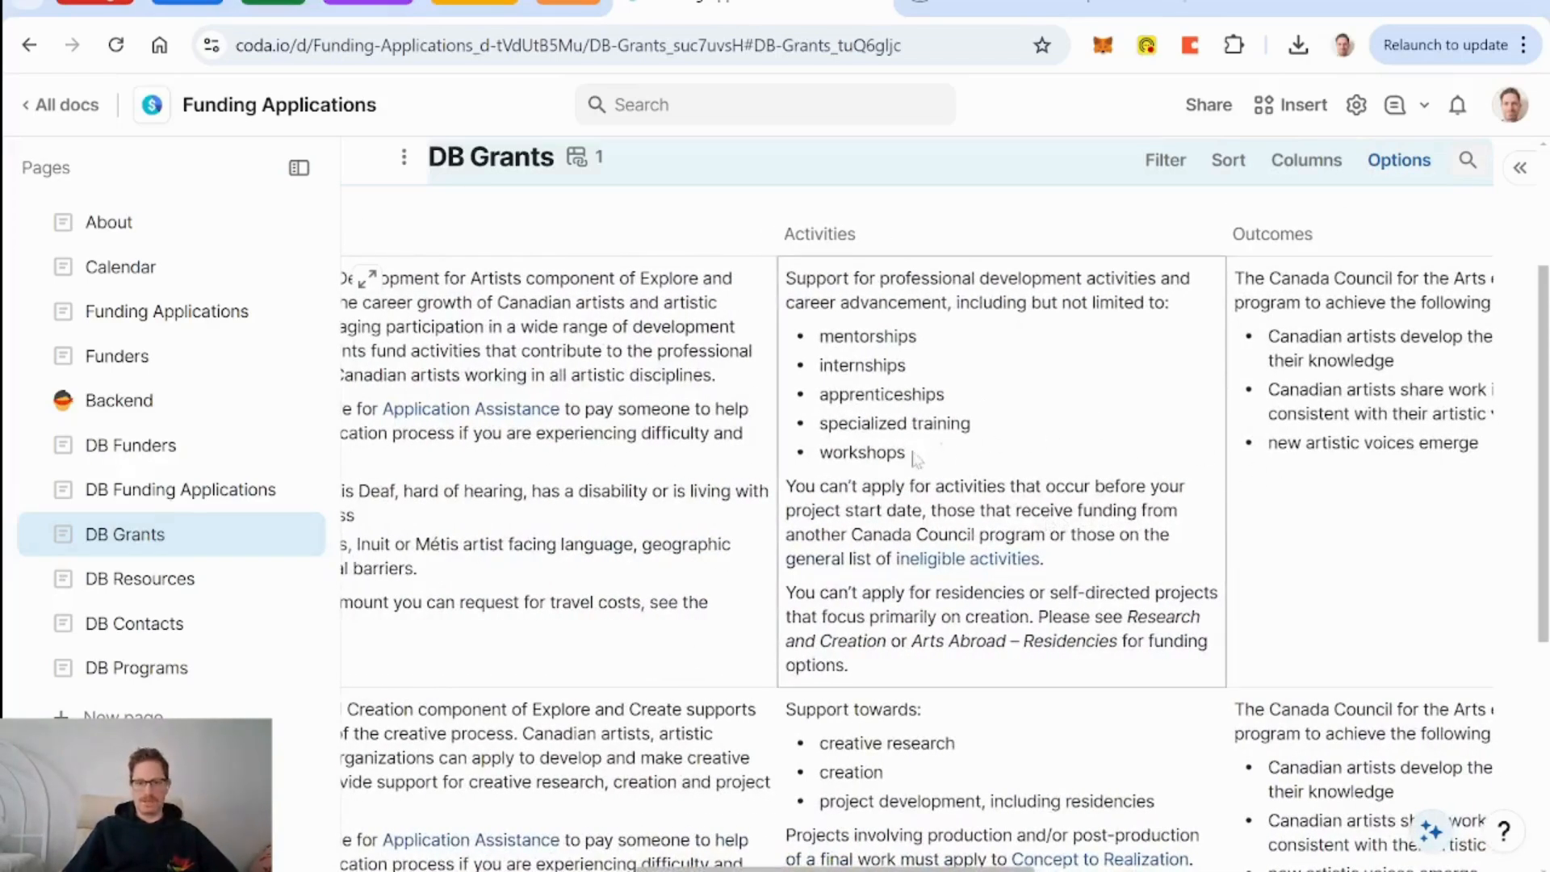
pyautogui.scroll(-3, 1047, 464)
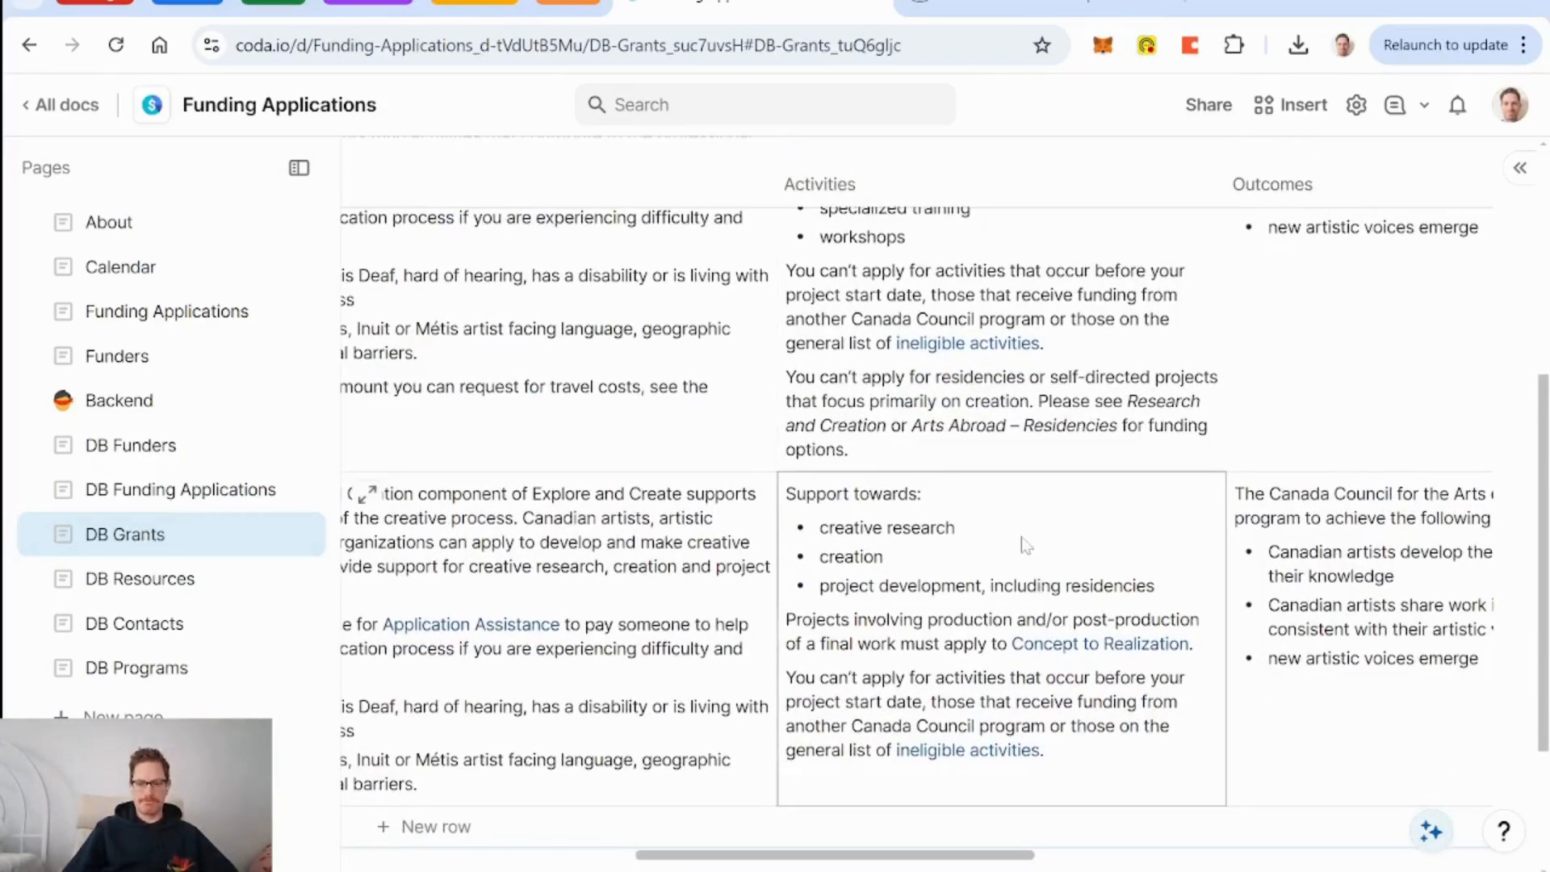
pyautogui.scroll(3, 1024, 545)
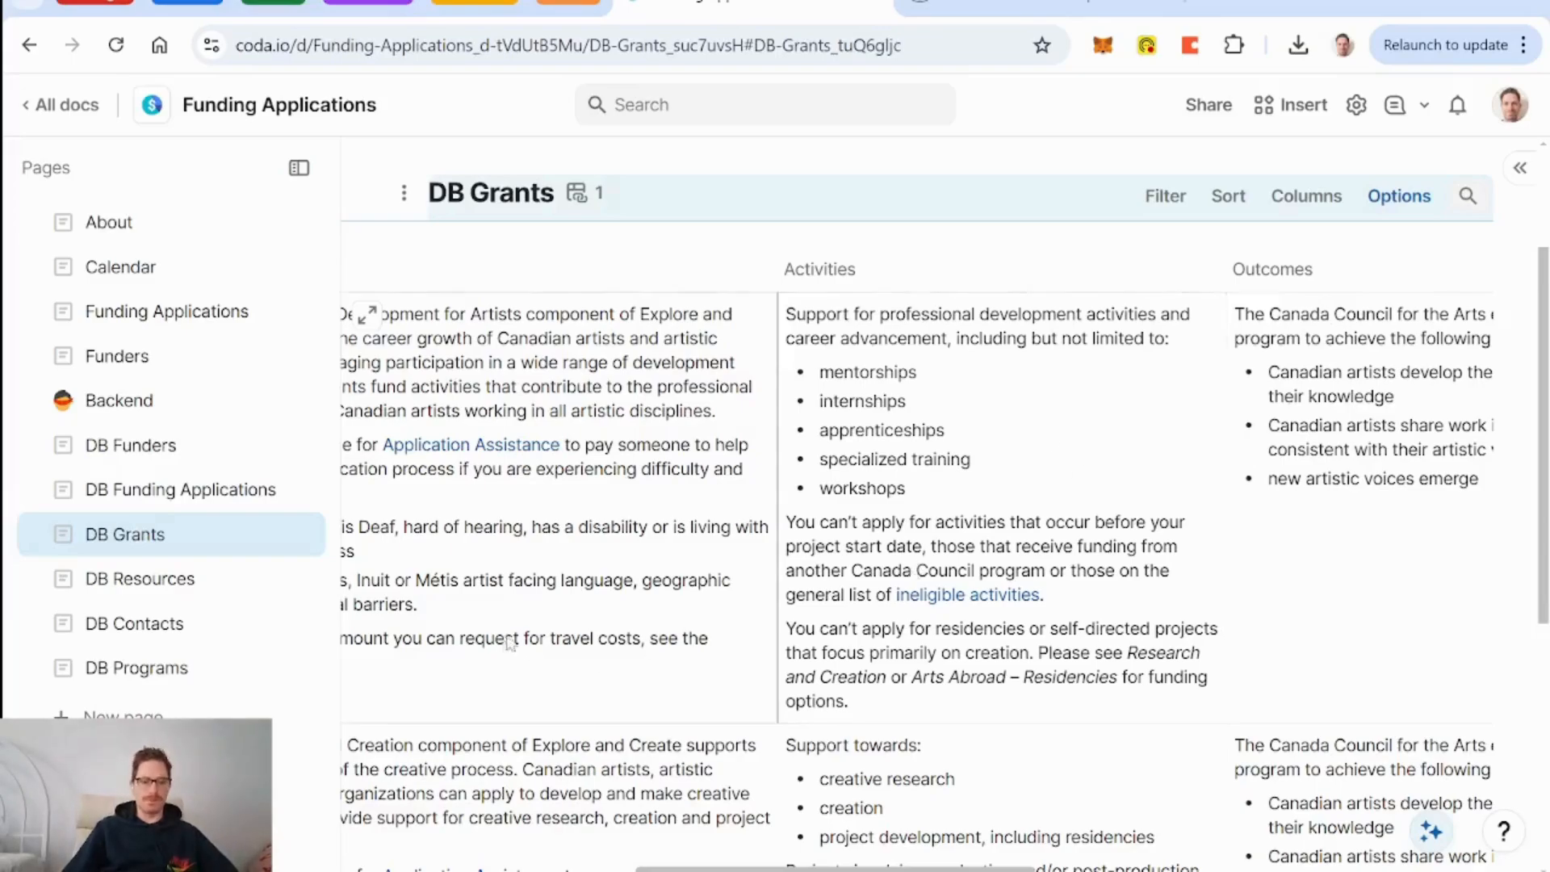
pyautogui.hscroll(-5, 730, 610)
# In DB Programs, add a Consulting program described as 'help artists identify operational needs'.
pyautogui.click(166, 668)
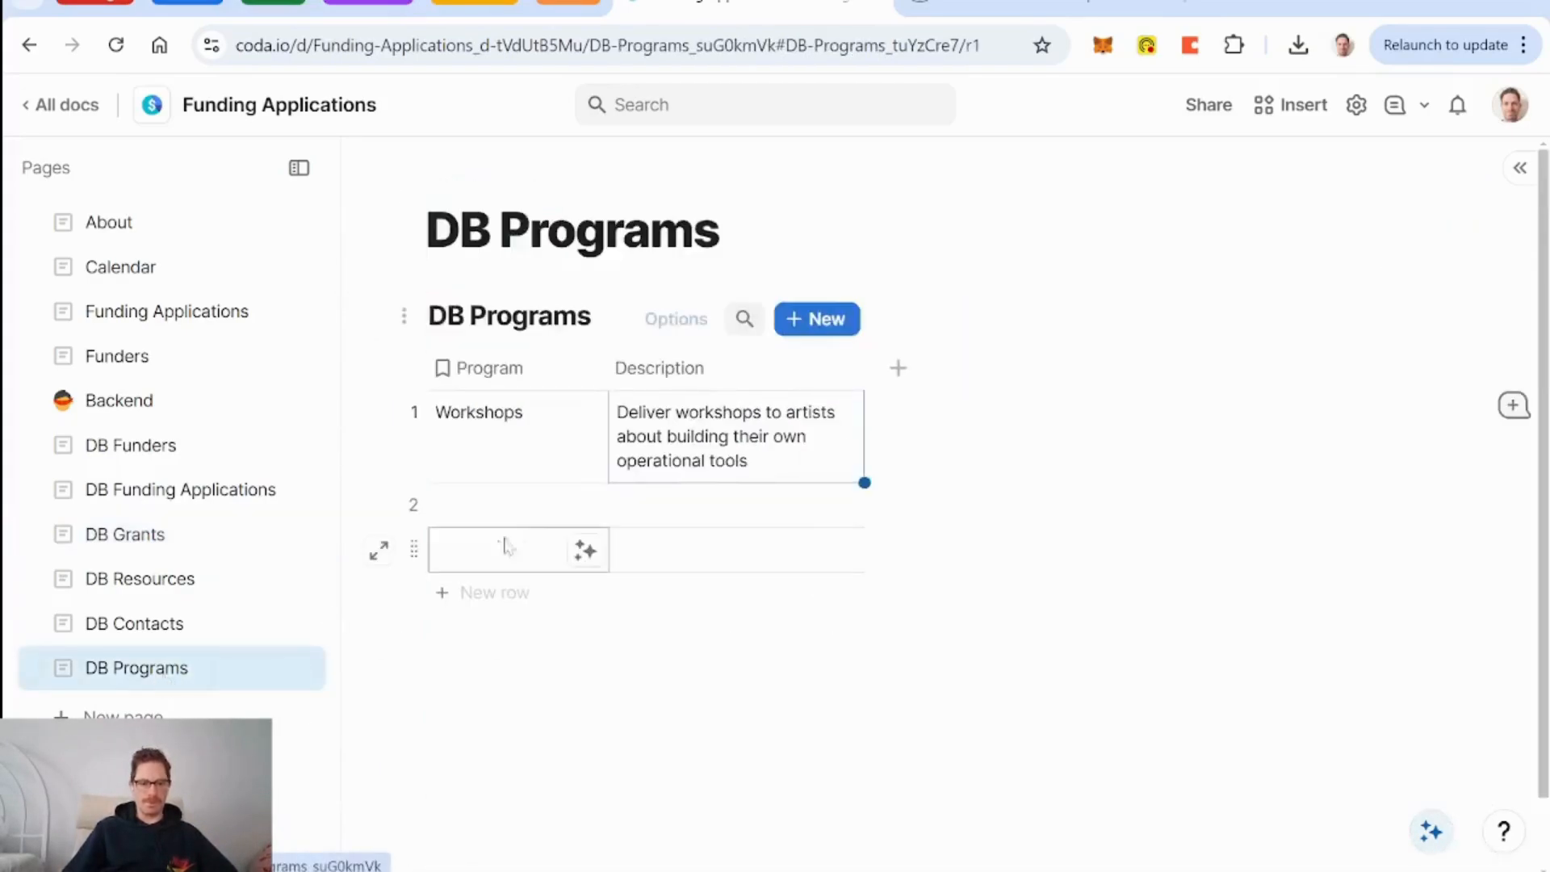
pyautogui.click(510, 511)
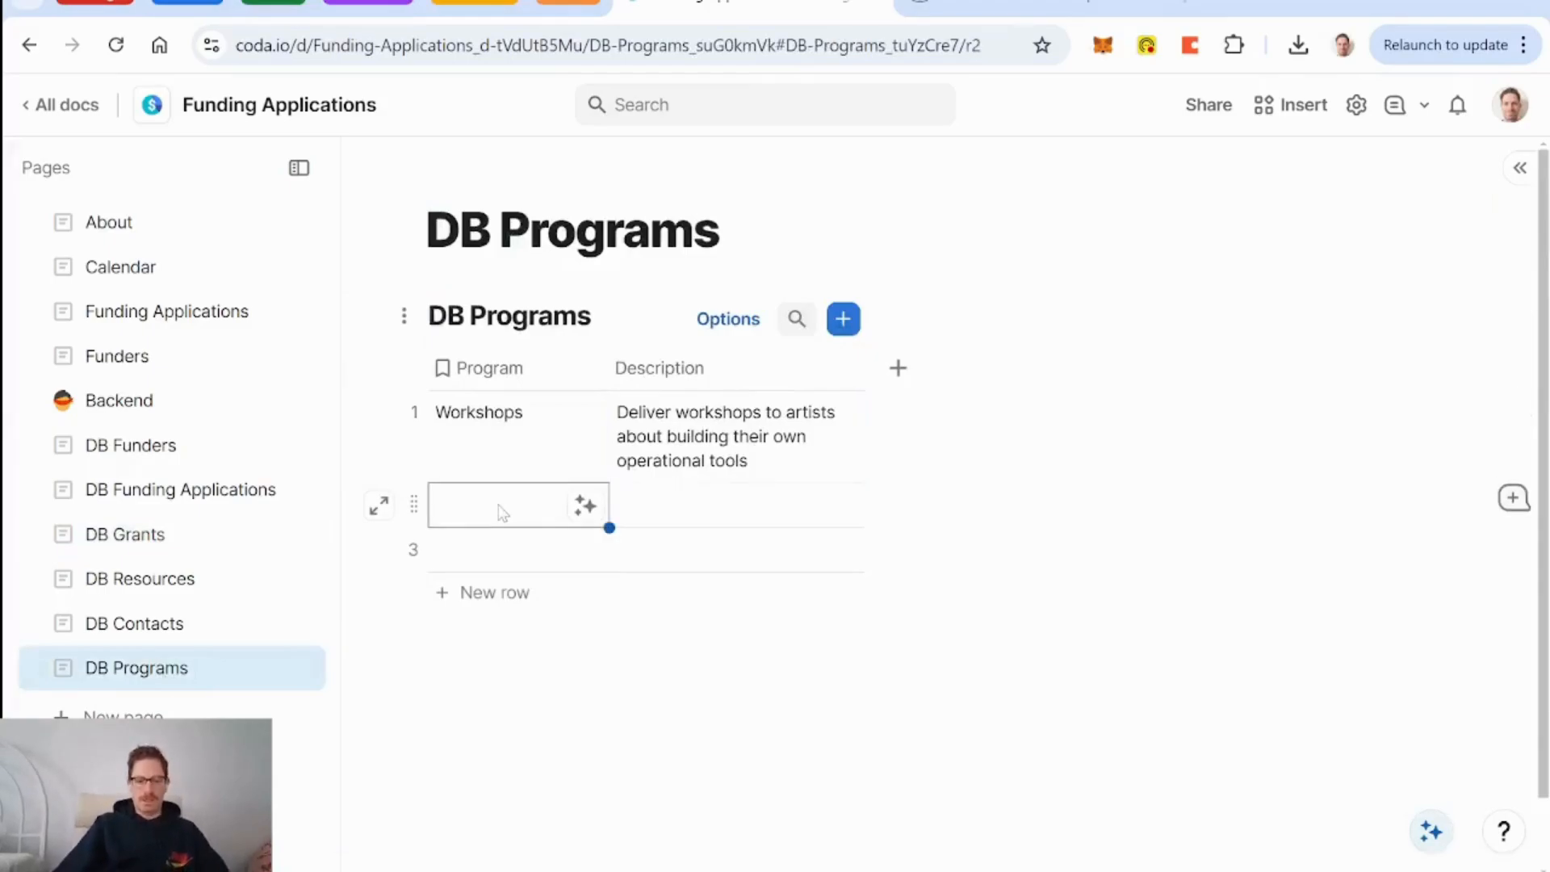
pyautogui.write('Consulting')
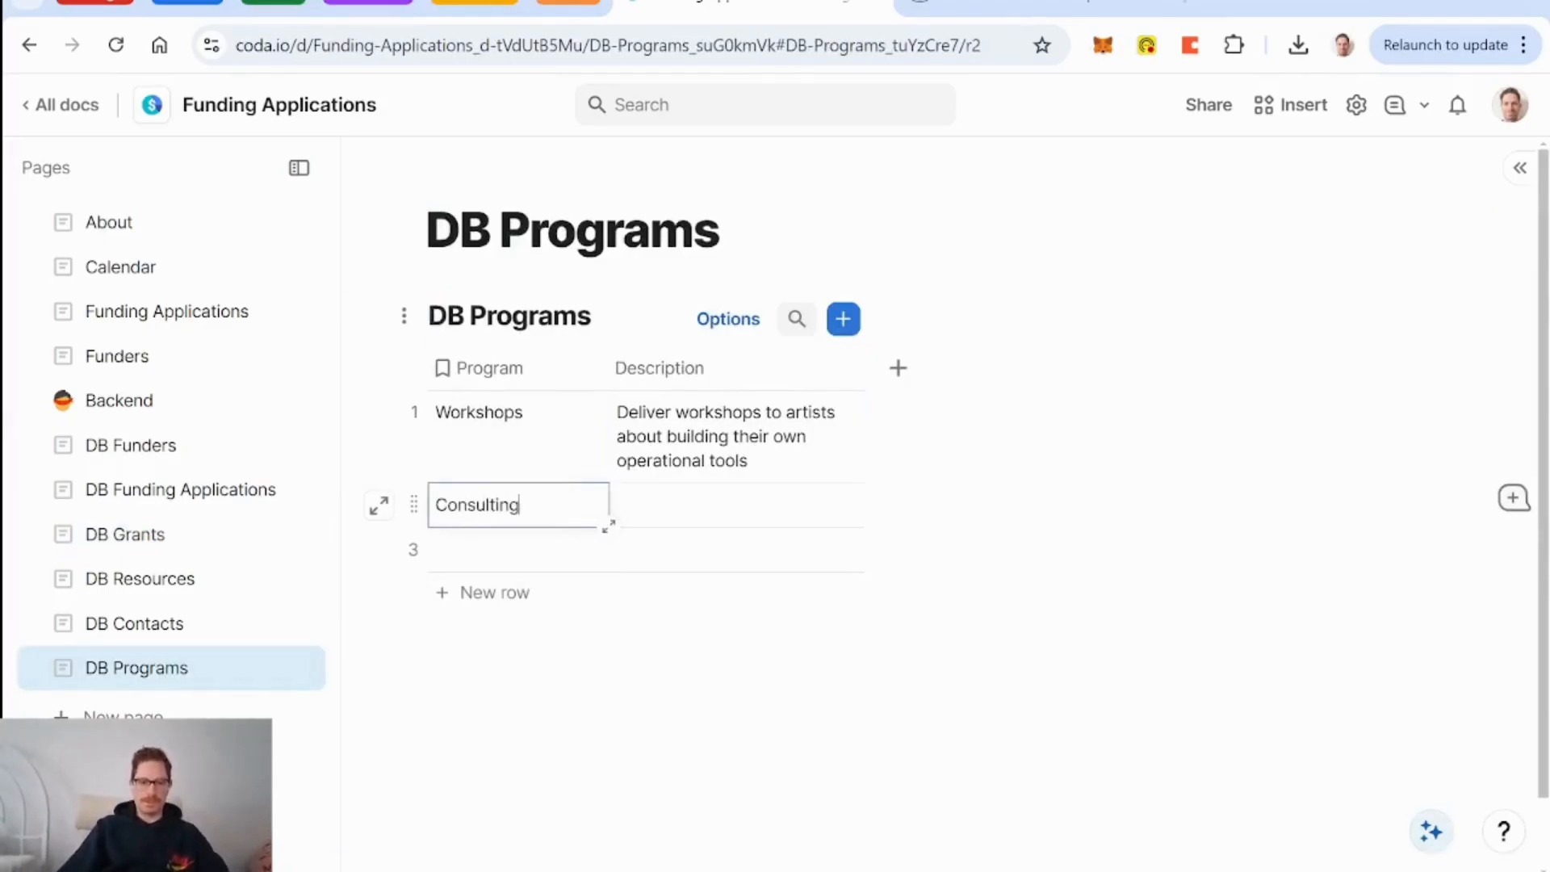
pyautogui.click(671, 523)
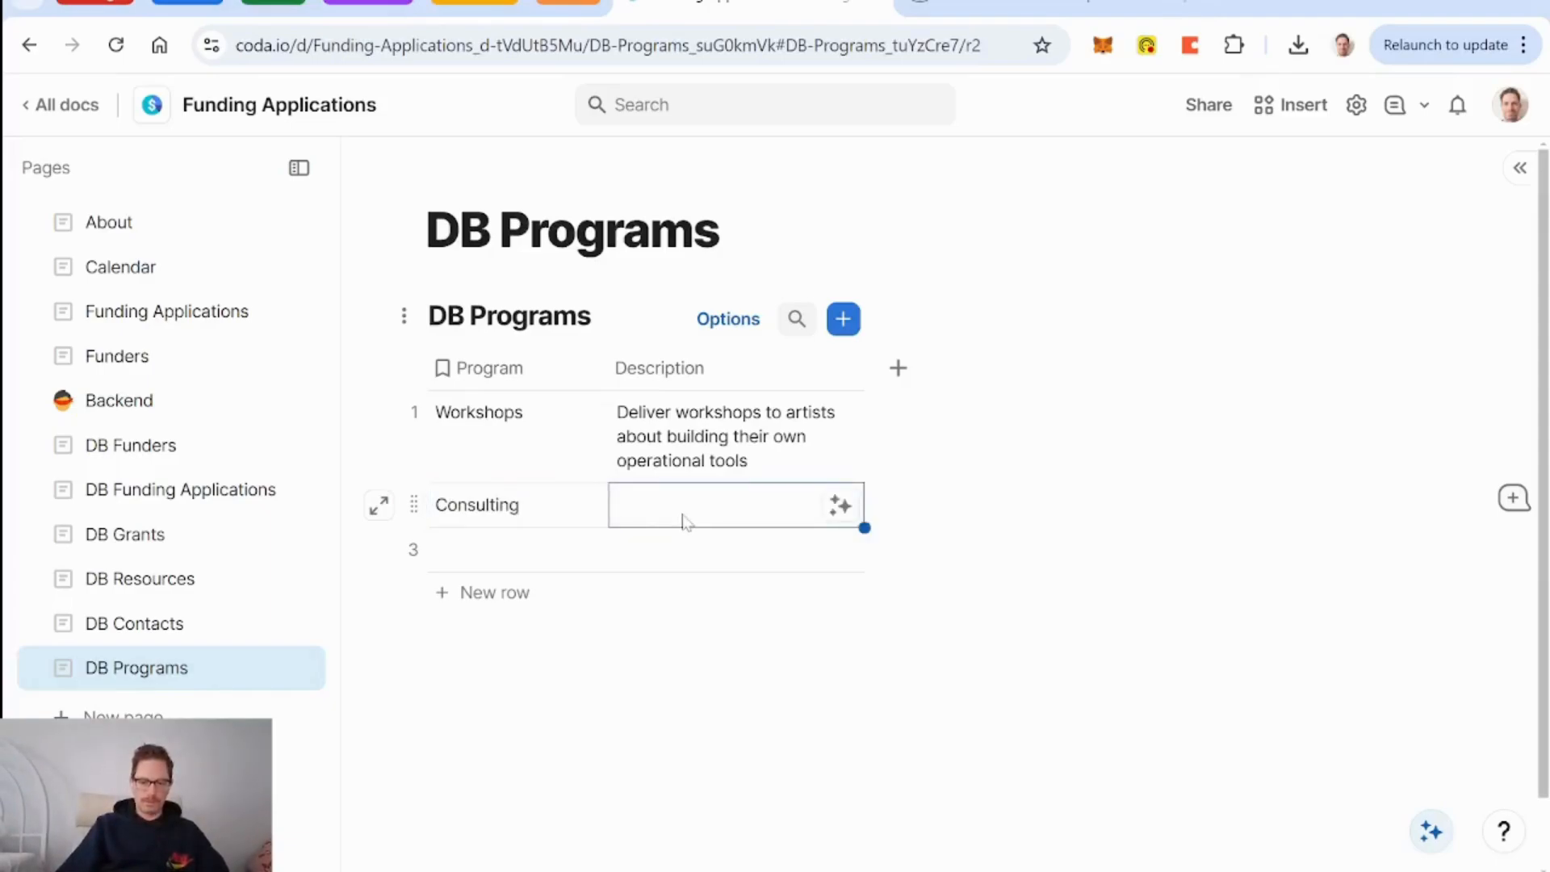
pyautogui.write('help')
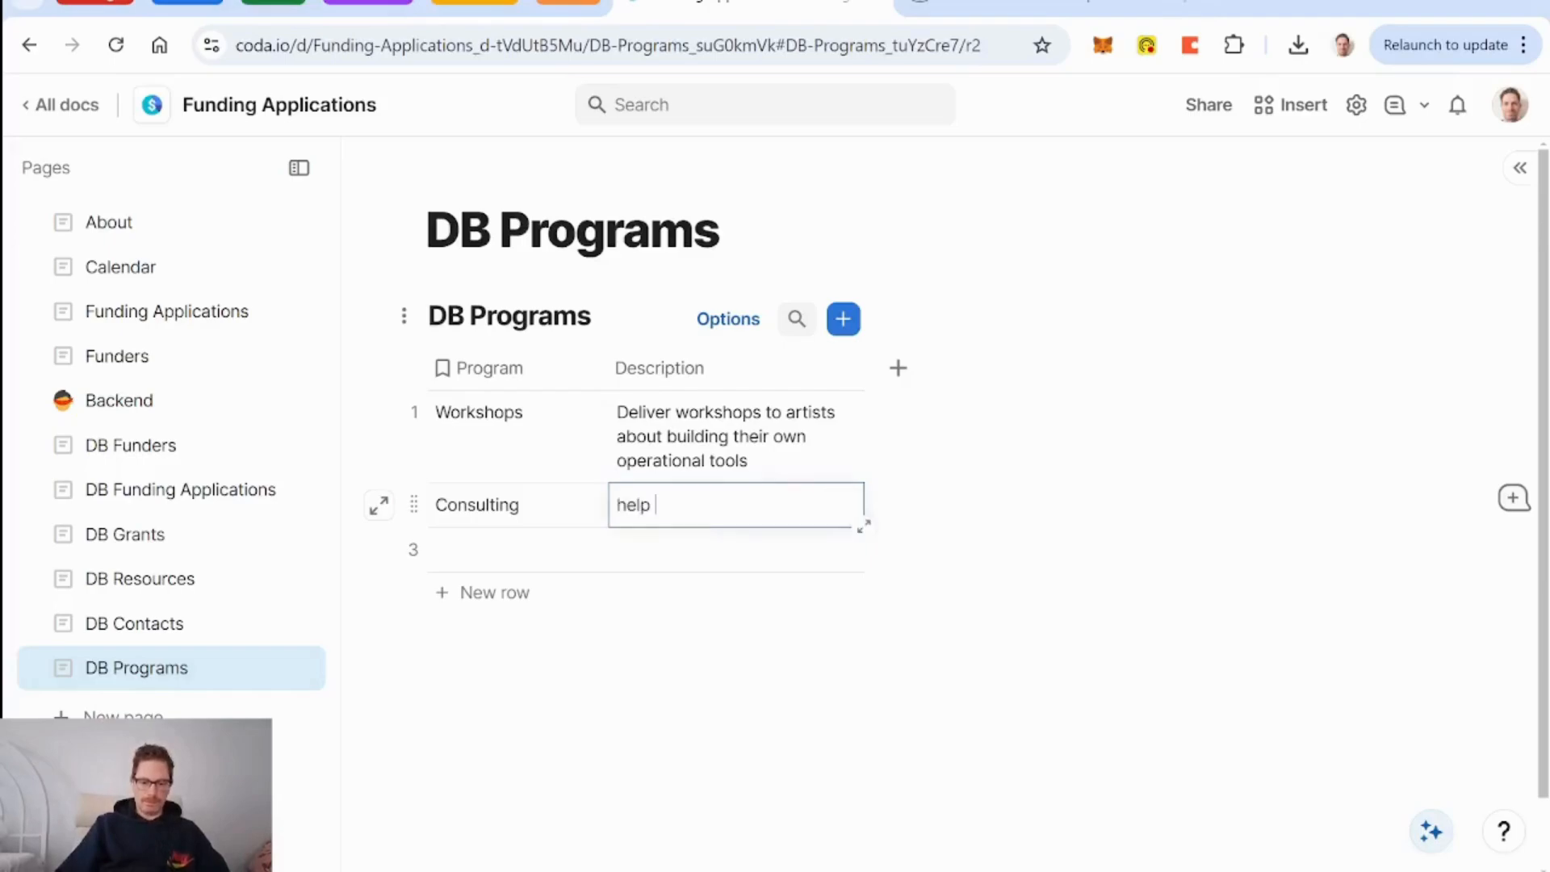
pyautogui.write(' artists')
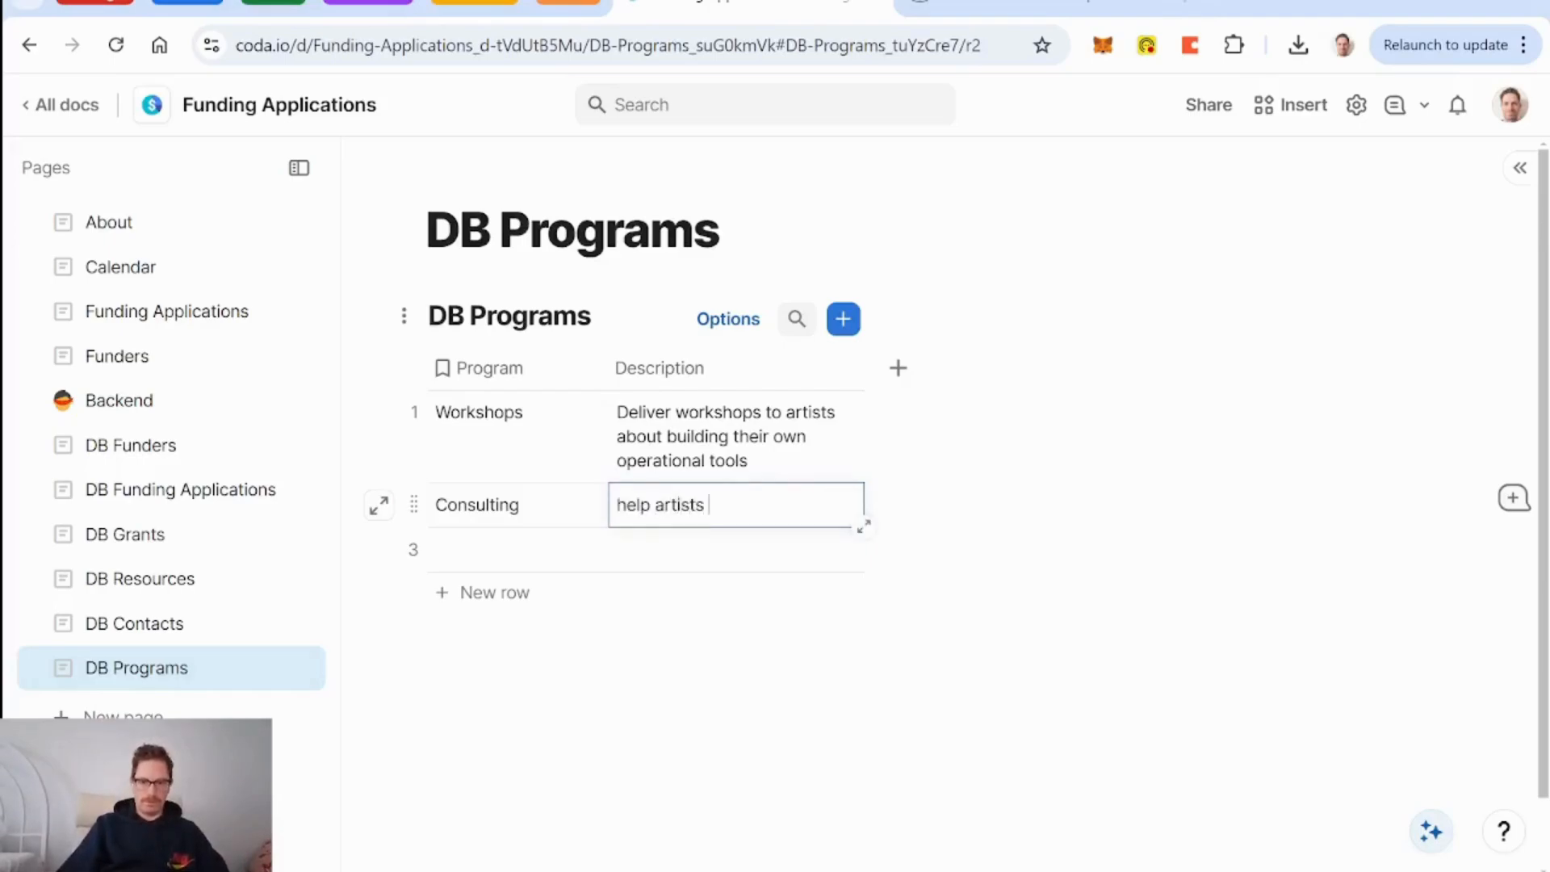
pyautogui.write(' identify operational needs')
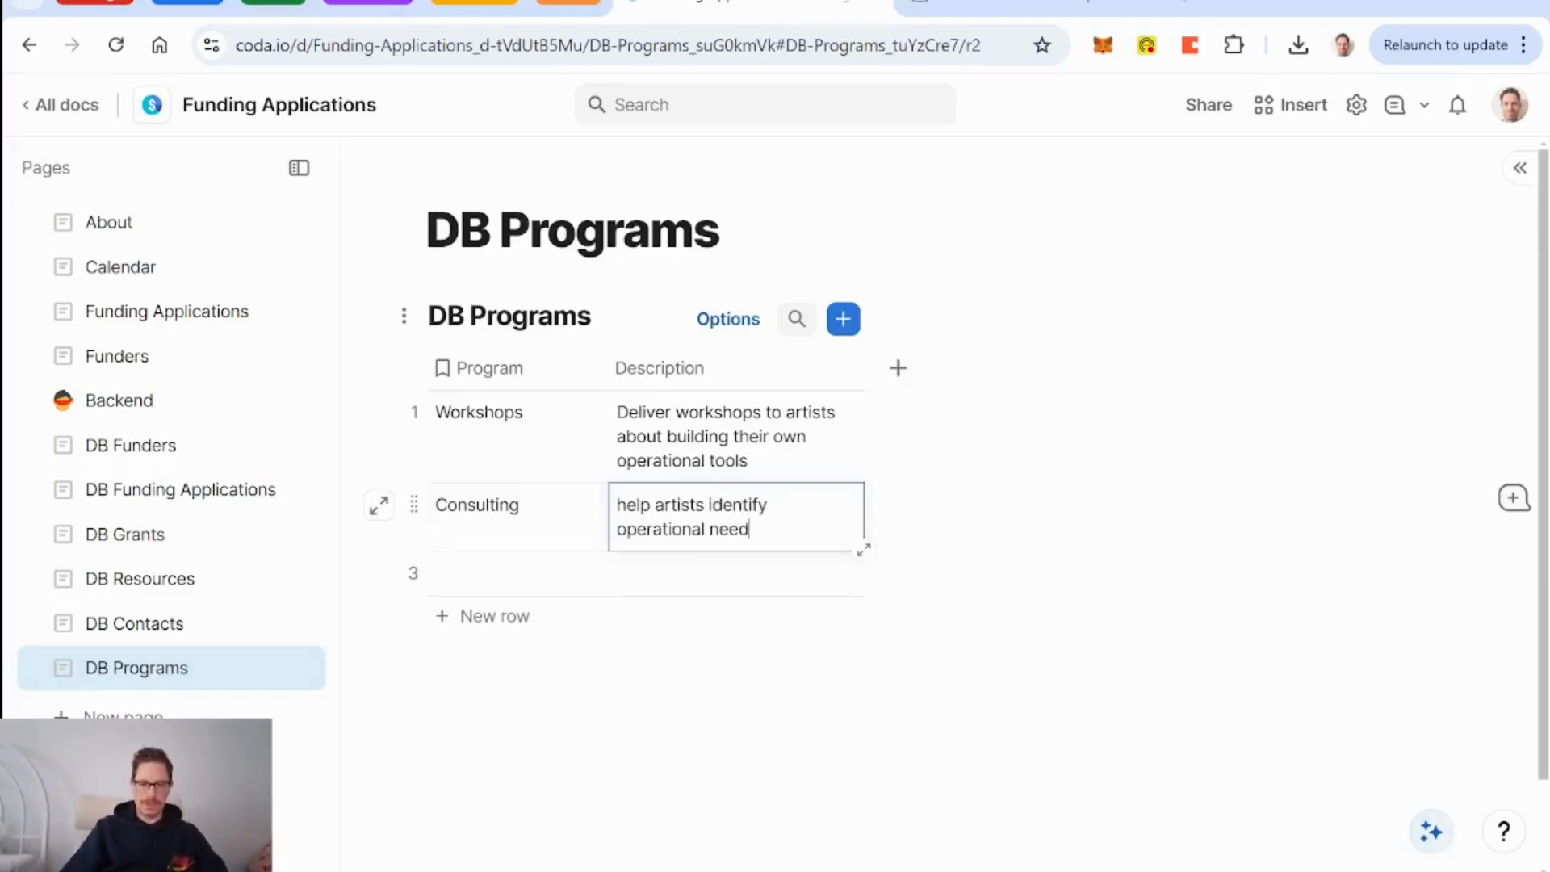
# Add a Speaking program about speaking at conferences on artist topics, and widen Description.
pyautogui.click(477, 577)
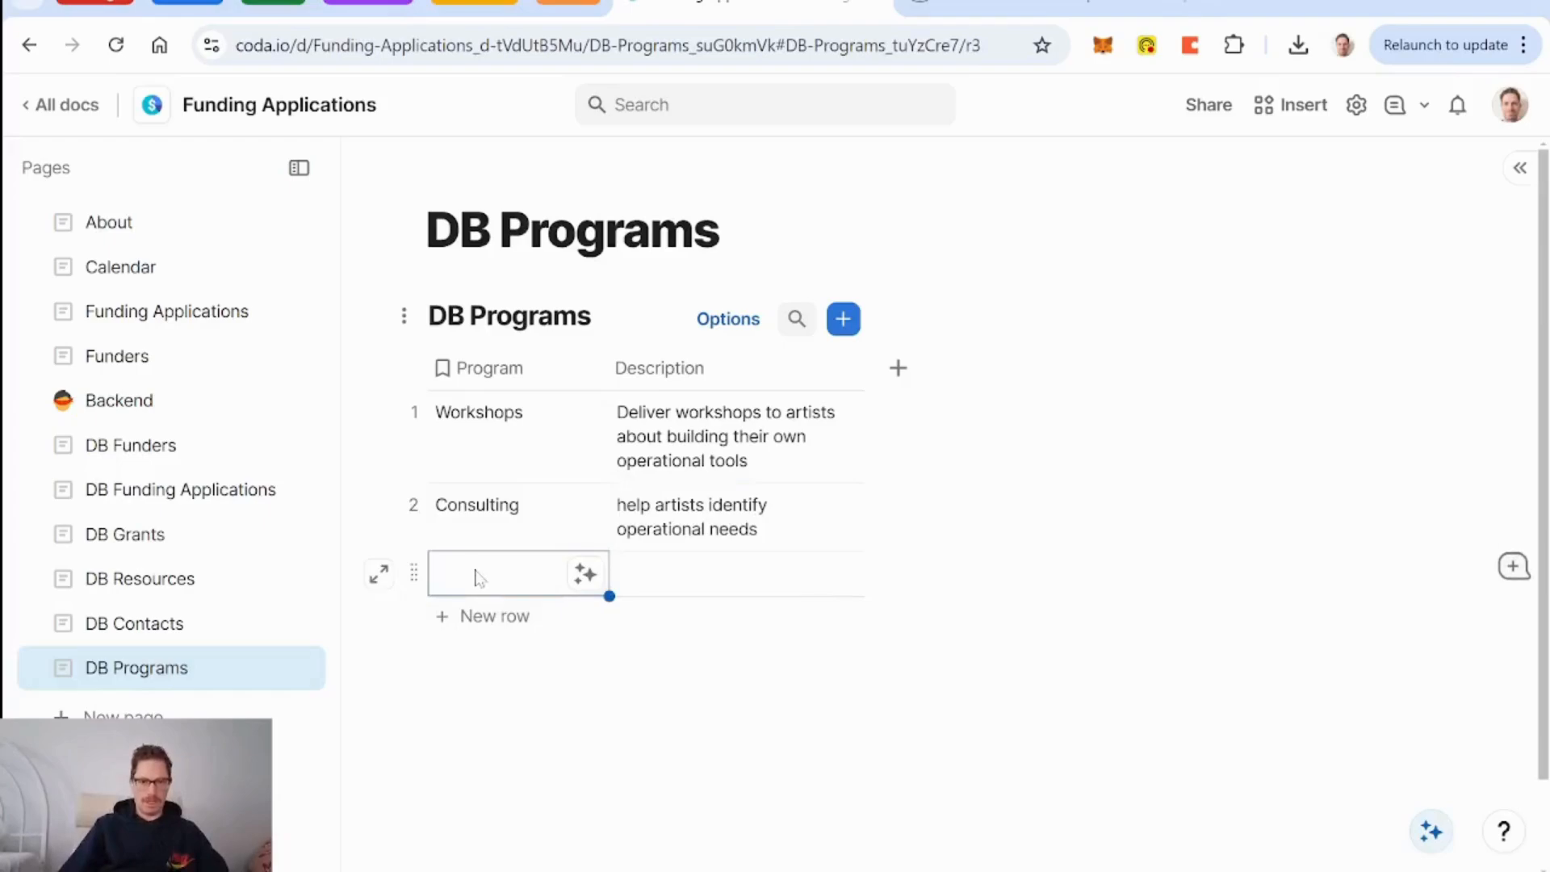
pyautogui.write('Speaking')
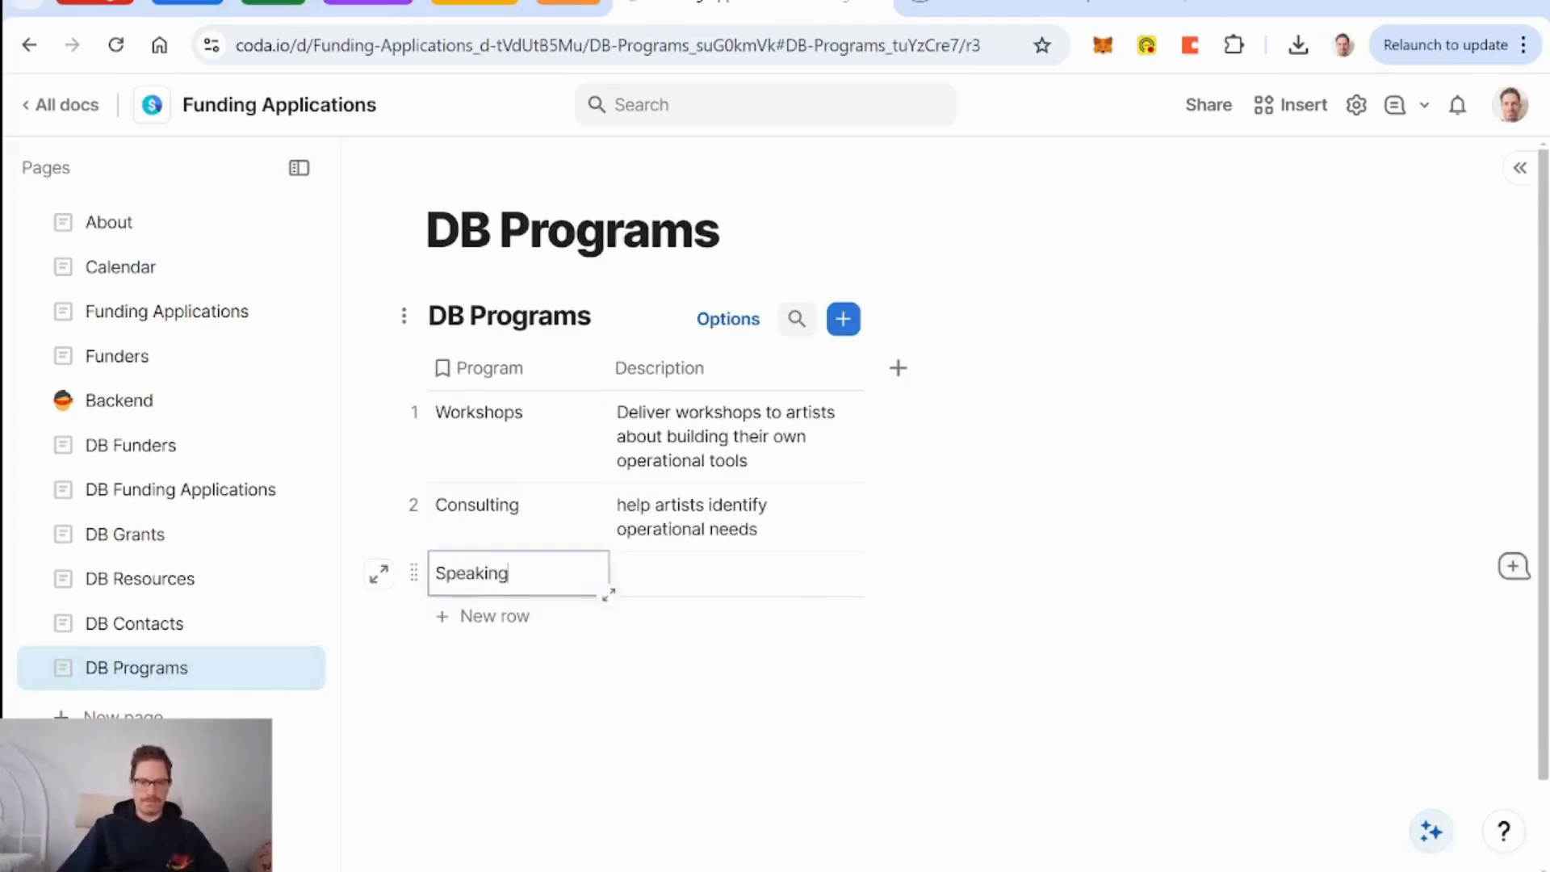
pyautogui.click(707, 588)
pyautogui.write('speak at conference')
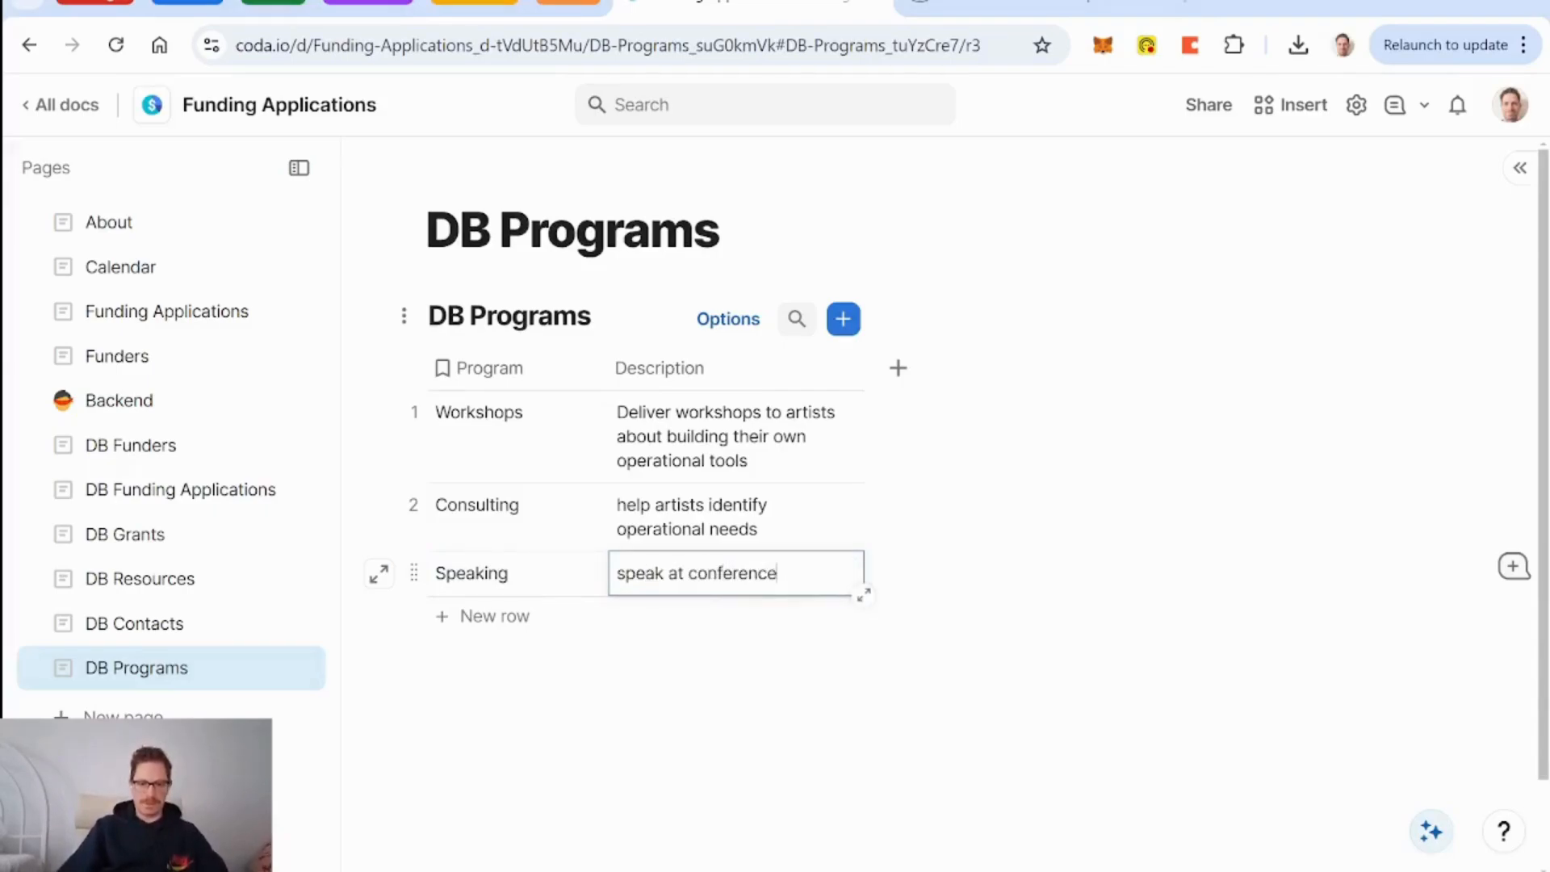
pyautogui.write('s on topics relevant to artist')
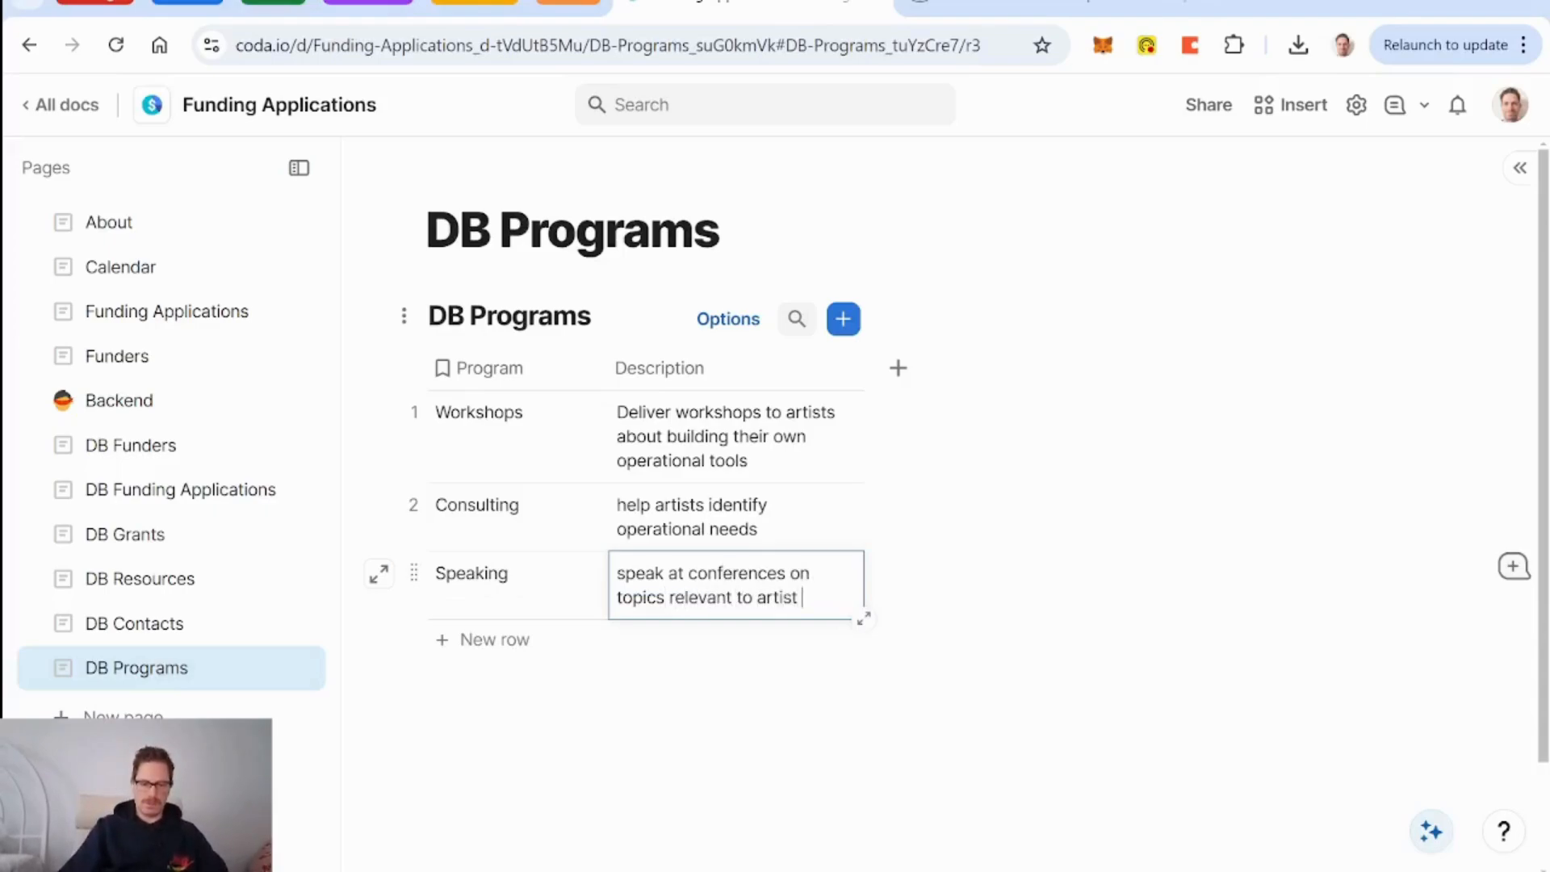
pyautogui.write(' enhan')
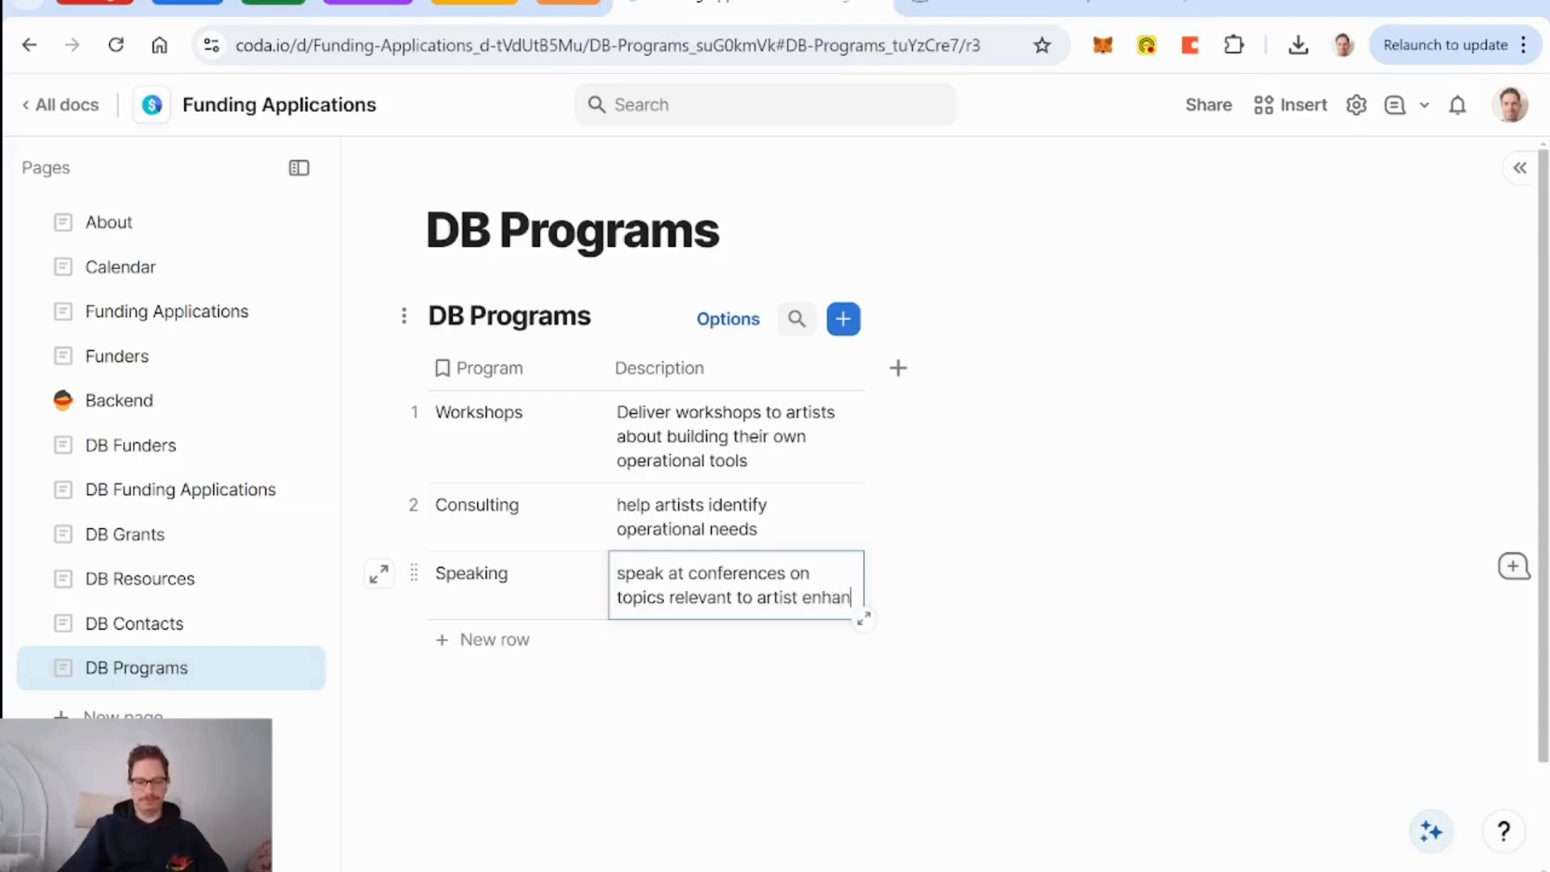
pyautogui.write('cemen')
pyautogui.press('BackSpace')
pyautogui.press('BackSpace')
pyautogui.press('BackSpace')
pyautogui.press('BackSpace')
pyautogui.press('BackSpace')
pyautogui.press('BackSpace')
pyautogui.press('BackSpace')
pyautogui.press('BackSpace')
pyautogui.press('BackSpace')
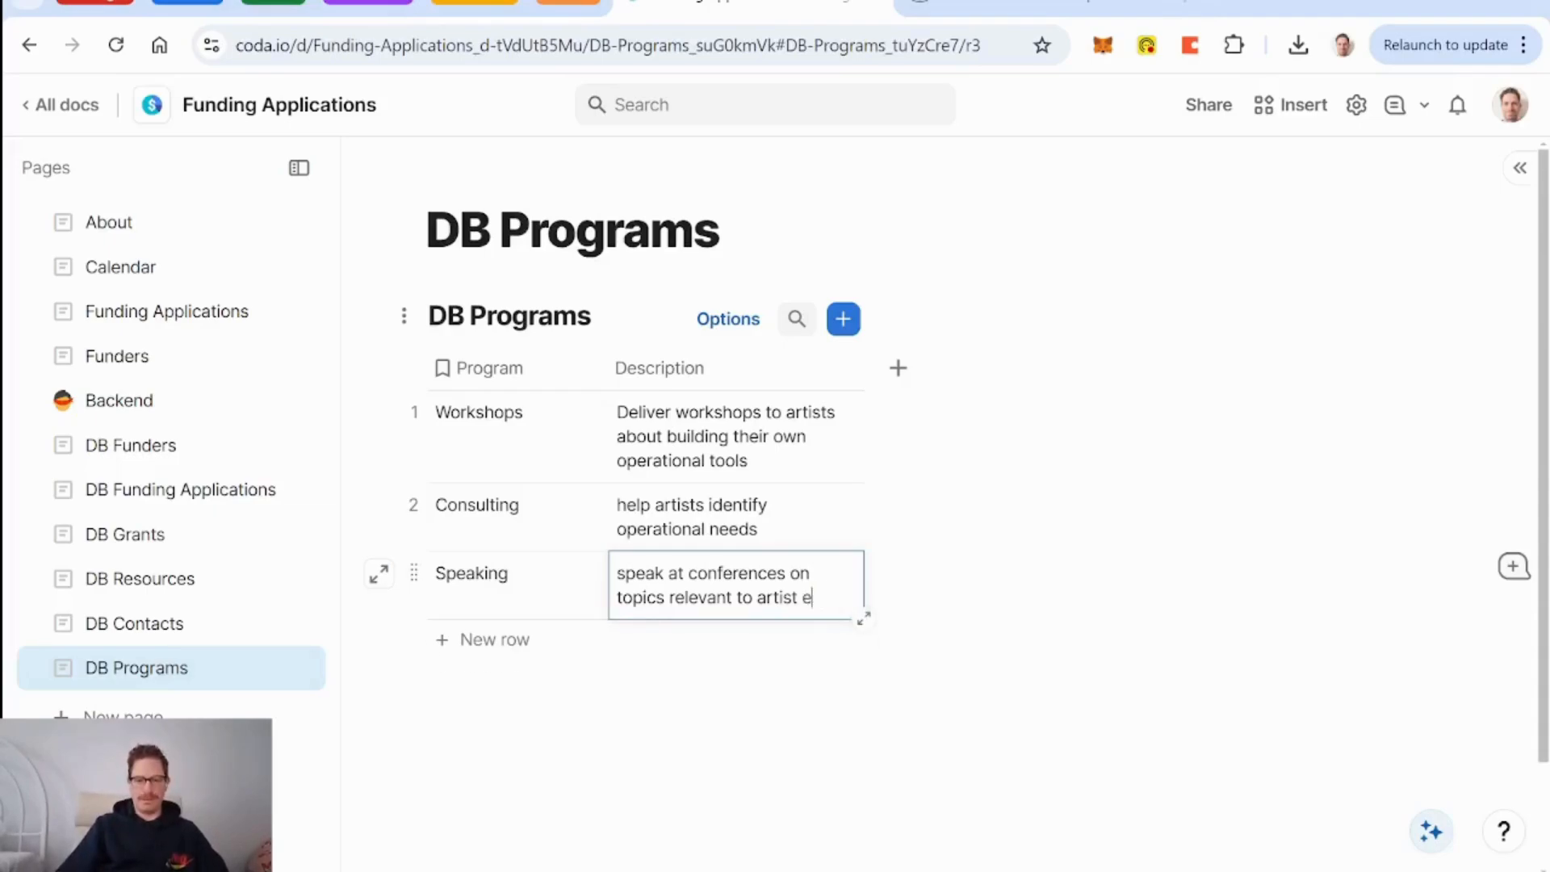
pyautogui.write('support')
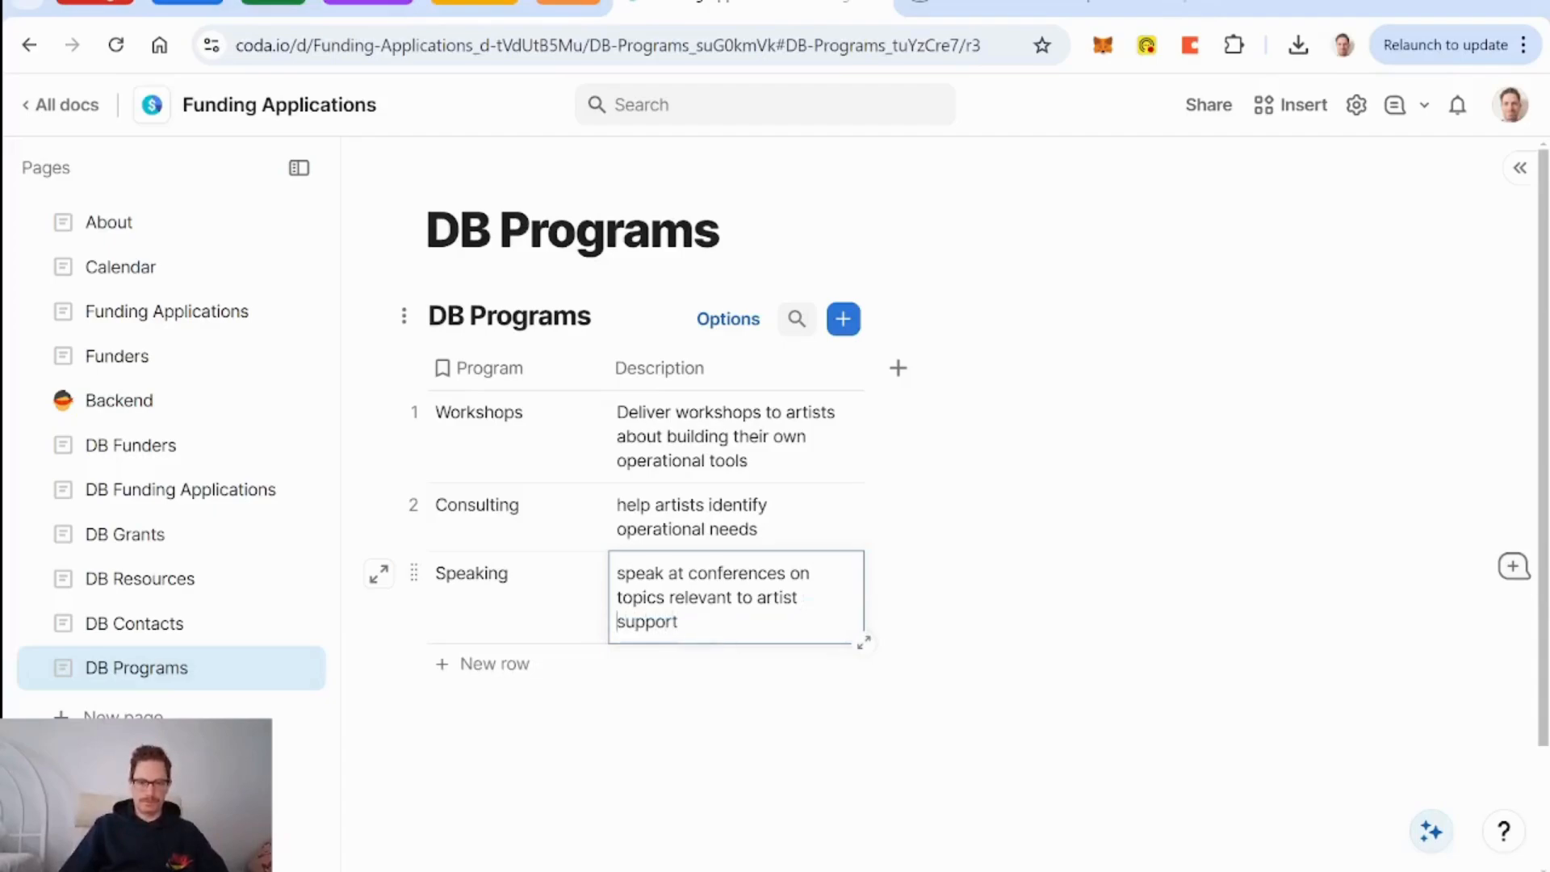
pyautogui.write('oeprational')
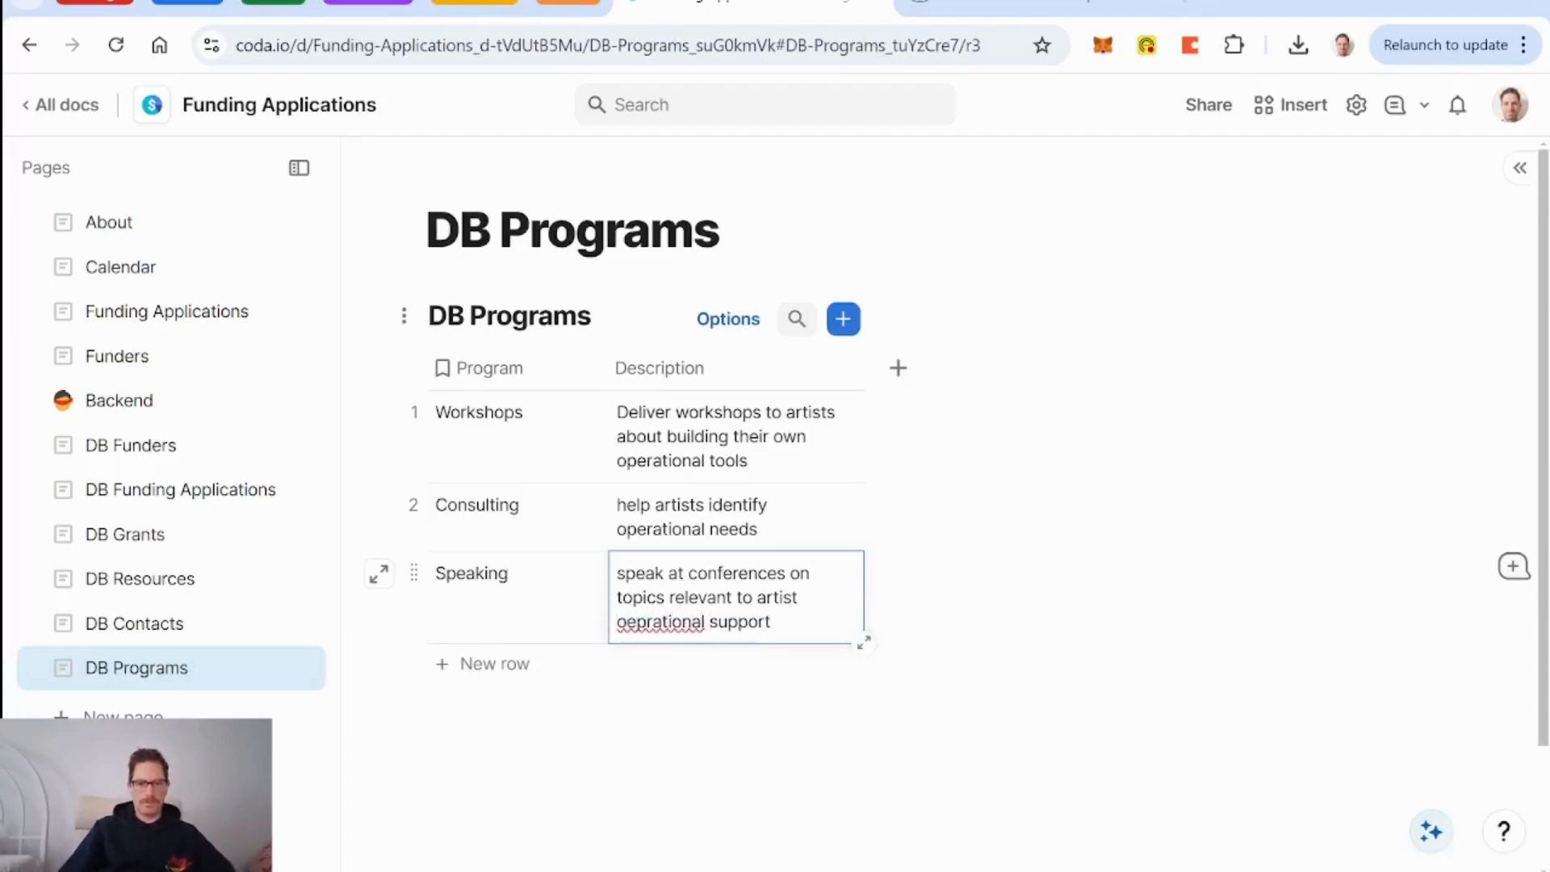
pyautogui.press('BackSpace')
pyautogui.click(569, 621)
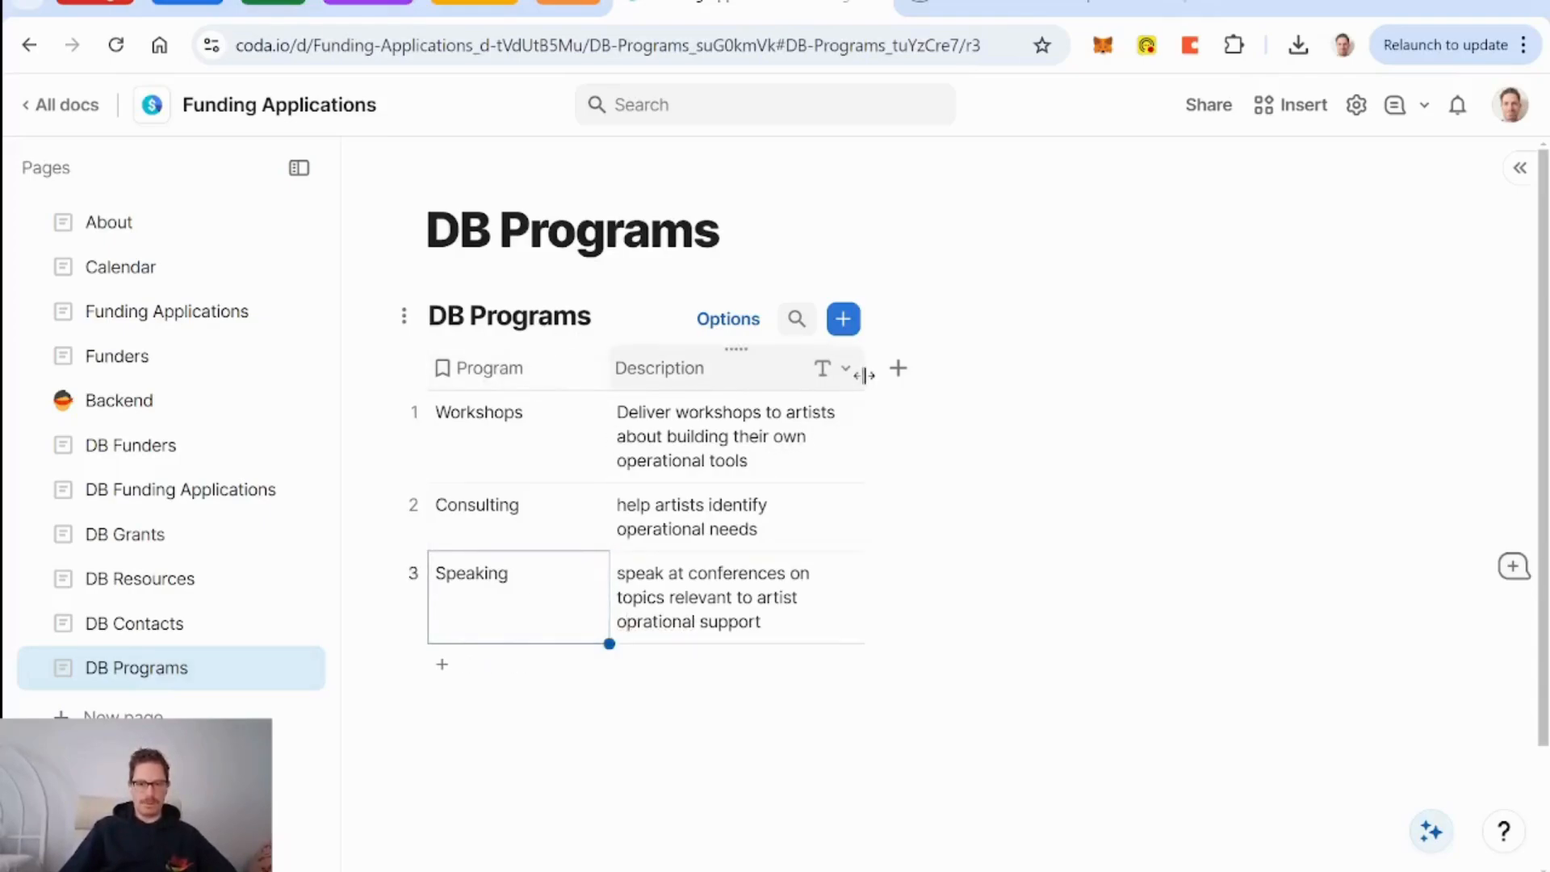
pyautogui.moveTo(865, 374); pyautogui.dragTo(1045, 384)
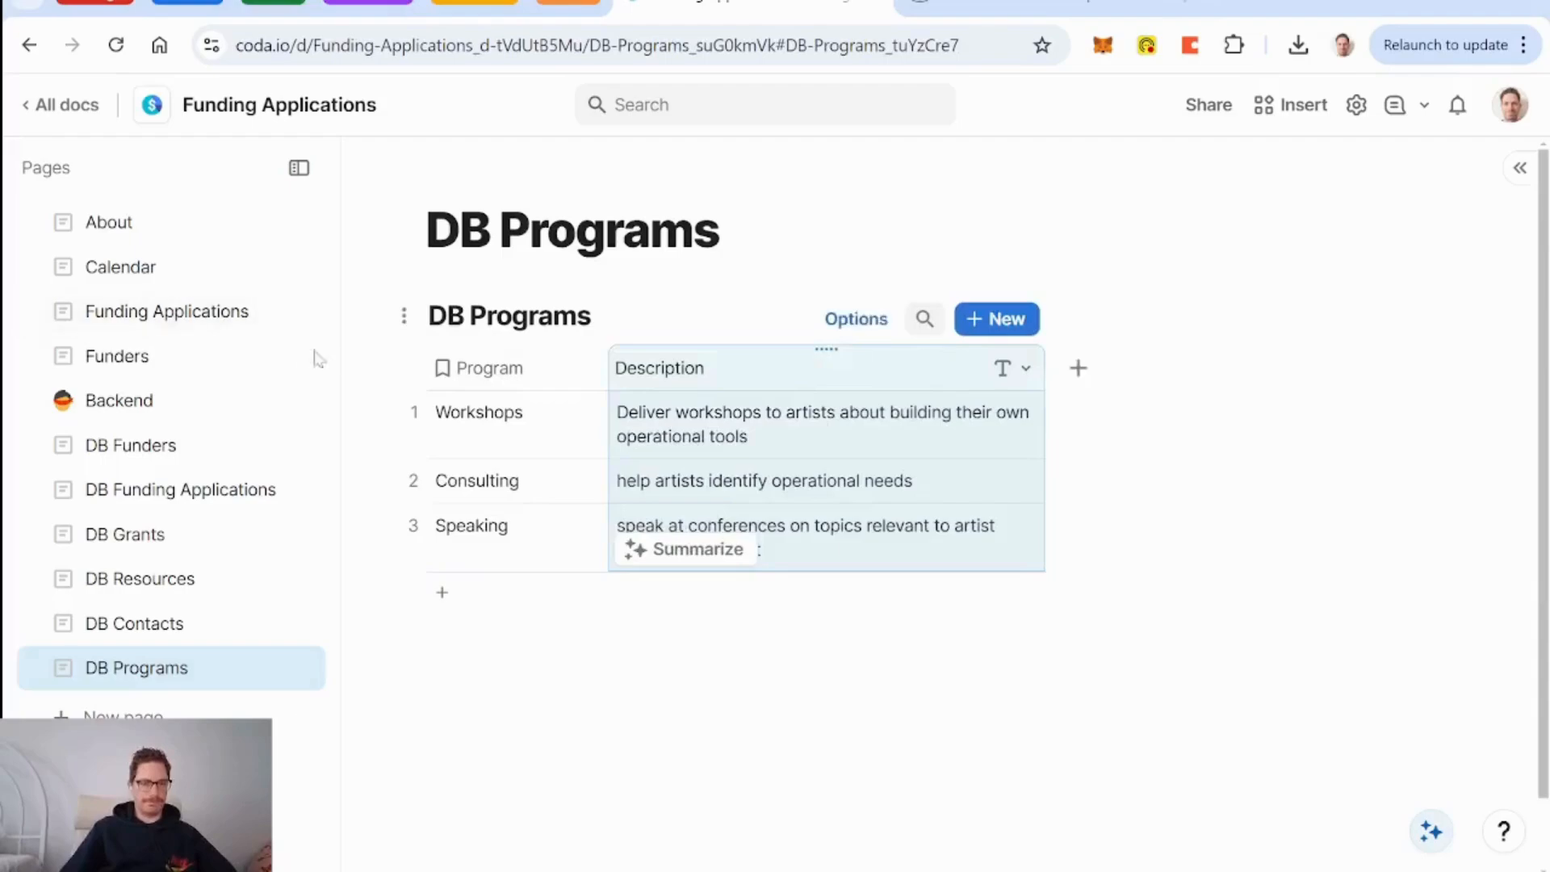
# In DB Funding Applications, link the Workshops program in the application's Programs cell.
pyautogui.click(180, 490)
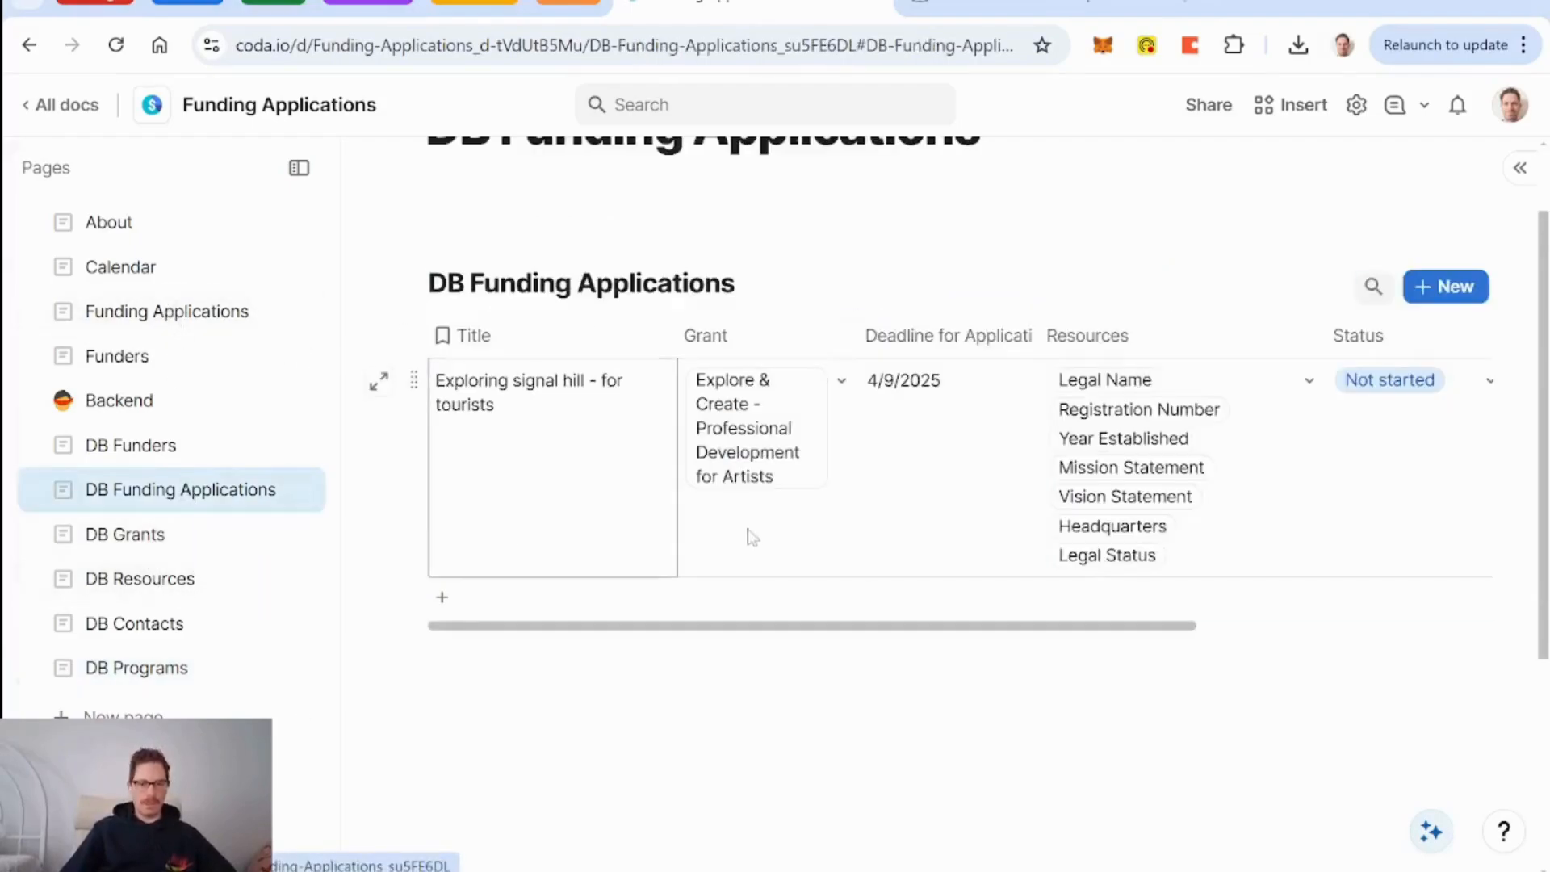
pyautogui.hscroll(5, 840, 523)
pyautogui.click(1329, 422)
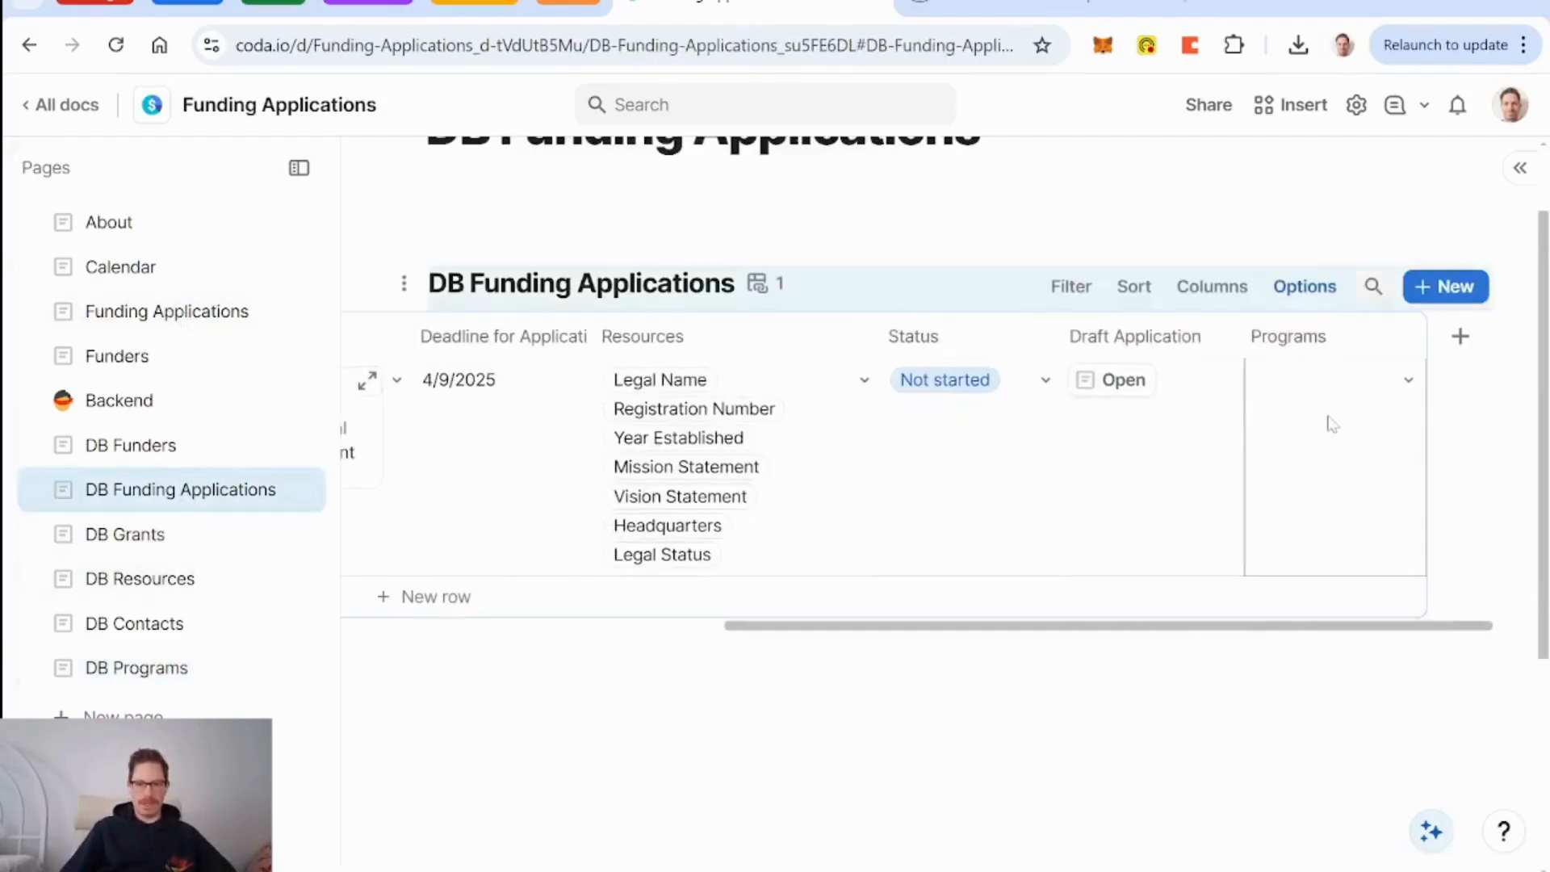
pyautogui.click(1406, 384)
pyautogui.click(1383, 428)
pyautogui.click(1150, 510)
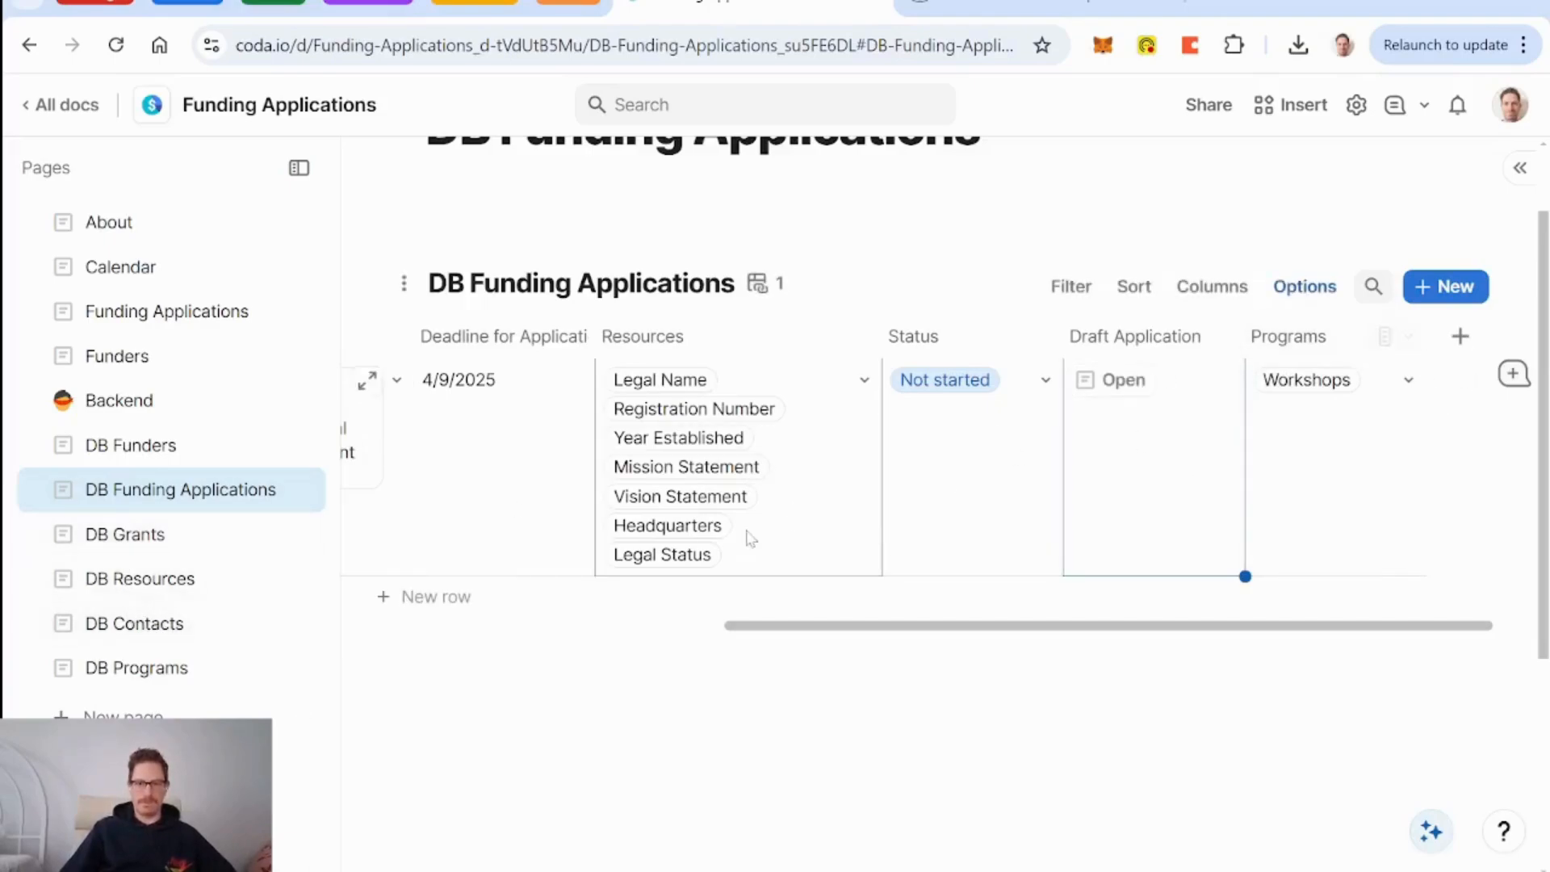
# Expand the application row and make the hidden Programs field visible in its layout.
pyautogui.click(367, 386)
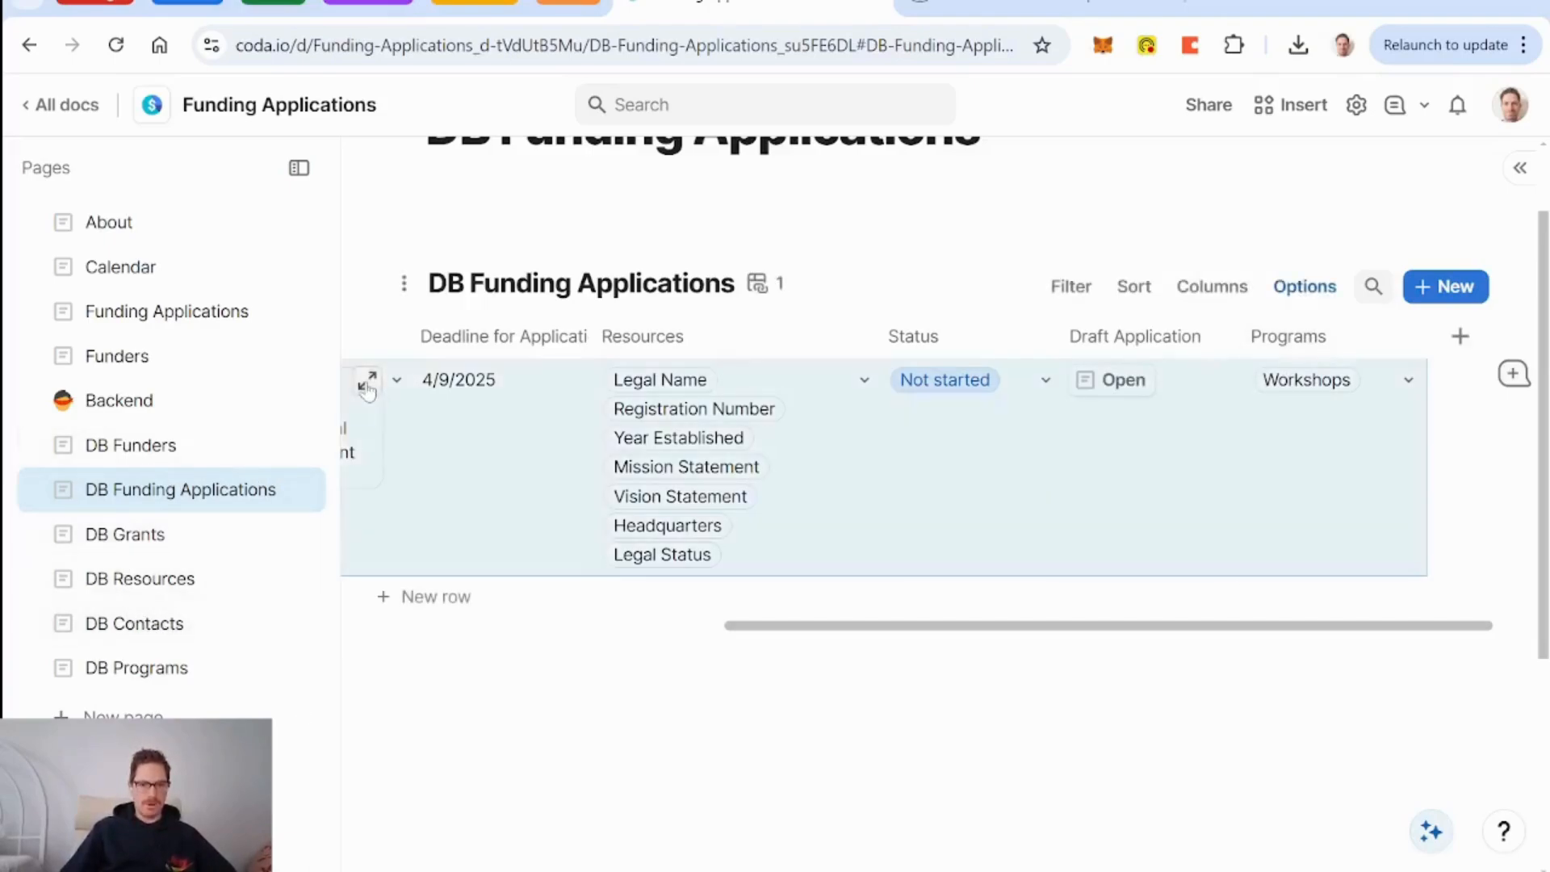
pyautogui.click(367, 386)
pyautogui.scroll(-6, 780, 588)
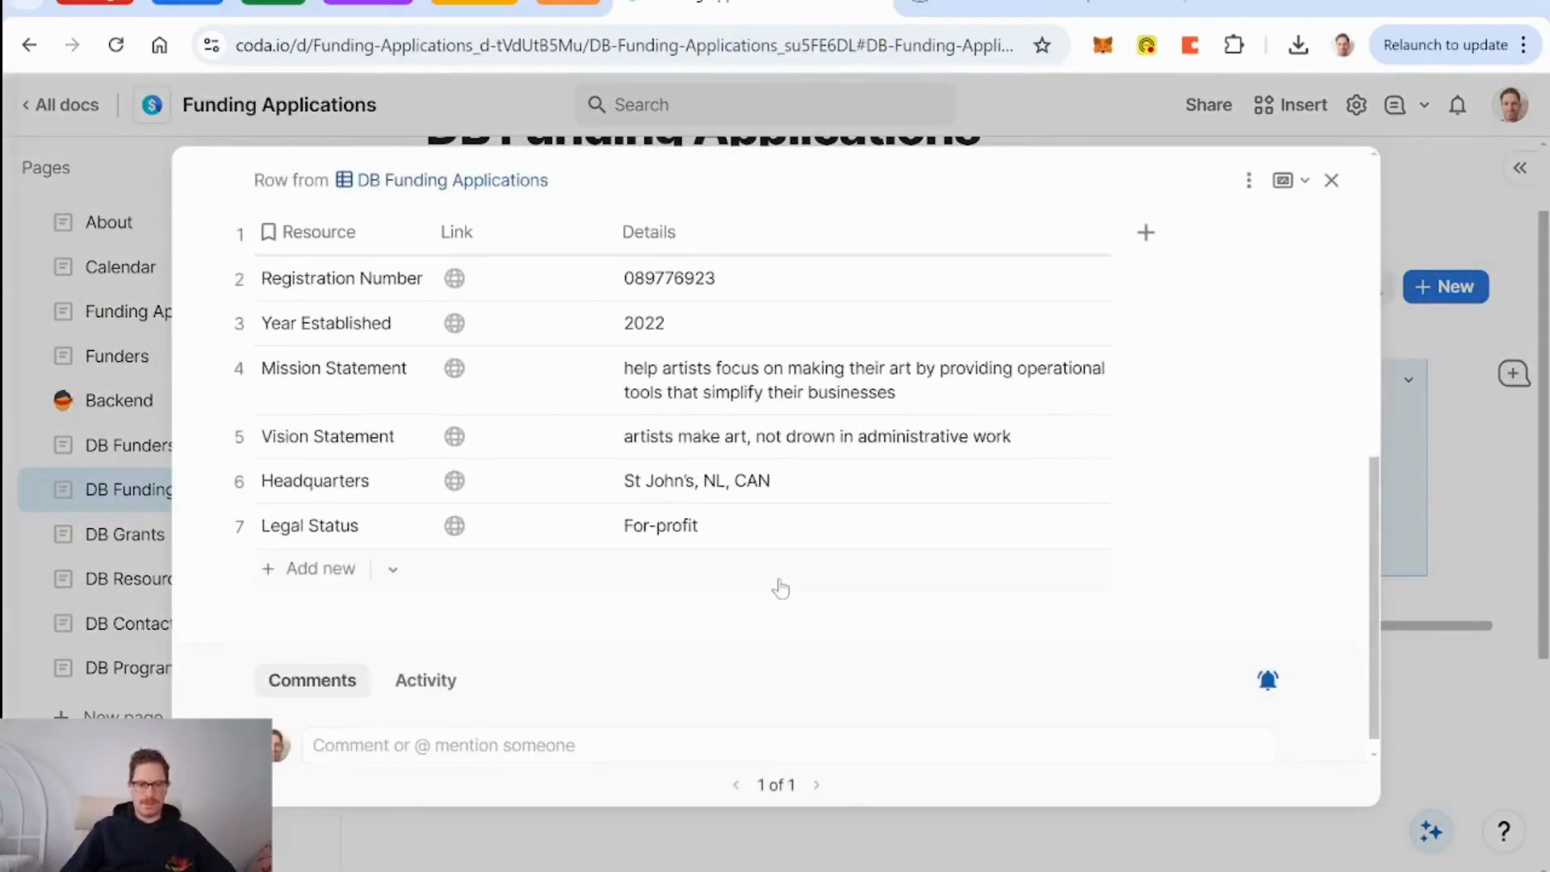
pyautogui.scroll(6, 780, 588)
pyautogui.click(1248, 180)
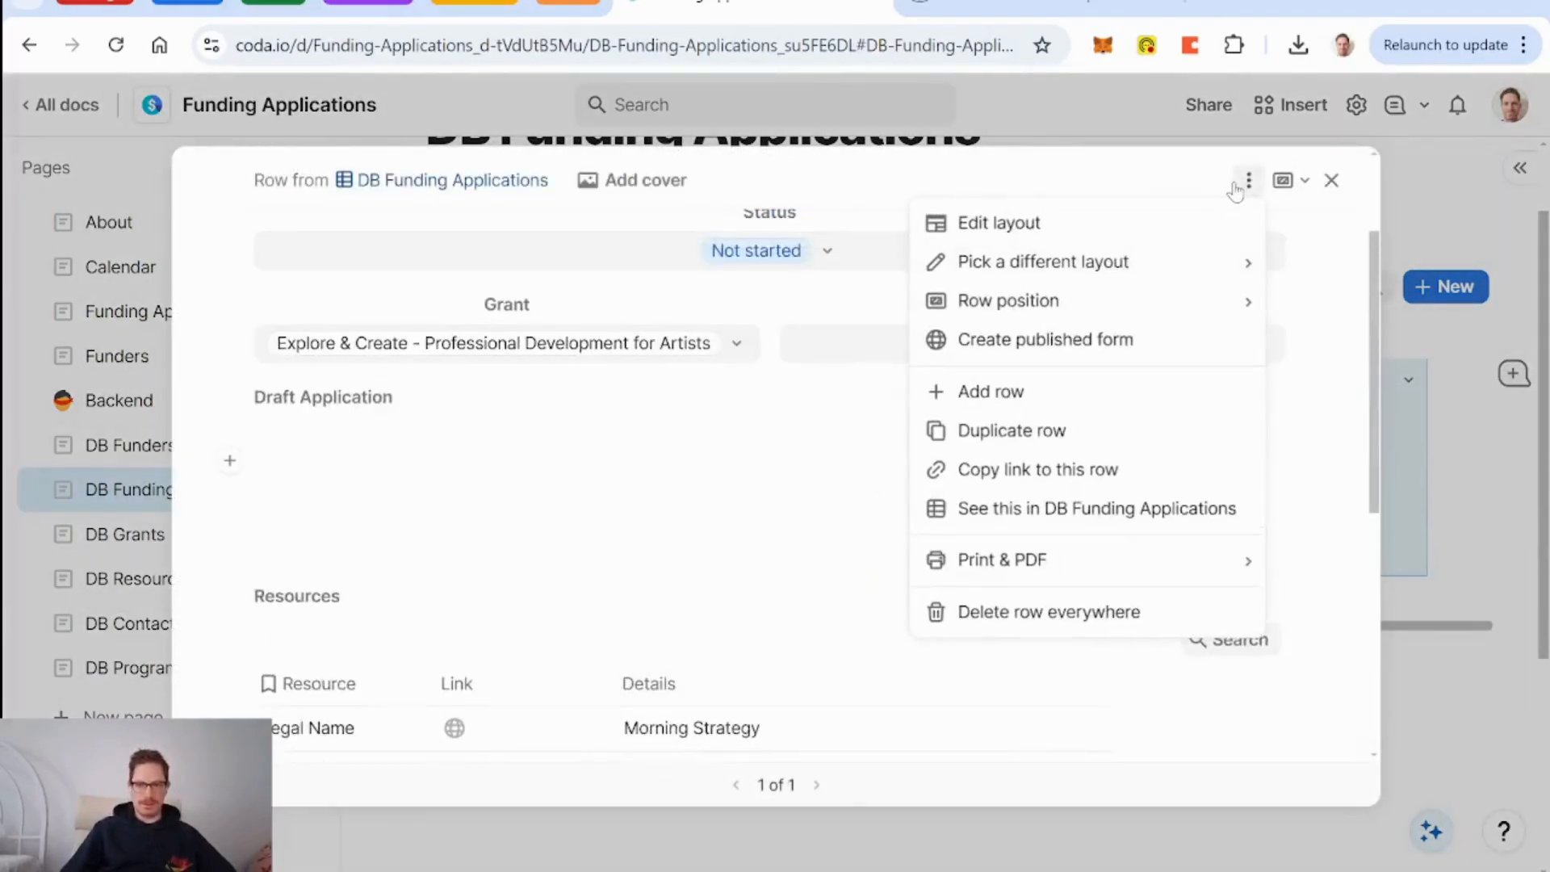
pyautogui.click(1147, 234)
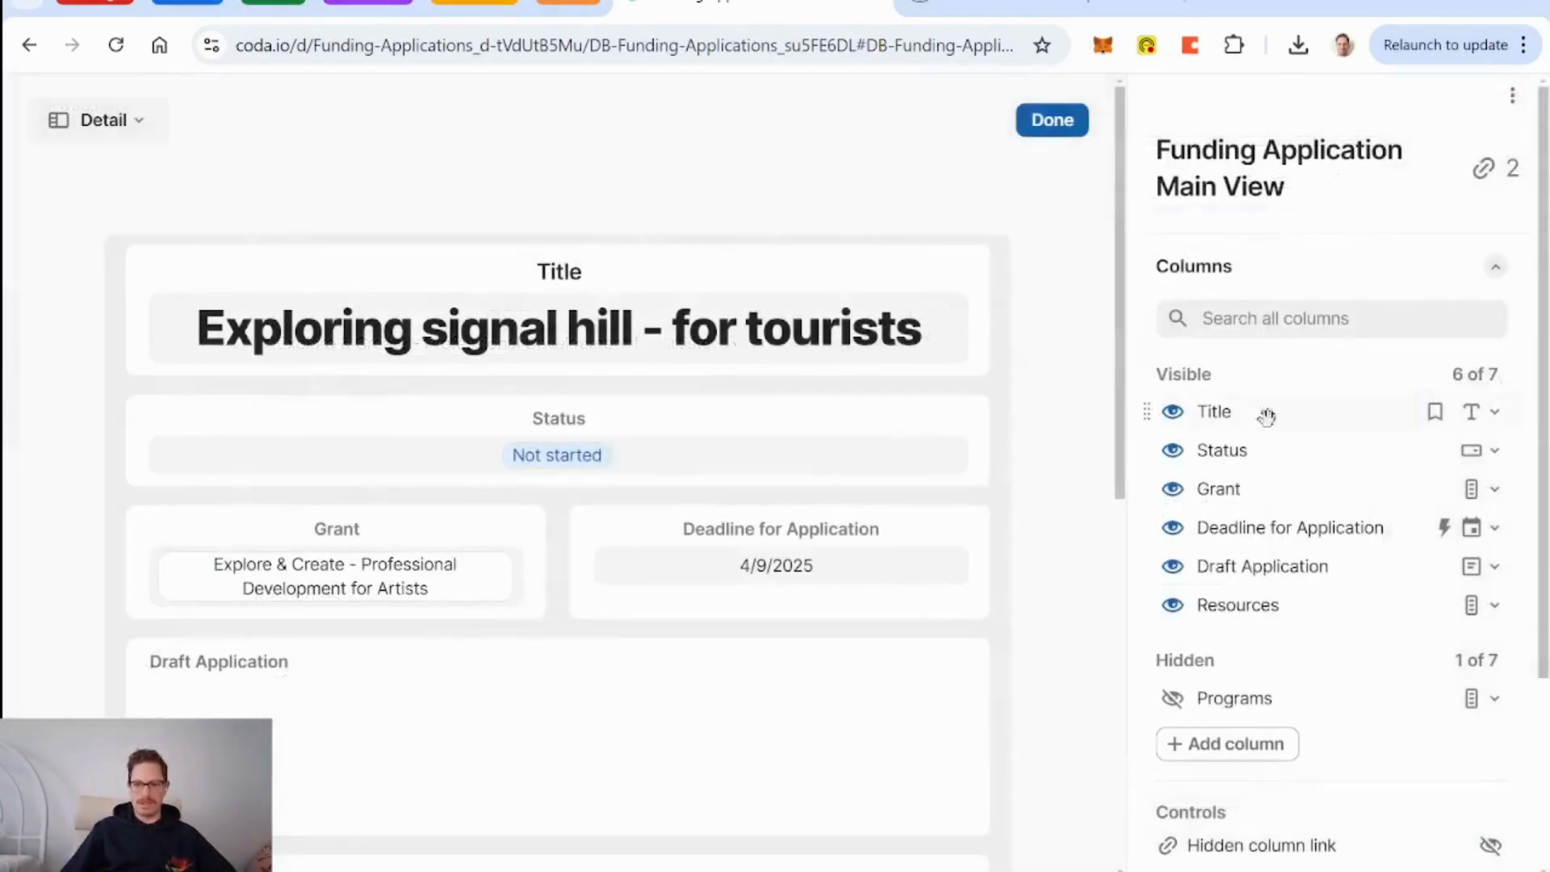
pyautogui.click(1167, 700)
pyautogui.scroll(-10, 1094, 664)
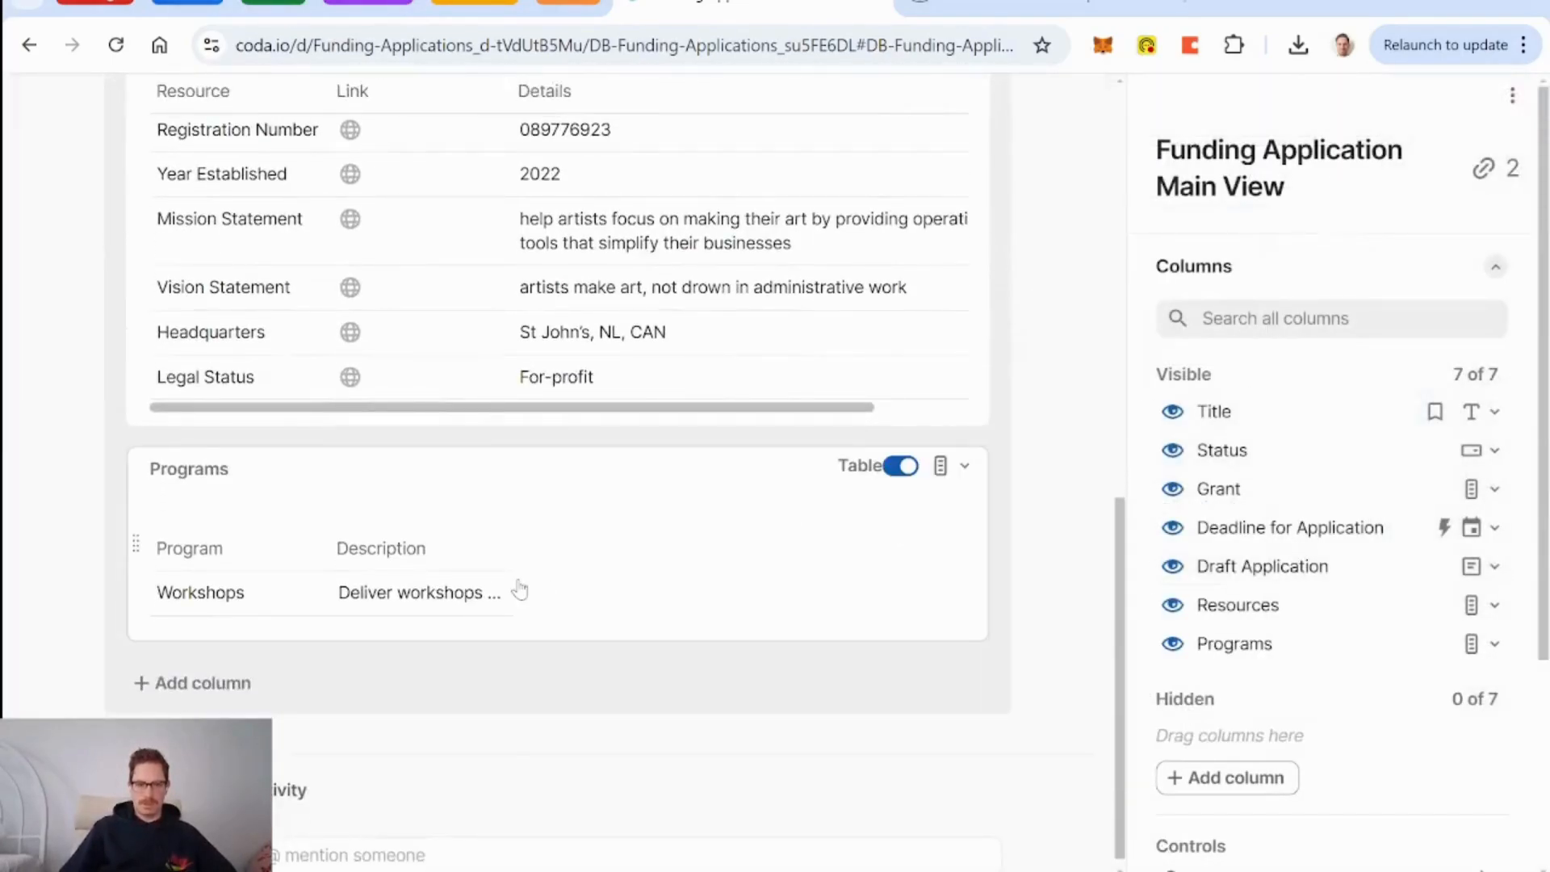
pyautogui.scroll(10, 1073, 545)
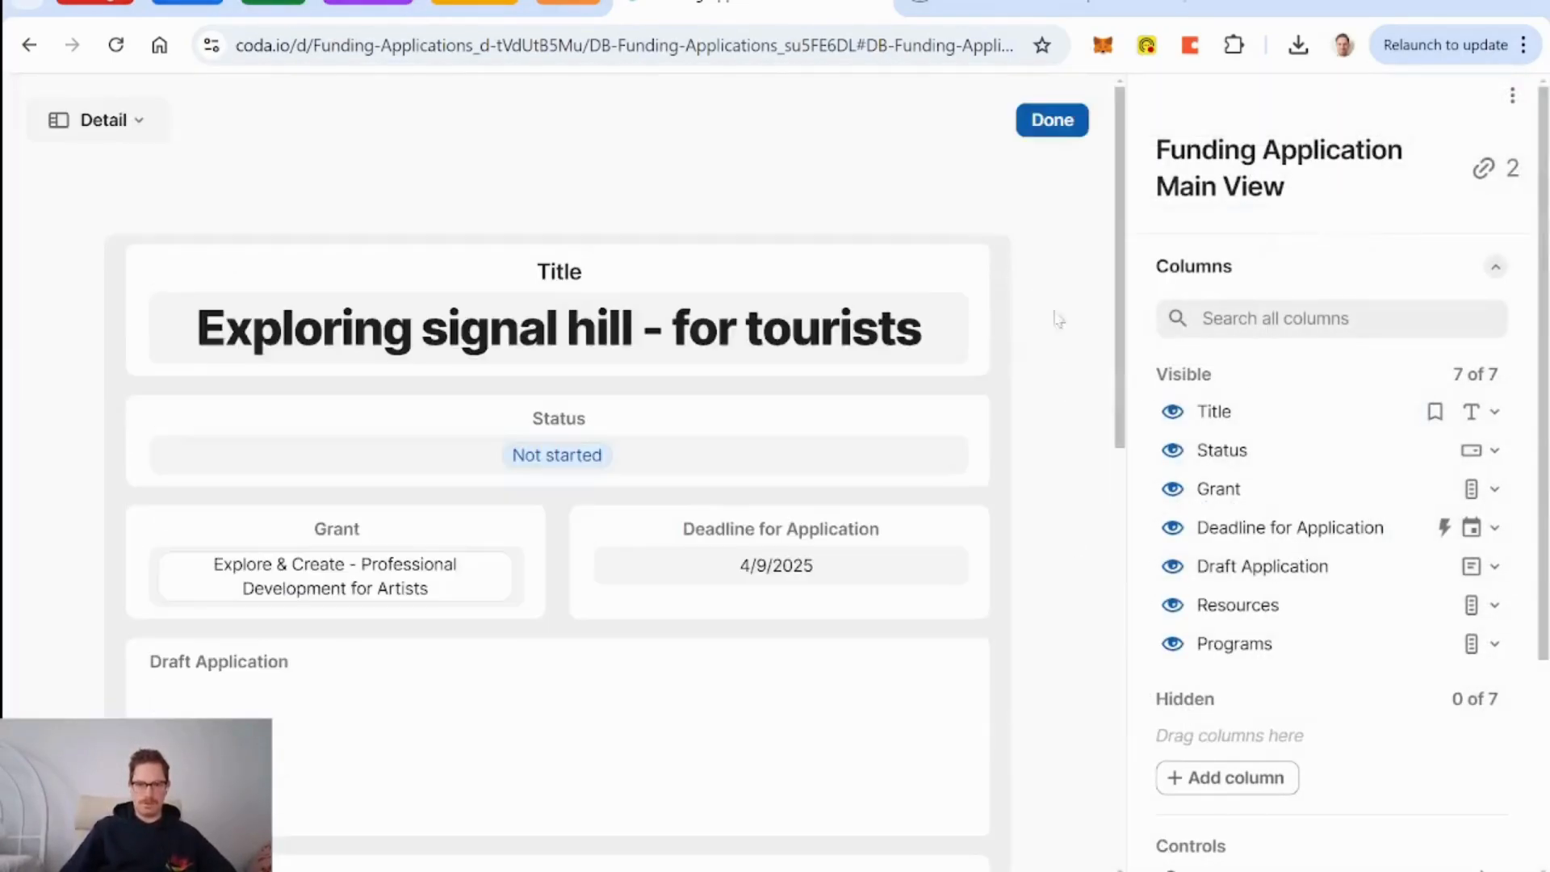
pyautogui.click(1046, 121)
# Reopen the layout editor and move Programs up under Grant and Deadline.
pyautogui.scroll(-6, 738, 486)
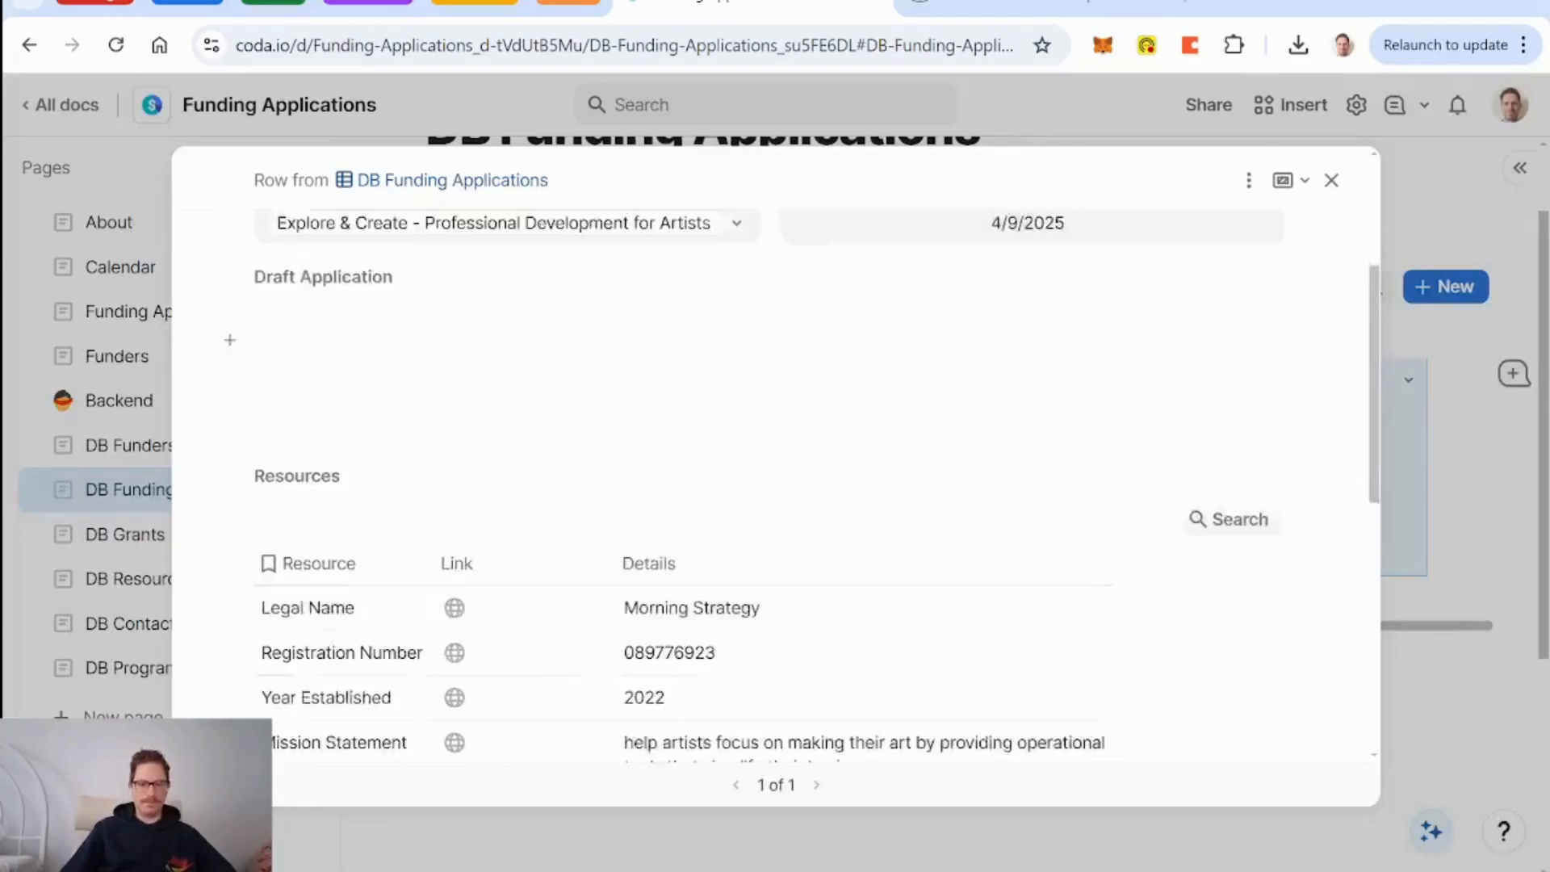
pyautogui.scroll(4, 738, 486)
pyautogui.scroll(-3, 739, 487)
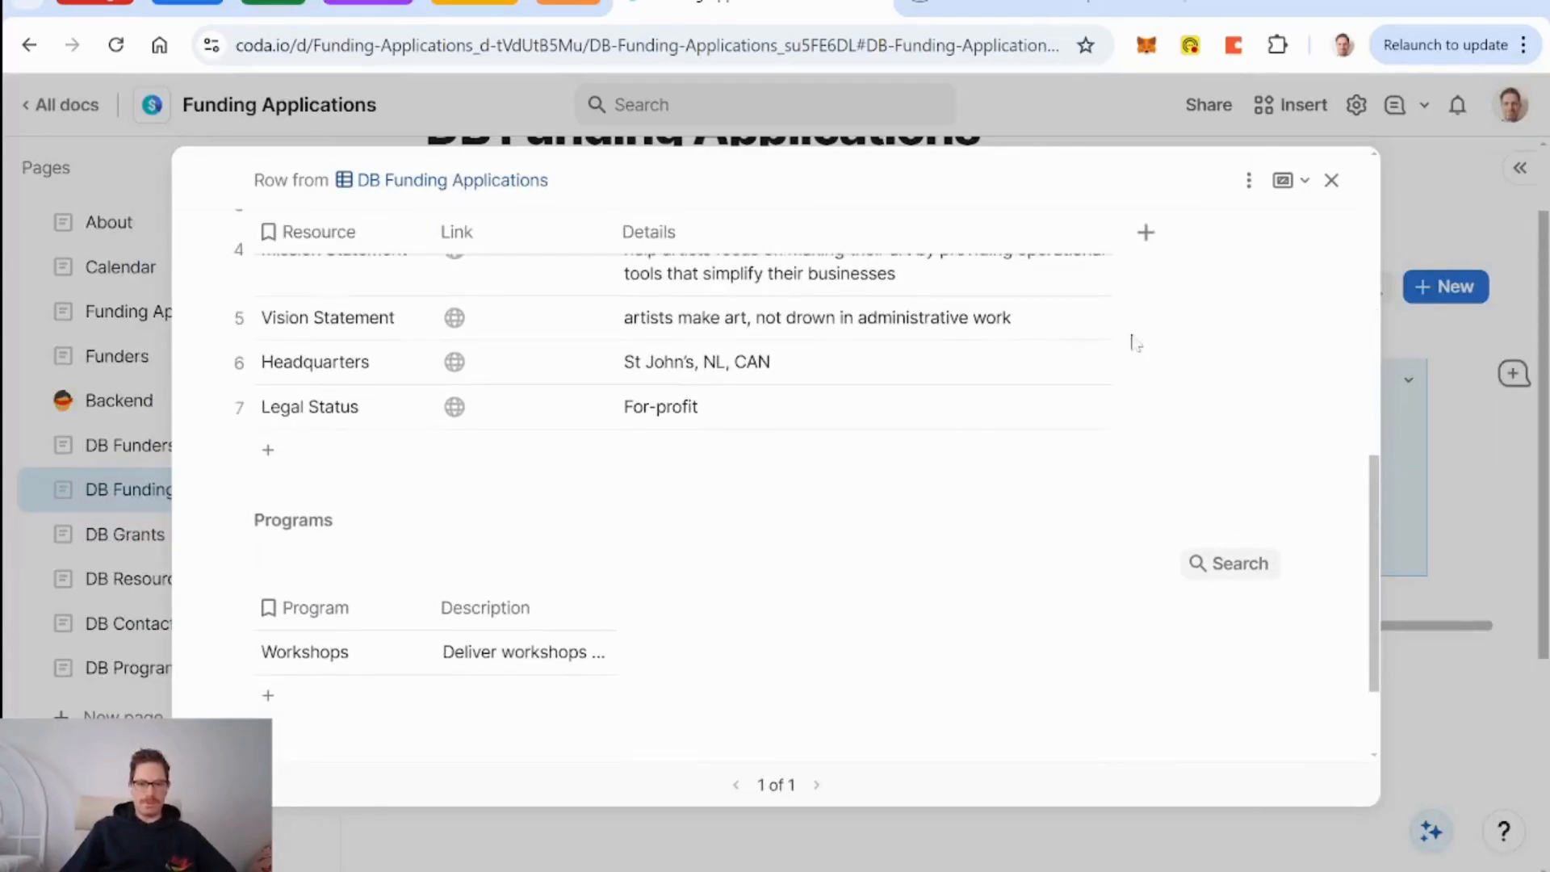
pyautogui.click(1248, 179)
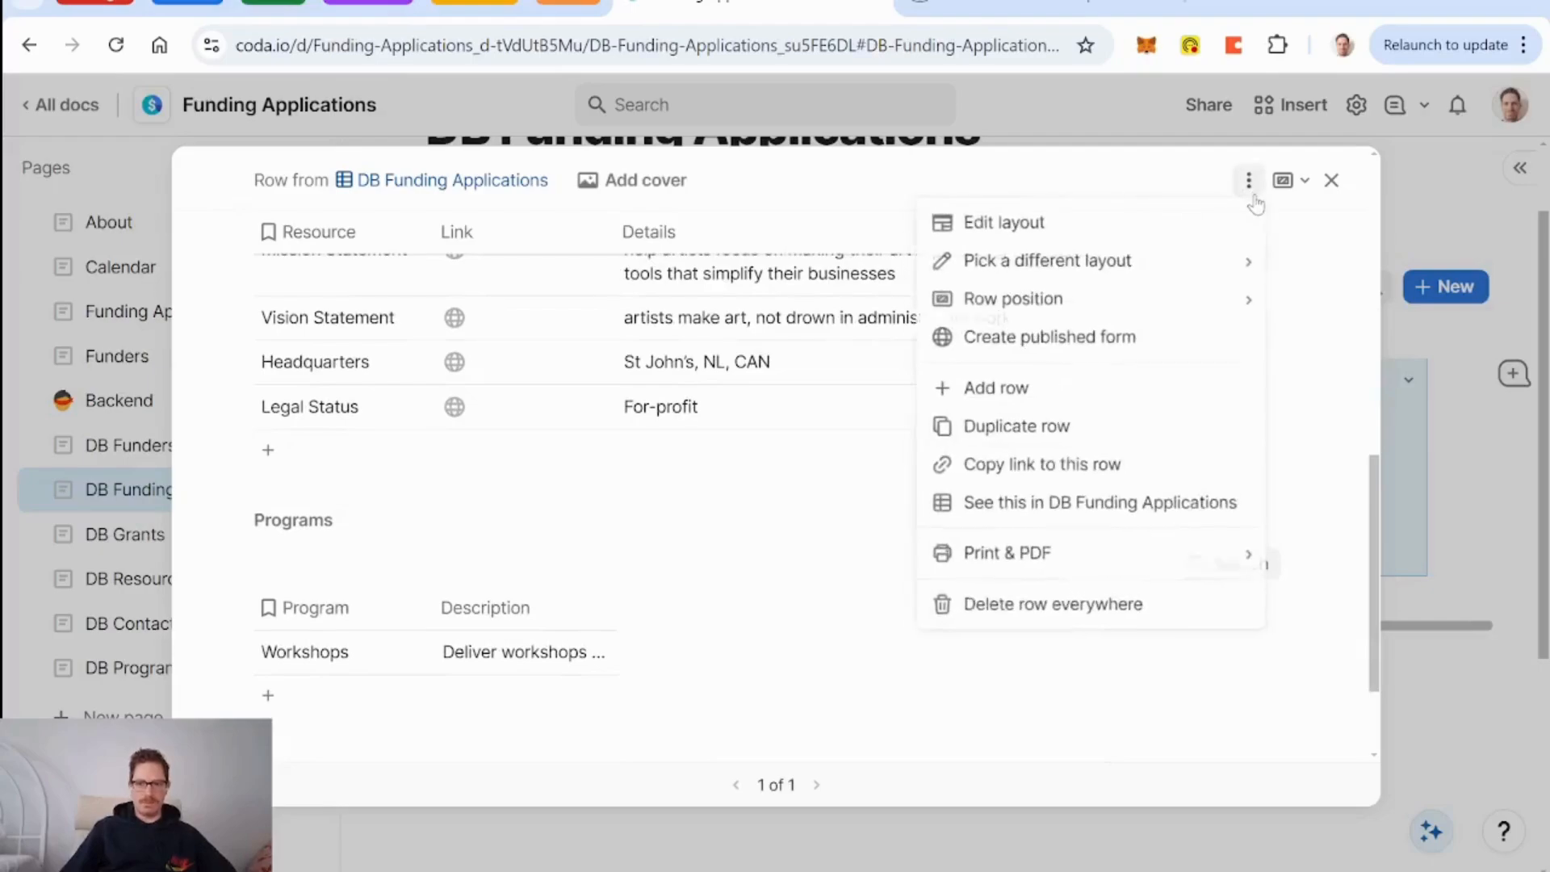
pyautogui.click(1225, 232)
pyautogui.scroll(-5, 337, 619)
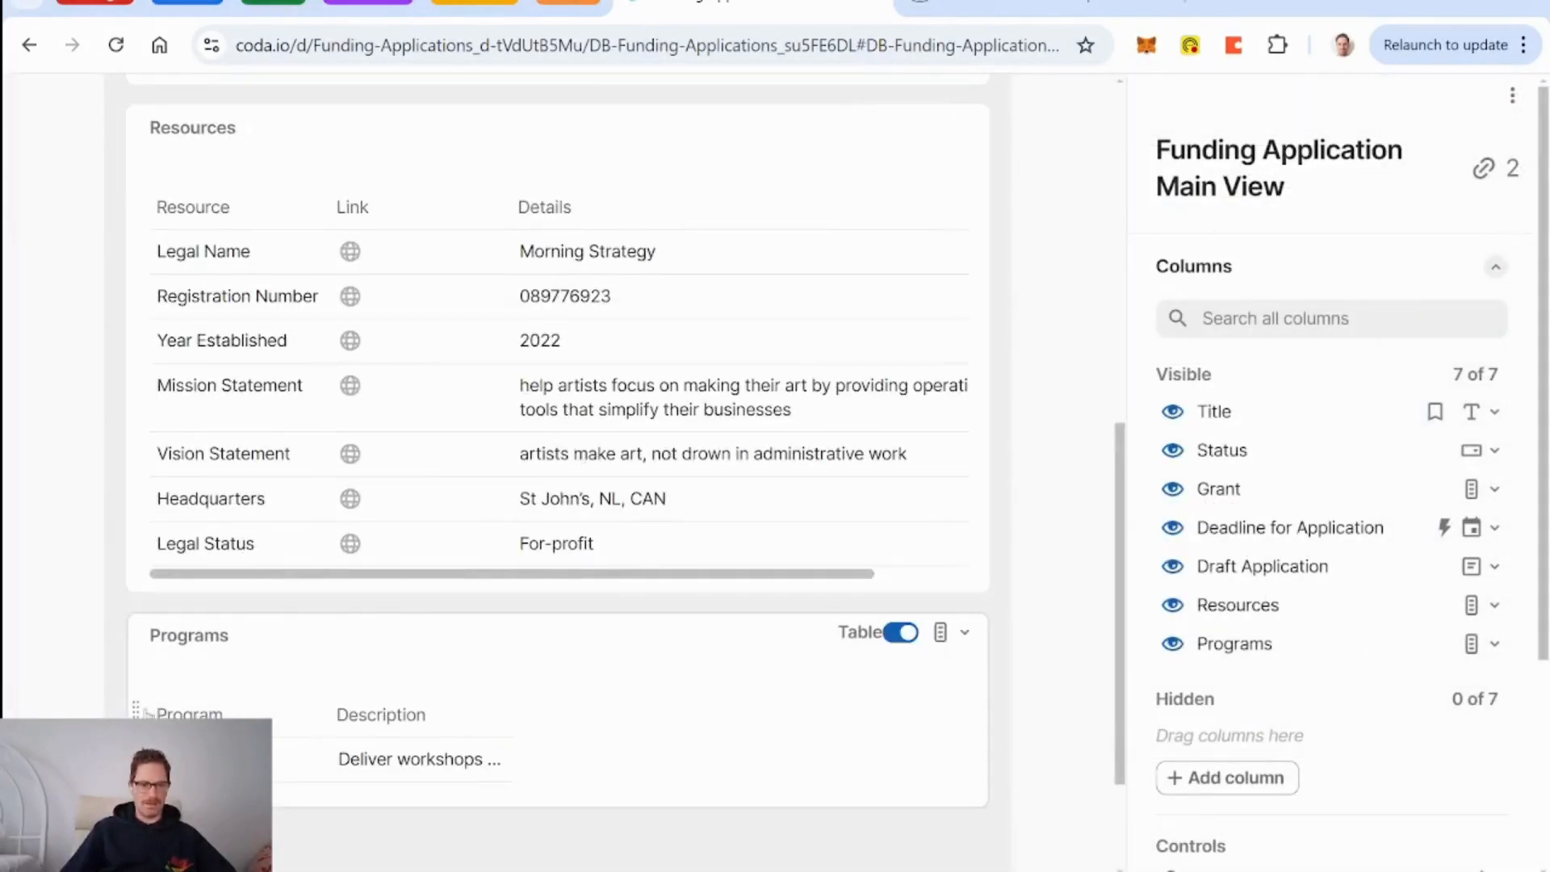
pyautogui.moveTo(127, 704); pyautogui.dragTo(188, 638)
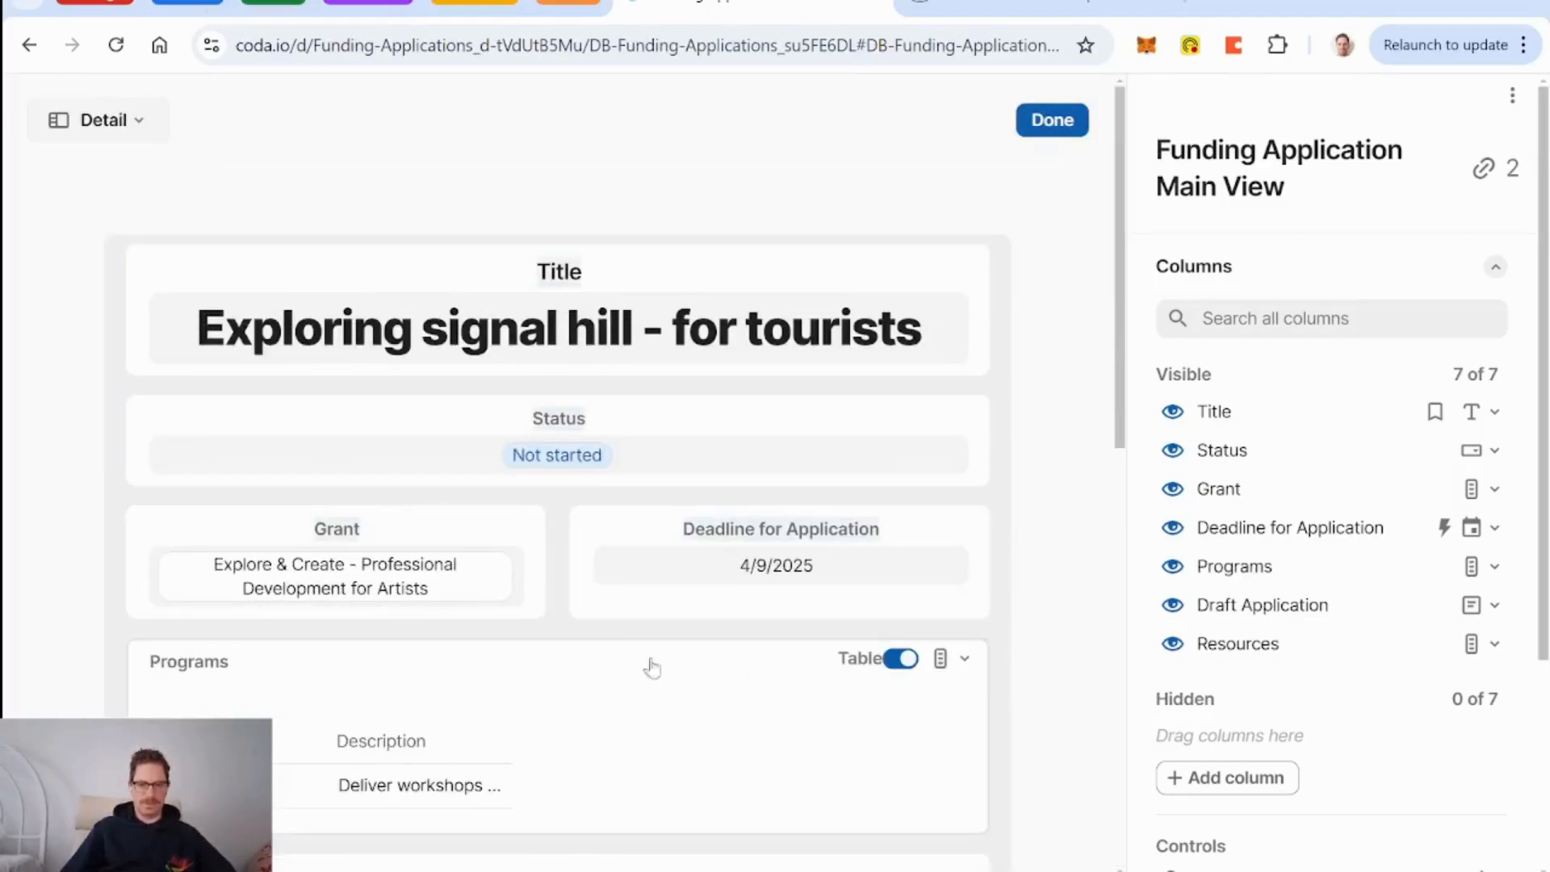
# Save the layout, widen the Programs Description column and turn on Wrap text.
pyautogui.click(1060, 126)
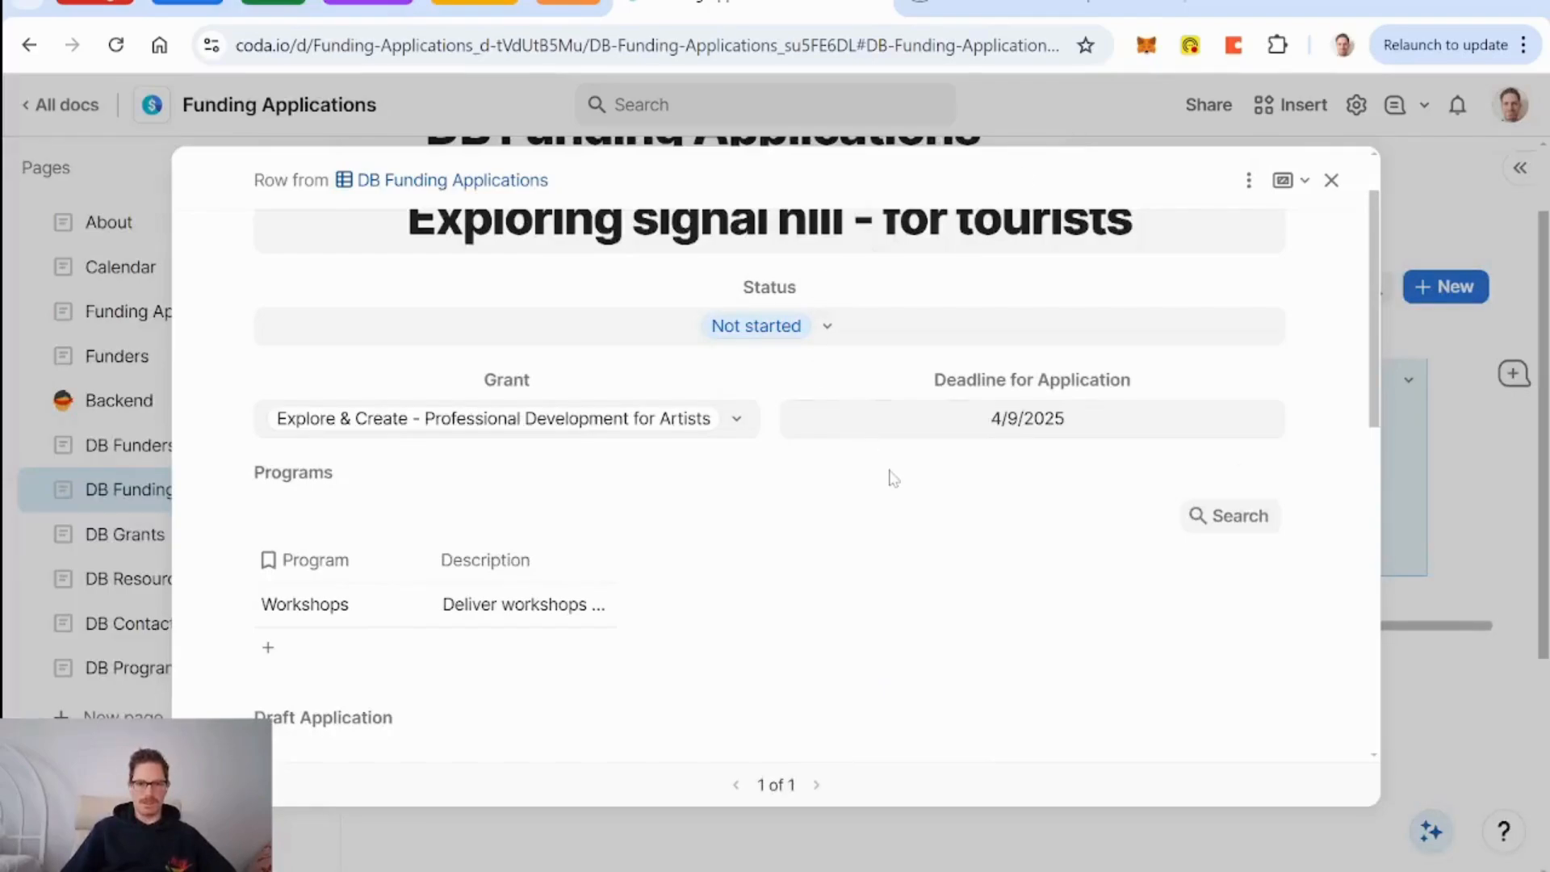
pyautogui.scroll(1, 893, 477)
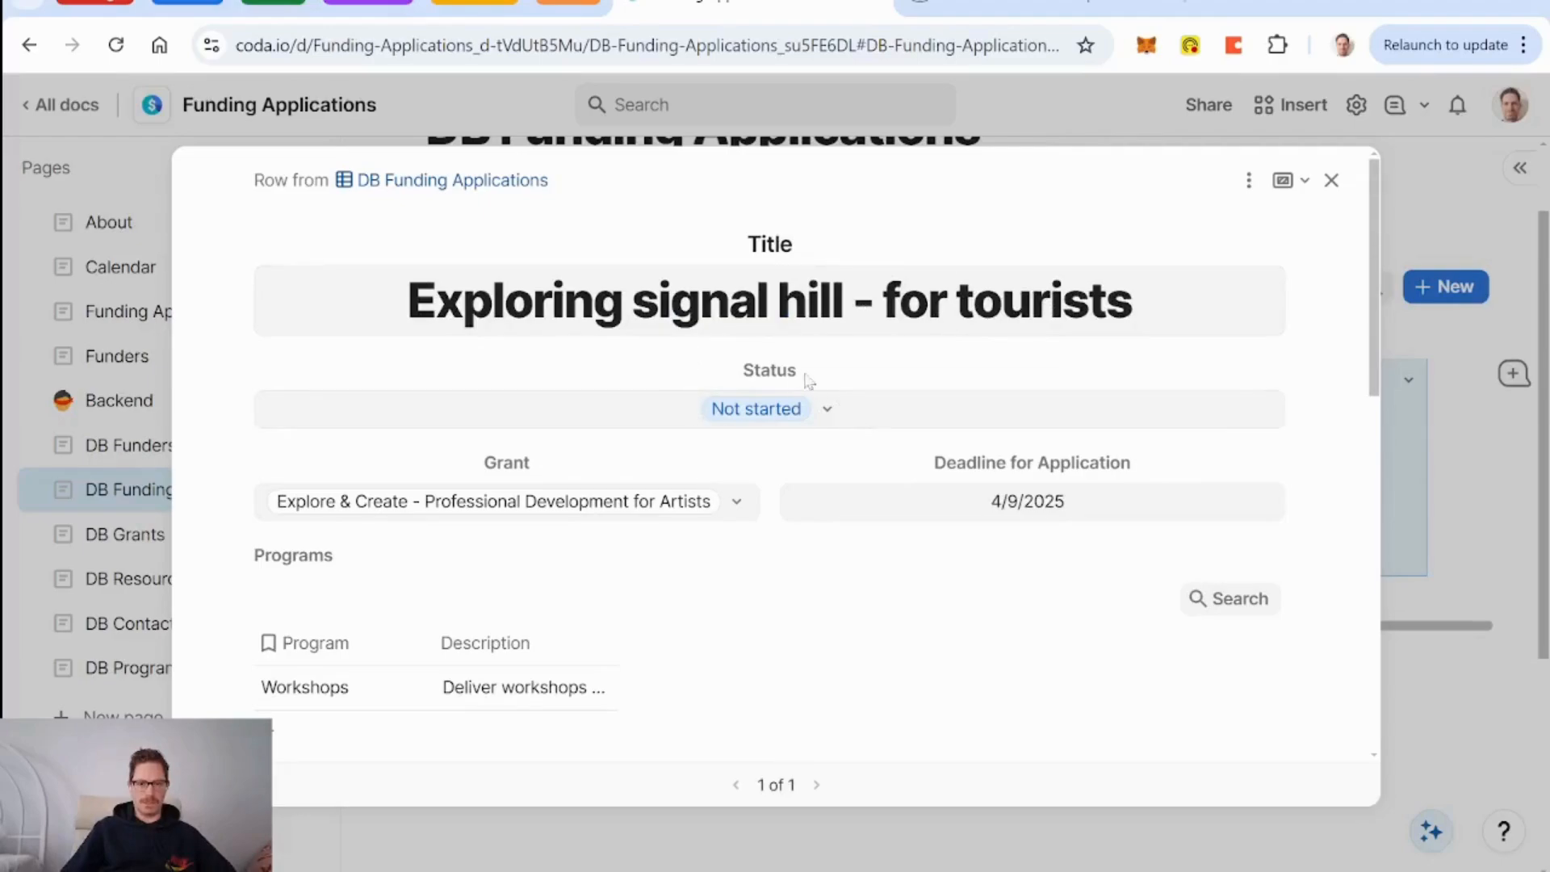
pyautogui.scroll(-1, 637, 545)
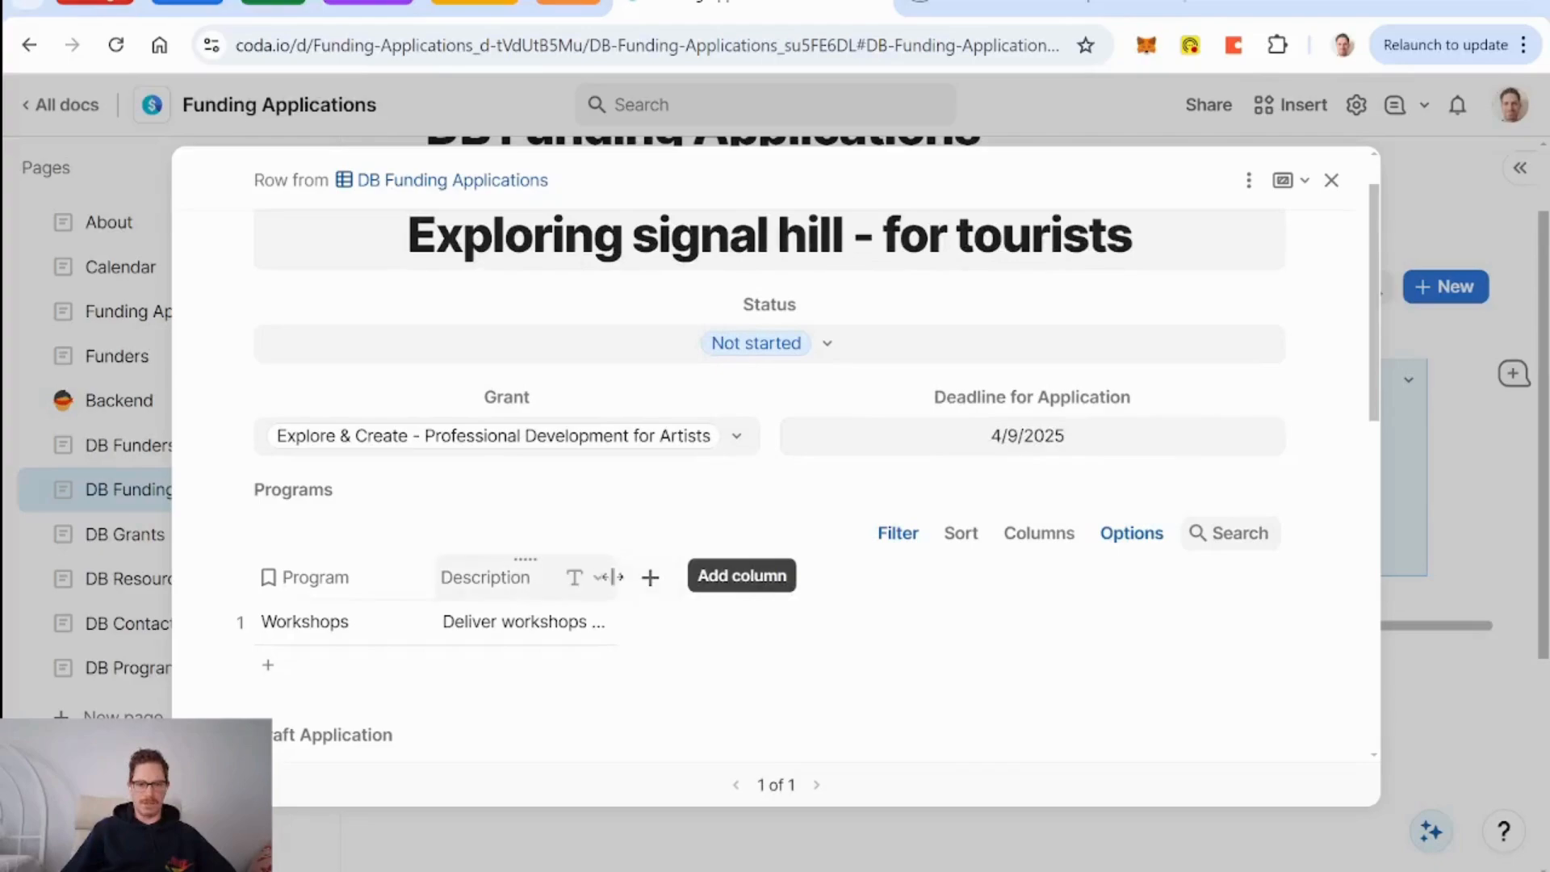
pyautogui.moveTo(613, 575); pyautogui.dragTo(1069, 592)
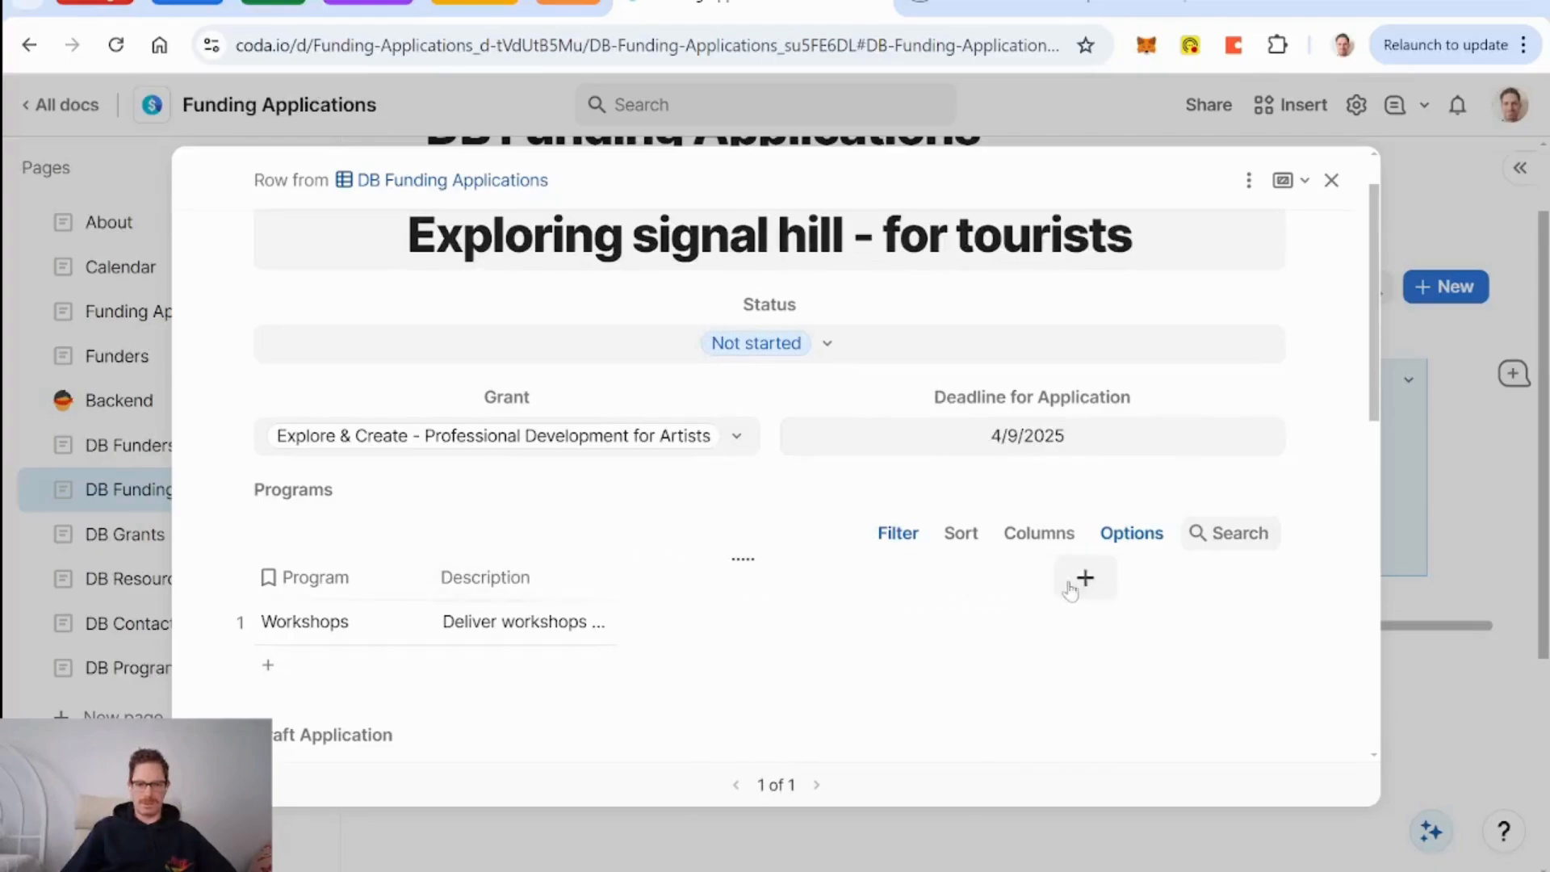
pyautogui.rightClick(751, 575)
pyautogui.scroll(-3, 840, 465)
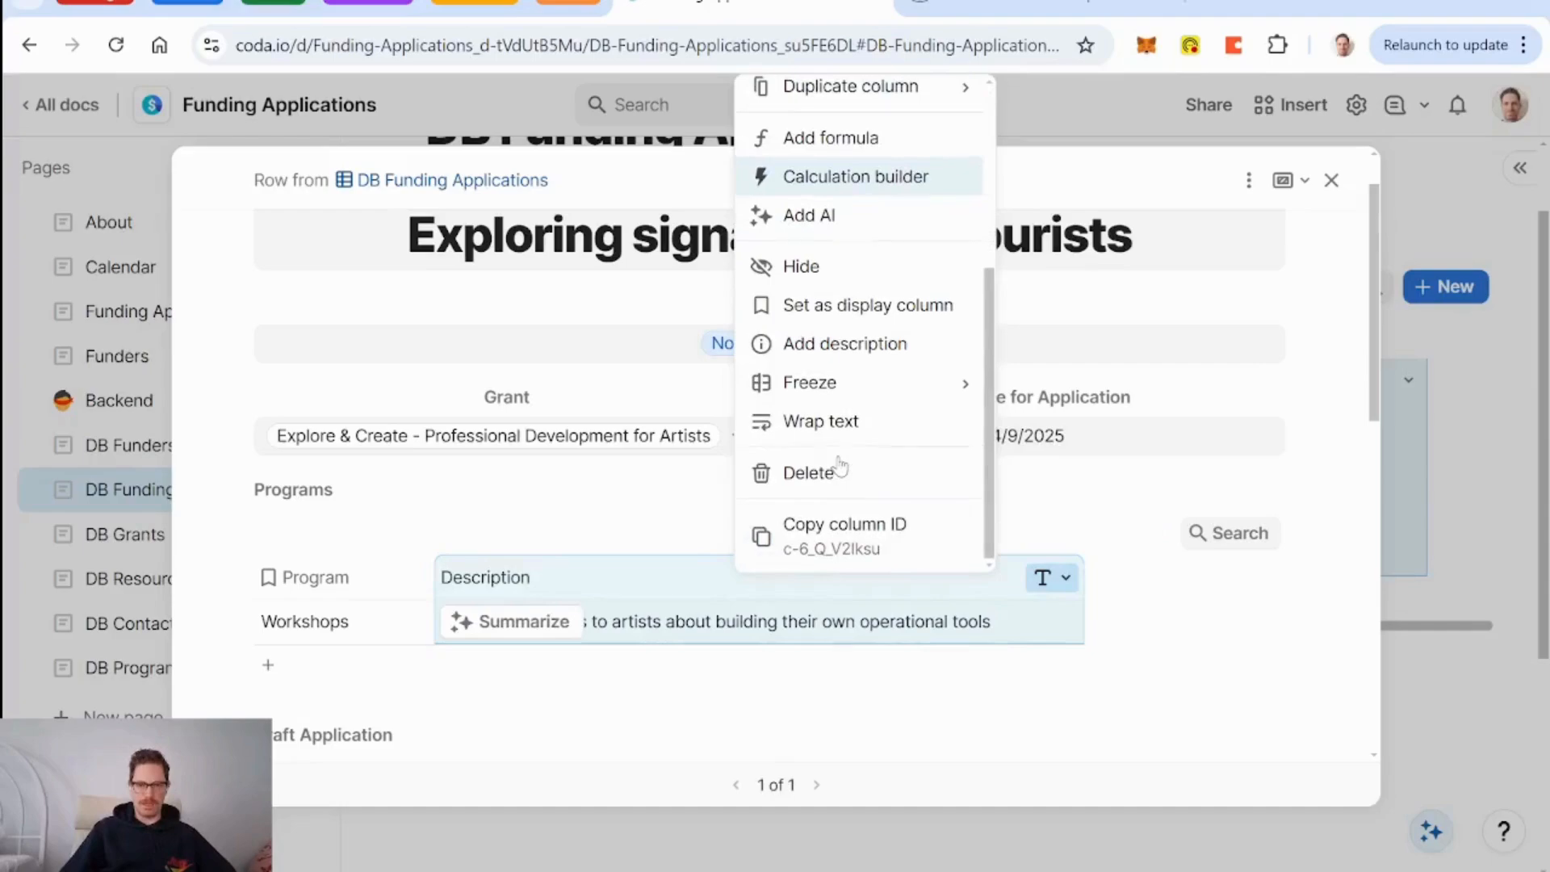
pyautogui.click(838, 426)
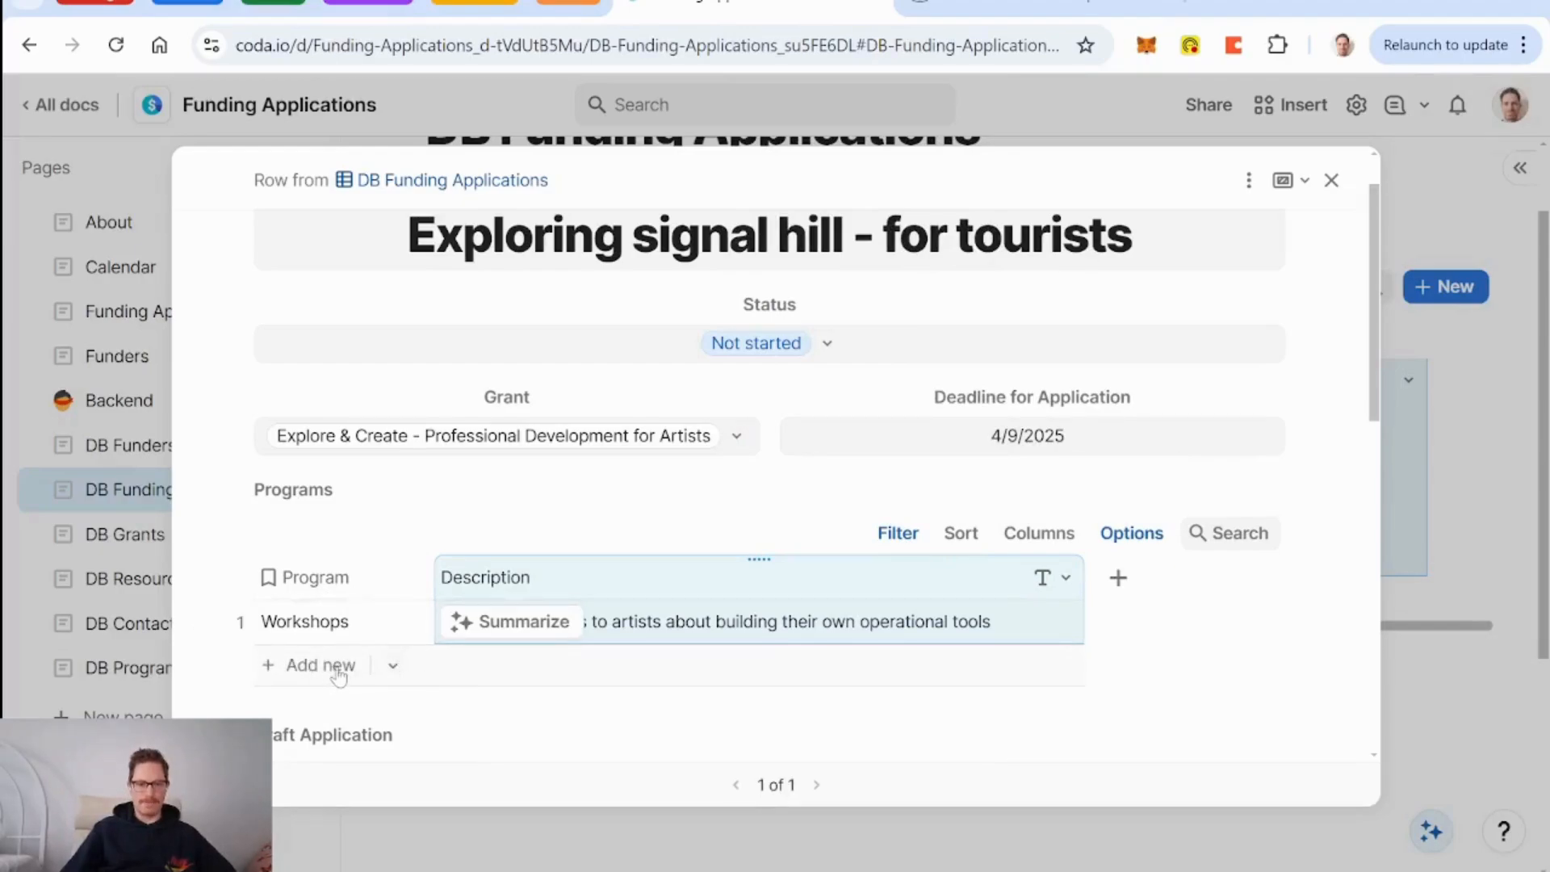
# Check the other linkable programs without adding any, then close the application row.
pyautogui.click(393, 667)
pyautogui.click(537, 499)
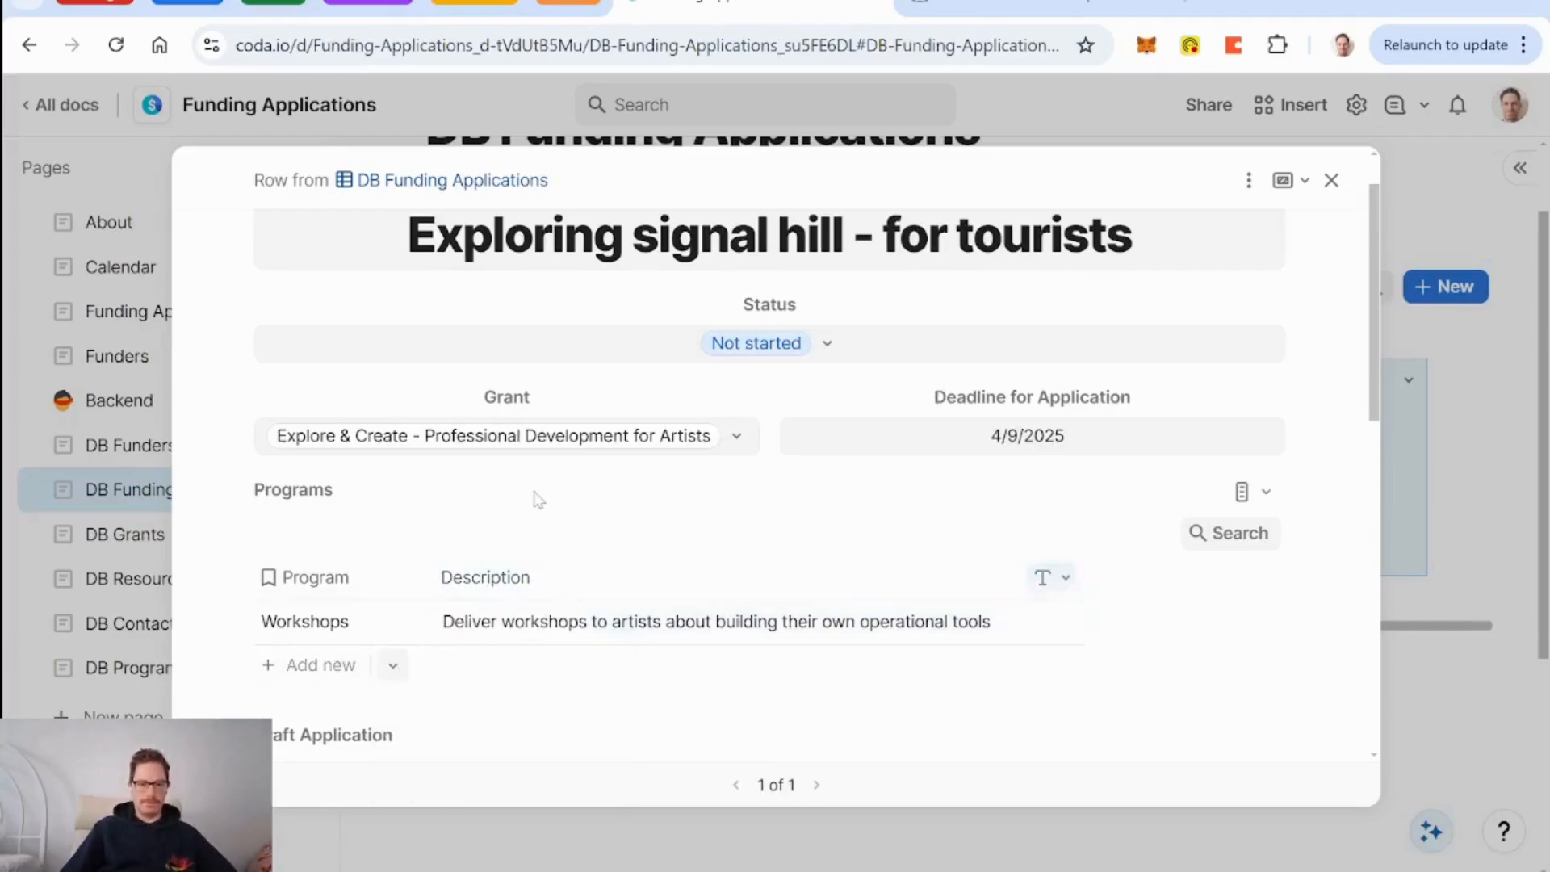
pyautogui.scroll(-5, 588, 512)
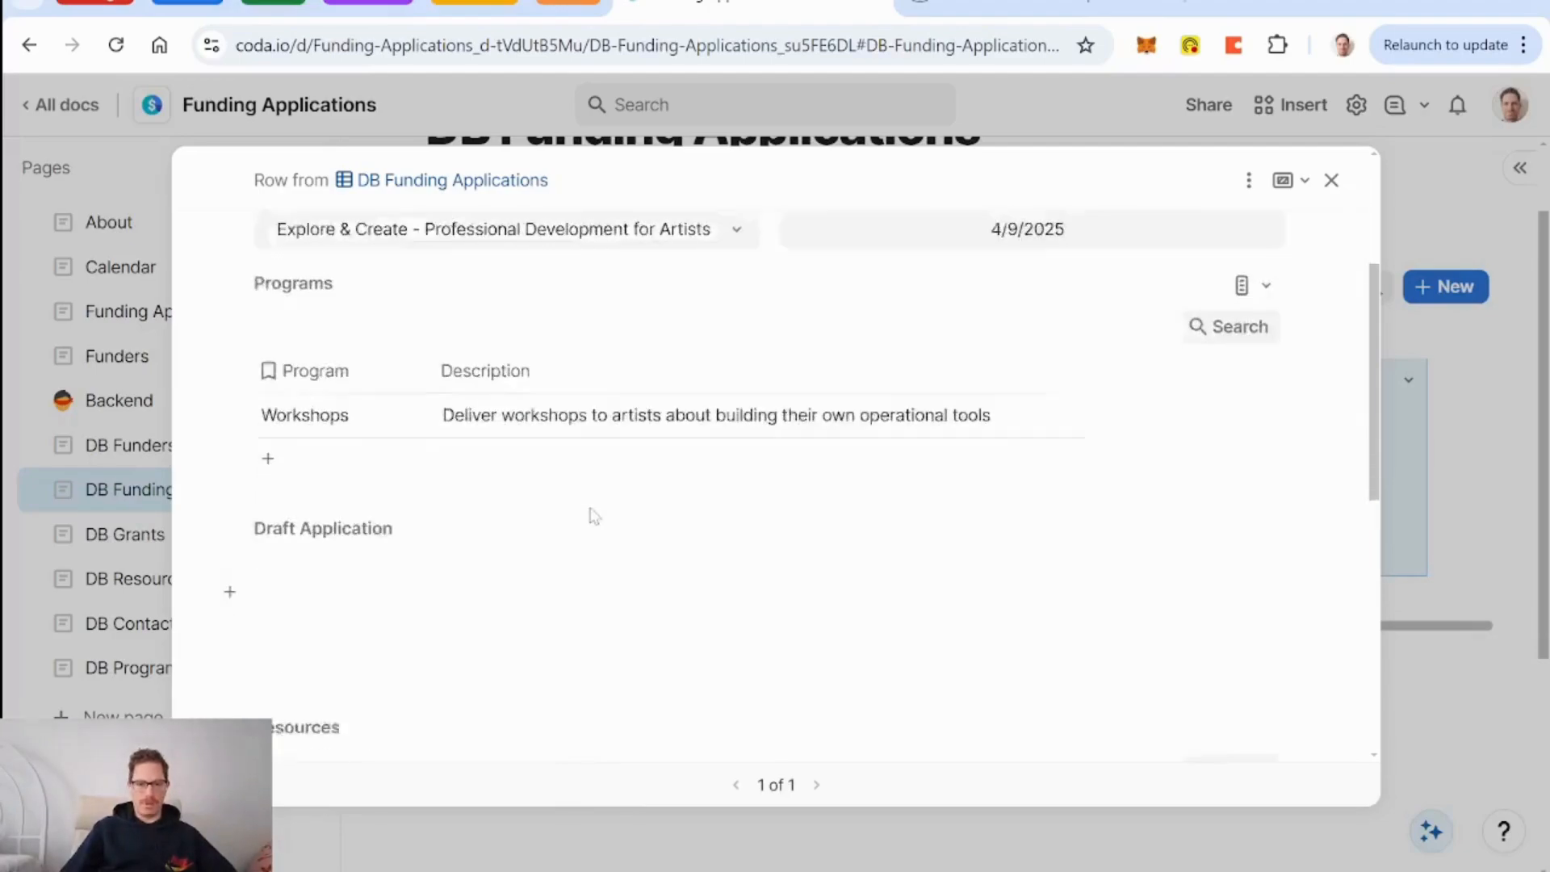
pyautogui.scroll(4, 588, 512)
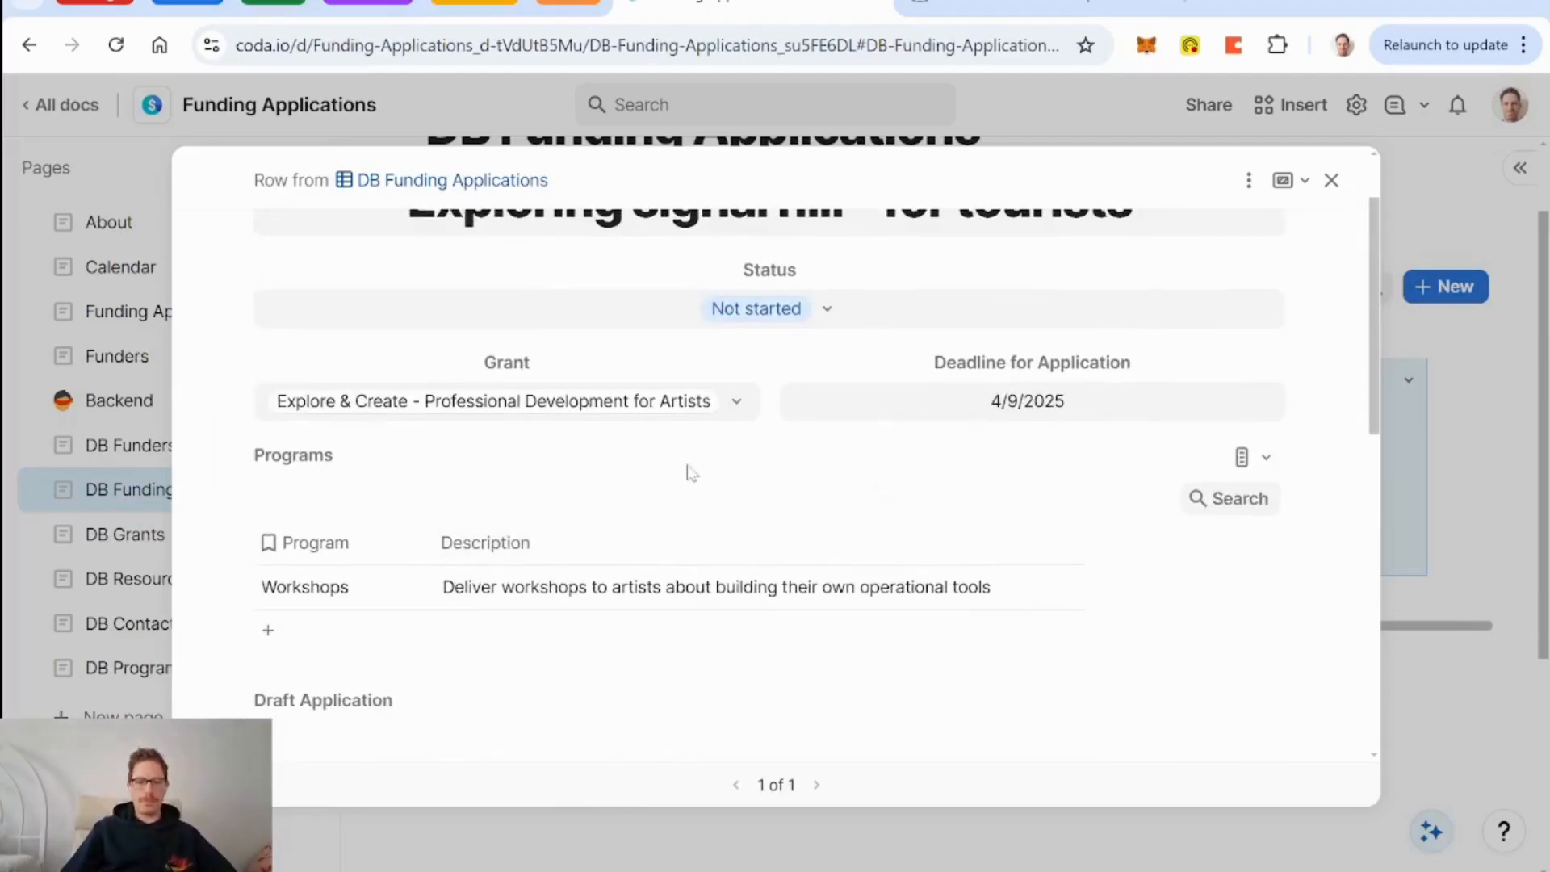
pyautogui.scroll(-3, 690, 473)
pyautogui.scroll(4, 688, 474)
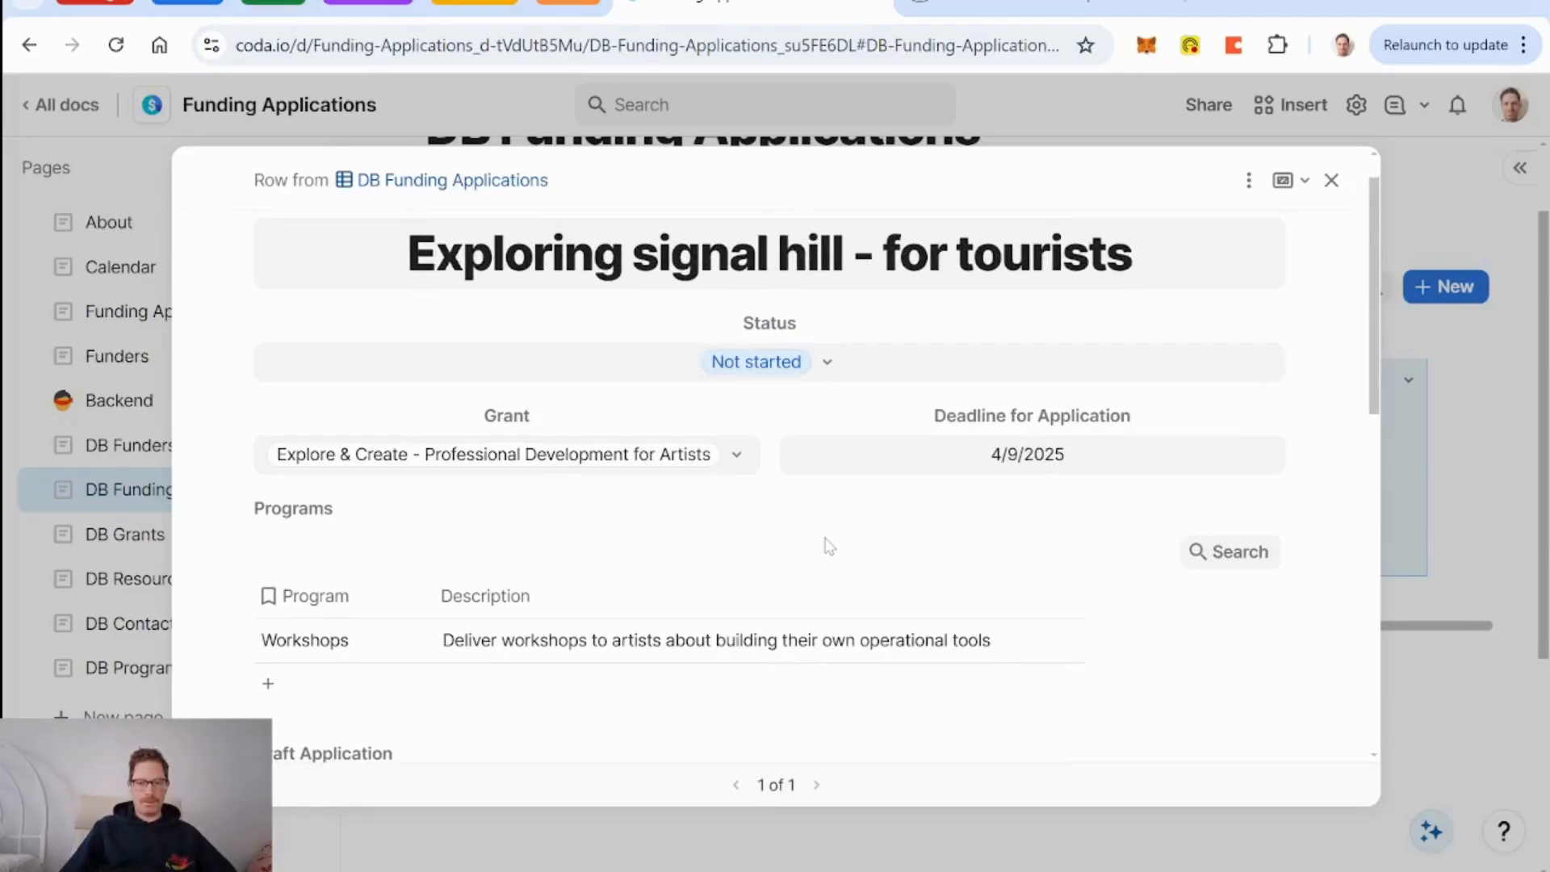
pyautogui.scroll(-2, 829, 547)
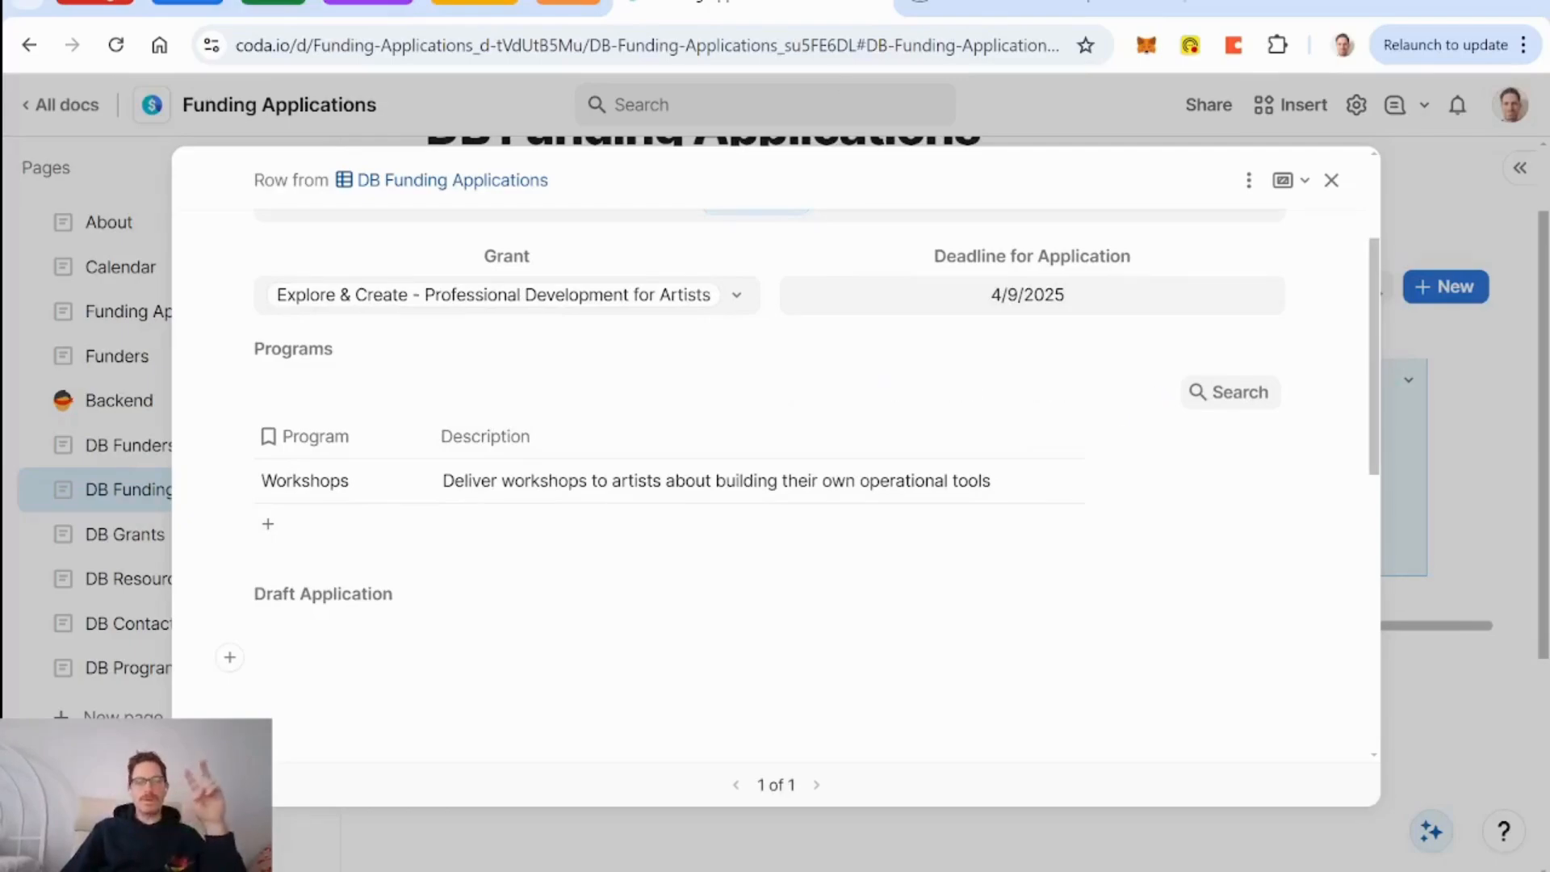
pyautogui.scroll(3, 779, 415)
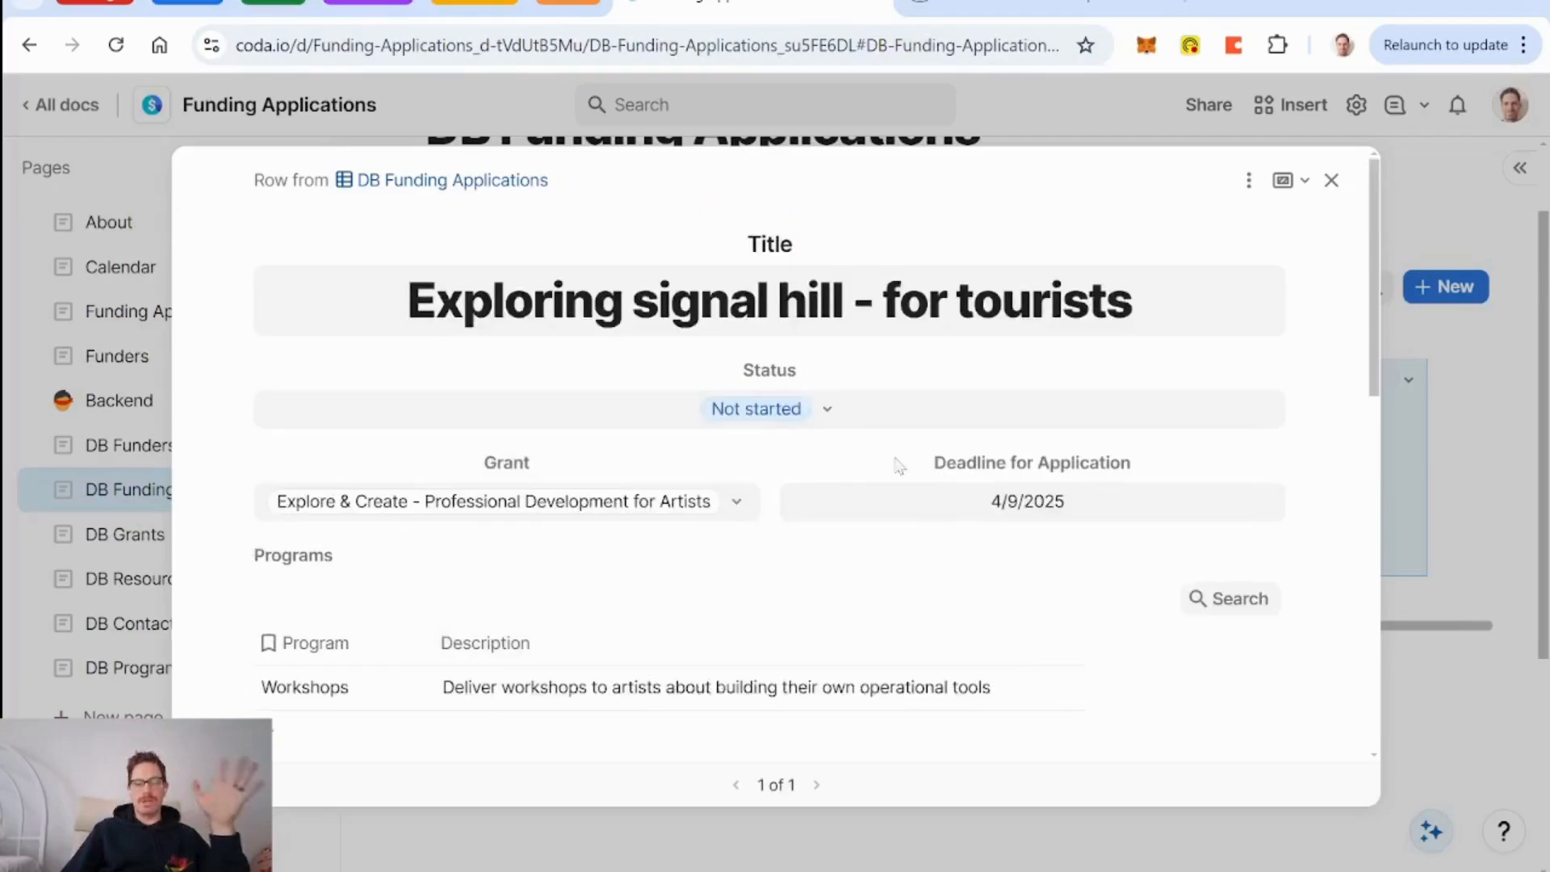
pyautogui.click(1331, 180)
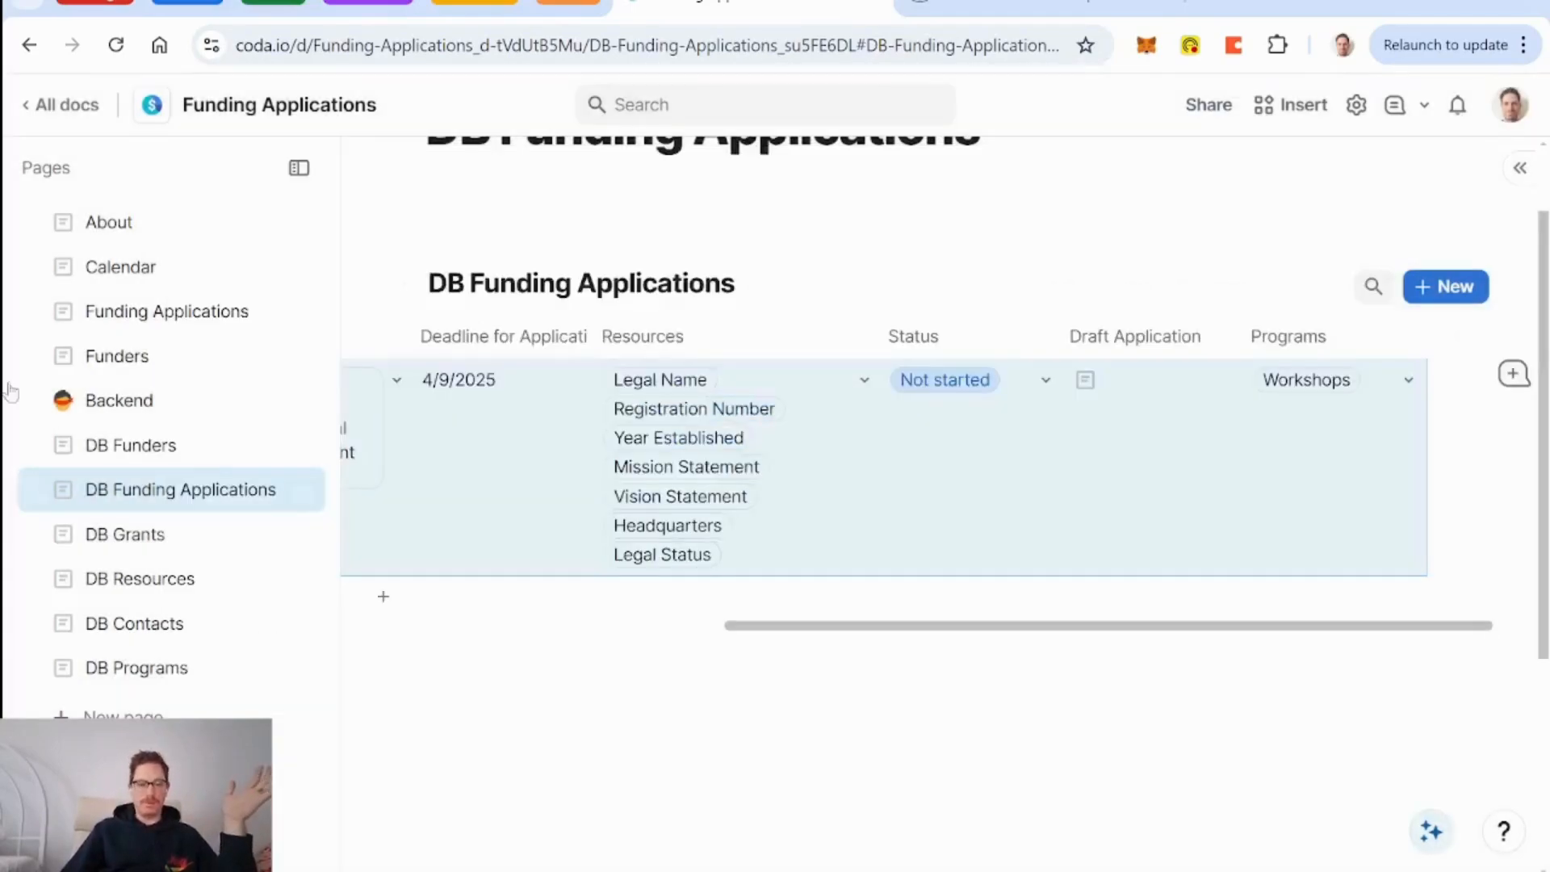
# On the Calendar page, open the Explore & Create grant on the 19th.
pyautogui.click(121, 268)
pyautogui.scroll(5, 1005, 565)
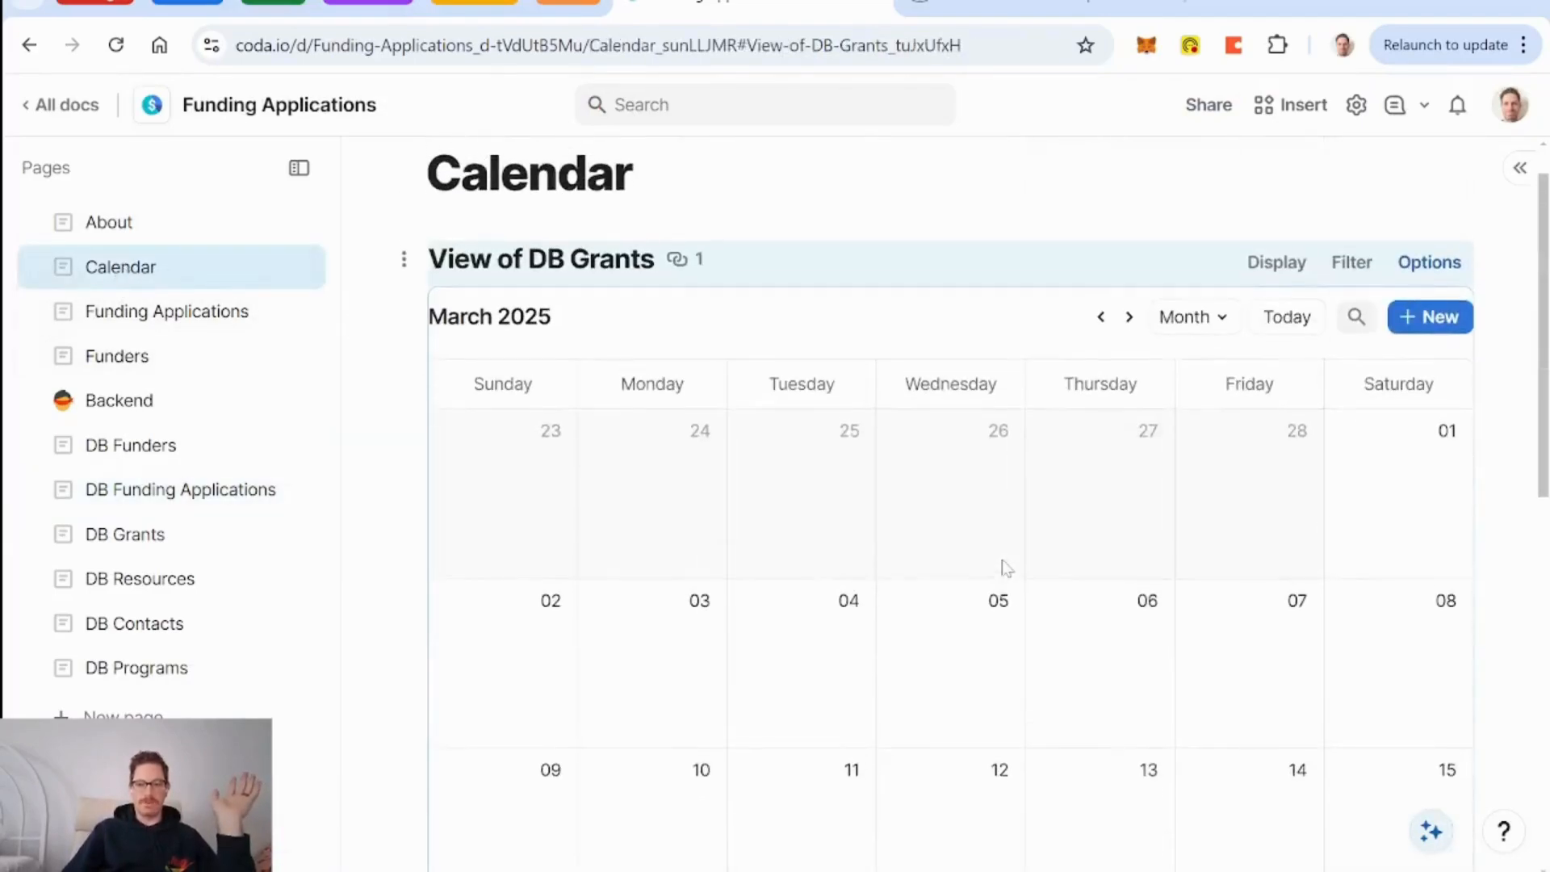
pyautogui.scroll(-4, 1005, 565)
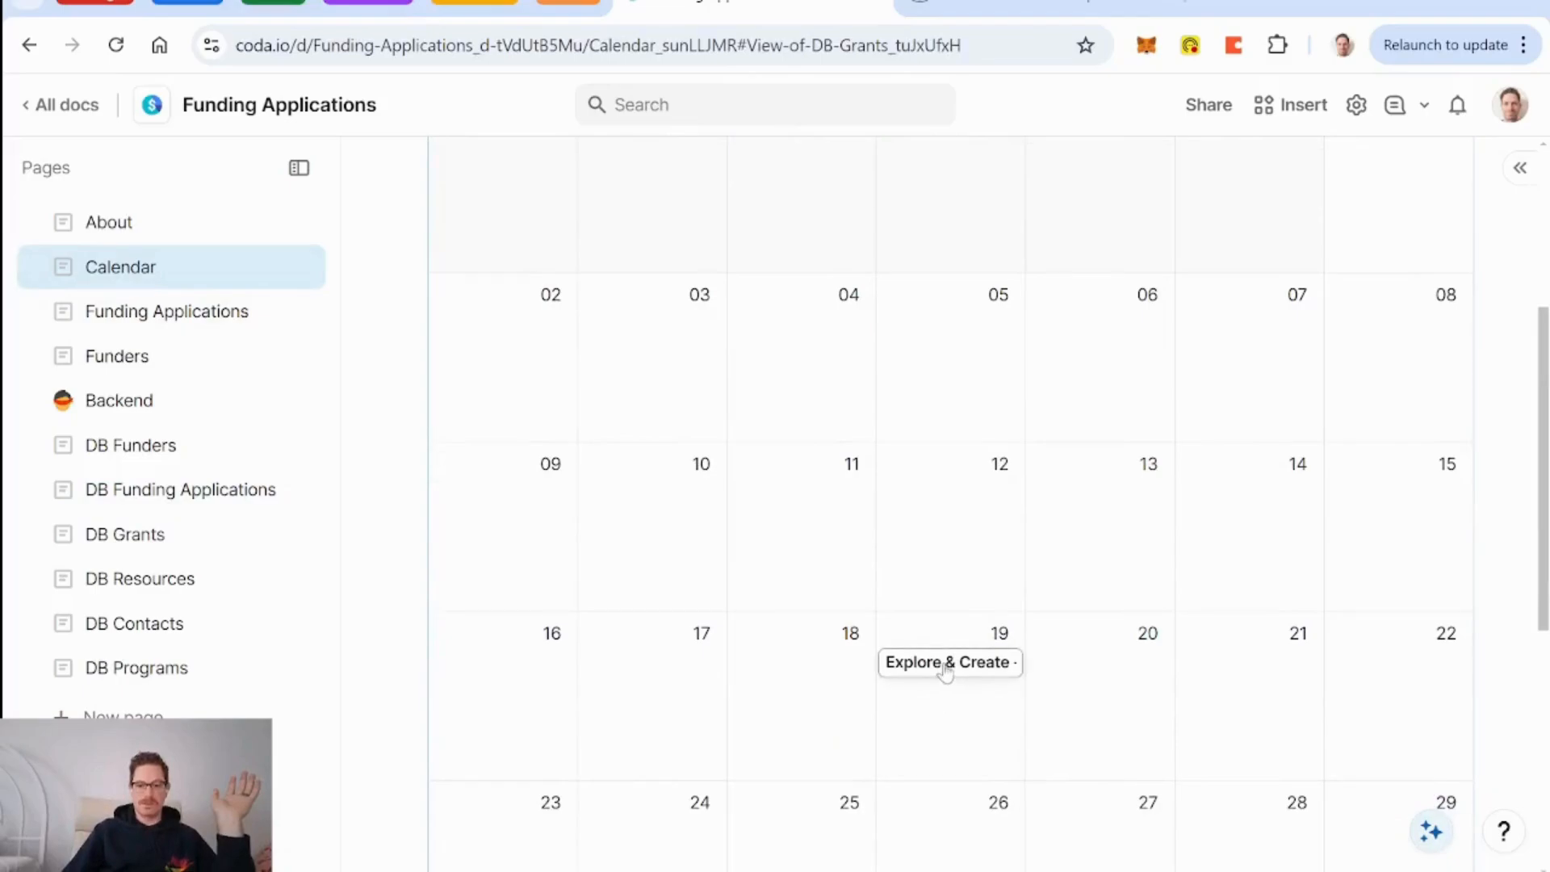
pyautogui.click(946, 664)
pyautogui.scroll(-5, 721, 335)
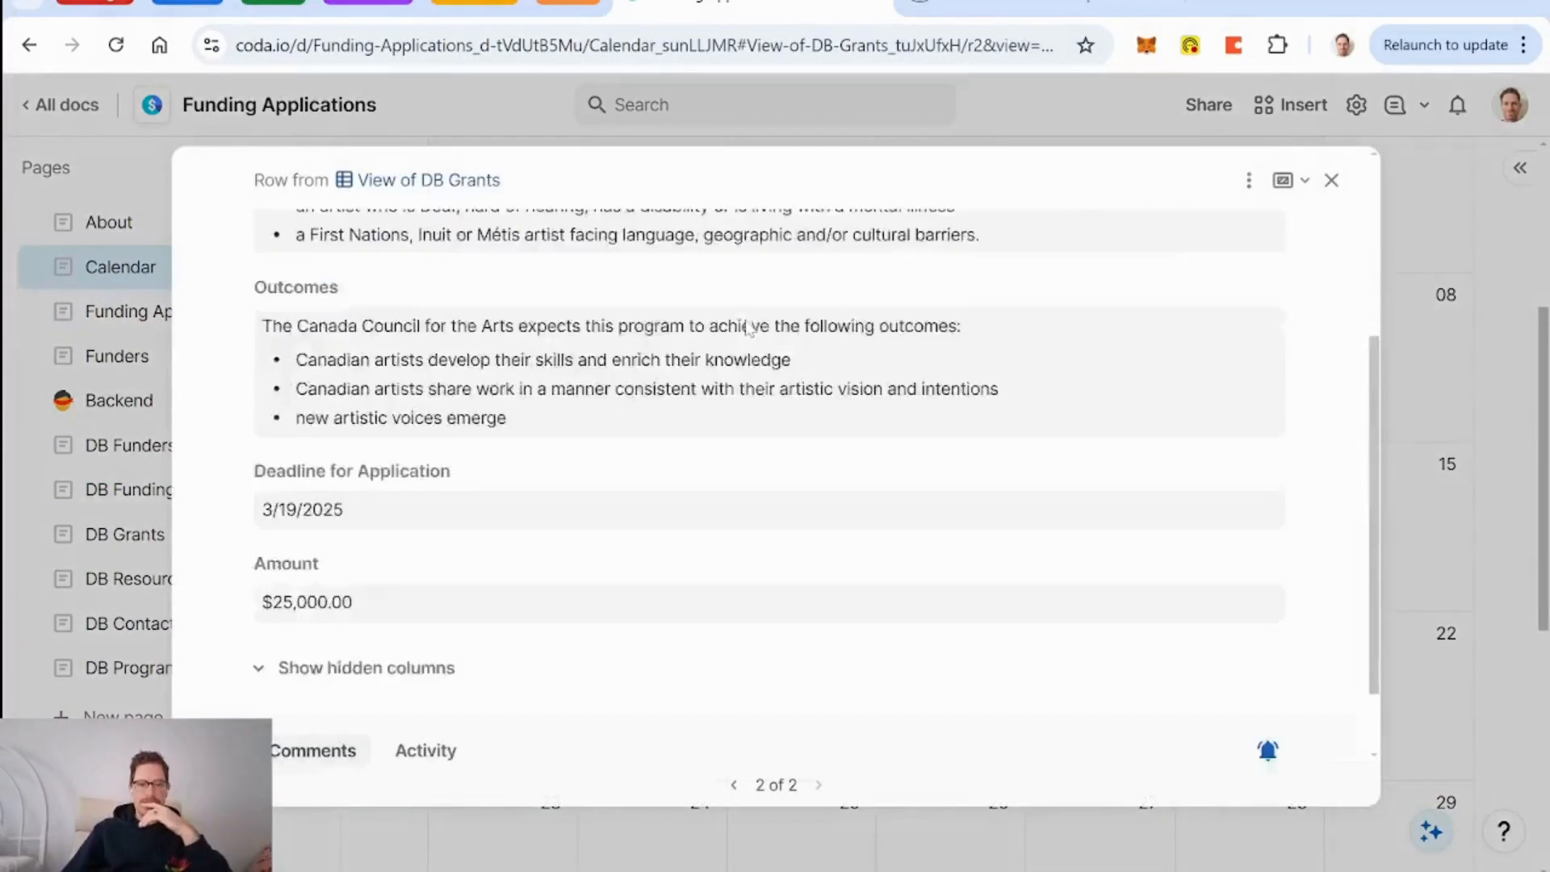
pyautogui.scroll(6, 743, 329)
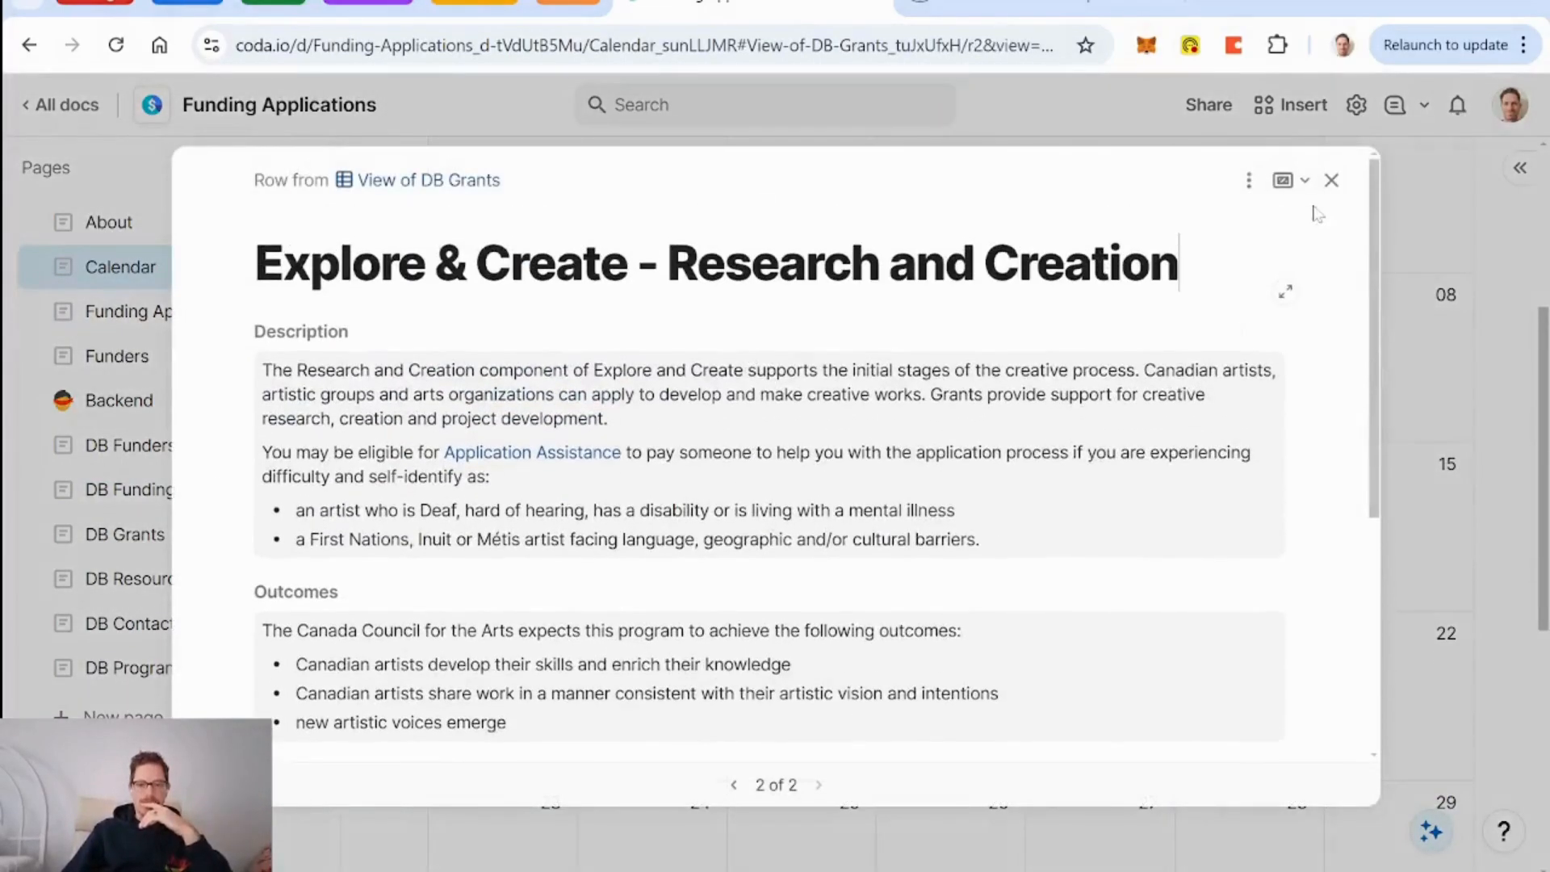
# Show the Funding Applications field in the grant's detail layout.
pyautogui.click(1250, 183)
pyautogui.click(1299, 224)
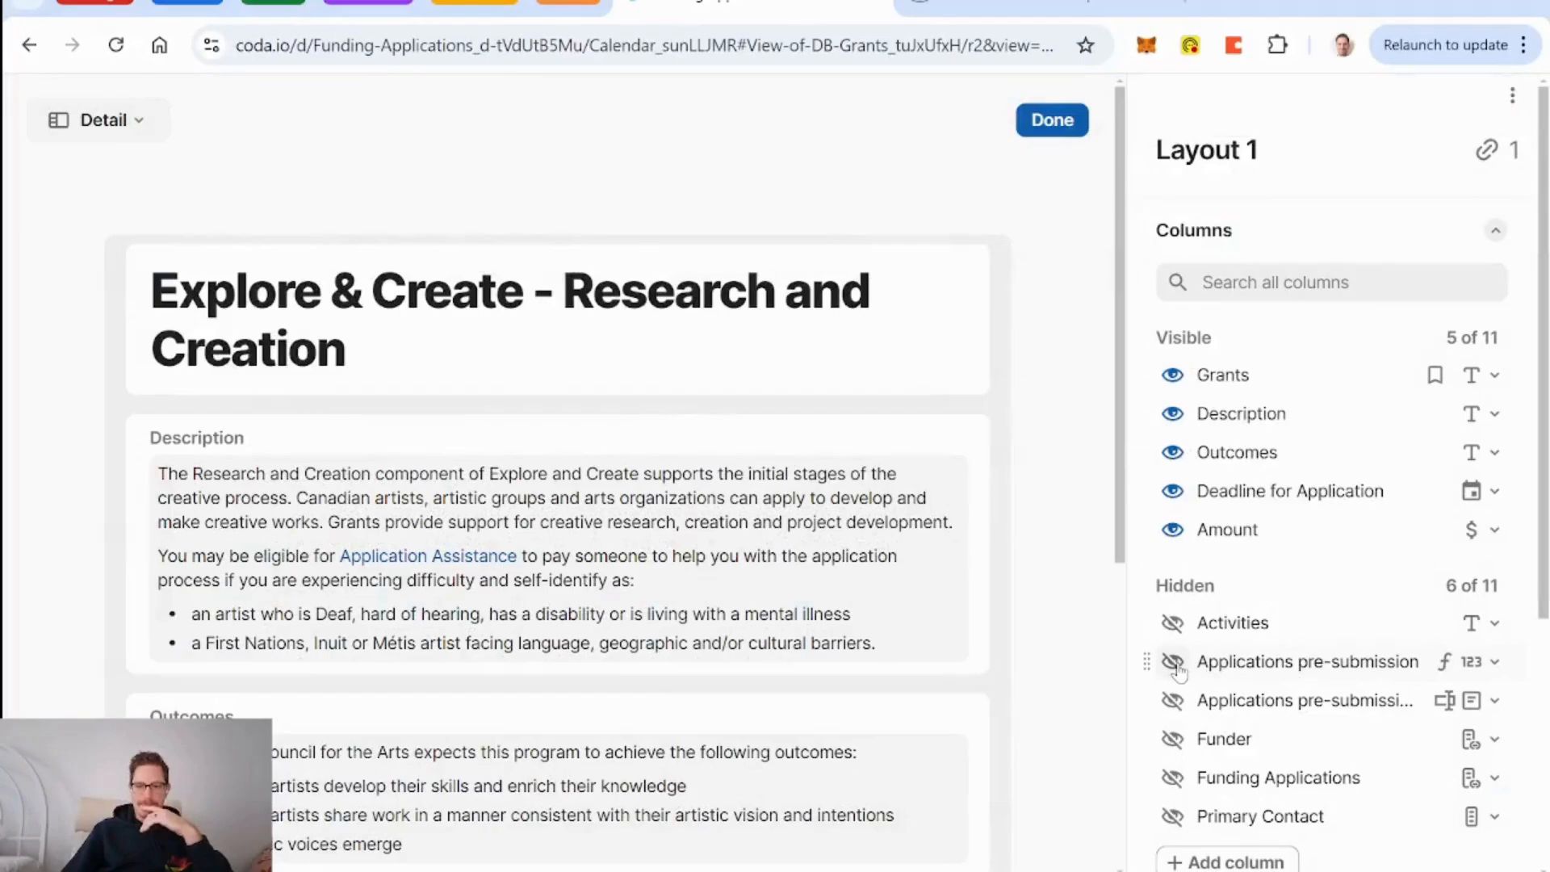
pyautogui.click(1173, 780)
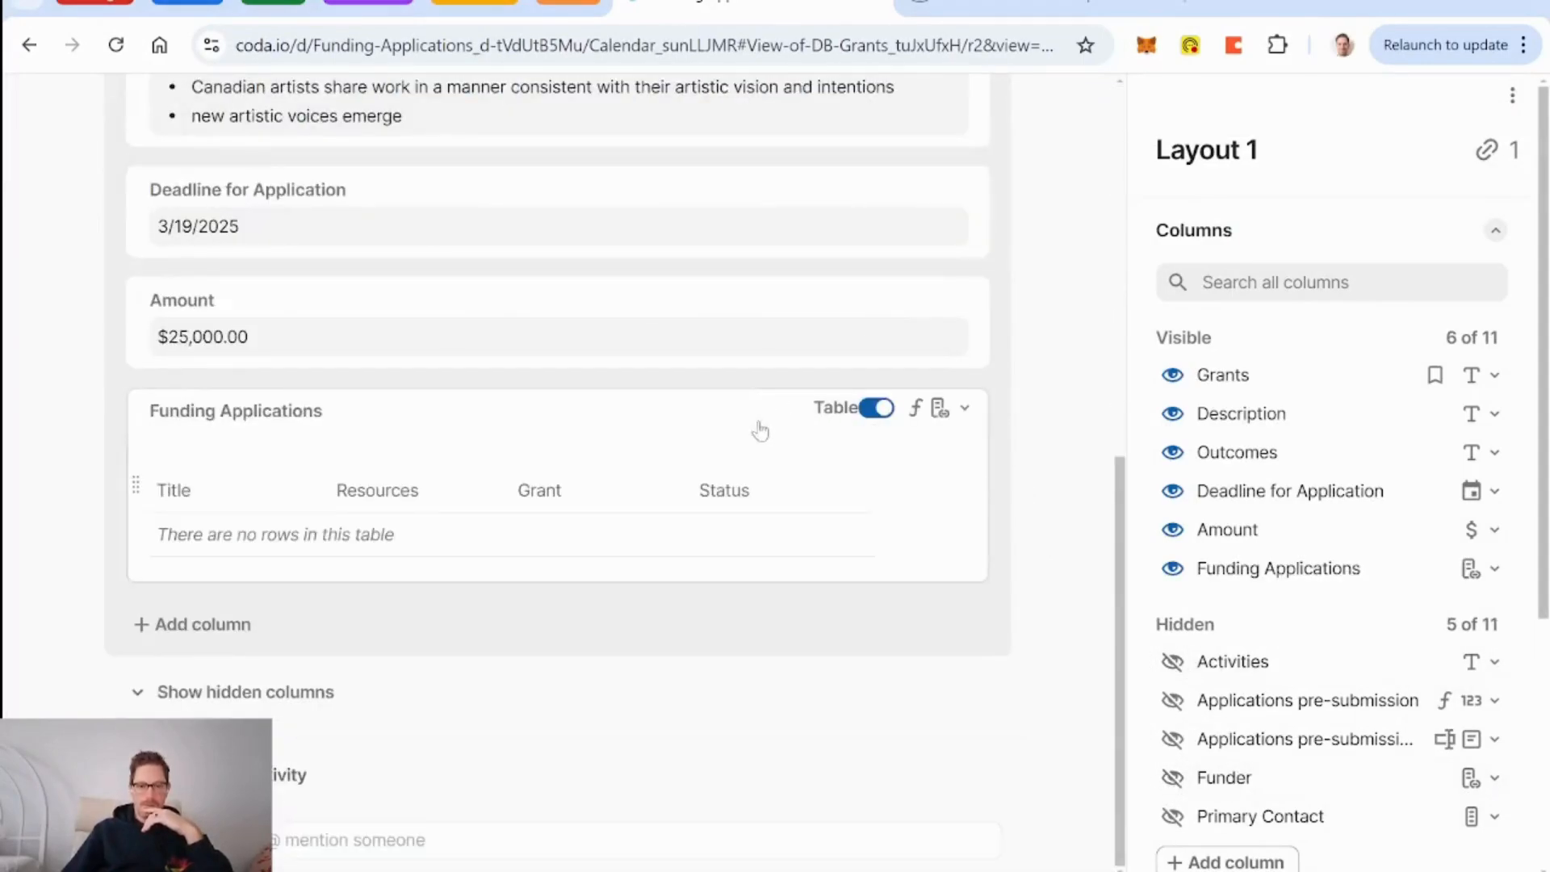
pyautogui.scroll(8, 1079, 528)
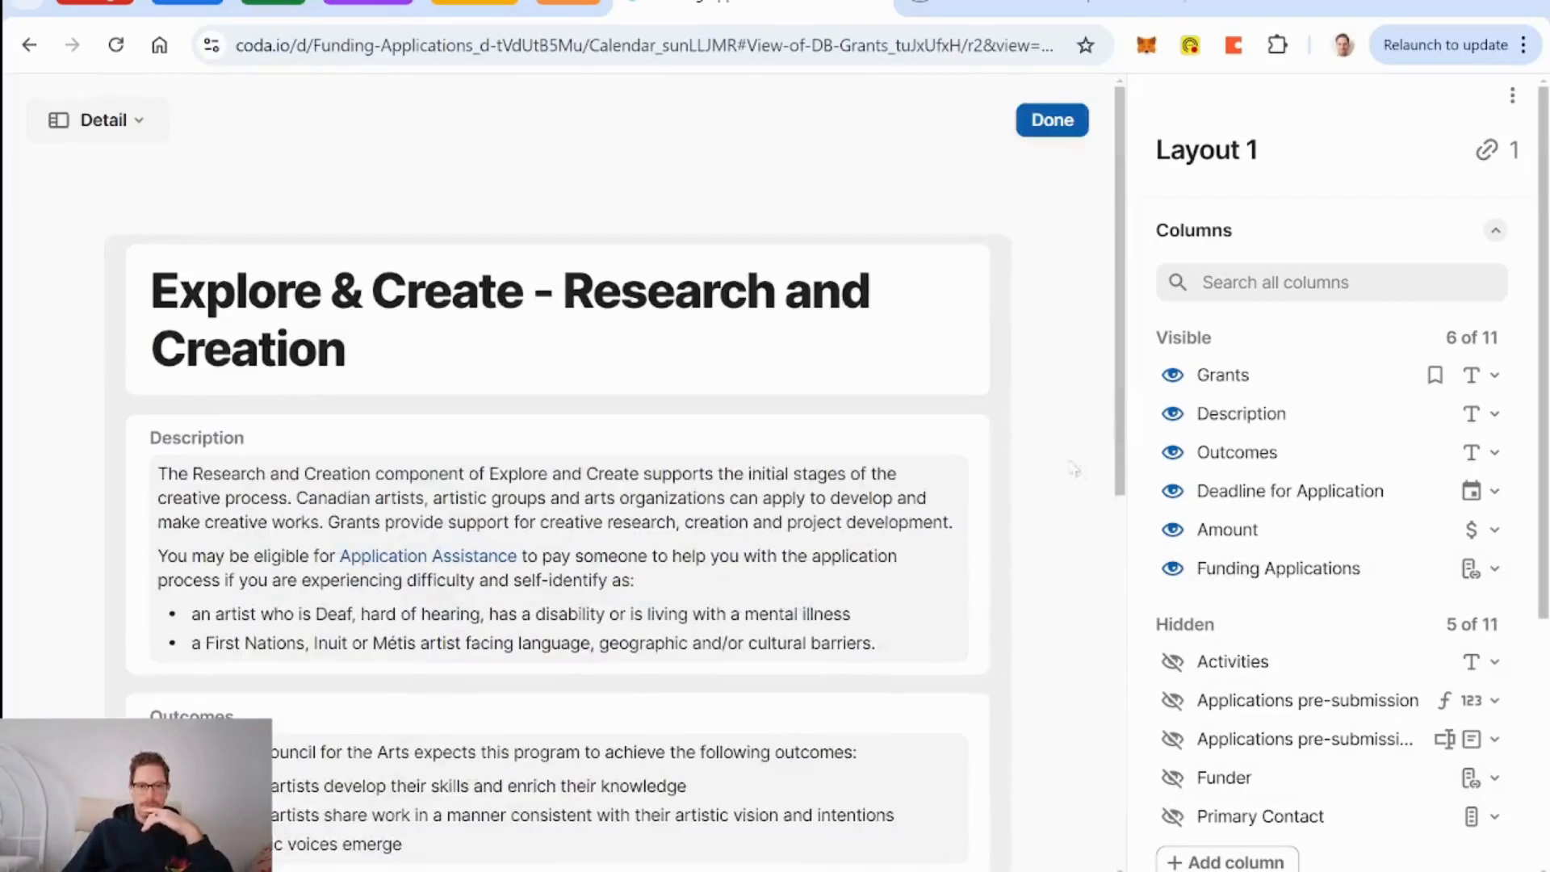
pyautogui.click(1052, 120)
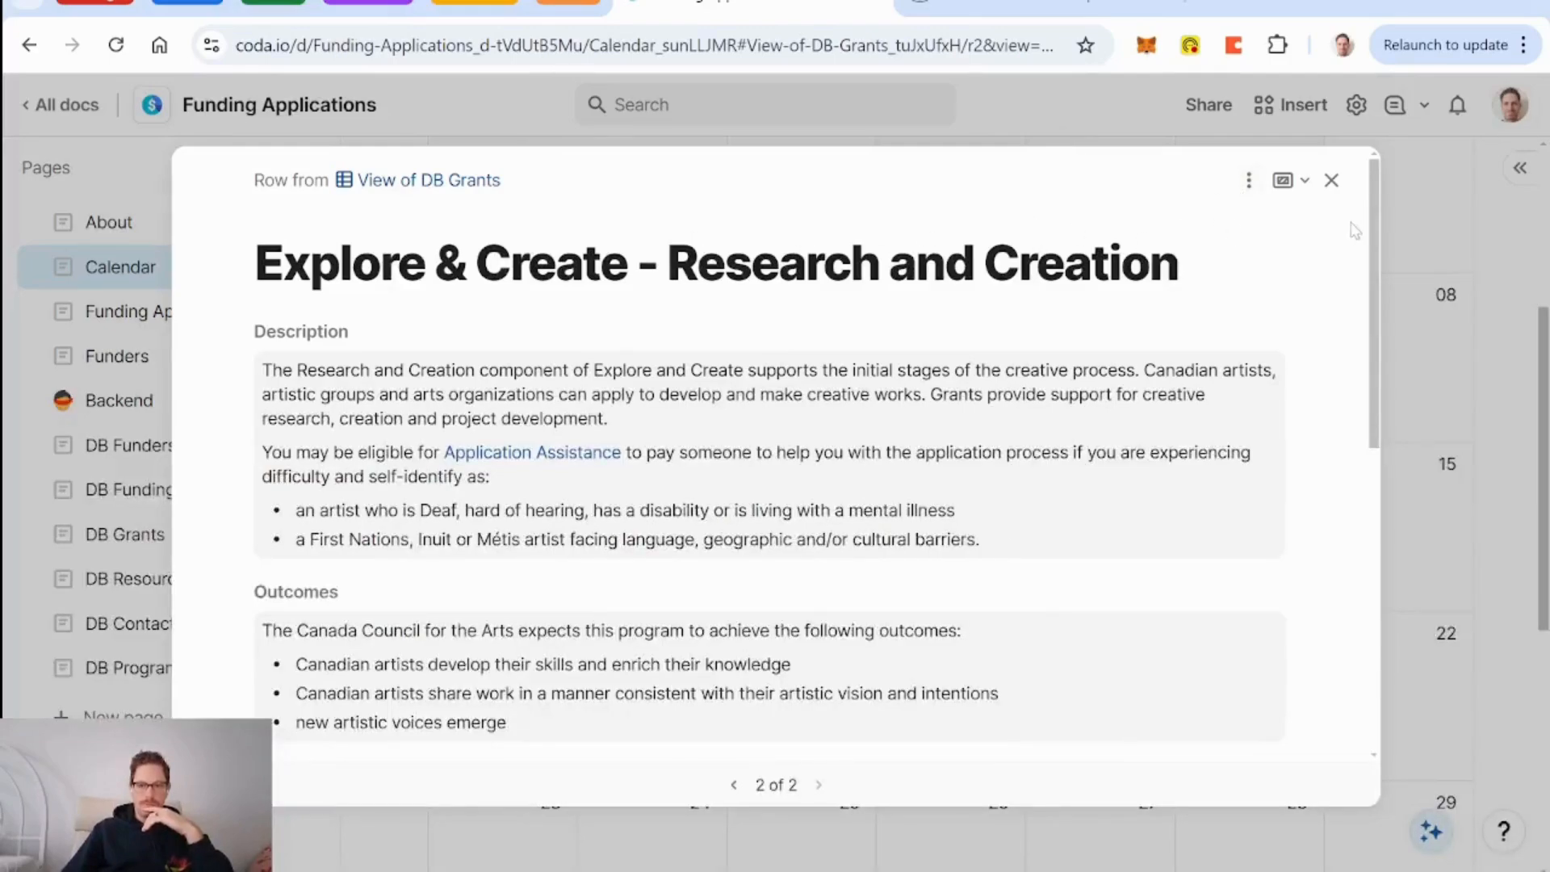
# Review grant record 1 of 2 and its linked application, then close it.
pyautogui.click(734, 785)
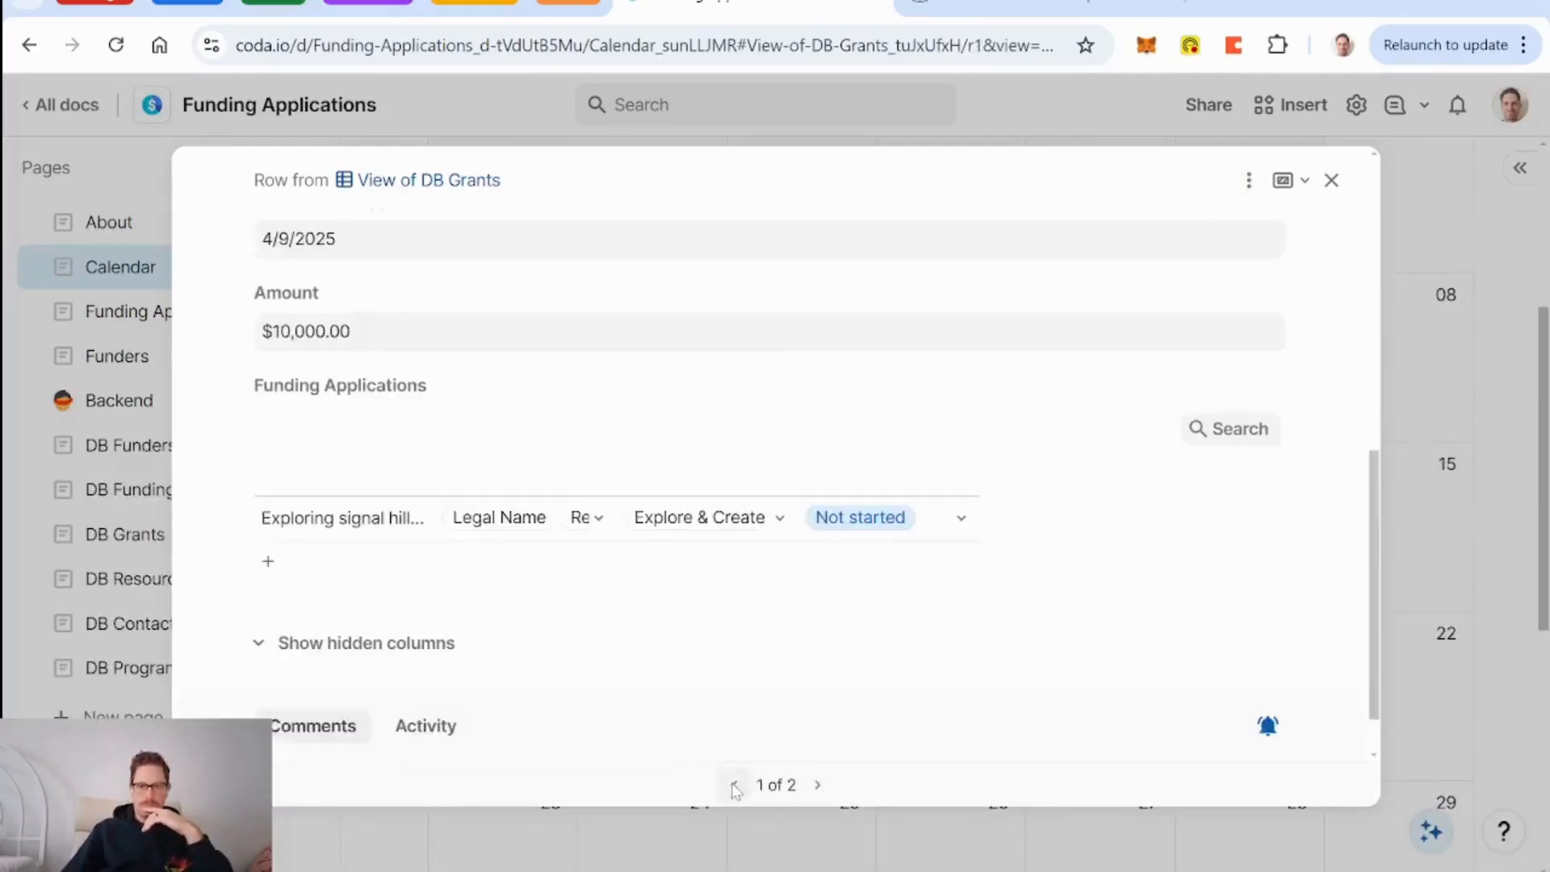
pyautogui.scroll(-5, 1078, 428)
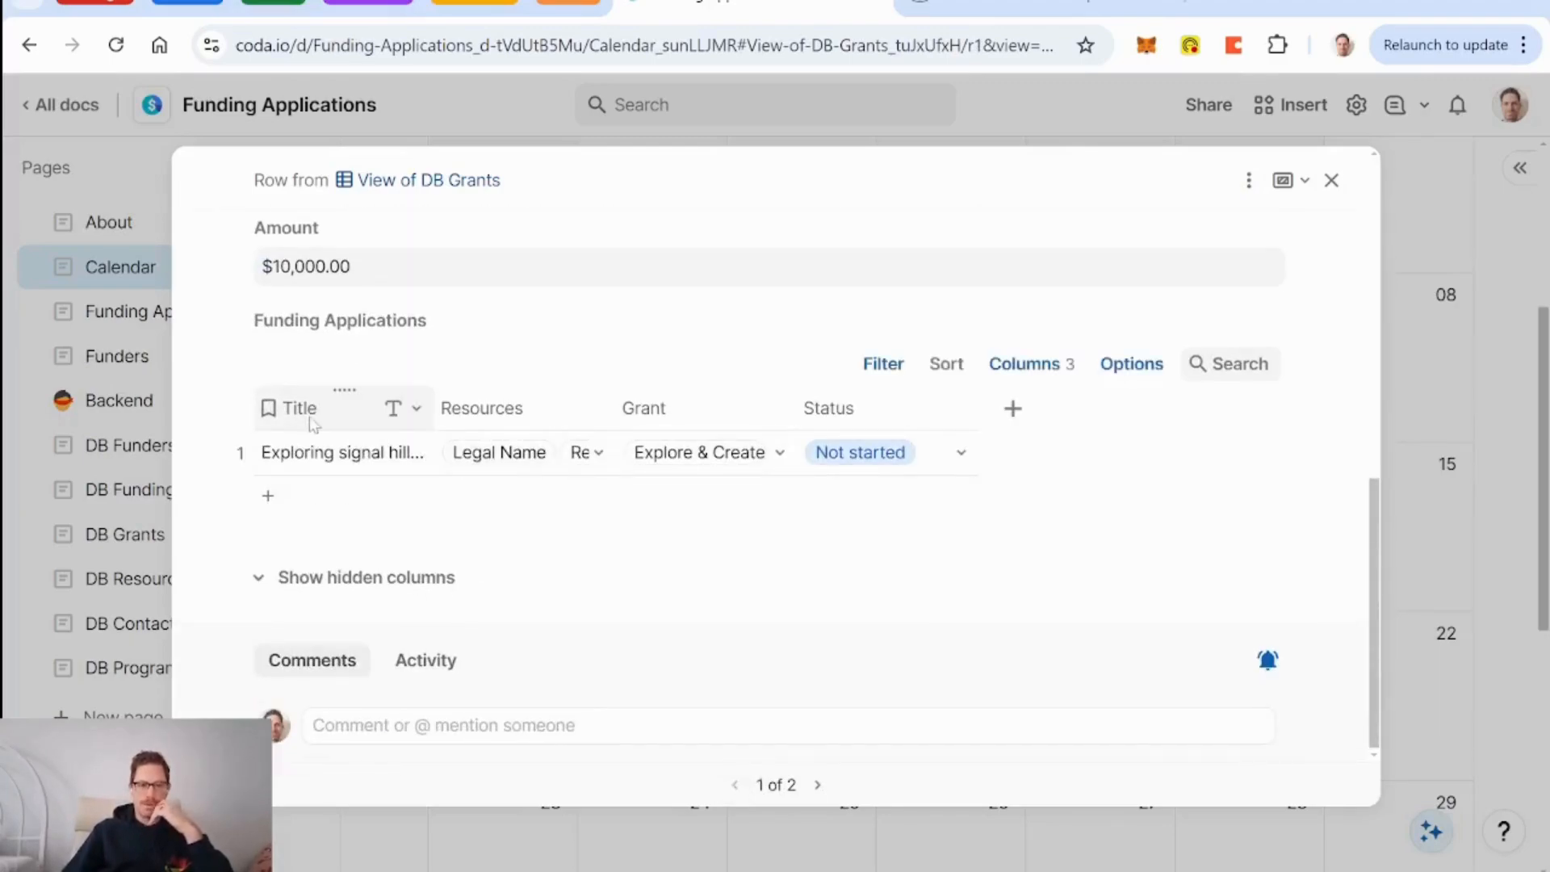
pyautogui.scroll(10, 808, 563)
pyautogui.scroll(-8, 771, 392)
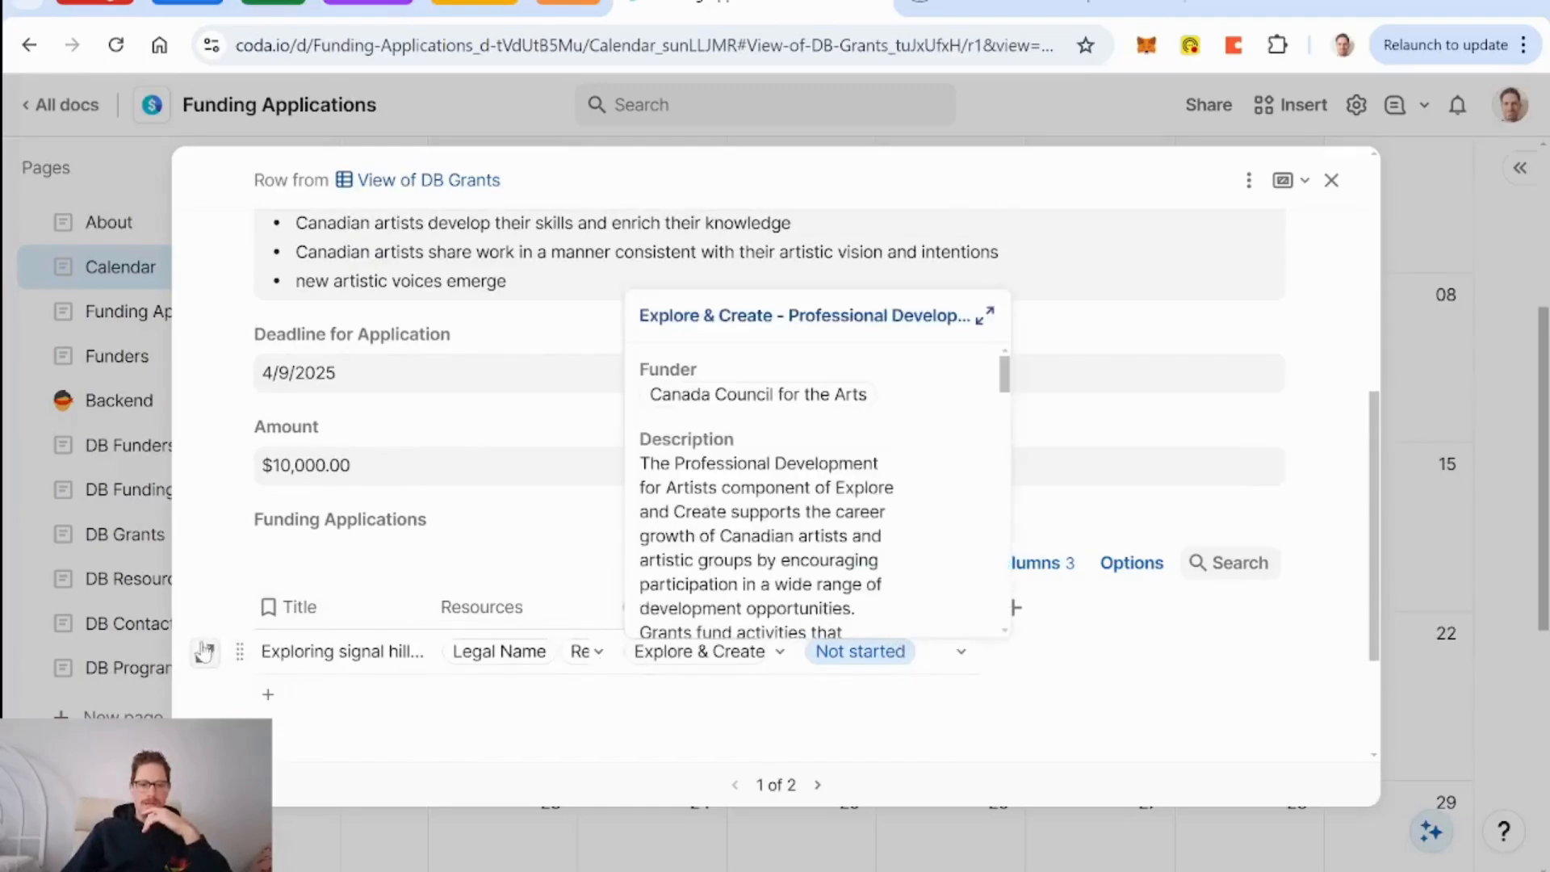
pyautogui.click(1331, 180)
# Open the Funding Applications board and scroll across lanes Not started through Lost.
pyautogui.click(188, 311)
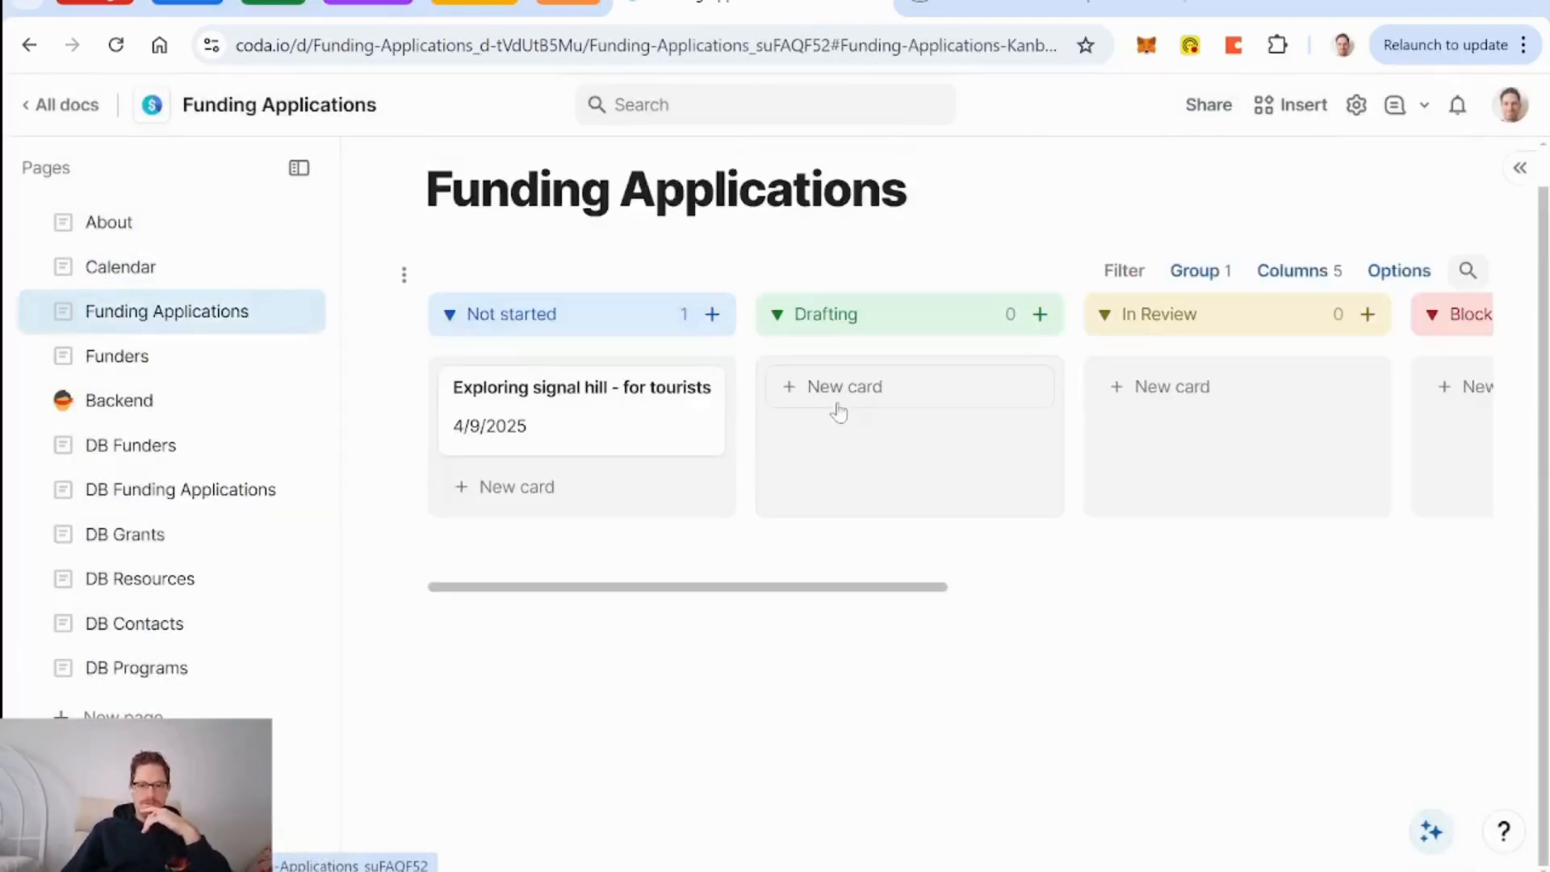
pyautogui.hscroll(8, 977, 468)
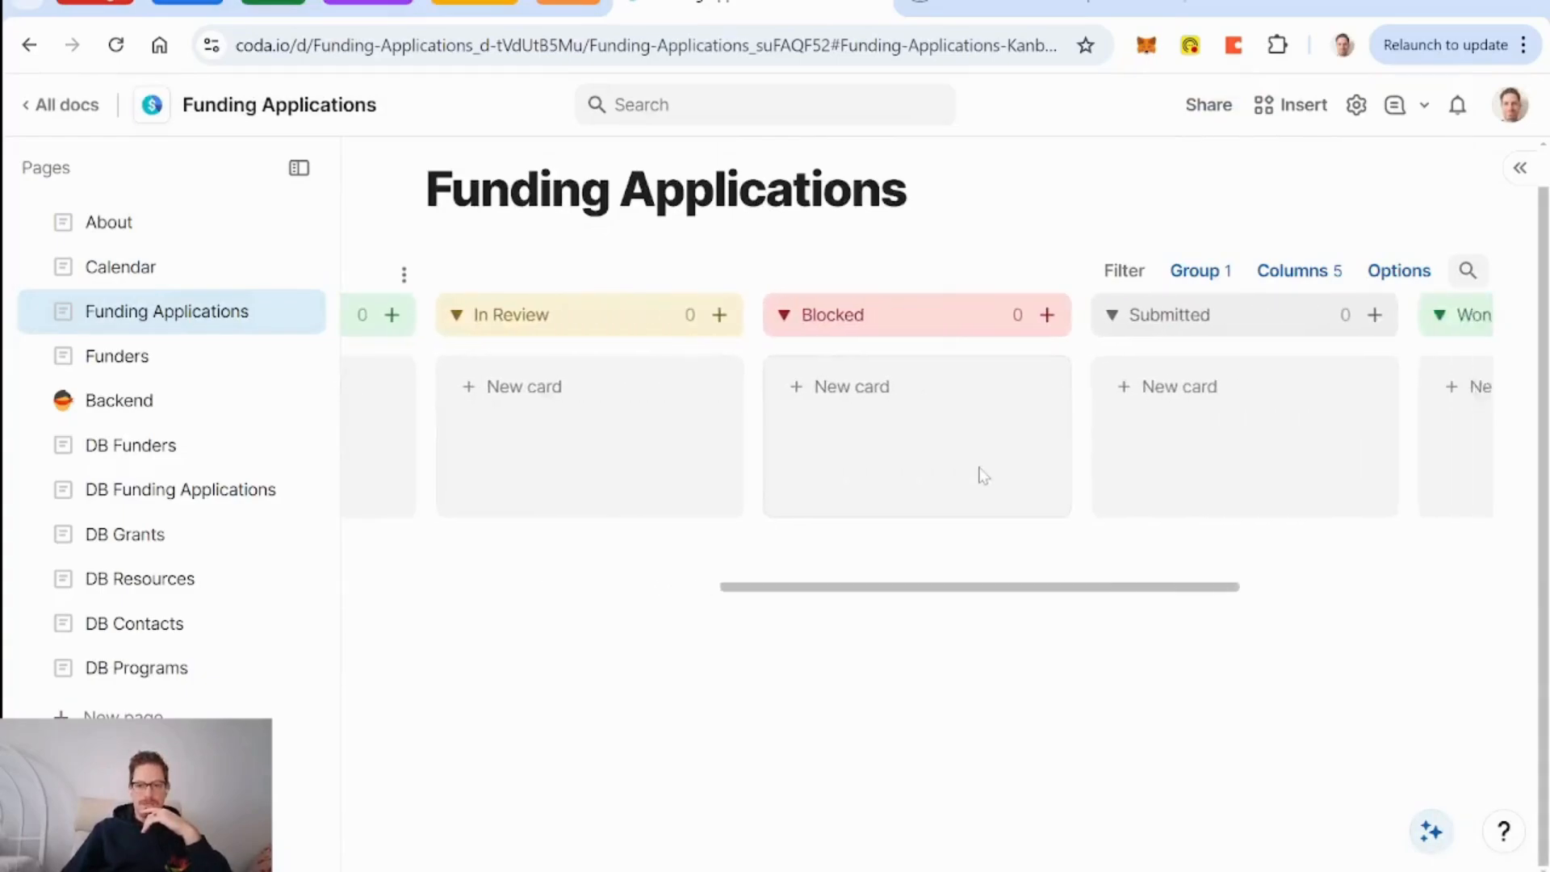
pyautogui.hscroll(6, 983, 474)
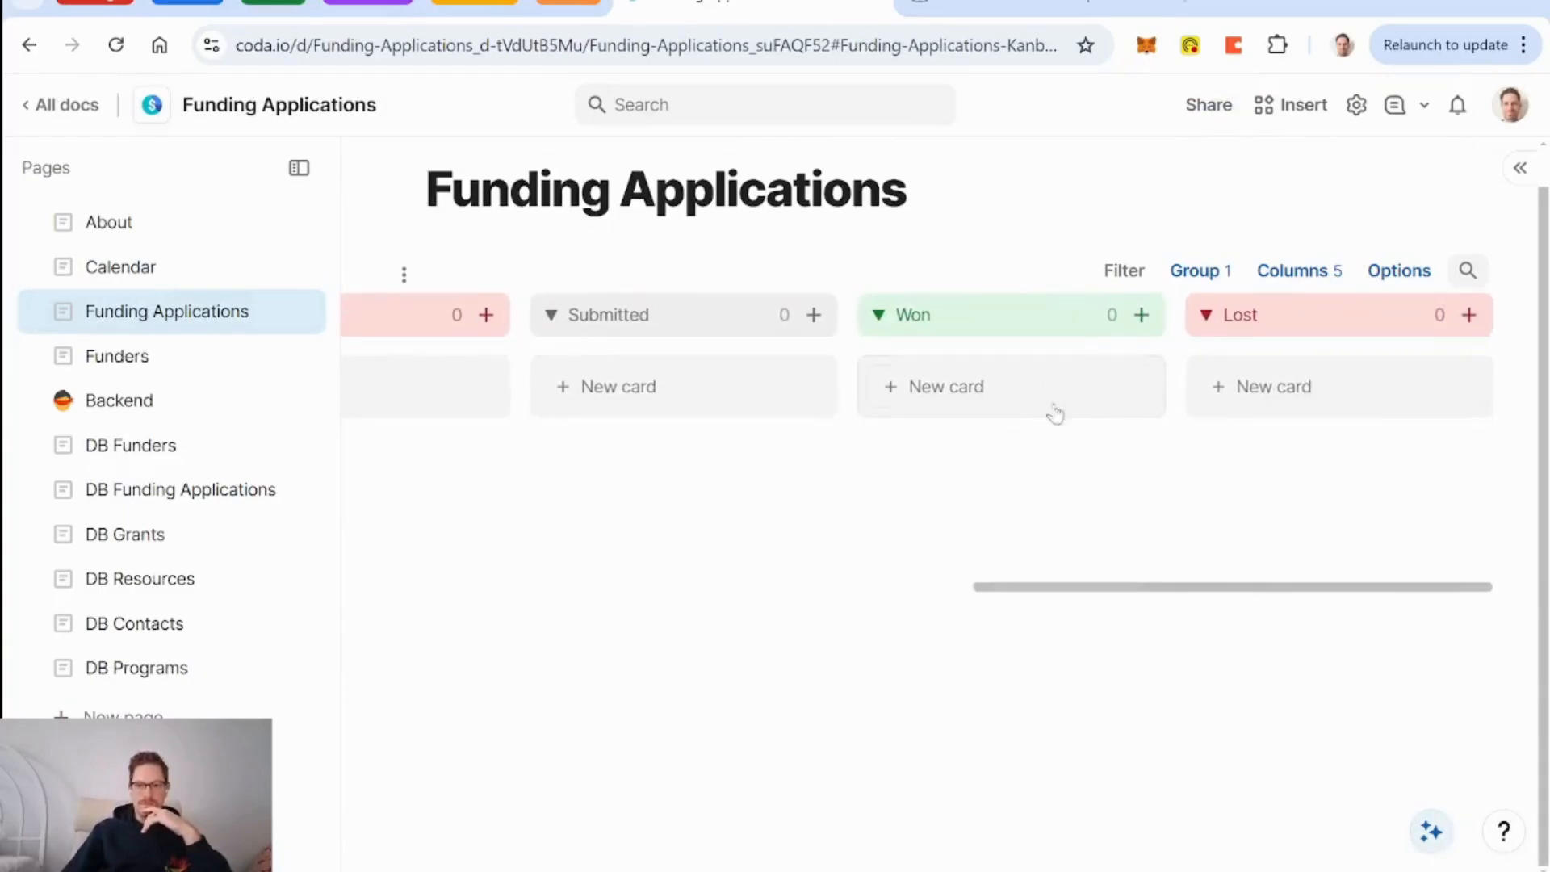
pyautogui.hscroll(-14, 1056, 414)
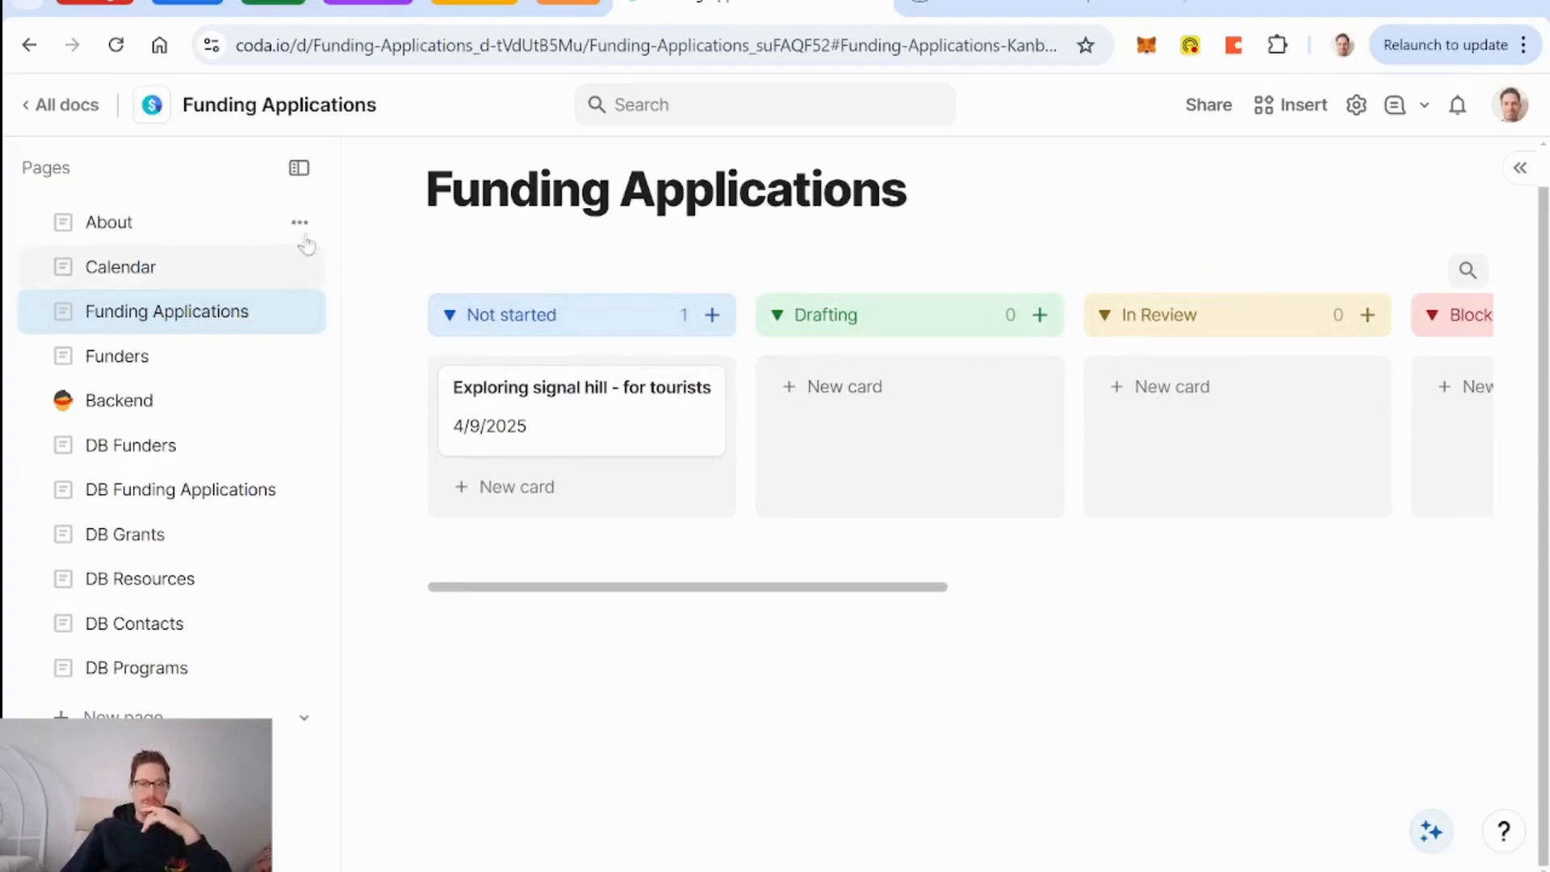
pyautogui.click(906, 190)
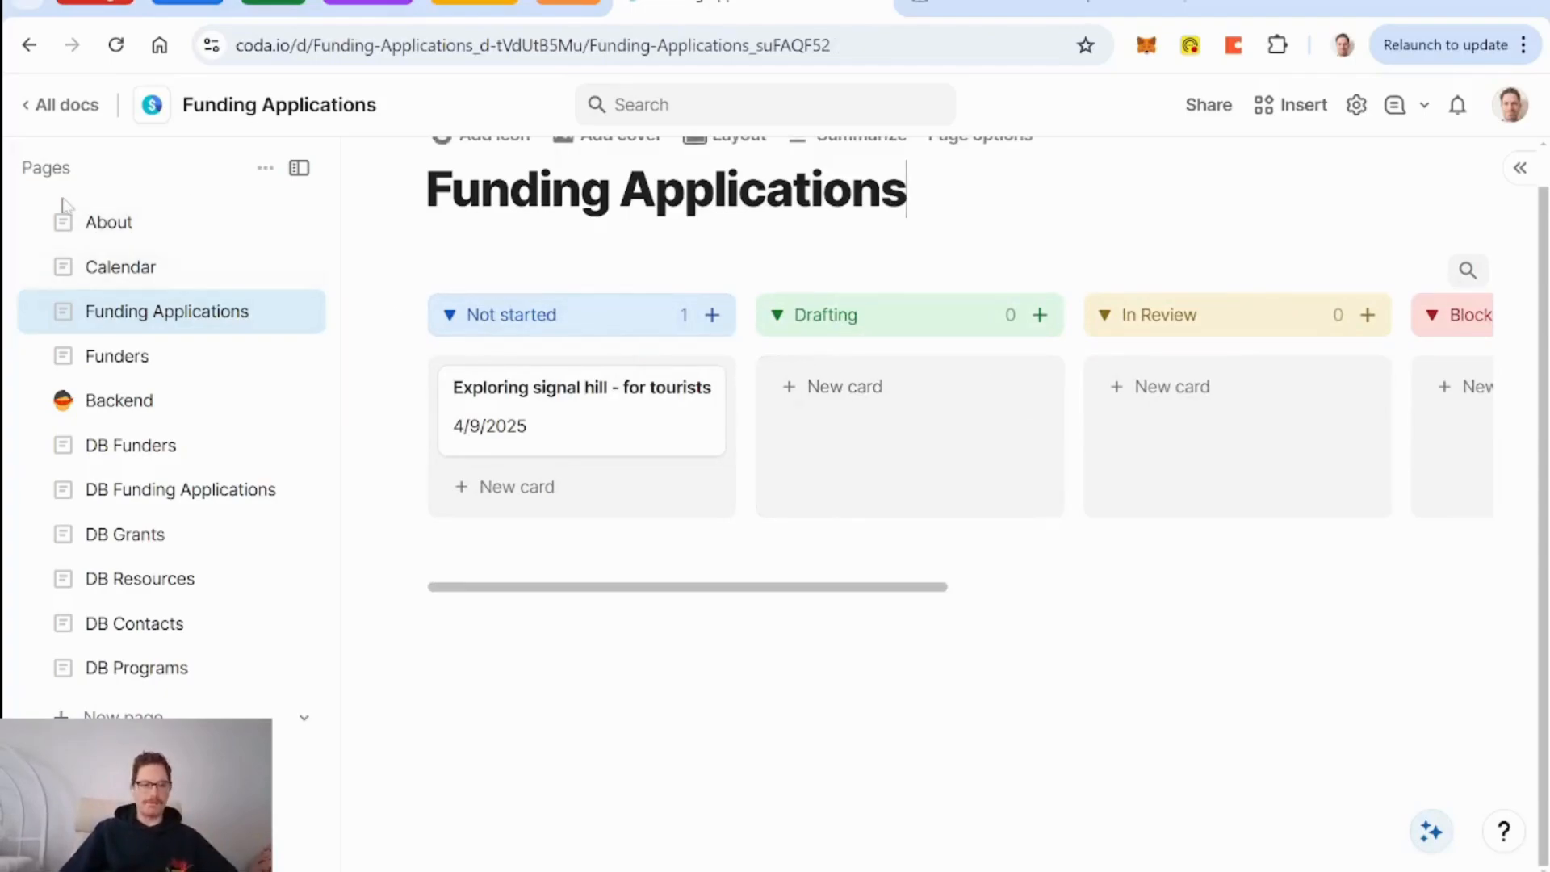
# On the About page, insert a DB Funding Applications view with /fundi.
pyautogui.click(110, 226)
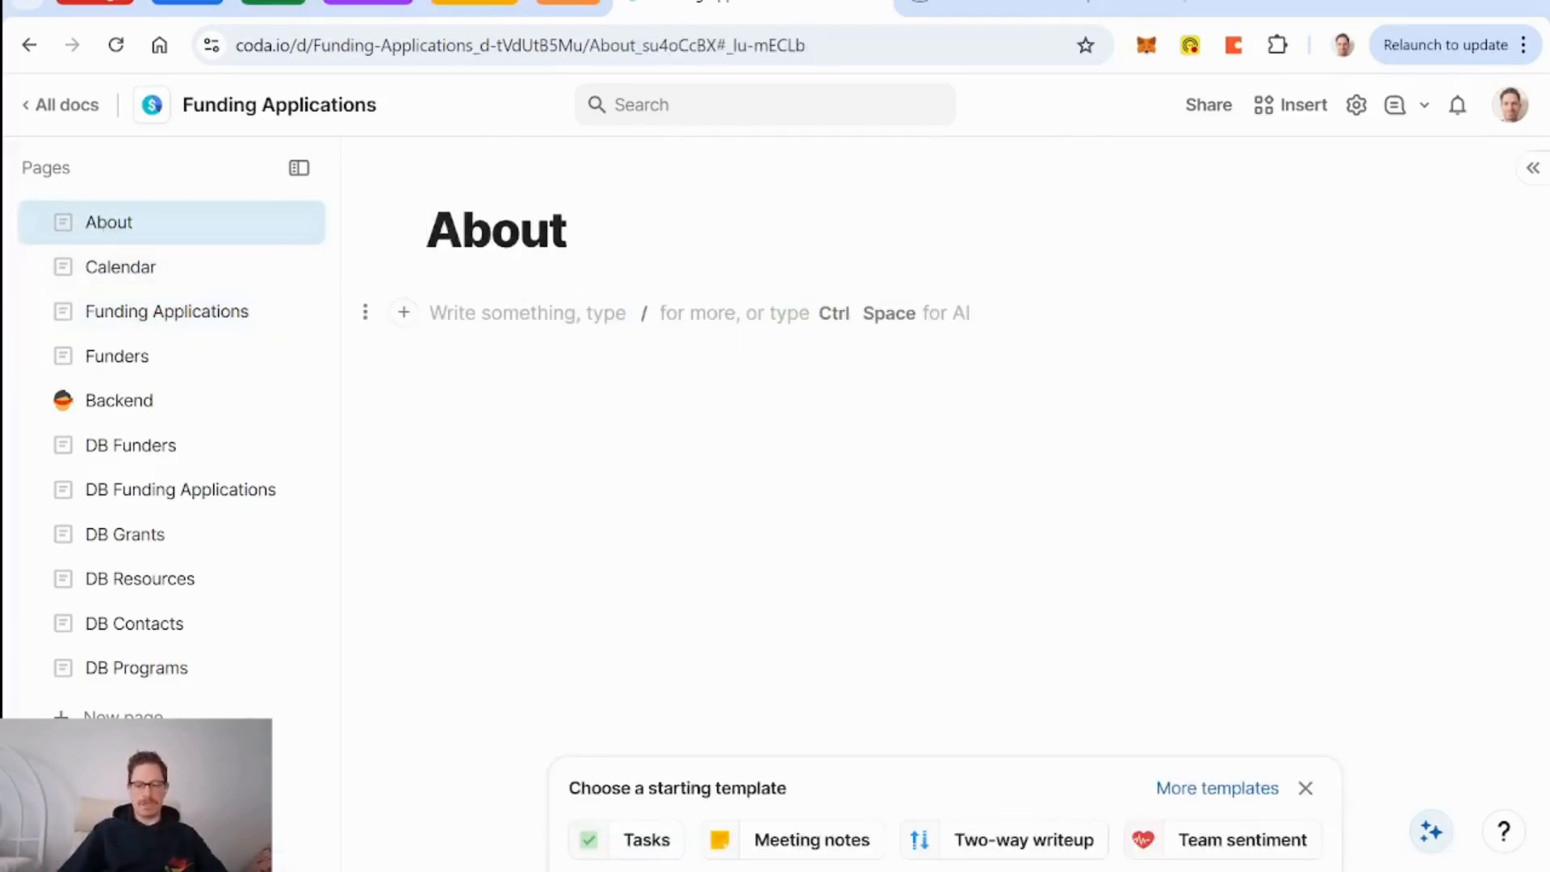
pyautogui.write('/')
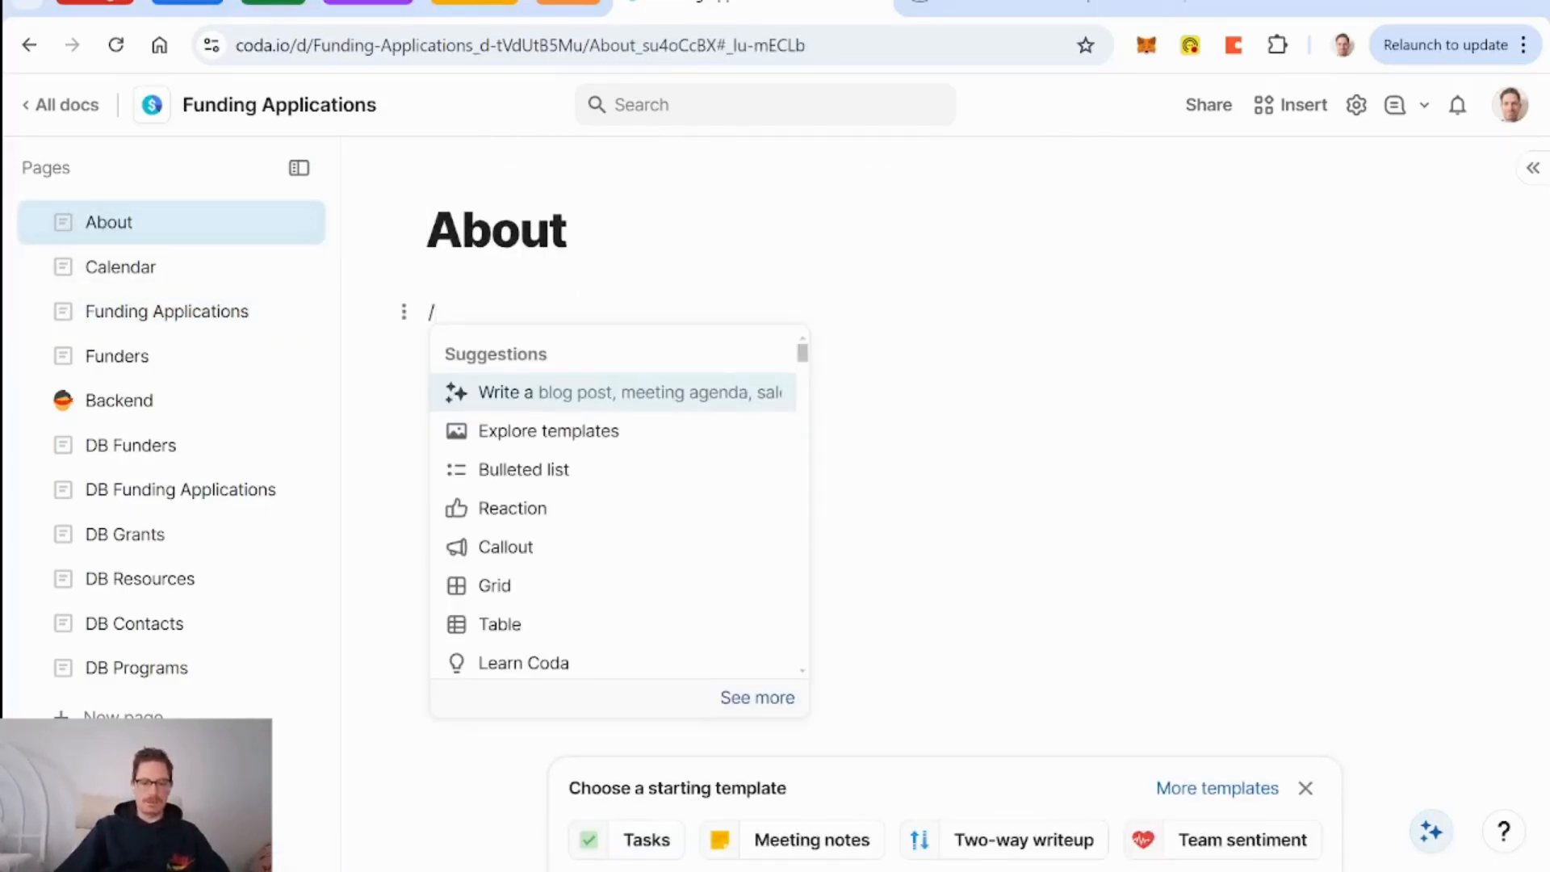
pyautogui.write('fundi')
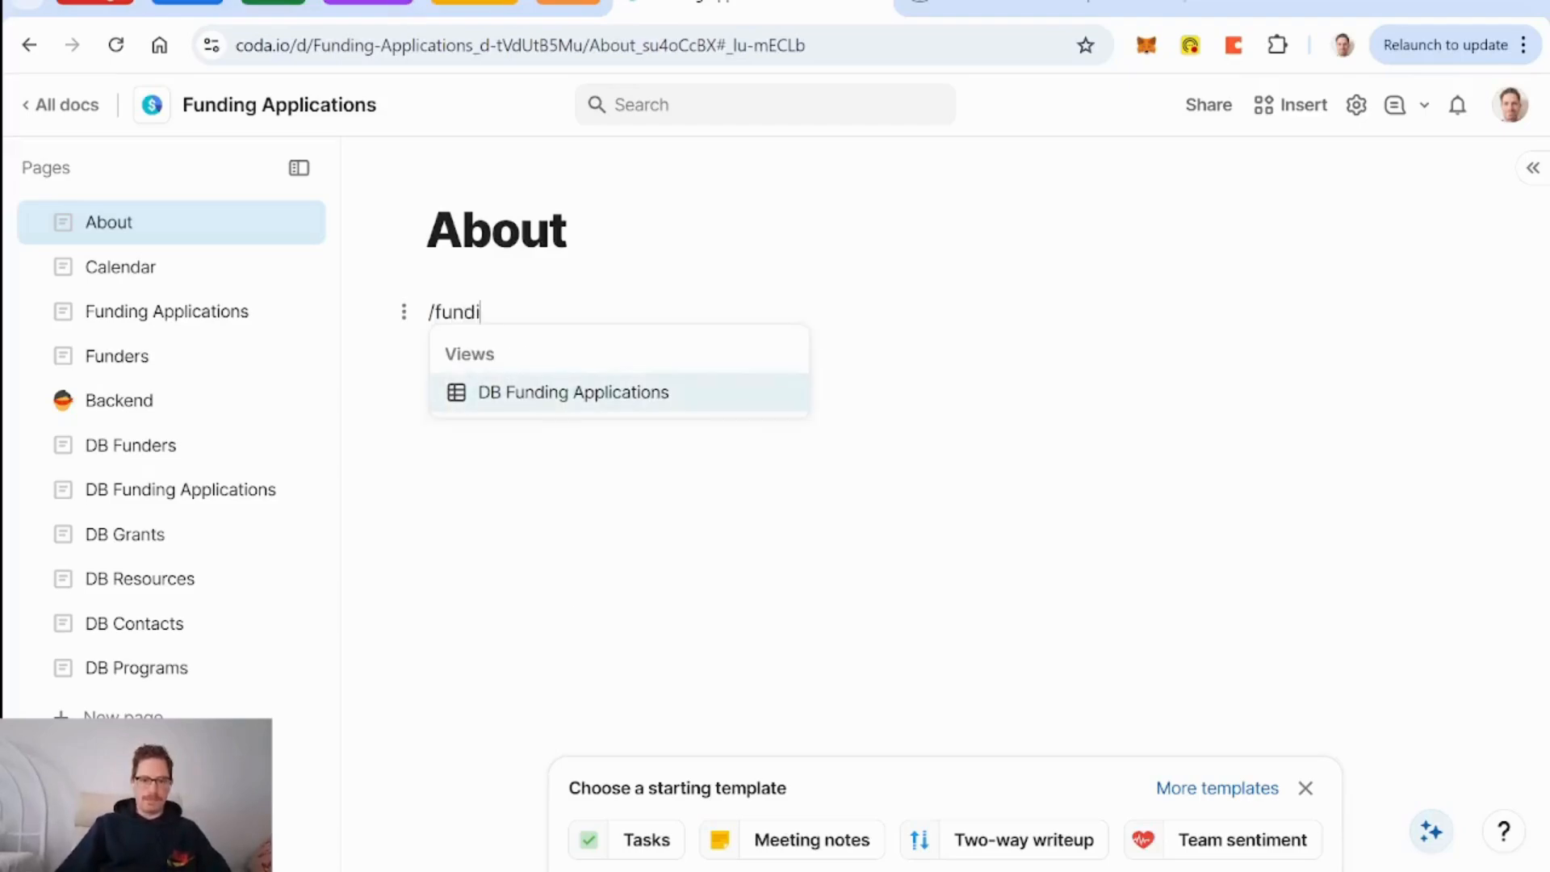
pyautogui.press('Return')
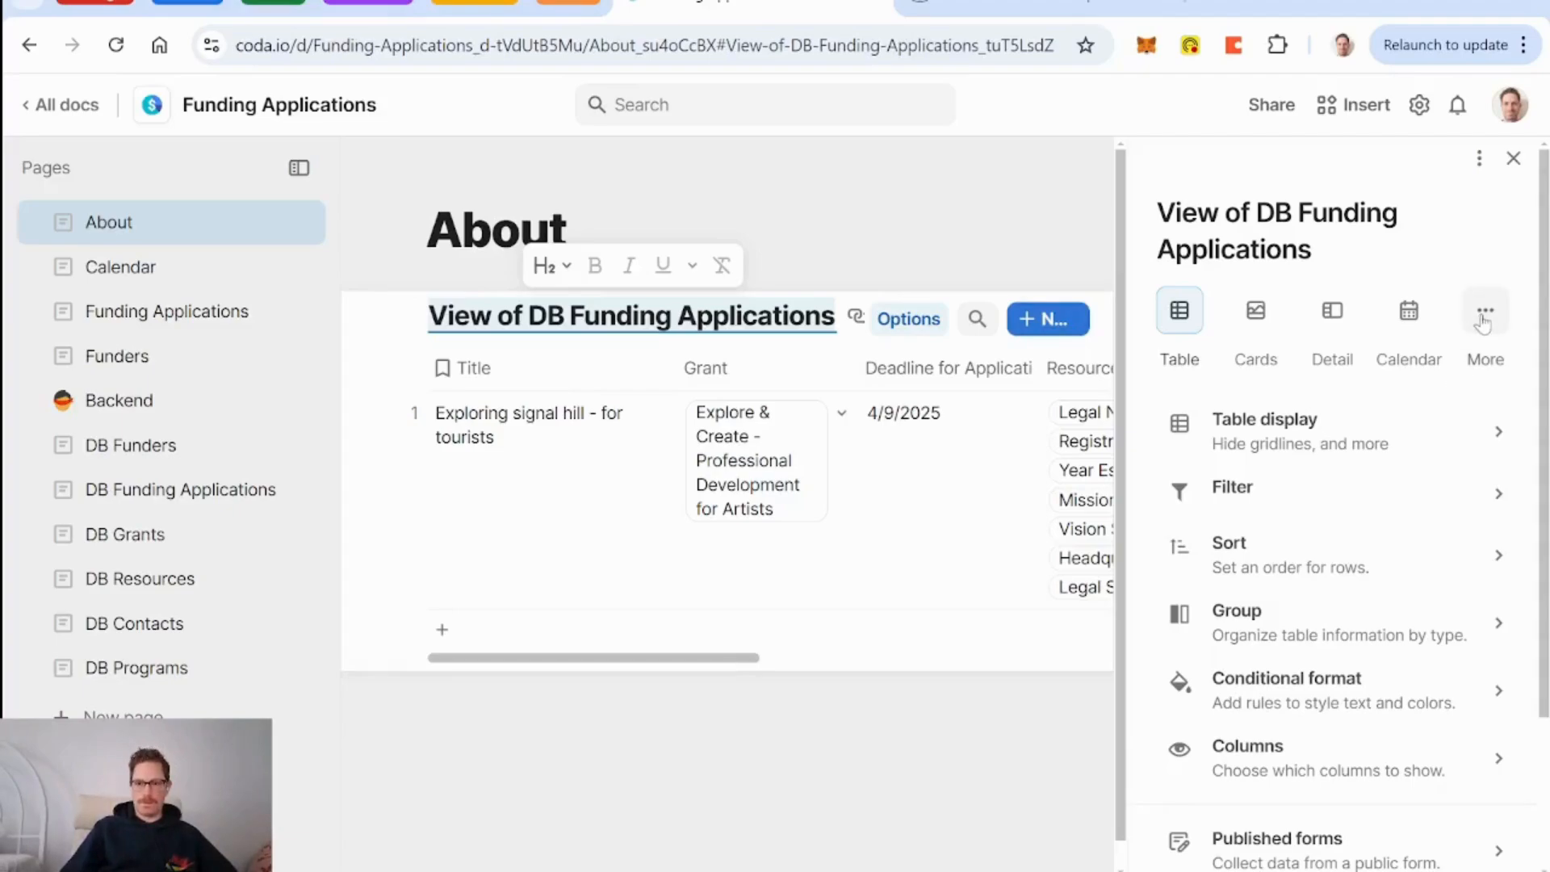
# Filter the view by Status to Submitted, Won and Lost.
pyautogui.click(1318, 494)
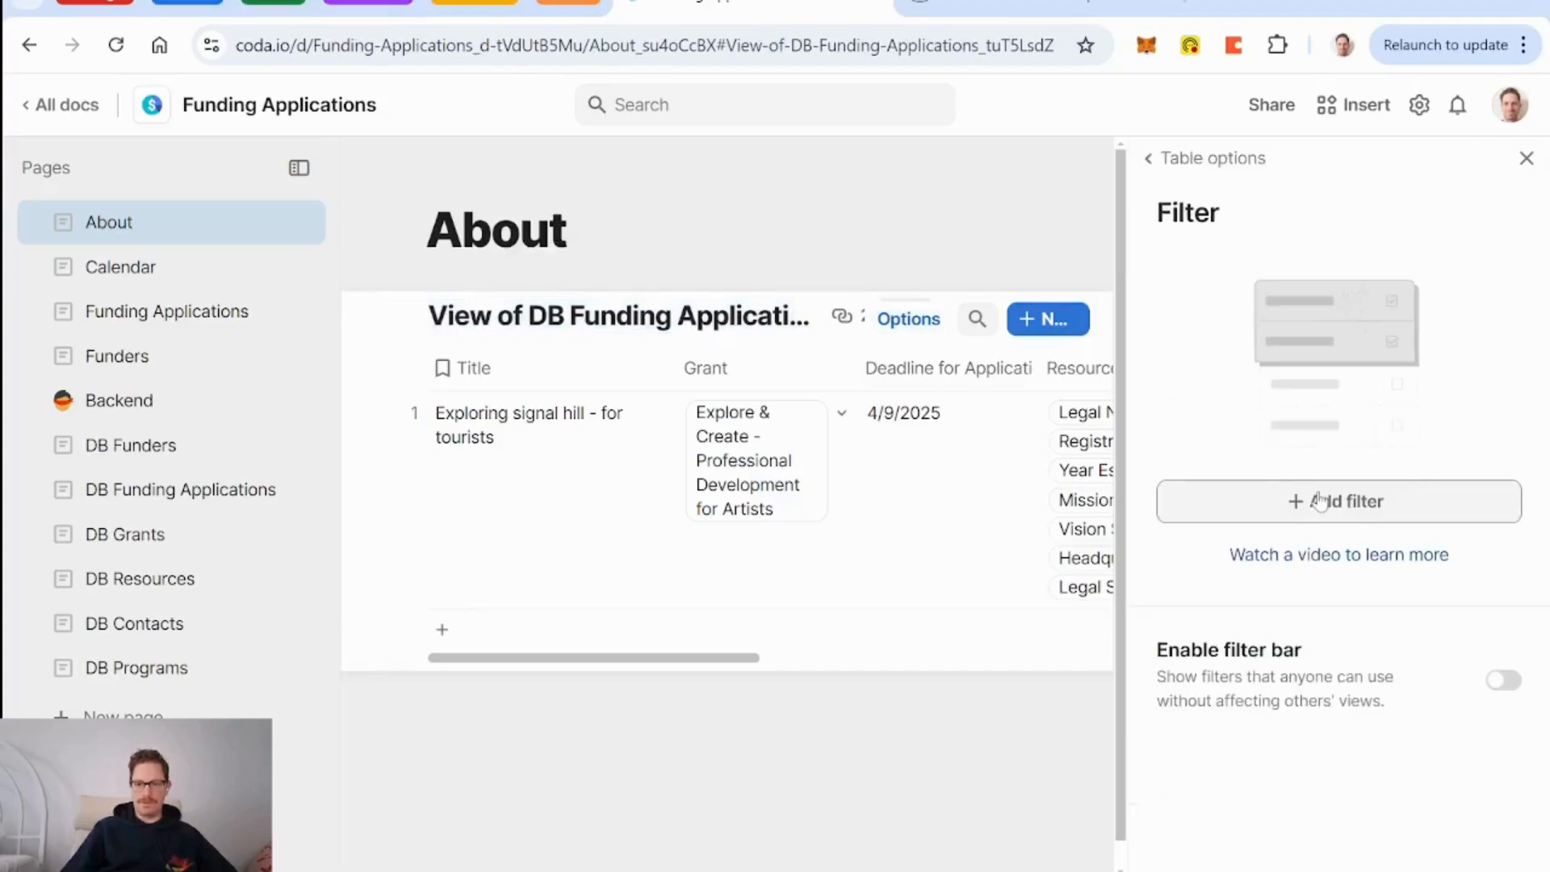
pyautogui.click(1327, 515)
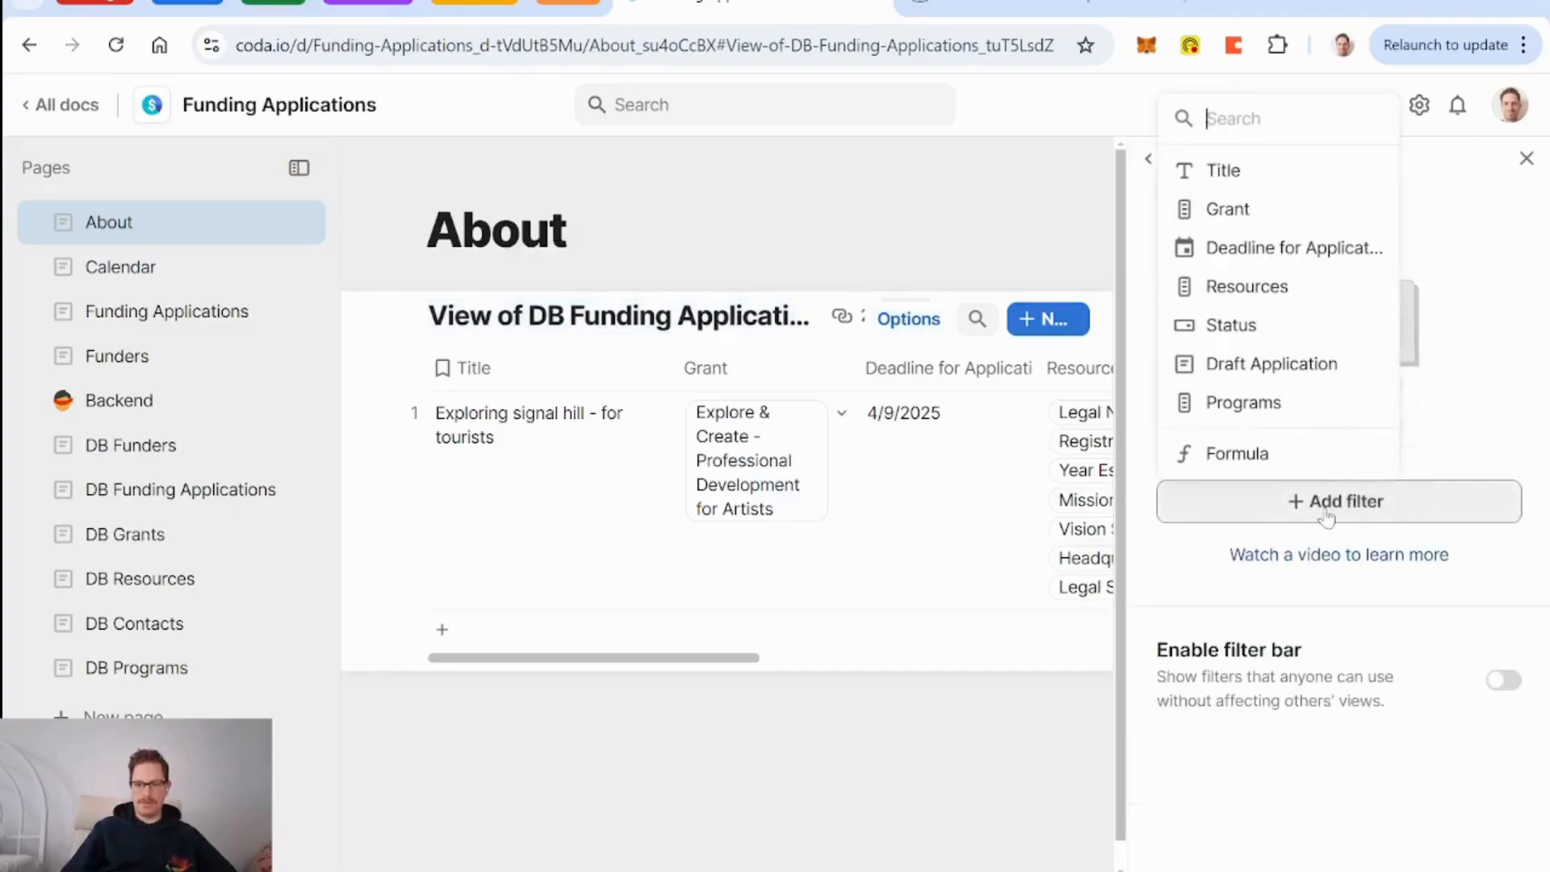
pyautogui.click(1260, 325)
pyautogui.scroll(-3, 1324, 509)
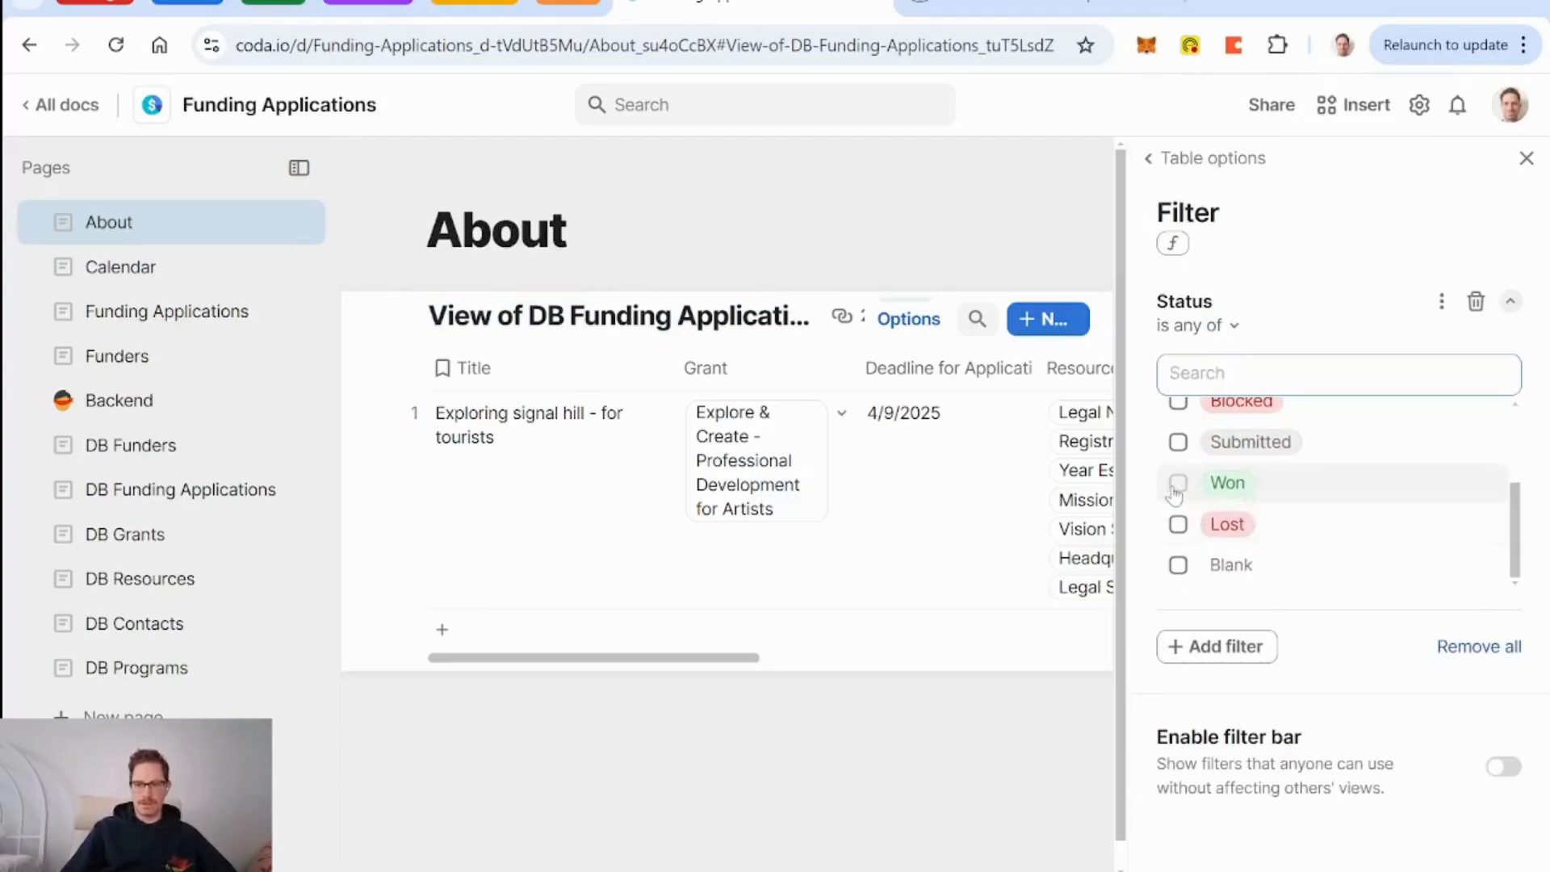
pyautogui.click(1178, 442)
pyautogui.click(1178, 483)
pyautogui.click(1178, 527)
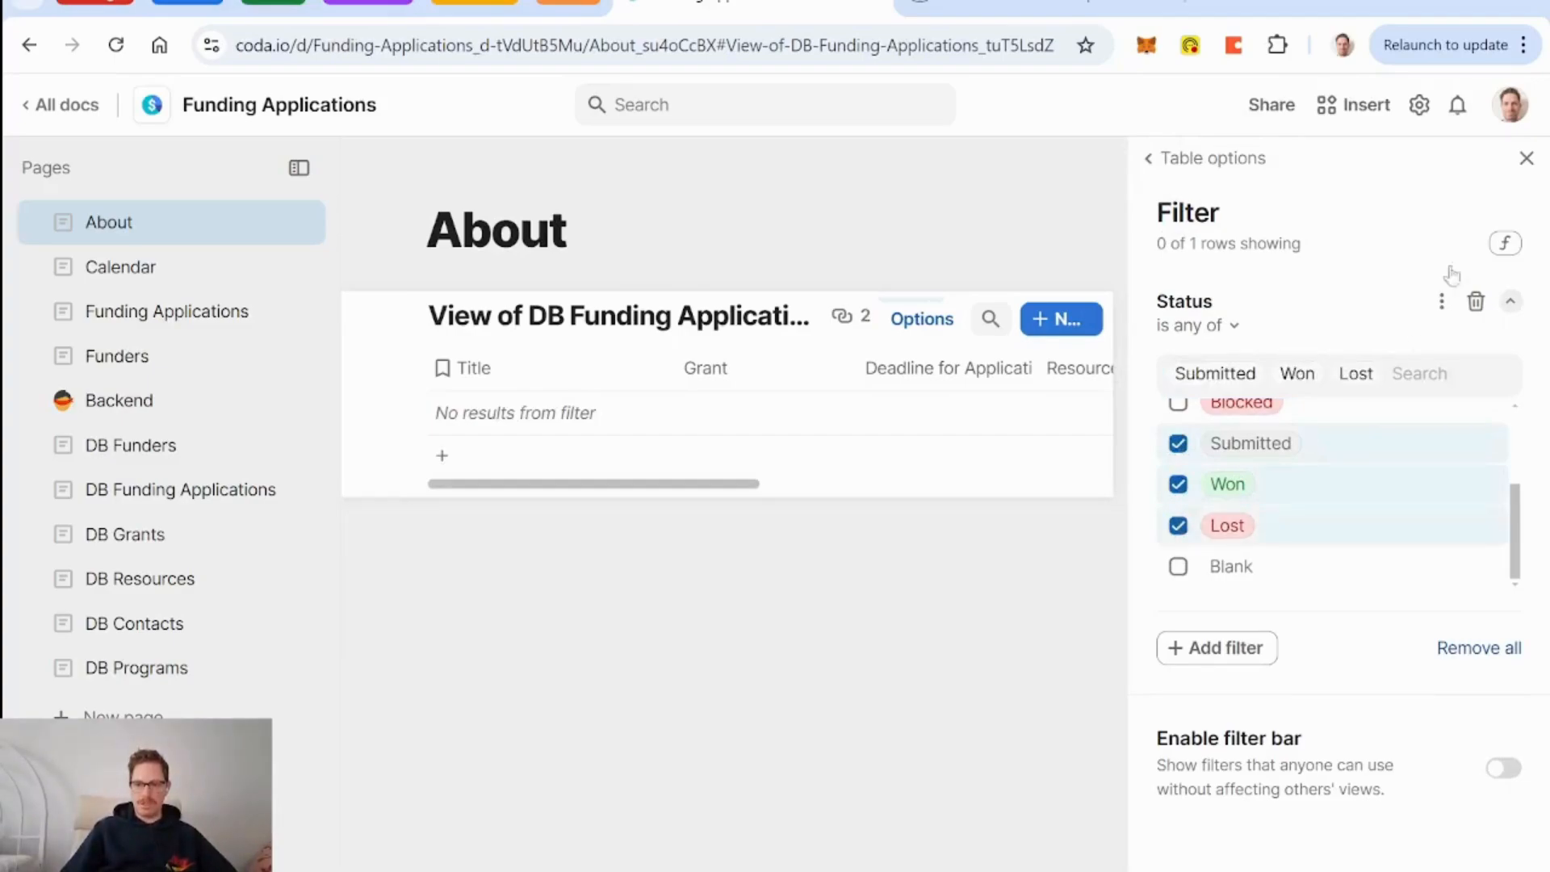
pyautogui.click(1236, 167)
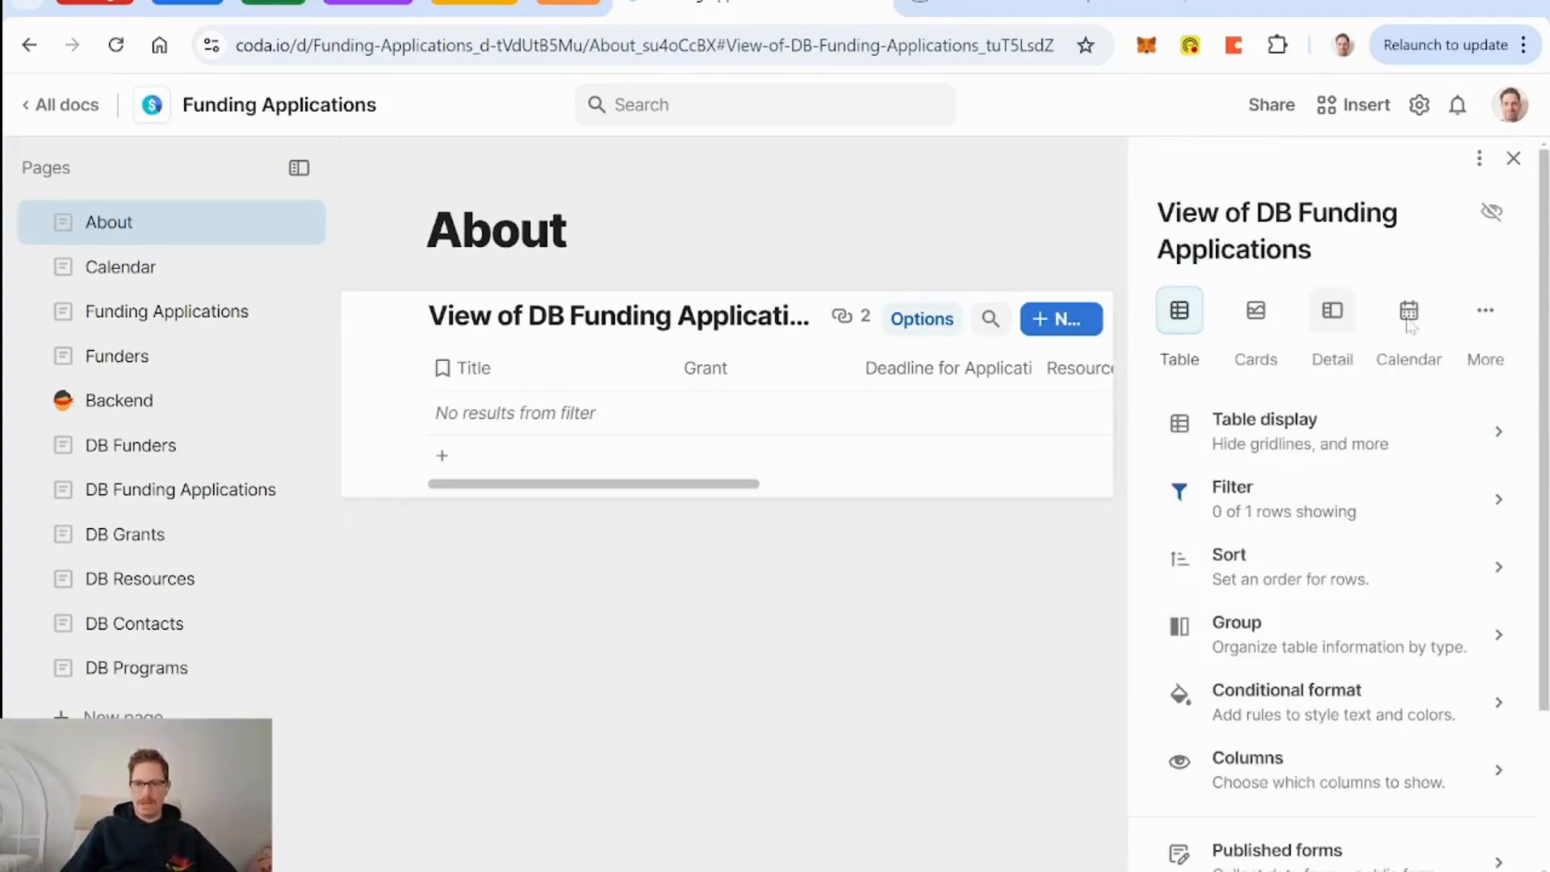
# Display the view as a chart with chart type Pie Chart.
pyautogui.click(1486, 315)
pyautogui.click(1413, 440)
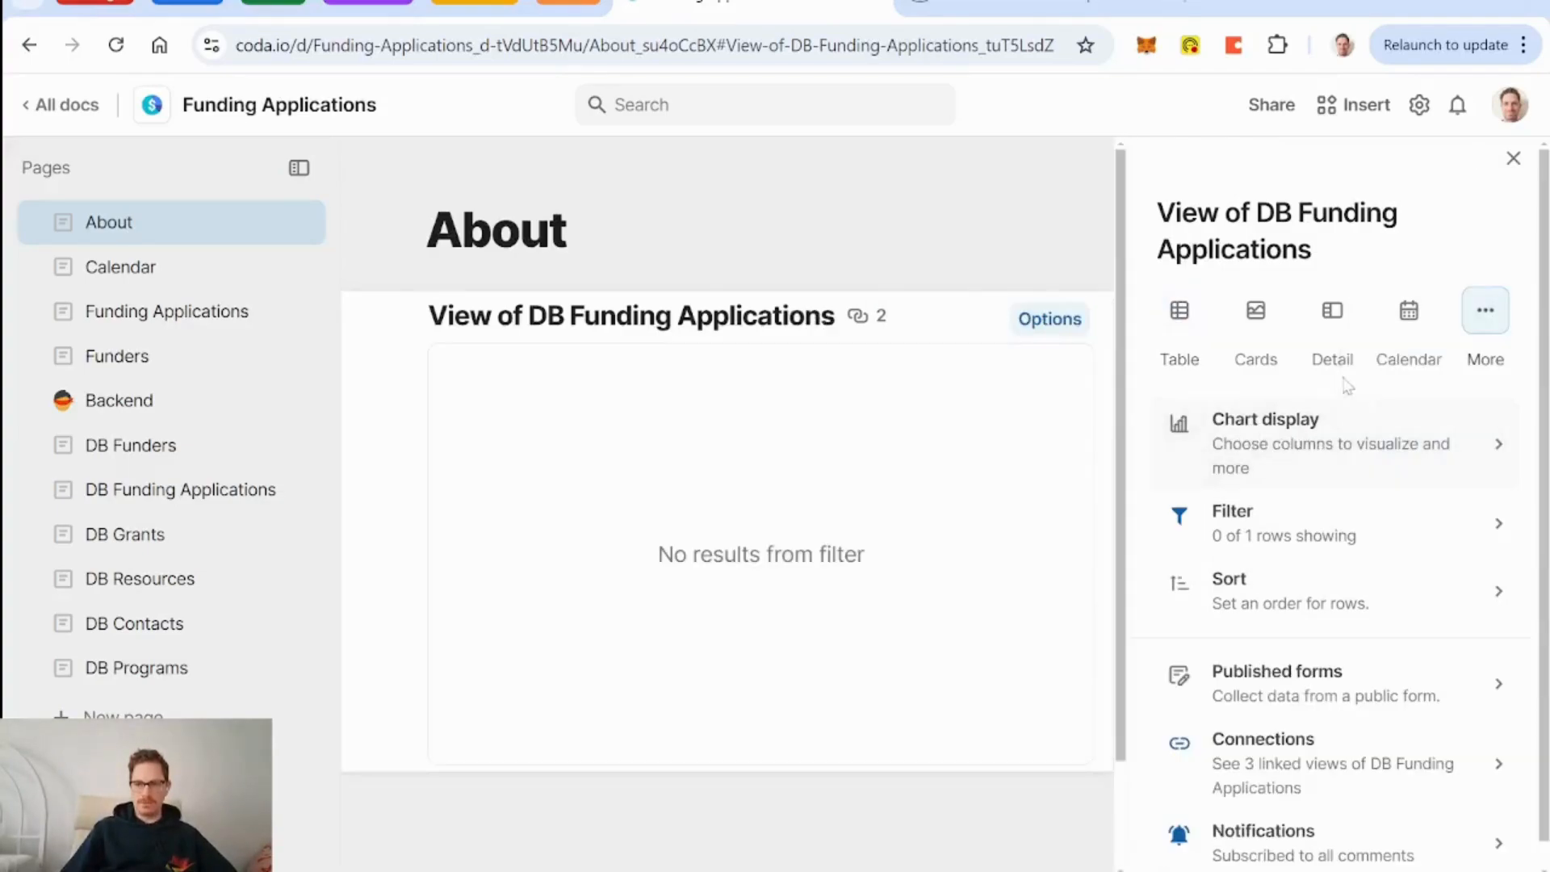
pyautogui.click(1387, 446)
pyautogui.click(1338, 423)
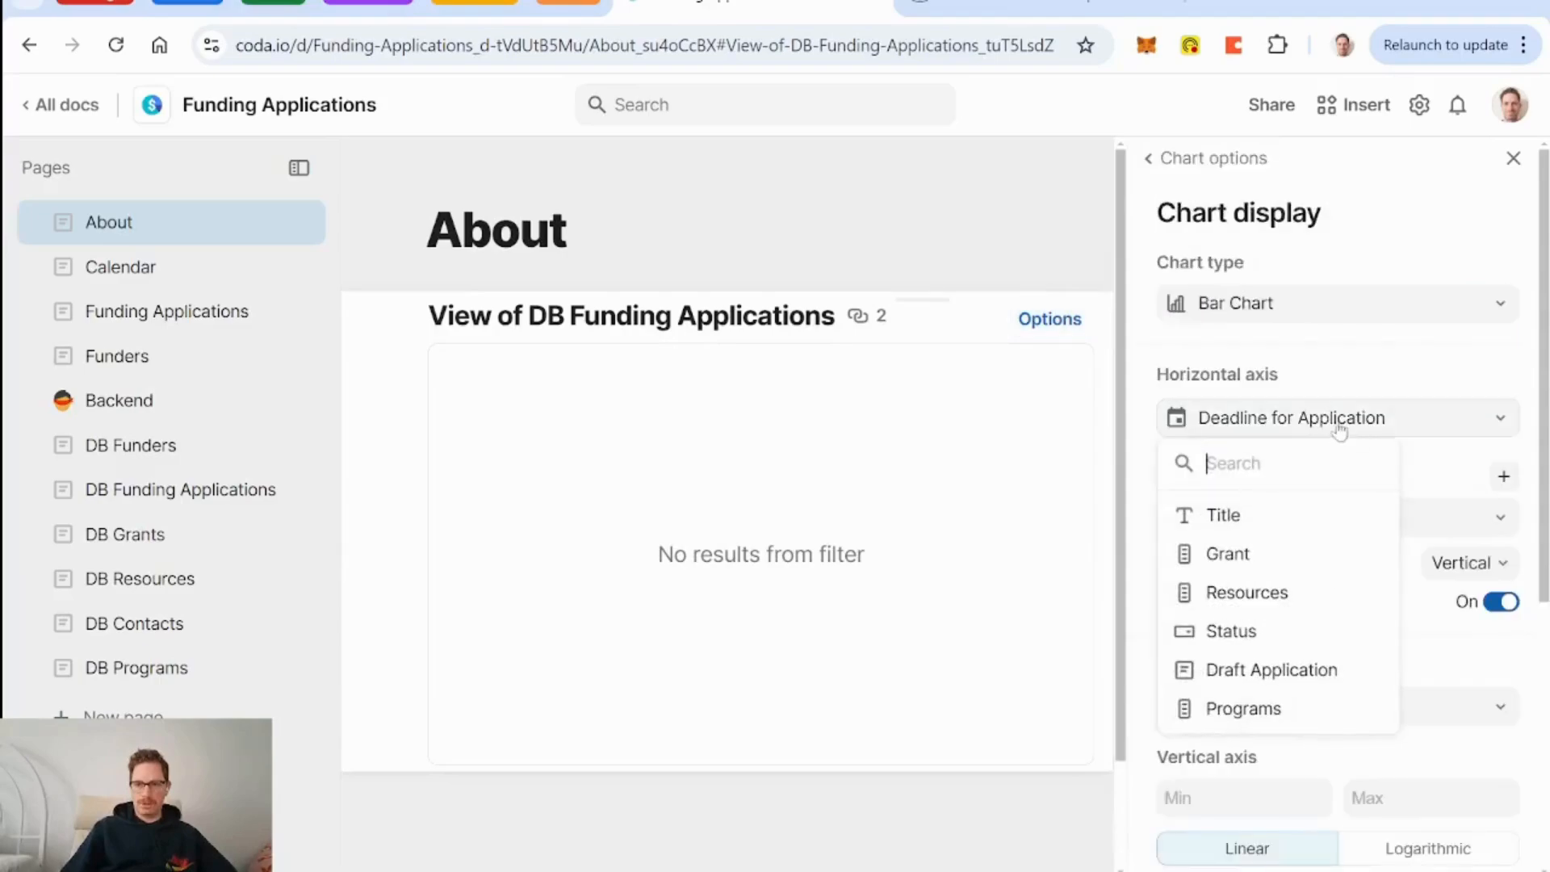
pyautogui.click(1301, 307)
pyautogui.click(1250, 429)
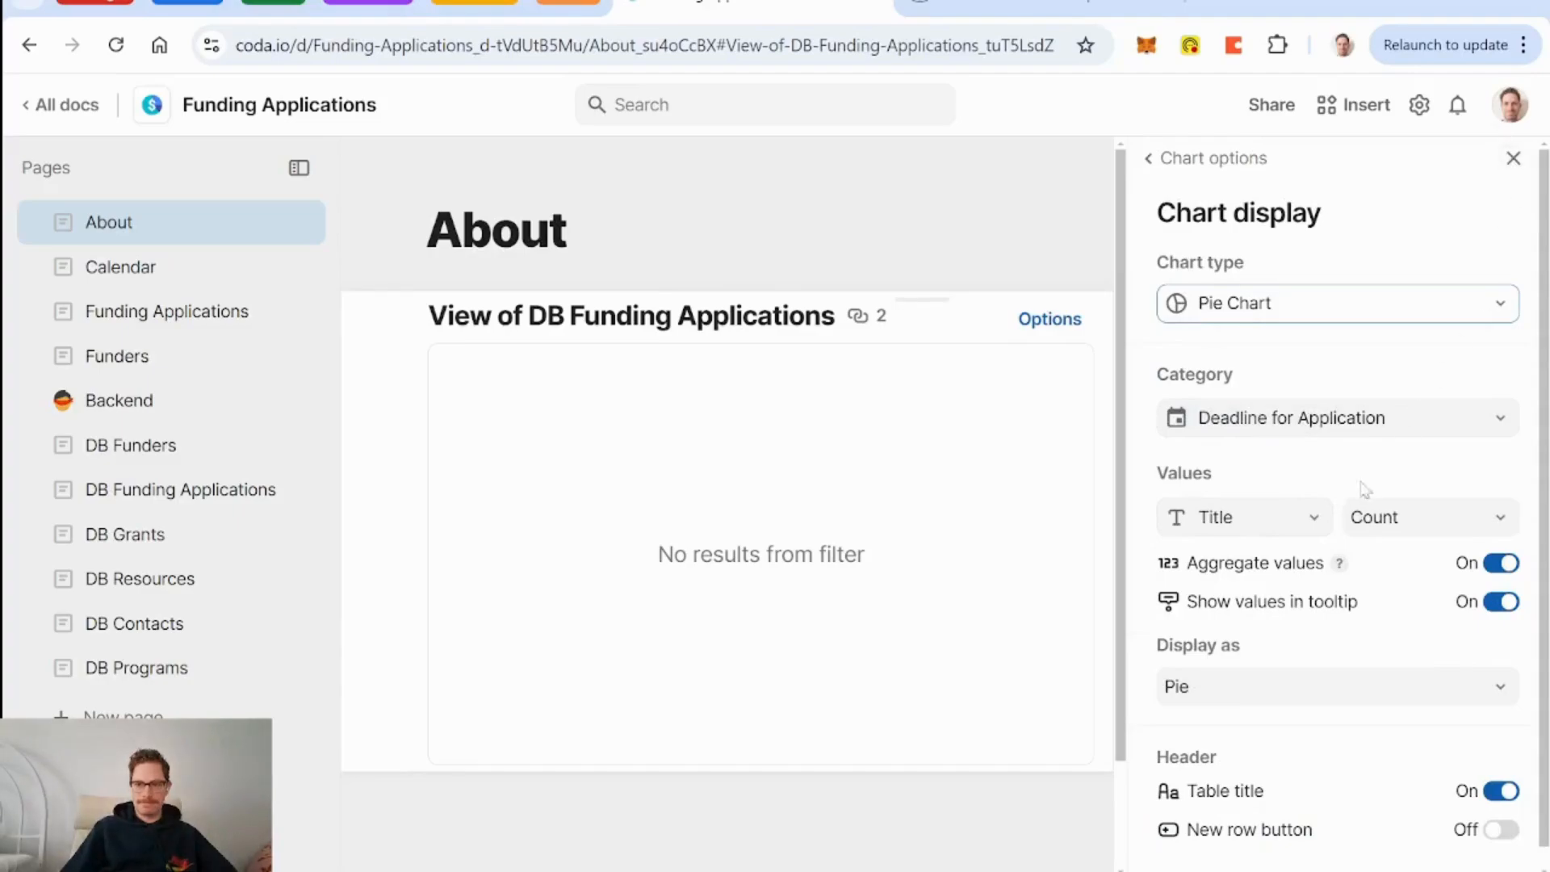
pyautogui.click(1513, 159)
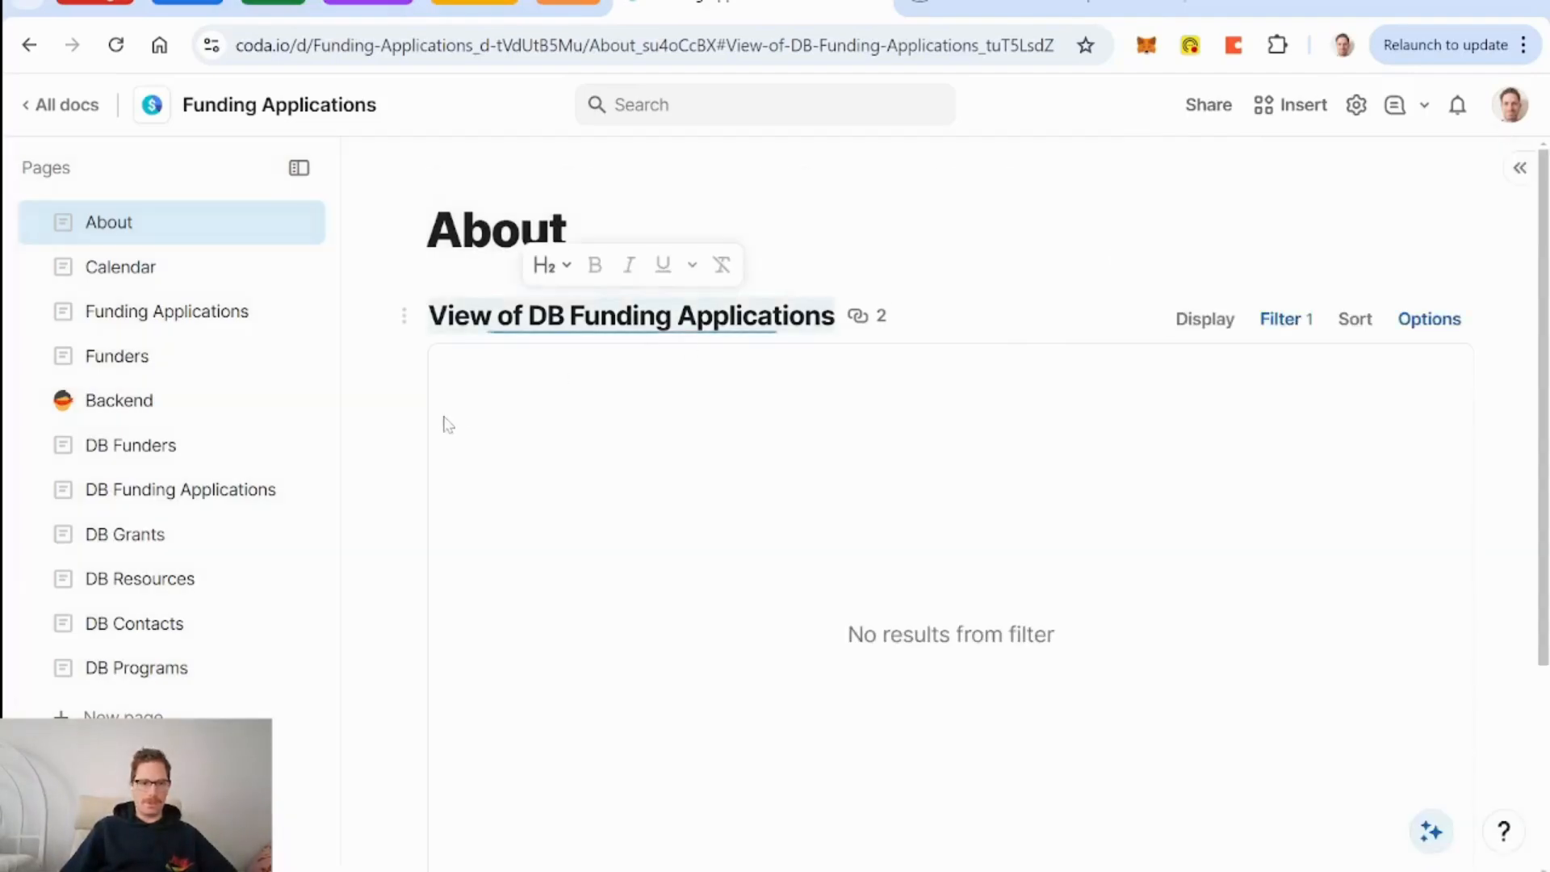
# In DB Funding Applications, add a second application row with Status Won.
pyautogui.click(139, 500)
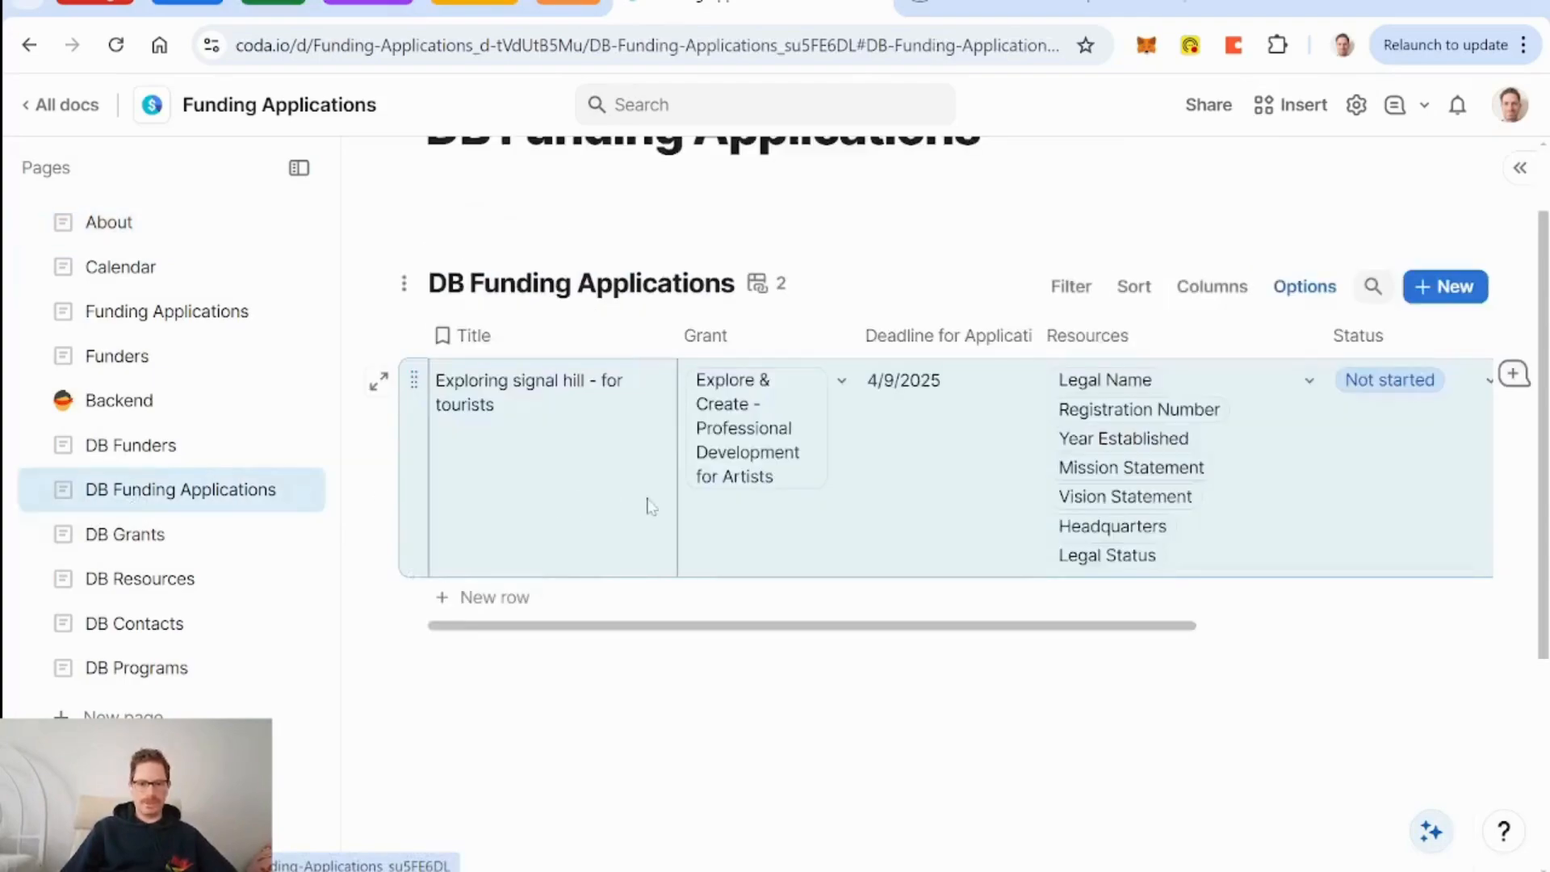
pyautogui.hscroll(5, 1165, 506)
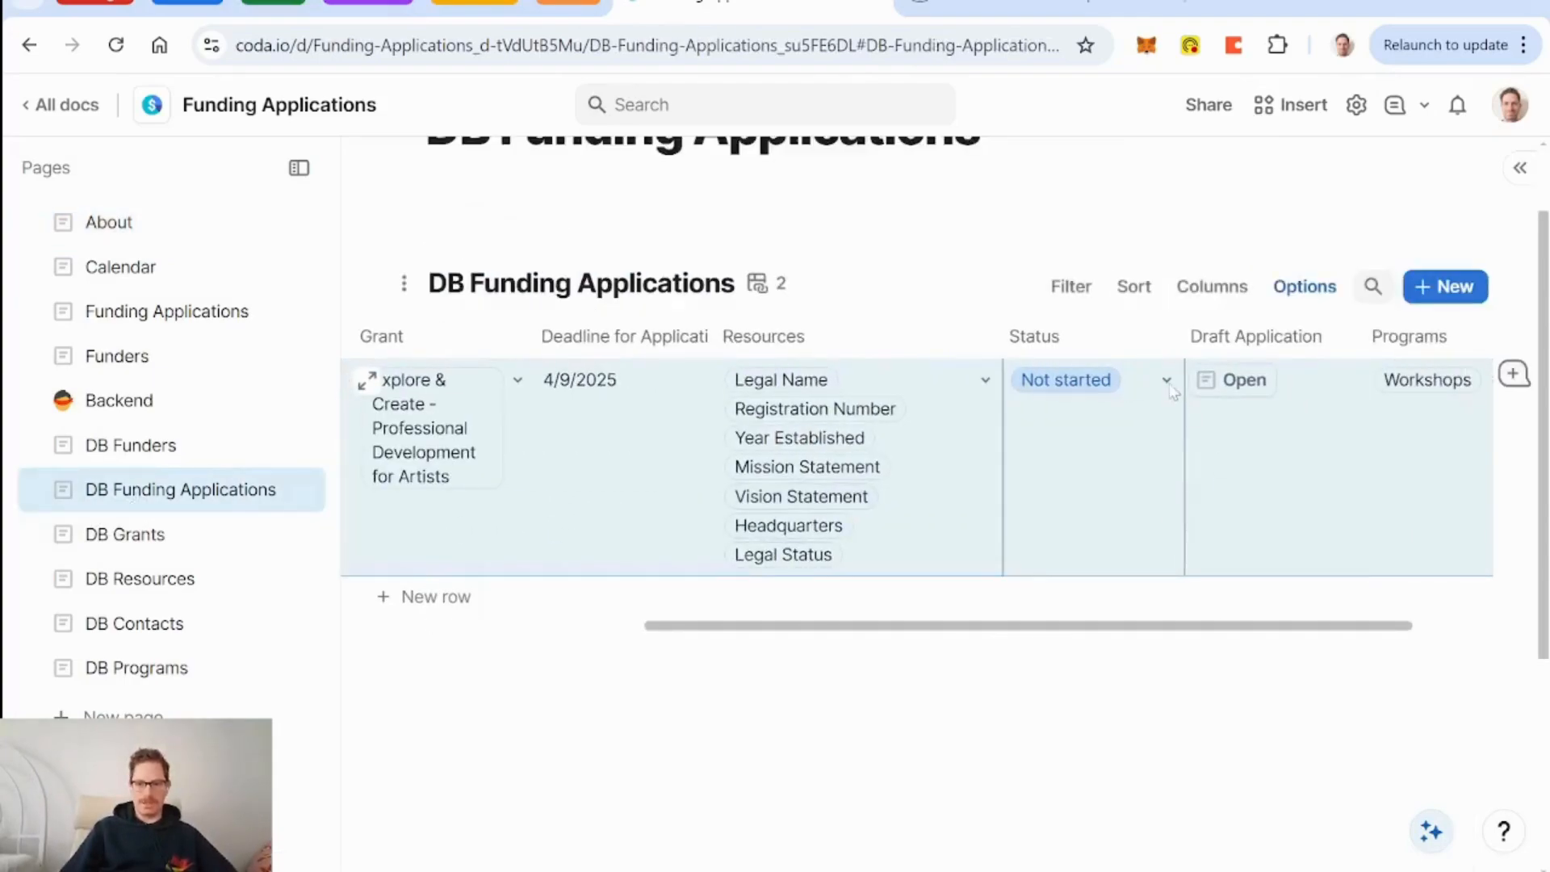
pyautogui.click(1154, 428)
pyautogui.click(452, 595)
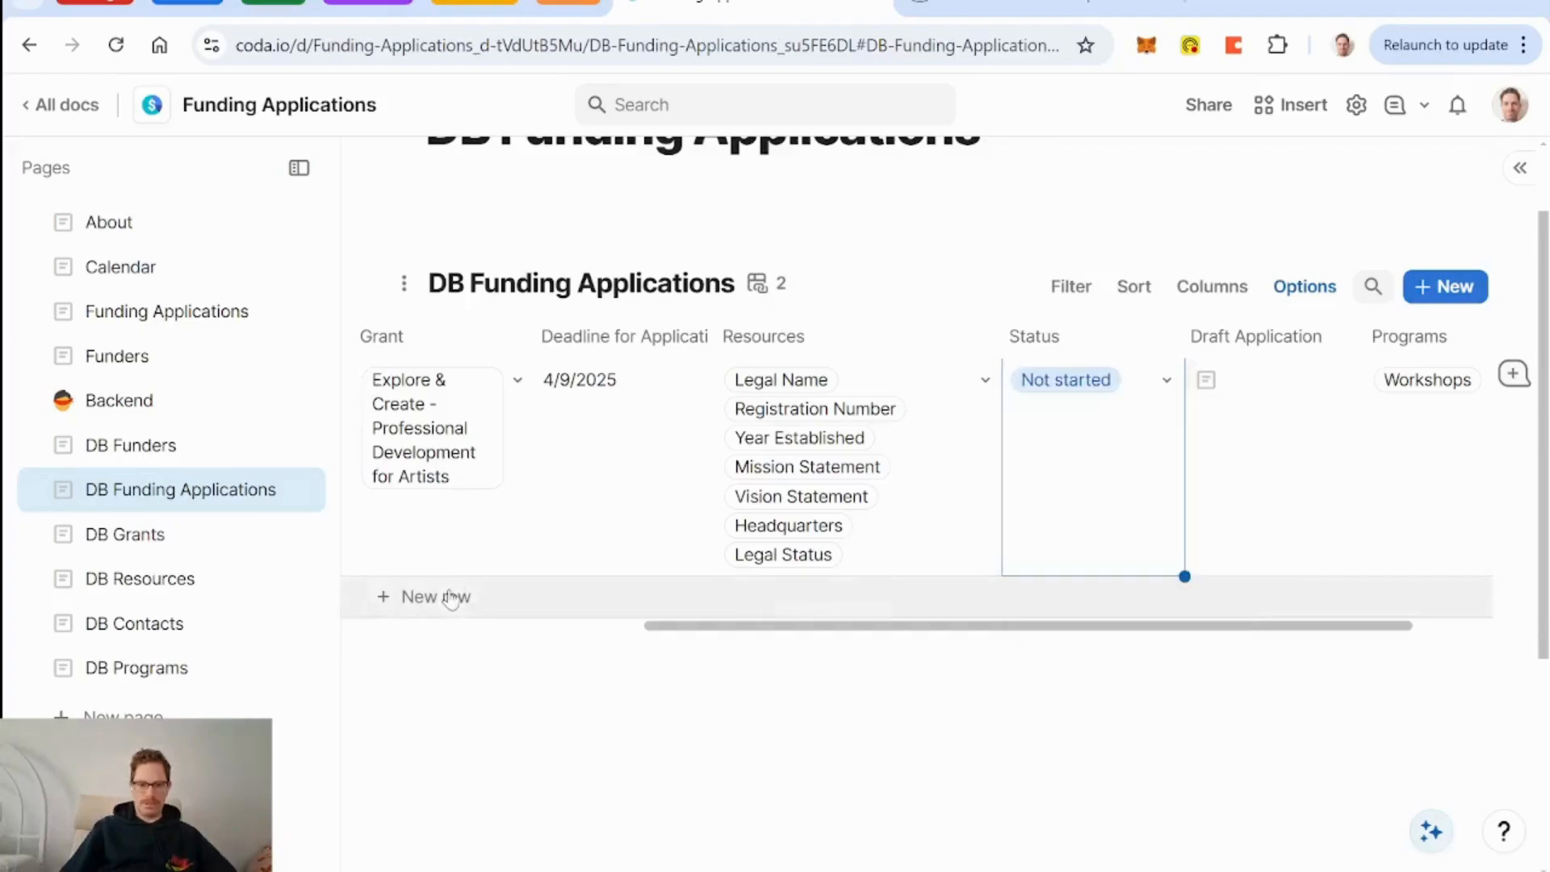
pyautogui.click(452, 596)
pyautogui.click(1163, 634)
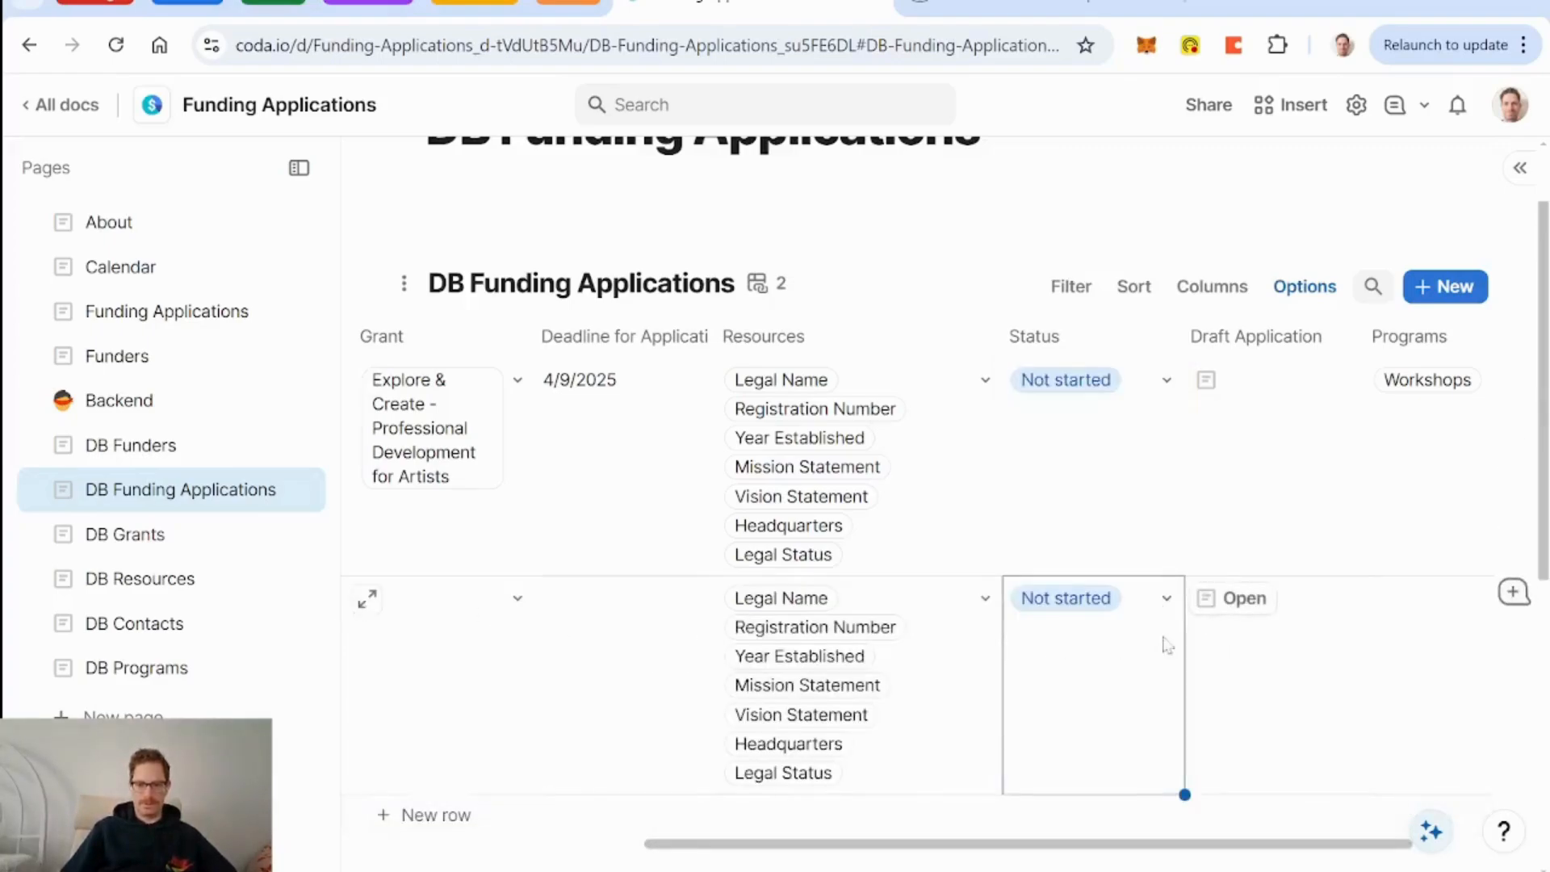
pyautogui.click(1165, 598)
pyautogui.scroll(-3, 1137, 792)
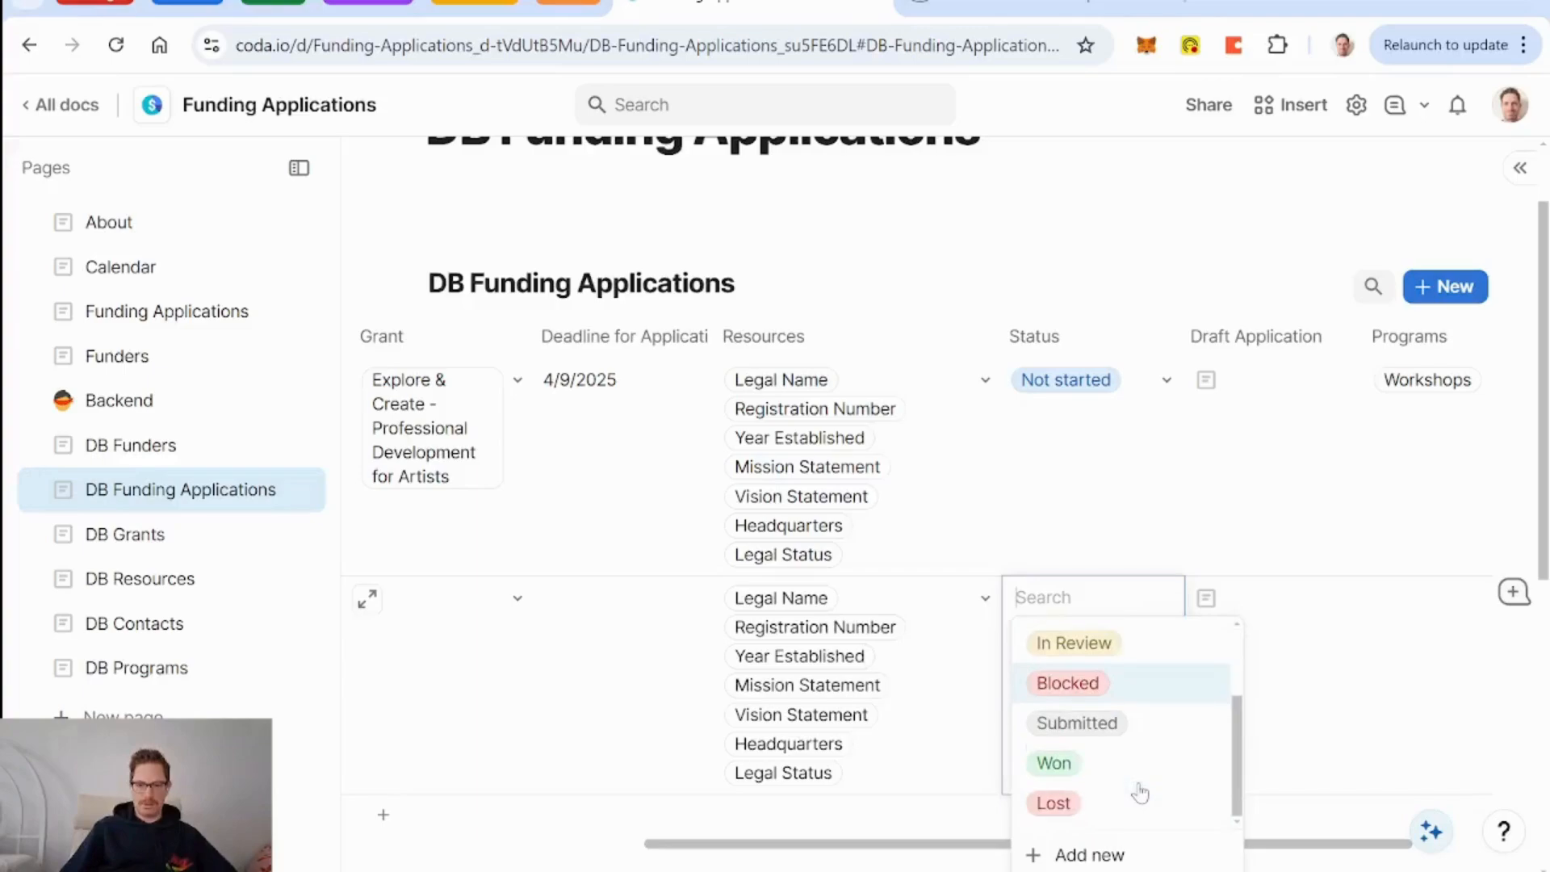
pyautogui.click(1107, 781)
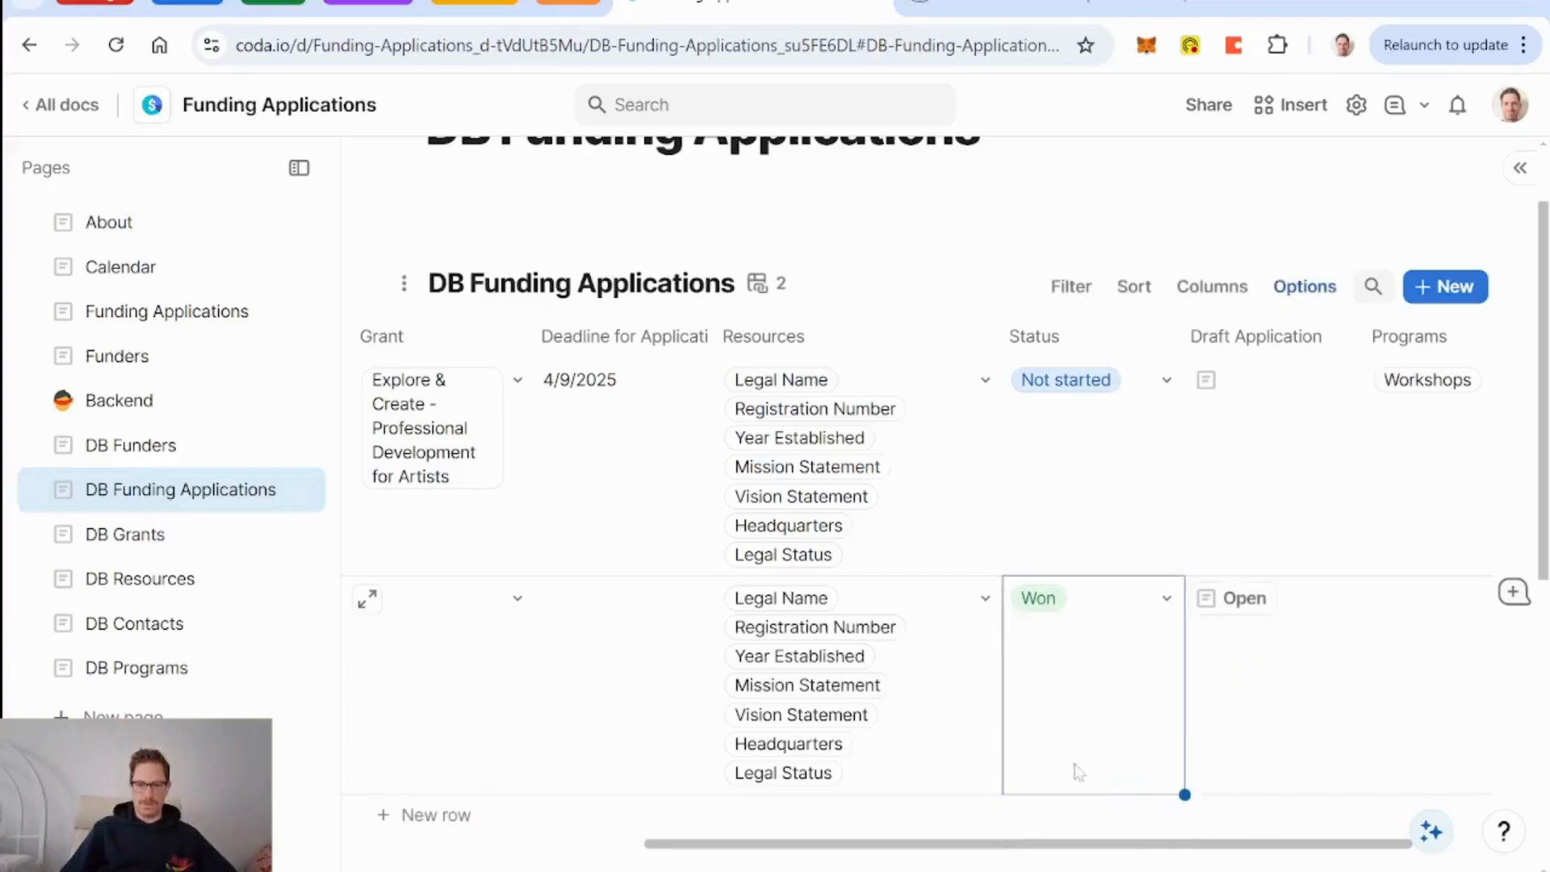
# Add two more application rows, one with Status Lost and one Won.
pyautogui.click(472, 818)
pyautogui.click(1163, 816)
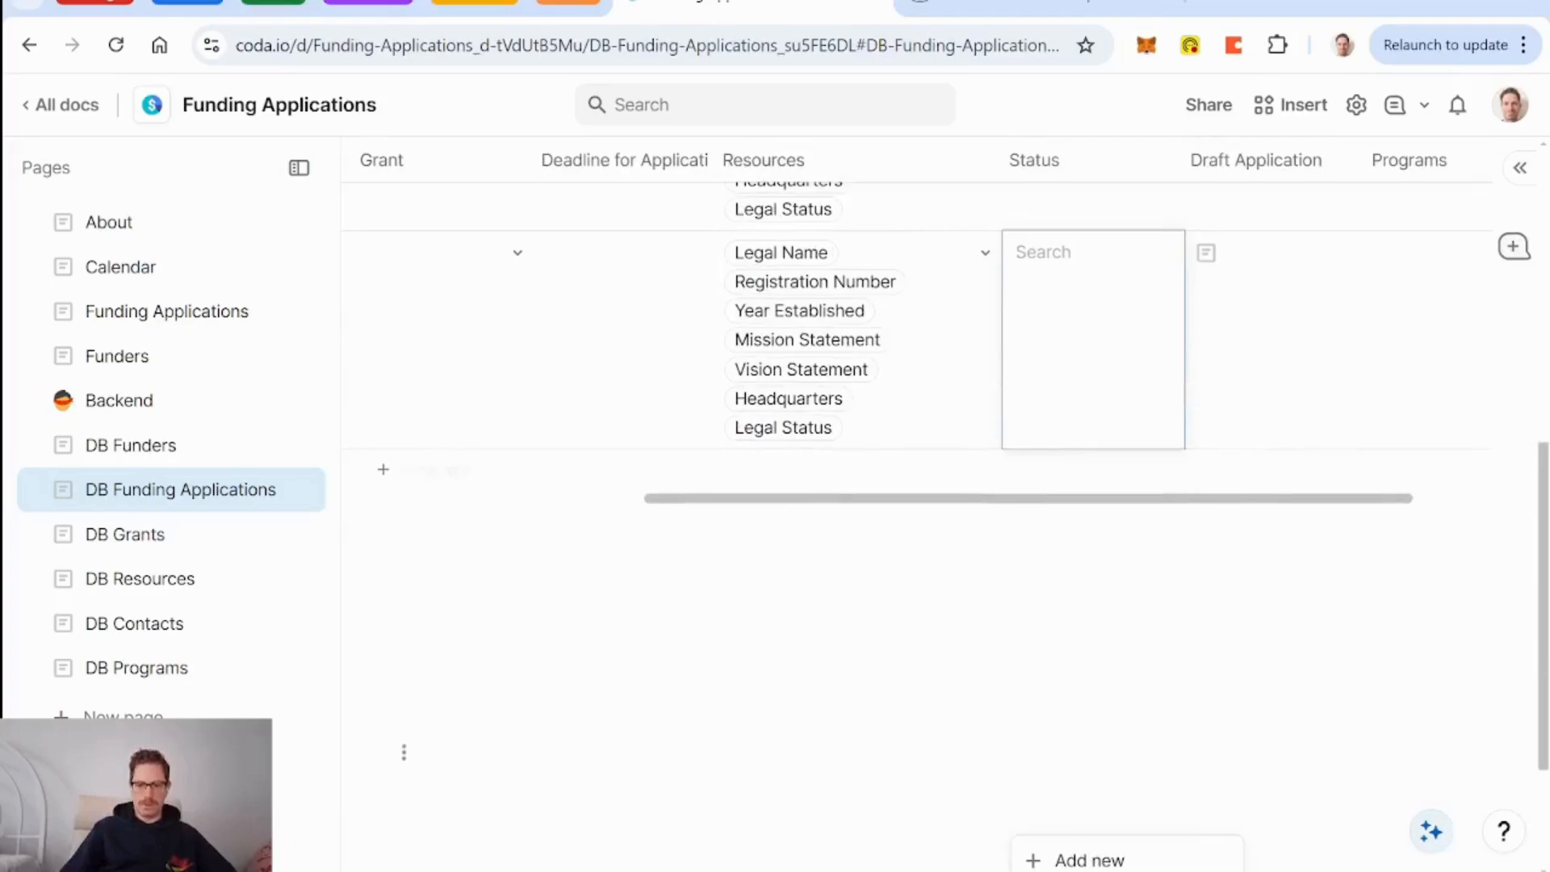
pyautogui.click(1115, 577)
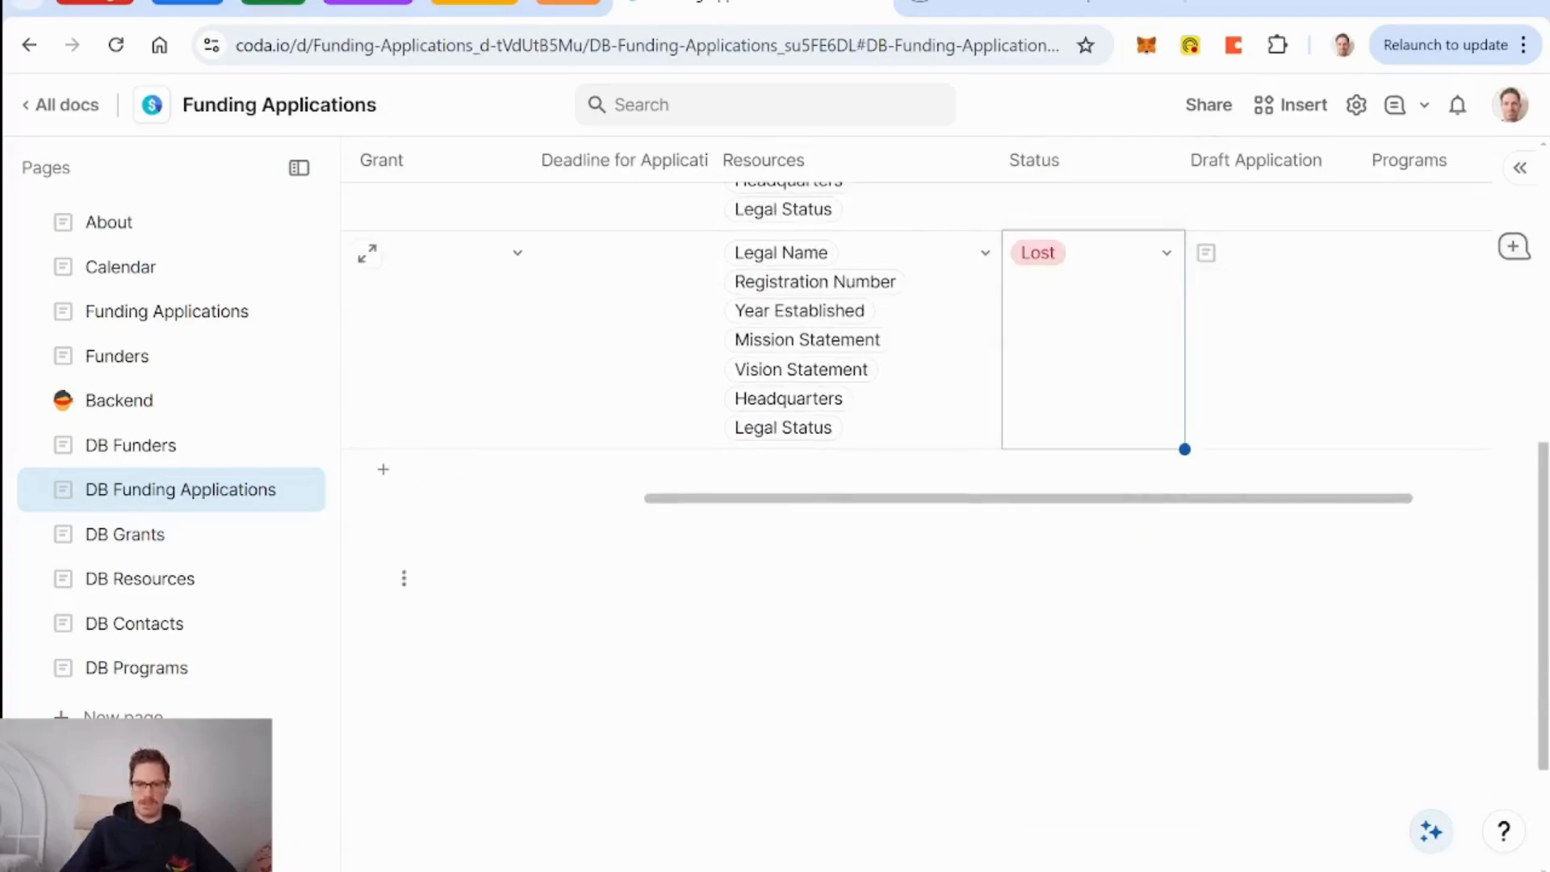
pyautogui.click(380, 483)
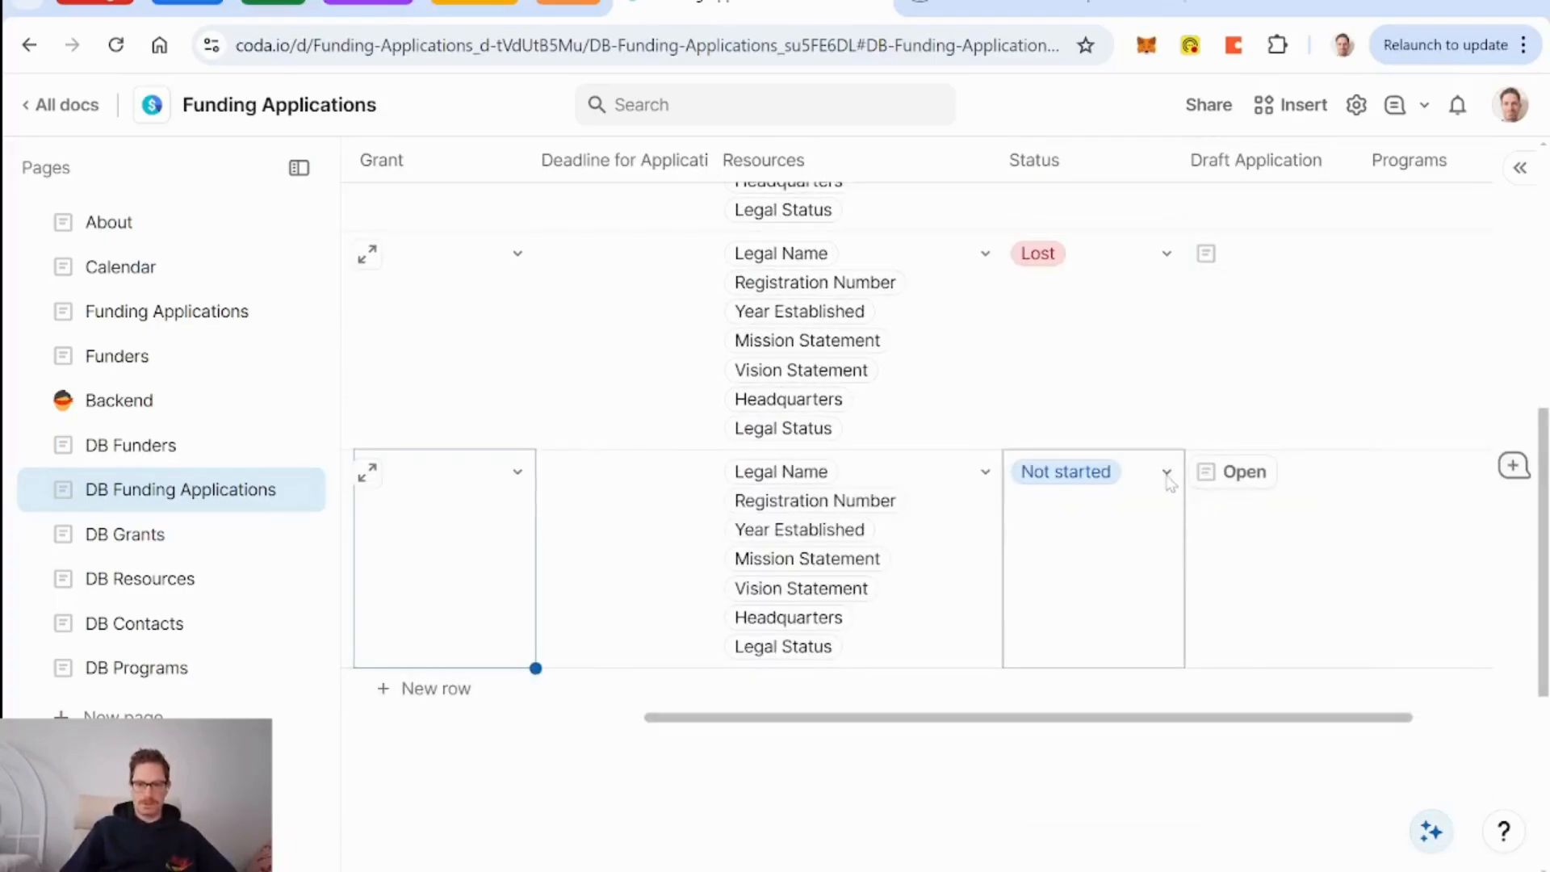
pyautogui.click(1166, 473)
pyautogui.click(1147, 750)
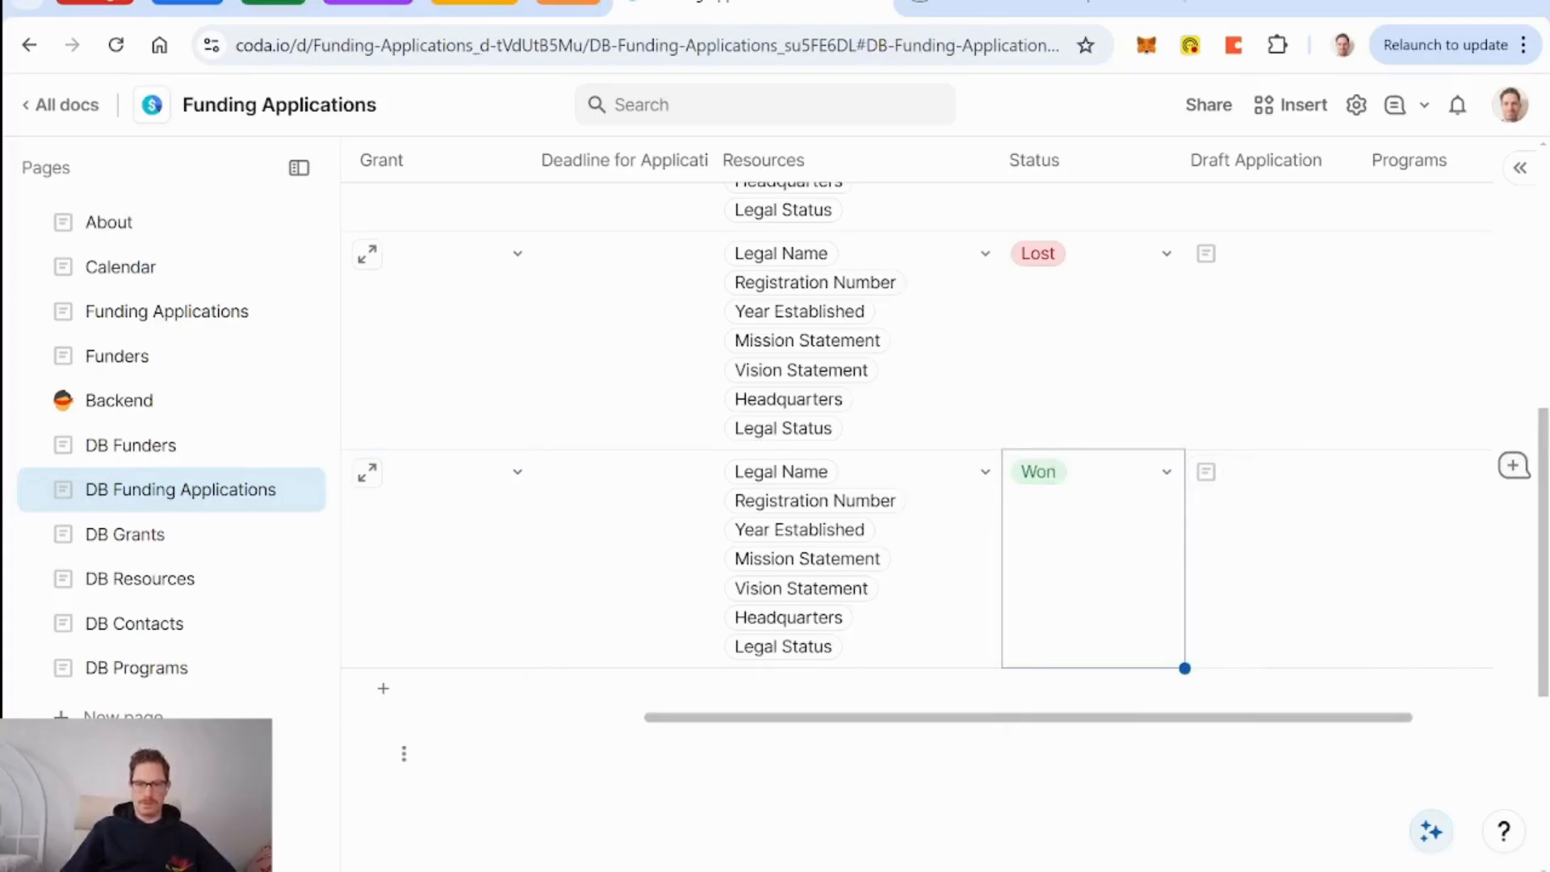
# Change the first application's Status from Not started to Submitted.
pyautogui.scroll(5, 771, 559)
pyautogui.click(1170, 235)
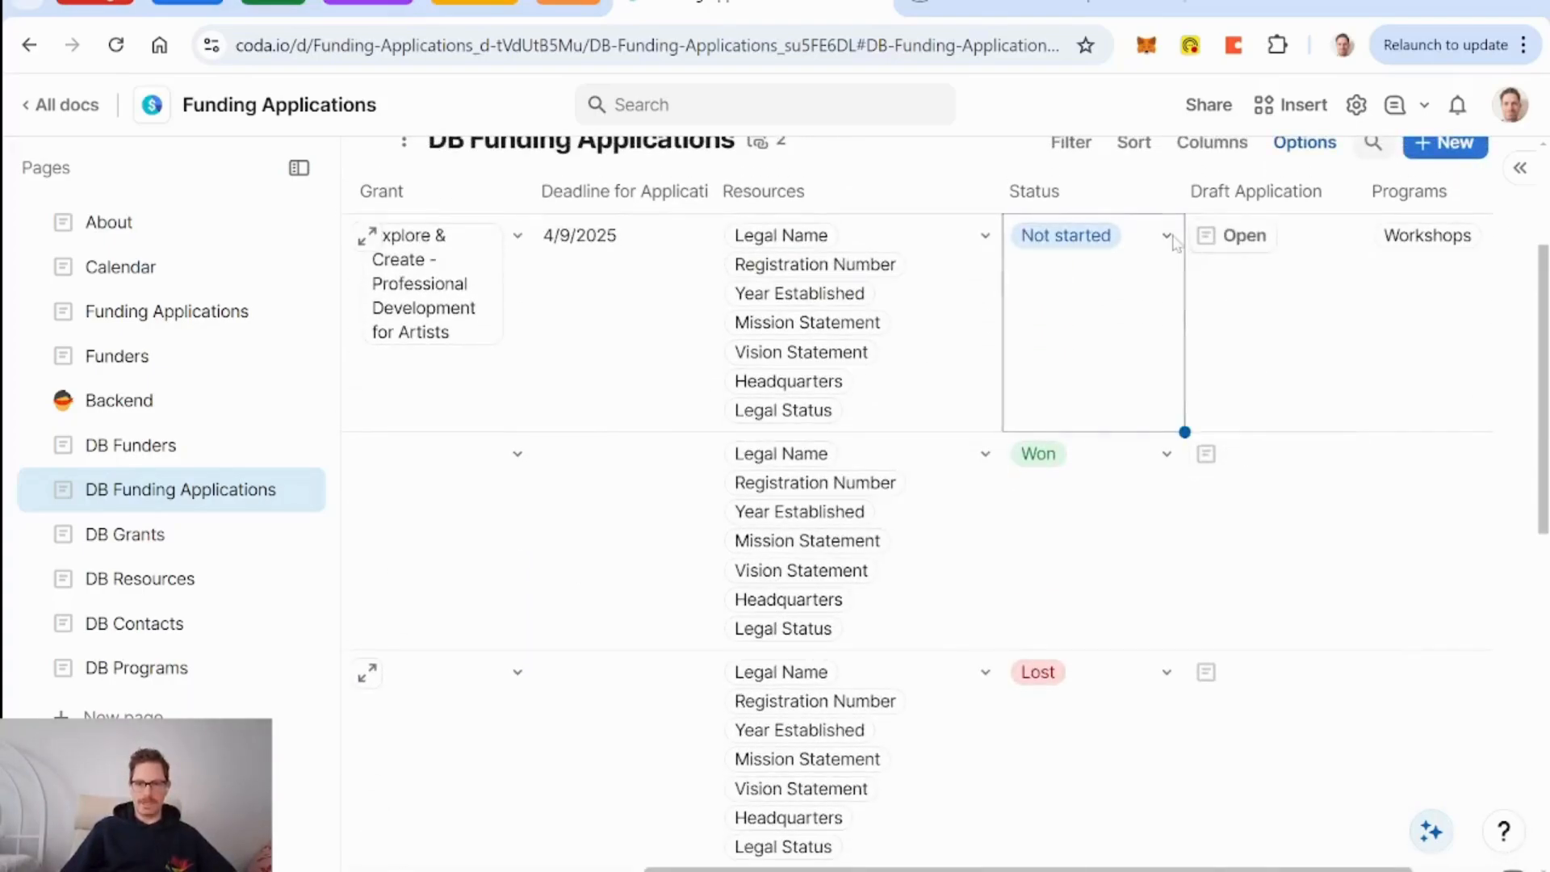
pyautogui.click(1167, 236)
pyautogui.click(1078, 478)
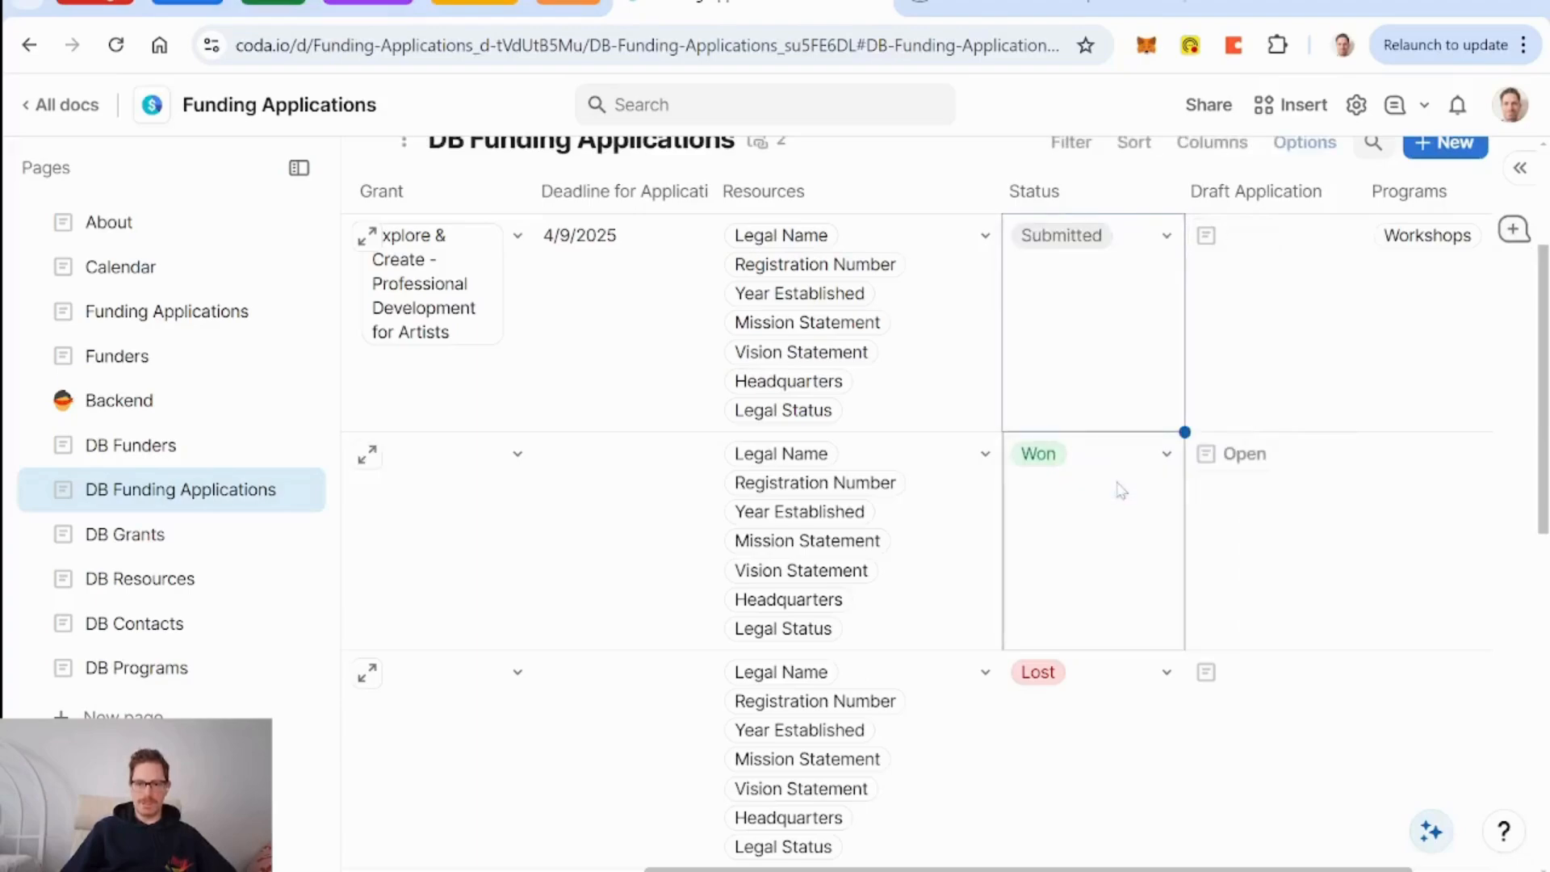
pyautogui.click(121, 238)
# Set the About pie chart's Values and Category to Status for Submitted/Won/Lost slices.
pyautogui.moveTo(1045, 581)
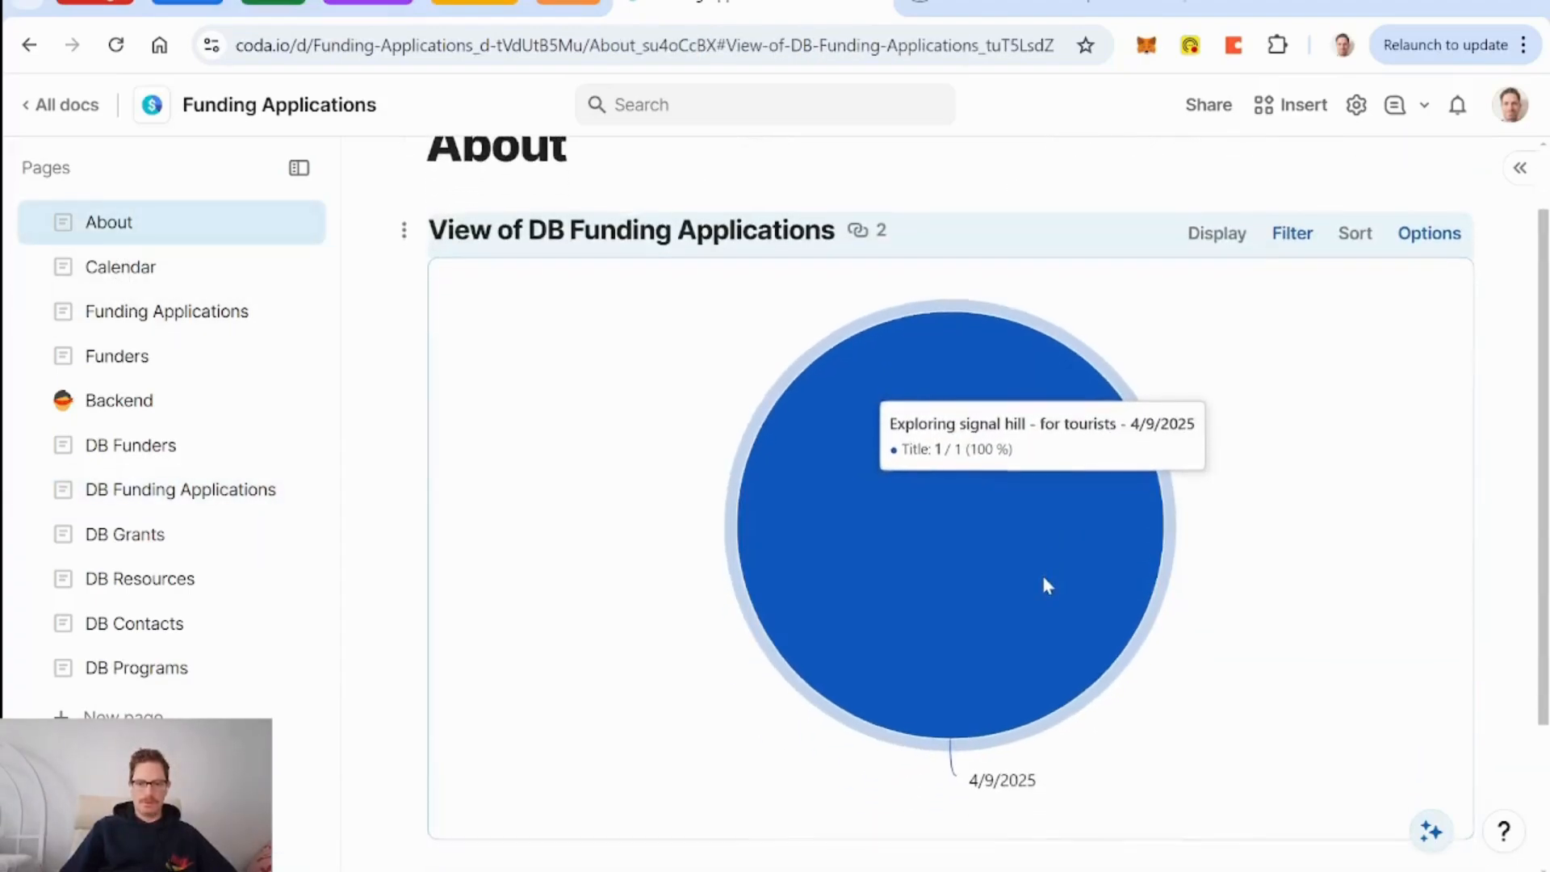
pyautogui.click(1405, 243)
pyautogui.click(1258, 477)
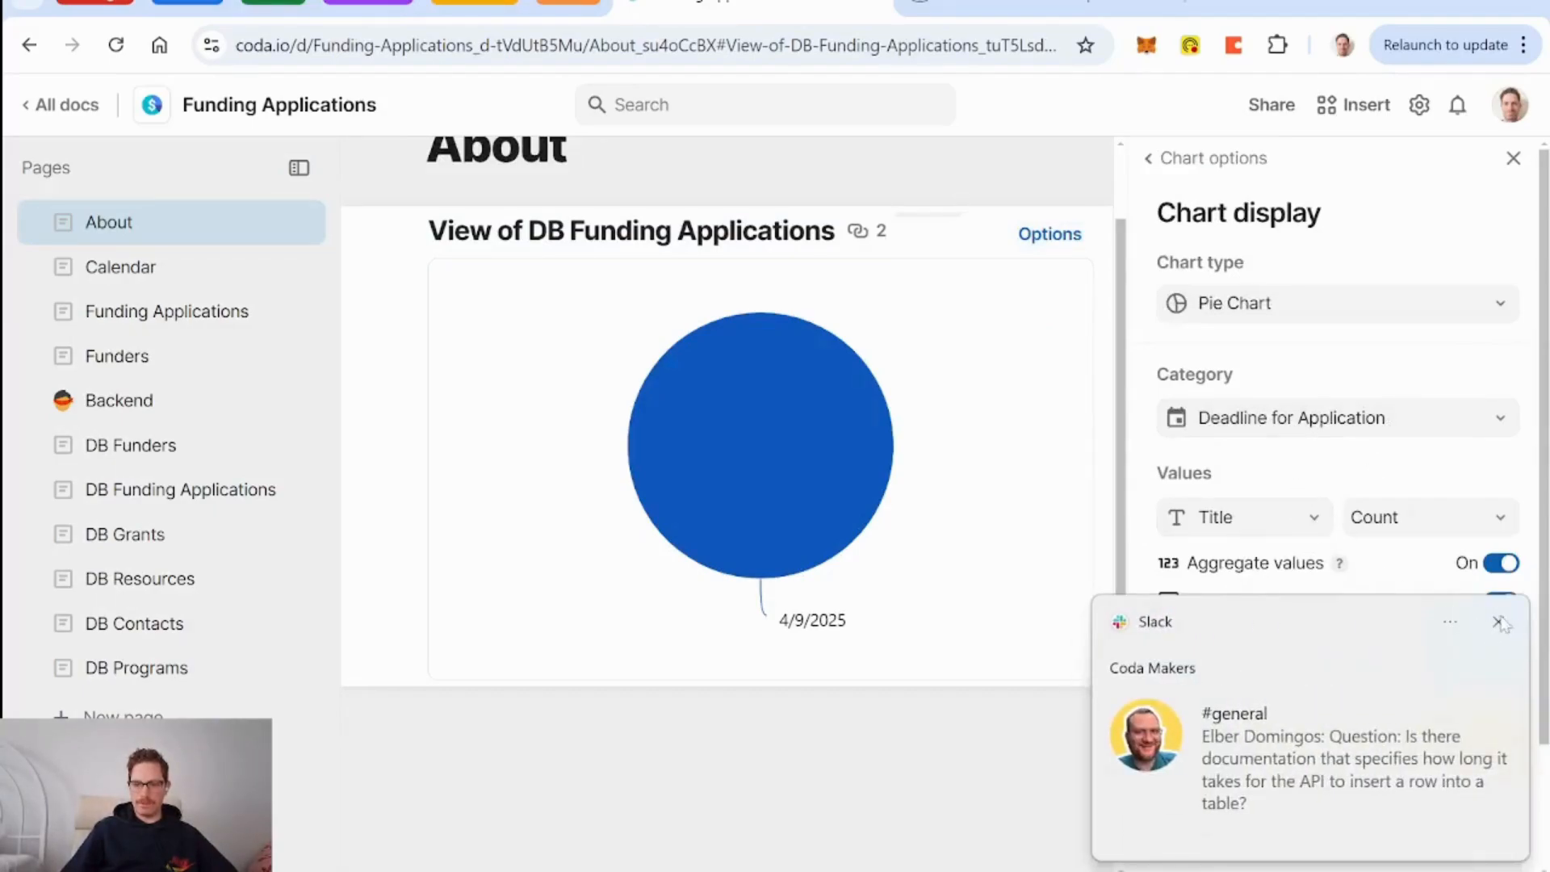
pyautogui.click(1499, 623)
pyautogui.click(1275, 515)
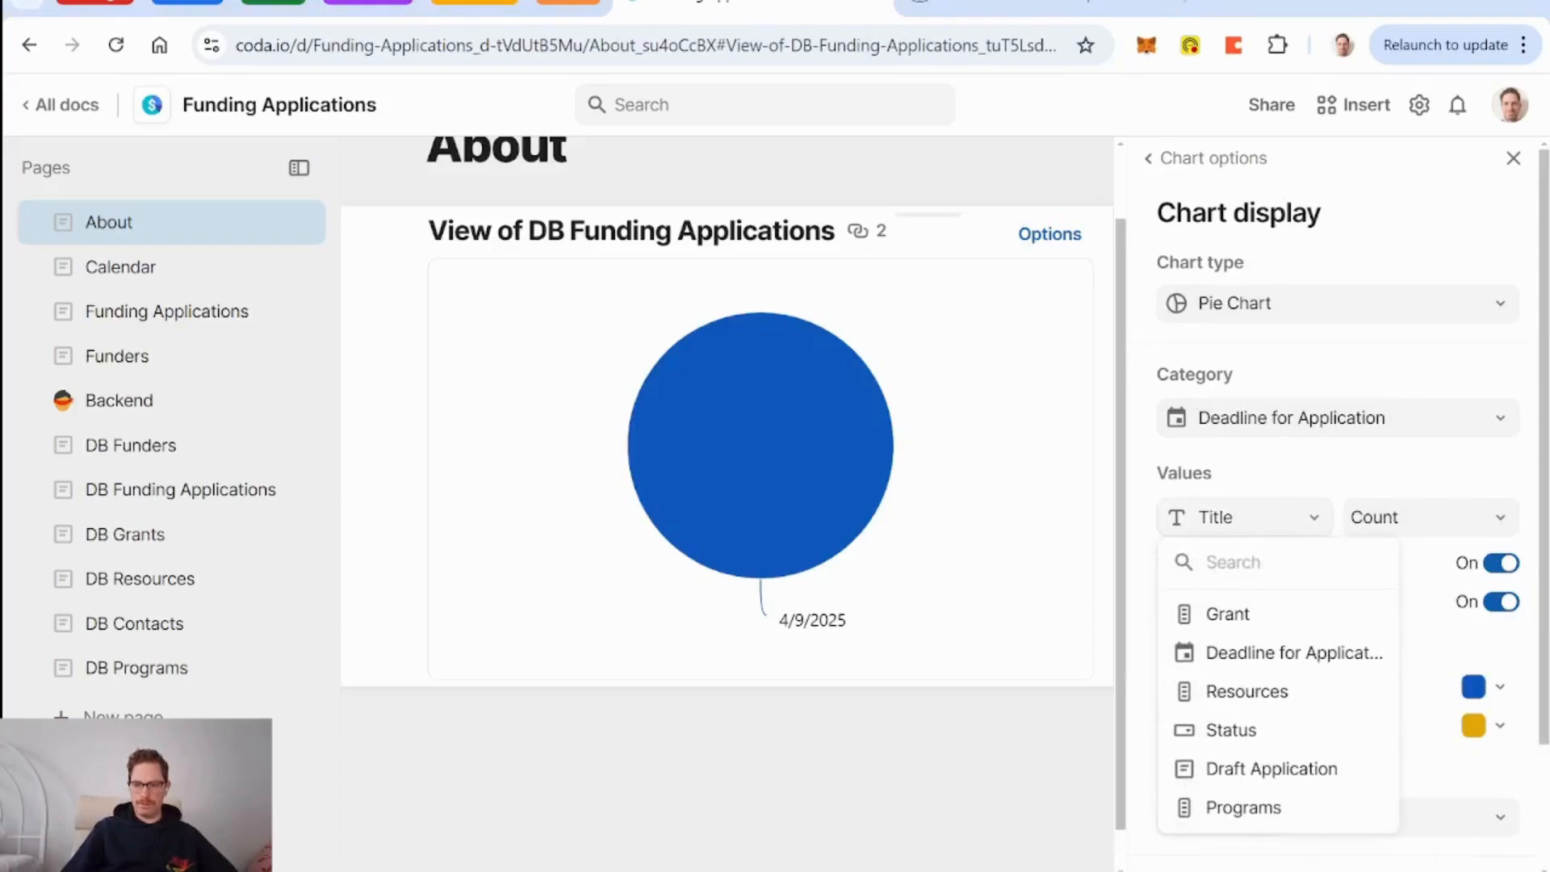
pyautogui.click(1295, 740)
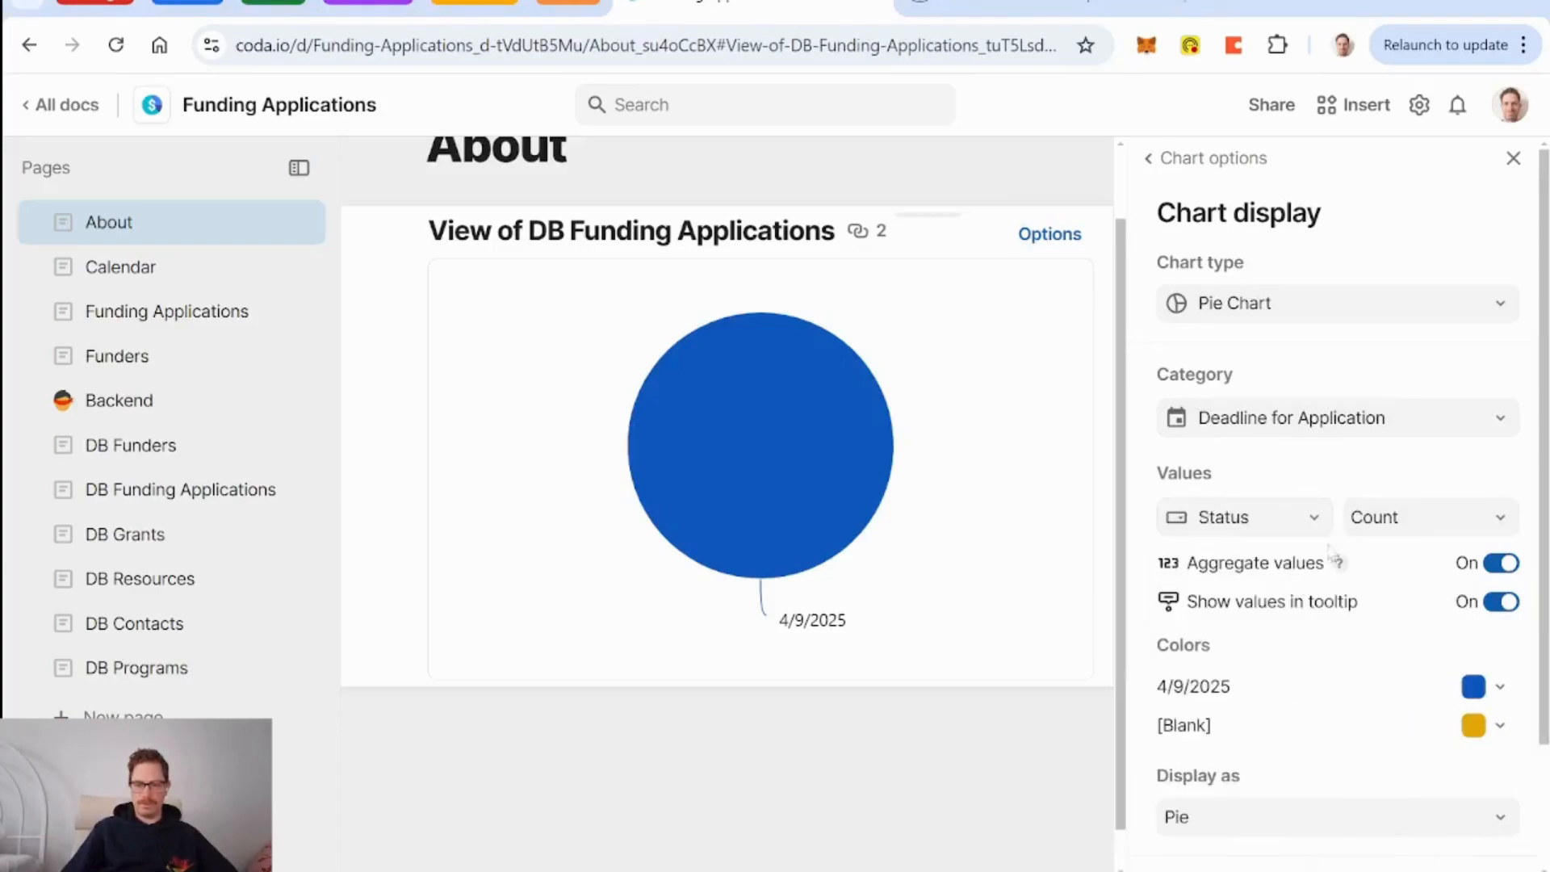
pyautogui.click(1350, 434)
pyautogui.click(1297, 634)
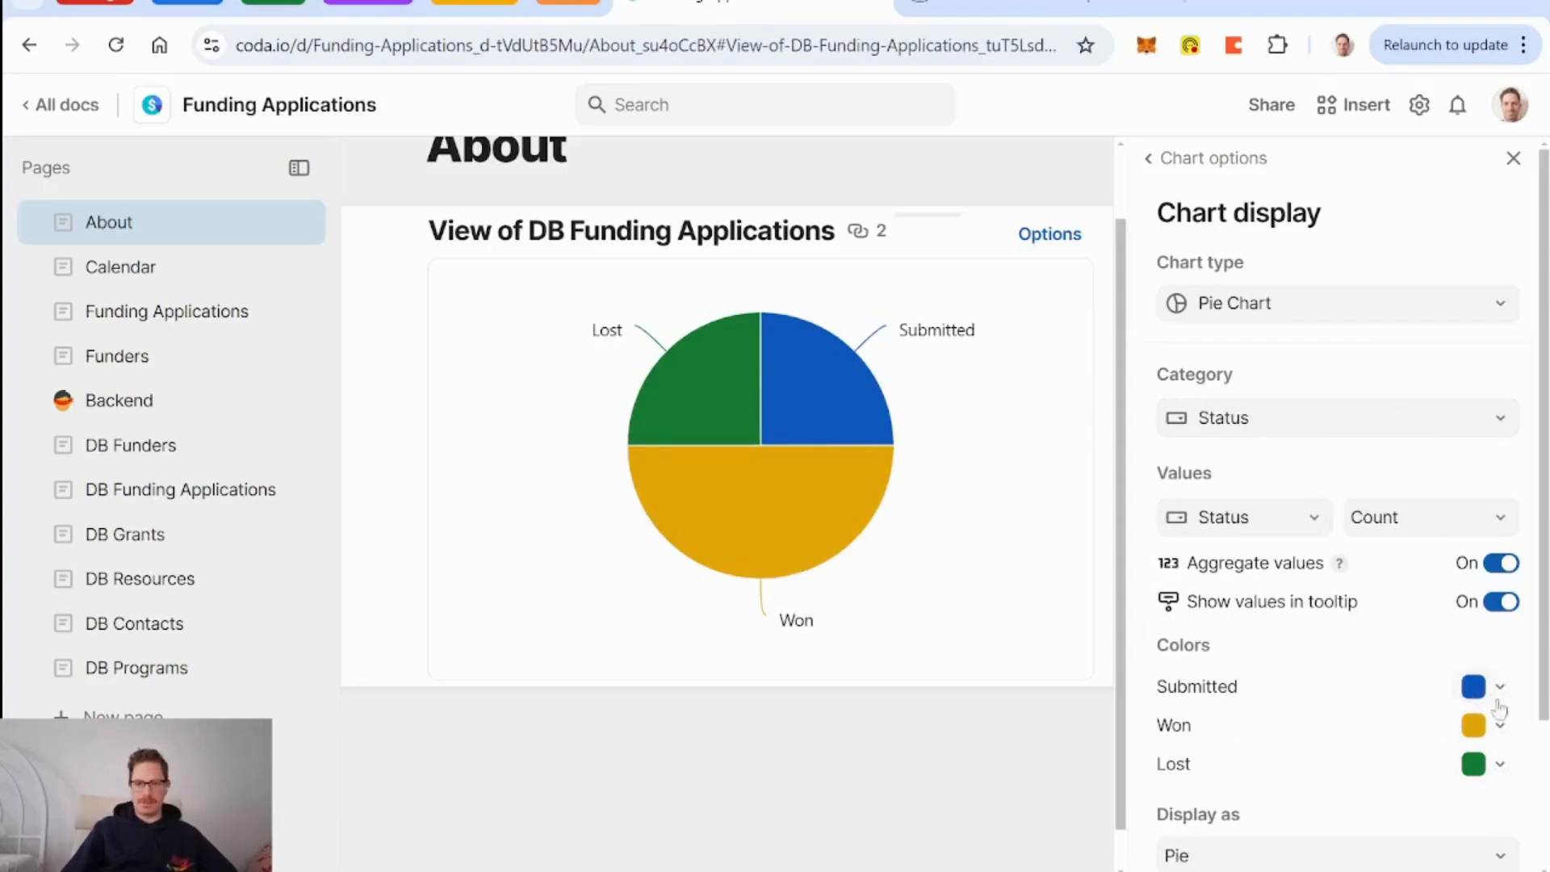
pyautogui.click(1515, 159)
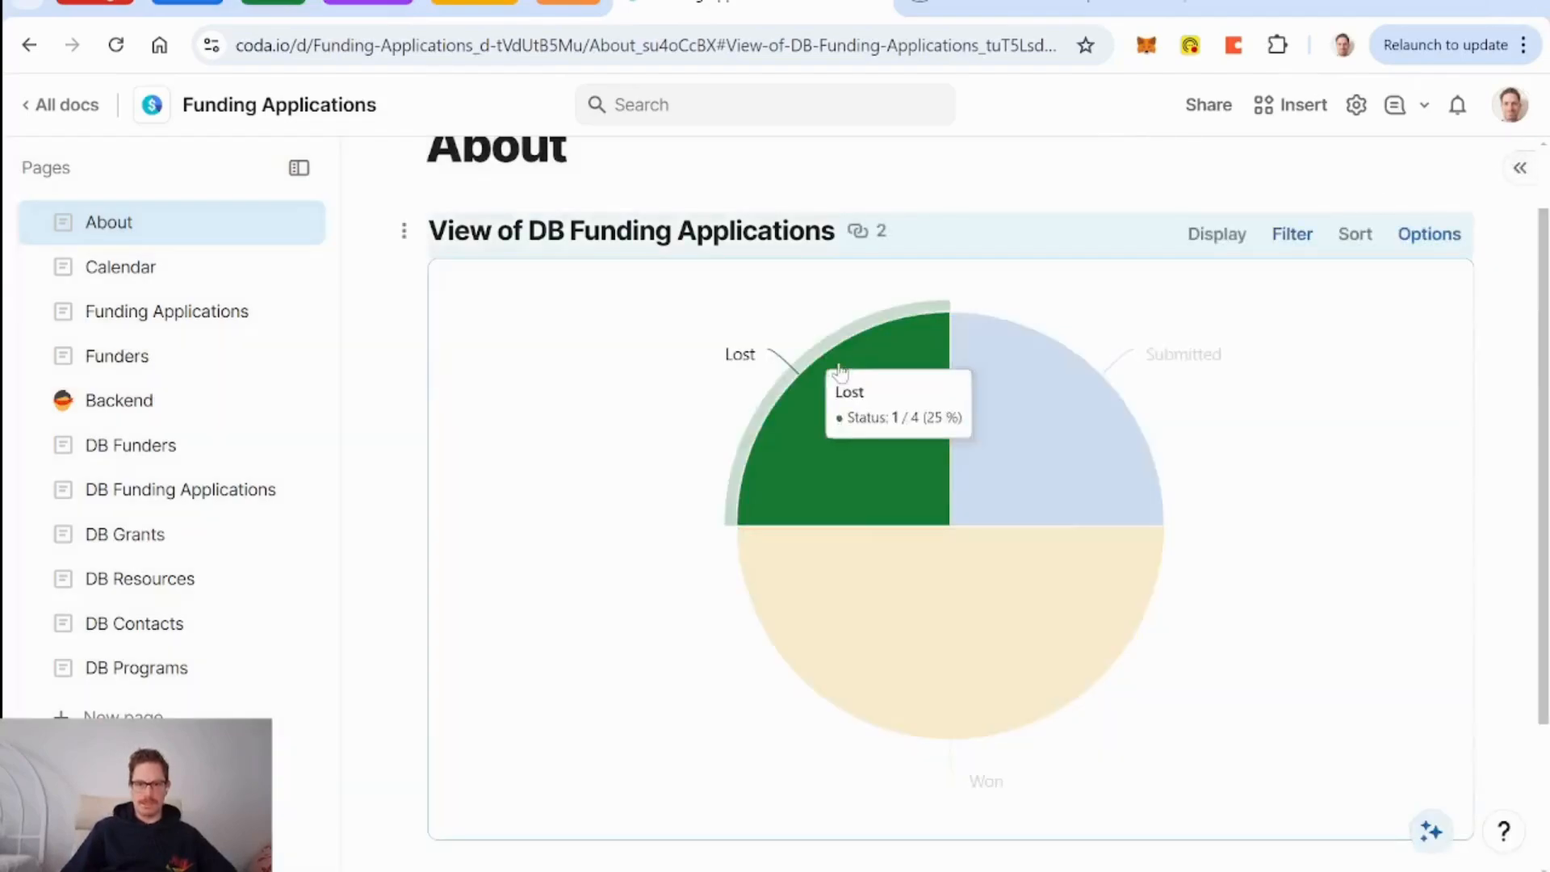
pyautogui.scroll(-3, 377, 463)
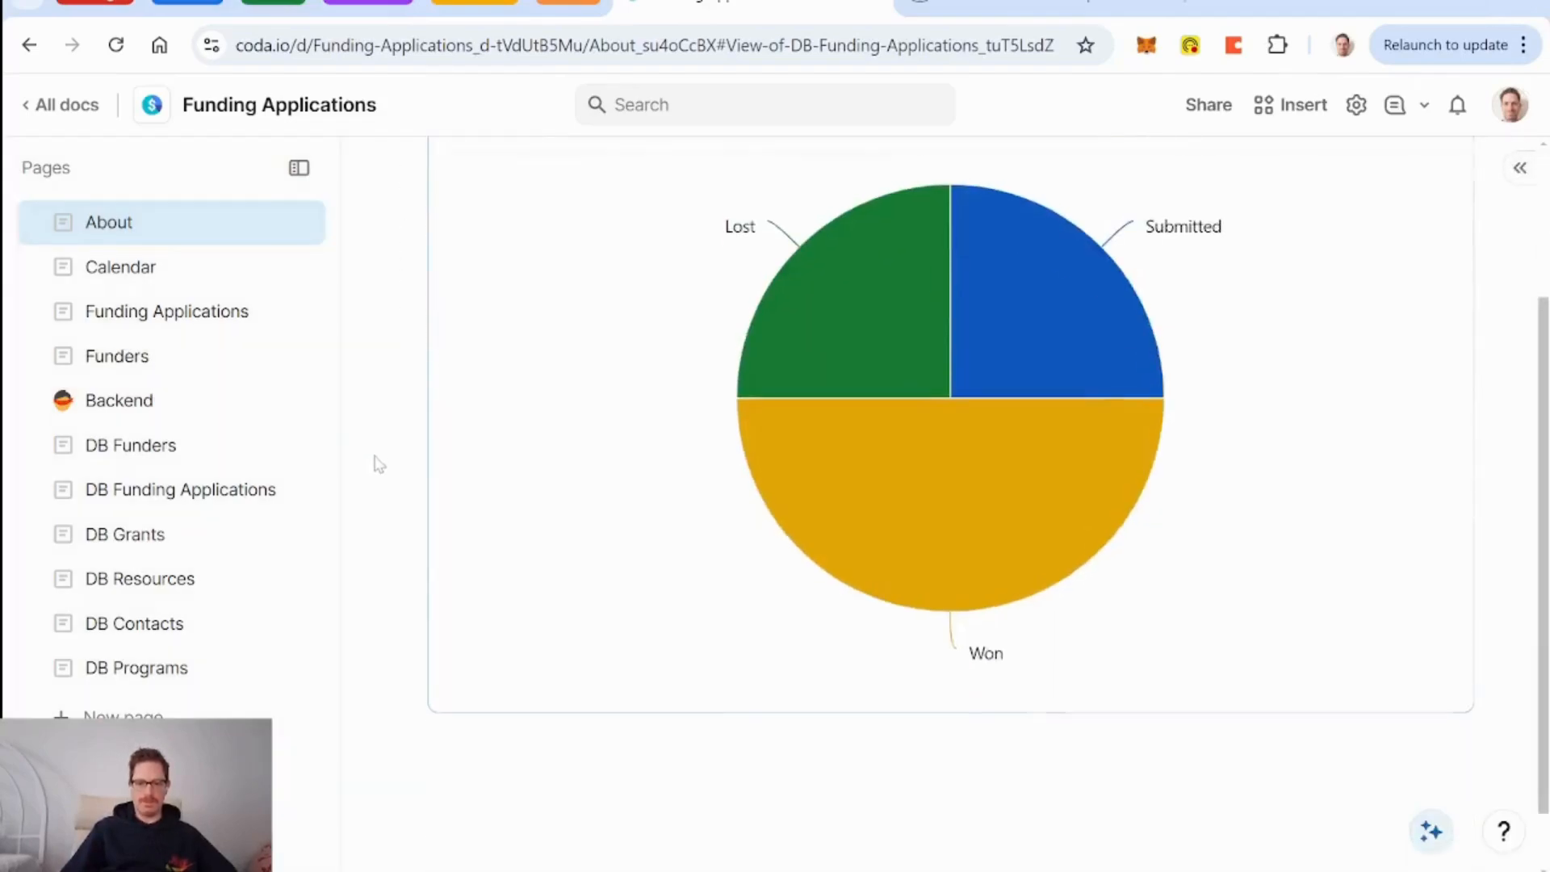
pyautogui.scroll(2, 487, 293)
# Rename the chart 'Applications Status', remove its Status filter and enable a viewer filter bar.
pyautogui.tripleClick(517, 246)
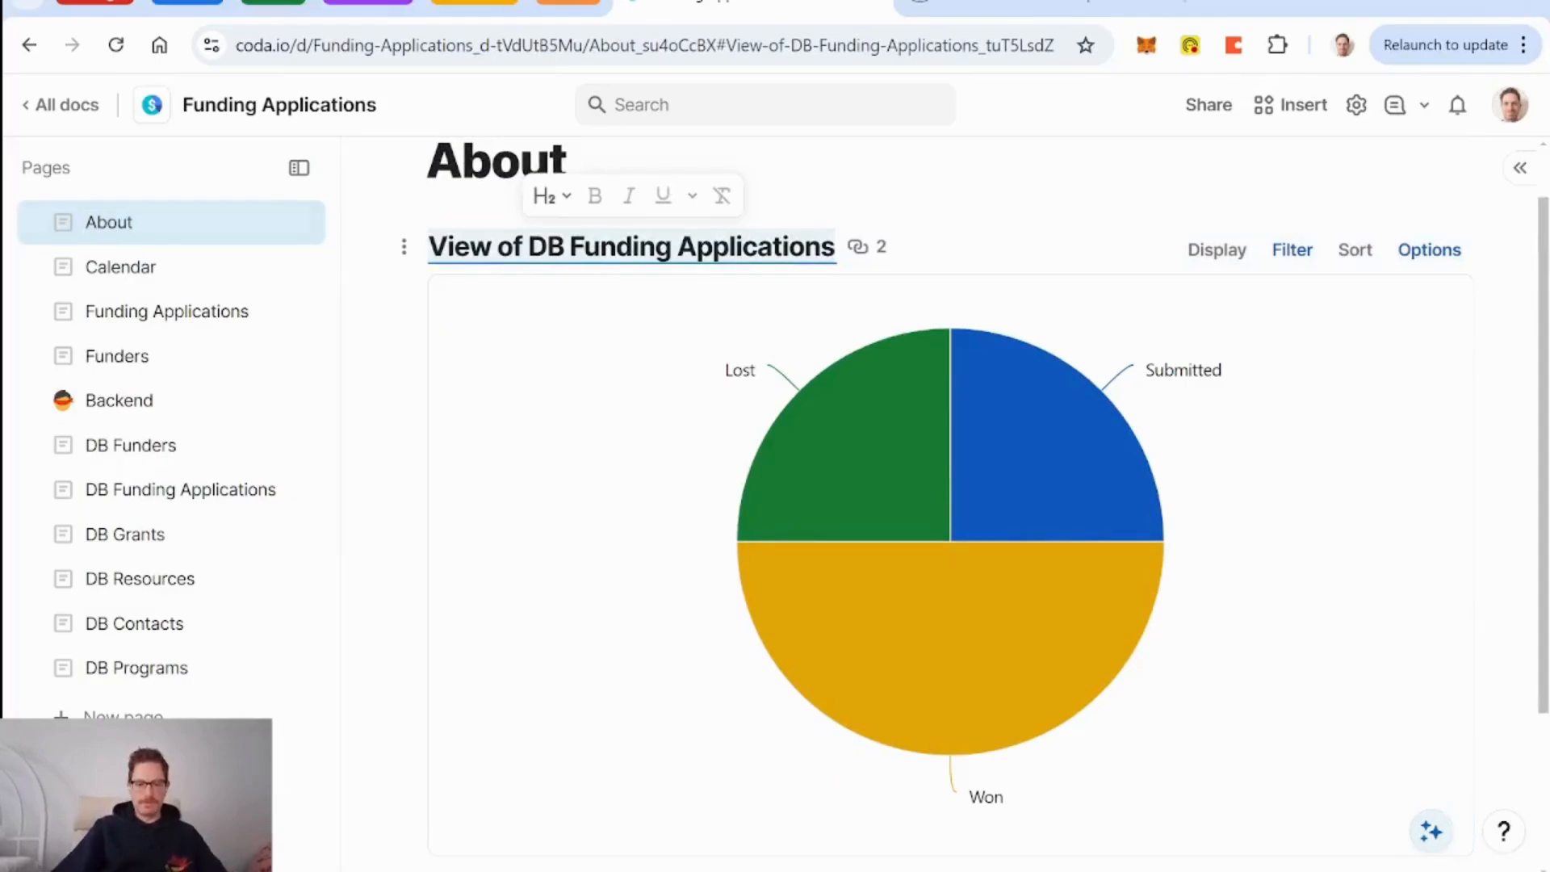
pyautogui.write('Applications Status')
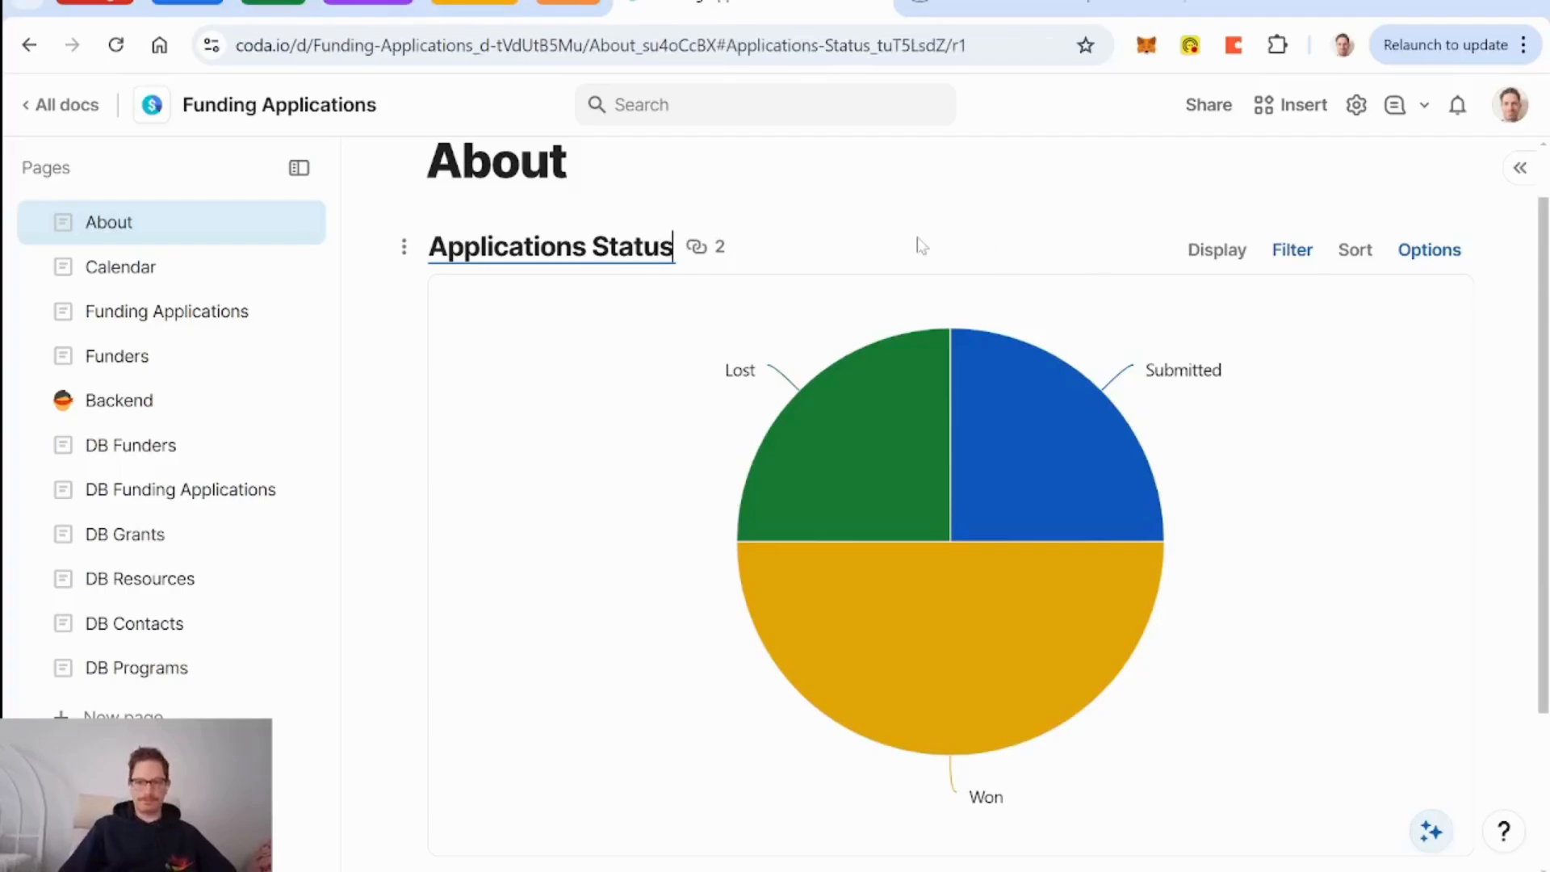
pyautogui.moveTo(961, 432)
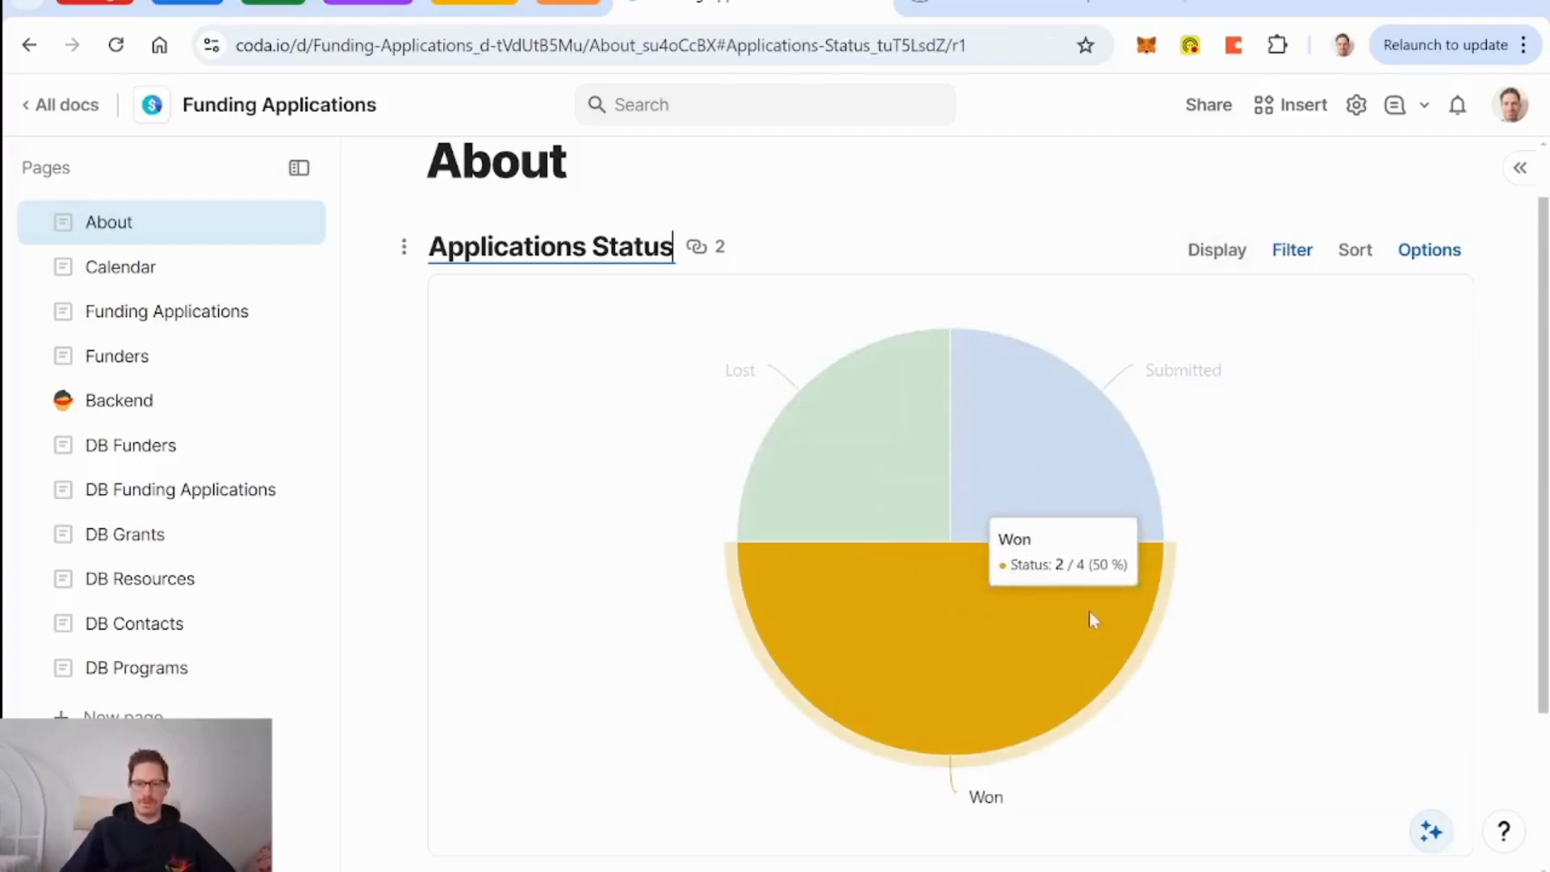
pyautogui.click(1287, 257)
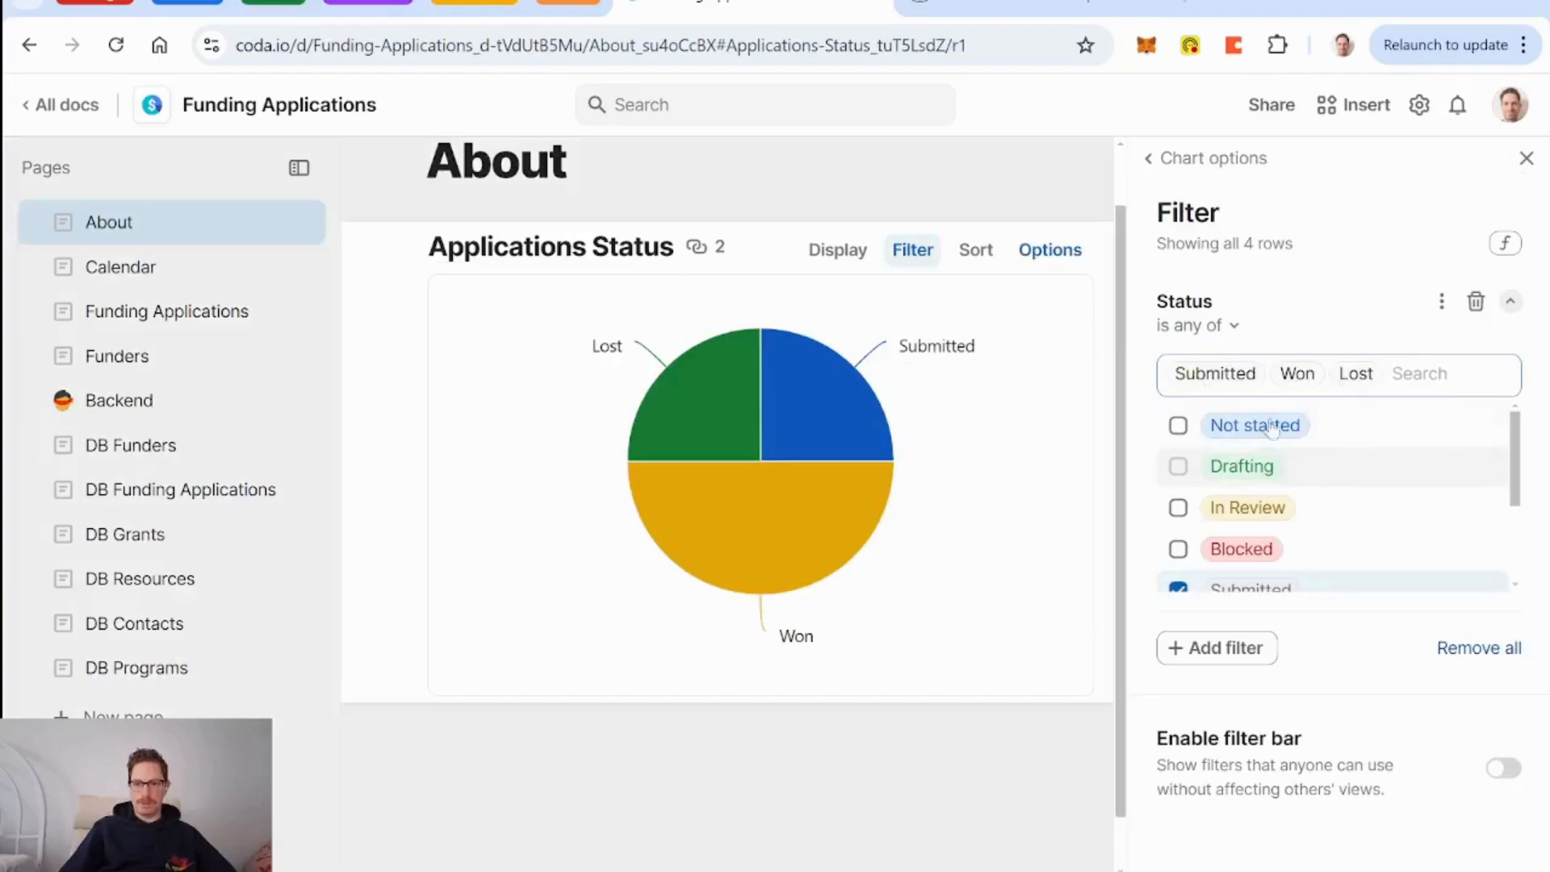
pyautogui.click(1476, 304)
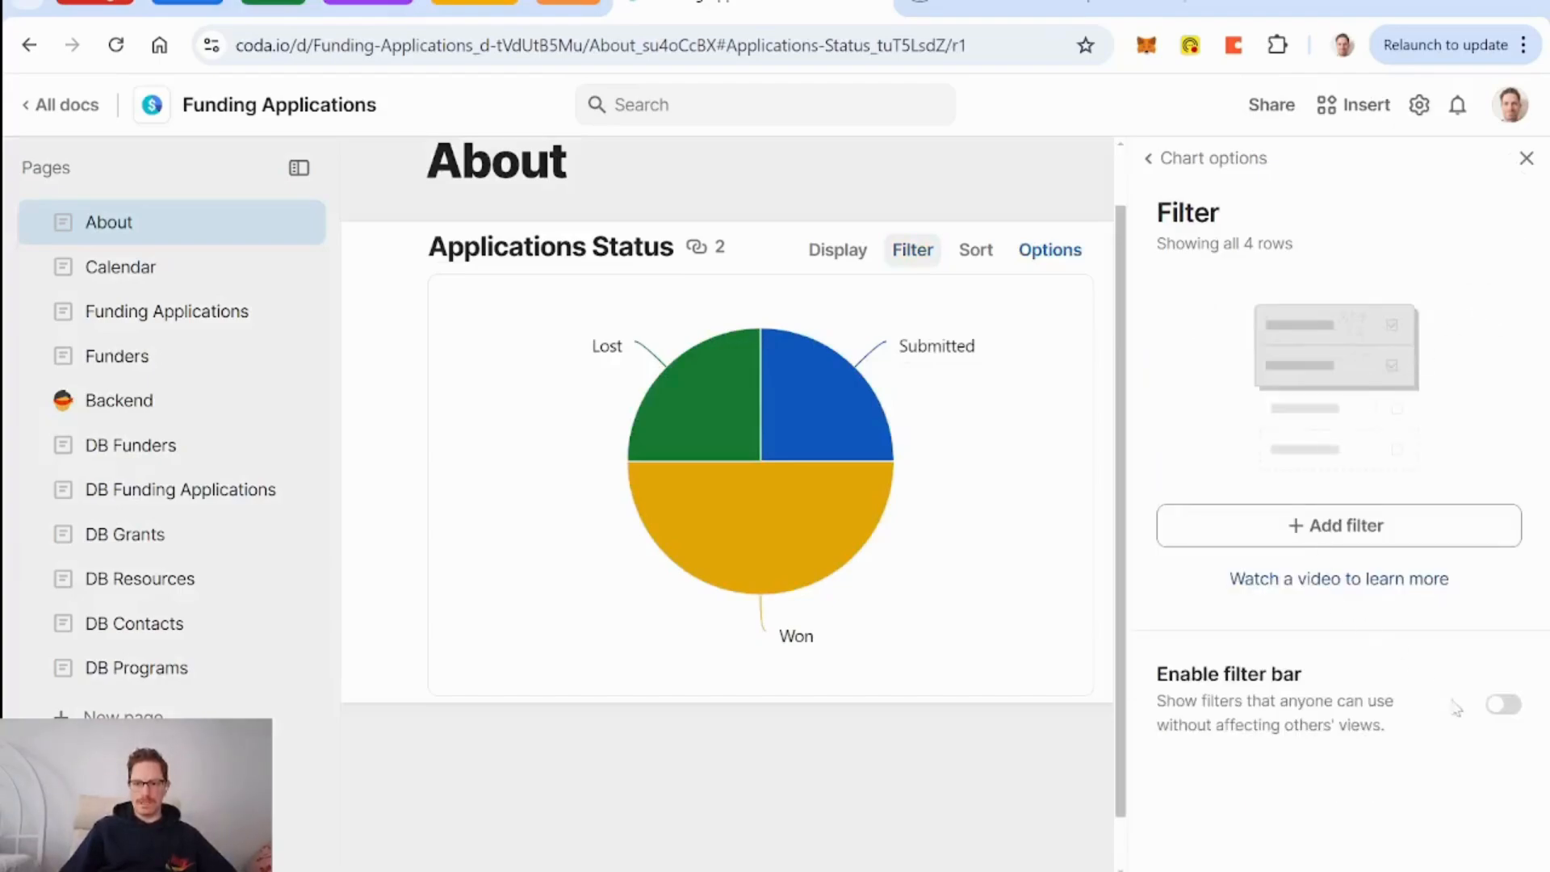
pyautogui.click(1495, 707)
# Limit the filter bar to Status only, hiding the Title, Grant and Deadline filters.
pyautogui.scroll(-4, 1418, 676)
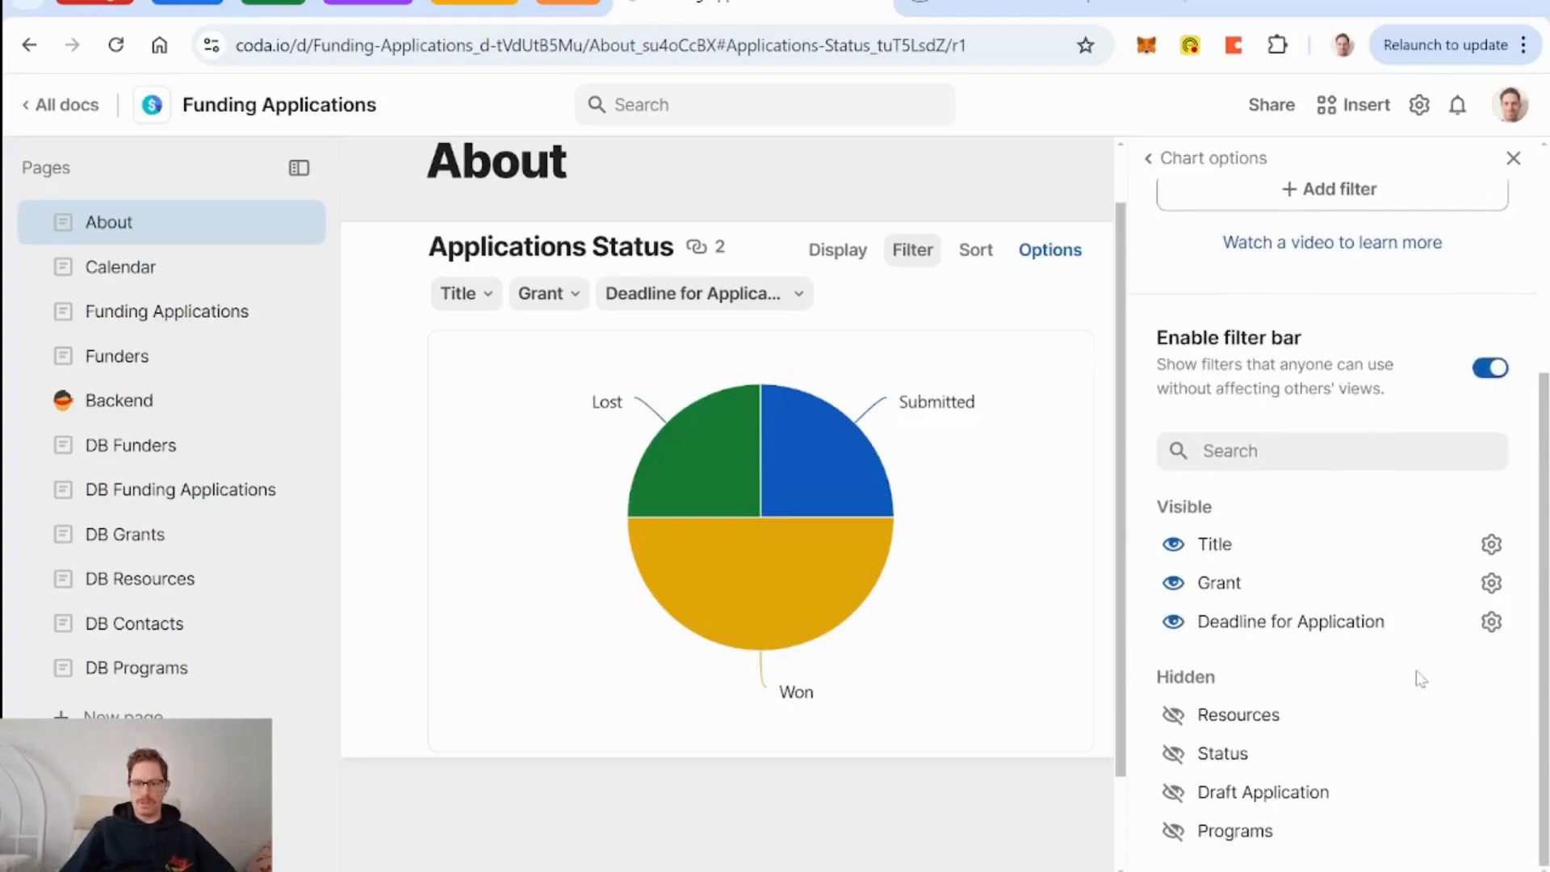
pyautogui.click(1173, 751)
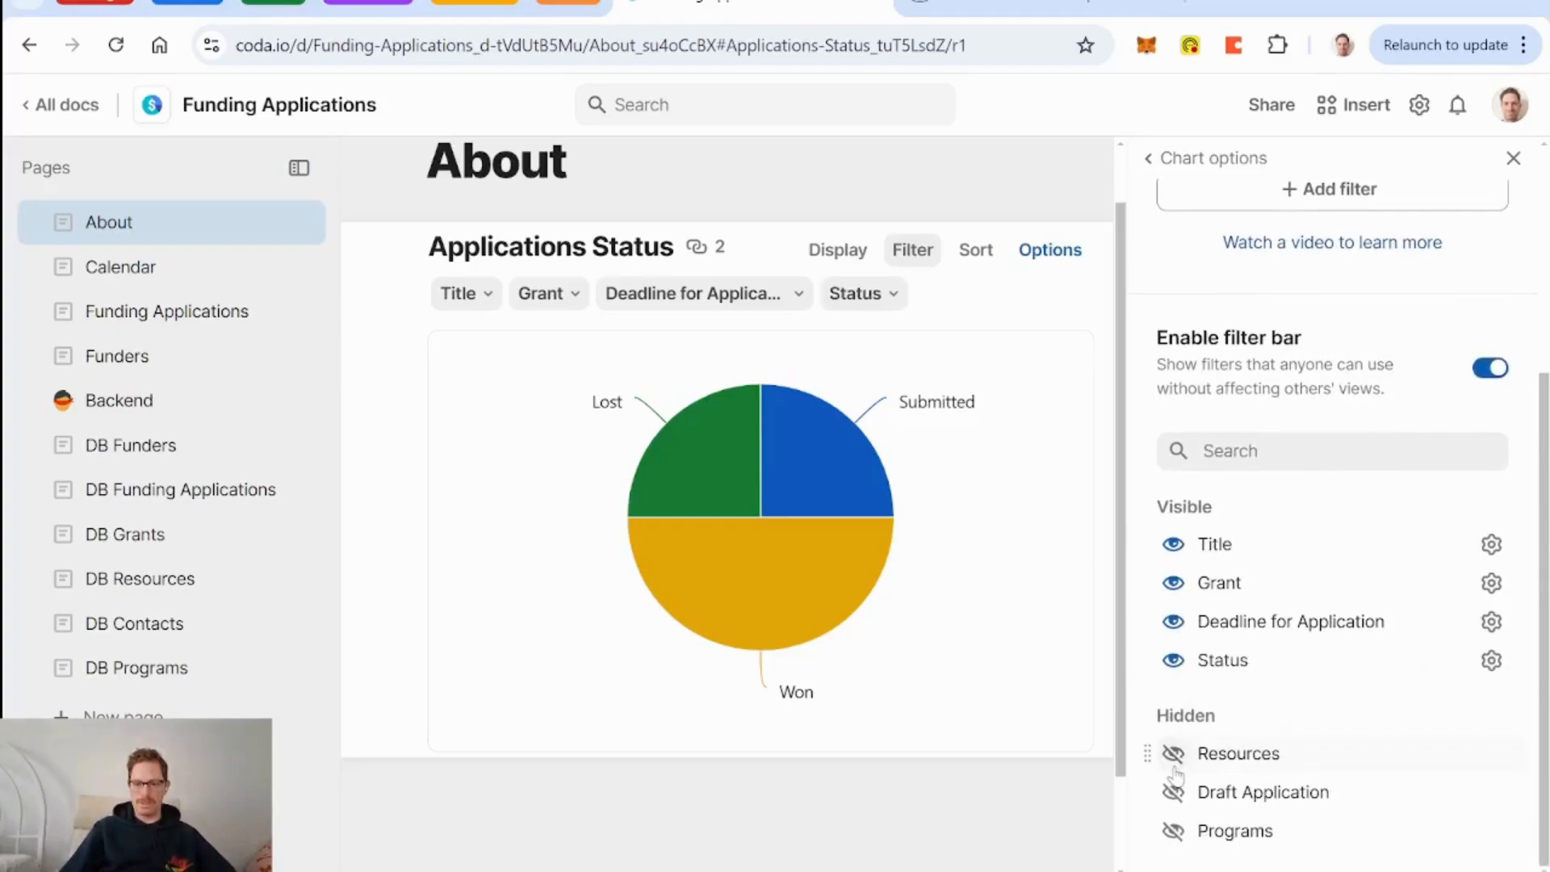
pyautogui.click(1173, 544)
pyautogui.click(1173, 545)
pyautogui.click(1173, 544)
pyautogui.click(1513, 158)
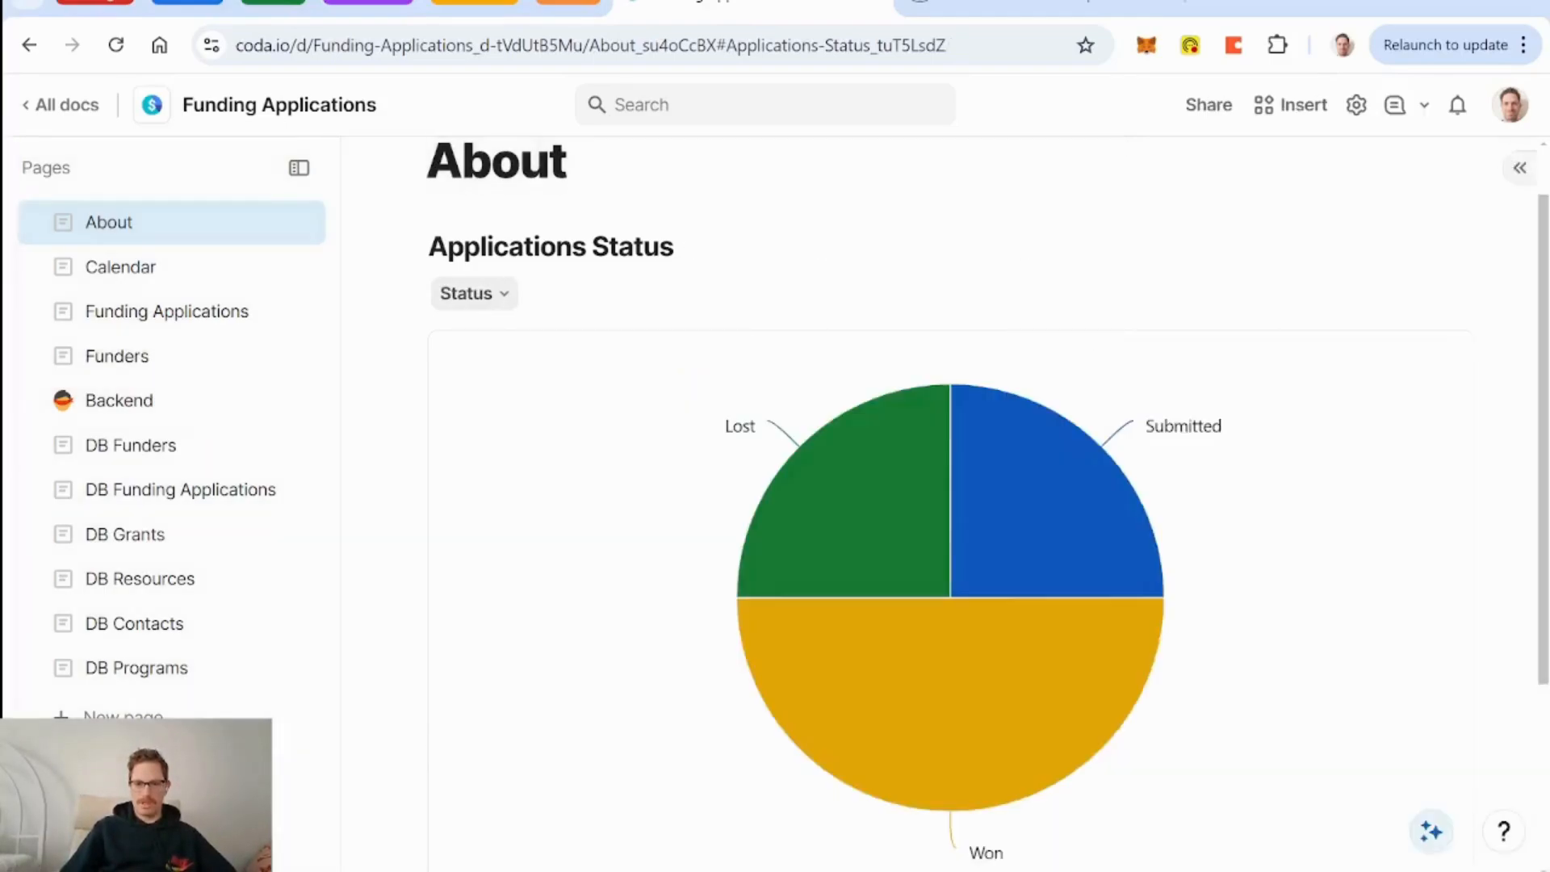
# Test the Status filter with Won and Lost, then clear it to show all statuses.
pyautogui.click(504, 294)
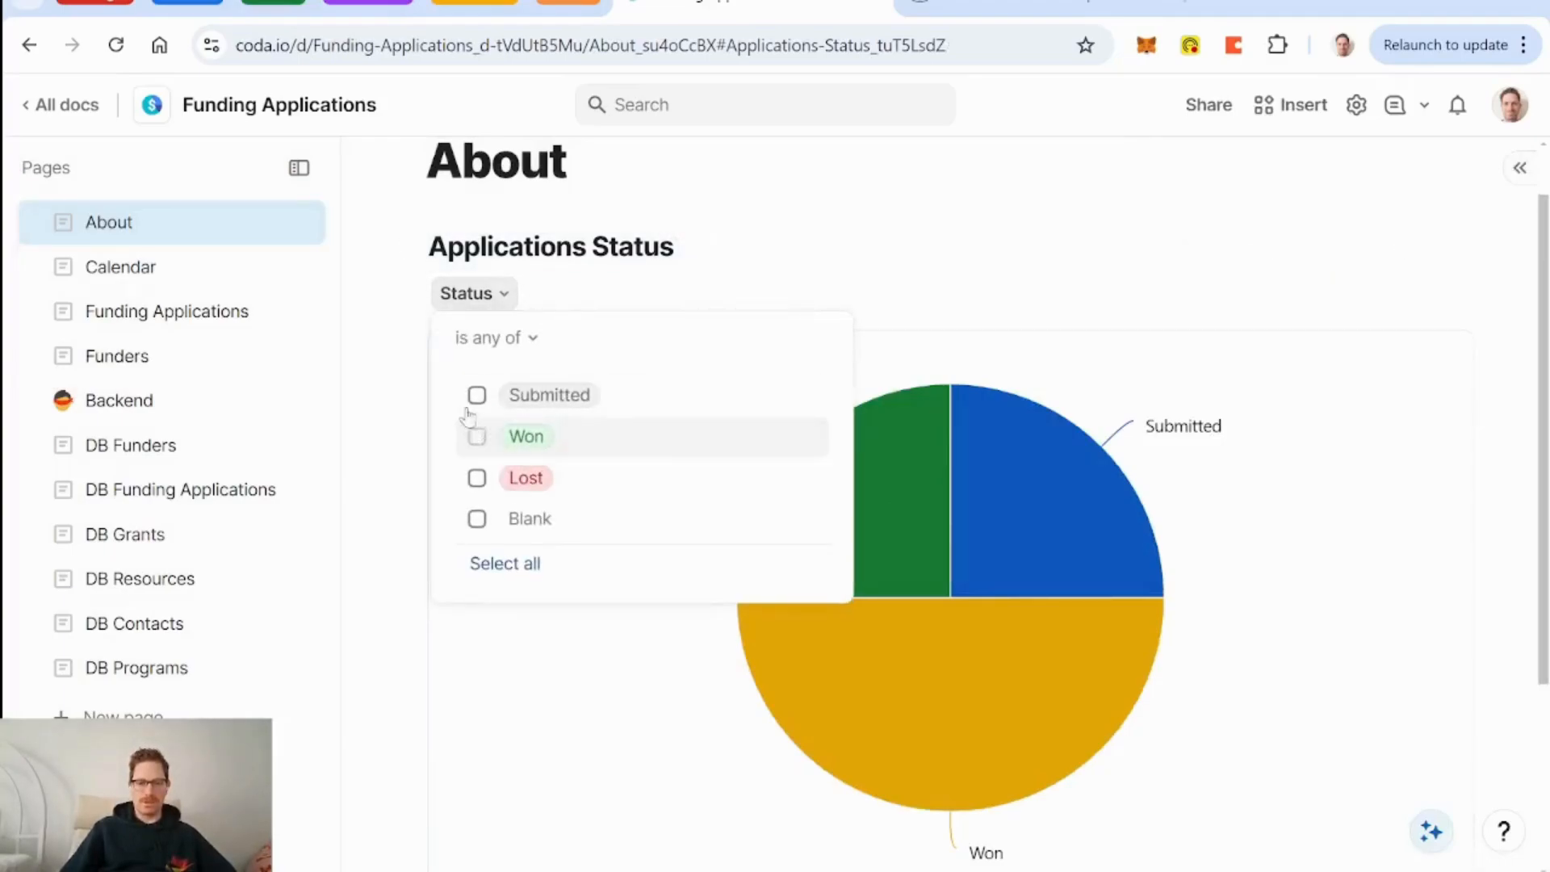
pyautogui.click(478, 437)
pyautogui.click(477, 478)
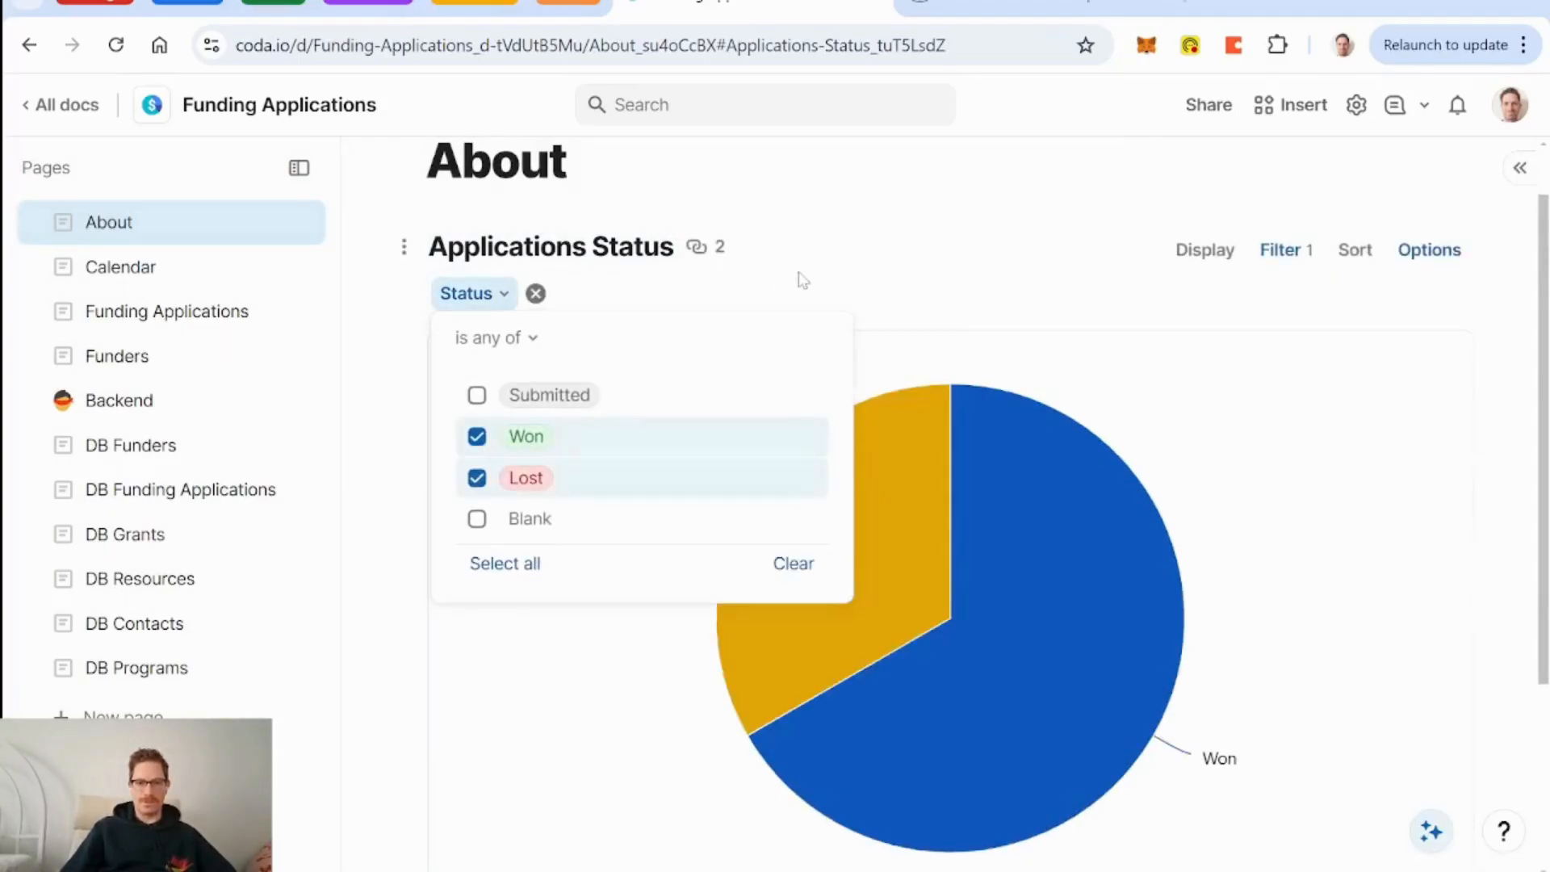
pyautogui.click(1063, 436)
pyautogui.scroll(-3, 1062, 436)
pyautogui.scroll(4, 616, 415)
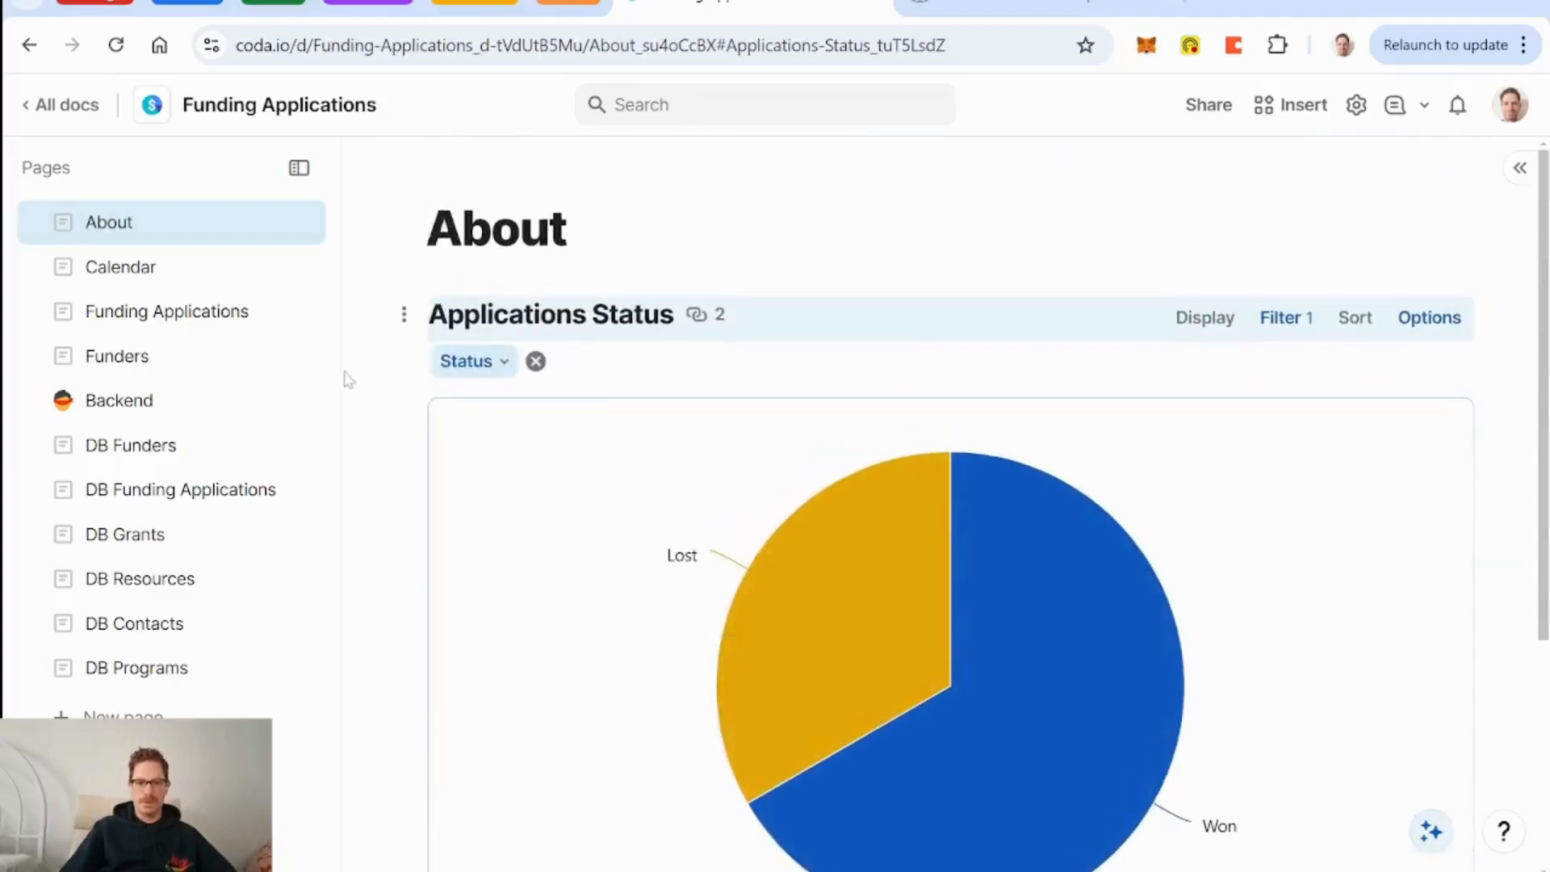
pyautogui.click(538, 363)
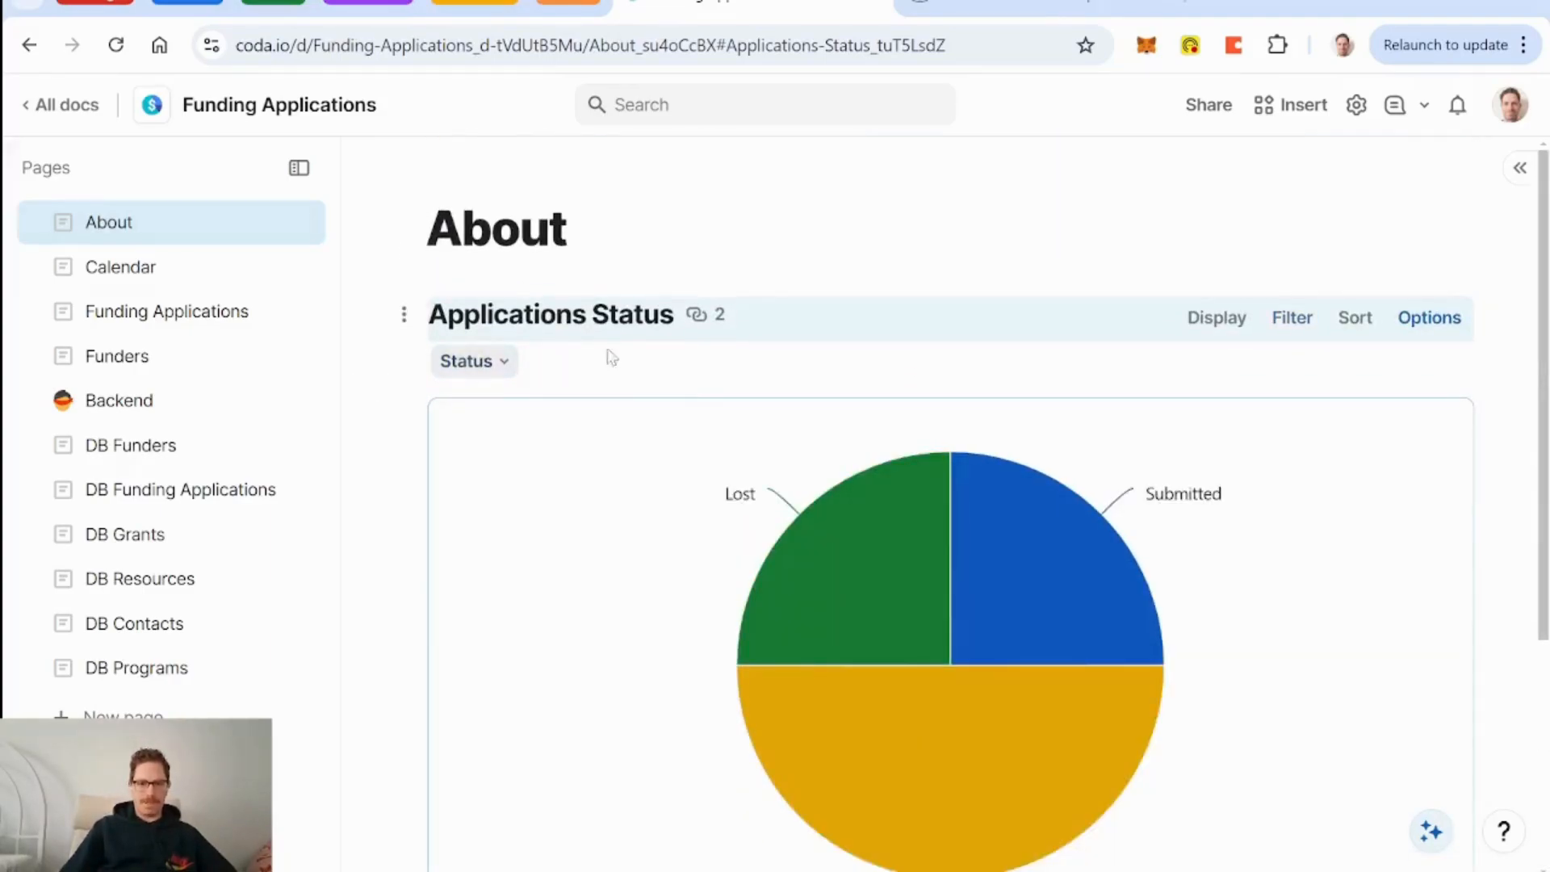
# Go to the Funders page, open the Canada Council for the Arts record and its options menu.
pyautogui.click(93, 319)
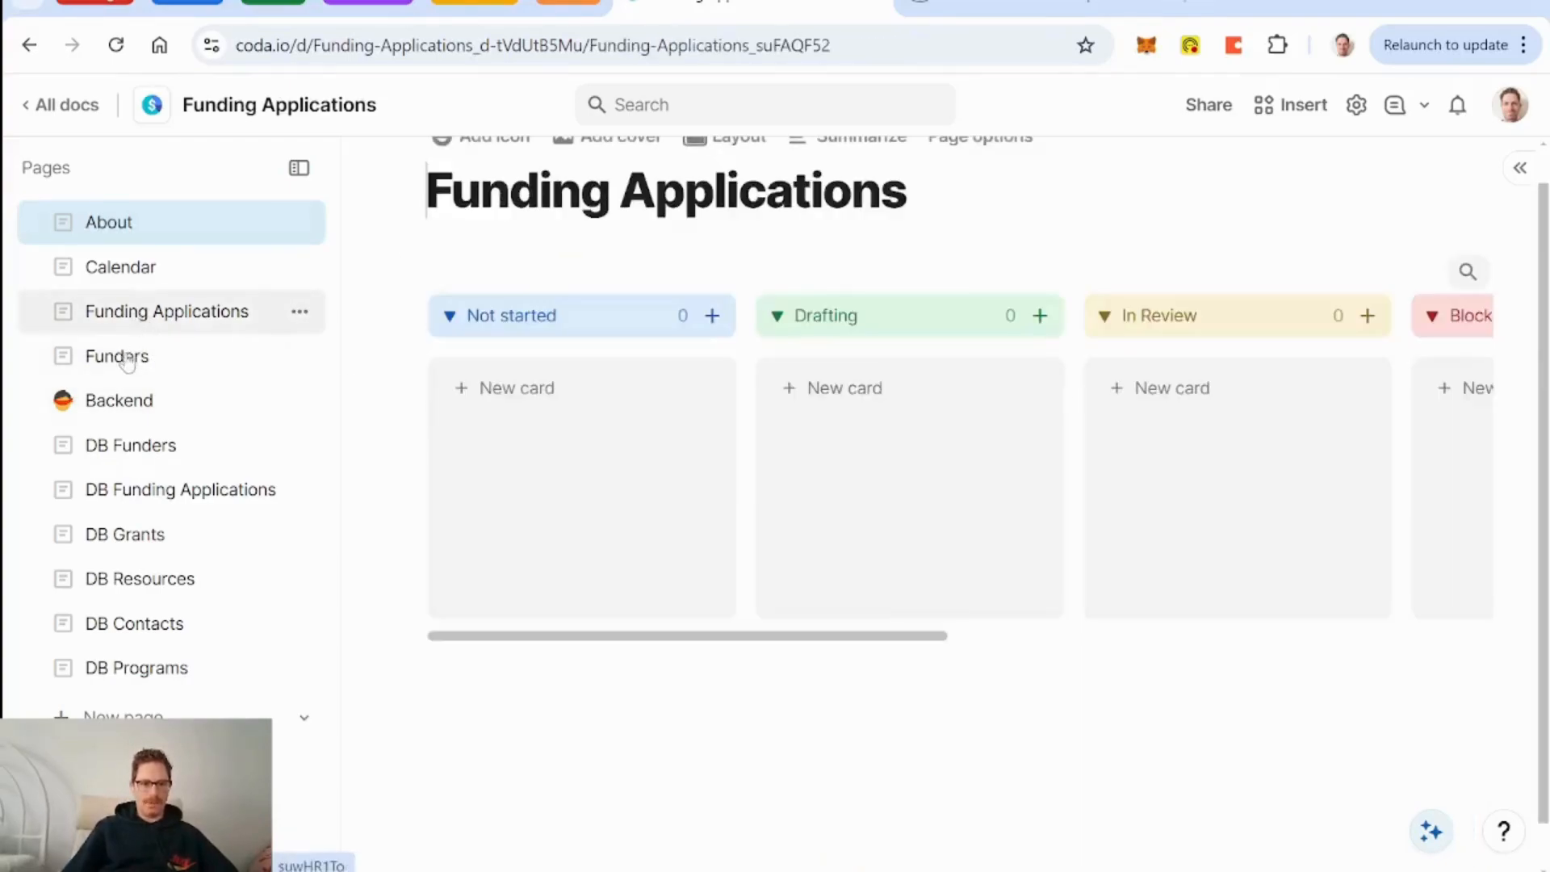
pyautogui.click(120, 356)
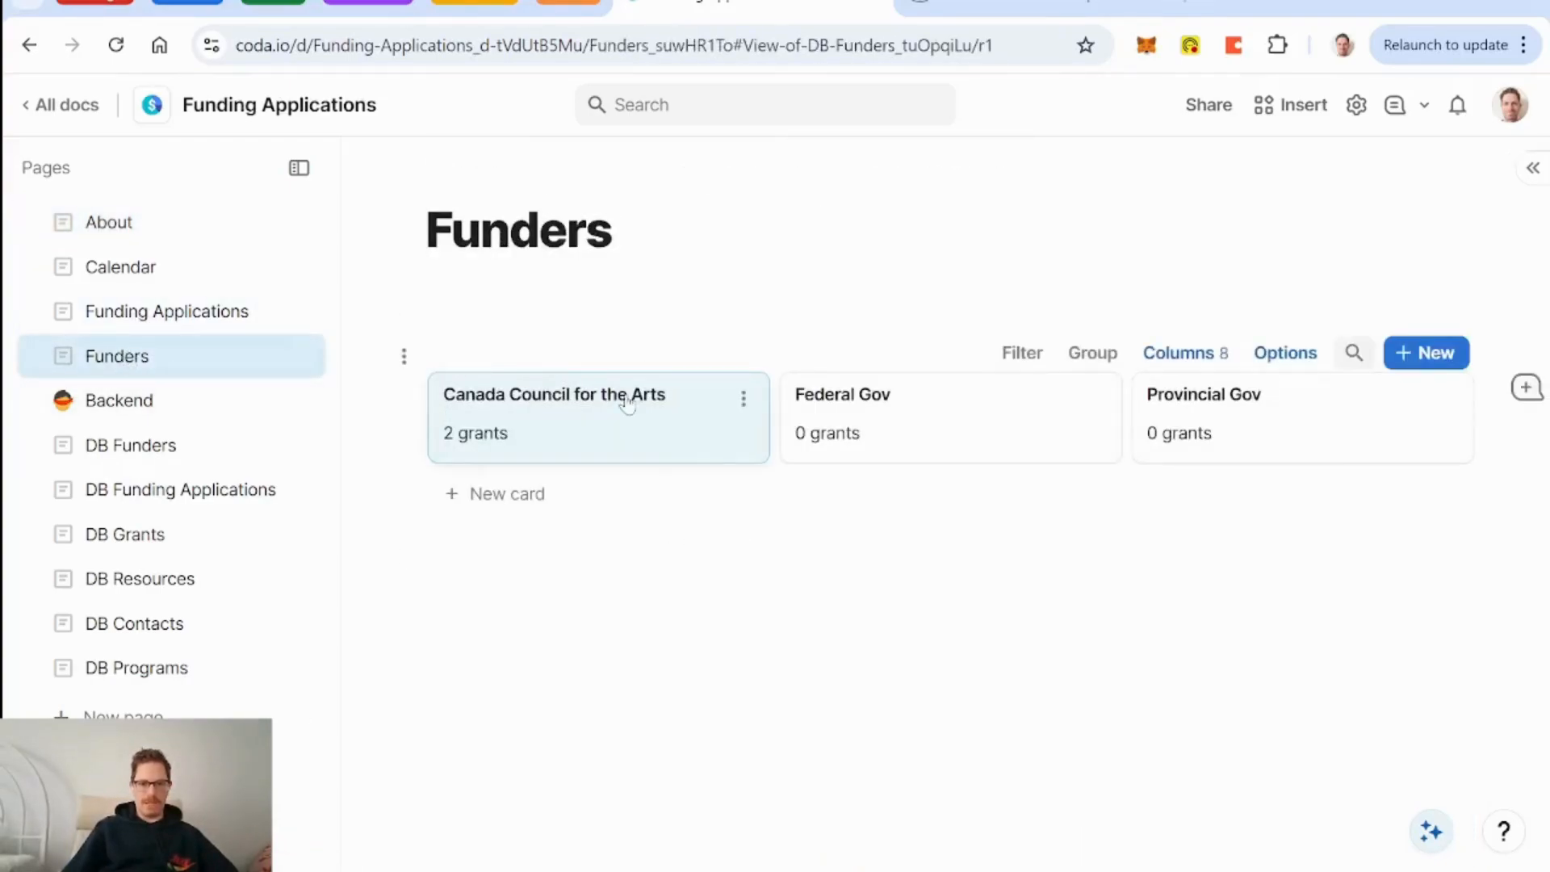
pyautogui.click(604, 436)
pyautogui.scroll(-10, 738, 446)
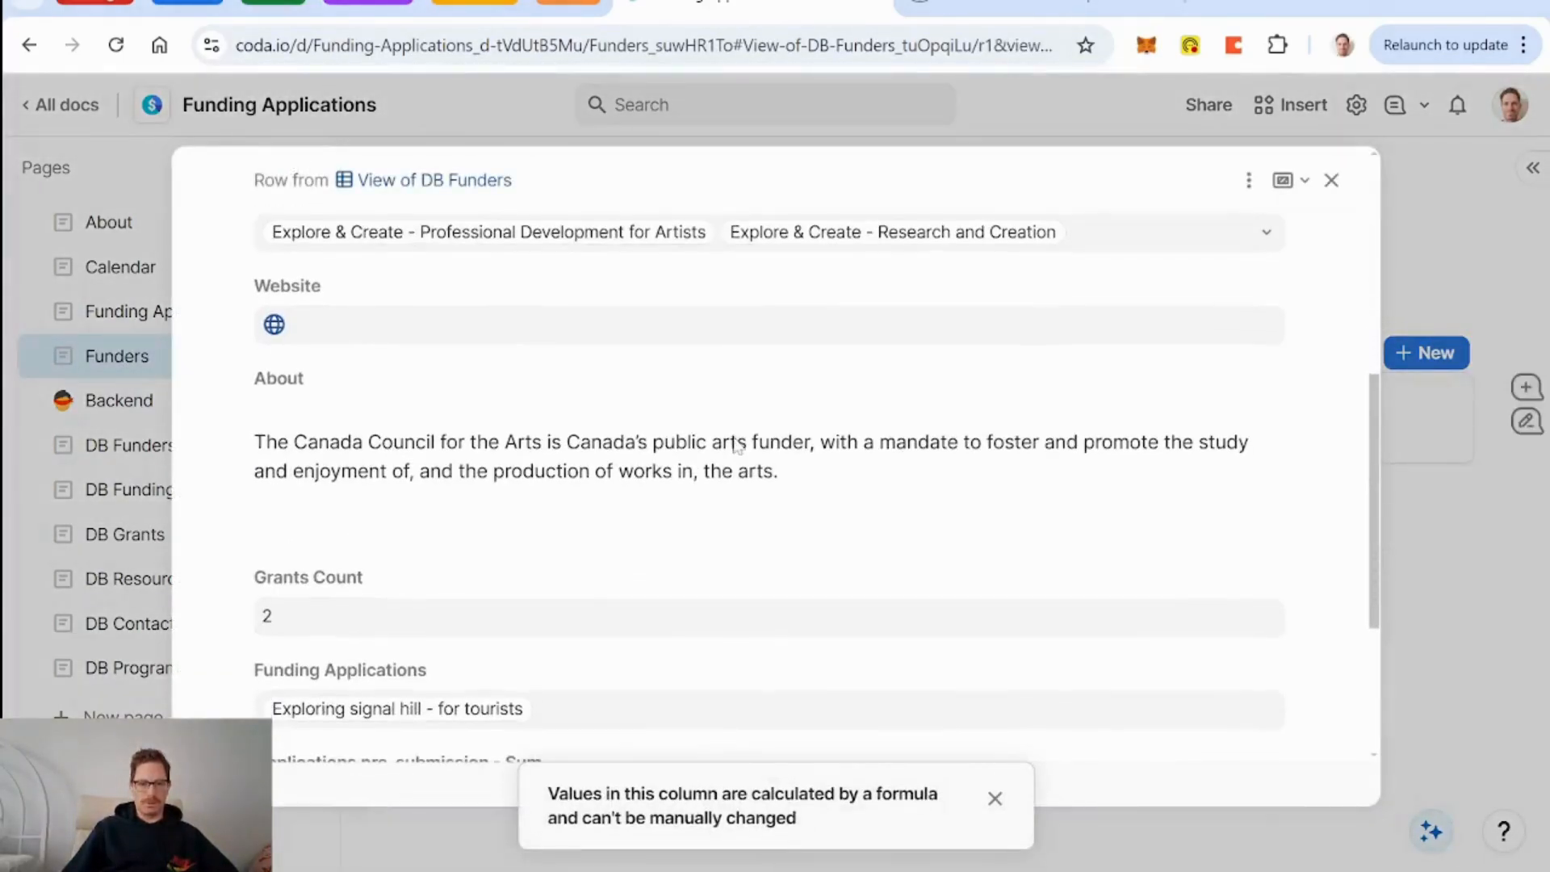
pyautogui.scroll(8, 738, 445)
pyautogui.scroll(3, 738, 445)
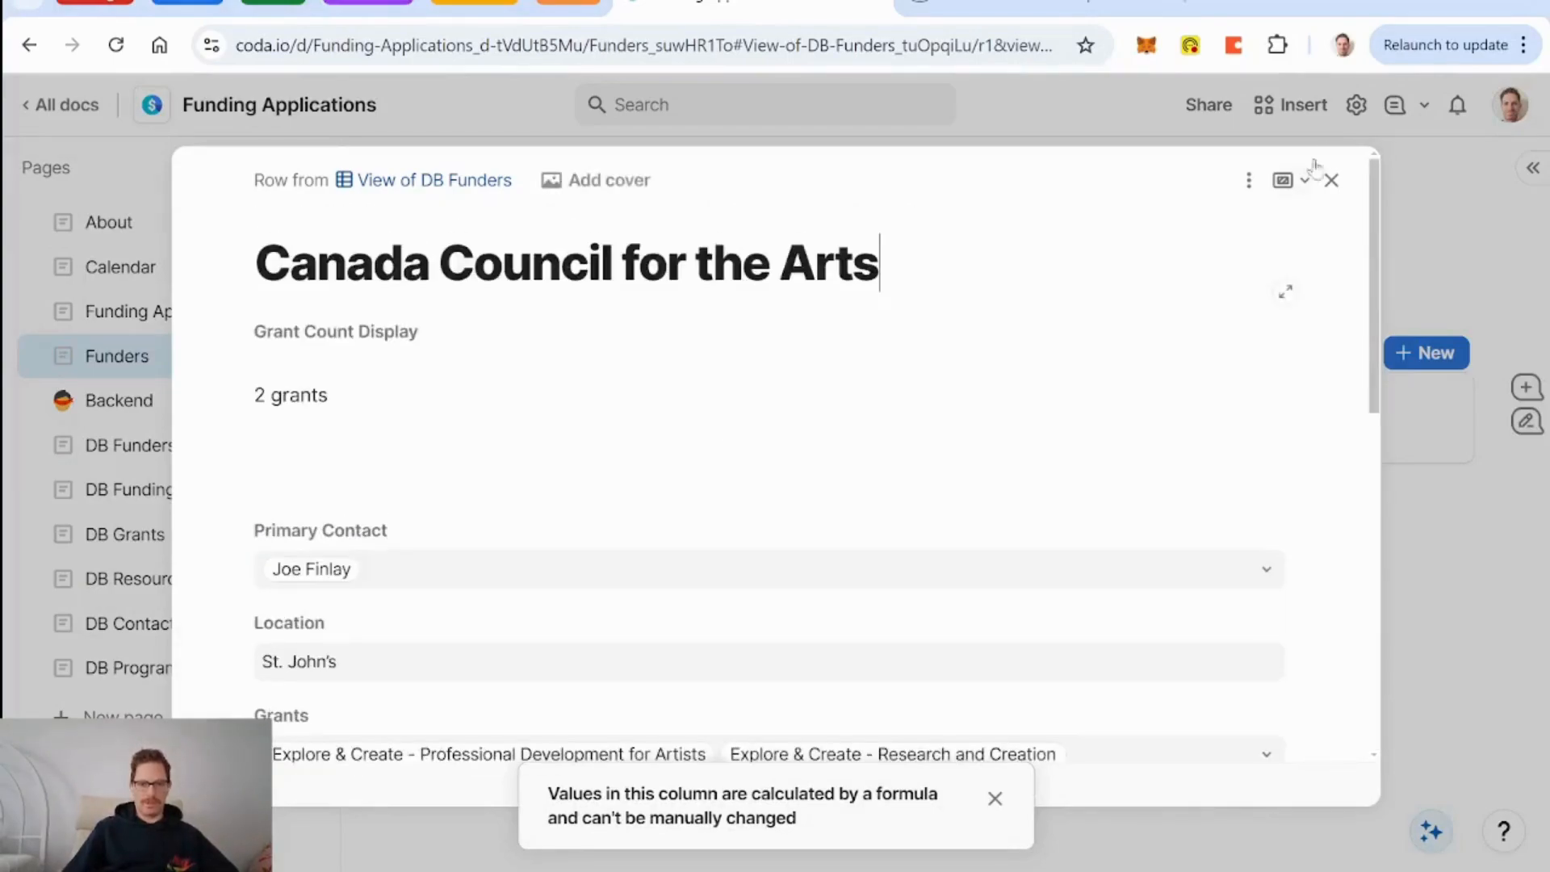
pyautogui.click(1249, 179)
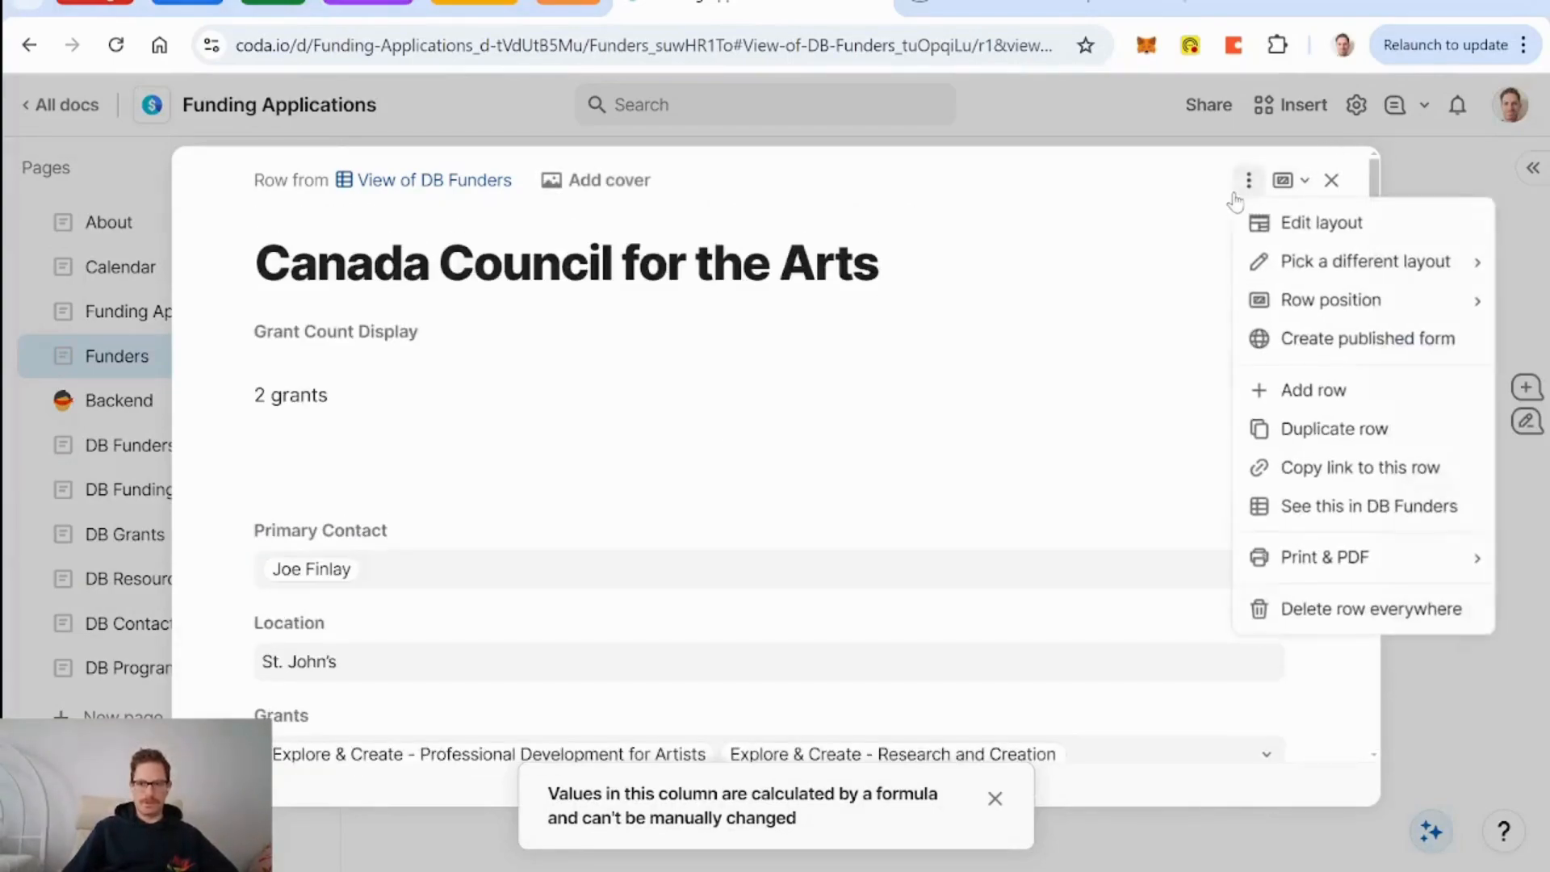
# Edit the record layout so Grants sits above Grant Count Display in Layout 1.
pyautogui.click(1285, 226)
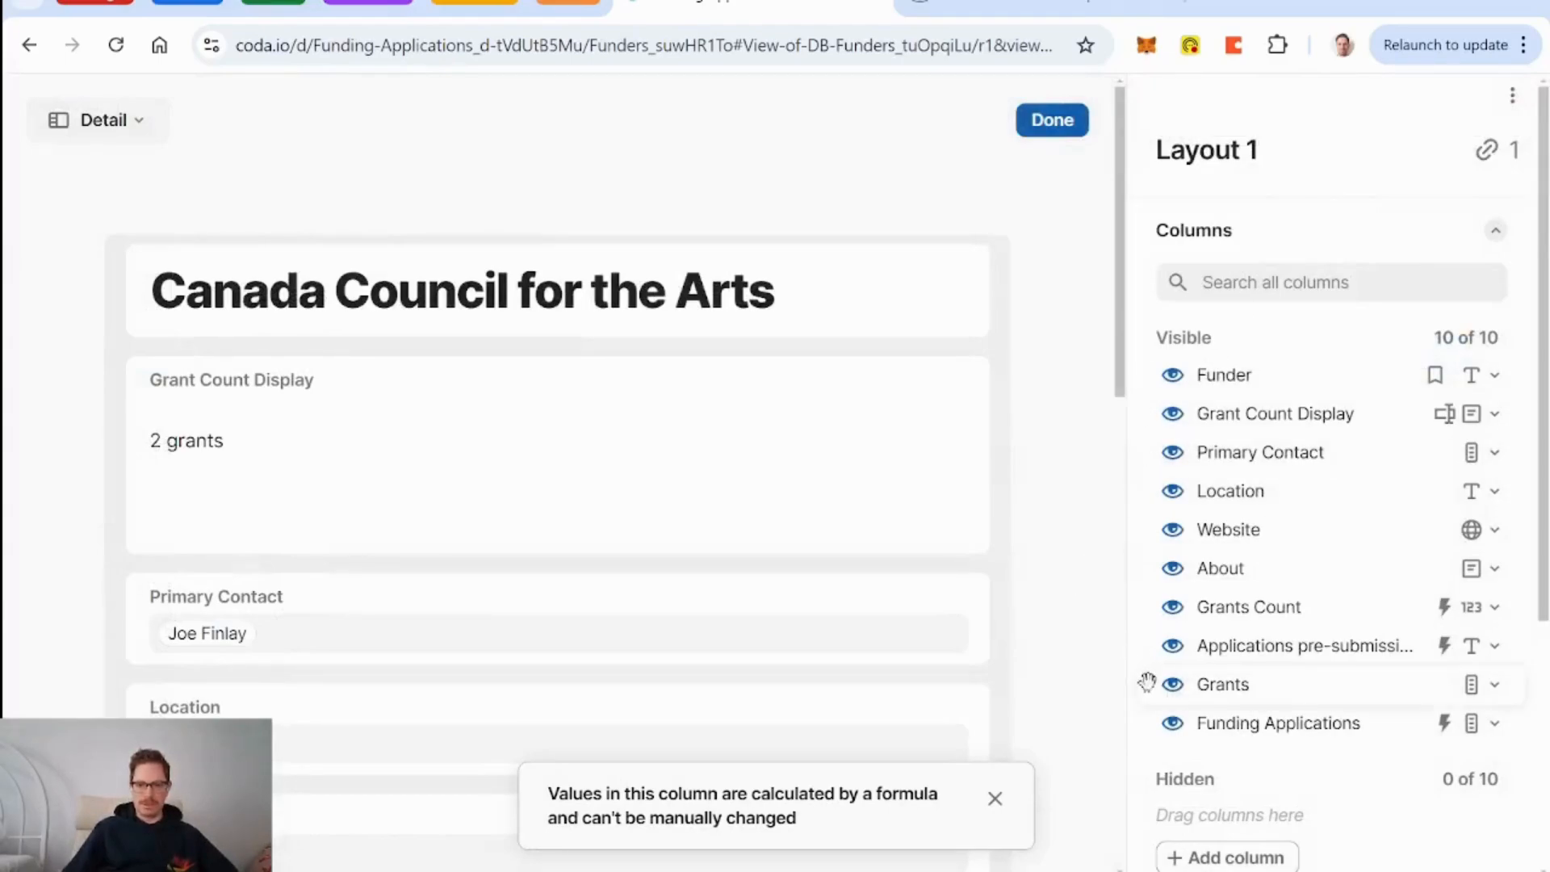
pyautogui.moveTo(1145, 684); pyautogui.dragTo(1149, 398)
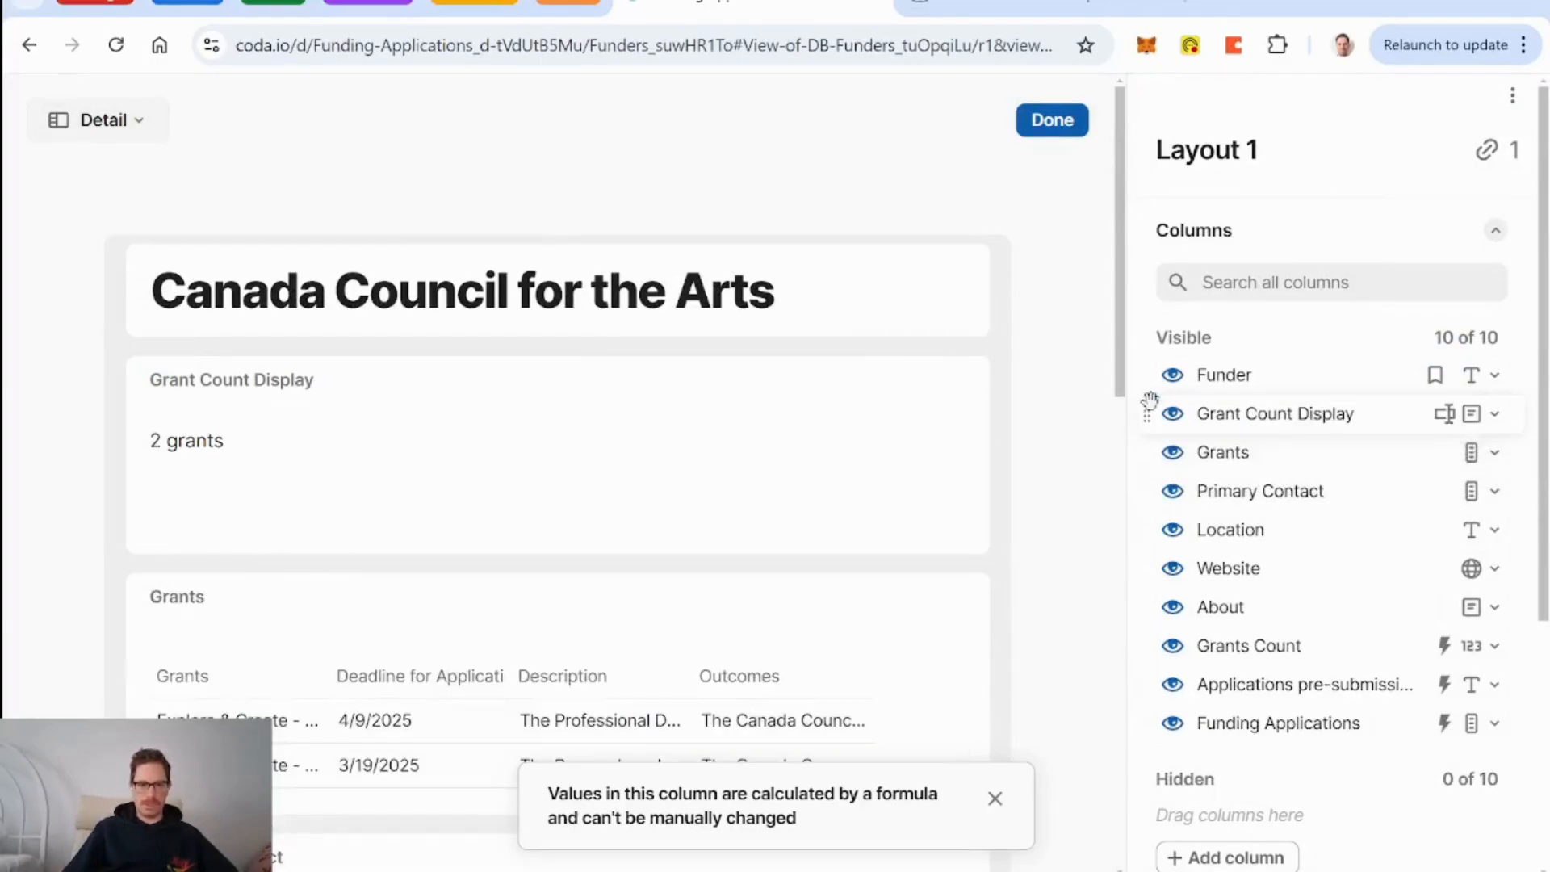
pyautogui.moveTo(130, 691); pyautogui.dragTo(158, 347)
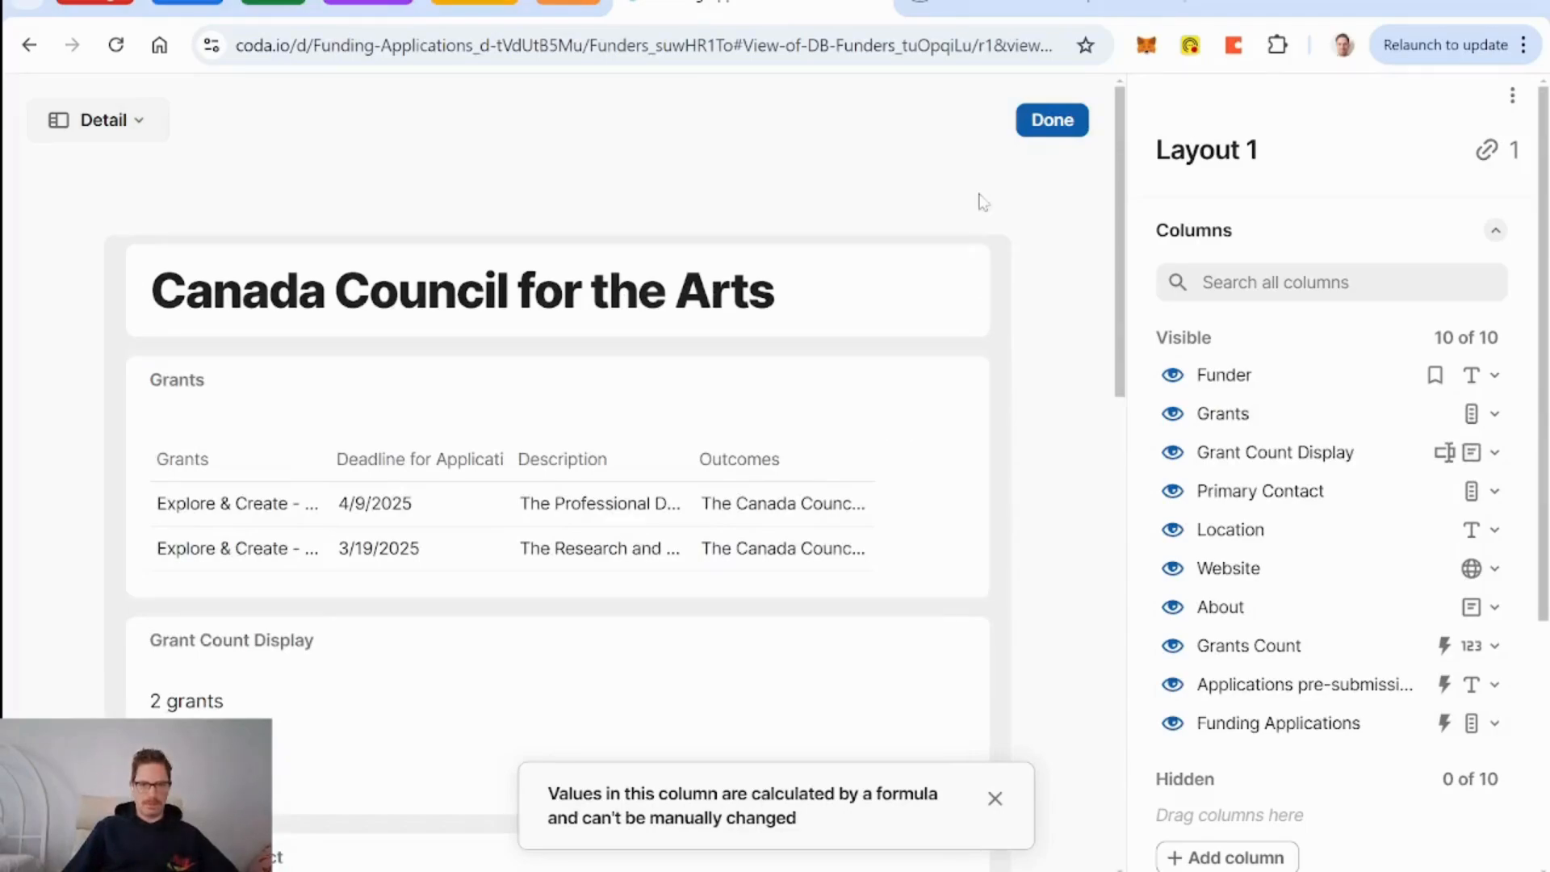
pyautogui.click(1061, 122)
# Sort the funder's grants table by Deadline for Application.
pyautogui.moveTo(646, 401)
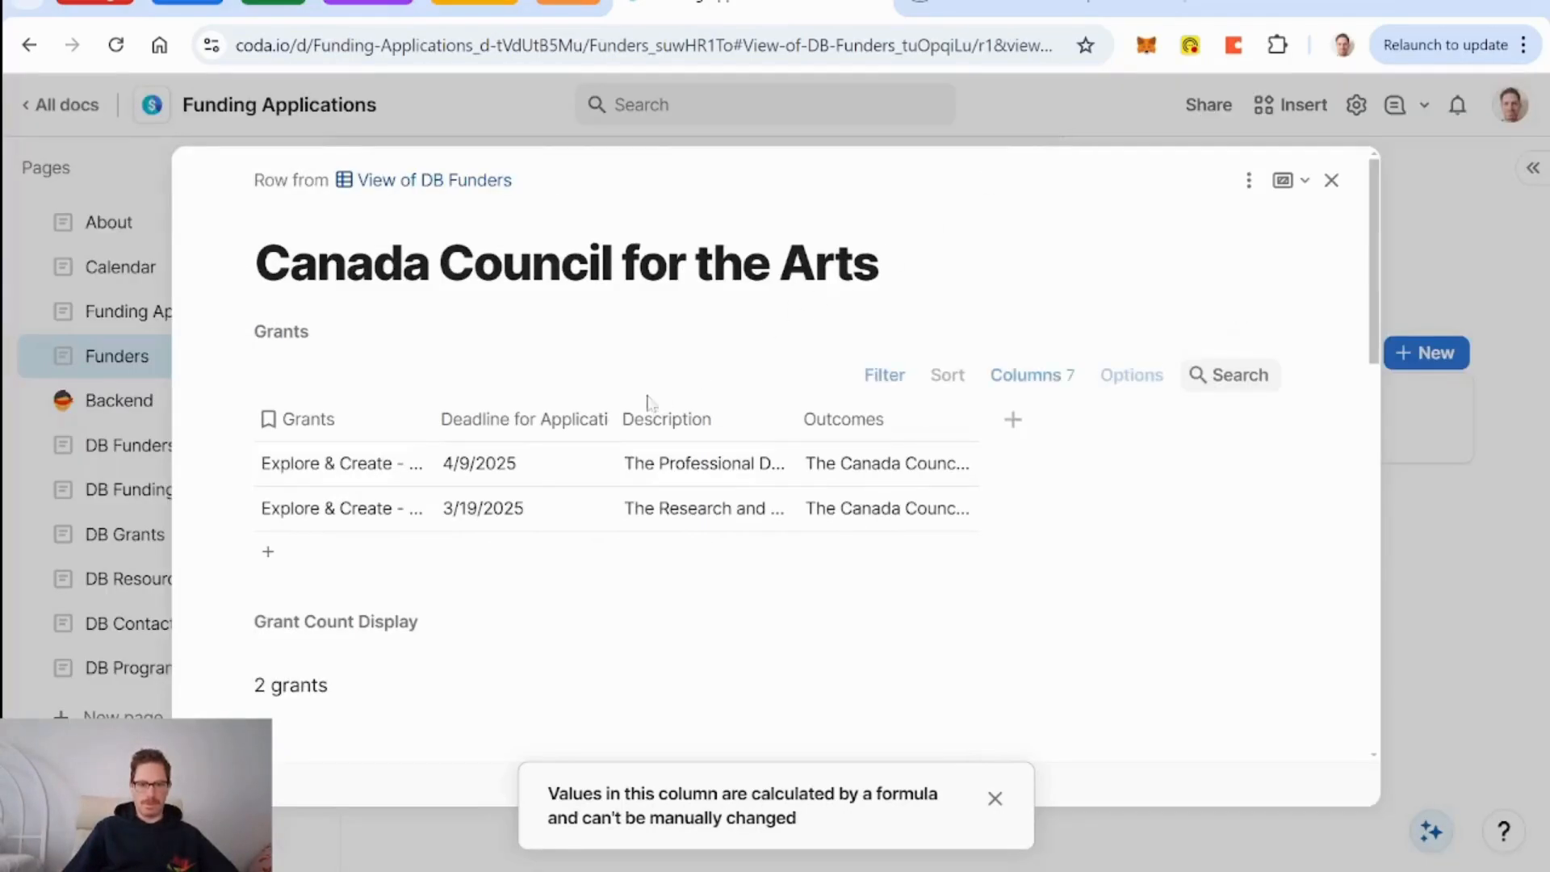
pyautogui.click(968, 373)
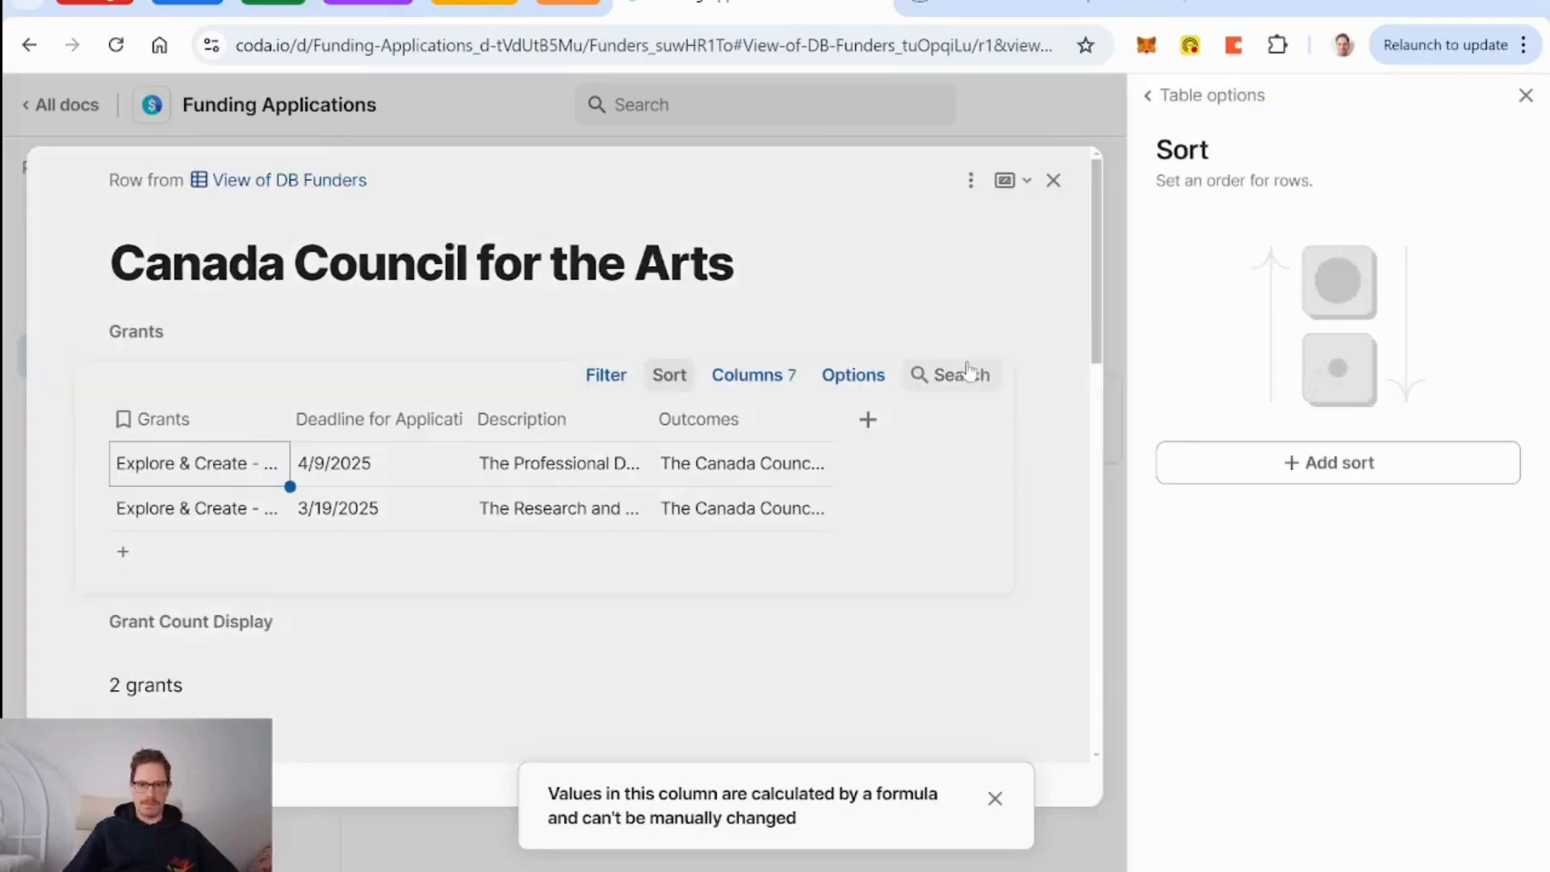
pyautogui.click(1336, 463)
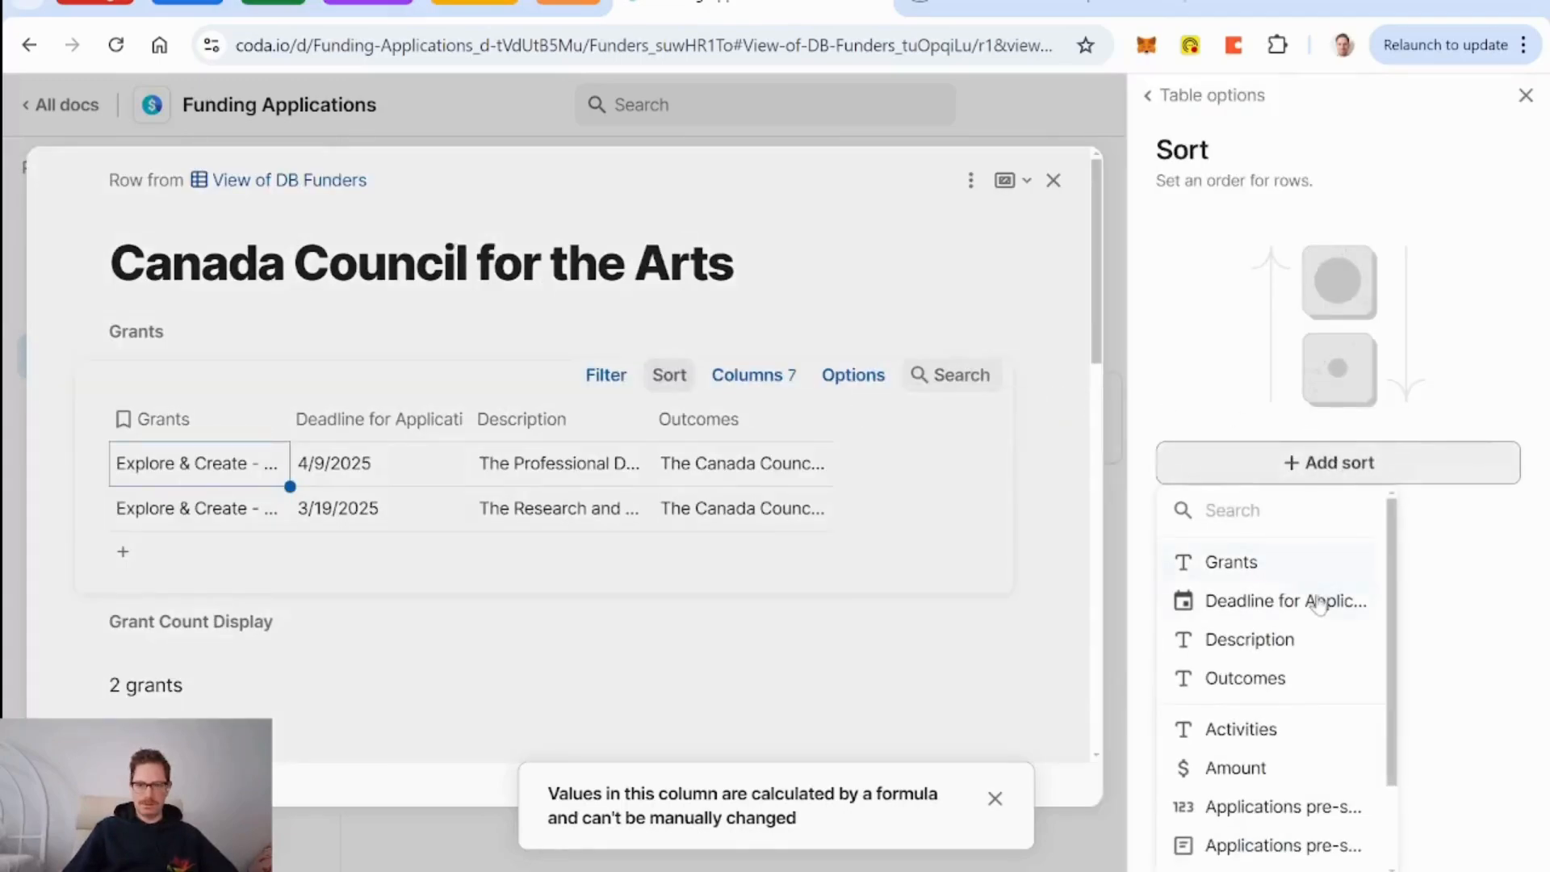
pyautogui.click(1292, 606)
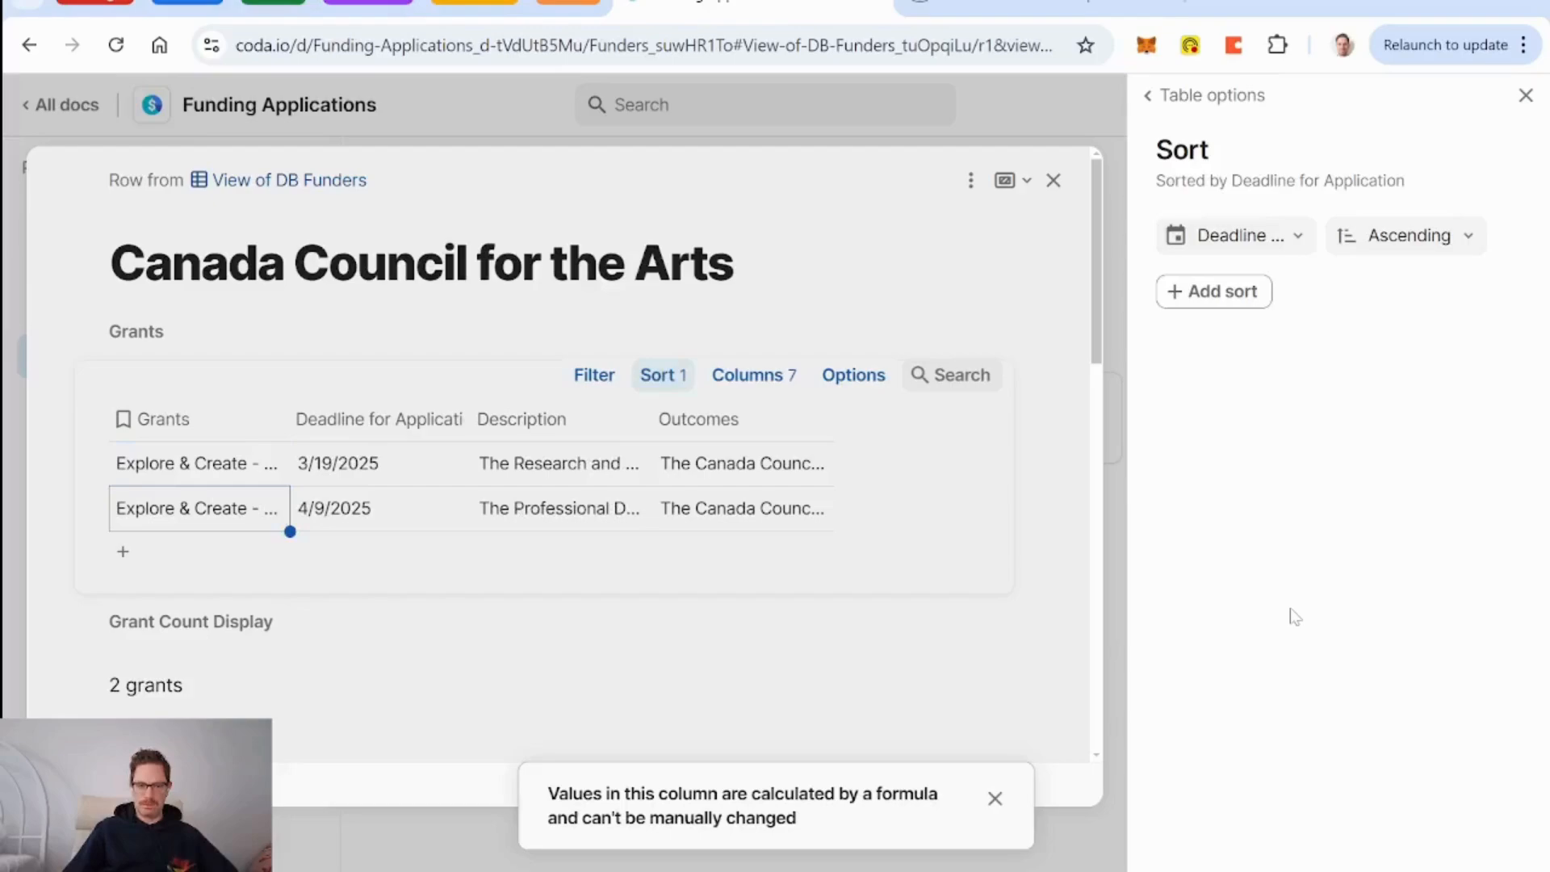
pyautogui.click(1526, 95)
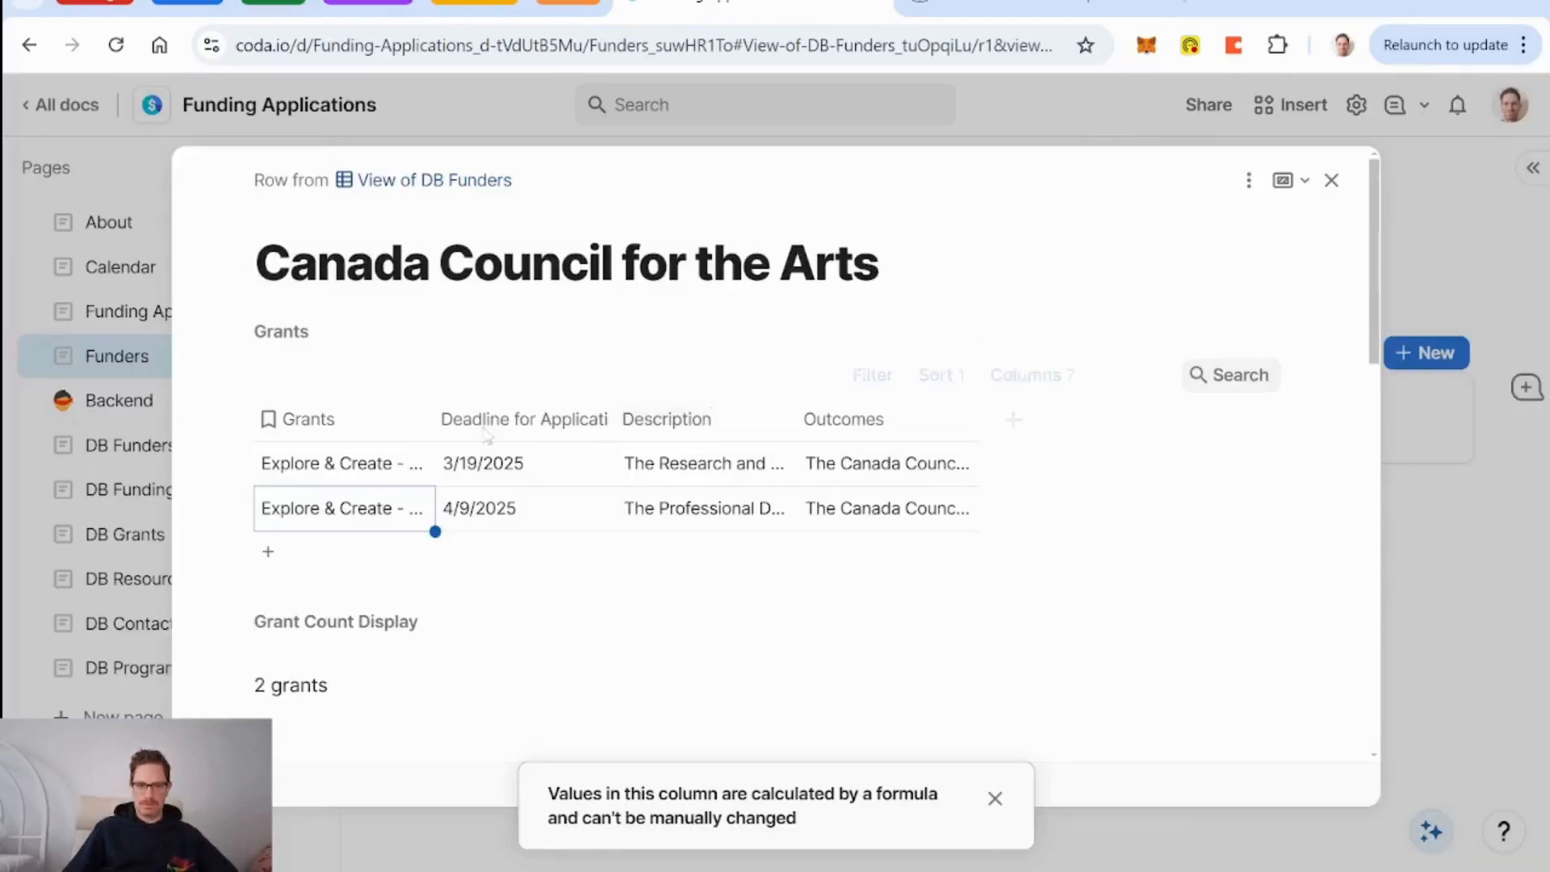
# Wrap text in the Grants, Description and Outcomes columns.
pyautogui.rightClick(332, 432)
pyautogui.scroll(-3, 452, 662)
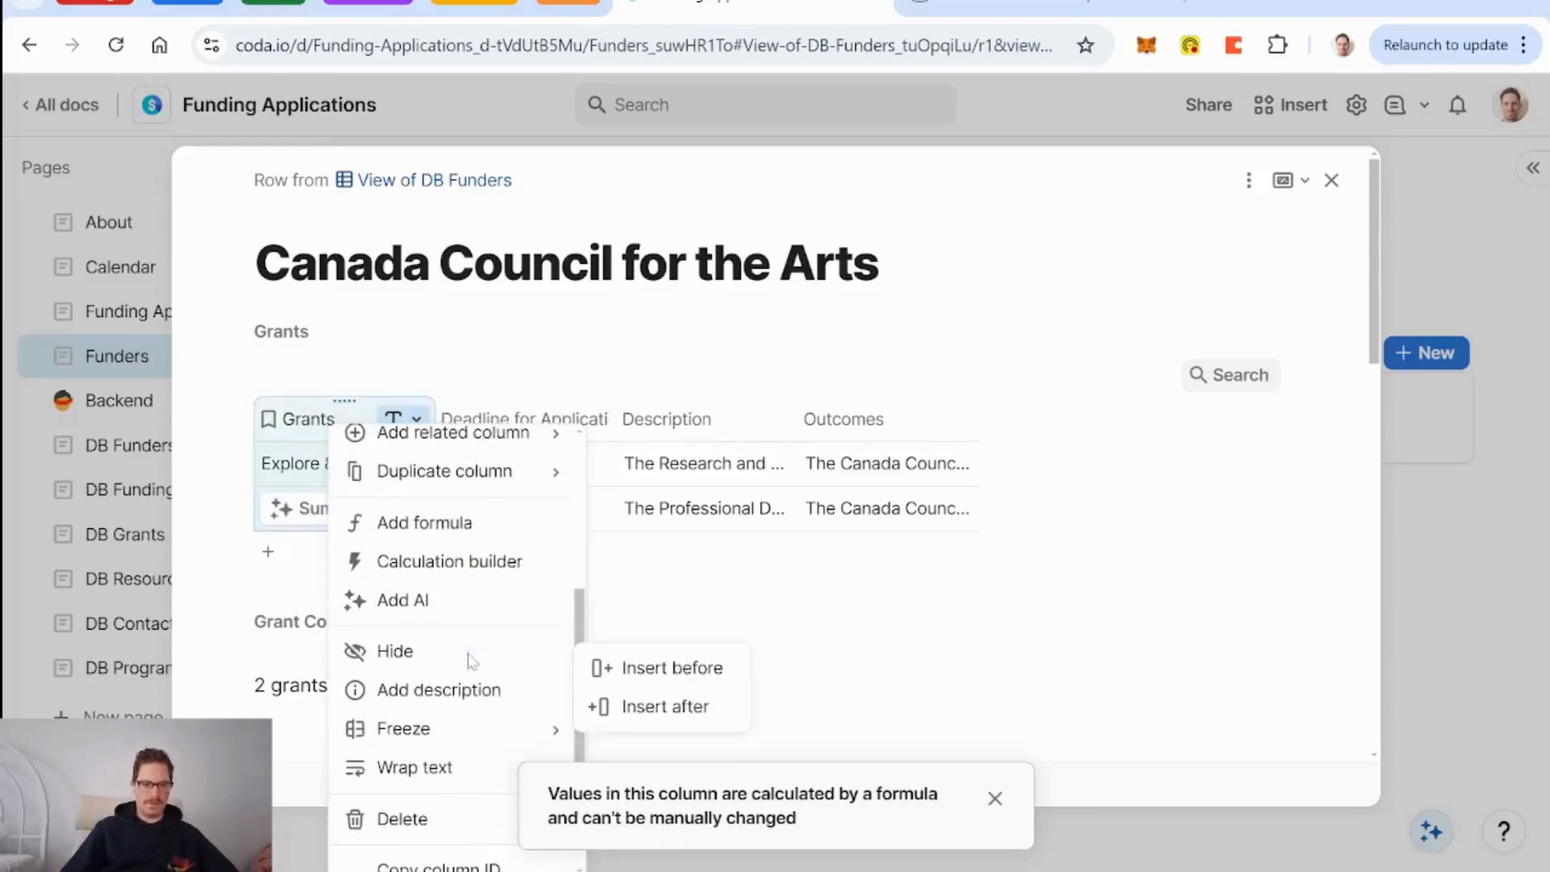
pyautogui.click(433, 767)
pyautogui.click(497, 418)
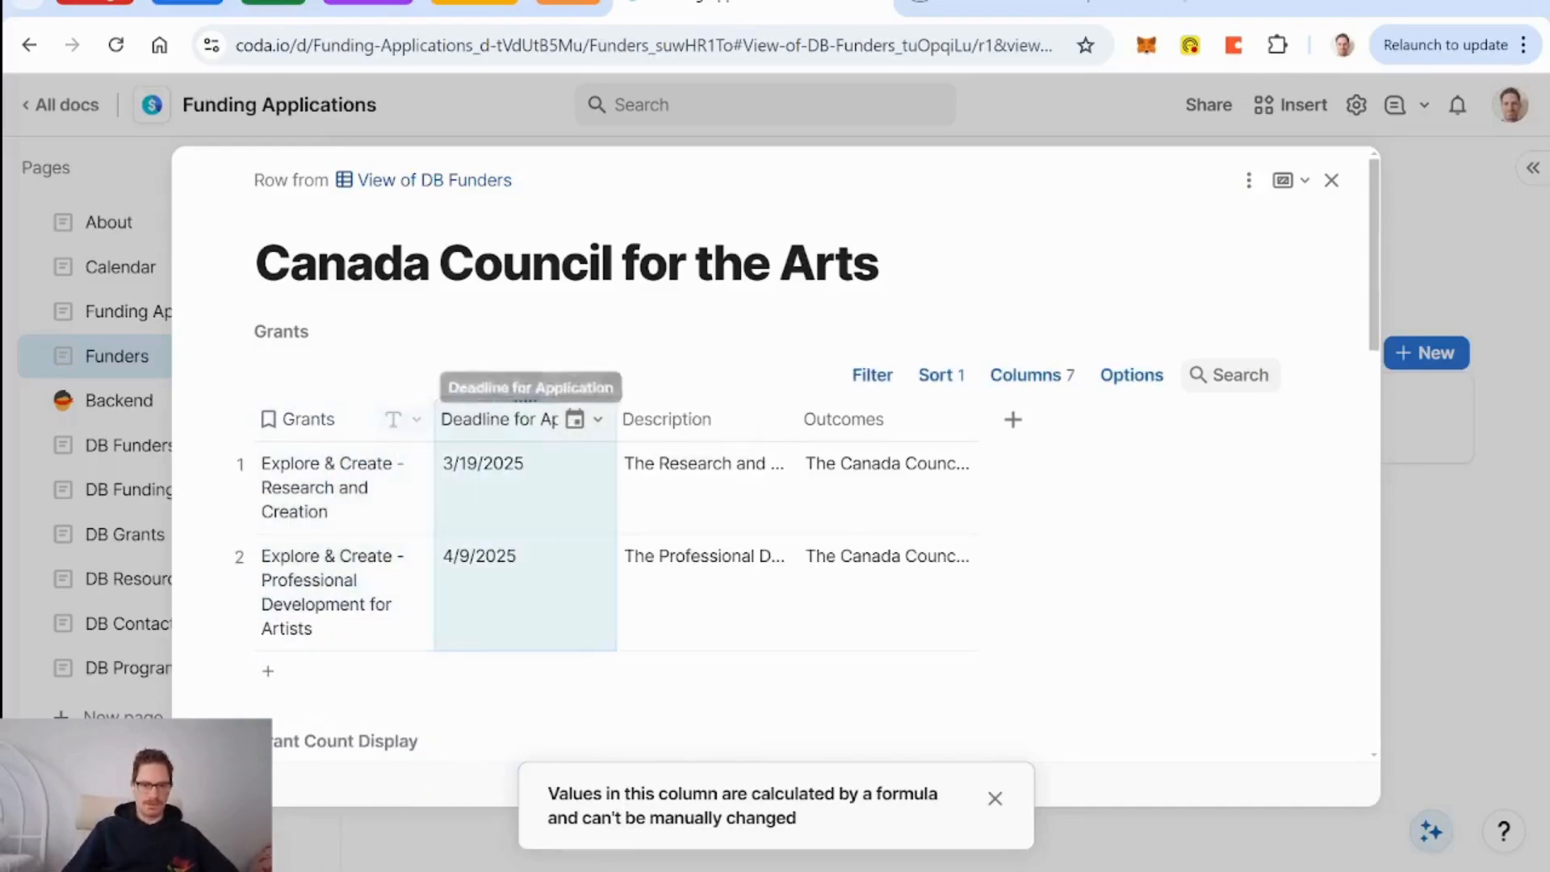
pyautogui.rightClick(677, 416)
pyautogui.scroll(-5, 815, 614)
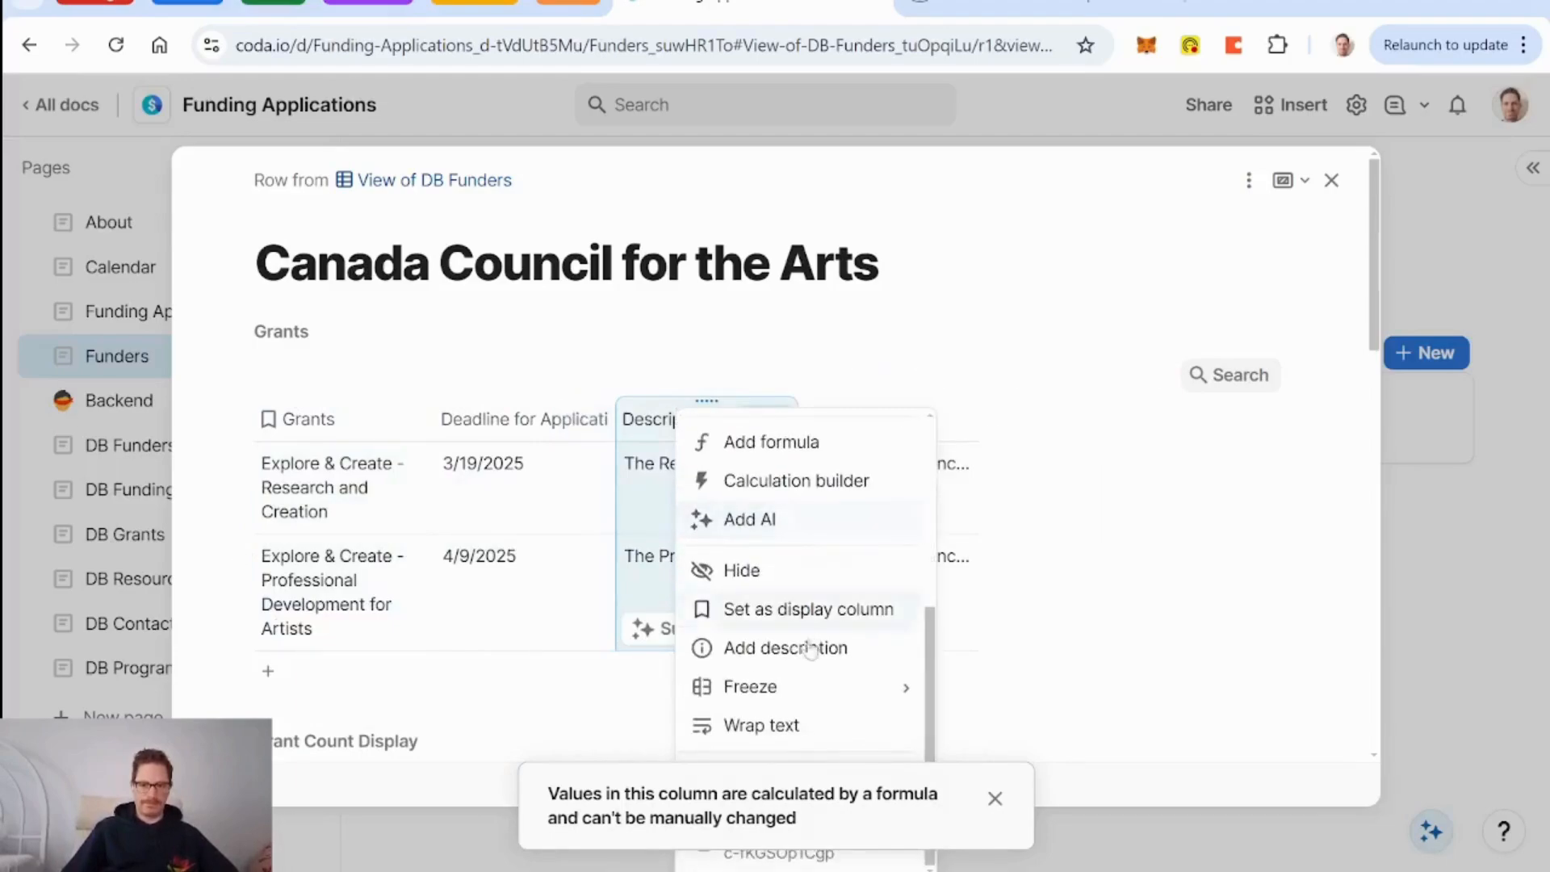
pyautogui.click(787, 727)
pyautogui.rightClick(895, 417)
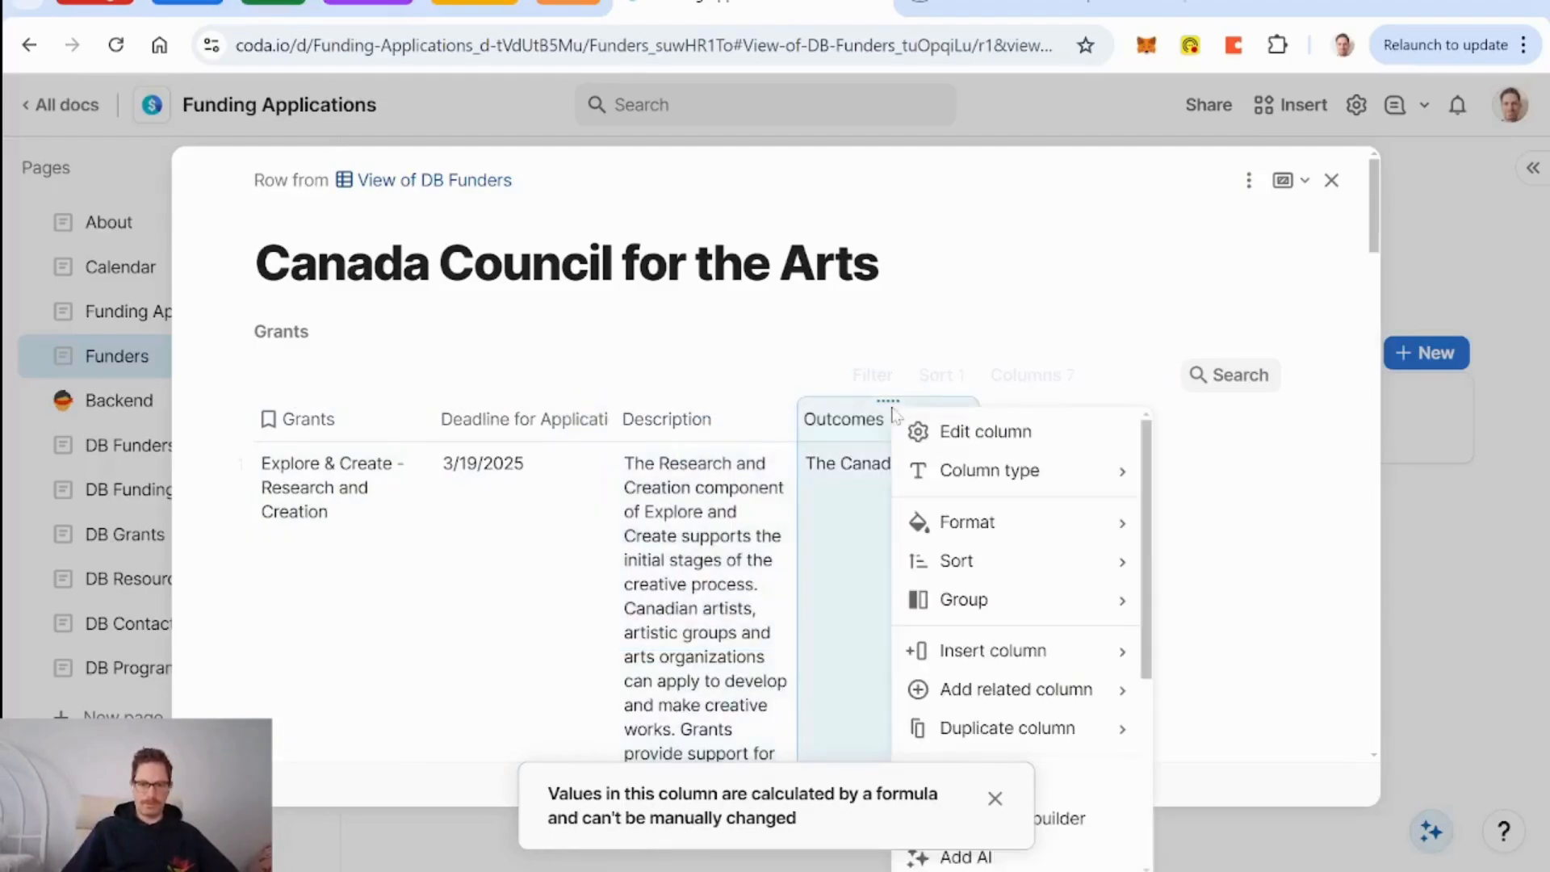
pyautogui.scroll(-3, 1086, 611)
pyautogui.scroll(-3, 1086, 611)
pyautogui.click(1025, 736)
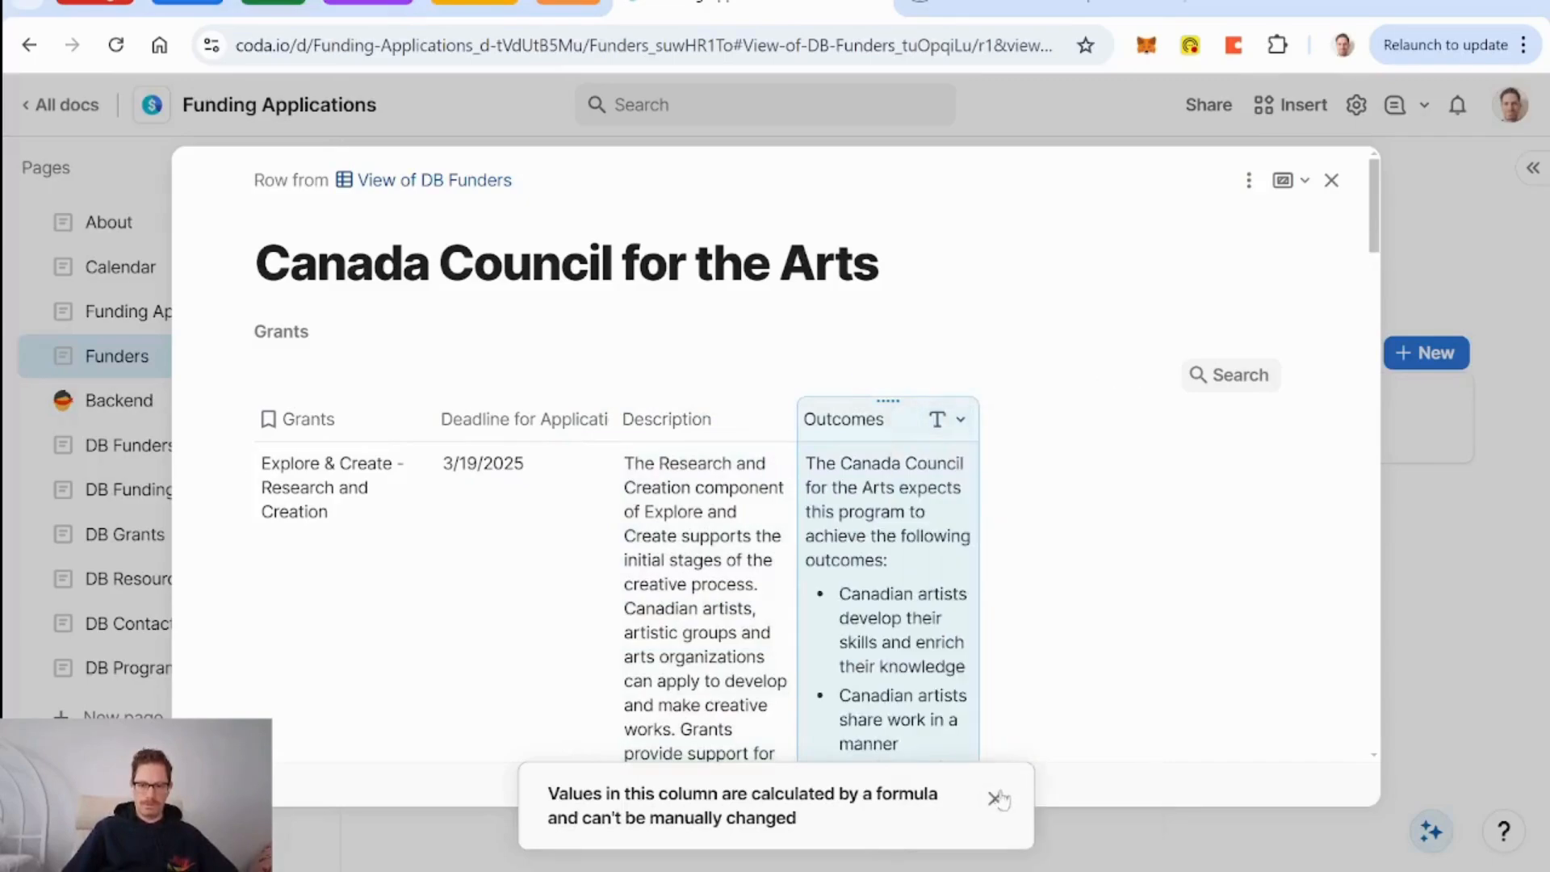
# Hide the Description column and widen the Outcomes column.
pyautogui.moveTo(797, 412); pyautogui.dragTo(902, 419)
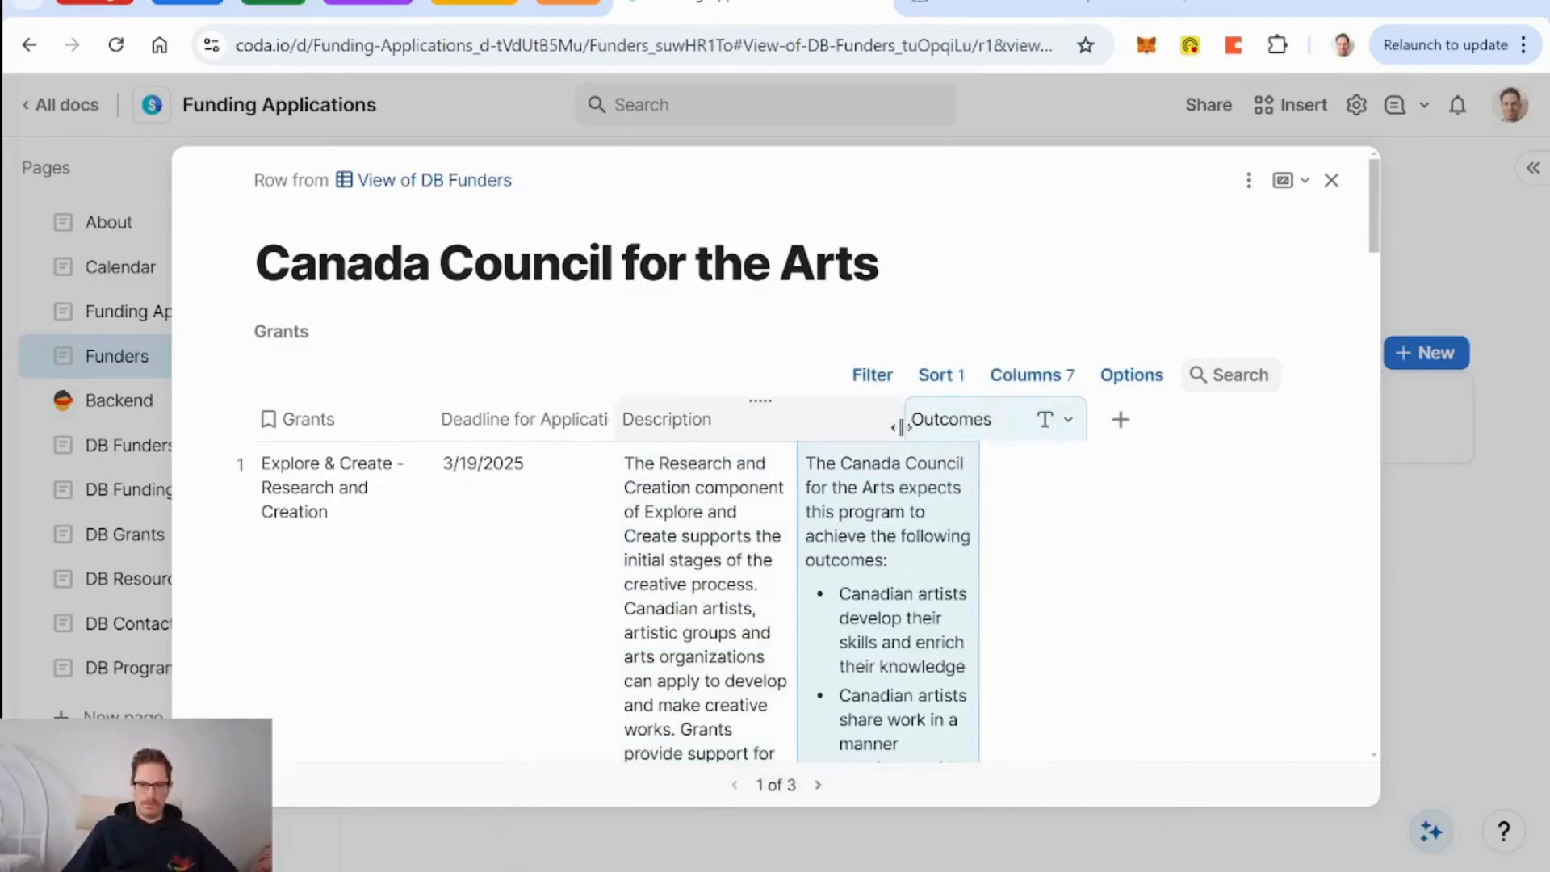
pyautogui.moveTo(1085, 419); pyautogui.dragTo(1257, 423)
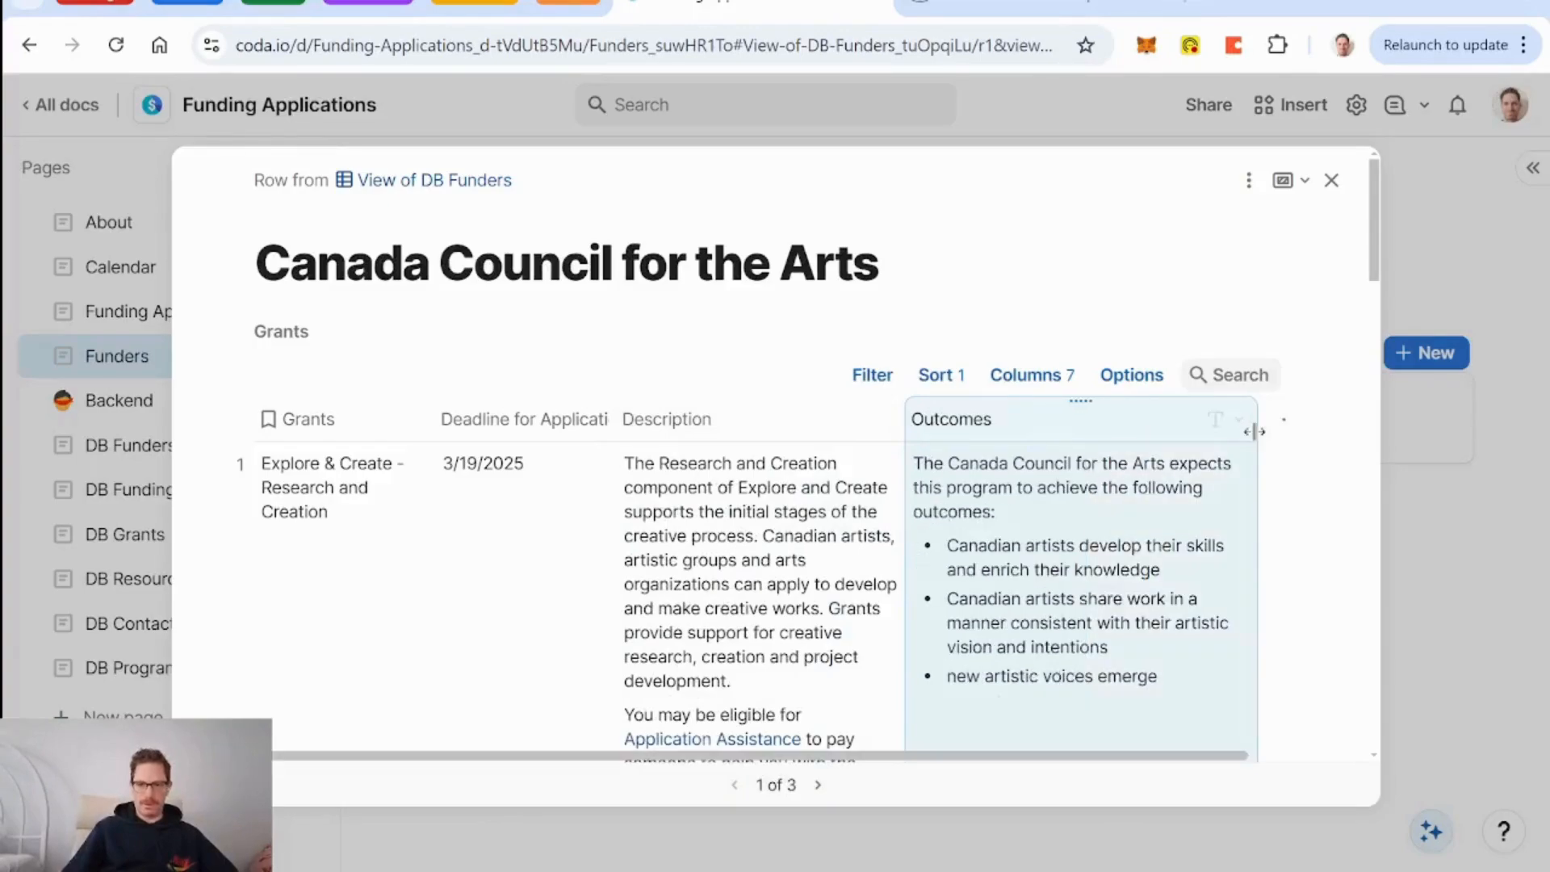
pyautogui.scroll(-8, 1015, 537)
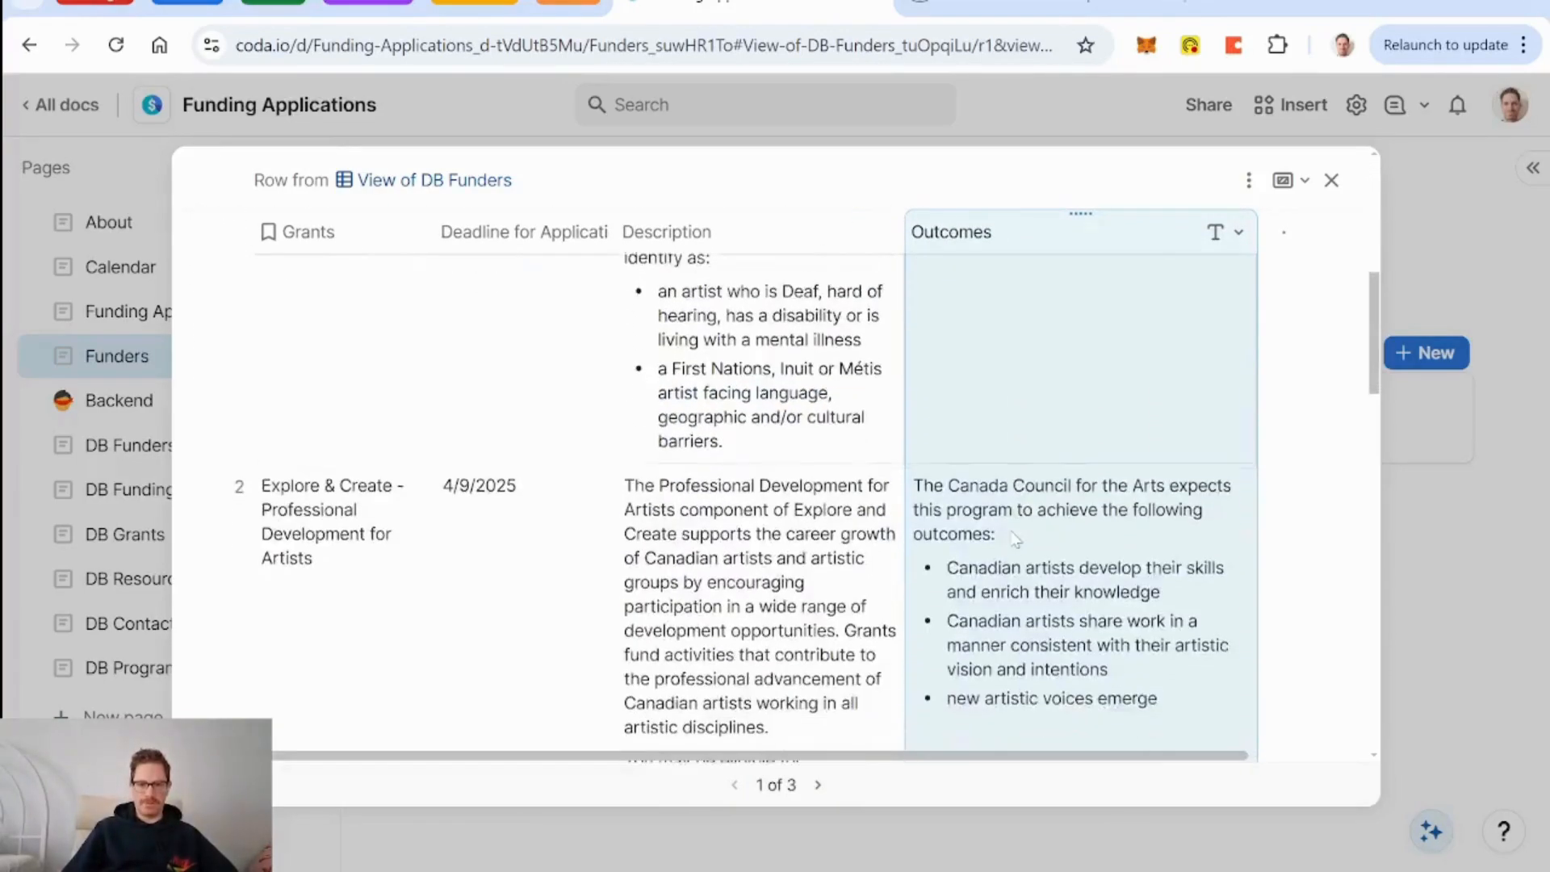
pyautogui.scroll(6, 1016, 541)
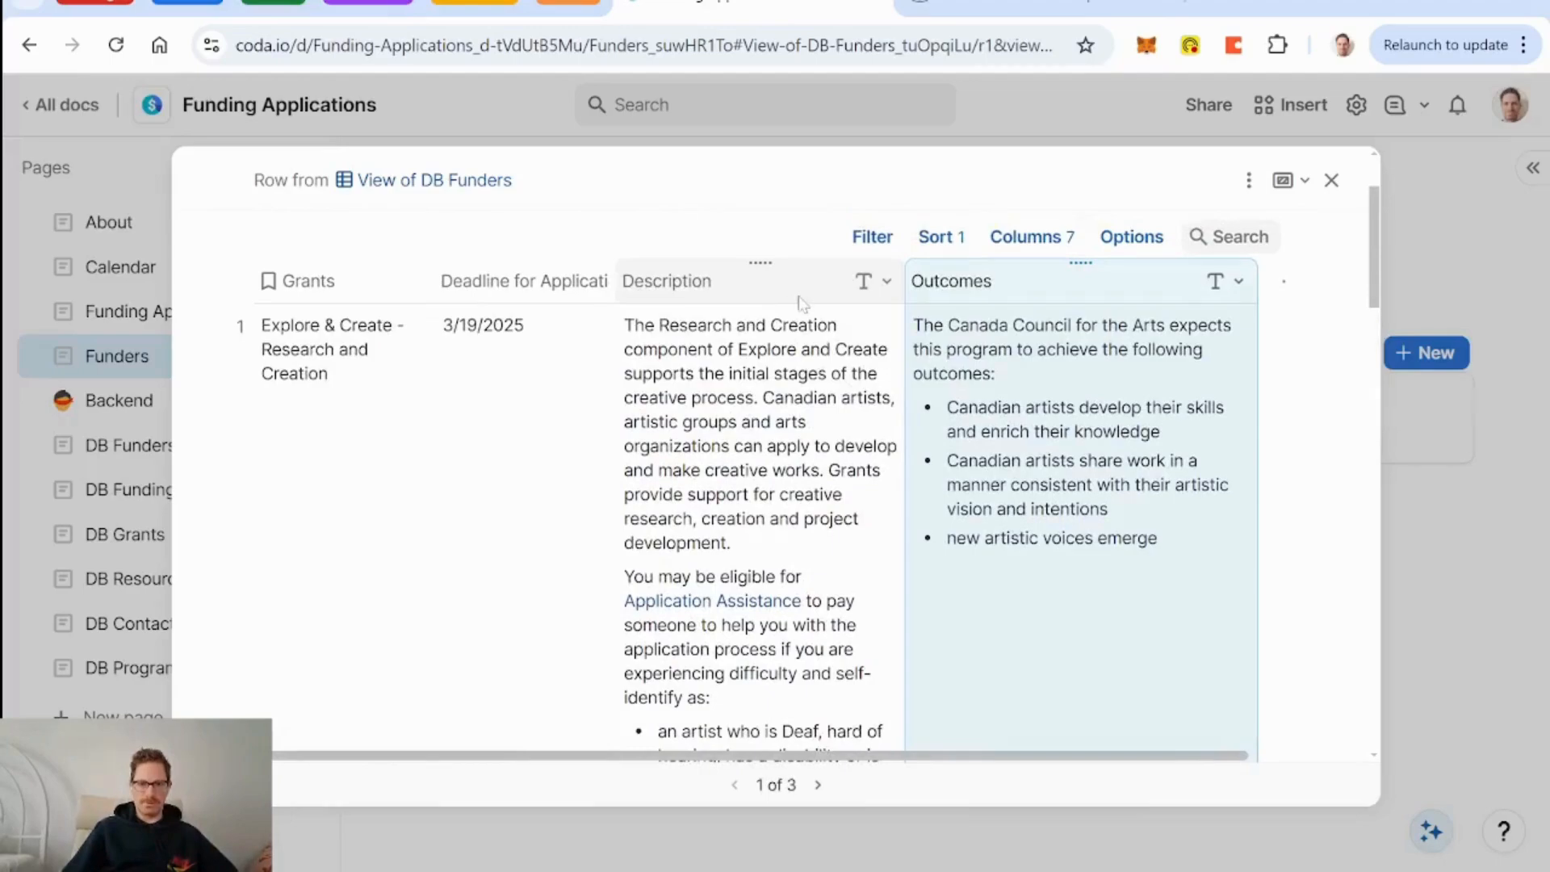
pyautogui.rightClick(1030, 286)
pyautogui.rightClick(721, 292)
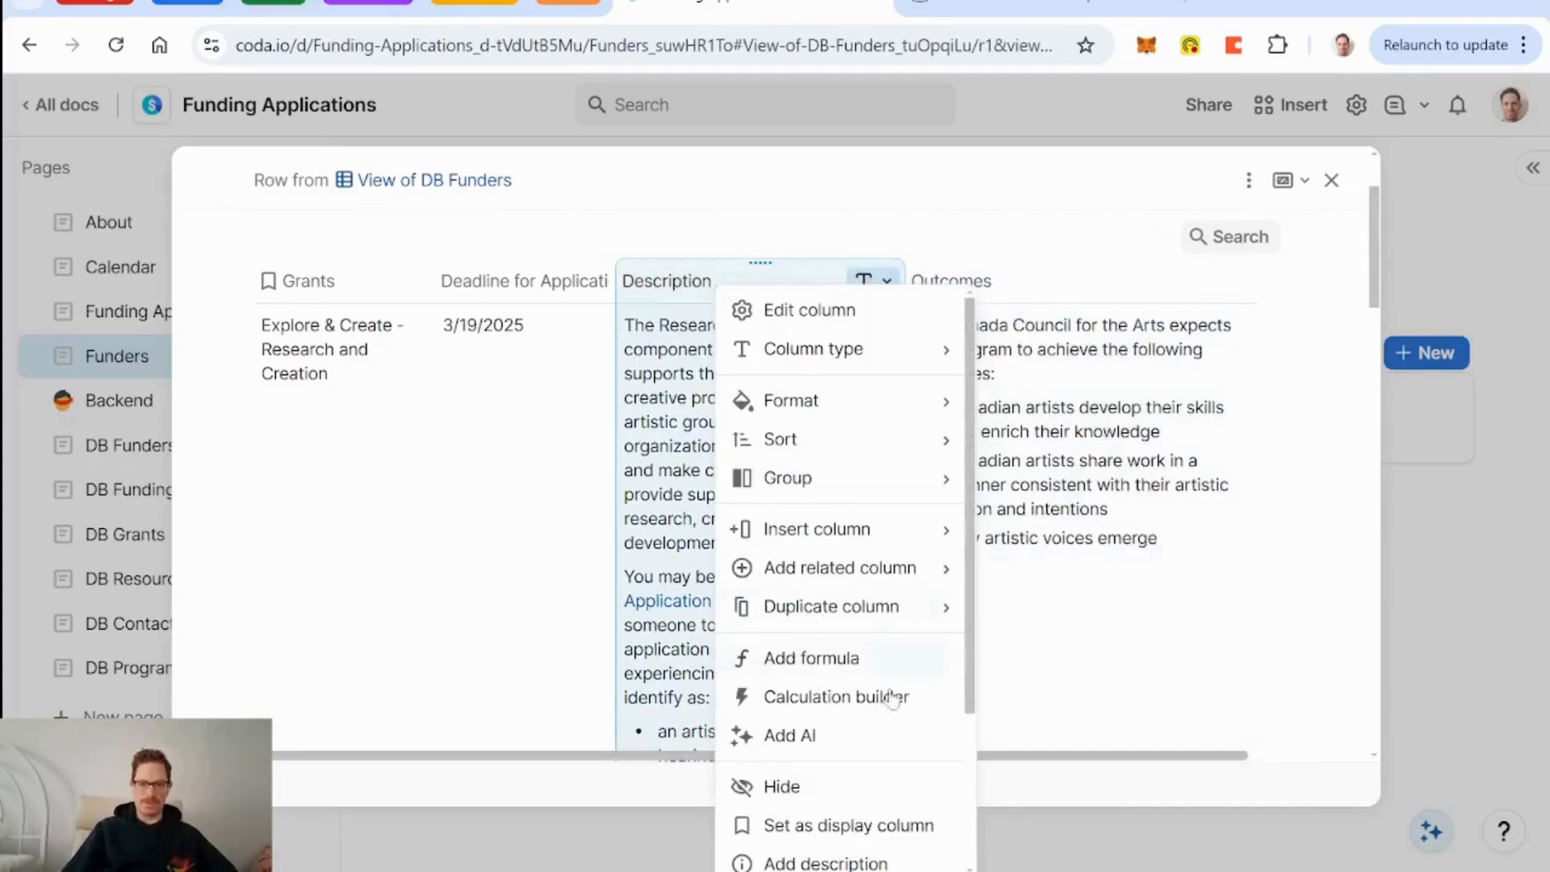
pyautogui.click(836, 788)
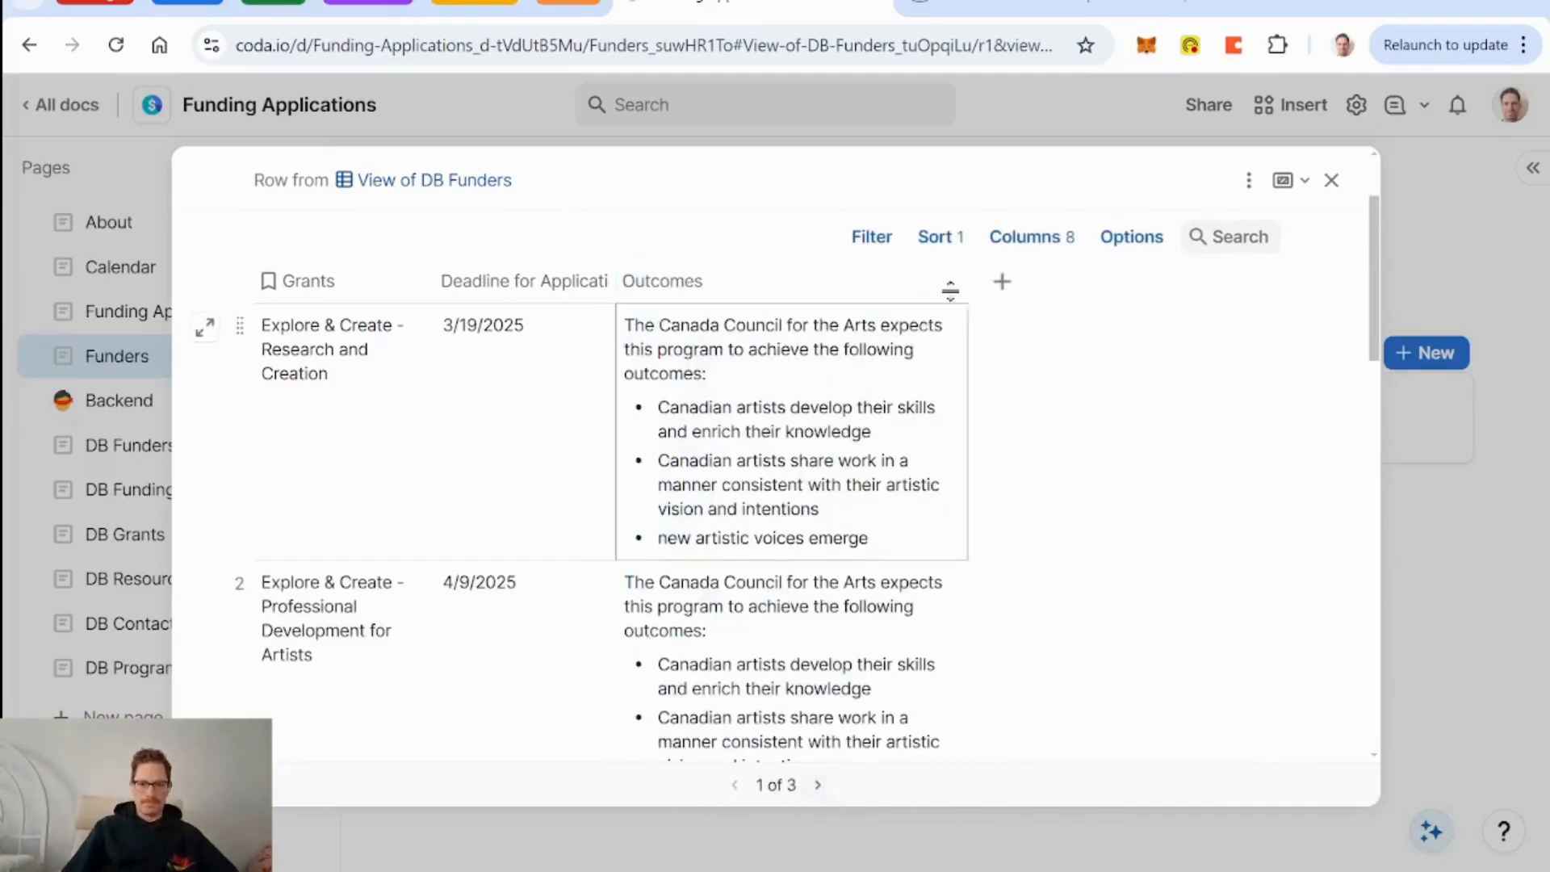
pyautogui.moveTo(966, 283); pyautogui.dragTo(1147, 295)
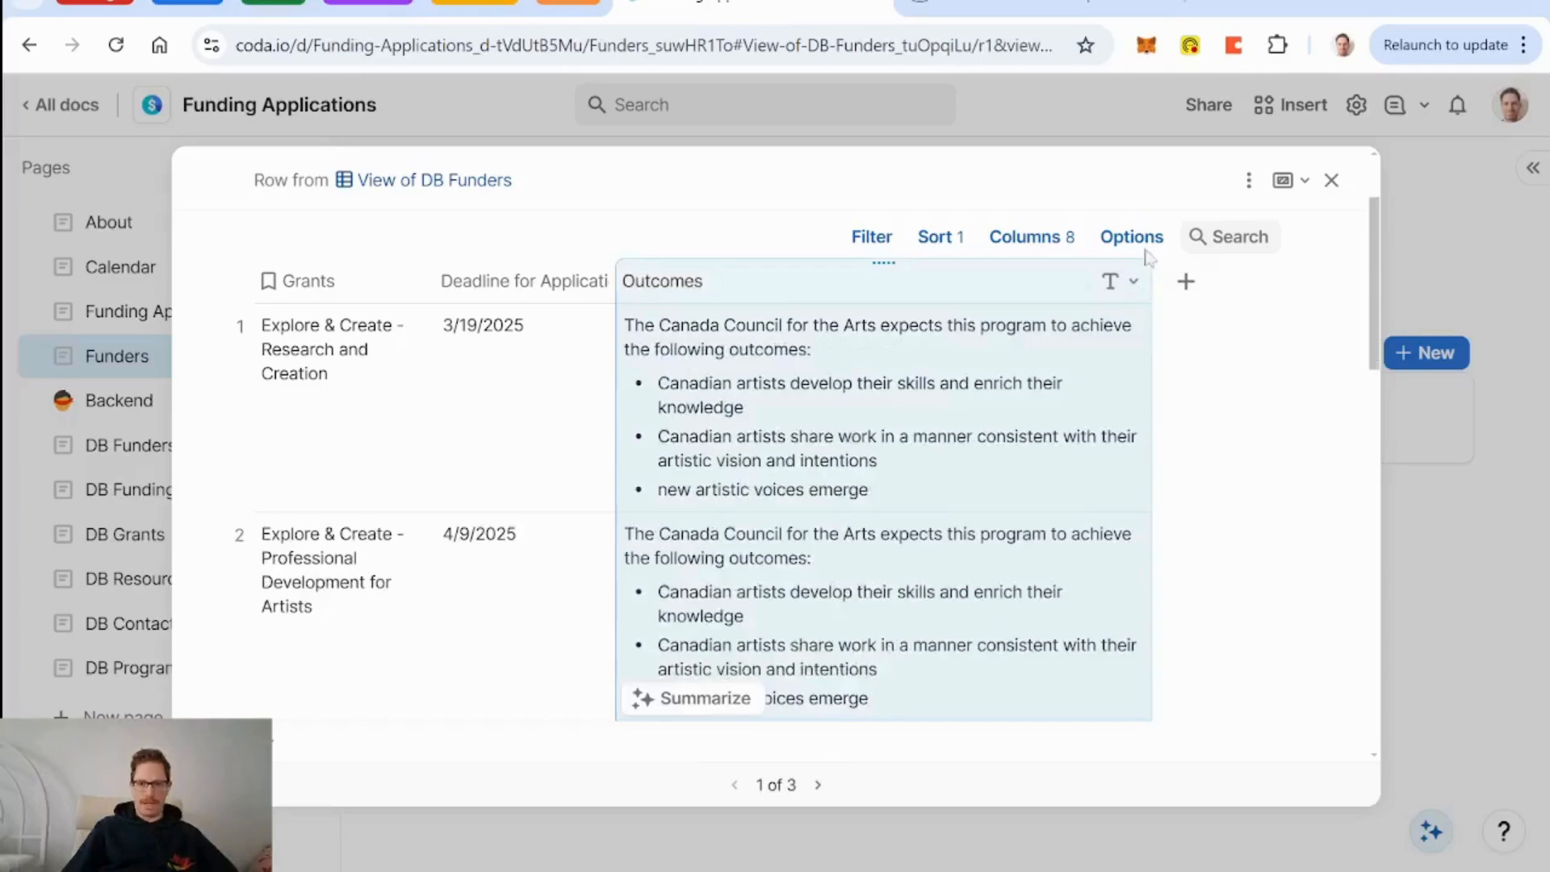
# Turn on Pin expand row button in the grants table's display settings.
pyautogui.click(1147, 236)
pyautogui.click(1340, 293)
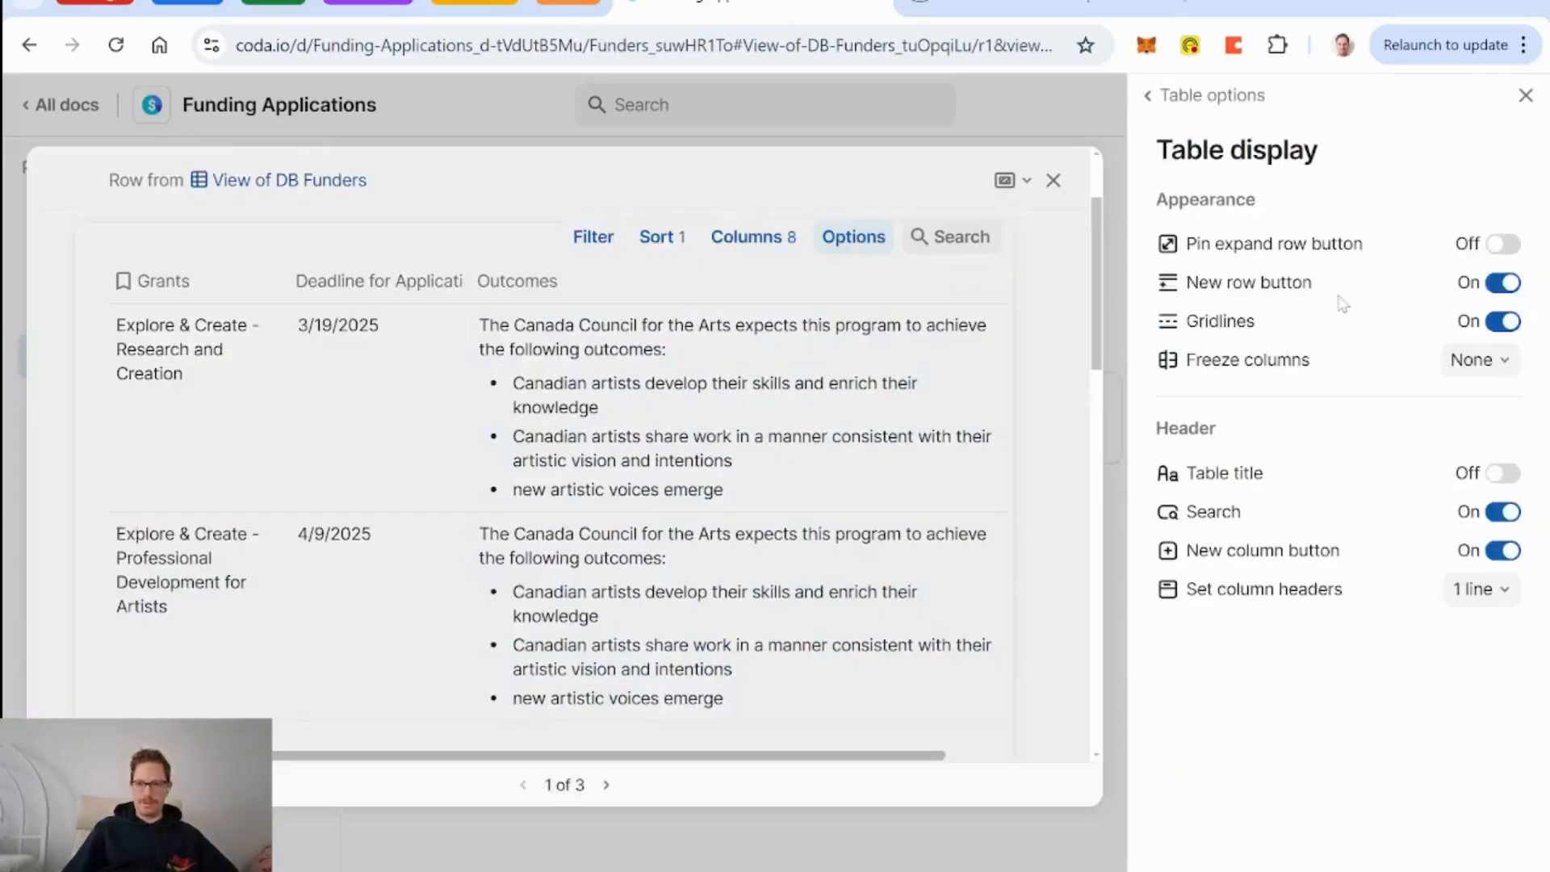
pyautogui.click(1500, 245)
pyautogui.click(1527, 95)
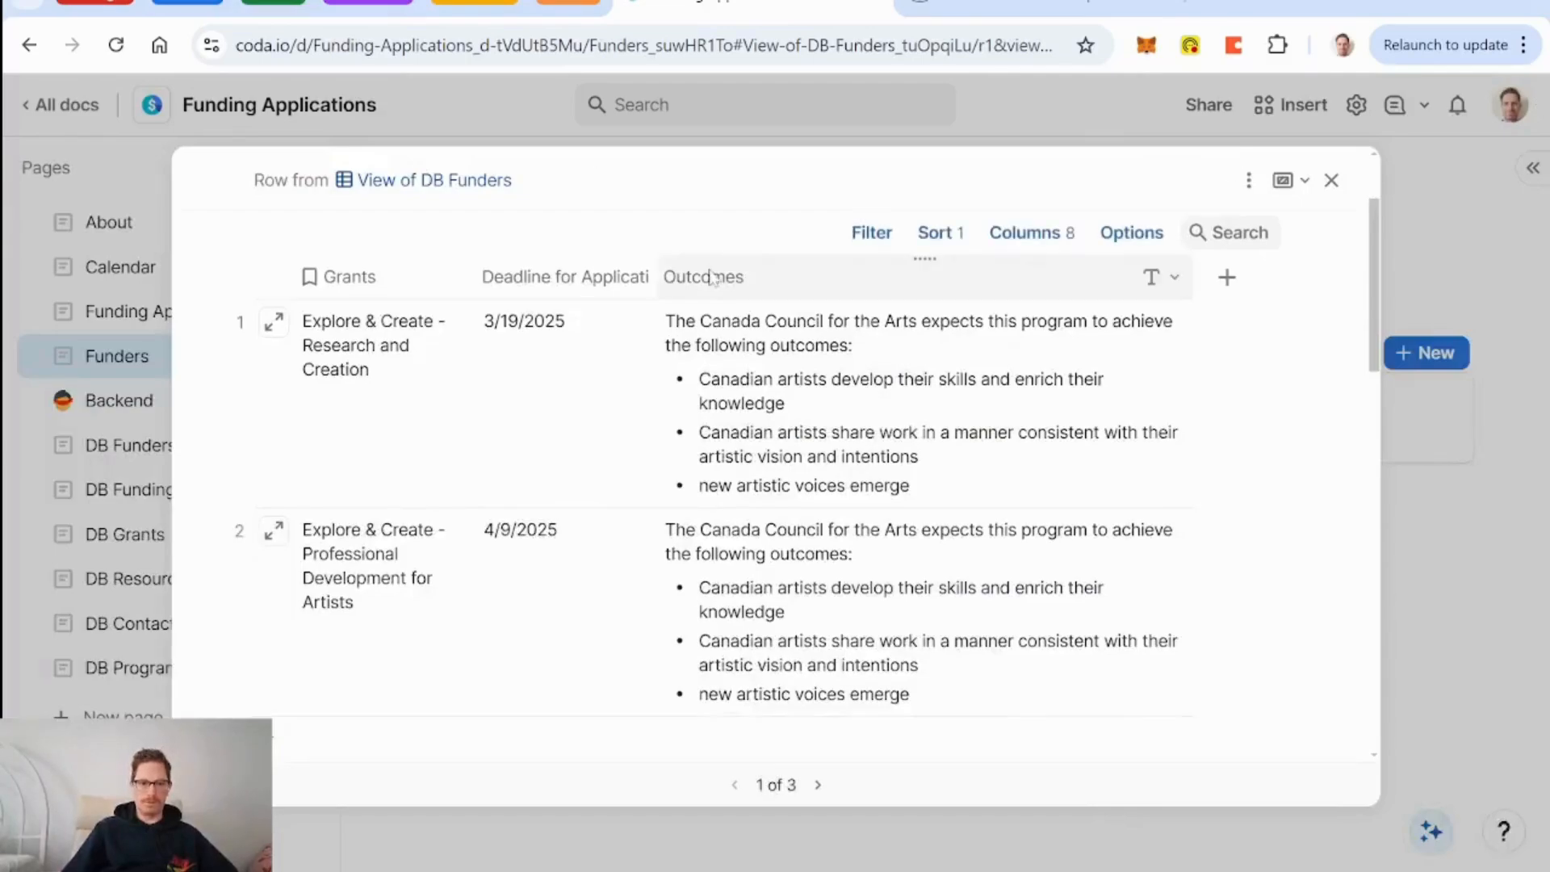
pyautogui.scroll(2, 494, 277)
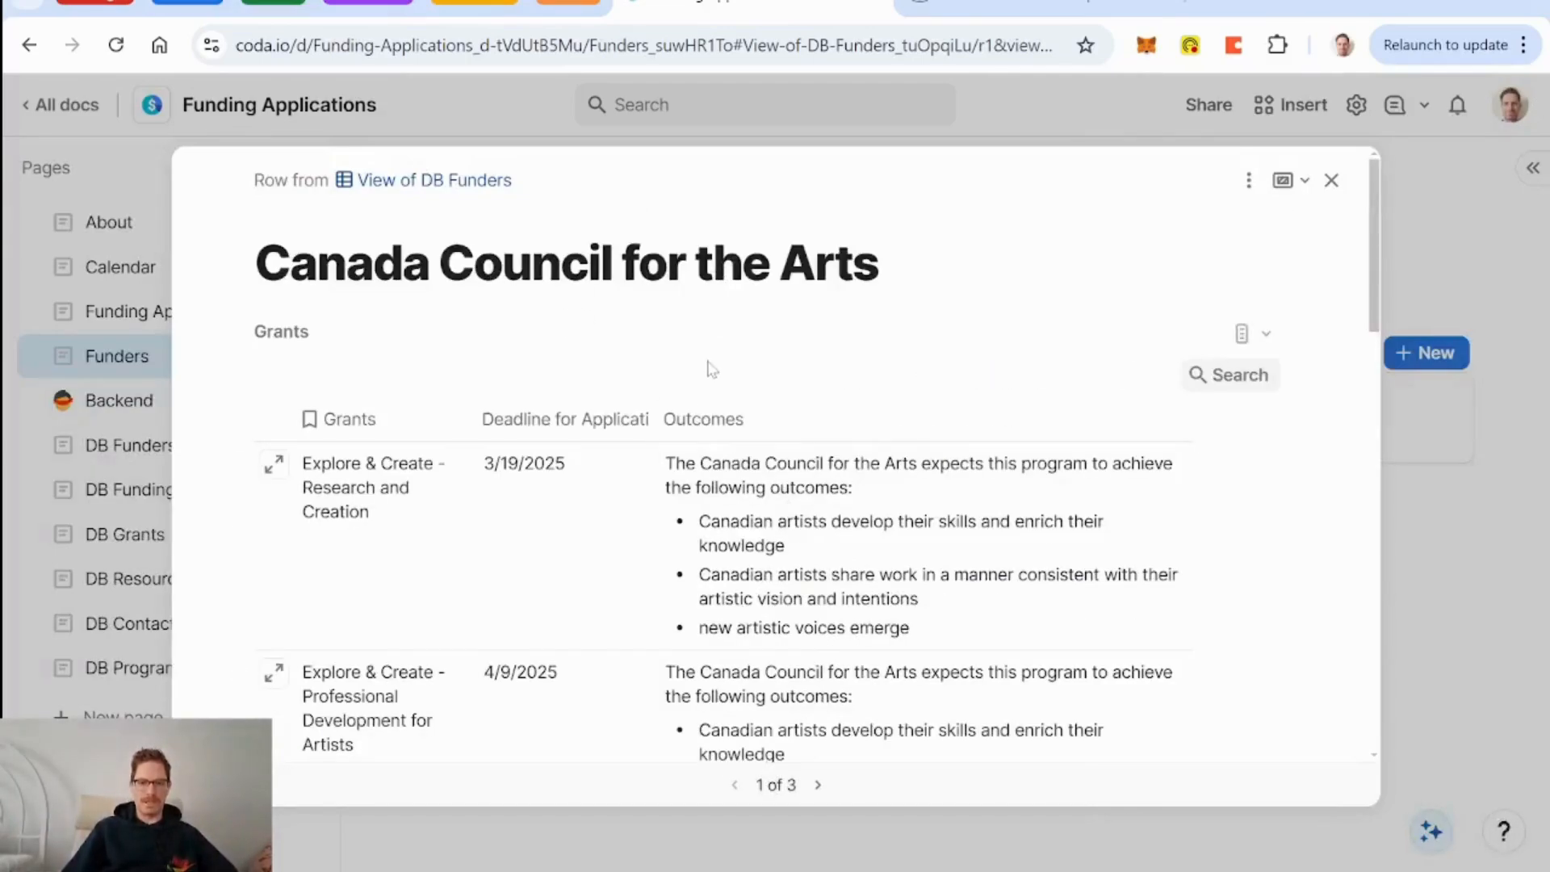
pyautogui.scroll(-2, 549, 358)
pyautogui.scroll(1, 575, 384)
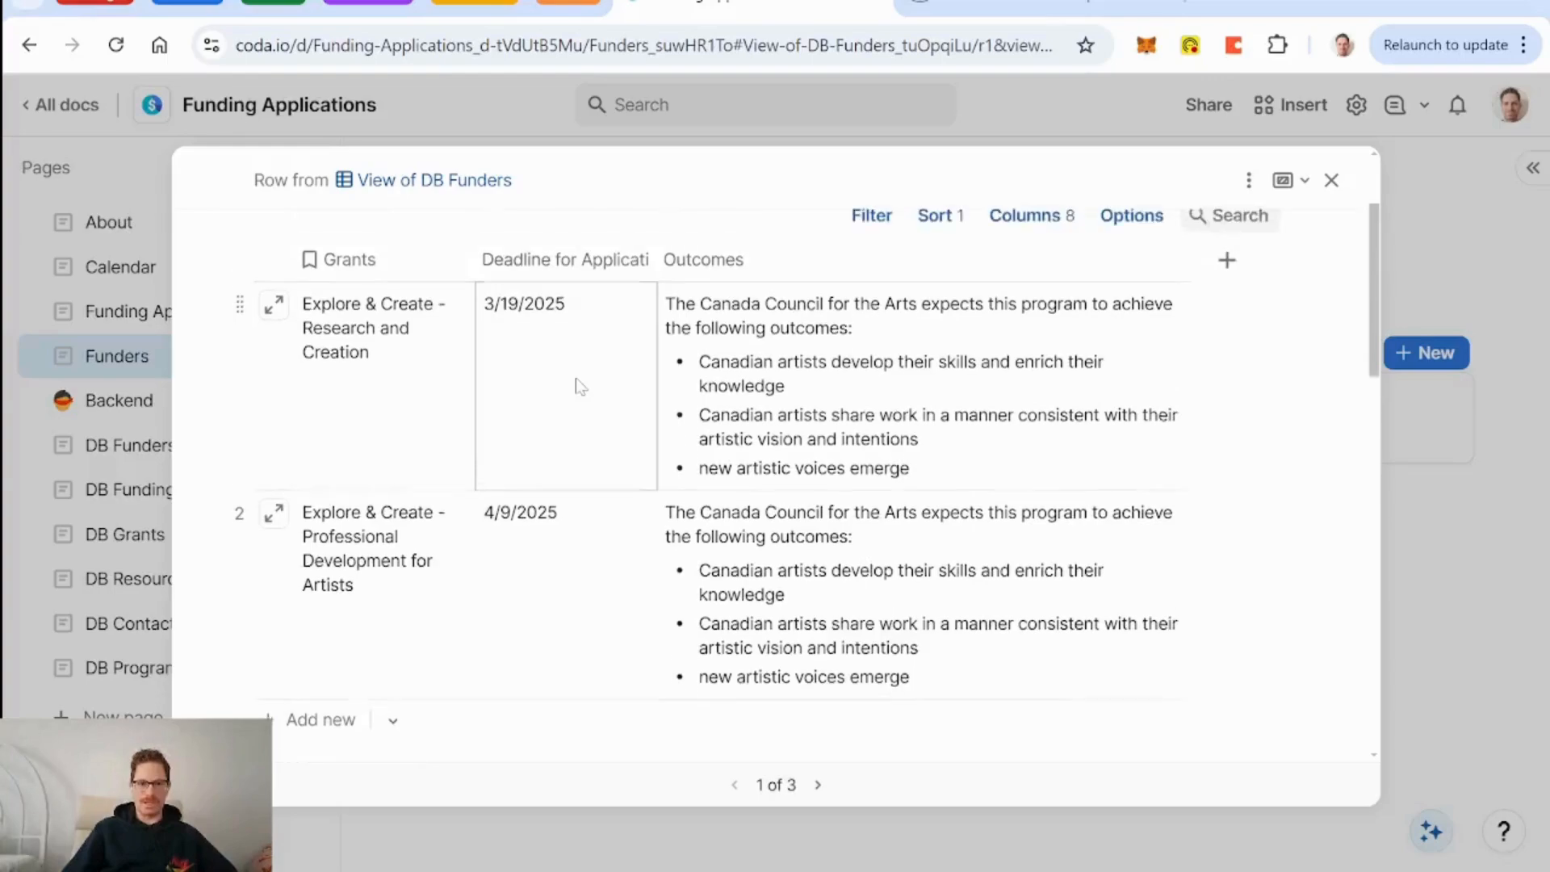
# Open the Explore & Create - Research and Creation grant and switch it to Layout 1.
pyautogui.click(273, 315)
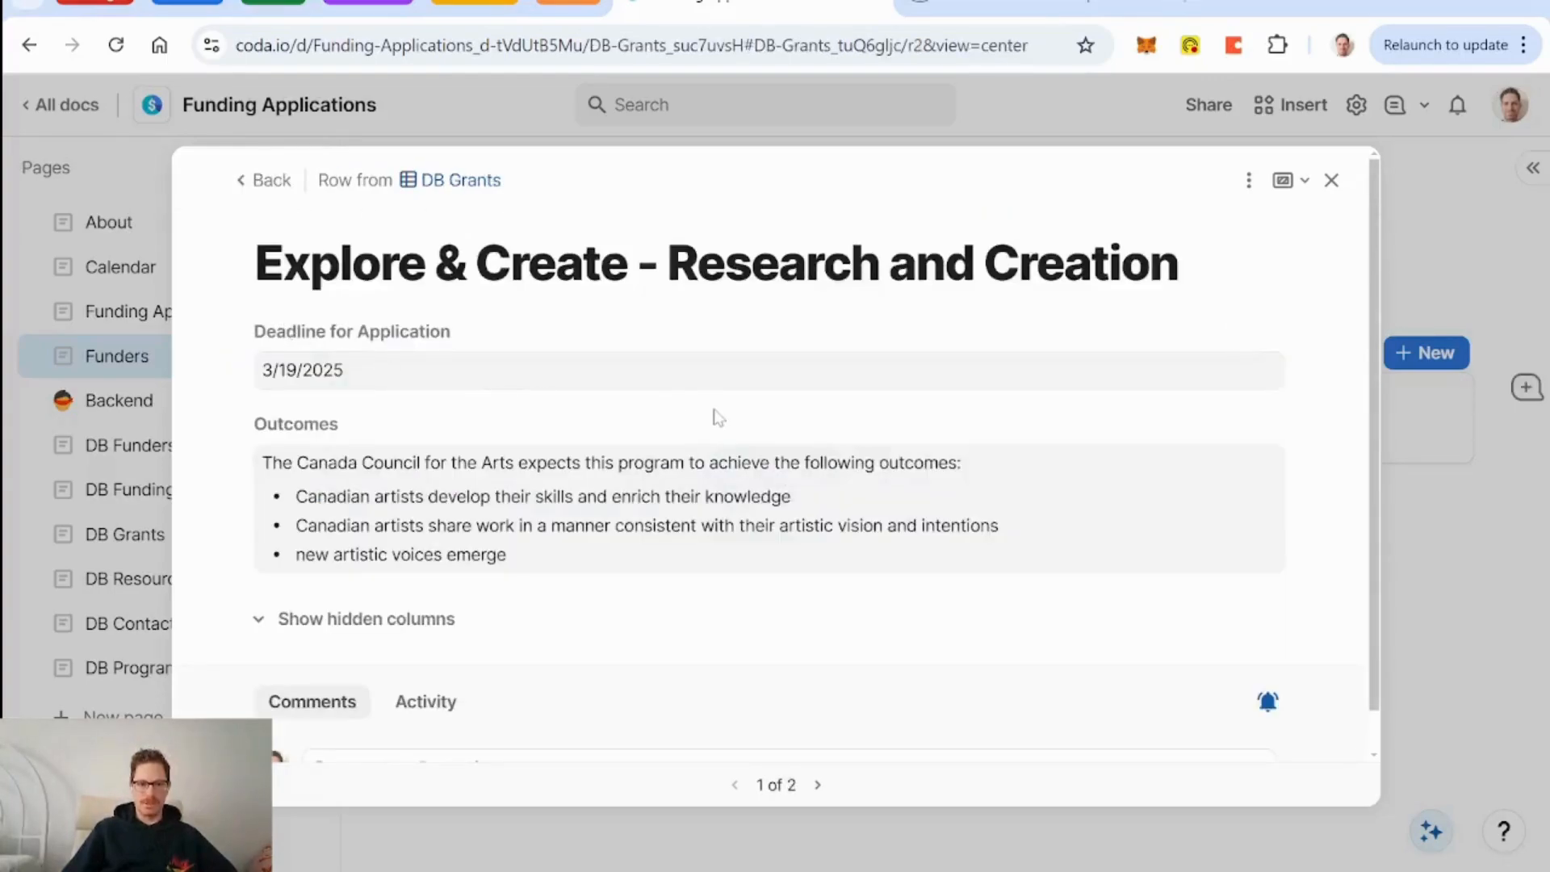
pyautogui.scroll(-1, 718, 416)
pyautogui.click(1249, 180)
pyautogui.moveTo(1325, 278)
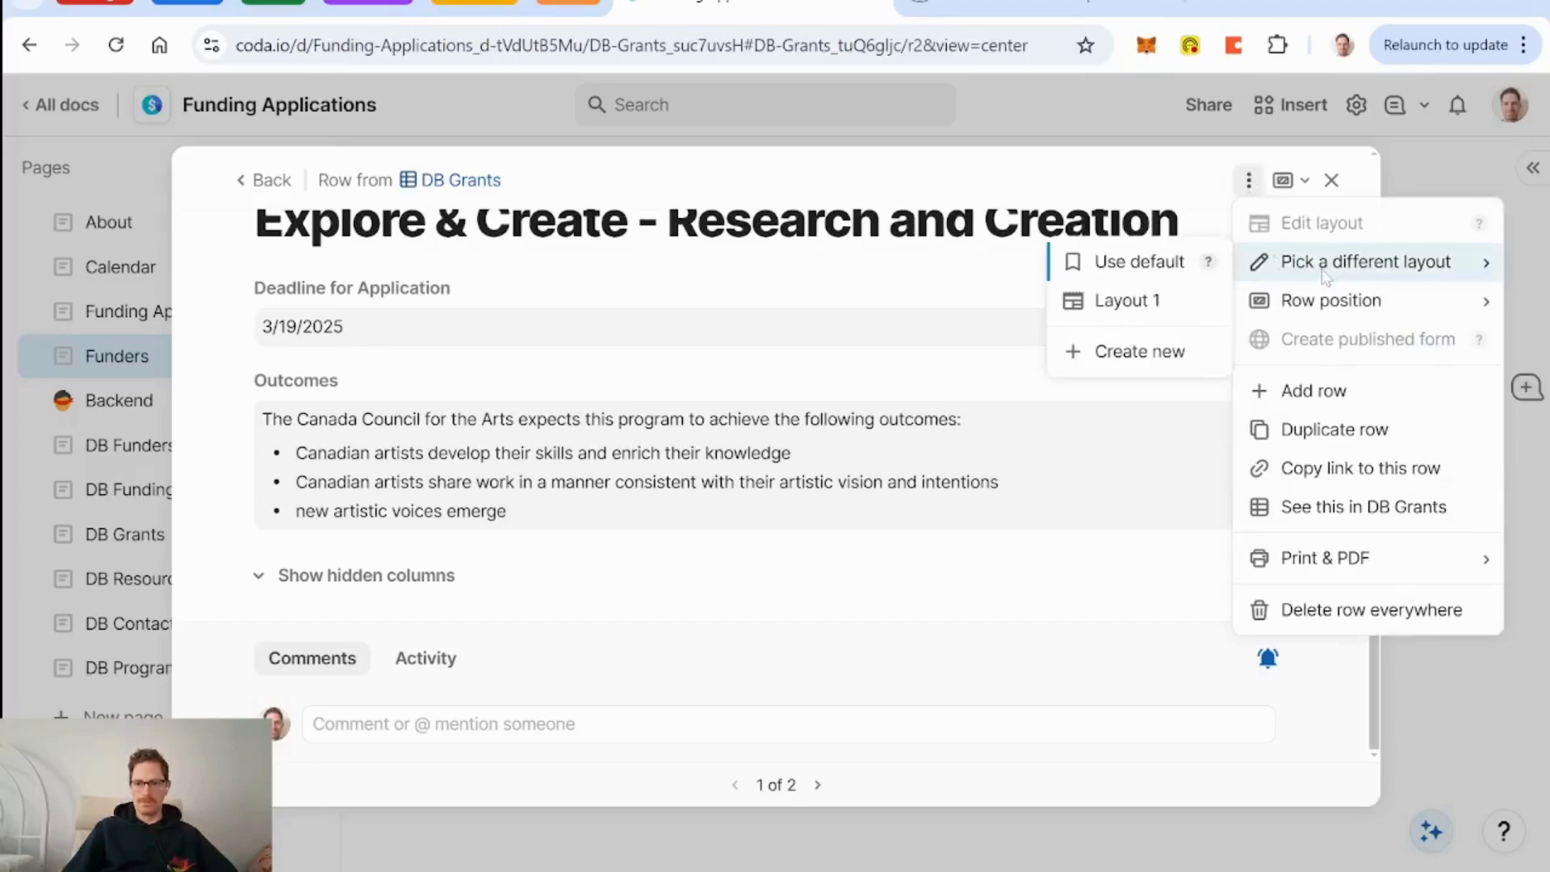
pyautogui.click(1174, 308)
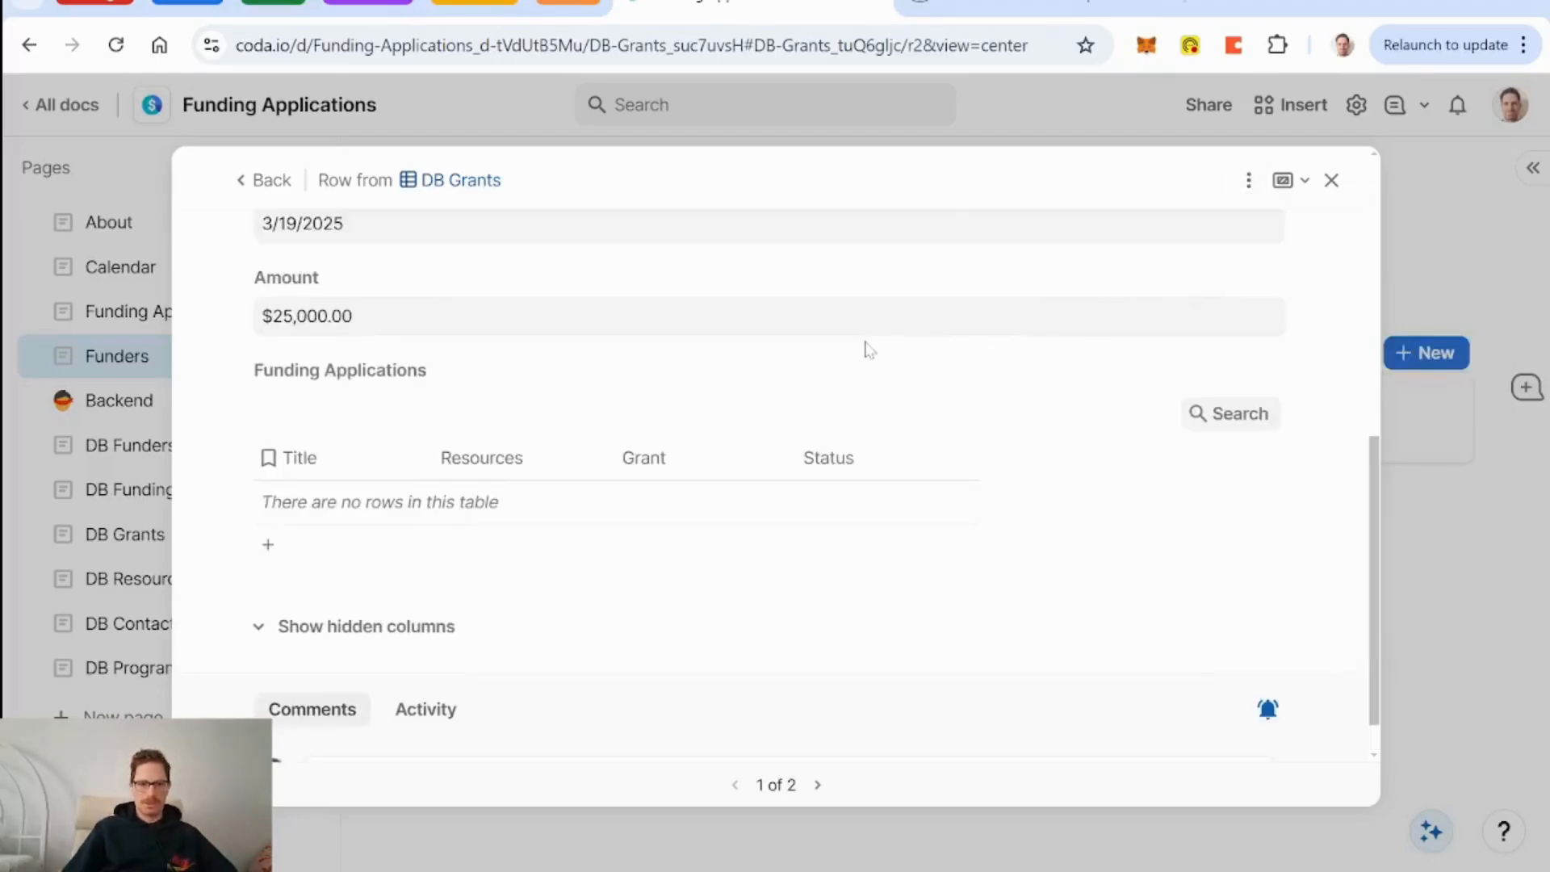
pyautogui.scroll(6, 866, 342)
pyautogui.scroll(-5, 767, 315)
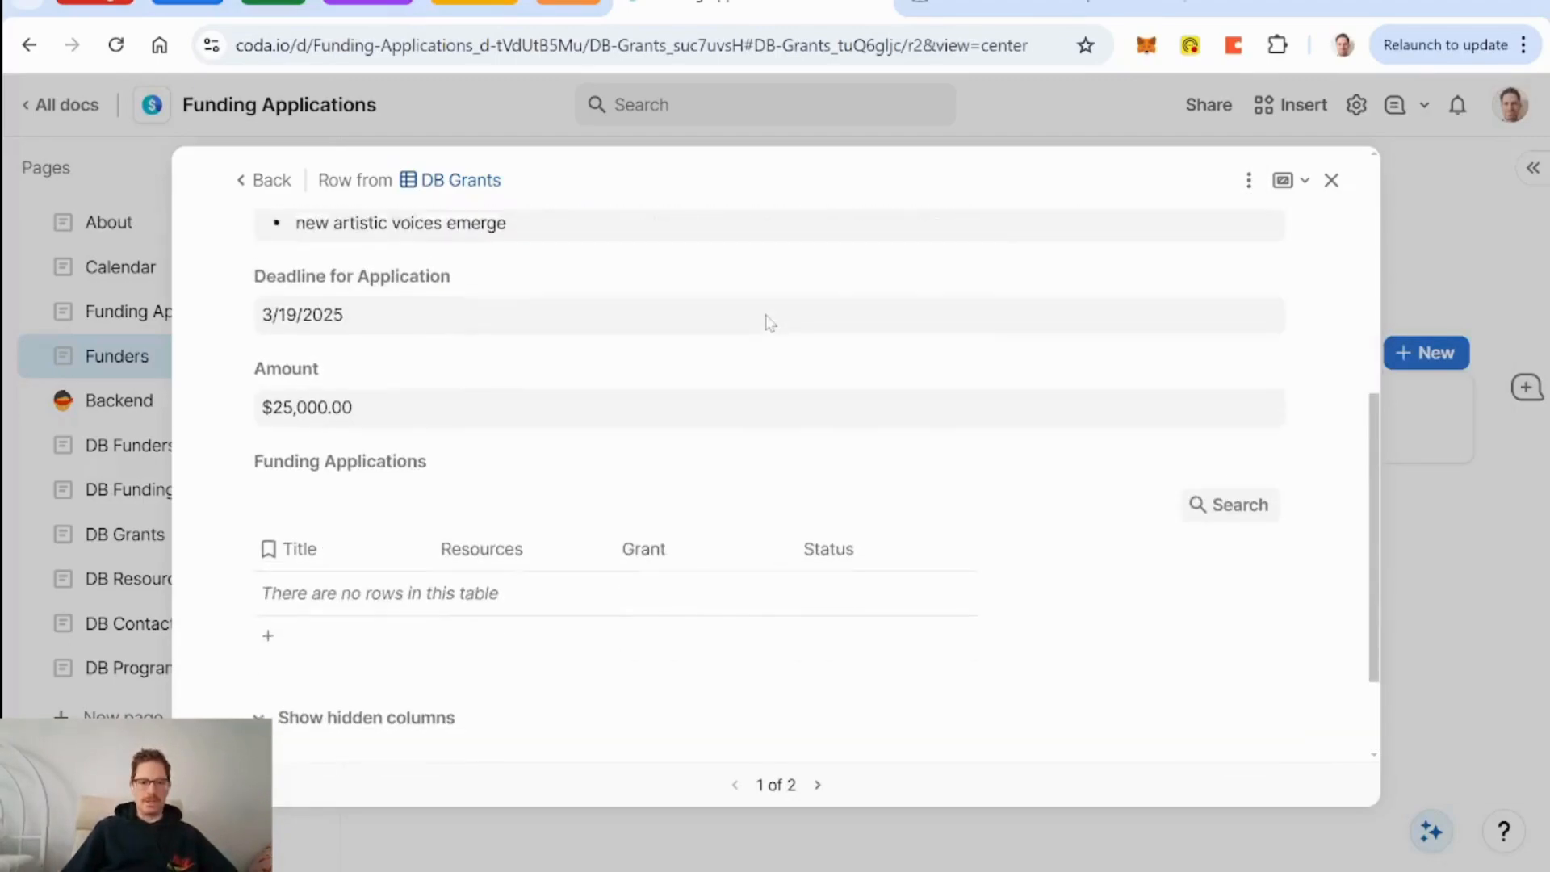
pyautogui.scroll(-2, 767, 321)
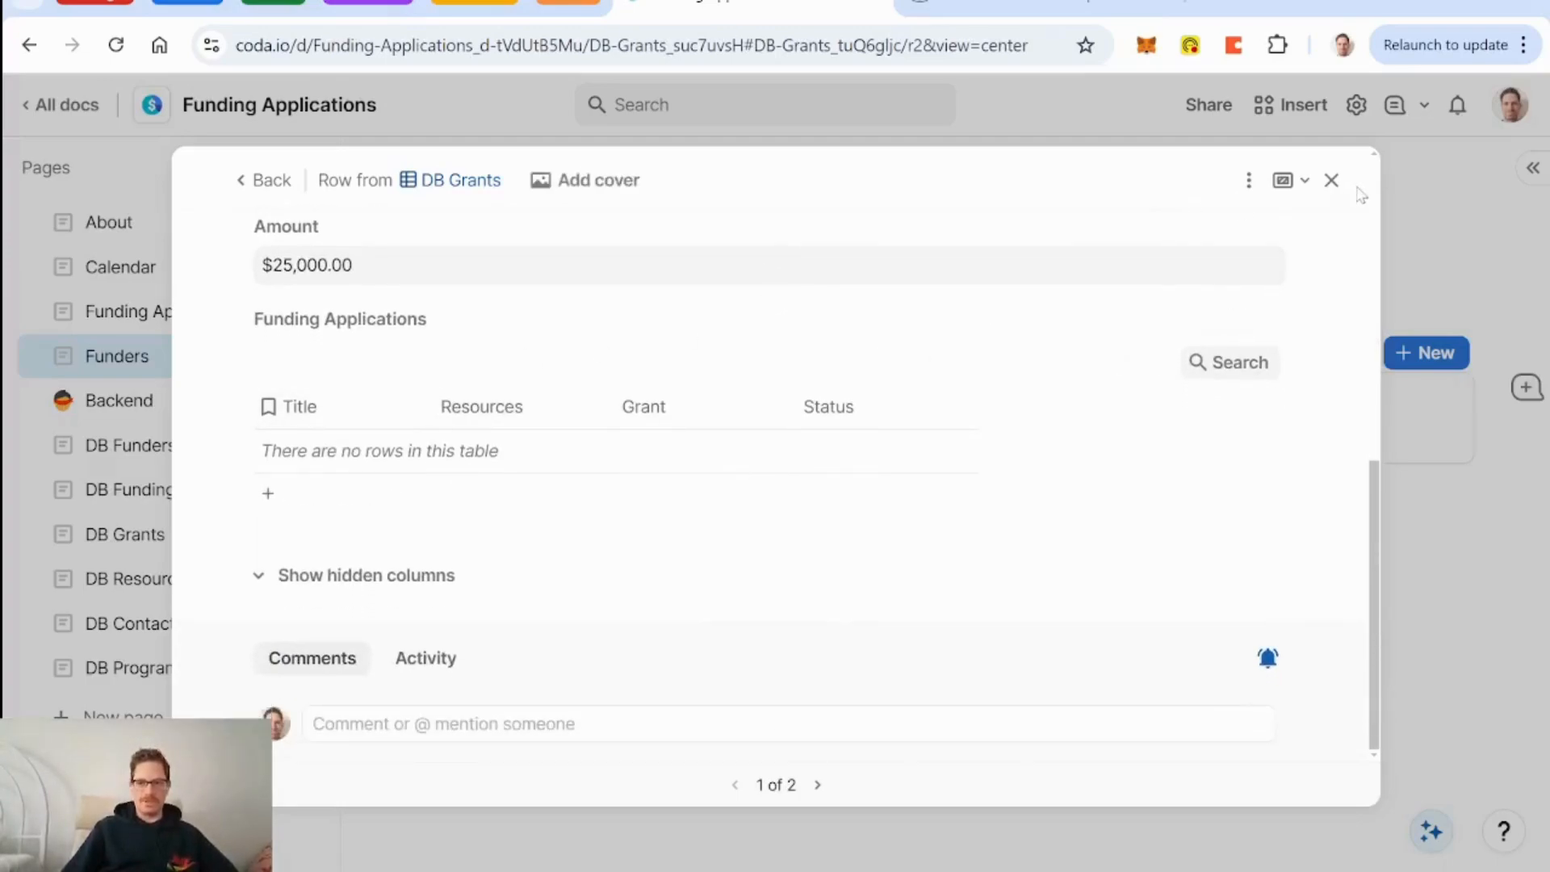
pyautogui.click(1332, 180)
# View the Professional Development for Artists grant, then close back to the Funders page.
pyautogui.scroll(-2, 541, 571)
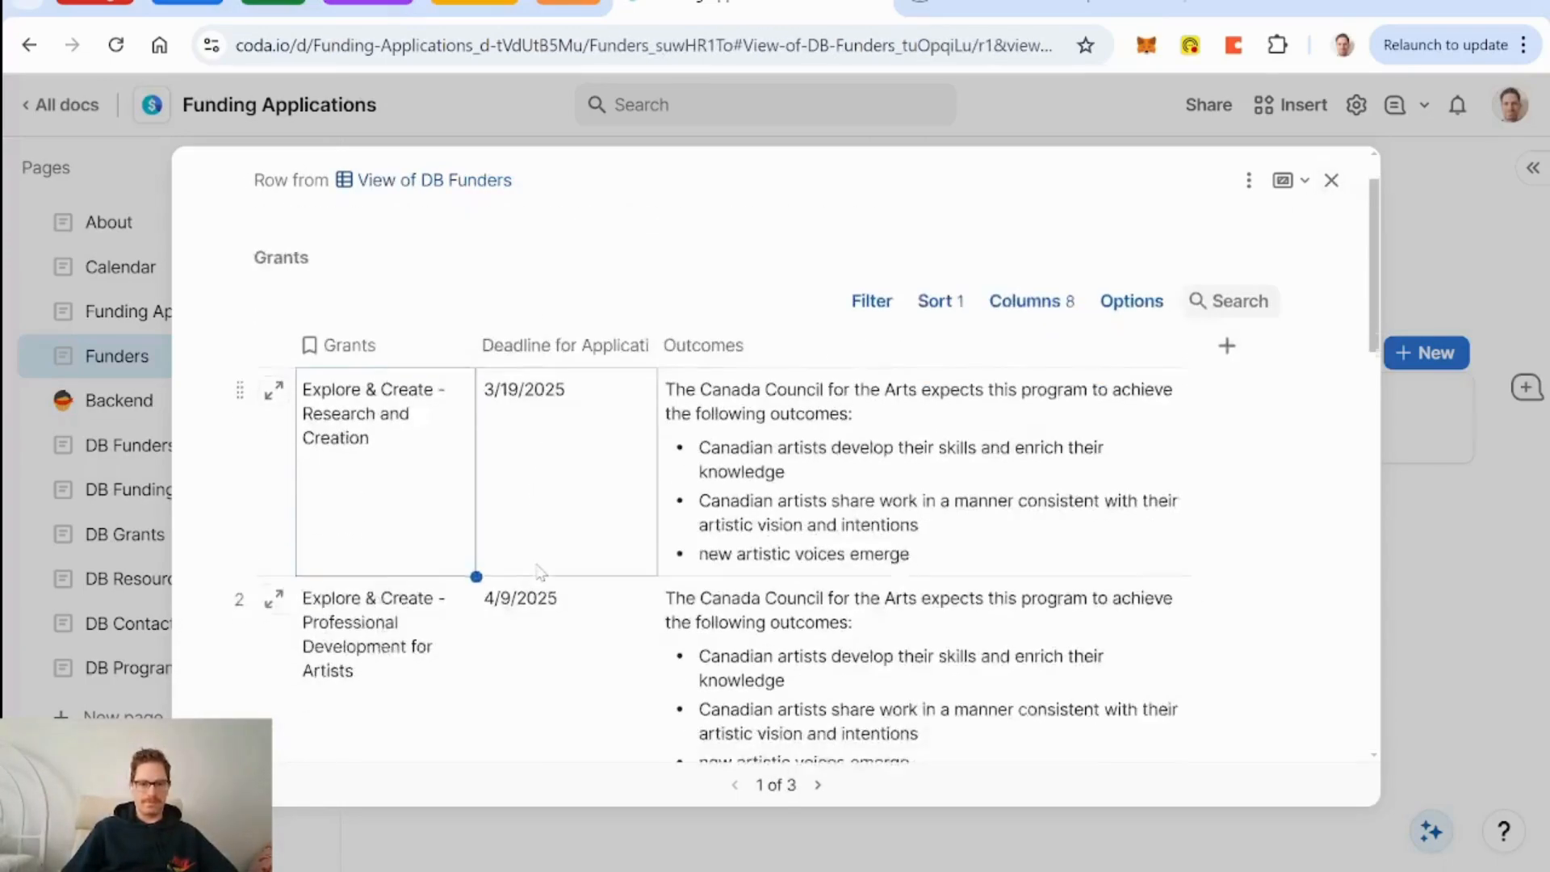
pyautogui.click(273, 521)
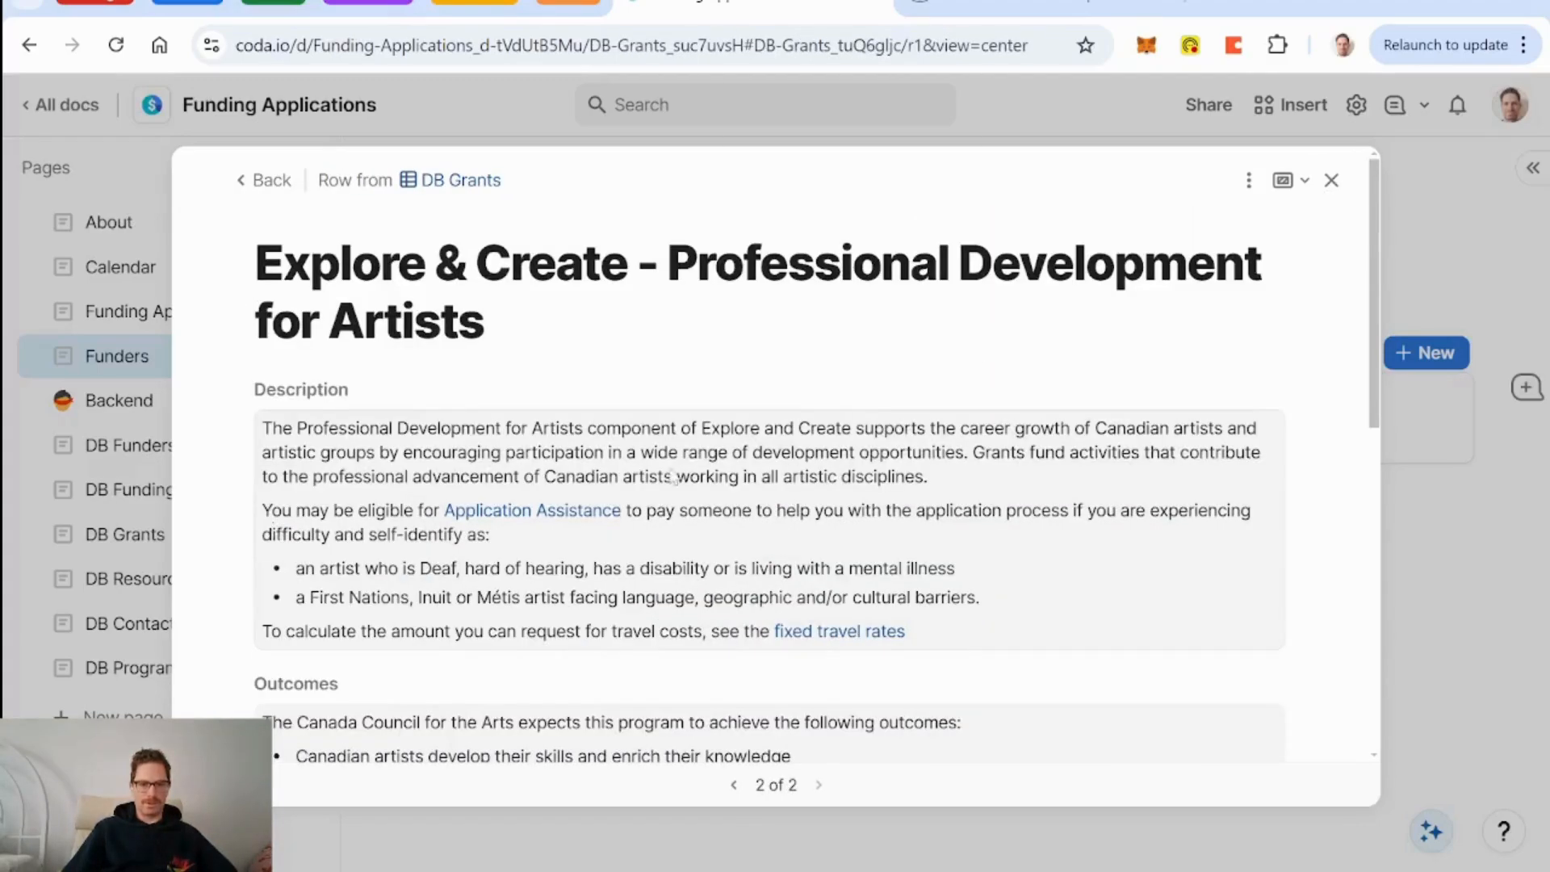
pyautogui.scroll(-6, 702, 469)
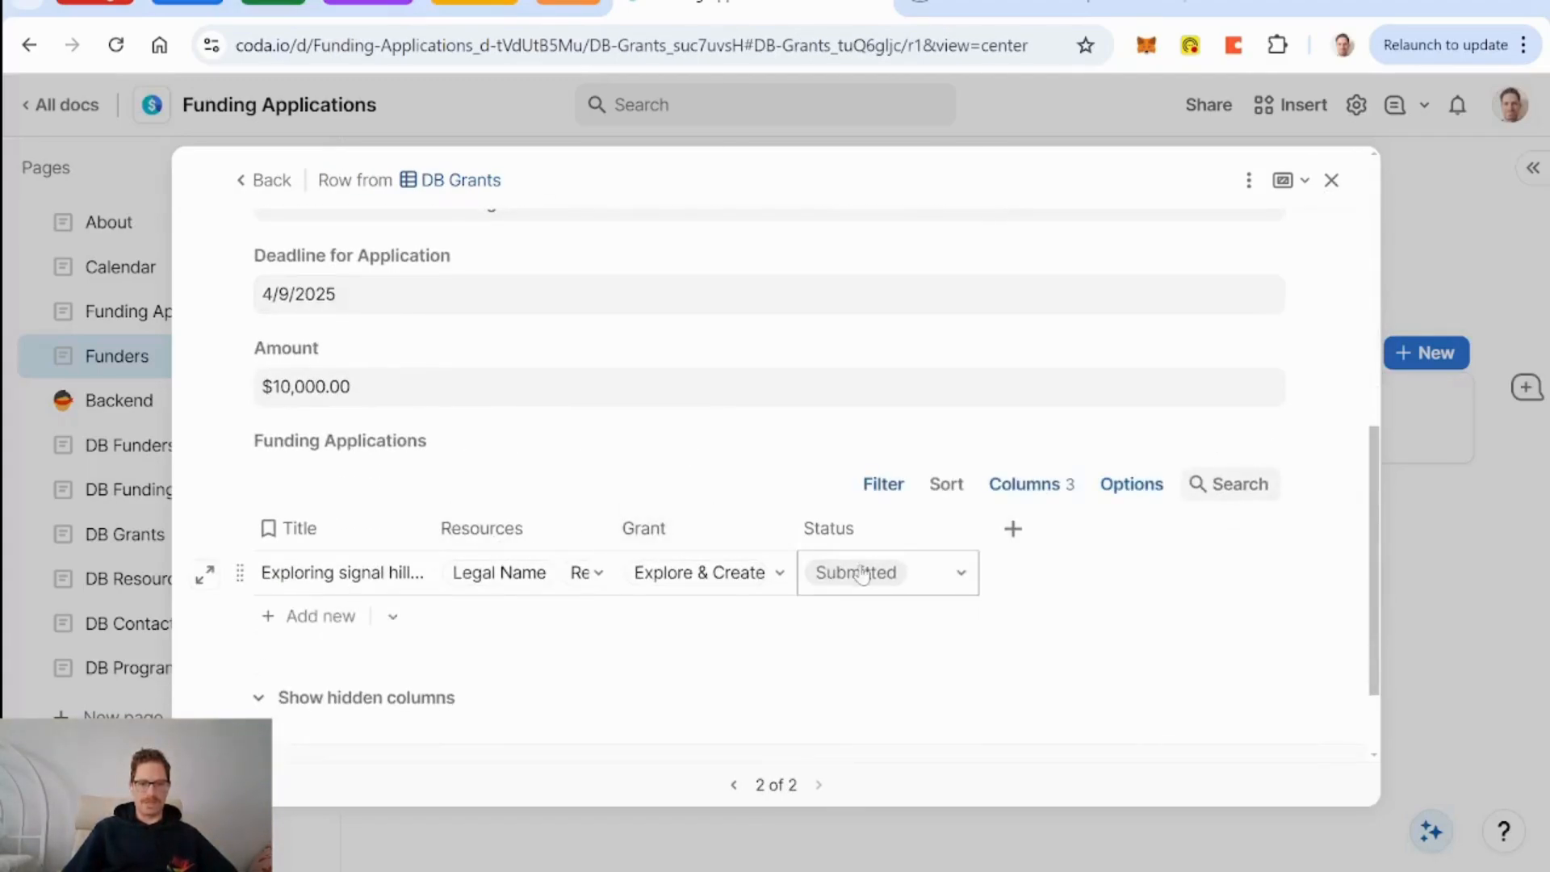
pyautogui.click(1331, 180)
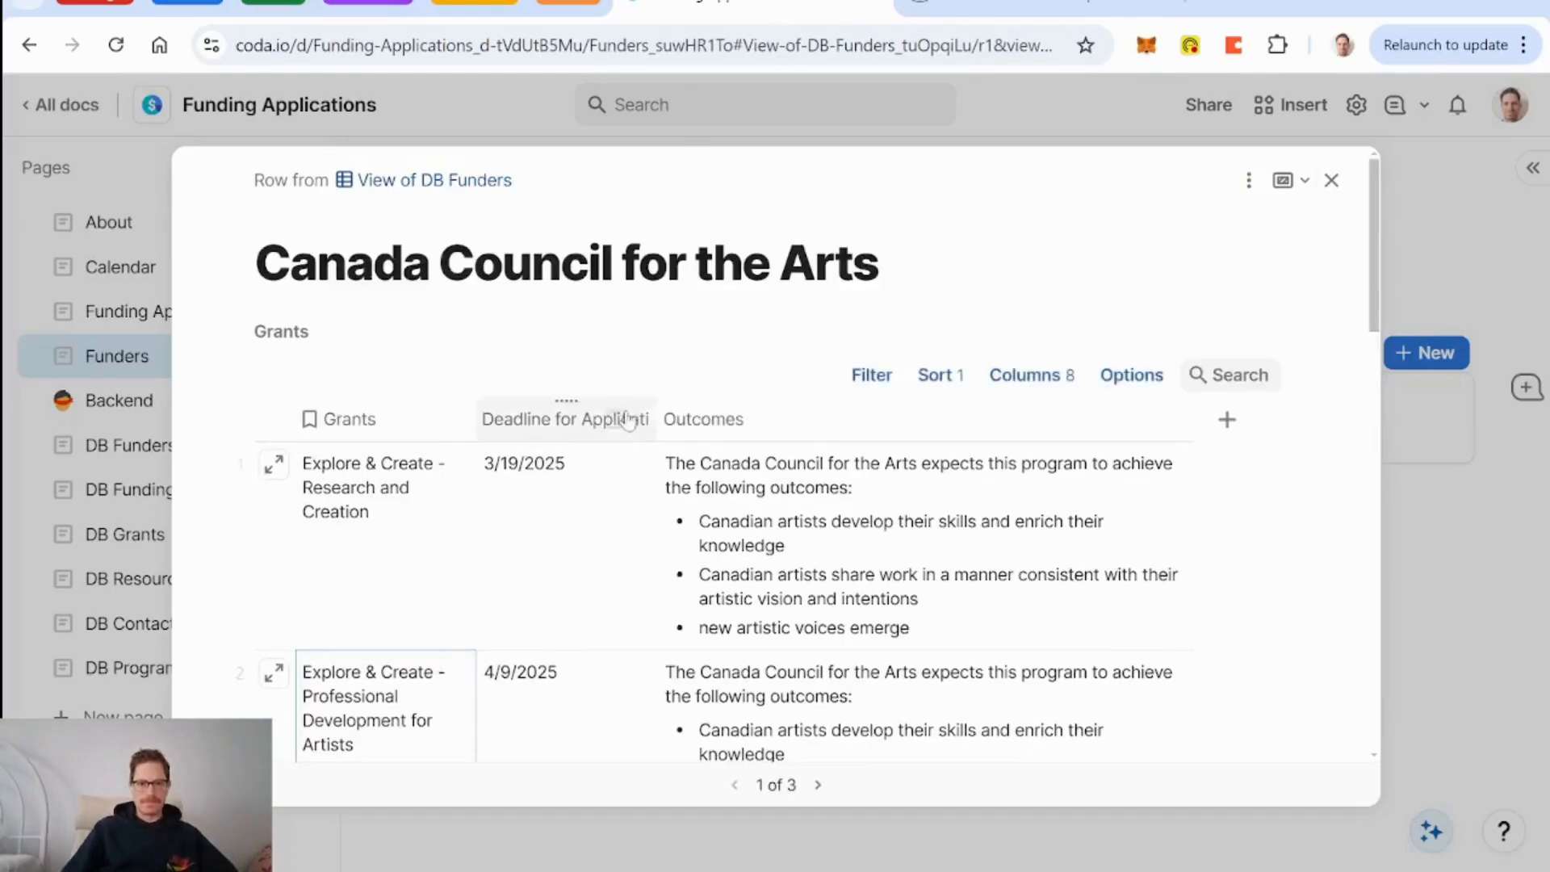
pyautogui.click(1332, 180)
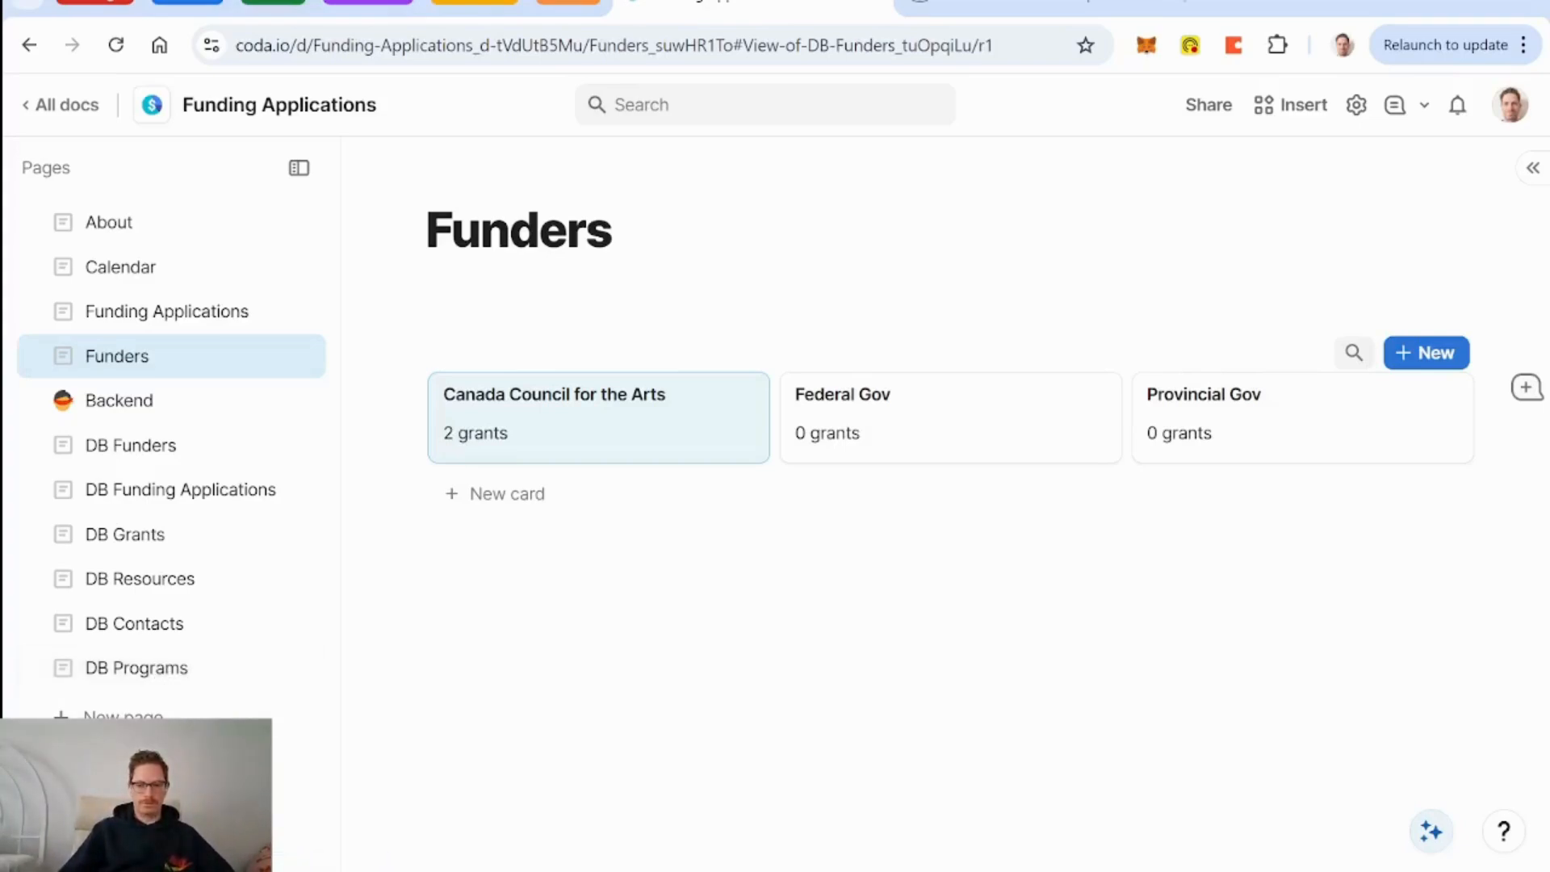
pyautogui.click(1049, 870)
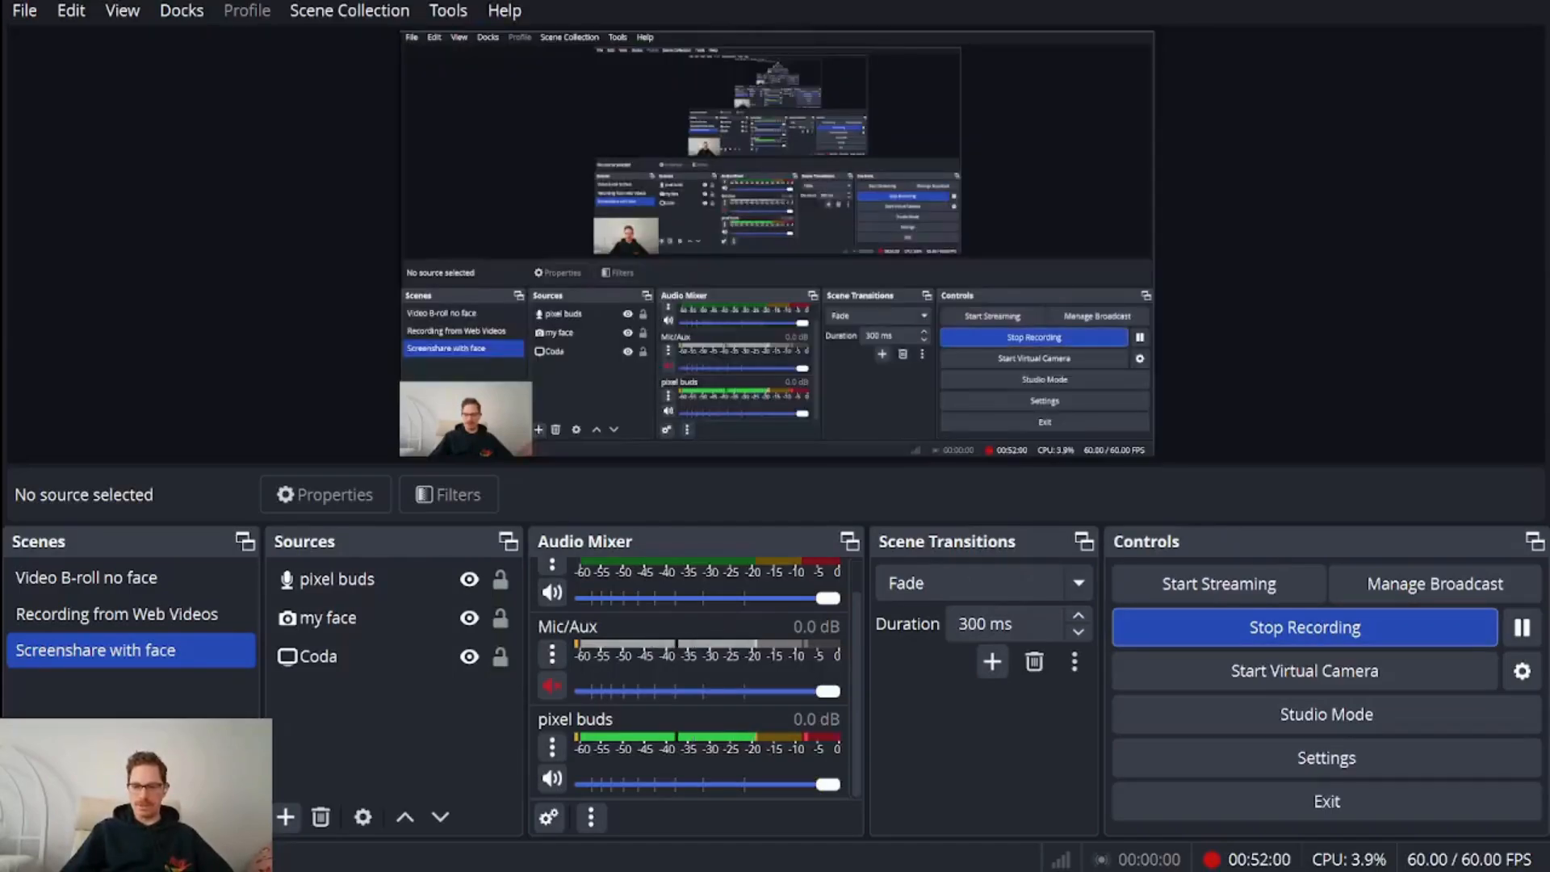
pyautogui.click(1049, 871)
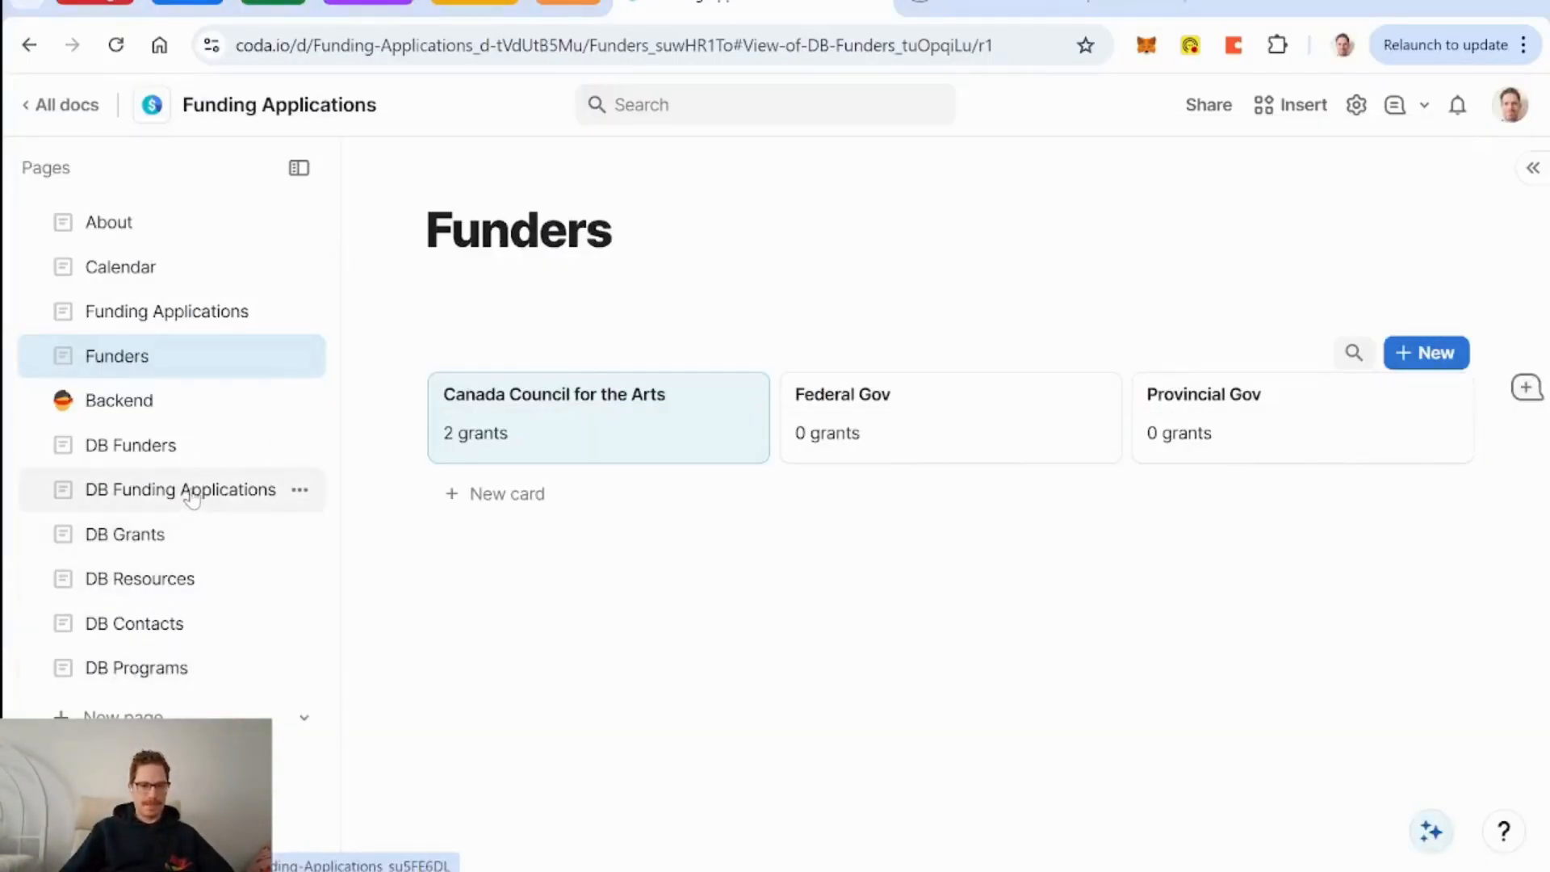
# Create a new page titled 'DB Application Sections'.
pyautogui.click(113, 716)
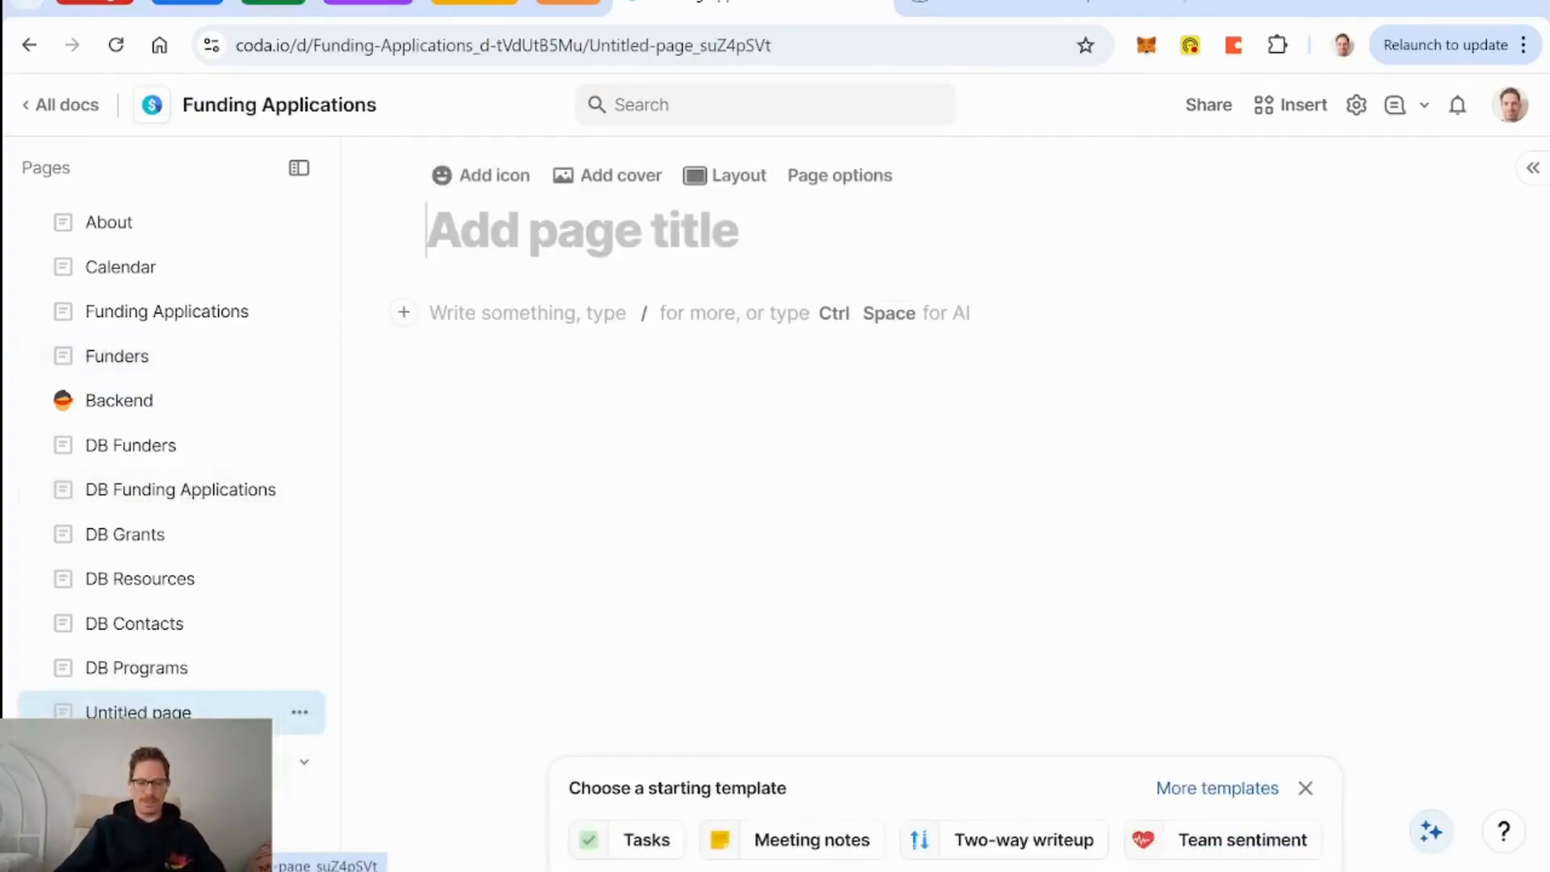
pyautogui.write('Fun')
pyautogui.press('BackSpace')
pyautogui.press('BackSpace')
pyautogui.press('BackSpace')
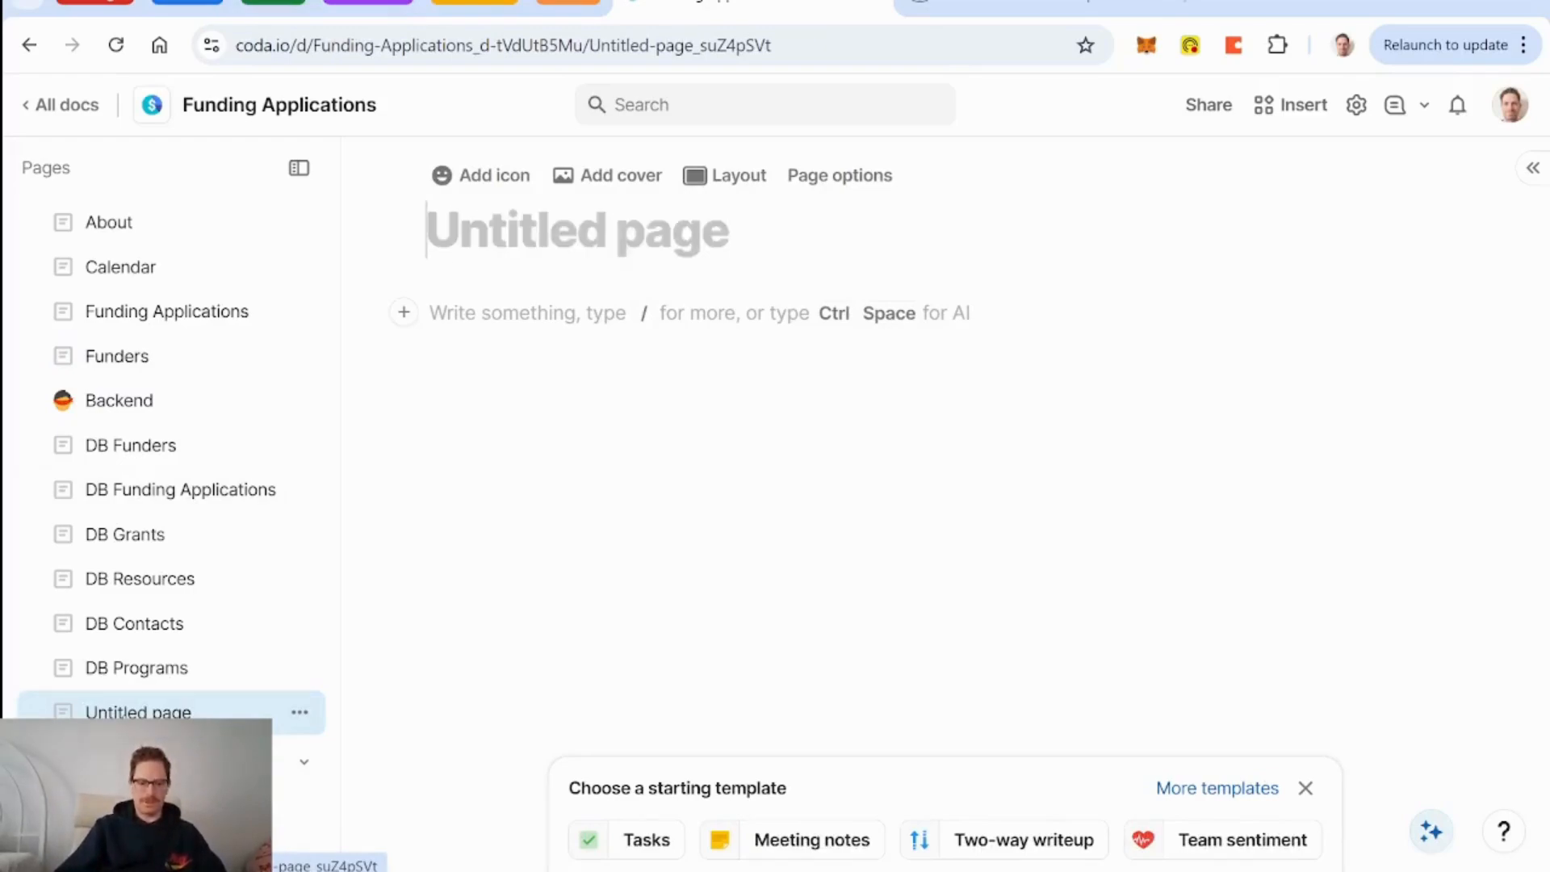
pyautogui.write('DB Sections')
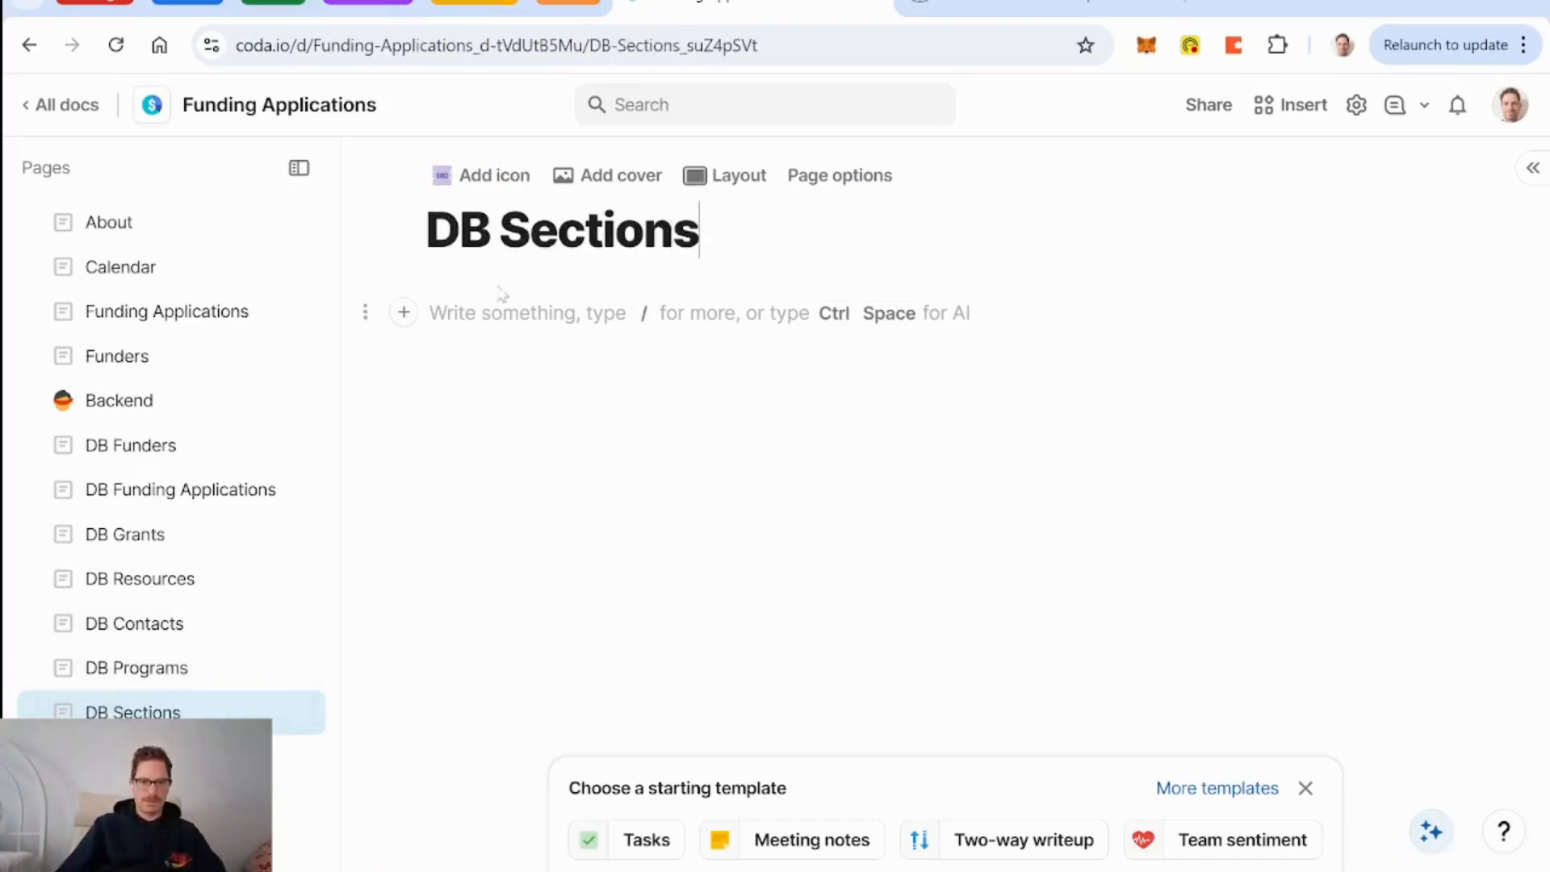
pyautogui.click(499, 232)
pyautogui.write('Application')
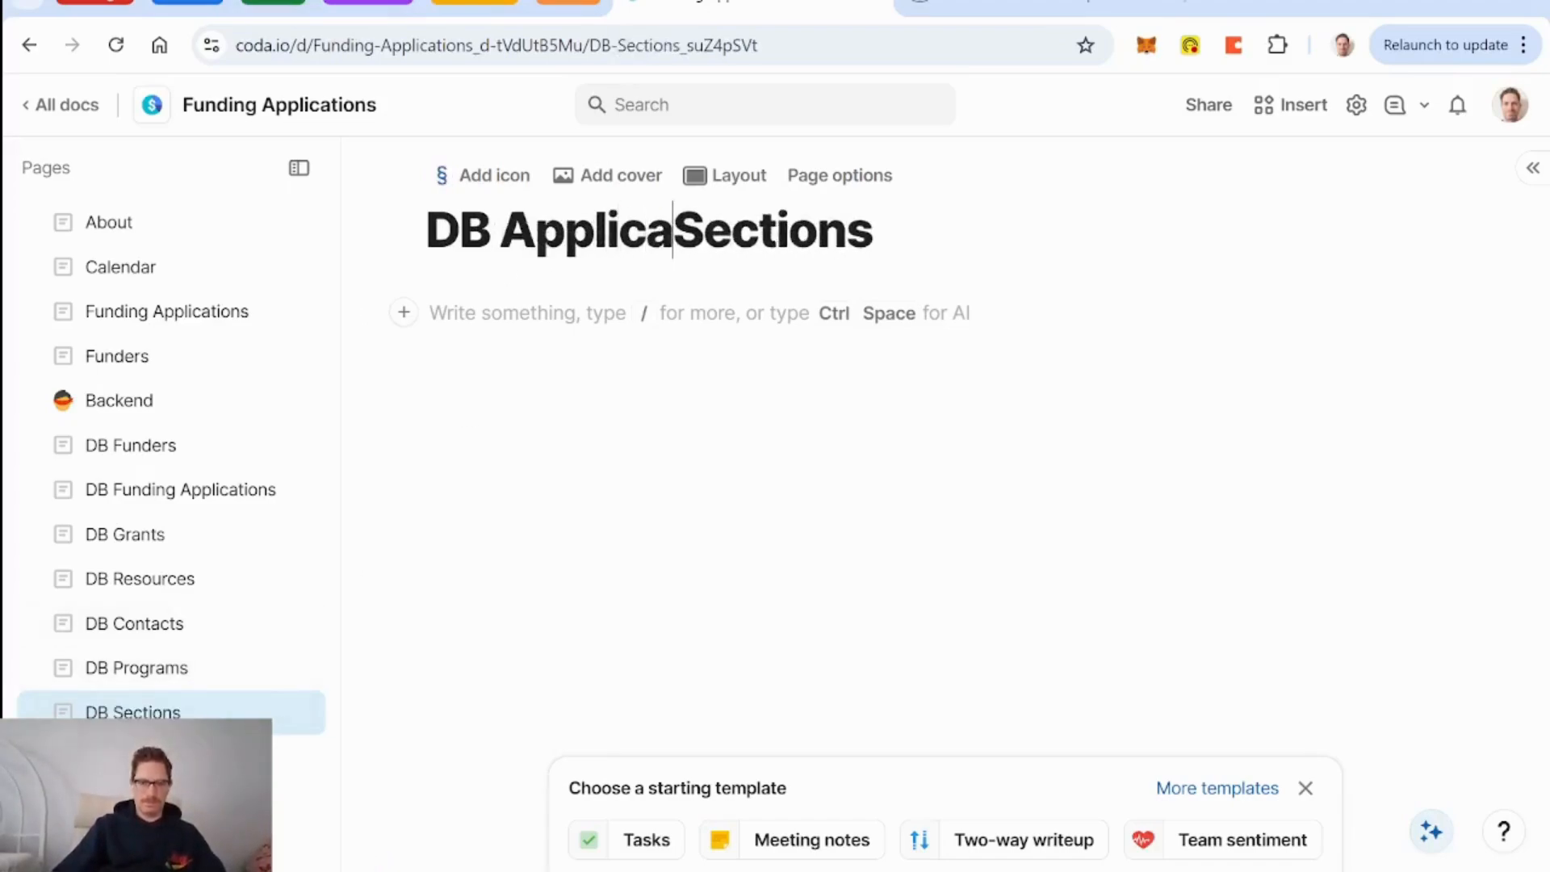
pyautogui.press('Return')
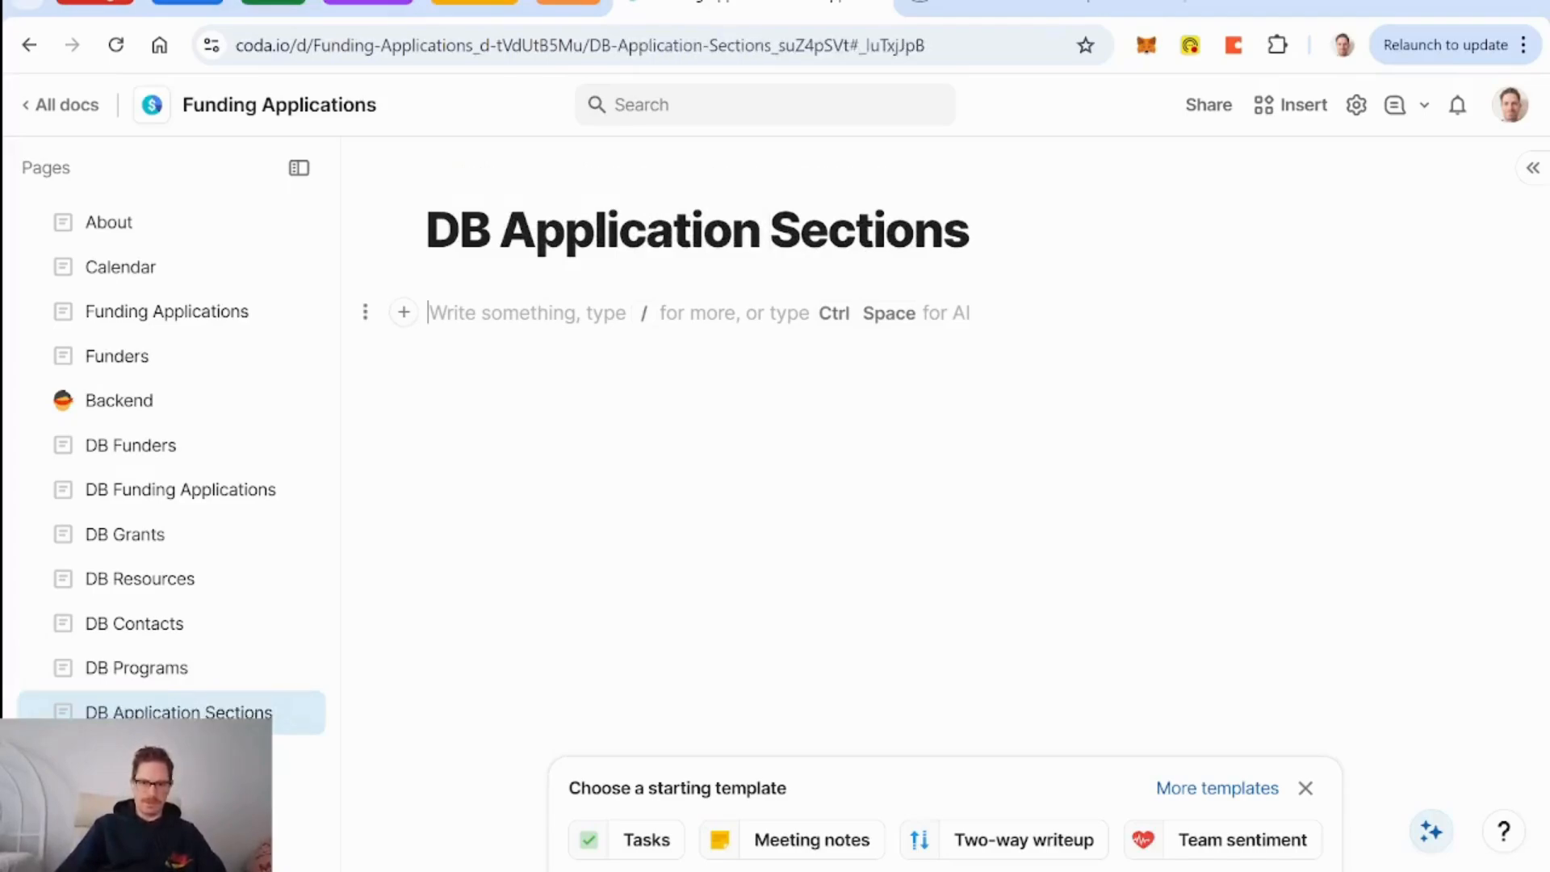
# Insert a blank table named 'DB Application Sections' via /table.
pyautogui.write('/table')
pyautogui.press('Return')
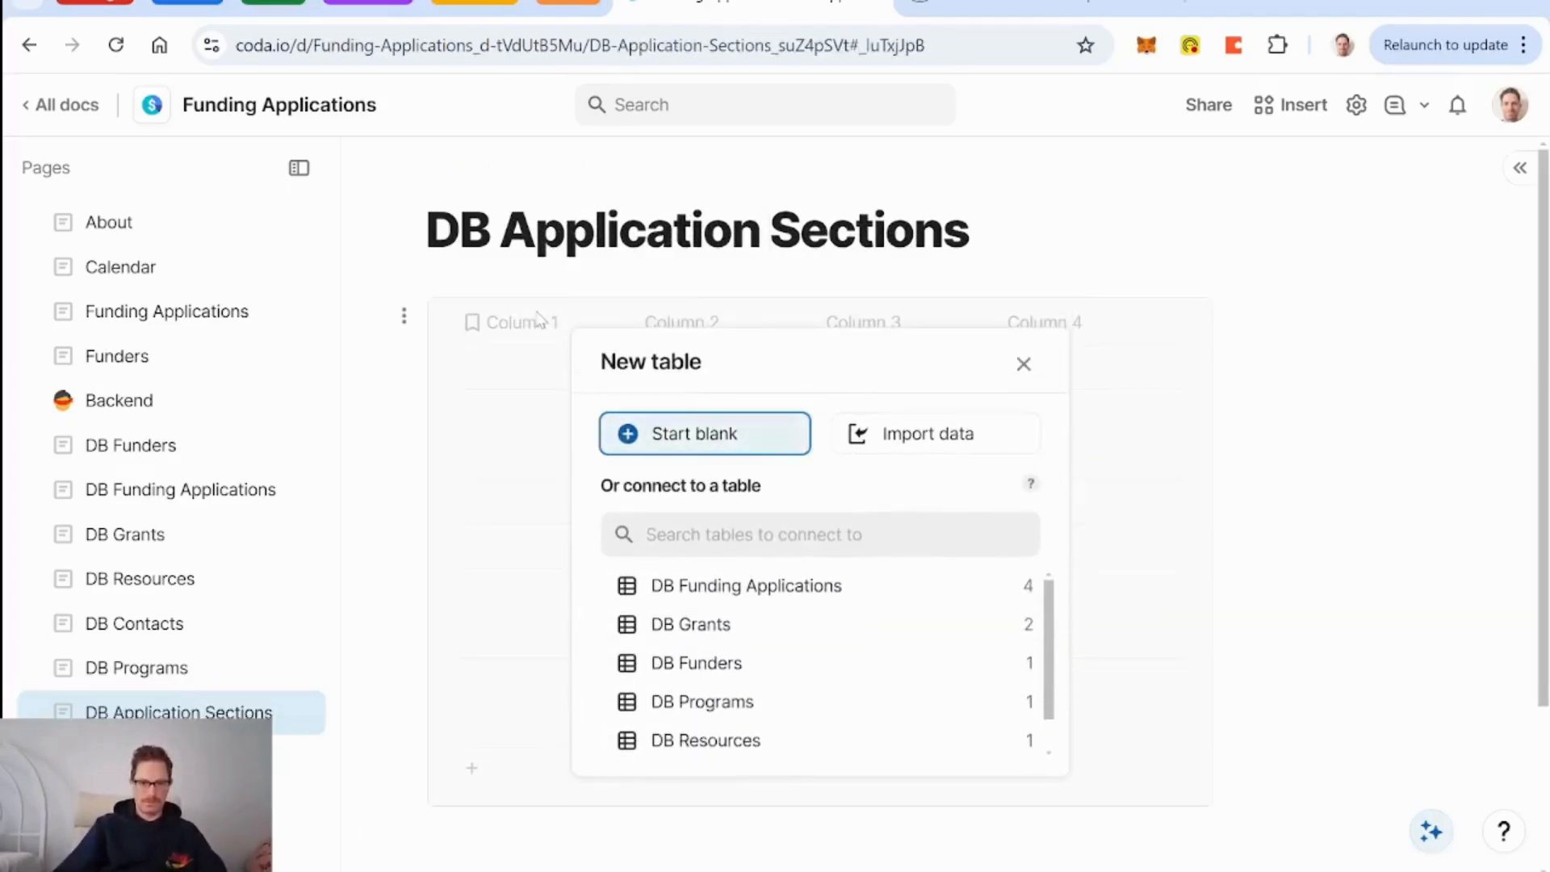
pyautogui.press('Return')
pyautogui.write('DB')
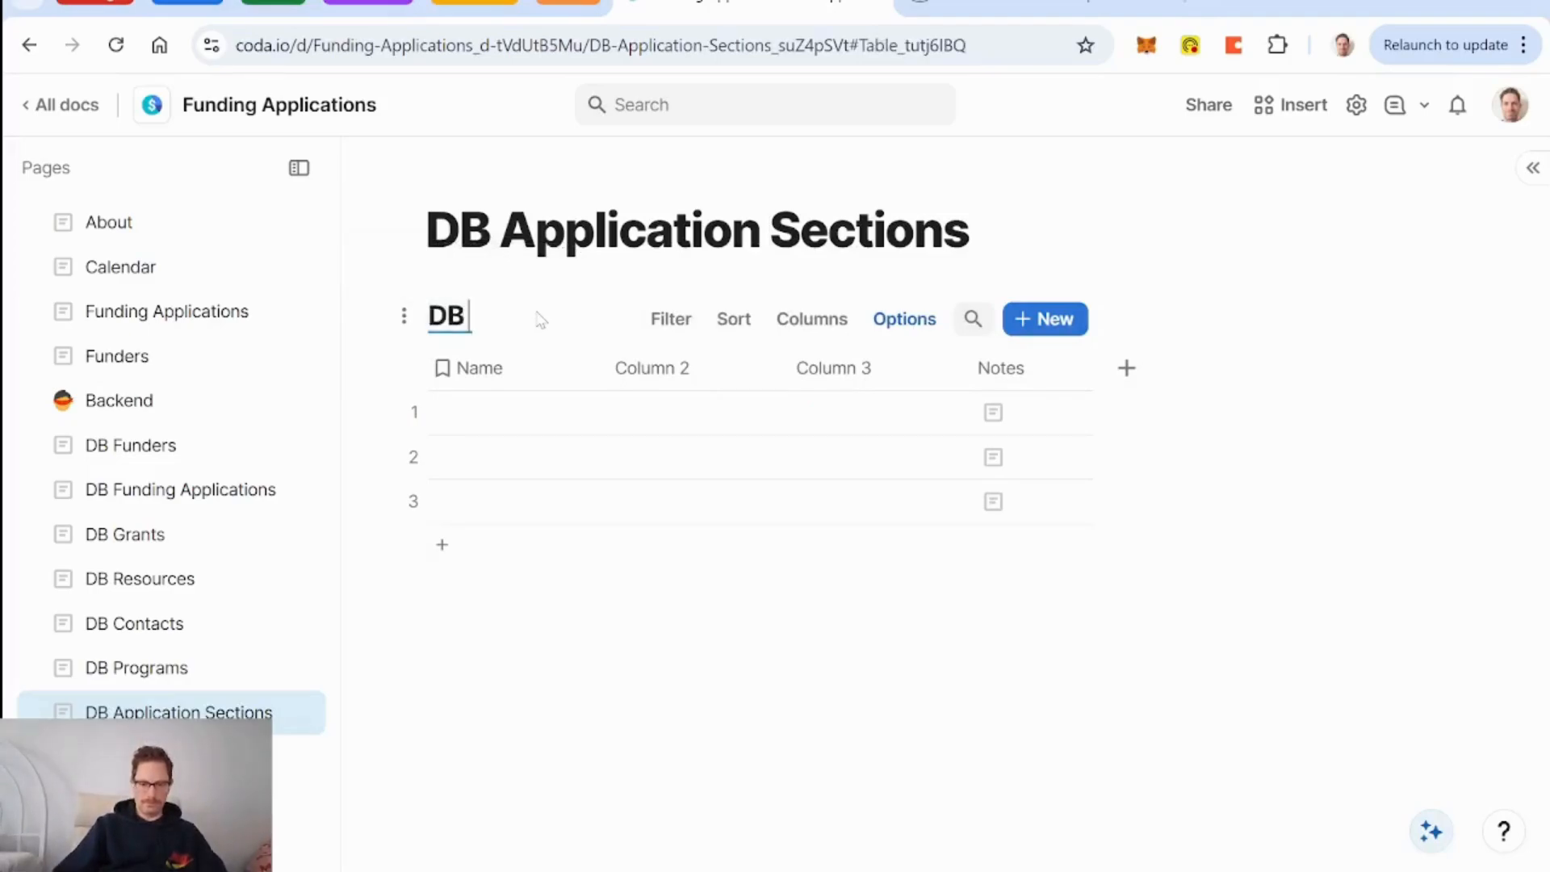
pyautogui.write(' Application Sec')
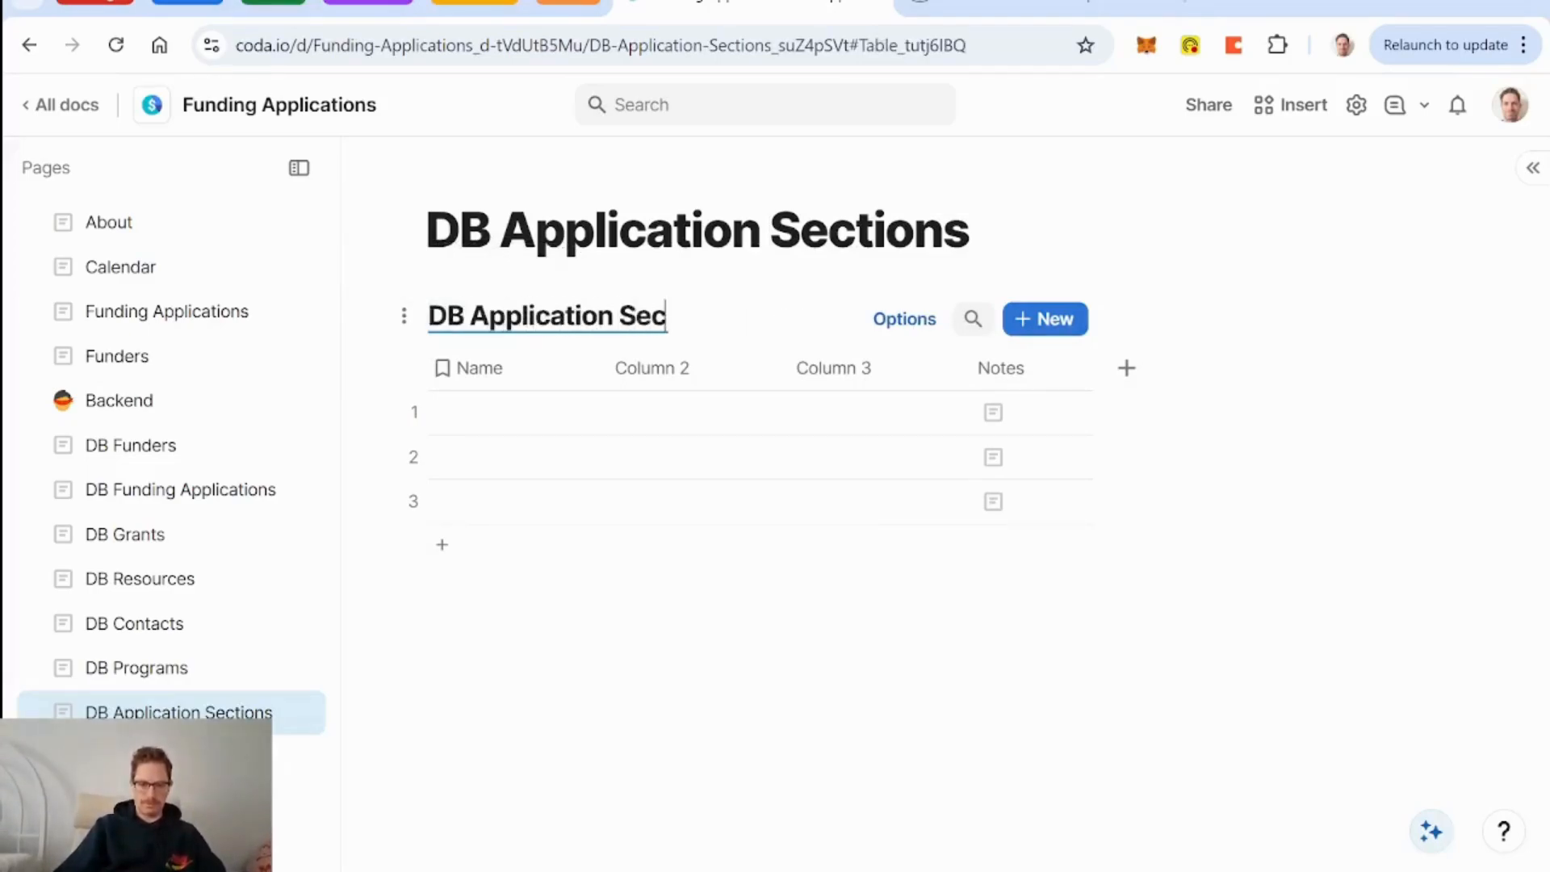
pyautogui.write('tions')
pyautogui.click(512, 367)
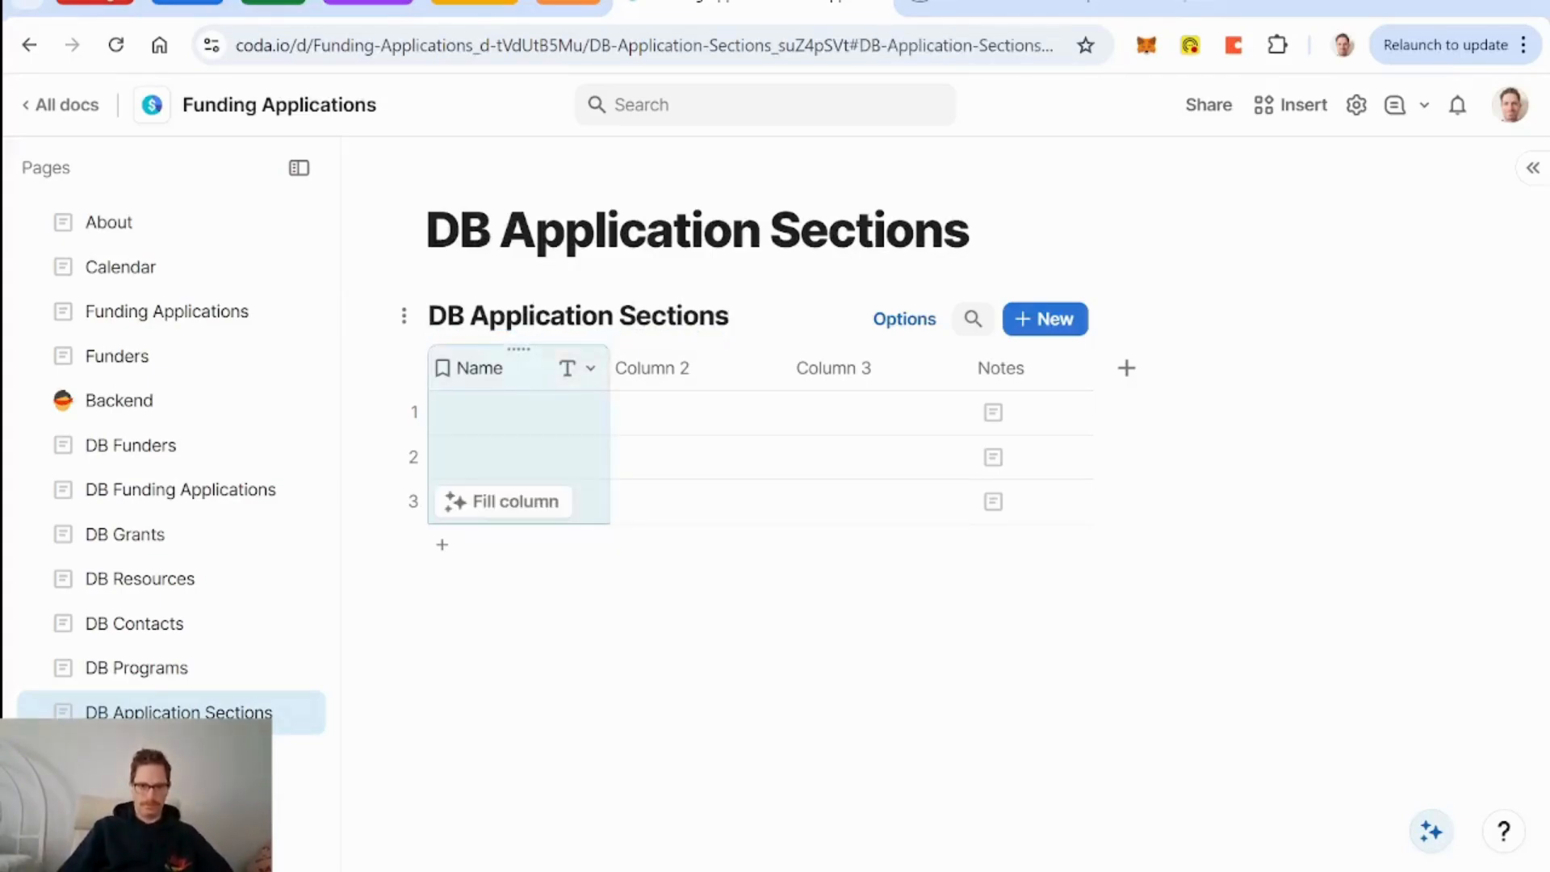
# Rename the Name column to Section.
pyautogui.click(498, 371)
pyautogui.write('Se')
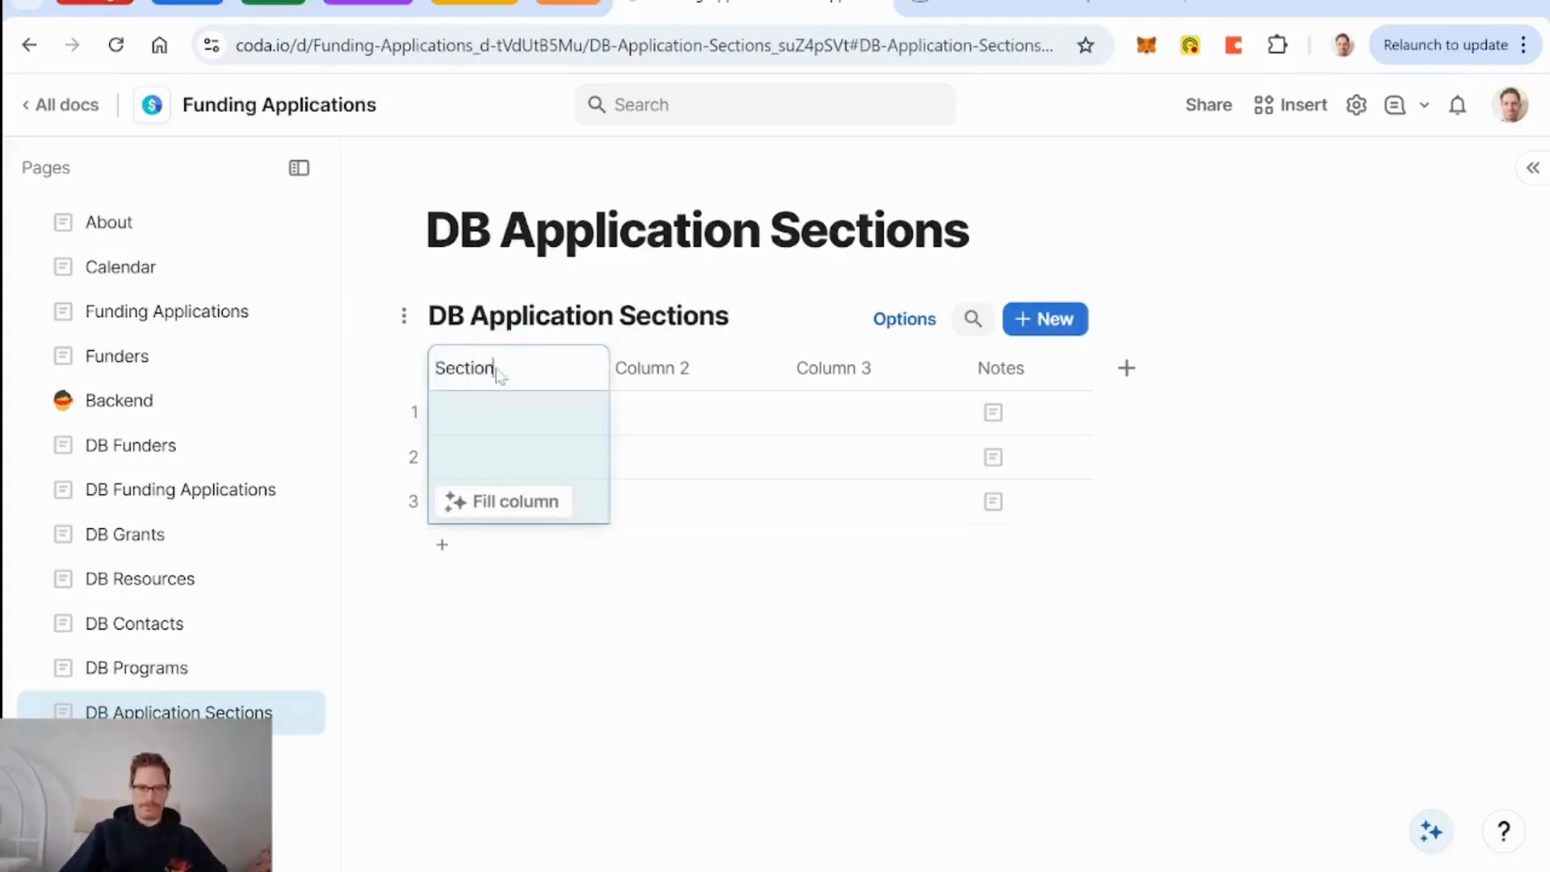
pyautogui.write('ction')
pyautogui.click(646, 368)
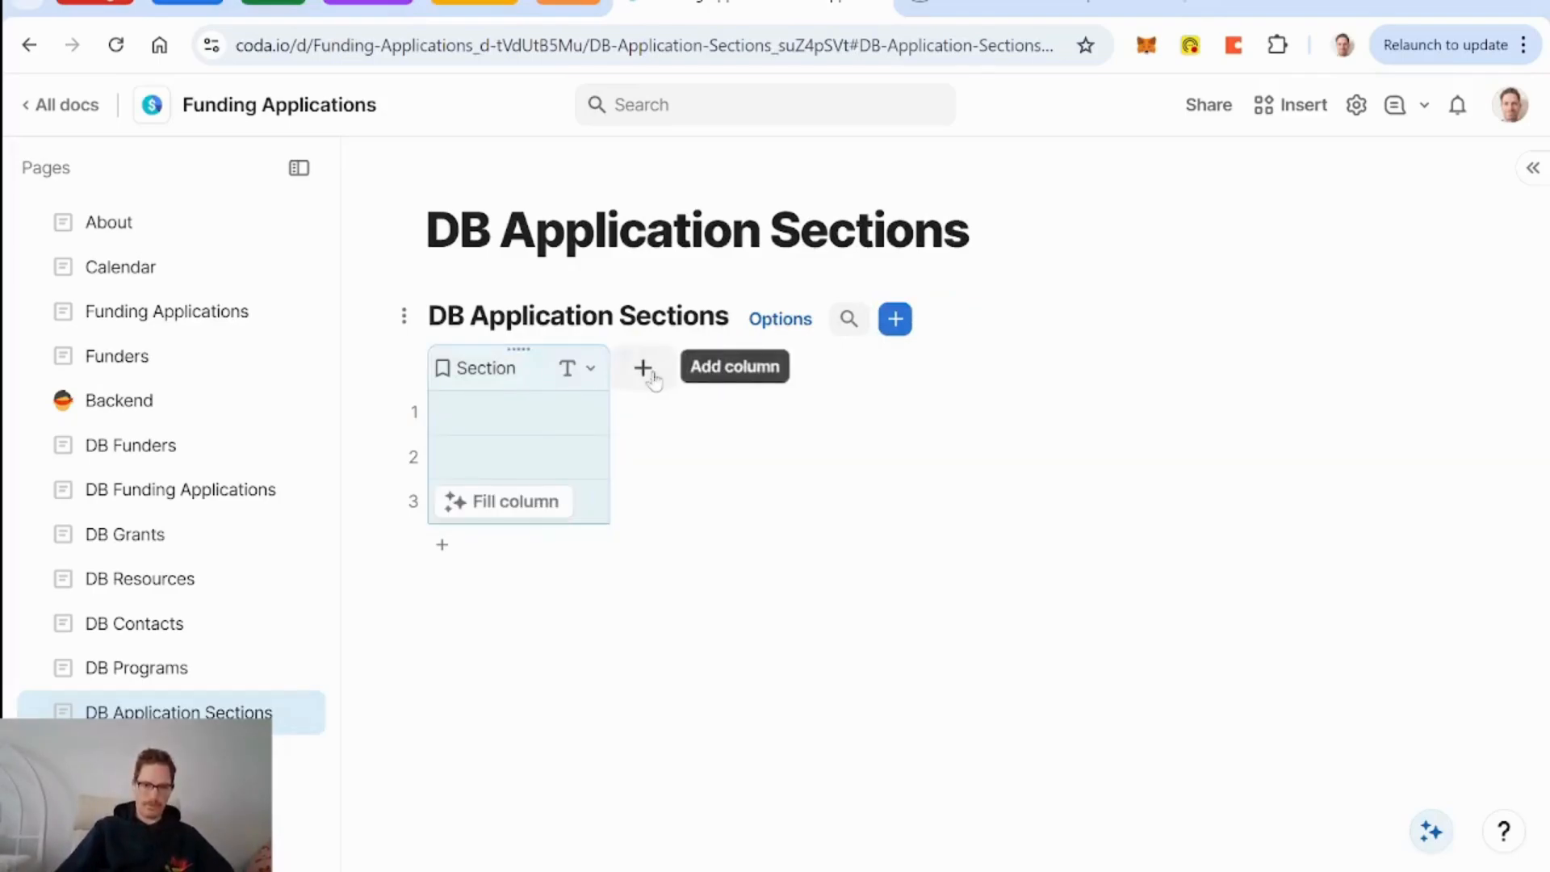
# Add a widened, two-way Funding Application relation column linked to DB Funding Applications.
pyautogui.click(643, 370)
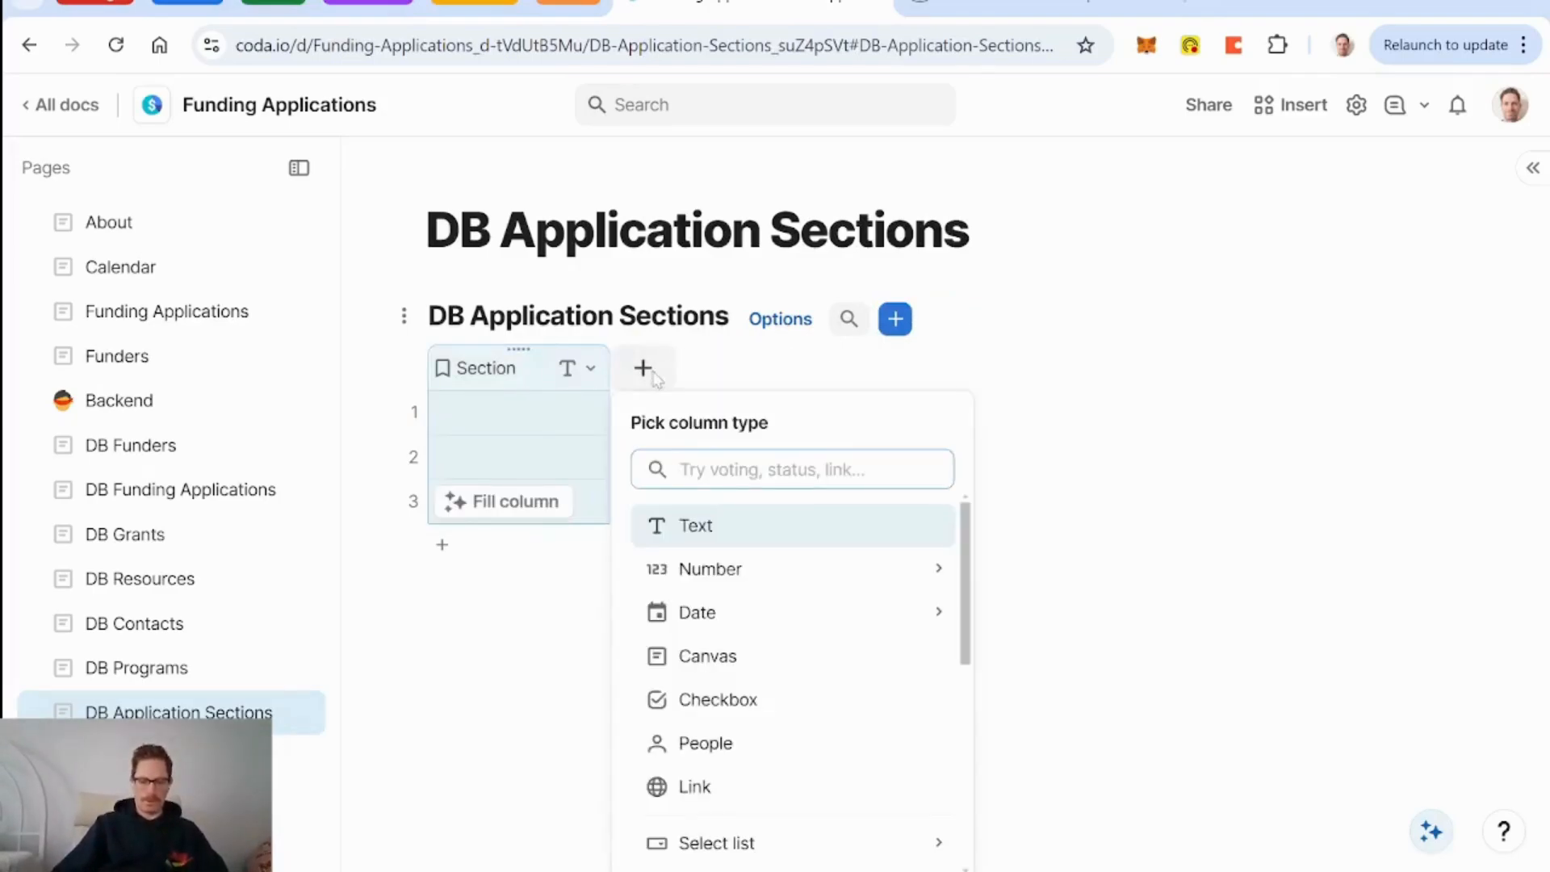
pyautogui.write('funi')
pyautogui.press('BackSpace')
pyautogui.press('BackSpace')
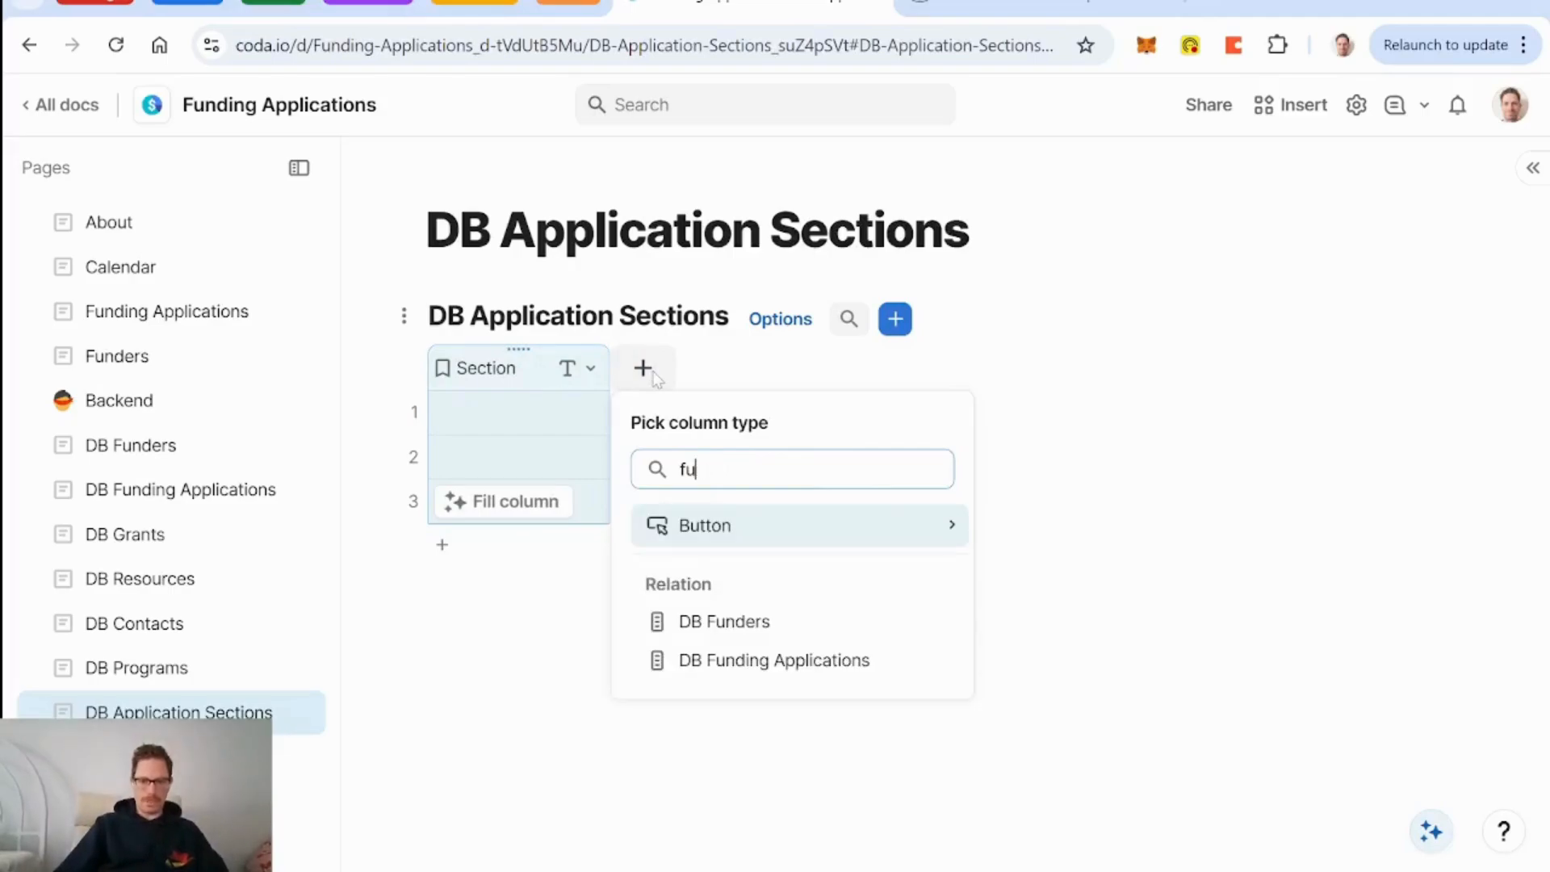
pyautogui.click(773, 661)
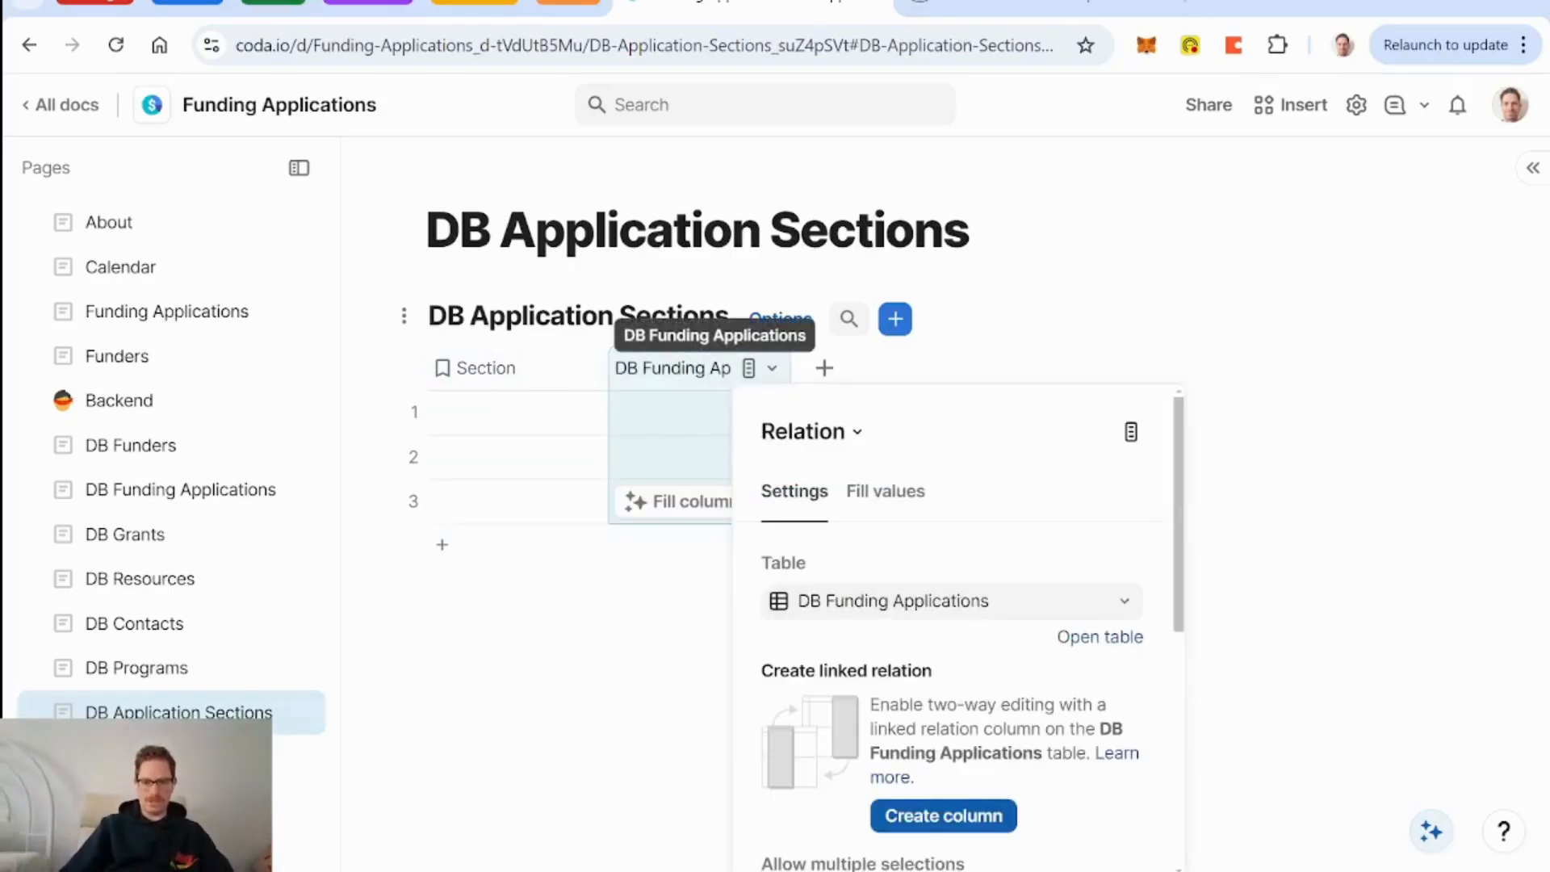
pyautogui.scroll(-3, 999, 749)
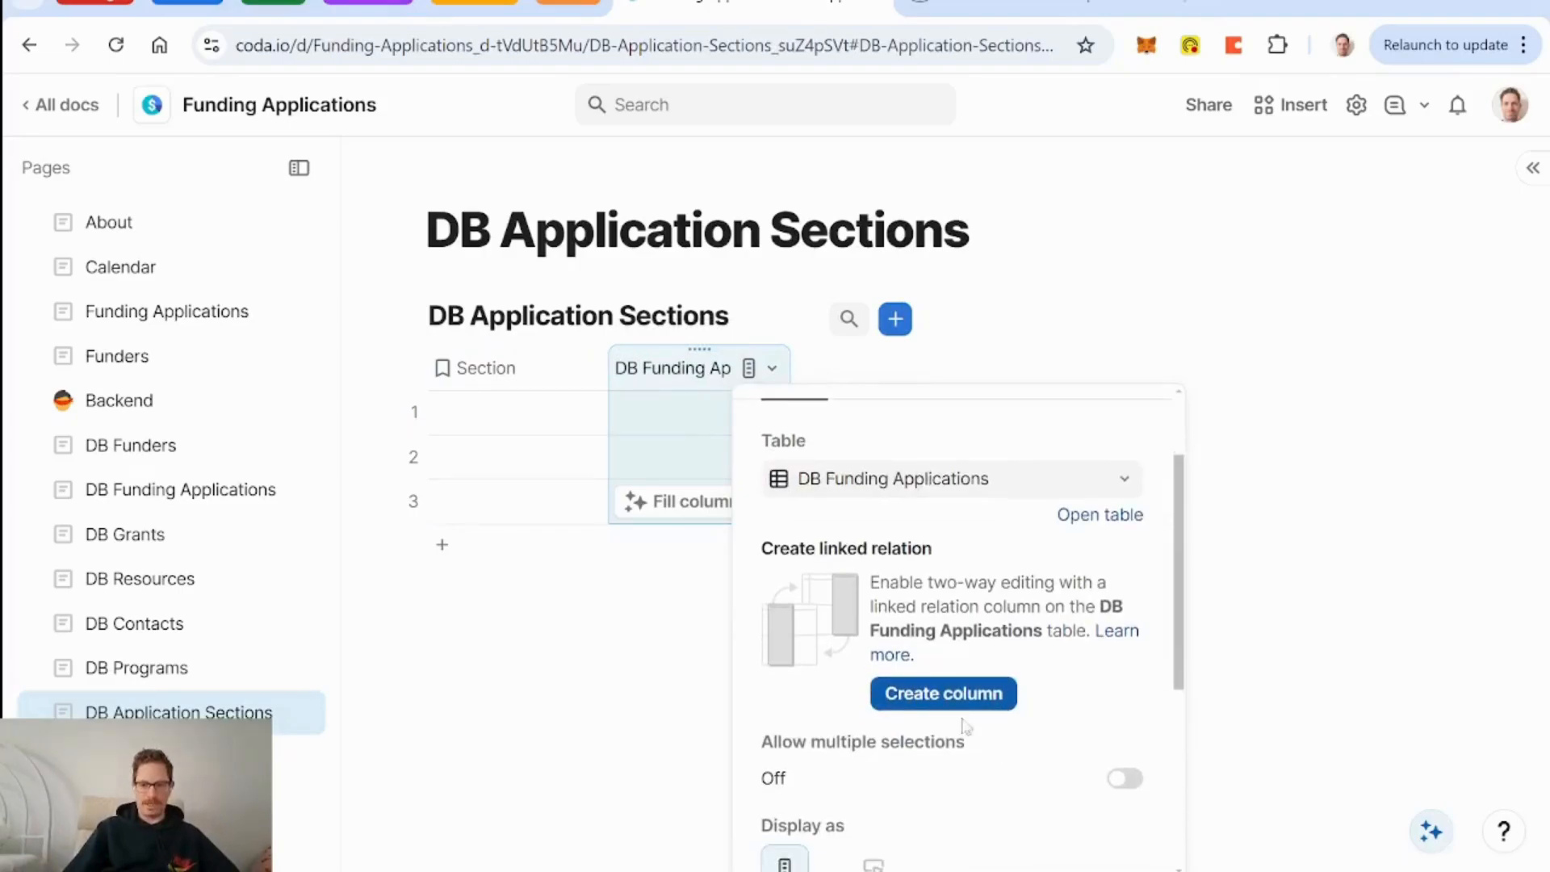
pyautogui.click(944, 696)
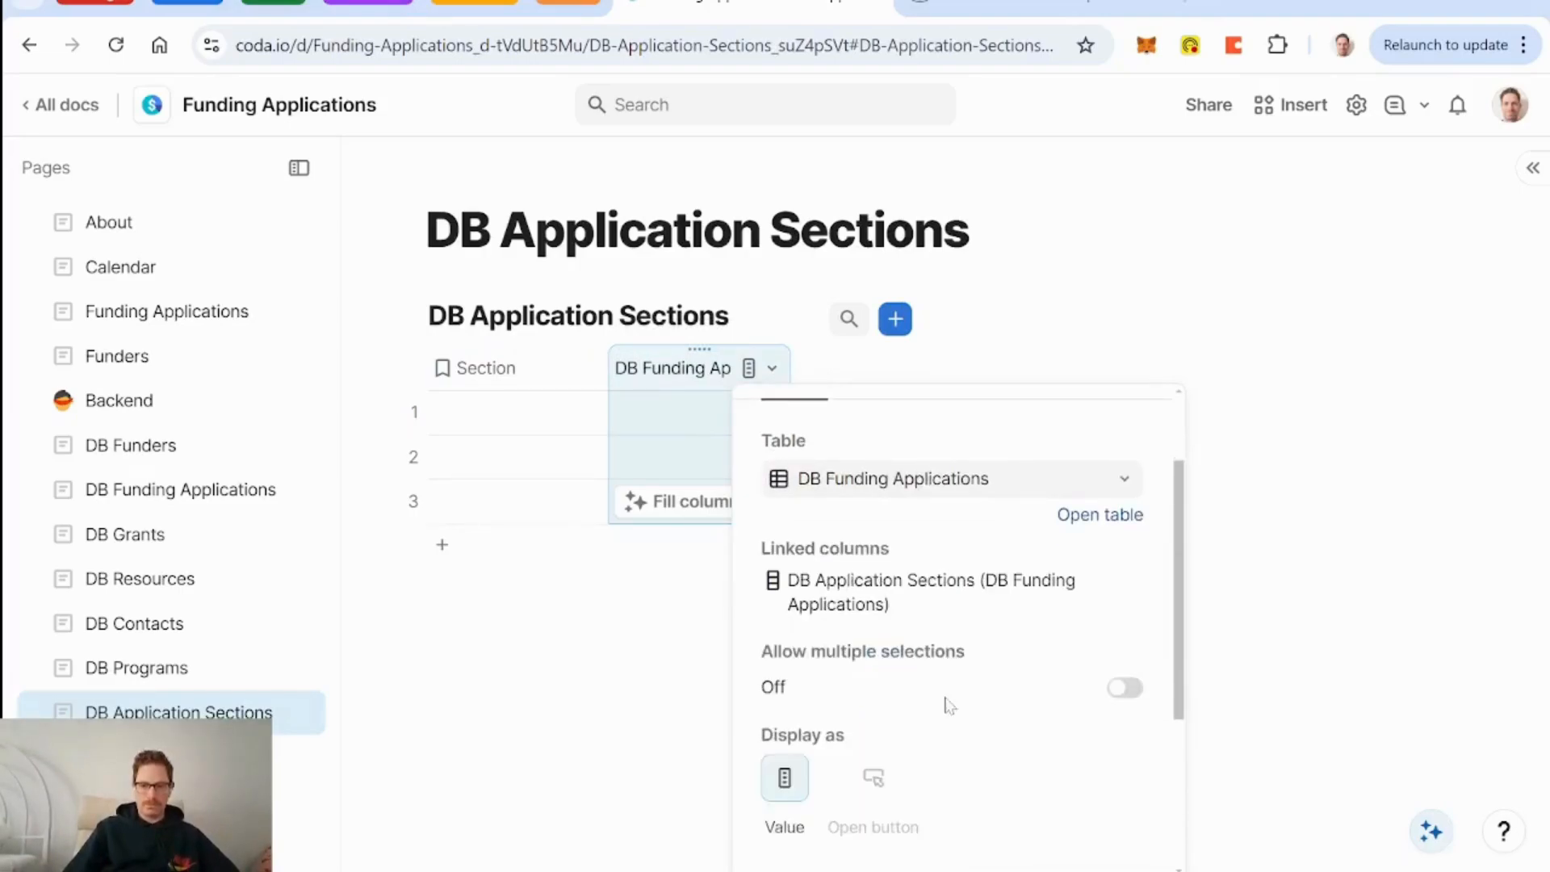
pyautogui.doubleClick(672, 368)
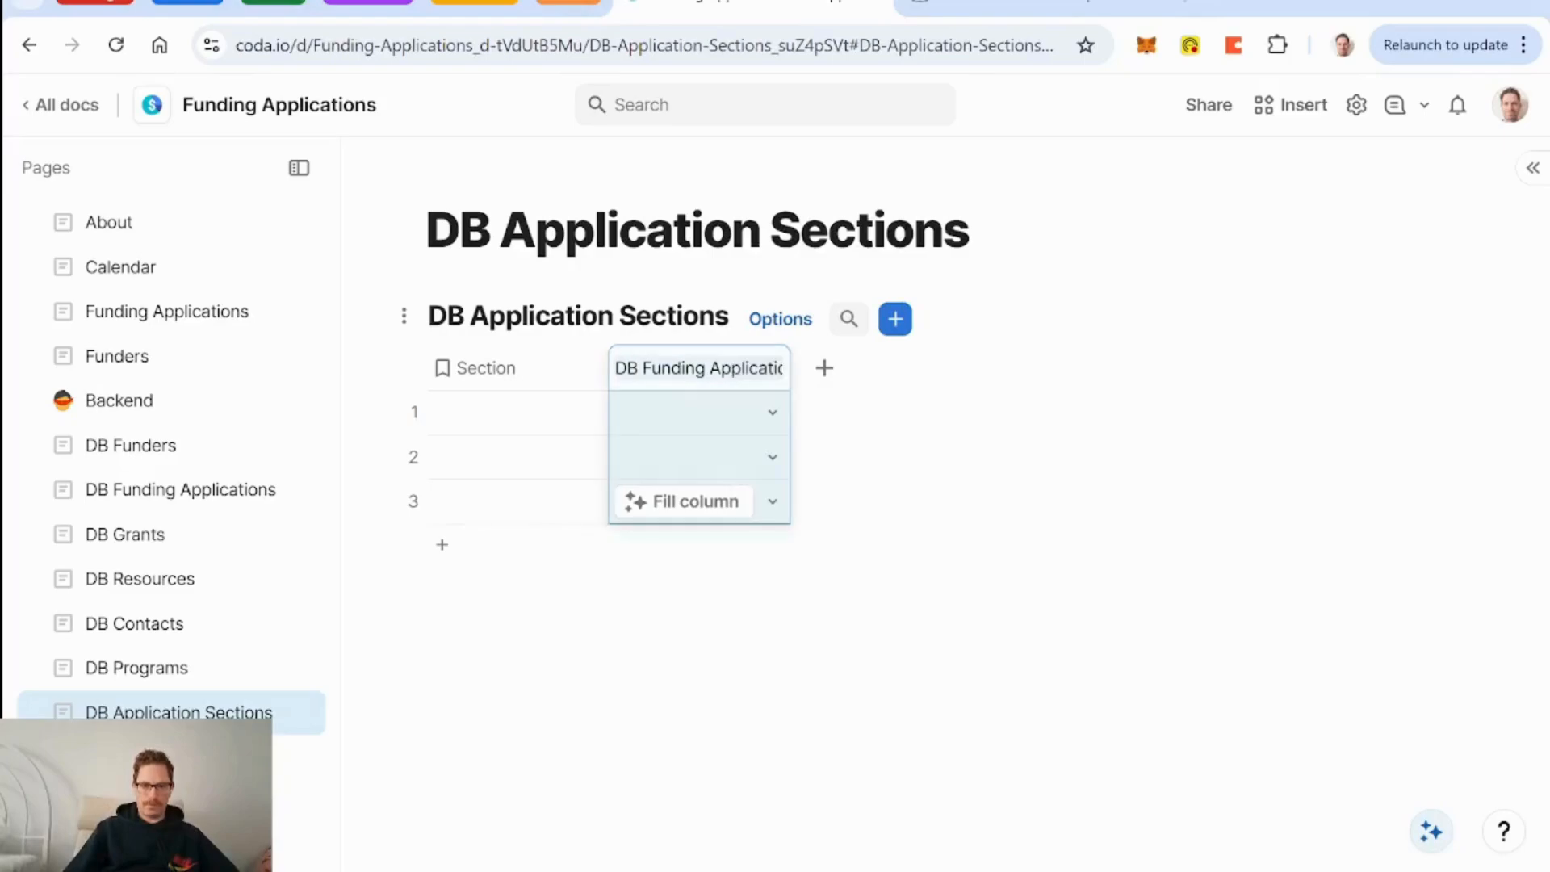
pyautogui.click(643, 368)
pyautogui.press('BackSpace')
pyautogui.press('BackSpace')
pyautogui.press('BackSpace')
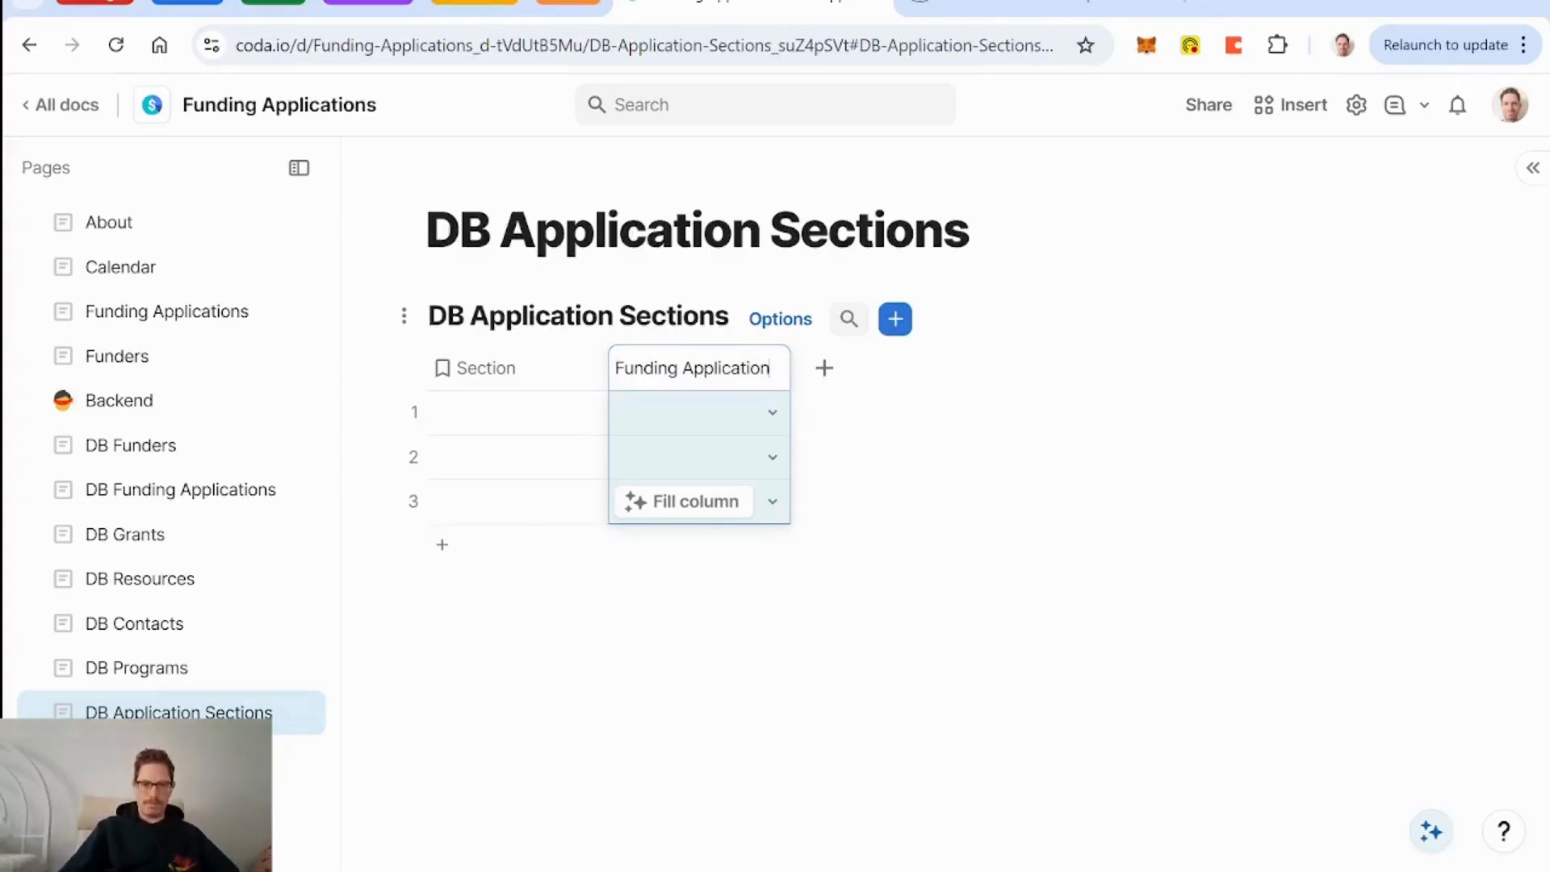
pyautogui.click(533, 370)
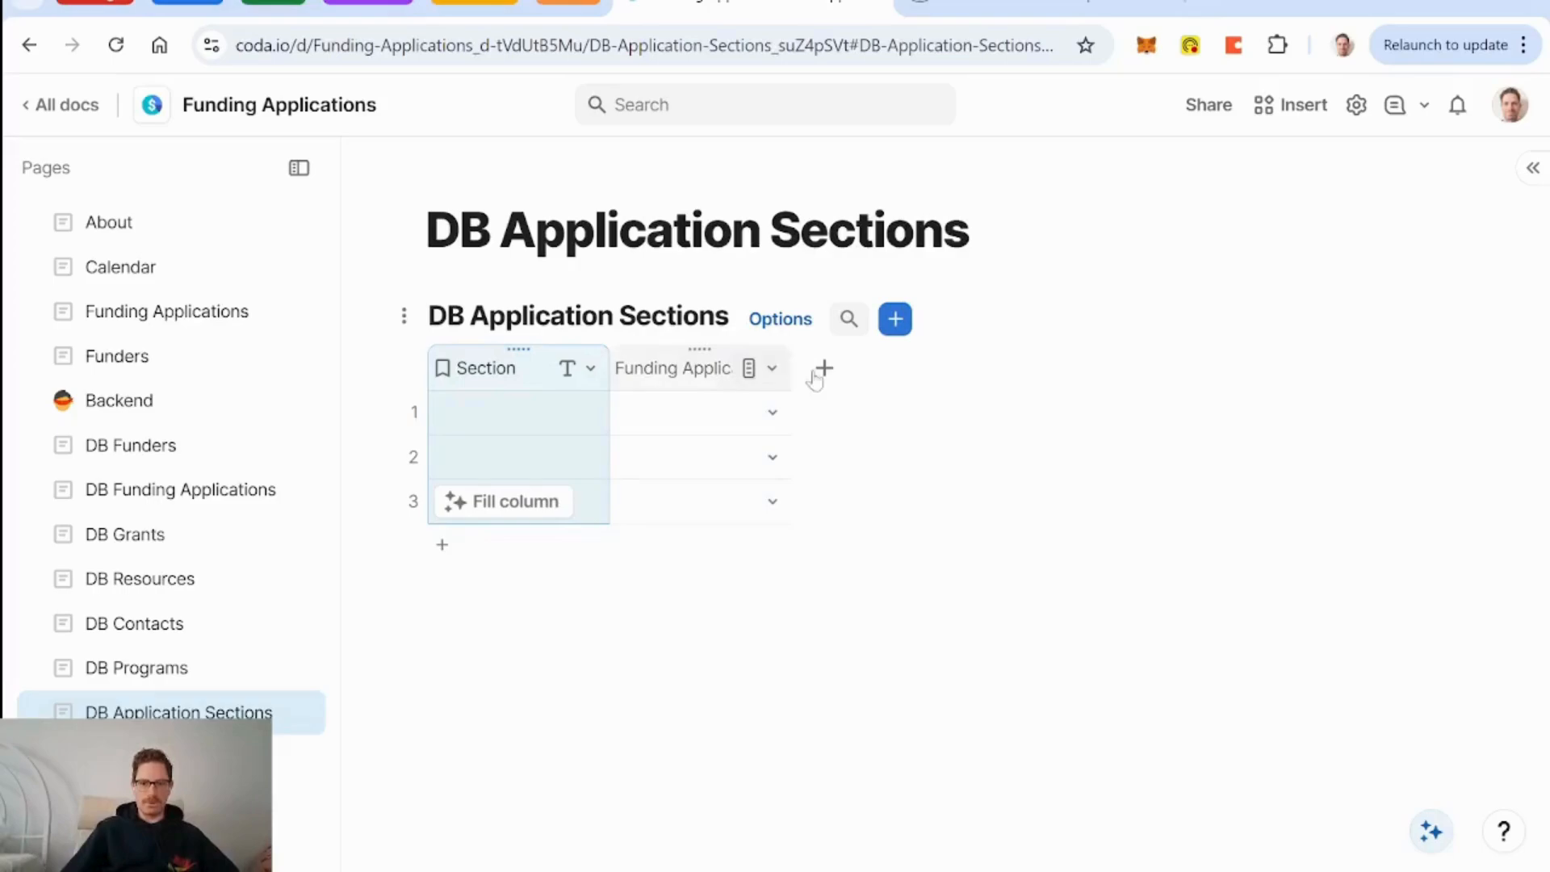
pyautogui.moveTo(791, 368); pyautogui.dragTo(913, 371)
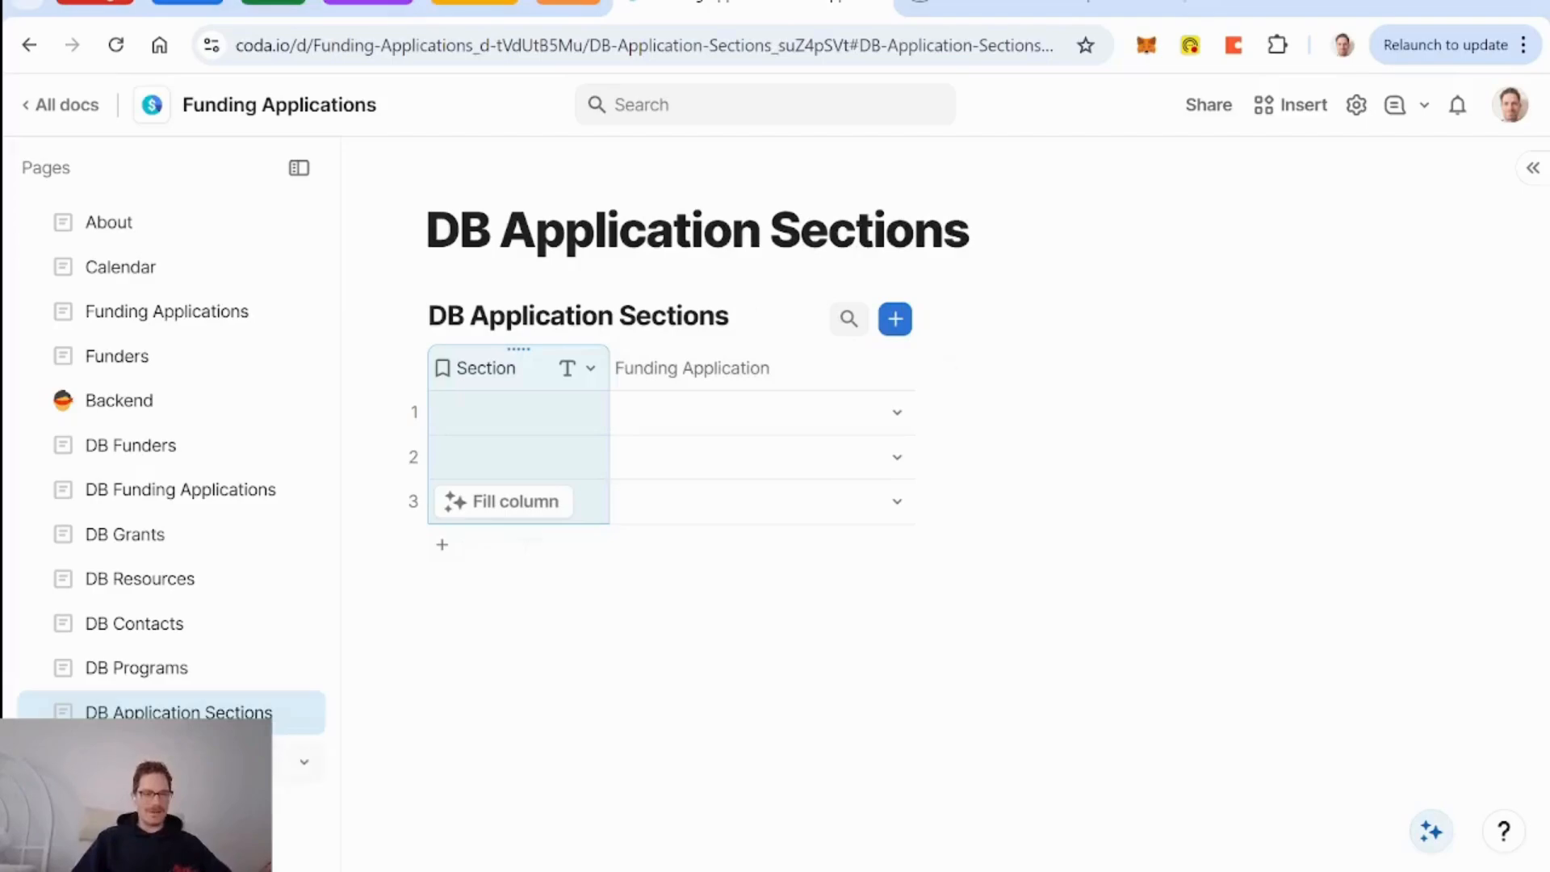
# Check the DB Funding Applications page, then return to DB Application Sections.
pyautogui.click(165, 494)
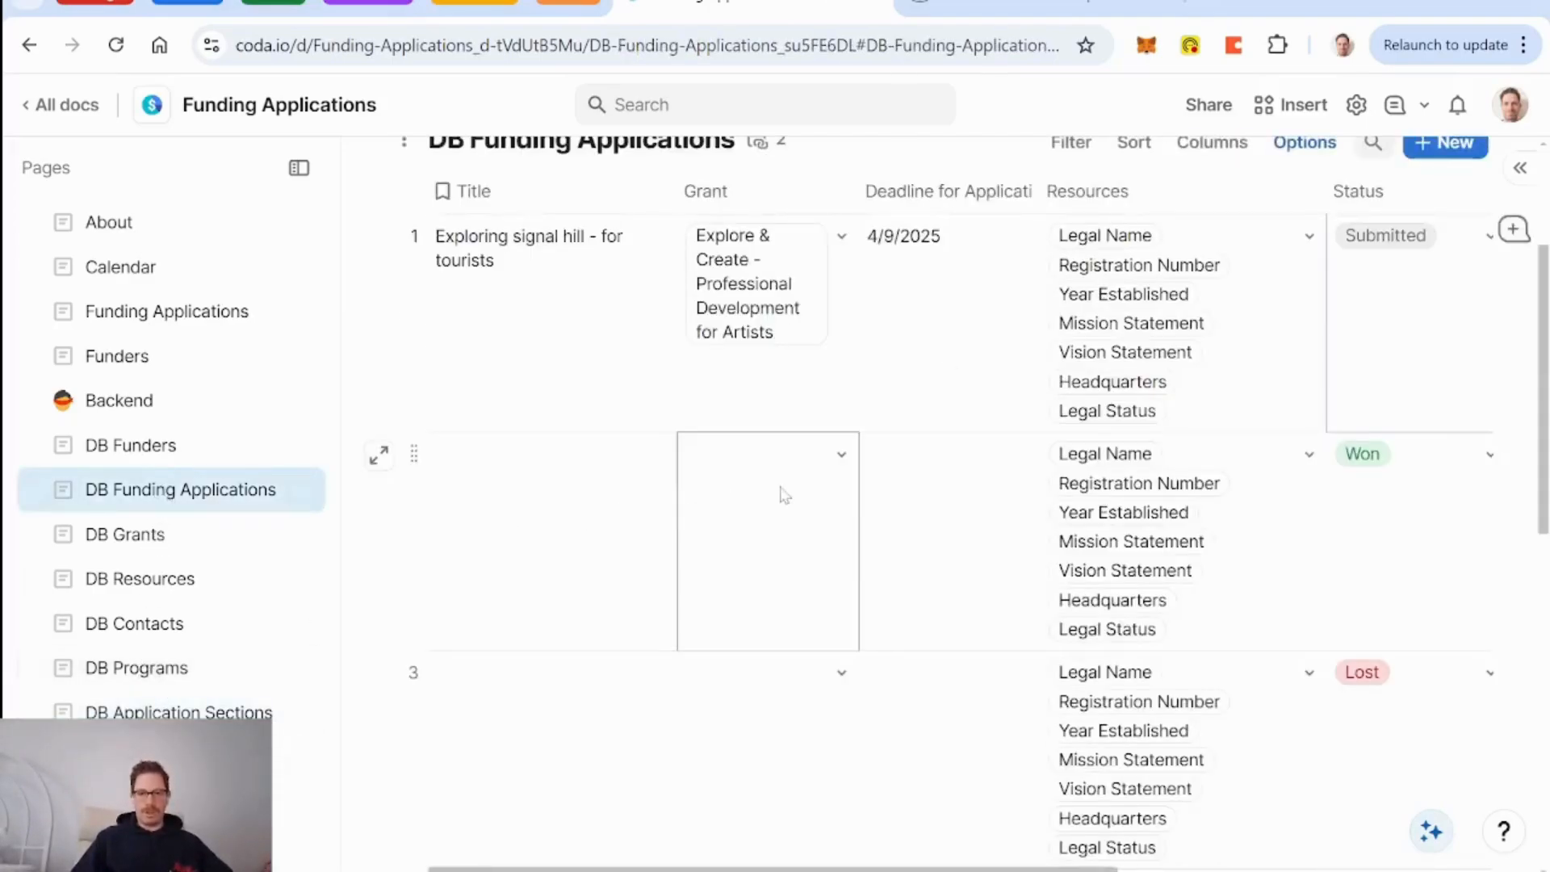
pyautogui.hscroll(3, 878, 519)
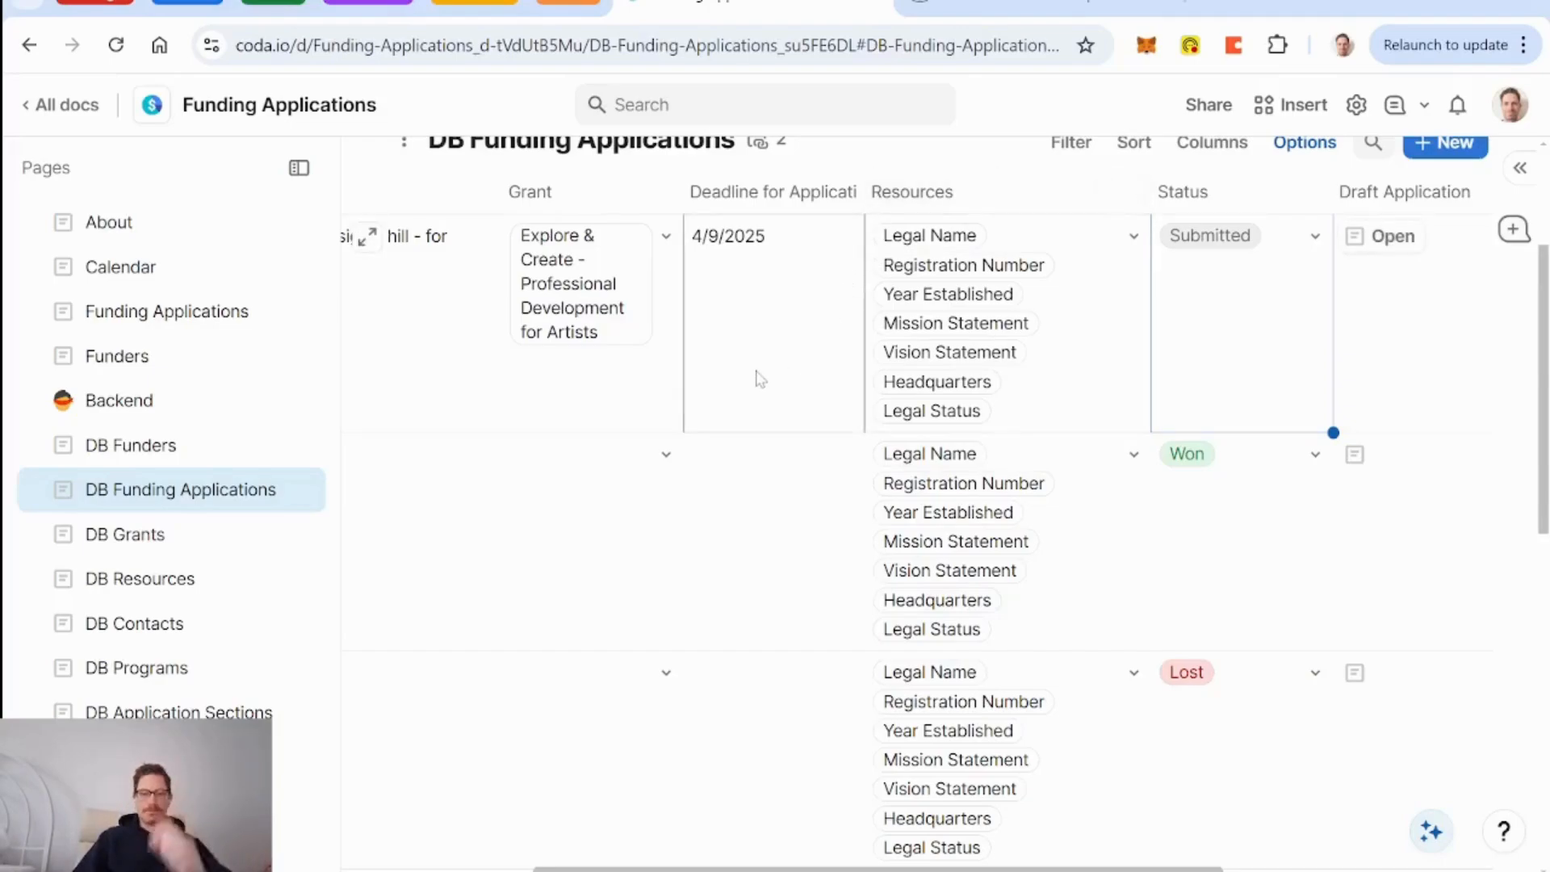
pyautogui.hscroll(-3, 759, 378)
pyautogui.scroll(2, 889, 363)
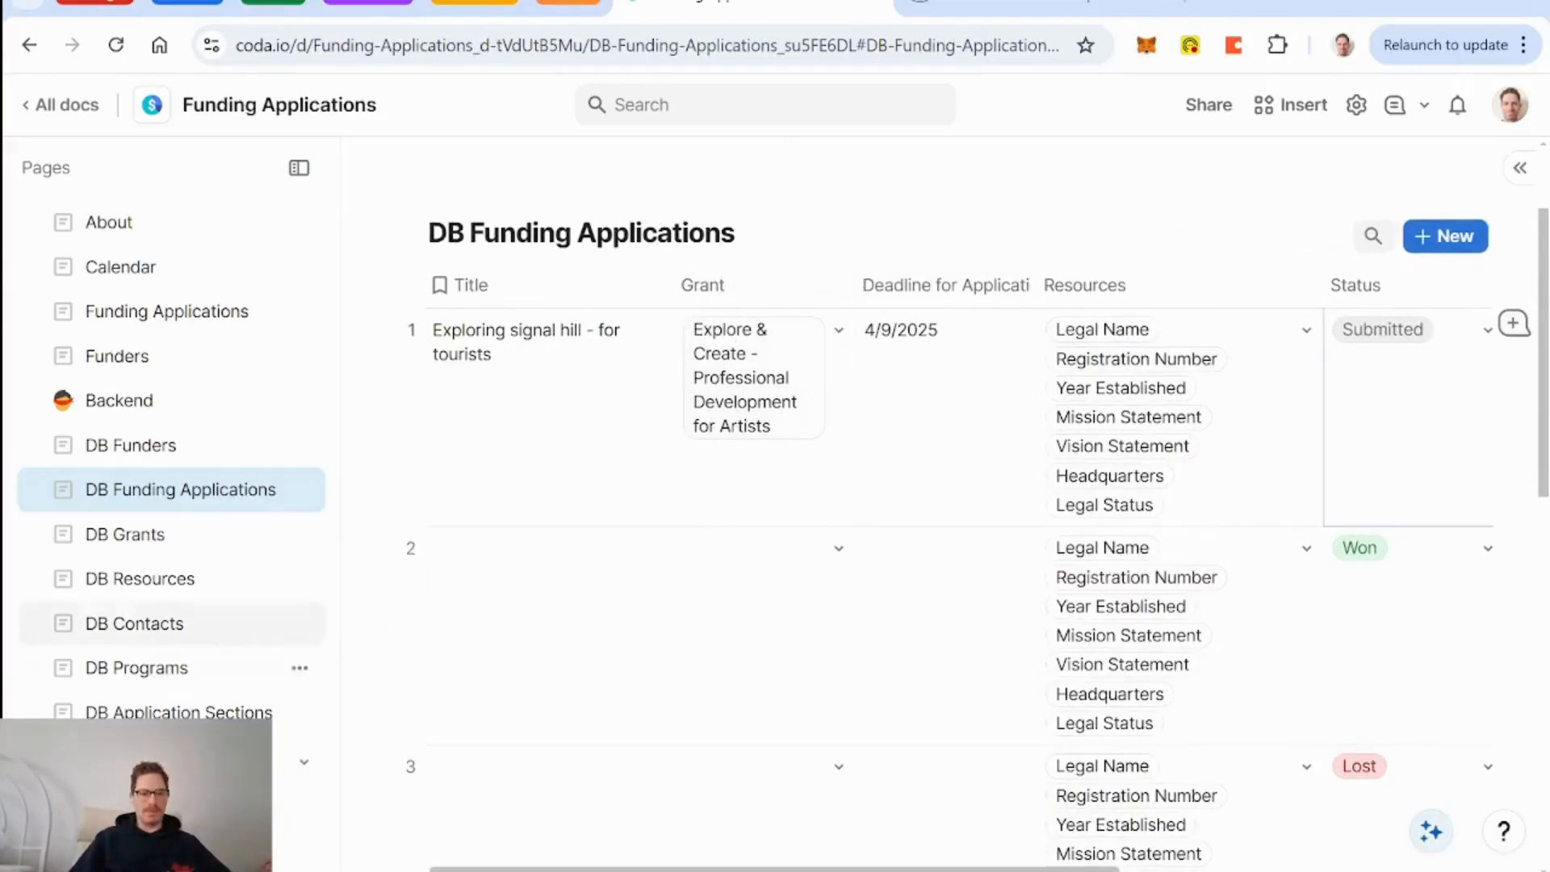
pyautogui.click(177, 710)
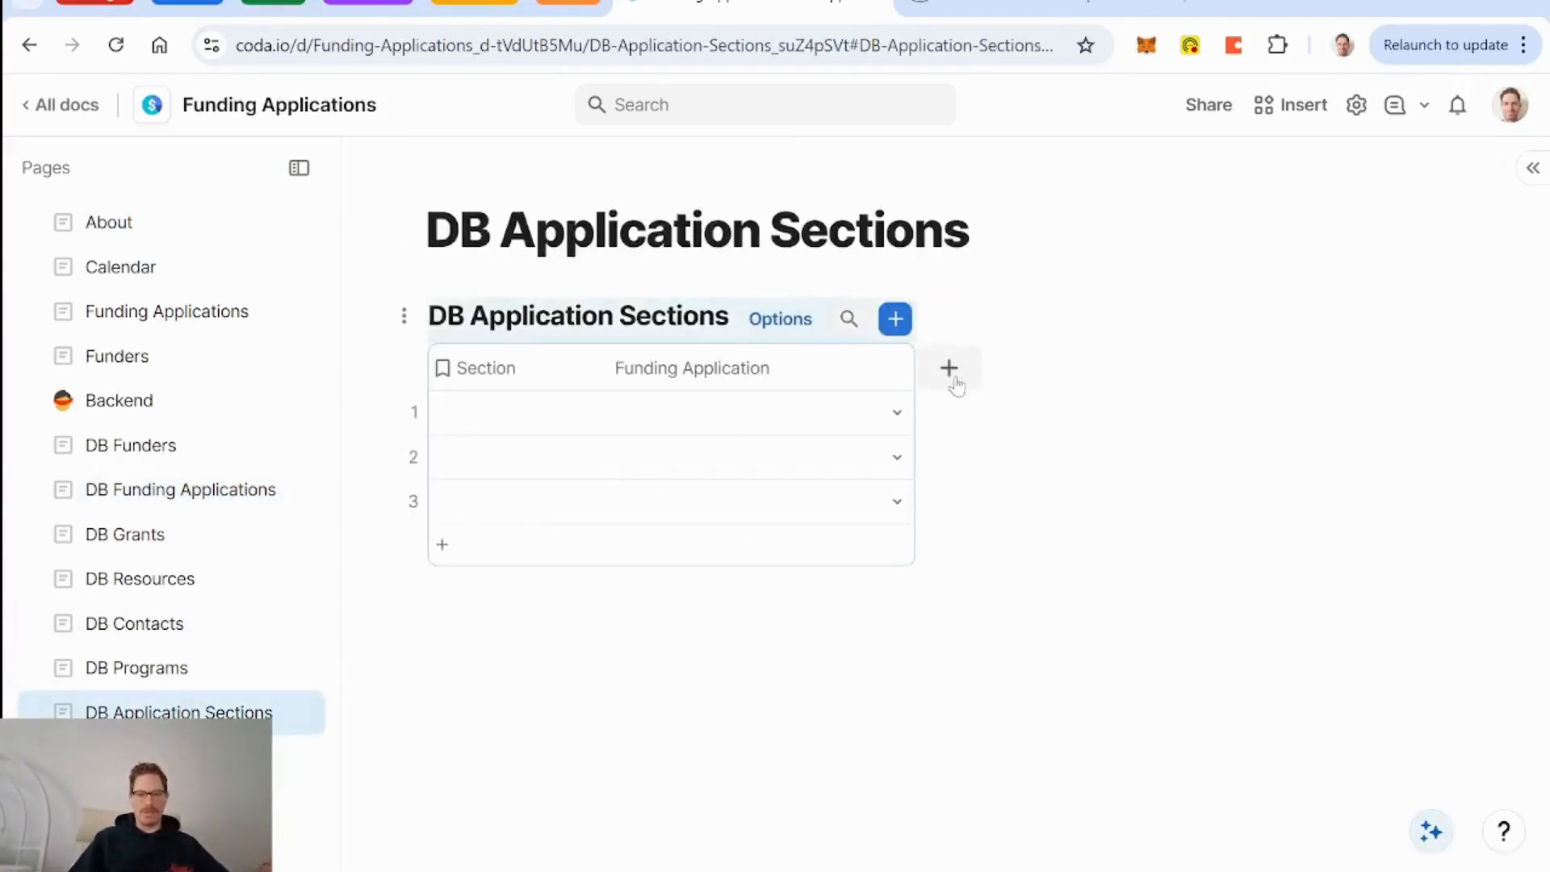
# Add a multi-value Resources relation column linked to DB Resources.
pyautogui.click(952, 373)
pyautogui.write('resour')
pyautogui.press('Return')
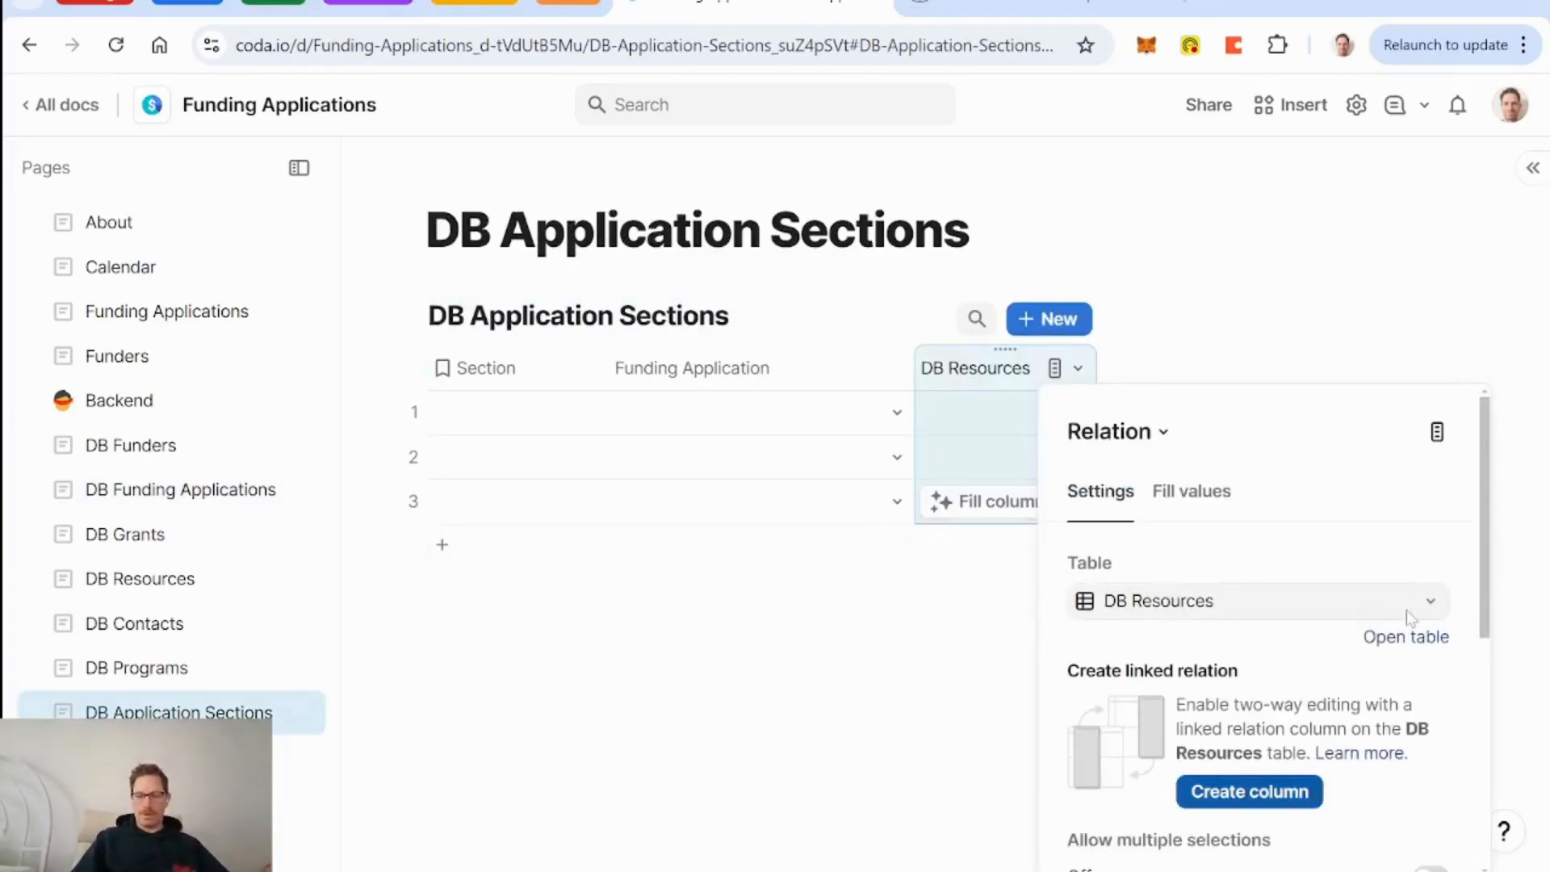
pyautogui.scroll(-2, 1406, 608)
pyautogui.click(1427, 755)
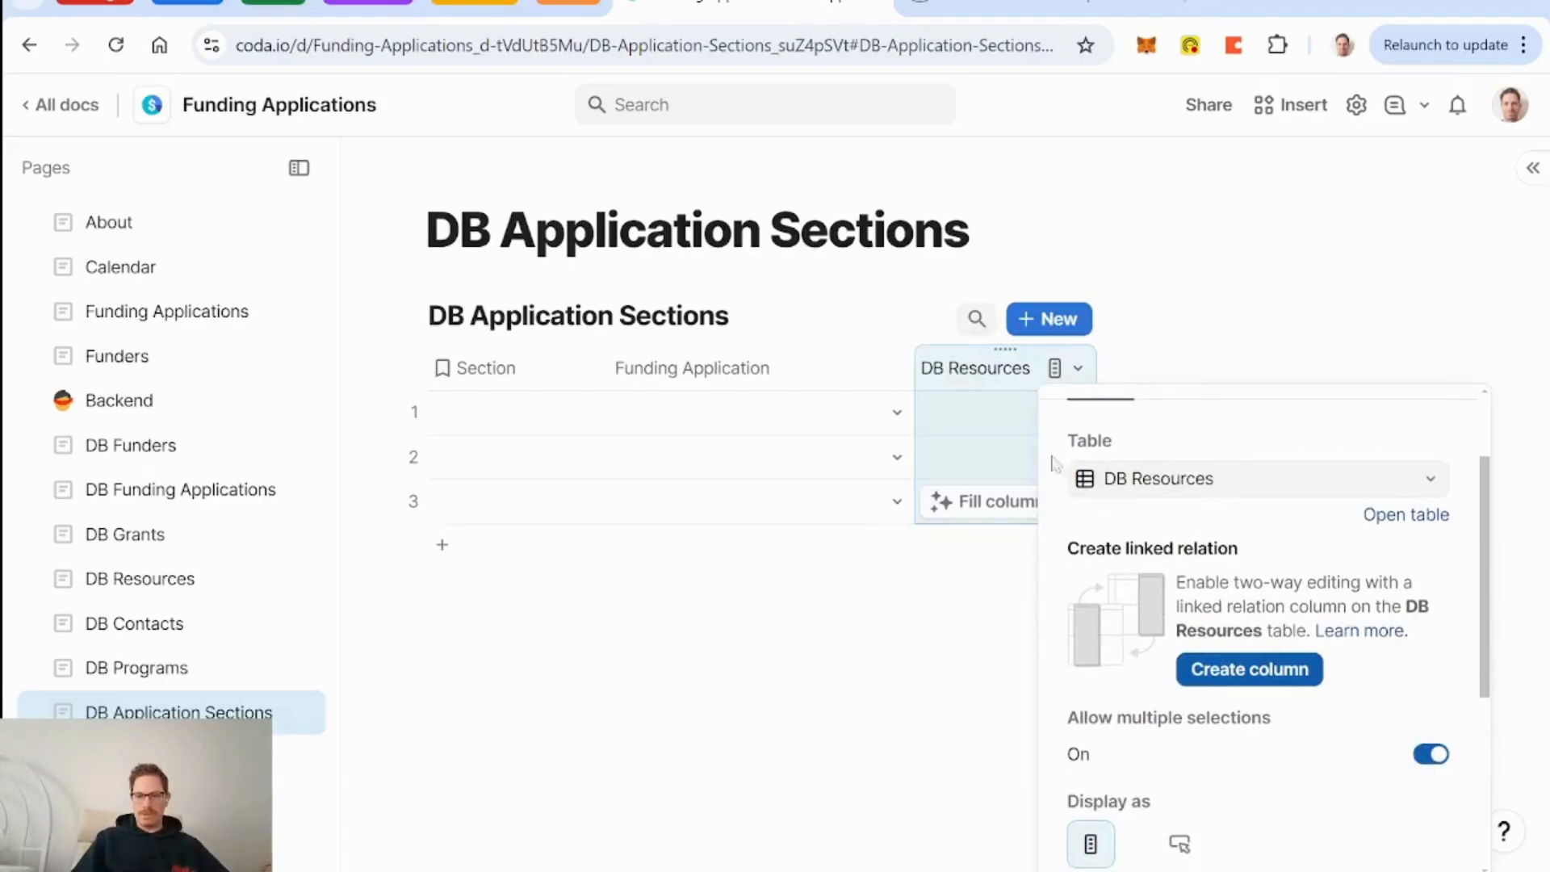
pyautogui.doubleClick(969, 372)
pyautogui.click(946, 368)
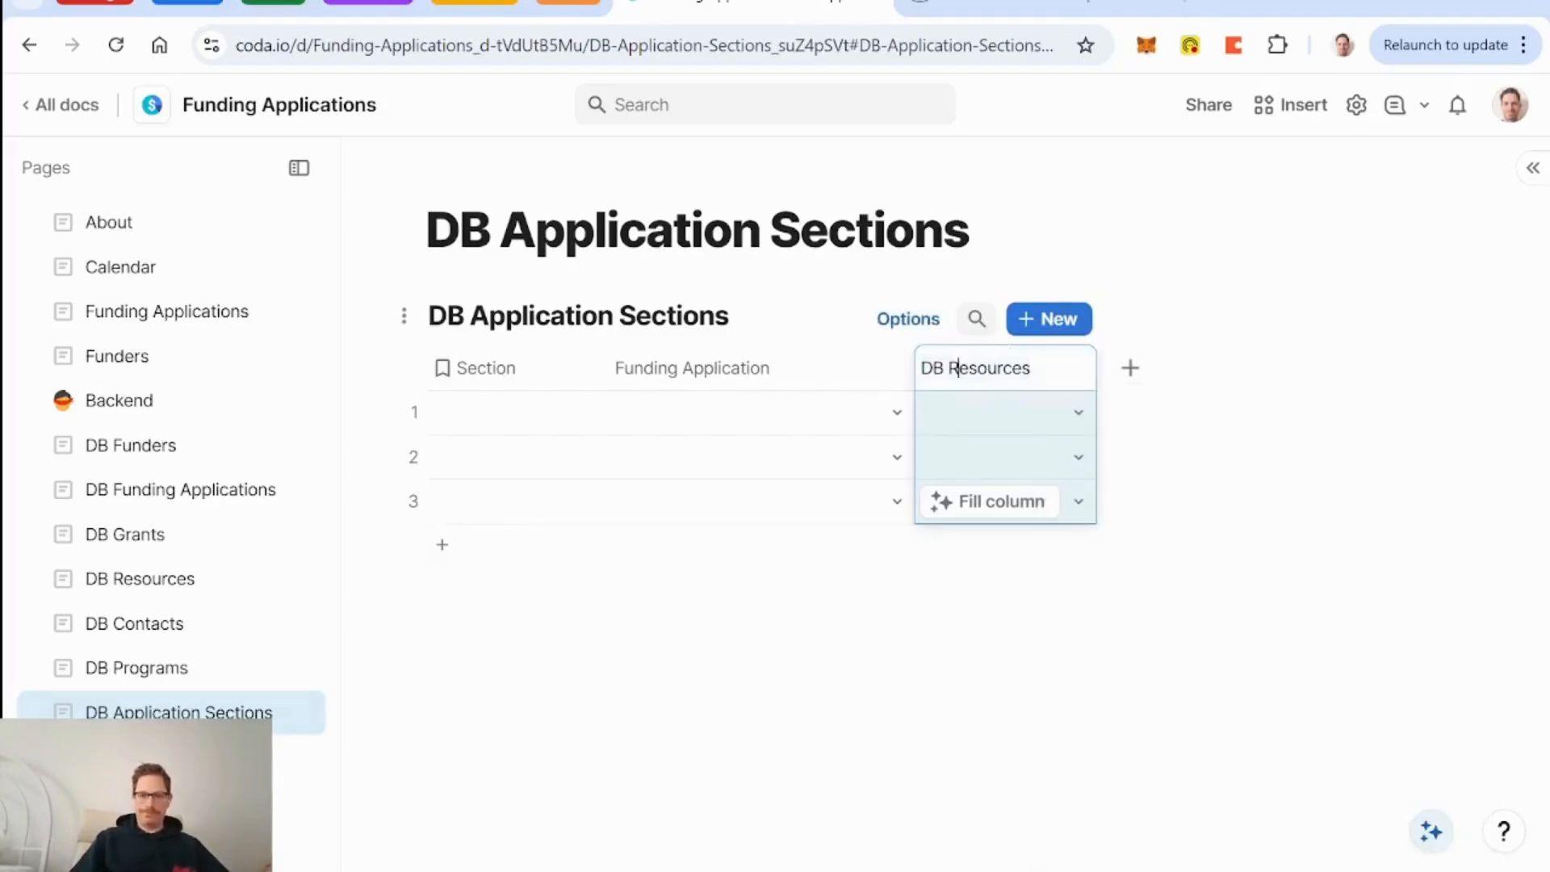
pyautogui.press('BackSpace')
pyautogui.press('BackSpace')
pyautogui.press('BackSpace')
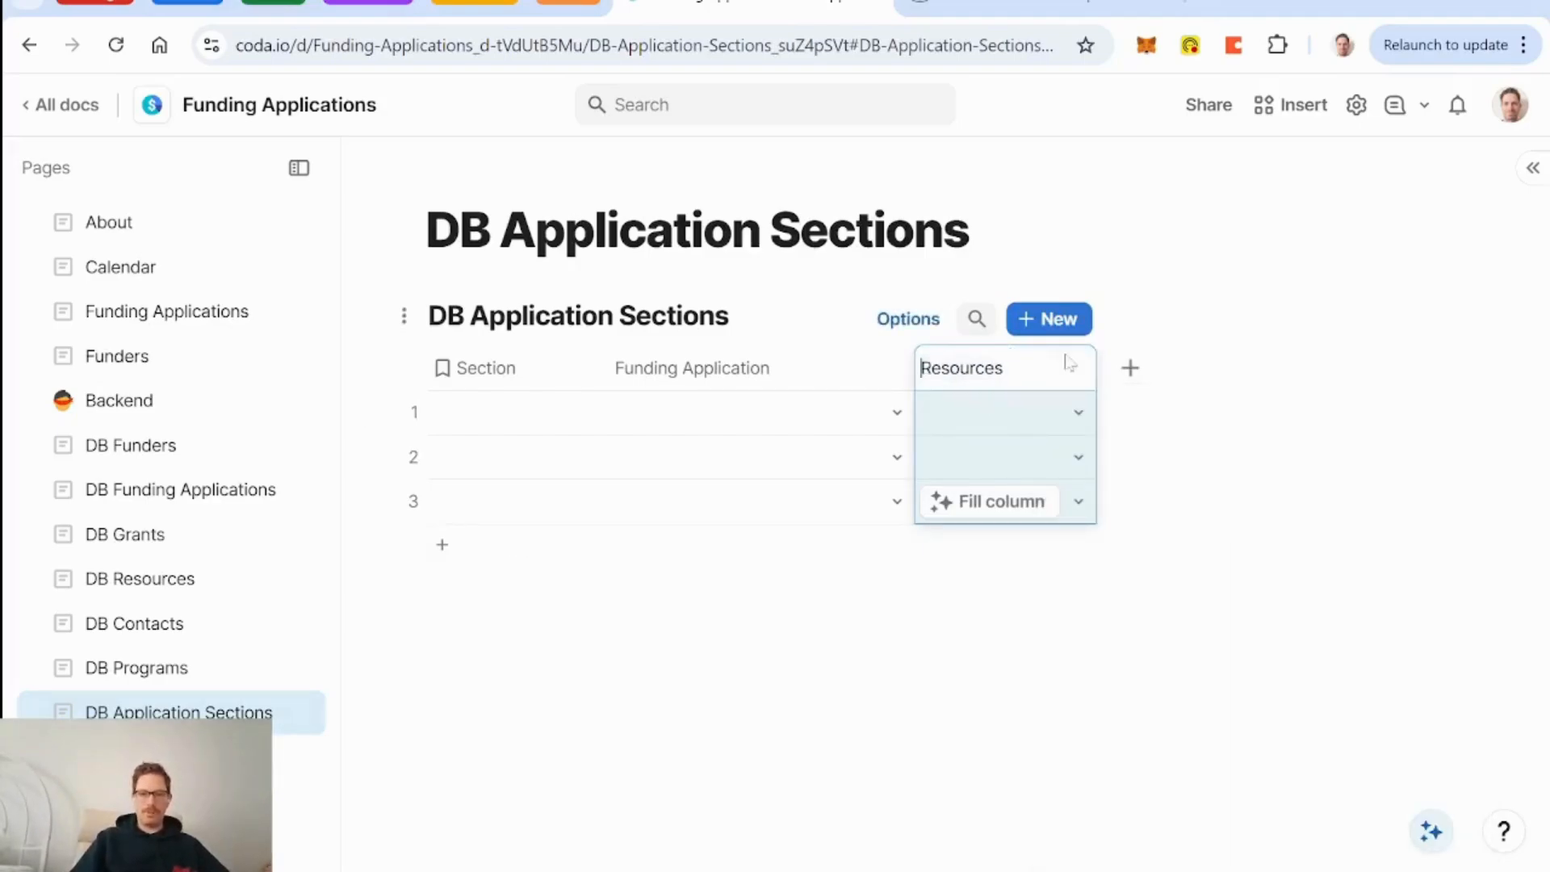
pyautogui.click(1007, 7)
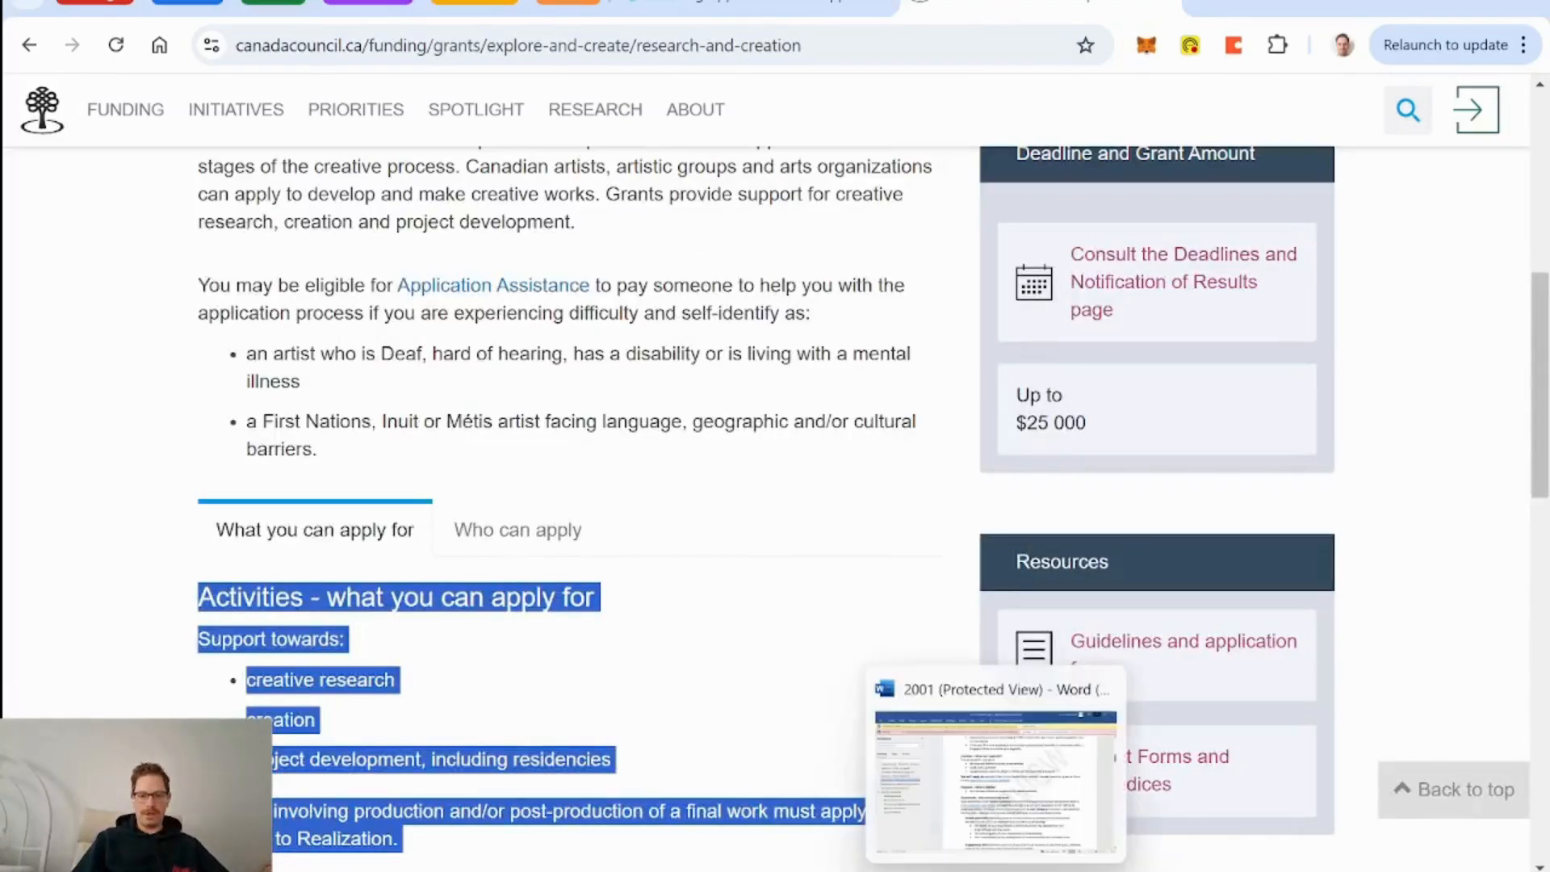
# Select the item 5 Context description in the Word application guidelines.
pyautogui.click(928, 776)
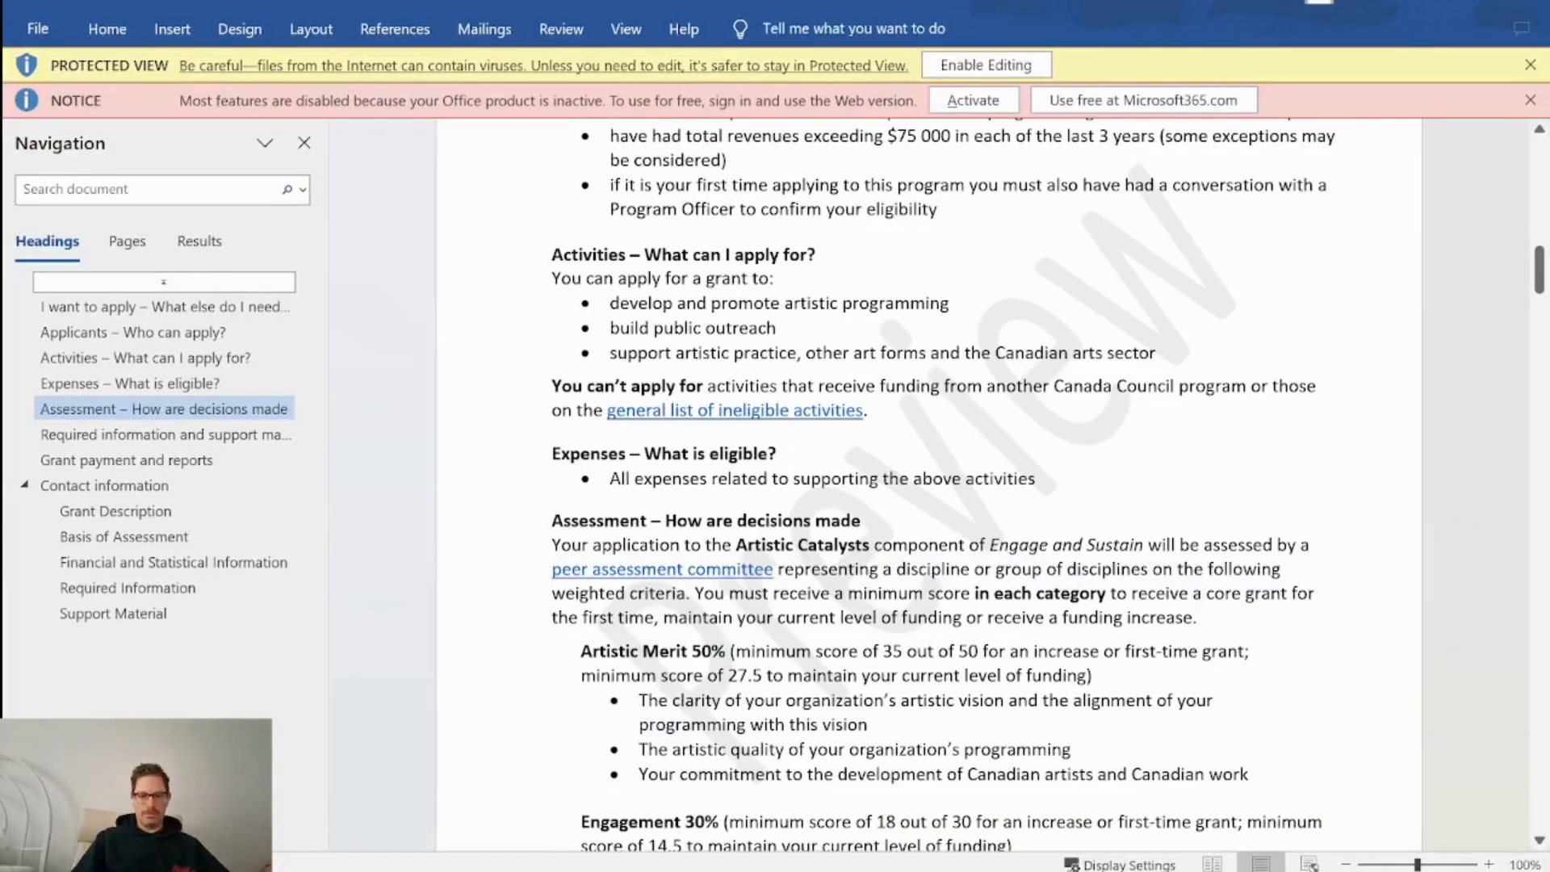
pyautogui.scroll(7, 929, 485)
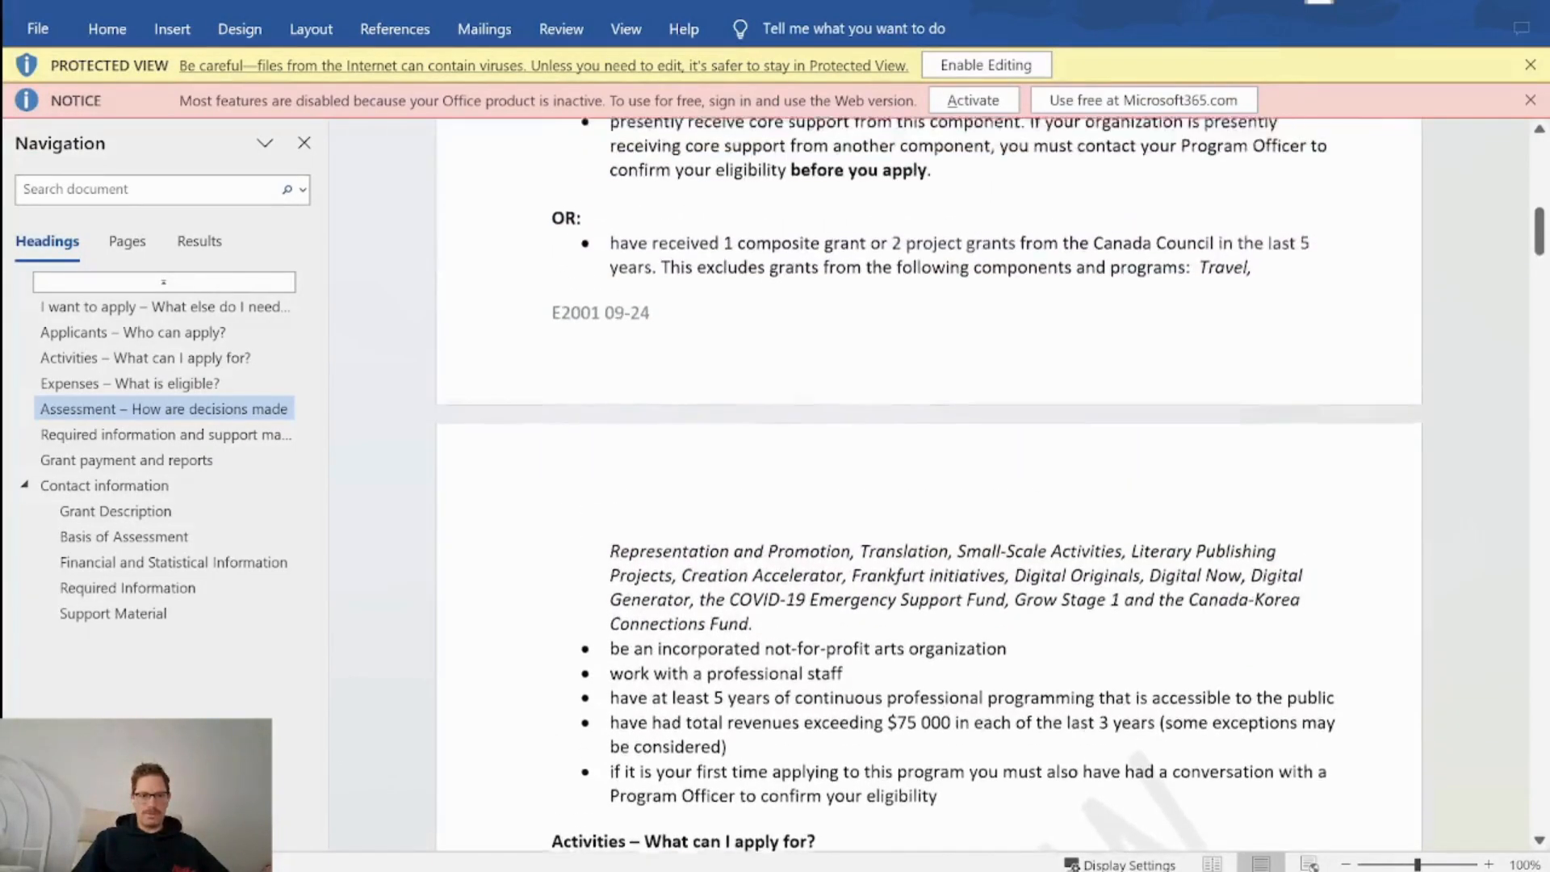
pyautogui.scroll(10, 928, 484)
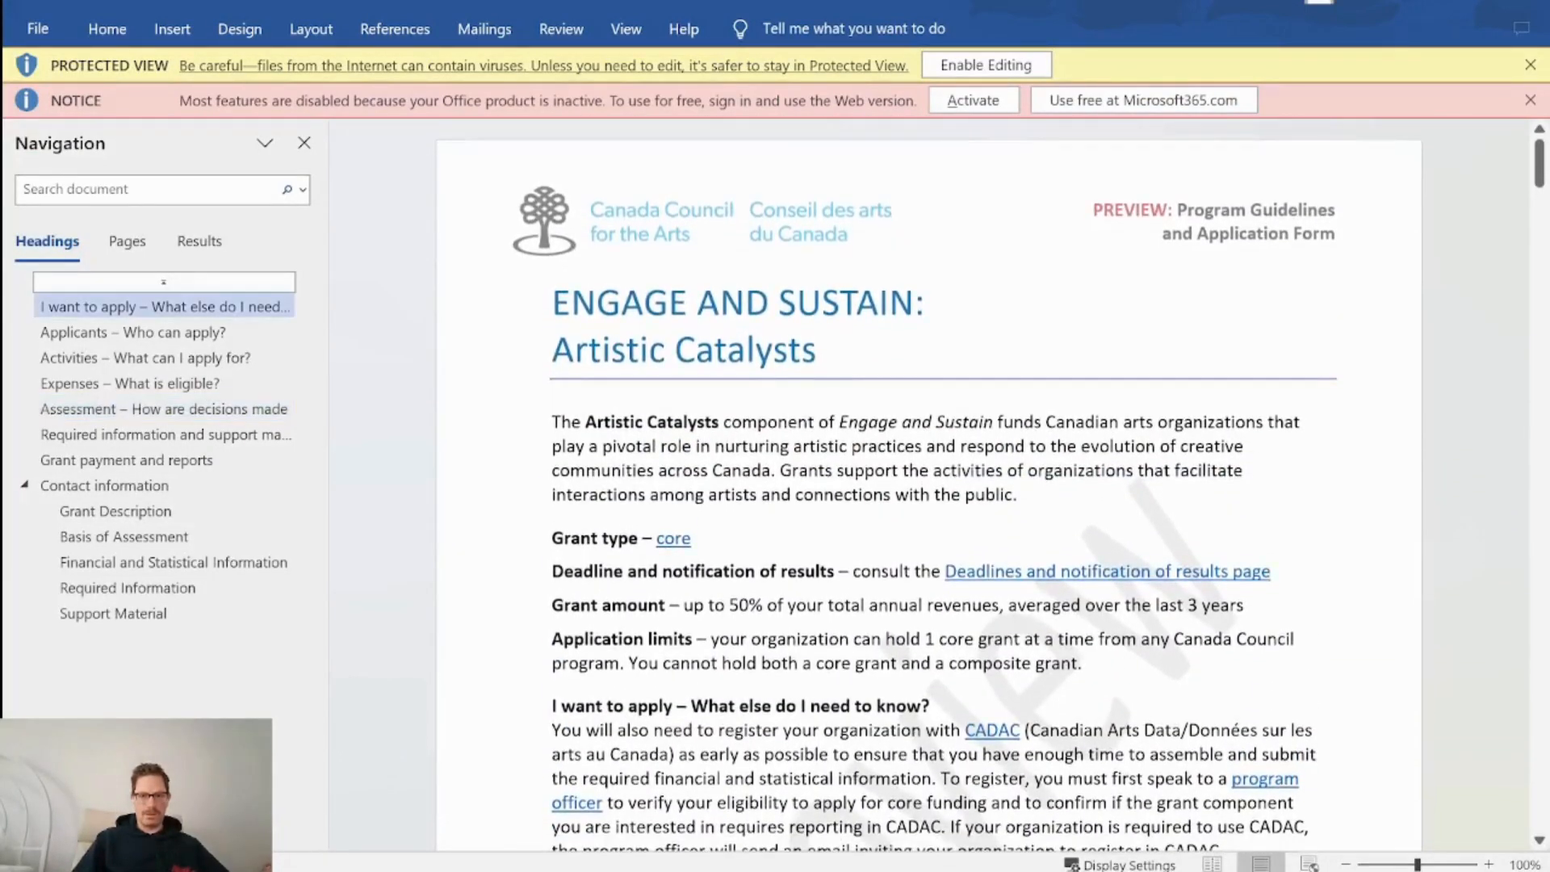
pyautogui.scroll(-20, 854, 446)
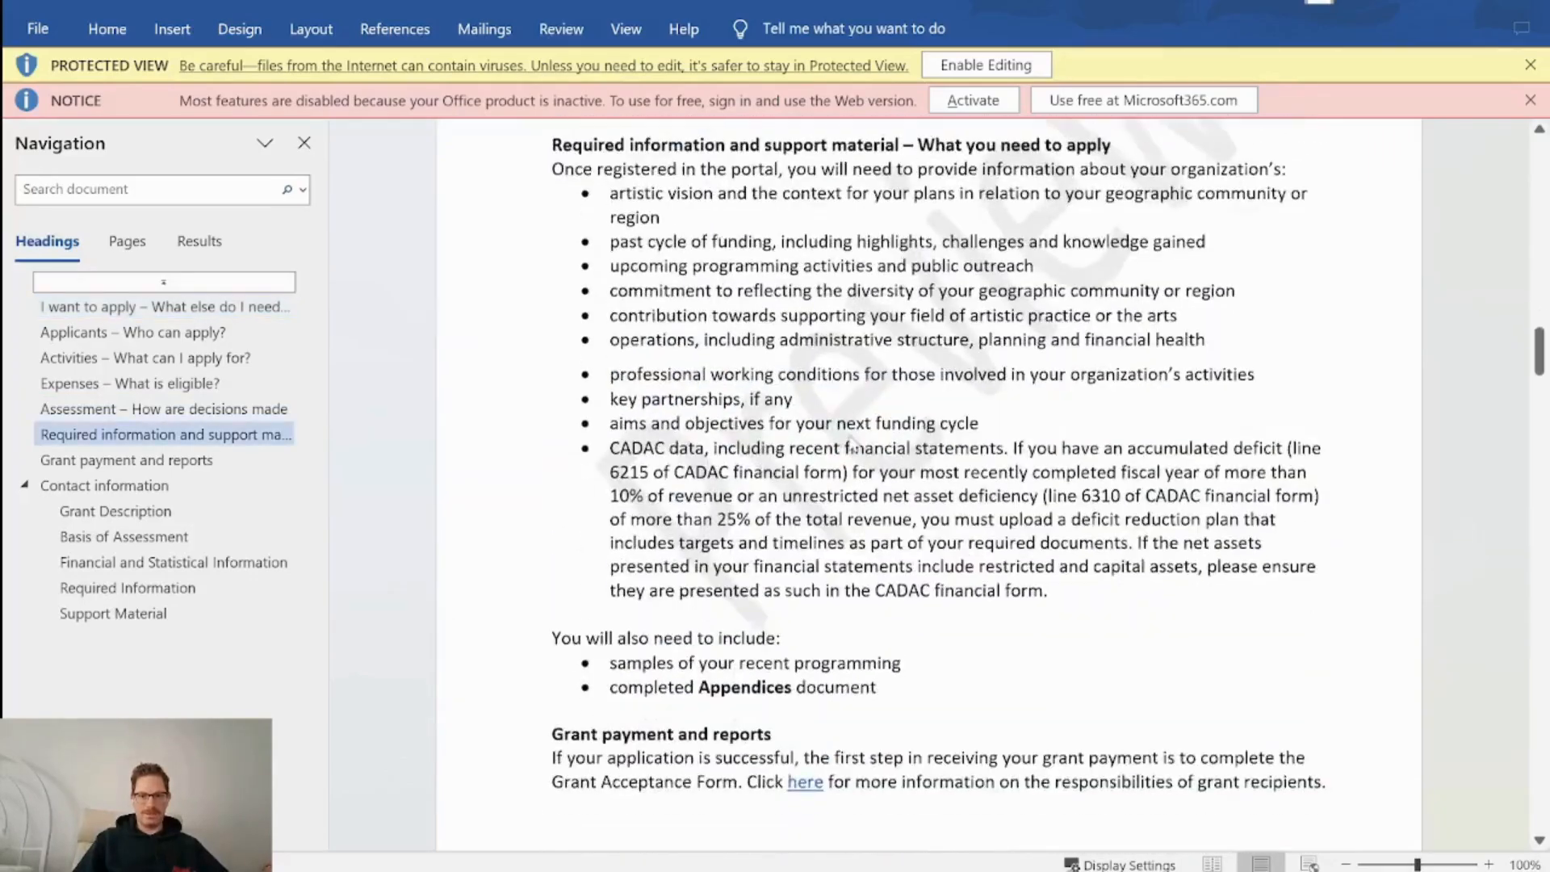
pyautogui.scroll(-15, 853, 447)
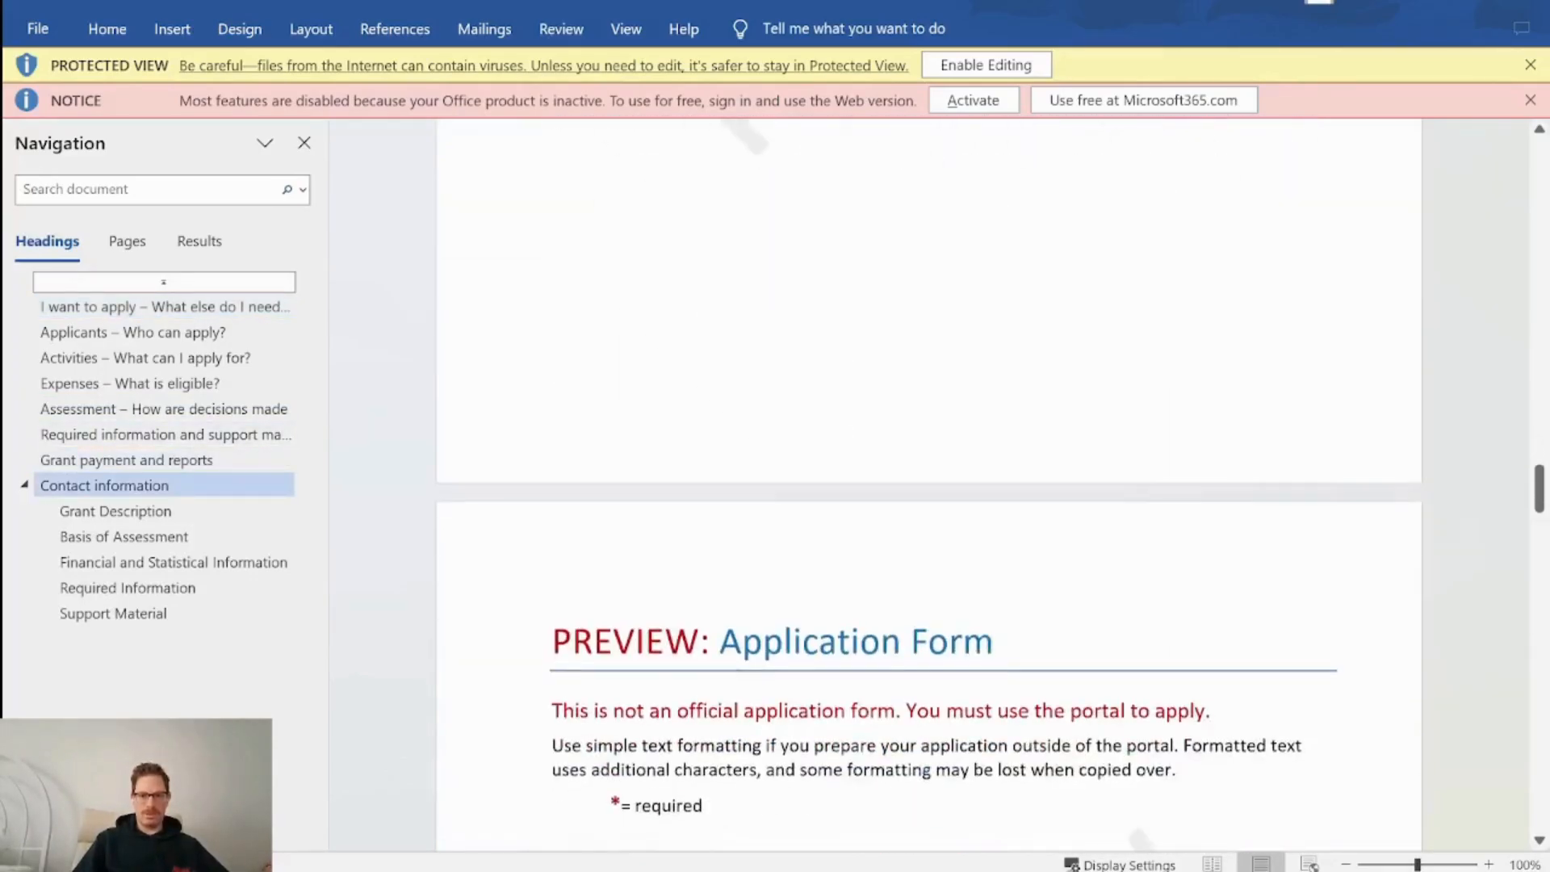
pyautogui.scroll(-20, 928, 484)
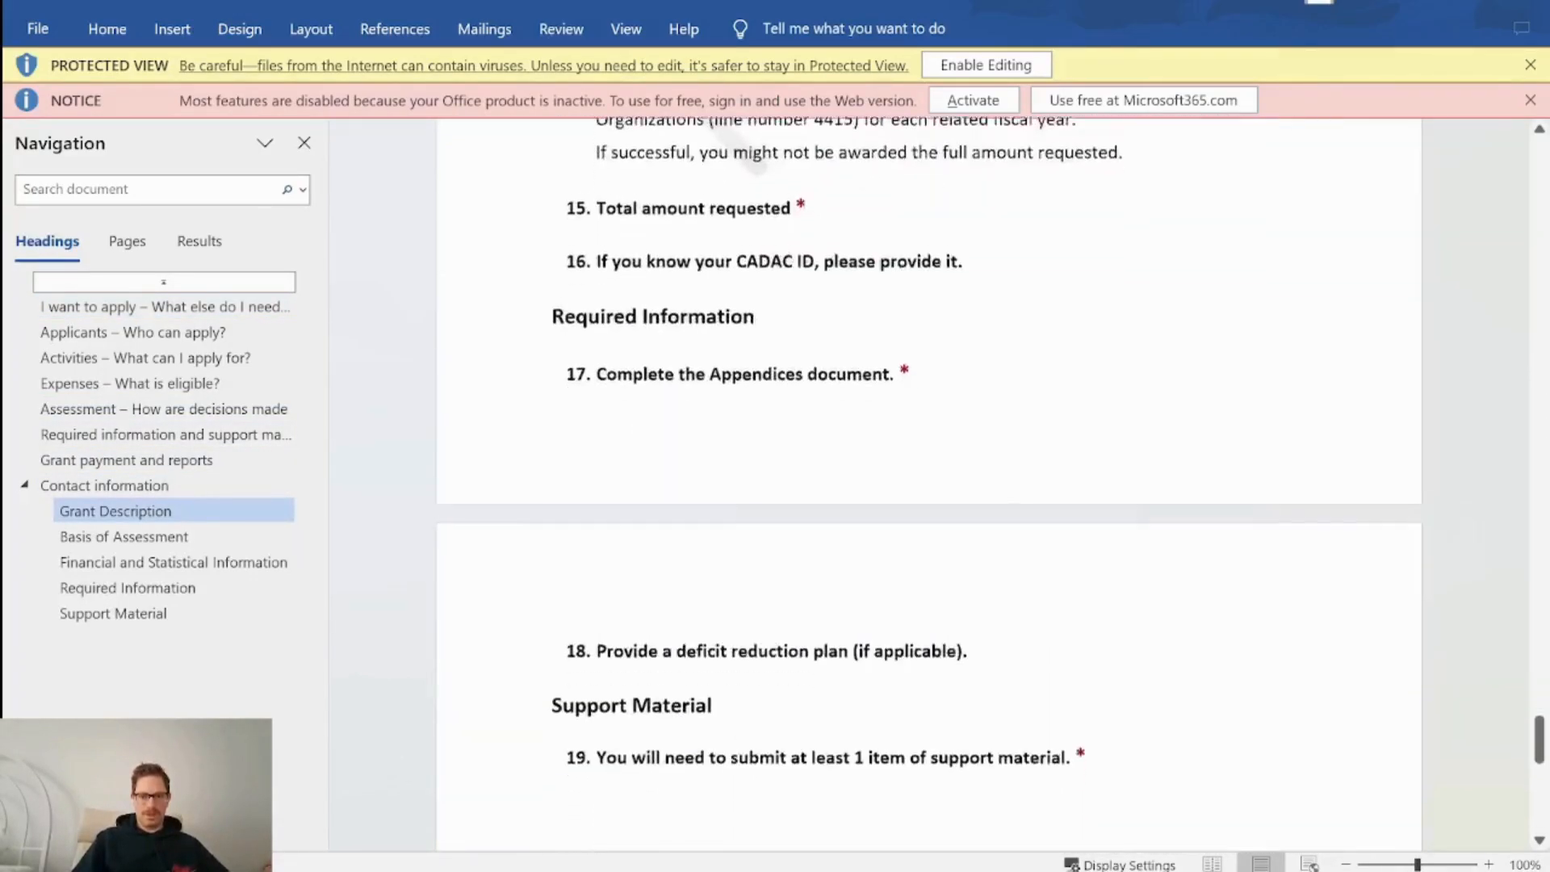
pyautogui.scroll(-10, 928, 484)
pyautogui.scroll(20, 929, 485)
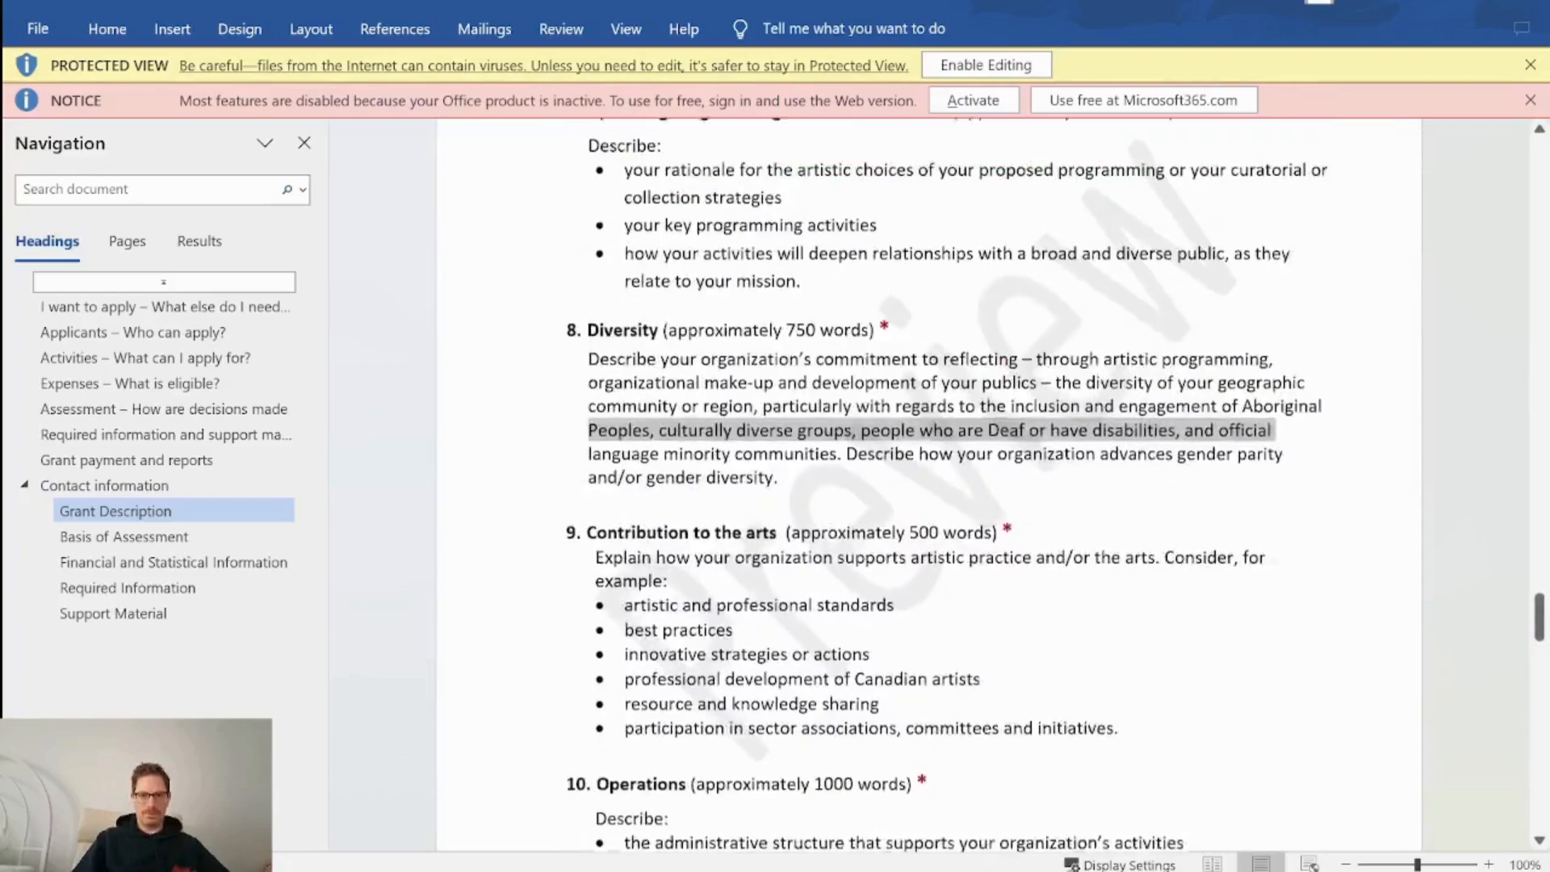
pyautogui.scroll(5, 929, 484)
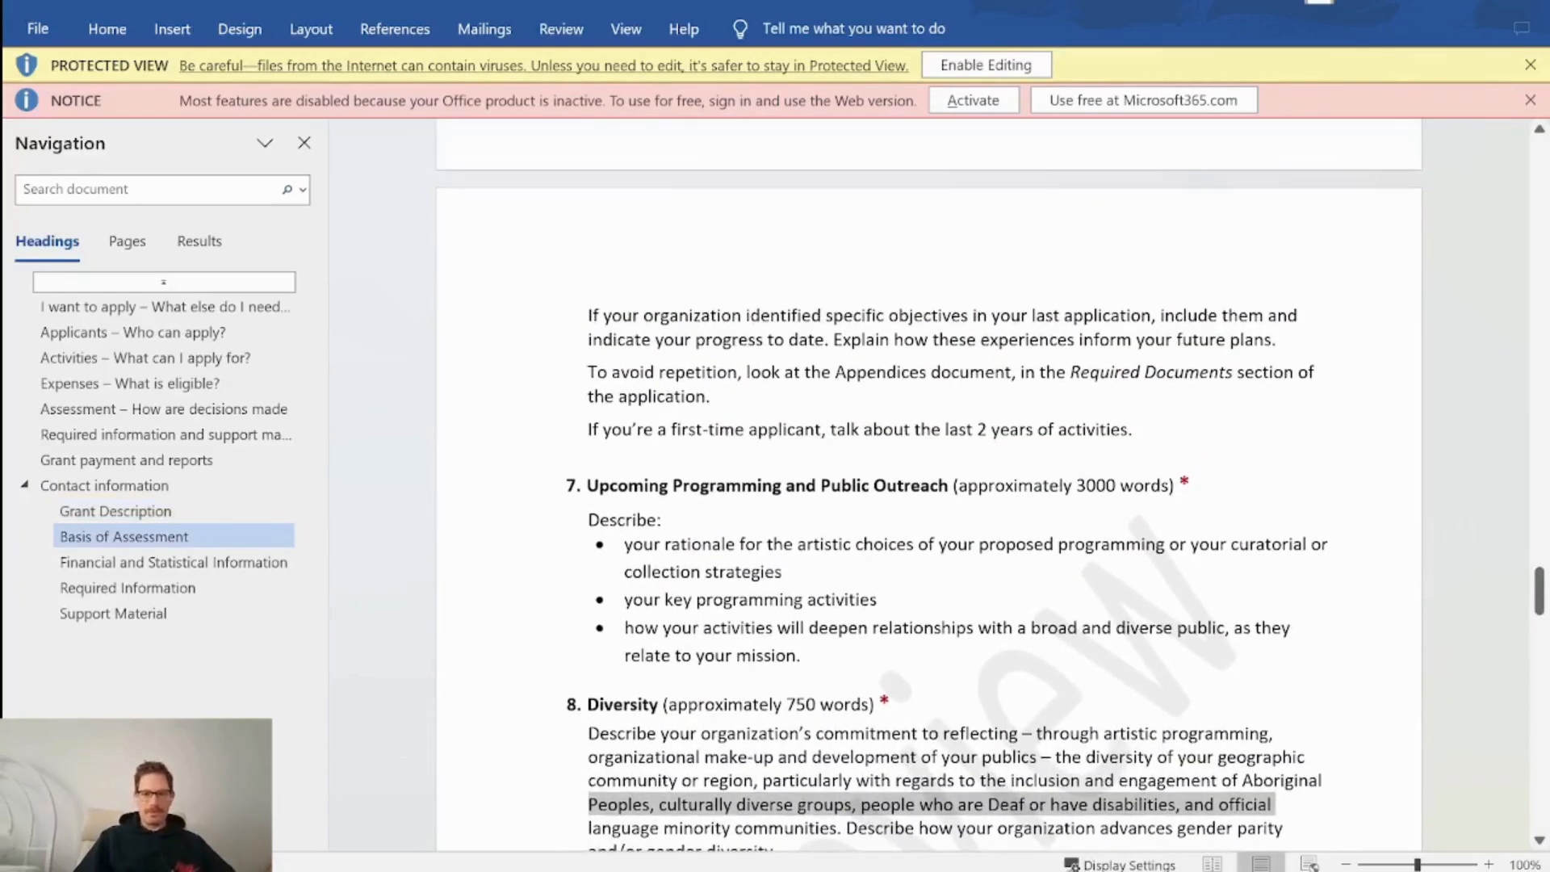
pyautogui.scroll(6, 929, 485)
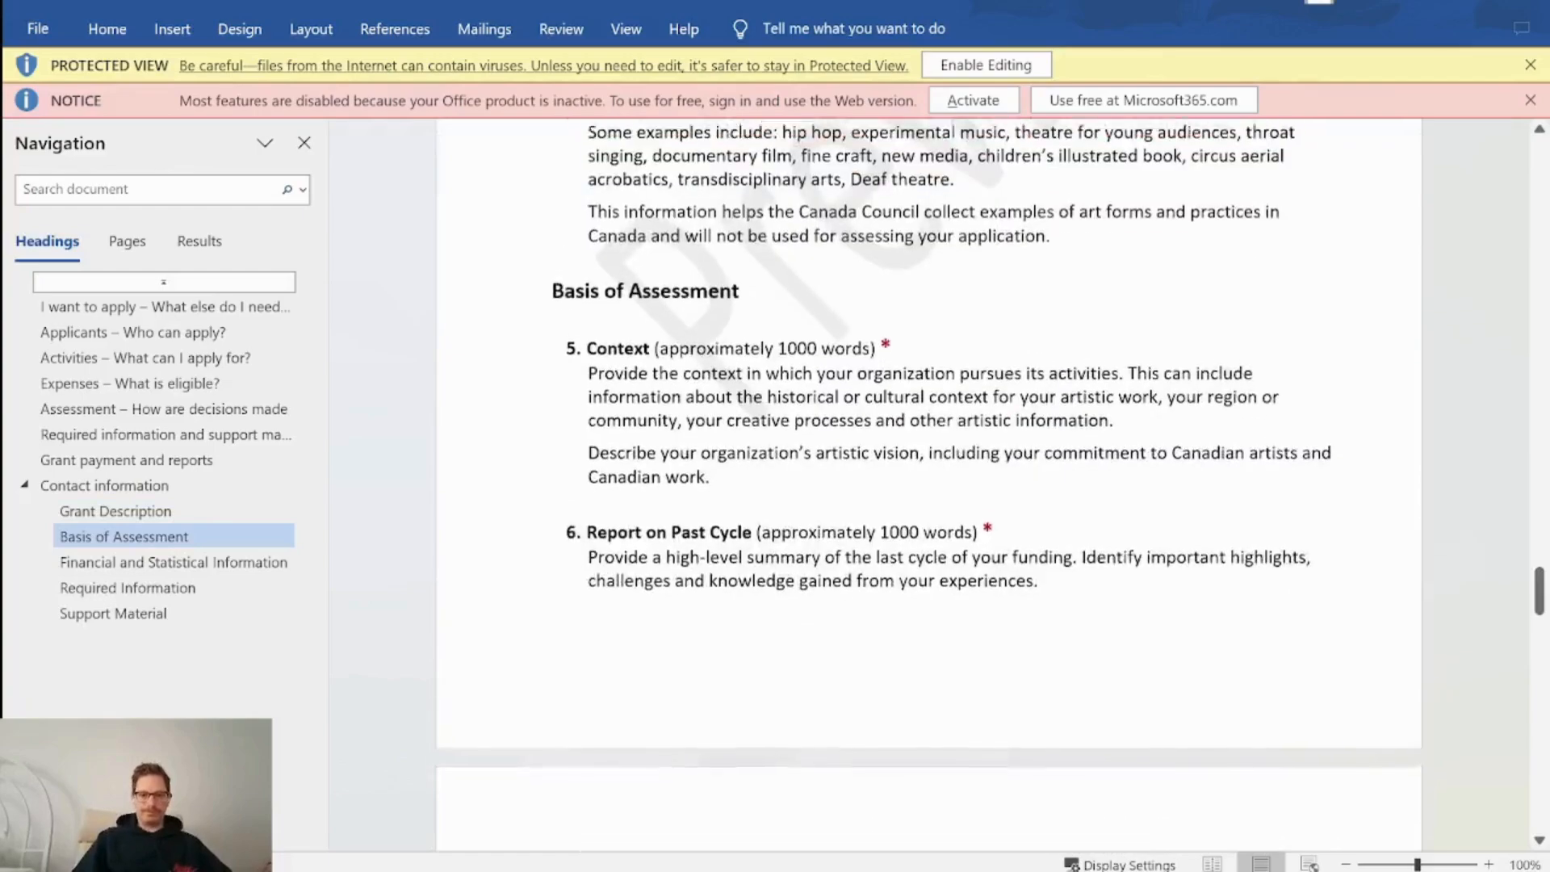
pyautogui.scroll(1, 929, 484)
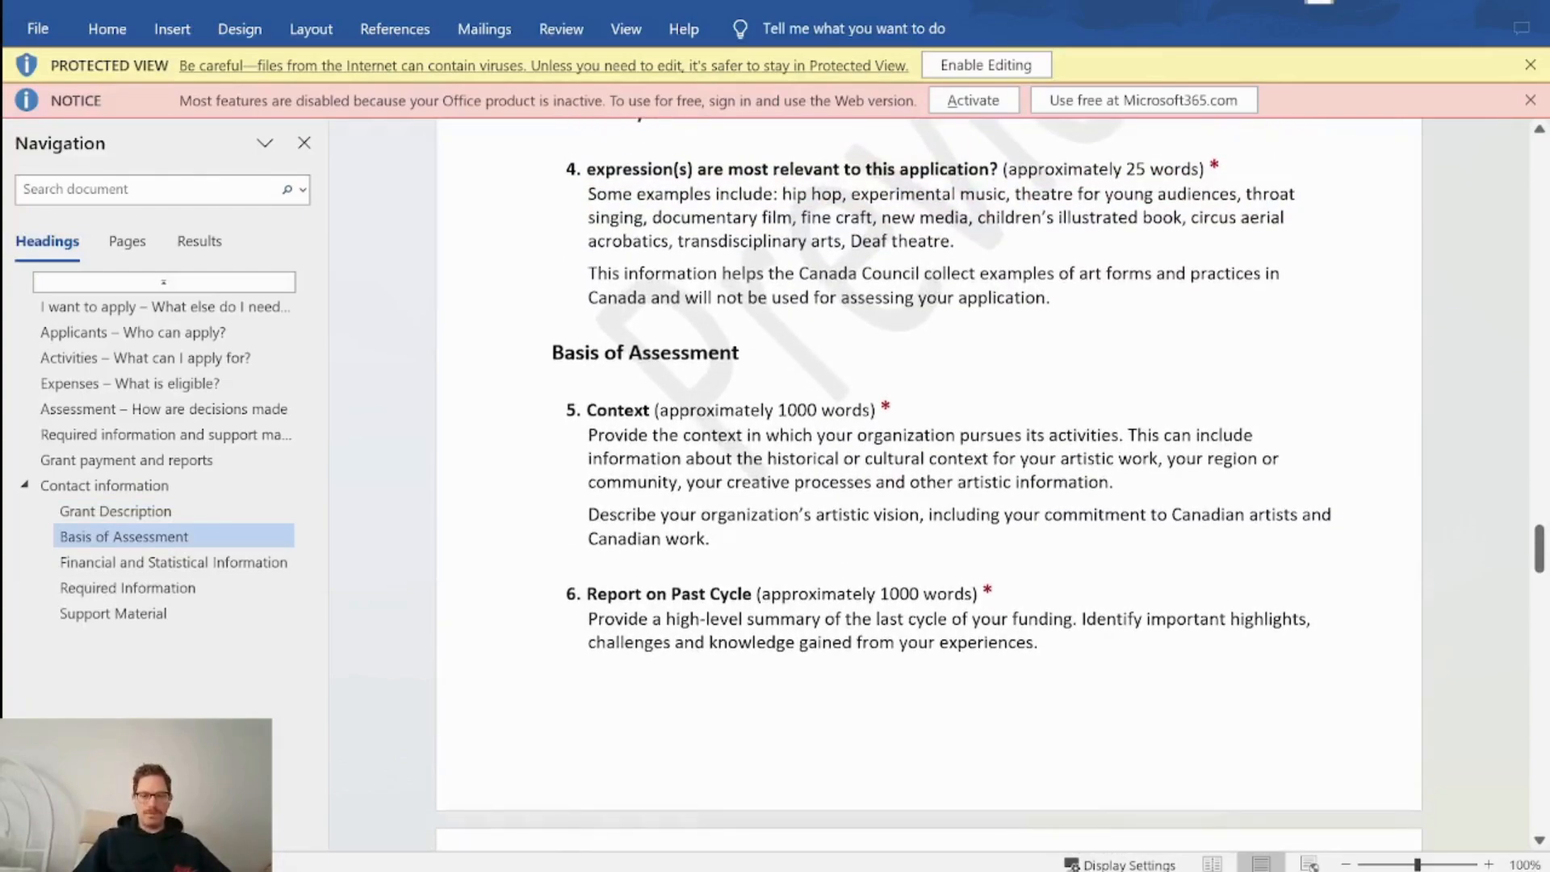
pyautogui.scroll(5, 928, 485)
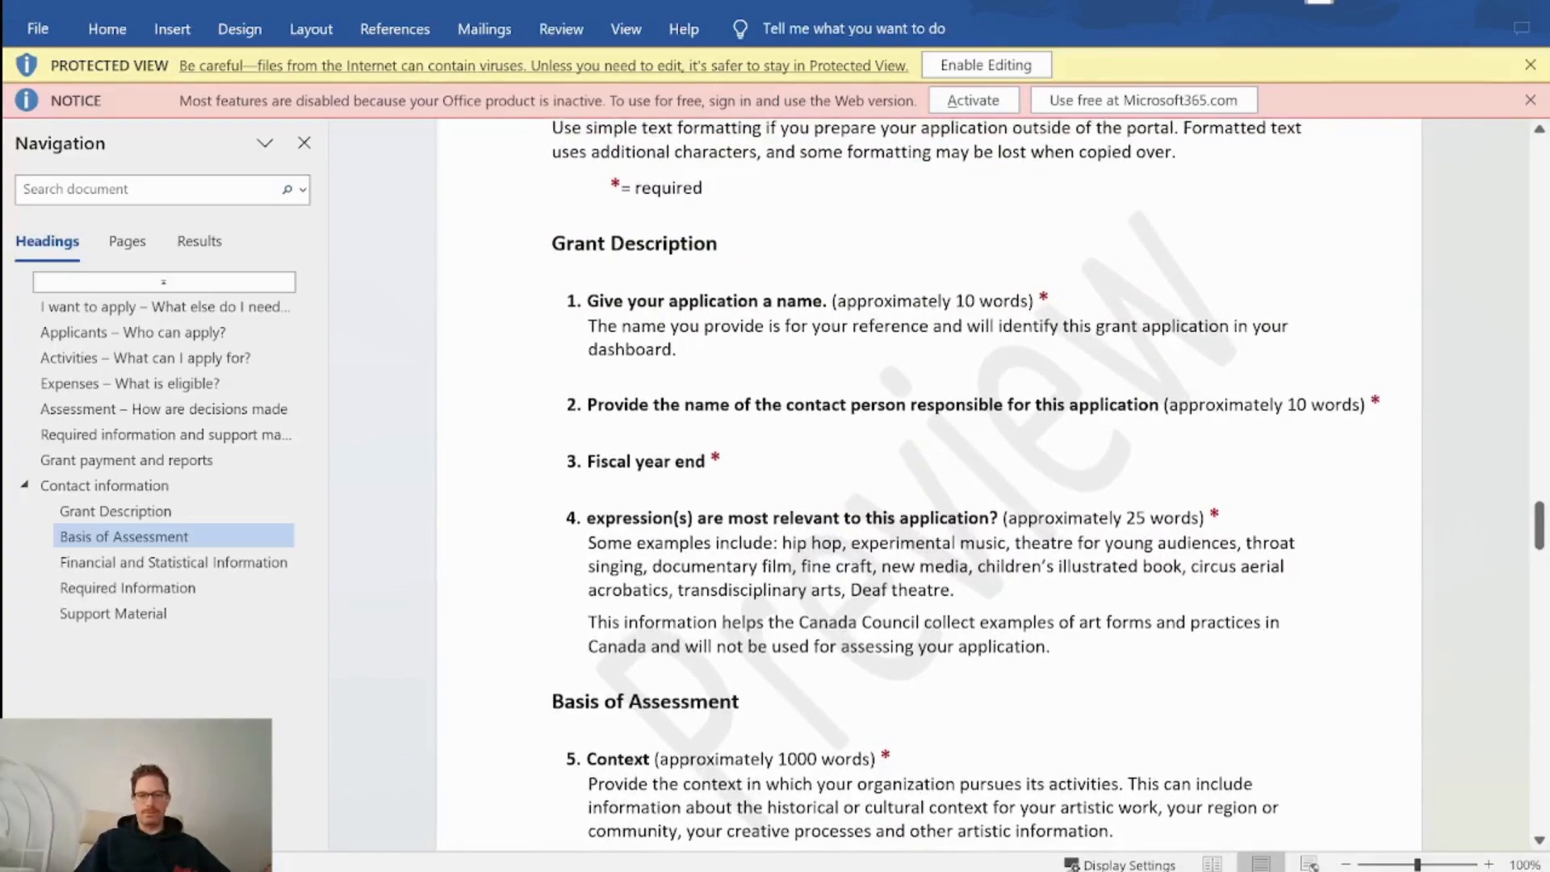
pyautogui.scroll(3, 928, 484)
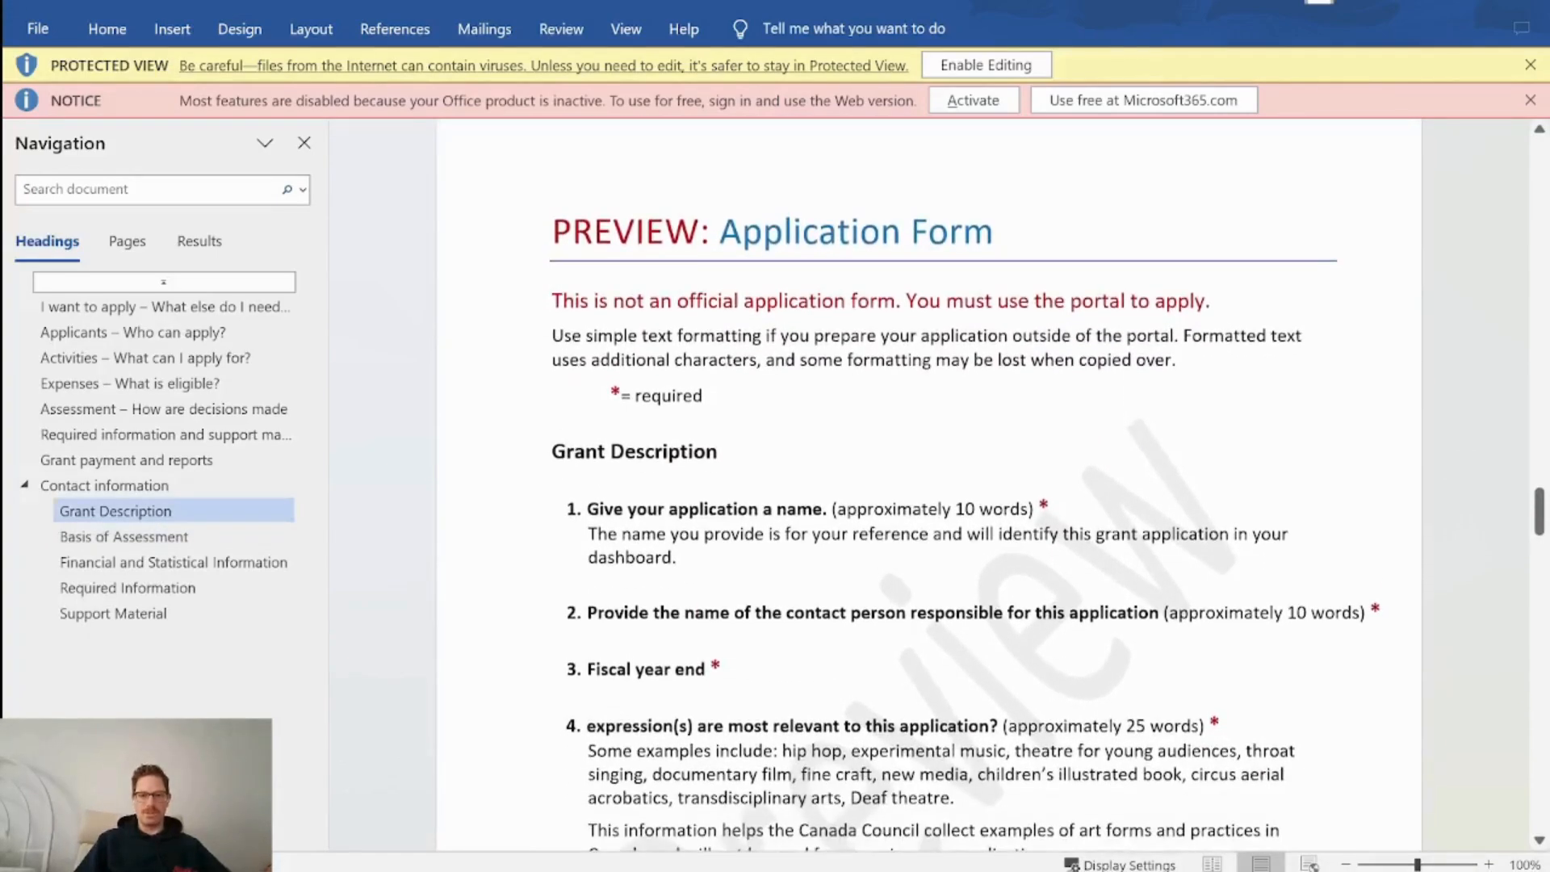
pyautogui.scroll(-8, 929, 484)
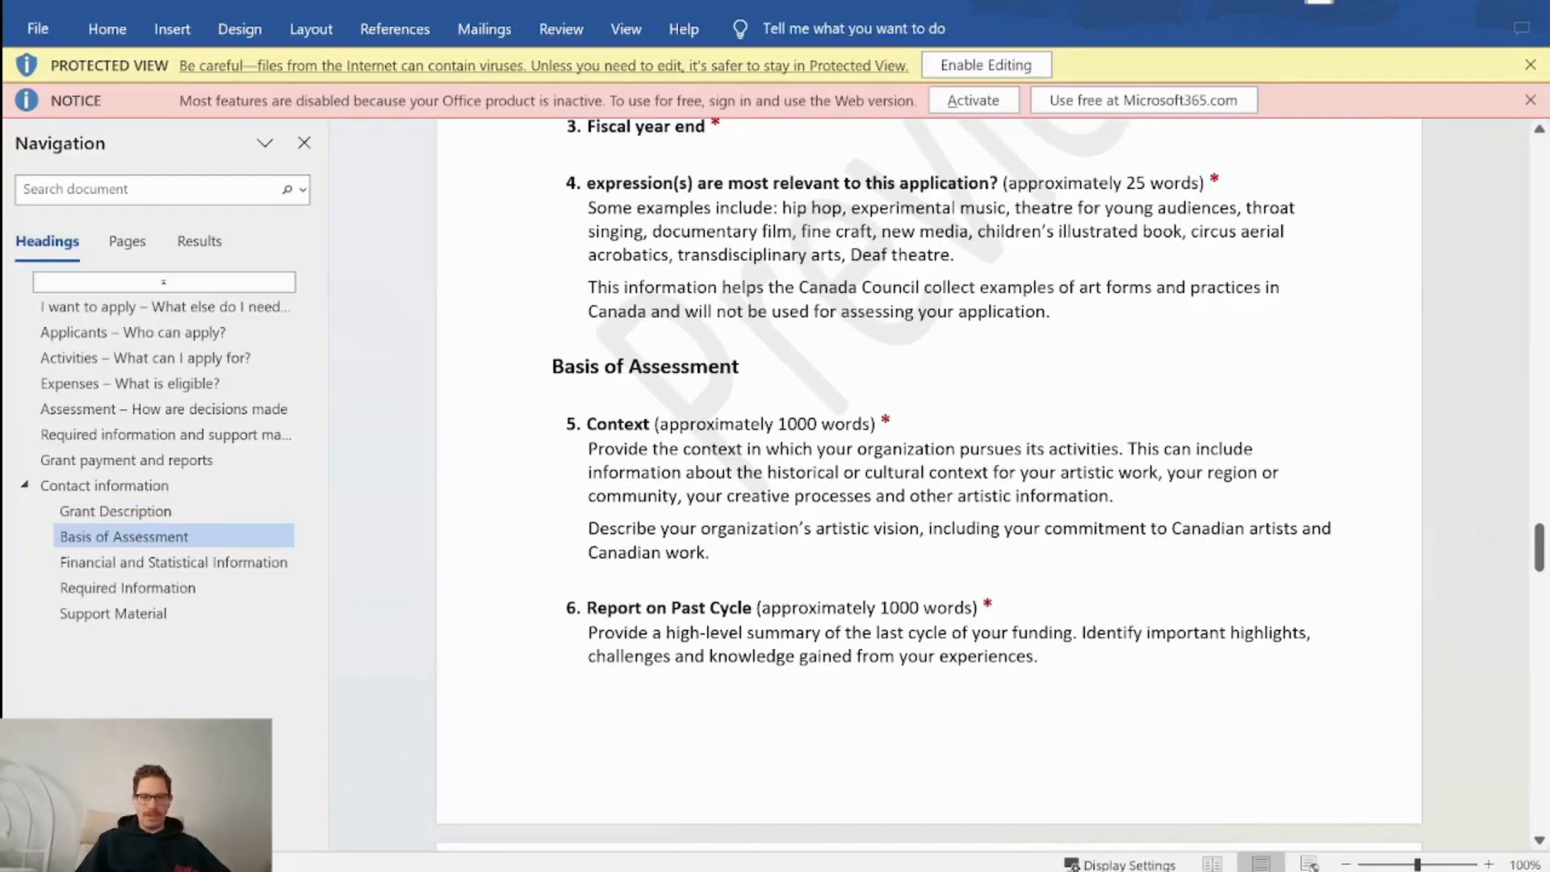
pyautogui.moveTo(714, 553); pyautogui.dragTo(578, 441)
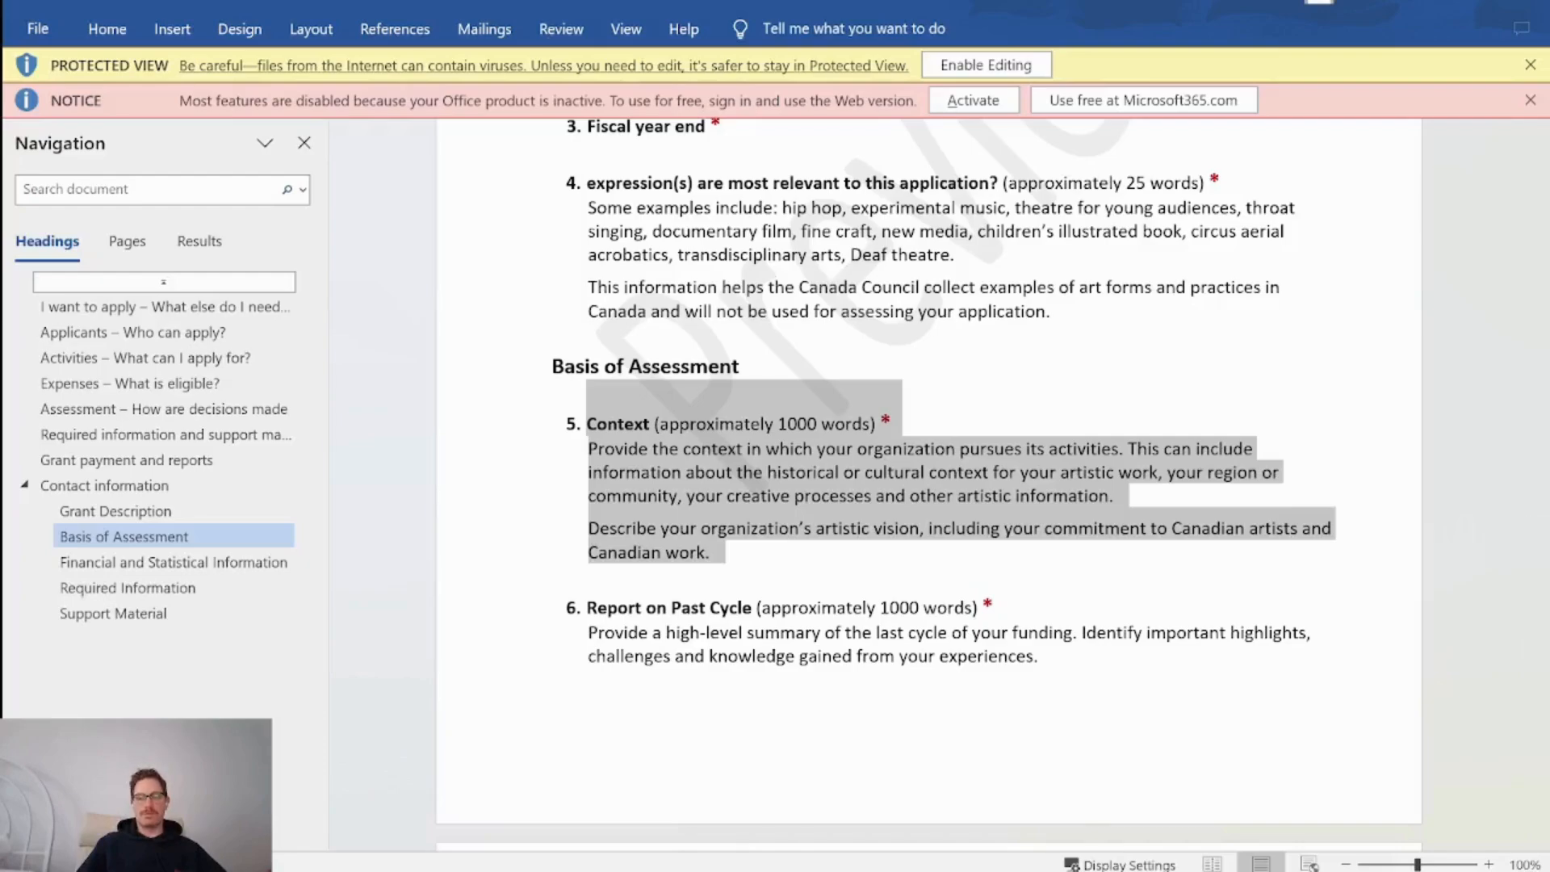
pyautogui.moveTo(783, 869)
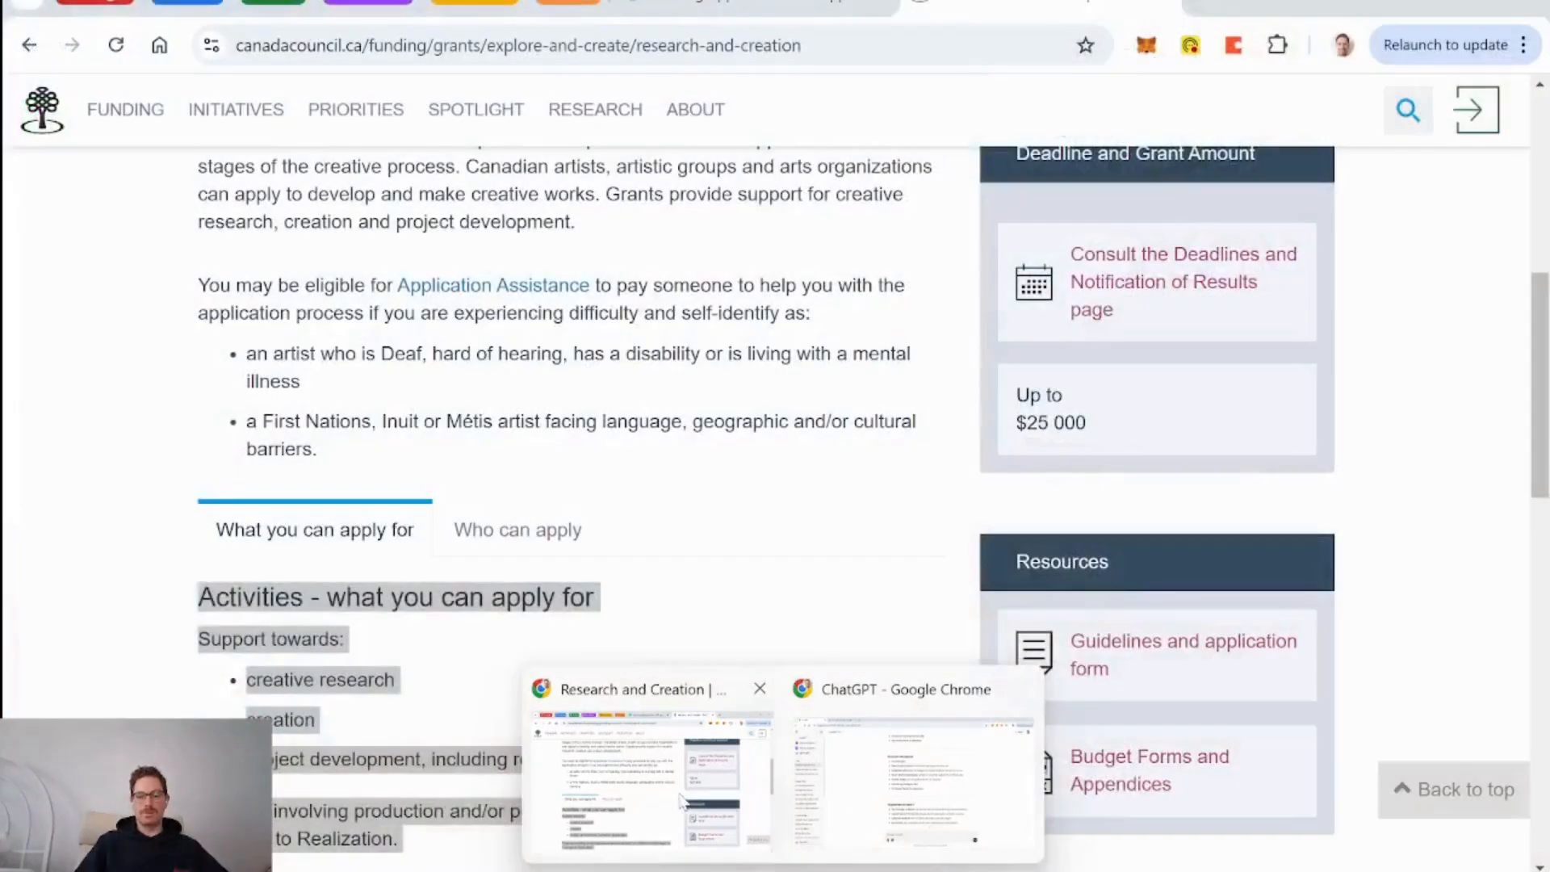
# Enter 'Context' as row 1's Section in the DB Application Sections table.
pyautogui.click(680, 799)
pyautogui.click(758, 7)
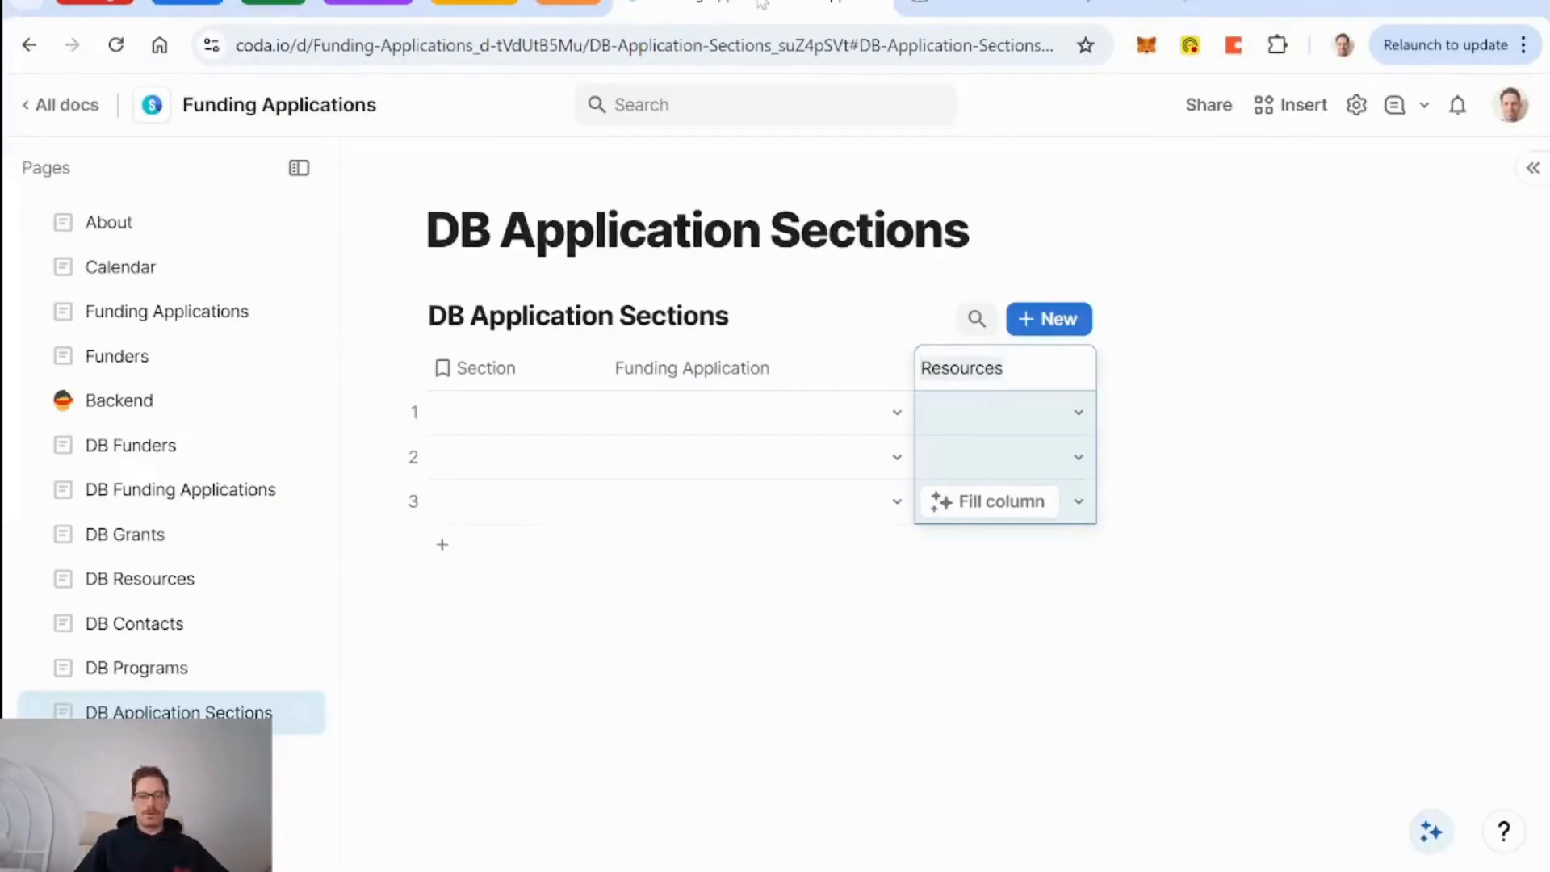
pyautogui.click(512, 412)
pyautogui.write('Context')
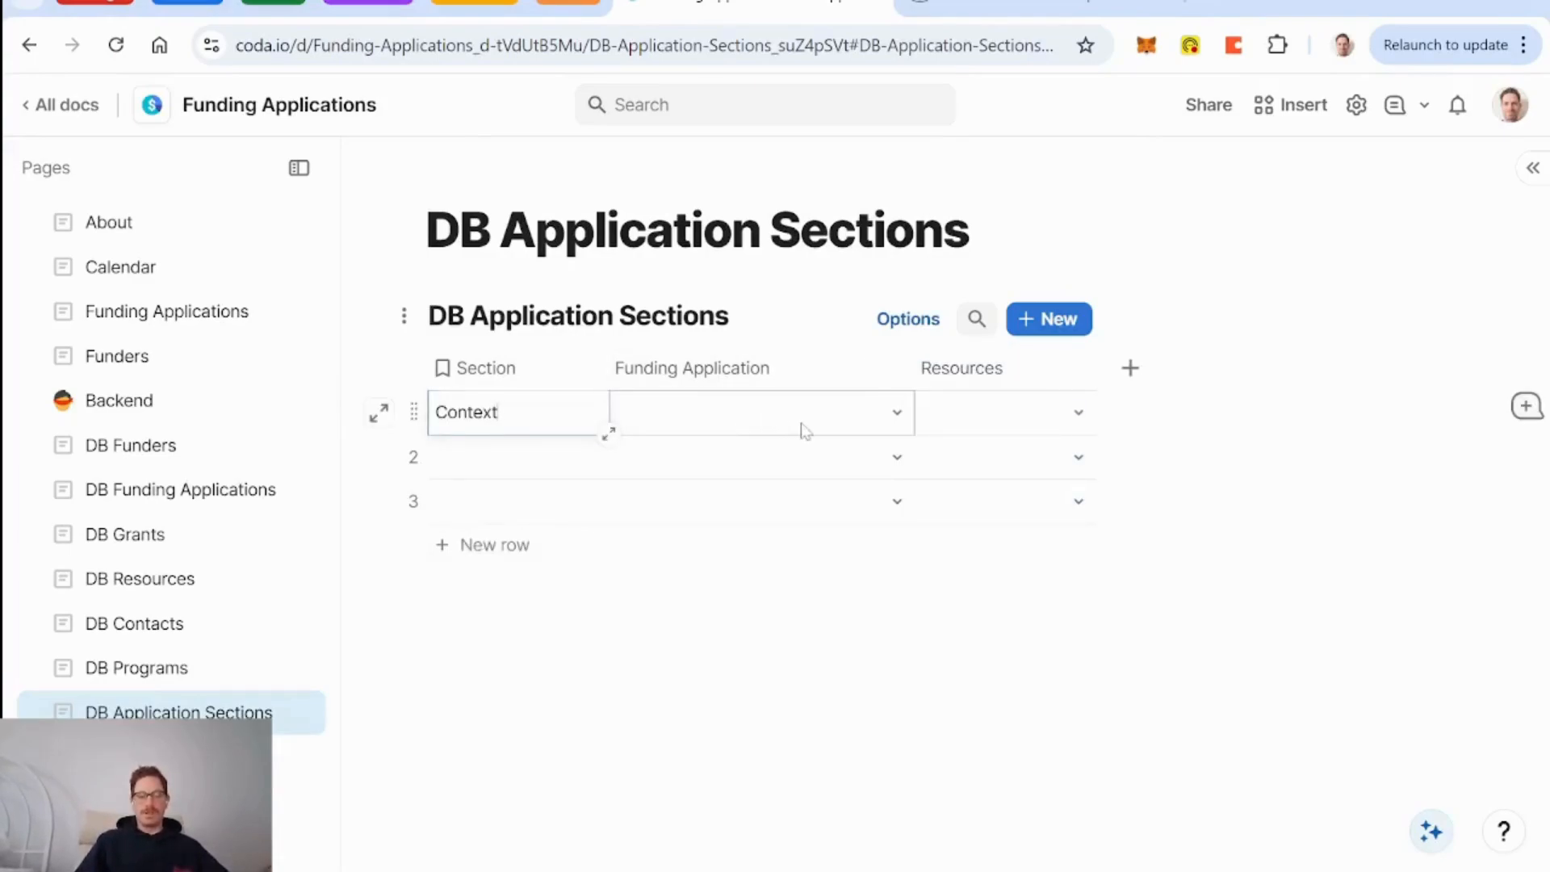
pyautogui.click(813, 675)
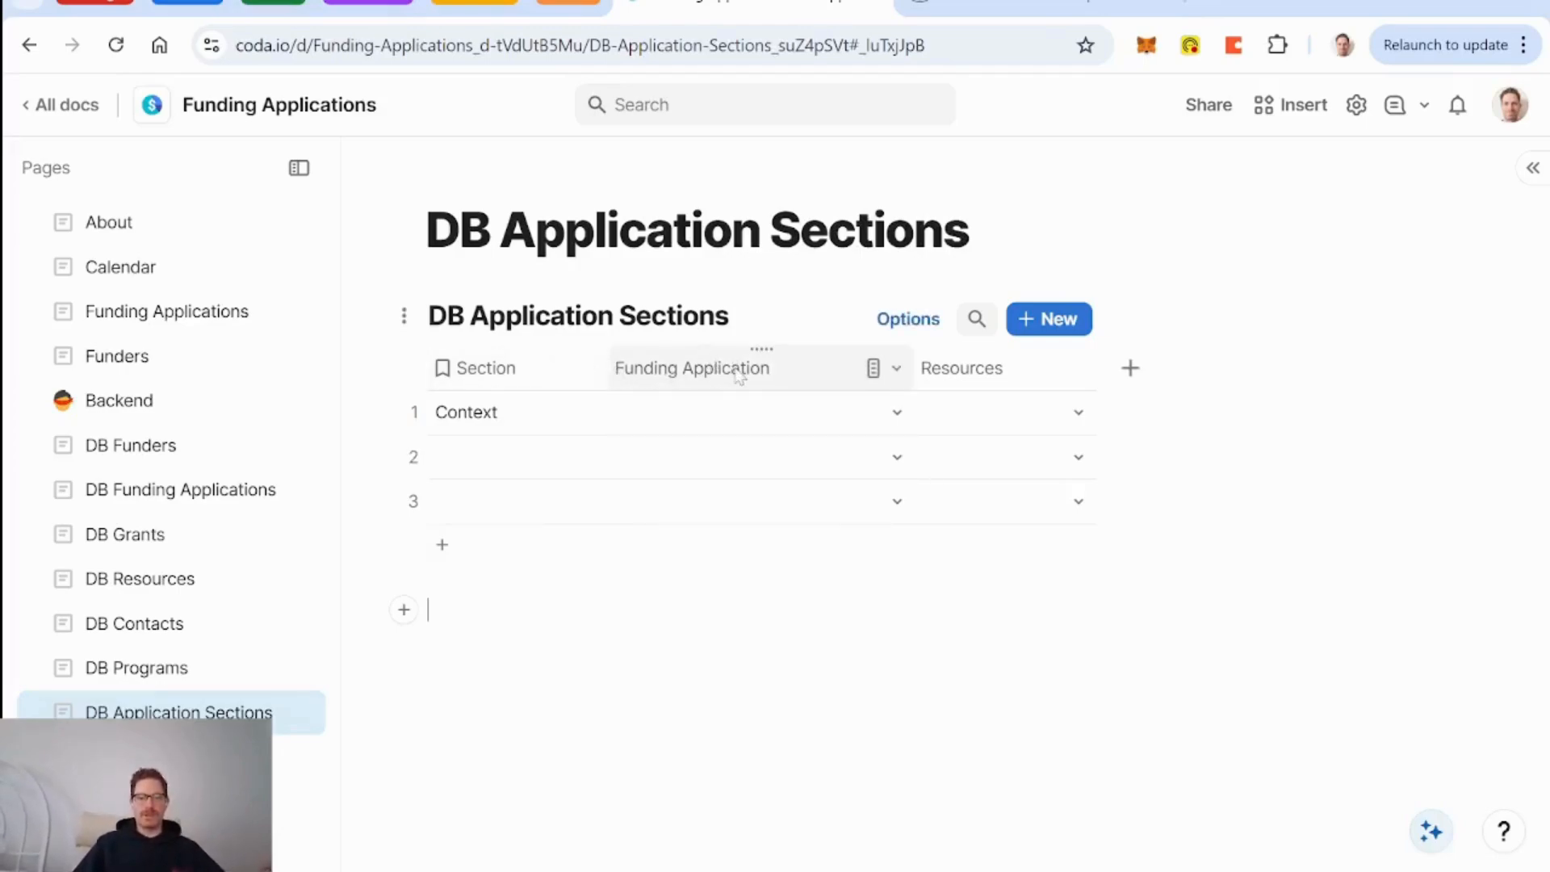
# Add a related Grant column and link Context to 'Exploring signal hill - for tourists'.
pyautogui.click(898, 415)
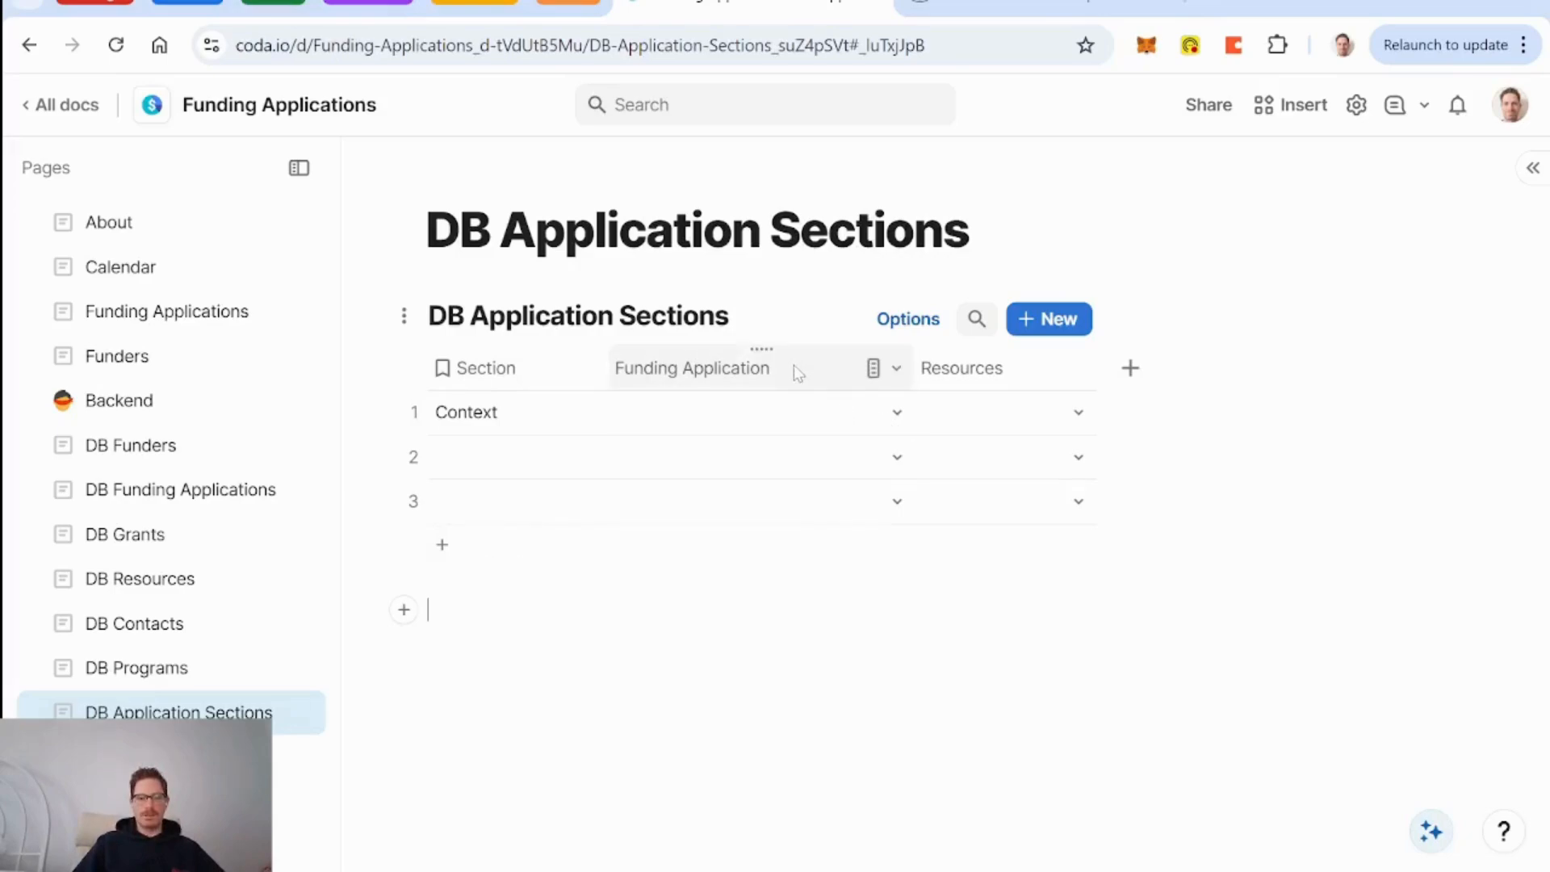
pyautogui.click(896, 370)
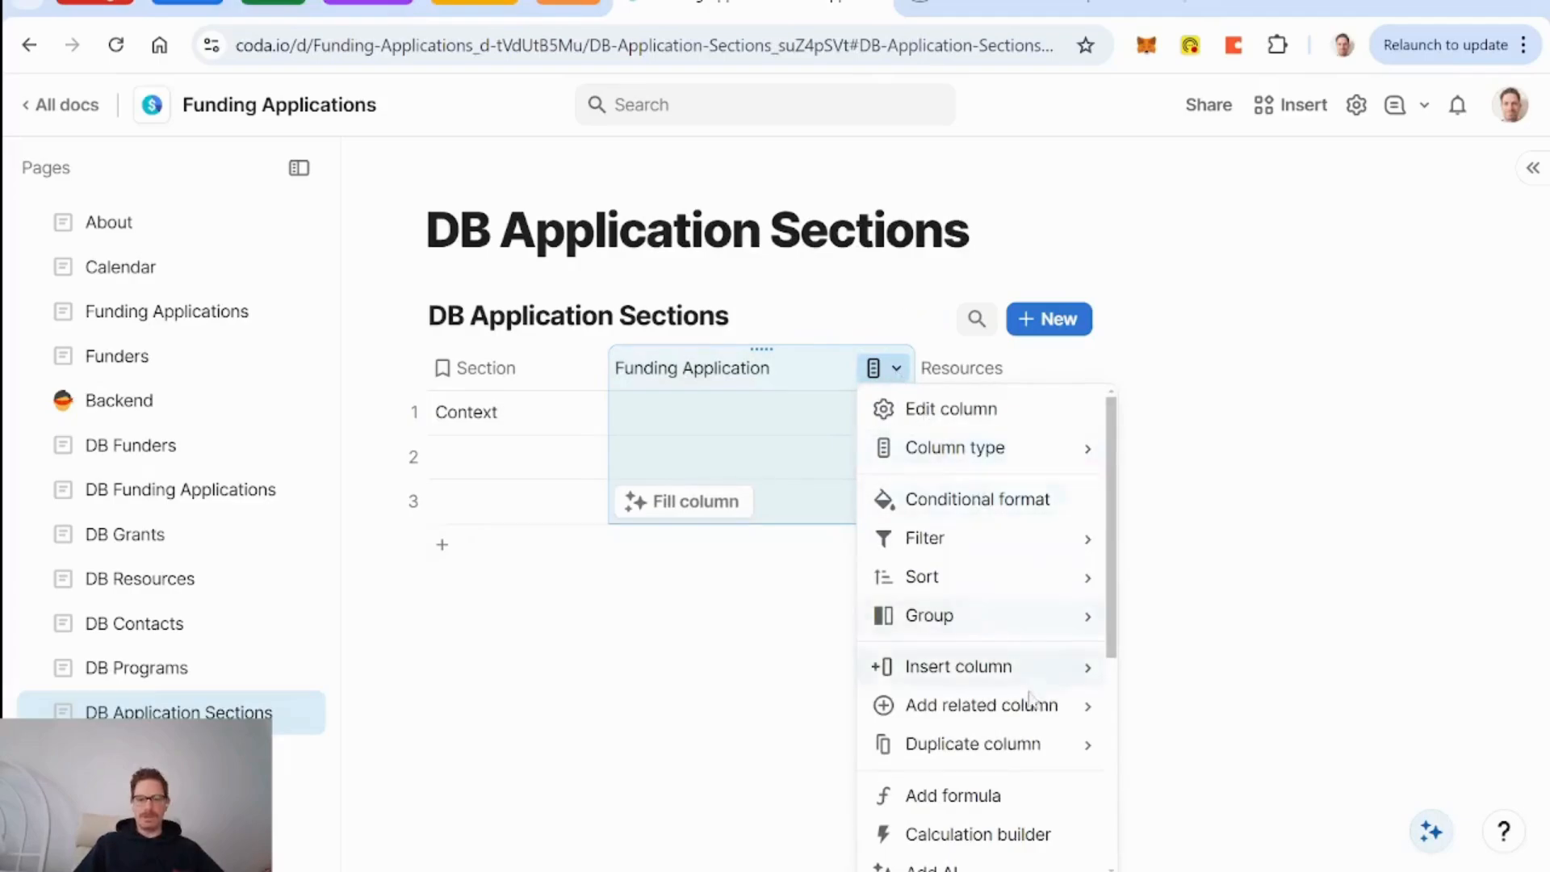
pyautogui.moveTo(1050, 706)
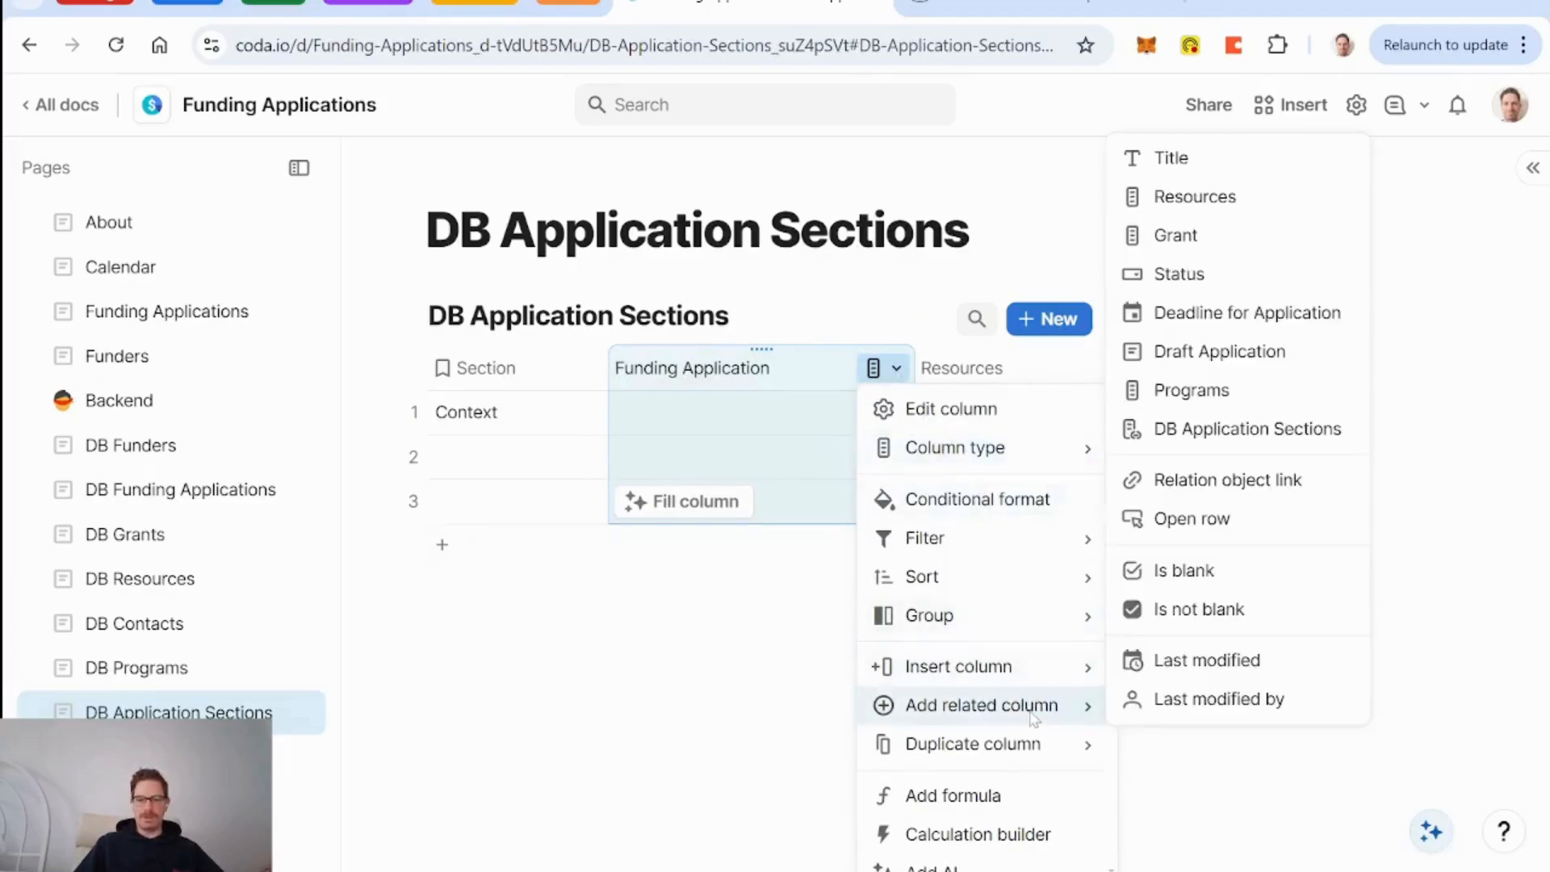
pyautogui.click(1177, 235)
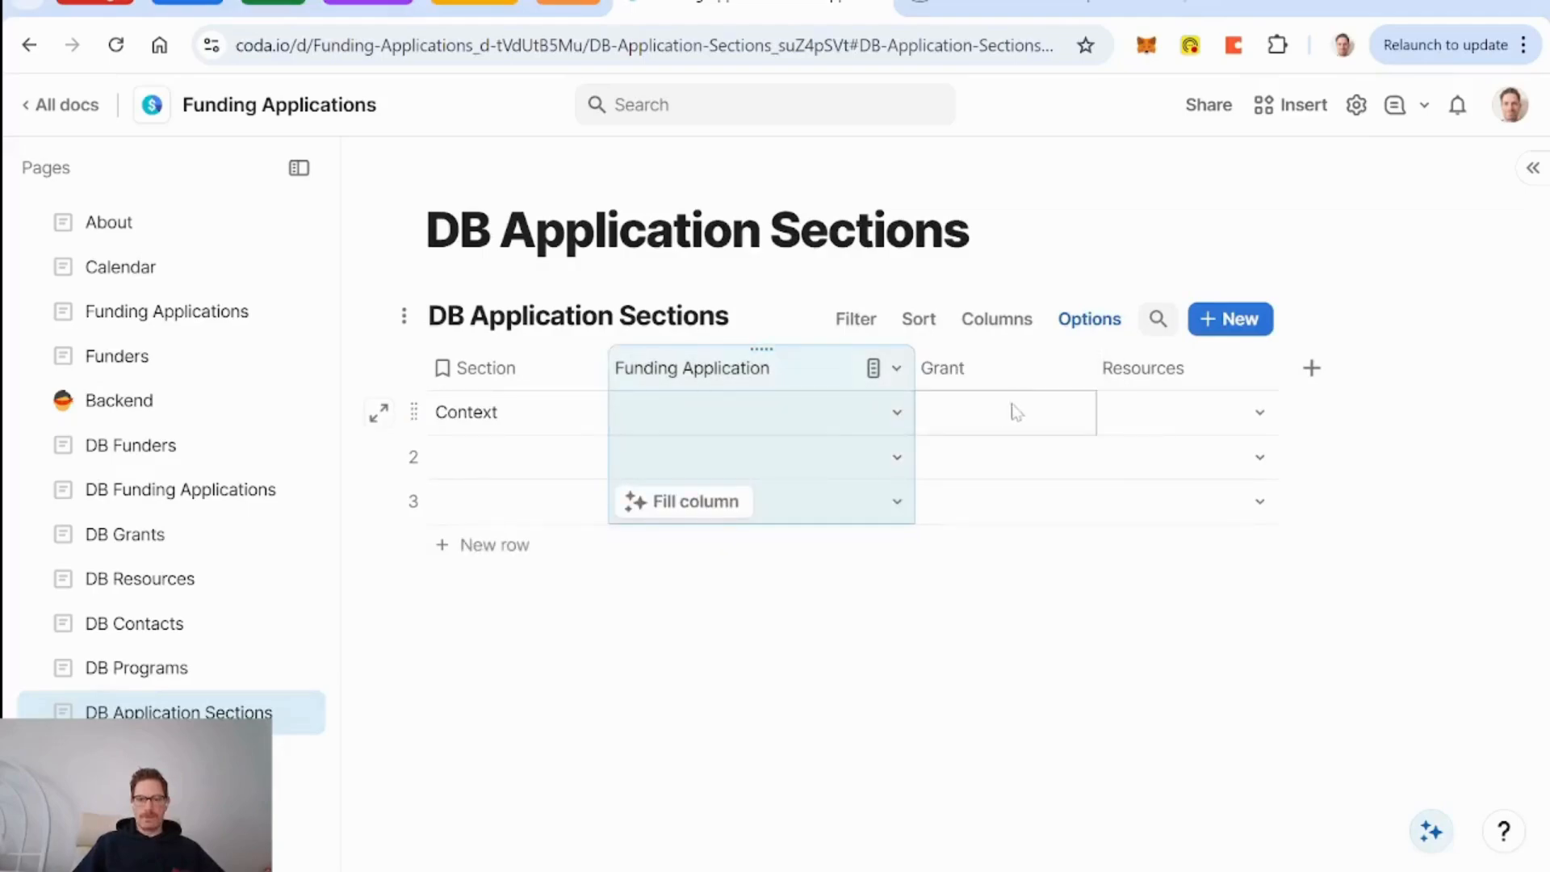
pyautogui.click(893, 420)
pyautogui.click(823, 517)
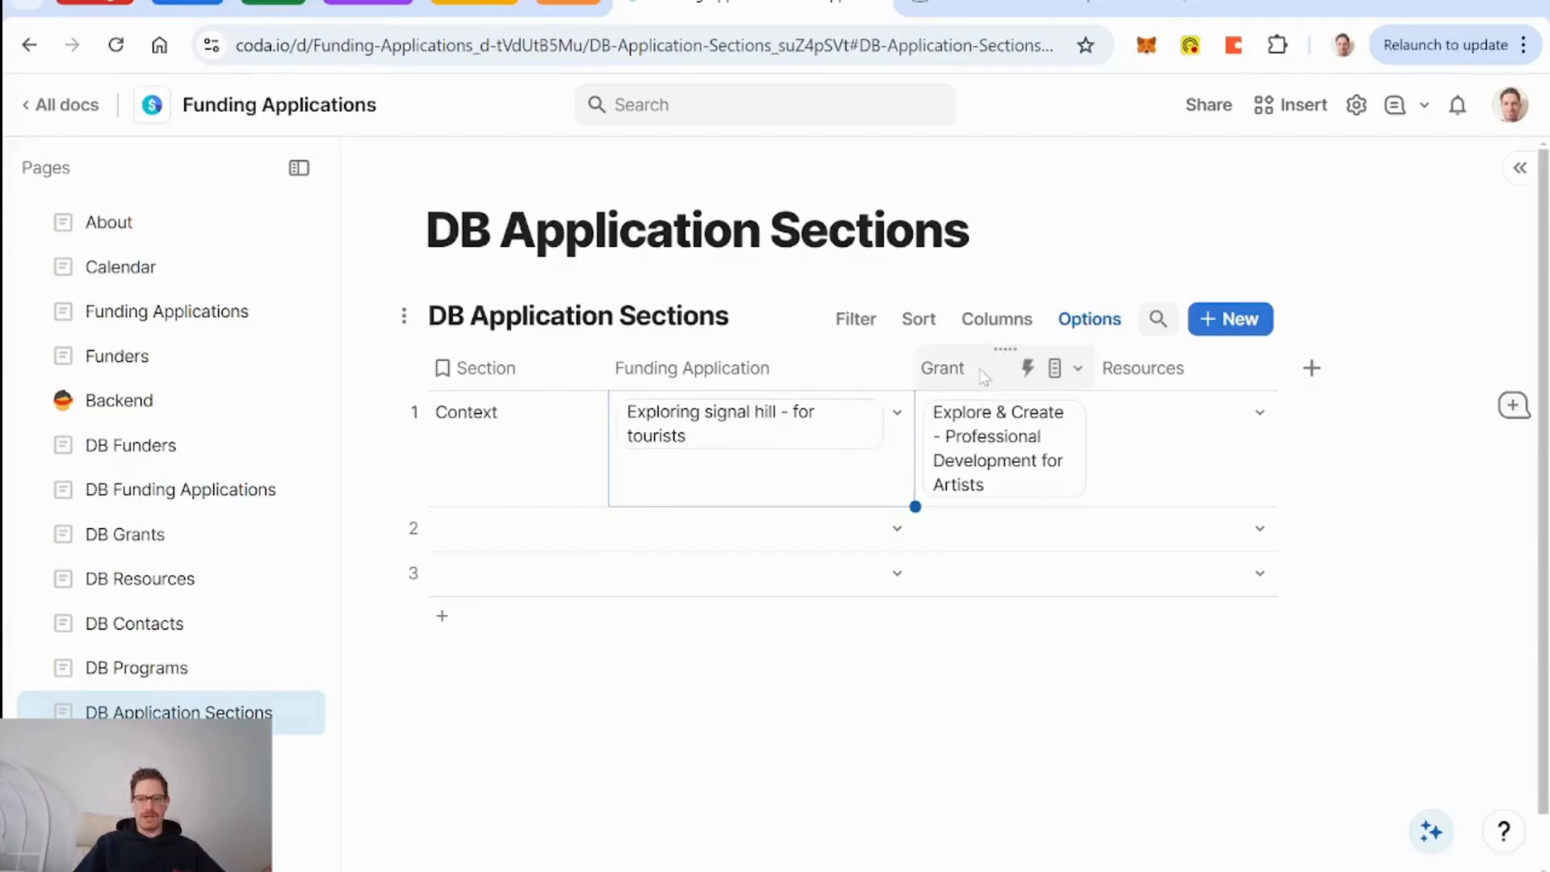
# Add a new Text column to the sections table.
pyautogui.click(1314, 378)
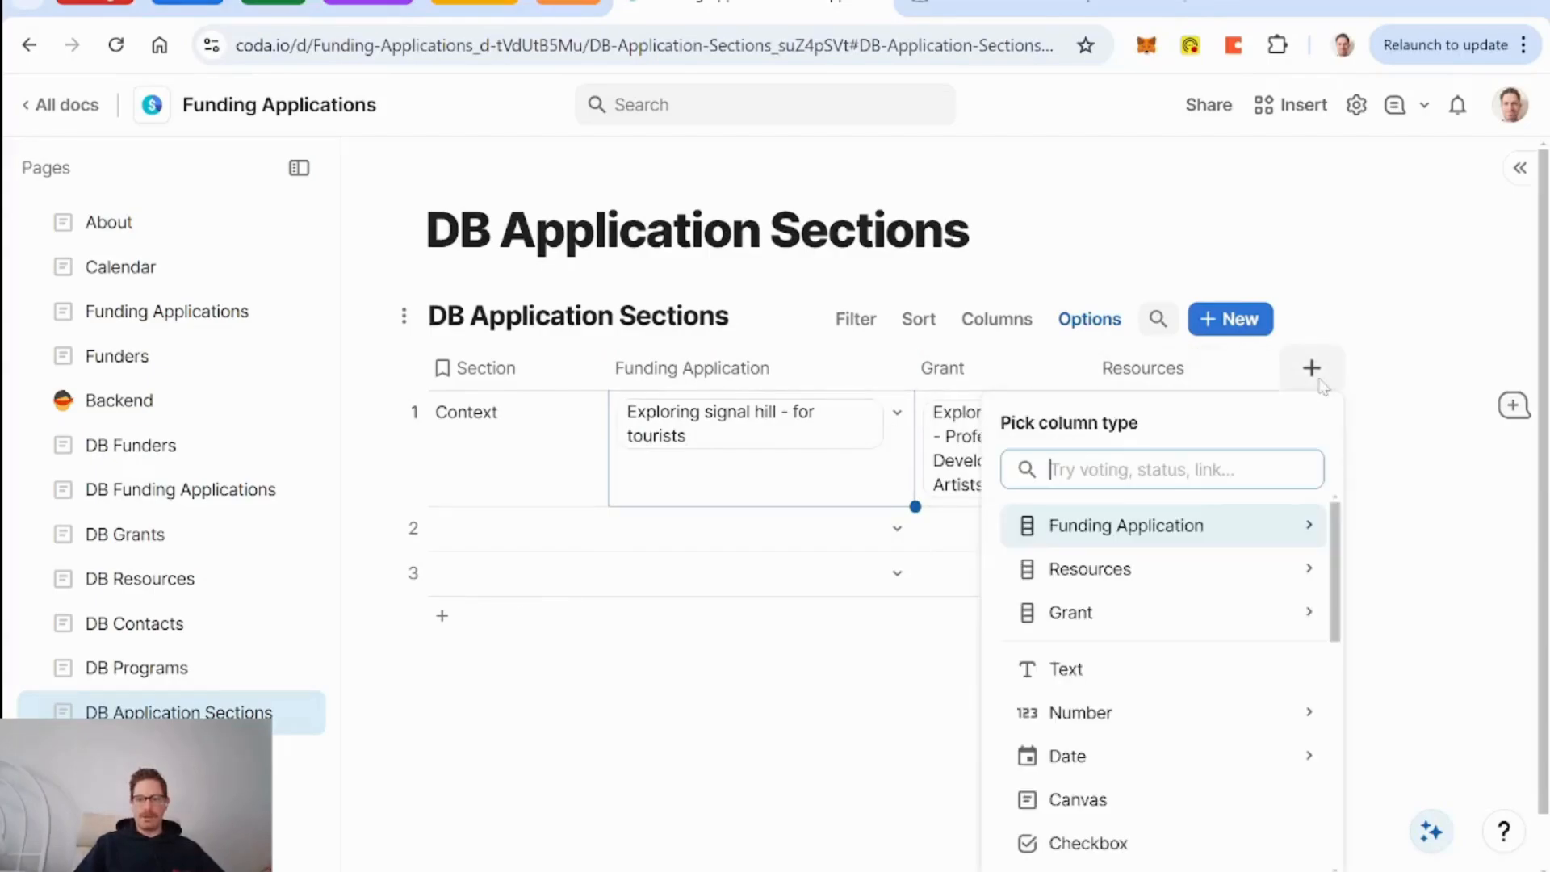
pyautogui.press('Down')
pyautogui.press('Down')
pyautogui.press('Down')
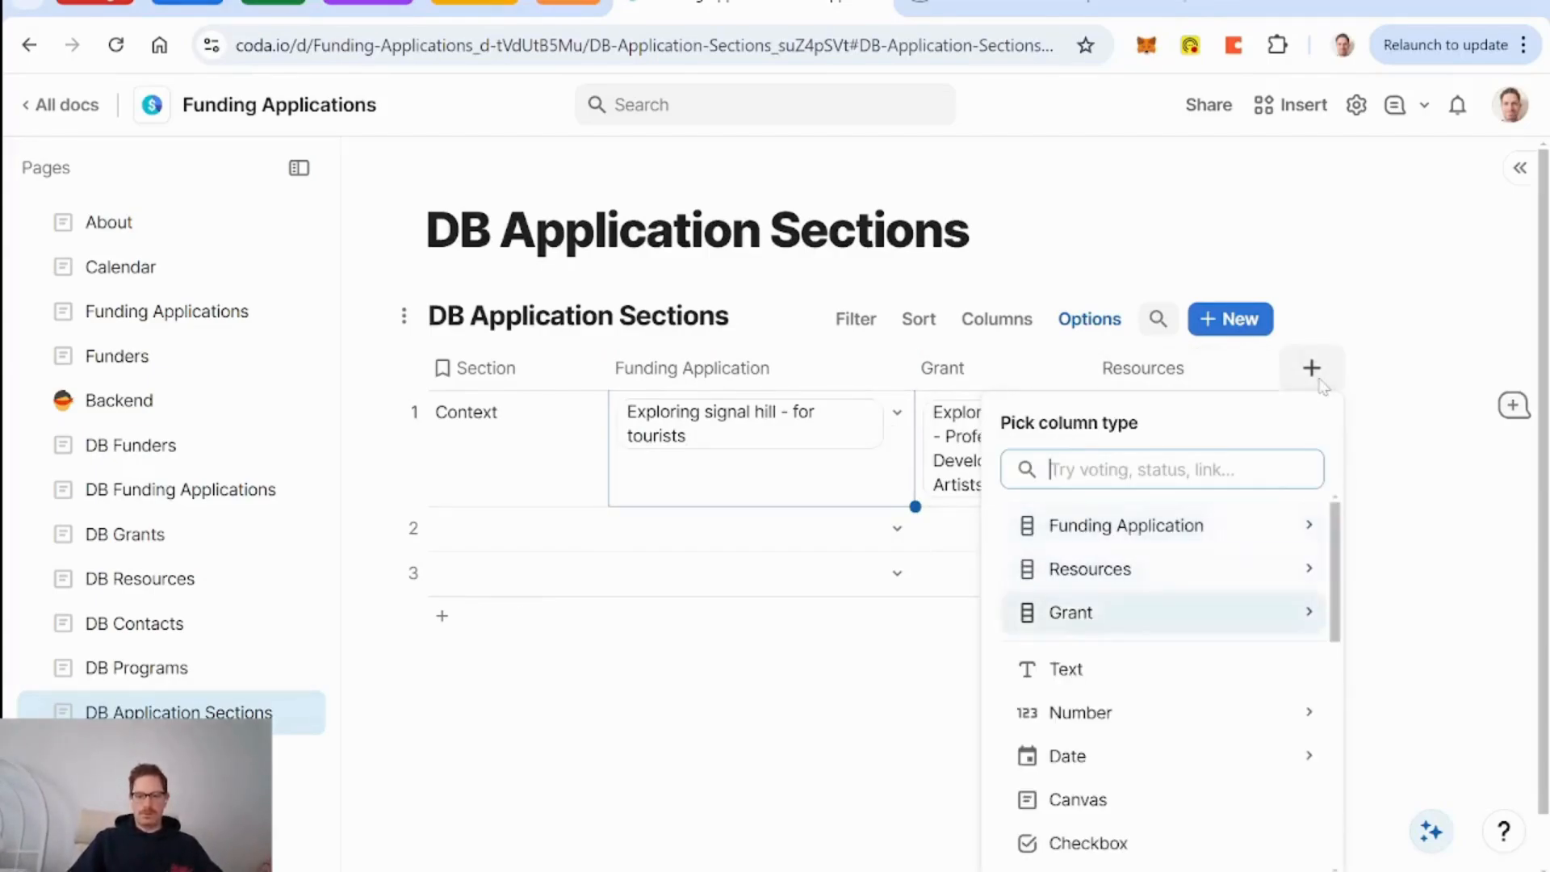
pyautogui.press('Return')
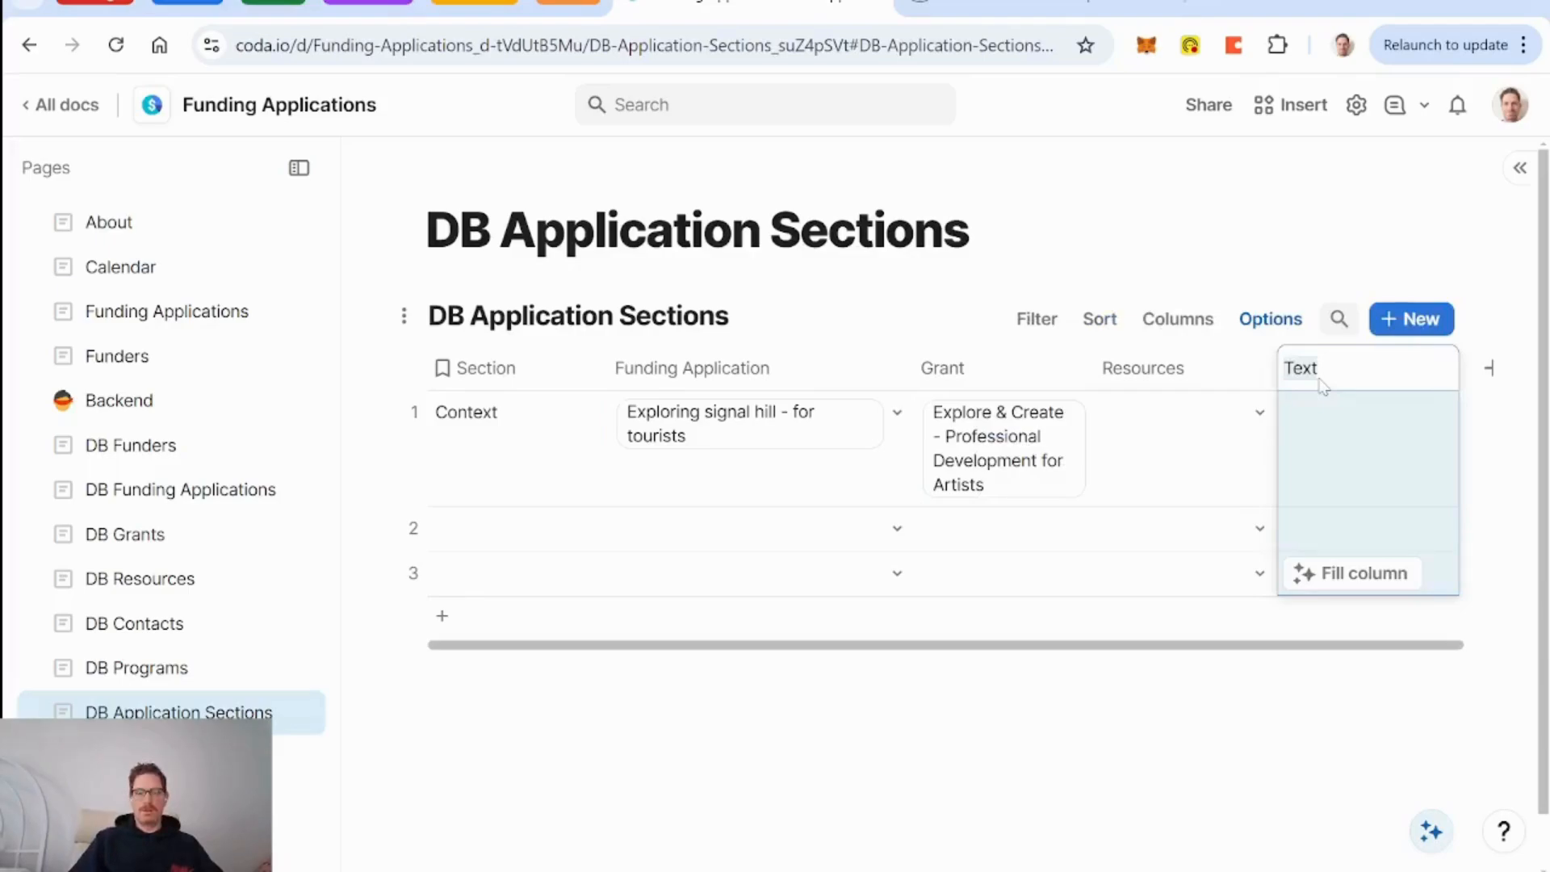
# Name the new column 'Requirement'.
pyautogui.click(996, 870)
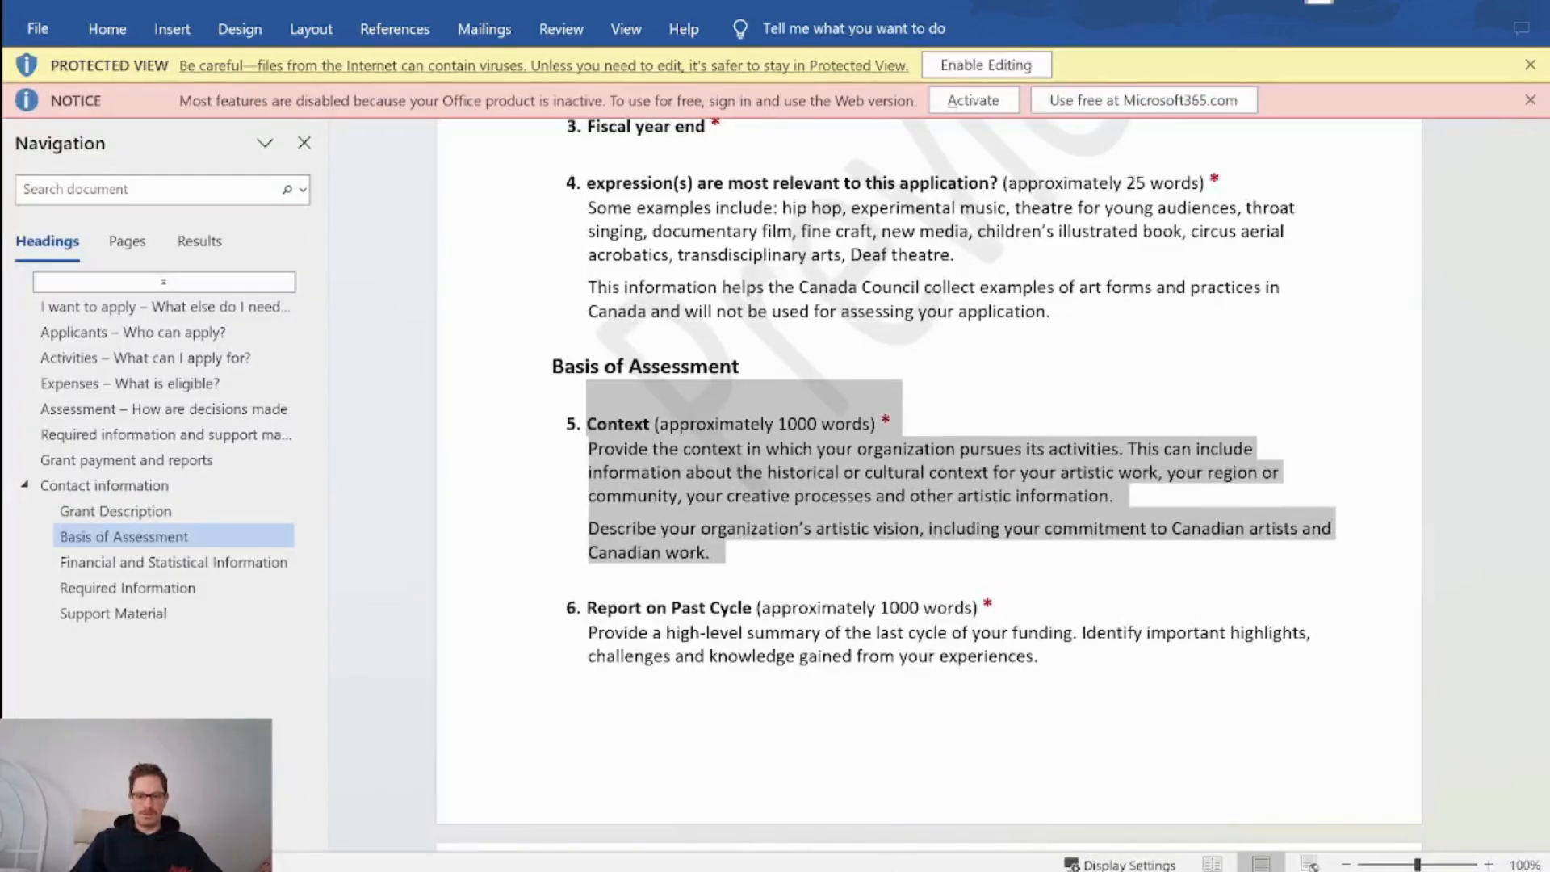
pyautogui.moveTo(784, 870)
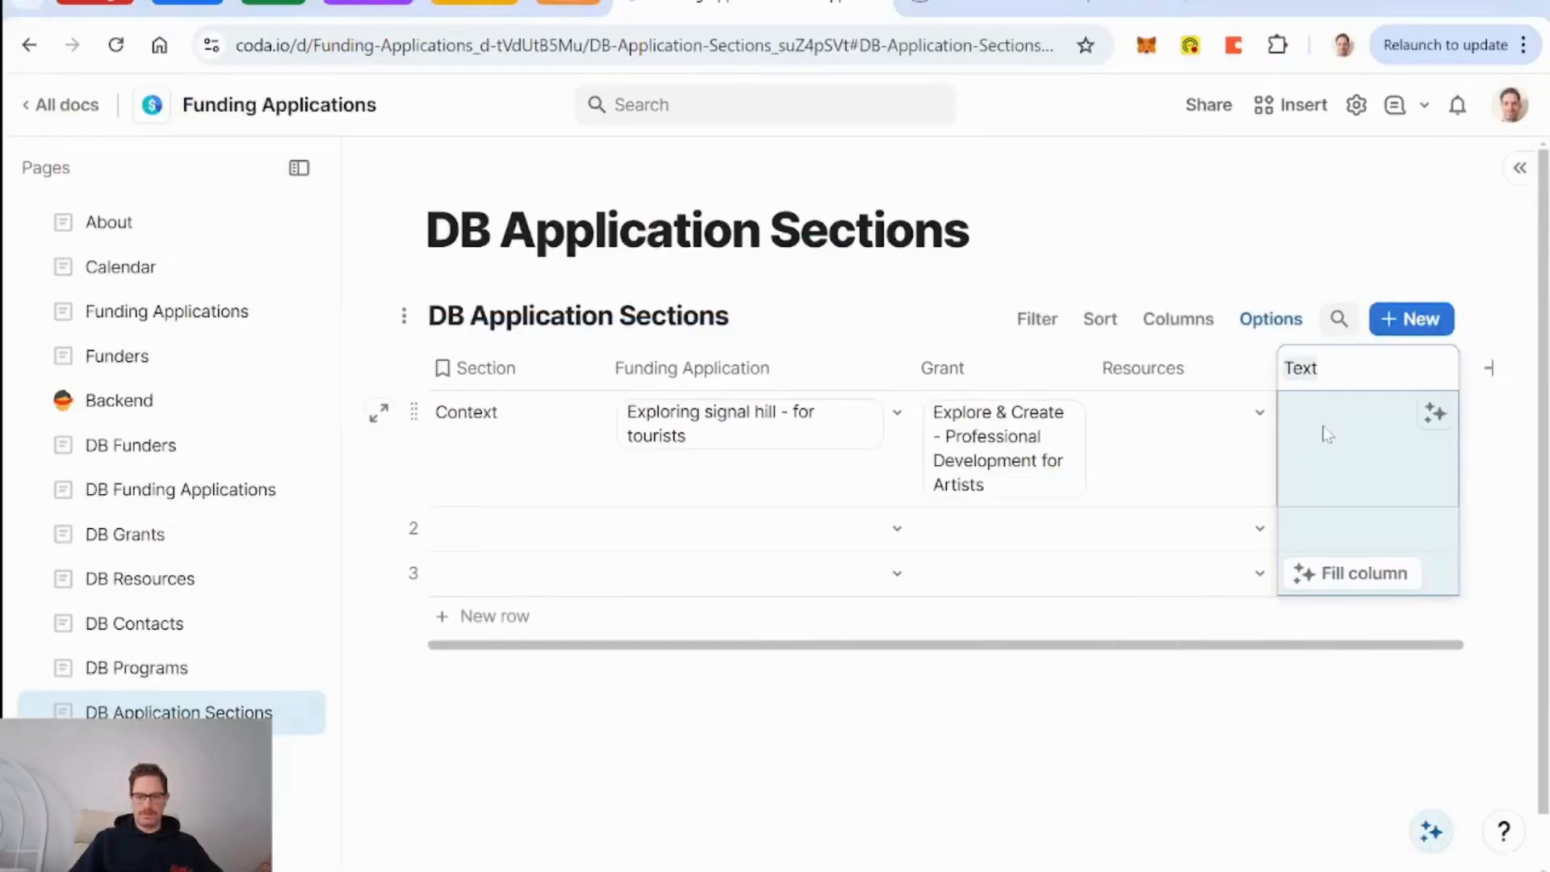
pyautogui.write('Requirement')
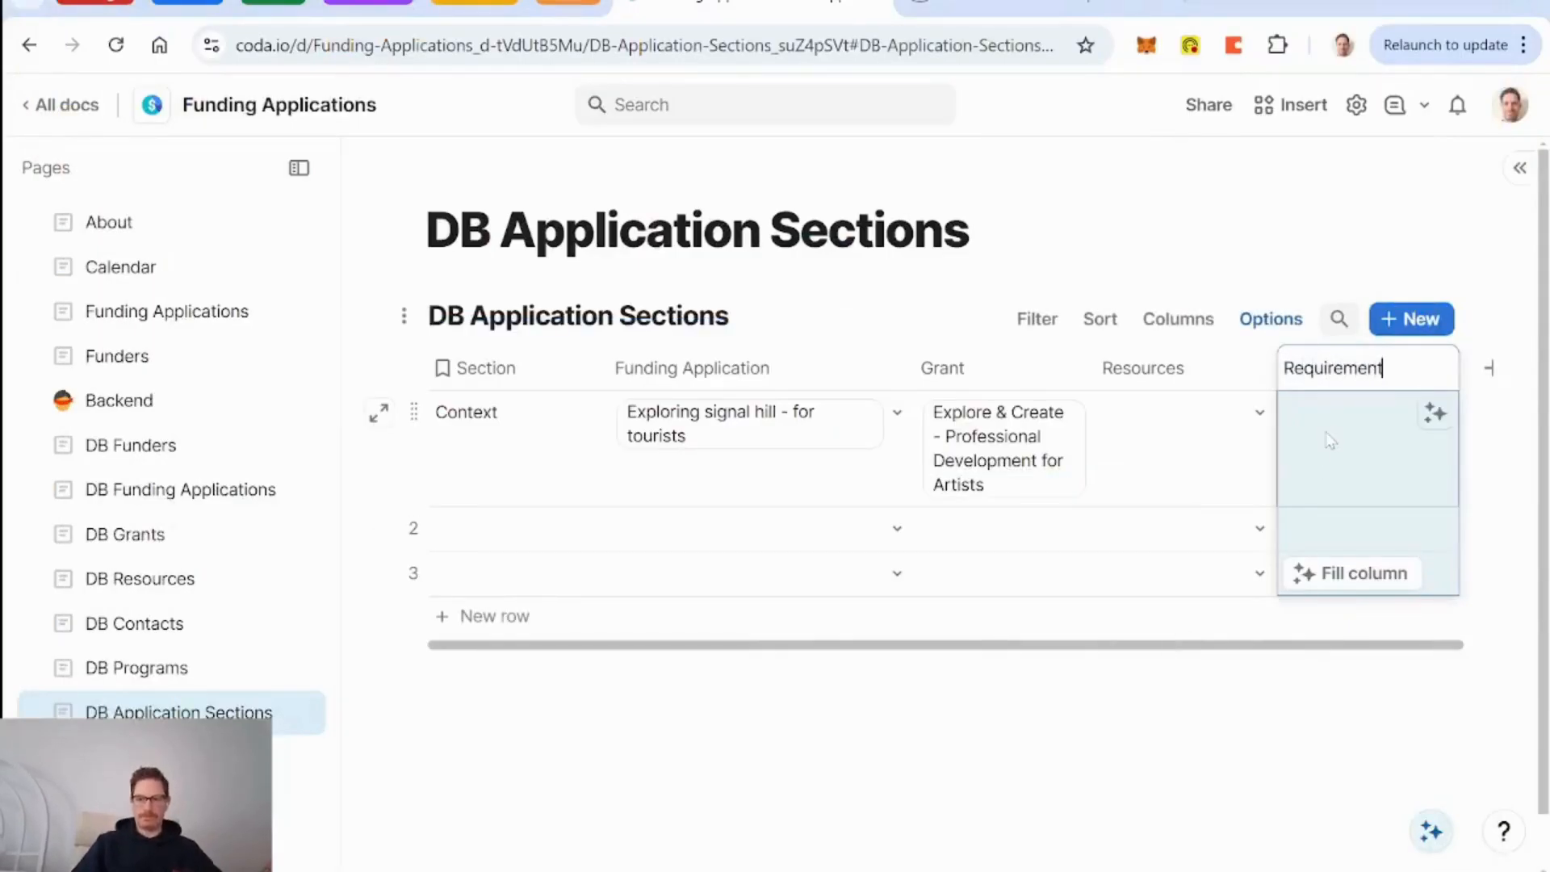
pyautogui.click(1340, 467)
# Try pasting the requirement list into row 1's Requirement cell, undoing it to leave the cell empty.
pyautogui.click(1340, 467)
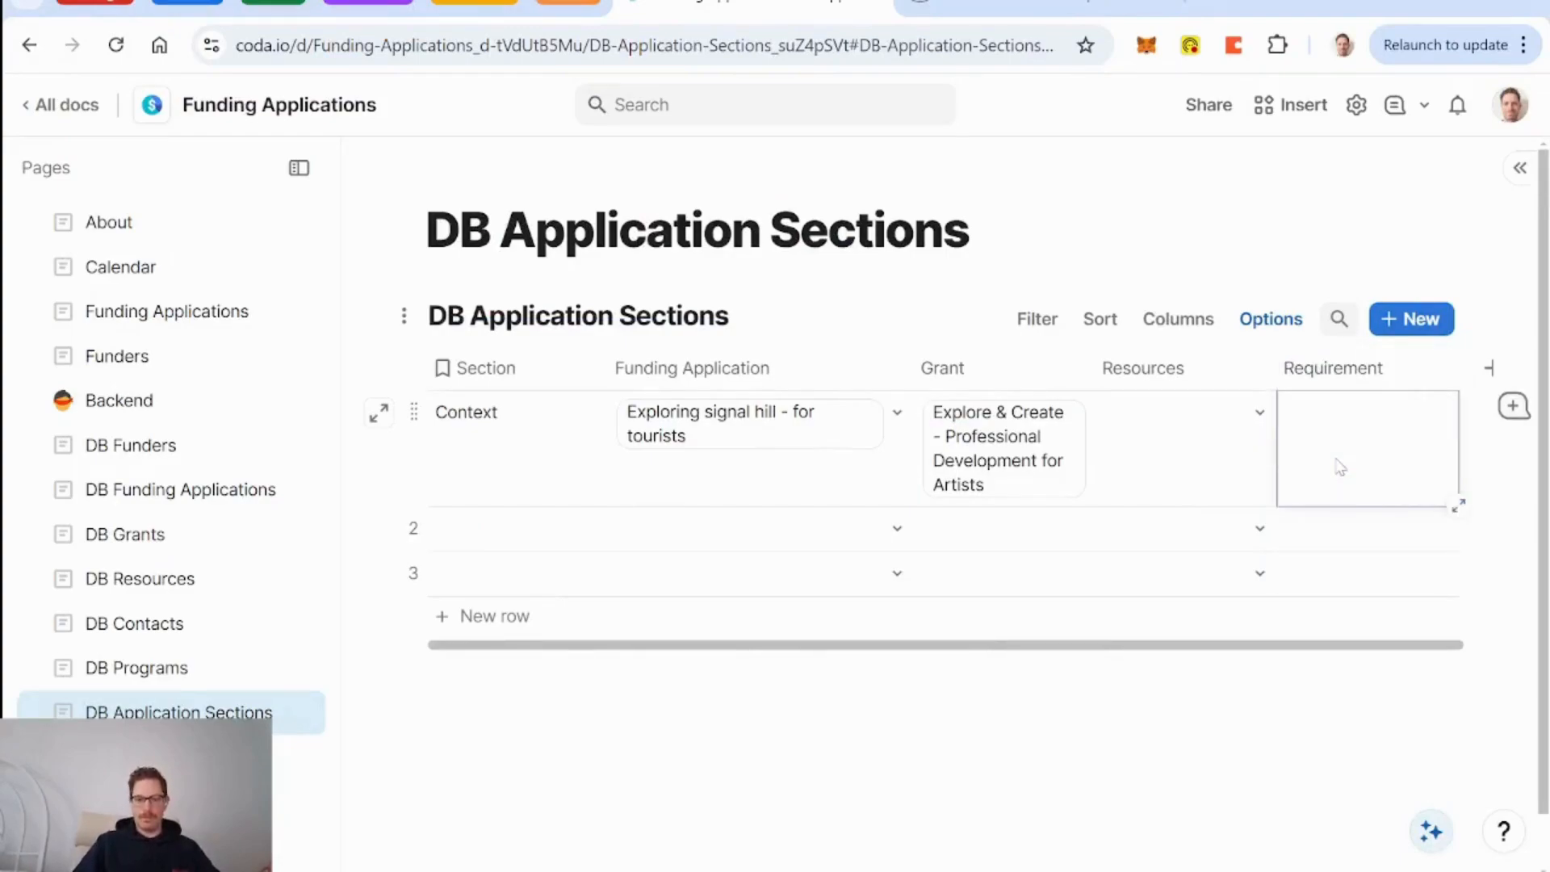
pyautogui.write('Legal Name, Registration Number, Year Established, Mission Statement, Vision Statement, Headquarters, Legal Status')
pyautogui.hotkey('ctrl', 'z')
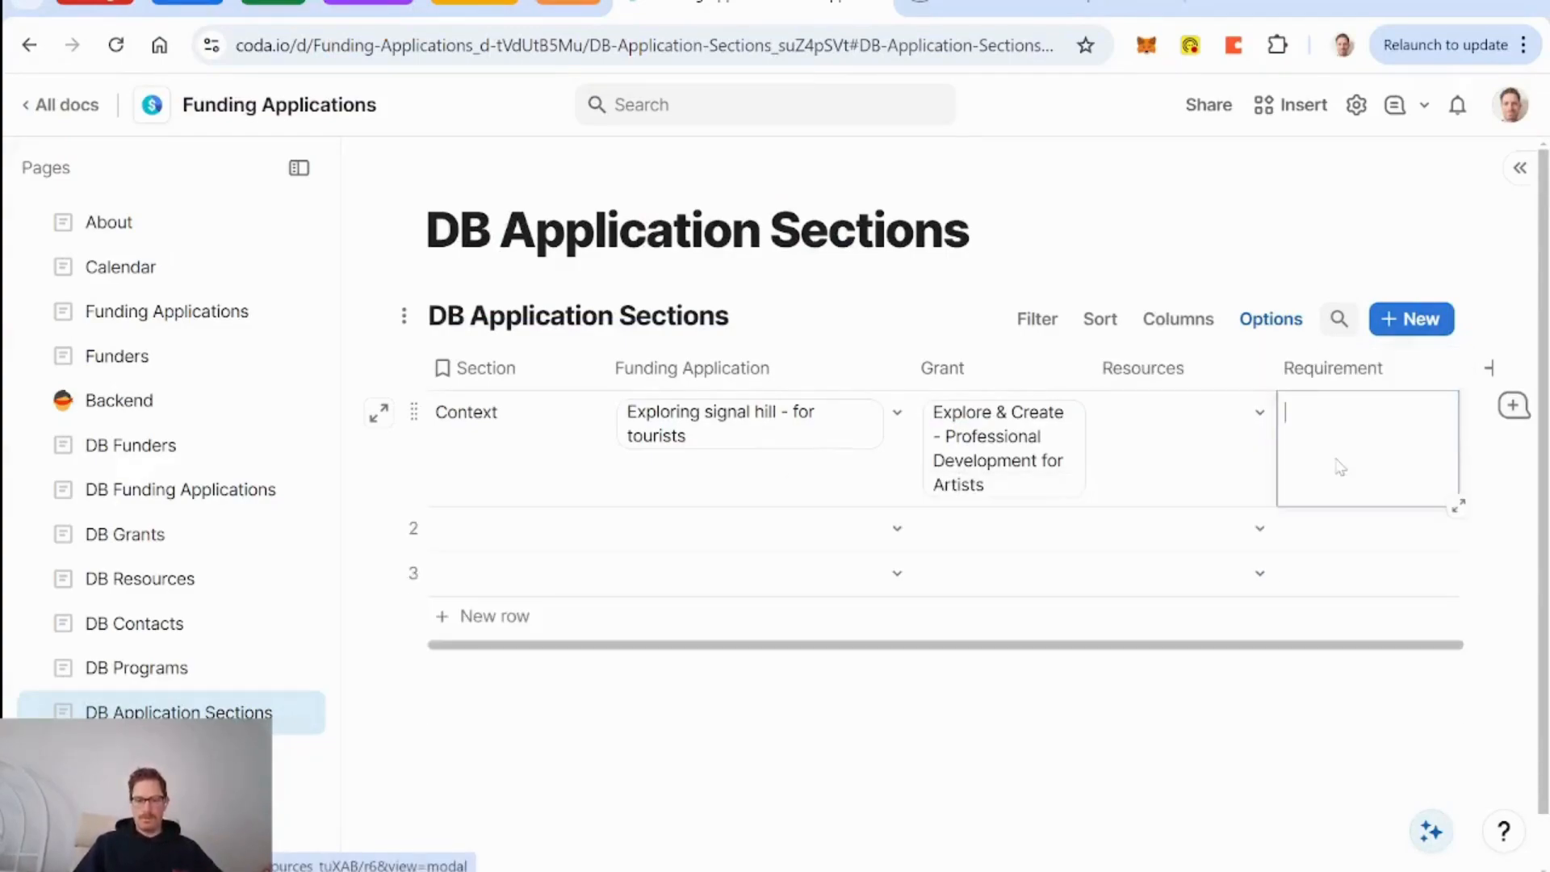
pyautogui.hotkey('alt', 'Tab')
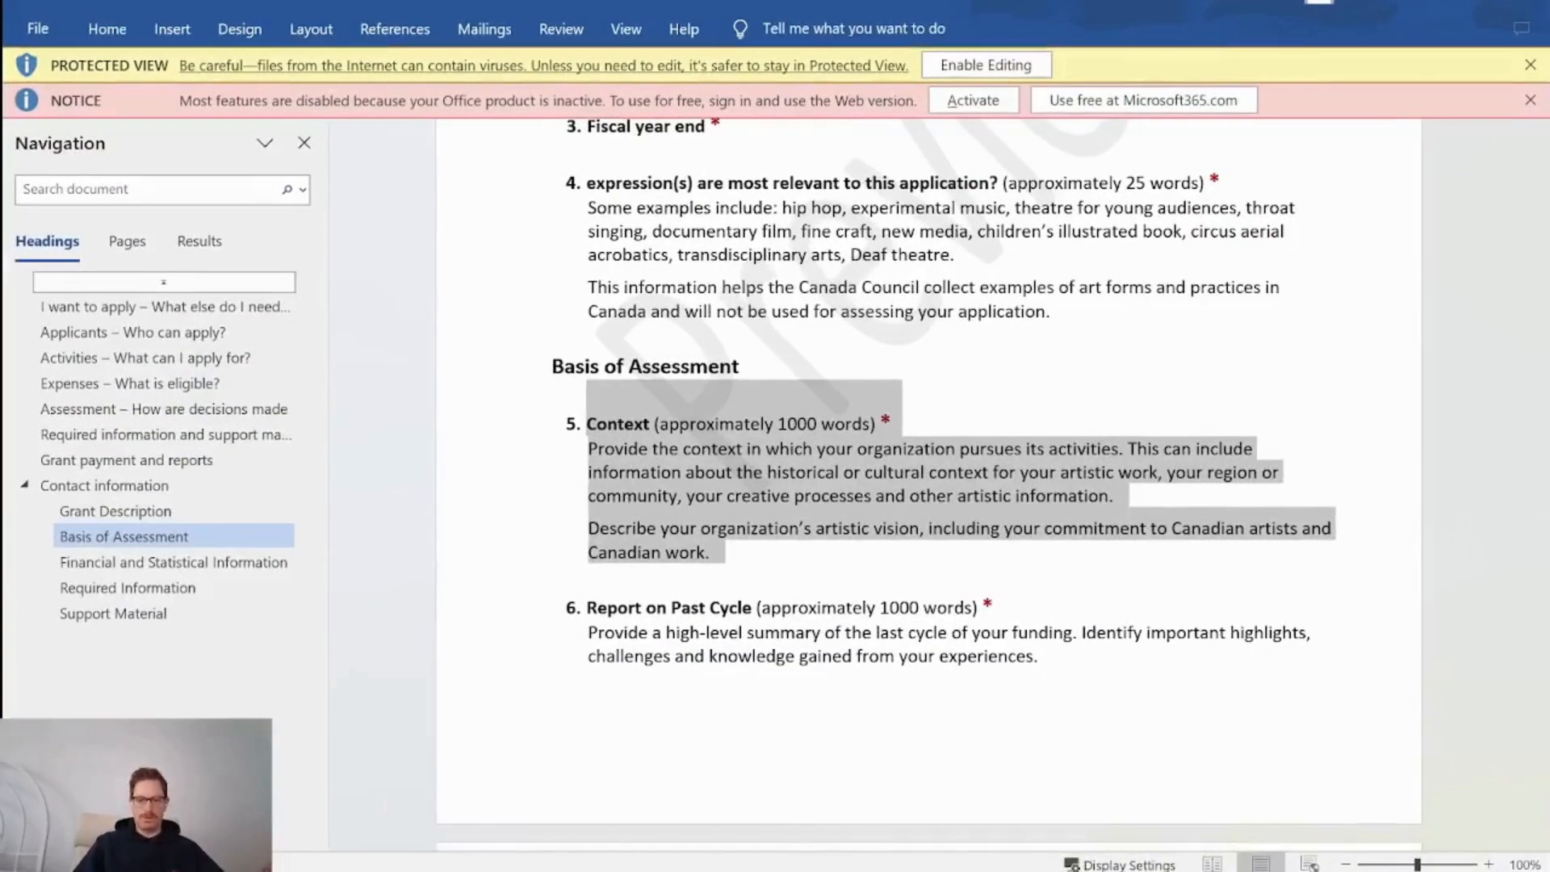
pyautogui.moveTo(783, 871)
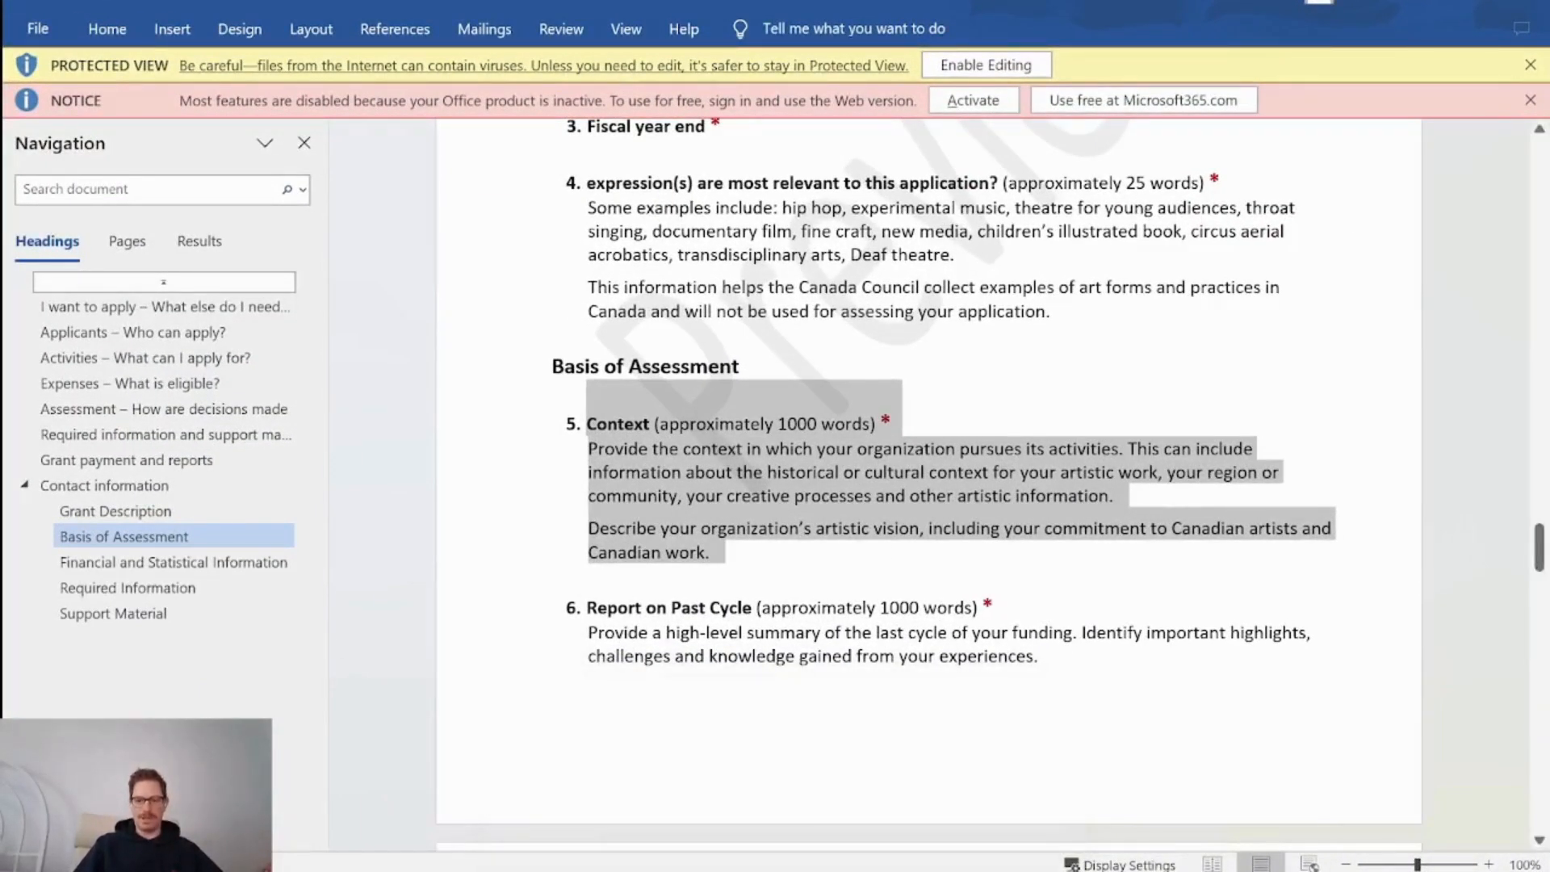
pyautogui.hotkey('alt', 'Tab')
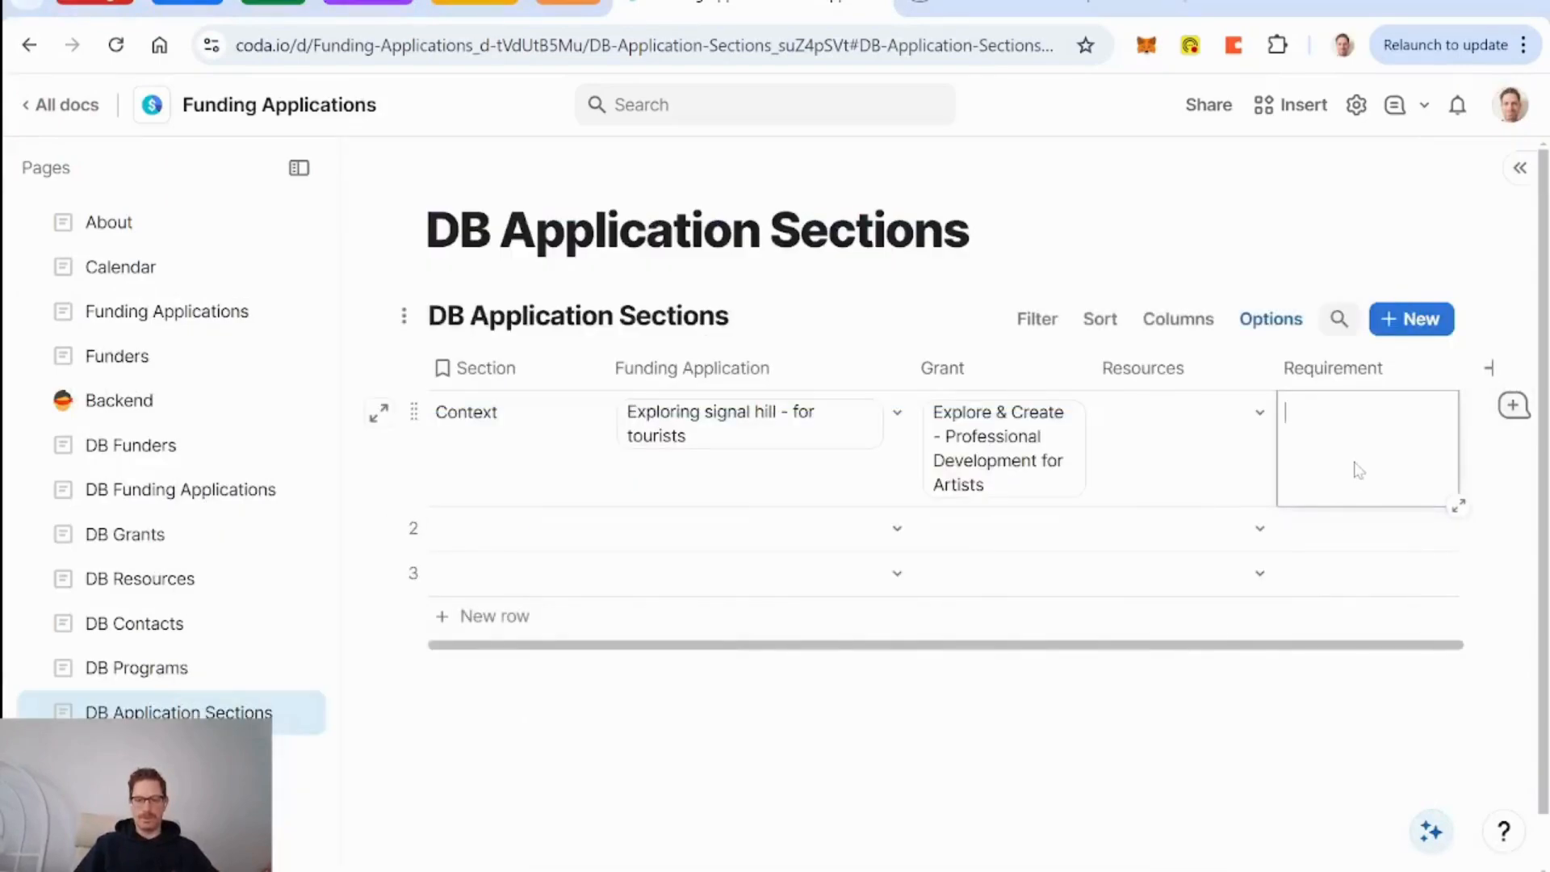
pyautogui.write('Legal Name, Registration Number, Year Established, Mission Statement, Vision Statement, Headquarters, Legal Status')
pyautogui.hotkey('ctrl', 'z')
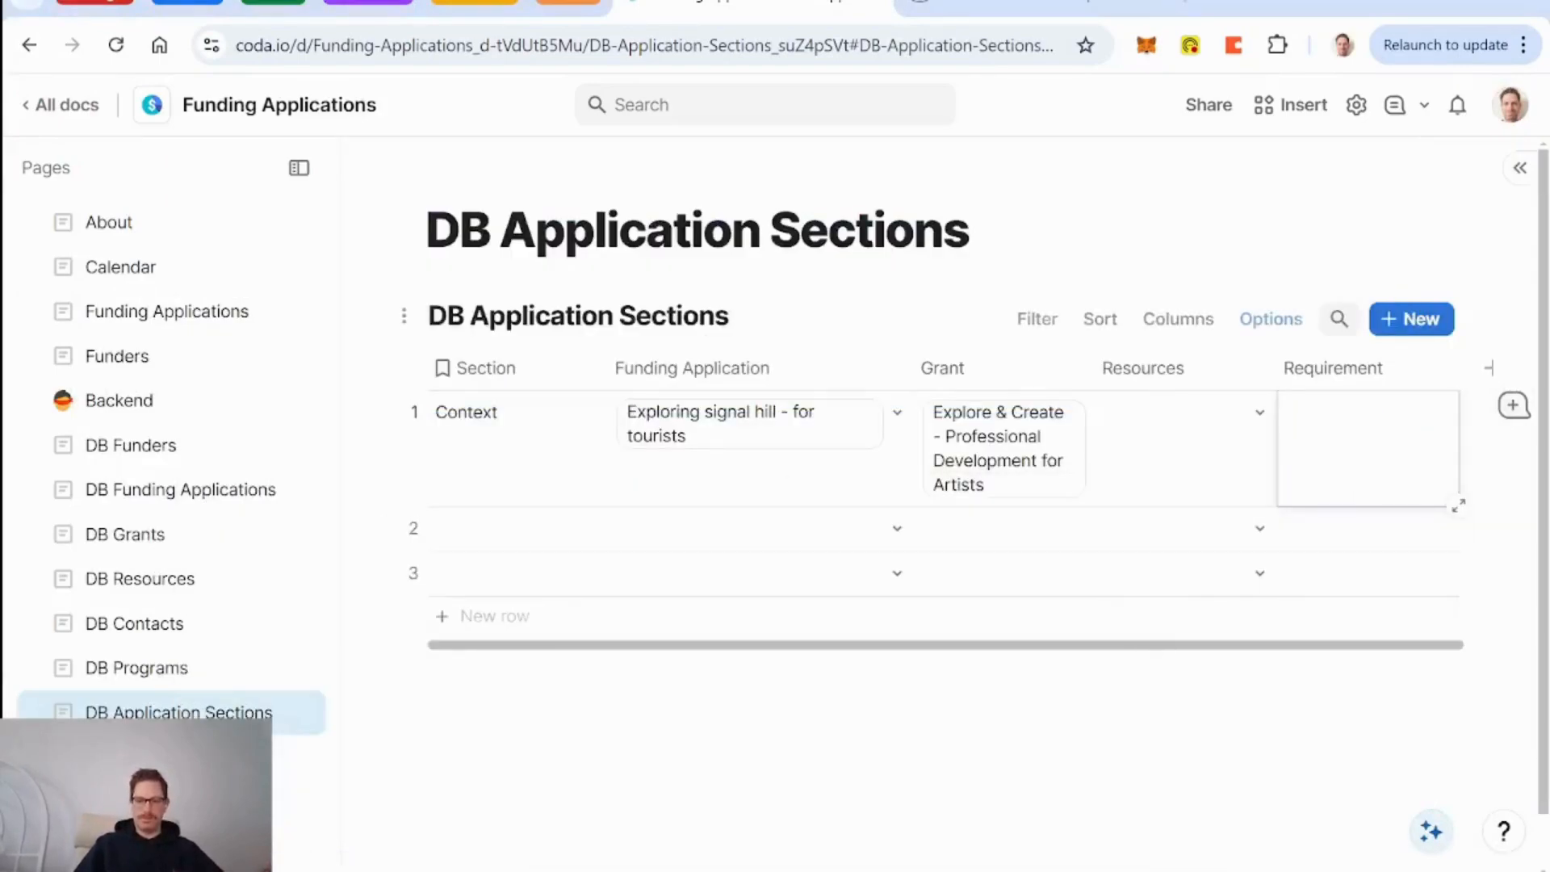
pyautogui.hotkey('alt', 'Tab')
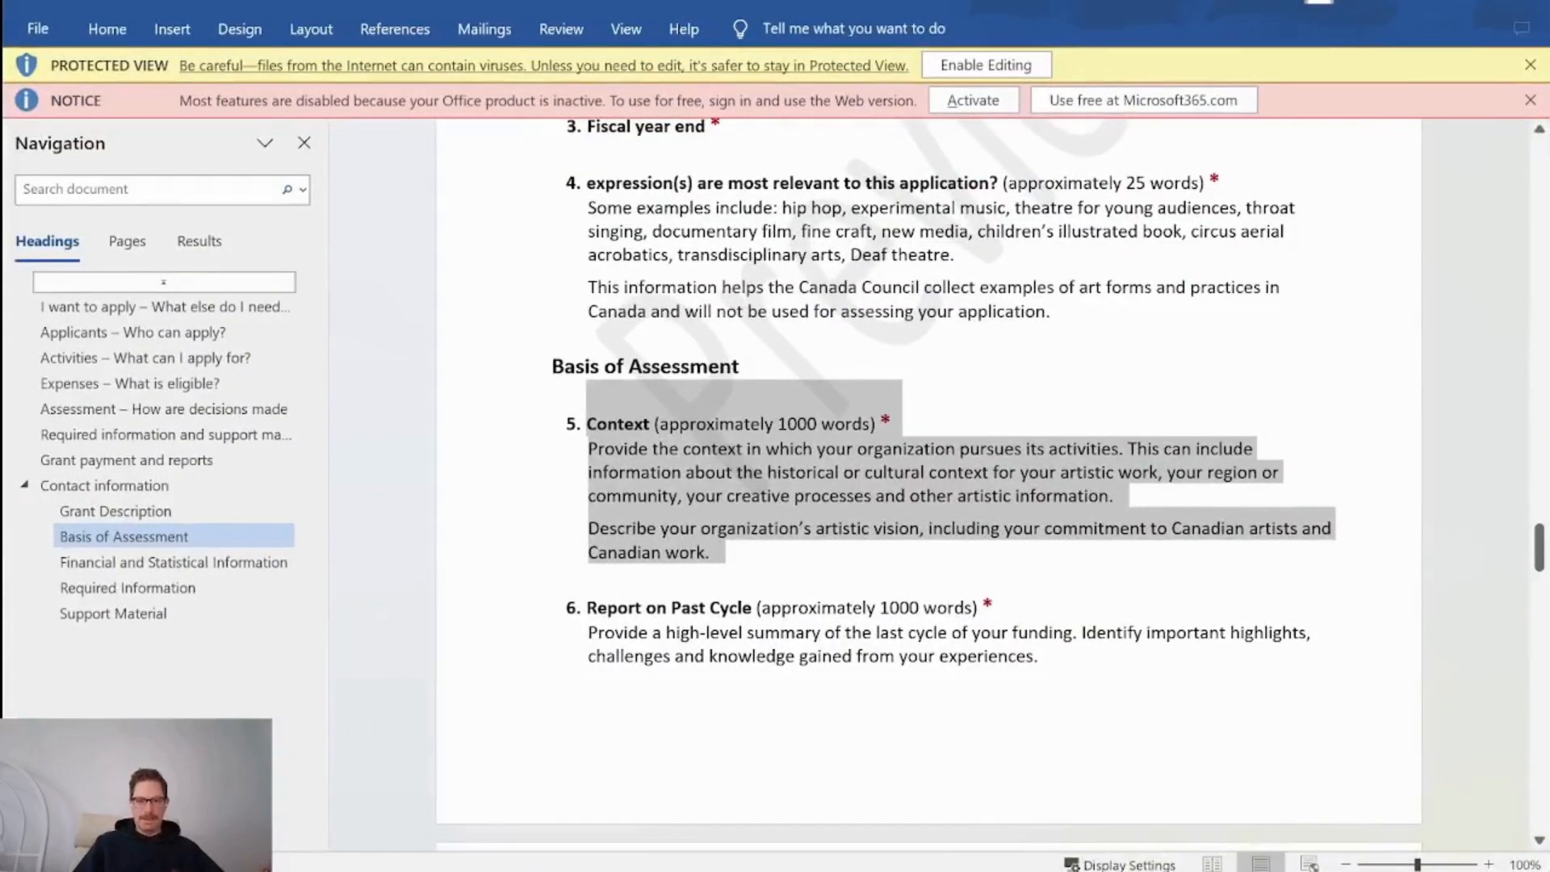
# Select the Context question in the Word guidelines and enable editing.
pyautogui.click(727, 564)
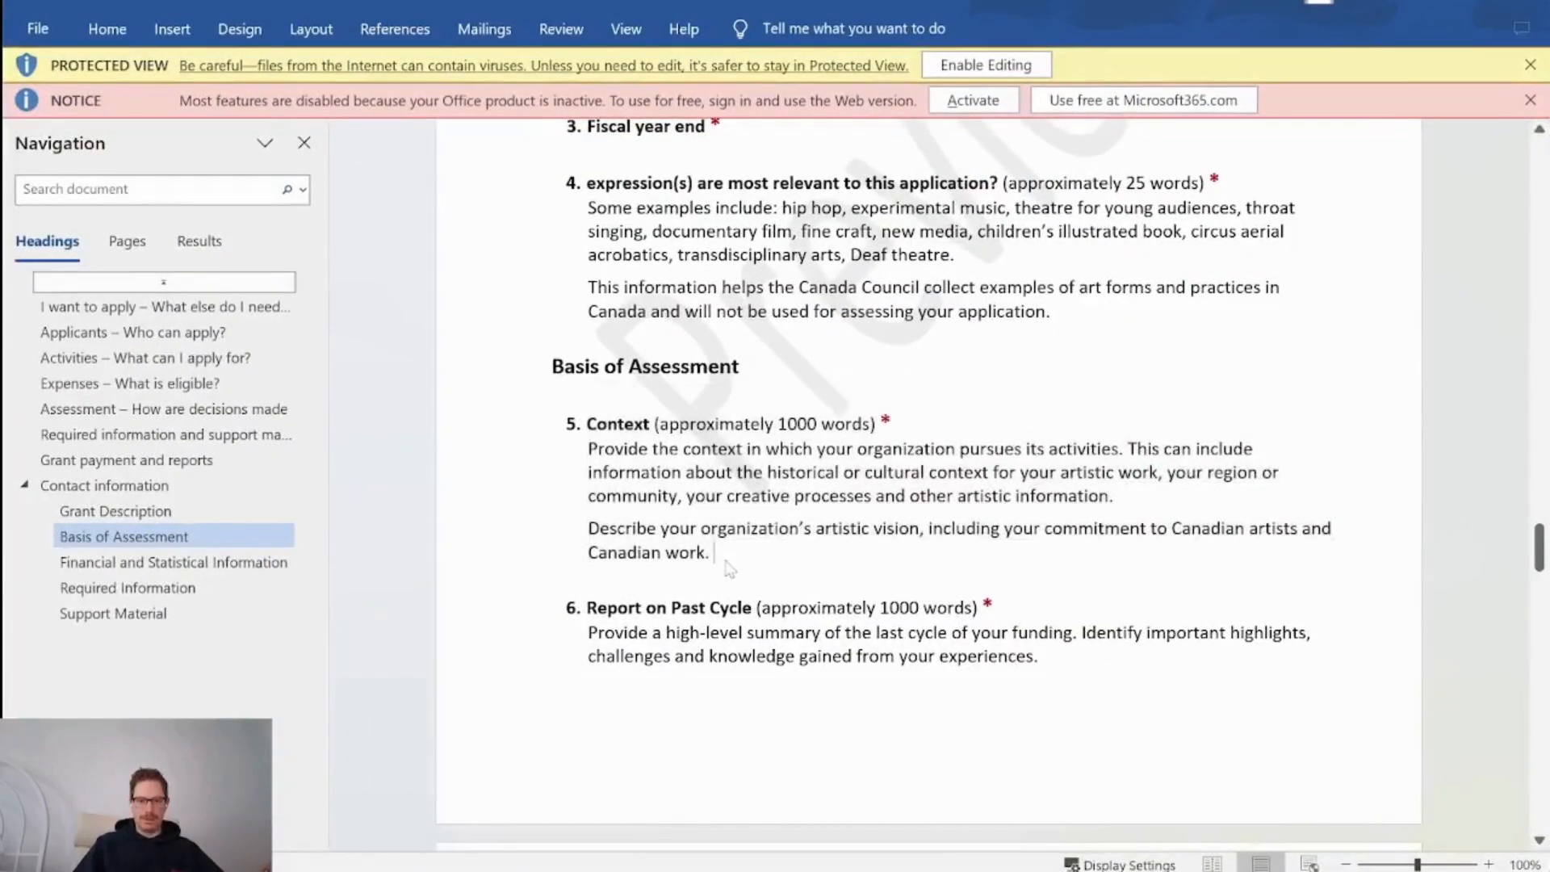
pyautogui.moveTo(725, 562); pyautogui.dragTo(599, 430)
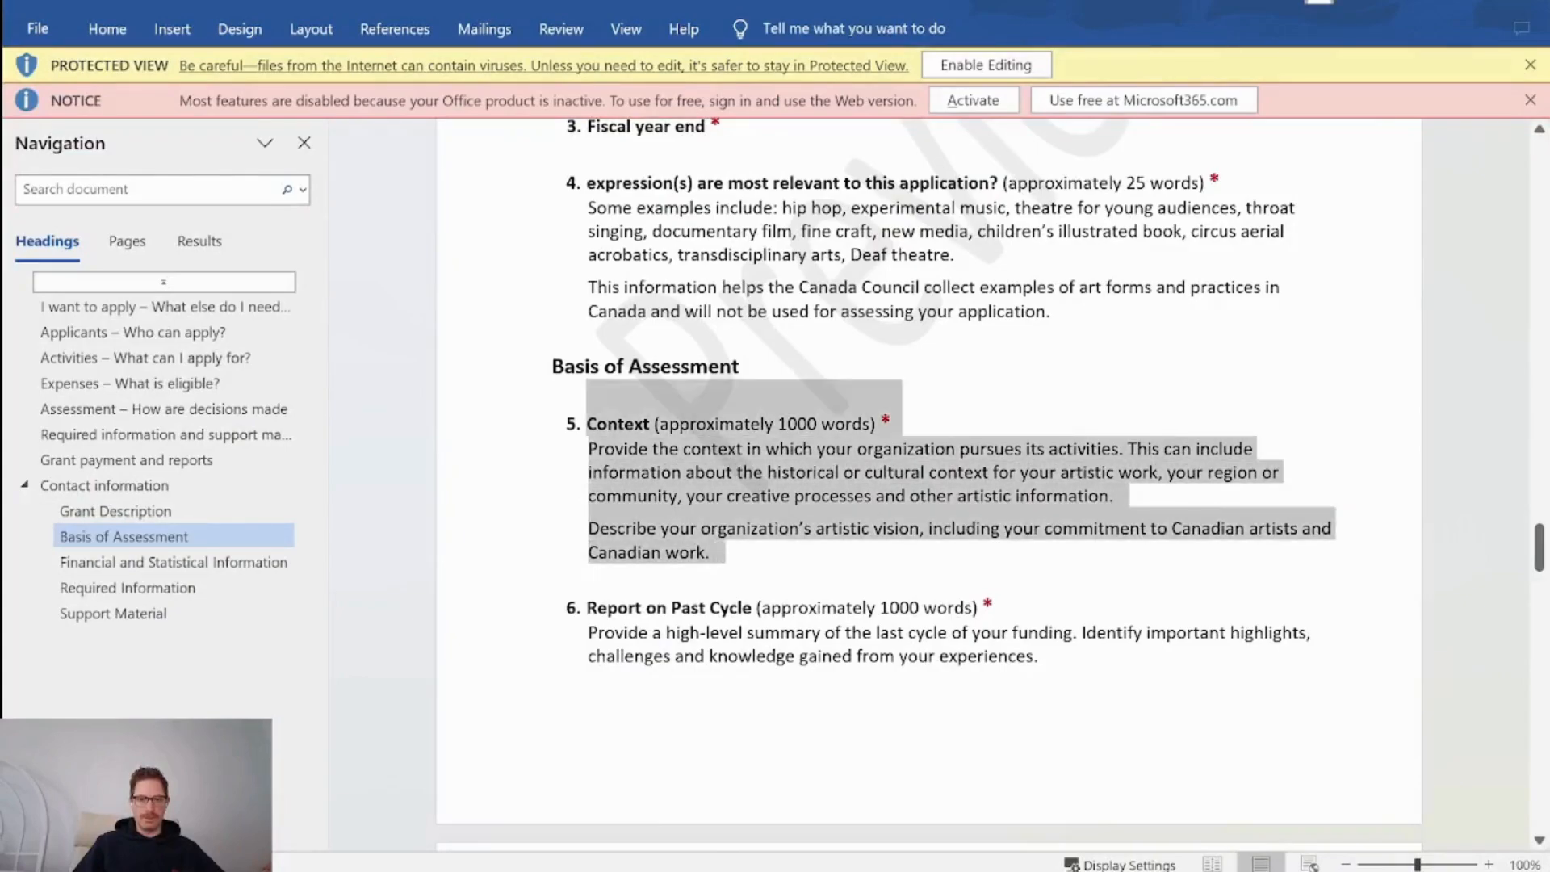
pyautogui.click(999, 60)
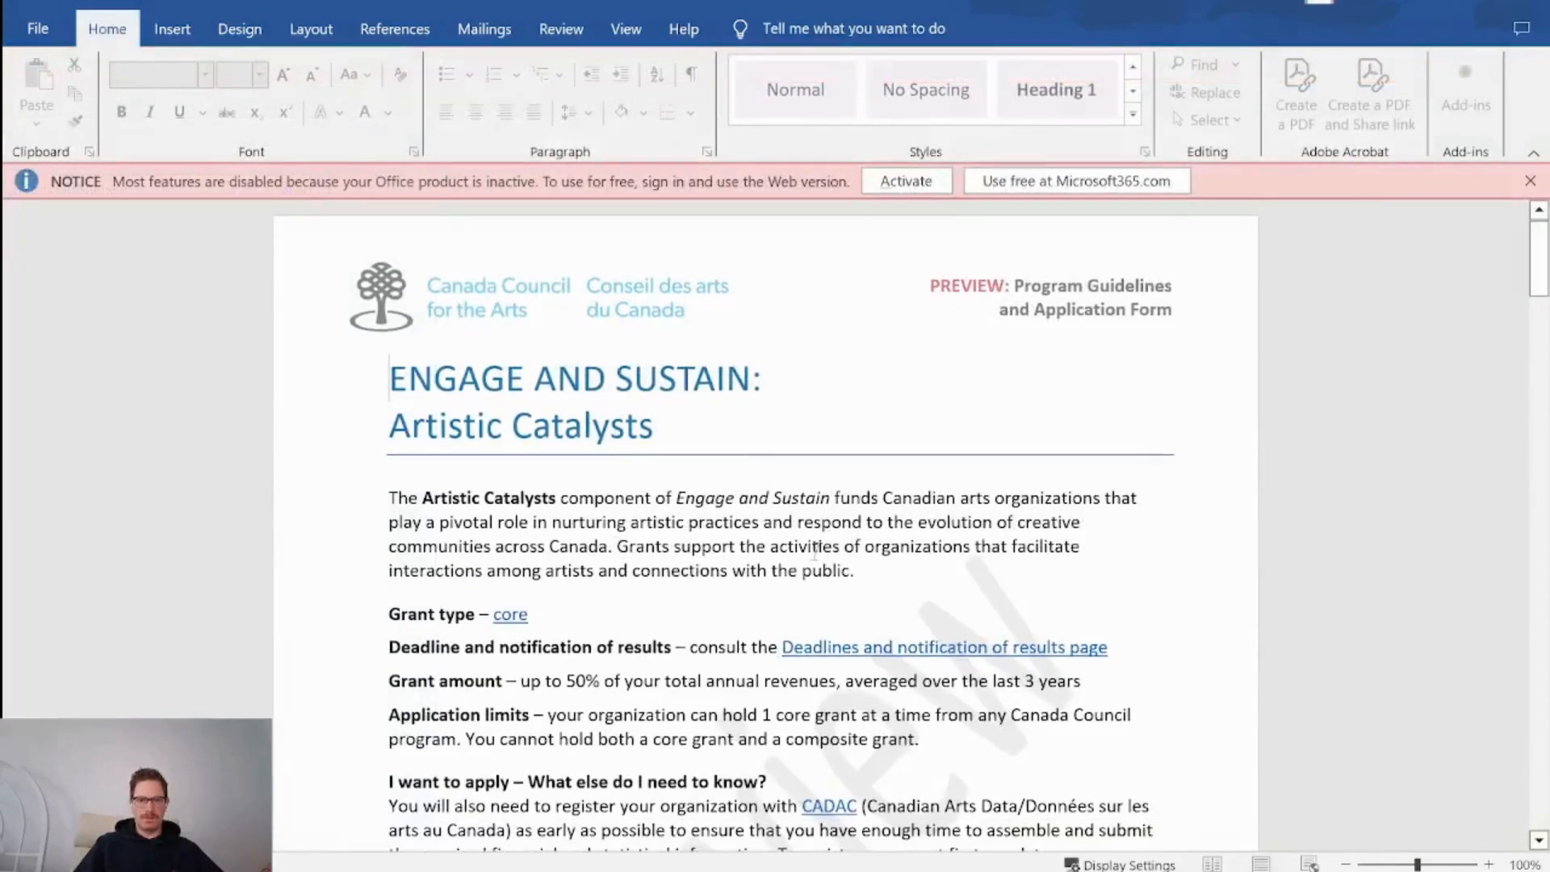
# Scroll to question 5 Context under Basis of Assessment and select its text.
pyautogui.scroll(-20, 814, 553)
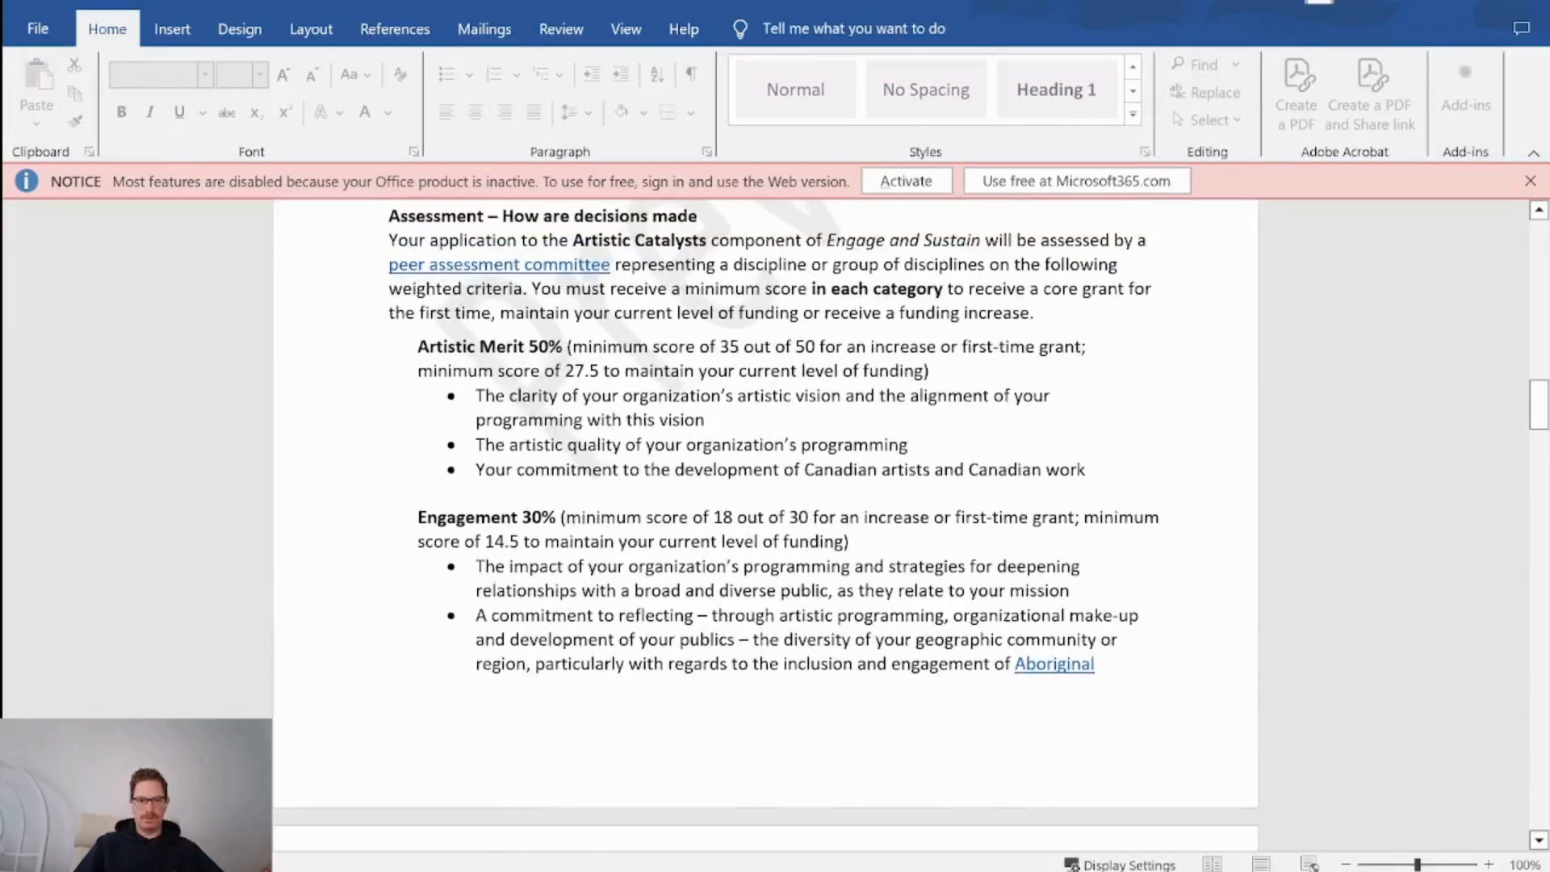
pyautogui.scroll(-15, 814, 553)
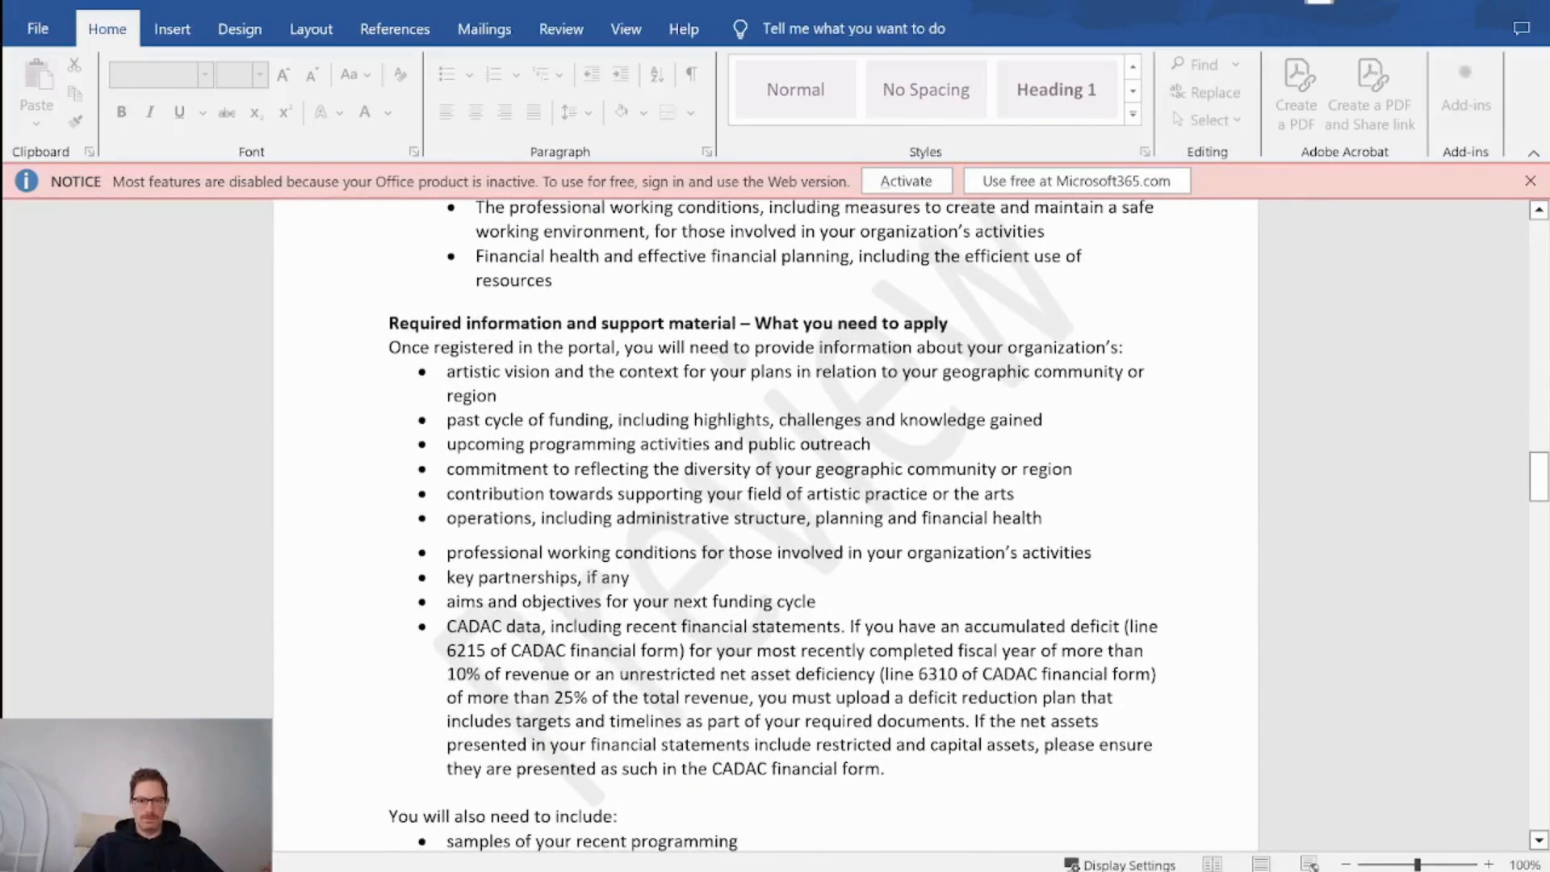
pyautogui.scroll(-15, 814, 554)
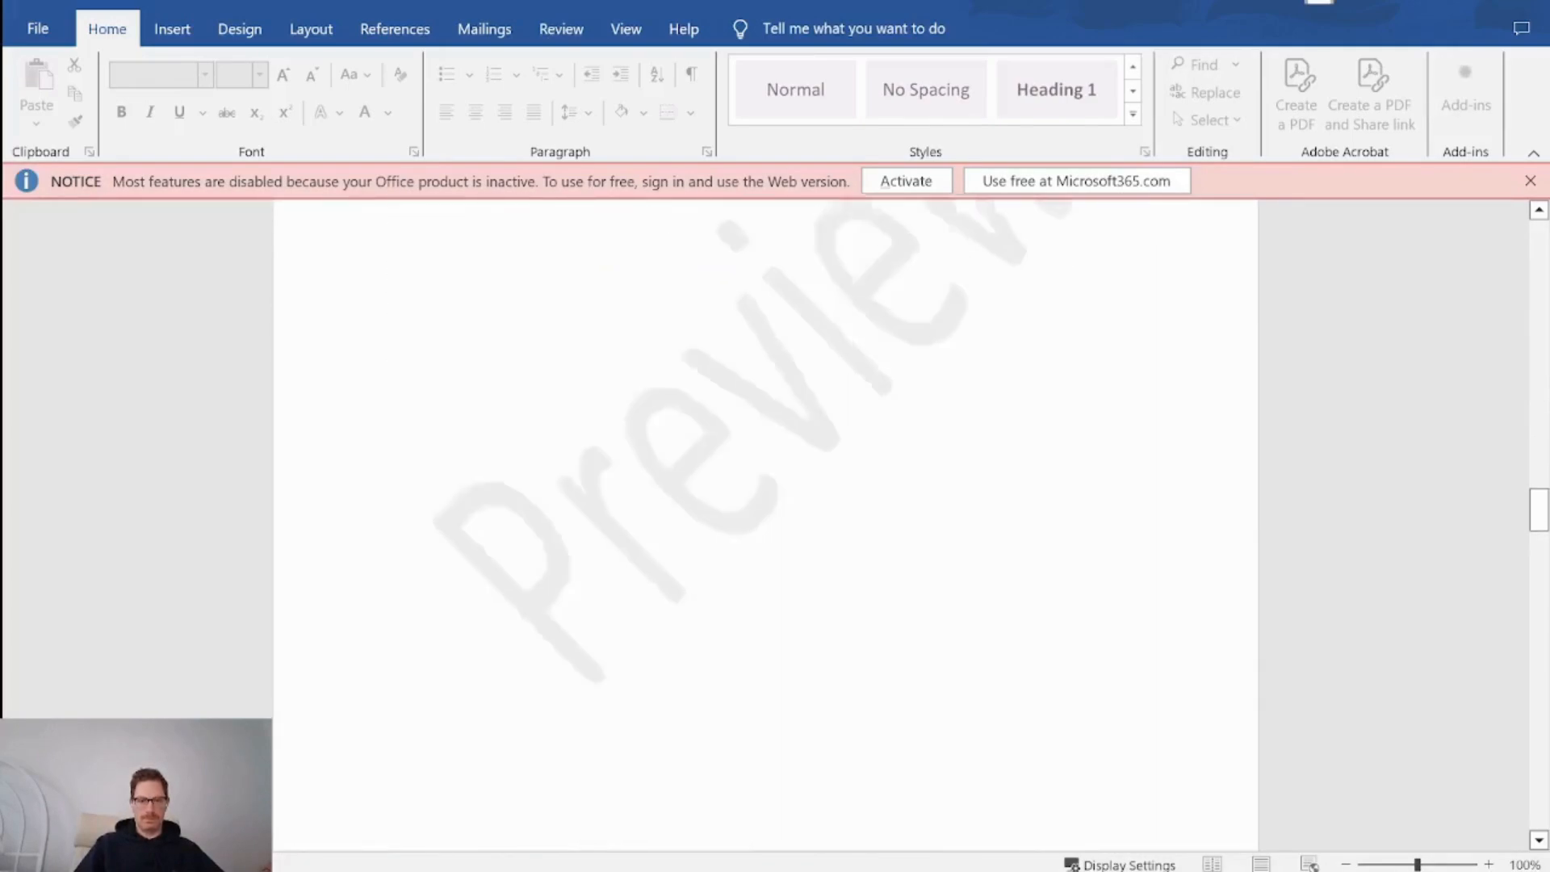
pyautogui.scroll(-12, 814, 553)
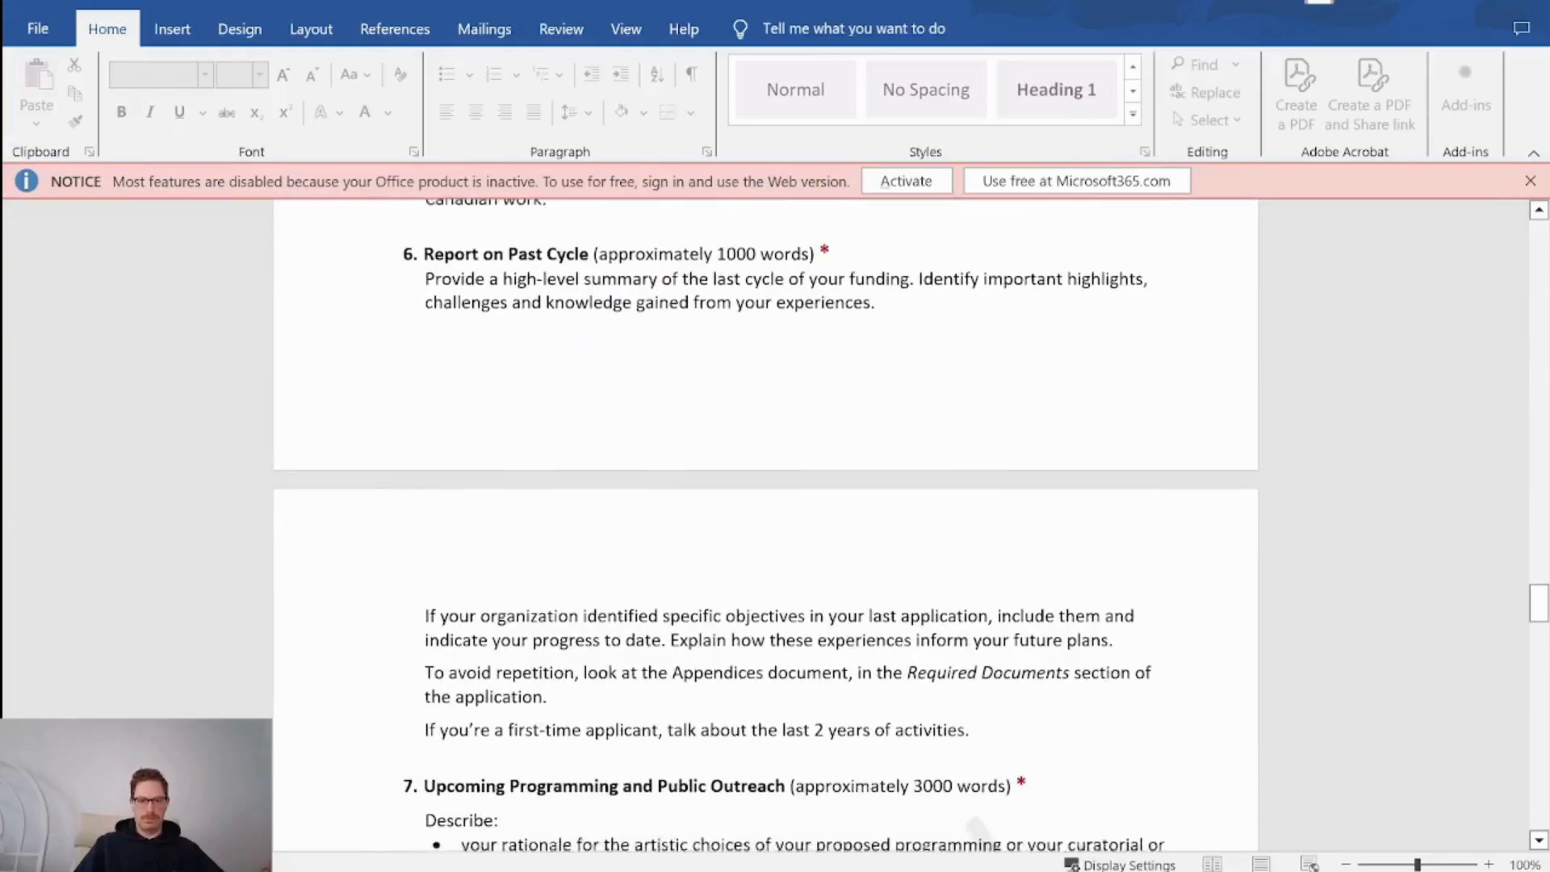
pyautogui.scroll(6, 814, 553)
pyautogui.moveTo(549, 704); pyautogui.dragTo(428, 594)
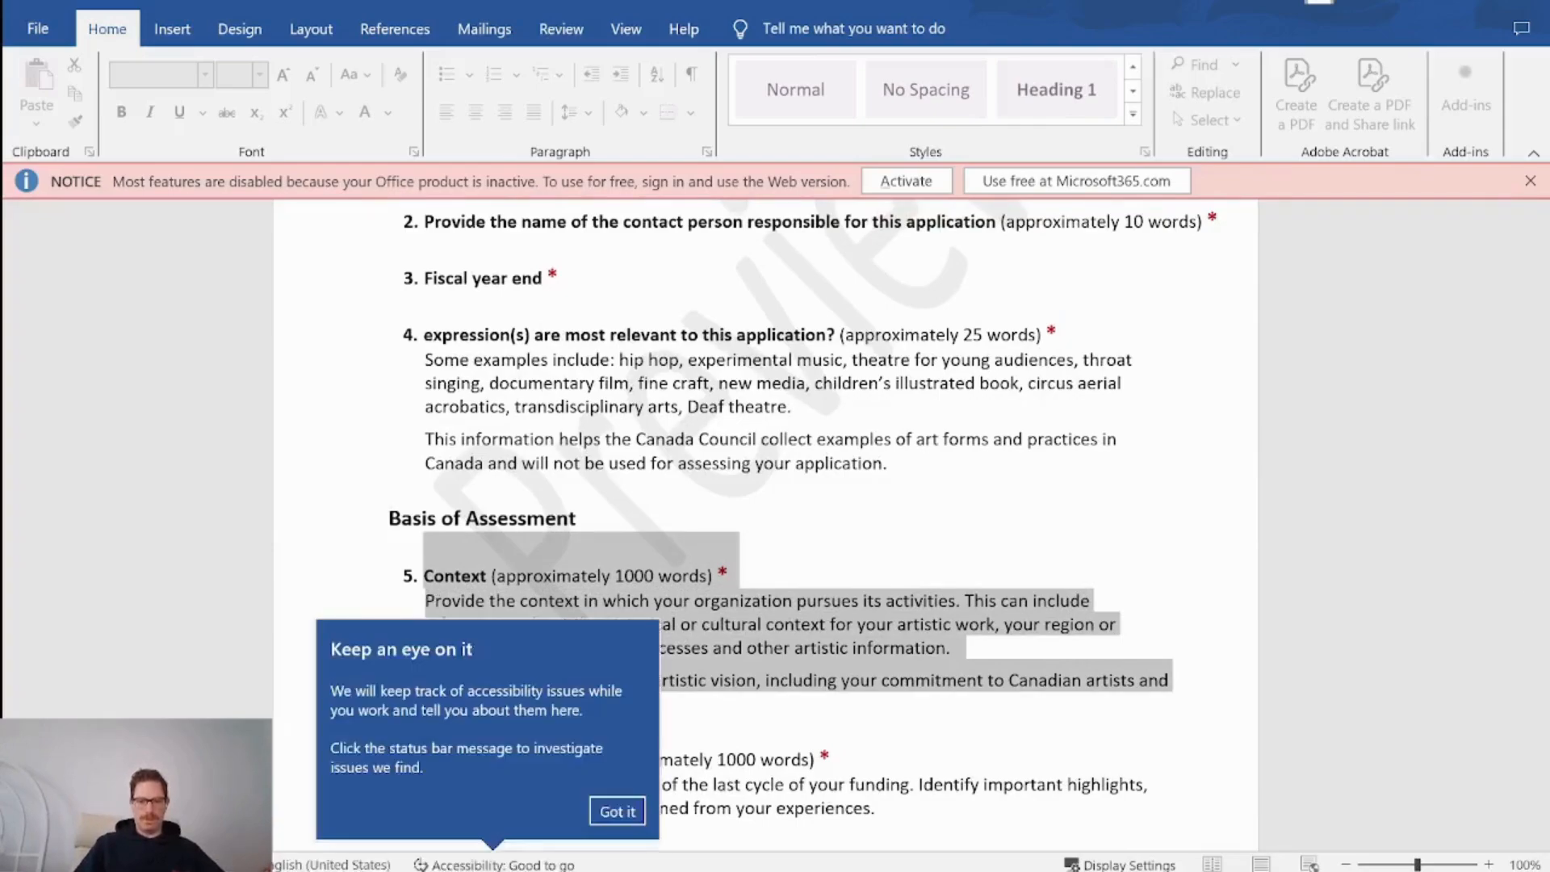
# Undo a wrong paste into the empty Requirement cell in Coda.
pyautogui.hotkey('alt', 'Tab')
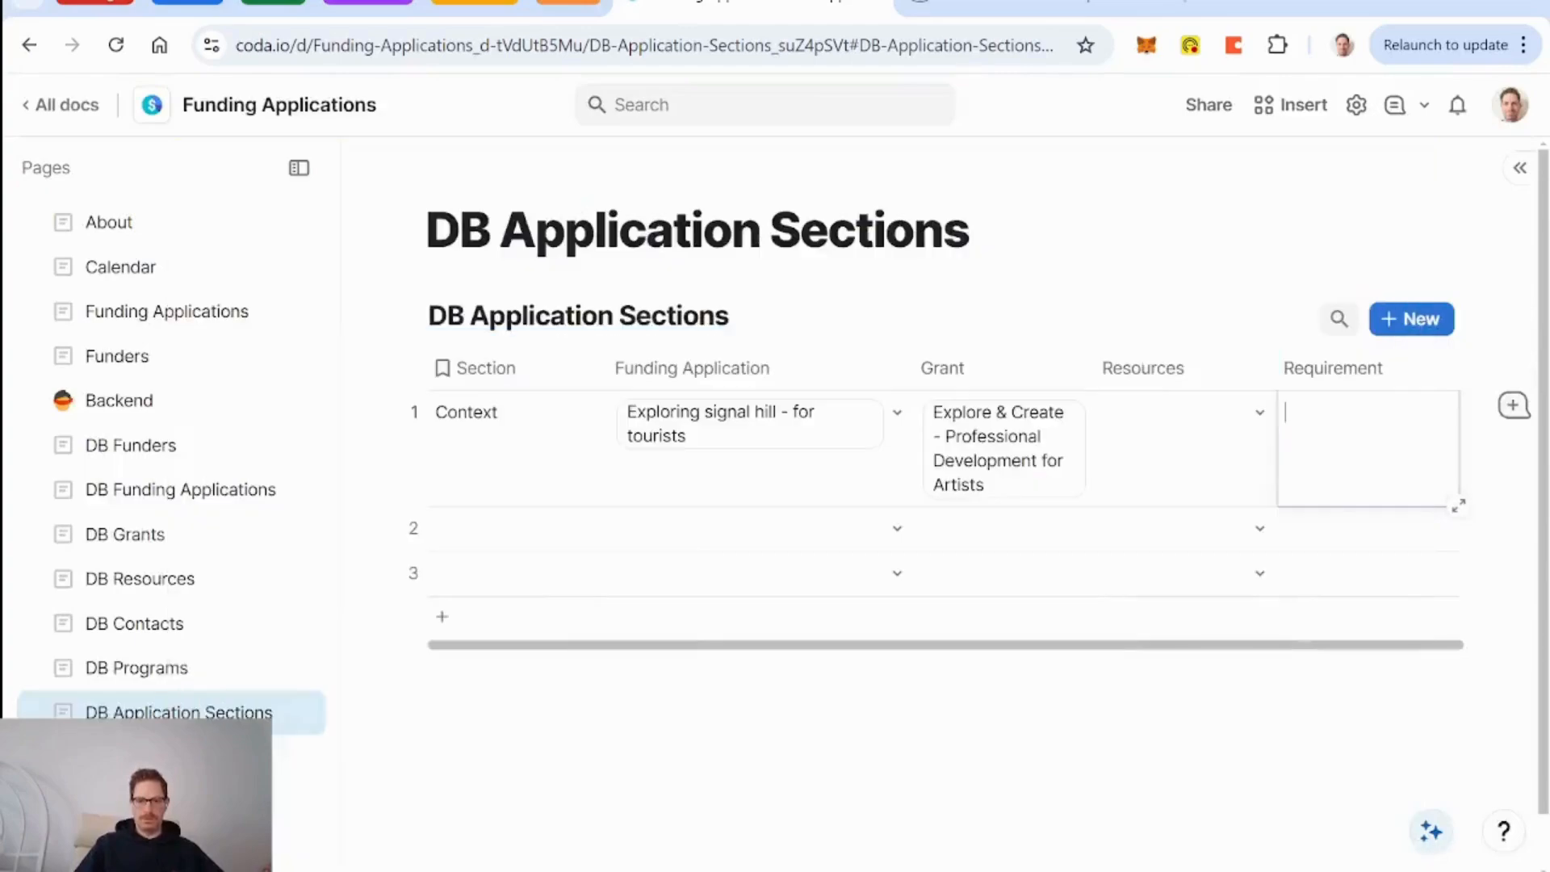
pyautogui.press('Return')
pyautogui.write('Legal Name, Registration Number, Year Established, Mission Statement, Vision Statement, Headquarters, Legal Status')
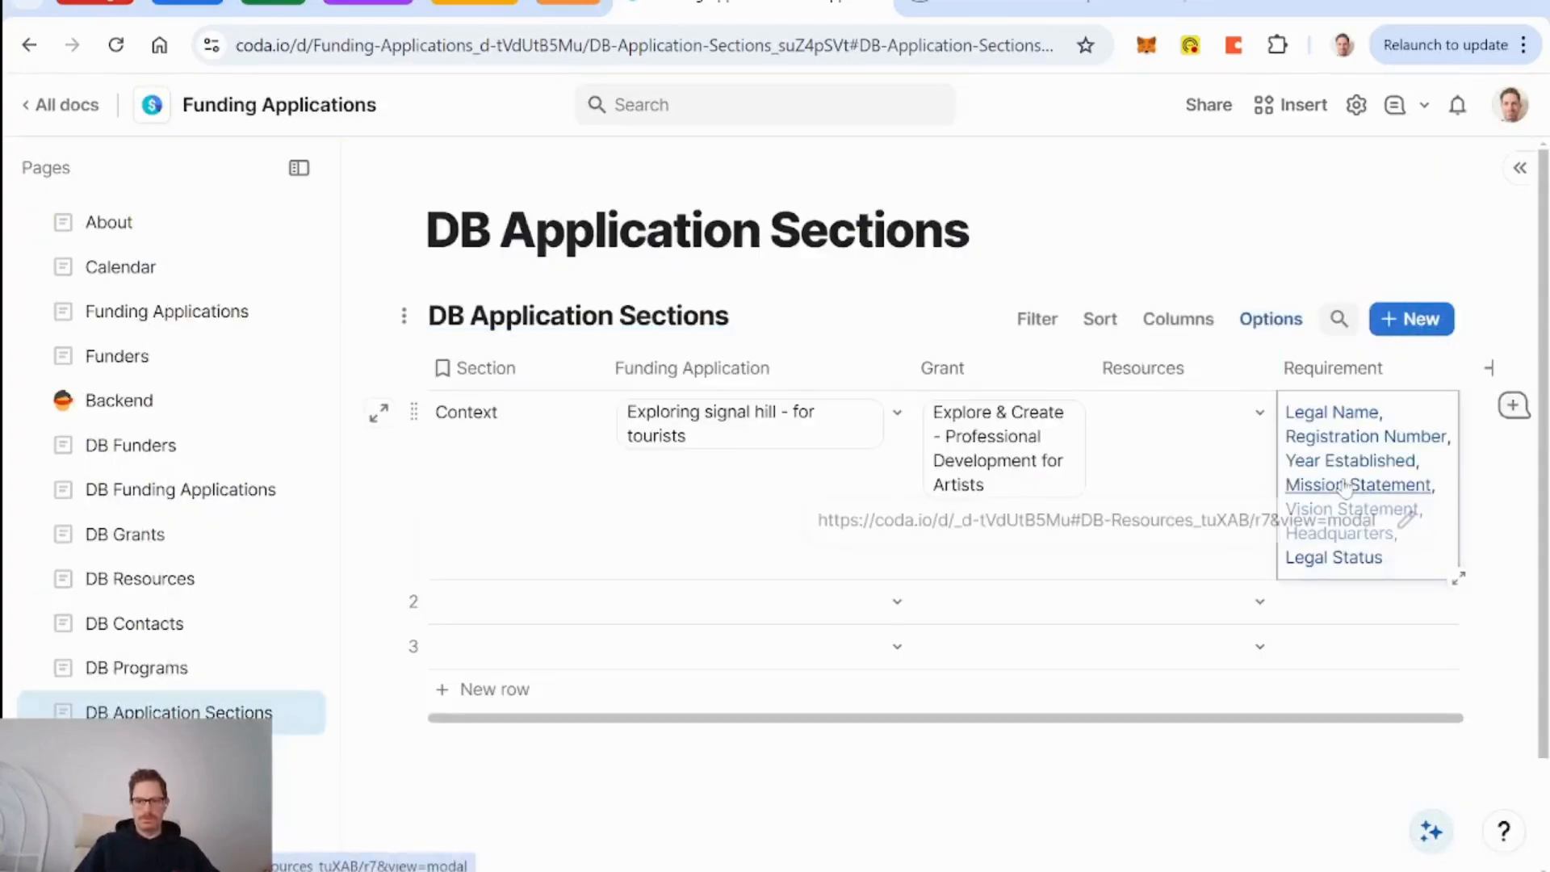
pyautogui.hotkey('ctrl', 'z')
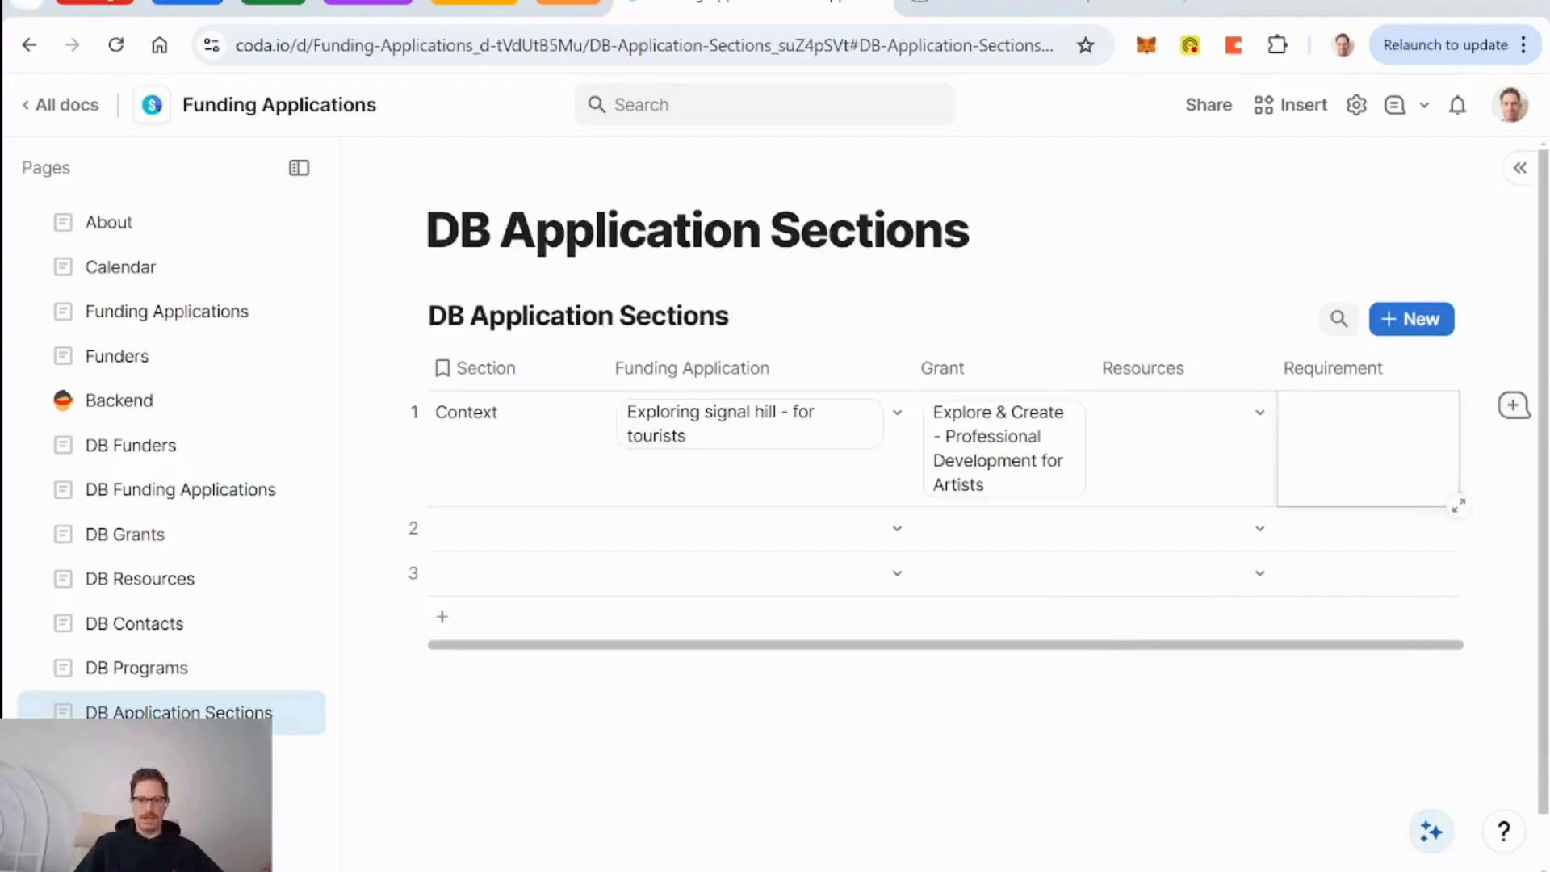
pyautogui.hotkey('alt', 'Tab')
# Capture the Context question section as a screen snip.
pyautogui.click(771, 604)
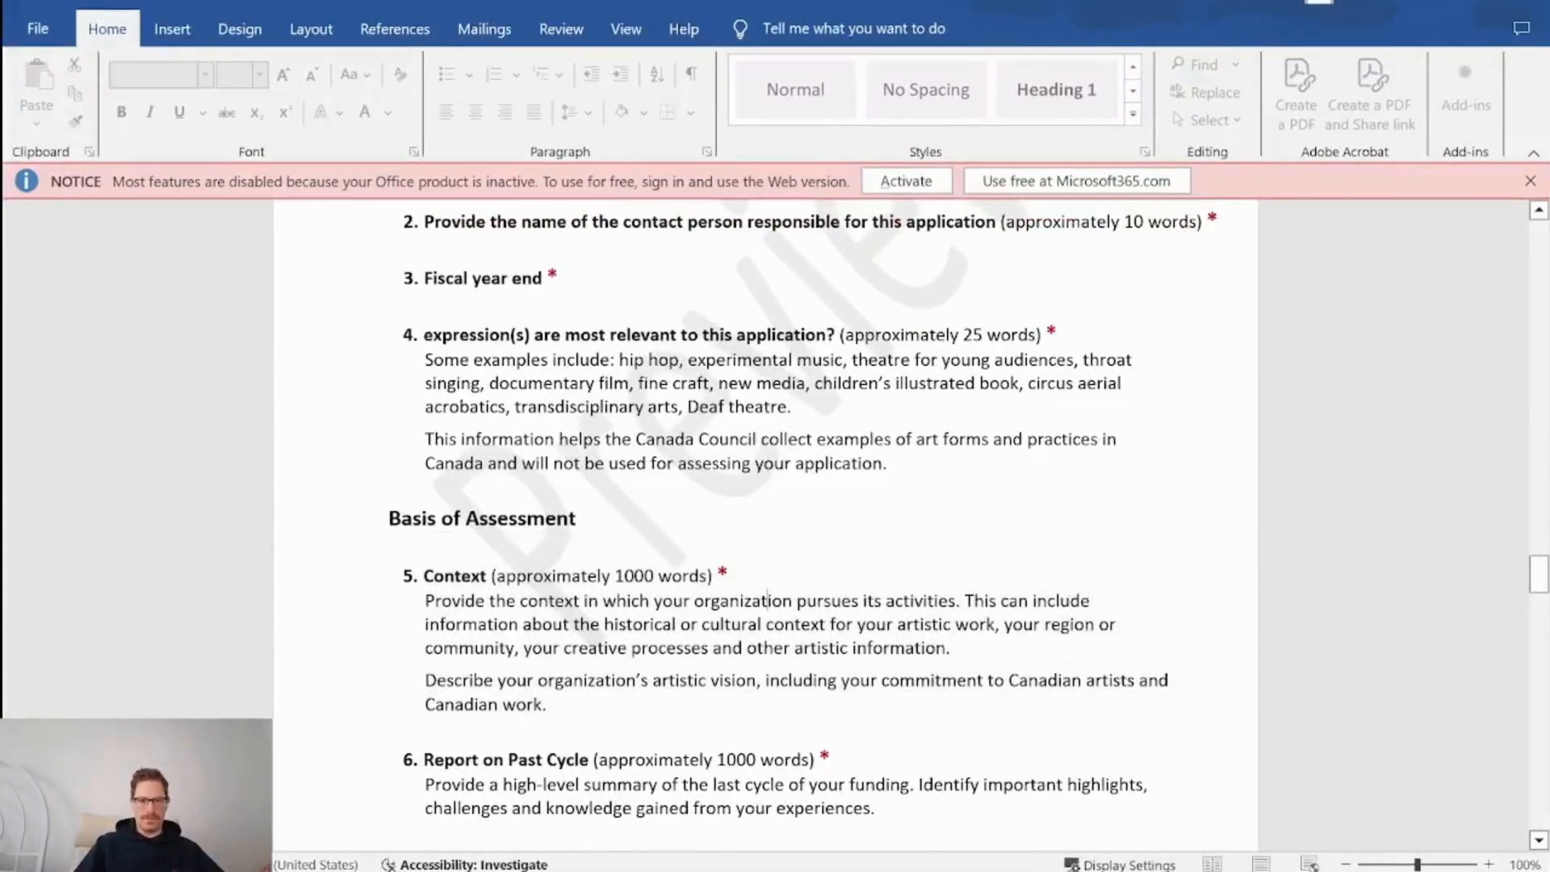
pyautogui.moveTo(559, 706); pyautogui.dragTo(419, 586)
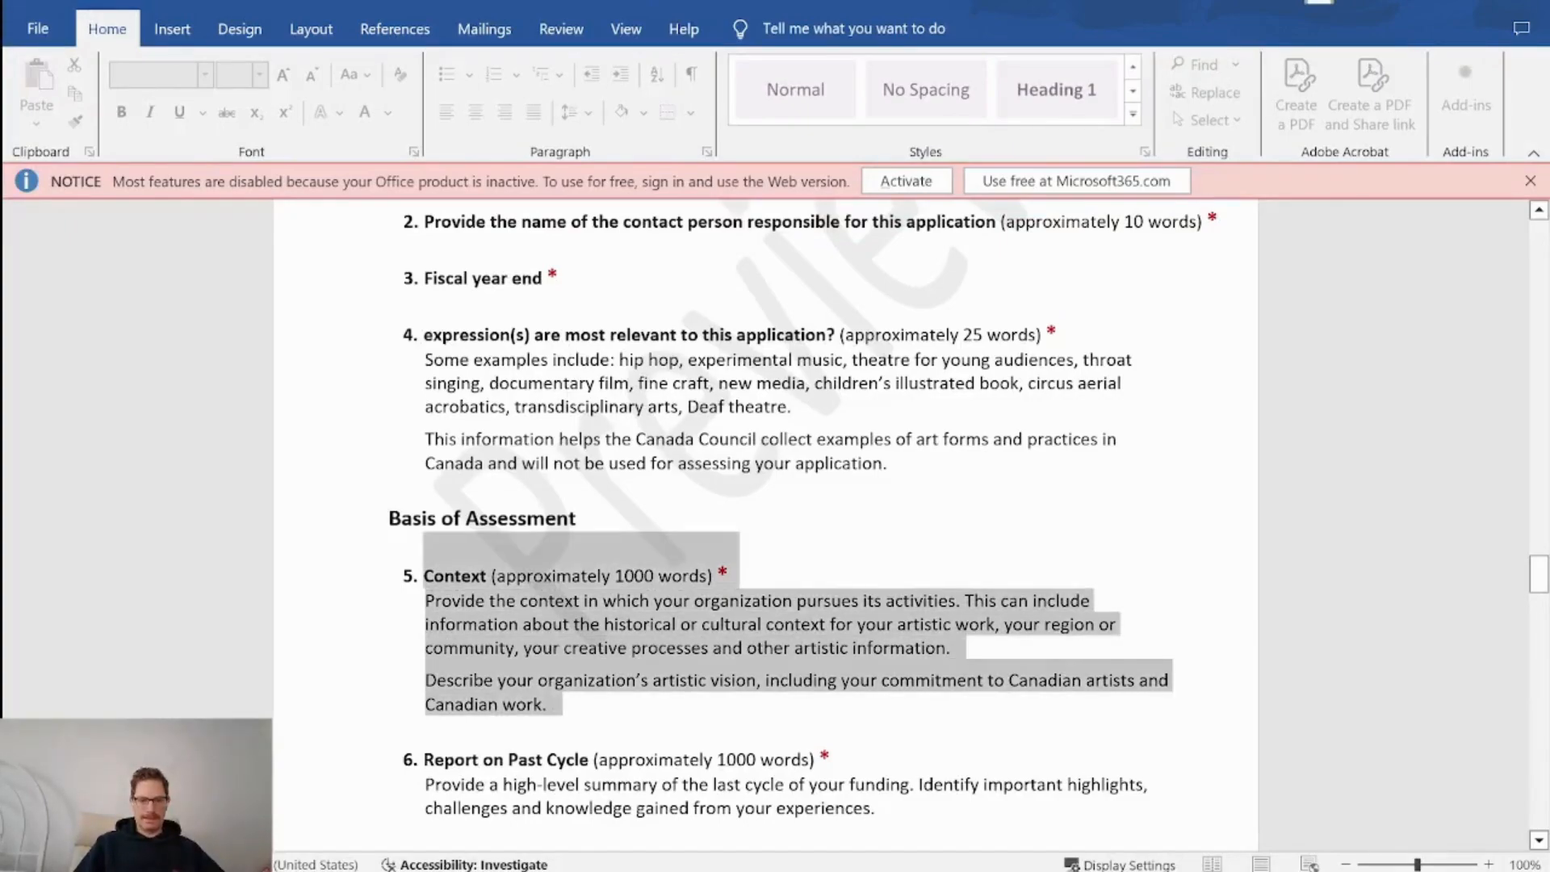
pyautogui.click(658, 760)
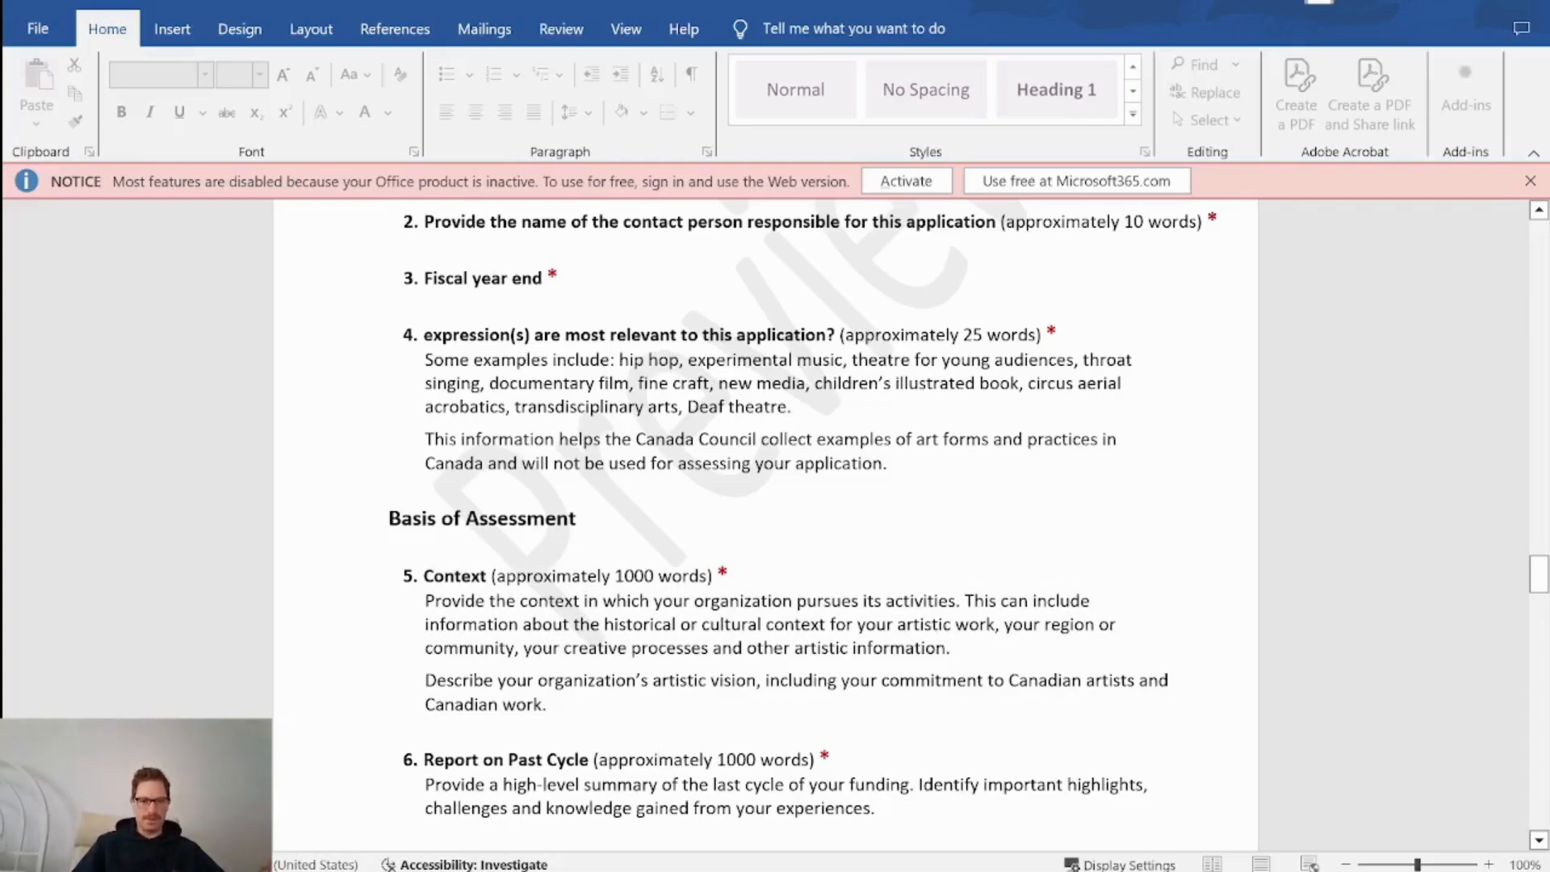
pyautogui.press('super+shift+s')
pyautogui.moveTo(340, 546); pyautogui.dragTo(1201, 735)
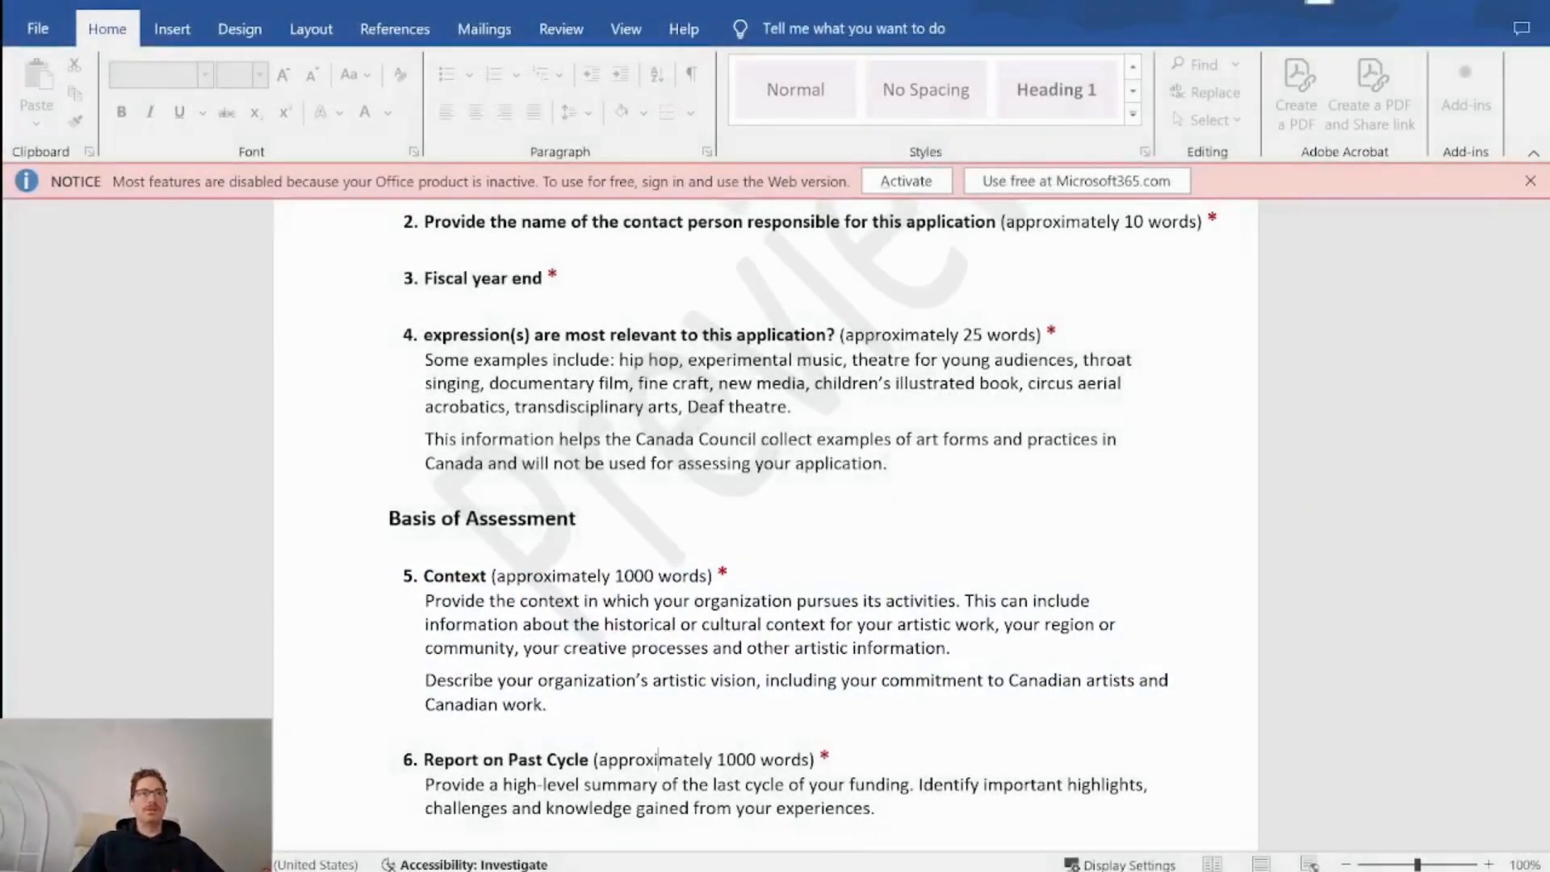
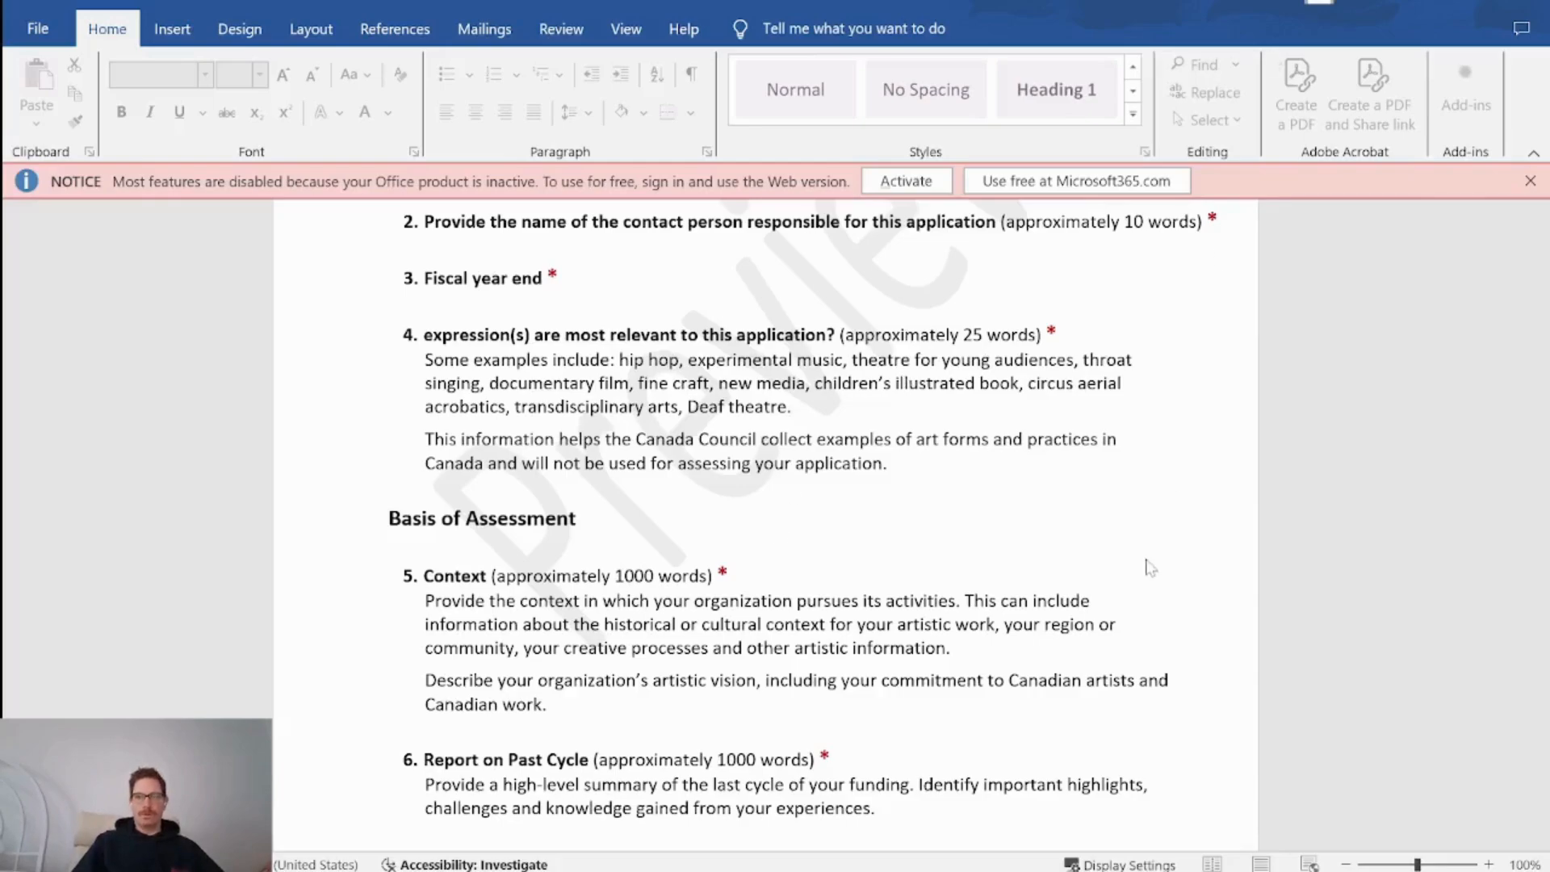
# Minimize the Word grant guidelines document to bring the Coda sections table back.
pyautogui.click(1415, 2)
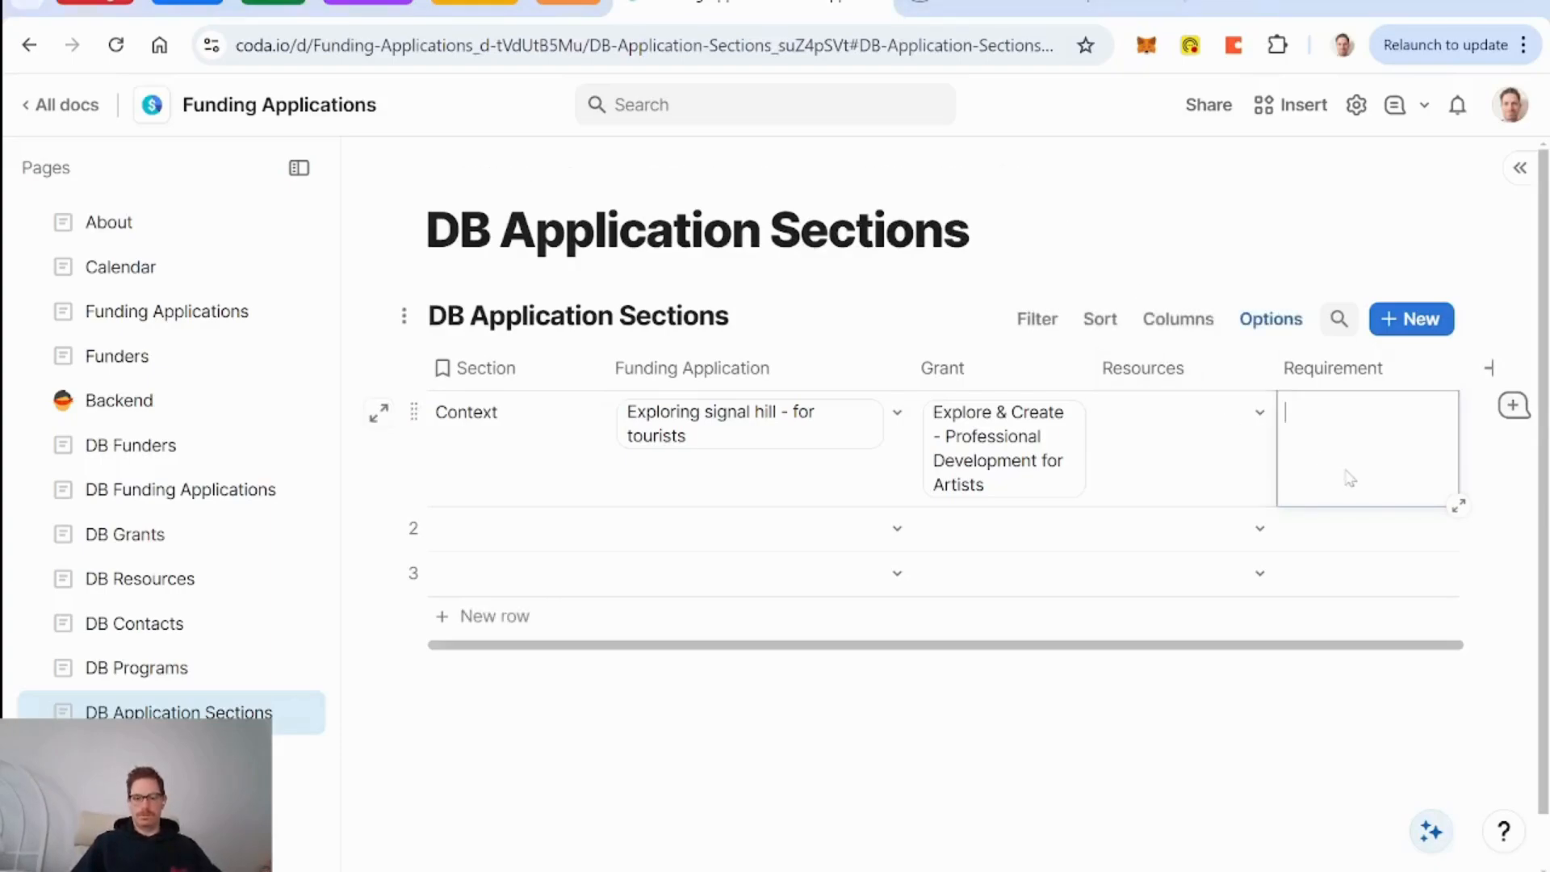
# Paste the Context guideline text into the Context row's Requirement cell and widen the Requirement column.
pyautogui.hotkey('ctrl', 'v')
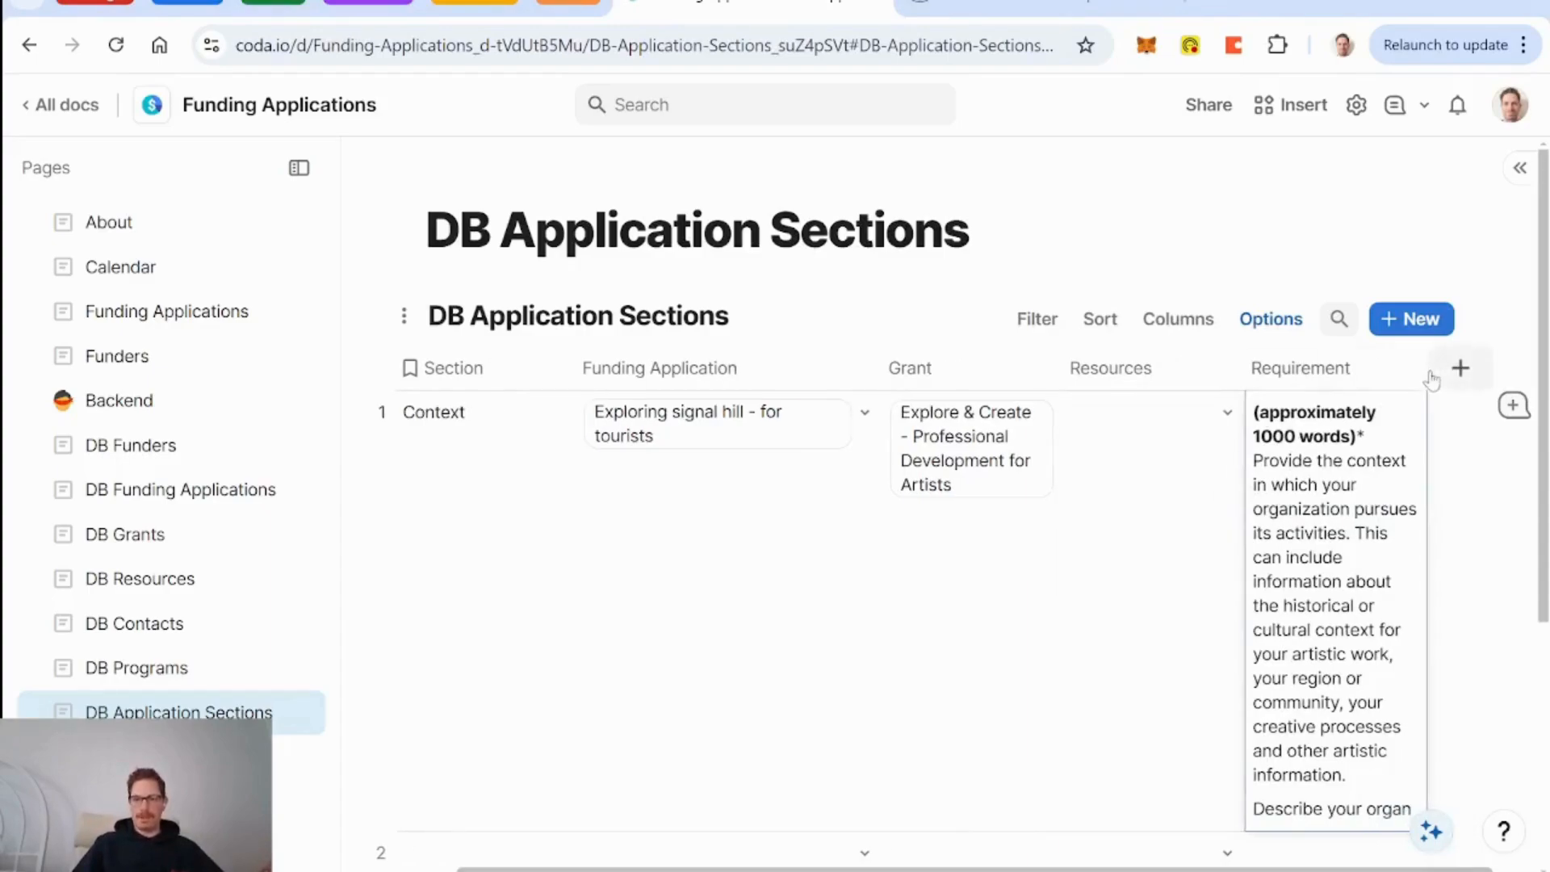
pyautogui.moveTo(1426, 368); pyautogui.dragTo(1549, 372)
pyautogui.hscroll(2, 920, 517)
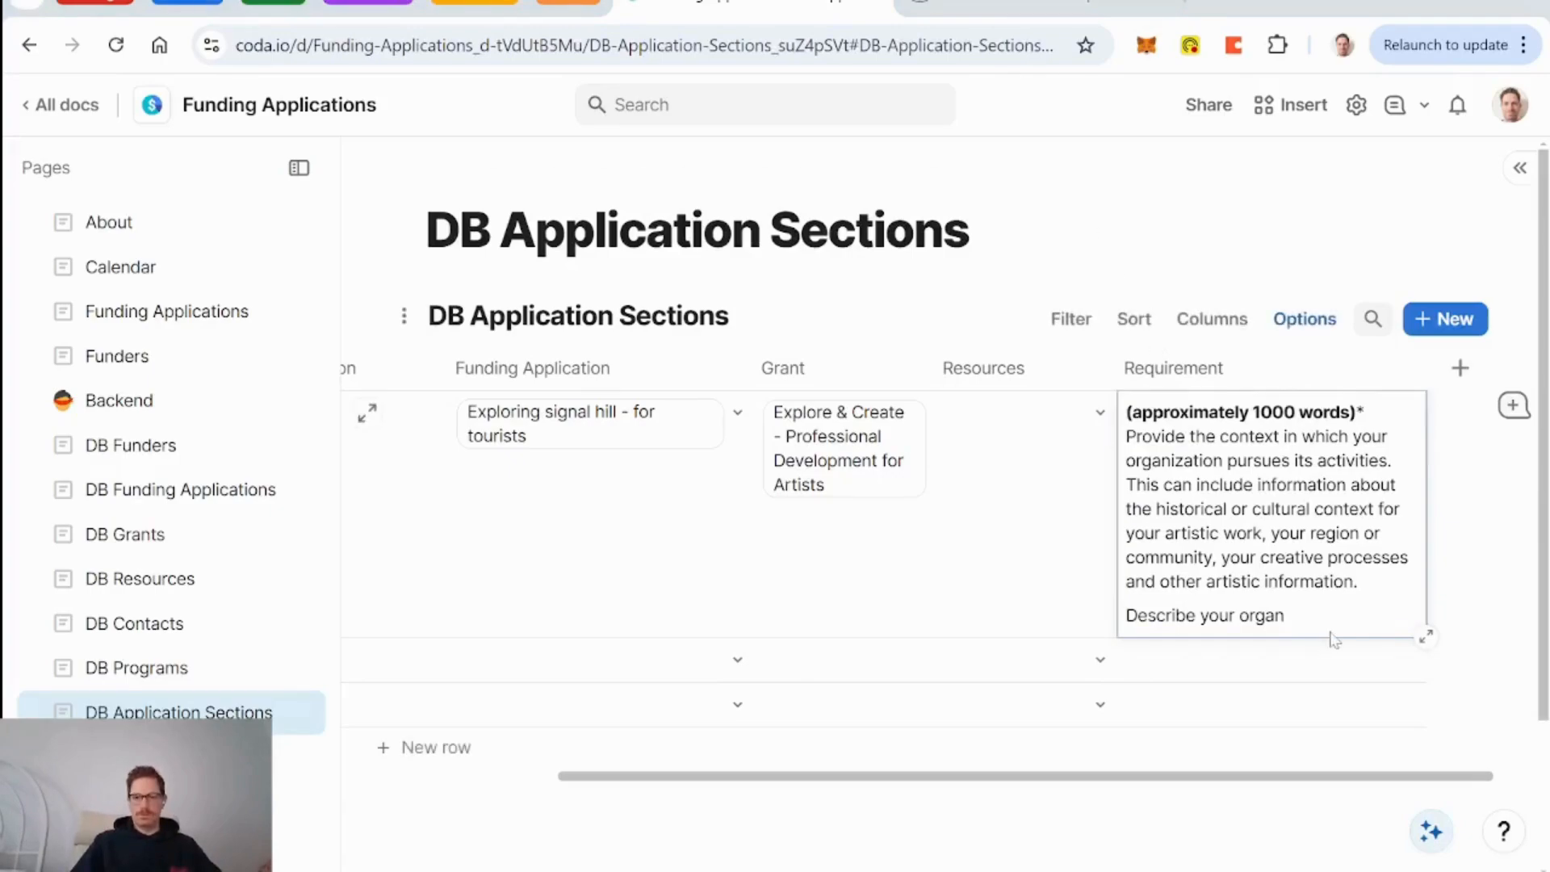
pyautogui.doubleClick(1271, 534)
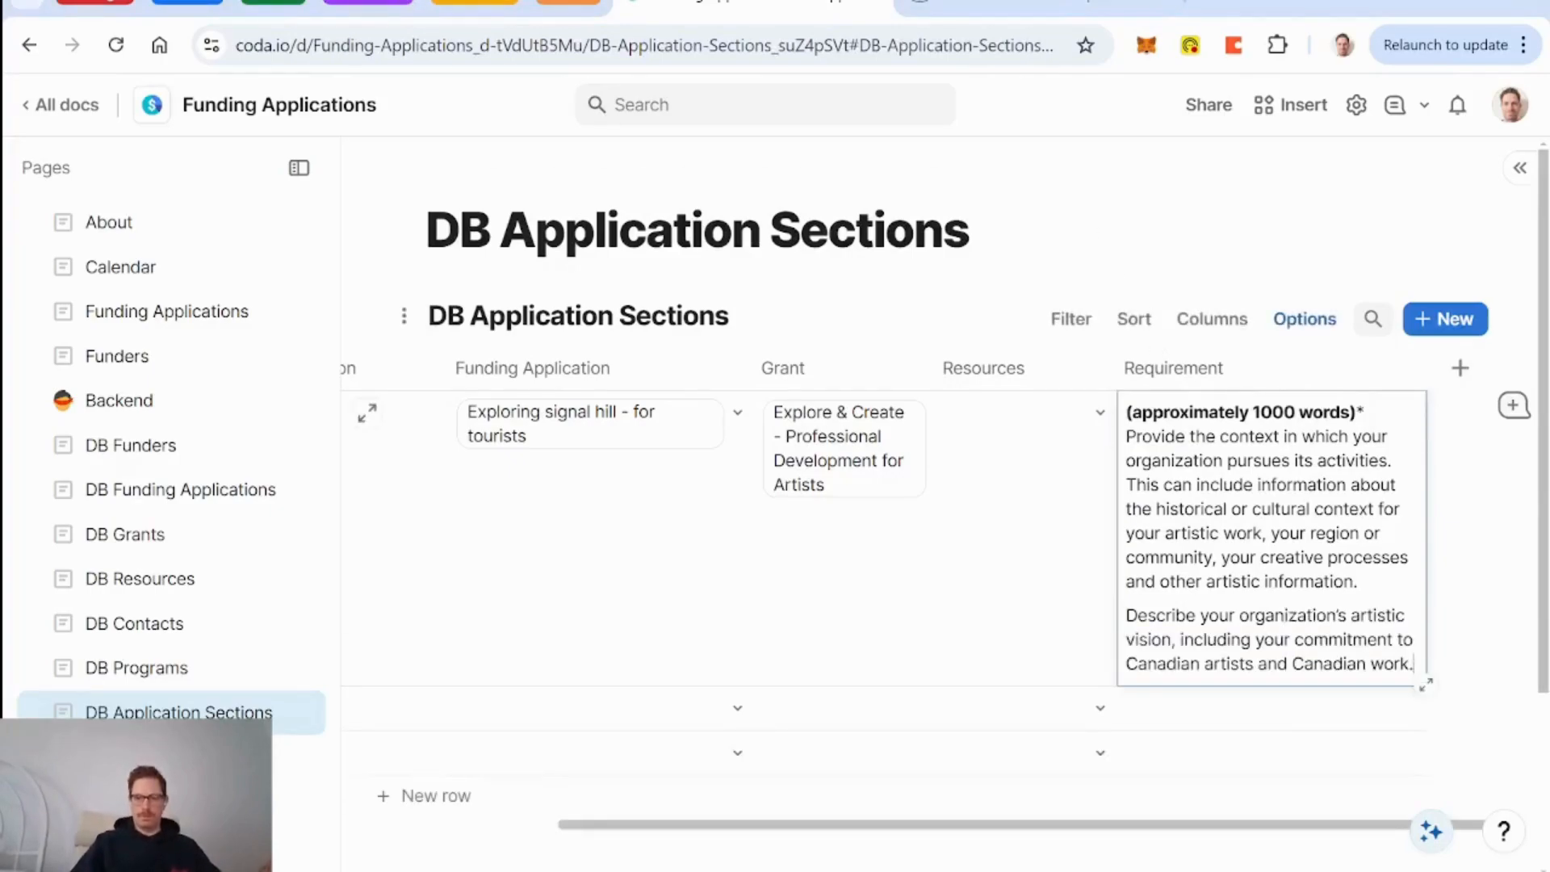
pyautogui.click(1026, 609)
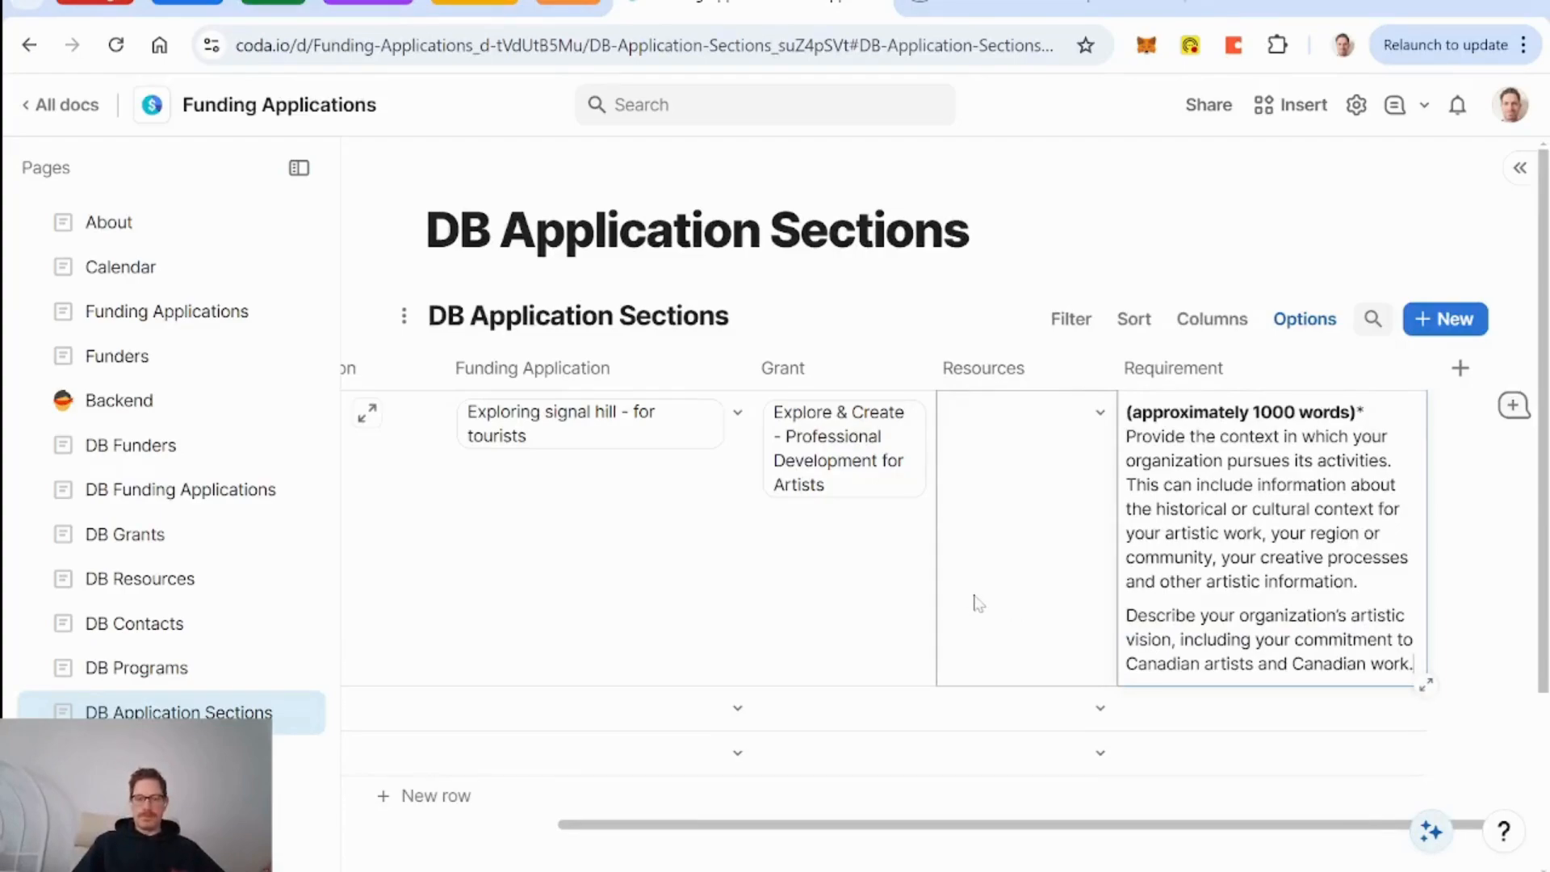
pyautogui.hscroll(-2, 824, 559)
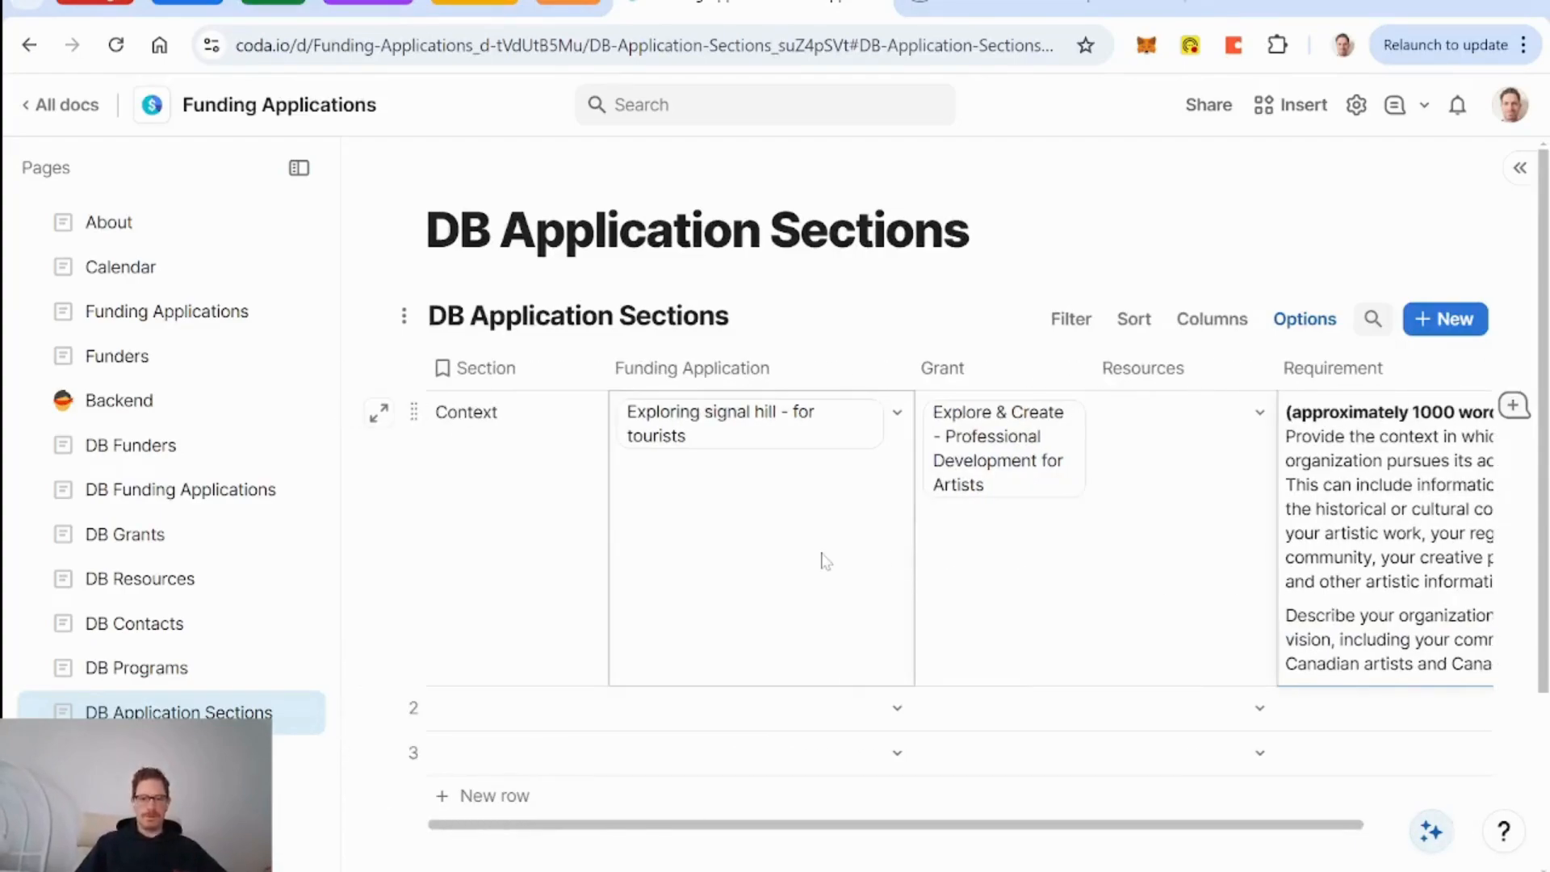
pyautogui.click(648, 502)
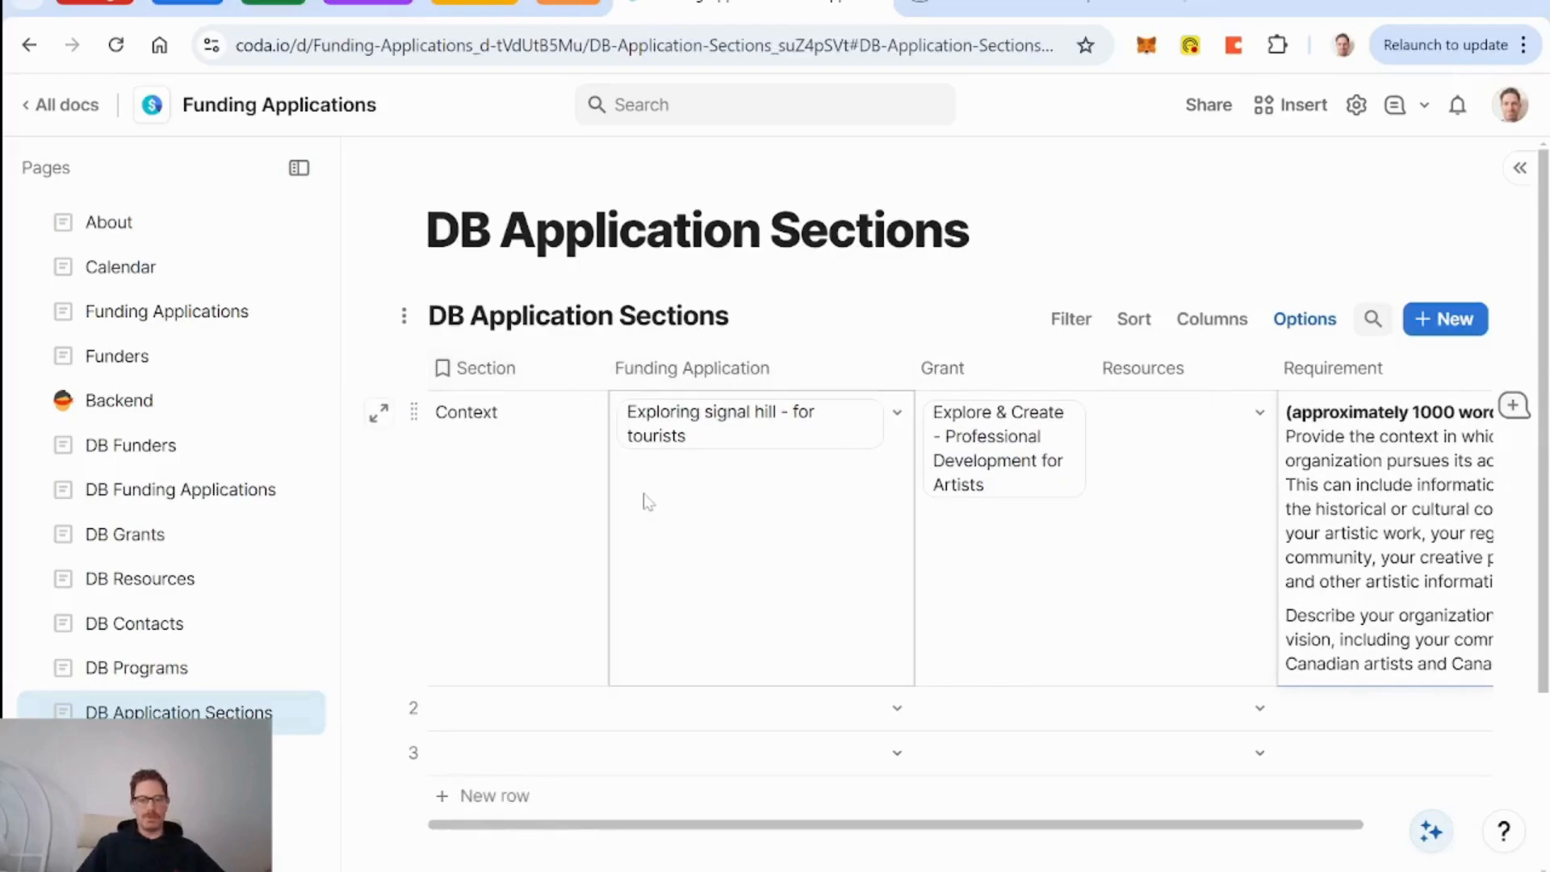
# In DB Funding Applications, rename the 'DB Application Sections' column to 'Application Sections'.
pyautogui.click(168, 494)
pyautogui.hscroll(5, 621, 445)
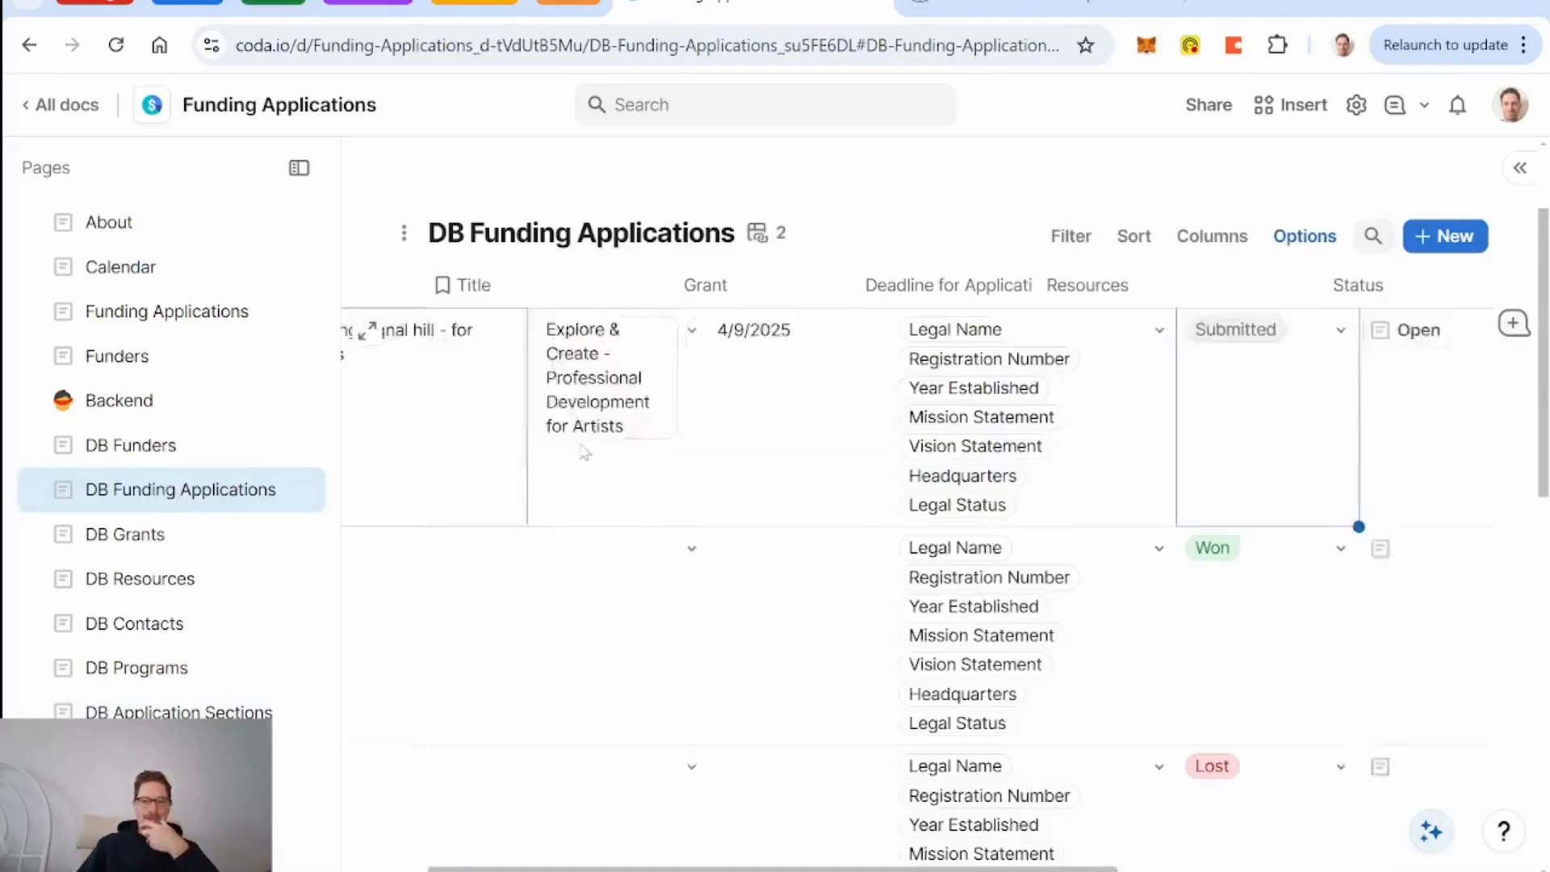
pyautogui.click(1384, 286)
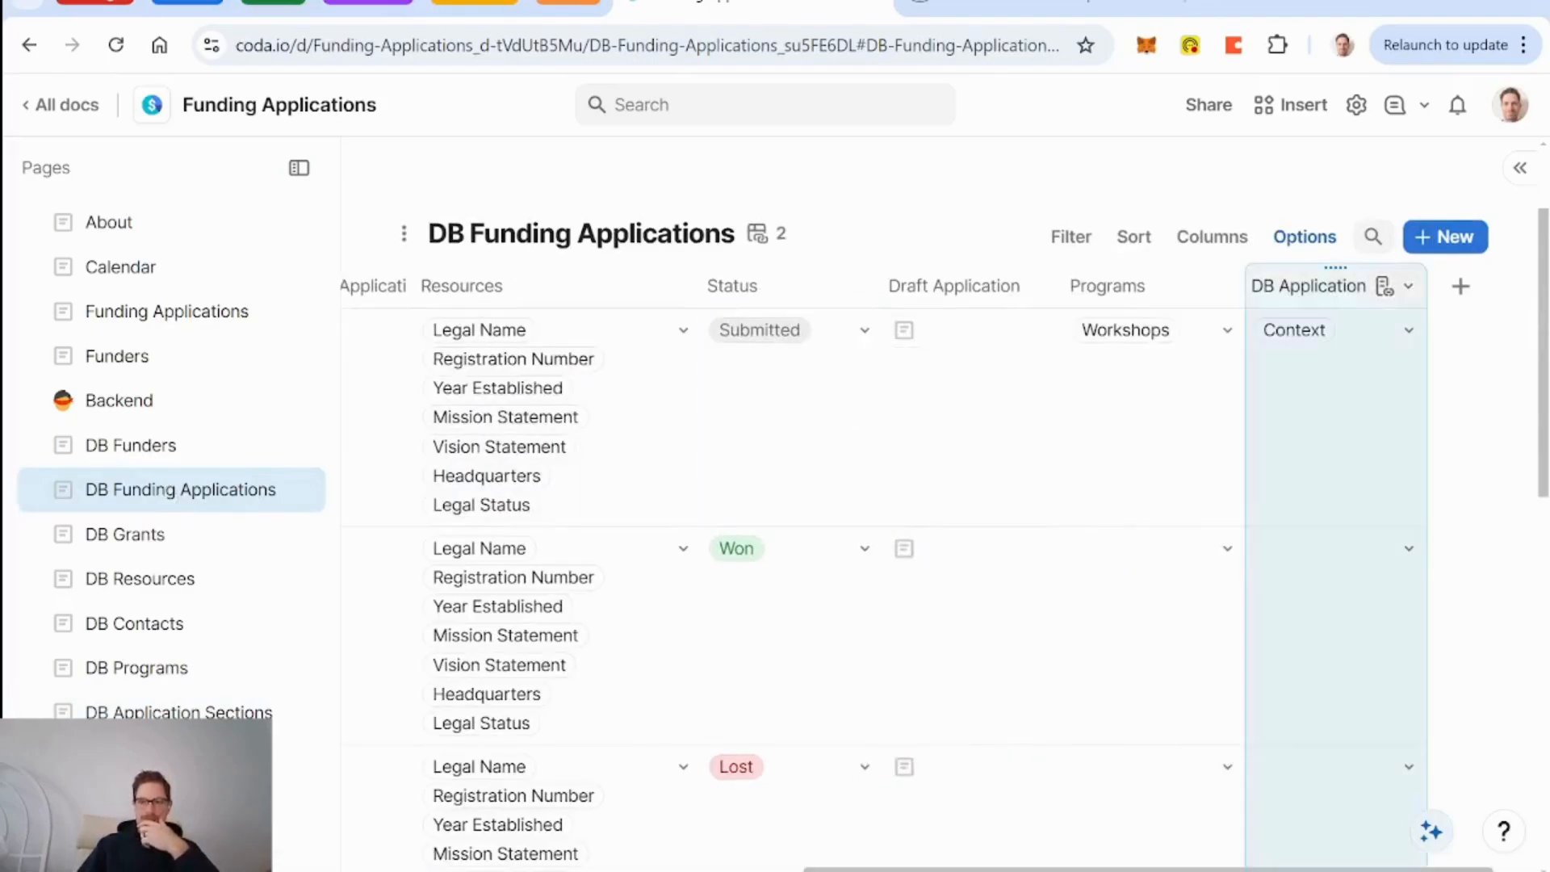
pyautogui.press('BackSpace')
pyautogui.press('BackSpace')
pyautogui.press('BackSpace')
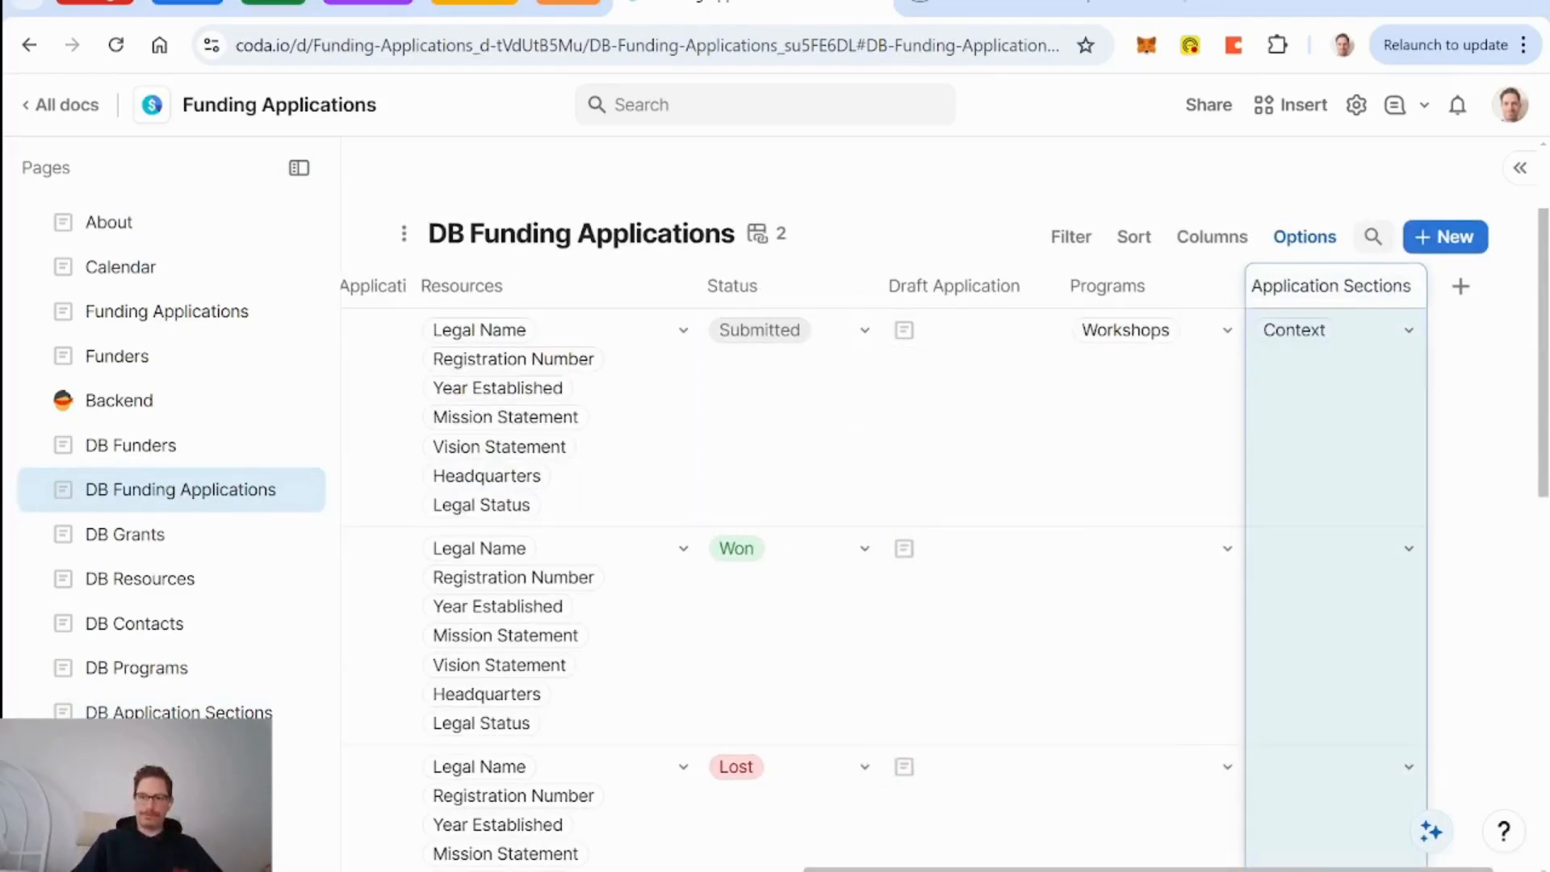
pyautogui.press('Return')
pyautogui.hscroll(-4, 1009, 443)
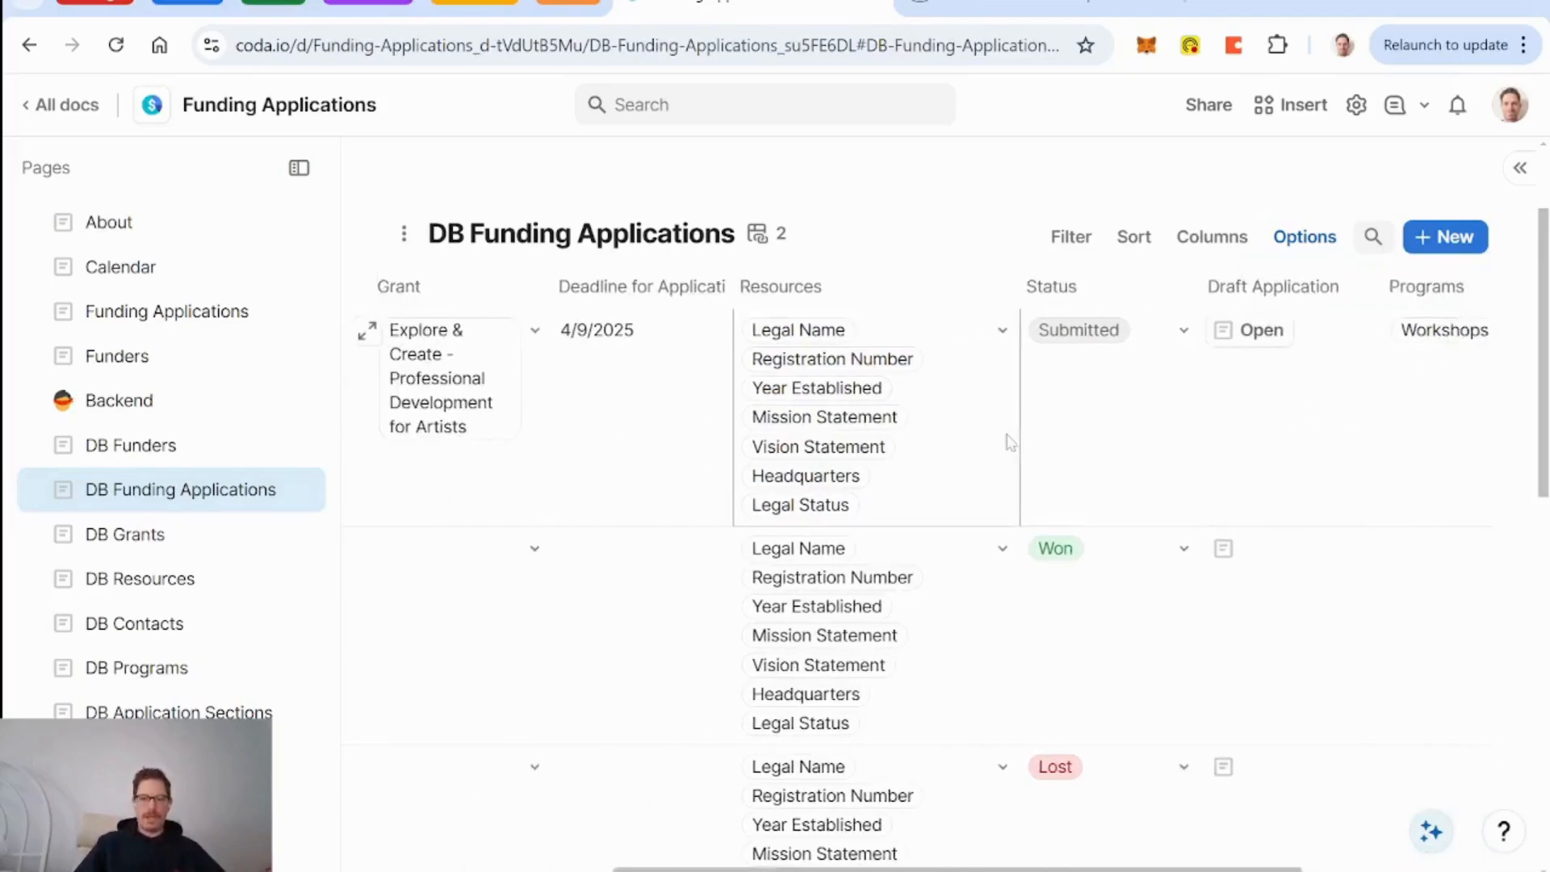
pyautogui.hscroll(2, 1011, 442)
pyautogui.hscroll(-5, 1009, 443)
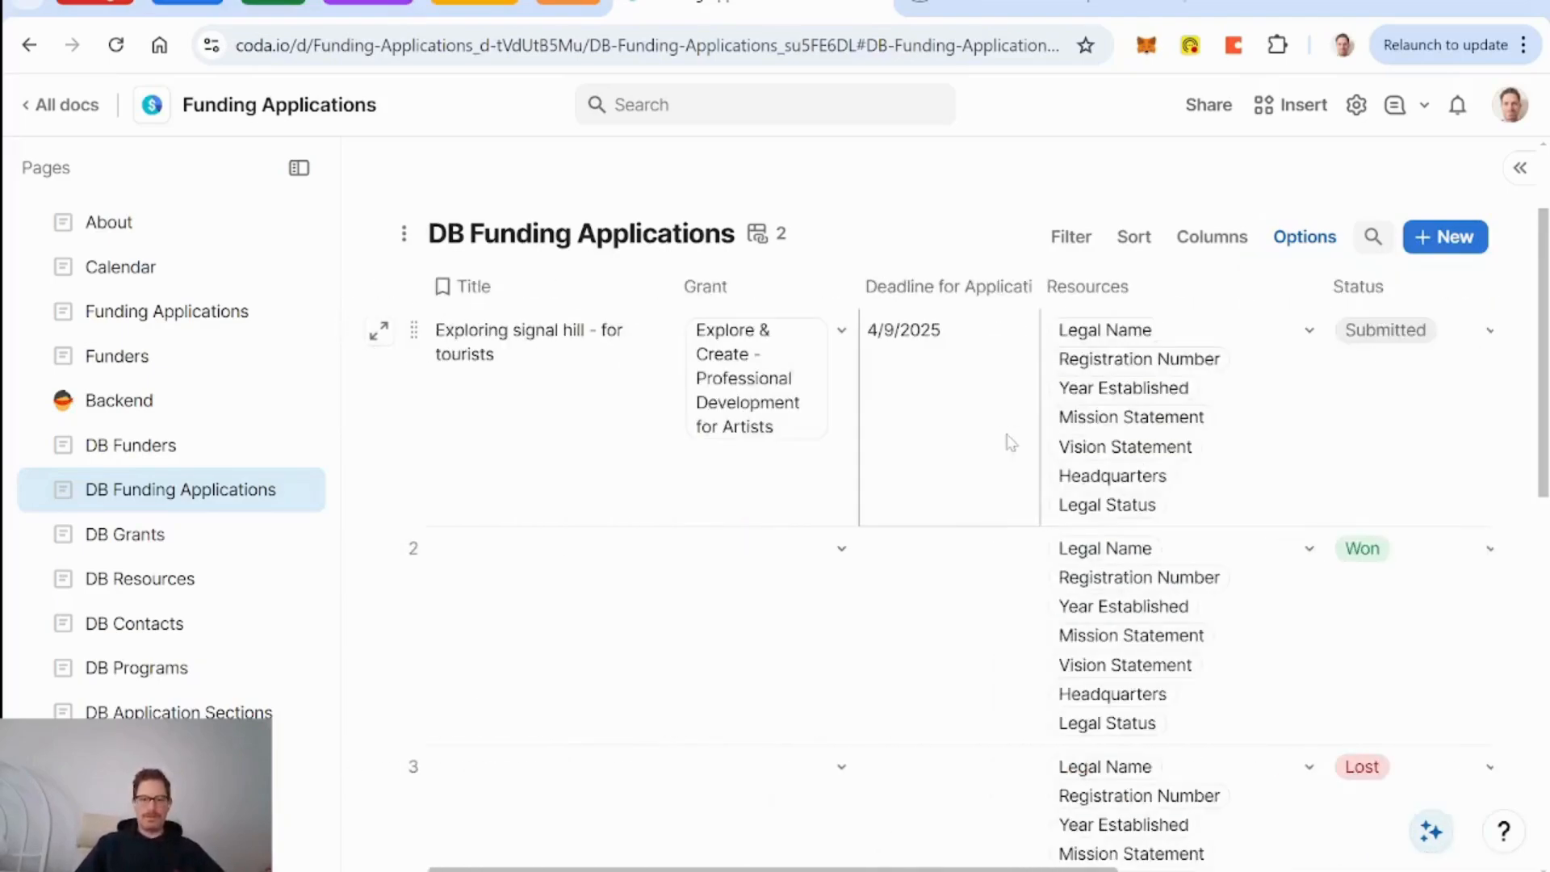
# Edit the application detail layout to hide Resources and Draft Application and show Application Sections.
pyautogui.click(379, 333)
pyautogui.scroll(-5, 727, 520)
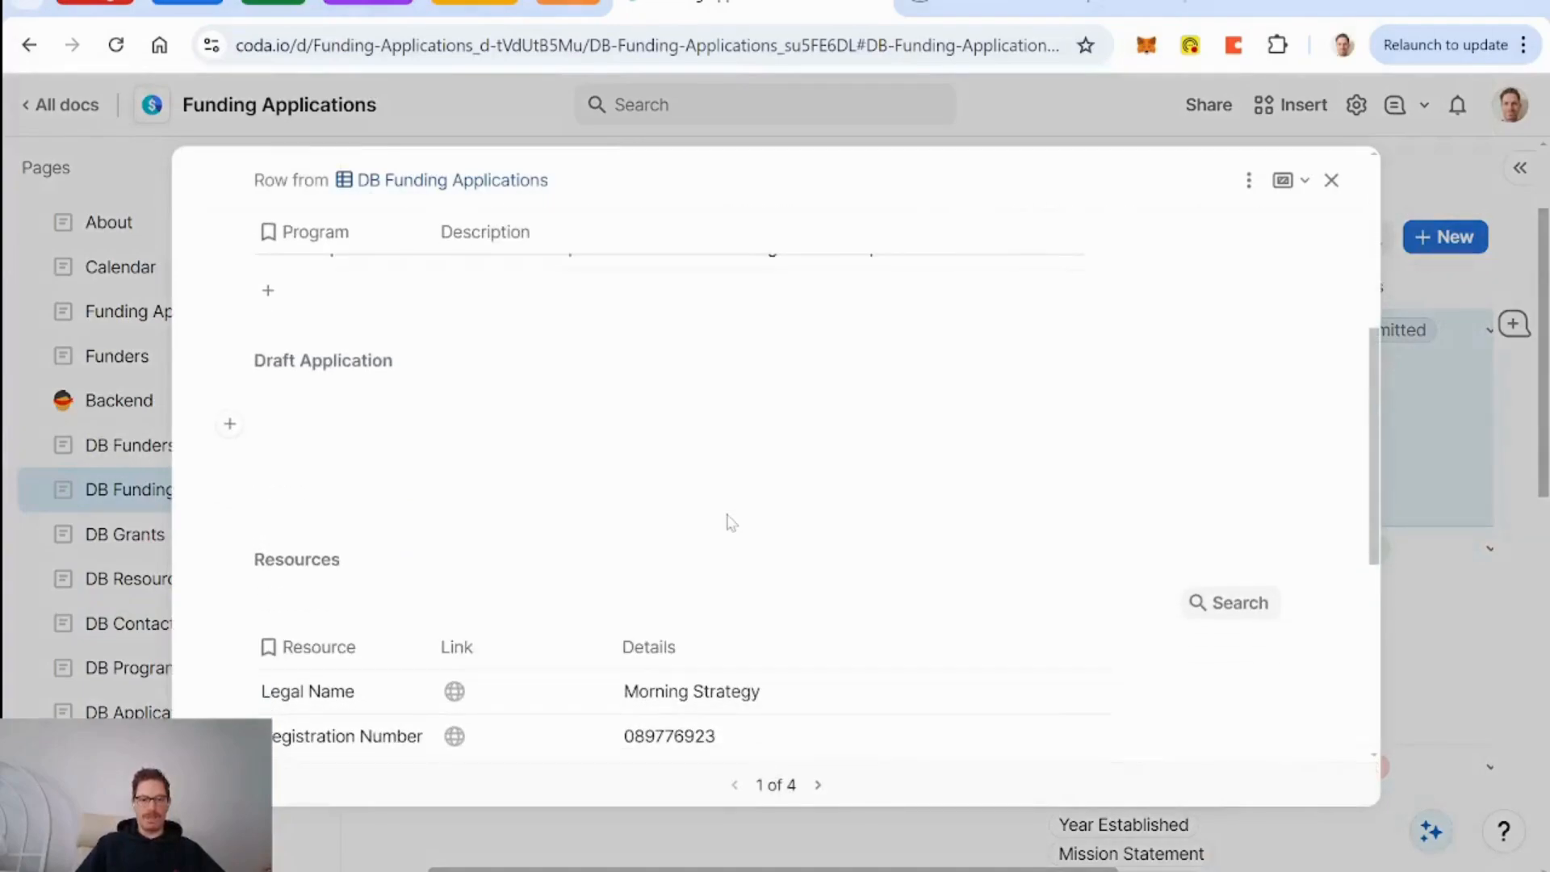
pyautogui.click(1249, 180)
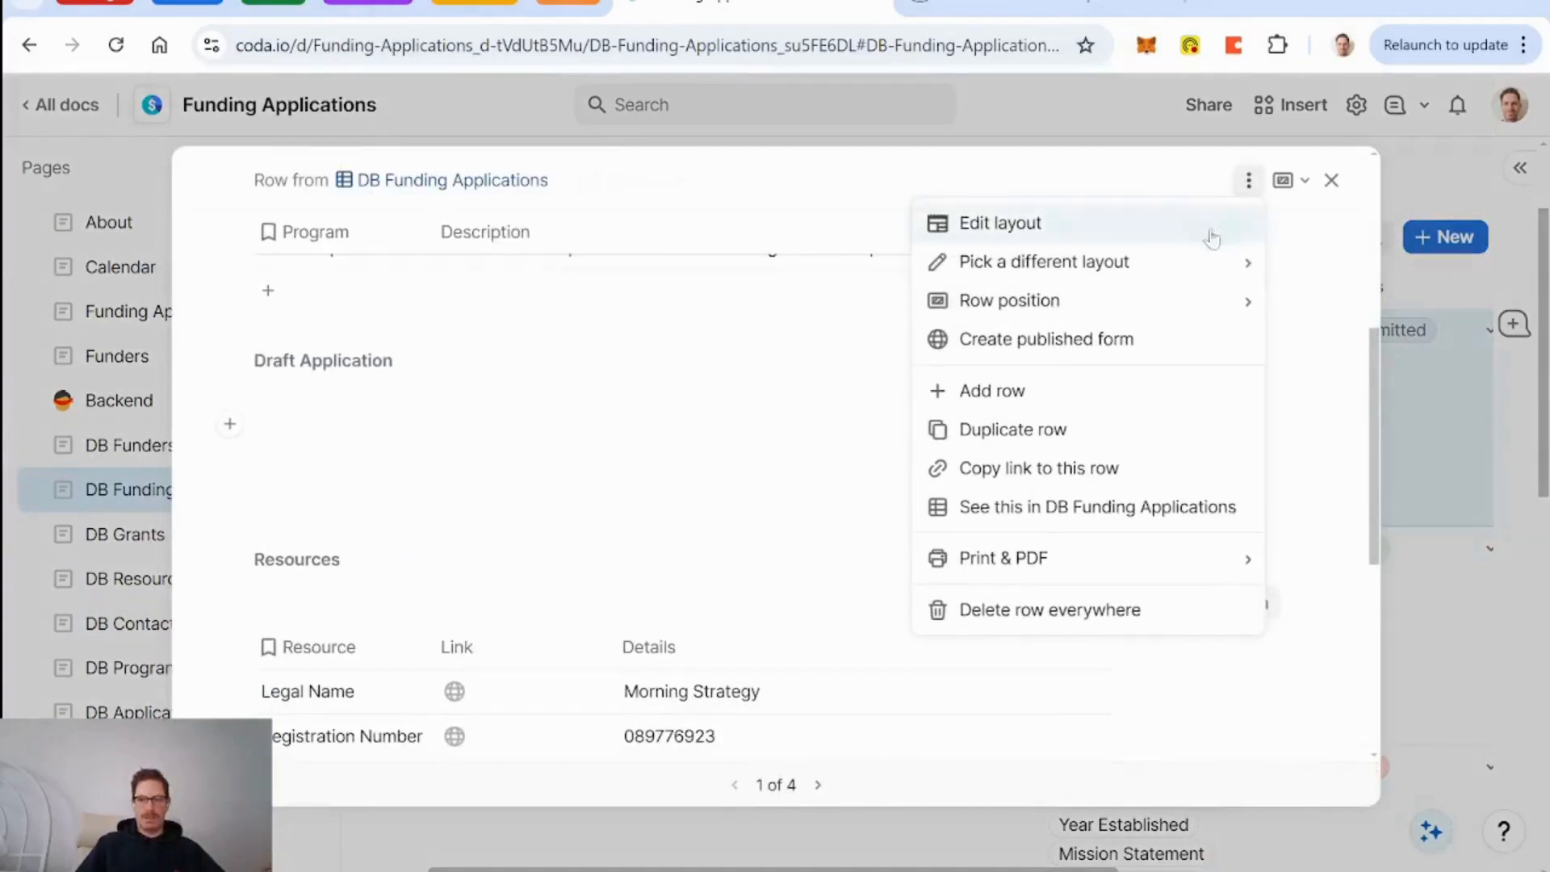
pyautogui.click(1145, 235)
pyautogui.click(1172, 643)
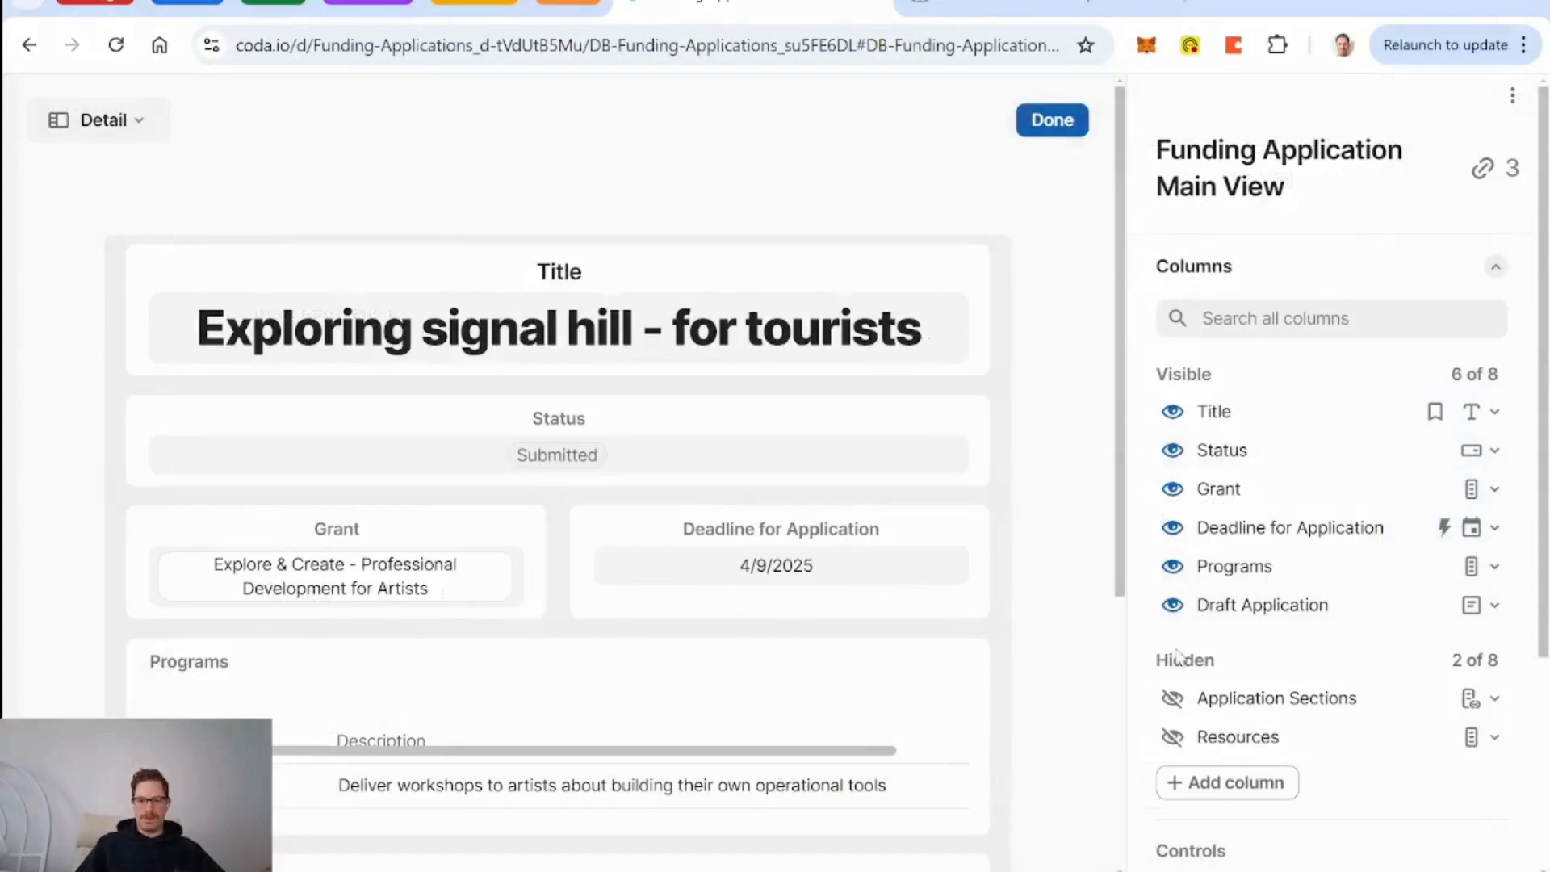
pyautogui.click(1173, 607)
pyautogui.click(1172, 658)
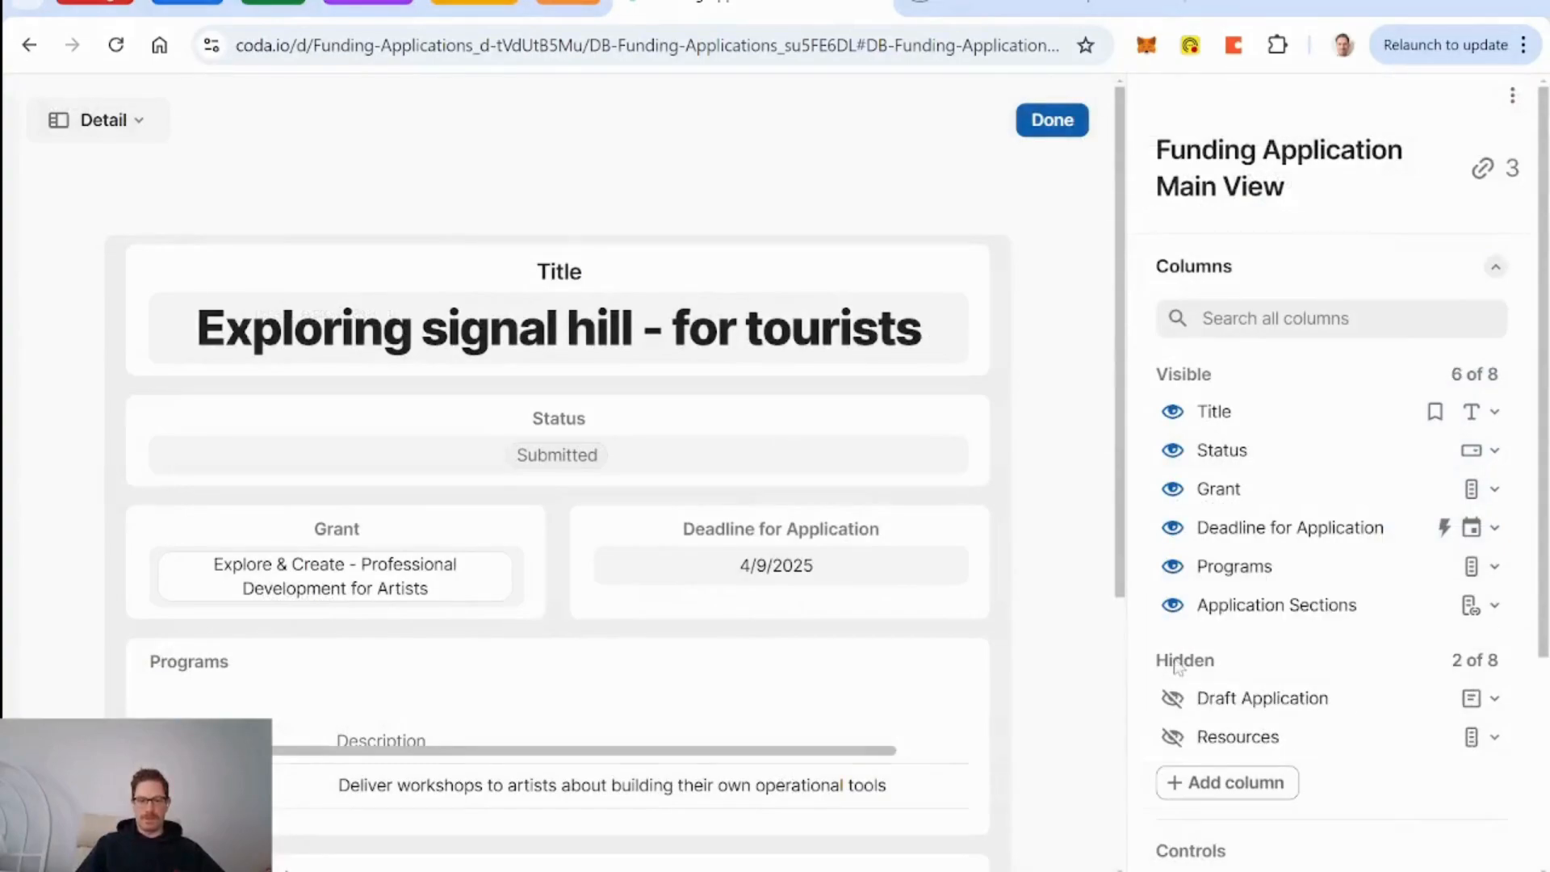
pyautogui.scroll(-5, 798, 592)
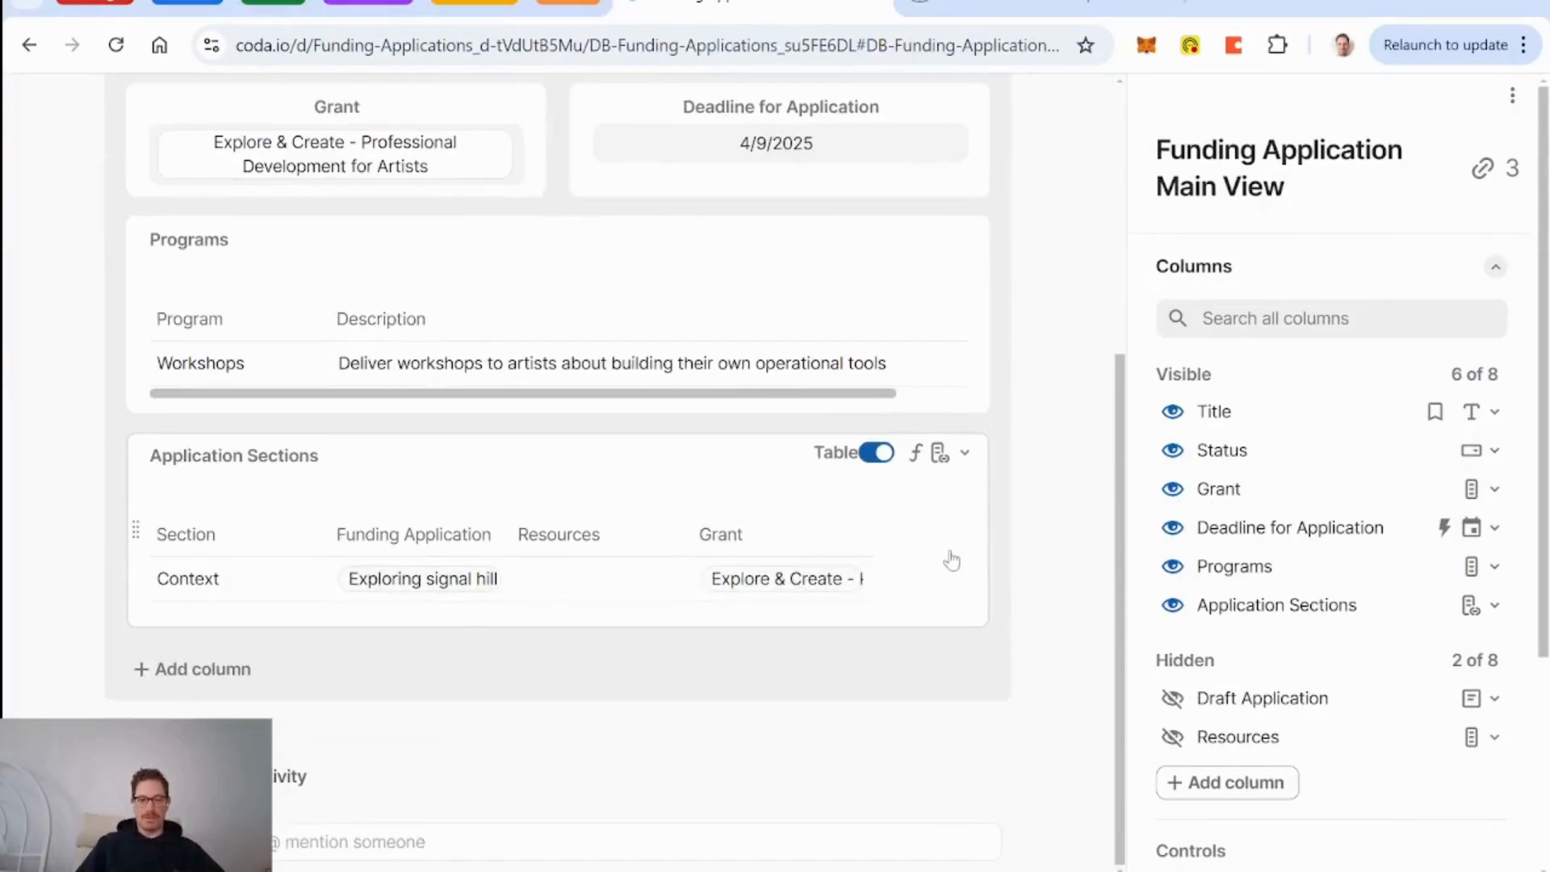
pyautogui.scroll(1, 1031, 560)
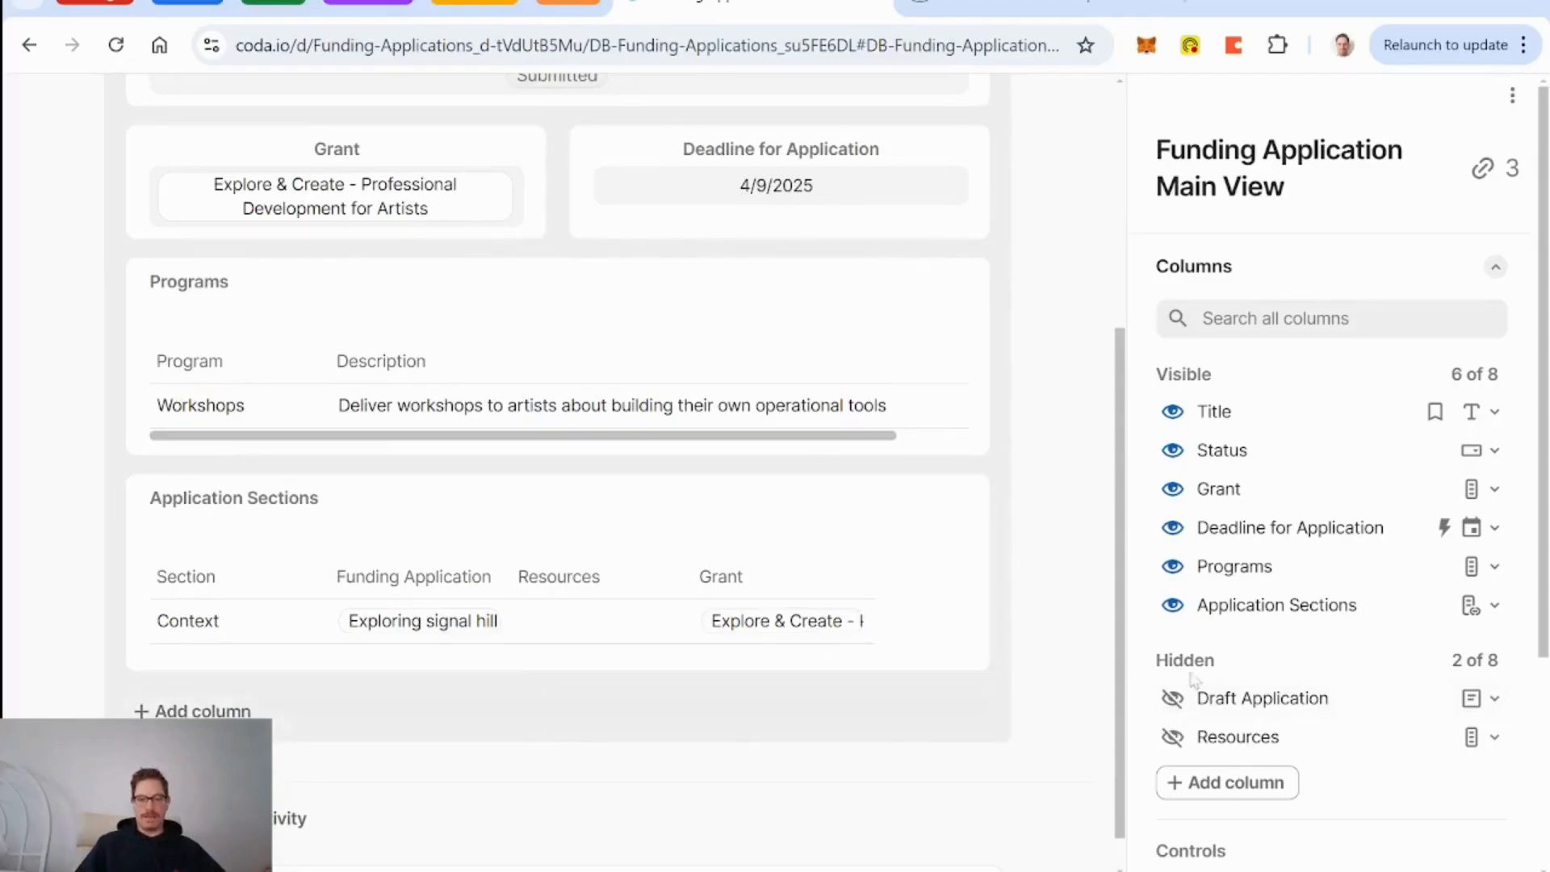
pyautogui.scroll(5, 1045, 578)
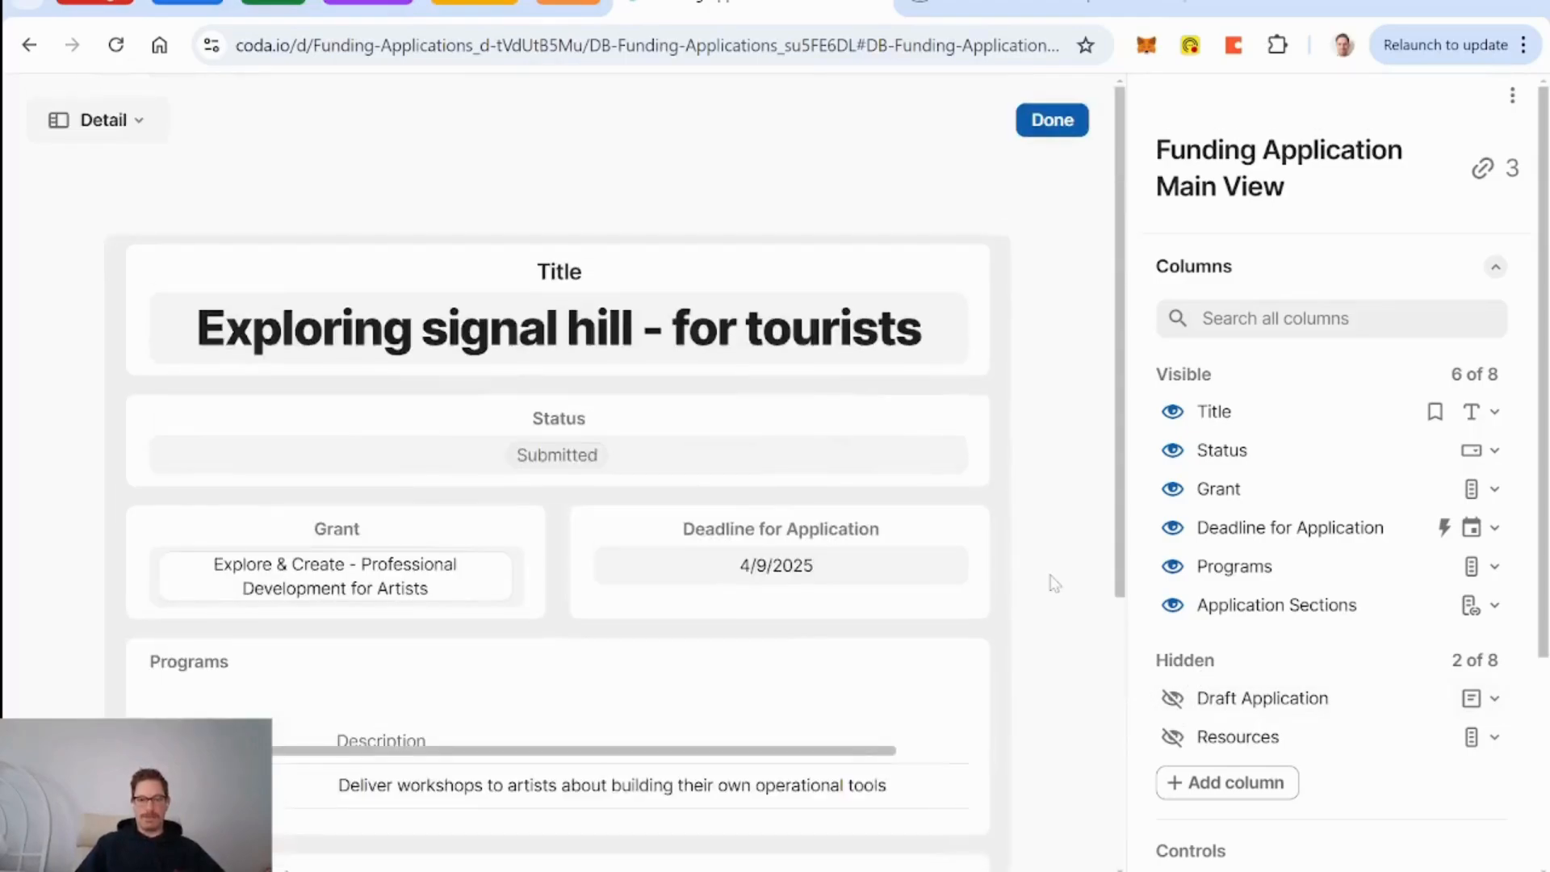
pyautogui.click(1048, 118)
pyautogui.scroll(-4, 928, 565)
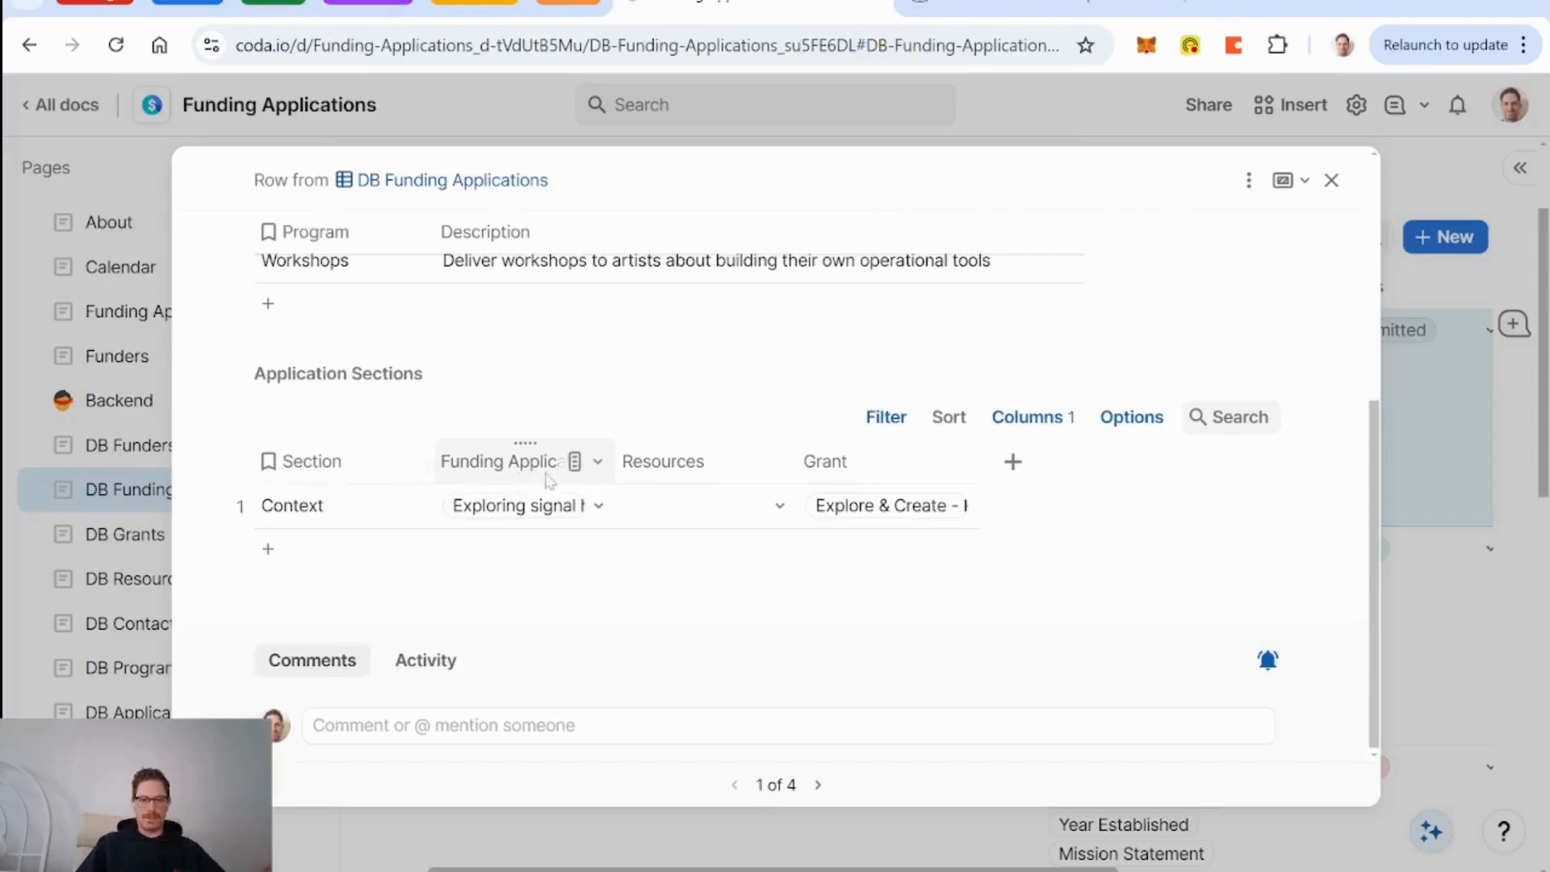
pyautogui.scroll(5, 575, 481)
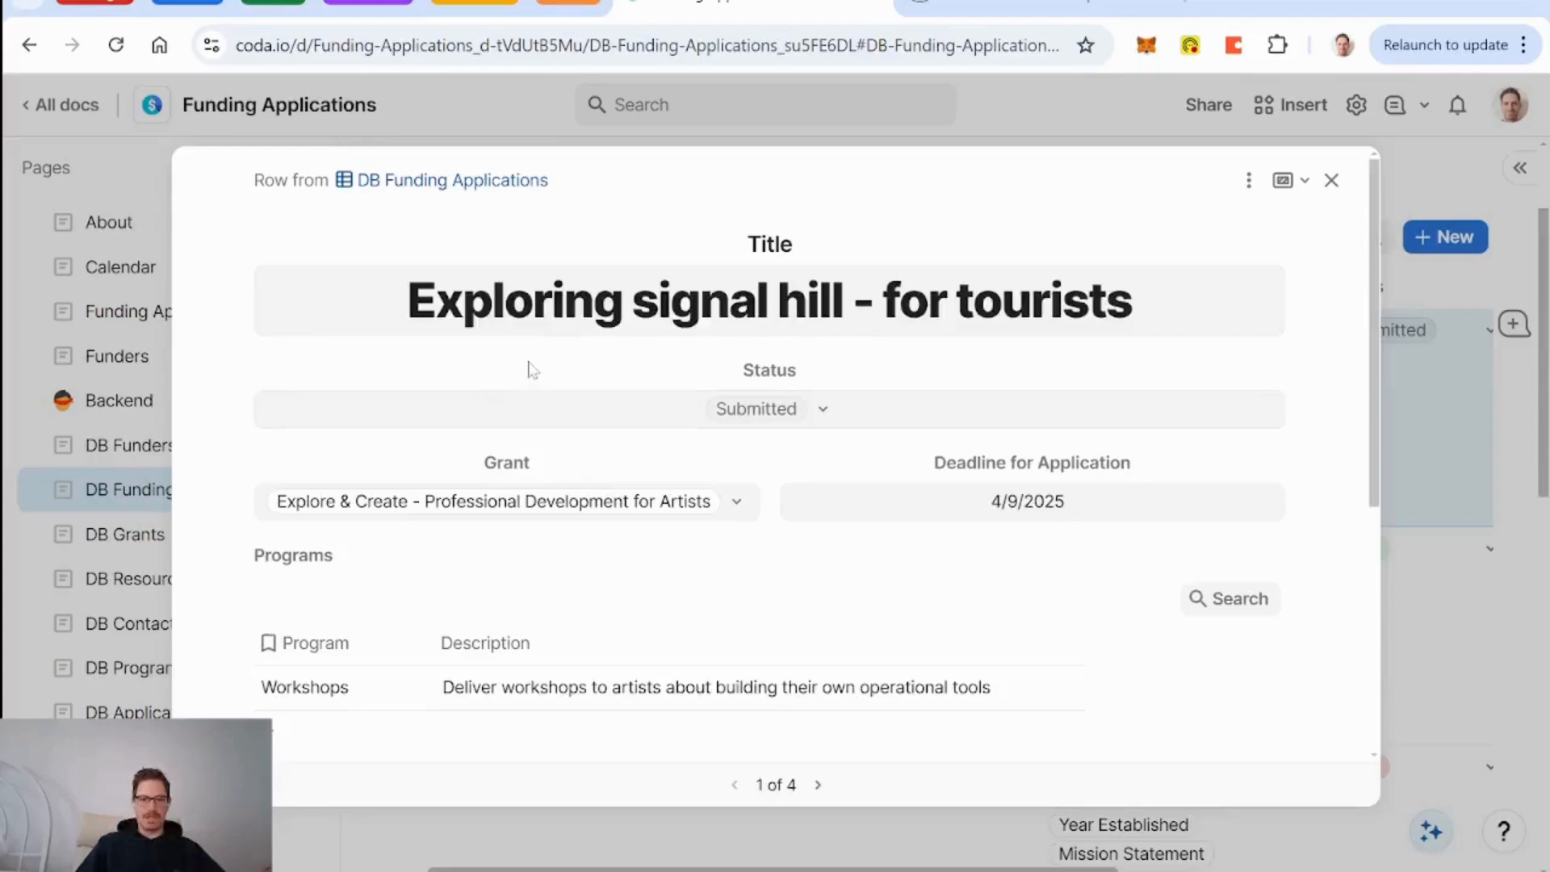
# In the detail's sections table, hide the Funding Application and Grant columns and show Requirement.
pyautogui.scroll(-5, 533, 372)
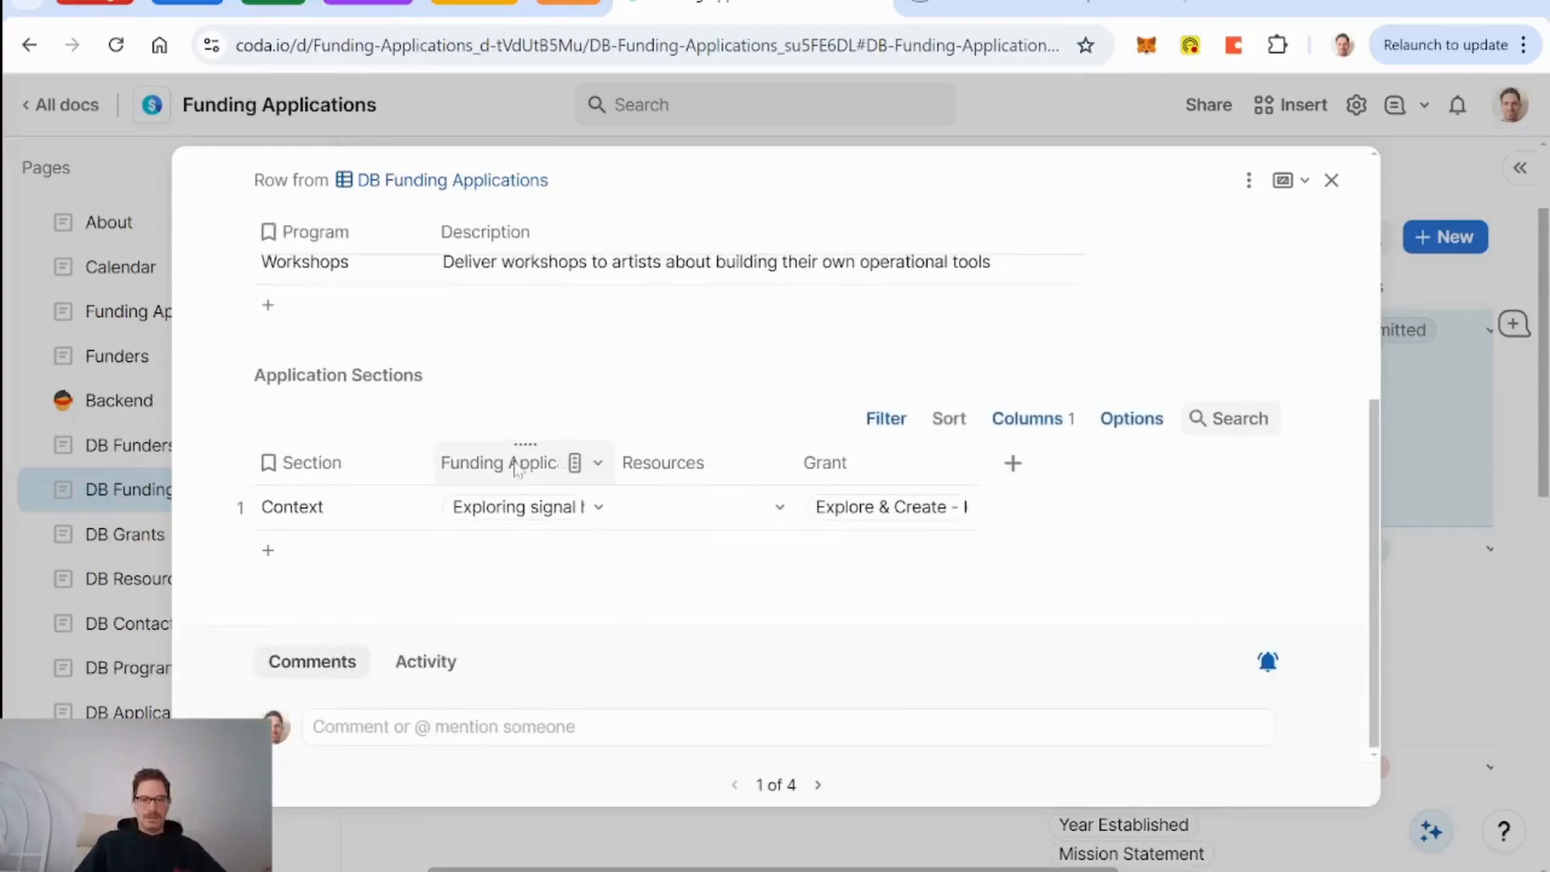
pyautogui.rightClick(517, 468)
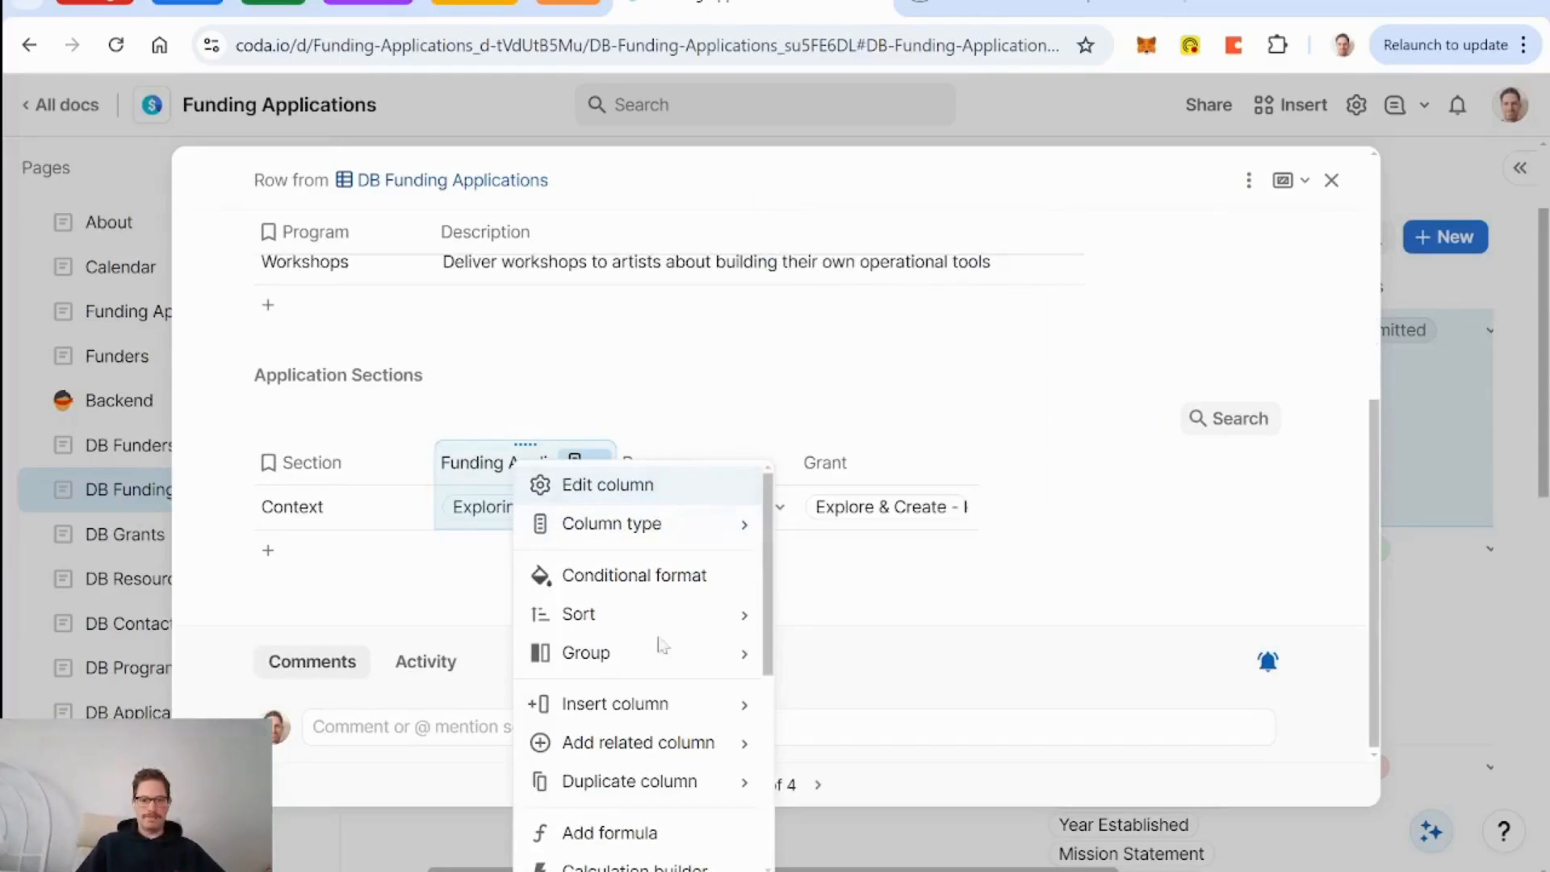
pyautogui.scroll(-4, 642, 775)
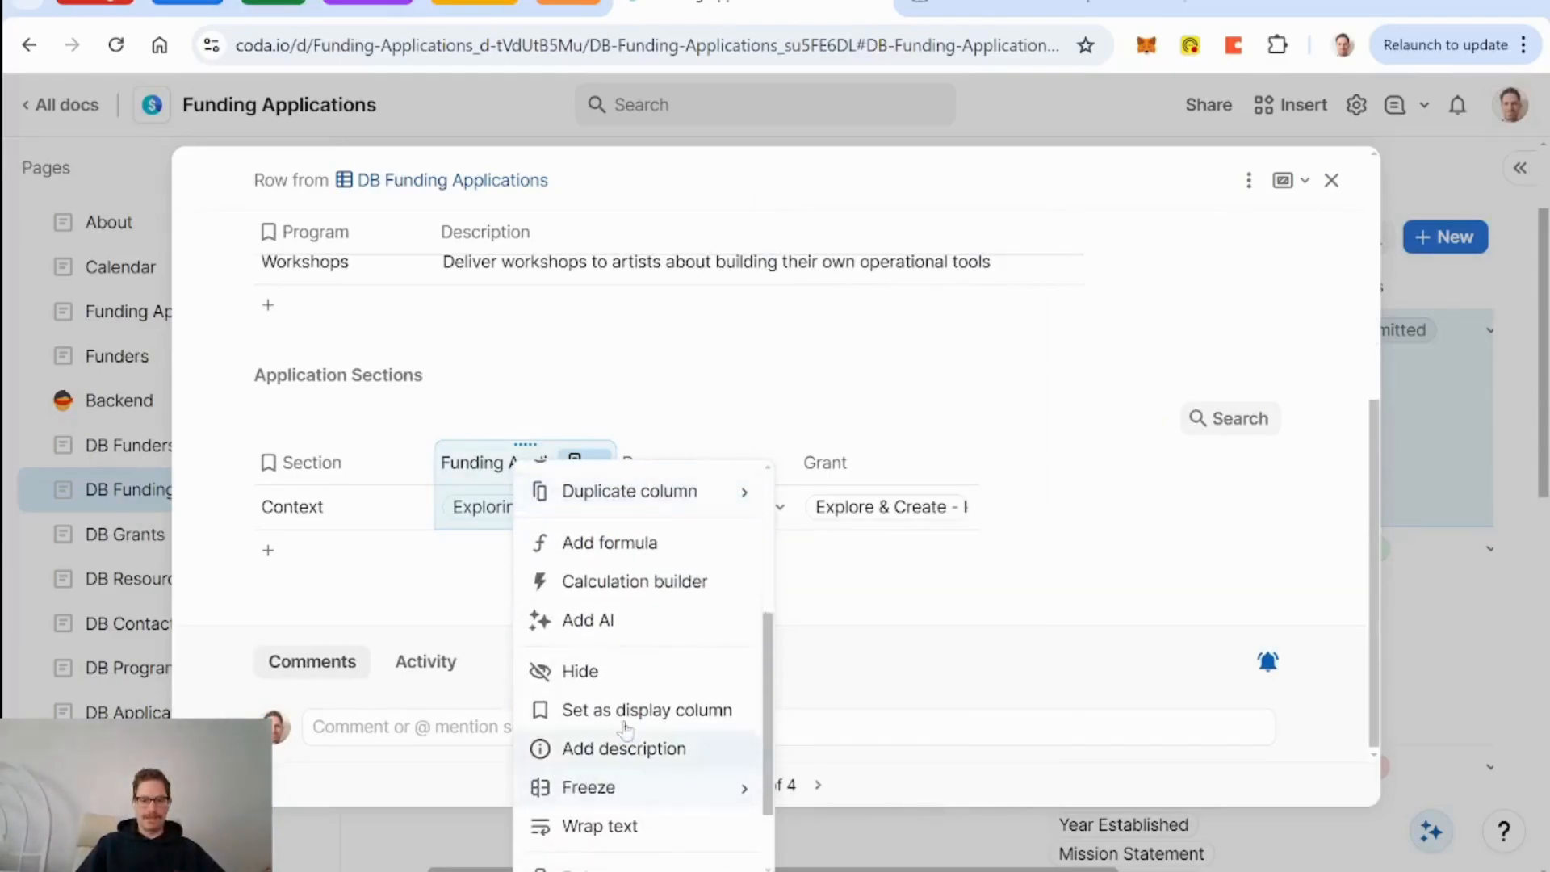
pyautogui.click(616, 673)
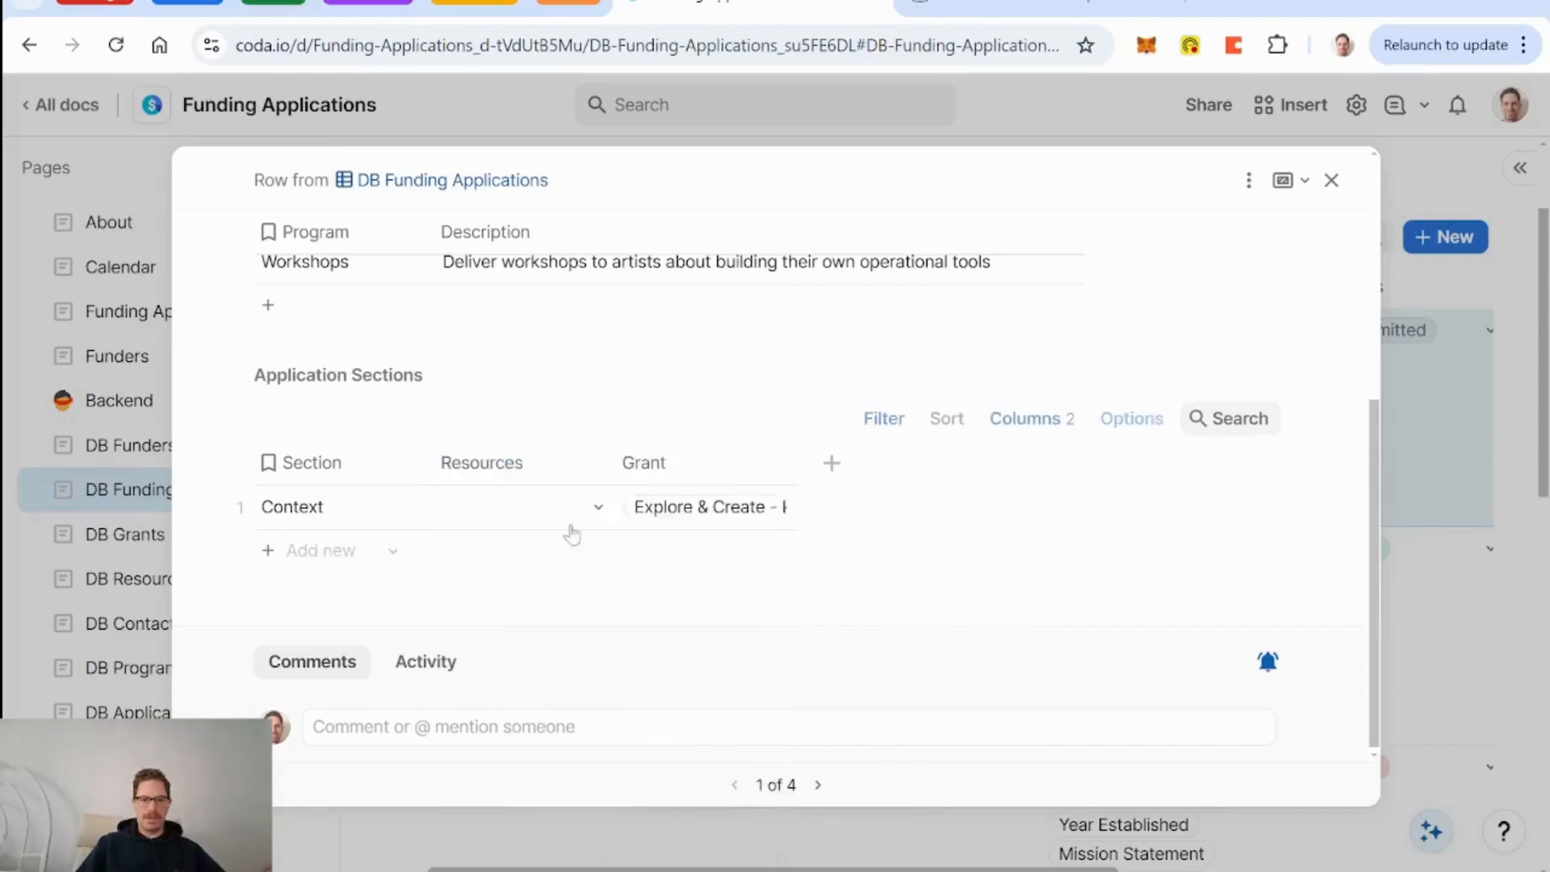
pyautogui.rightClick(680, 471)
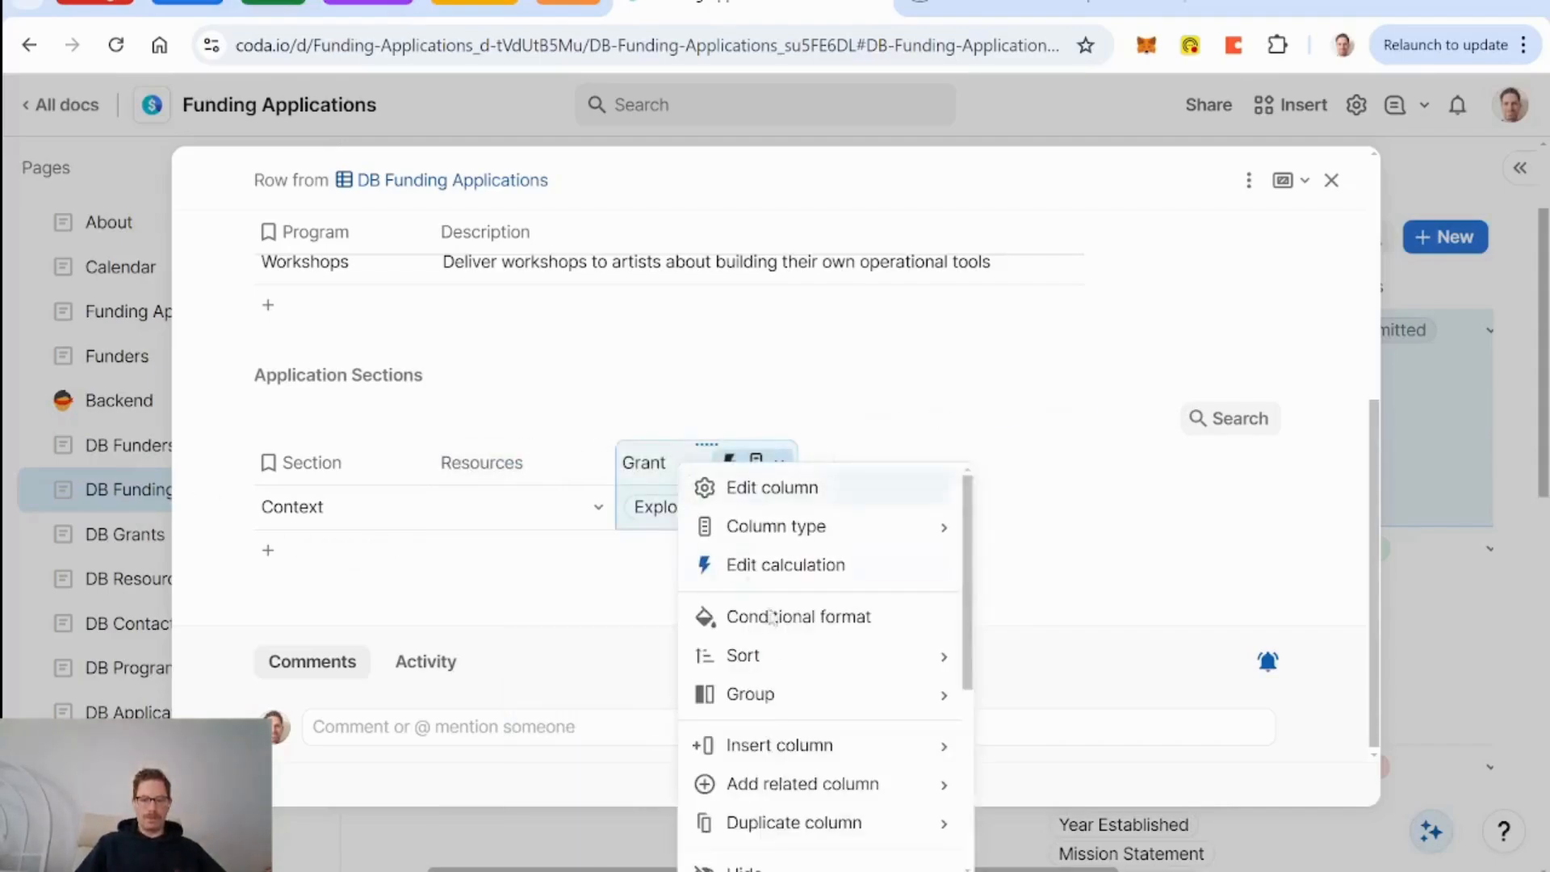
pyautogui.scroll(-3, 783, 702)
pyautogui.click(779, 673)
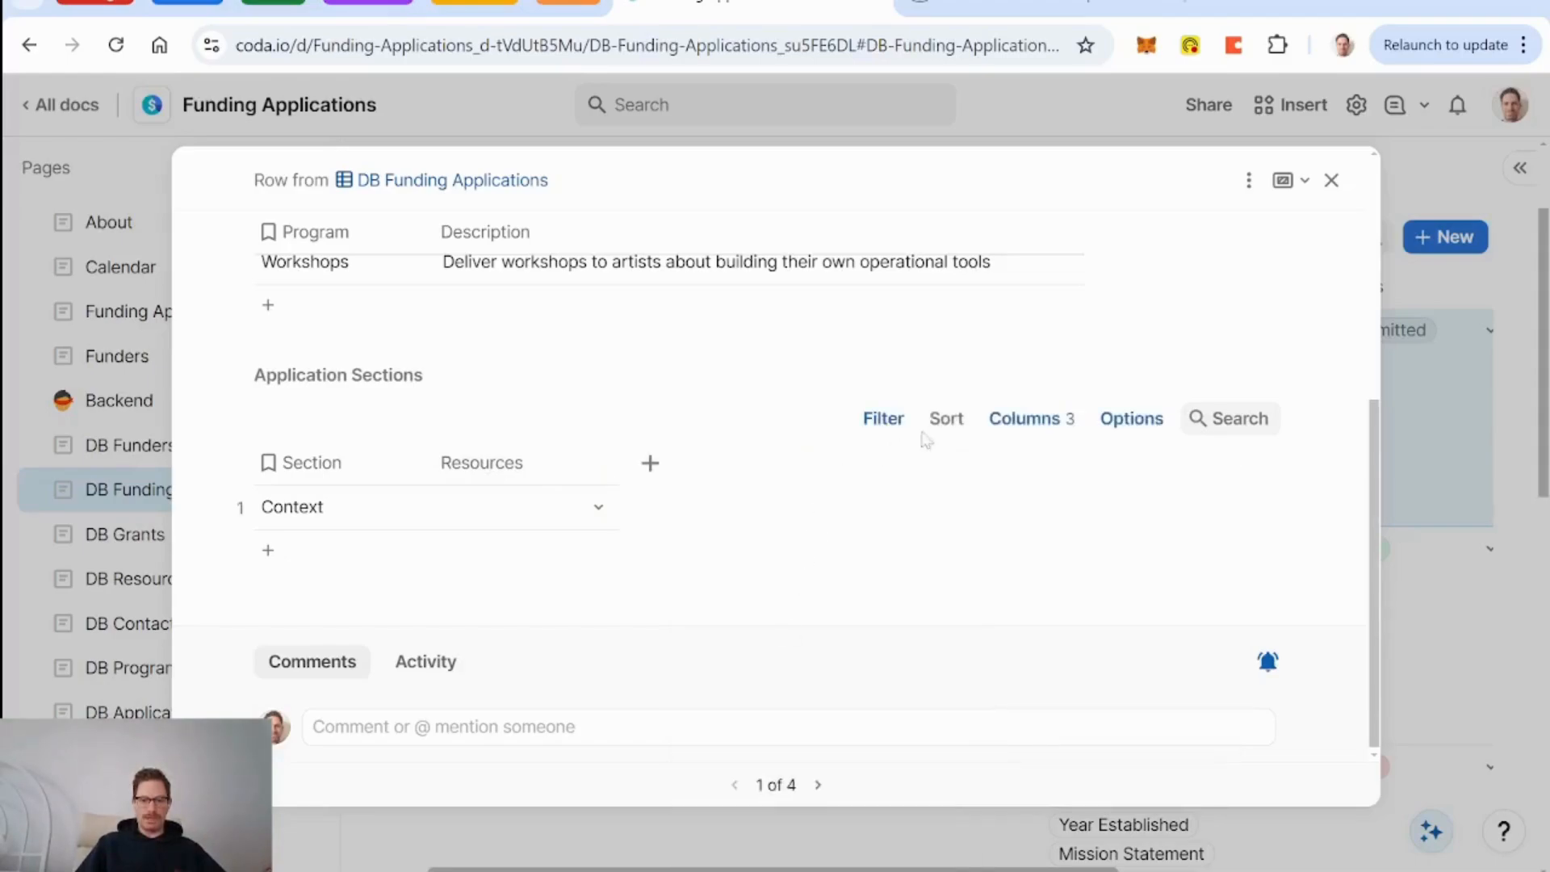
pyautogui.click(1037, 420)
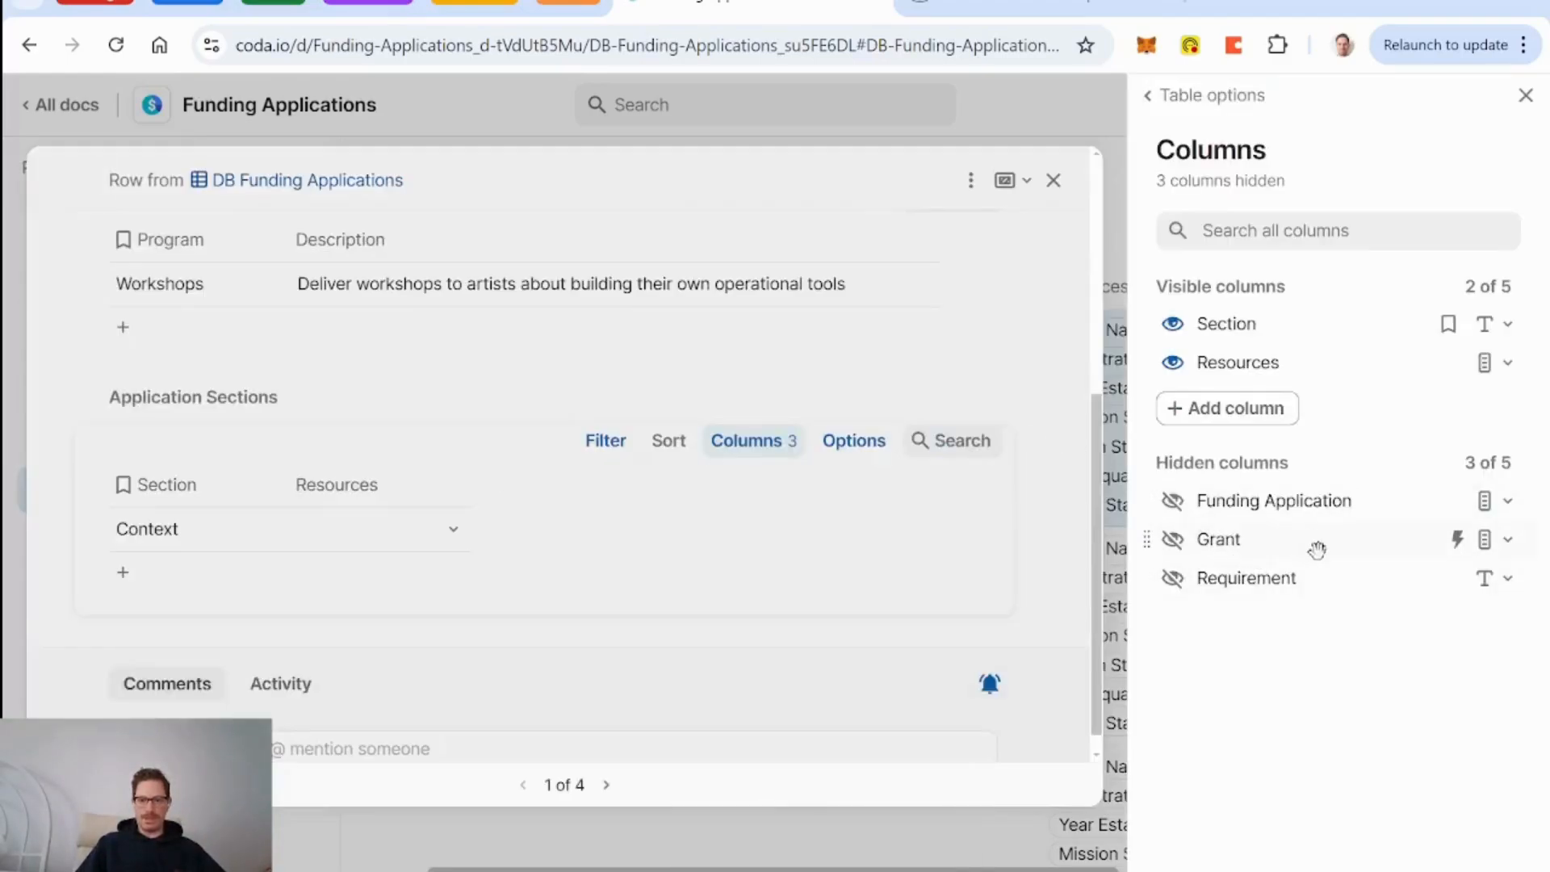
pyautogui.click(1171, 580)
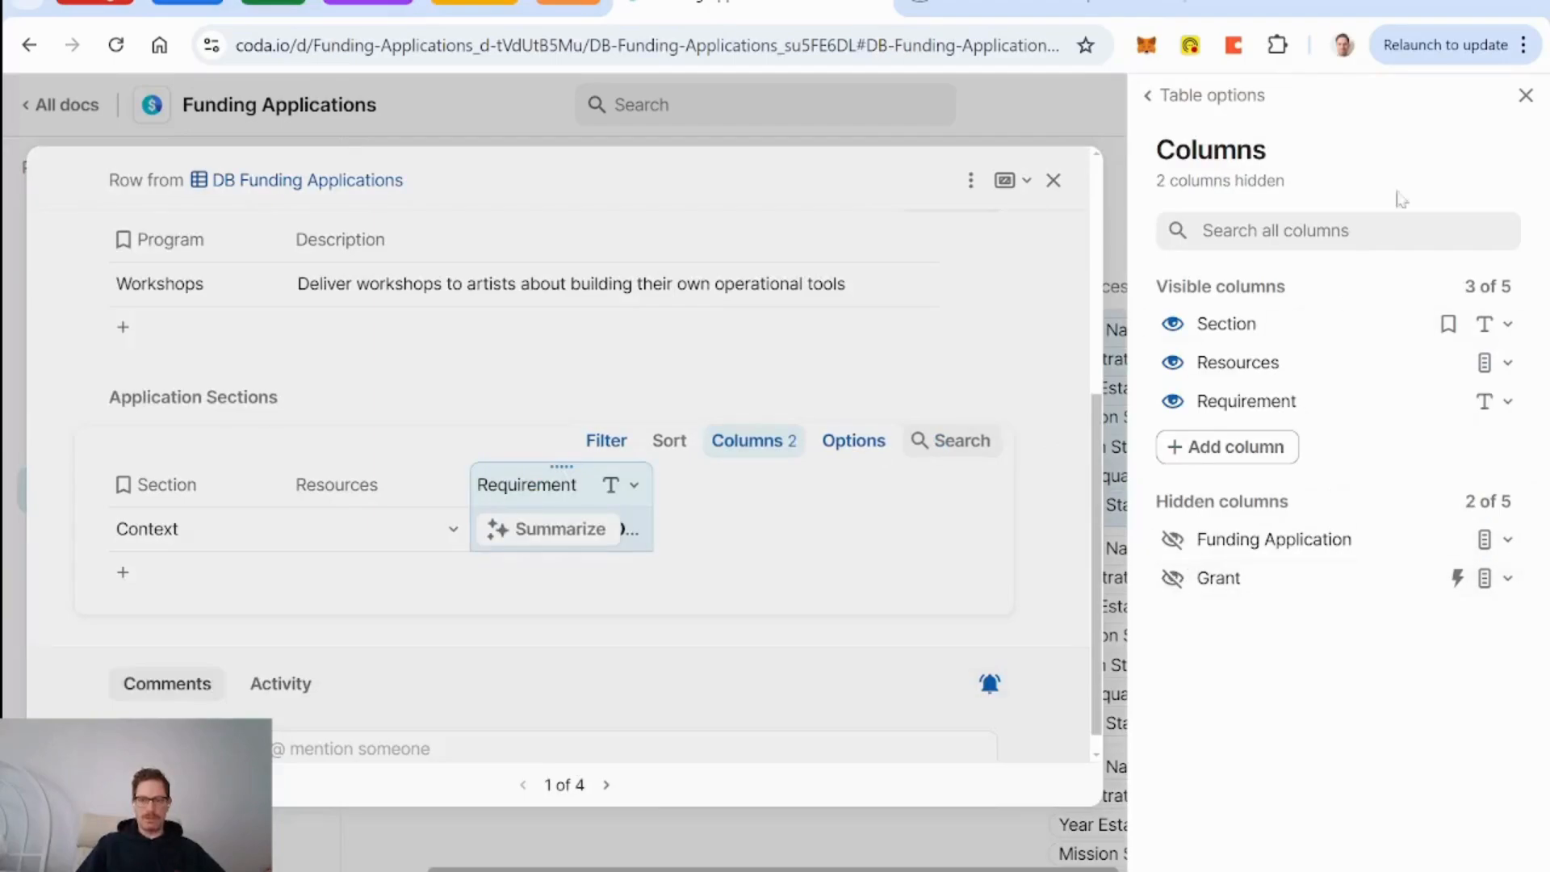
pyautogui.click(1526, 99)
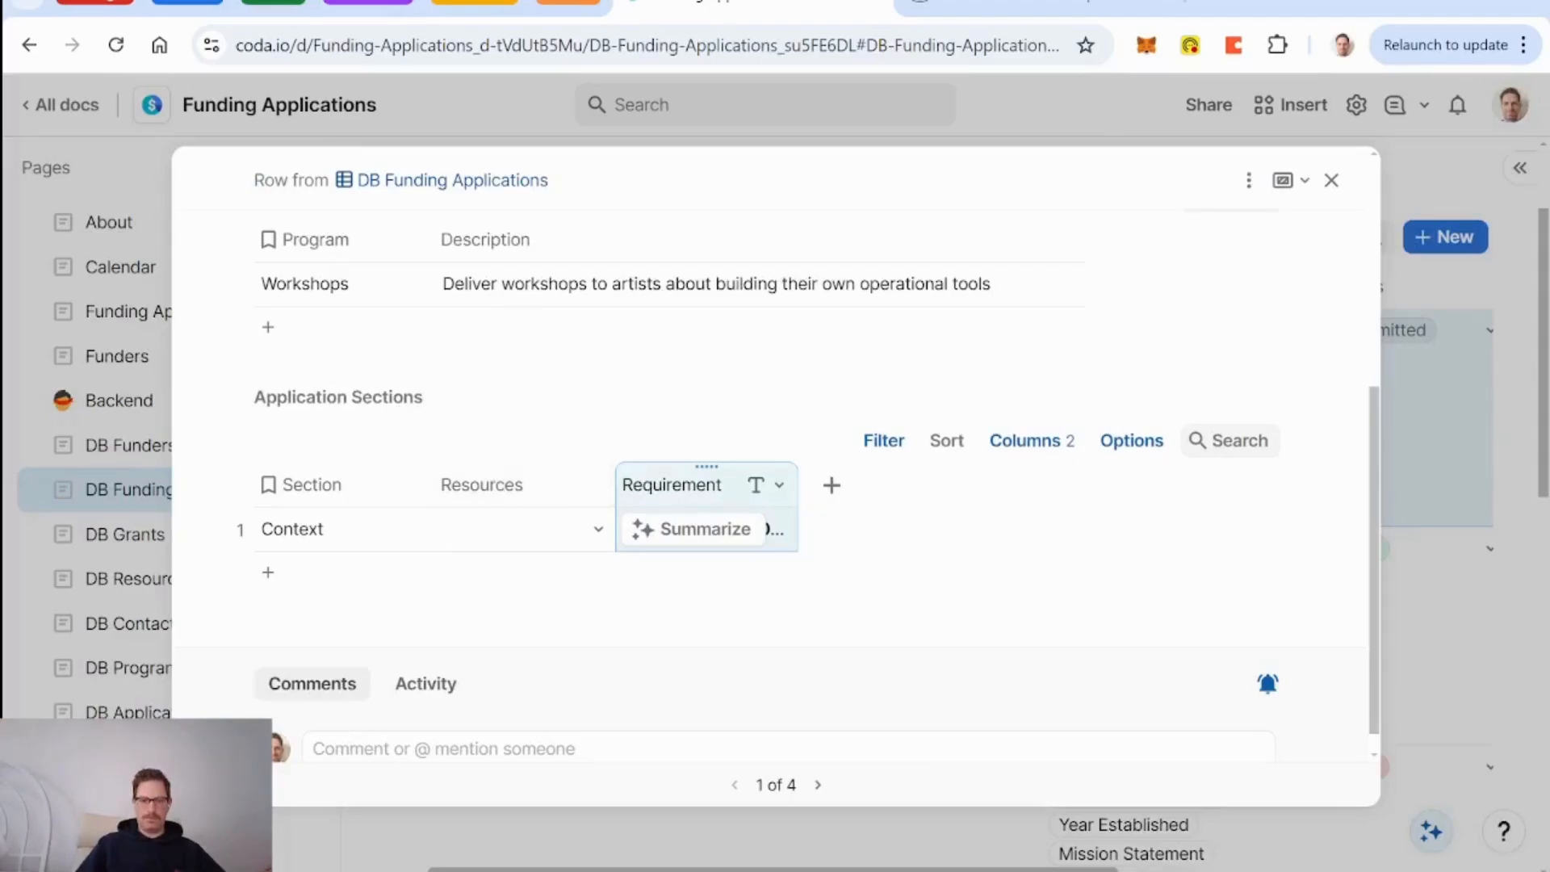
# Set the Requirement column to wrap text and widen it.
pyautogui.click(779, 484)
pyautogui.scroll(-3, 783, 646)
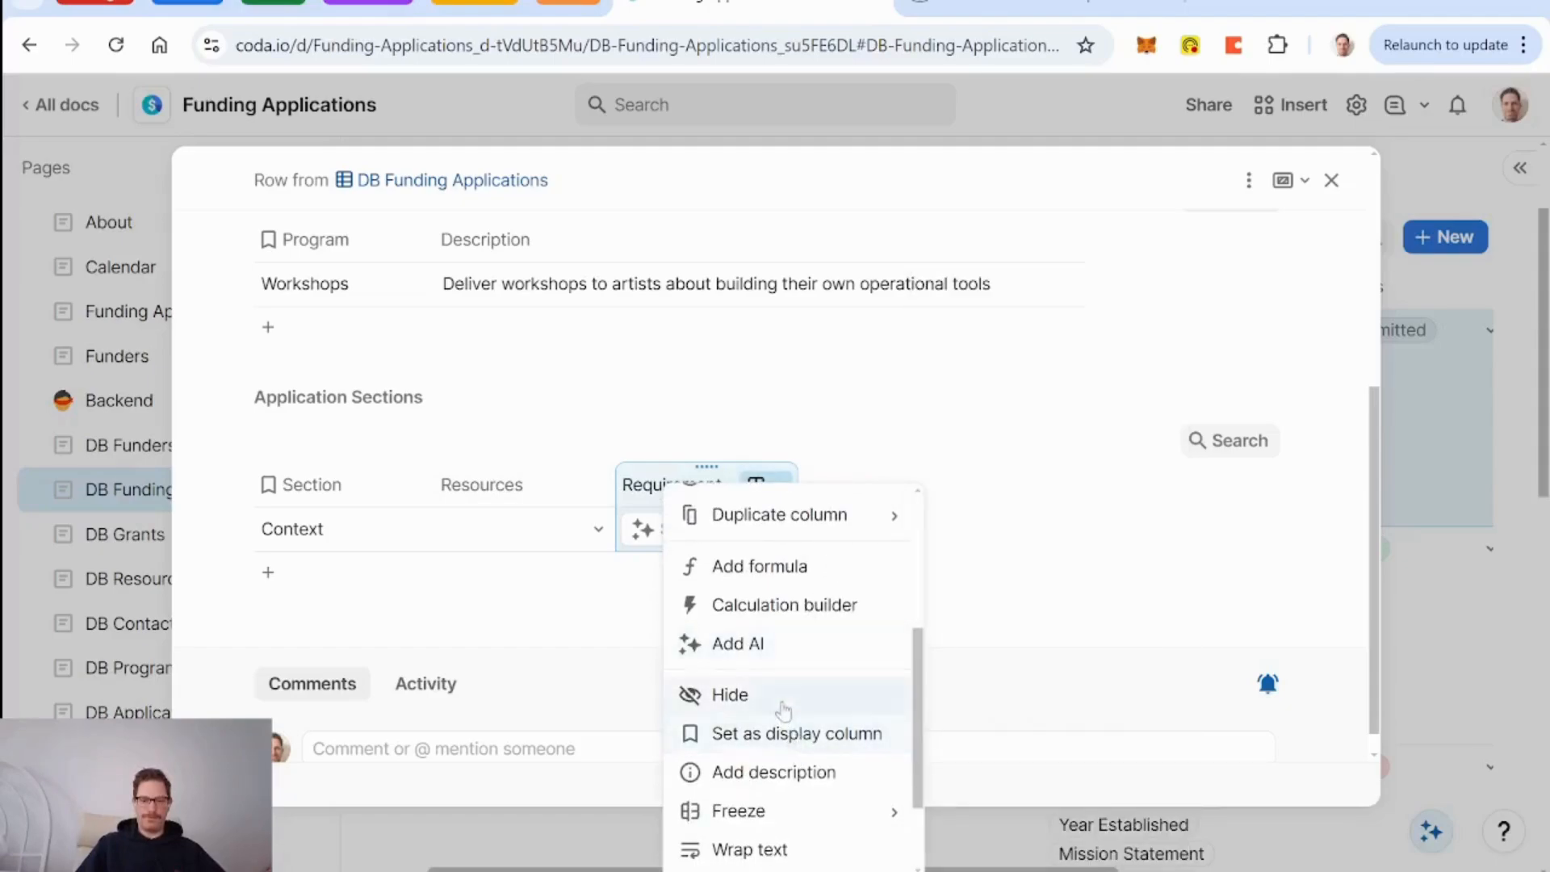
pyautogui.moveTo(816, 807)
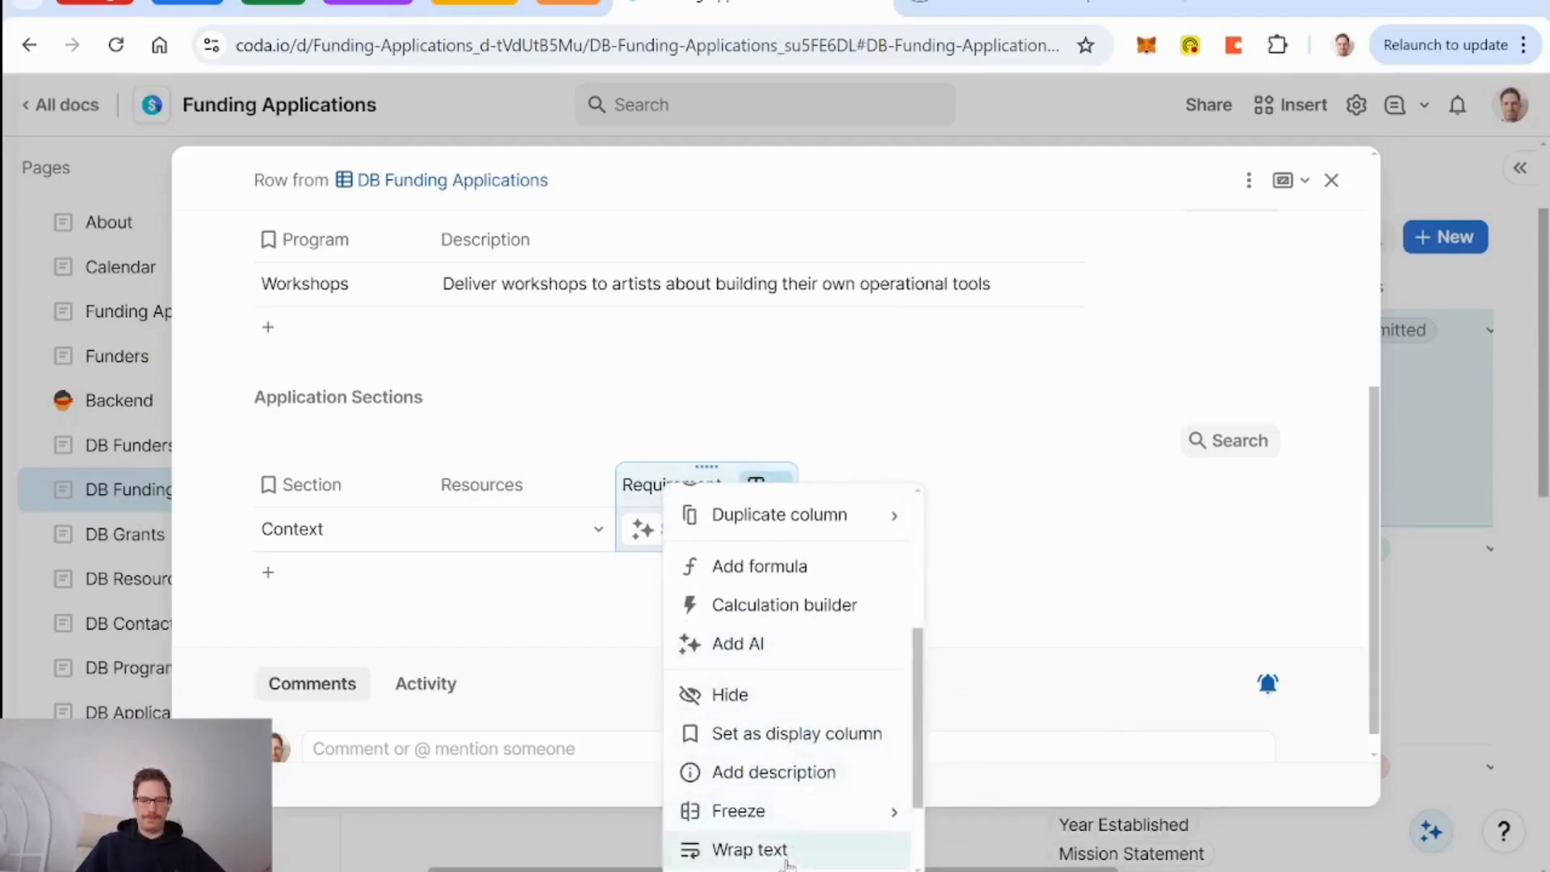
pyautogui.click(799, 848)
pyautogui.moveTo(796, 484); pyautogui.dragTo(883, 485)
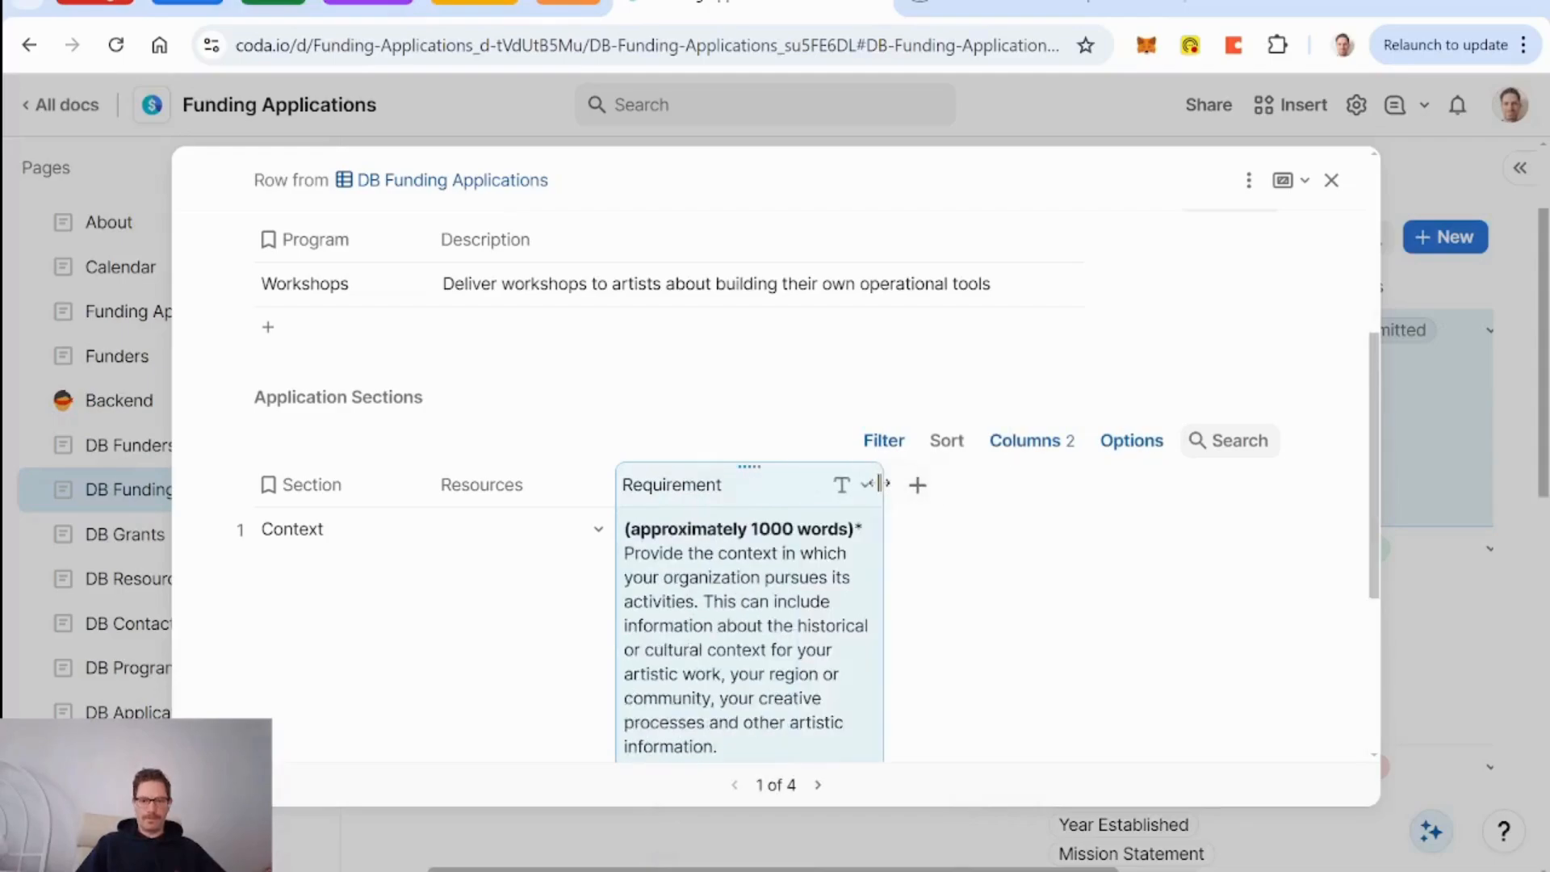
pyautogui.scroll(-2, 721, 552)
pyautogui.scroll(1, 721, 551)
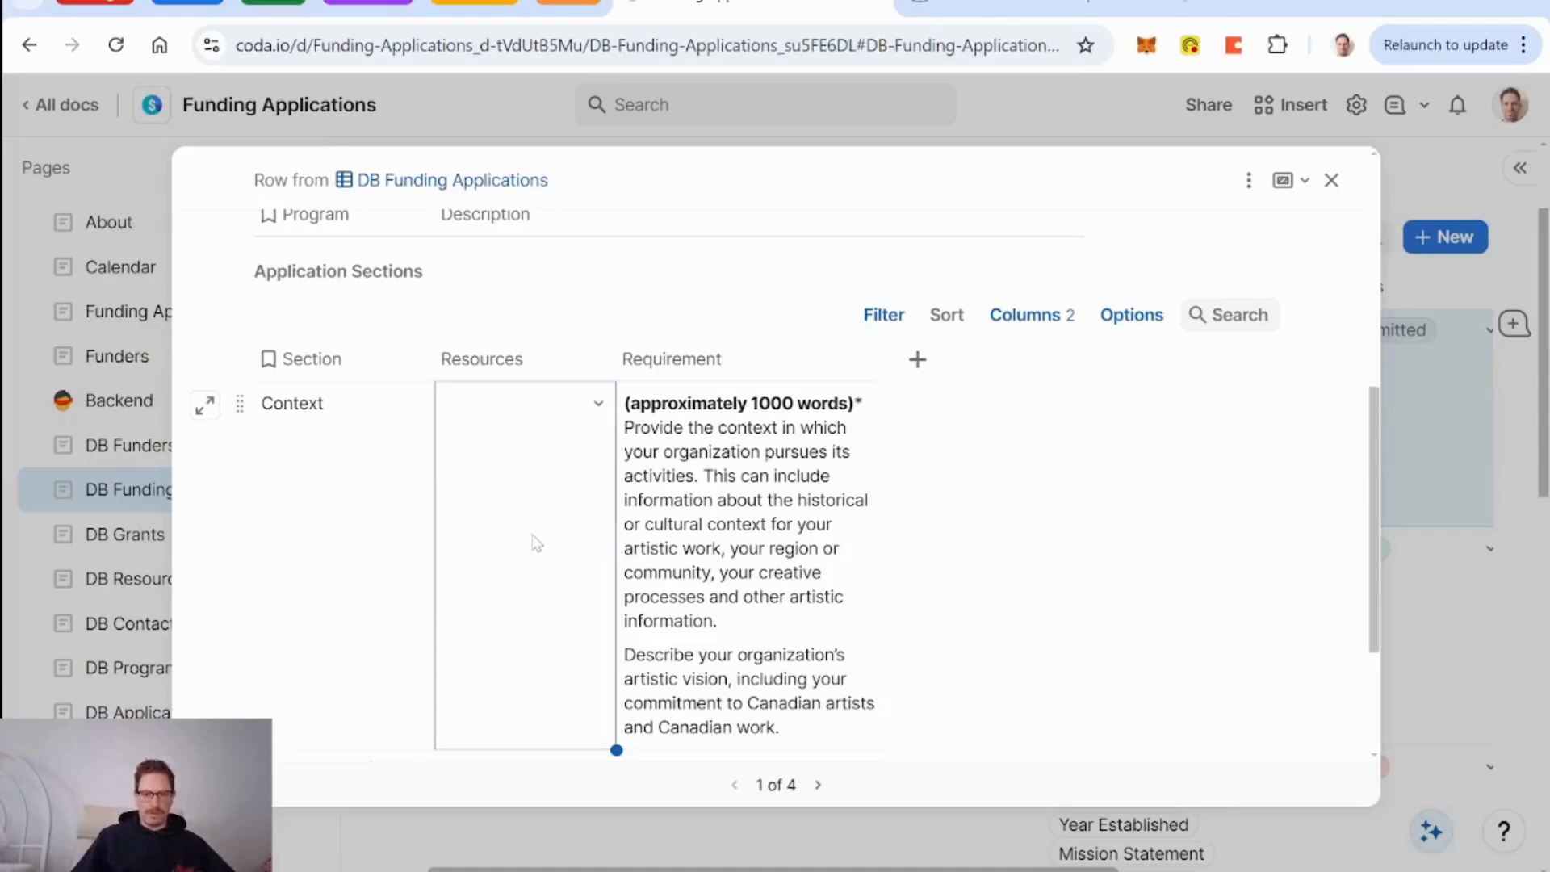
# Link Legal Name, Mission Statement, Vision Statement and Year Established as the Context section's resources.
pyautogui.scroll(-2, 535, 543)
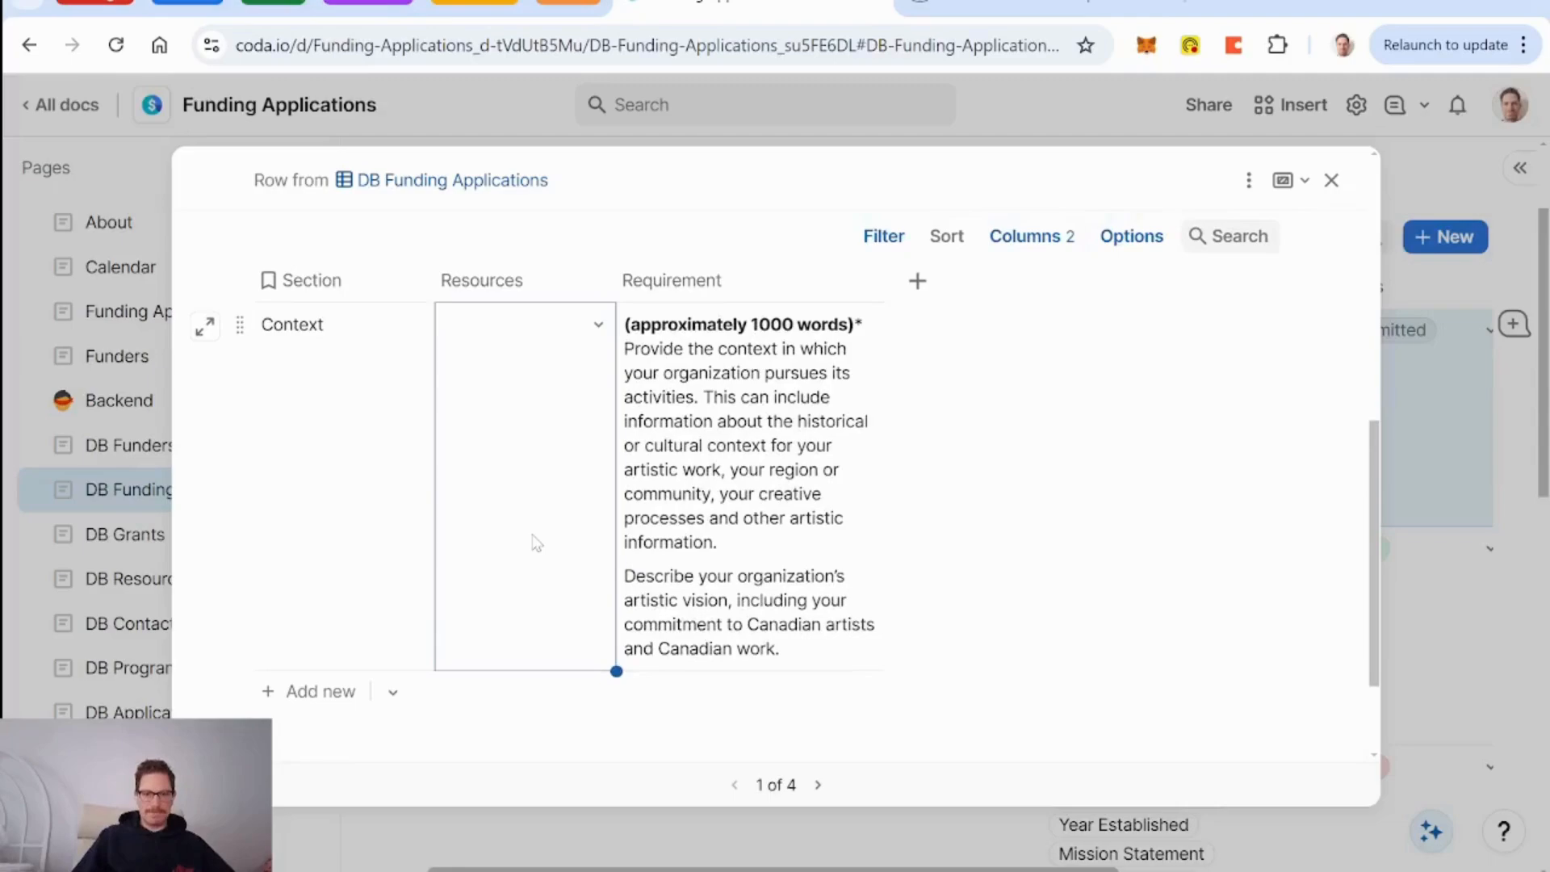
pyautogui.scroll(1, 535, 543)
pyautogui.click(599, 351)
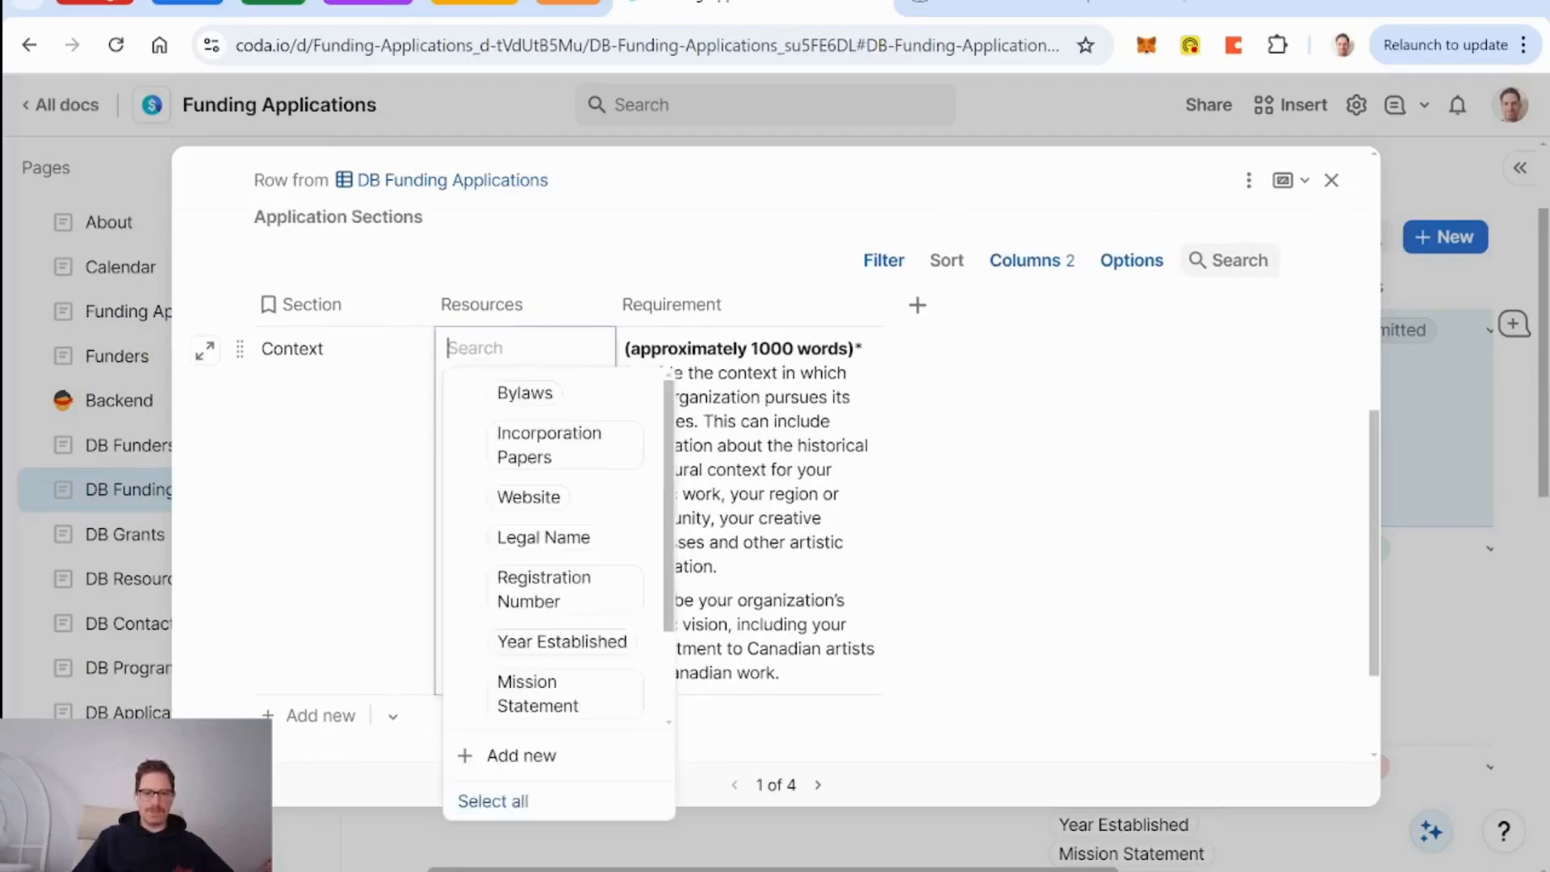
pyautogui.click(569, 549)
pyautogui.scroll(-3, 578, 557)
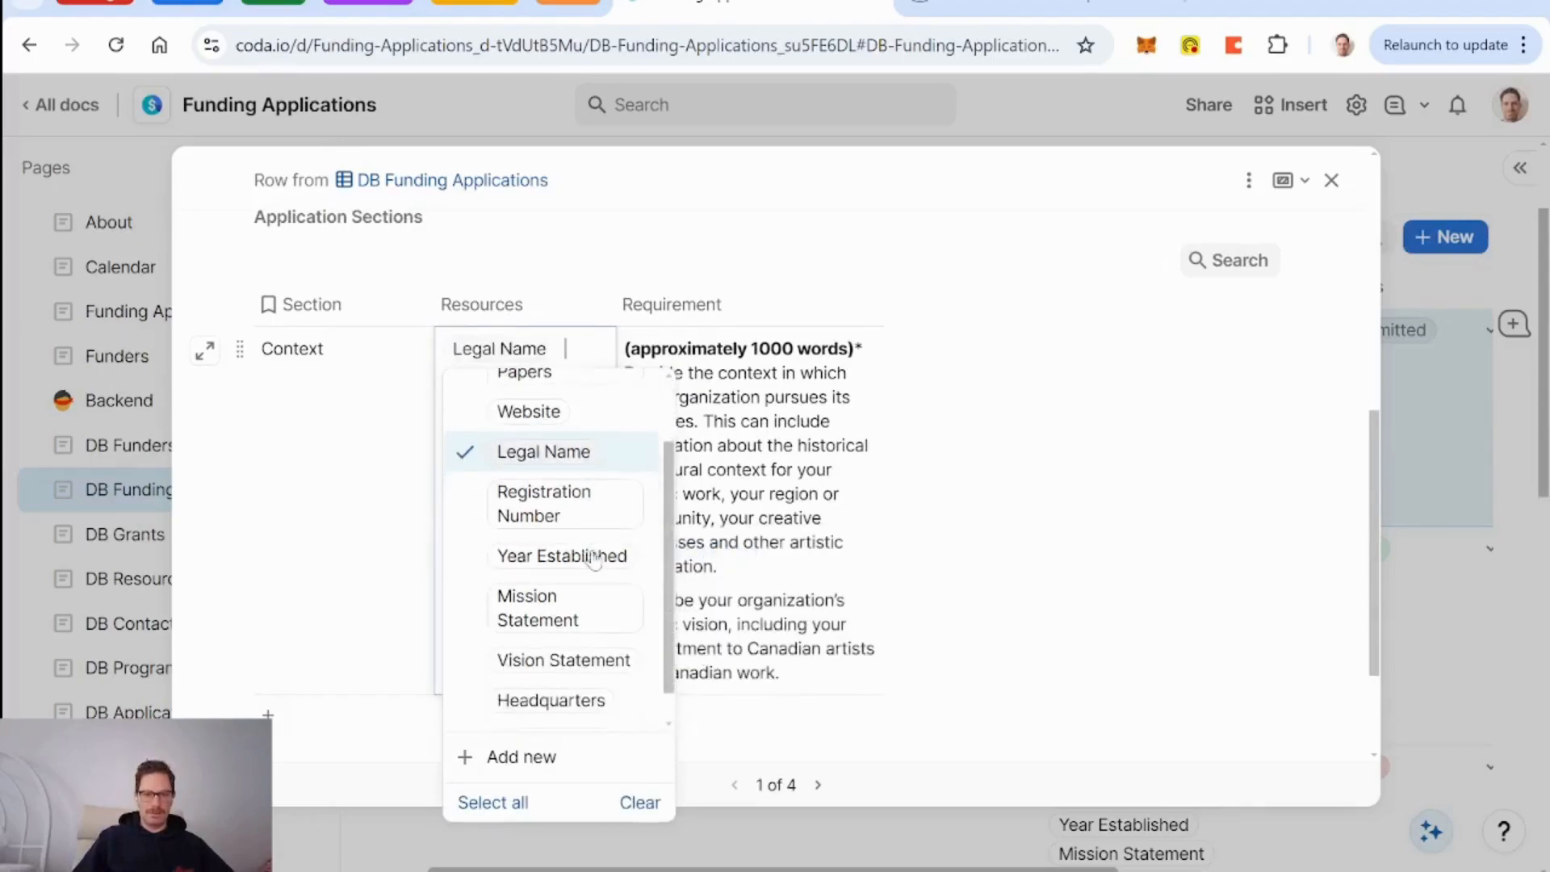
pyautogui.click(596, 575)
pyautogui.click(589, 708)
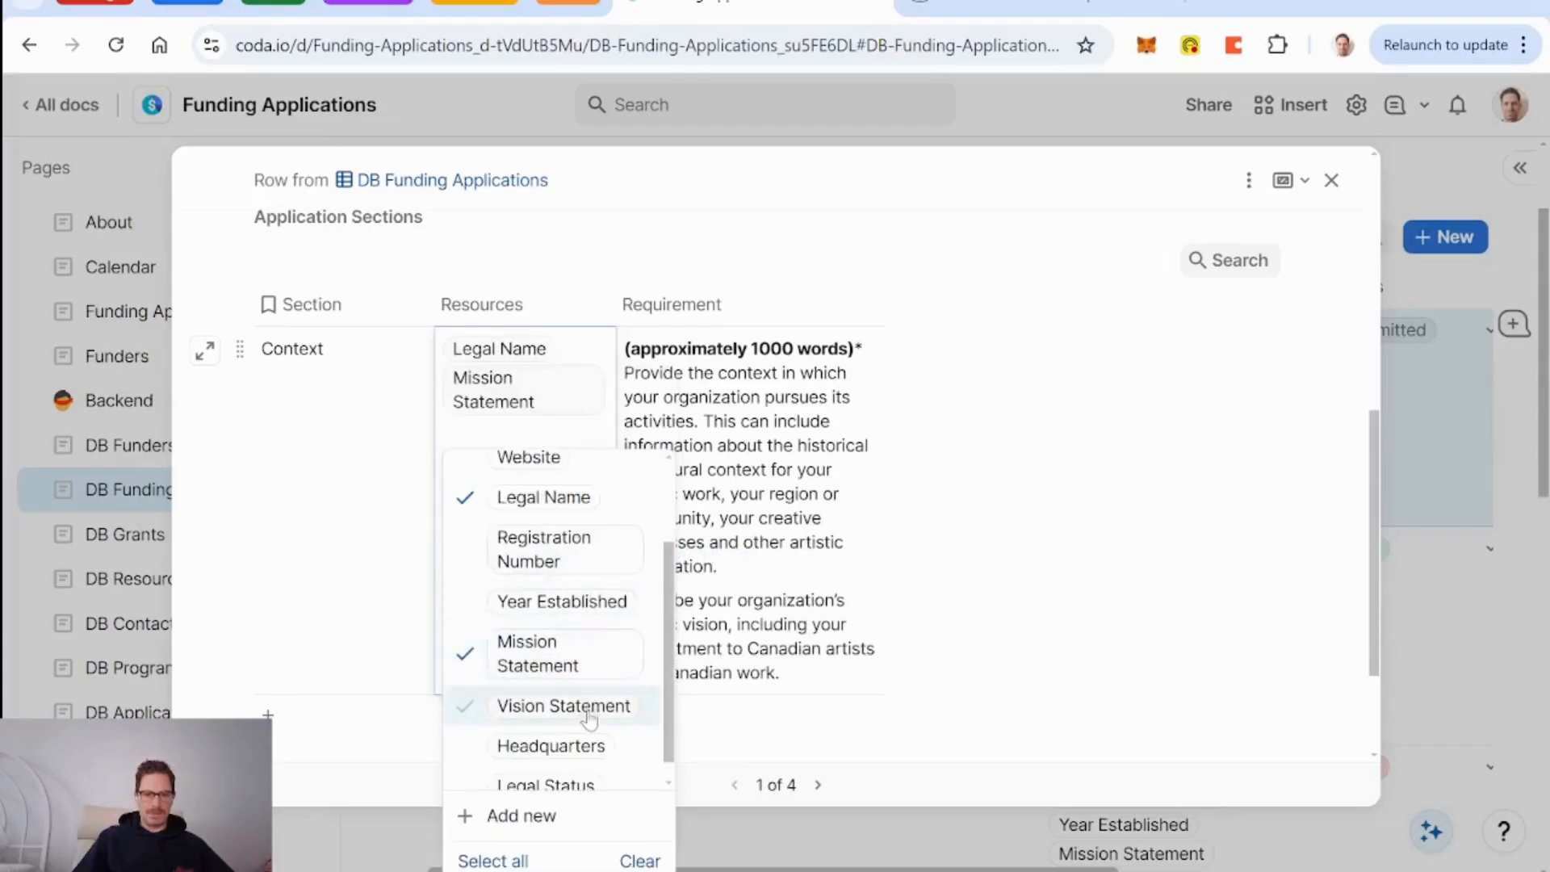
pyautogui.click(587, 638)
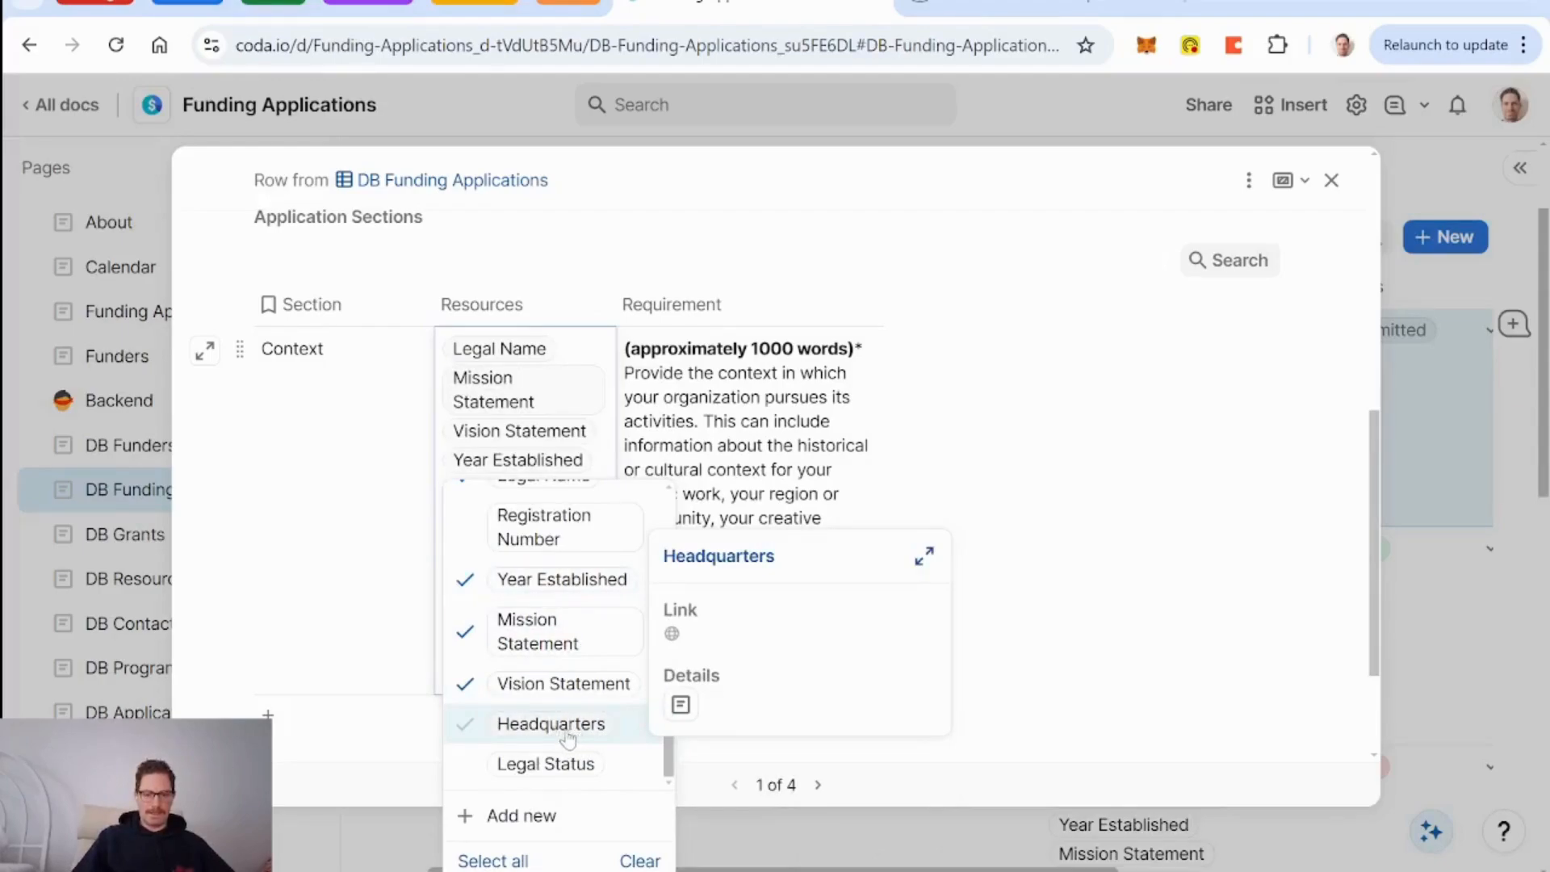
pyautogui.click(513, 310)
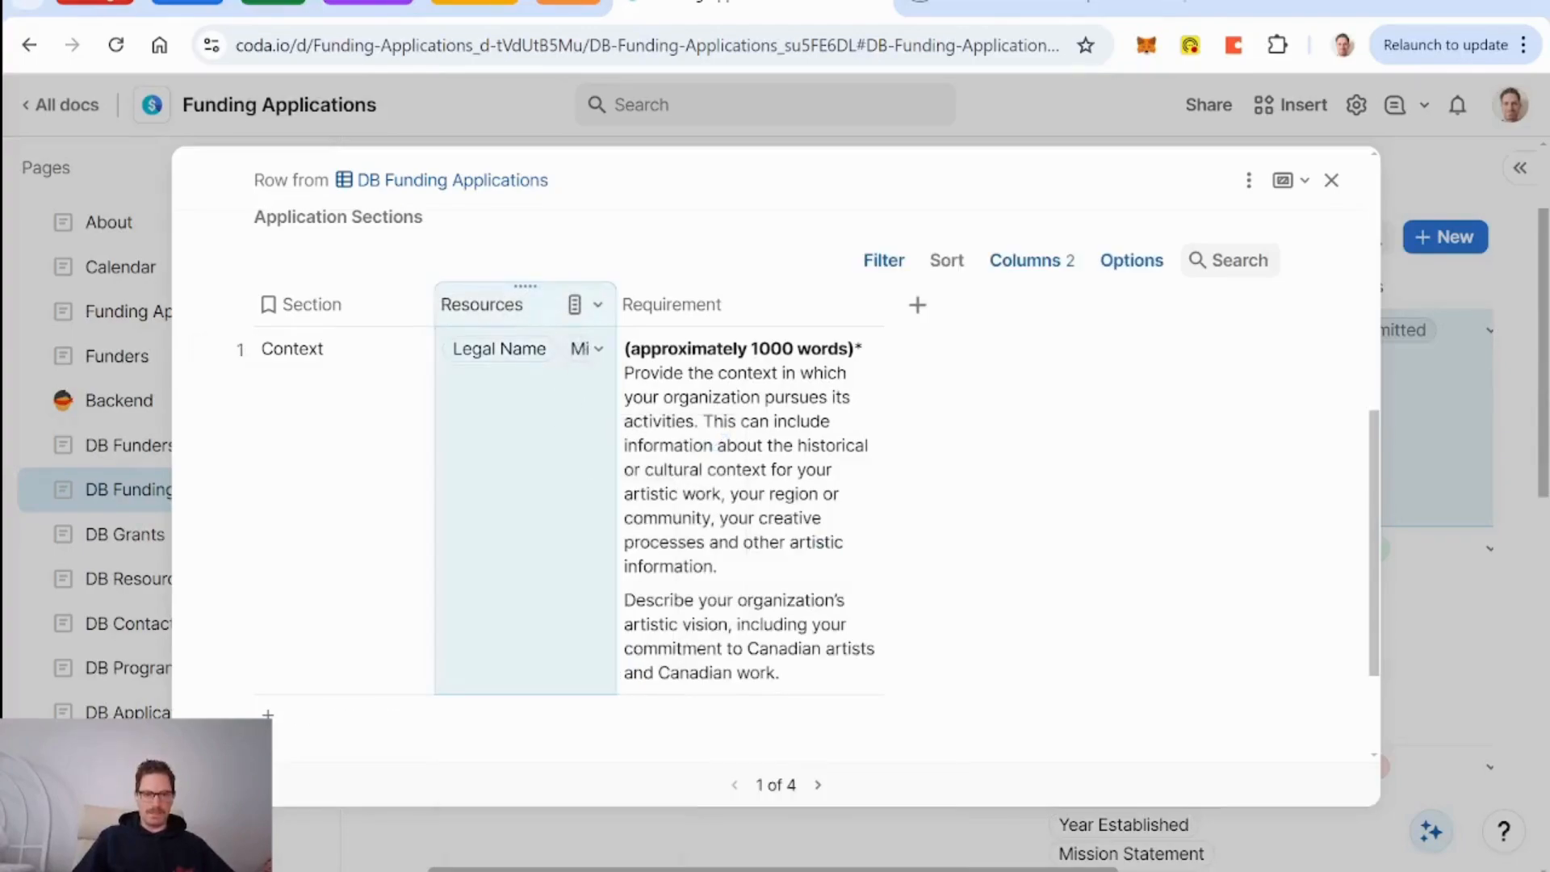
pyautogui.click(598, 304)
# Turn on Wrap text for the Resources column so all four resources stack.
pyautogui.scroll(-3, 659, 601)
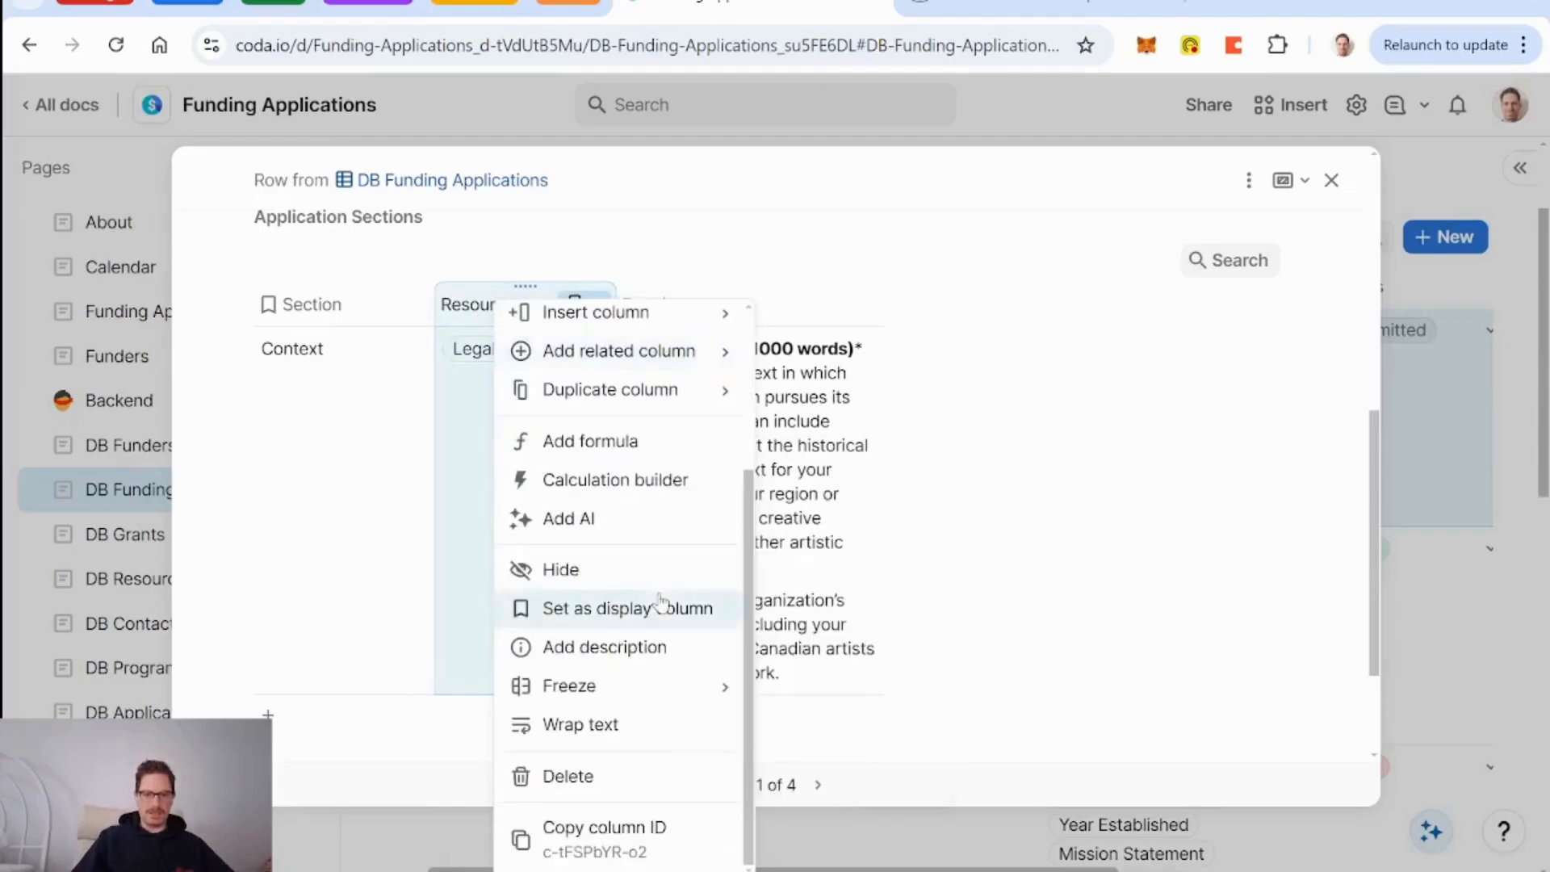
pyautogui.click(593, 724)
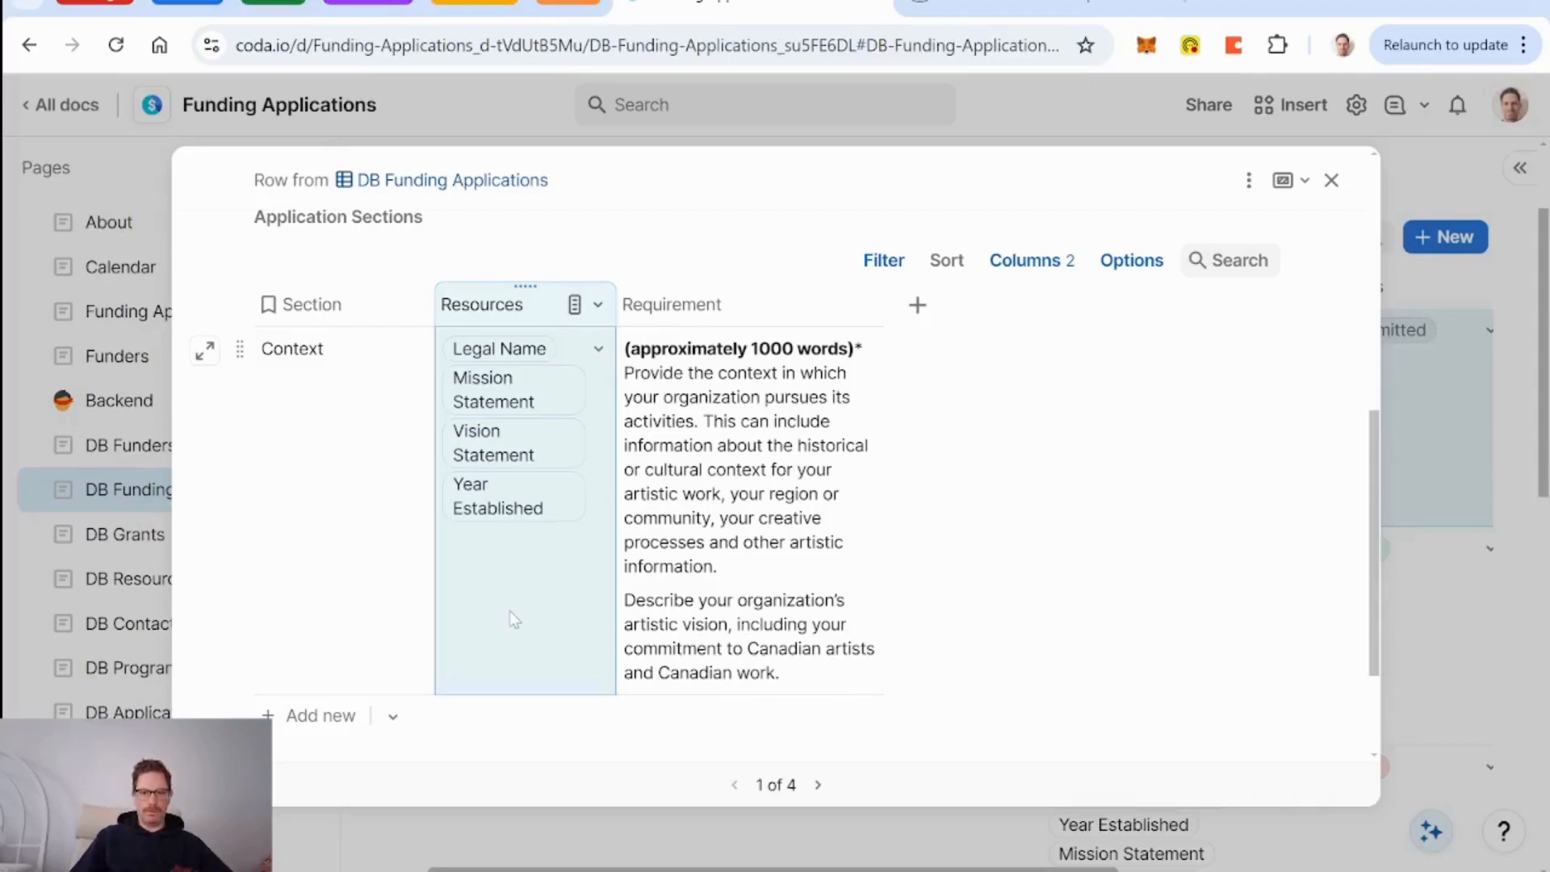
# Add a Button column to the sections table and name it 'Draft Section'.
pyautogui.click(918, 313)
pyautogui.write('butt')
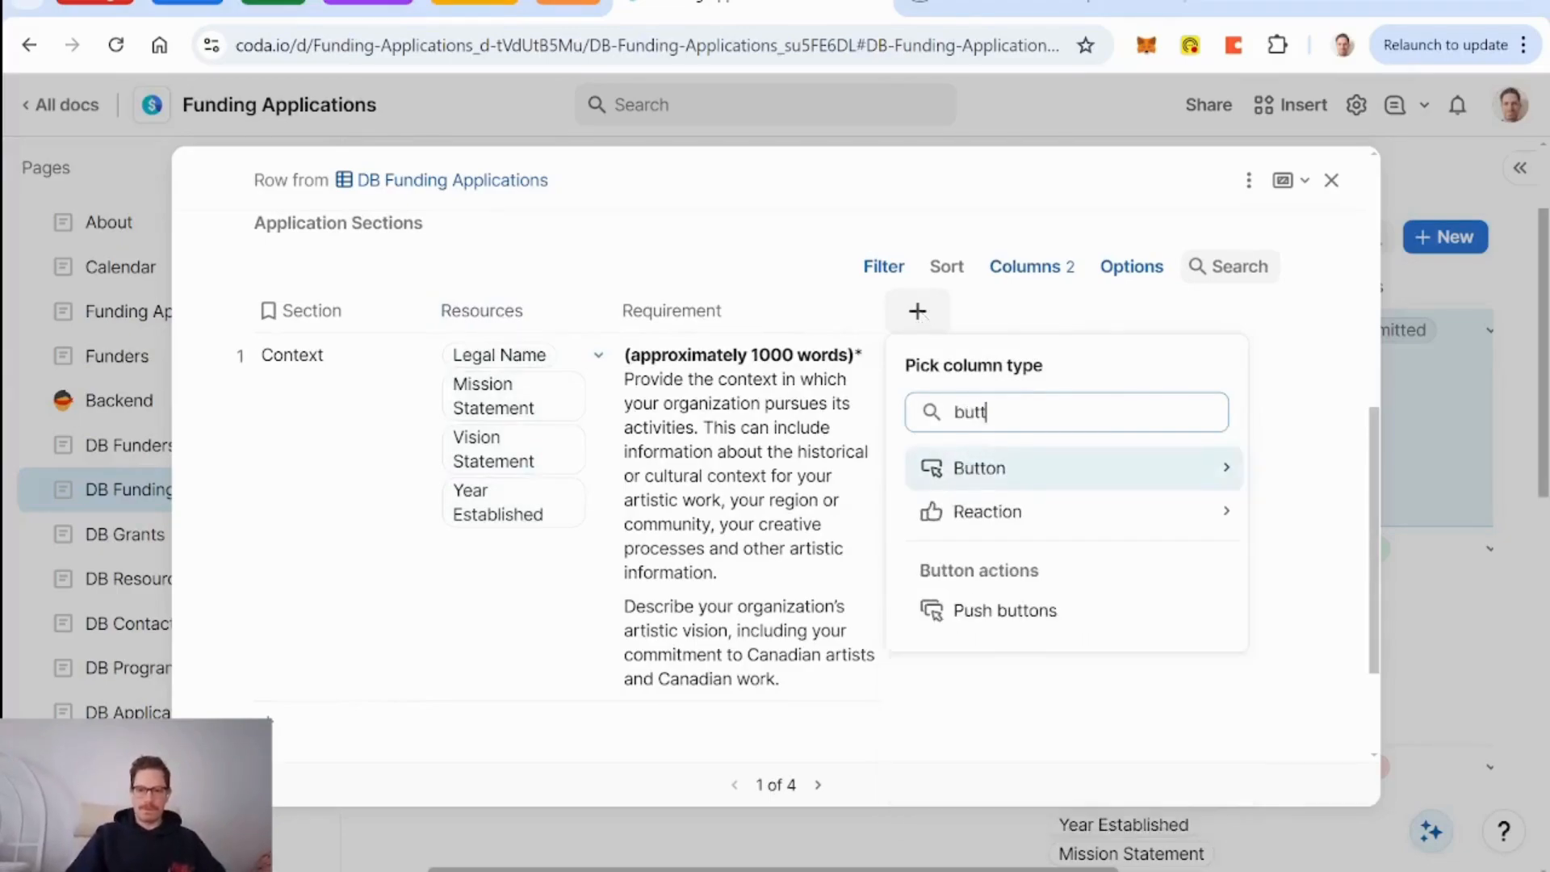
pyautogui.press('Return')
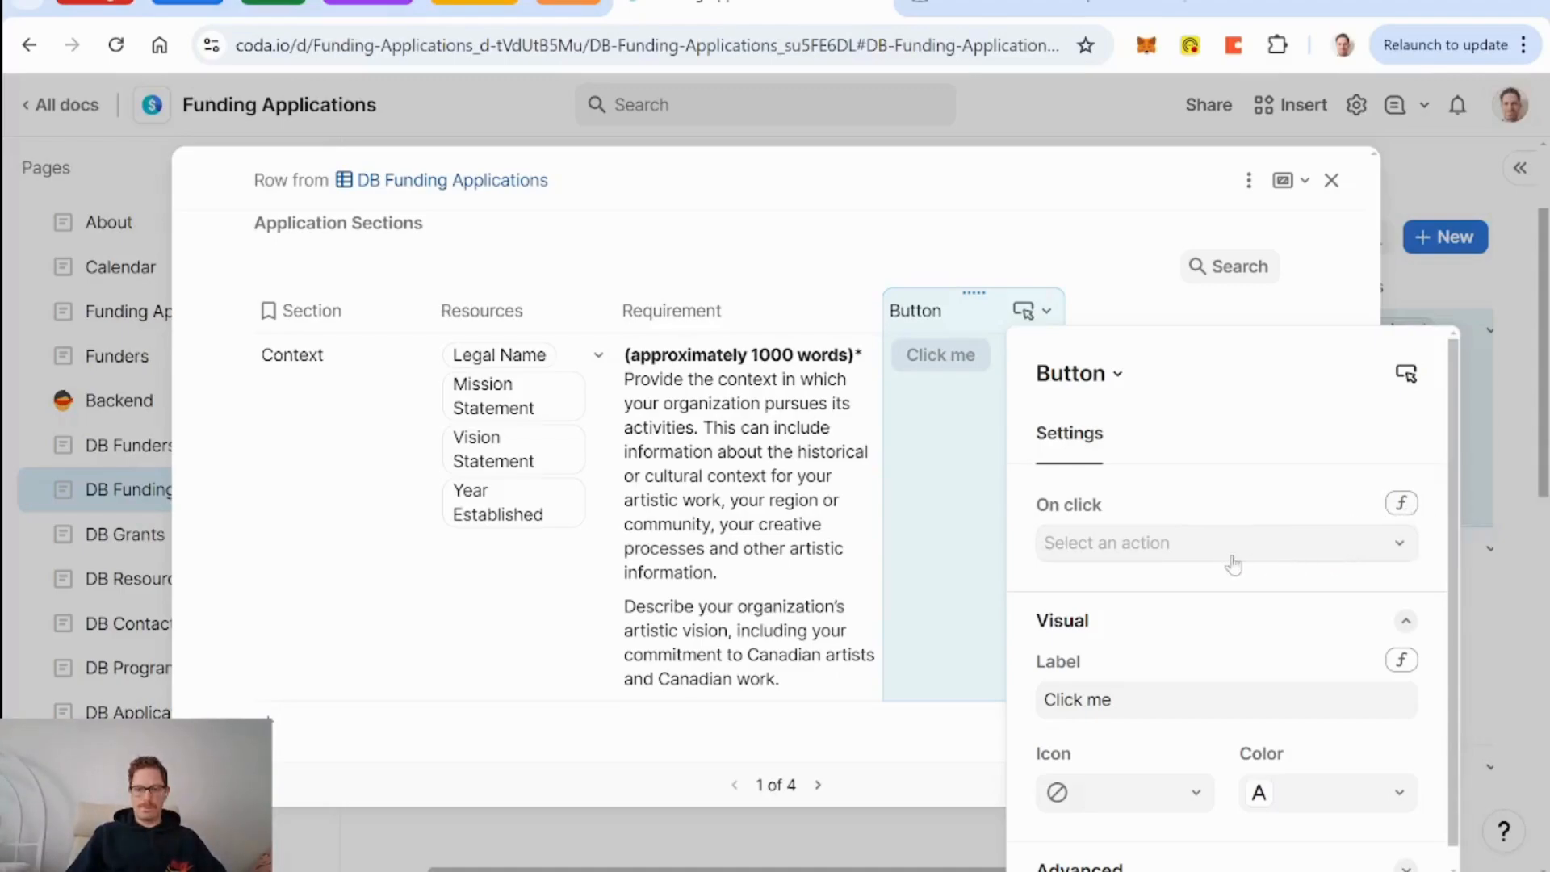
pyautogui.press('Escape')
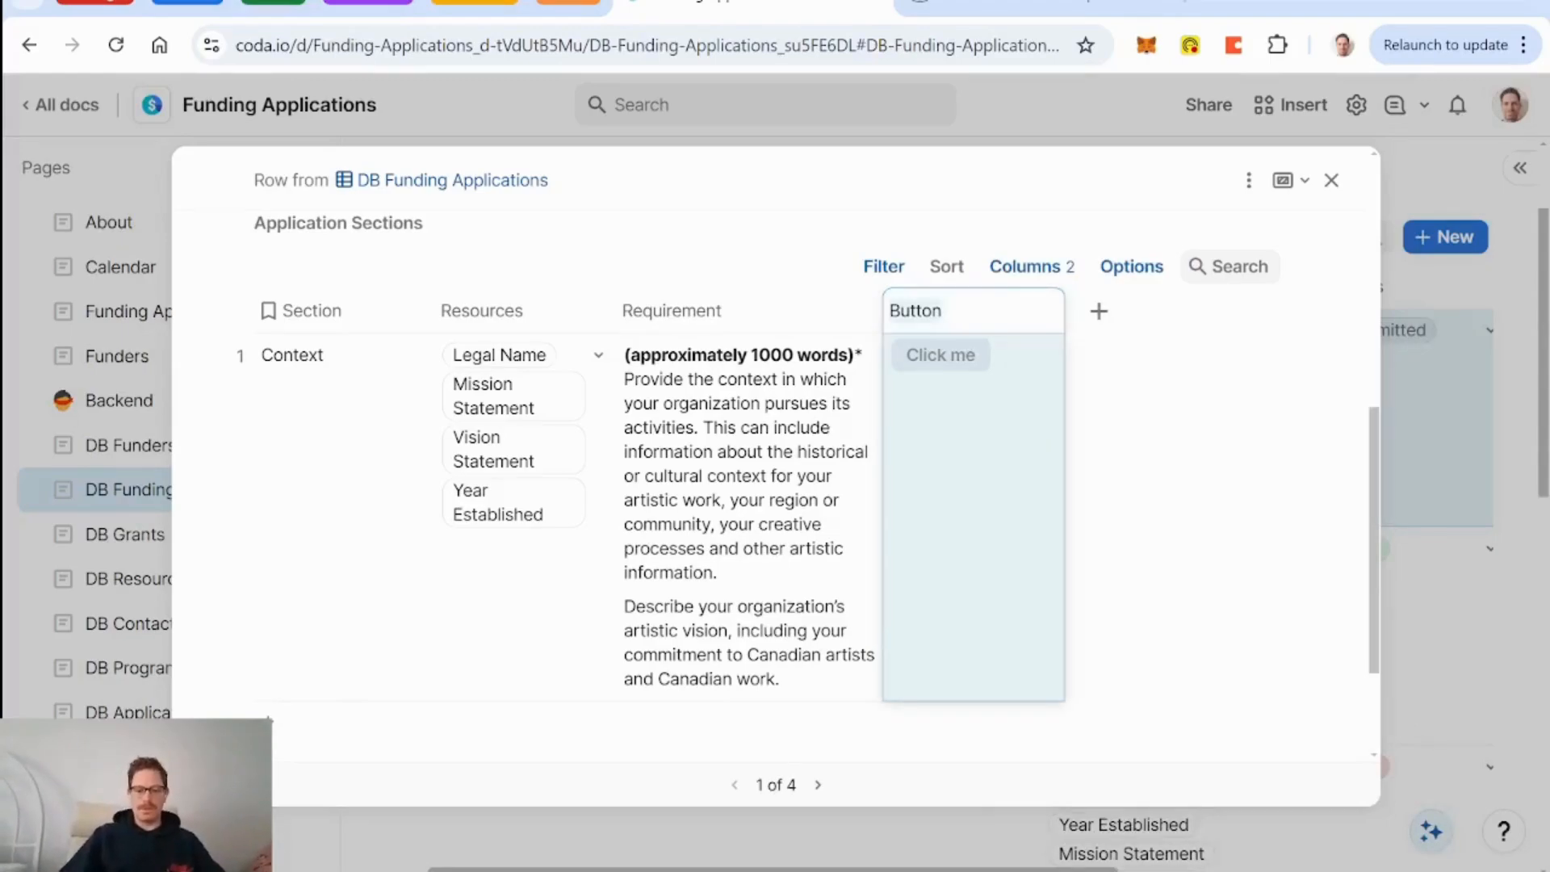
pyautogui.write('Draft')
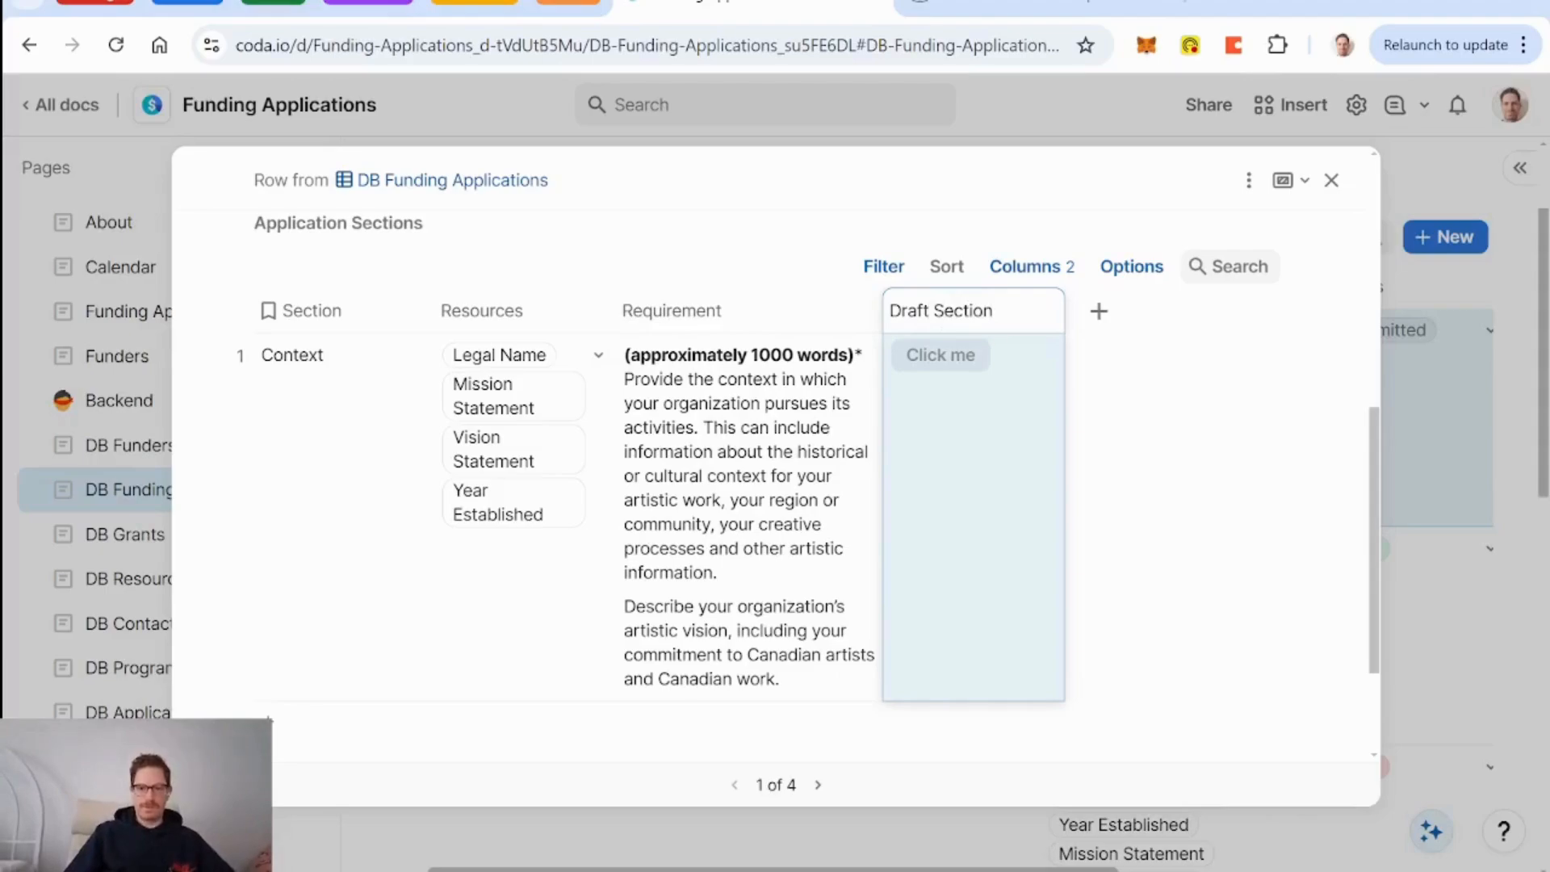
pyautogui.write('the')
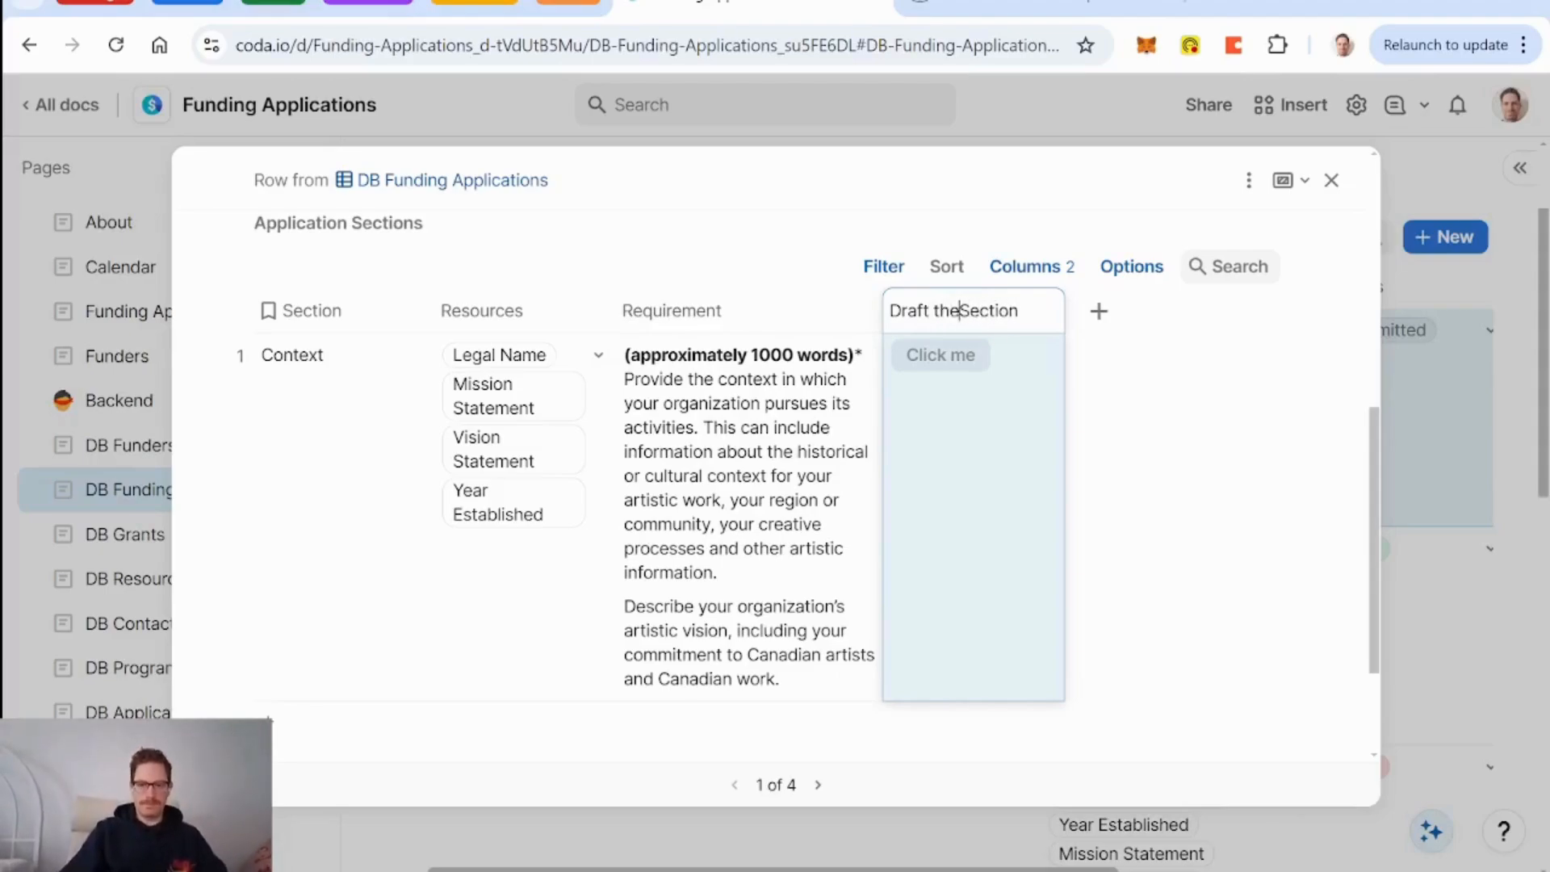
pyautogui.press('BackSpace')
pyautogui.press('BackSpace')
pyautogui.press('BackSpace')
pyautogui.press('BackSpace')
pyautogui.press('Return')
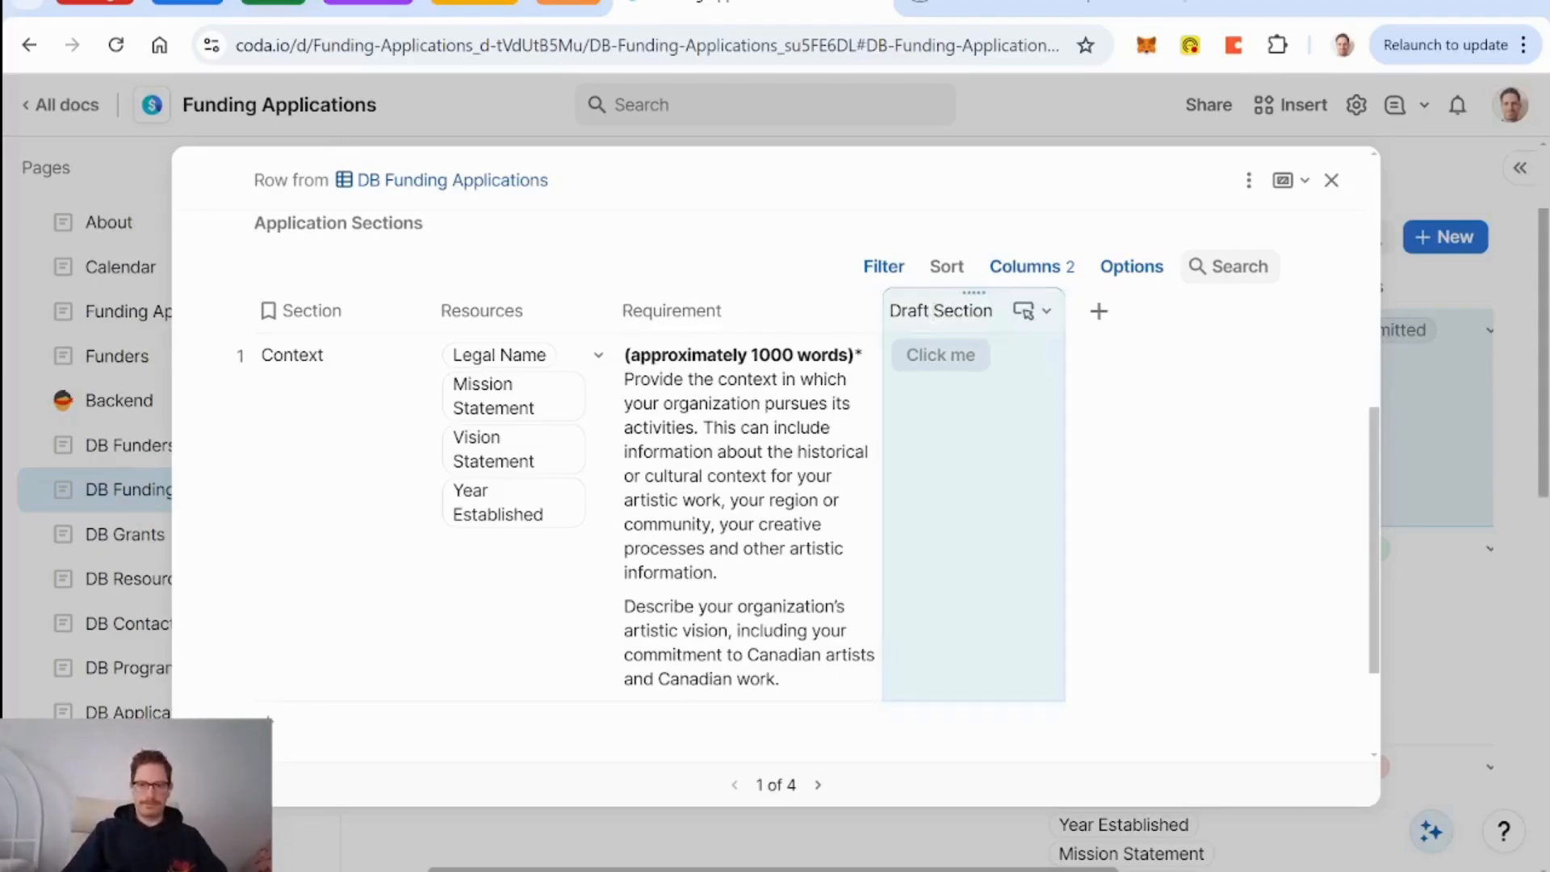
pyautogui.click(1100, 314)
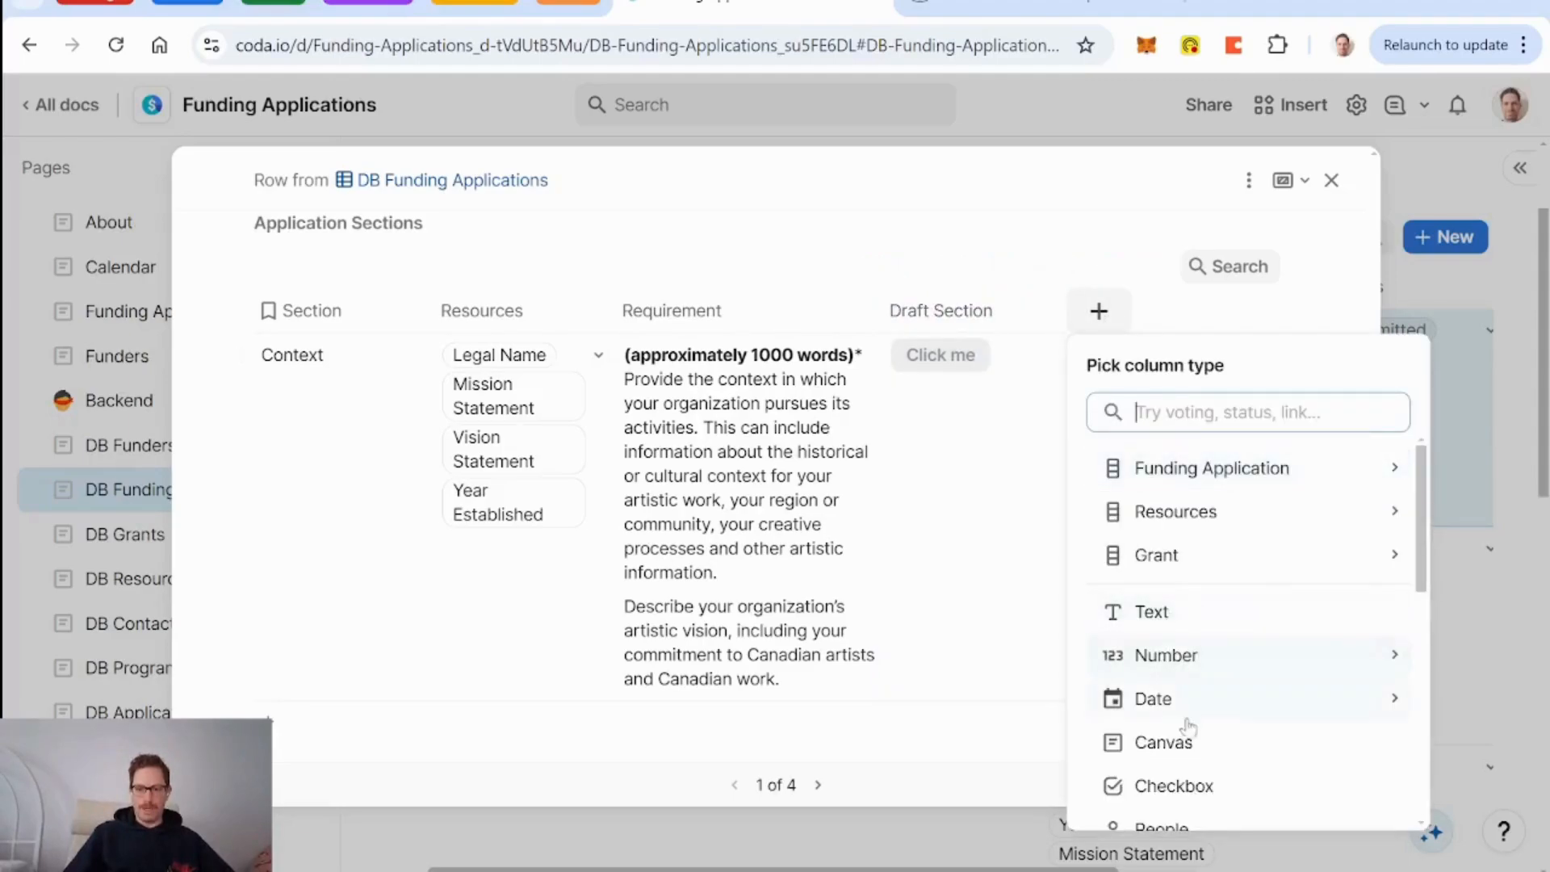
# Make the new column a Text column named 'Details'.
pyautogui.click(1161, 612)
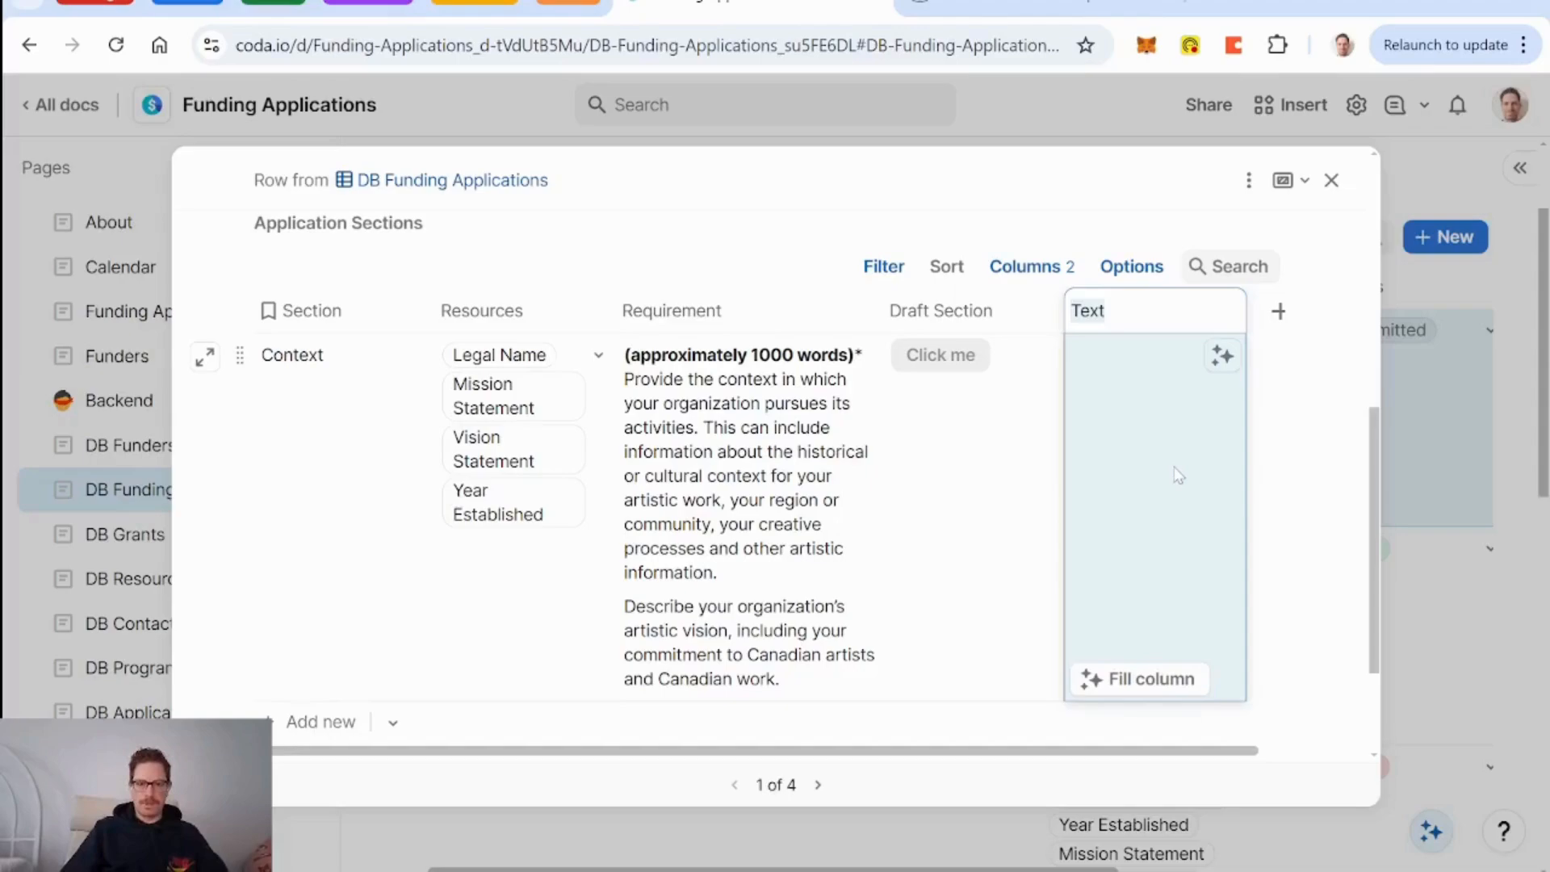
pyautogui.write('Details')
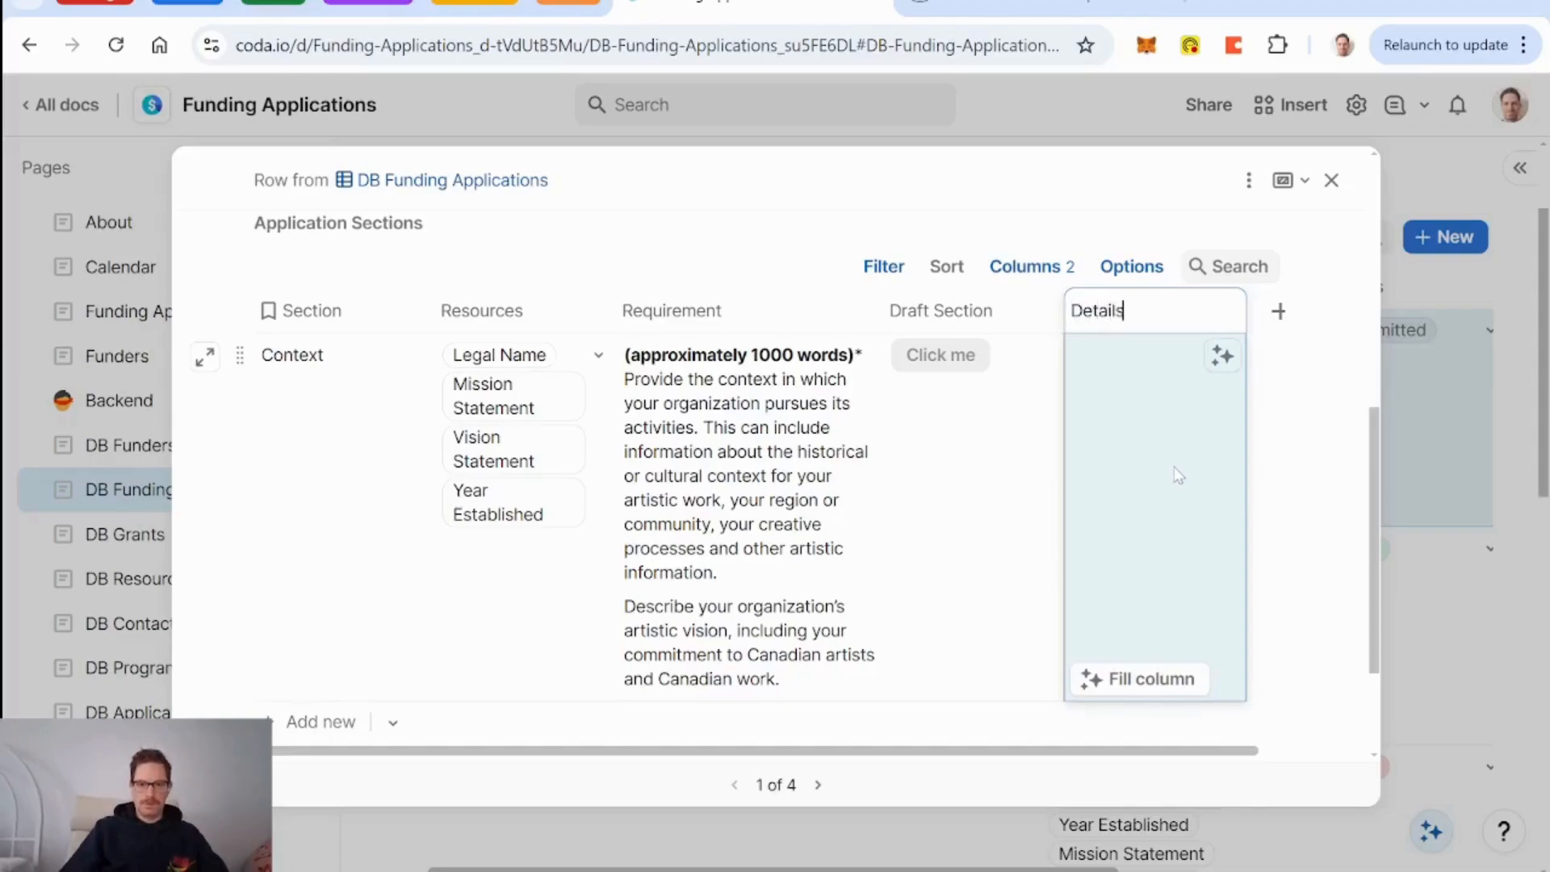
pyautogui.press('Return')
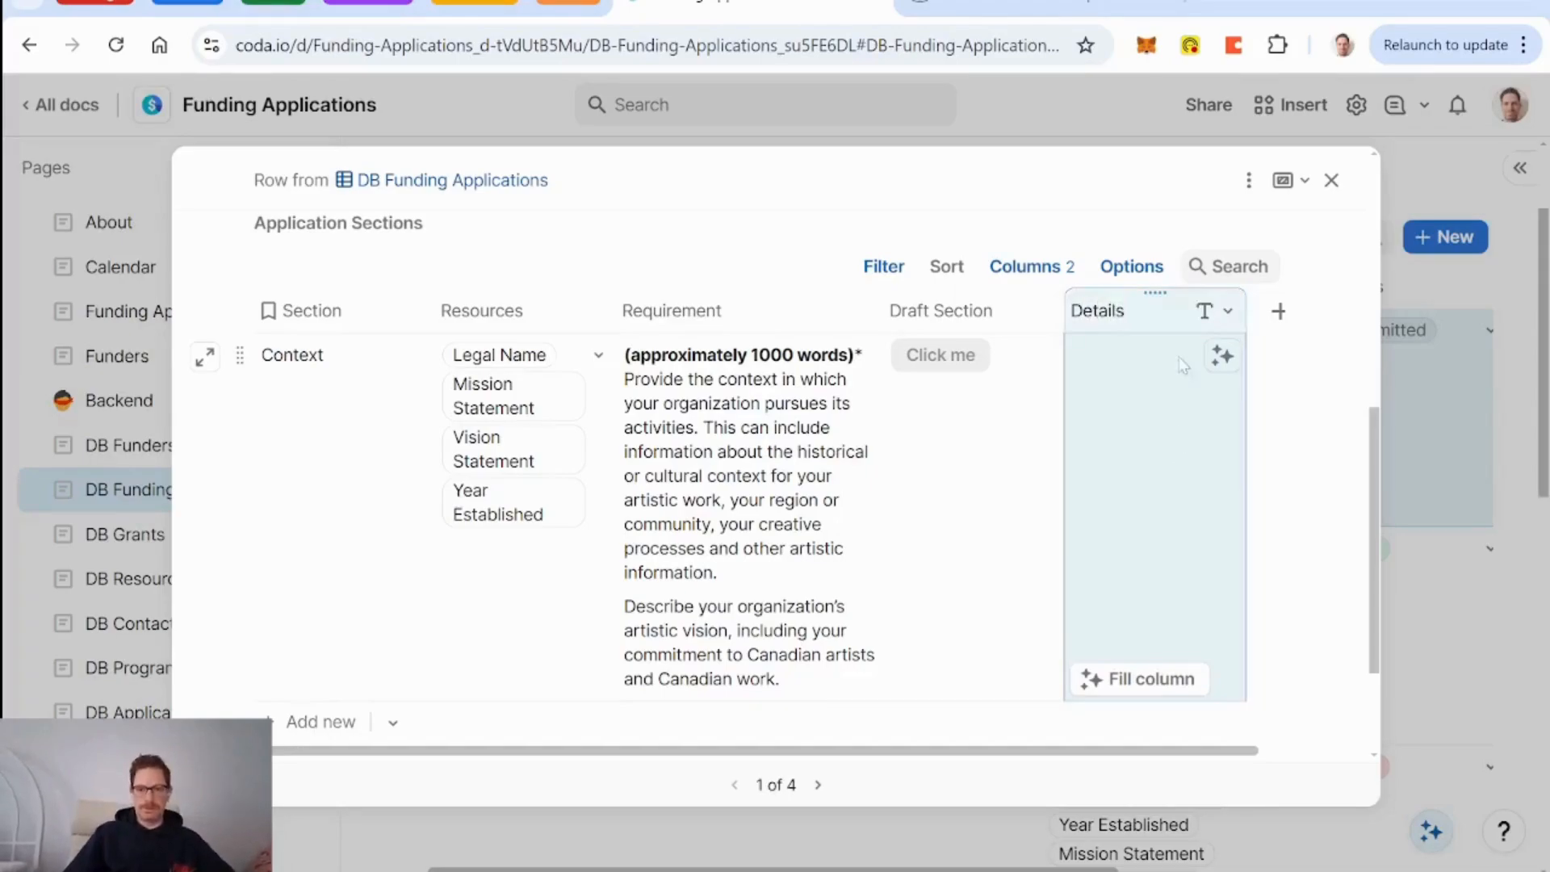
pyautogui.click(1211, 312)
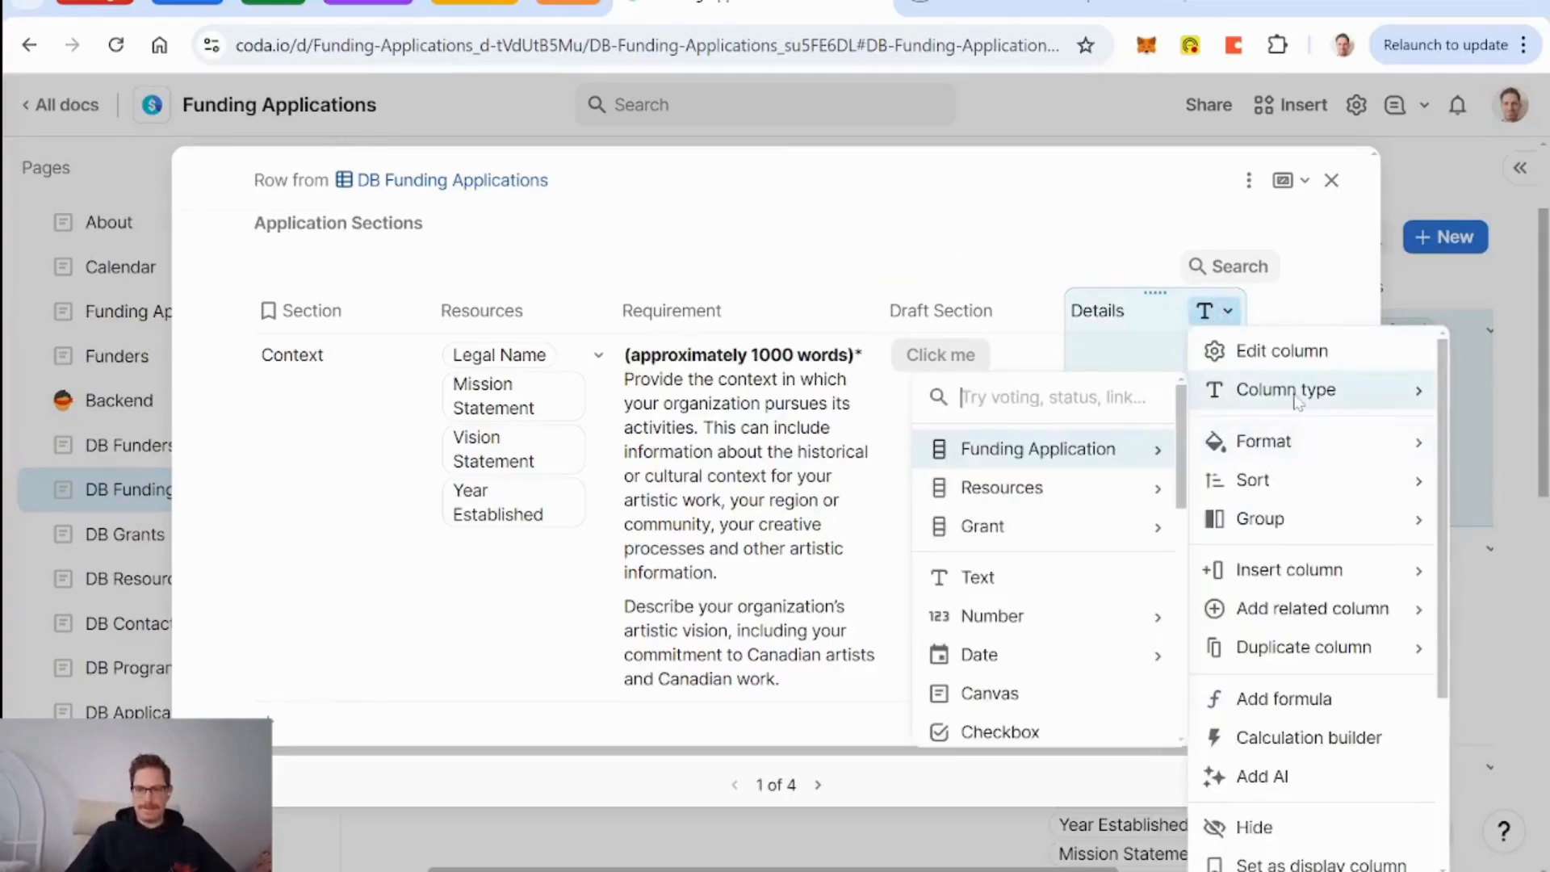
# Add AI to the Details column and switch its mode from Summarize to Custom prompt.
pyautogui.click(1269, 776)
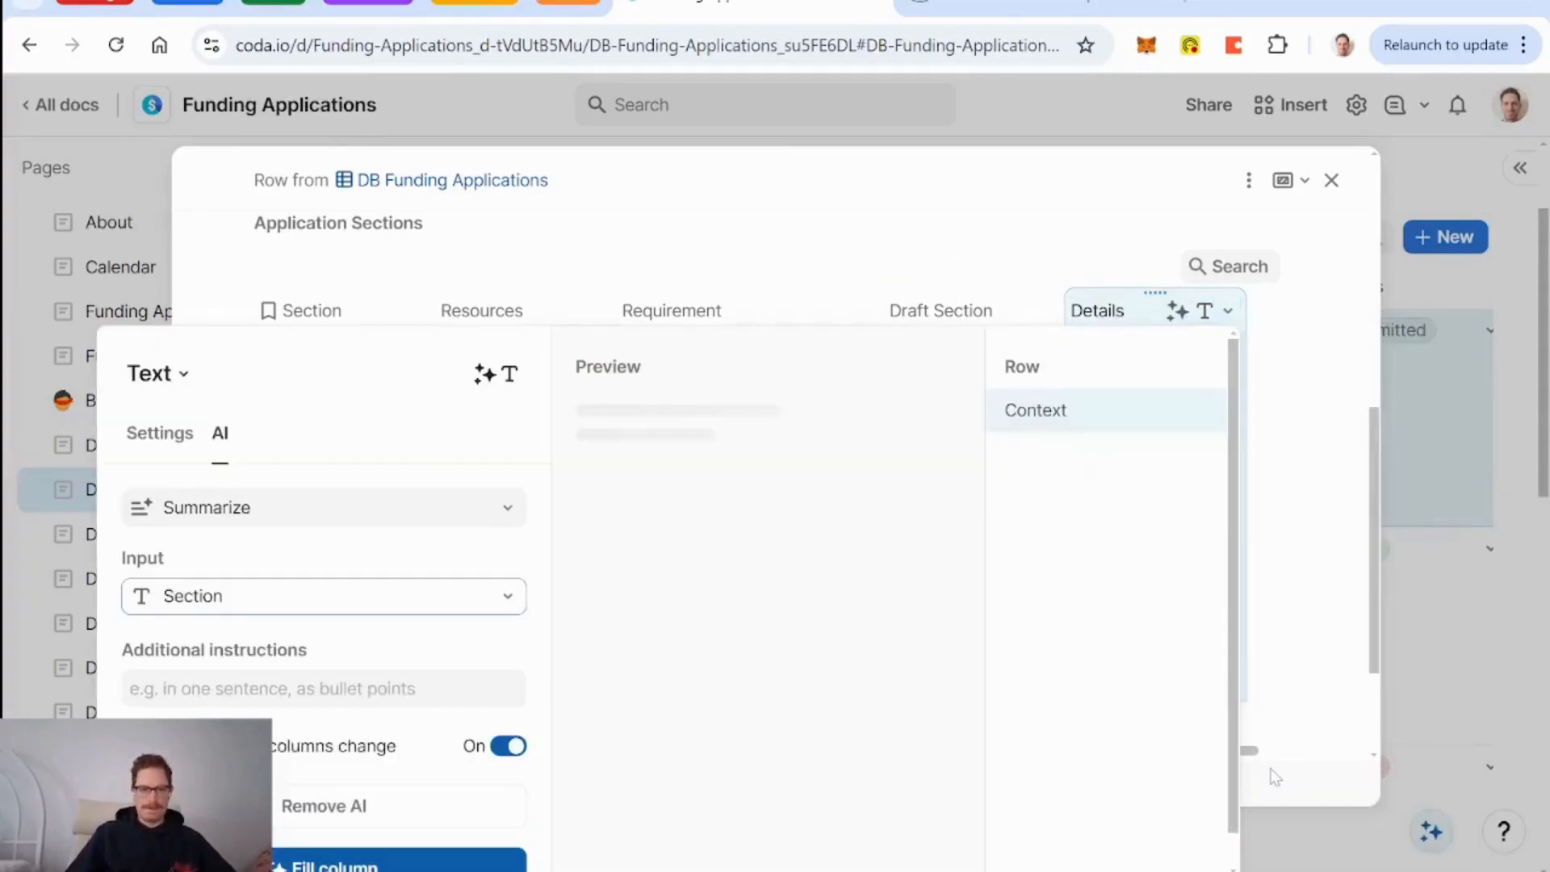
pyautogui.click(352, 507)
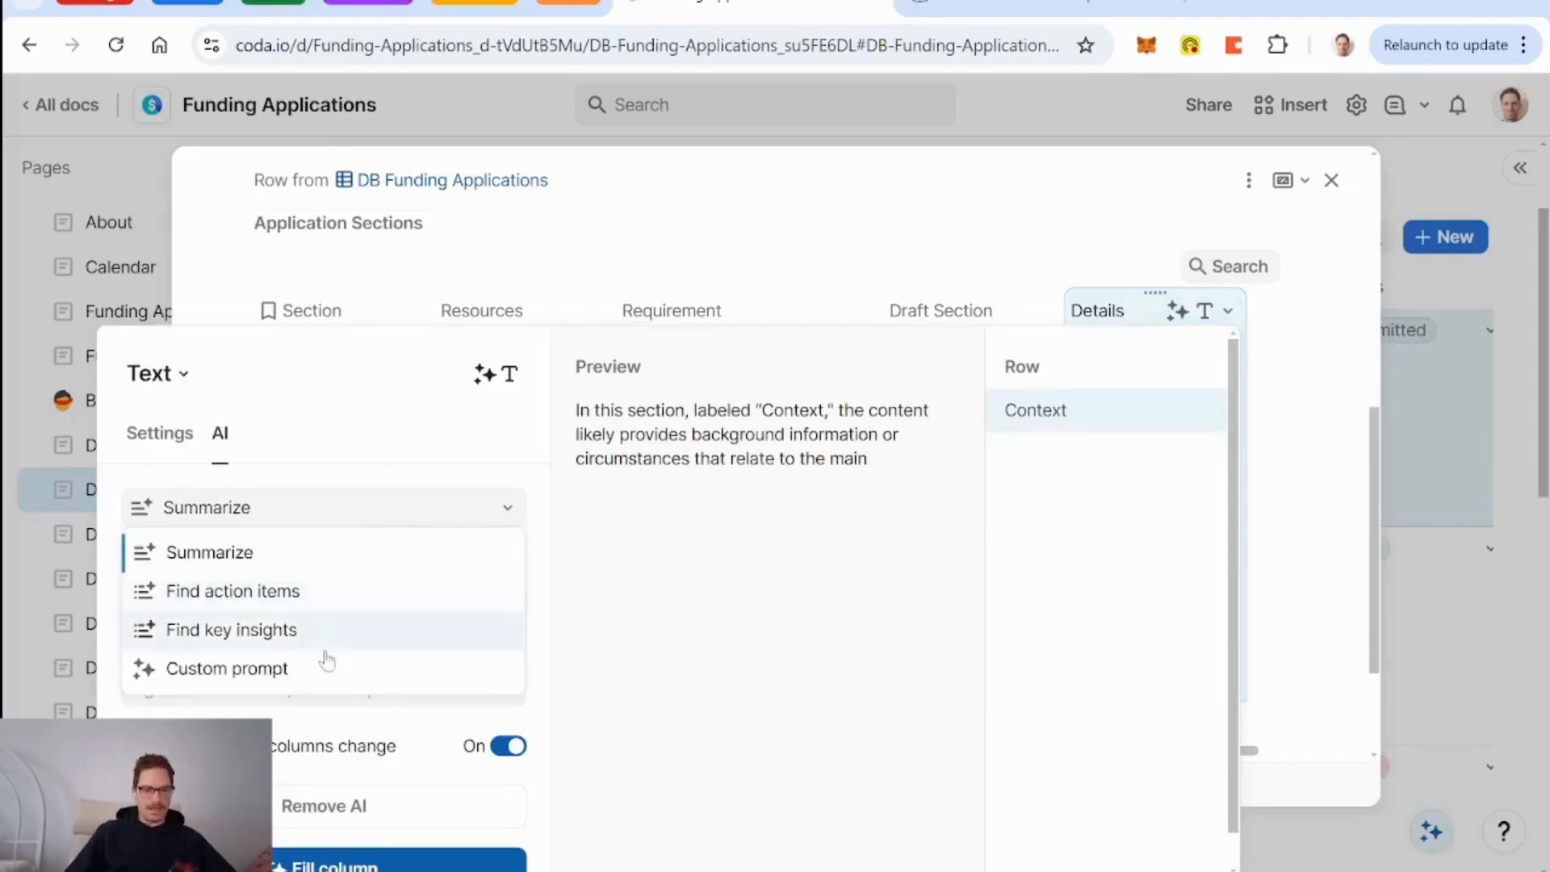
pyautogui.click(325, 675)
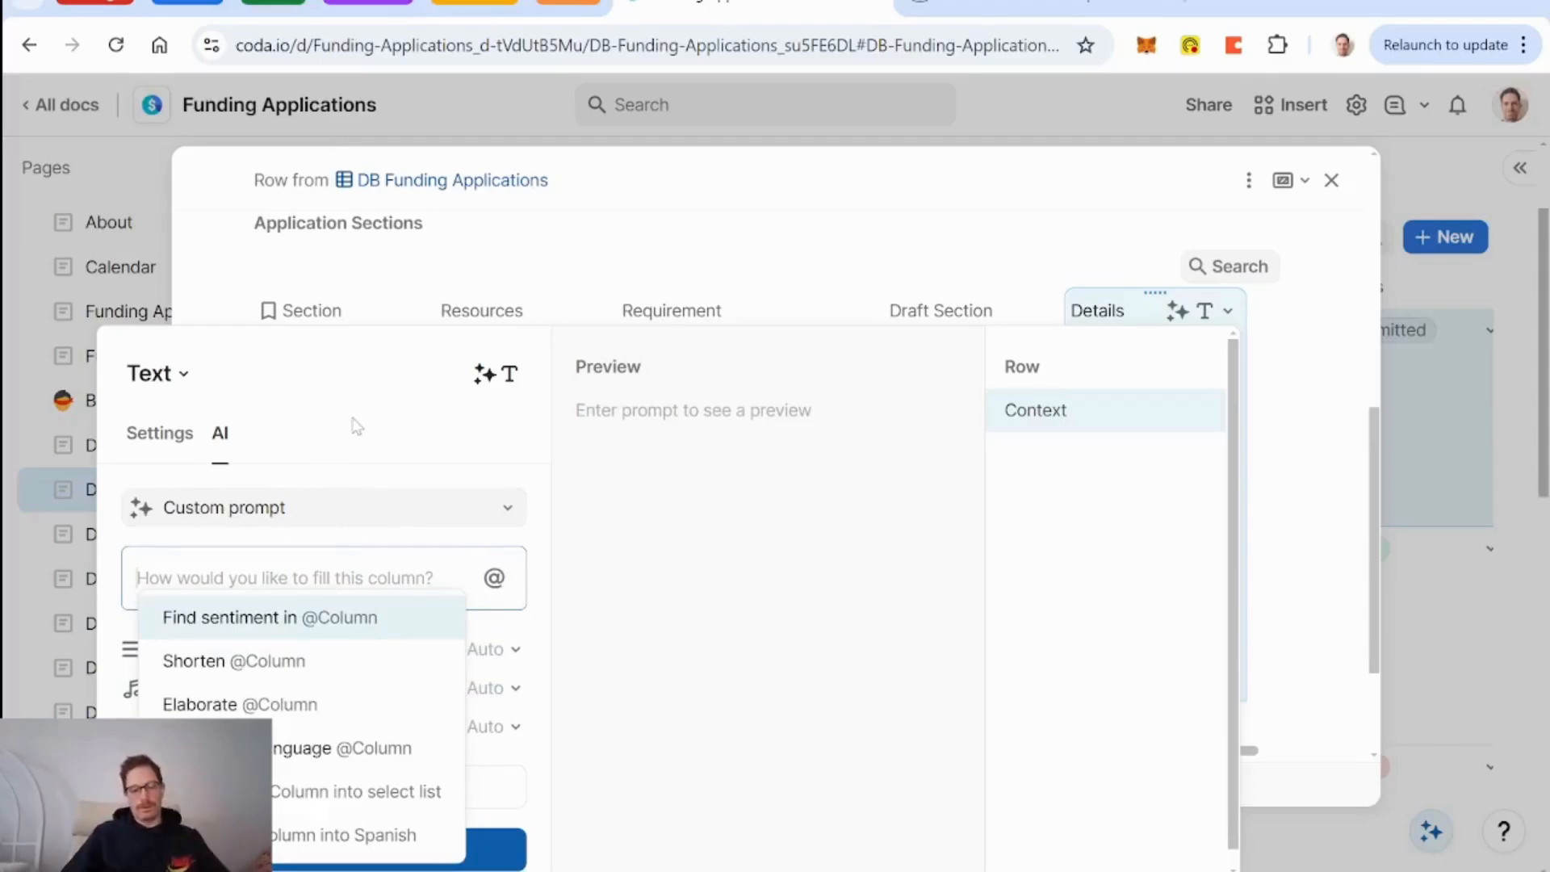
pyautogui.write('draft')
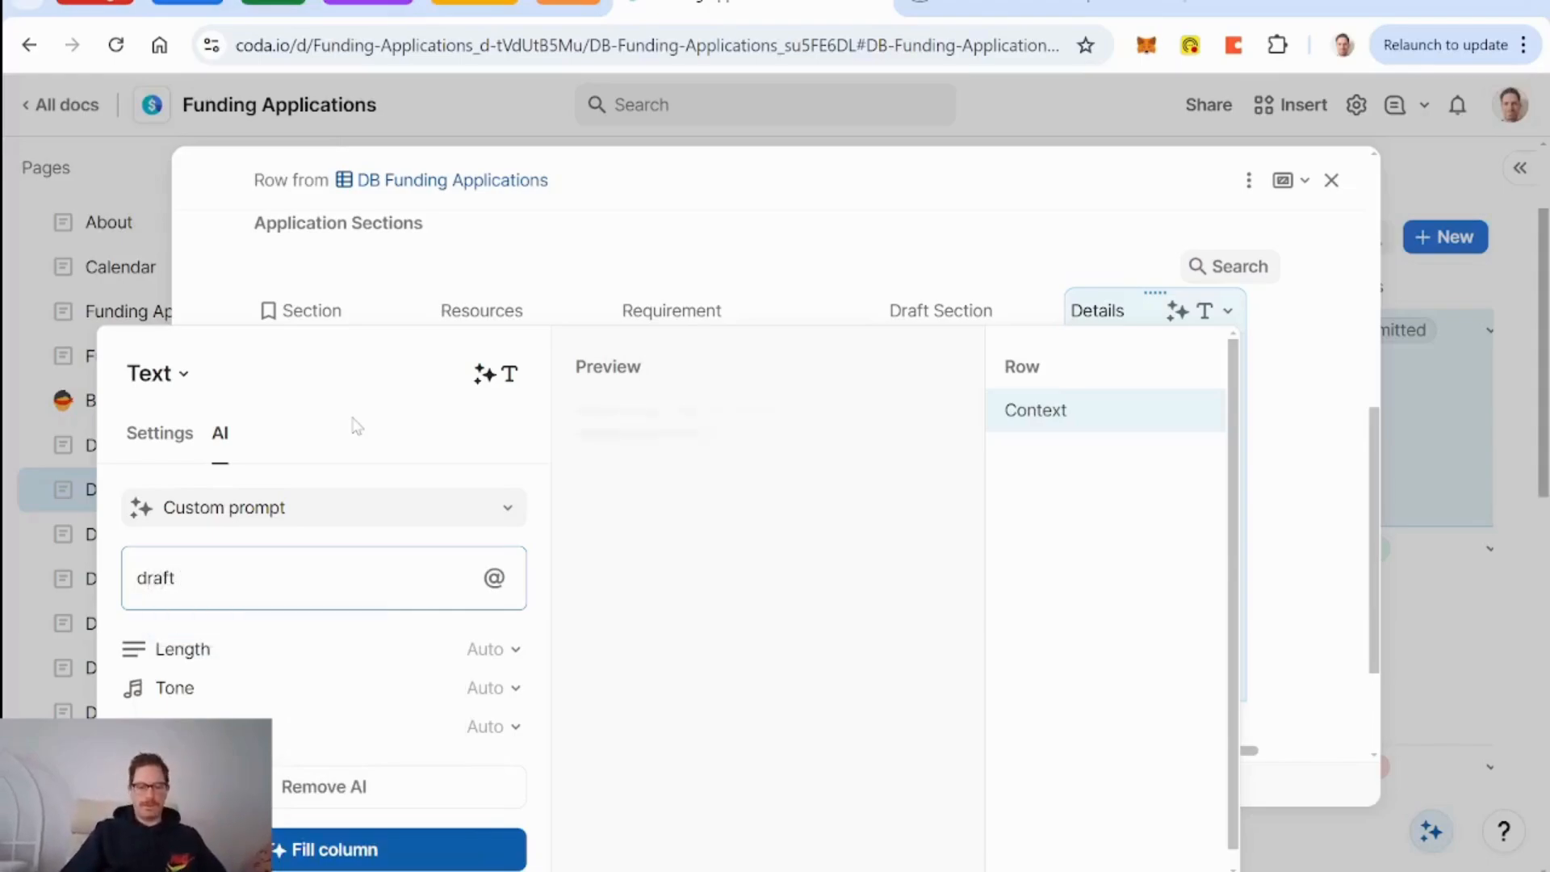
pyautogui.write(' the @se')
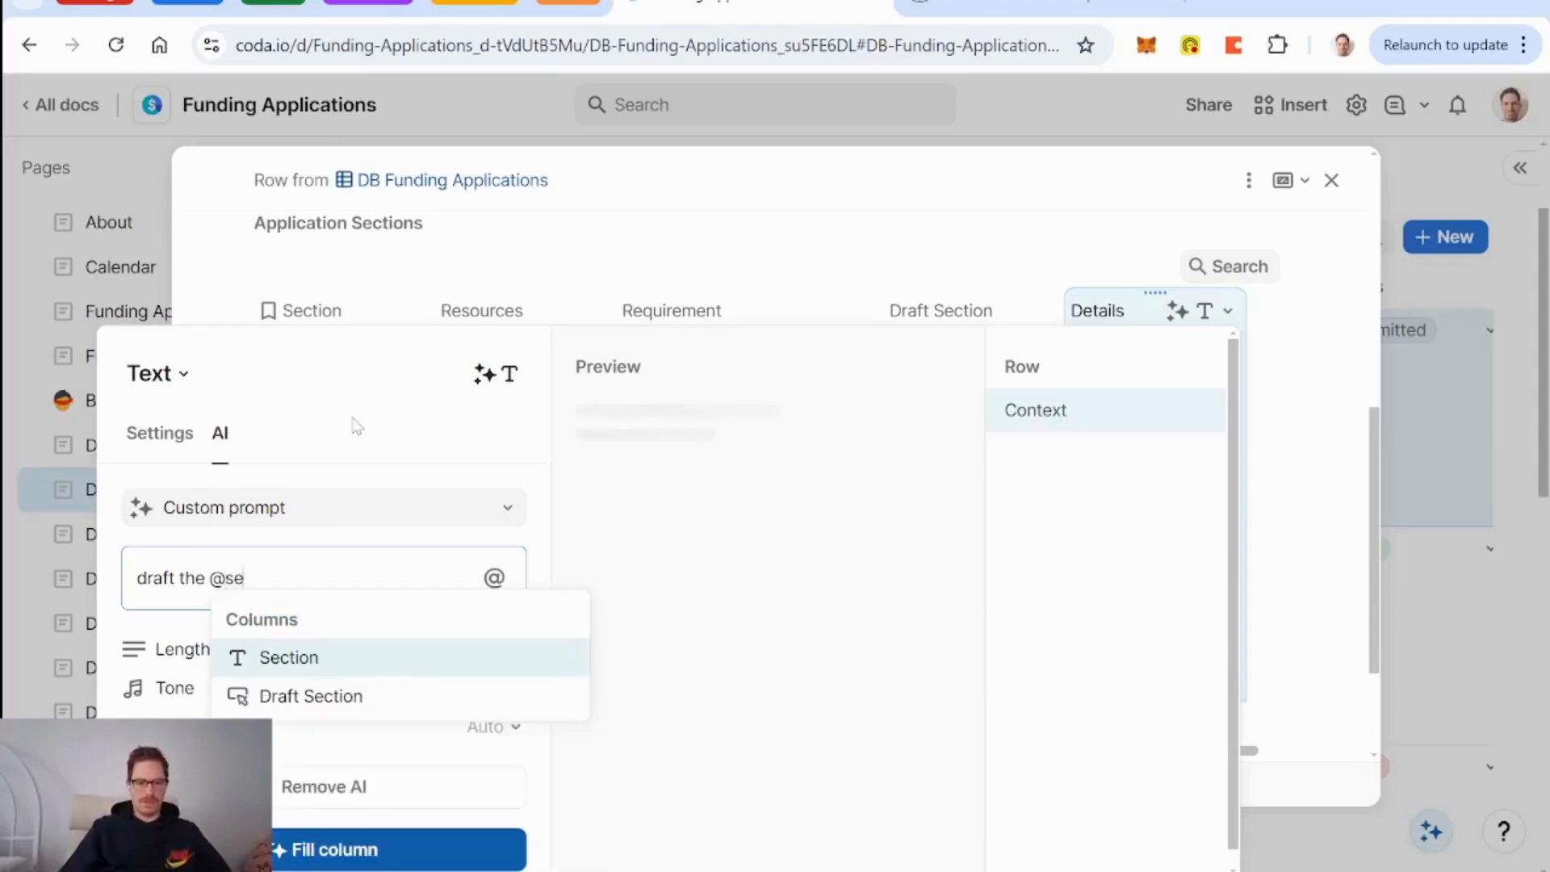
pyautogui.press('Return')
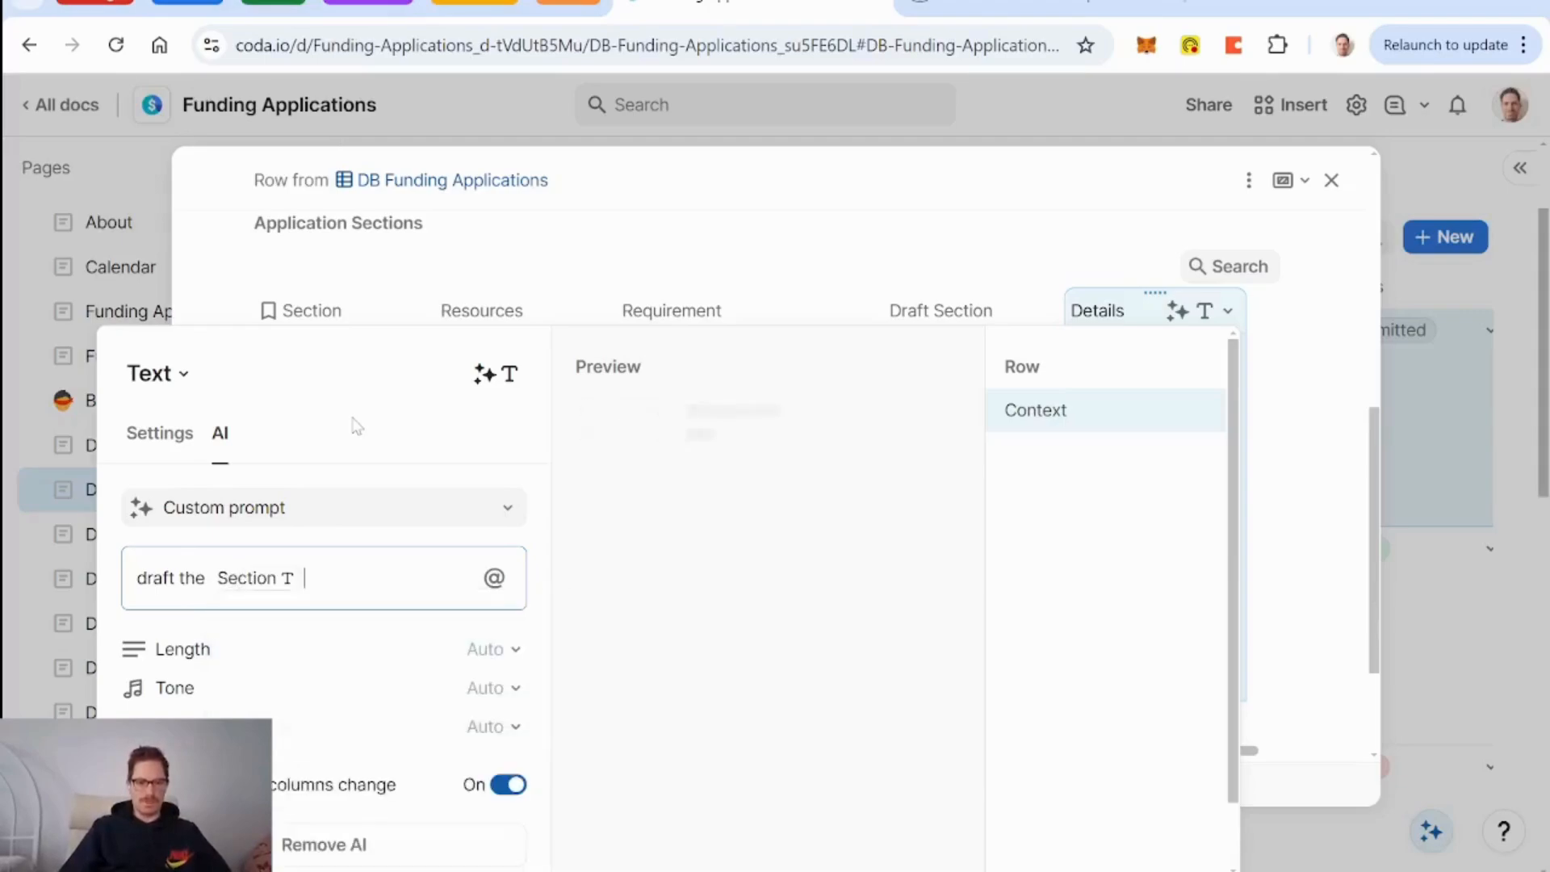
pyautogui.write('section ')
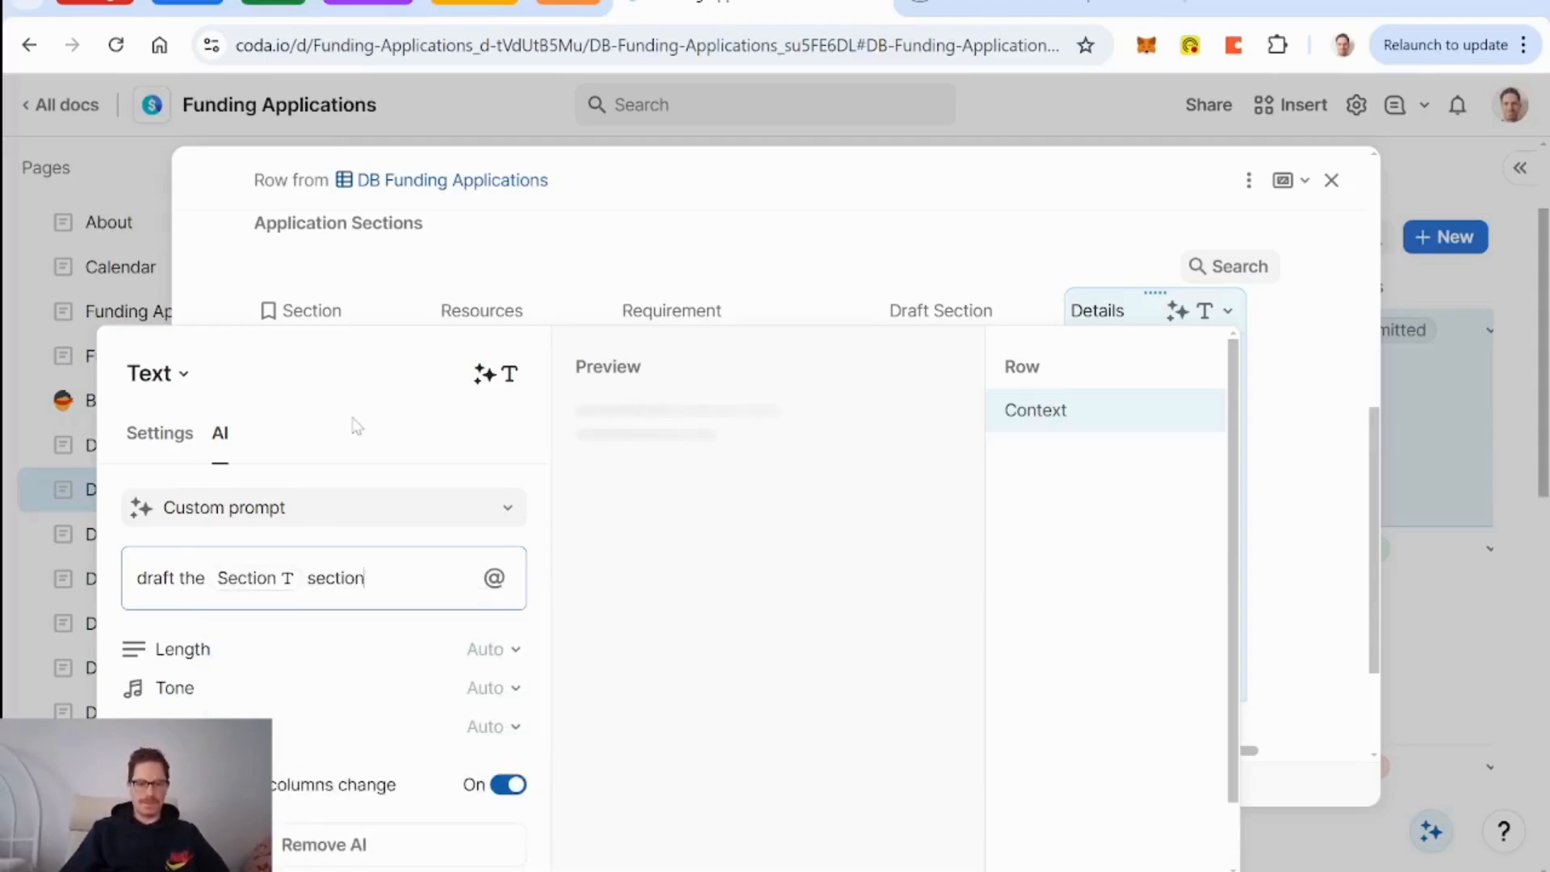
pyautogui.write('for')
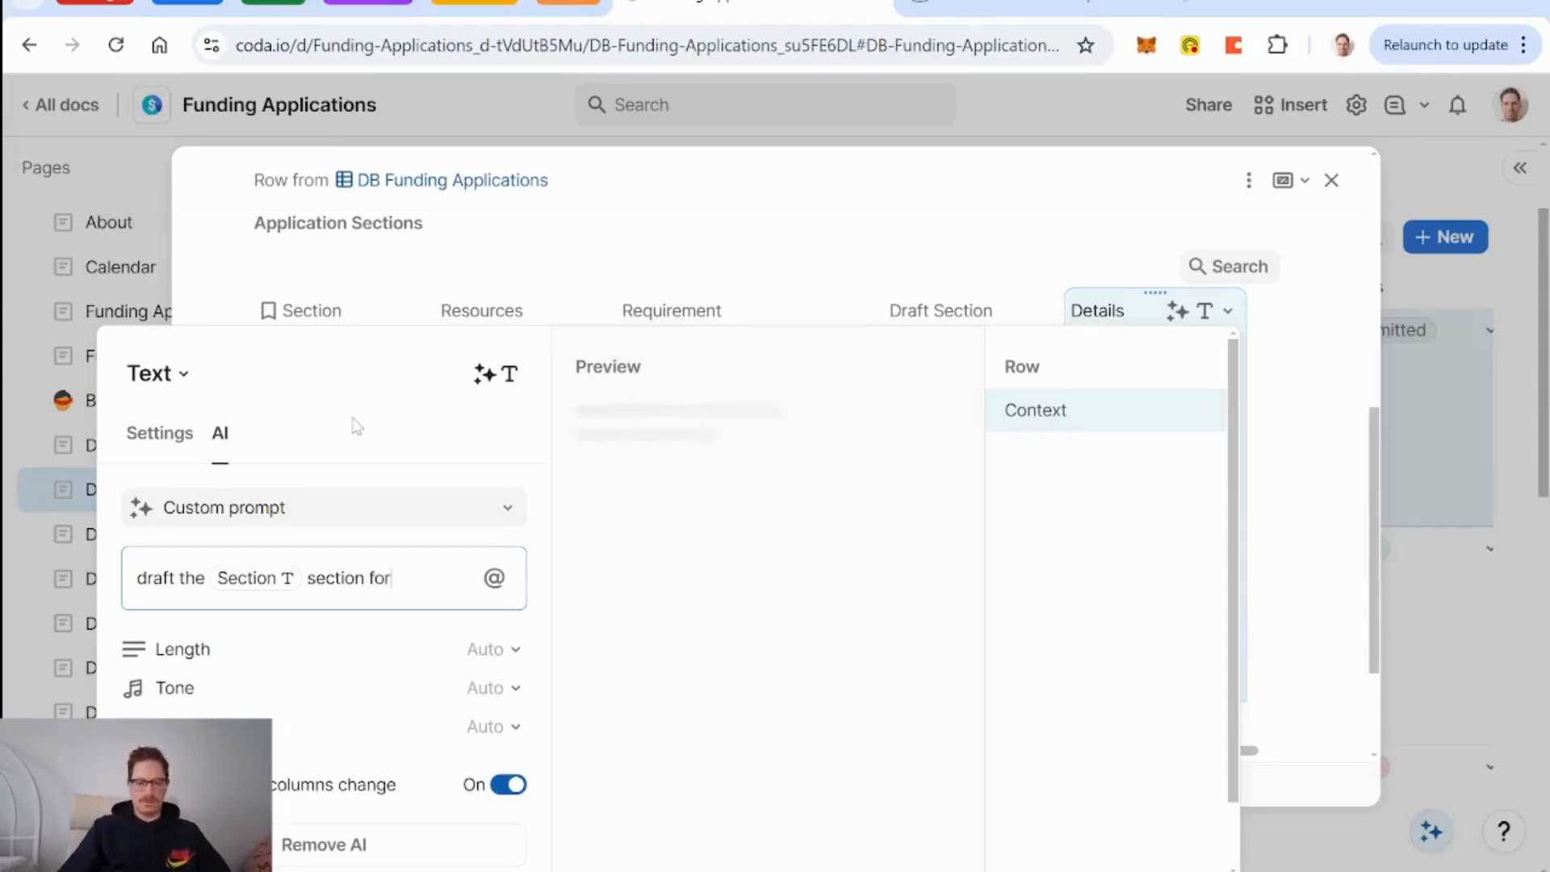
pyautogui.write(' this funding application')
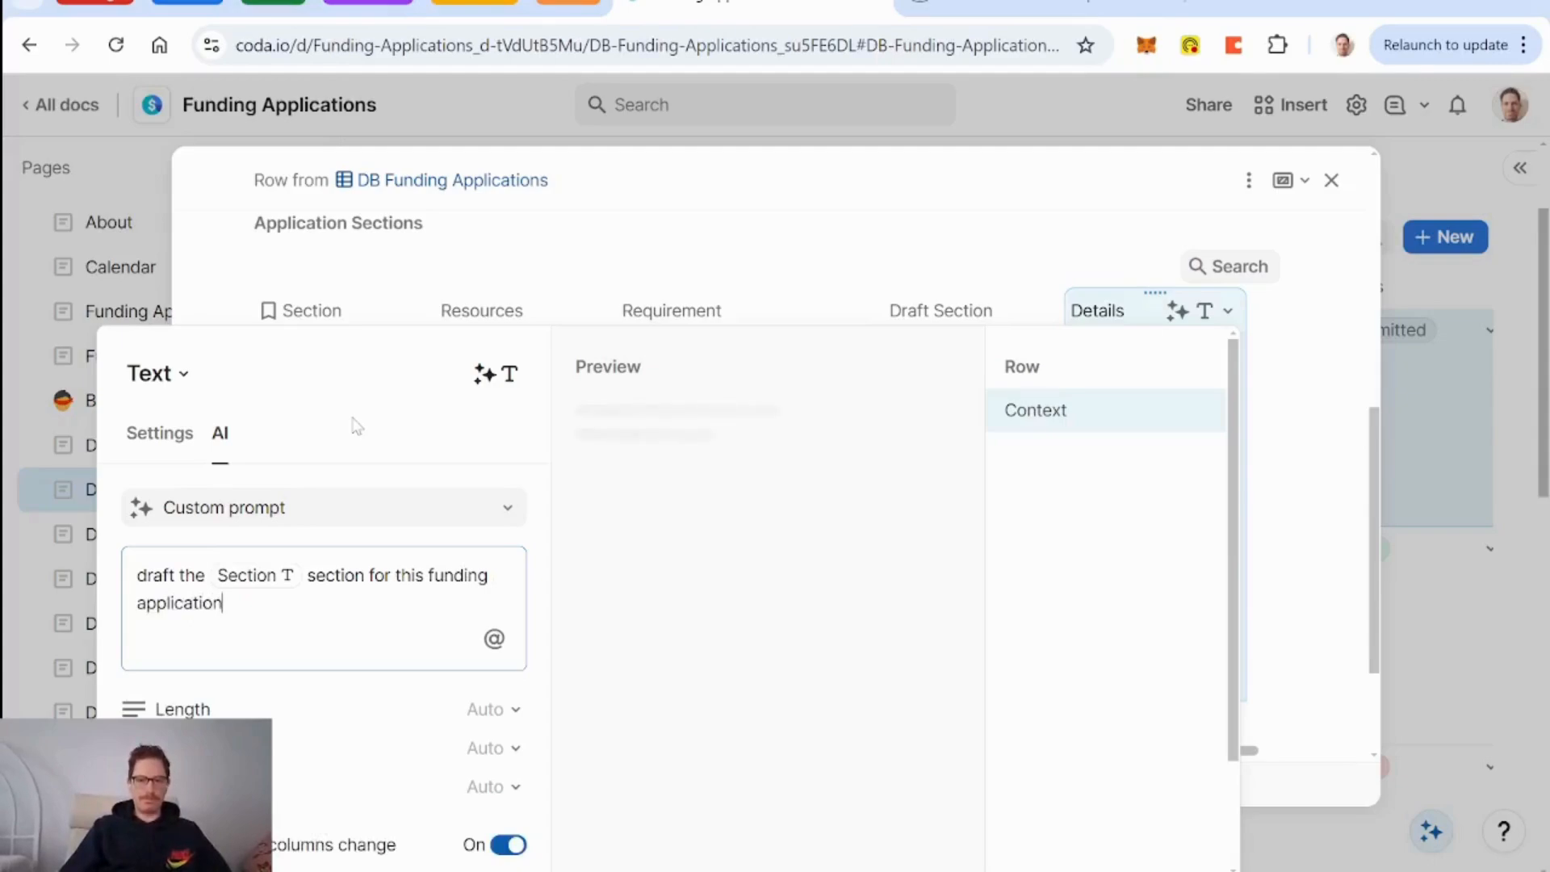
pyautogui.write(', where')
pyautogui.press('BackSpace')
pyautogui.press('BackSpace')
pyautogui.press('BackSpace')
pyautogui.press('BackSpace')
pyautogui.press('BackSpace')
pyautogui.press('BackSpace')
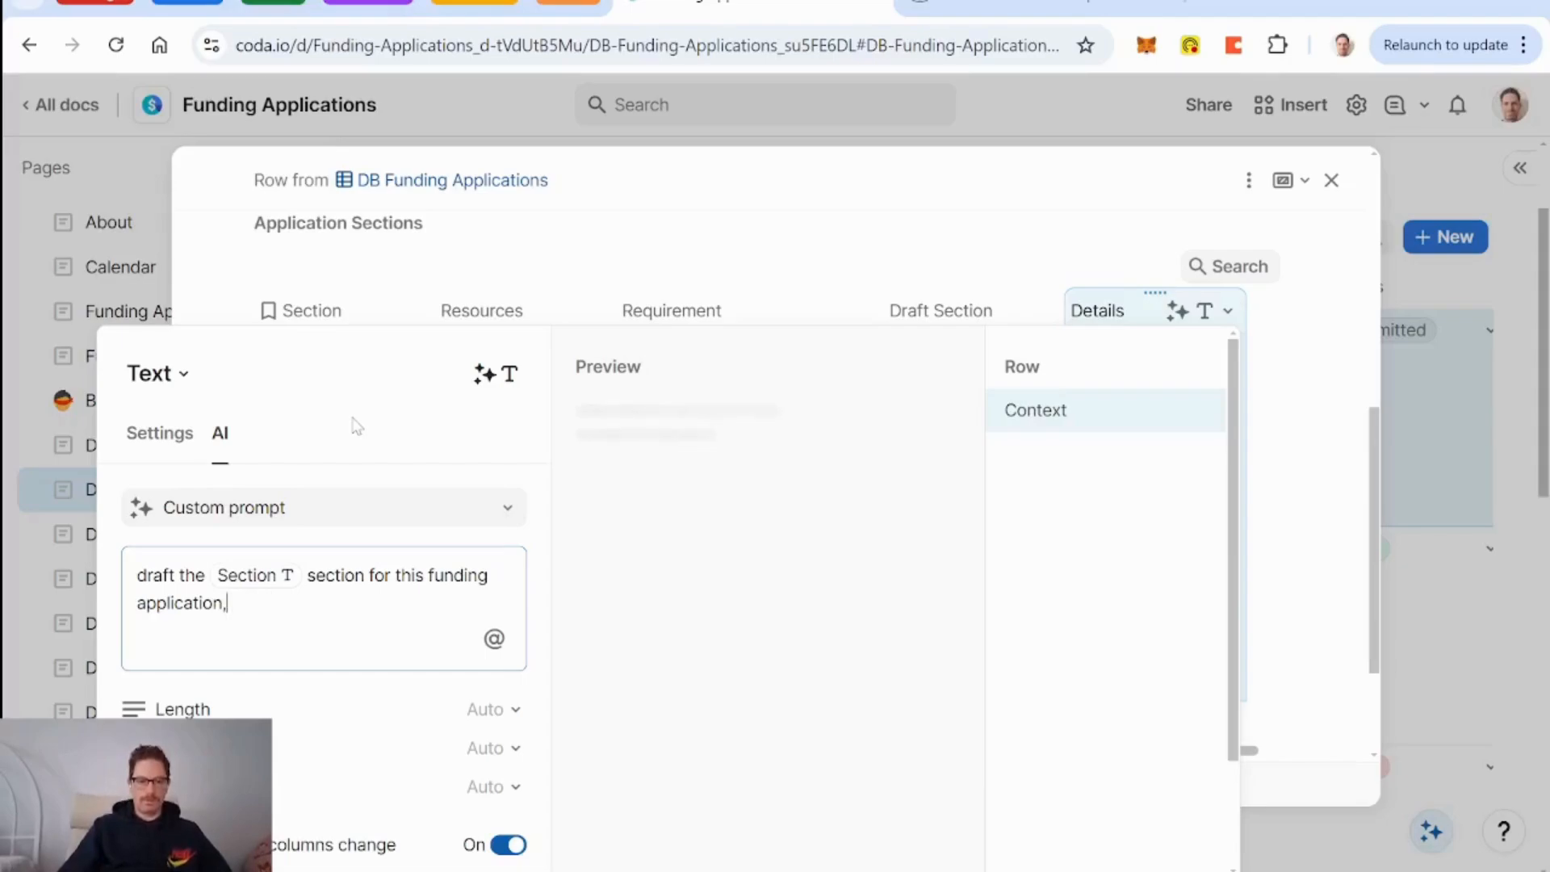
pyautogui.write('based ont')
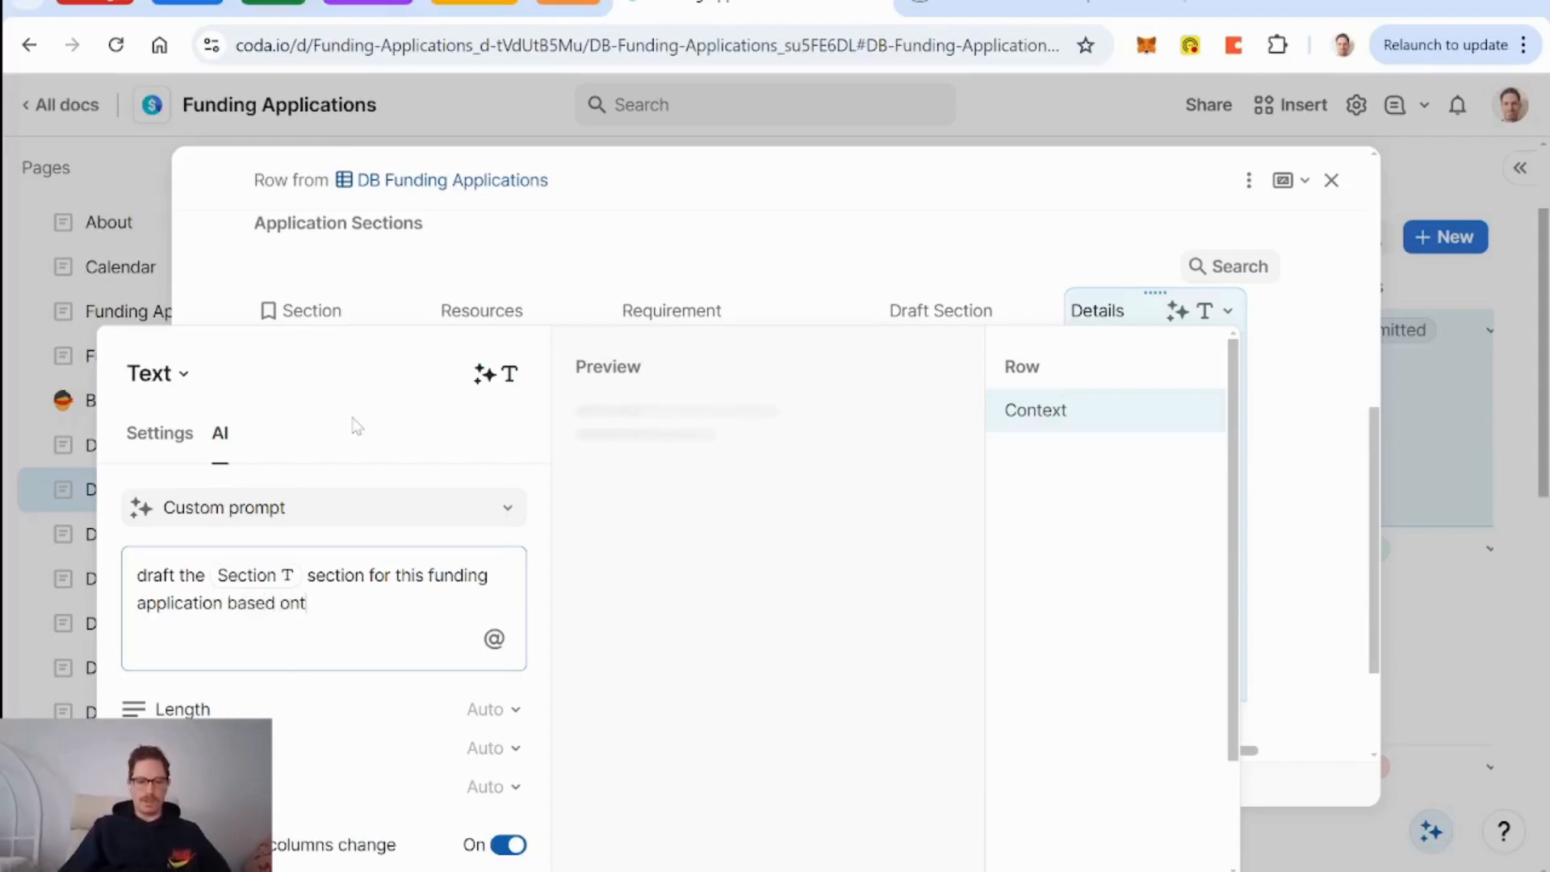
pyautogui.press('BackSpace')
pyautogui.write('the follo')
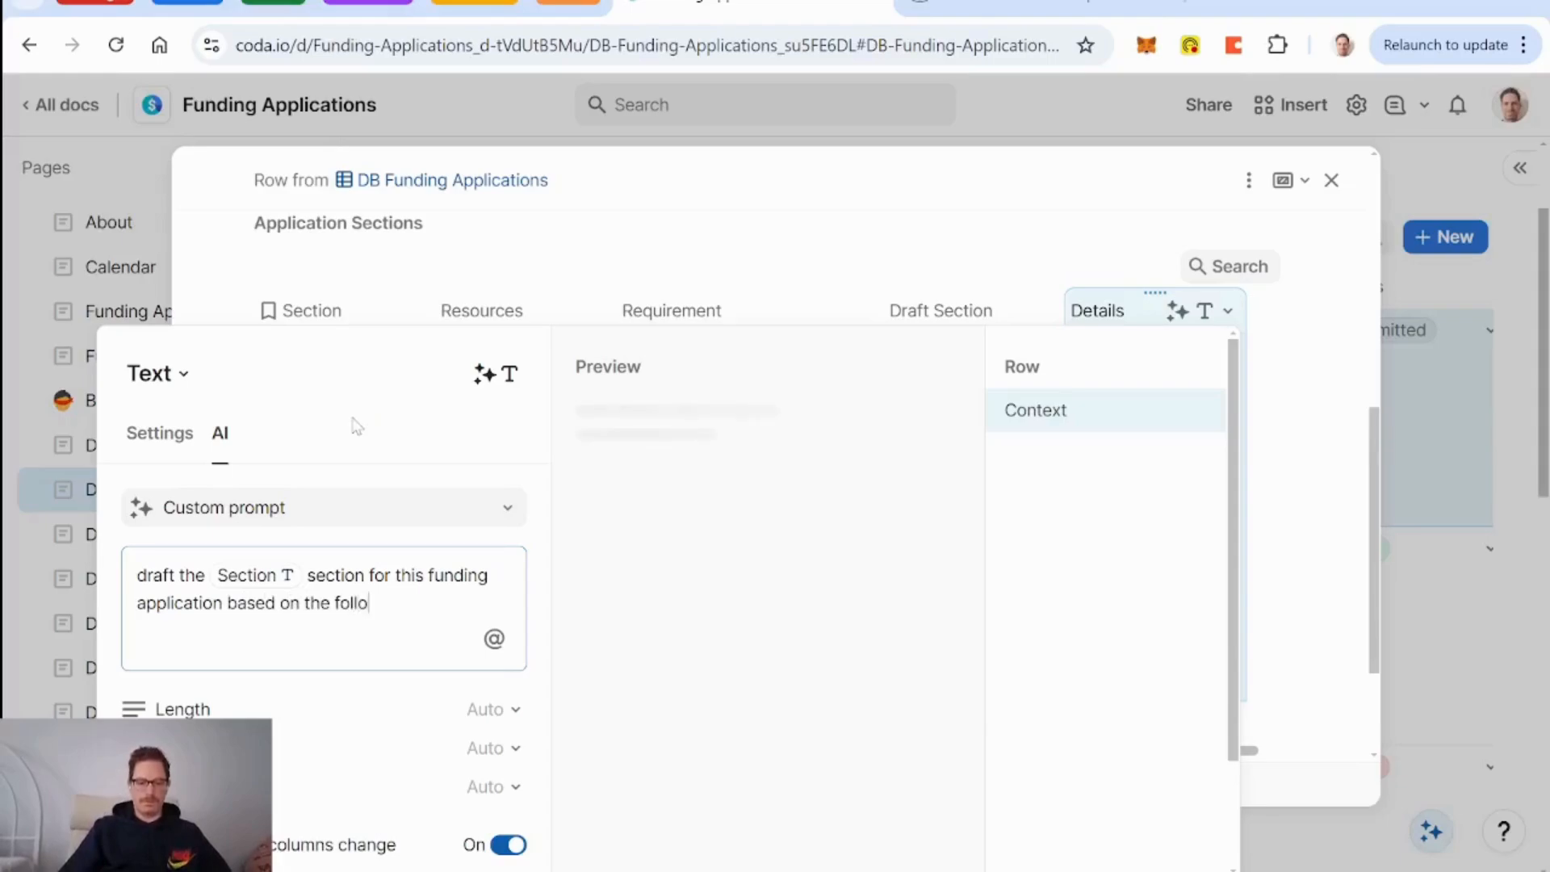
pyautogui.write('wing information')
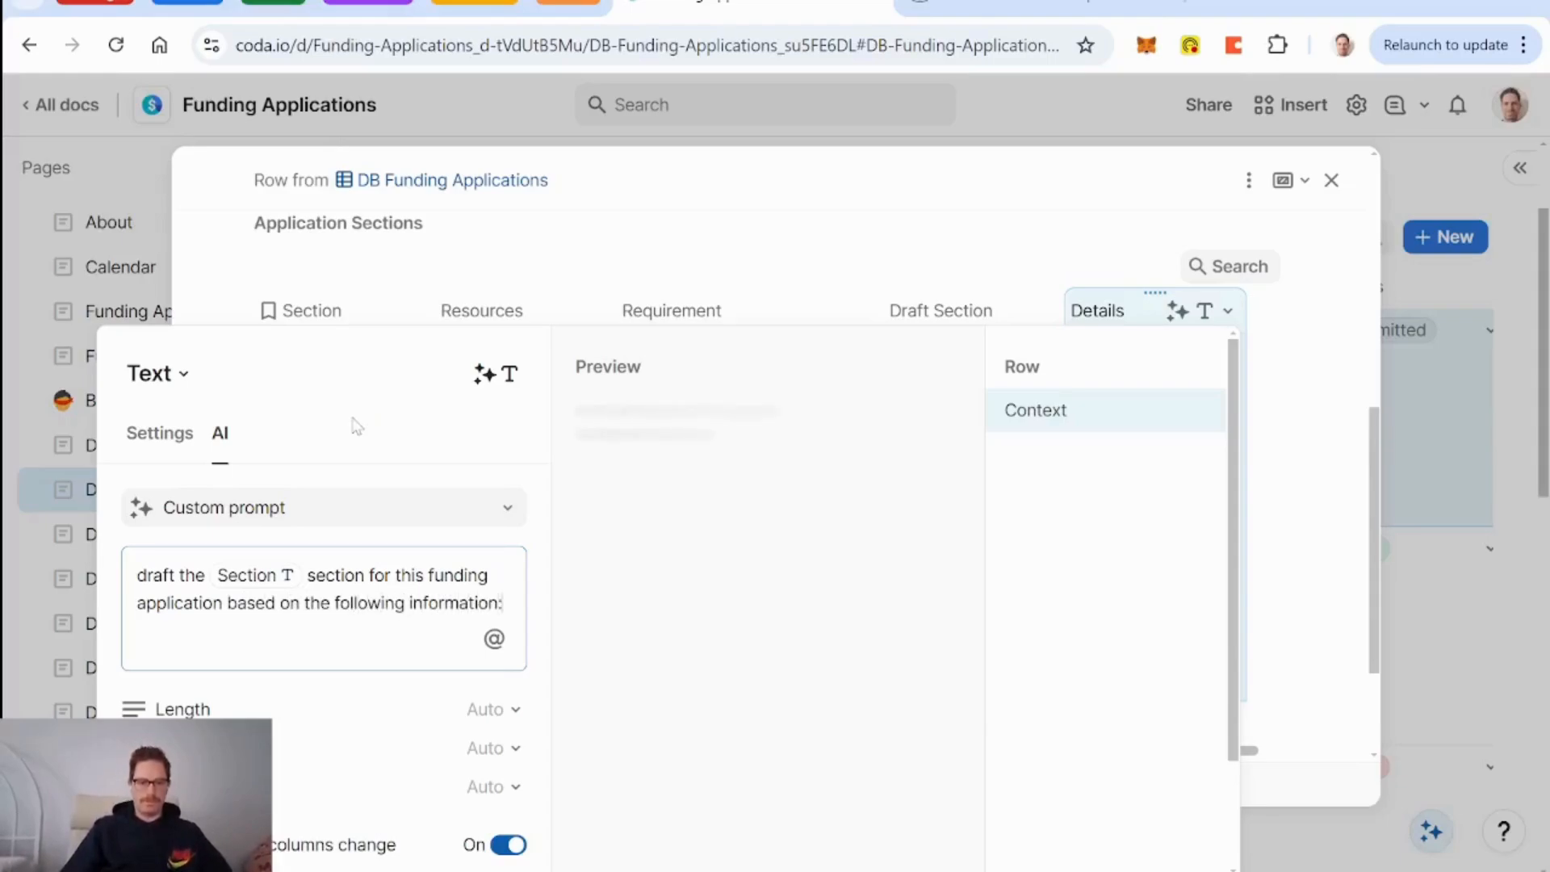
pyautogui.write(':')
pyautogui.press('Return')
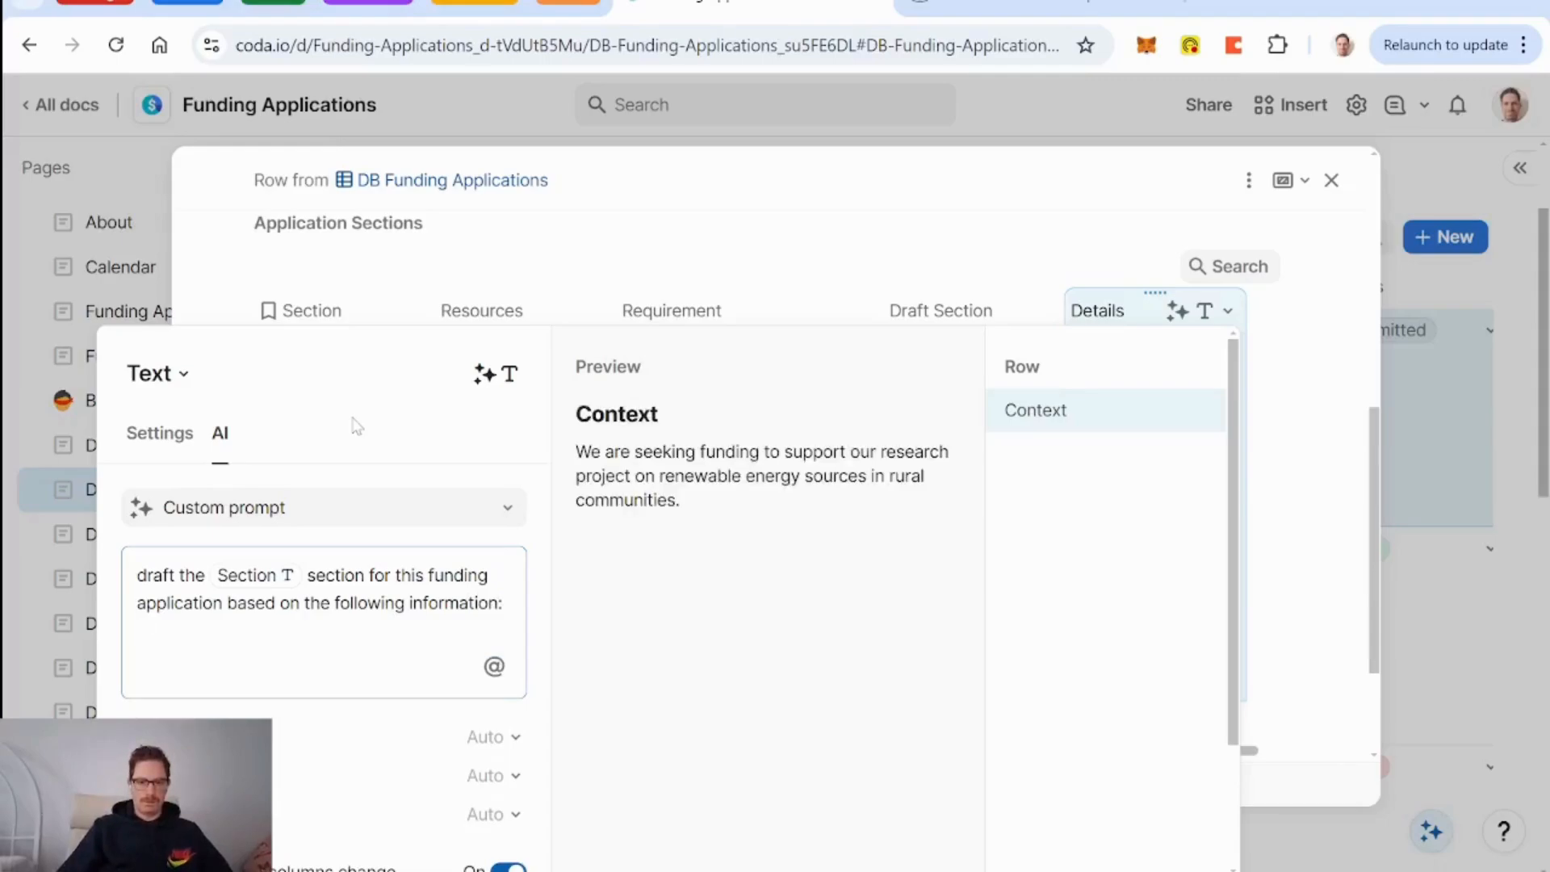
pyautogui.write('requirem')
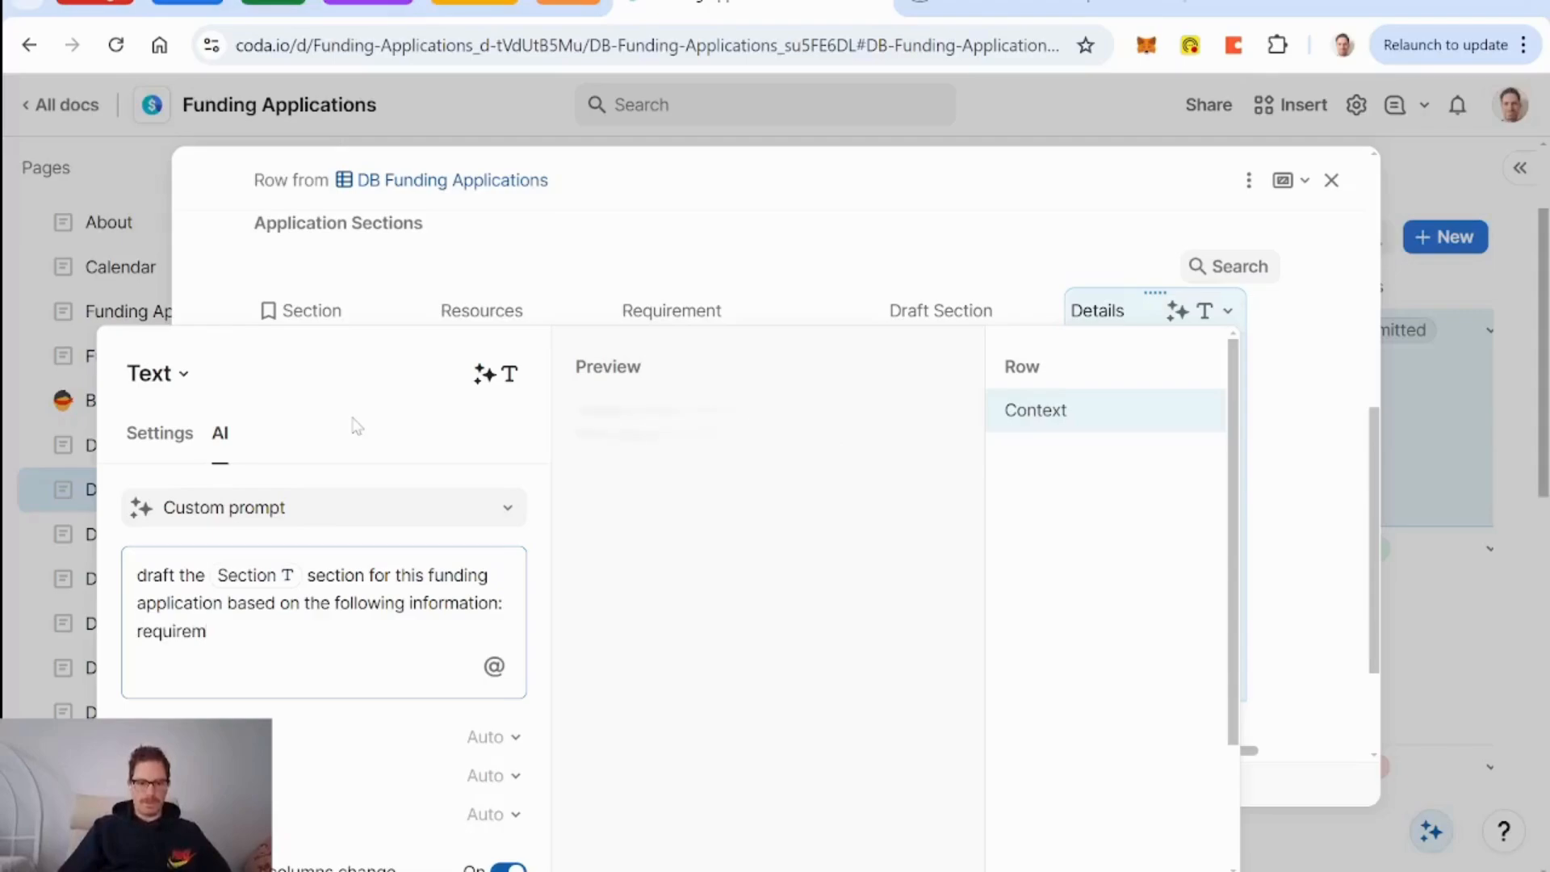
pyautogui.write('ents for this')
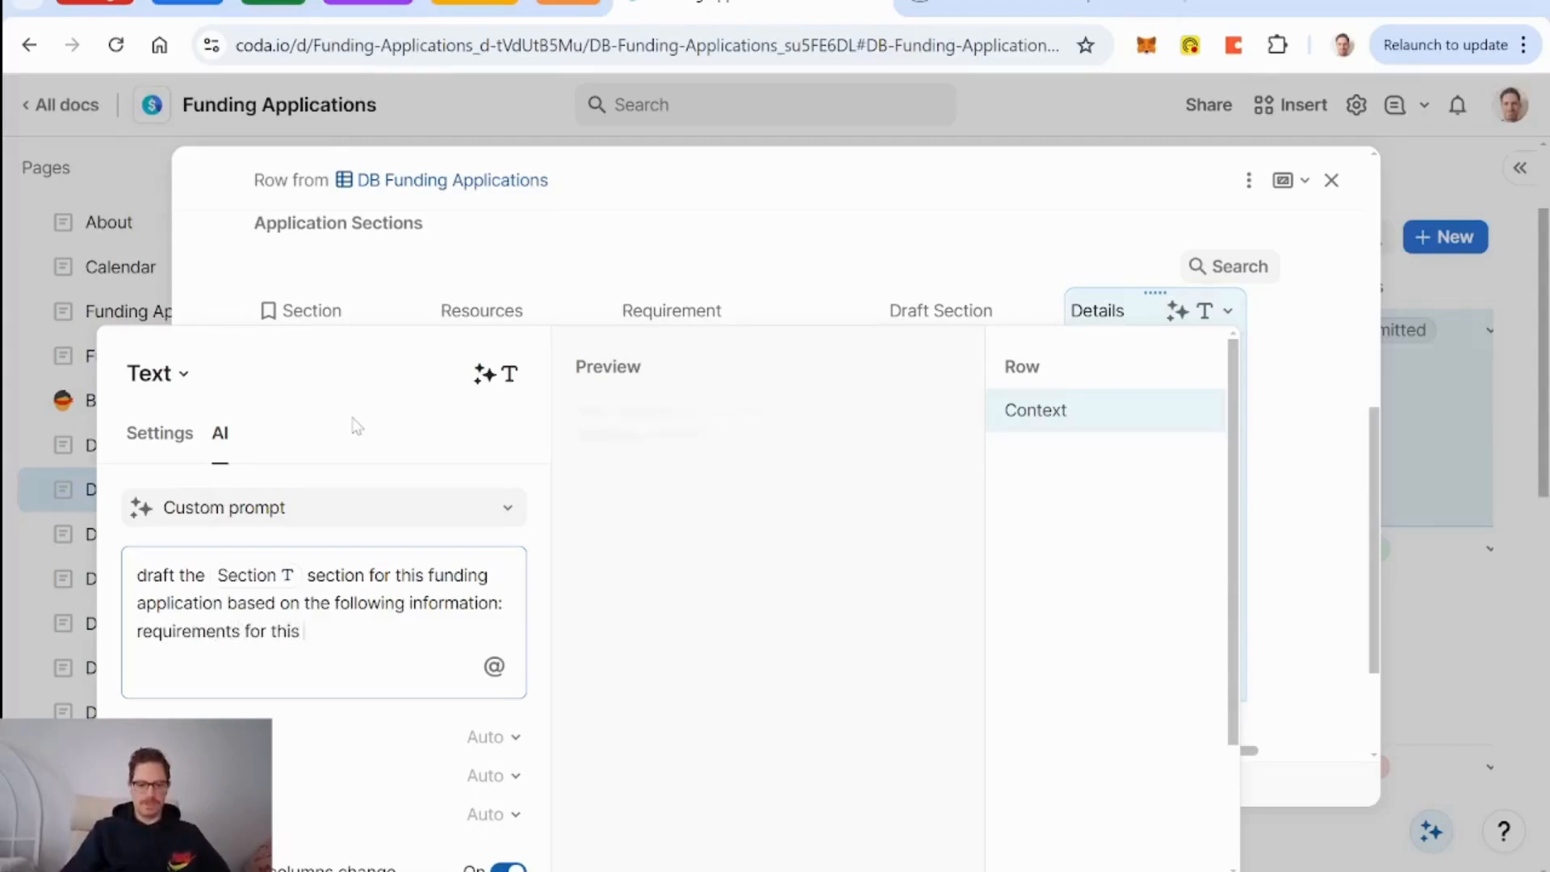
pyautogui.write(' section:')
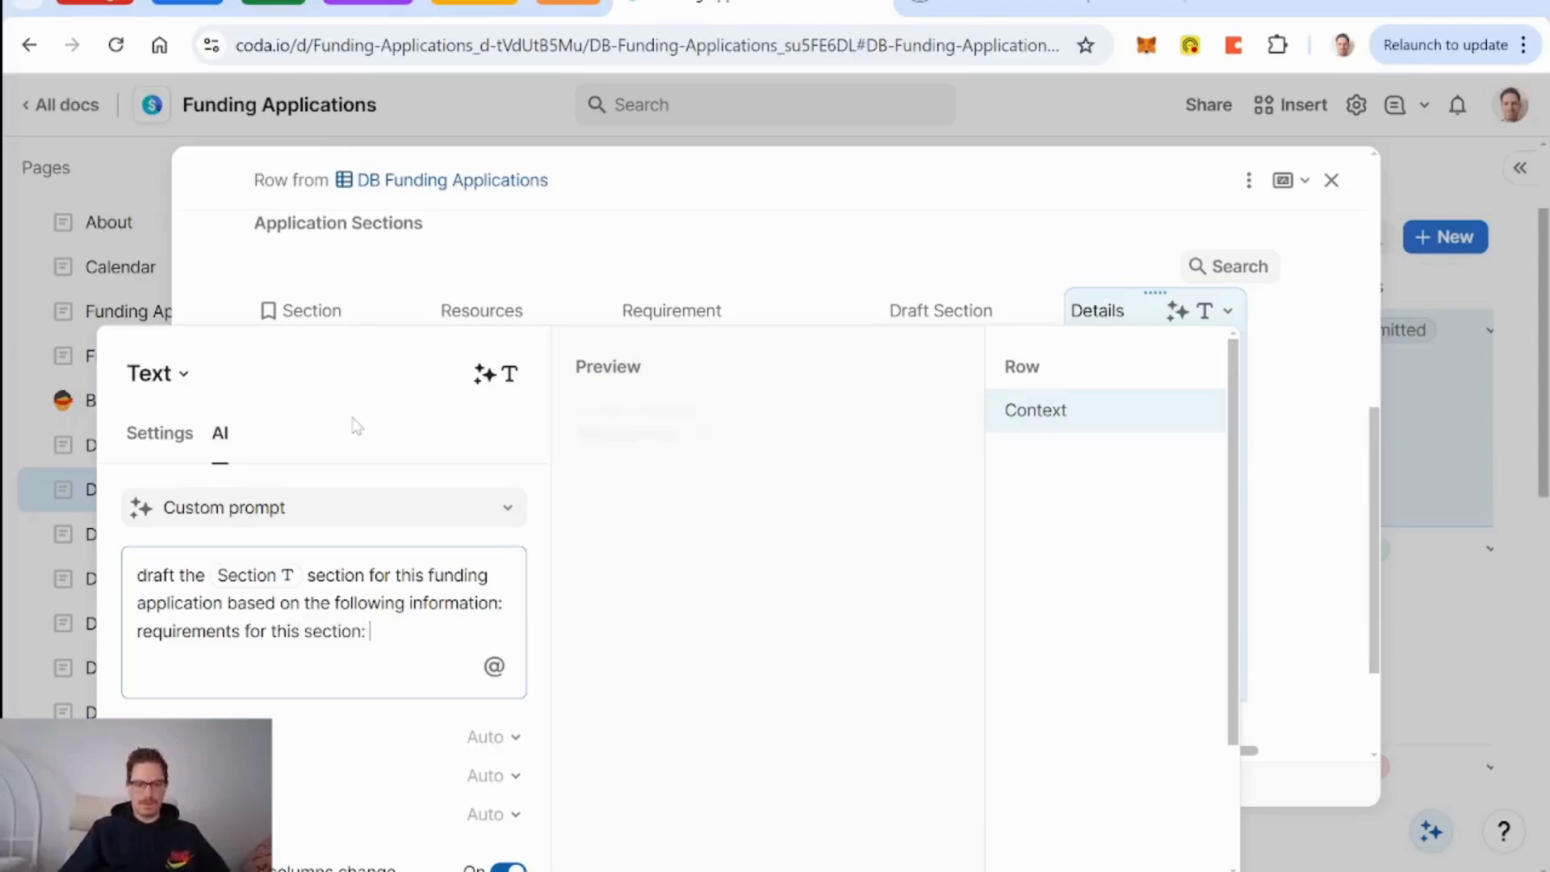
pyautogui.write(' @')
pyautogui.press('Down')
pyautogui.press('Down')
pyautogui.press('Down')
pyautogui.press('Down')
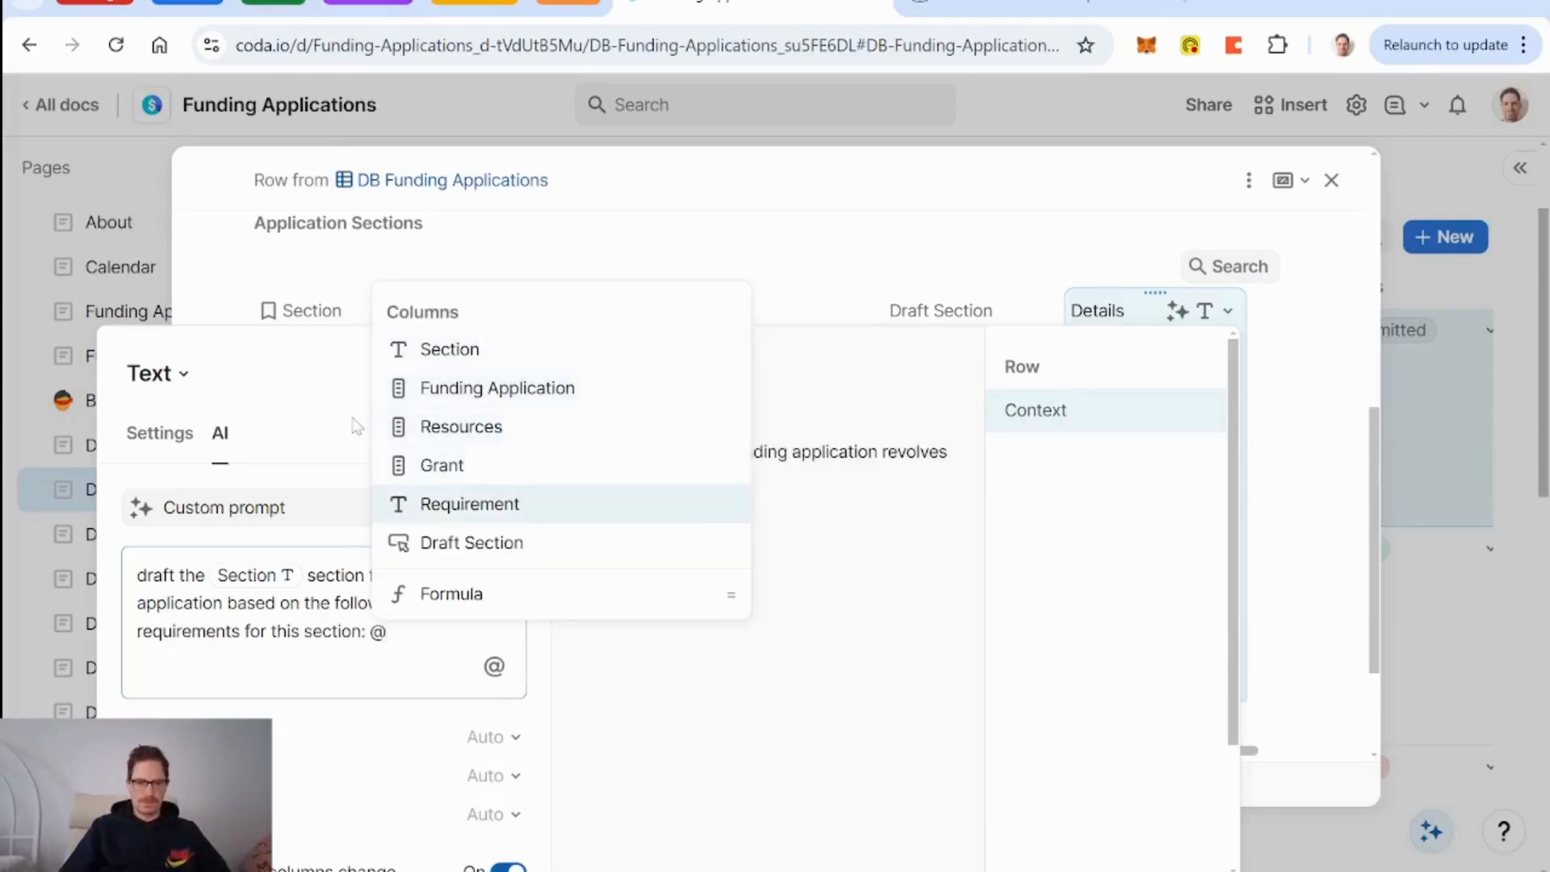
pyautogui.press('Return')
pyautogui.write('.')
pyautogui.press('Return')
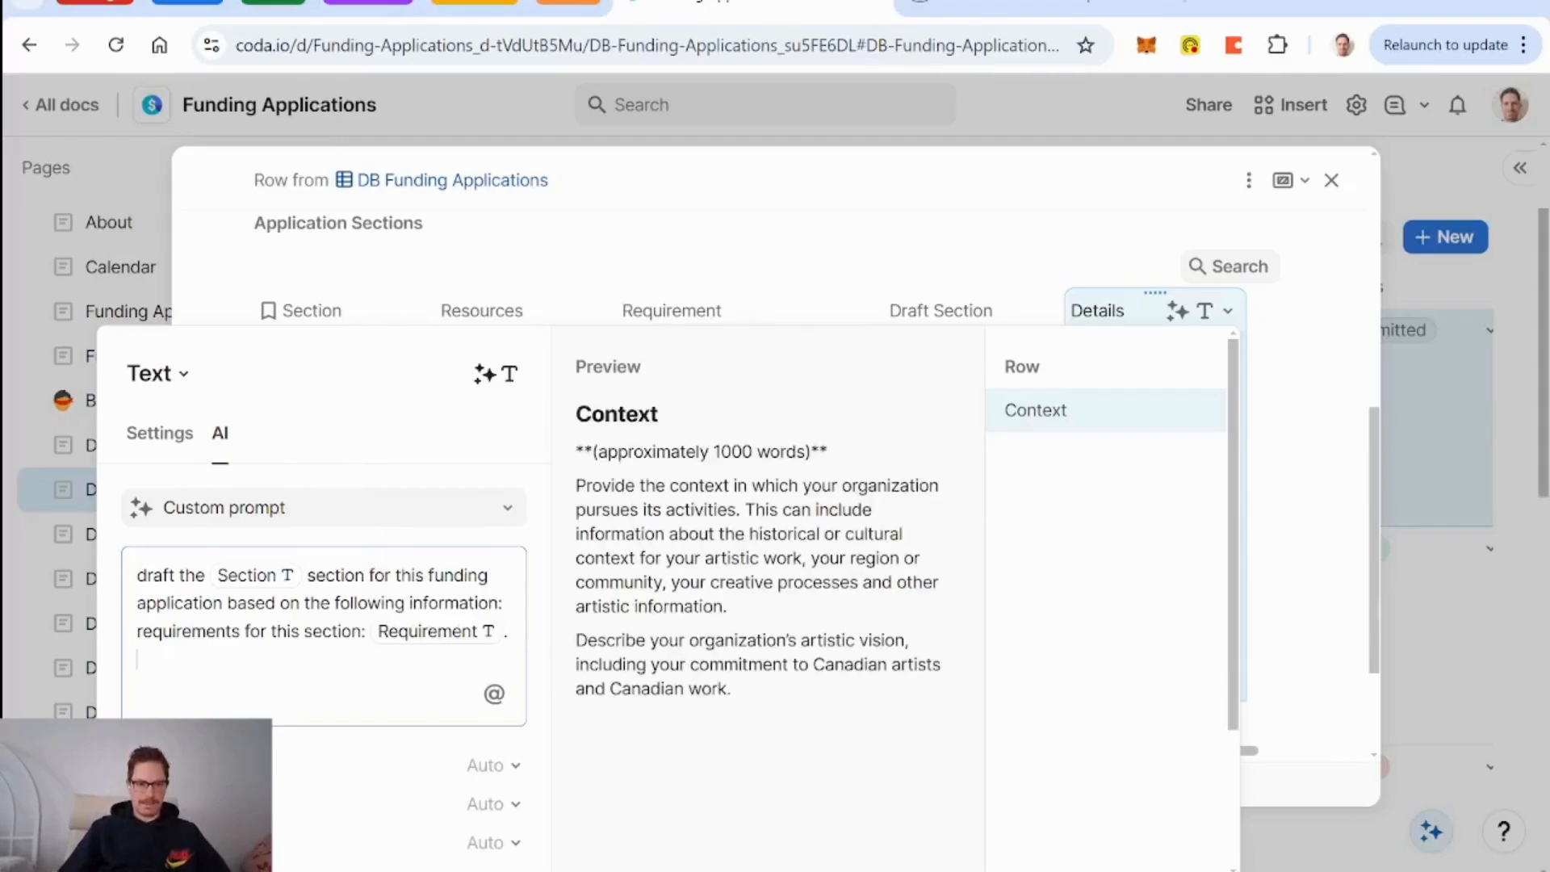
pyautogui.write('1.')
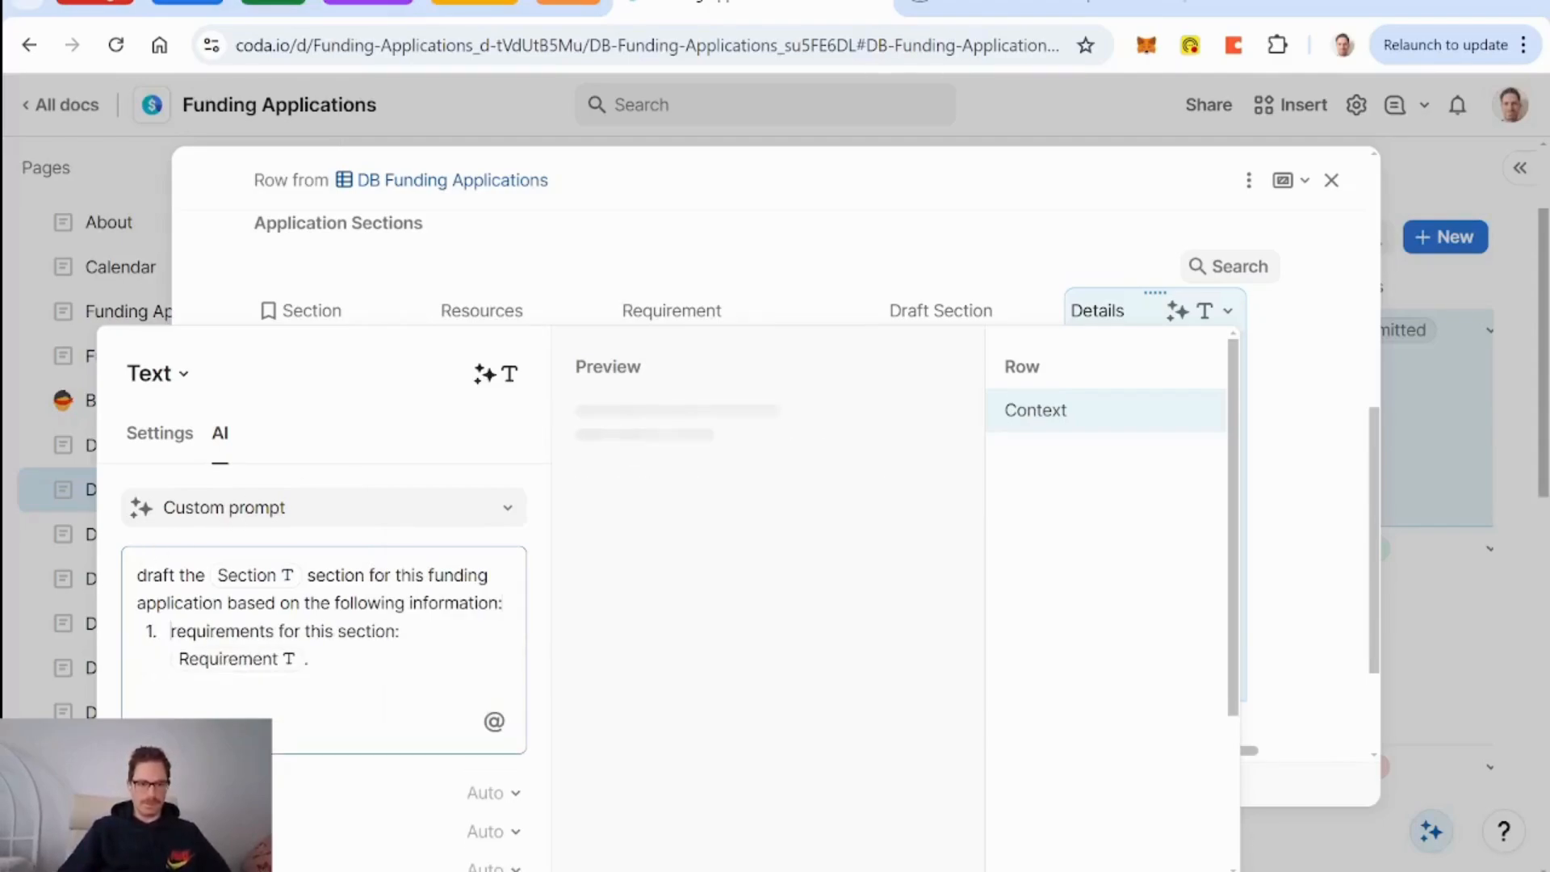
# Reformat the Requirement line of the Details prompt as a '1 -' item.
pyautogui.scroll(-3, 372, 666)
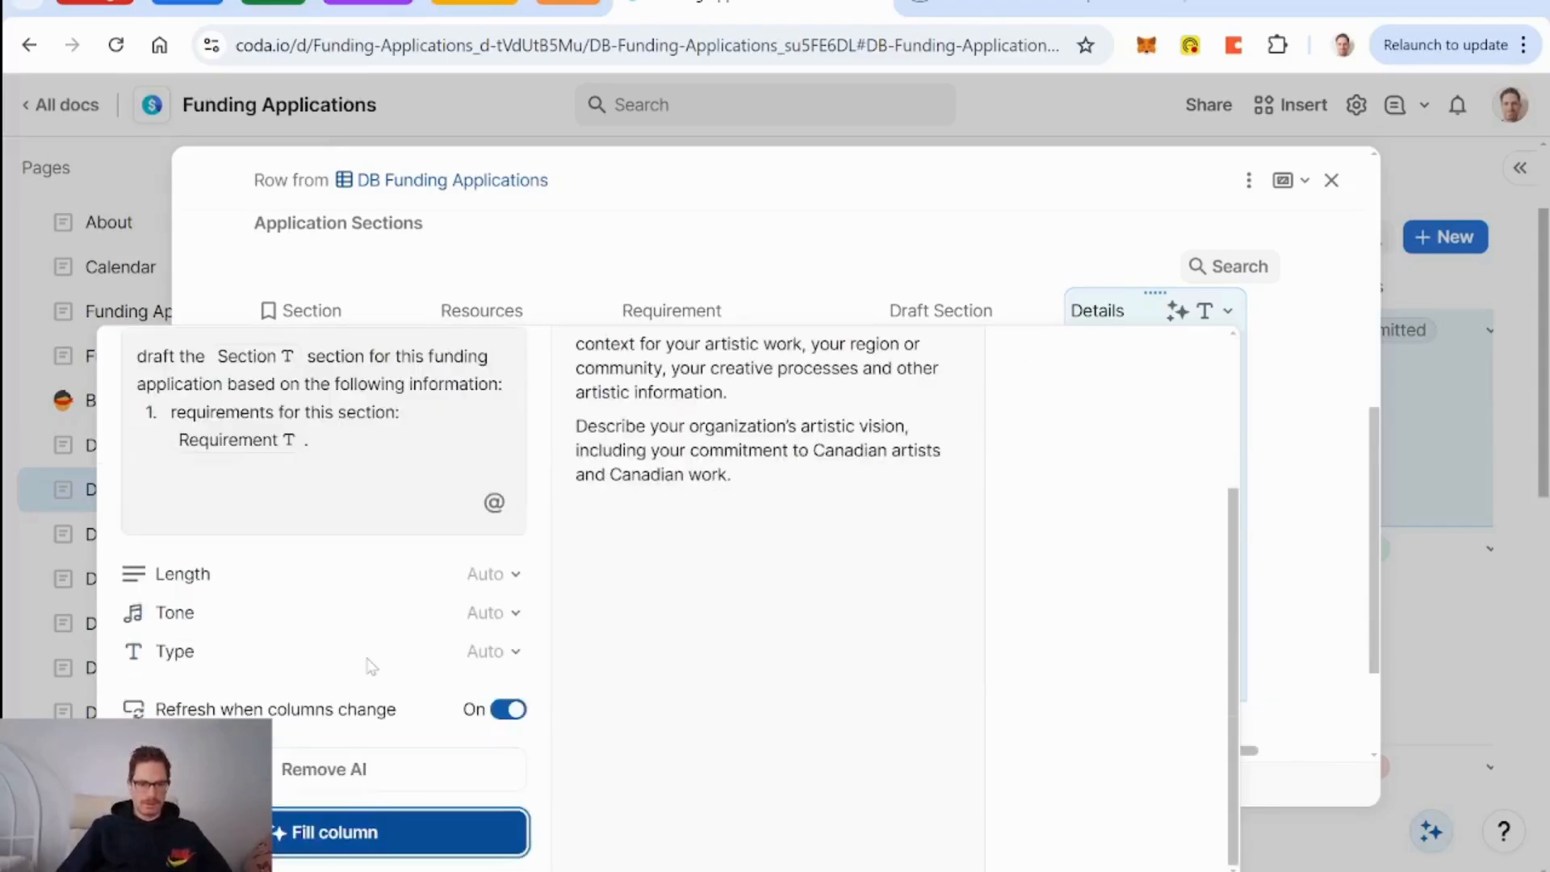
pyautogui.click(139, 467)
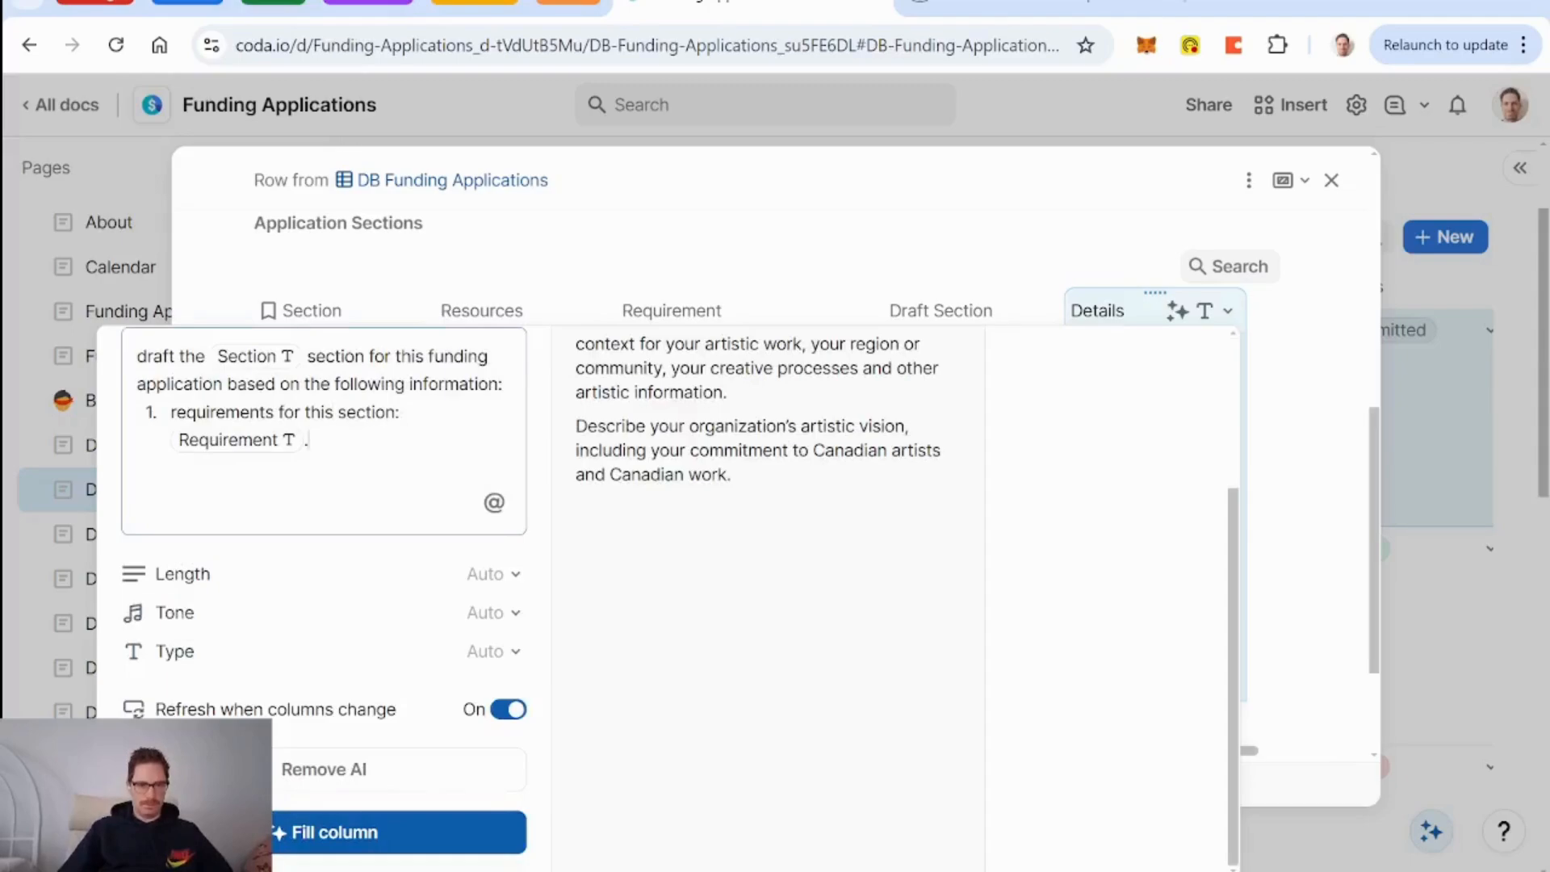
pyautogui.press('Return')
pyautogui.press('BackSpace')
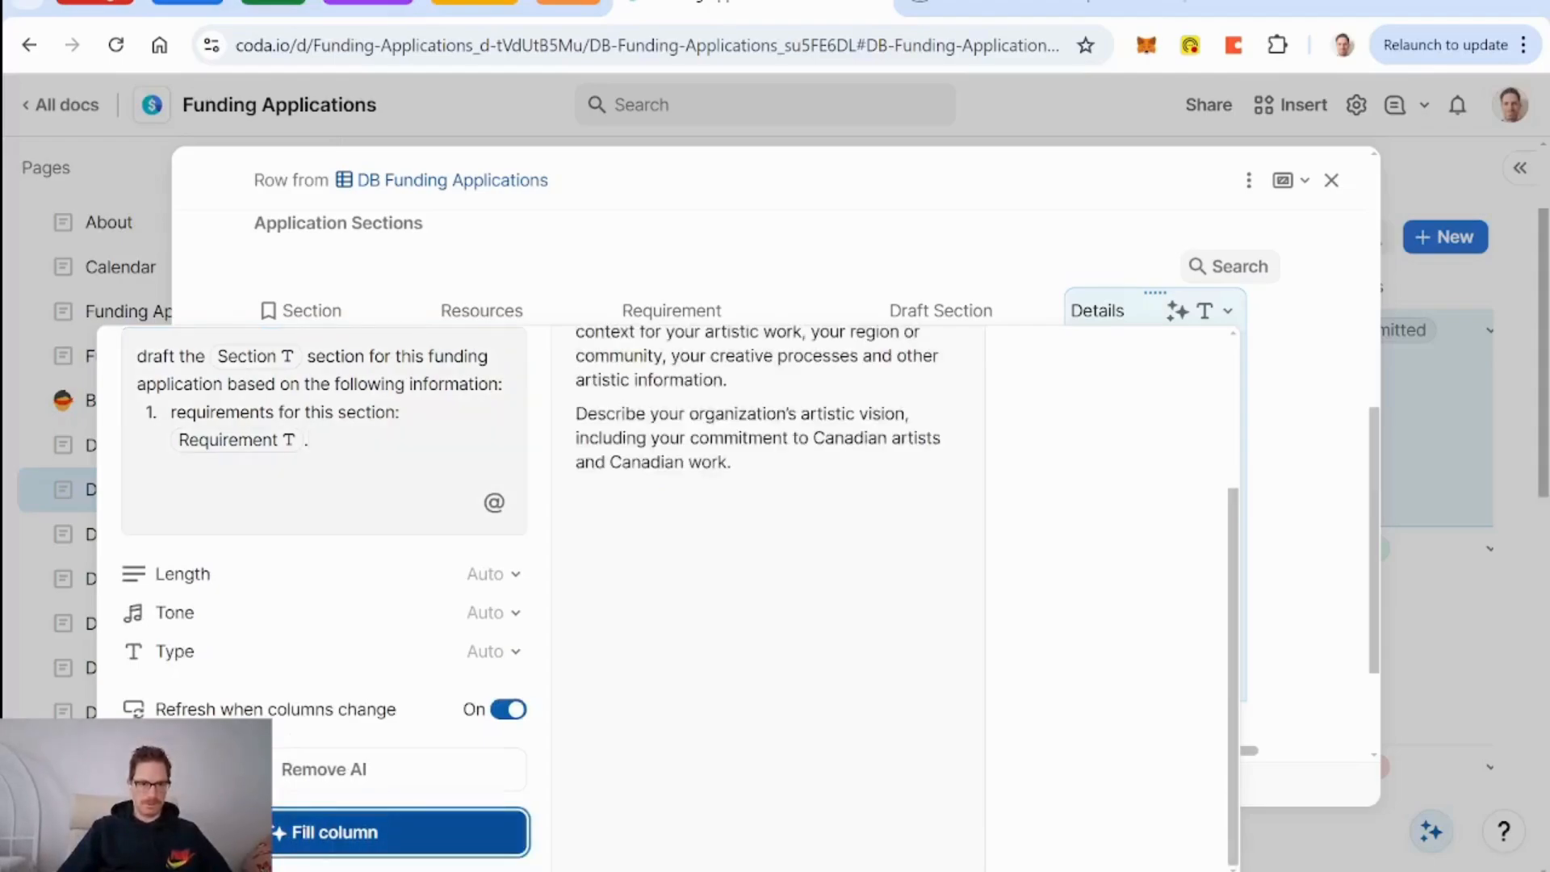
pyautogui.press('Return')
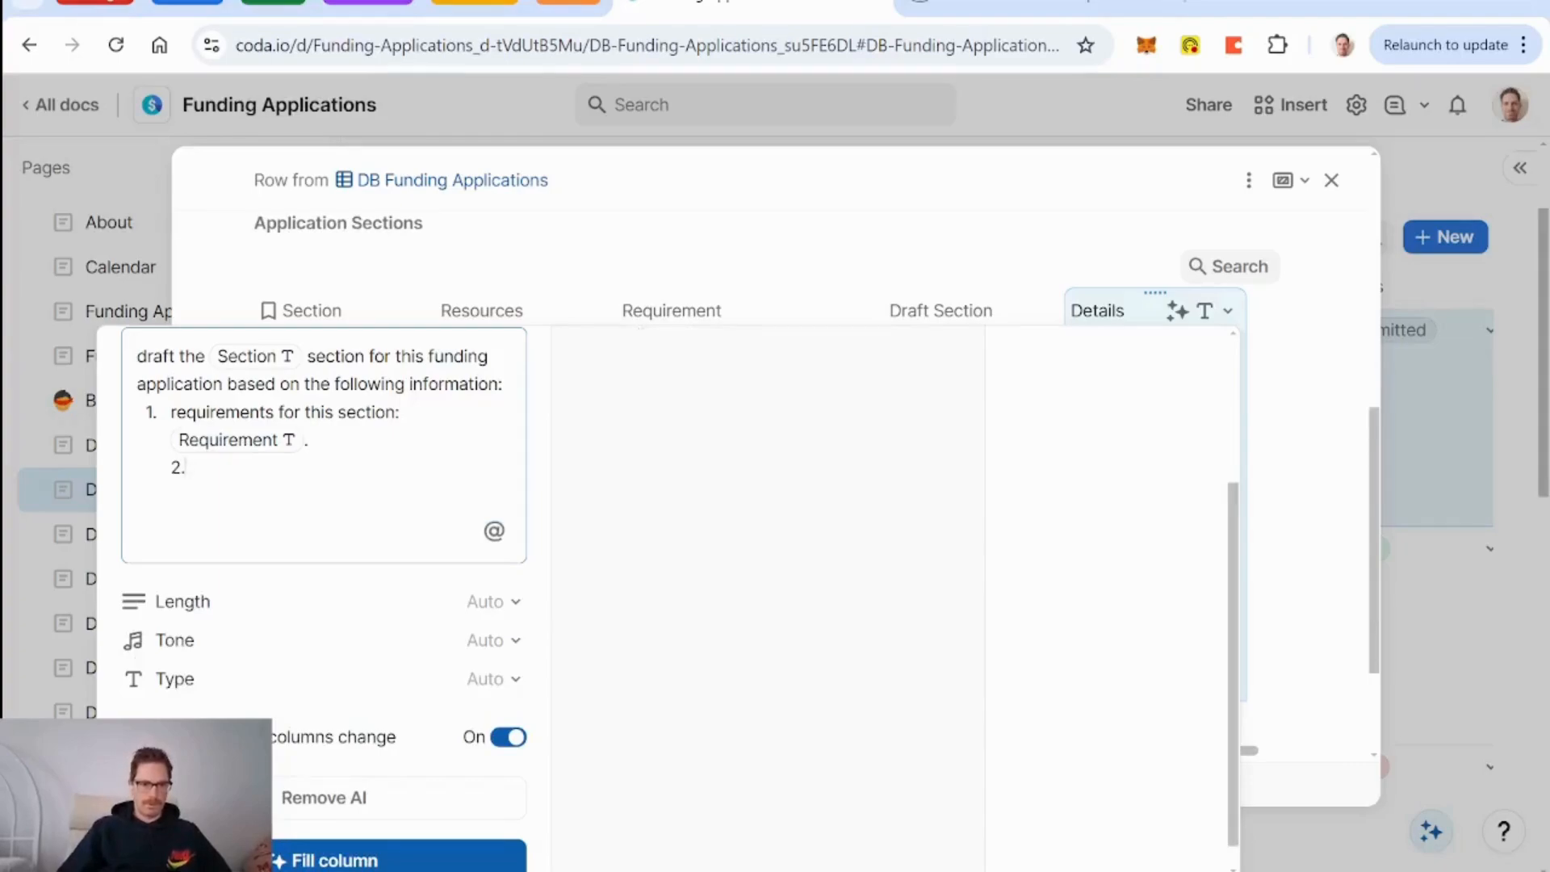
pyautogui.press('BackSpace')
pyautogui.press('BackSpace')
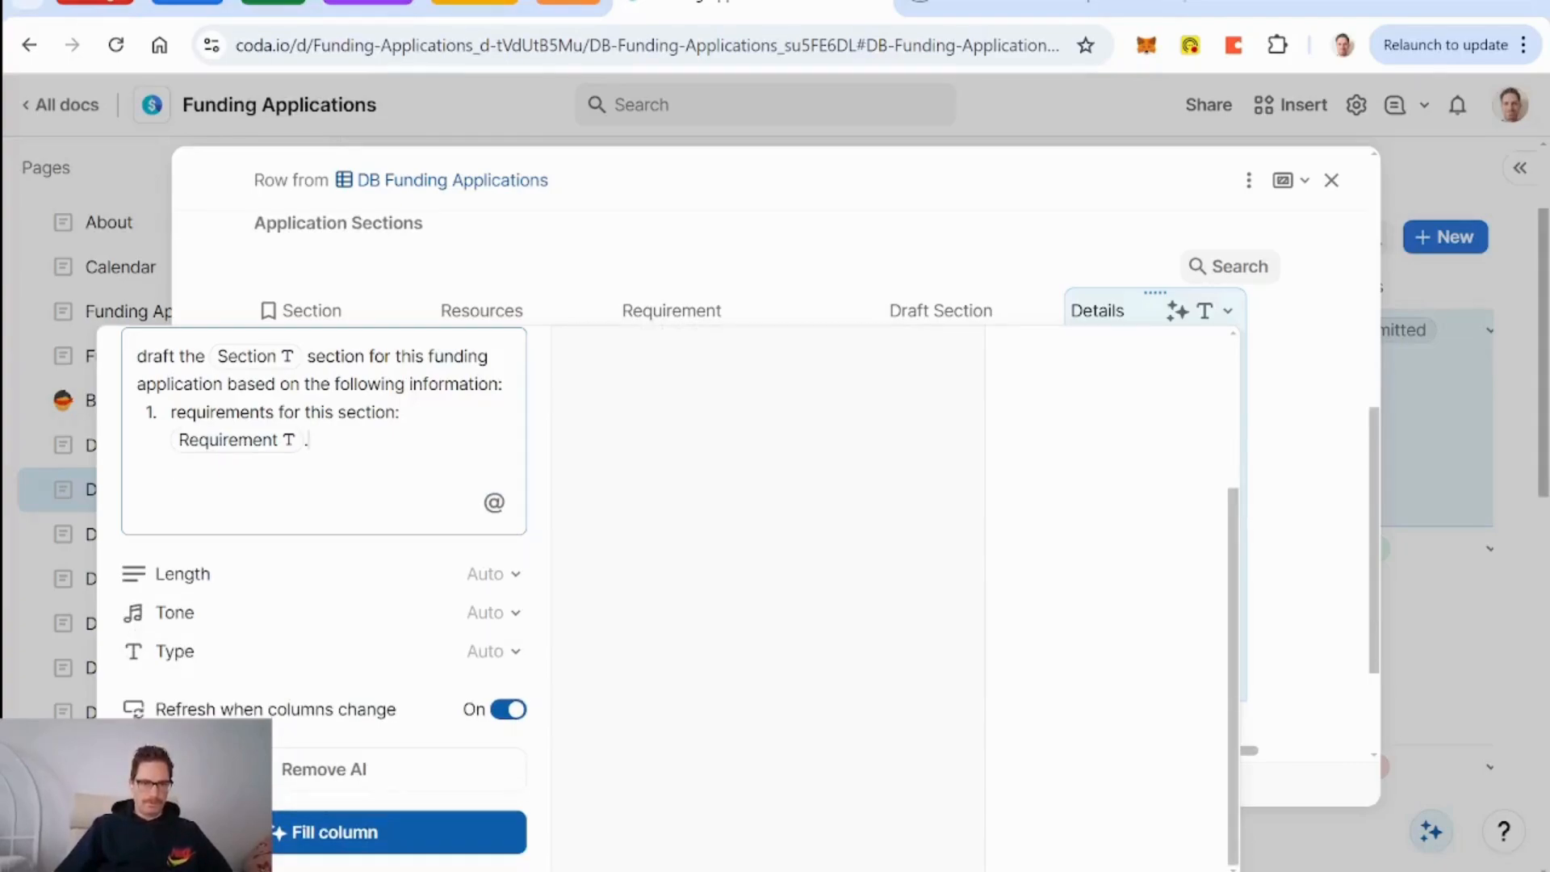
pyautogui.press('BackSpace')
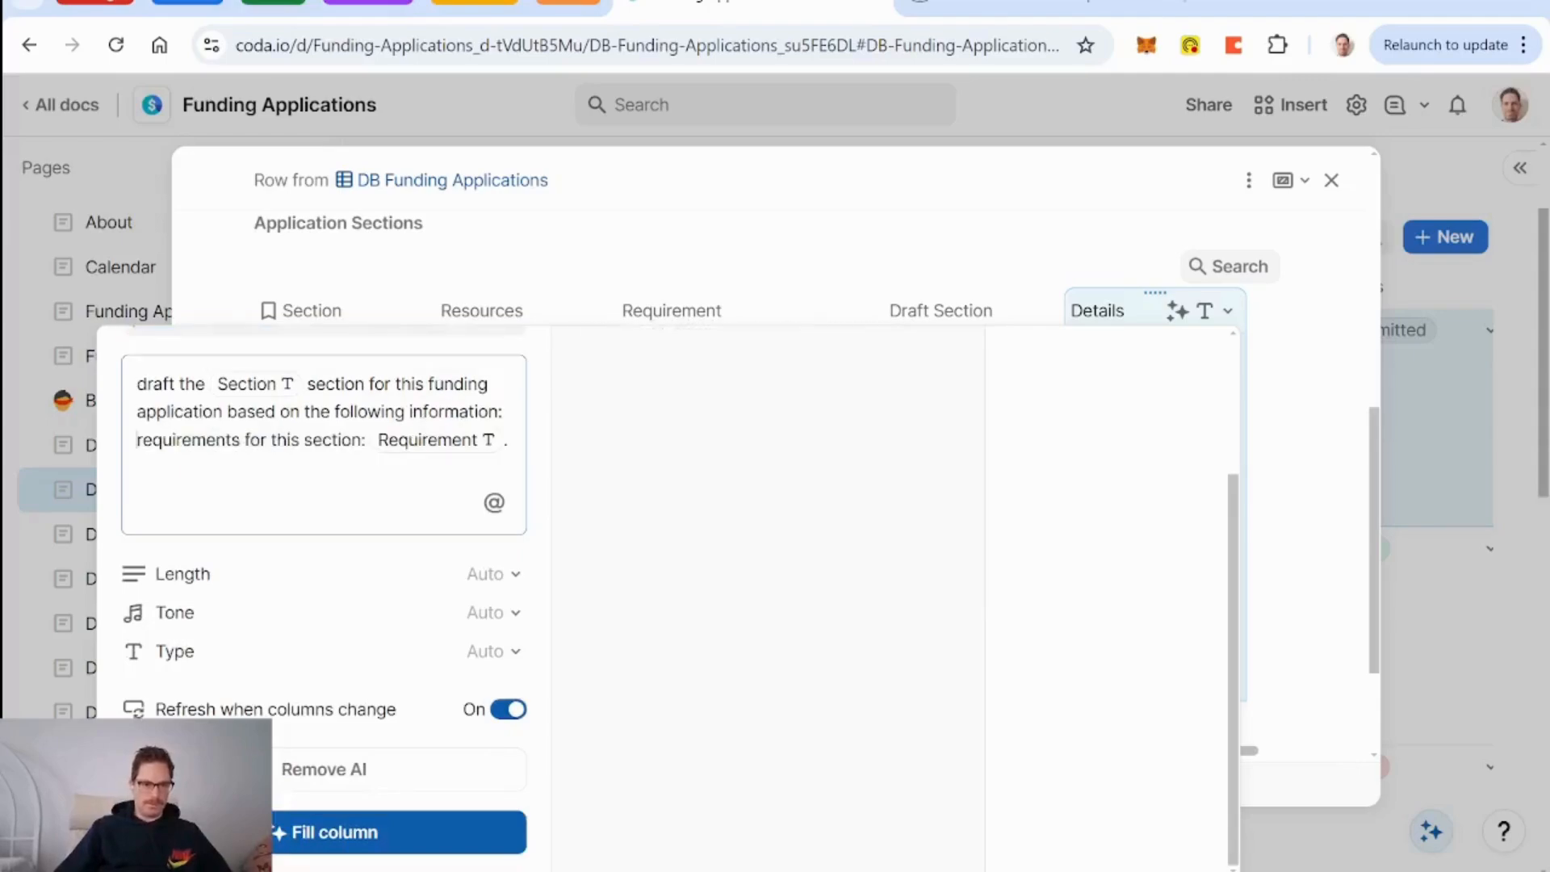
pyautogui.write('1.')
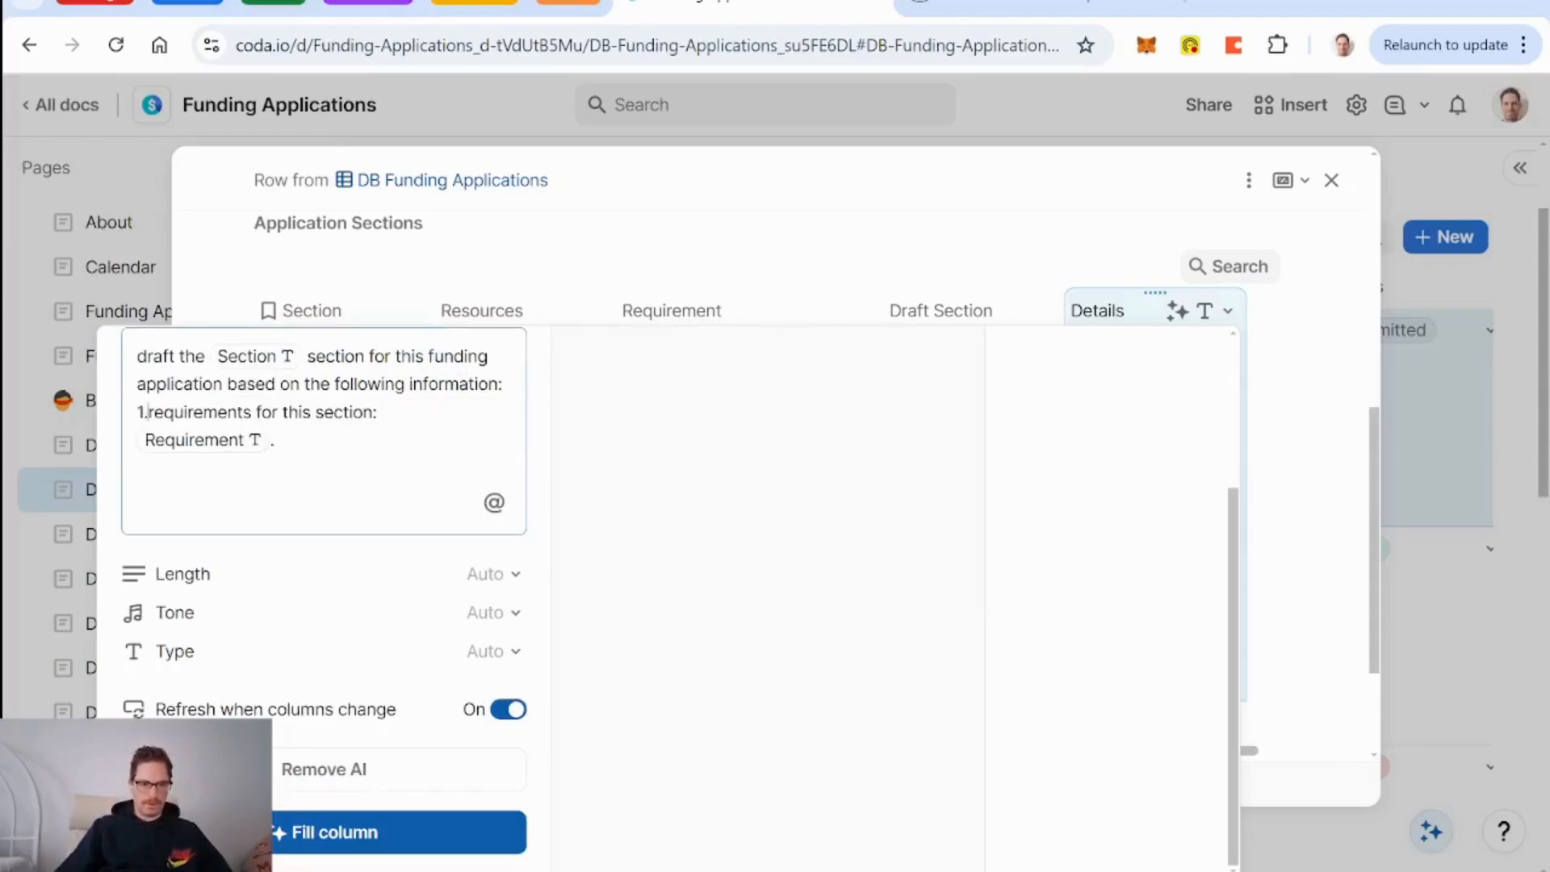
pyautogui.press('BackSpace')
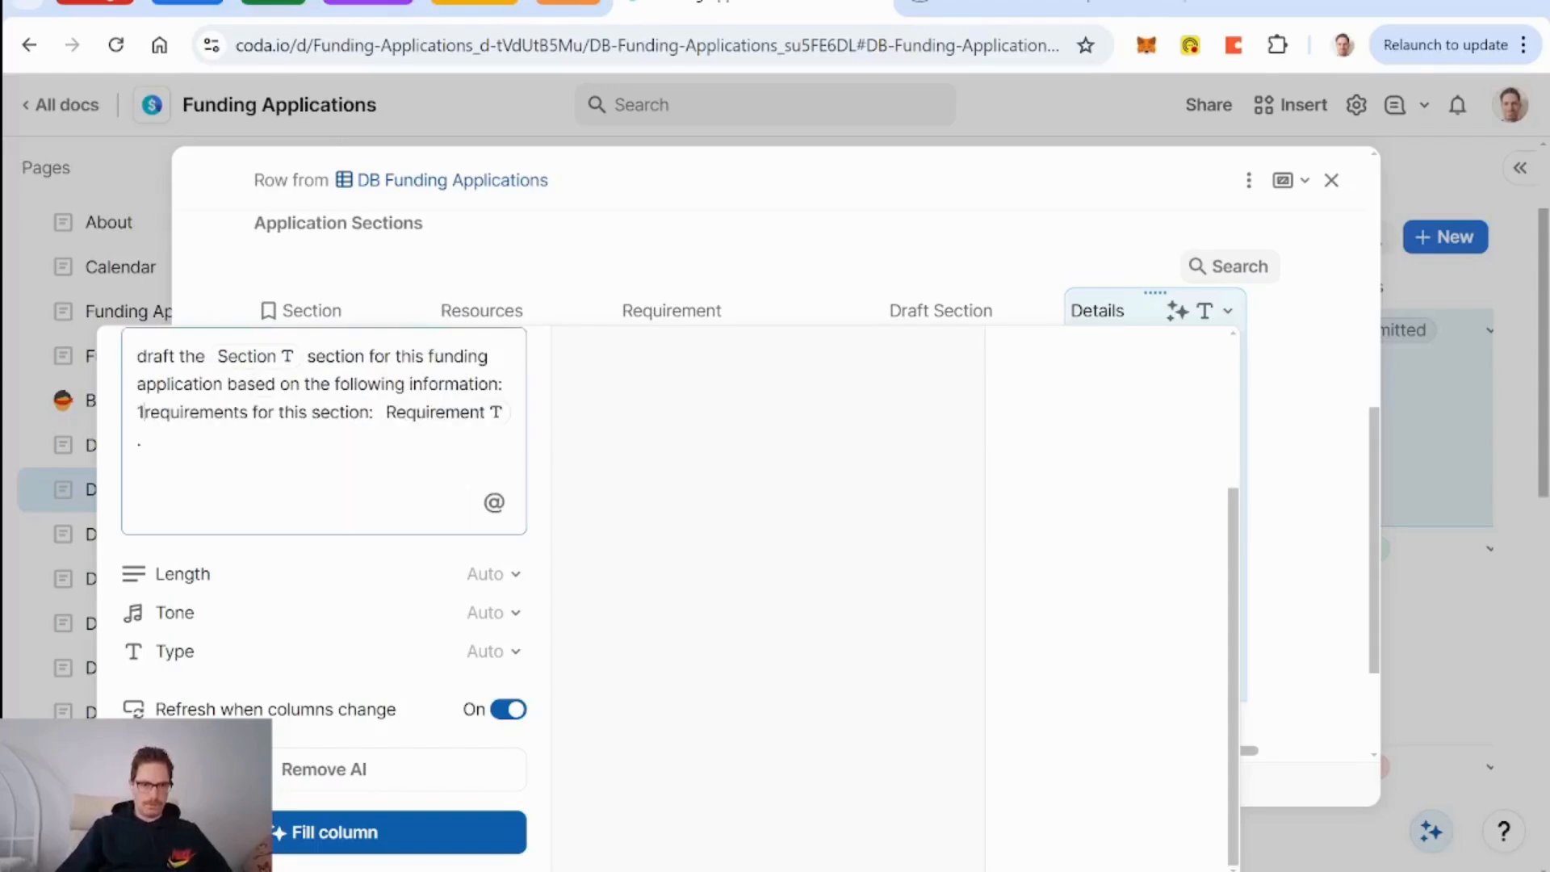
pyautogui.write('1.')
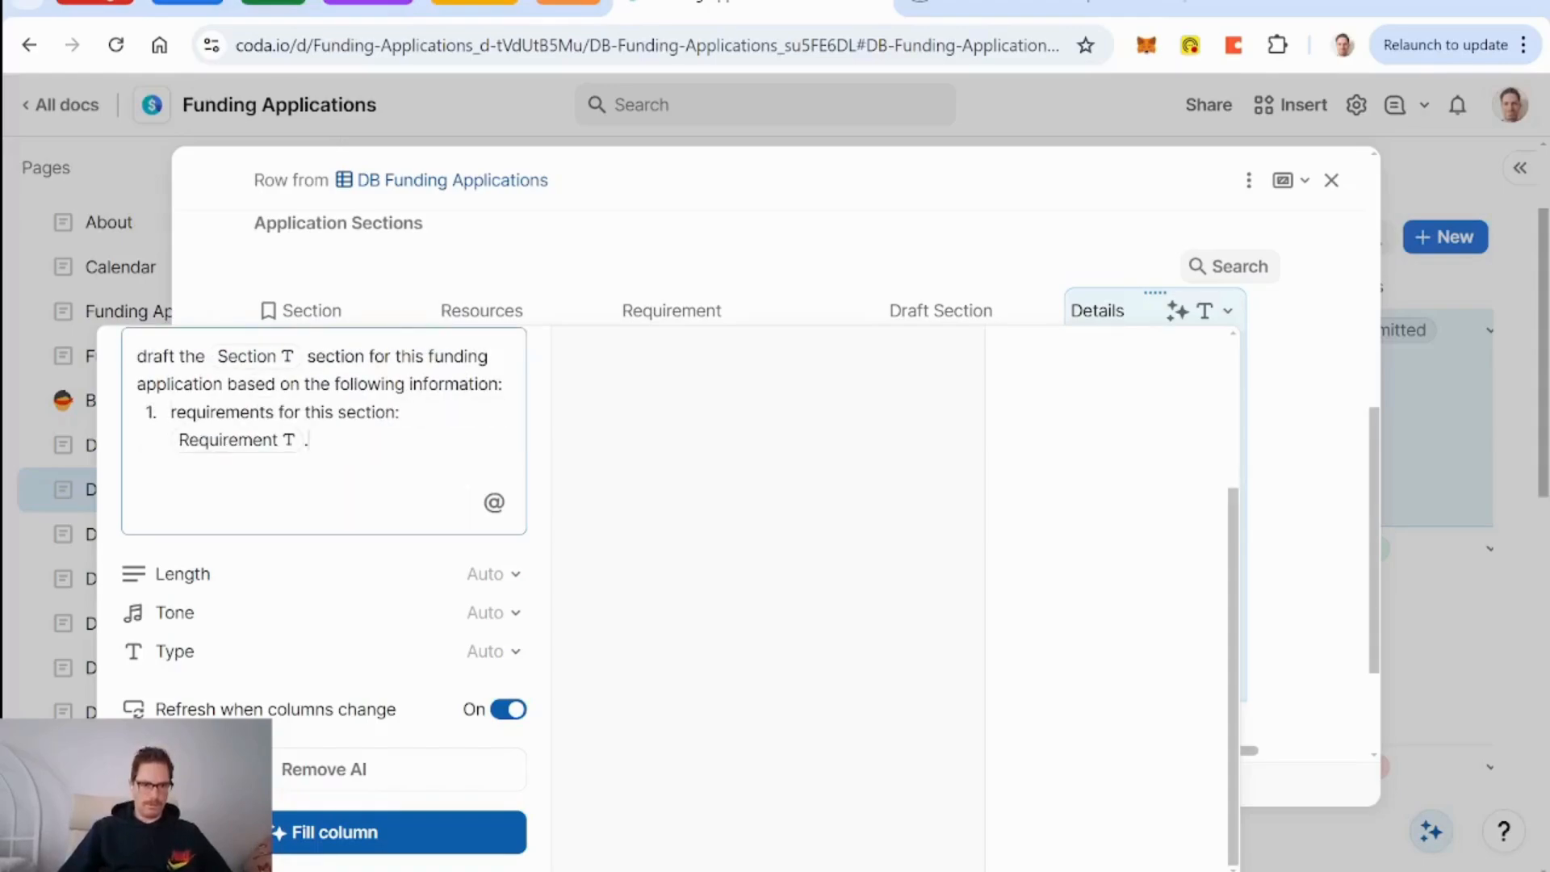
pyautogui.hotkey('shift', 'Return')
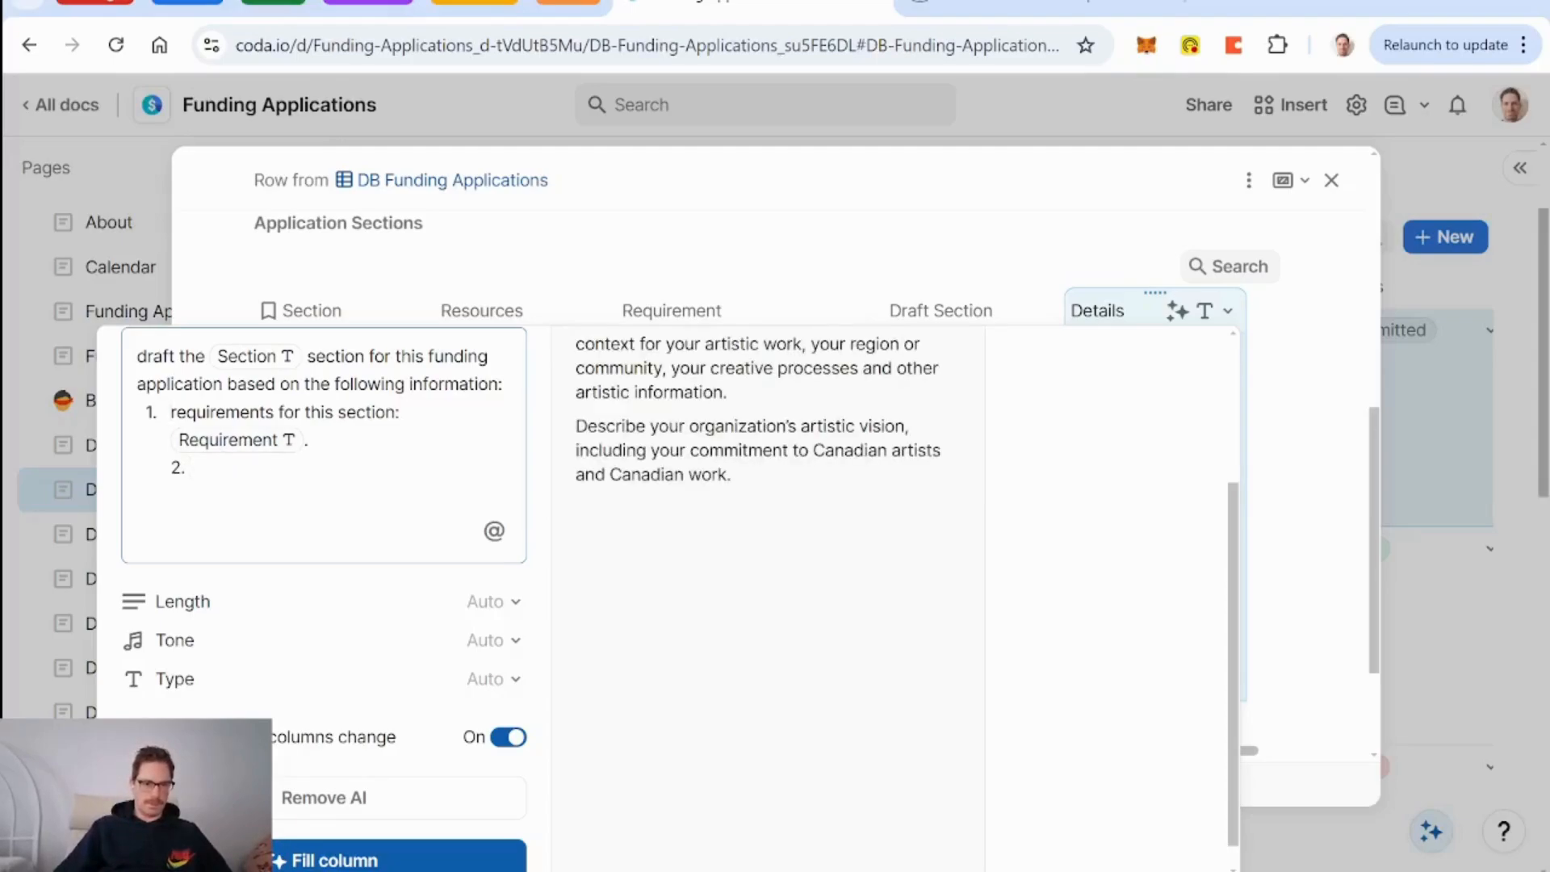
pyautogui.press('BackSpace')
pyautogui.write('1 -')
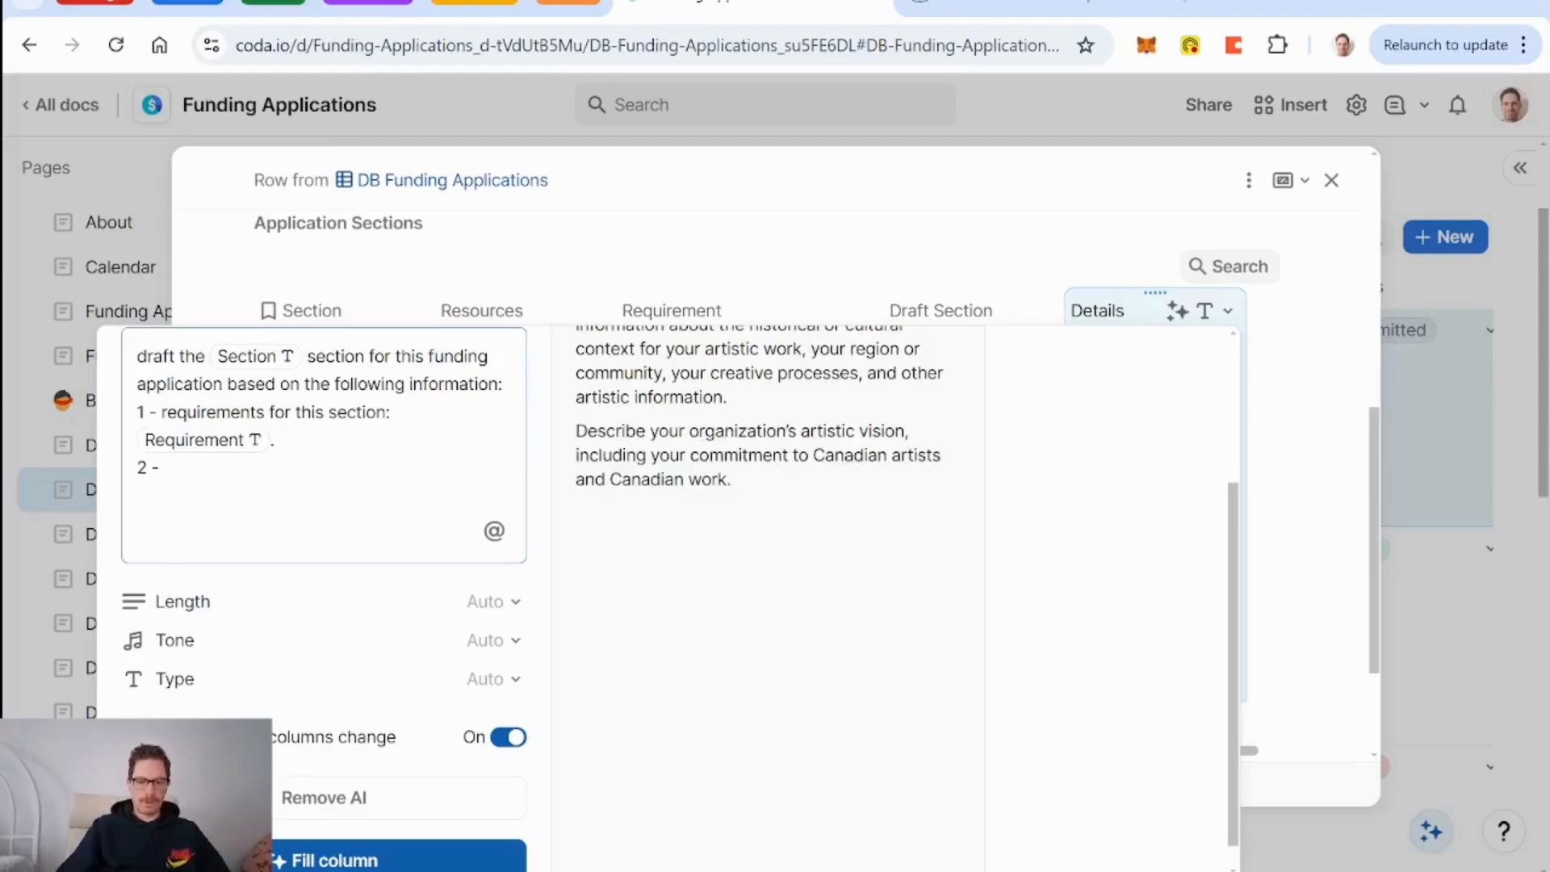
# Add a second item, 'my organization's information:', with a Resources column chip, and close the settings.
pyautogui.write('my organizati')
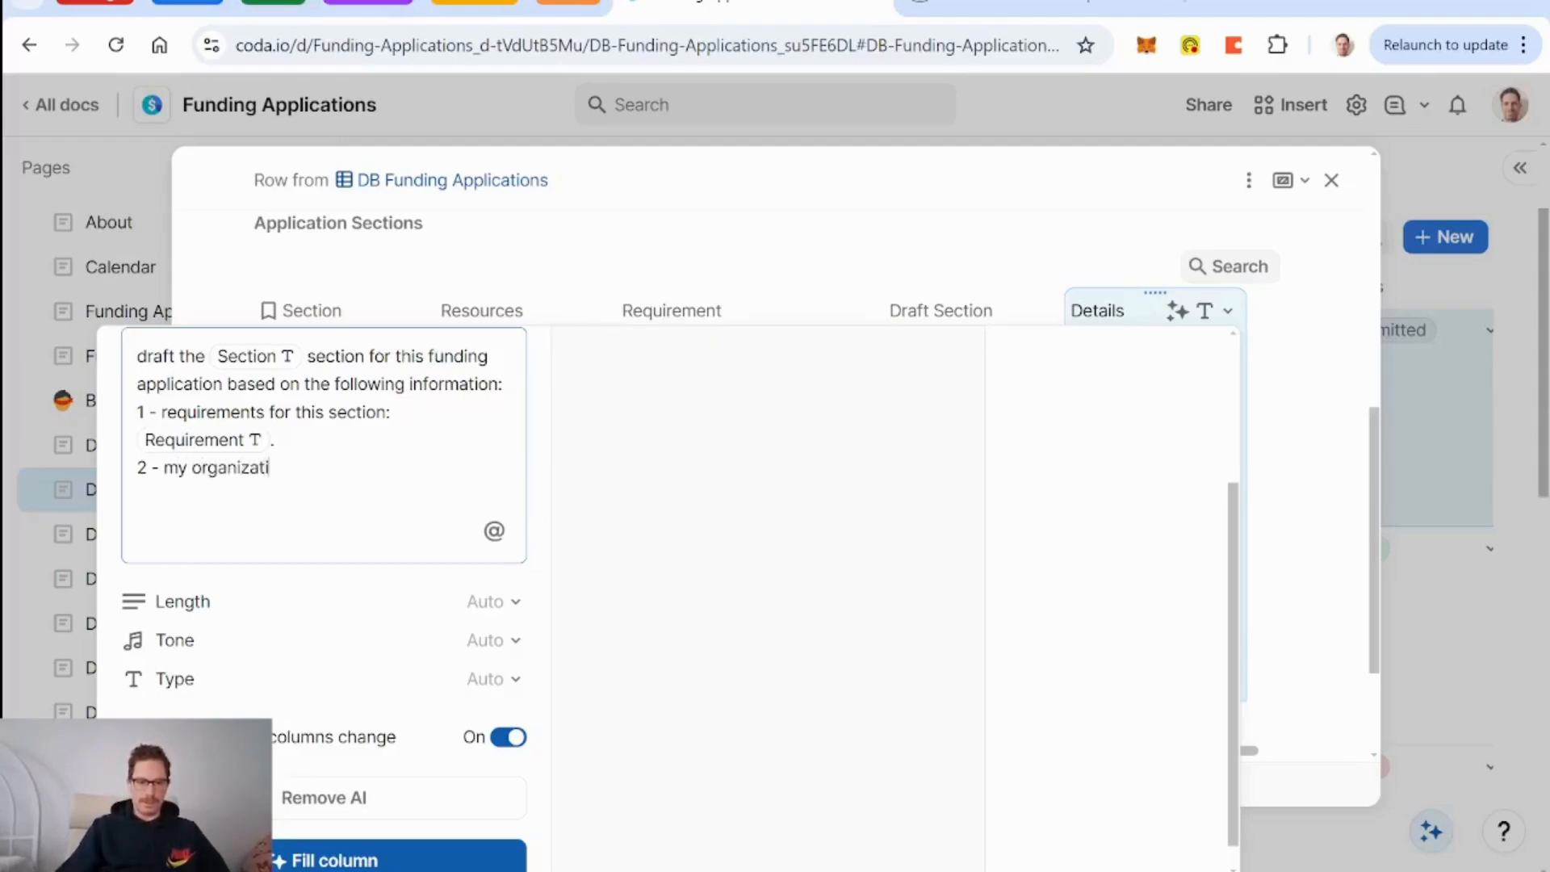
pyautogui.write("on's information")
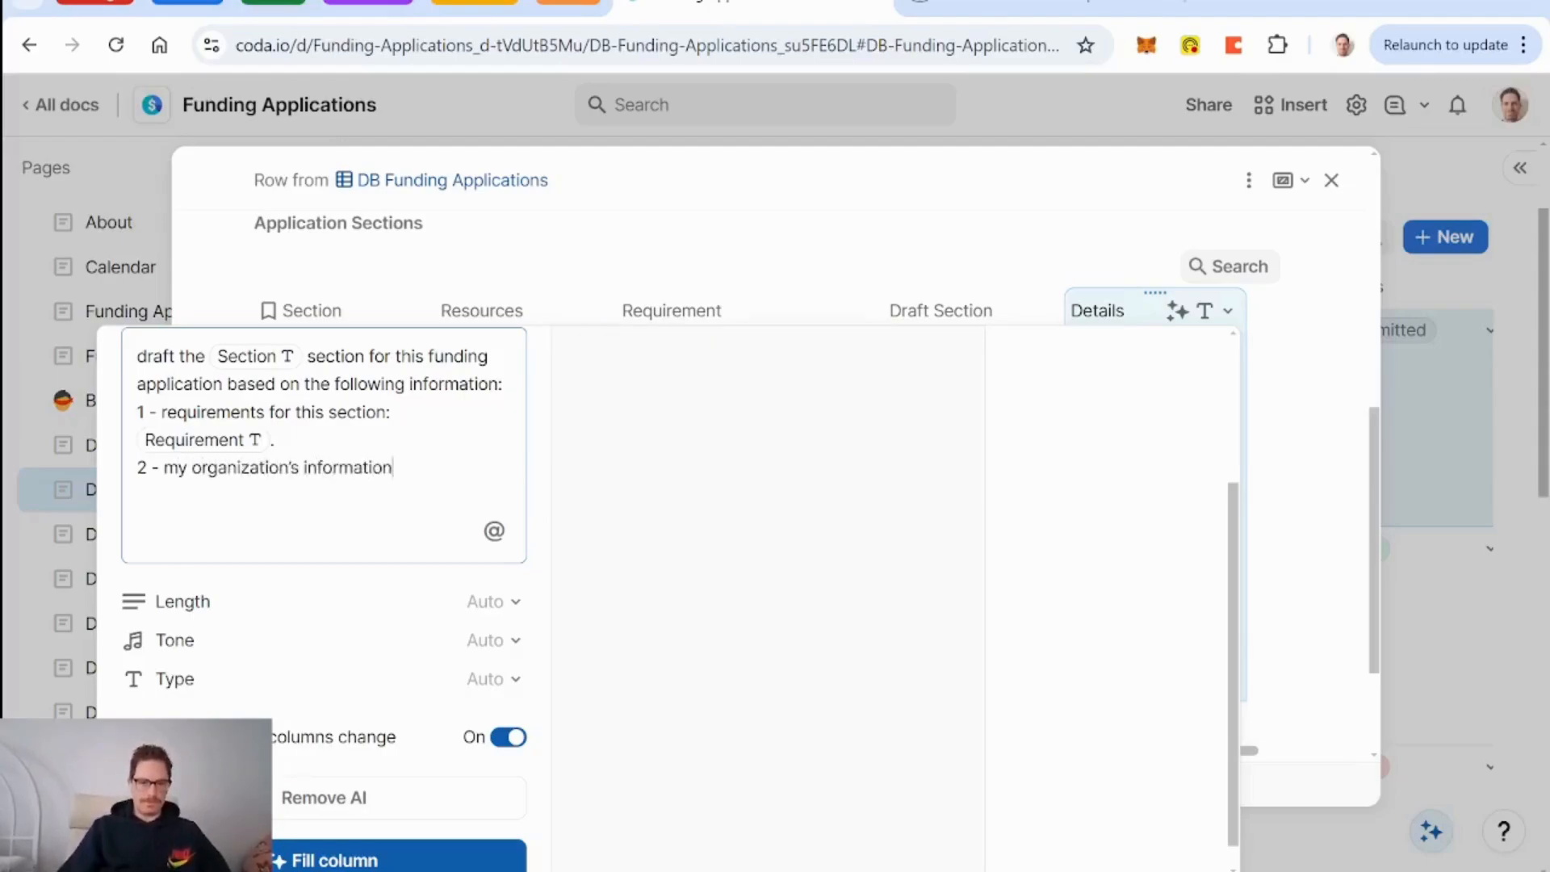
pyautogui.write(': ')
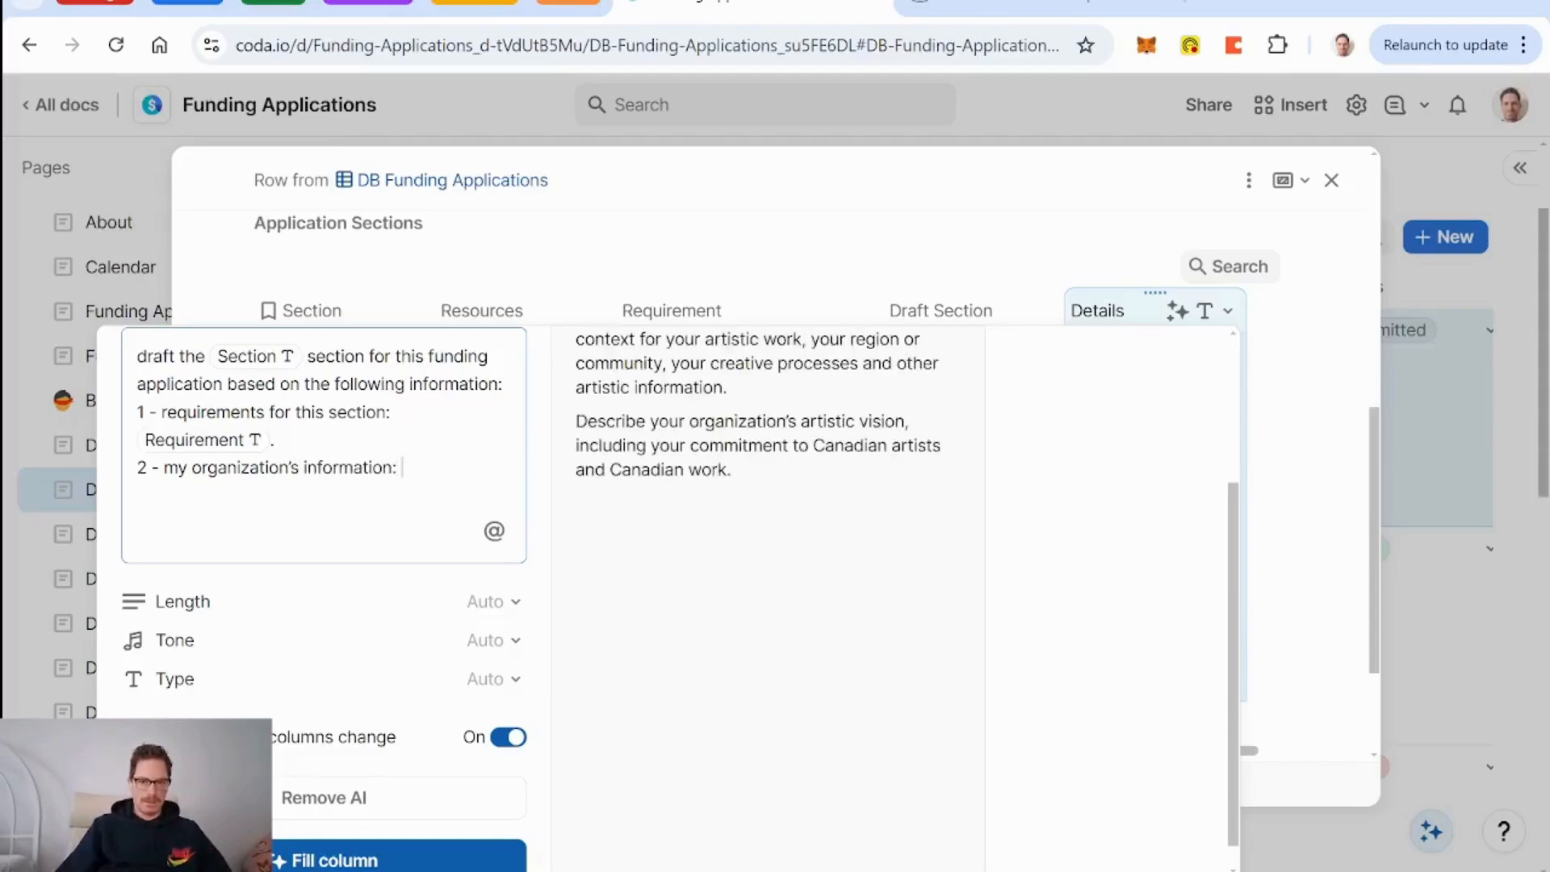
pyautogui.write('=')
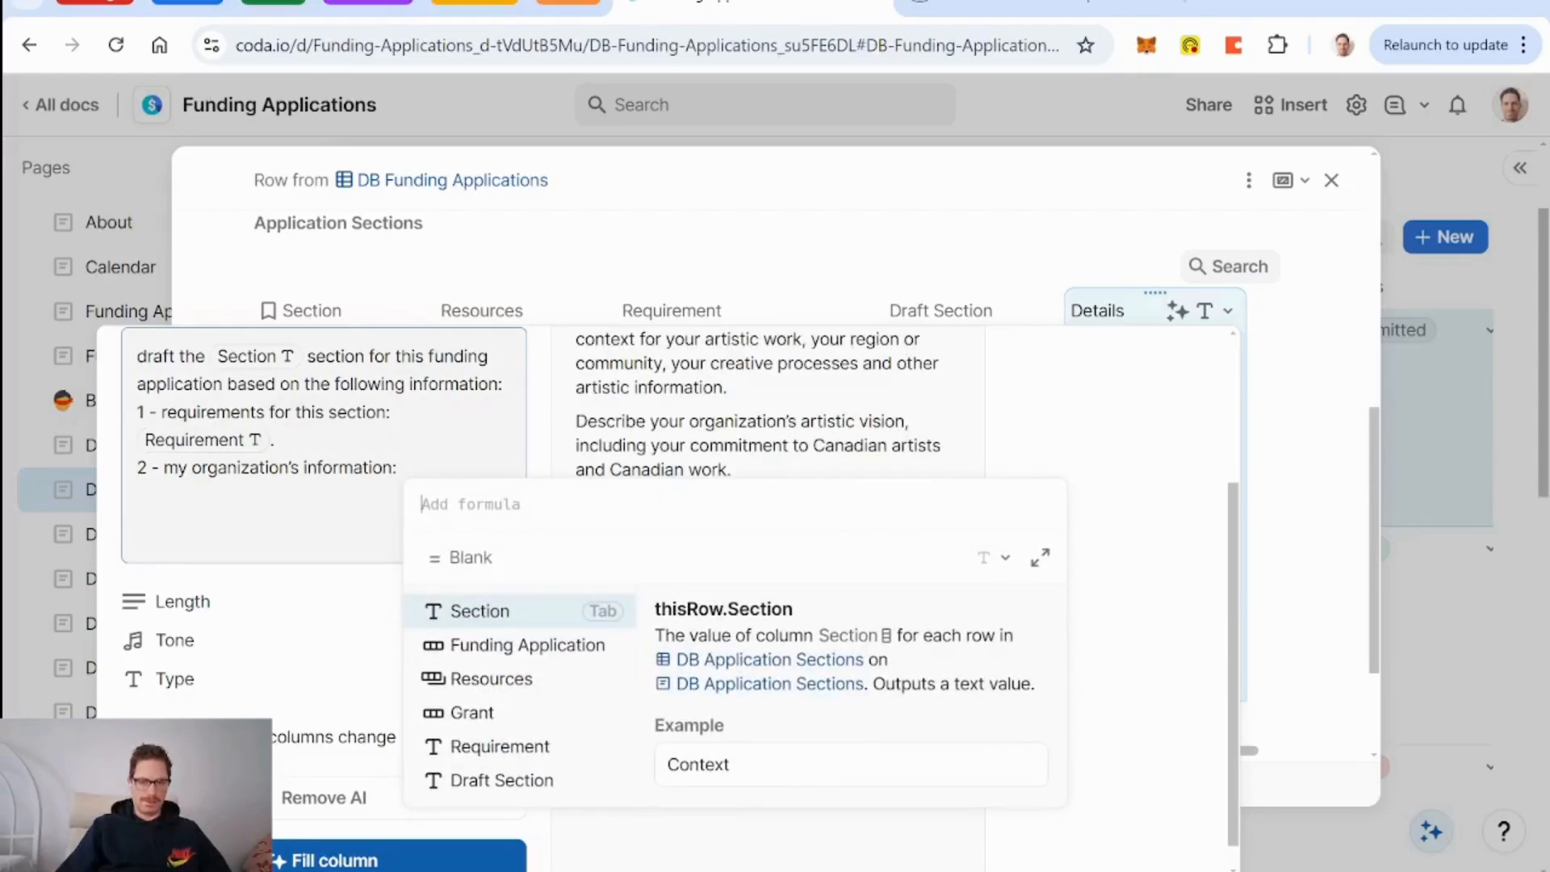
pyautogui.write('resources')
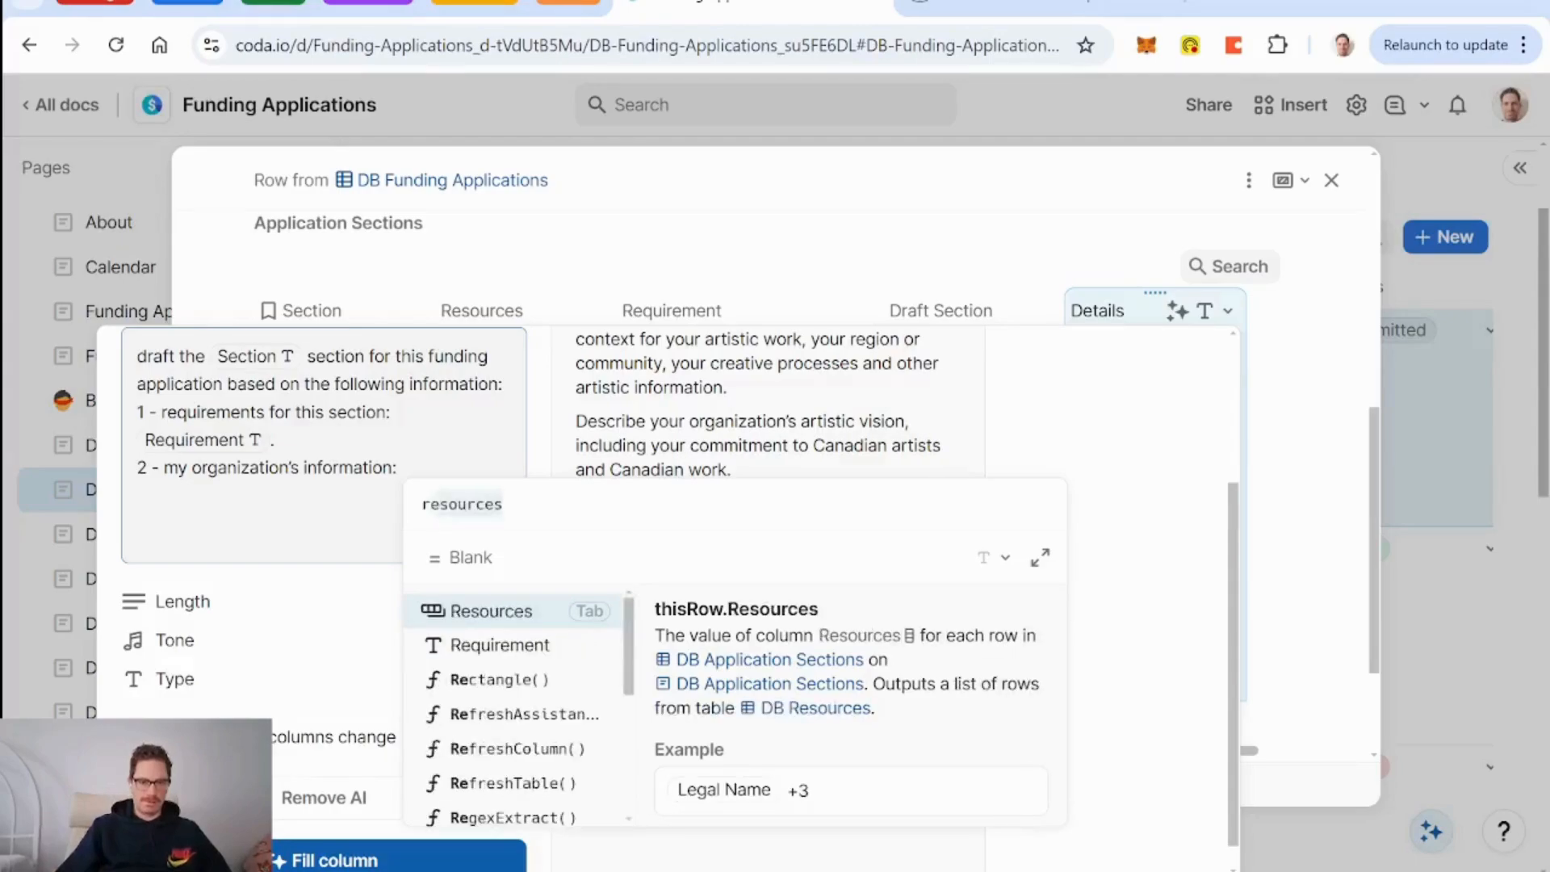
pyautogui.press('Tab')
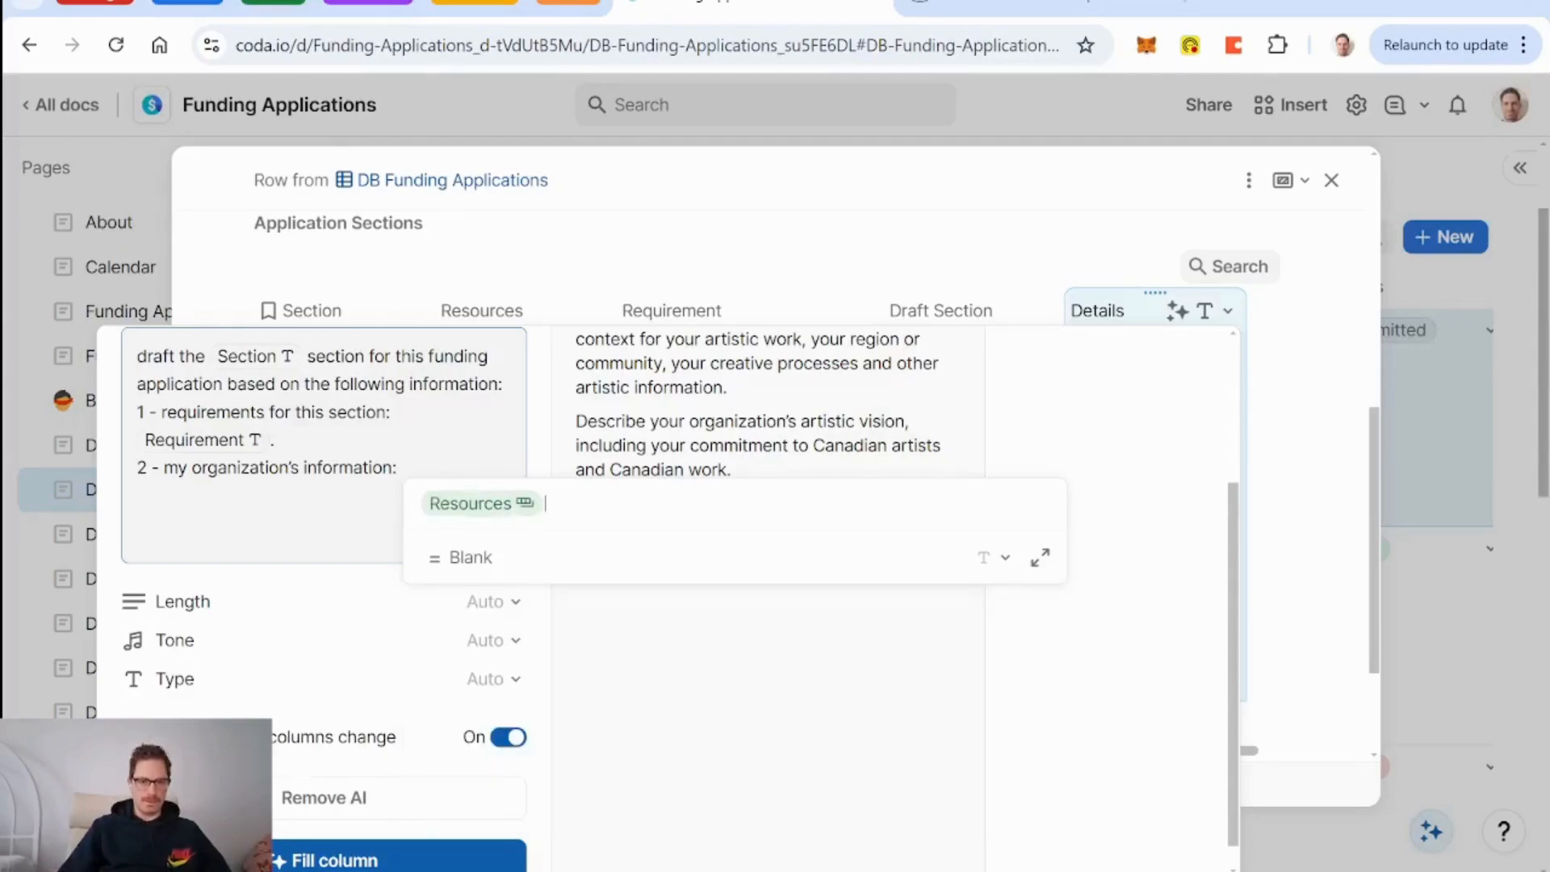
pyautogui.press('Return')
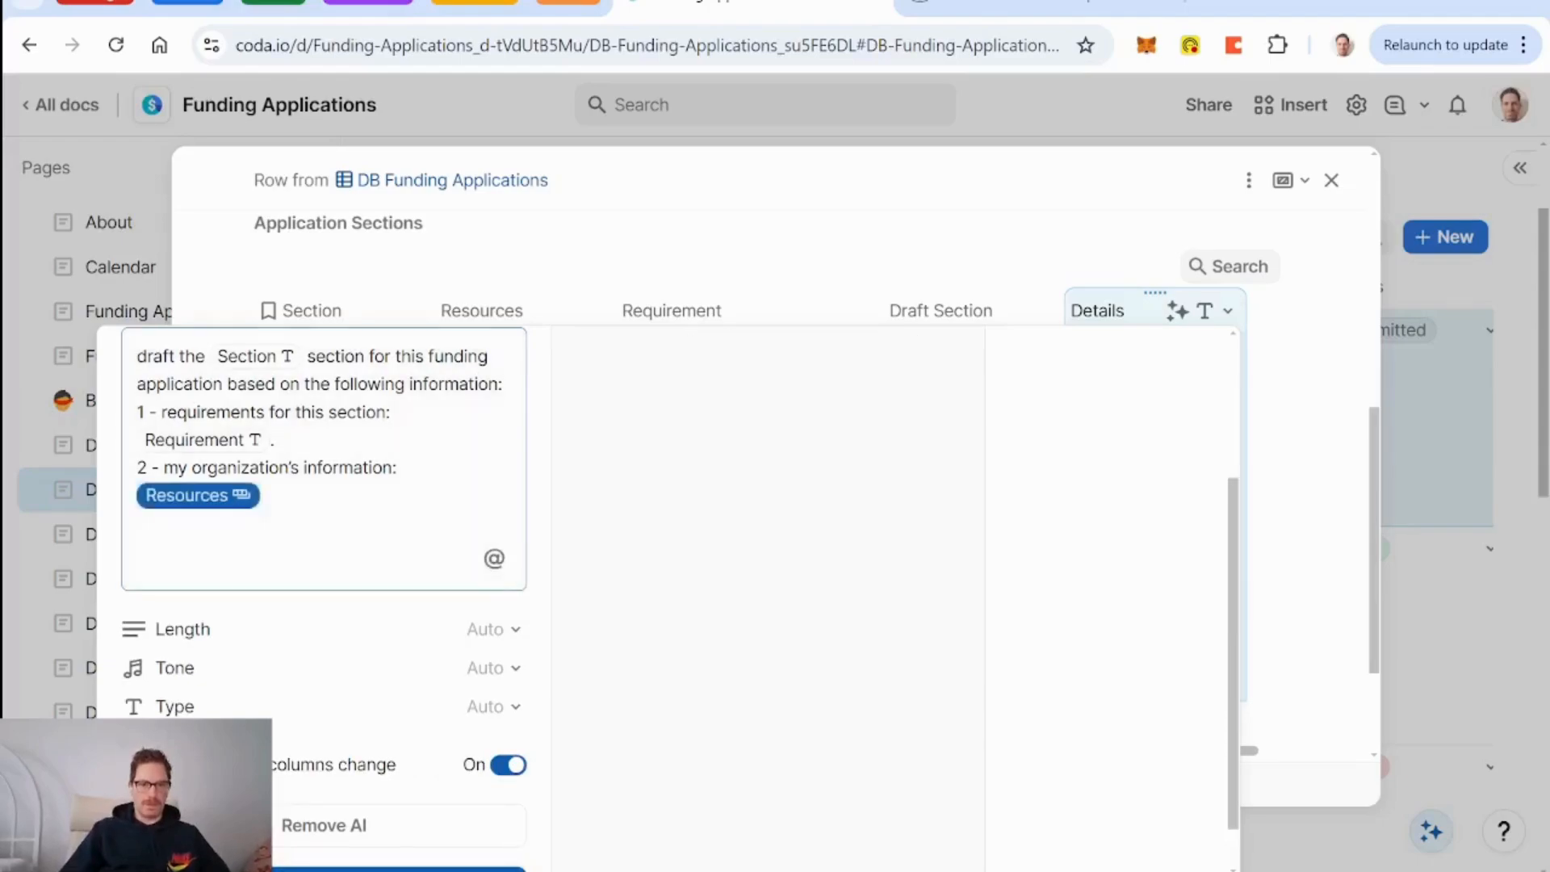
pyautogui.click(859, 202)
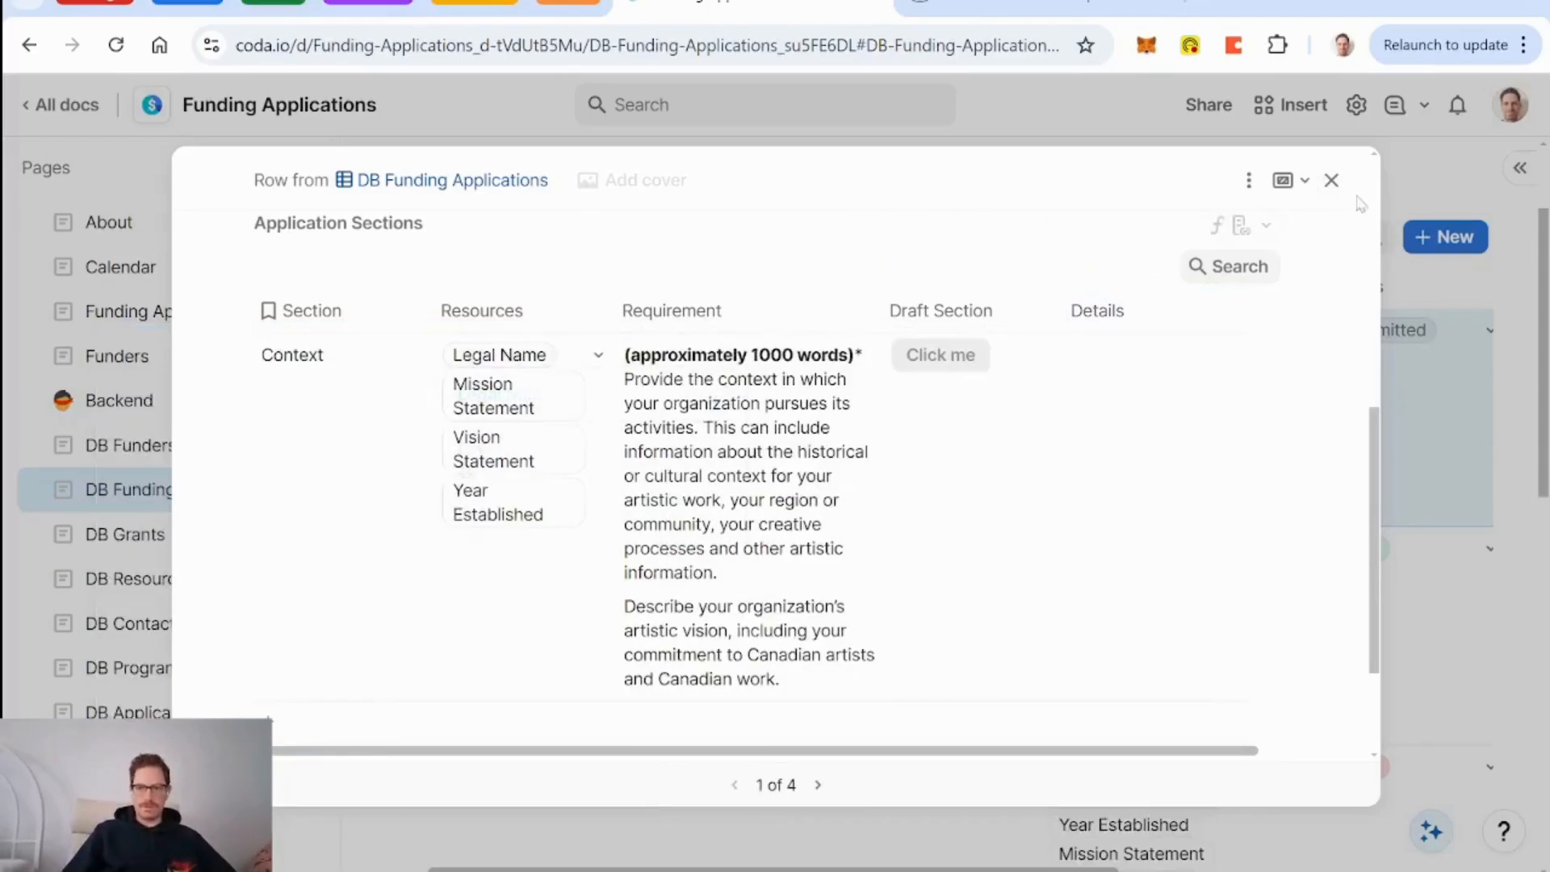
pyautogui.click(1332, 180)
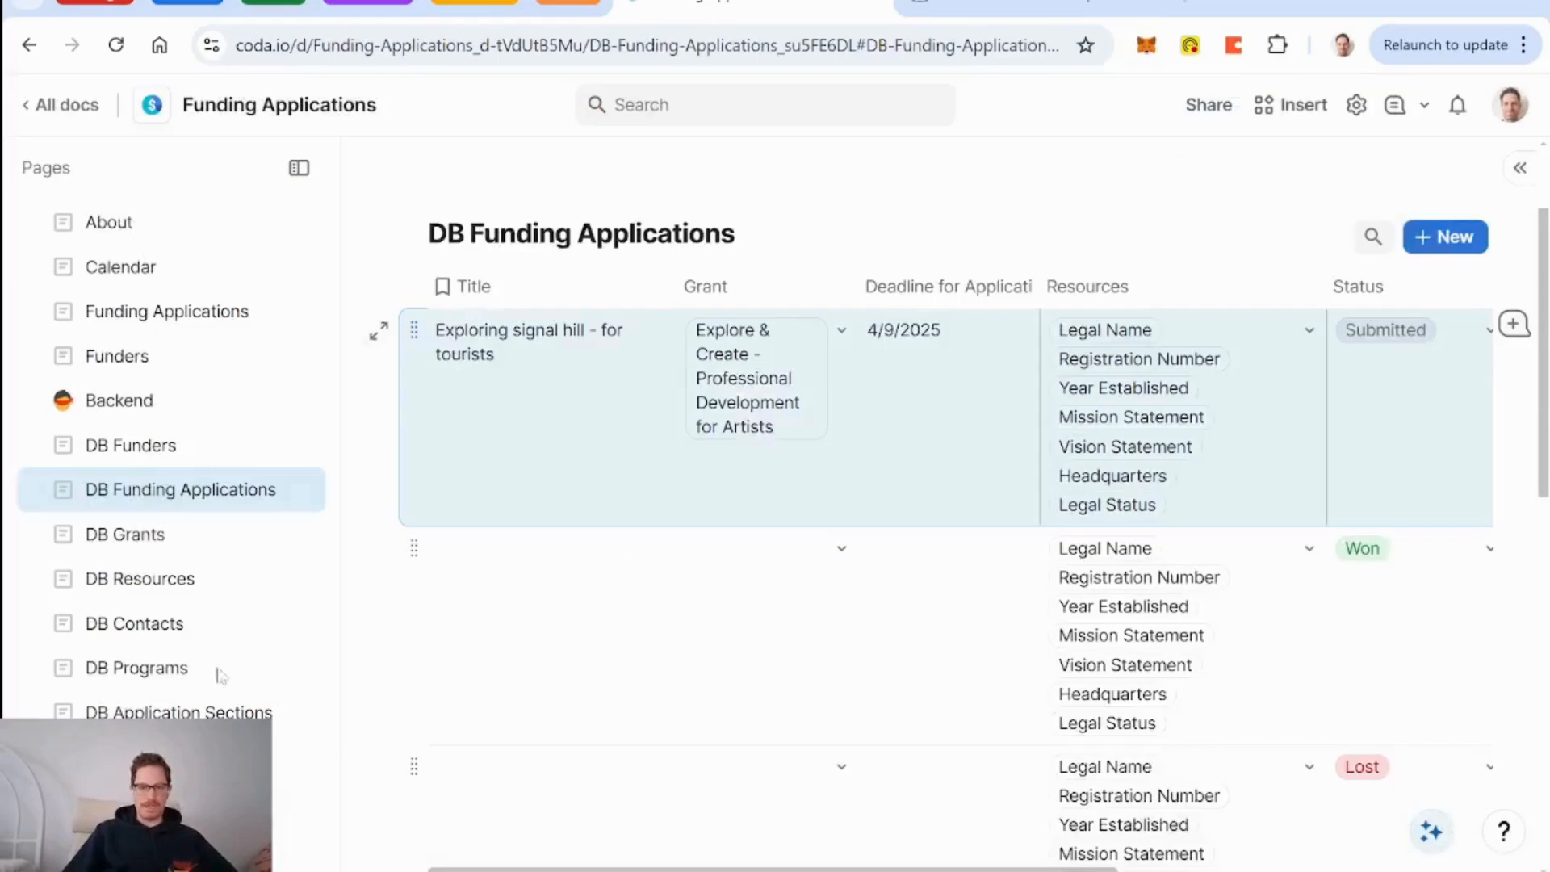
pyautogui.click(165, 578)
pyautogui.scroll(7, 1351, 308)
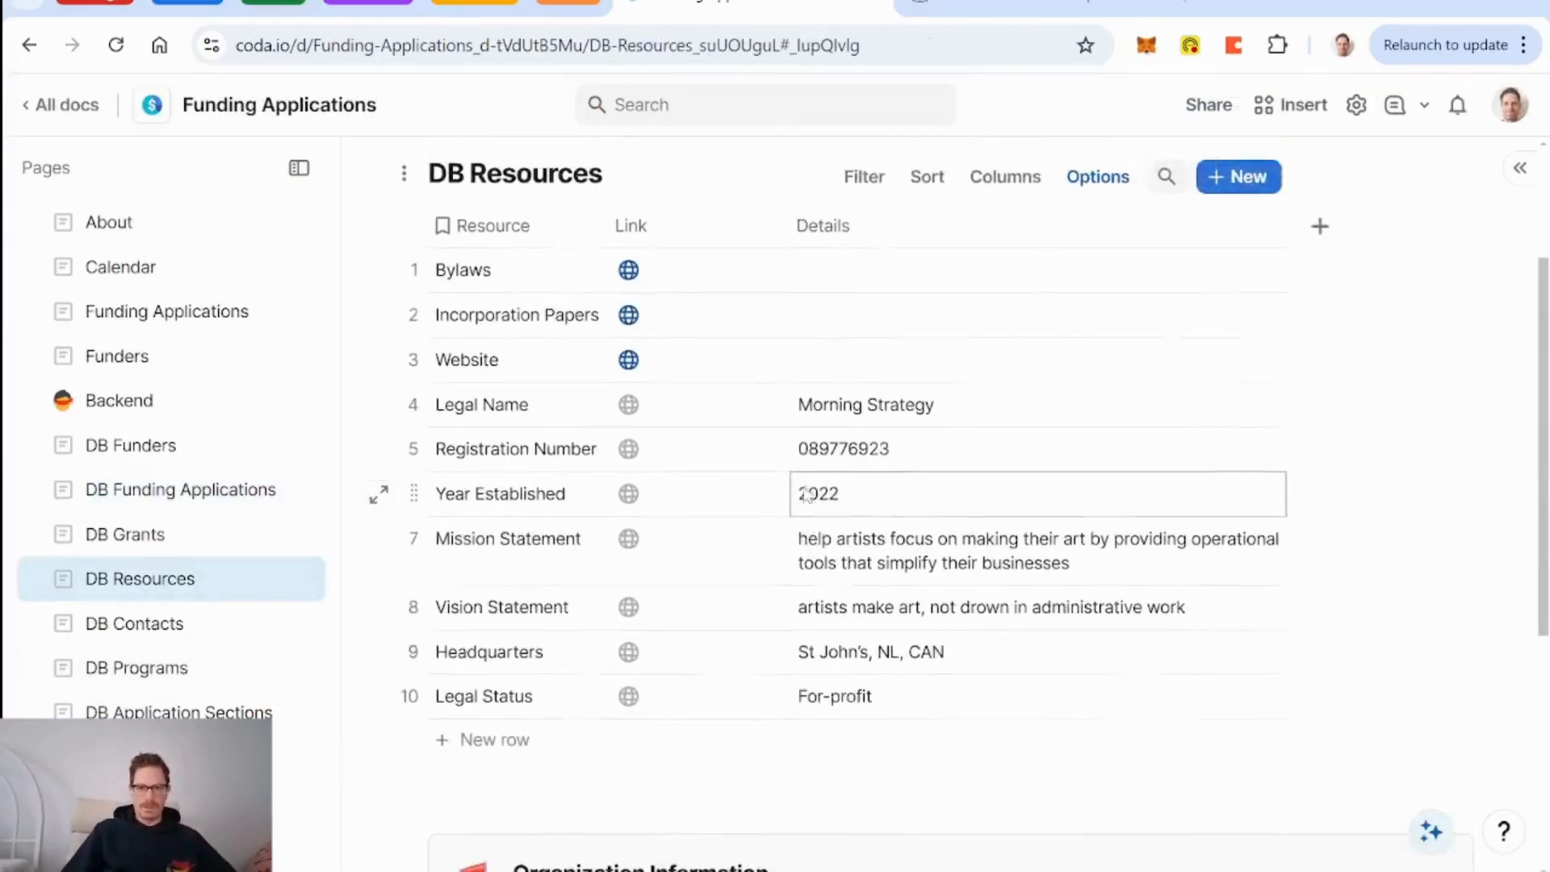
pyautogui.click(1321, 330)
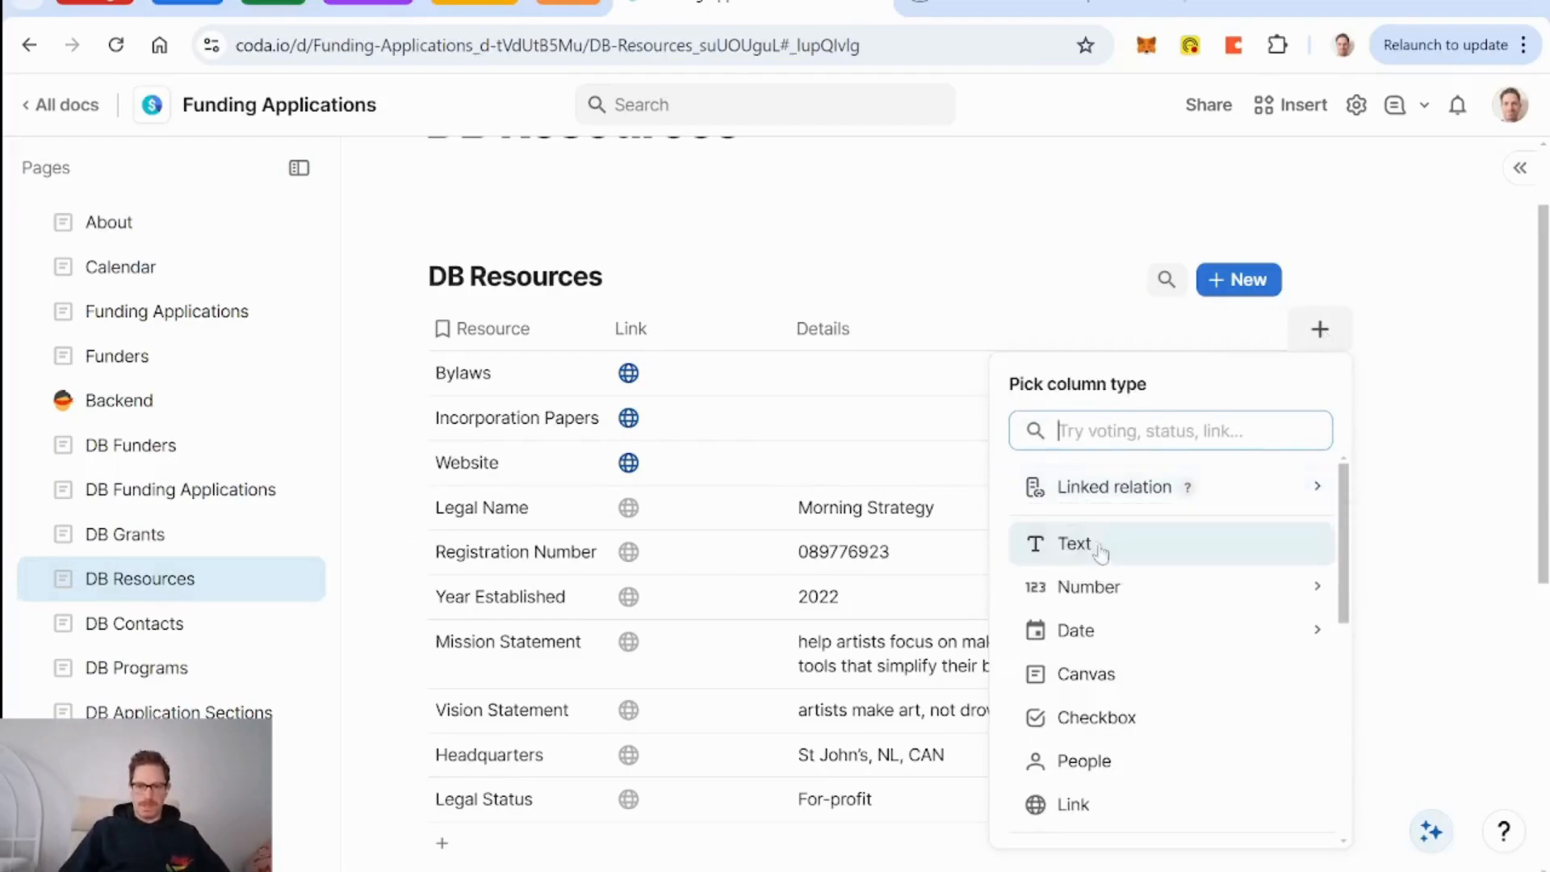
pyautogui.write('compo')
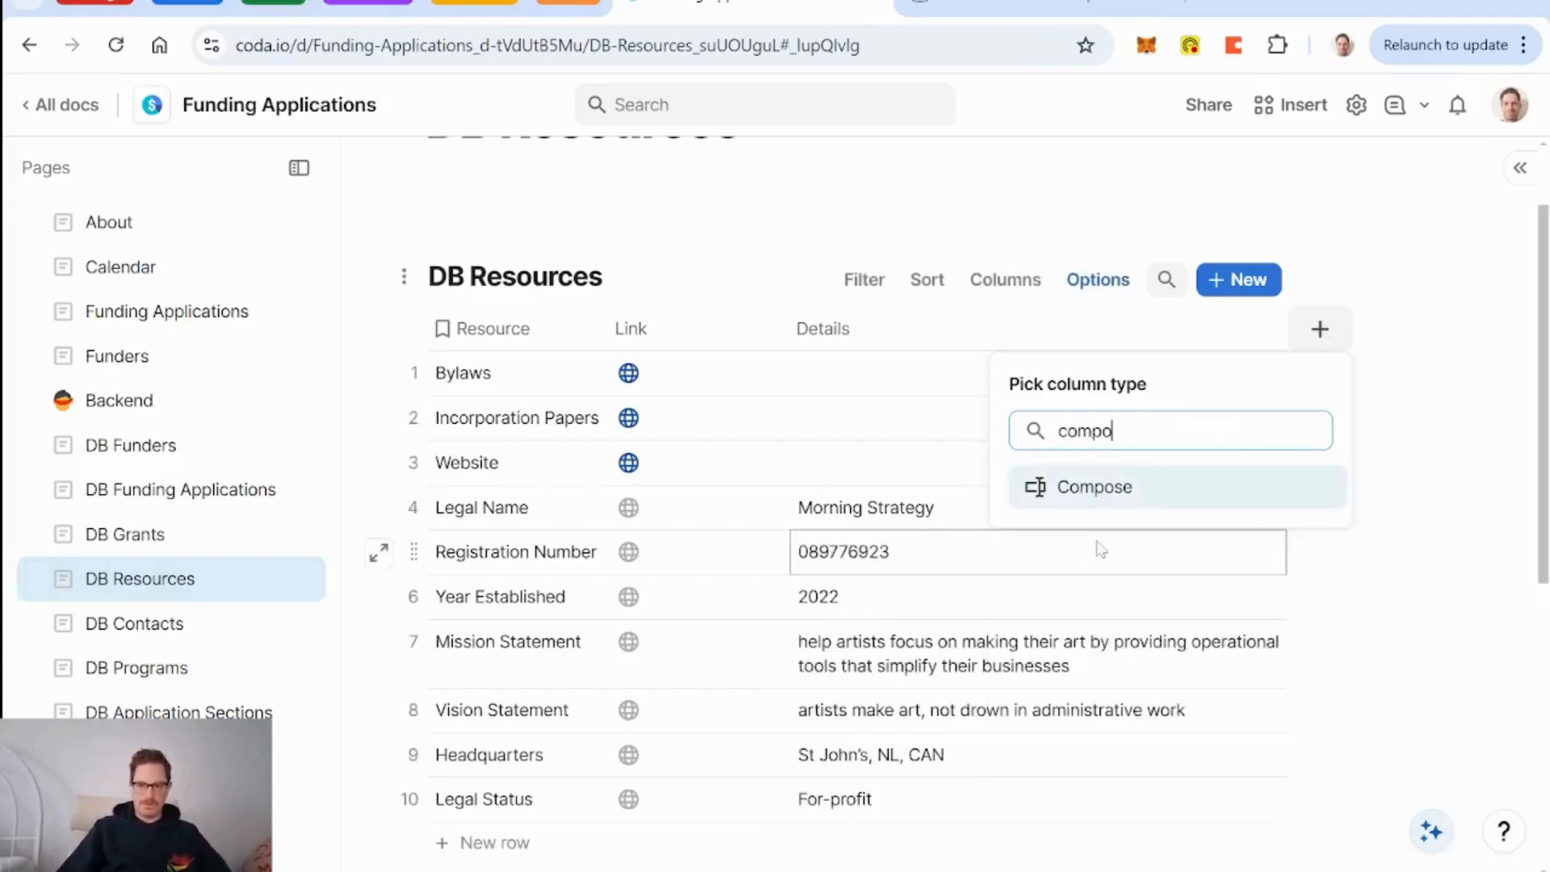
pyautogui.press('Return')
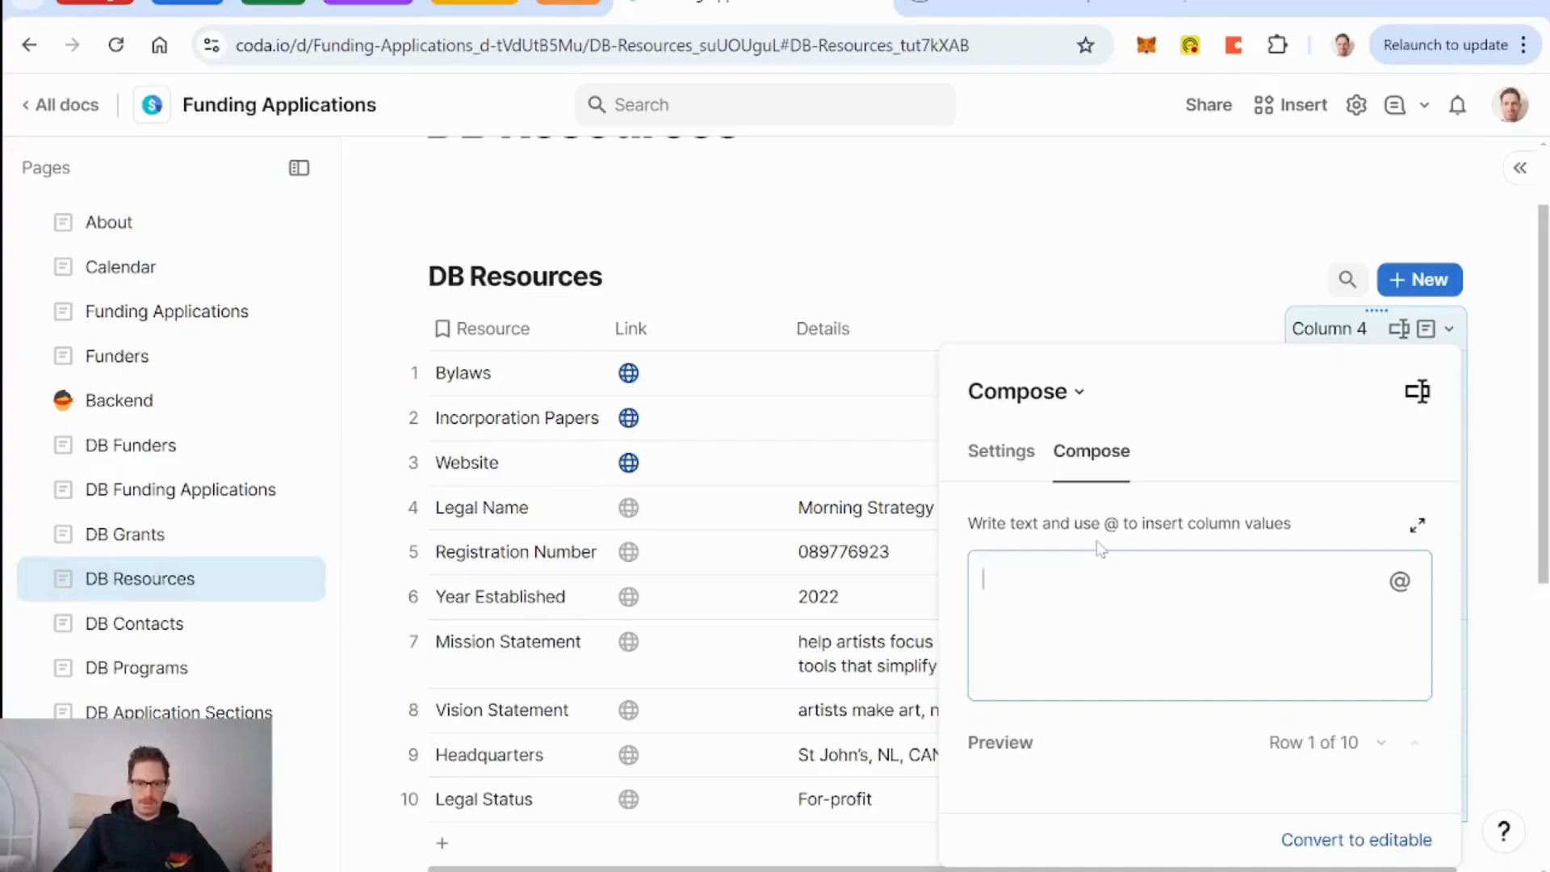
pyautogui.write('@res')
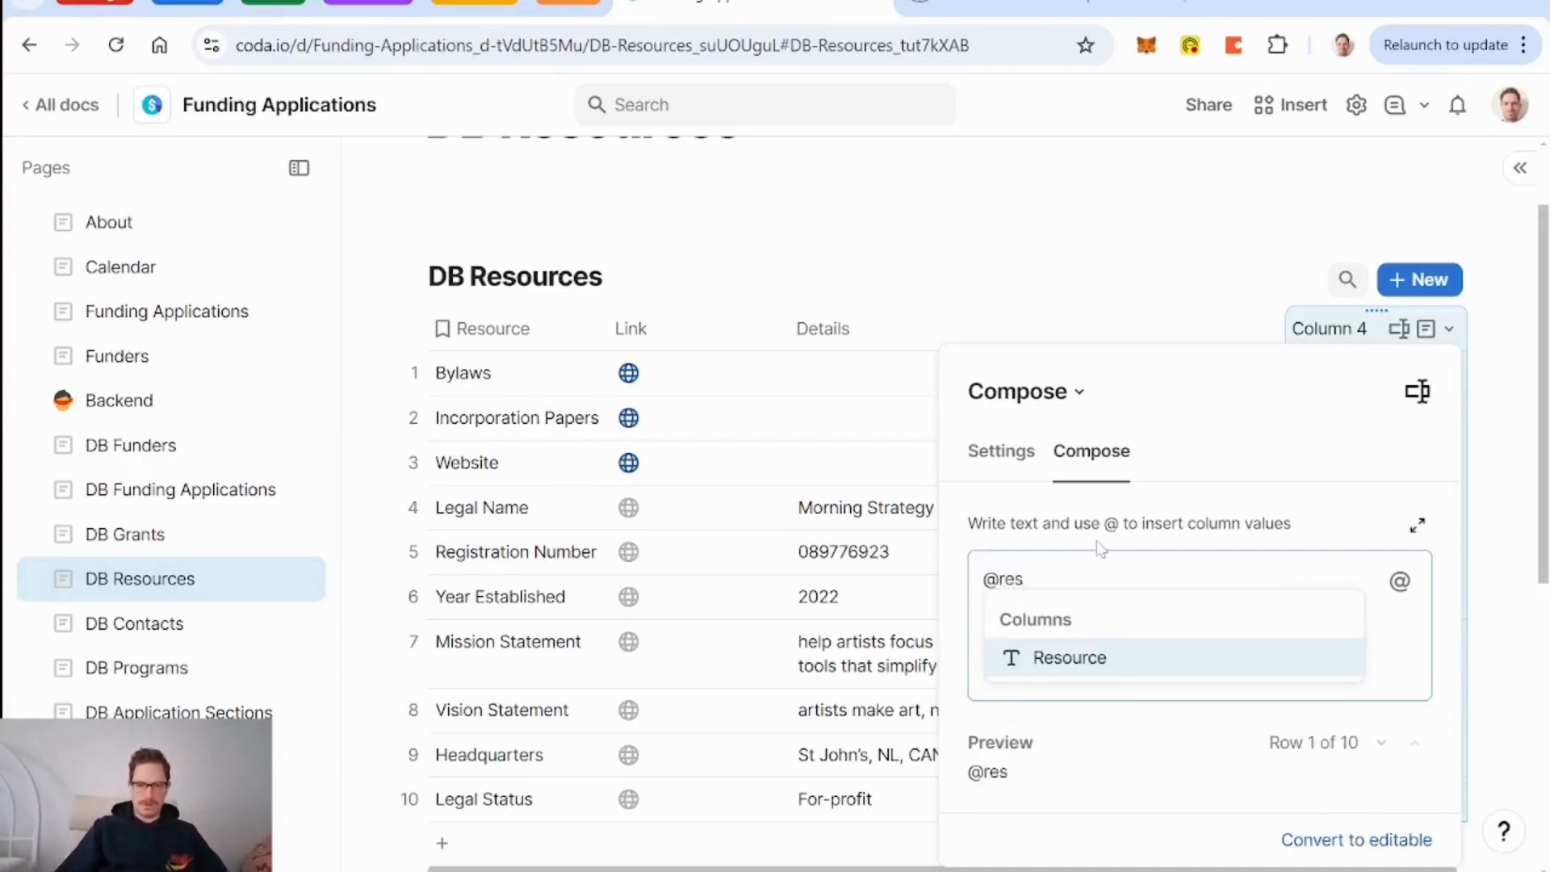
pyautogui.press('Return')
pyautogui.write(': ')
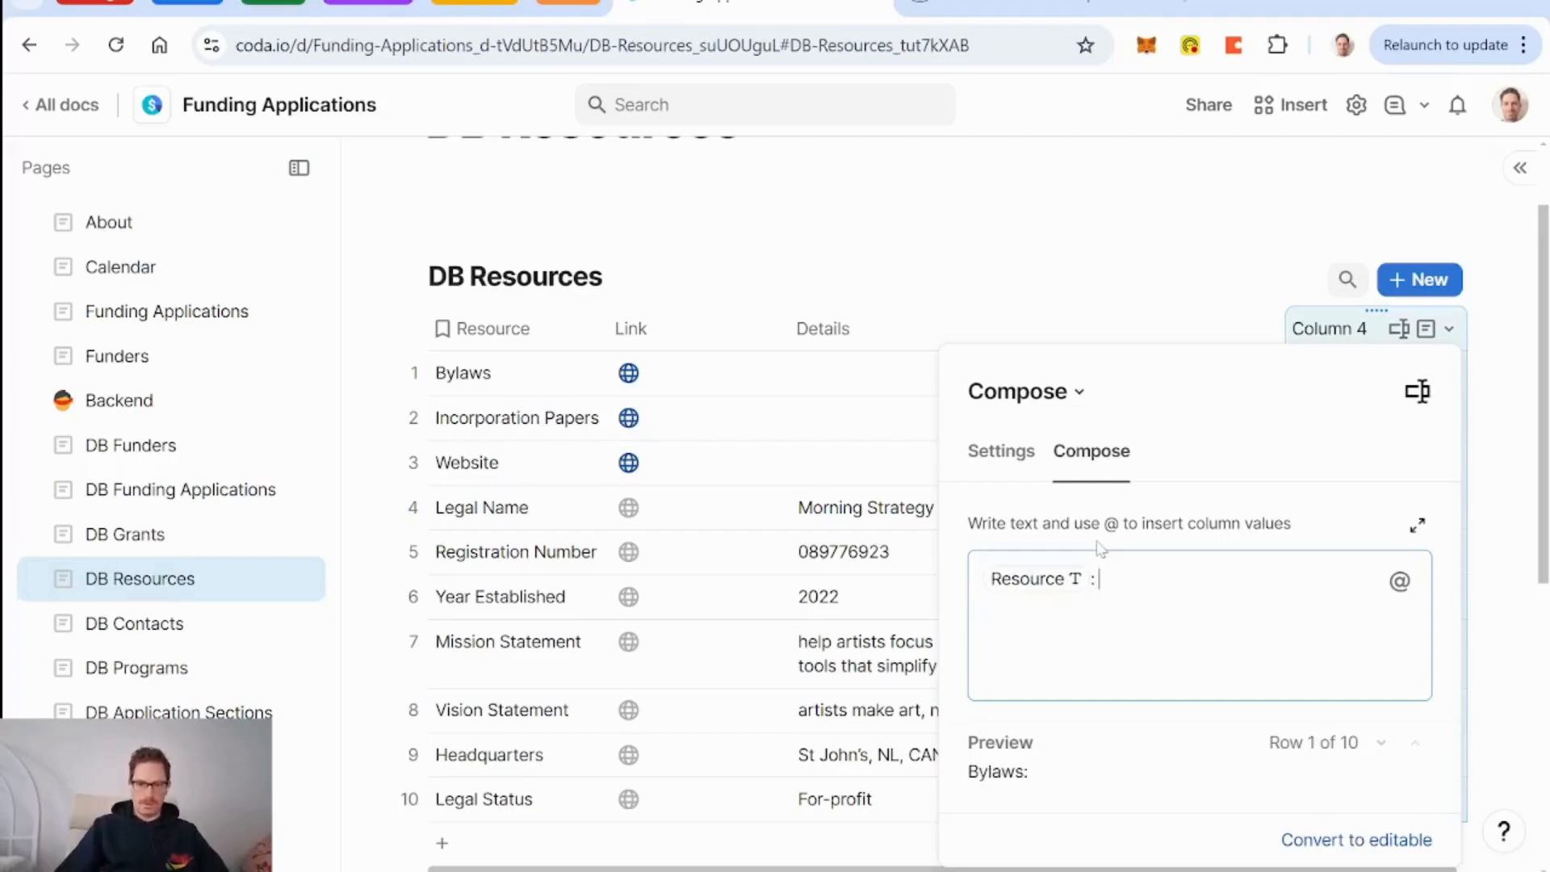
pyautogui.write('d')
pyautogui.press('BackSpace')
pyautogui.write('@det')
pyautogui.press('Return')
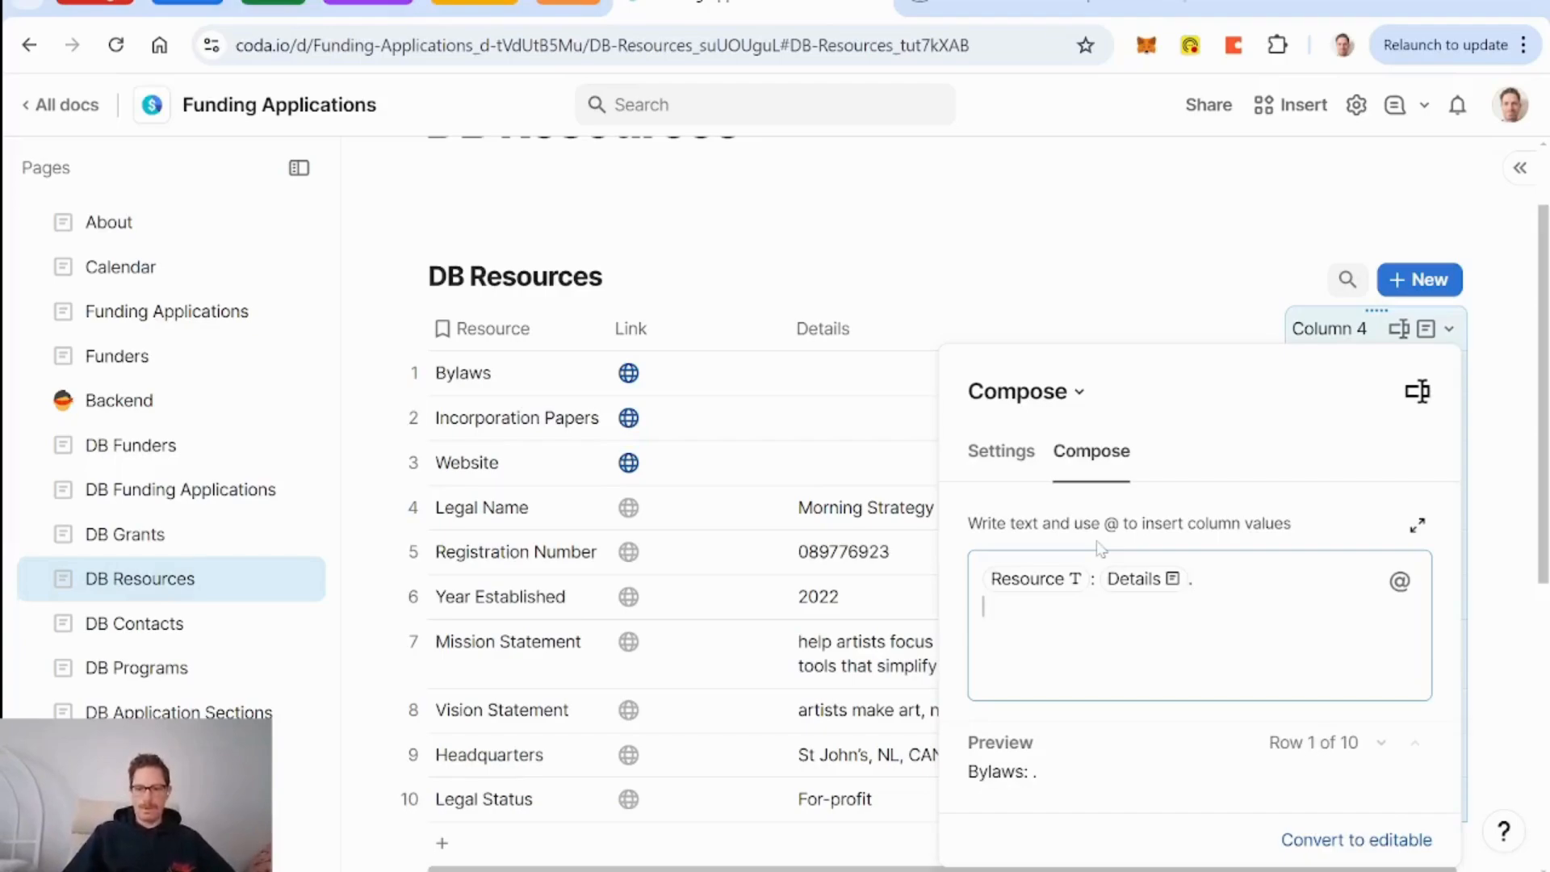
# Rename the new column 'Summary for AI' and widen it.
pyautogui.doubleClick(1333, 330)
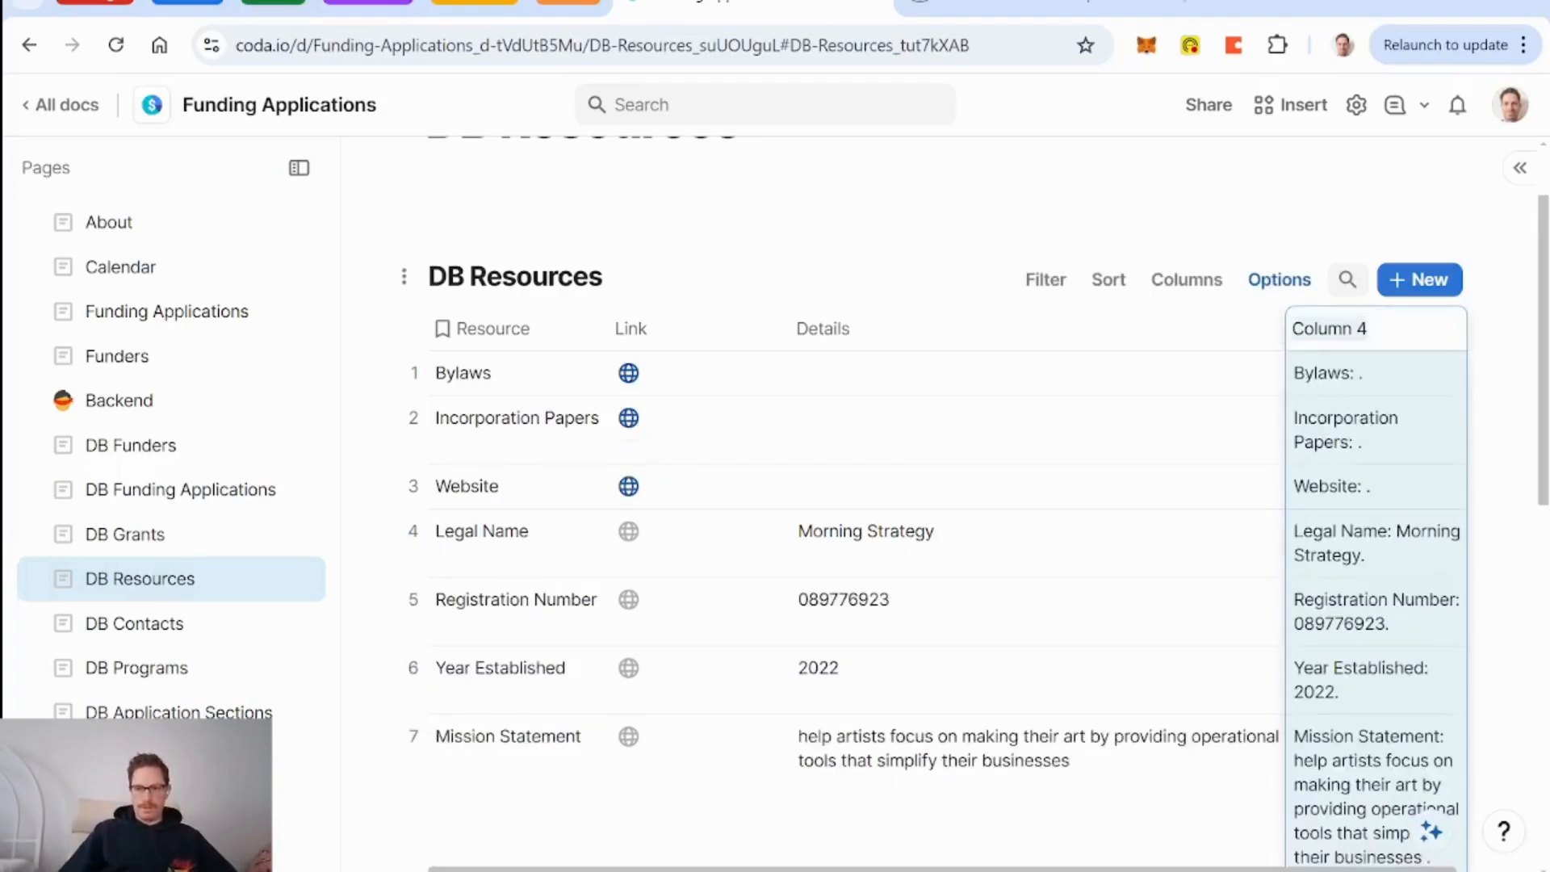
pyautogui.write('Summary for AI')
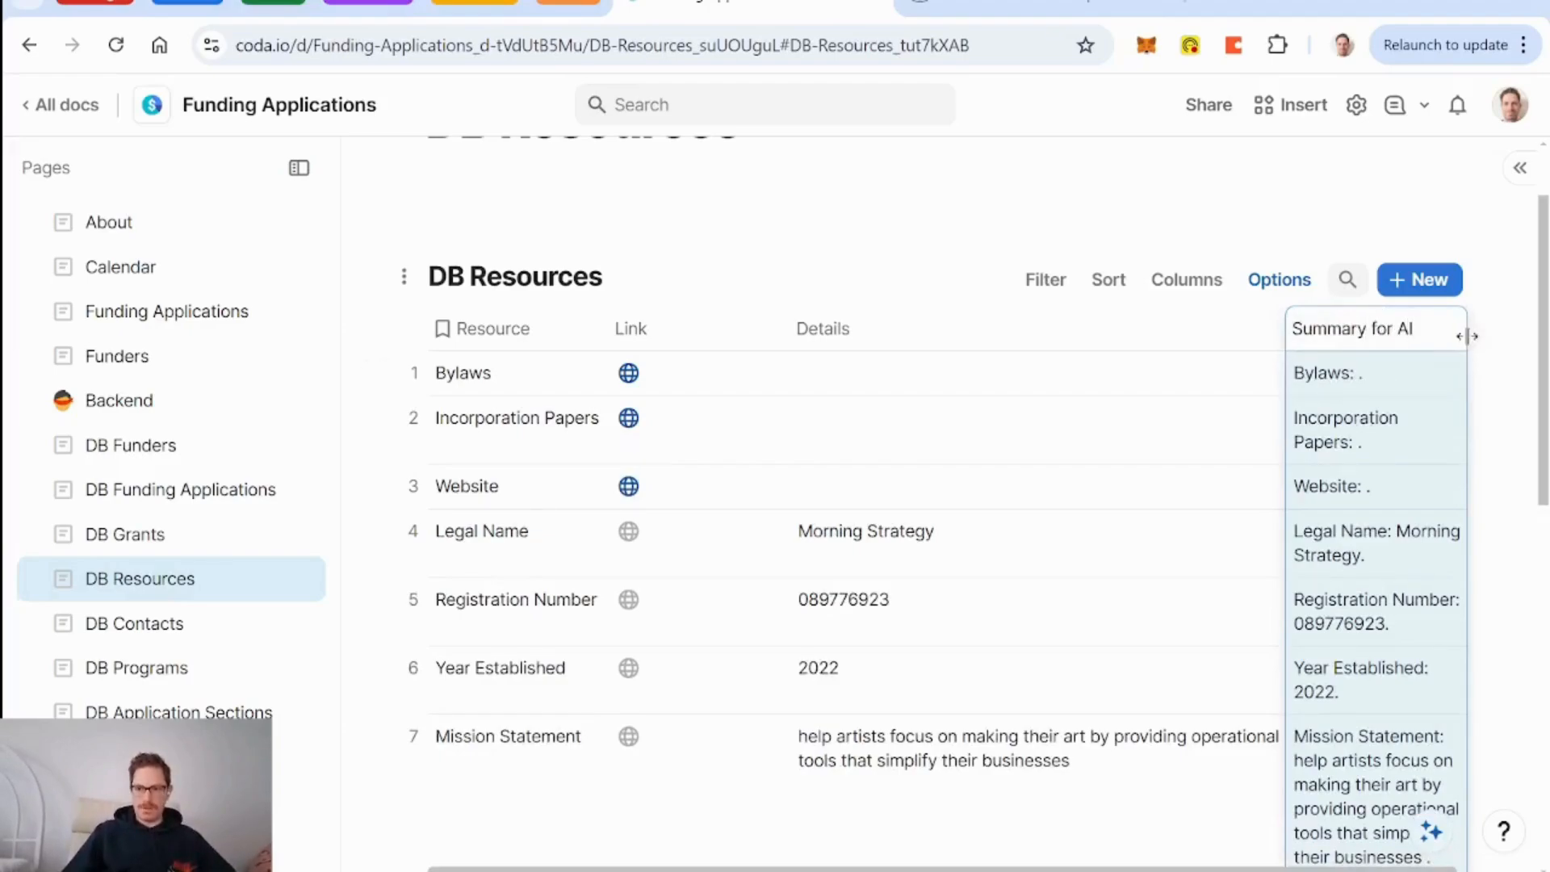
pyautogui.moveTo(1468, 332); pyautogui.dragTo(1542, 365)
pyautogui.scroll(-3, 1273, 456)
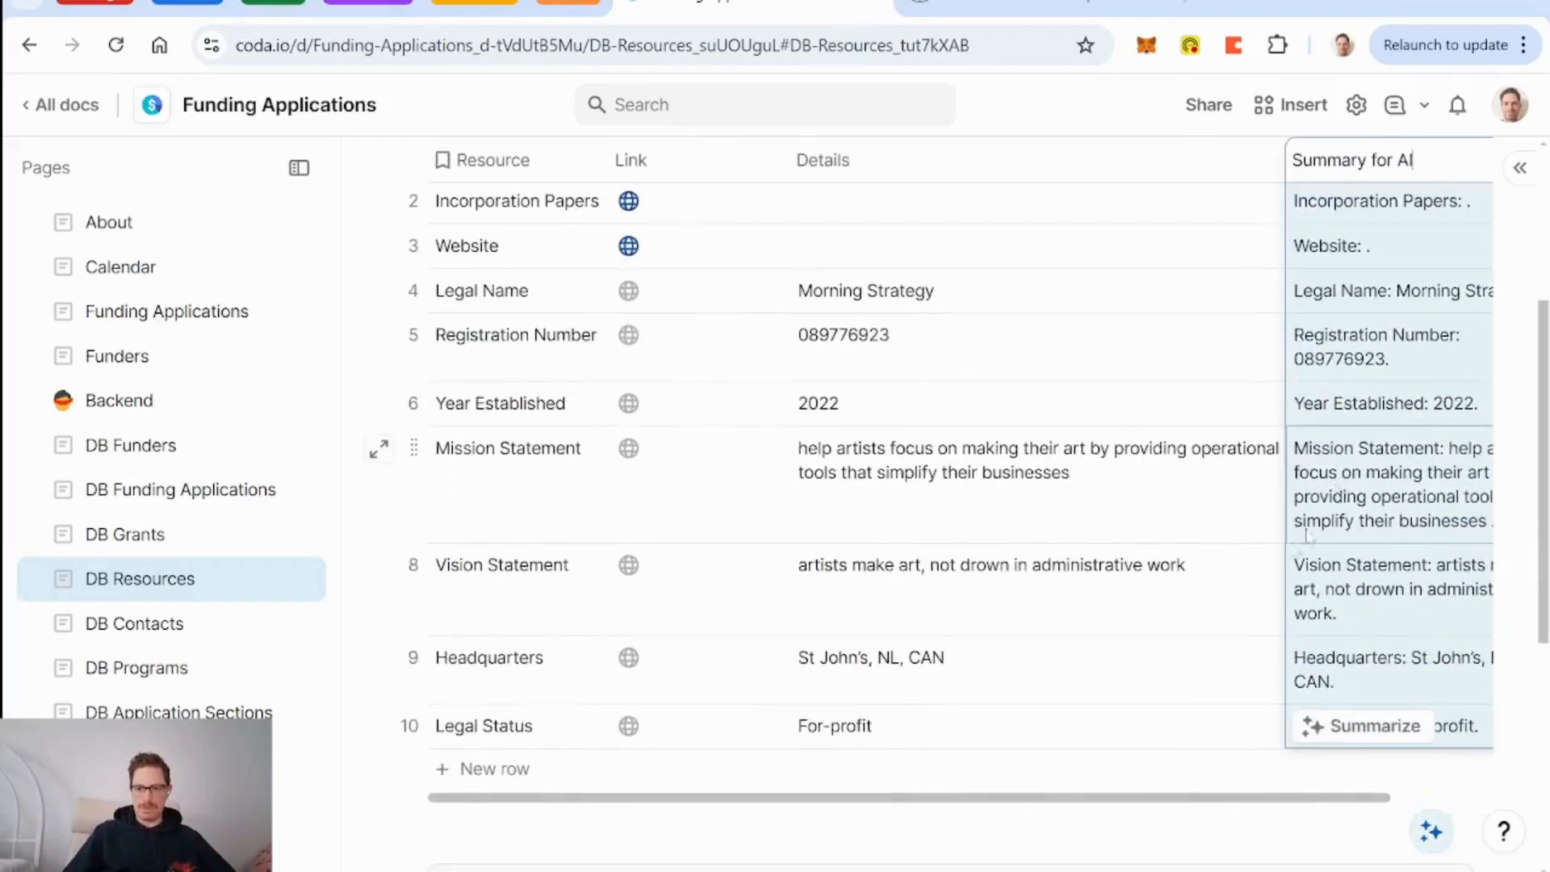
pyautogui.hscroll(2, 1274, 456)
pyautogui.scroll(3, 865, 500)
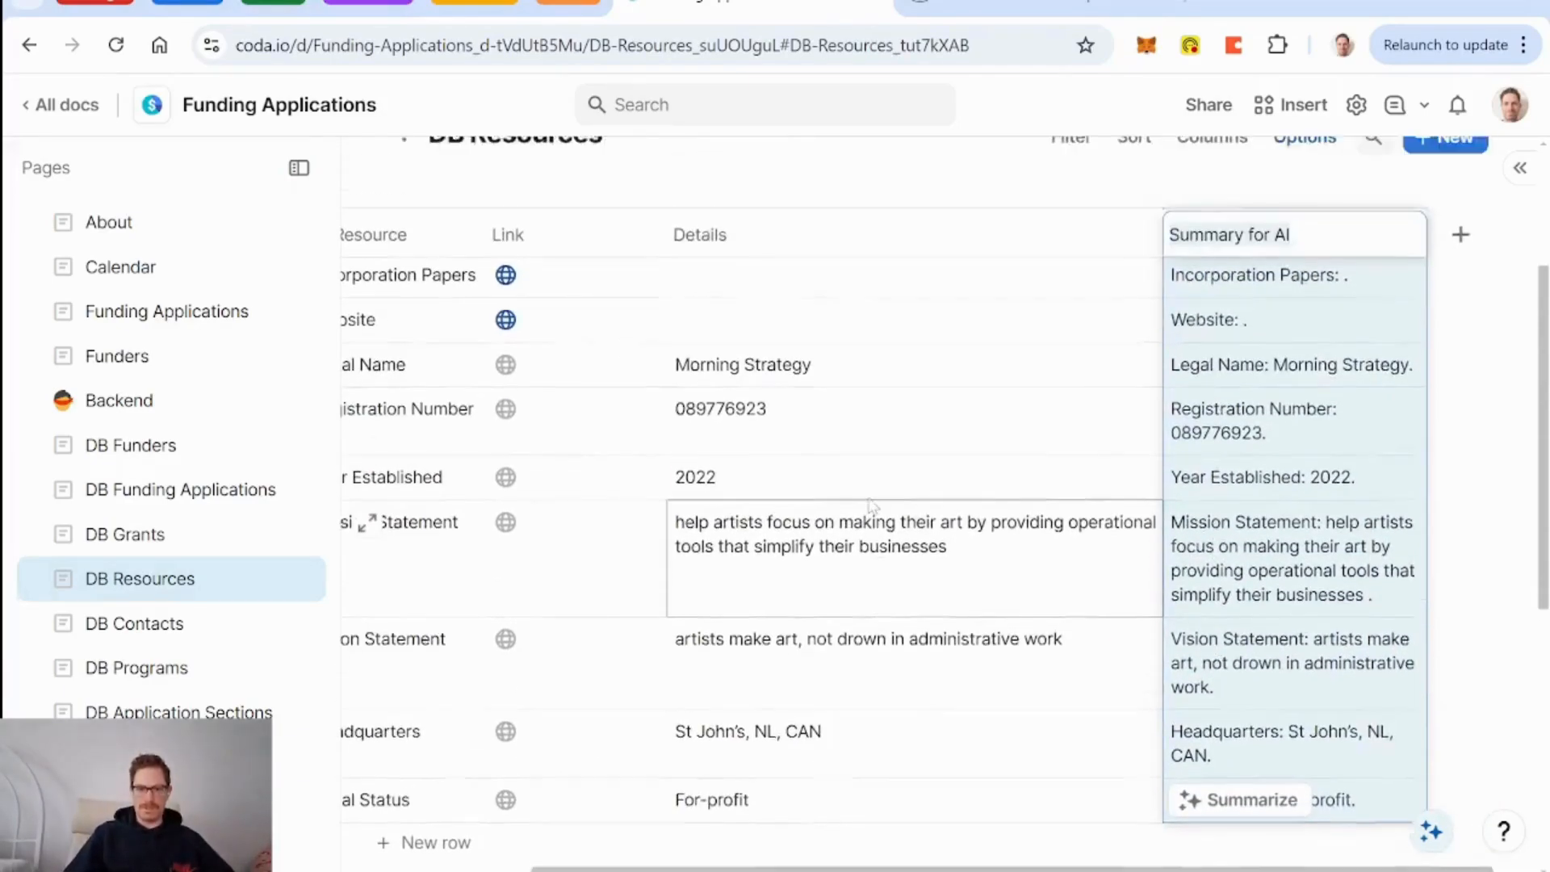
pyautogui.hscroll(-2, 684, 352)
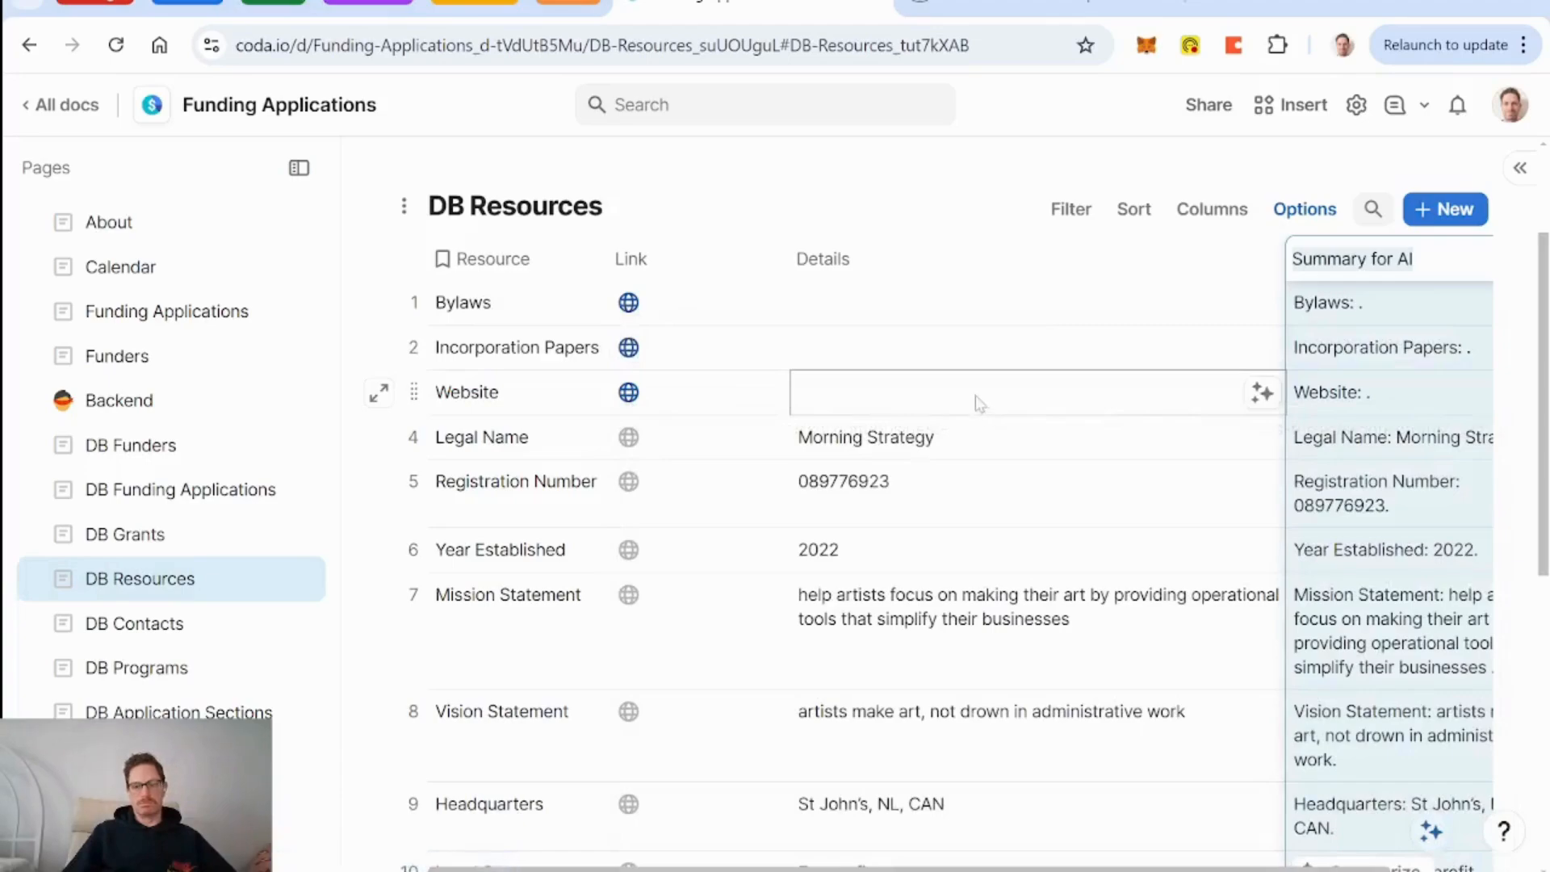
pyautogui.click(847, 412)
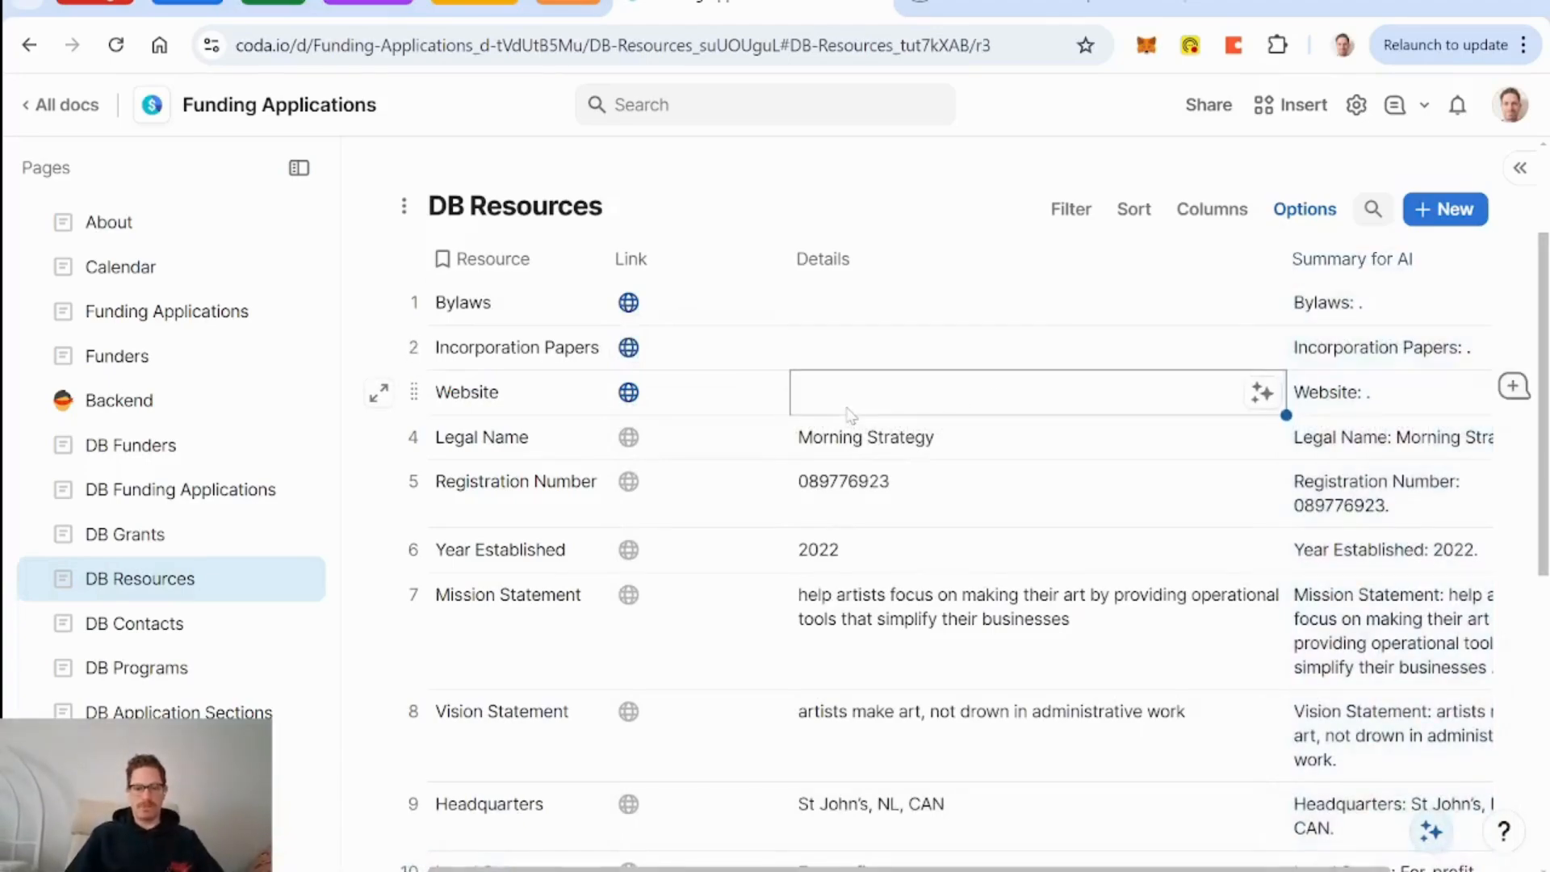
pyautogui.write('www')
pyautogui.press('BackSpace')
pyautogui.press('BackSpace')
pyautogui.press('BackSpace')
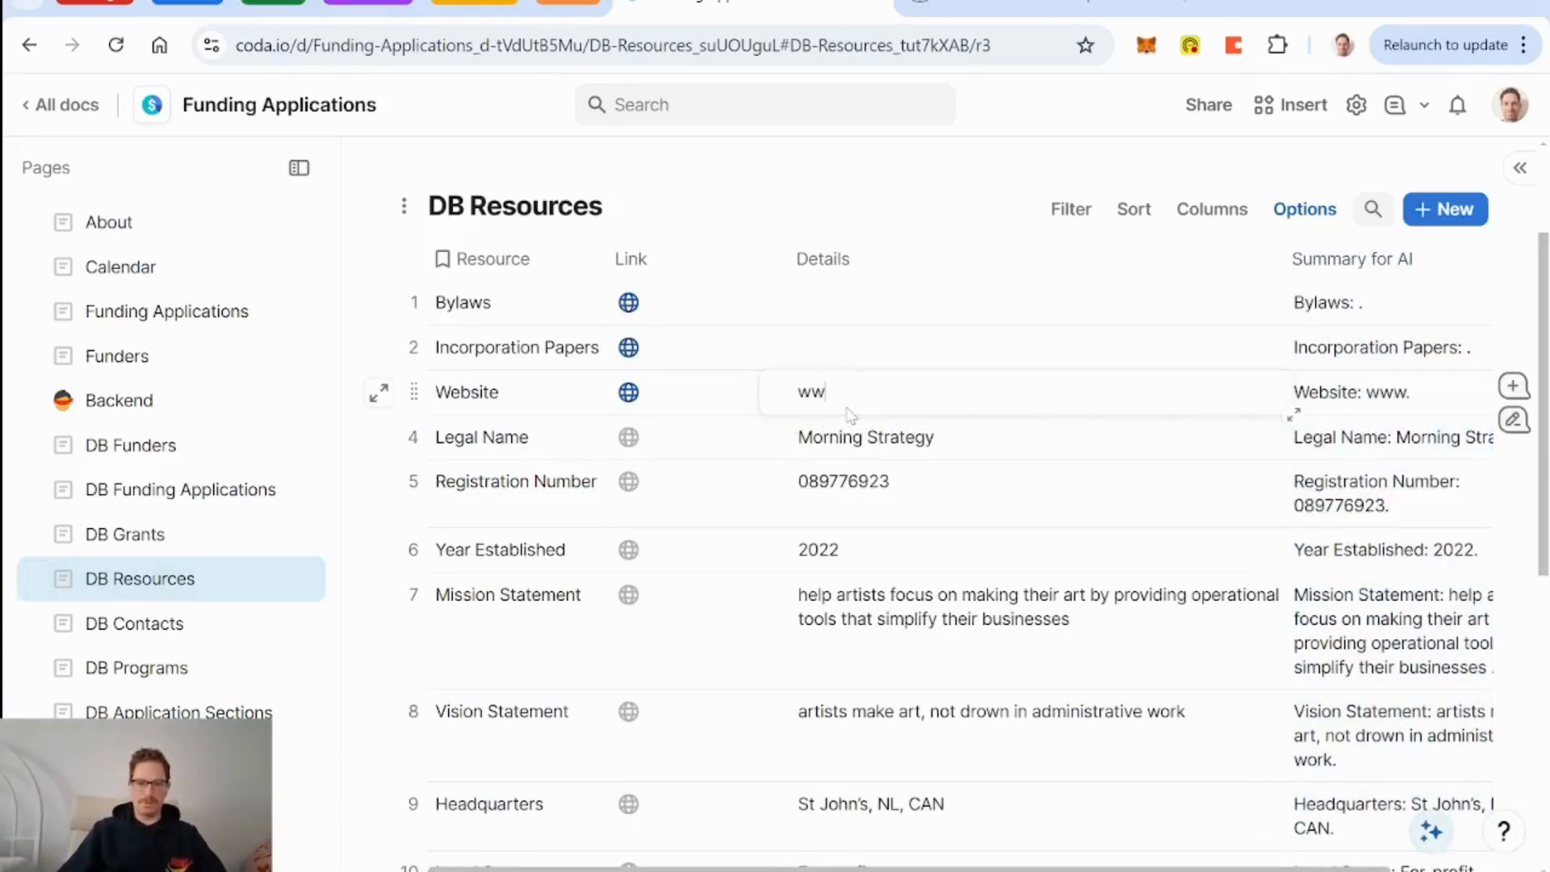
pyautogui.click(1206, 4)
pyautogui.write('morn')
pyautogui.press('Return')
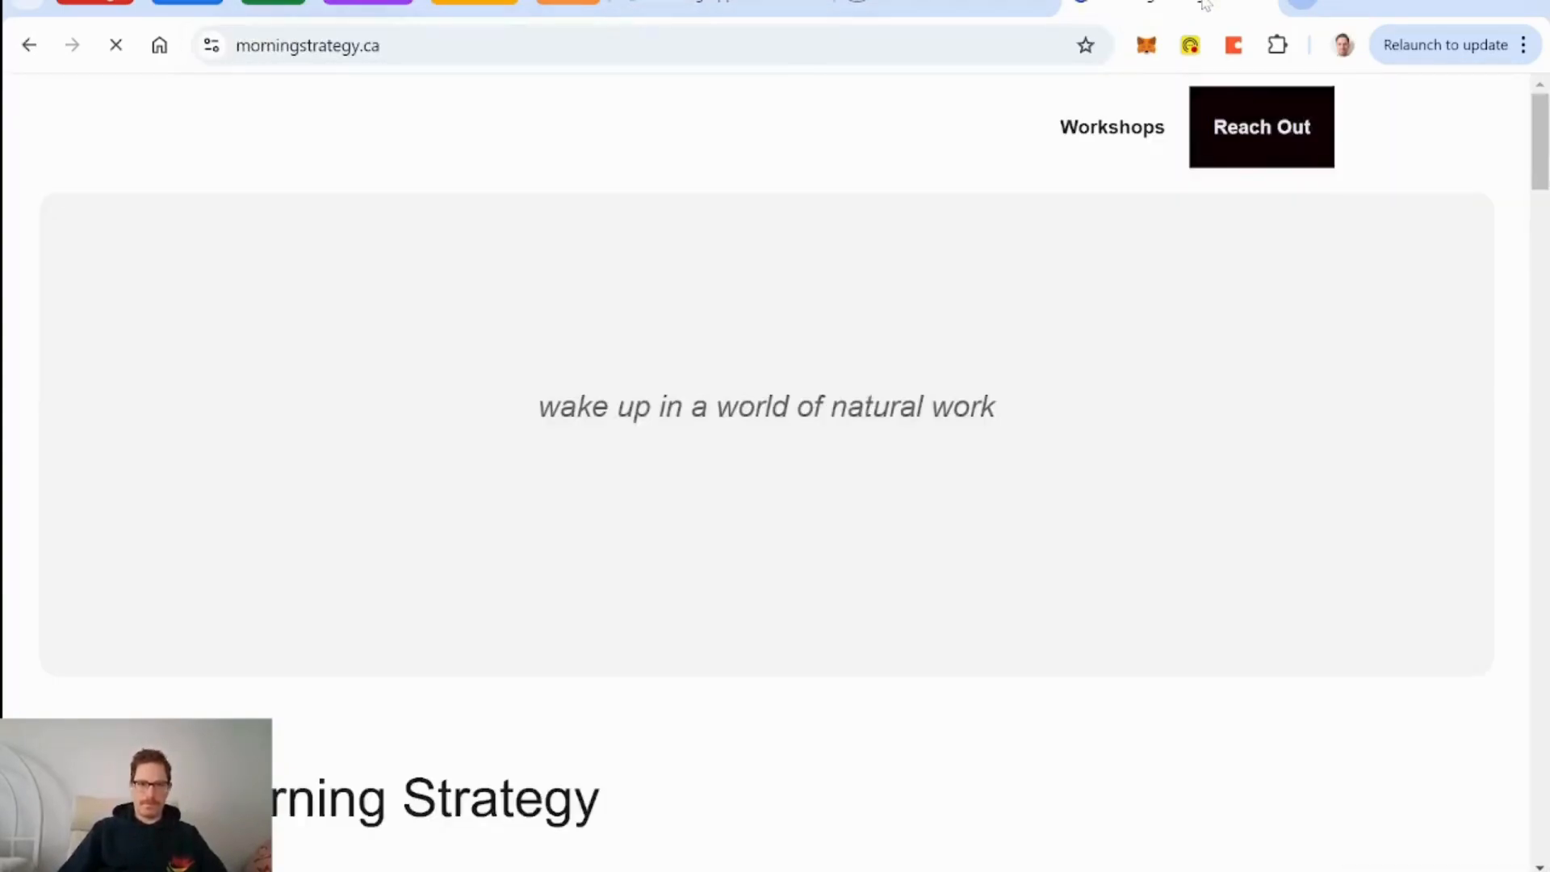
pyautogui.click(614, 45)
pyautogui.hotkey('ctrl', 'c')
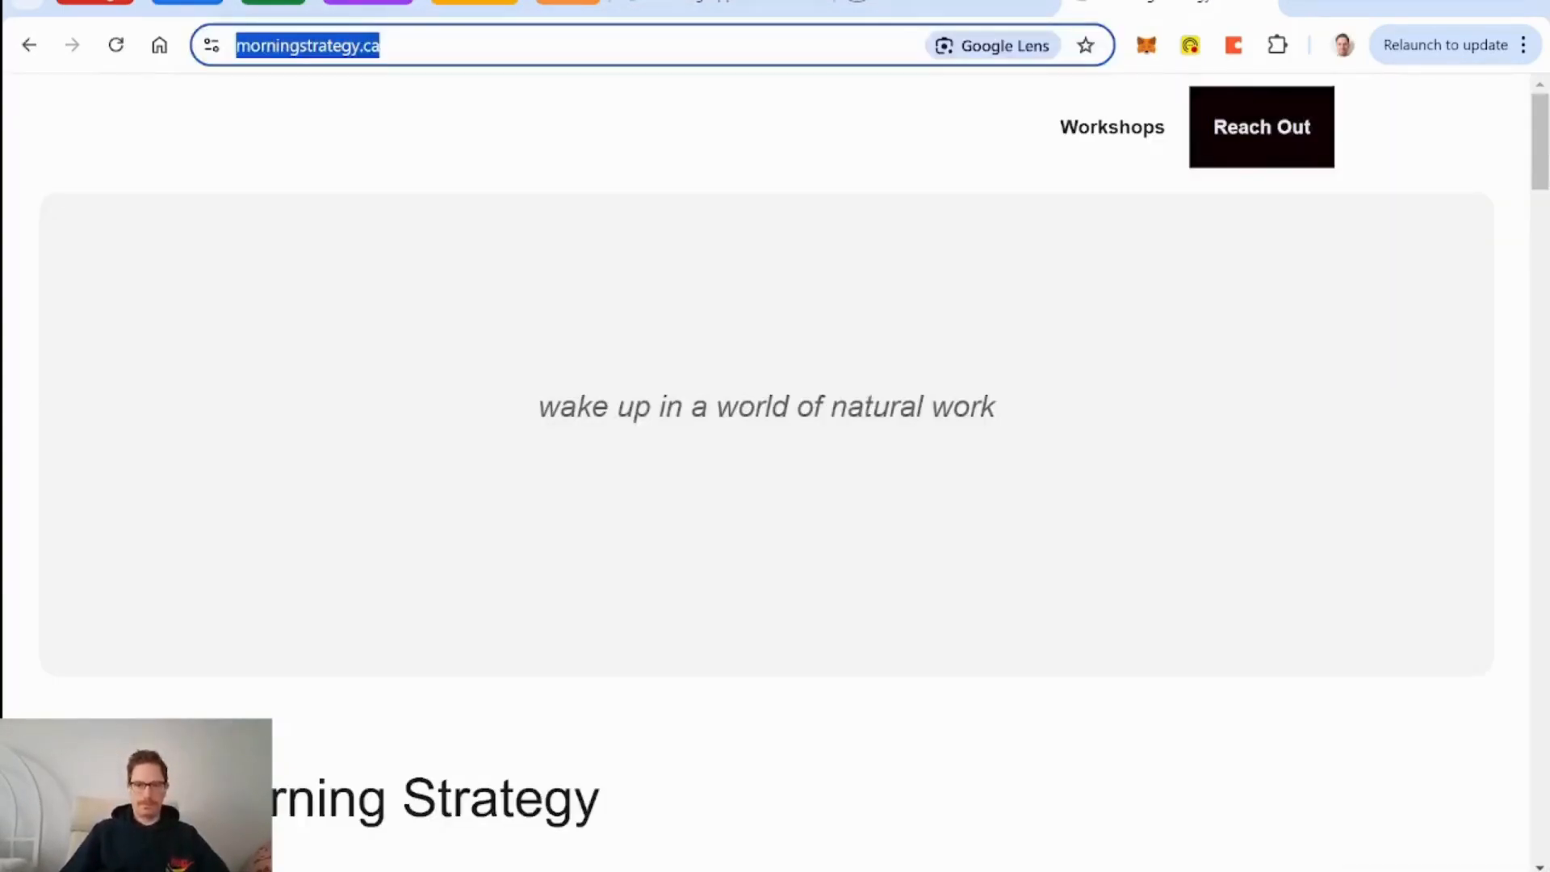
pyautogui.click(725, 7)
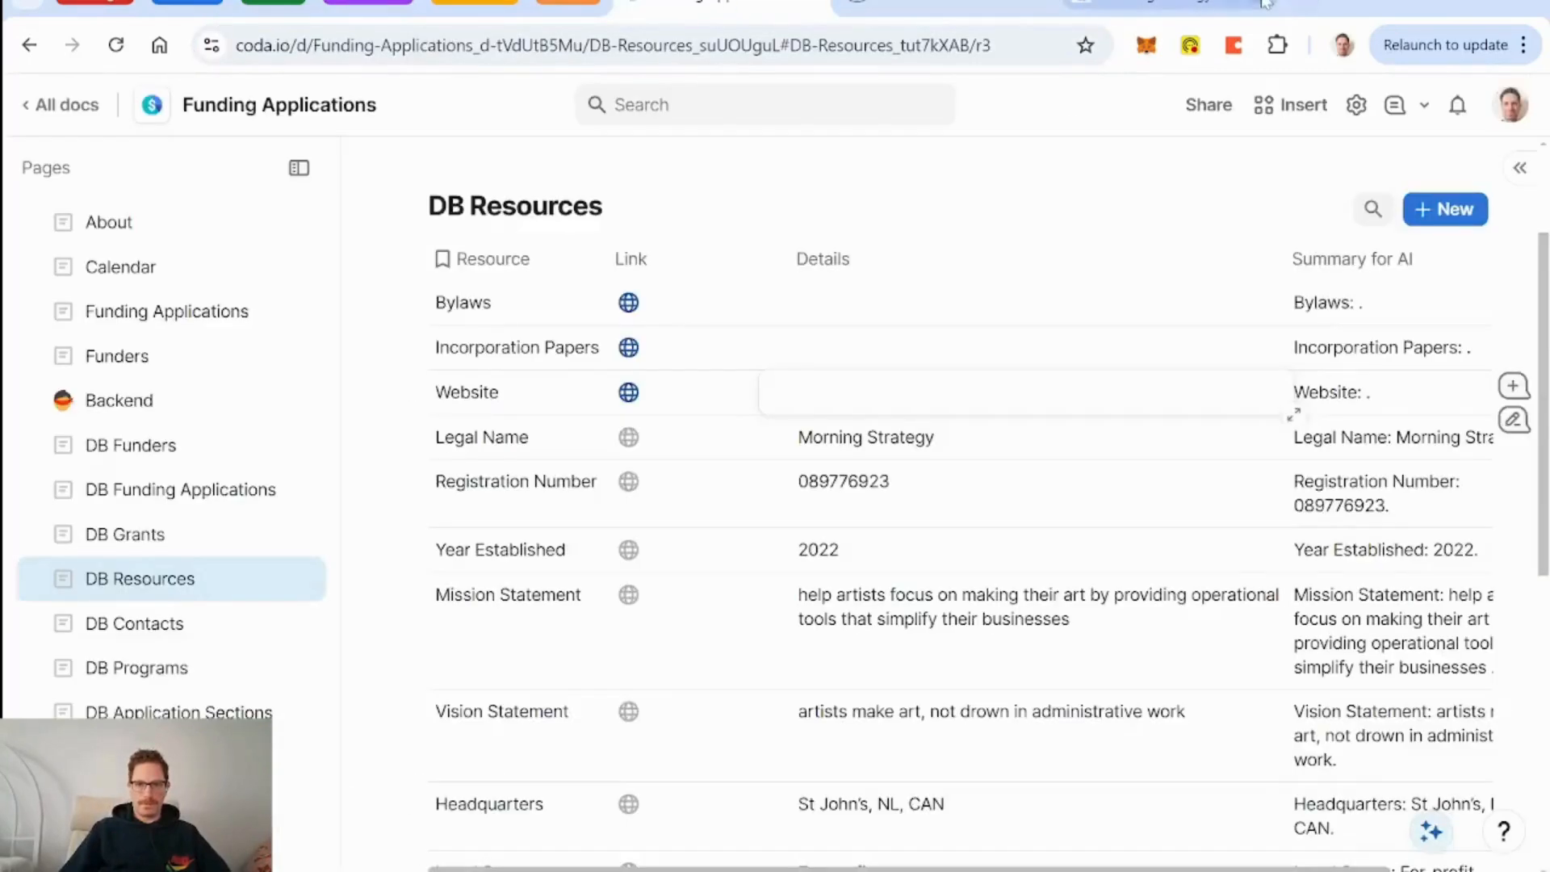
pyautogui.hotkey('ctrl', 'v')
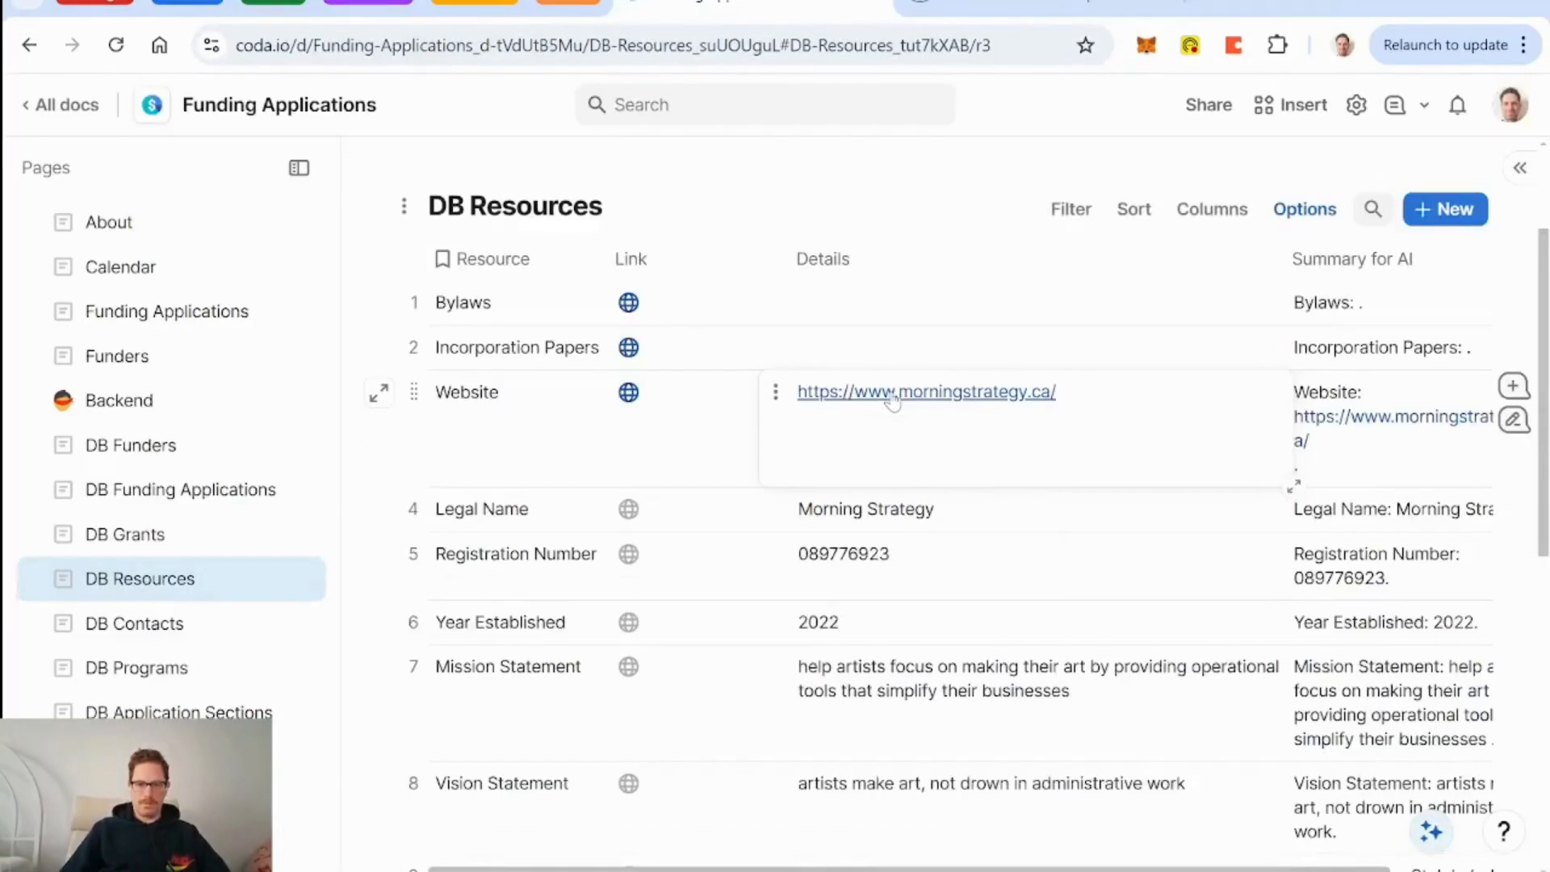
pyautogui.click(989, 353)
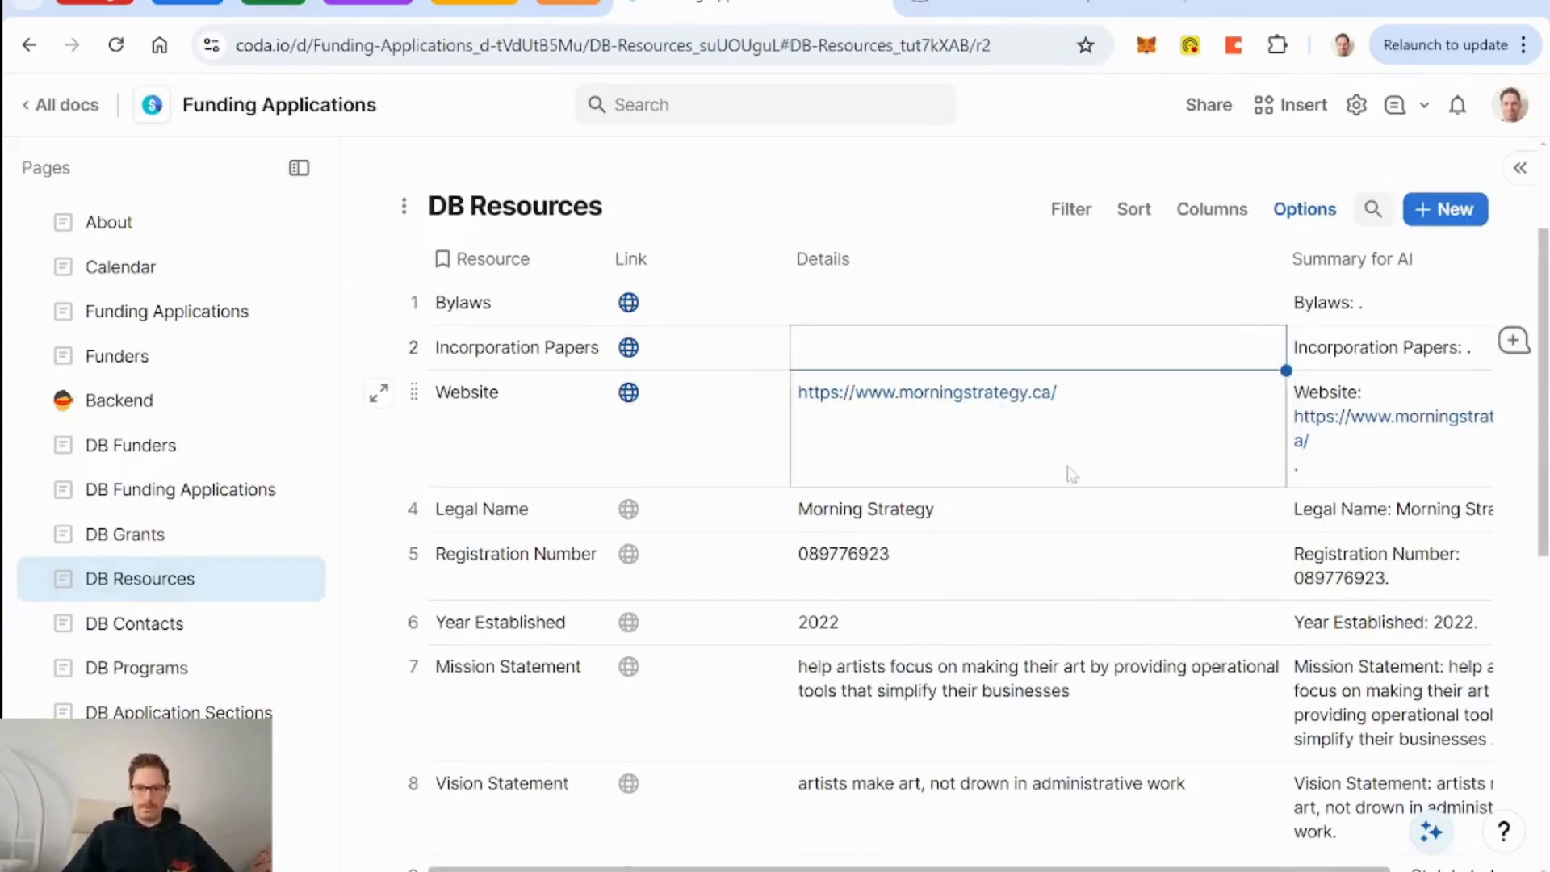
# Recheck the Website details cell, then go to the DB Funding Applications page.
pyautogui.click(977, 463)
pyautogui.click(977, 463)
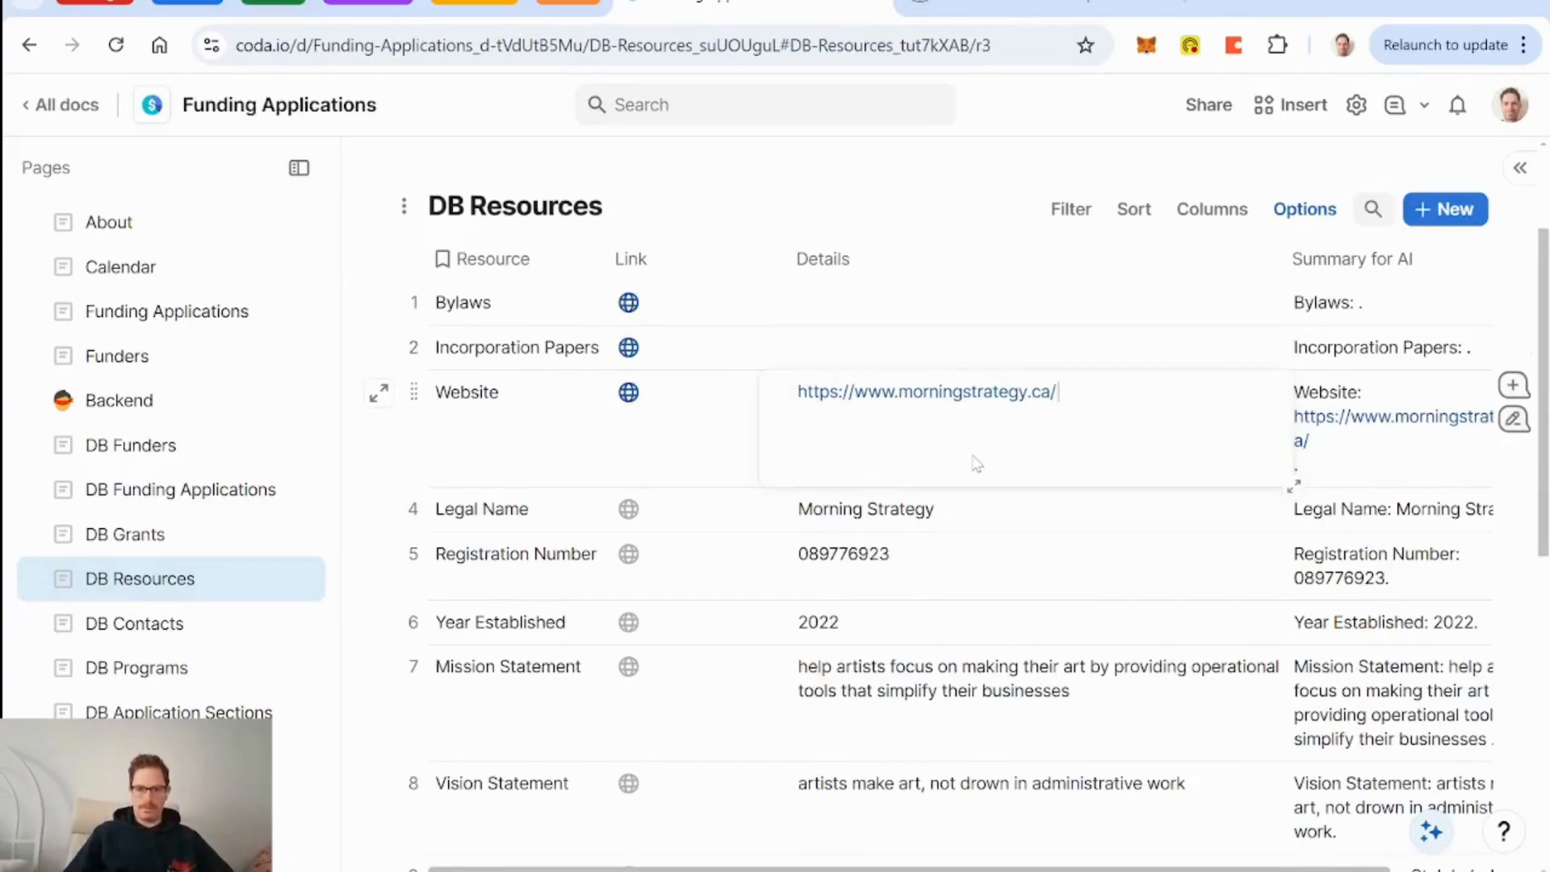
pyautogui.click(934, 356)
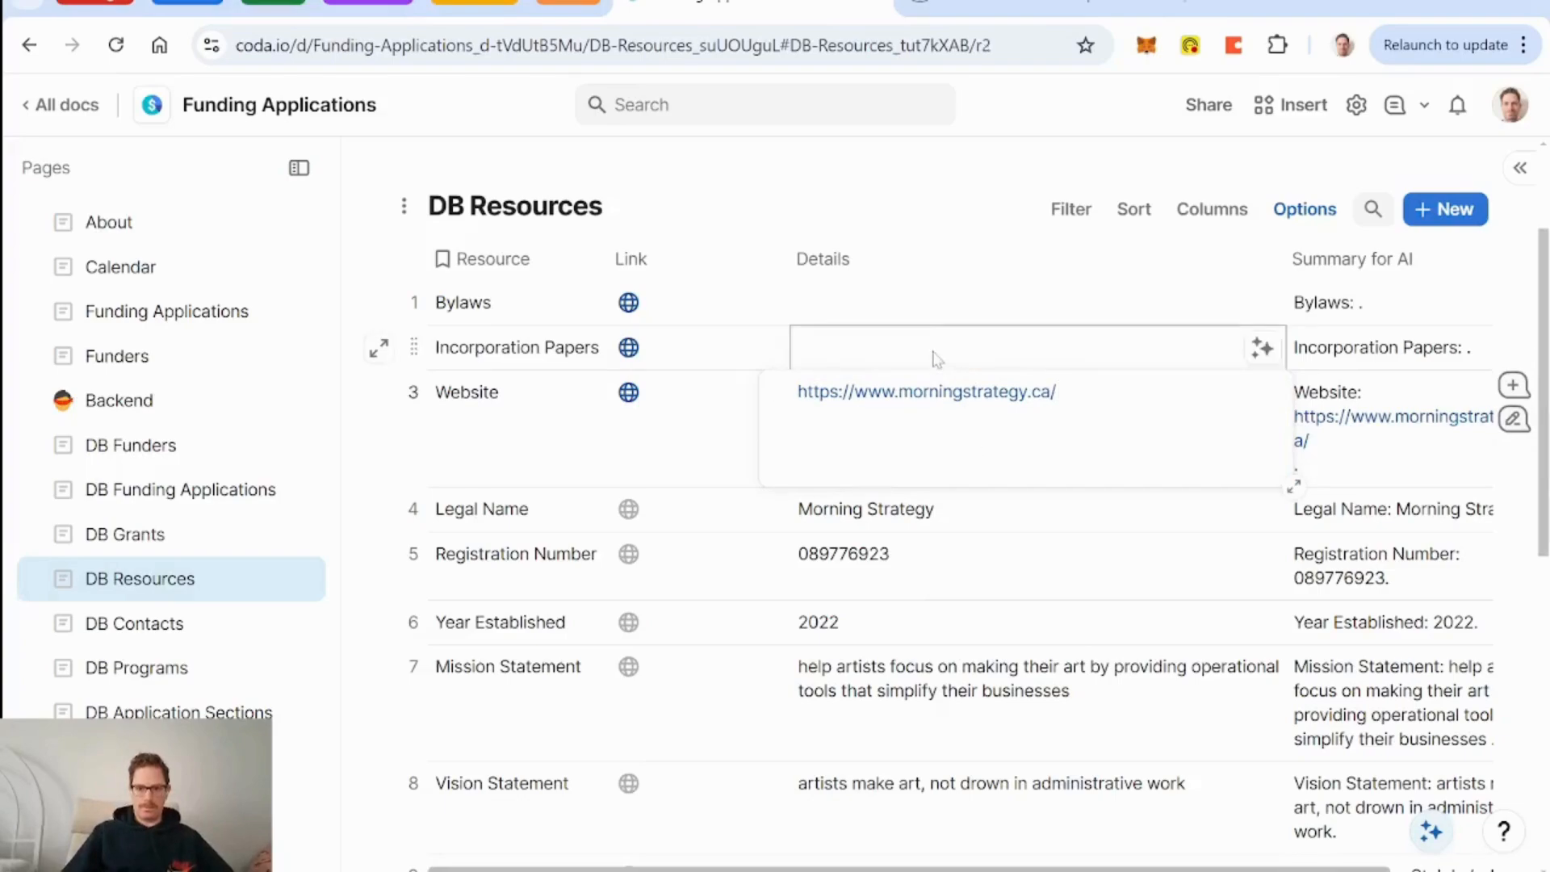
pyautogui.hscroll(2, 859, 463)
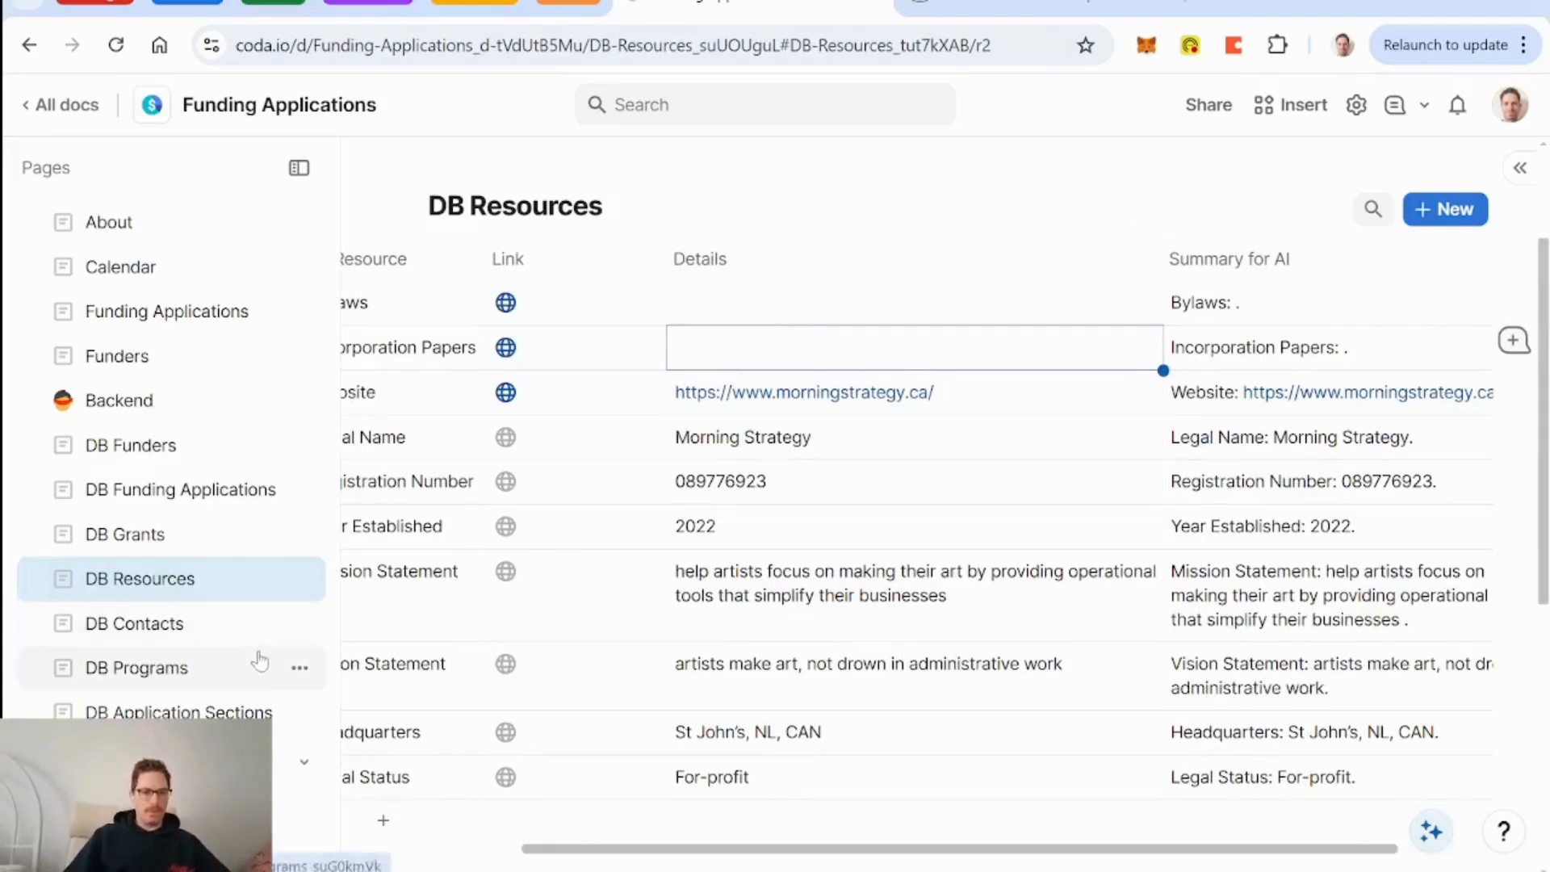
pyautogui.click(177, 494)
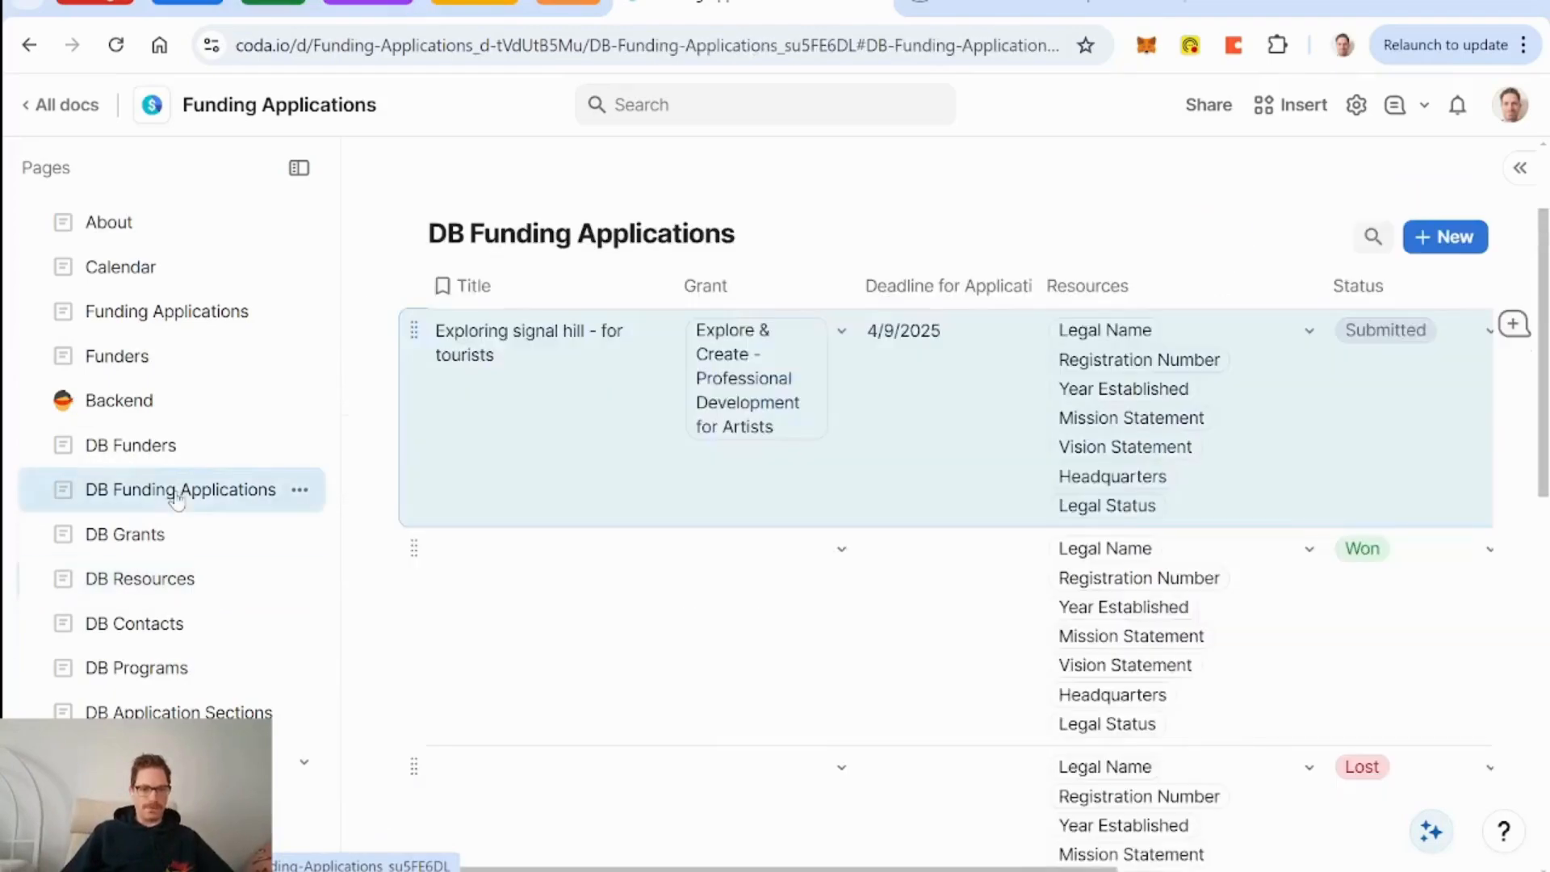
# In DB Application Sections, unhide Details and Draft Section and move Draft Section before Details.
pyautogui.hscroll(5, 706, 509)
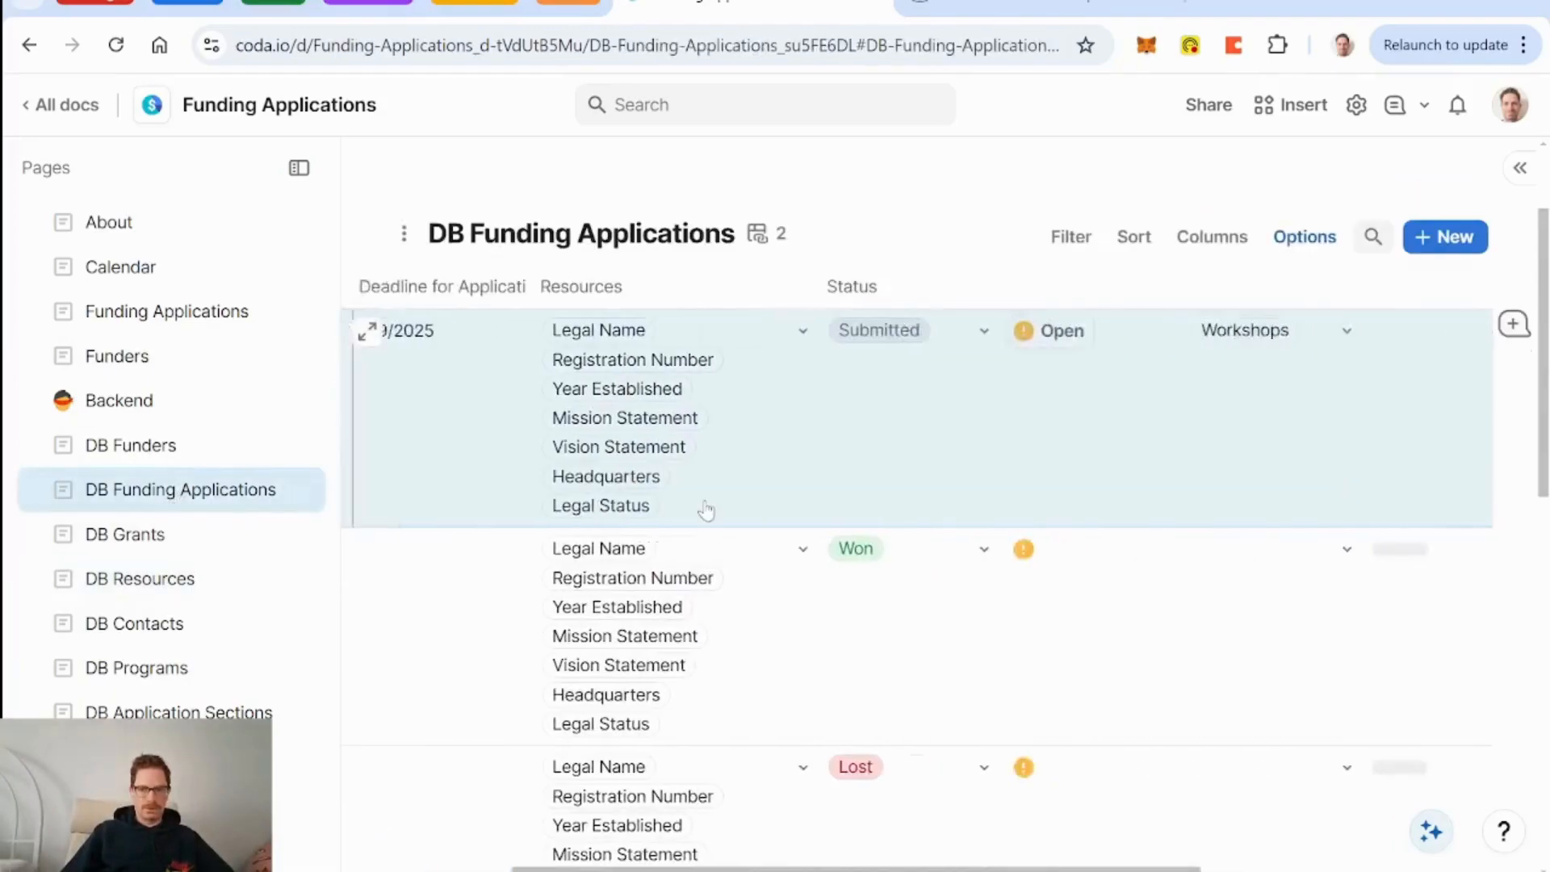
pyautogui.click(178, 711)
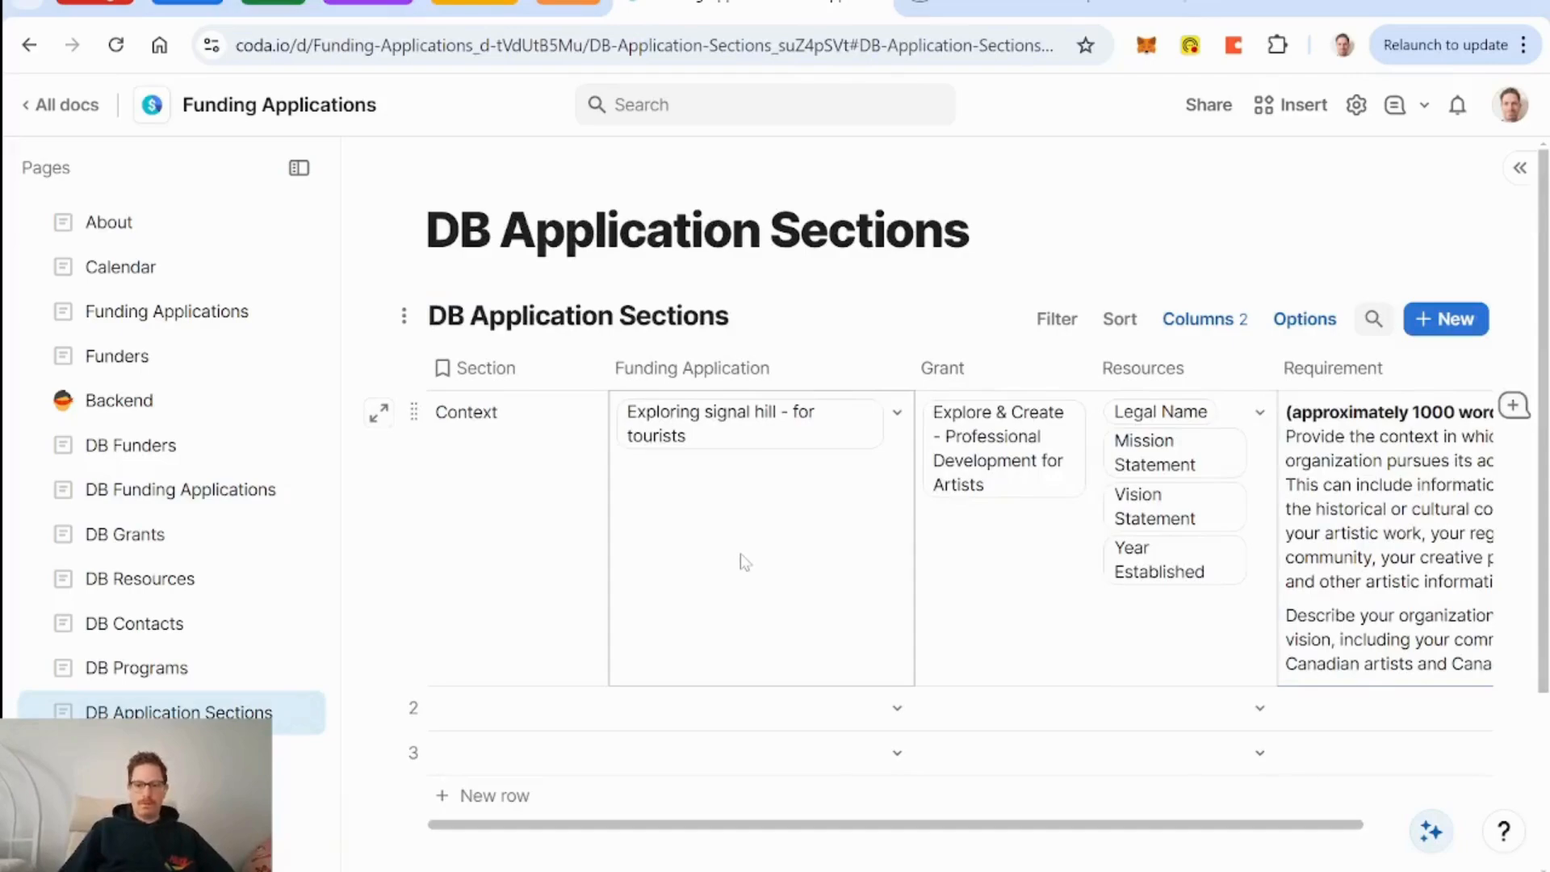
pyautogui.hscroll(3, 740, 554)
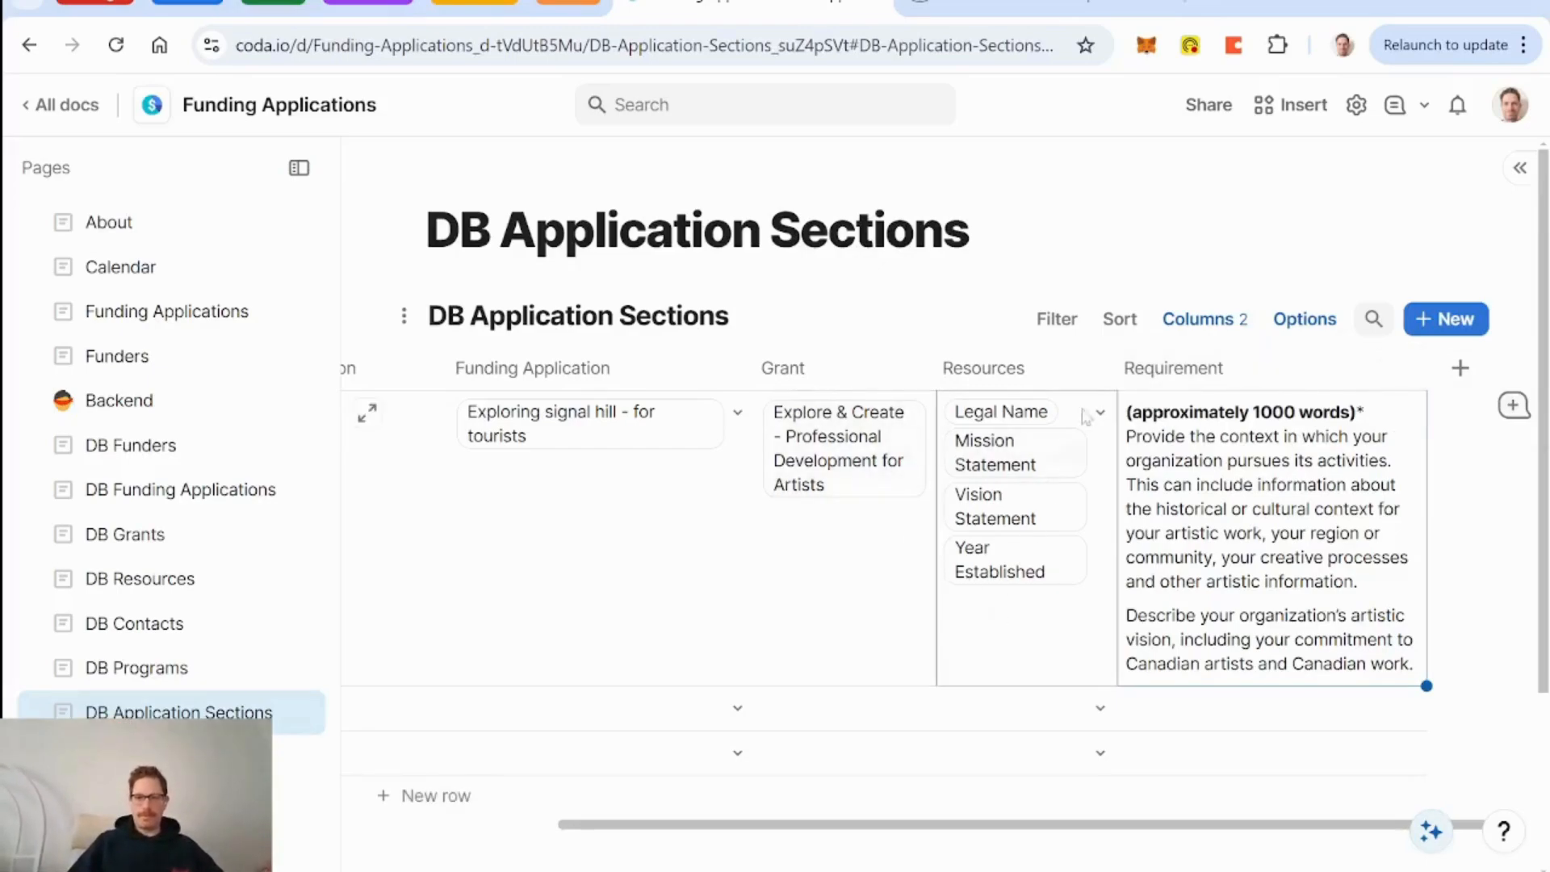
pyautogui.click(1196, 323)
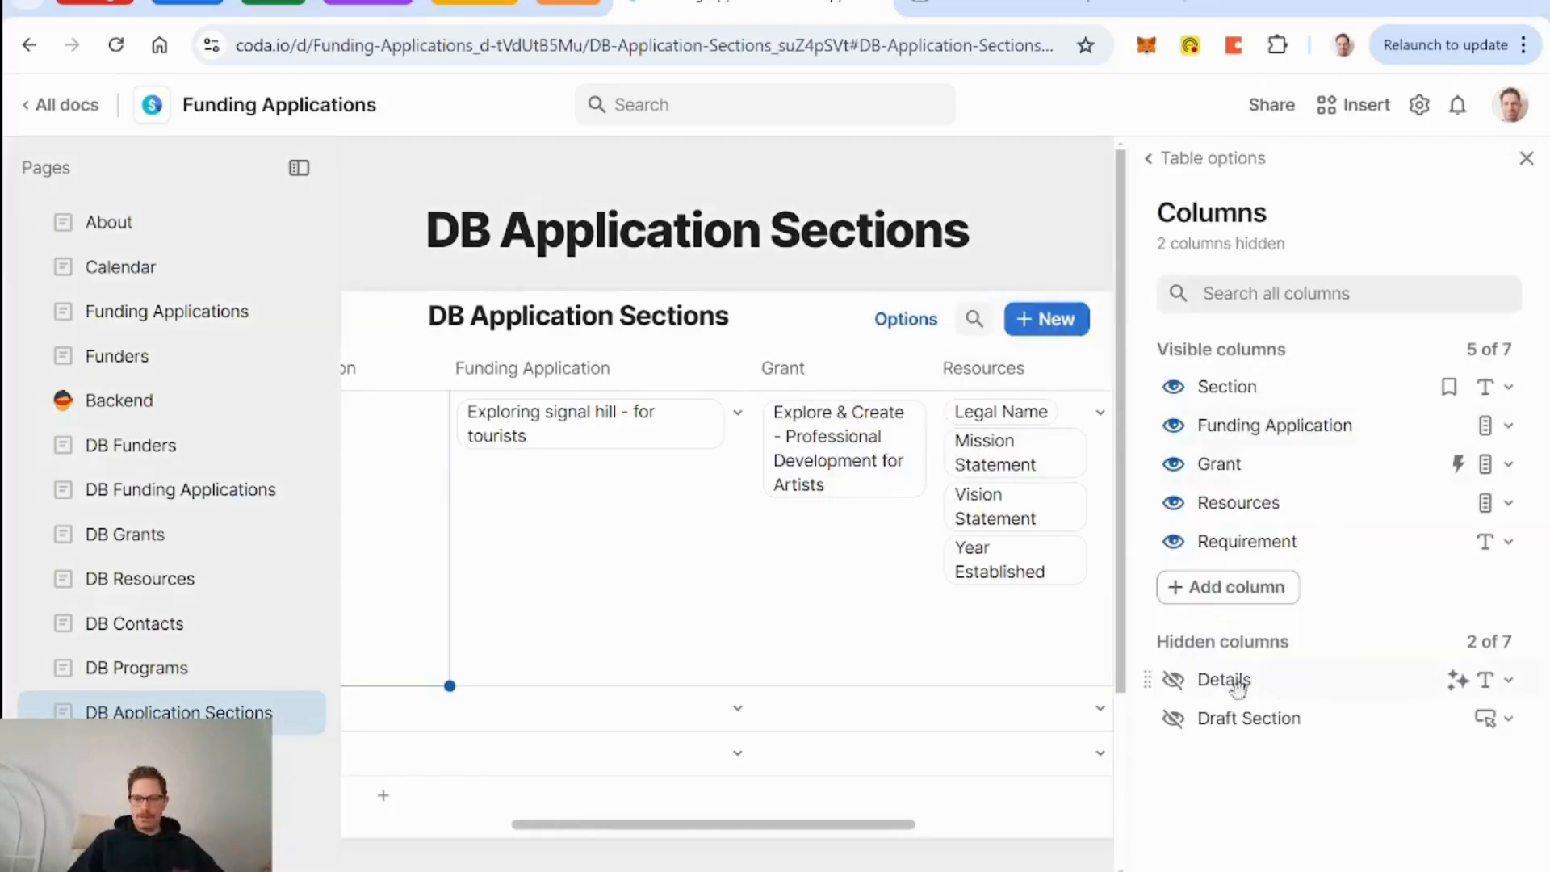
pyautogui.click(1175, 685)
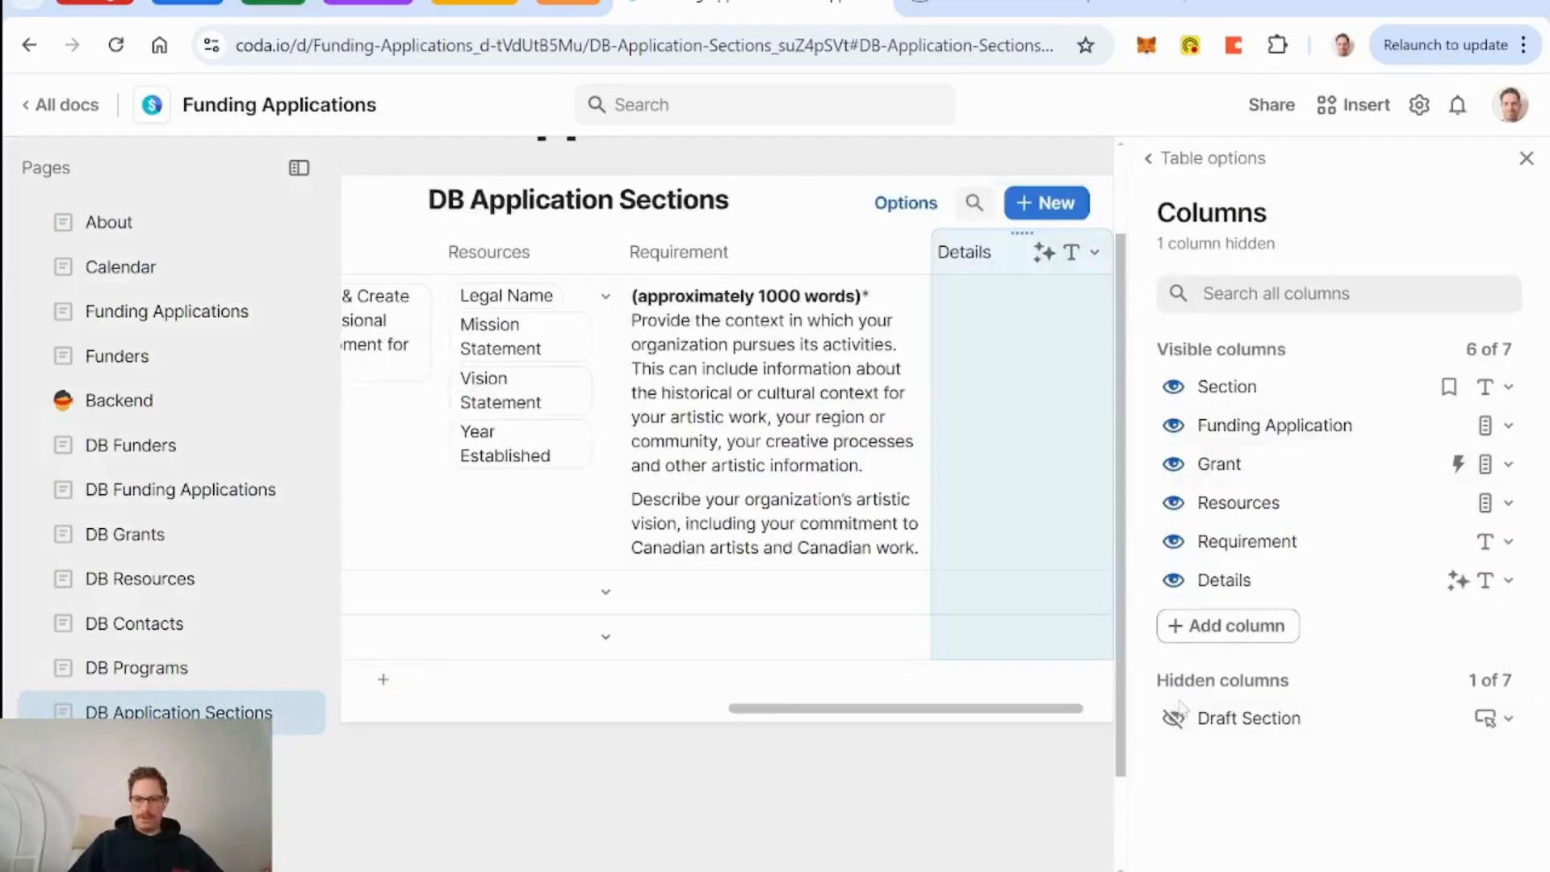
pyautogui.click(1173, 718)
pyautogui.click(1538, 160)
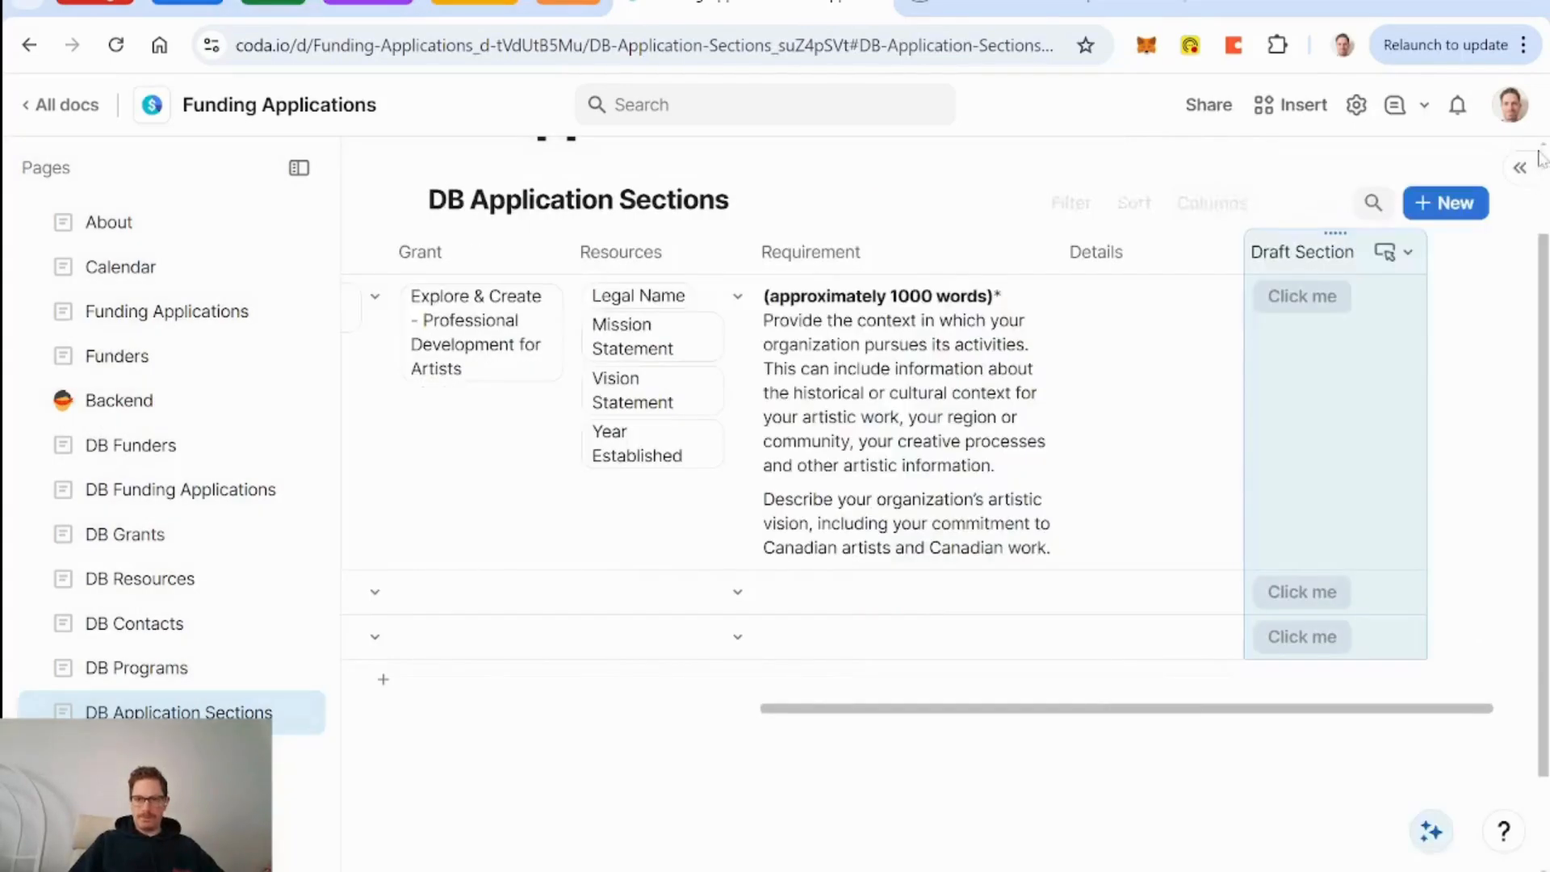
pyautogui.moveTo(1333, 230); pyautogui.dragTo(1108, 257)
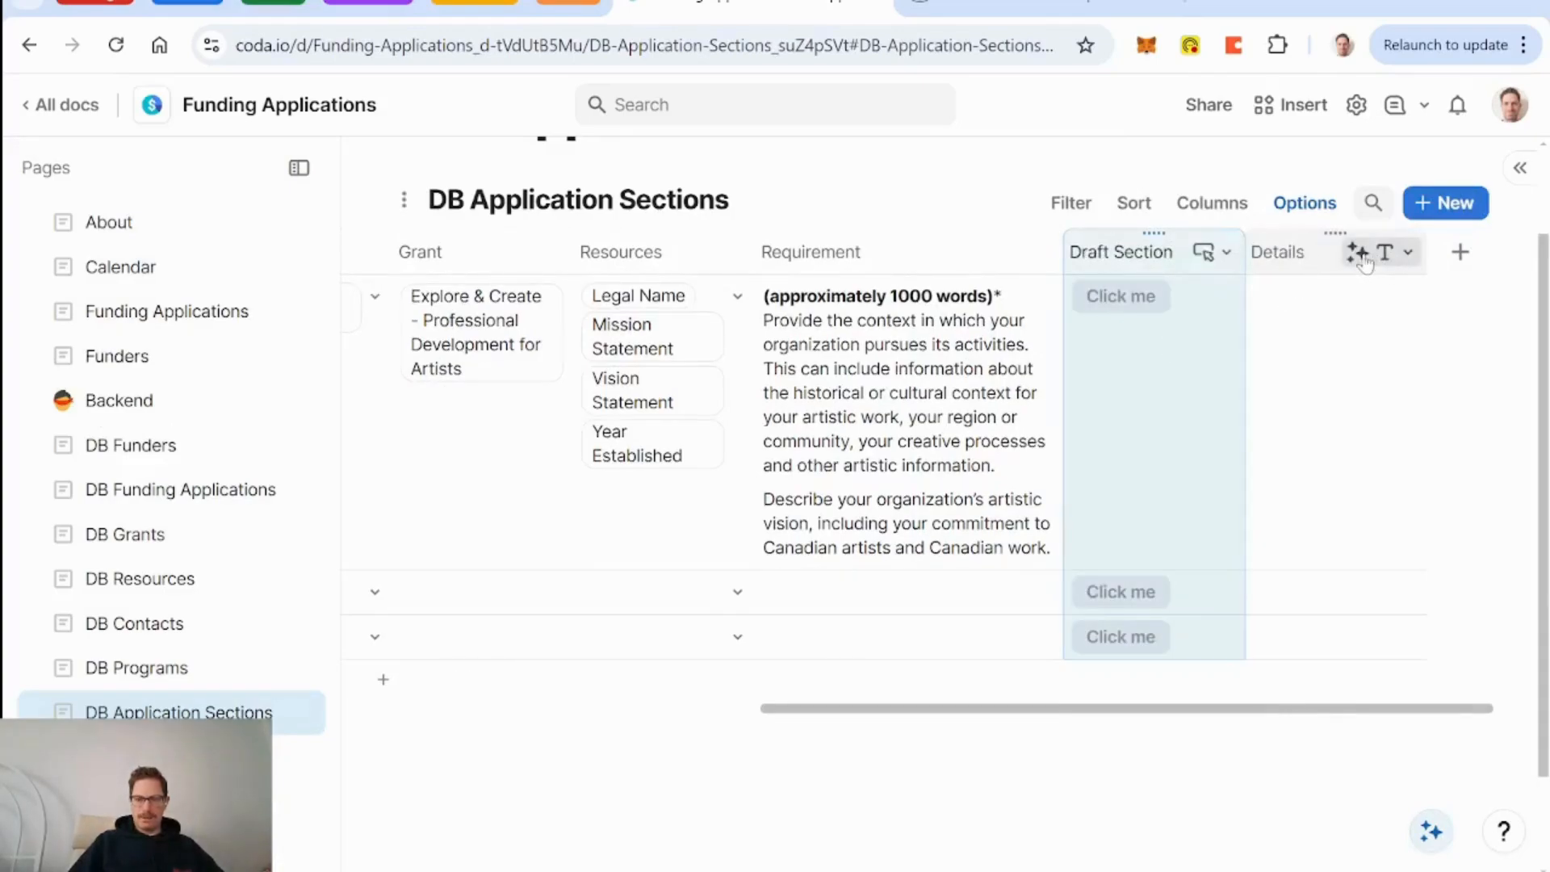
# Replace the Details prompt's Resources chip with a Resources.Summary for AI reference.
pyautogui.click(1364, 257)
pyautogui.click(1235, 366)
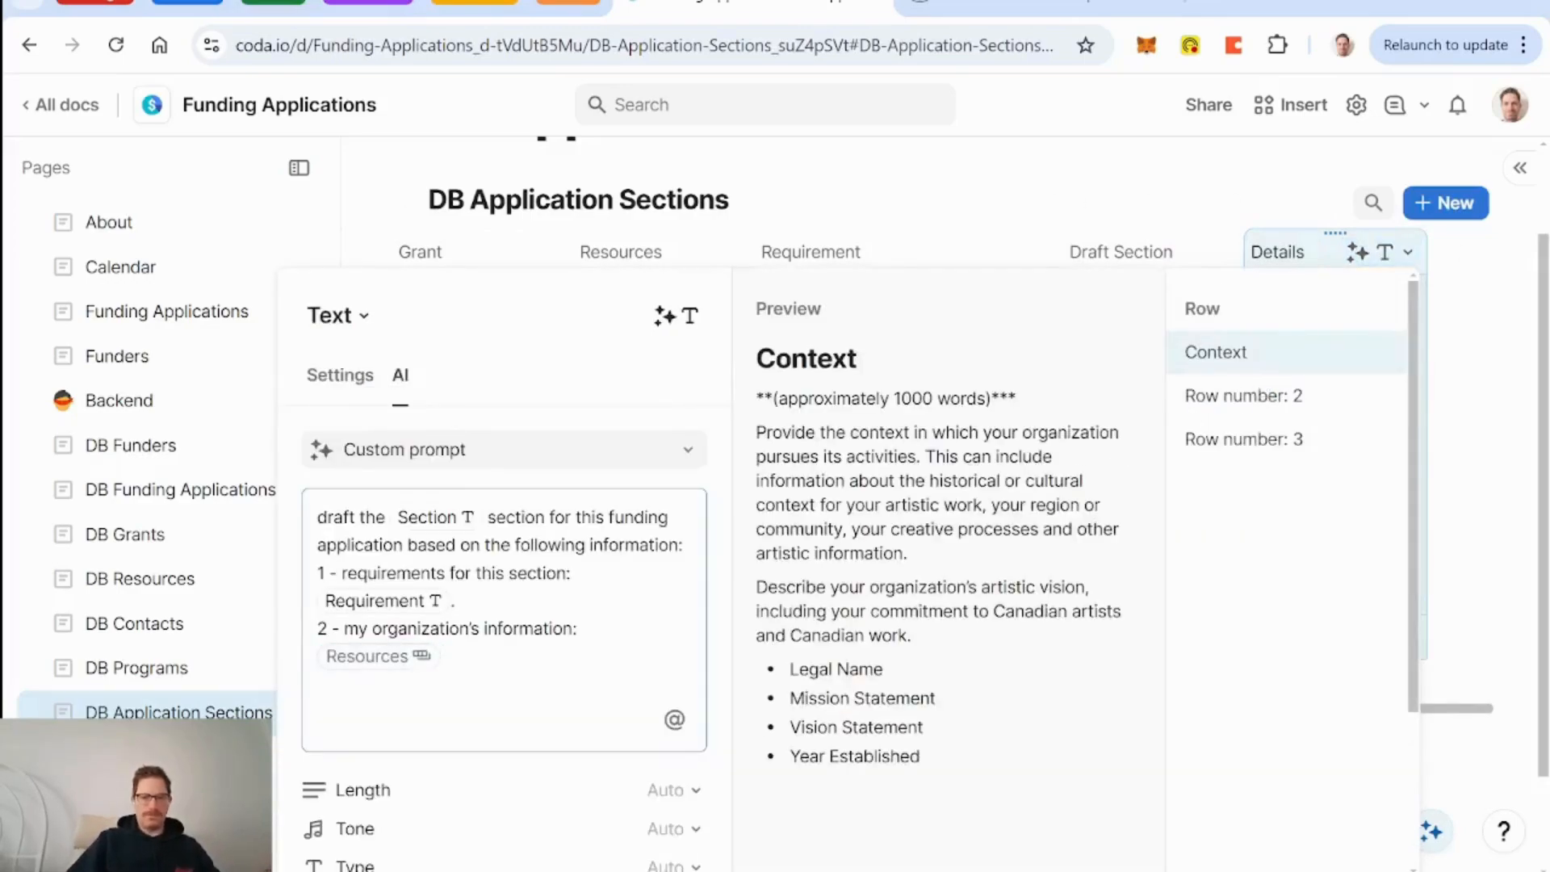
pyautogui.press('BackSpace')
pyautogui.press('BackSpace')
pyautogui.press('BackSpace')
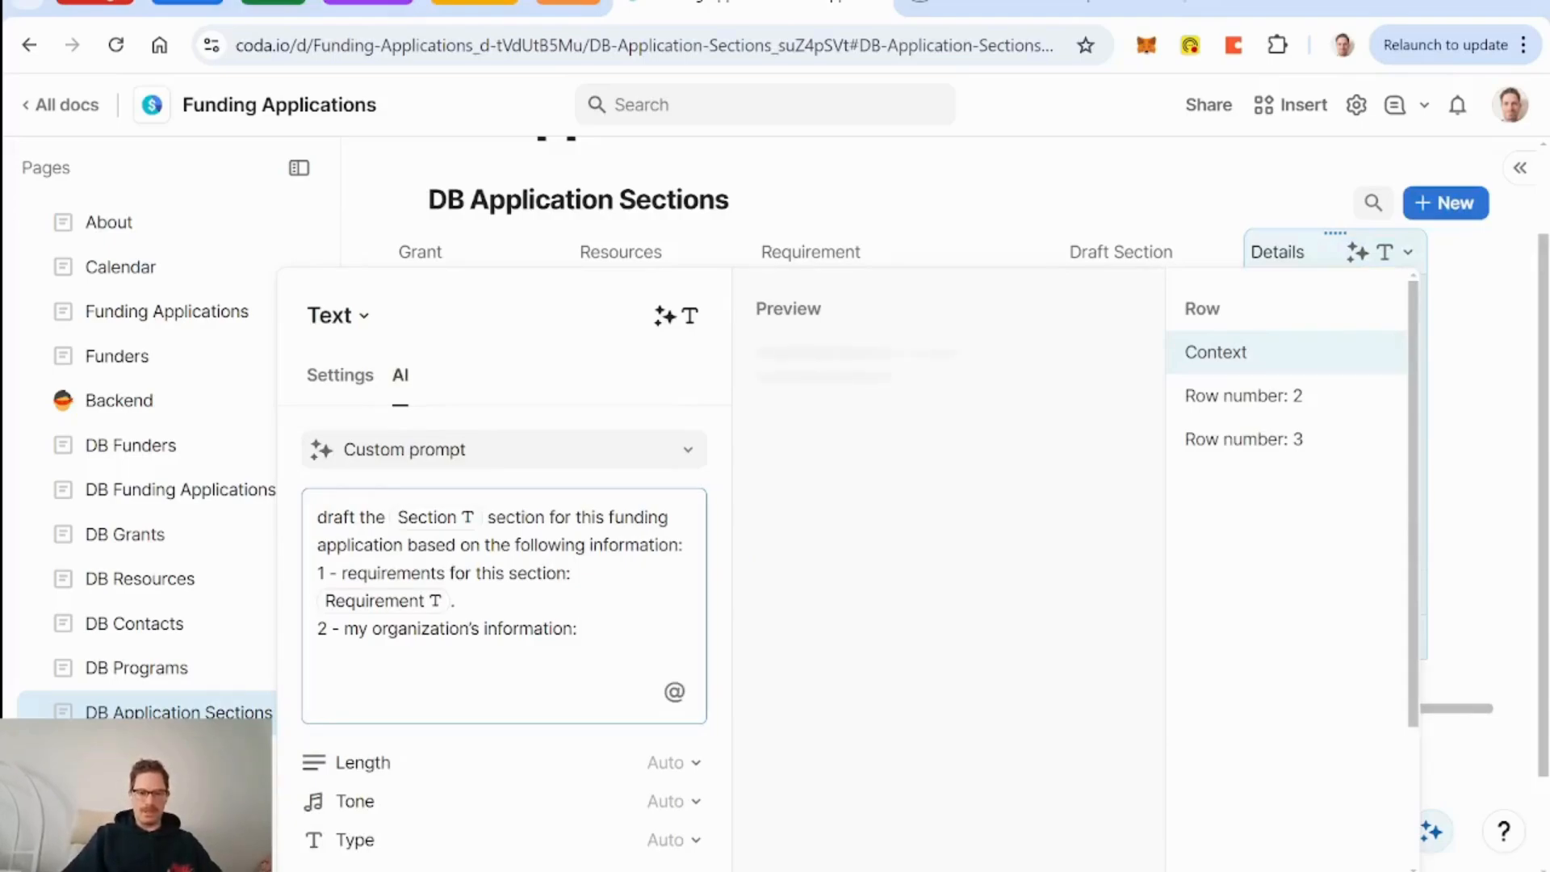
pyautogui.write('=Re')
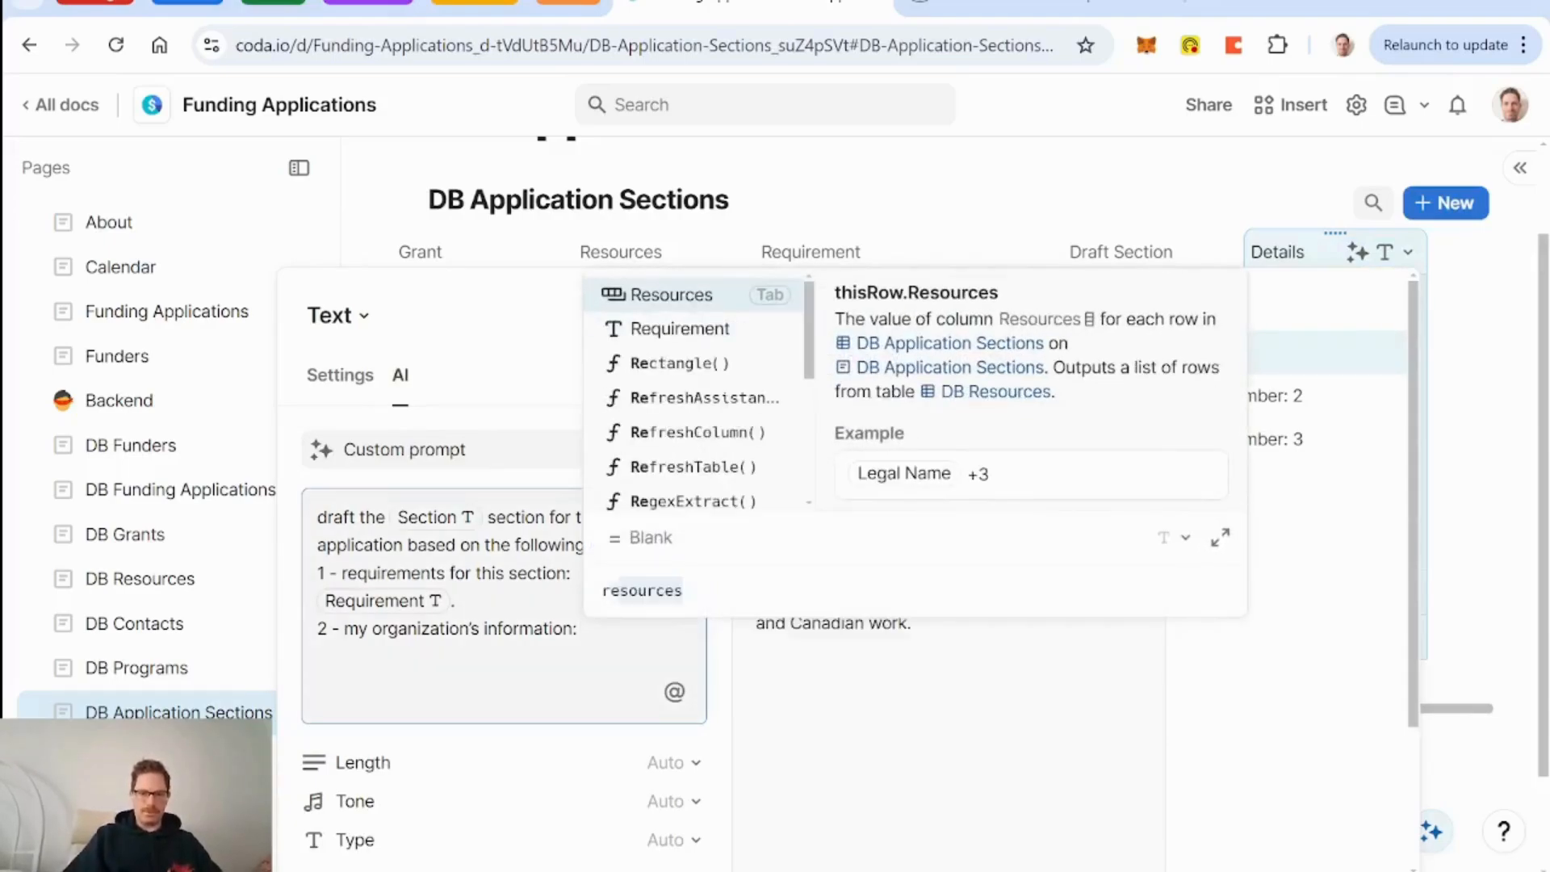
pyautogui.press('Tab')
pyautogui.write('.')
pyautogui.press('Down')
pyautogui.press('Down')
pyautogui.press('Down')
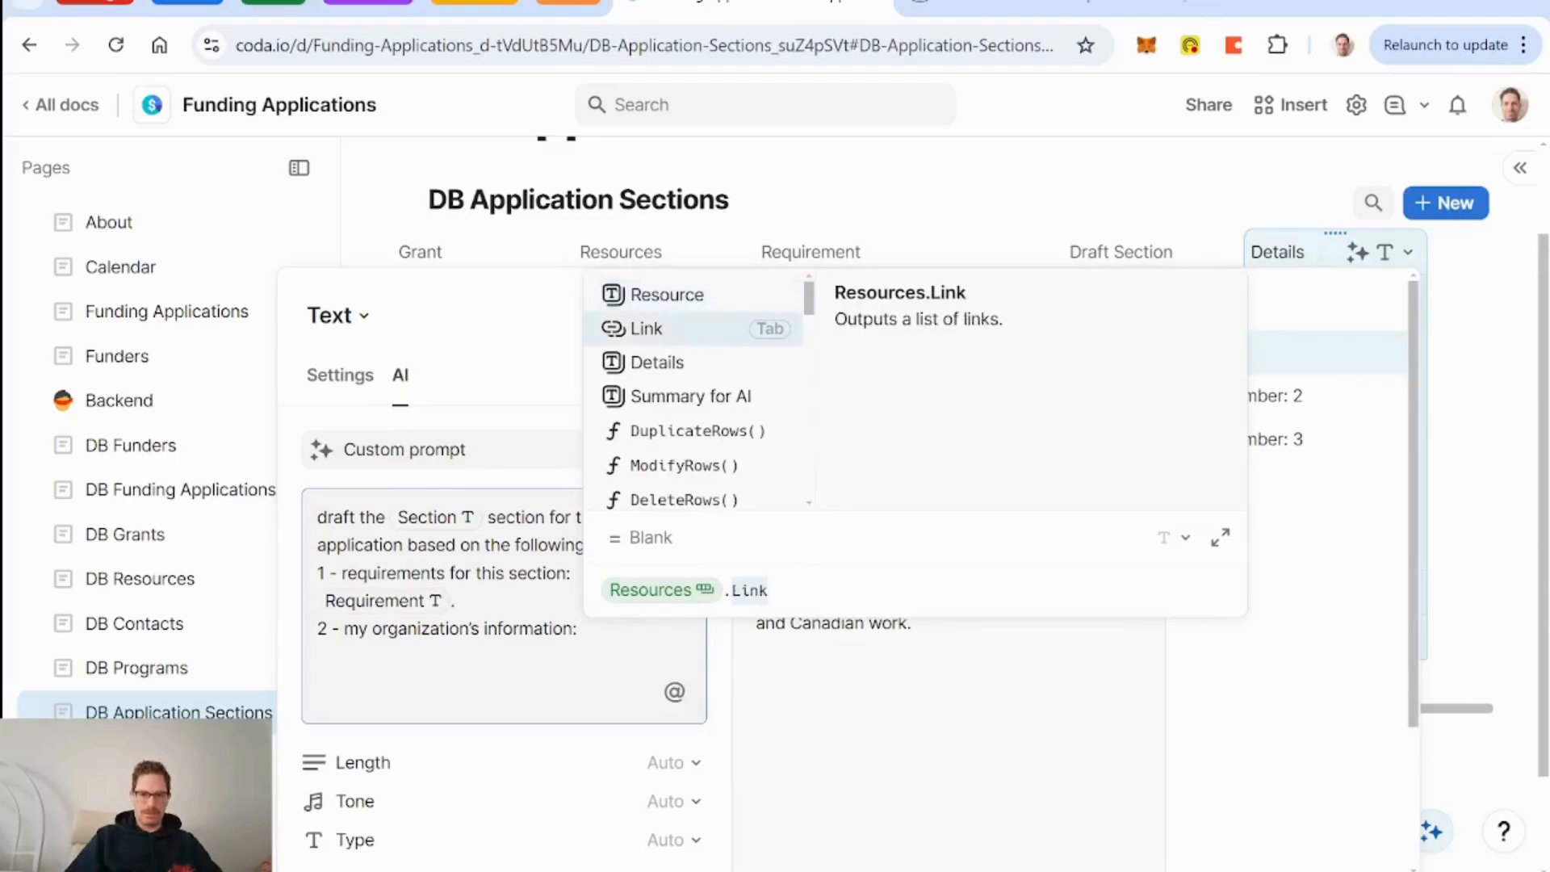
pyautogui.press('Tab')
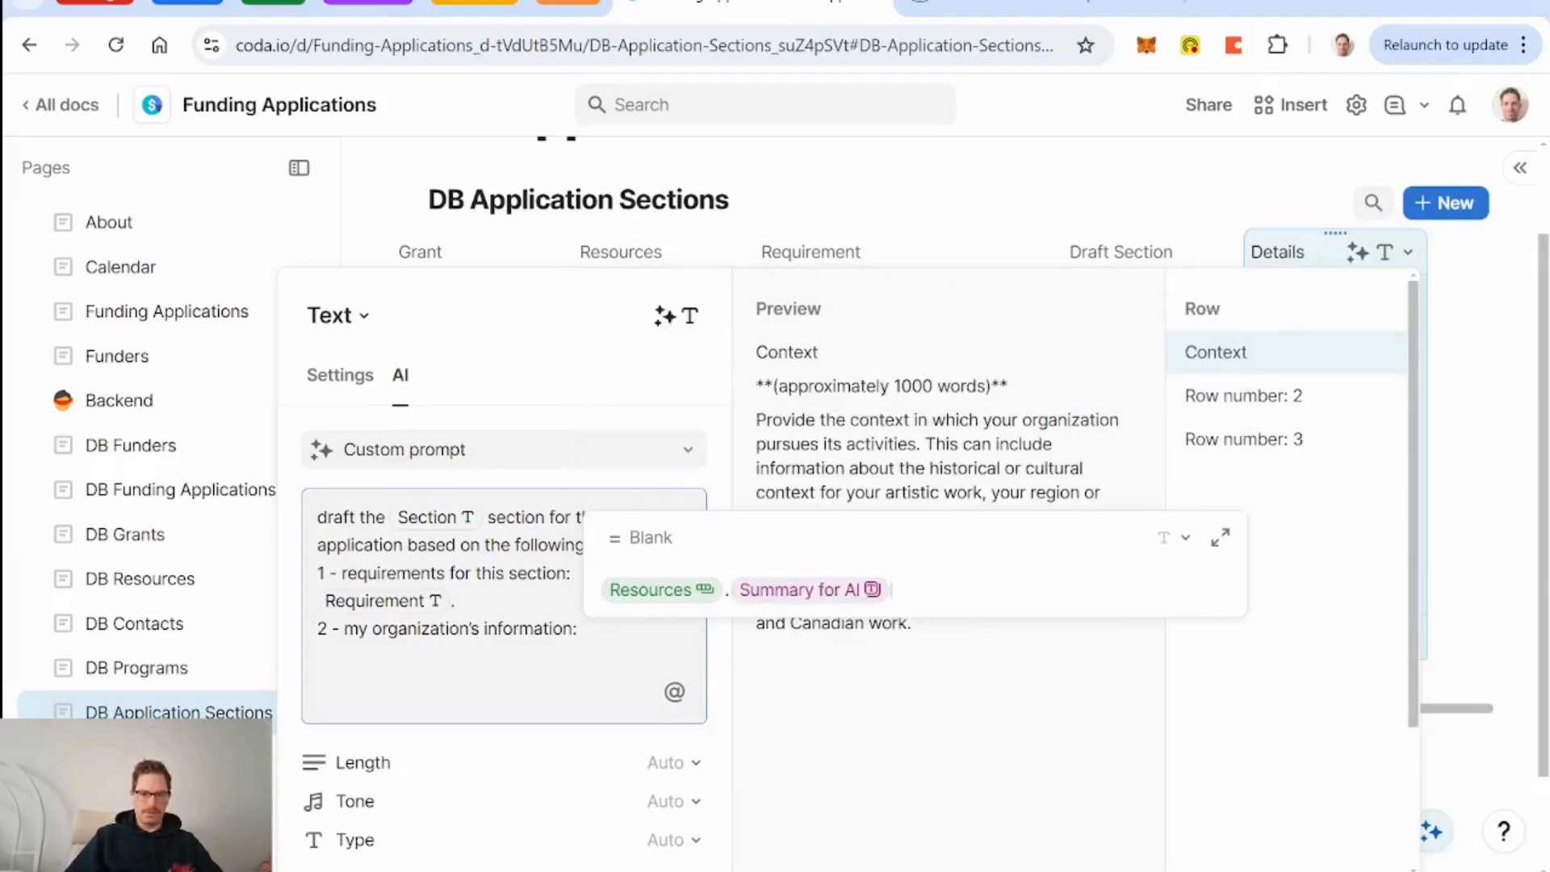
pyautogui.press('Return')
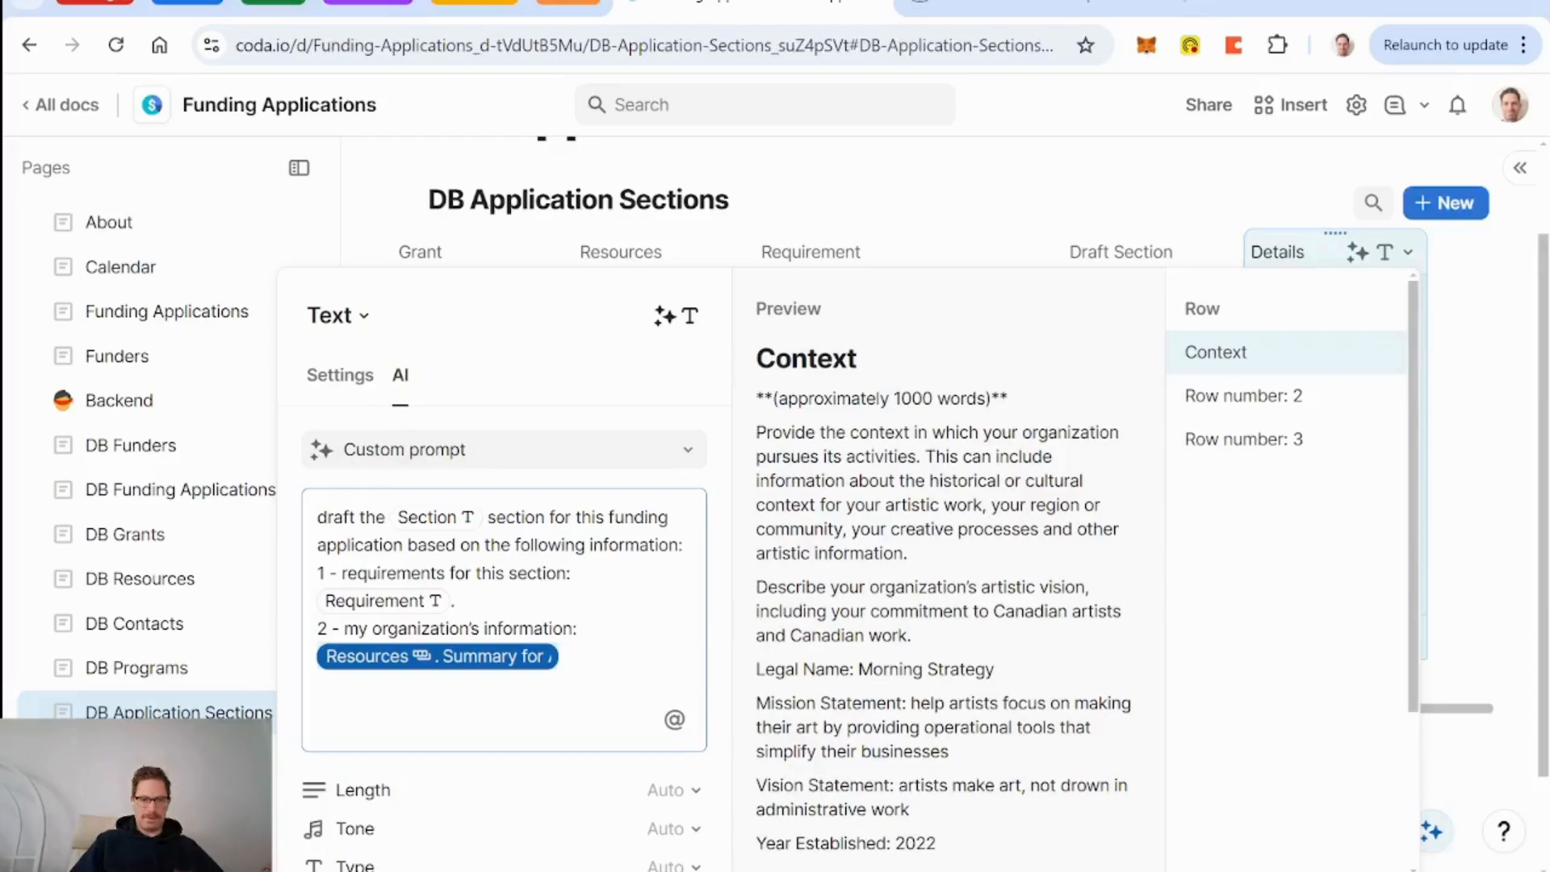
# Set the AI output type to Text and fill the Details column.
pyautogui.scroll(-2, 504, 565)
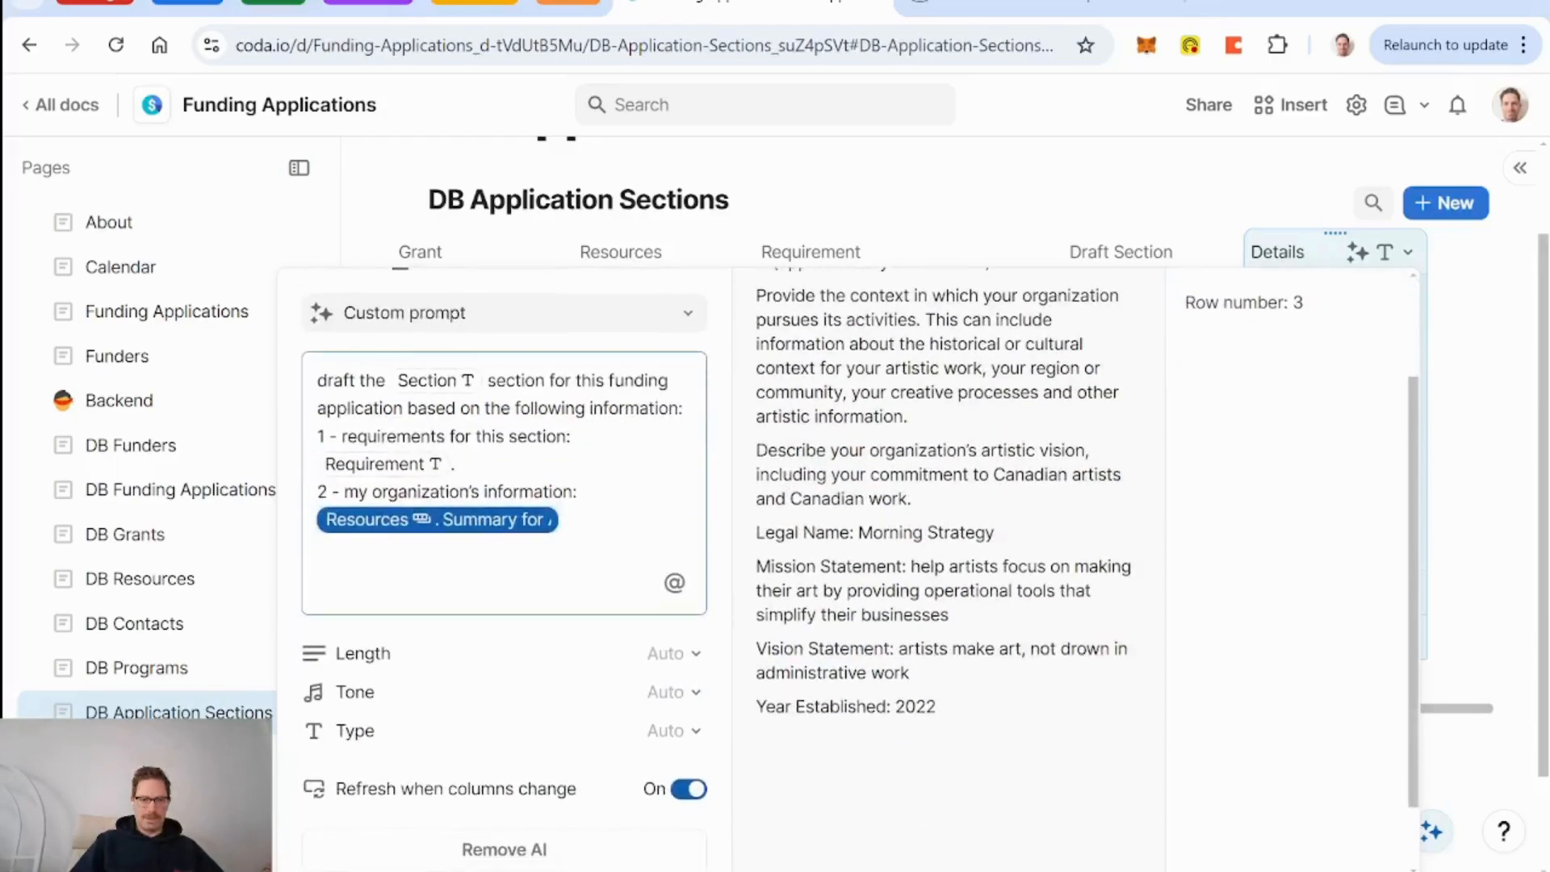
pyautogui.click(690, 656)
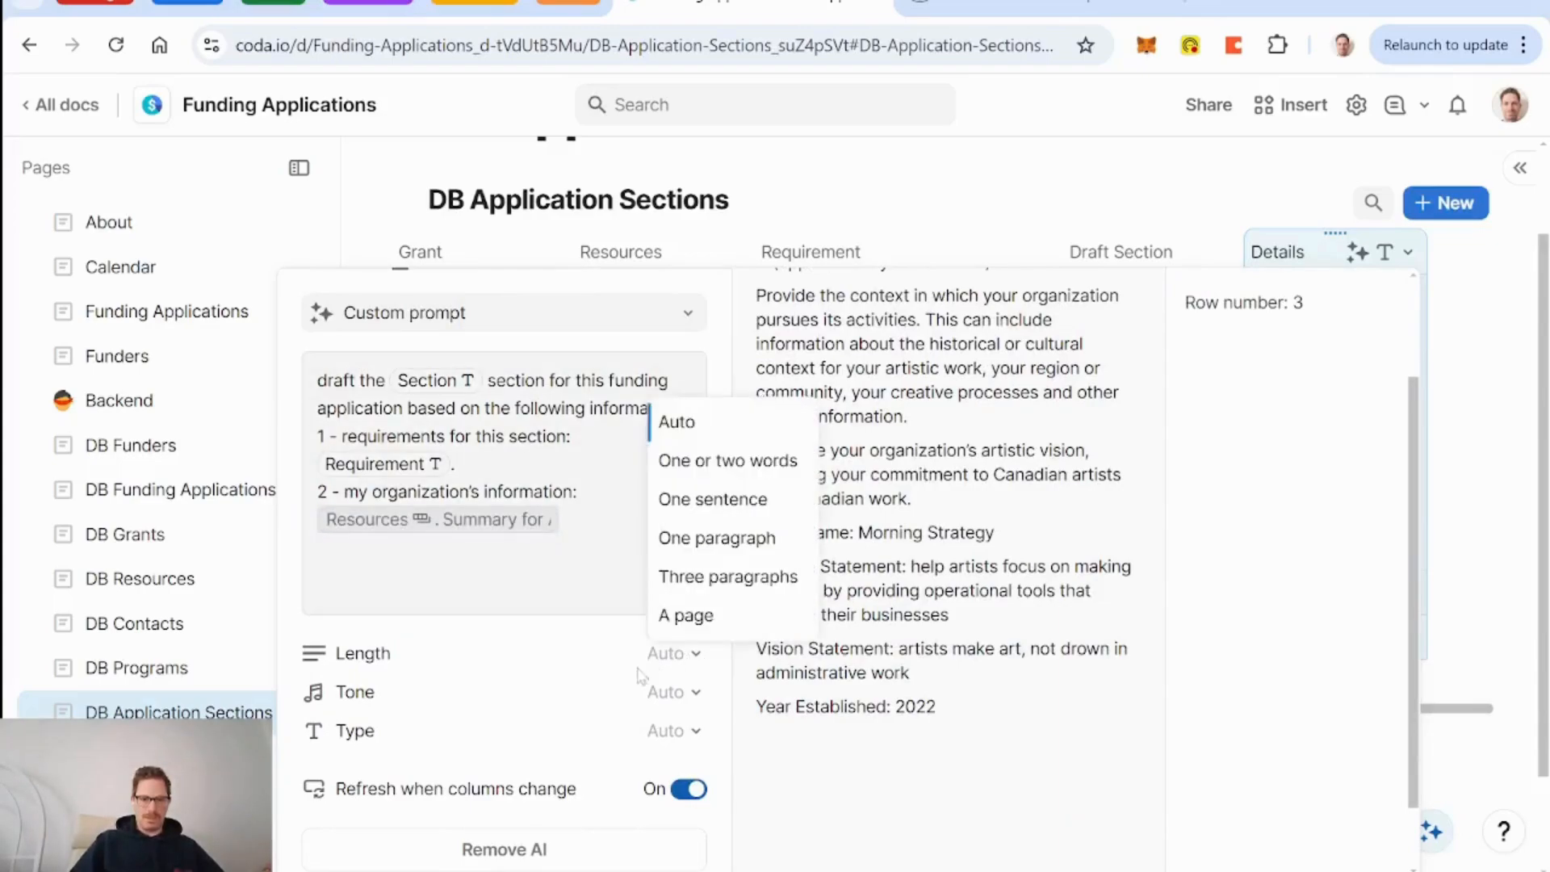
pyautogui.click(691, 733)
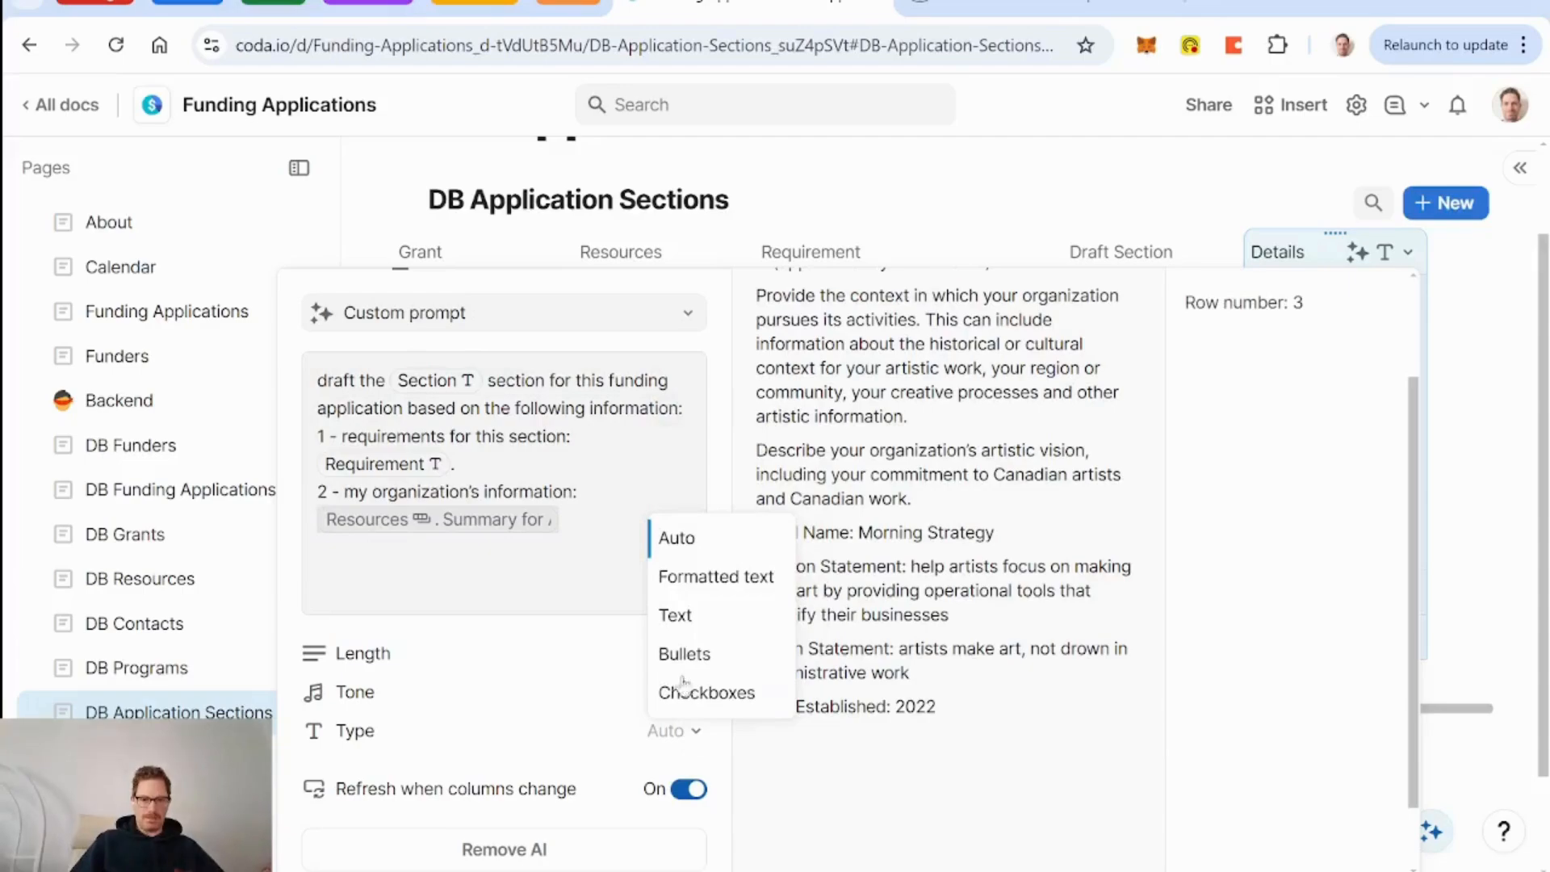
pyautogui.click(678, 615)
pyautogui.scroll(-2, 549, 678)
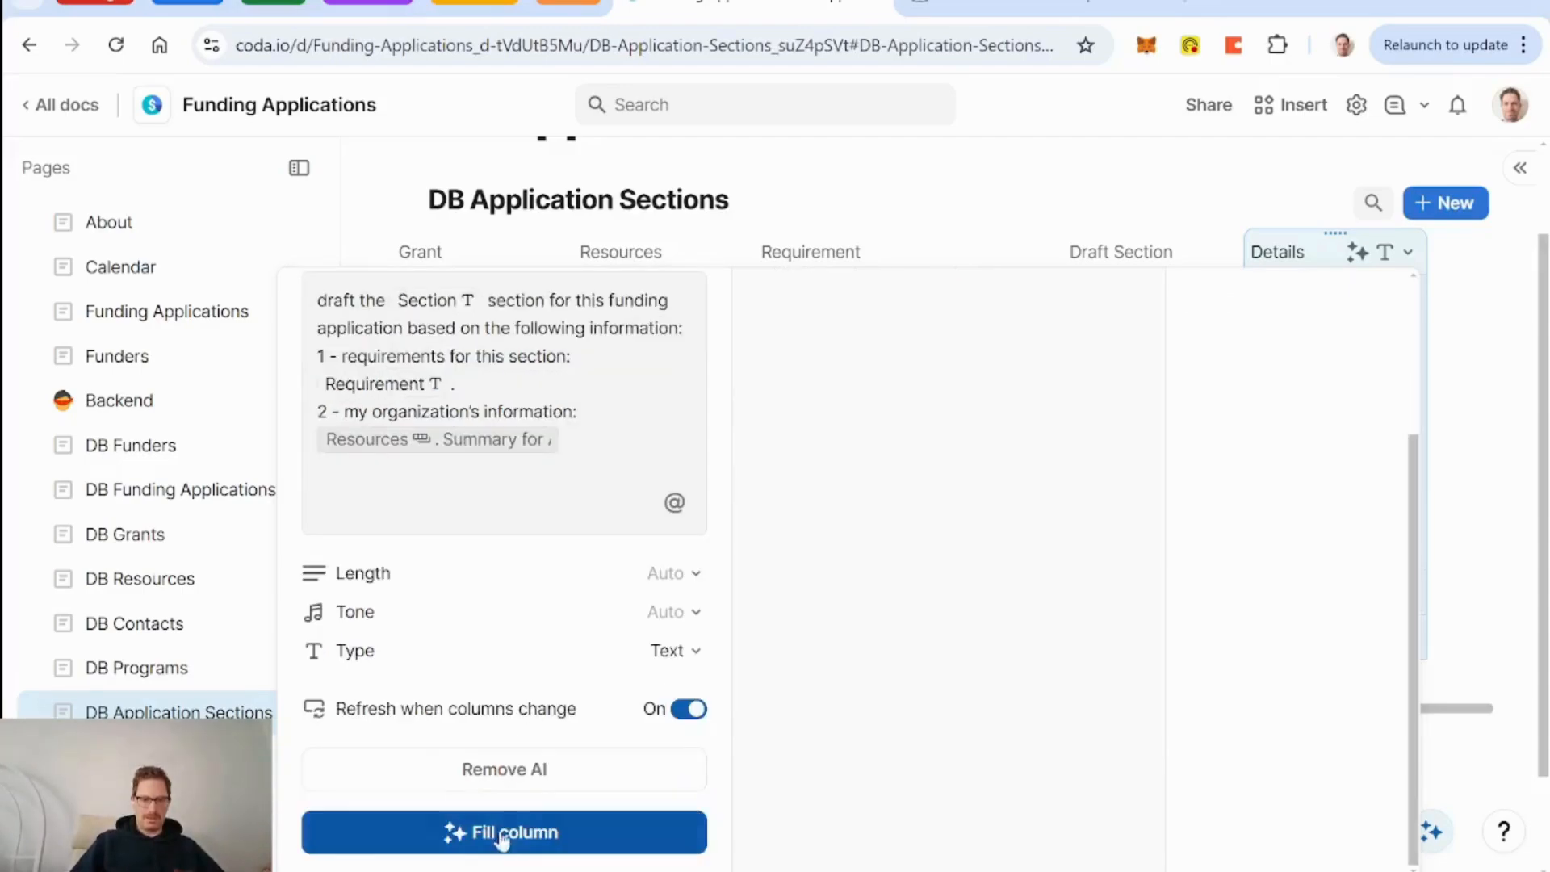
pyautogui.click(505, 832)
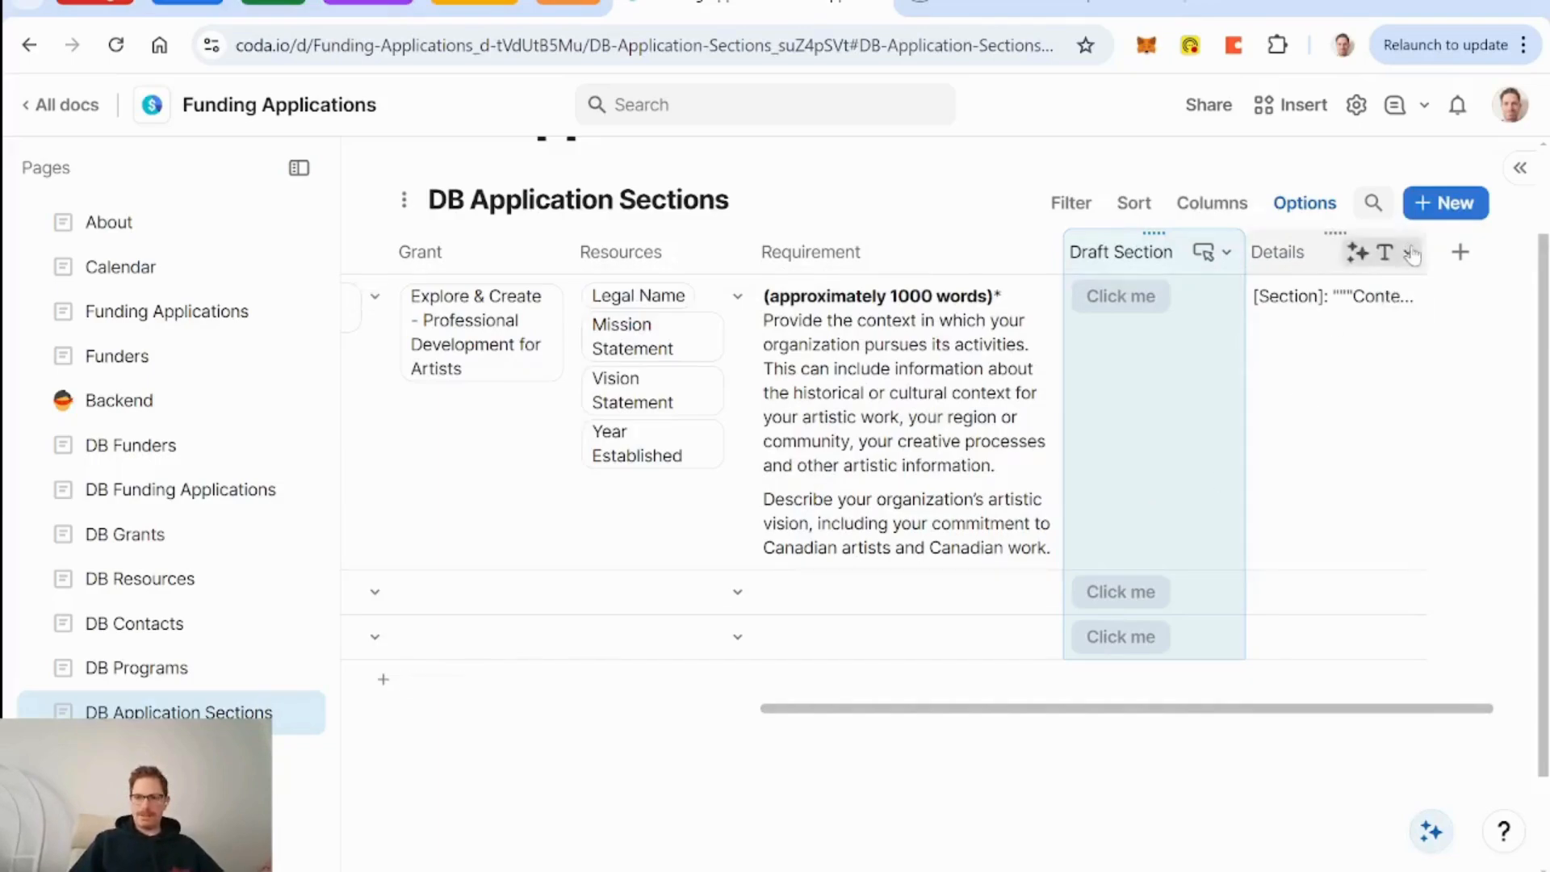
# Widen the Details column and inspect the Context row's generated draft.
pyautogui.moveTo(1426, 251); pyautogui.dragTo(1544, 257)
pyautogui.click(1320, 478)
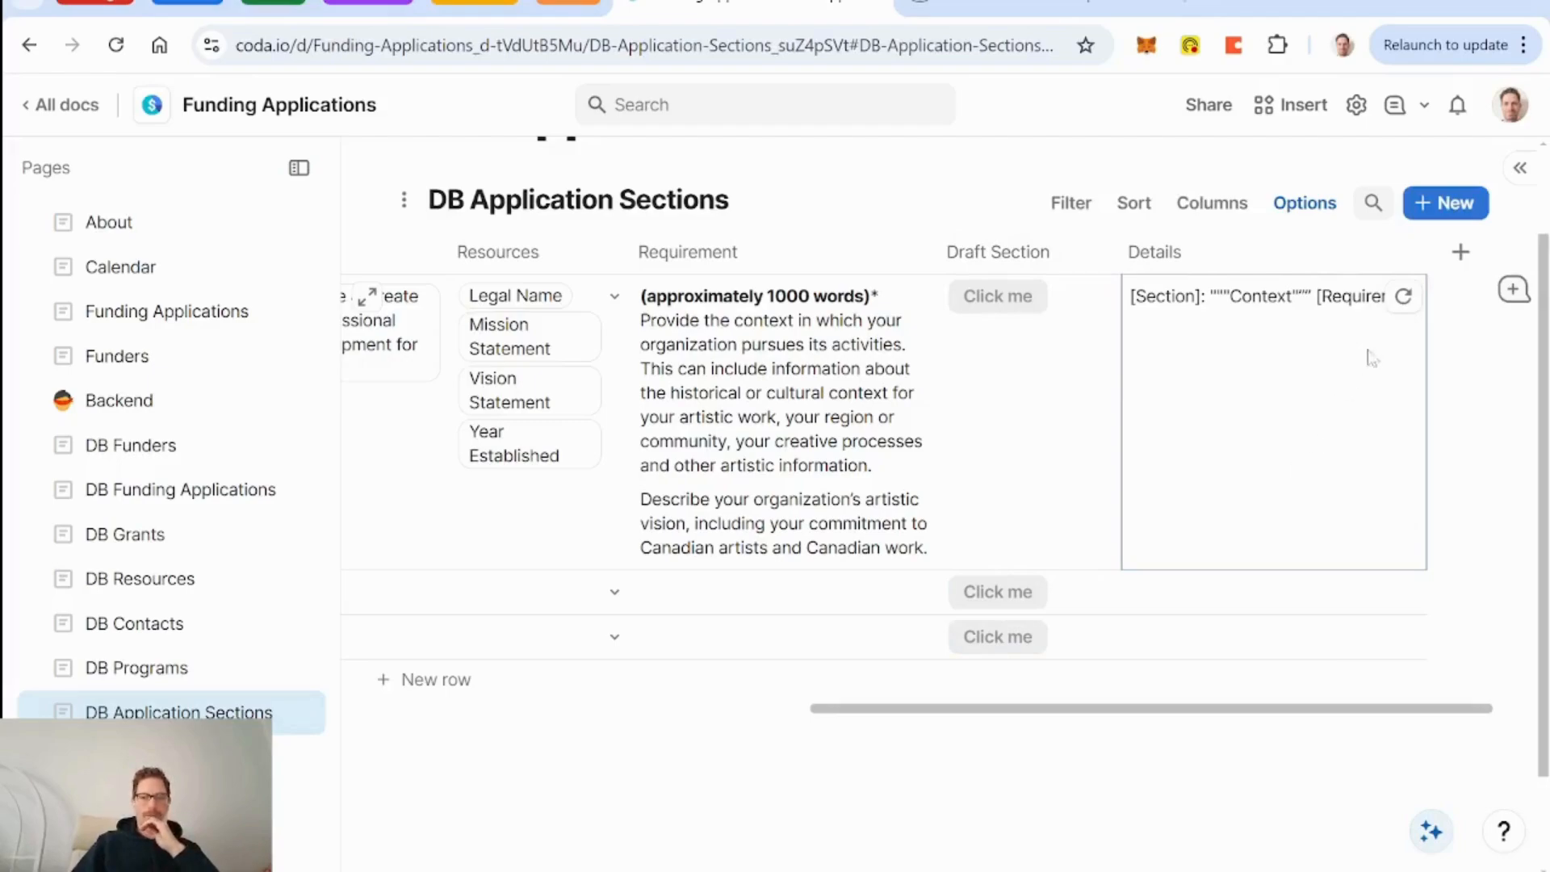
# Reword the prompt to 'You are a funding application writer. Please draft a section for a funding application titled'.
pyautogui.click(1408, 252)
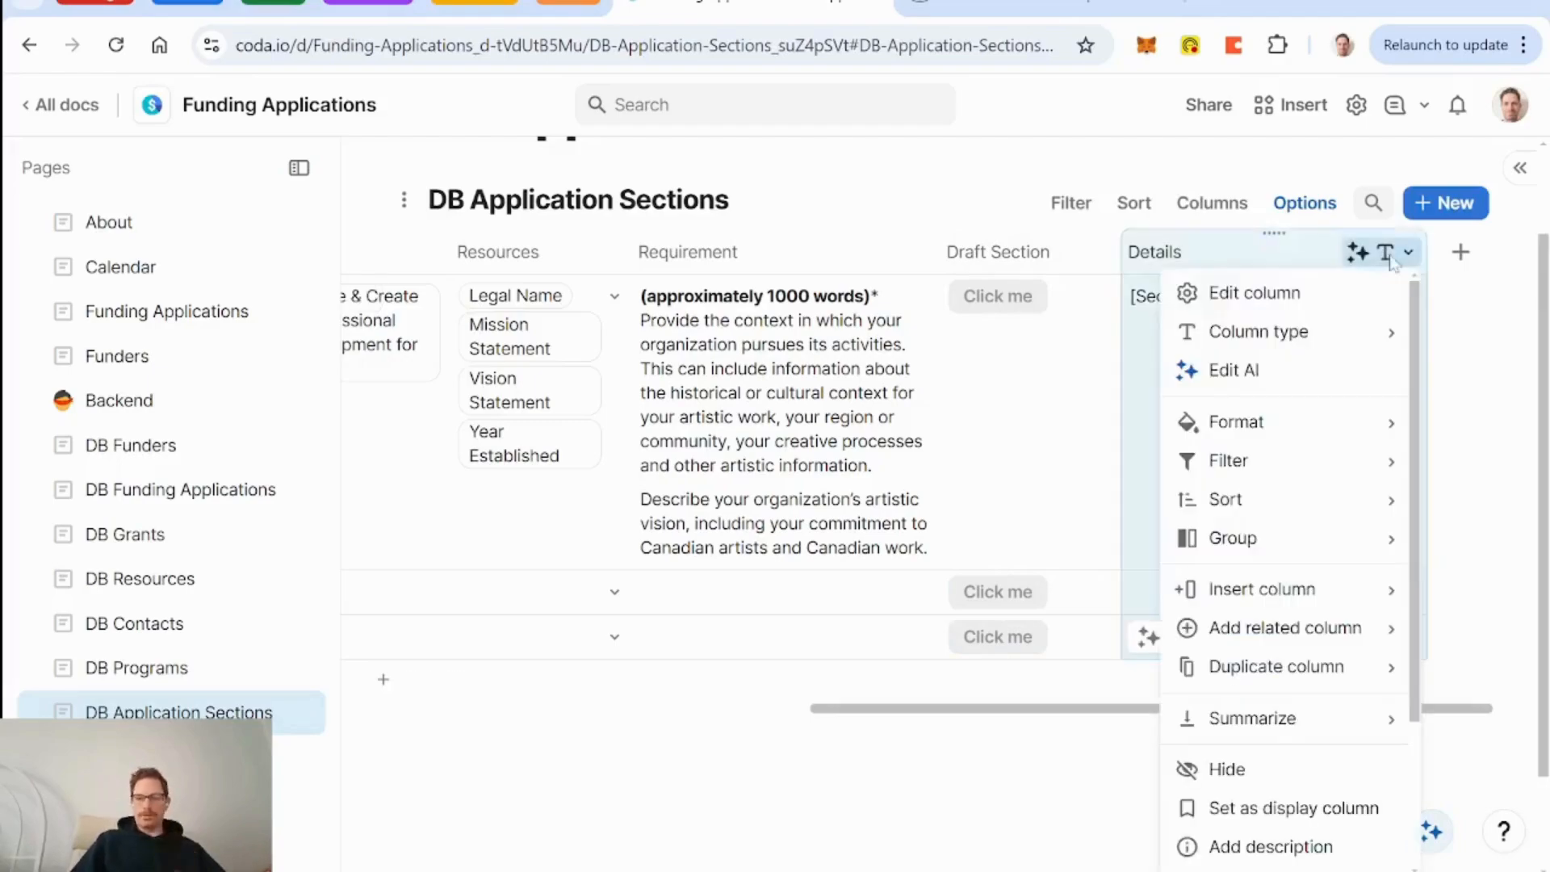
pyautogui.click(1271, 372)
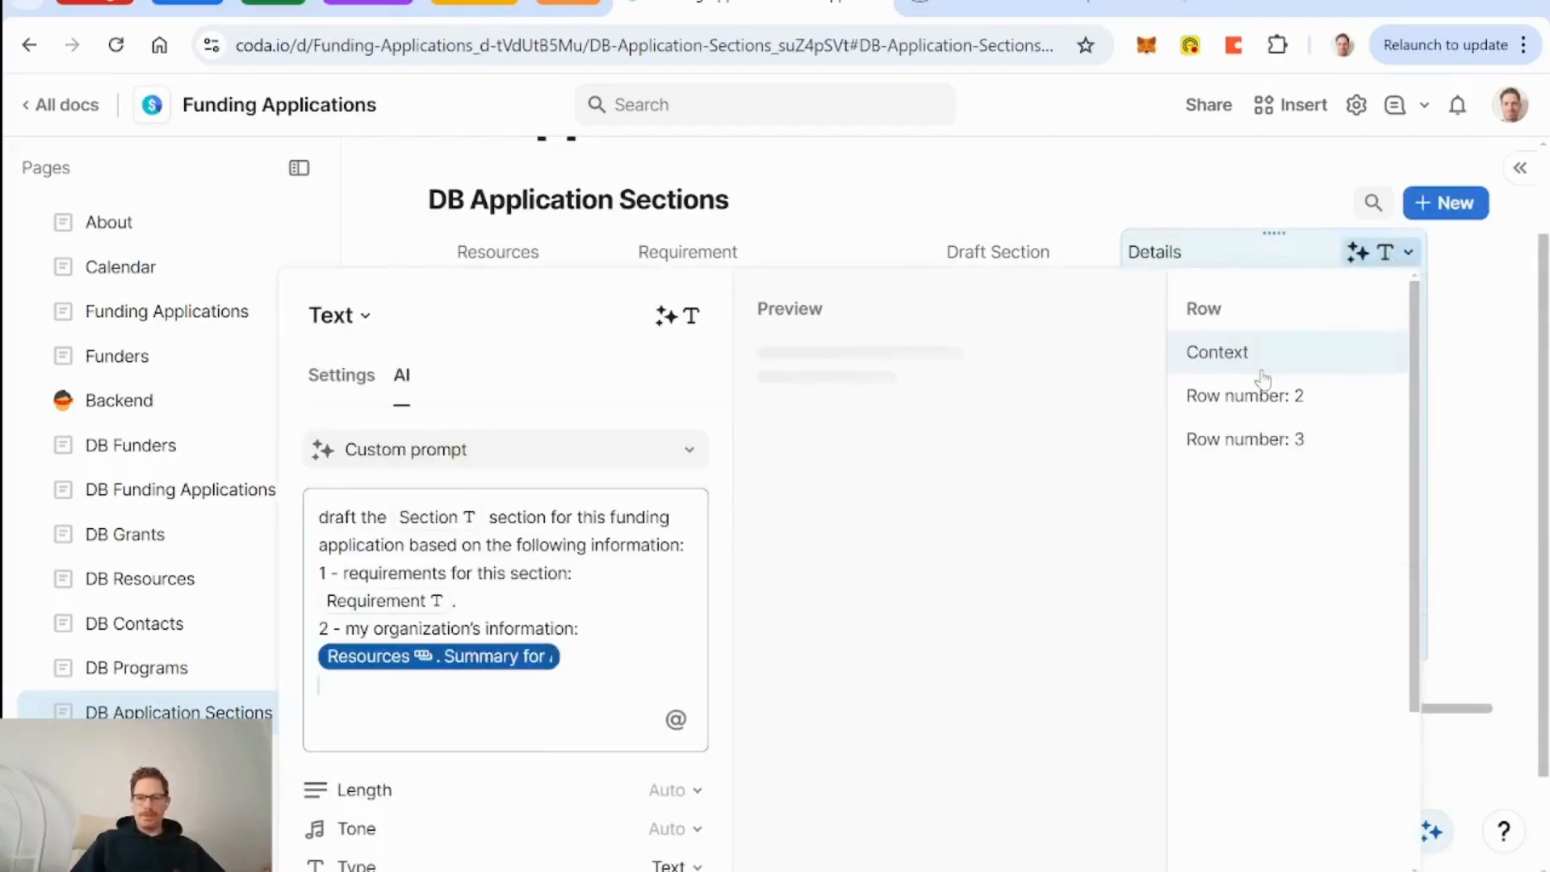
pyautogui.click(320, 517)
pyautogui.write('You are ')
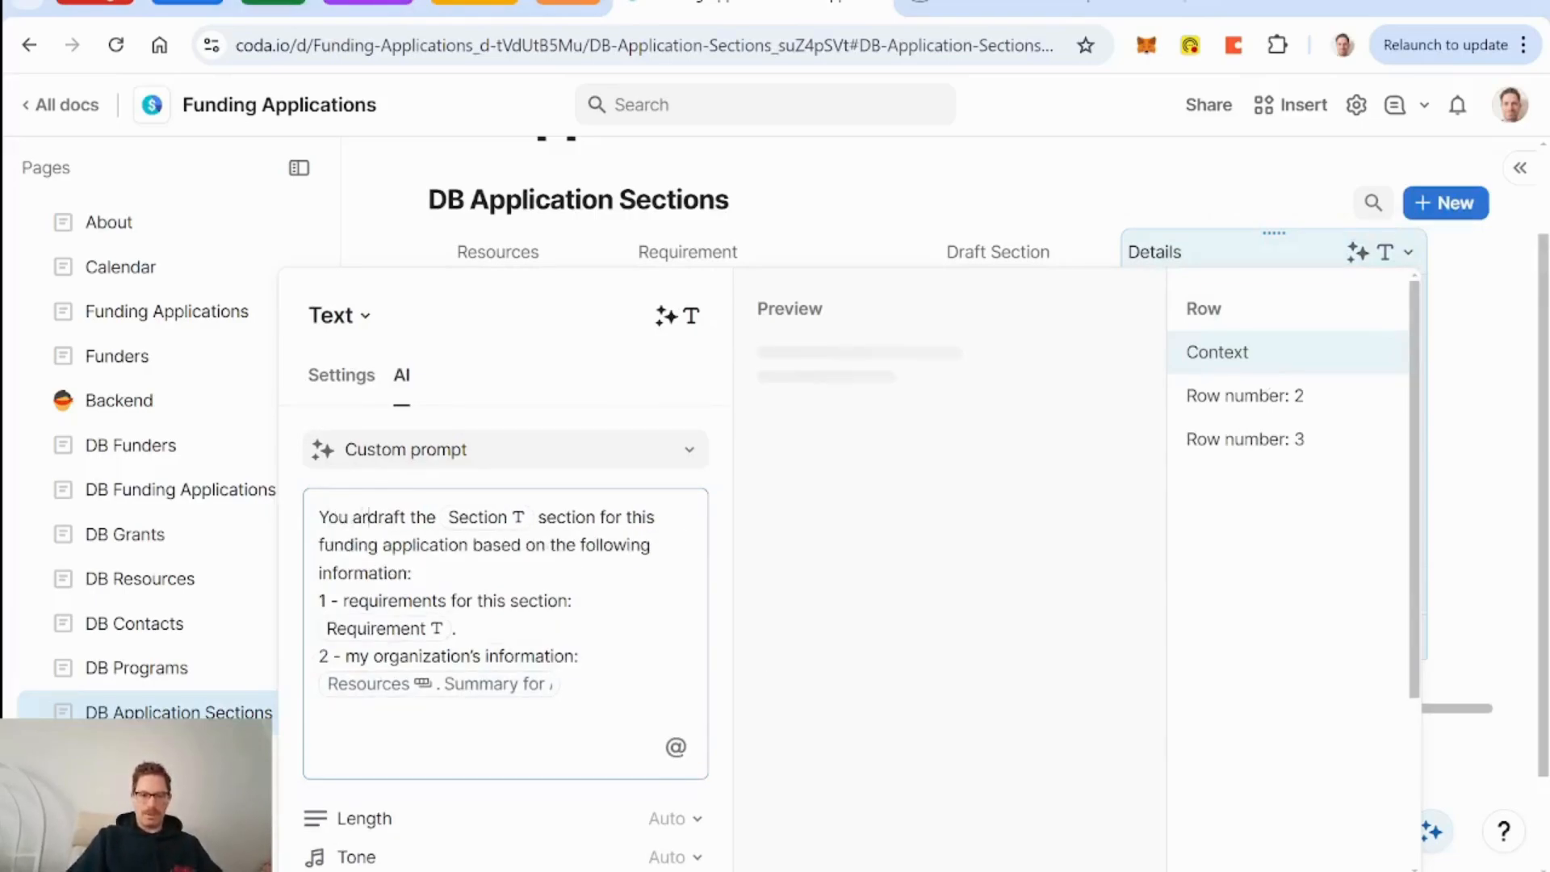
pyautogui.write('a funding')
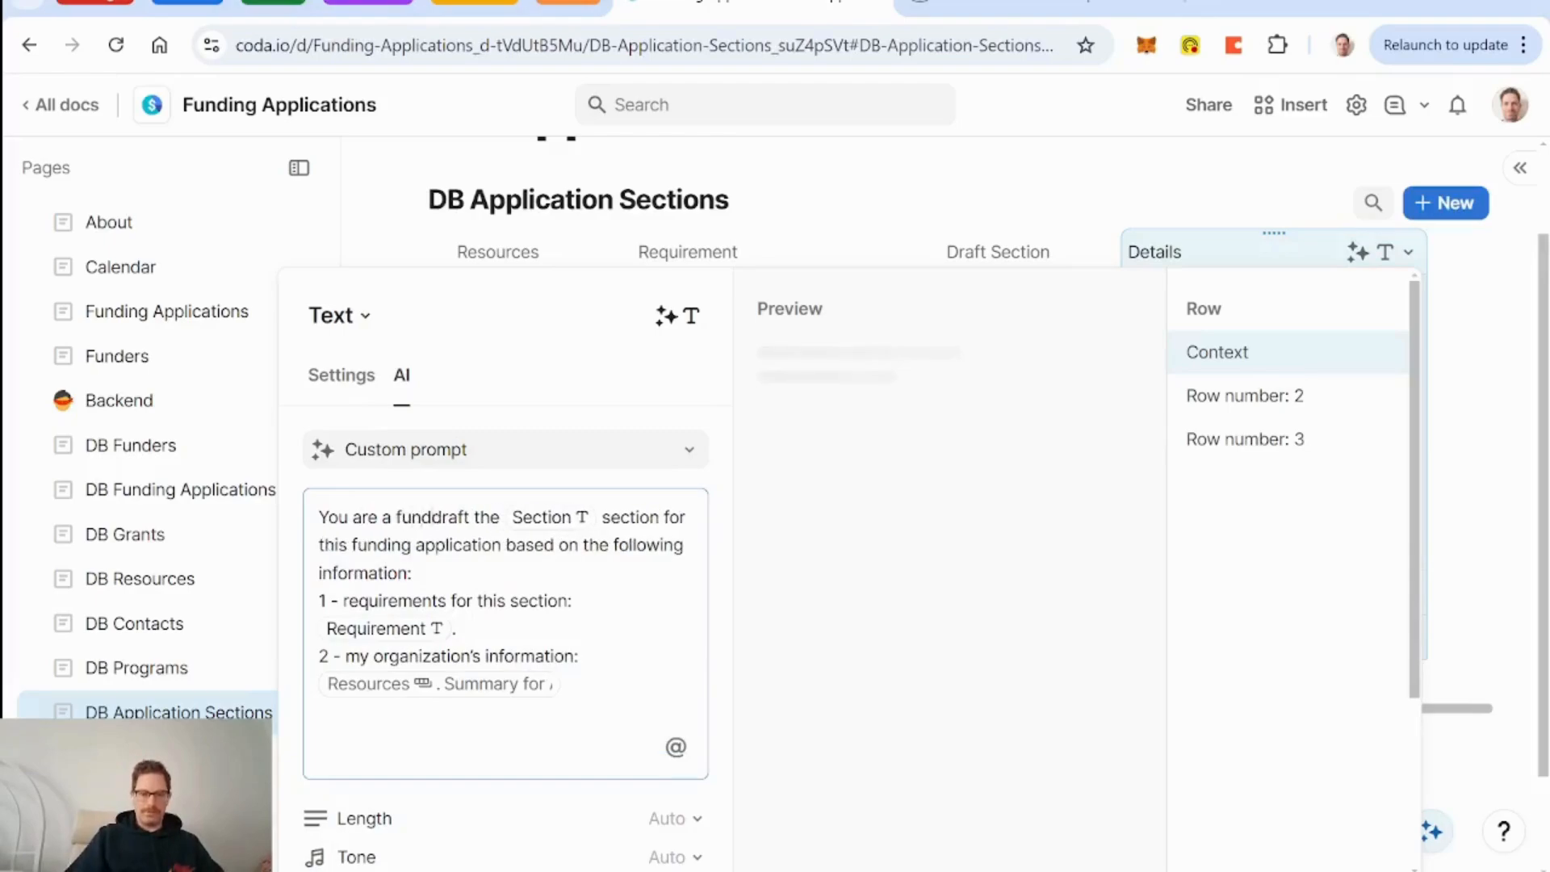
pyautogui.write(' application wri')
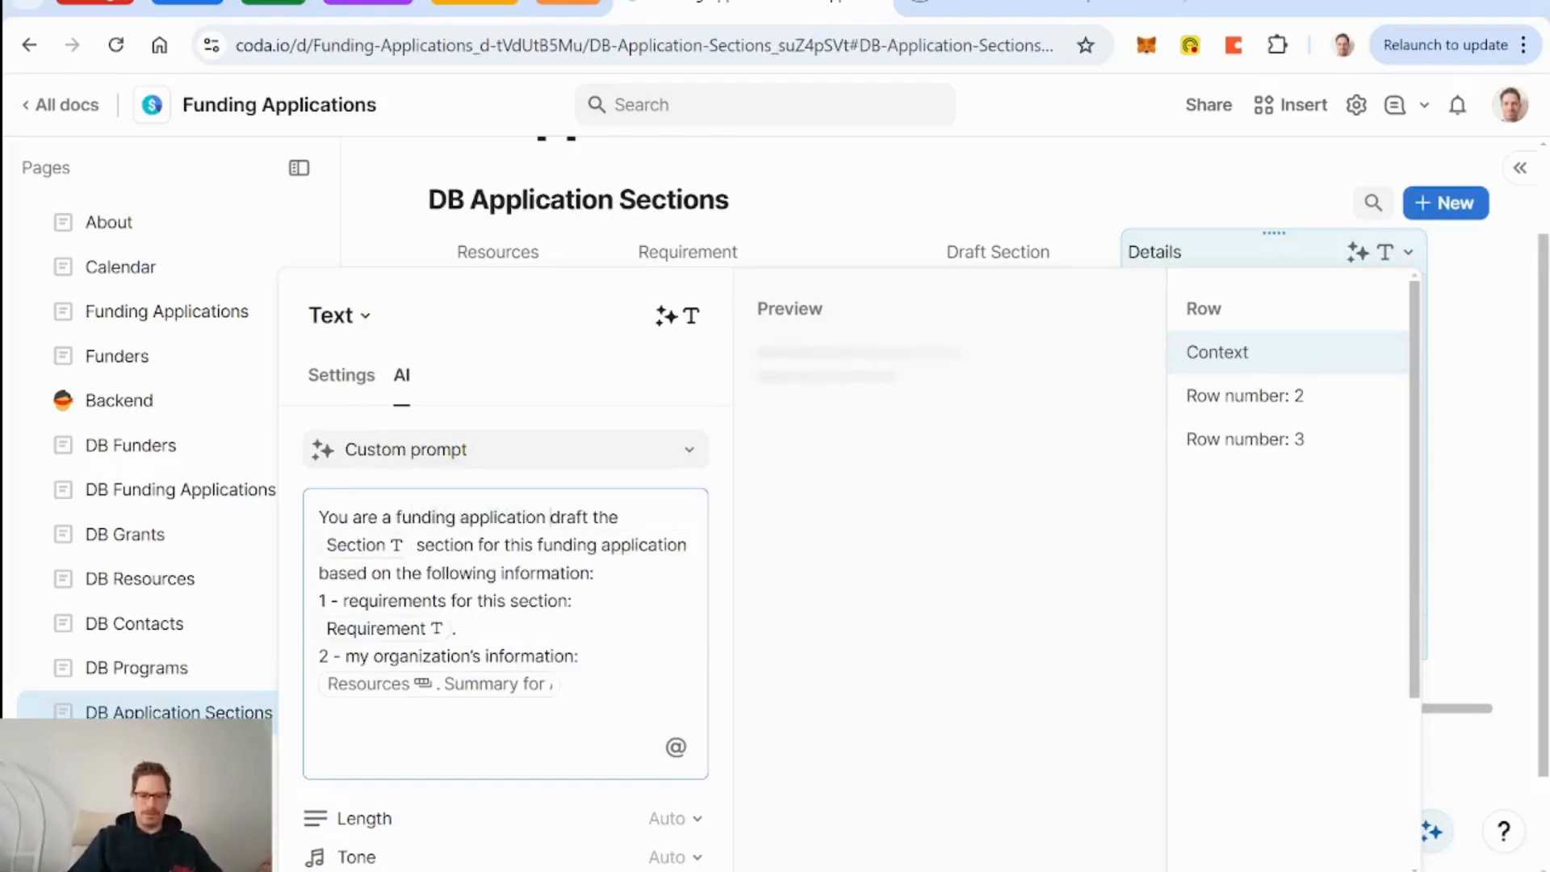
pyautogui.write('ter. ')
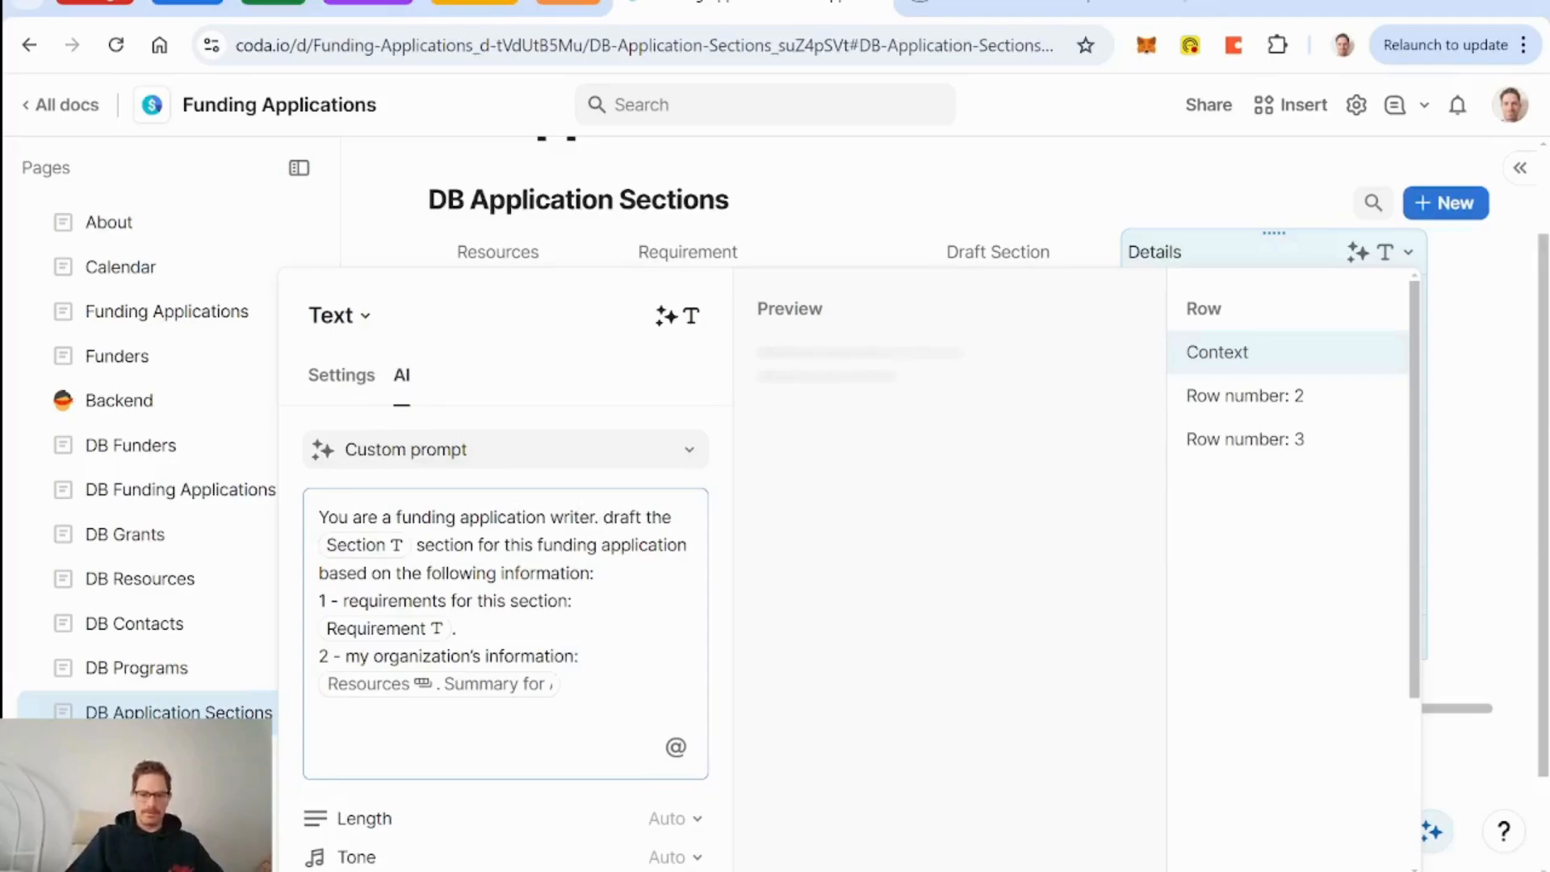
pyautogui.write('Please')
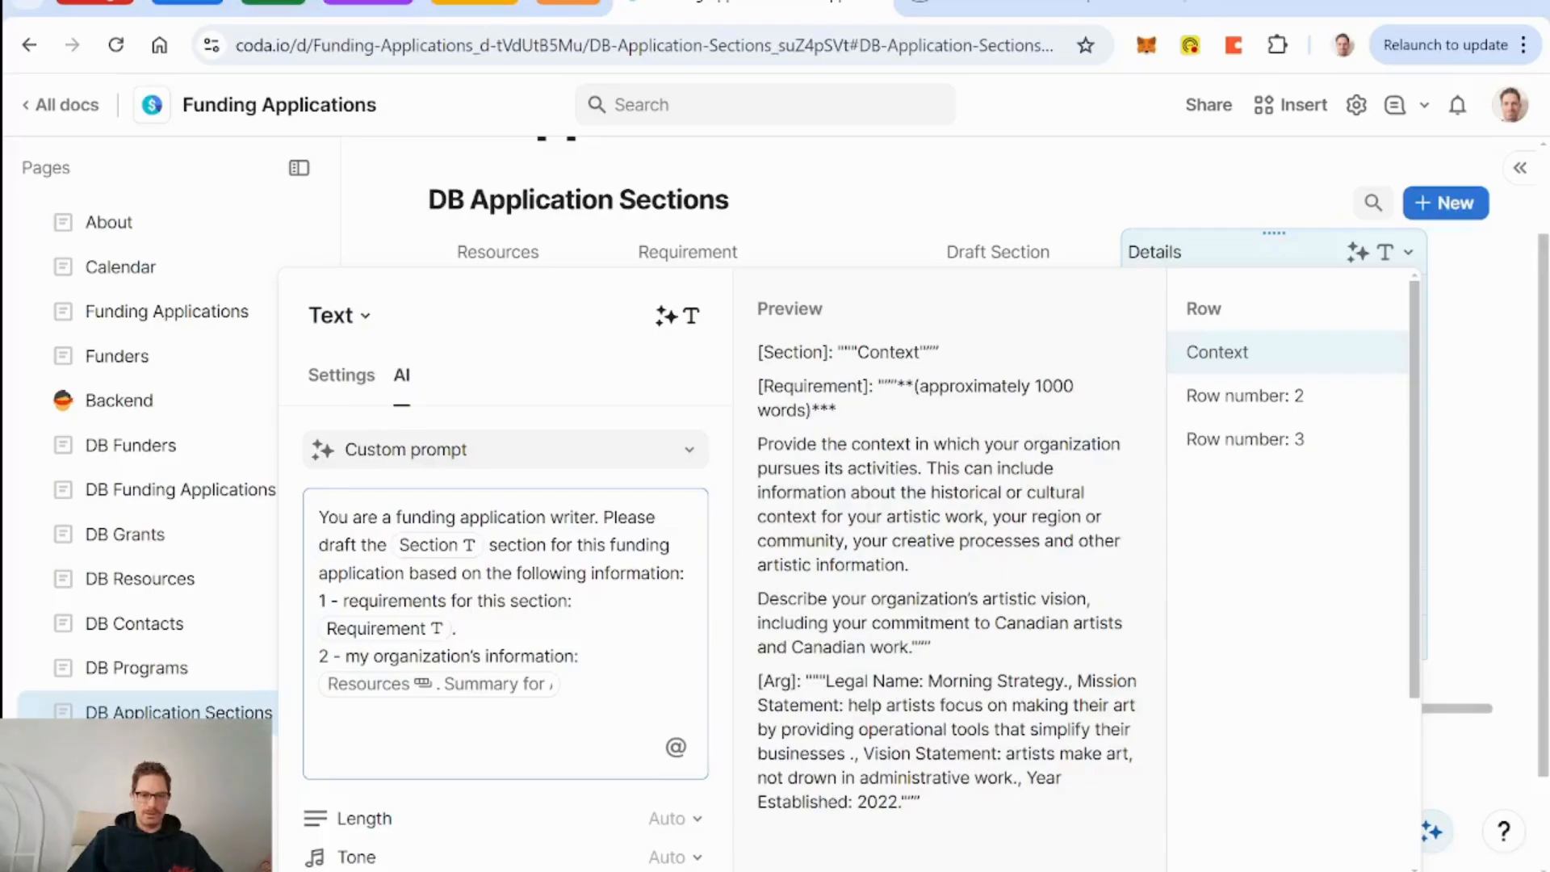
pyautogui.click(387, 553)
pyautogui.press('BackSpace')
pyautogui.press('BackSpace')
pyautogui.press('BackSpace')
pyautogui.write('a')
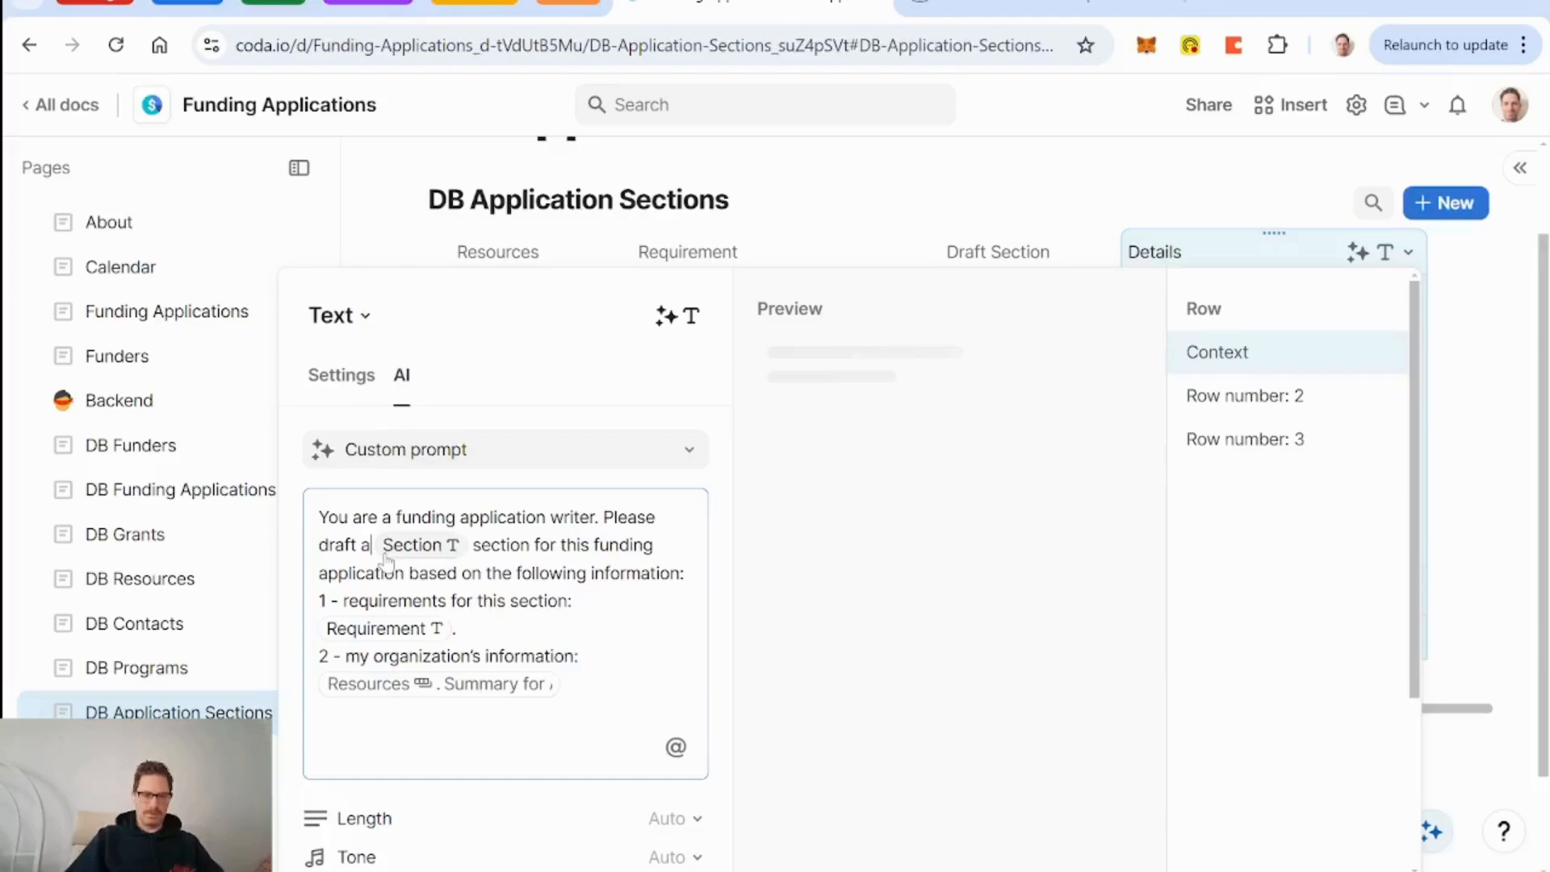
pyautogui.write(' section')
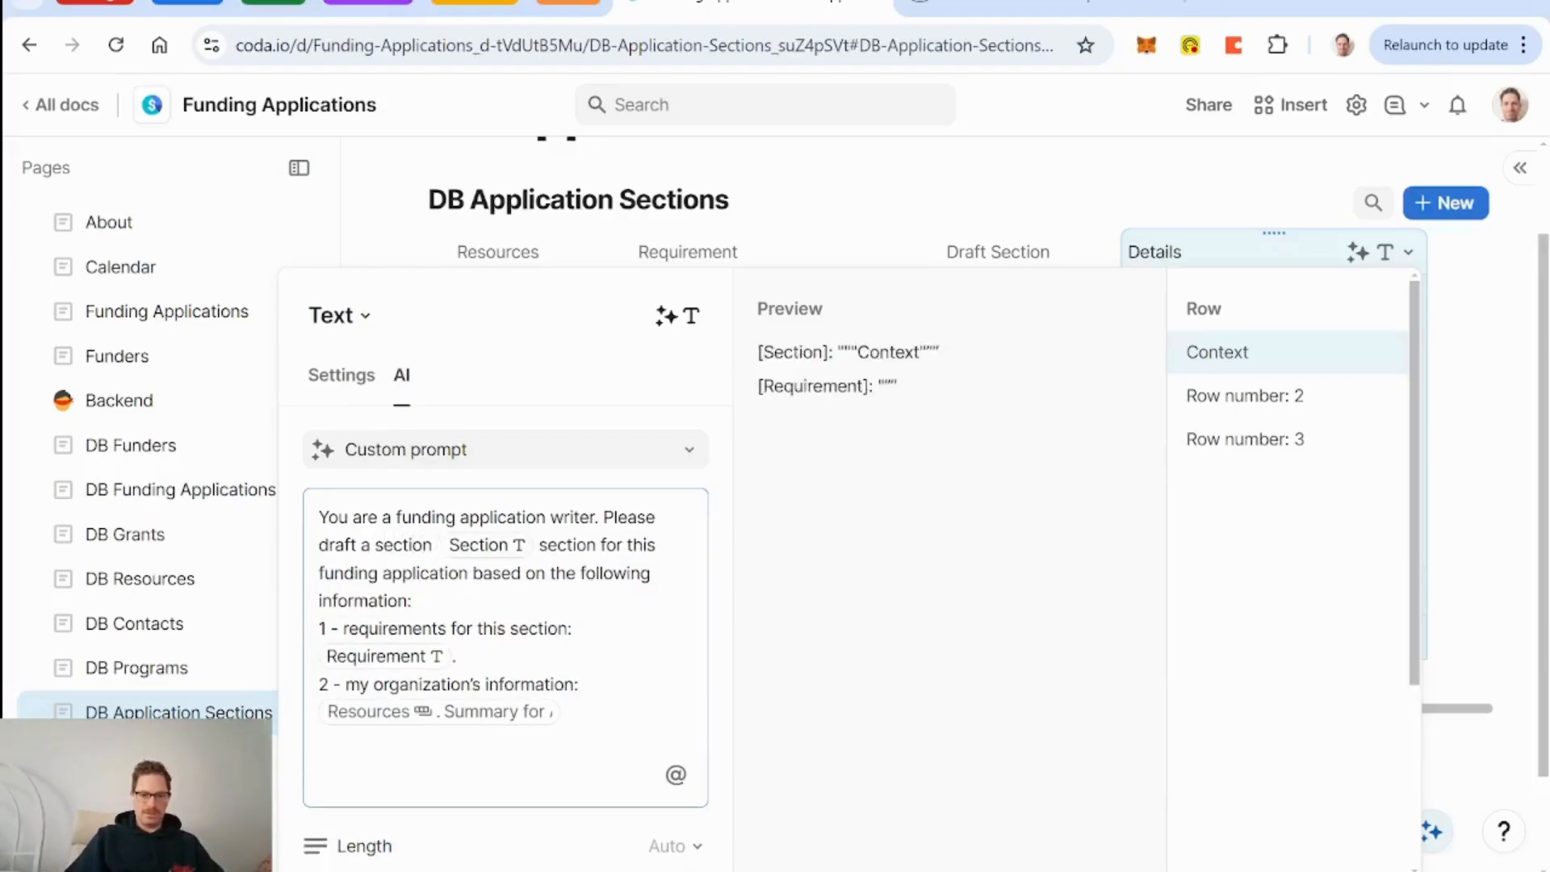
pyautogui.write(' for')
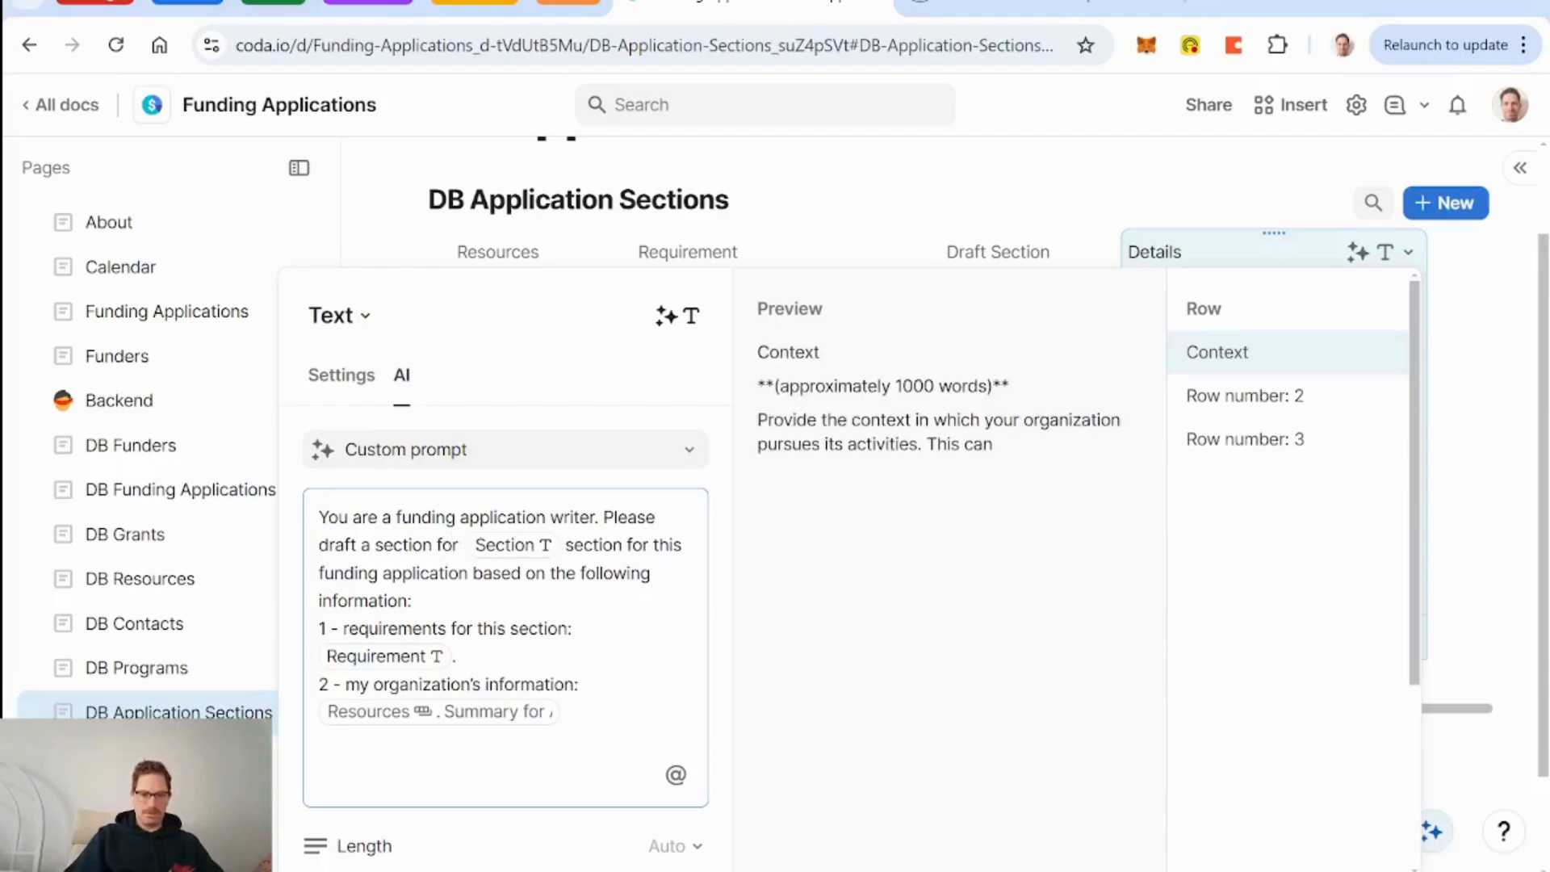
pyautogui.write(' a funding applica')
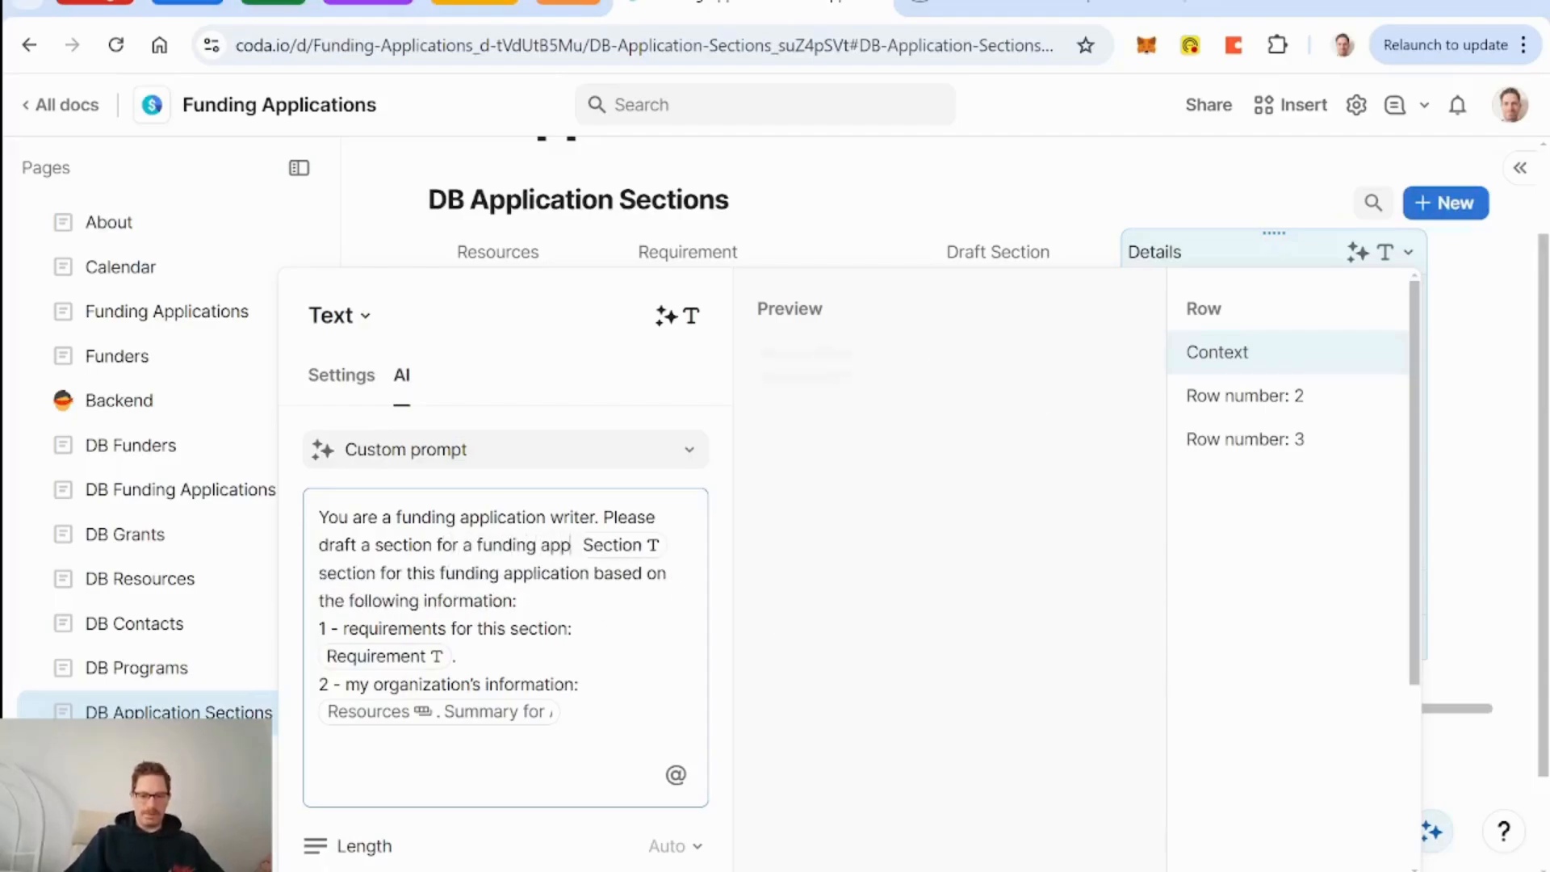
pyautogui.write('tion titled')
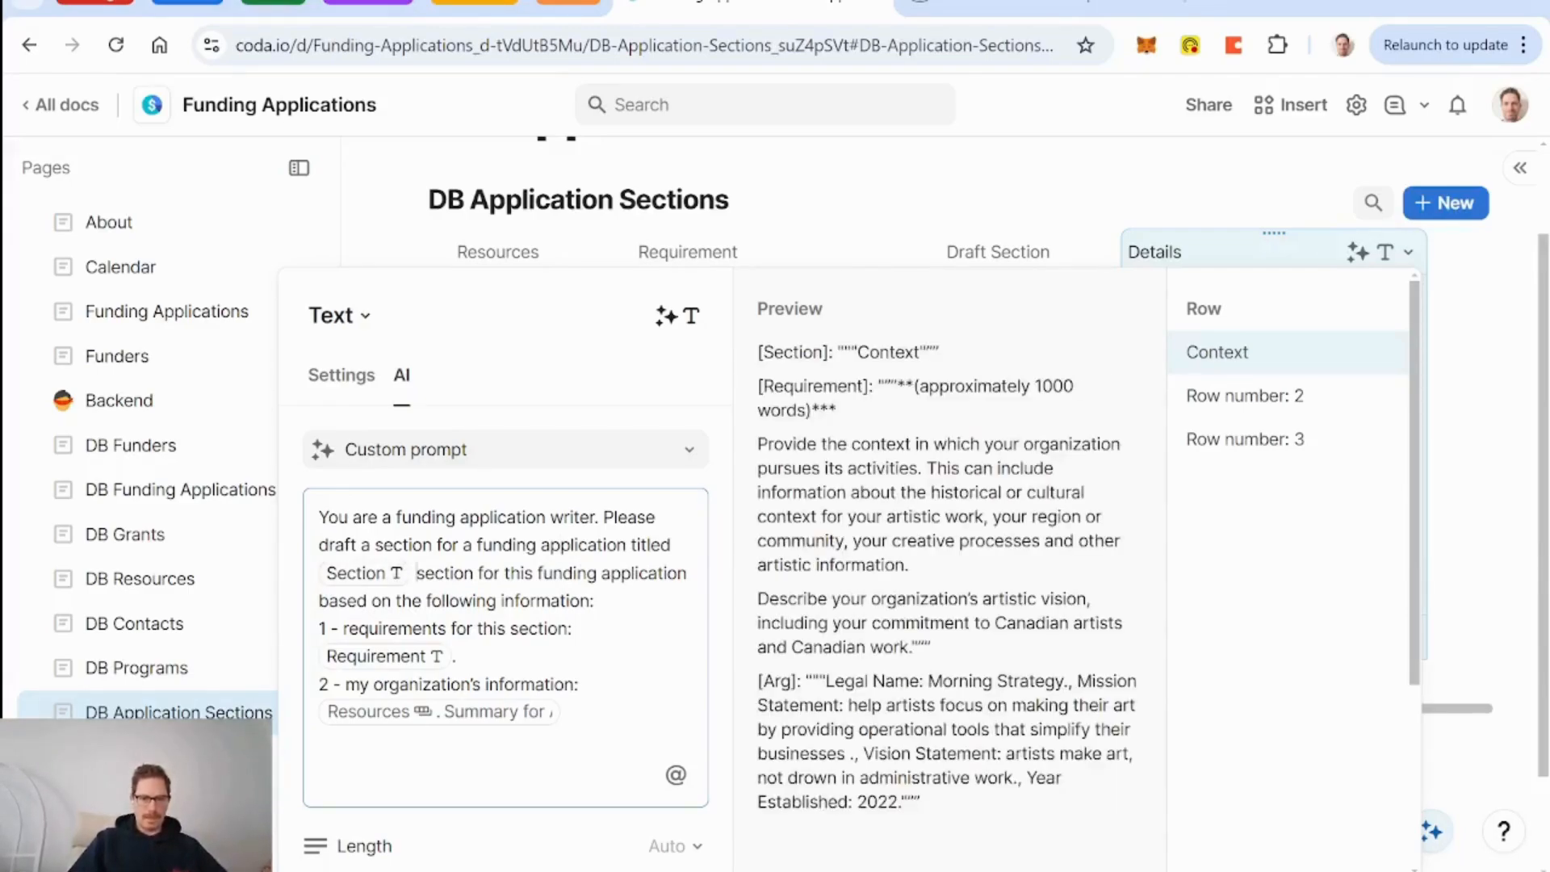
pyautogui.moveTo(417, 574); pyautogui.dragTo(383, 600)
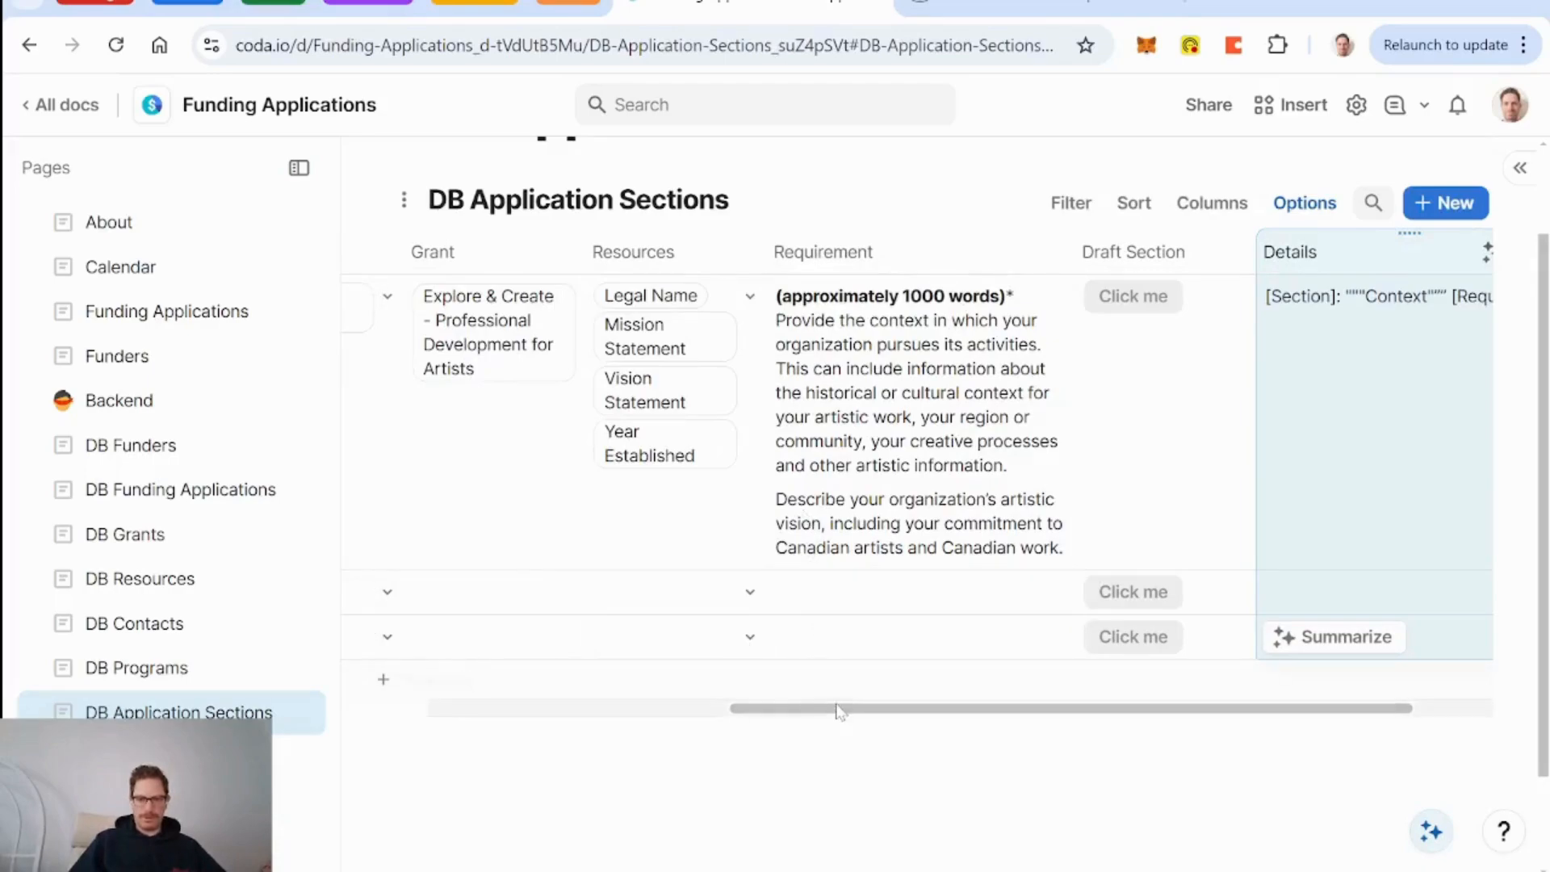
# Tidy the prompt to cite 'the funder's requirements for this section', then fill the Details column.
pyautogui.moveTo(862, 709); pyautogui.dragTo(1086, 706)
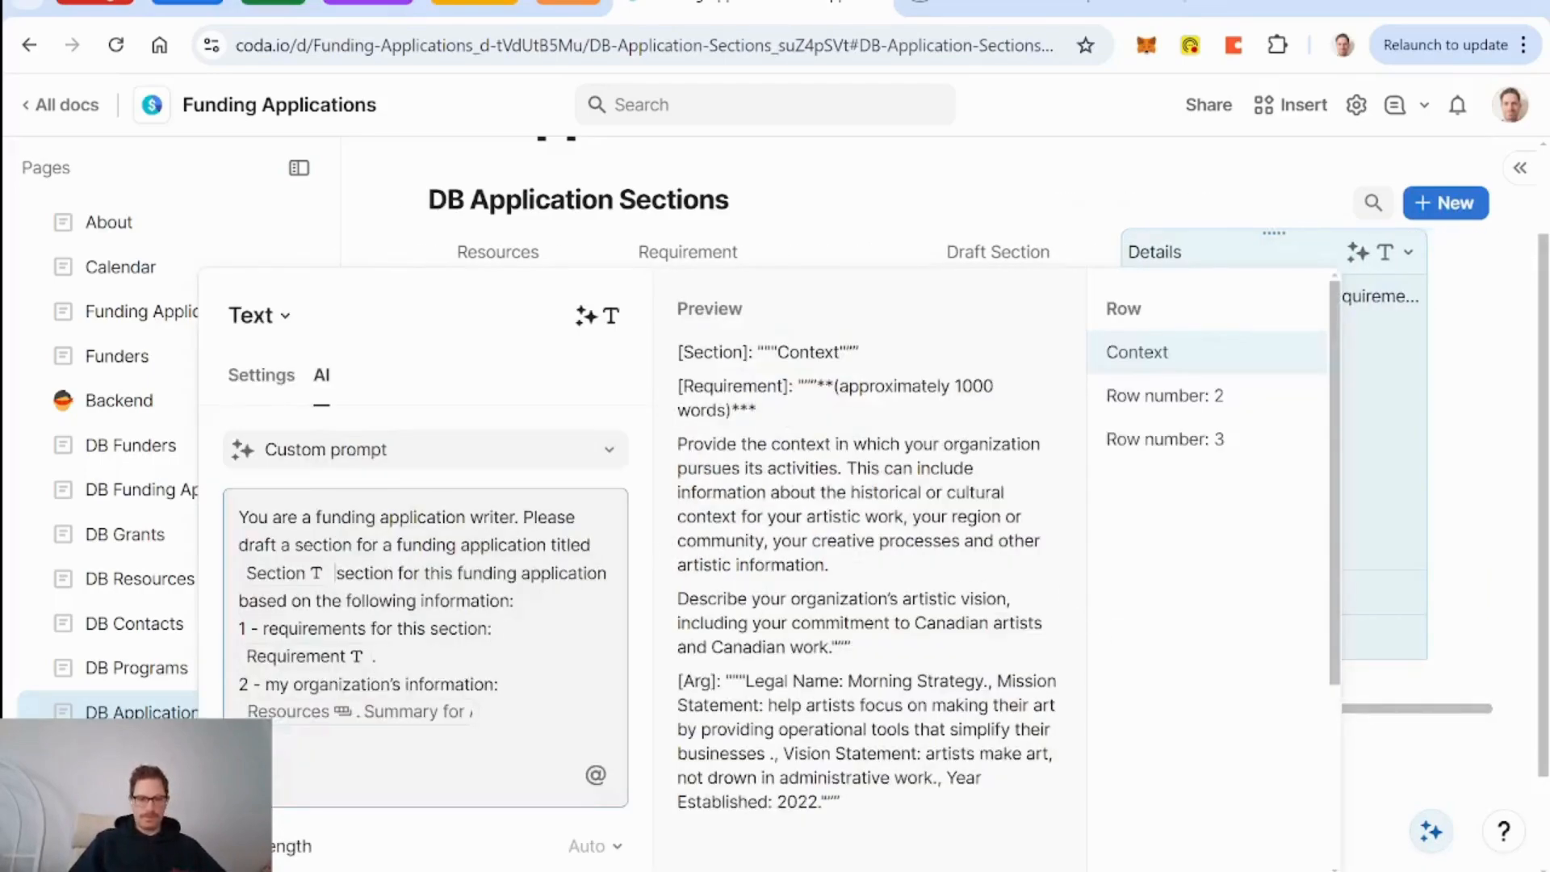
pyautogui.click(380, 600)
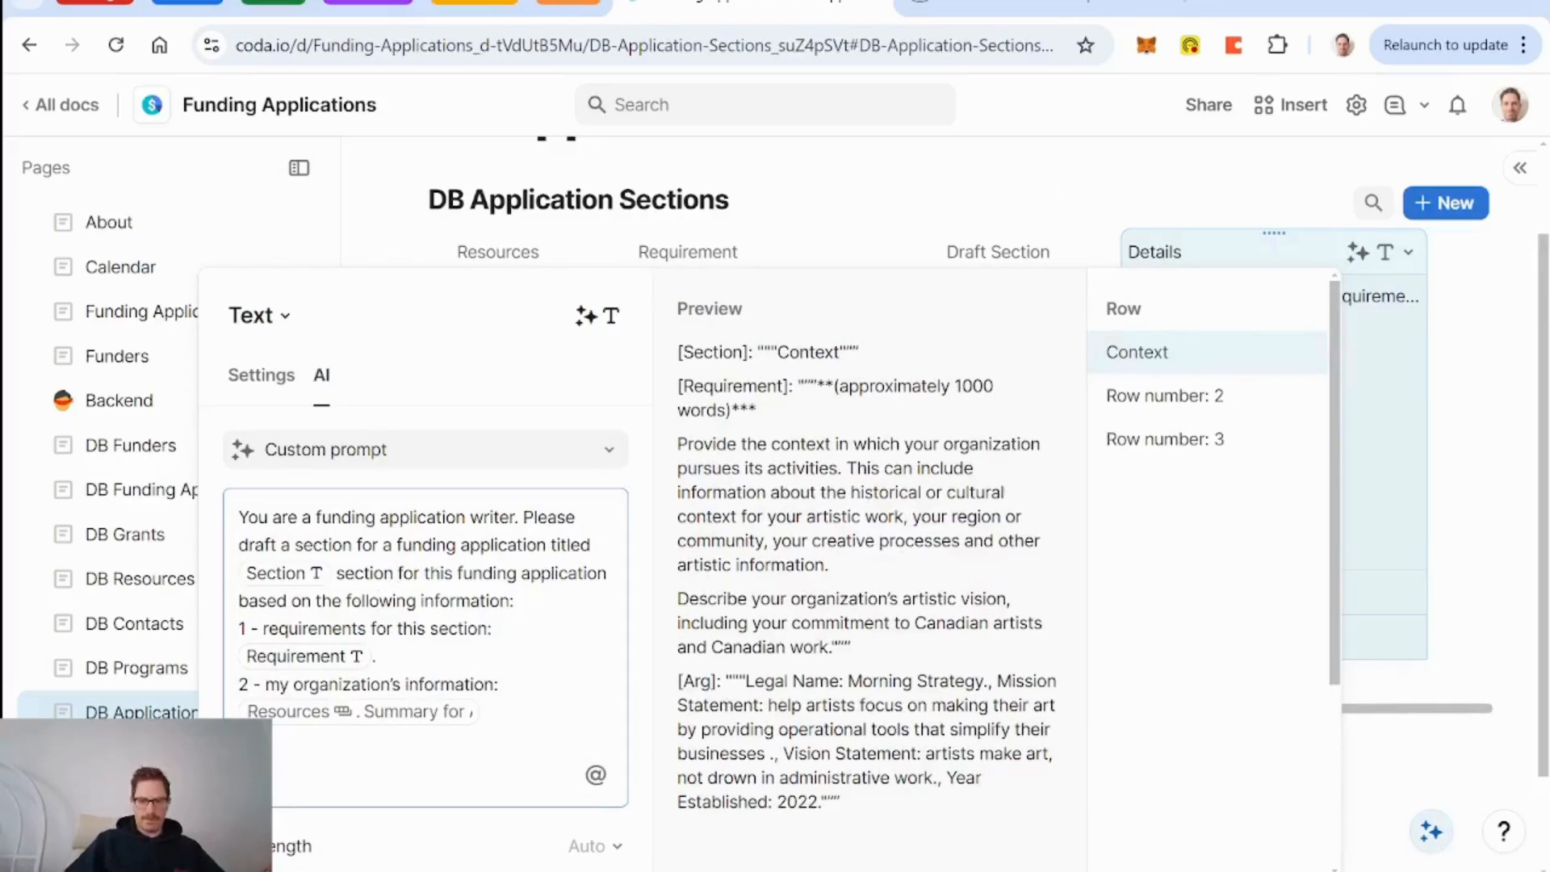
pyautogui.press('Delete')
pyautogui.press('Delete')
pyautogui.press('Delete')
pyautogui.press('Delete')
pyautogui.press('Delete')
pyautogui.press('Delete')
pyautogui.press('Delete')
pyautogui.press('Delete')
pyautogui.press('Delete')
pyautogui.press('Delete')
pyautogui.press('Delete')
pyautogui.press('Delete')
pyautogui.press('Delete')
pyautogui.press('Delete')
pyautogui.press('Delete')
pyautogui.press('Delete')
pyautogui.press('Delete')
pyautogui.press('Delete')
pyautogui.press('Delete')
pyautogui.press('Delete')
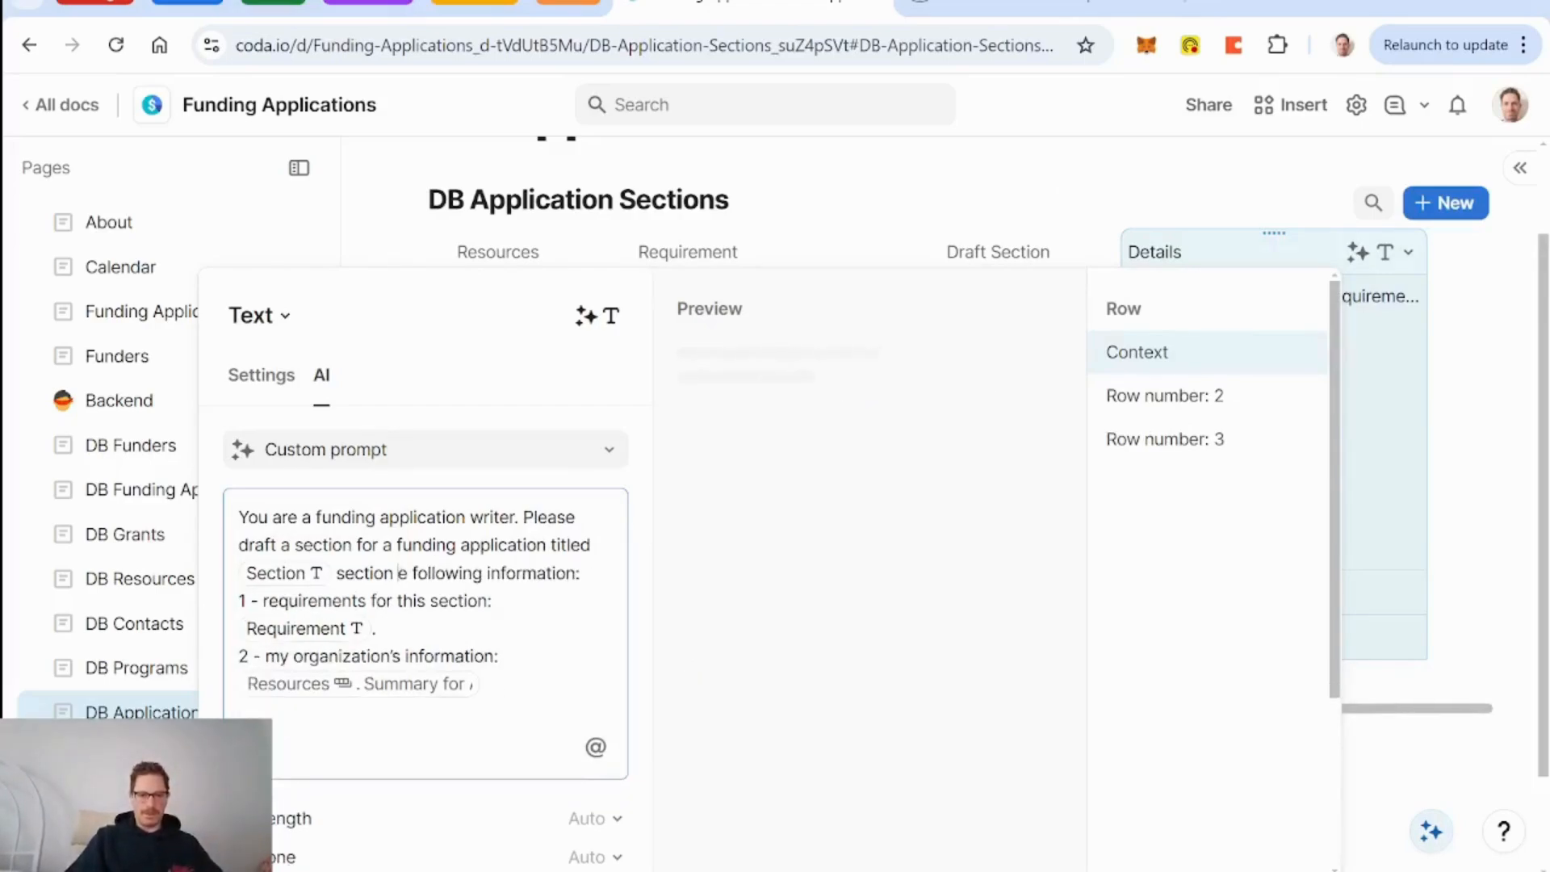
pyautogui.press('Delete')
pyautogui.write('using the')
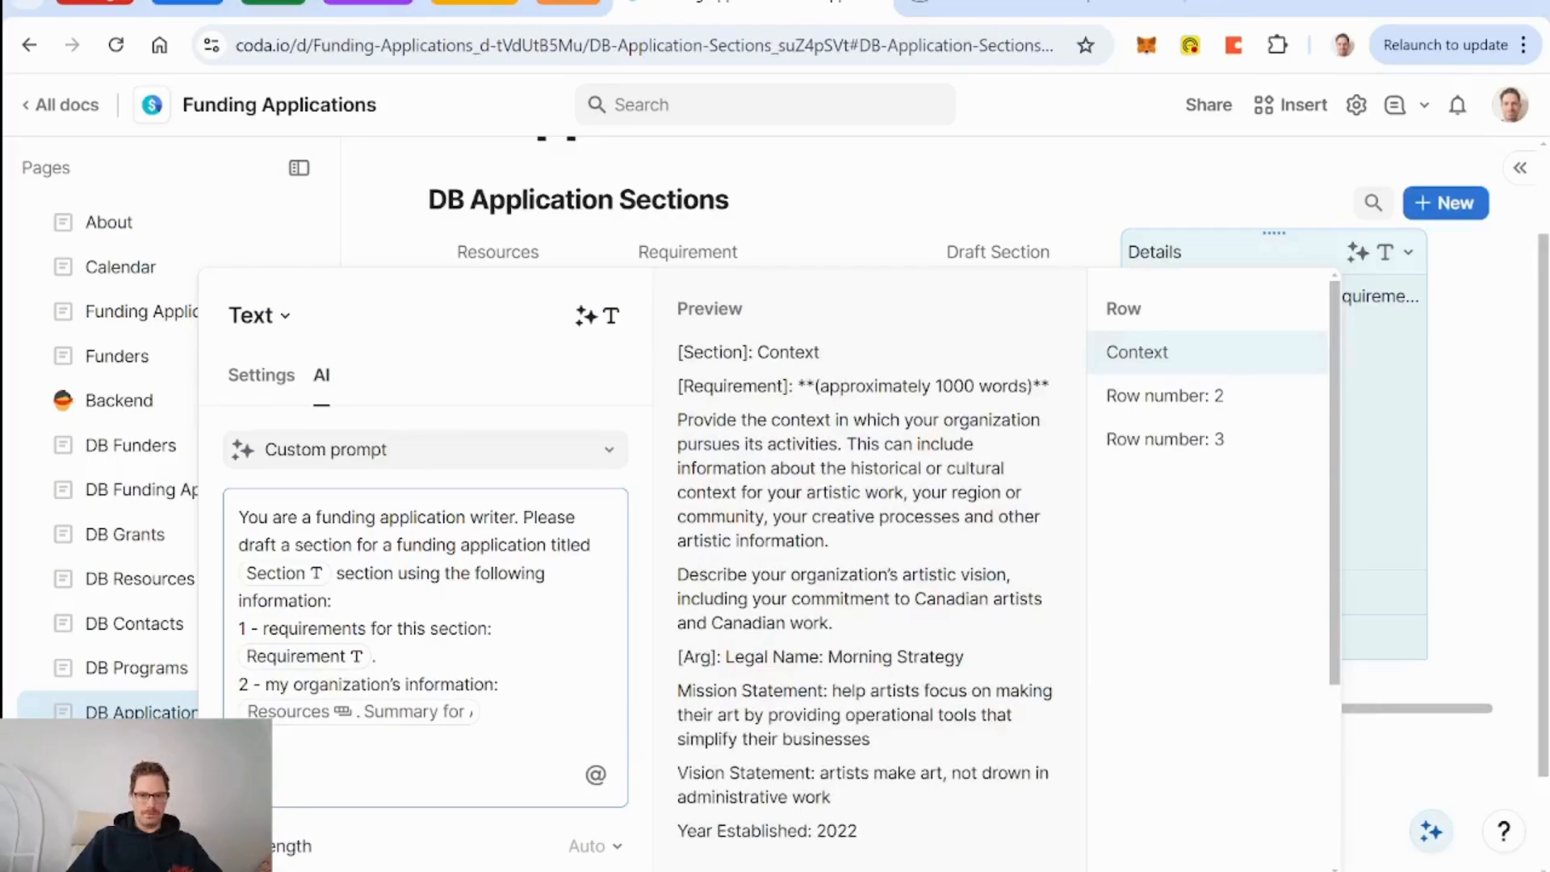
pyautogui.scroll(-3, 775, 566)
pyautogui.scroll(2, 775, 565)
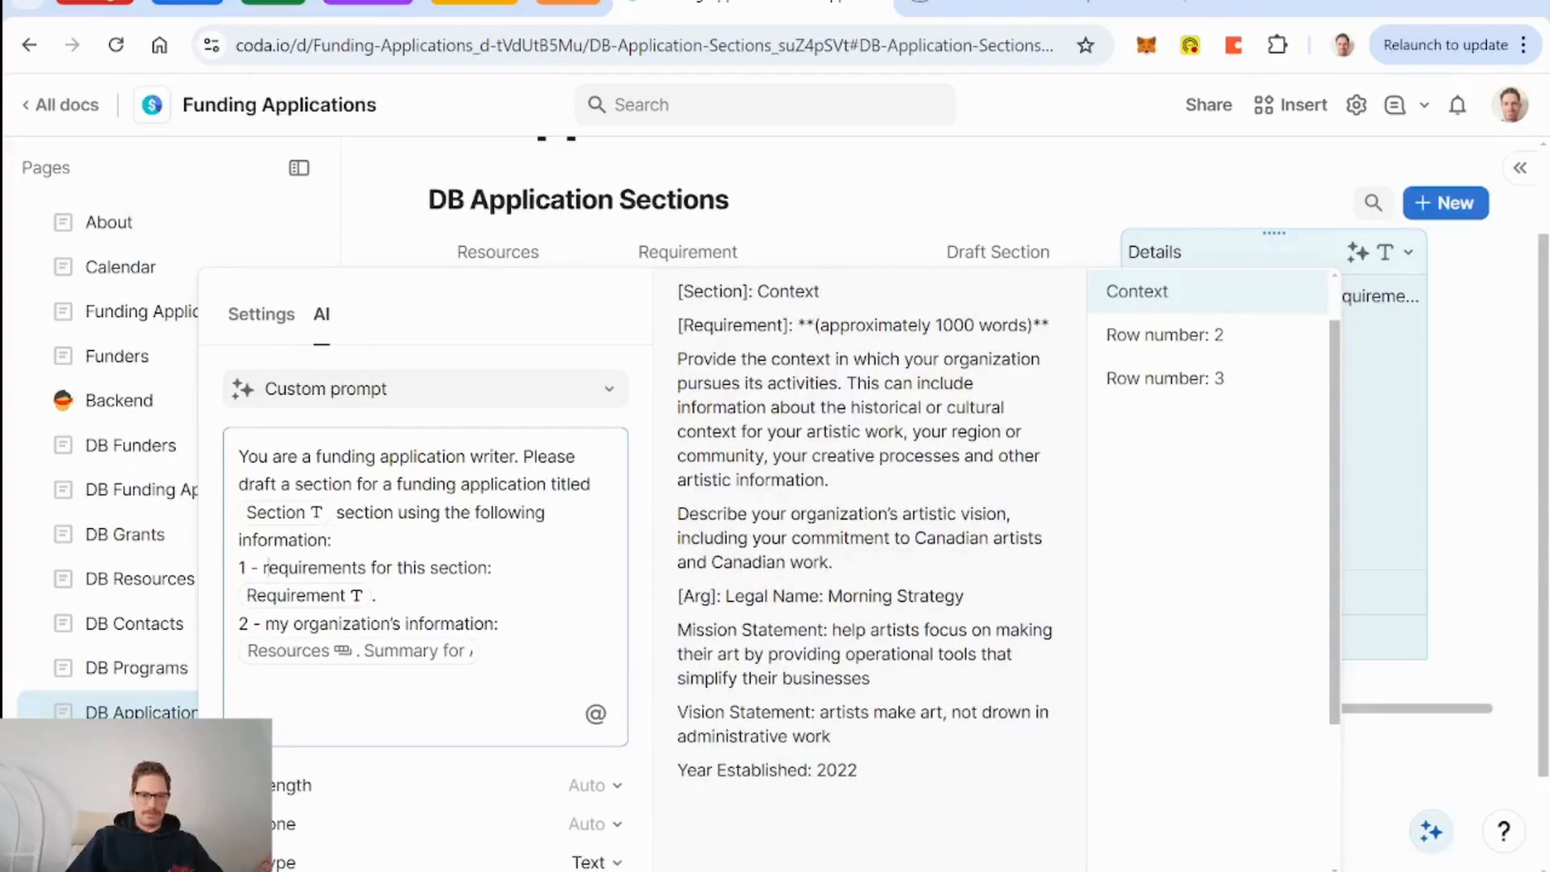
pyautogui.write("the funder's")
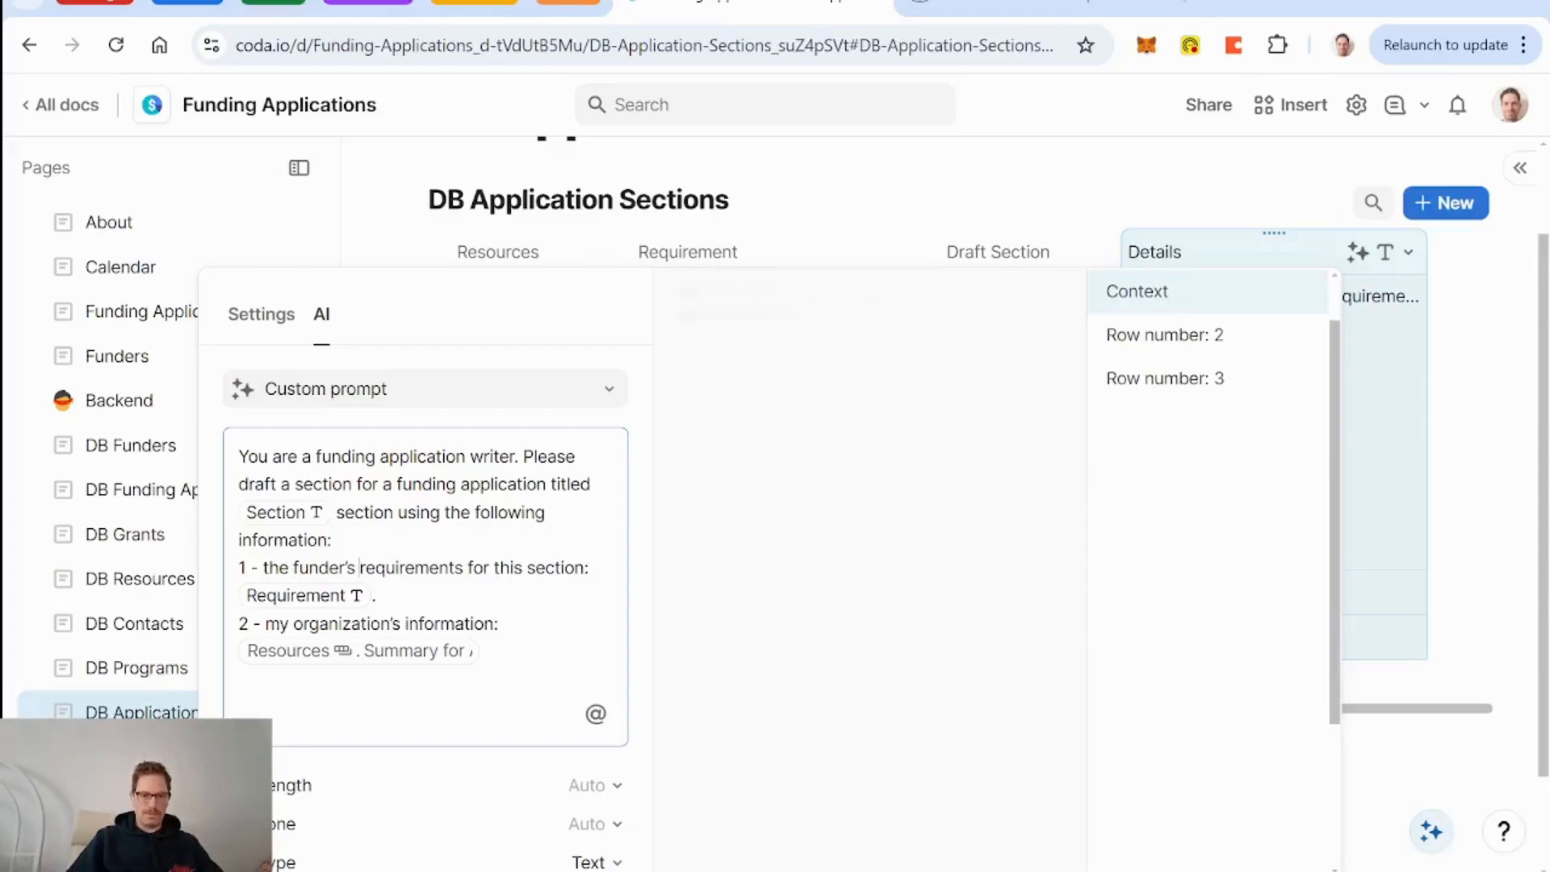
pyautogui.write('  of the ap')
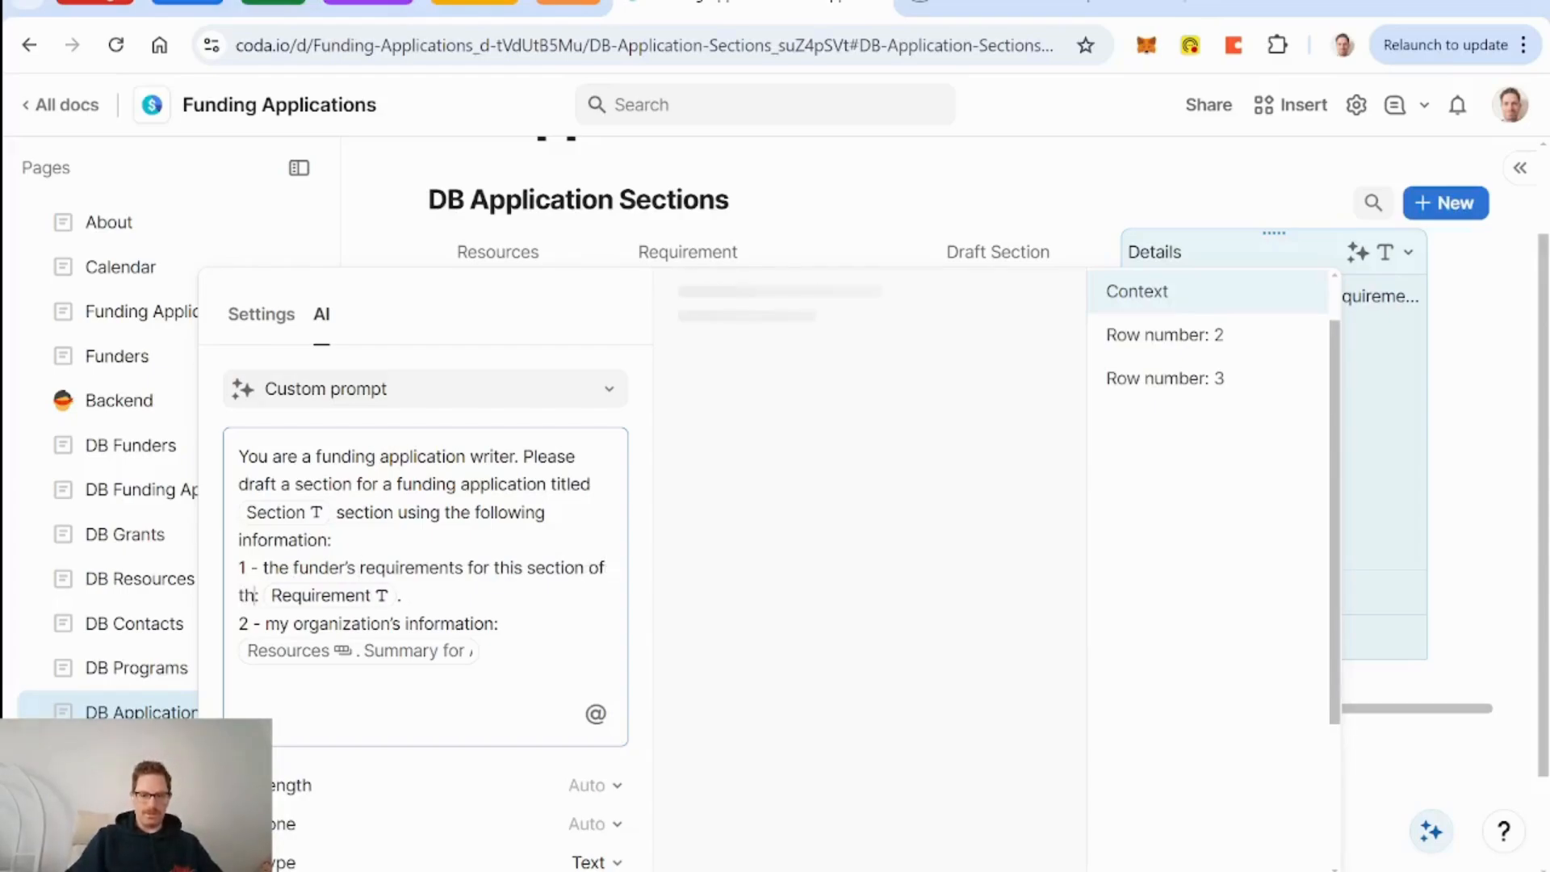
pyautogui.press('BackSpace')
pyautogui.press('BackSpace')
pyautogui.press('BackSpace')
pyautogui.press('BackSpace')
pyautogui.press('BackSpace')
pyautogui.press('BackSpace')
pyautogui.press('BackSpace')
pyautogui.press('BackSpace')
pyautogui.press('BackSpace')
pyautogui.press('BackSpace')
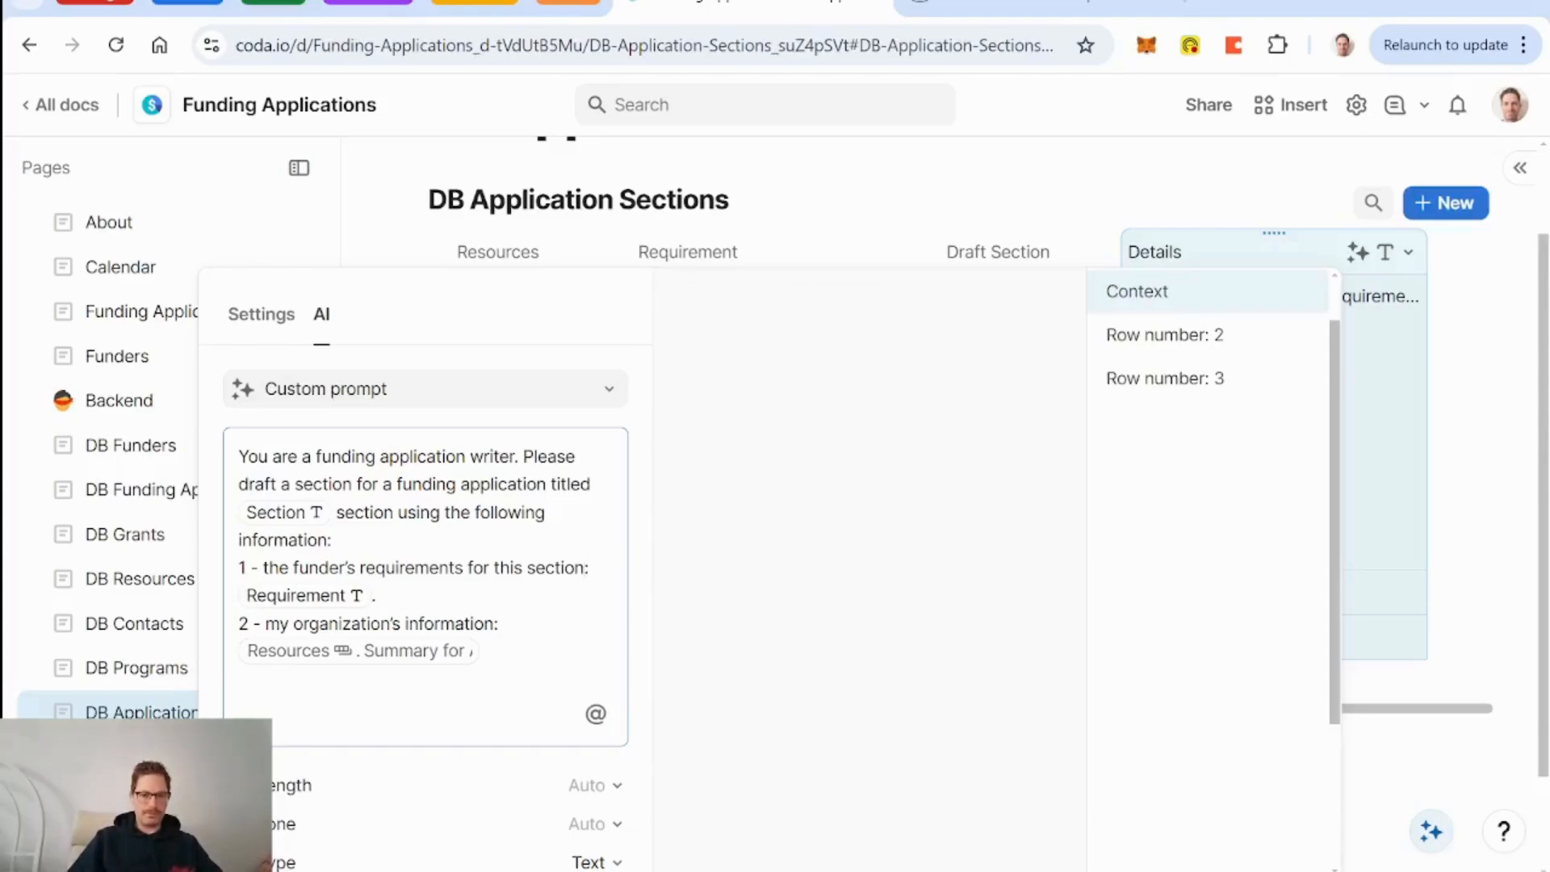
pyautogui.scroll(-3, 389, 807)
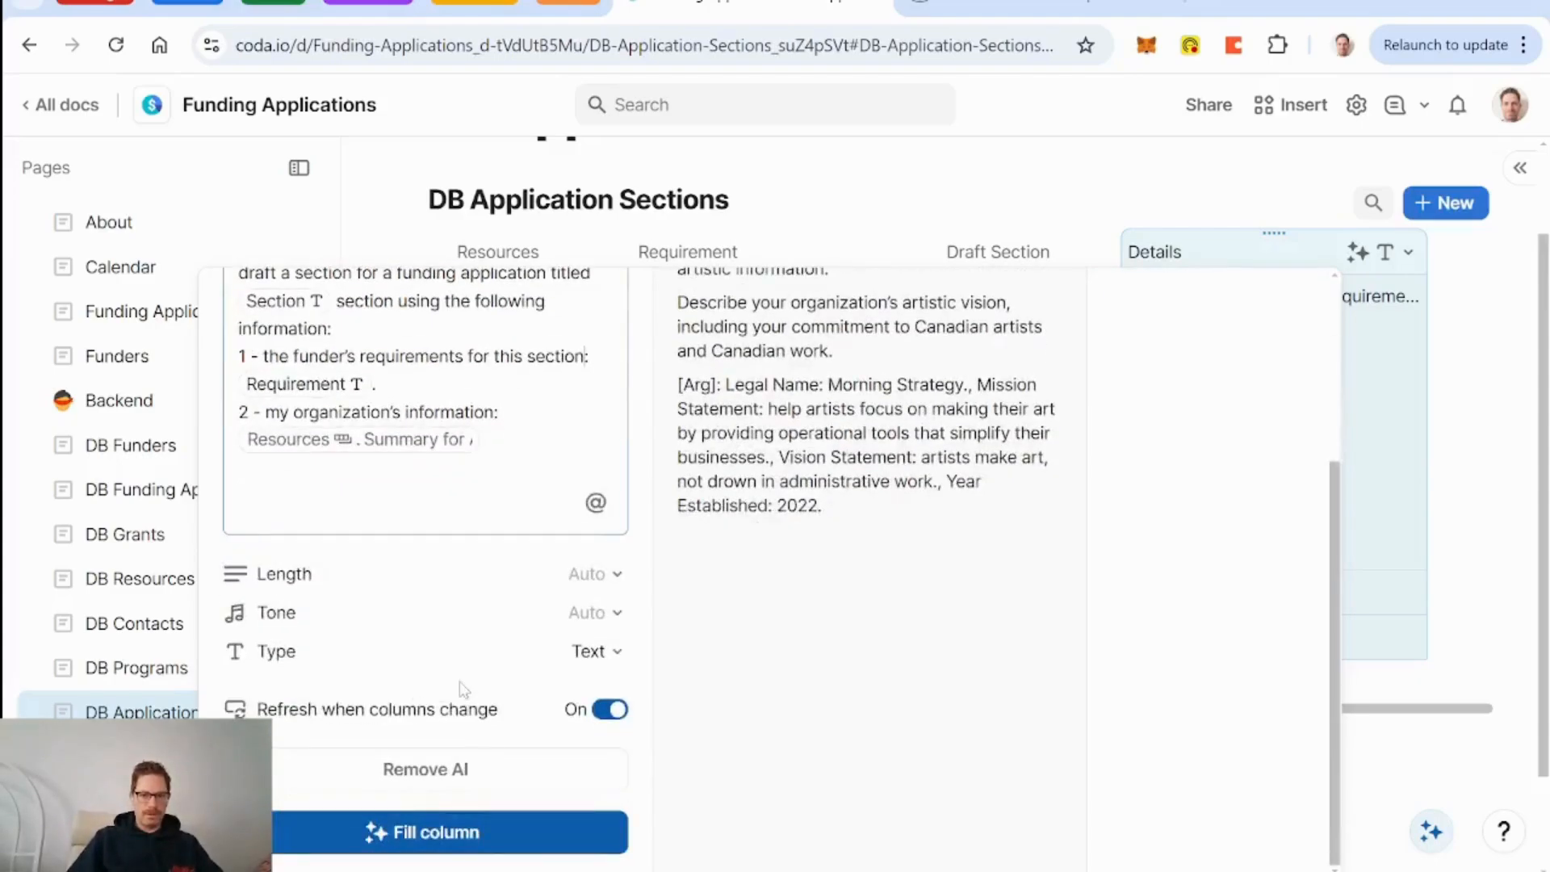
pyautogui.click(389, 848)
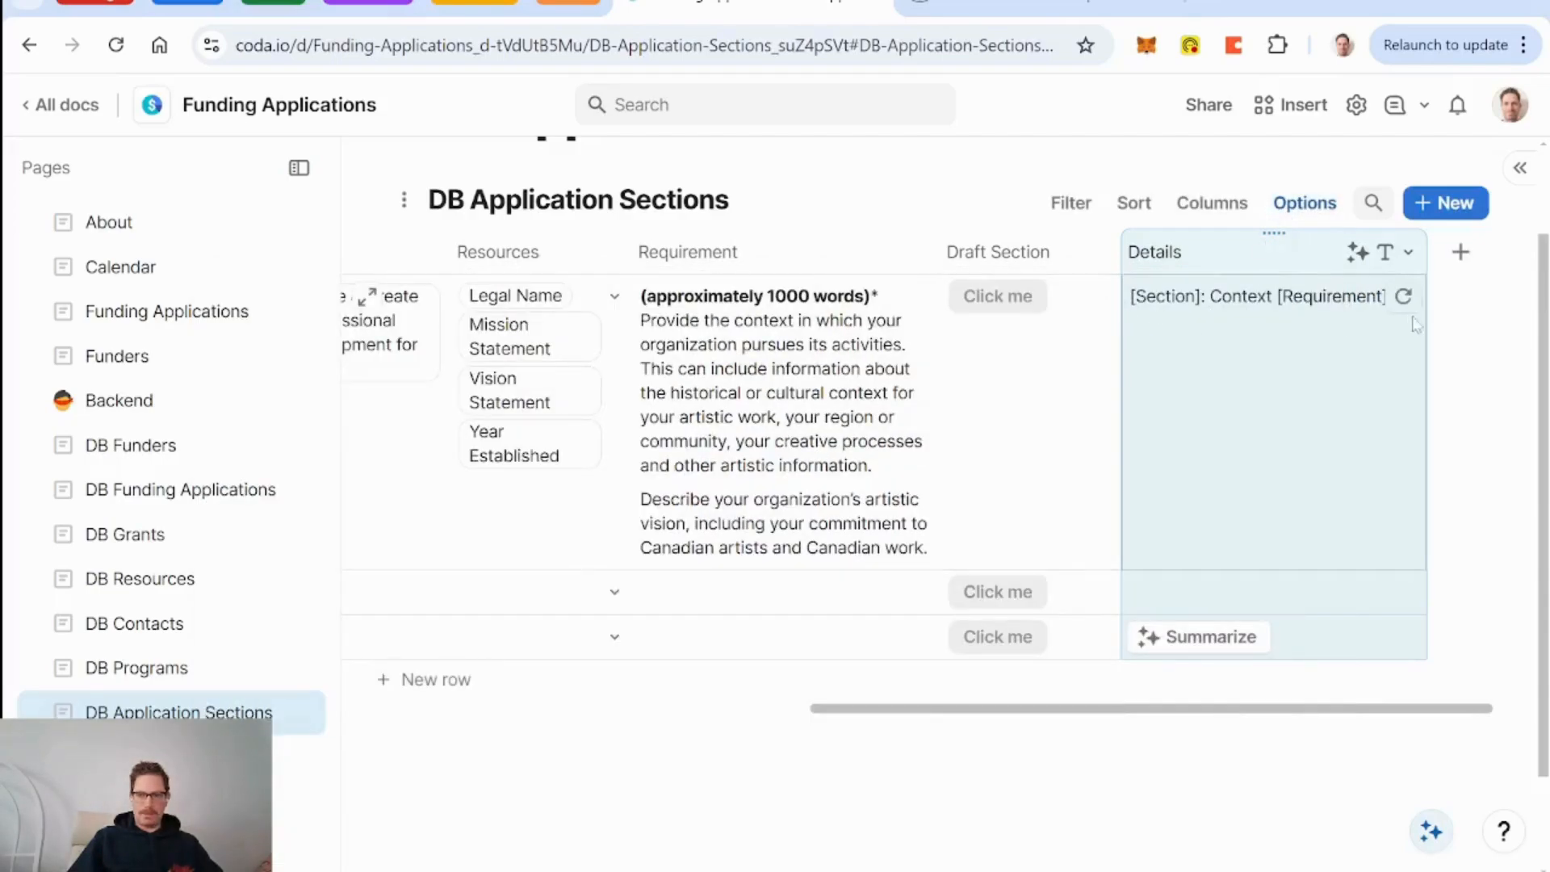
# Turn on Wrap text for the Details column.
pyautogui.click(1404, 307)
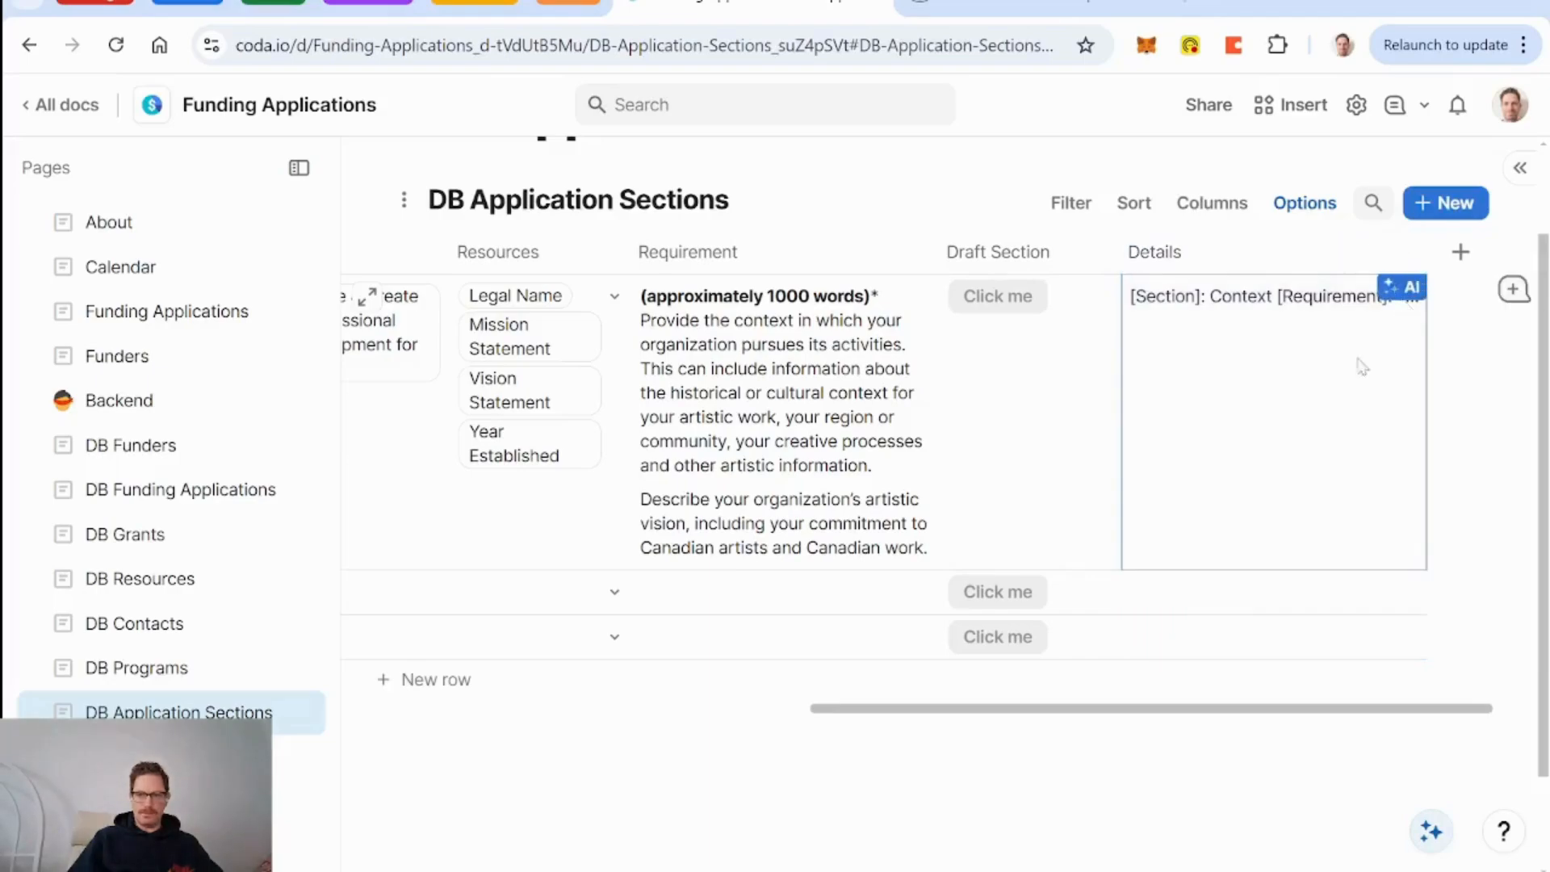
pyautogui.click(1048, 446)
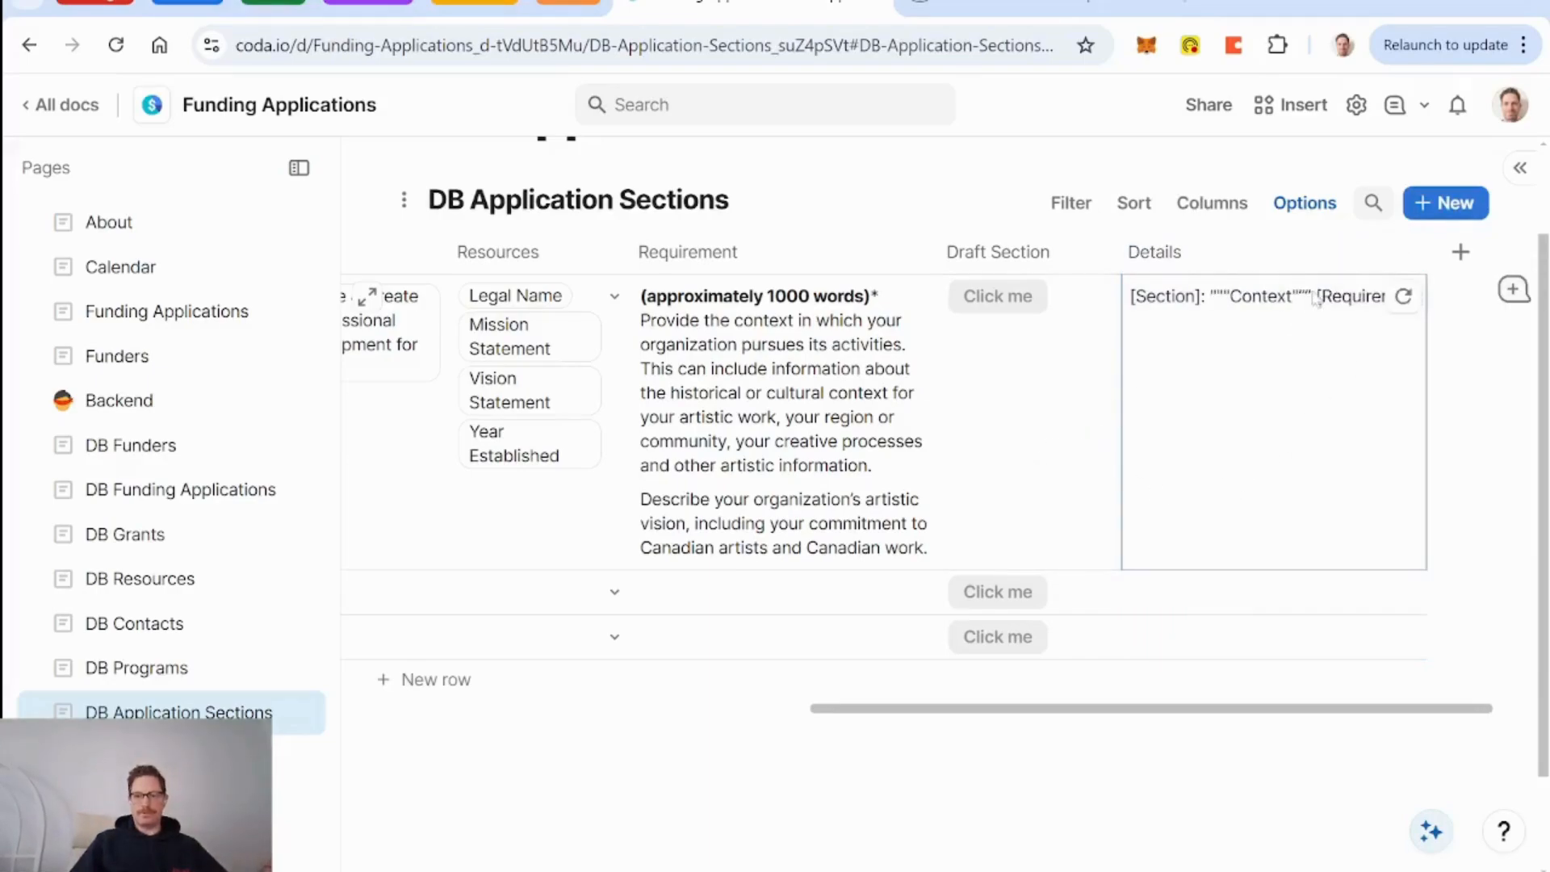
pyautogui.click(1408, 250)
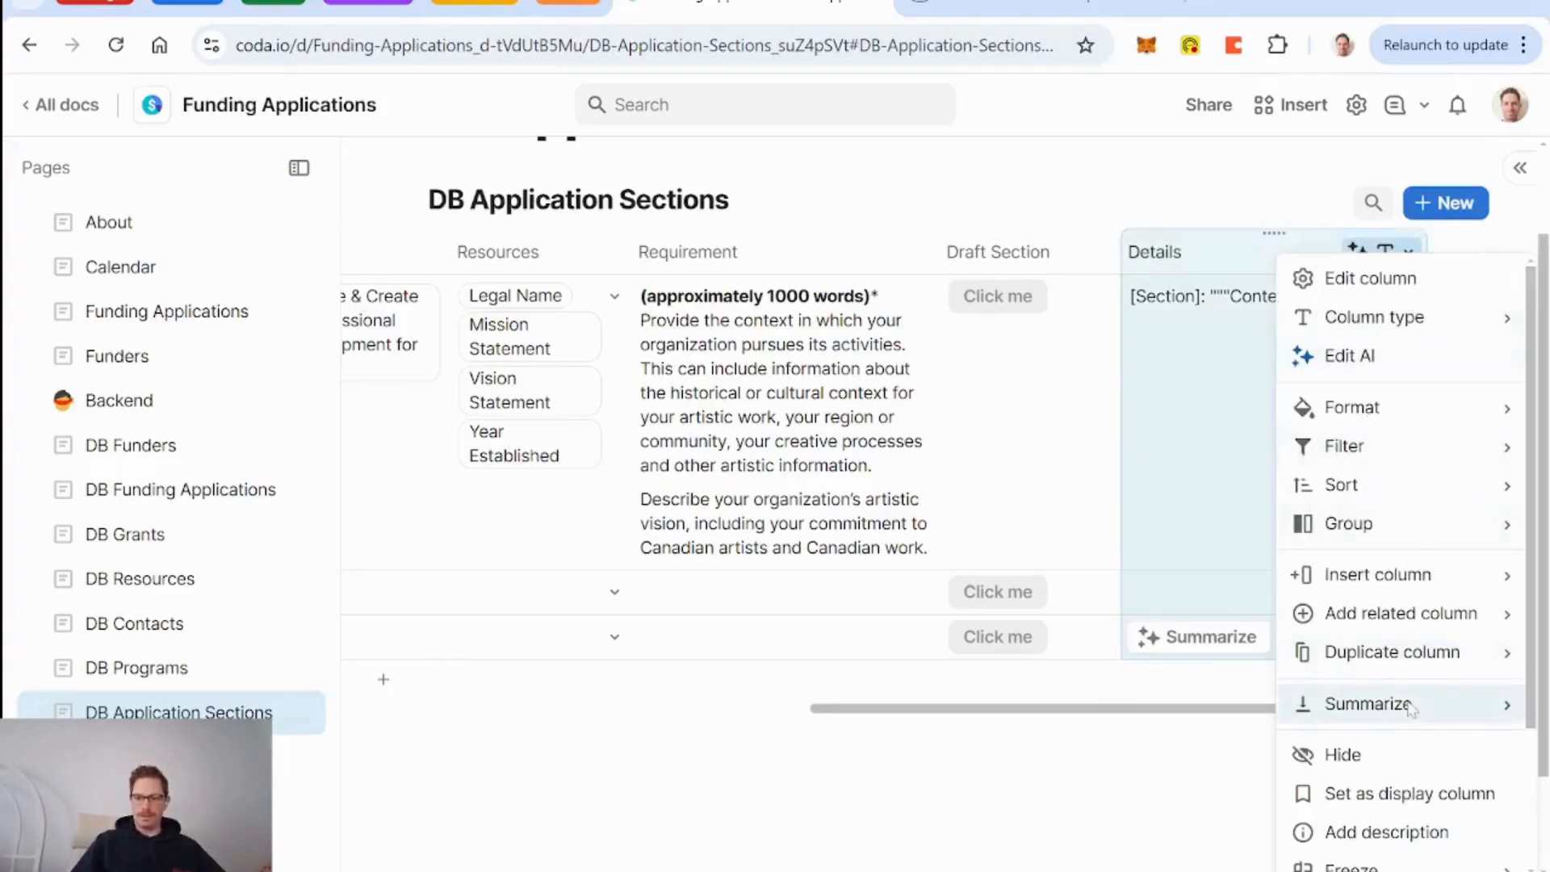
pyautogui.scroll(-3, 1409, 702)
pyautogui.click(1388, 726)
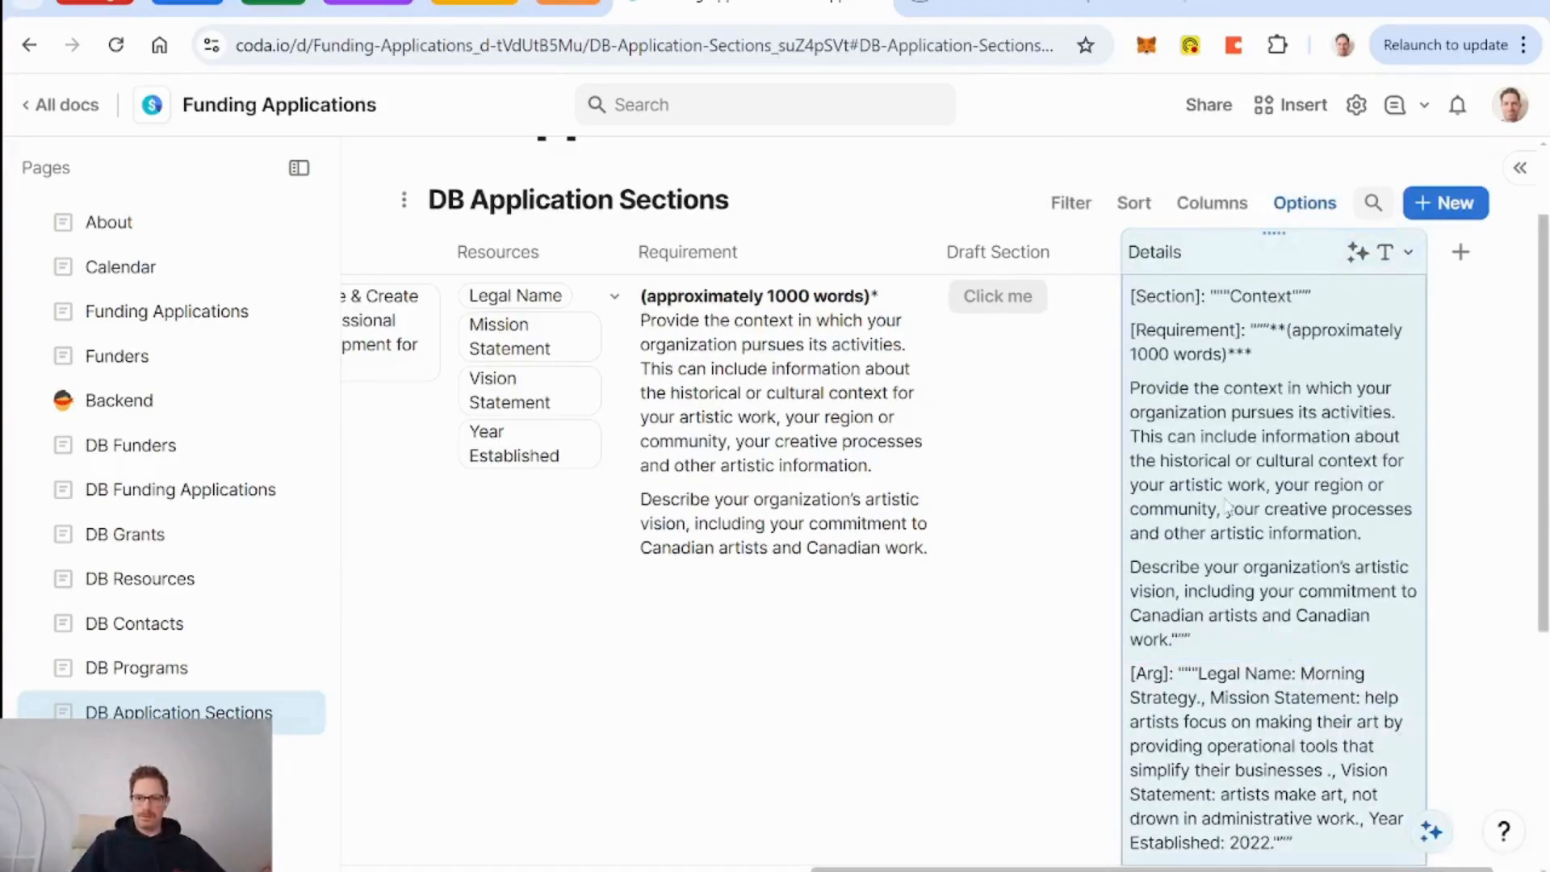
pyautogui.scroll(-2, 1328, 519)
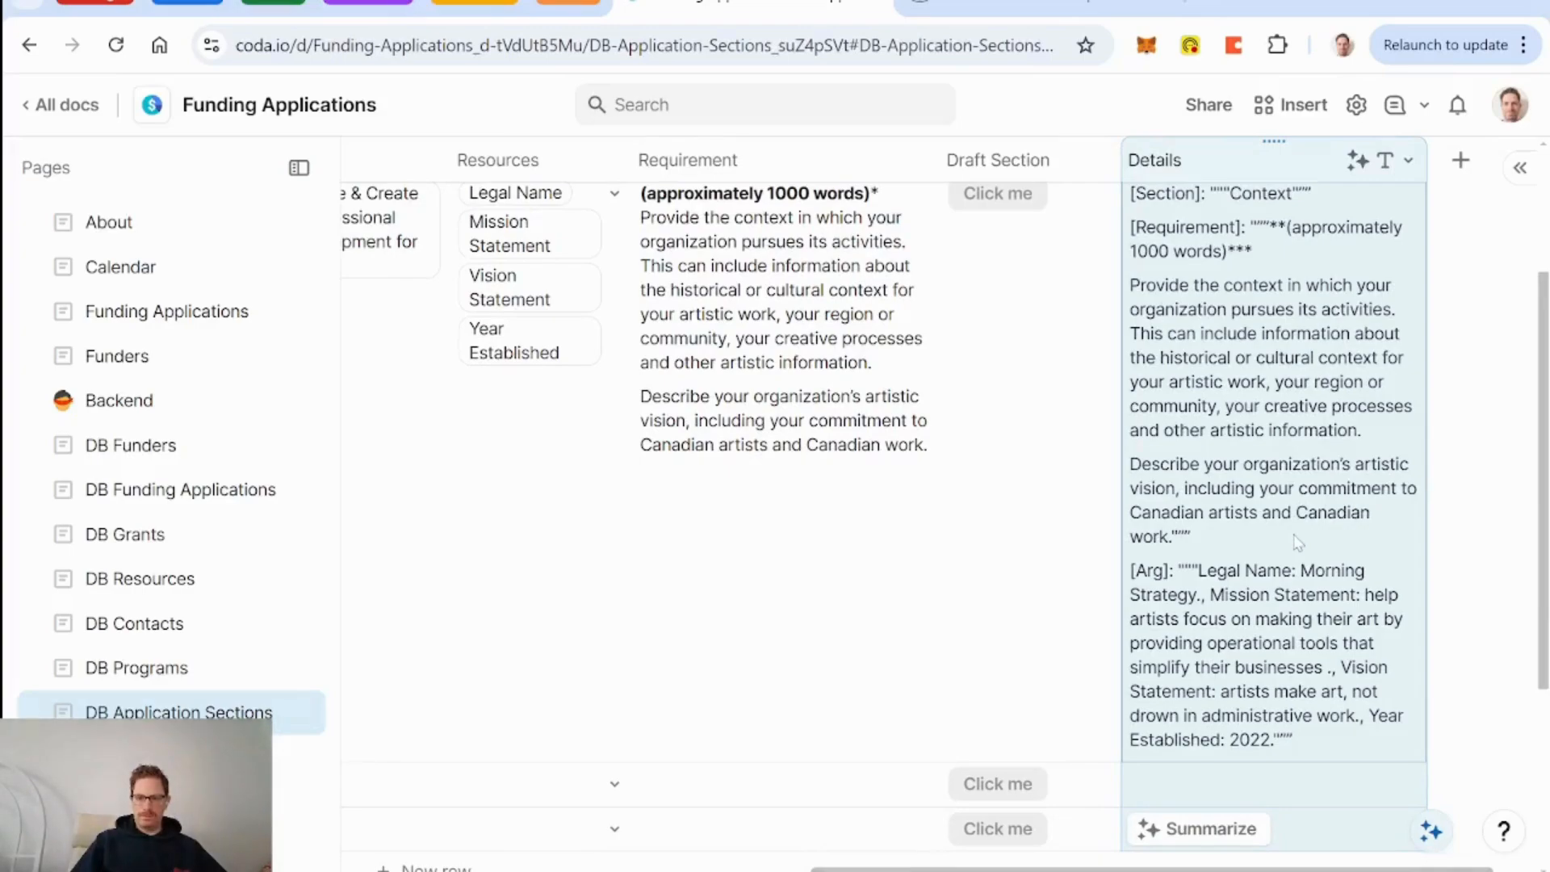
pyautogui.scroll(2, 1297, 543)
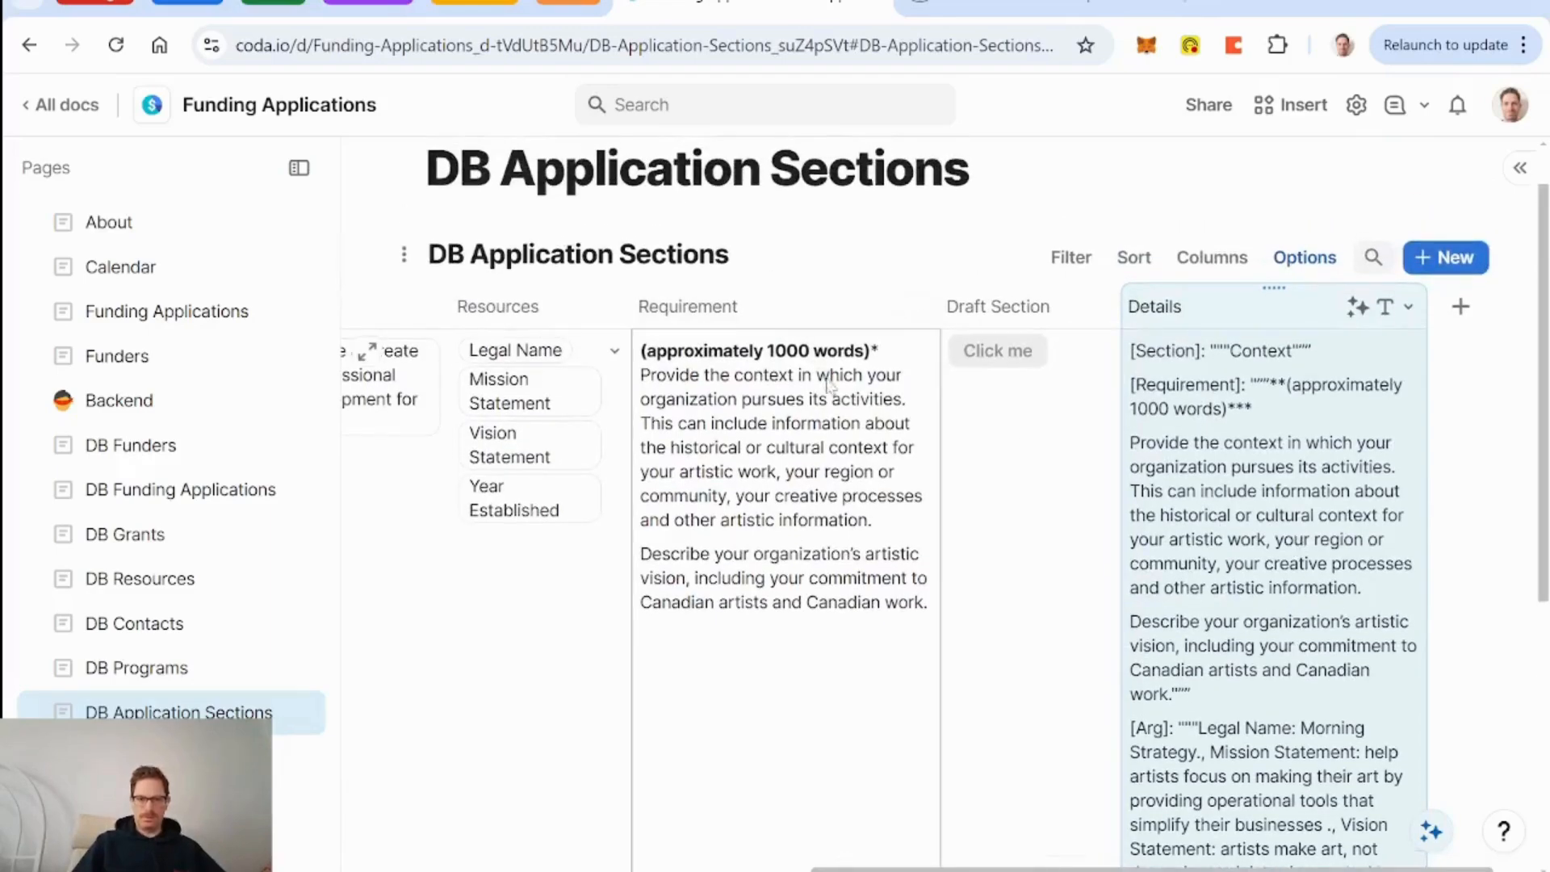
# Try bolding the first lines of the Context Requirement text, then revert it to plain.
pyautogui.click(831, 386)
pyautogui.moveTo(879, 351); pyautogui.dragTo(640, 351)
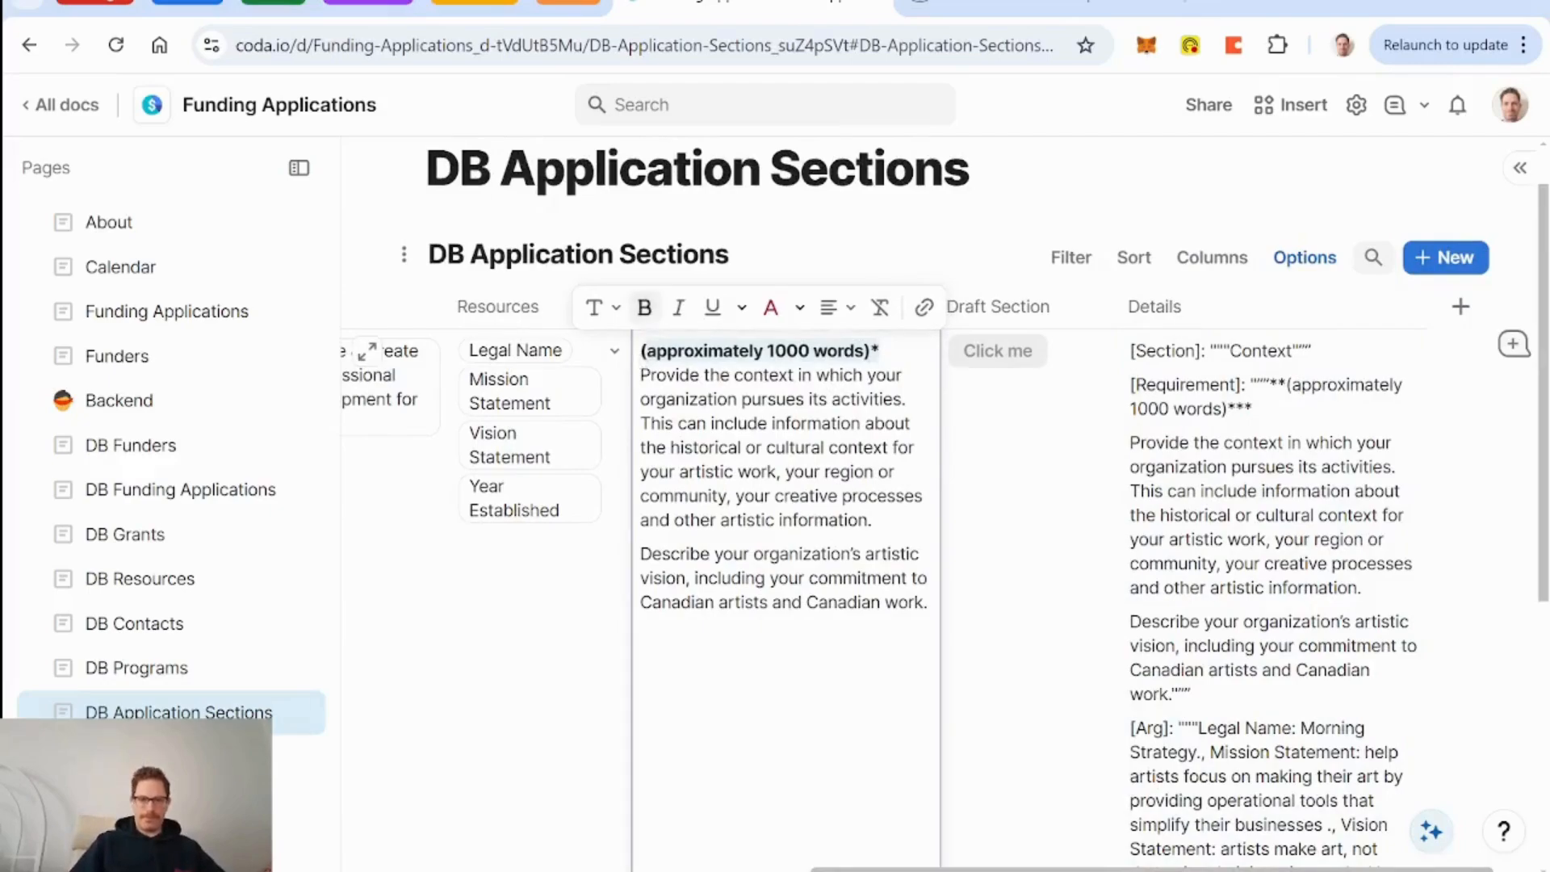
pyautogui.click(769, 372)
pyautogui.moveTo(878, 352); pyautogui.dragTo(887, 423)
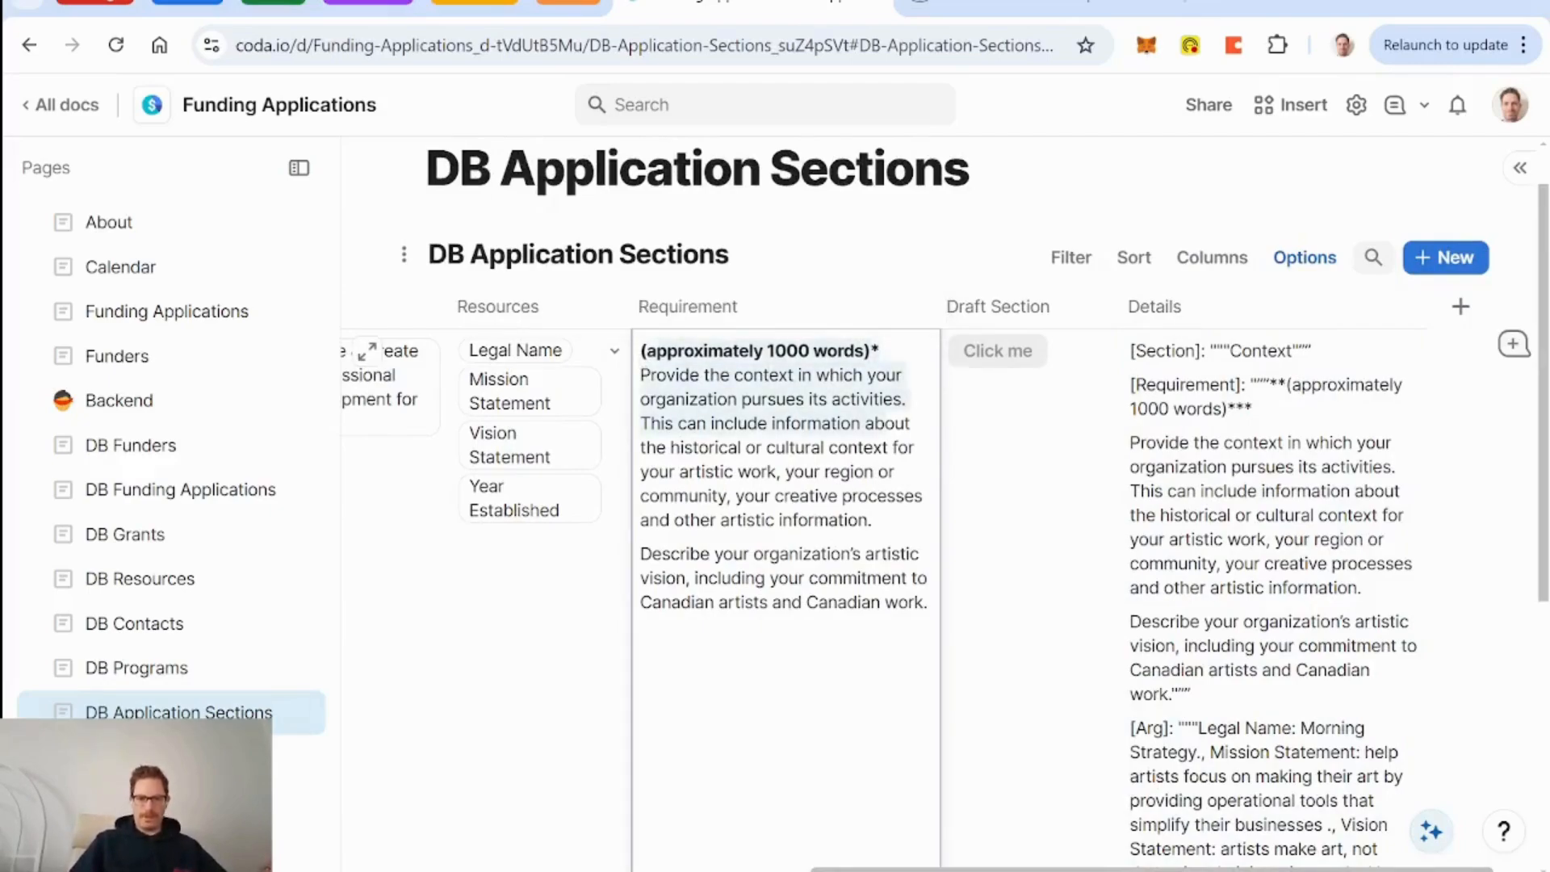
pyautogui.click(659, 307)
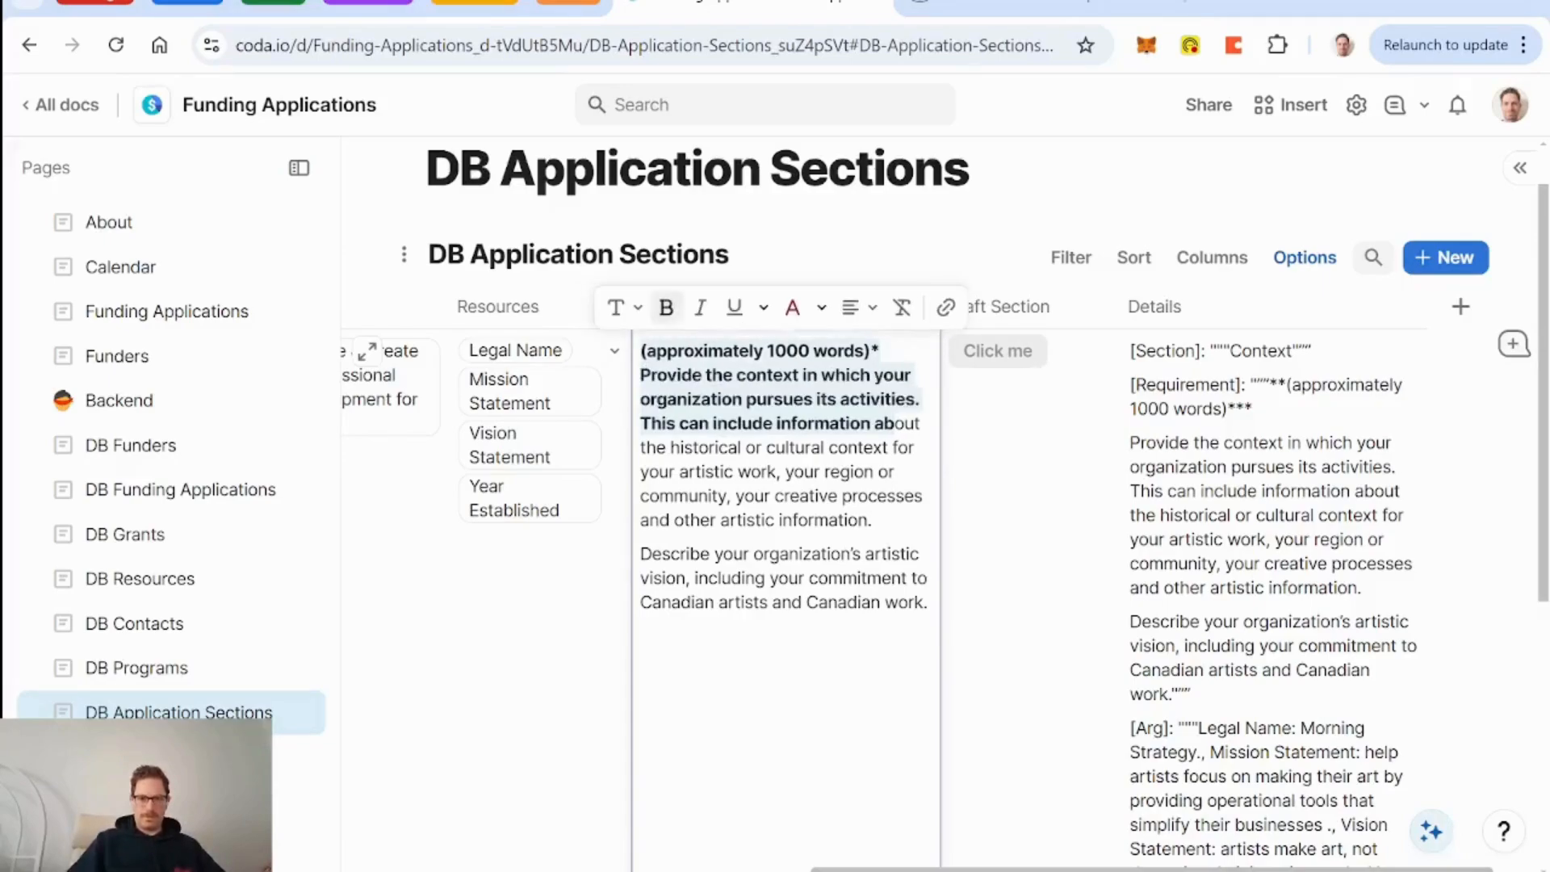
pyautogui.click(659, 307)
pyautogui.click(828, 577)
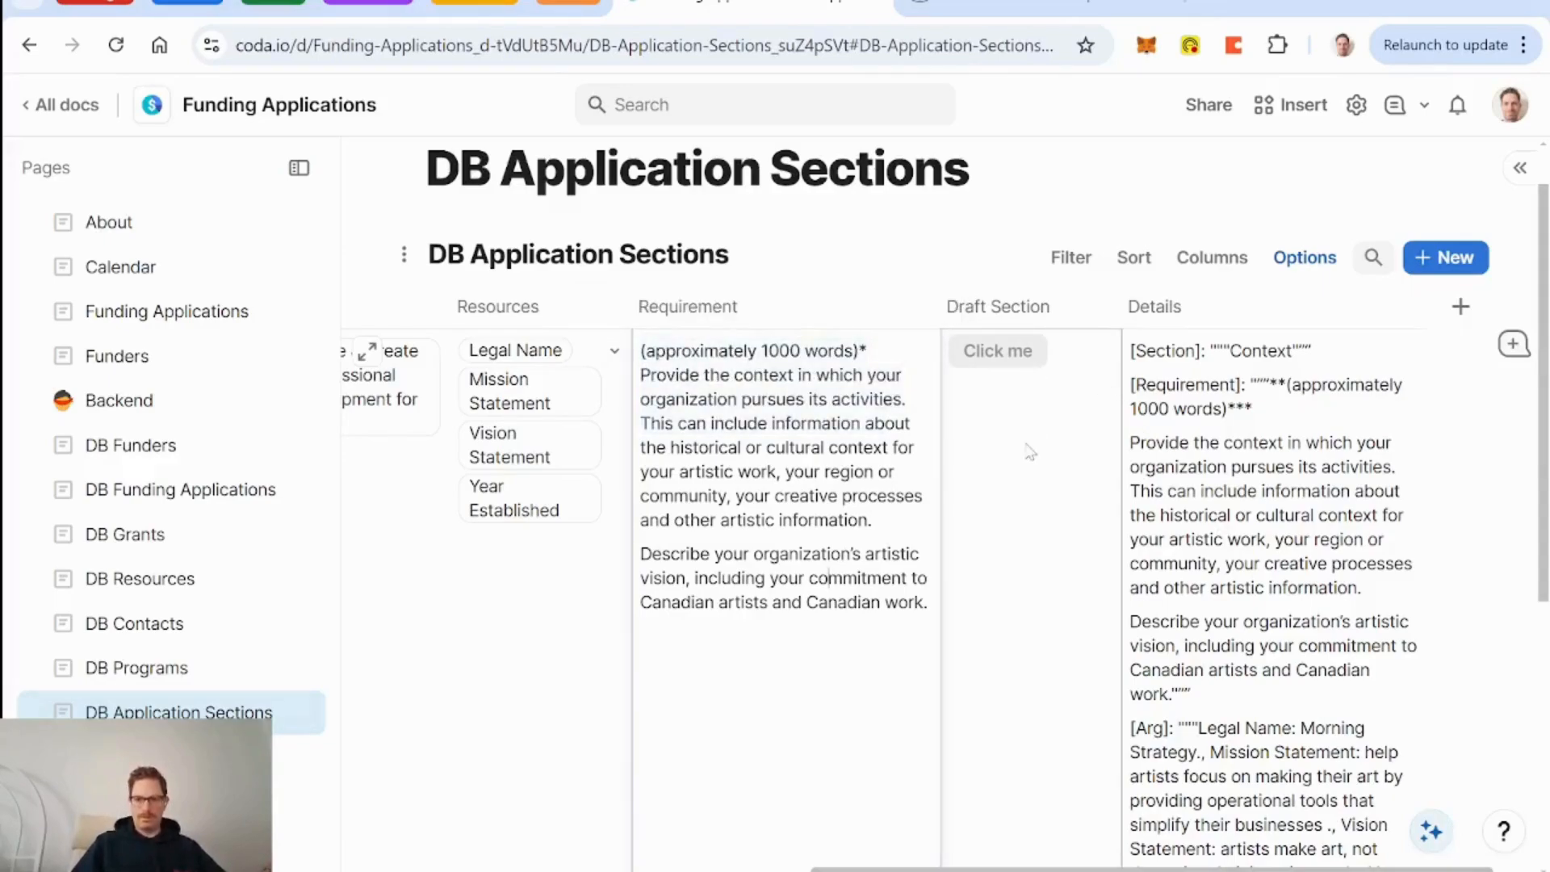
pyautogui.click(979, 365)
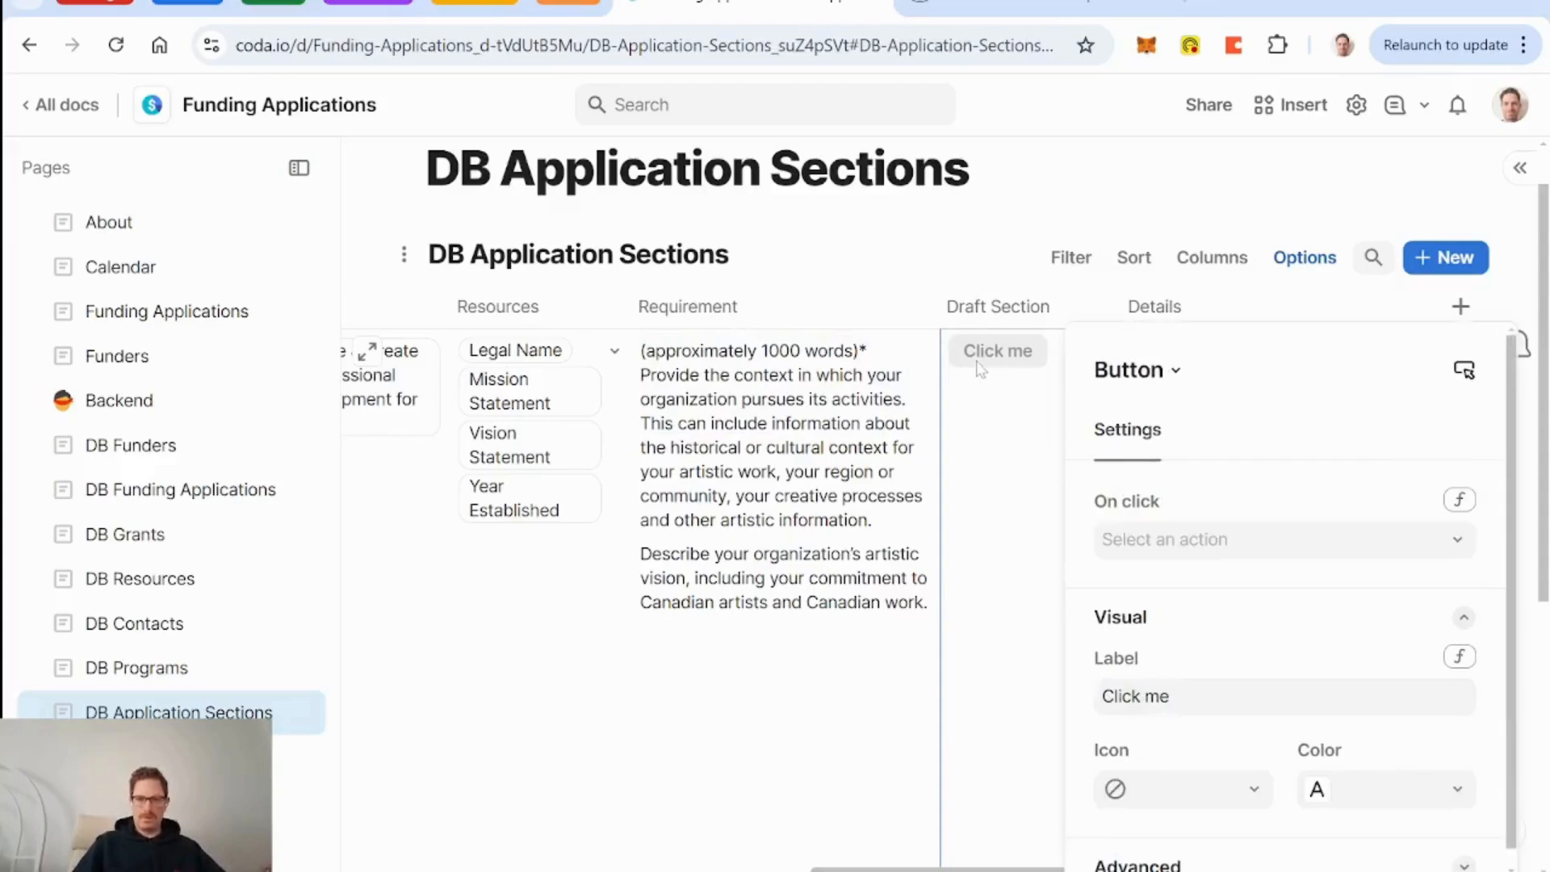
# Make the Draft Section button run Refresh AI assistant on Details and test it.
pyautogui.click(1287, 538)
pyautogui.scroll(-5, 1291, 350)
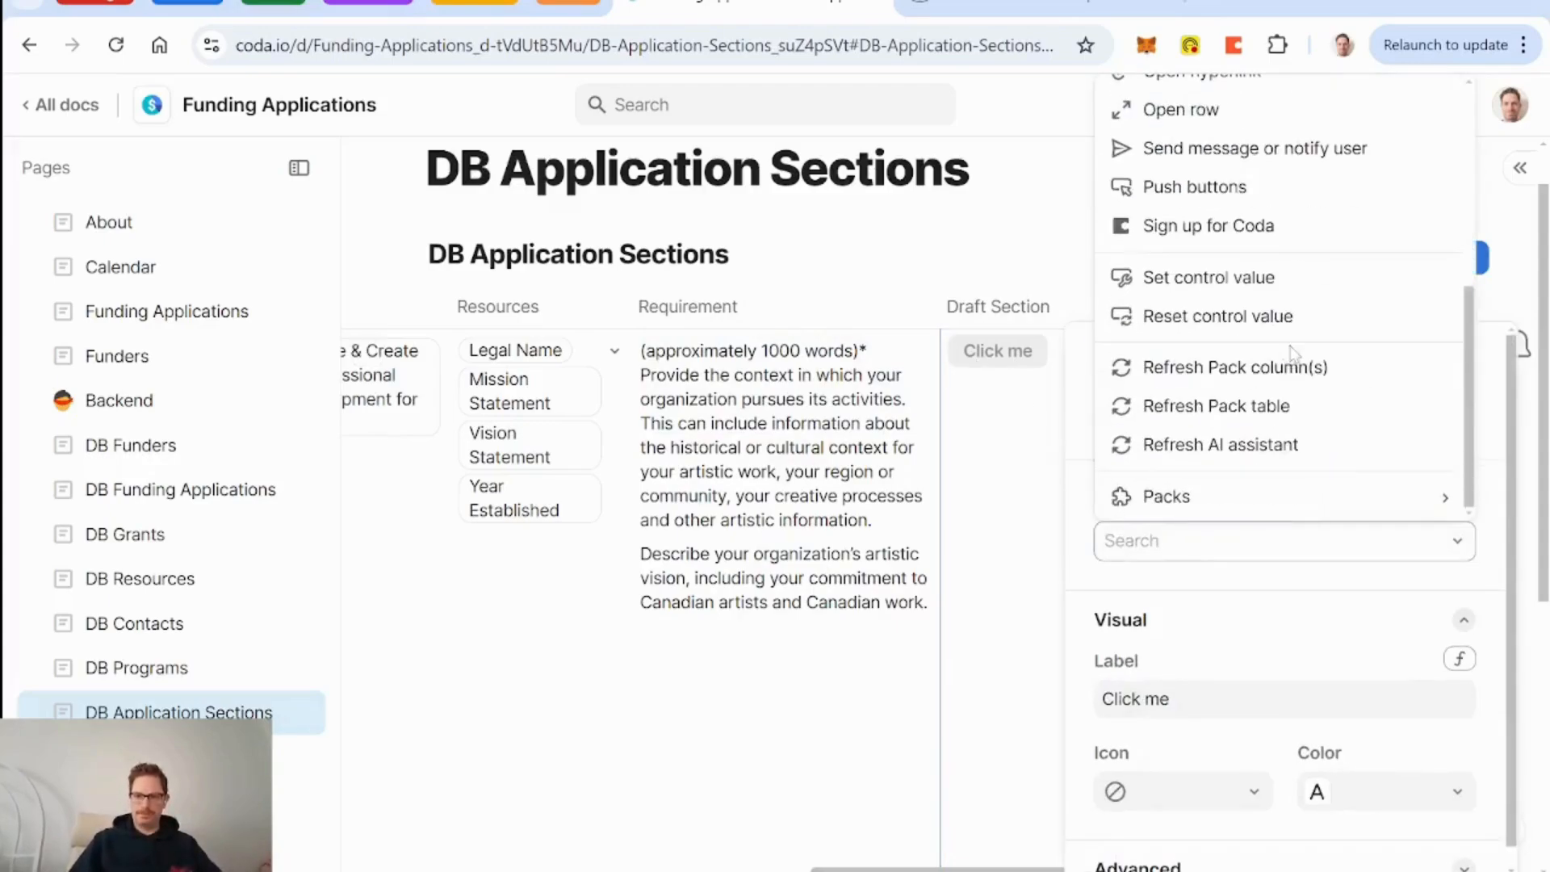
pyautogui.click(1229, 448)
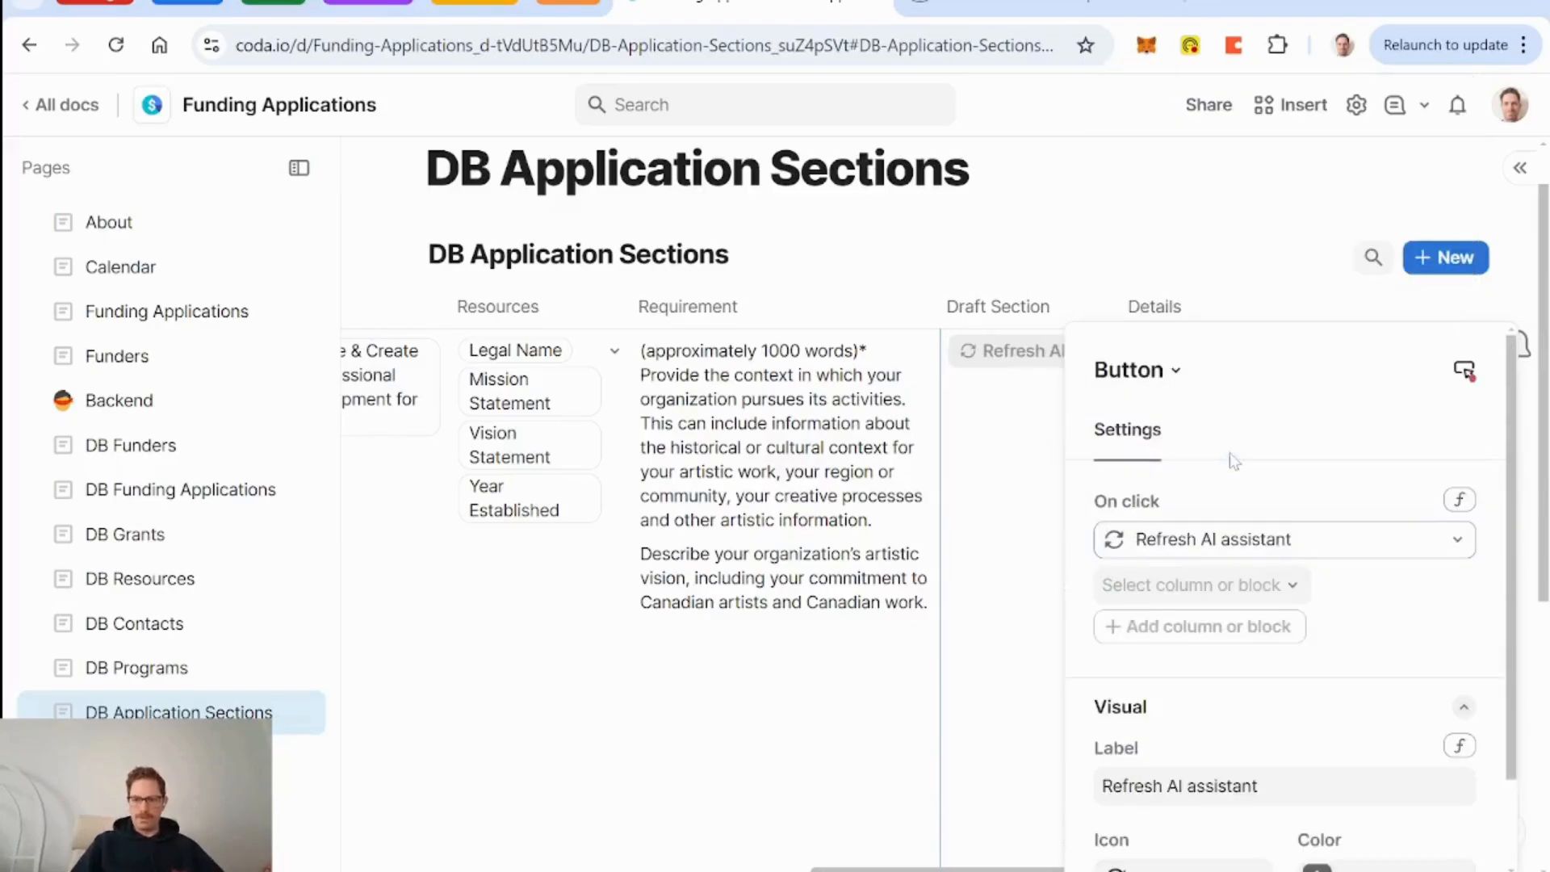
pyautogui.click(1288, 587)
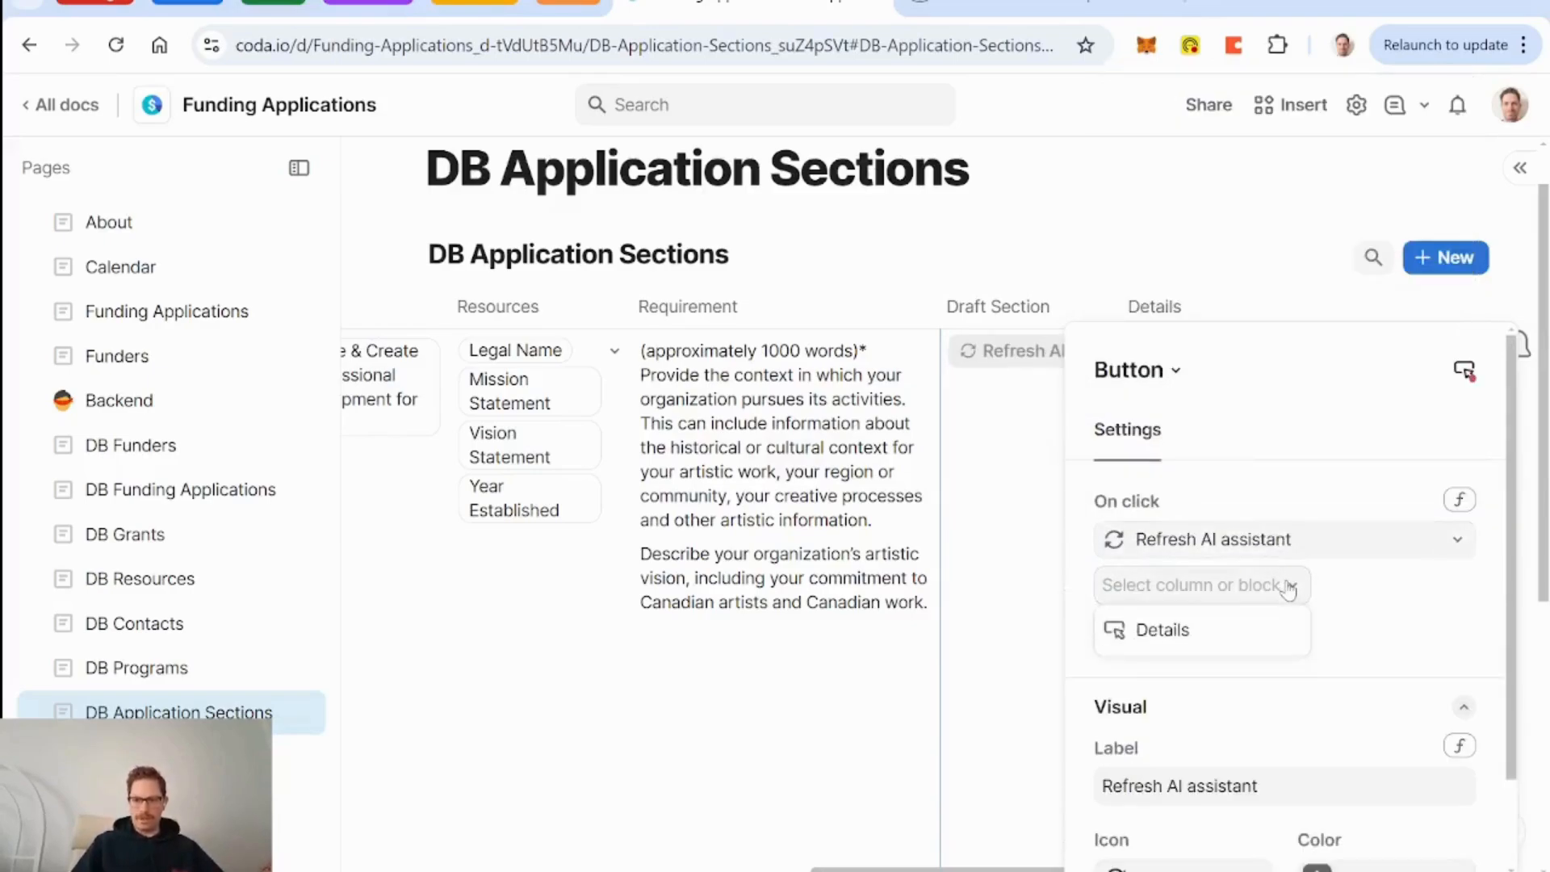
pyautogui.click(1176, 630)
pyautogui.click(987, 512)
pyautogui.click(981, 353)
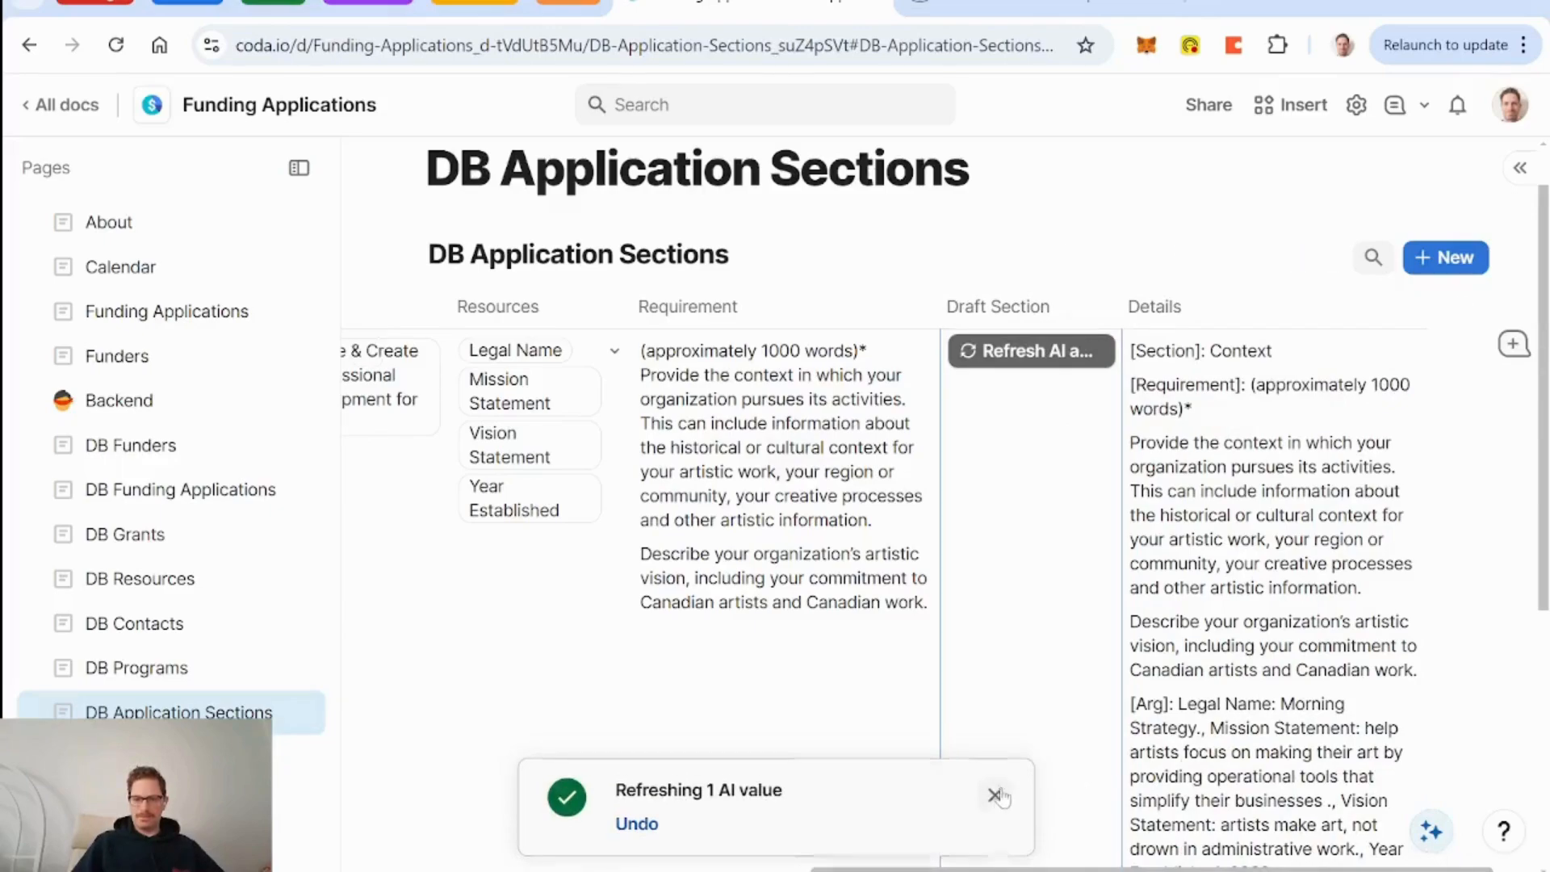
# Set the button's Show alert option to Only for errors.
pyautogui.click(1007, 363)
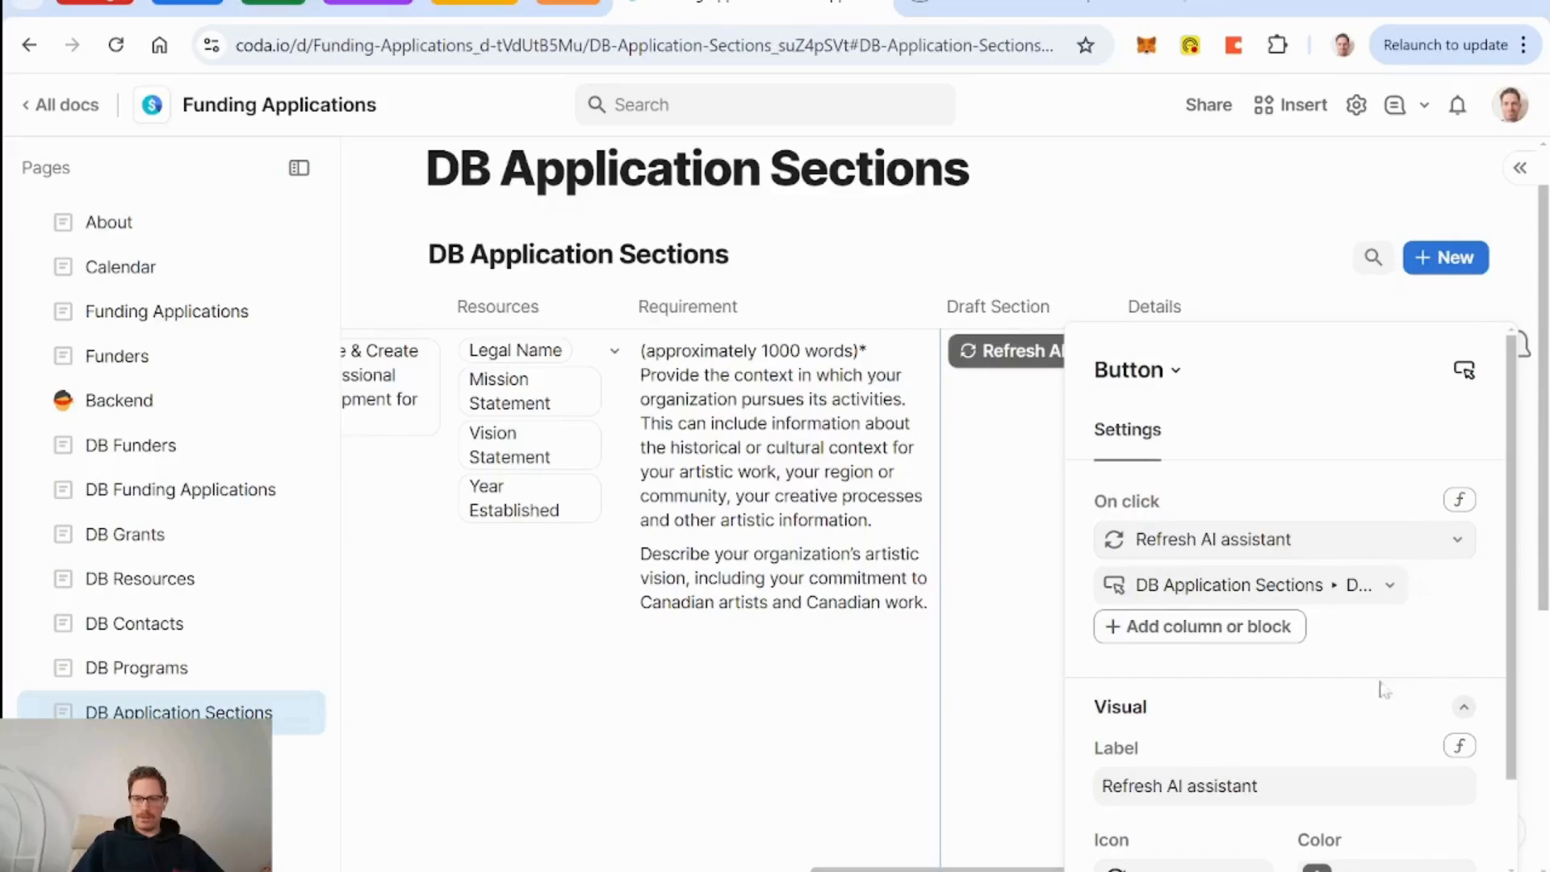
pyautogui.scroll(-2, 1299, 714)
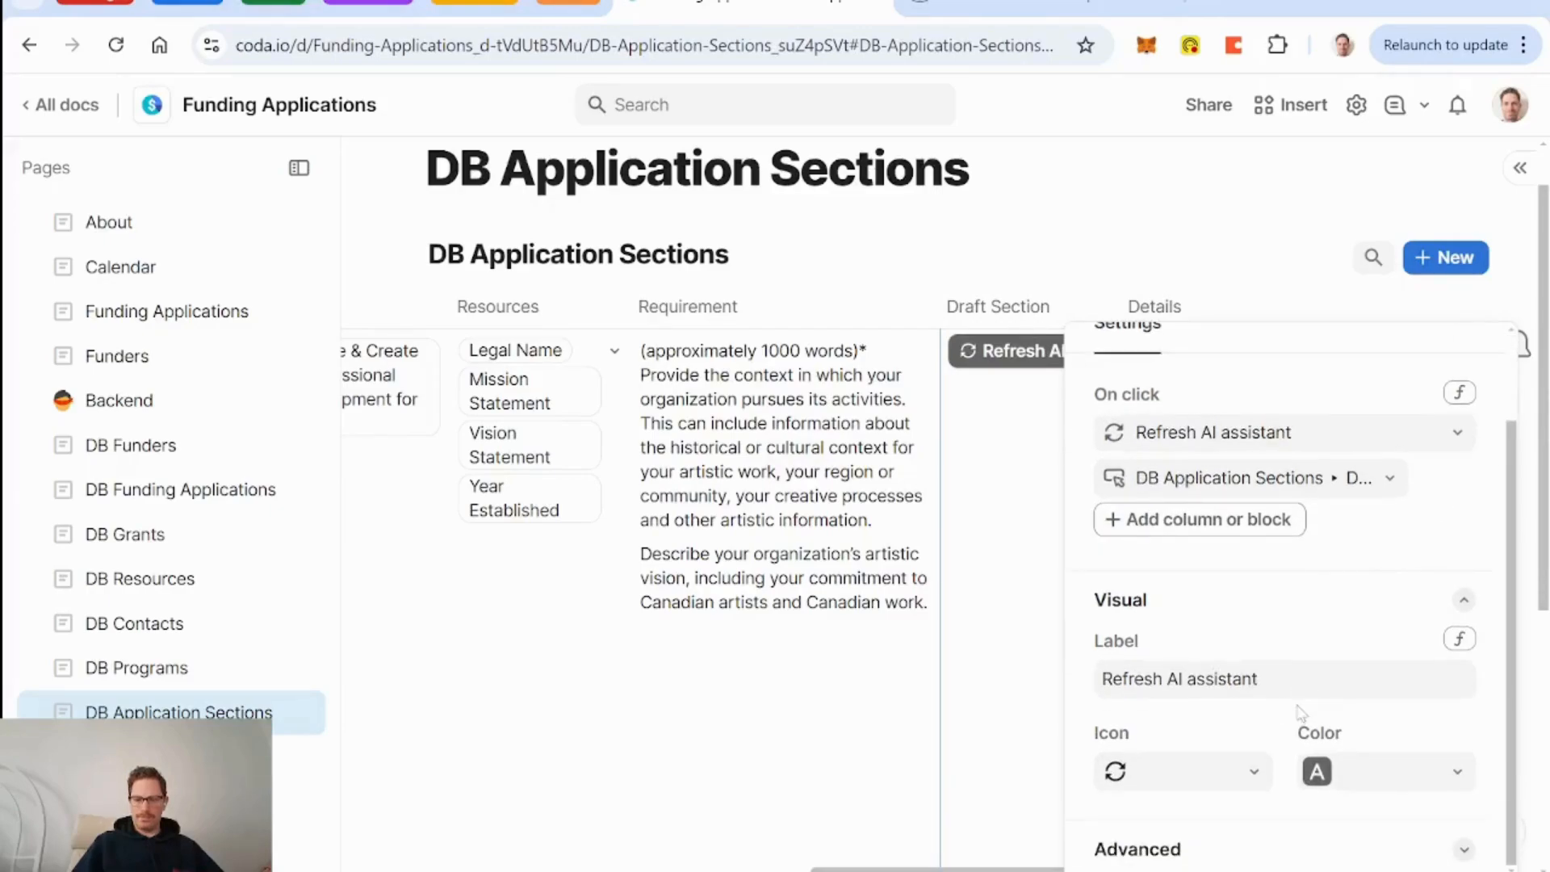
pyautogui.scroll(1, 1302, 713)
pyautogui.click(1246, 860)
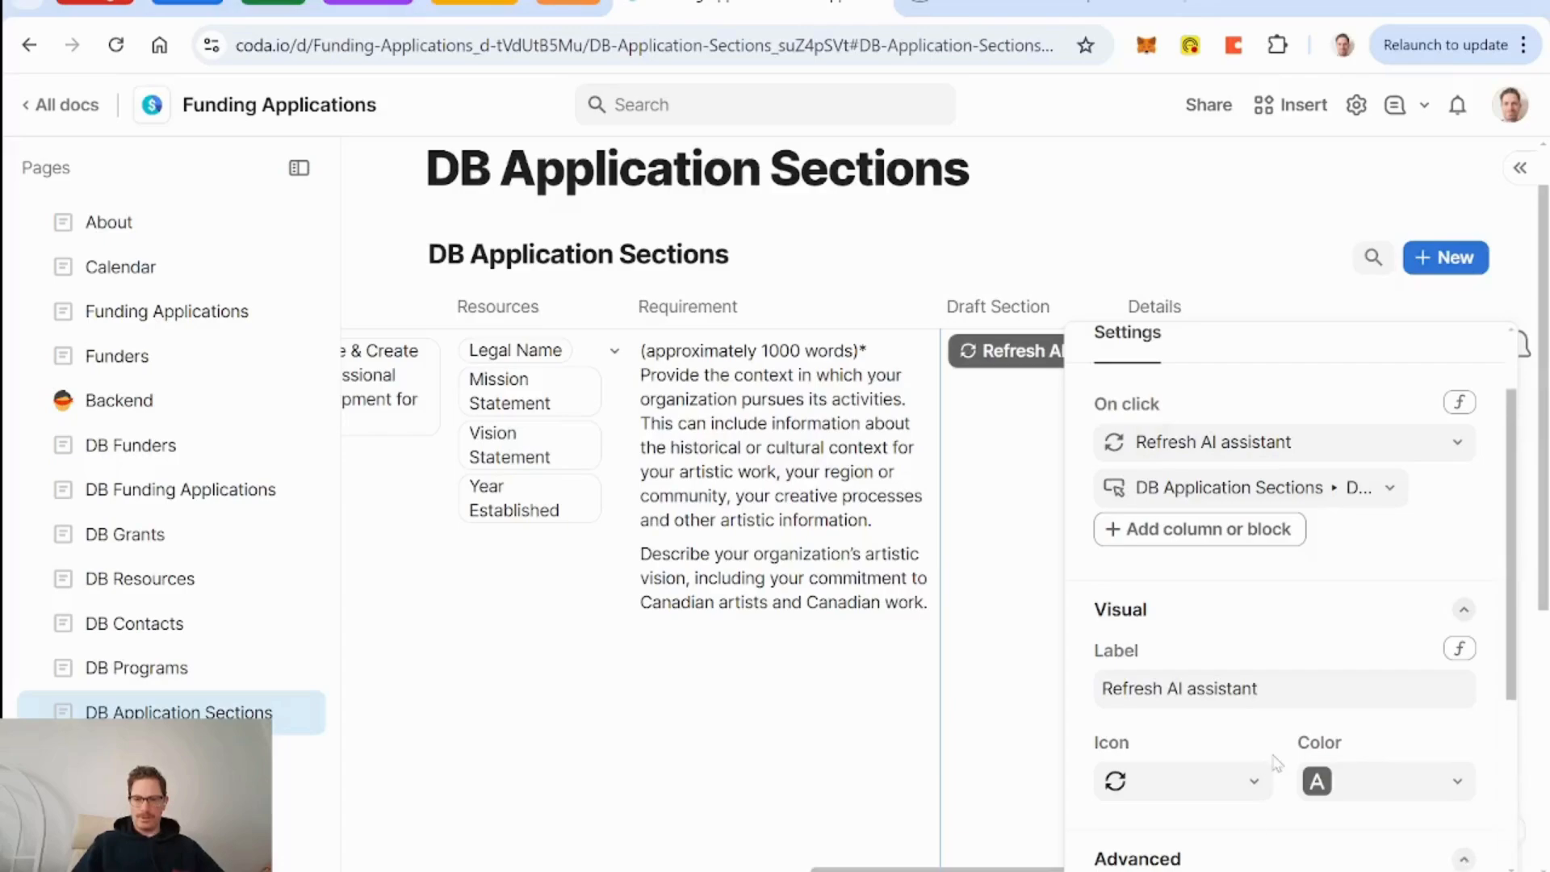
pyautogui.click(1254, 840)
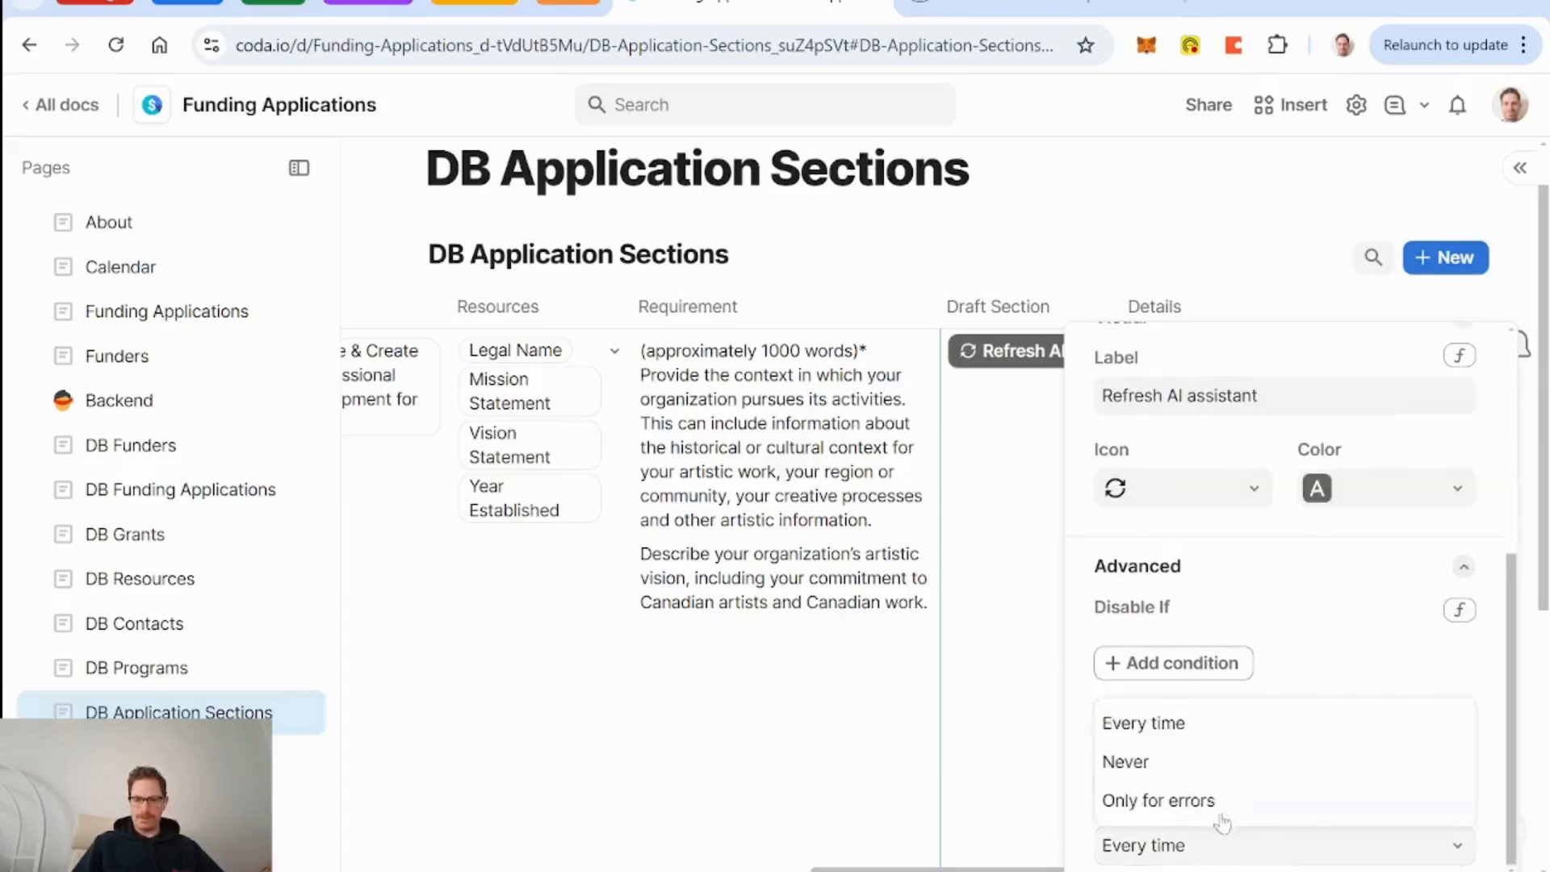
pyautogui.click(1220, 803)
pyautogui.scroll(5, 1070, 395)
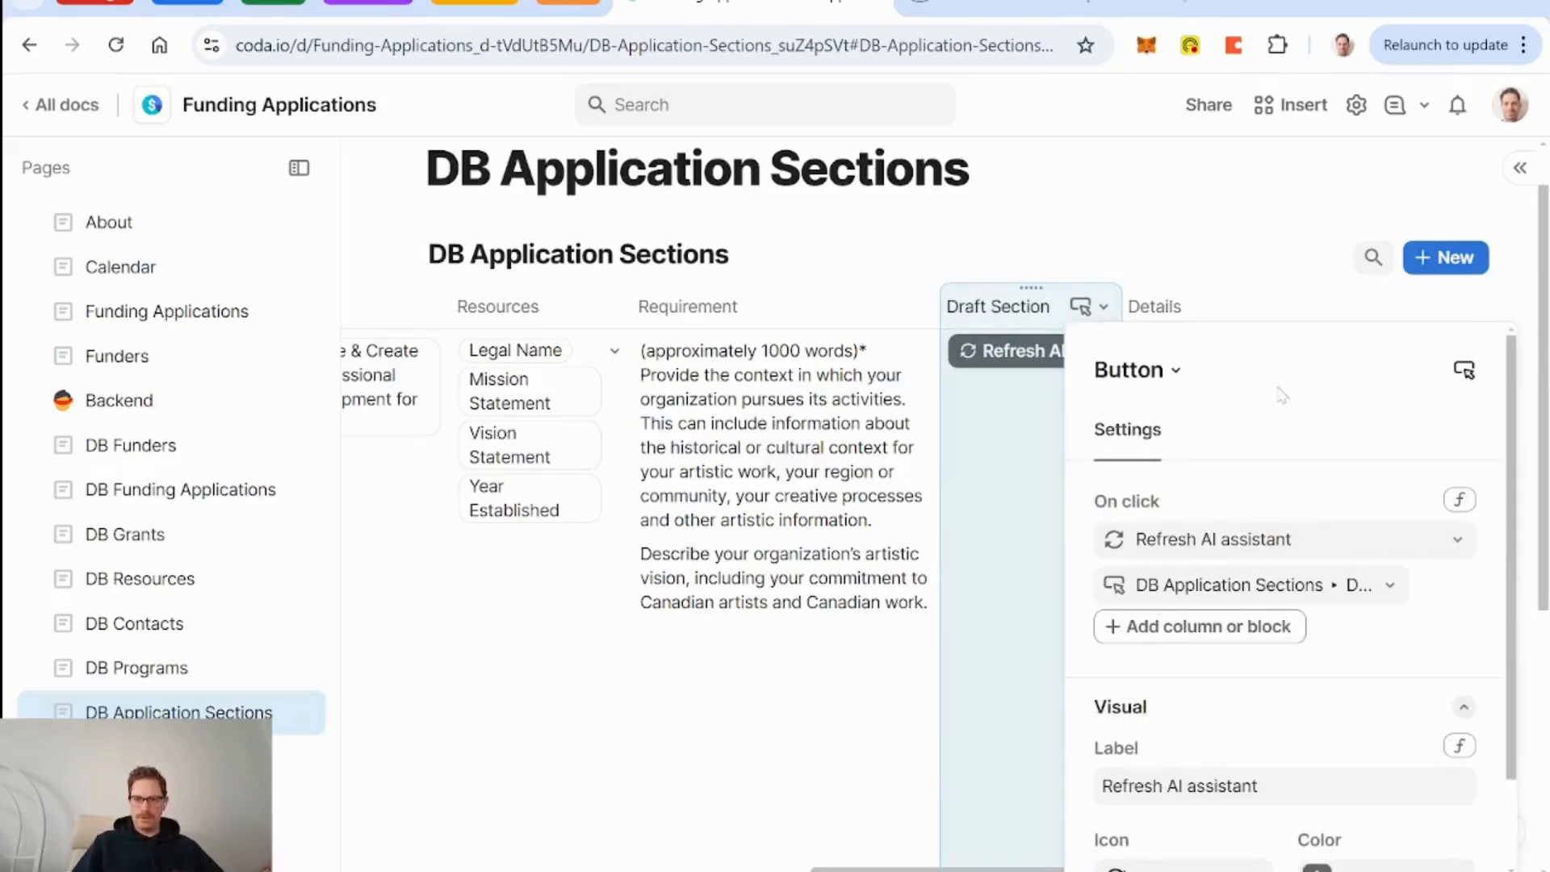
pyautogui.click(1430, 321)
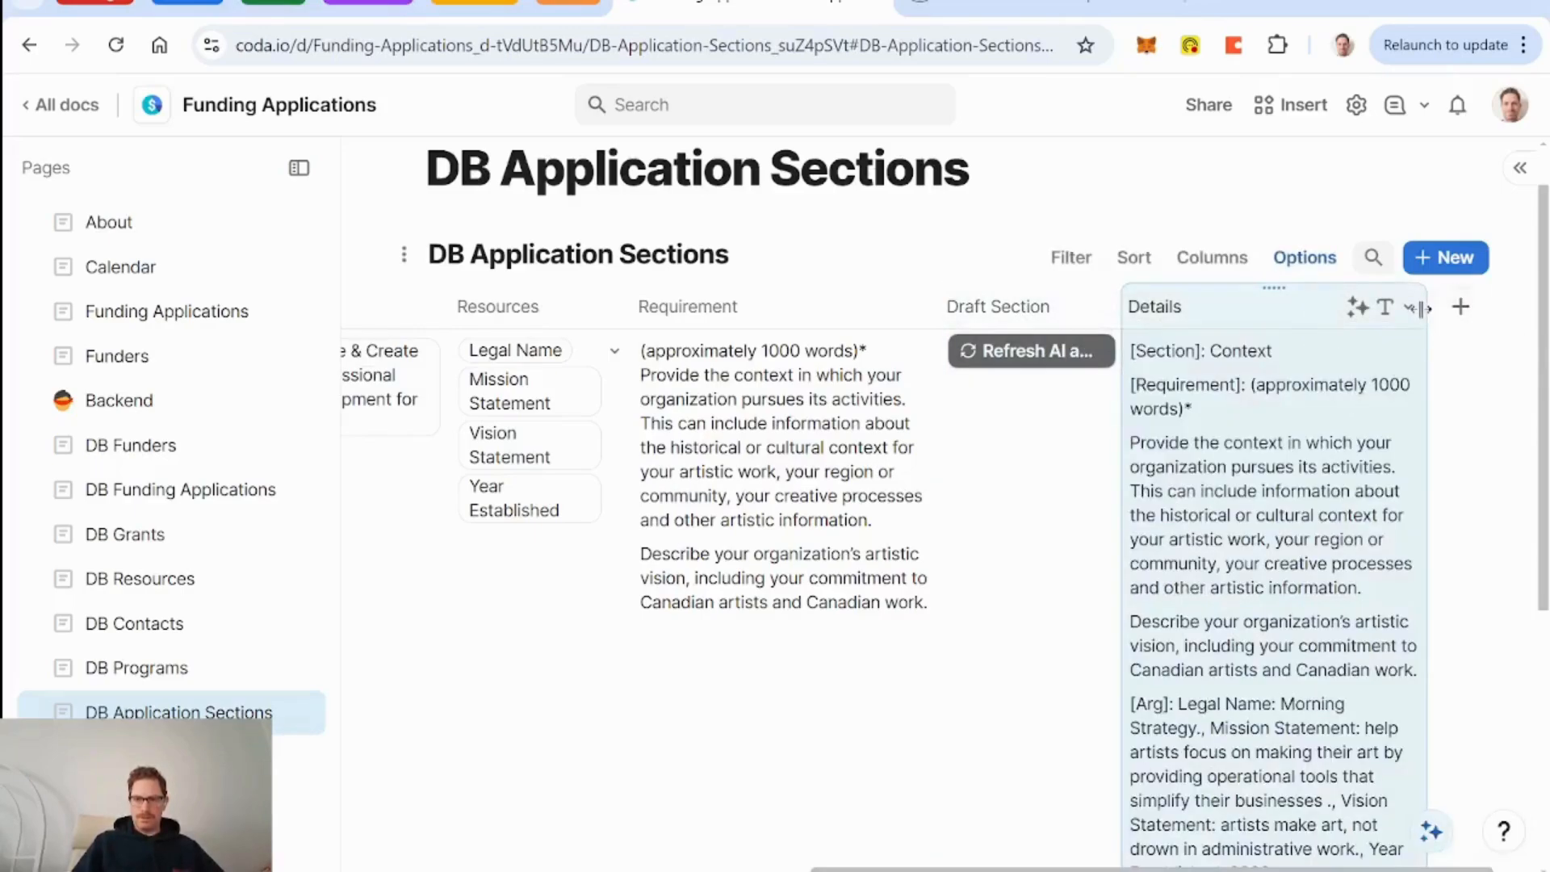
# Trim 'section' and 'following' from the Details AI prompt, ending the sentence with 'below.'.
pyautogui.moveTo(1421, 309); pyautogui.dragTo(1546, 308)
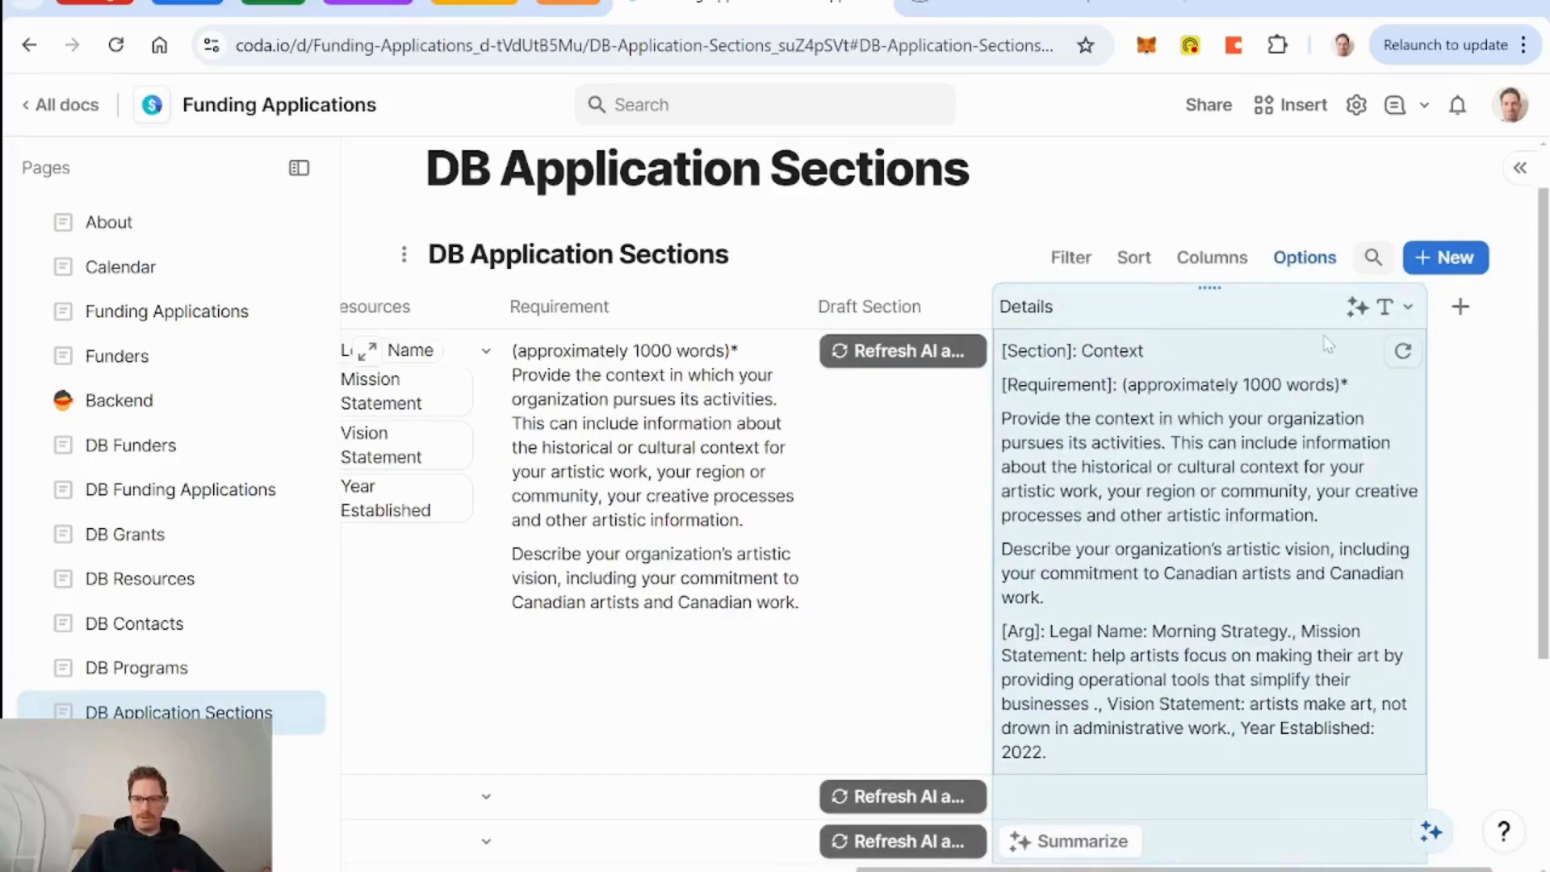
pyautogui.click(1372, 307)
pyautogui.click(1286, 440)
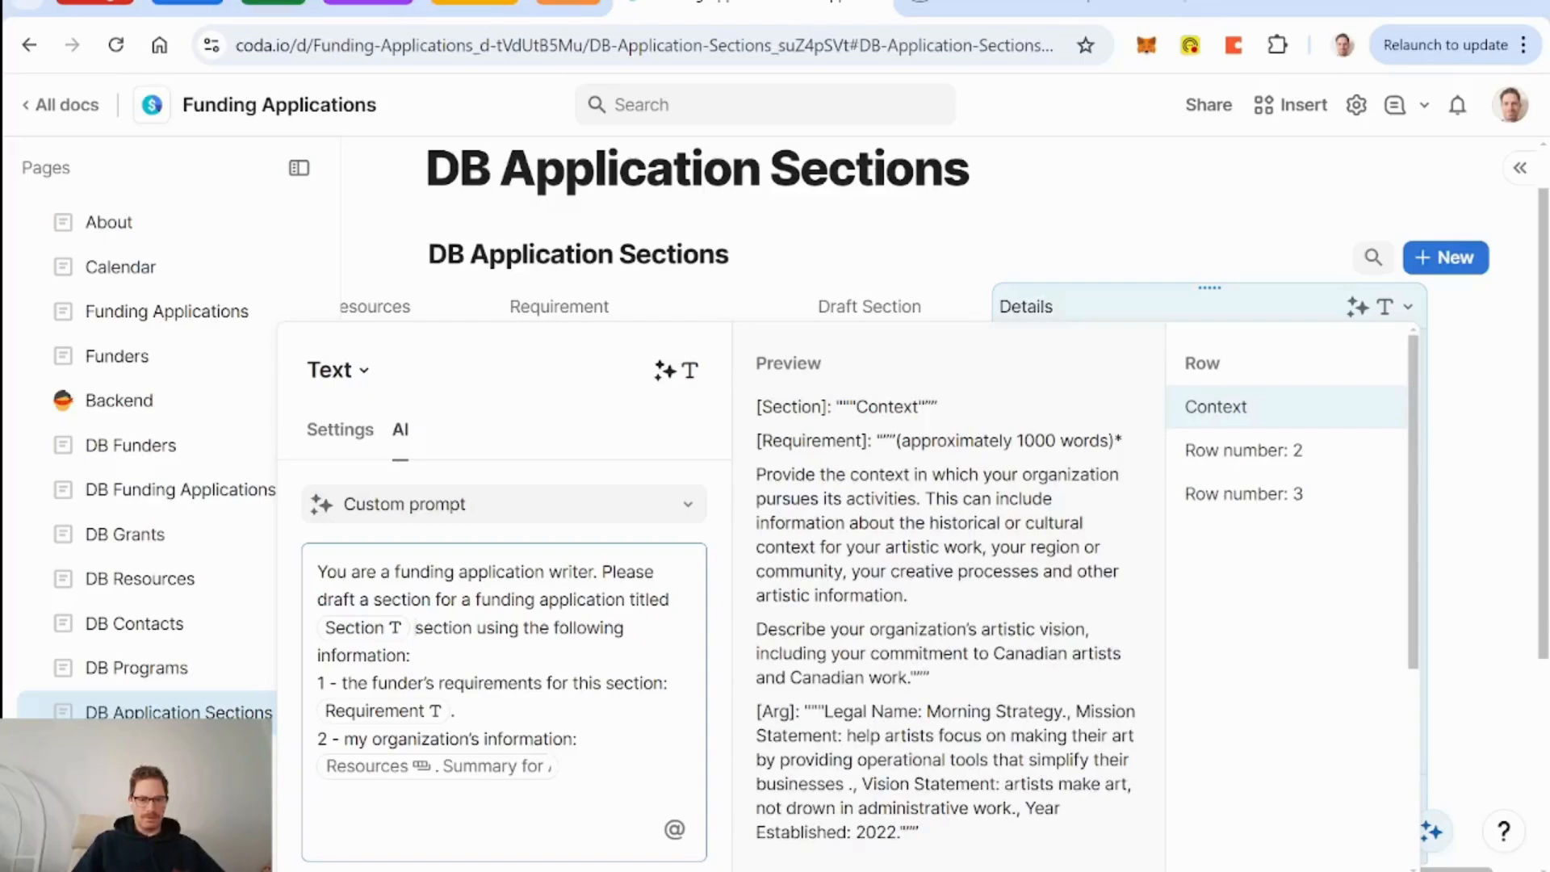
pyautogui.press('BackSpace')
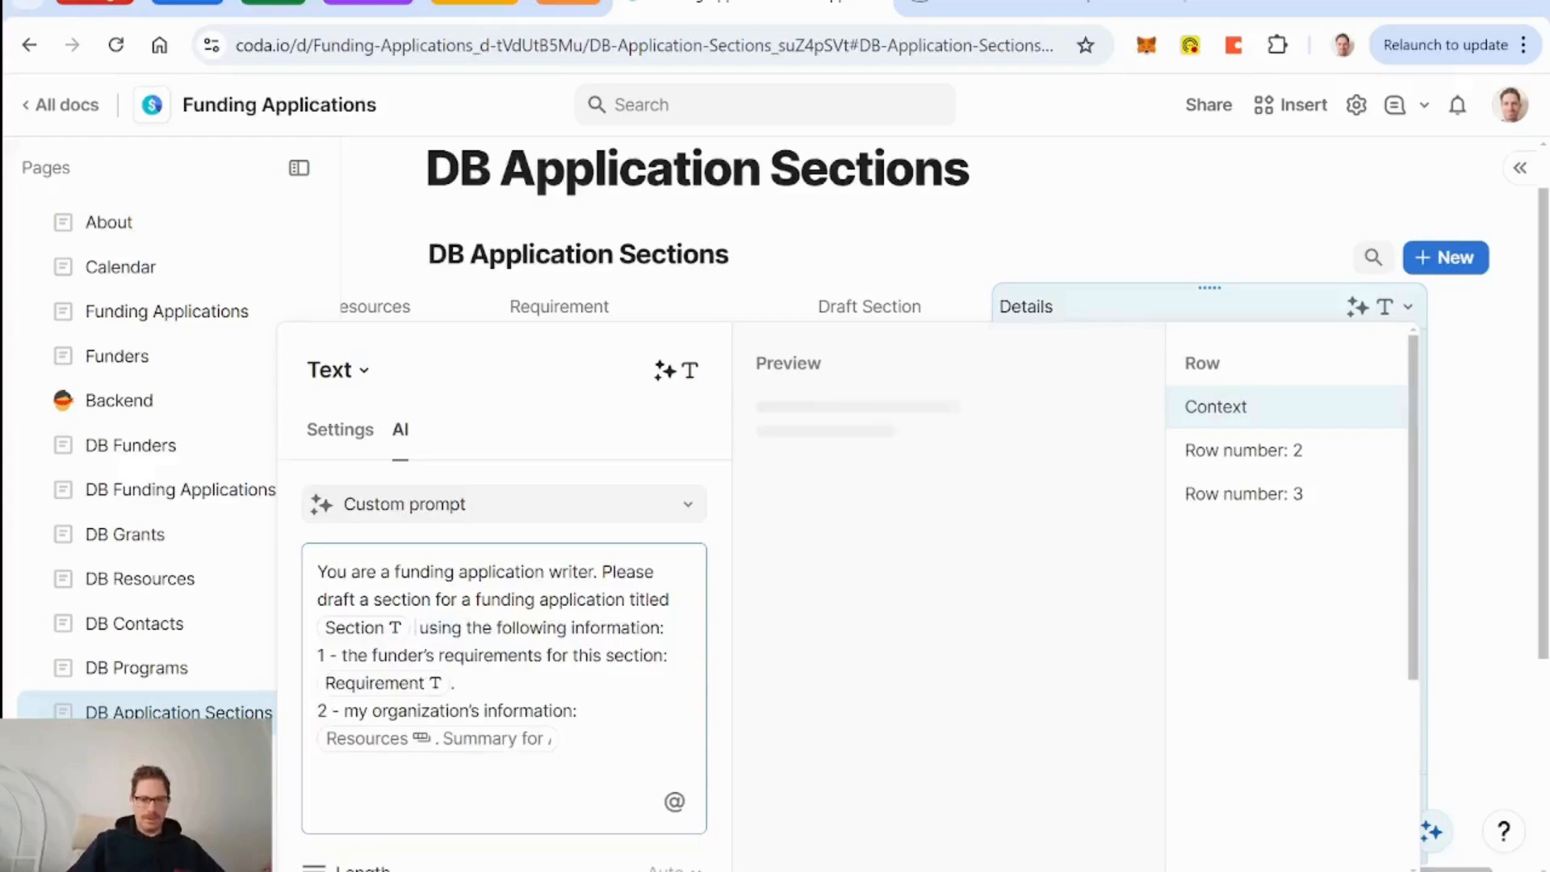
pyautogui.press('BackSpace')
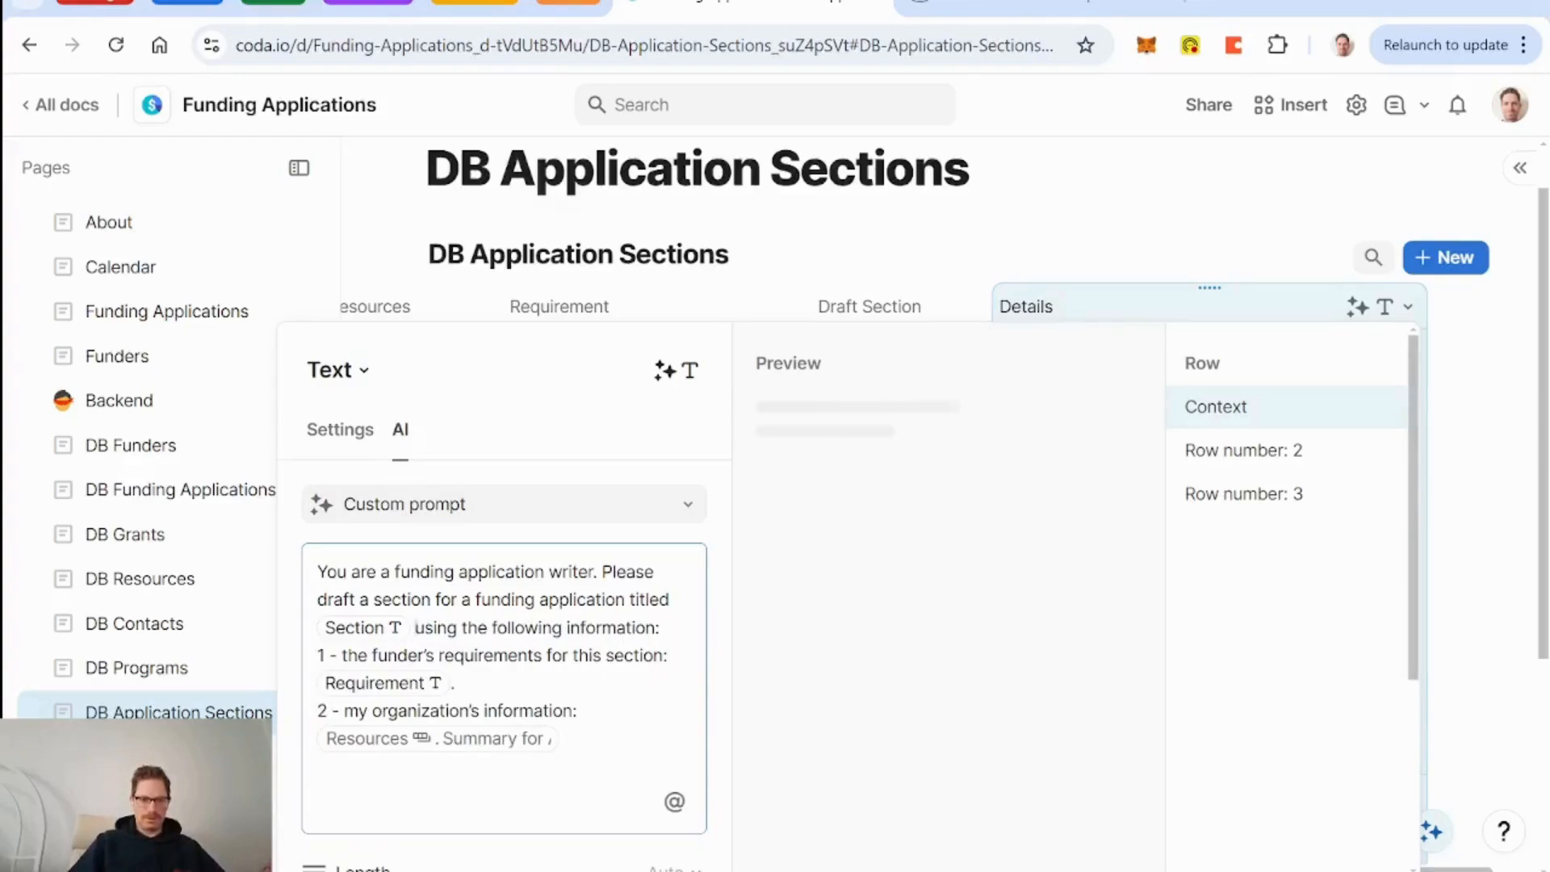
pyautogui.press('Delete')
pyautogui.press('Delete')
pyautogui.press('Delete')
pyautogui.press('Delete')
pyautogui.press('Delete')
pyautogui.press('Delete')
pyautogui.press('Delete')
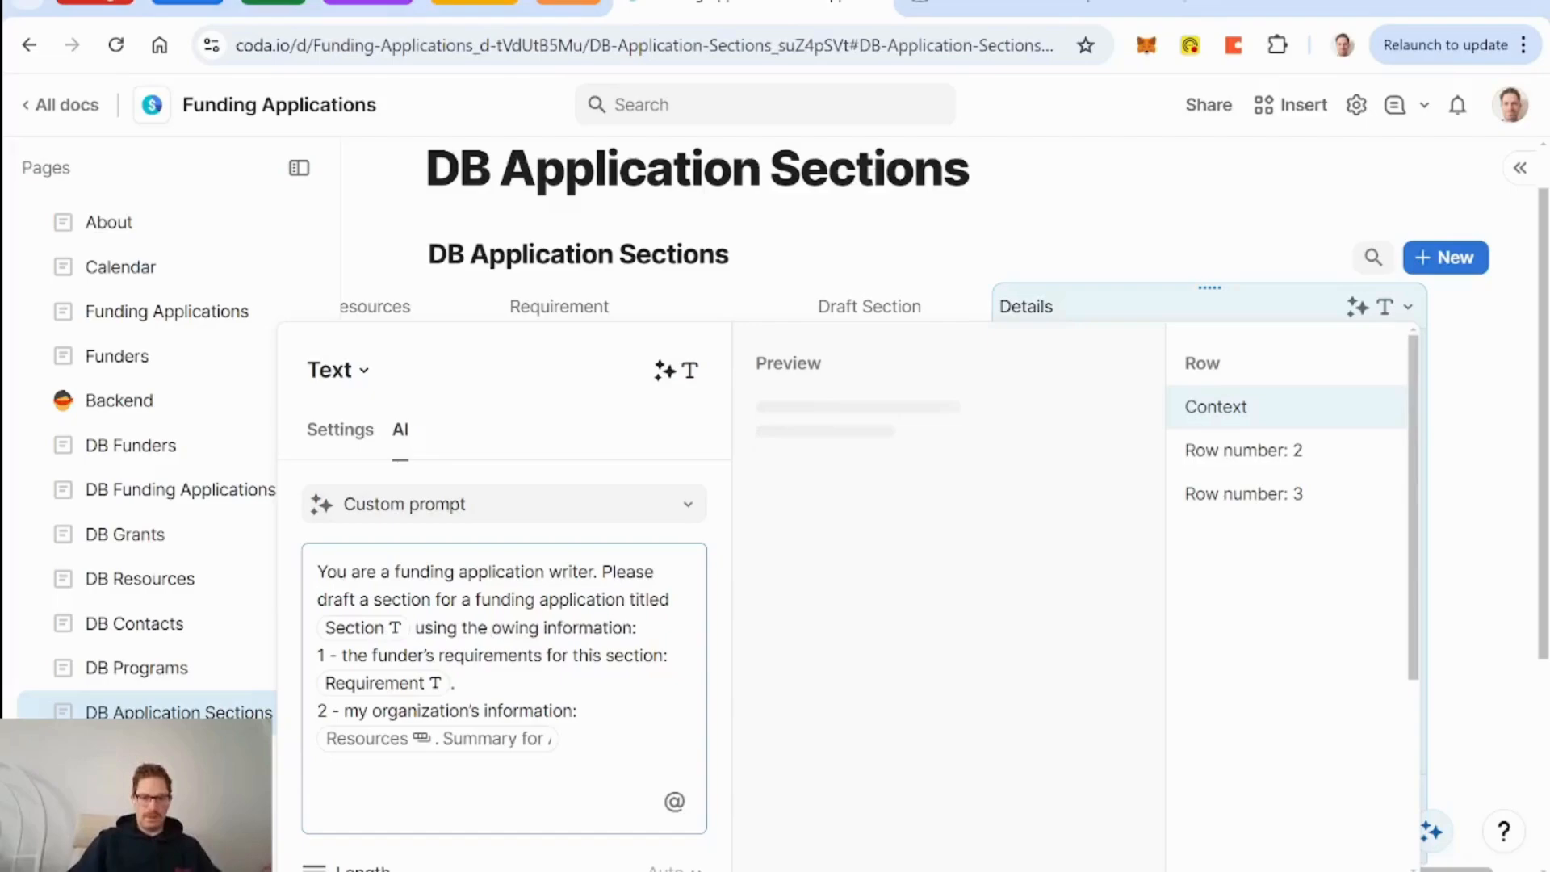
pyautogui.press('Delete')
pyautogui.press('Delete')
pyautogui.press('Delete')
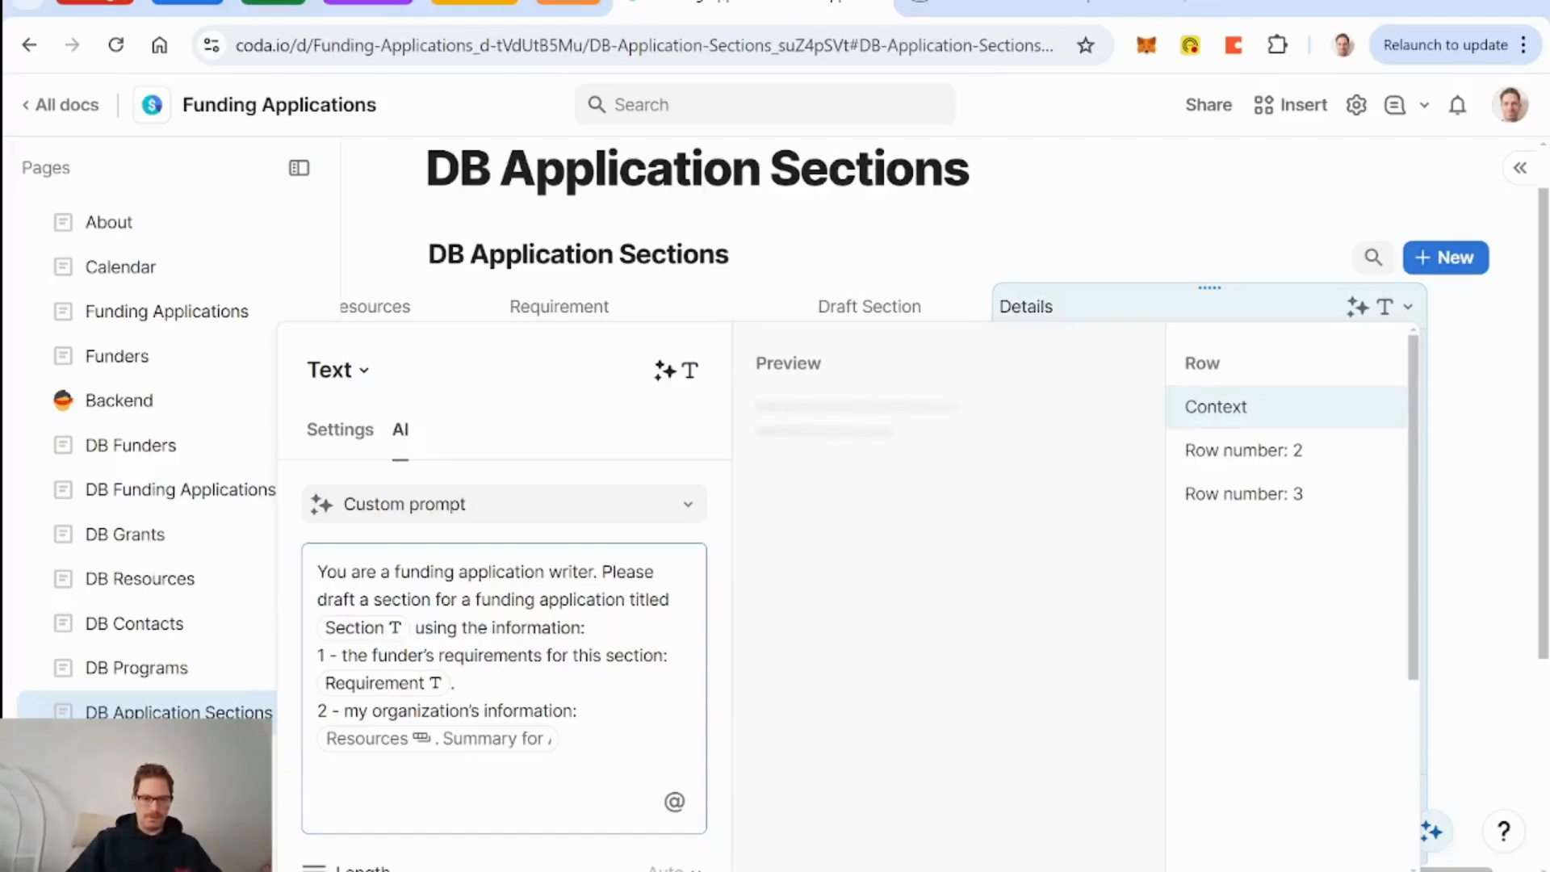
pyautogui.write('below.')
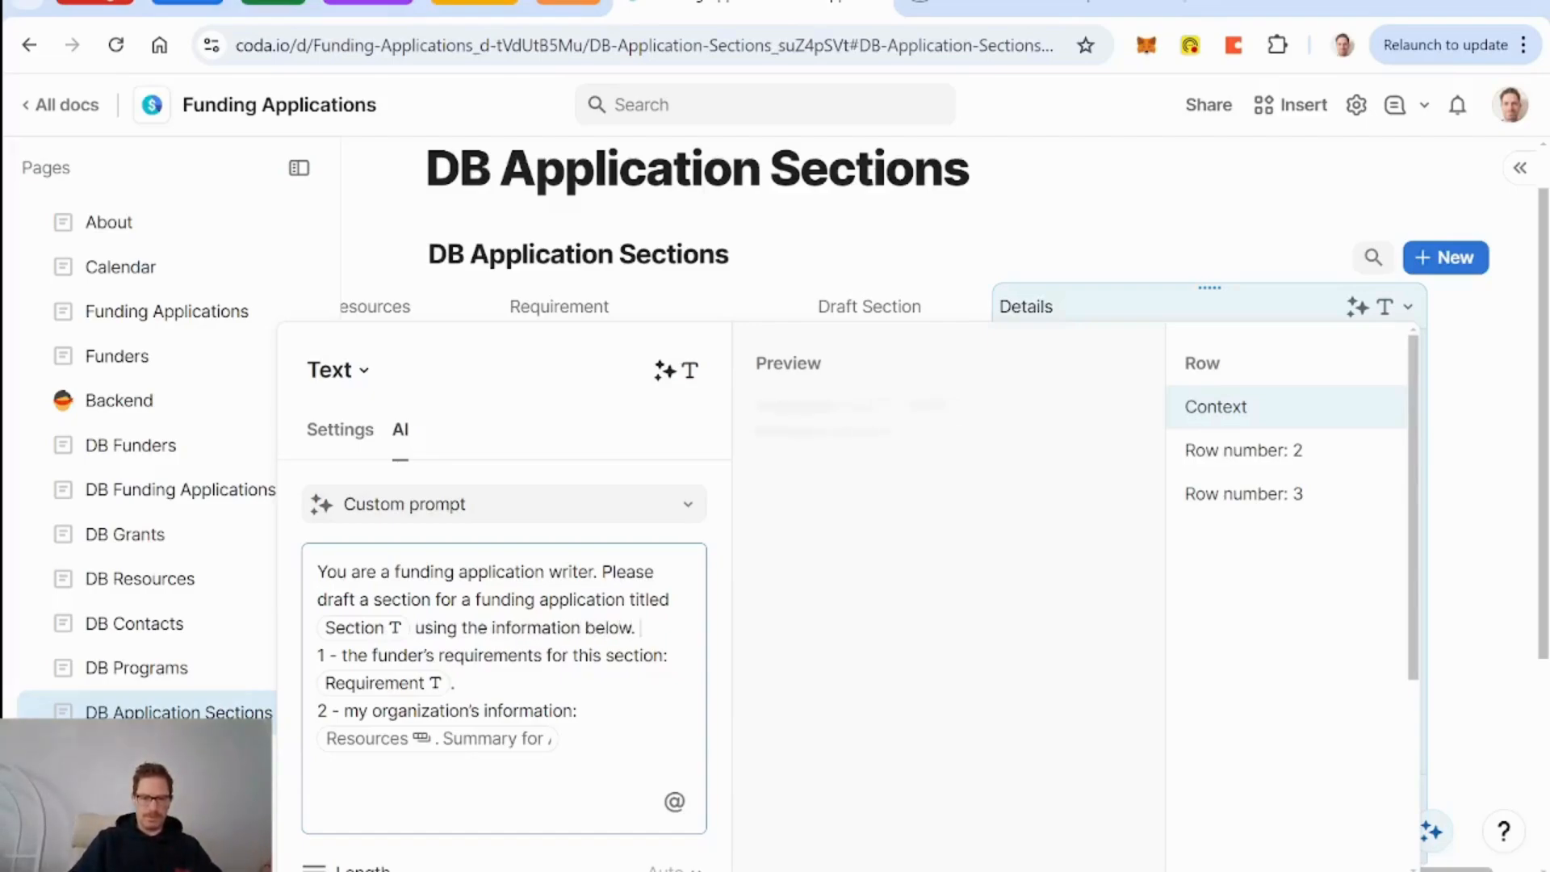
pyautogui.press('BackSpace')
pyautogui.press('BackSpace')
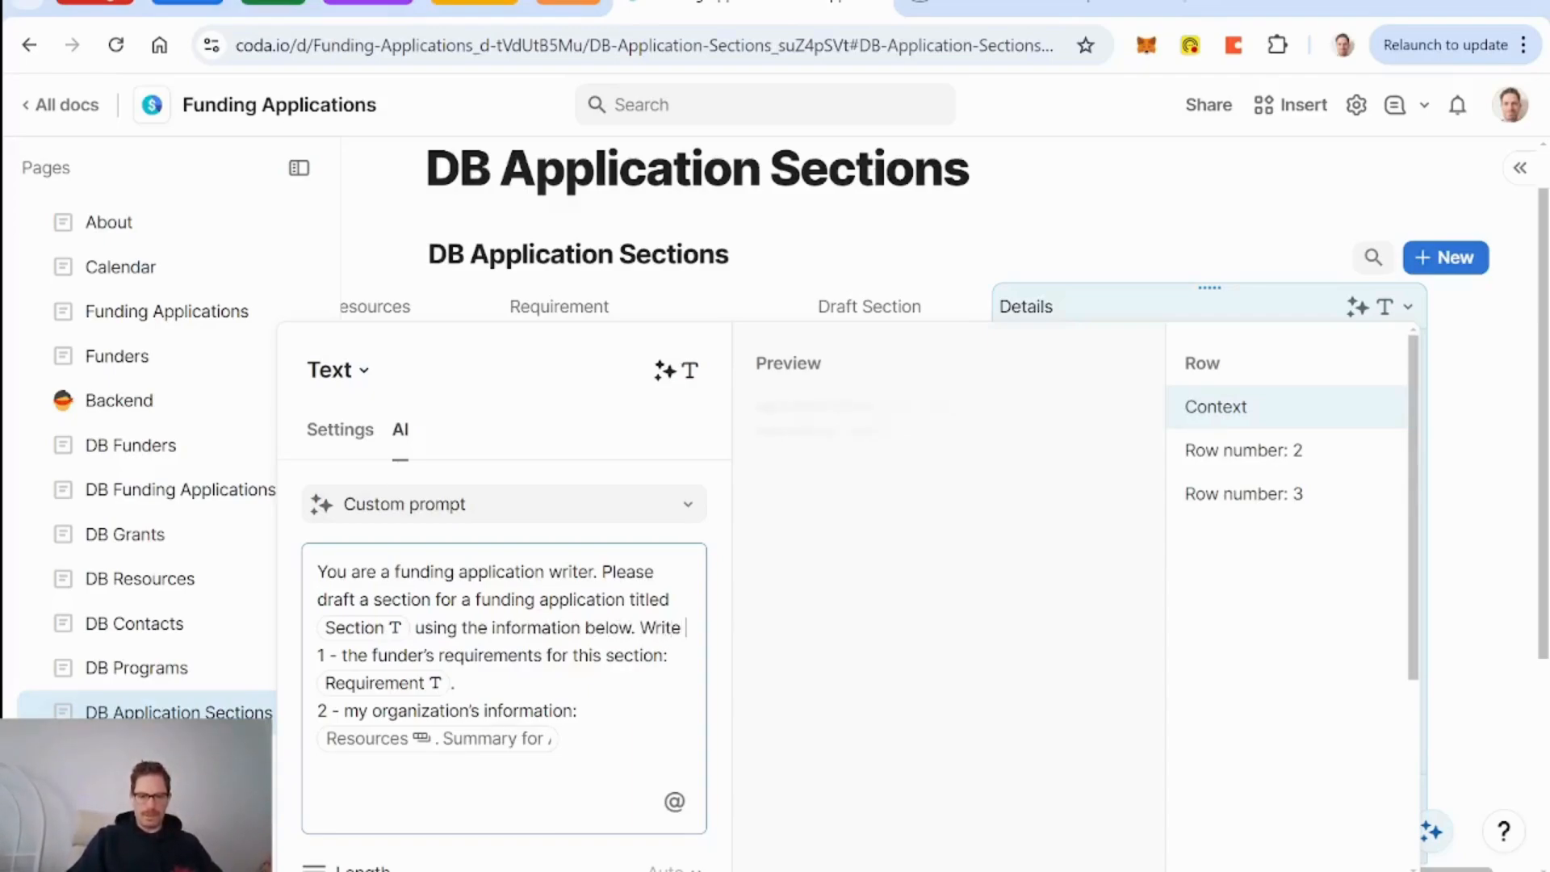
# Ask for the draft as a narrative in professional prose, then add 'Here is the relevant information:'.
pyautogui.write('the')
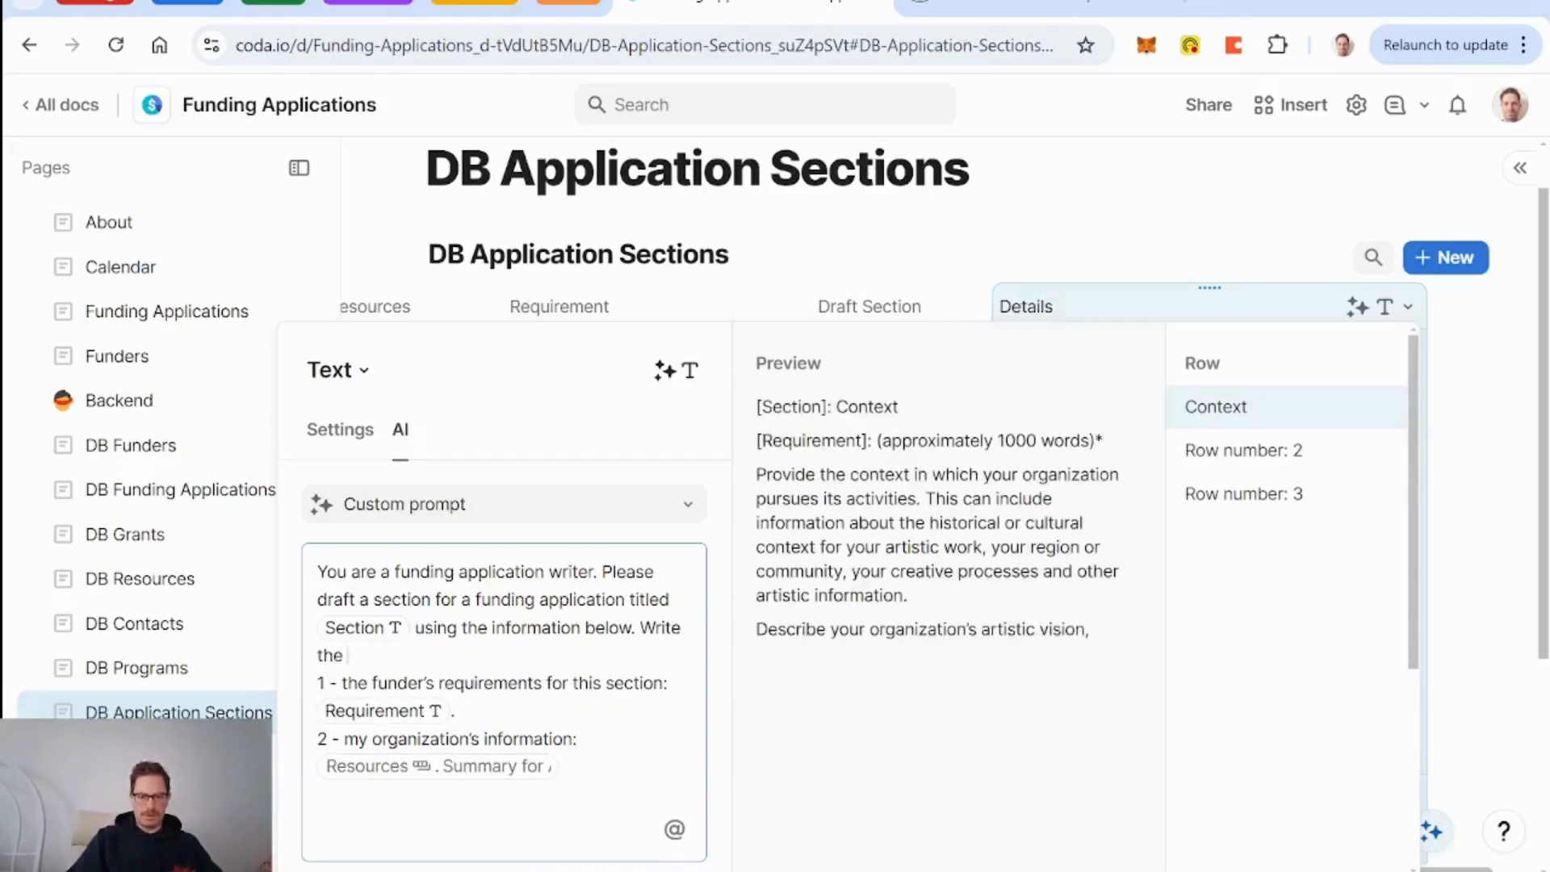
pyautogui.write(' draft')
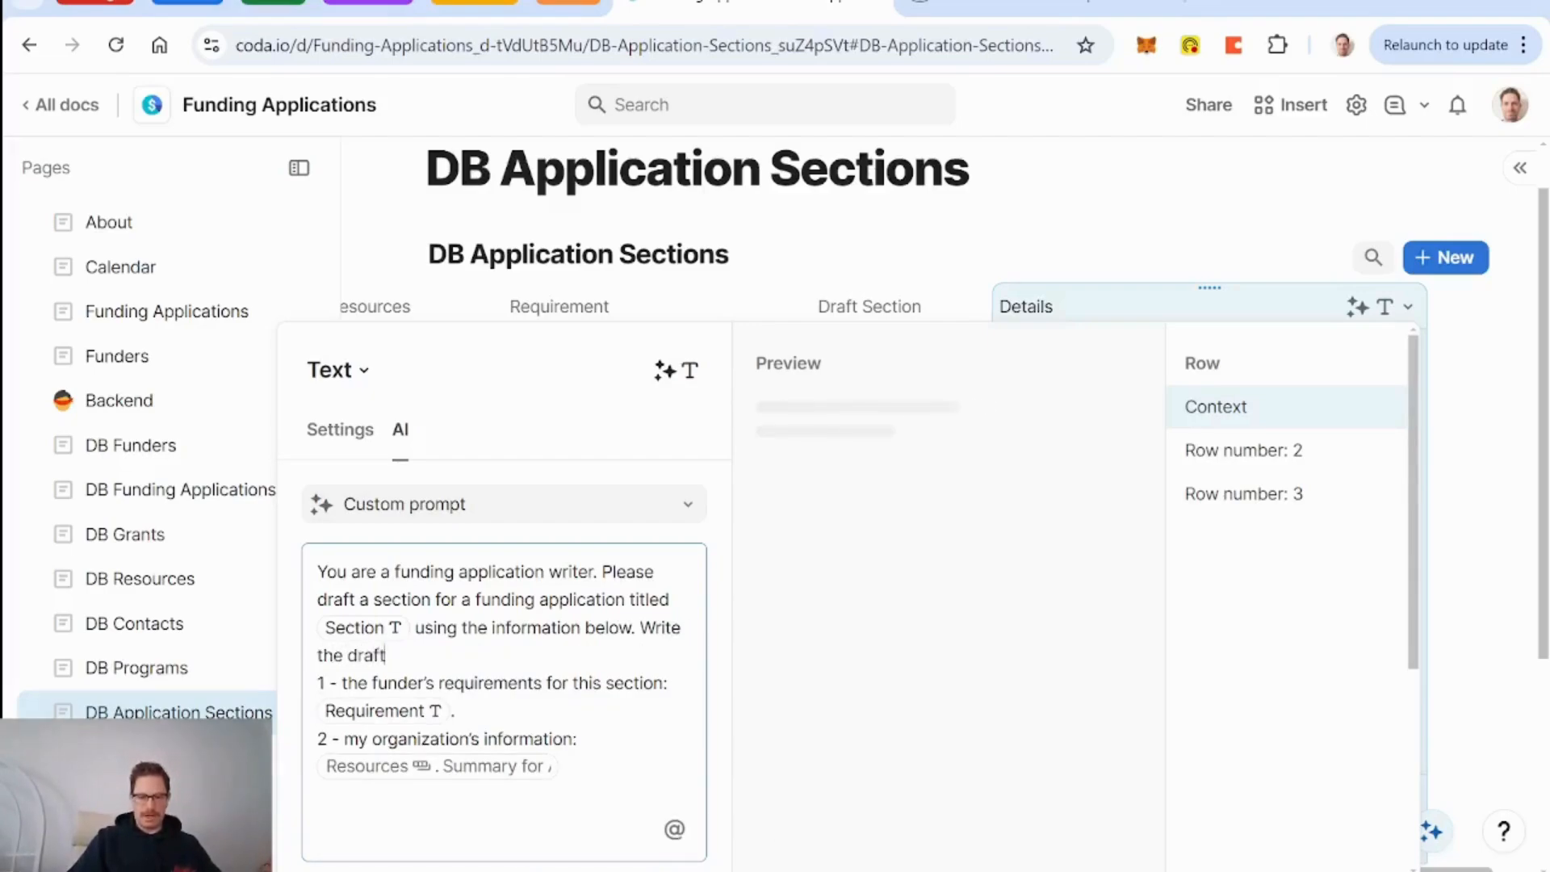
pyautogui.write(' as a')
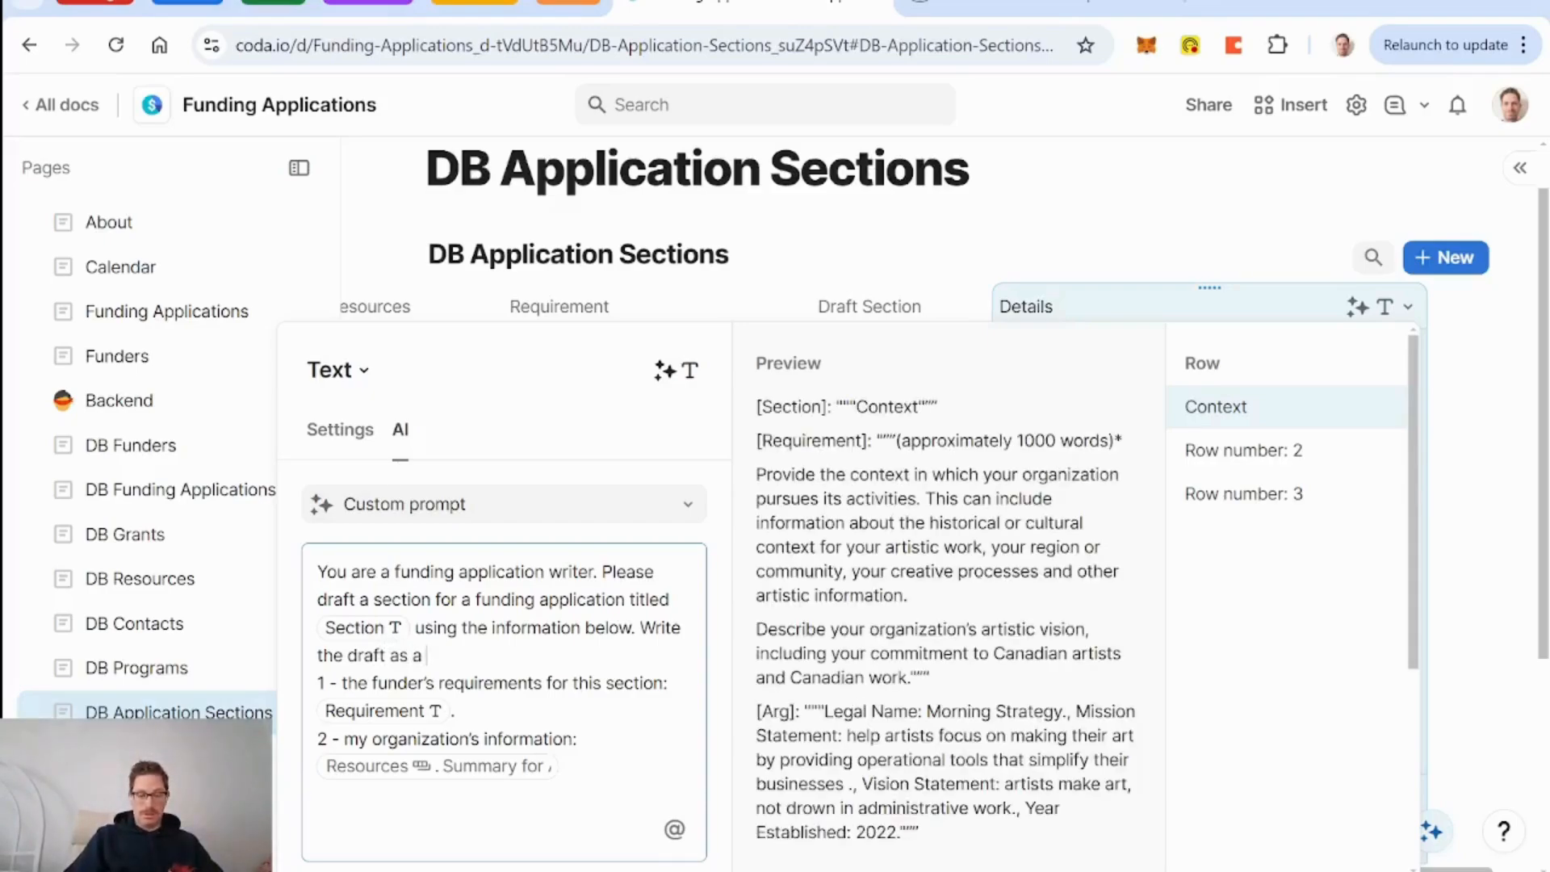
pyautogui.scroll(-5, 505, 646)
pyautogui.scroll(4, 505, 646)
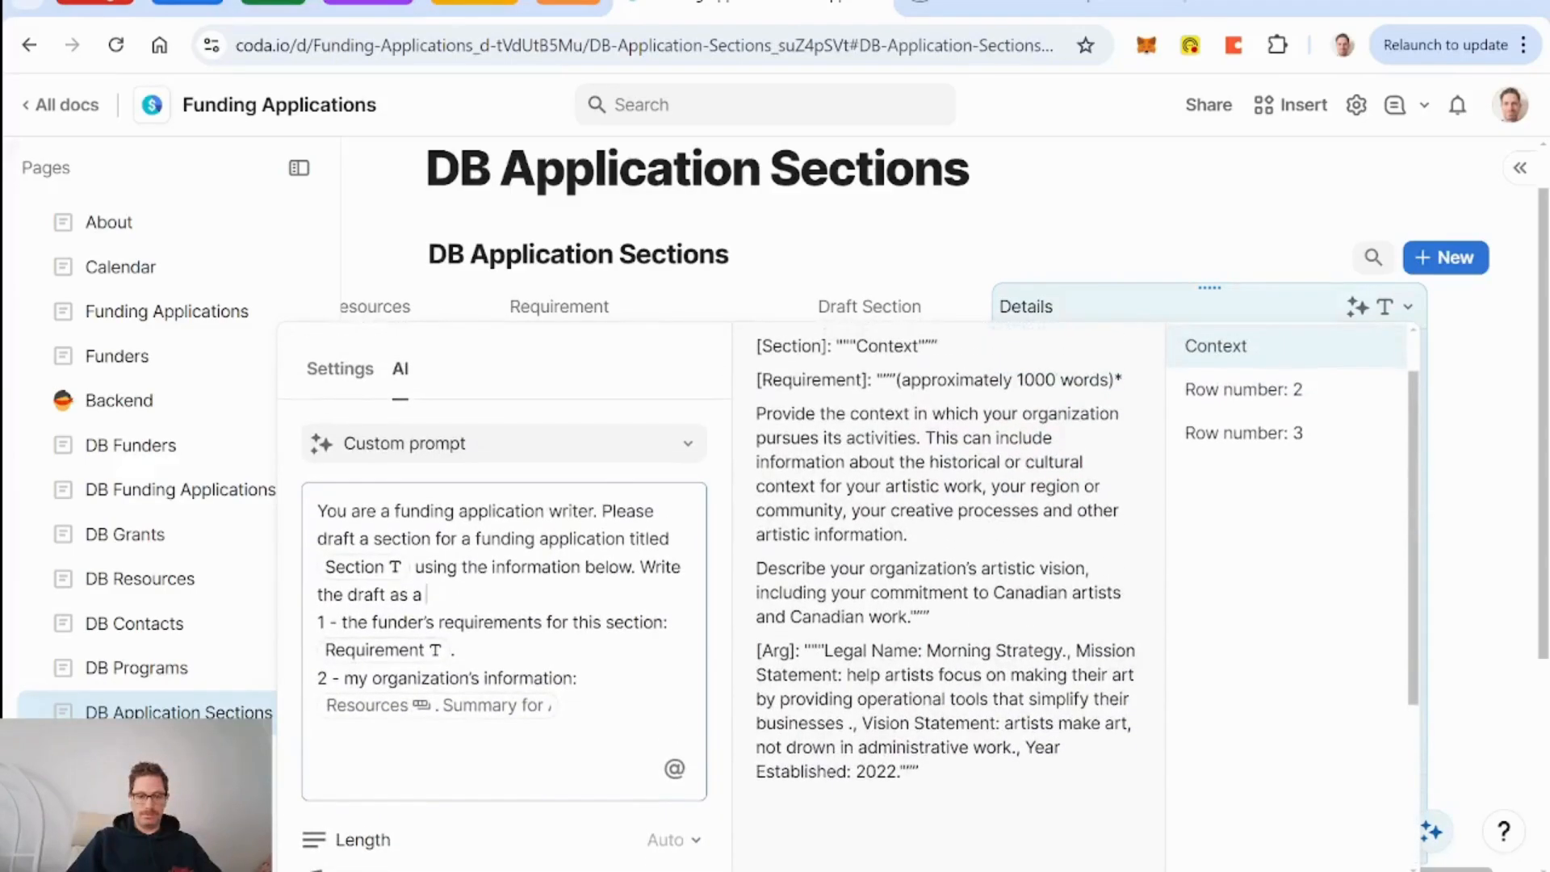
pyautogui.write('na')
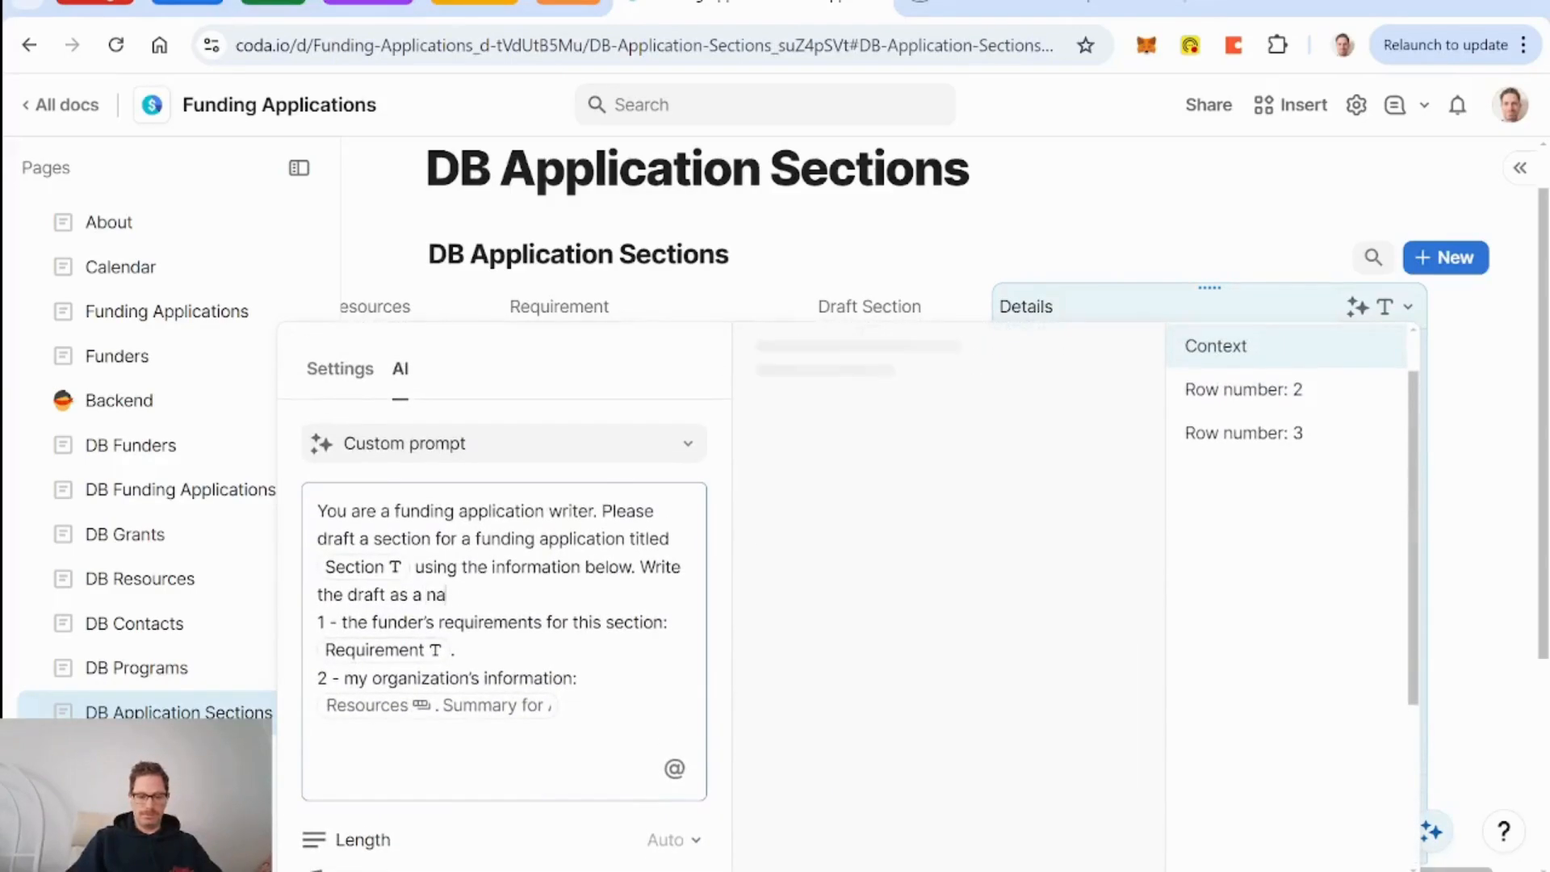
pyautogui.write('rrative.')
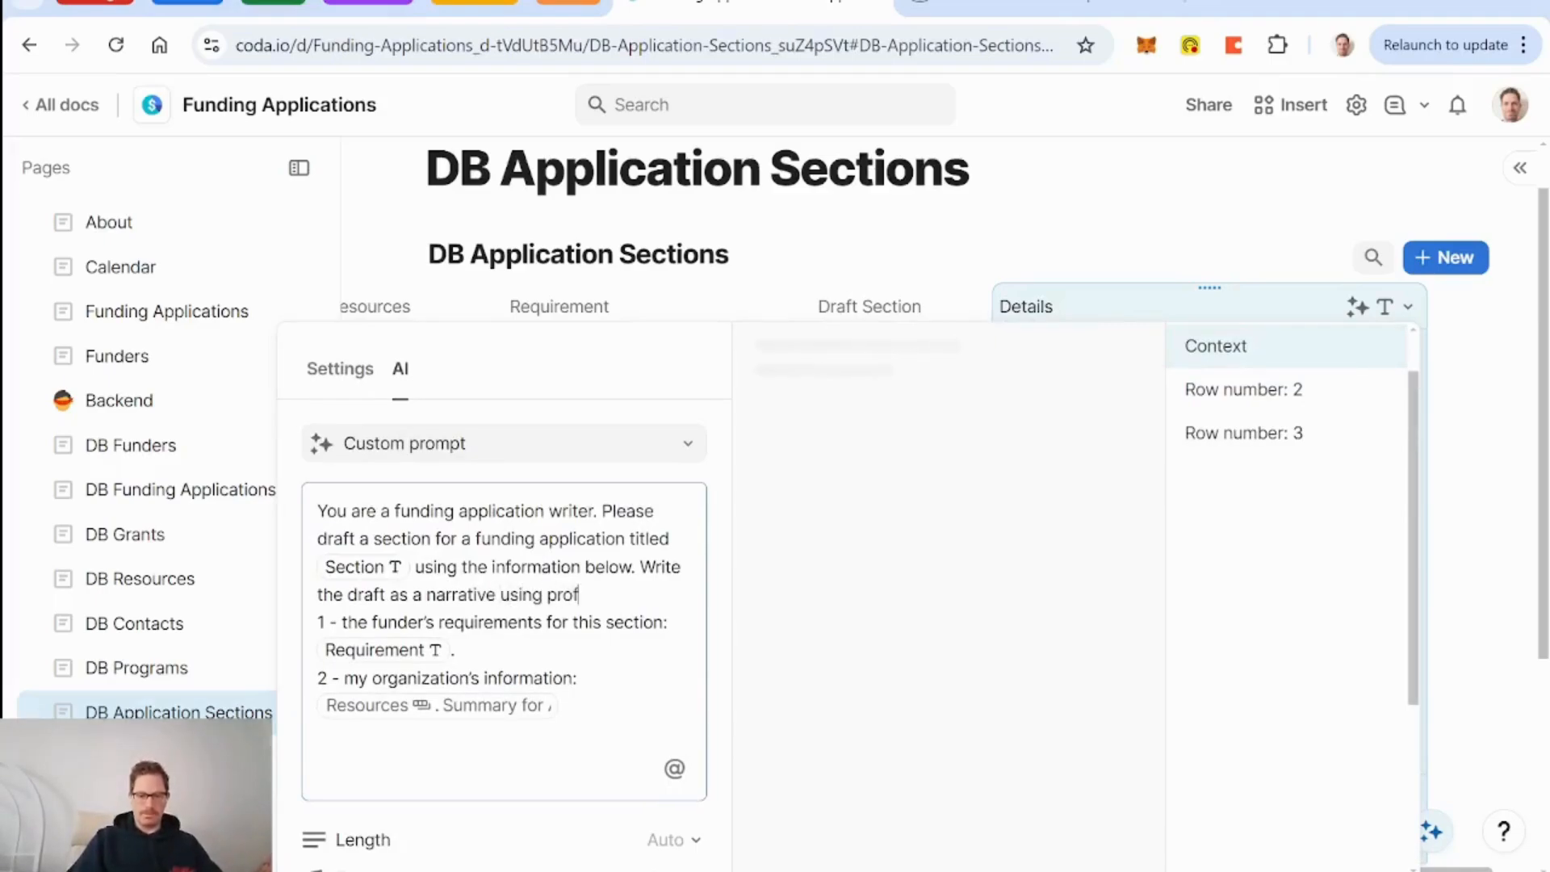
pyautogui.write(' using professional pros')
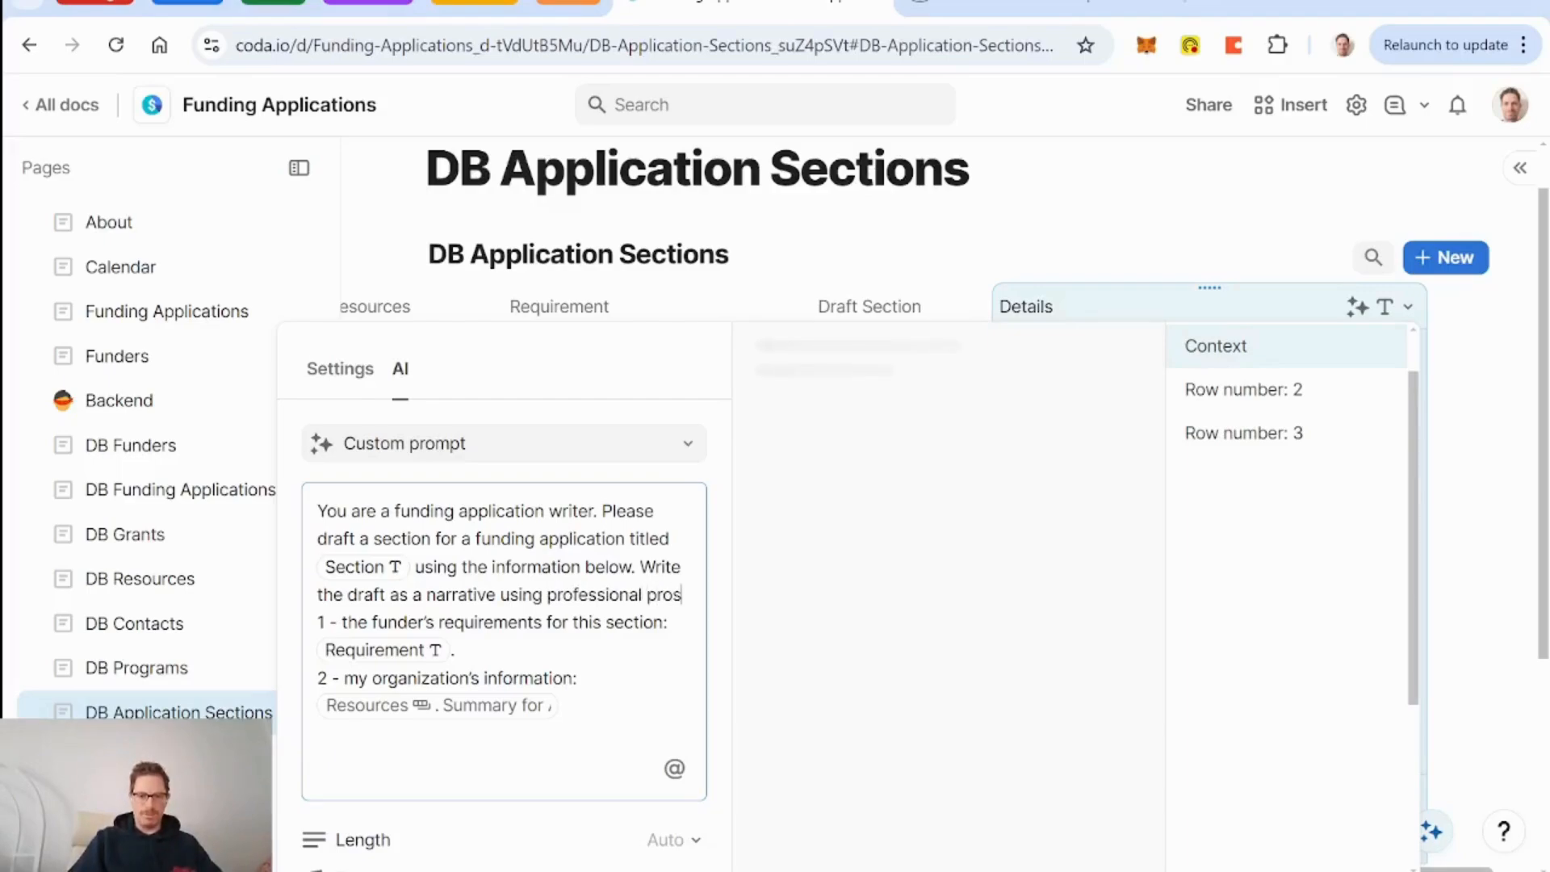
pyautogui.write('e.')
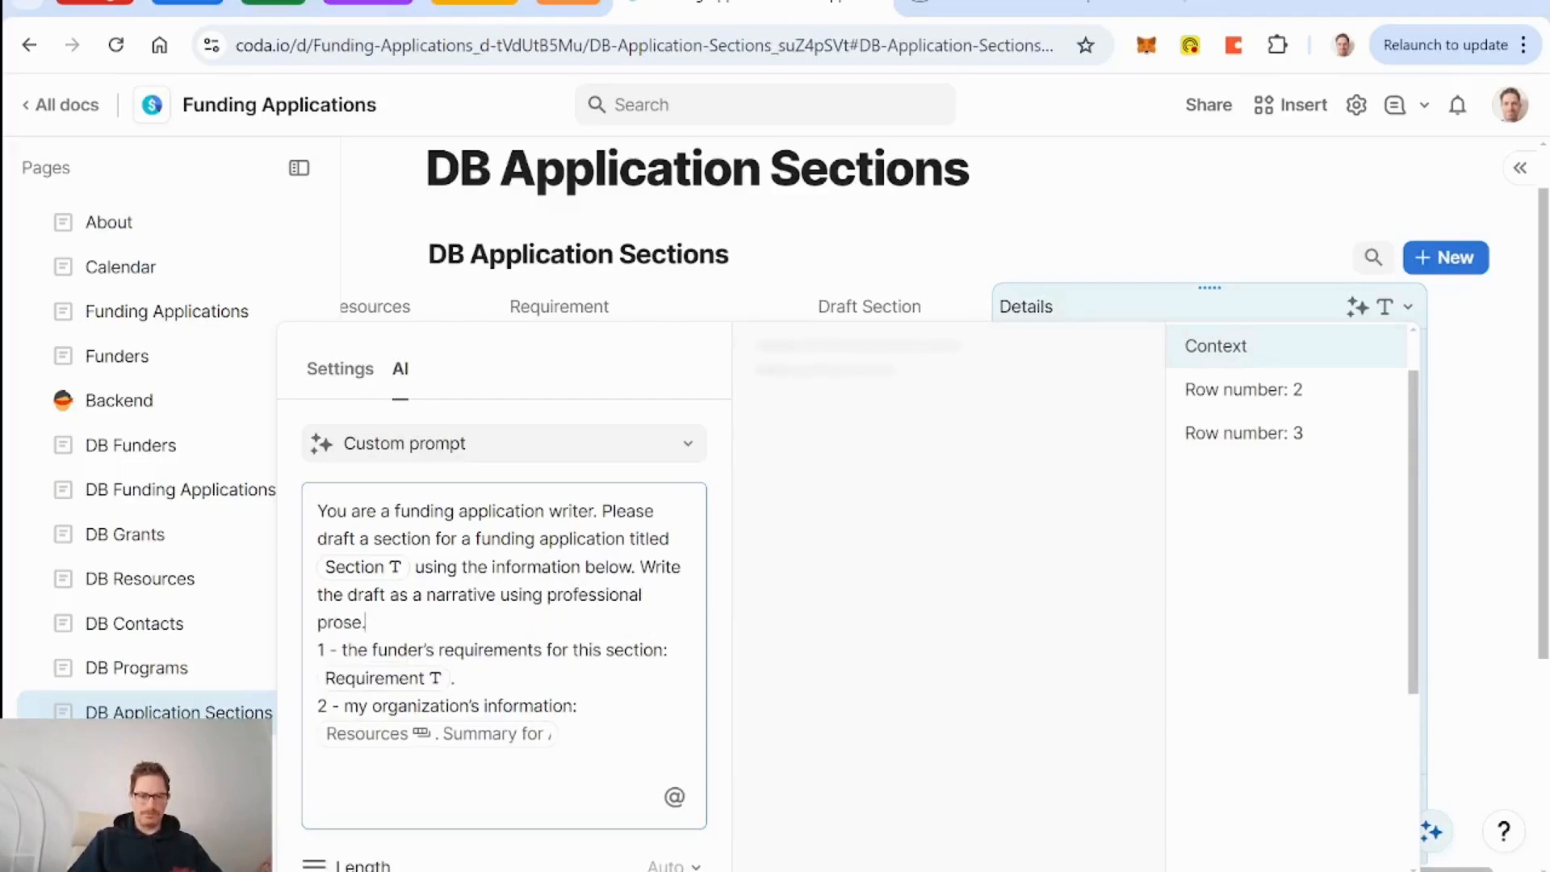
pyautogui.press('Return')
pyautogui.press('Return')
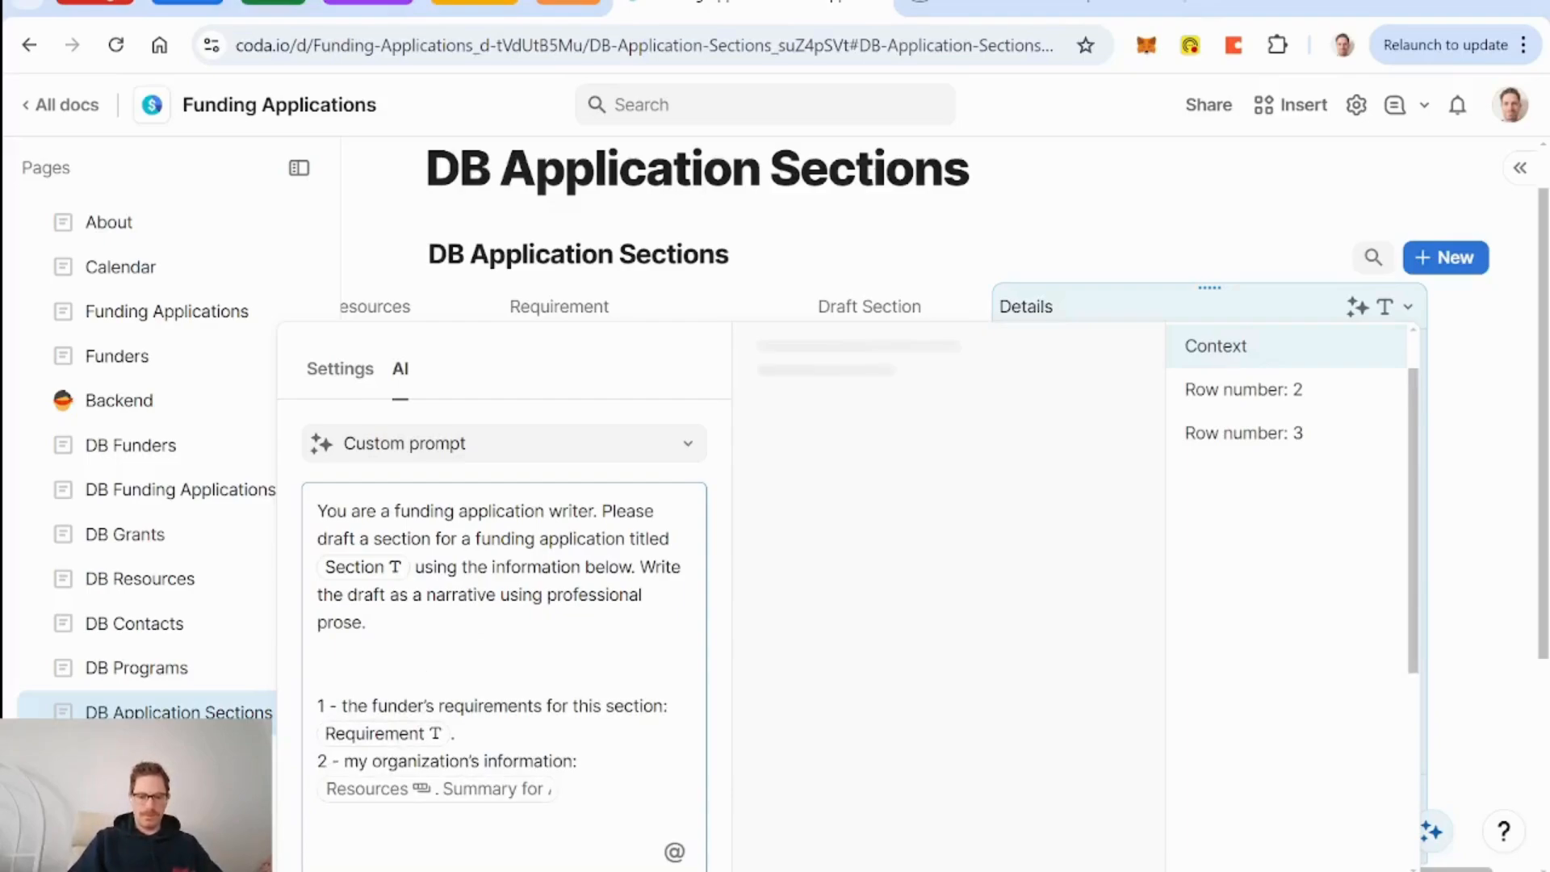
pyautogui.write('Here is the ')
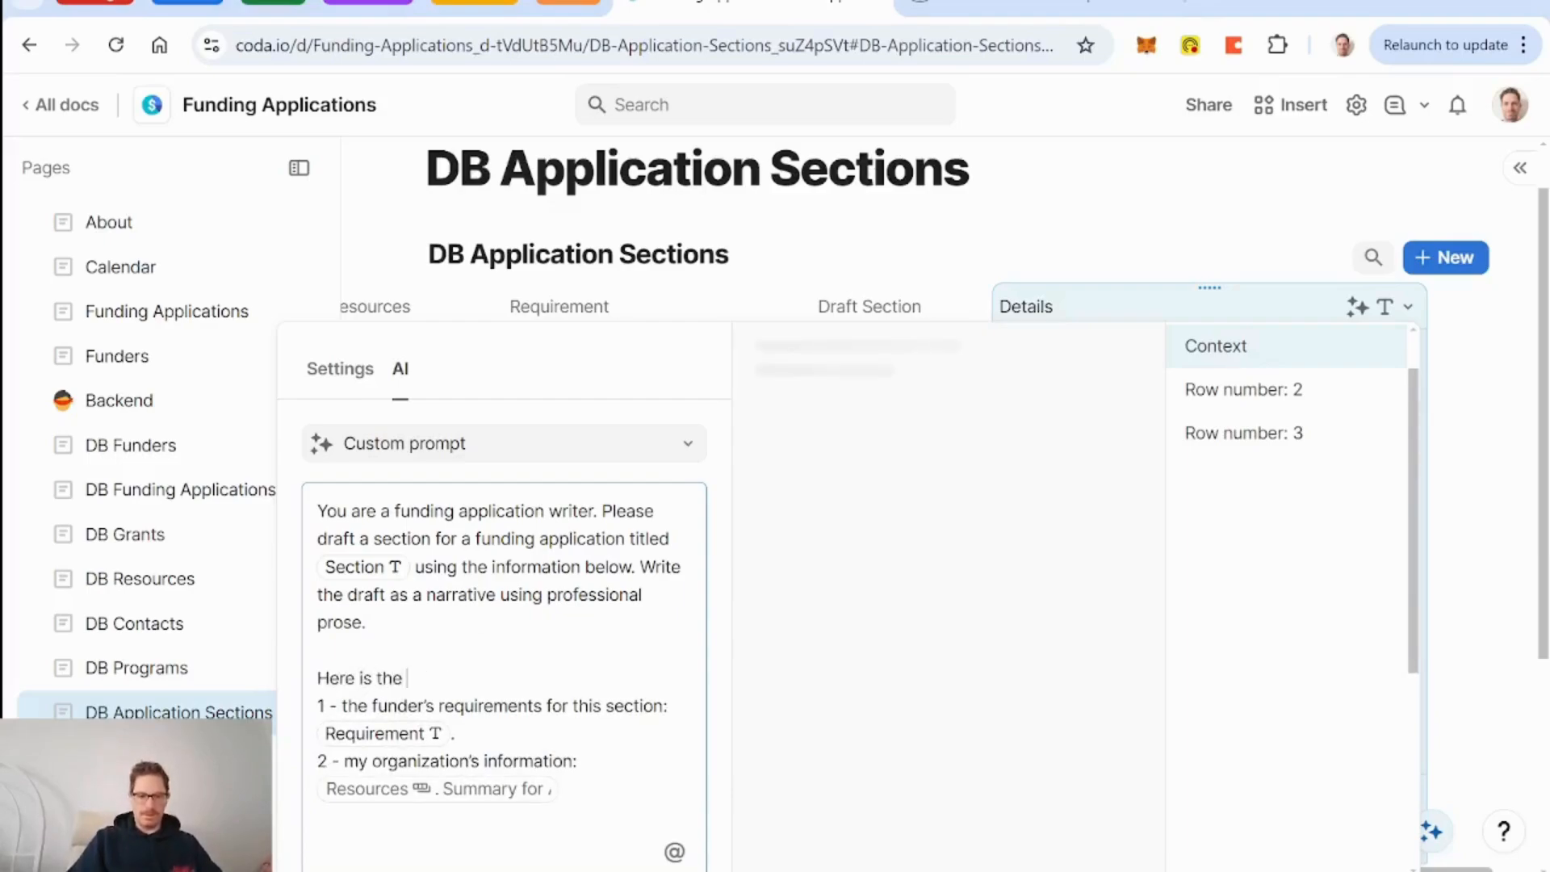
pyautogui.write('relevan')
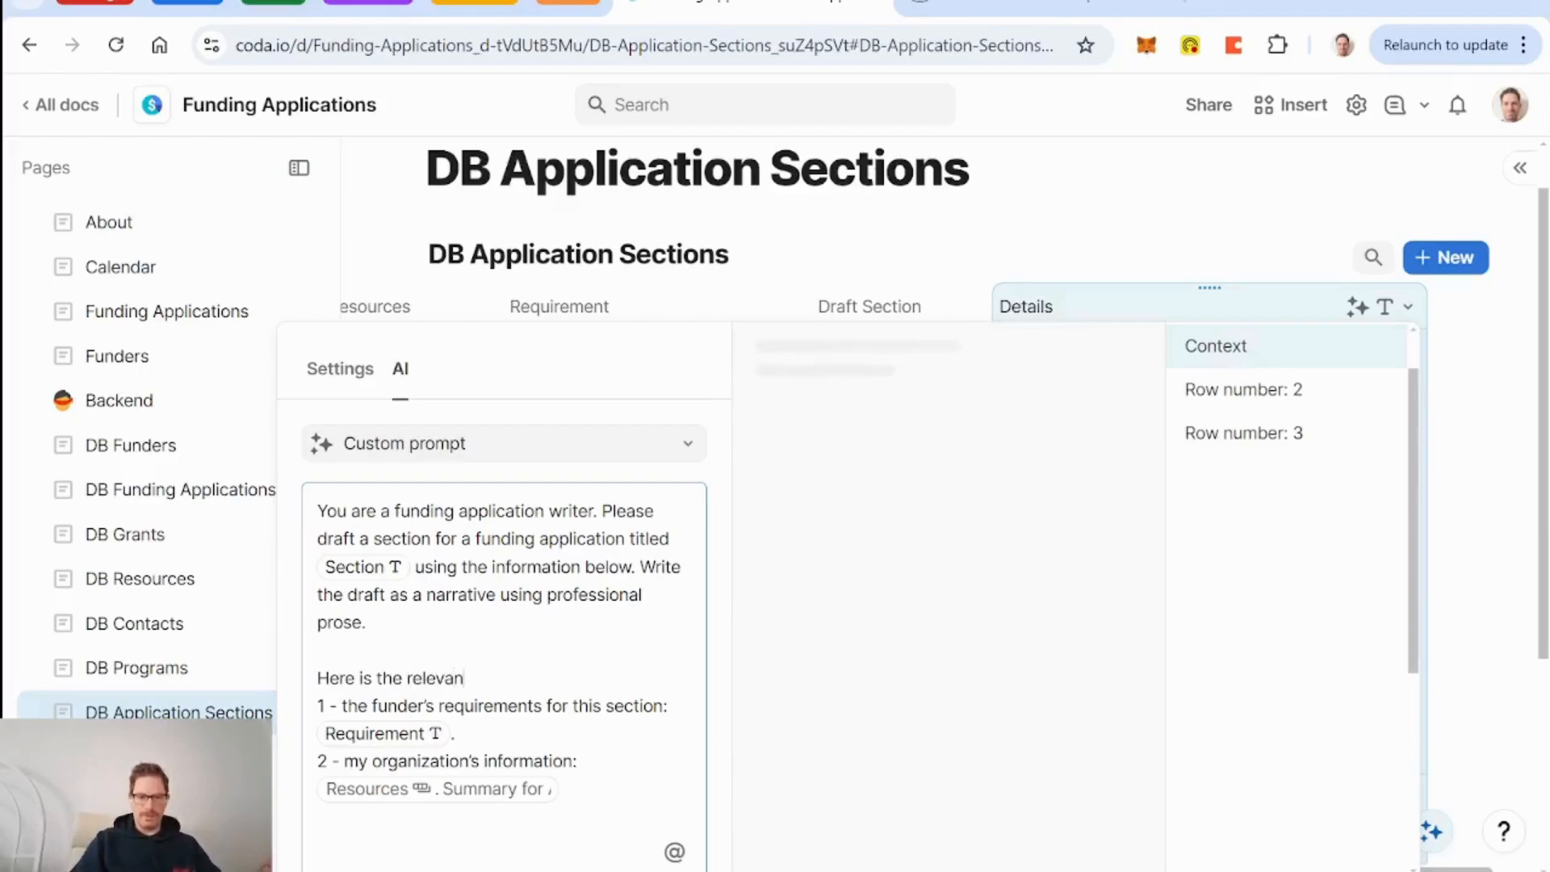
pyautogui.write('t information:')
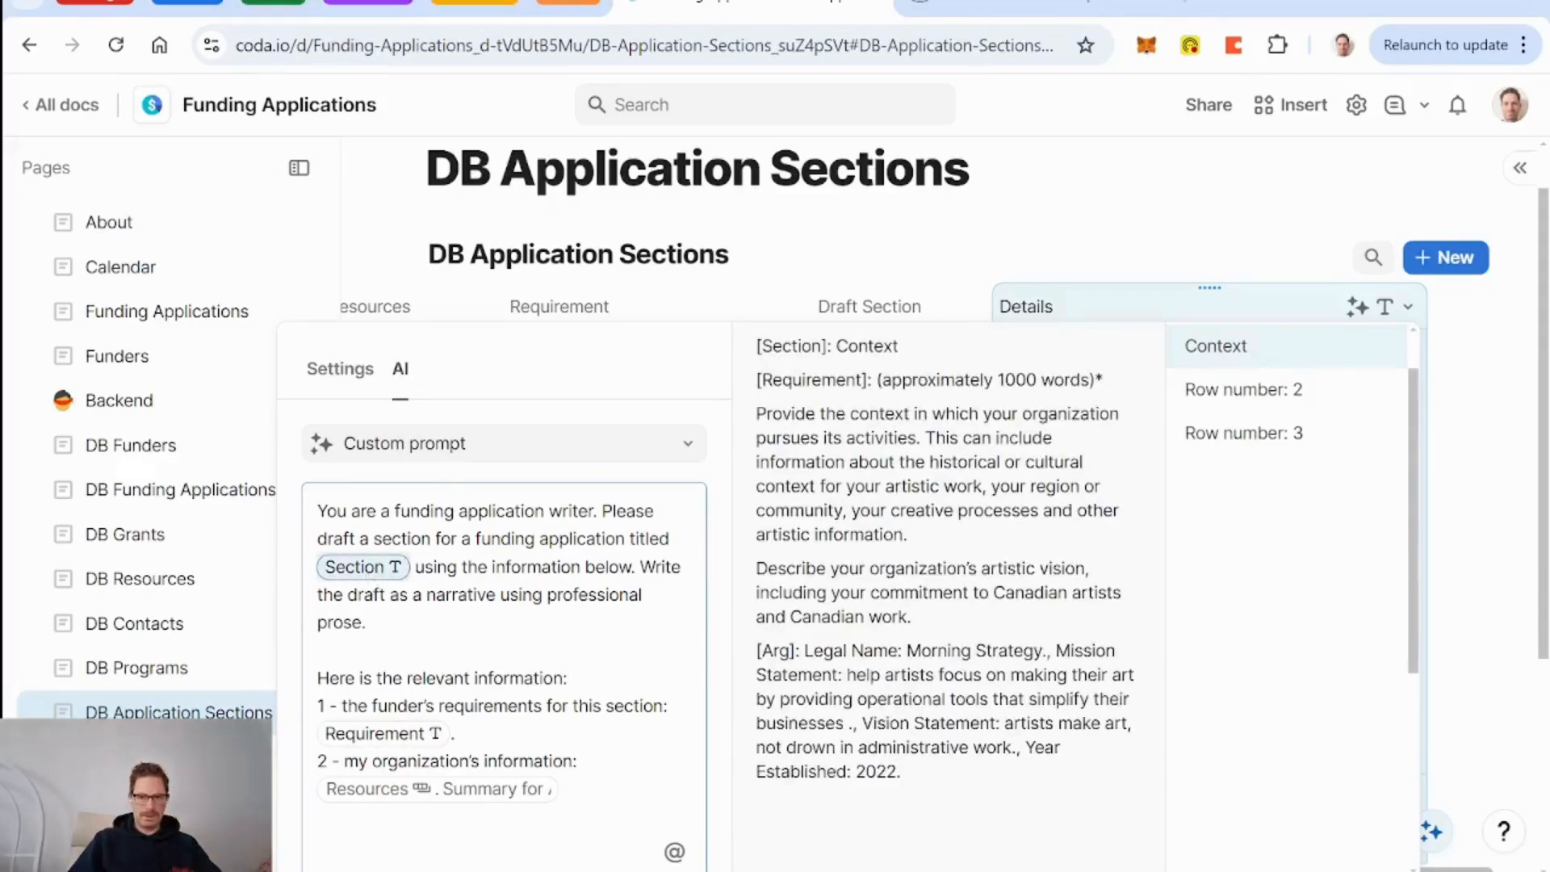
# Set the AI output length to Three paragraphs and fill the Details column with drafts.
pyautogui.scroll(-1, 501, 565)
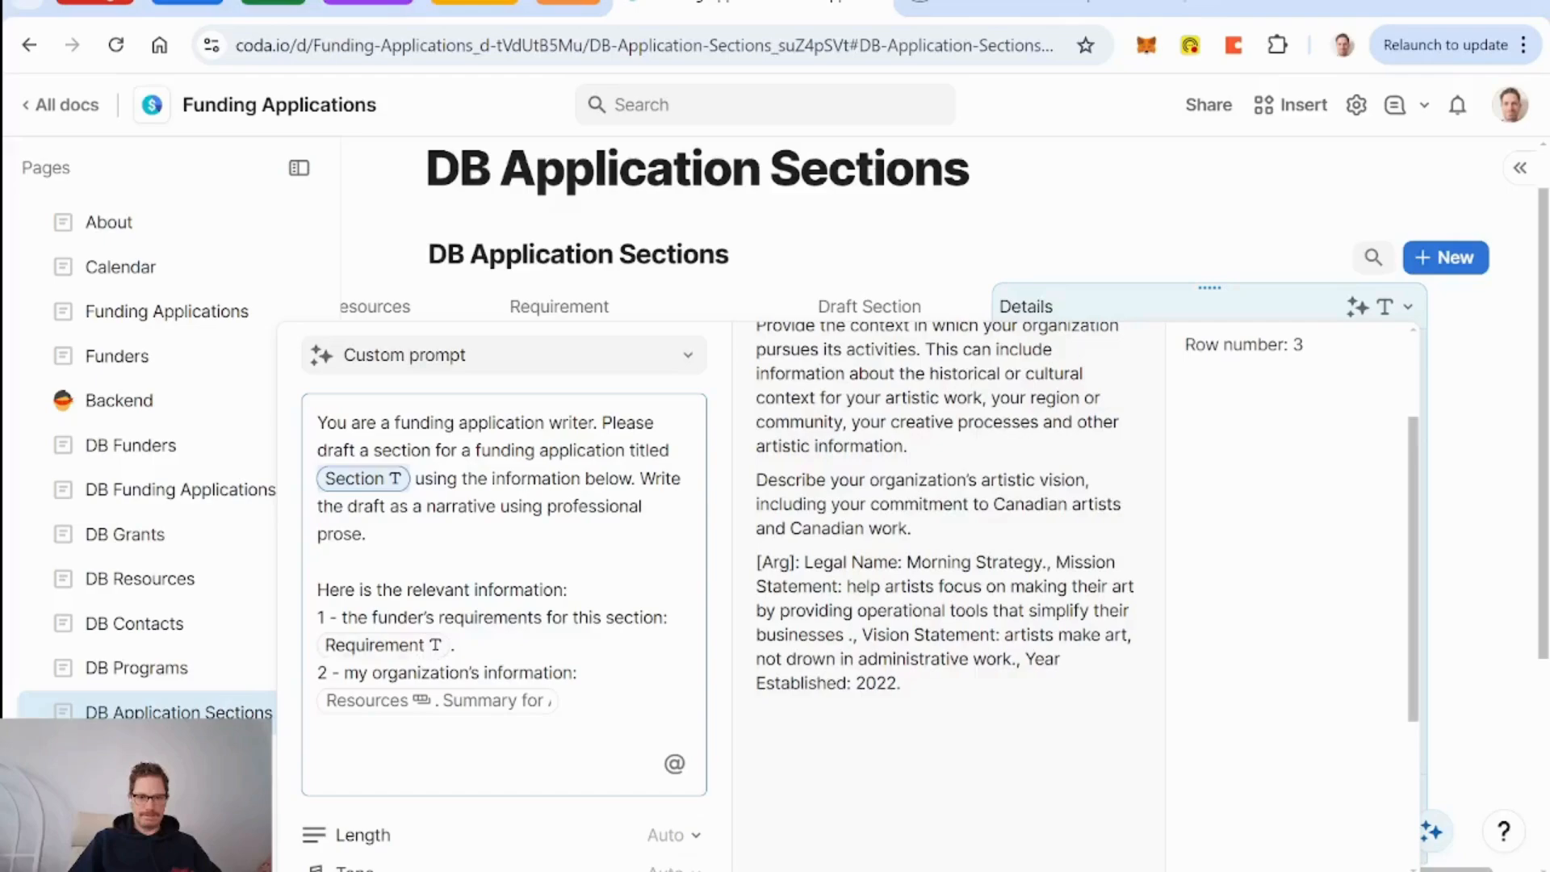
pyautogui.scroll(-3, 512, 646)
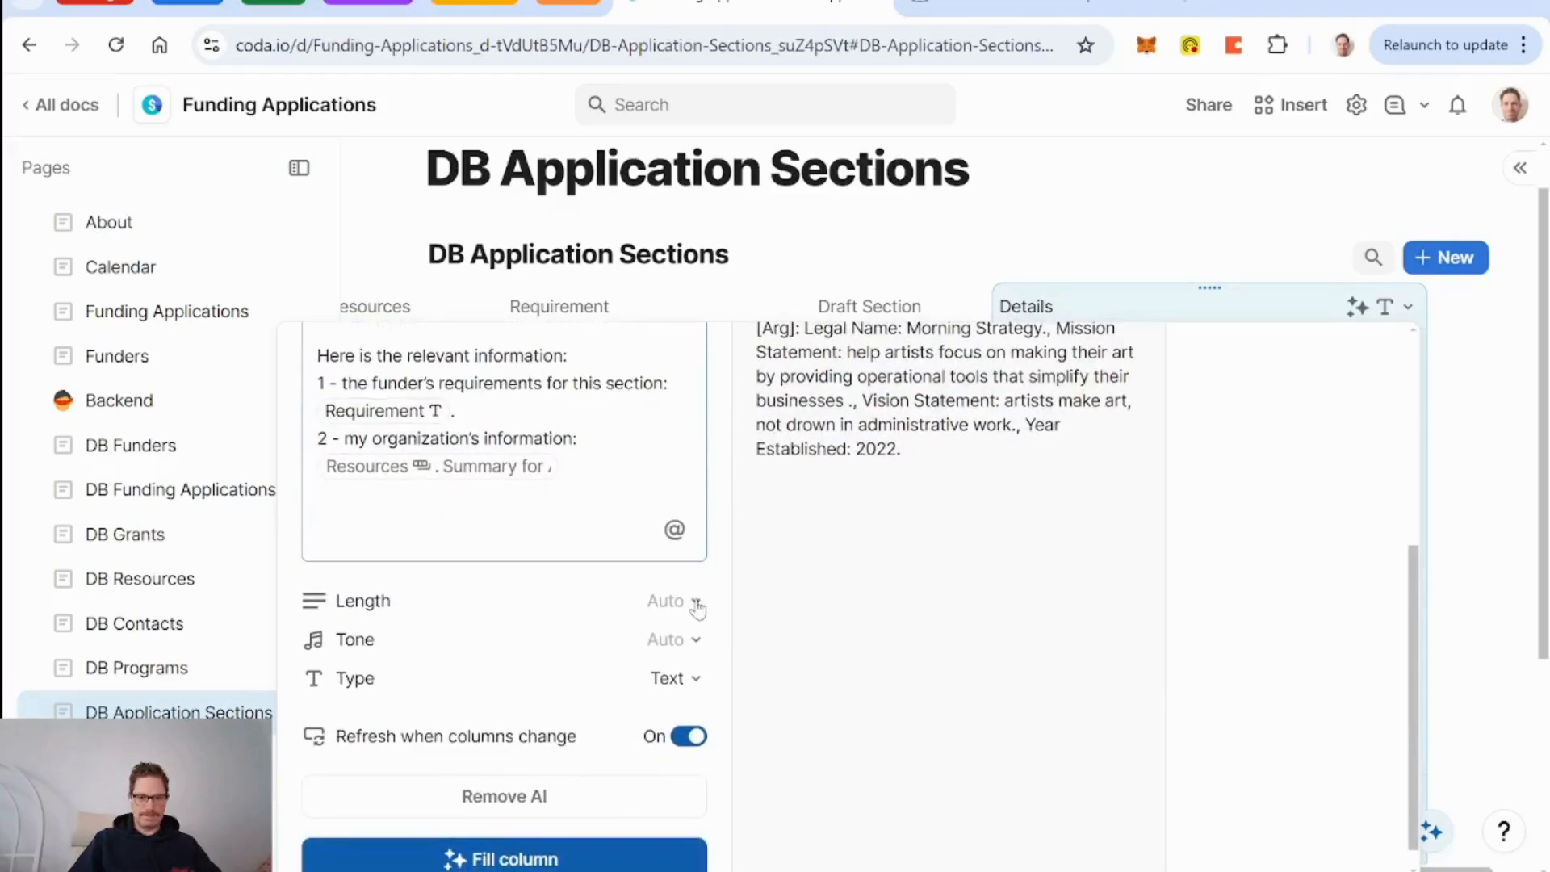
pyautogui.click(696, 604)
pyautogui.click(767, 793)
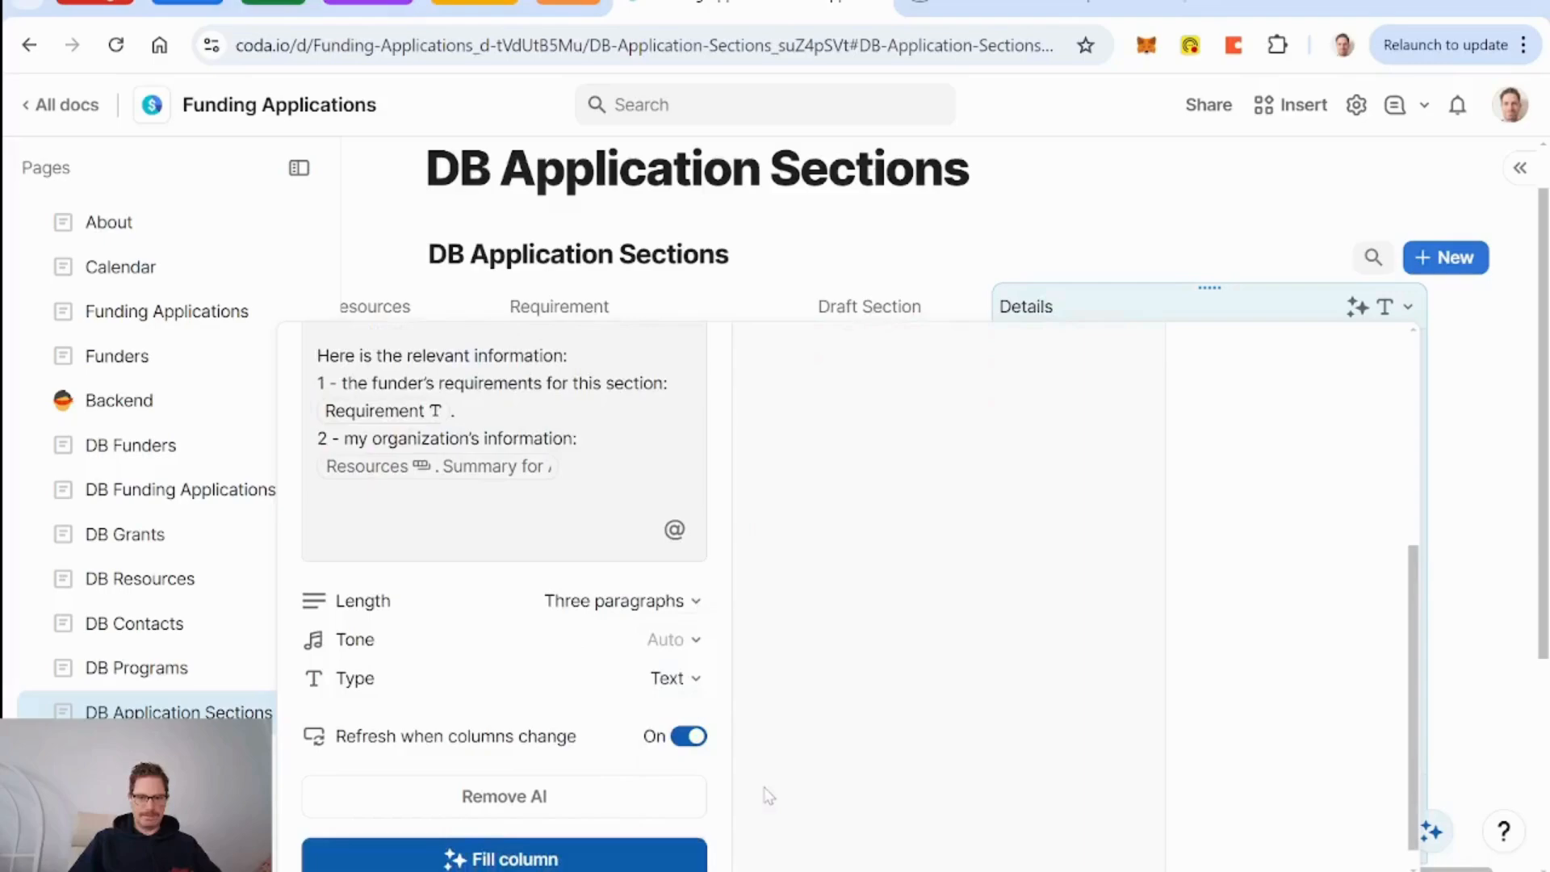
pyautogui.scroll(-1, 580, 715)
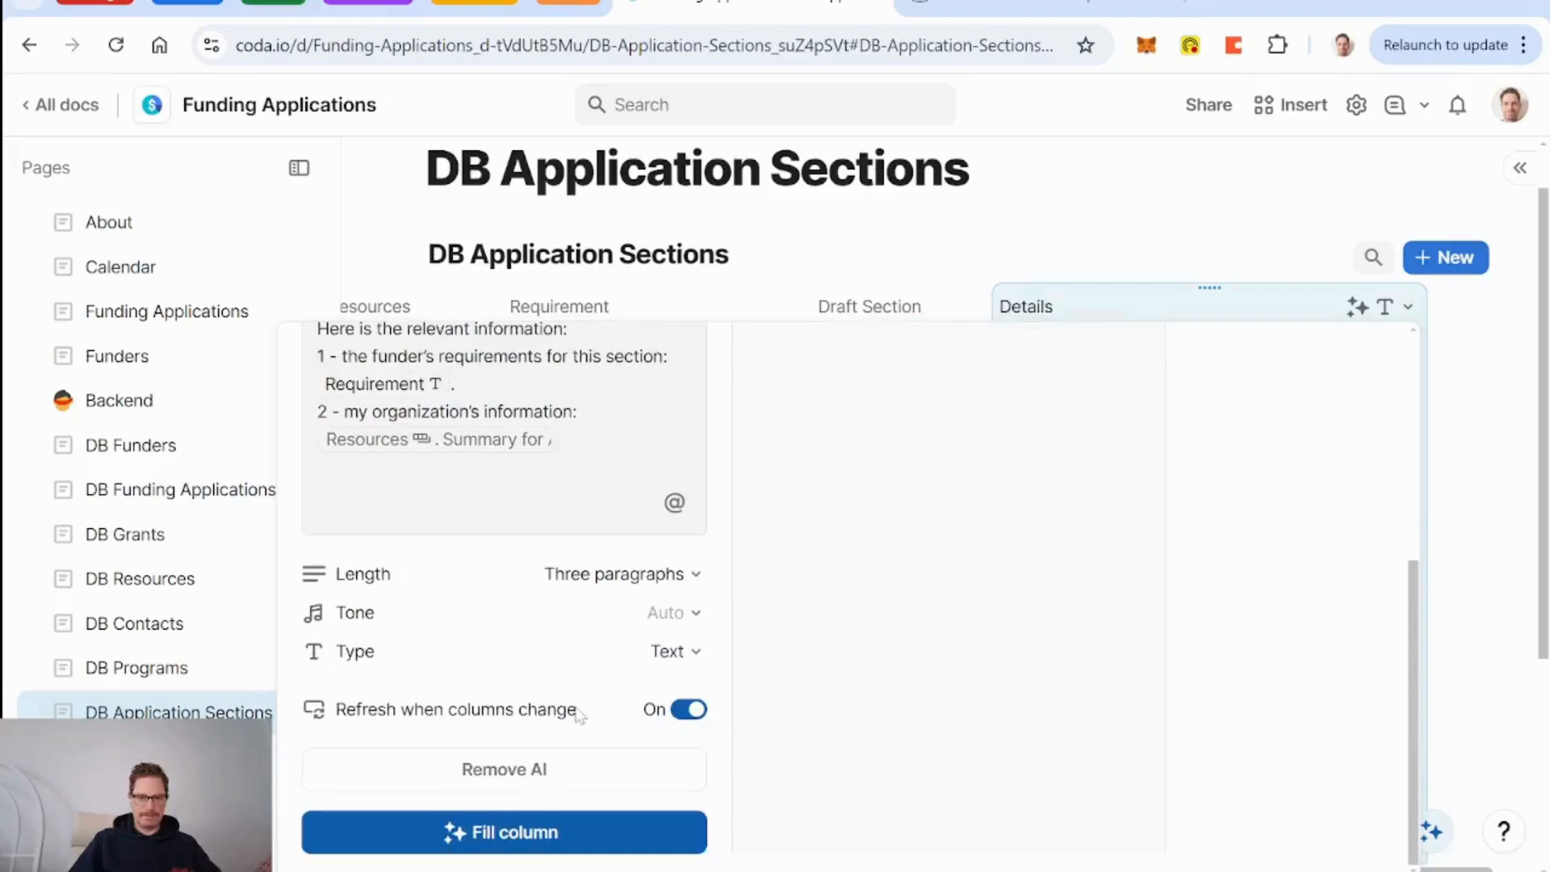
pyautogui.click(532, 848)
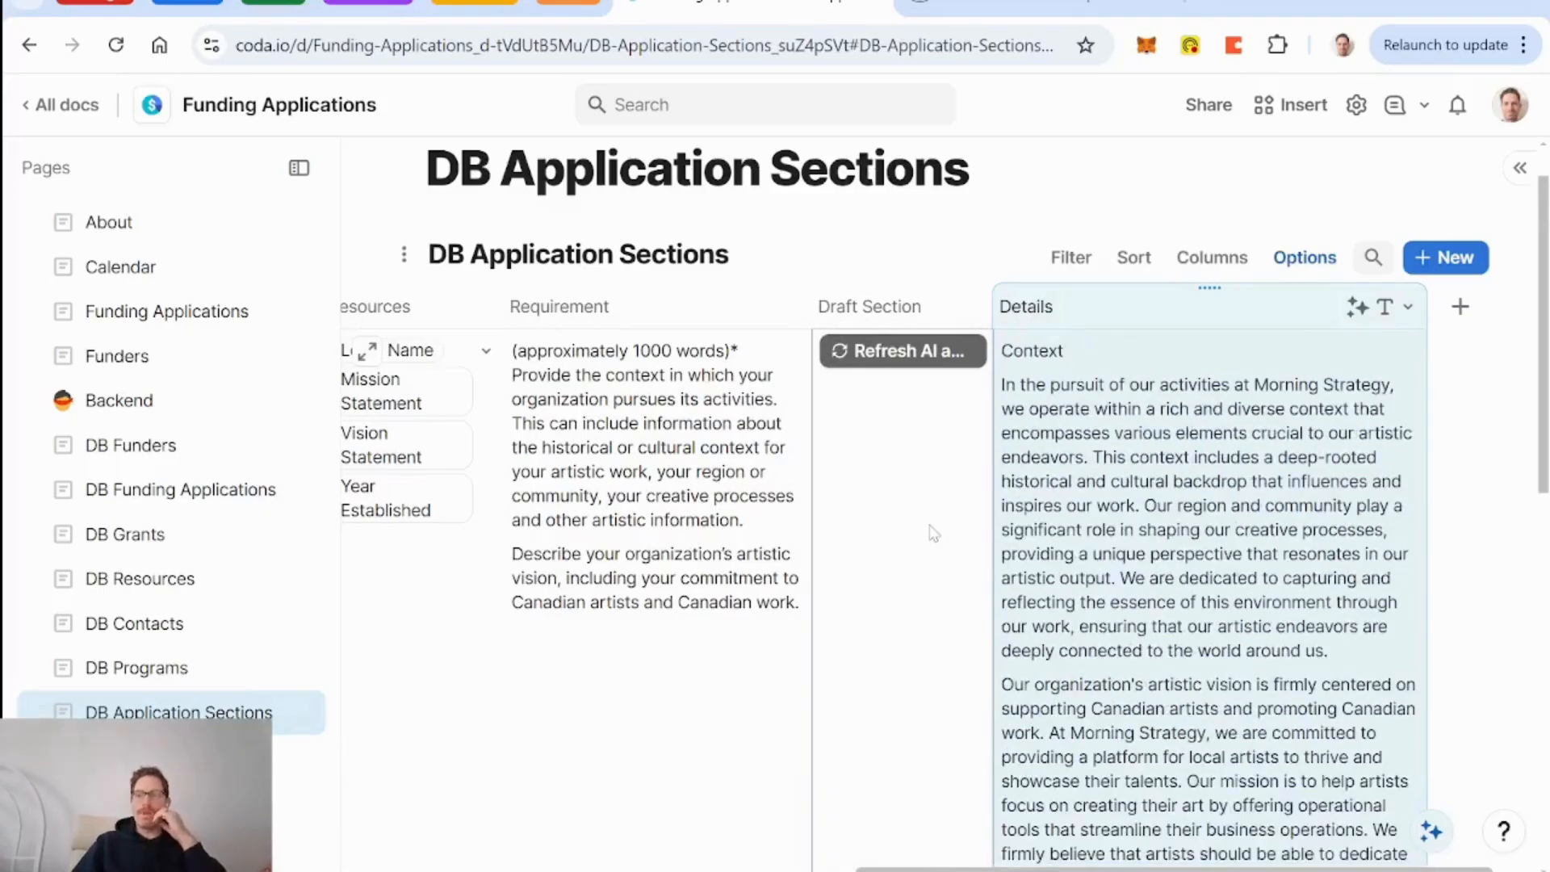
pyautogui.scroll(-3, 924, 533)
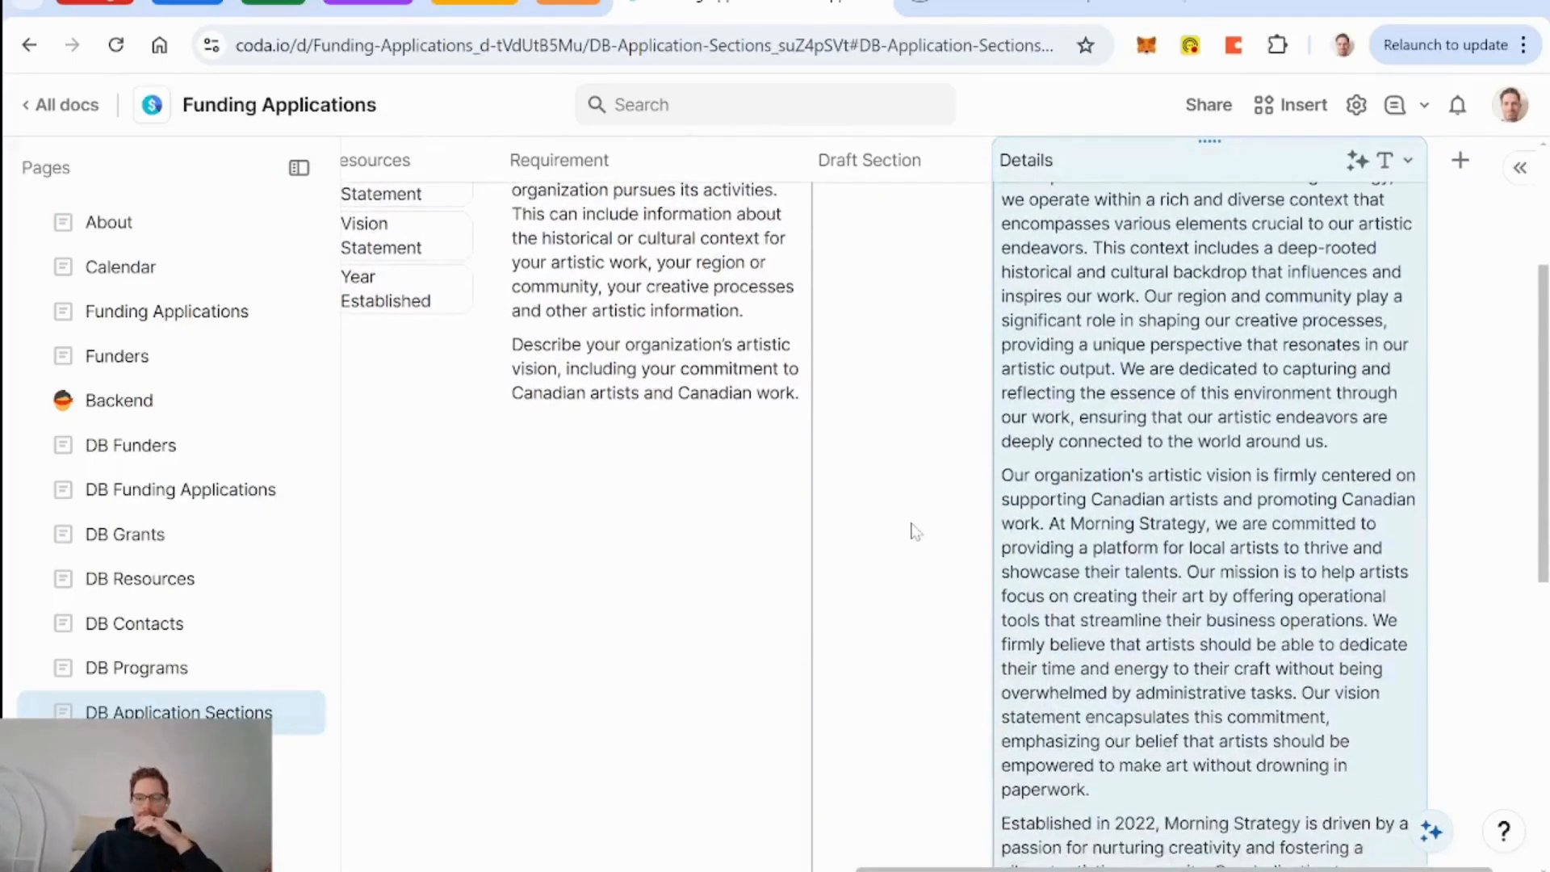
# Re-run the AI draft for the Context row's Details cell.
pyautogui.scroll(-5, 916, 532)
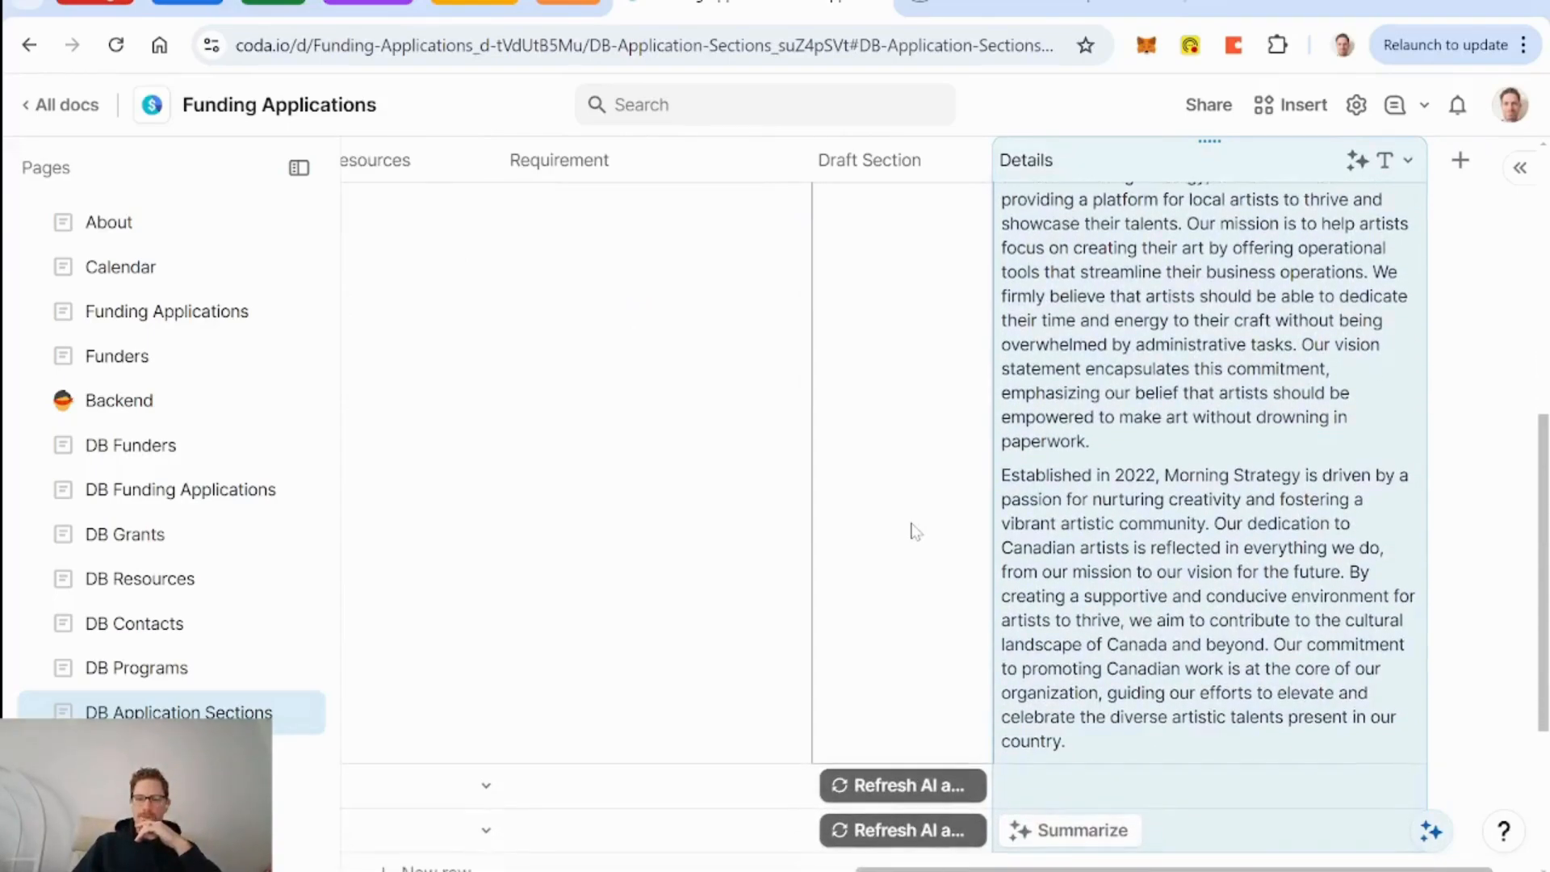
pyautogui.scroll(8, 916, 532)
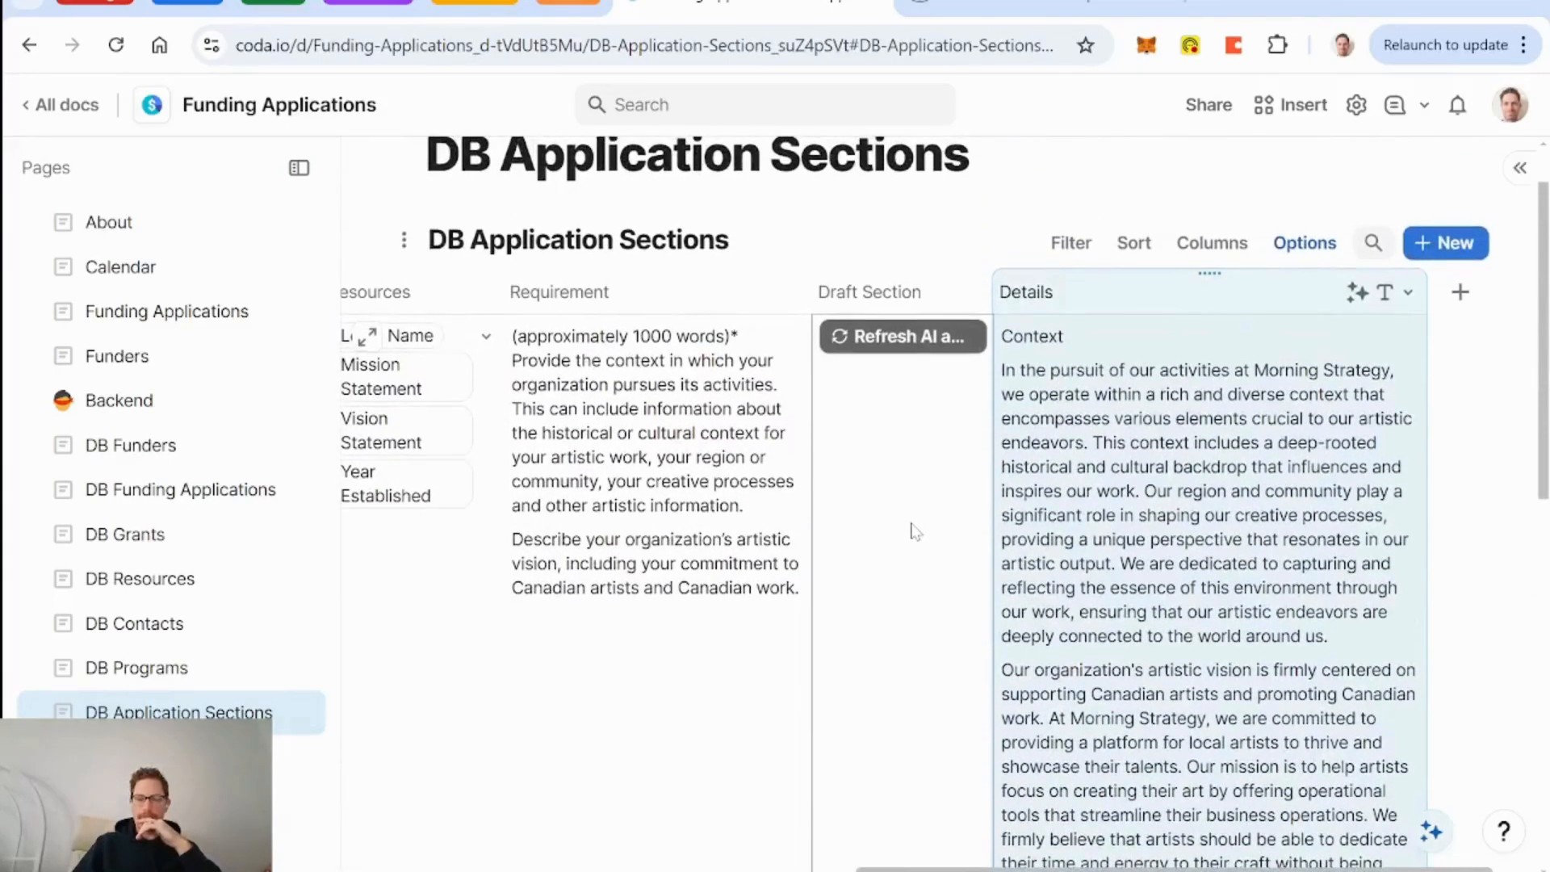
pyautogui.click(915, 353)
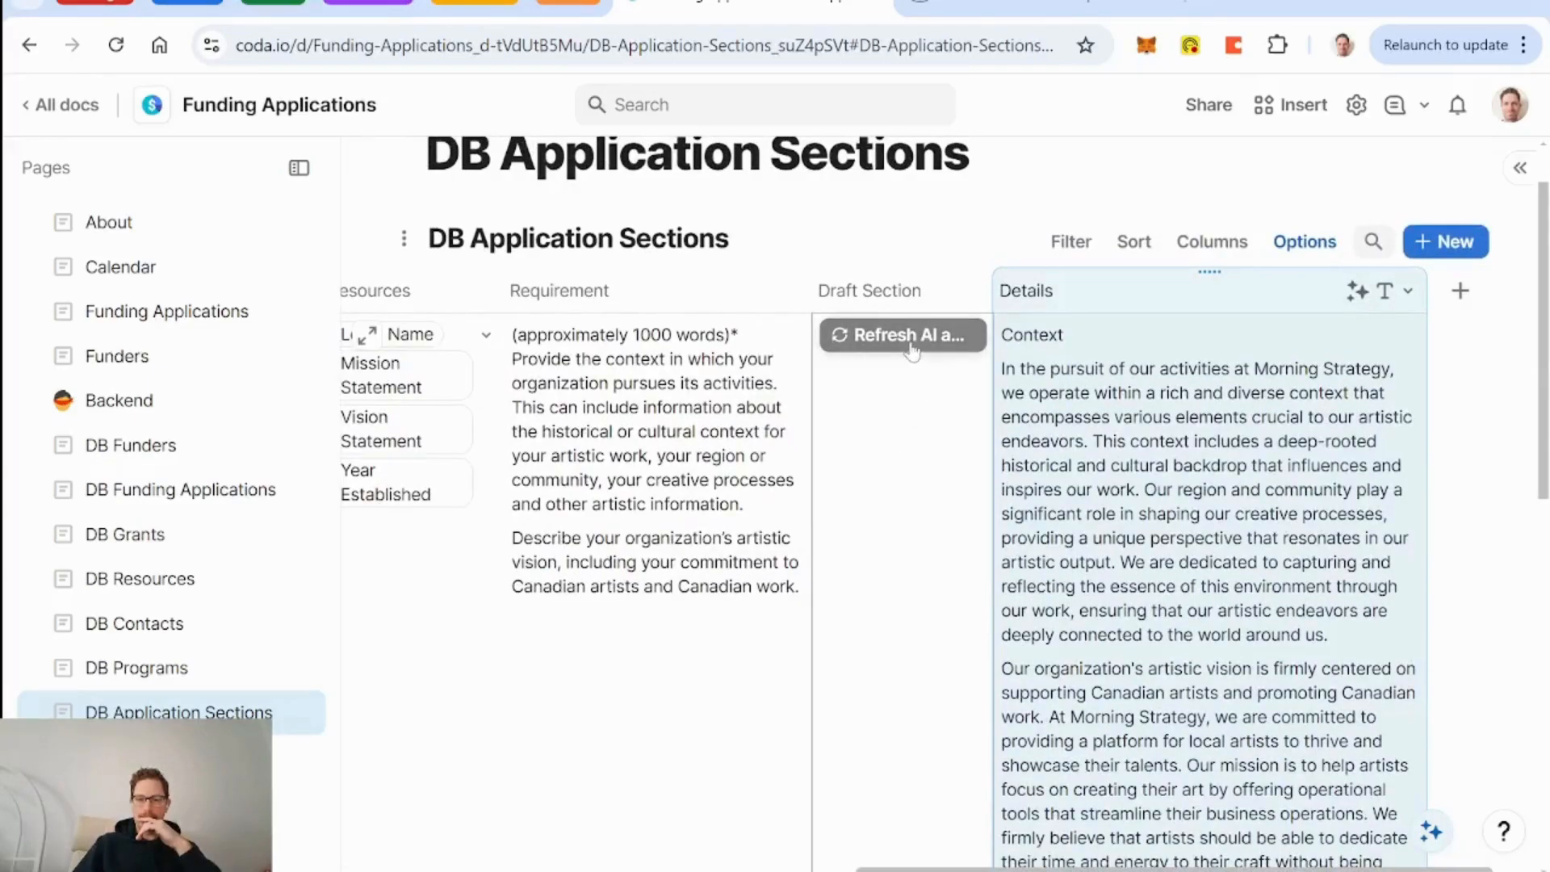
pyautogui.hscroll(-5, 745, 516)
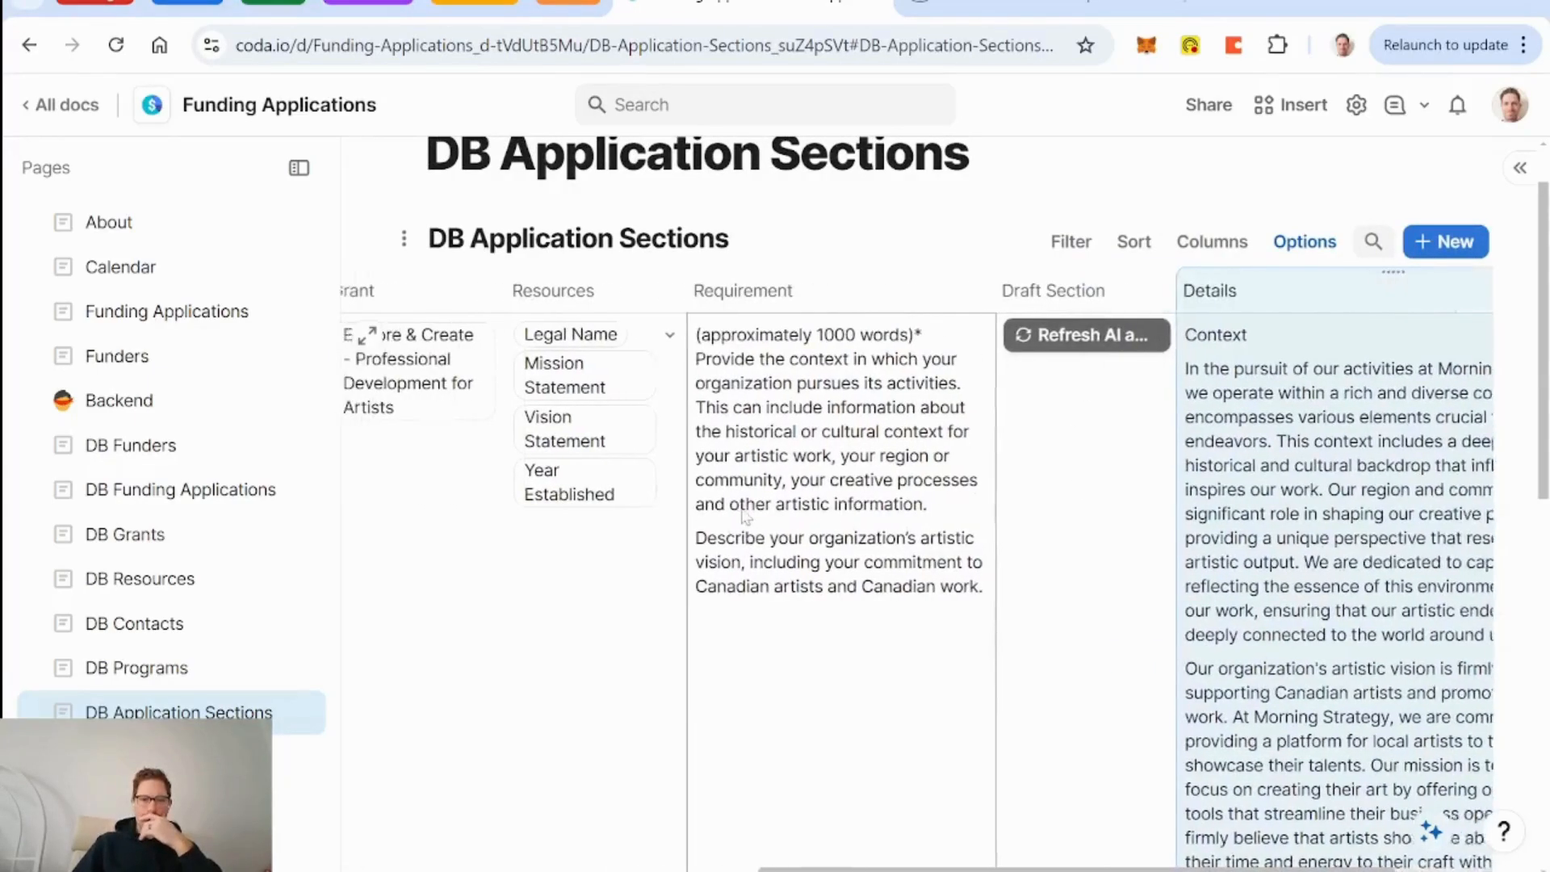
pyautogui.hscroll(4, 745, 517)
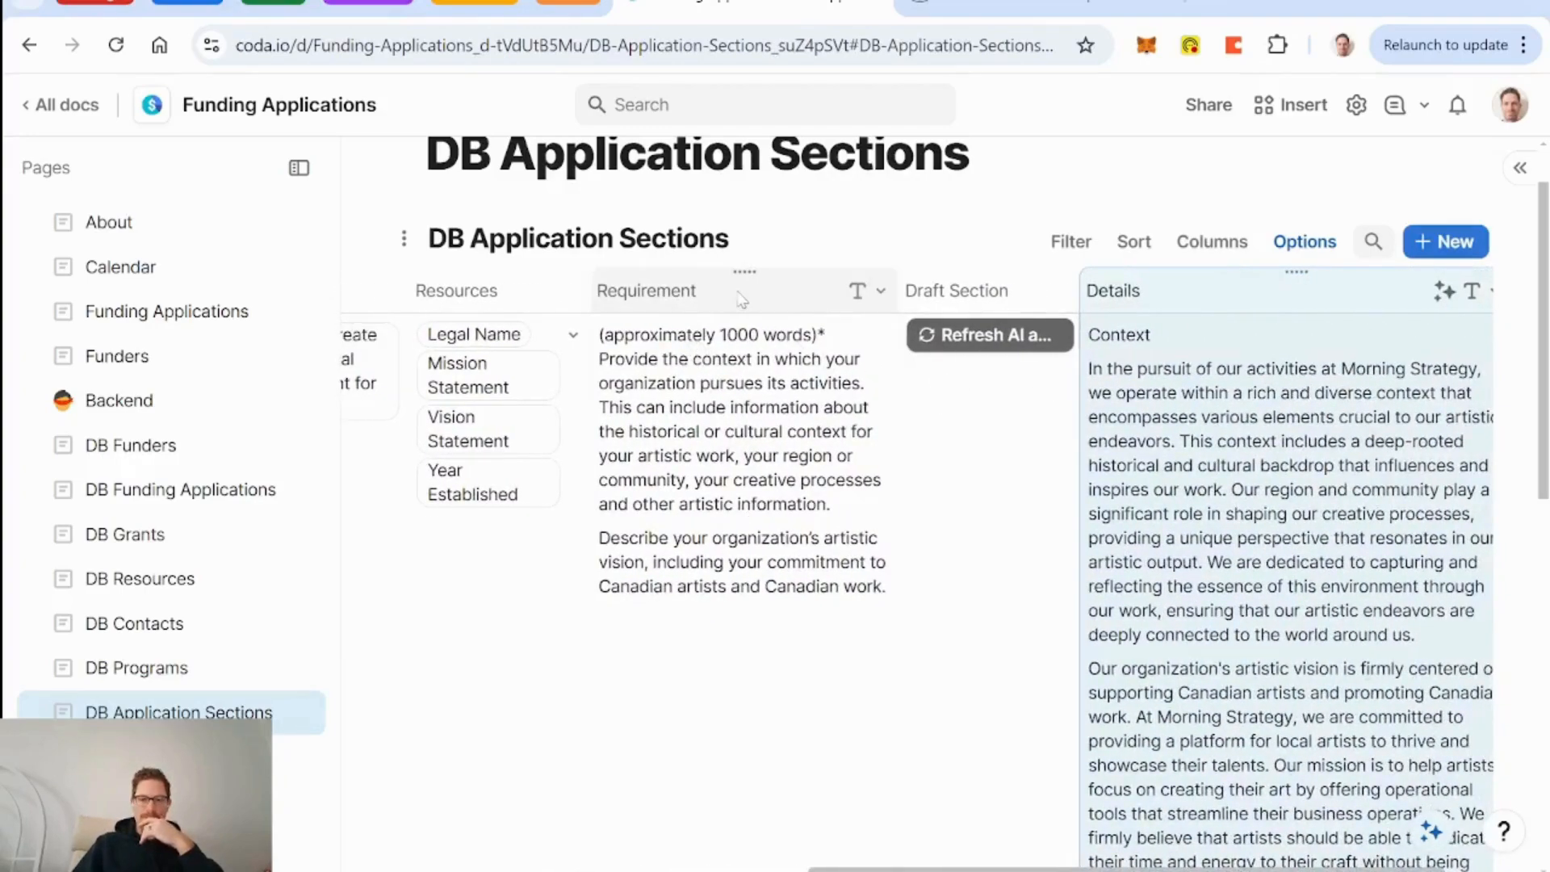
pyautogui.hscroll(1, 999, 519)
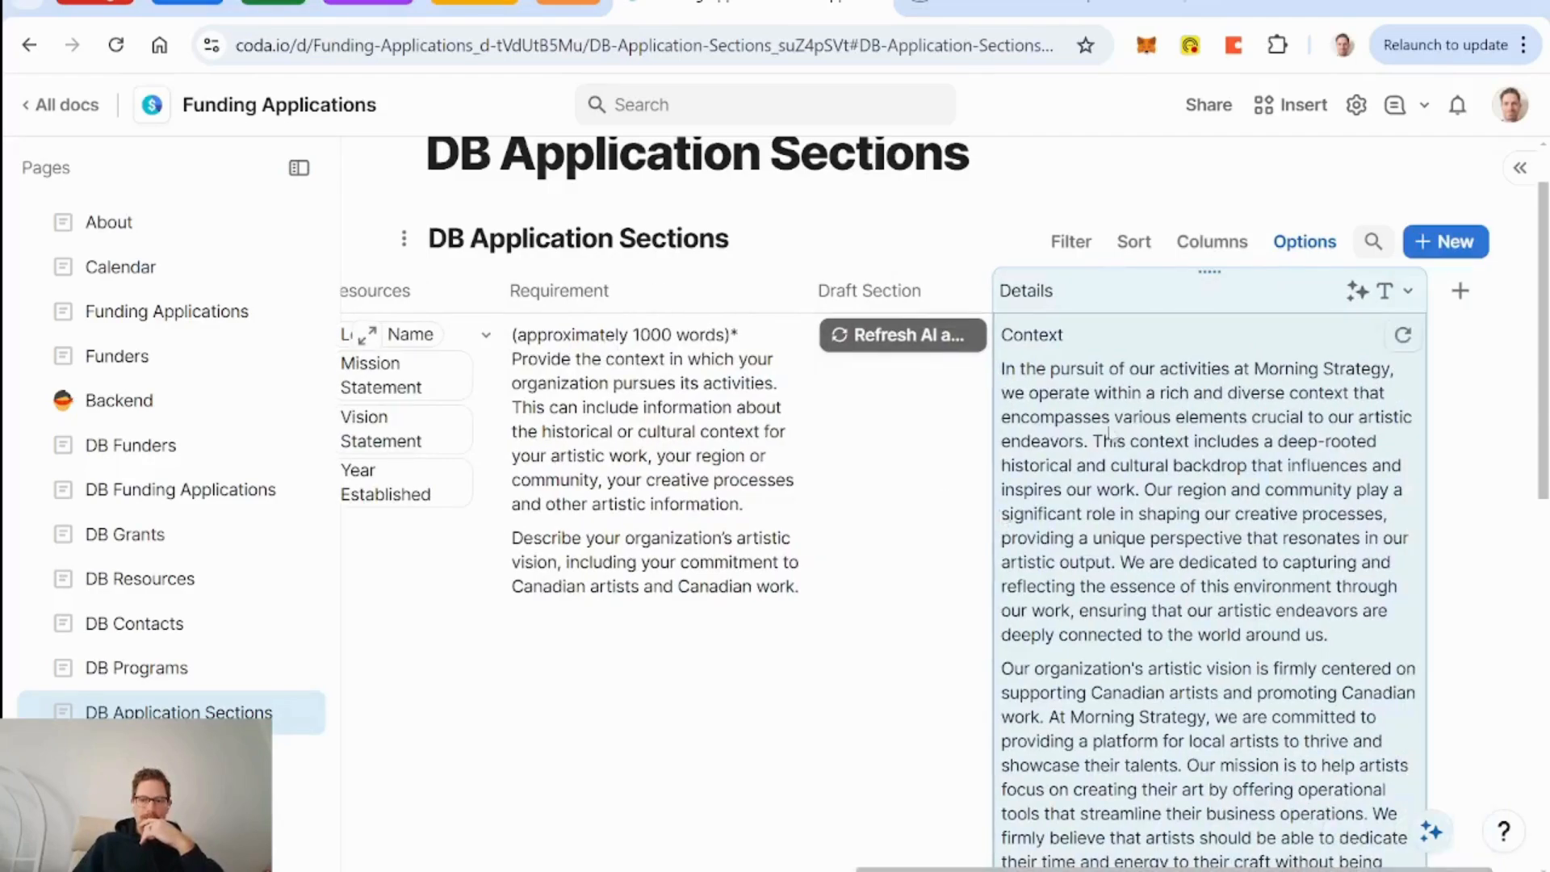
# Change the Details AI output length from Three paragraphs to A page.
pyautogui.click(1407, 291)
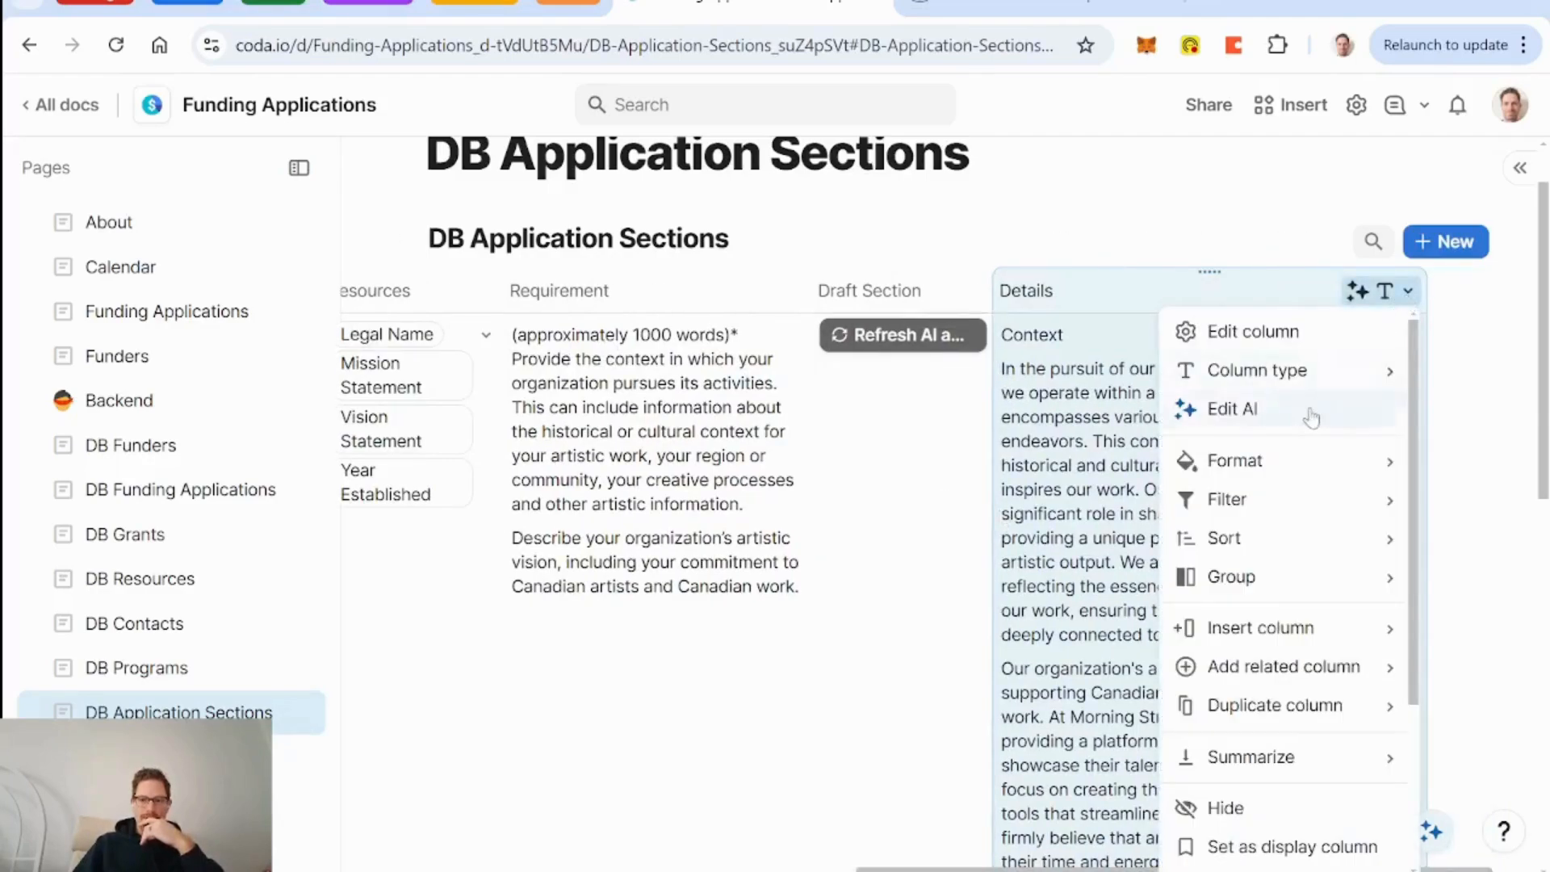
pyautogui.click(1233, 409)
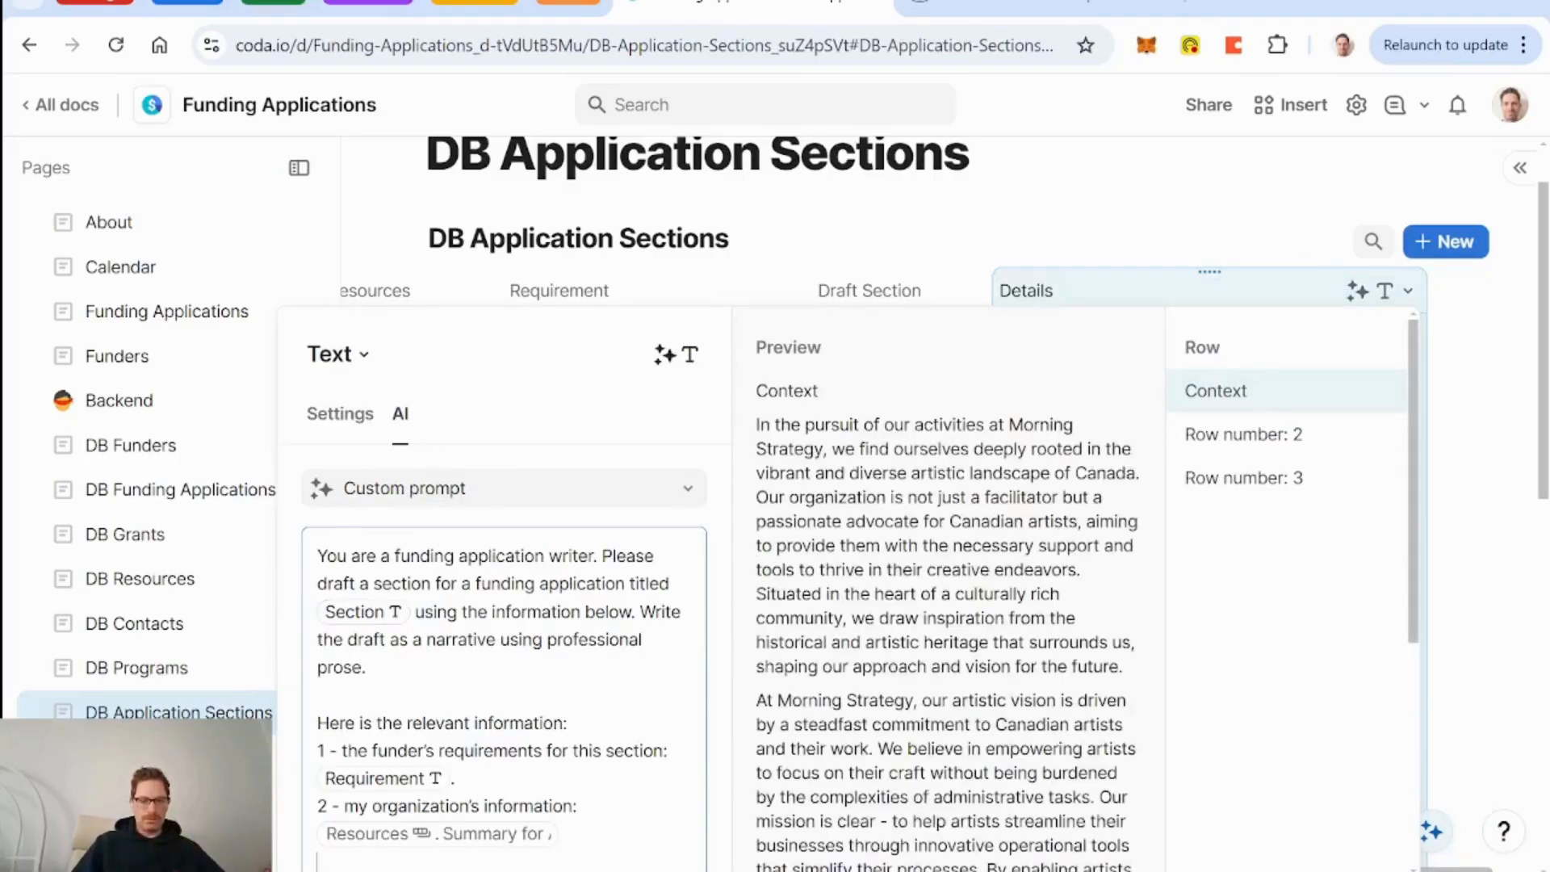
pyautogui.scroll(-5, 505, 605)
pyautogui.click(685, 576)
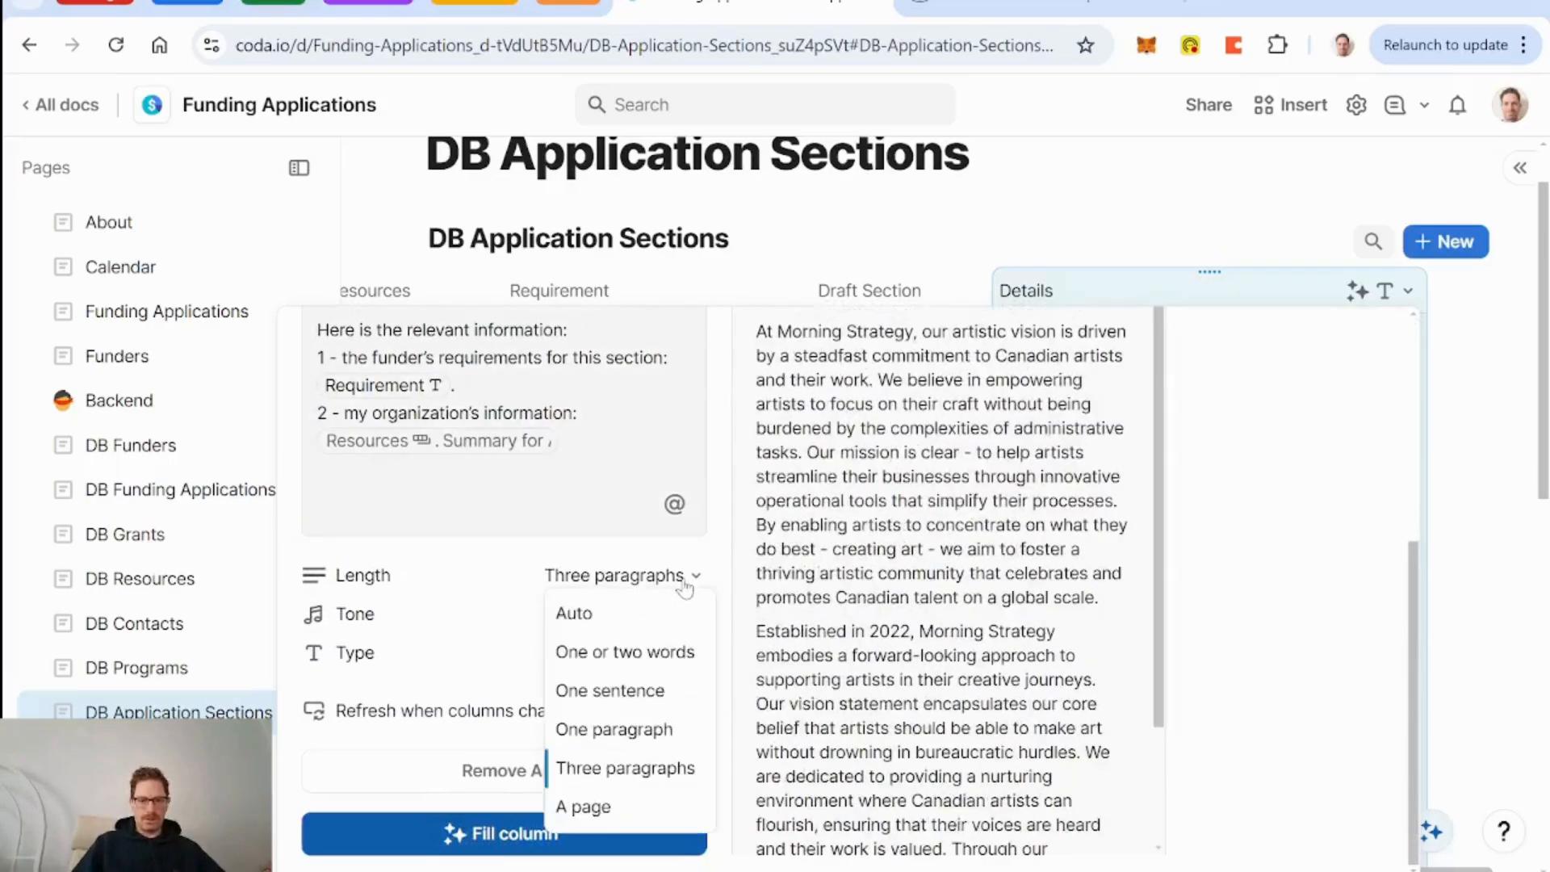
pyautogui.click(646, 613)
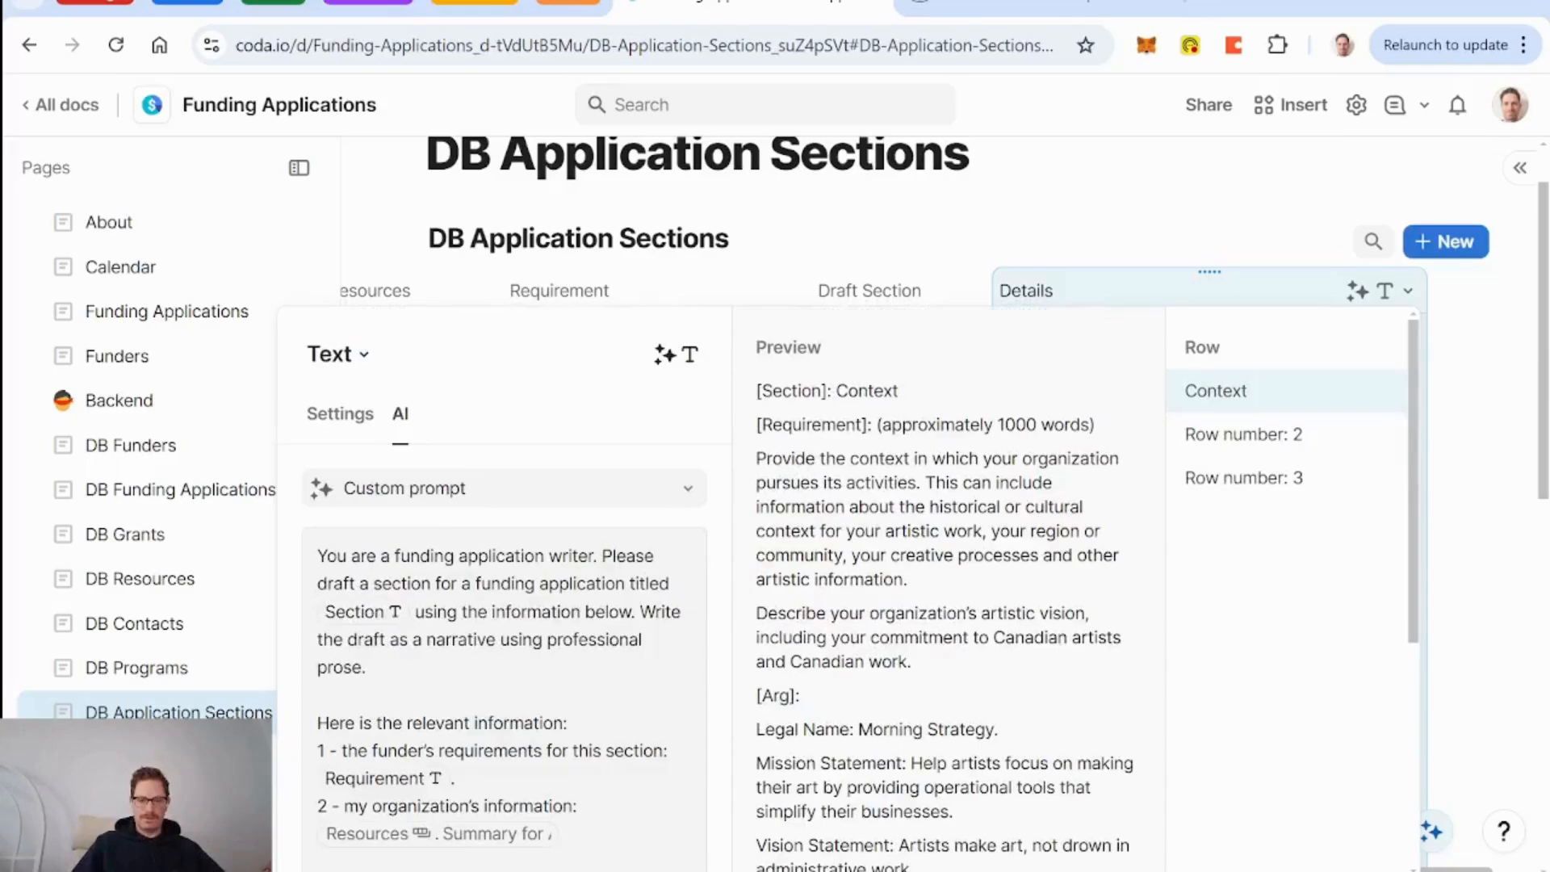
pyautogui.scroll(-3, 847, 587)
pyautogui.click(696, 712)
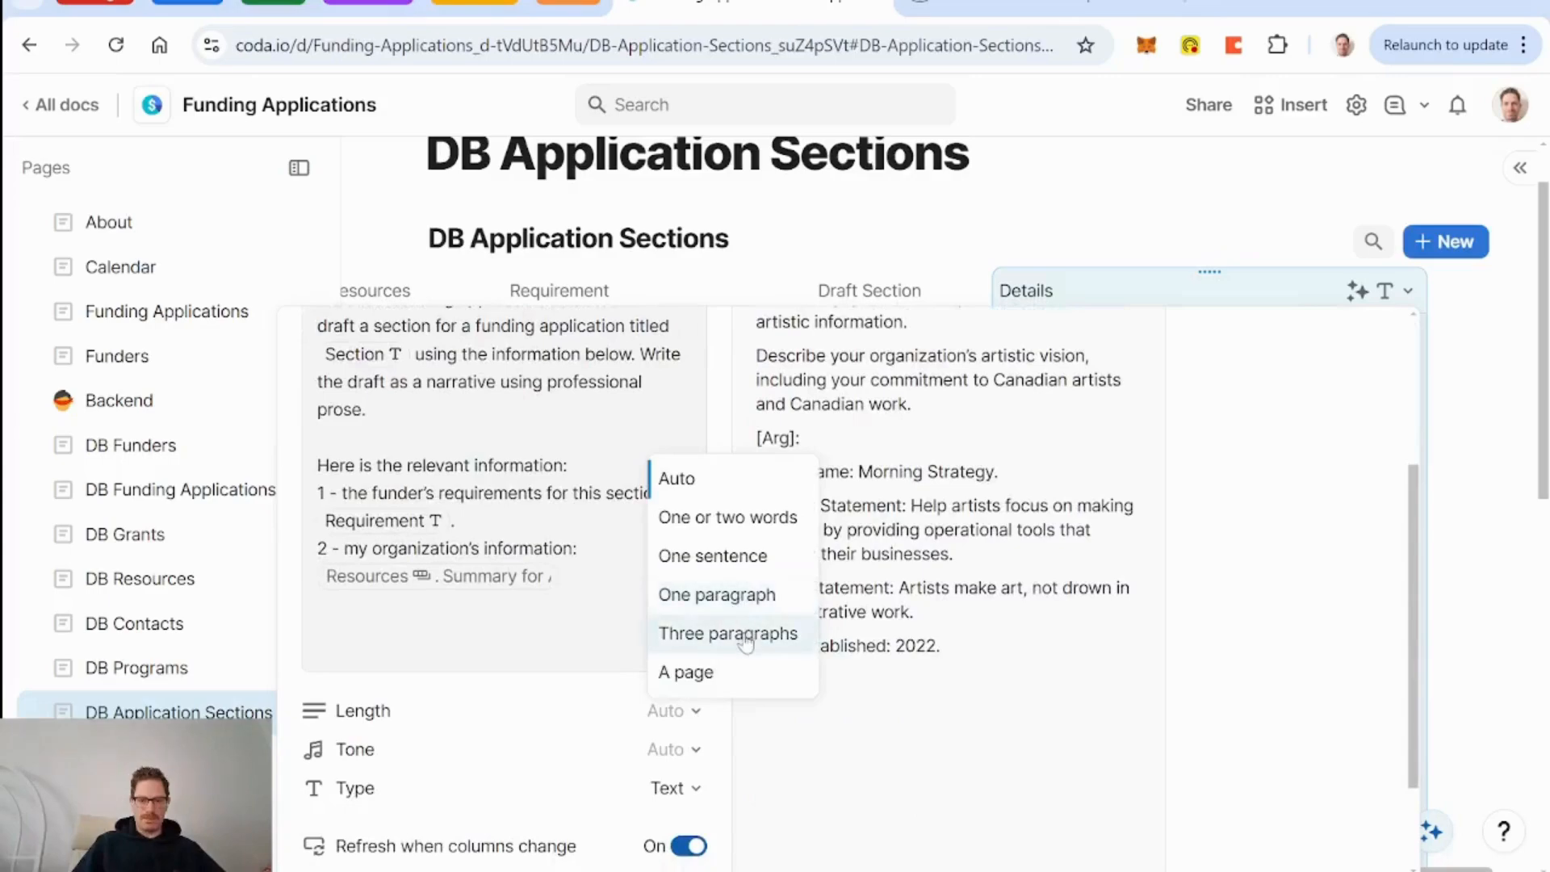
pyautogui.click(695, 673)
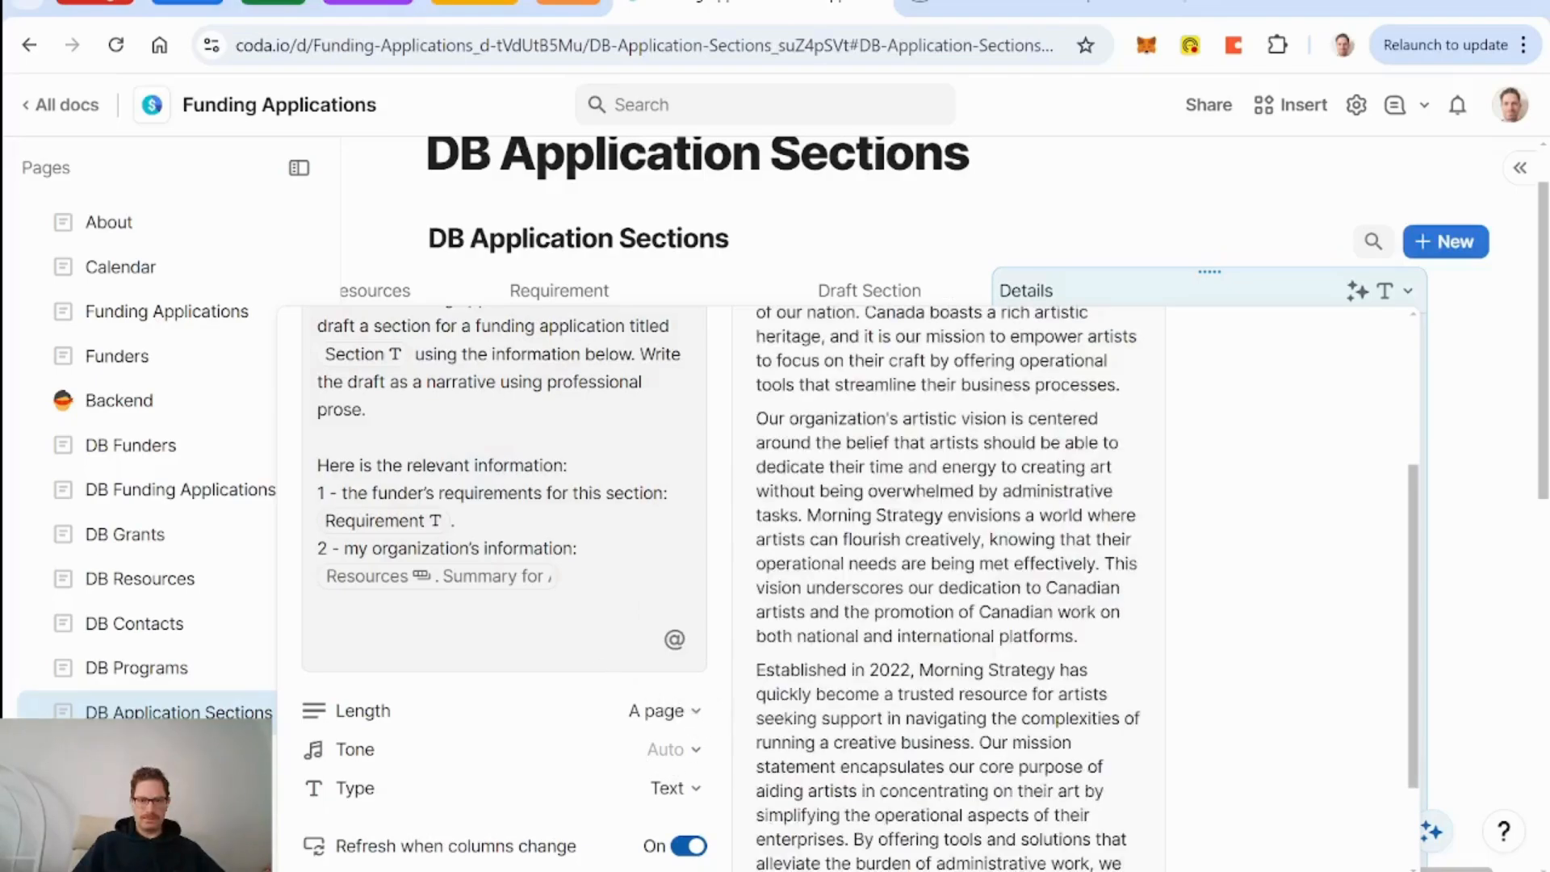
# Close the Details AI settings and return to the table's first row.
pyautogui.scroll(-2, 727, 565)
pyautogui.scroll(3, 888, 565)
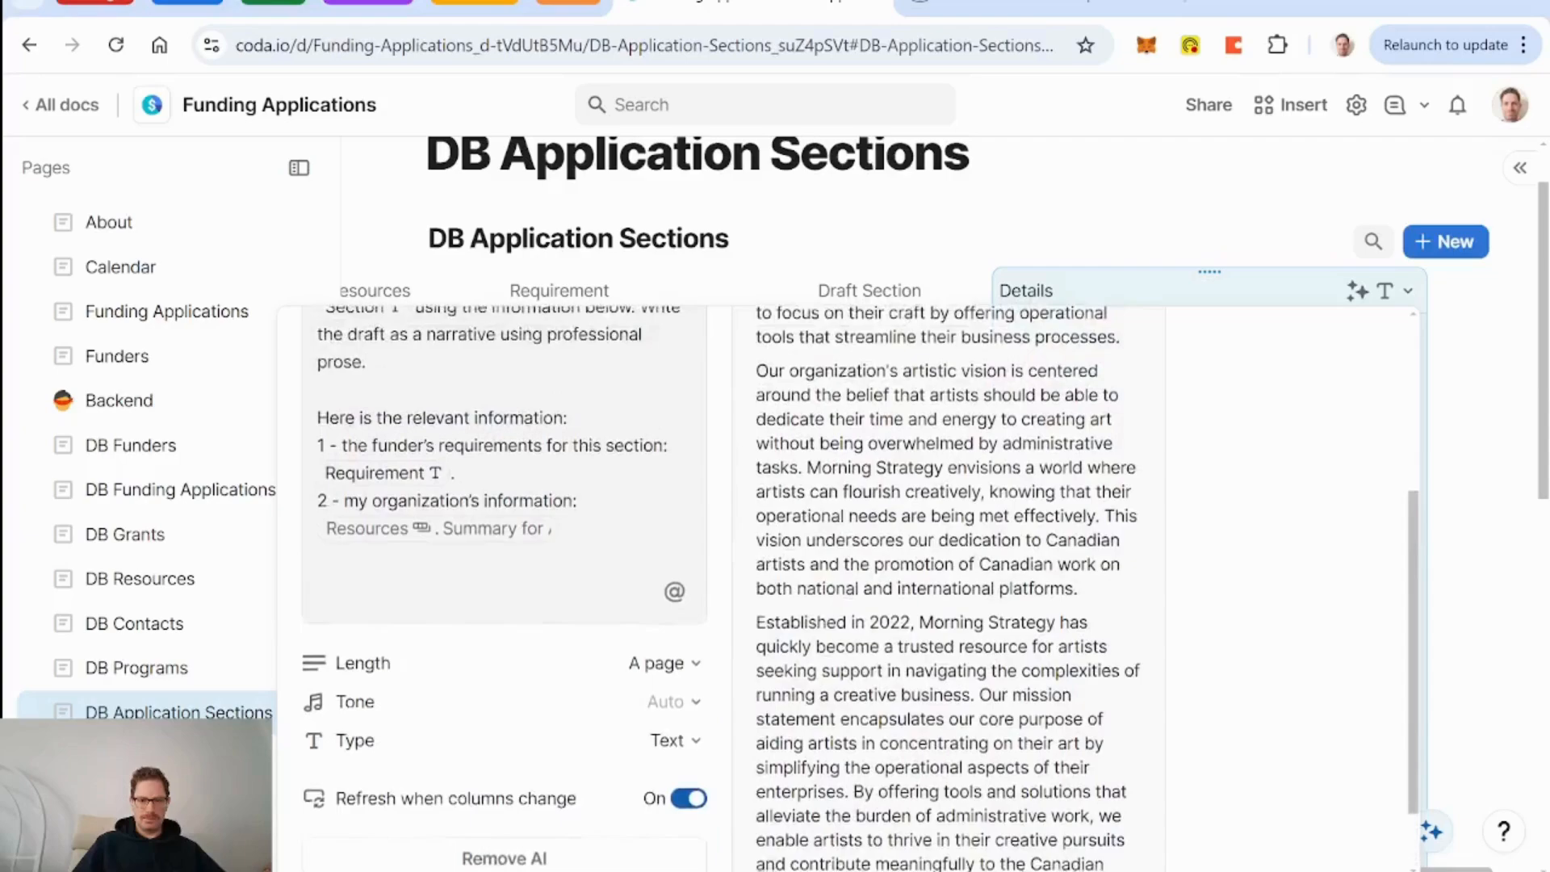
pyautogui.click(1129, 297)
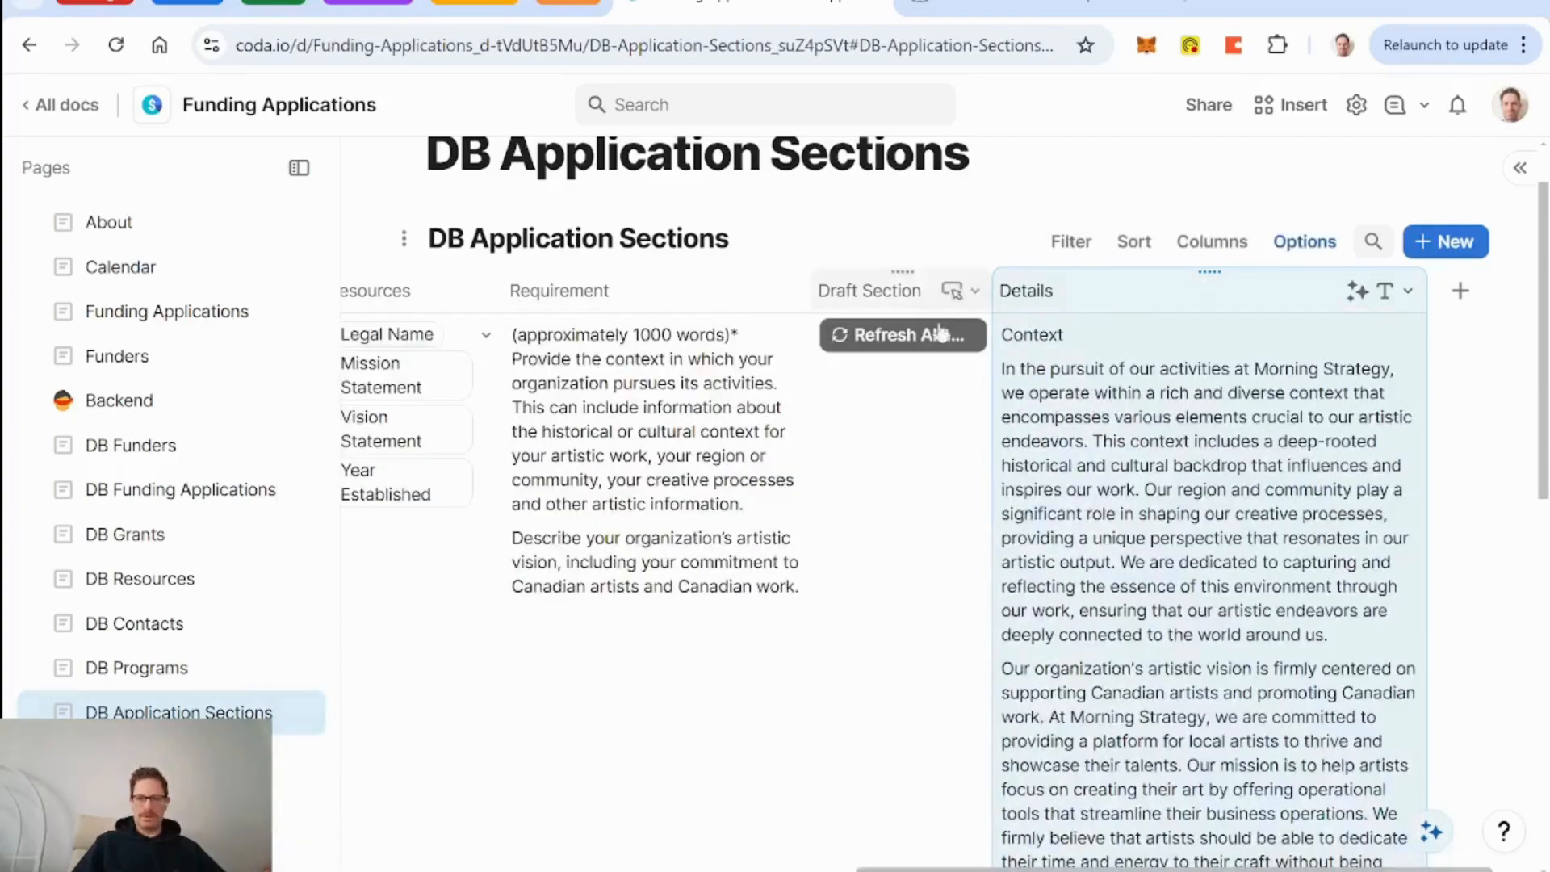
pyautogui.scroll(-5, 962, 597)
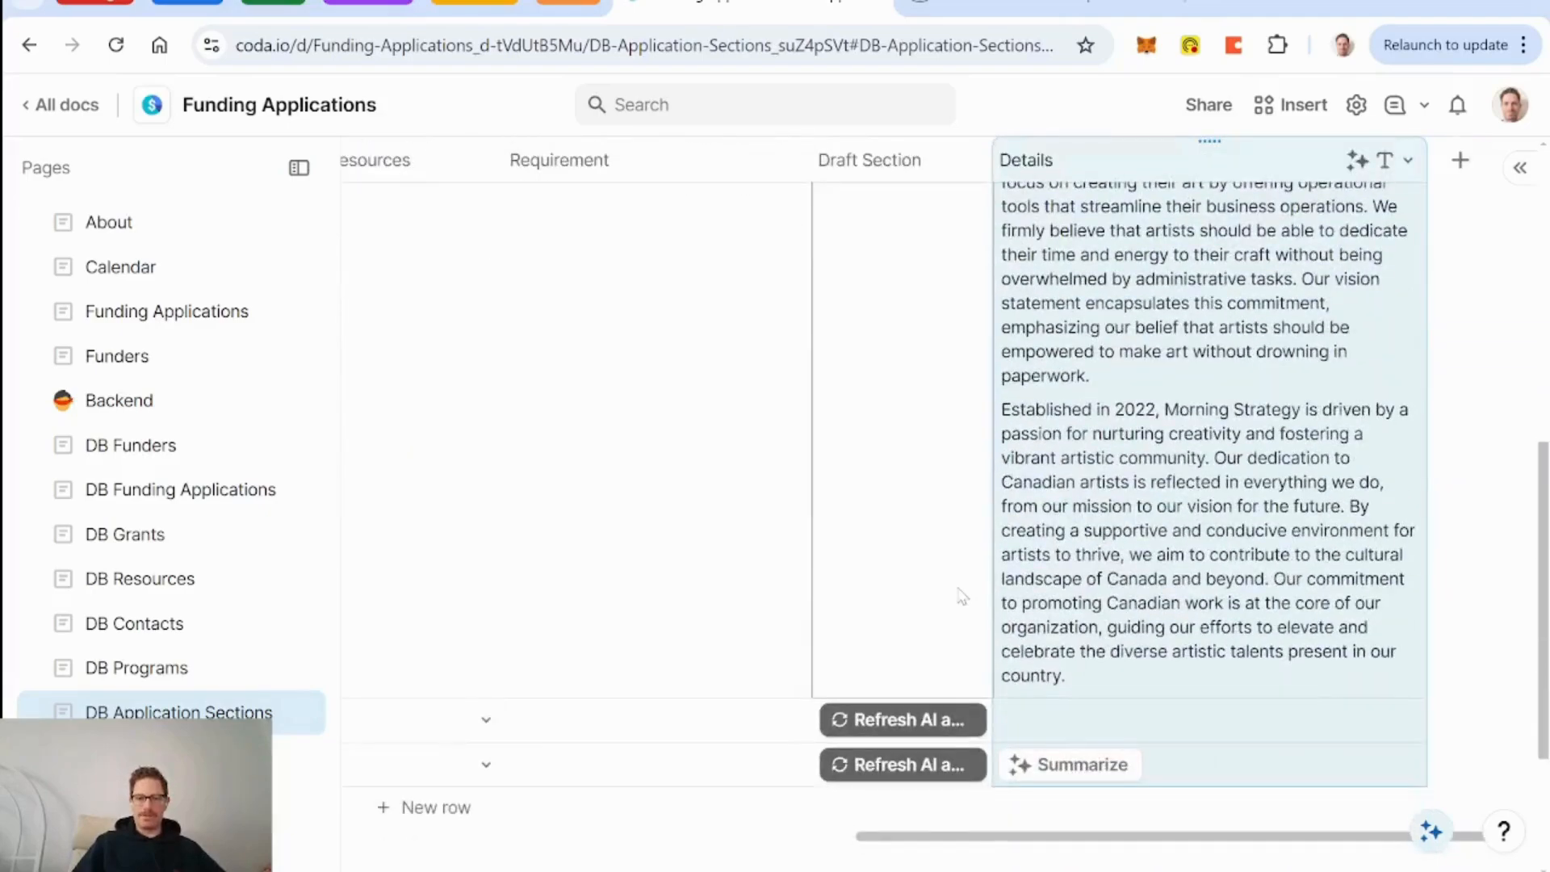
pyautogui.scroll(5, 963, 597)
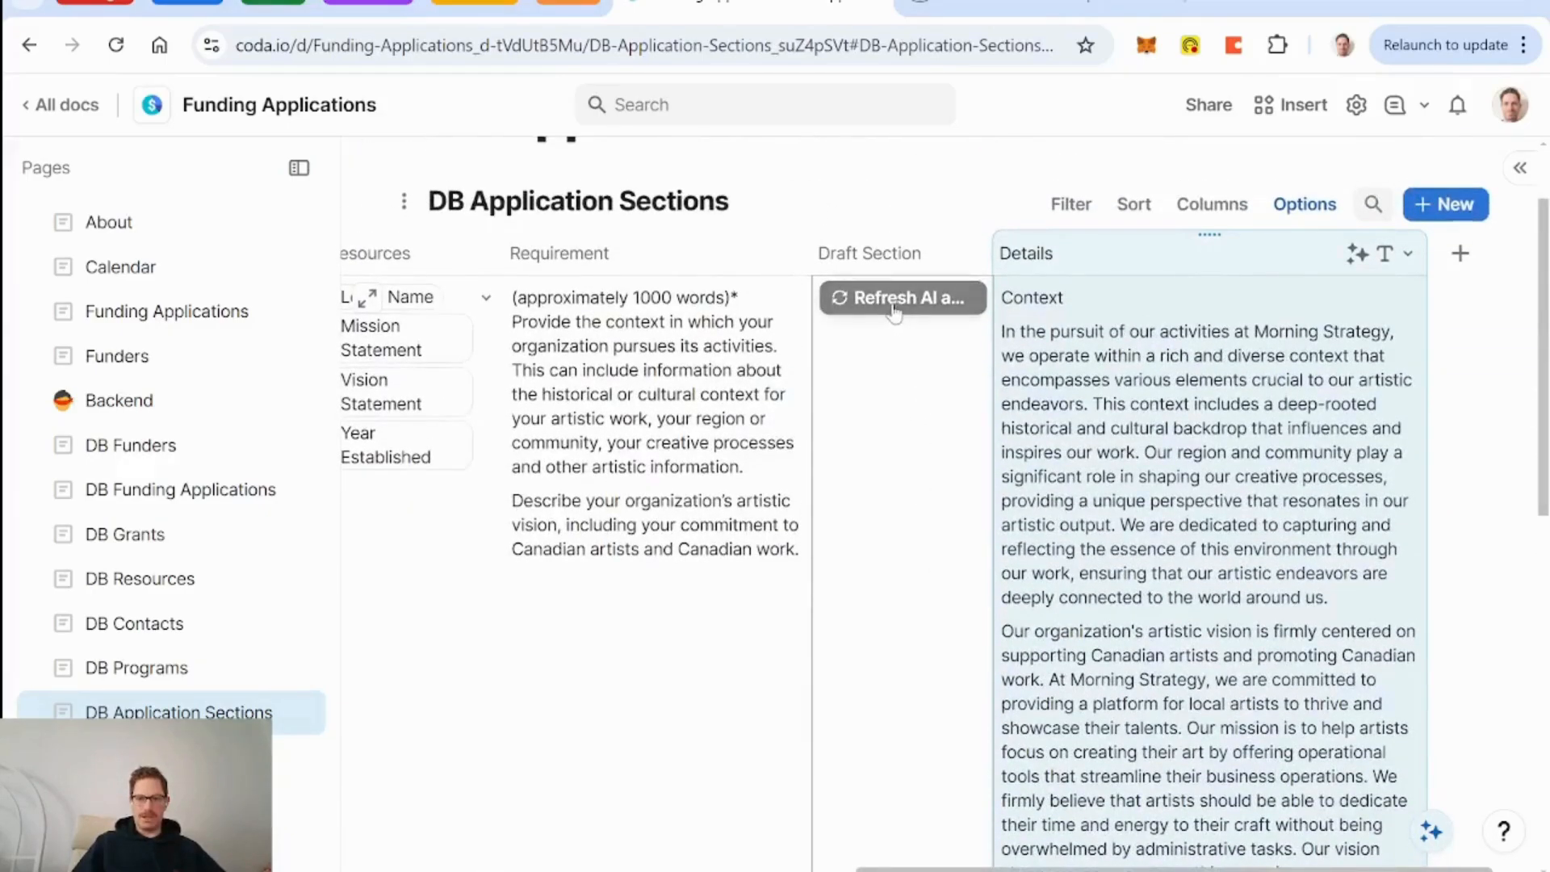
# Relabel the row button 'Draft Section' with a pencil icon and blue colour.
pyautogui.click(888, 311)
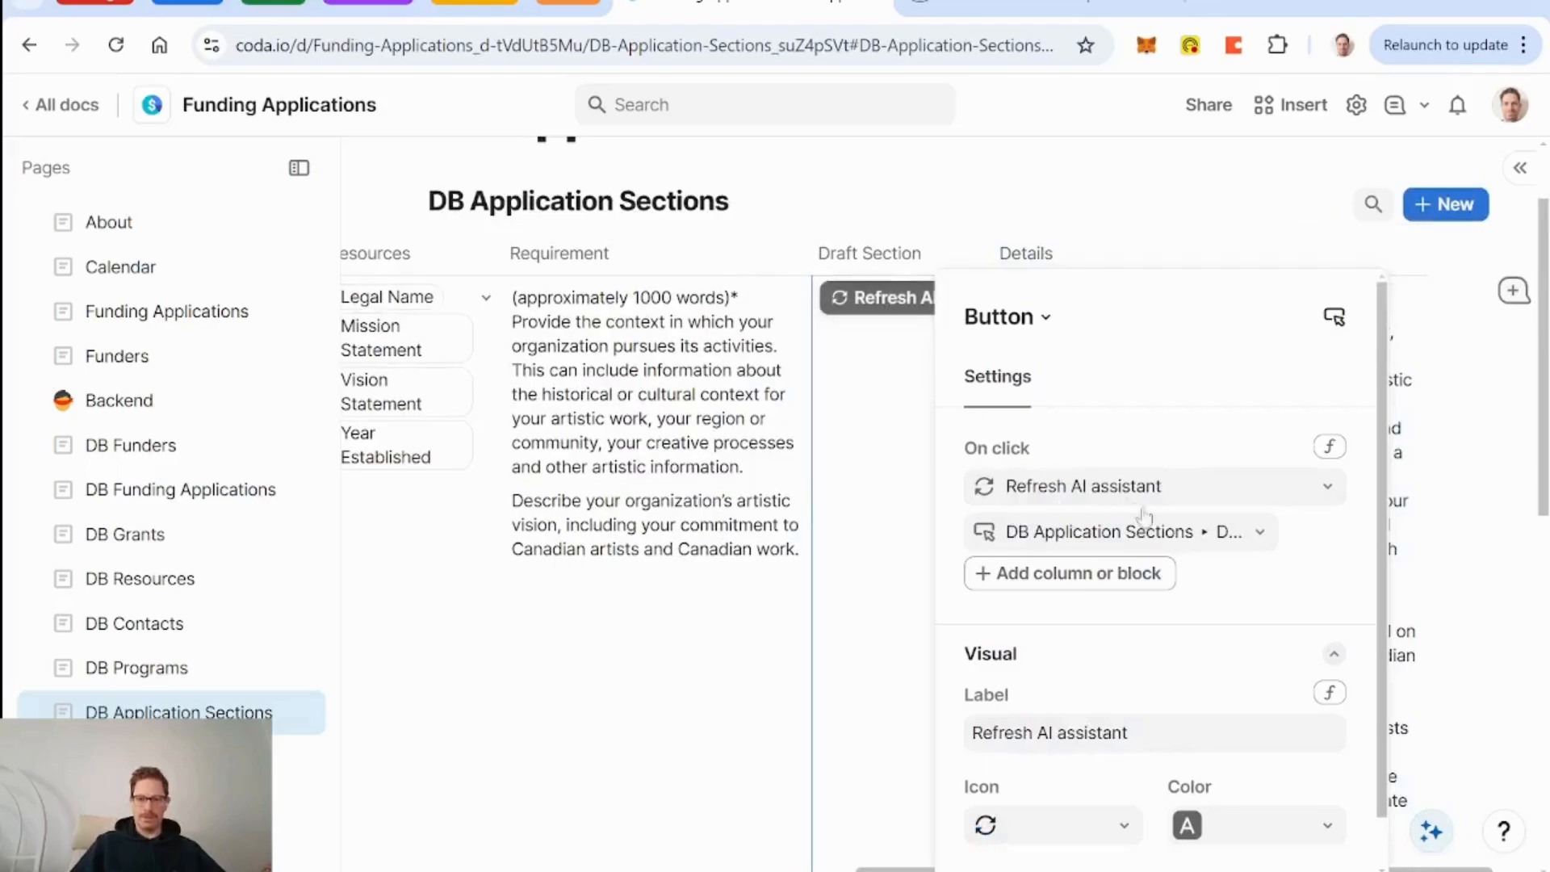
pyautogui.click(1154, 733)
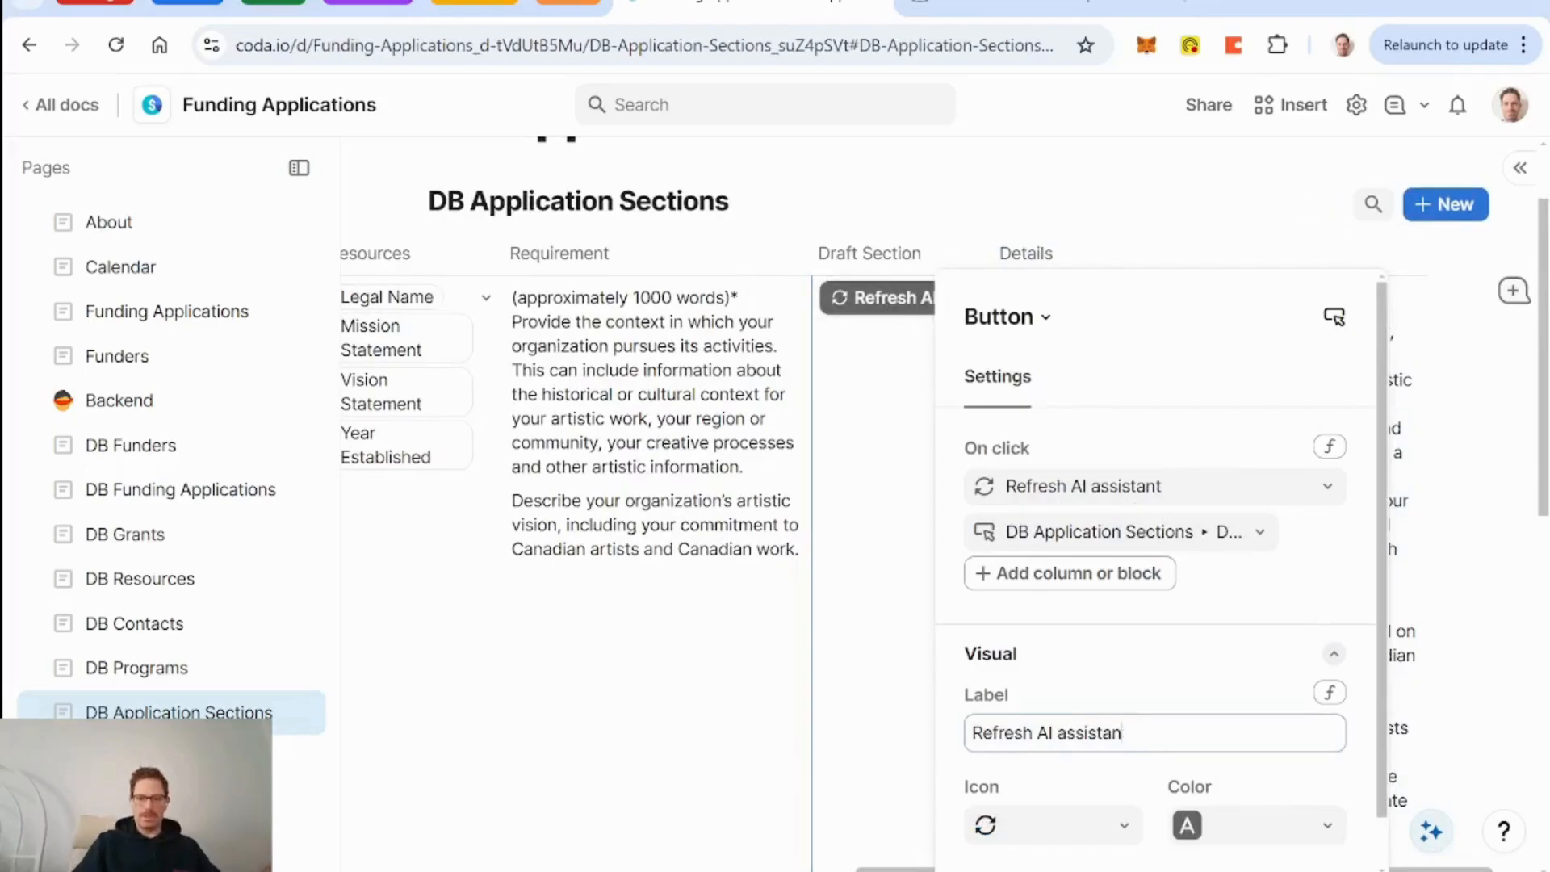
pyautogui.press('BackSpace')
pyautogui.press('BackSpace')
pyautogui.press('BackSpace')
pyautogui.press('BackSpace')
pyautogui.press('BackSpace')
pyautogui.press('BackSpace')
pyautogui.press('BackSpace')
pyautogui.press('BackSpace')
pyautogui.press('BackSpace')
pyautogui.press('BackSpace')
pyautogui.press('BackSpace')
pyautogui.press('BackSpace')
pyautogui.press('BackSpace')
pyautogui.press('BackSpace')
pyautogui.press('BackSpace')
pyautogui.press('BackSpace')
pyautogui.press('BackSpace')
pyautogui.press('BackSpace')
pyautogui.press('BackSpace')
pyautogui.press('BackSpace')
pyautogui.write('Draft ')
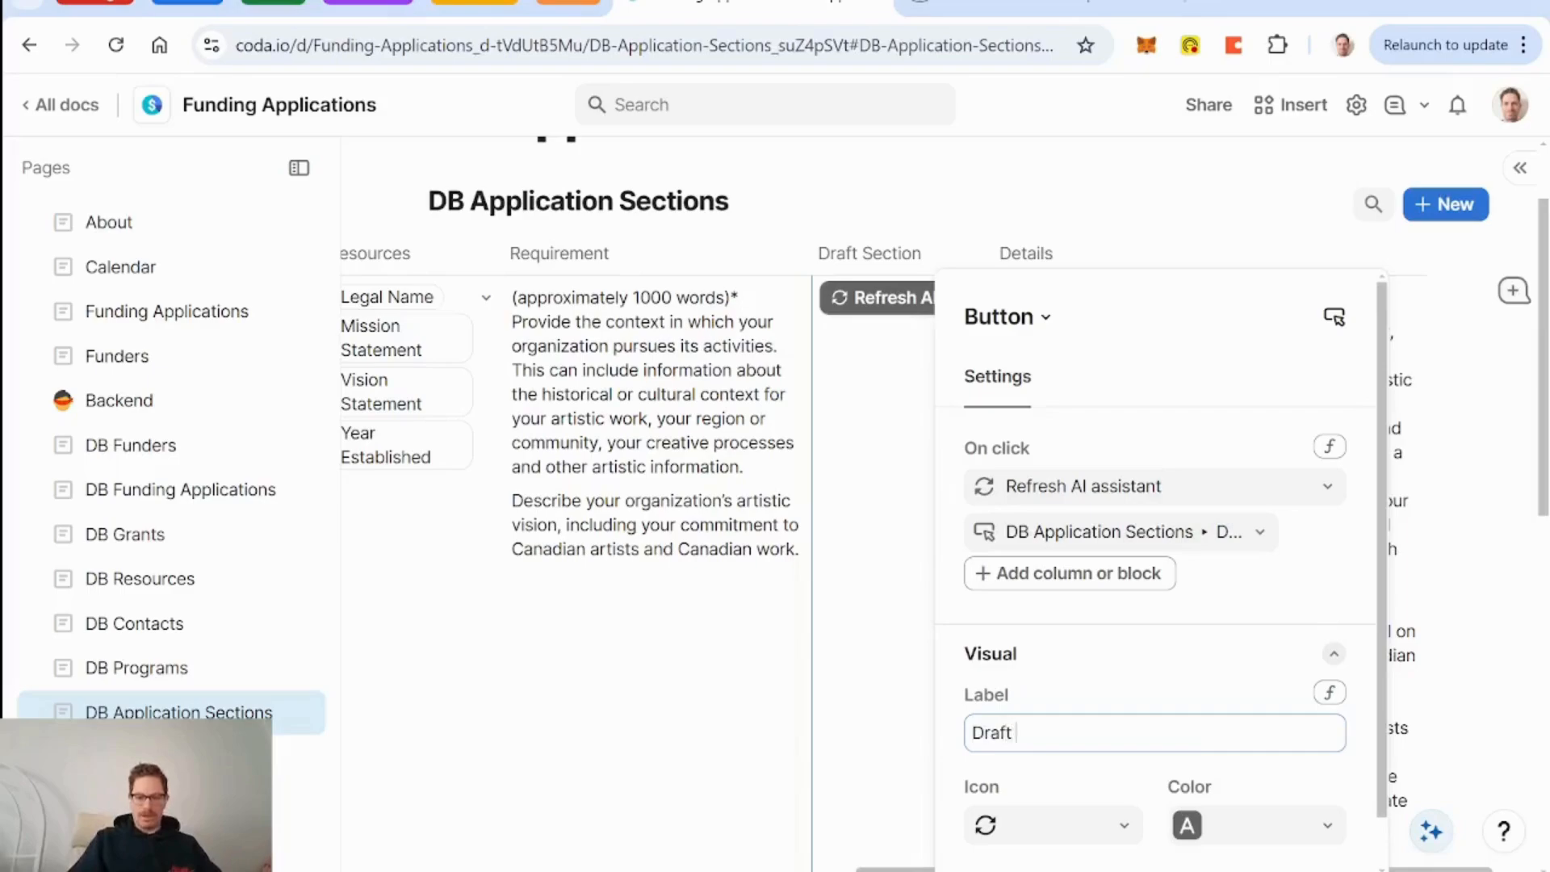
pyautogui.write('Section')
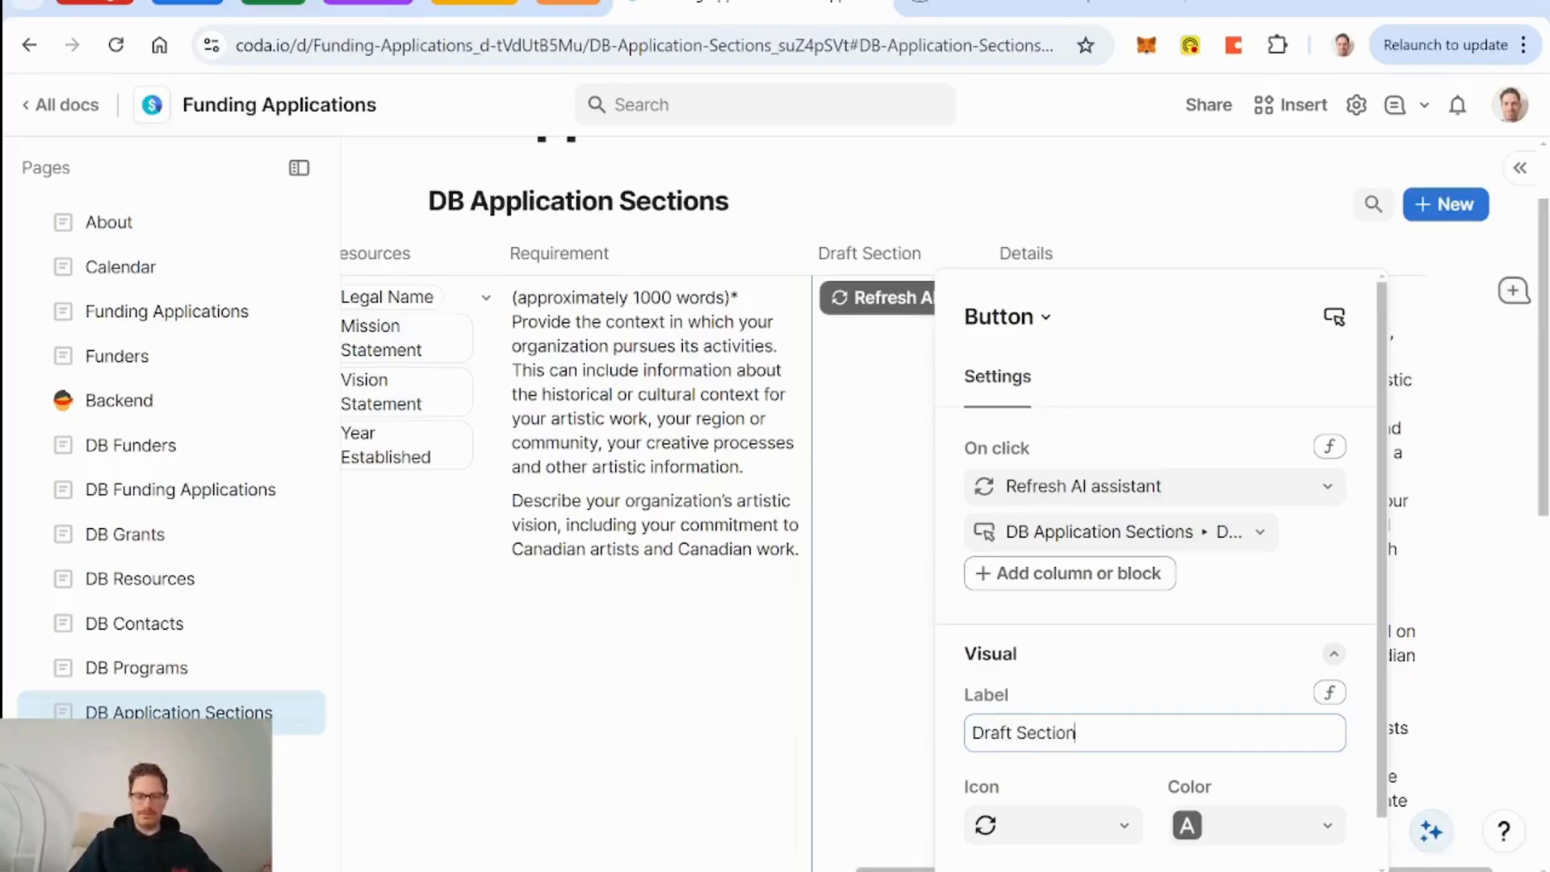
pyautogui.click(1118, 842)
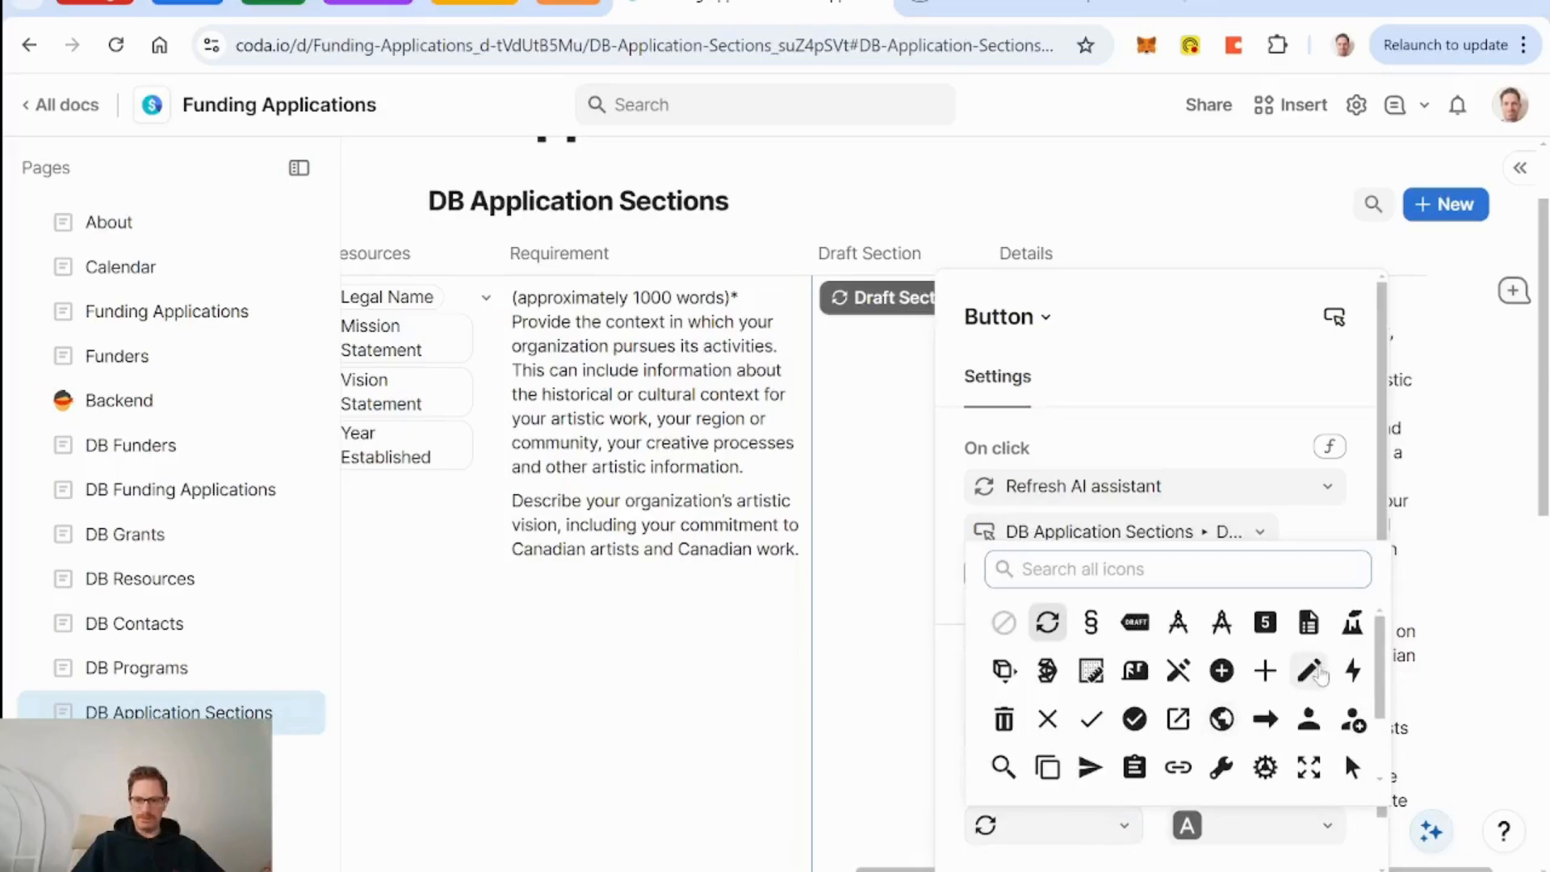
pyautogui.click(1312, 671)
pyautogui.click(1300, 830)
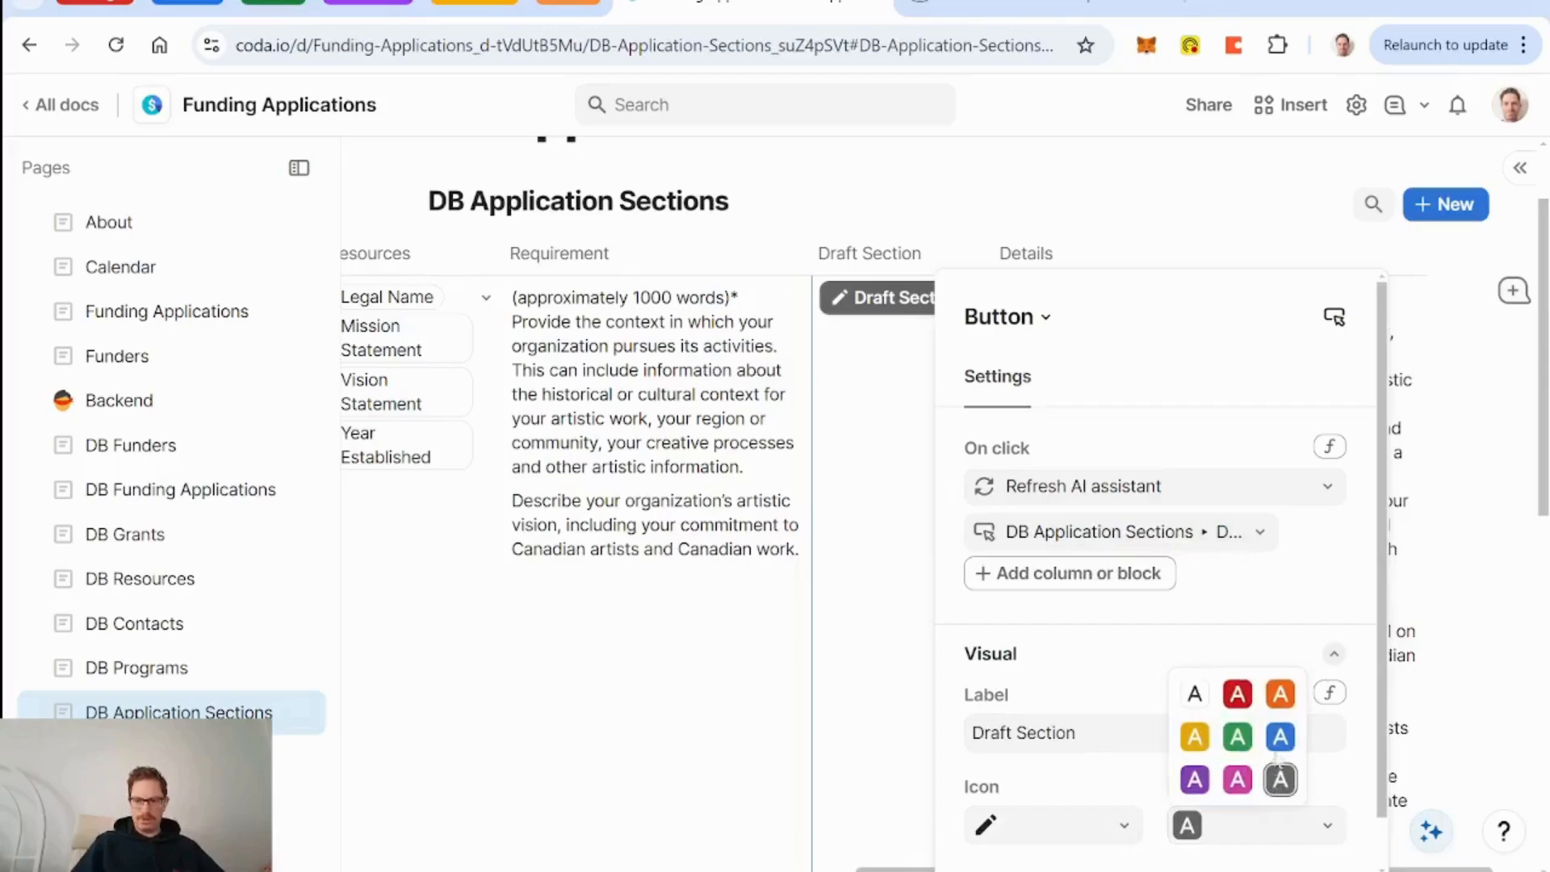
pyautogui.click(1279, 739)
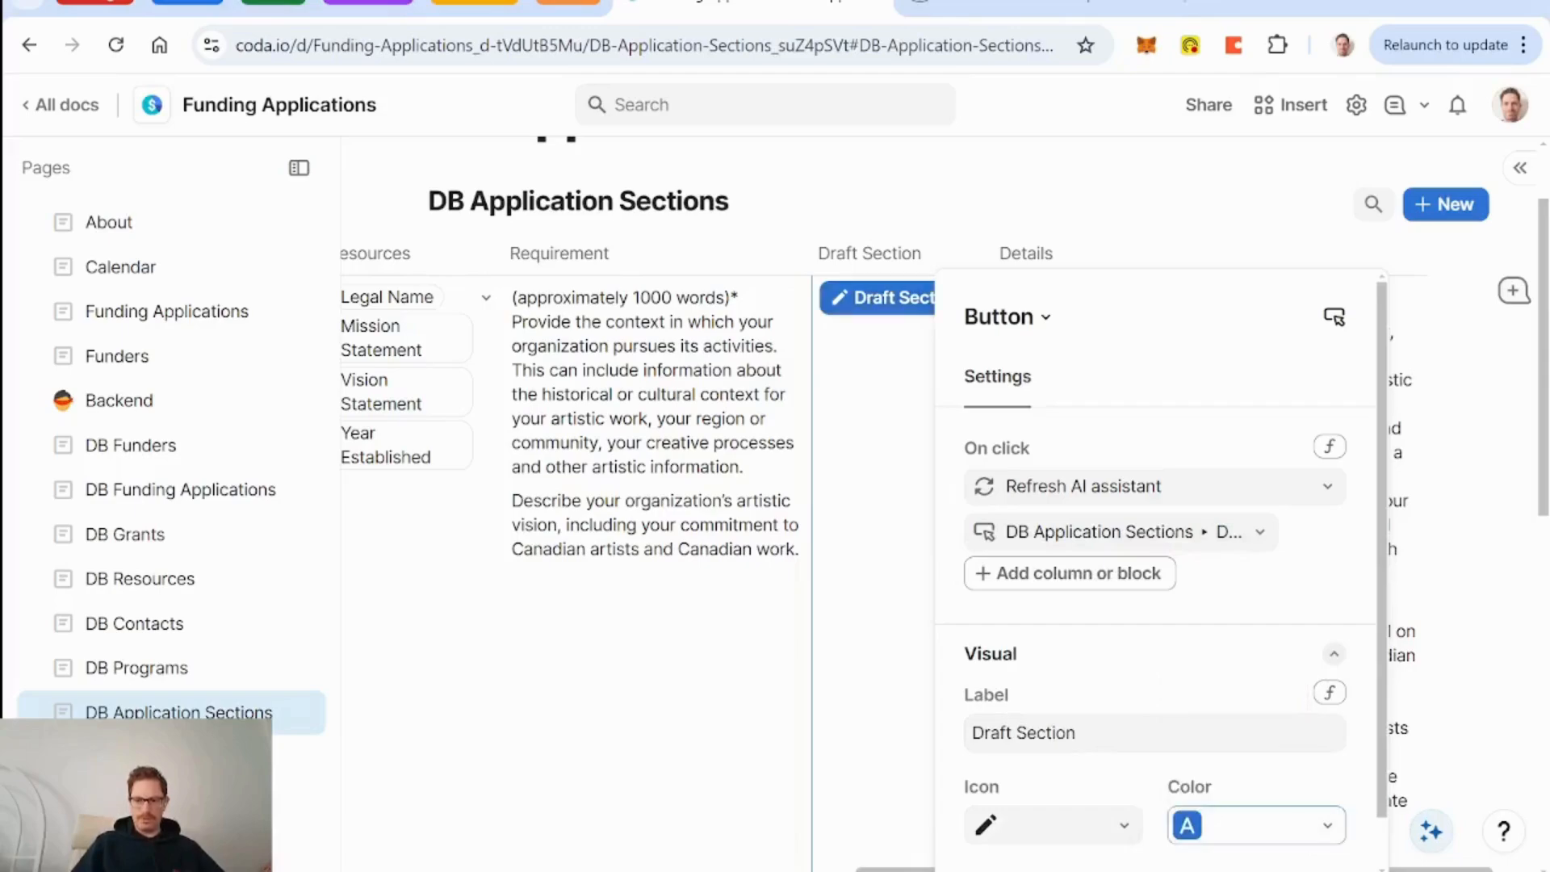
pyautogui.click(1133, 255)
# Turn off Details refreshing when columns change, then clear the Context row's Details cell.
pyautogui.click(1407, 254)
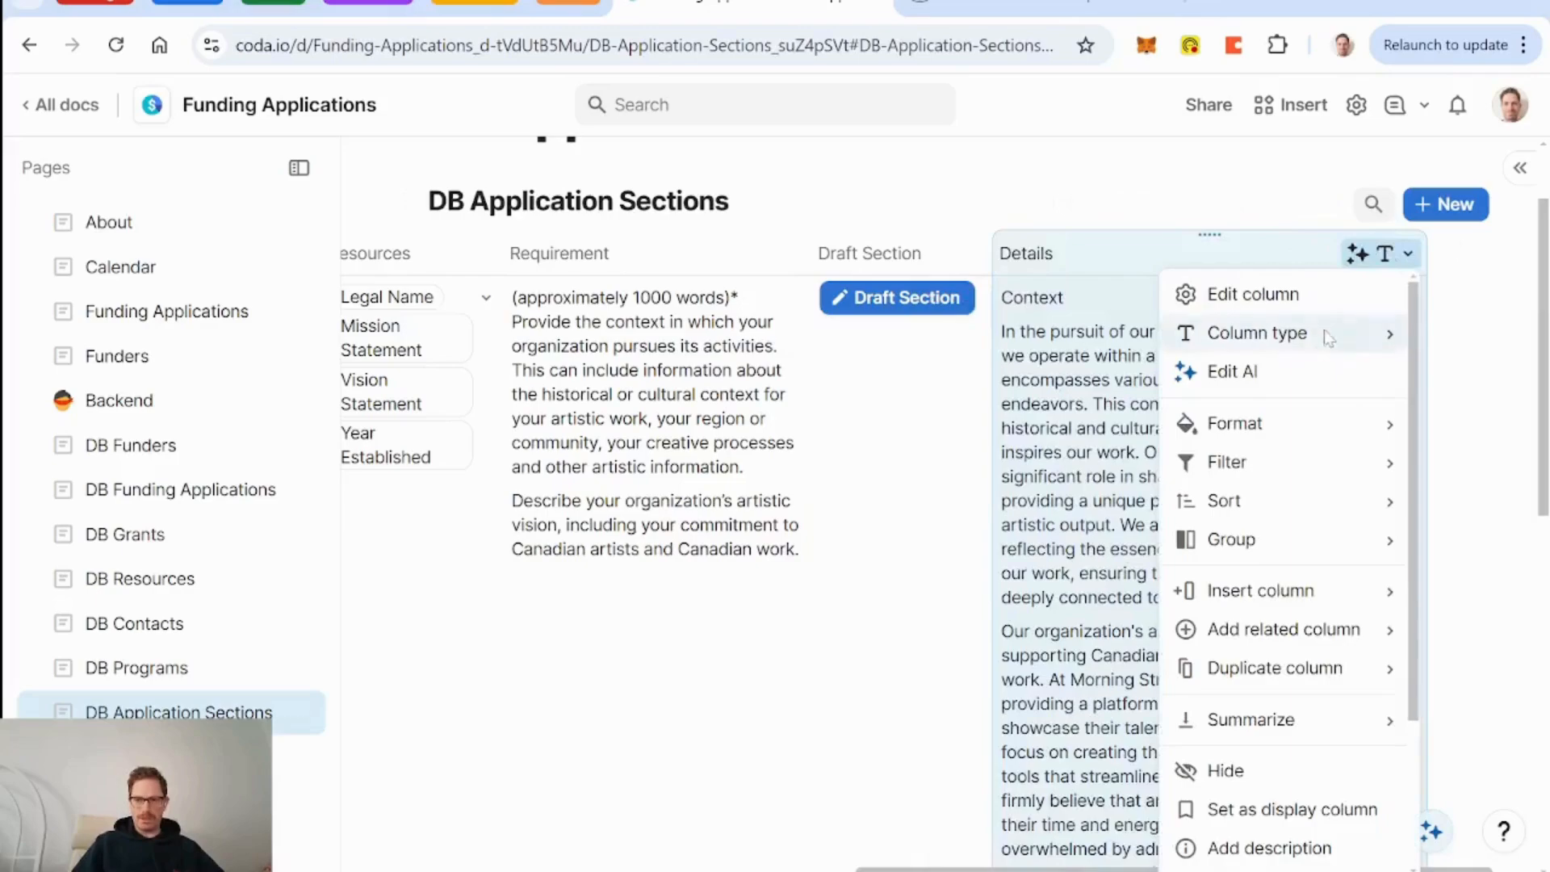
pyautogui.click(1233, 372)
pyautogui.scroll(-5, 565, 598)
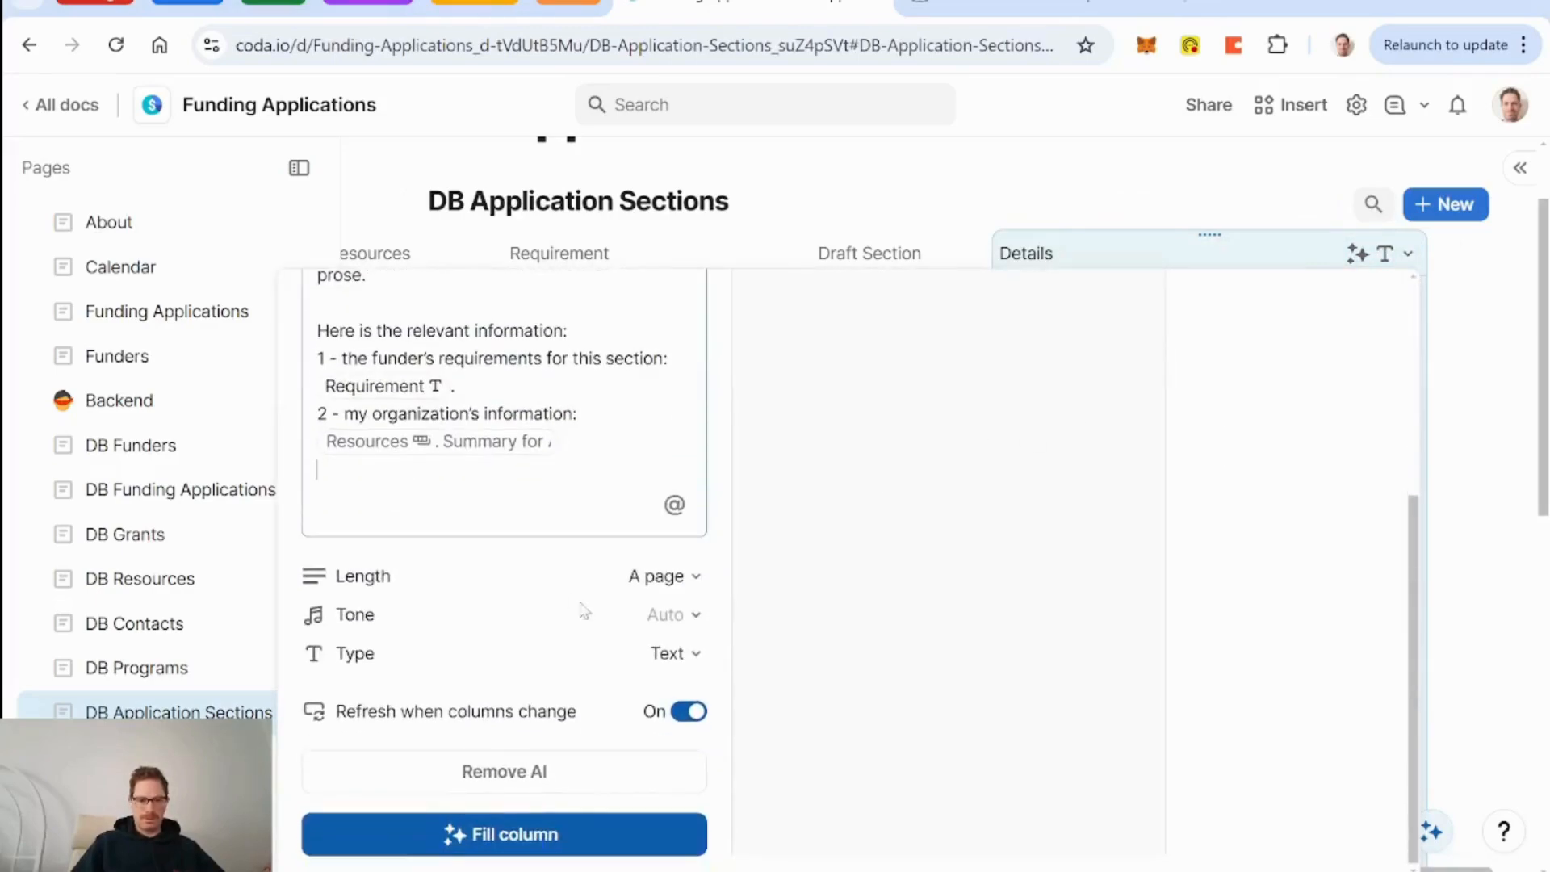
pyautogui.click(692, 716)
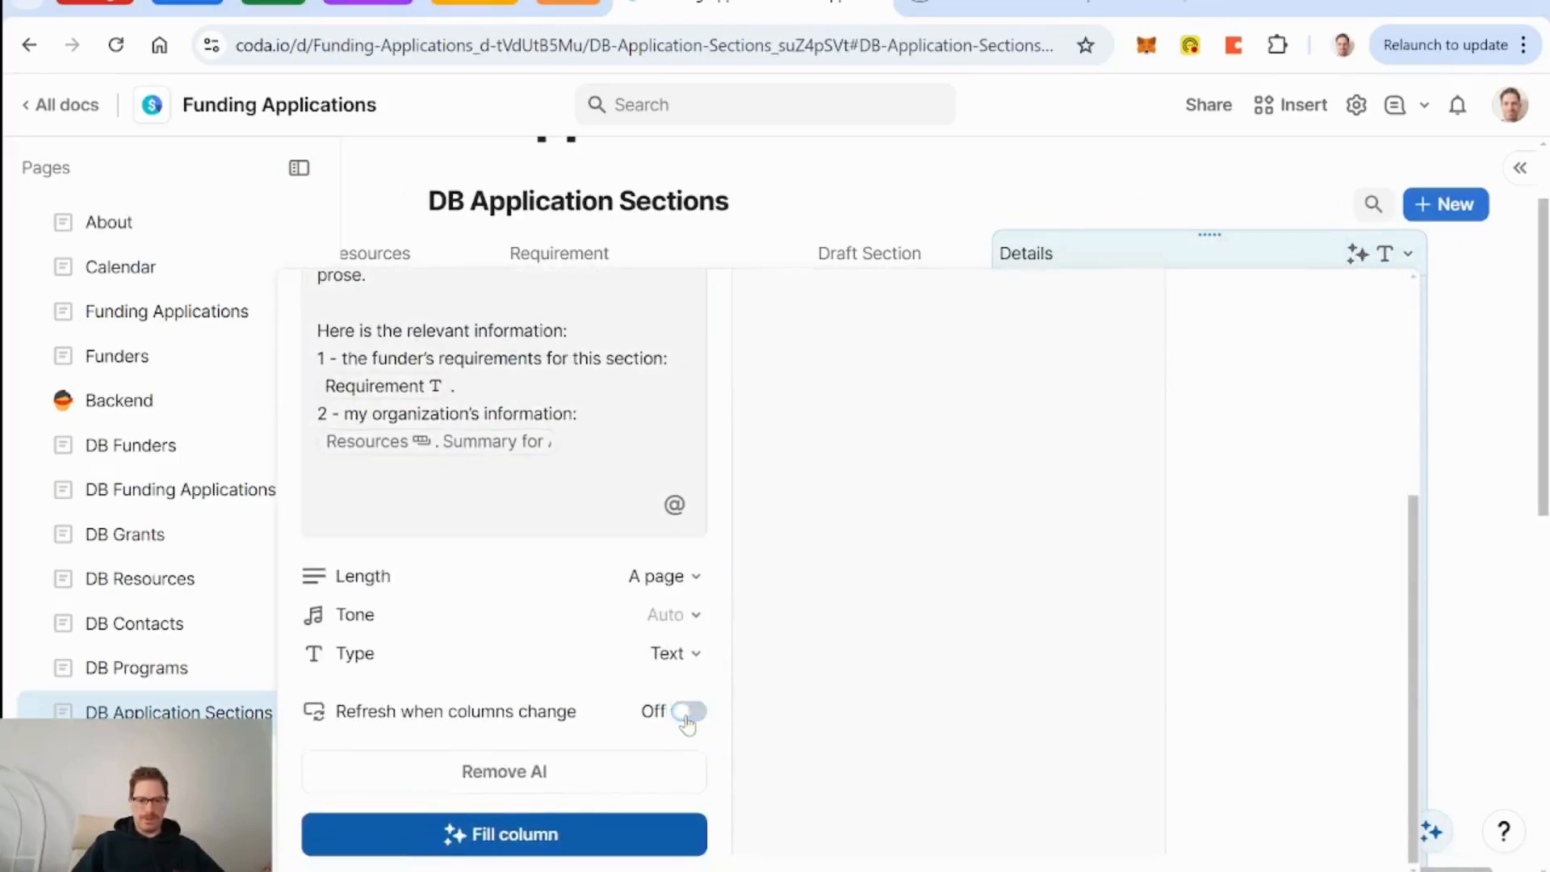
pyautogui.click(823, 315)
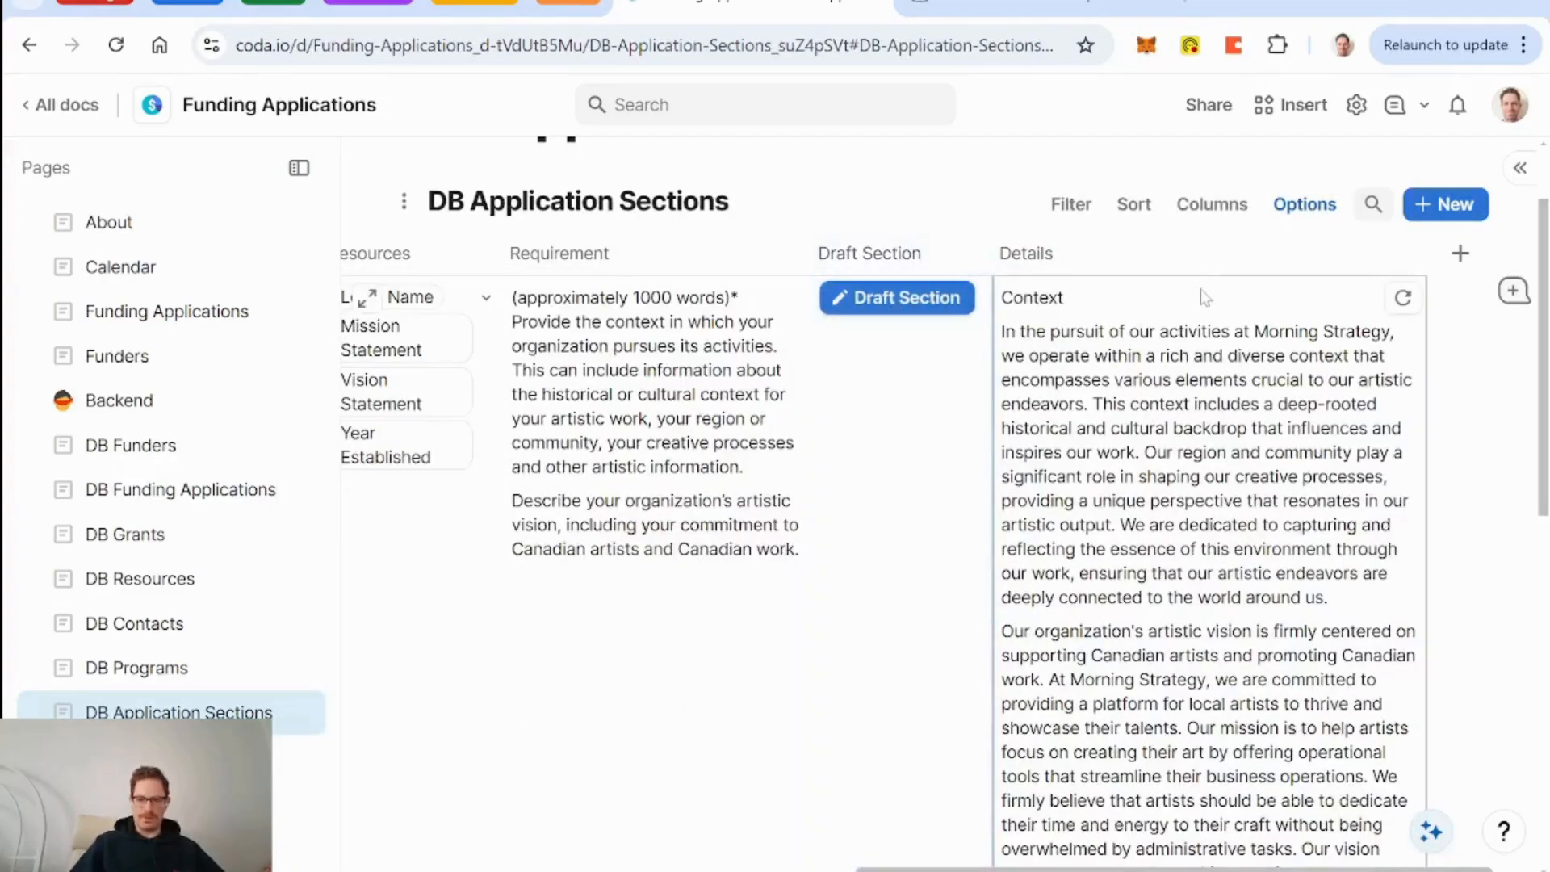
pyautogui.press('Delete')
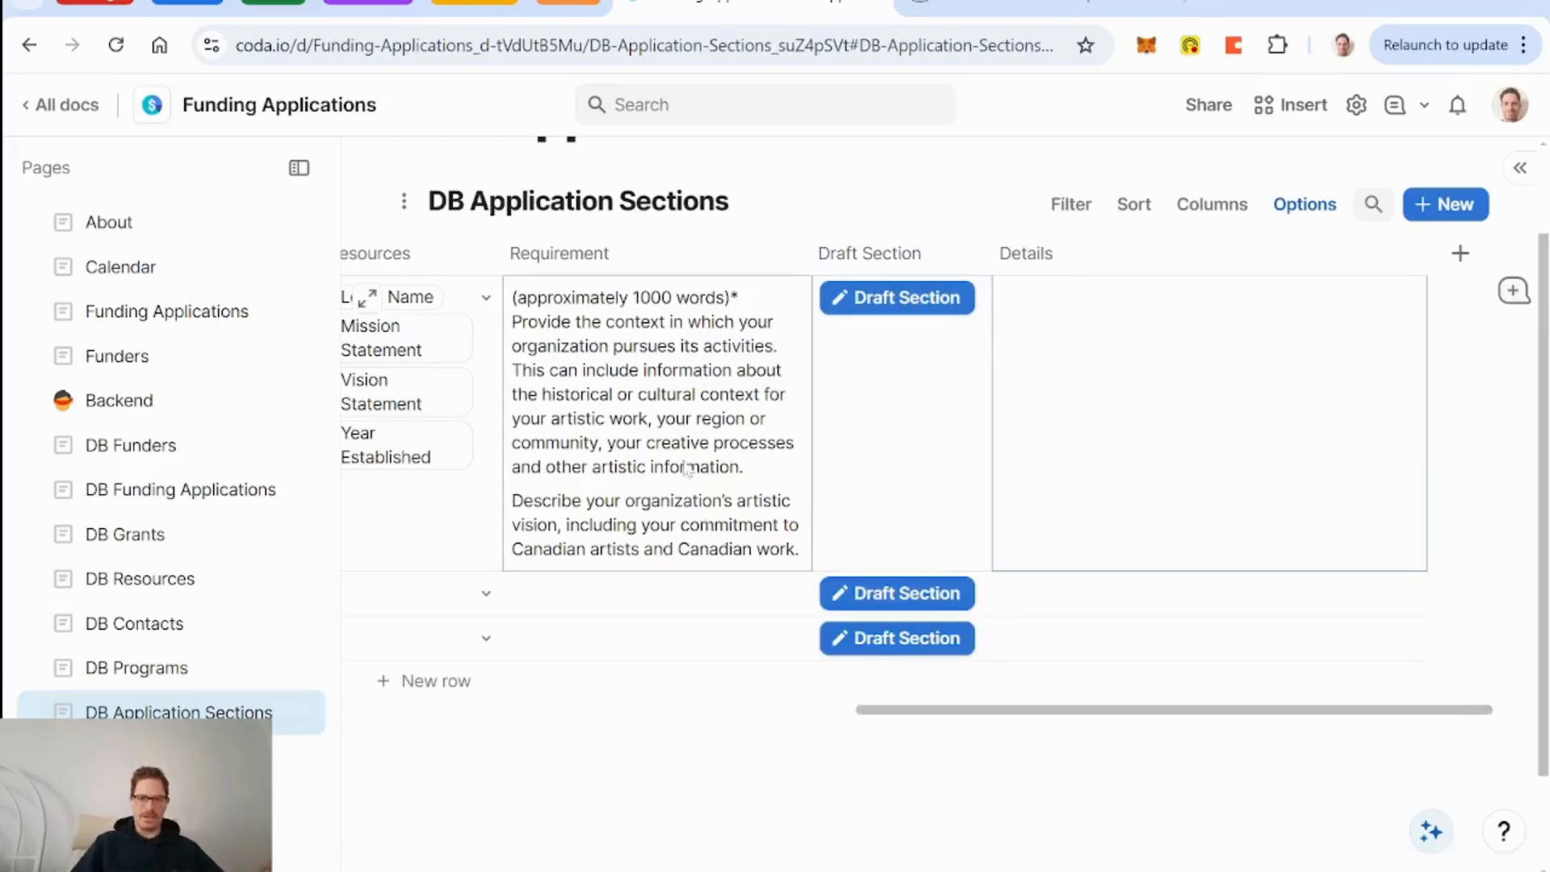
# Add Headquarters to the Context row's linked resources.
pyautogui.click(670, 389)
pyautogui.click(646, 303)
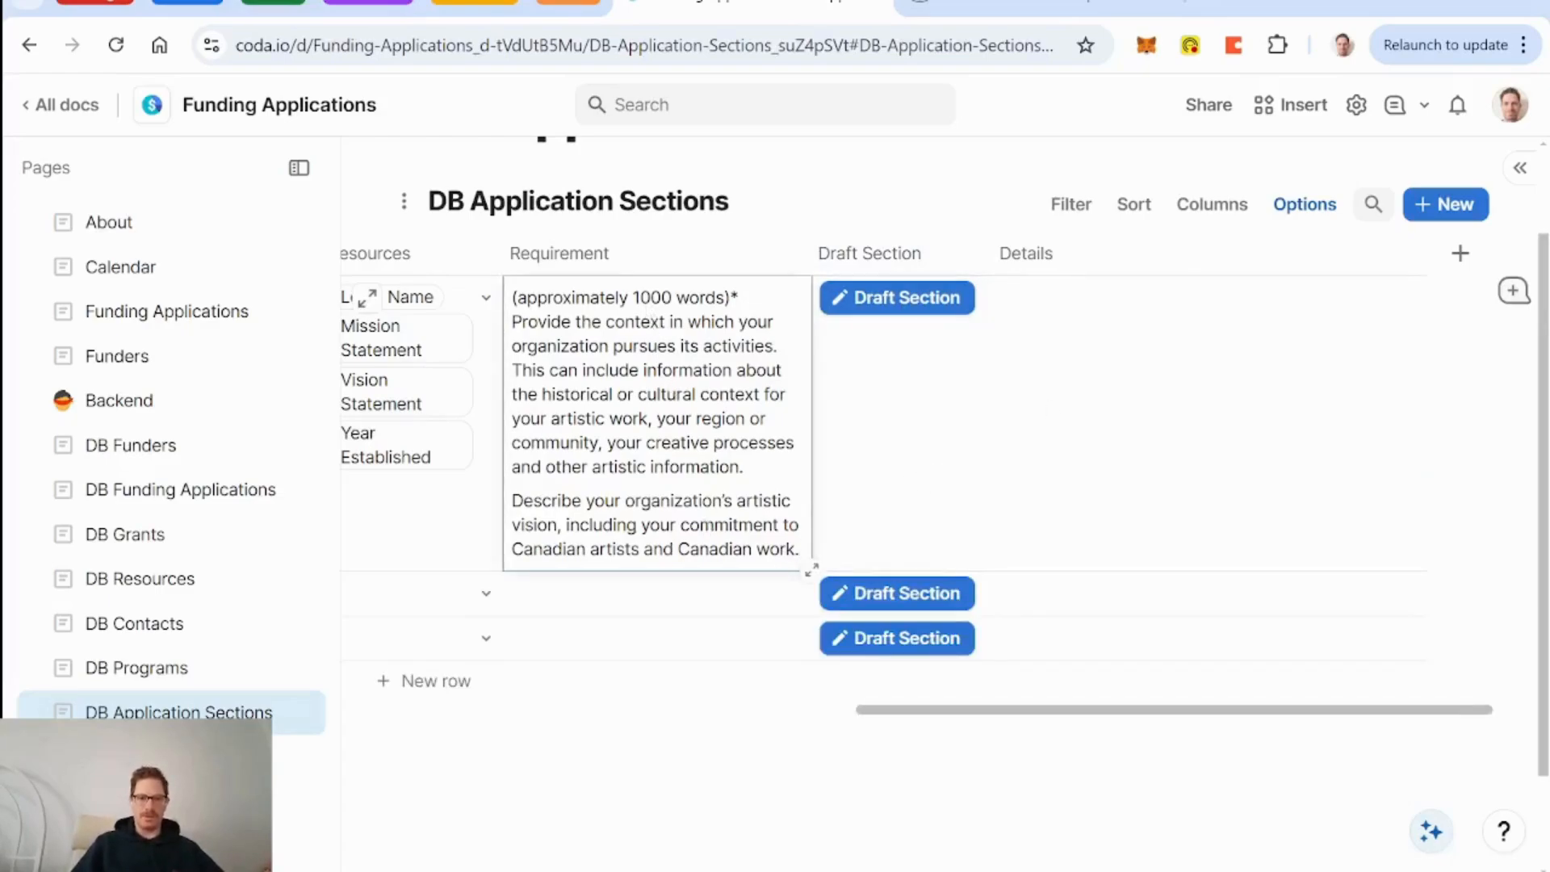
pyautogui.hscroll(-4, 724, 522)
pyautogui.click(841, 303)
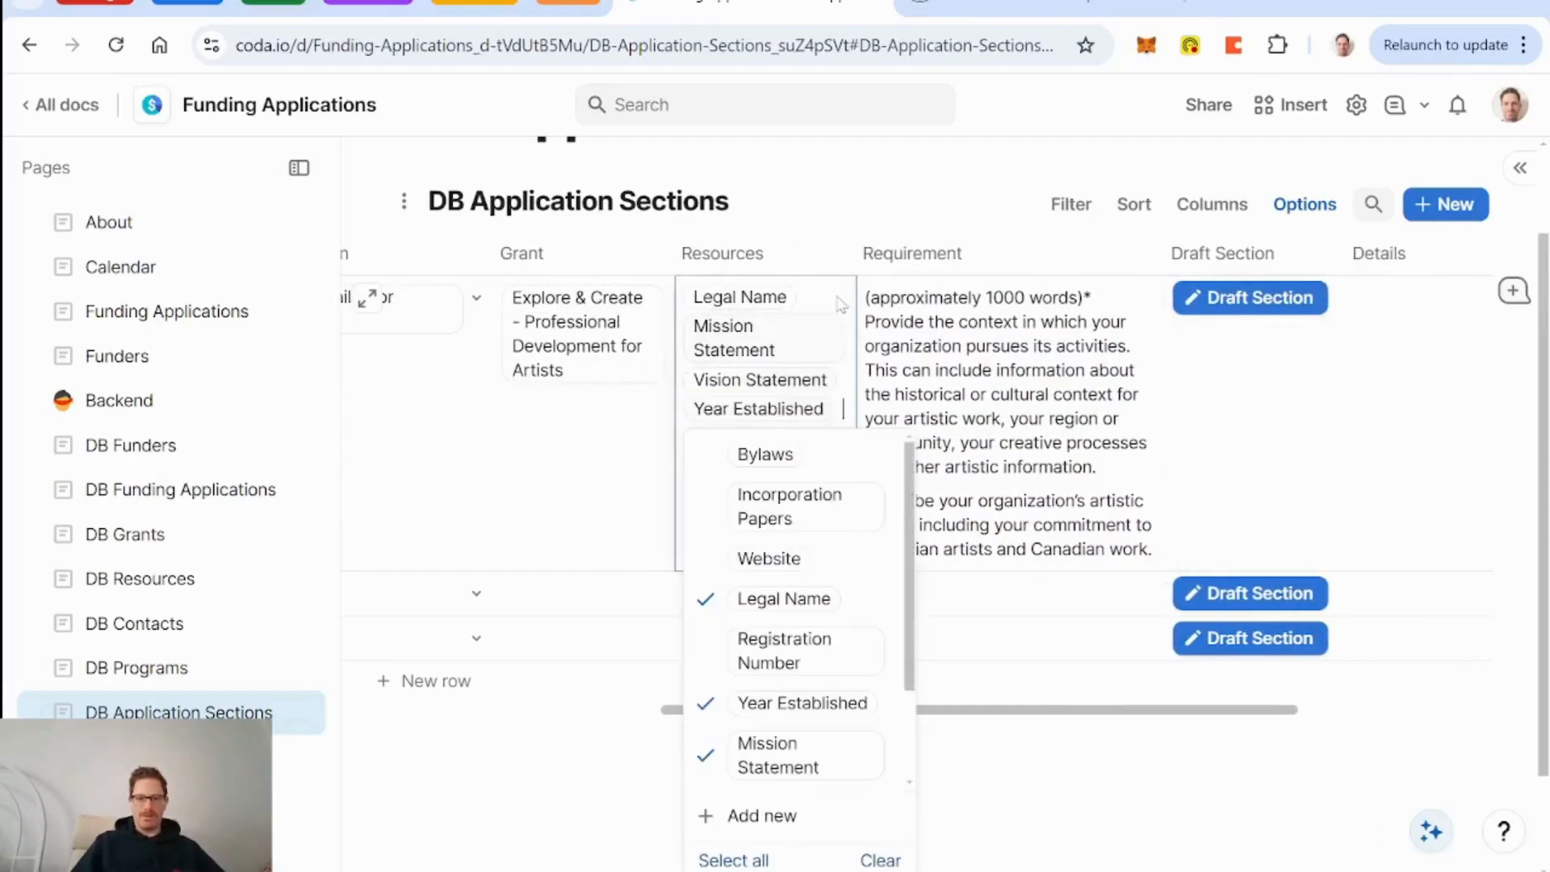
pyautogui.moveTo(827, 660)
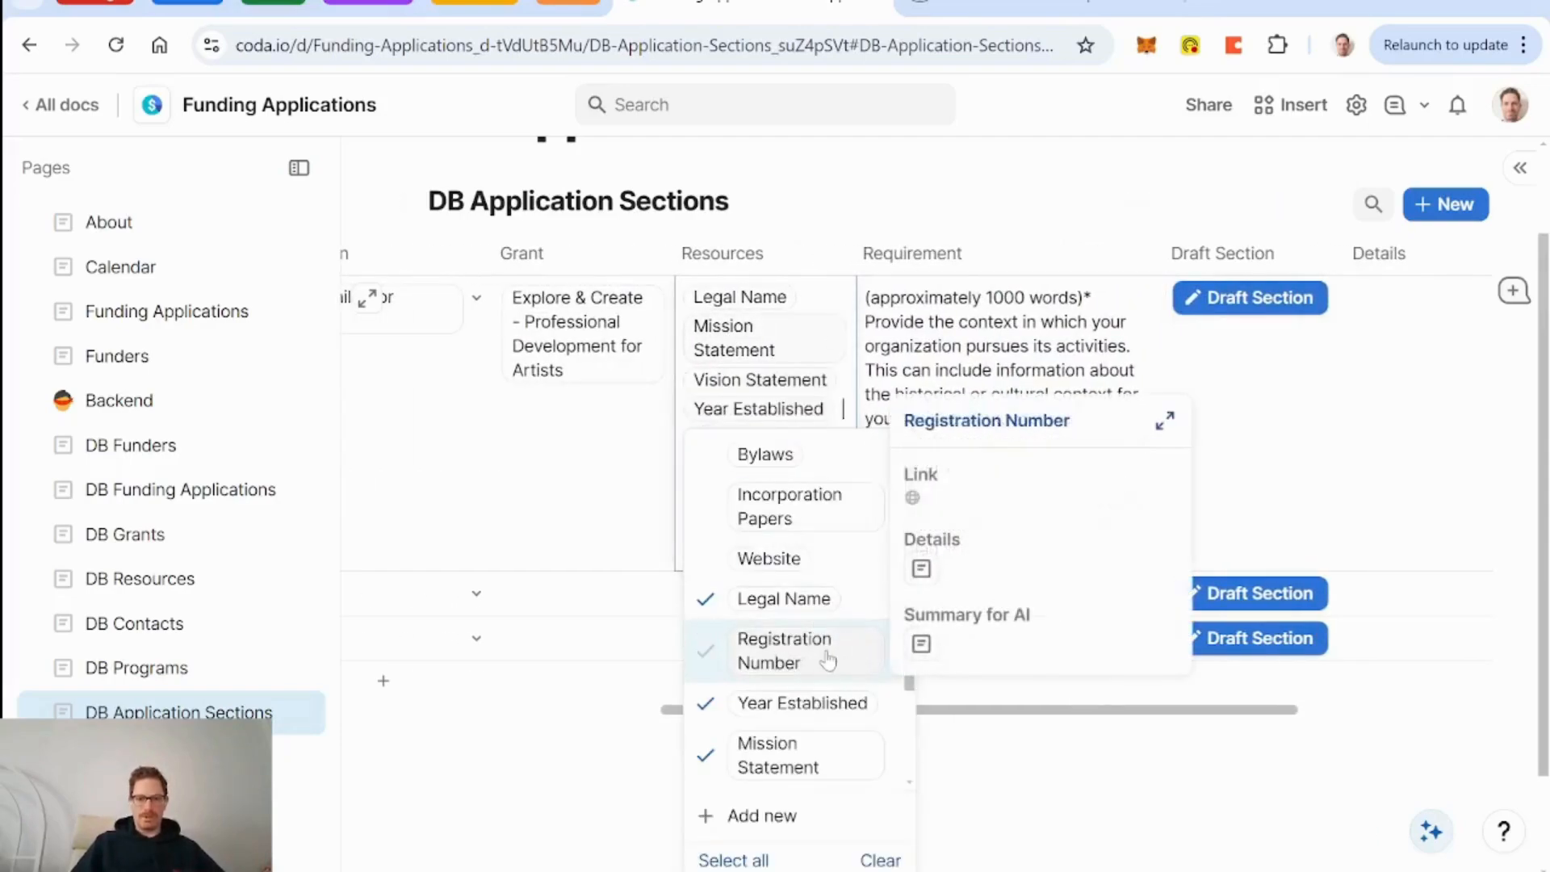
pyautogui.scroll(-2, 828, 660)
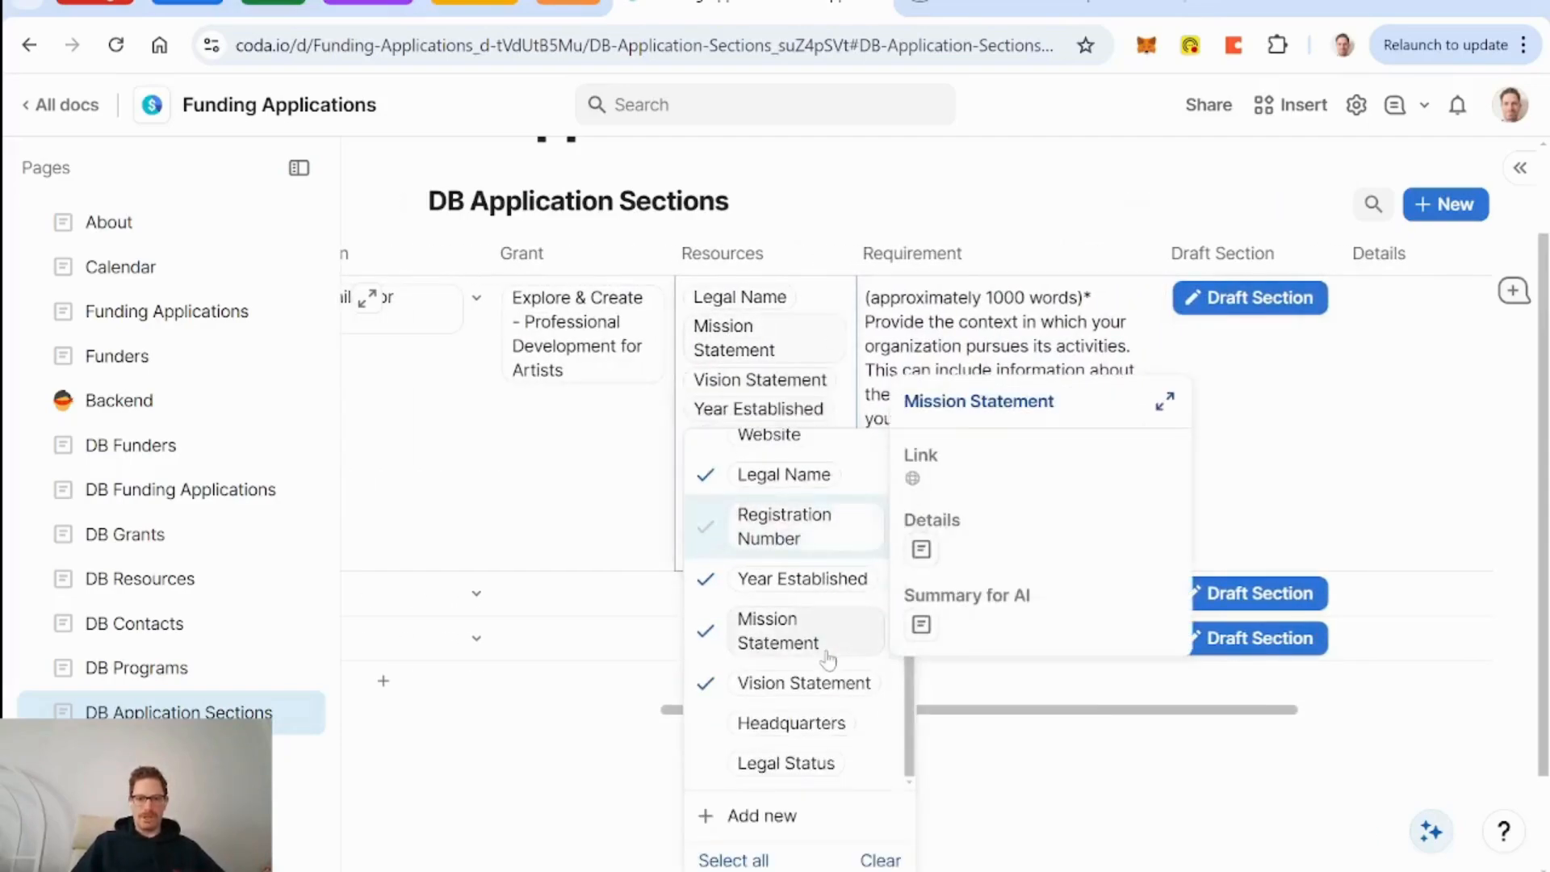
pyautogui.click(793, 725)
pyautogui.click(1003, 436)
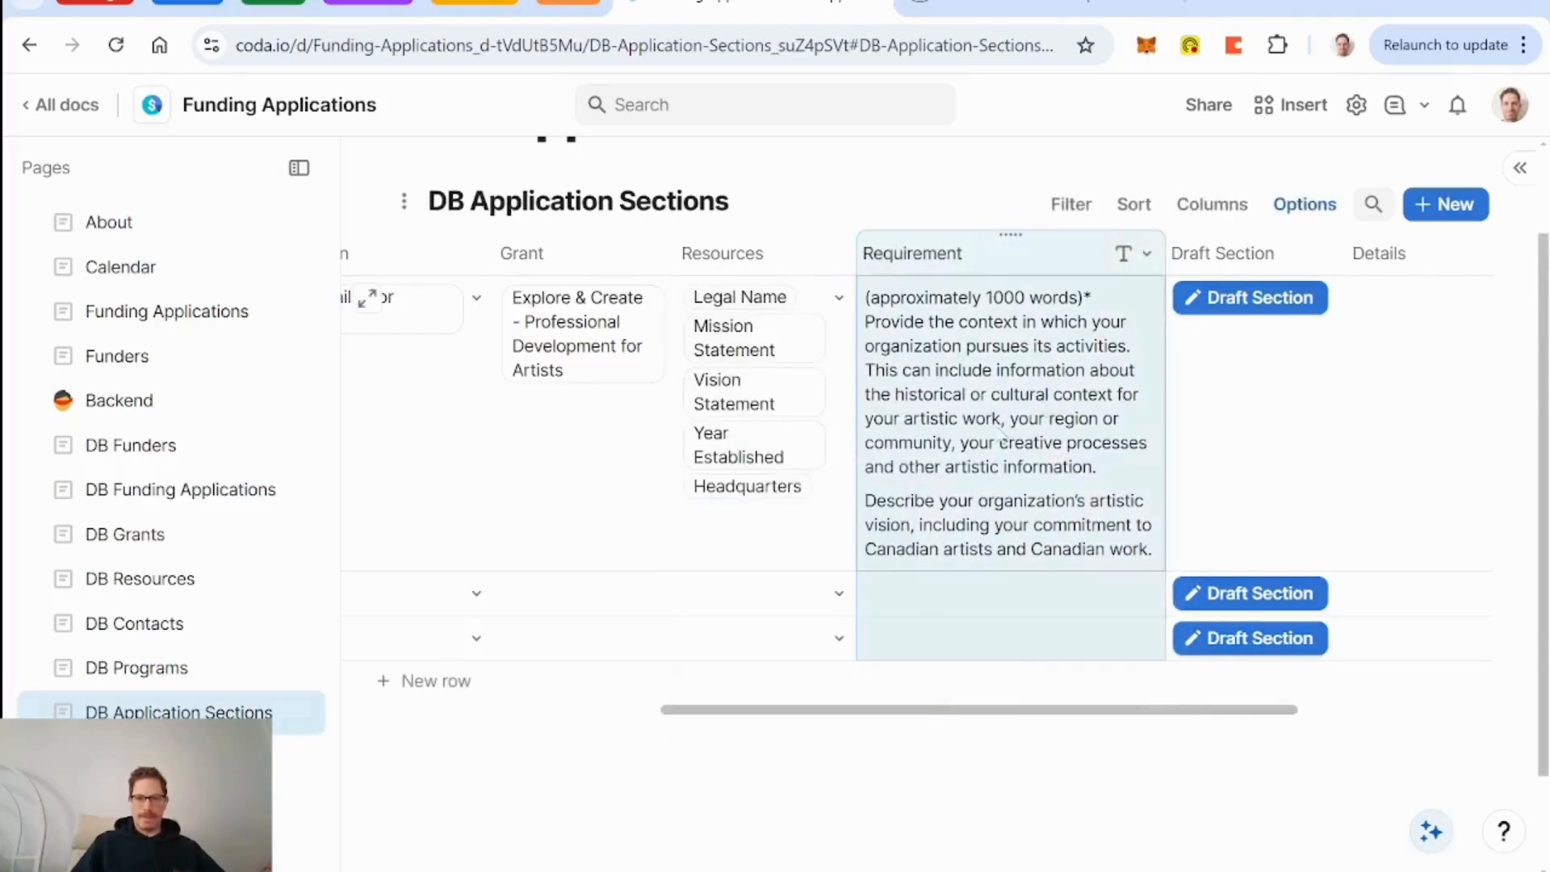
# Run the row's Draft Section button to generate a new Details draft.
pyautogui.hscroll(4, 1004, 436)
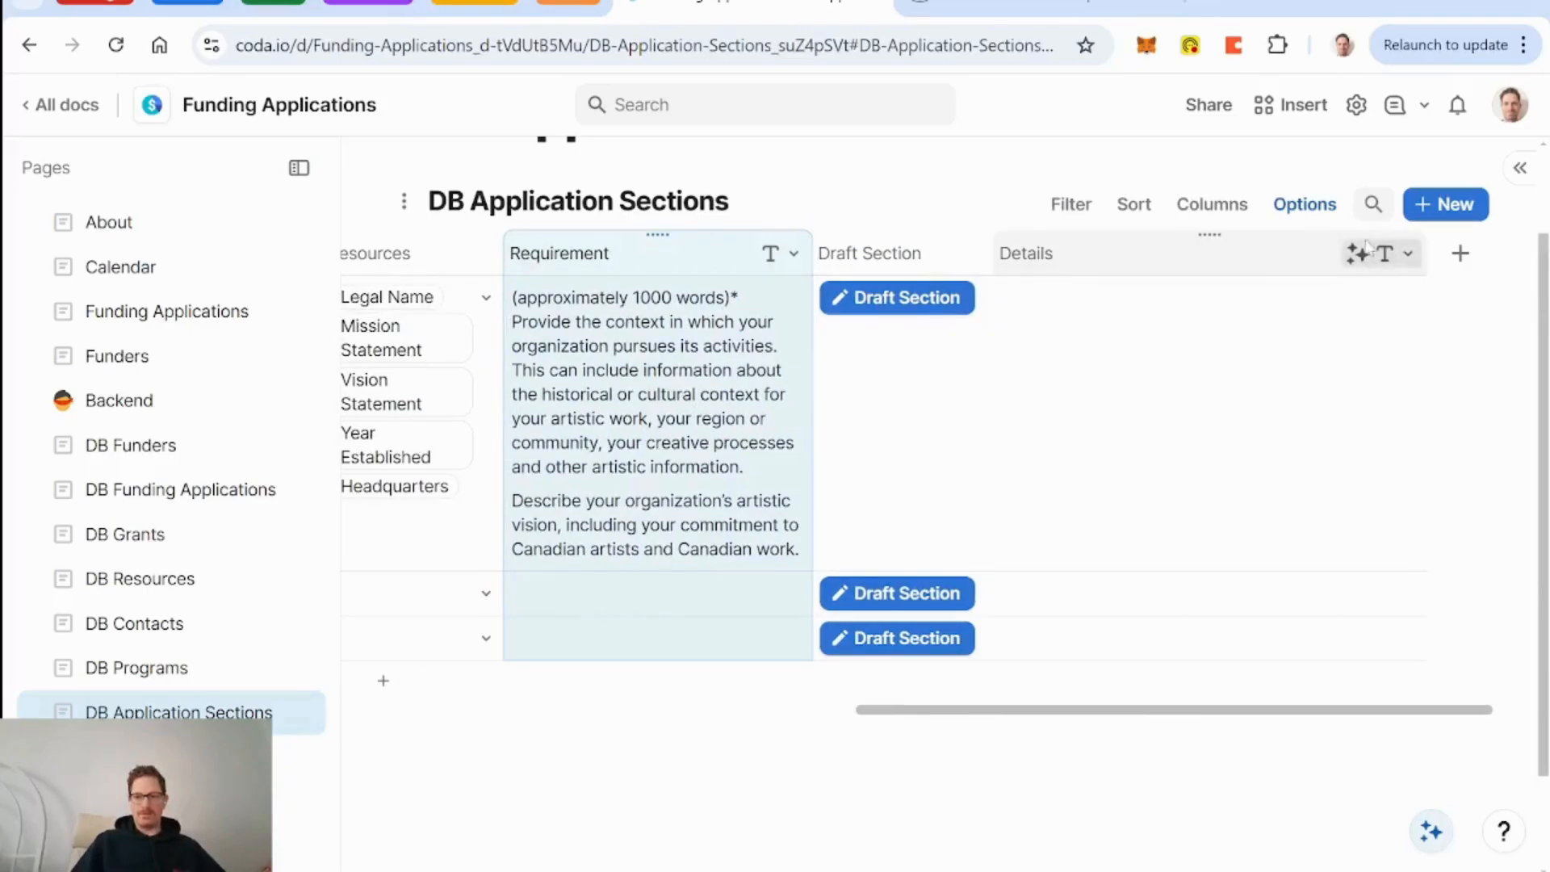
pyautogui.click(1278, 503)
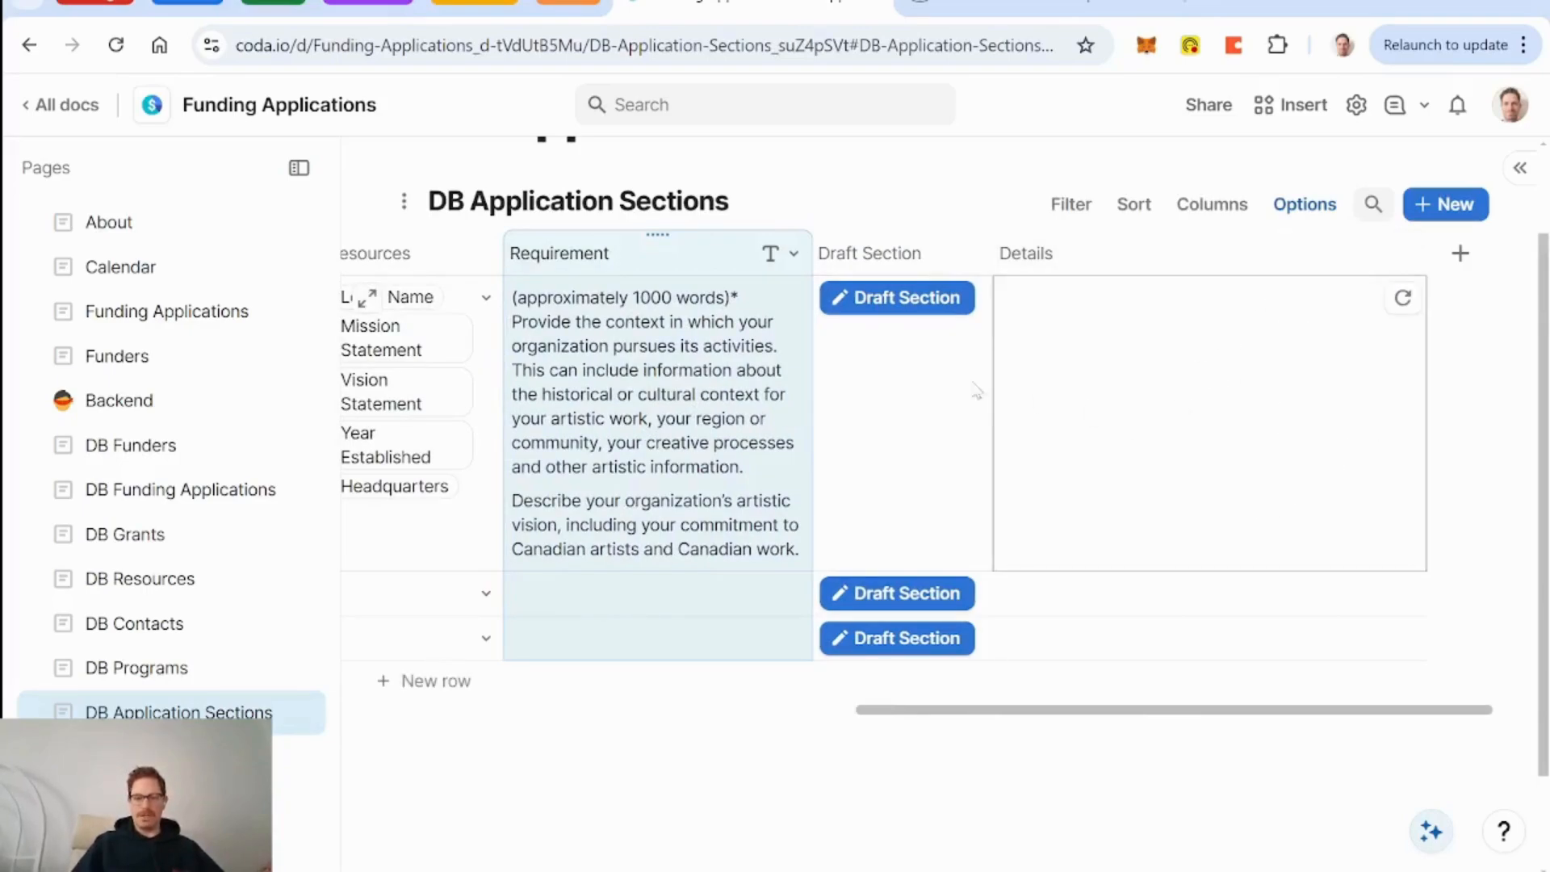
pyautogui.click(906, 305)
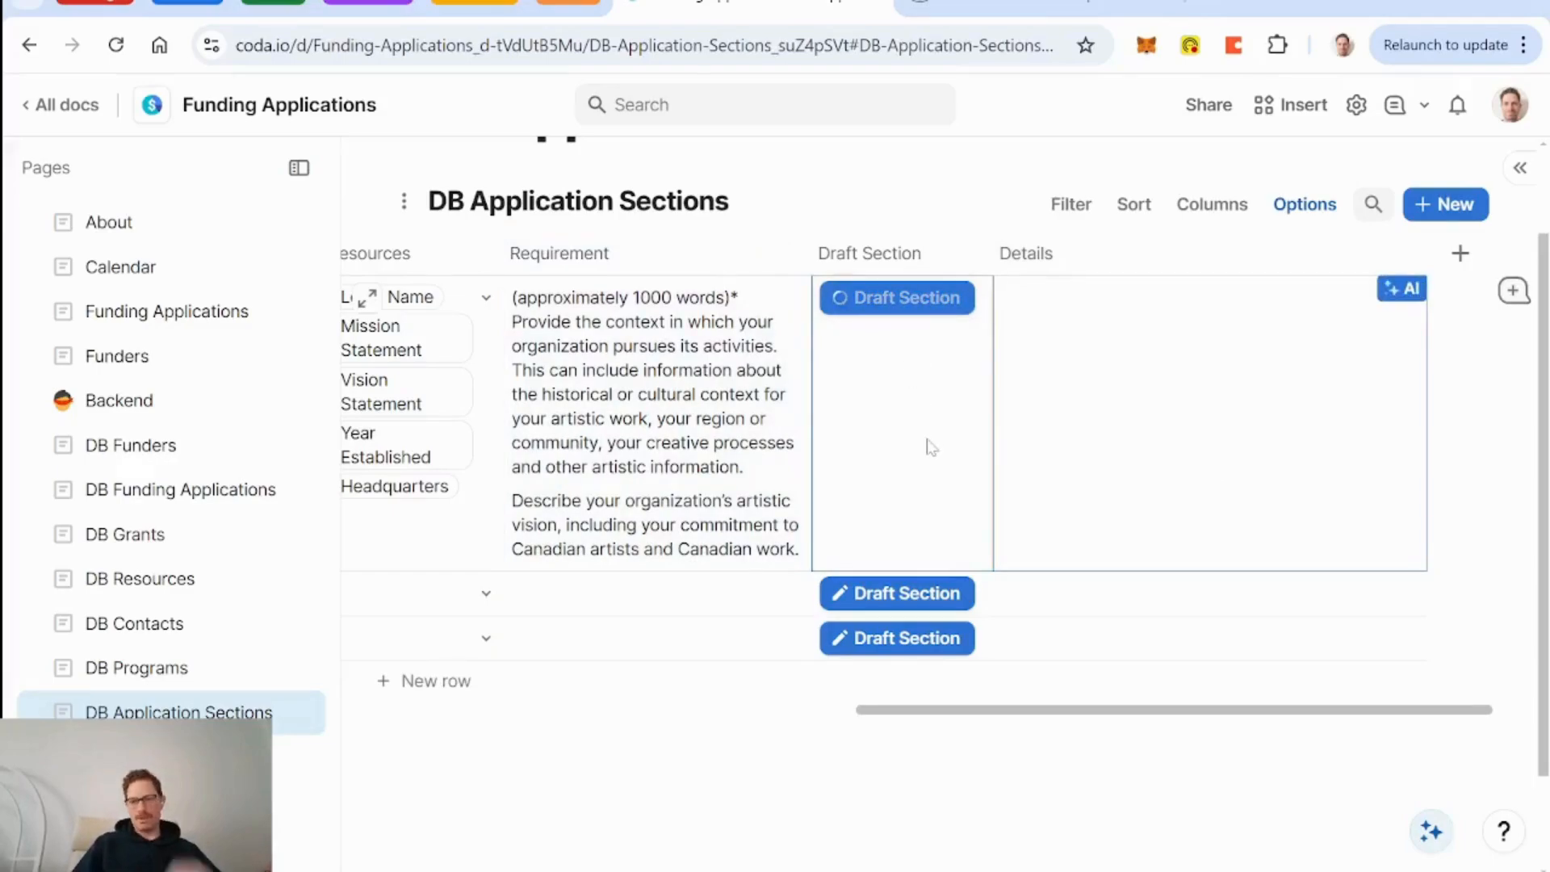
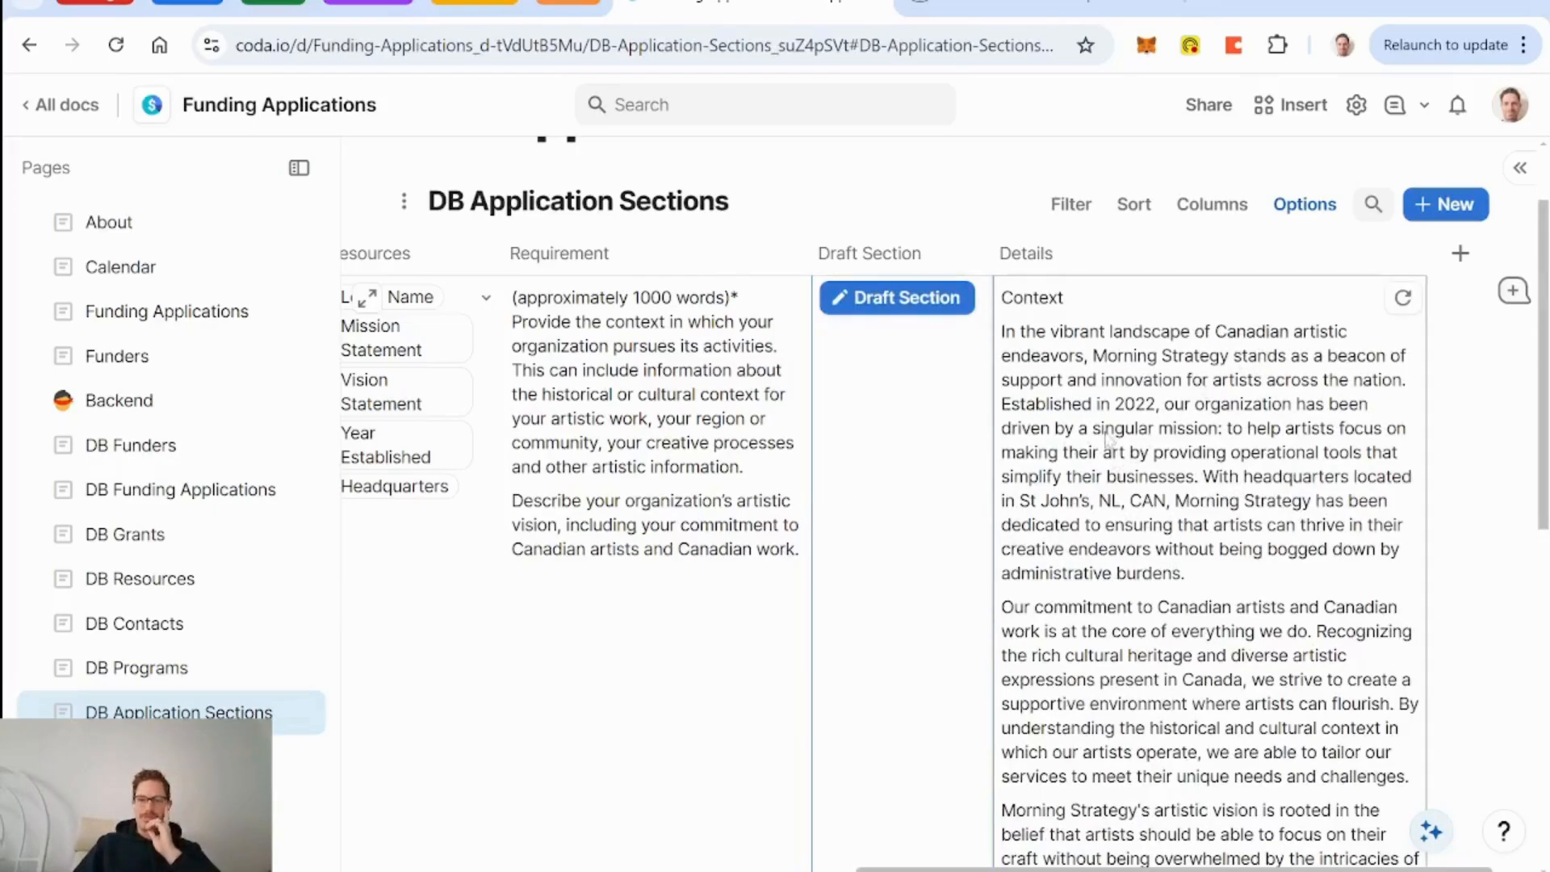
# Open the 'Exploring signal hill - for tourists' row from DB Funding Applications and scroll to its Application Sections.
pyautogui.scroll(-5, 891, 526)
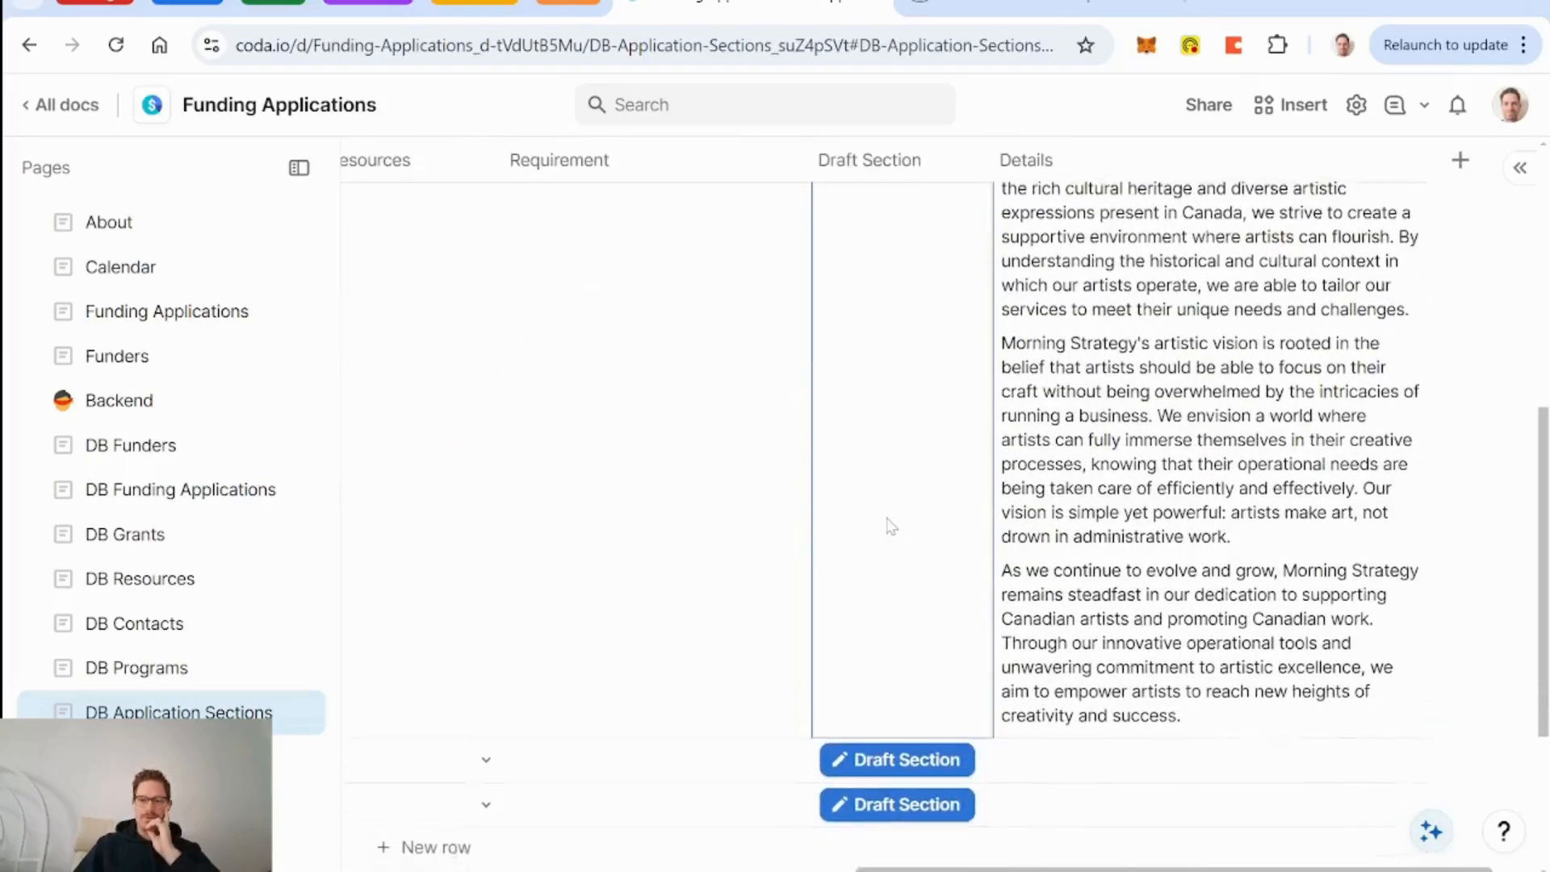
pyautogui.scroll(10, 892, 526)
pyautogui.hscroll(-10, 891, 526)
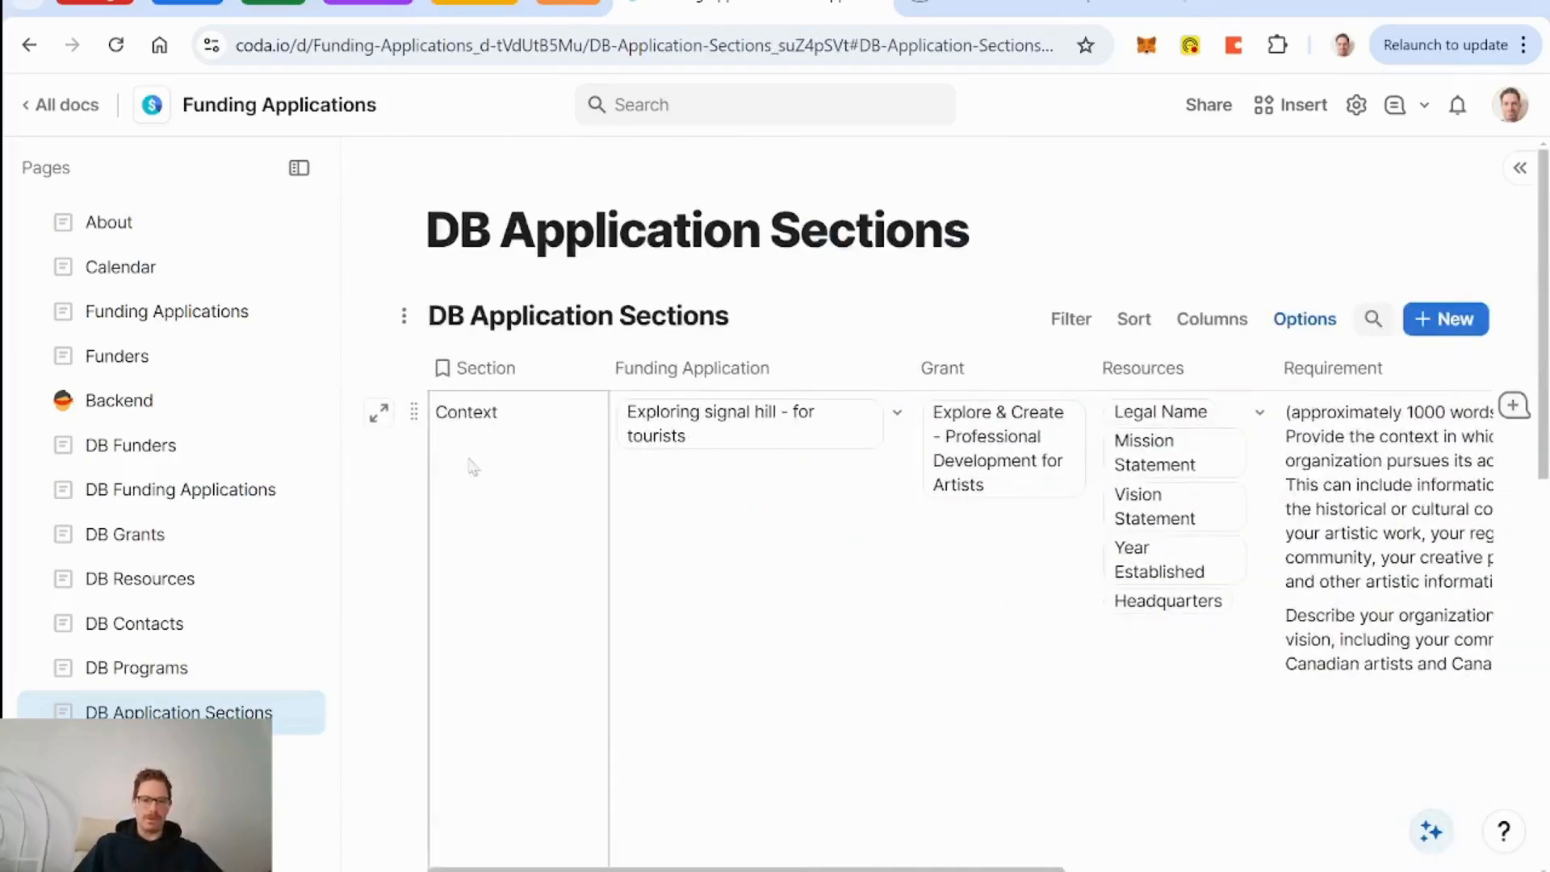
pyautogui.click(380, 431)
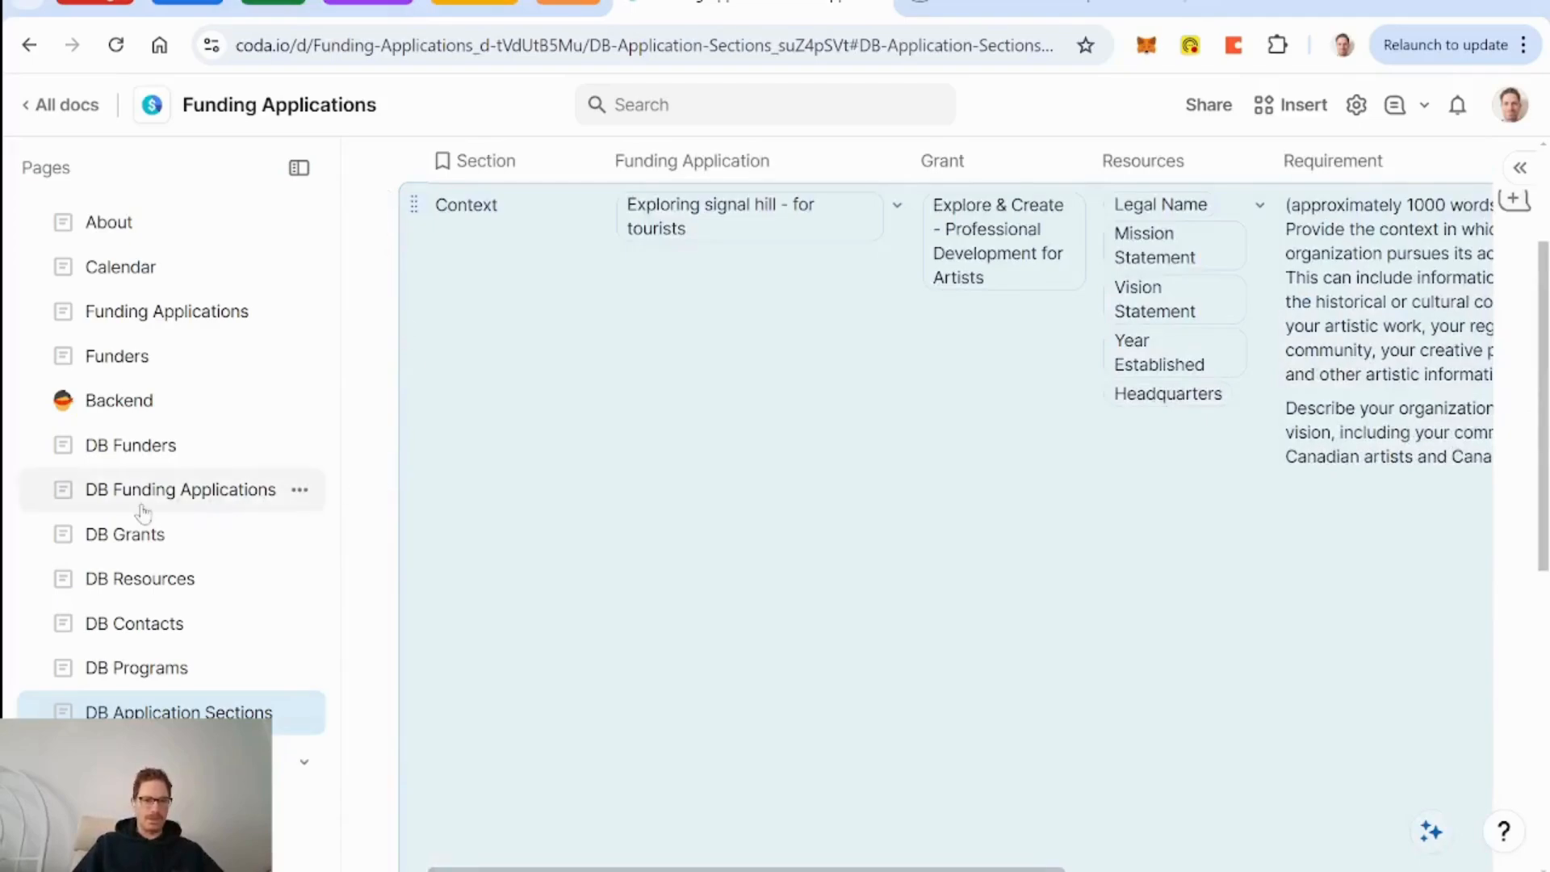
pyautogui.click(247, 492)
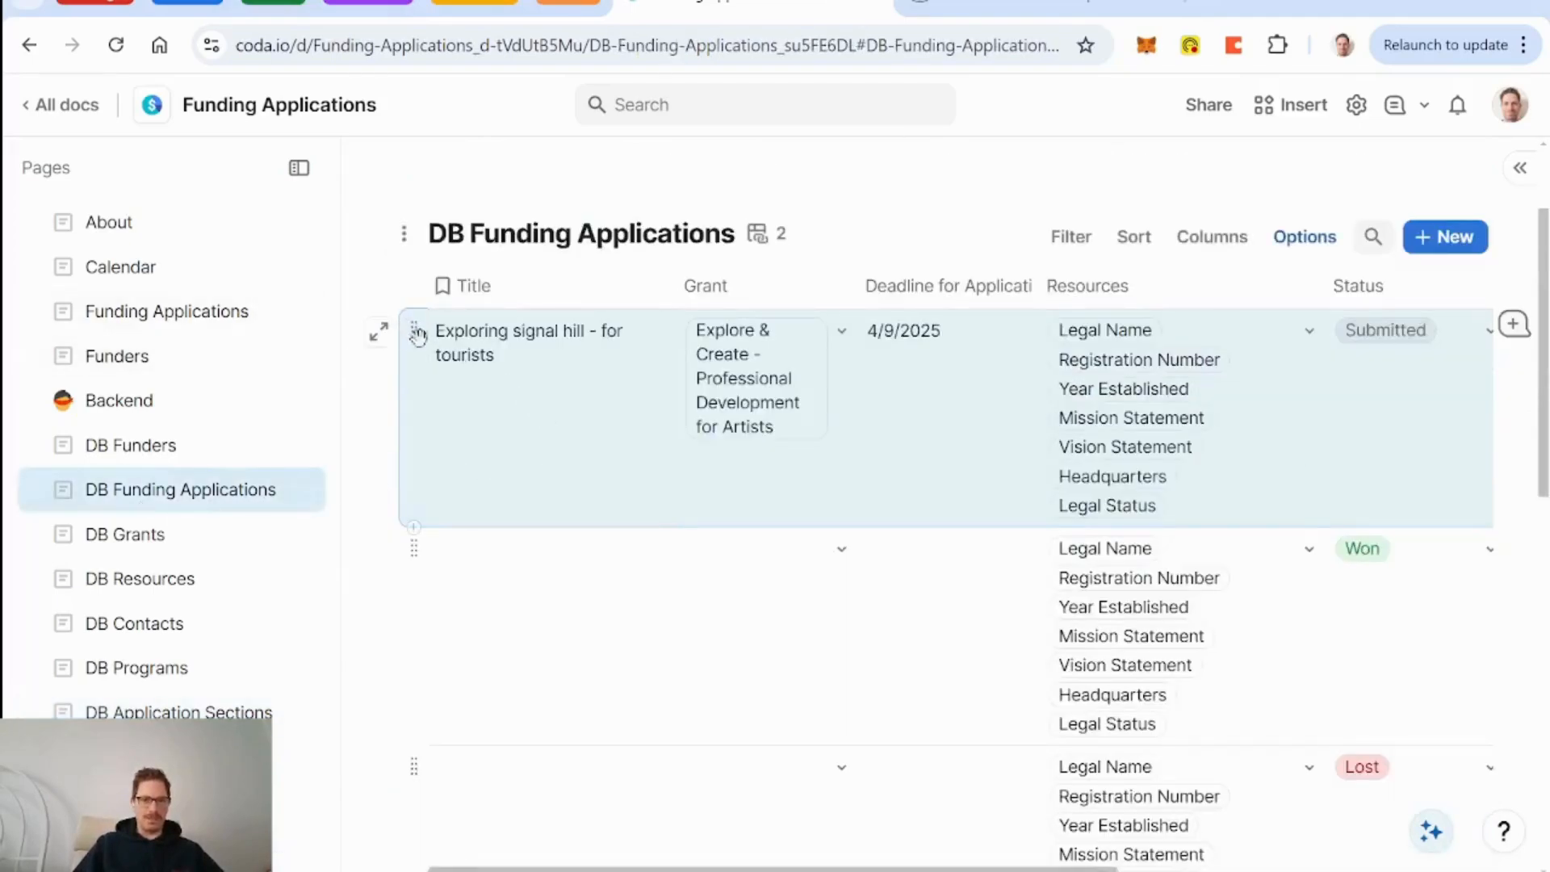
pyautogui.click(379, 333)
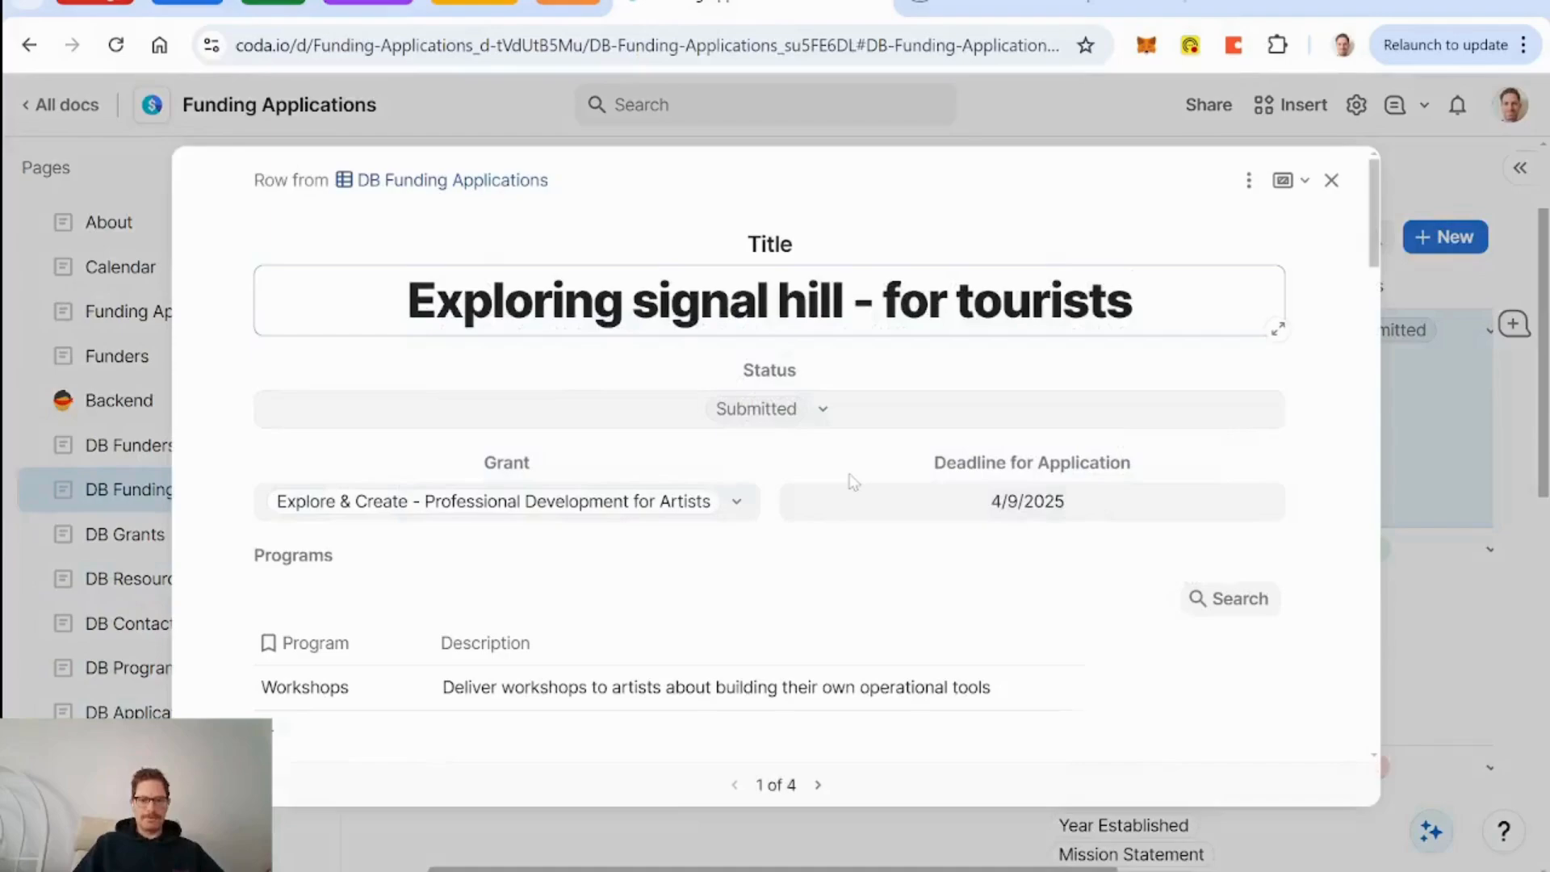
pyautogui.scroll(-7, 832, 478)
pyautogui.scroll(-2, 853, 483)
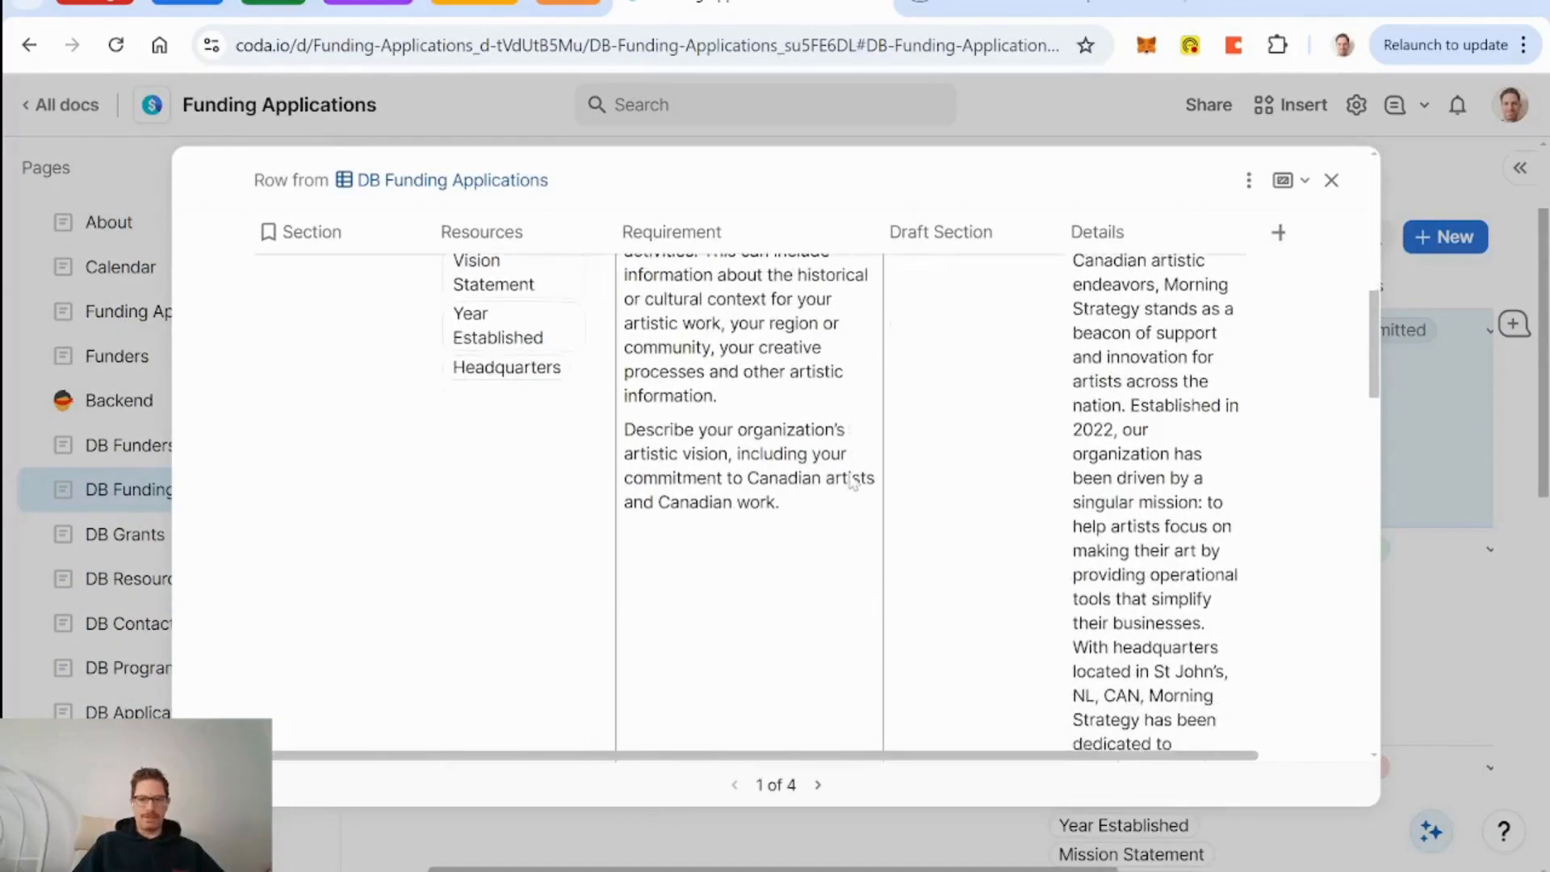
pyautogui.scroll(4, 854, 483)
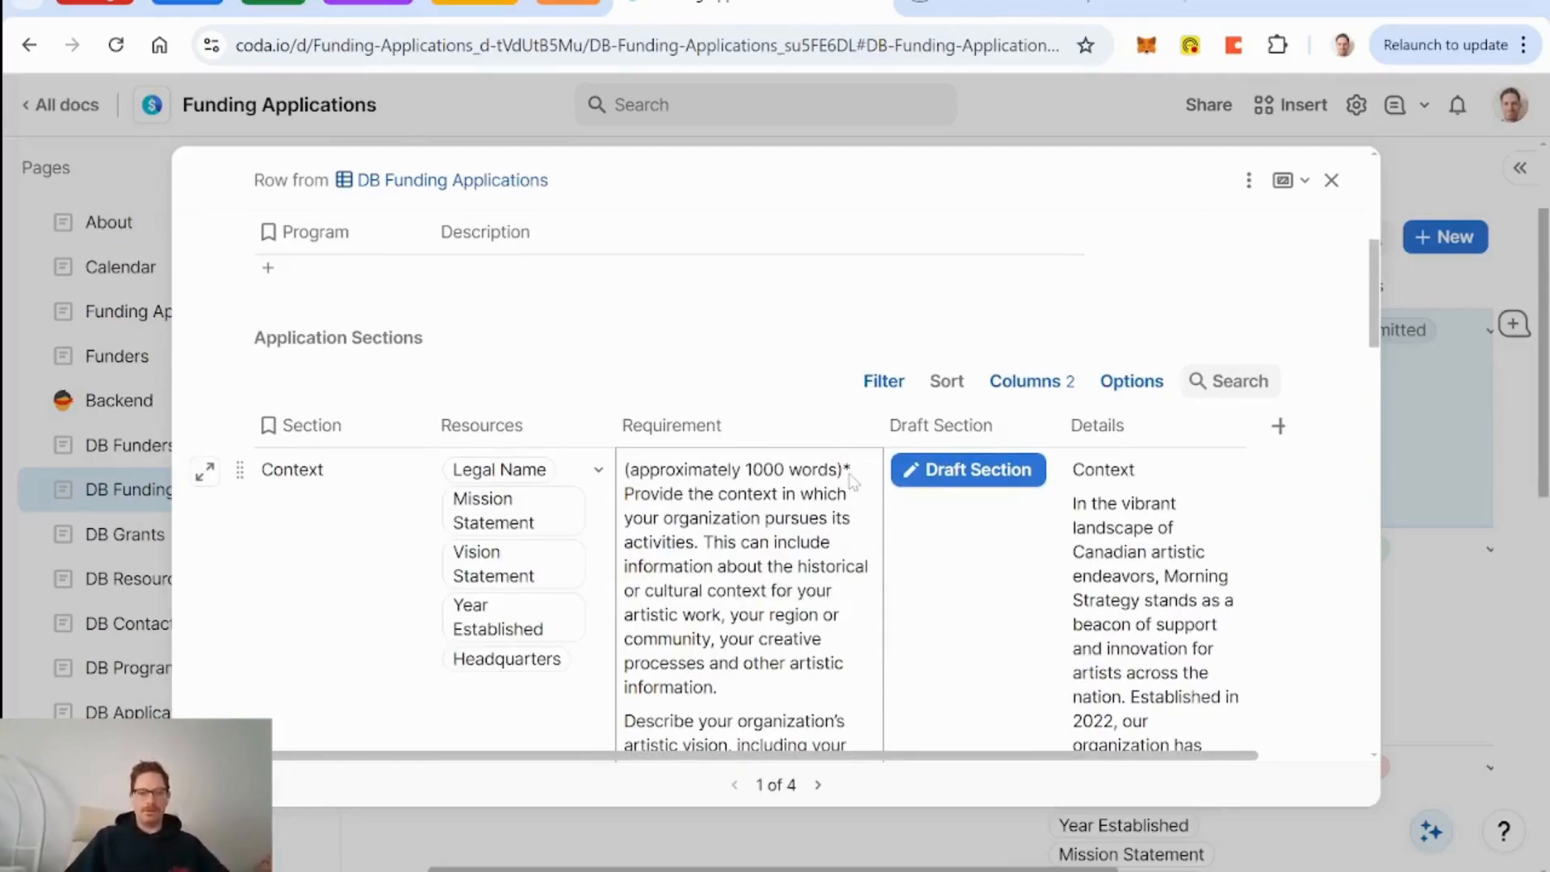
# Hide the Draft Section, Resources and Requirement columns of the sections table.
pyautogui.click(1149, 382)
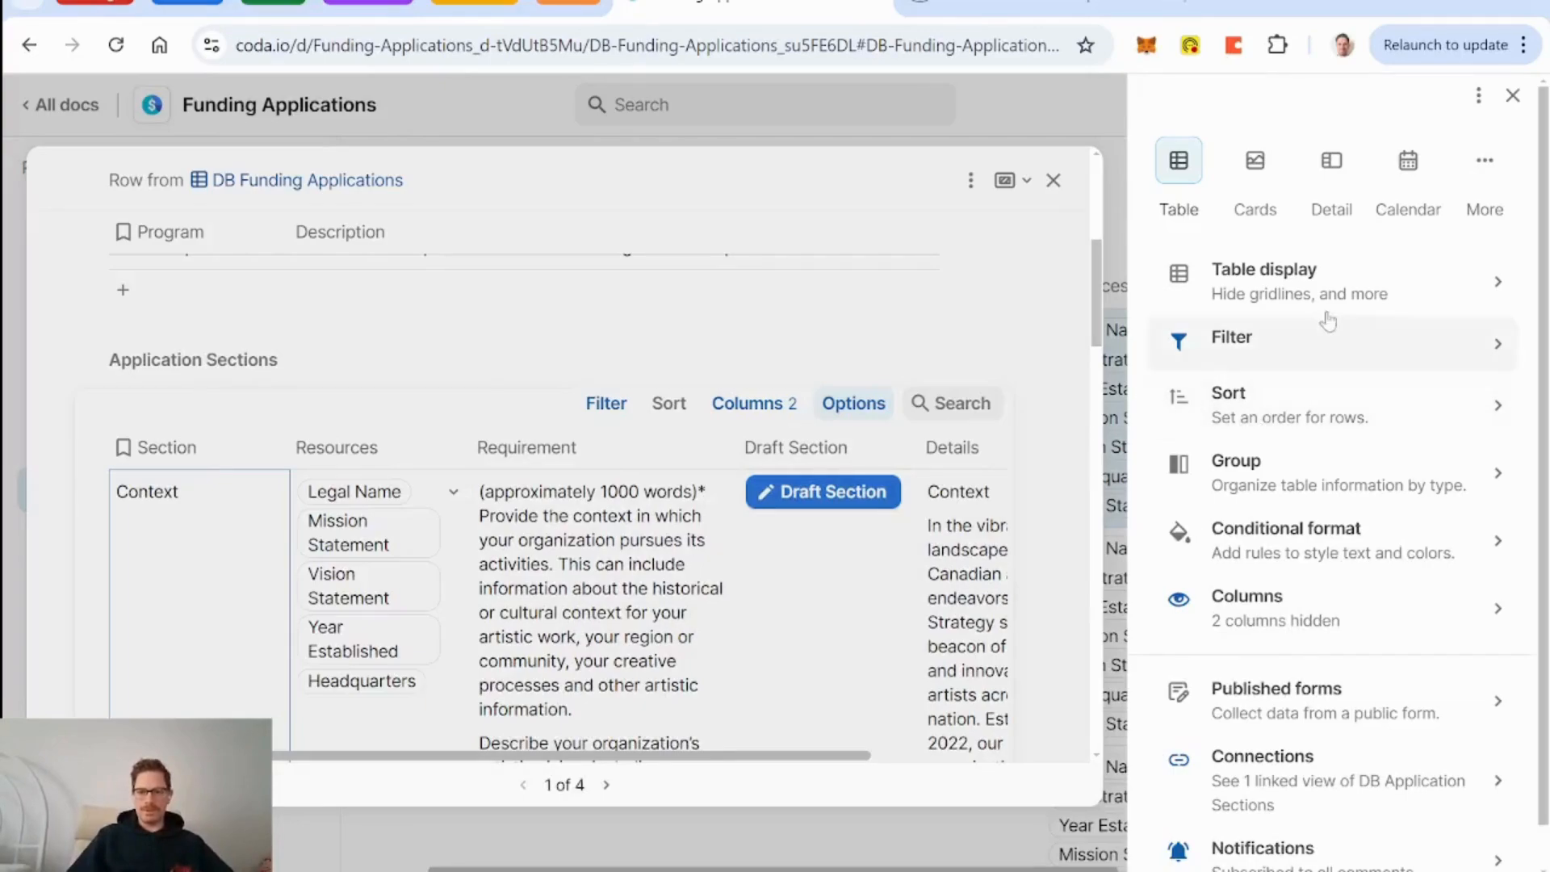
pyautogui.click(1308, 602)
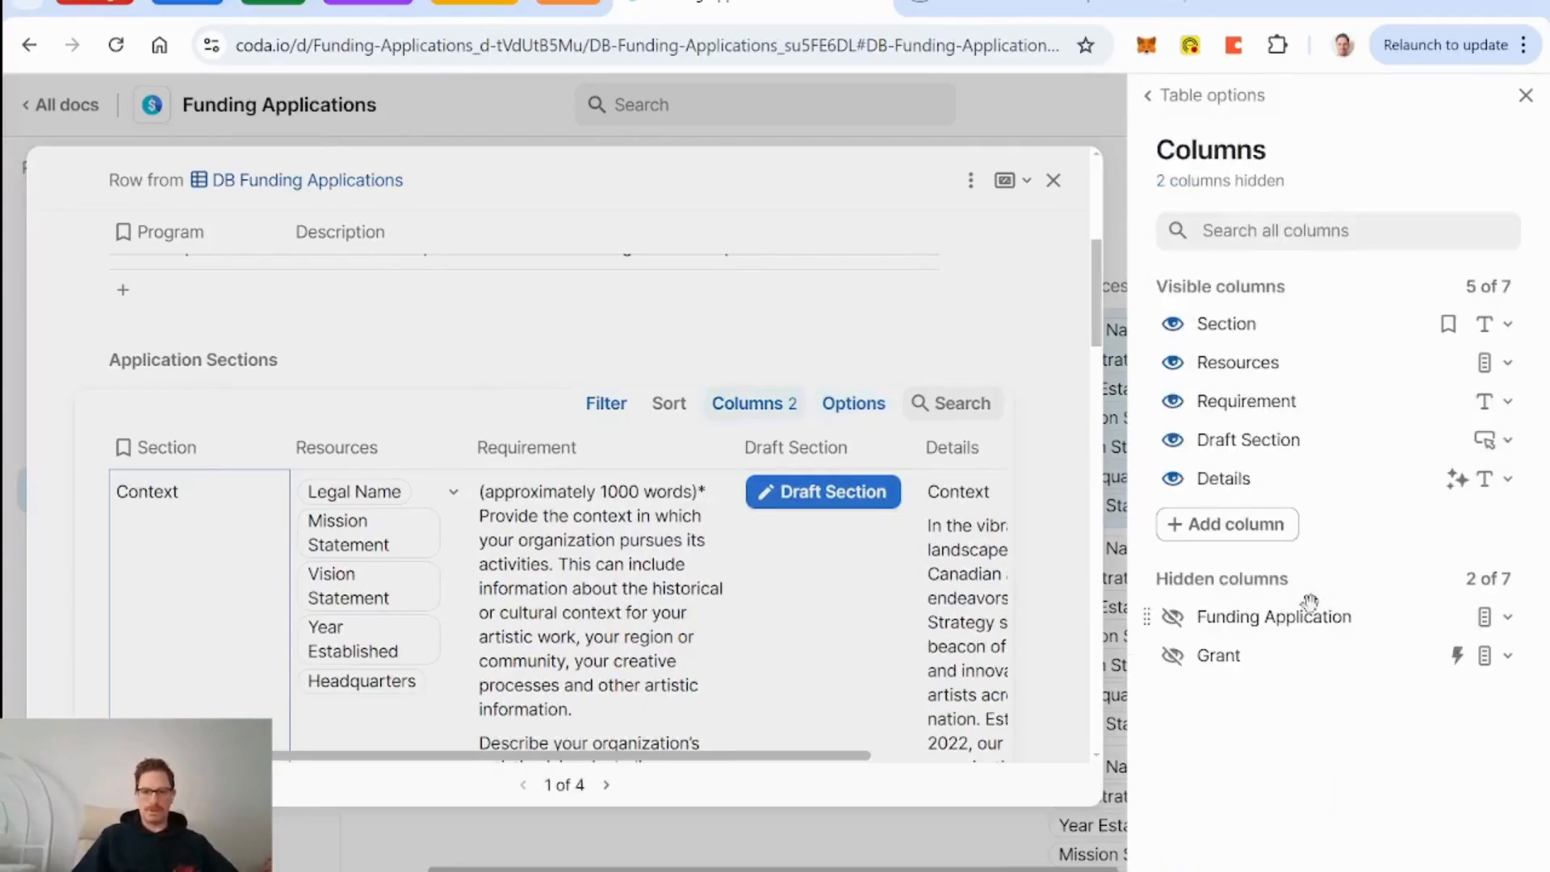
pyautogui.click(1173, 446)
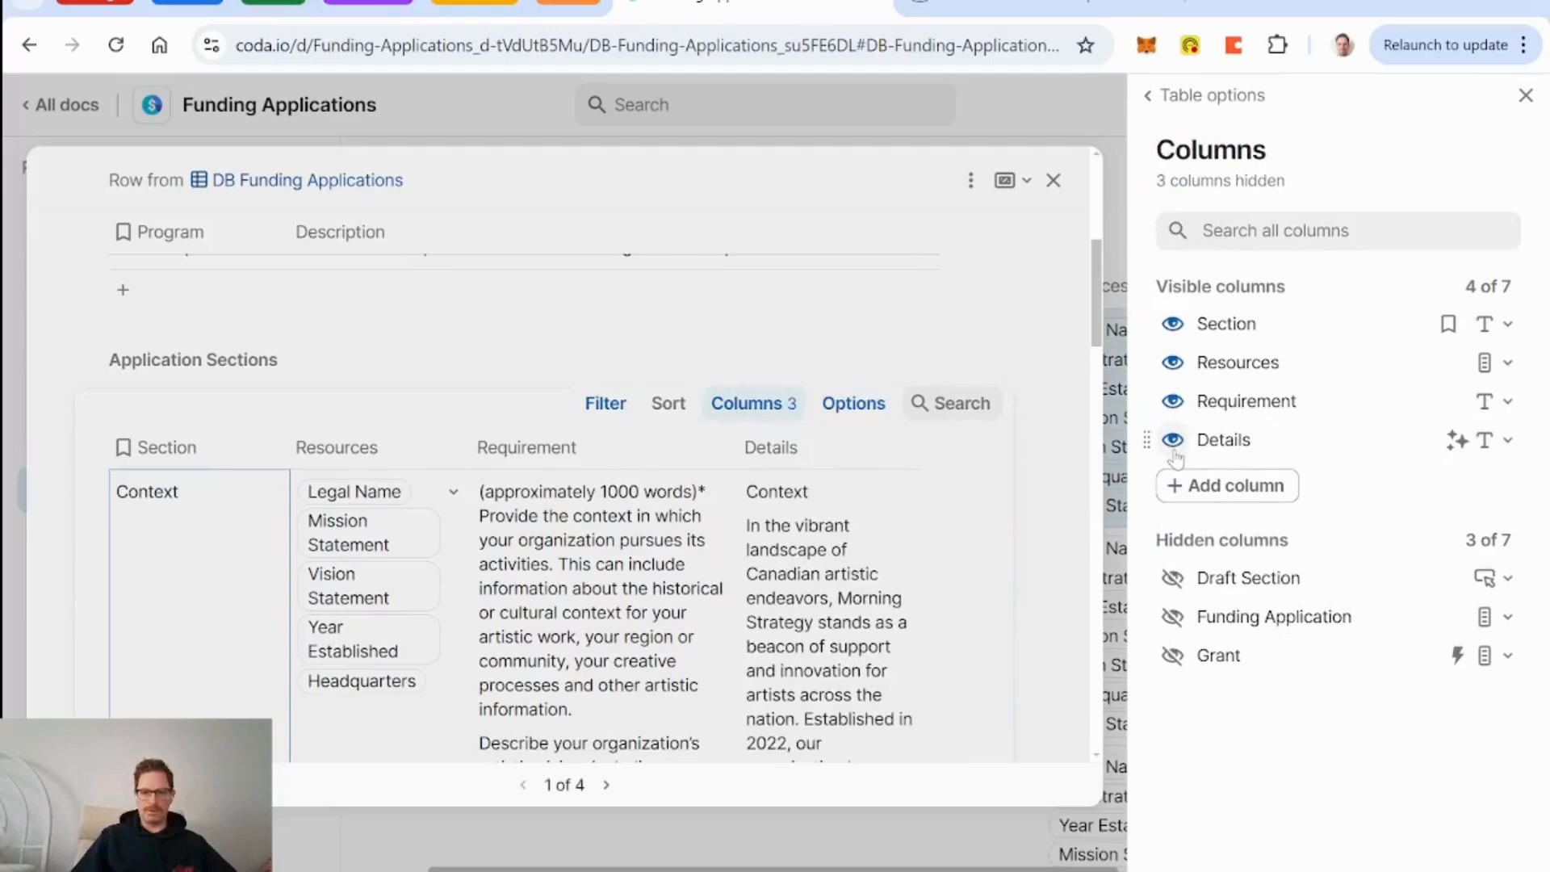
pyautogui.click(1173, 363)
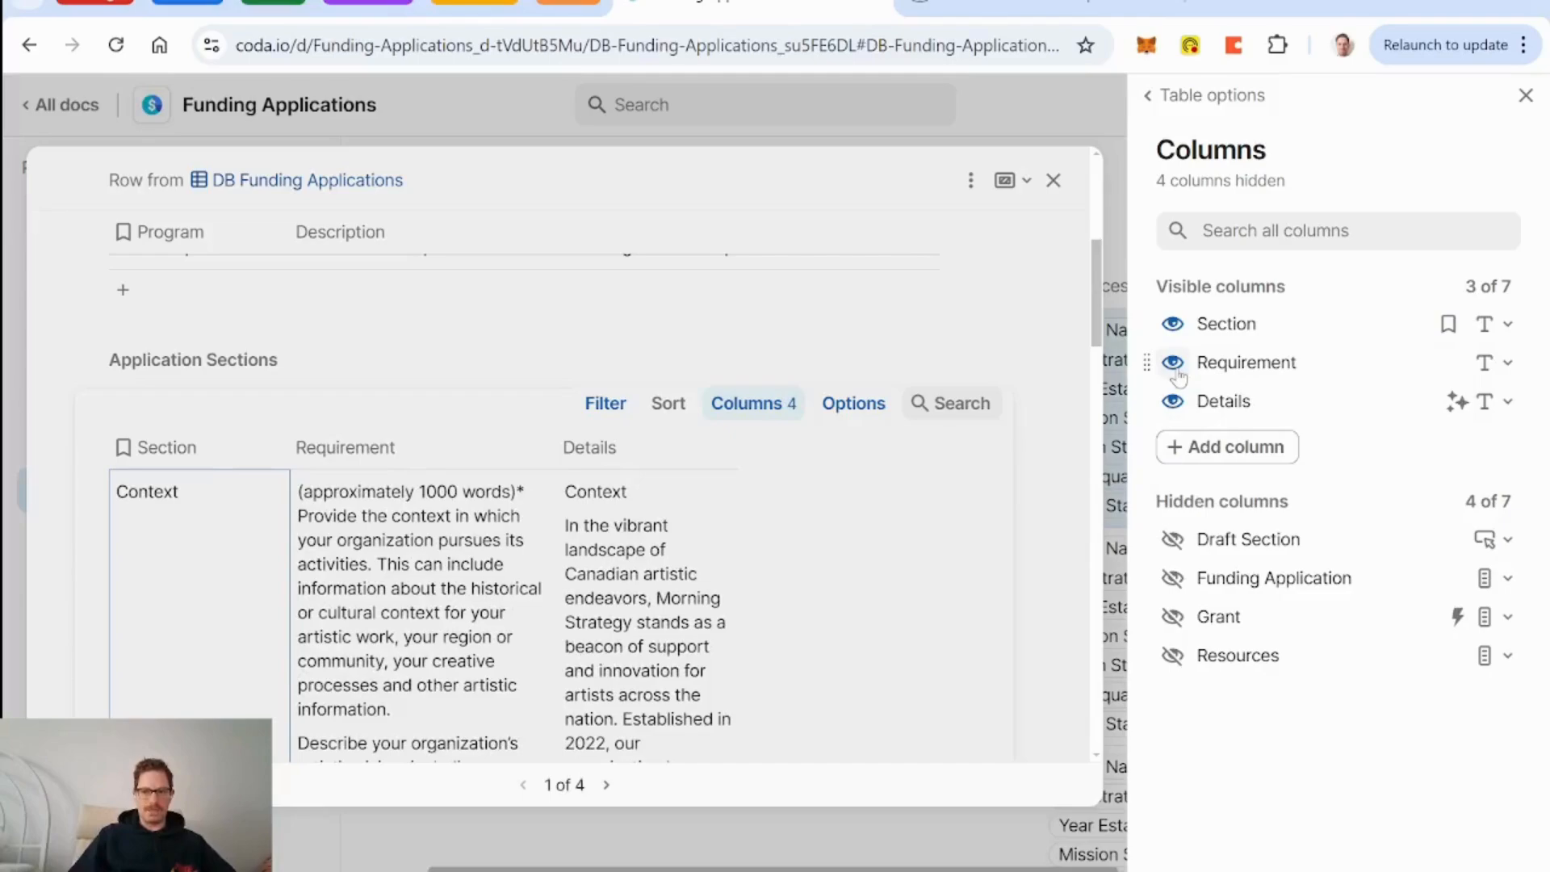
pyautogui.click(1173, 364)
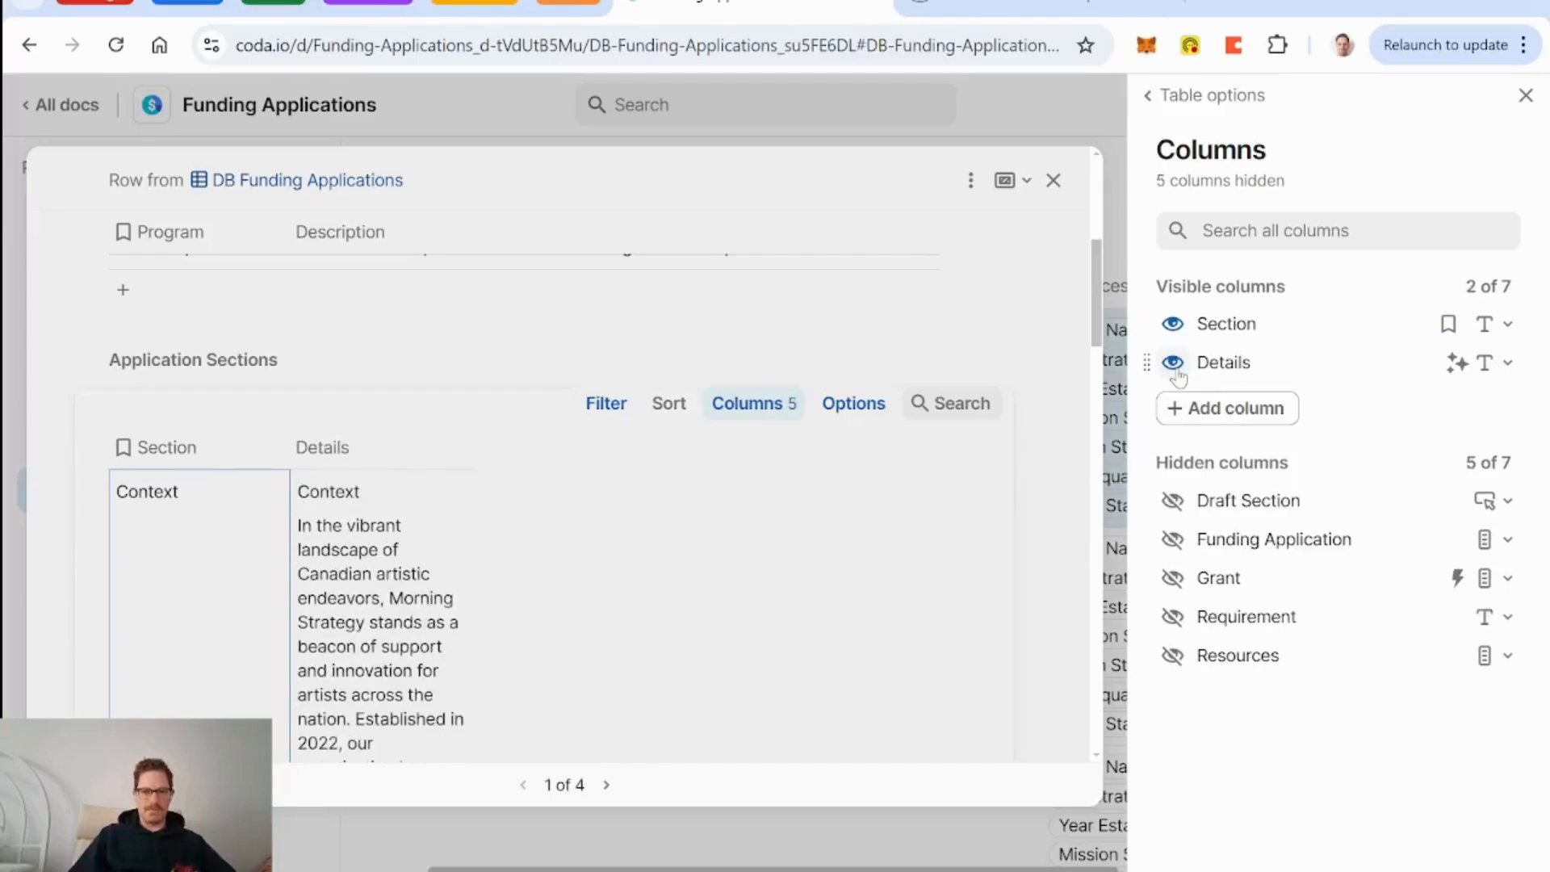
pyautogui.click(1525, 95)
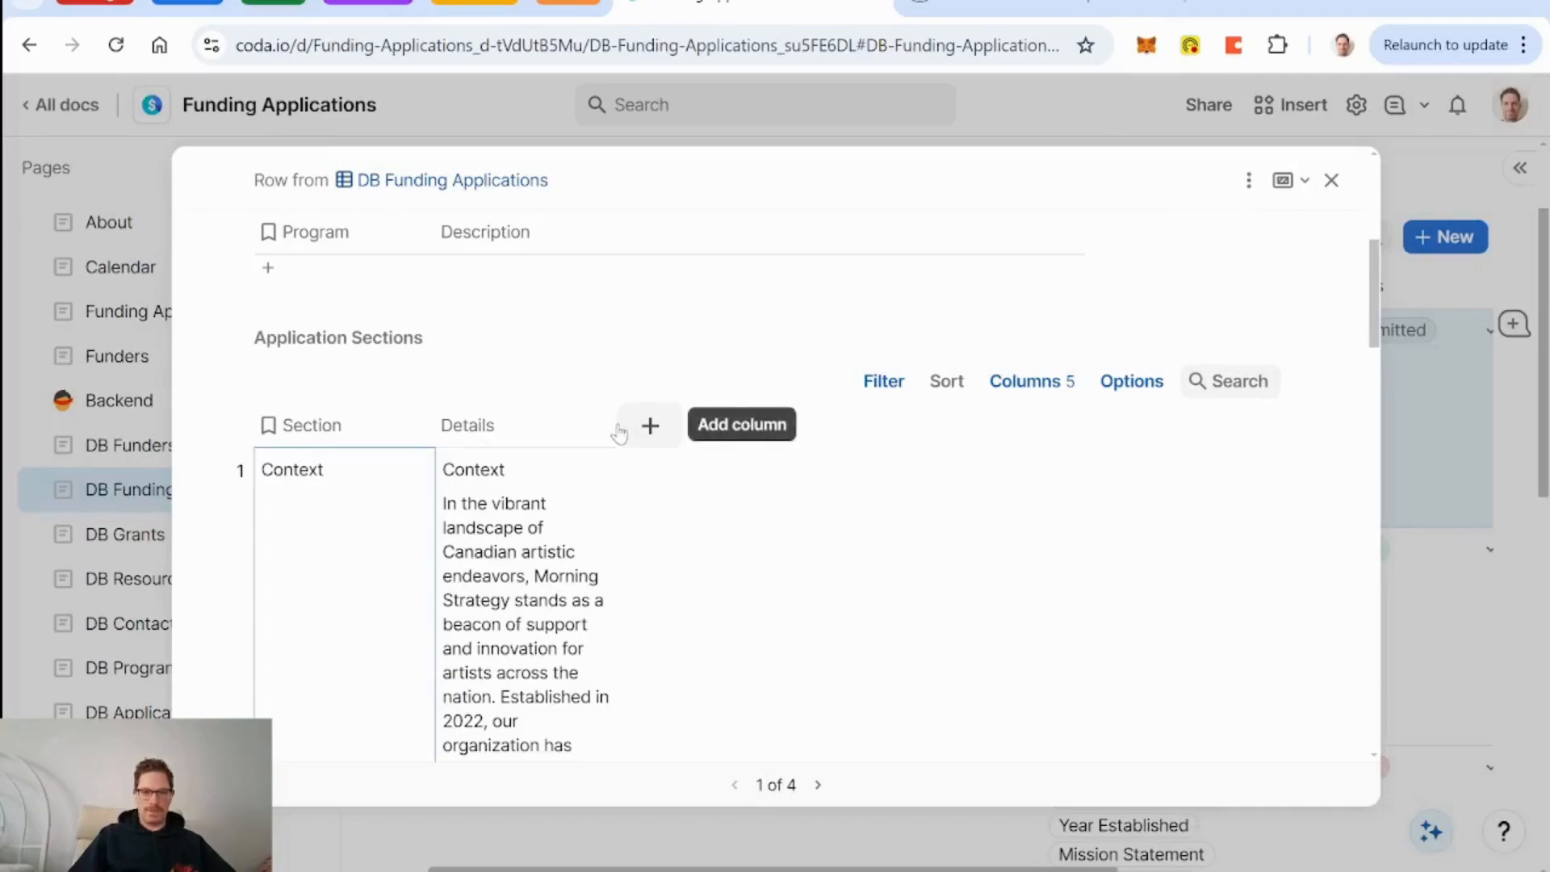
# Widen the Details column across most of the table.
pyautogui.moveTo(823, 440); pyautogui.dragTo(1186, 460)
pyautogui.scroll(-5, 912, 521)
pyautogui.scroll(5, 912, 521)
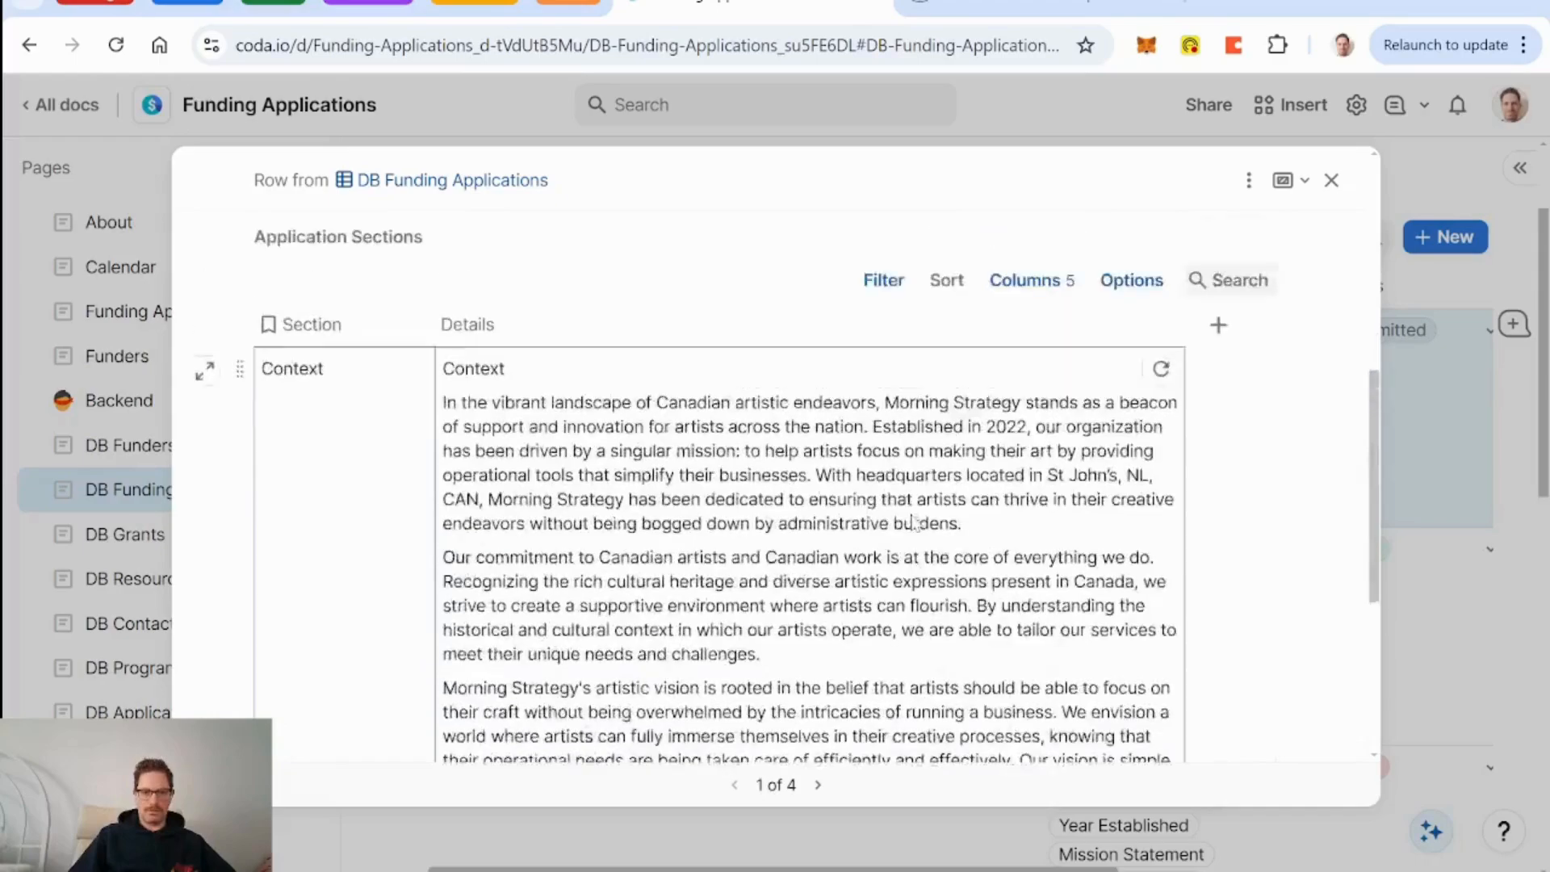
pyautogui.scroll(2, 547, 474)
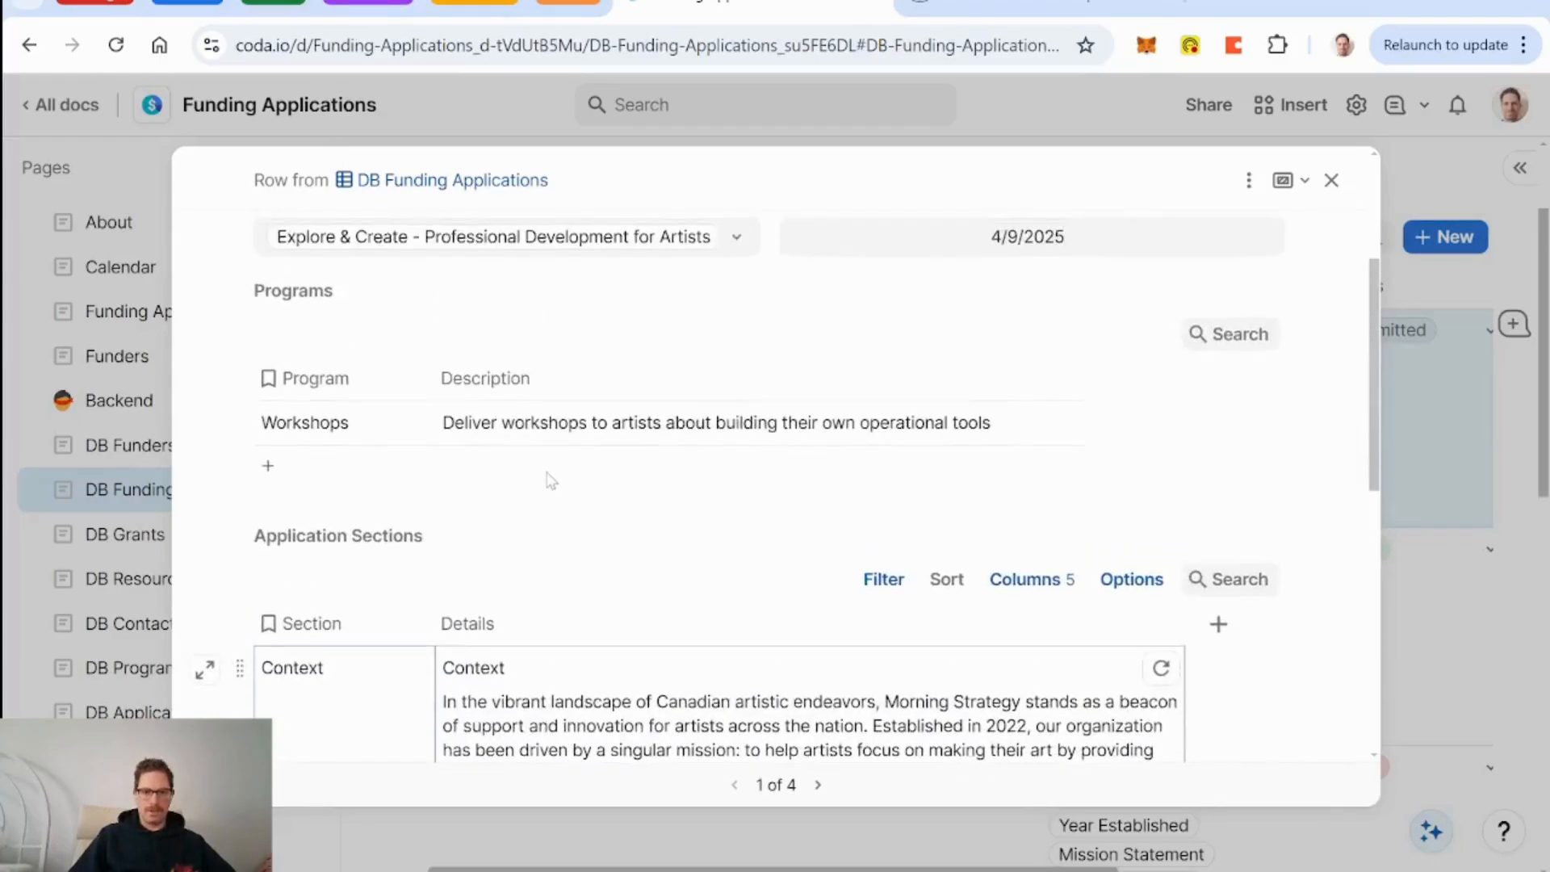
pyautogui.scroll(-2, 547, 473)
pyautogui.scroll(2, 548, 473)
pyautogui.scroll(-8, 550, 481)
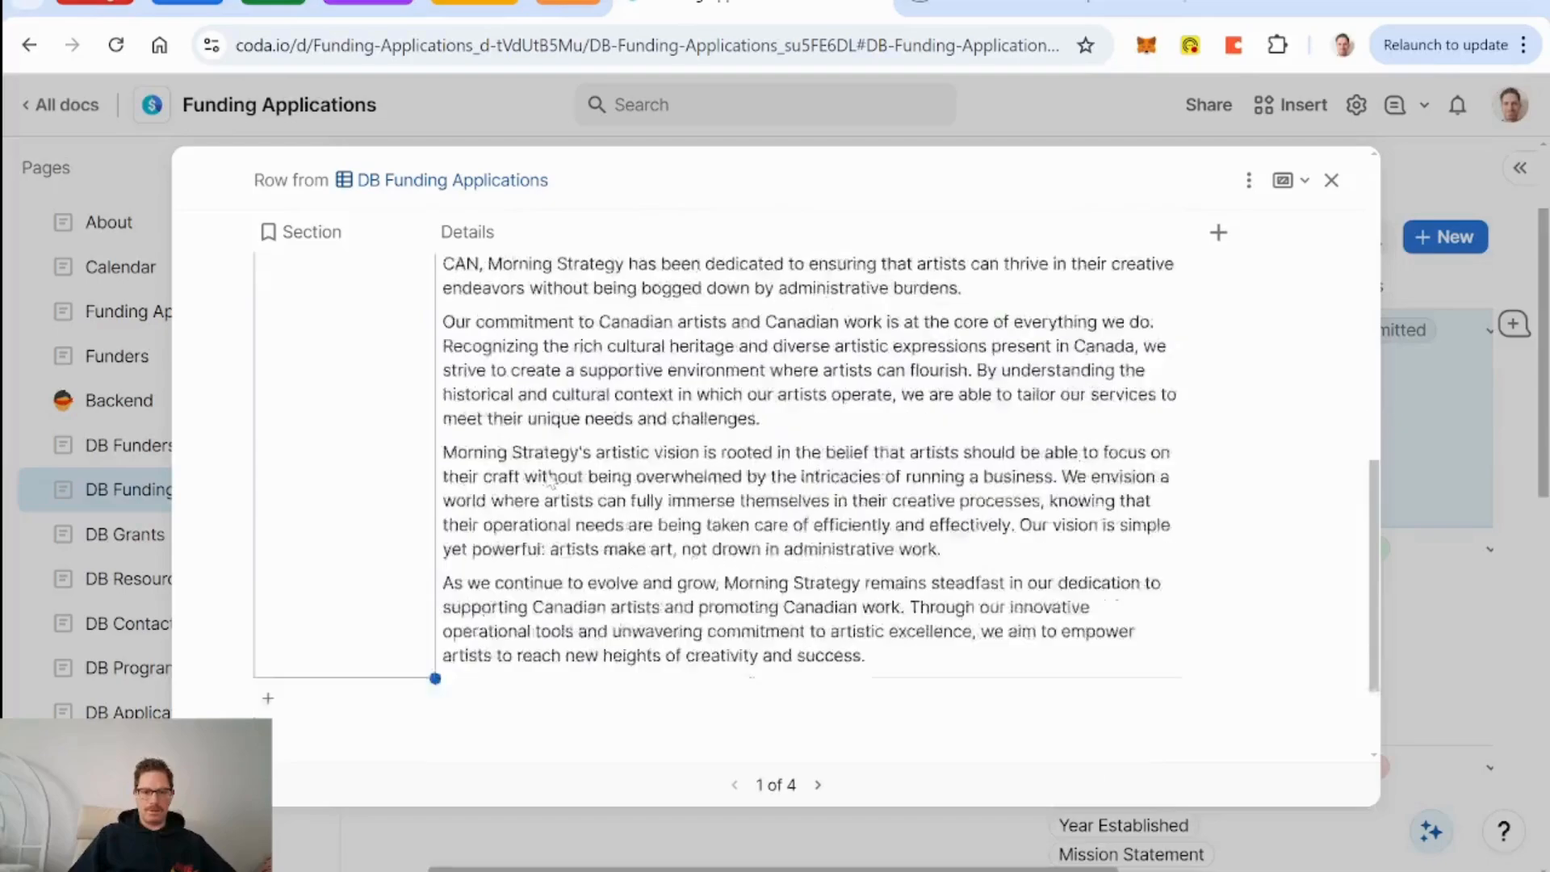
pyautogui.scroll(5, 549, 481)
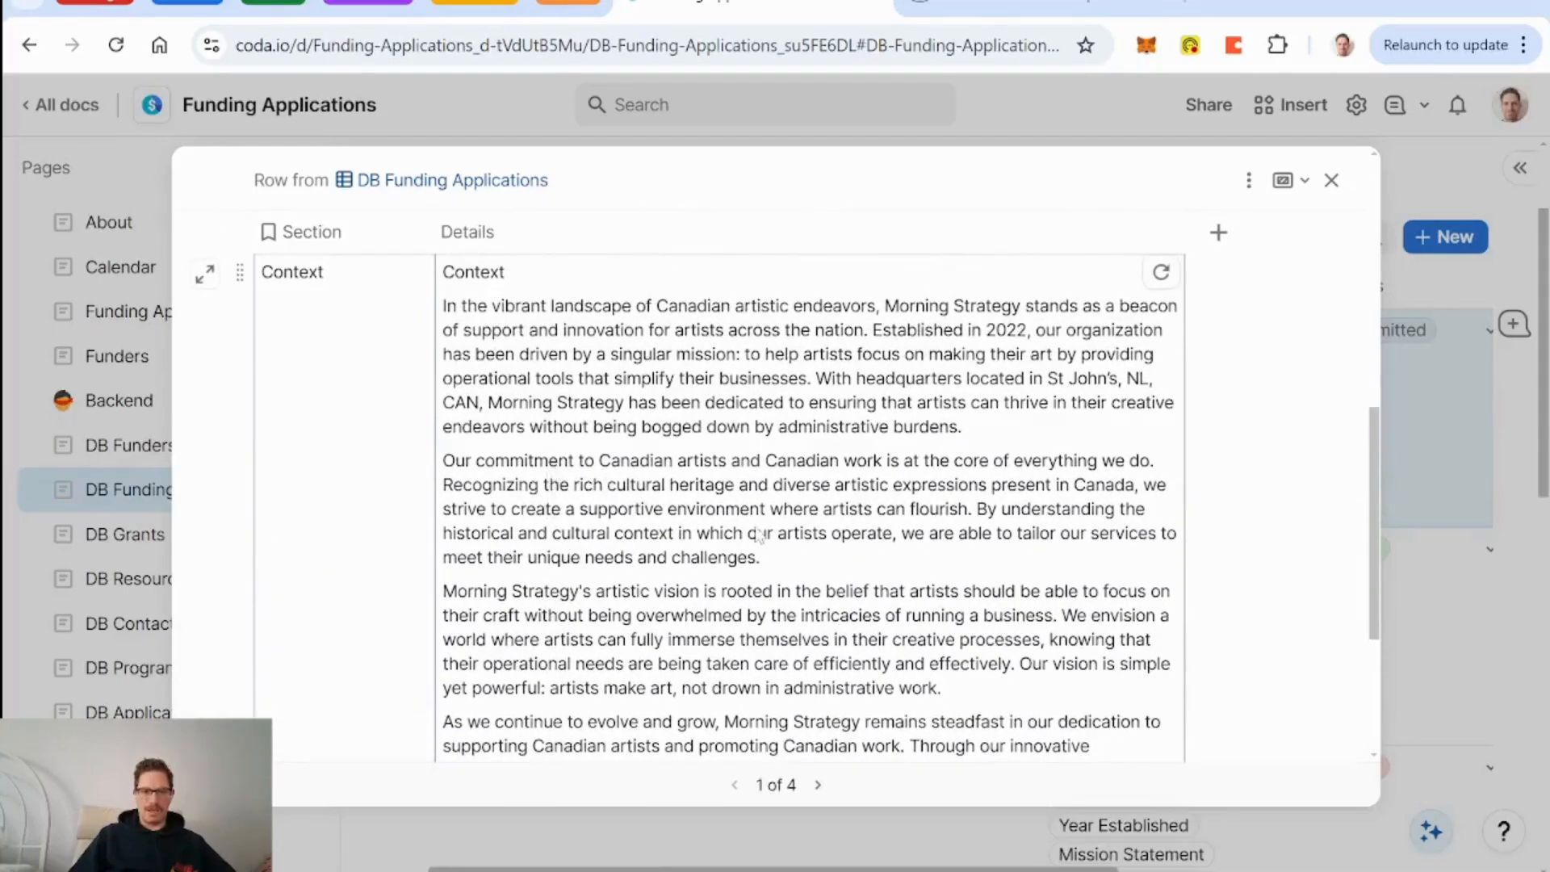
pyautogui.scroll(3, 550, 481)
# Turn on Pin expand row button in the table display settings.
pyautogui.click(1133, 454)
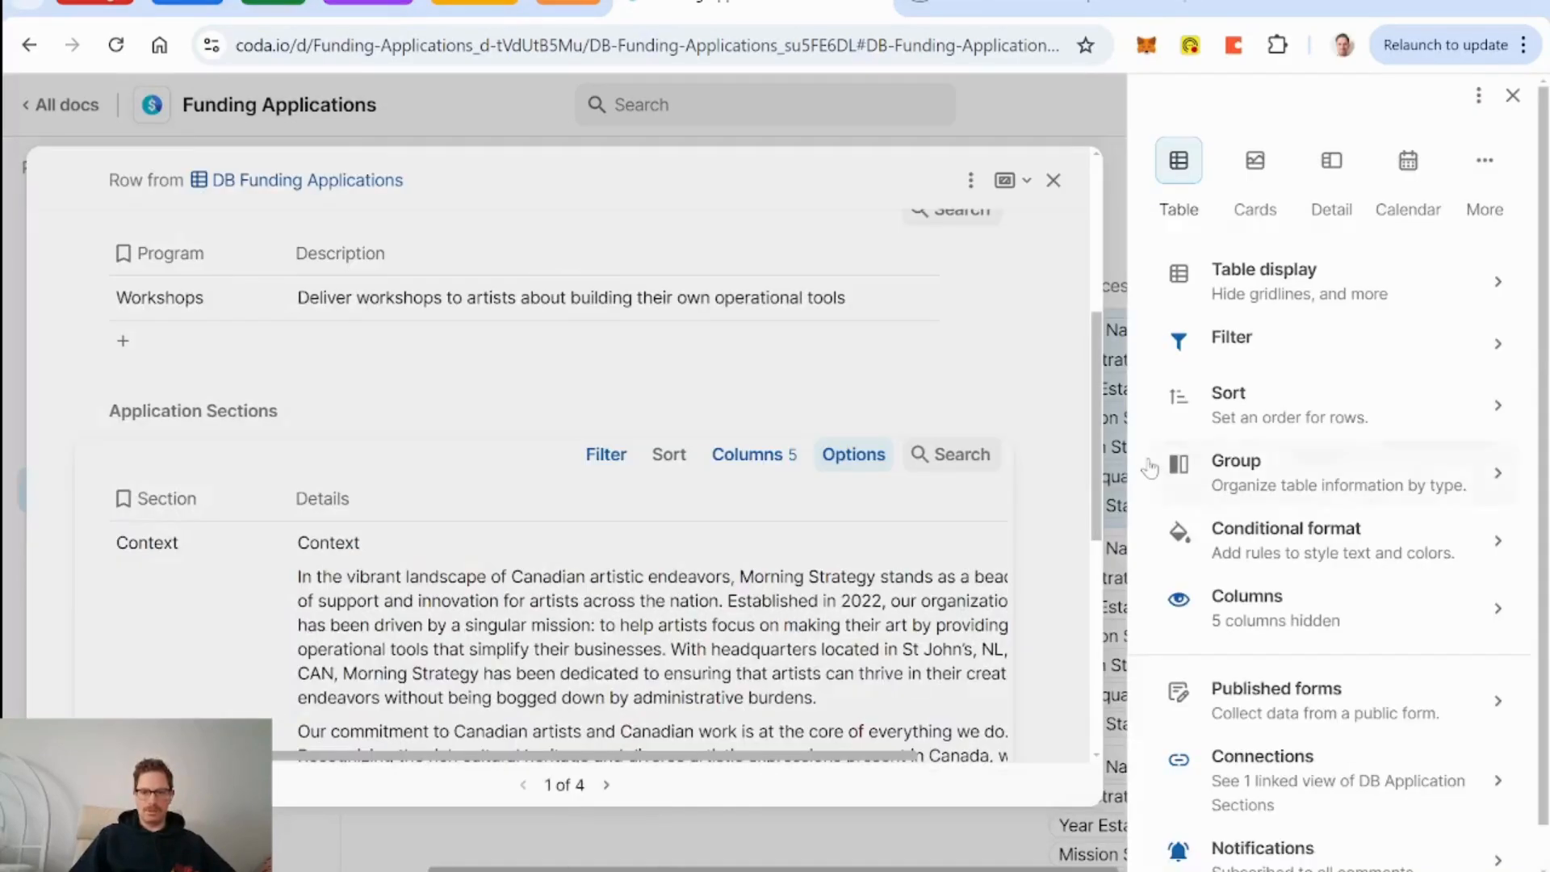
pyautogui.click(1328, 300)
pyautogui.click(1504, 244)
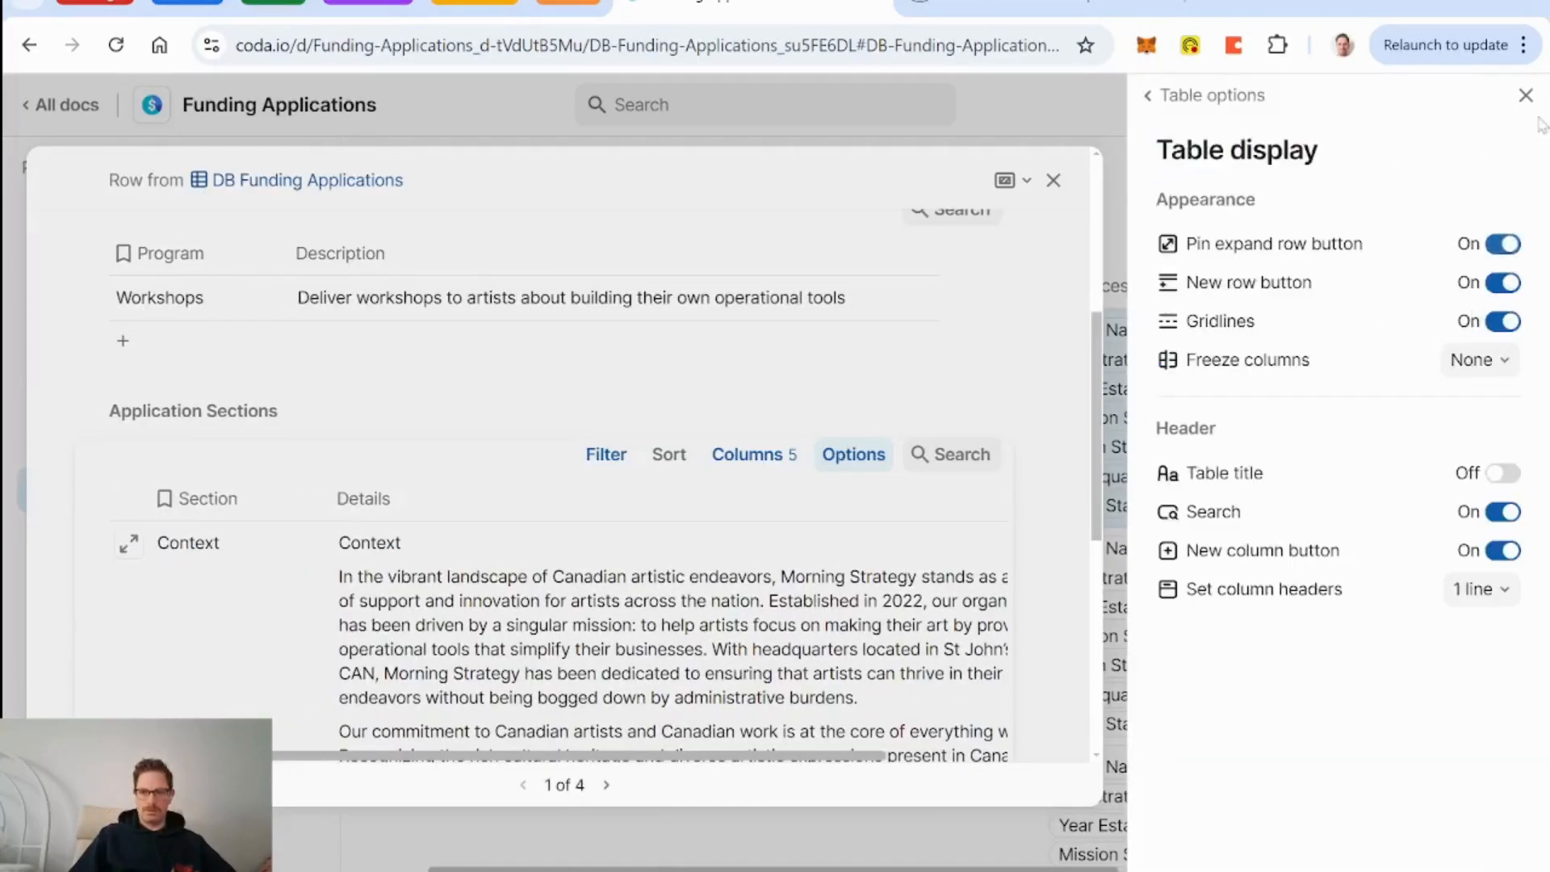
pyautogui.click(1526, 95)
# Add a new empty section row to the table.
pyautogui.scroll(3, 818, 495)
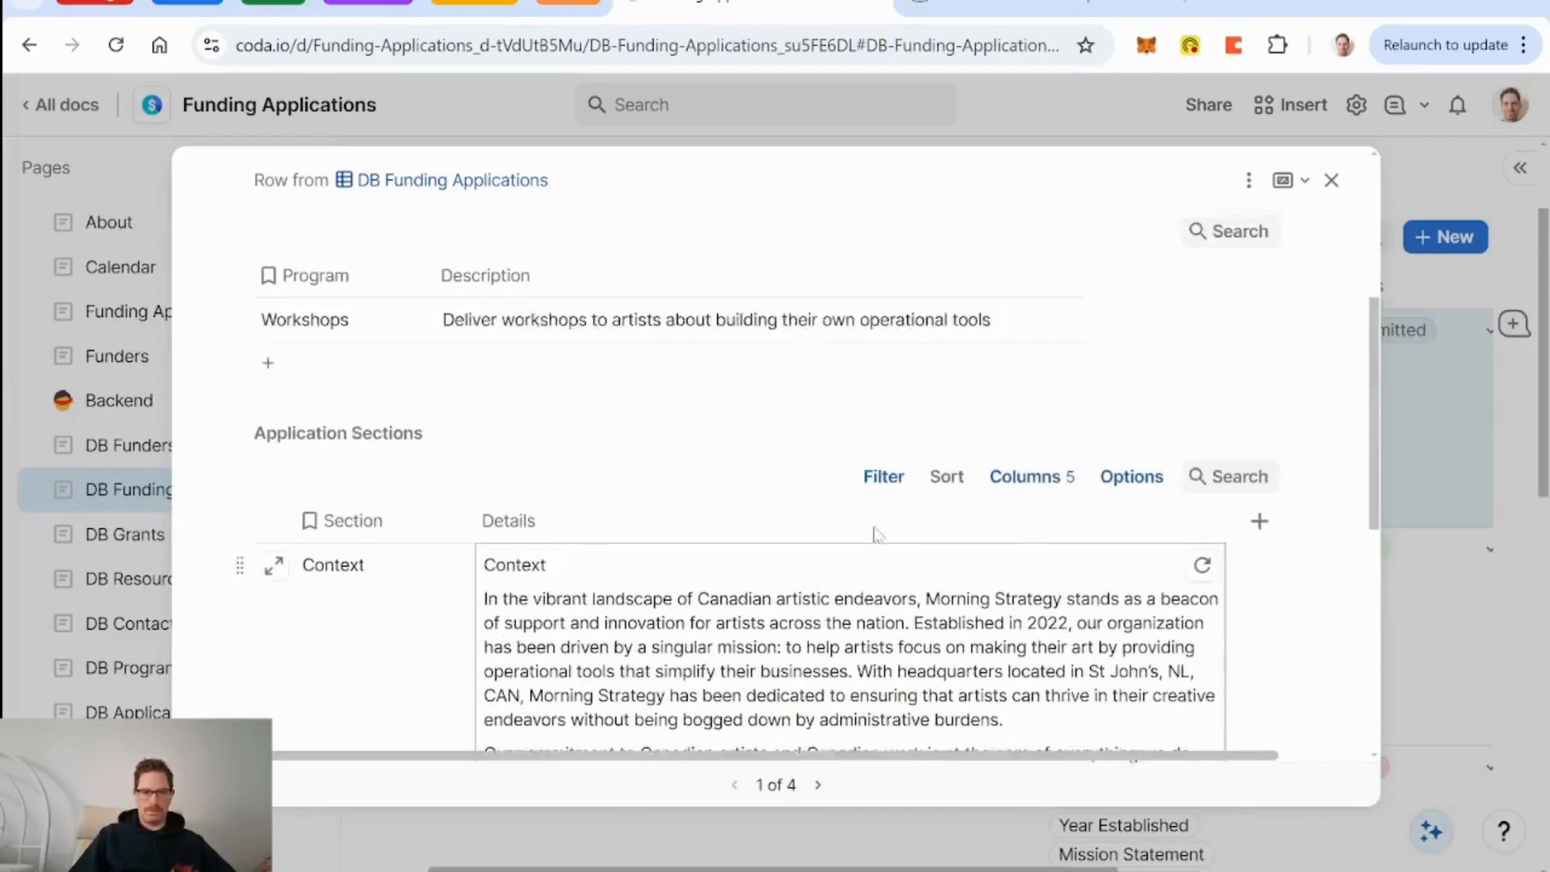
pyautogui.scroll(-7, 876, 529)
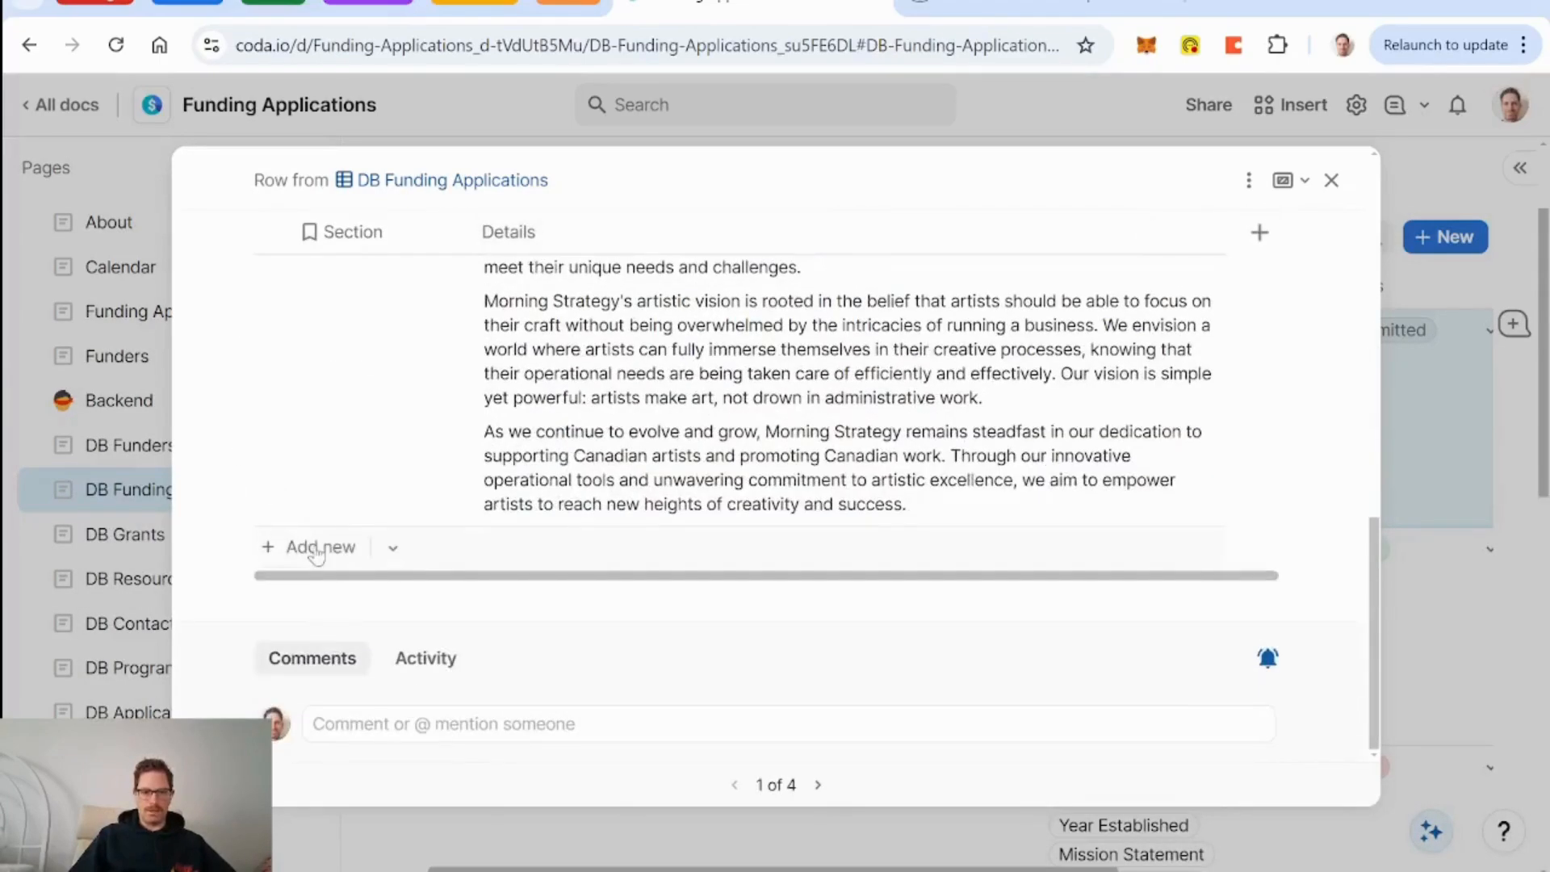
pyautogui.click(311, 547)
# Create a new custom detail layout for the new section row.
pyautogui.click(272, 552)
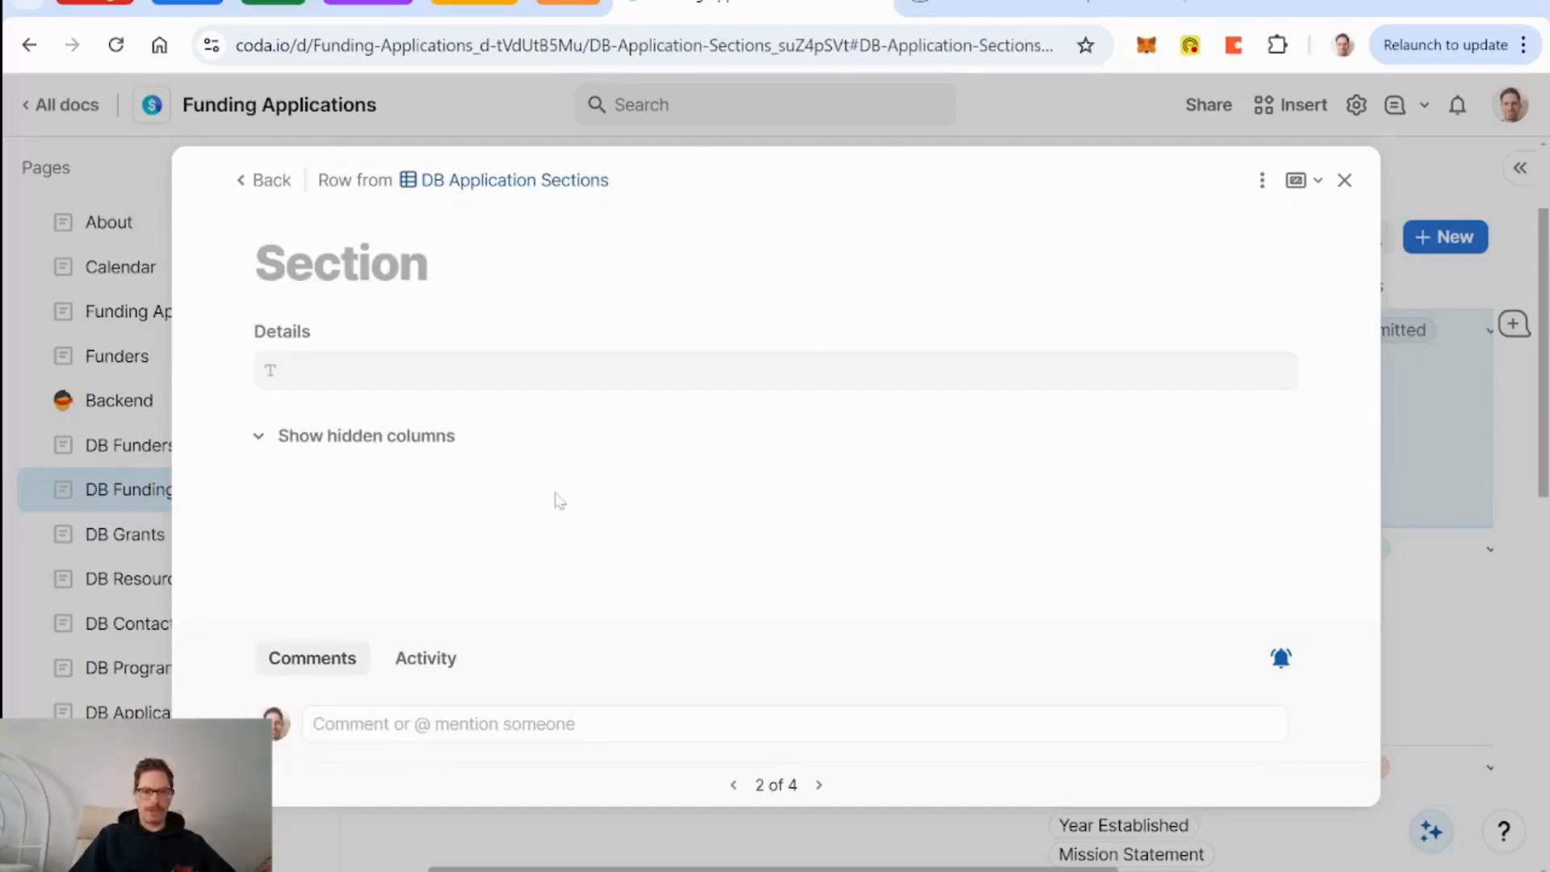
pyautogui.click(1262, 181)
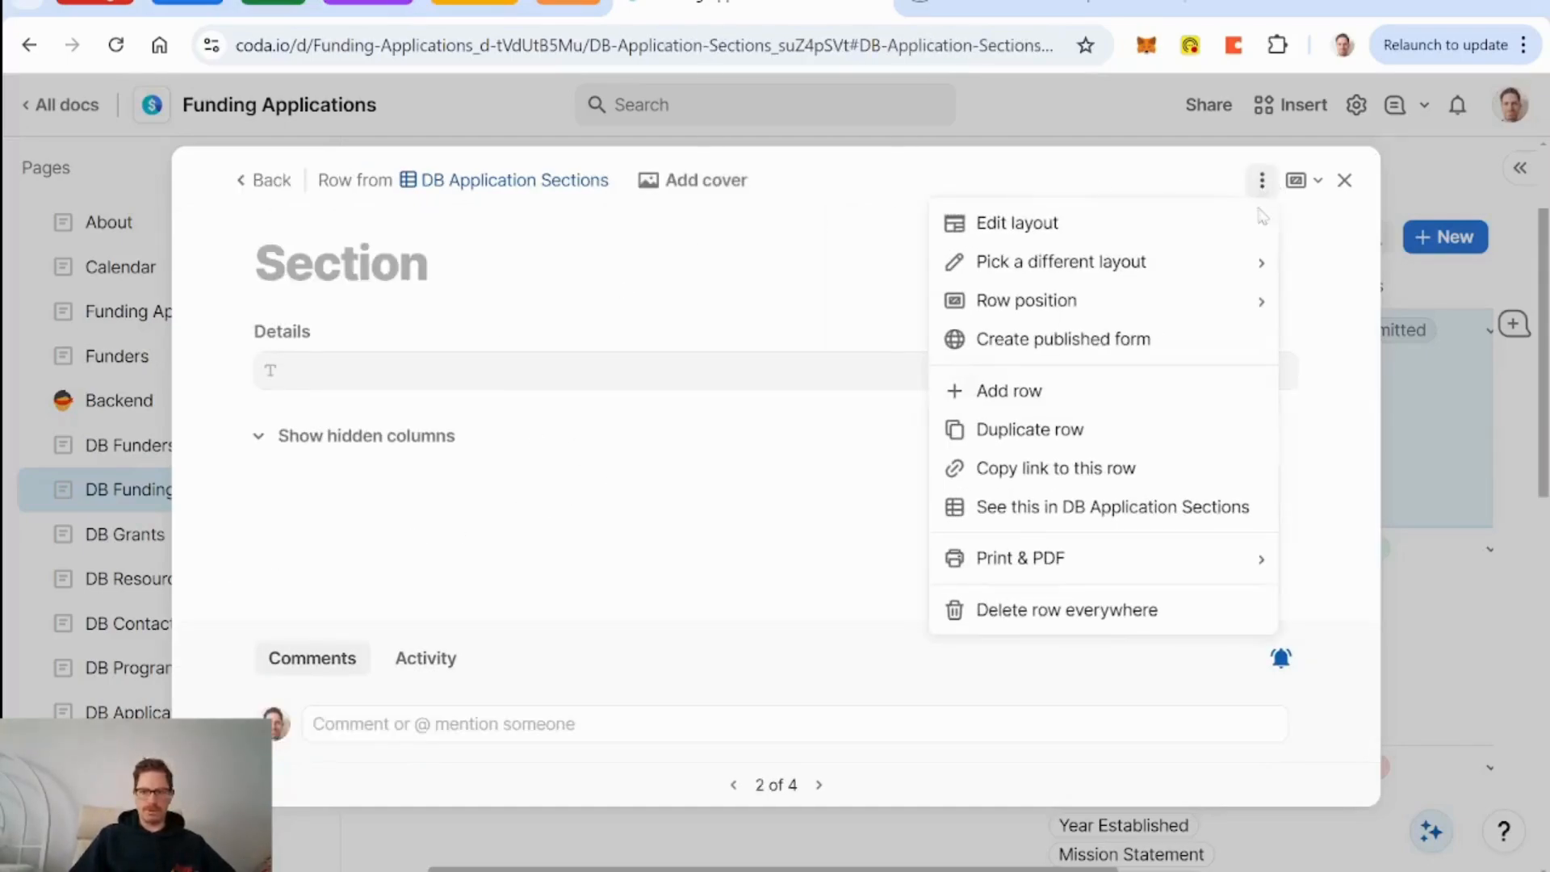
pyautogui.moveTo(1200, 271)
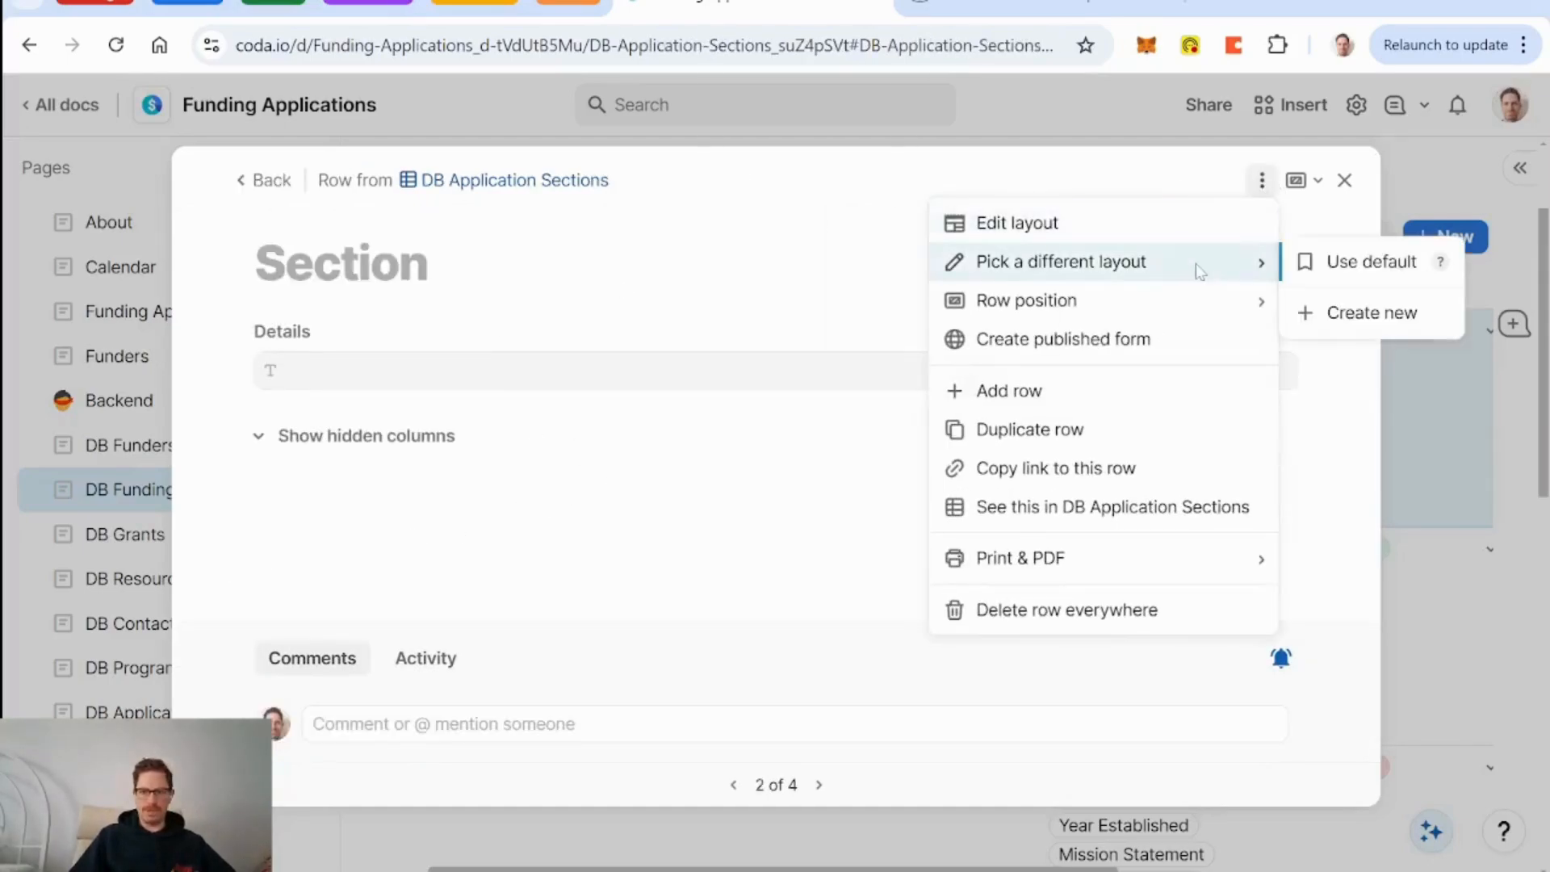
pyautogui.click(1398, 317)
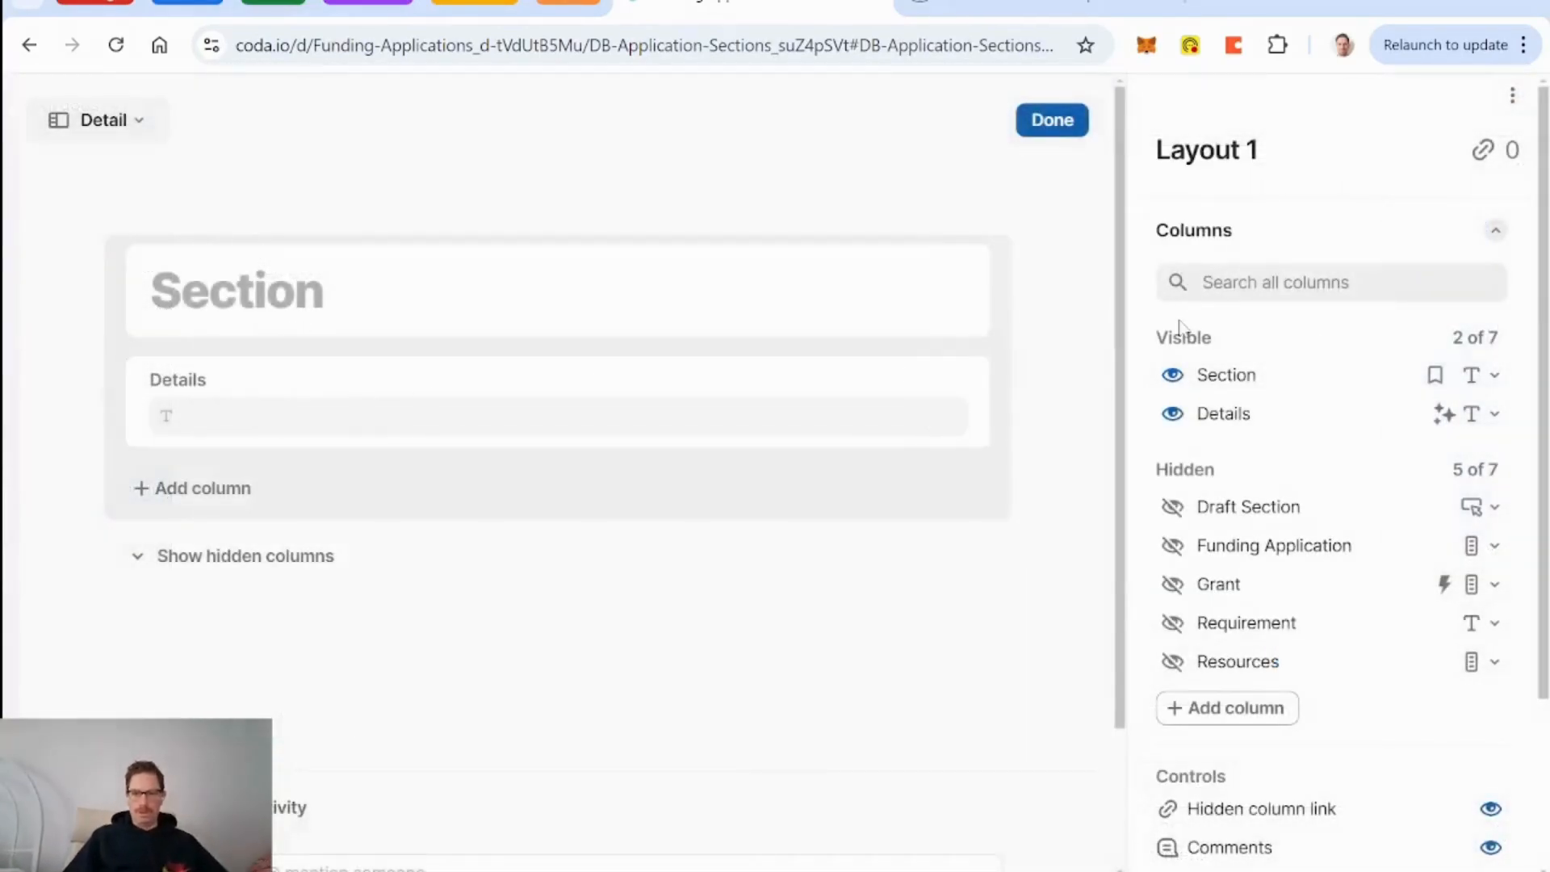
# Center the Section field's value and give it a large label.
pyautogui.click(581, 308)
pyautogui.scroll(-5, 1311, 506)
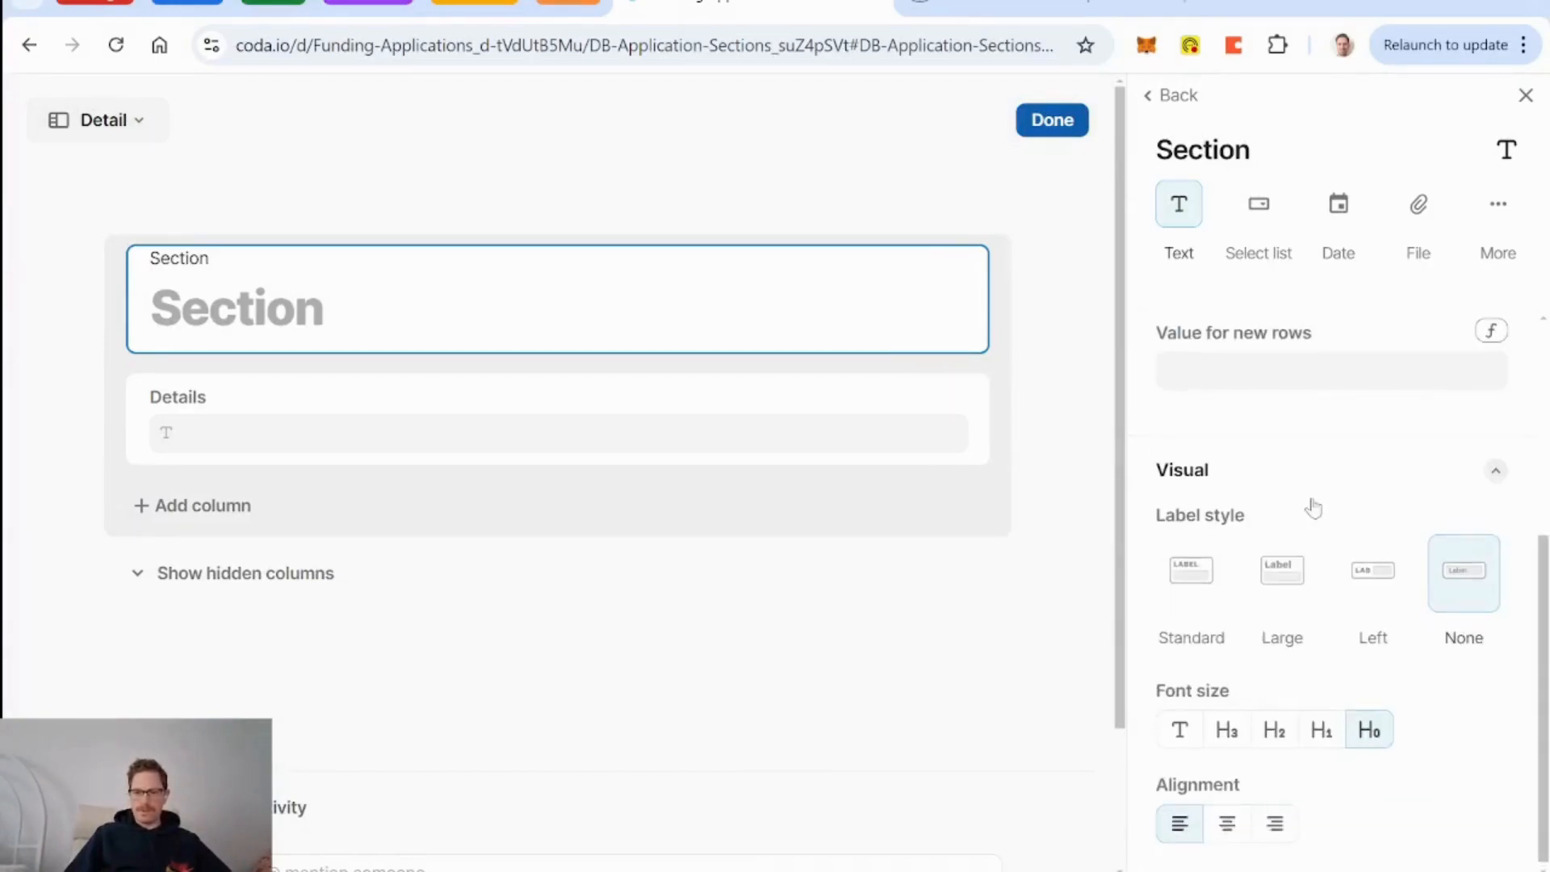
pyautogui.click(1223, 836)
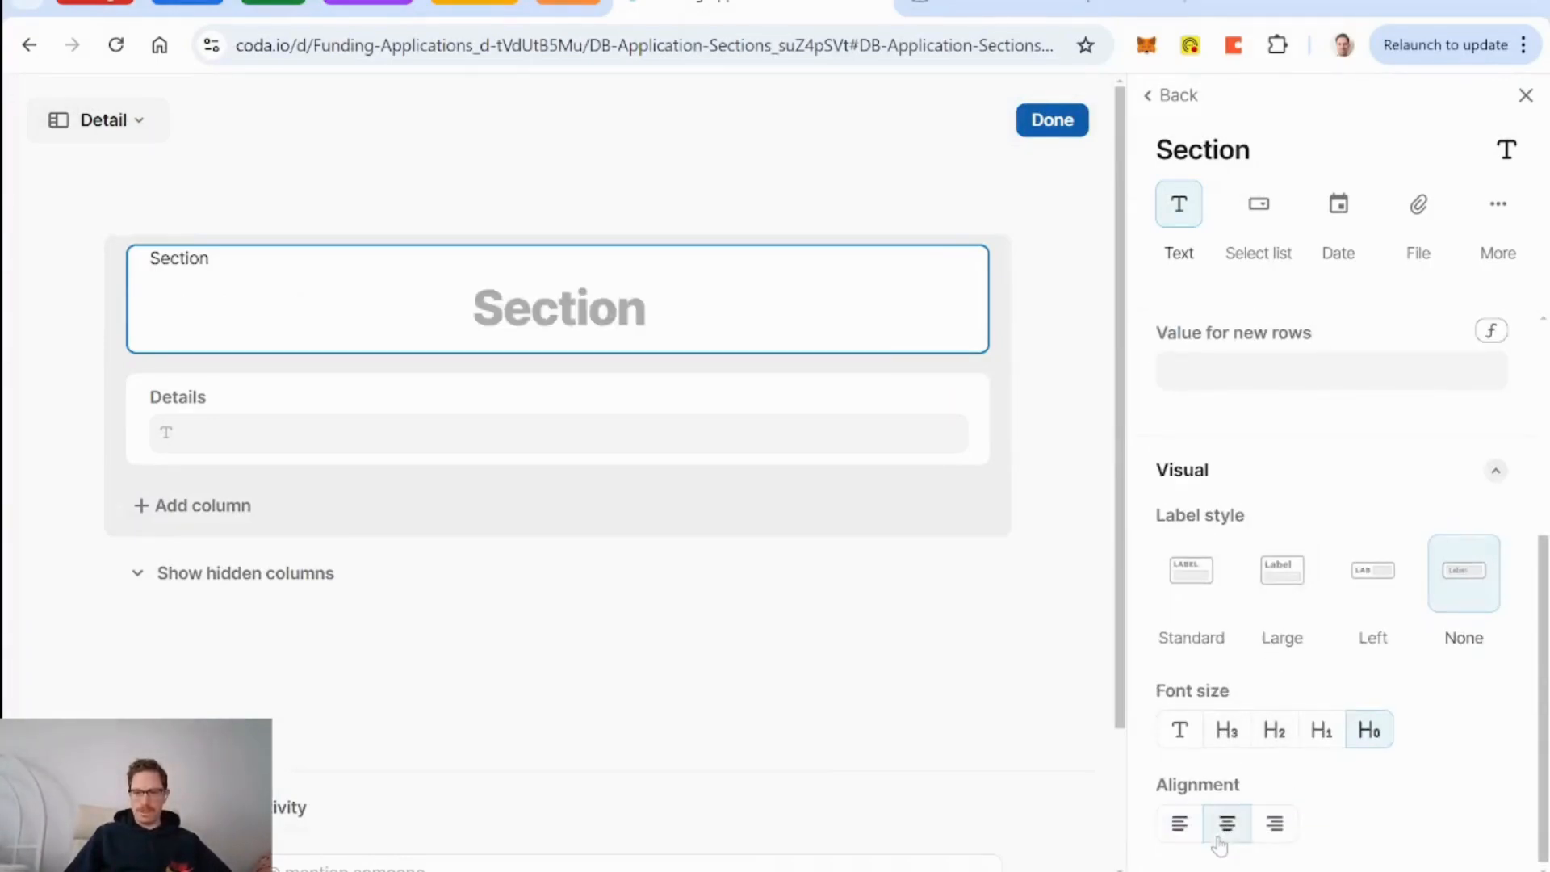
pyautogui.click(1275, 606)
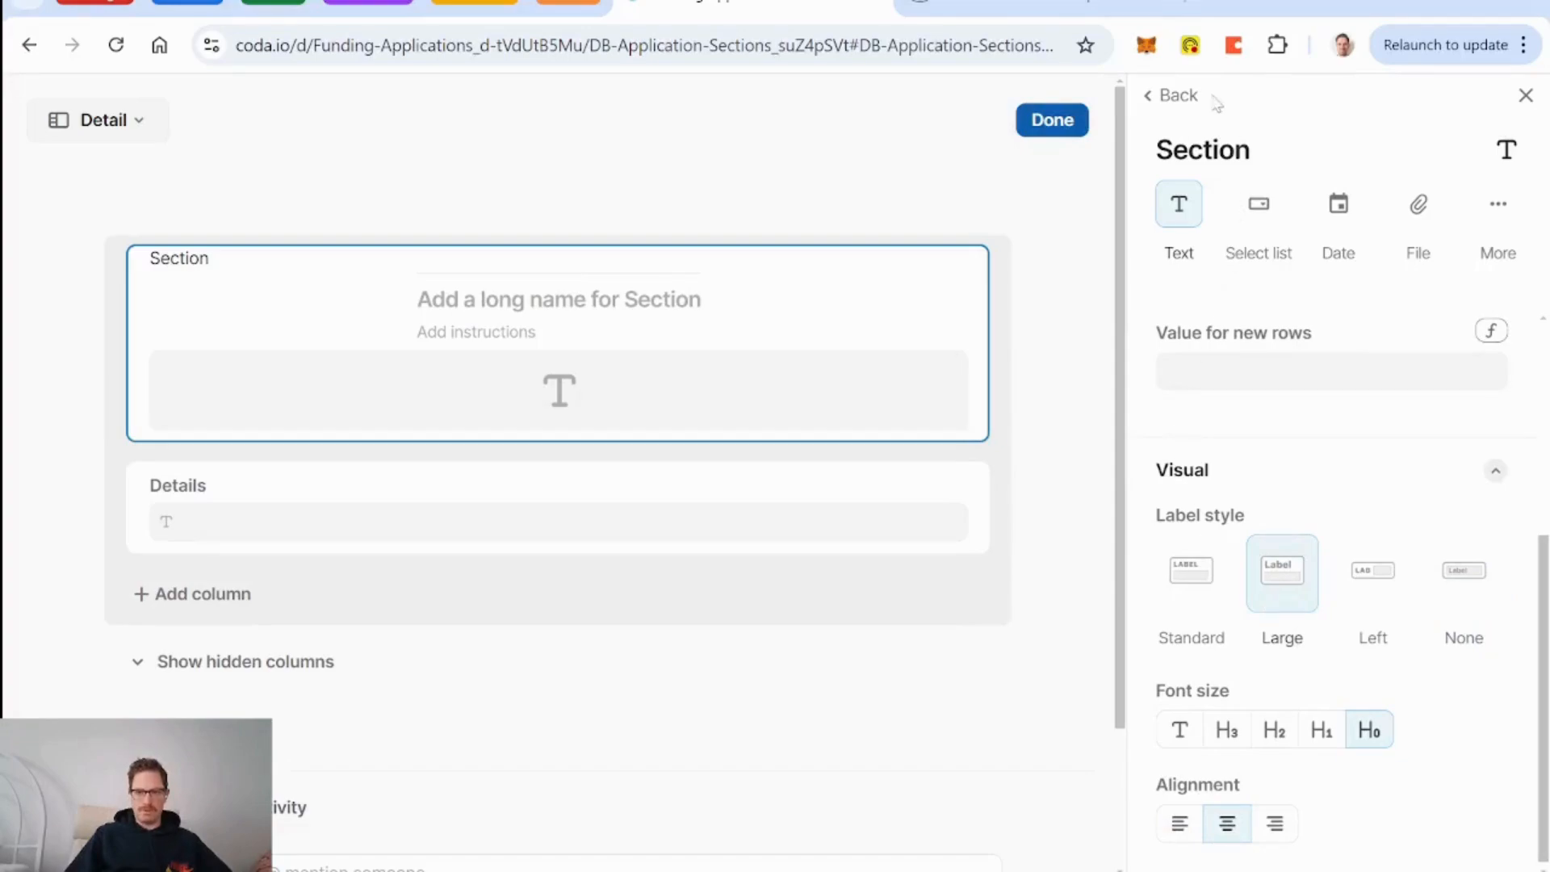
pyautogui.click(1172, 96)
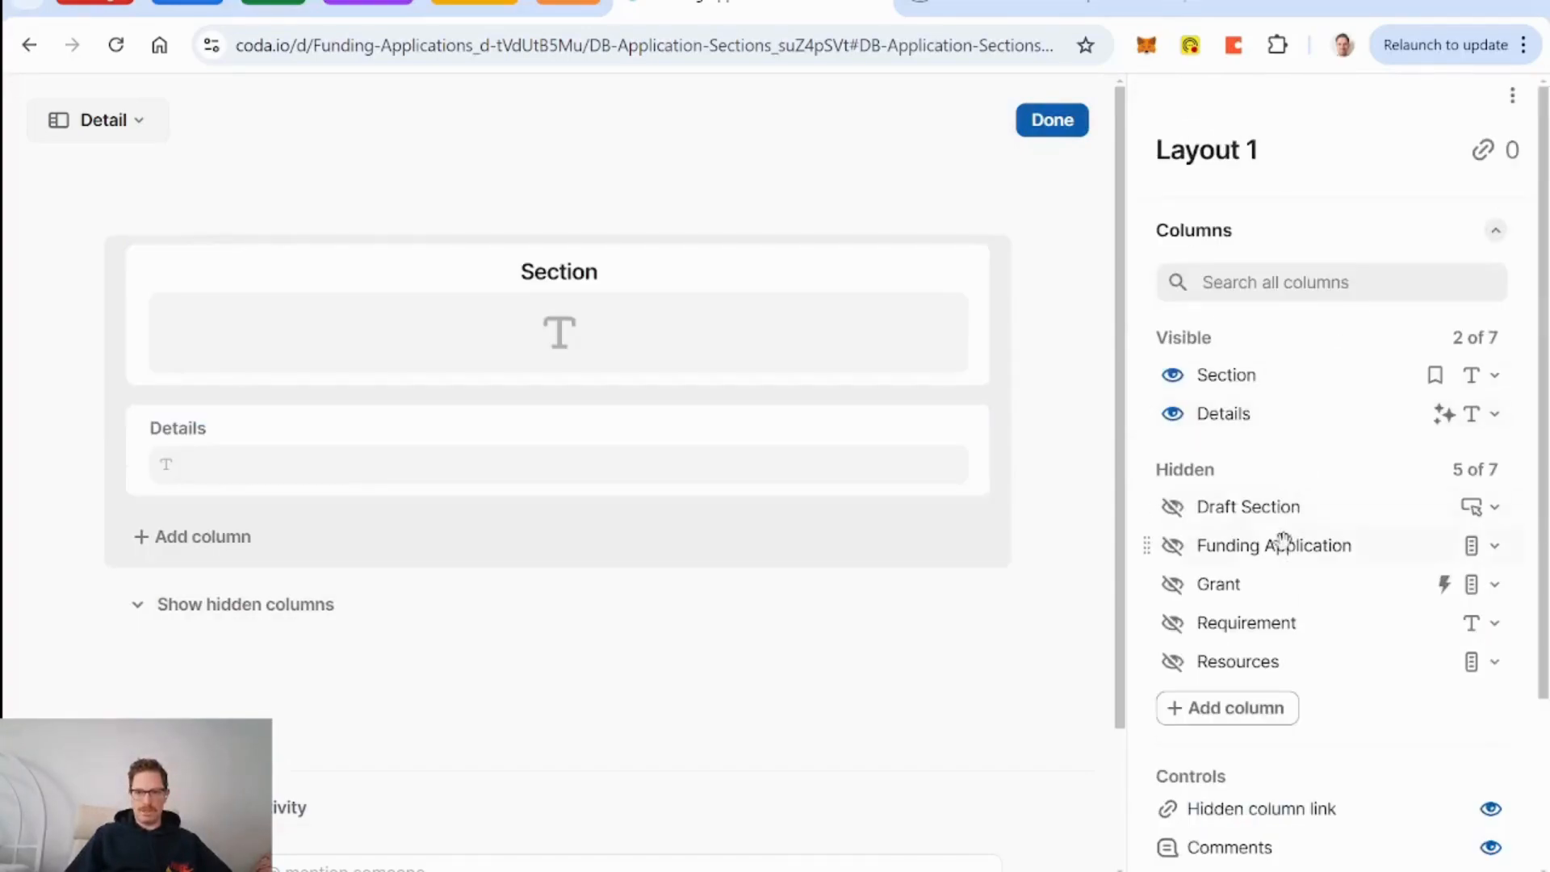
# Show Draft Section, Funding Application, Grant, Requirement and Resources in the layout.
pyautogui.click(1172, 507)
pyautogui.click(1172, 547)
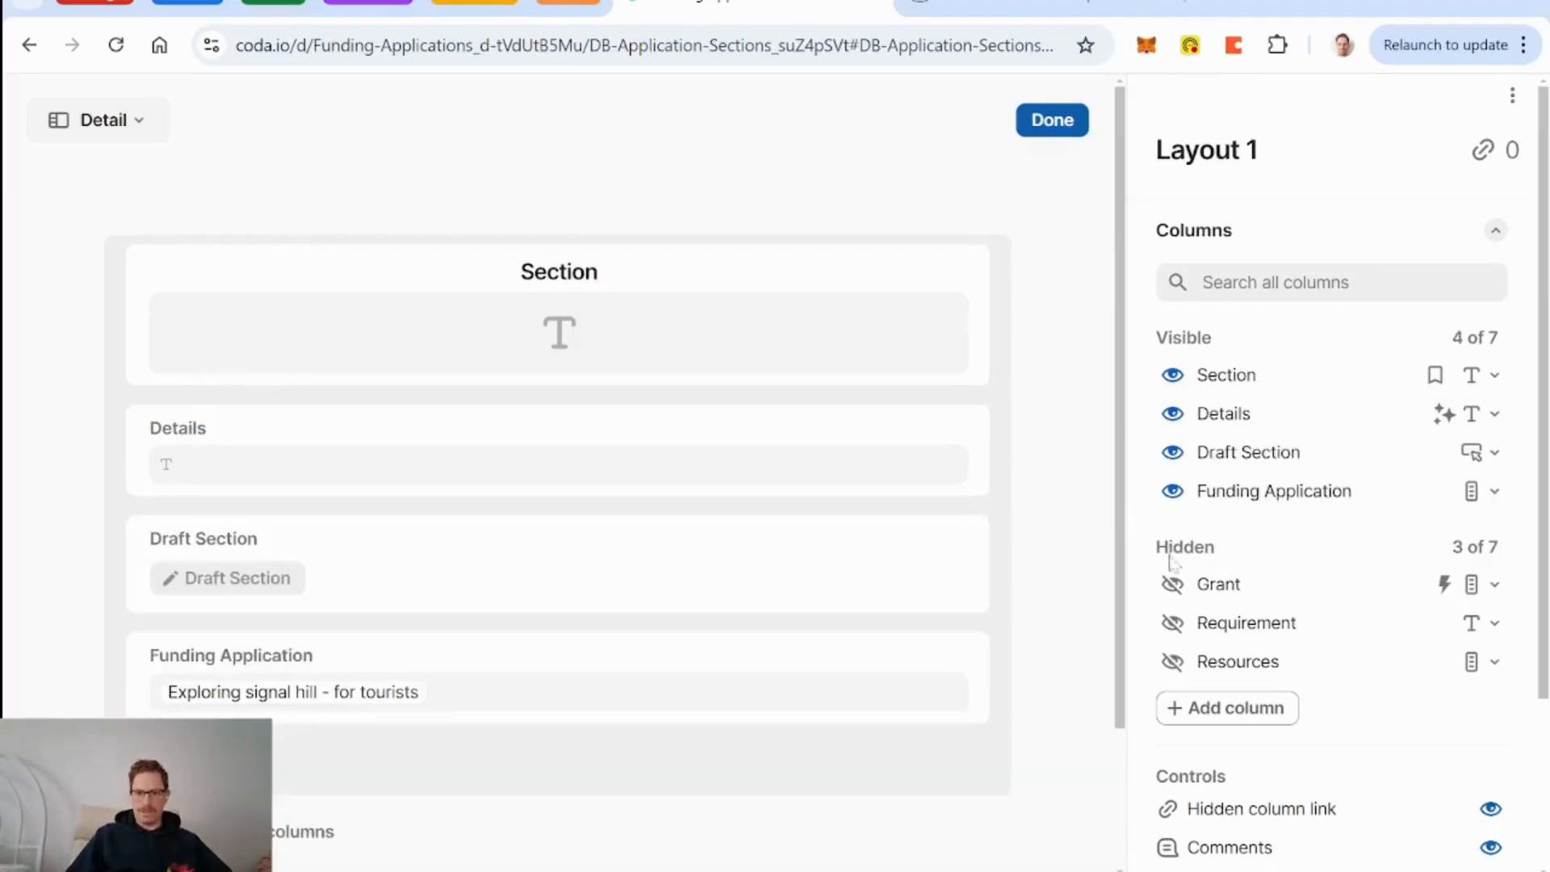
pyautogui.click(1173, 583)
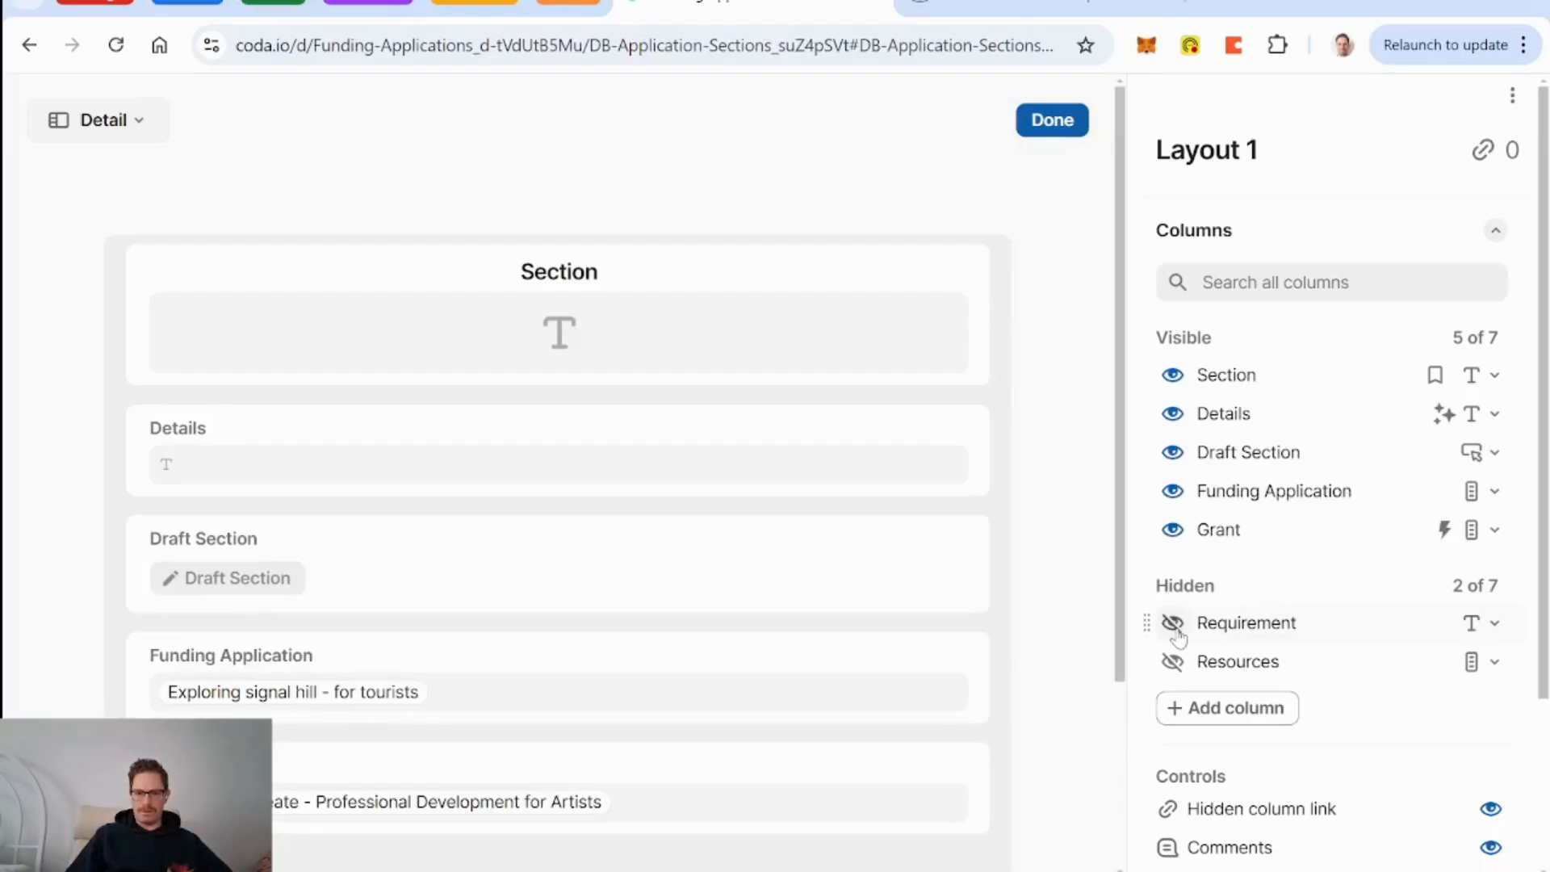
pyautogui.click(1172, 622)
pyautogui.click(1172, 661)
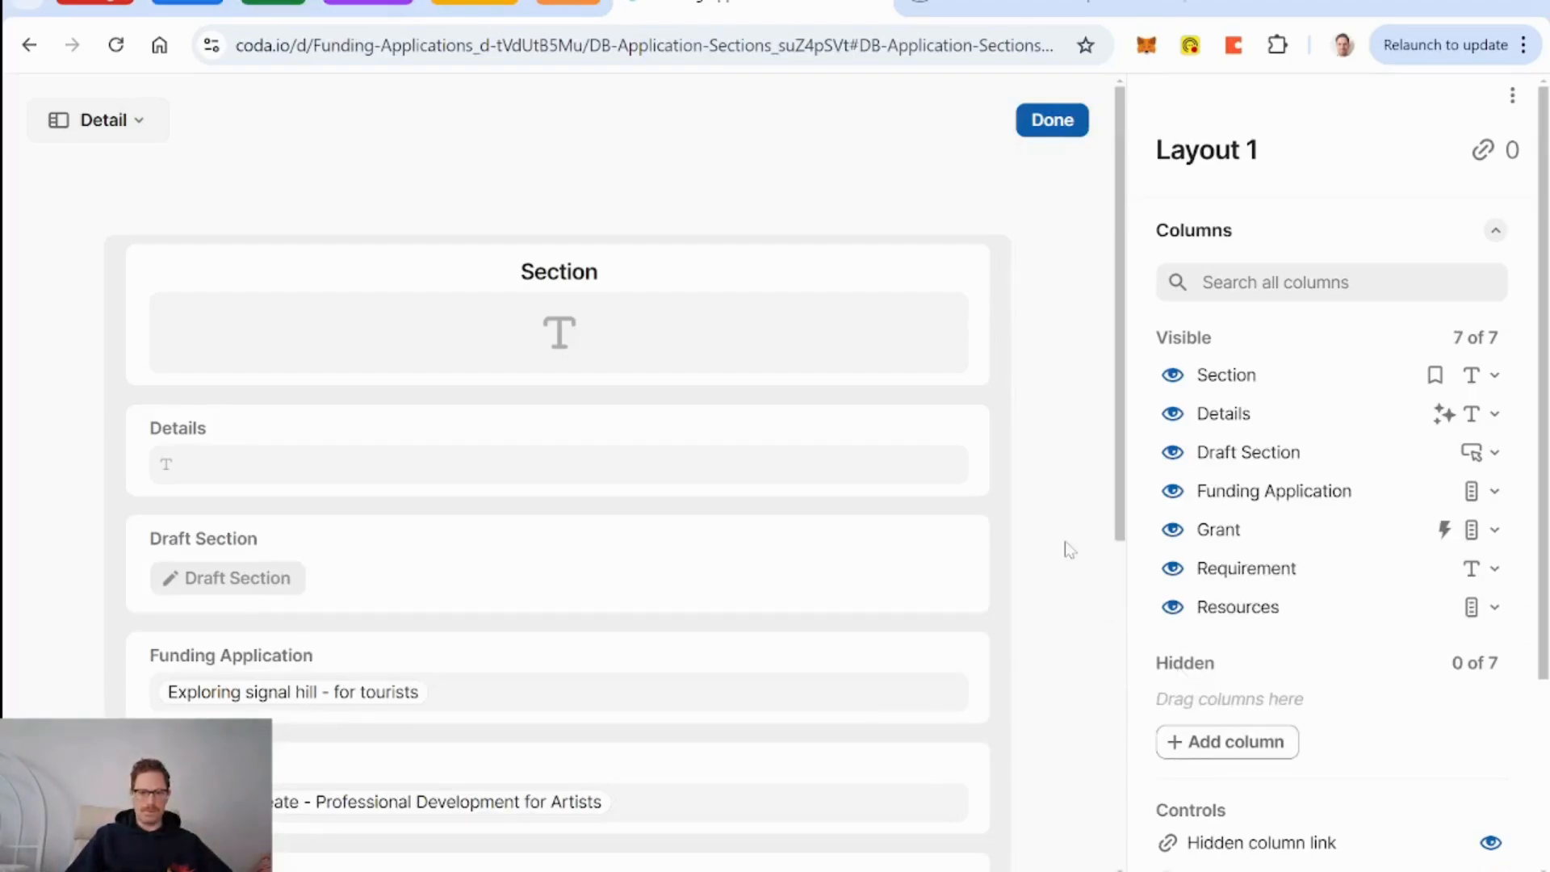
# Reorder the layout: Grant beside Funding Application, then Requirement, Resources, Draft Section, Details.
pyautogui.scroll(-7, 1070, 550)
pyautogui.scroll(4, 1070, 549)
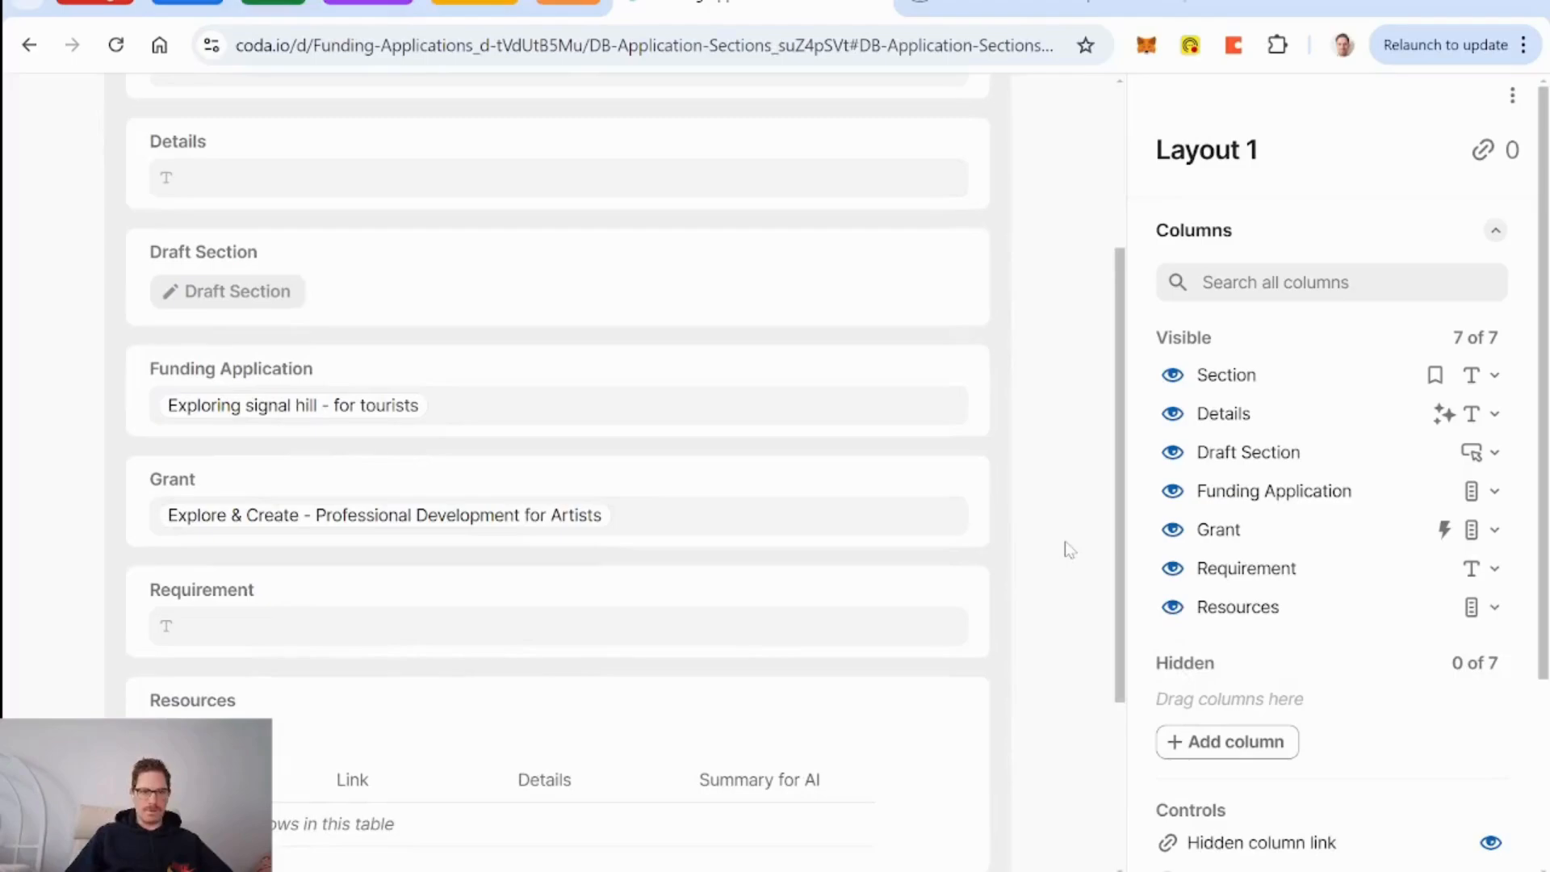
pyautogui.scroll(-1, 1068, 547)
pyautogui.scroll(4, 200, 438)
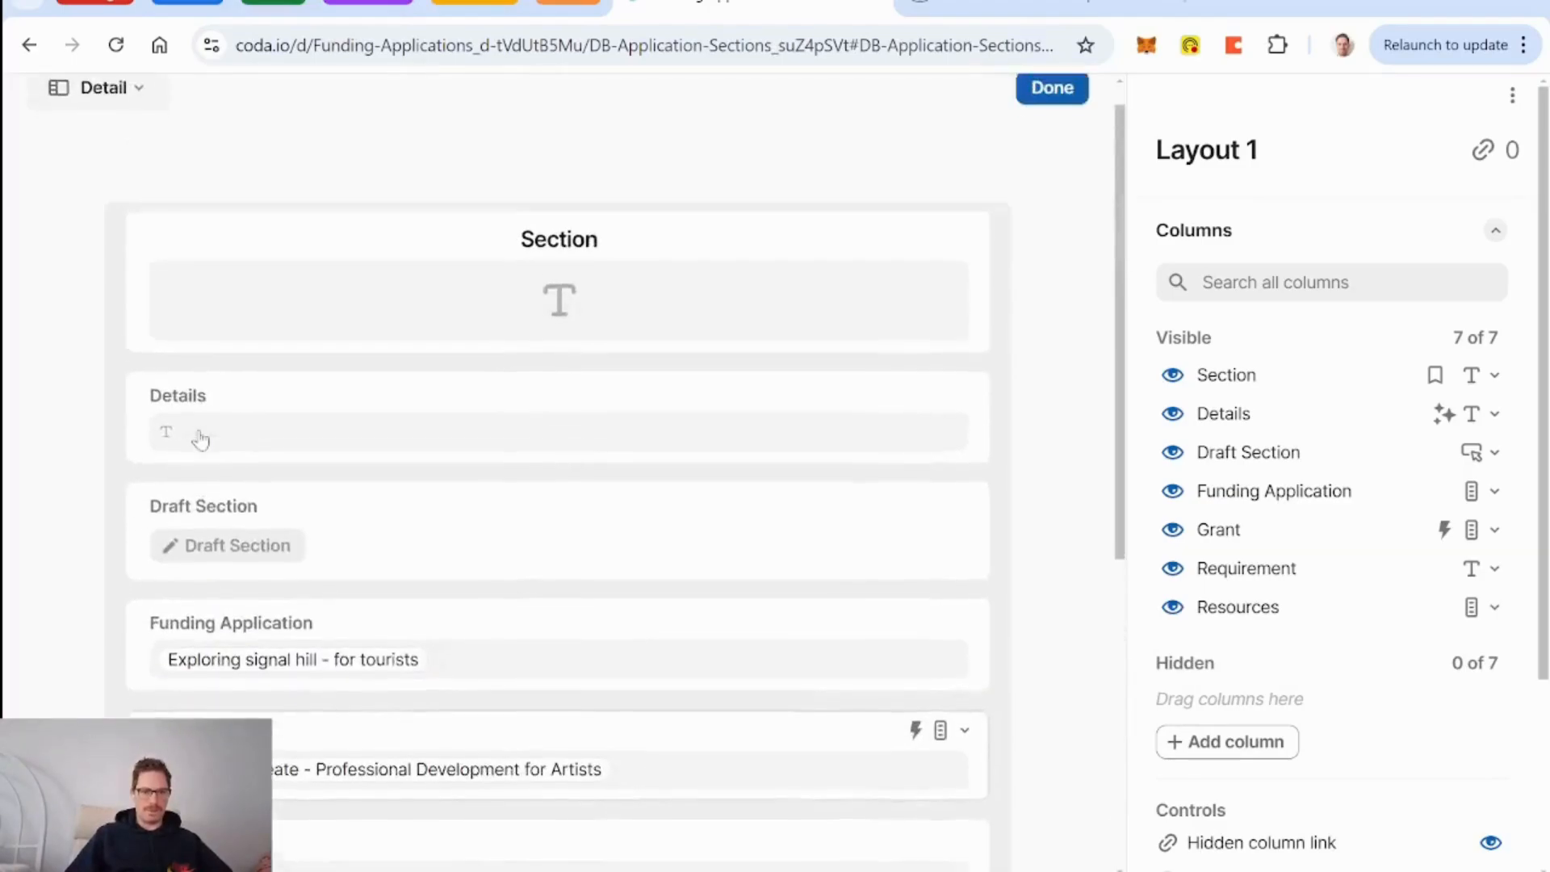
pyautogui.moveTo(131, 681); pyautogui.dragTo(192, 400)
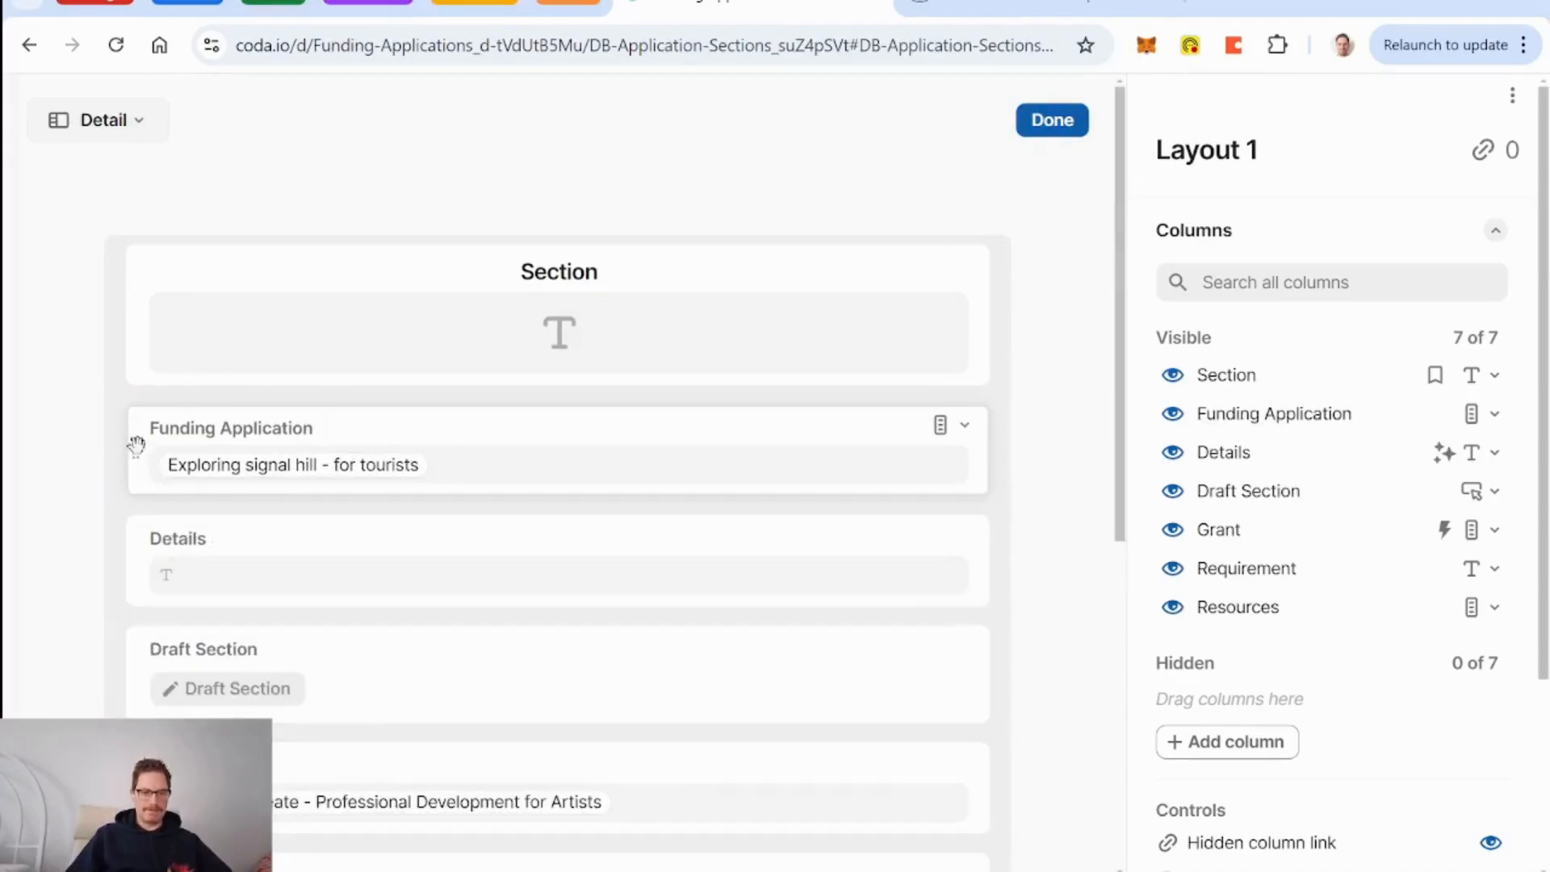
pyautogui.moveTo(136, 775); pyautogui.dragTo(1020, 460)
pyautogui.scroll(-3, 513, 485)
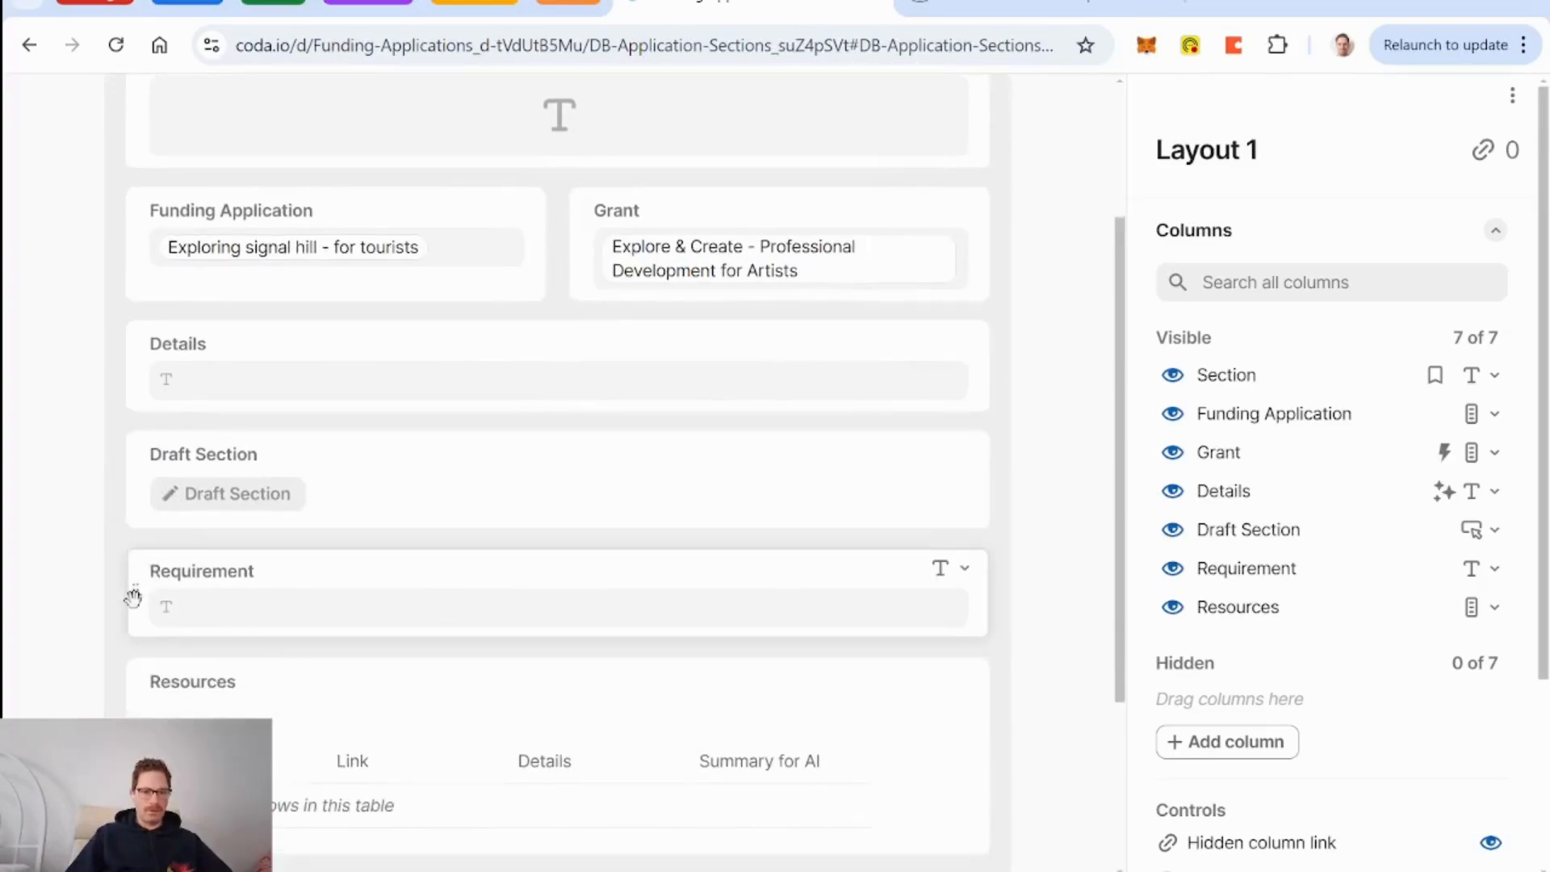
pyautogui.moveTo(132, 595); pyautogui.dragTo(181, 315)
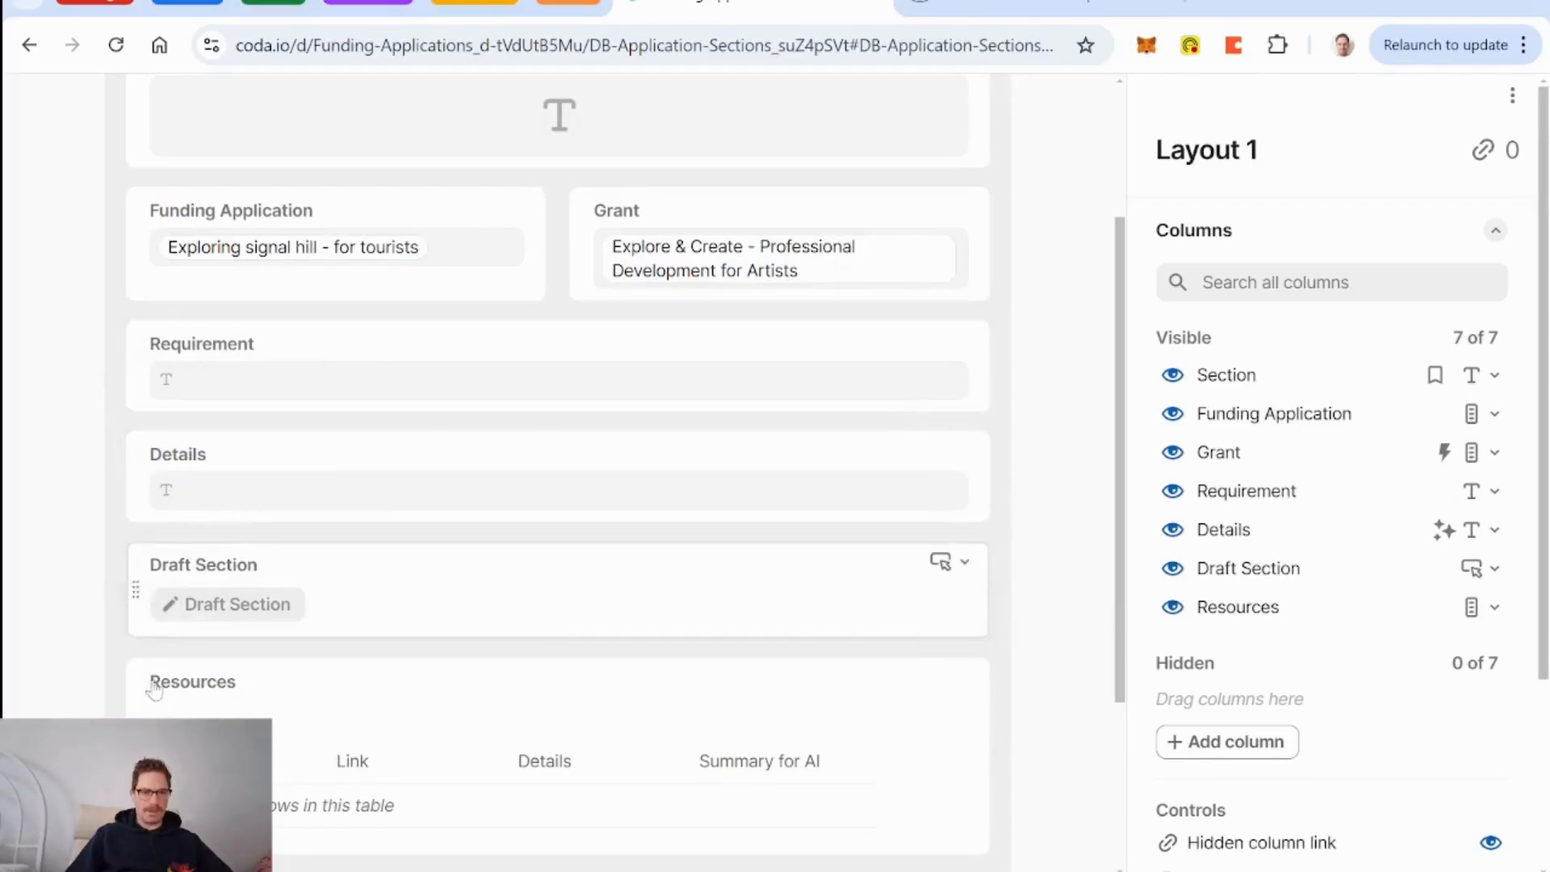
pyautogui.moveTo(136, 681); pyautogui.dragTo(198, 424)
pyautogui.moveTo(133, 775); pyautogui.dragTo(185, 620)
pyautogui.scroll(-3, 644, 627)
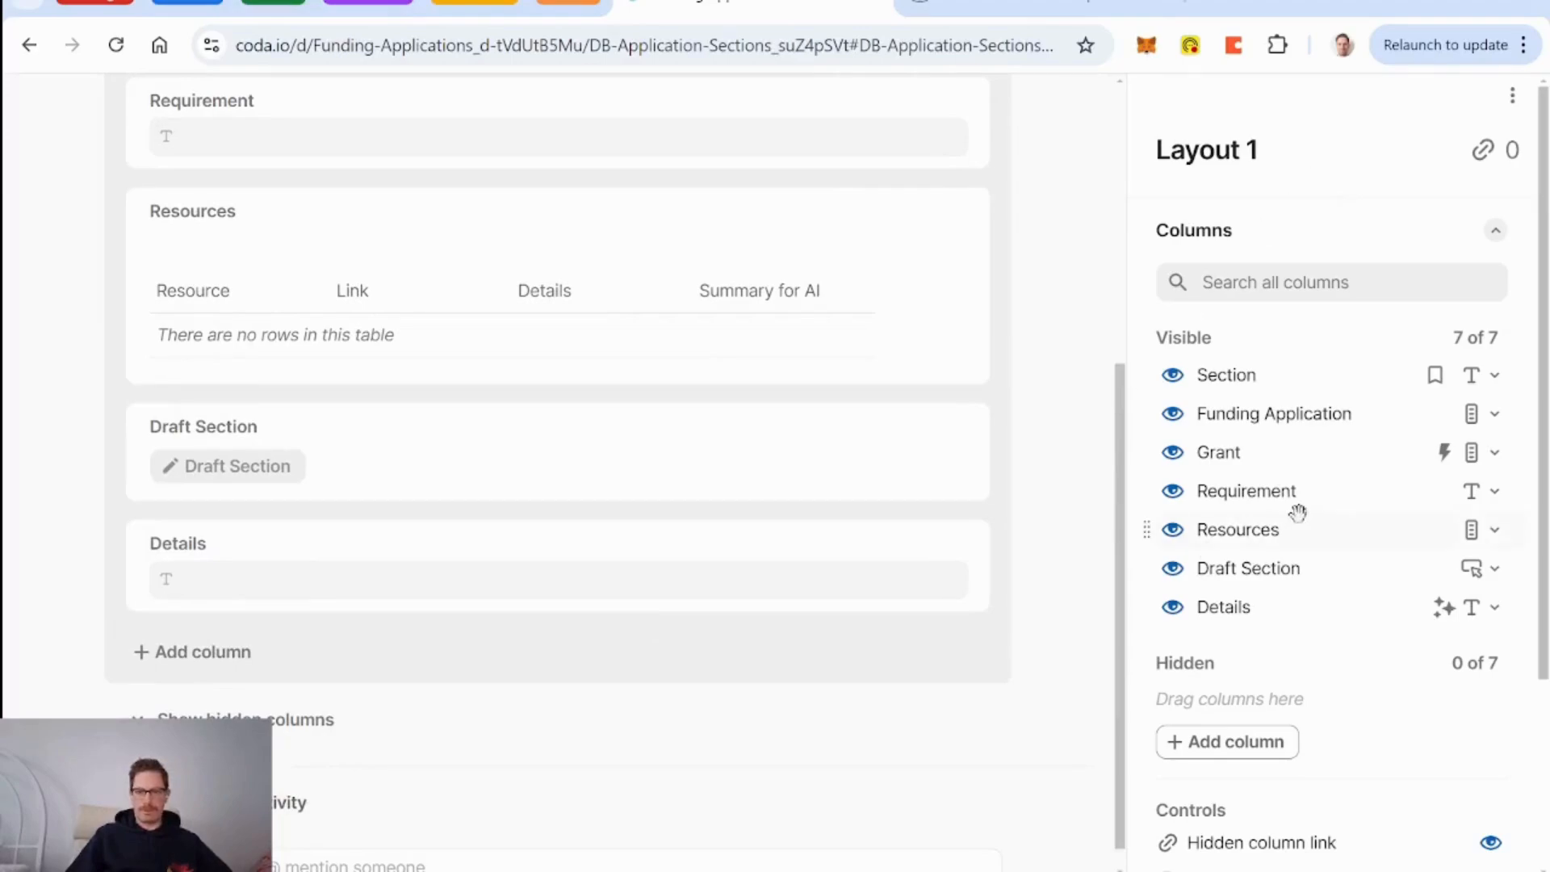
# Rename the layout 'Application Section Main Layout', turn off the hidden column link, and finish.
pyautogui.click(1206, 150)
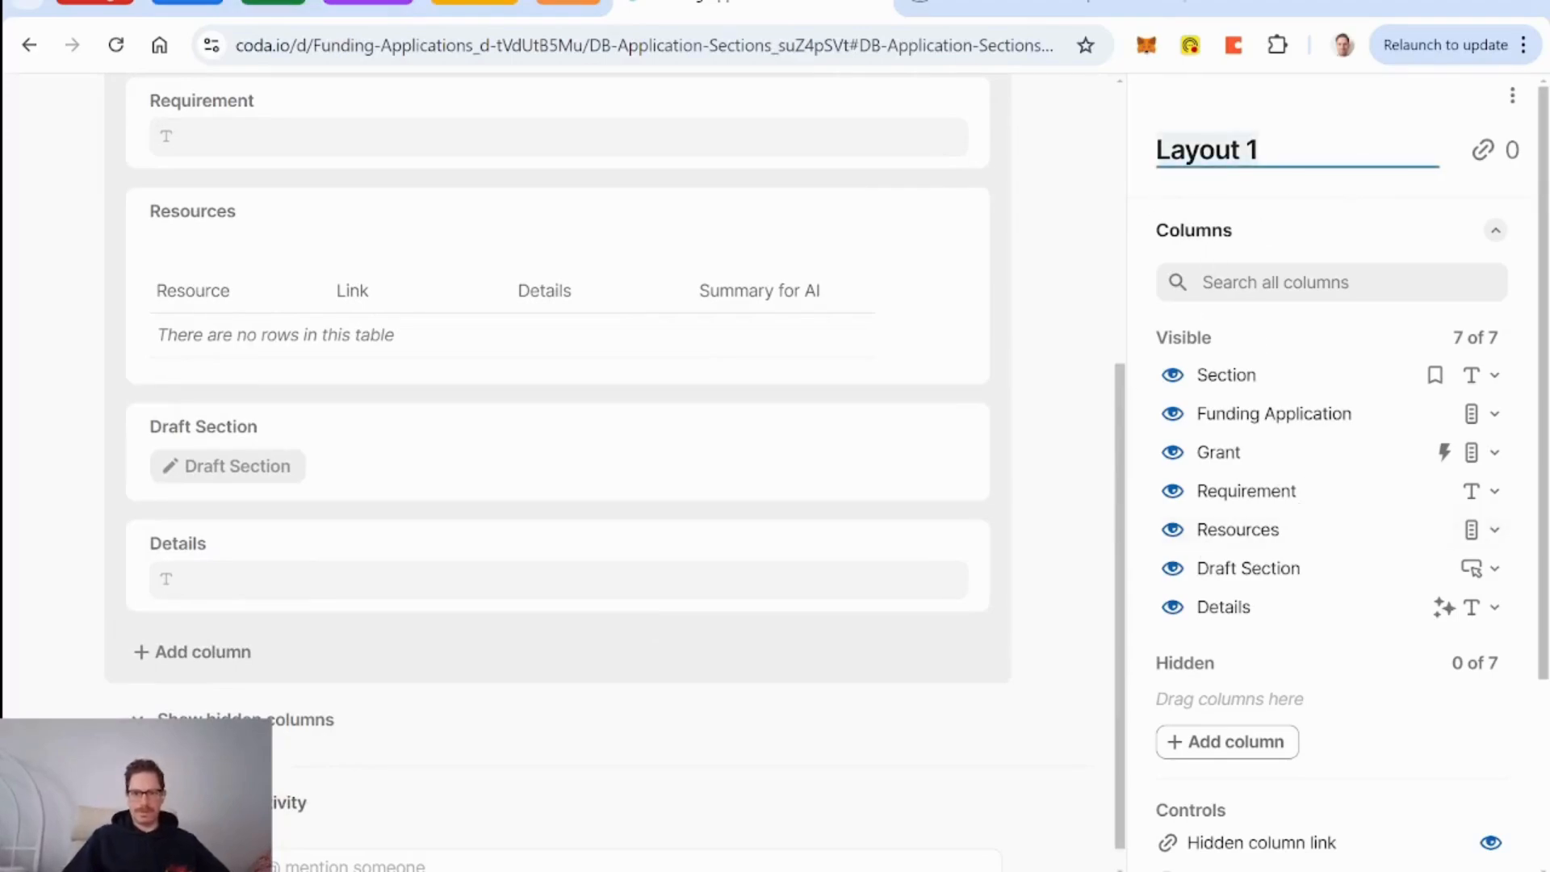
pyautogui.write('Application')
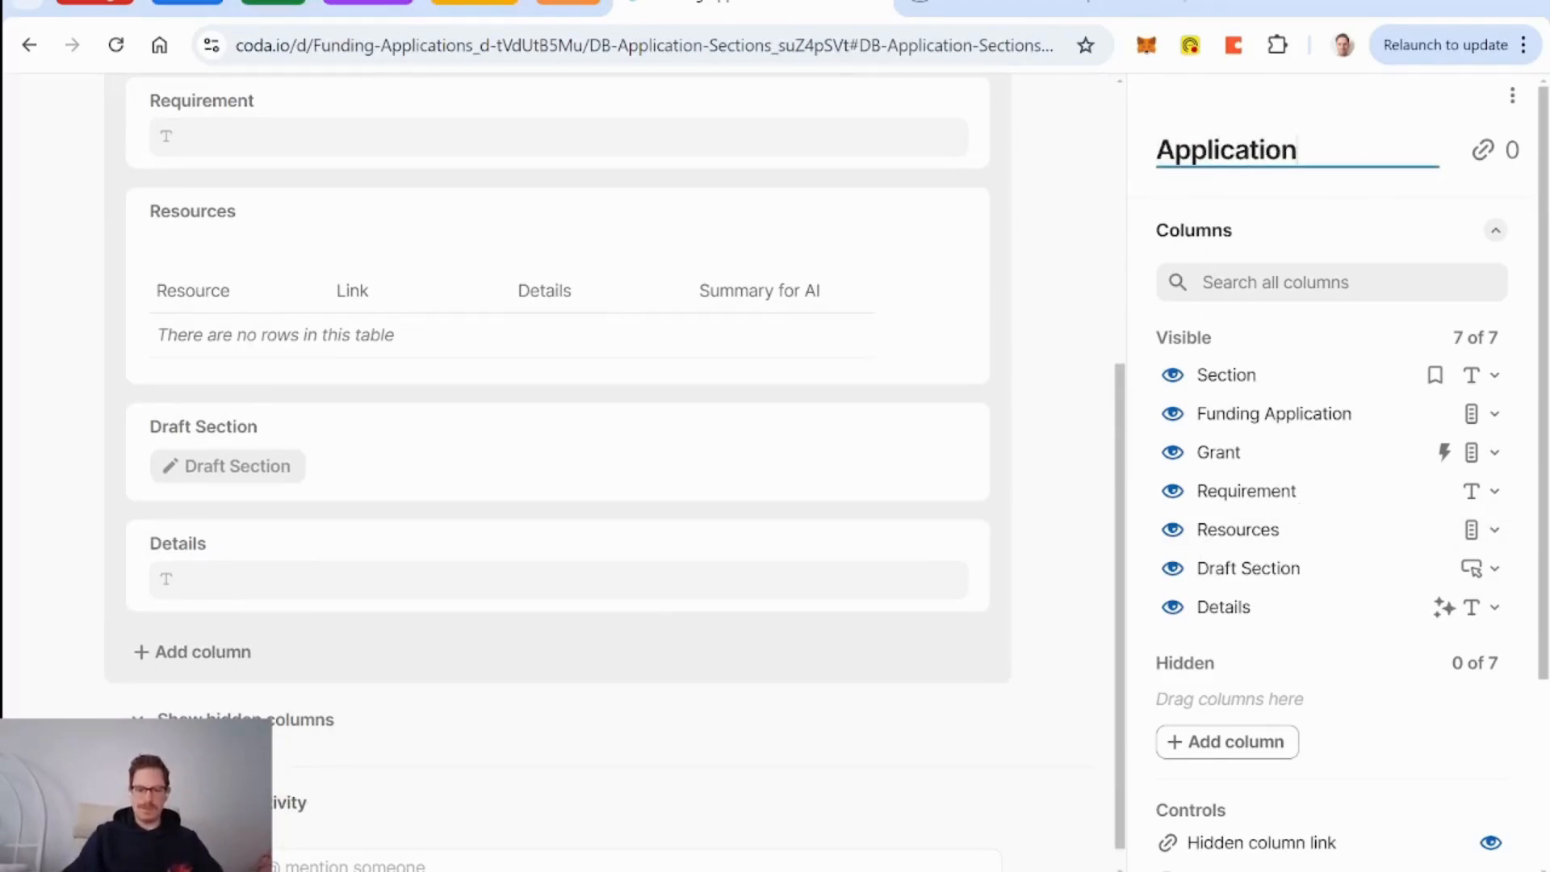
pyautogui.write(' Section Main Layout')
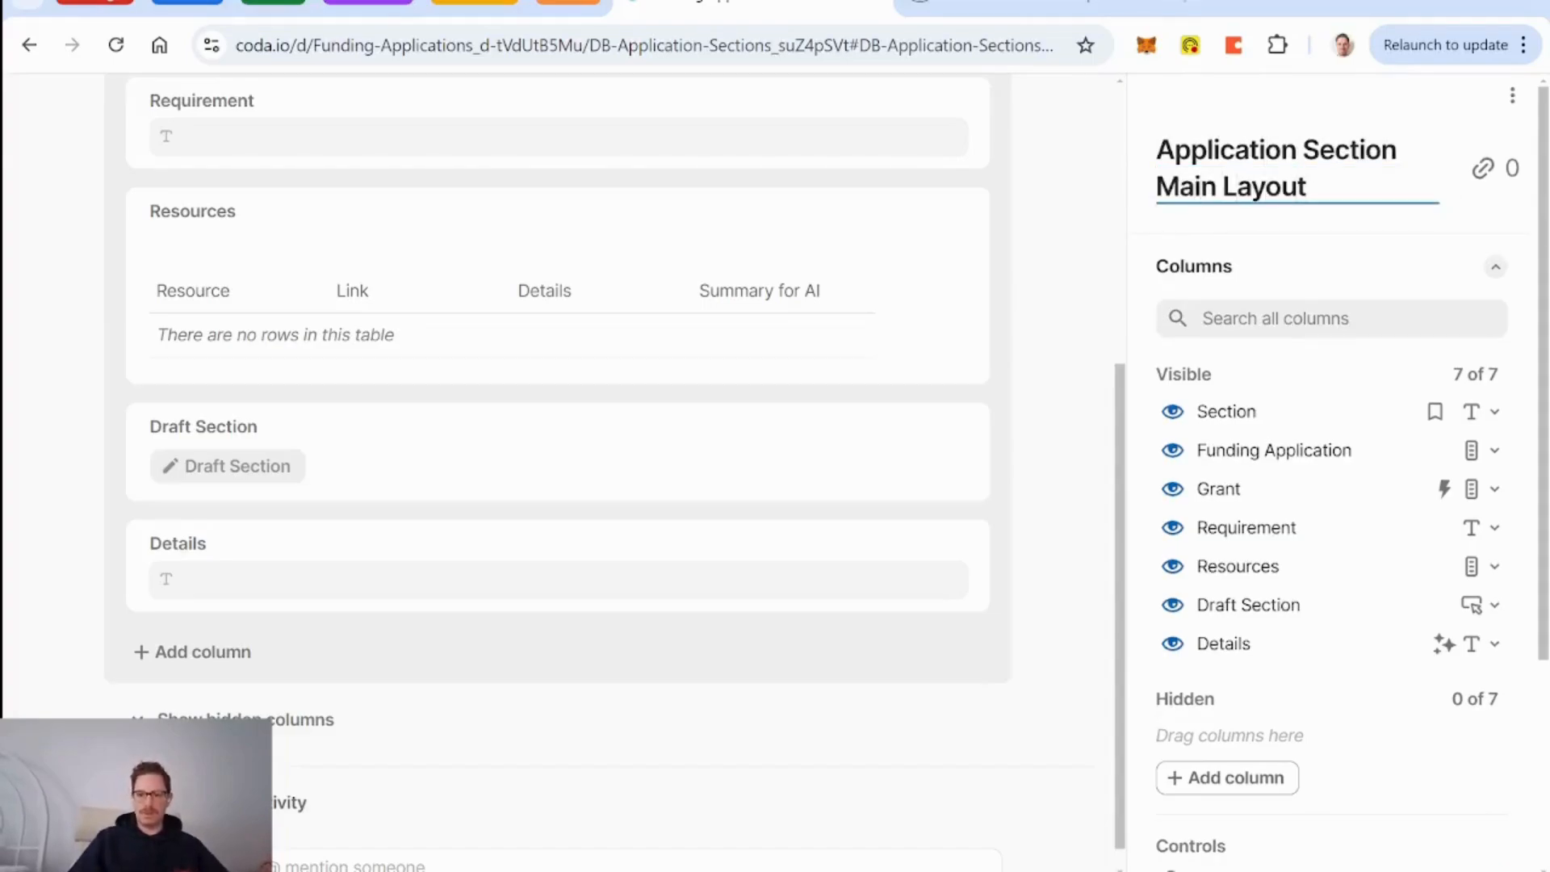
pyautogui.scroll(-4, 1325, 550)
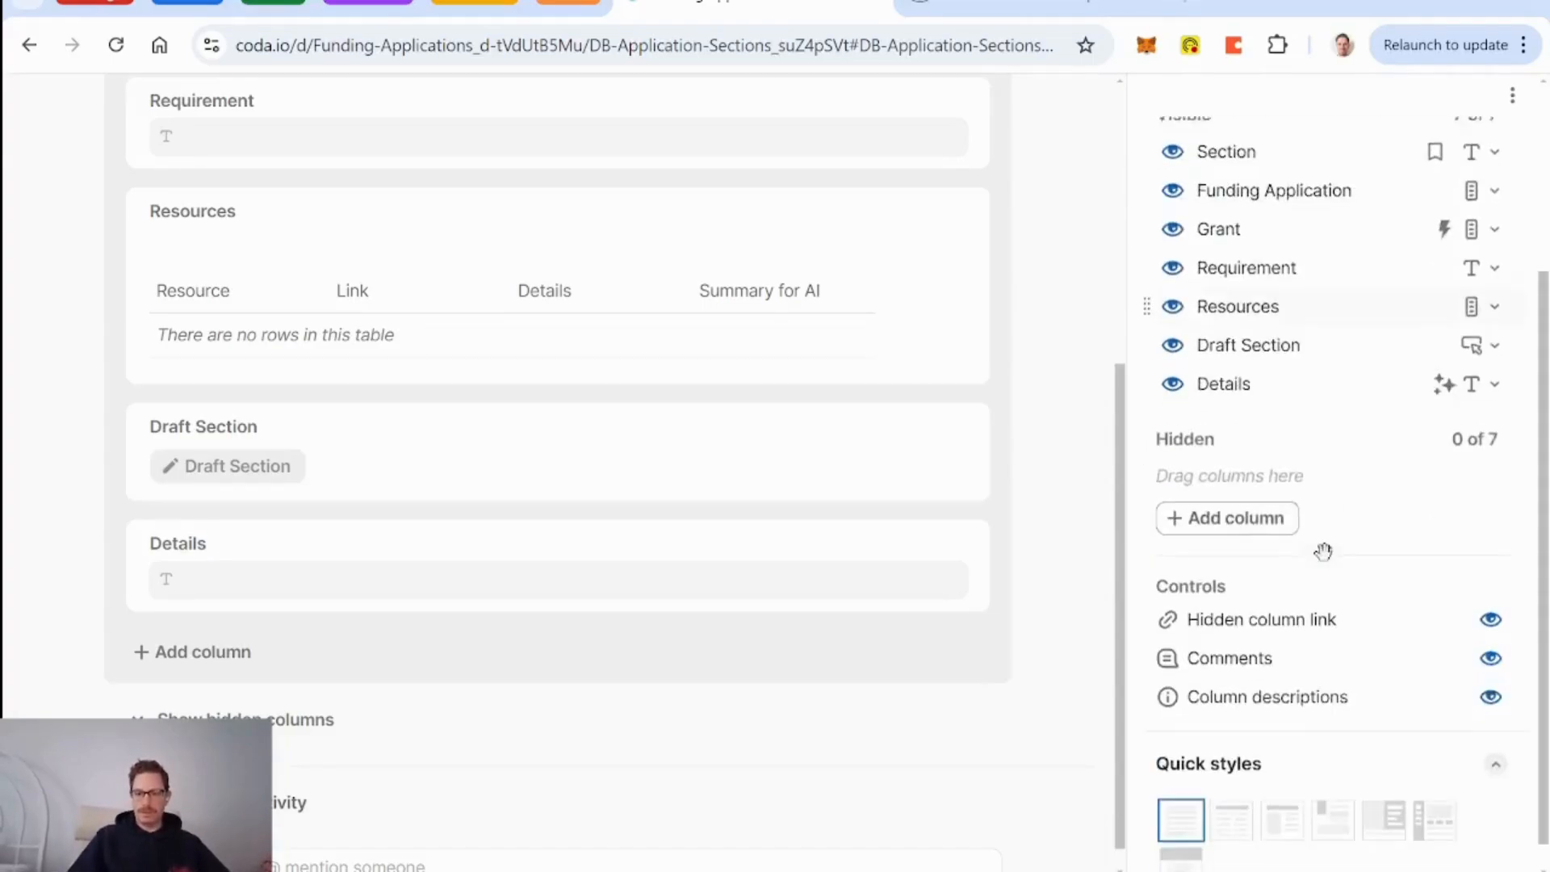
pyautogui.click(1491, 590)
pyautogui.scroll(6, 1009, 517)
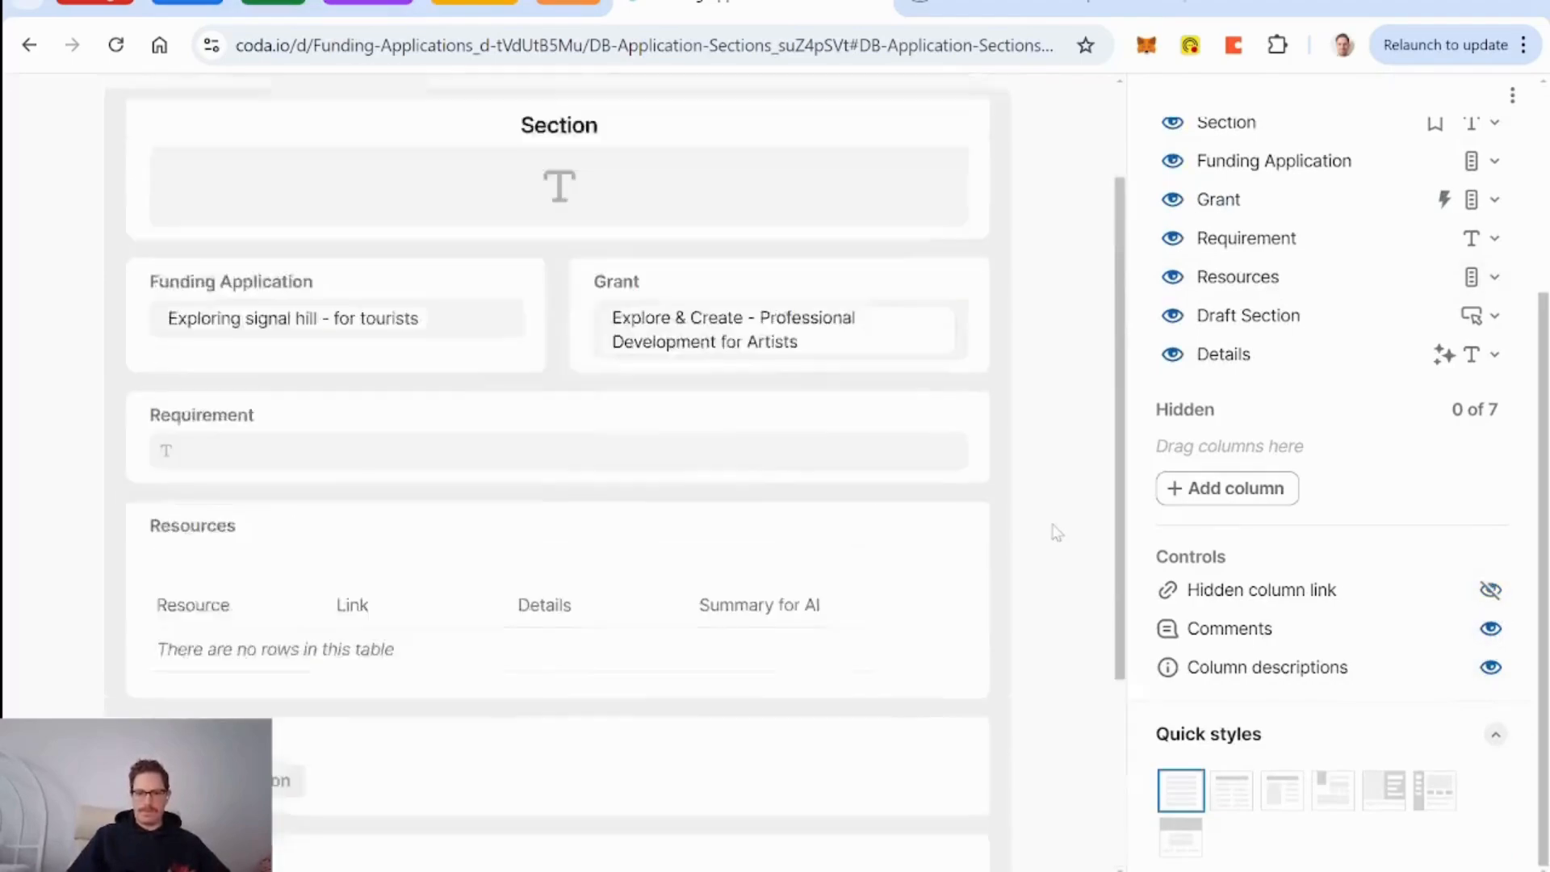
pyautogui.click(1053, 121)
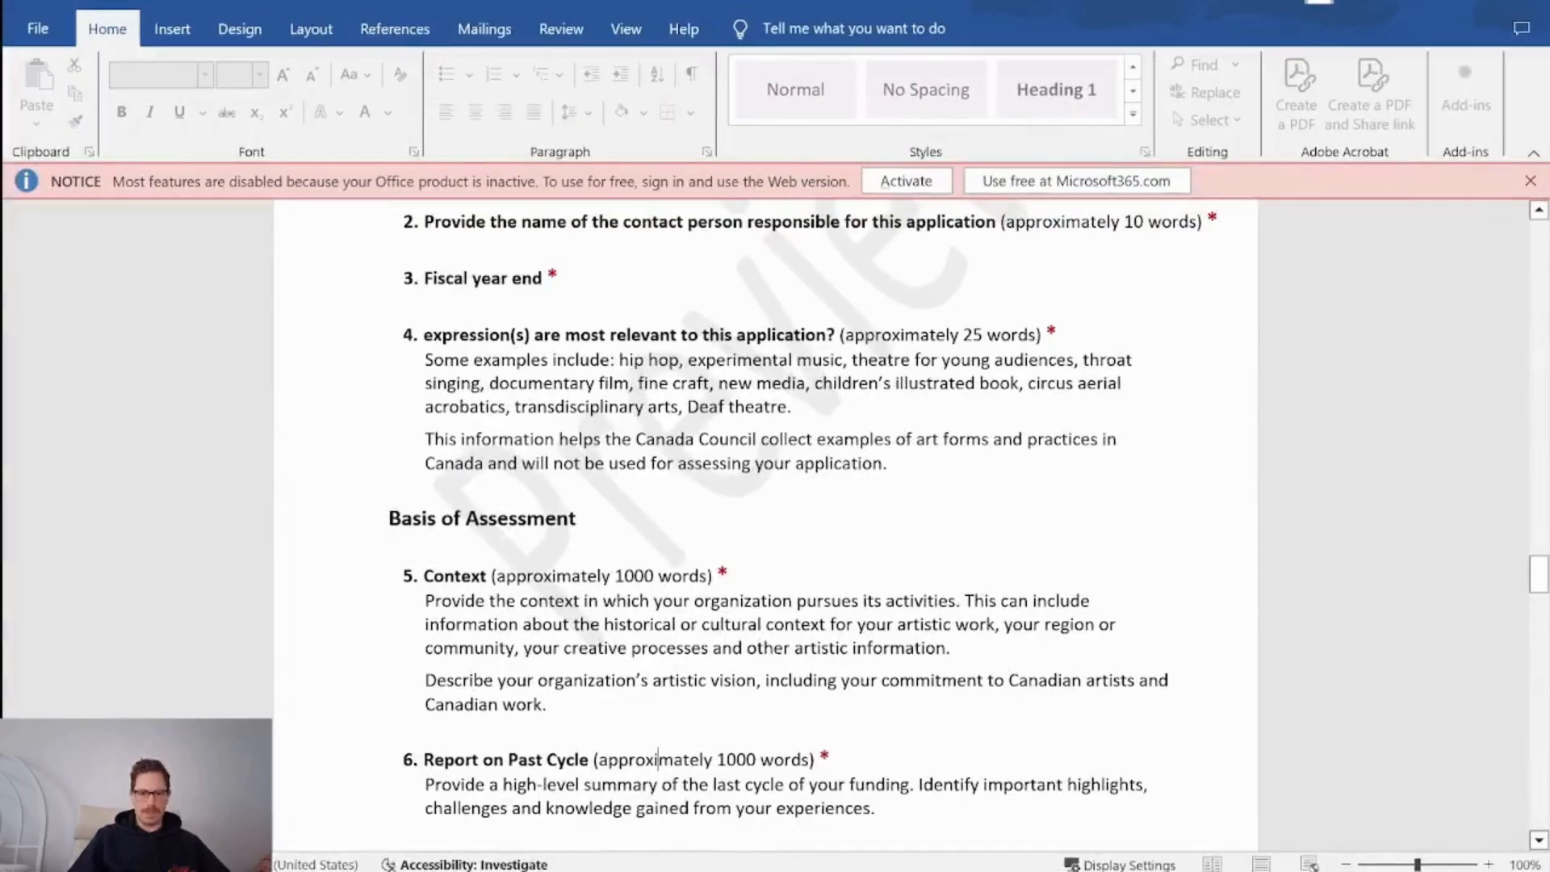
# Select item 8 Diversity's description together with its (approximately 750 words) note.
pyautogui.scroll(-9, 658, 759)
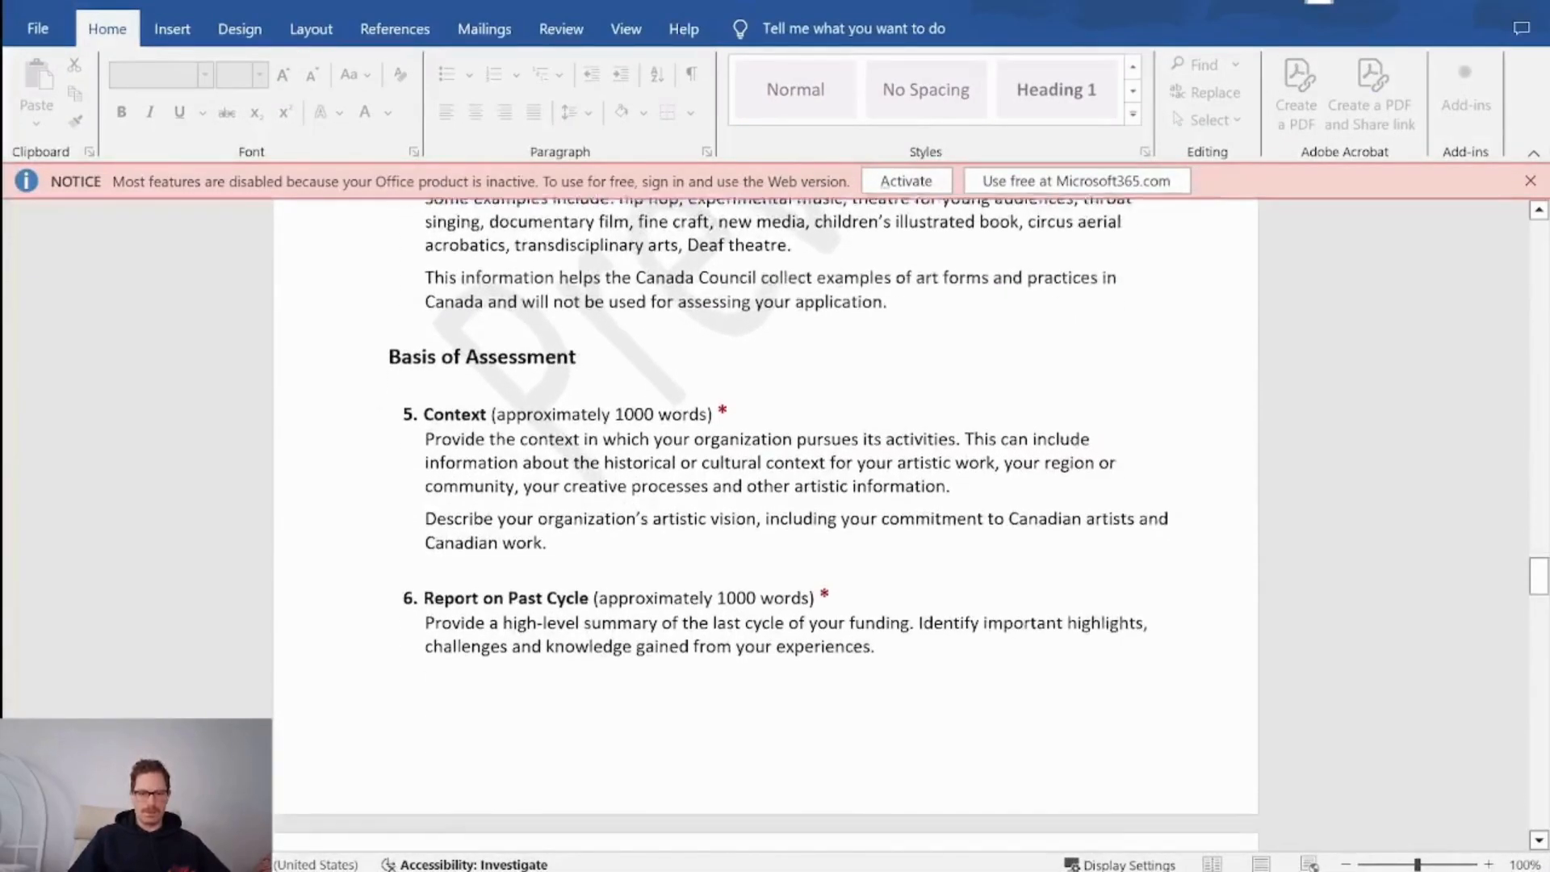
pyautogui.scroll(-3, 775, 525)
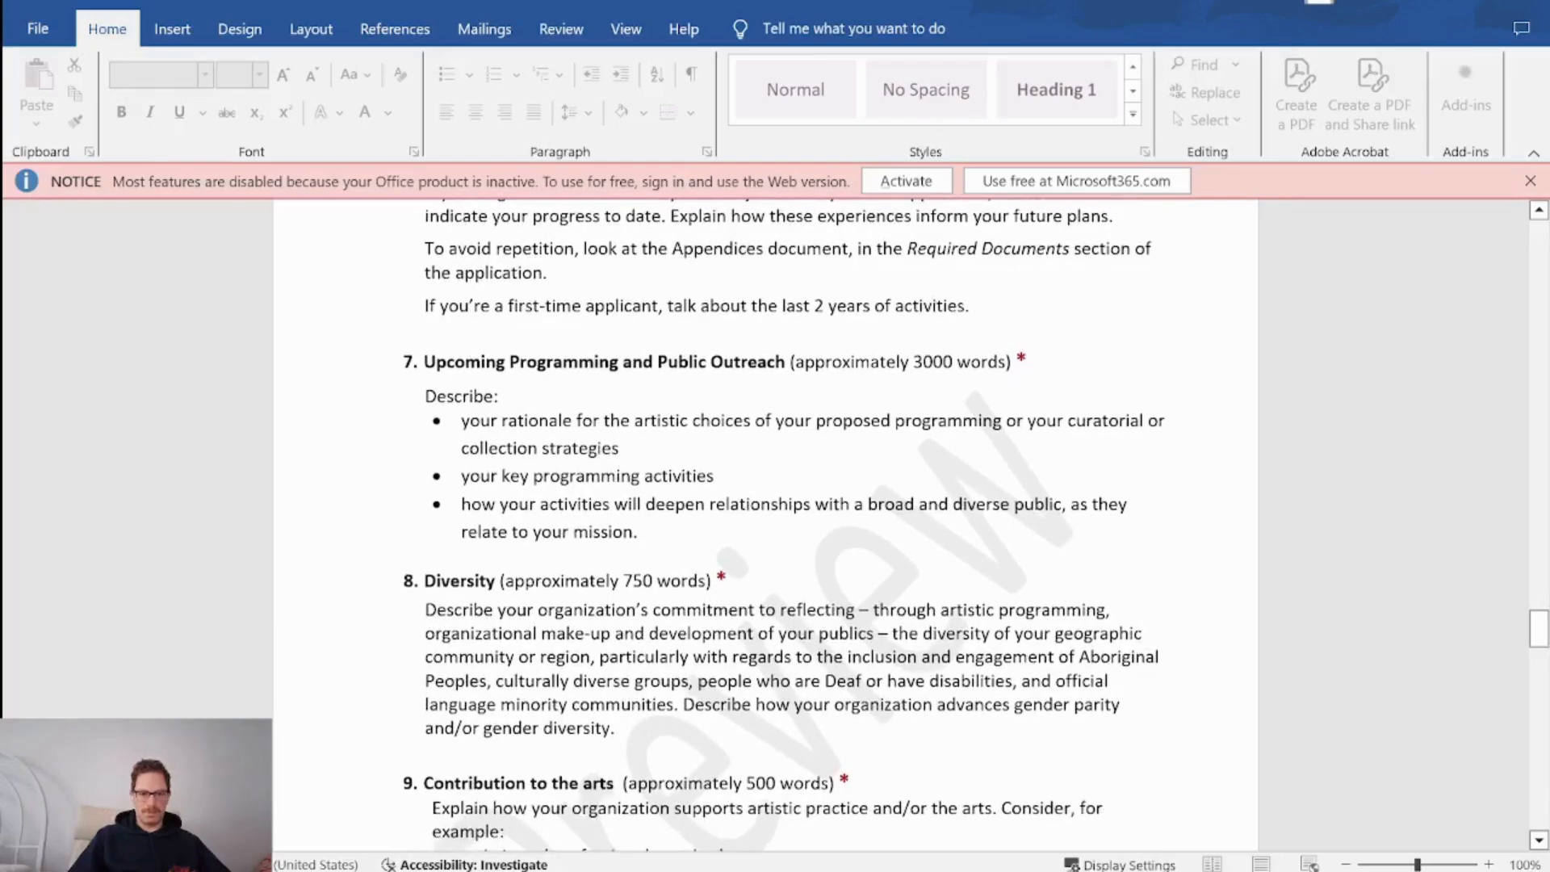
pyautogui.scroll(-5, 775, 525)
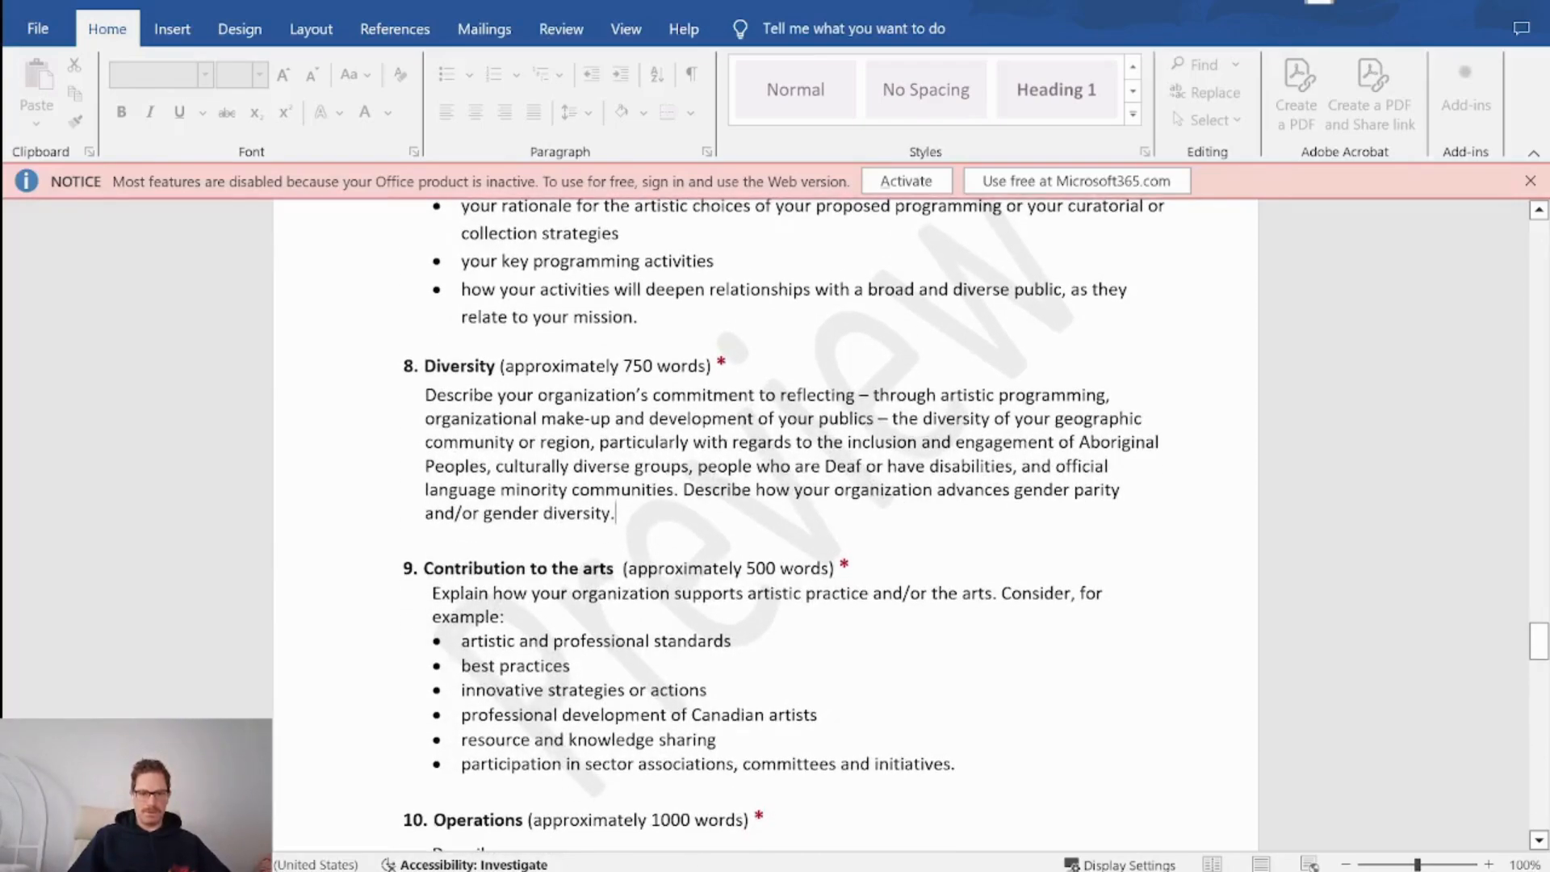
pyautogui.moveTo(616, 513); pyautogui.dragTo(426, 396)
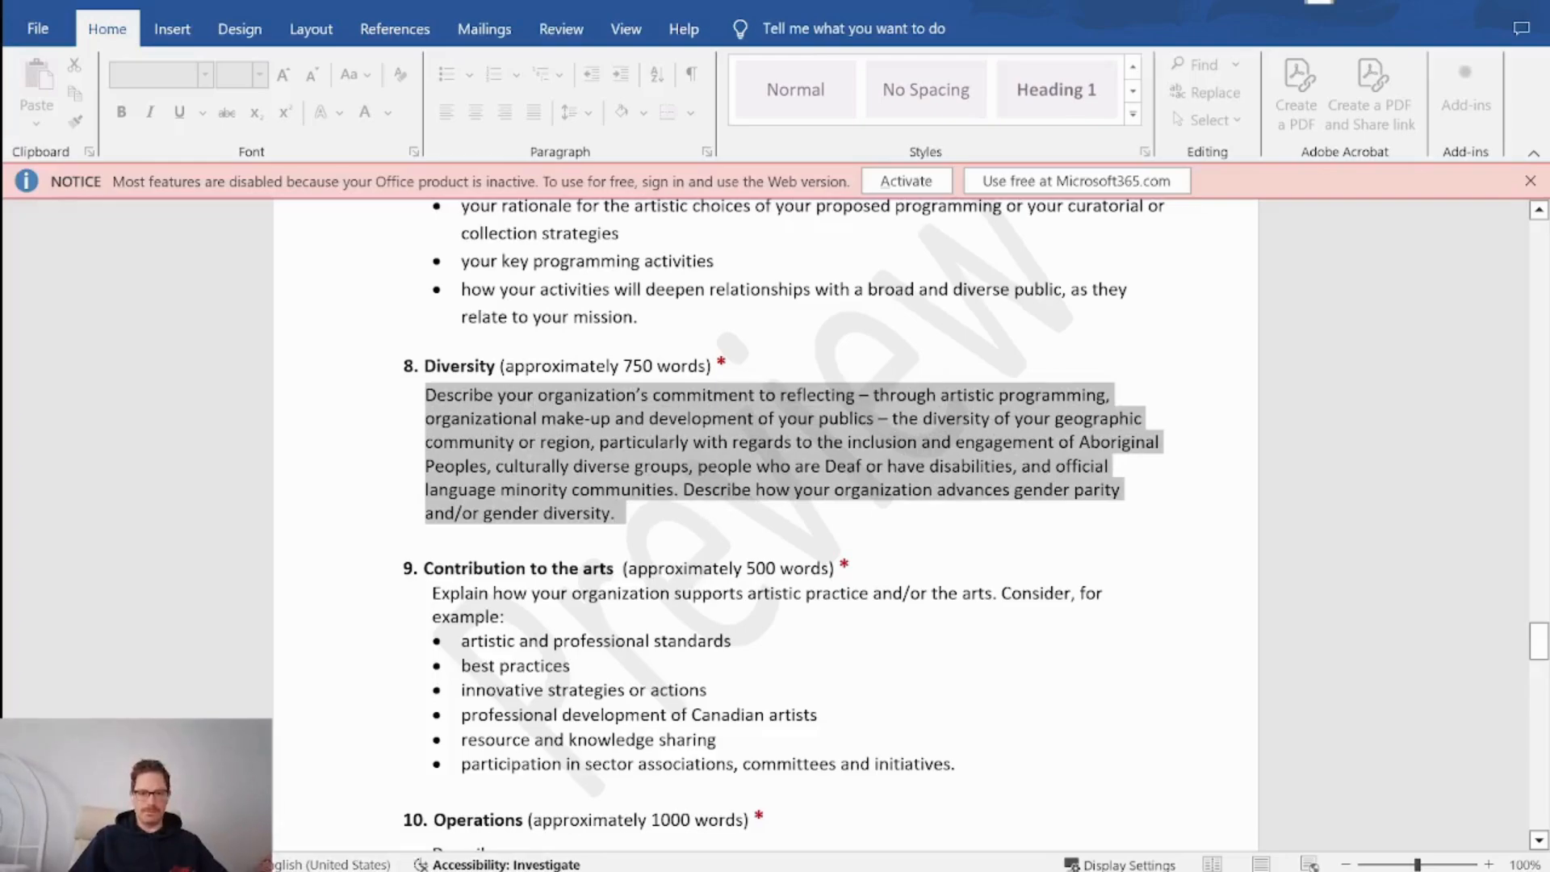
pyautogui.moveTo(426, 396); pyautogui.dragTo(500, 367)
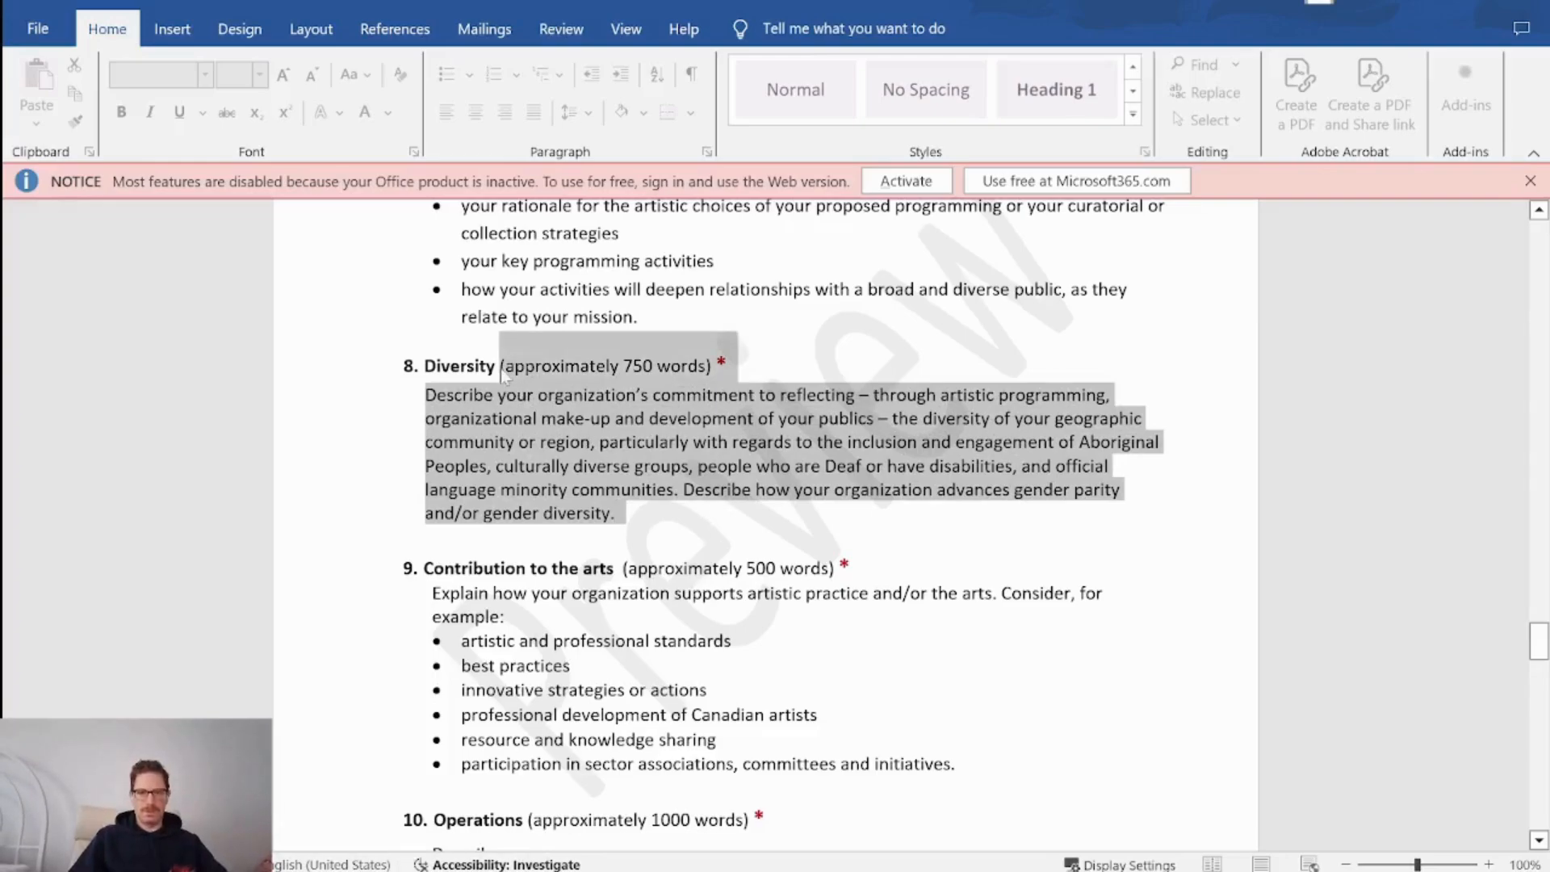
# Title the new Coda section record 'Diversity'.
pyautogui.click(920, 759)
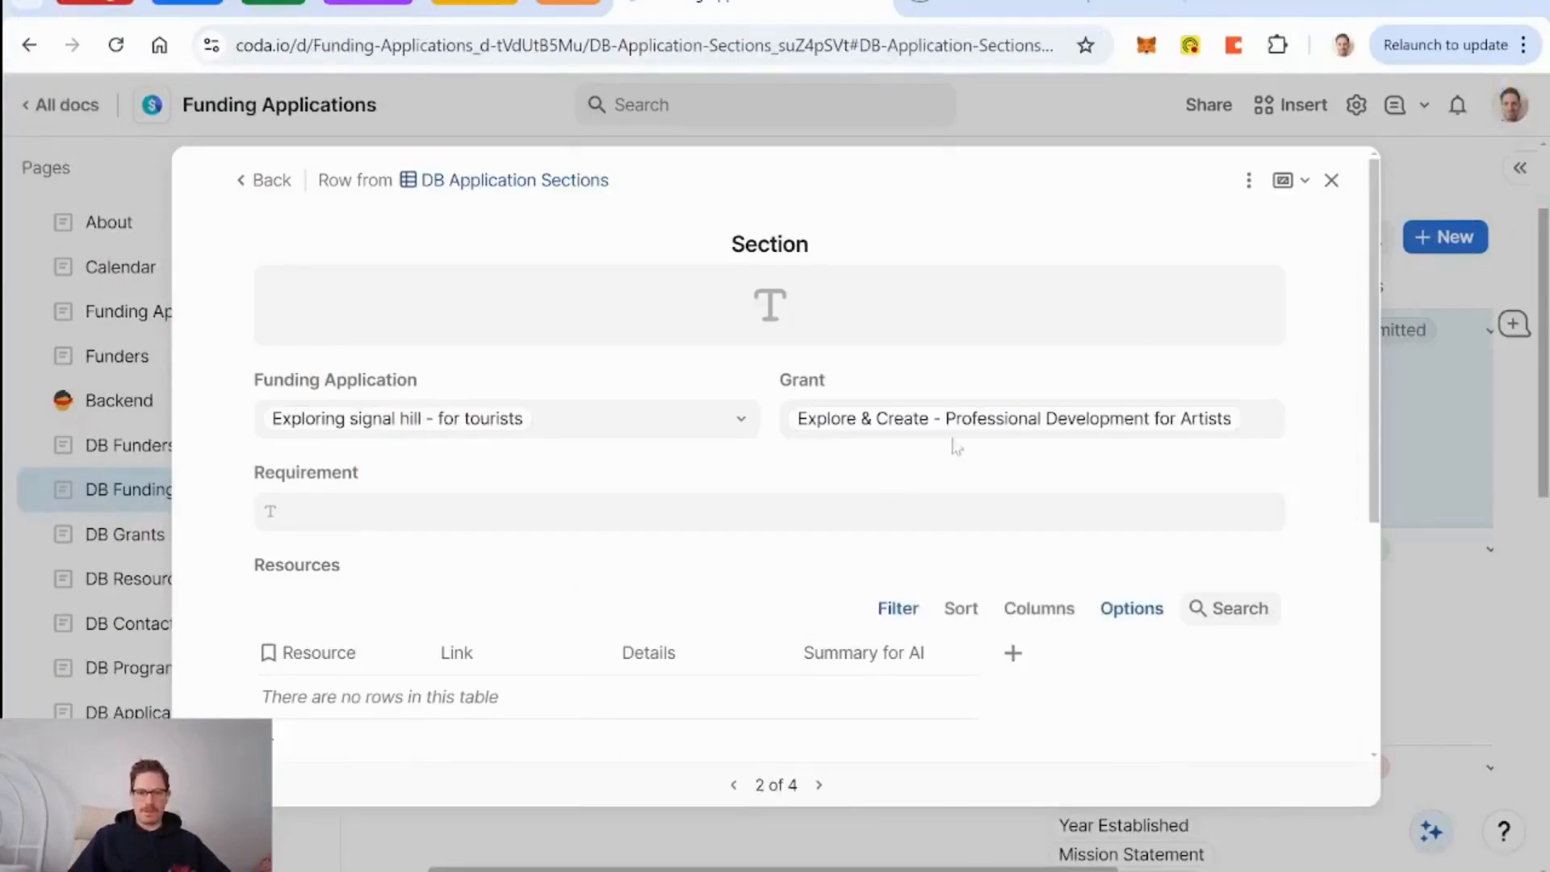
pyautogui.click(796, 318)
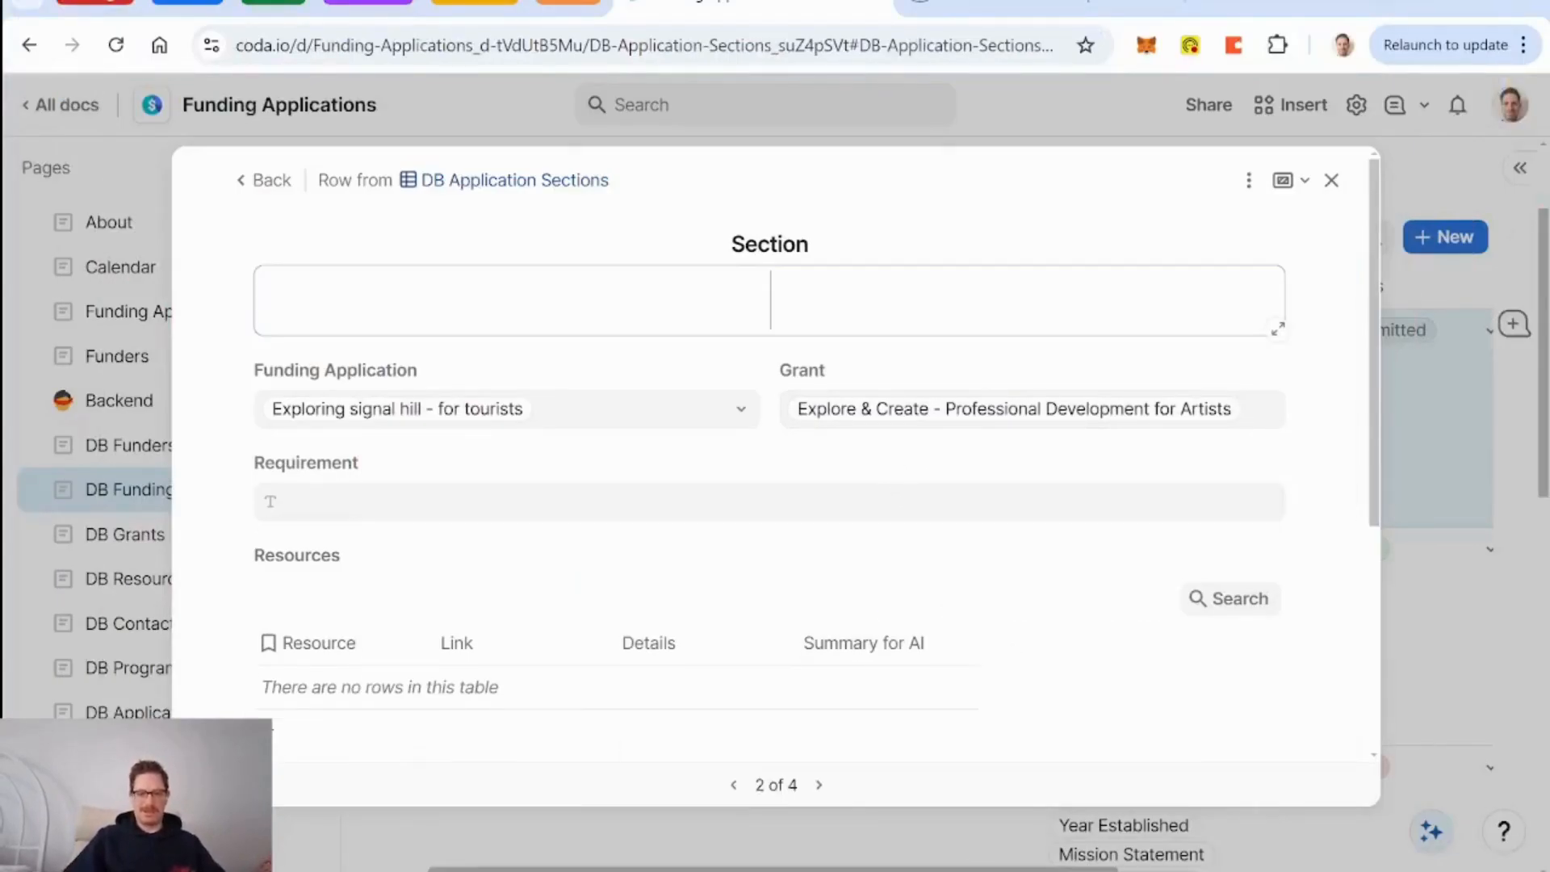
pyautogui.write('Diversity')
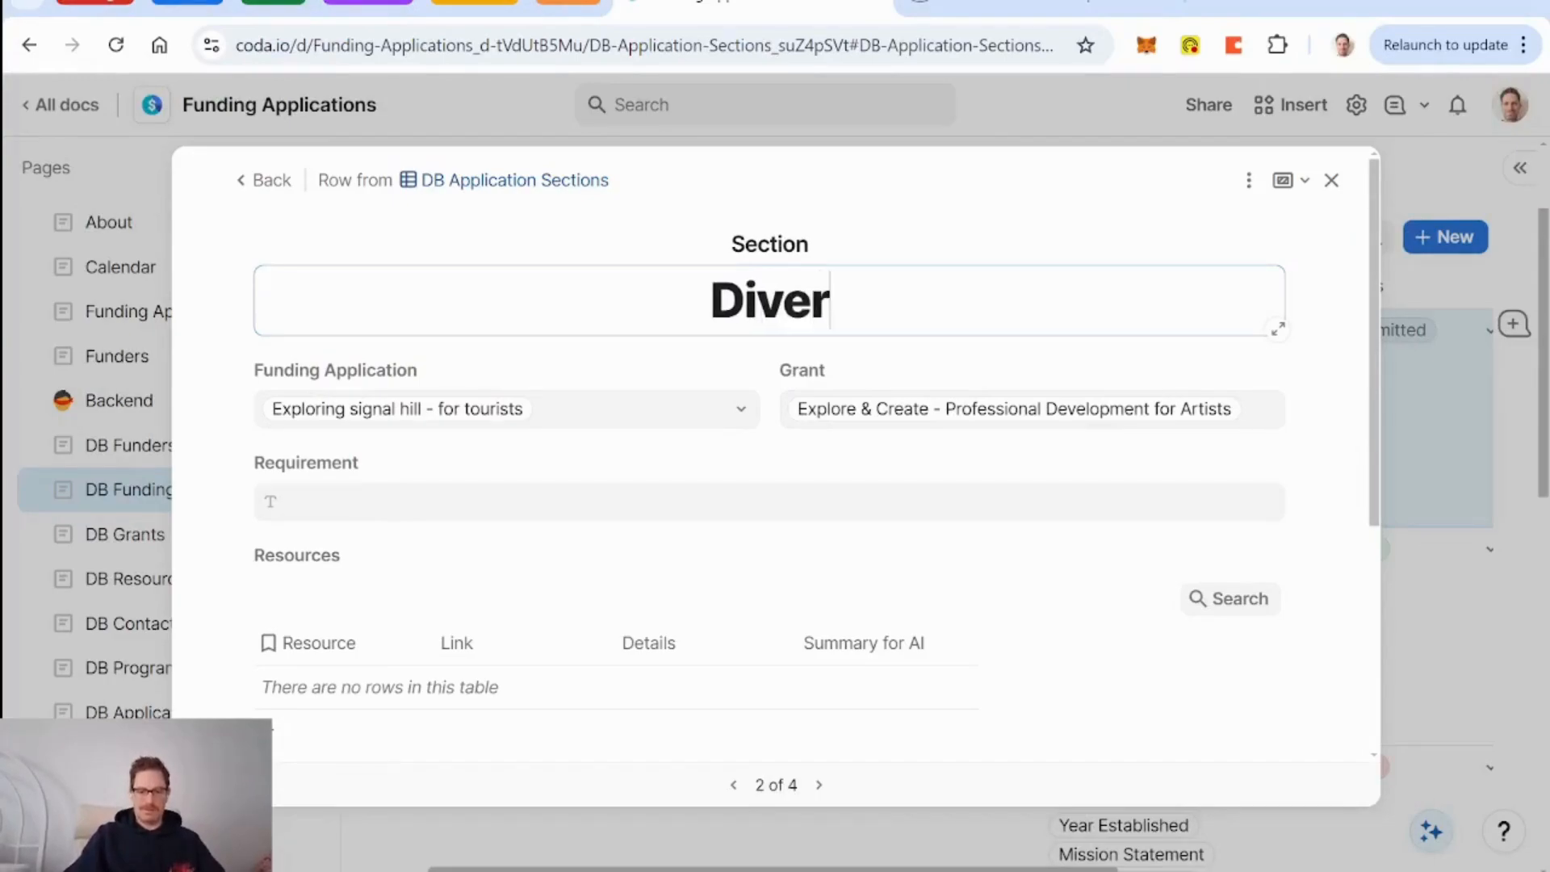
# Undo a link mistakenly pasted into Requirement, leaving it empty, and return to Word.
pyautogui.click(552, 510)
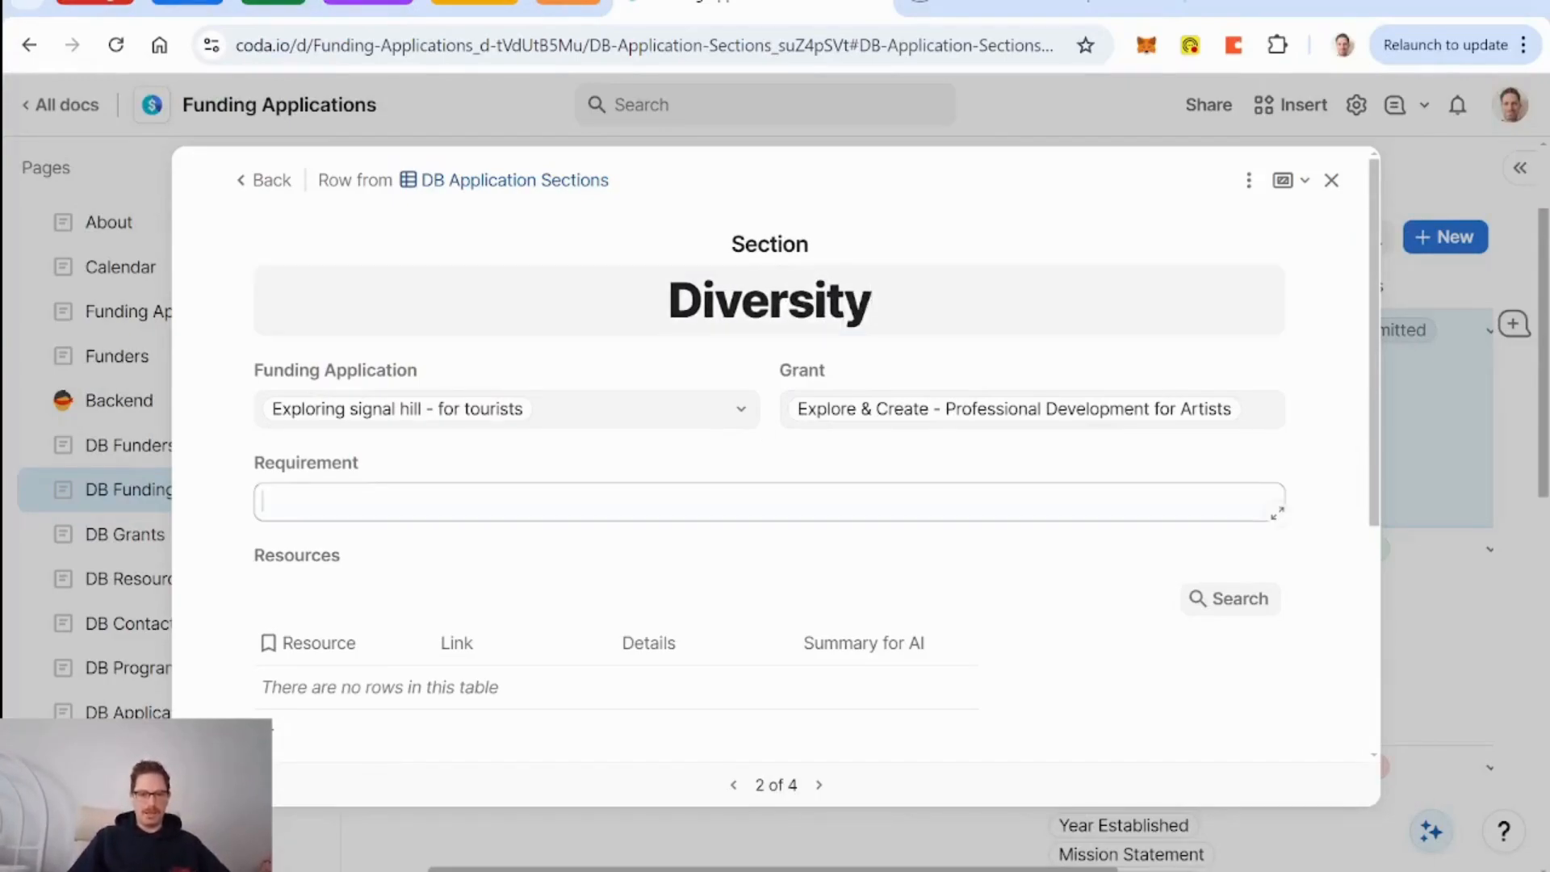
pyautogui.write('https://www.morningstrategy.ca/')
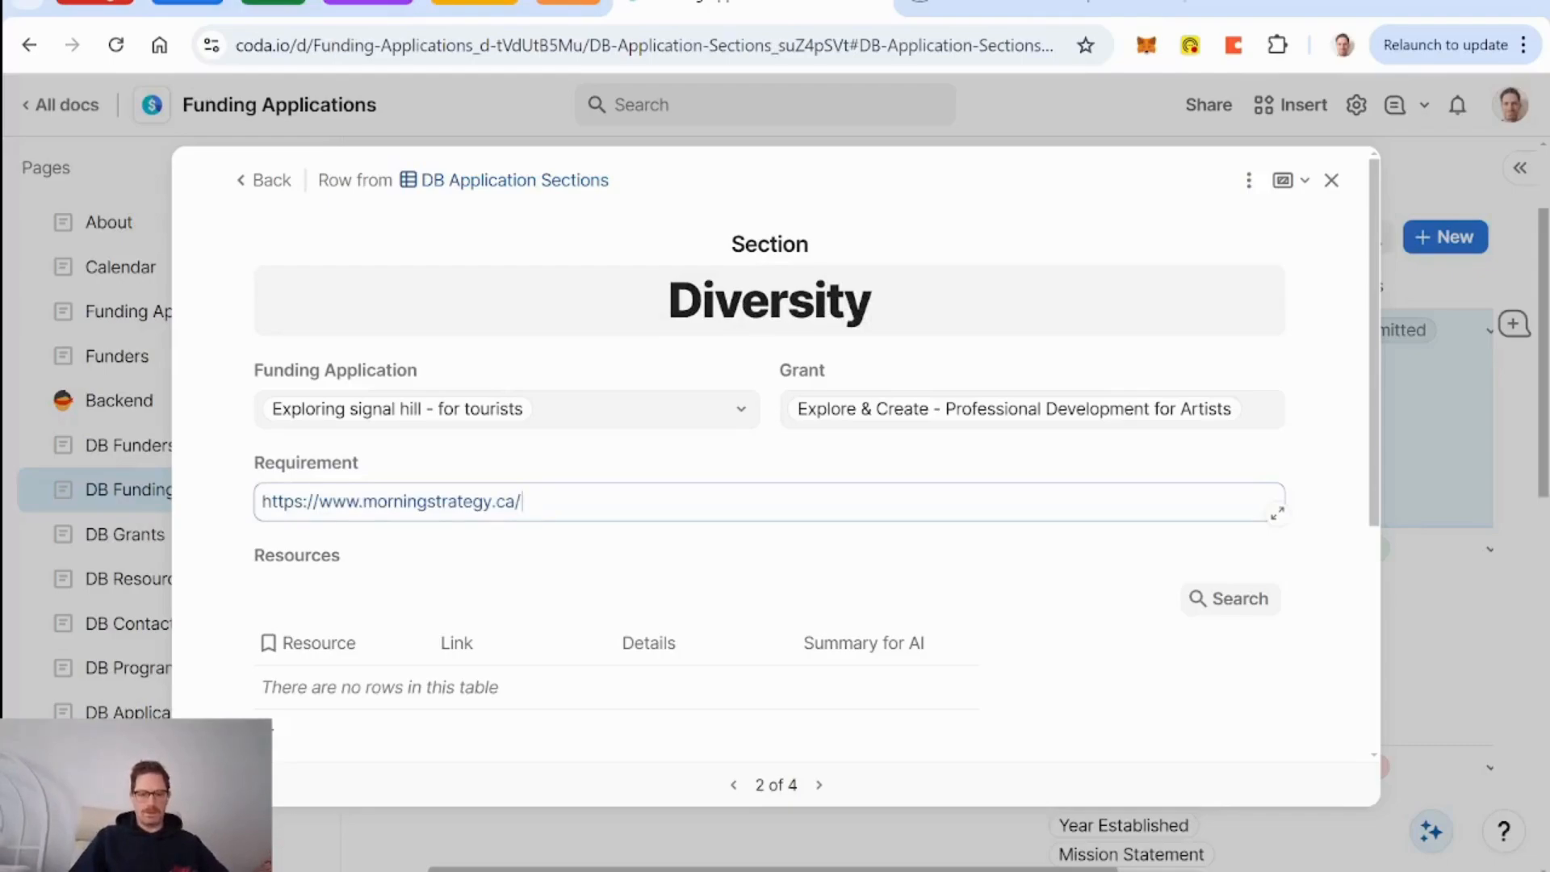
pyautogui.hotkey('ctrl', 'z')
pyautogui.hotkey('alt', 'Tab')
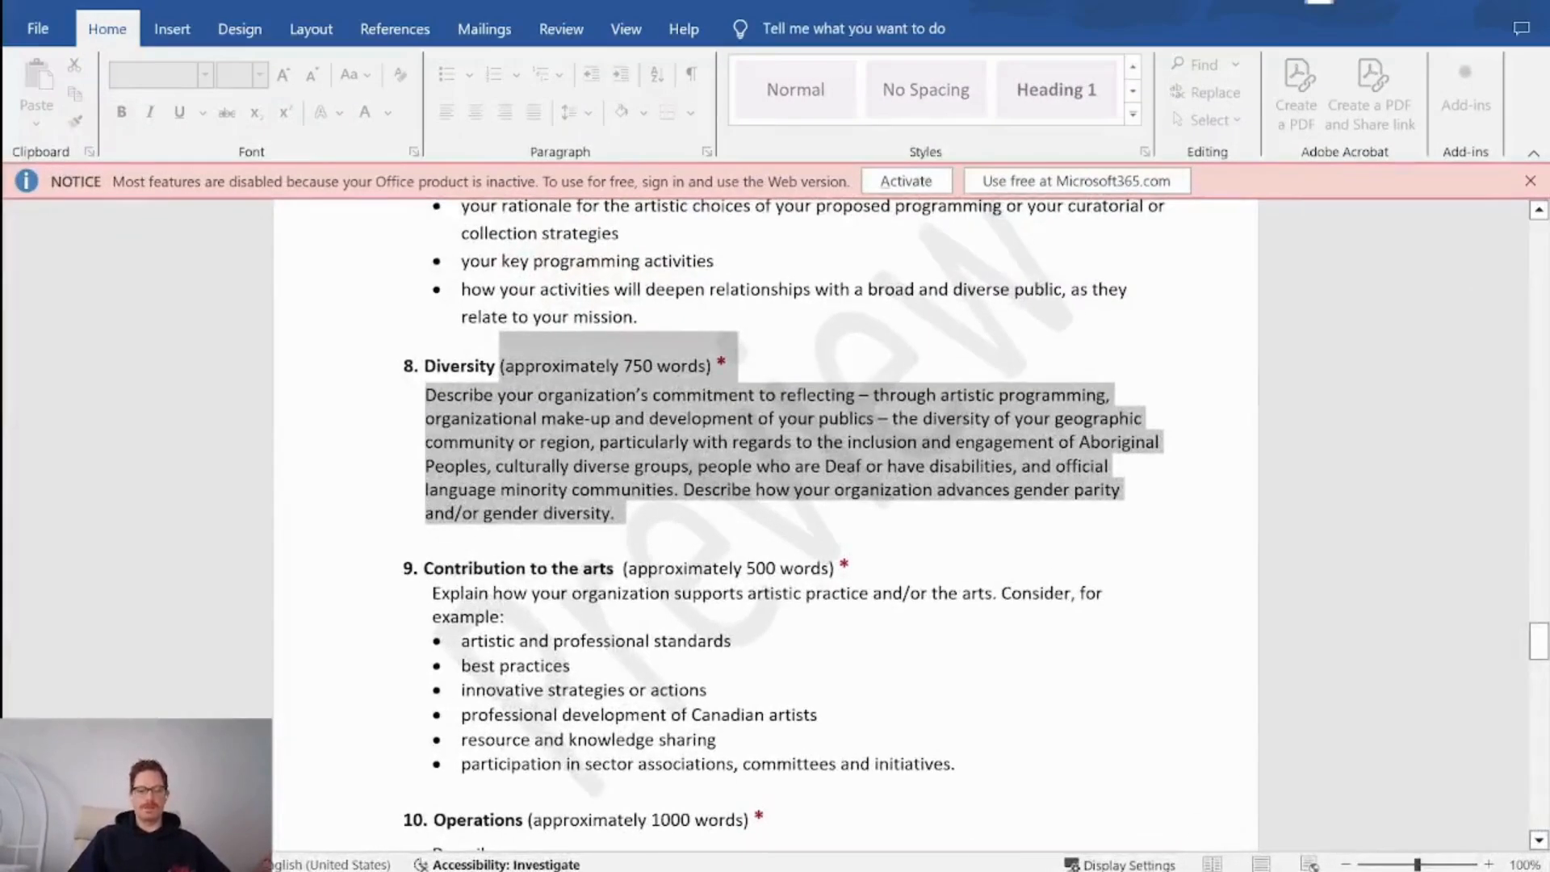
# Take a screen snip of Word's item 8 Diversity section.
pyautogui.click(398, 517)
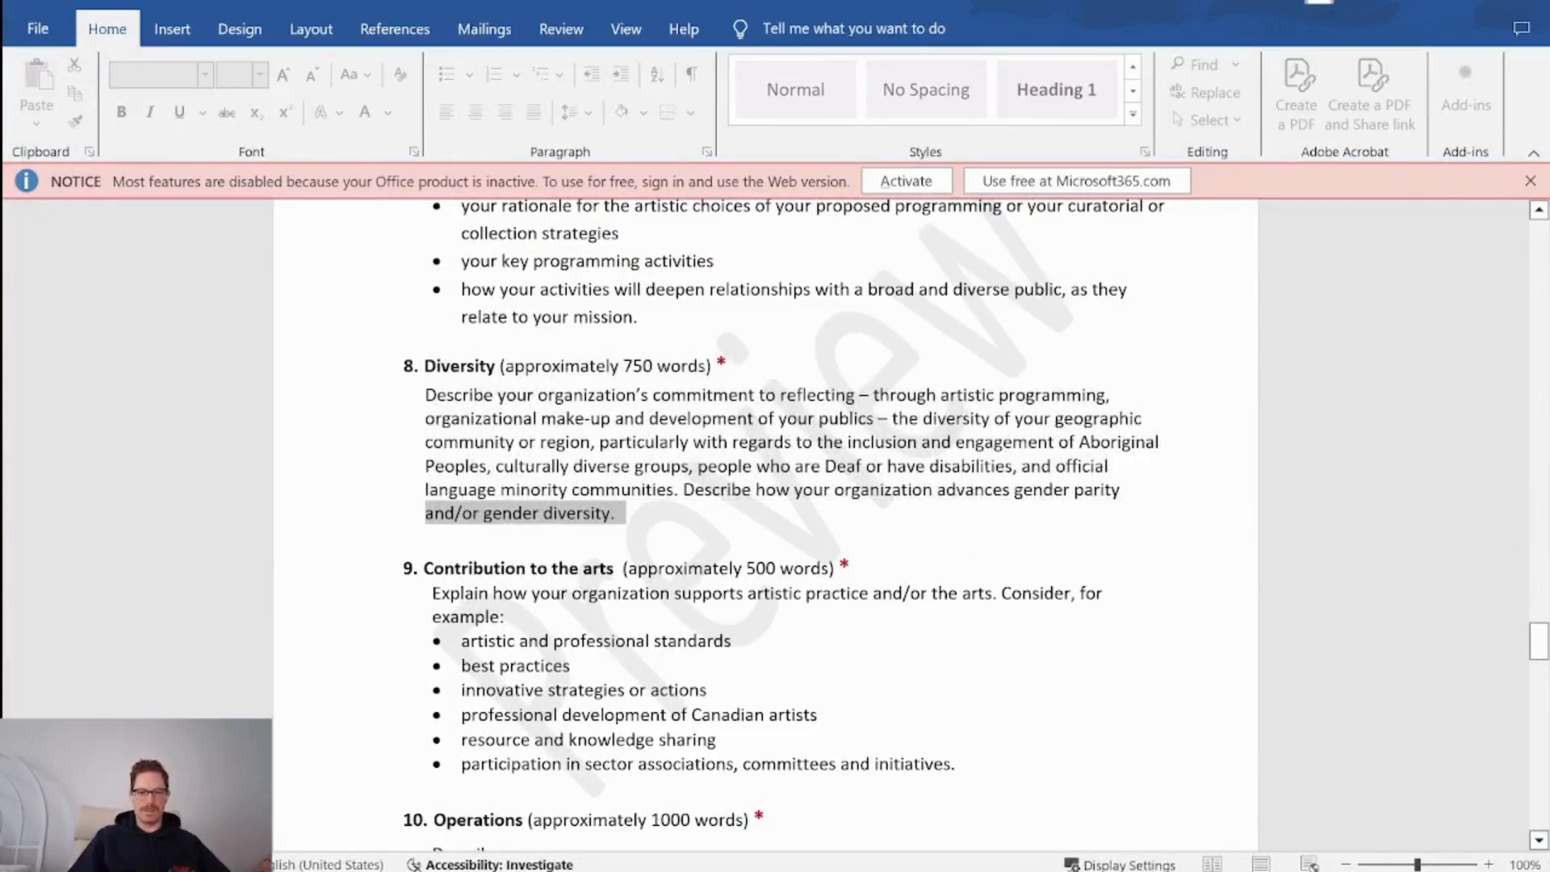
pyautogui.click(741, 567)
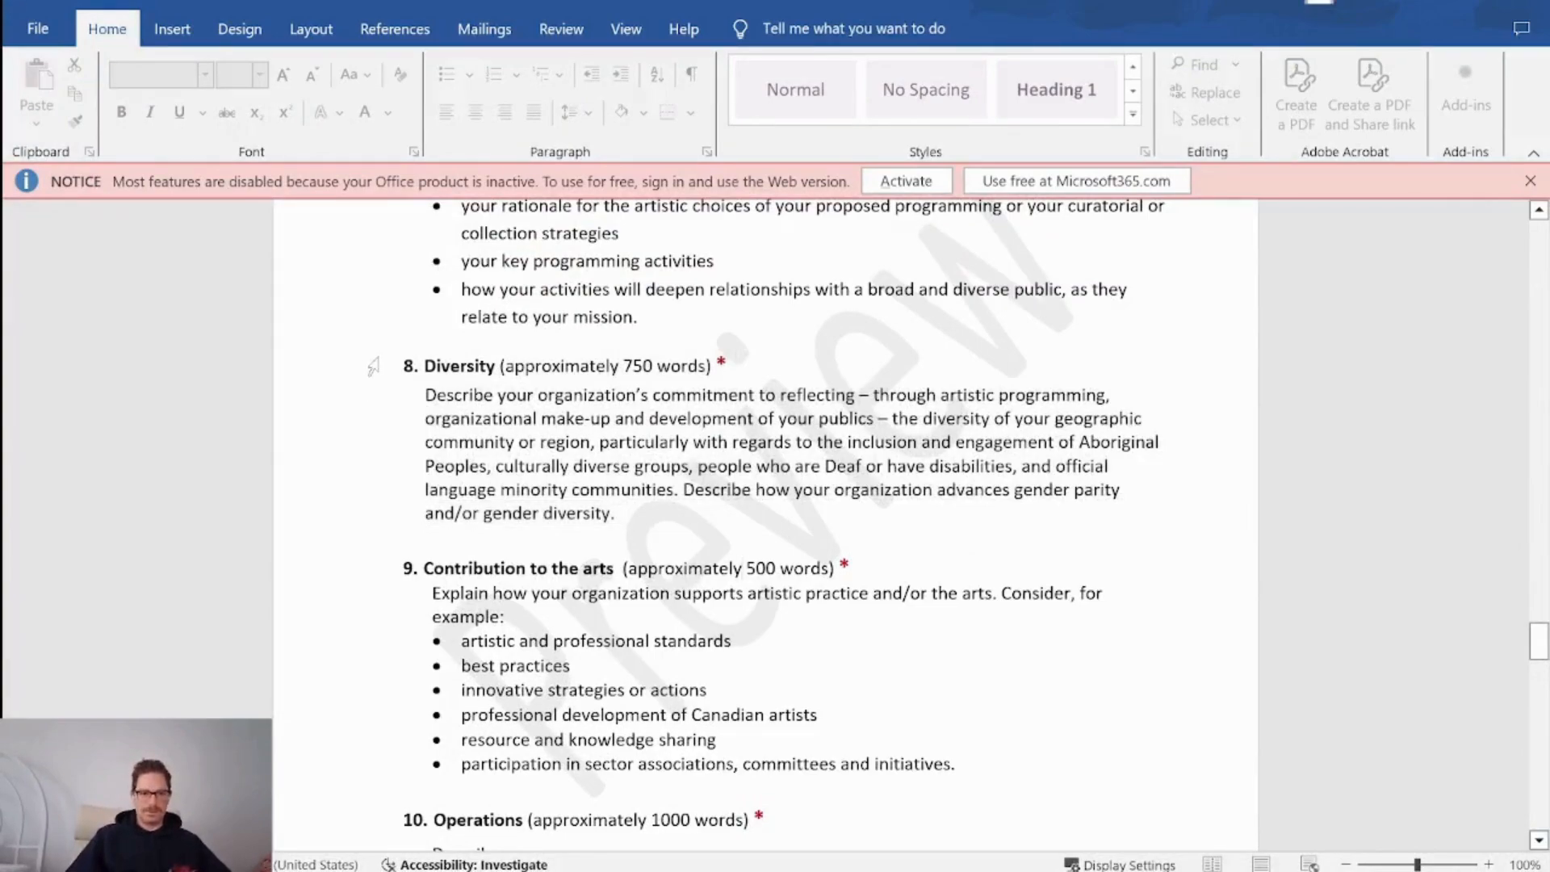
pyautogui.press('super+shift+s')
pyautogui.moveTo(378, 345); pyautogui.dragTo(1179, 544)
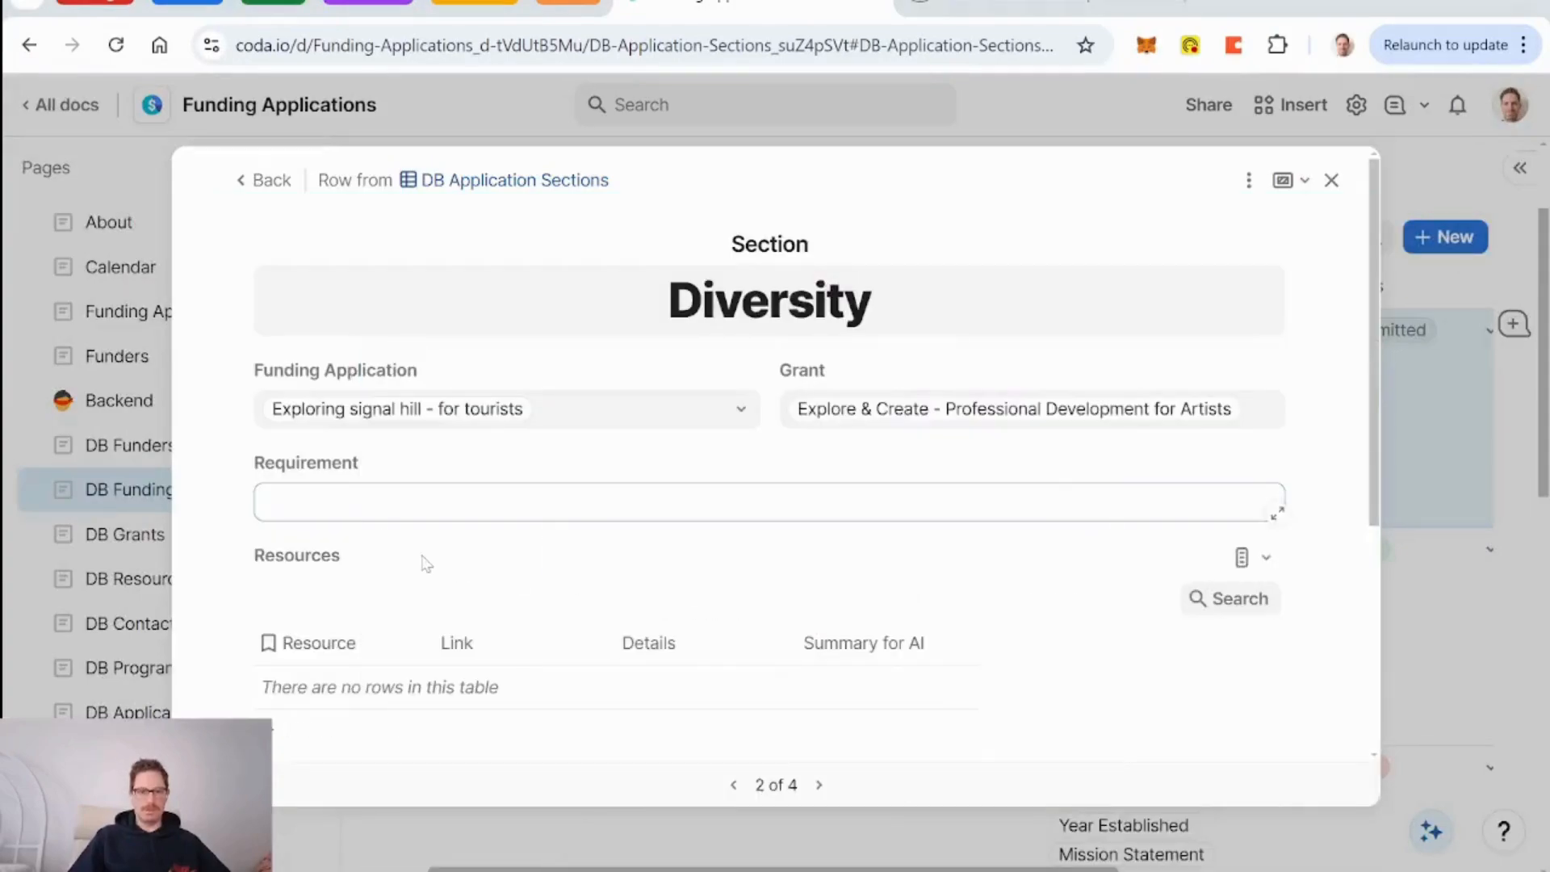
# Paste the Diversity (approximately 750 words) description into Requirement, dropping the '8.' numbering.
pyautogui.scroll(-1, 541, 413)
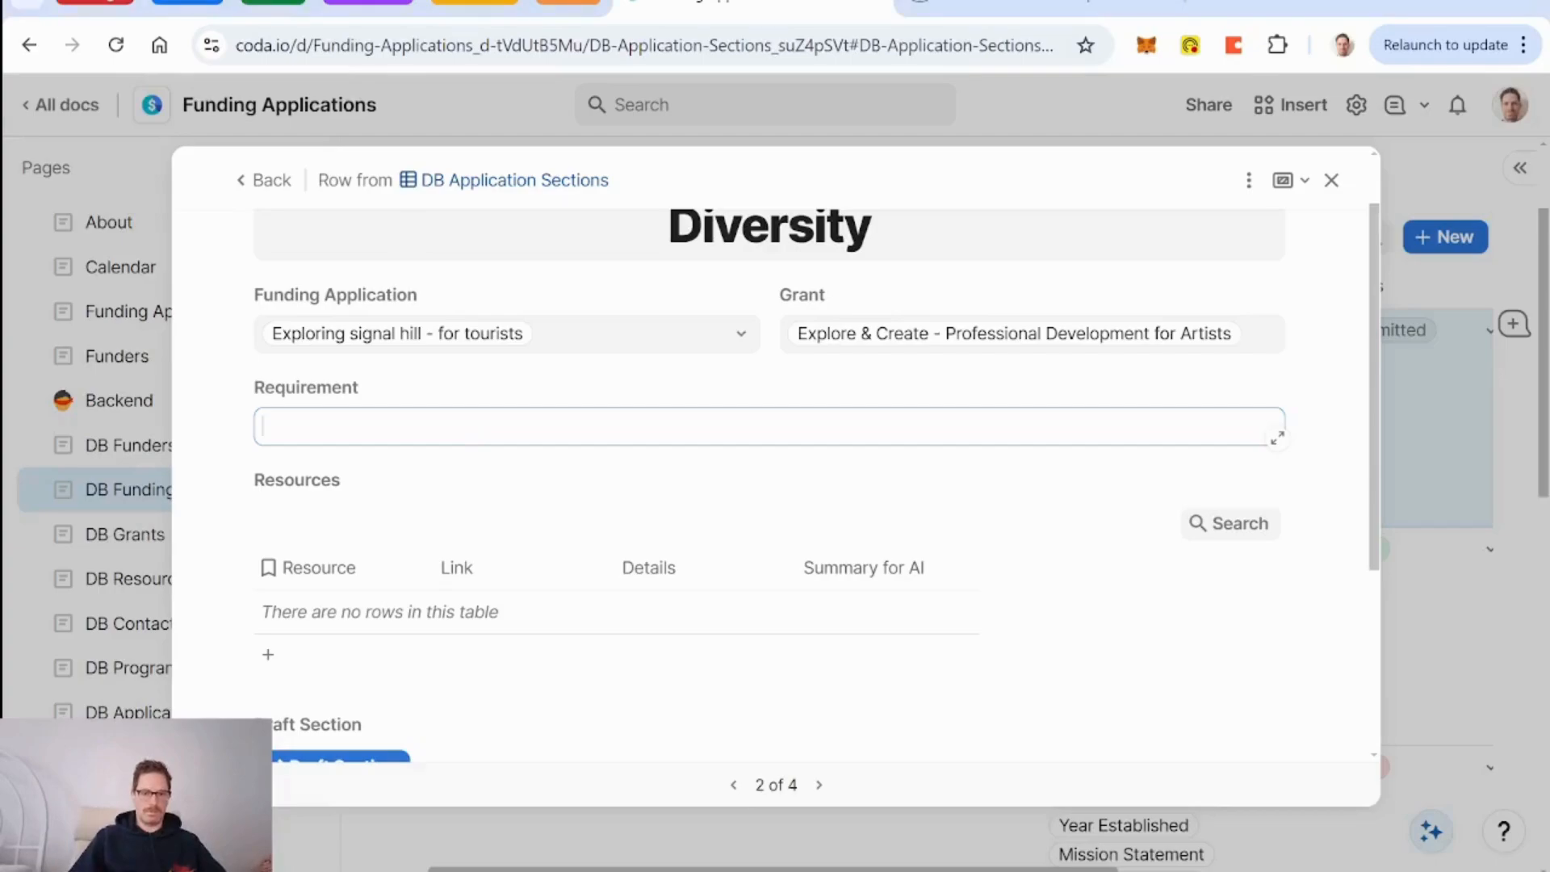
pyautogui.write('8. Diversity (approximately 750 words)* Describe your organization’s commitment to reflecting – through artistic programming, organizational make-up and development of your publics – the diversity of your geographic community or region, particularly with regards to the inclusion and engagement of Aboriginal Peoples, culturally diverse groups, people who are Deaf or have disabilities, and official language minority communities. Describe how your organization advances gender parity and/or gender diversity.')
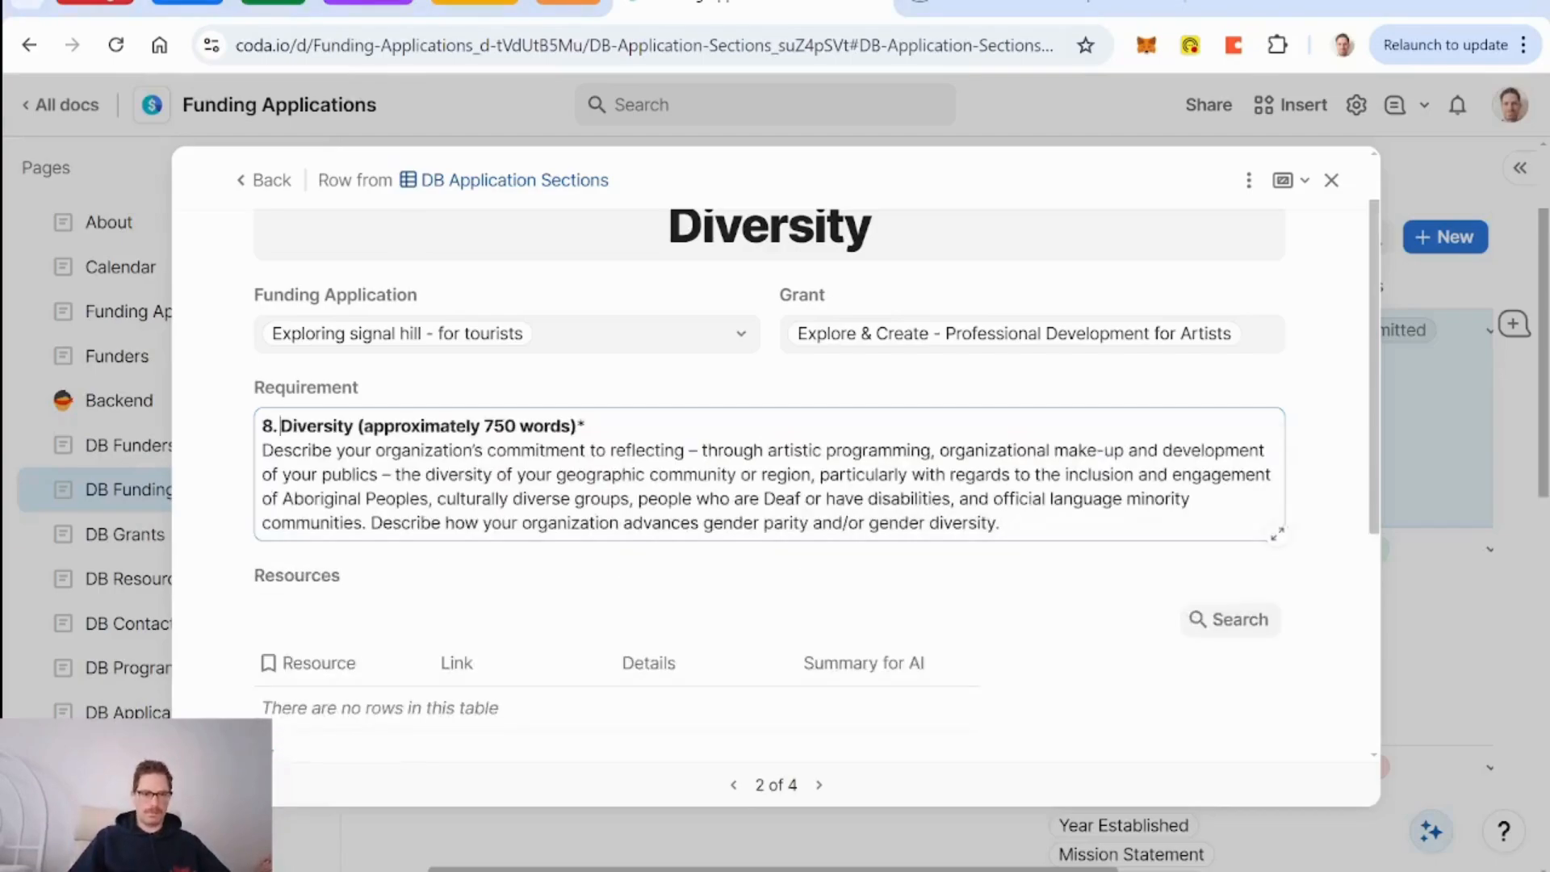
pyautogui.press('BackSpace')
pyautogui.press('BackSpace')
pyautogui.press('Escape')
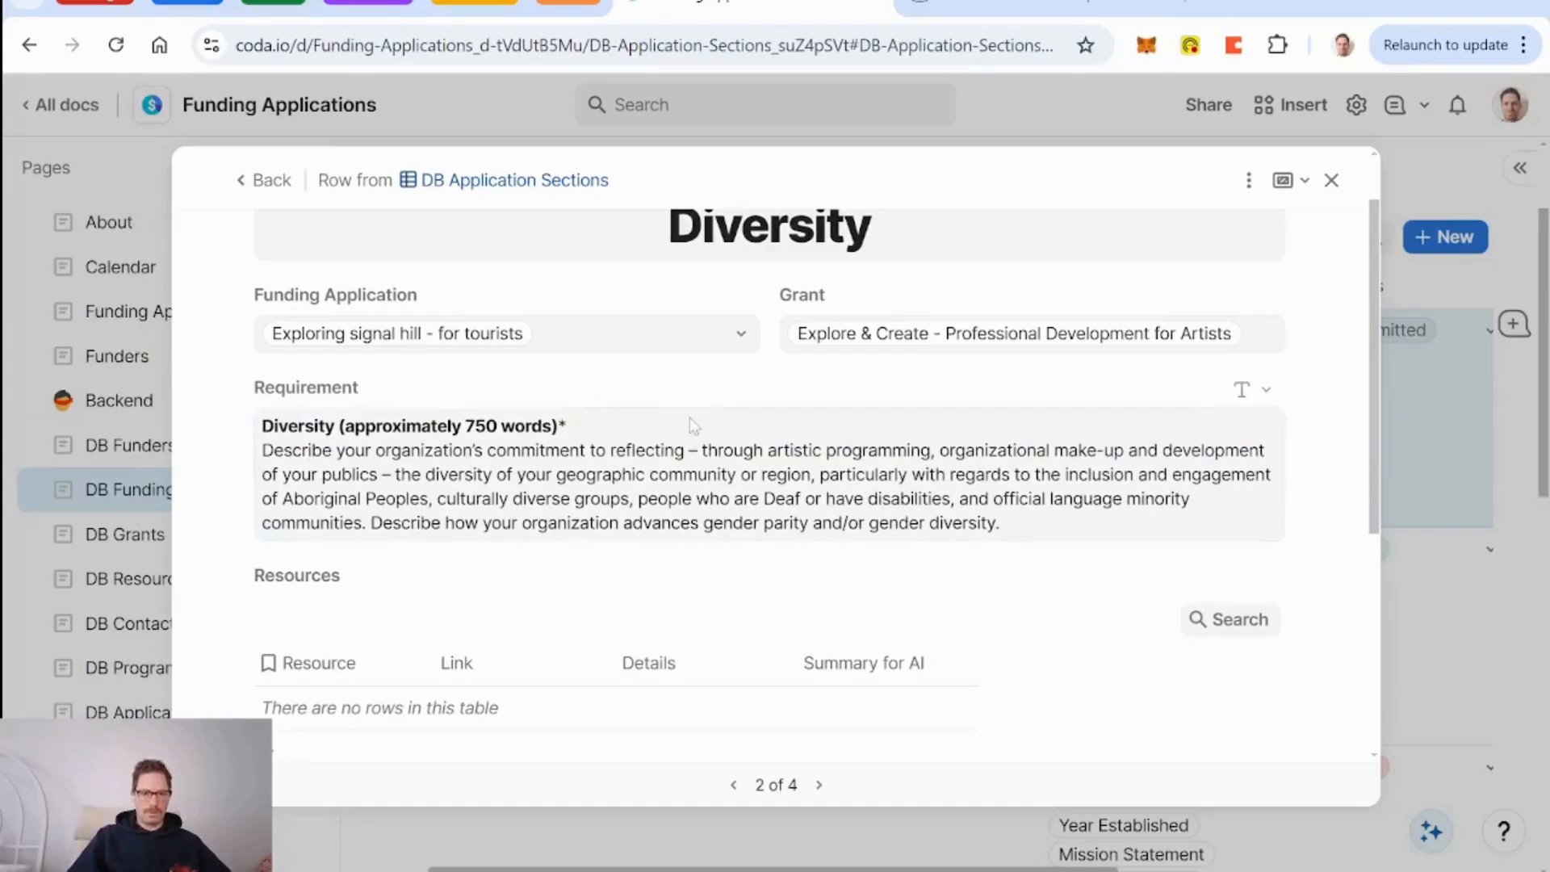
pyautogui.scroll(-3, 690, 418)
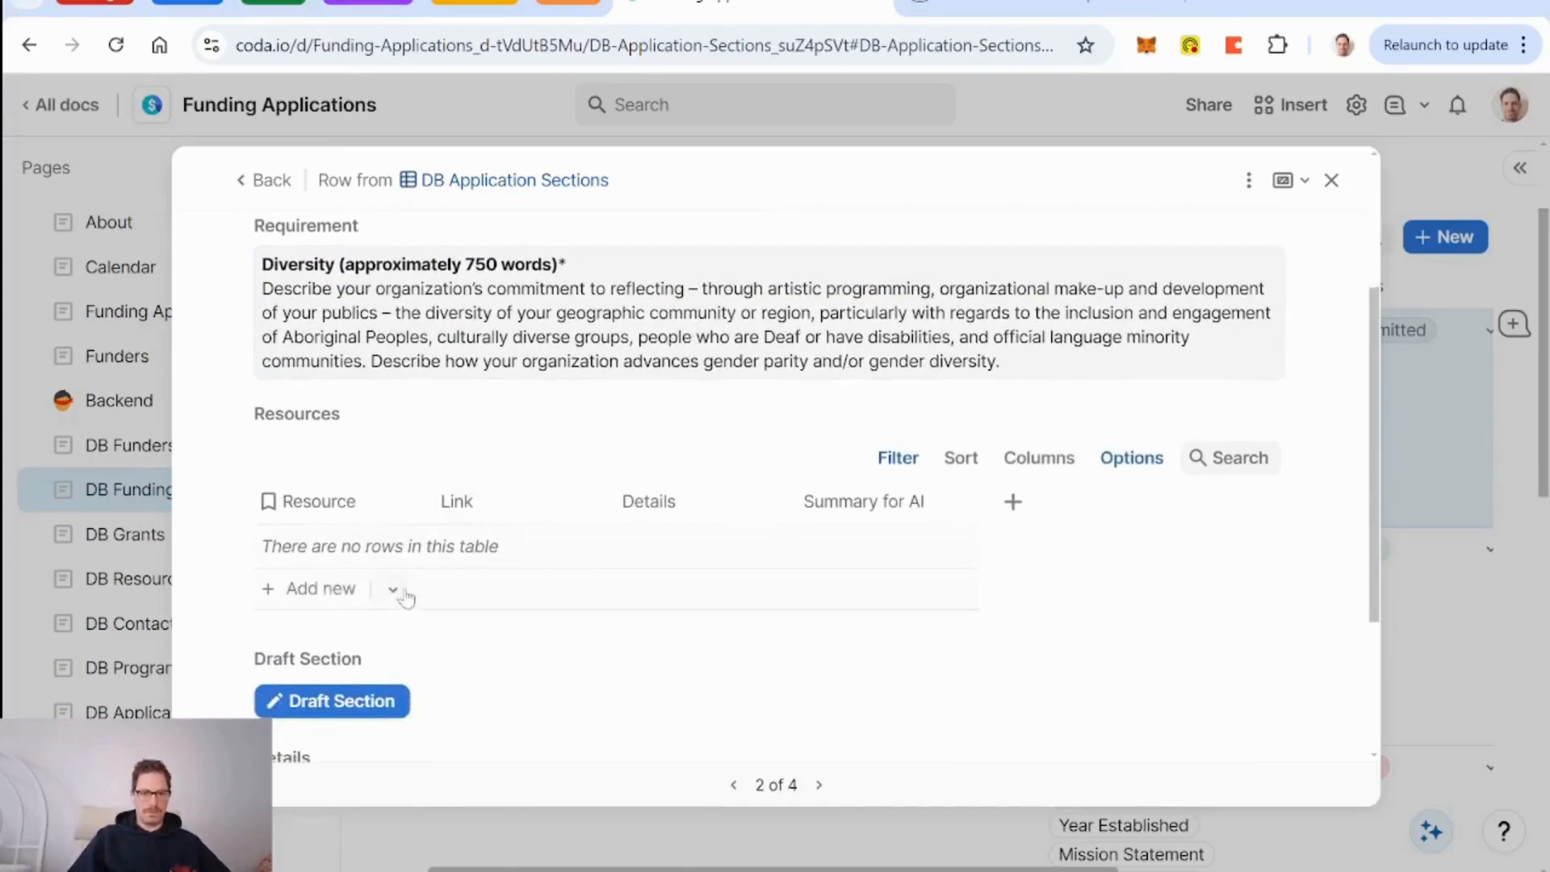
pyautogui.click(393, 589)
# Attach Mission Statement, Vision Statement and Headquarters as the Diversity section's resources.
pyautogui.scroll(-2, 598, 569)
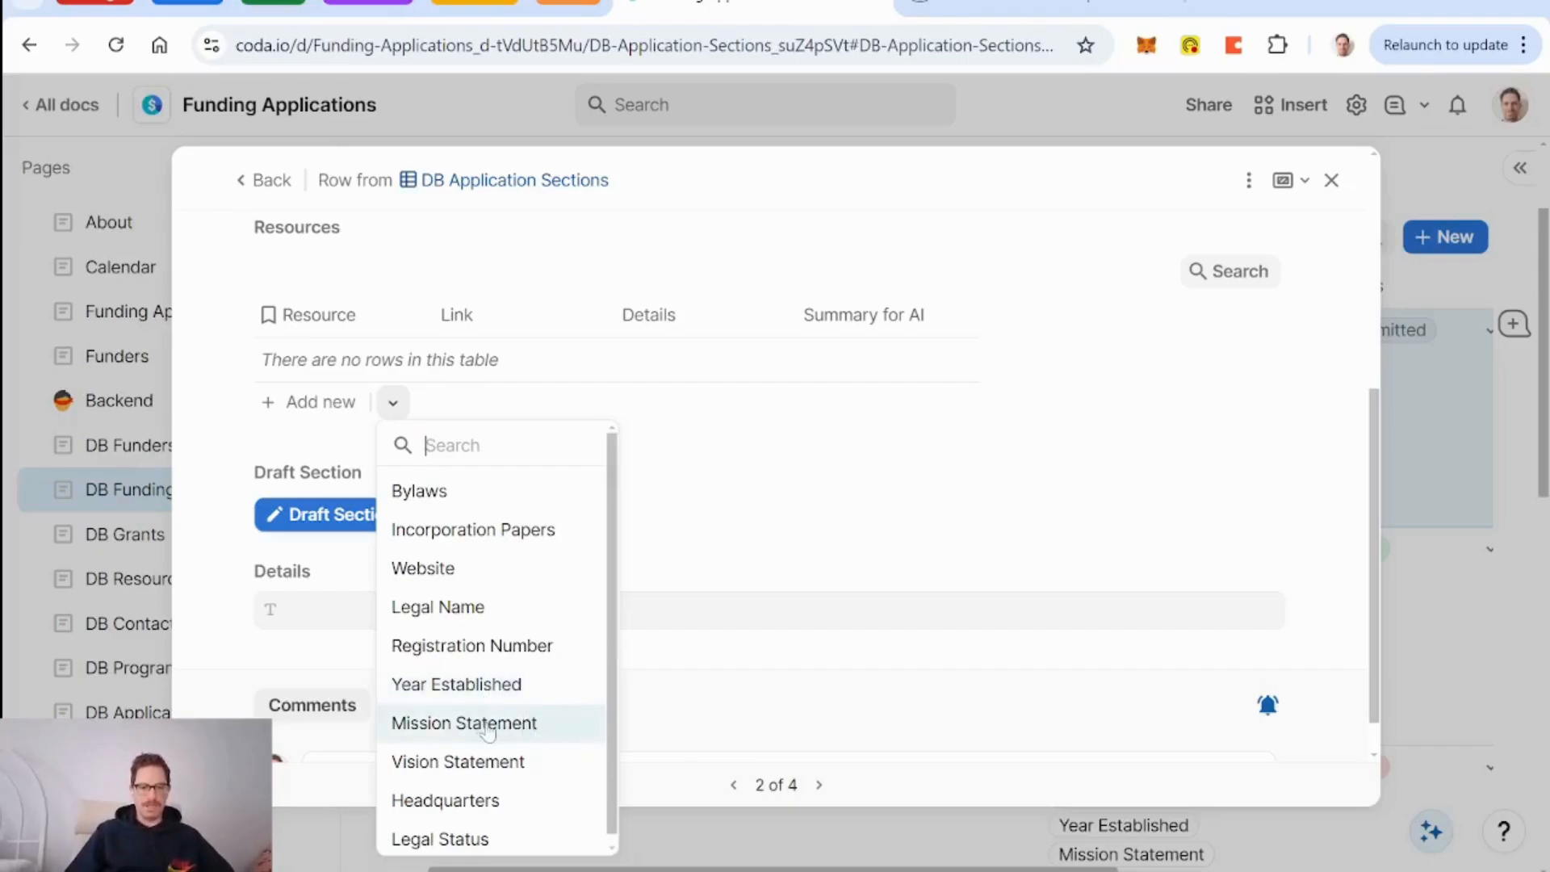
pyautogui.click(505, 723)
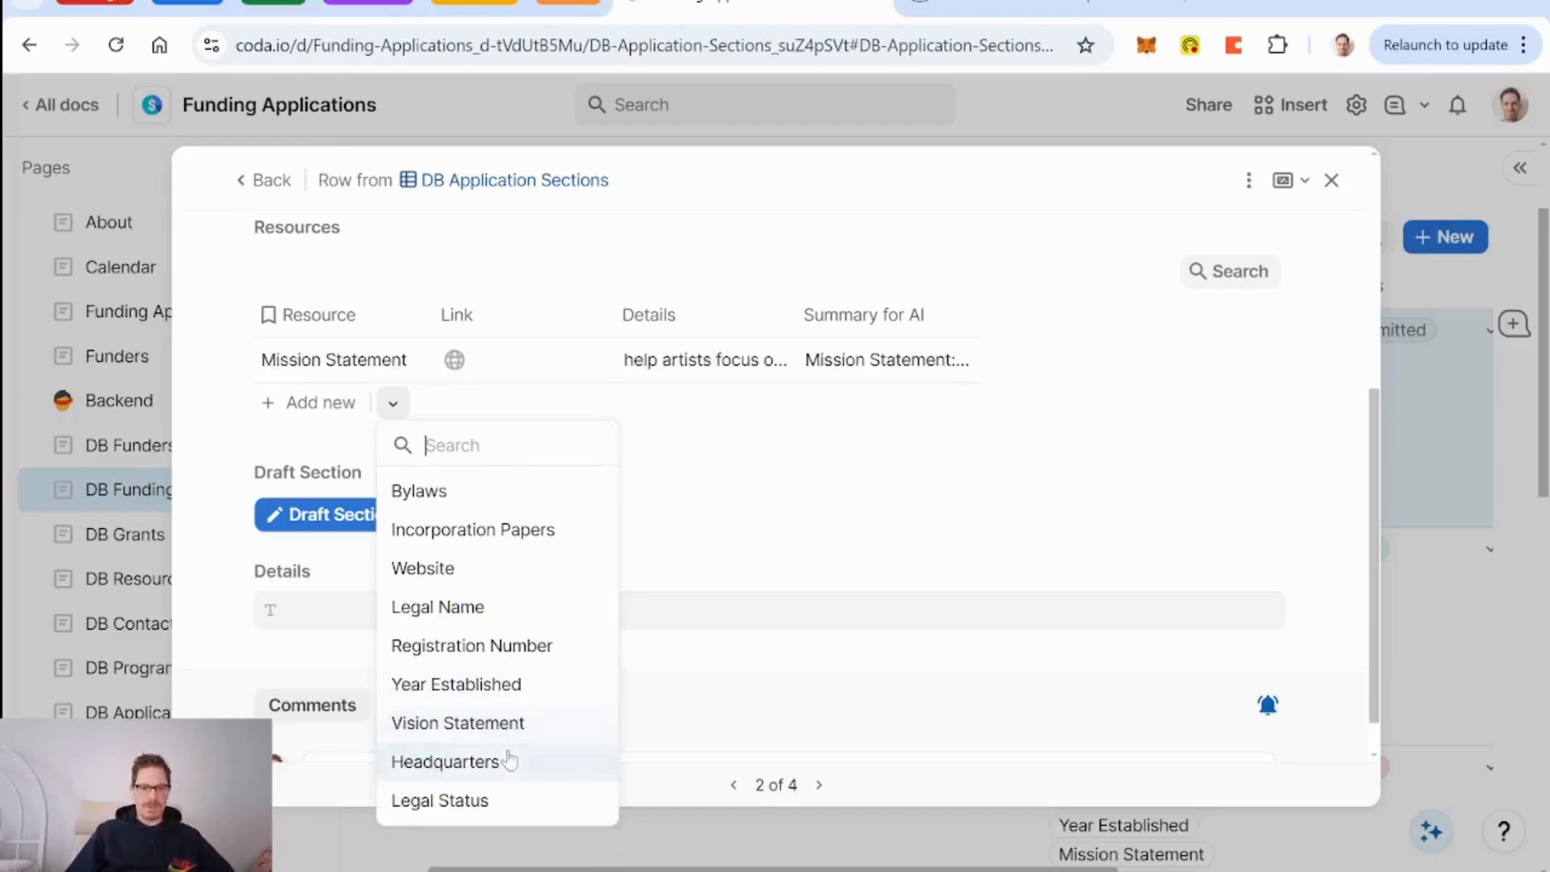
pyautogui.click(506, 724)
pyautogui.click(485, 767)
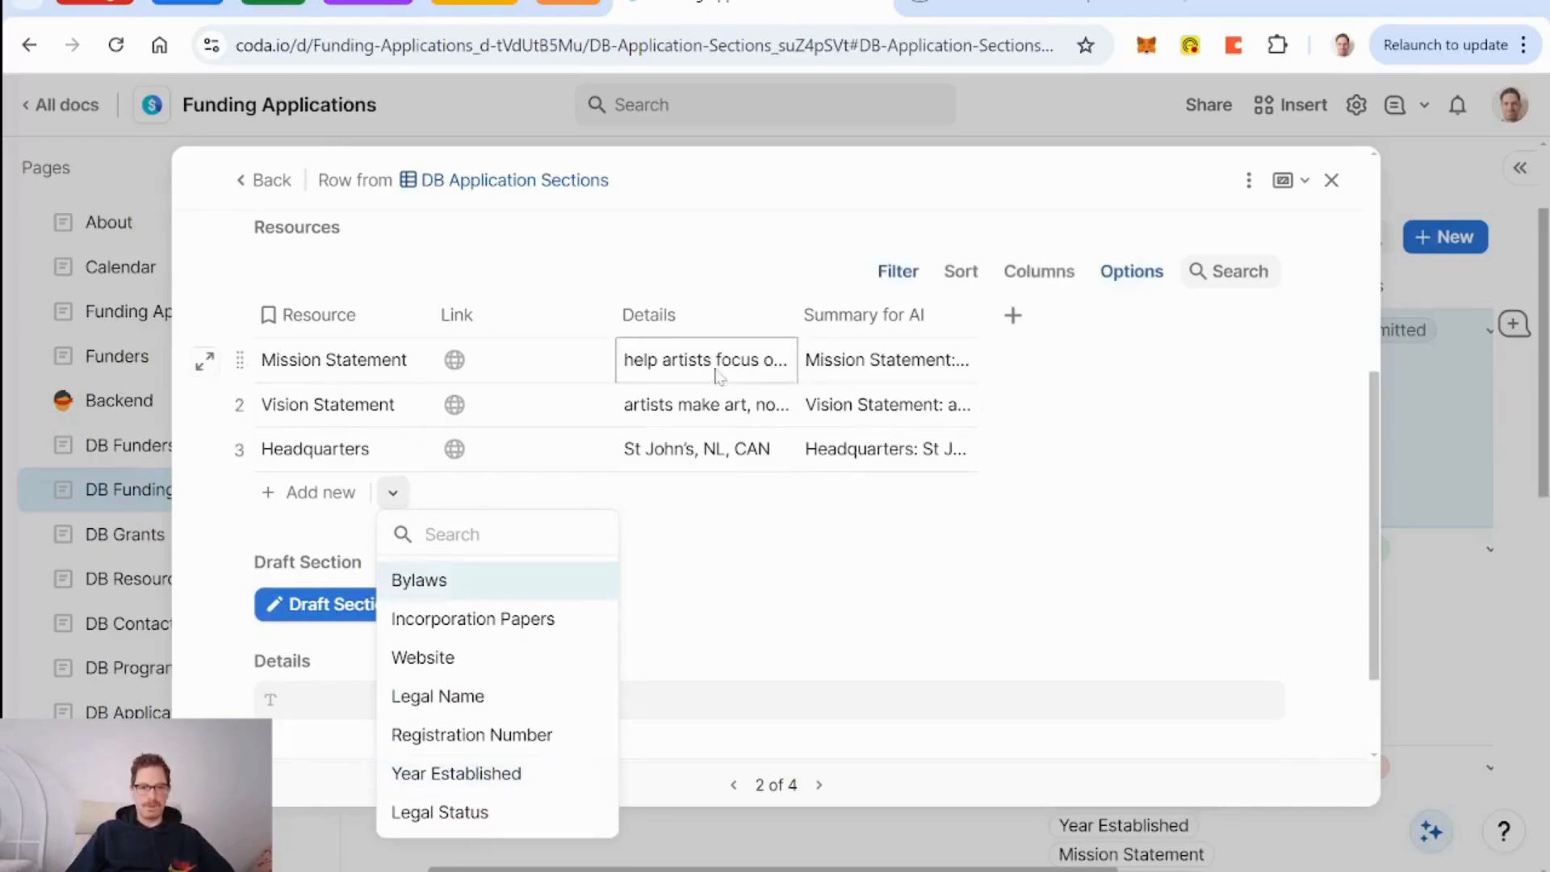
pyautogui.scroll(2, 966, 457)
pyautogui.scroll(1, 966, 457)
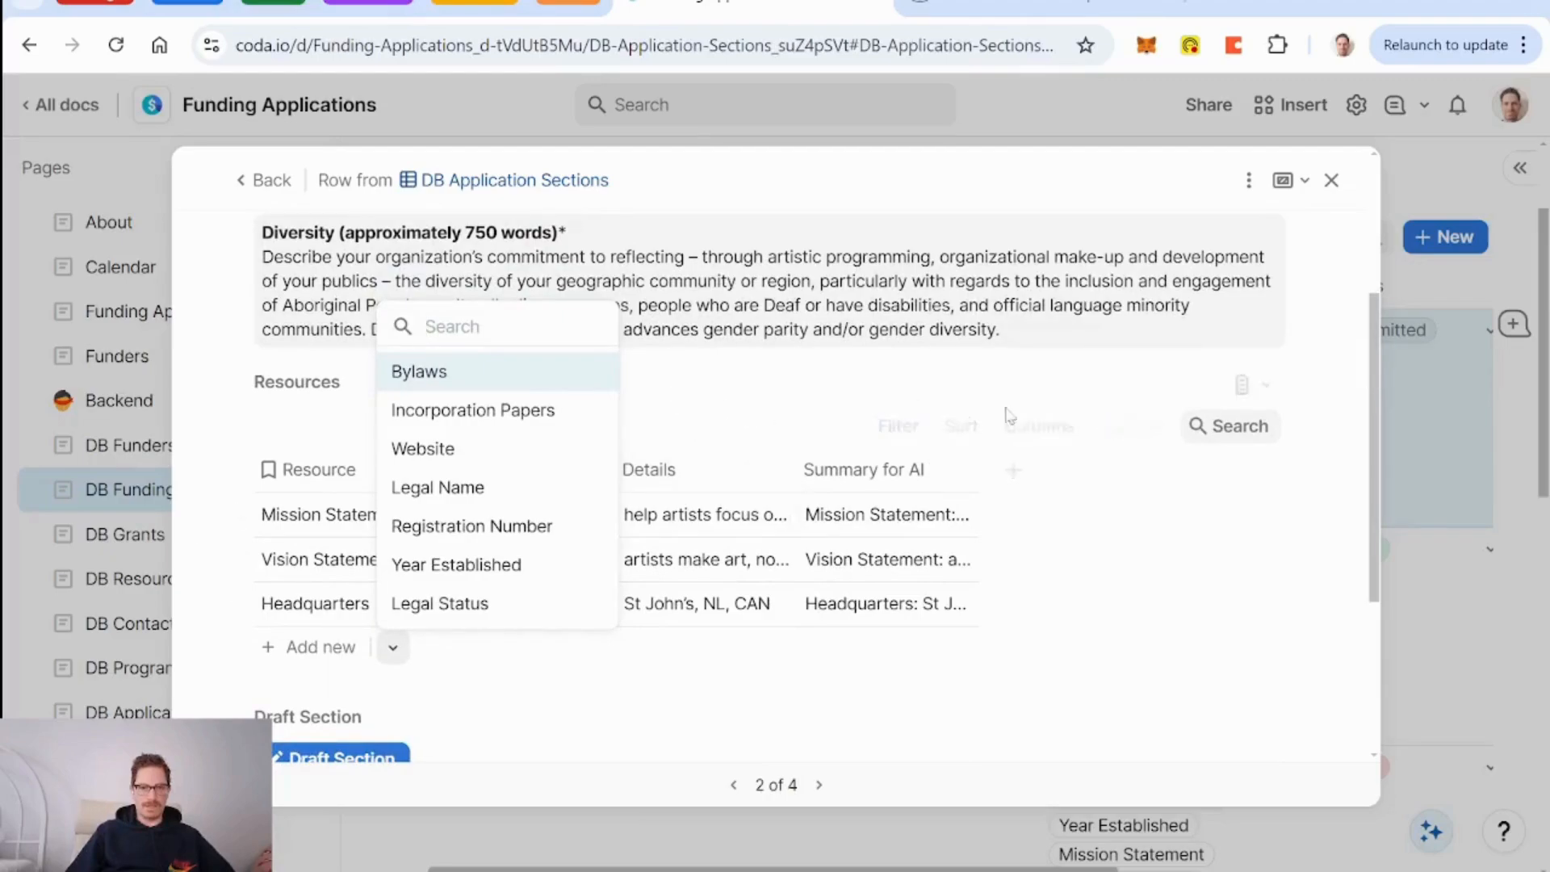
# Switch off the Resources table toggle in the row layout so resources appear as chips.
pyautogui.click(1252, 183)
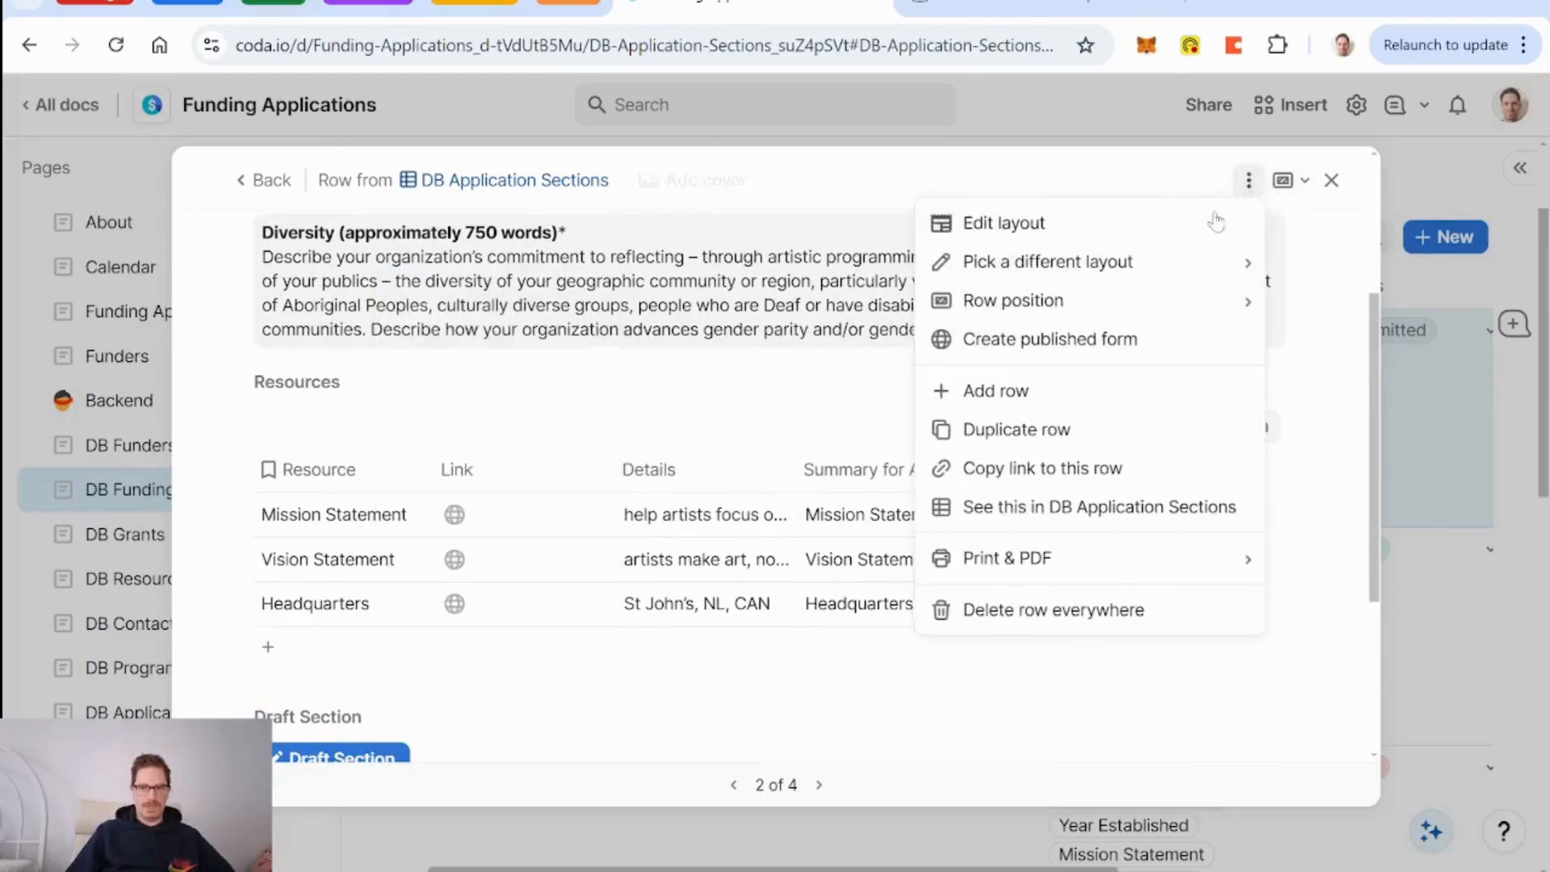
pyautogui.click(1197, 223)
pyautogui.scroll(-4, 850, 386)
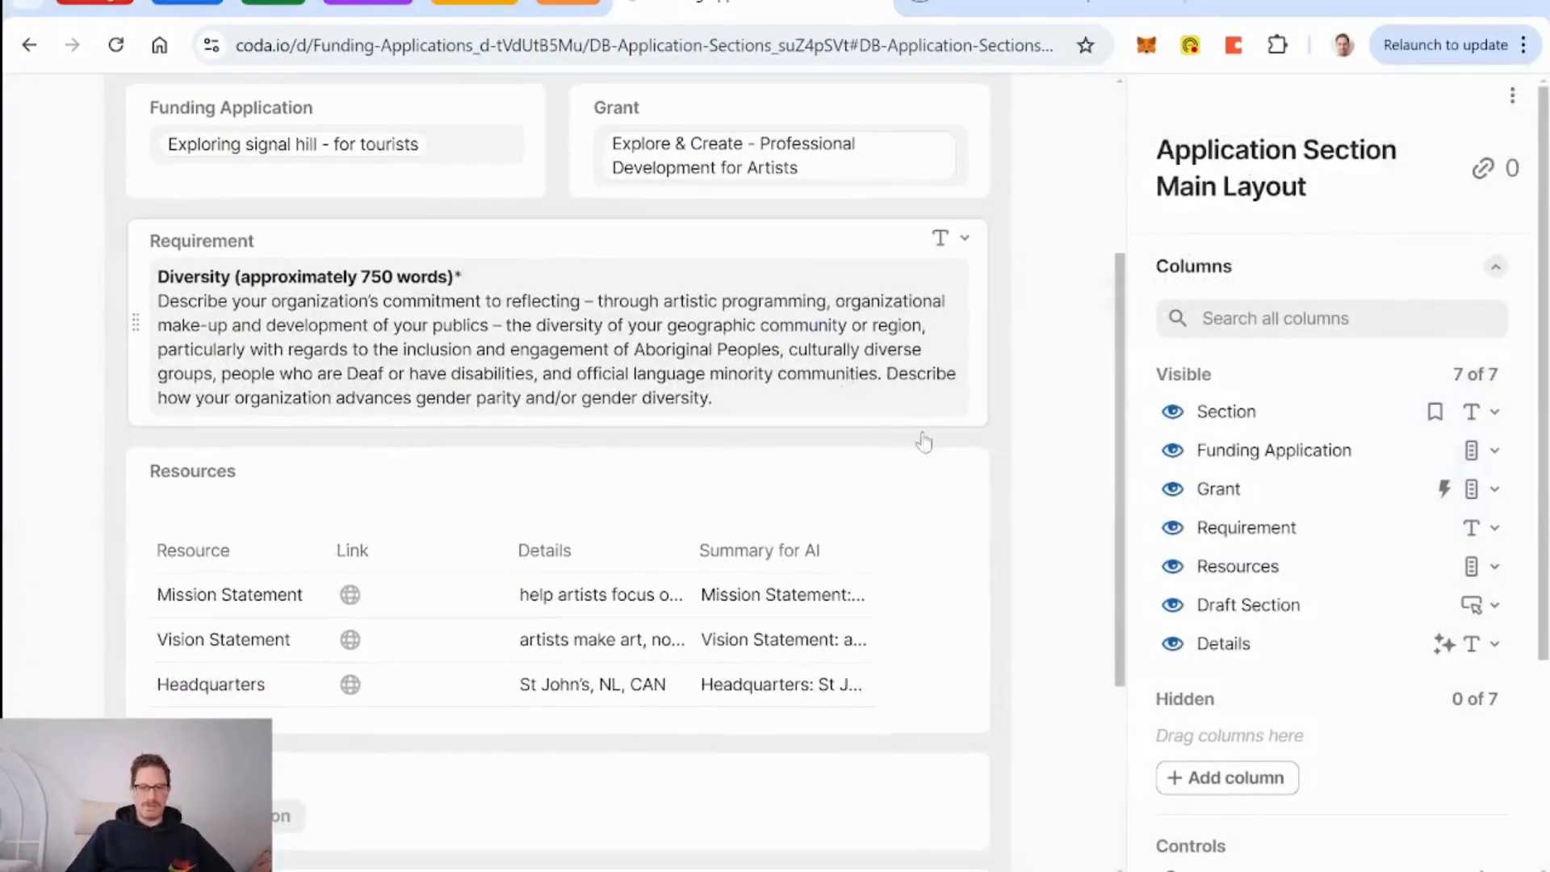
pyautogui.click(893, 474)
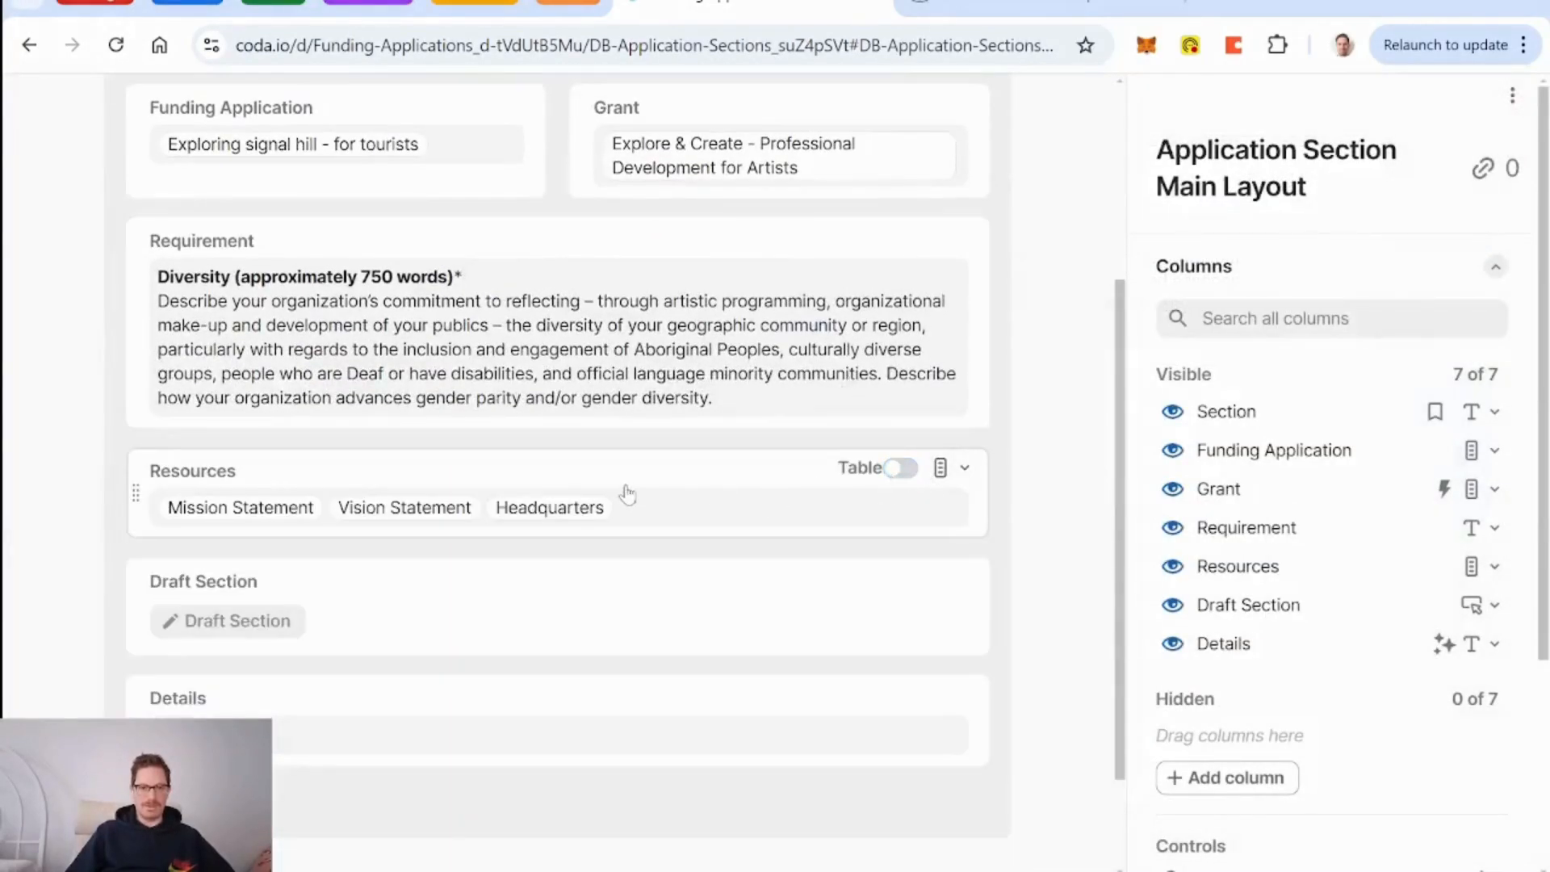
pyautogui.scroll(4, 1057, 469)
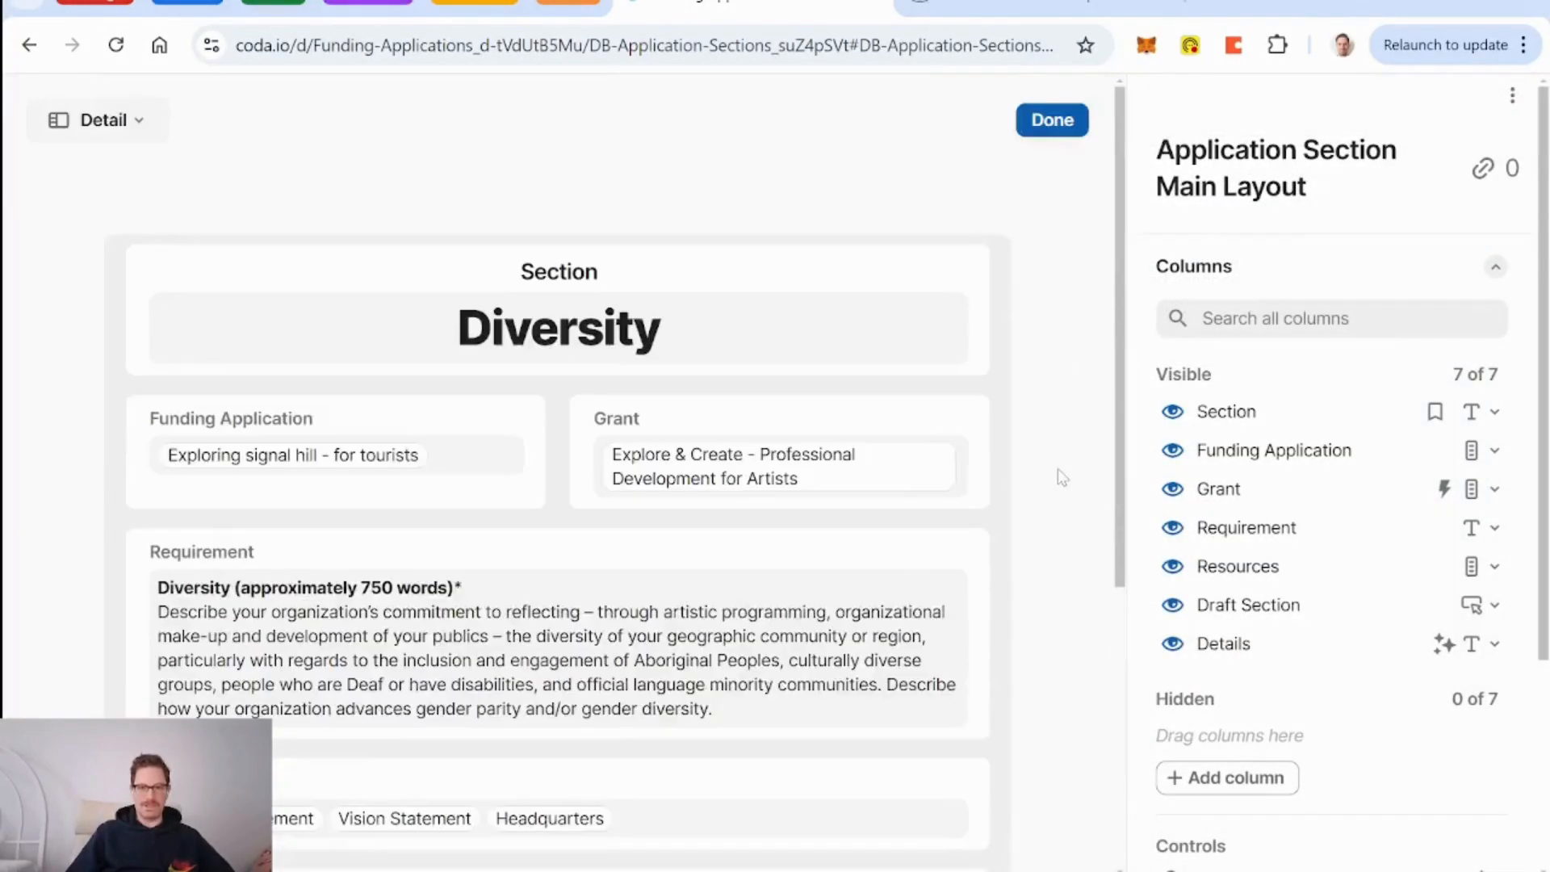
pyautogui.click(1050, 121)
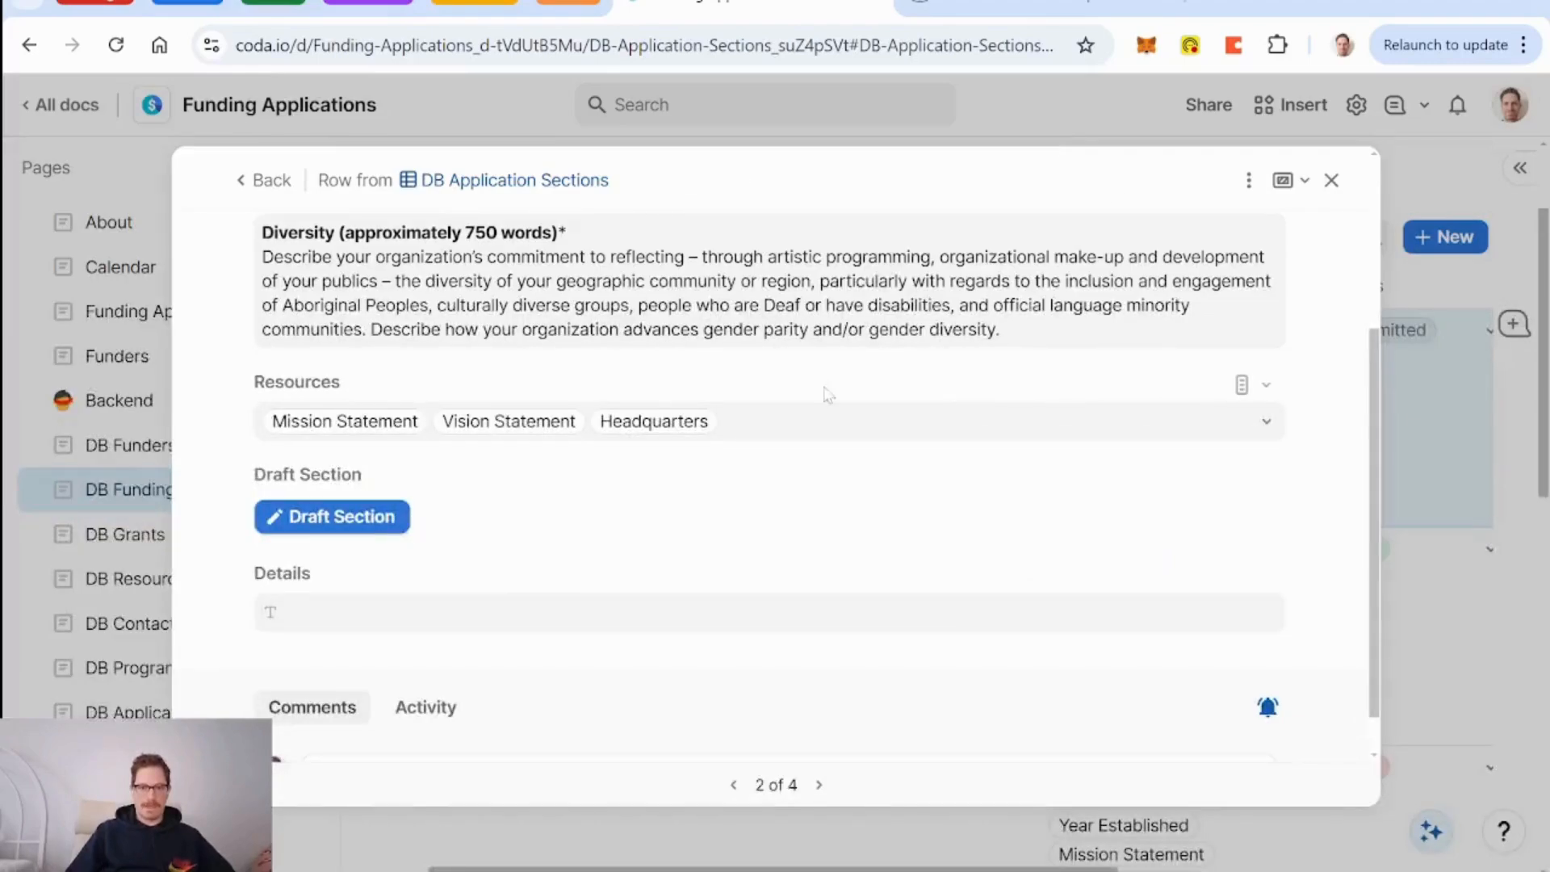
# Look through the section's current unsorted list of resource options.
pyautogui.click(1215, 432)
pyautogui.scroll(-2, 640, 547)
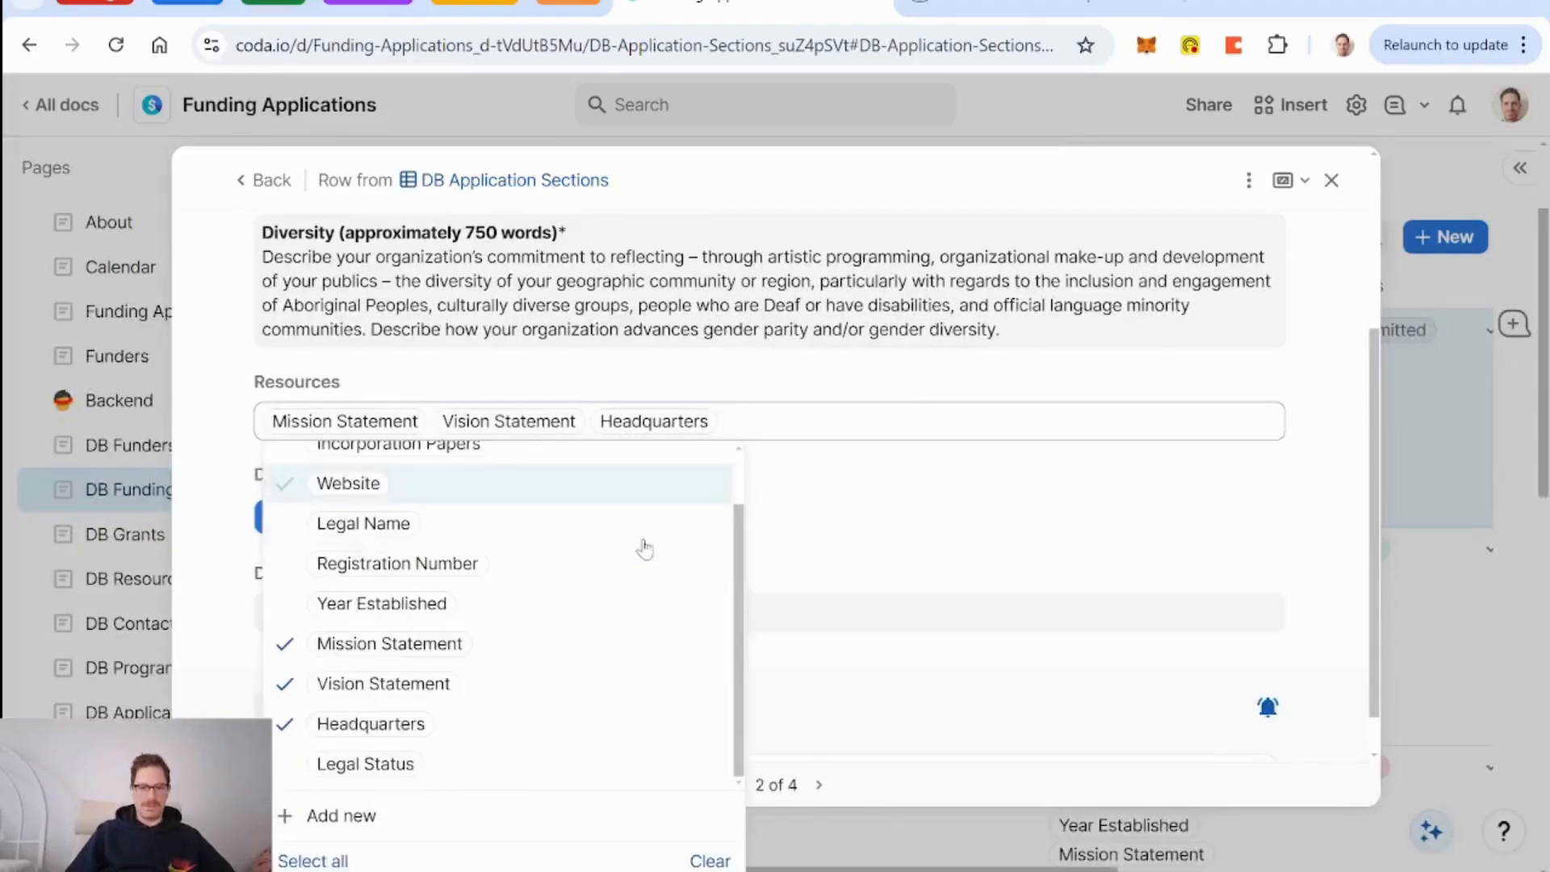
pyautogui.scroll(2, 641, 547)
pyautogui.scroll(-1, 554, 675)
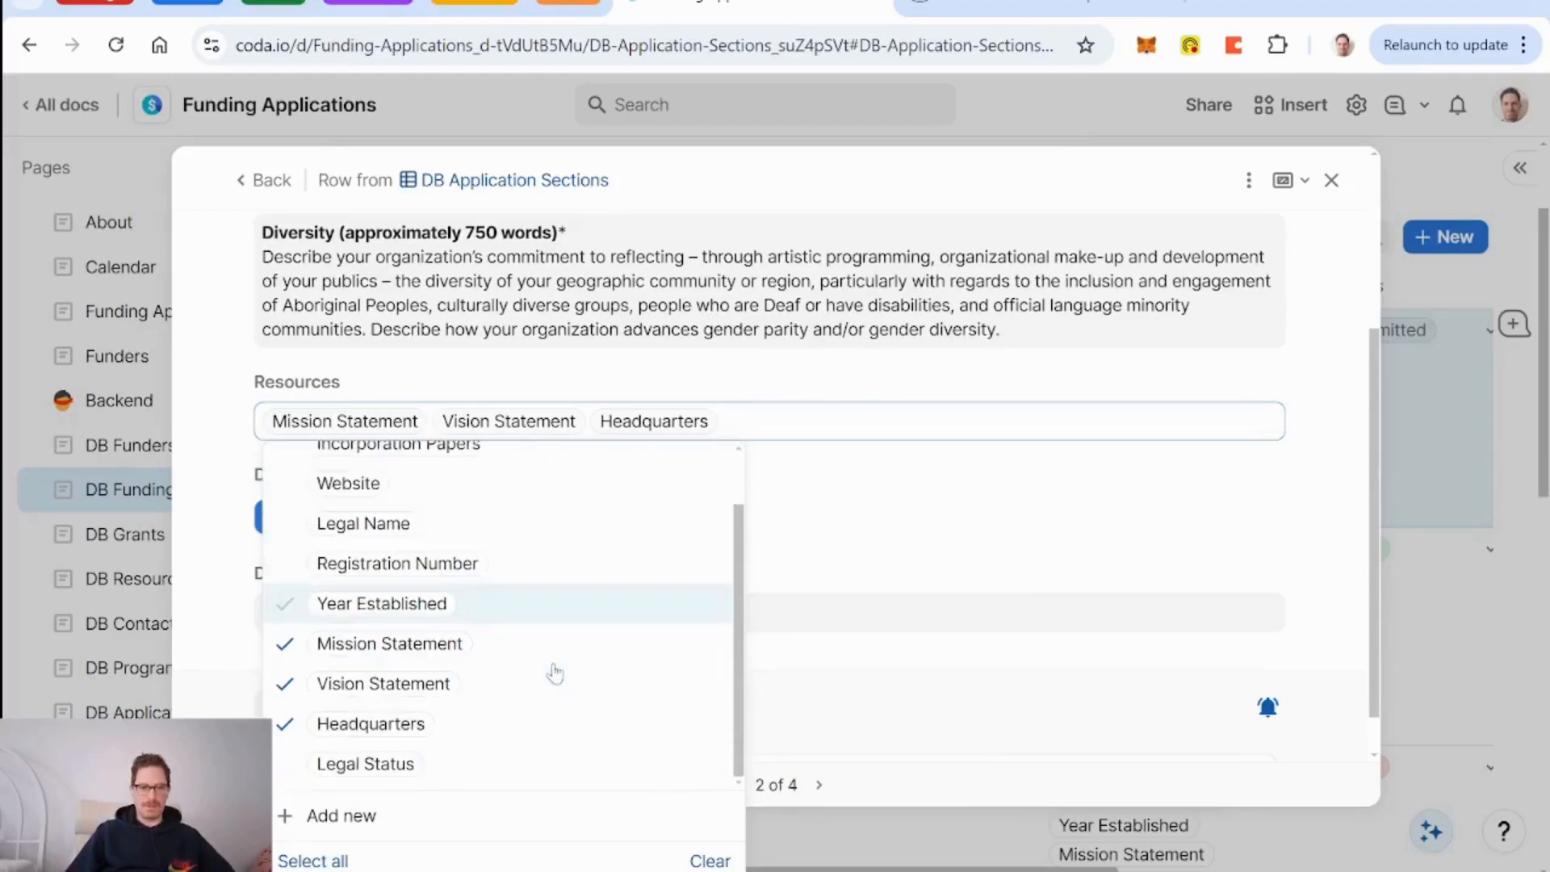
pyautogui.scroll(1, 554, 675)
# In the Resources column's option settings, set the sort order to Ascending.
pyautogui.click(1264, 385)
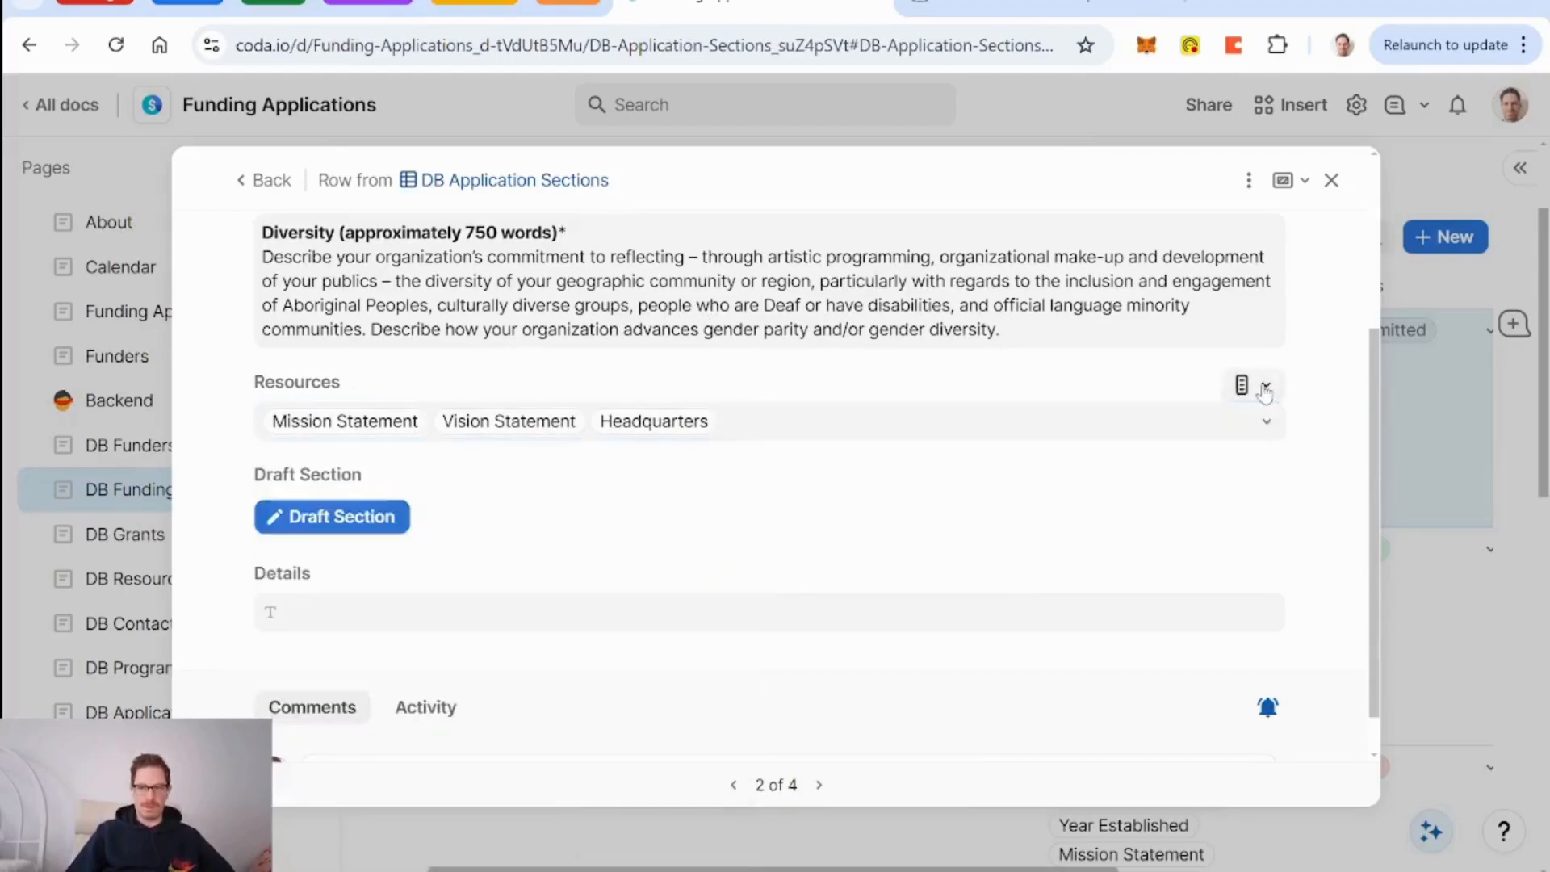
pyautogui.click(1147, 478)
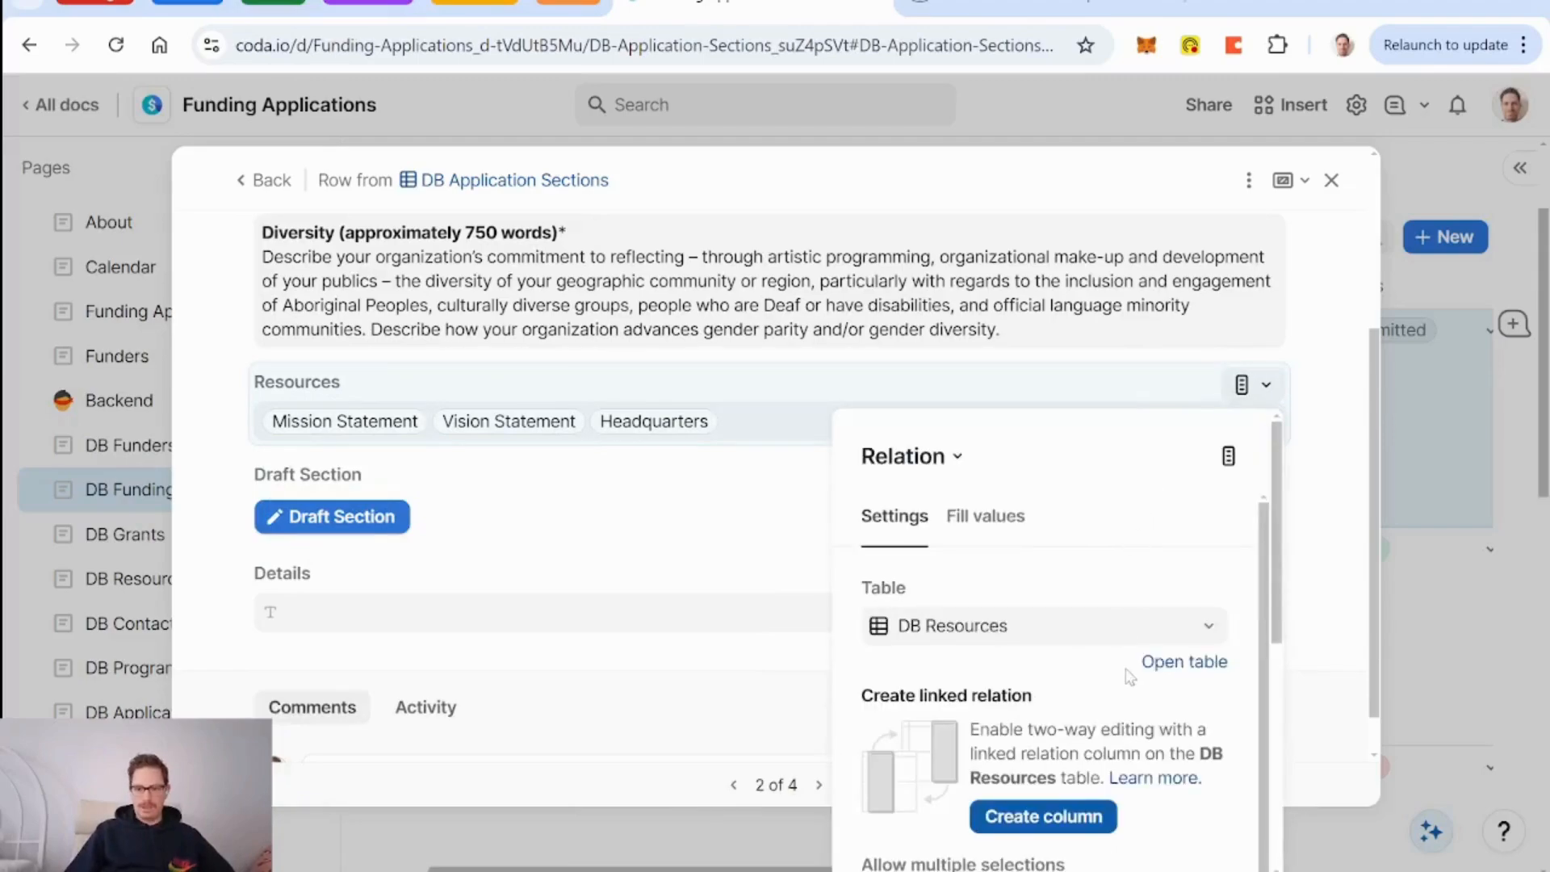
pyautogui.scroll(-1, 1131, 678)
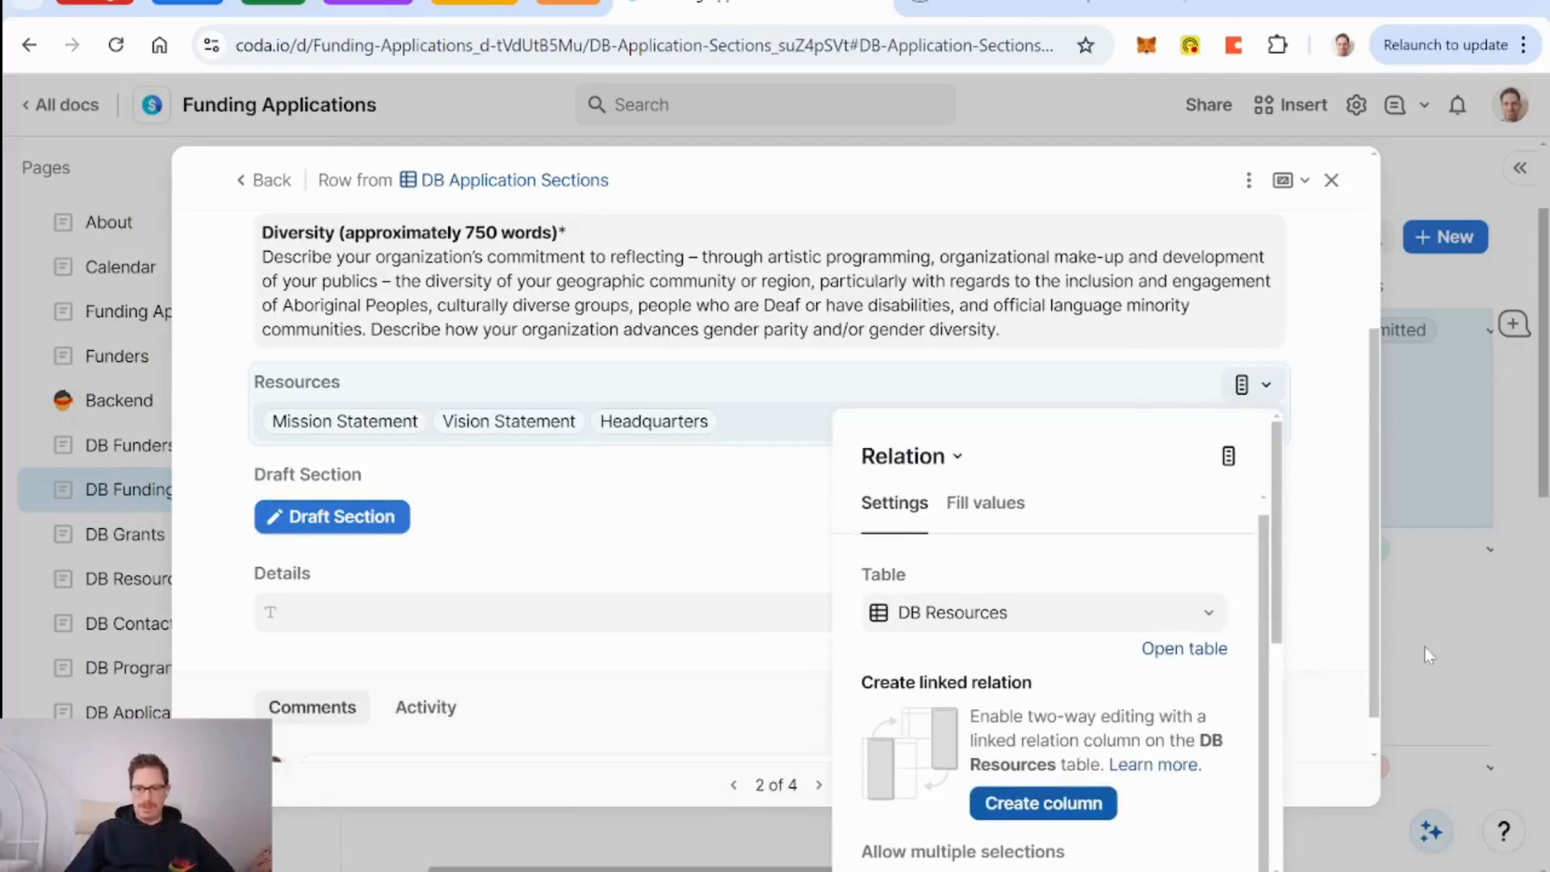
pyautogui.scroll(-1, 1350, 623)
pyautogui.scroll(-1, 1115, 659)
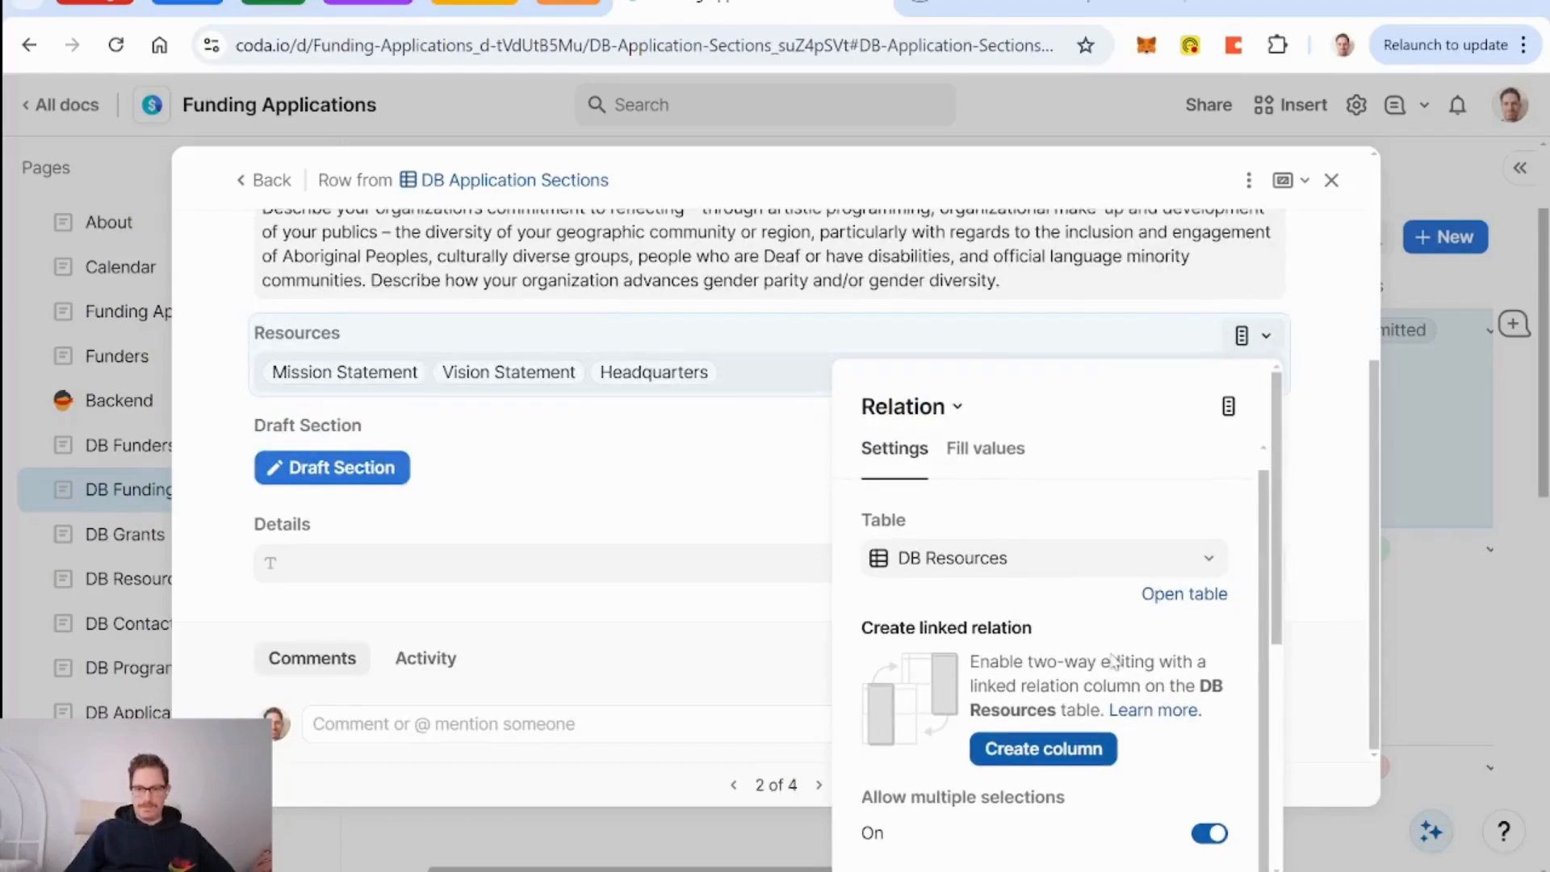
pyautogui.moveTo(1282, 607); pyautogui.dragTo(1282, 836)
pyautogui.click(1102, 791)
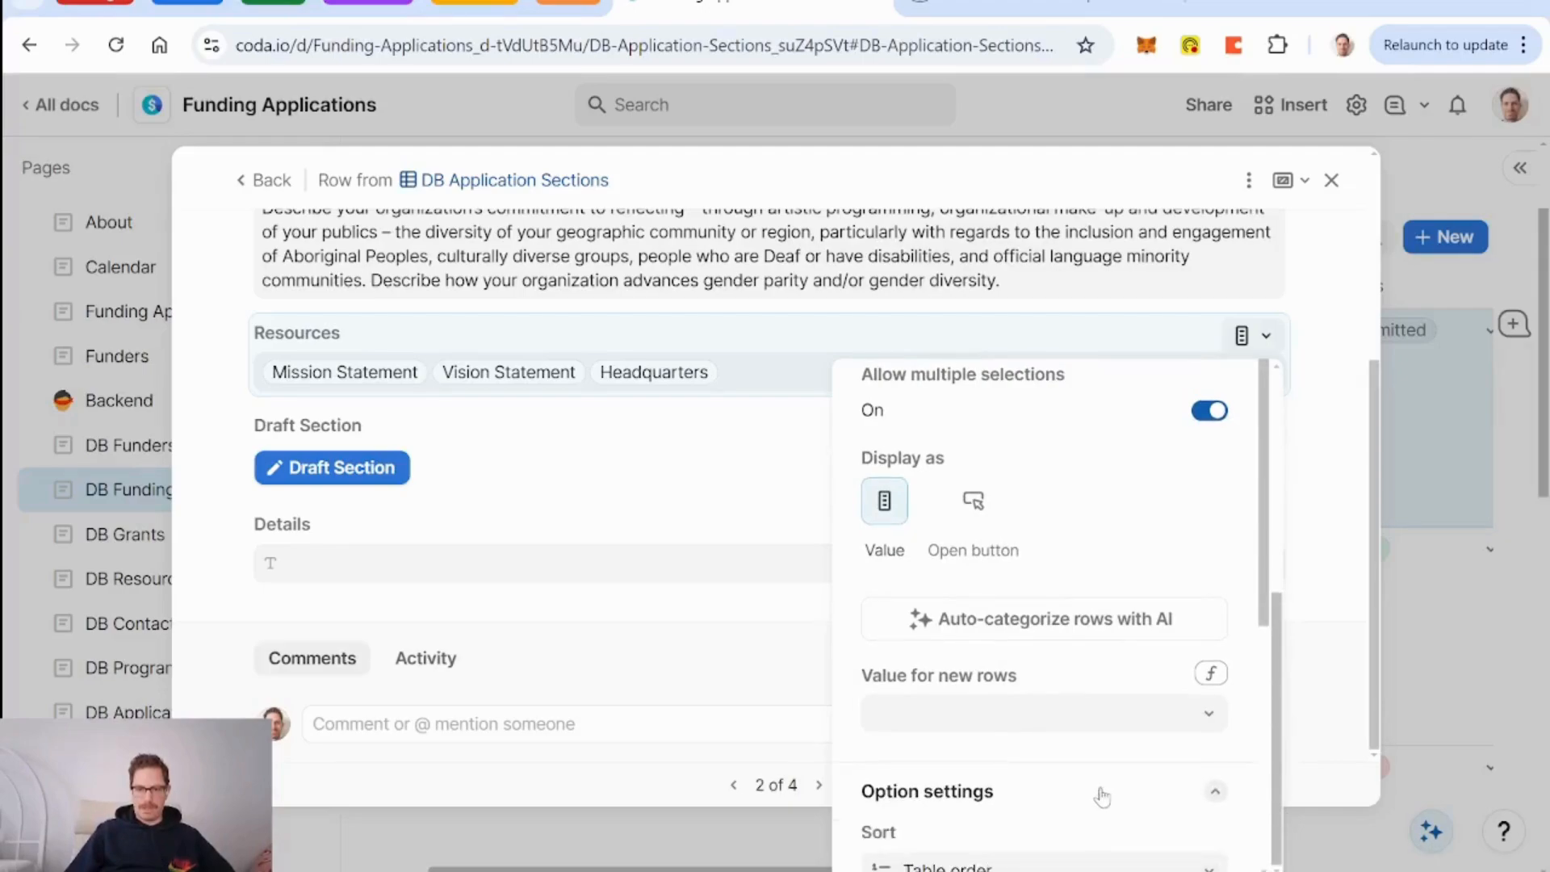
pyautogui.scroll(-2, 1086, 777)
pyautogui.click(998, 719)
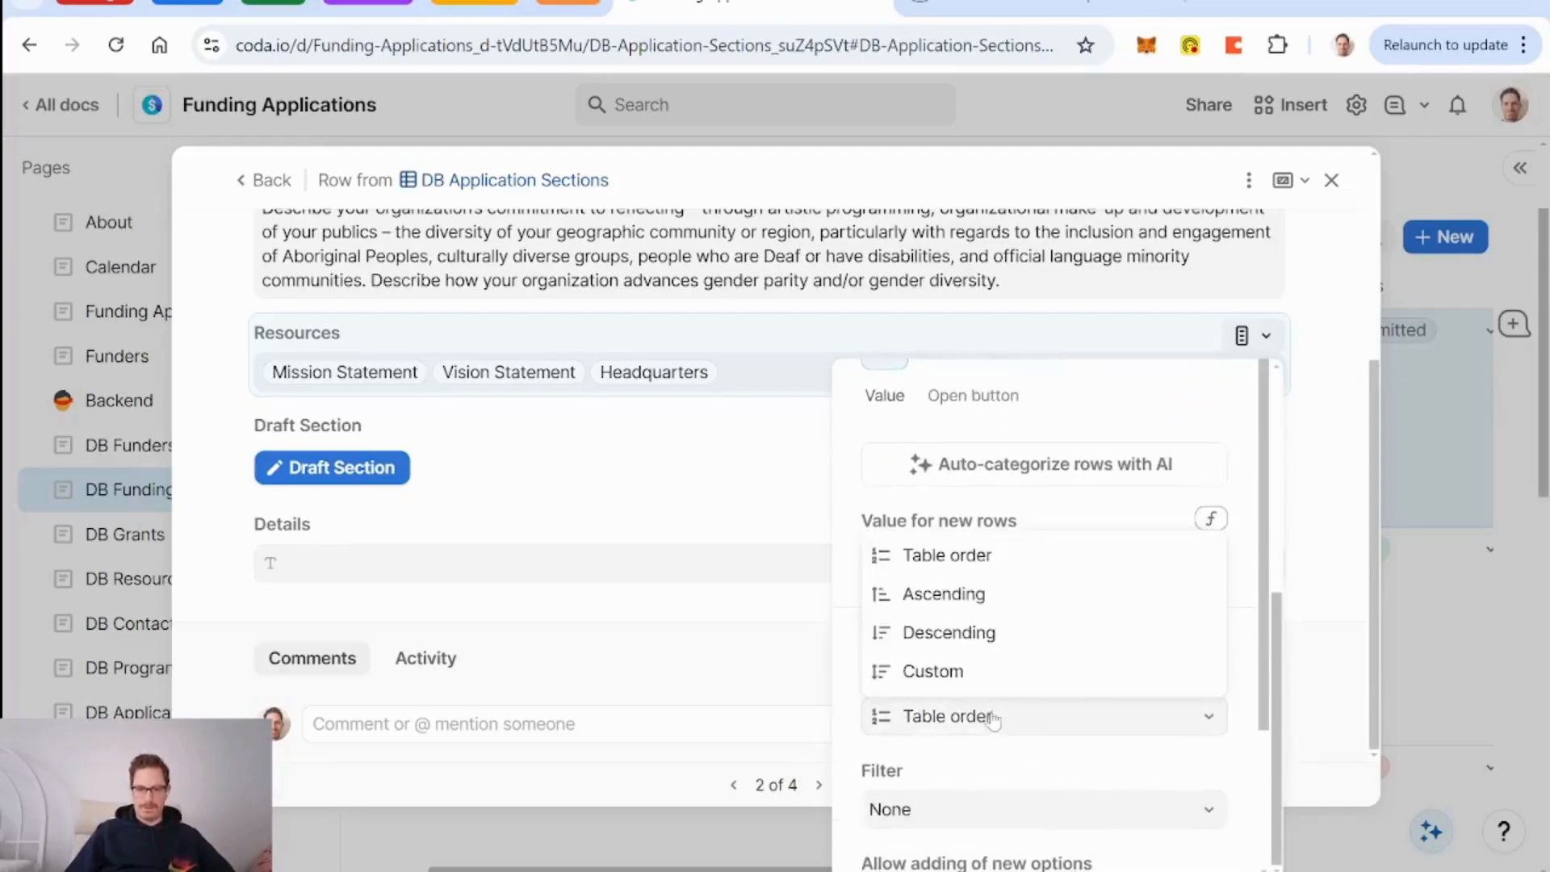
pyautogui.click(971, 596)
pyautogui.click(675, 516)
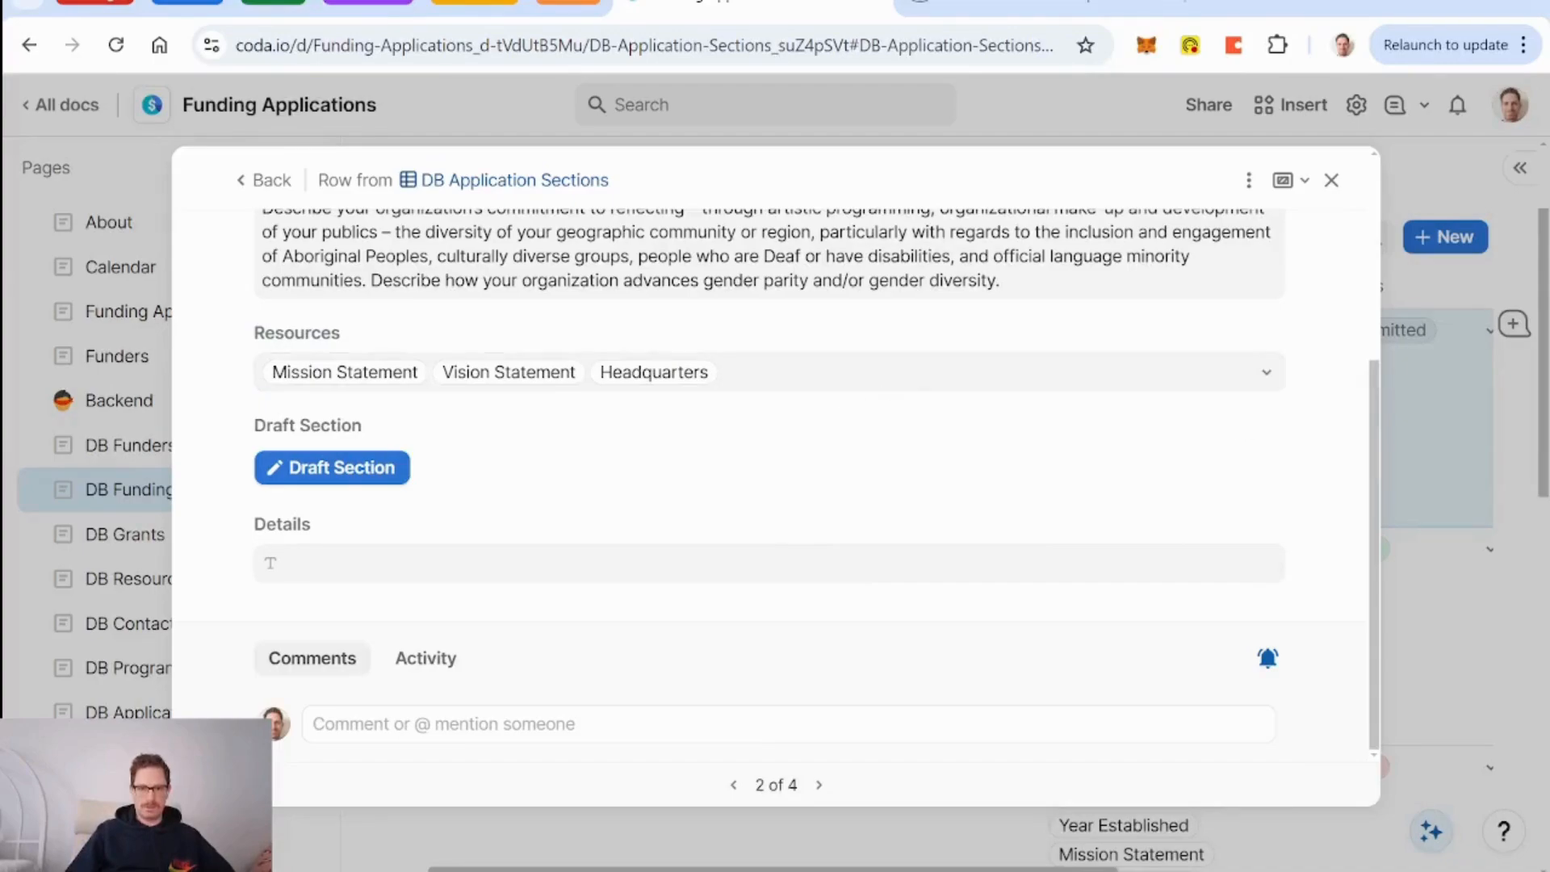
# Reopen the resource options to confirm they now list alphabetically.
pyautogui.click(767, 374)
pyautogui.scroll(-1, 598, 561)
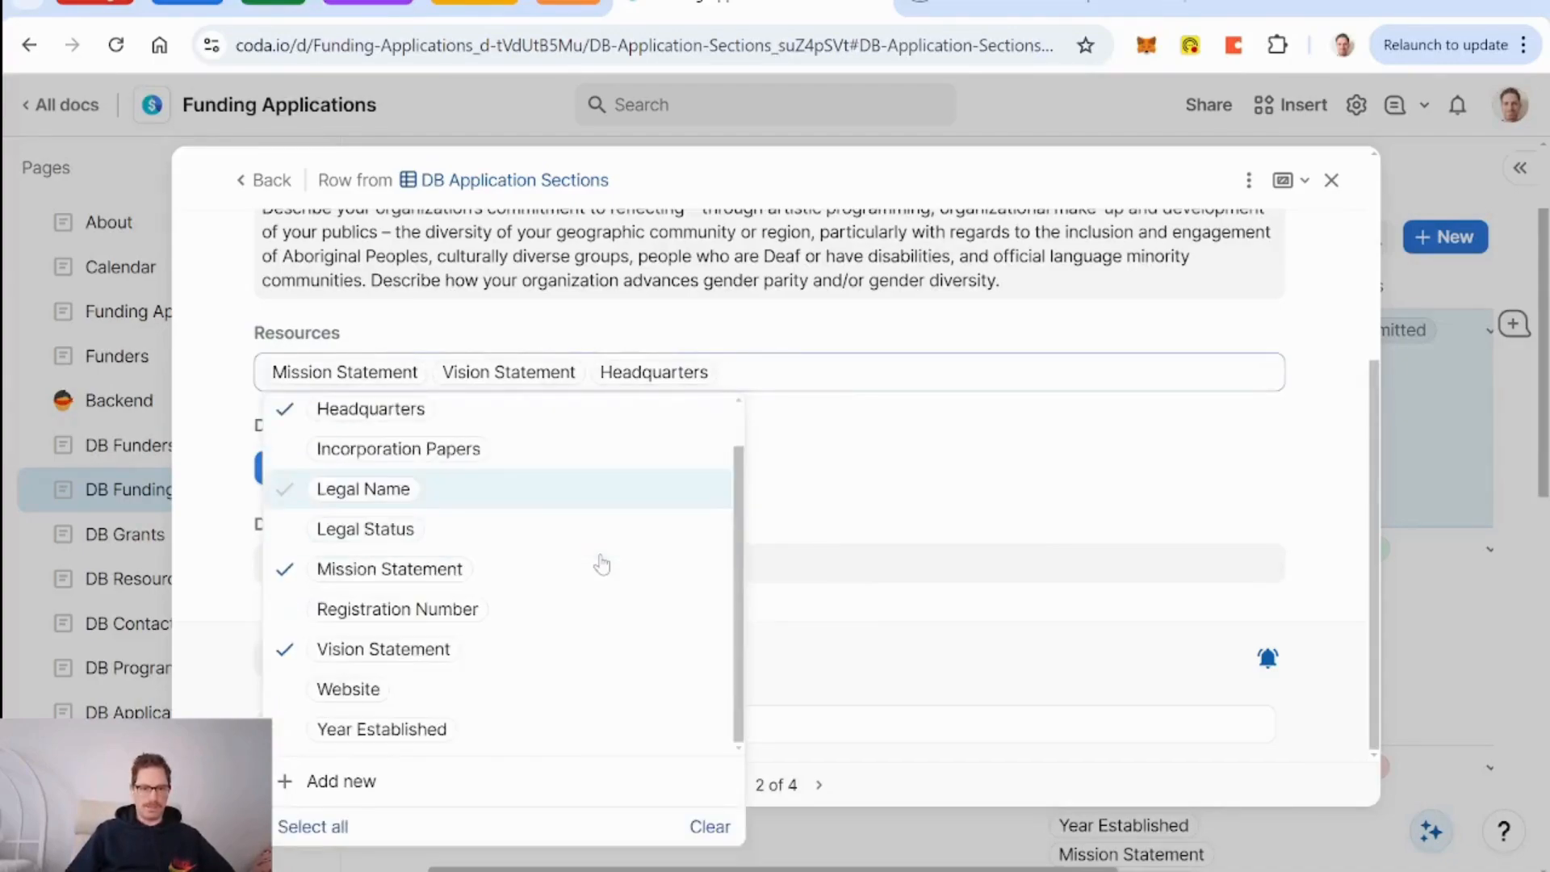
pyautogui.scroll(1, 540, 589)
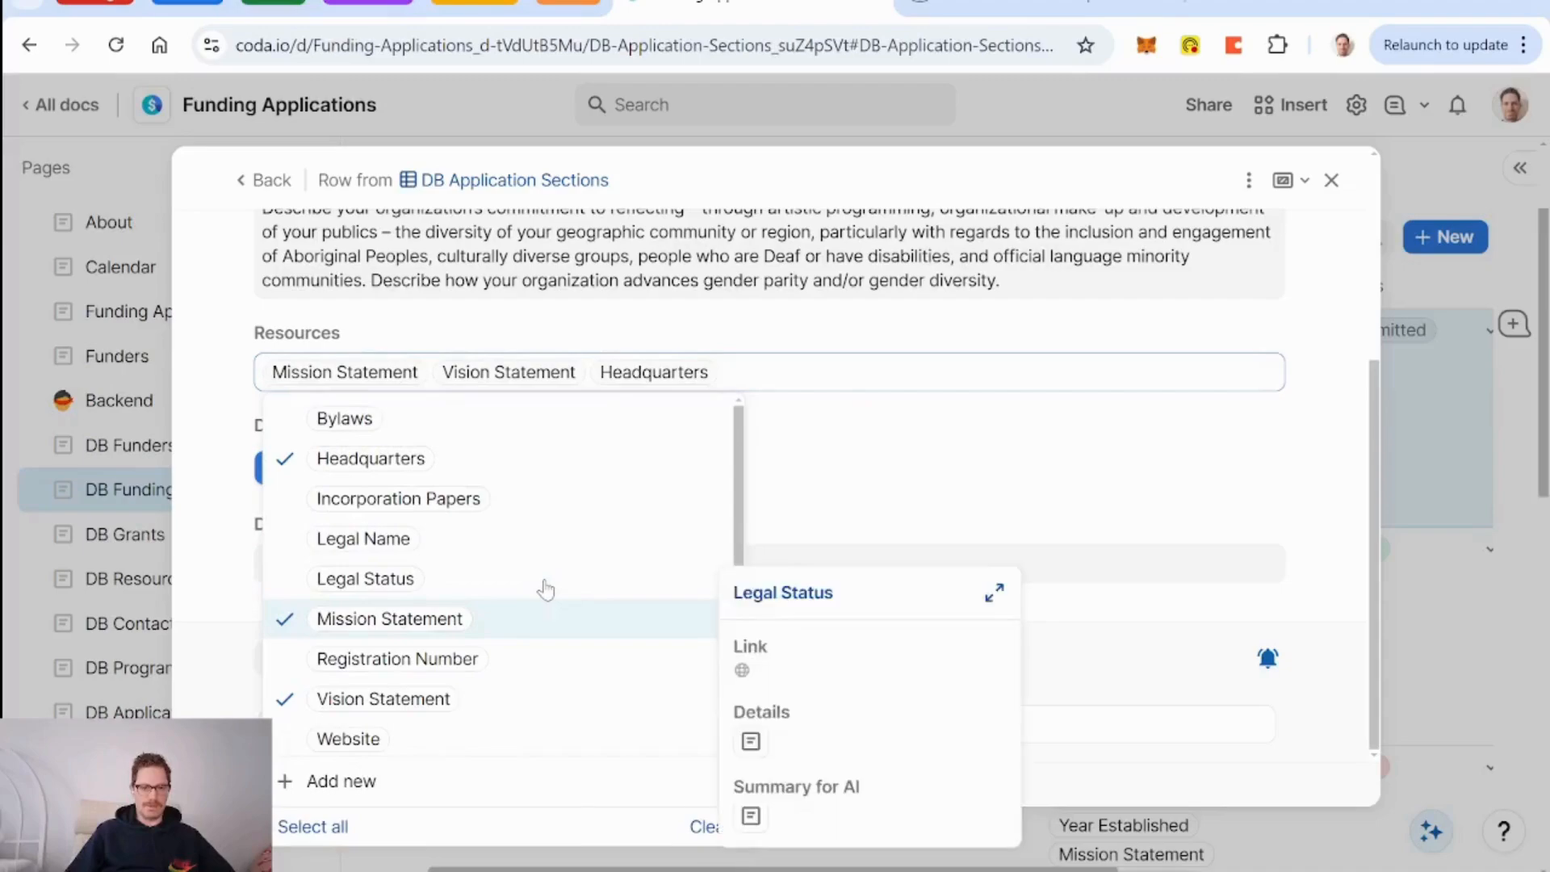
pyautogui.click(820, 329)
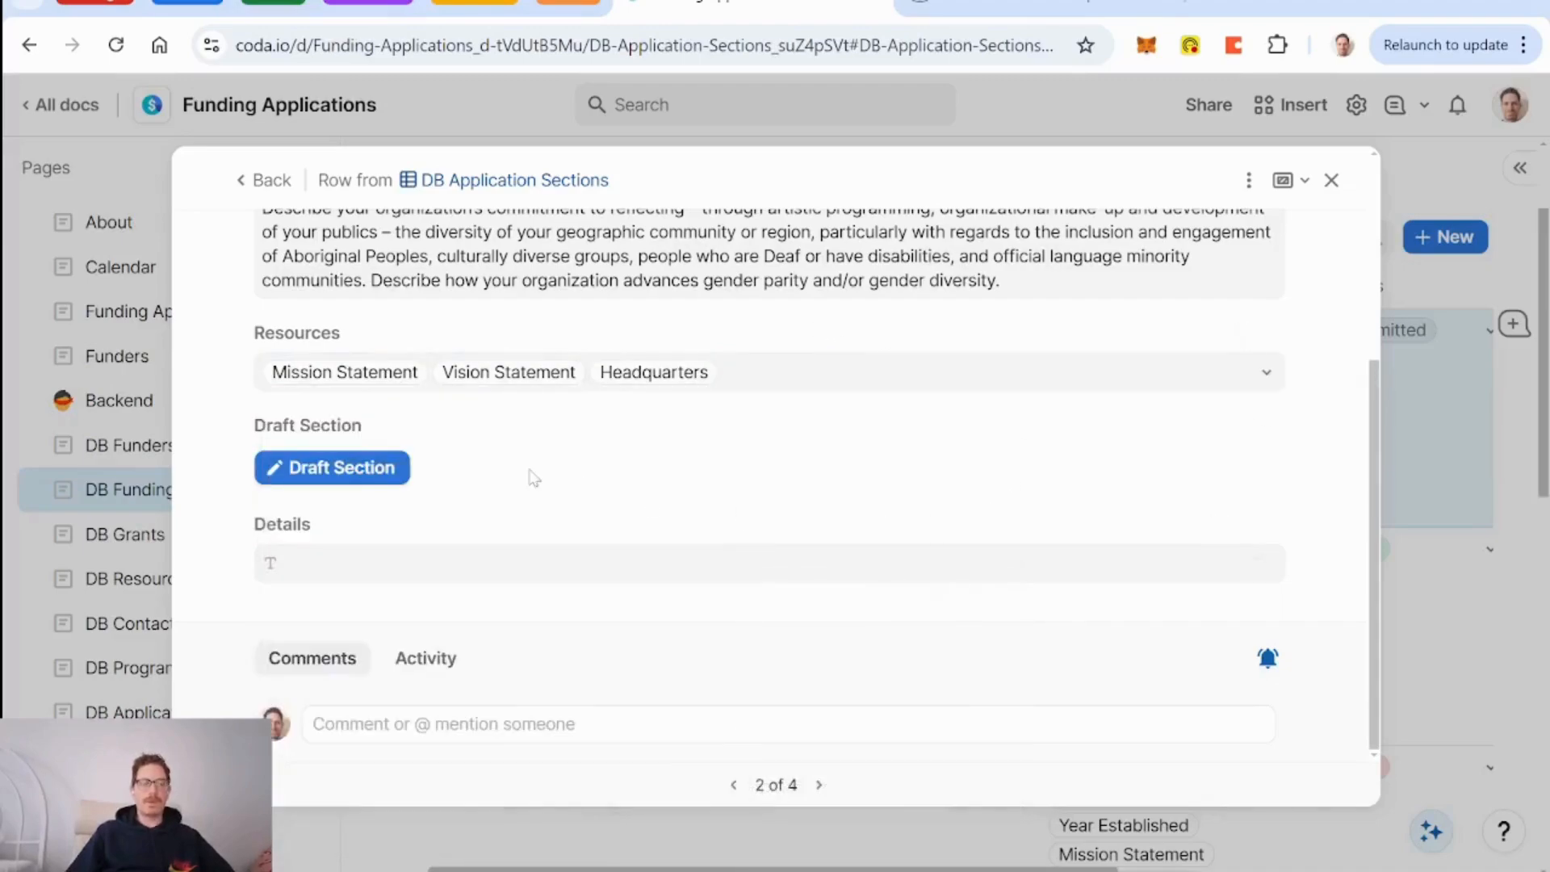
pyautogui.scroll(4, 726, 503)
pyautogui.scroll(-3, 727, 502)
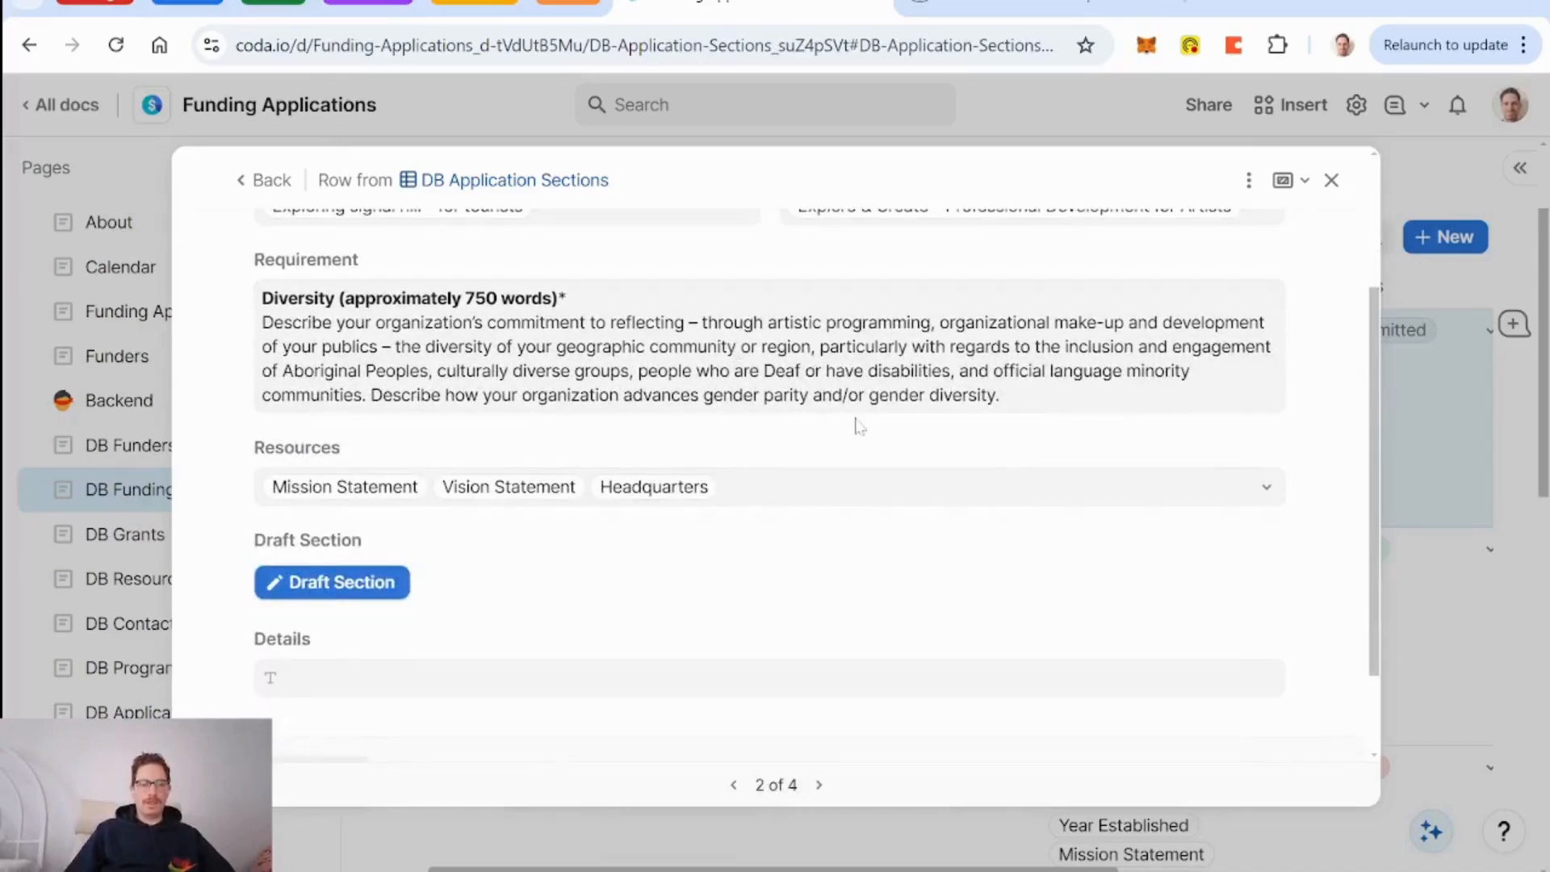
pyautogui.scroll(3, 857, 432)
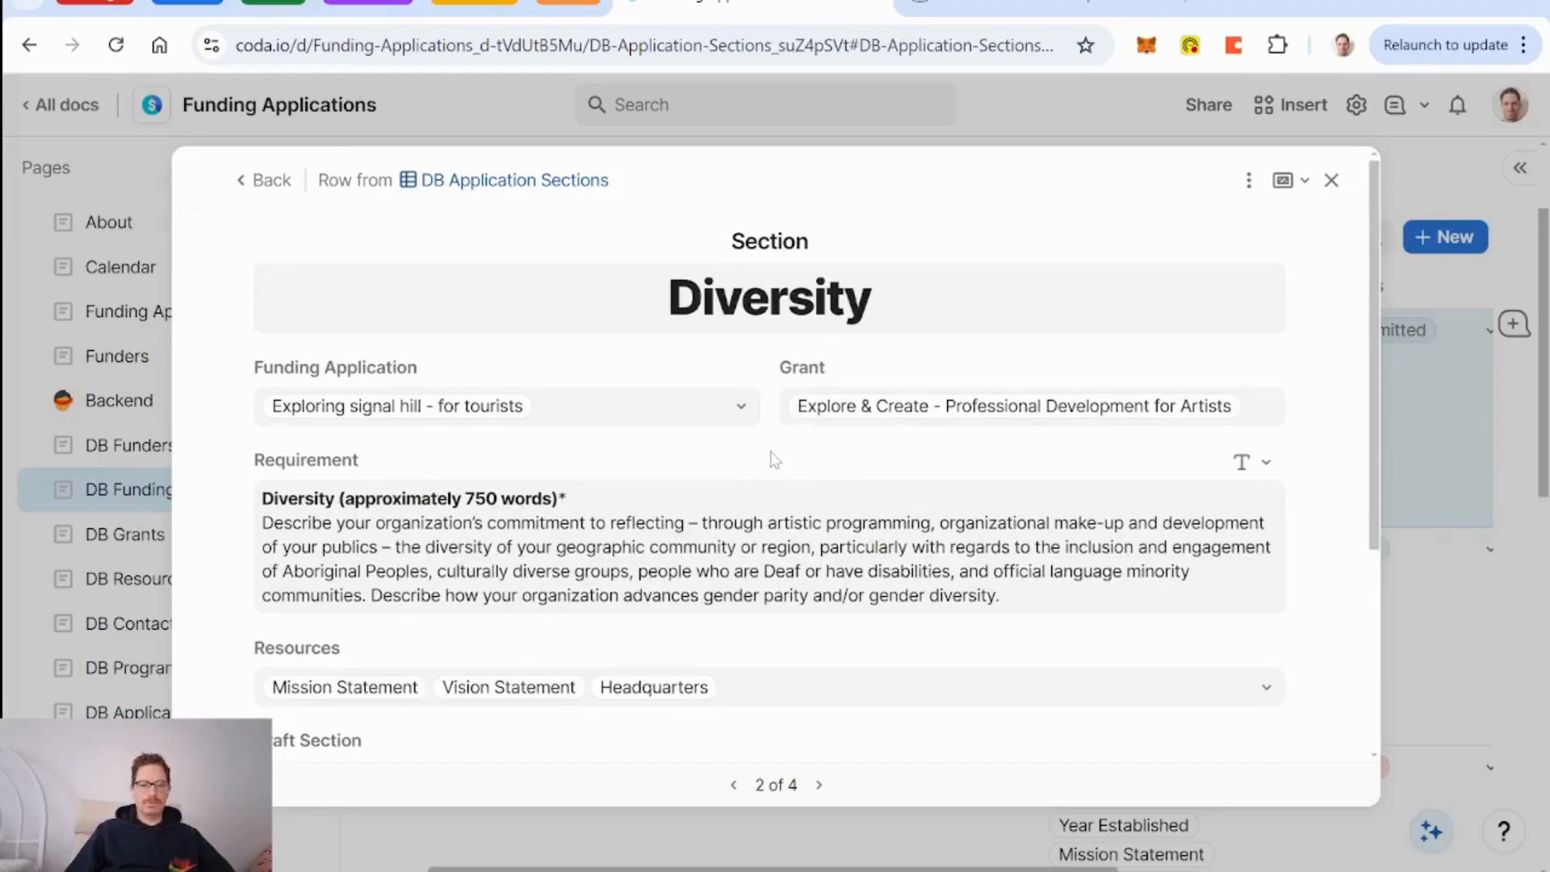
pyautogui.scroll(-4, 773, 458)
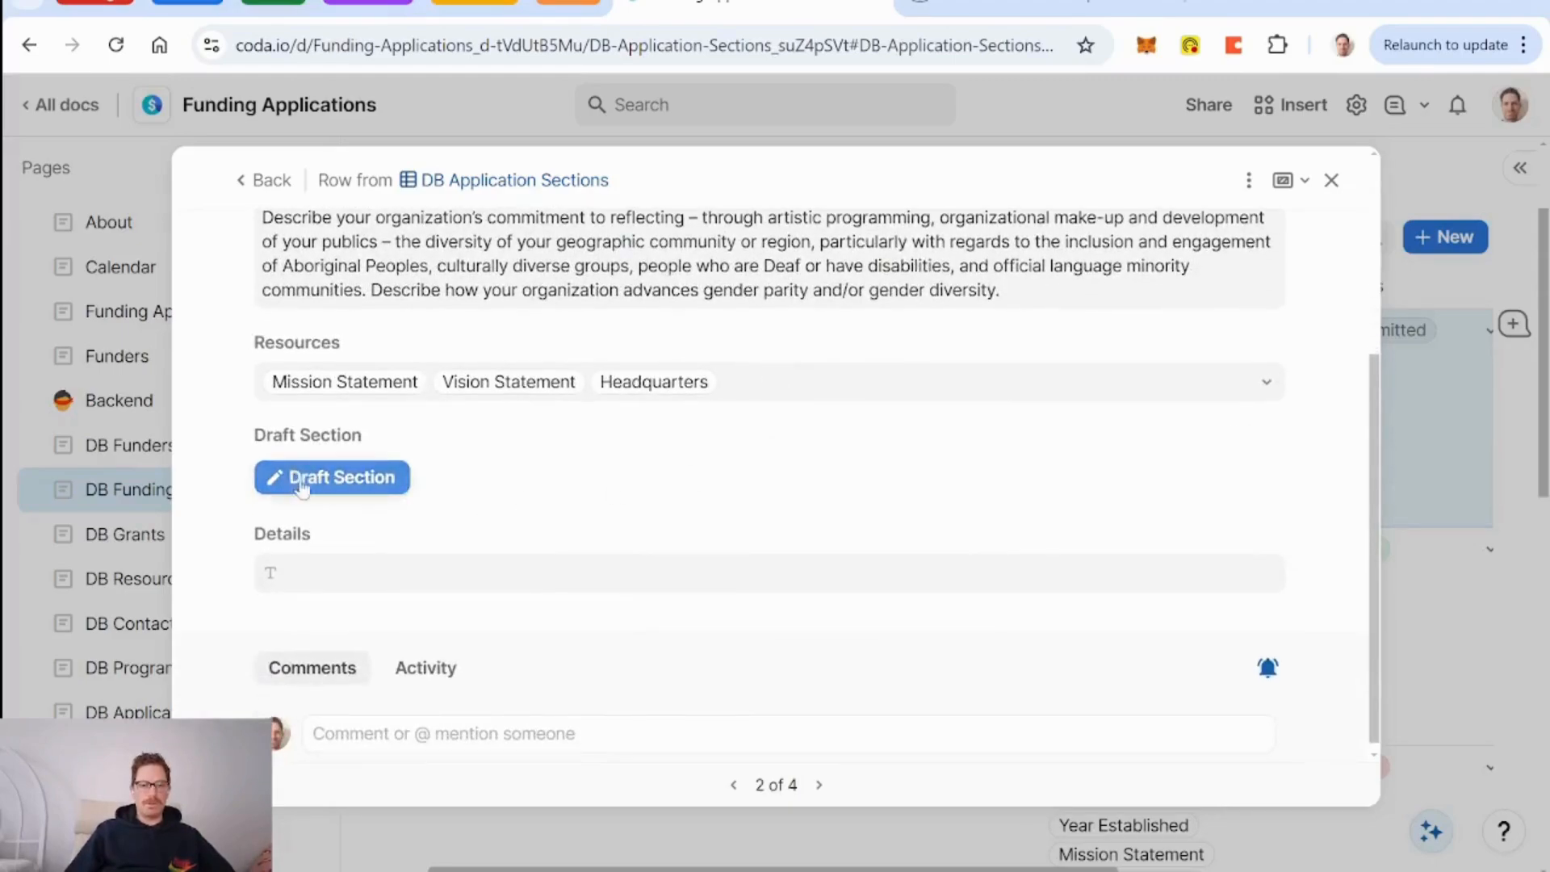
# Open the AI prompt behind the Details column and scroll to its numbered items.
pyautogui.moveTo(1239, 543)
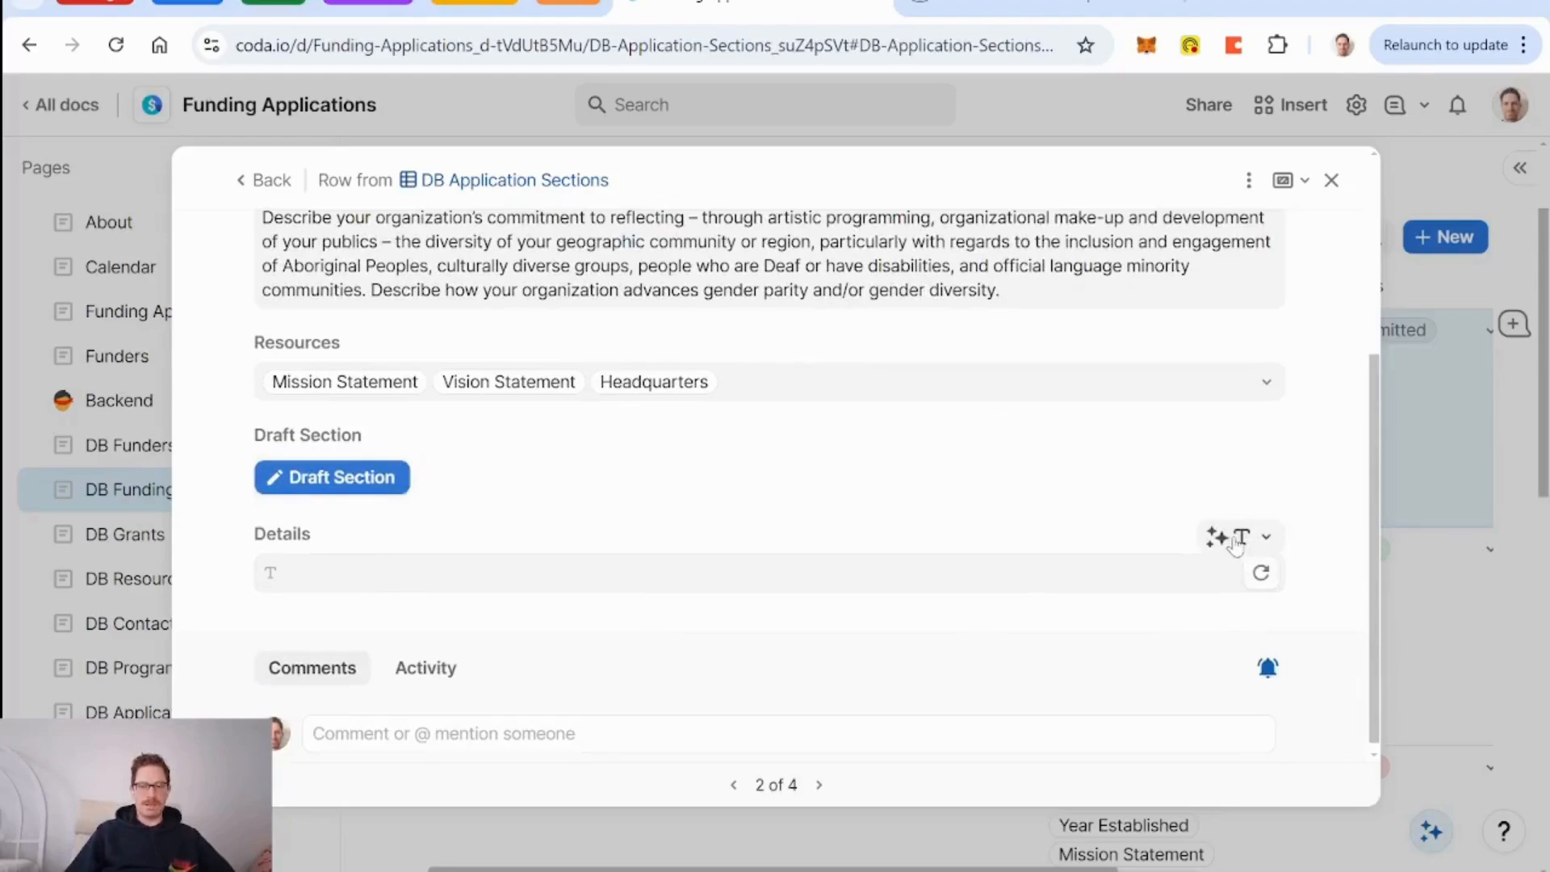
pyautogui.click(1236, 541)
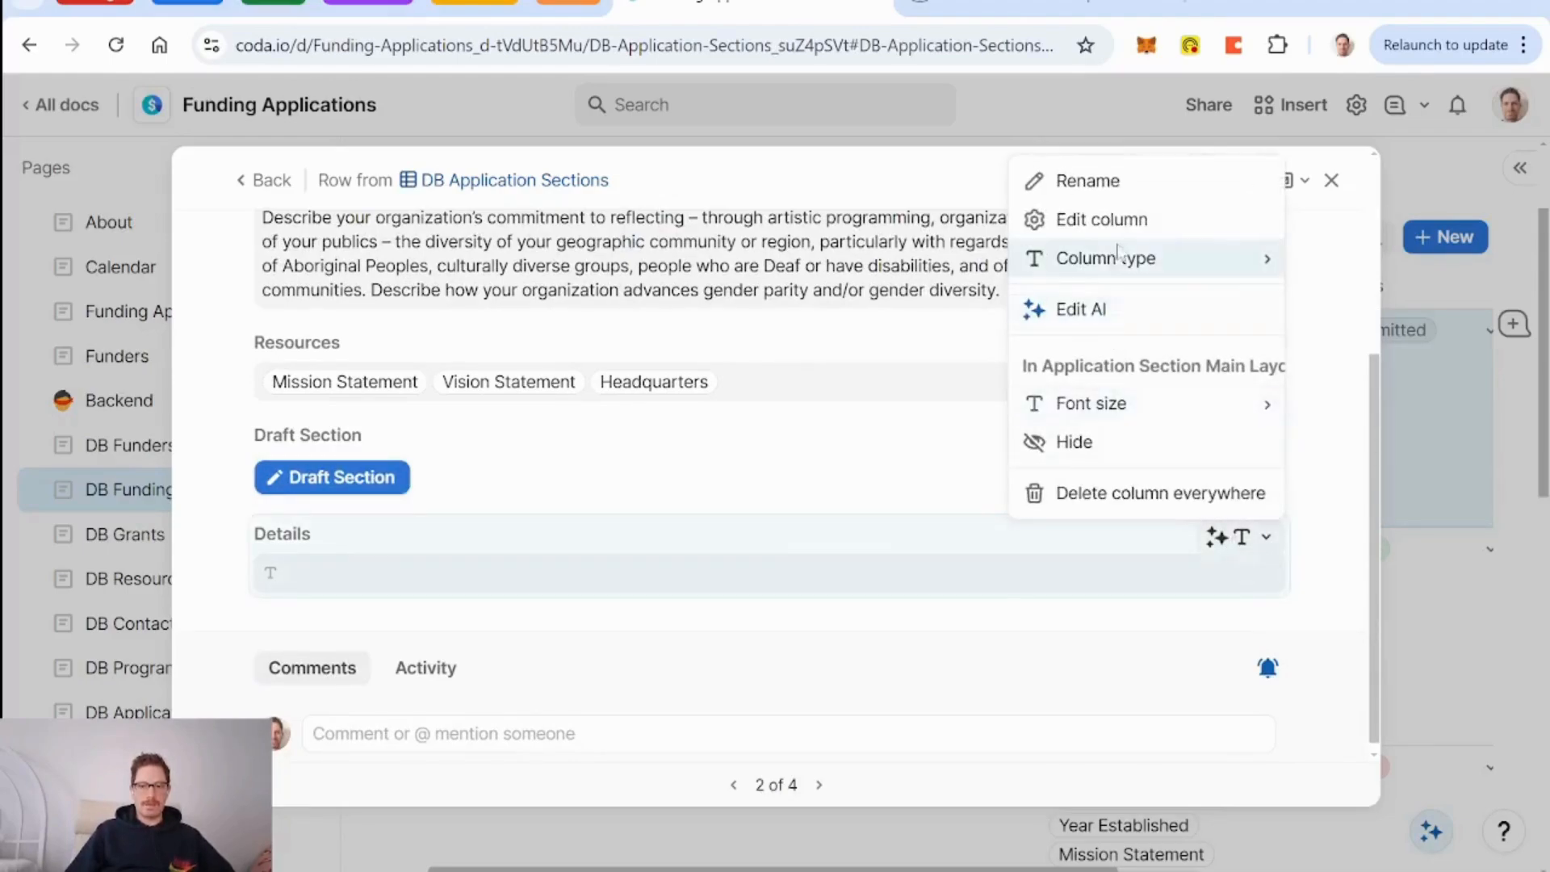
pyautogui.click(1082, 310)
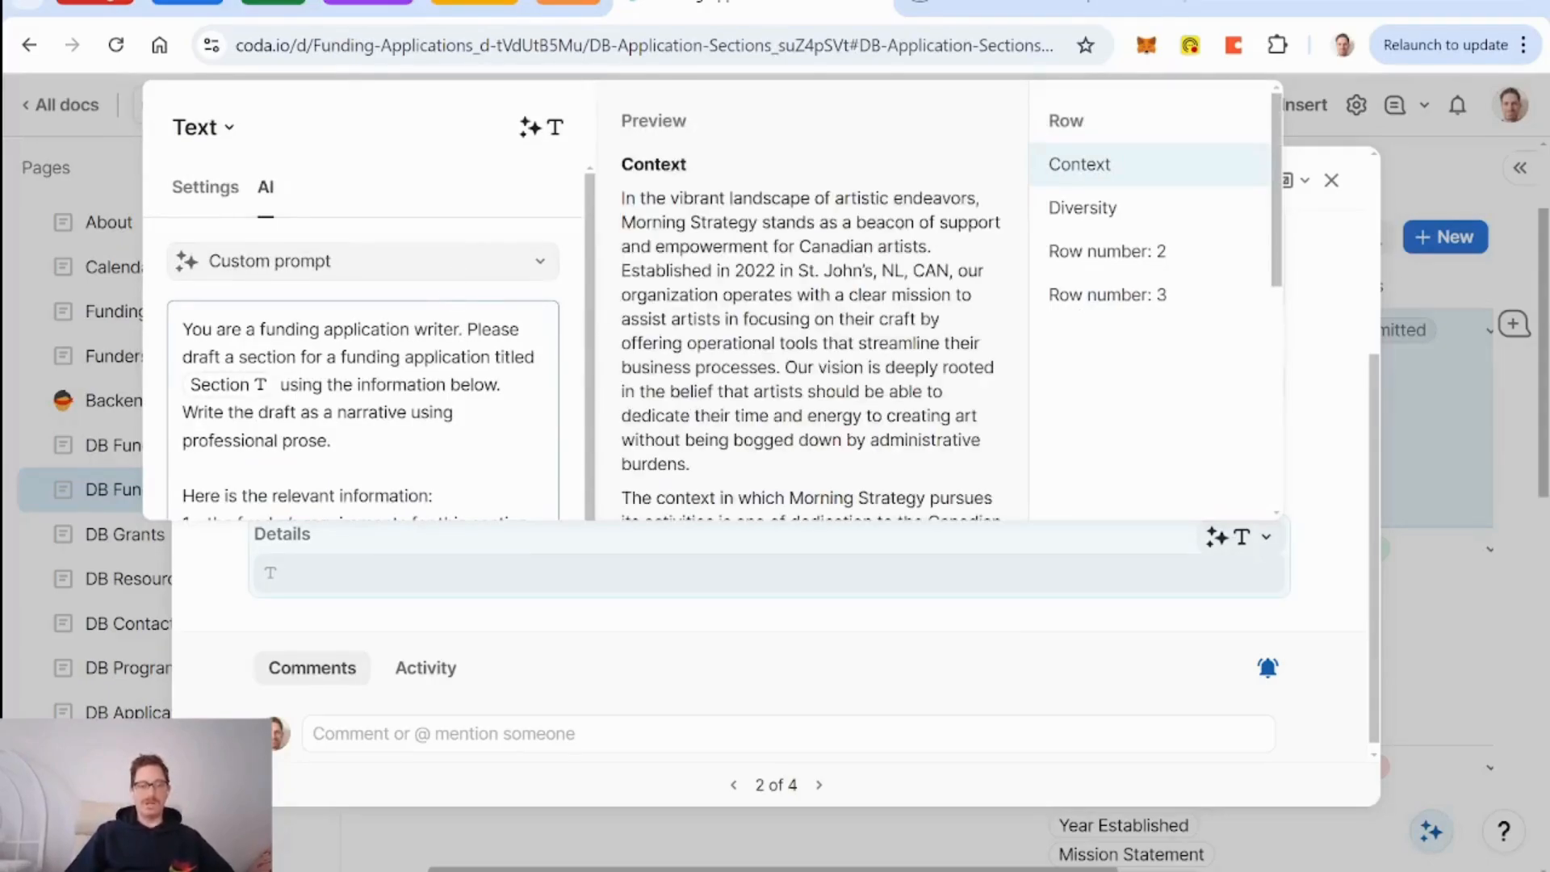
pyautogui.scroll(-1, 364, 371)
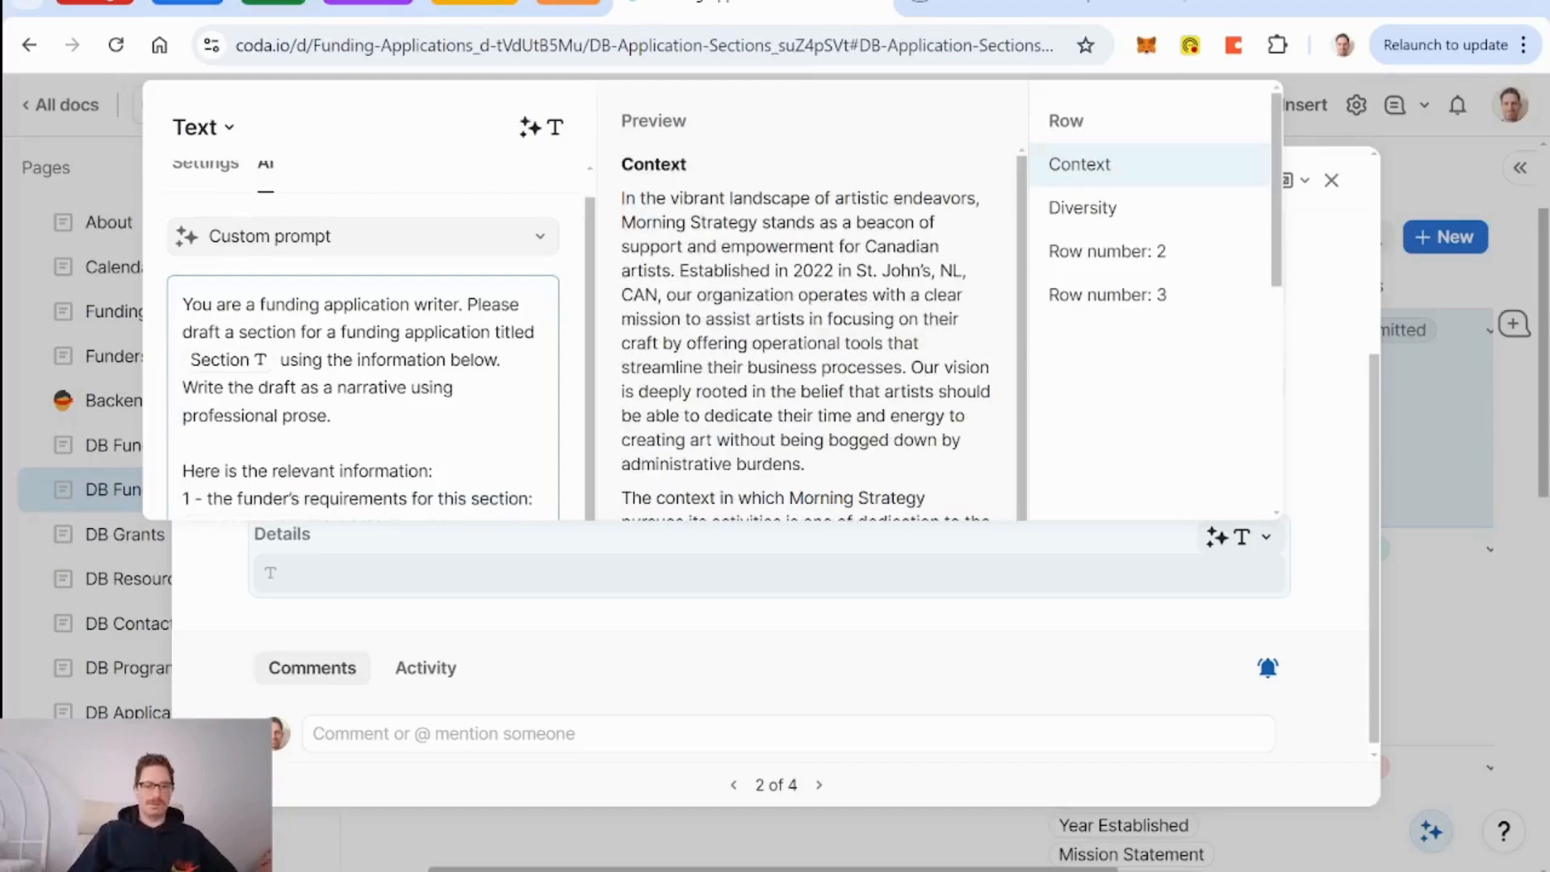
pyautogui.scroll(-3, 1083, 379)
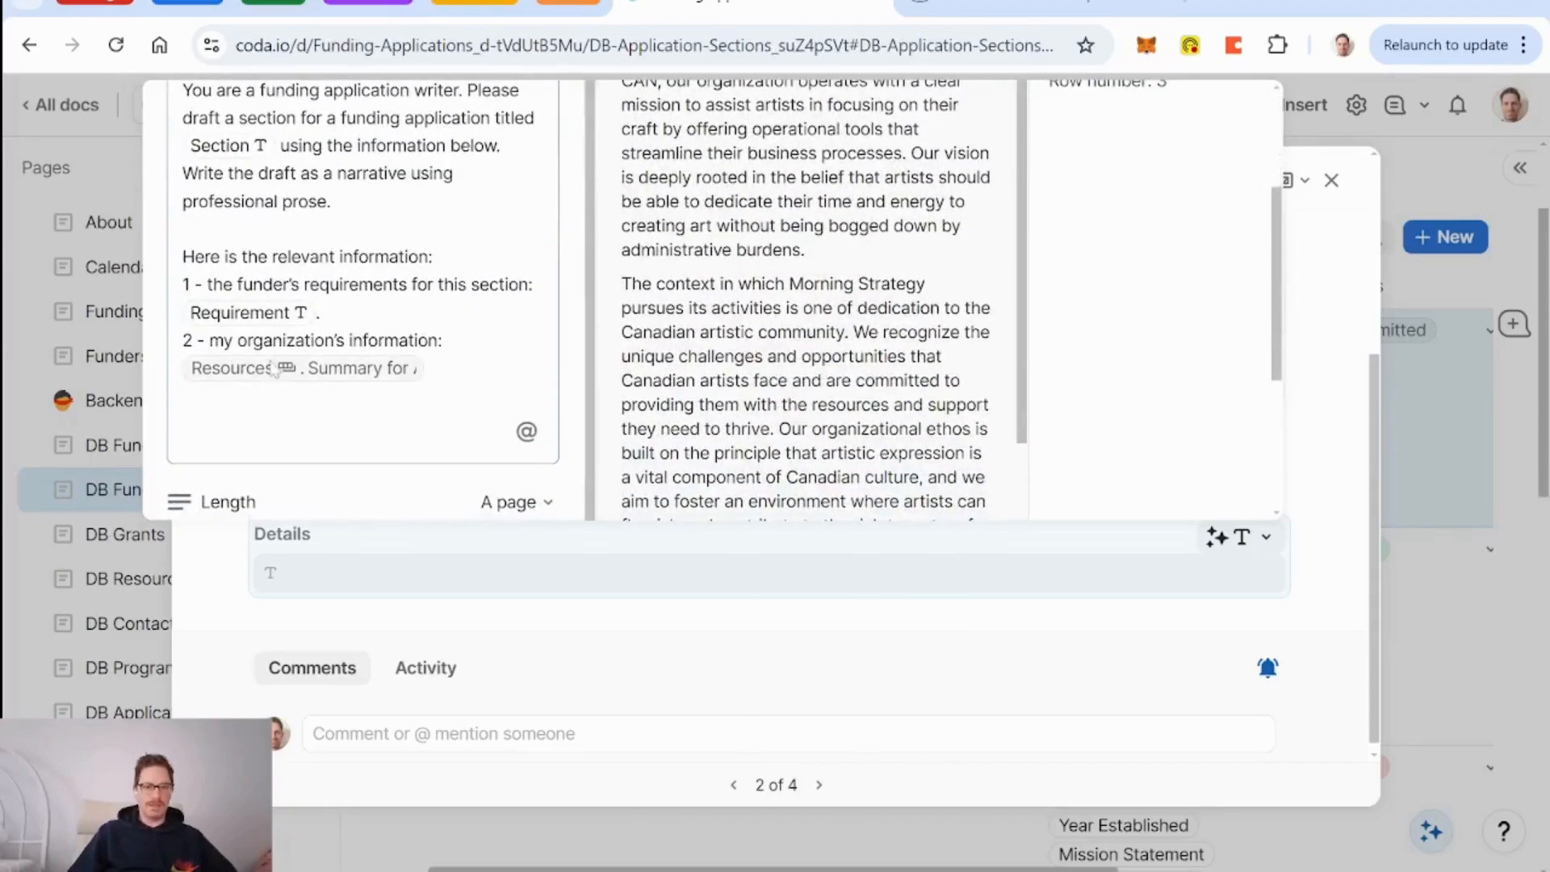
# Write prompt item 3 as 'funders anticipated outcomes for this grant' without auto-numbering.
pyautogui.write('1.')
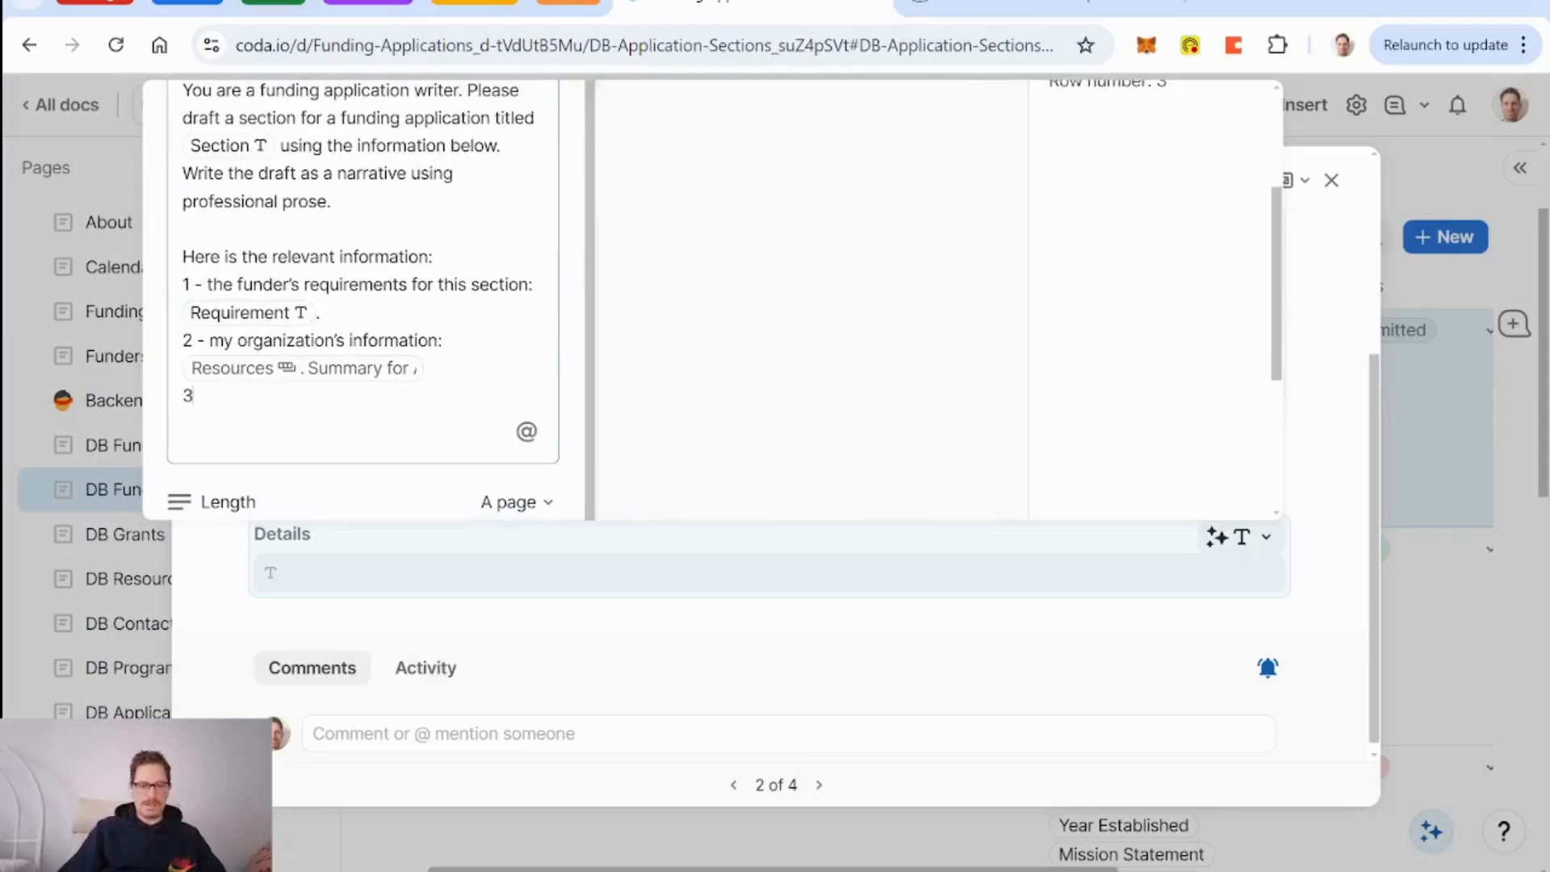
pyautogui.hotkey('ctrl', 'z')
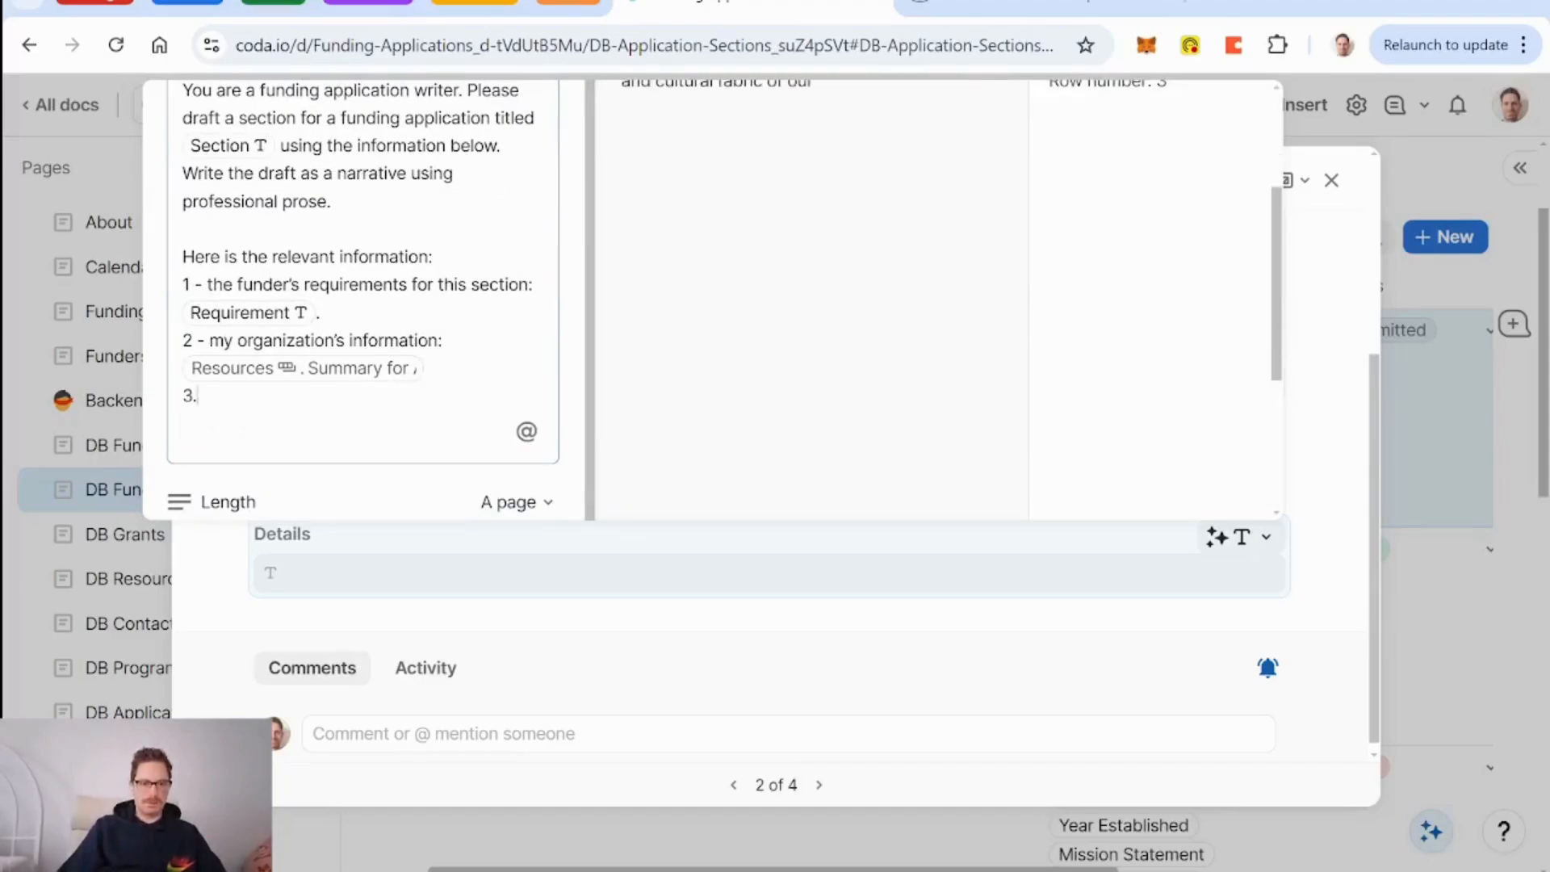
pyautogui.press('BackSpace')
pyautogui.write('- ')
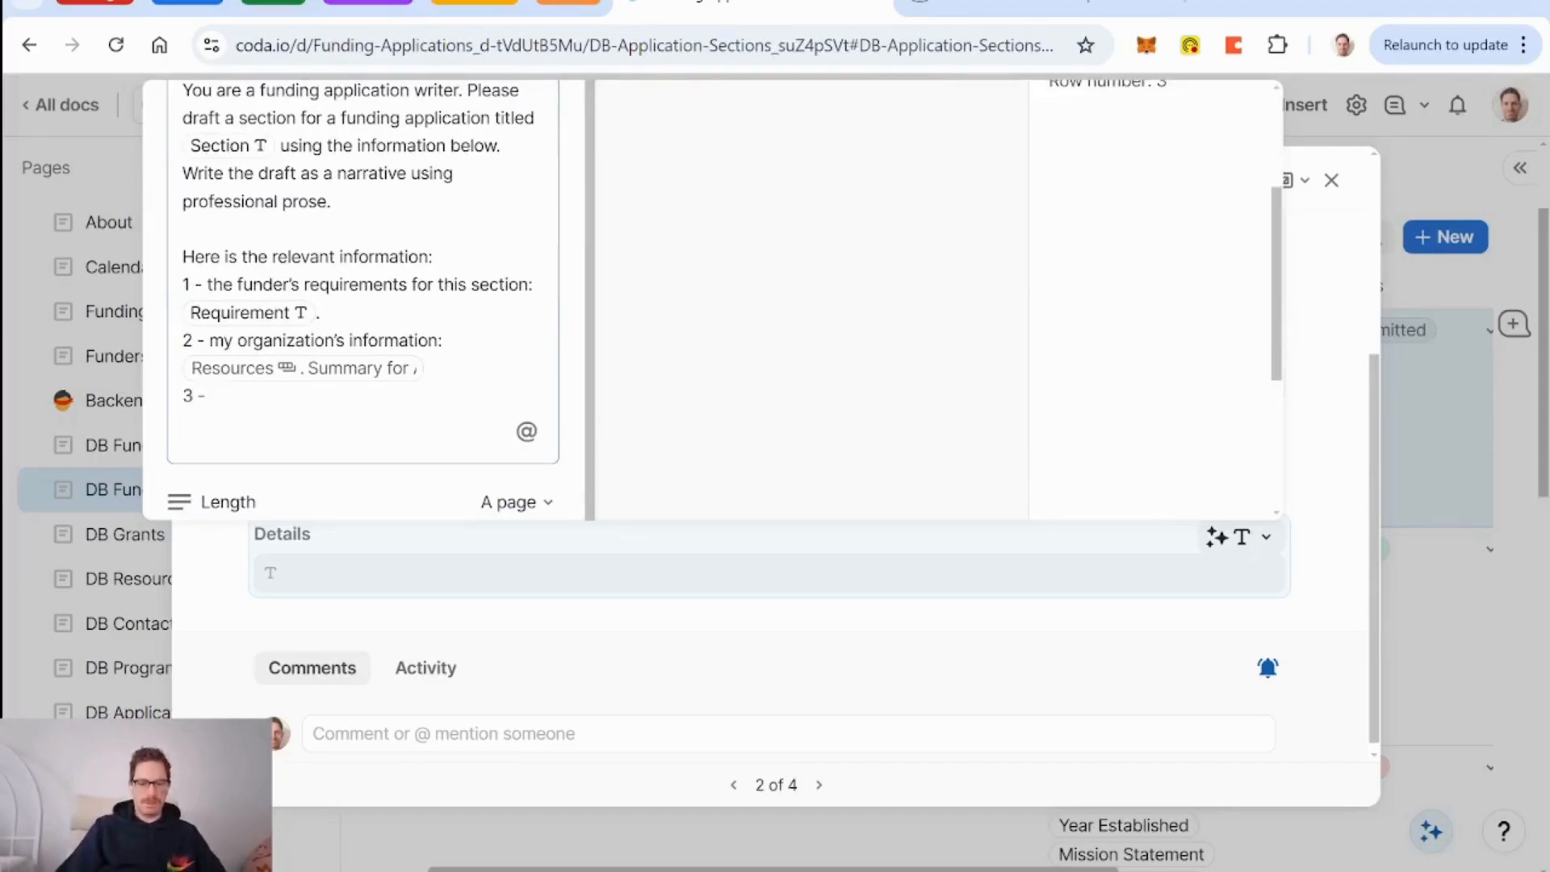
pyautogui.write('the ')
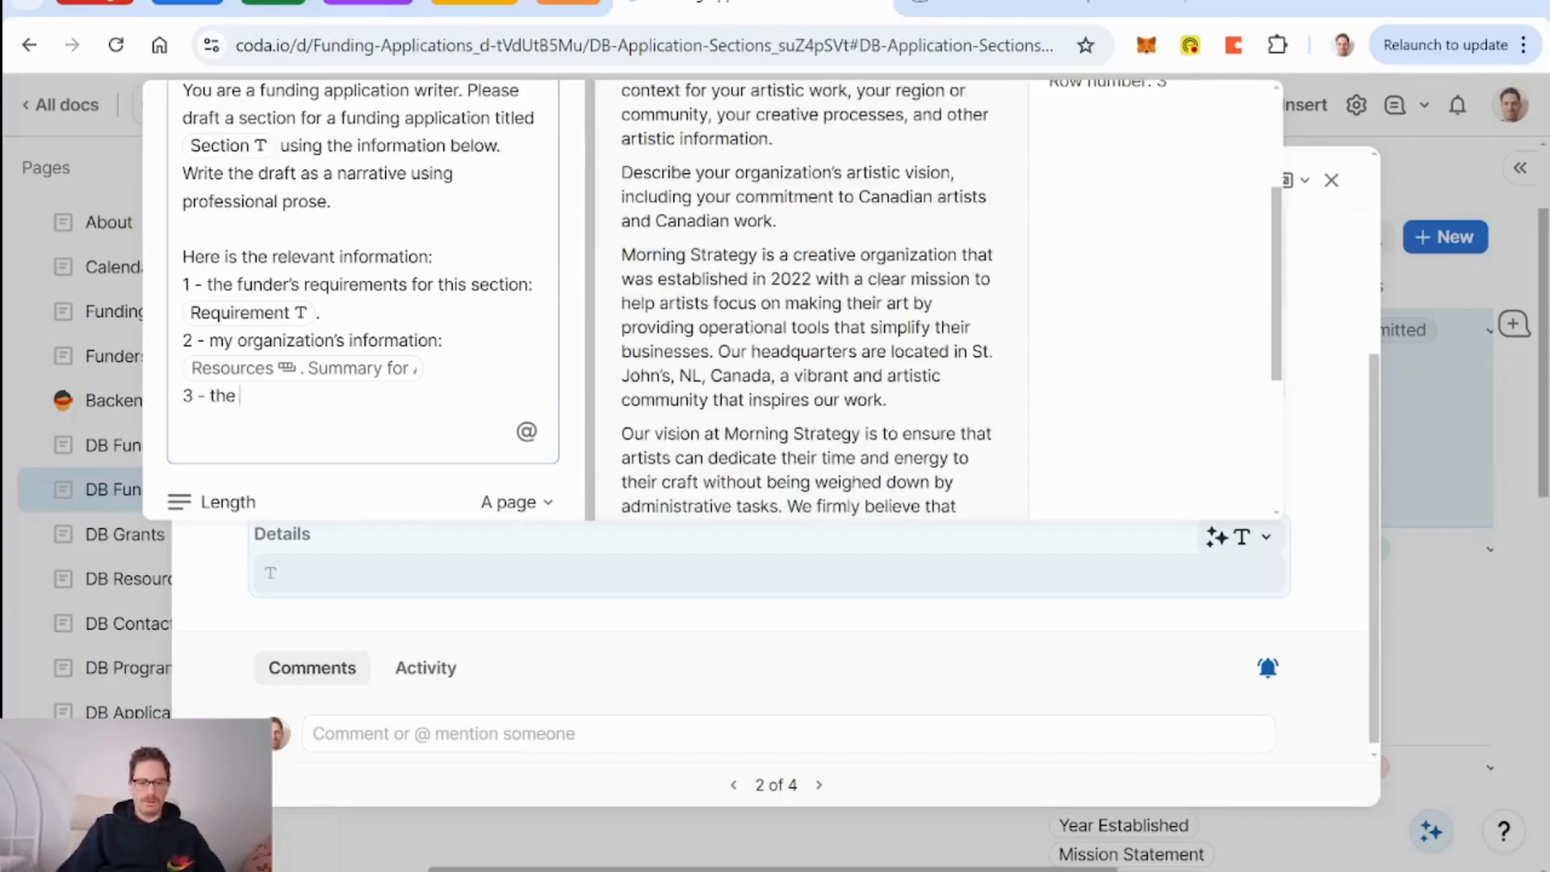
pyautogui.write('gra')
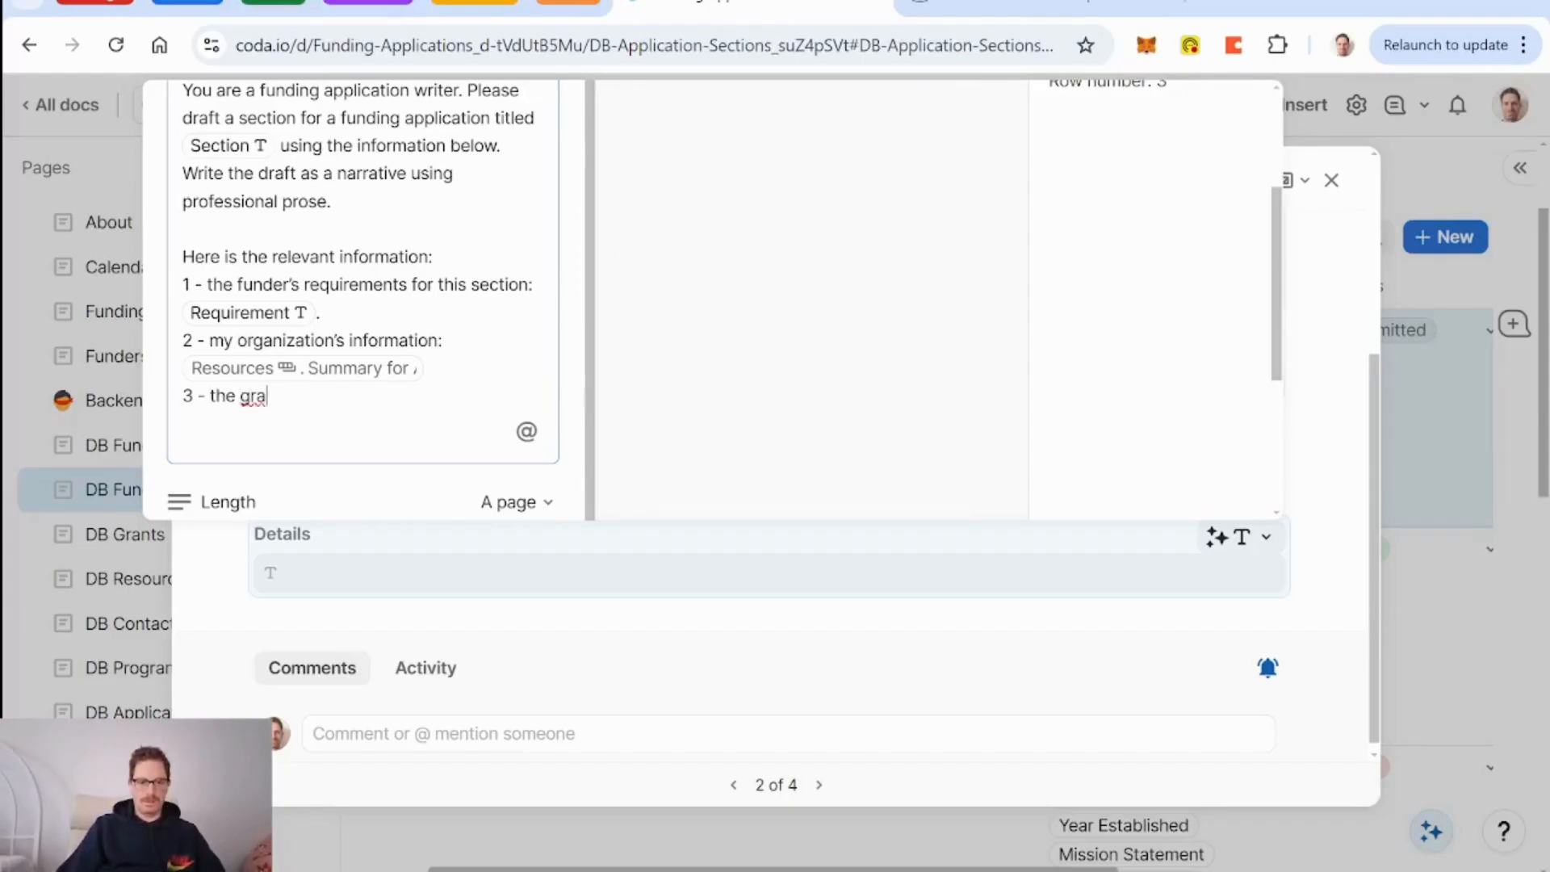
pyautogui.press('BackSpace')
pyautogui.press('BackSpace')
pyautogui.press('BackSpace')
pyautogui.write('funder')
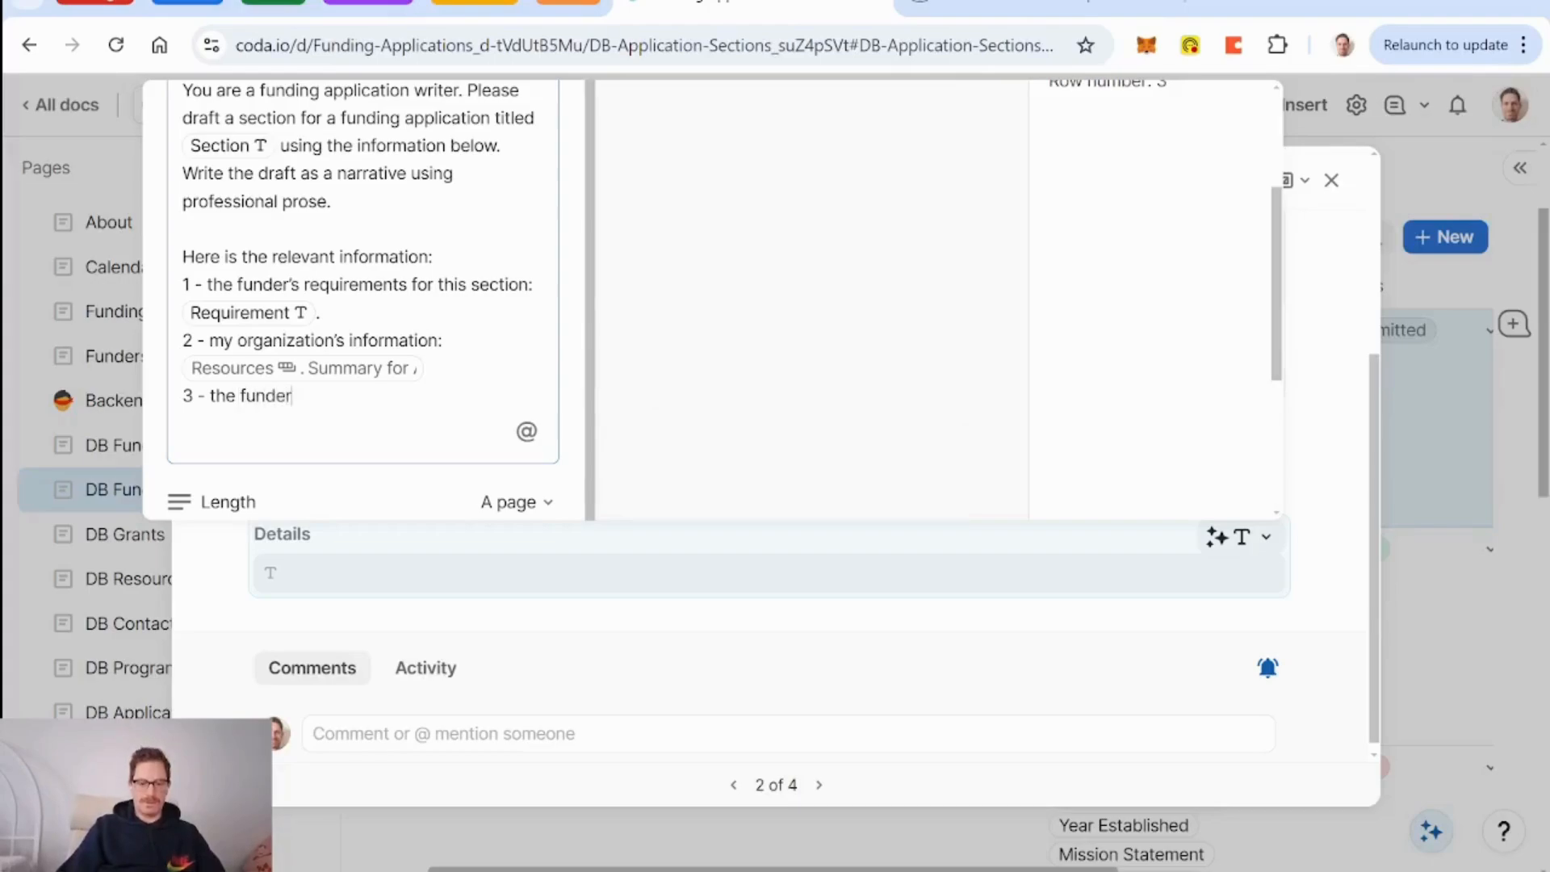
pyautogui.write('s anticipated o')
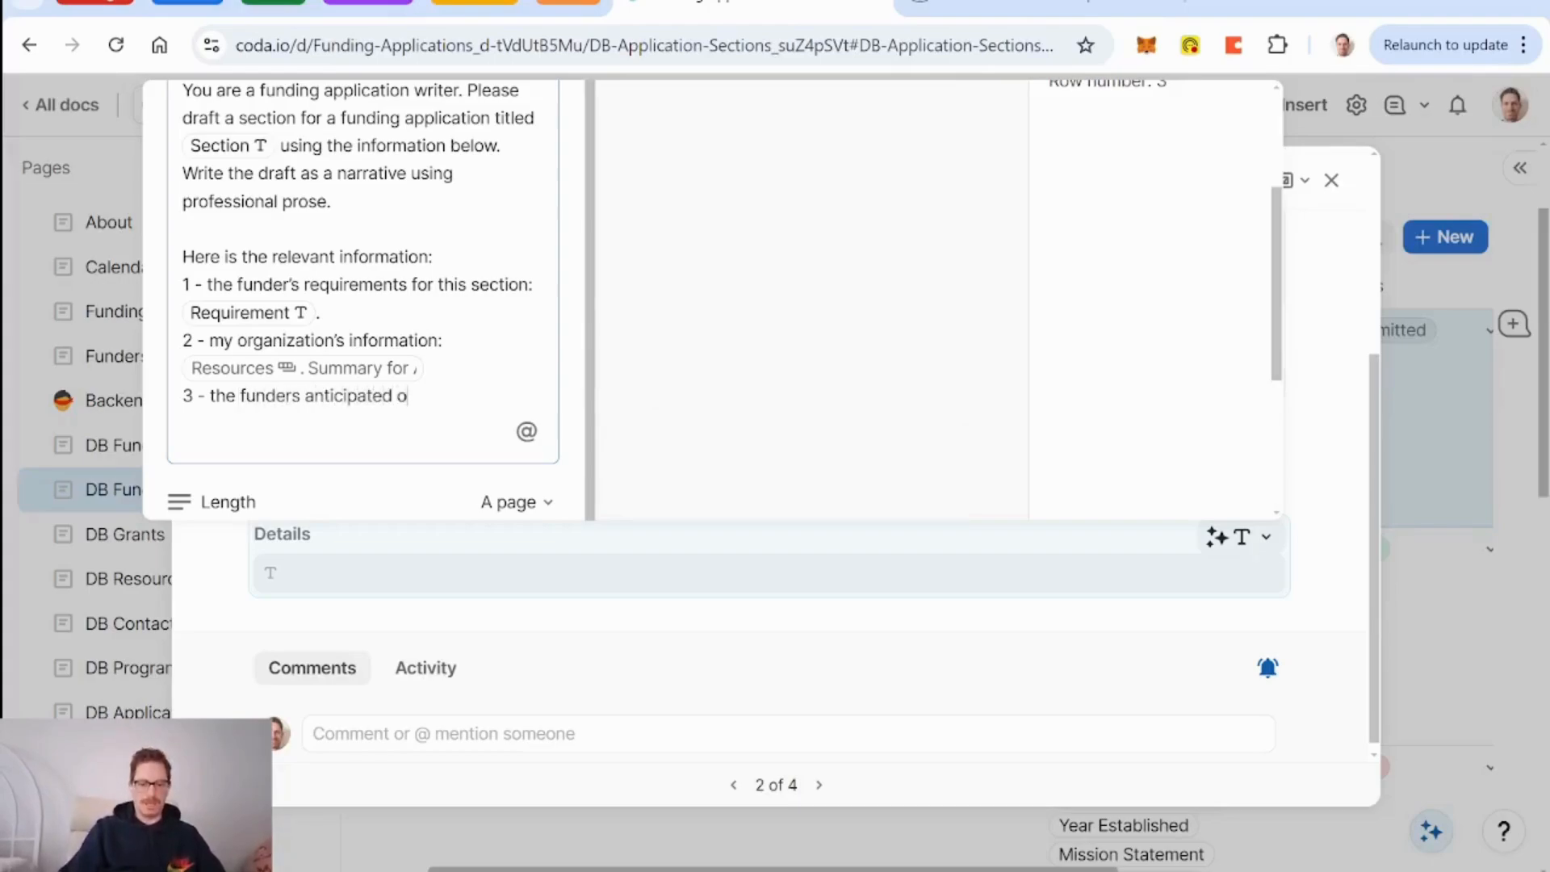
pyautogui.write('utcomes ')
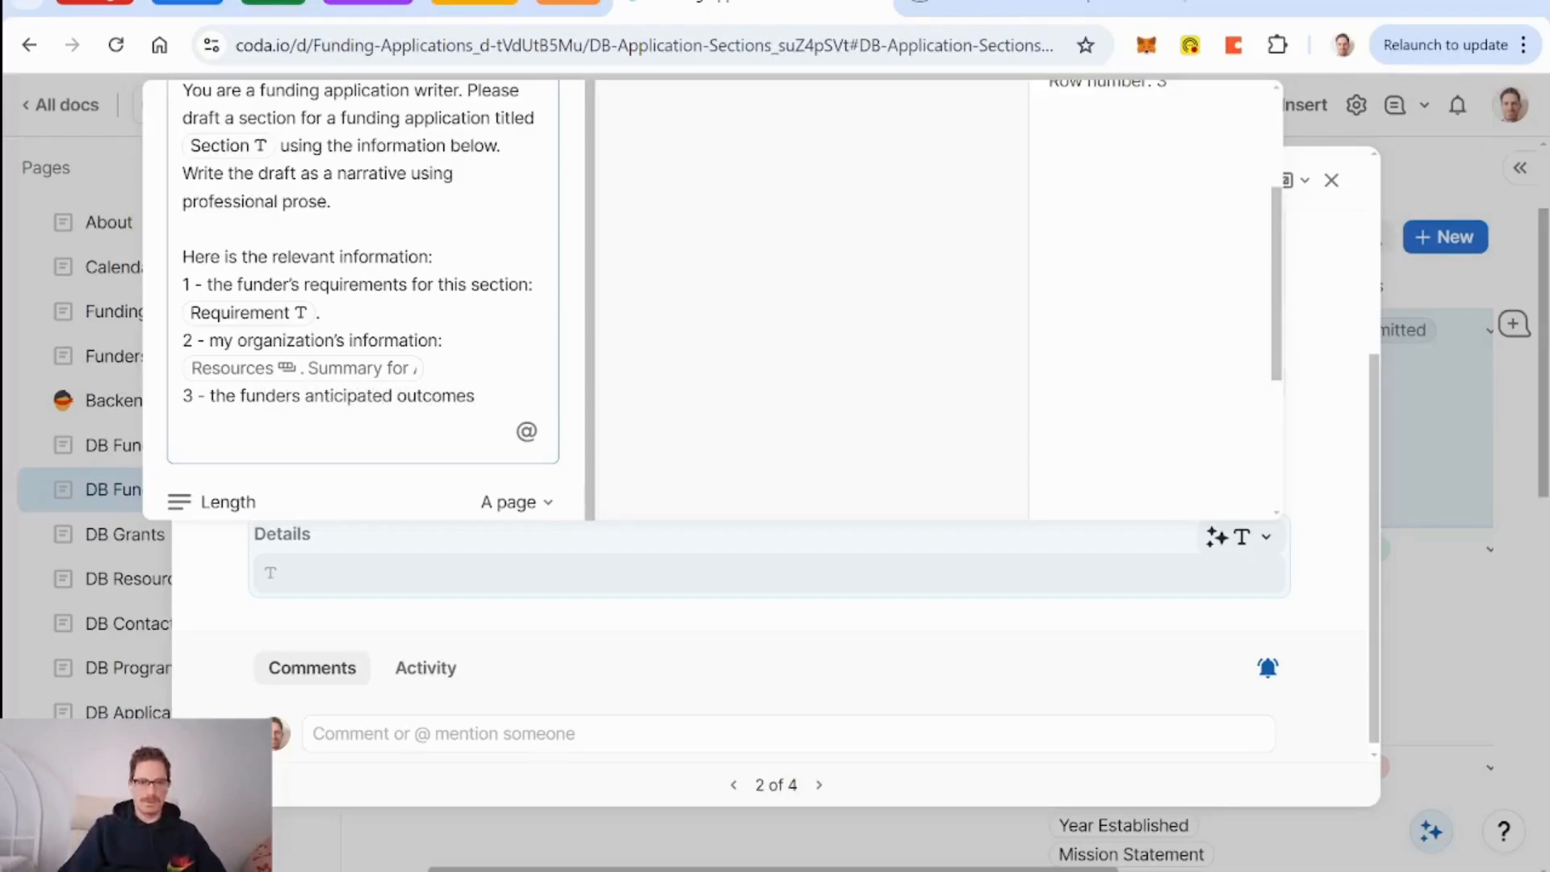
pyautogui.write('for this grant')
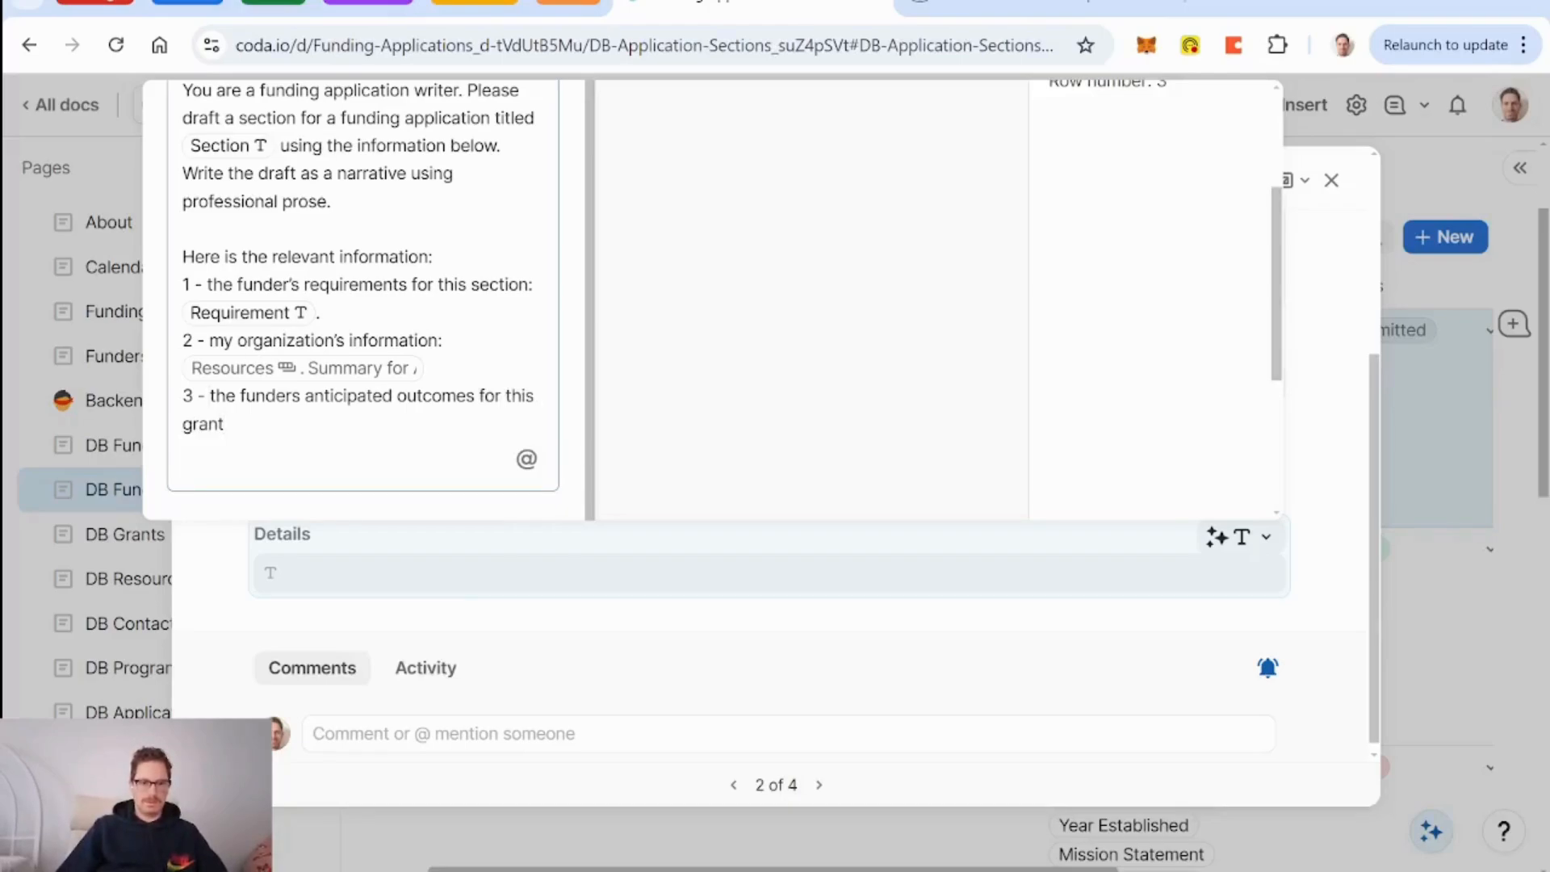
pyautogui.press('Return')
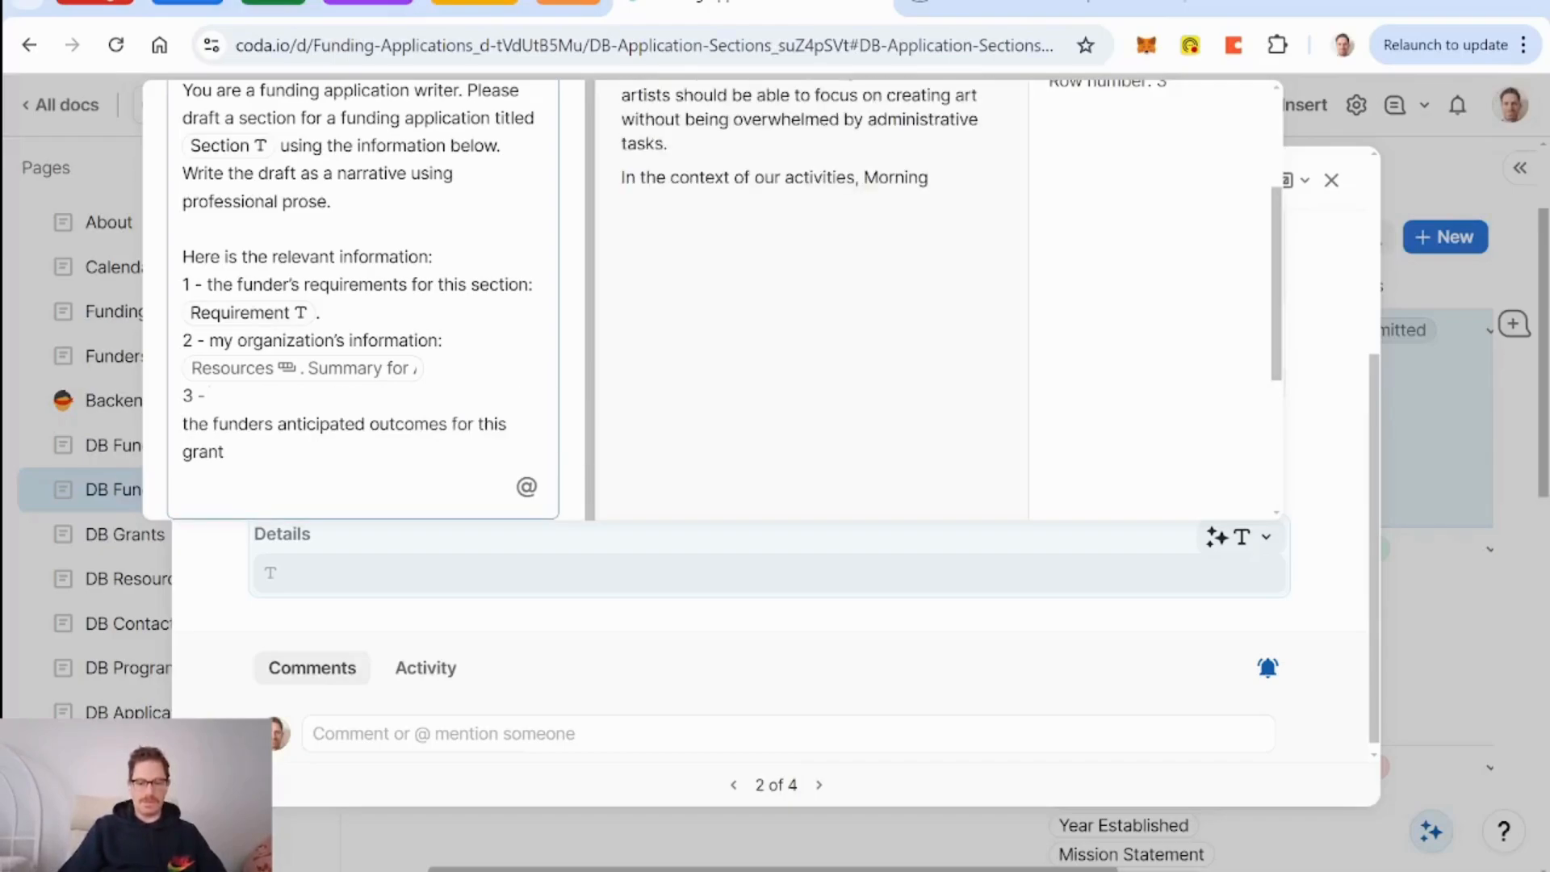
# Make item 3 read 'the grant I'm applying for:' with a Grant column chip, and delete the outcomes line.
pyautogui.write('the g')
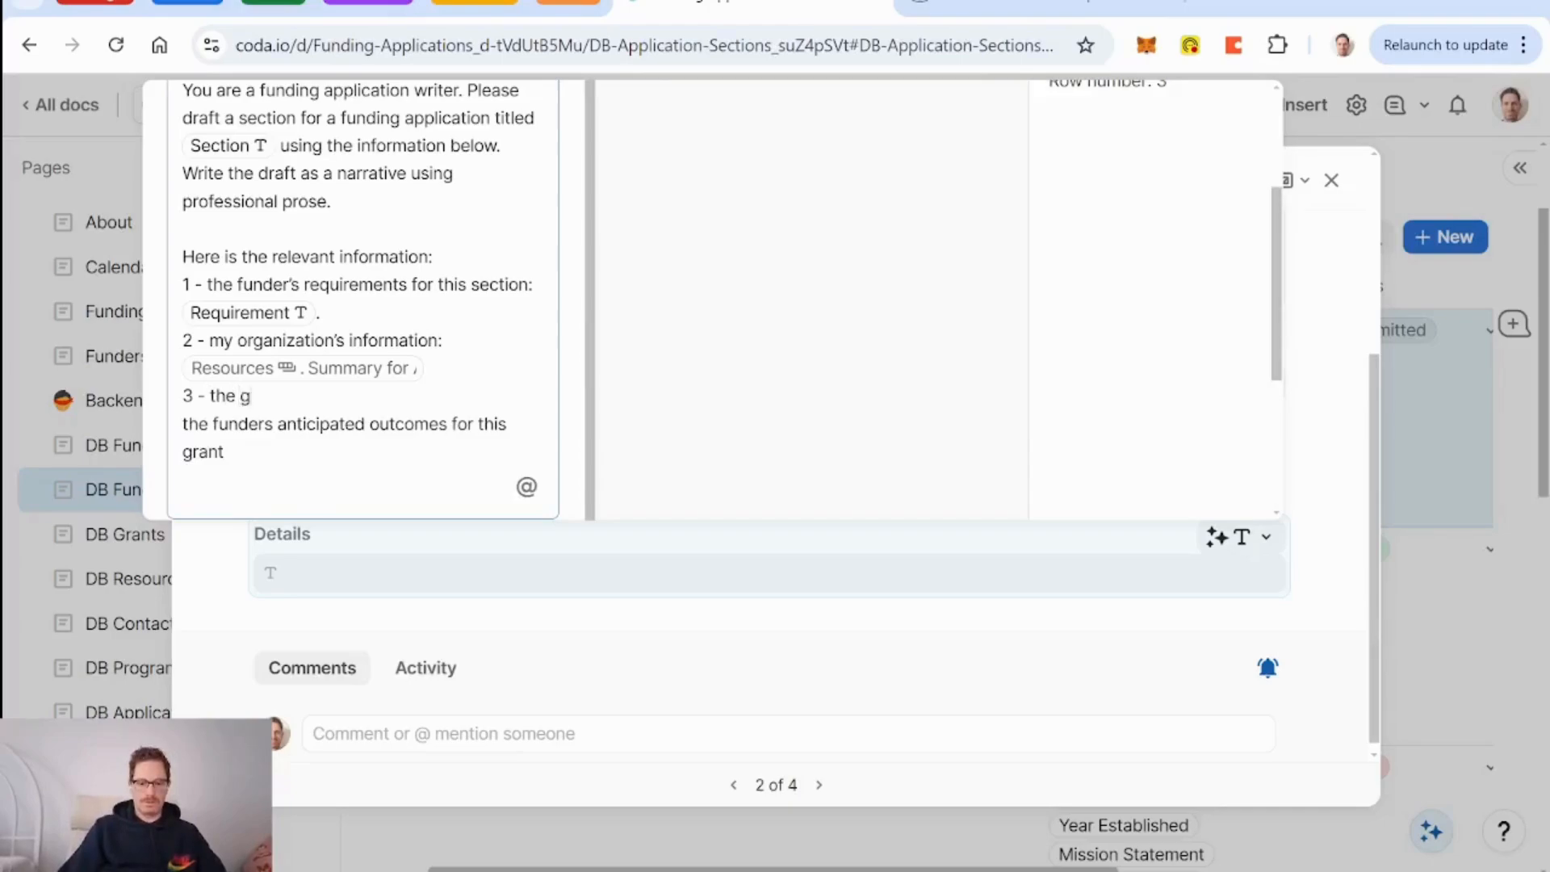
pyautogui.write("rant I'm applying fo")
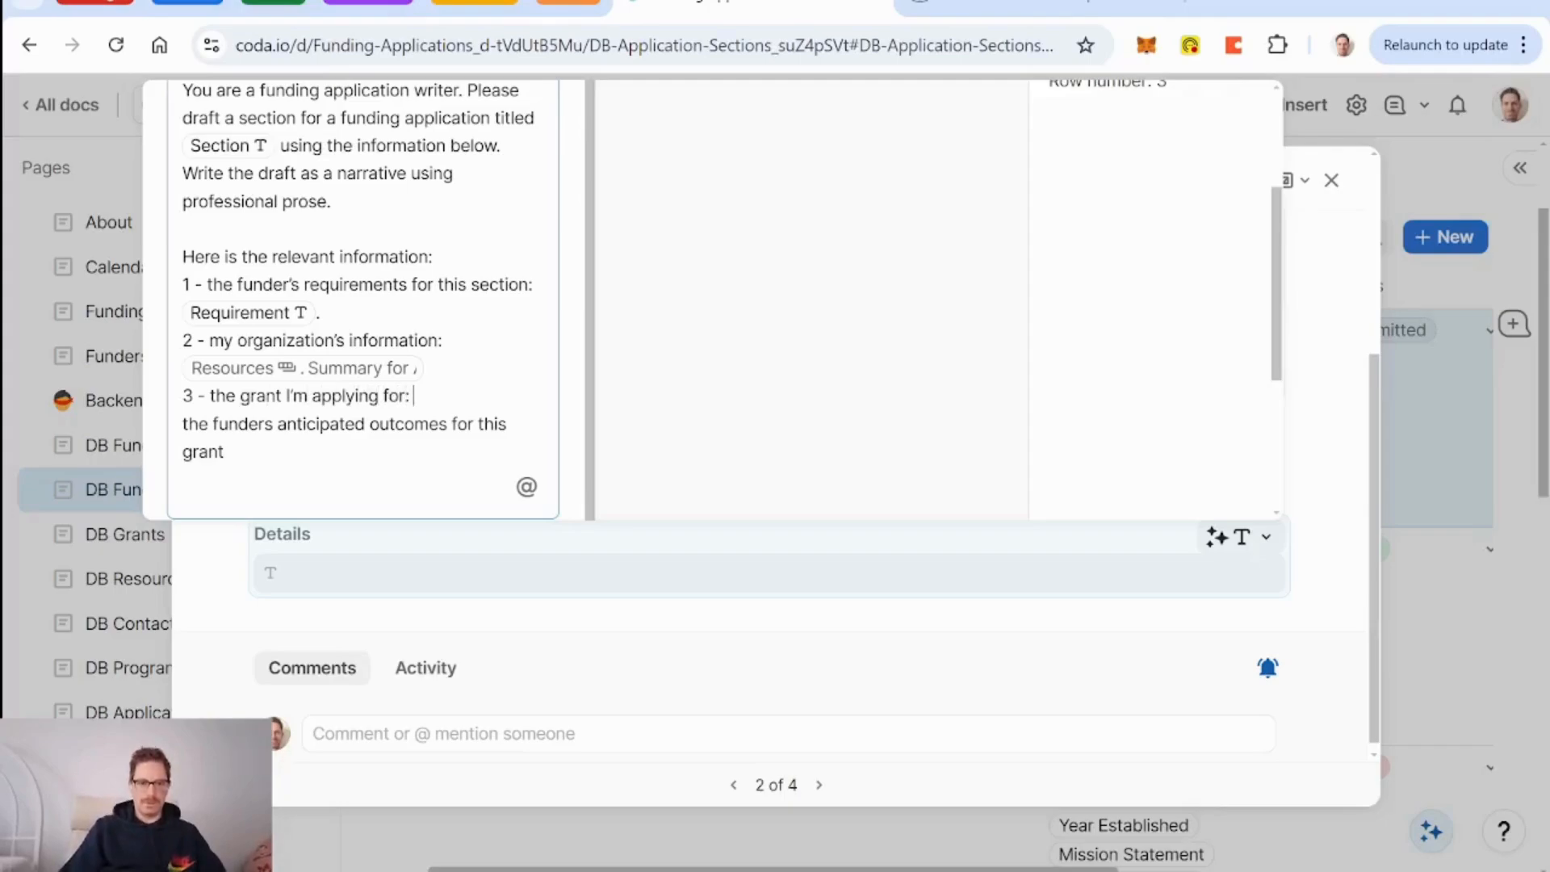
pyautogui.write('r:')
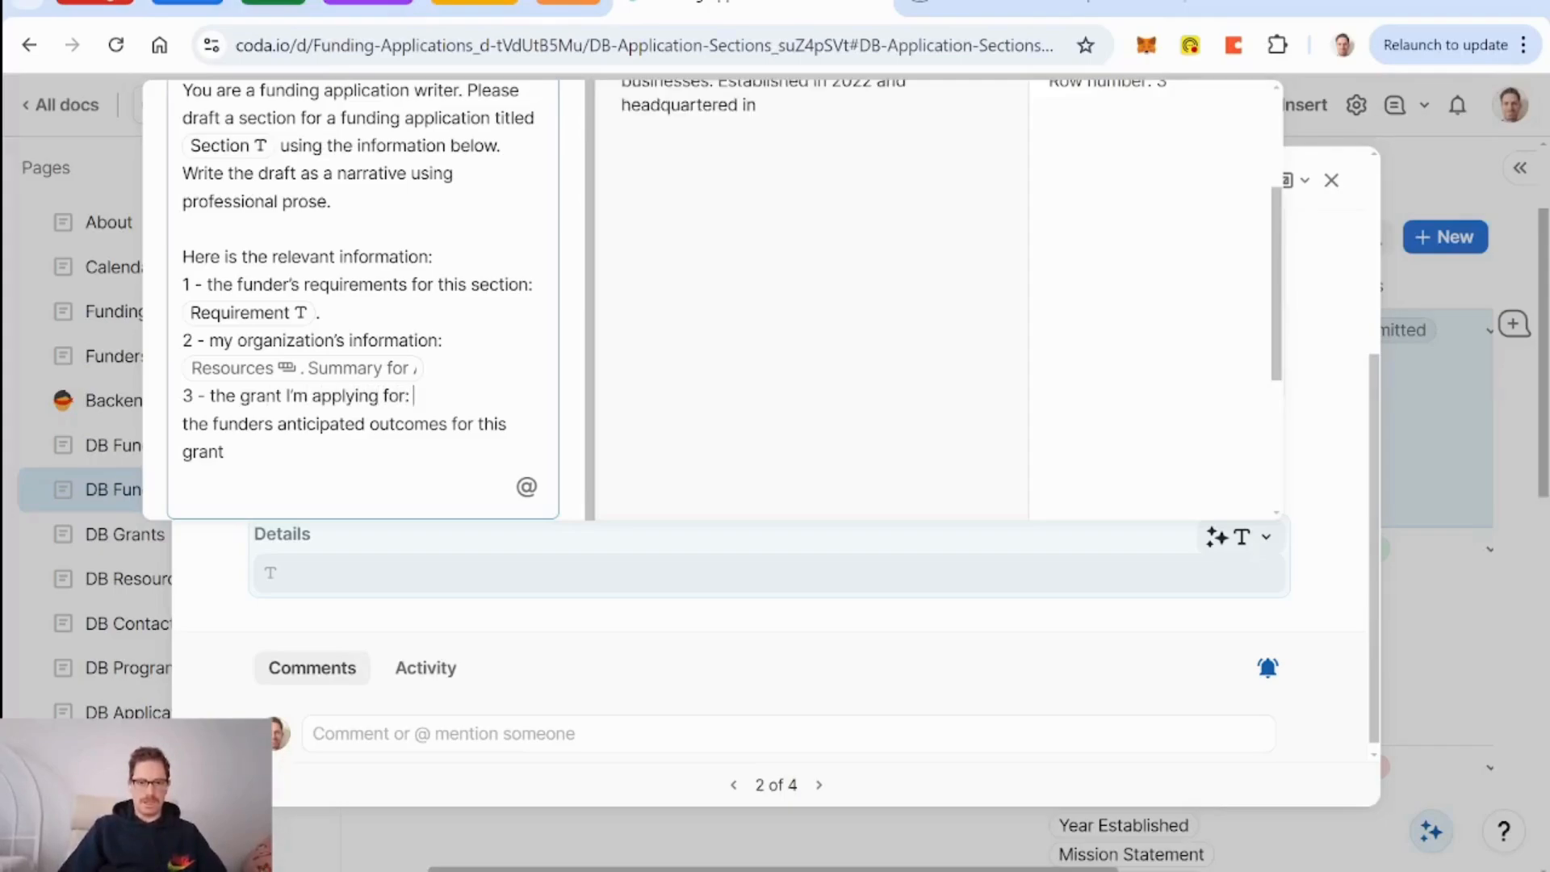
pyautogui.write(' @gr')
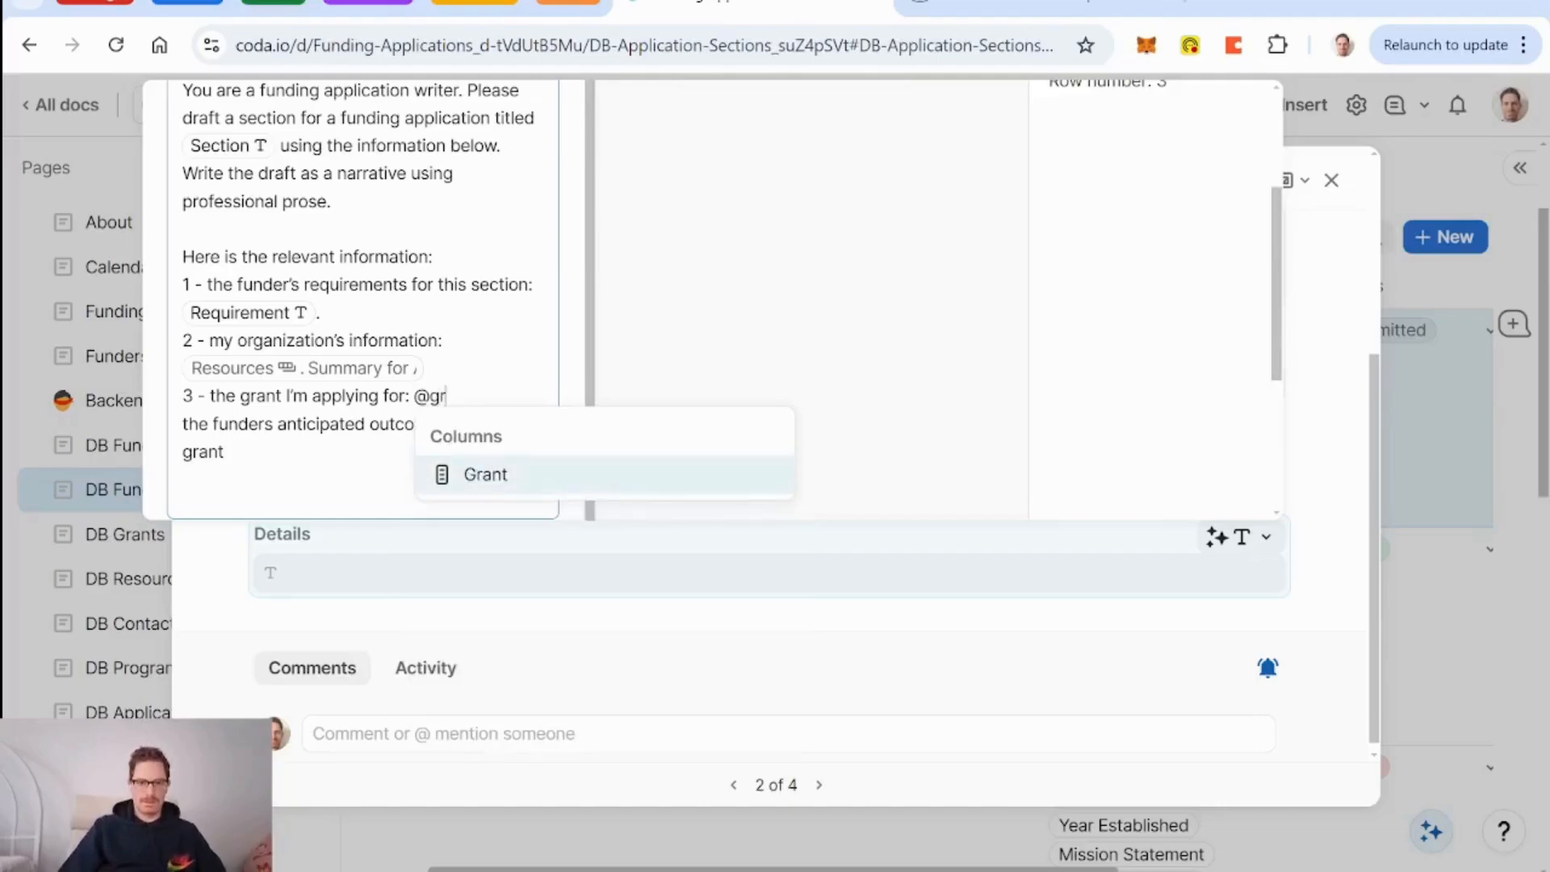
pyautogui.press('Return')
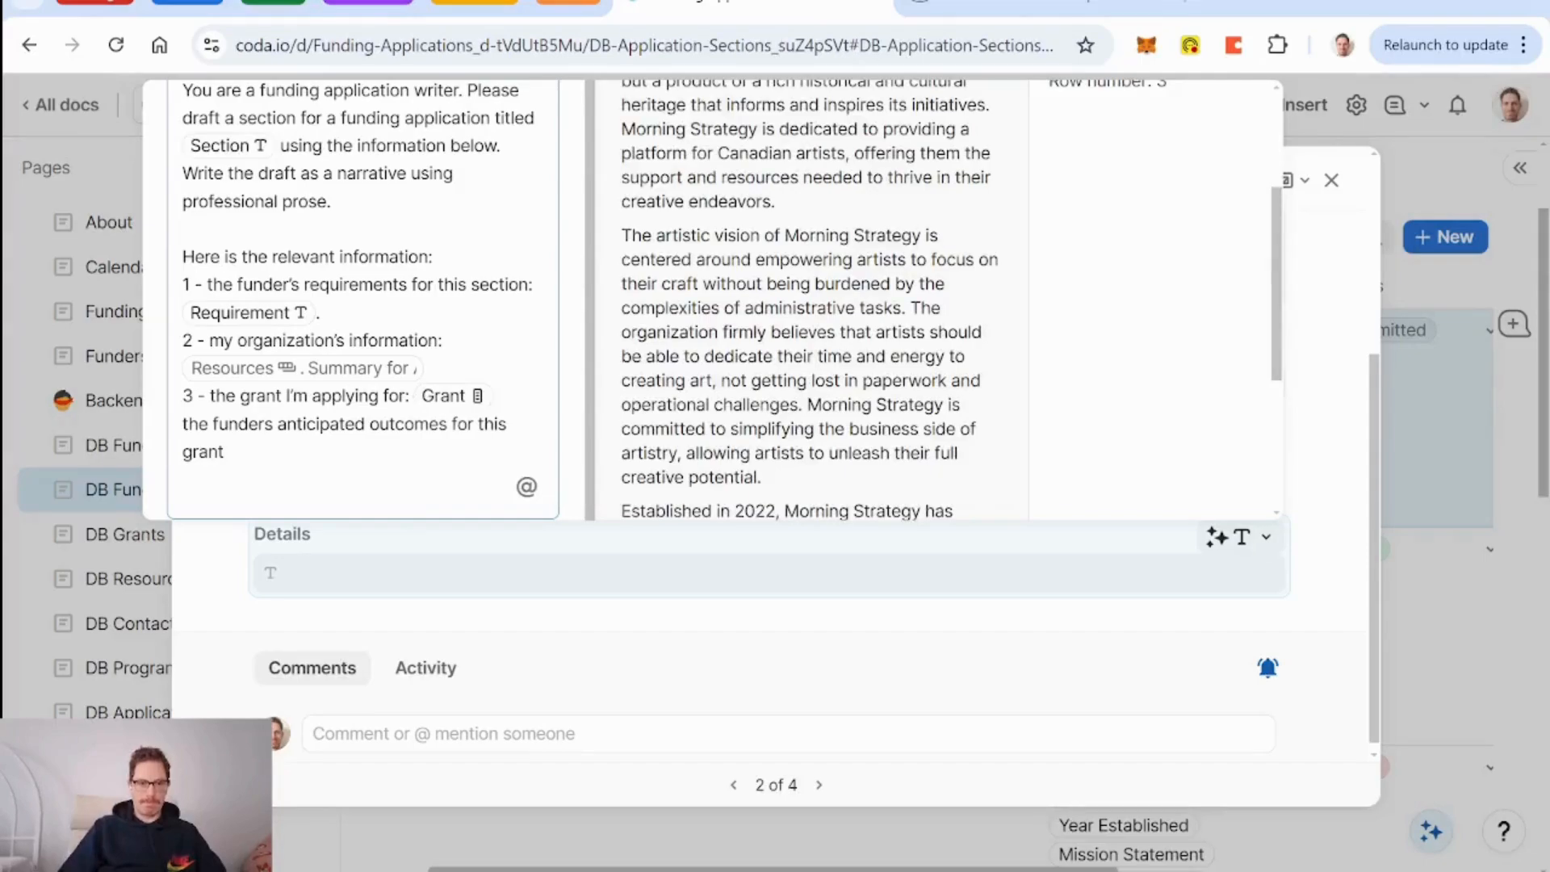
pyautogui.write("'")
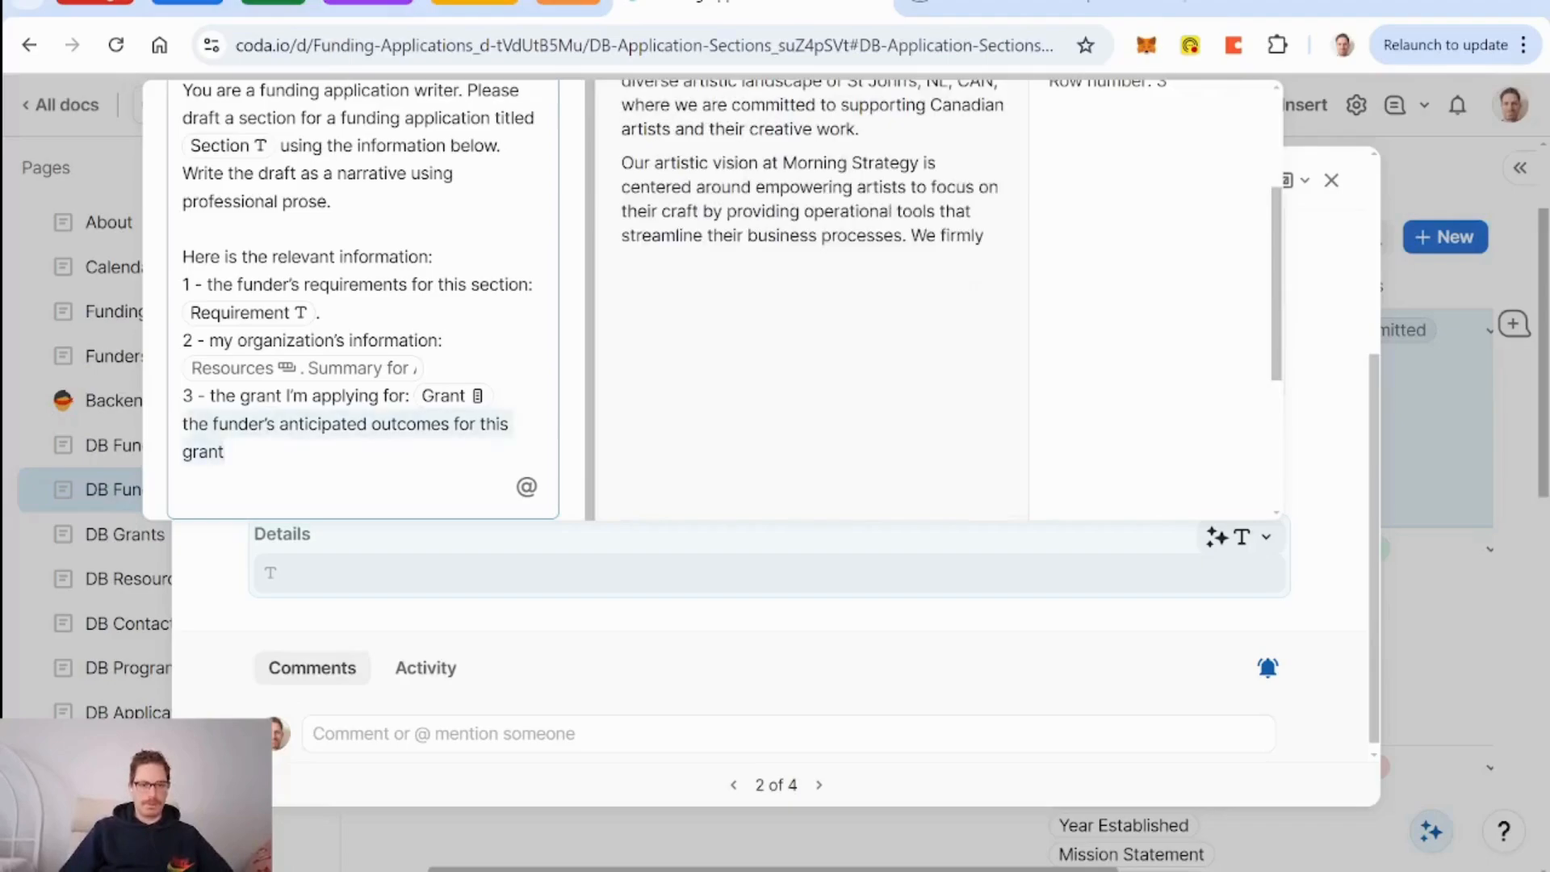
pyautogui.press('BackSpace')
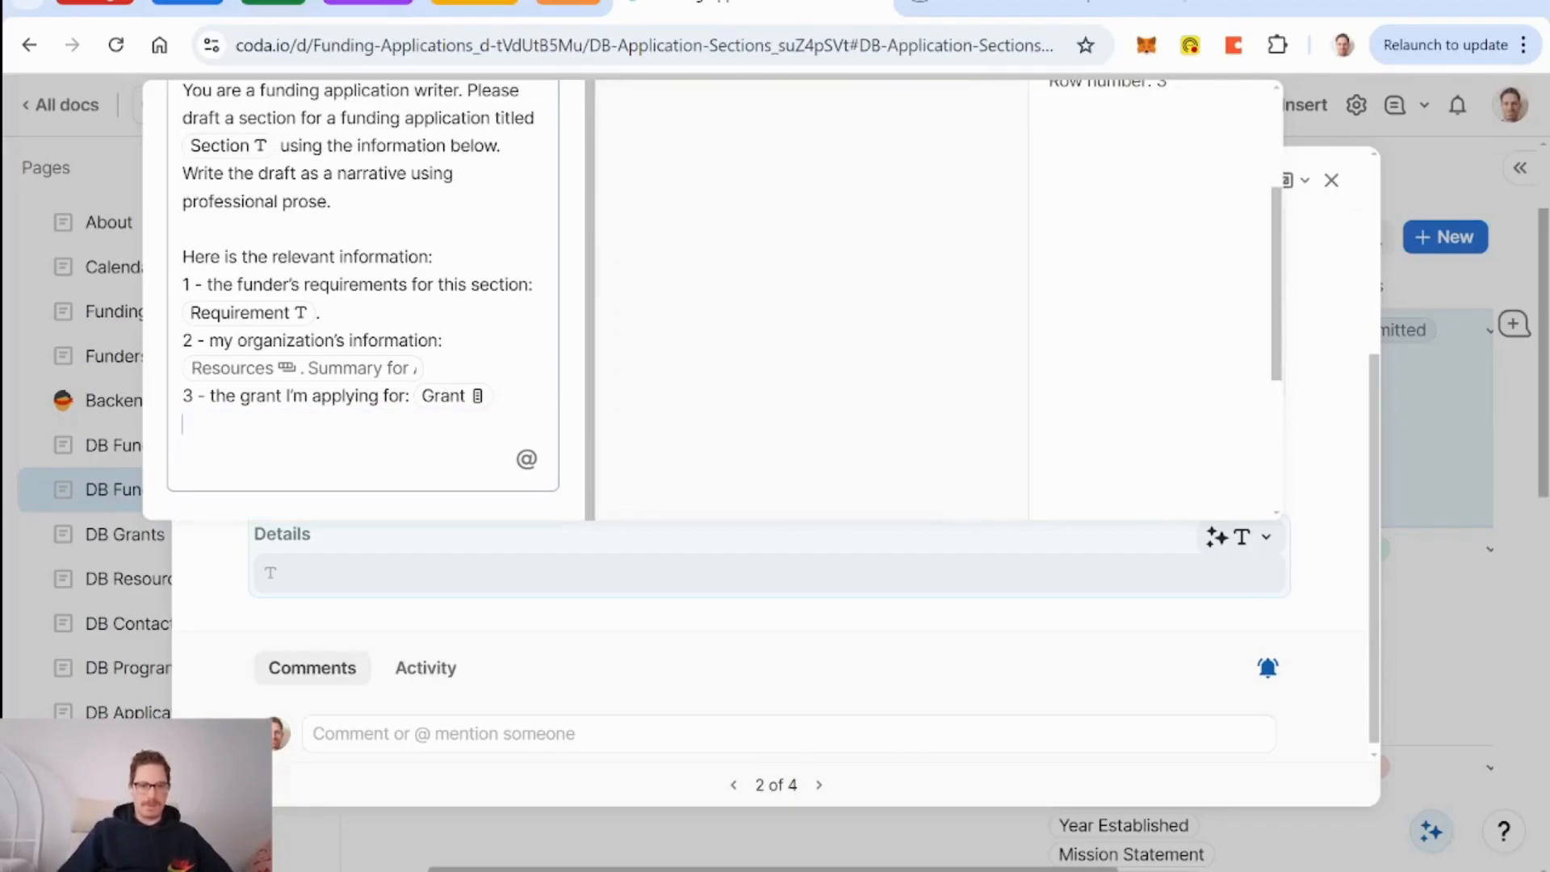
# Close the AI prompt and both row windows, then go to the DB Grants page.
pyautogui.click(1344, 591)
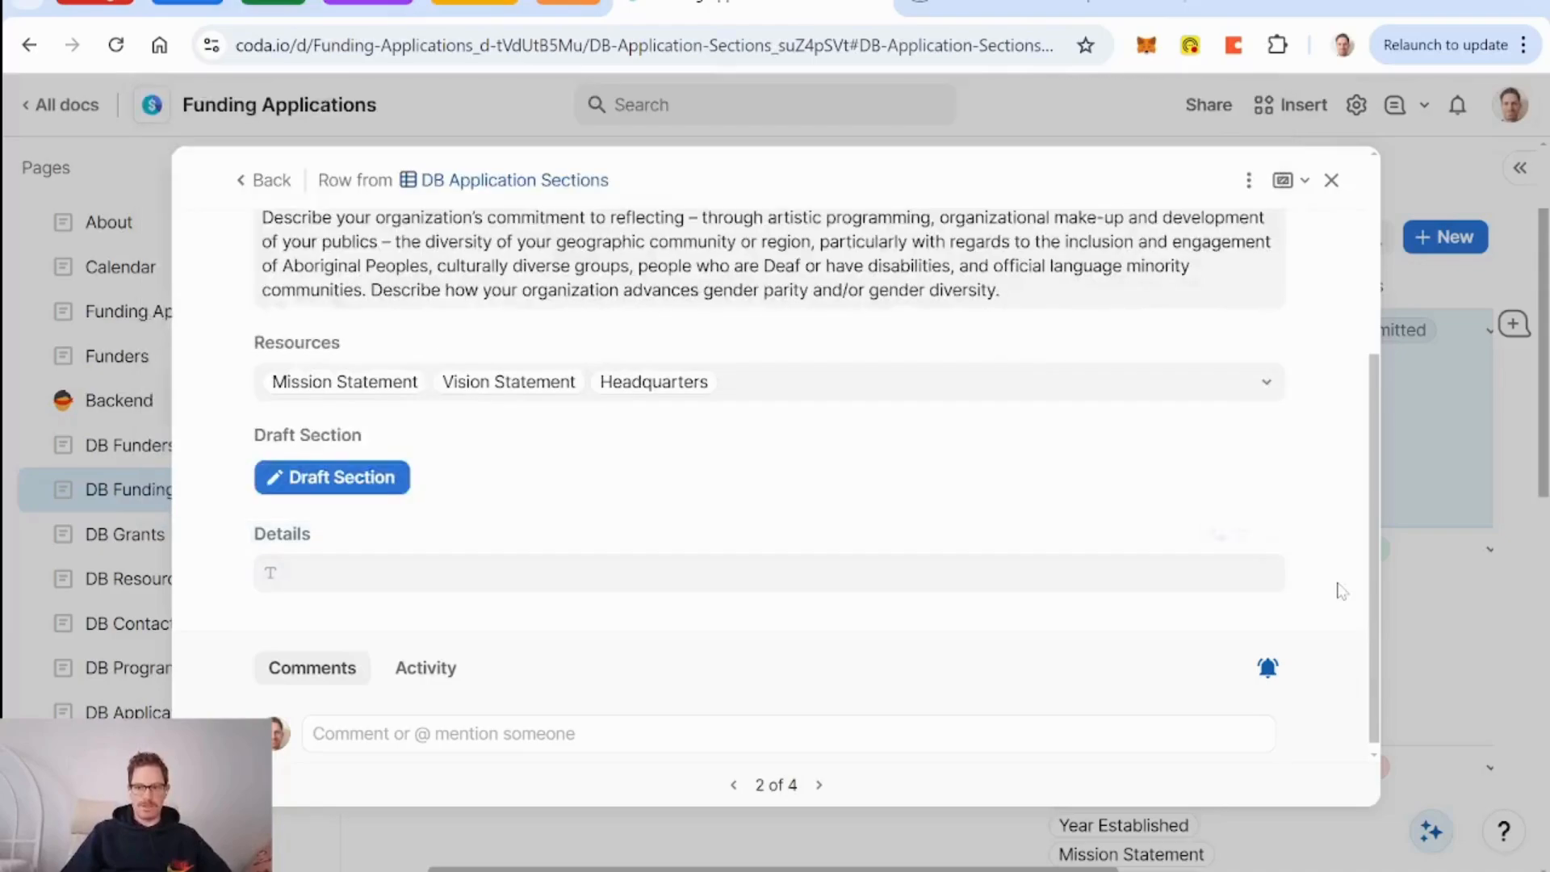
pyautogui.click(1331, 179)
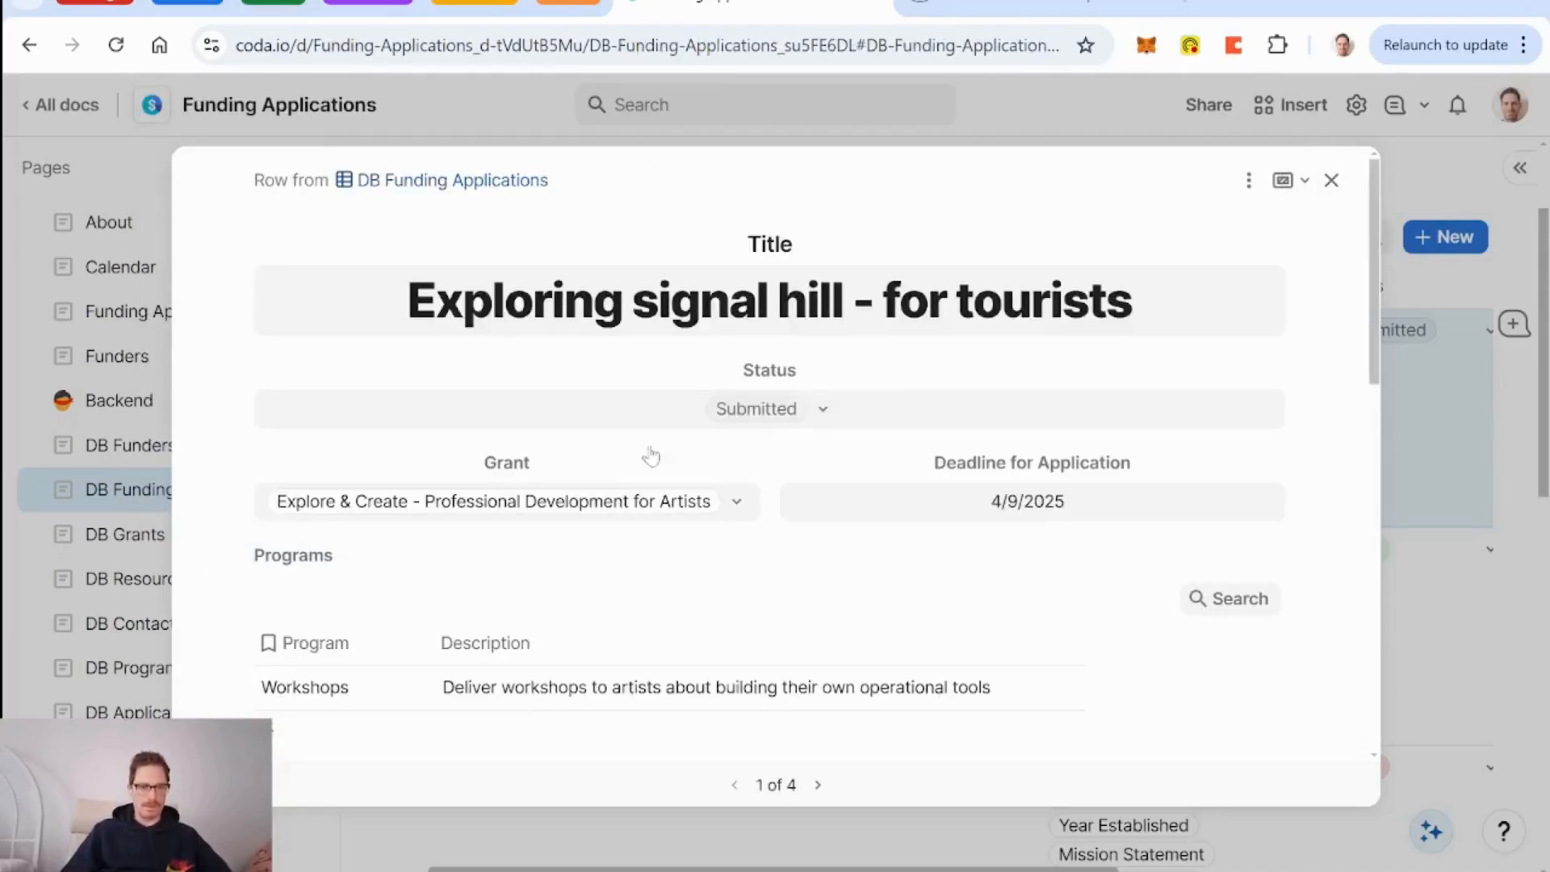
pyautogui.click(1331, 179)
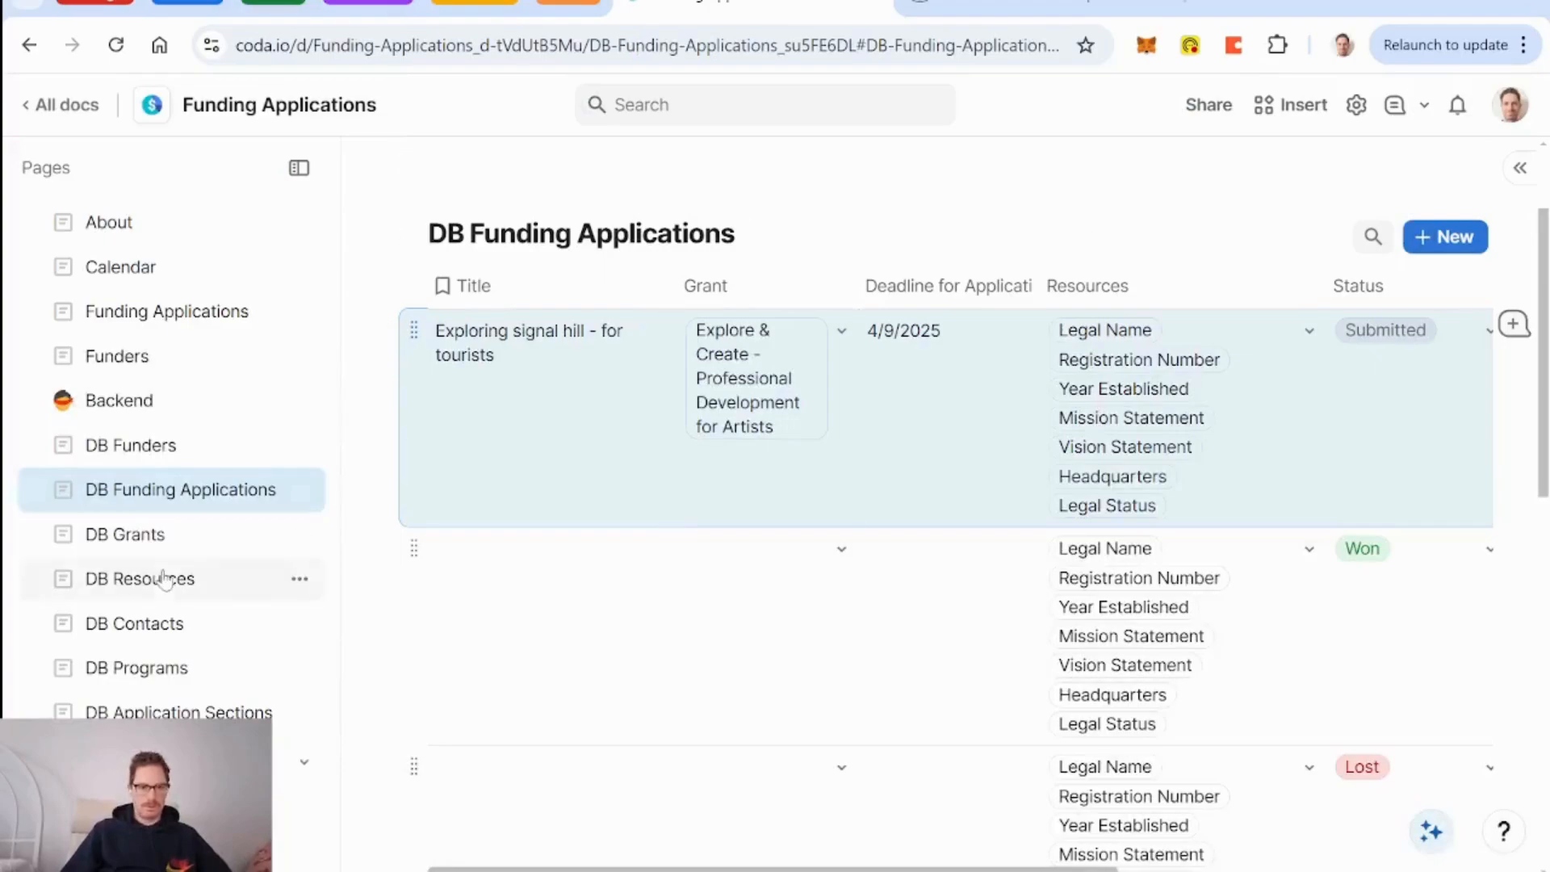
pyautogui.click(126, 535)
pyautogui.hscroll(10, 1031, 454)
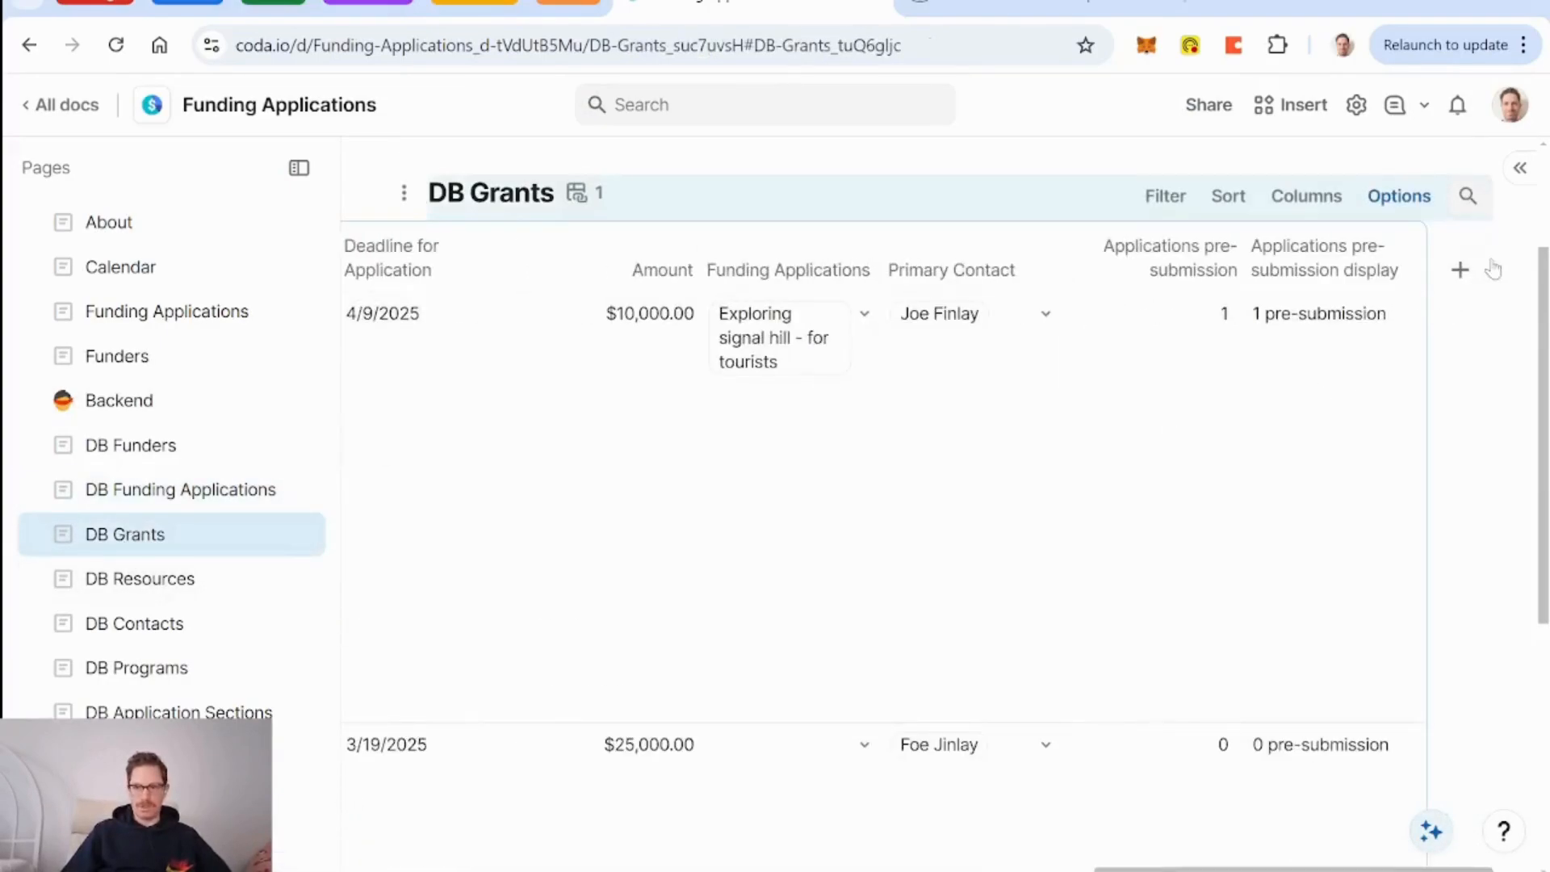
# Add a new Compose-type column to the DB Grants table.
pyautogui.click(1460, 270)
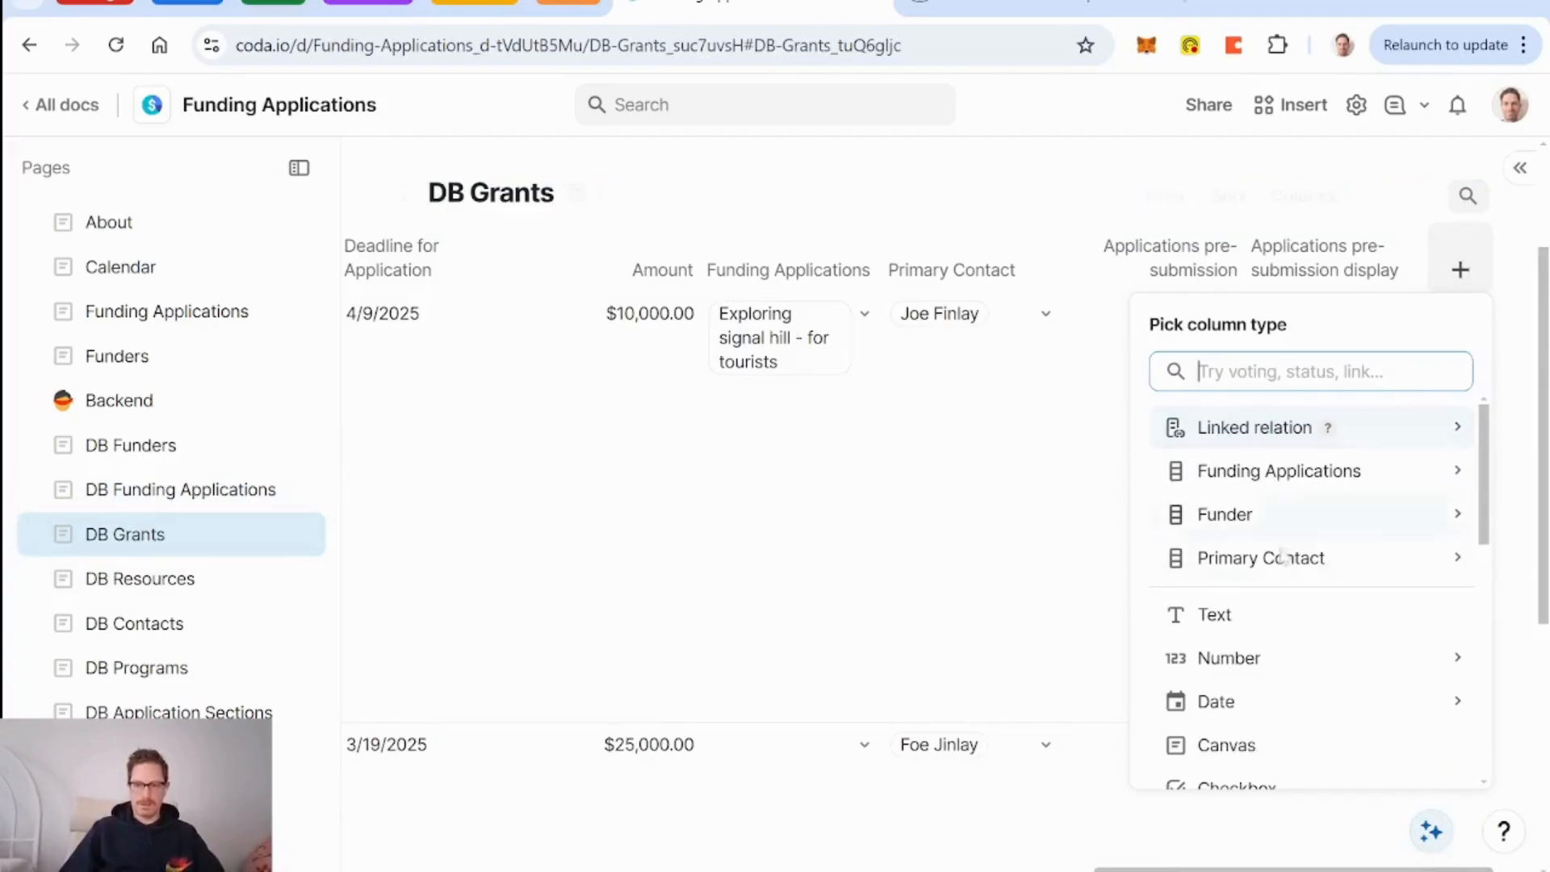
pyautogui.write('compo')
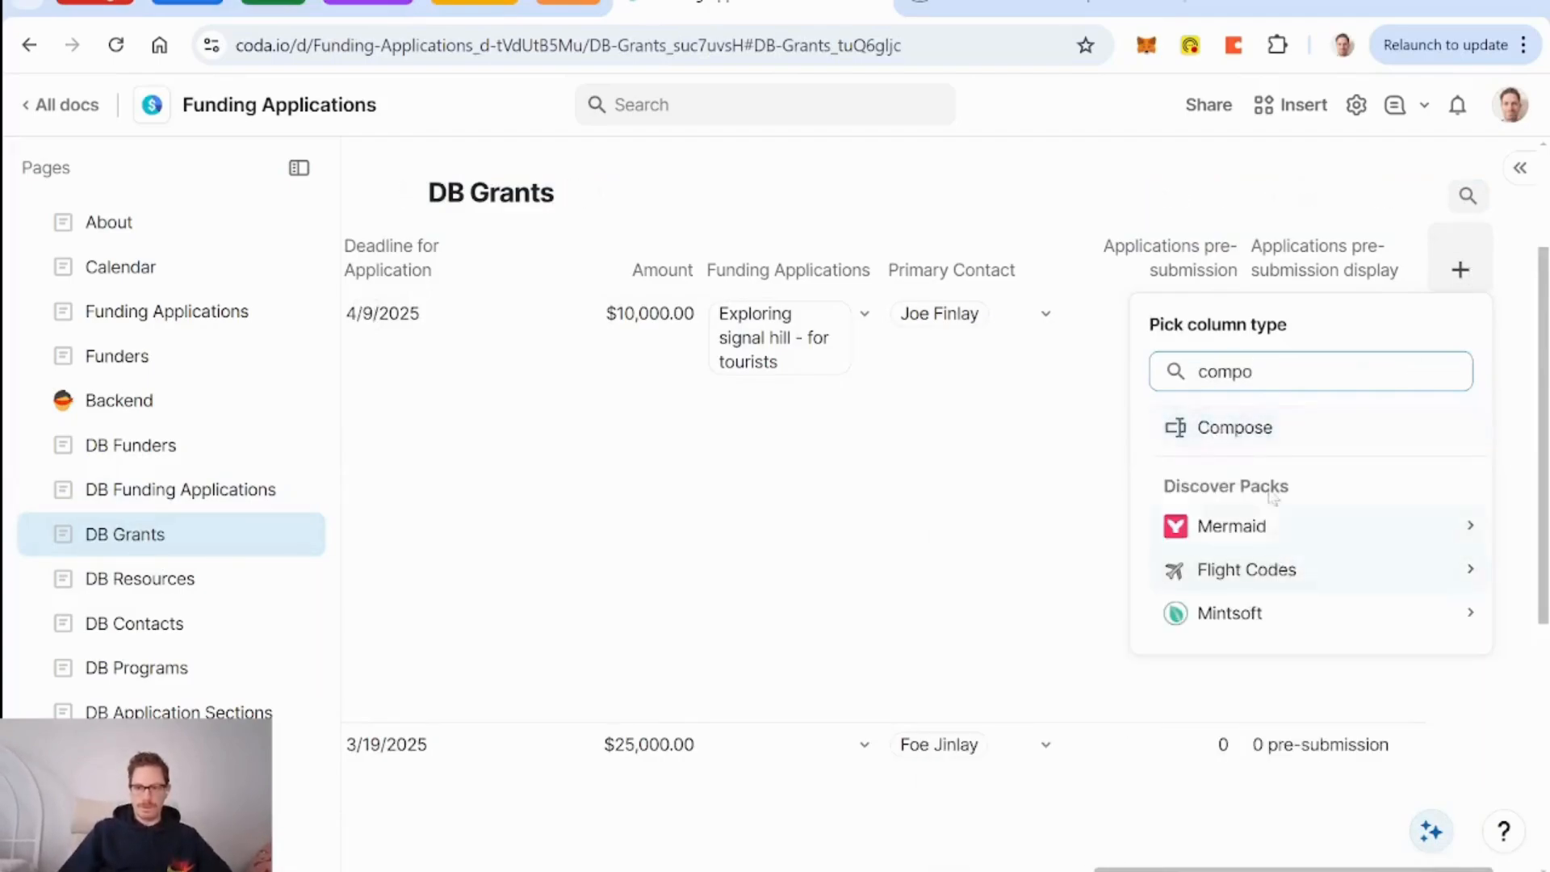
pyautogui.click(1254, 433)
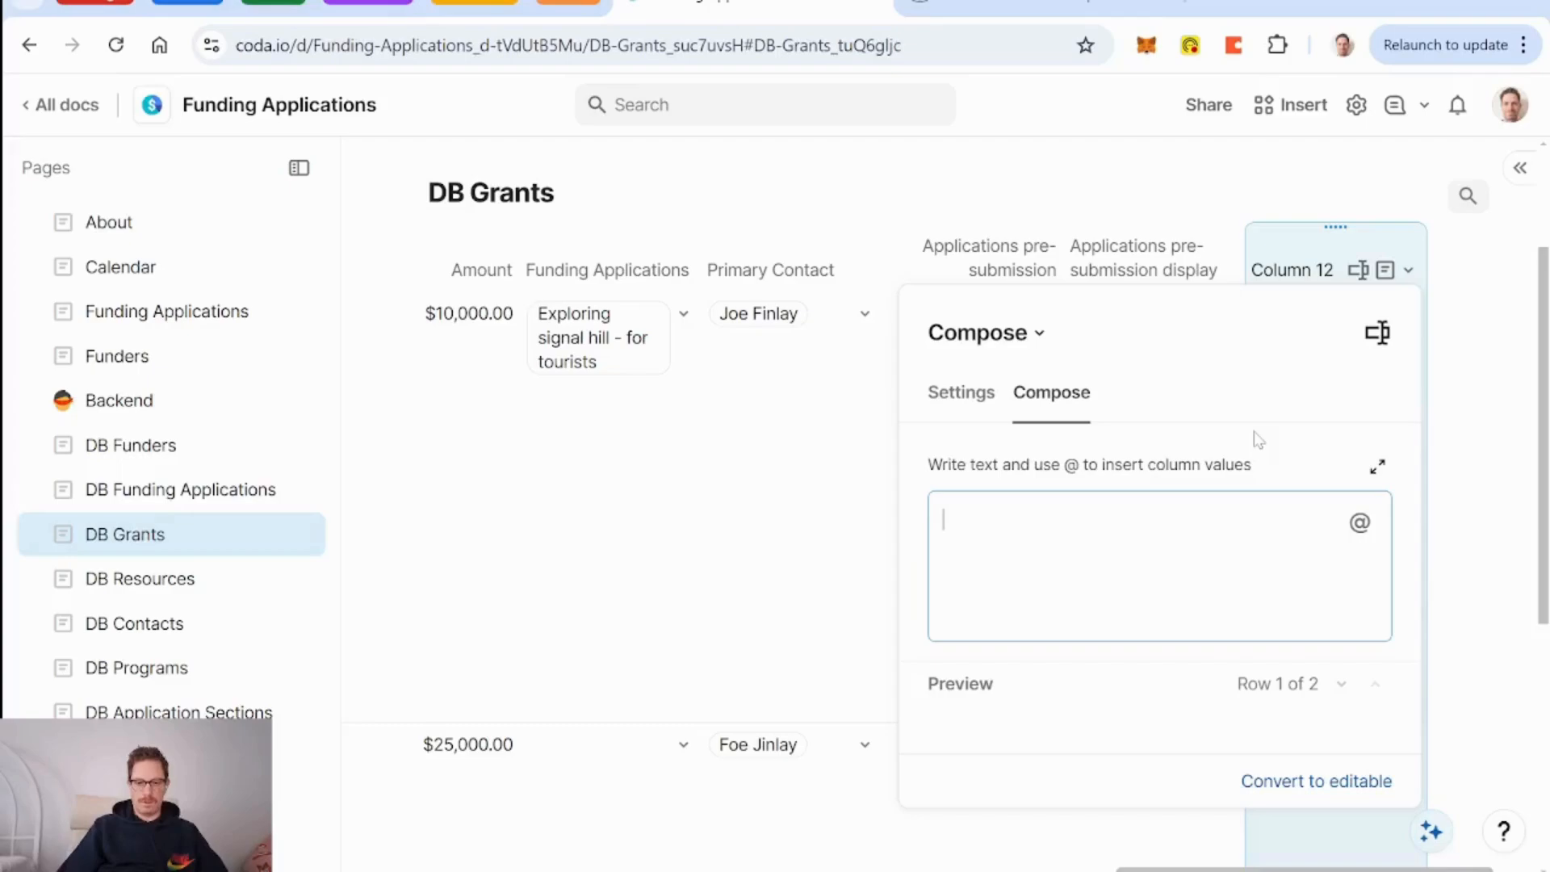
# Compose lines with the Grants value, 'Description:' with its value, and 'Outcomes:' with its value.
pyautogui.write('@gr')
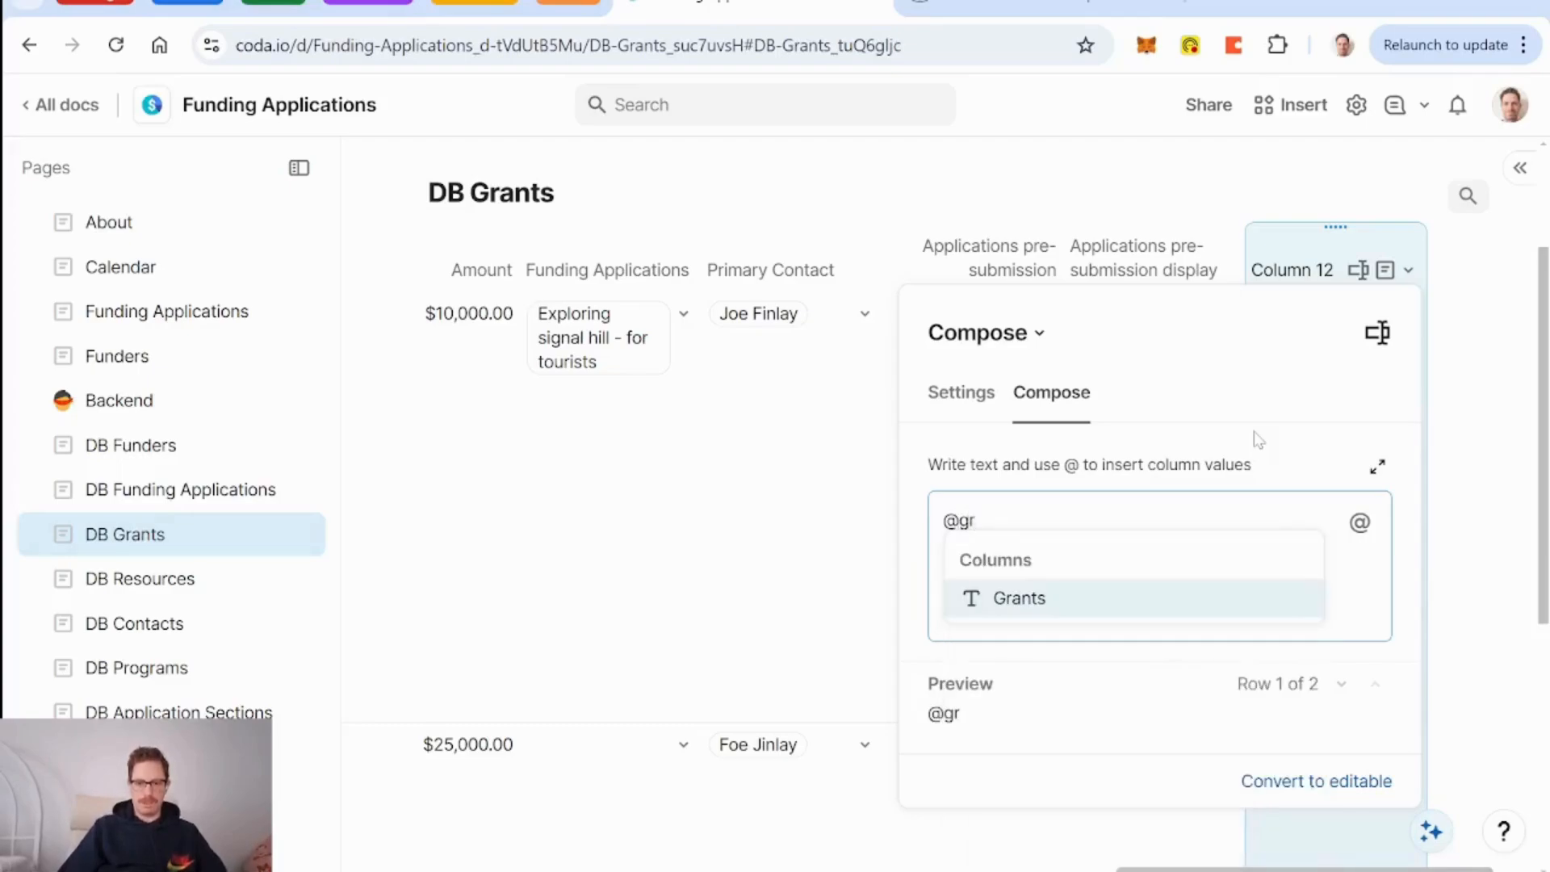
pyautogui.press('Return')
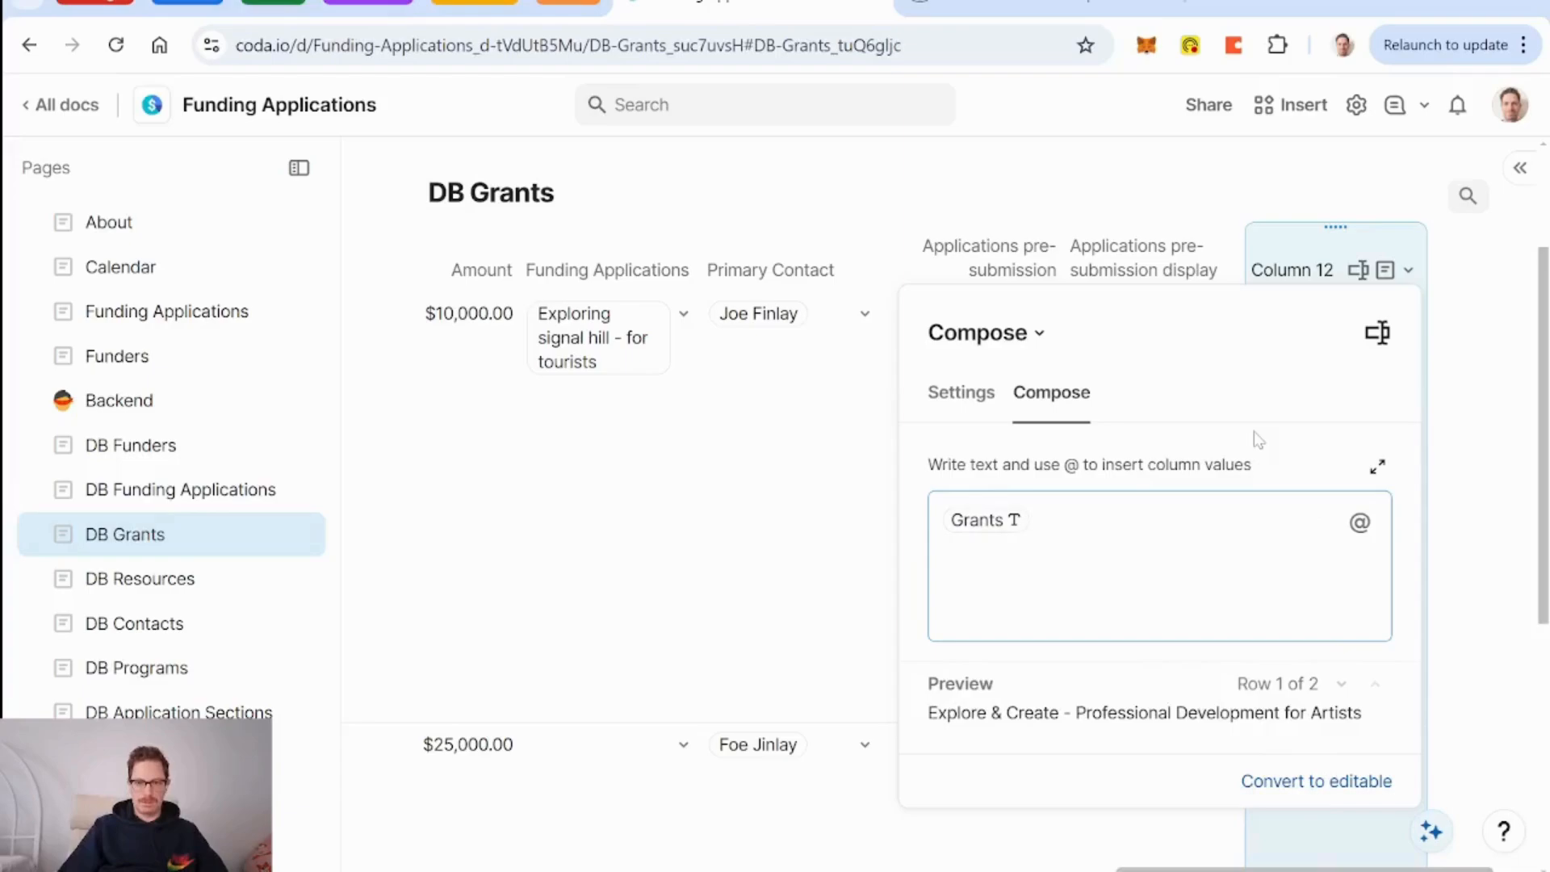
pyautogui.press('Return')
pyautogui.write('@d')
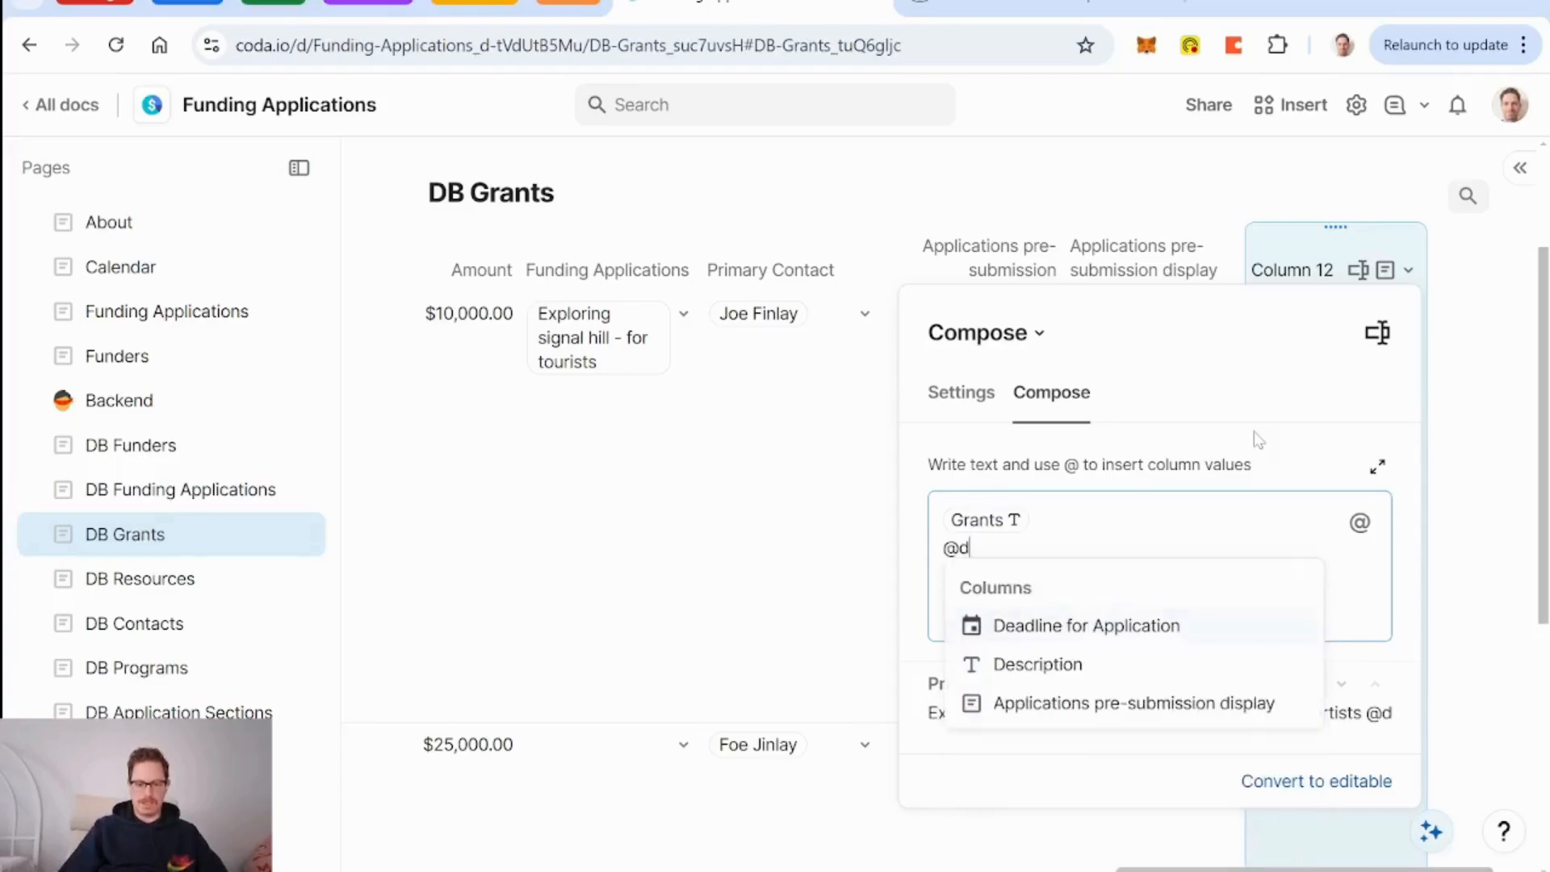
pyautogui.press('BackSpace')
pyautogui.press('BackSpace')
pyautogui.write('Desc')
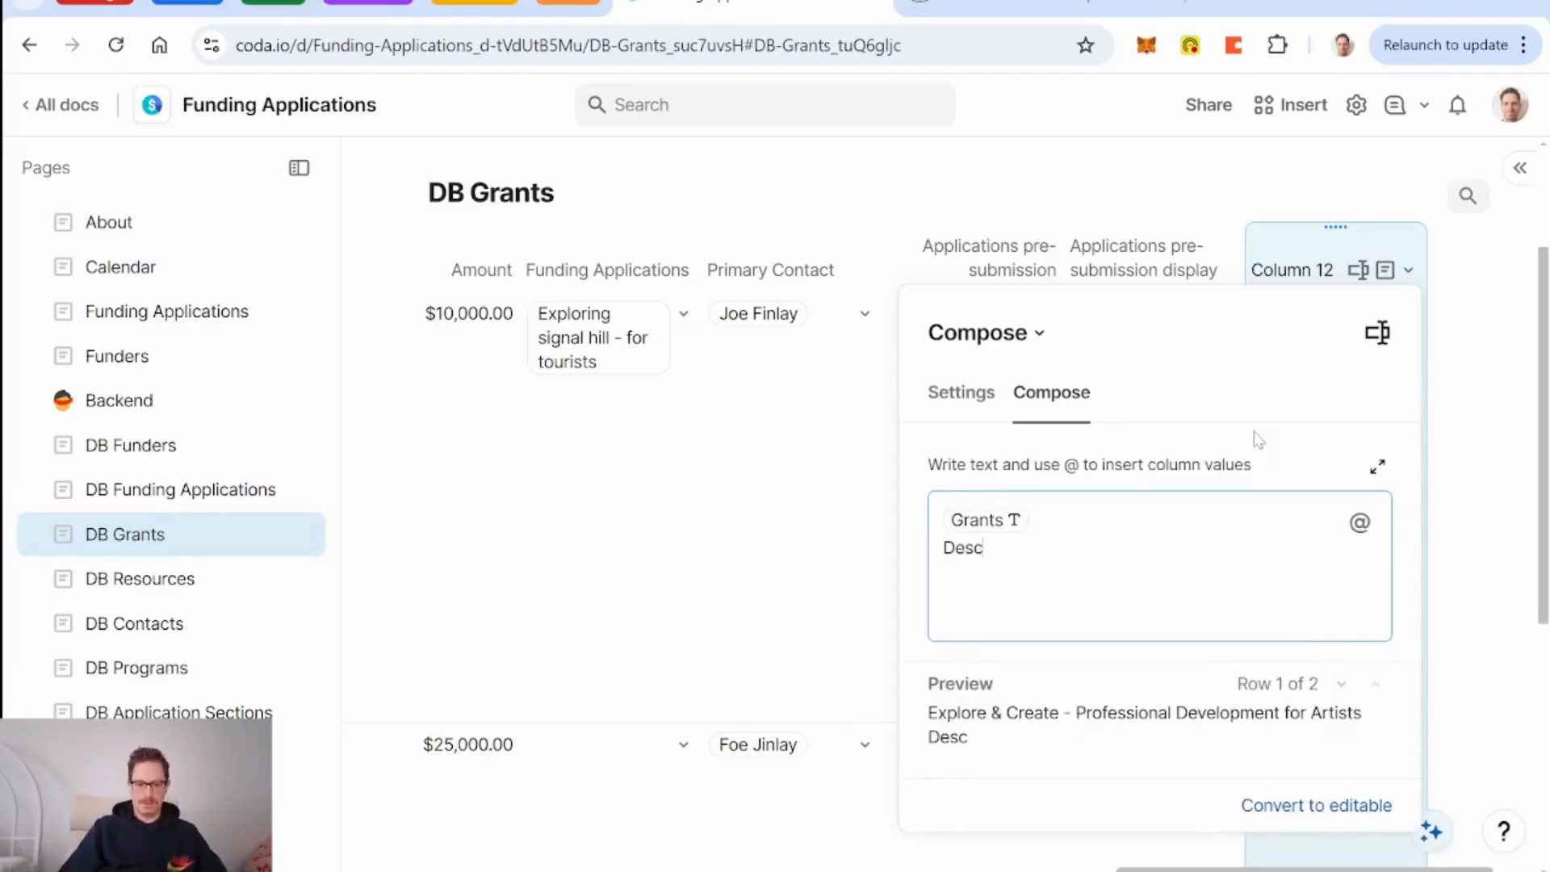
pyautogui.write('ription:')
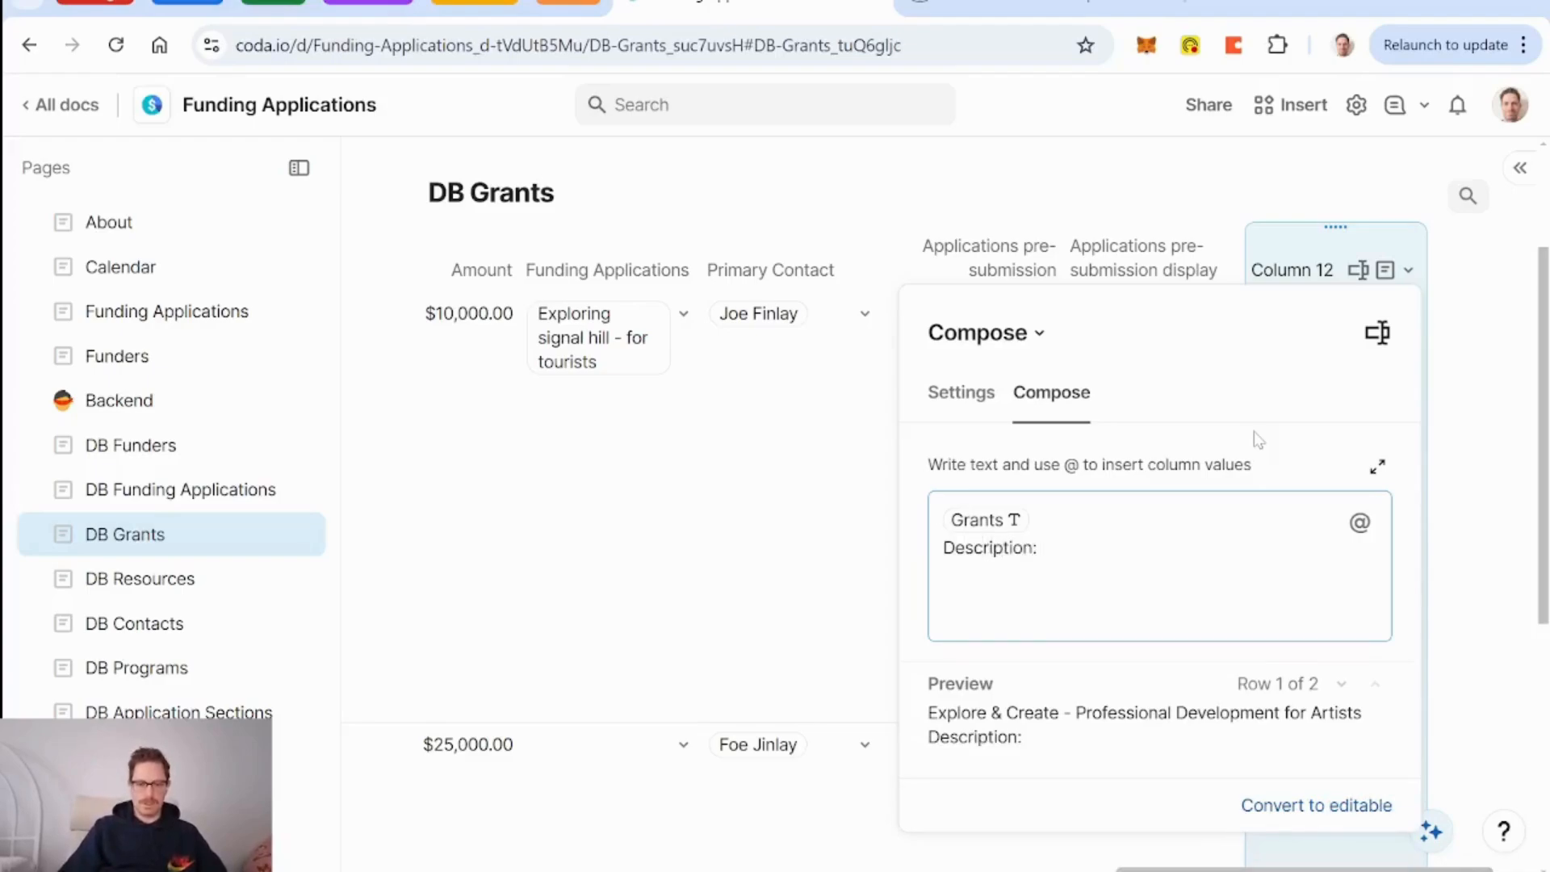
pyautogui.write(' @de')
pyautogui.press('Down')
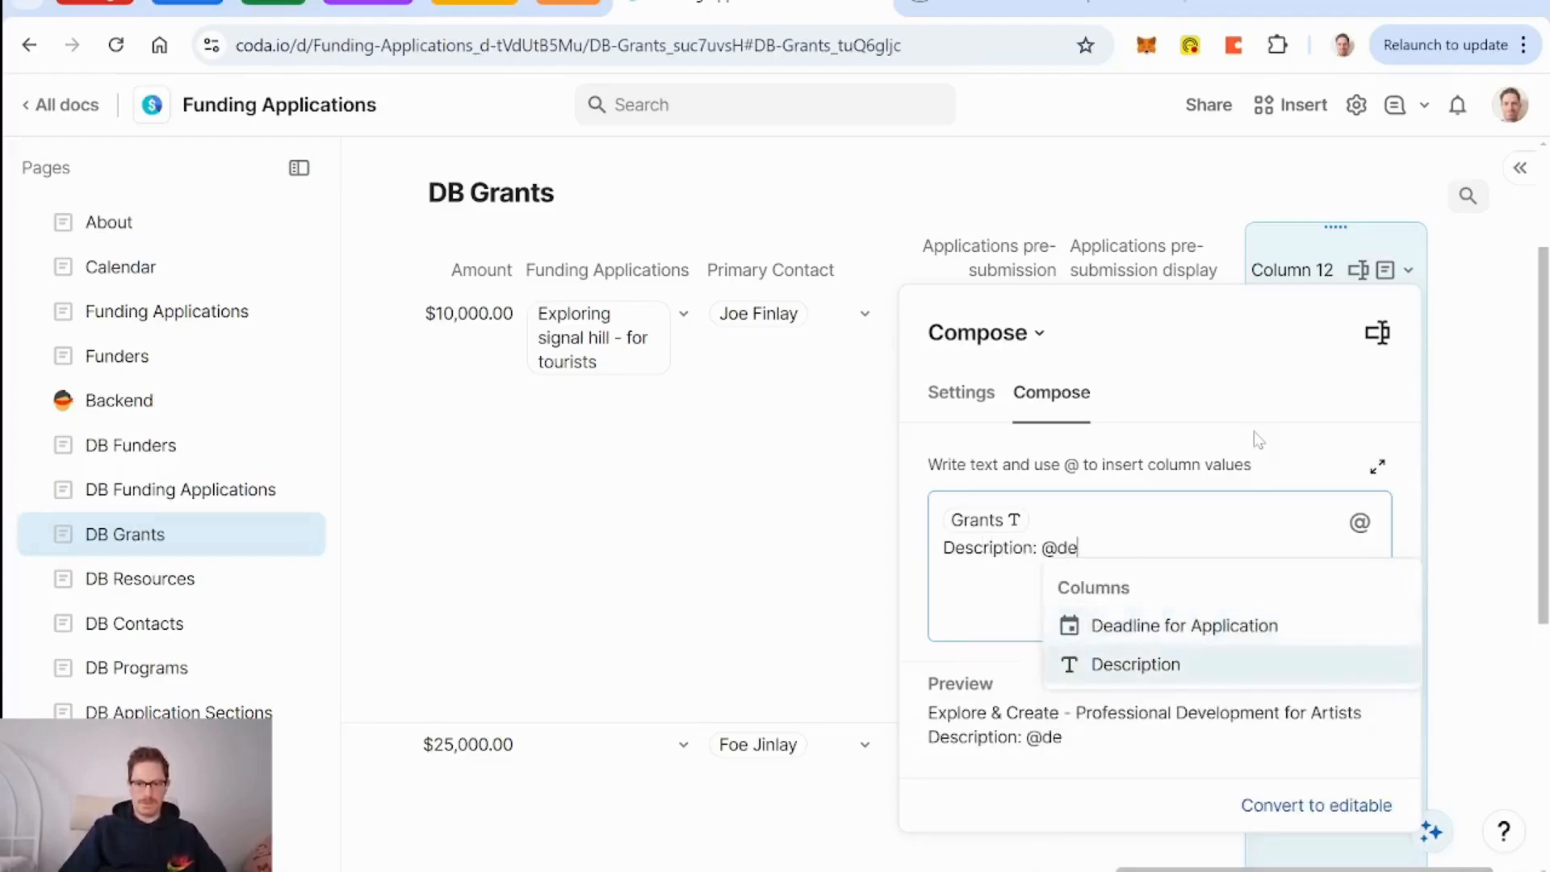
pyautogui.press('Return')
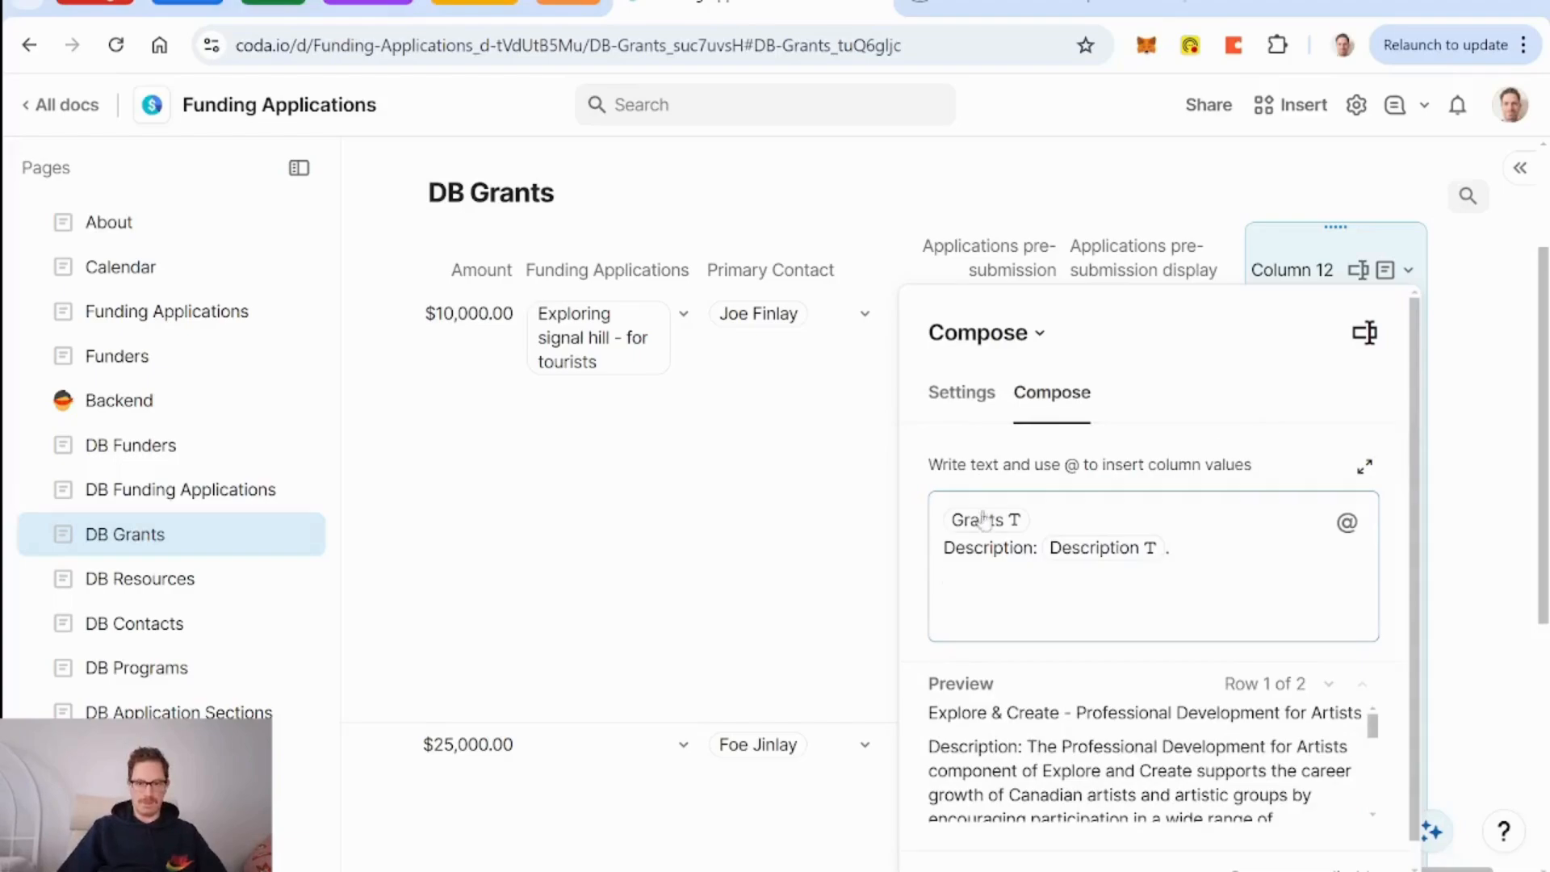
pyautogui.press('Return')
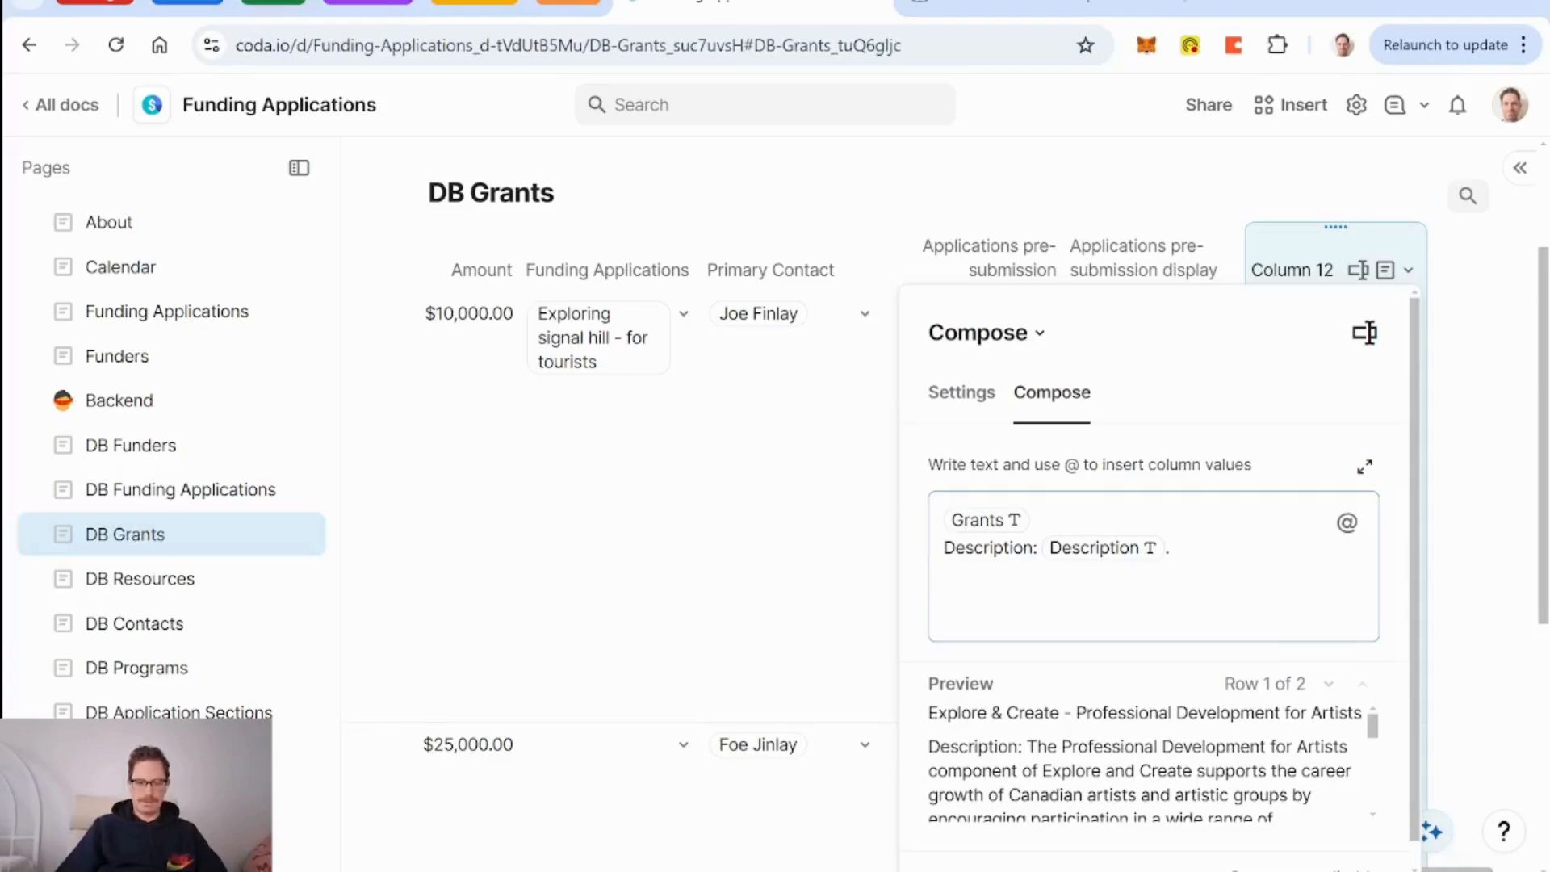
pyautogui.write('Outcome')
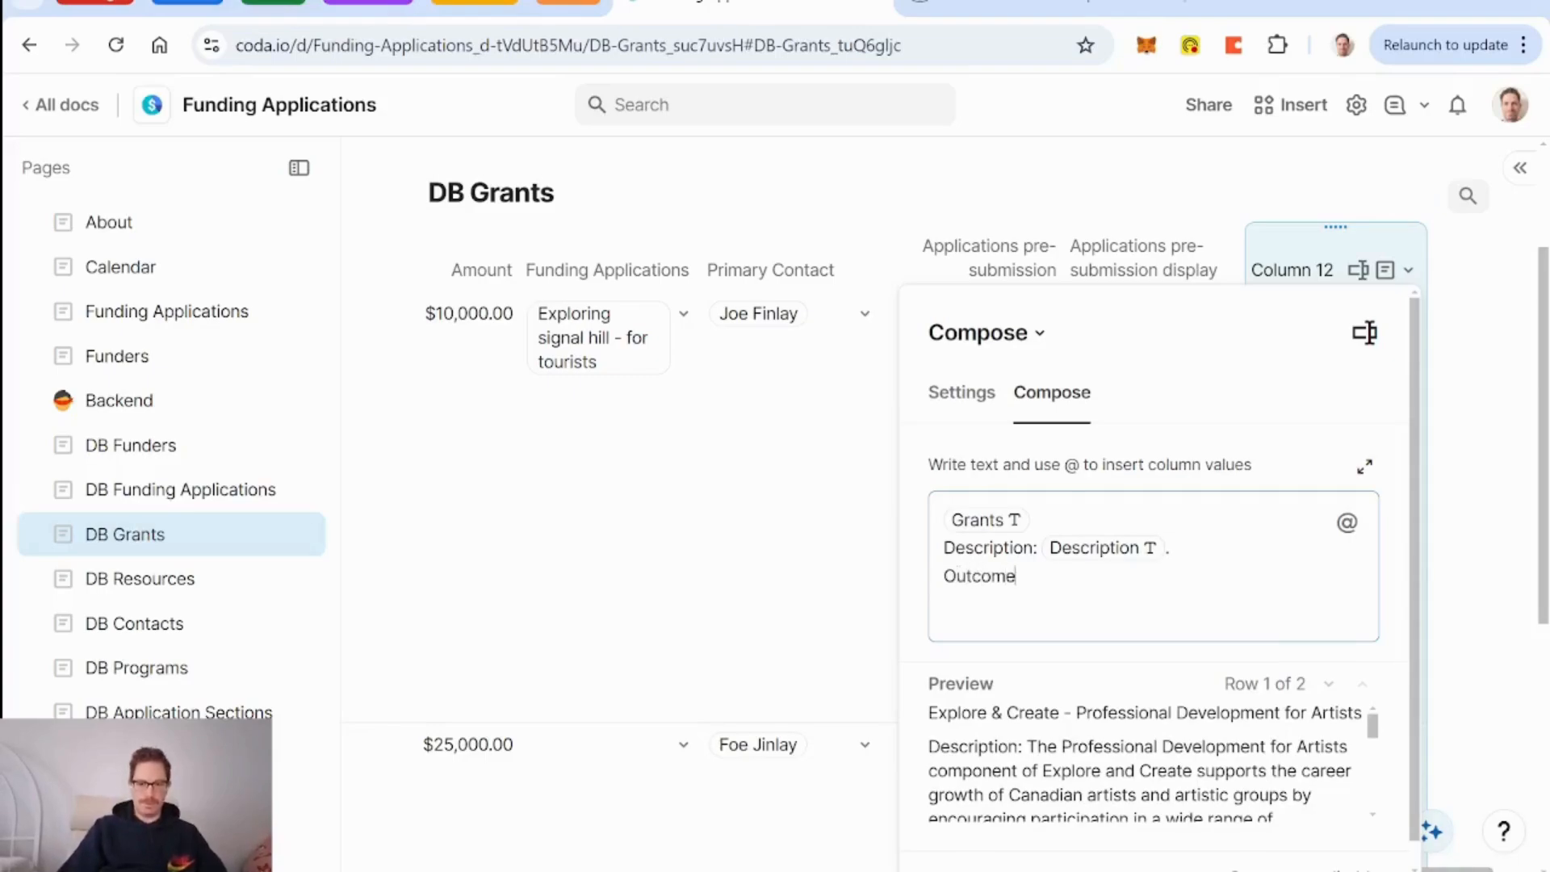
pyautogui.write('s: @out')
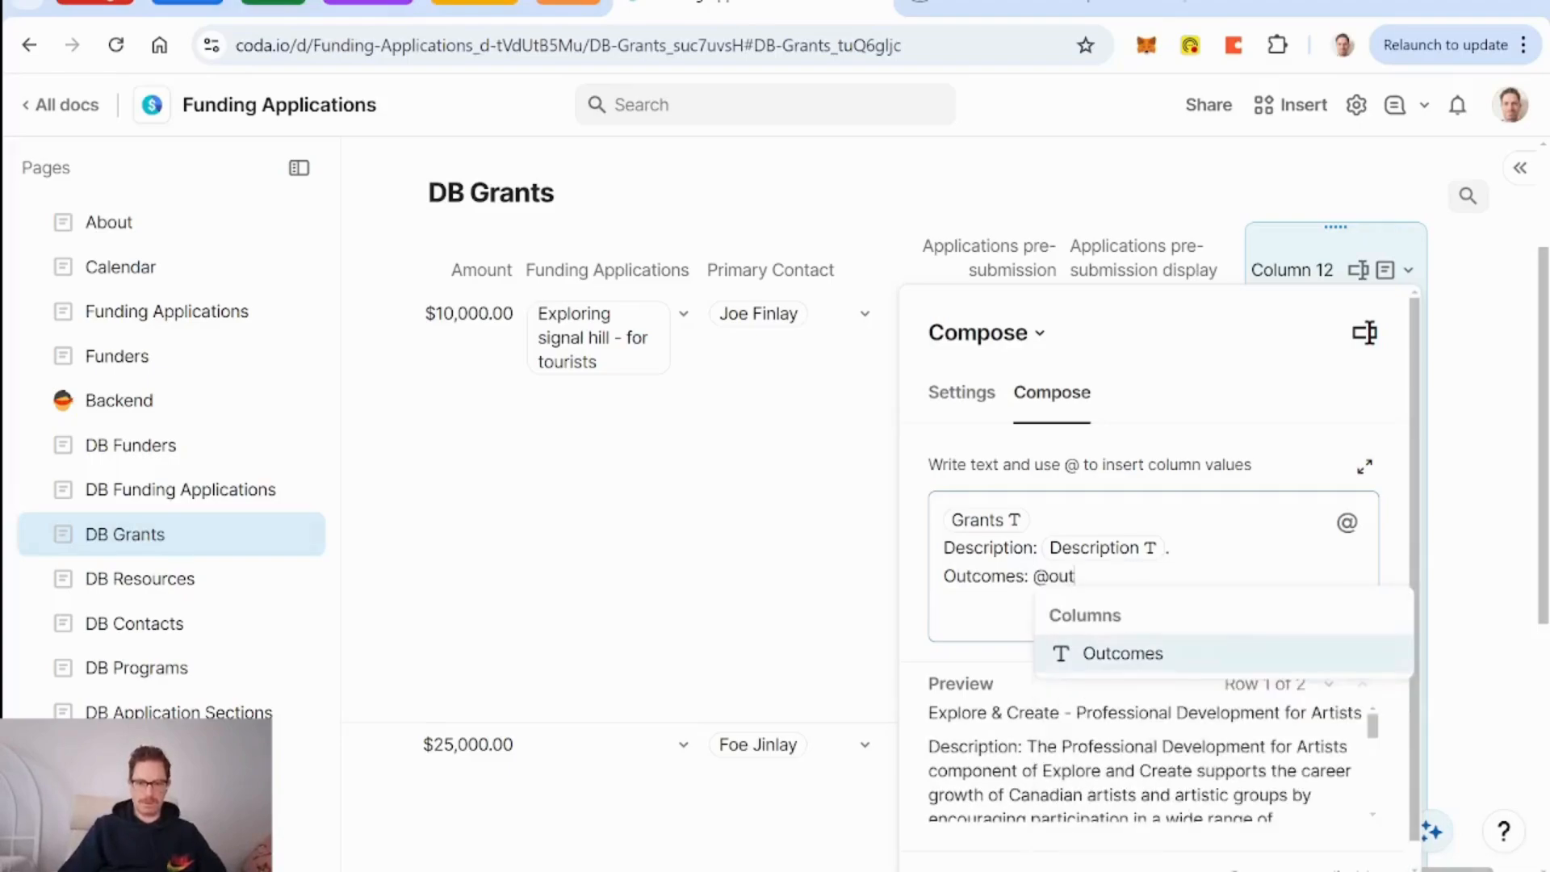
pyautogui.press('Return')
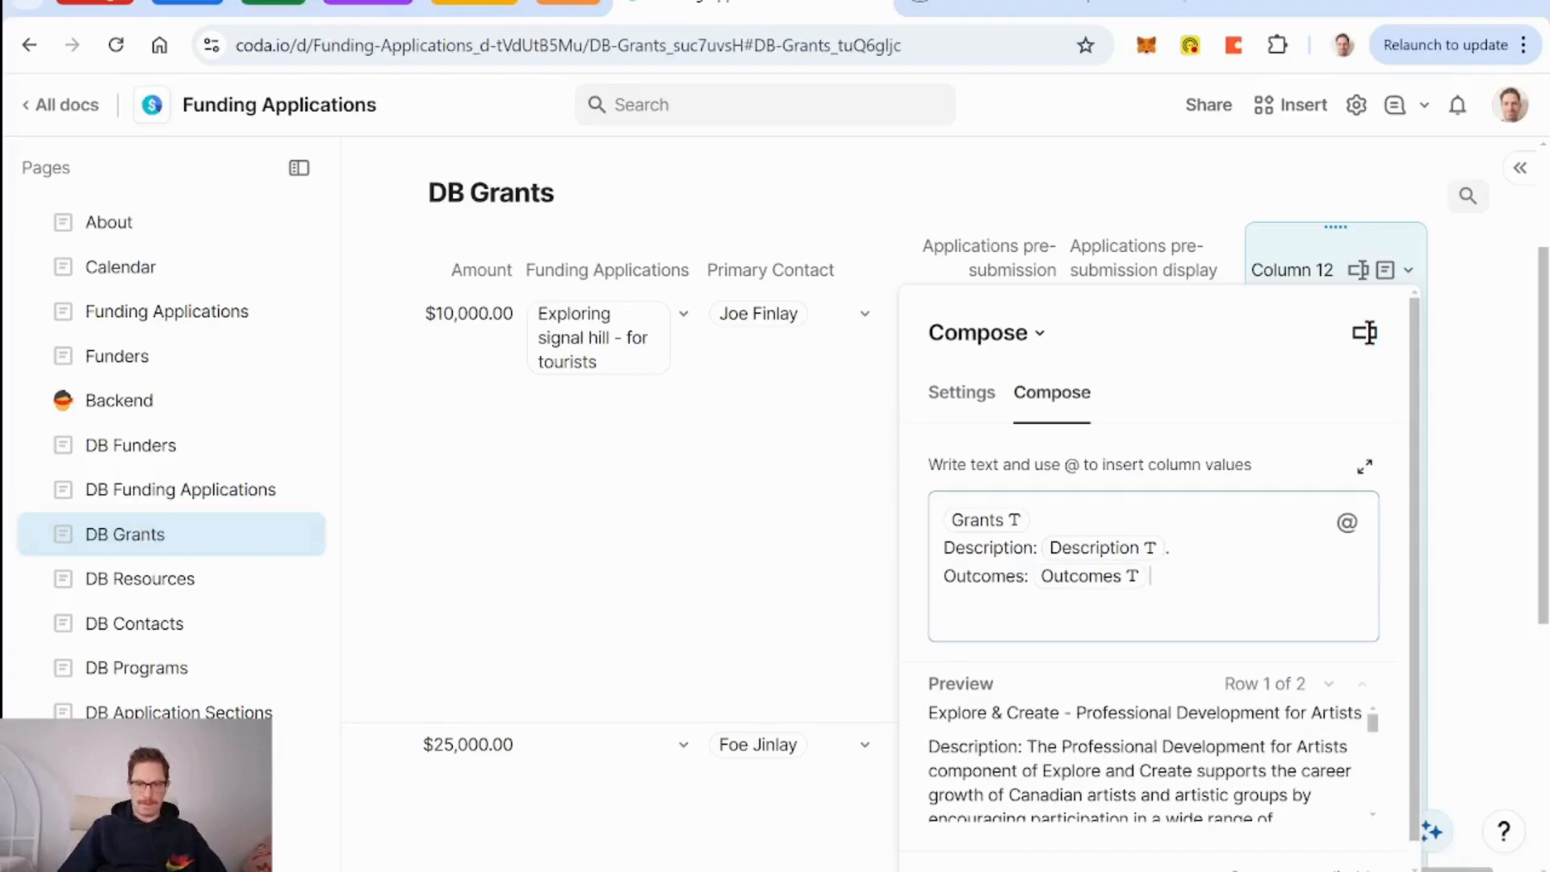
# Relabel the lines 'Grant description' and 'Grant Outcomes', and add 'Funder:' with the Funder value.
pyautogui.press('BackSpace')
pyautogui.write('Grant d')
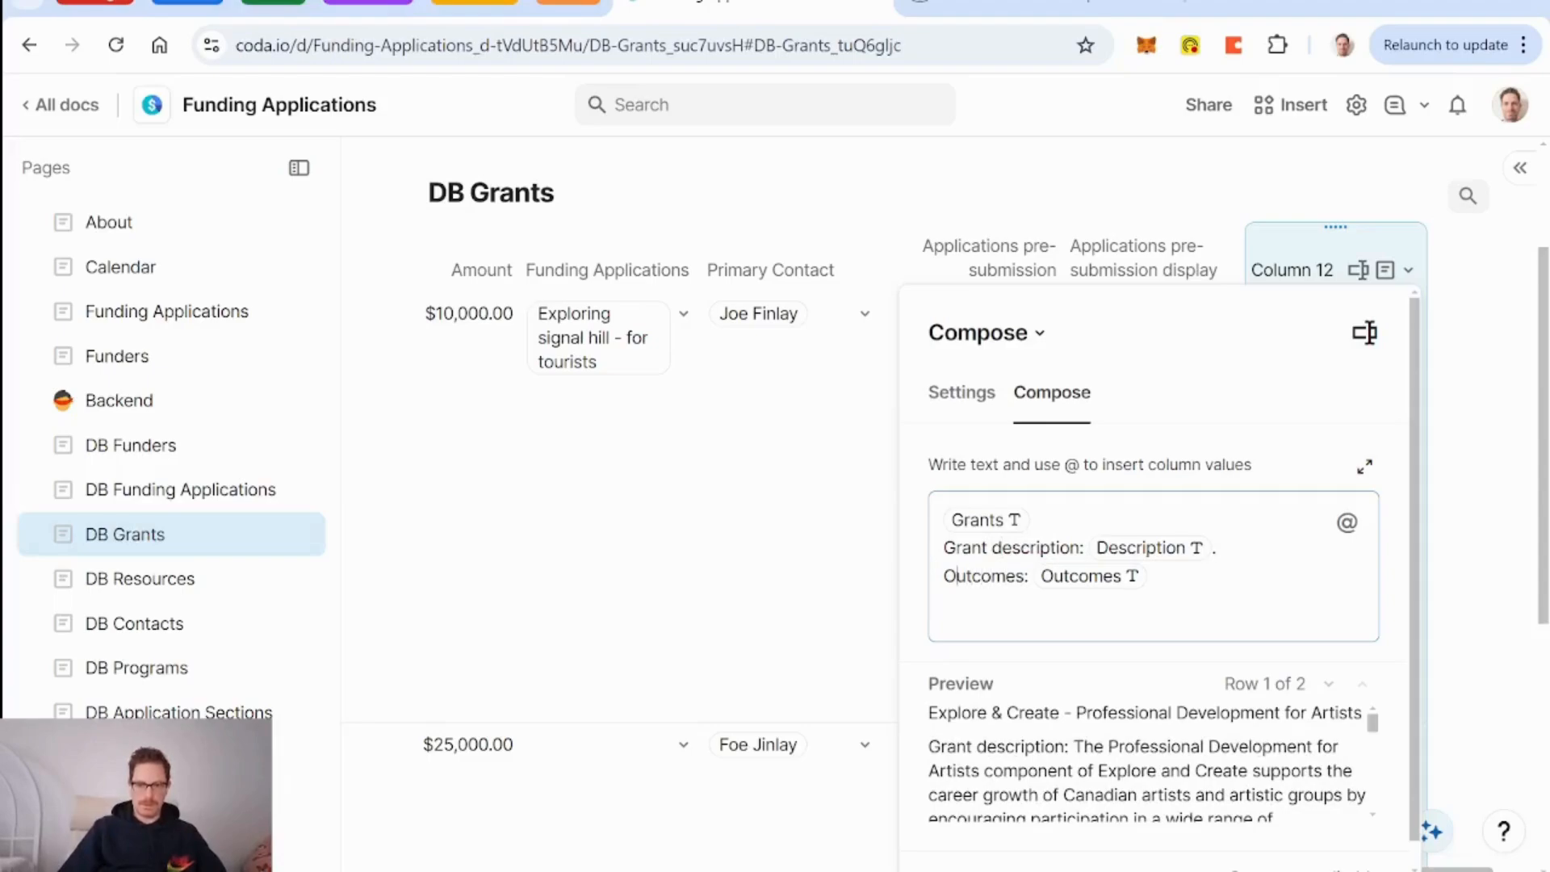
pyautogui.press('BackSpace')
pyautogui.write('Grant ')
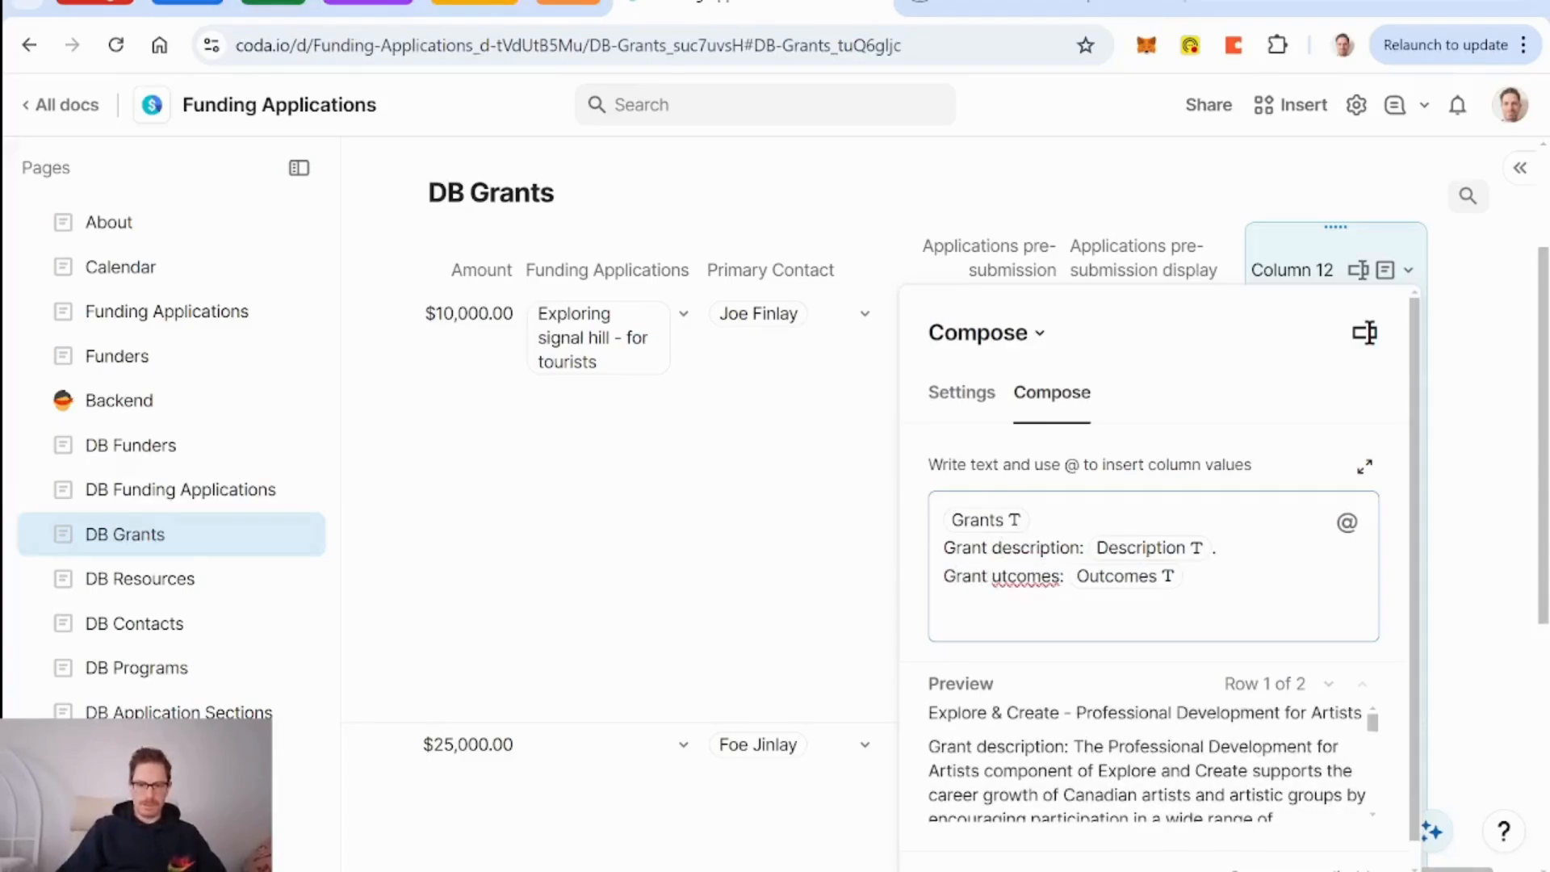
pyautogui.write('Outcomes: Outcomes. ')
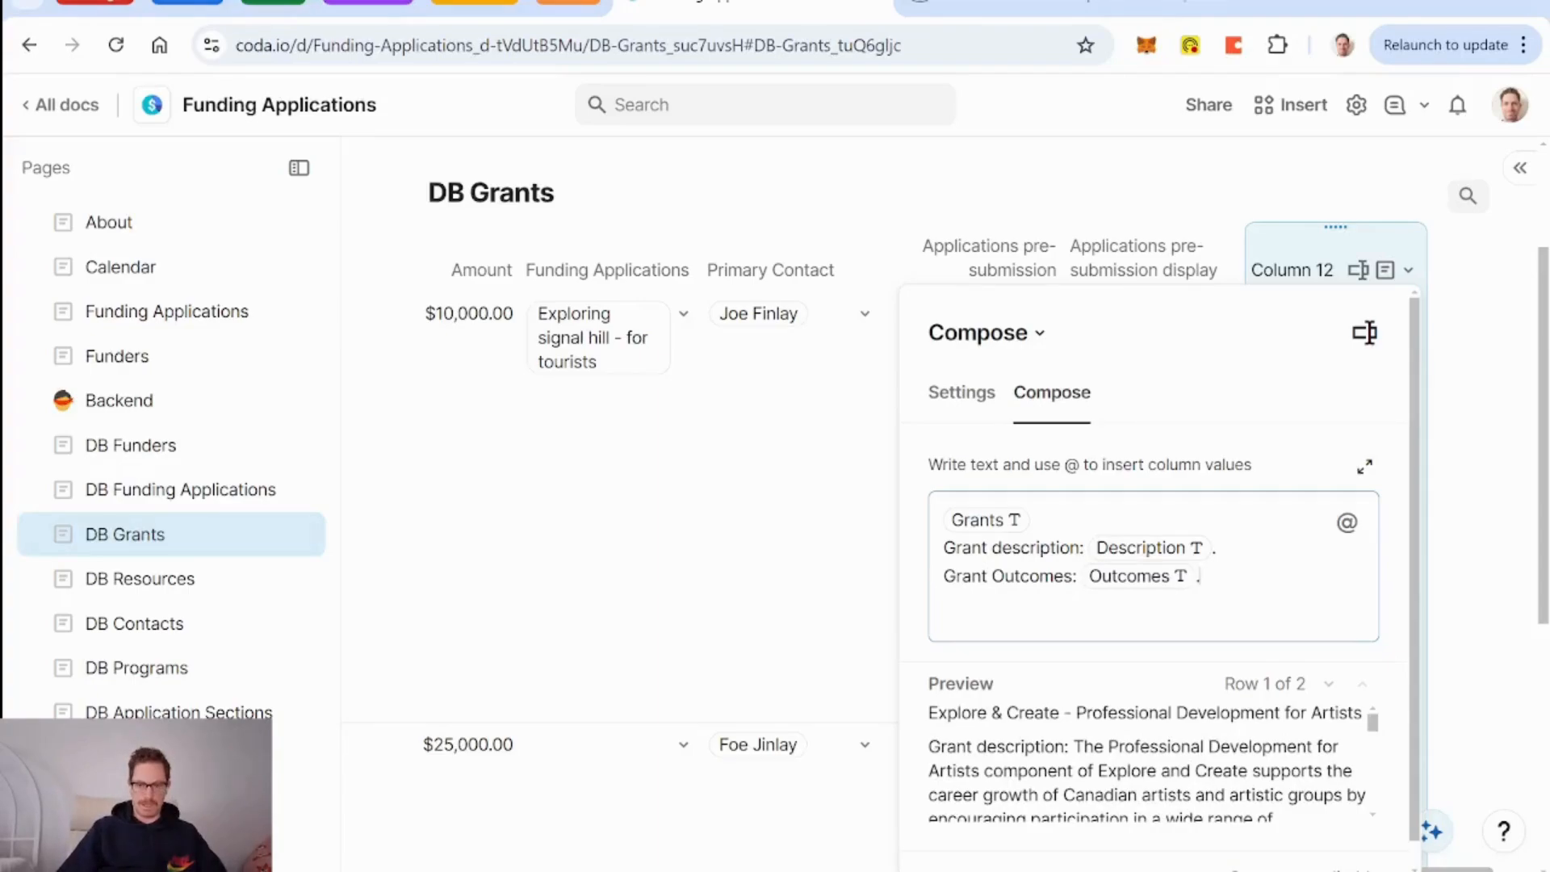
pyautogui.write('Funde')
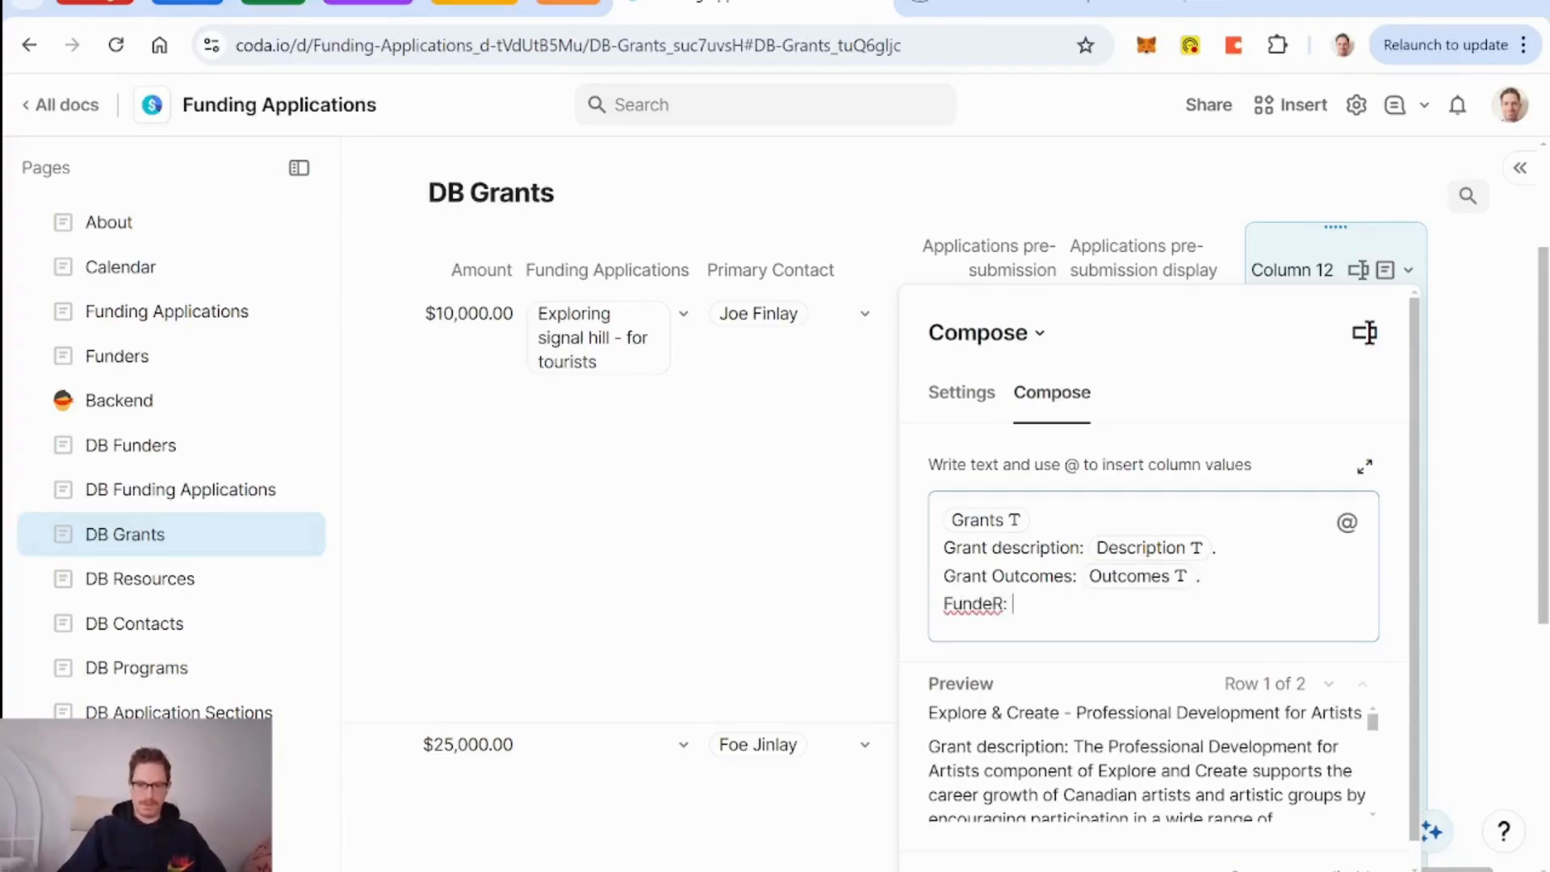
pyautogui.write('r: @fun')
pyautogui.press('Down')
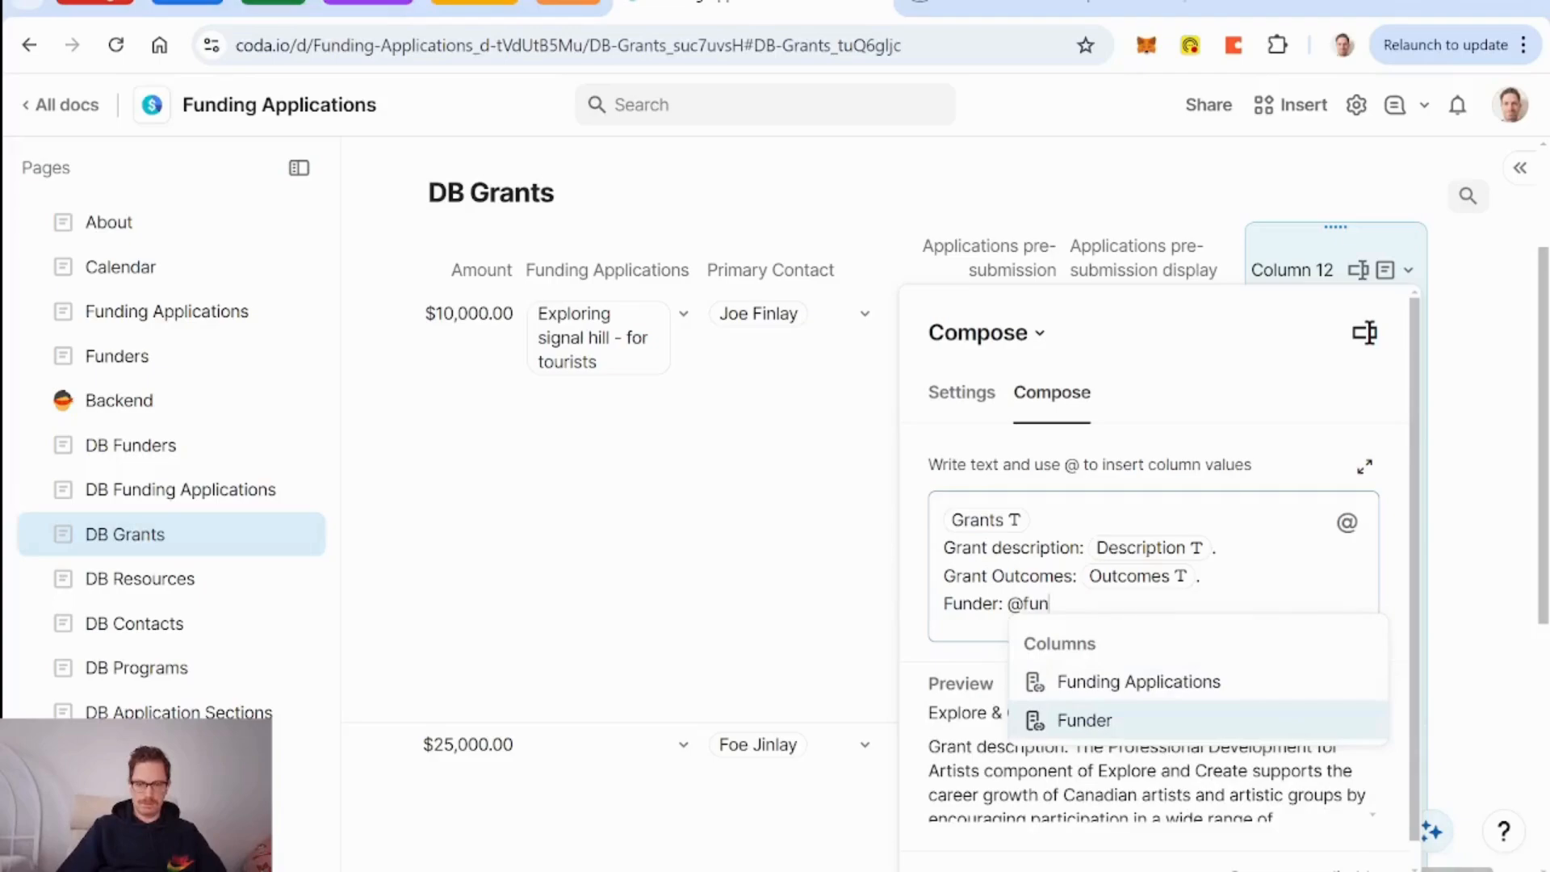
pyautogui.press('Return')
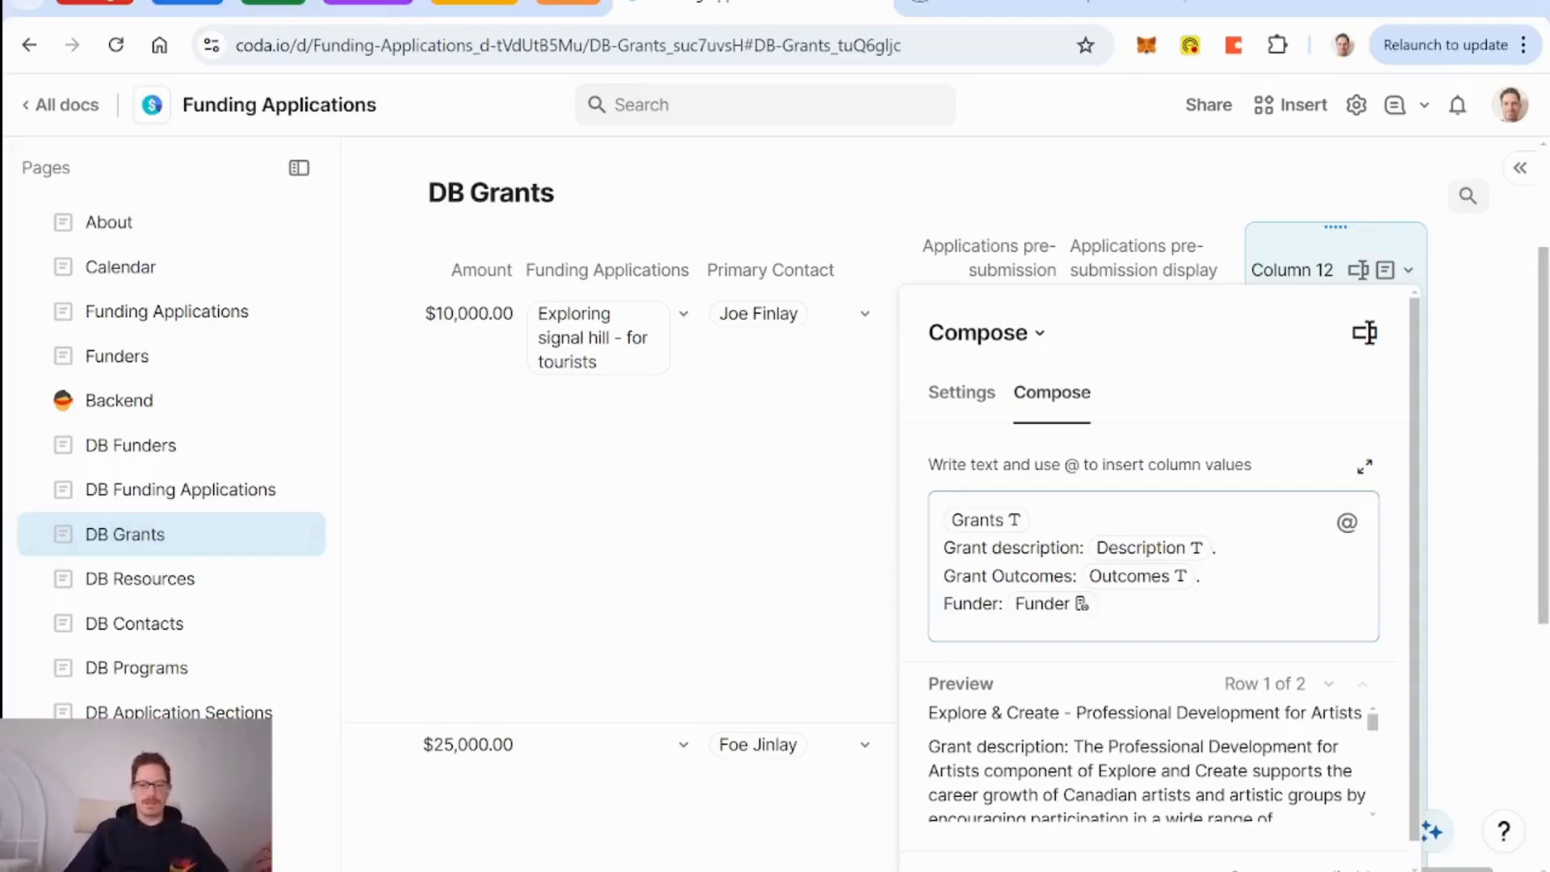
# Rename Column 12 to 'Summary for AI'.
pyautogui.click(1303, 263)
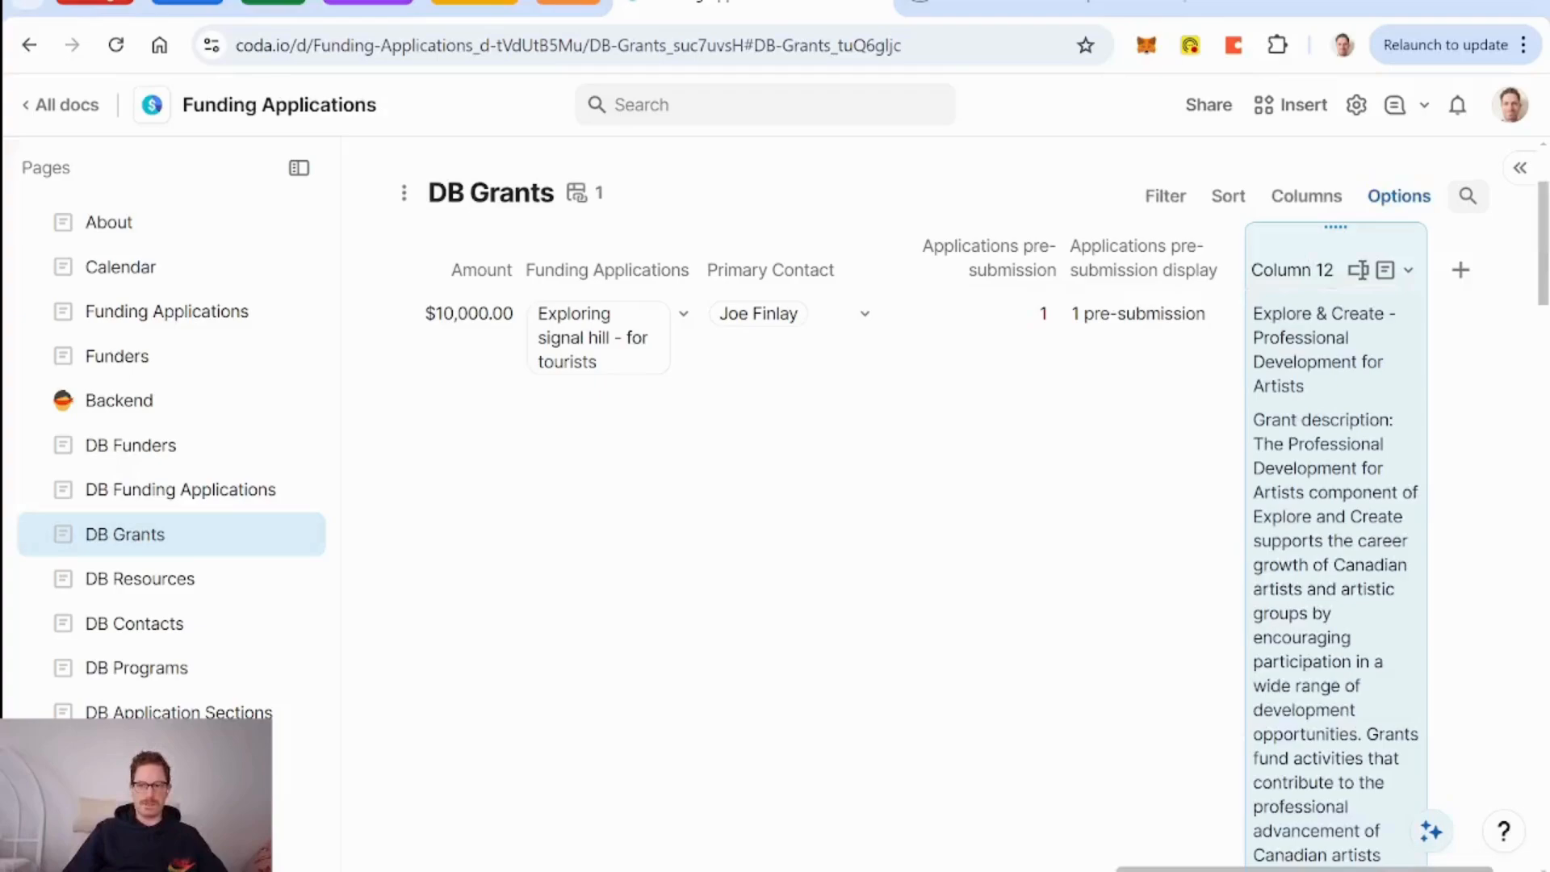
pyautogui.doubleClick(1303, 263)
pyautogui.write('Summary for AI')
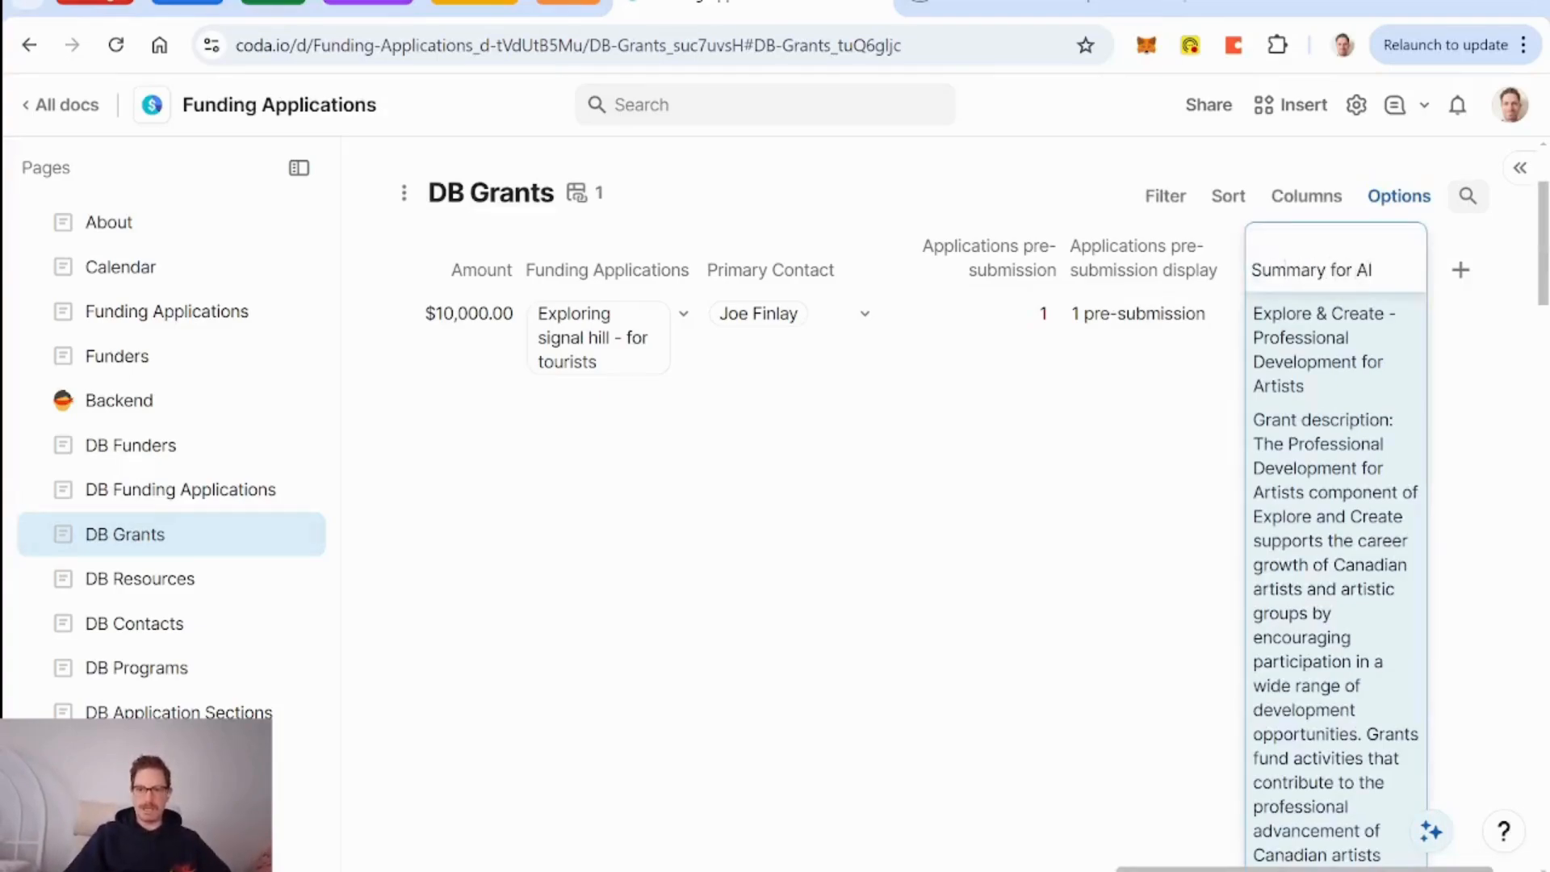
pyautogui.press('Return')
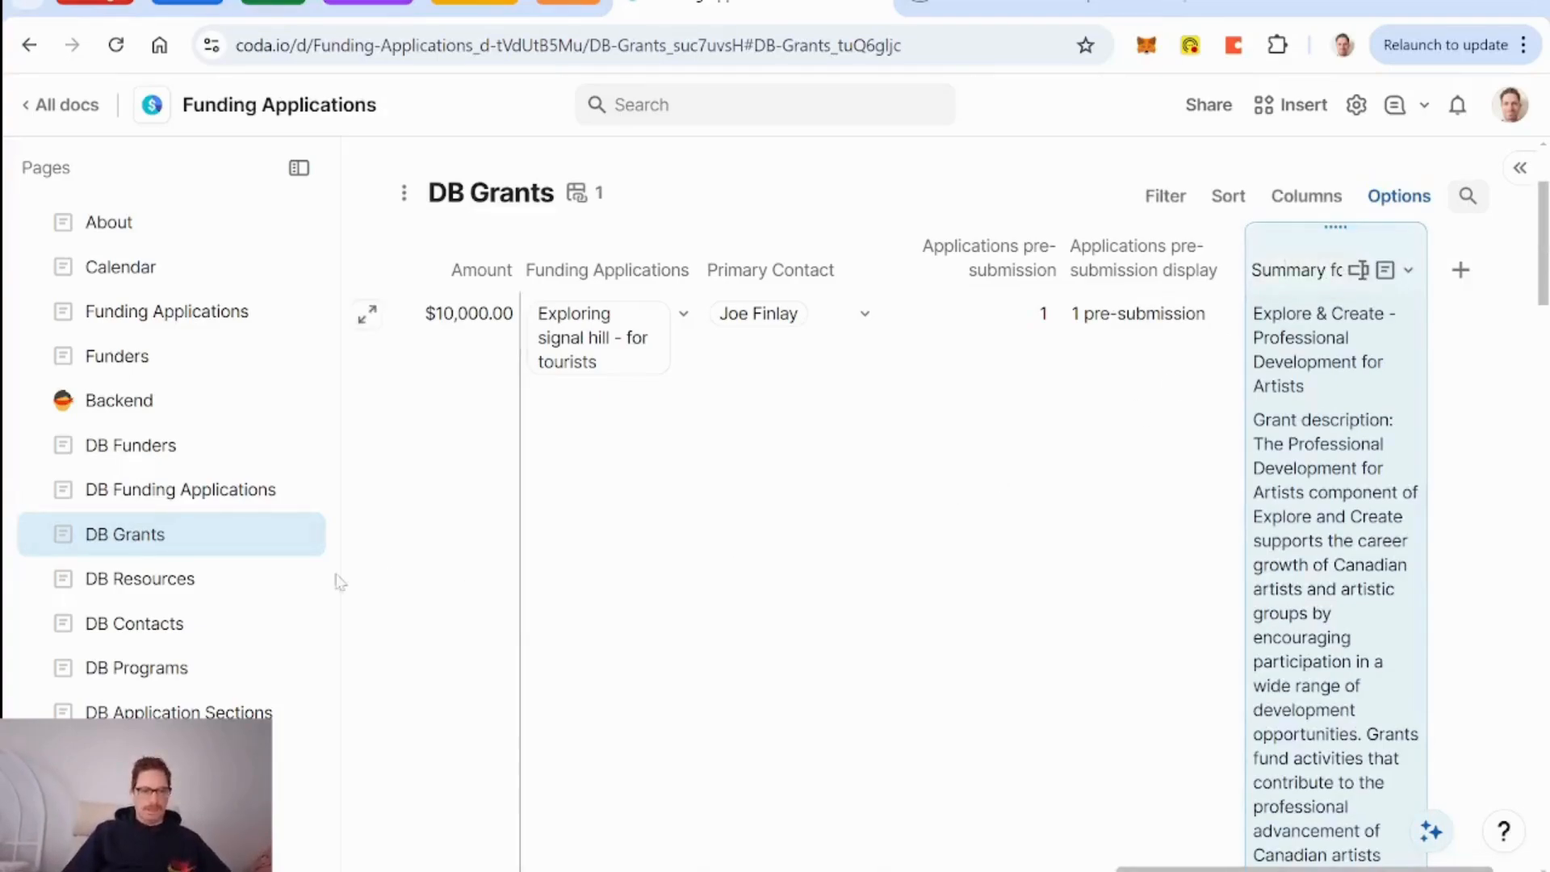
# On the DB Funders page, add a new Compose-type column.
pyautogui.click(146, 445)
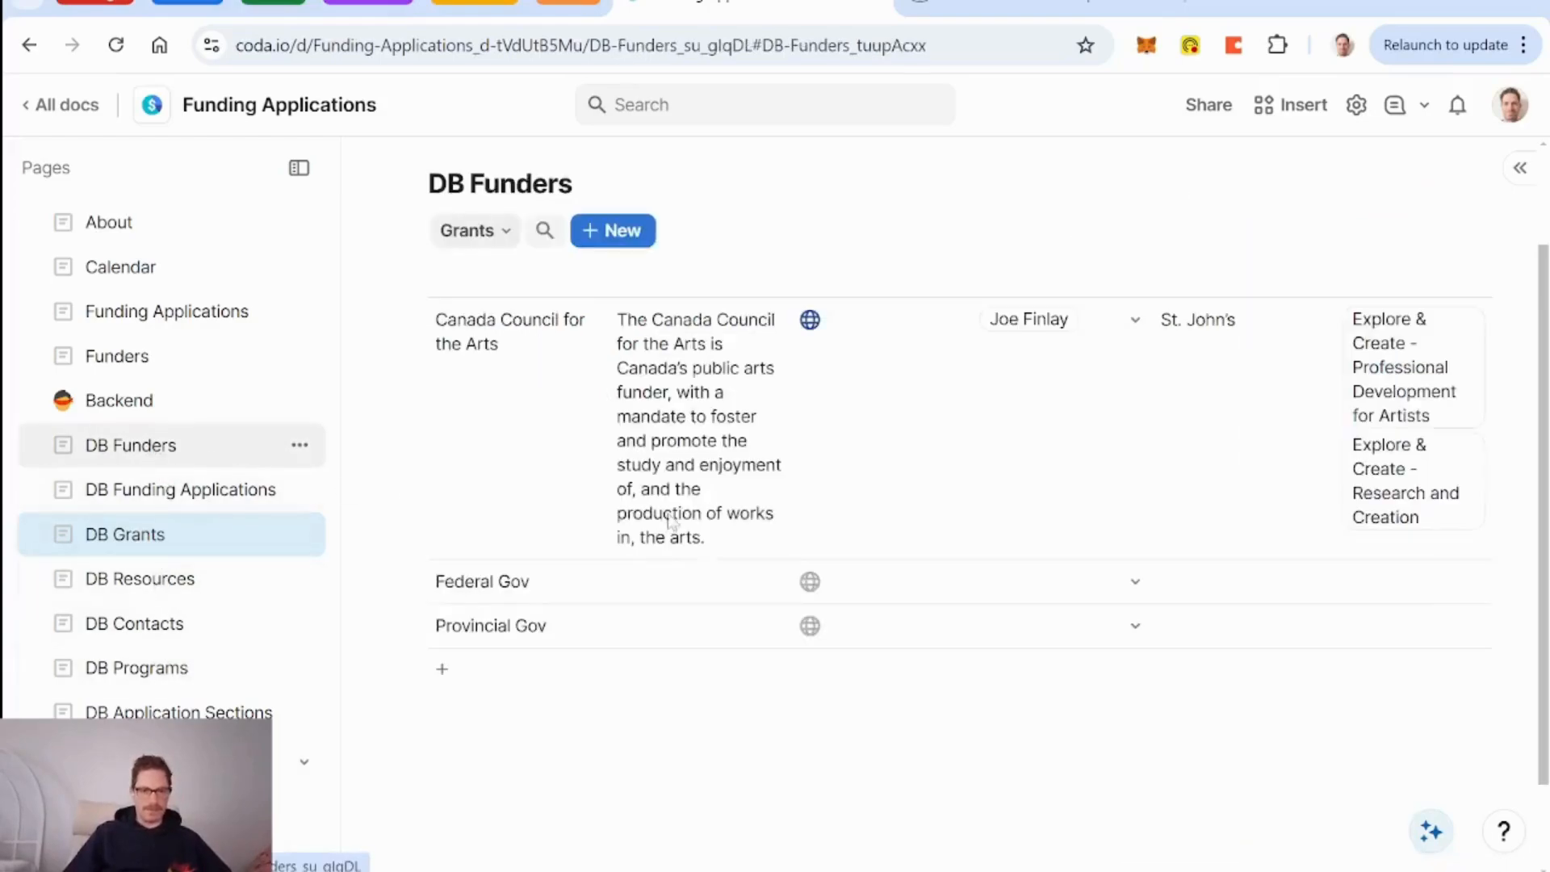
pyautogui.hscroll(5, 1034, 481)
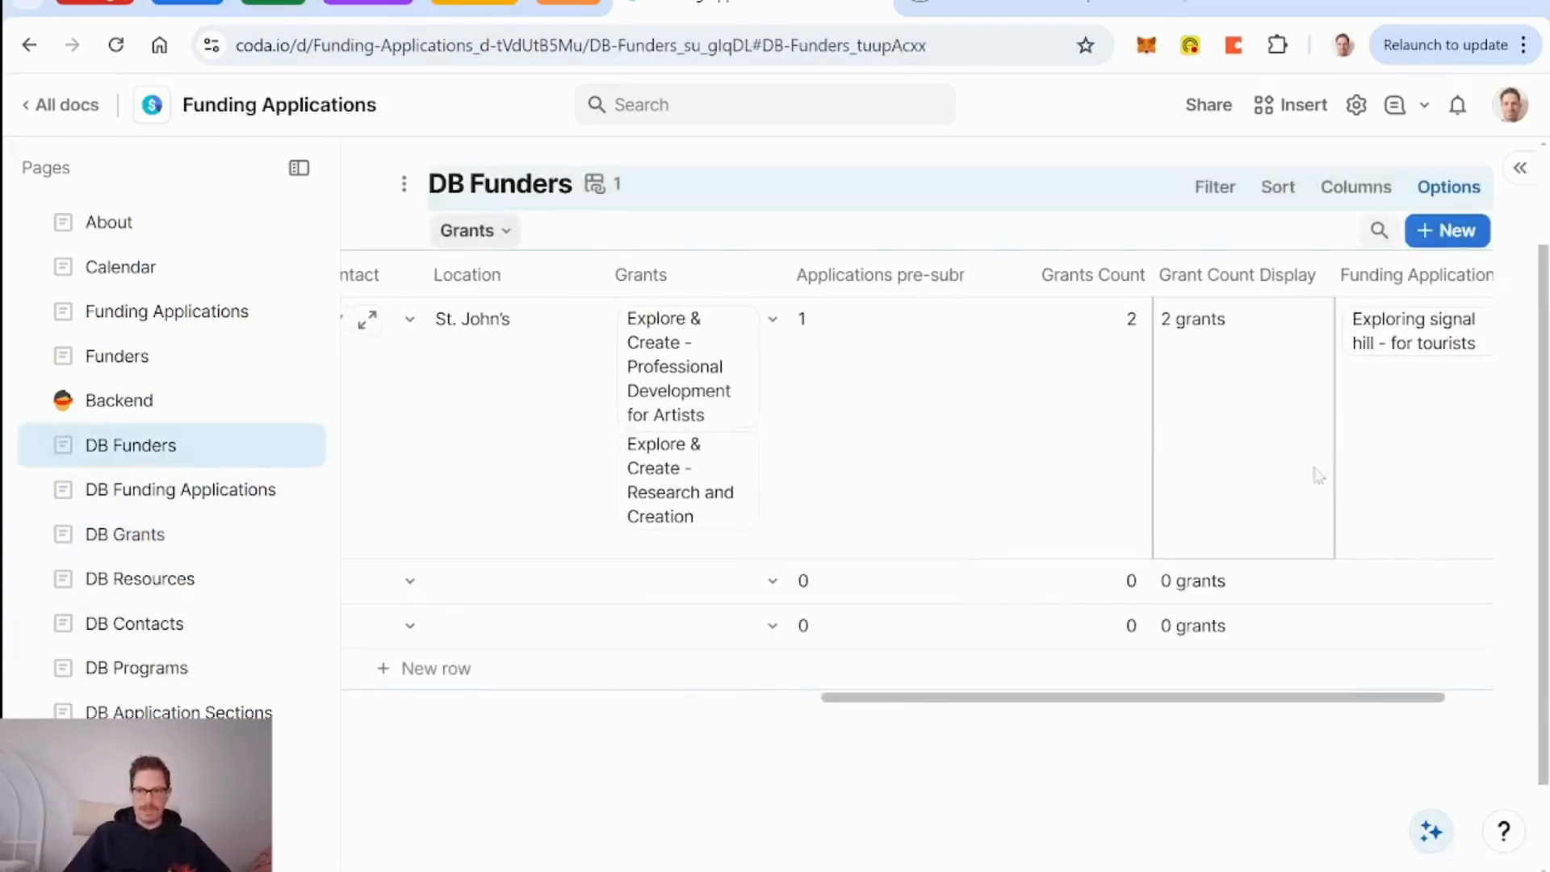
pyautogui.hscroll(-4, 1196, 486)
pyautogui.hscroll(5, 1196, 485)
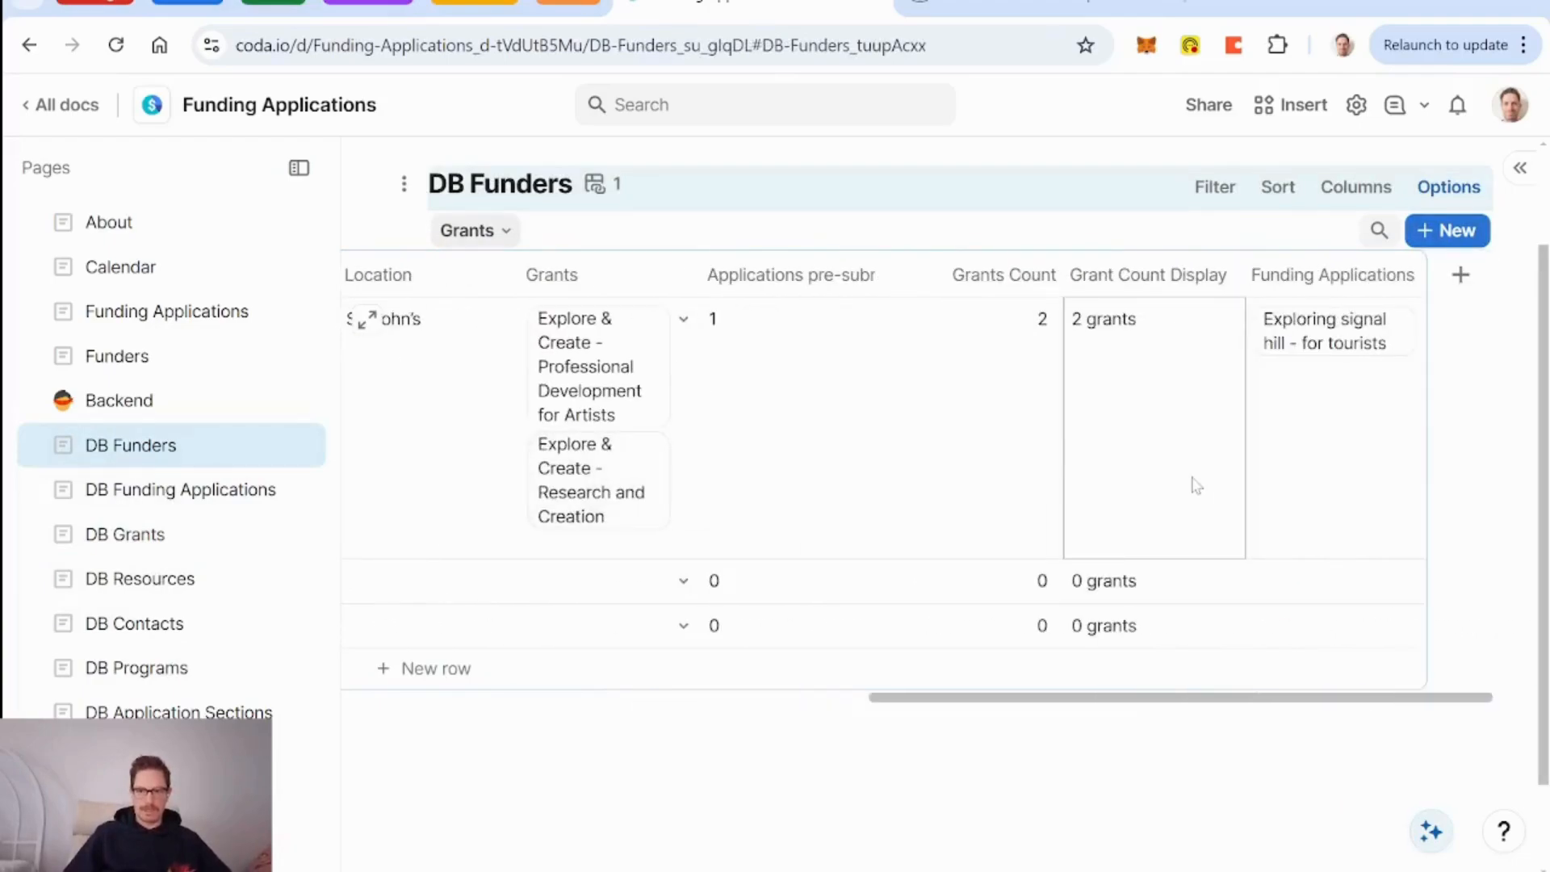
pyautogui.click(1461, 278)
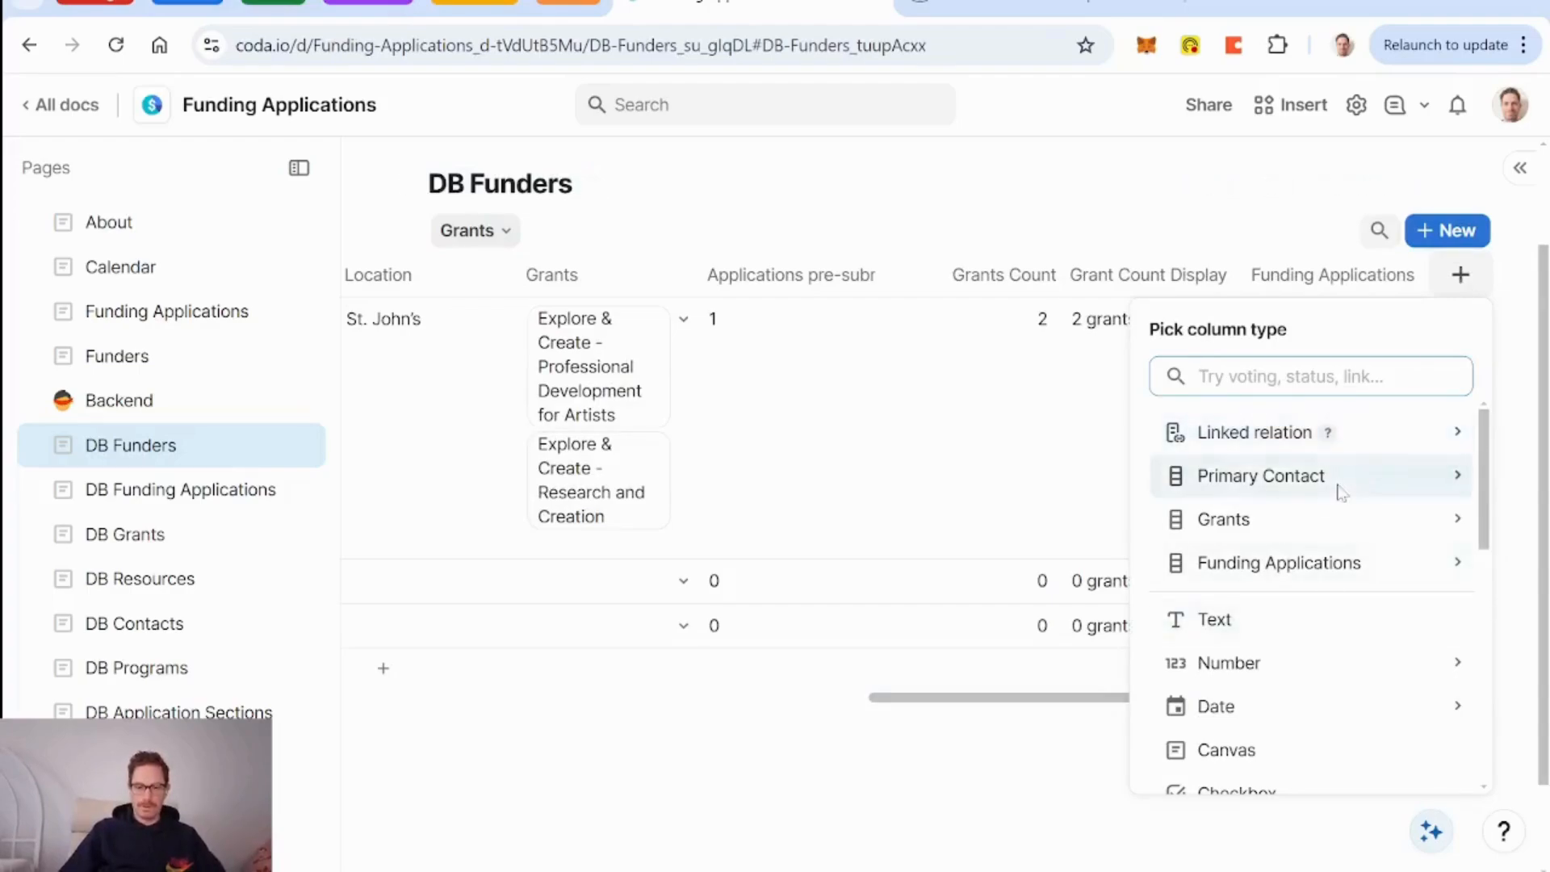
pyautogui.write('compo')
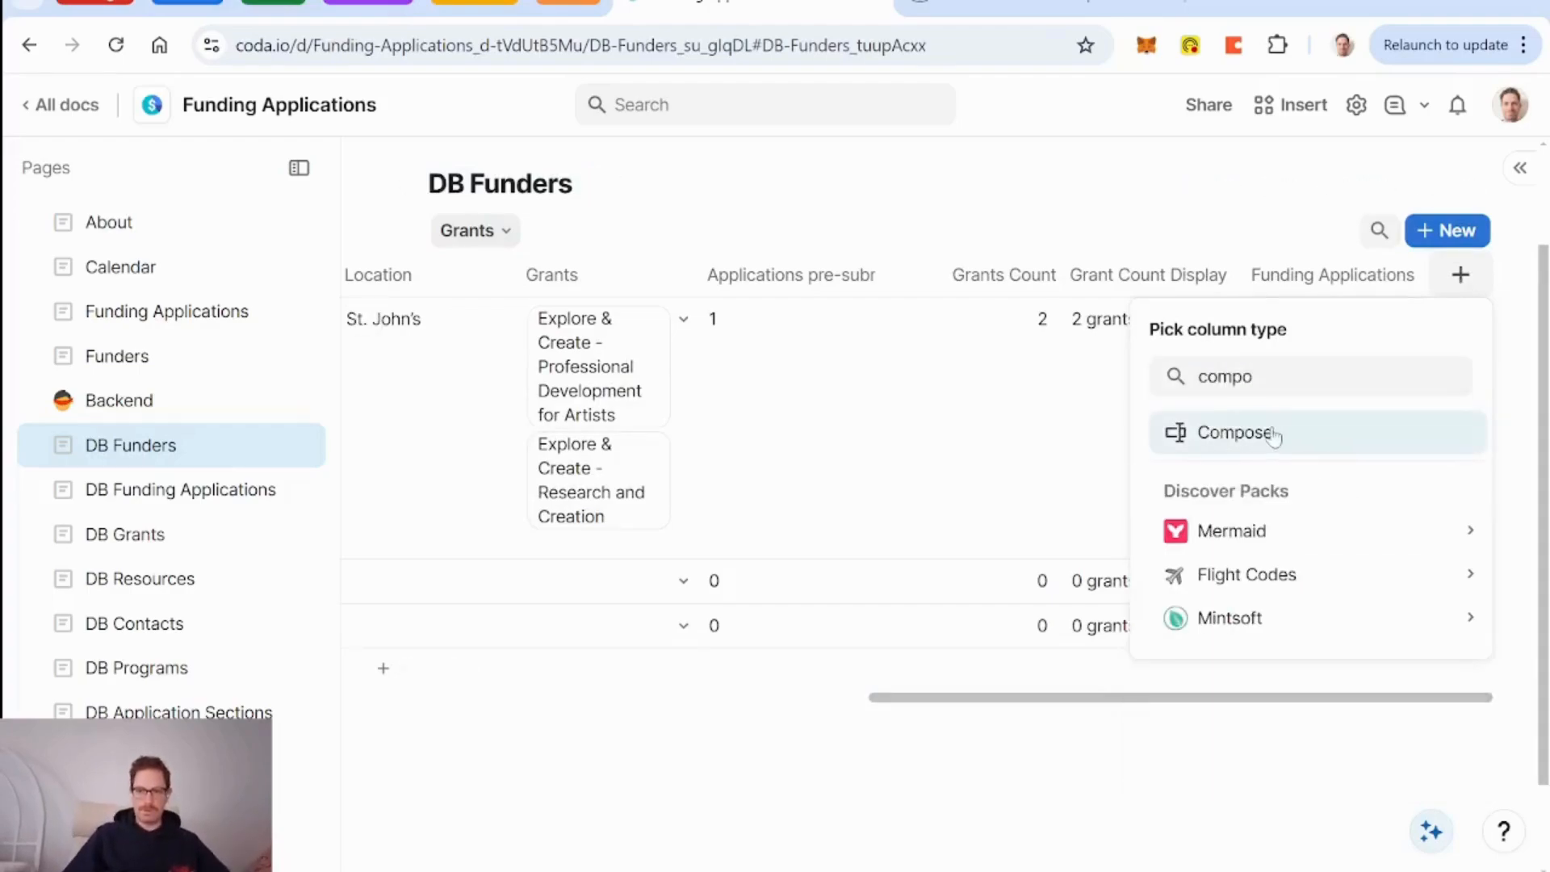
pyautogui.click(1274, 432)
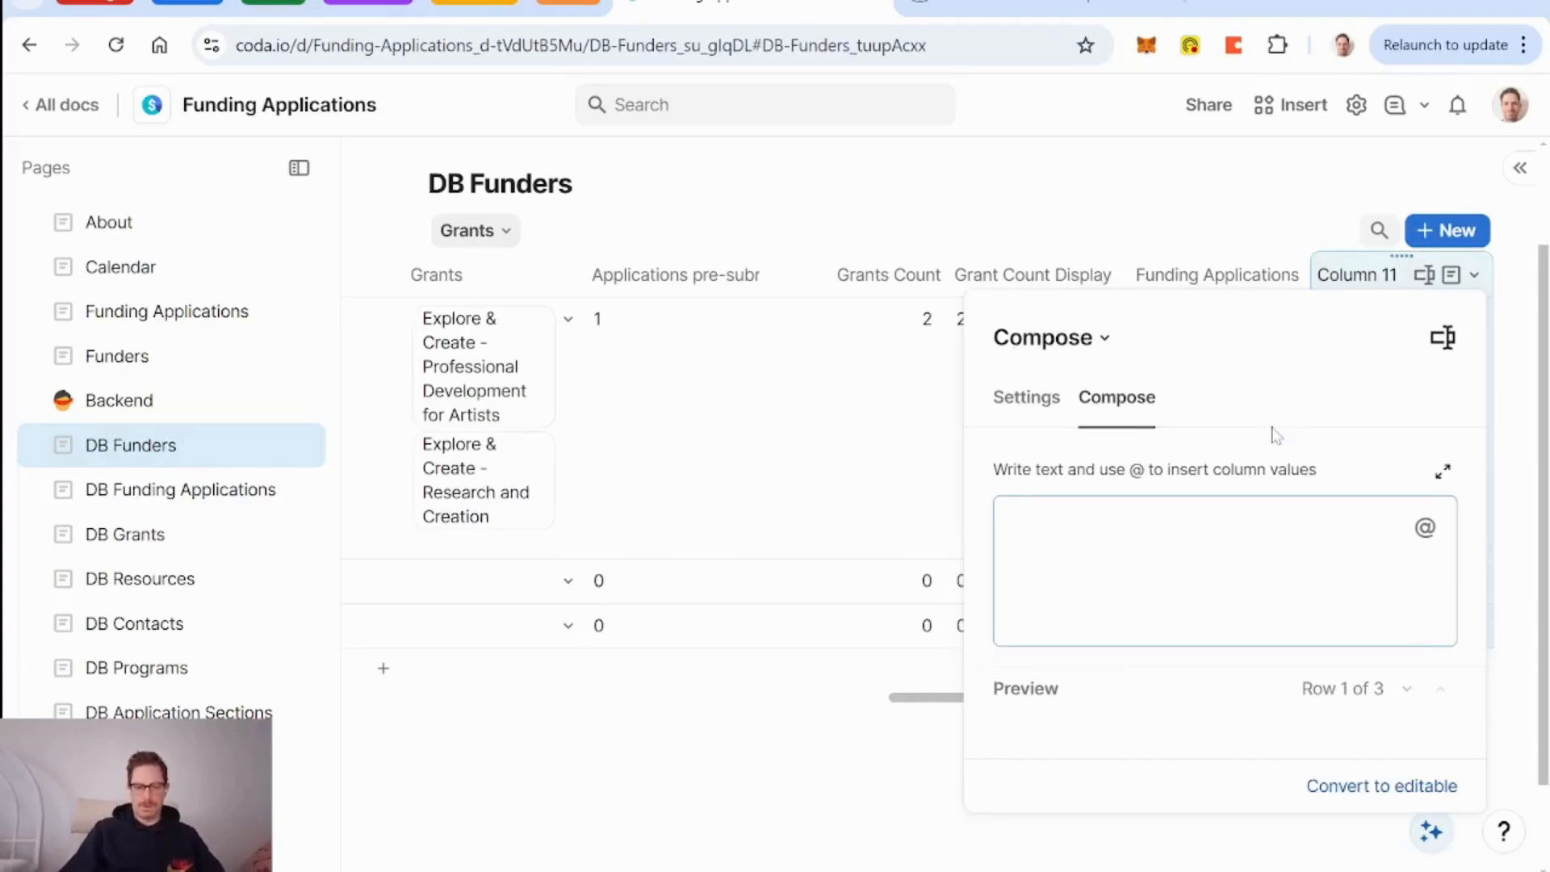
# Set its template to Funder and About values, a period, then 'Location:' with the Location value.
pyautogui.write('@fund')
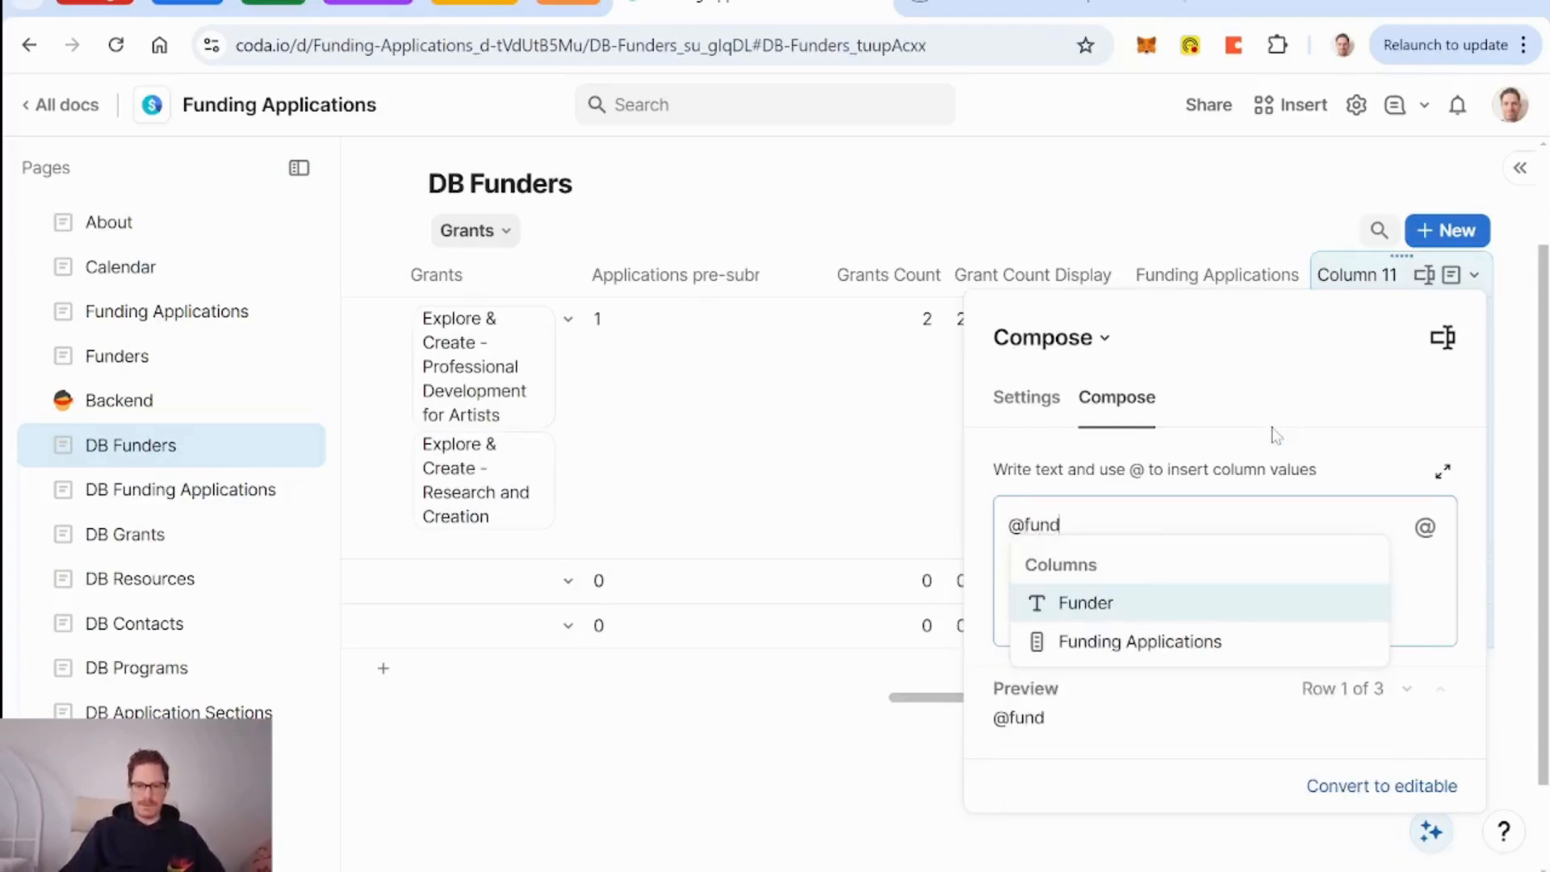
pyautogui.press('Return')
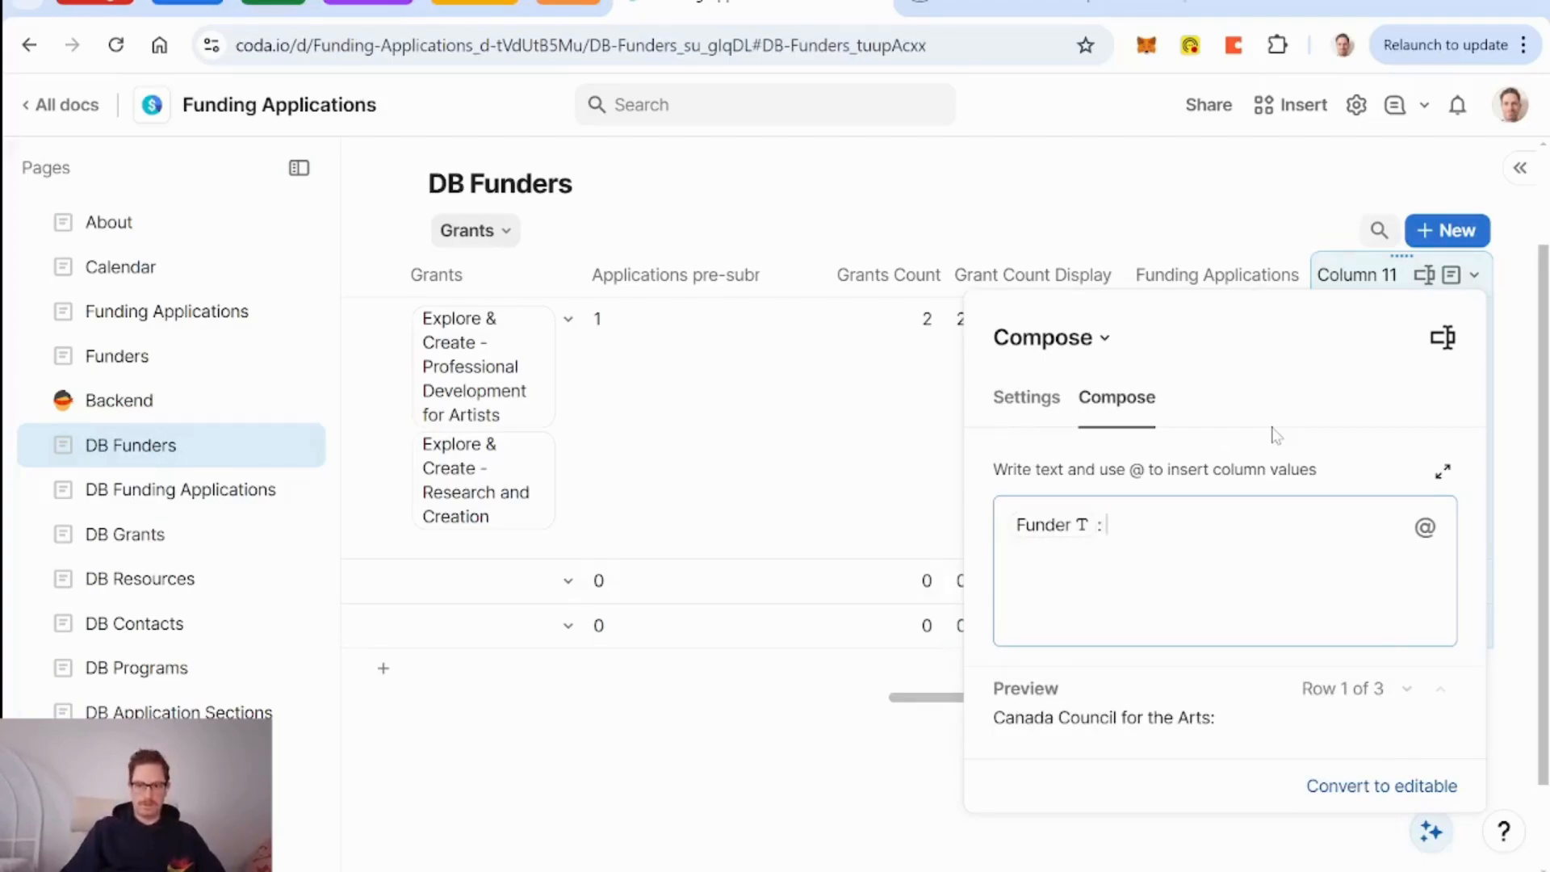
pyautogui.write('@ab')
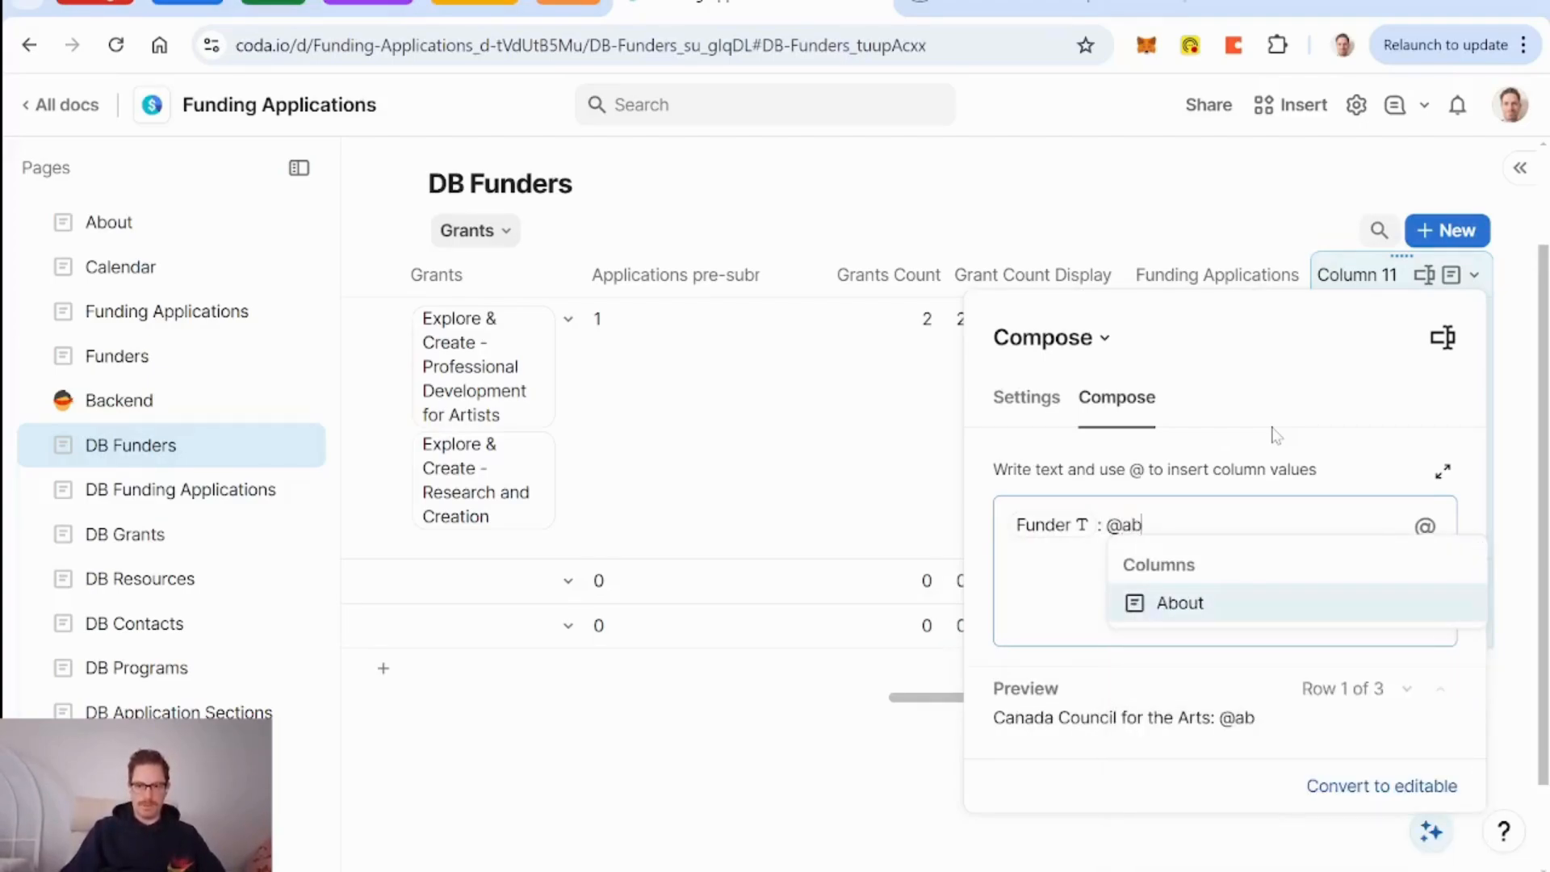
pyautogui.press('Return')
pyautogui.write('.')
pyautogui.press('Return')
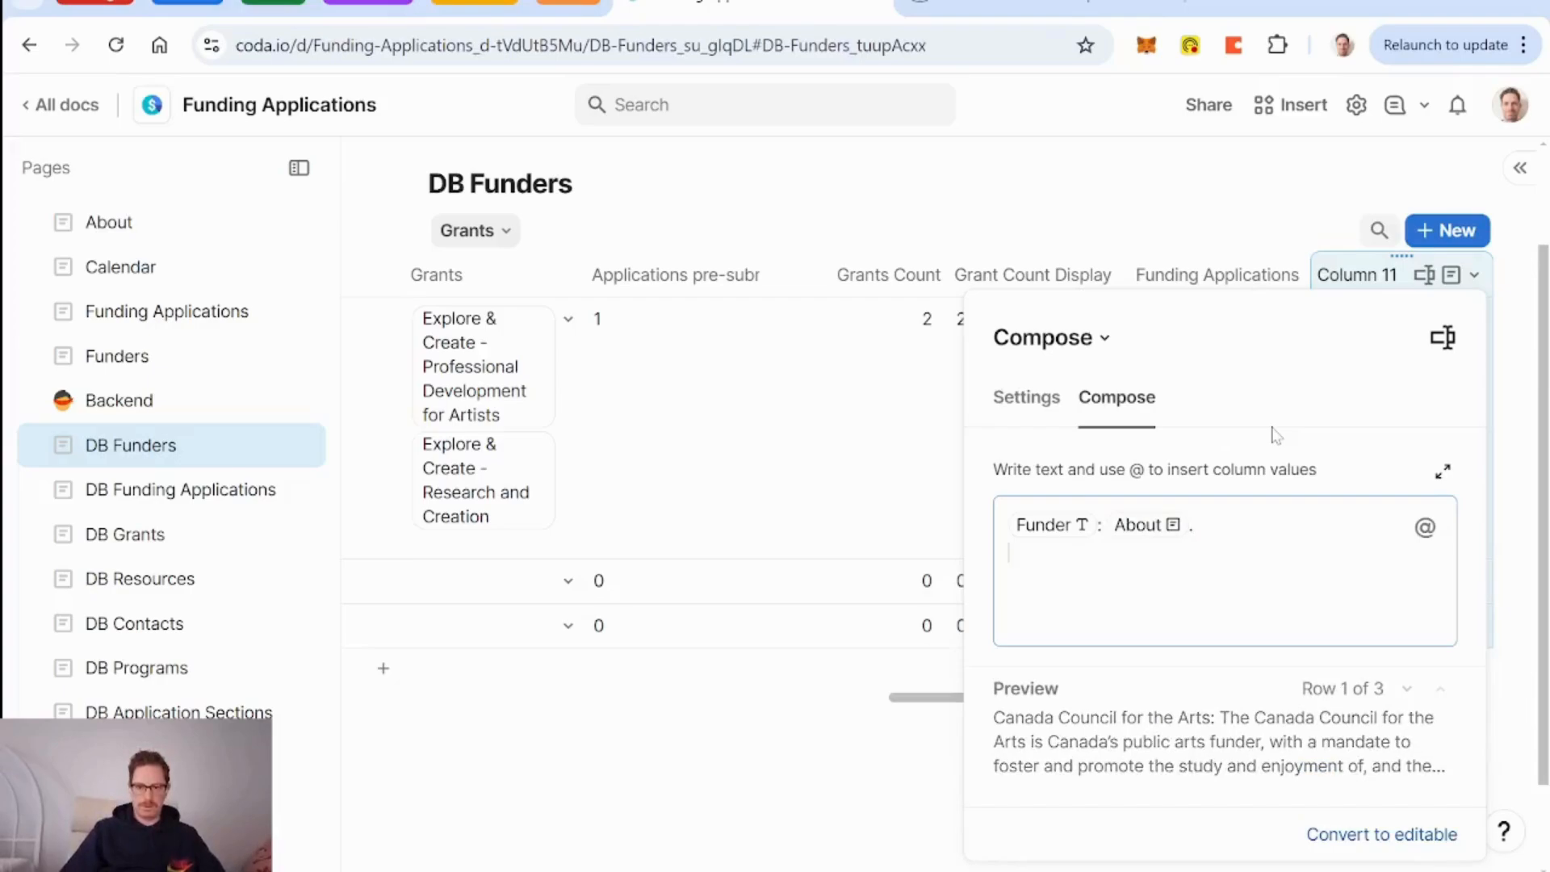
pyautogui.write('Loca')
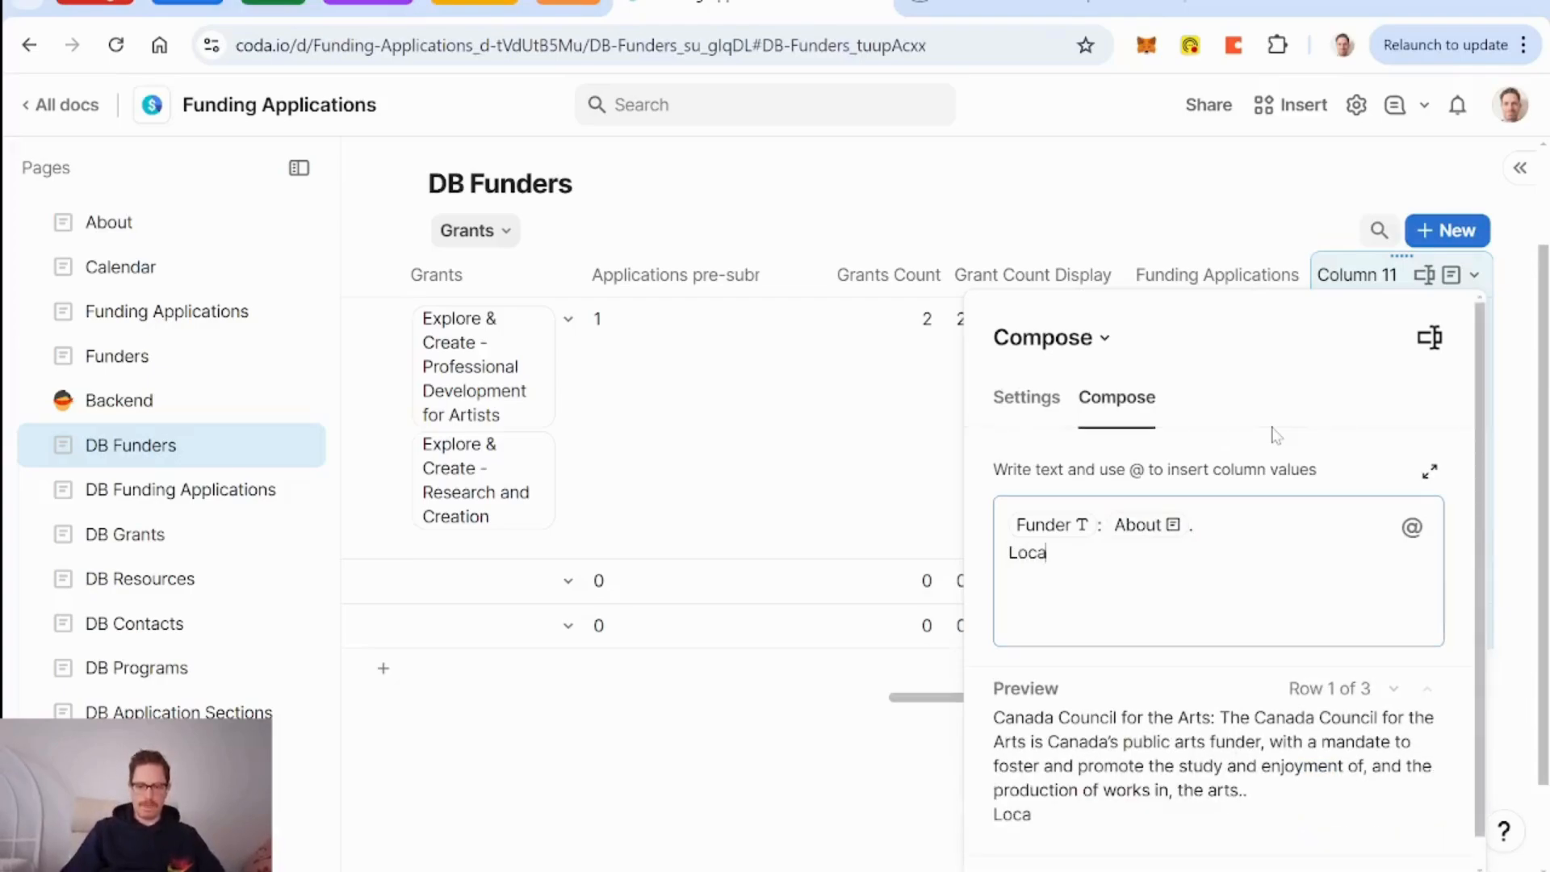
pyautogui.write('tion: @')
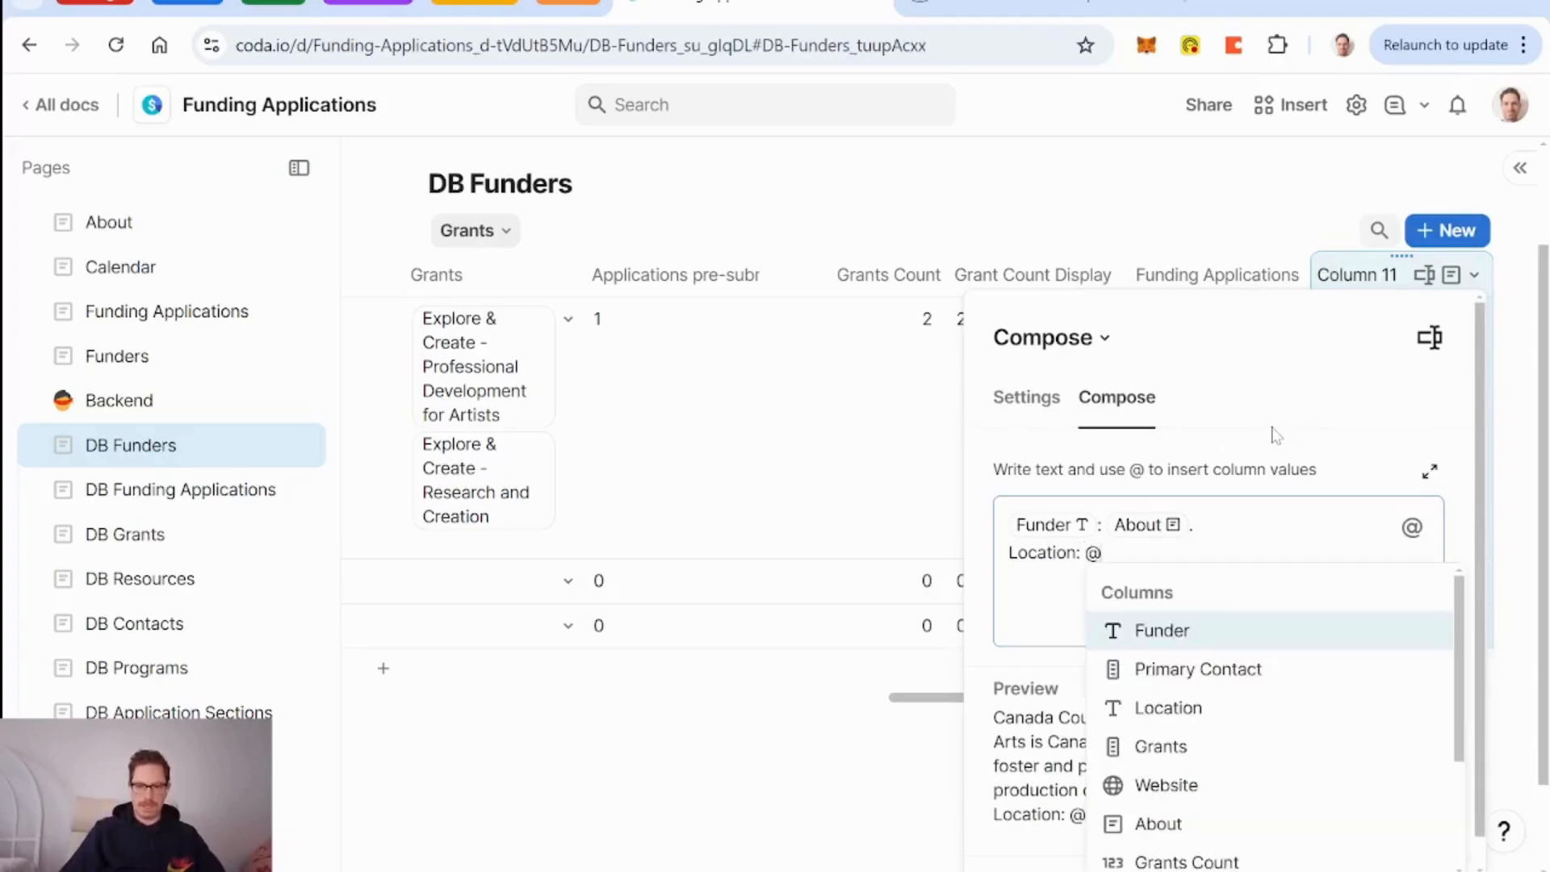
pyautogui.press('Down')
pyautogui.press('Down')
pyautogui.press('Return')
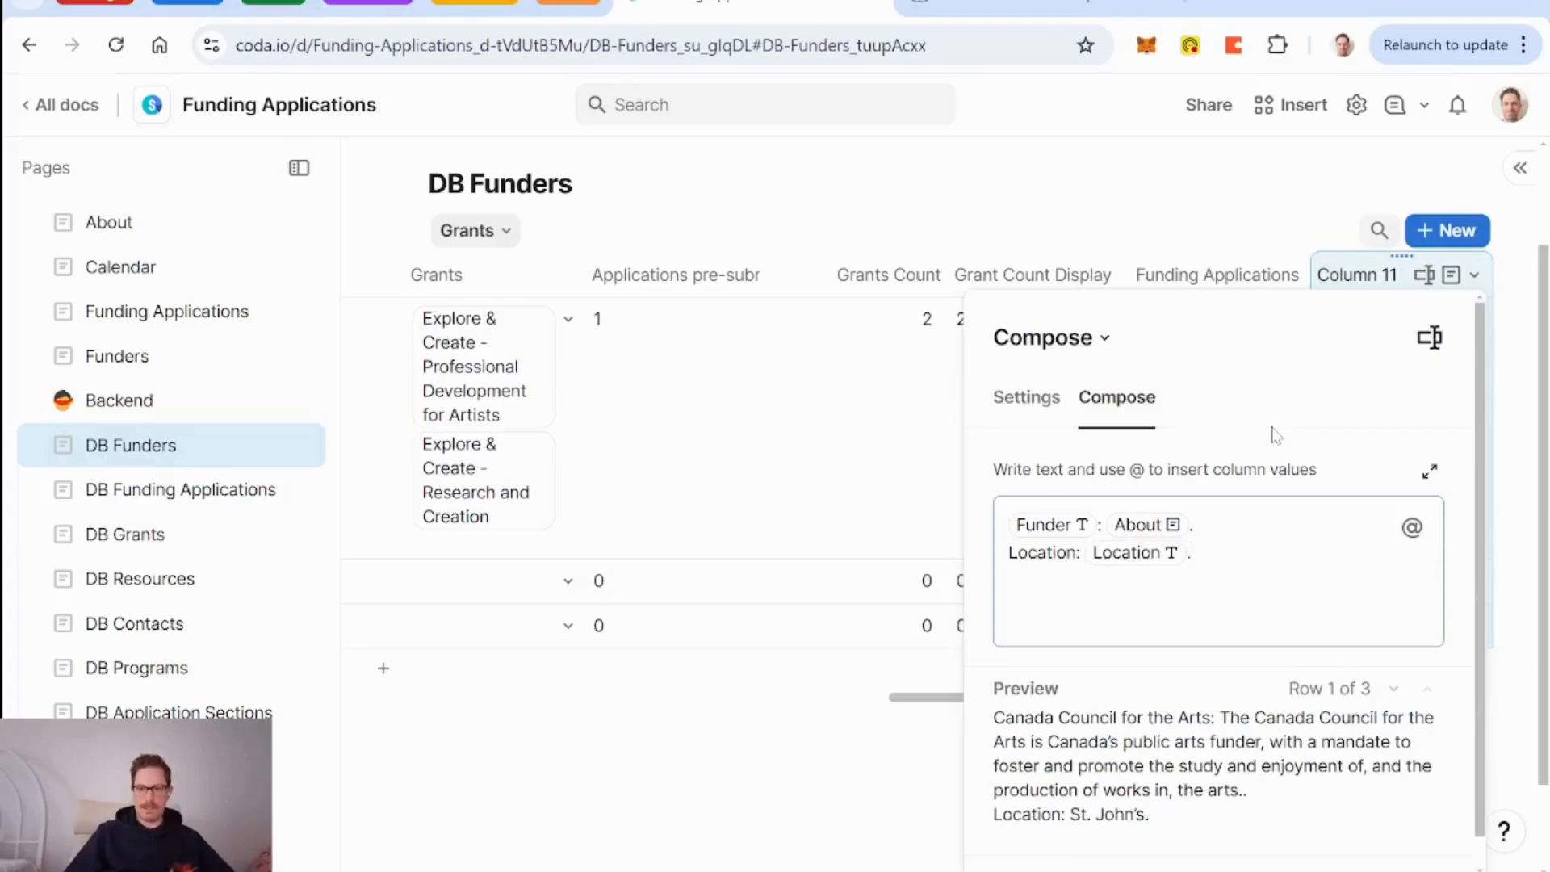
# Name the new DB Funders column 'Summary for AI', then reopen the DB Grants summary template.
pyautogui.press('Escape')
pyautogui.write('S')
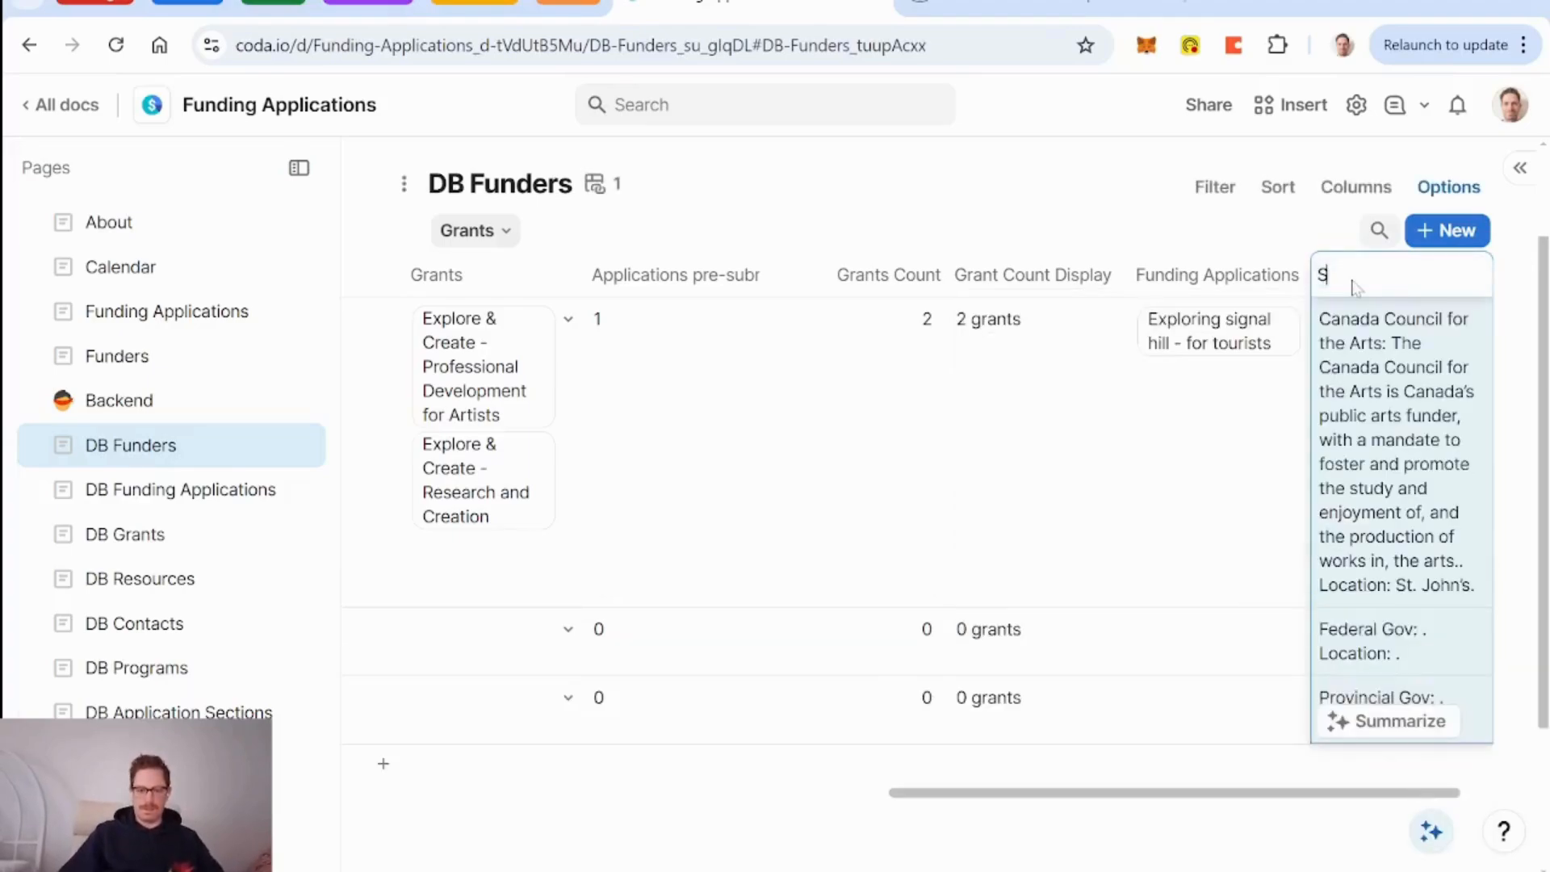
pyautogui.write('ummary for AI')
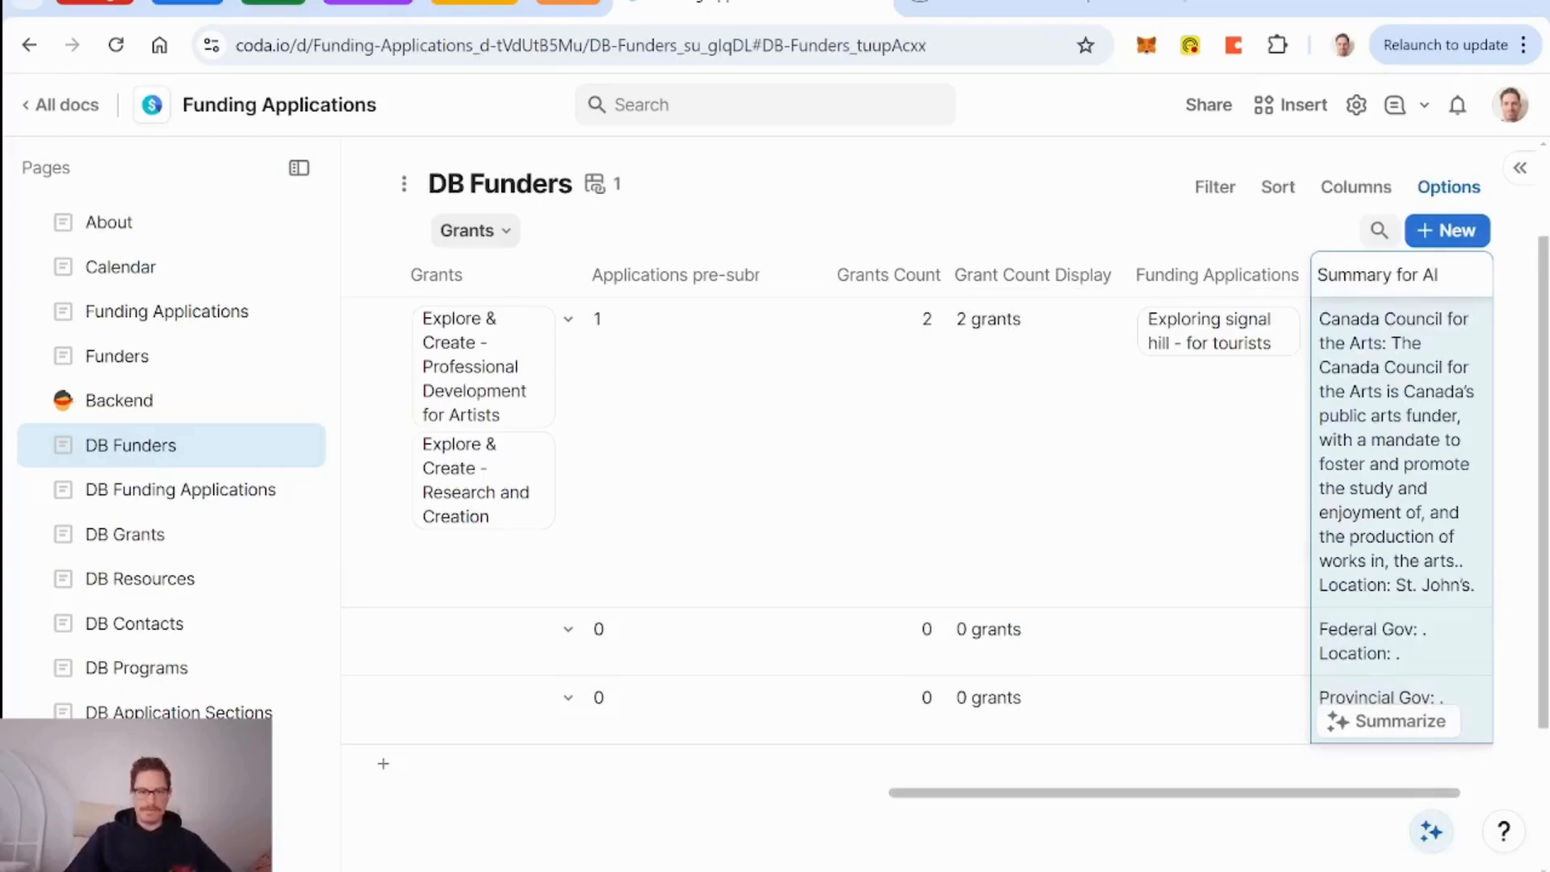
pyautogui.click(153, 549)
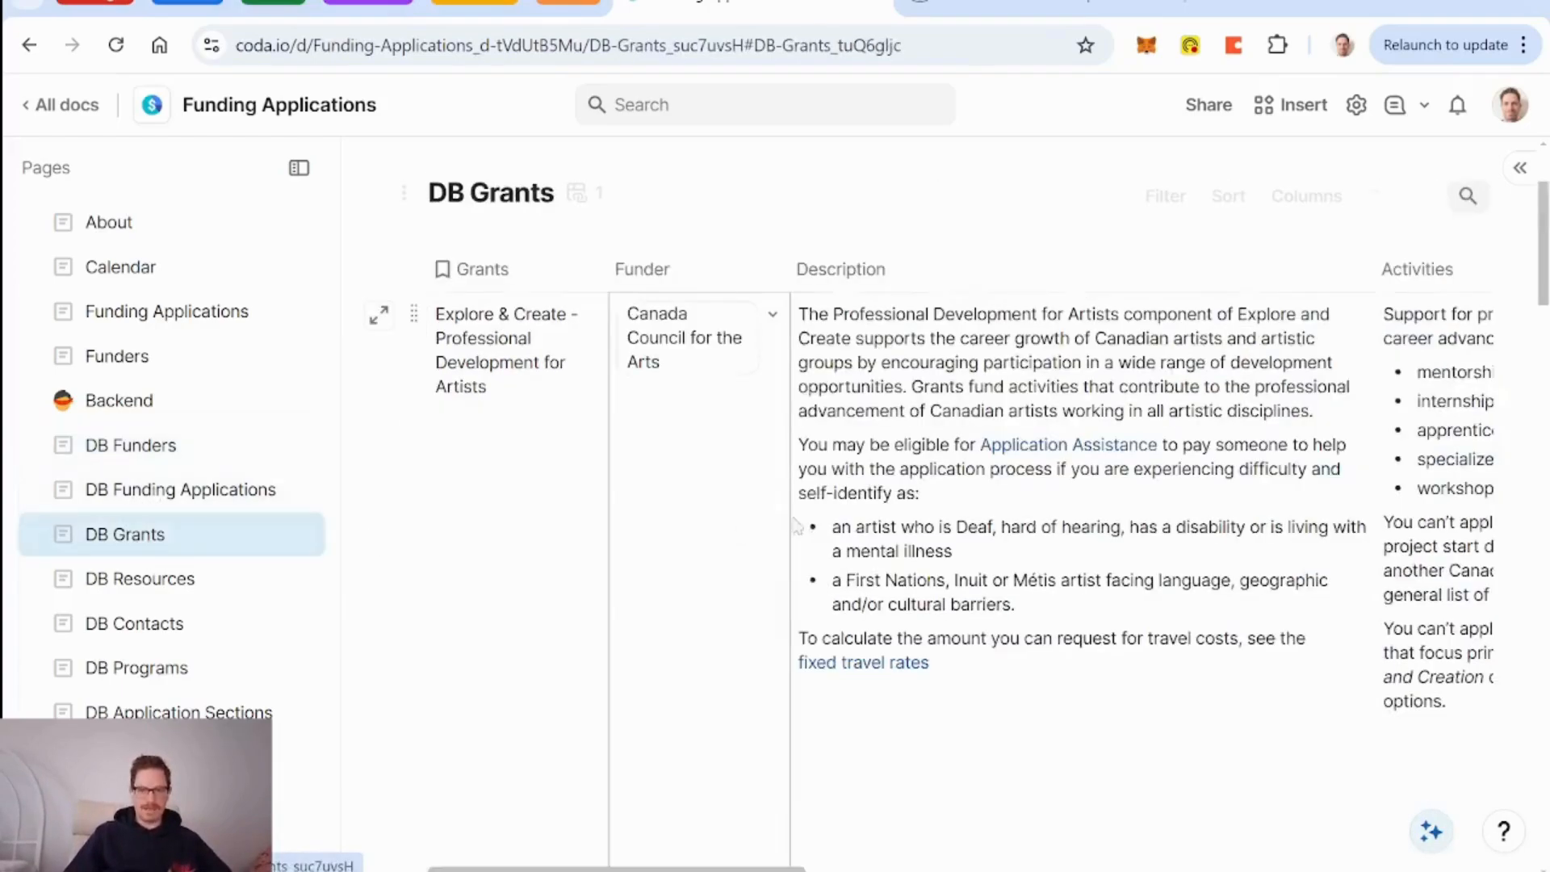
pyautogui.hscroll(10, 1324, 323)
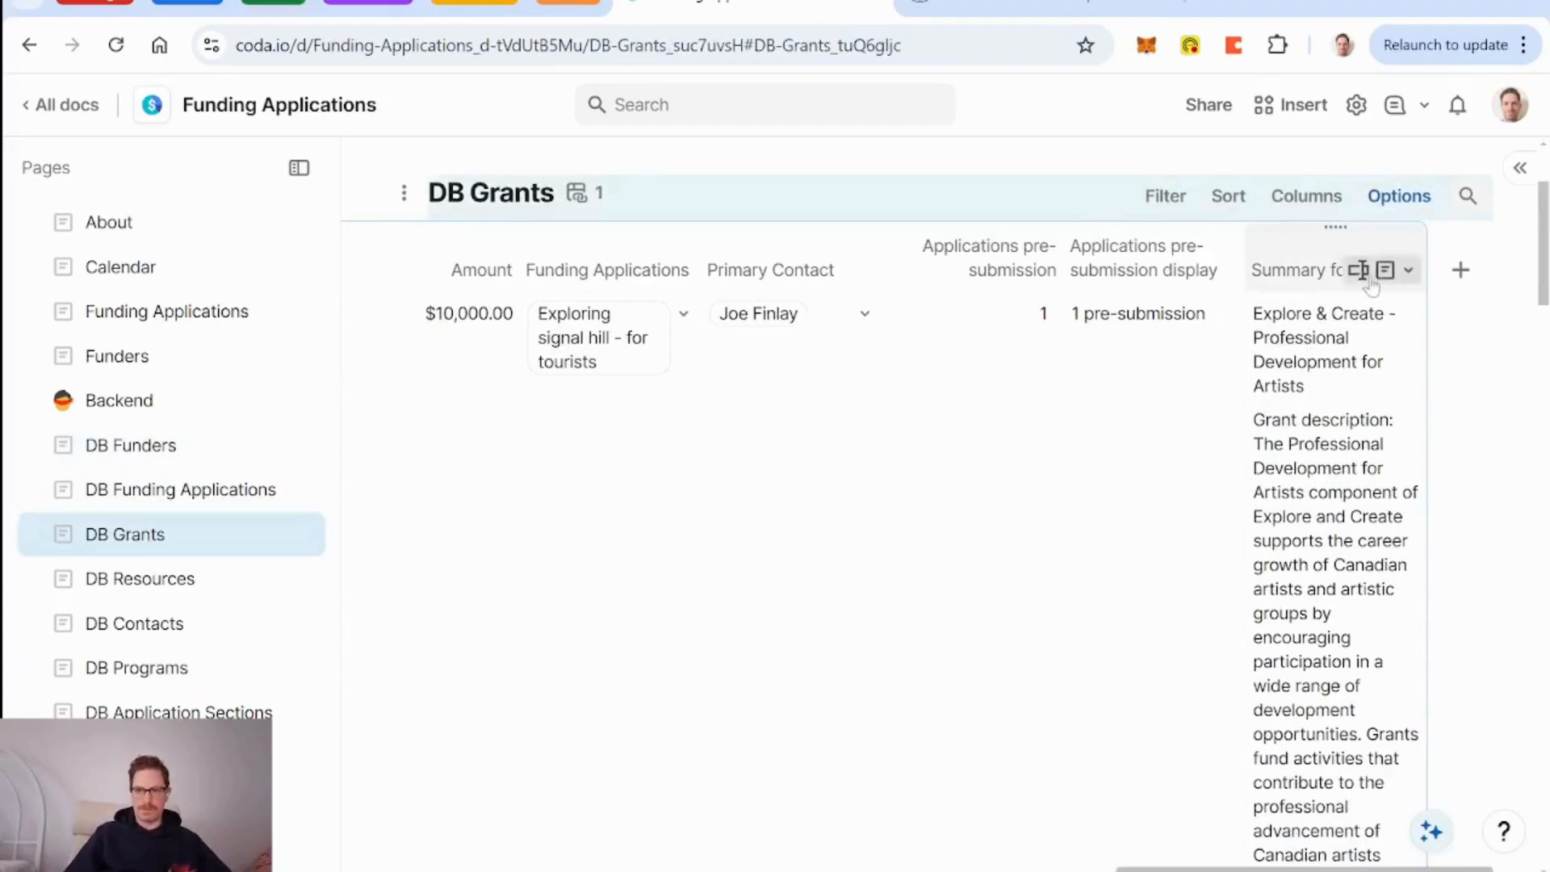
pyautogui.click(1373, 271)
pyautogui.click(1266, 391)
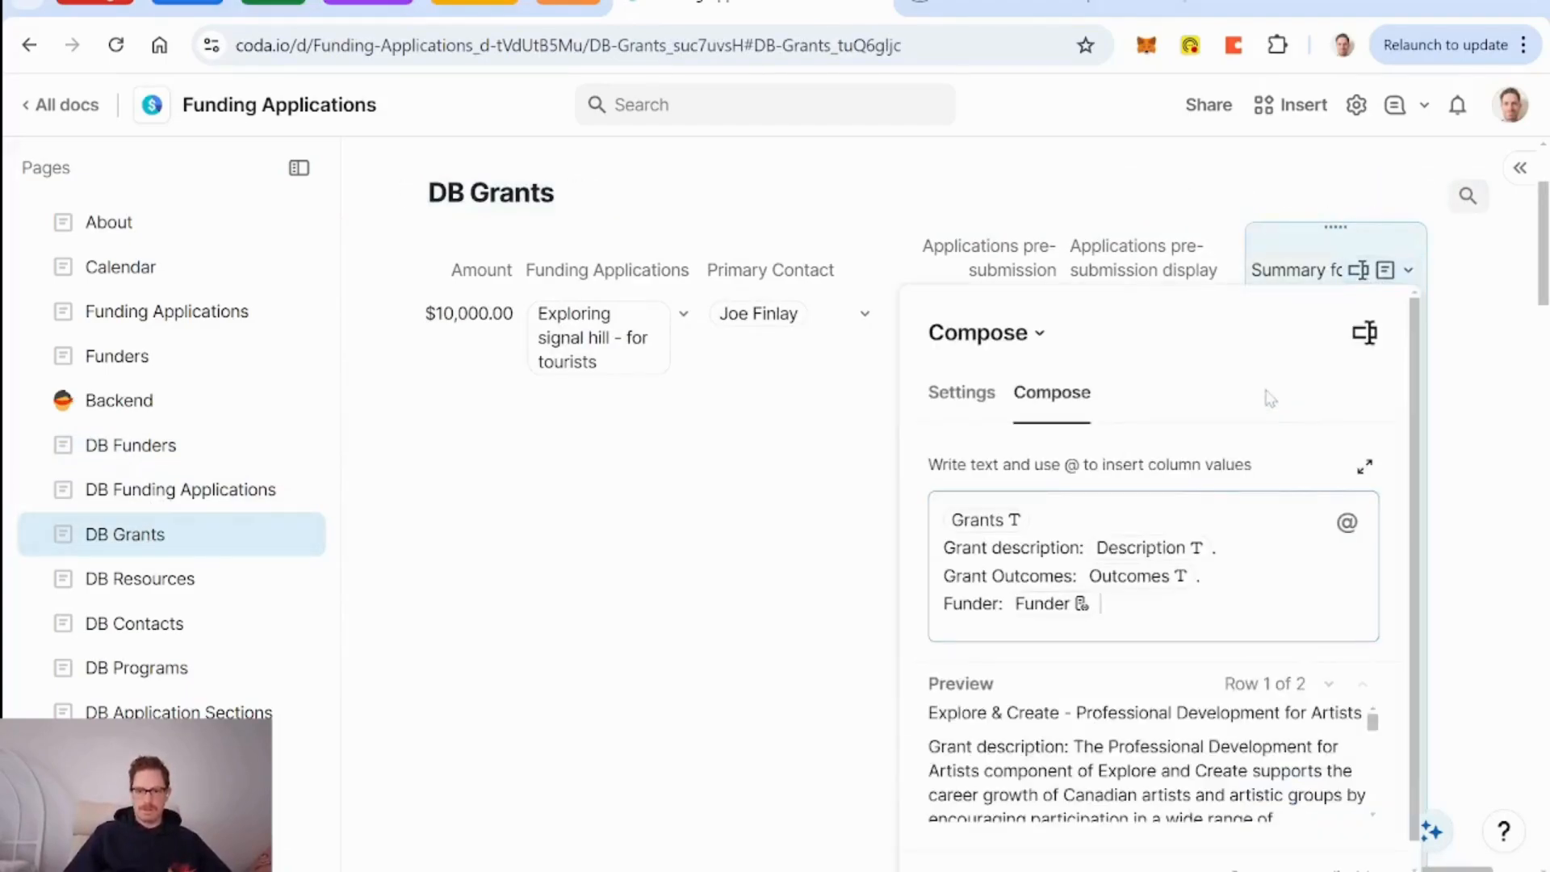
# Replace the Funder chip after 'Funder:' with a Funder.Summary for AI reference.
pyautogui.press('BackSpace')
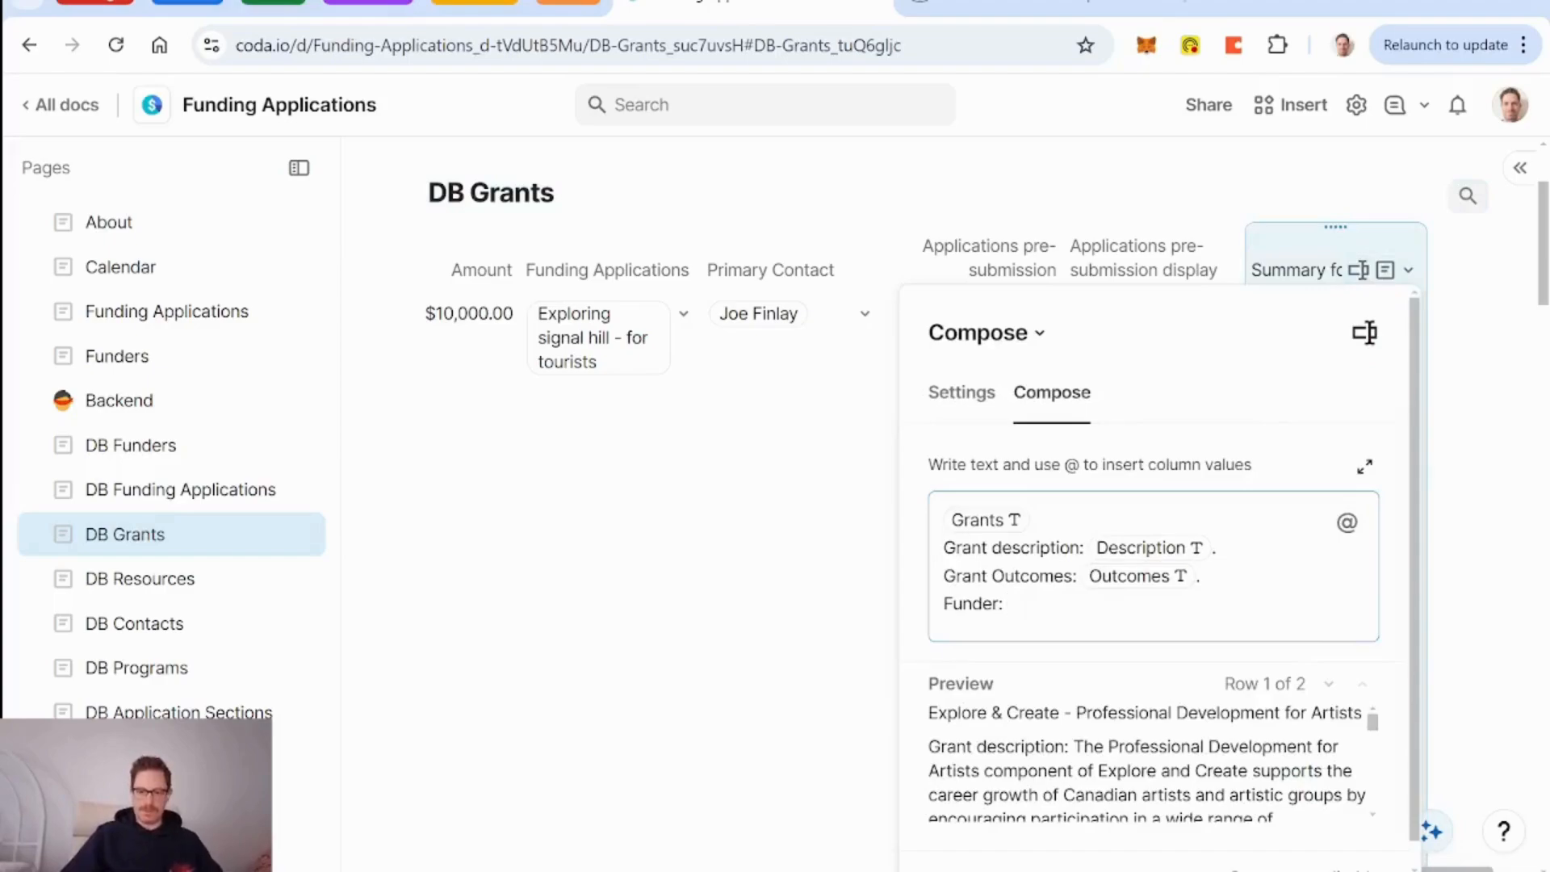
pyautogui.write('@')
pyautogui.write('funding Applications')
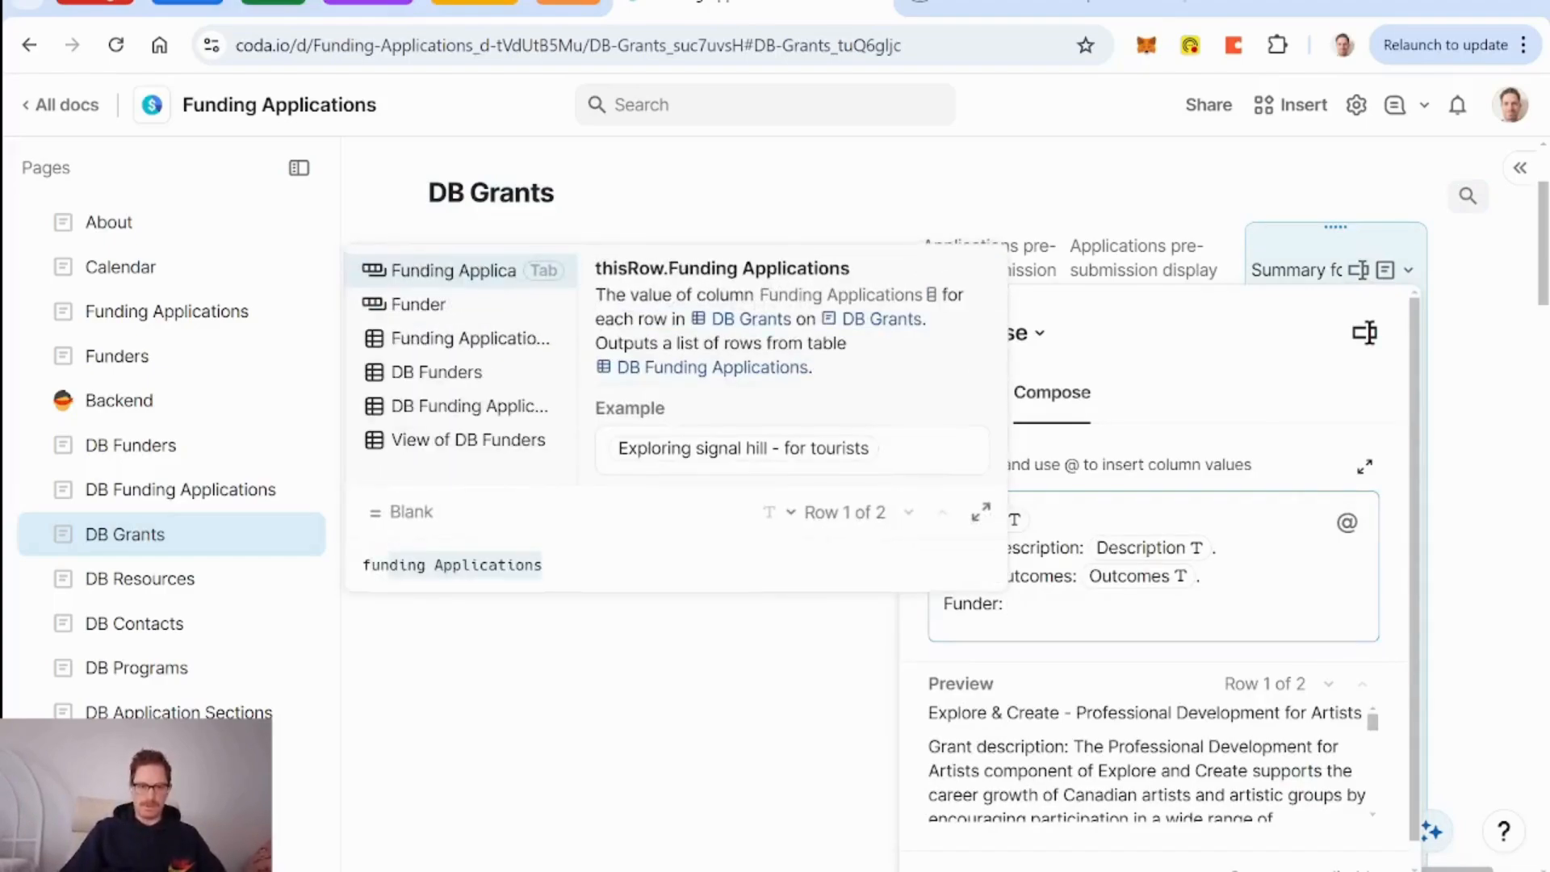
pyautogui.hotkey('ctrl', 'BackSpace')
pyautogui.hotkey('ctrl', 'BackSpace')
pyautogui.write('Funder')
pyautogui.press('Tab')
pyautogui.write('.Funder')
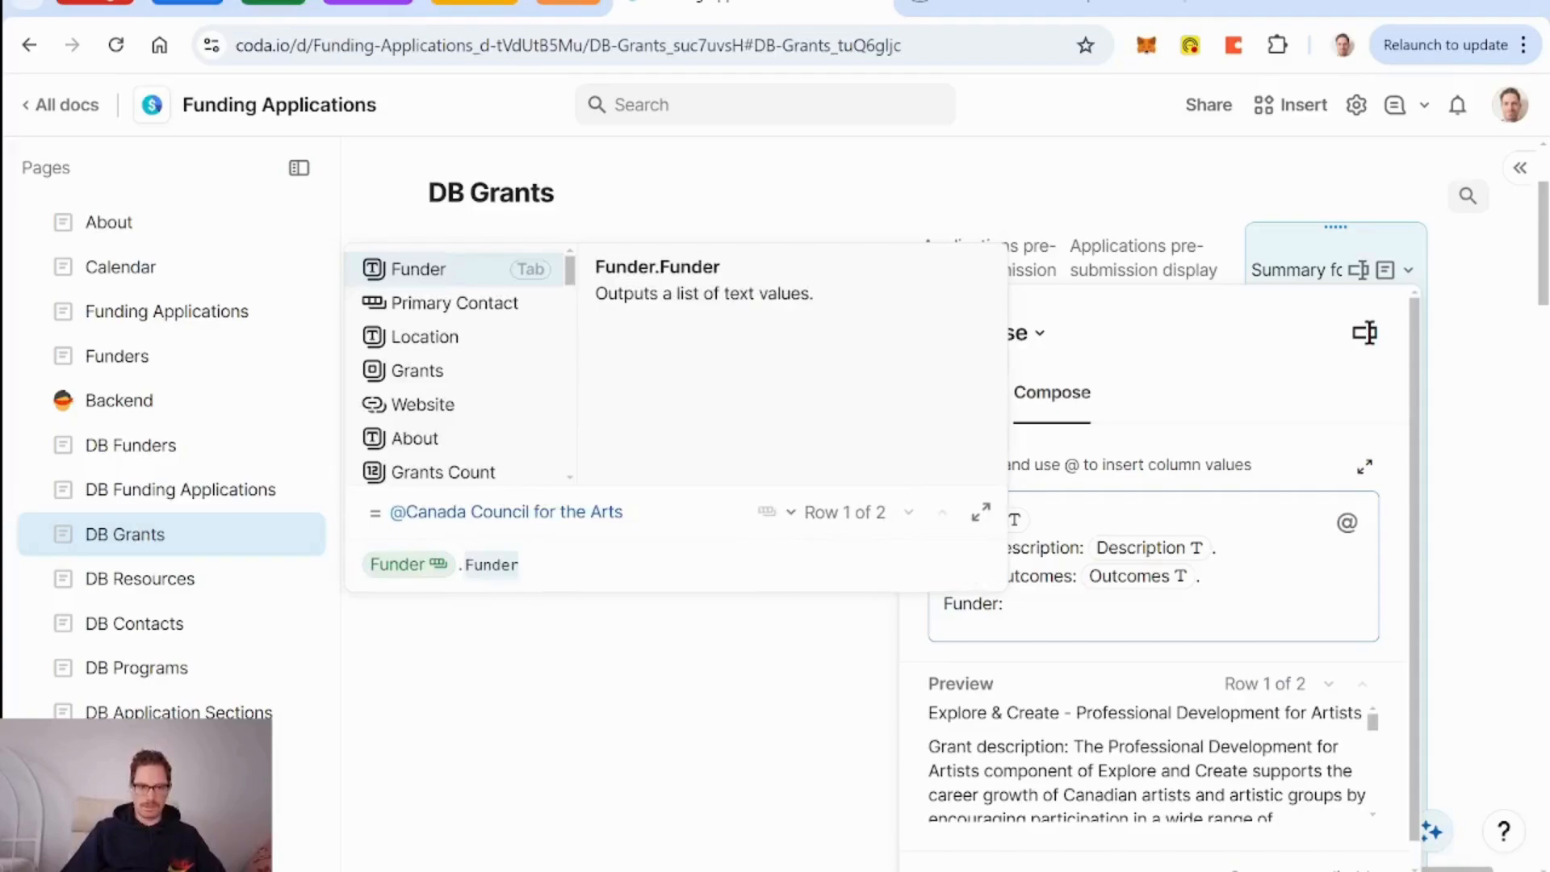
pyautogui.hotkey('ctrl', 'BackSpace')
pyautogui.write('summary for AI')
pyautogui.press('Tab')
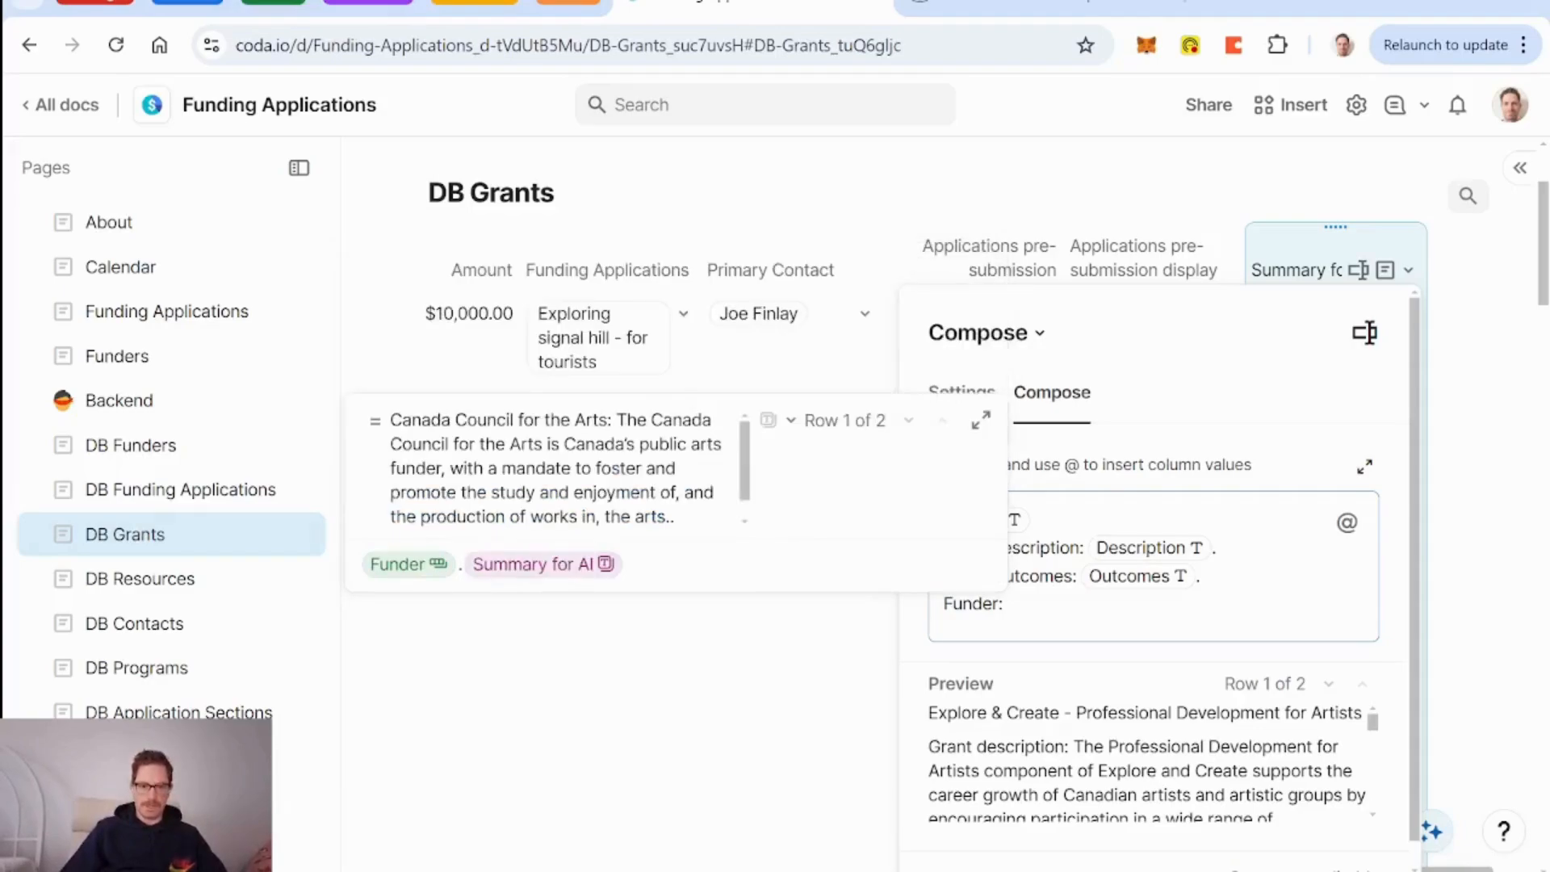
pyautogui.write('.')
pyautogui.press('BackSpace')
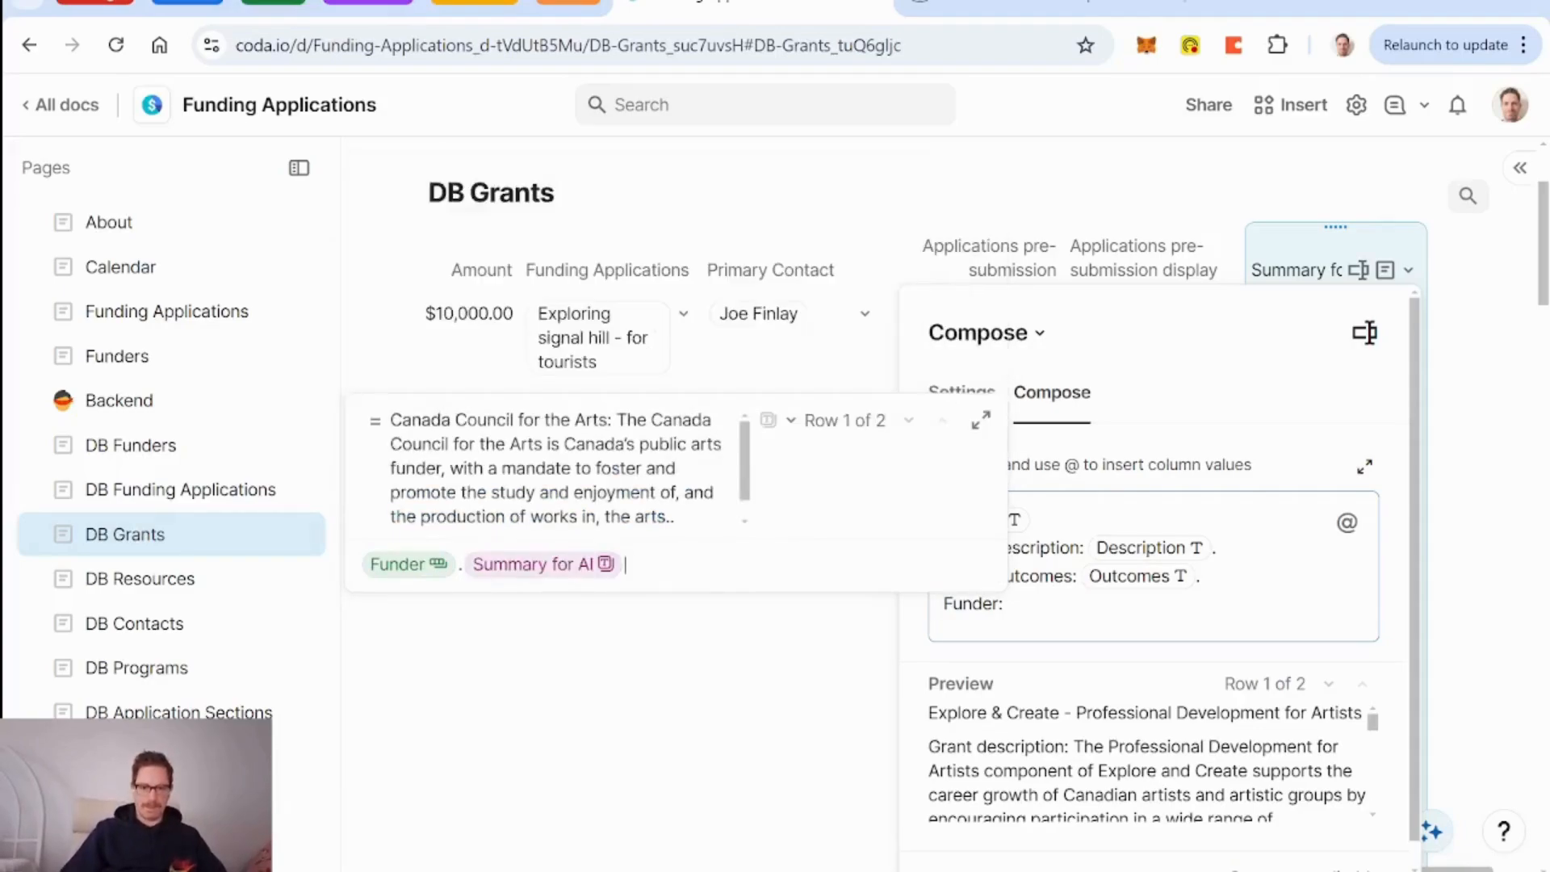
pyautogui.press('Return')
# End the Funder line with a period, hide DB Grants' Summary for AI column, then open DB Application Sections.
pyautogui.write('. Summary for AI .')
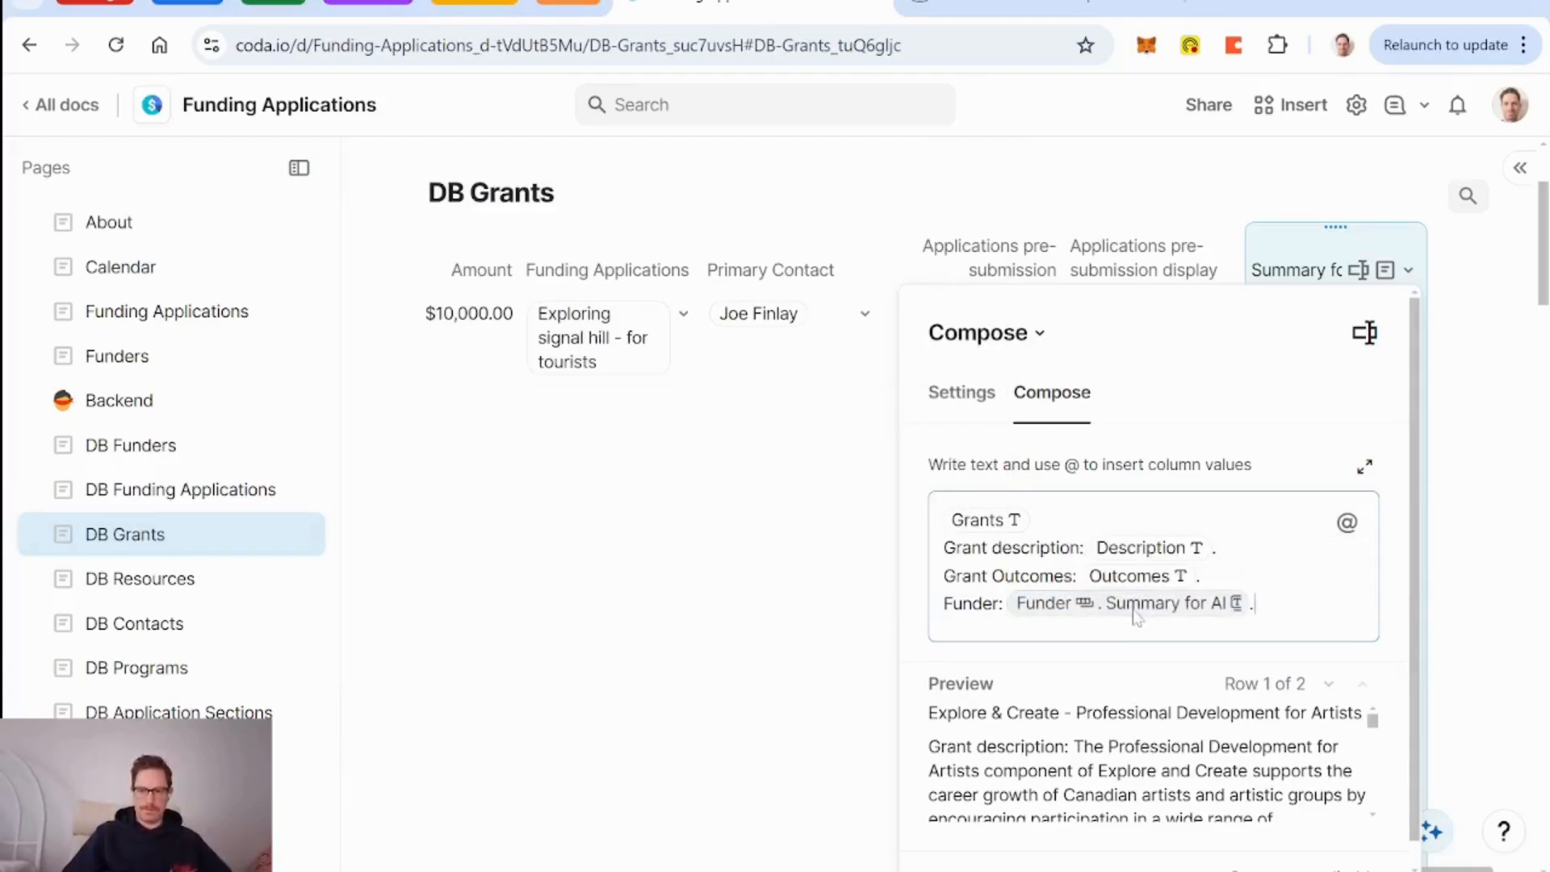
pyautogui.click(1292, 264)
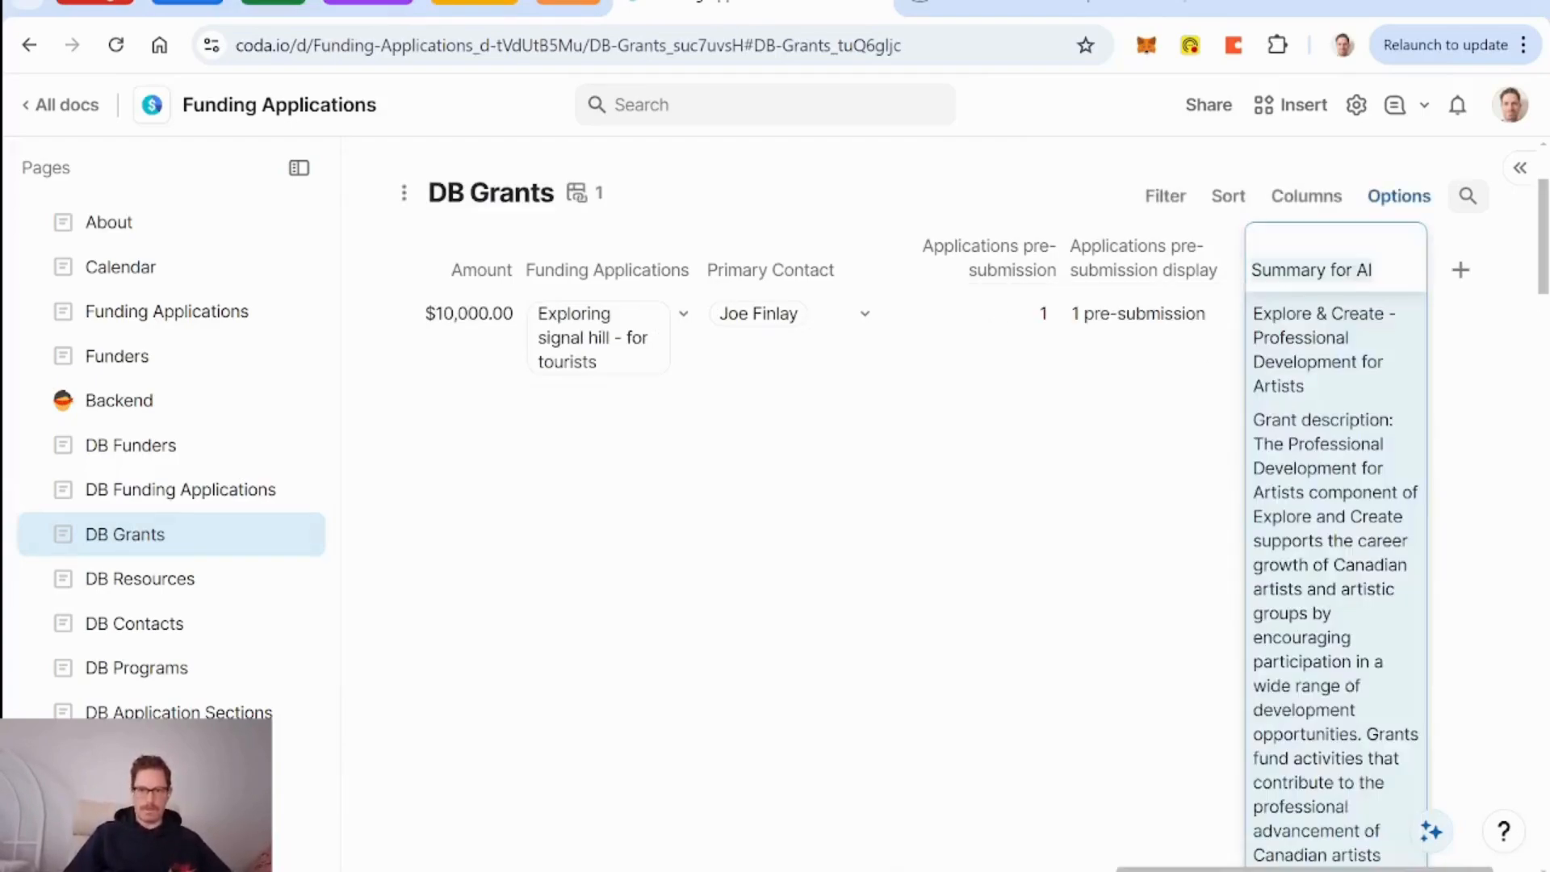
pyautogui.rightClick(1167, 281)
pyautogui.rightClick(1288, 271)
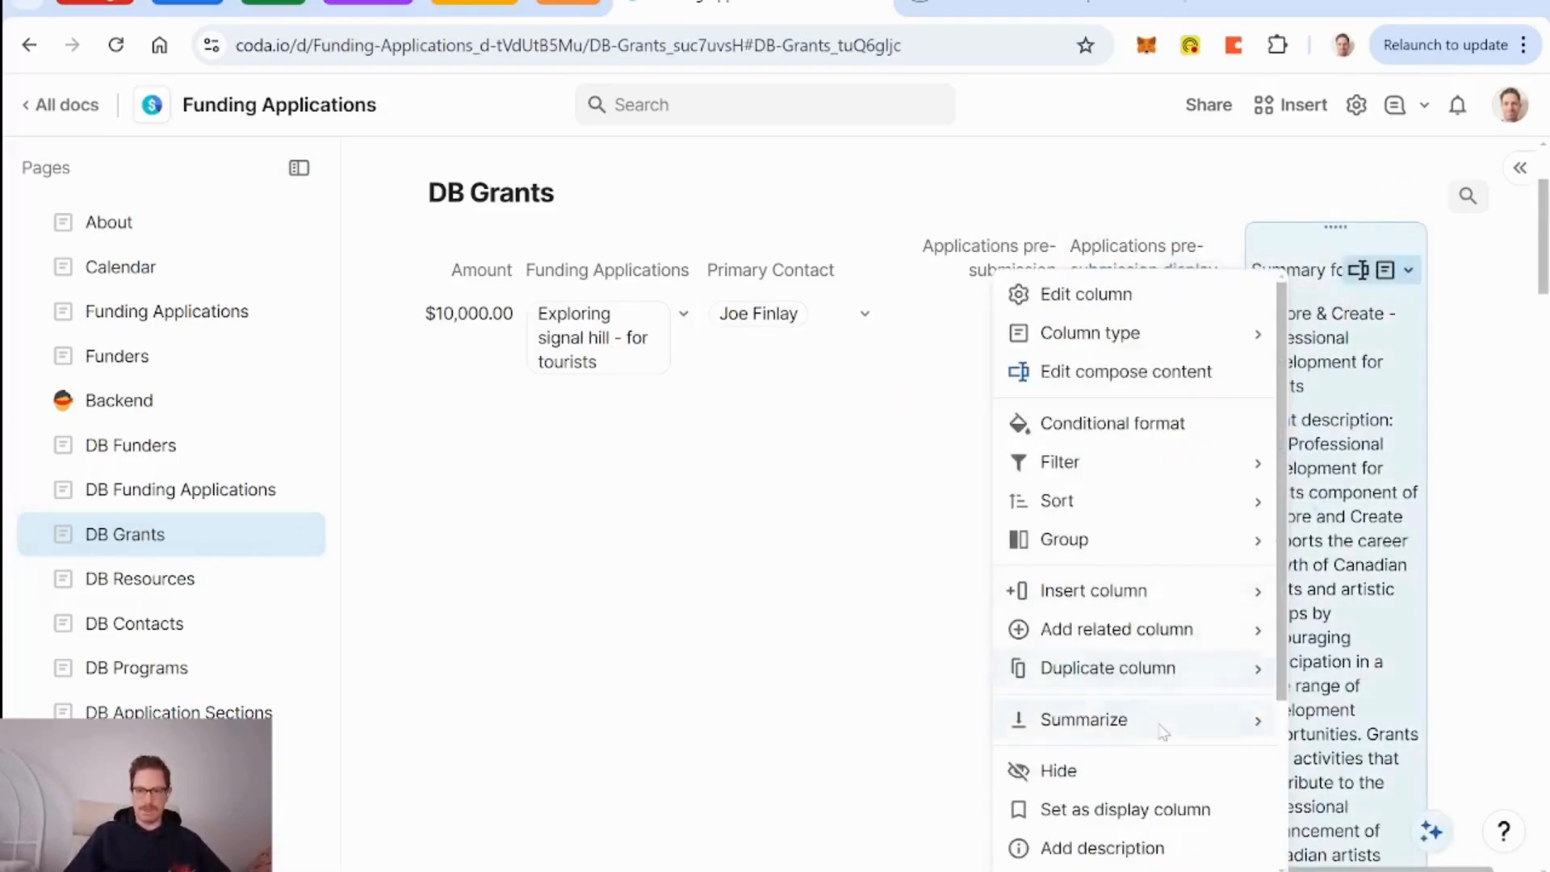
pyautogui.scroll(-1, 1106, 711)
pyautogui.click(1107, 743)
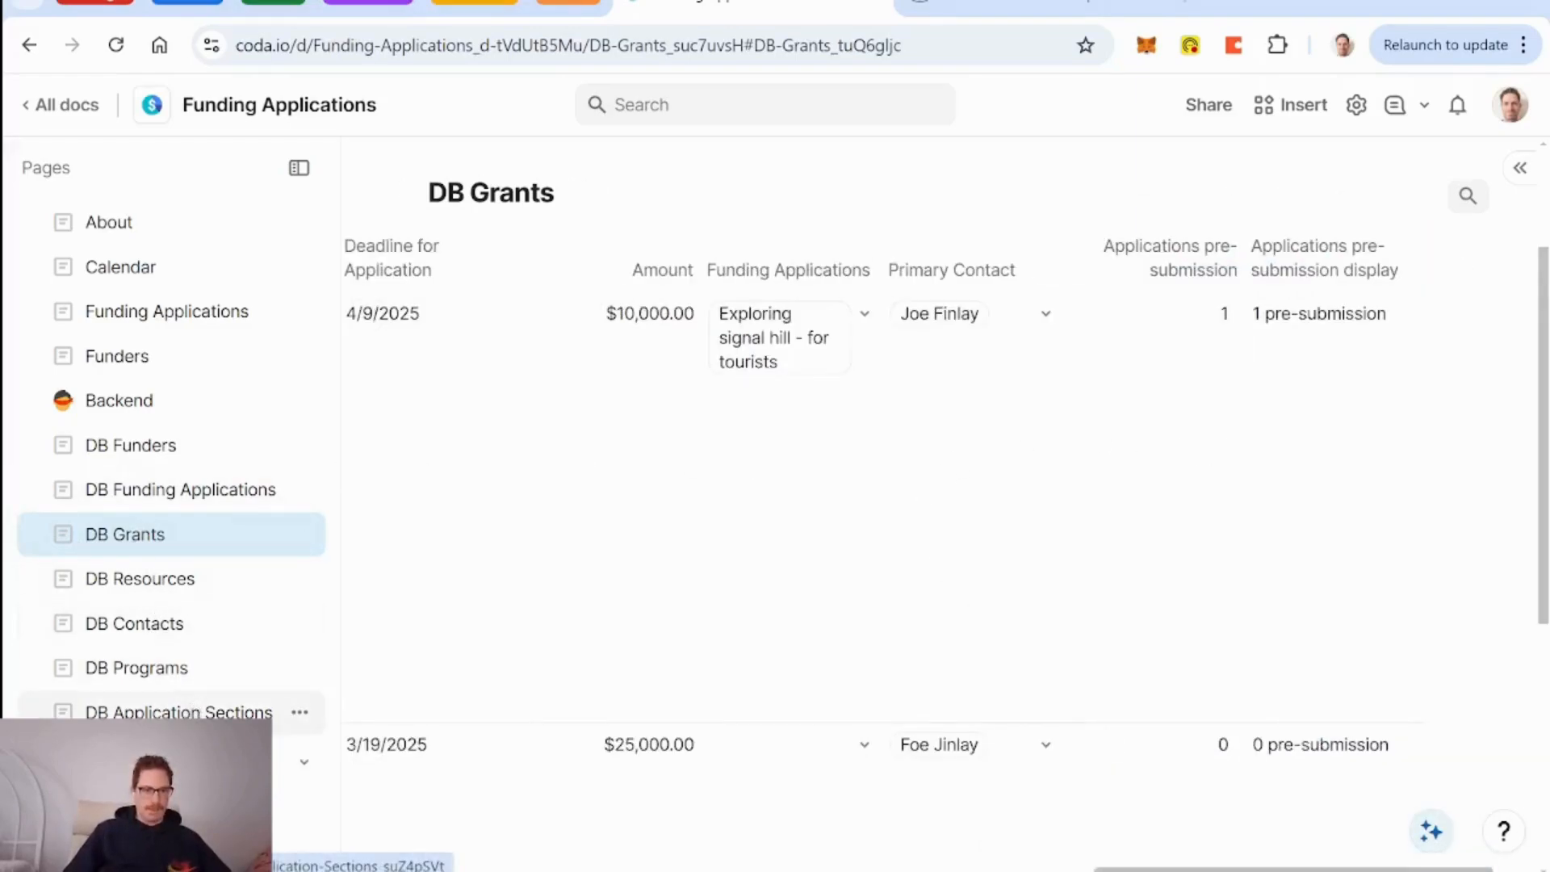
pyautogui.click(178, 712)
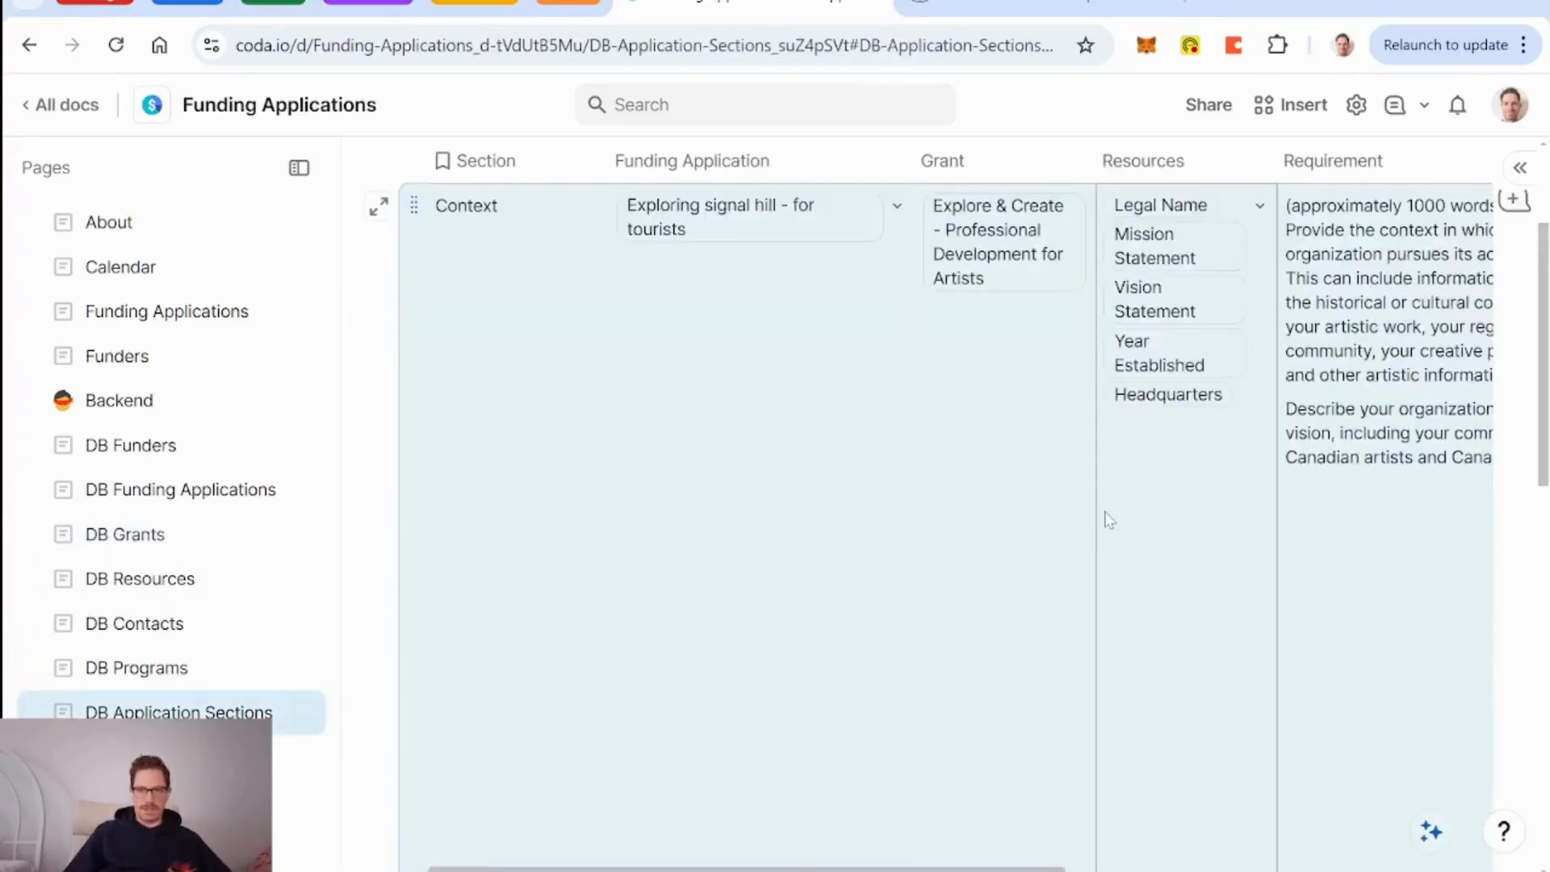
pyautogui.hscroll(5, 1111, 517)
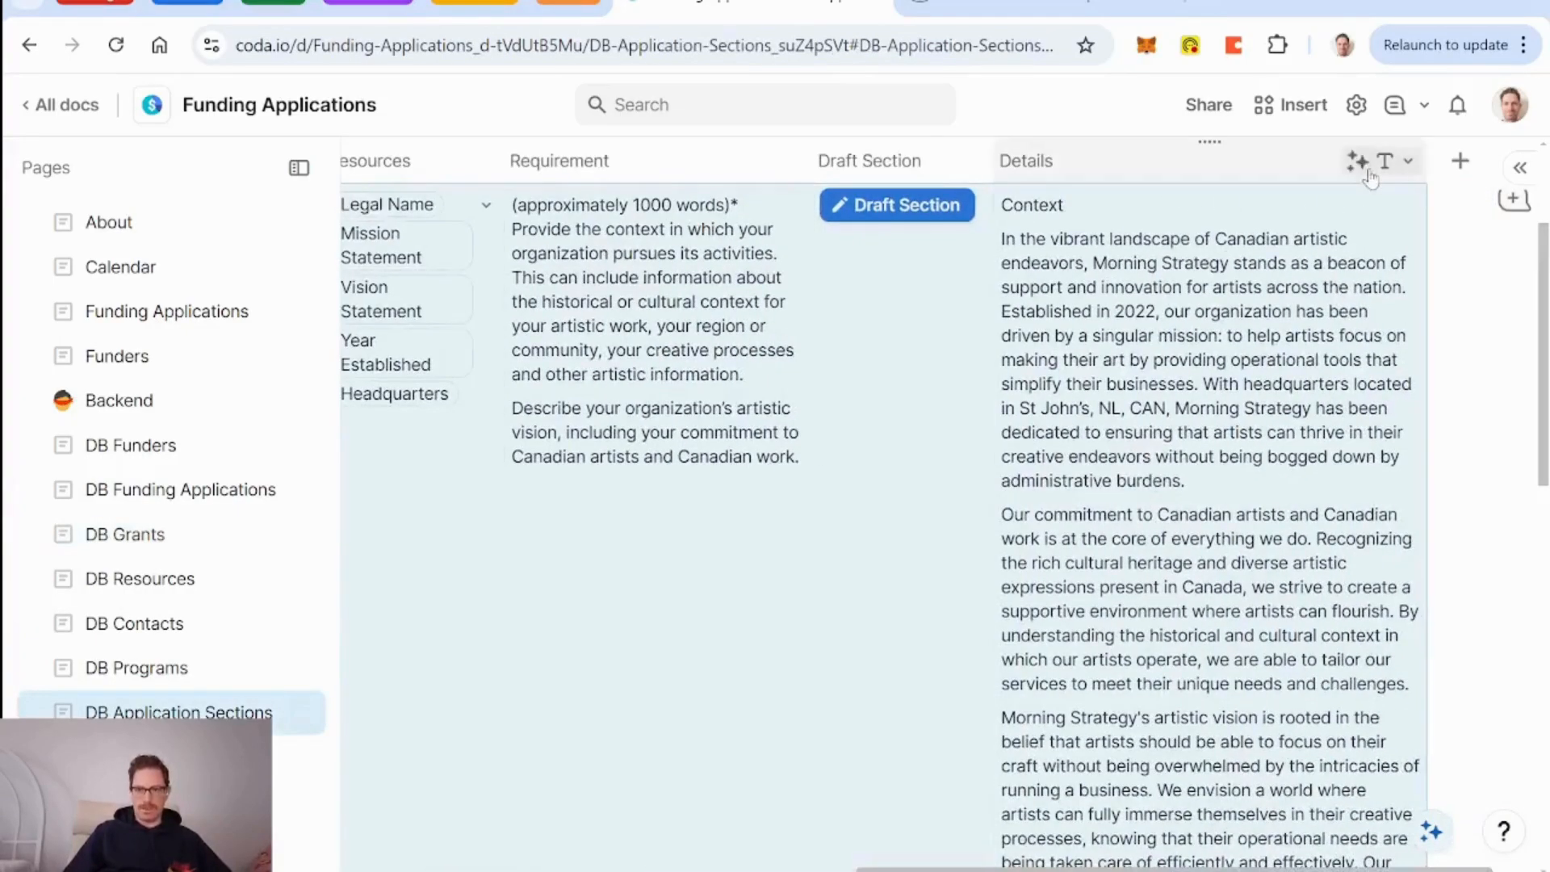
# Change the Details prompt's Grant chip to Grant.Summary for AI with a period, and refill the whole column.
pyautogui.click(1366, 166)
pyautogui.click(1257, 285)
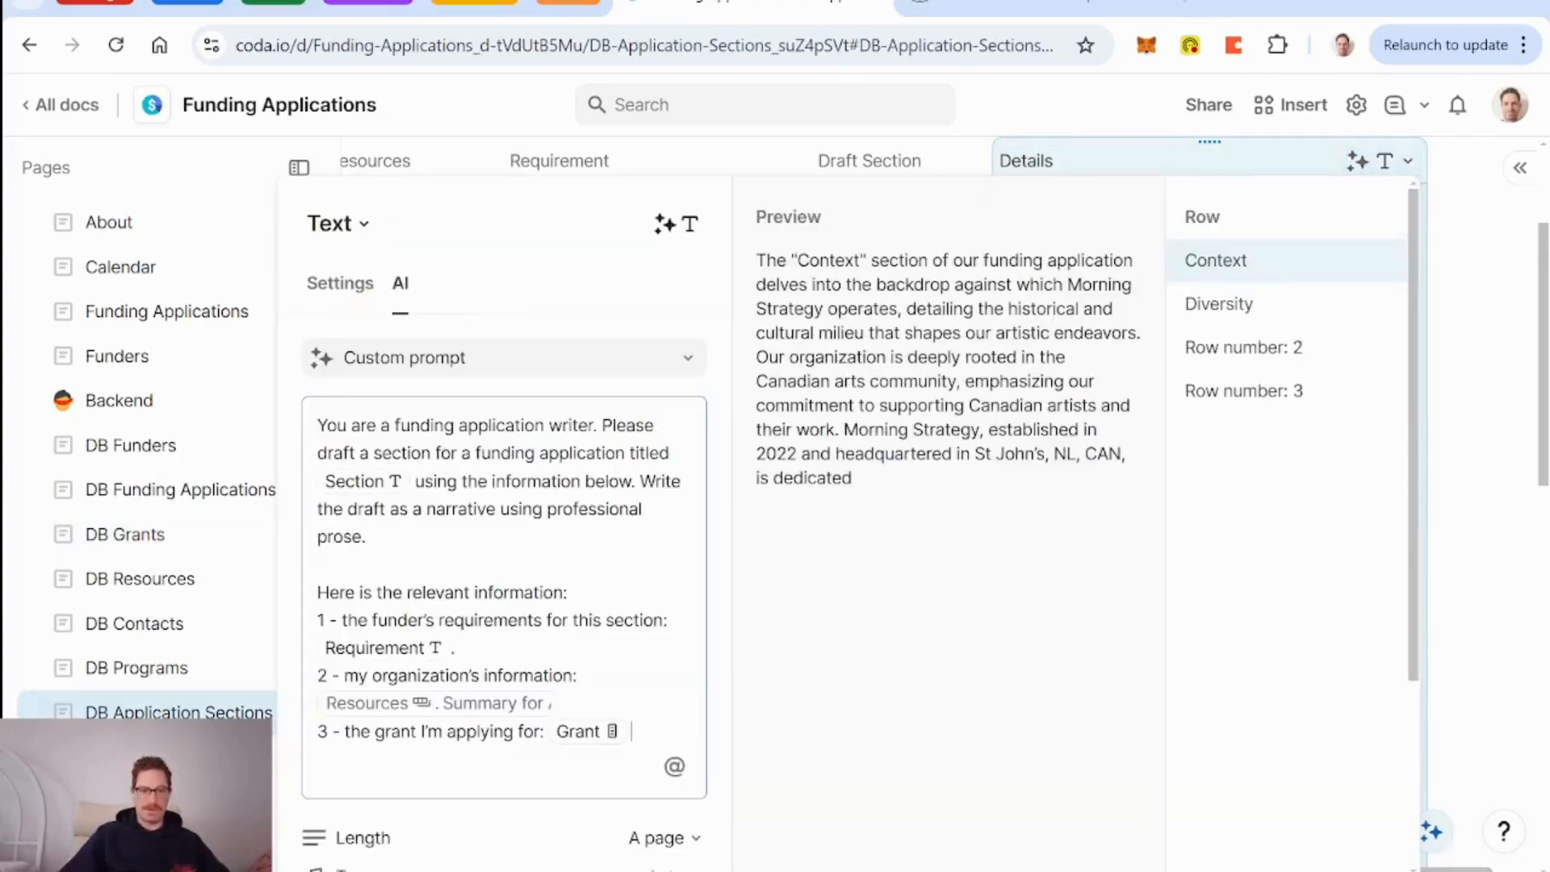
pyautogui.press('BackSpace')
pyautogui.write('@')
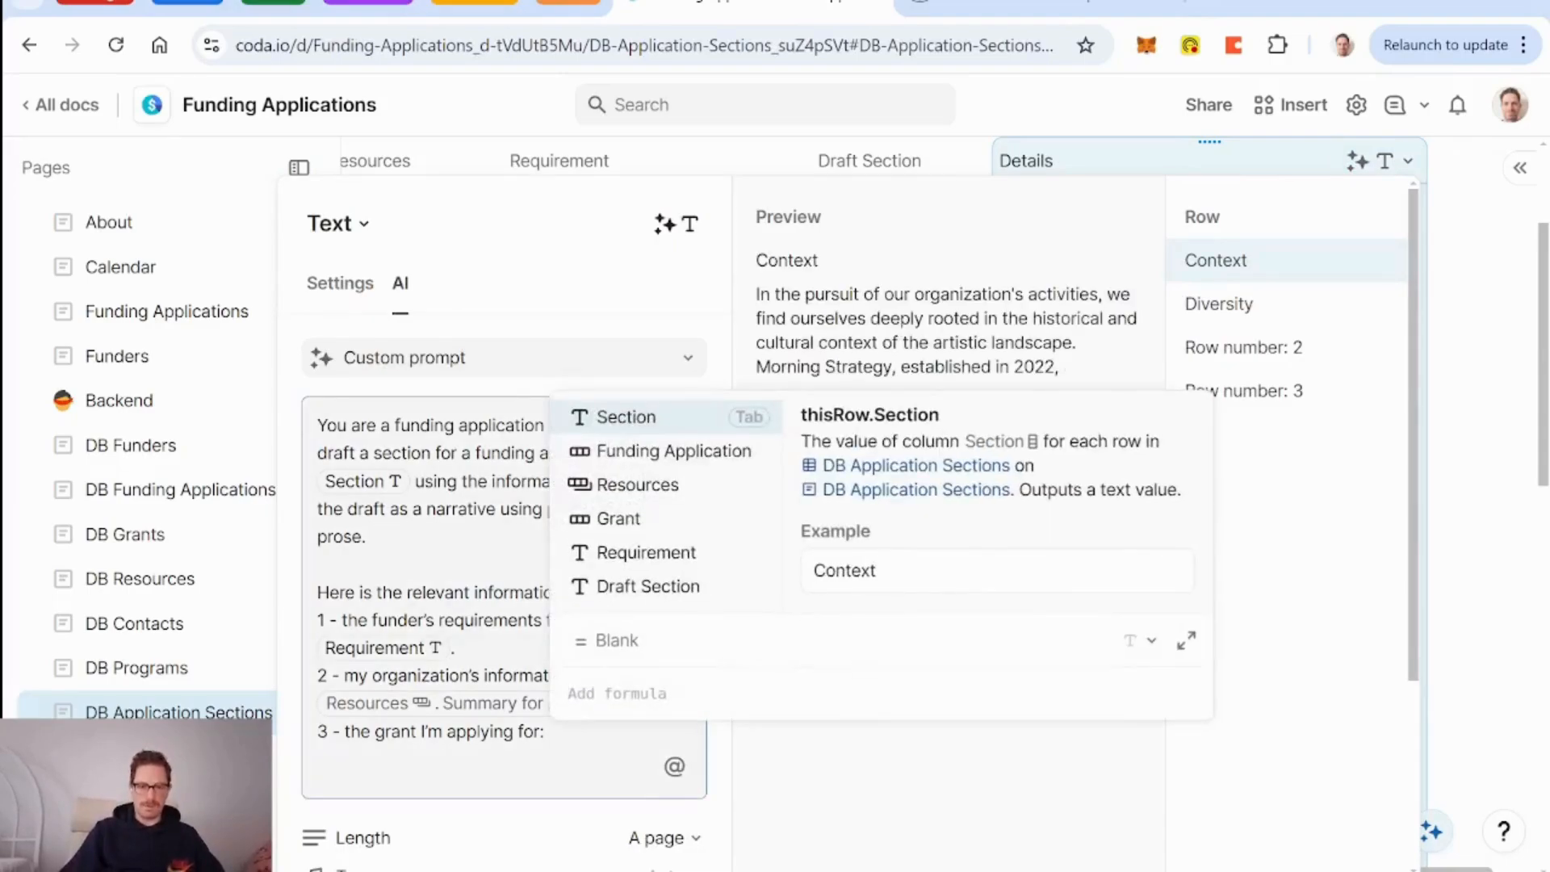
pyautogui.write('grant')
pyautogui.press('Tab')
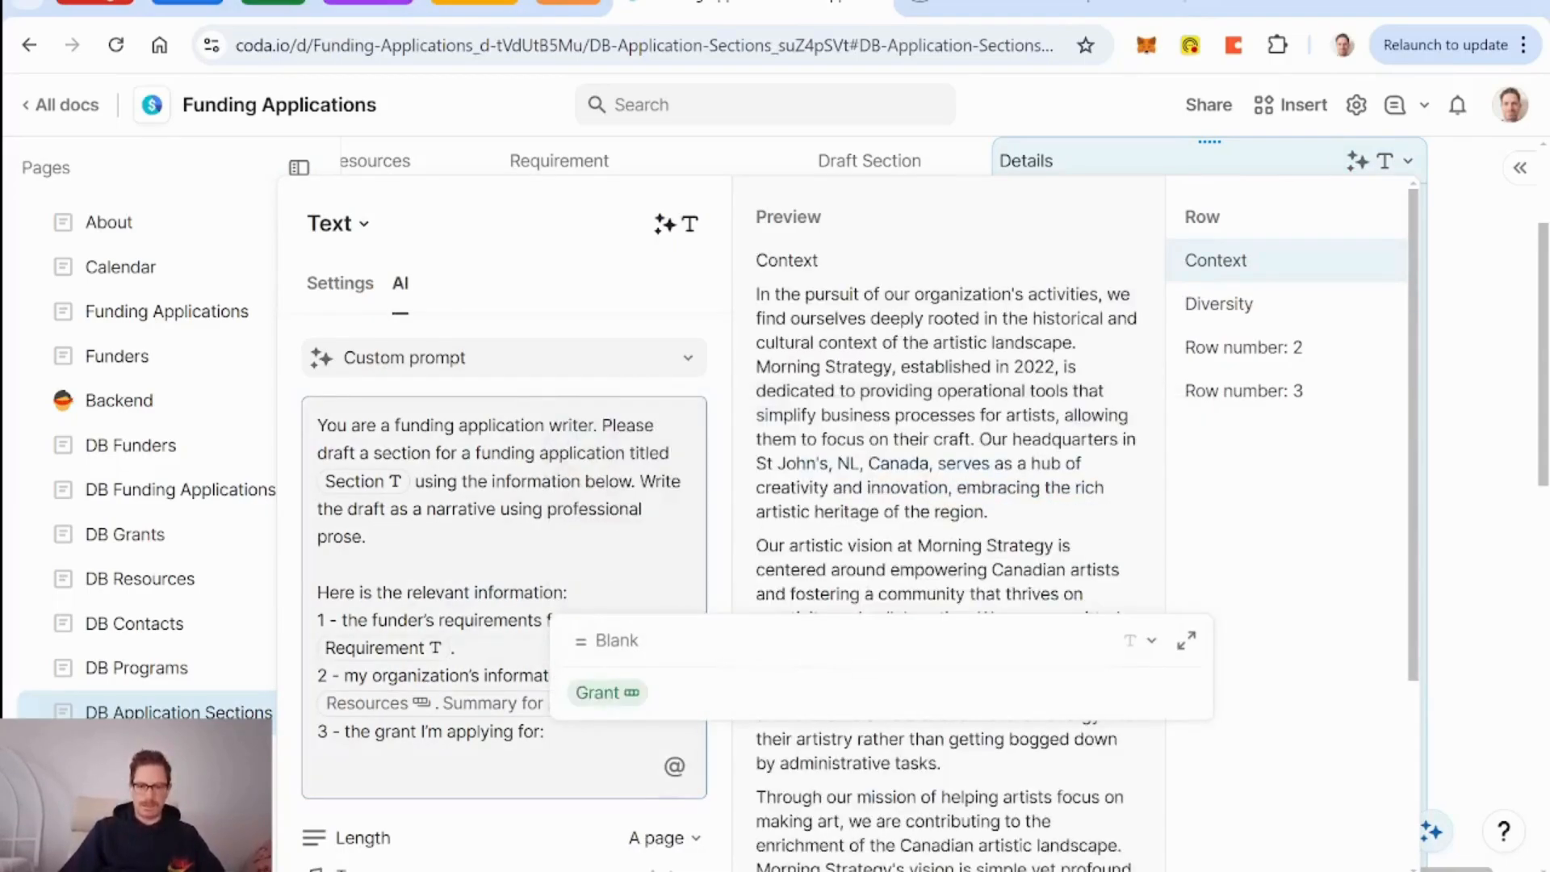
pyautogui.write('.')
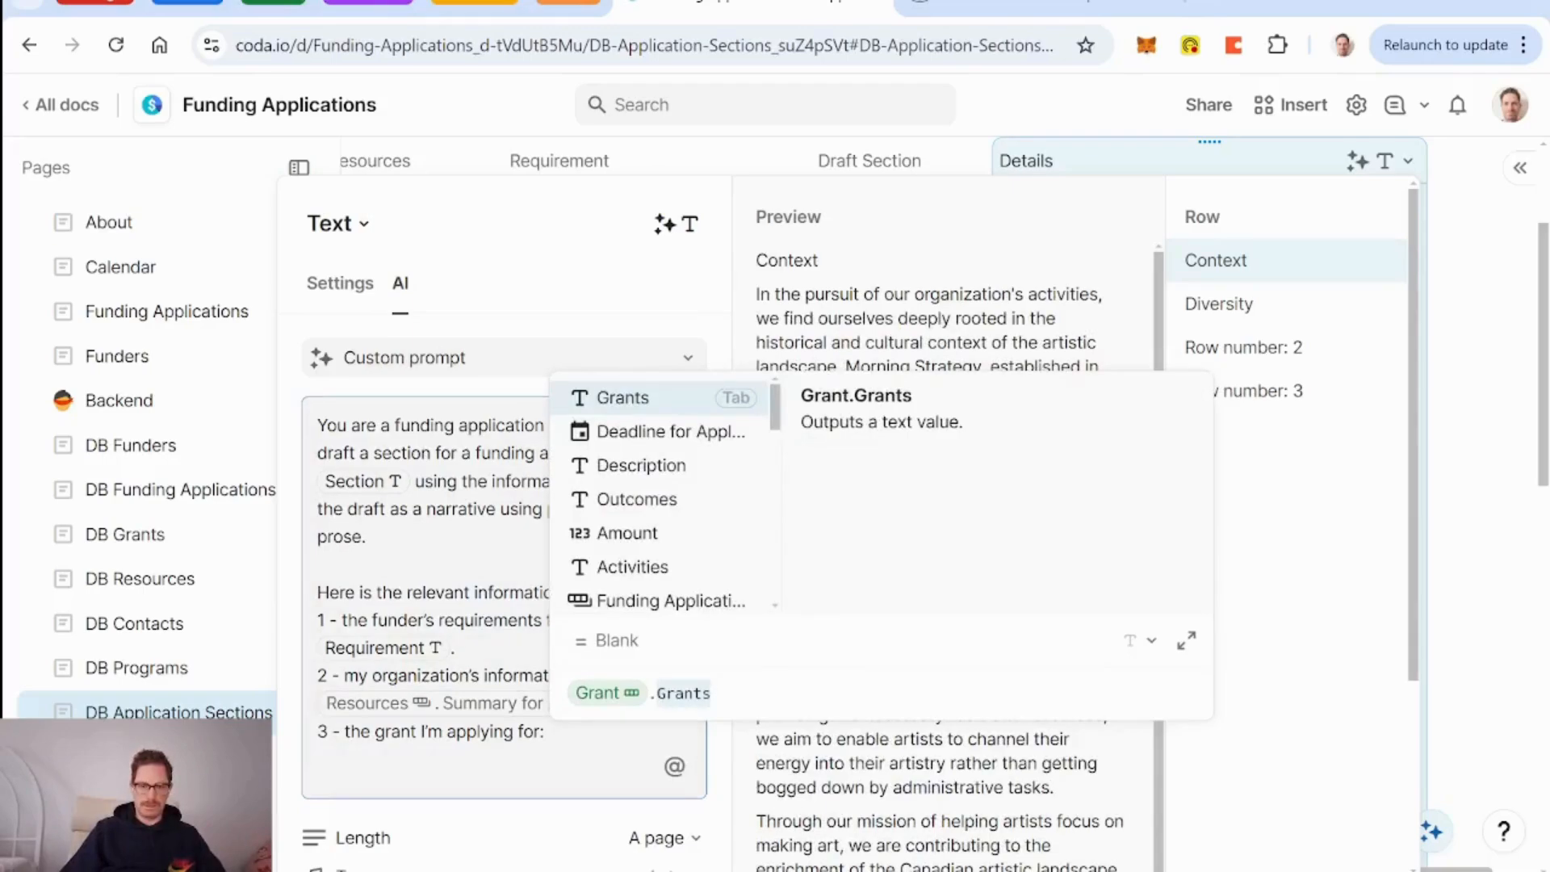
pyautogui.write('summary for AI')
pyautogui.press('Tab')
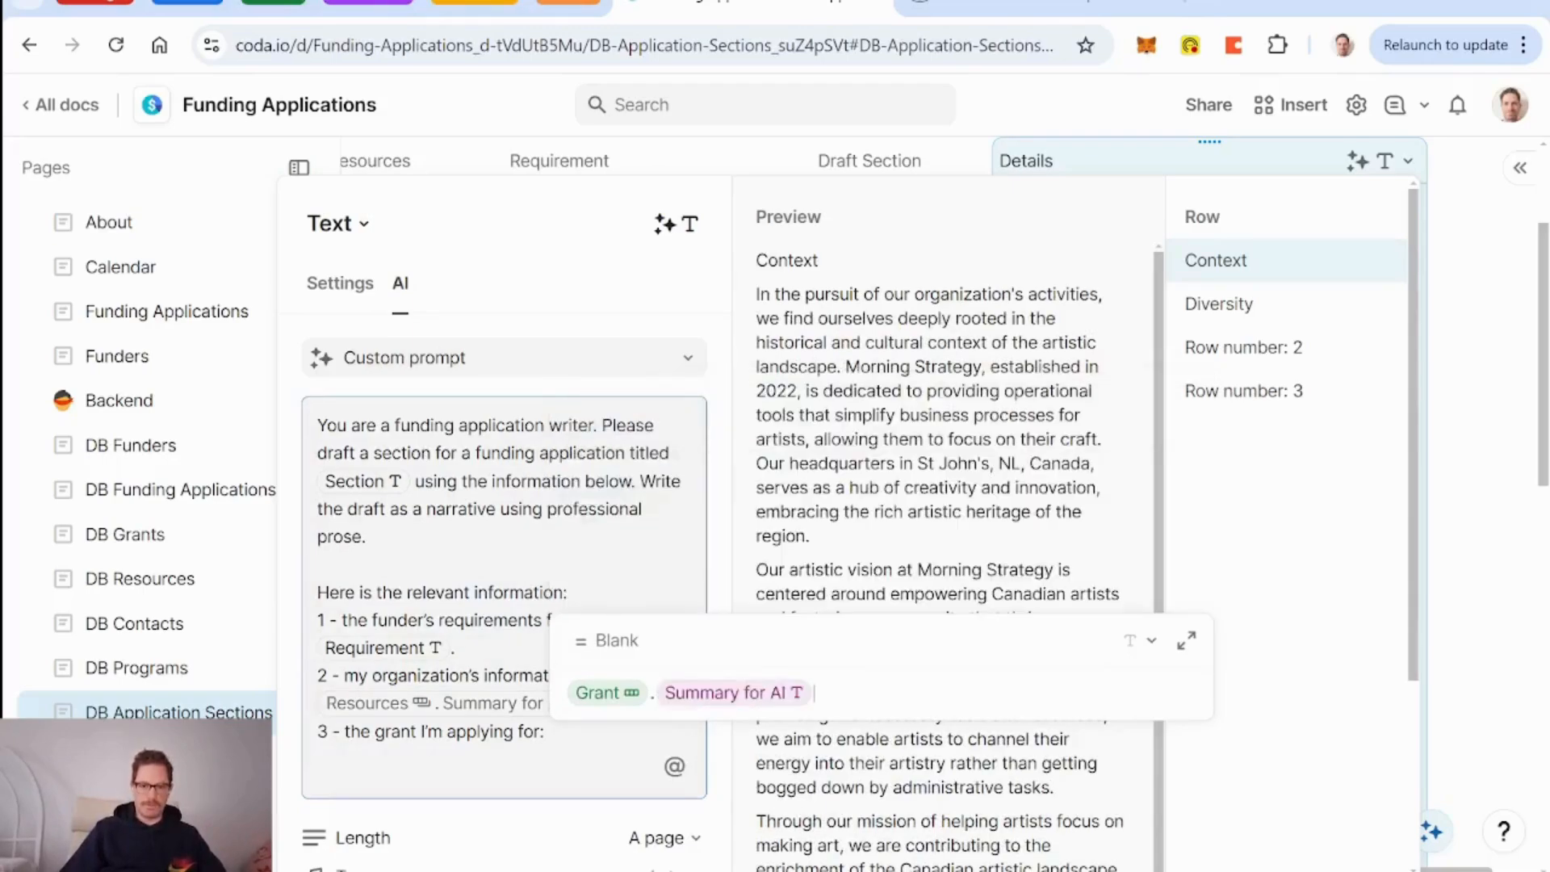
pyautogui.press('Return')
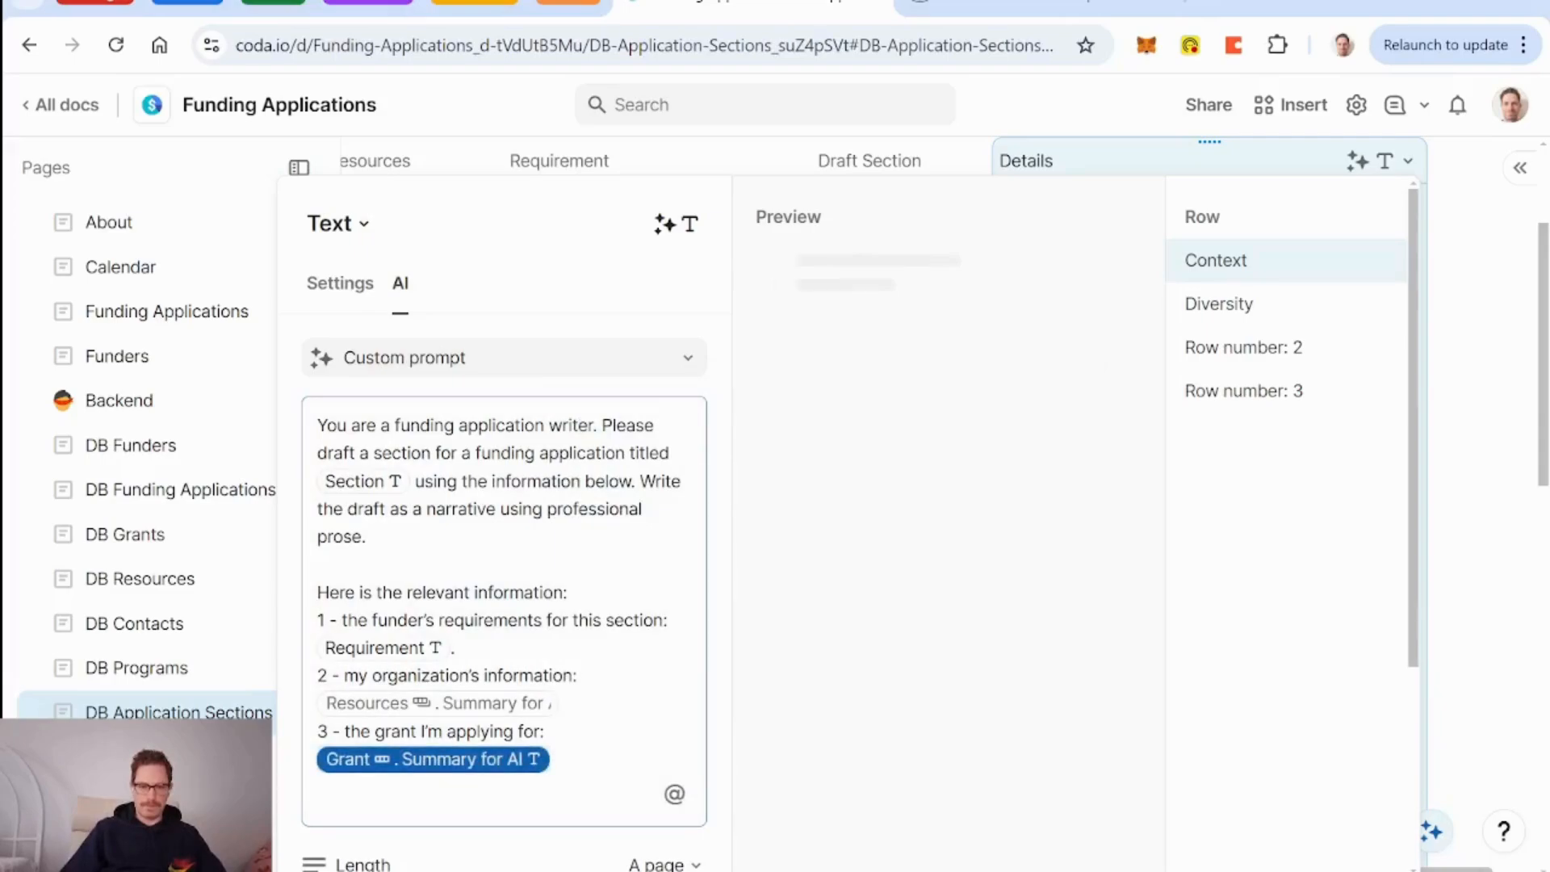
pyautogui.write('.')
pyautogui.scroll(-4, 646, 735)
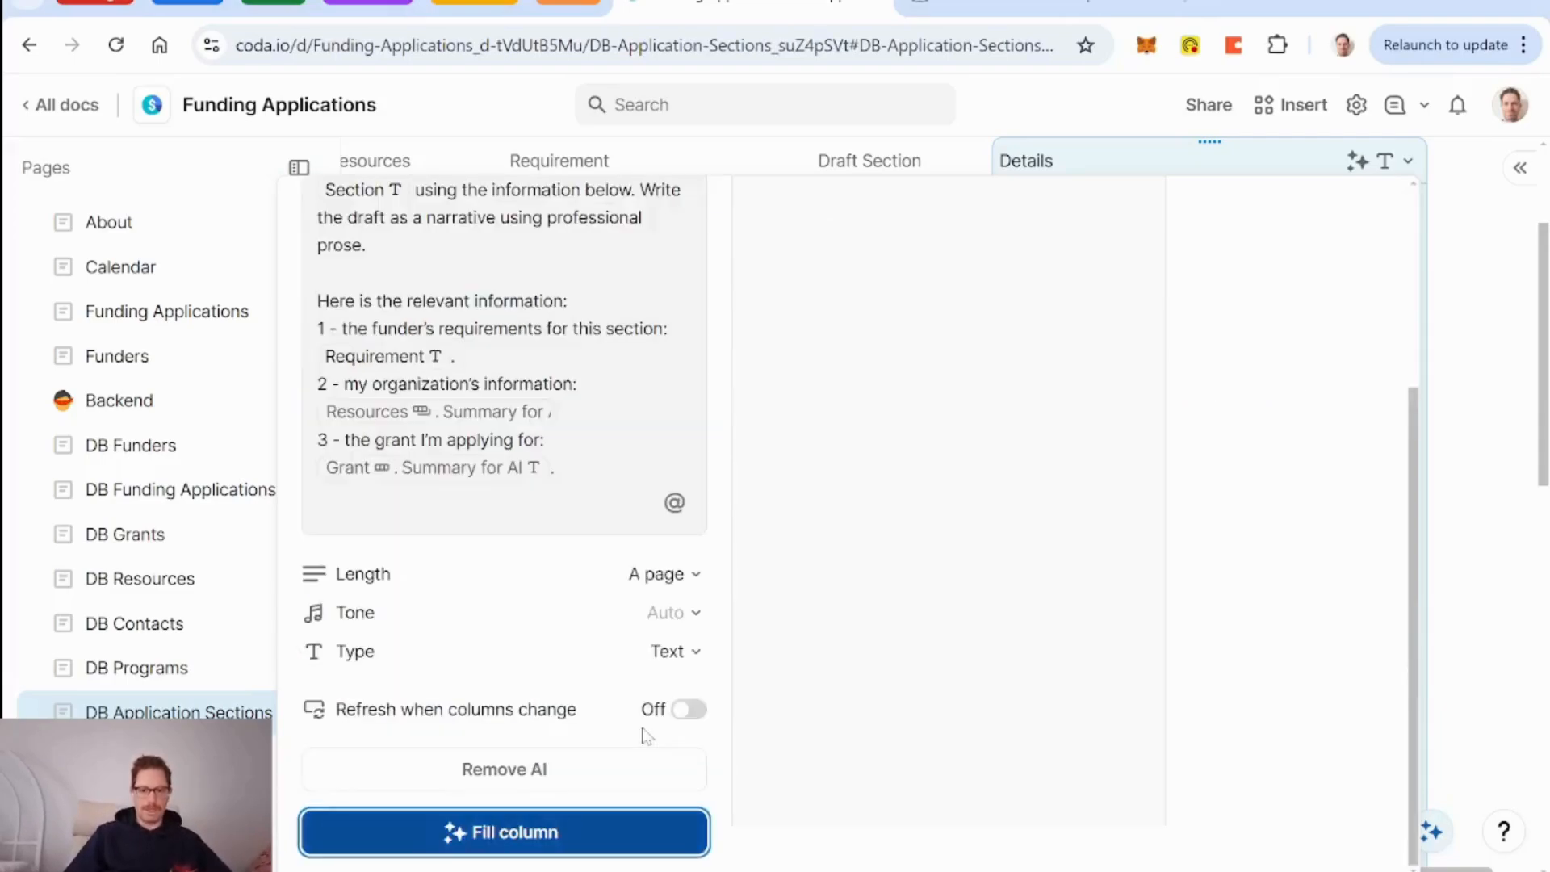
pyautogui.click(601, 852)
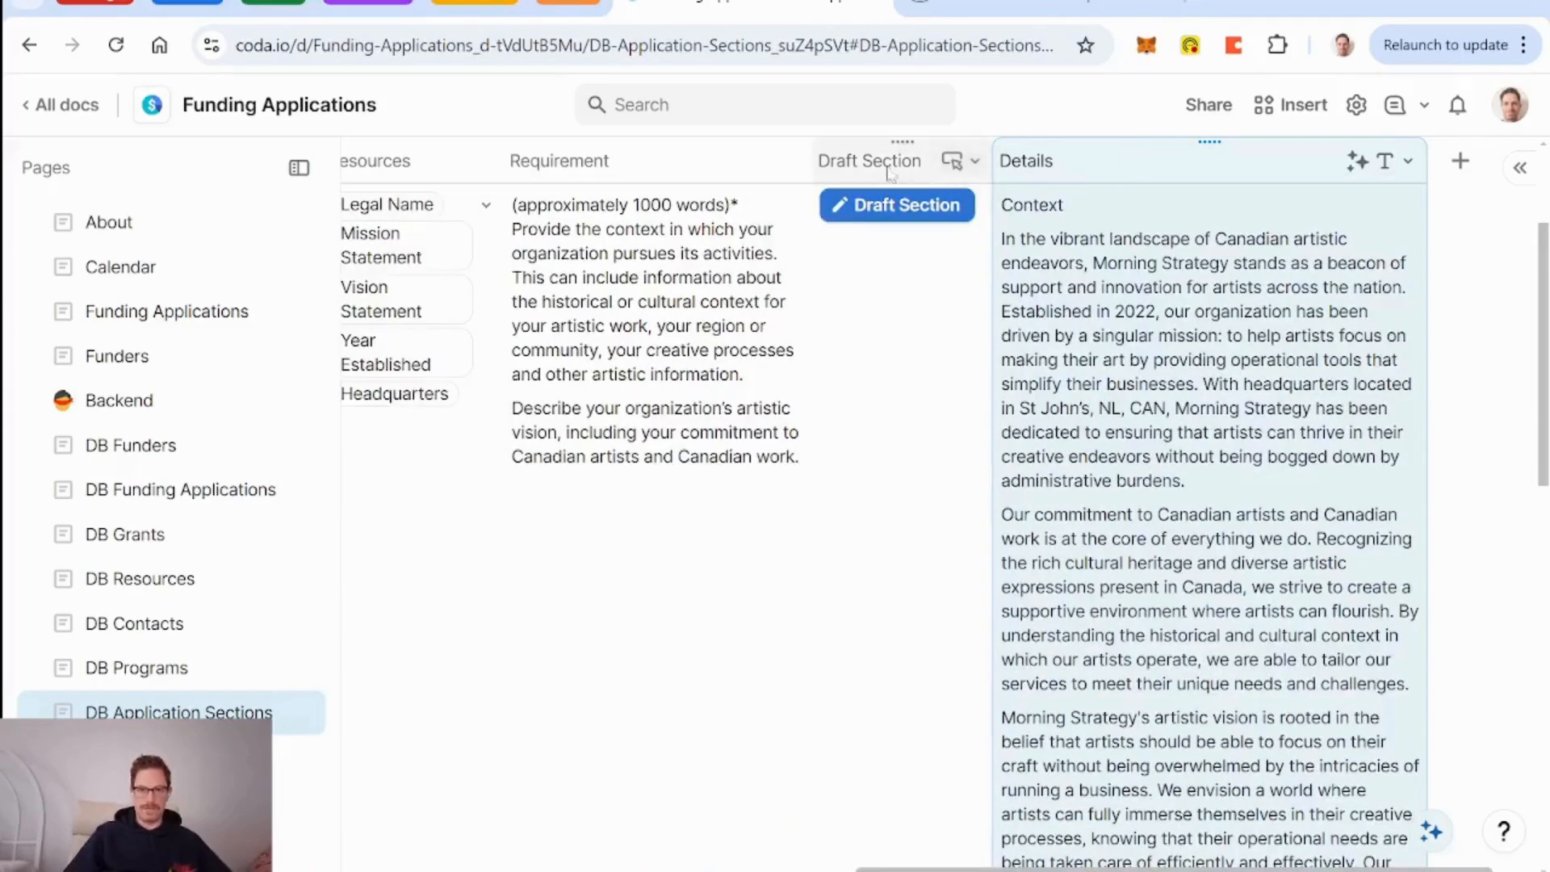
# Redraft Context, review its Explore & Create and Canada Council text, then draft the Diversity section.
pyautogui.click(905, 208)
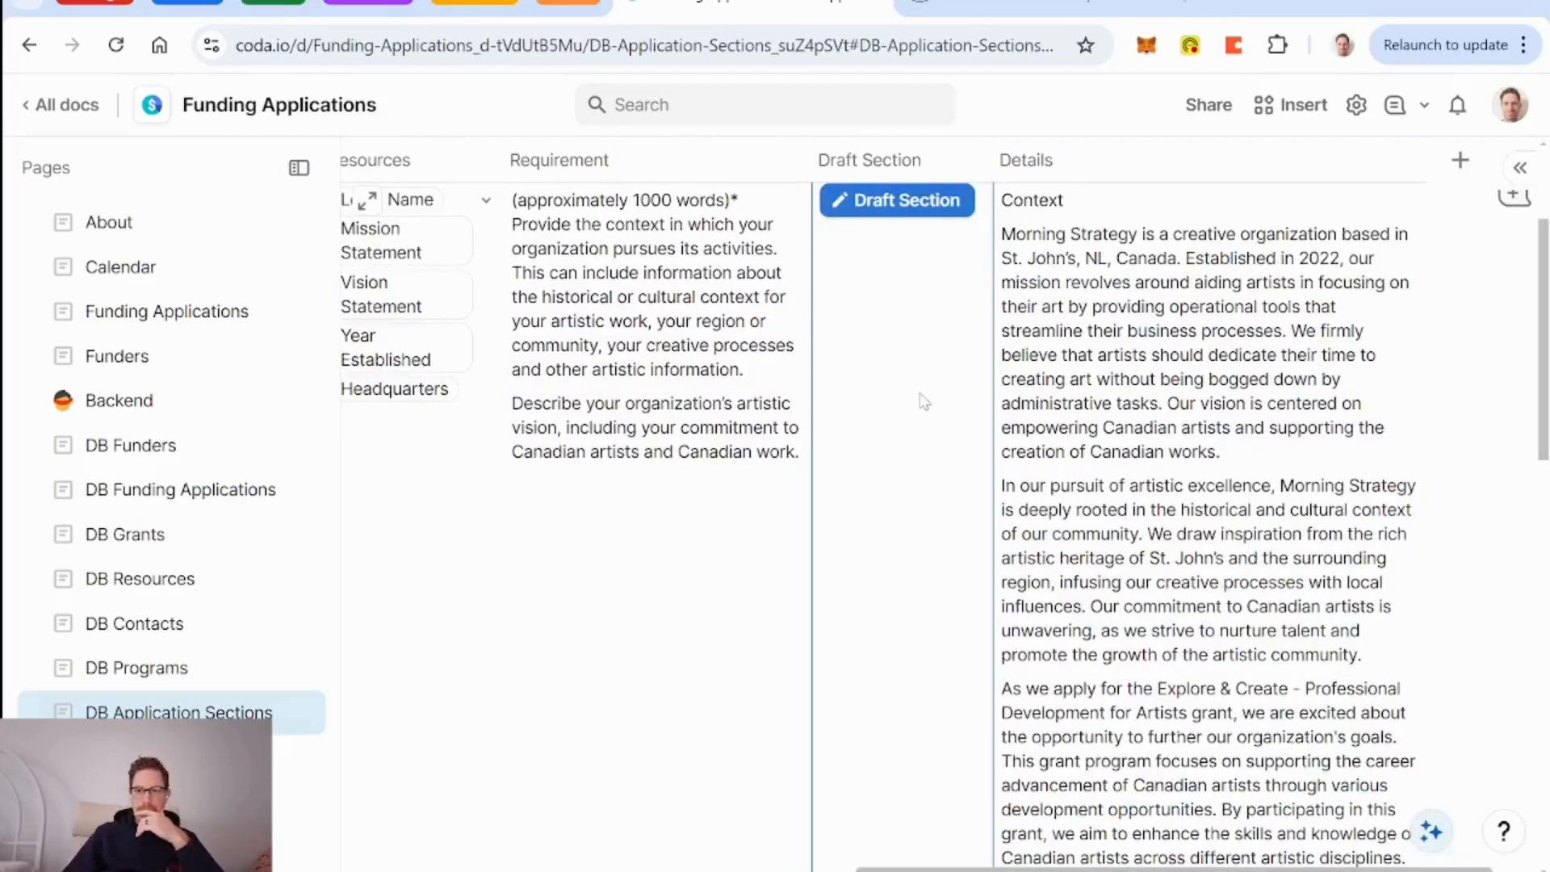
pyautogui.scroll(-5, 902, 393)
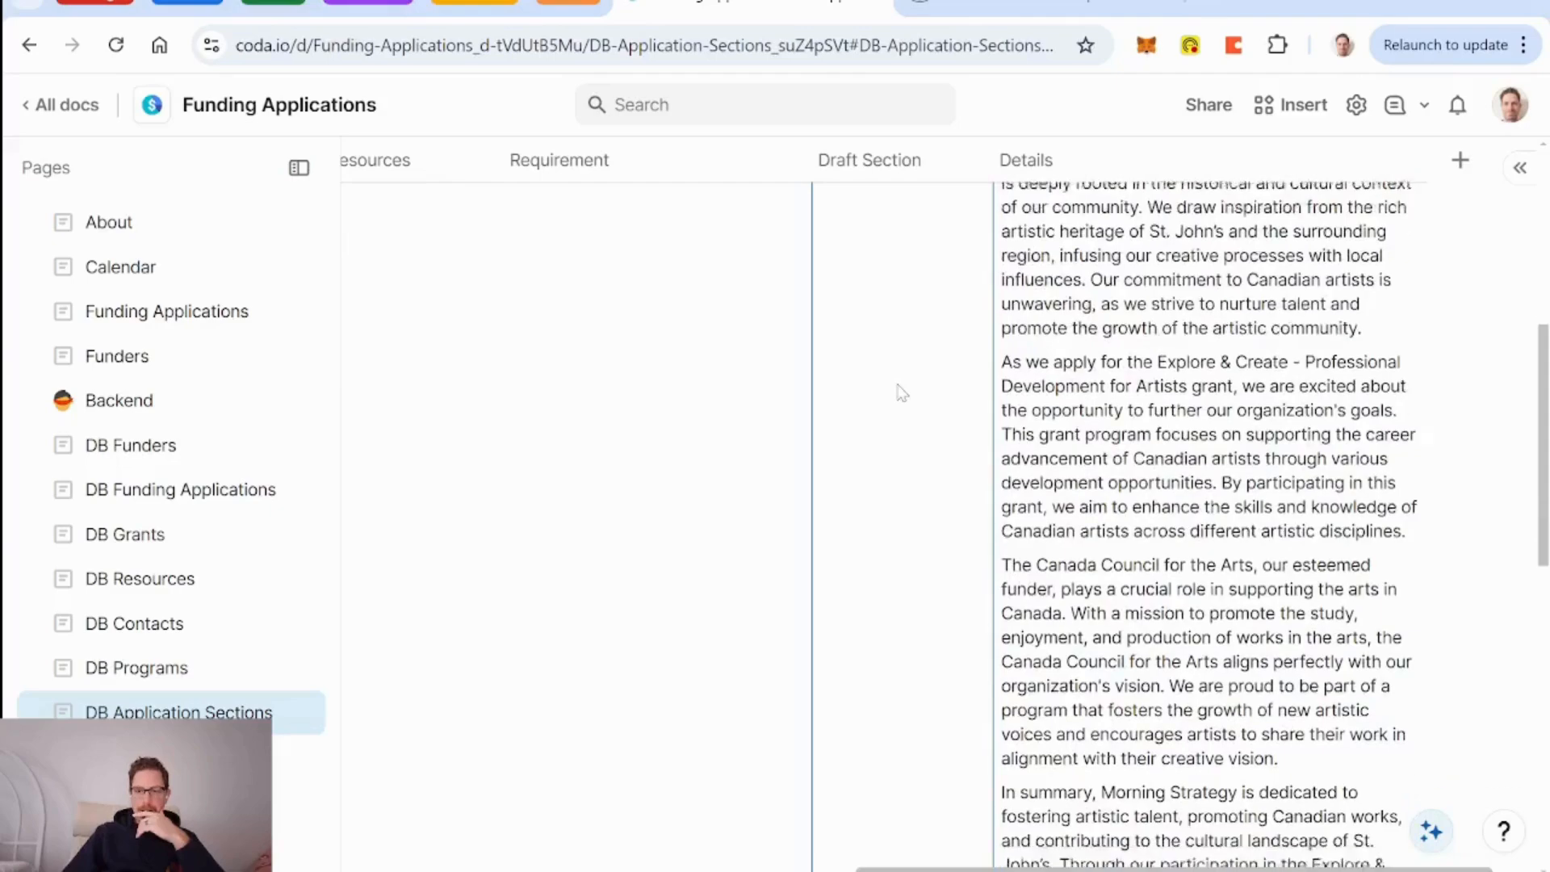
pyautogui.scroll(-2, 902, 393)
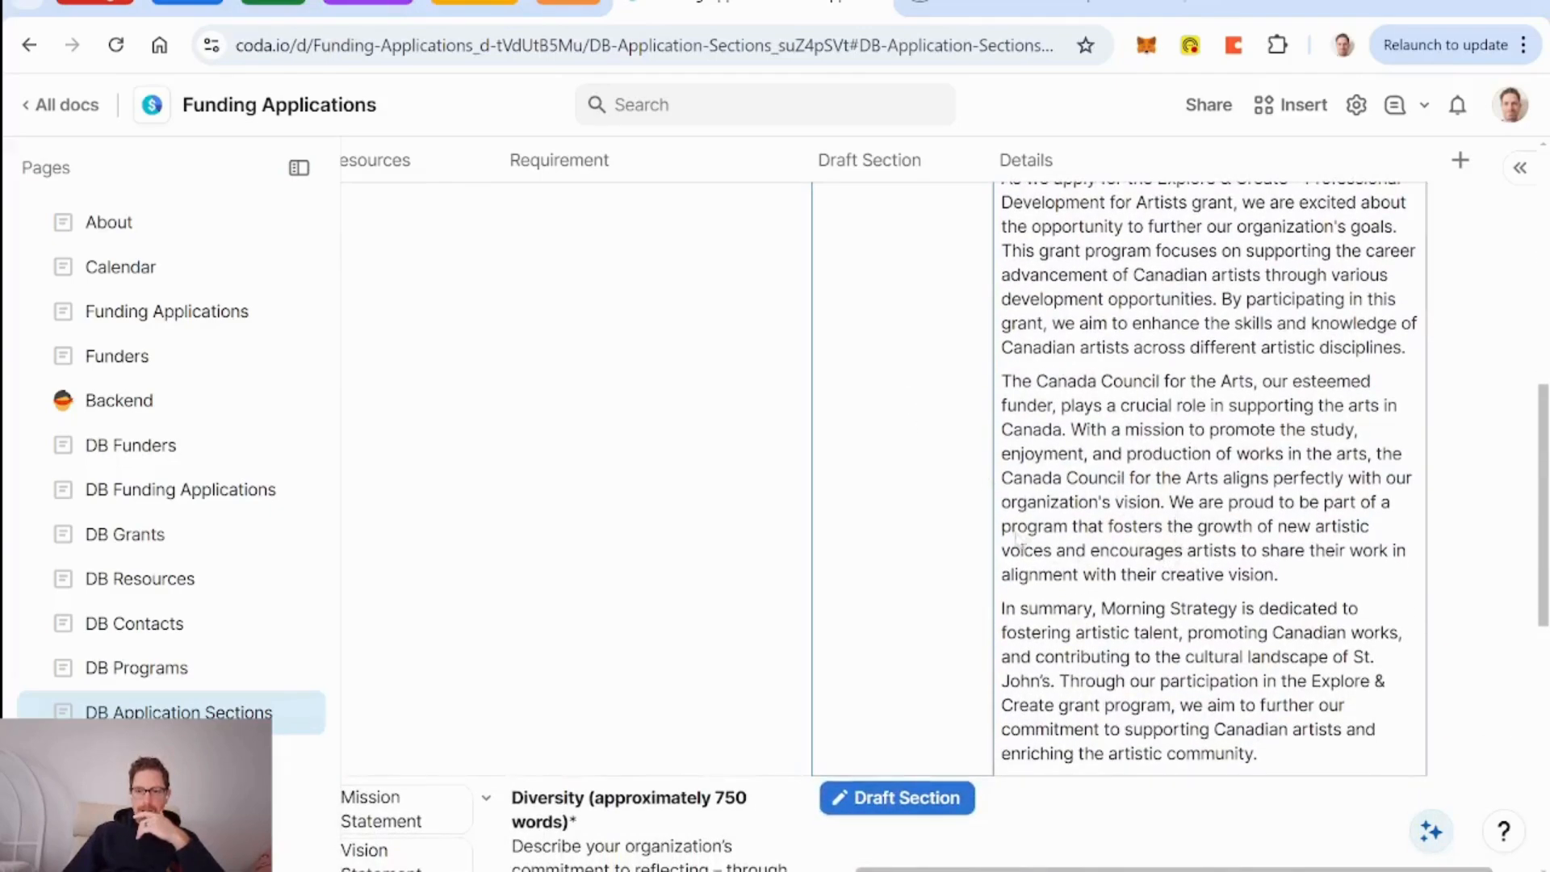
pyautogui.scroll(8, 927, 487)
pyautogui.scroll(-3, 927, 488)
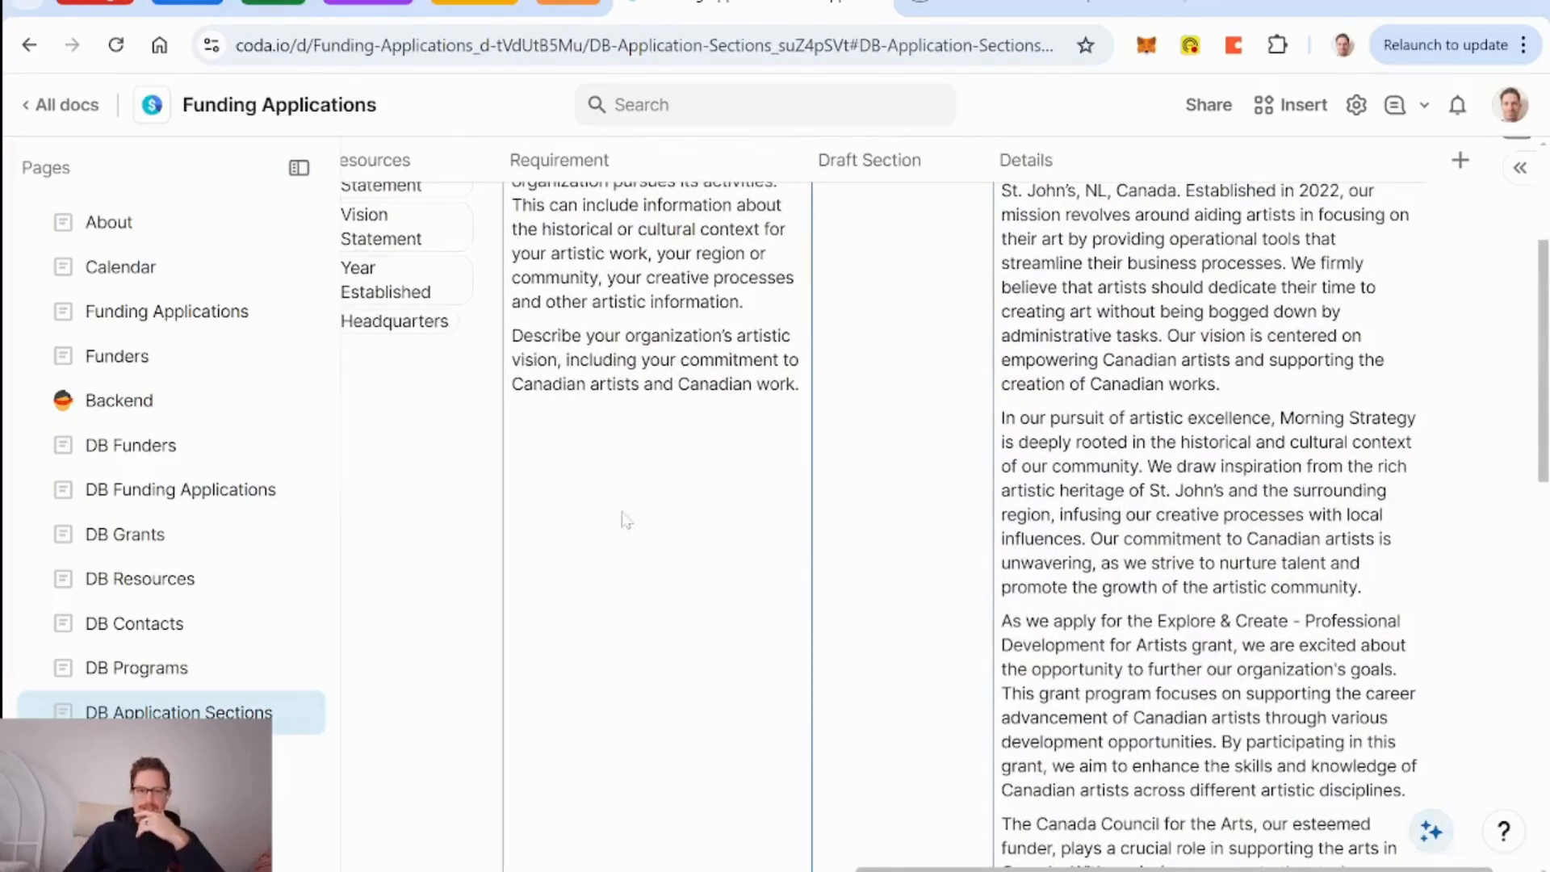
pyautogui.scroll(3, 858, 606)
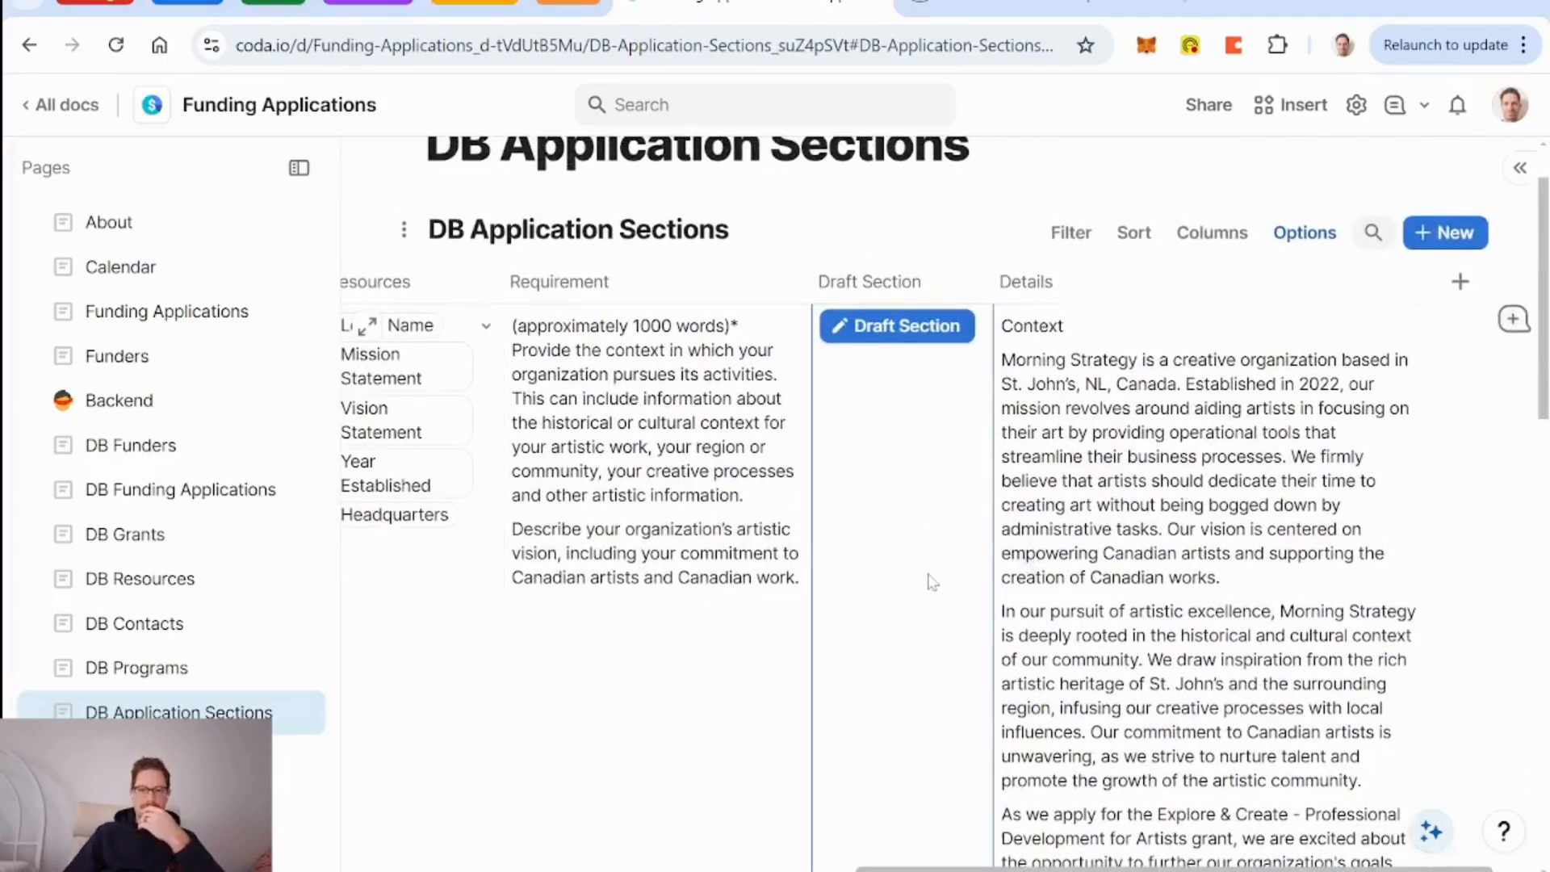
pyautogui.scroll(-10, 931, 581)
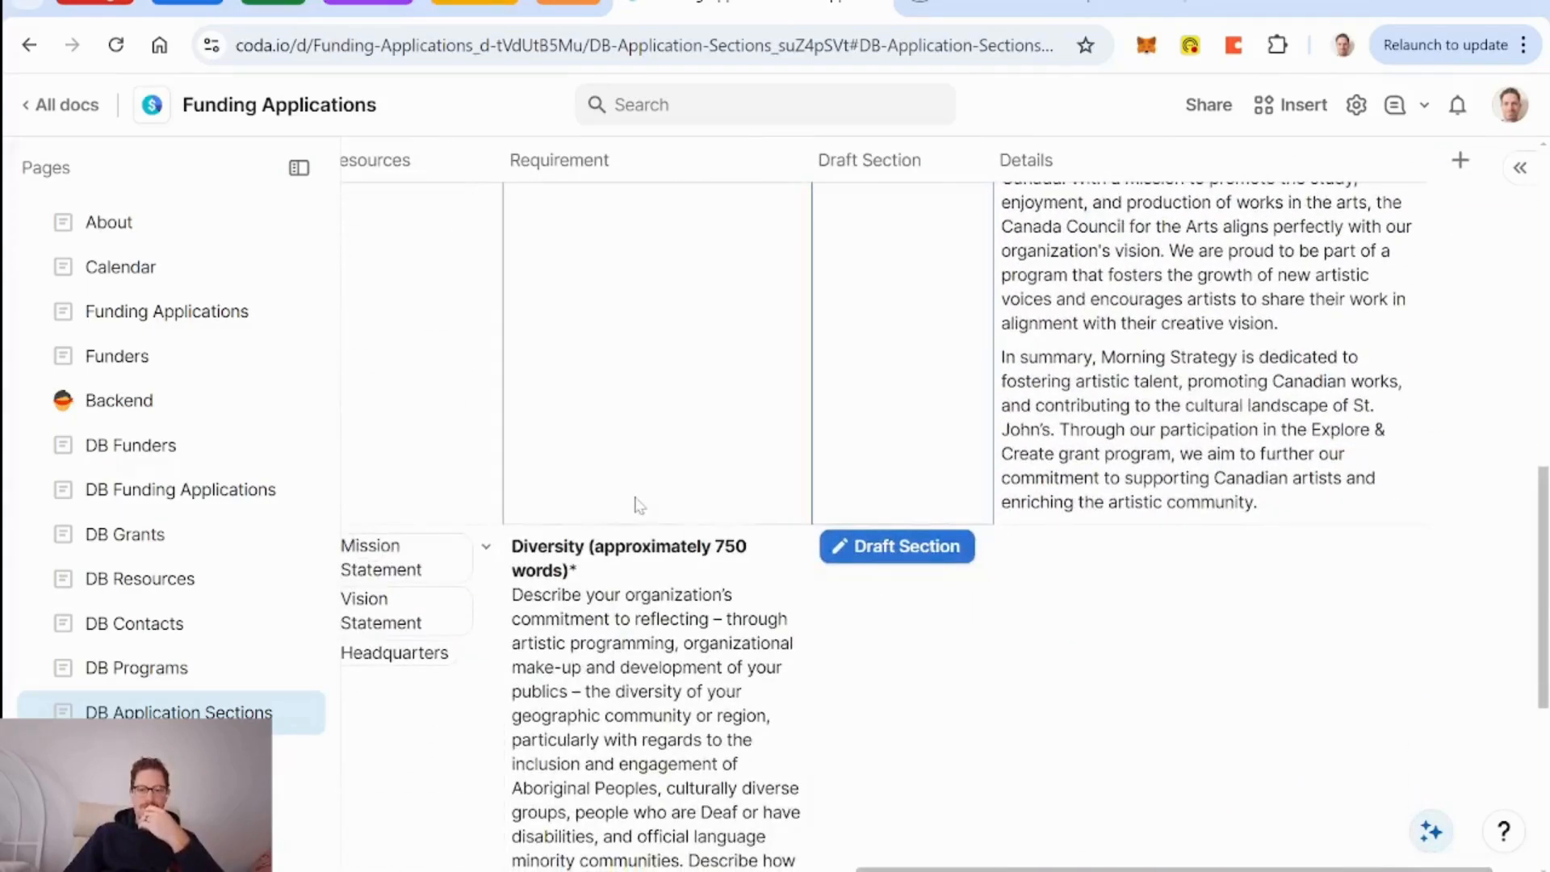
pyautogui.scroll(-3, 638, 505)
pyautogui.scroll(1, 888, 404)
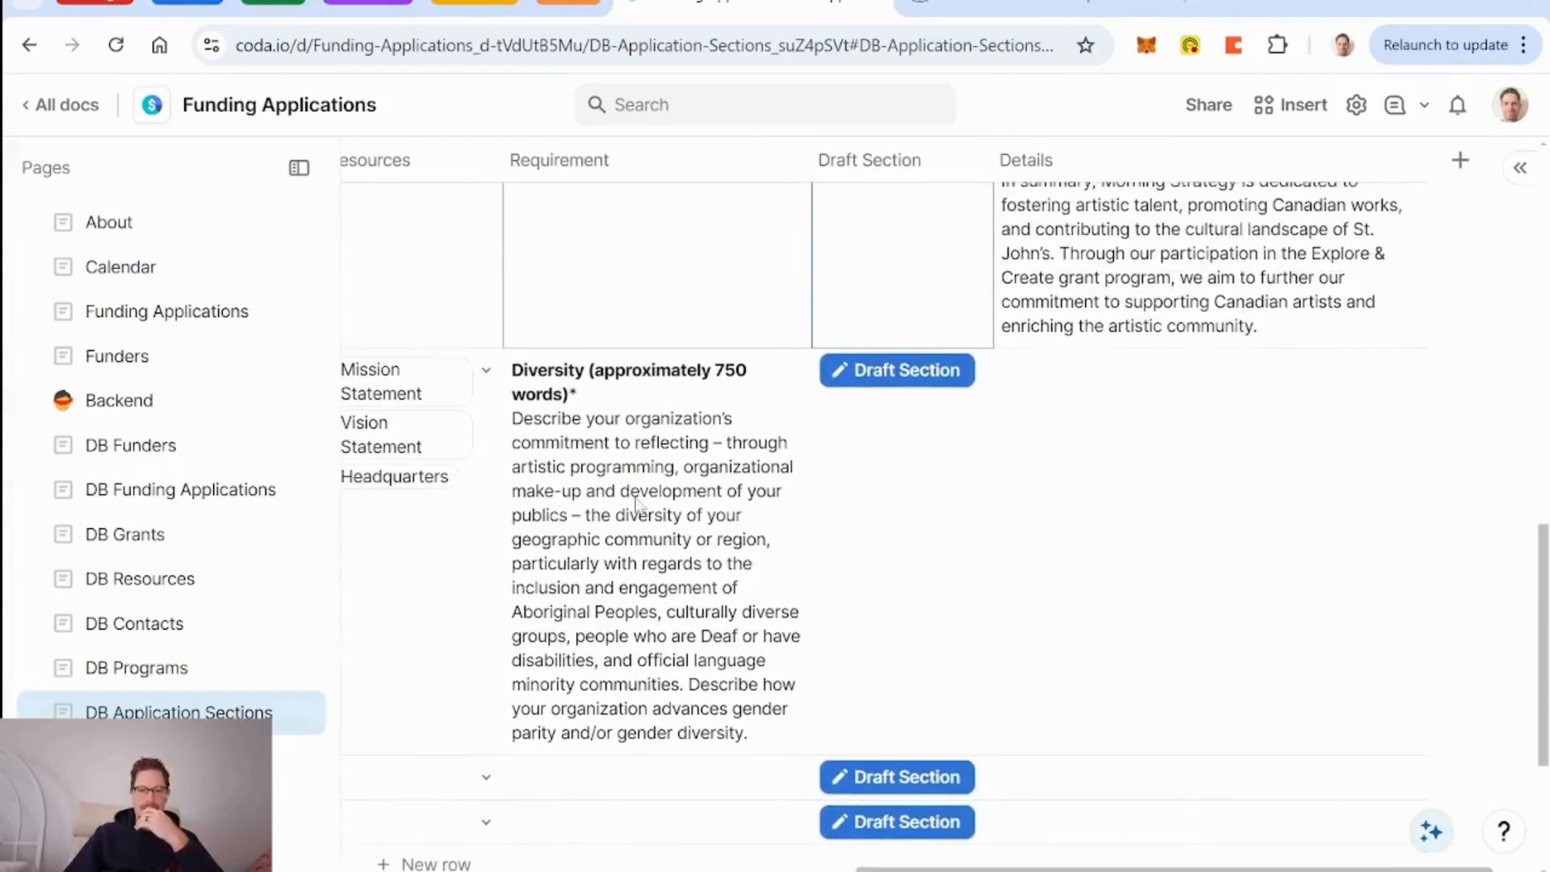
pyautogui.click(900, 373)
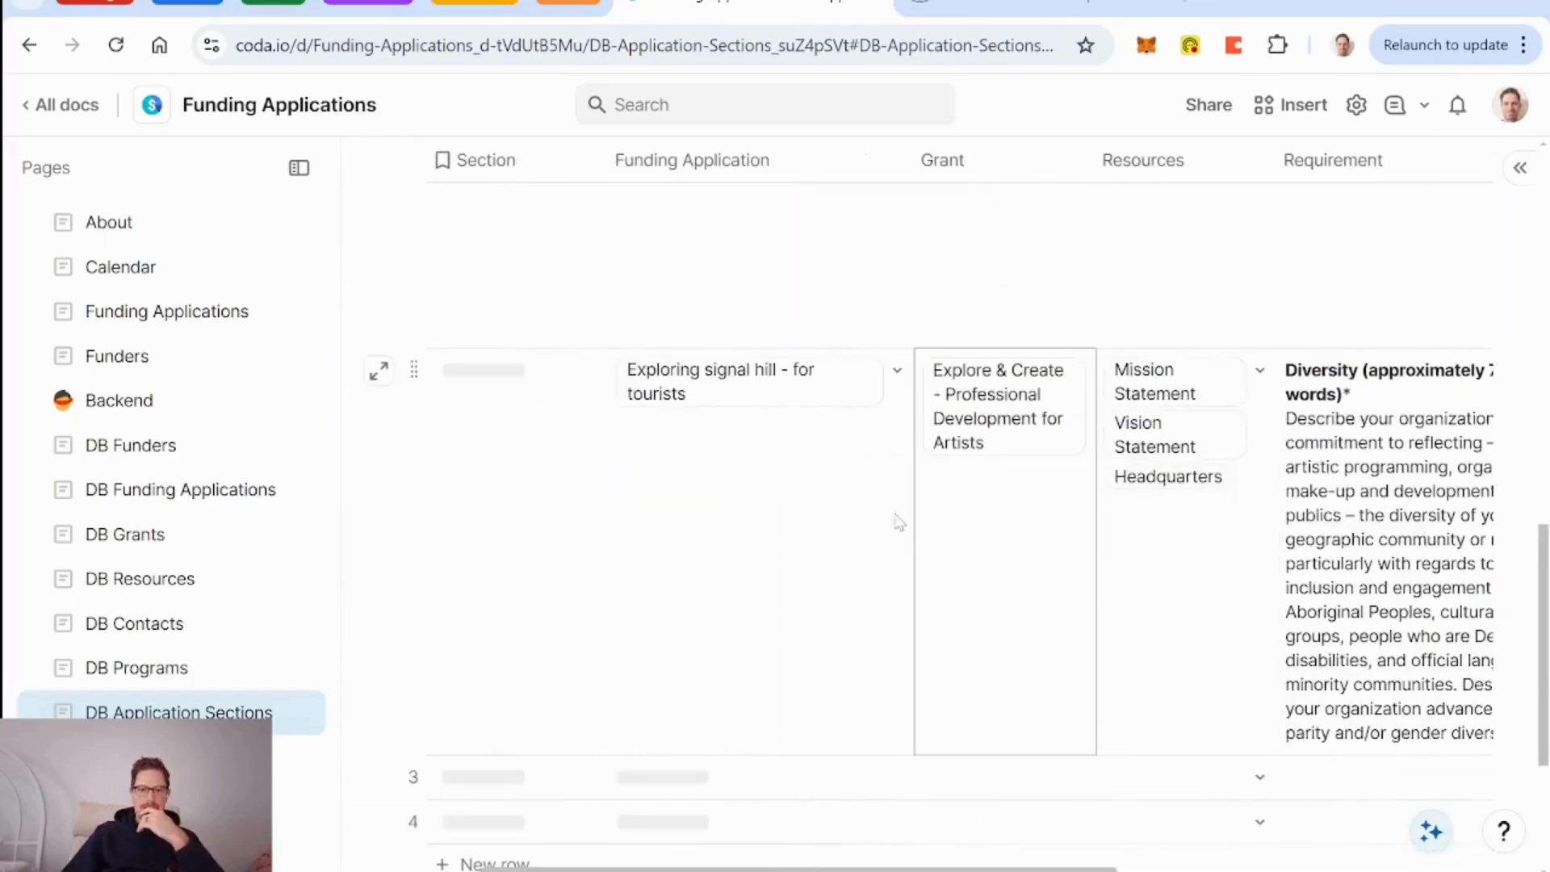
# Move the Exploring signal hill card back to the Drafting column on the board.
pyautogui.click(162, 315)
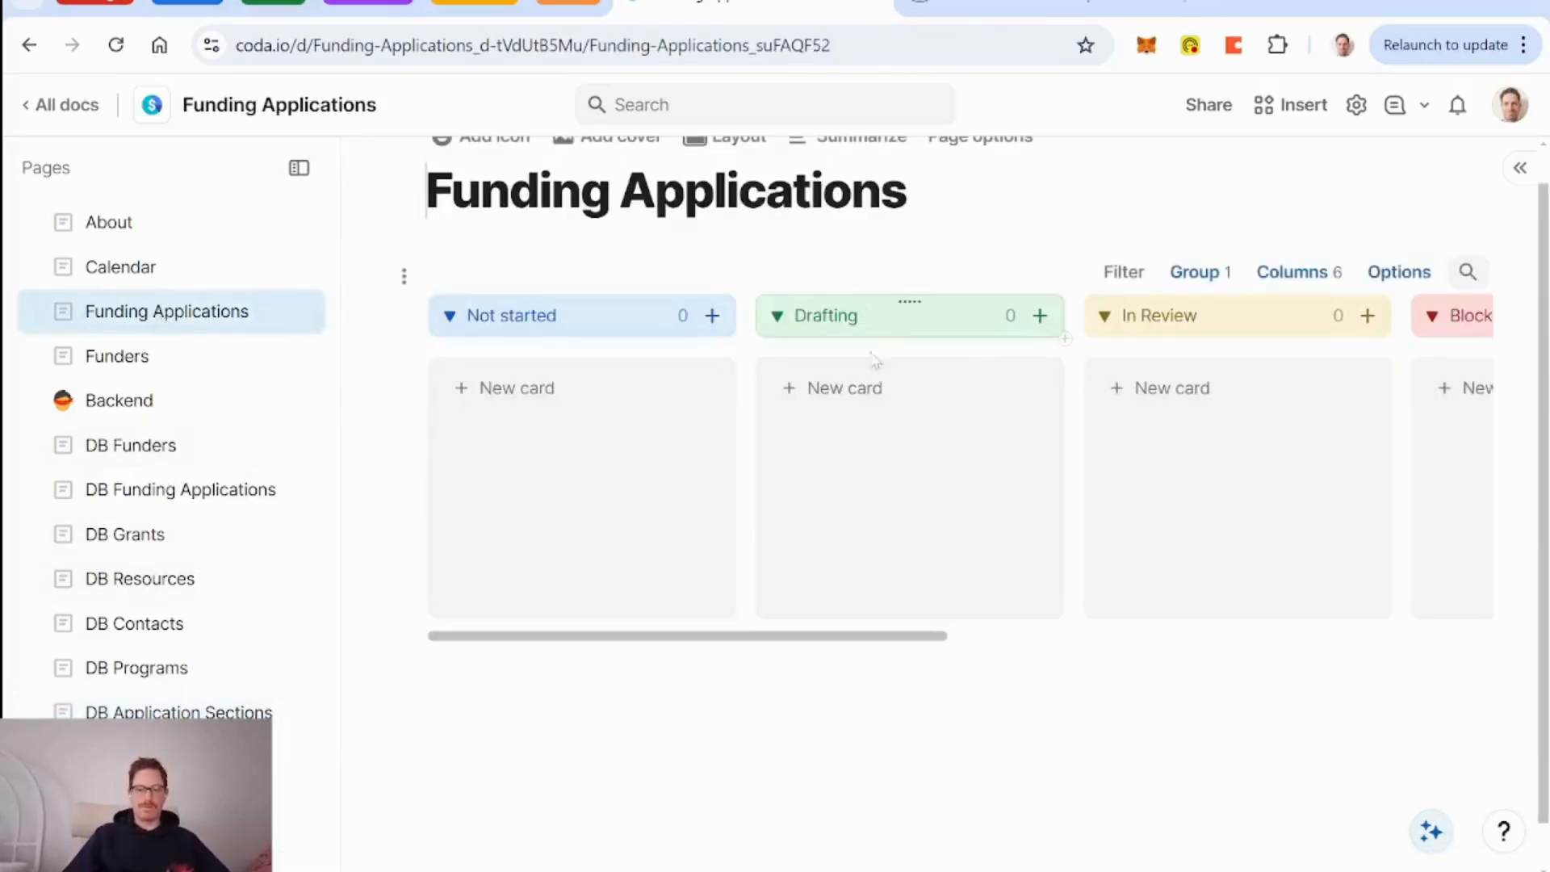
pyautogui.hscroll(8, 875, 361)
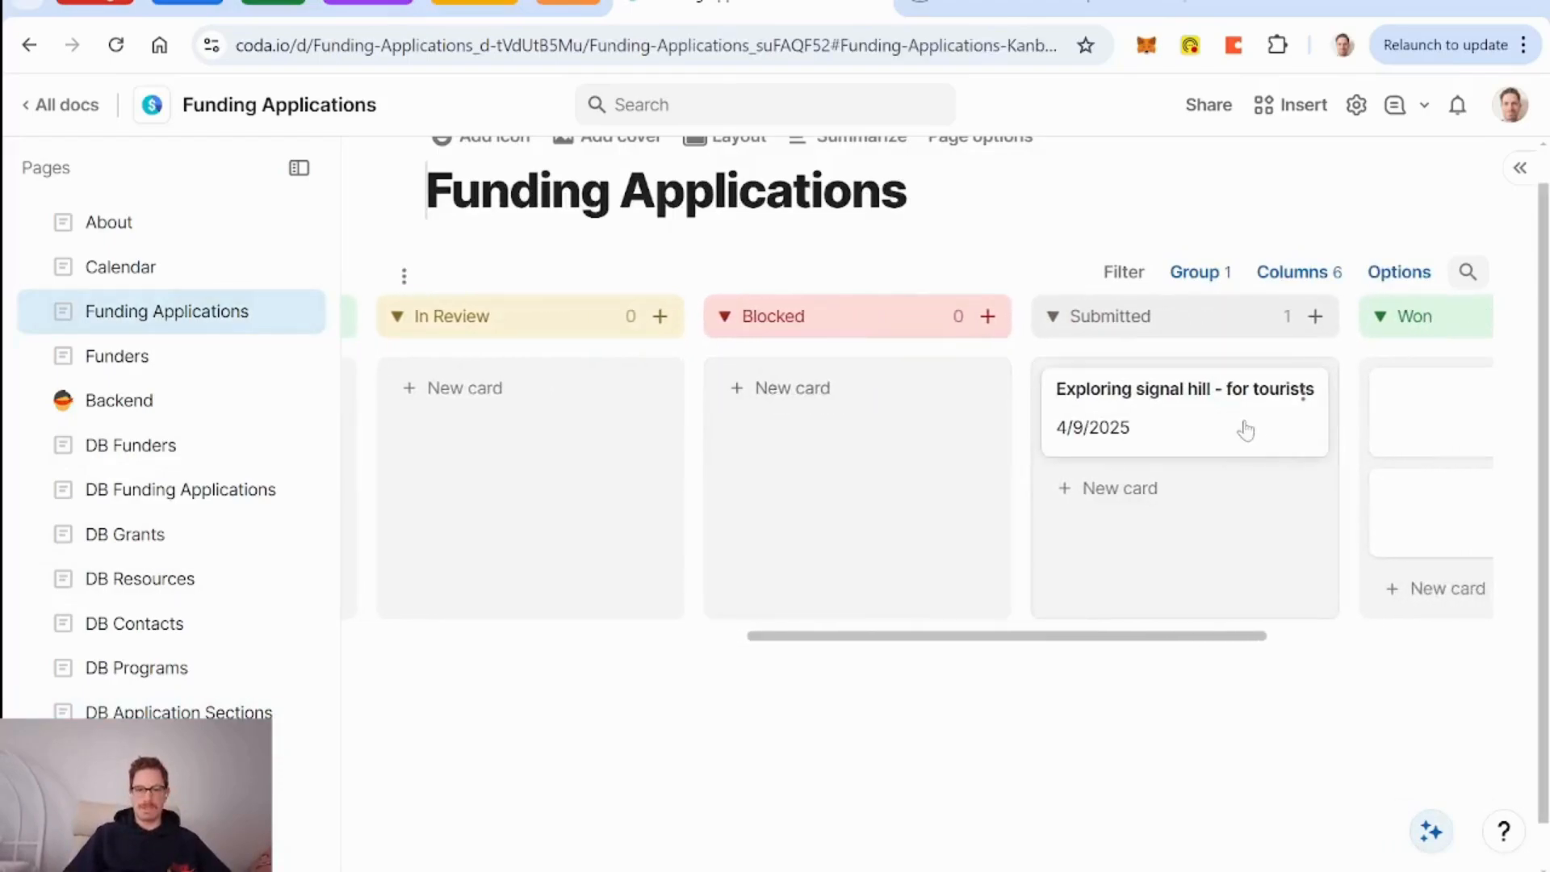
pyautogui.moveTo(1246, 430); pyautogui.dragTo(821, 482)
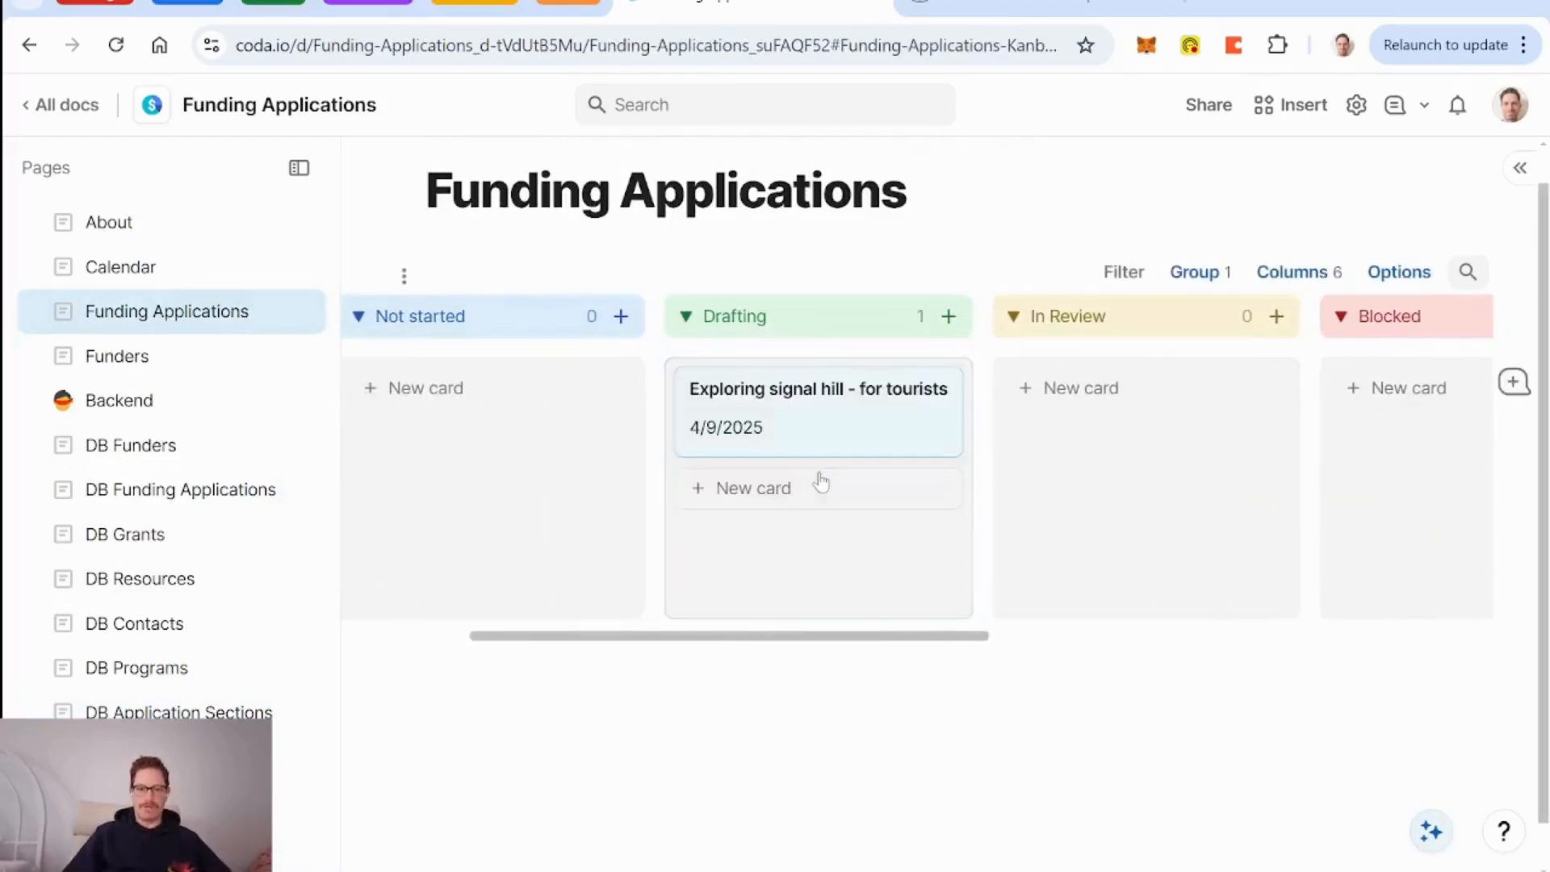
pyautogui.hscroll(10, 821, 482)
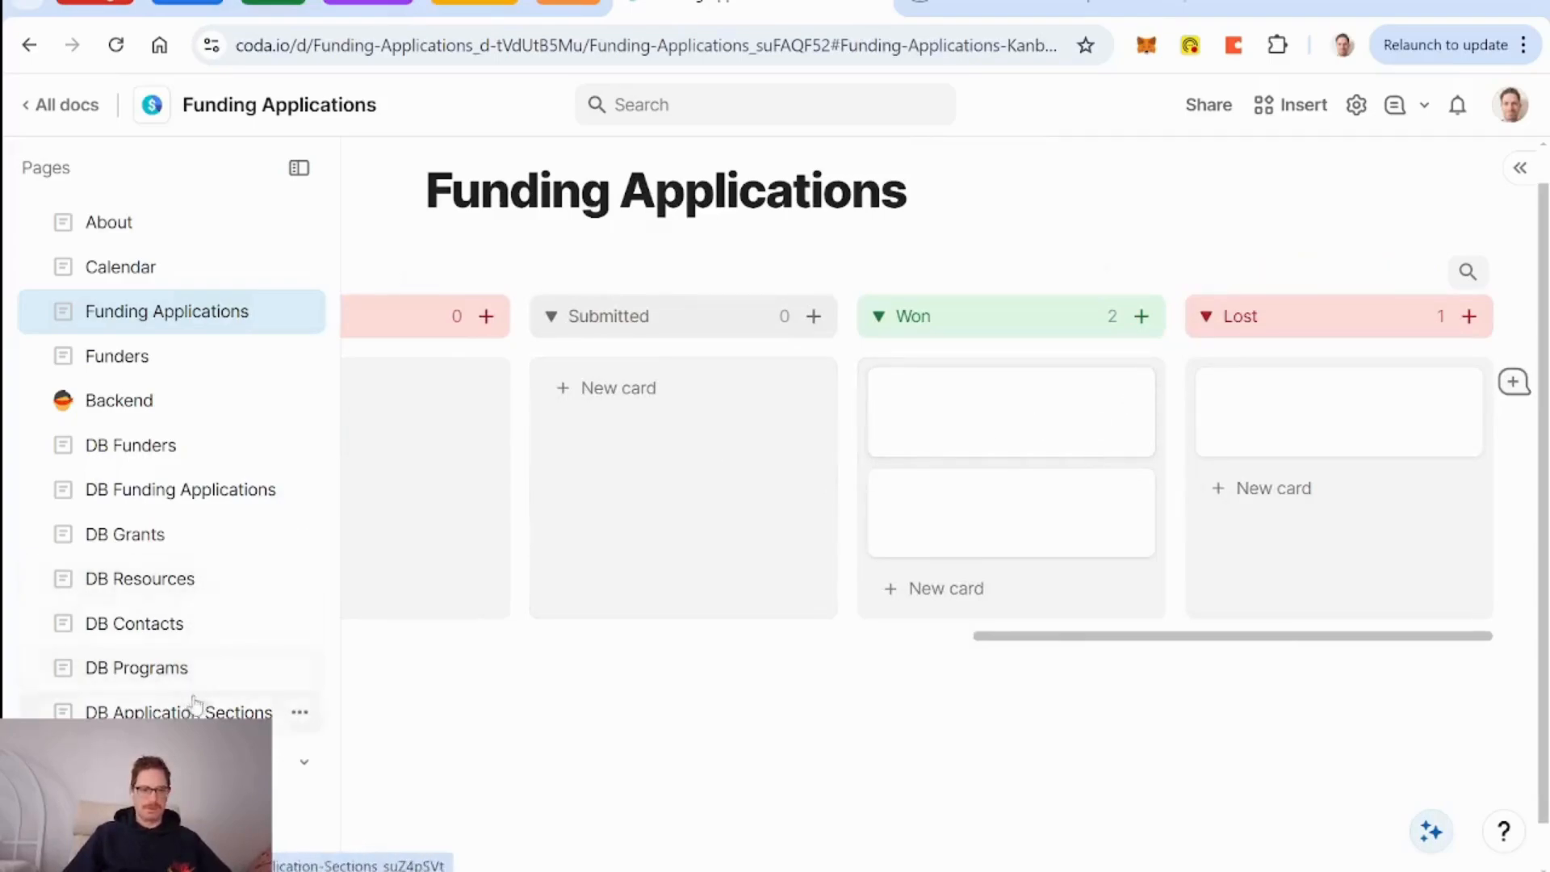
# Delete the blank Lost and Won rows from the DB Funding Applications table.
pyautogui.click(172, 489)
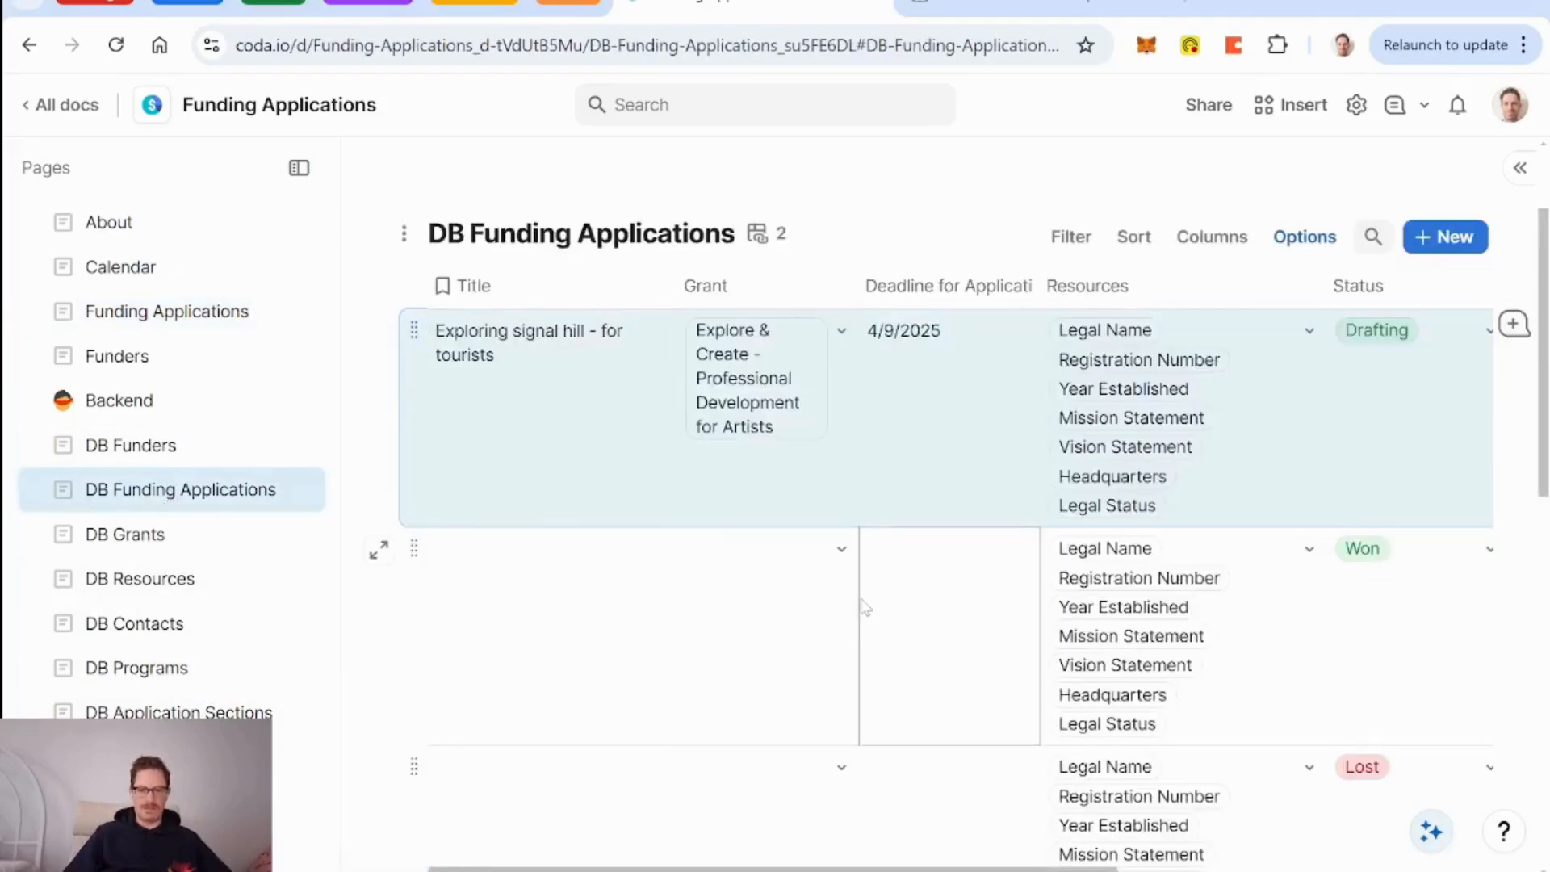
pyautogui.click(413, 546)
pyautogui.scroll(-6, 550, 628)
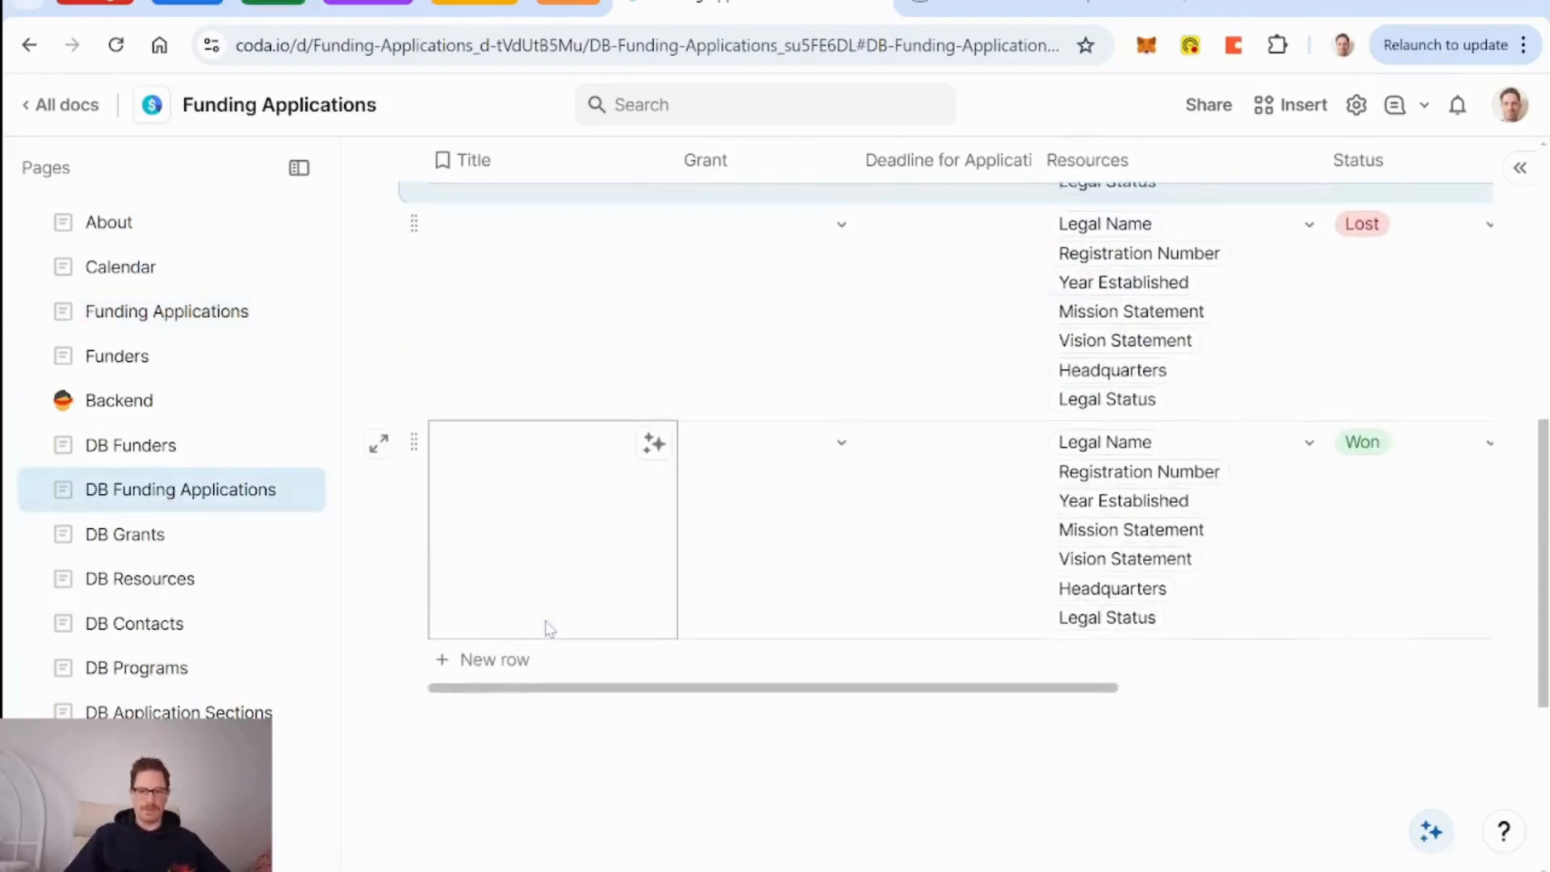
pyautogui.keyDown('shift'); pyautogui.click(413, 445); pyautogui.keyUp('shift')
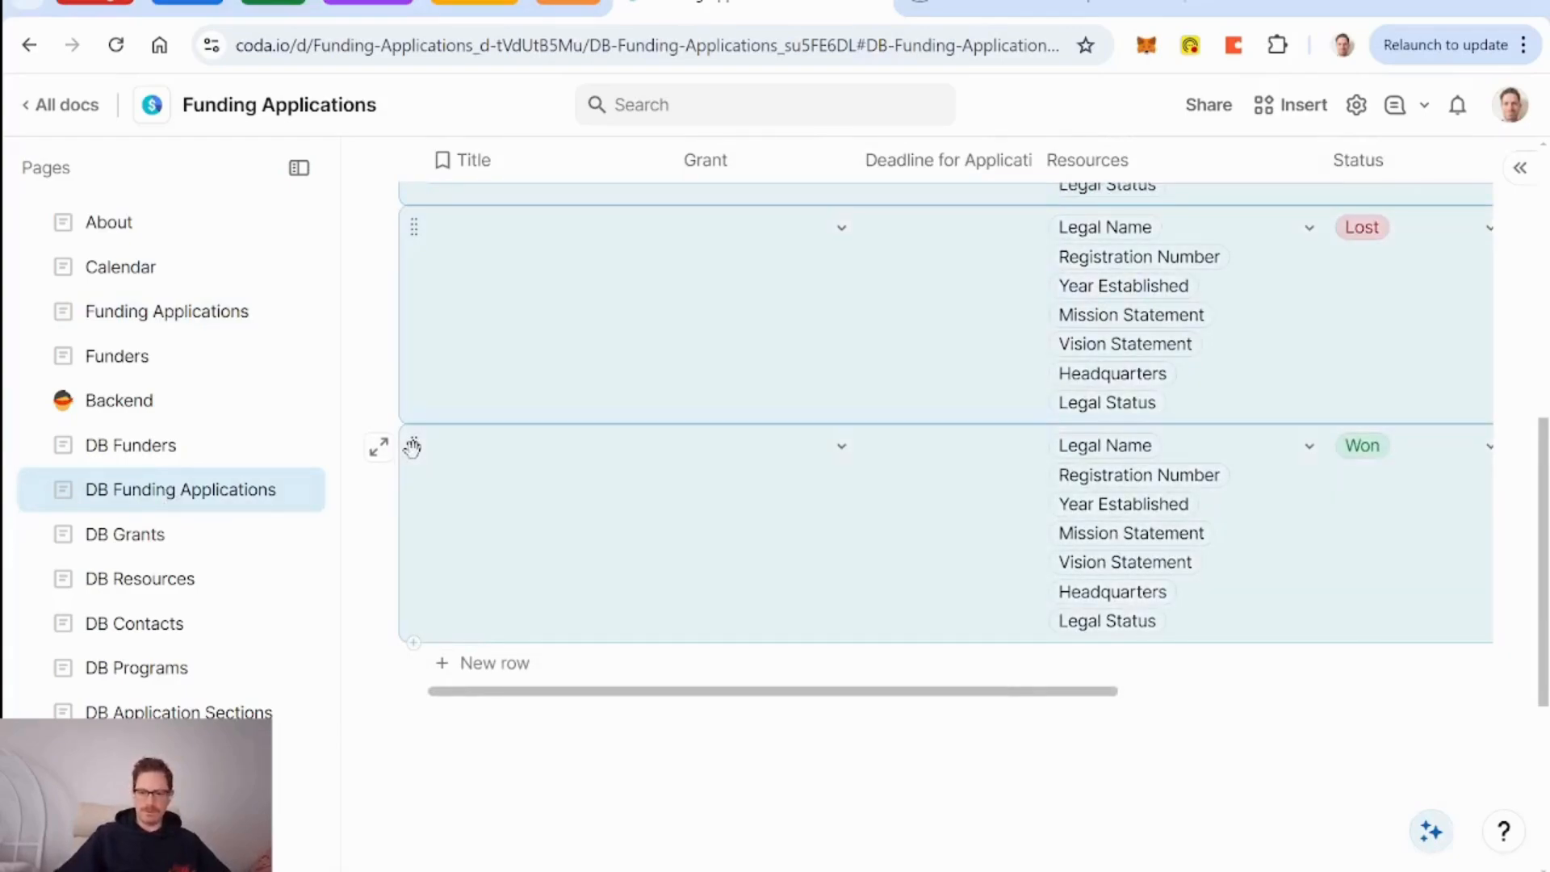
pyautogui.press('Delete')
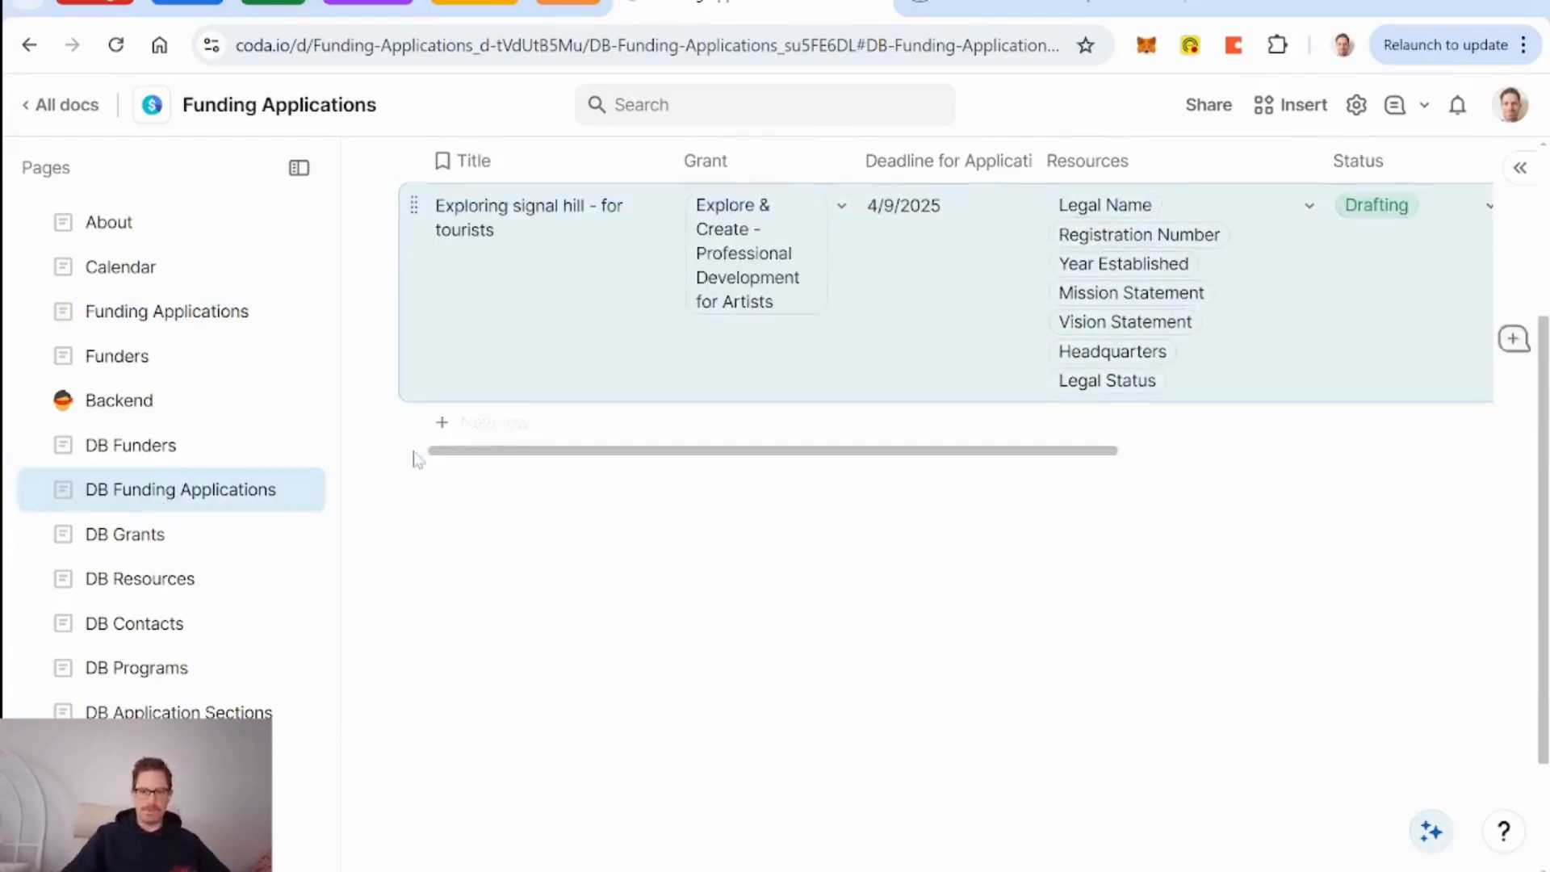
pyautogui.click(157, 315)
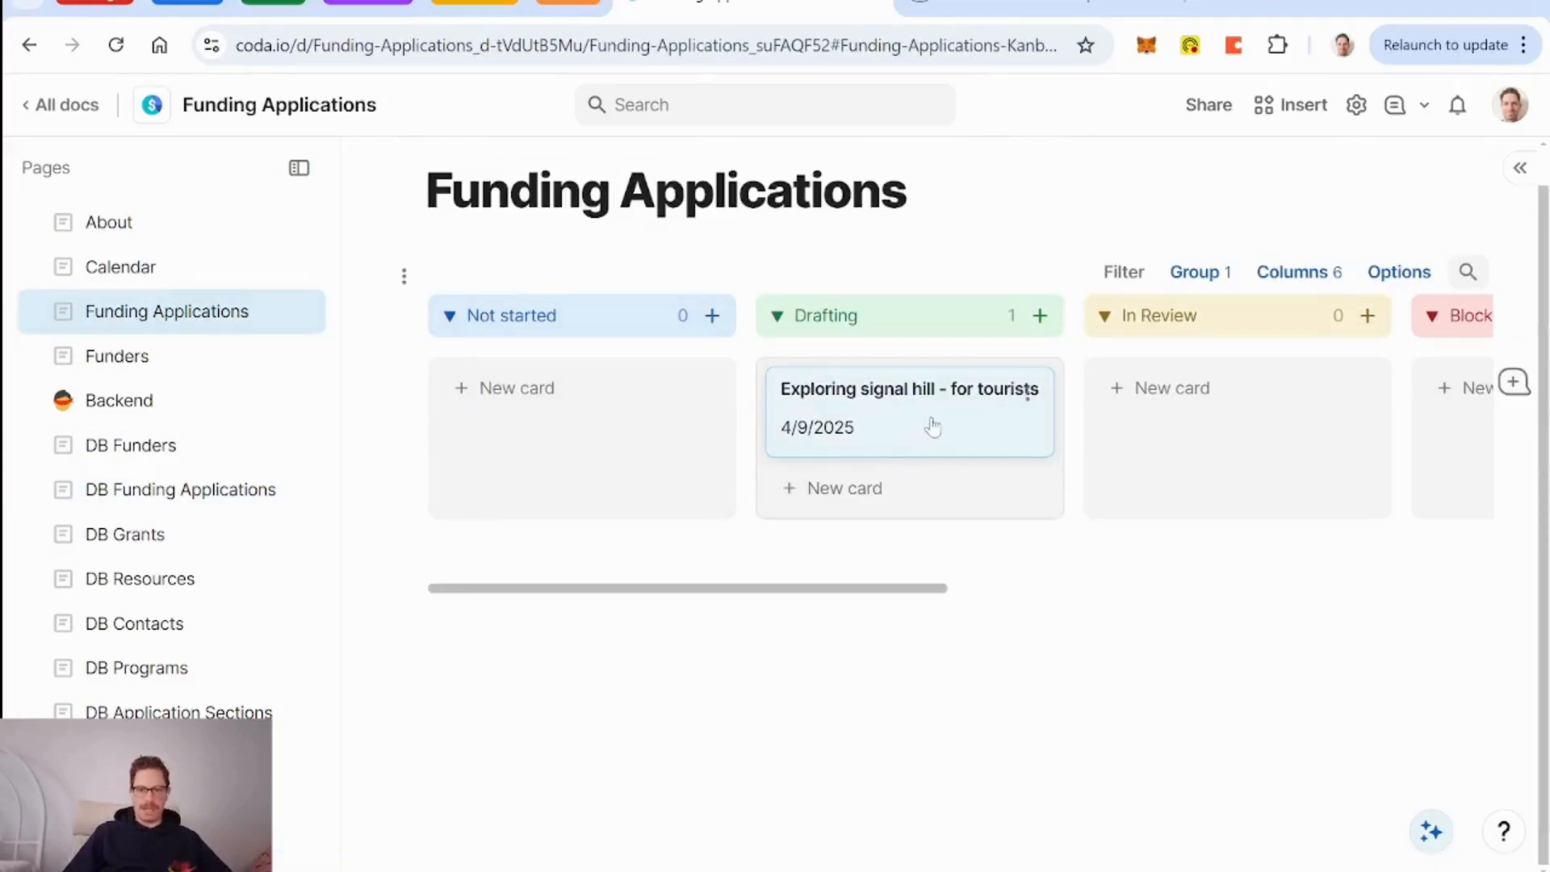
# Open the Exploring signal hill - for tourists application and its Diversity section record.
pyautogui.click(920, 446)
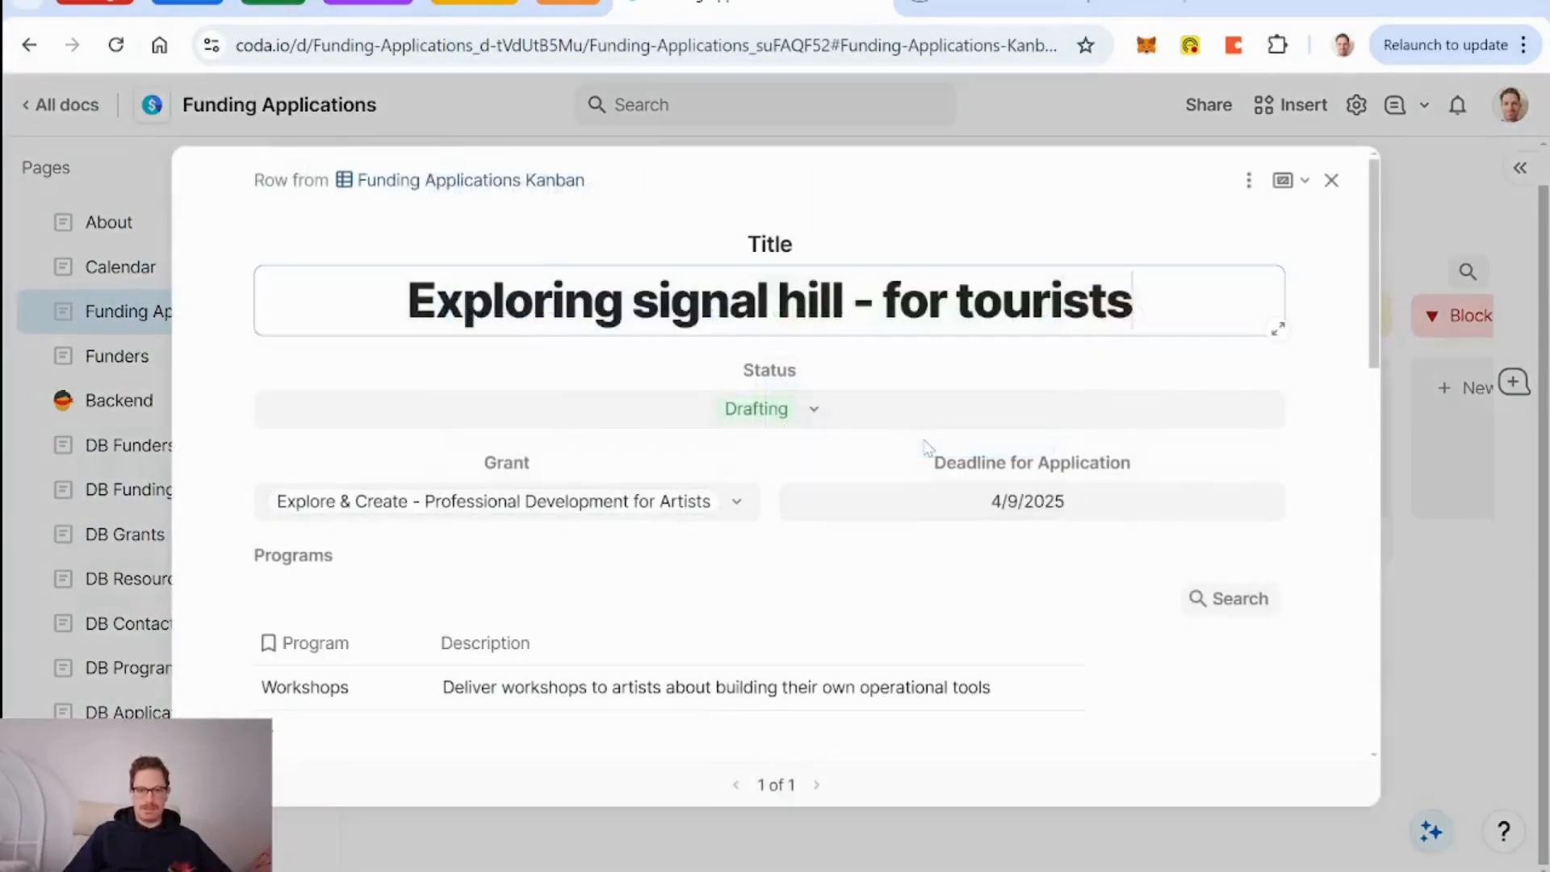
pyautogui.scroll(-10, 811, 440)
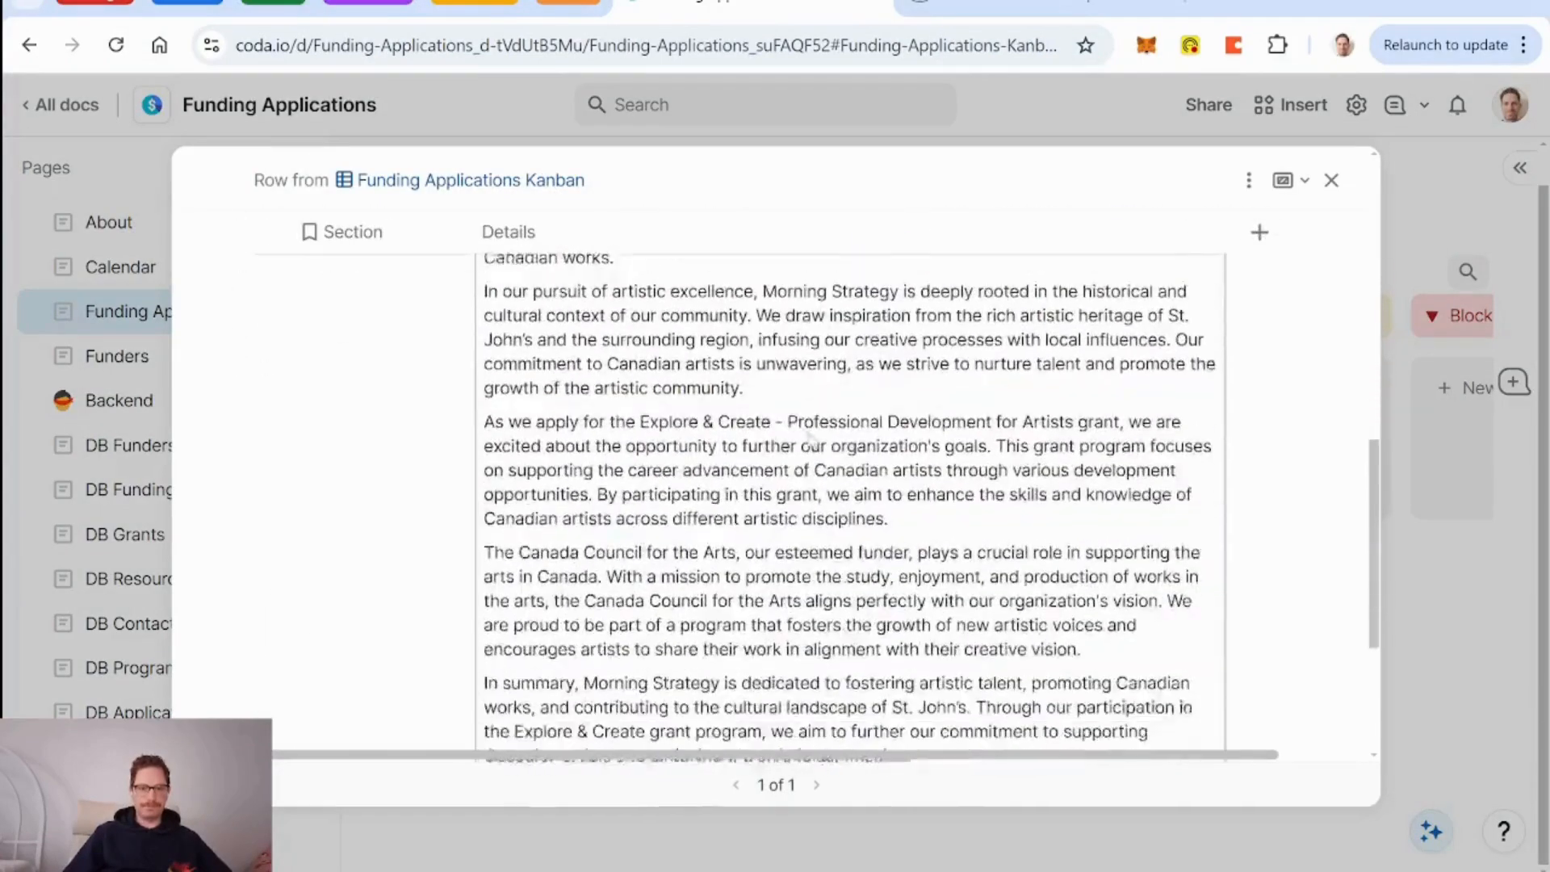
pyautogui.scroll(-4, 811, 440)
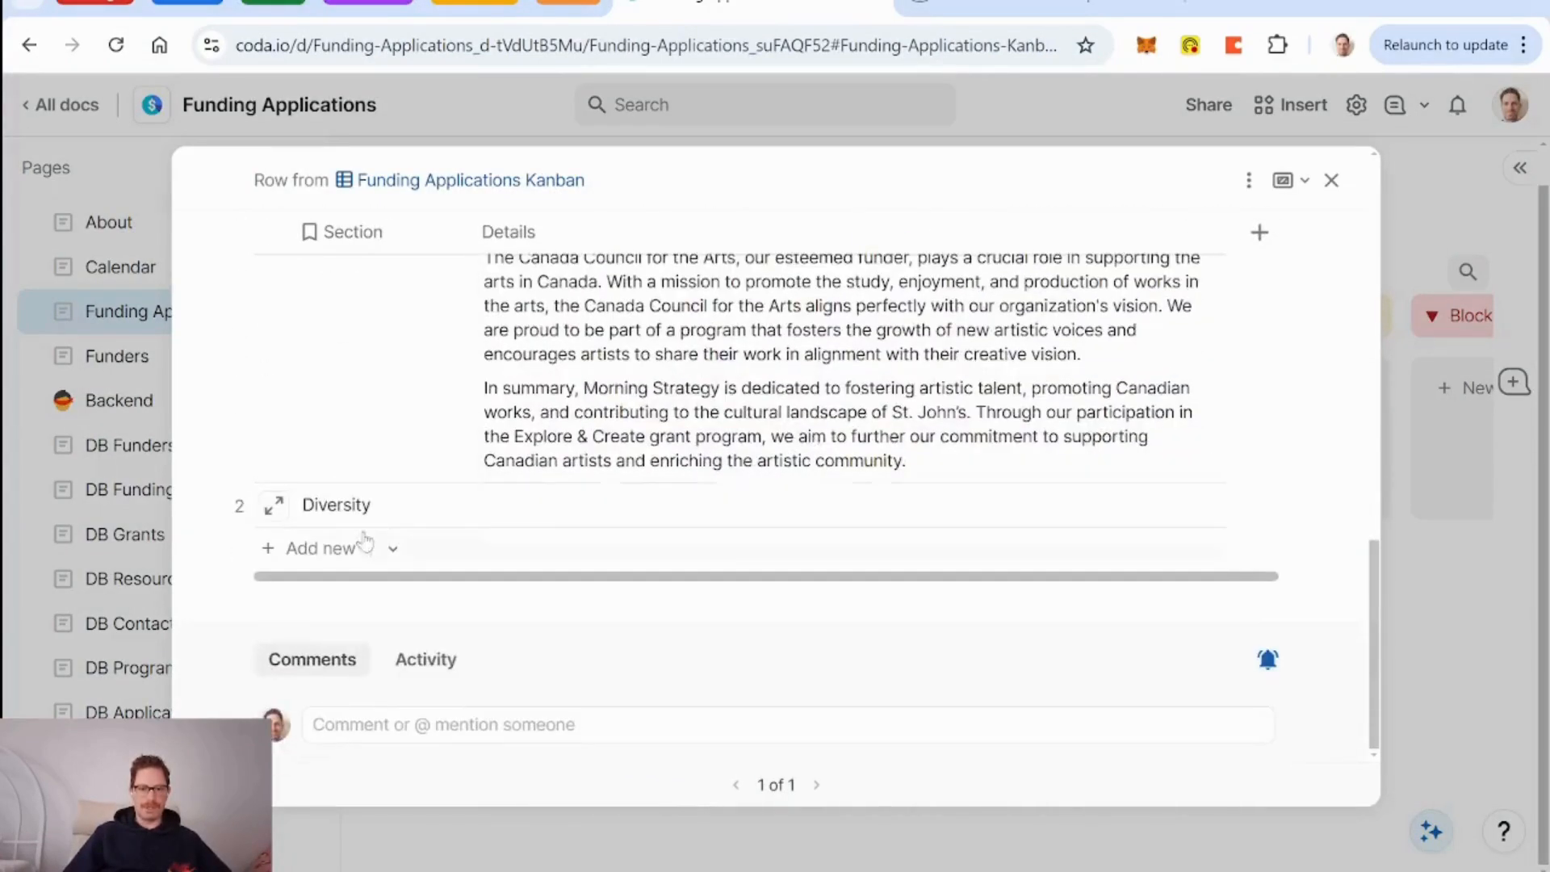
pyautogui.click(274, 507)
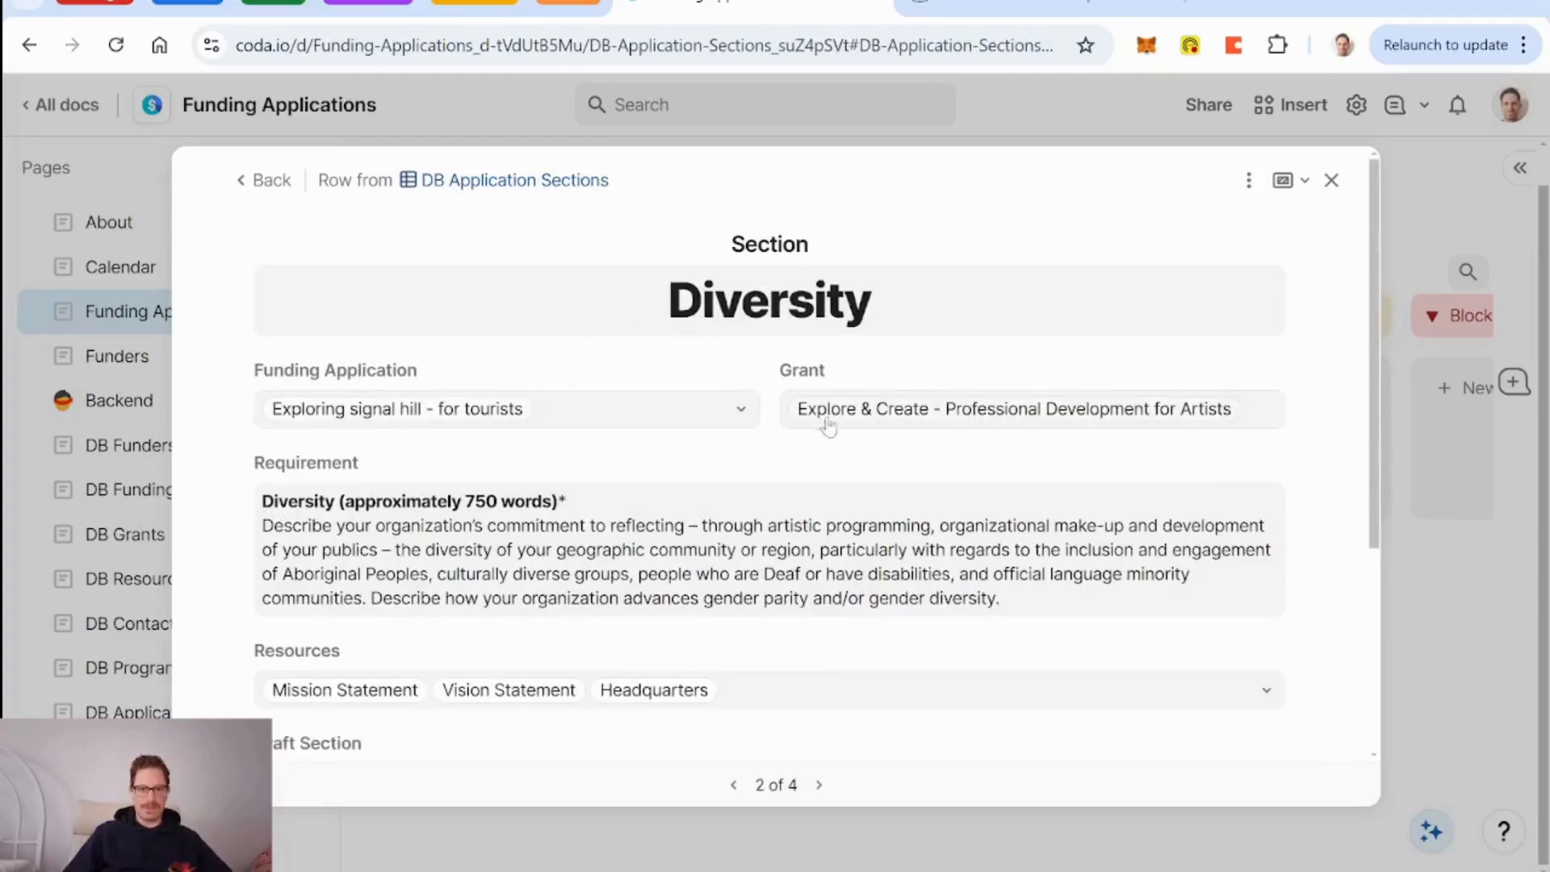
# Run Draft Section on Diversity and read the generated Details text.
pyautogui.scroll(-3, 829, 426)
pyautogui.scroll(-2, 757, 446)
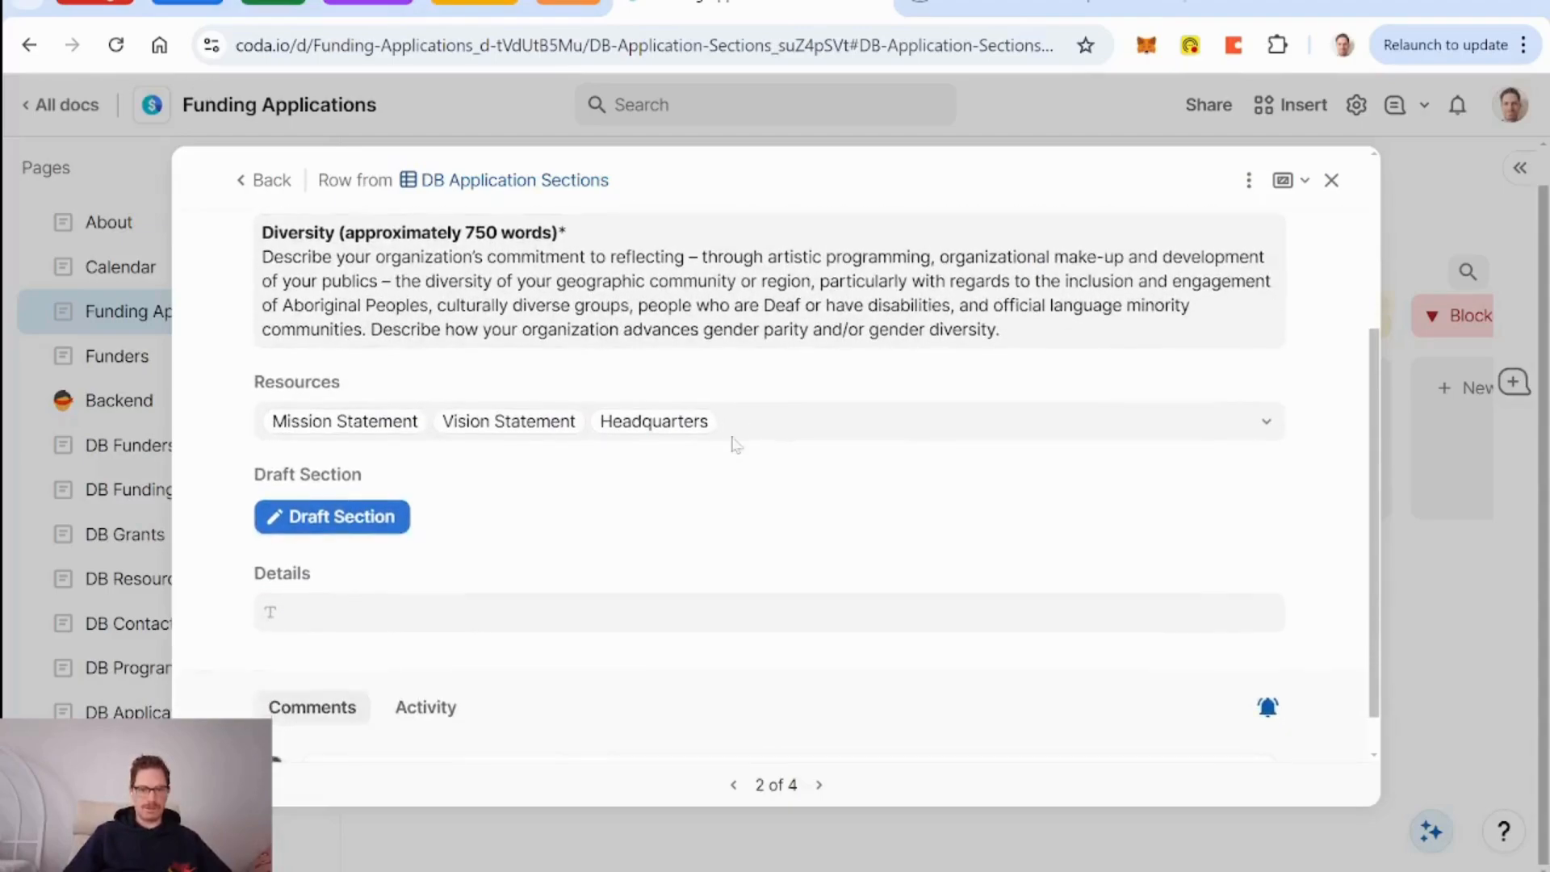
pyautogui.click(364, 521)
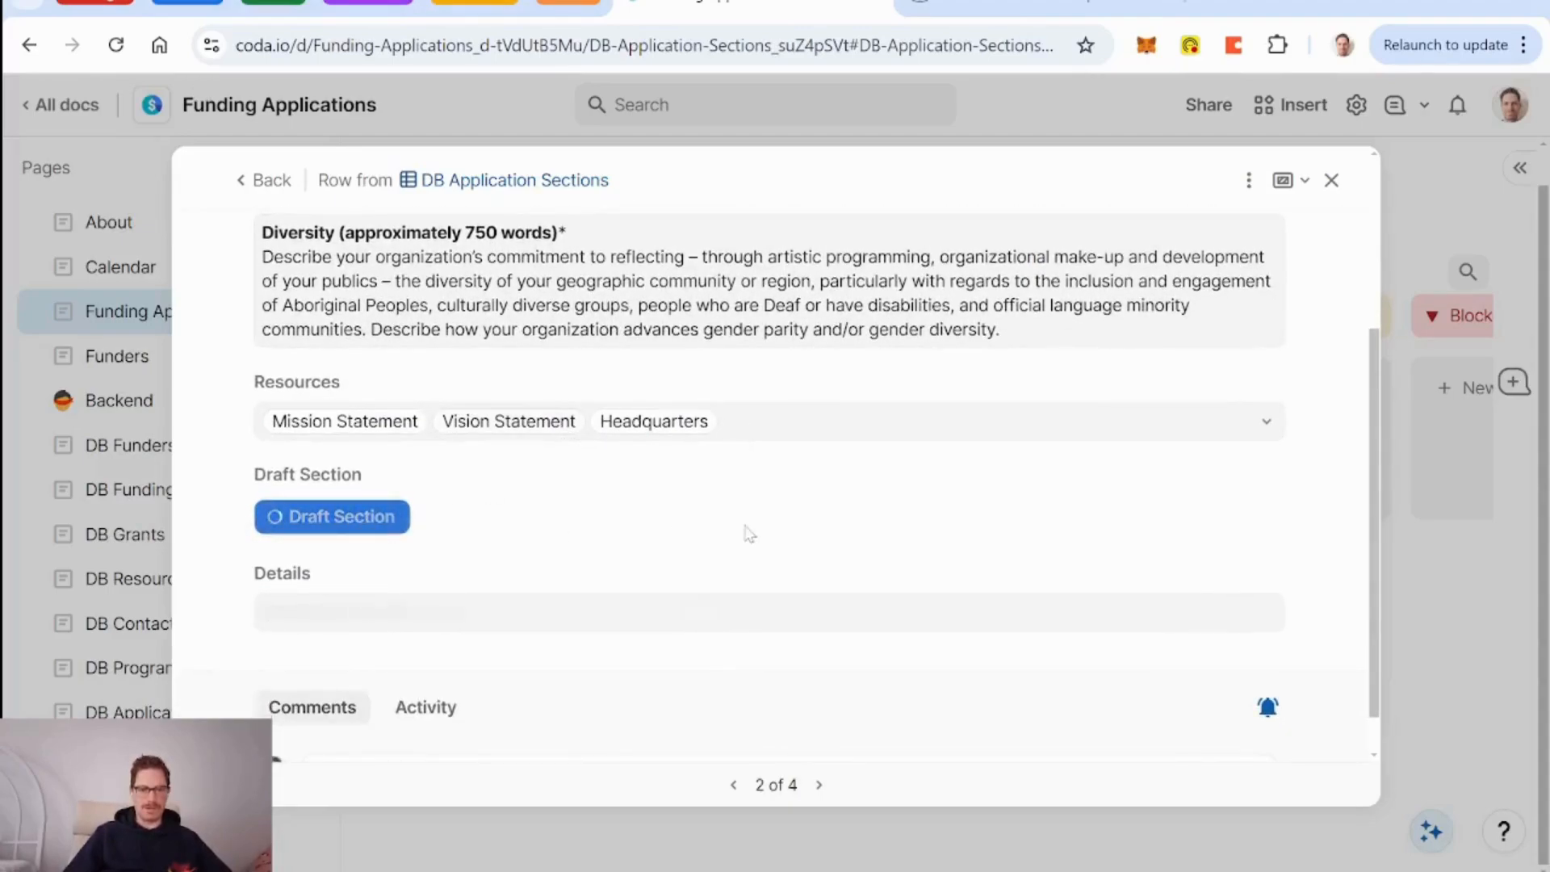
pyautogui.scroll(-1, 747, 533)
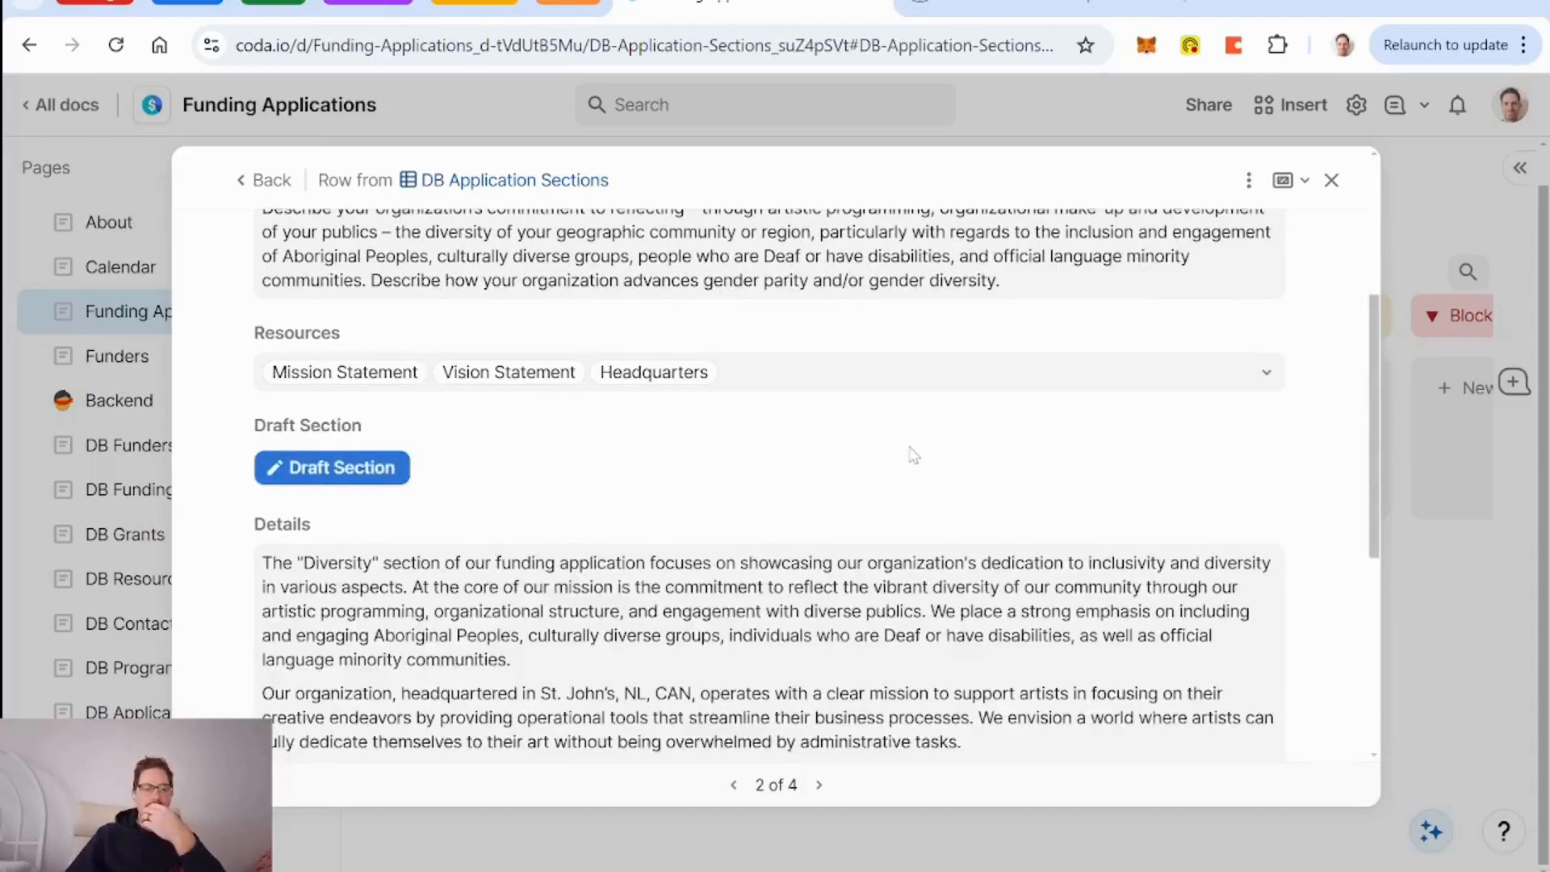
pyautogui.scroll(-3, 914, 454)
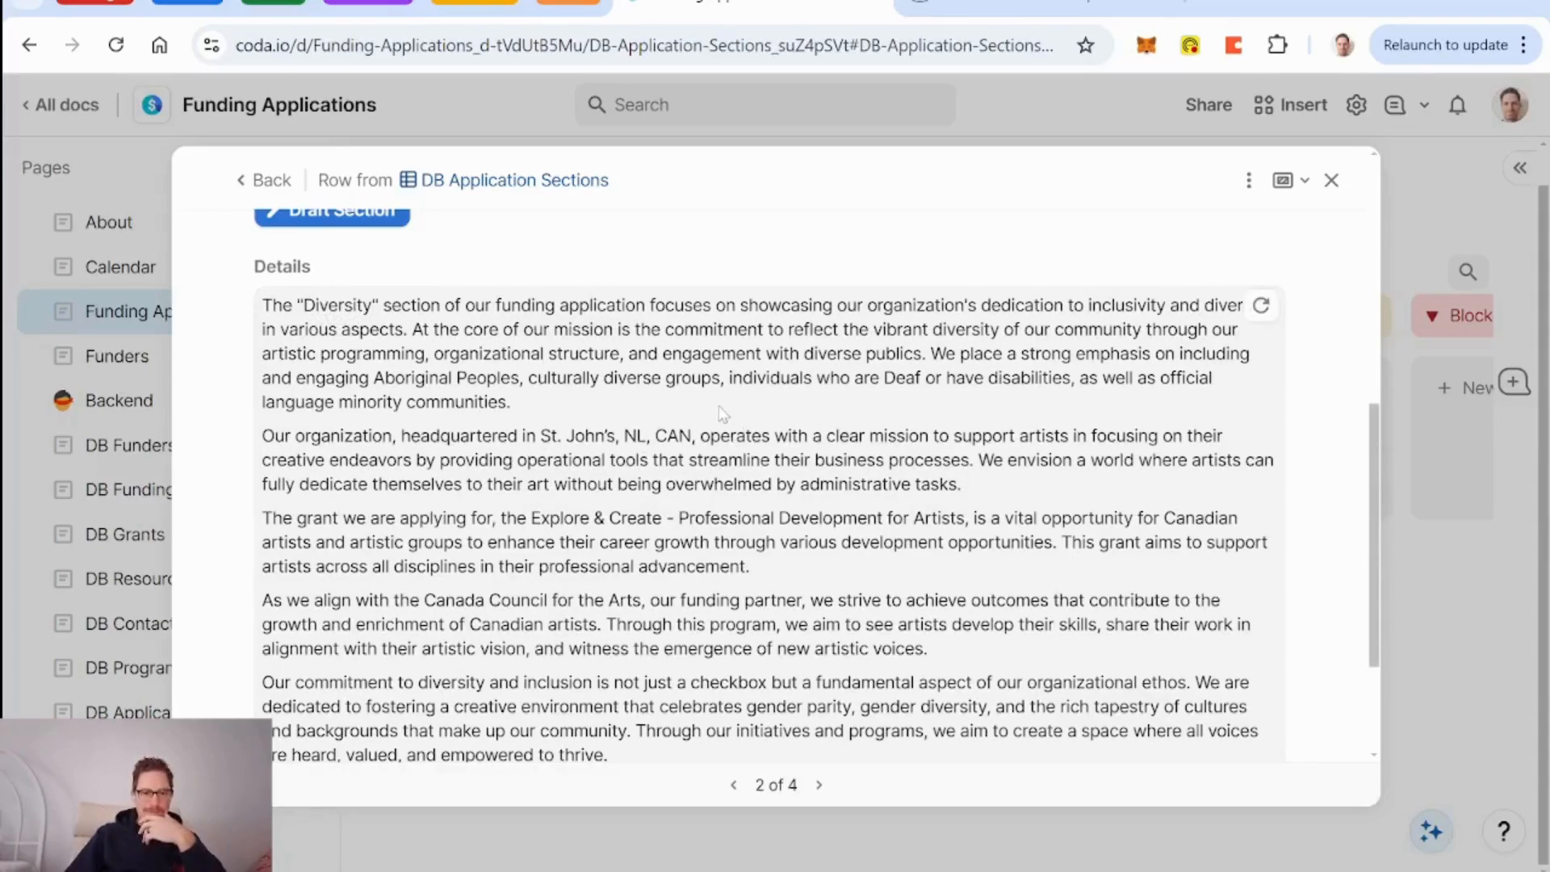
pyautogui.scroll(-2, 723, 414)
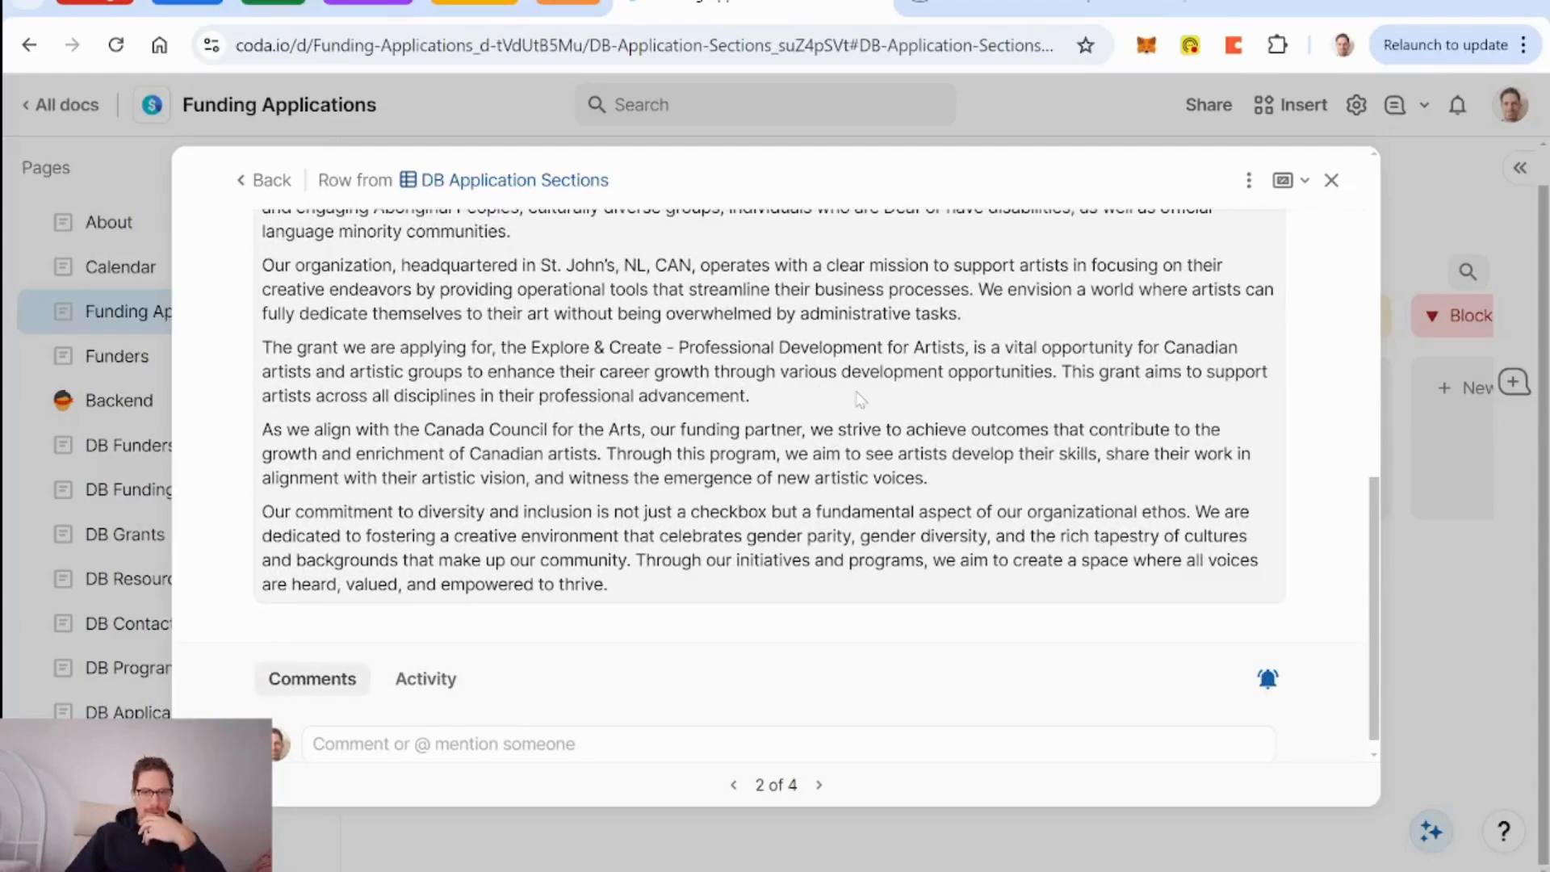
pyautogui.scroll(4, 860, 399)
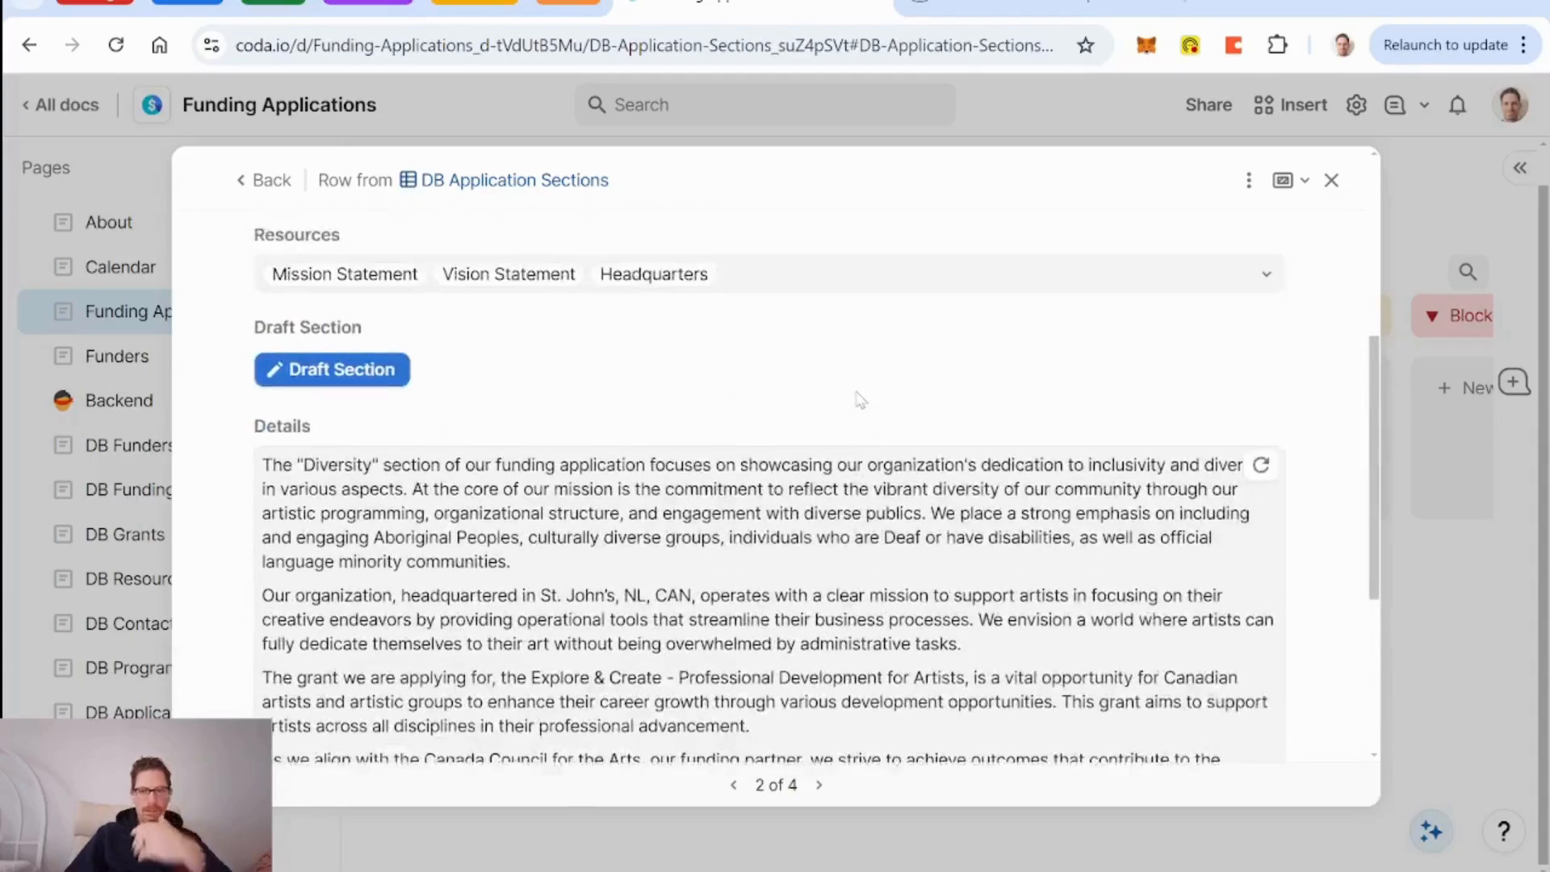
pyautogui.scroll(-1, 1282, 428)
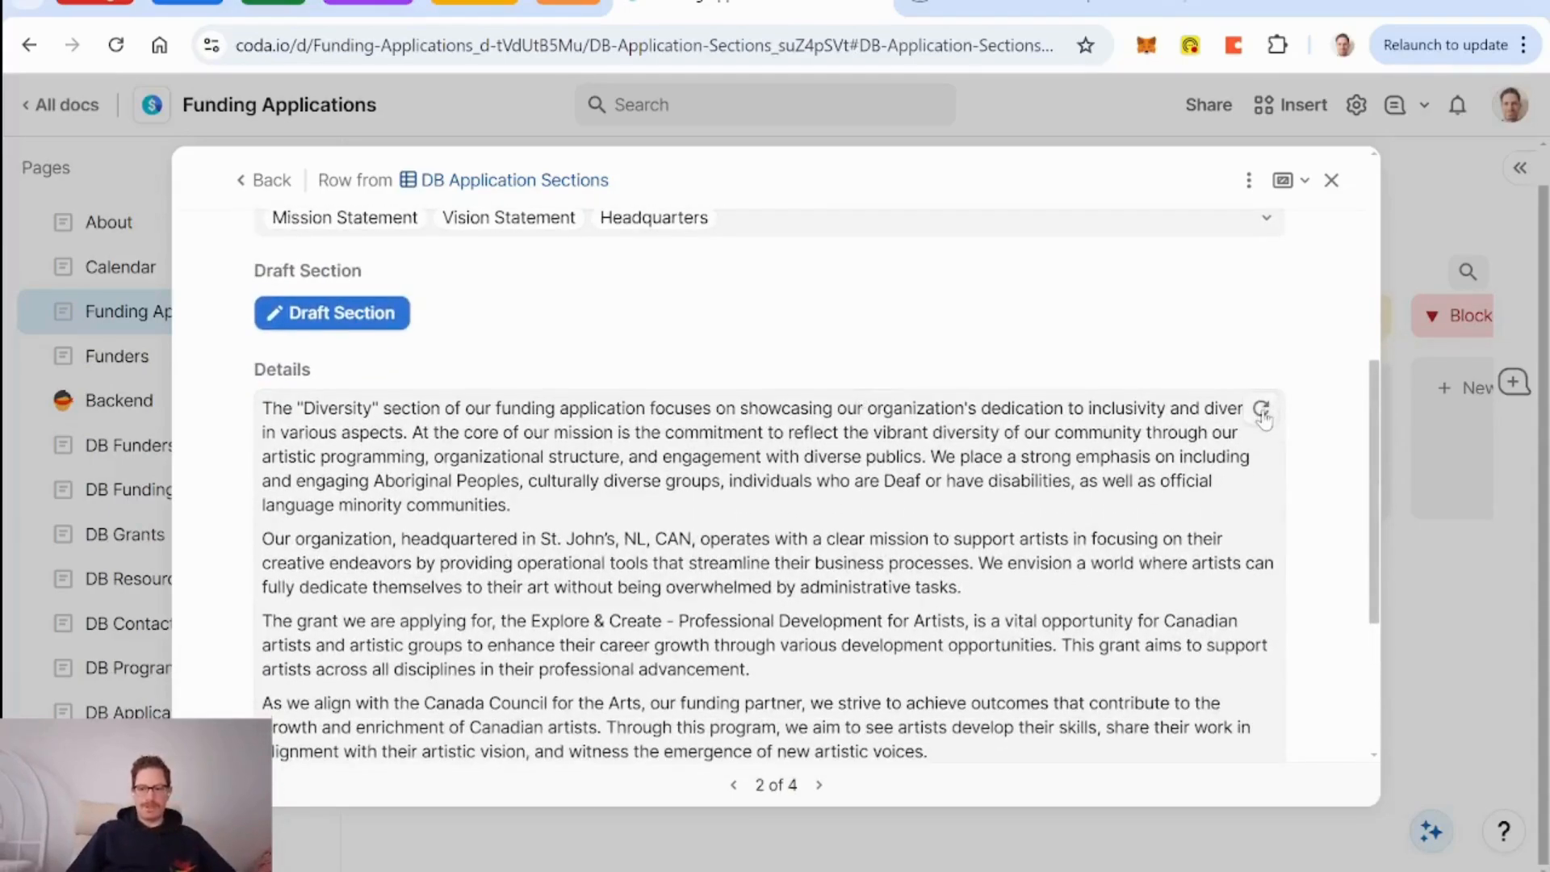
# Bring up the AI prompt settings of the Details column.
pyautogui.moveTo(1177, 388)
pyautogui.click(1225, 378)
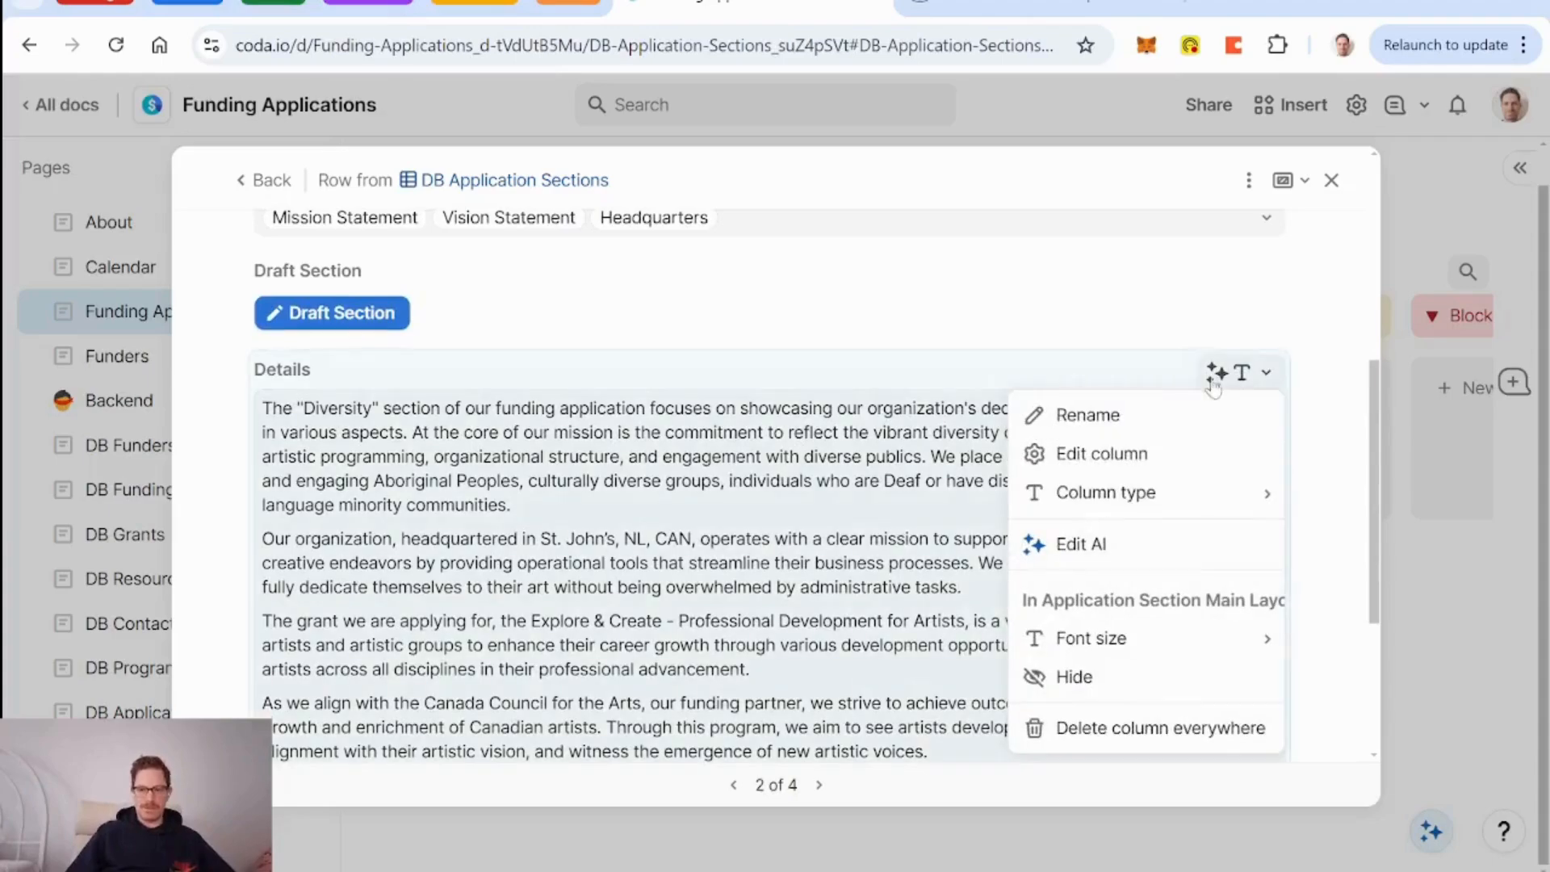
pyautogui.click(1100, 544)
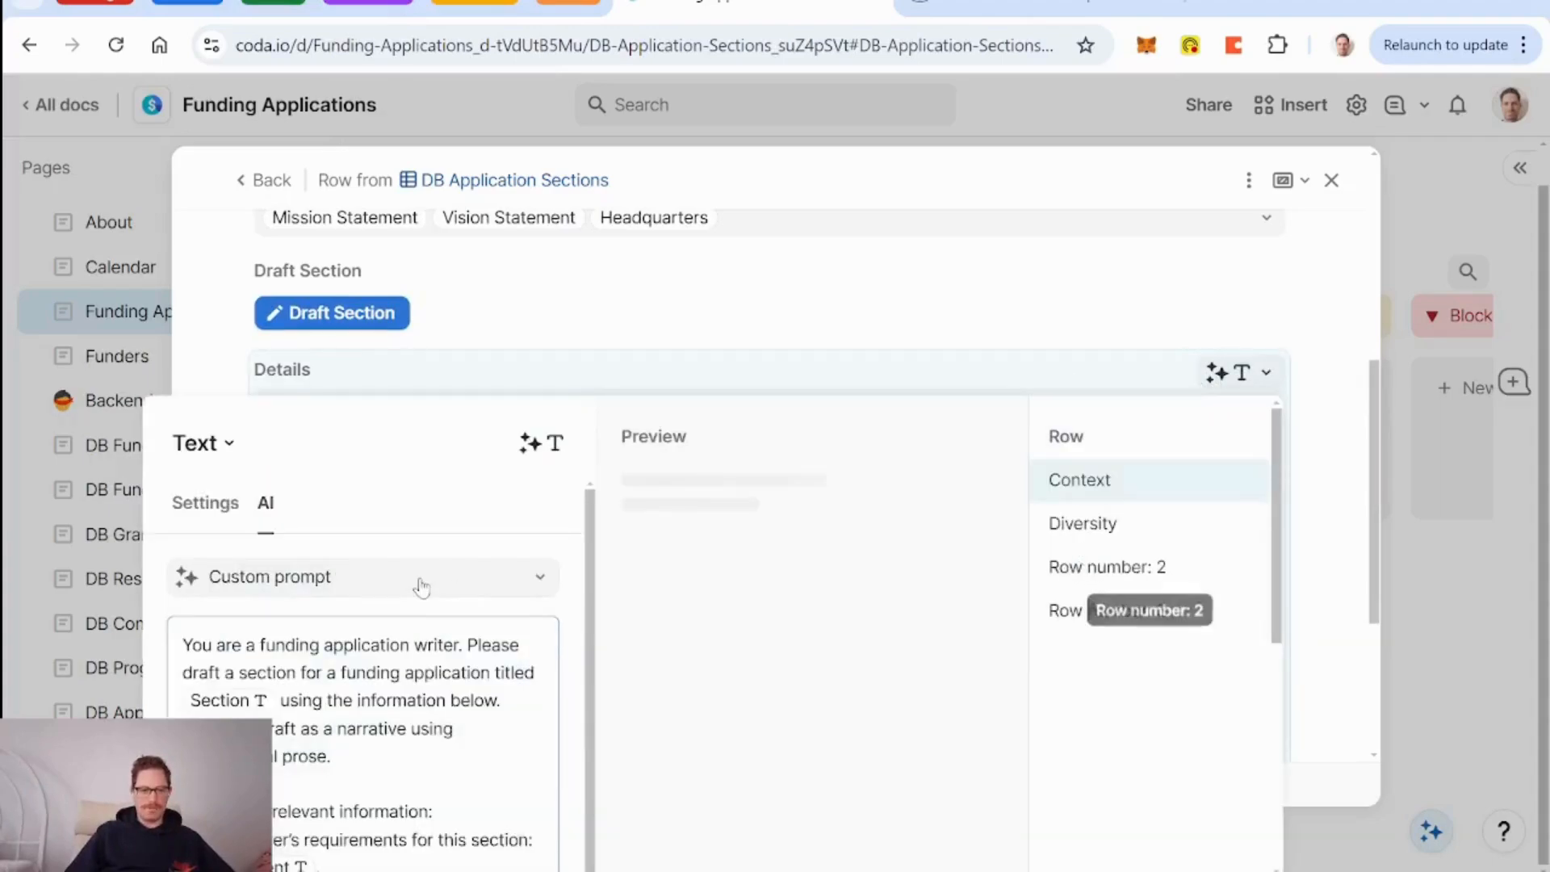
pyautogui.scroll(-1, 419, 585)
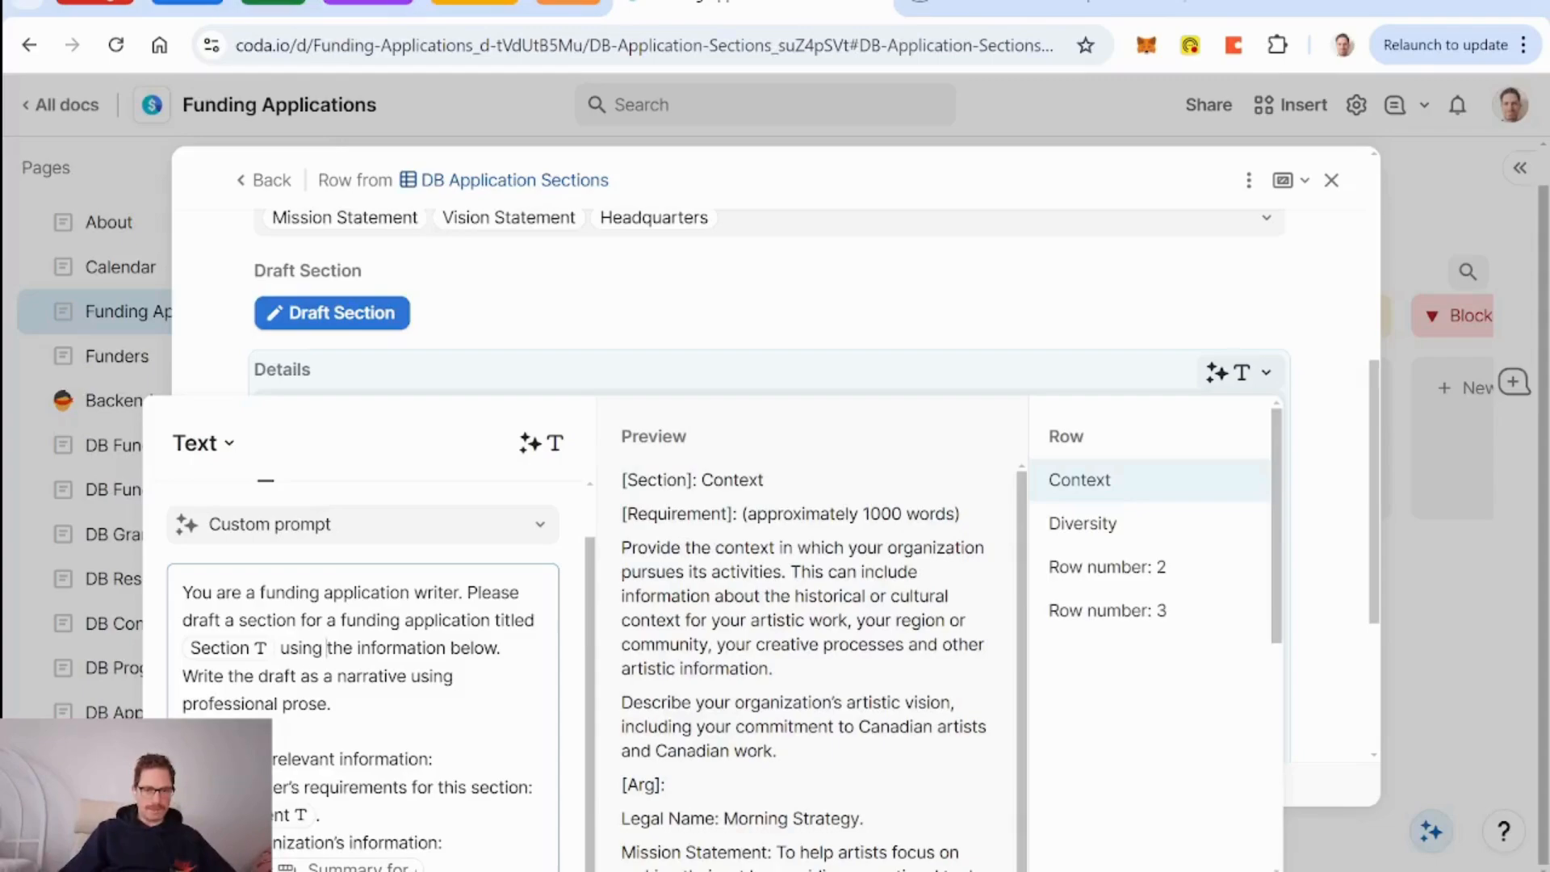
# Rewrite the prompt's opening as 'To complete the drafting of this section, you may refer to the information below…'.
pyautogui.press('BackSpace')
pyautogui.press('BackSpace')
pyautogui.press('BackSpace')
pyautogui.press('BackSpace')
pyautogui.press('BackSpace')
pyautogui.press('BackSpace')
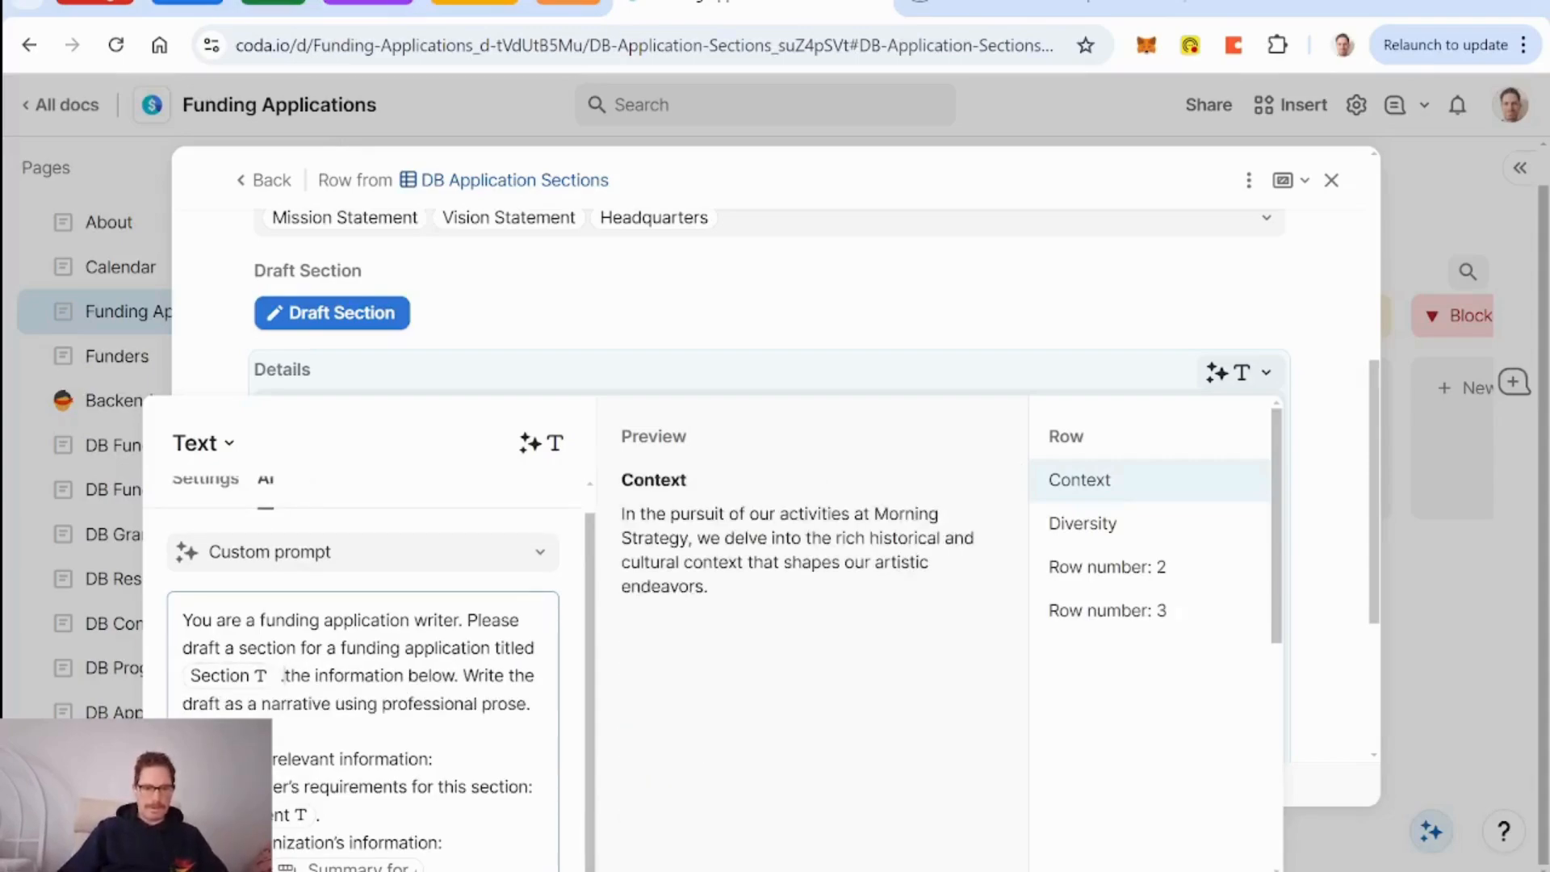
pyautogui.press('BackSpace')
pyautogui.press('BackSpace')
pyautogui.press('BackSpace')
pyautogui.press('BackSpace')
pyautogui.press('BackSpace')
pyautogui.press('BackSpace')
pyautogui.press('BackSpace')
pyautogui.press('BackSpace')
pyautogui.press('BackSpace')
pyautogui.press('BackSpace')
pyautogui.press('BackSpace')
pyautogui.press('BackSpace')
pyautogui.press('BackSpace')
pyautogui.press('BackSpace')
pyautogui.press('BackSpace')
pyautogui.press('BackSpace')
pyautogui.press('BackSpace')
pyautogui.press('BackSpace')
pyautogui.press('Delete')
pyautogui.press('Delete')
pyautogui.press('Delete')
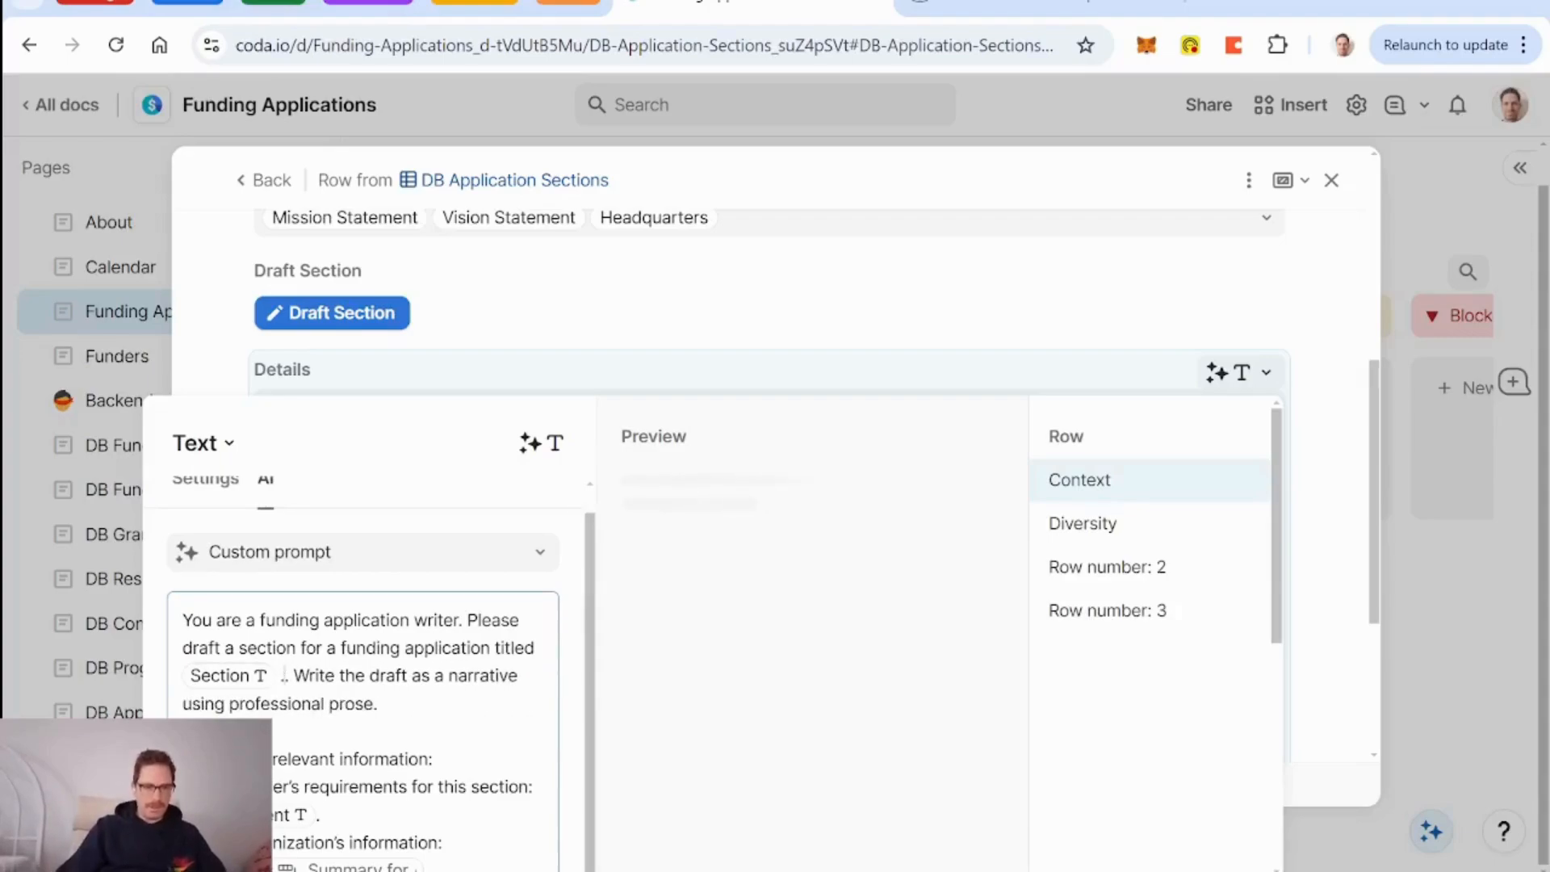
pyautogui.write('To')
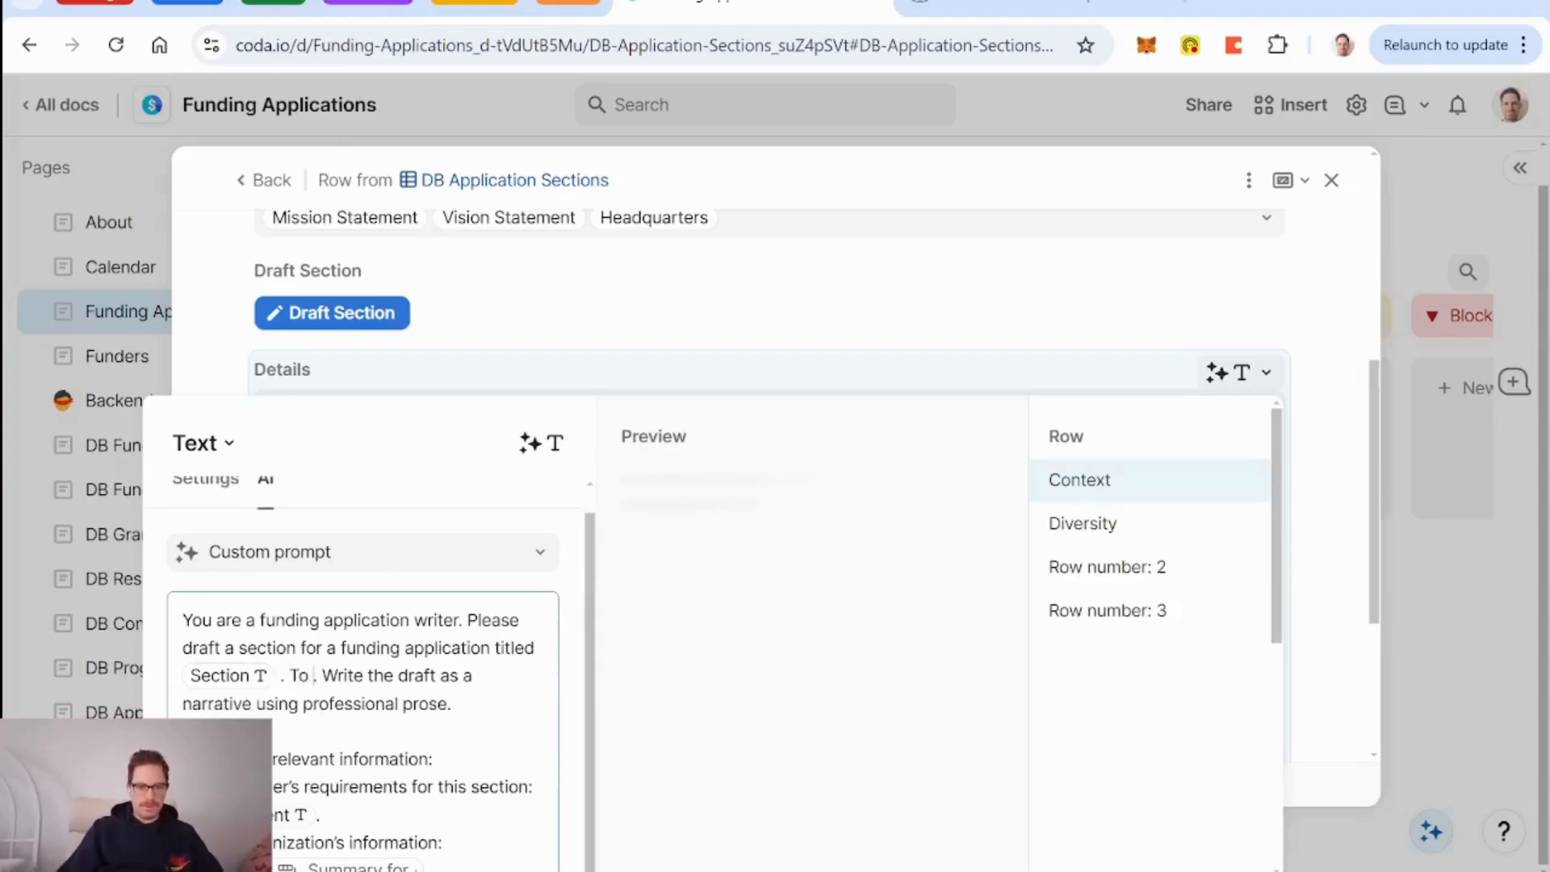
pyautogui.write(' complete the')
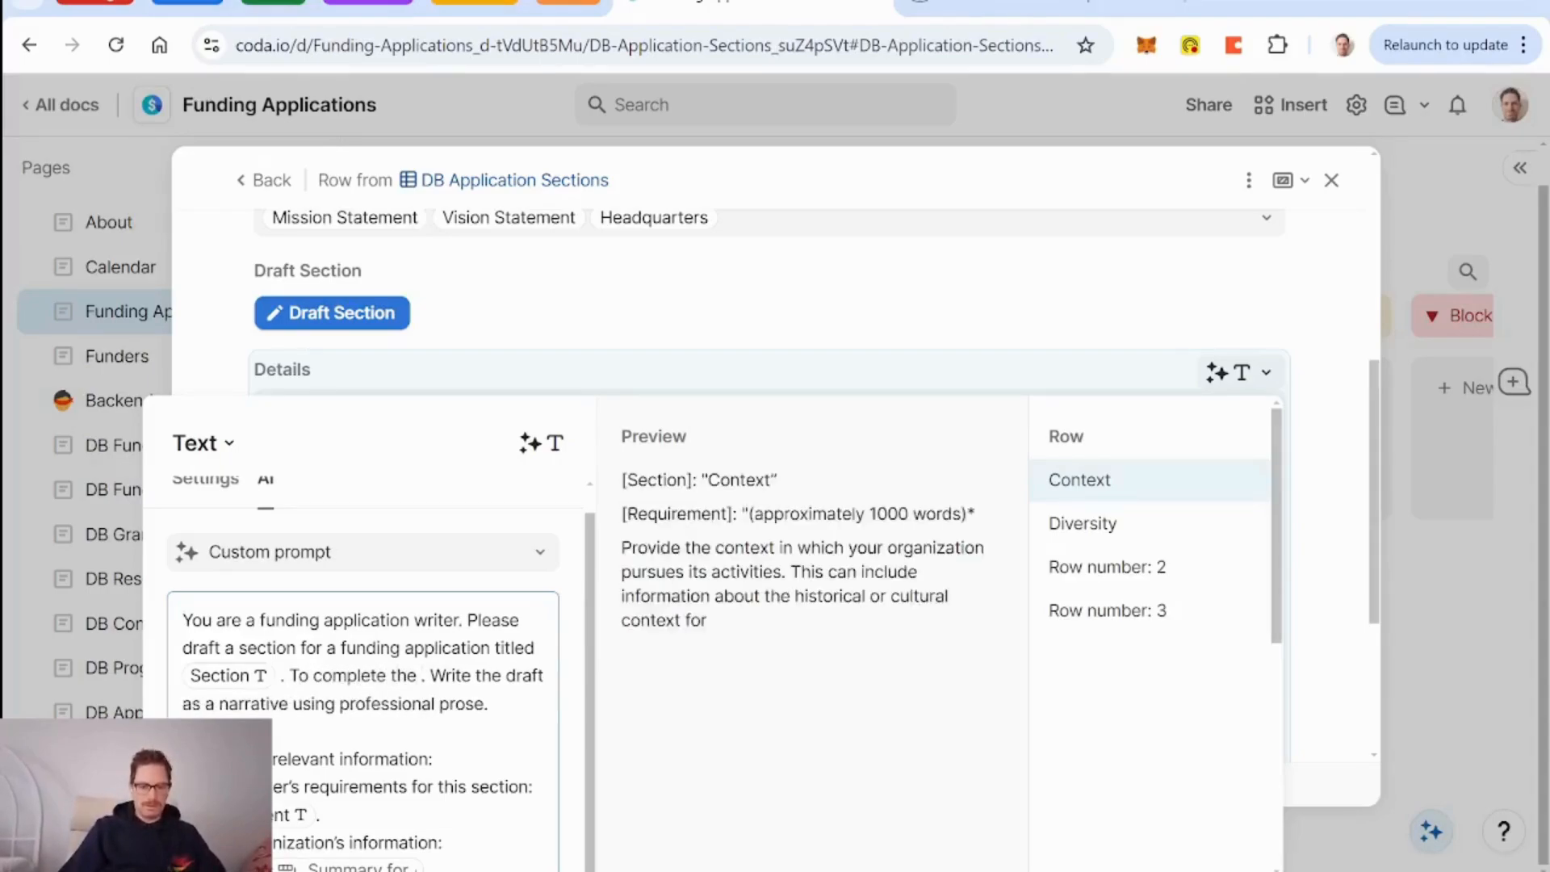
pyautogui.write(' drafting fo')
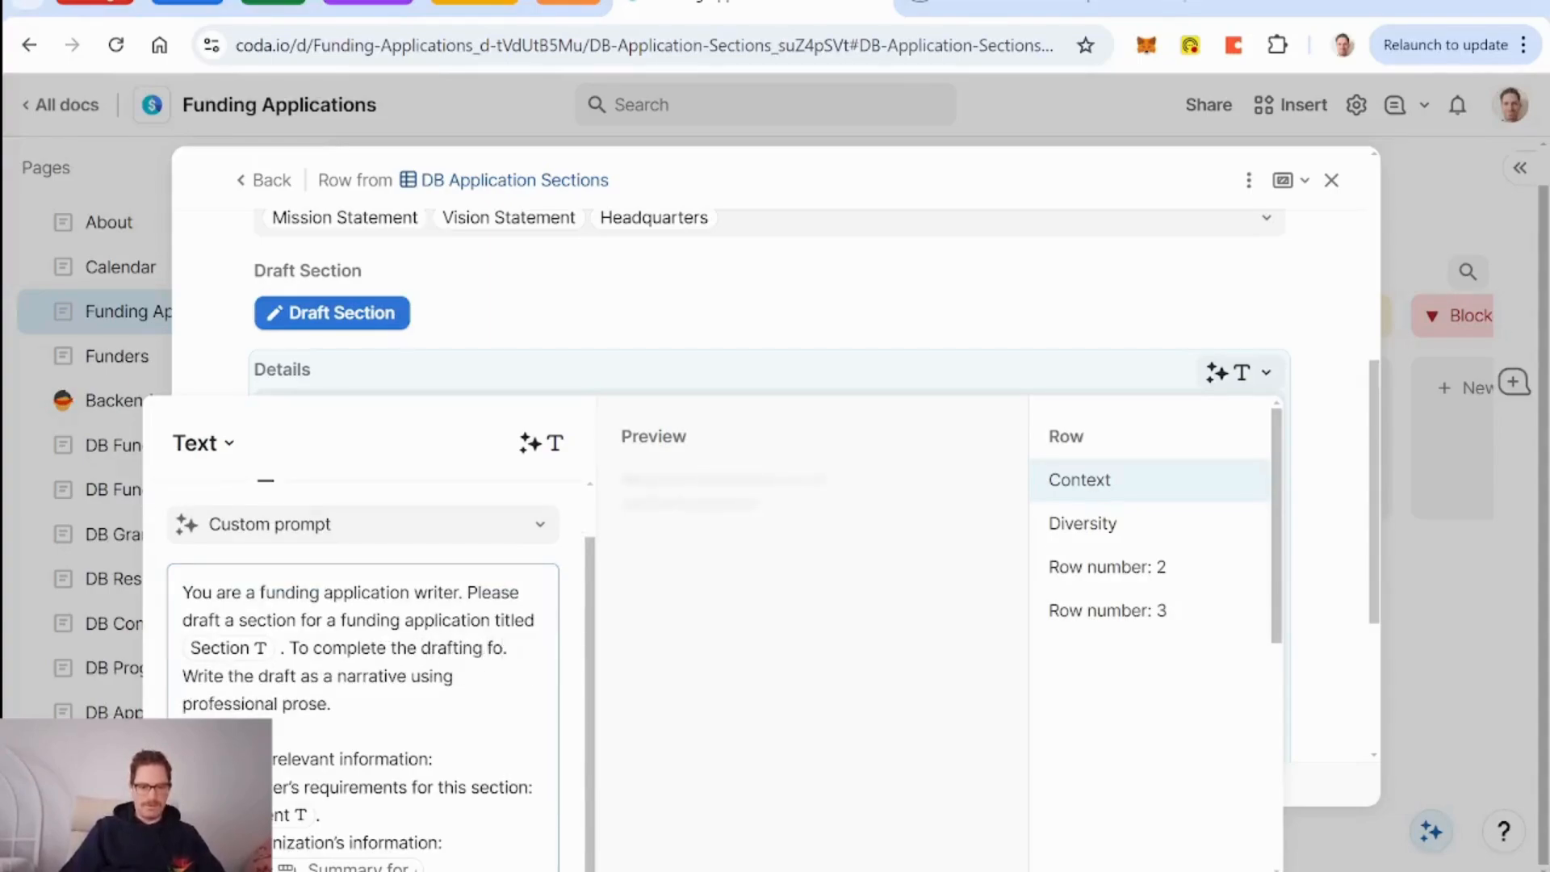
pyautogui.press('BackSpace')
pyautogui.press('BackSpace')
pyautogui.write('of this sec')
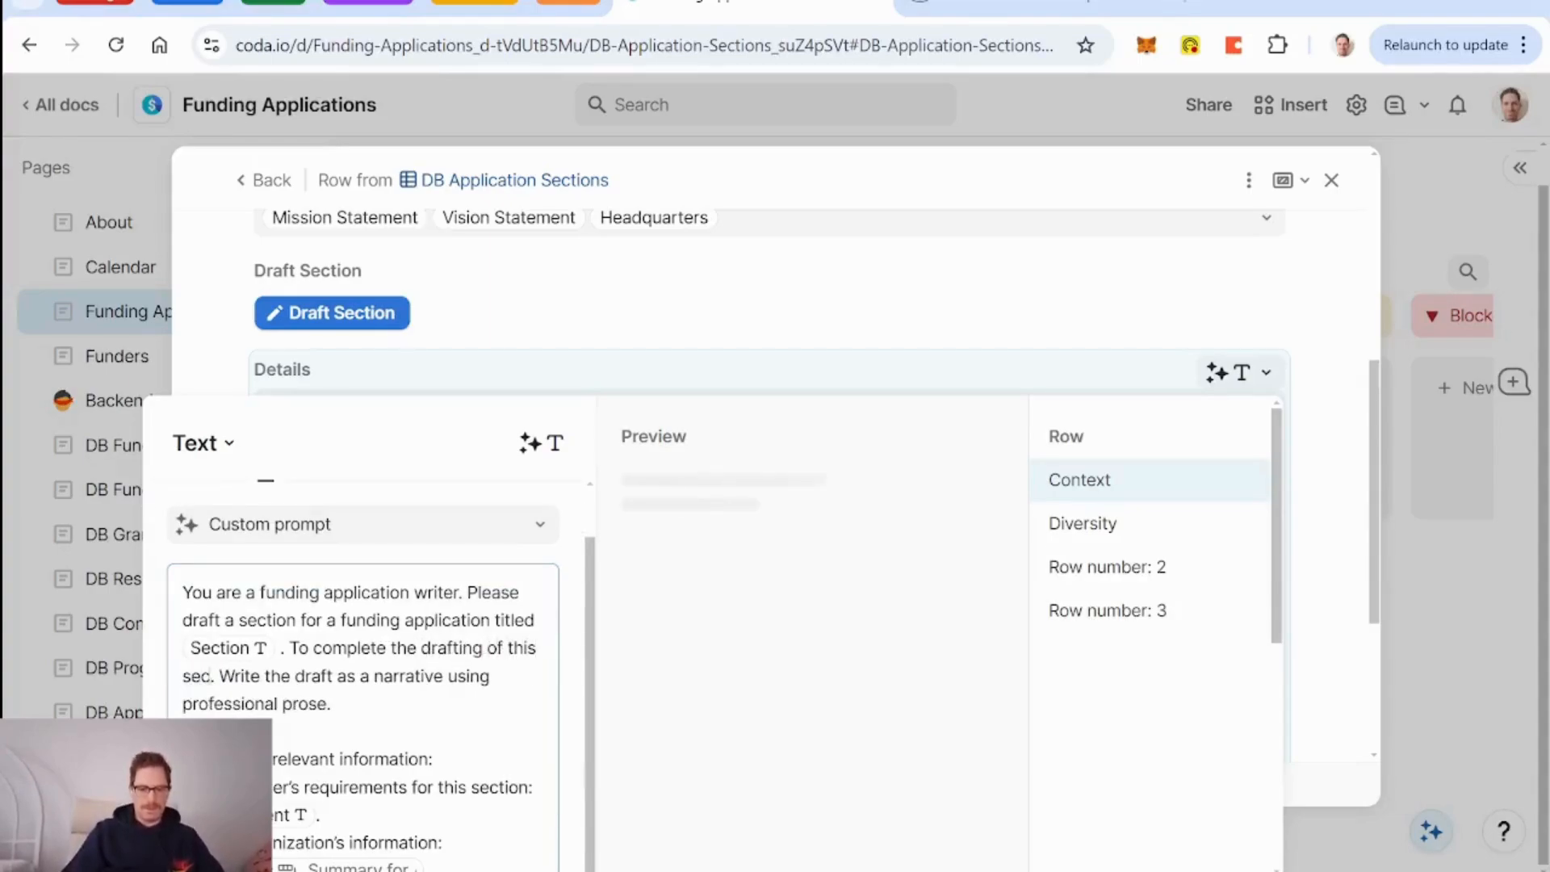
pyautogui.write('tion, you may re')
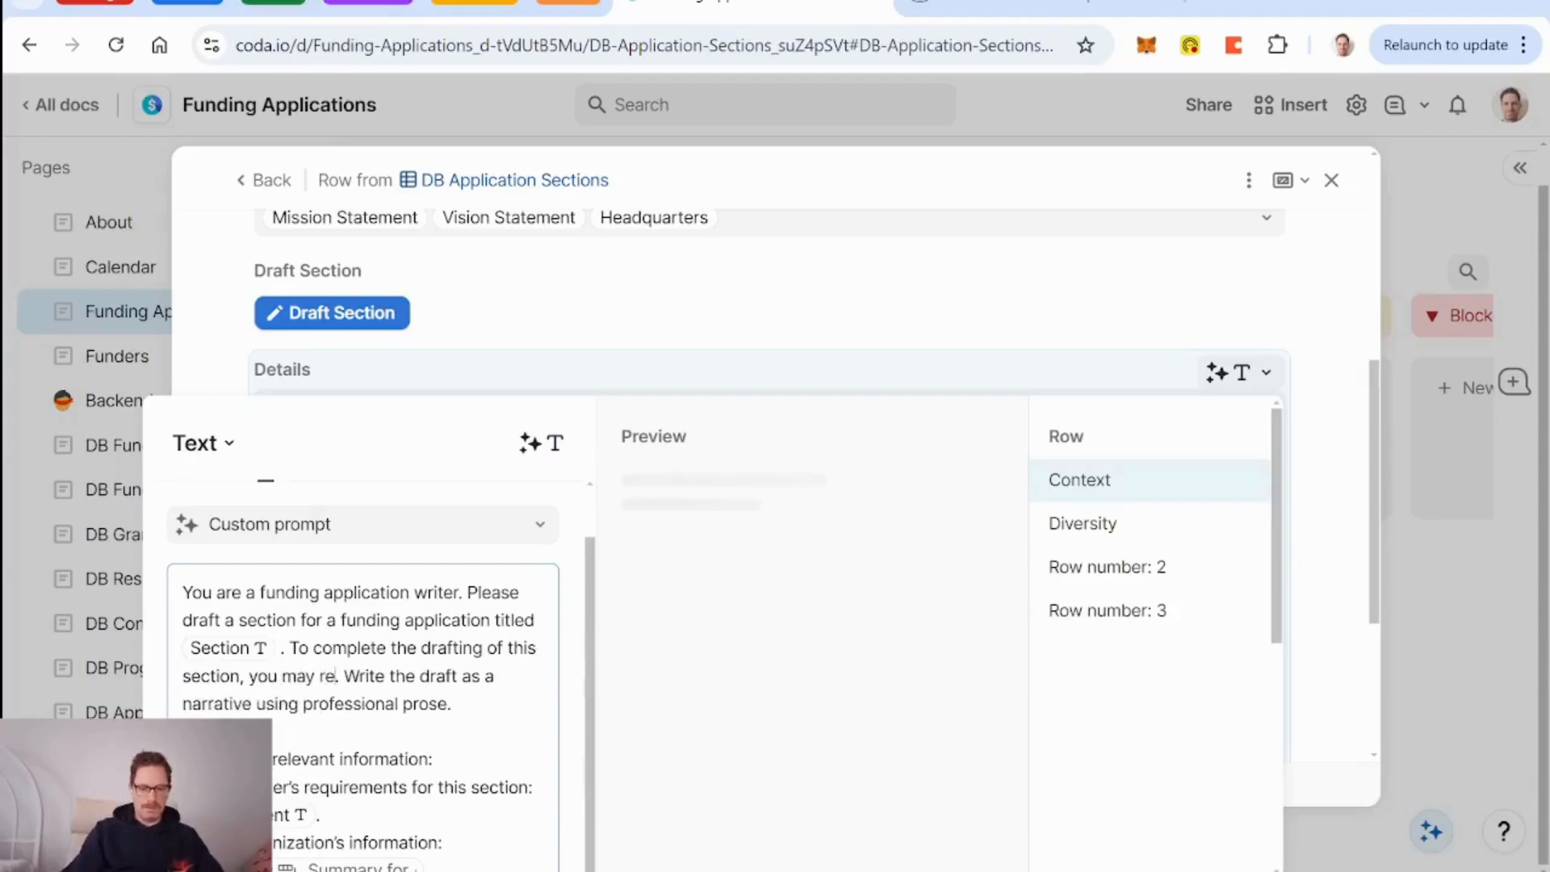
pyautogui.write('fer to the informat')
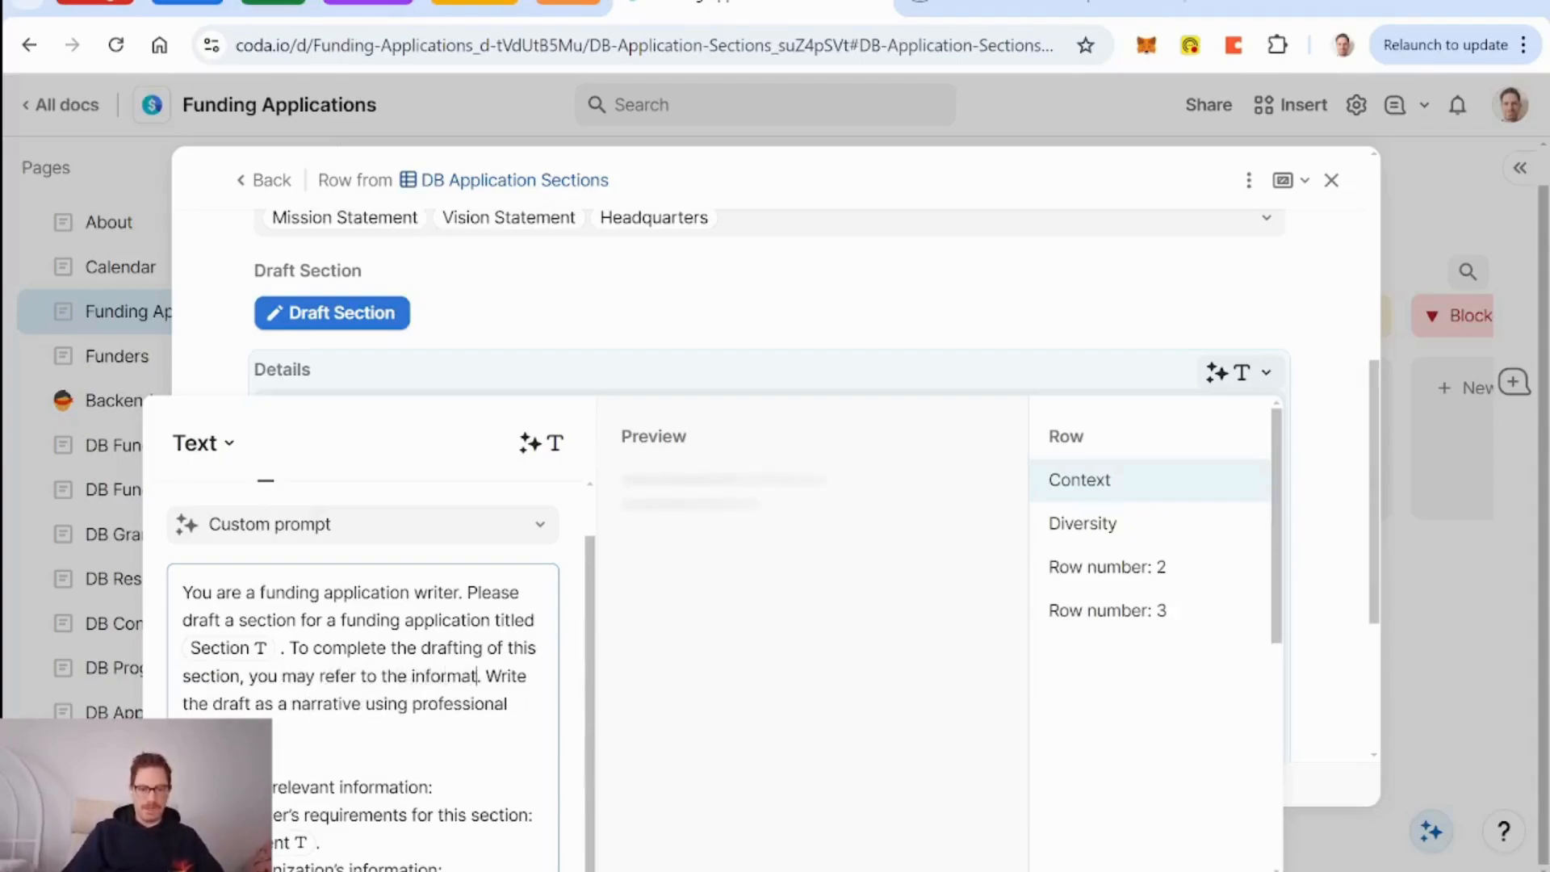
pyautogui.write('ion below')
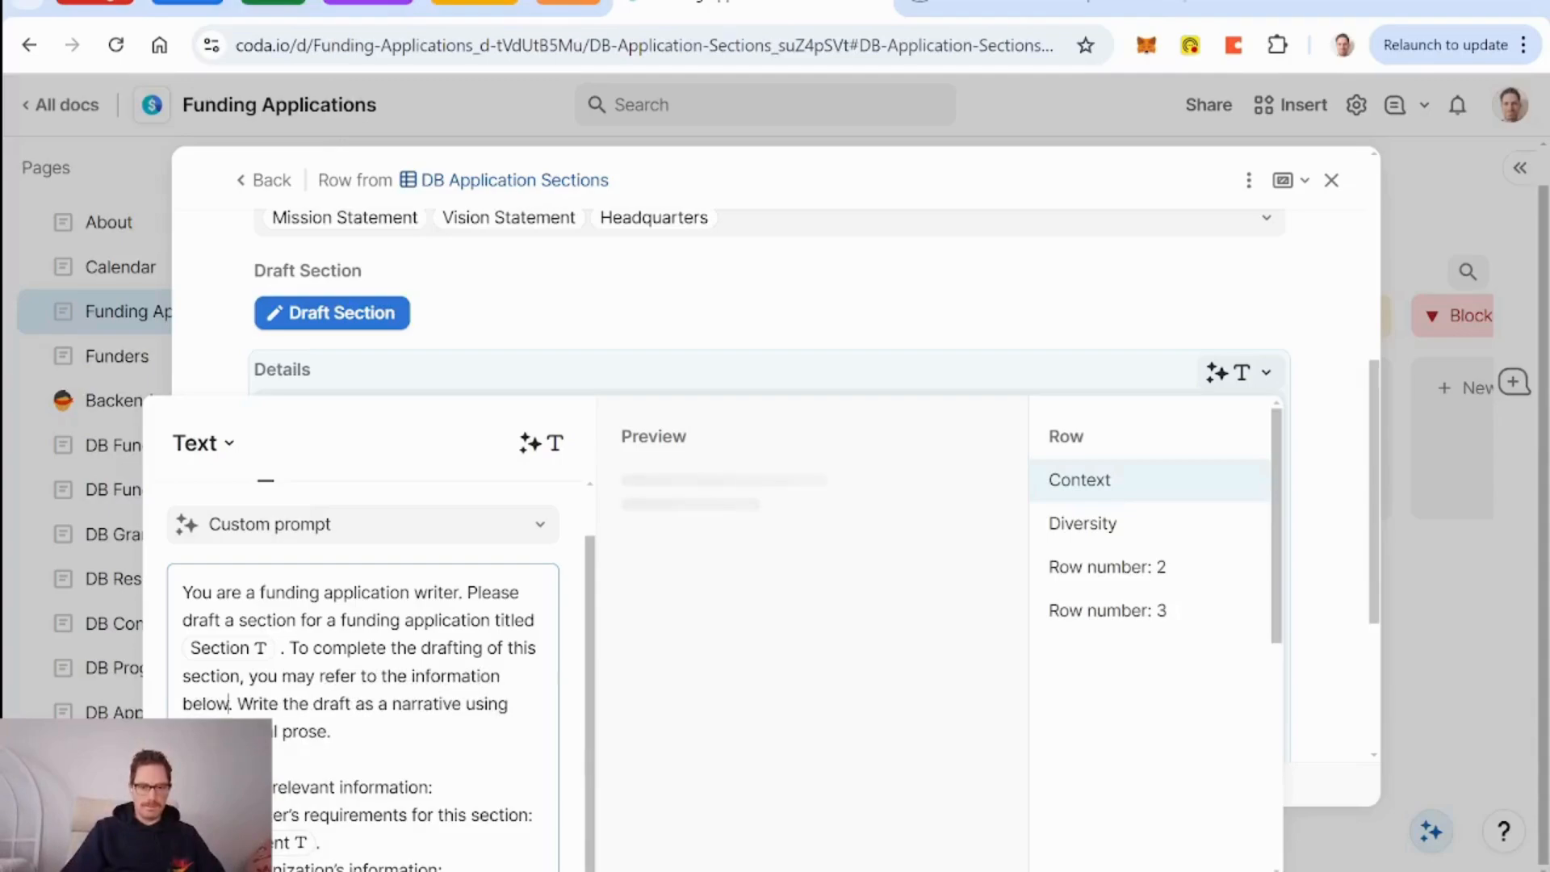
pyautogui.write(', but only use th')
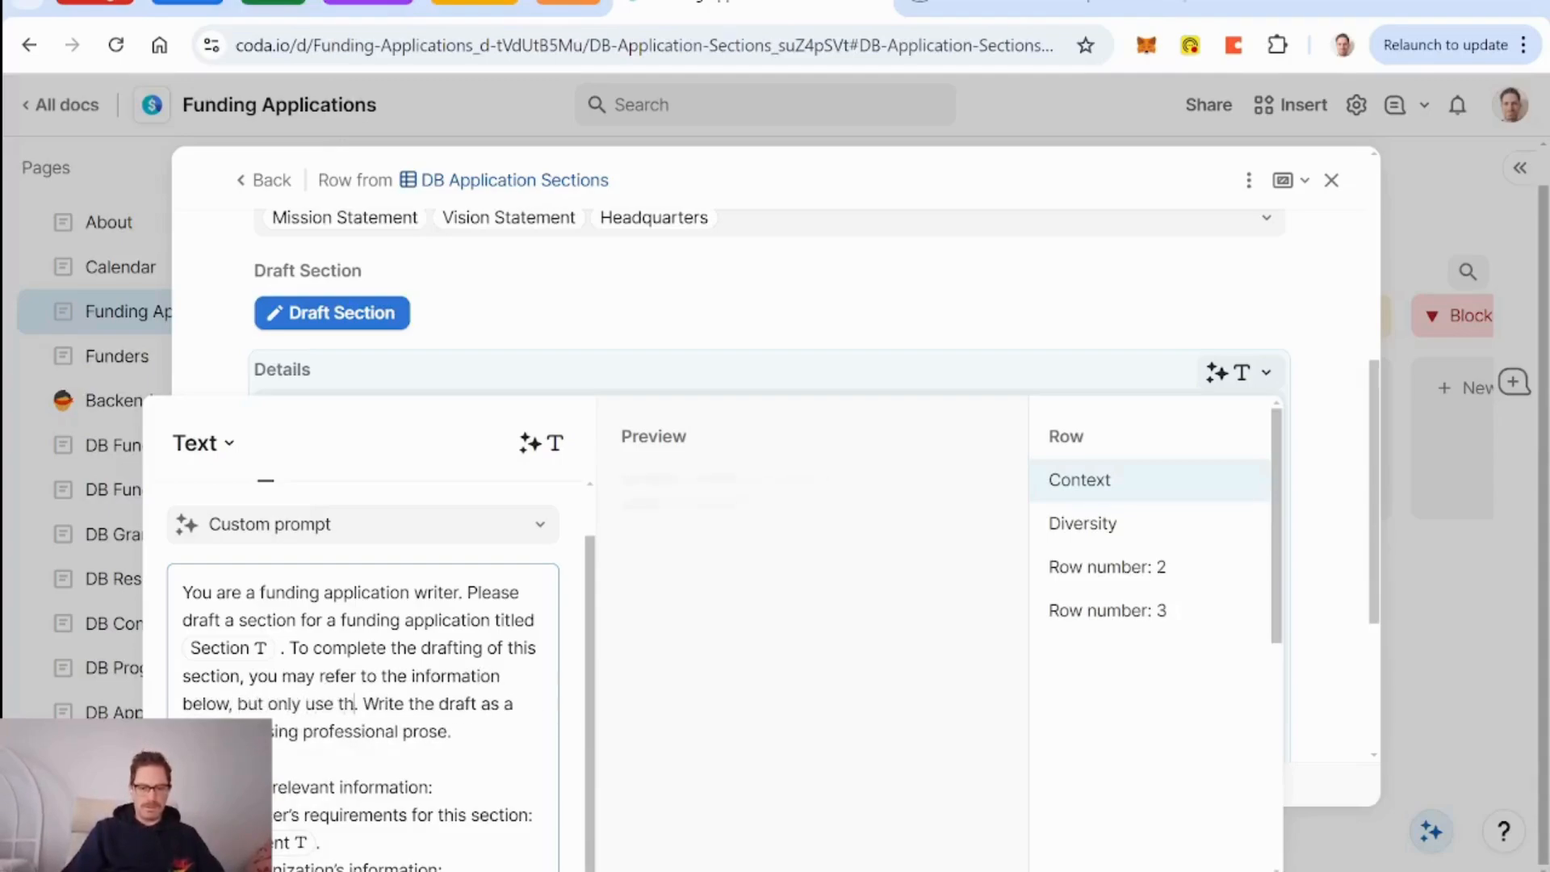
pyautogui.write('e information you ')
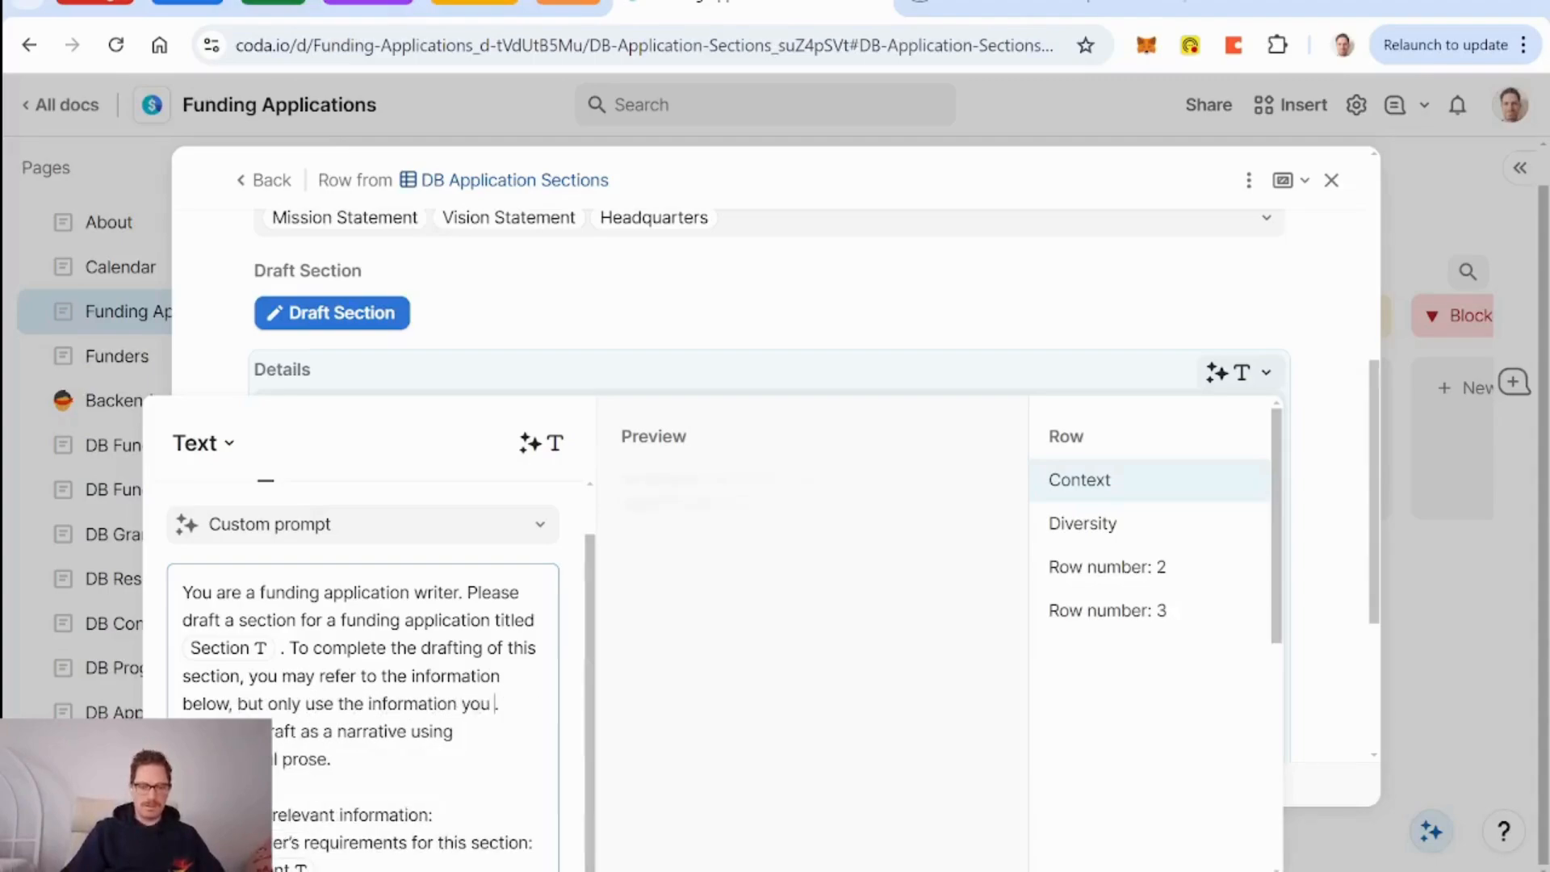
pyautogui.write('need to address th')
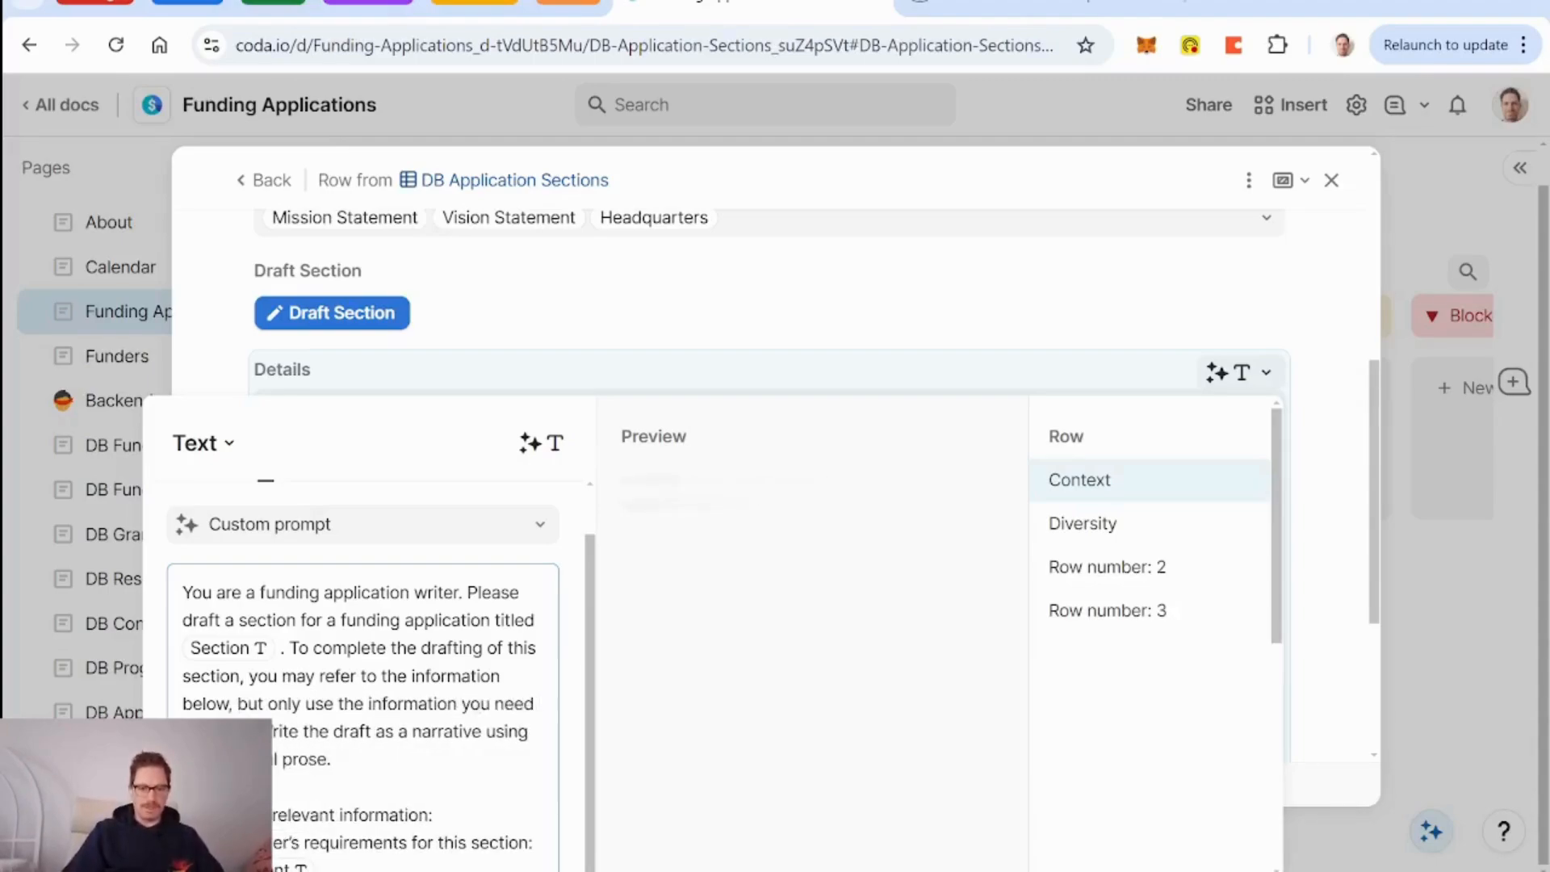
pyautogui.write('e ')
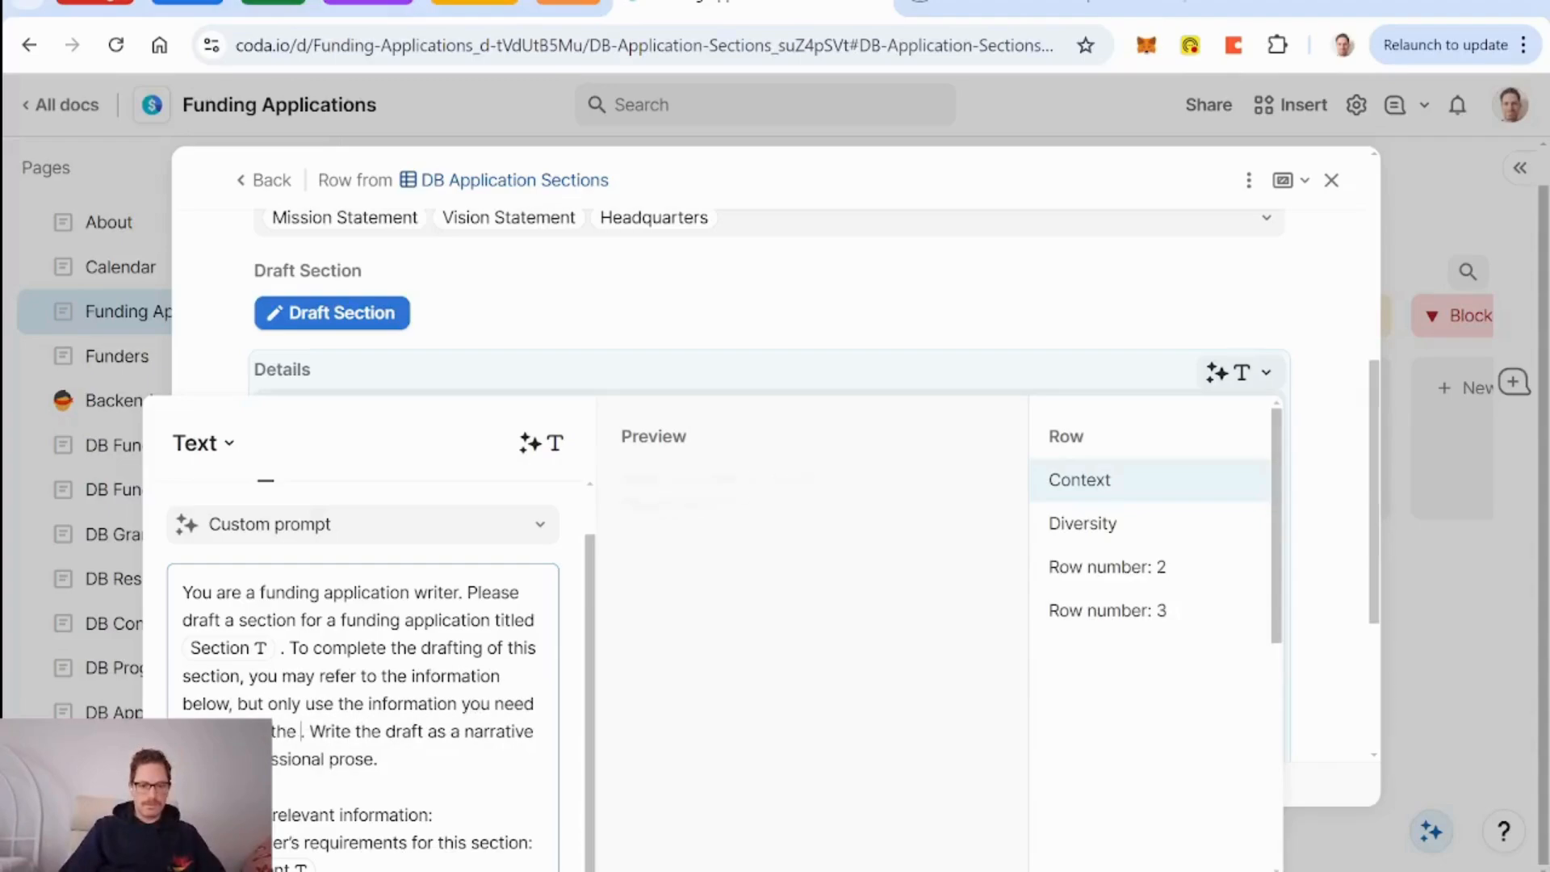
pyautogui.write("funder's requr")
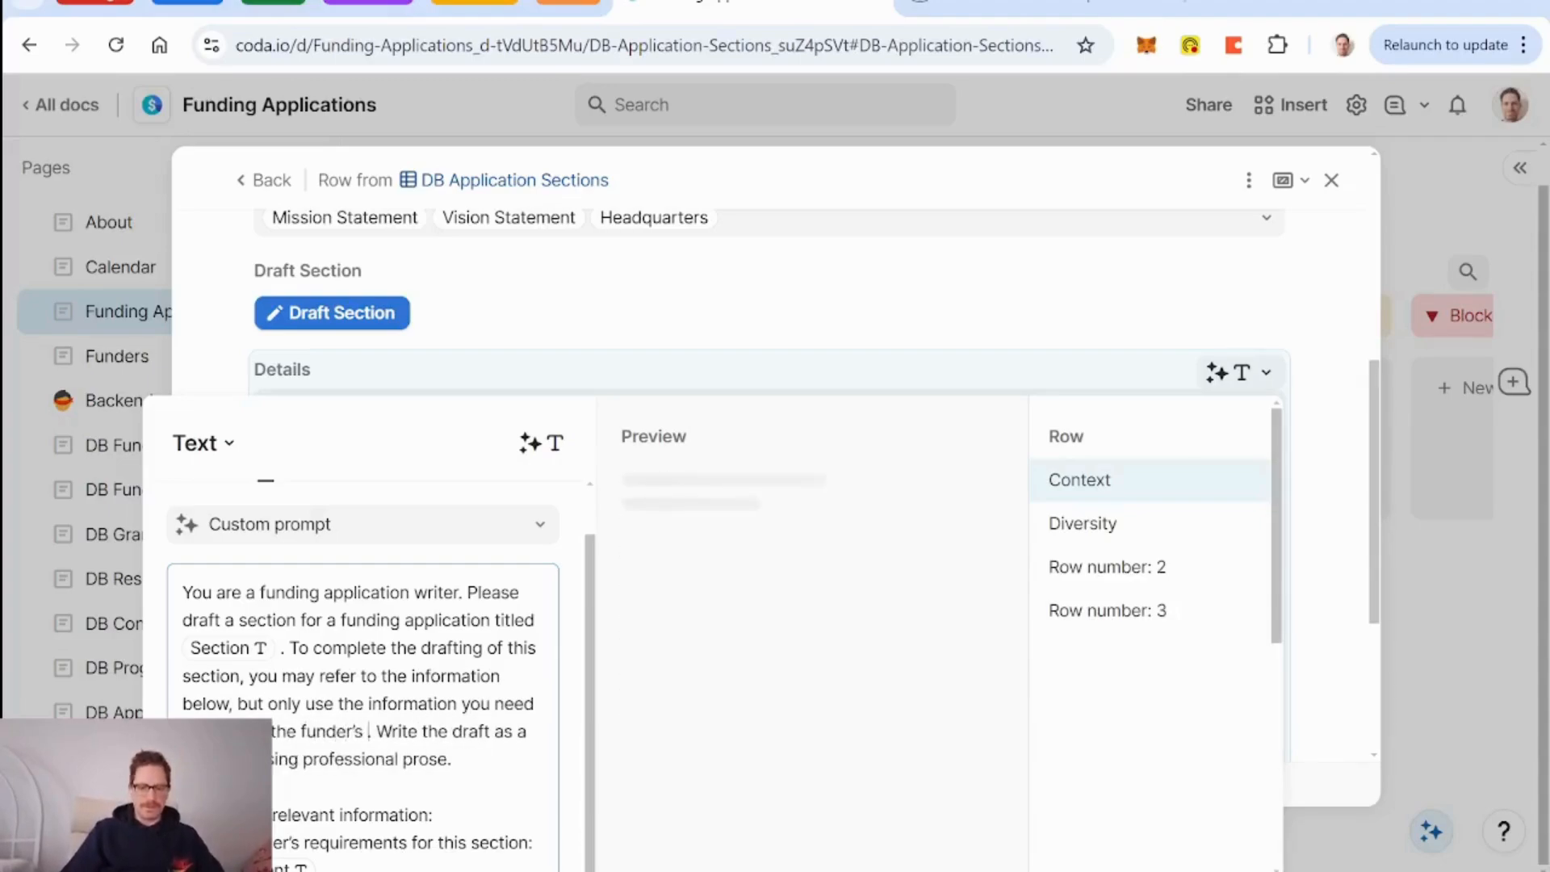
pyautogui.write('irmen')
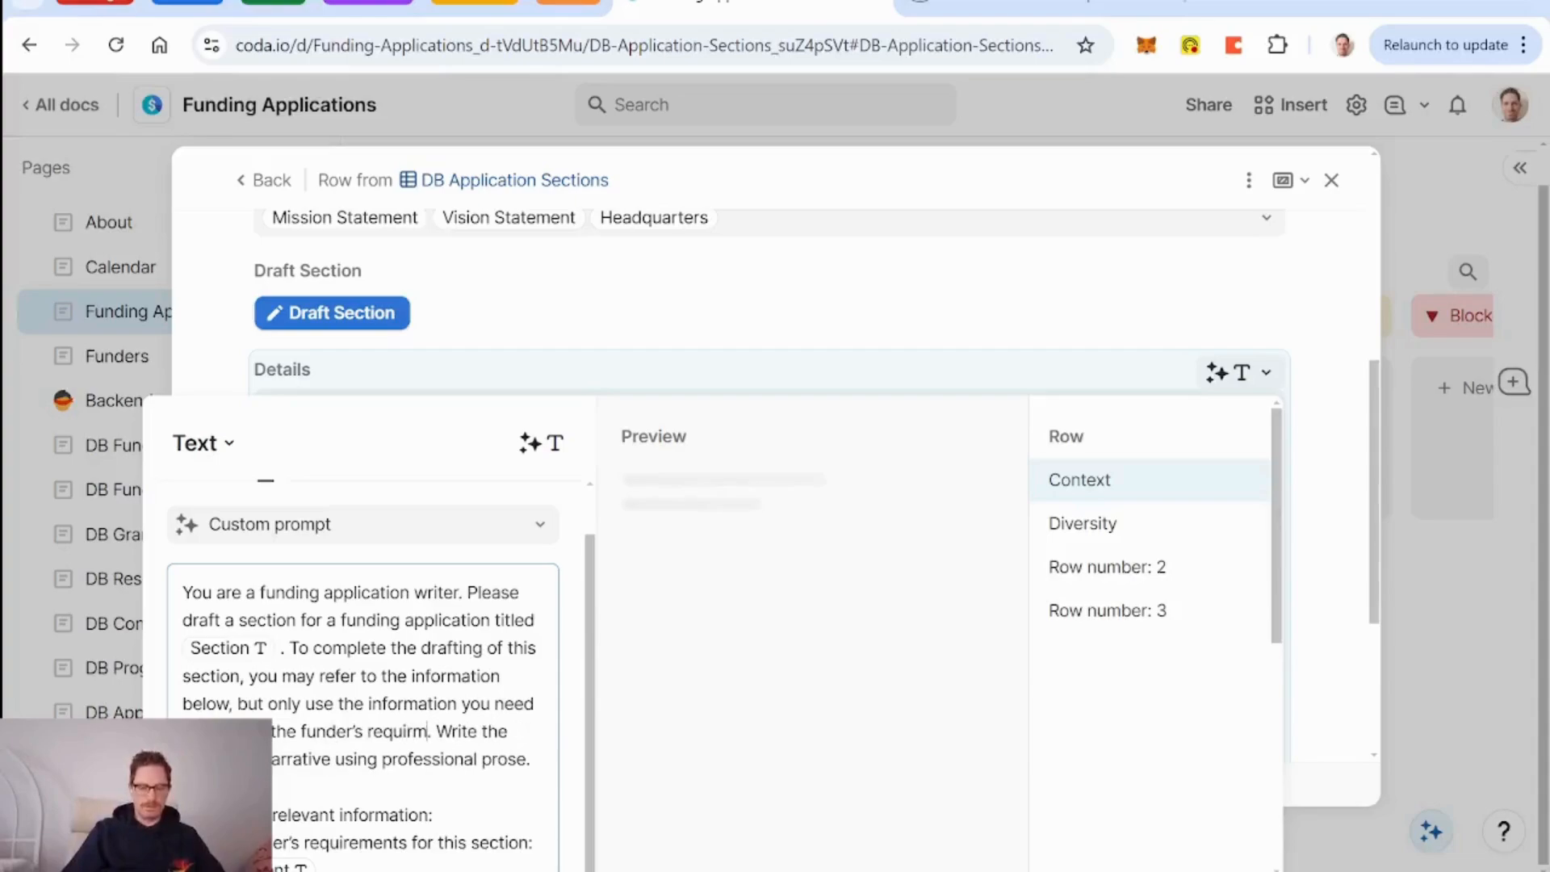
# Correct 'requirments' and add an example: don't refer to grant outcomes unless it strengthens the section.
pyautogui.write('For')
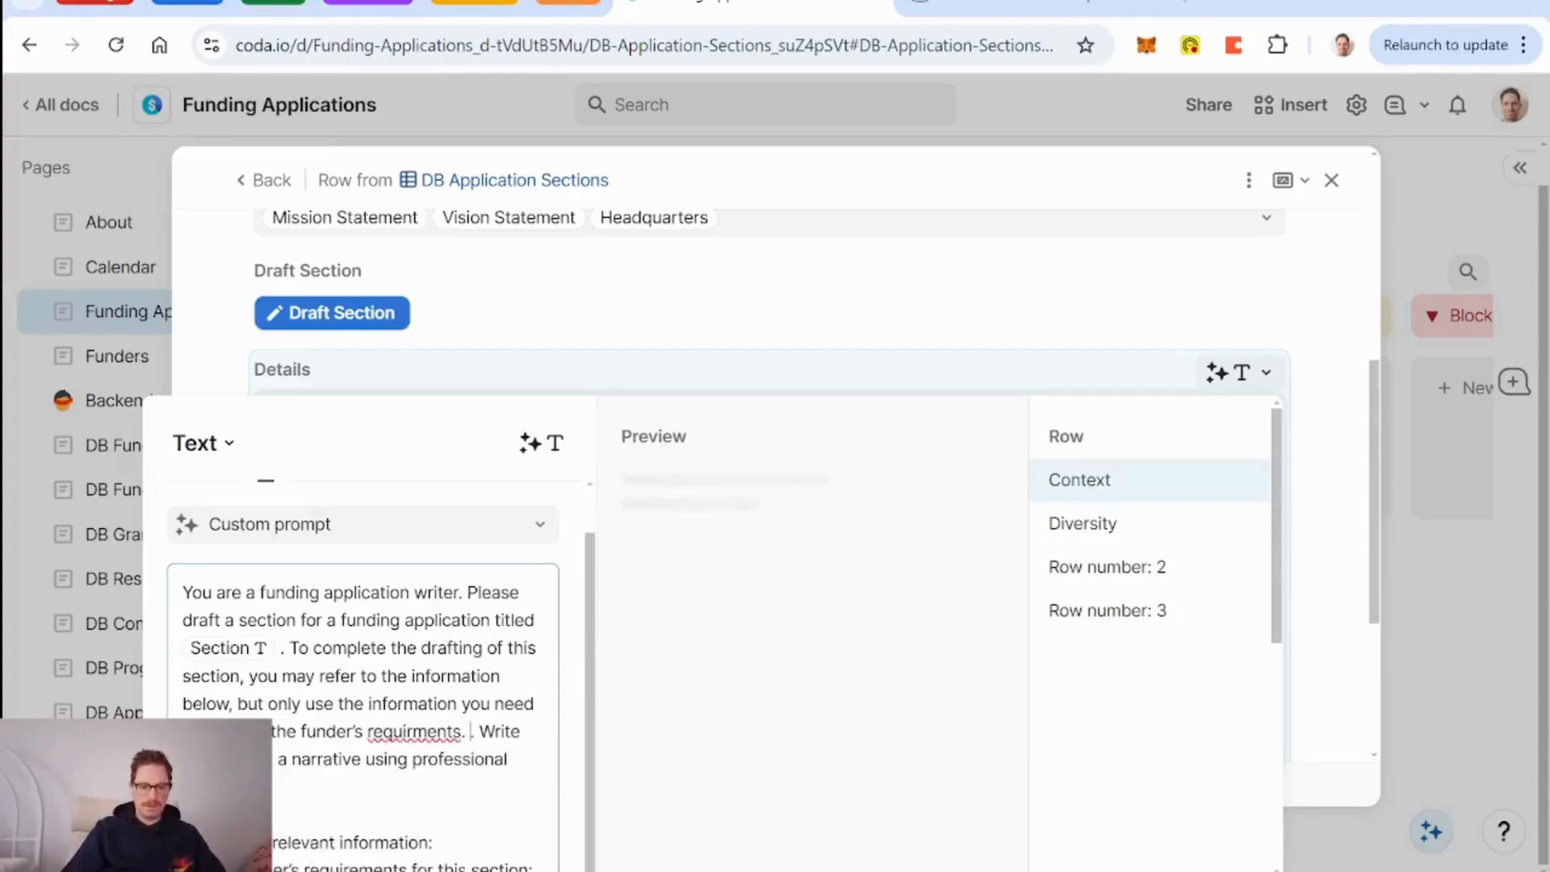
pyautogui.write(' example,')
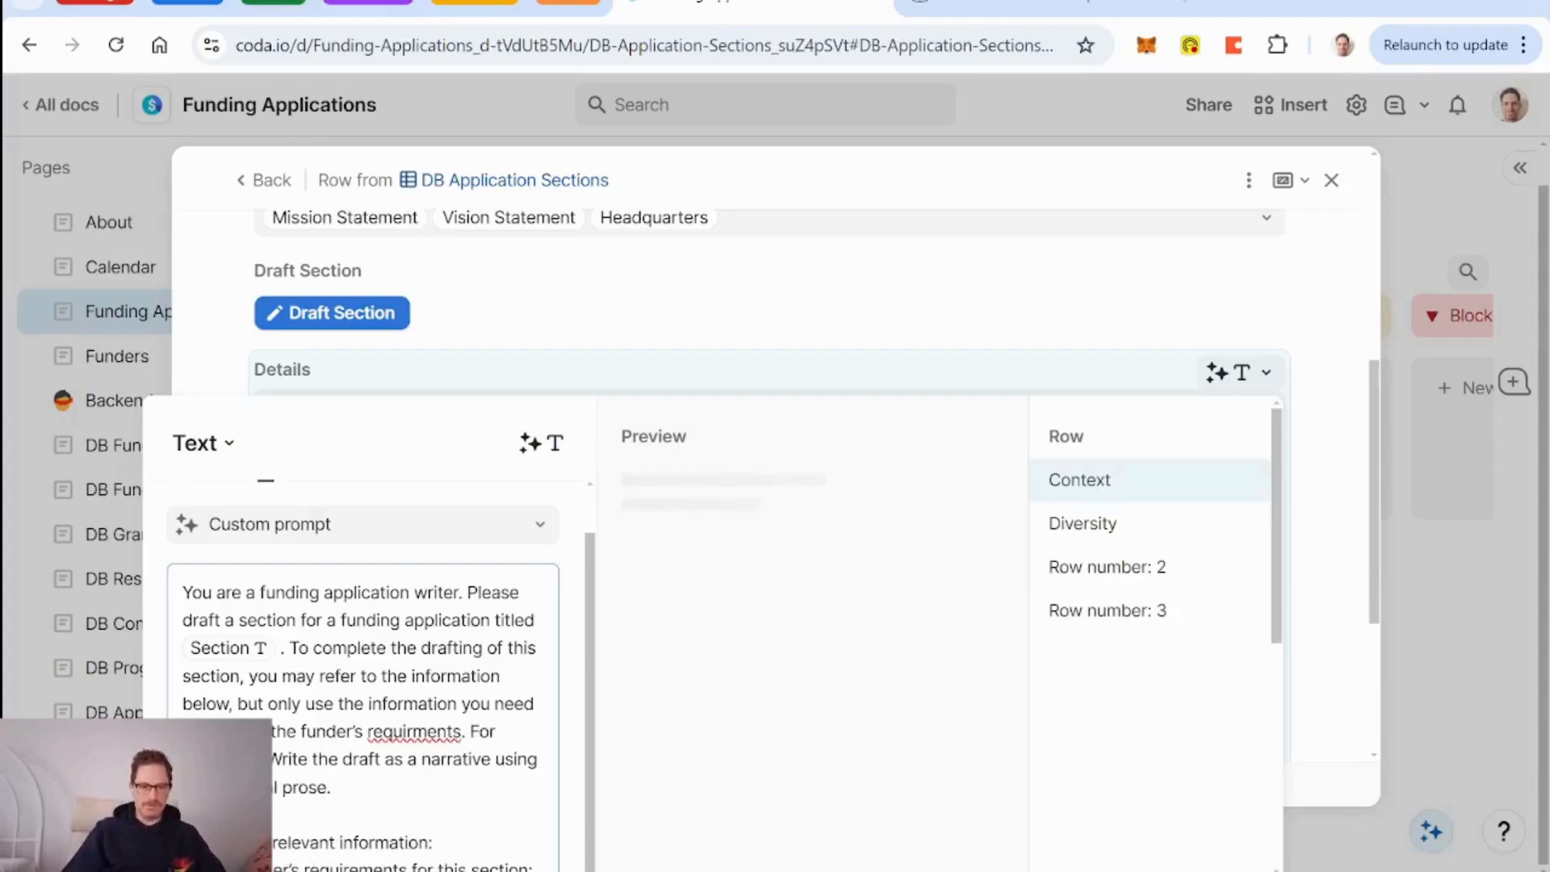
pyautogui.click(413, 732)
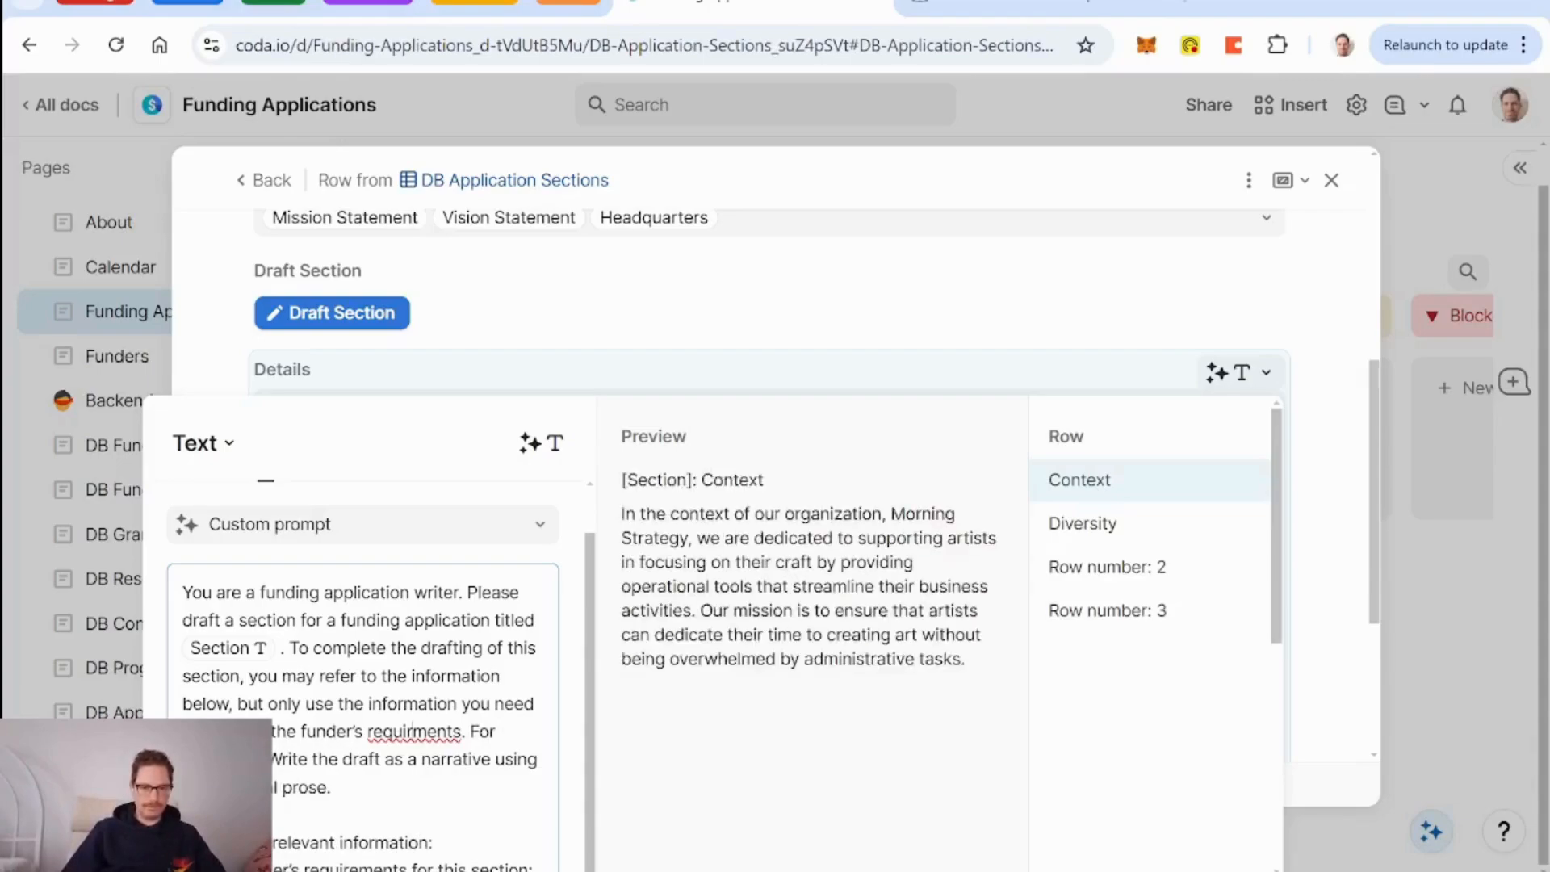
pyautogui.write('e')
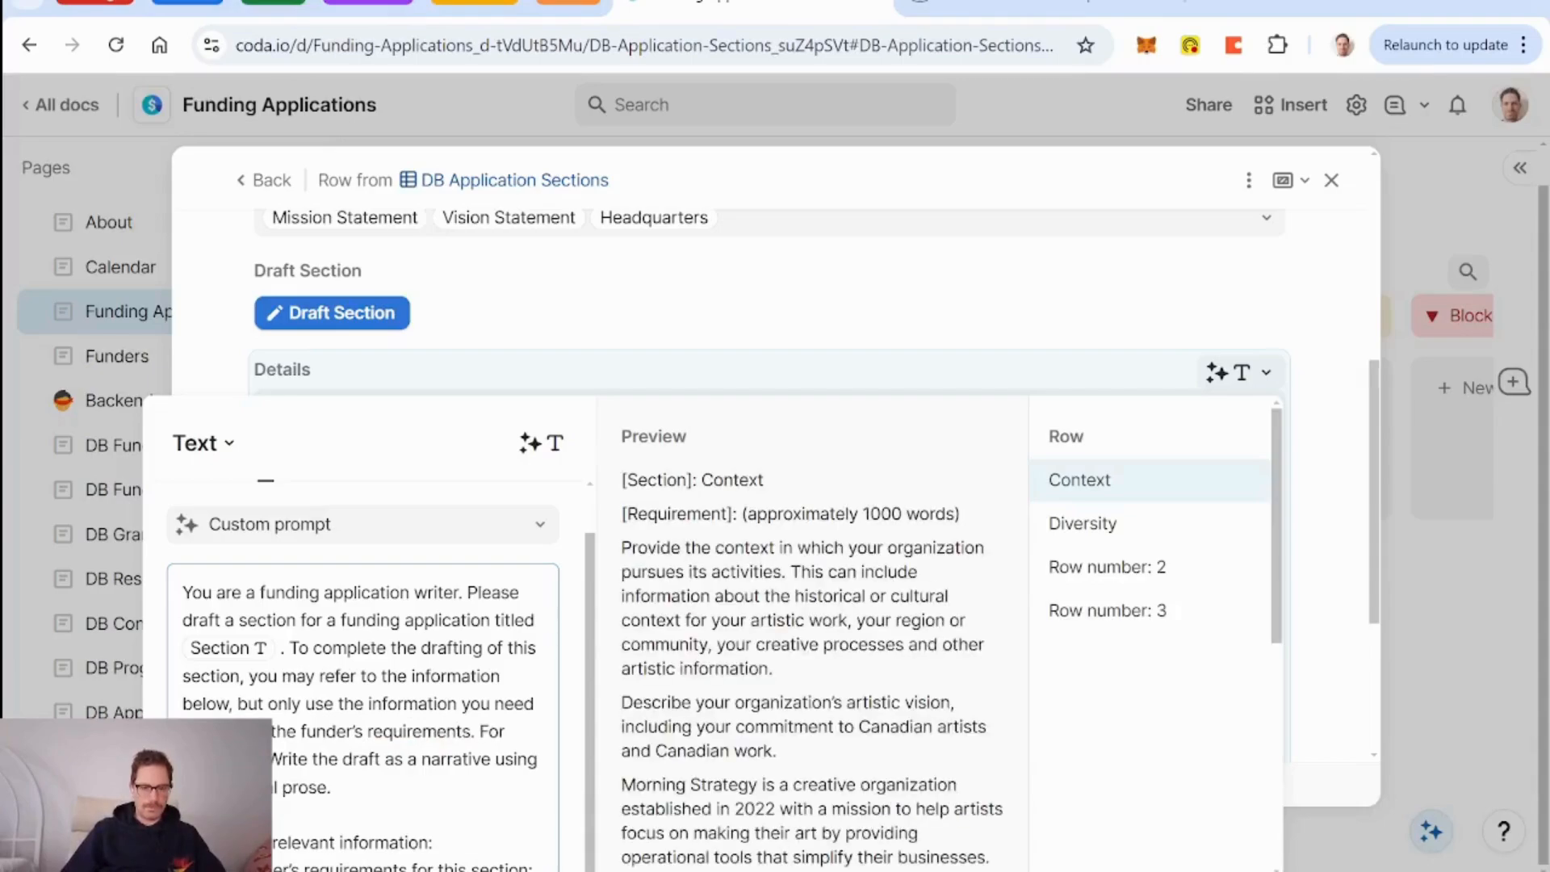
pyautogui.write('you')
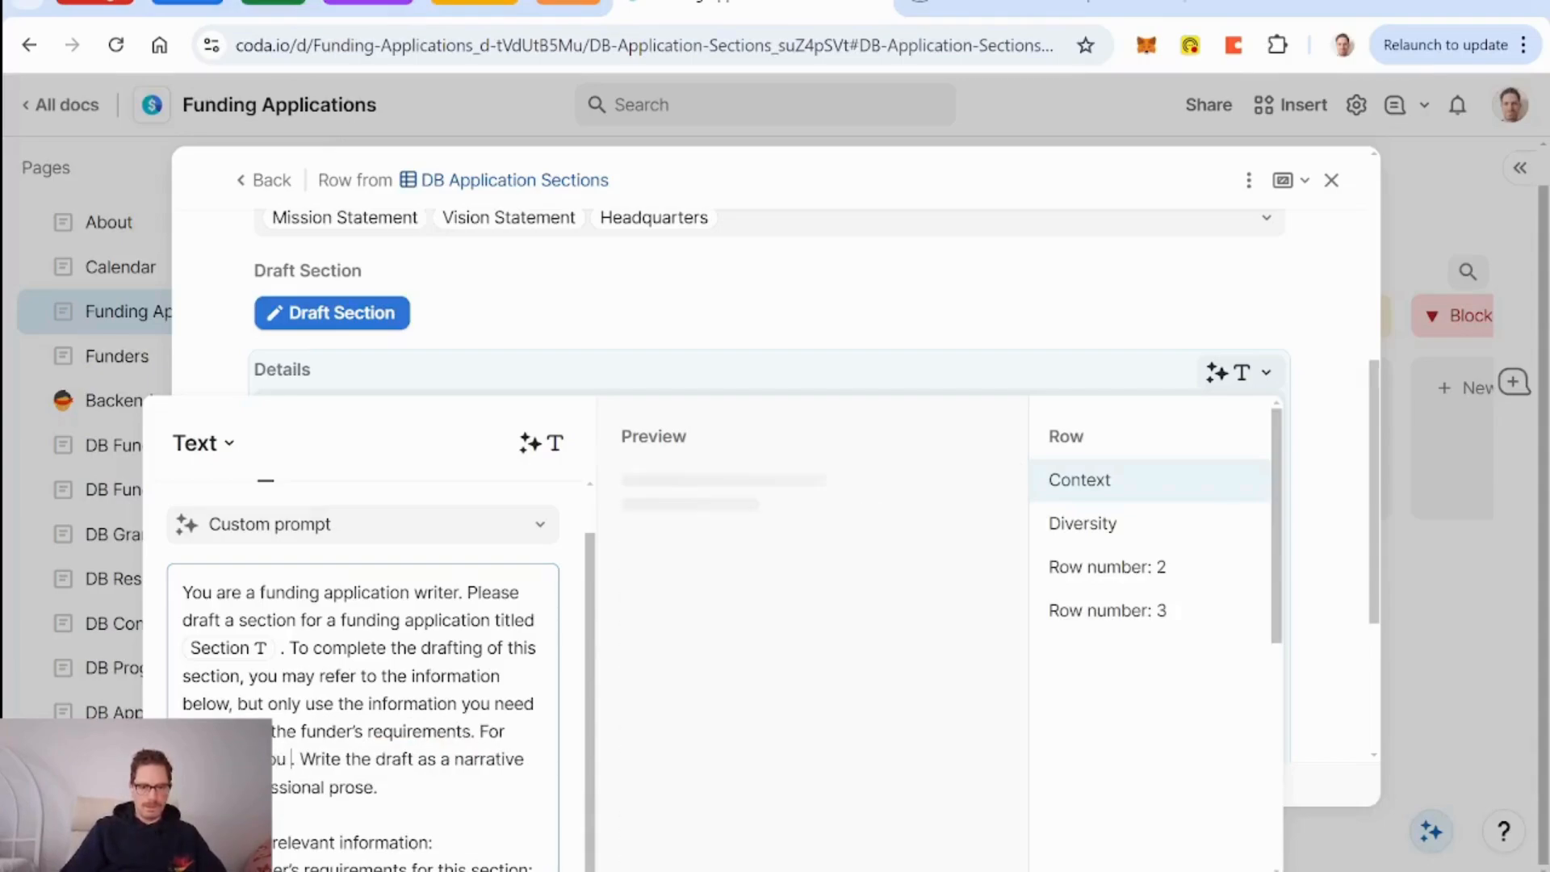
pyautogui.press('BackSpace')
pyautogui.write("won'")
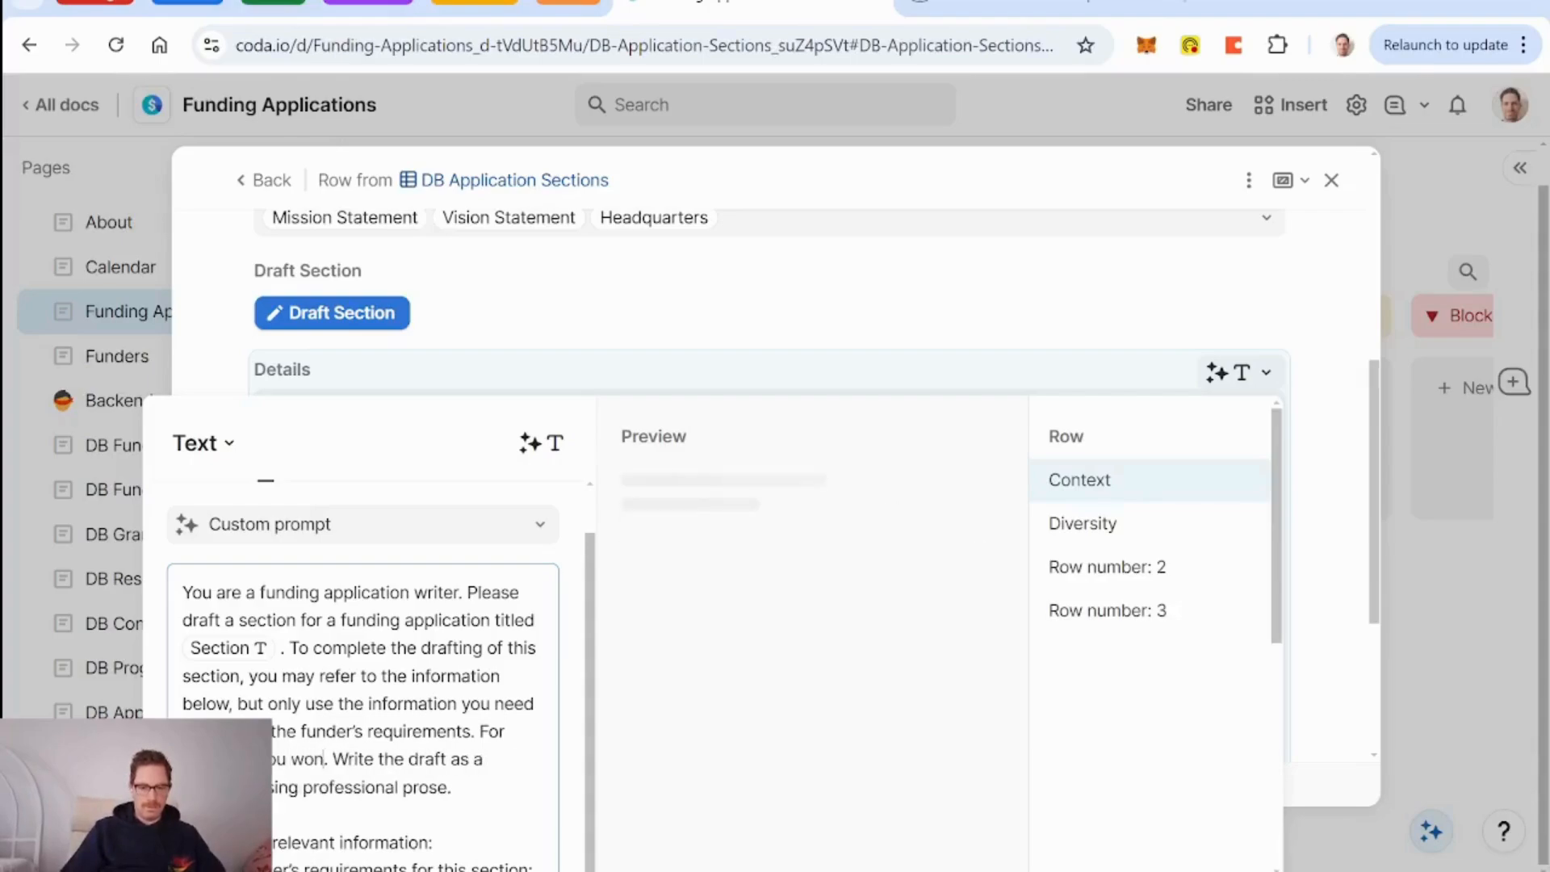
pyautogui.press('BackSpace')
pyautogui.press('BackSpace')
pyautogui.press('BackSpace')
pyautogui.press('BackSpace')
pyautogui.press('BackSpace')
pyautogui.press('BackSpace')
pyautogui.press('BackSpace')
pyautogui.press('BackSpace')
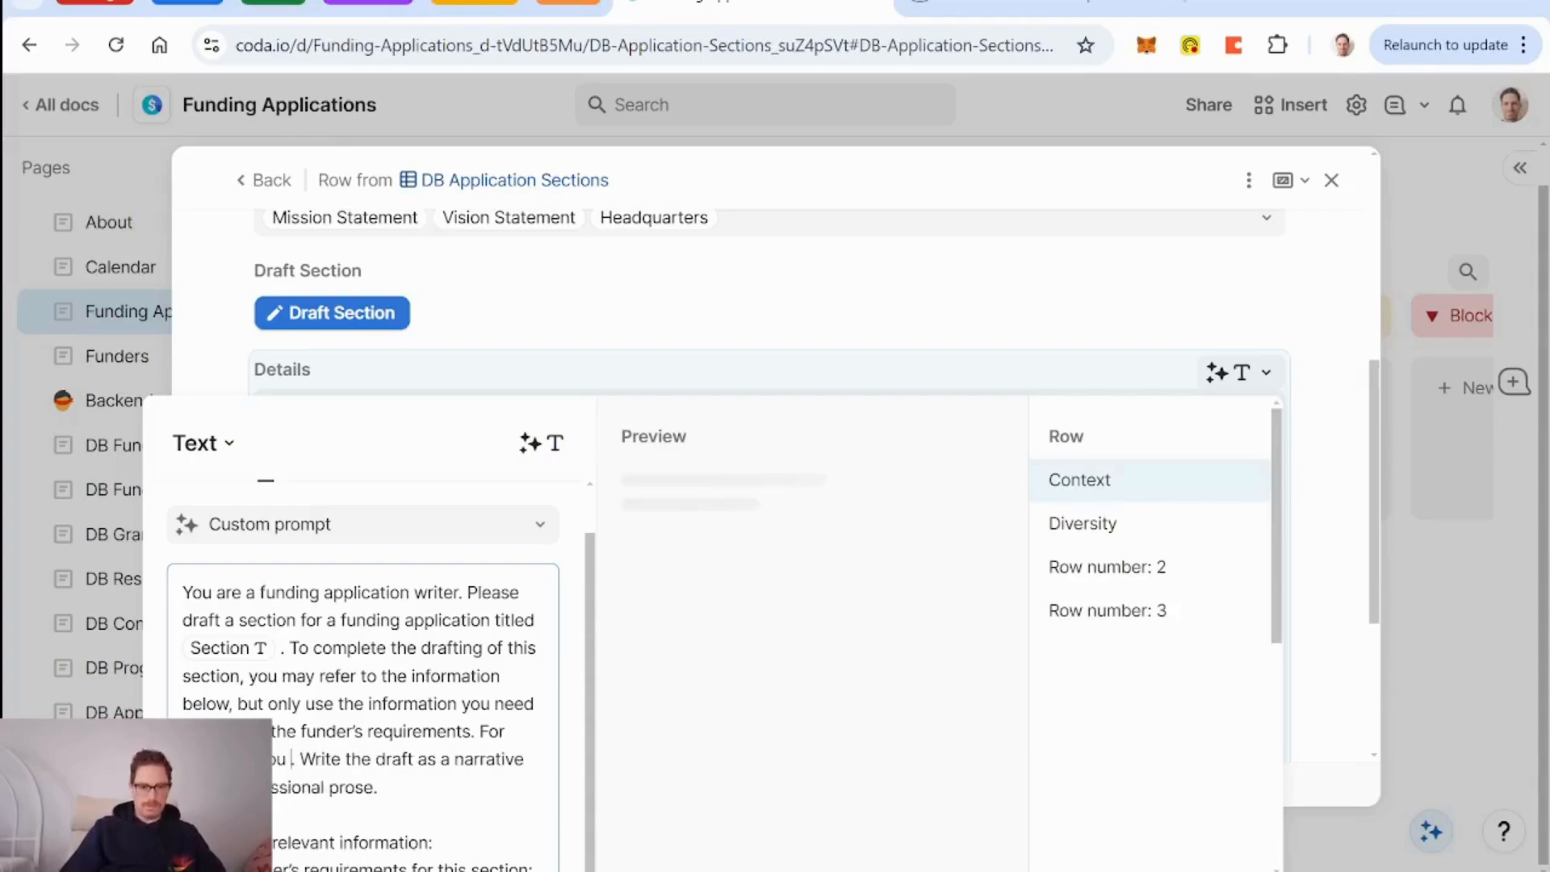
pyautogui.write("you don't refer")
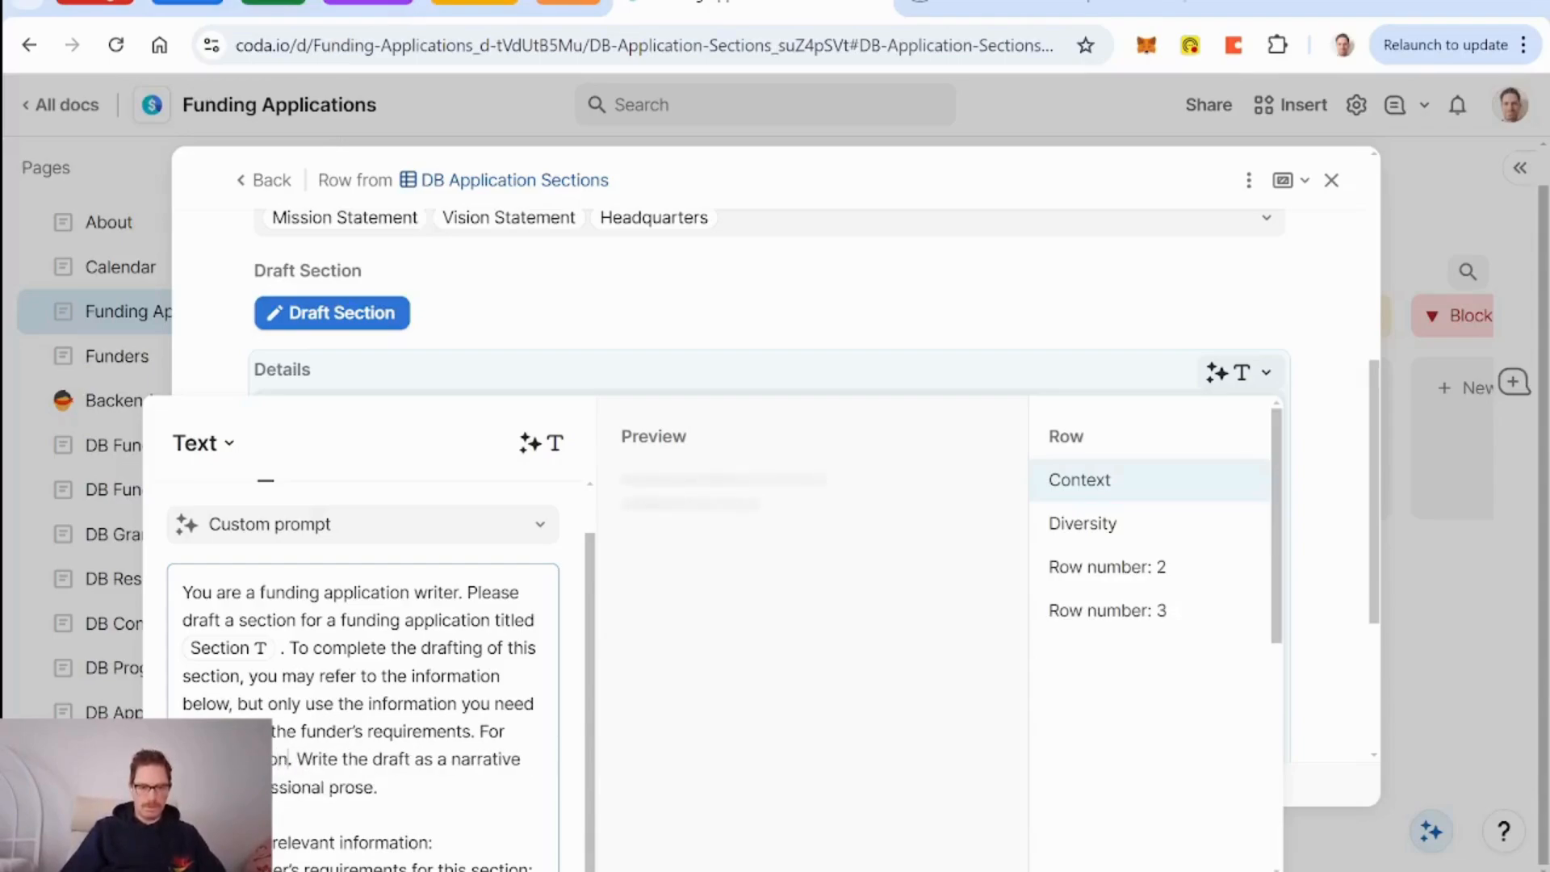
pyautogui.write(' to the funder')
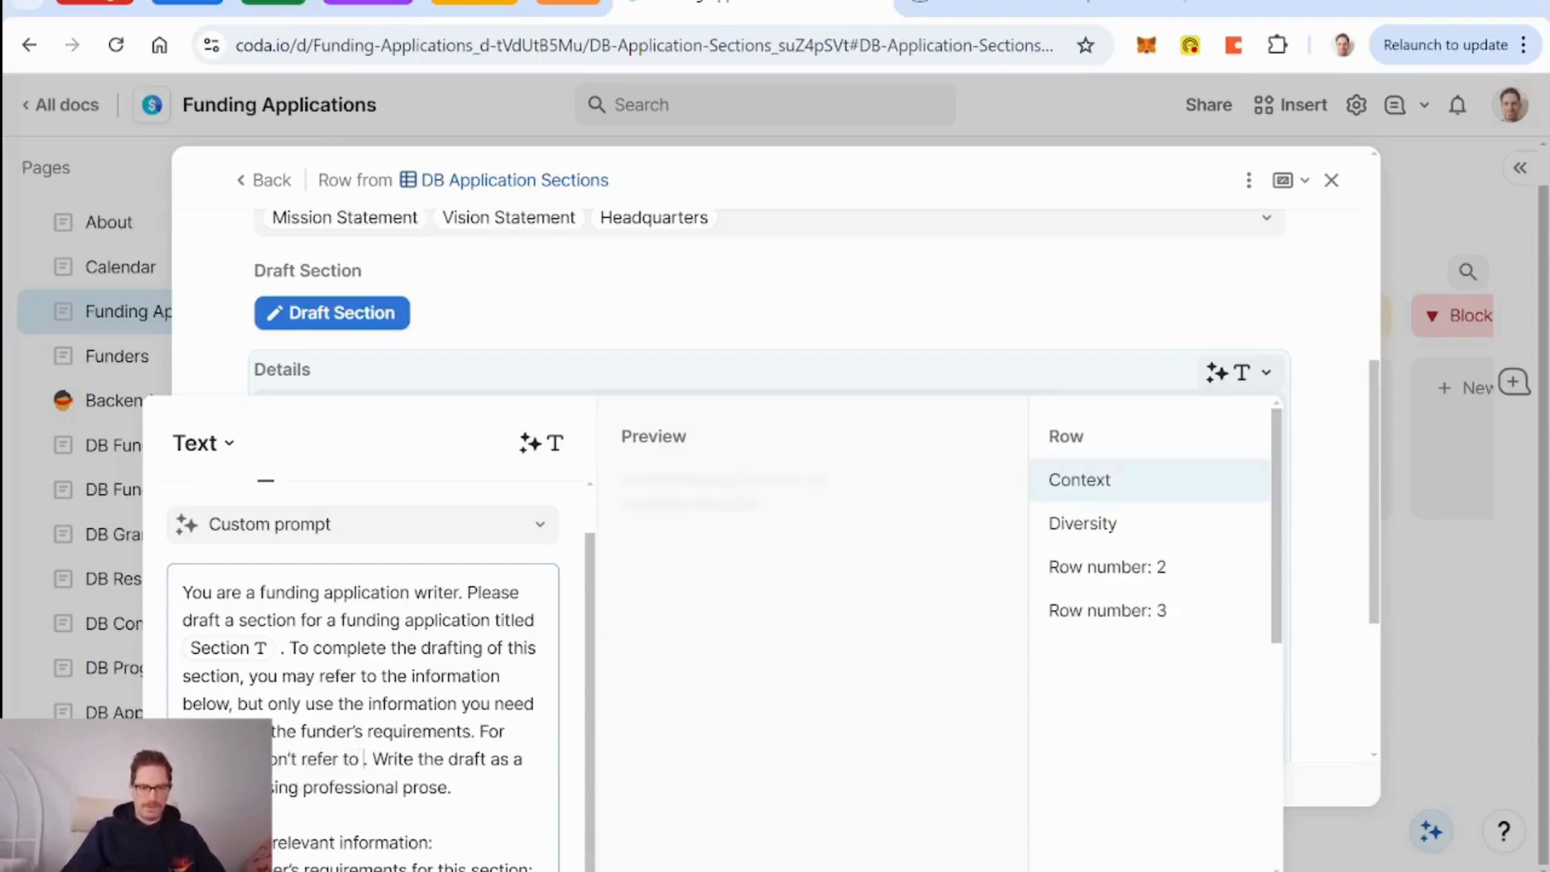
pyautogui.write("'s")
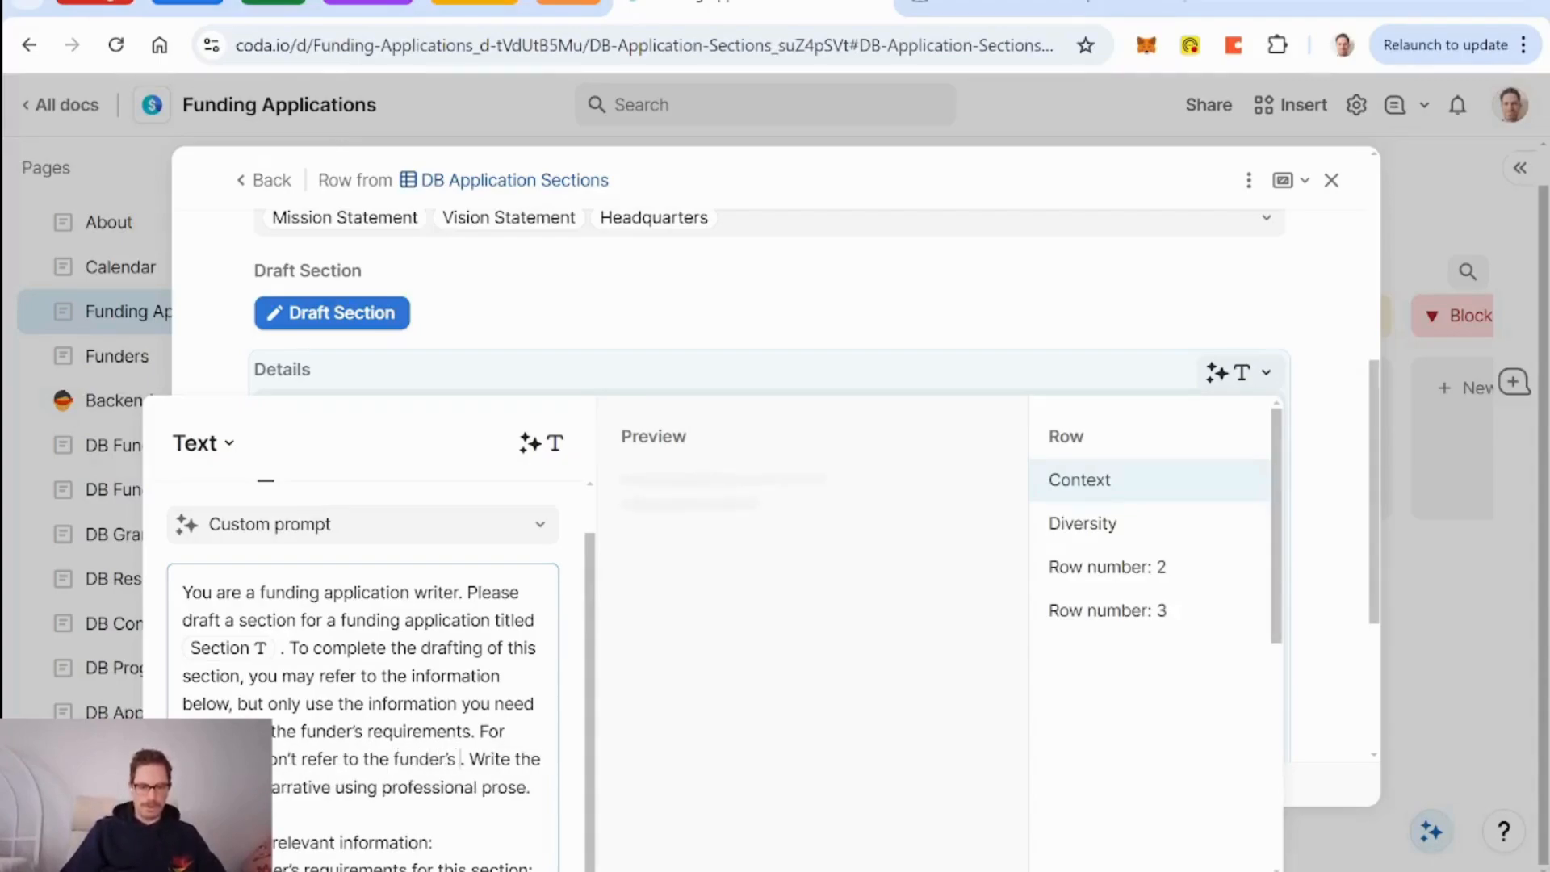
pyautogui.press('BackSpace')
pyautogui.press('BackSpace')
pyautogui.press('BackSpace')
pyautogui.press('BackSpace')
pyautogui.press('BackSpace')
pyautogui.press('BackSpace')
pyautogui.press('BackSpace')
pyautogui.press('BackSpace')
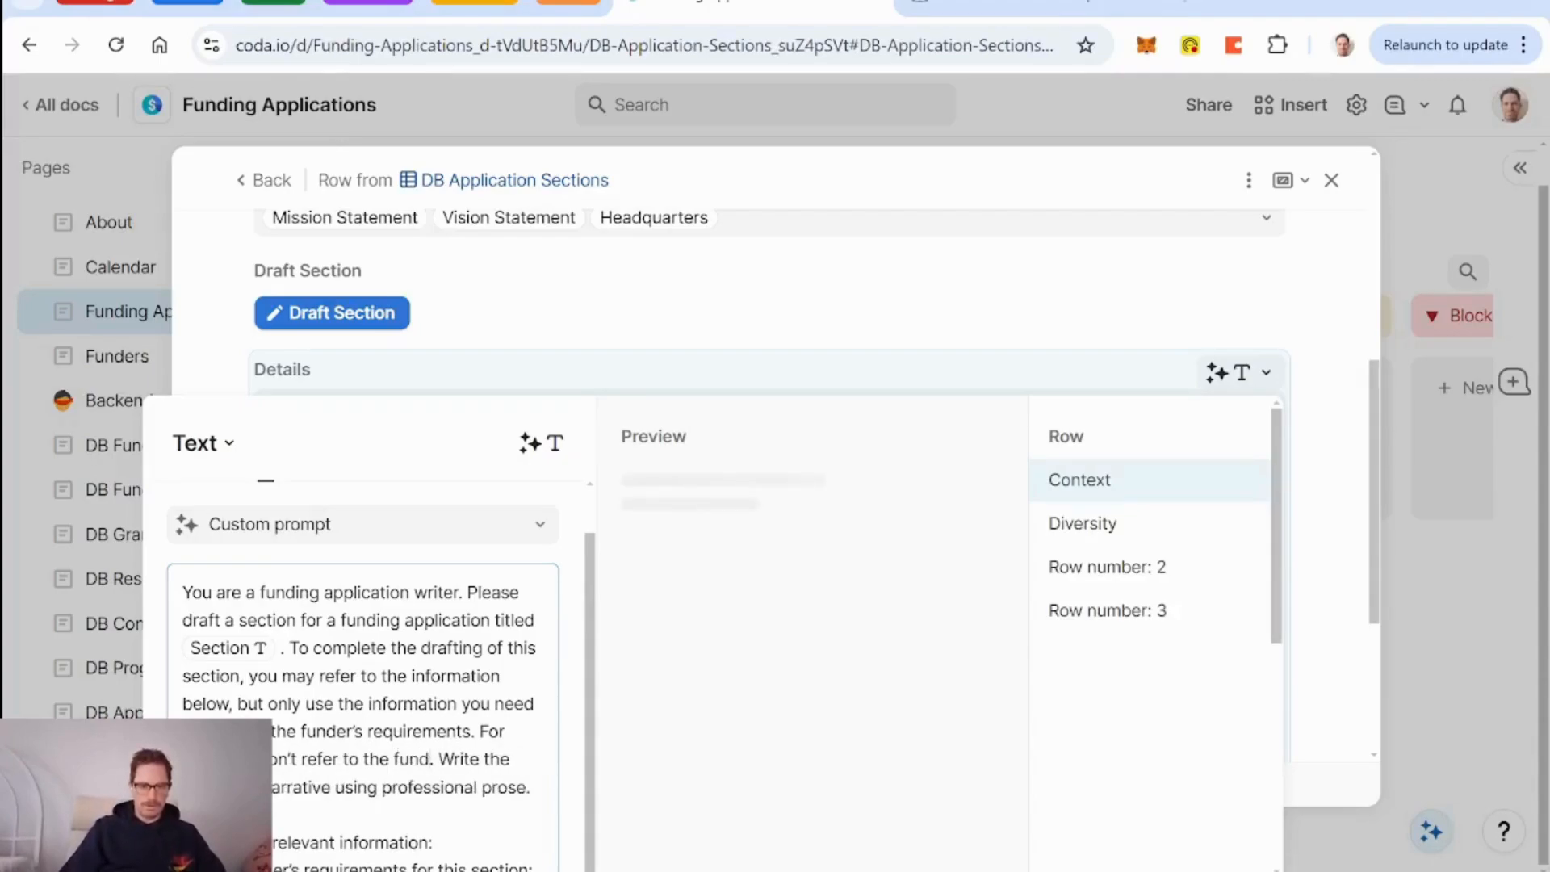
pyautogui.write('grant outcom')
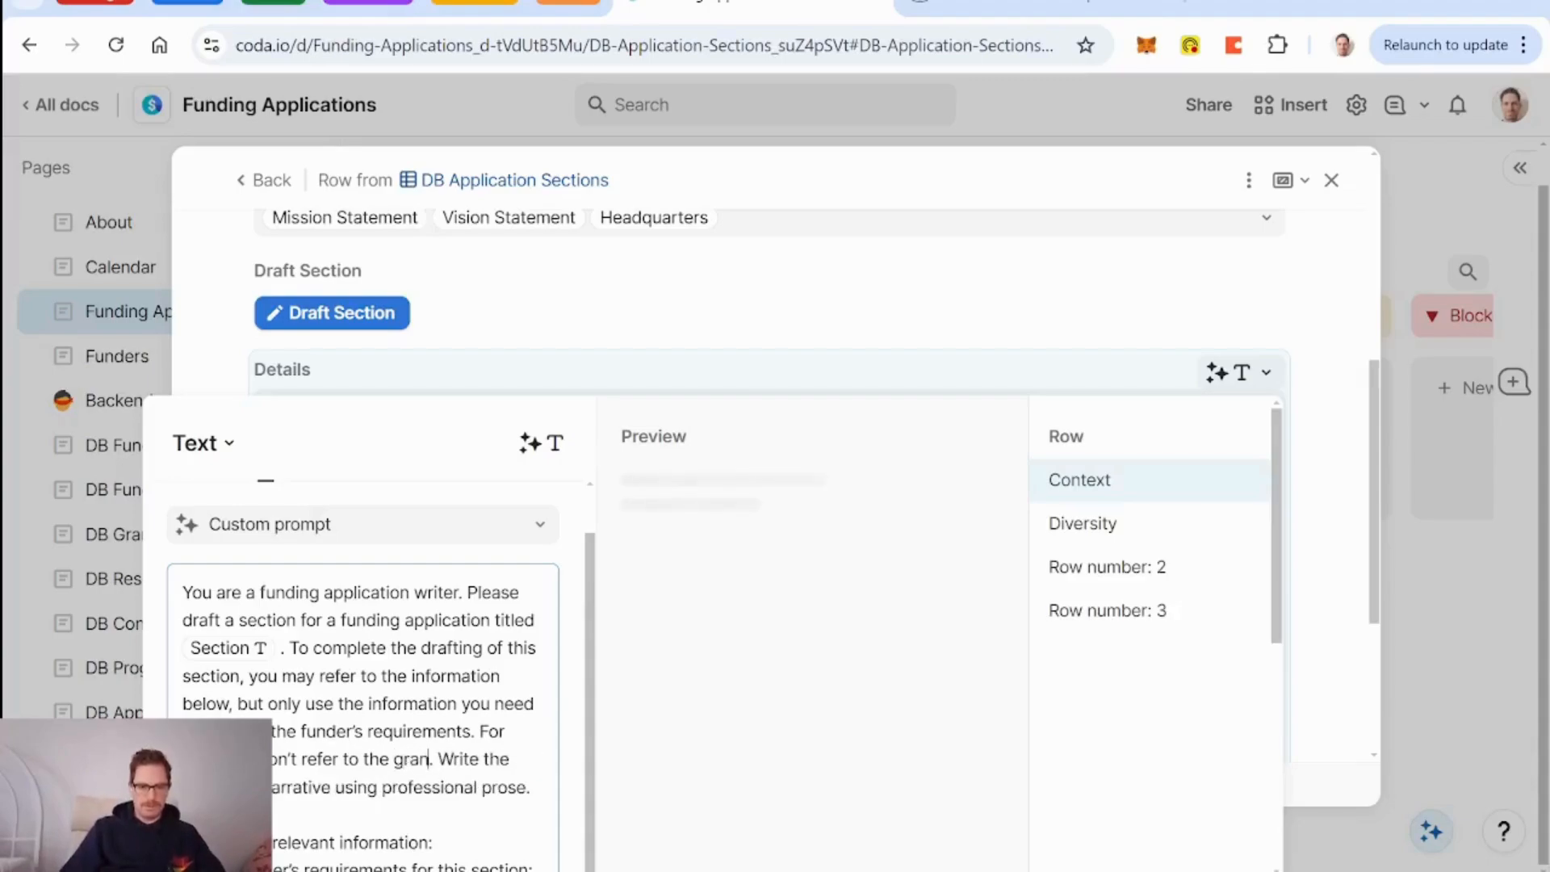
pyautogui.write('es')
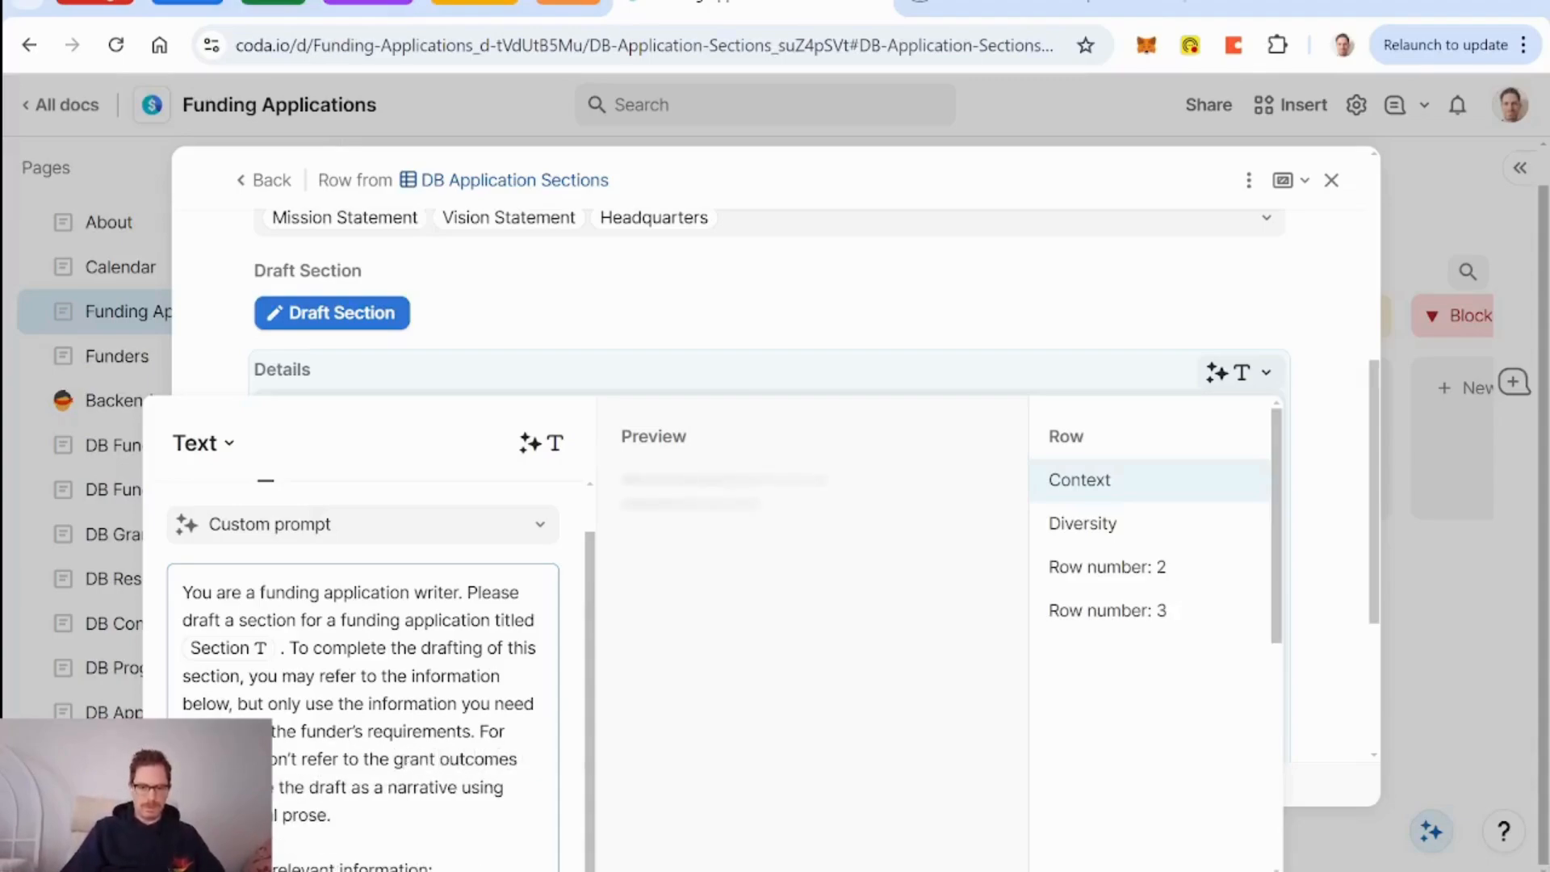
pyautogui.write(' it')
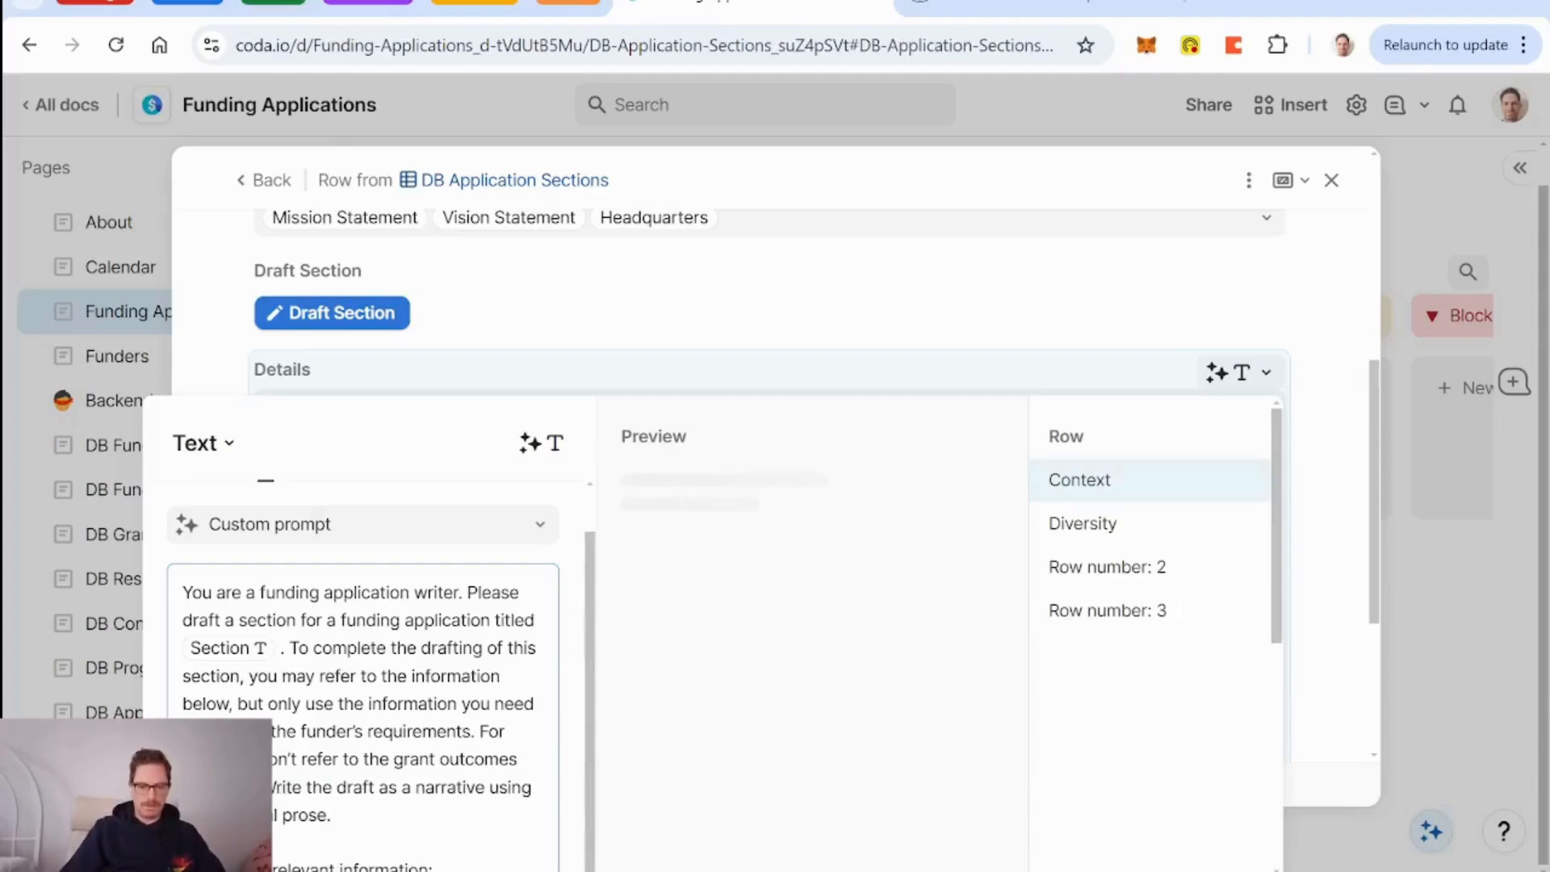
pyautogui.write(' will make')
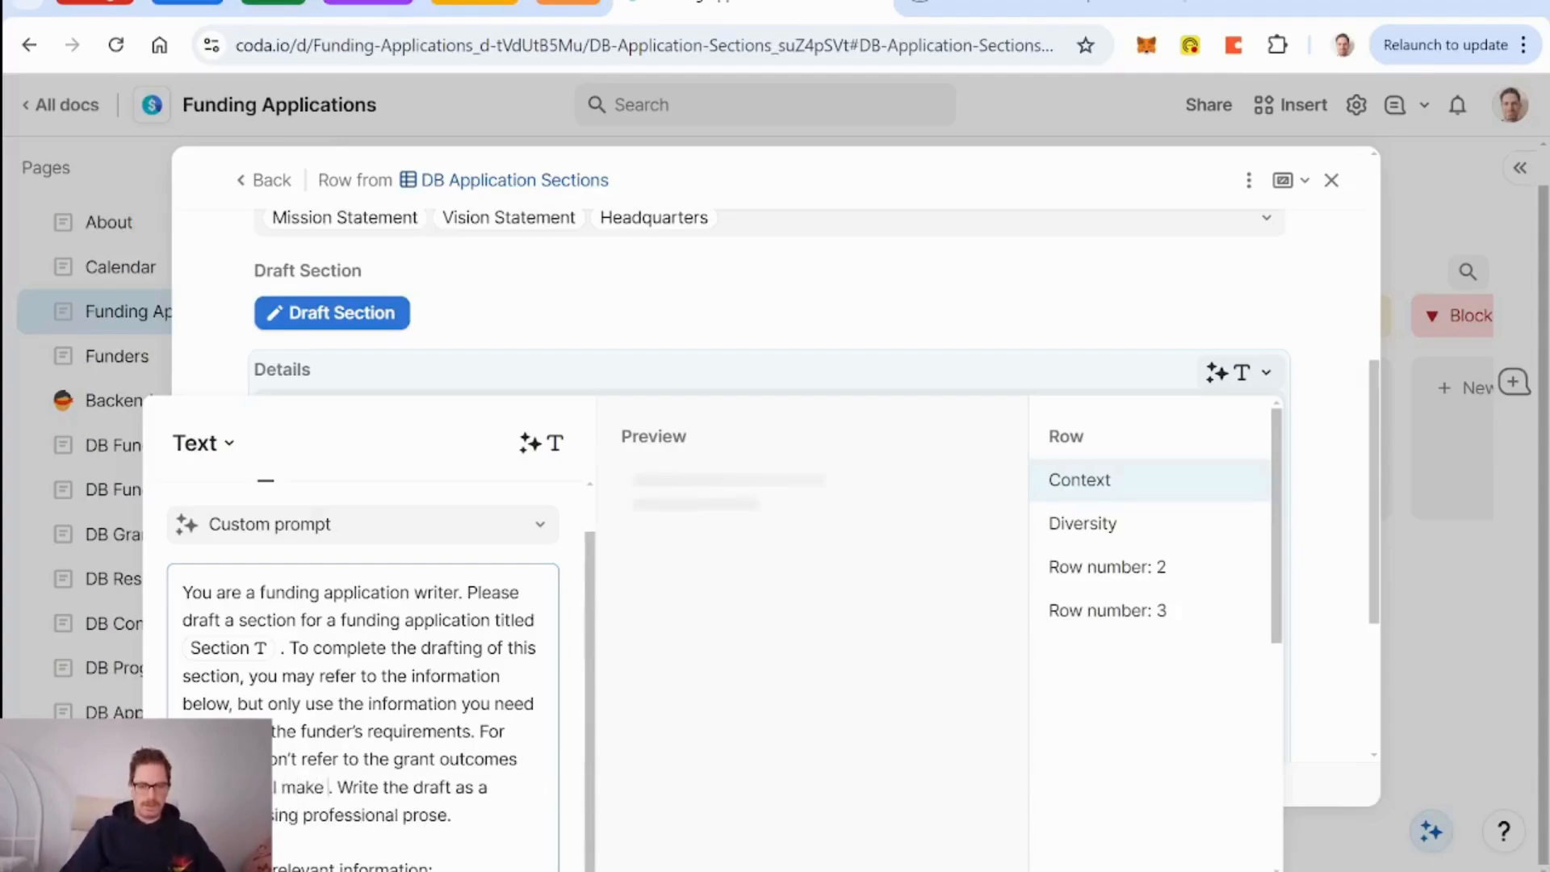
pyautogui.write(' the section')
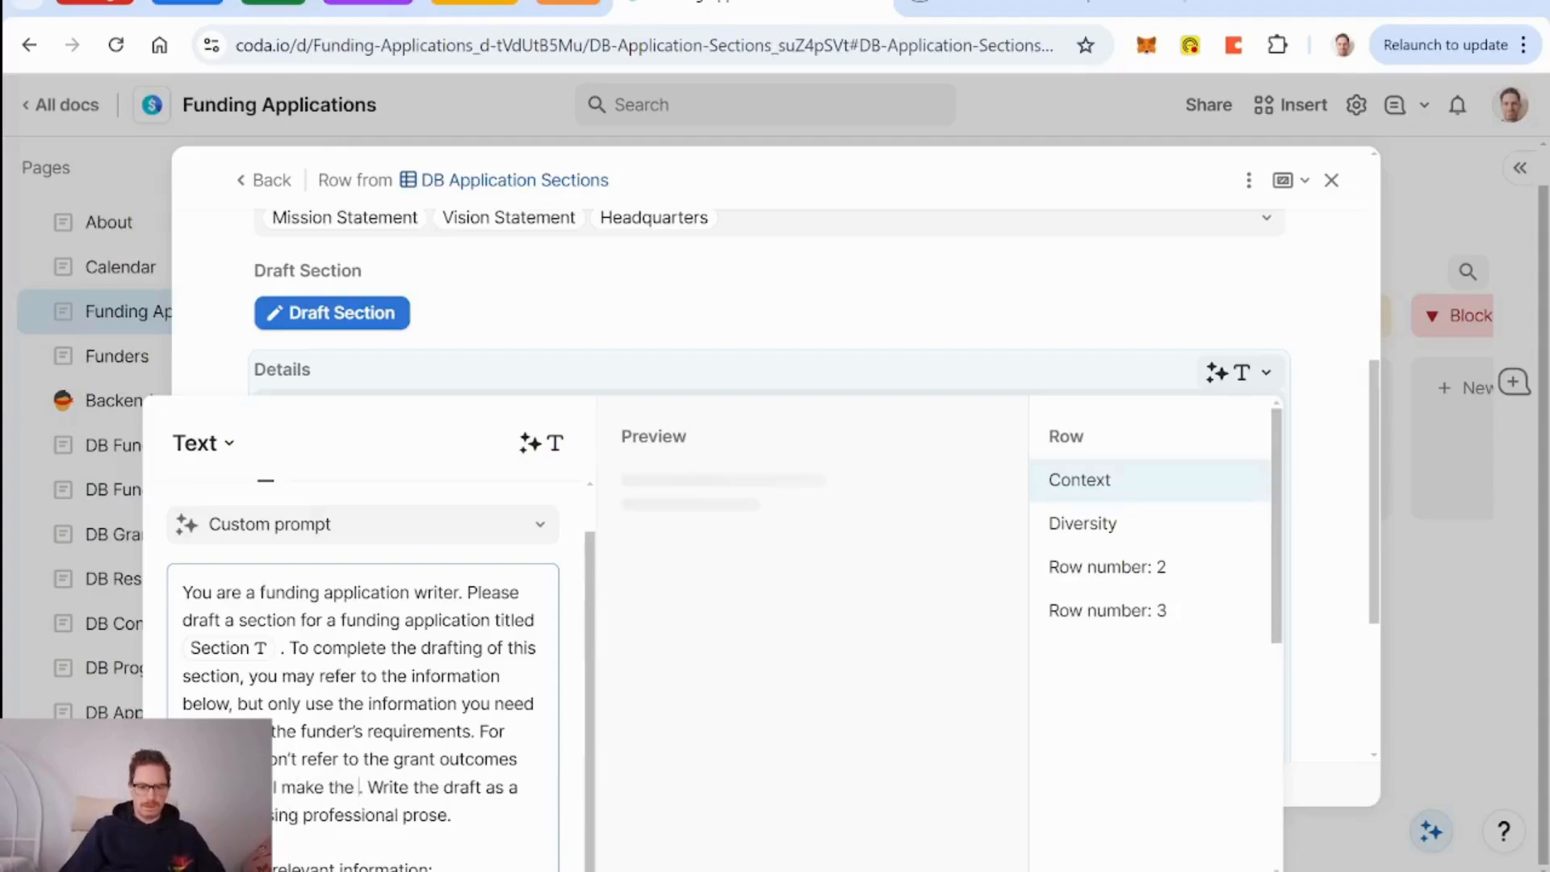
pyautogui.write(' stronger')
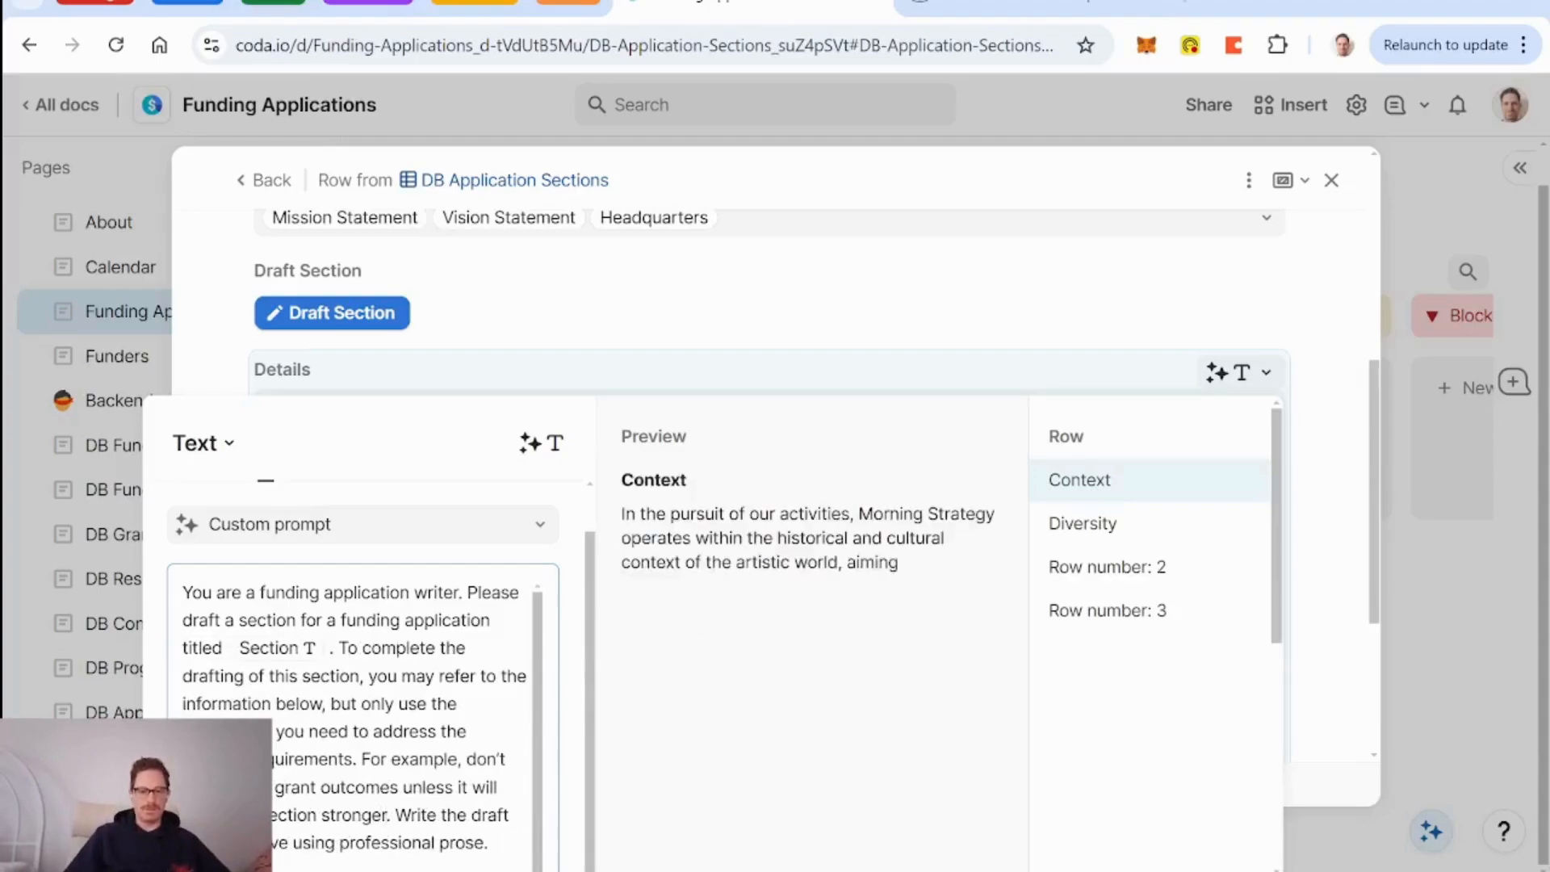
# Set the Details AI length to Three paragraphs and refill the whole column.
pyautogui.scroll(-5, 667, 644)
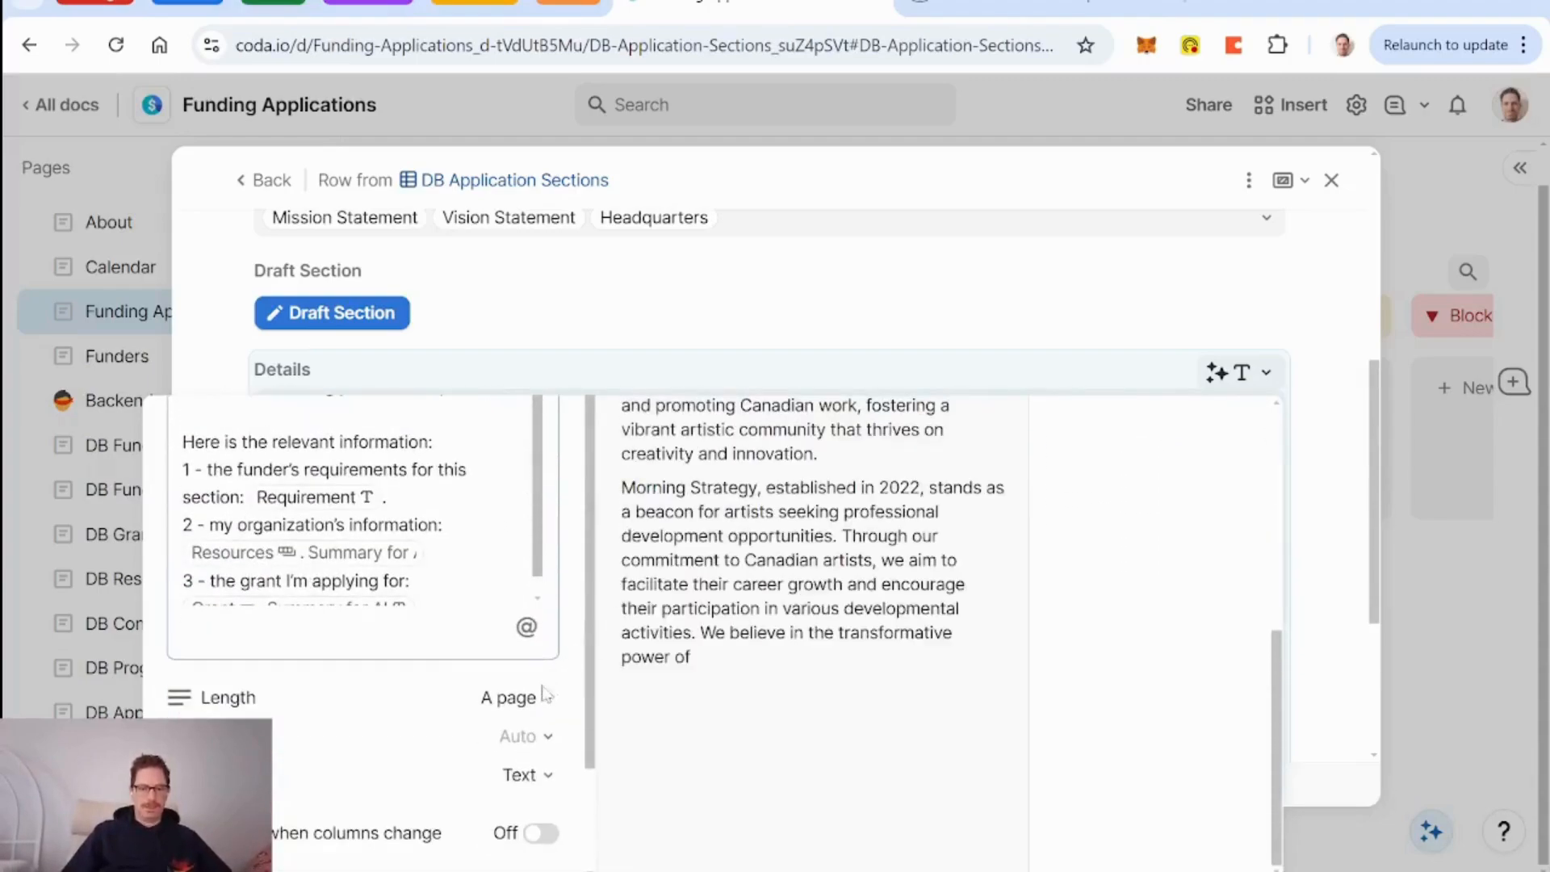
pyautogui.click(521, 697)
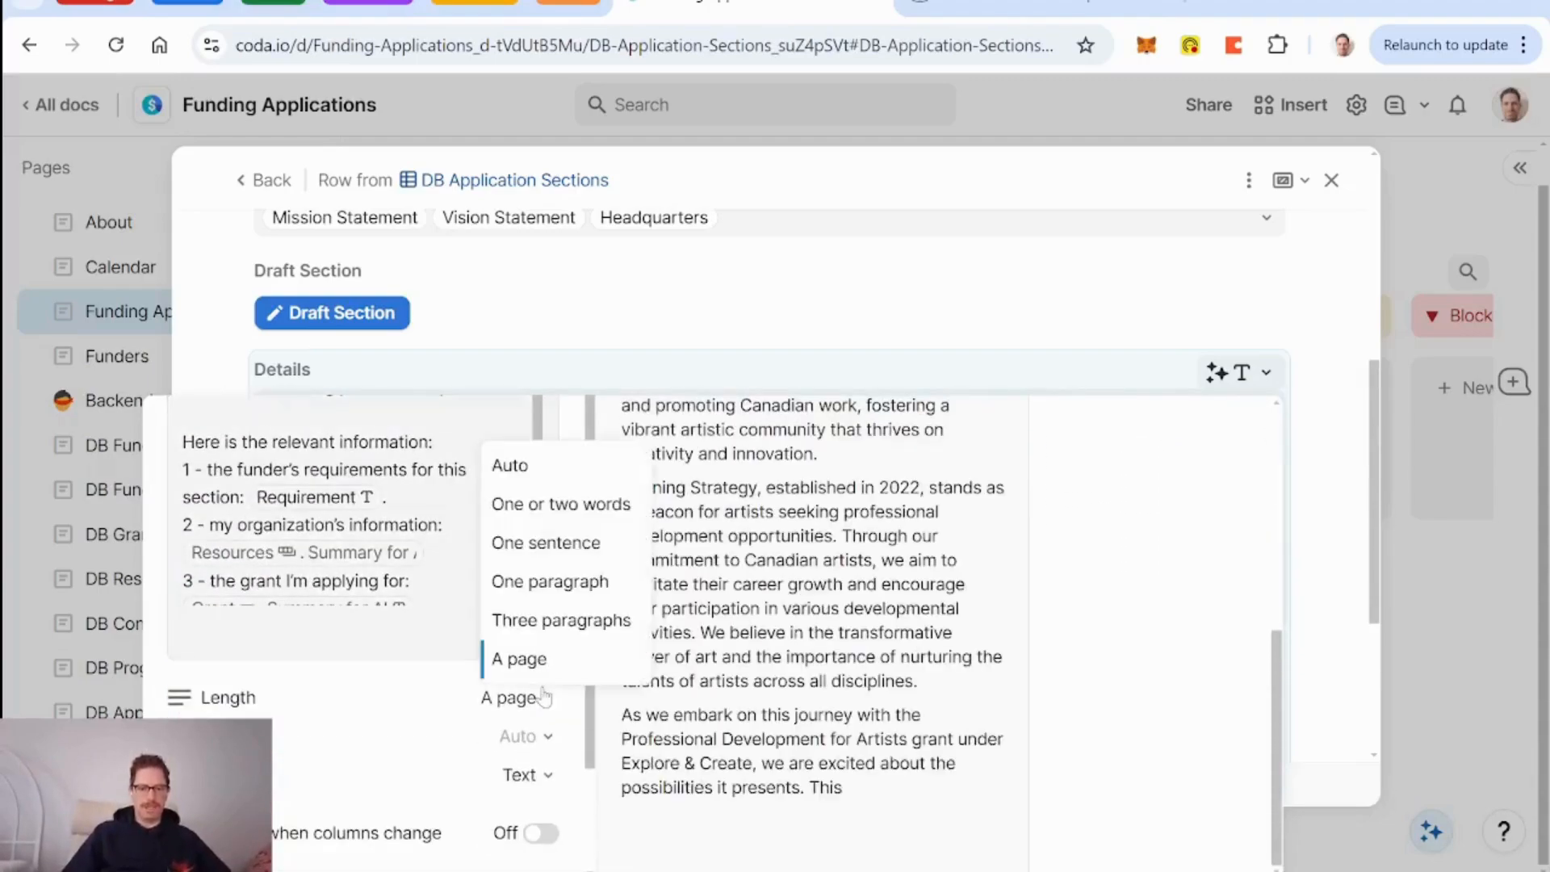
pyautogui.click(580, 623)
pyautogui.scroll(-2, 397, 737)
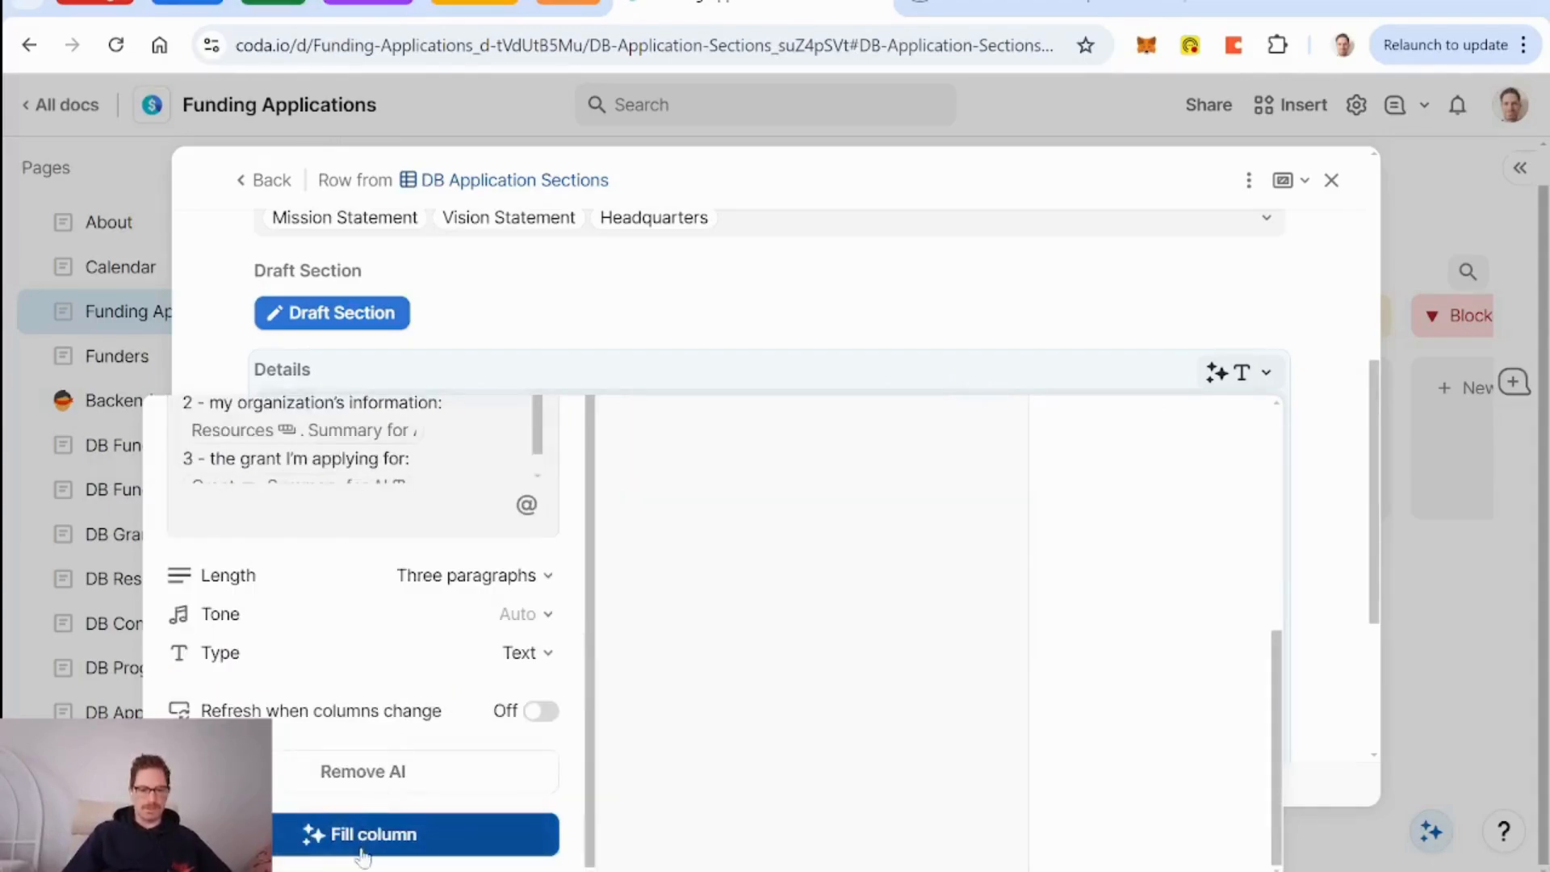
pyautogui.click(307, 840)
pyautogui.click(915, 616)
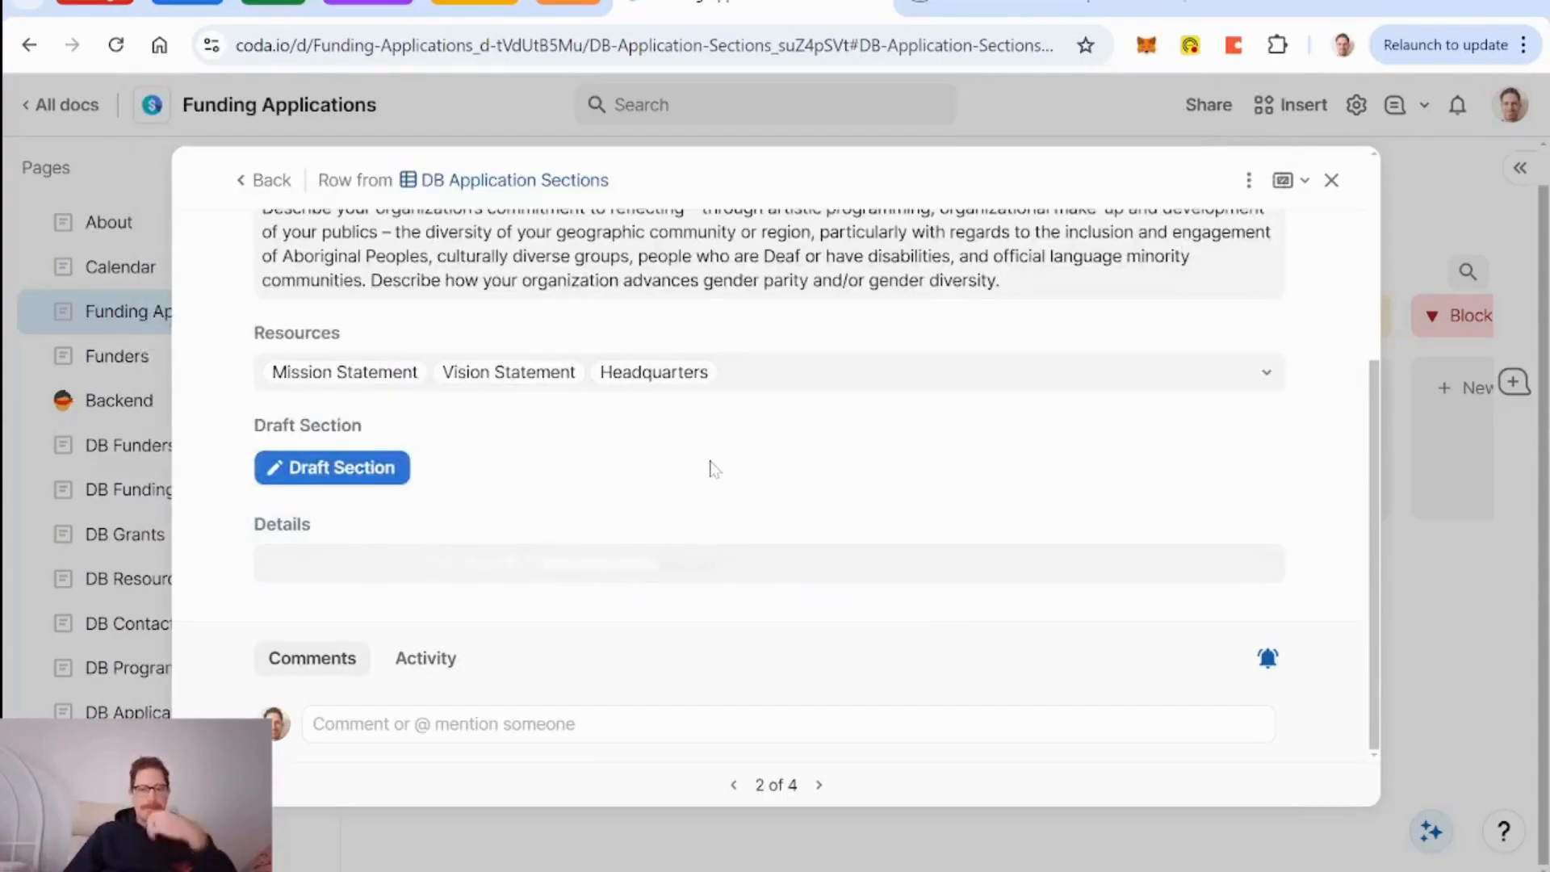
# Scroll down to read the regenerated three-paragraph Diversity draft.
pyautogui.scroll(-5, 710, 468)
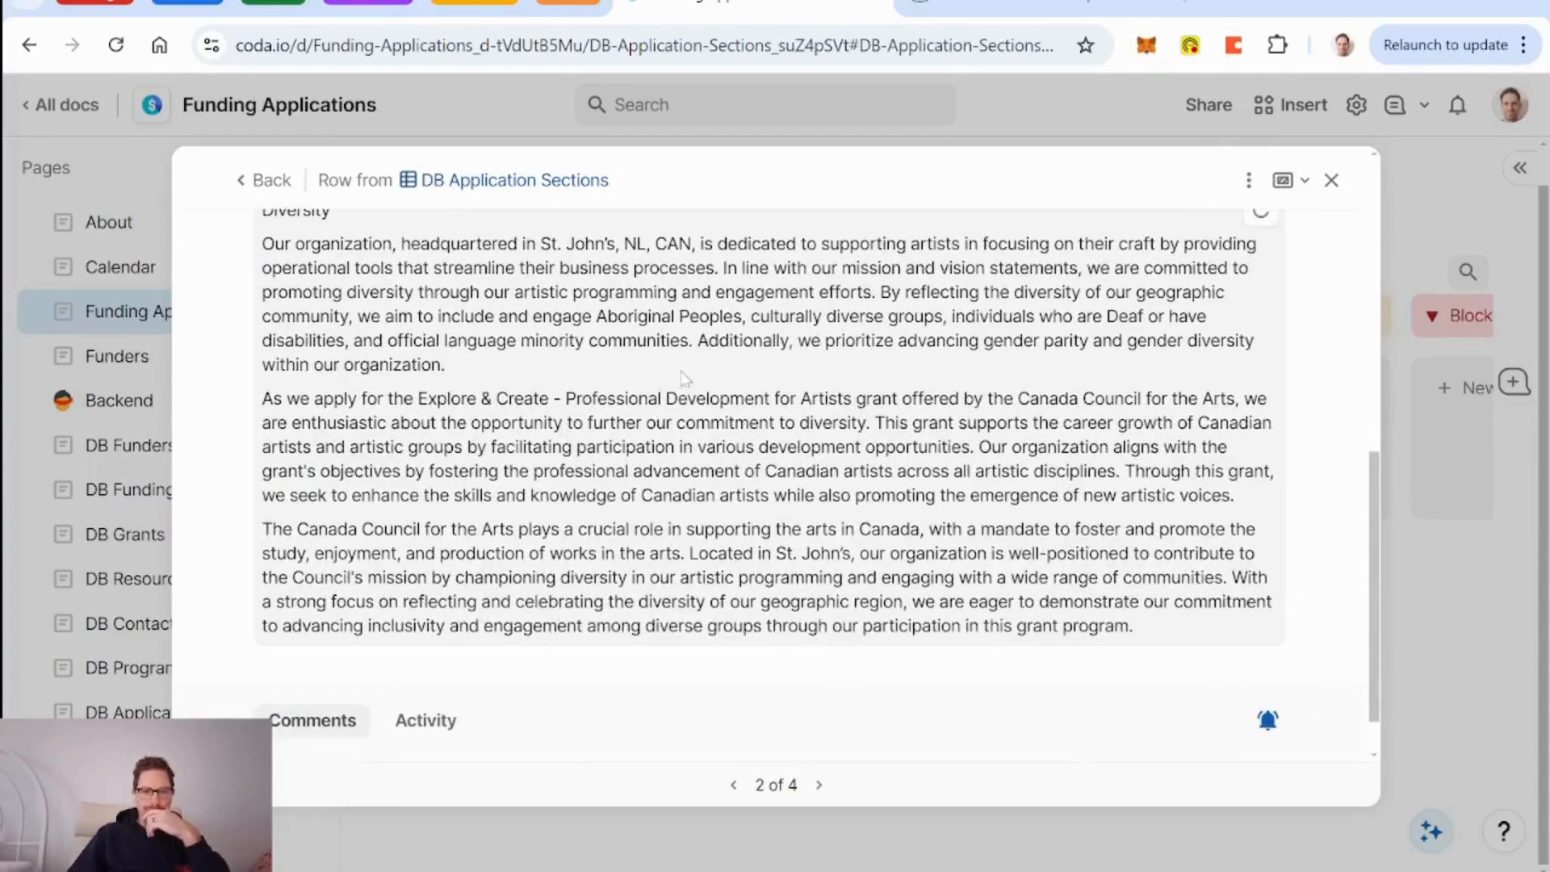
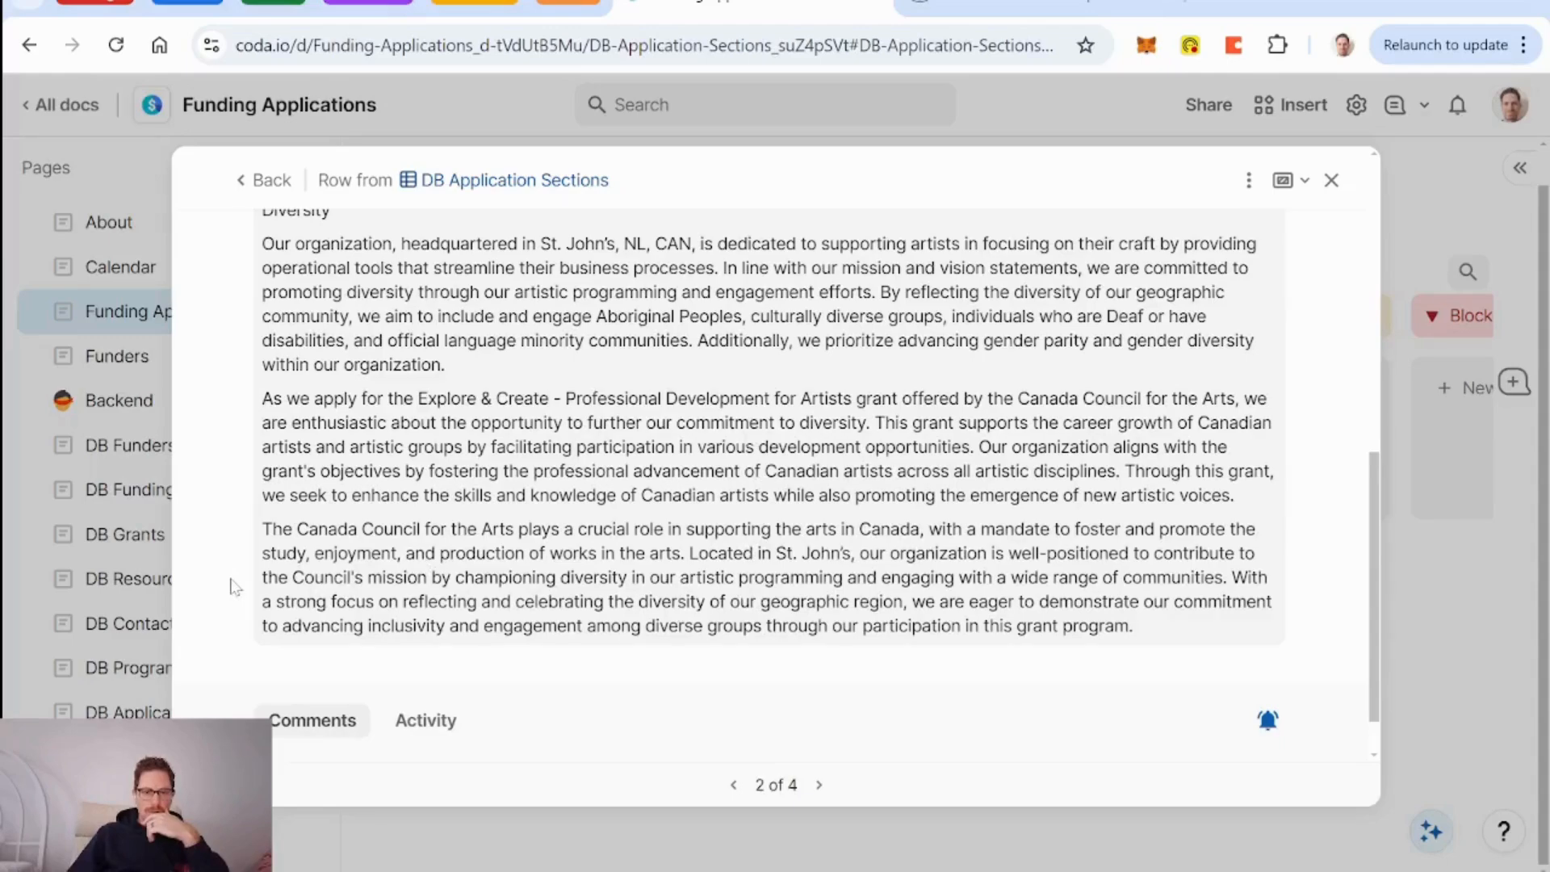
# Go back from the section dialog to the linked 'Exploring signal hill - for tourists' application row.
pyautogui.scroll(2, 234, 587)
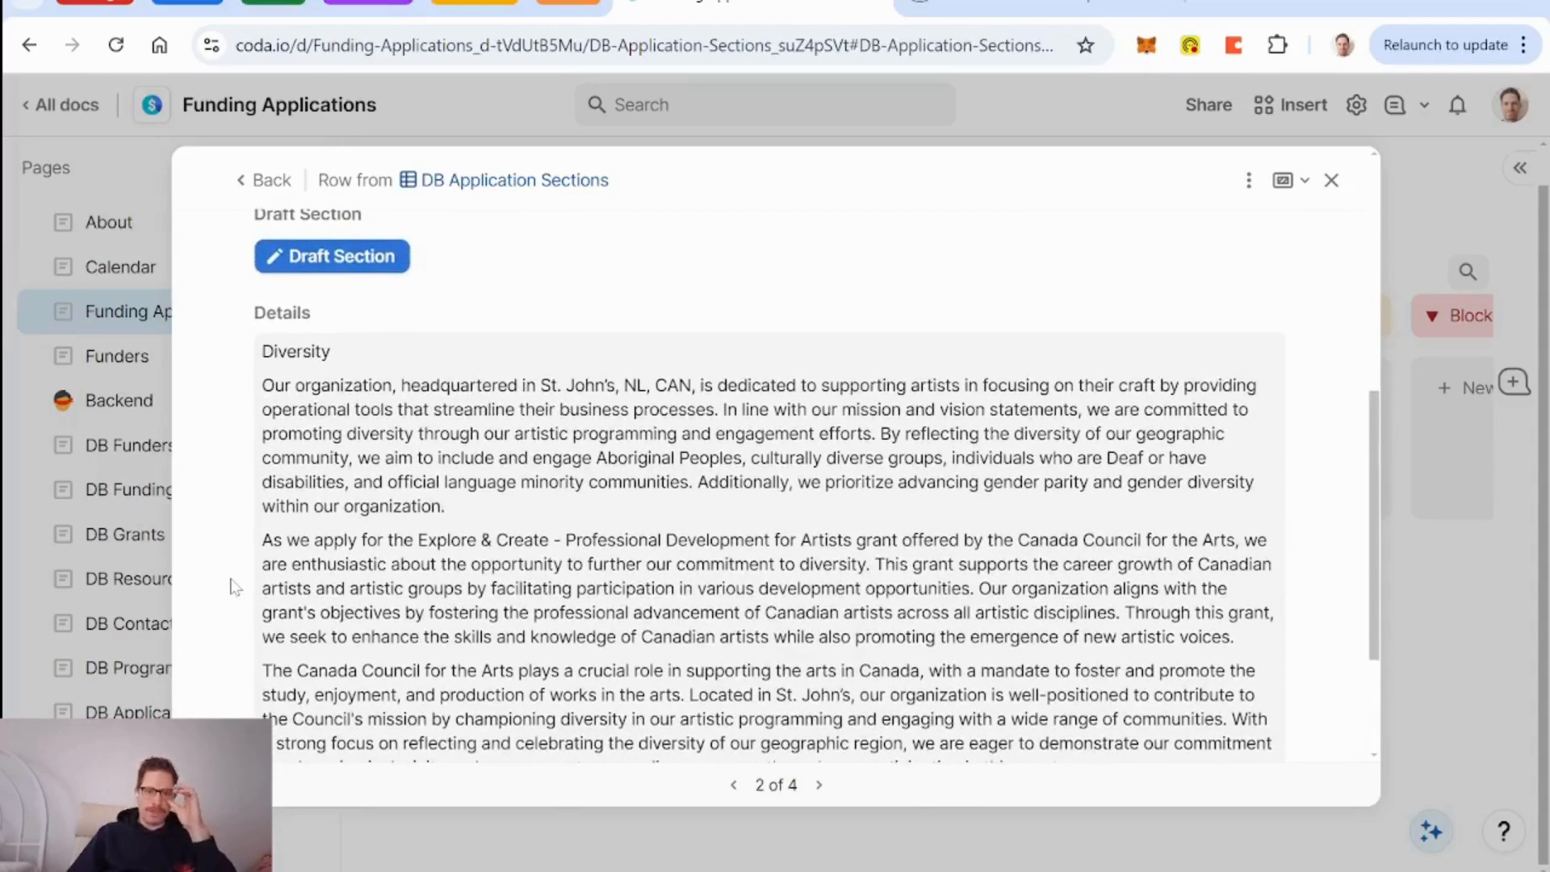
pyautogui.scroll(3, 574, 510)
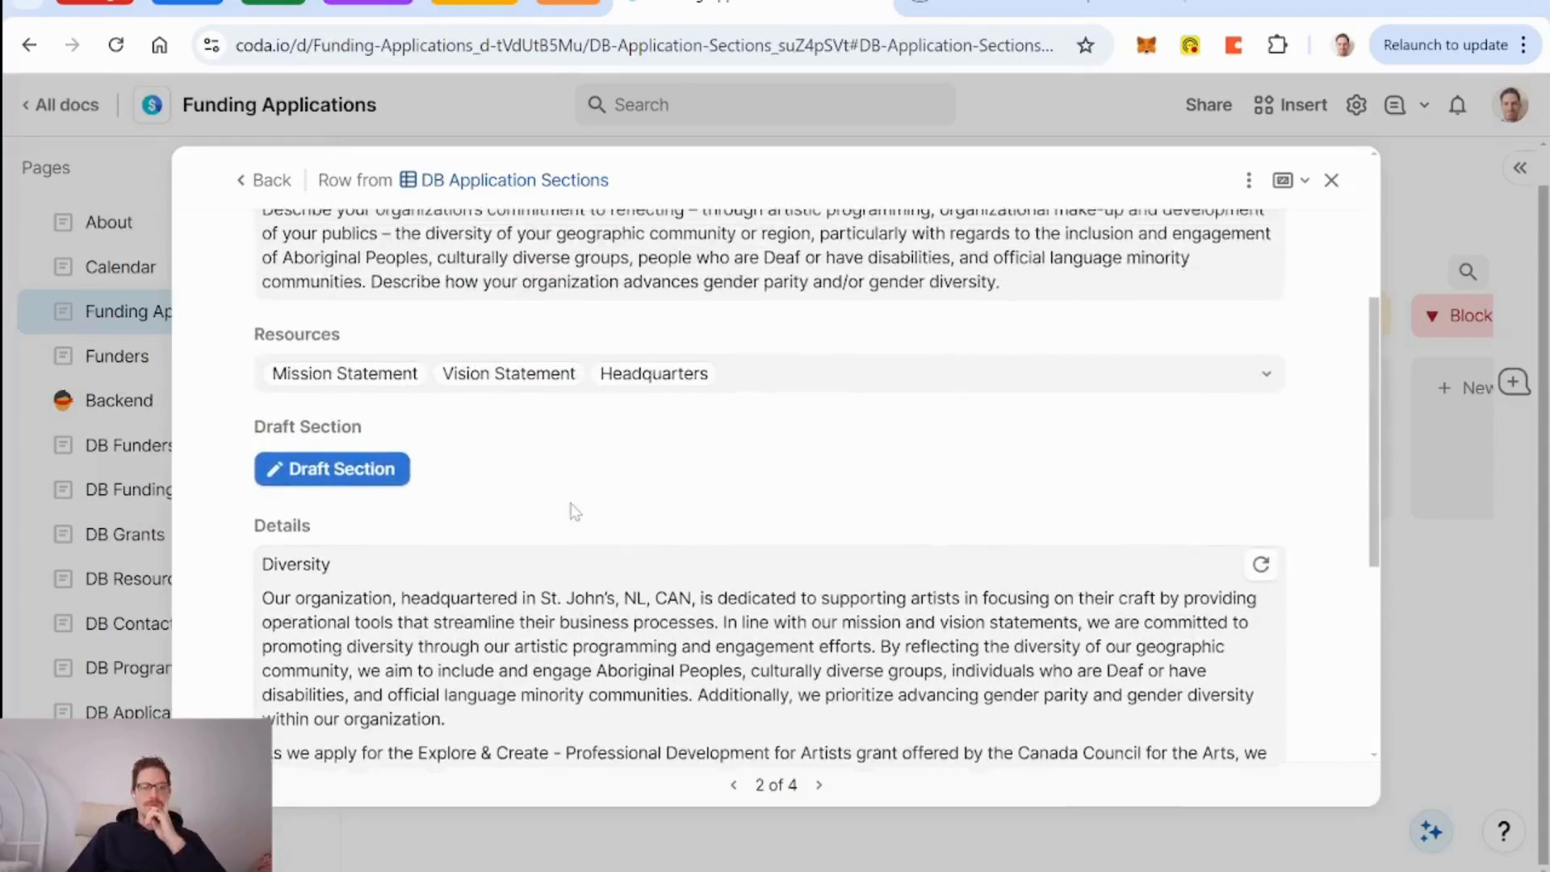
pyautogui.scroll(-5, 574, 510)
pyautogui.scroll(4, 574, 511)
pyautogui.scroll(5, 574, 510)
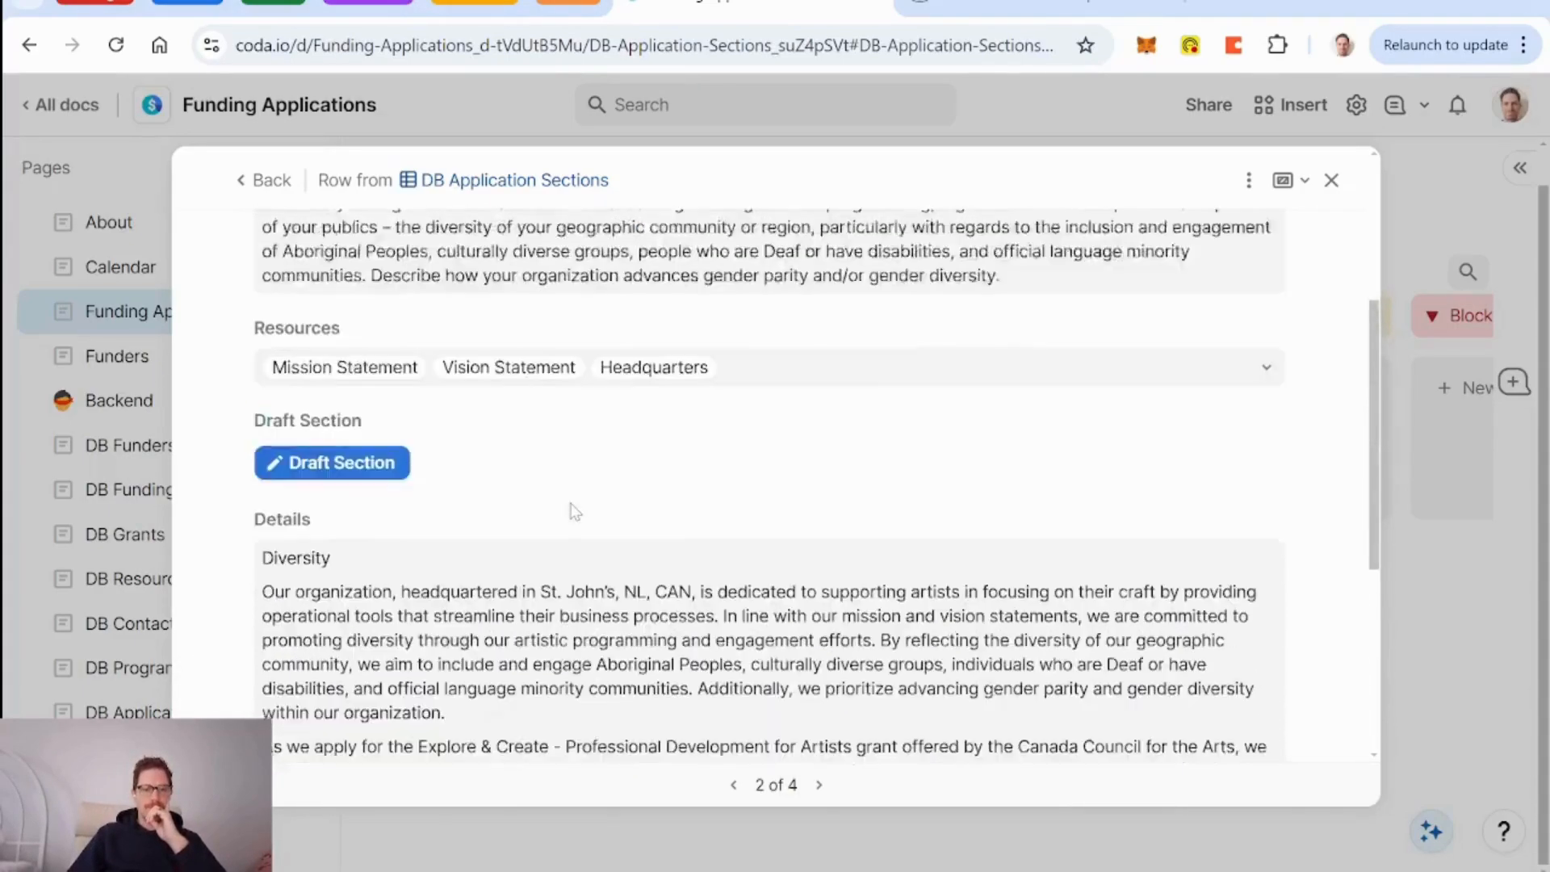
pyautogui.scroll(-4, 574, 511)
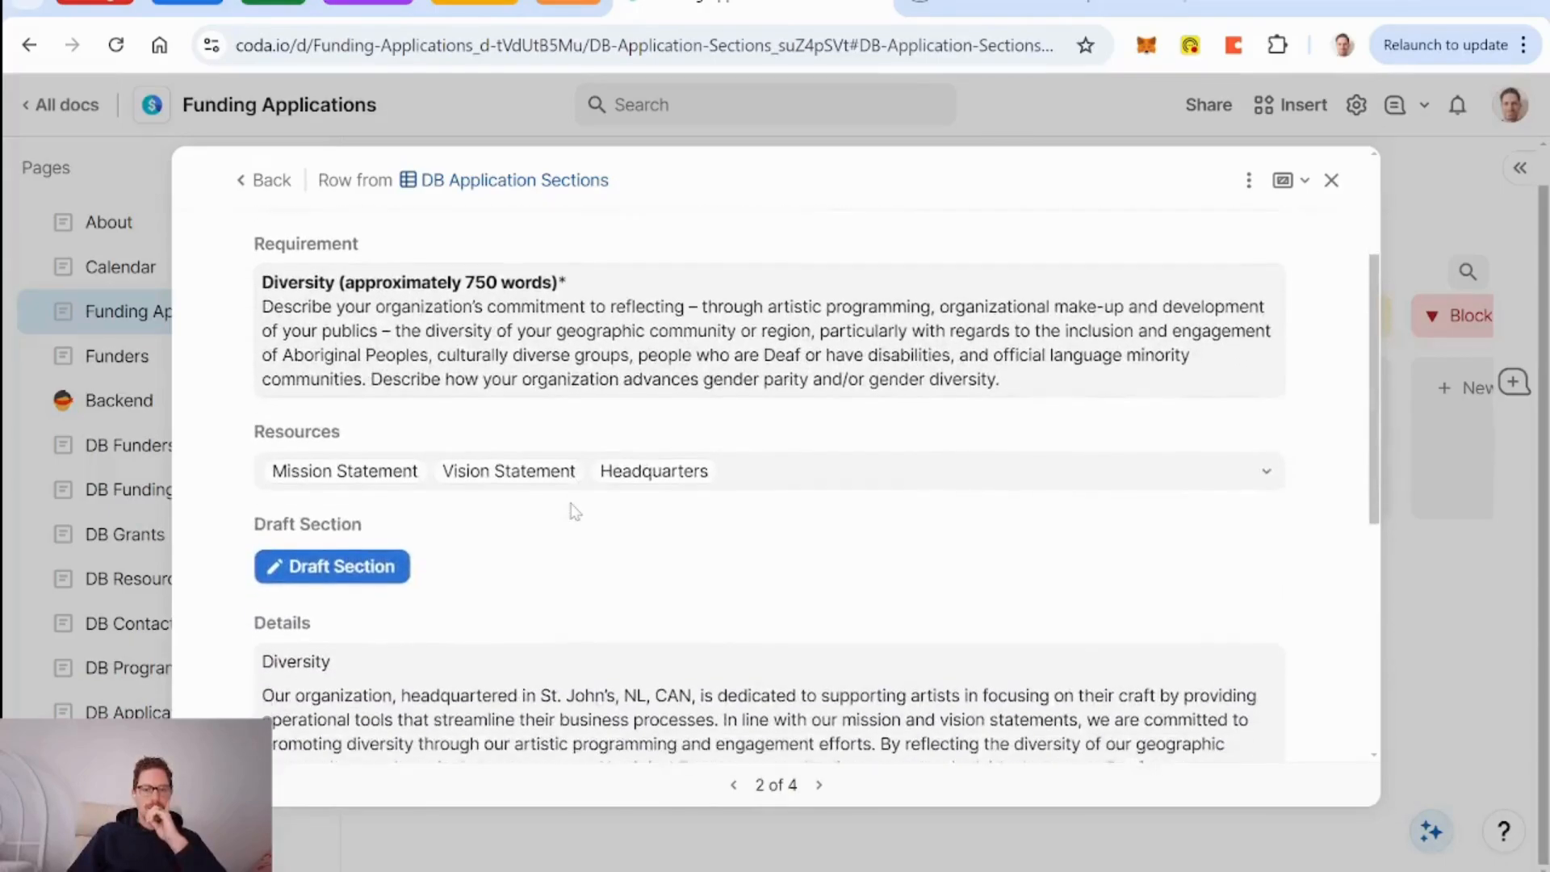
pyautogui.scroll(4, 574, 510)
pyautogui.scroll(-5, 756, 474)
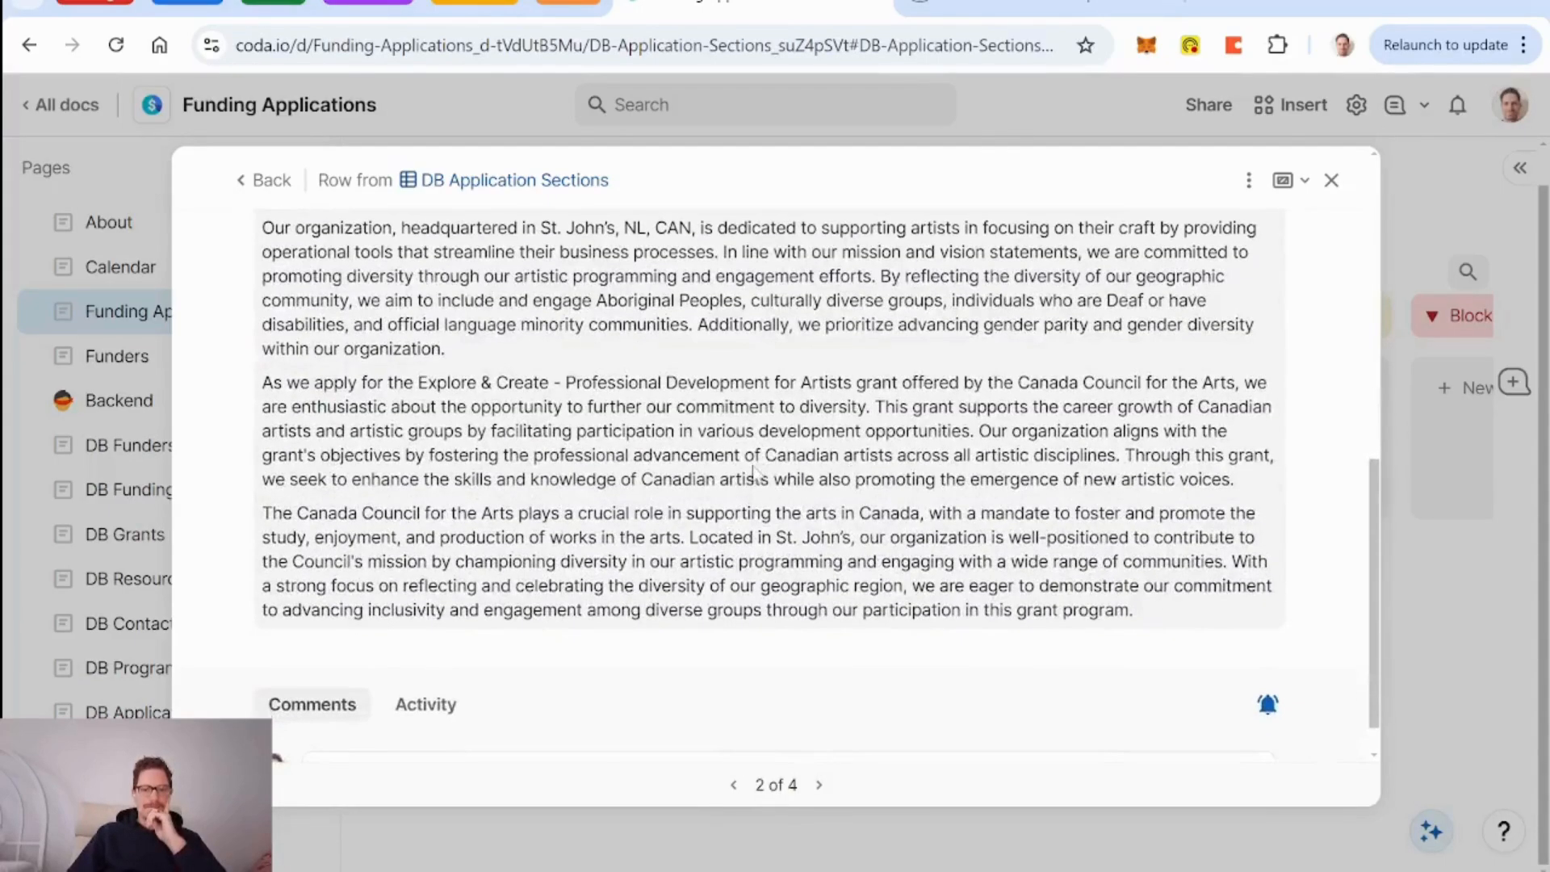
pyautogui.scroll(5, 756, 474)
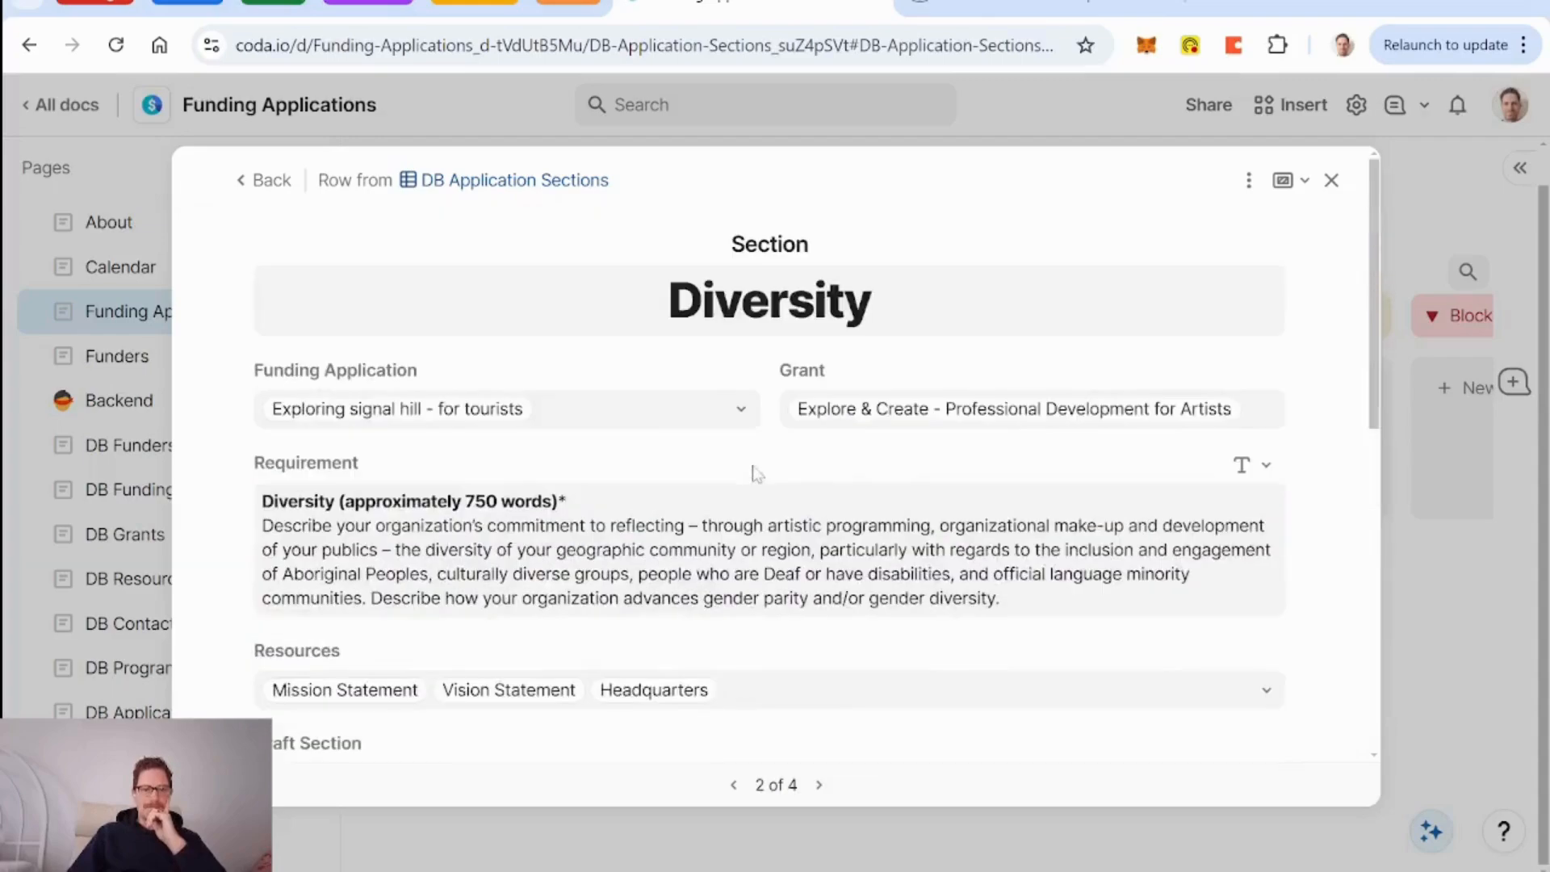
pyautogui.click(250, 181)
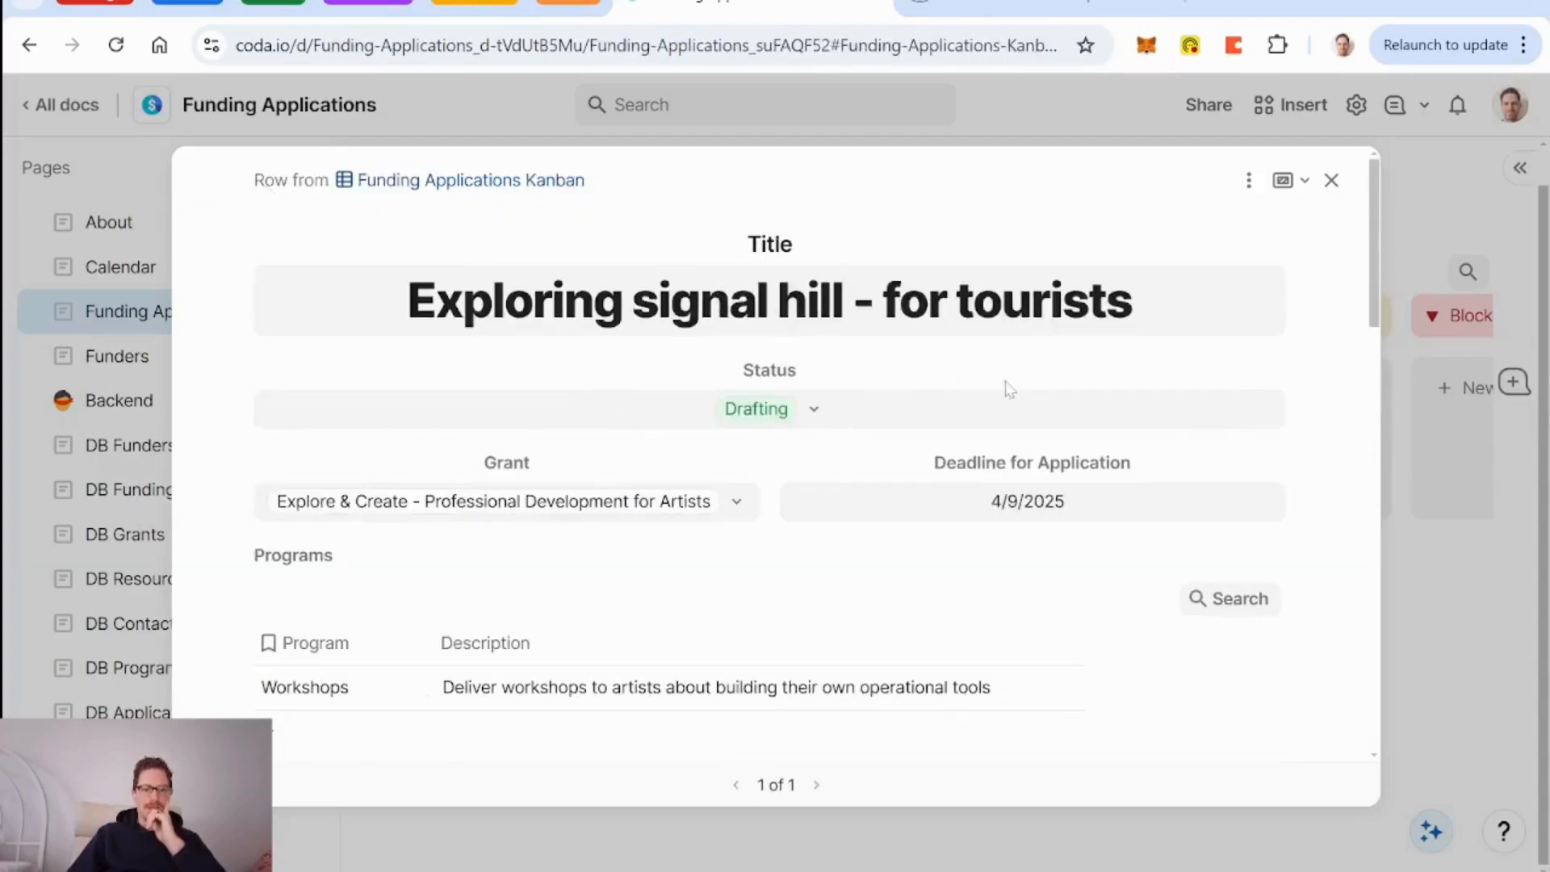
# Show the application row as a Right-side panel and widen it.
pyautogui.scroll(-5, 1013, 384)
pyautogui.scroll(5, 1012, 386)
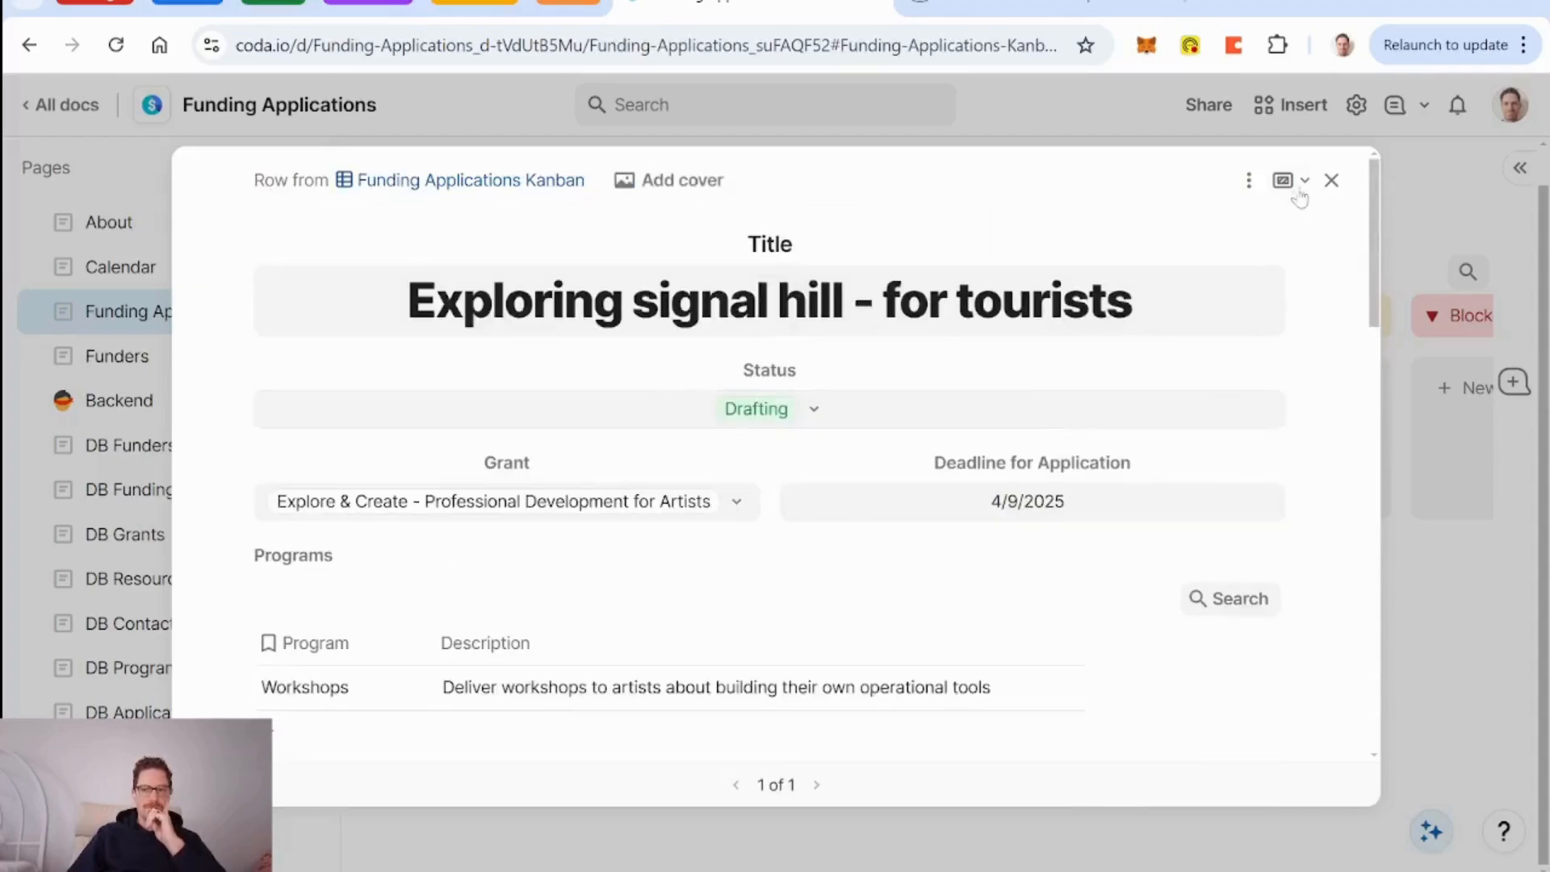
pyautogui.click(1295, 181)
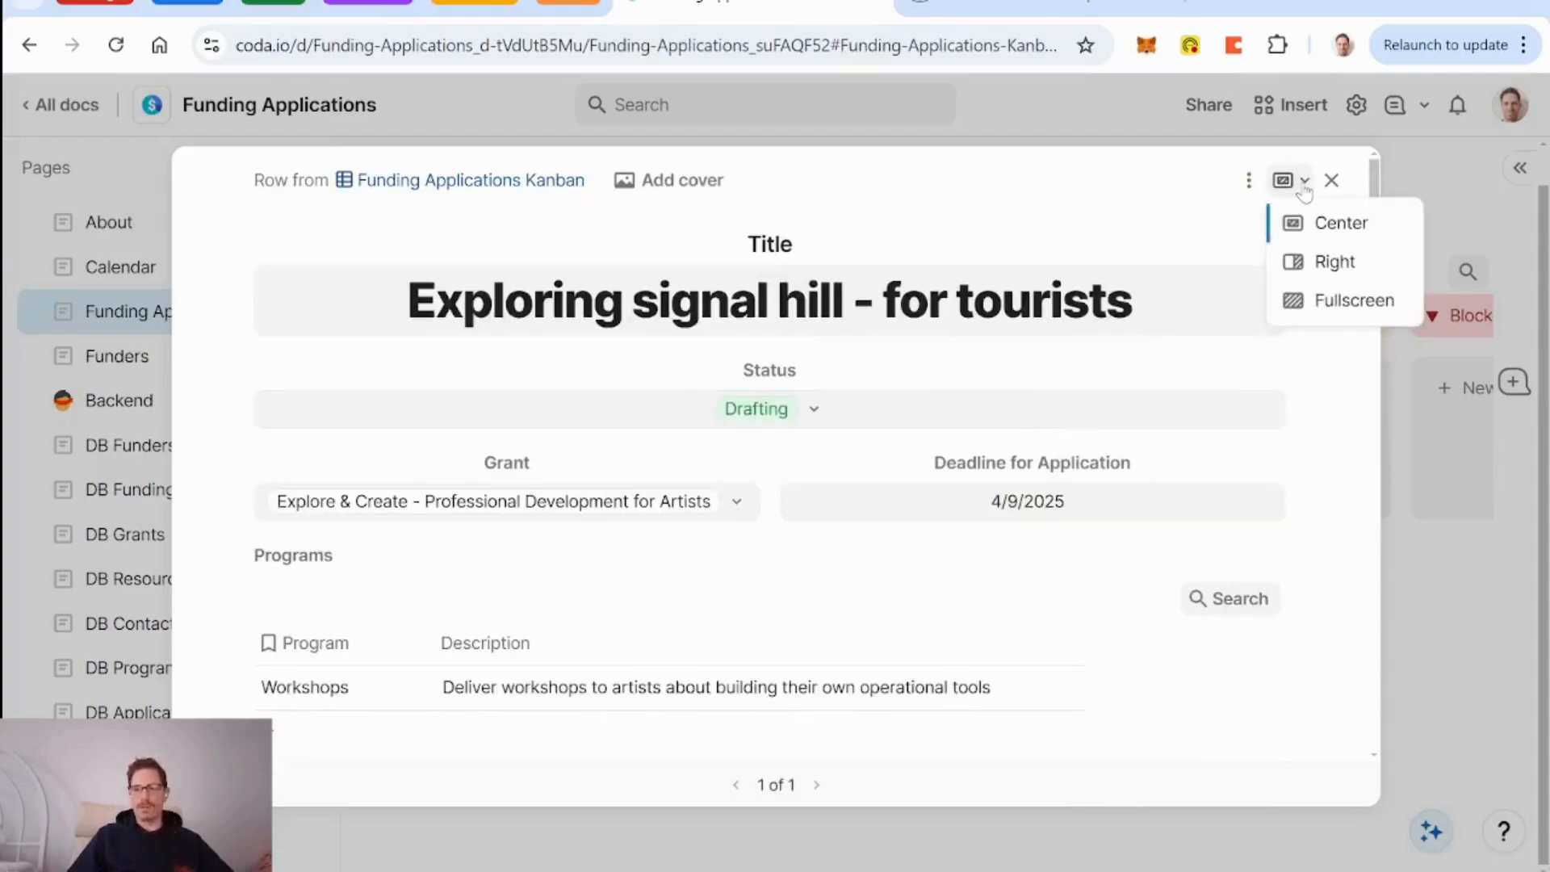
pyautogui.click(1336, 263)
pyautogui.moveTo(586, 257); pyautogui.dragTo(353, 294)
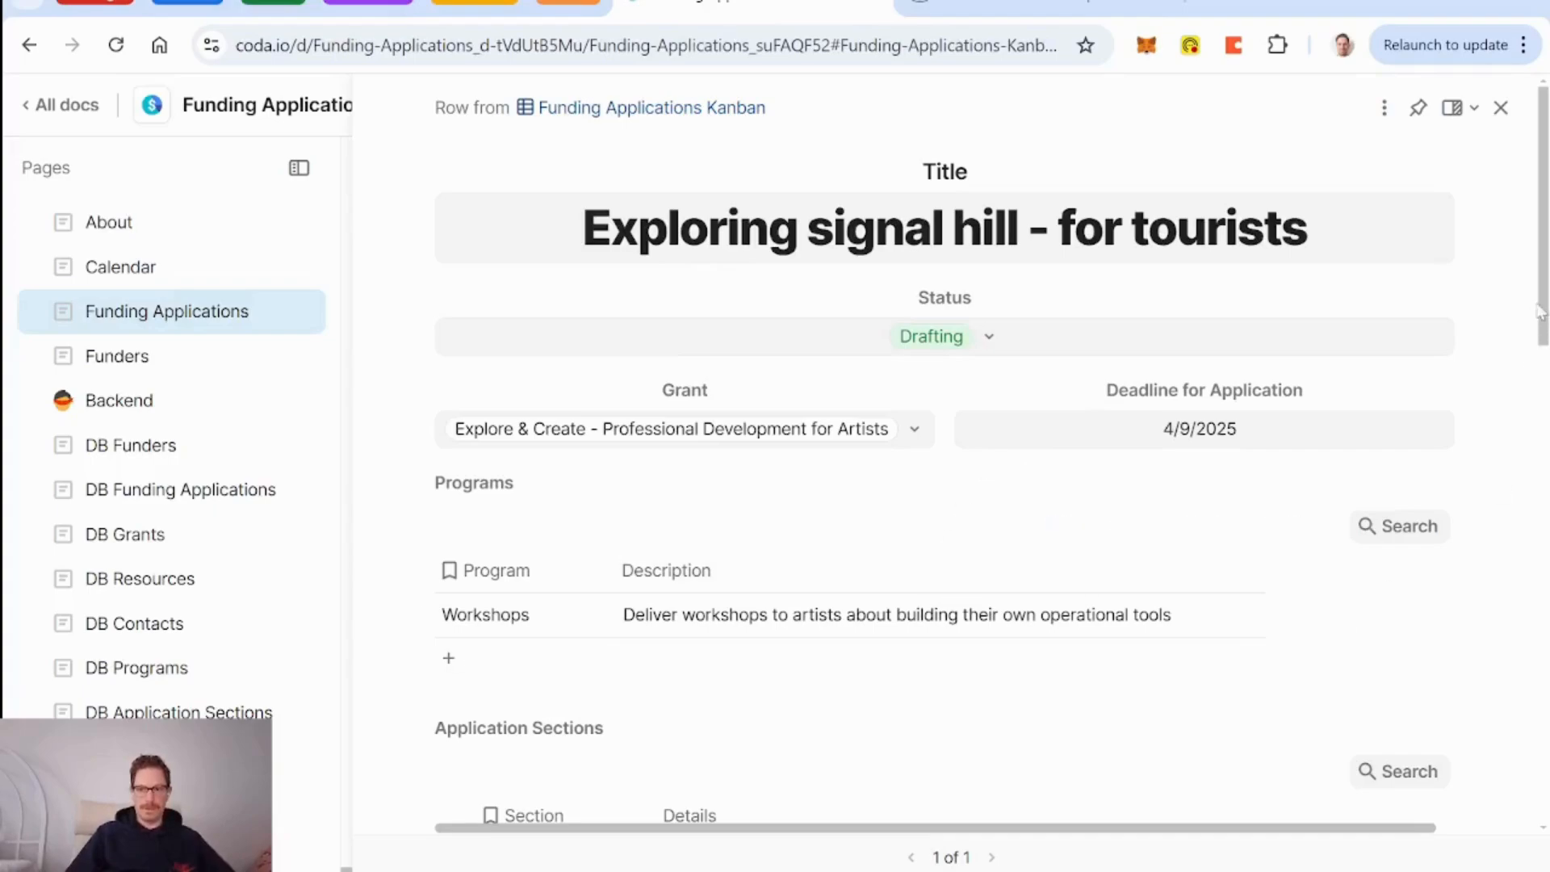
# Scroll through the application's details and select the Workshops description cell.
pyautogui.scroll(-10, 1036, 414)
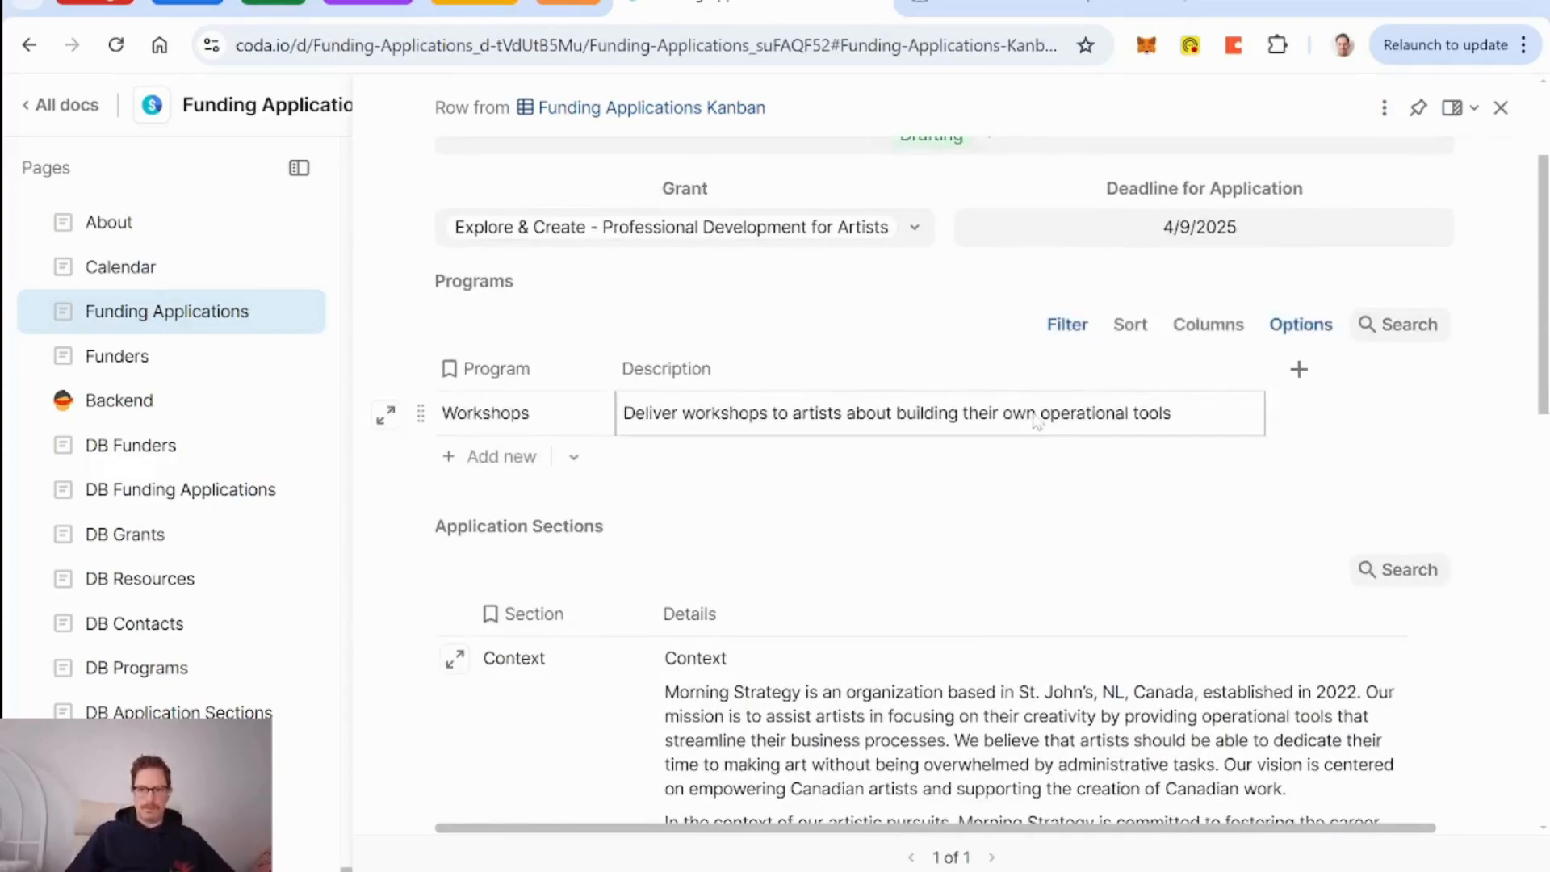
pyautogui.scroll(4, 512, 400)
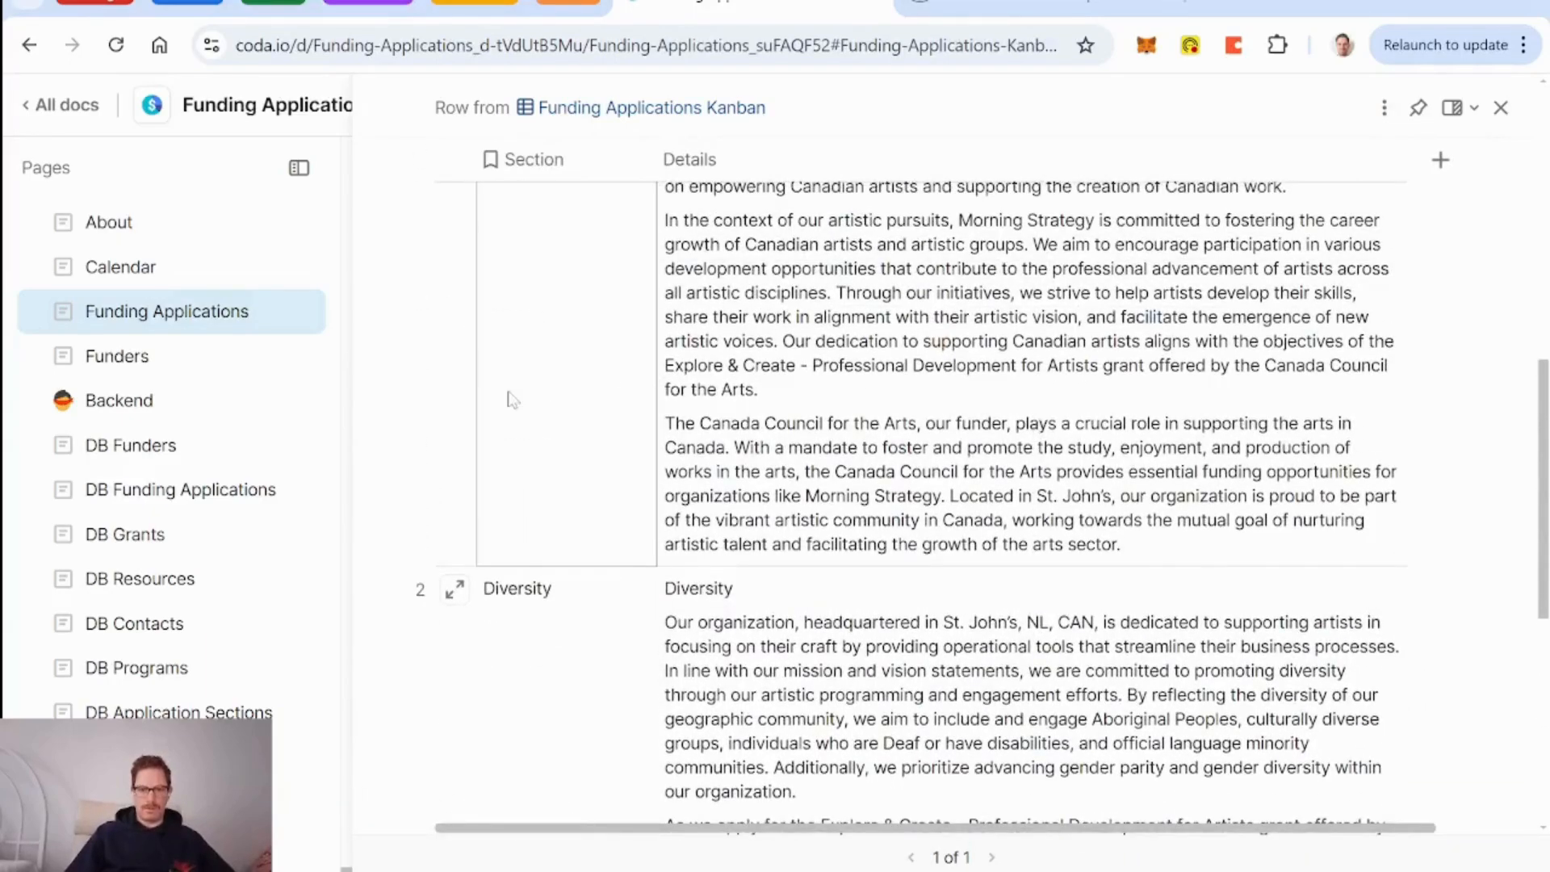
pyautogui.scroll(3, 512, 404)
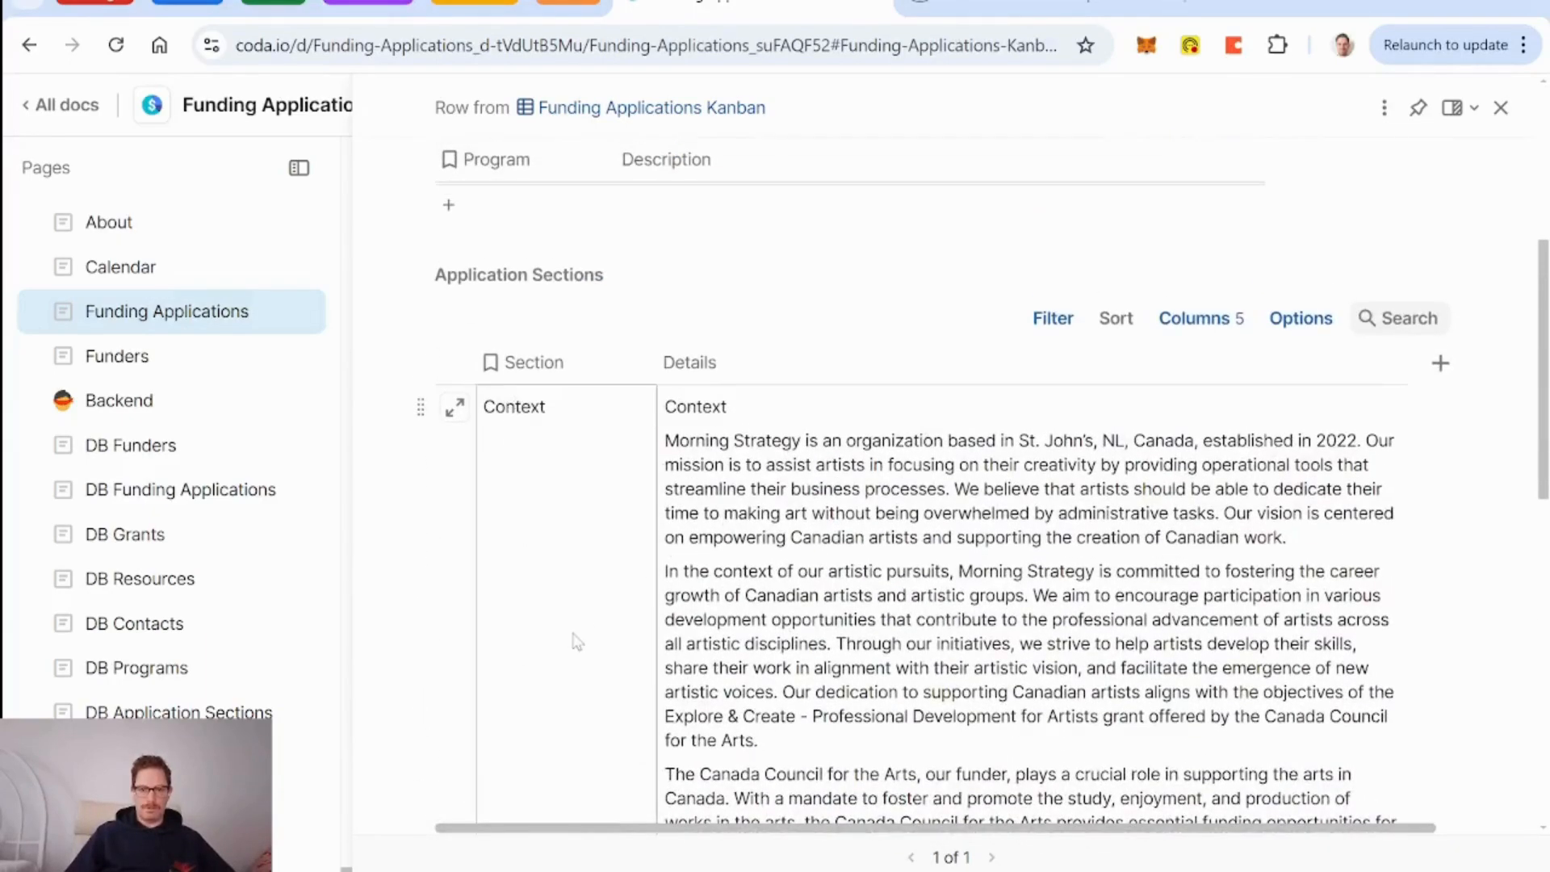
pyautogui.scroll(5, 602, 626)
pyautogui.scroll(-7, 768, 647)
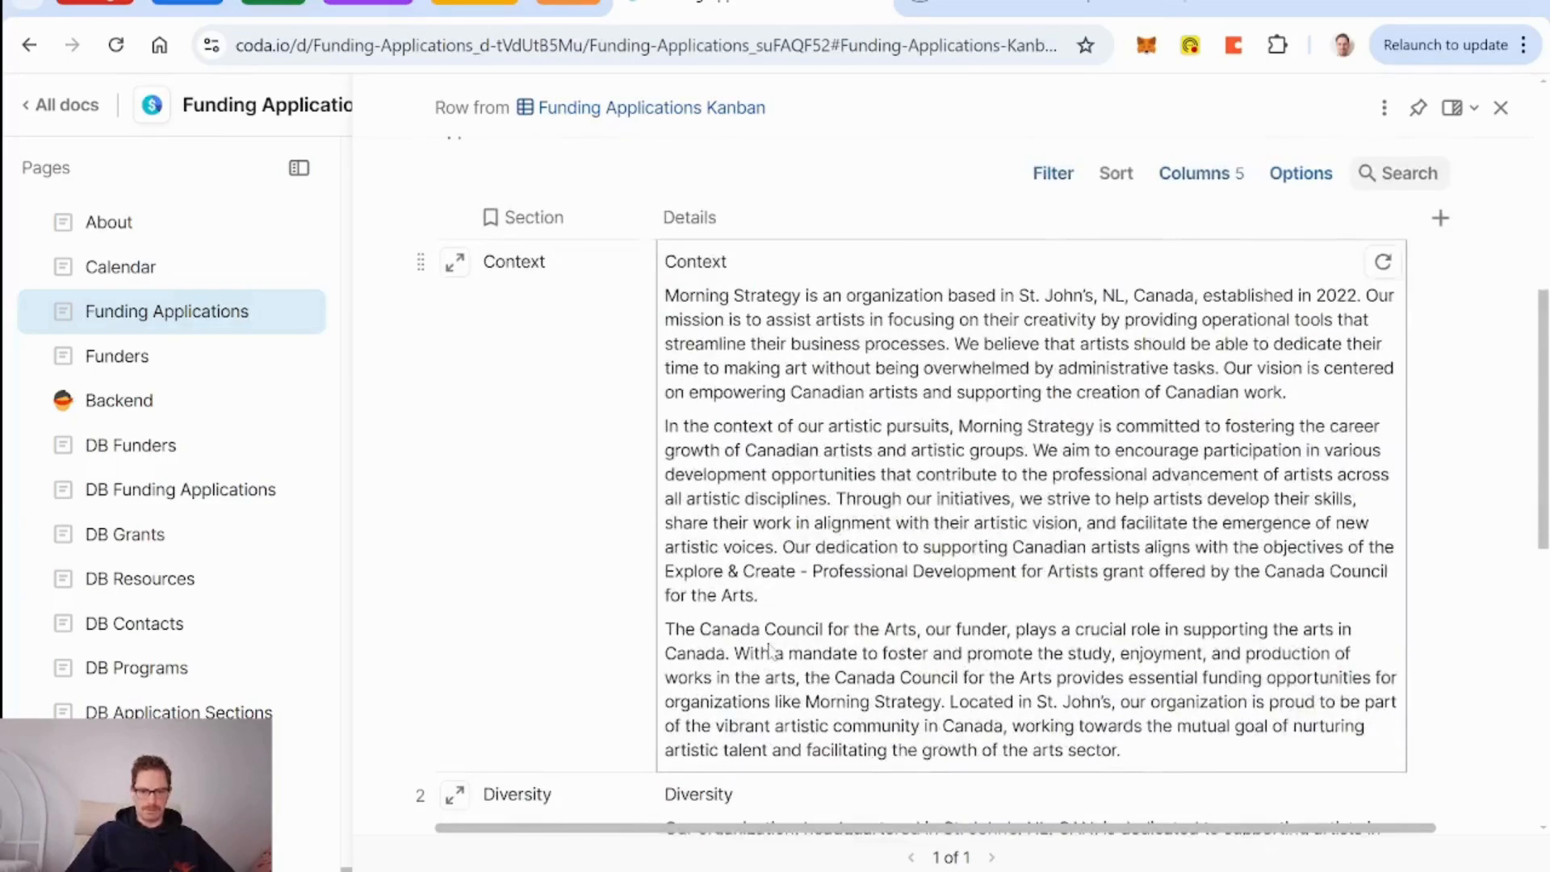
pyautogui.scroll(-9, 771, 652)
pyautogui.scroll(6, 562, 525)
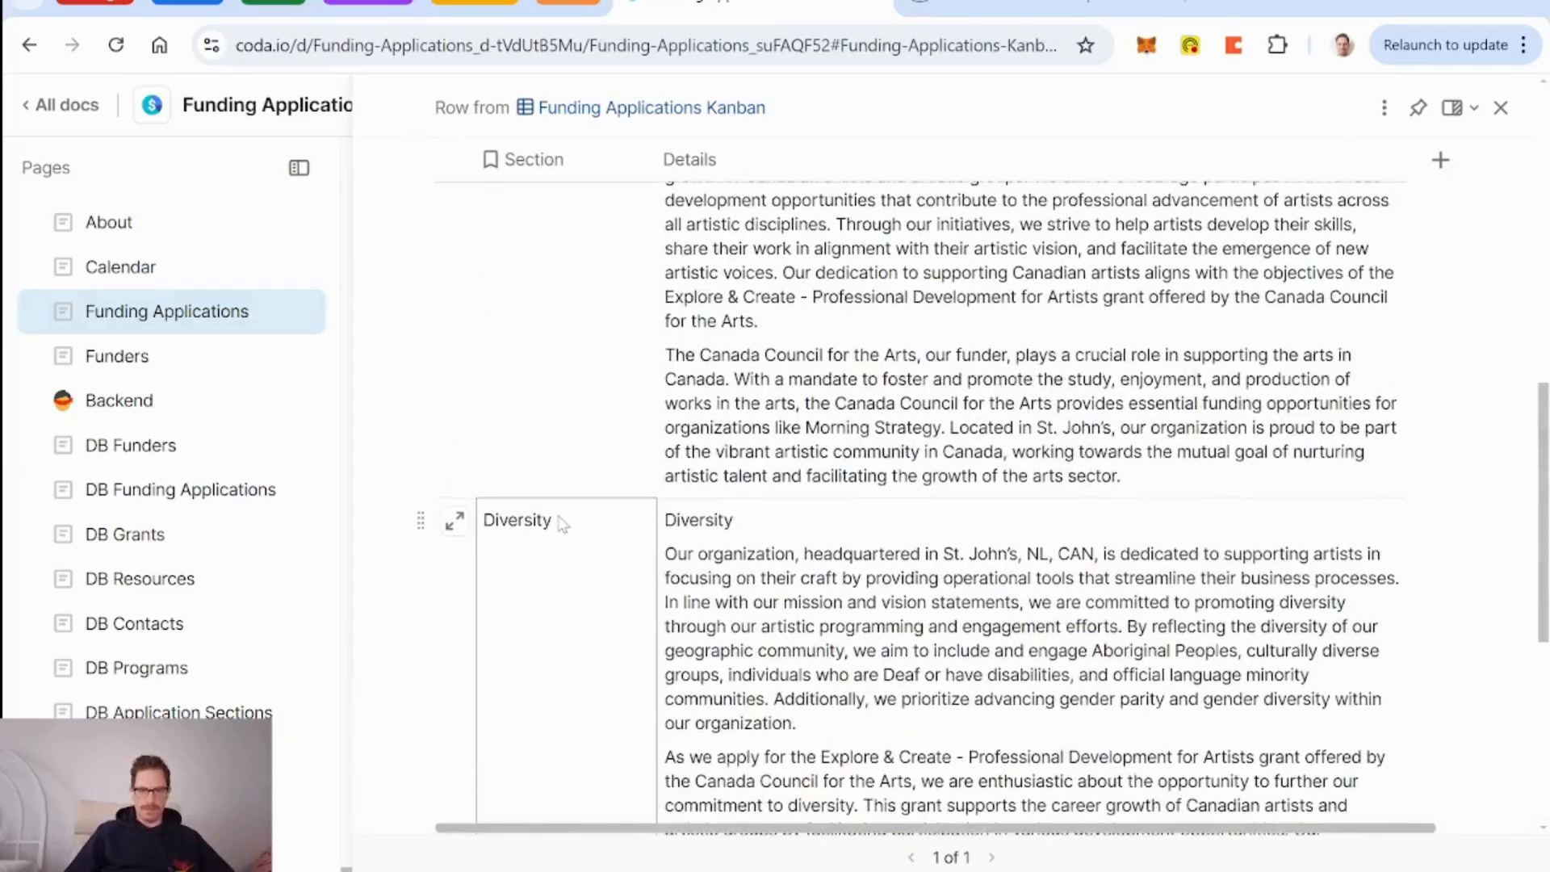
pyautogui.scroll(6, 595, 641)
pyautogui.scroll(3, 565, 663)
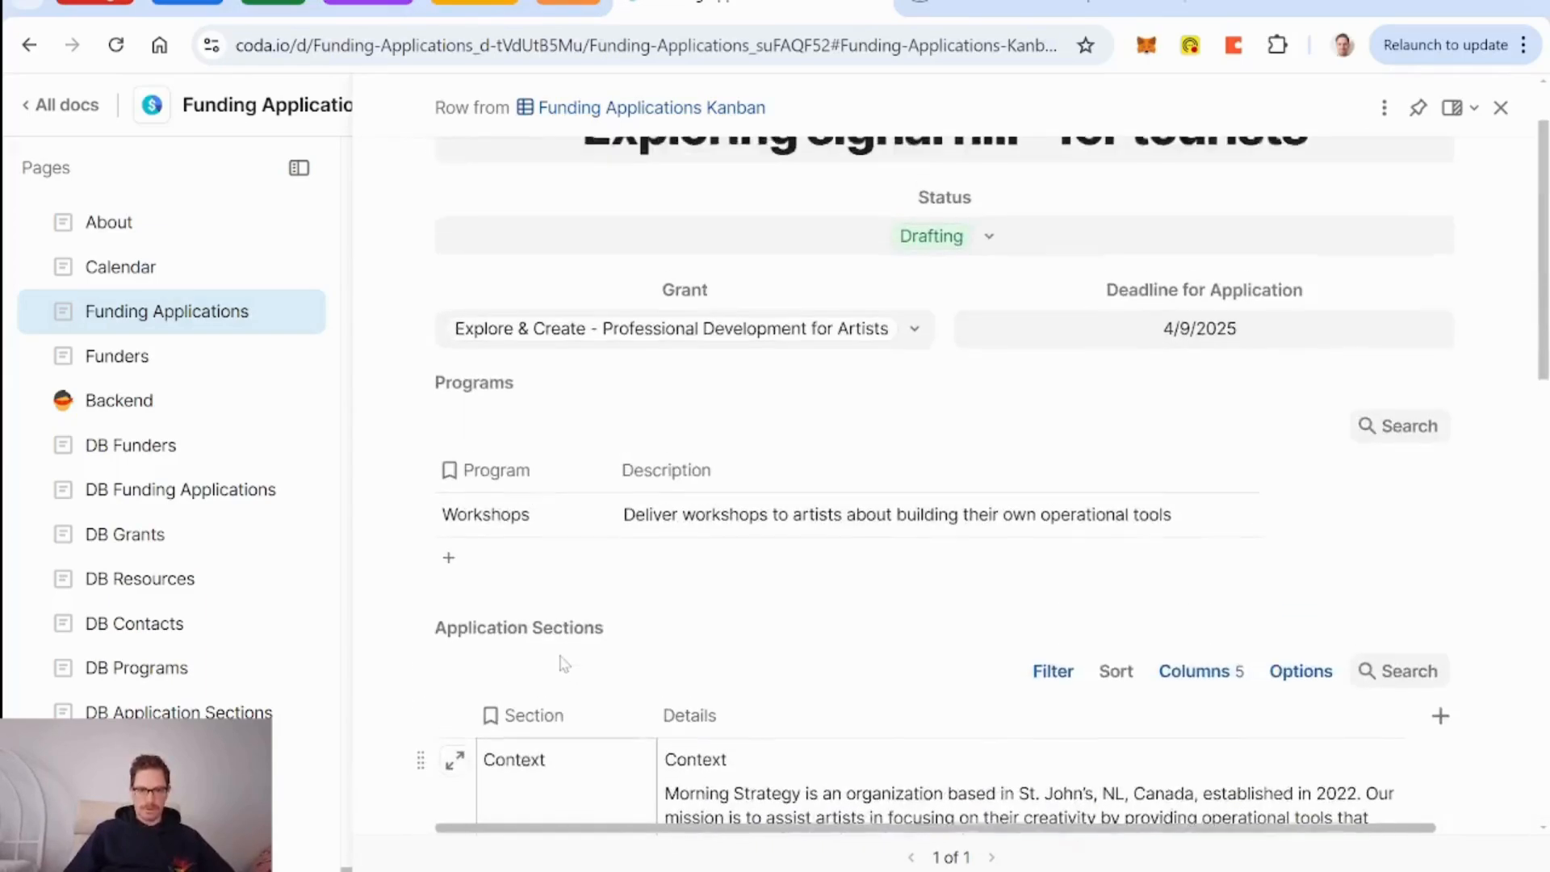
pyautogui.scroll(-2, 786, 637)
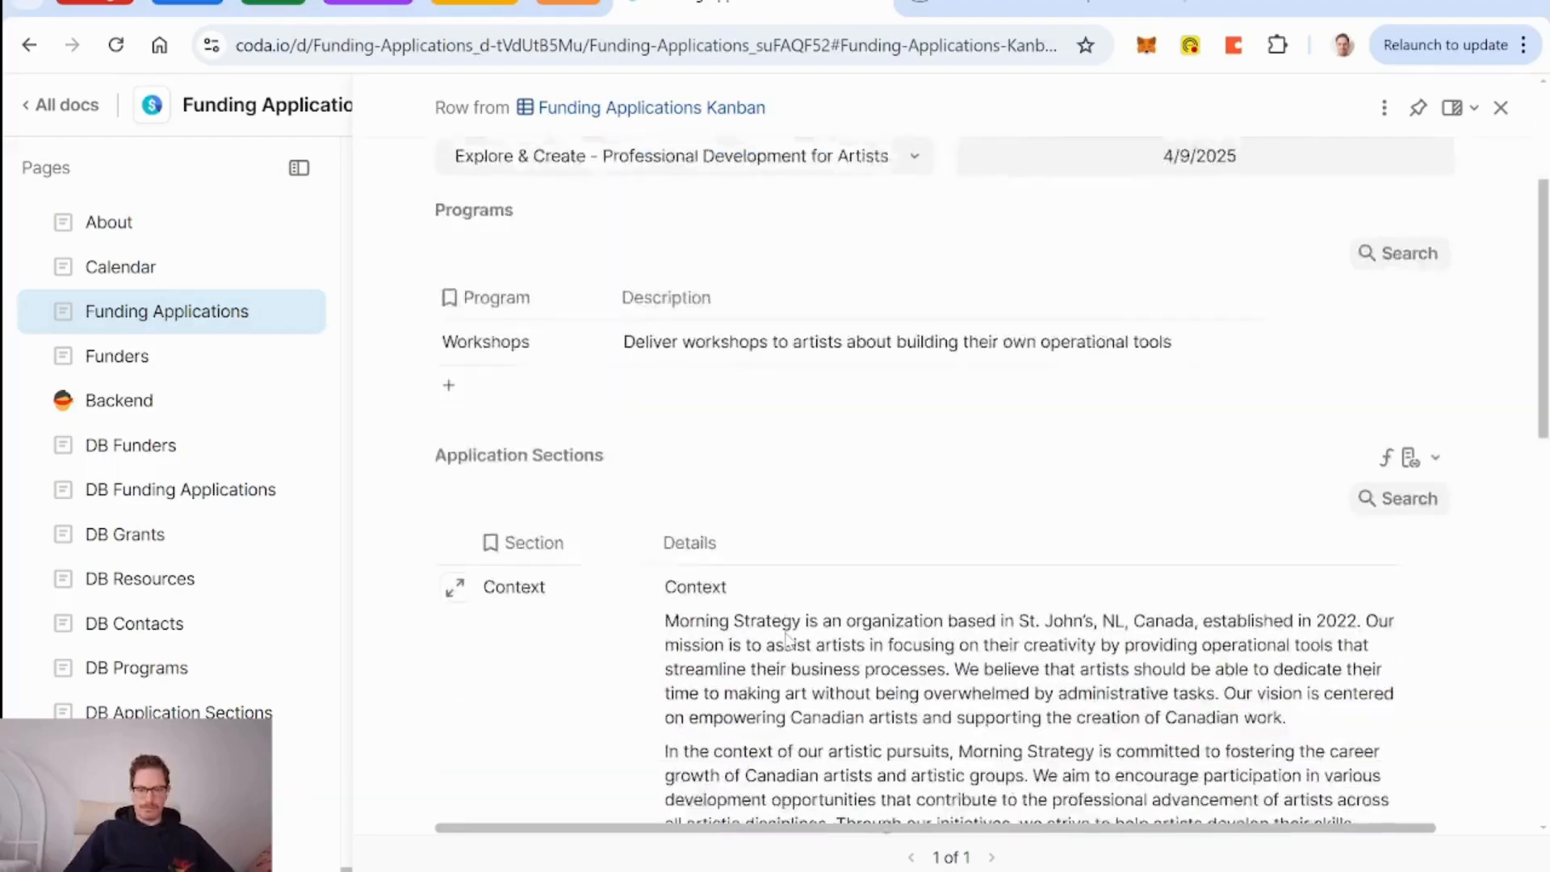
pyautogui.scroll(-1, 786, 638)
pyautogui.scroll(2, 787, 641)
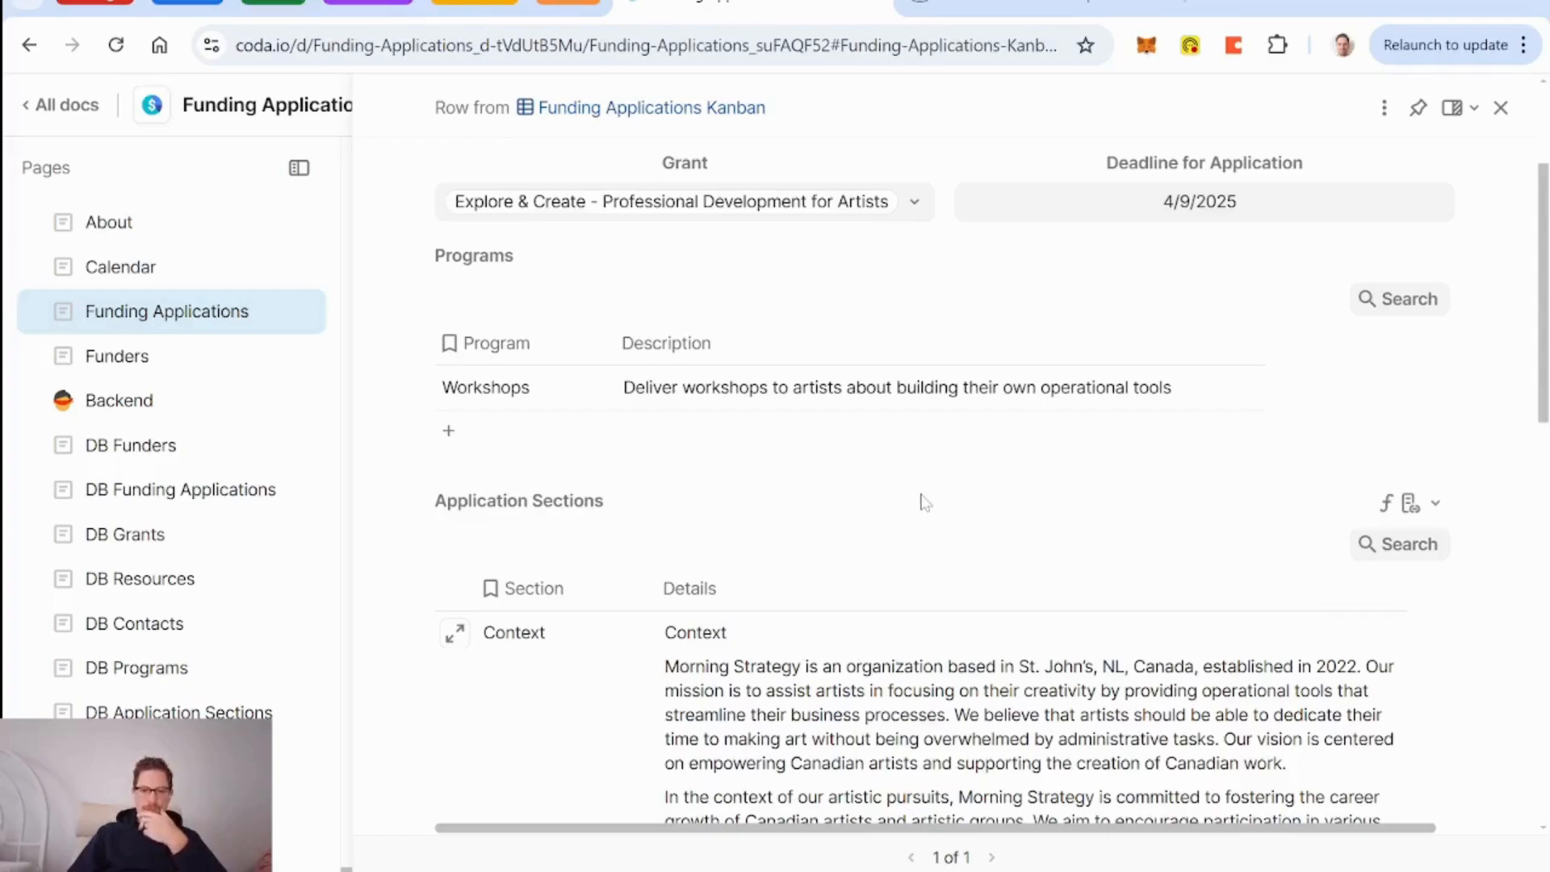
pyautogui.scroll(3, 925, 502)
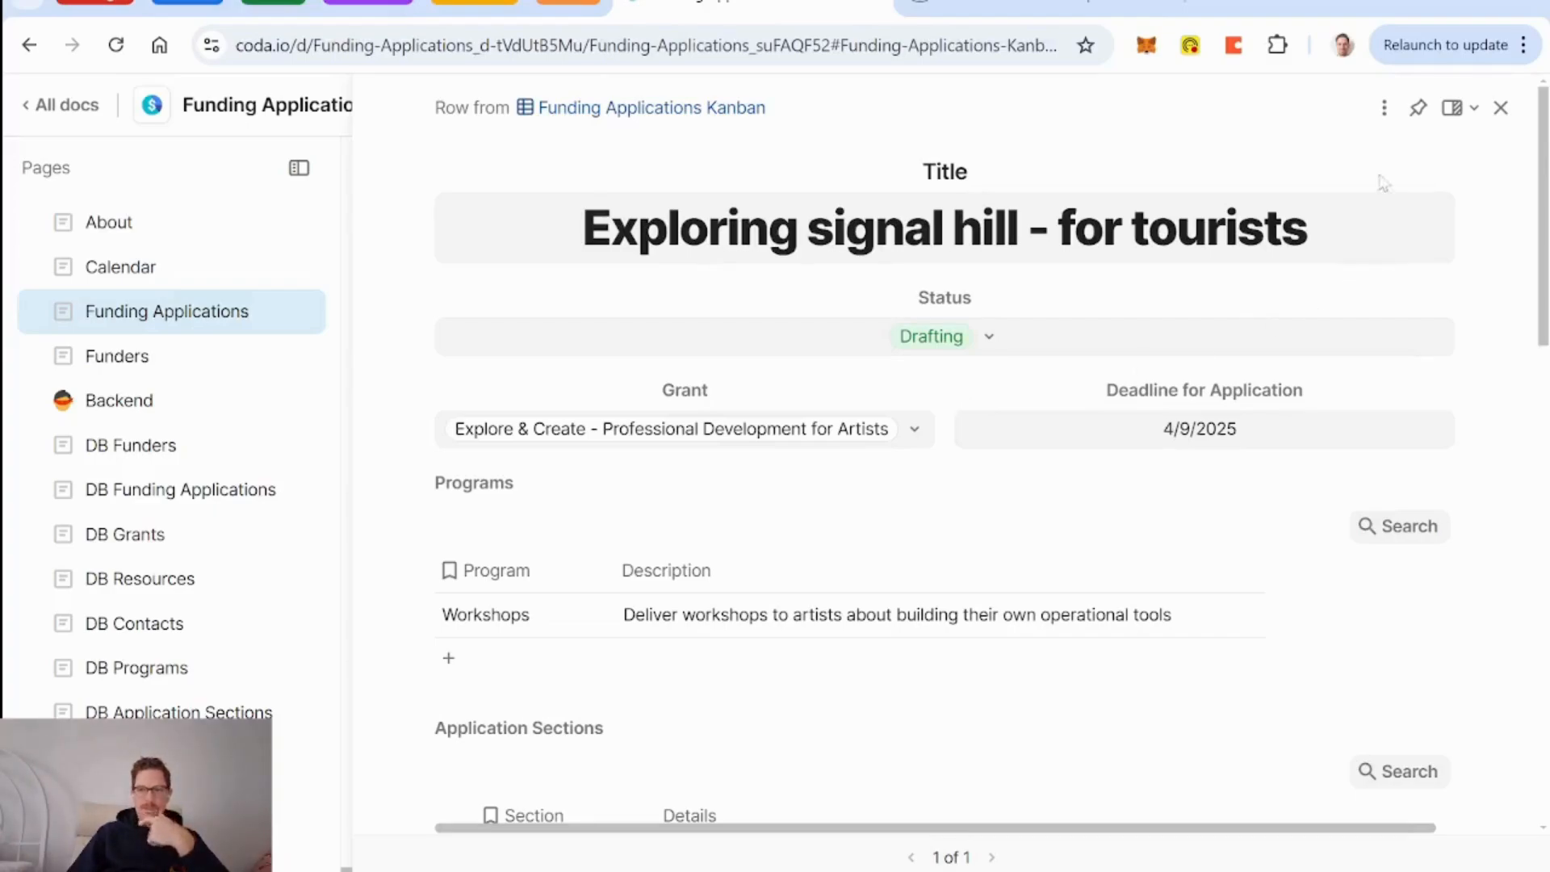
pyautogui.moveTo(965, 552)
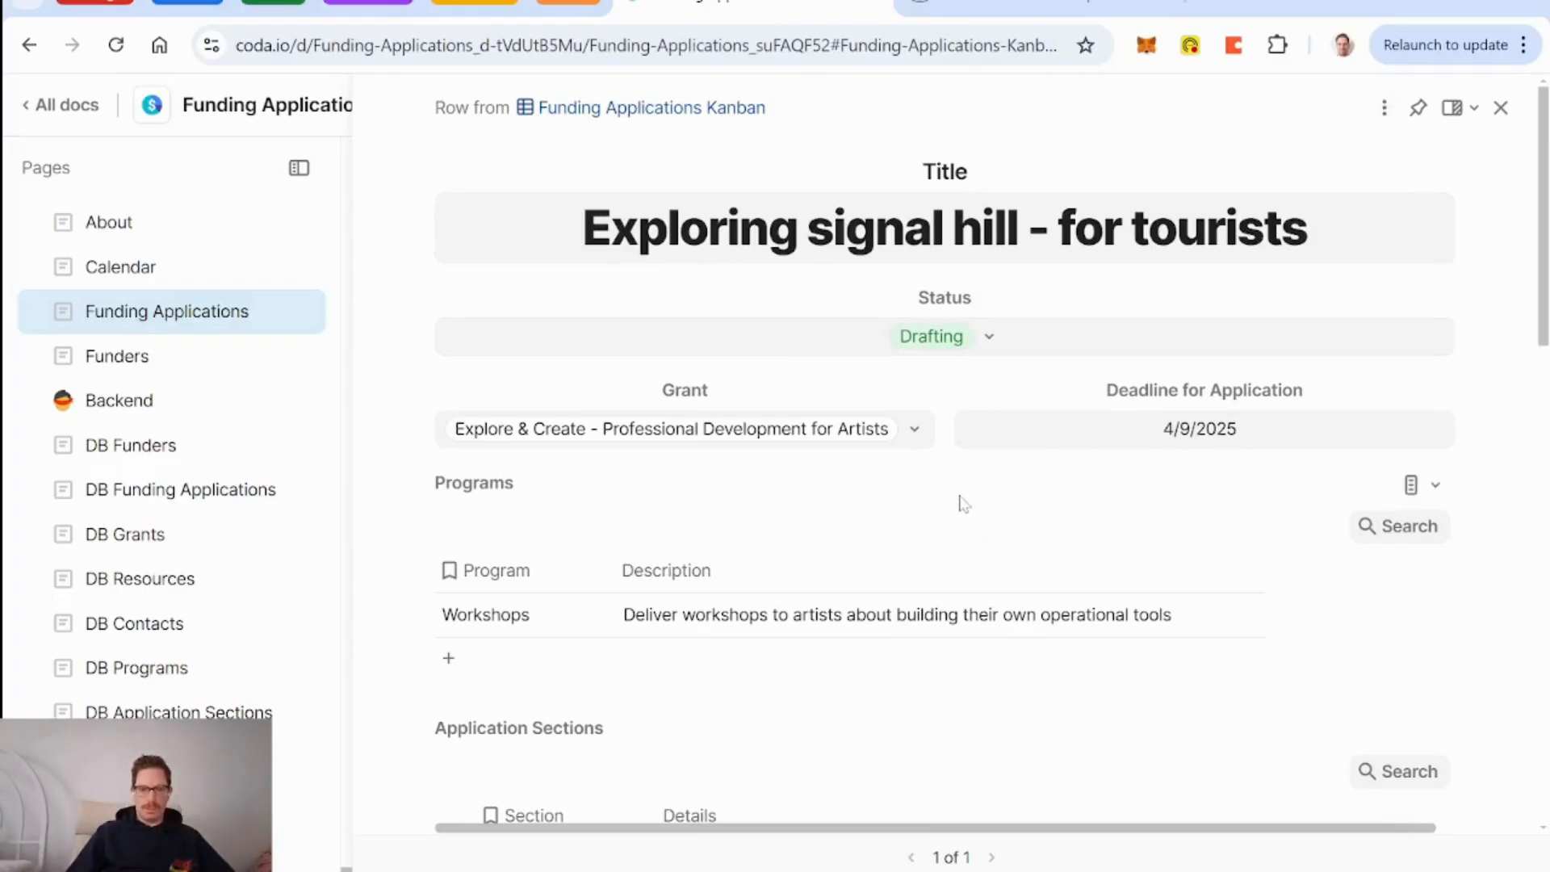
pyautogui.click(981, 604)
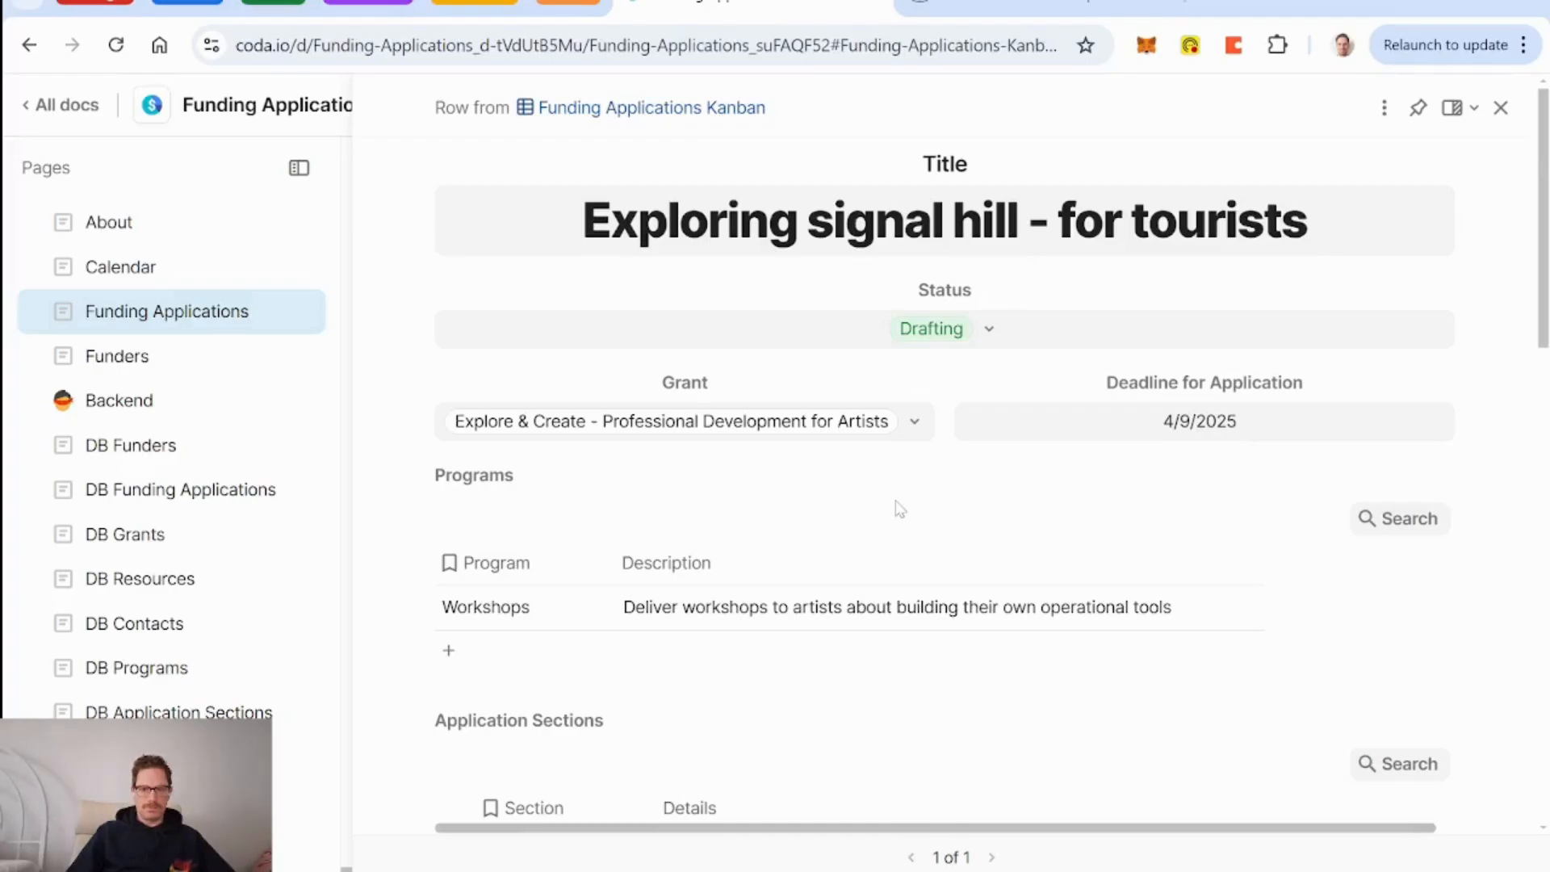
pyautogui.scroll(-5, 899, 507)
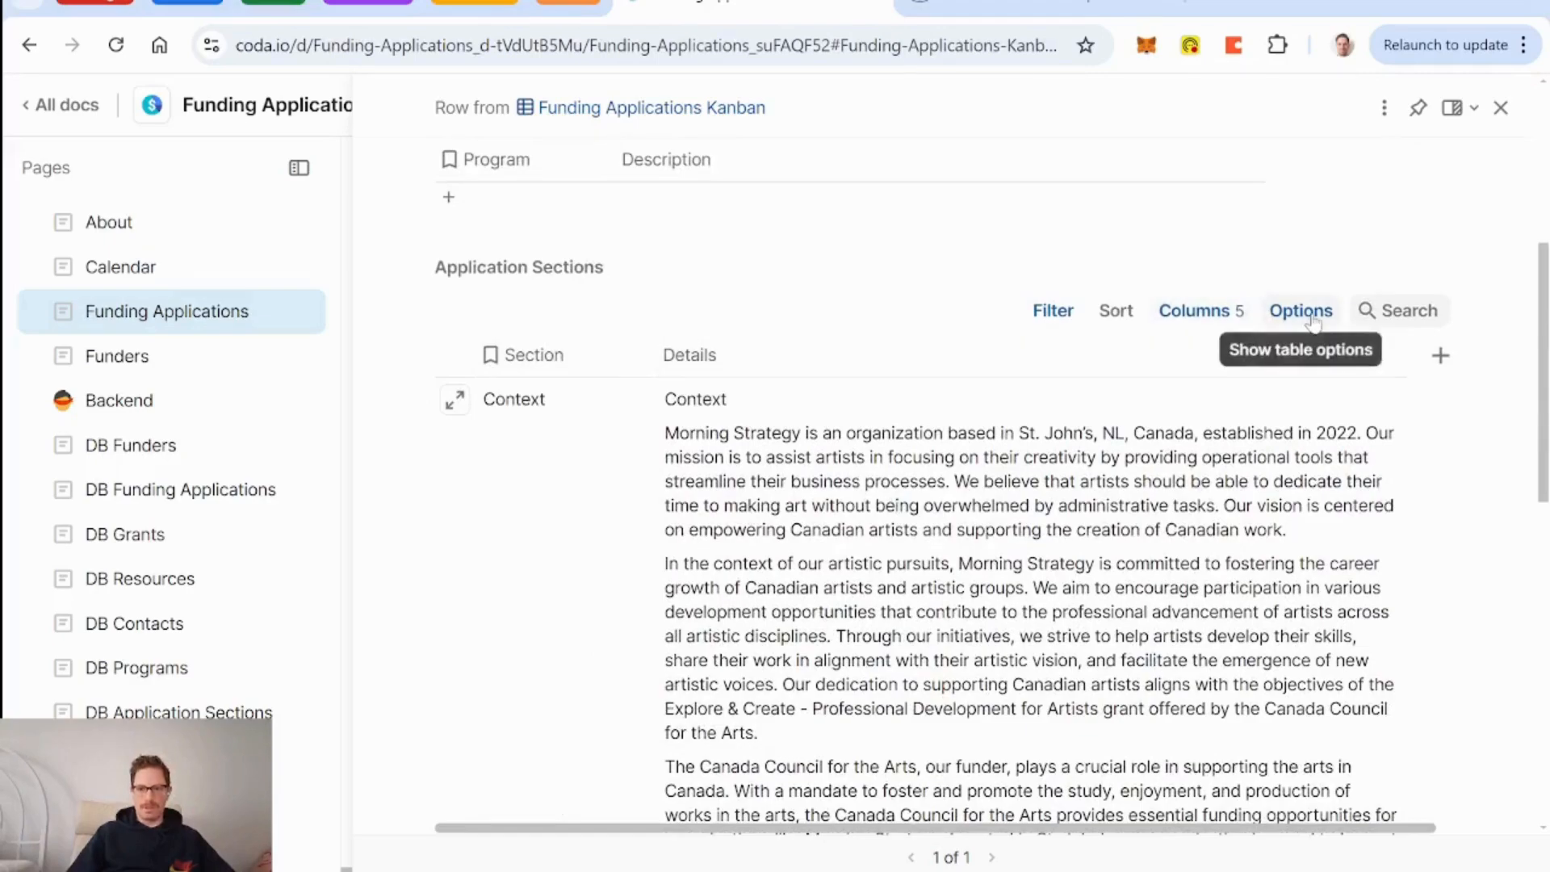
# In the Details AI prompt, renumber the organization line to 3 and start a new line.
pyautogui.click(1385, 358)
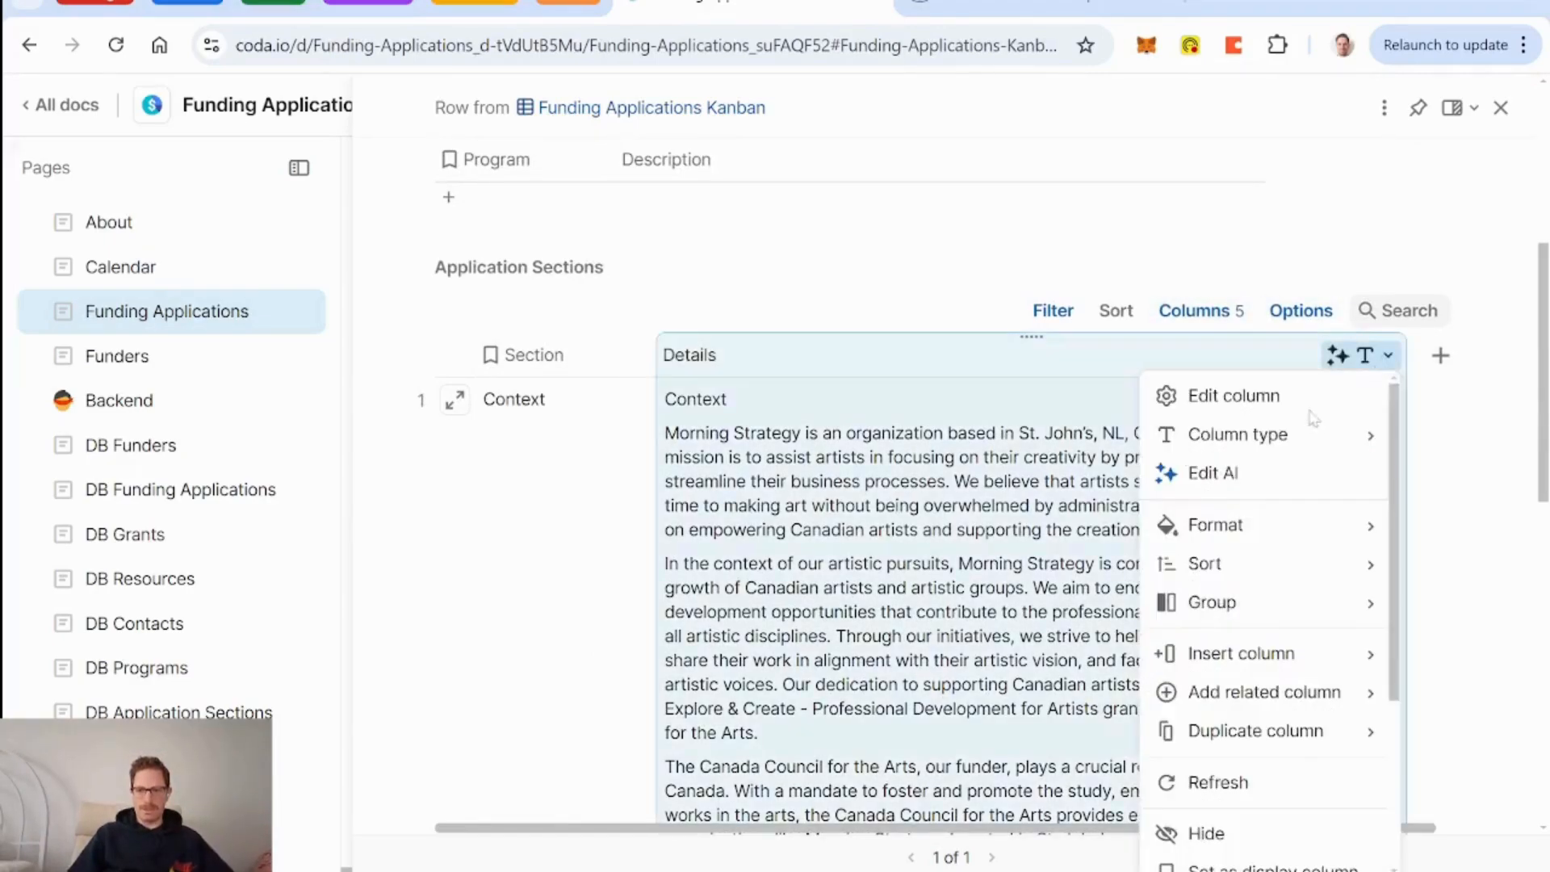
pyautogui.click(1223, 483)
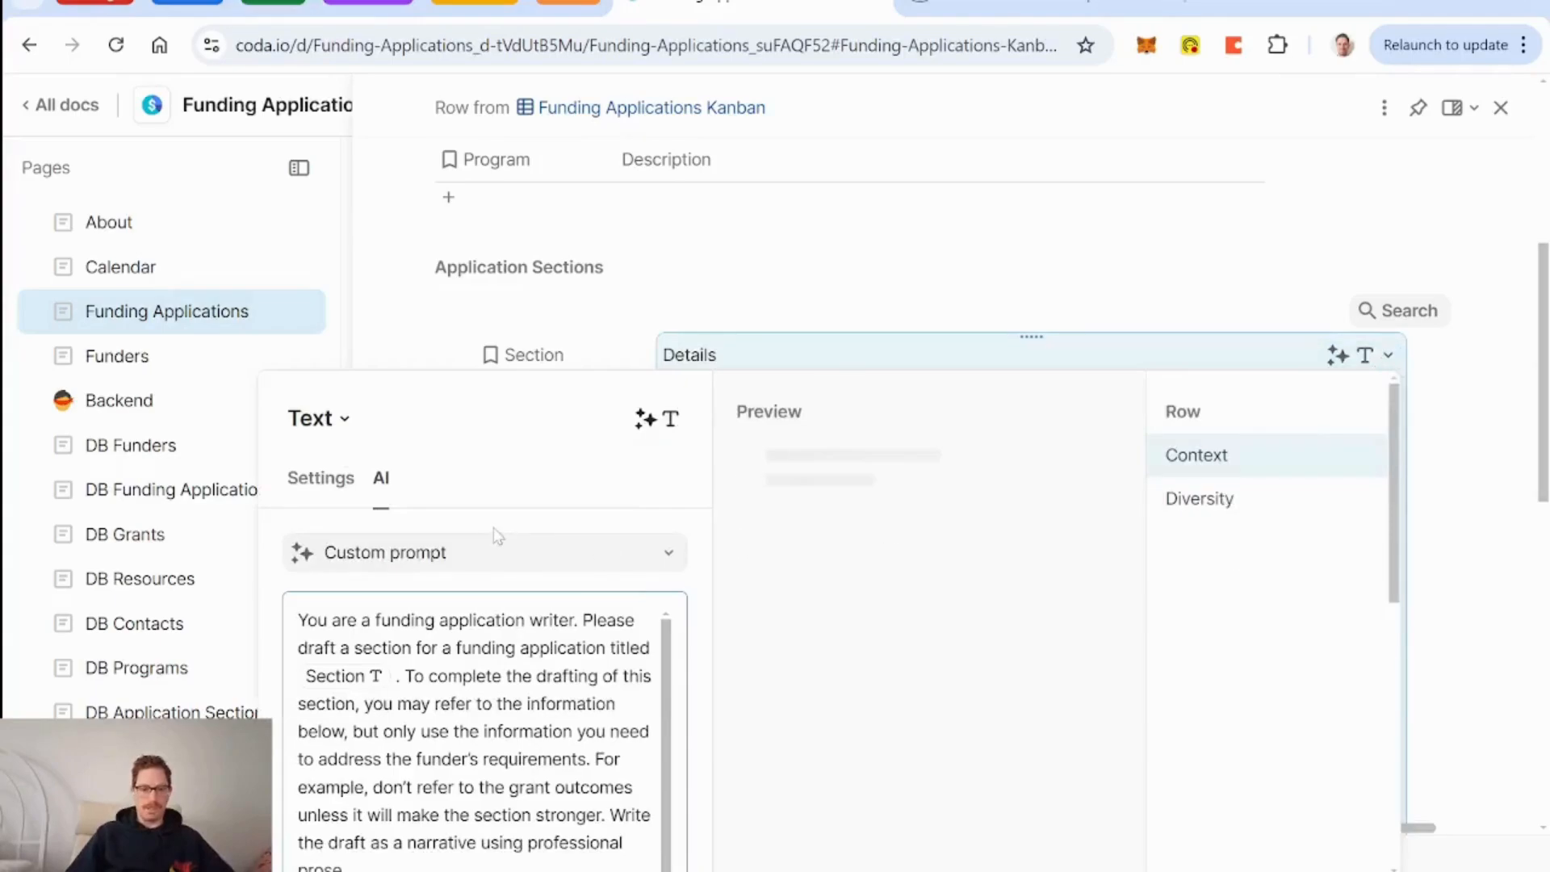
pyautogui.scroll(-5, 494, 540)
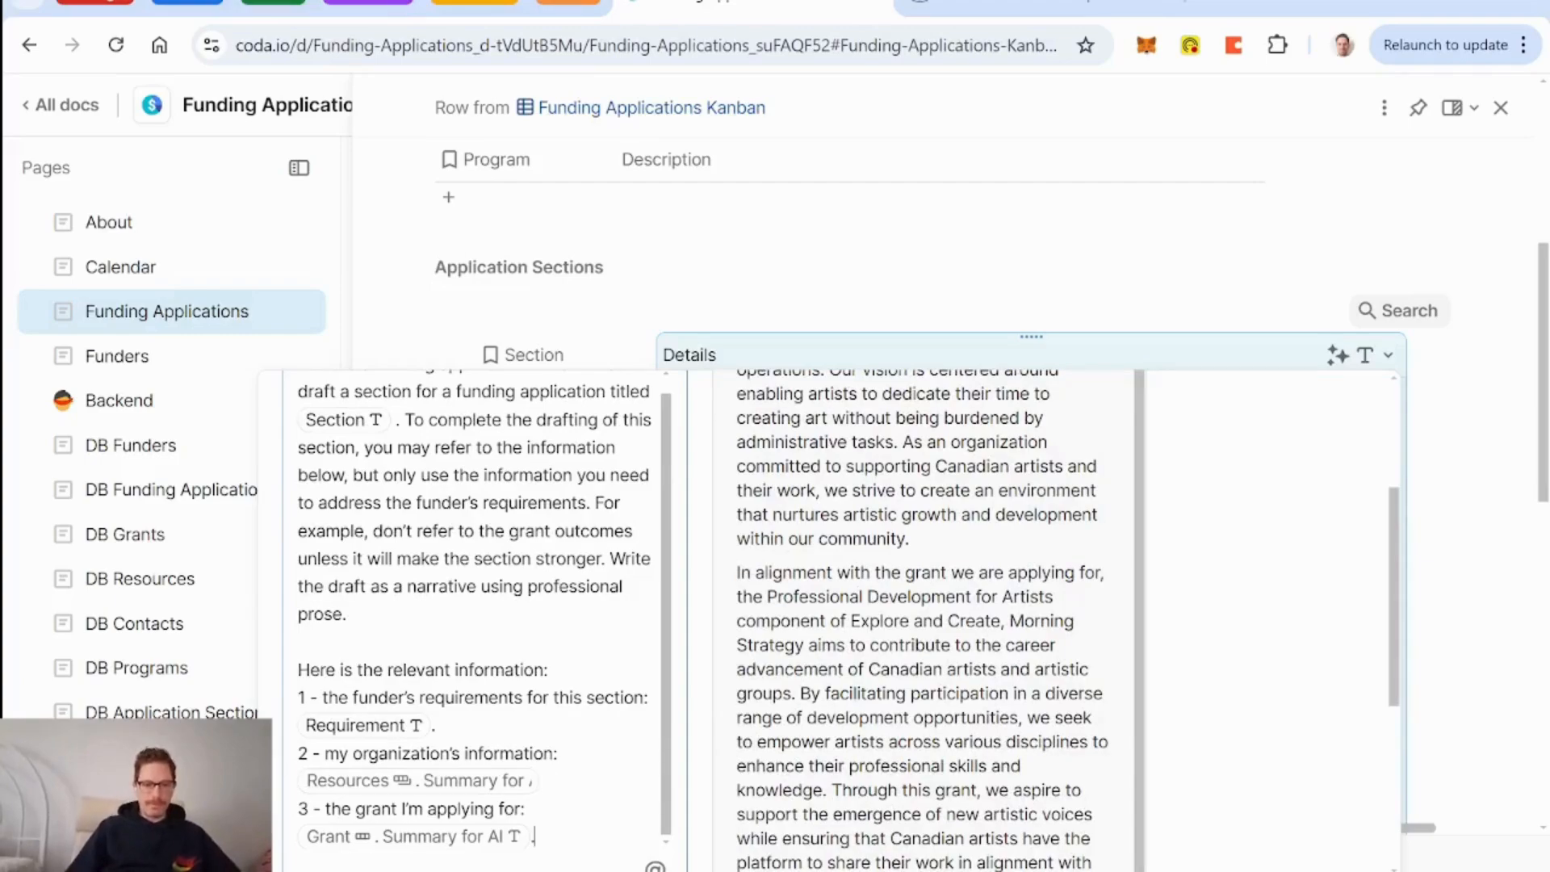
pyautogui.scroll(-3, 1346, 588)
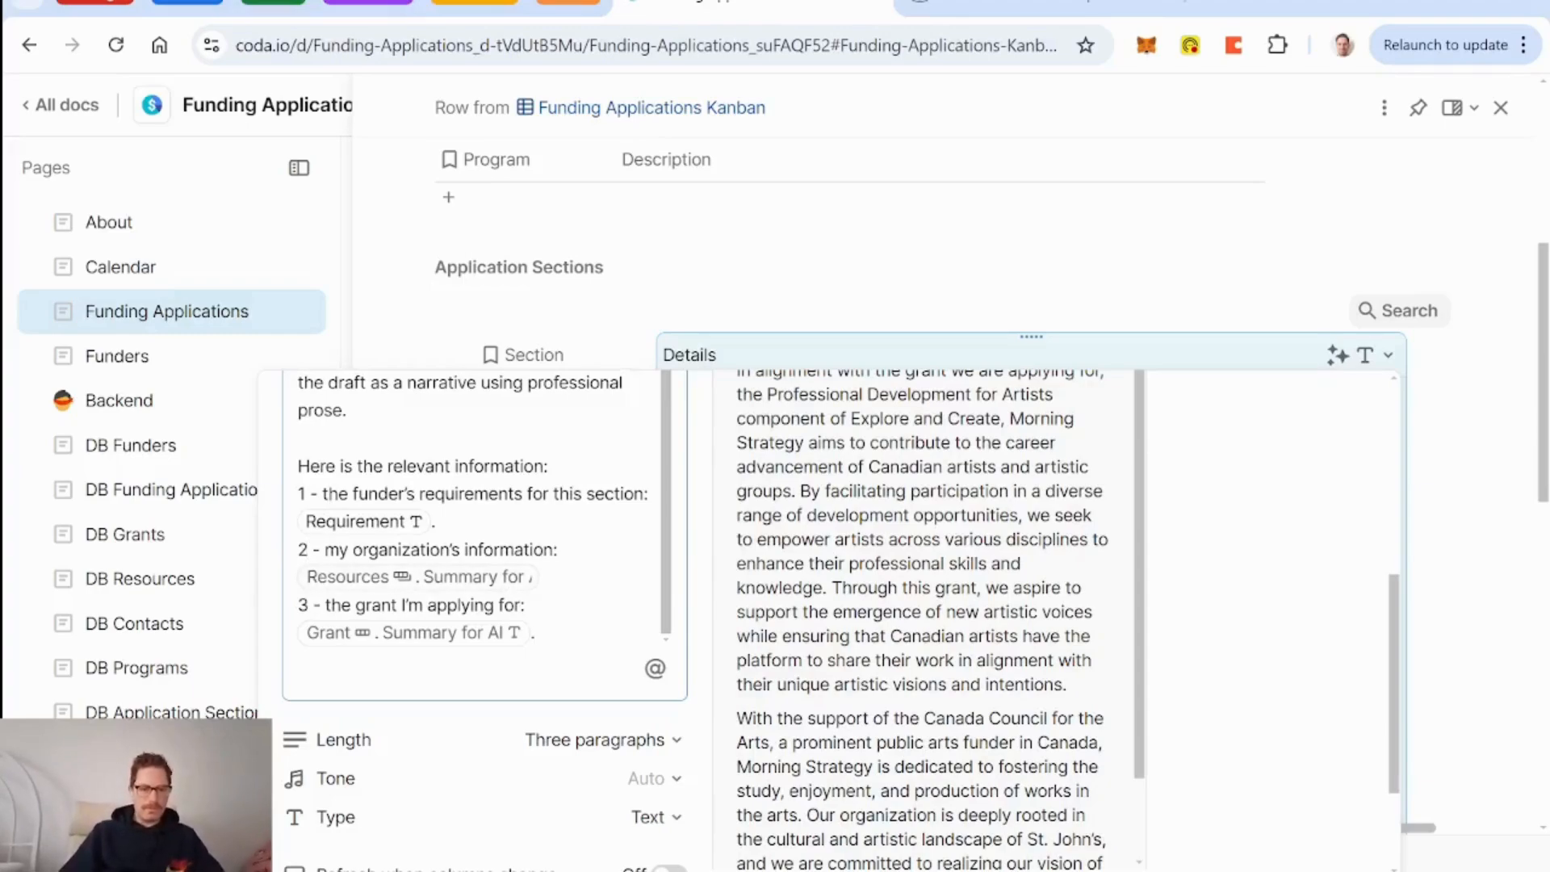
pyautogui.press('BackSpace')
pyautogui.write('3')
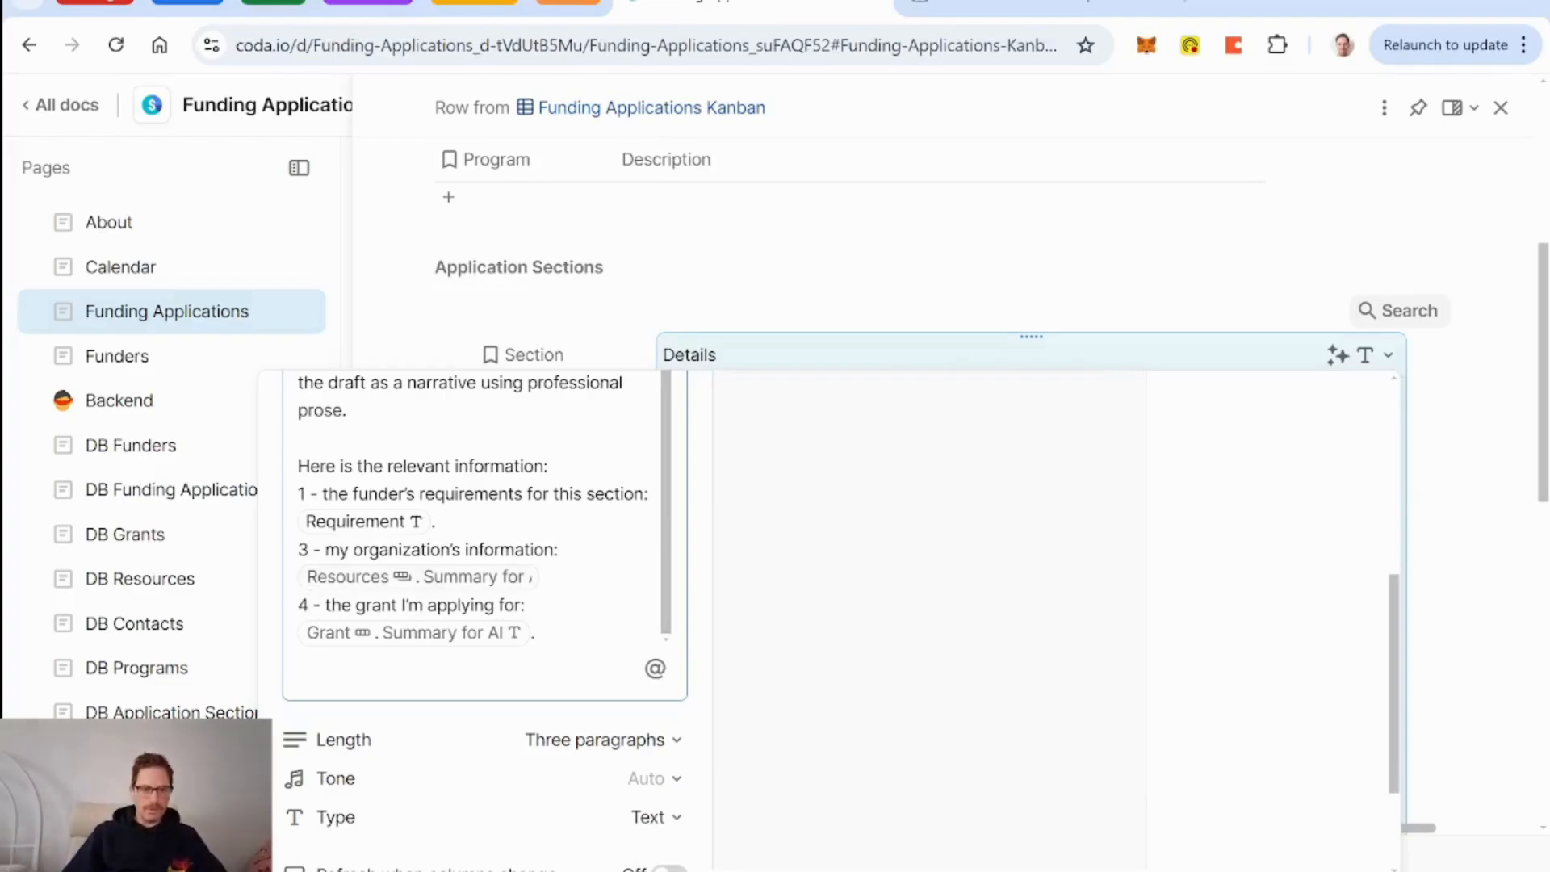
pyautogui.press('Return')
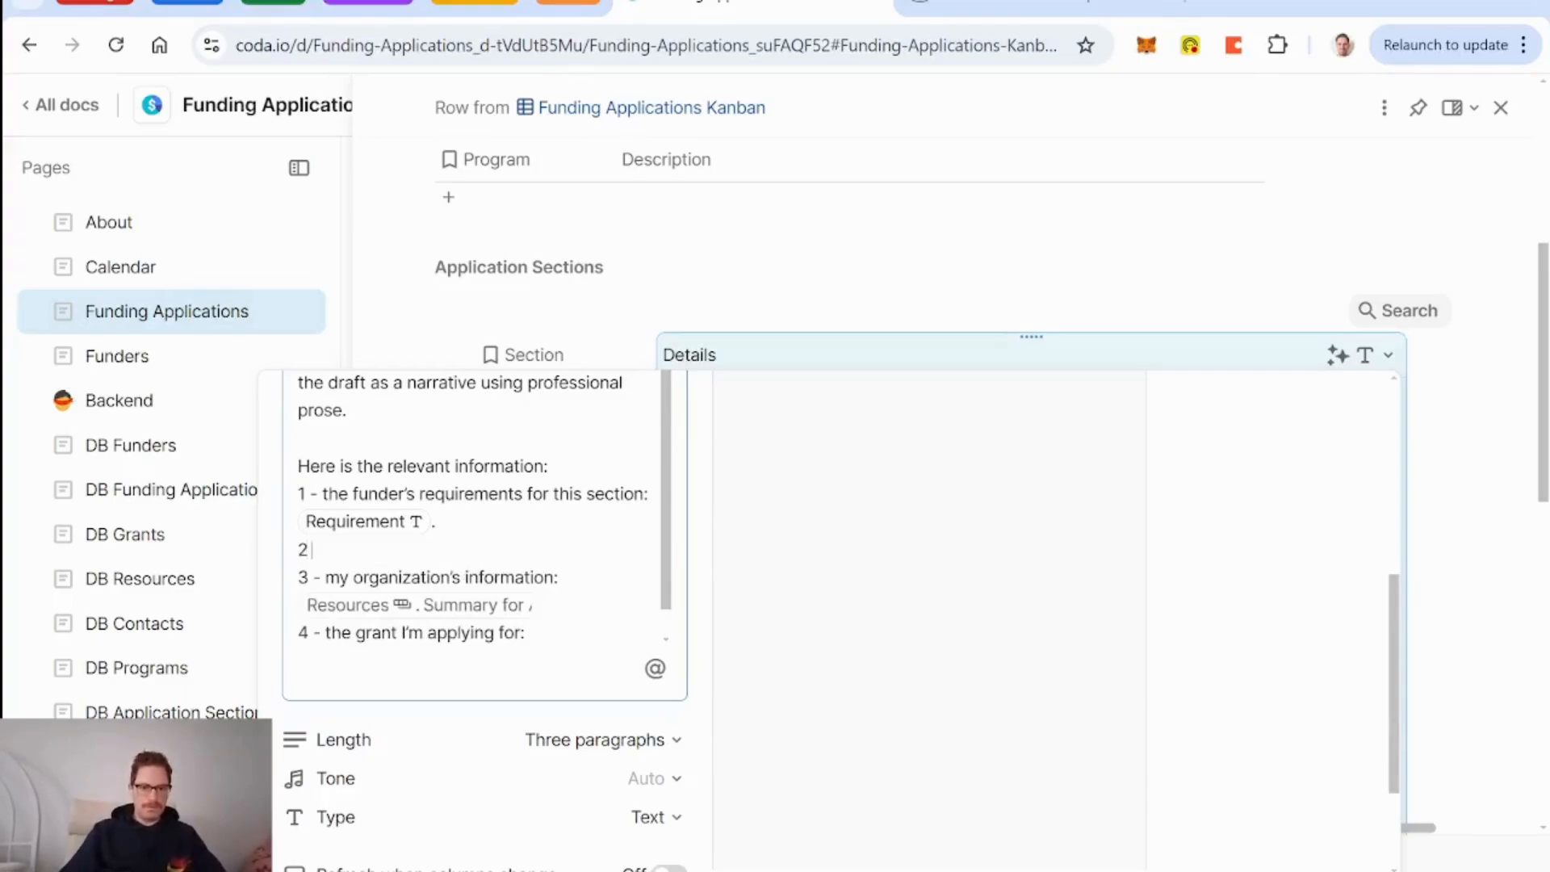
# Write line 2 'the program I'm applying for funding for:' with a Funding Application.Programs formula.
pyautogui.write('2 - the progr')
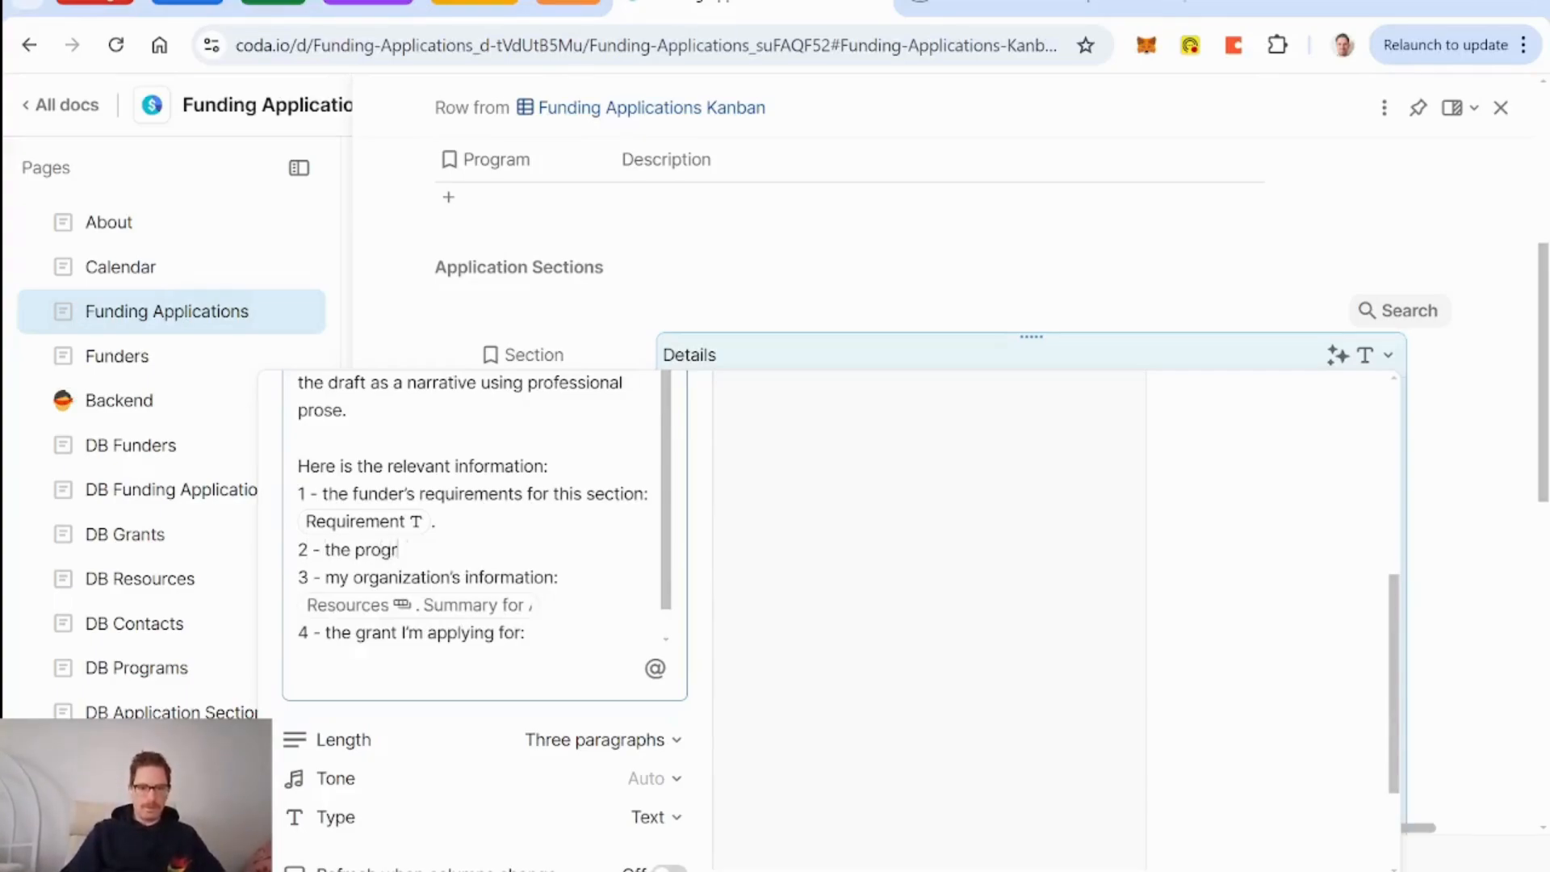
pyautogui.write("am I'm app")
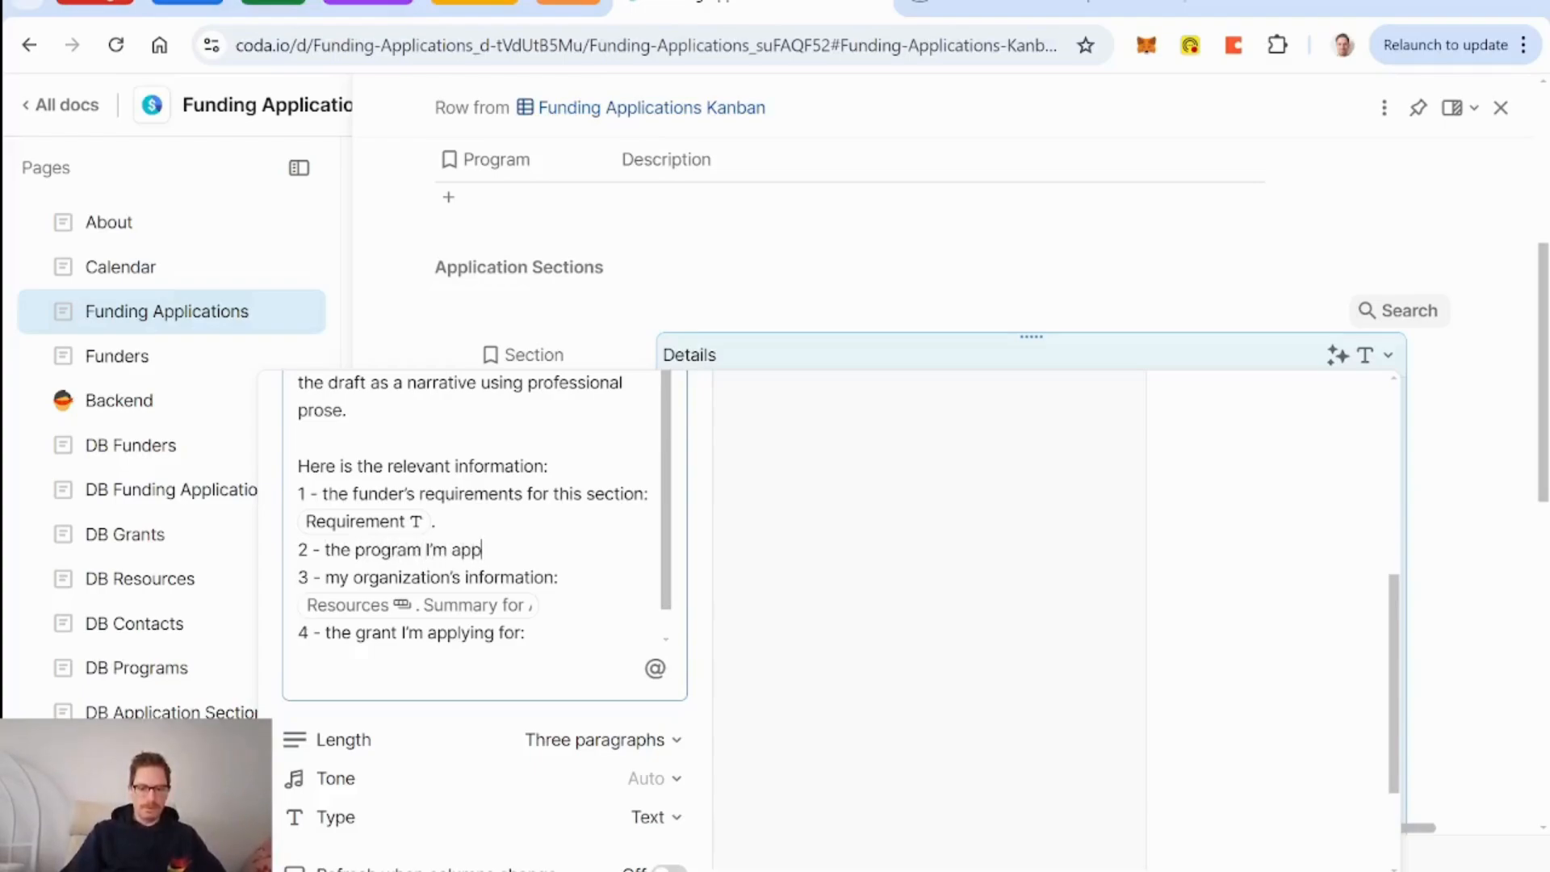
pyautogui.write('lying for funding')
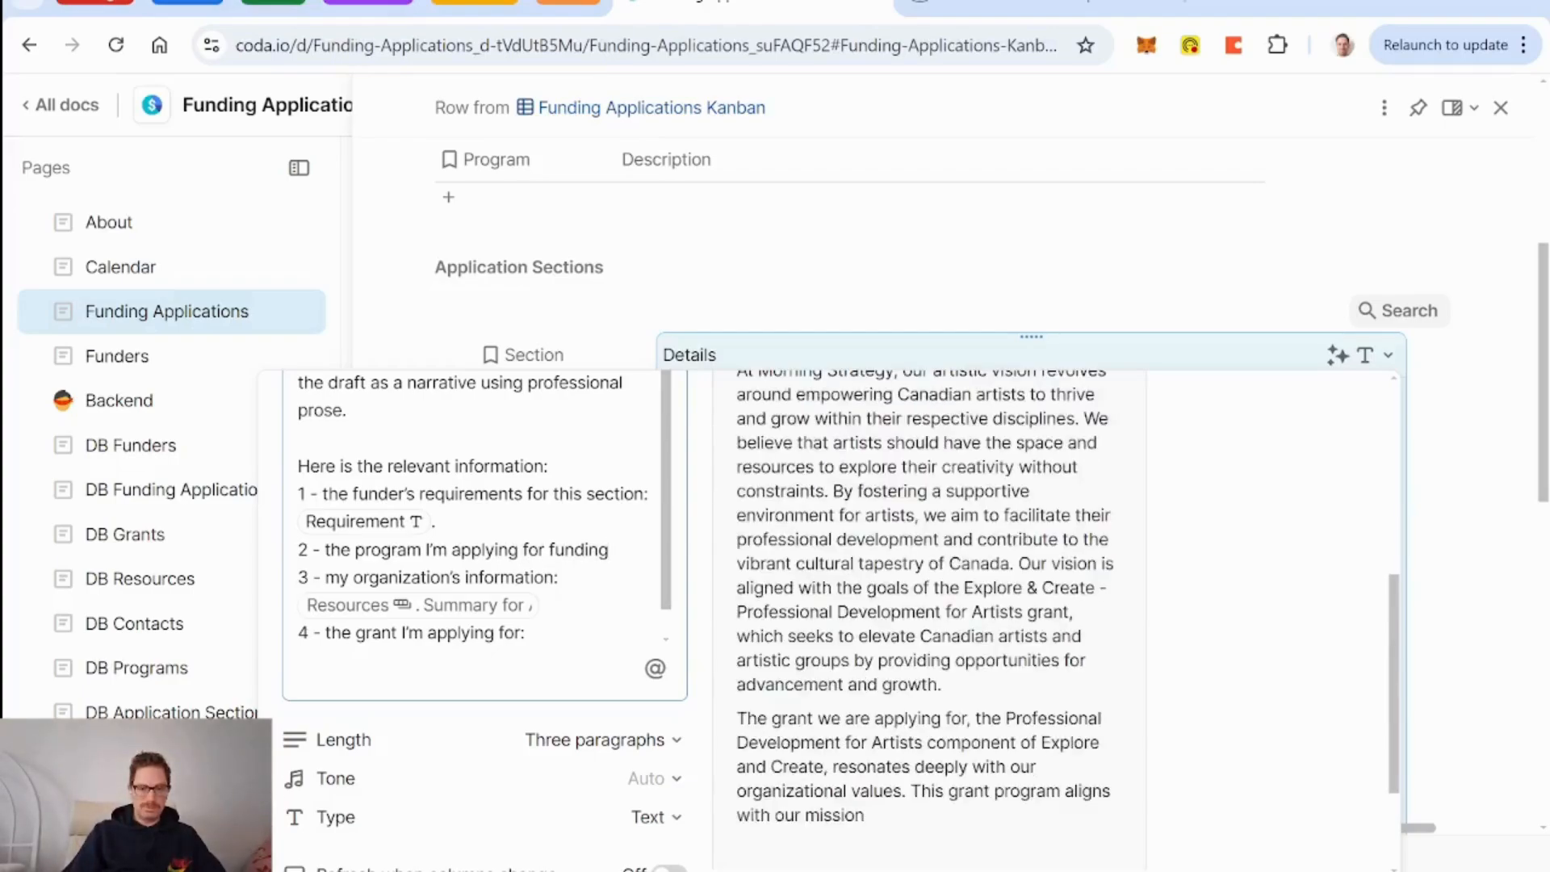
pyautogui.write(' for')
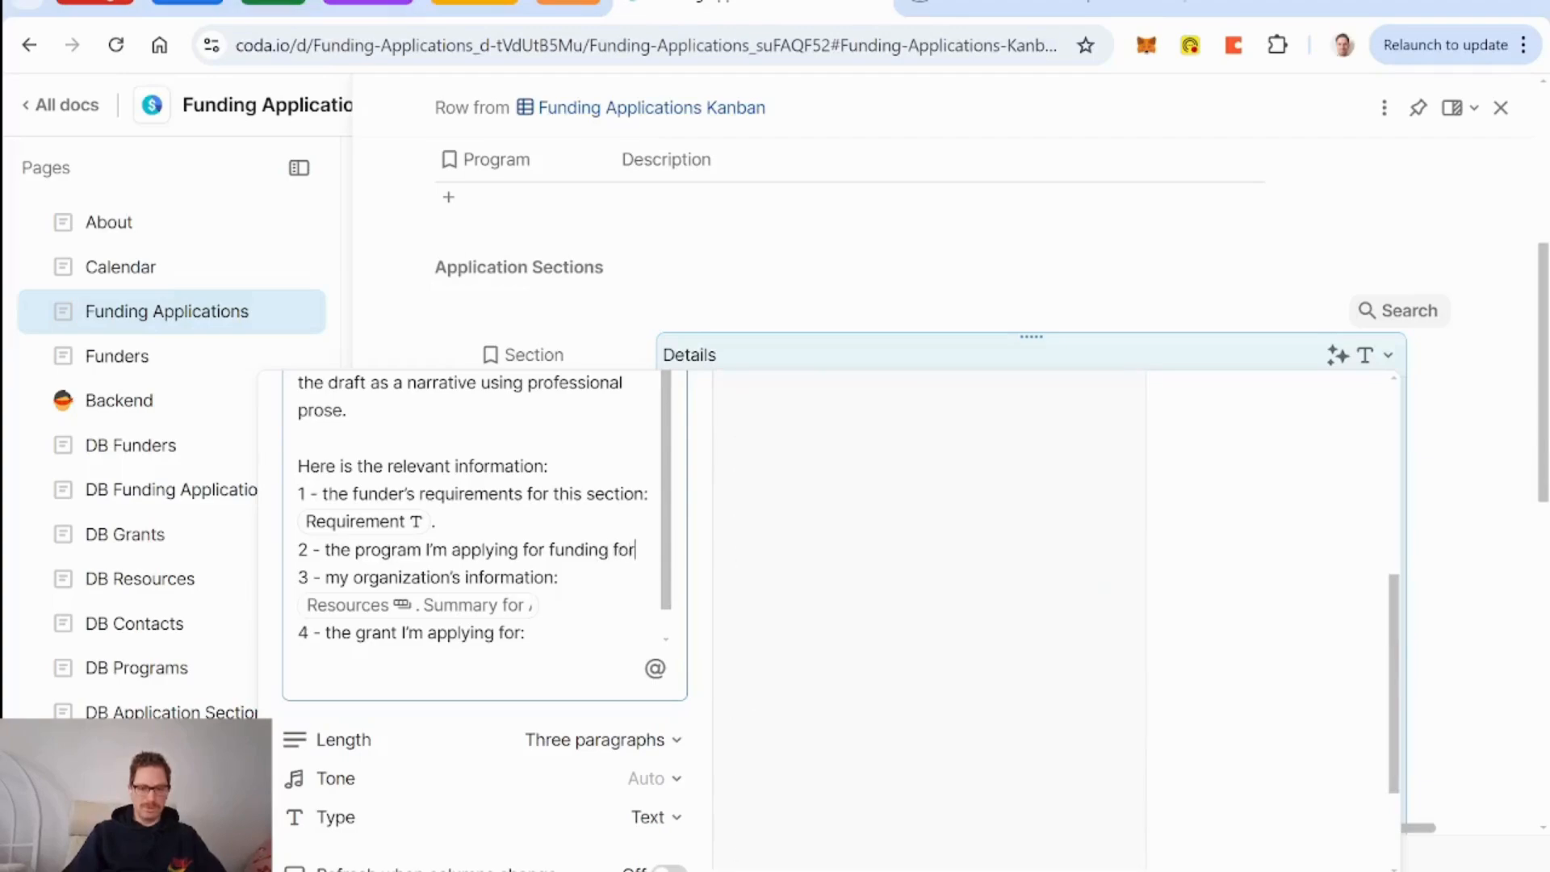
pyautogui.write(': ')
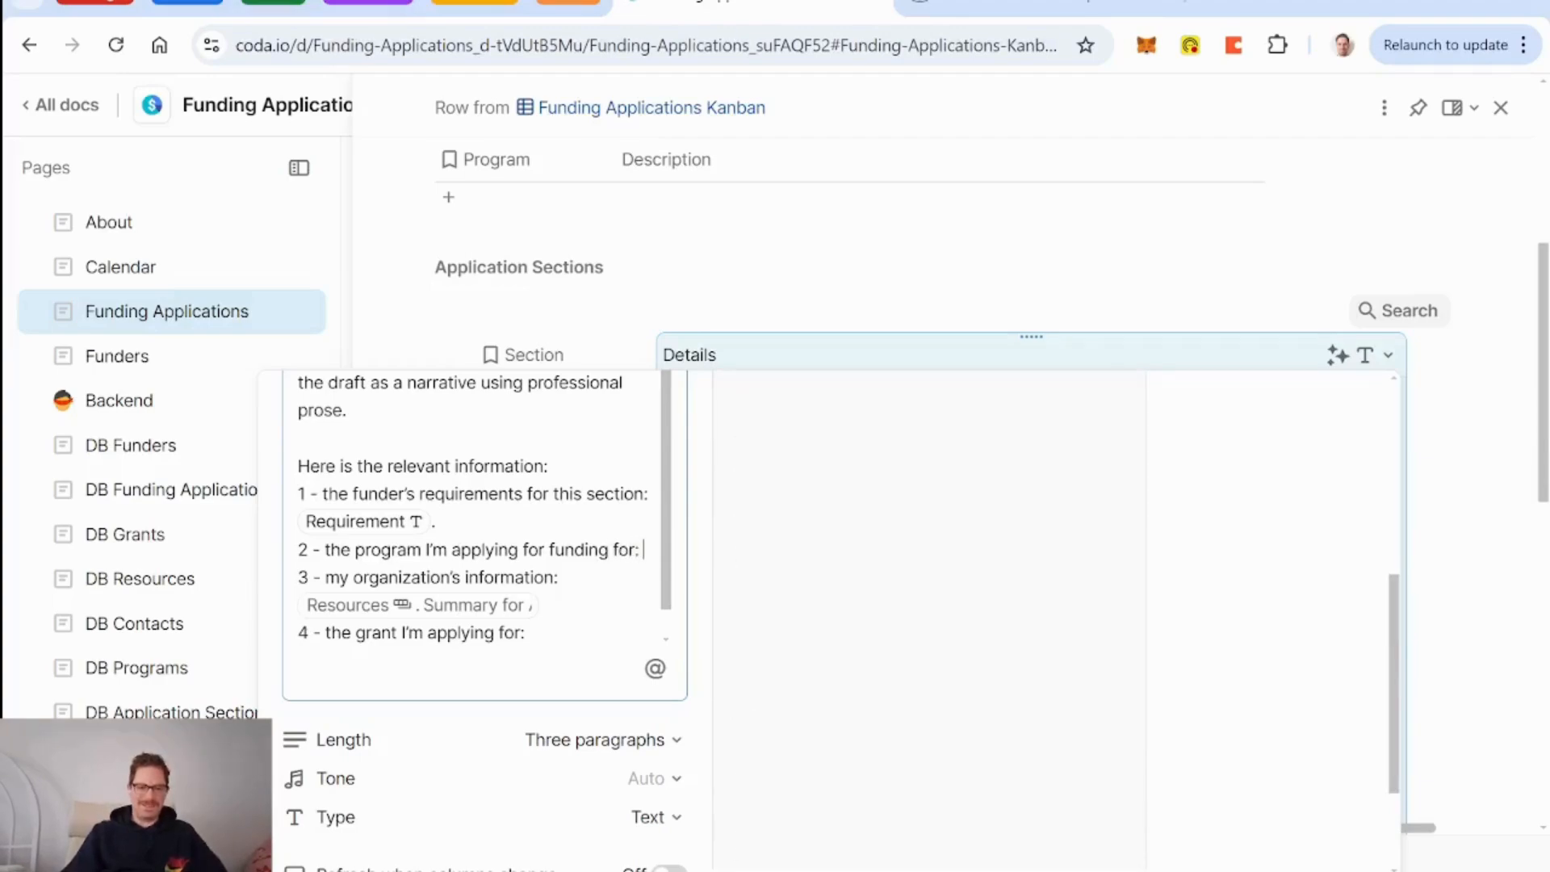
pyautogui.write('@pr')
pyautogui.press('BackSpace')
pyautogui.press('BackSpace')
pyautogui.press('BackSpace')
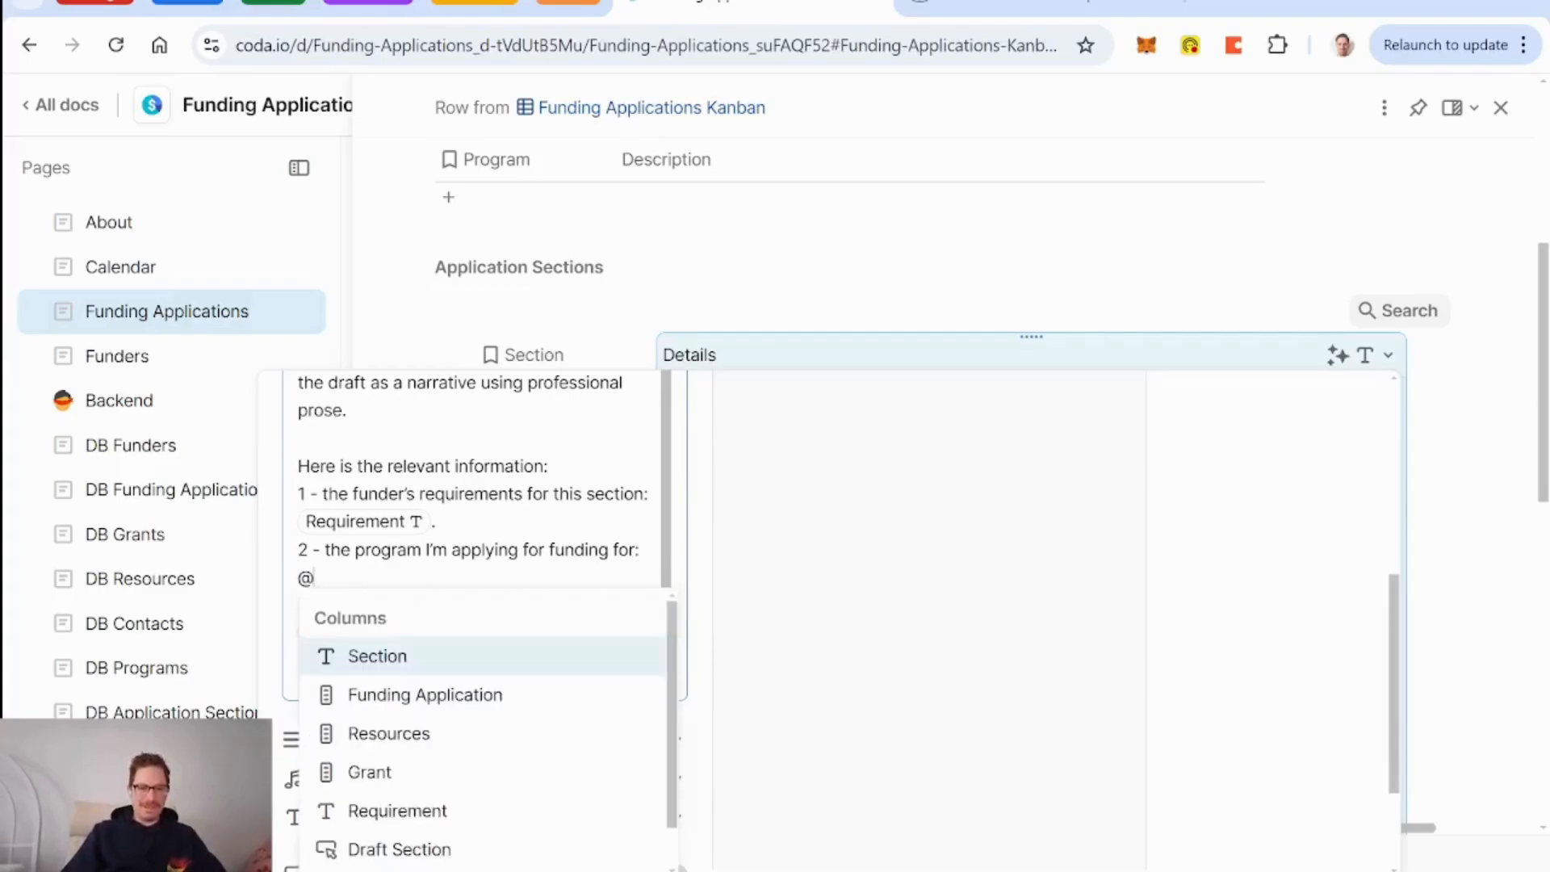
pyautogui.press('BackSpace')
pyautogui.write('=')
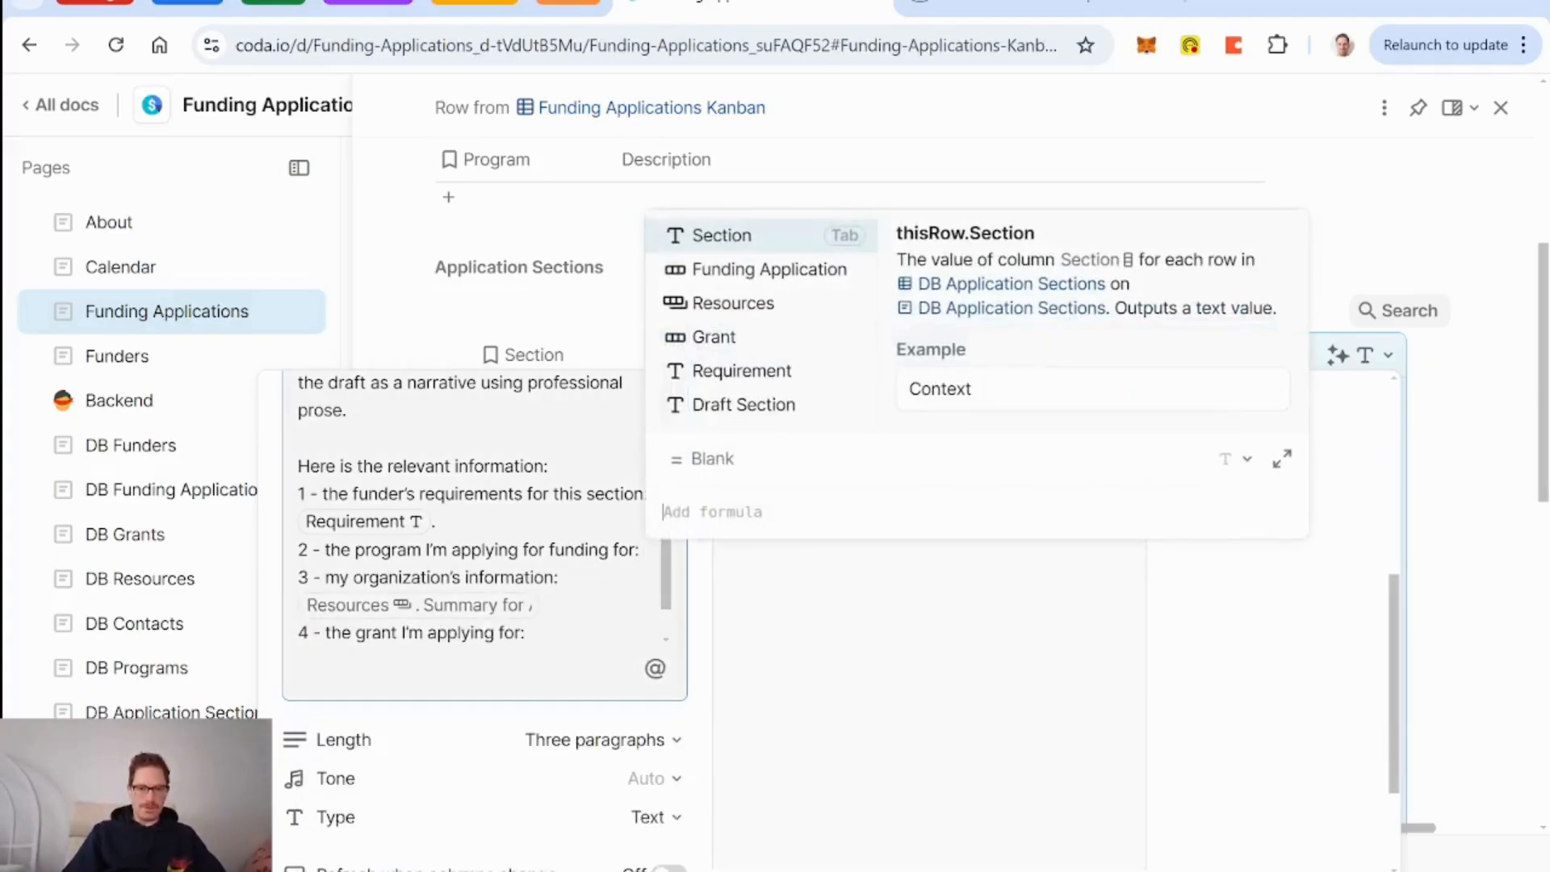
pyautogui.press('Down')
pyautogui.press('Tab')
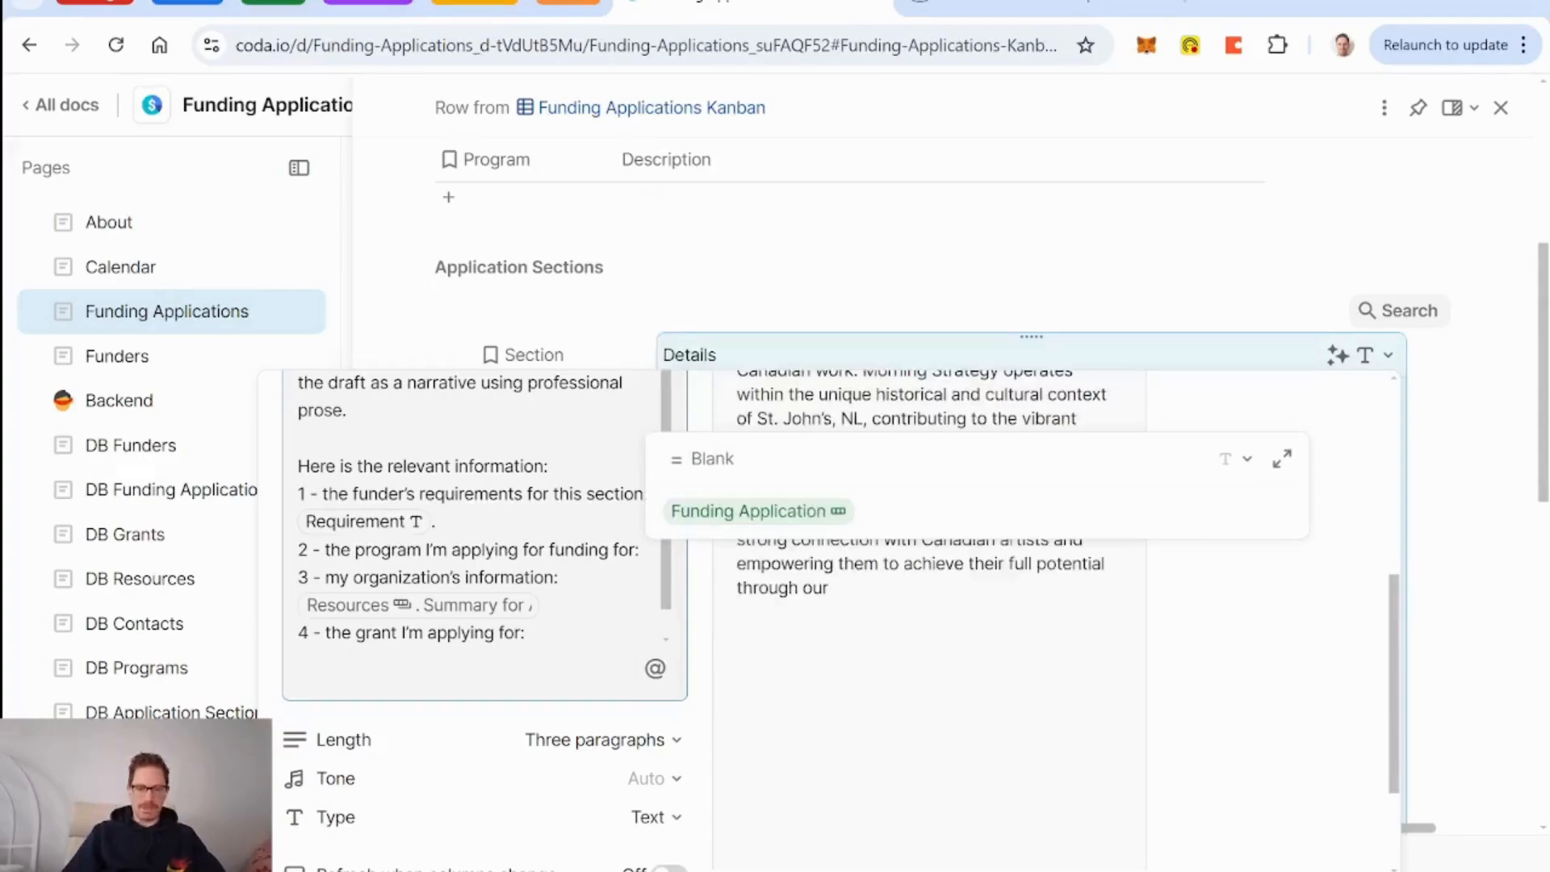
pyautogui.write('.programs')
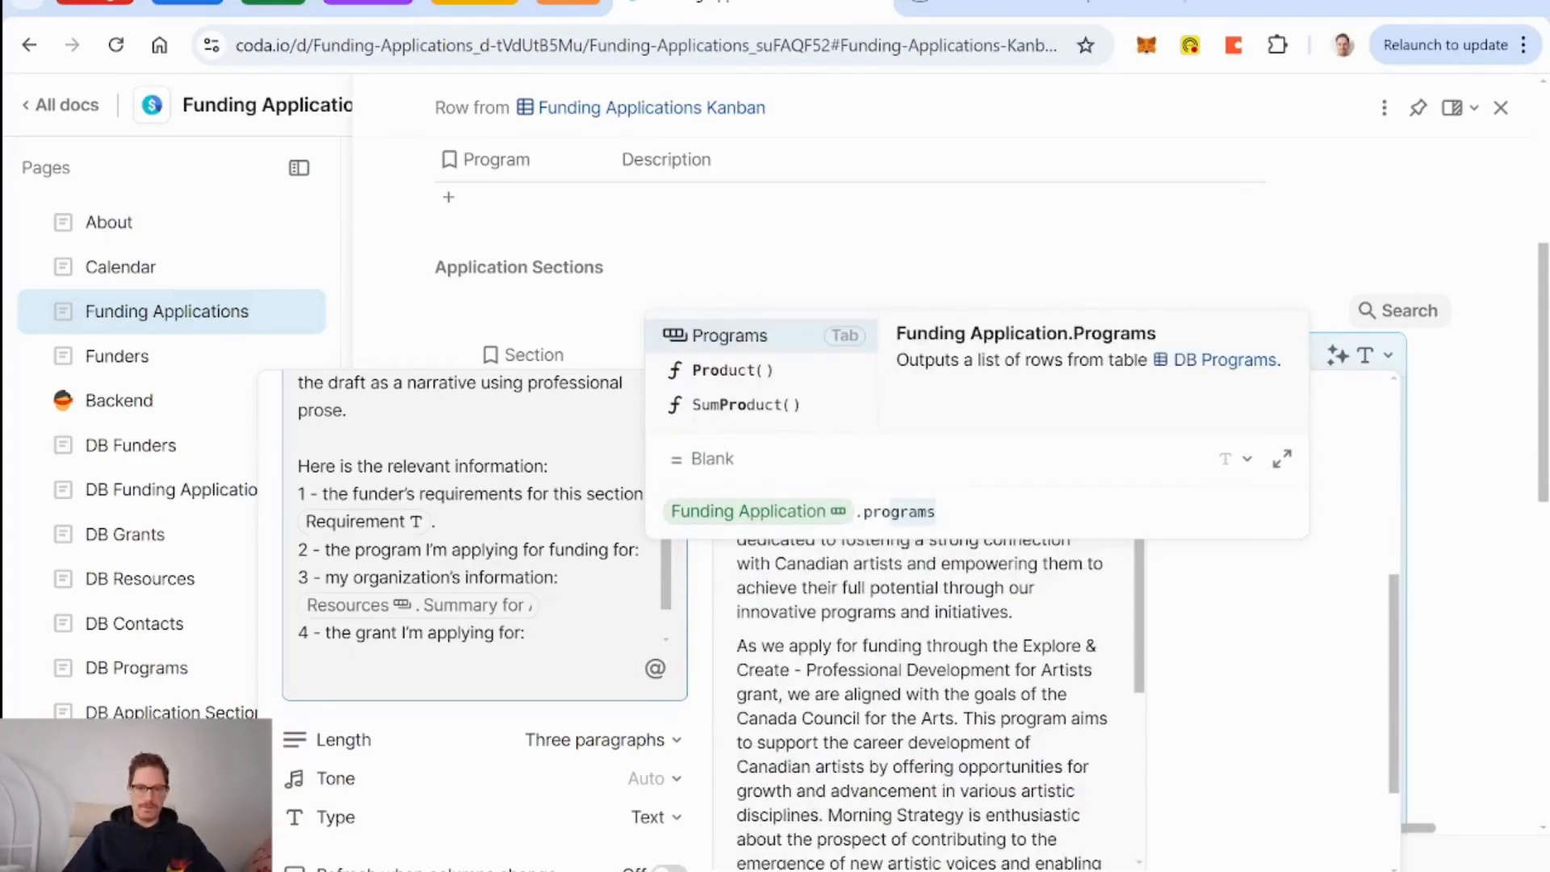
pyautogui.press('Tab')
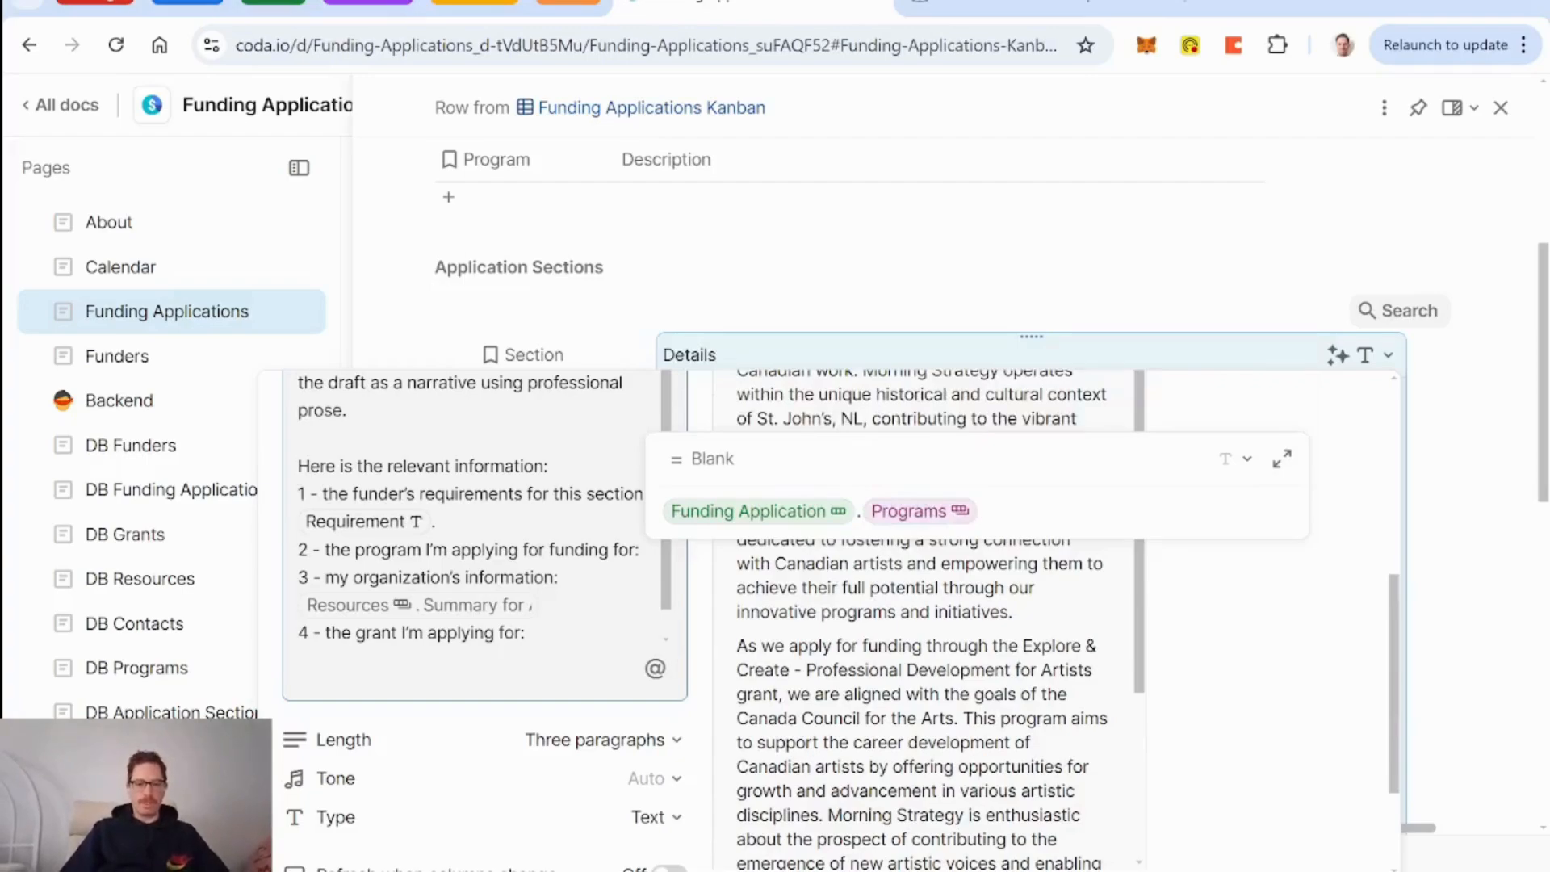
pyautogui.press('Return')
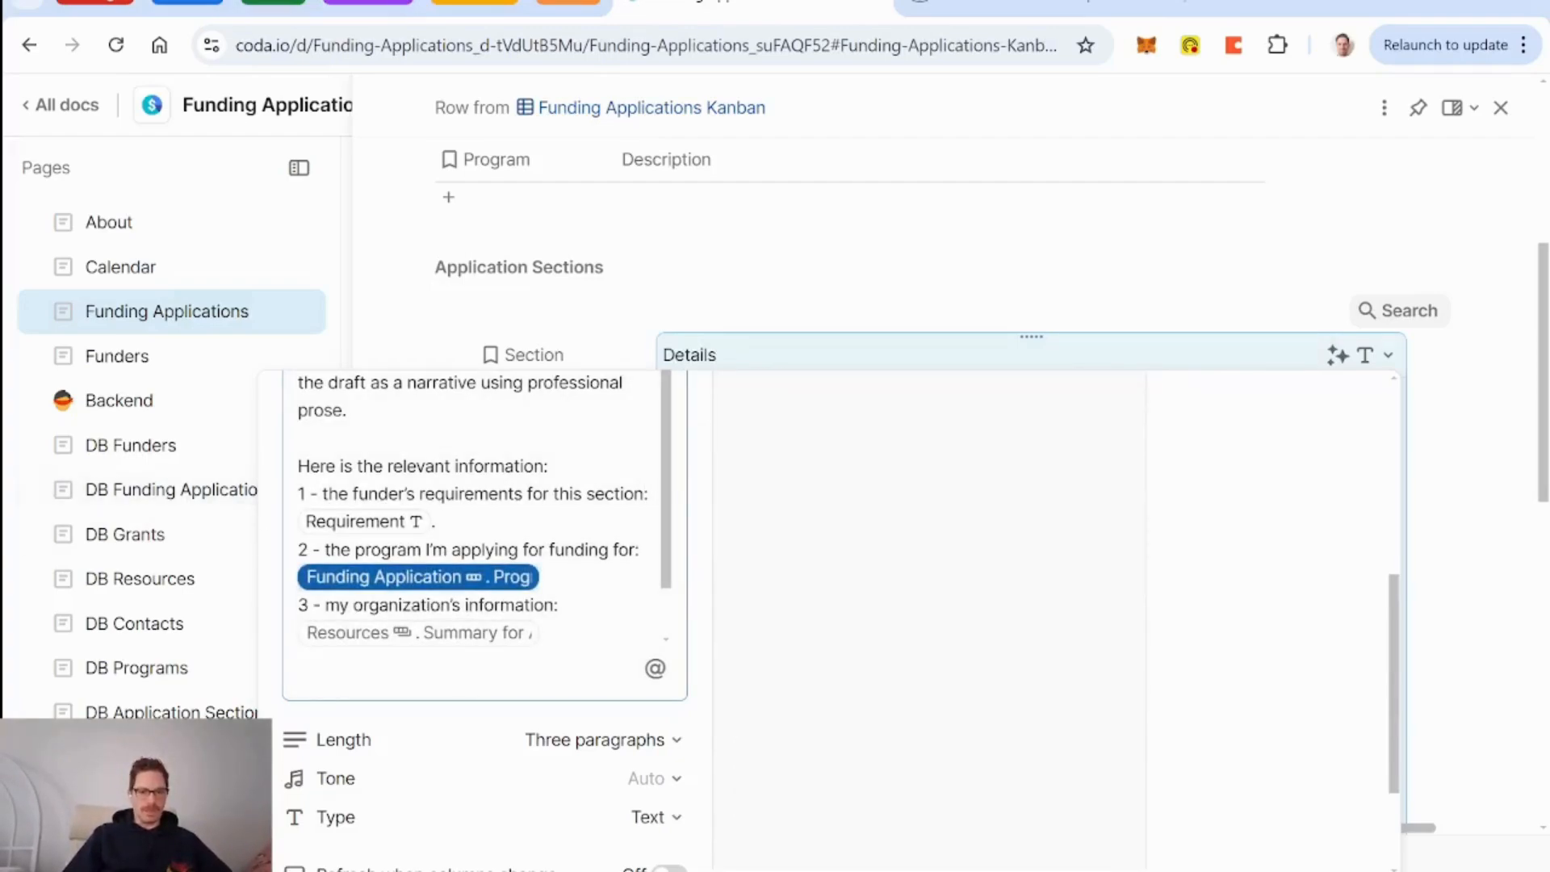
pyautogui.click(153, 668)
pyautogui.click(1078, 368)
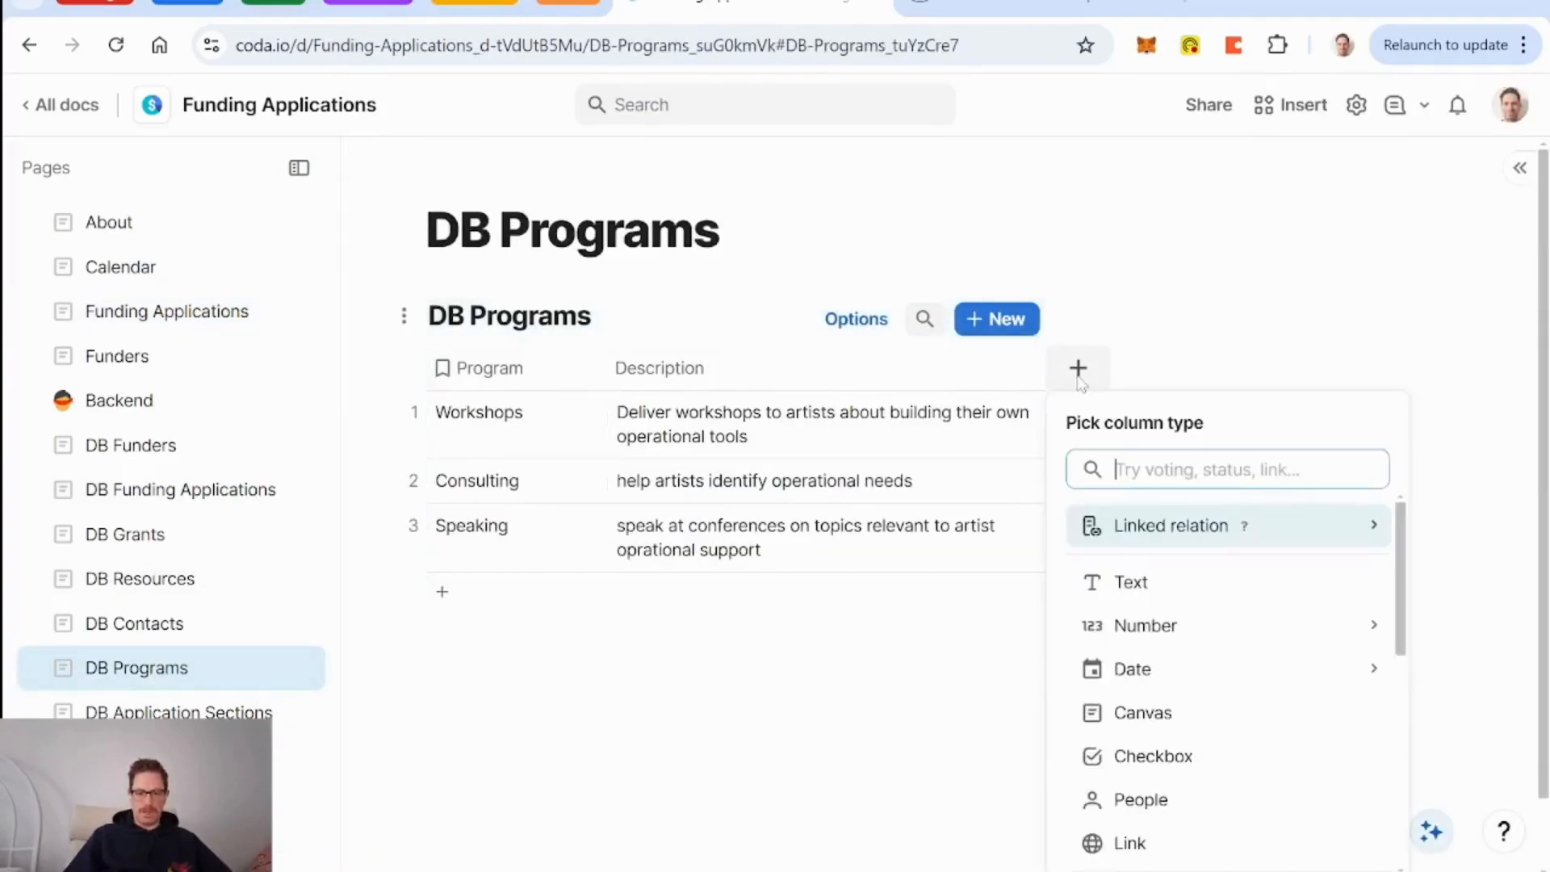
pyautogui.write('compo')
pyautogui.press('Return')
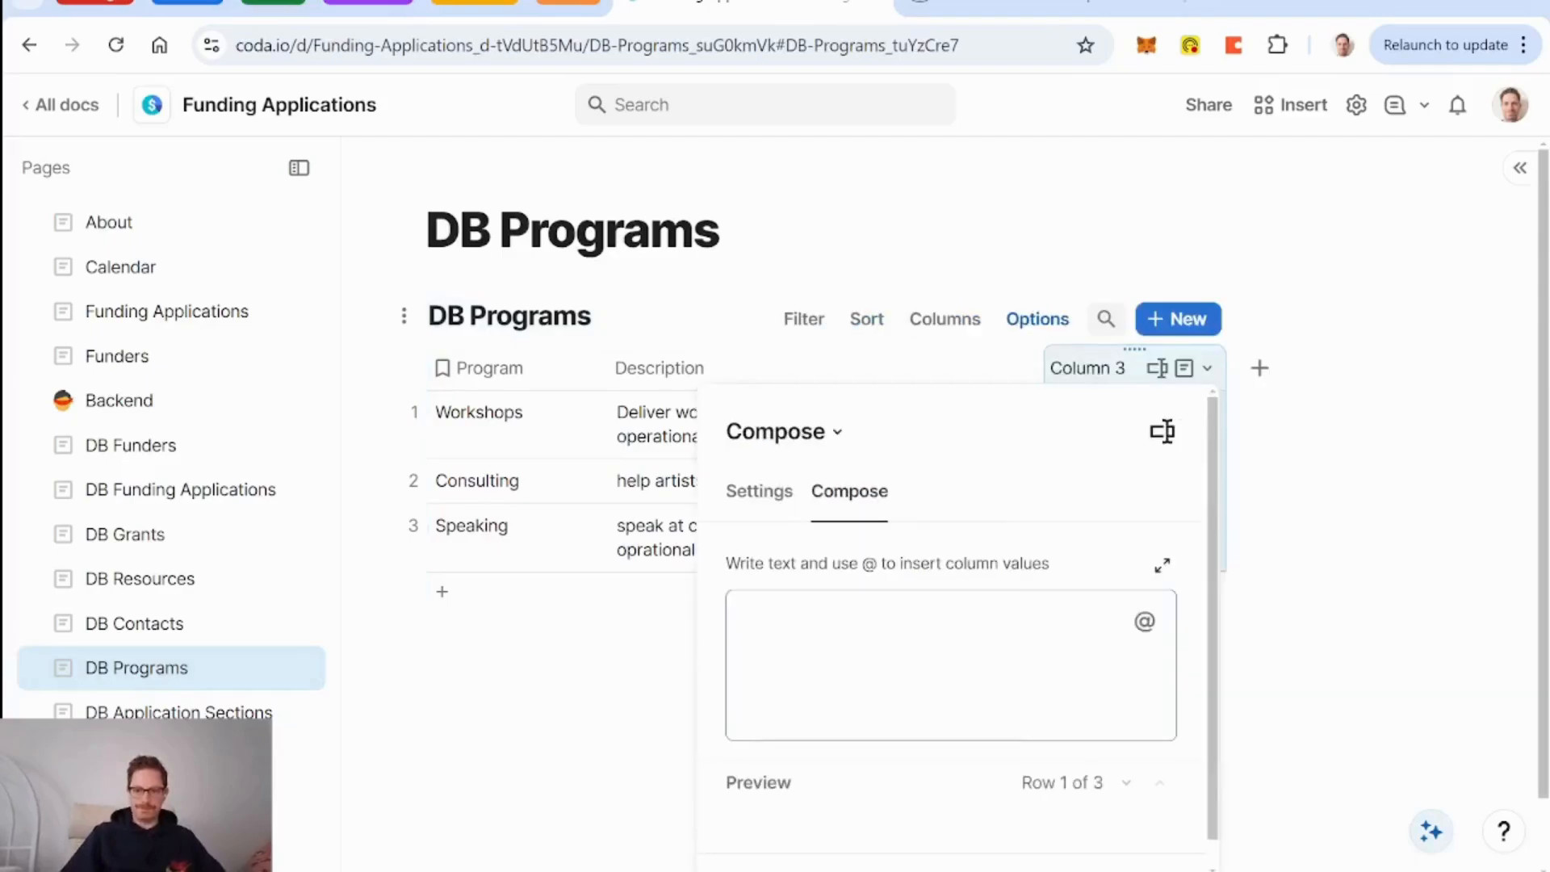
pyautogui.write('Summ')
pyautogui.press('BackSpace')
pyautogui.press('BackSpace')
pyautogui.press('BackSpace')
pyautogui.press('BackSpace')
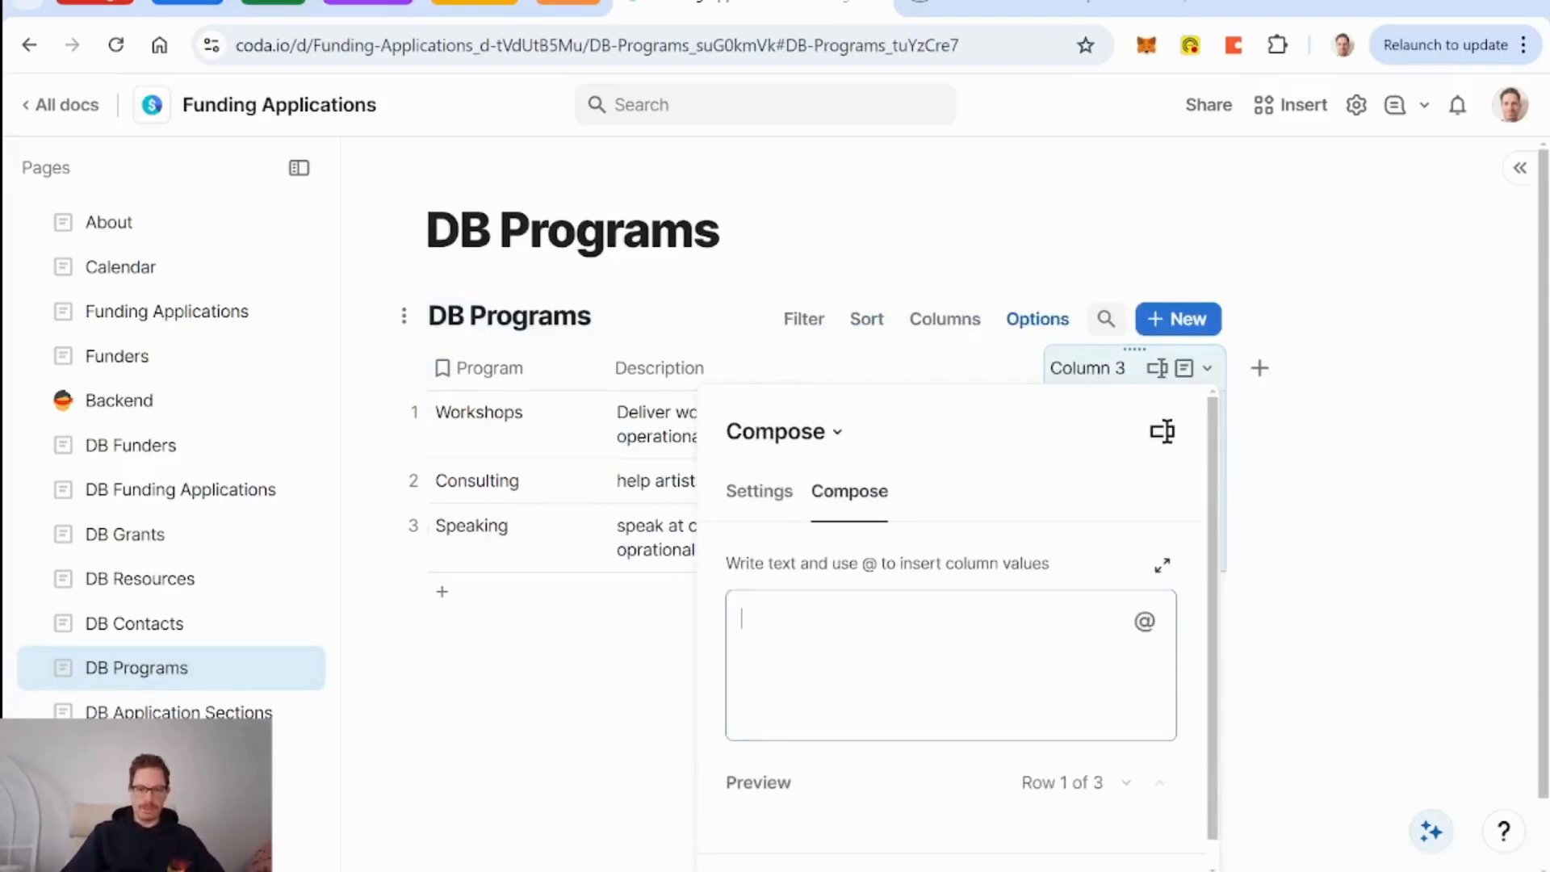
pyautogui.write('@ppr')
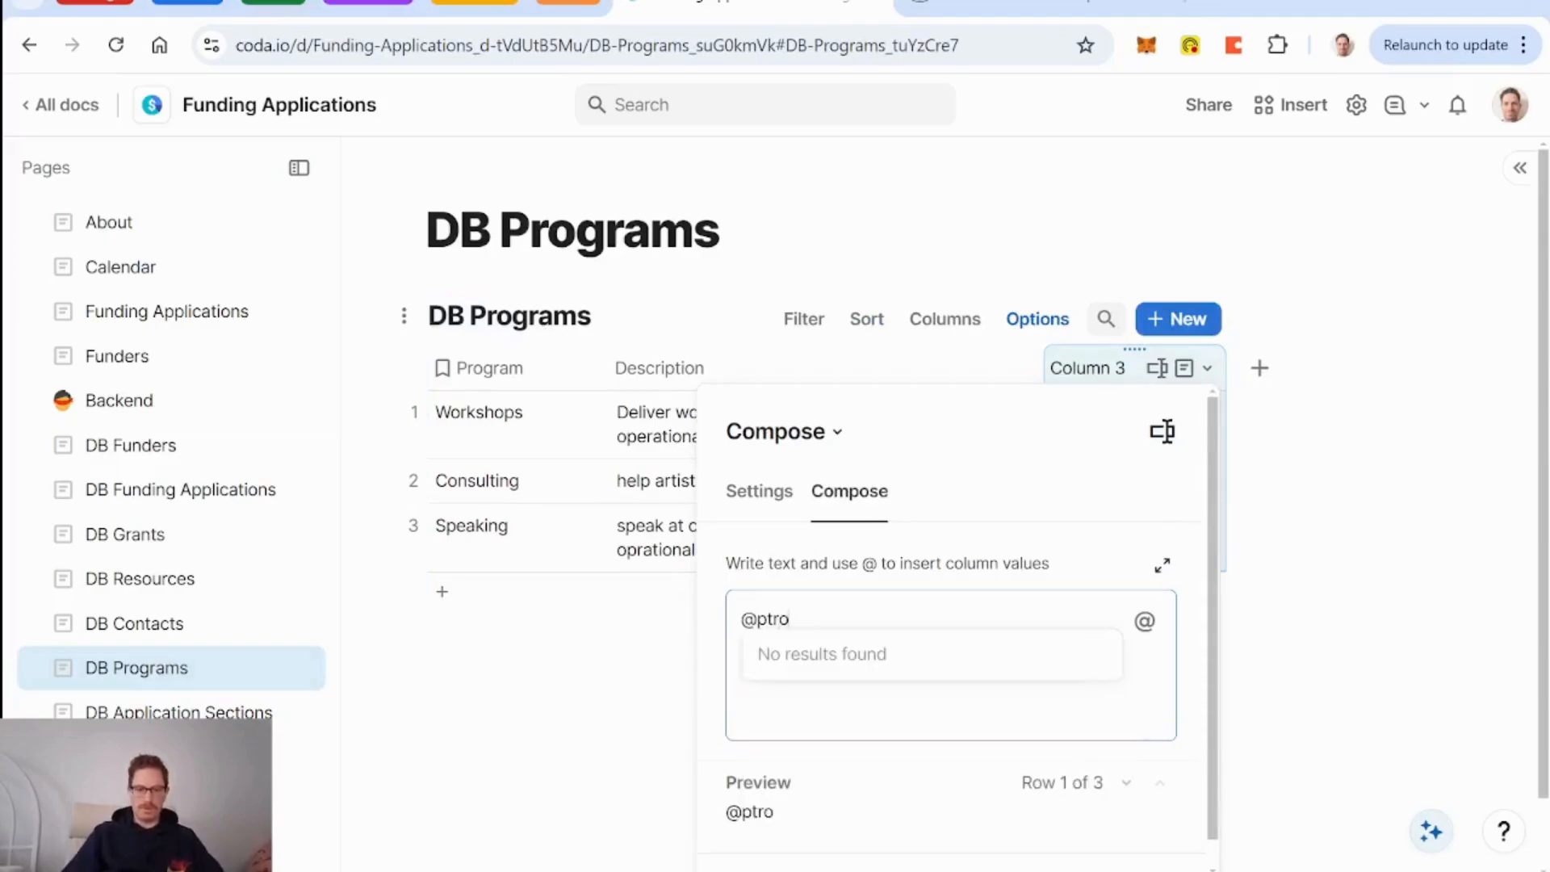
pyautogui.press('BackSpace')
pyautogui.press('BackSpace')
pyautogui.press('Return')
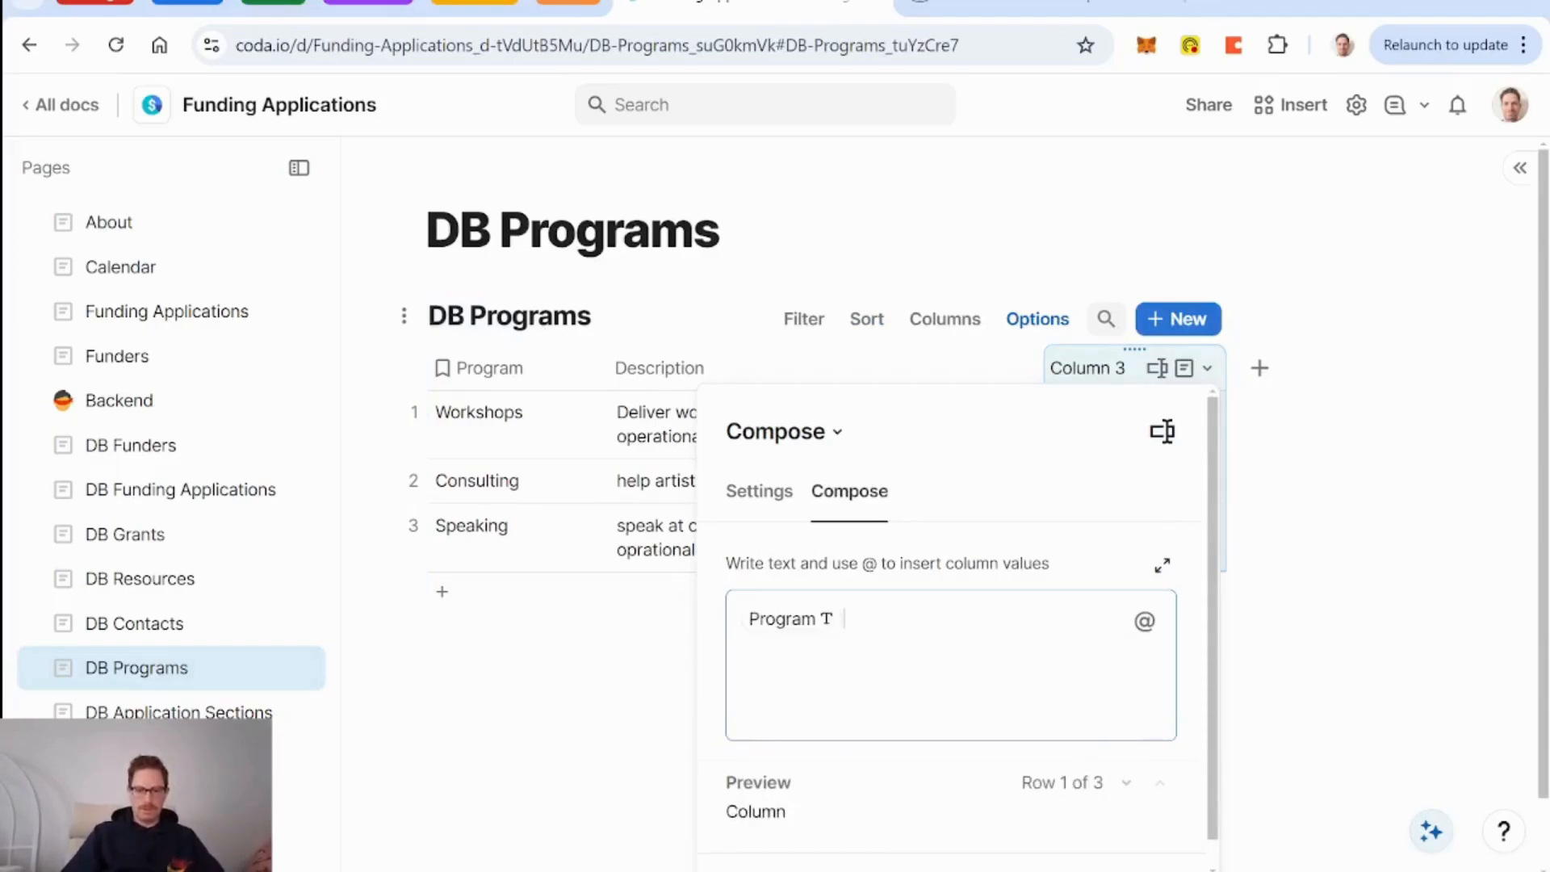
pyautogui.write(': ')
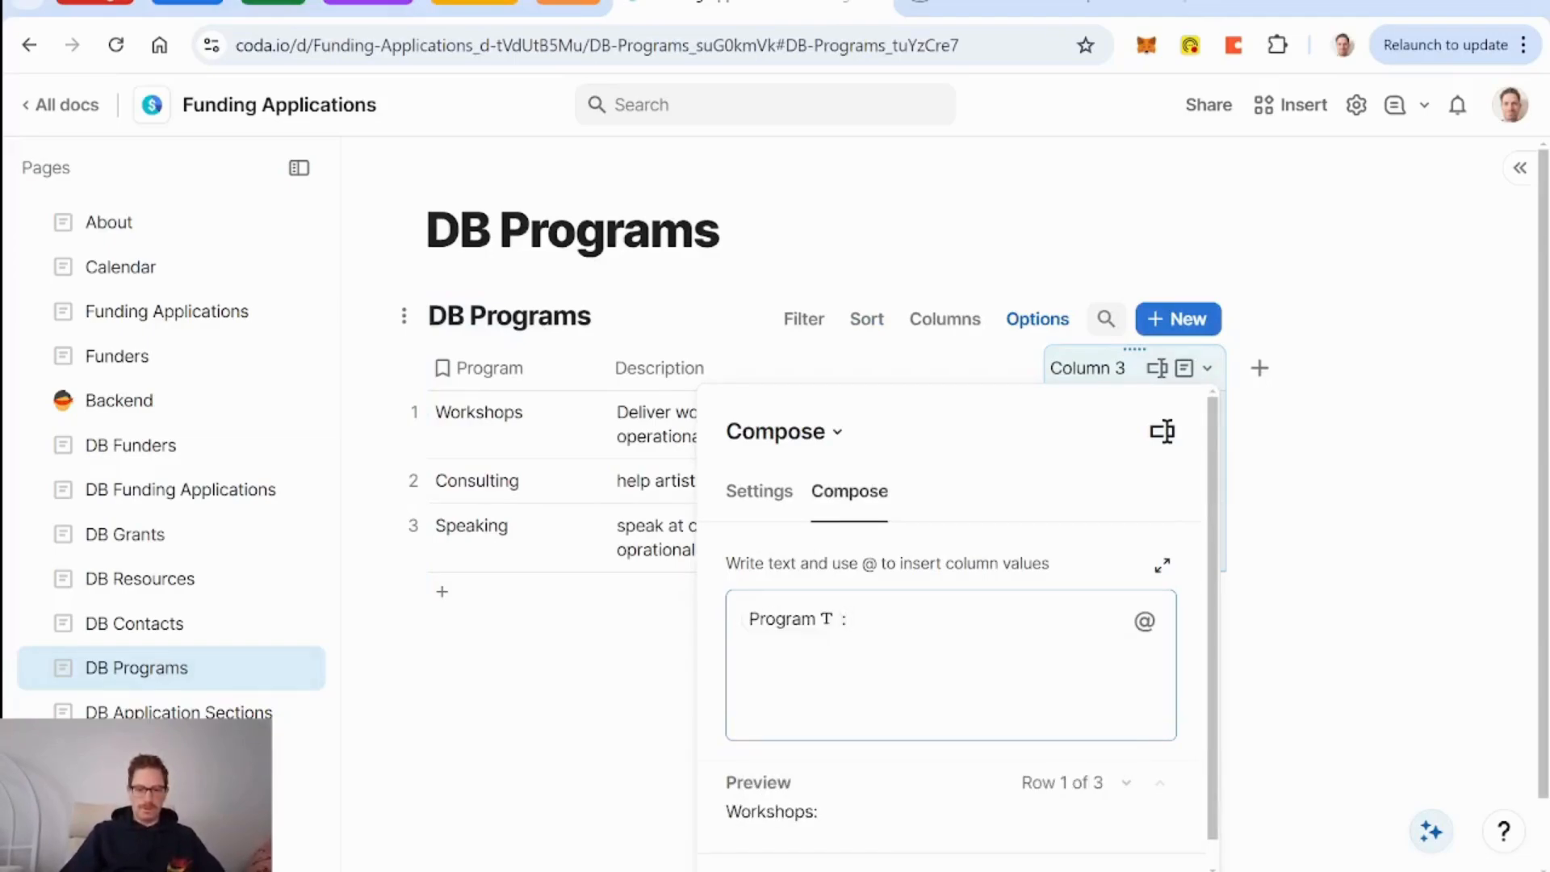
pyautogui.write('@des')
pyautogui.press('Return')
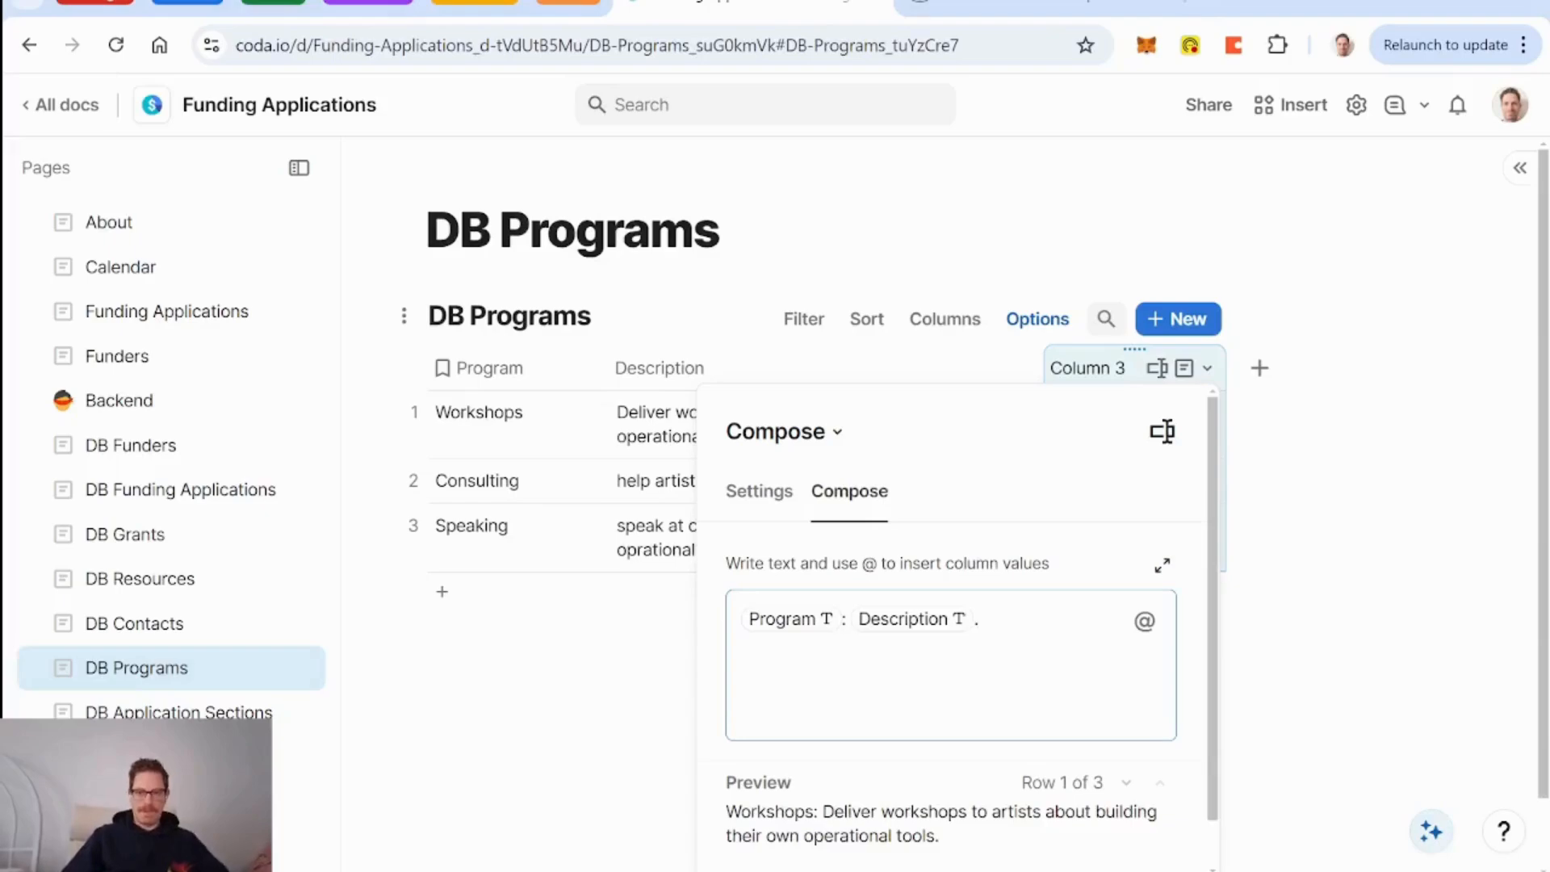
# Name the new column 'Summary for AI'.
pyautogui.doubleClick(1090, 372)
pyautogui.write('Summary for AI')
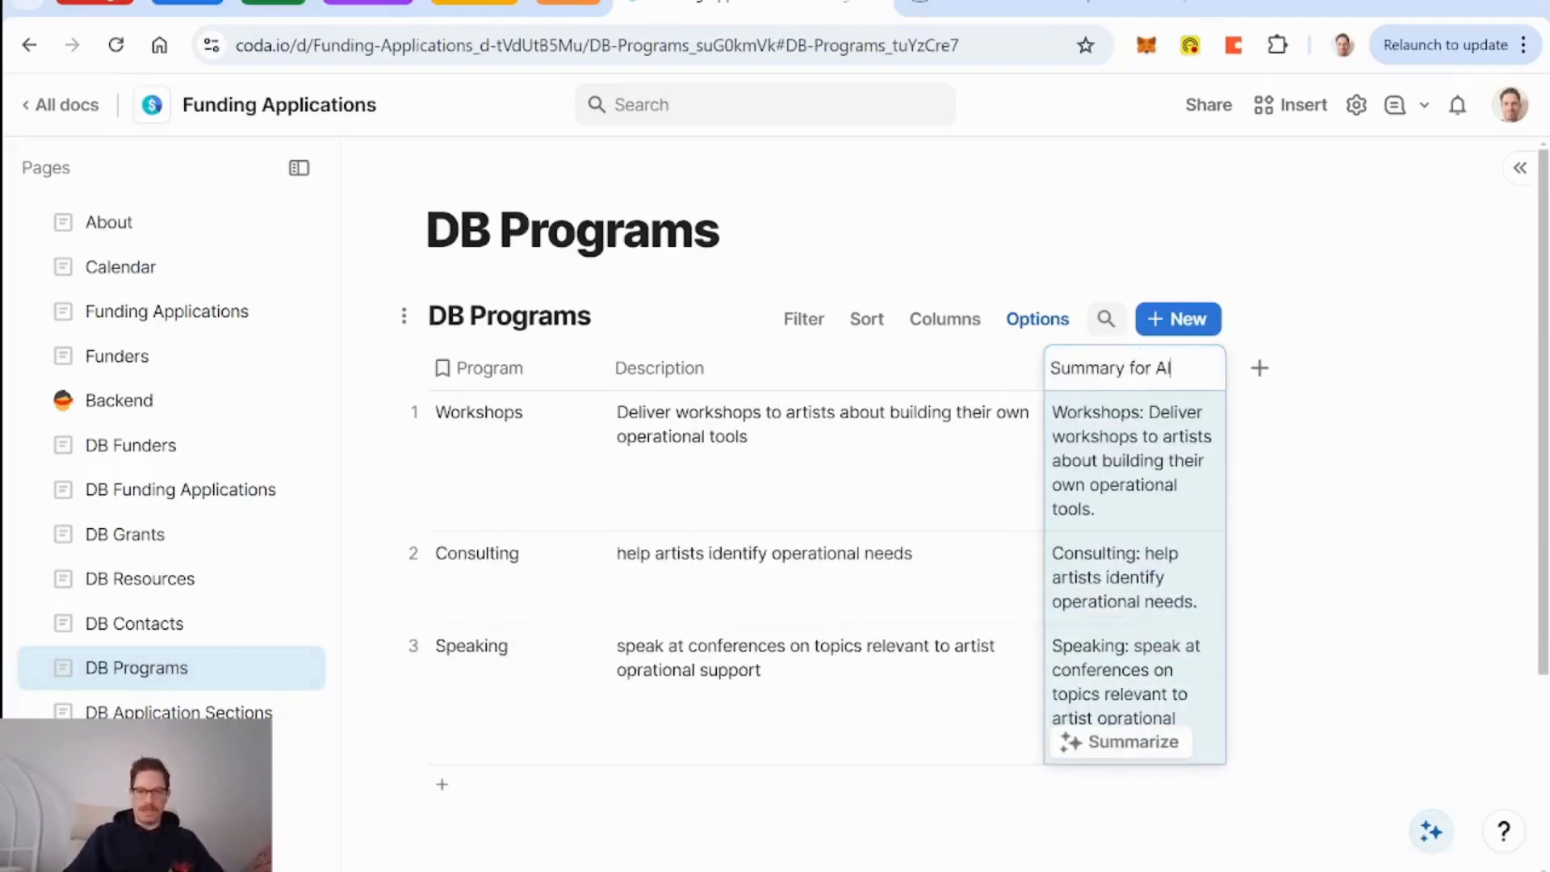
pyautogui.press('Return')
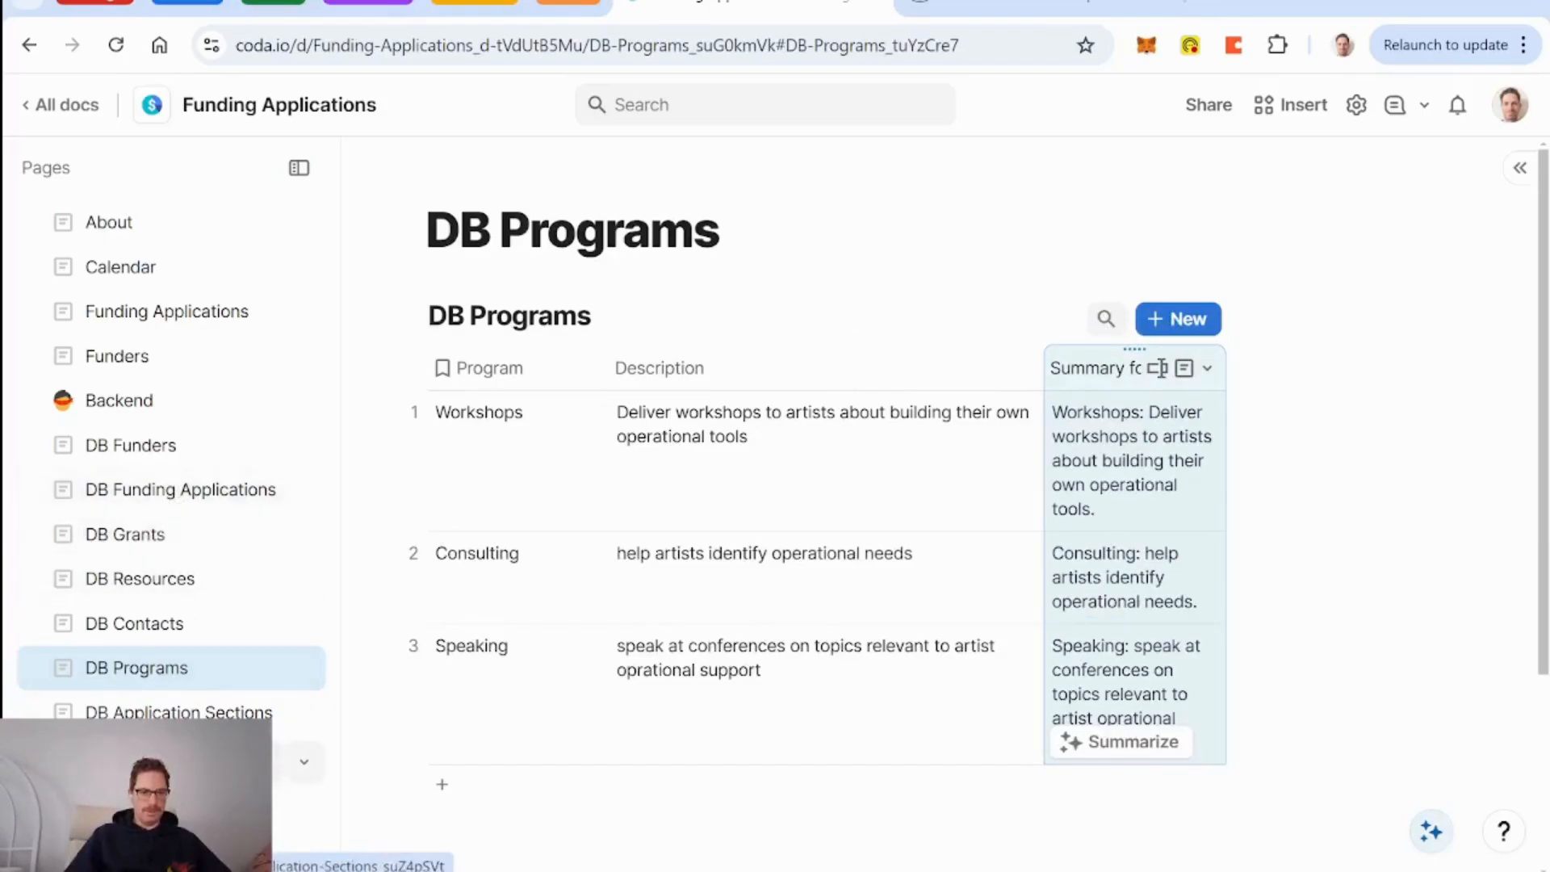
# Extend the Details prompt's Programs formula to Funding Application.Programs.Summary for AI.
pyautogui.click(177, 710)
pyautogui.hscroll(10, 1125, 563)
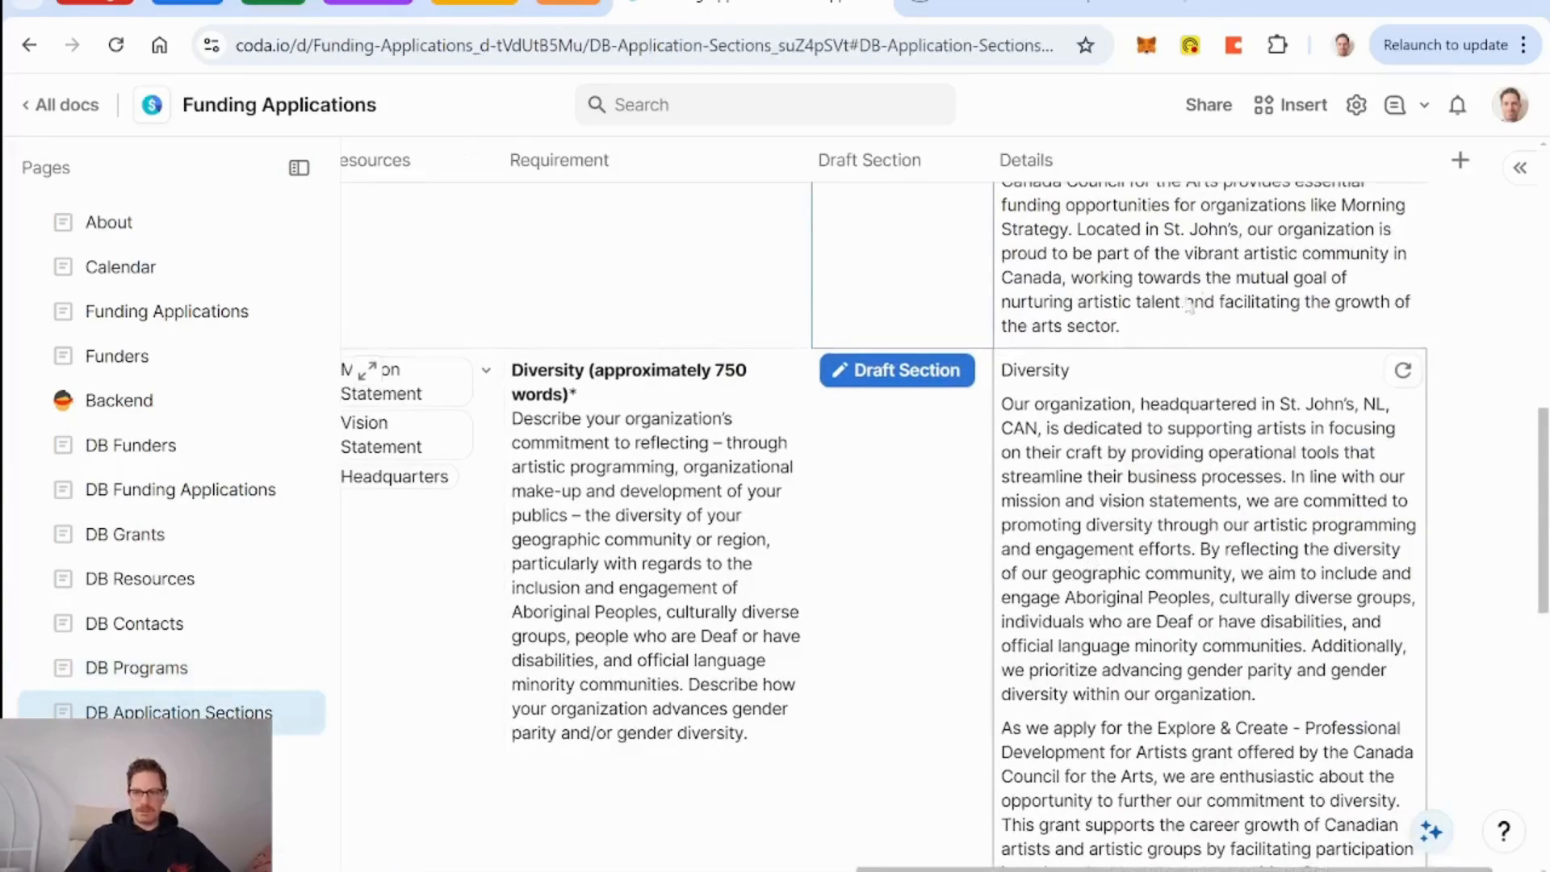
pyautogui.click(1404, 161)
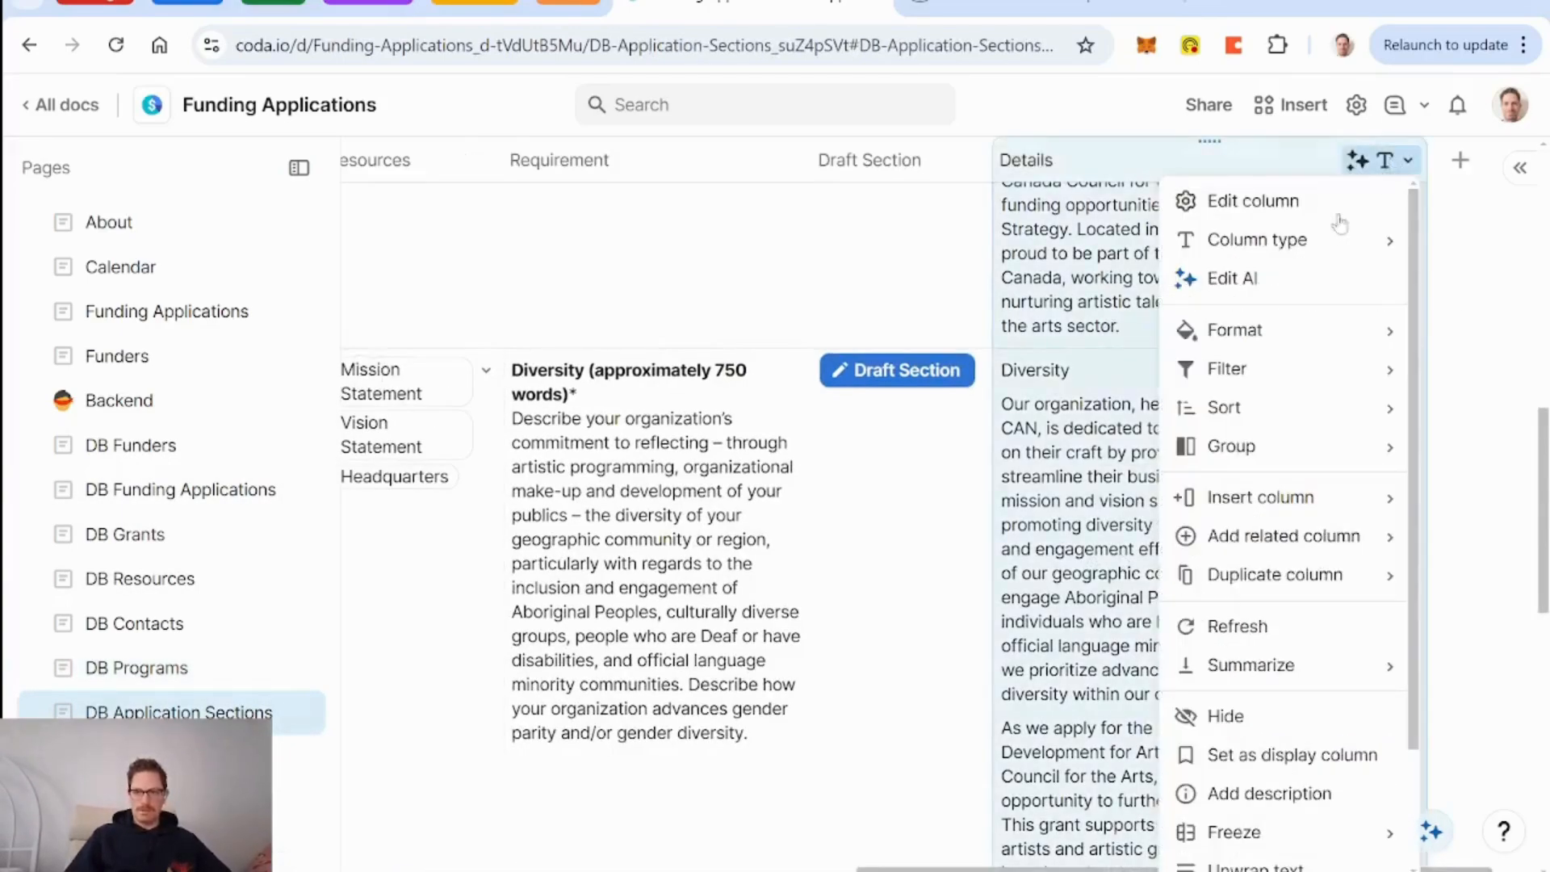
pyautogui.click(1281, 281)
pyautogui.scroll(-1, 529, 777)
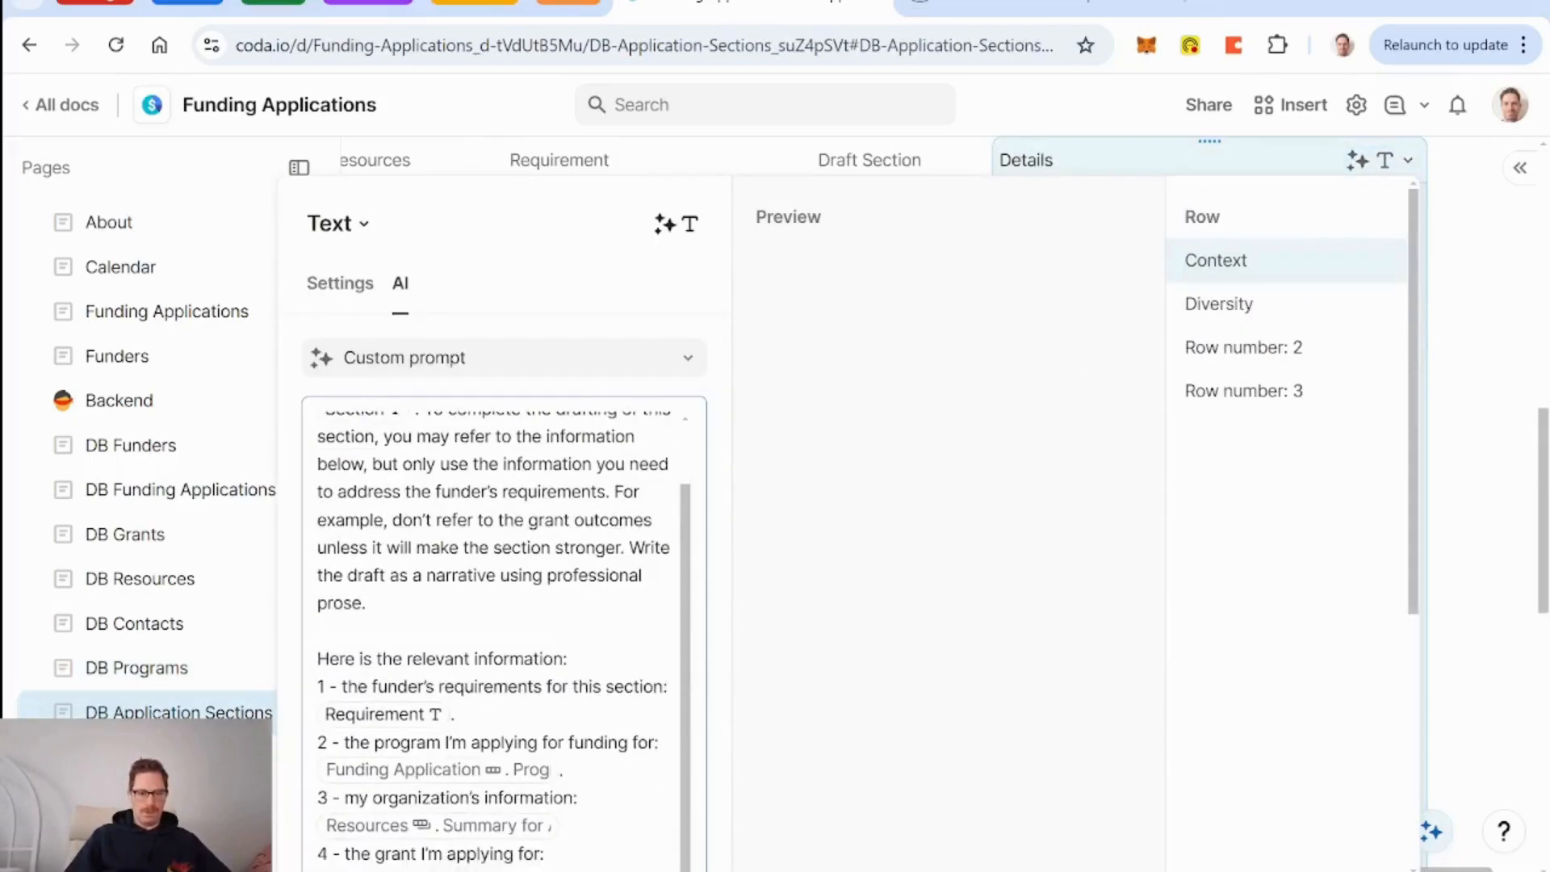
pyautogui.click(529, 771)
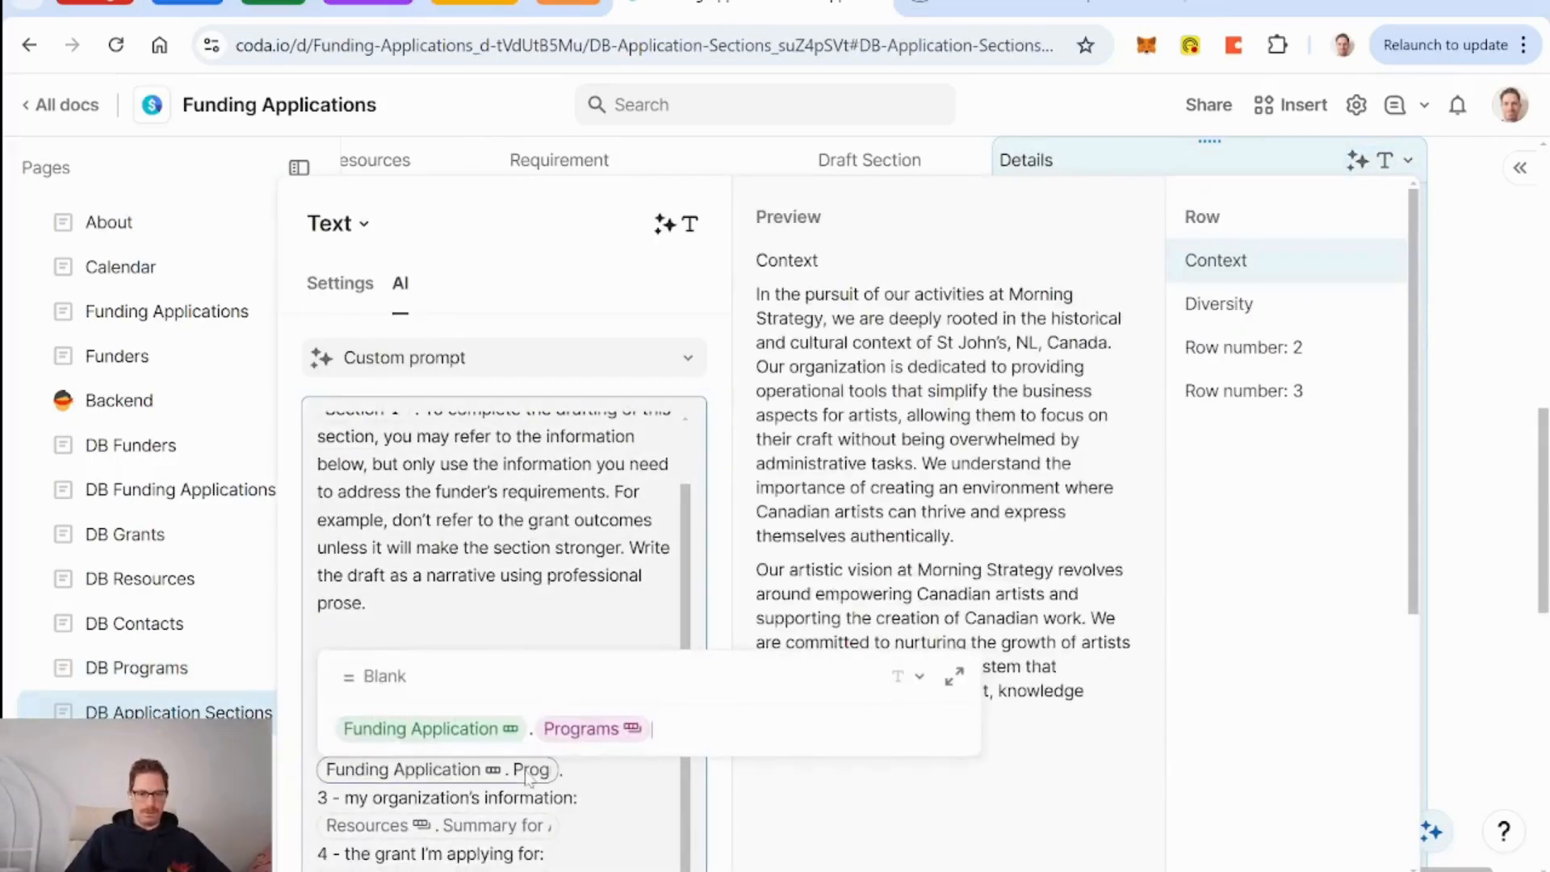
pyautogui.write('.summary for AI')
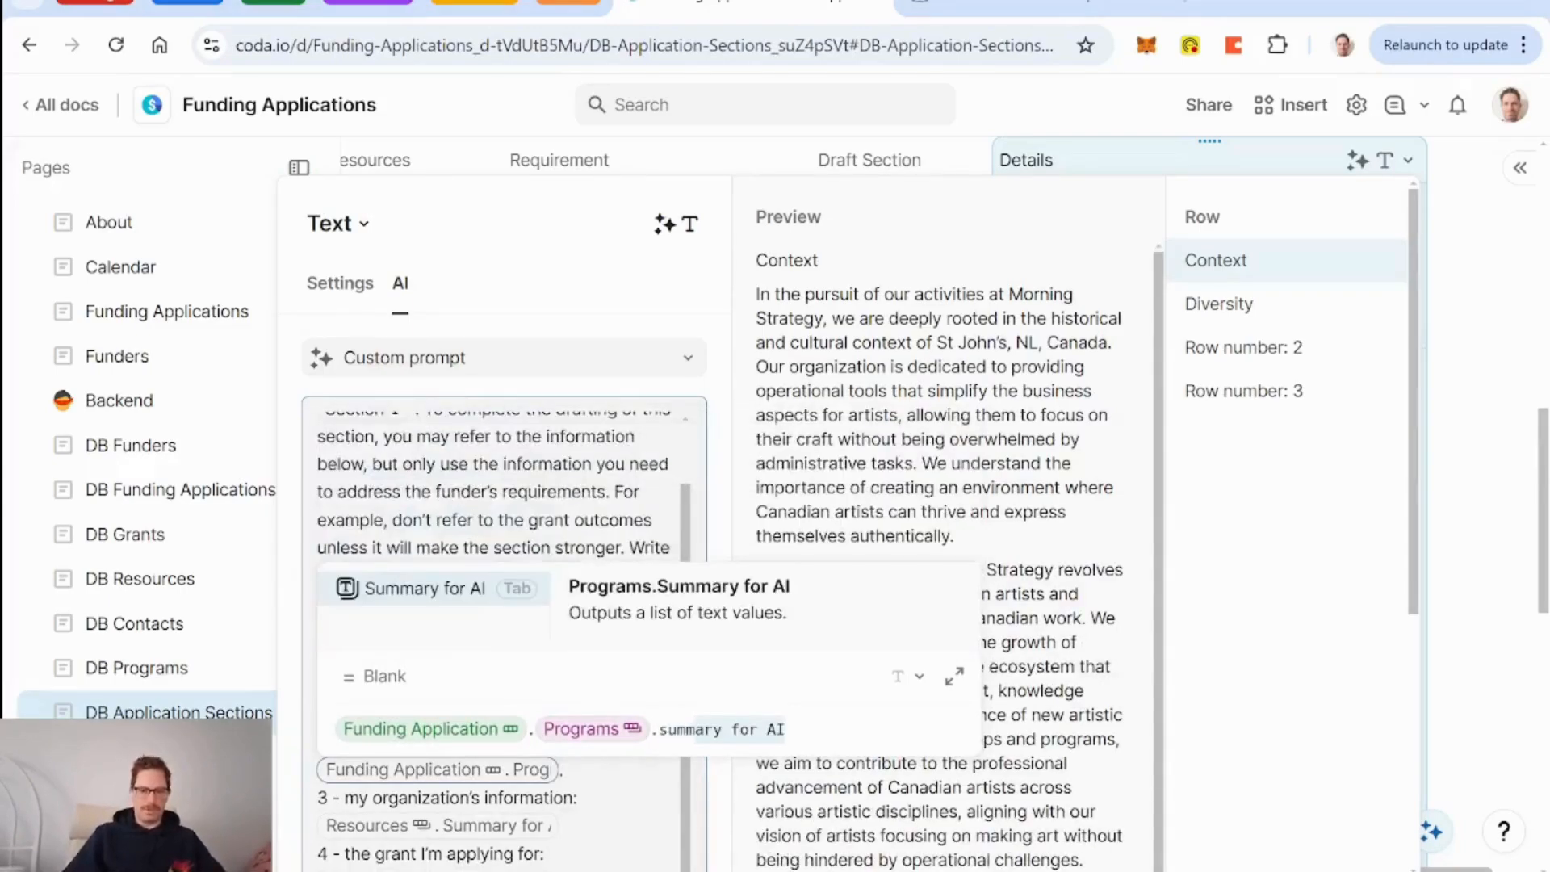
pyautogui.press('Tab')
pyautogui.press('Return')
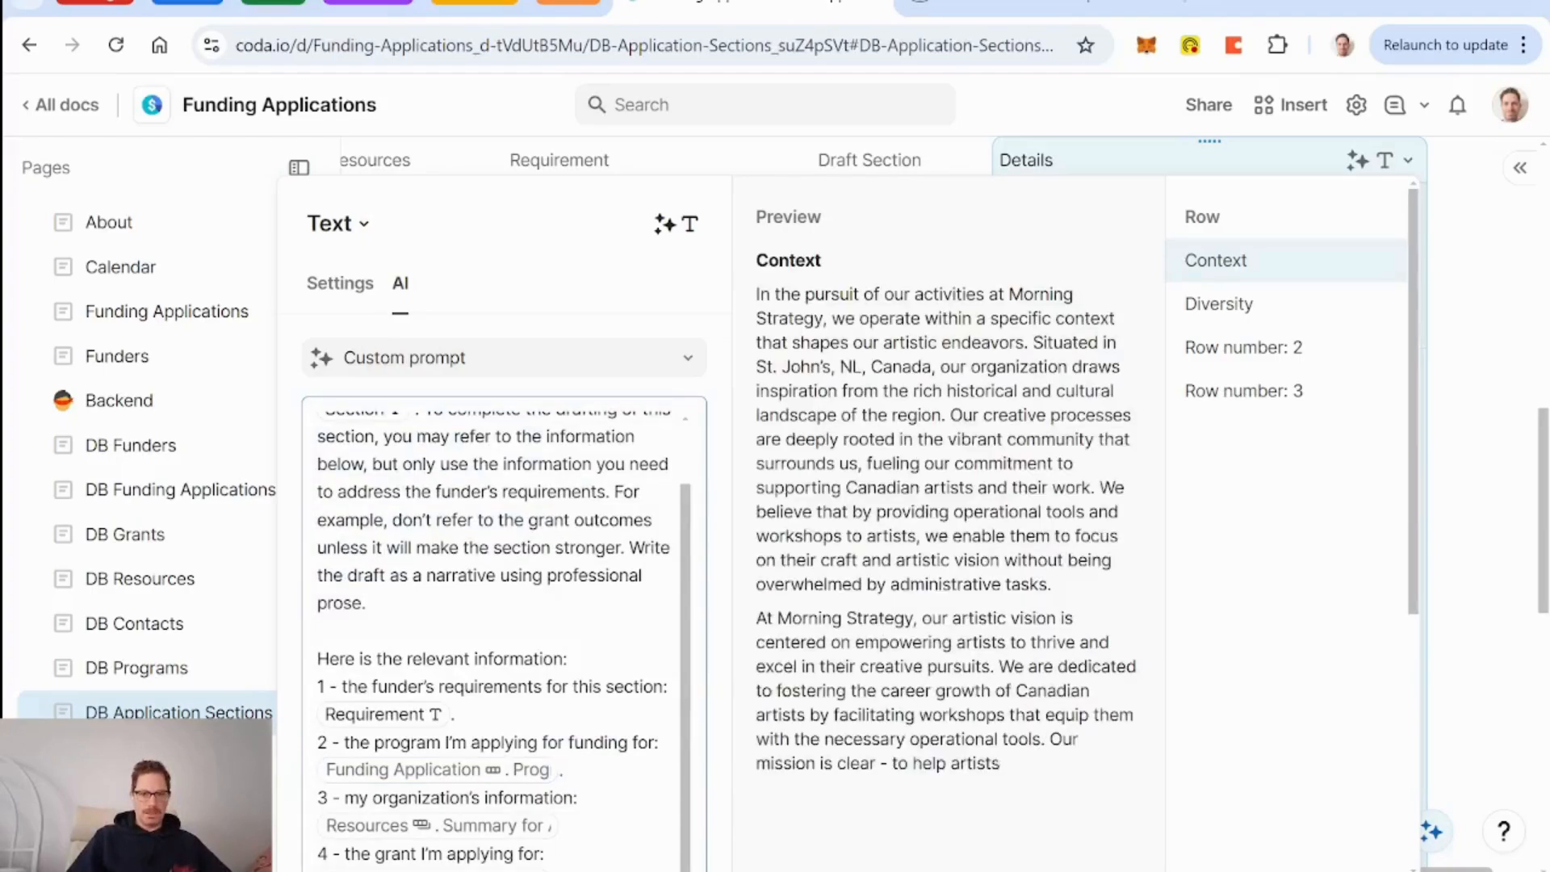
# Fill the Details column again and review the regenerated drafts.
pyautogui.scroll(-5, 484, 726)
pyautogui.click(483, 832)
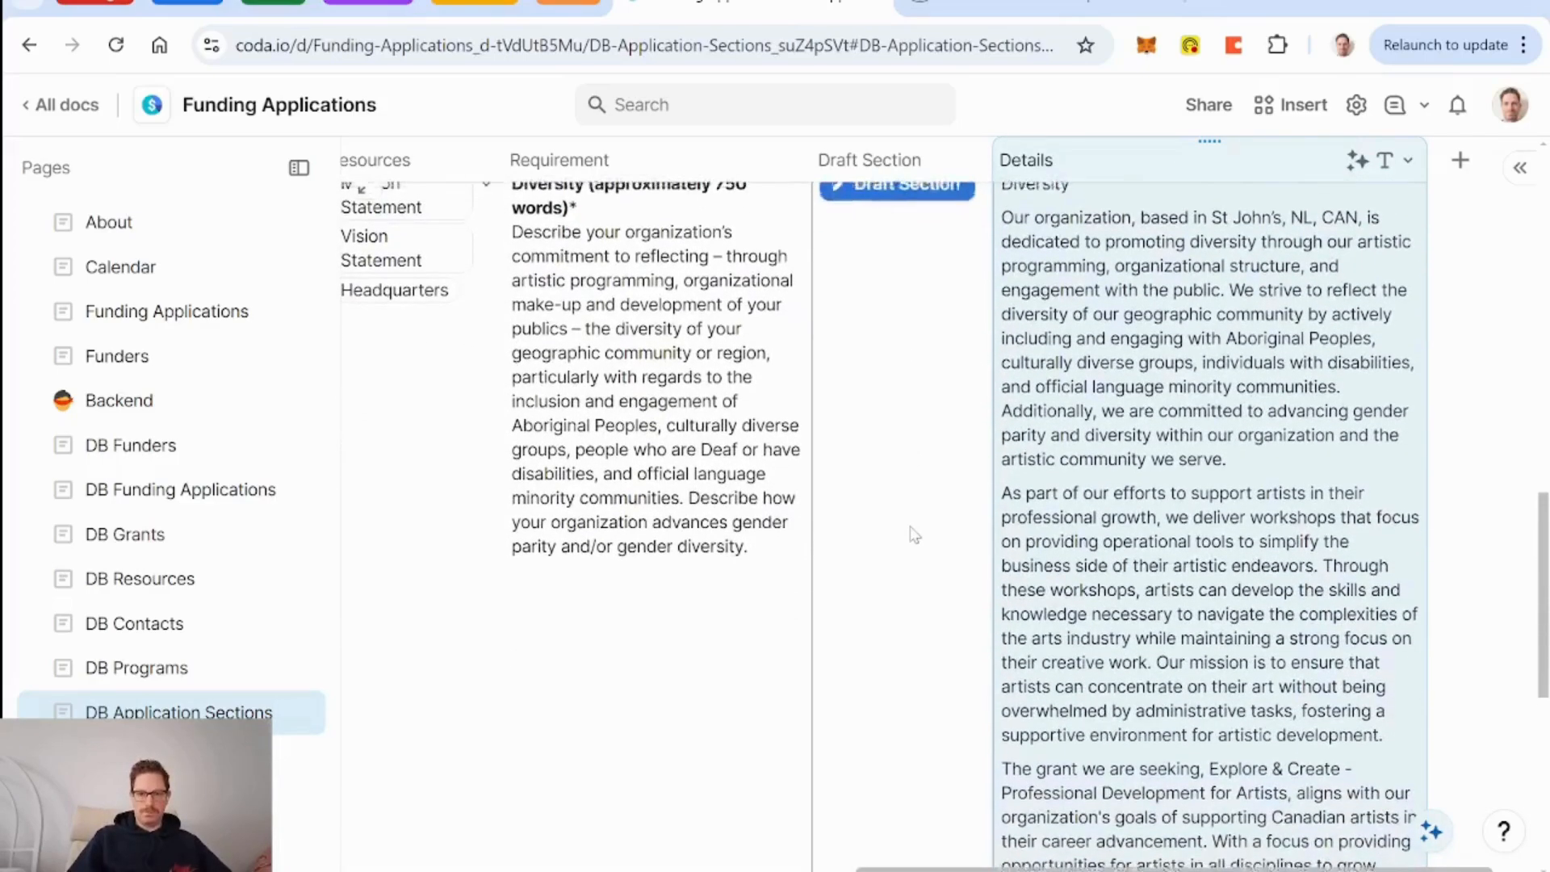
pyautogui.scroll(-1, 913, 537)
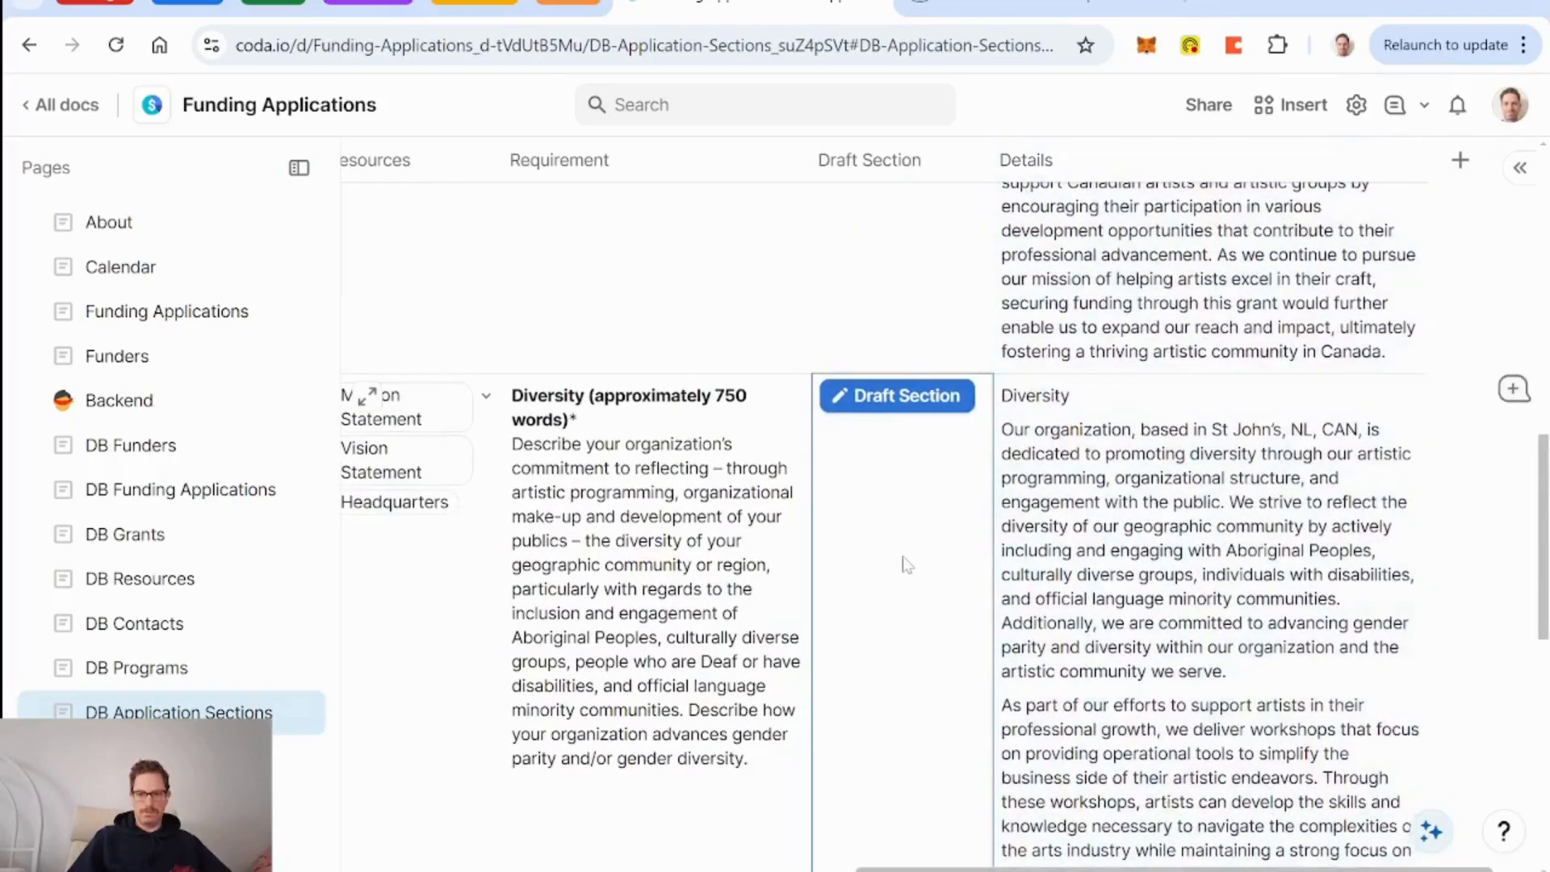
pyautogui.scroll(10, 907, 563)
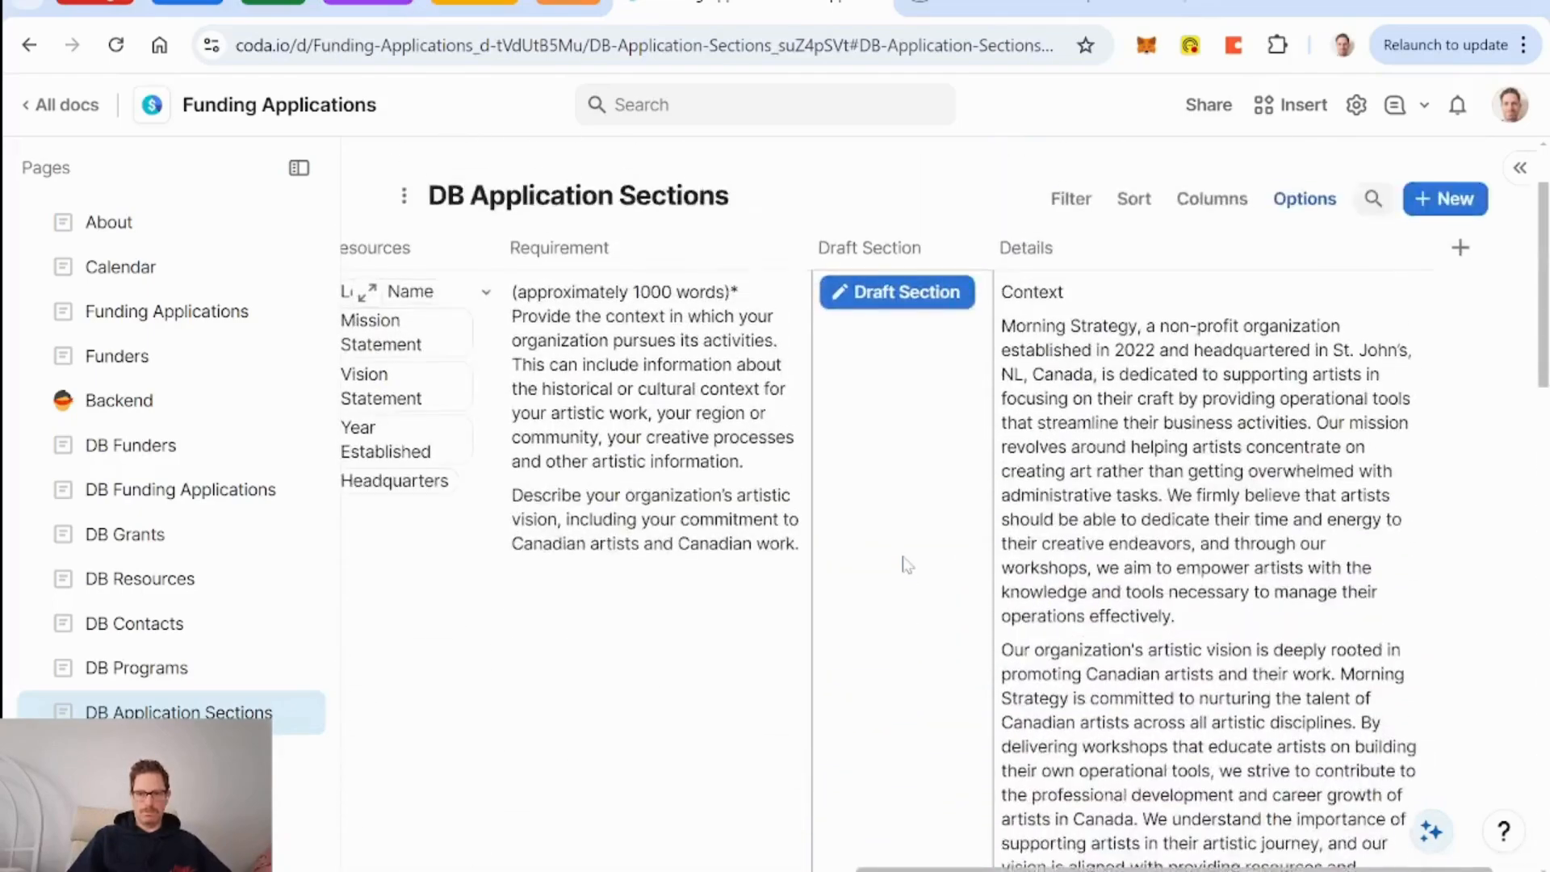
pyautogui.scroll(1, 906, 564)
pyautogui.scroll(-4, 907, 564)
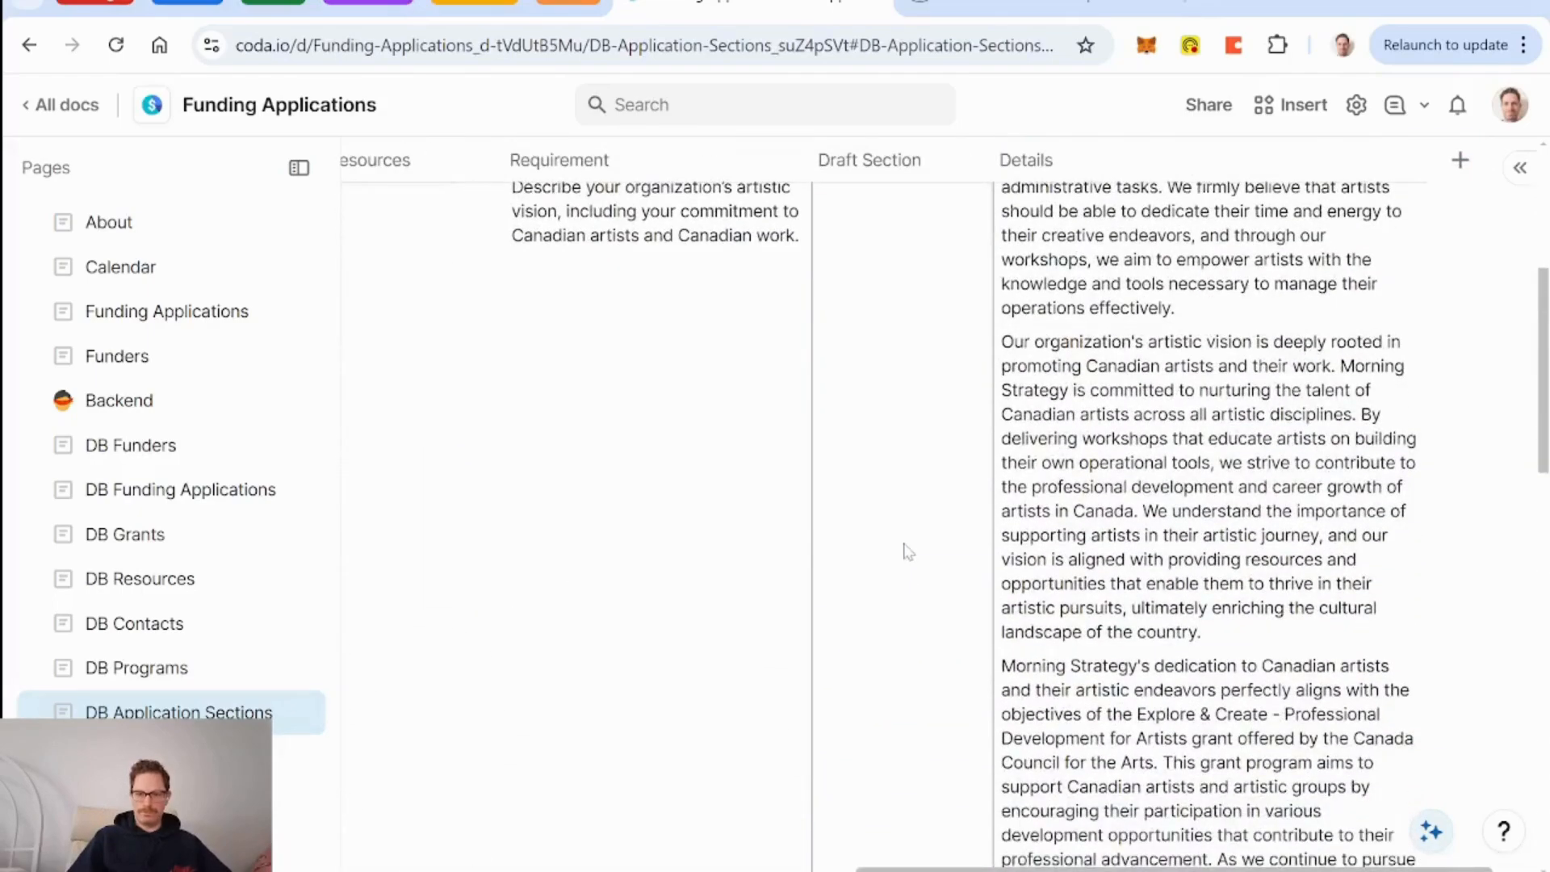
pyautogui.scroll(-4, 909, 551)
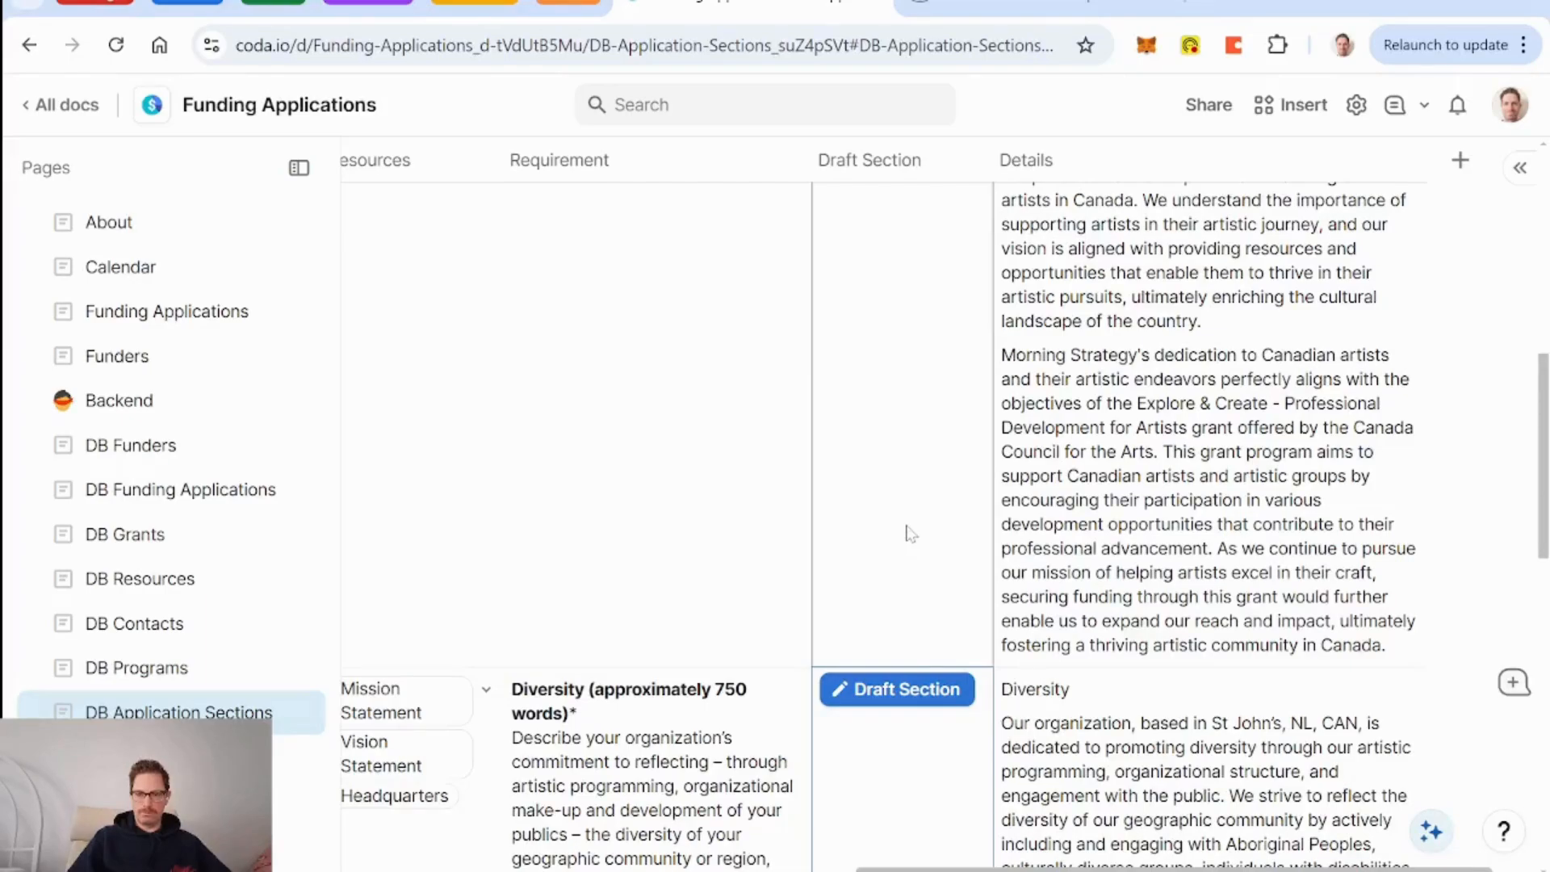
pyautogui.scroll(8, 911, 533)
pyautogui.hscroll(-5, 910, 533)
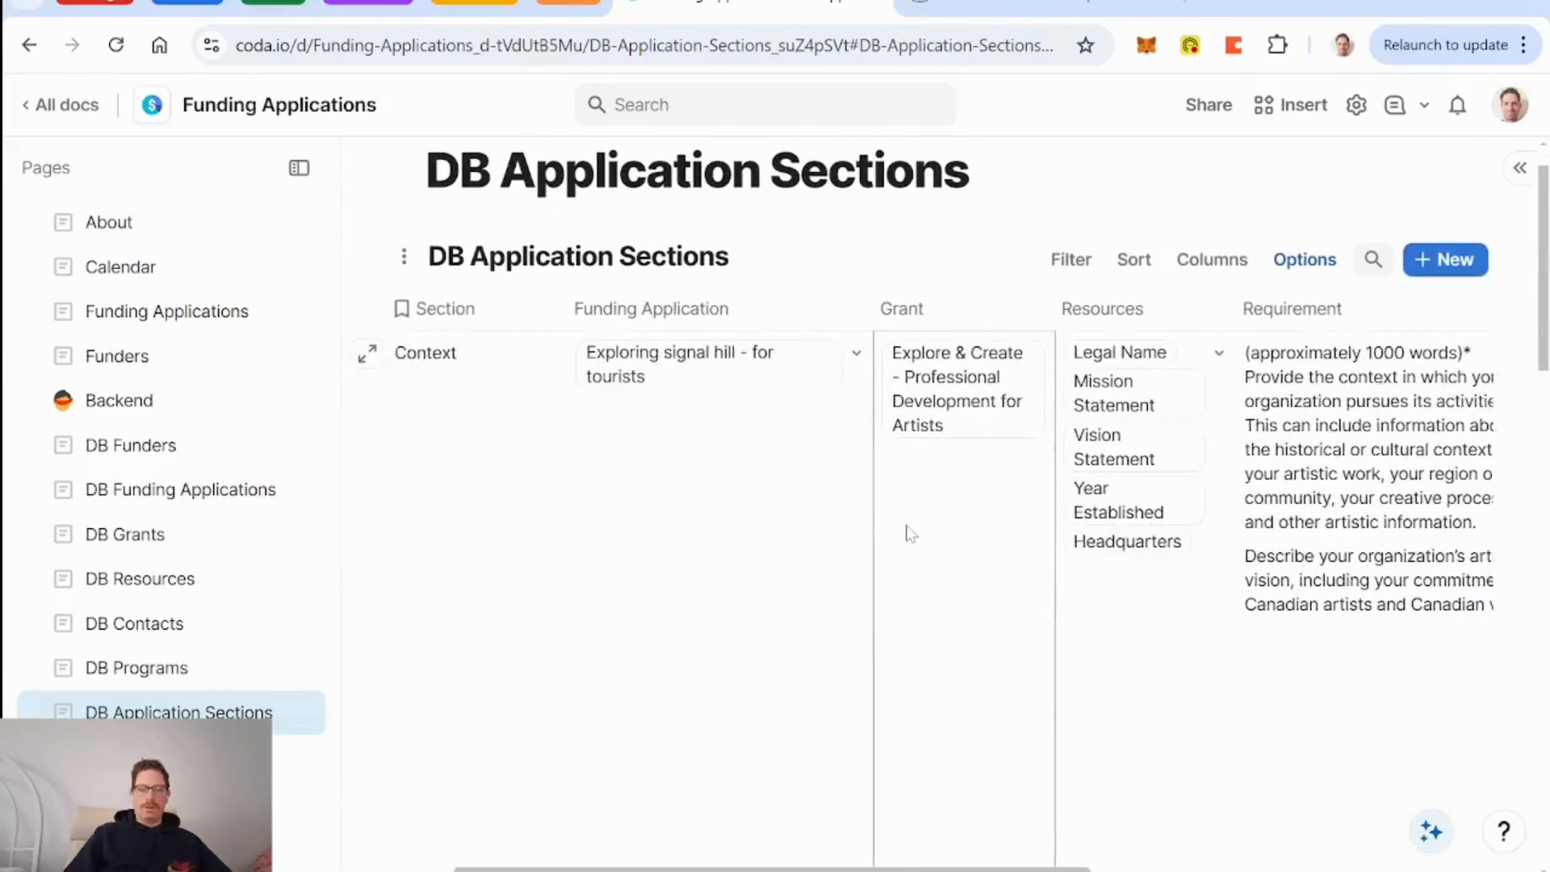
pyautogui.hscroll(5, 910, 533)
pyautogui.hscroll(-5, 1090, 606)
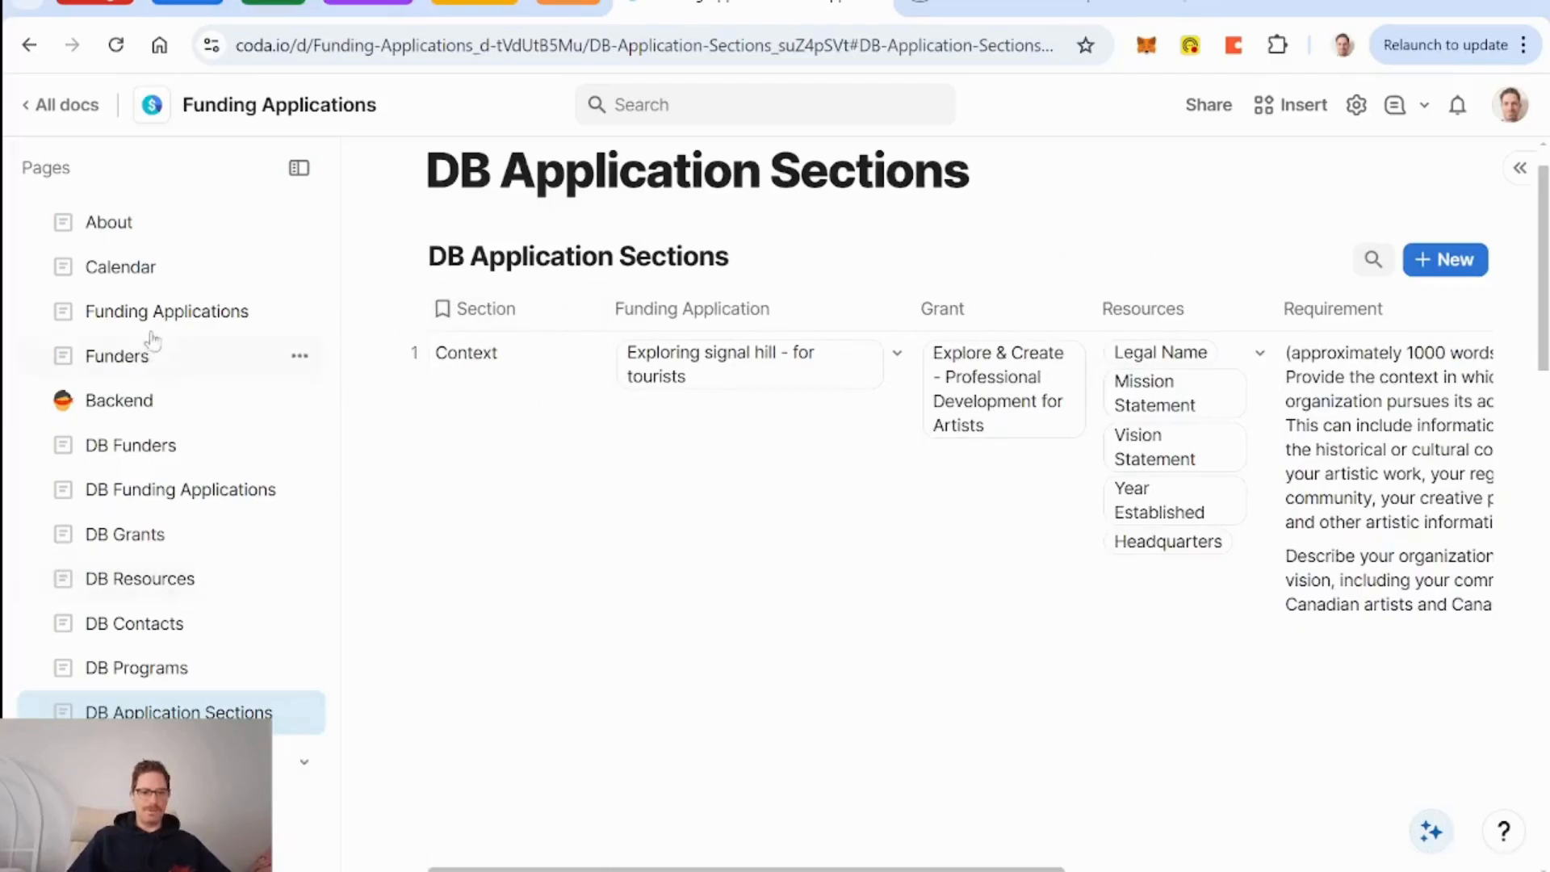
# Open the Exploring signal hill application on Funding Applications and select its Context section.
pyautogui.click(162, 316)
pyautogui.click(913, 439)
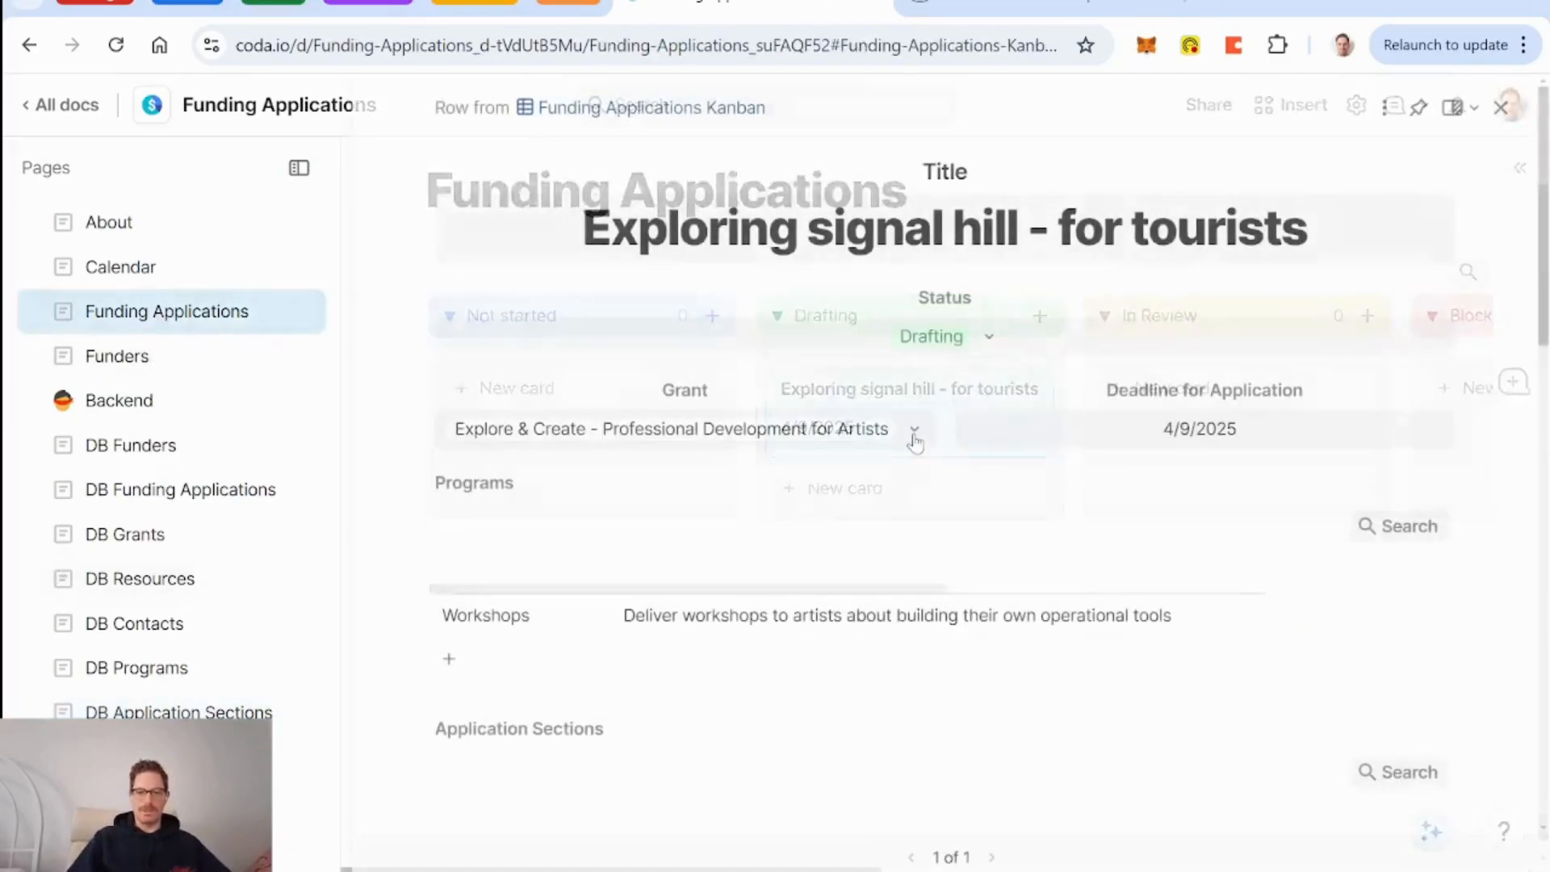
pyautogui.scroll(-5, 959, 546)
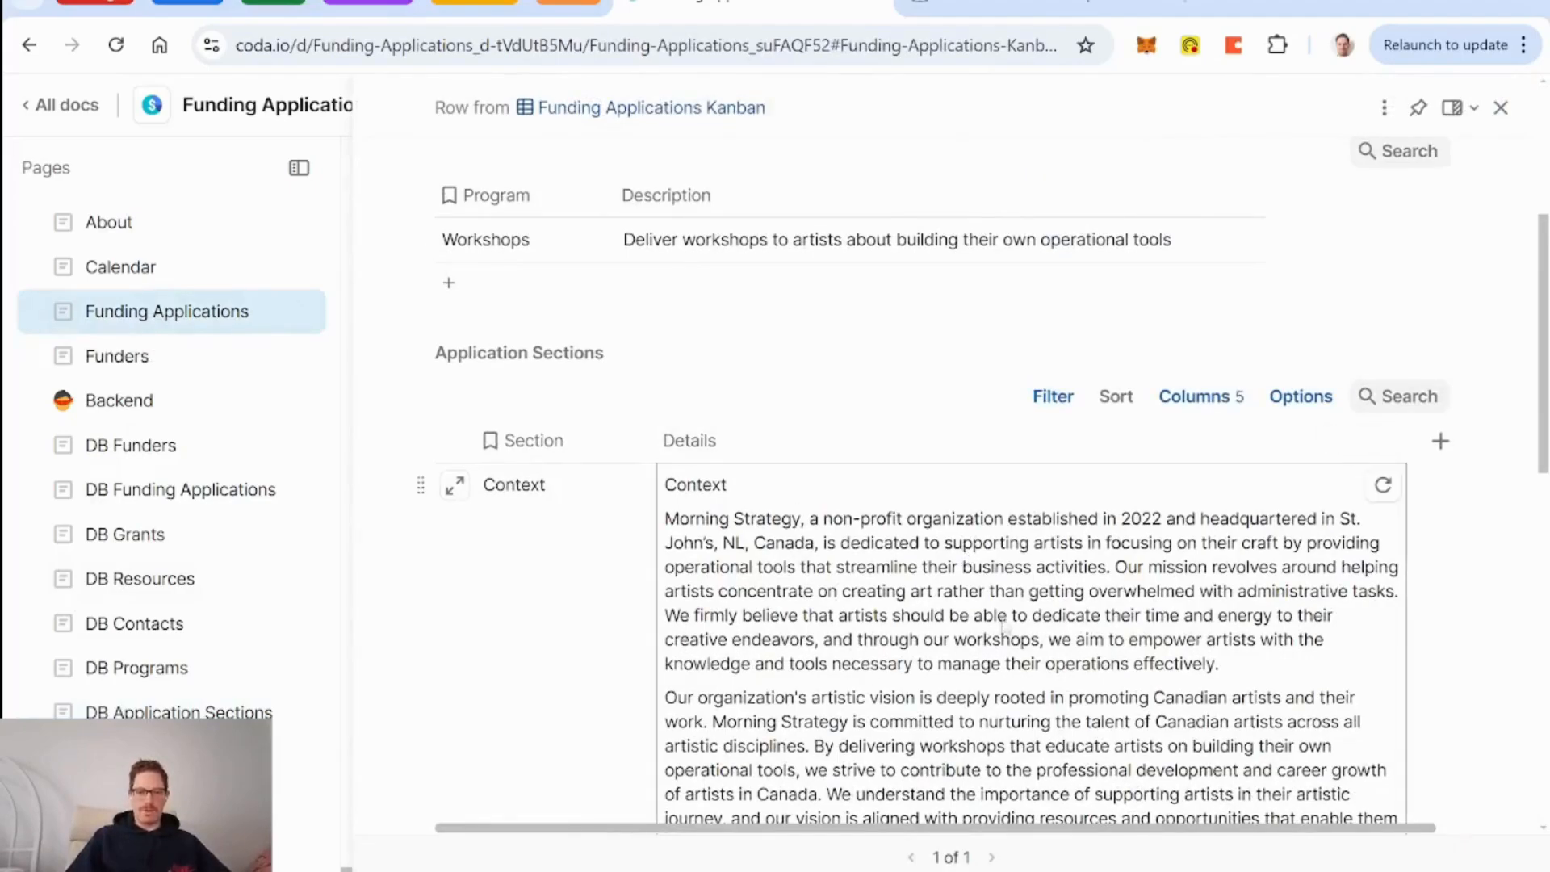
pyautogui.click(578, 588)
pyautogui.scroll(-4, 578, 588)
pyautogui.scroll(3, 578, 588)
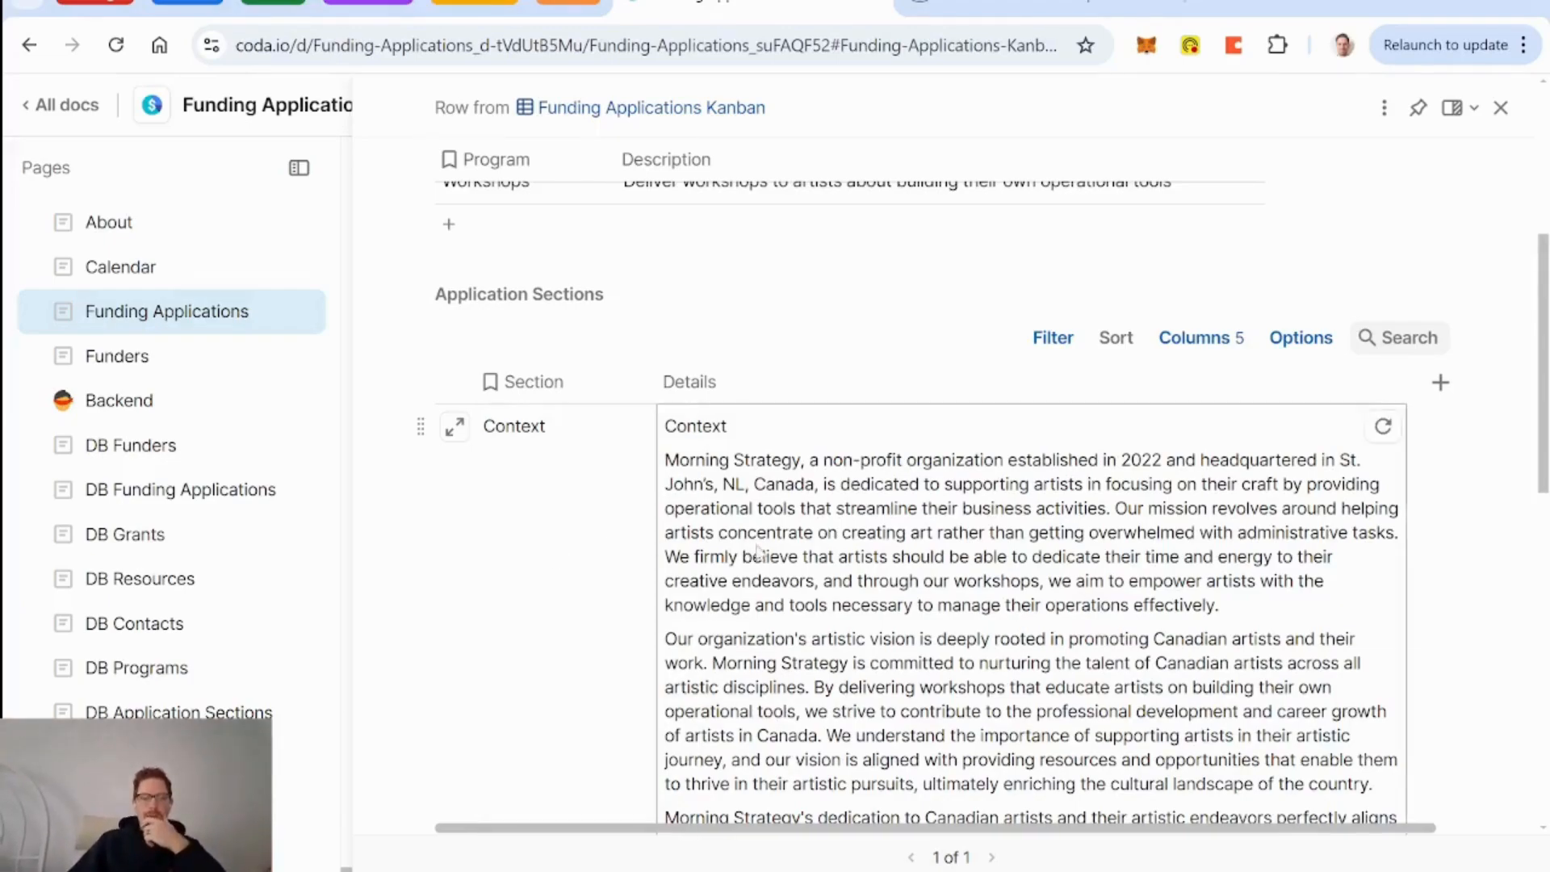
pyautogui.scroll(-8, 554, 536)
pyautogui.scroll(-3, 554, 536)
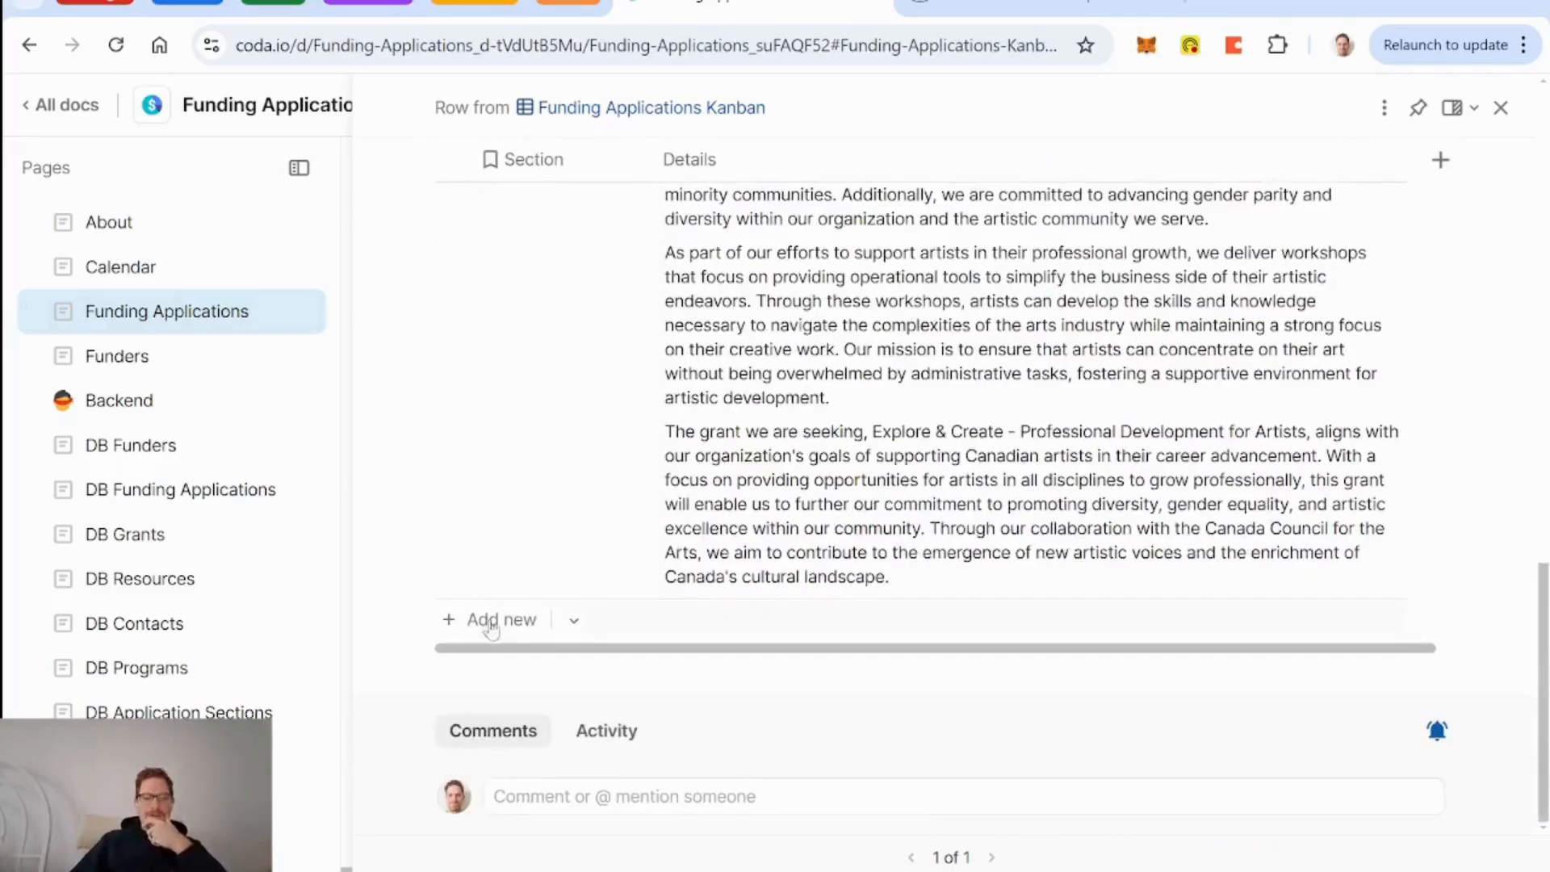
# Review the list of sections available to add to the application.
pyautogui.click(576, 622)
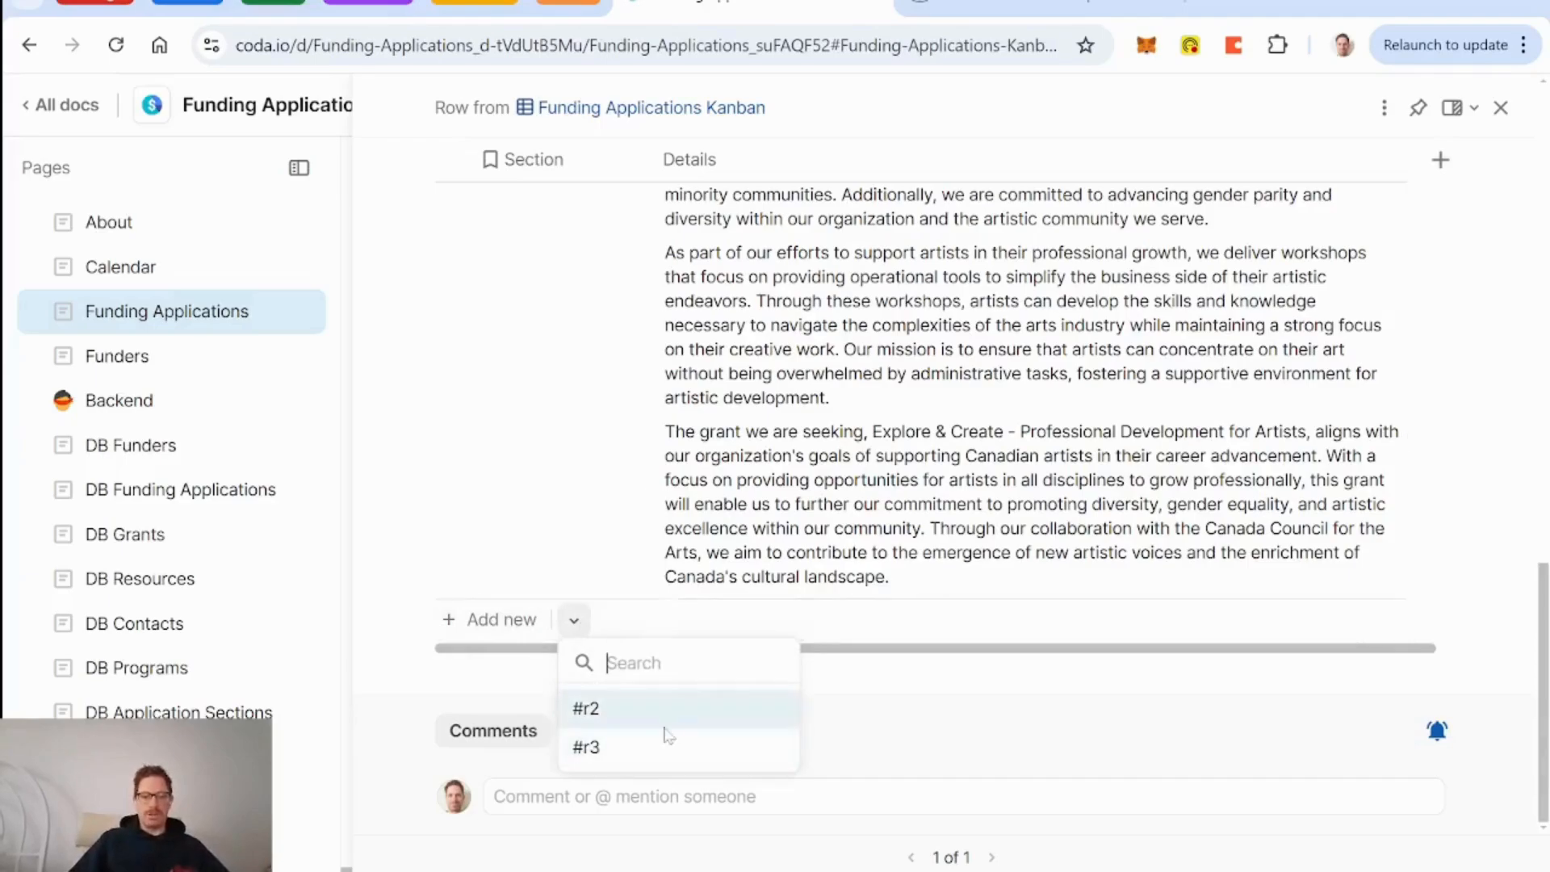
pyautogui.scroll(15, 629, 421)
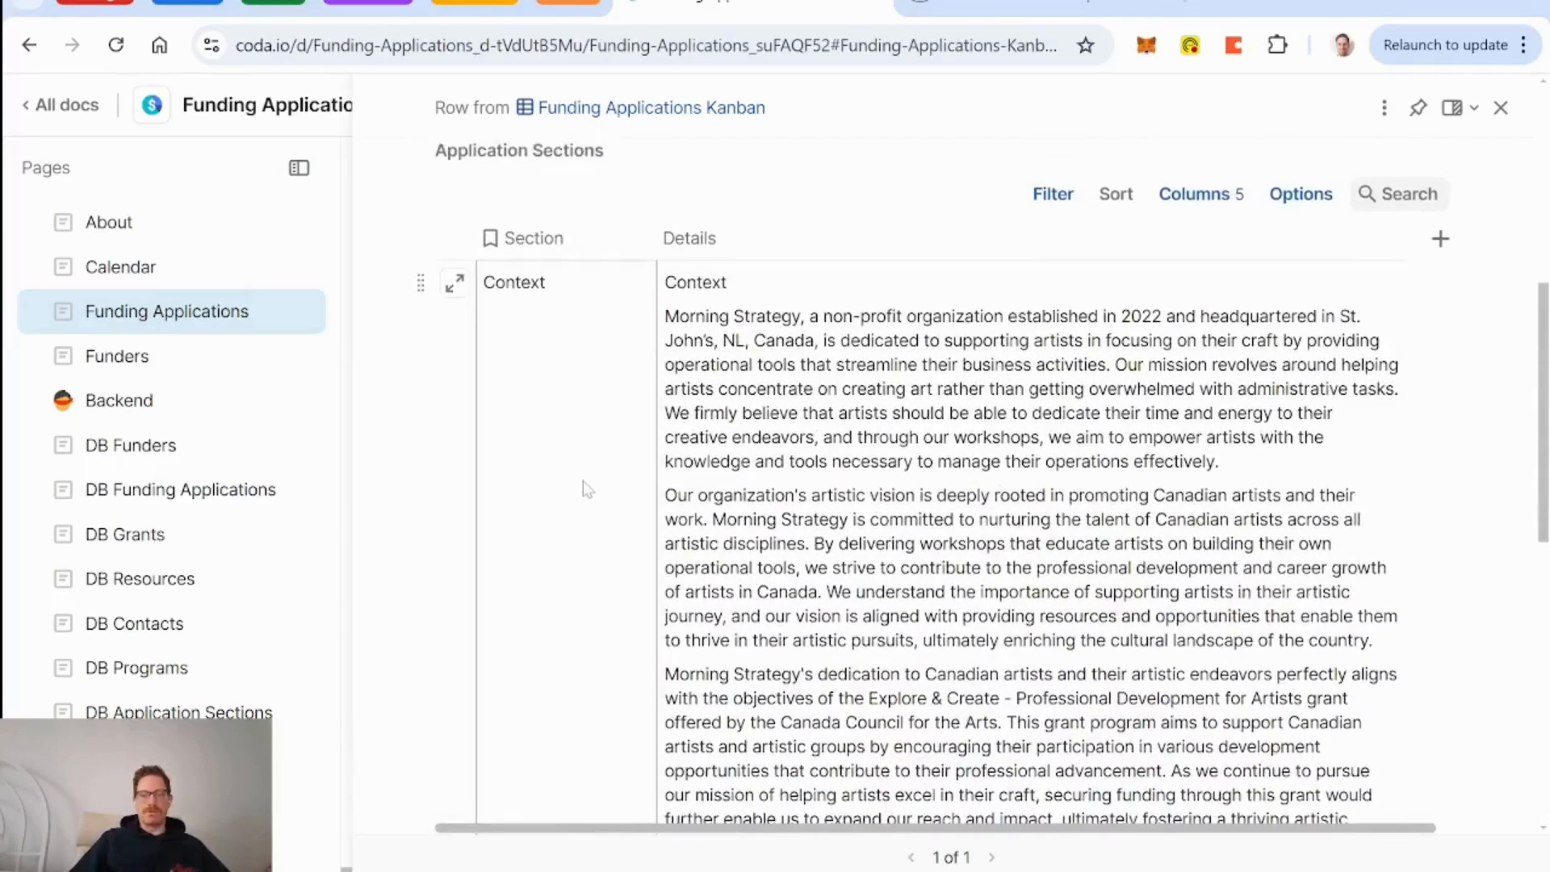
pyautogui.scroll(-15, 588, 490)
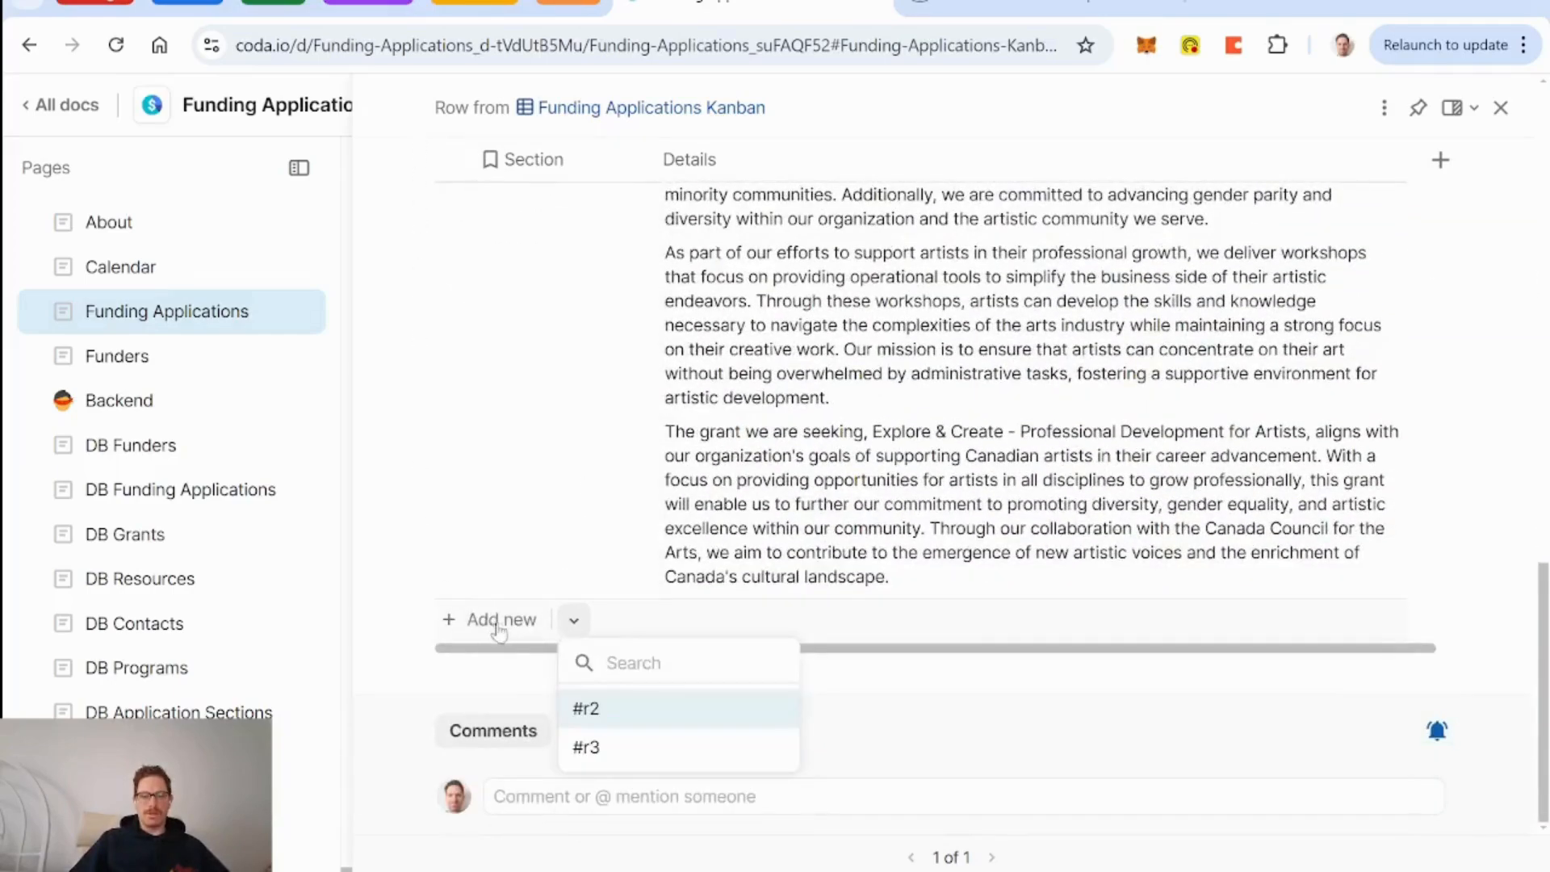
pyautogui.scroll(8, 599, 526)
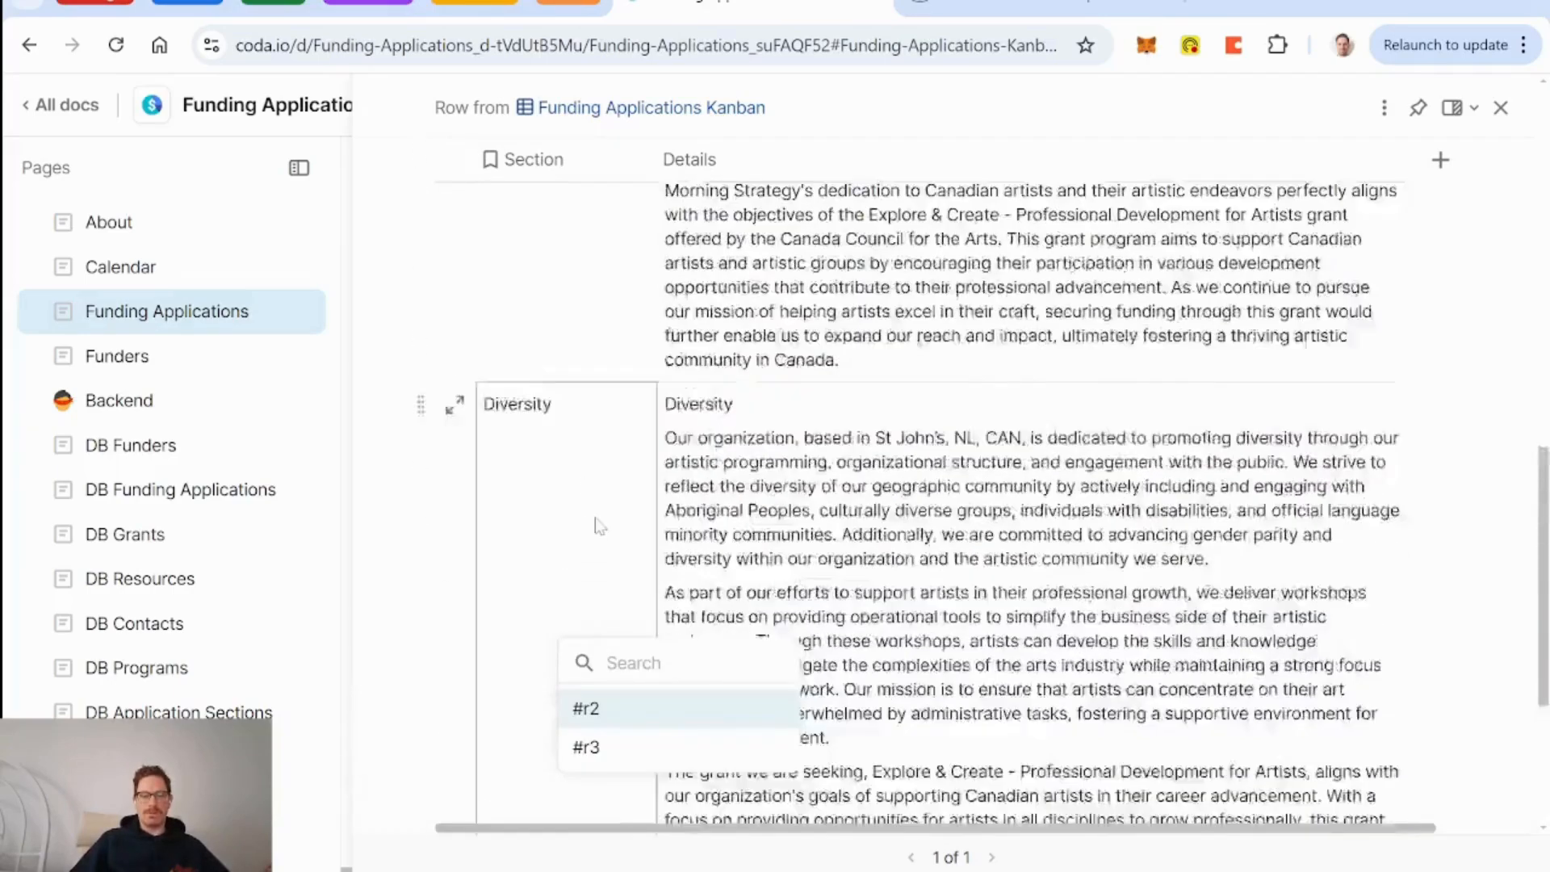
pyautogui.scroll(-8, 599, 525)
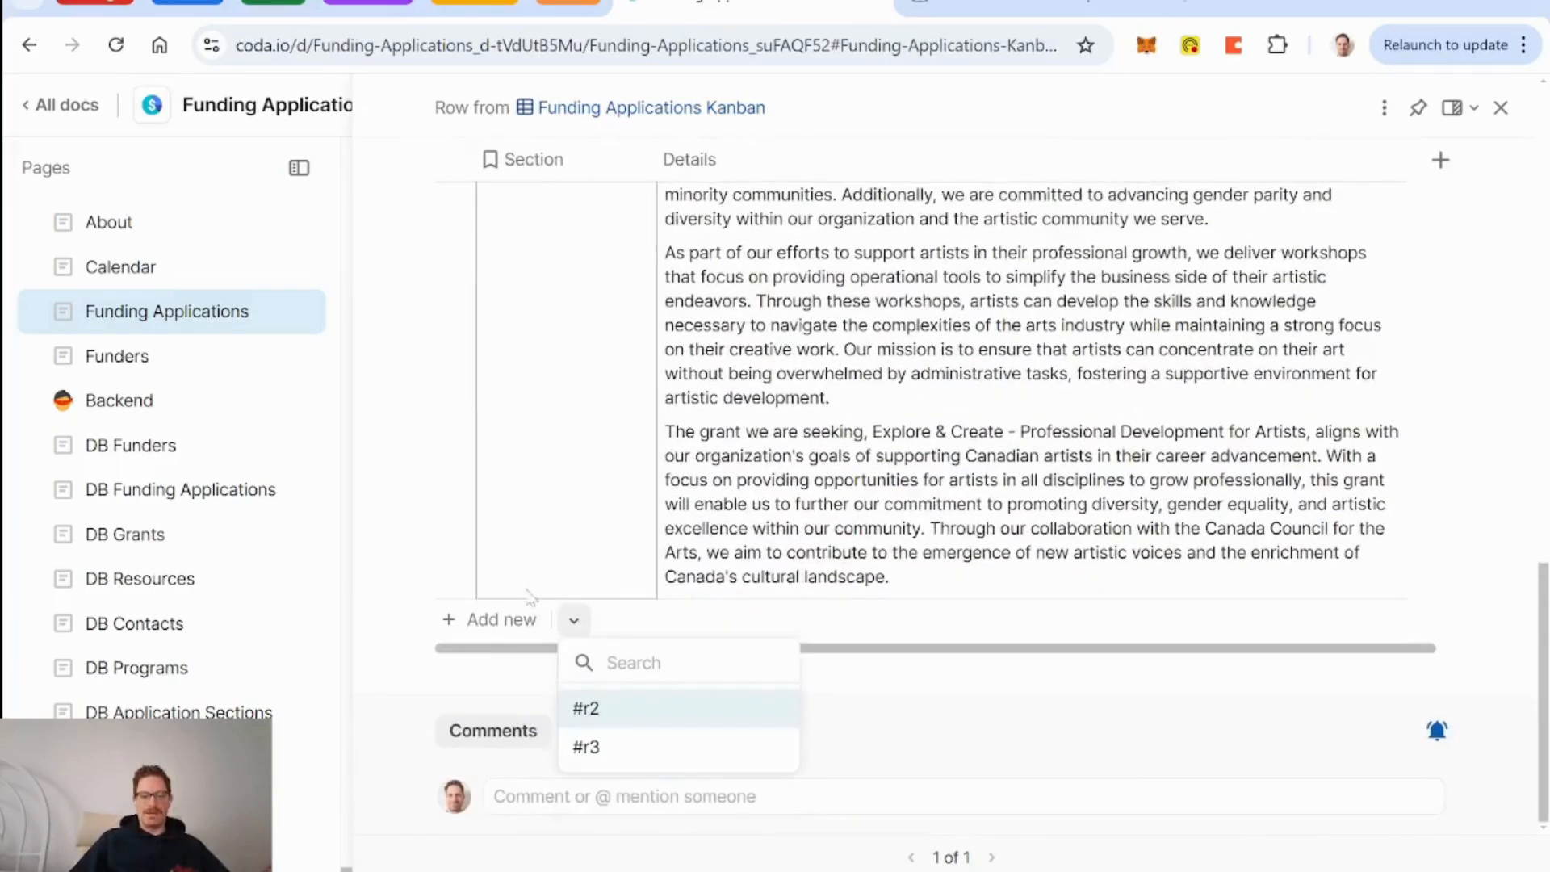
pyautogui.scroll(15, 587, 407)
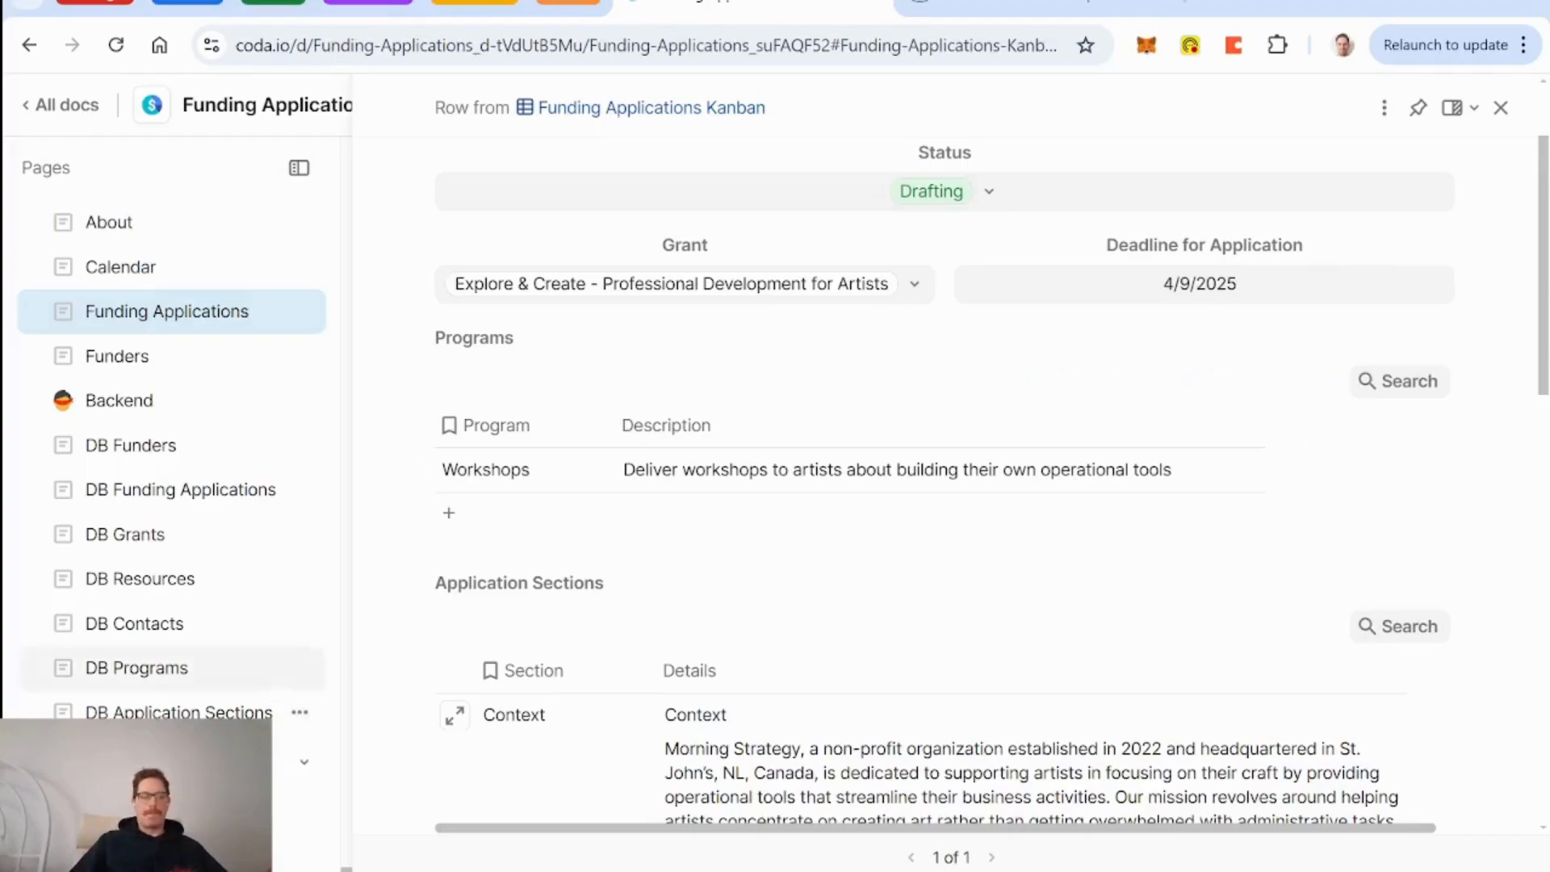
# Go to the DB Application Sections table page and scan its columns.
pyautogui.click(170, 711)
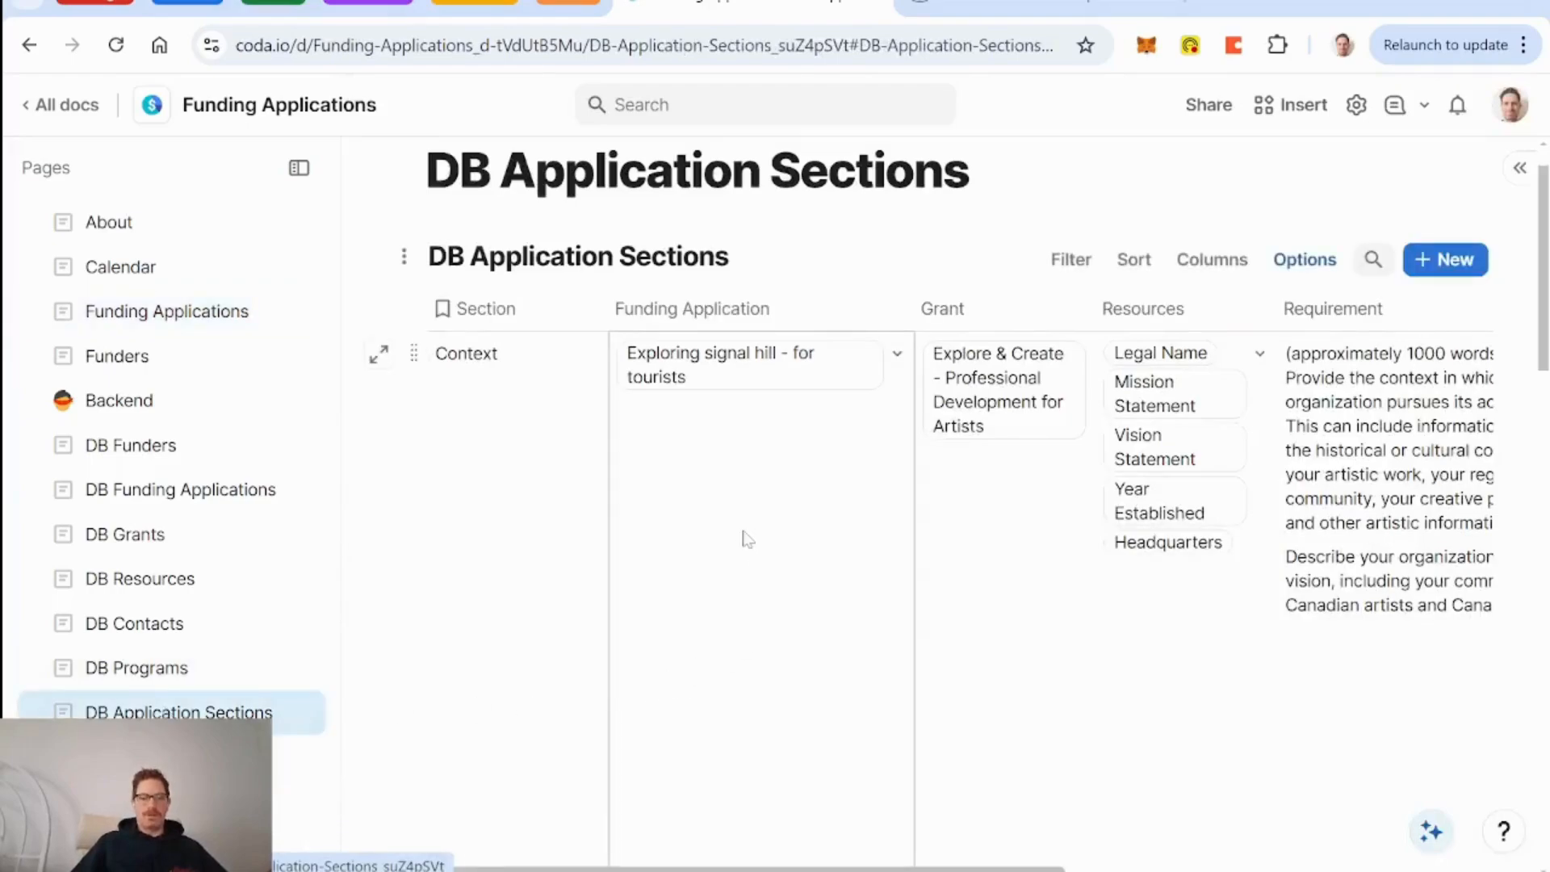
pyautogui.hscroll(5, 746, 539)
pyautogui.hscroll(-5, 1106, 551)
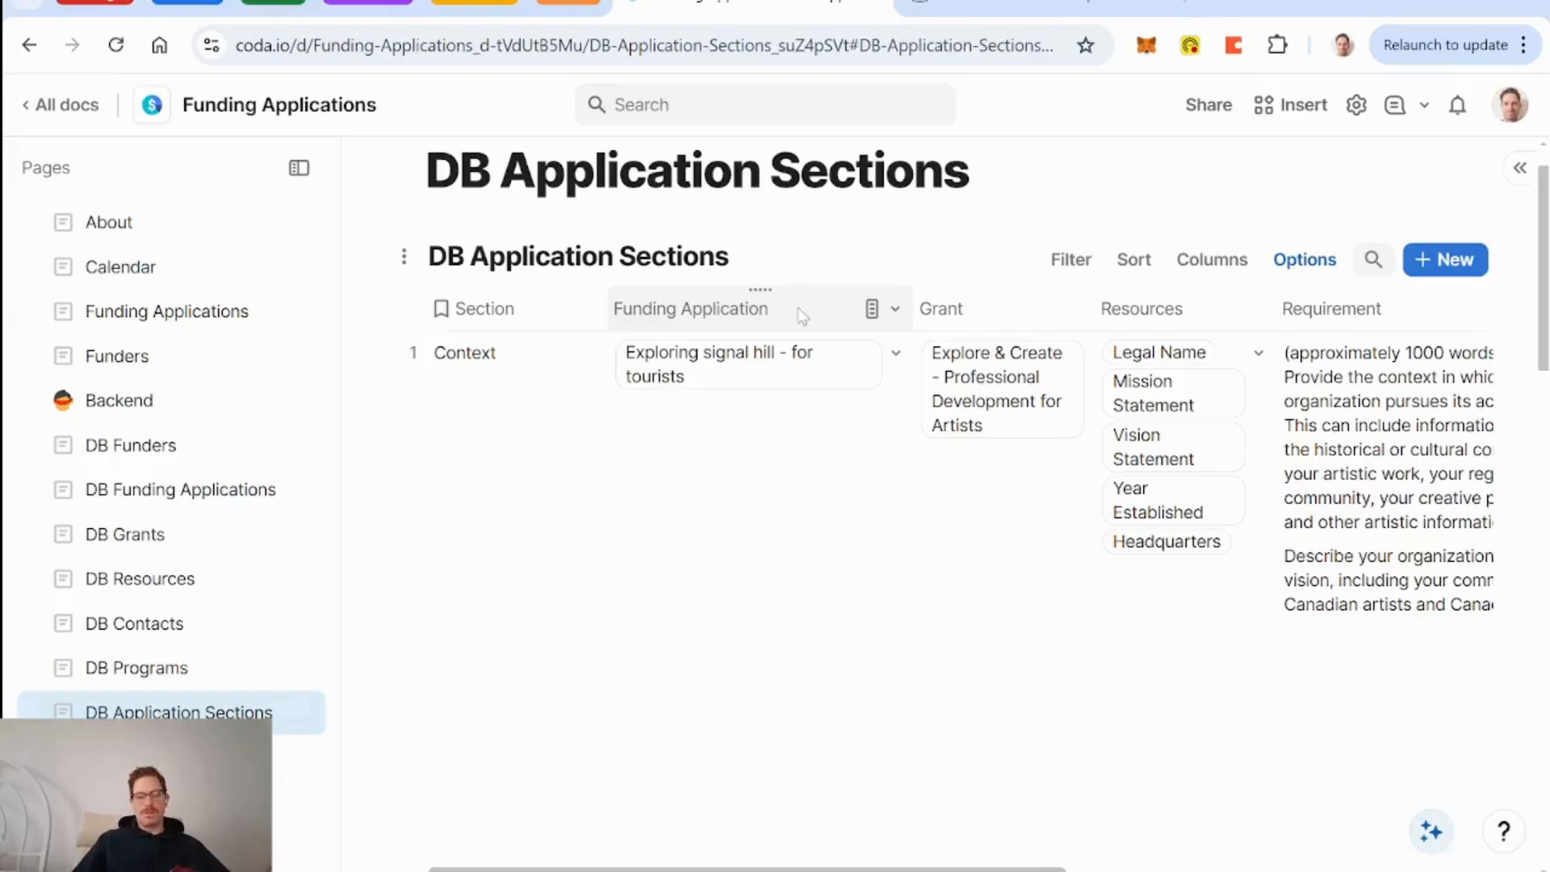
# Add a DB Application Sections column to DB Funding Applications with the formula DB Application Sections.
pyautogui.click(221, 489)
pyautogui.scroll(3, 935, 368)
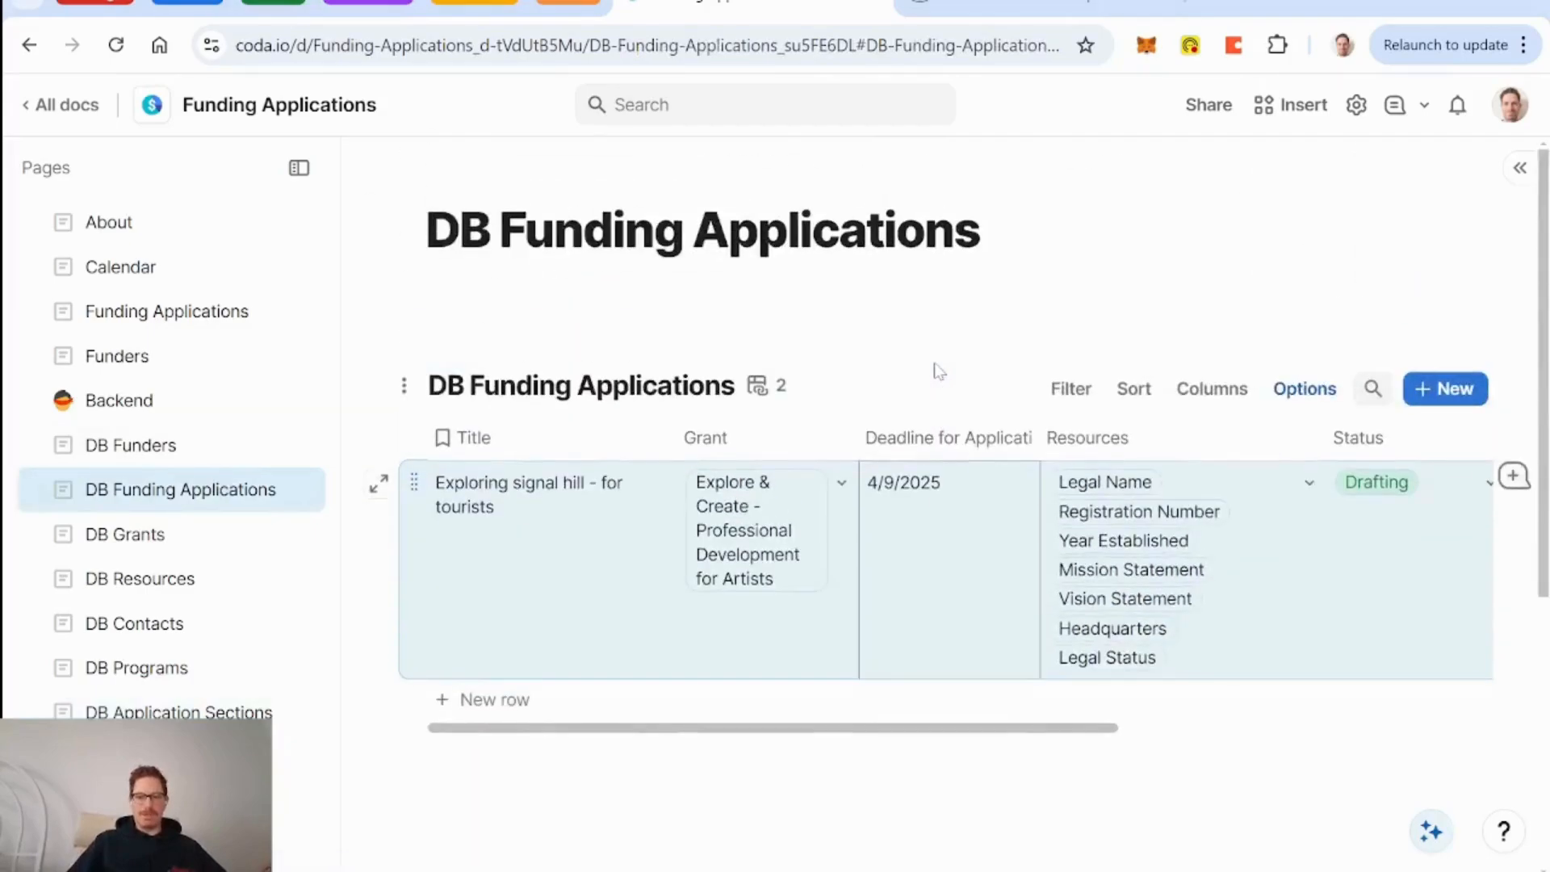
pyautogui.hscroll(6, 966, 573)
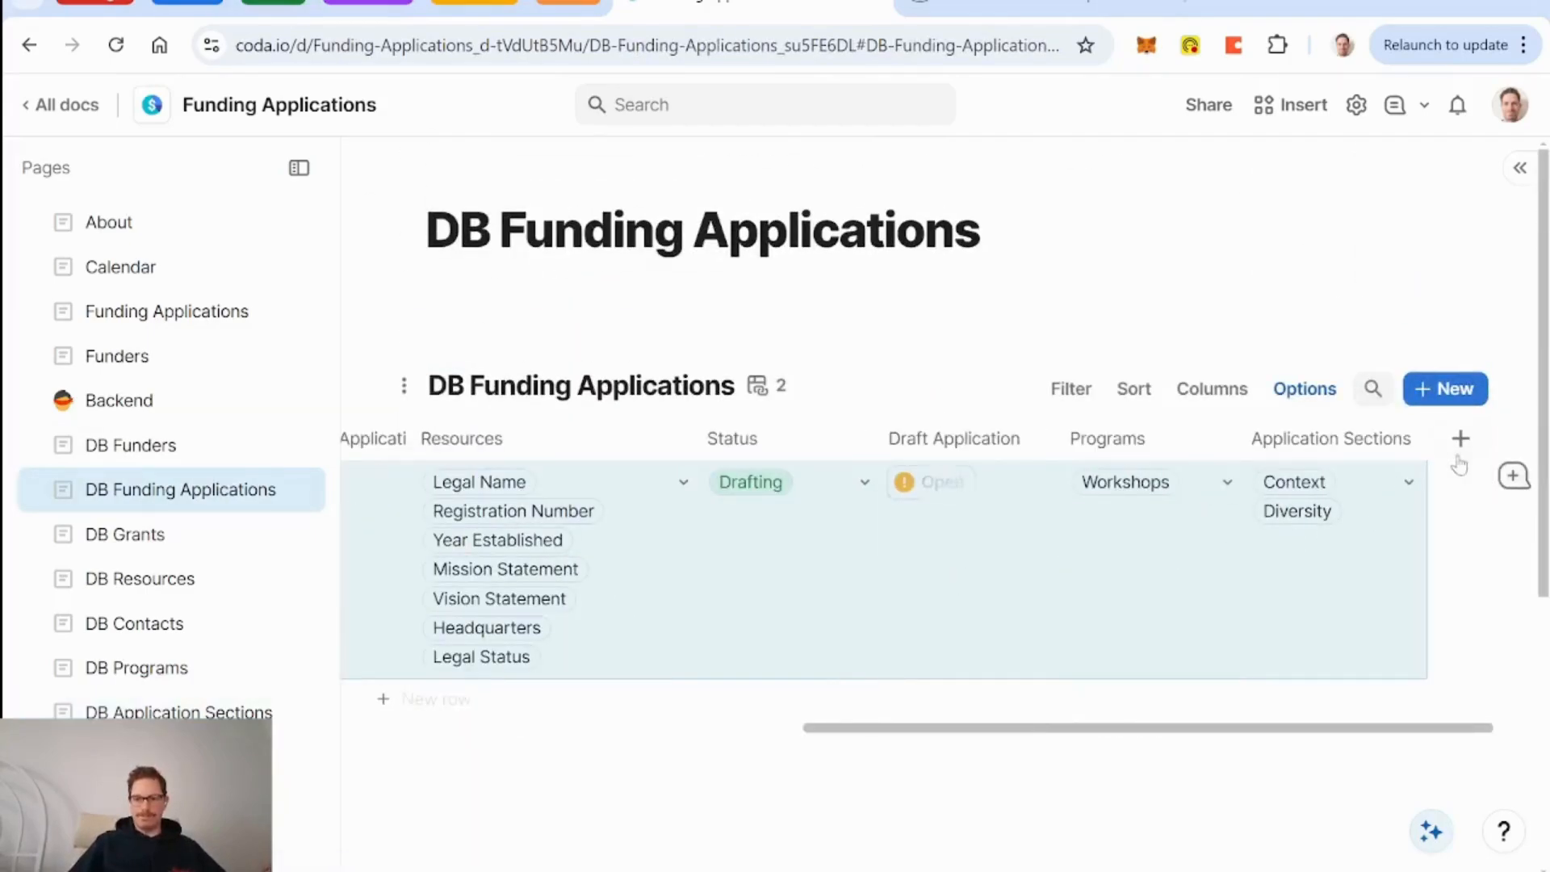
pyautogui.click(1460, 440)
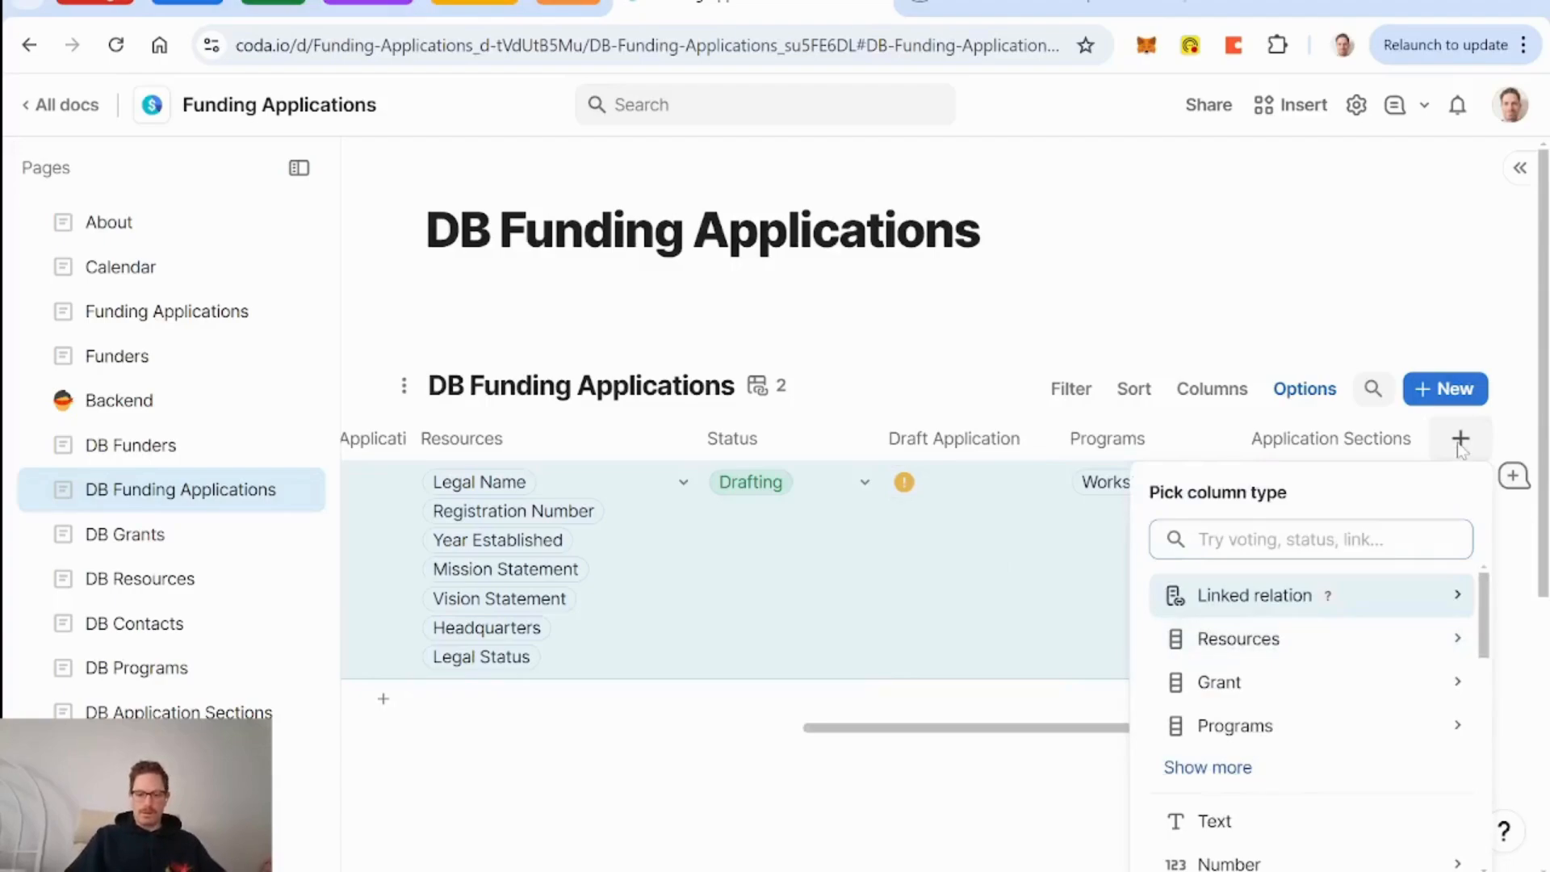
pyautogui.write('appl')
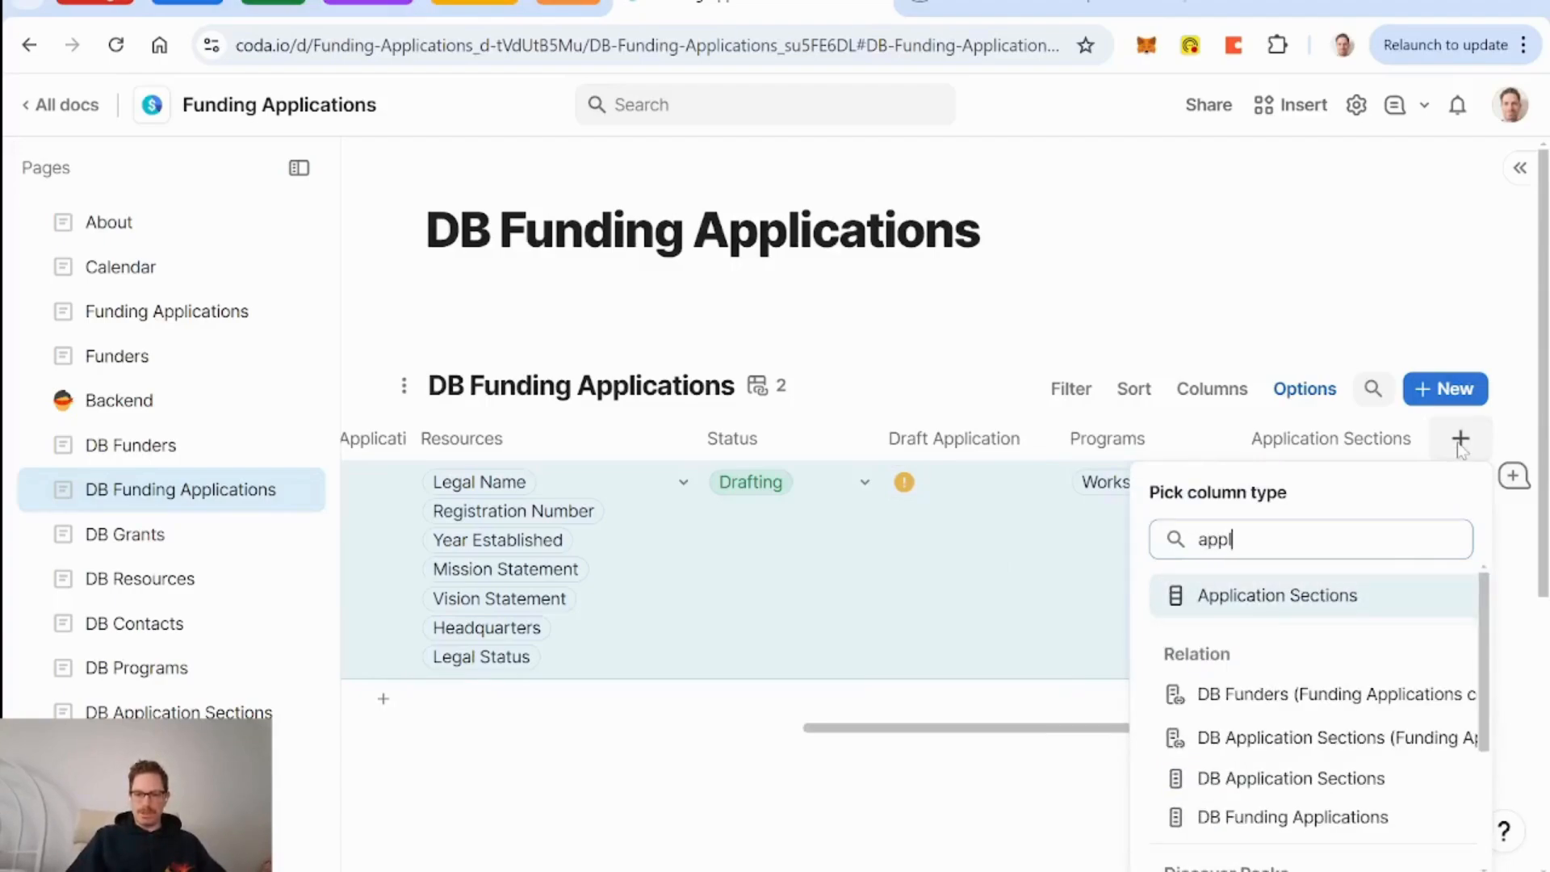
pyautogui.click(1333, 782)
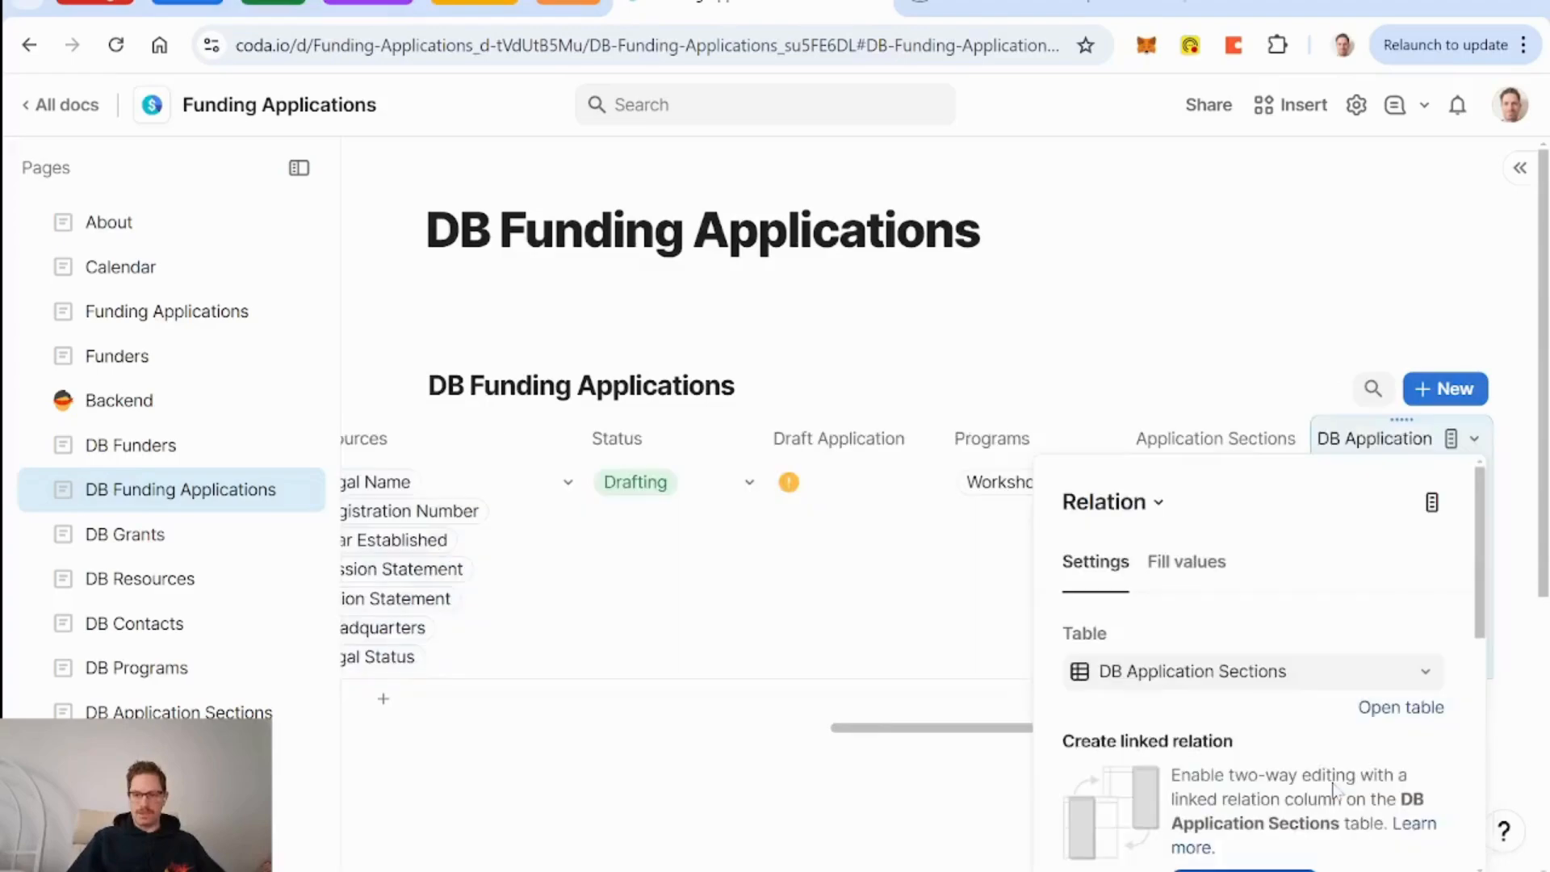
pyautogui.click(1180, 565)
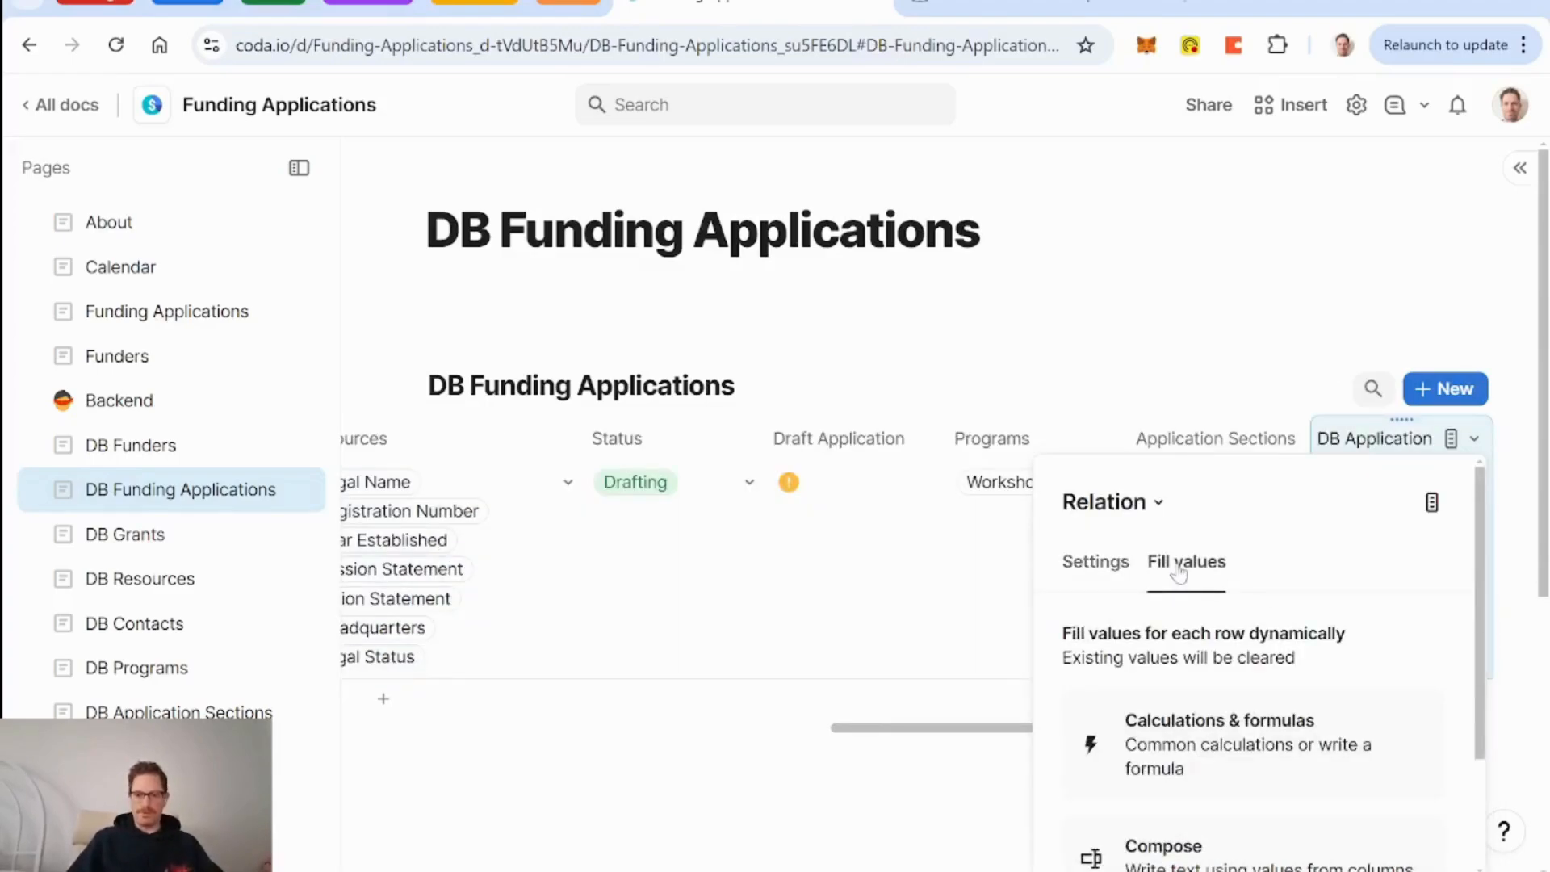
pyautogui.click(1247, 771)
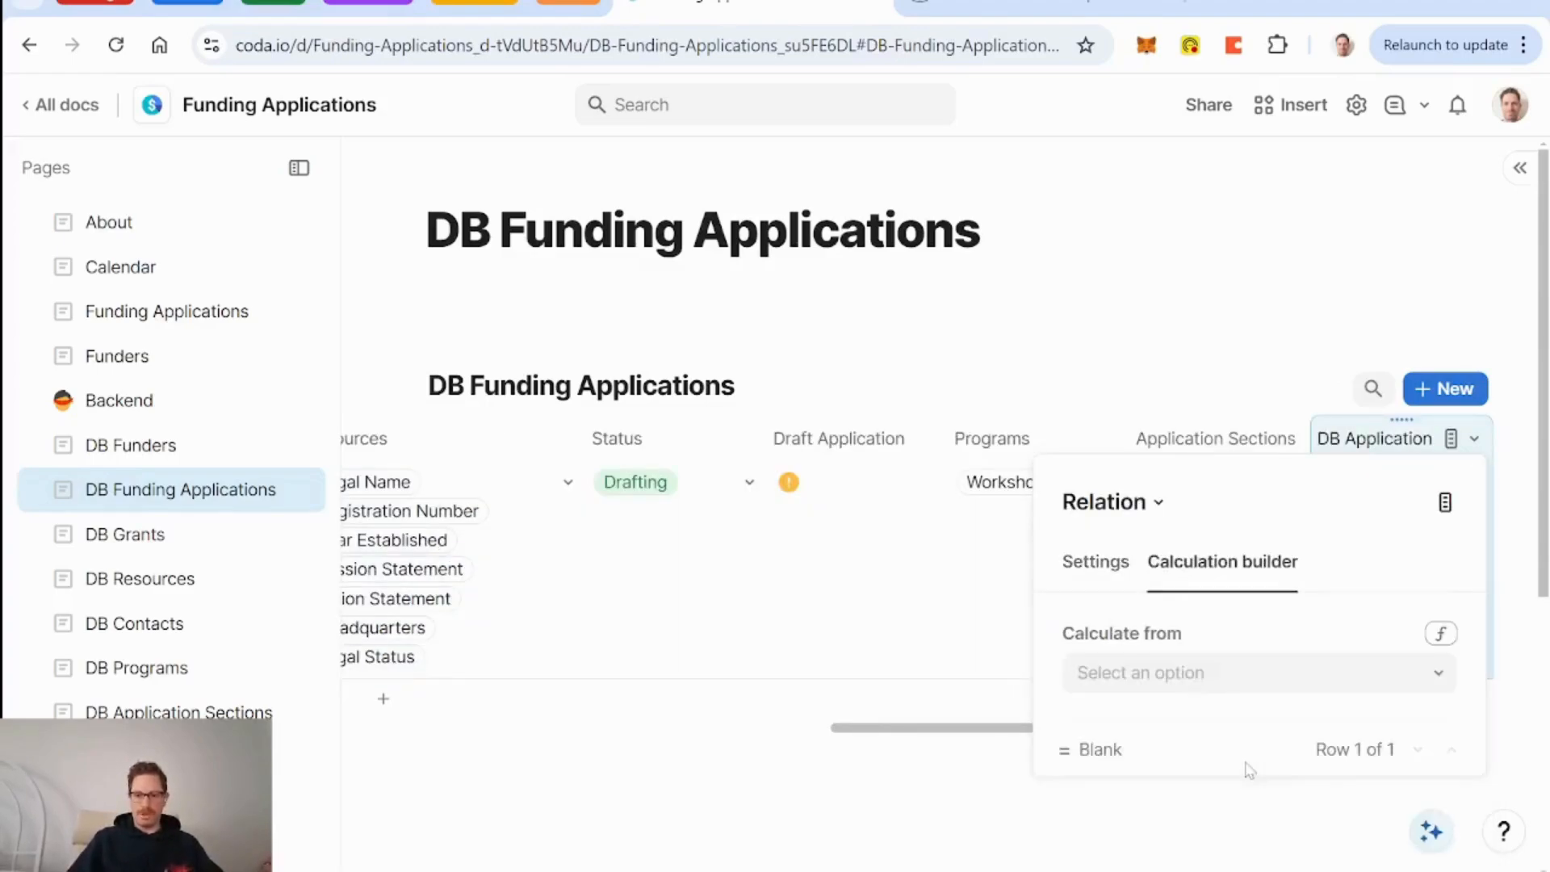
pyautogui.click(1442, 633)
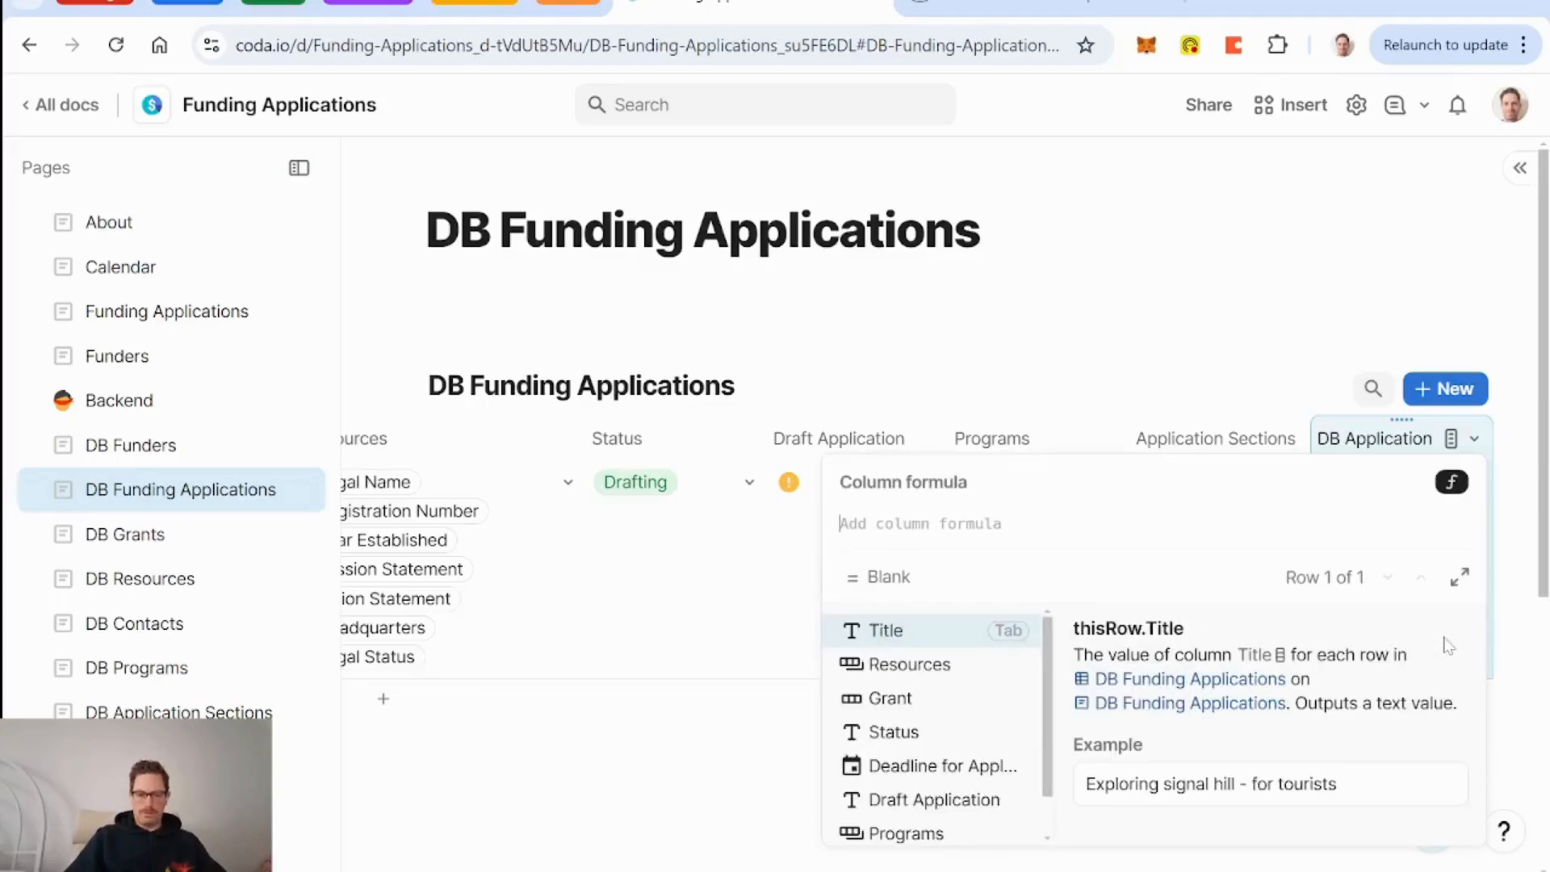
pyautogui.write('application Sections')
pyautogui.press('Down')
pyautogui.press('Down')
pyautogui.press('Down')
pyautogui.press('Down')
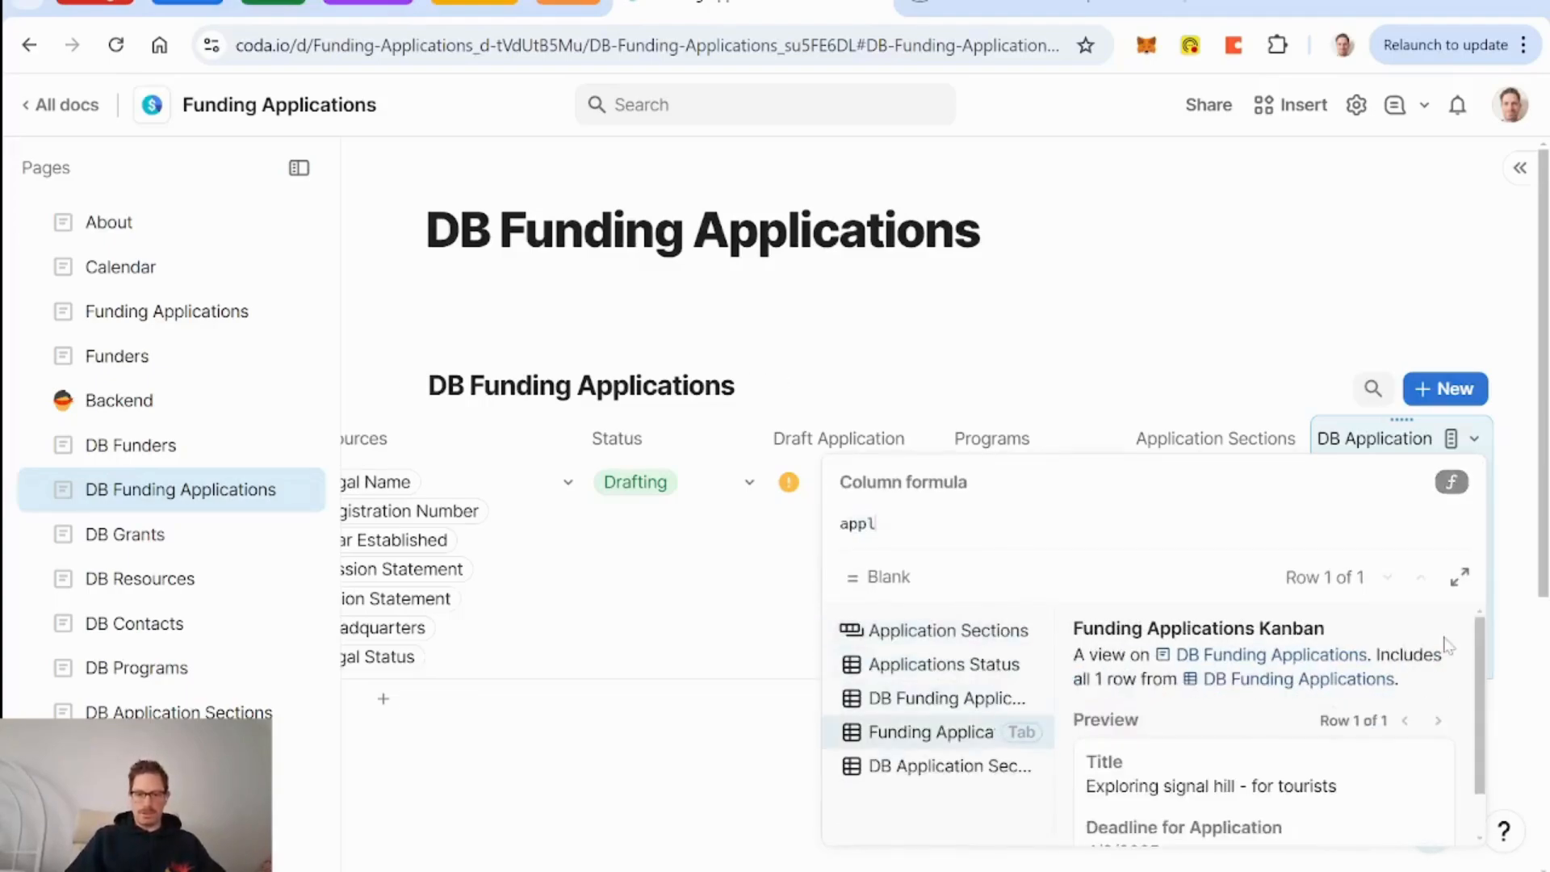
pyautogui.press('Tab')
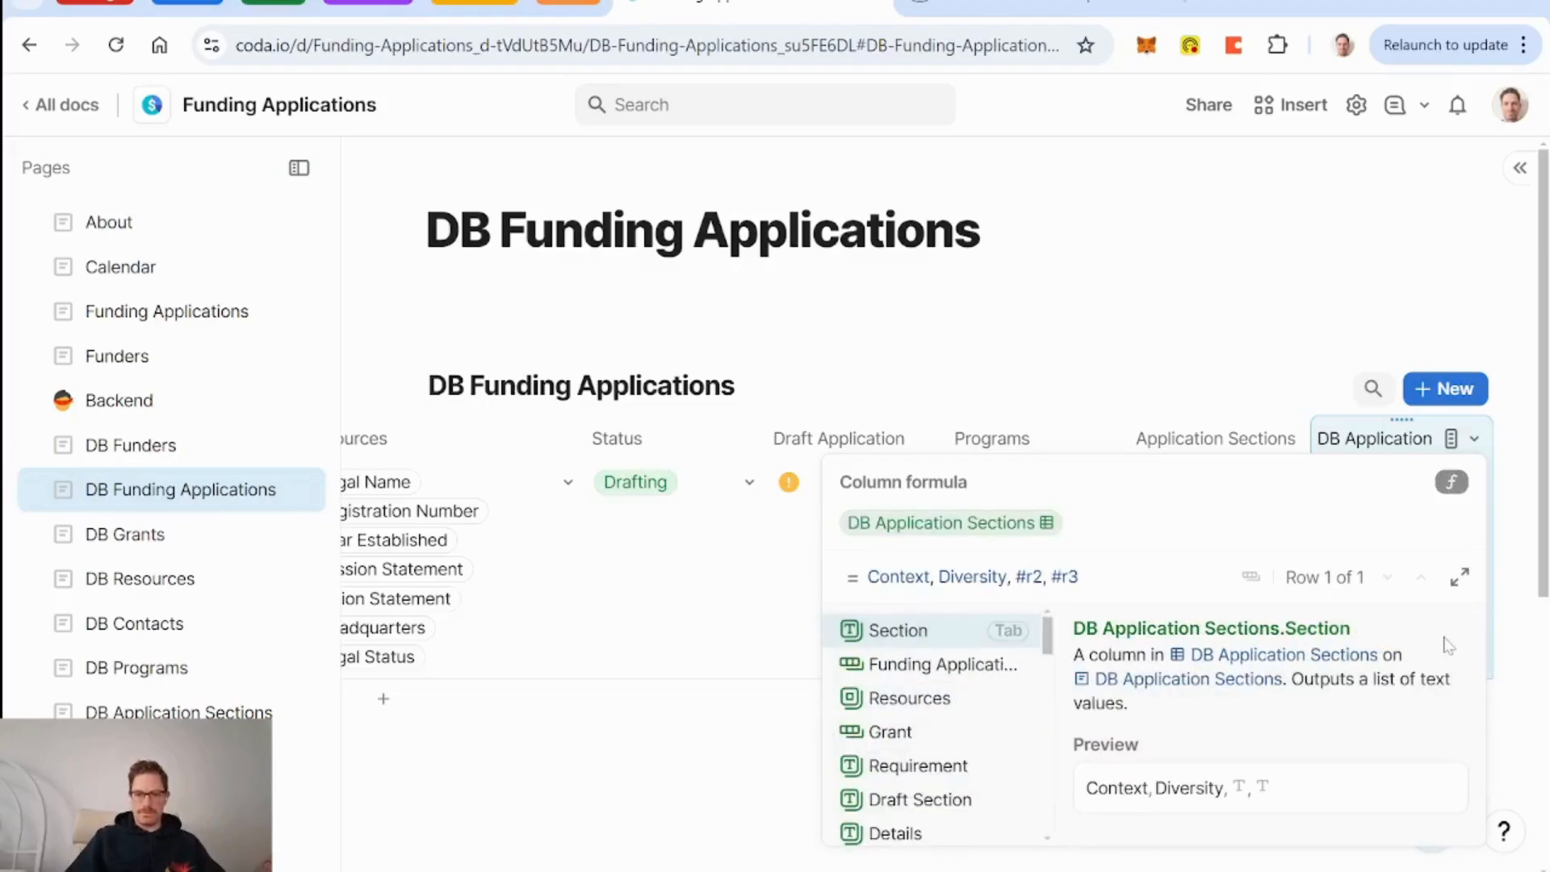
pyautogui.press('Return')
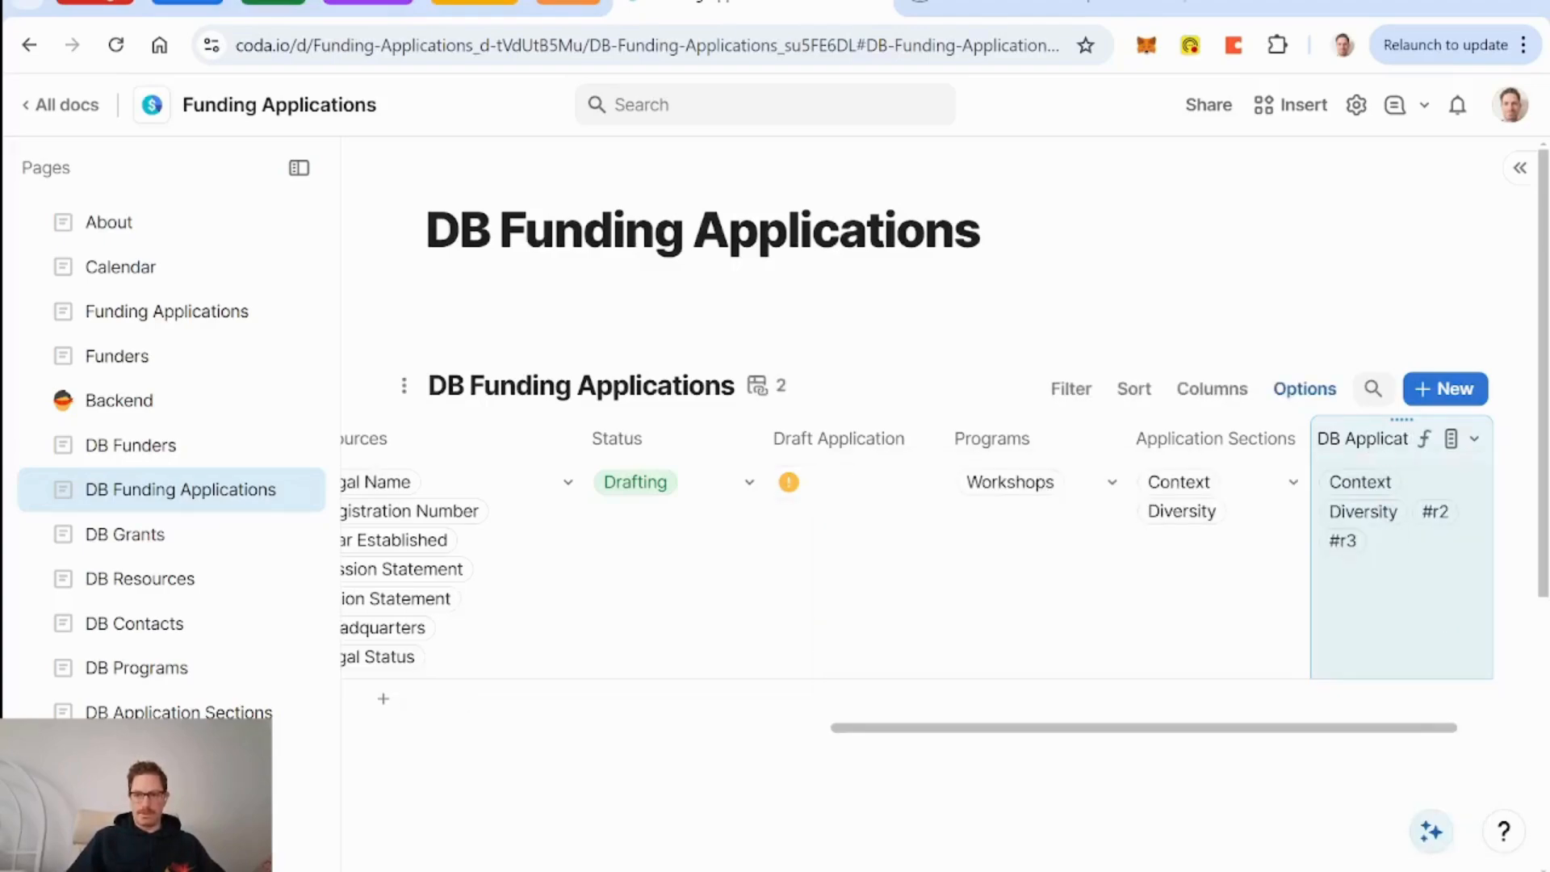
# Rename the new column 'Application Sections All'.
pyautogui.doubleClick(1377, 442)
pyautogui.click(1343, 439)
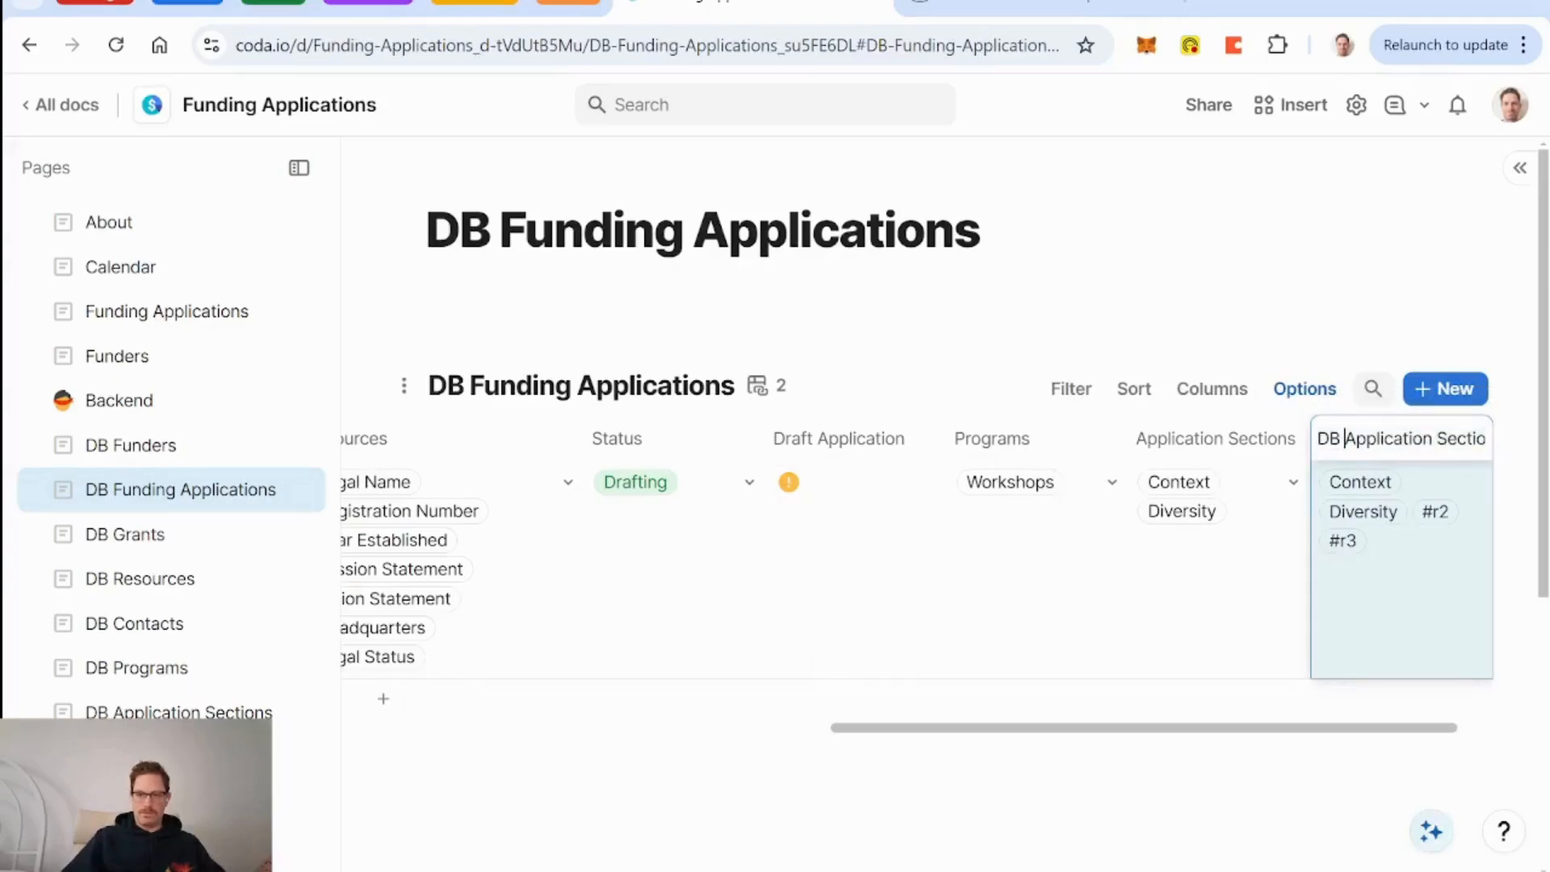
pyautogui.press('BackSpace')
pyautogui.press('BackSpace')
pyautogui.press('BackSpace')
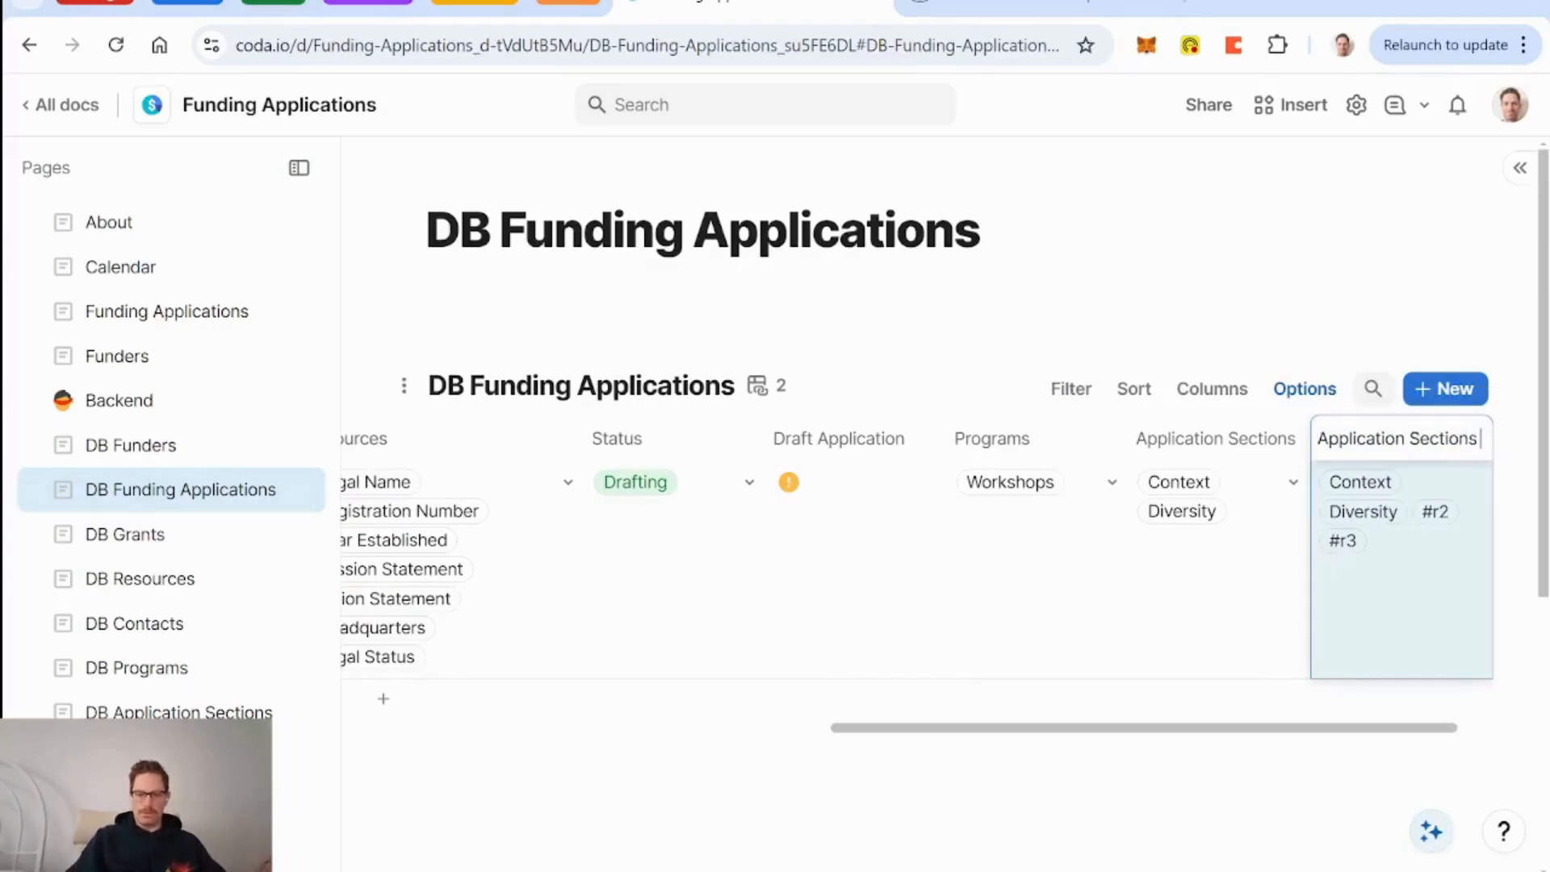
pyautogui.write('All')
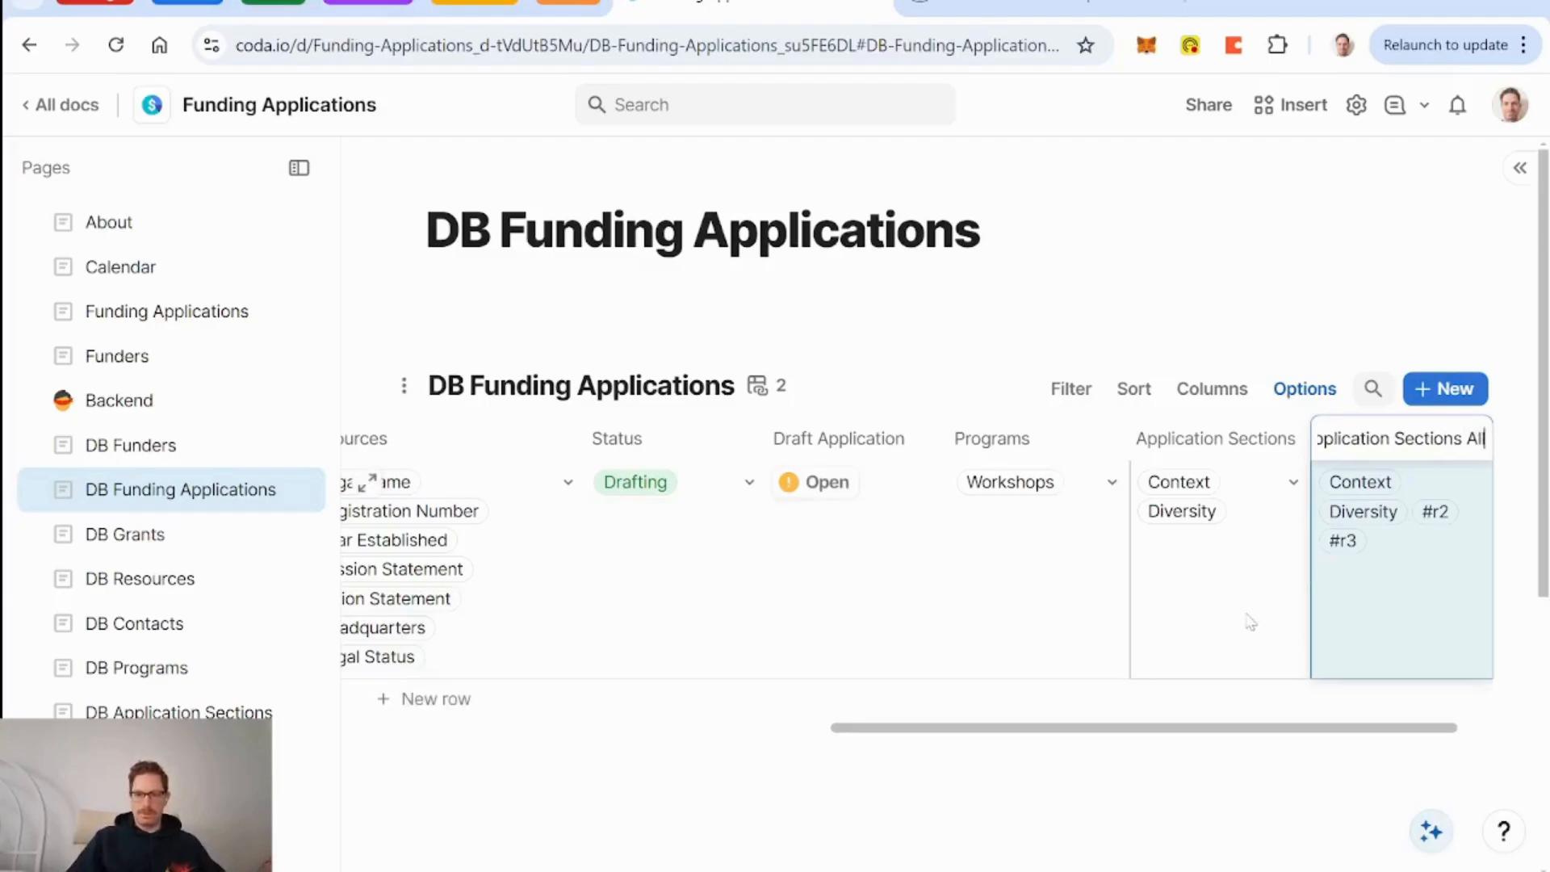
pyautogui.press('Return')
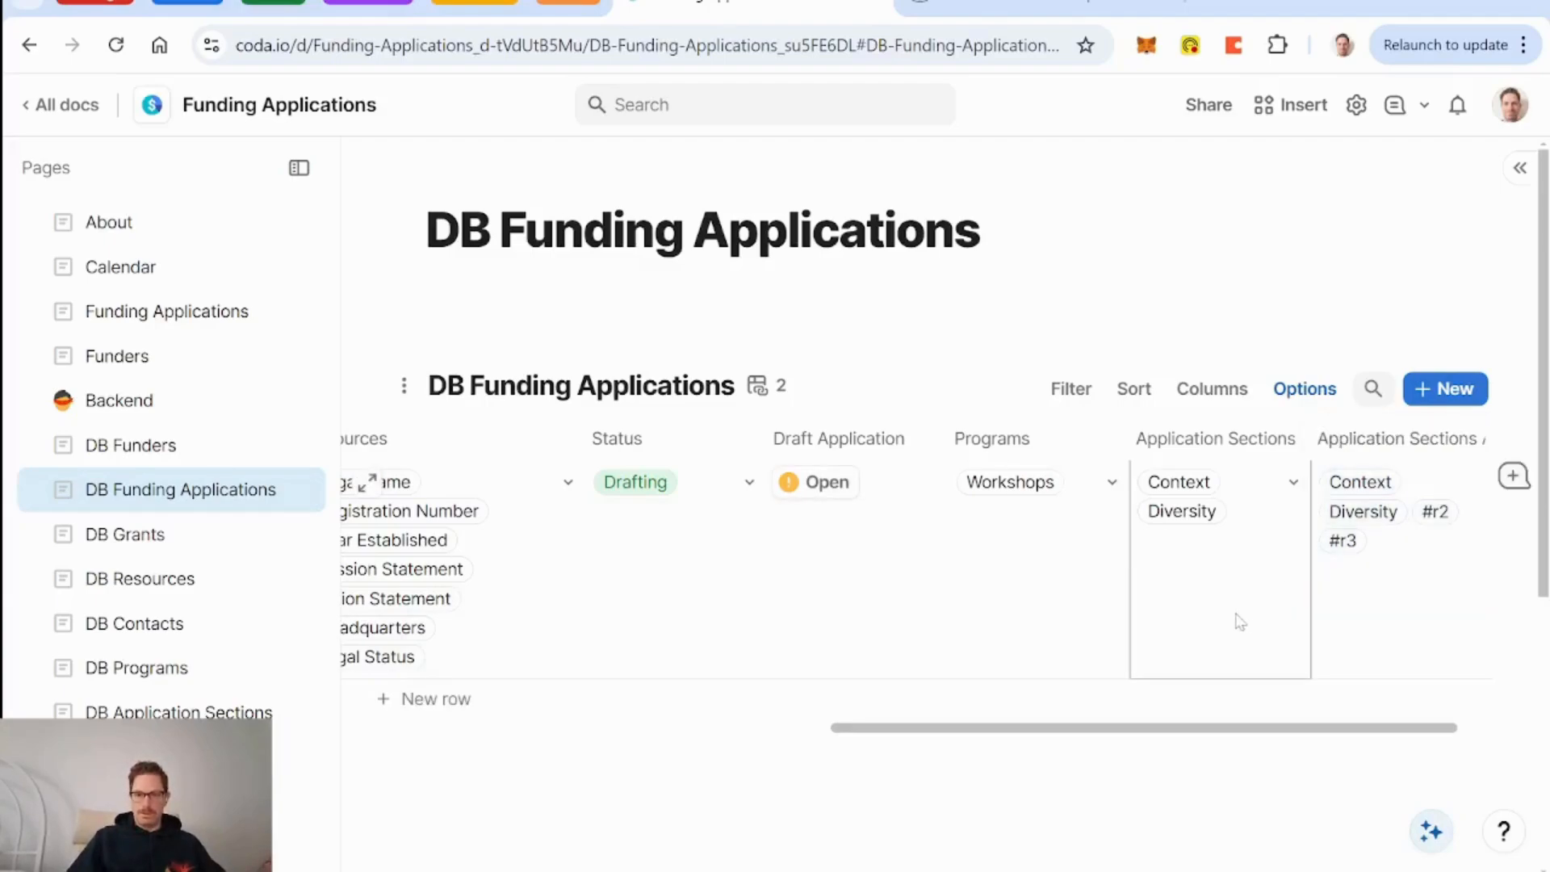
pyautogui.hscroll(-7, 1240, 622)
pyautogui.hscroll(6, 1240, 622)
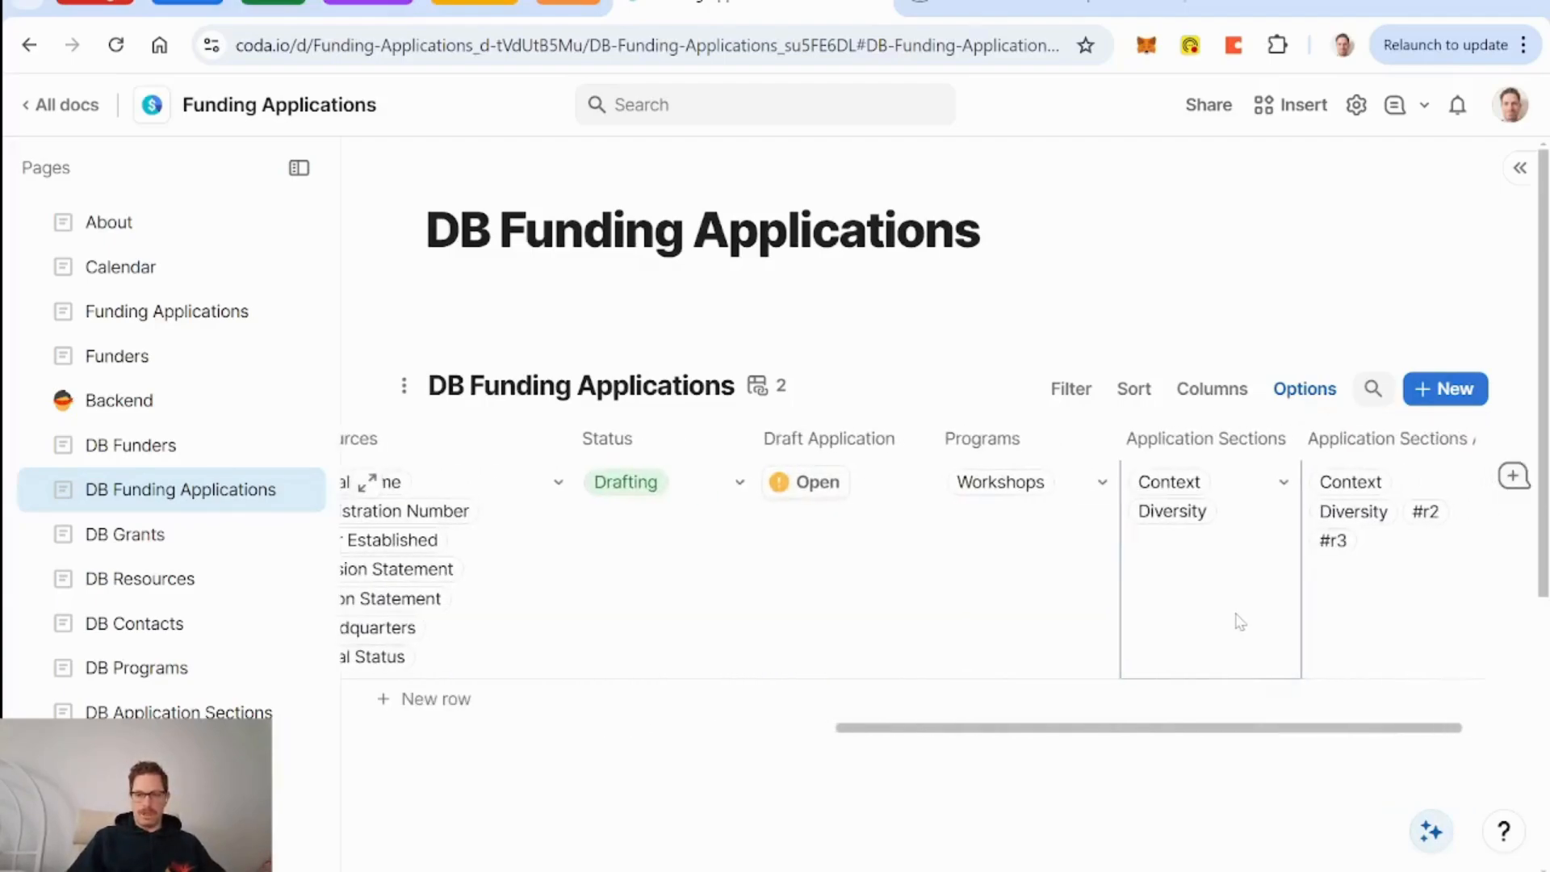
pyautogui.hscroll(-9, 1240, 621)
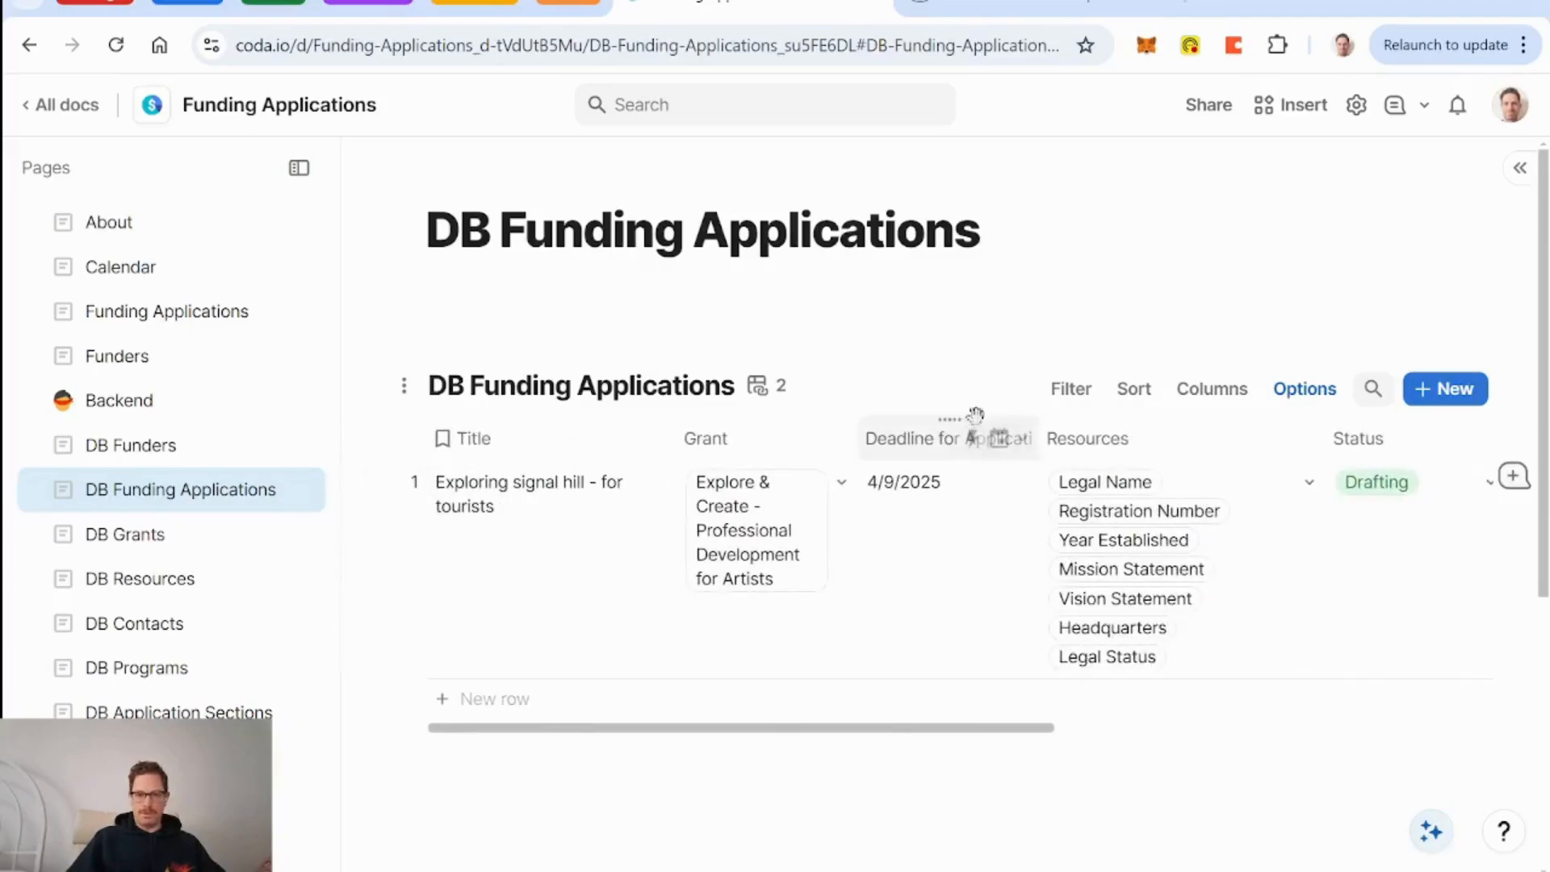
# Paste a connected view of the DB Funding Applications table below the original.
pyautogui.click(899, 402)
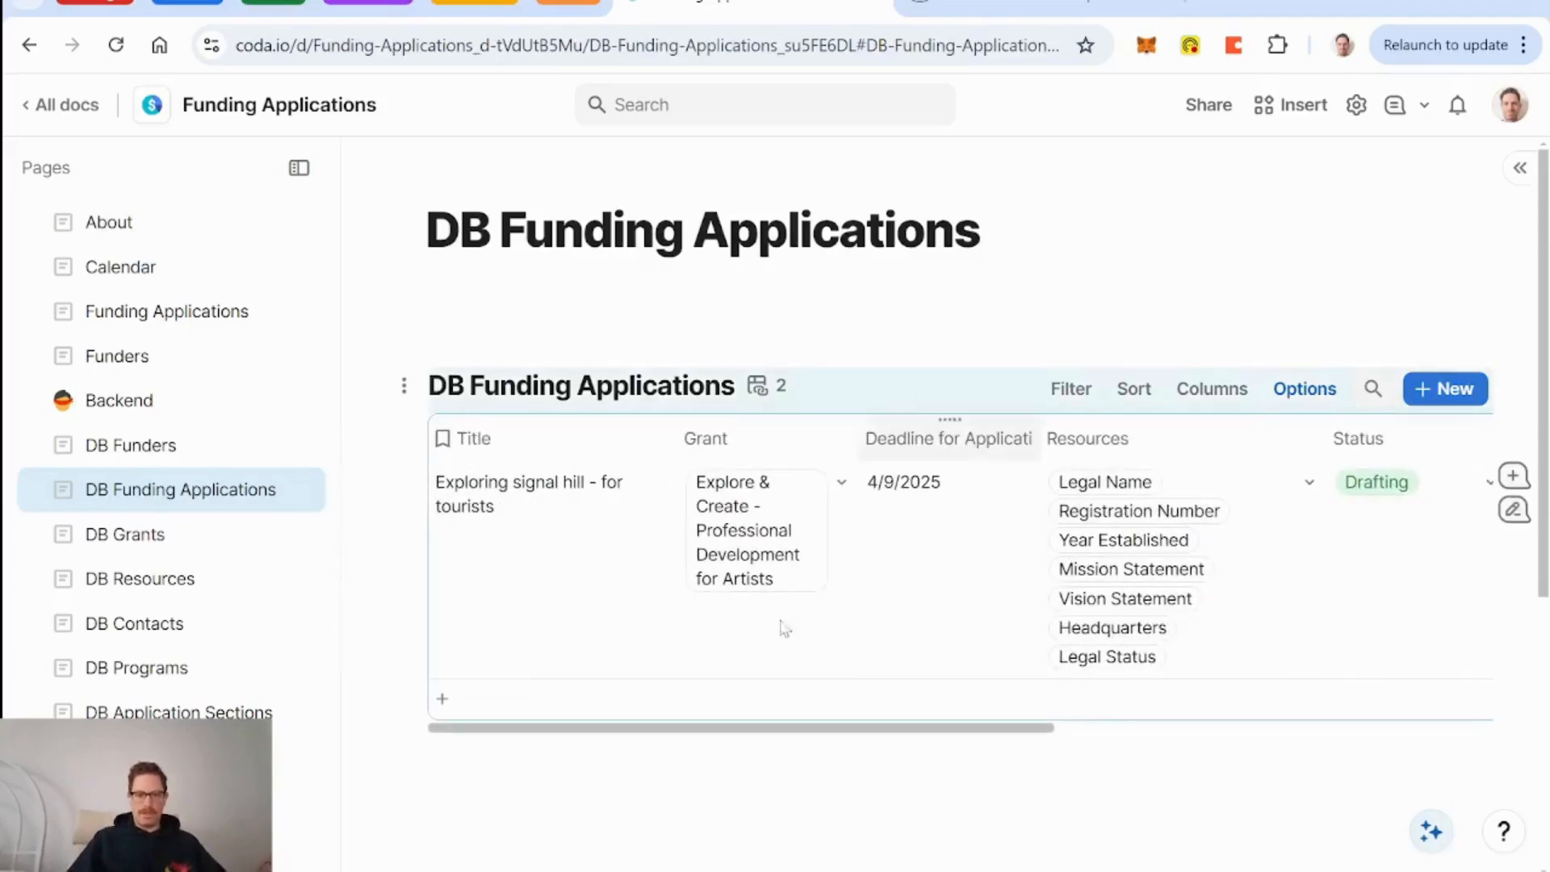
pyautogui.scroll(-4, 736, 670)
pyautogui.click(403, 501)
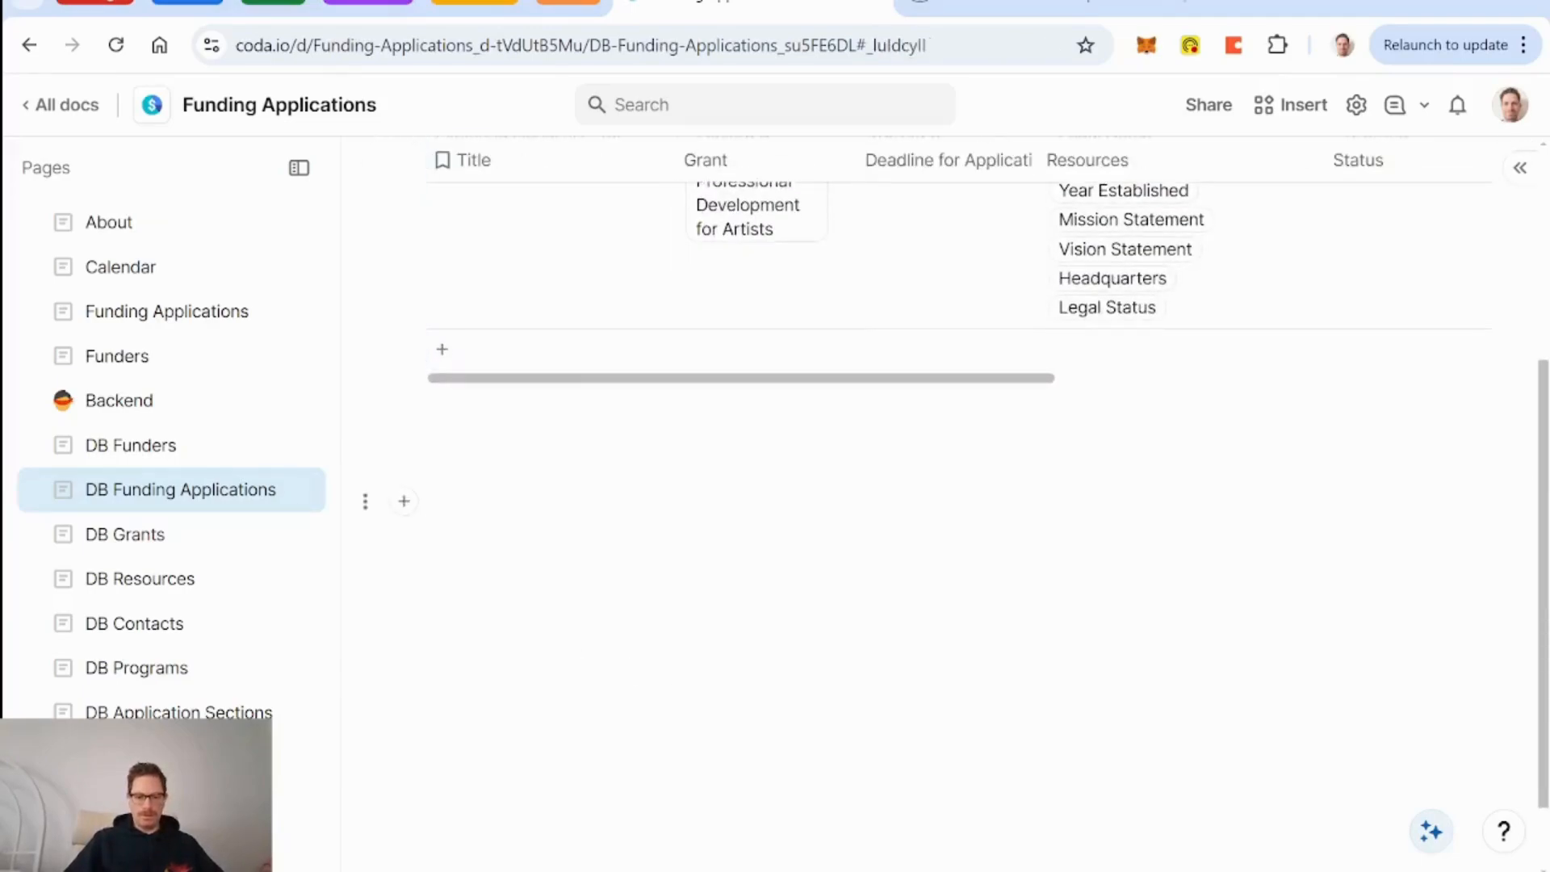
pyautogui.hotkey('ctrl', 'v')
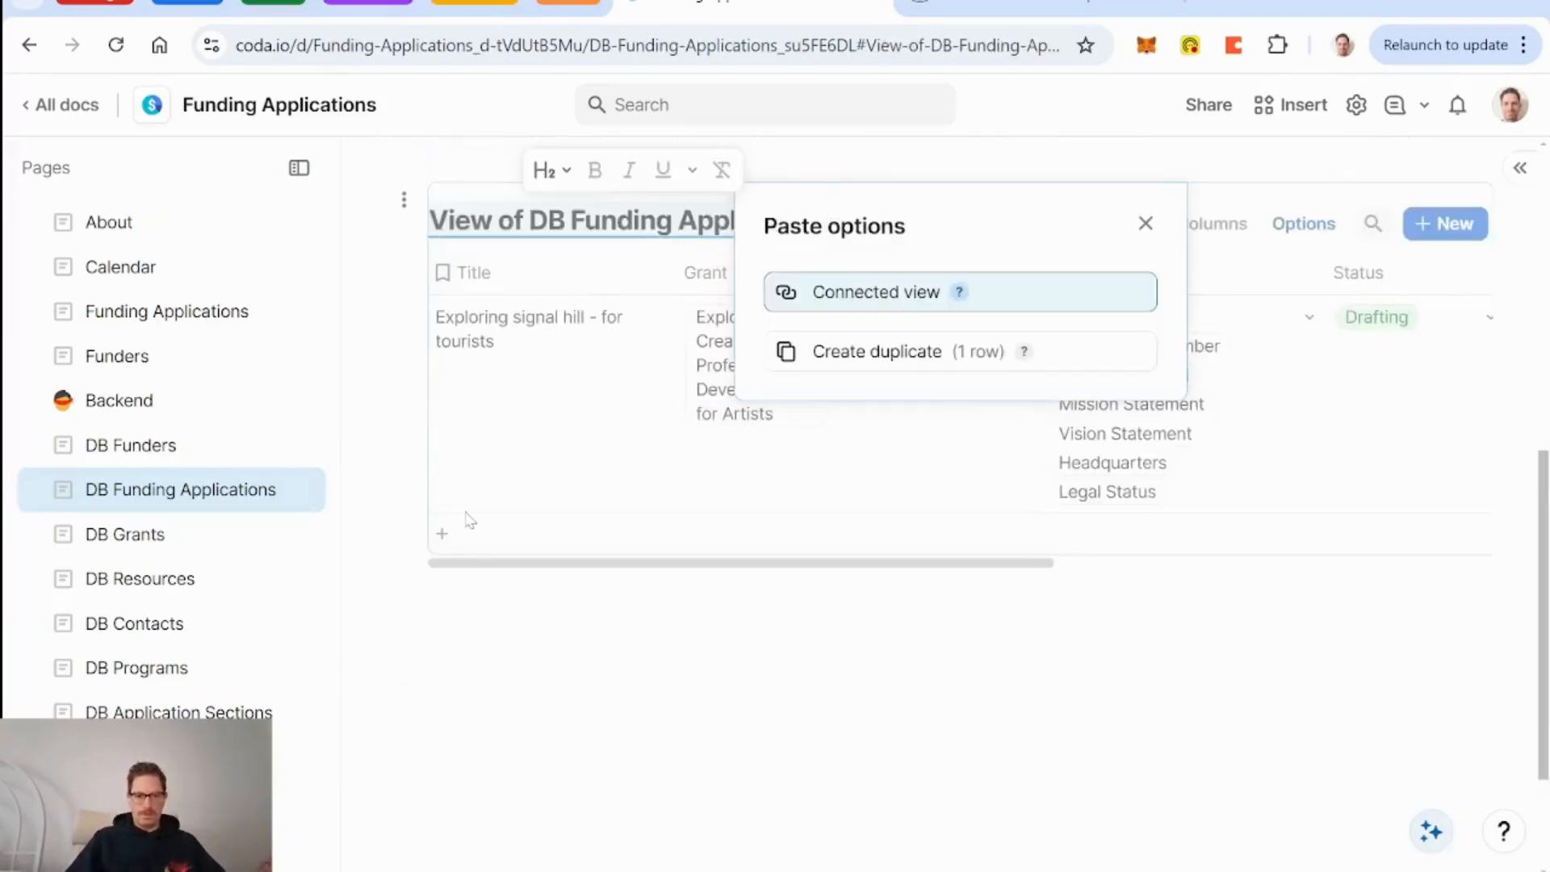
pyautogui.click(922, 299)
# Title the view 'Funding Applications Selecting Sections' and close the Table options panel.
pyautogui.click(523, 194)
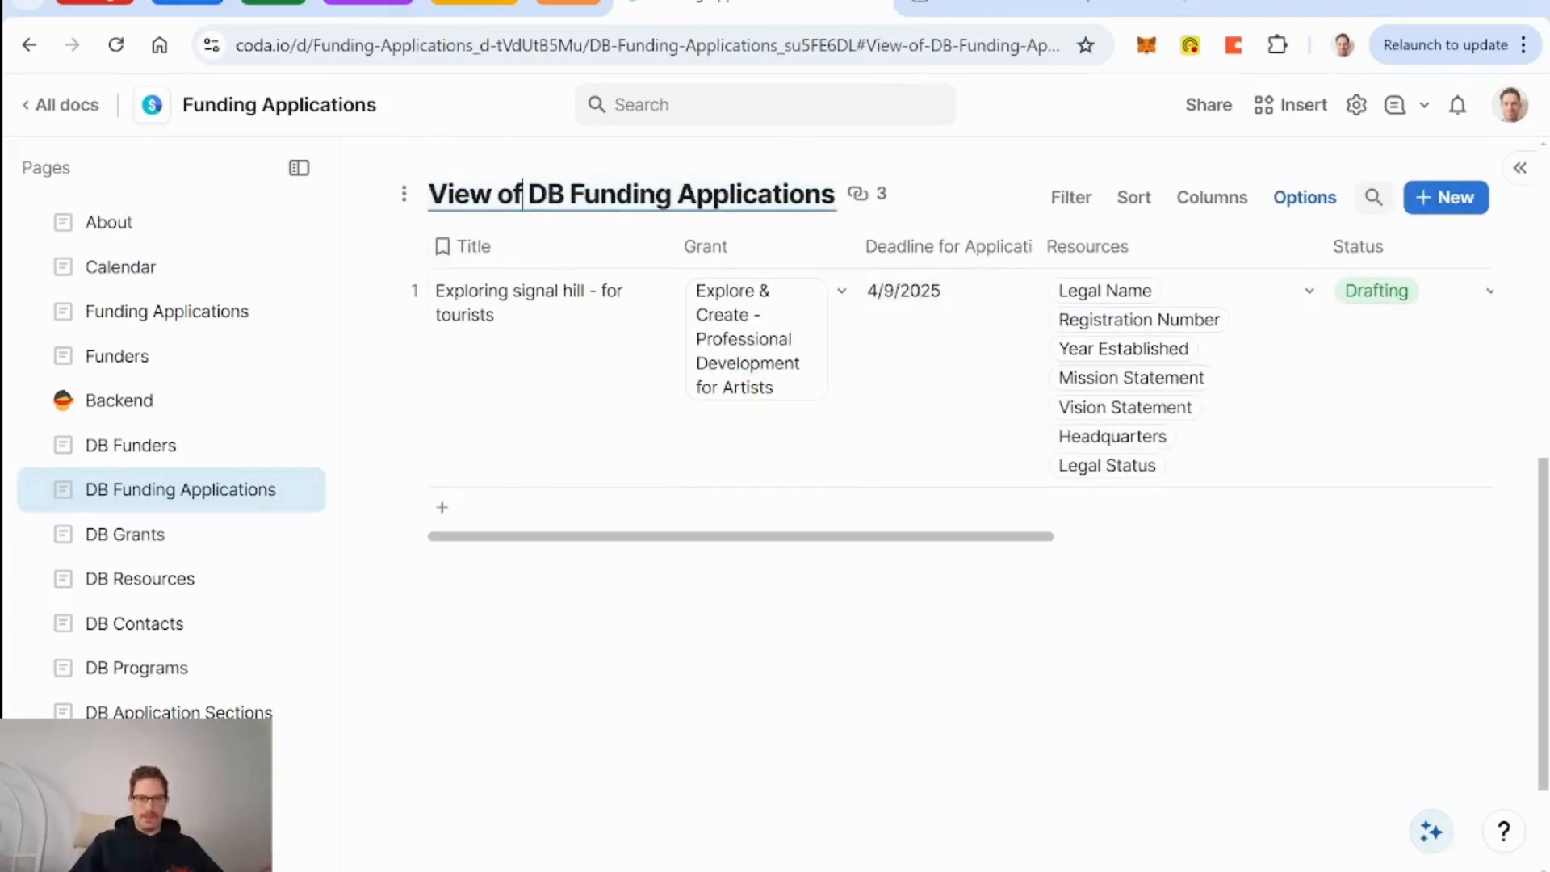
pyautogui.press('Delete')
pyautogui.press('Delete')
pyautogui.press('Delete')
pyautogui.press('Delete')
pyautogui.press('BackSpace')
pyautogui.press('BackSpace')
pyautogui.press('BackSpace')
pyautogui.press('BackSpace')
pyautogui.press('BackSpace')
pyautogui.press('BackSpace')
pyautogui.press('BackSpace')
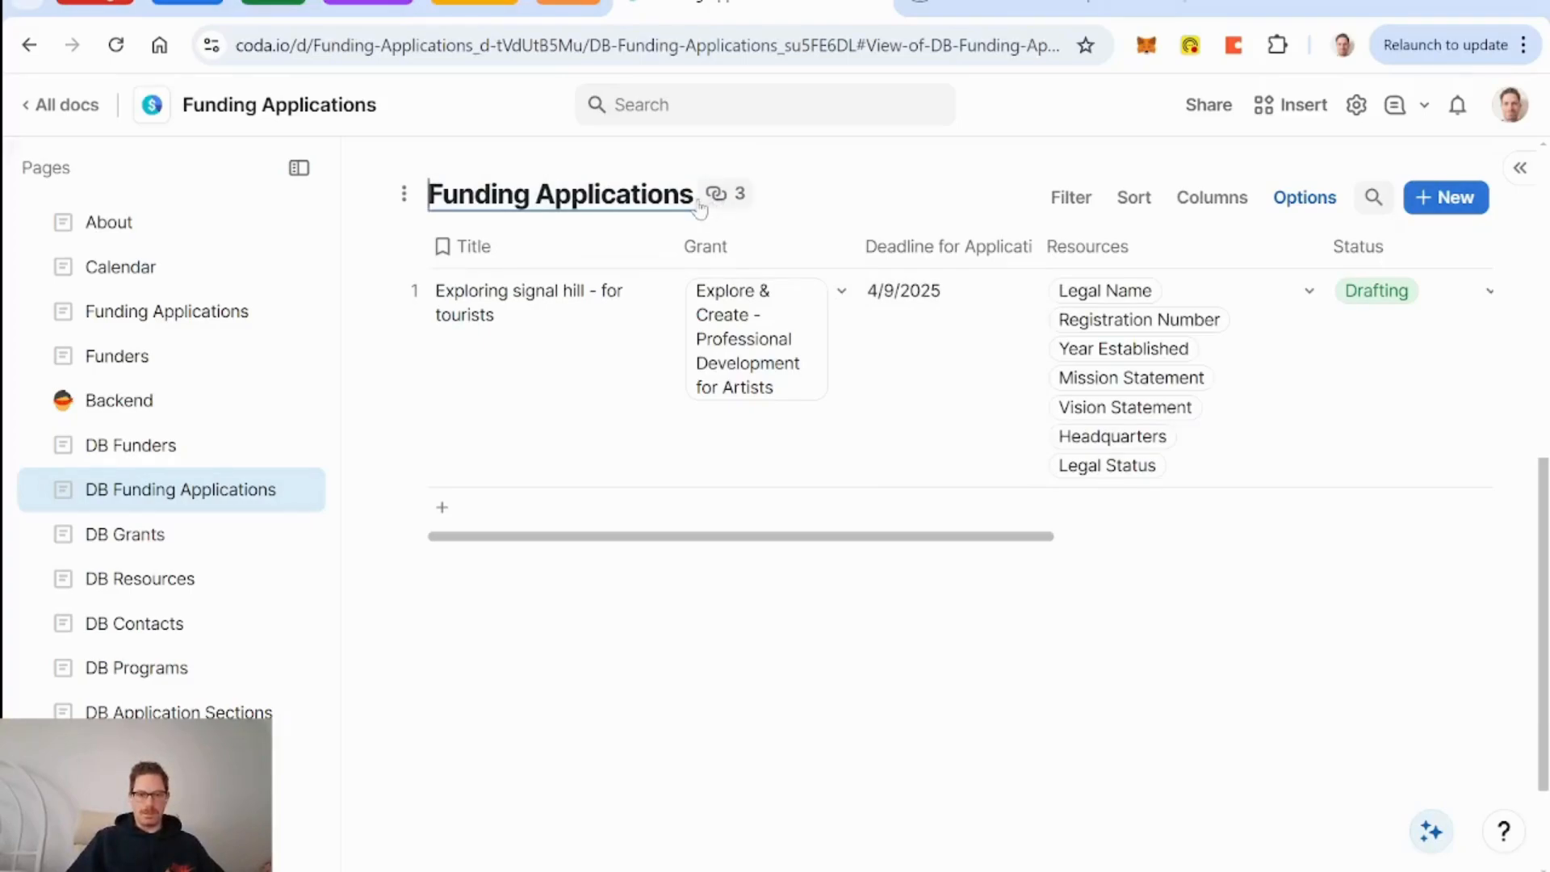
pyautogui.click(701, 201)
pyautogui.press('Right')
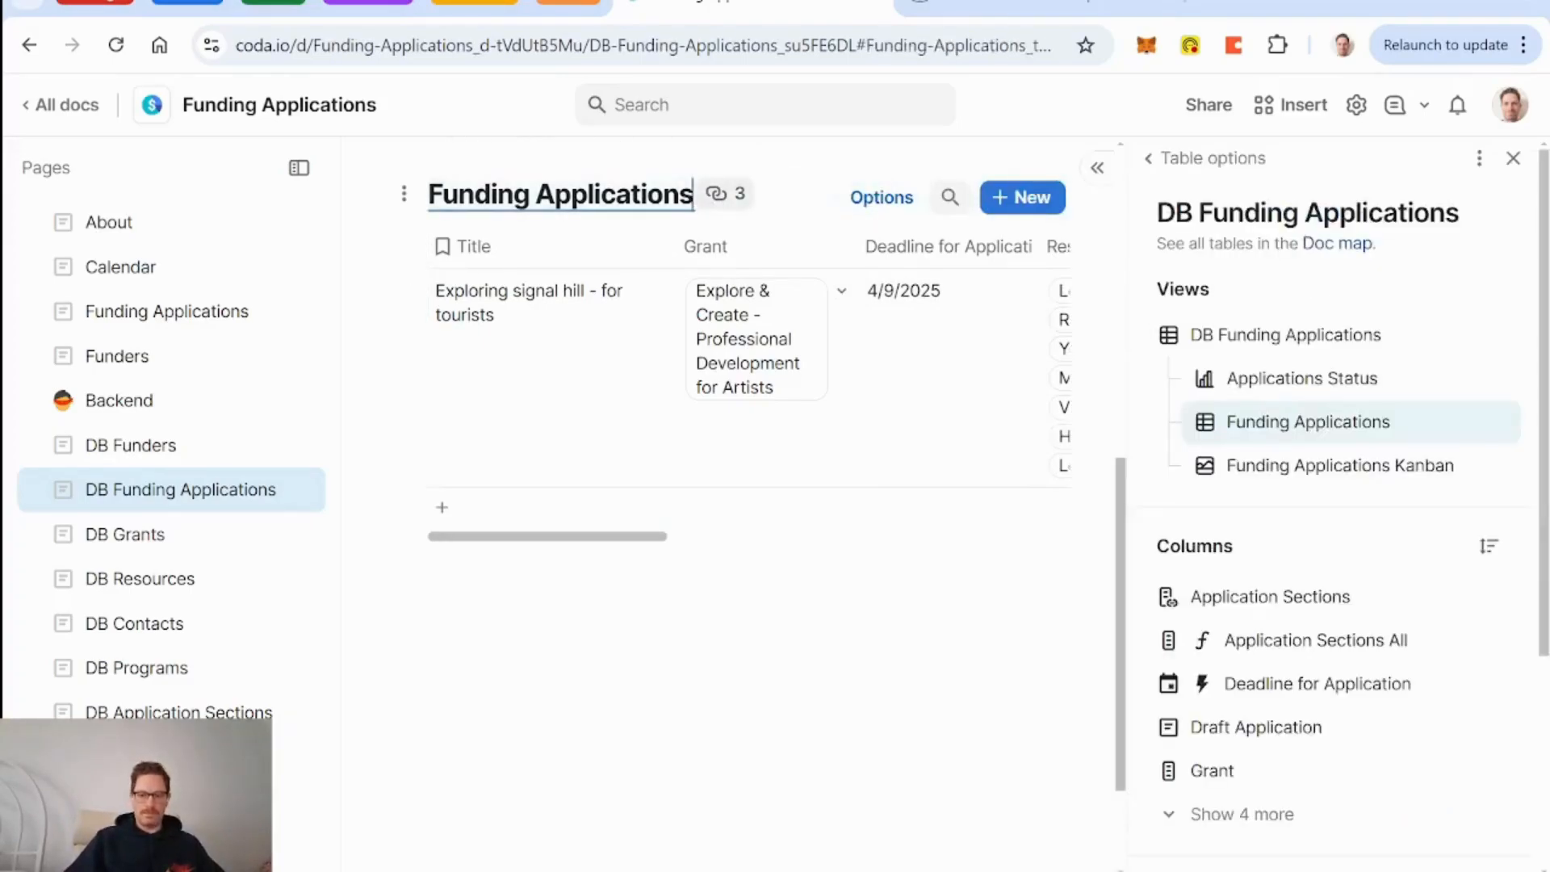
pyautogui.write('-')
pyautogui.press('BackSpace')
pyautogui.write('S')
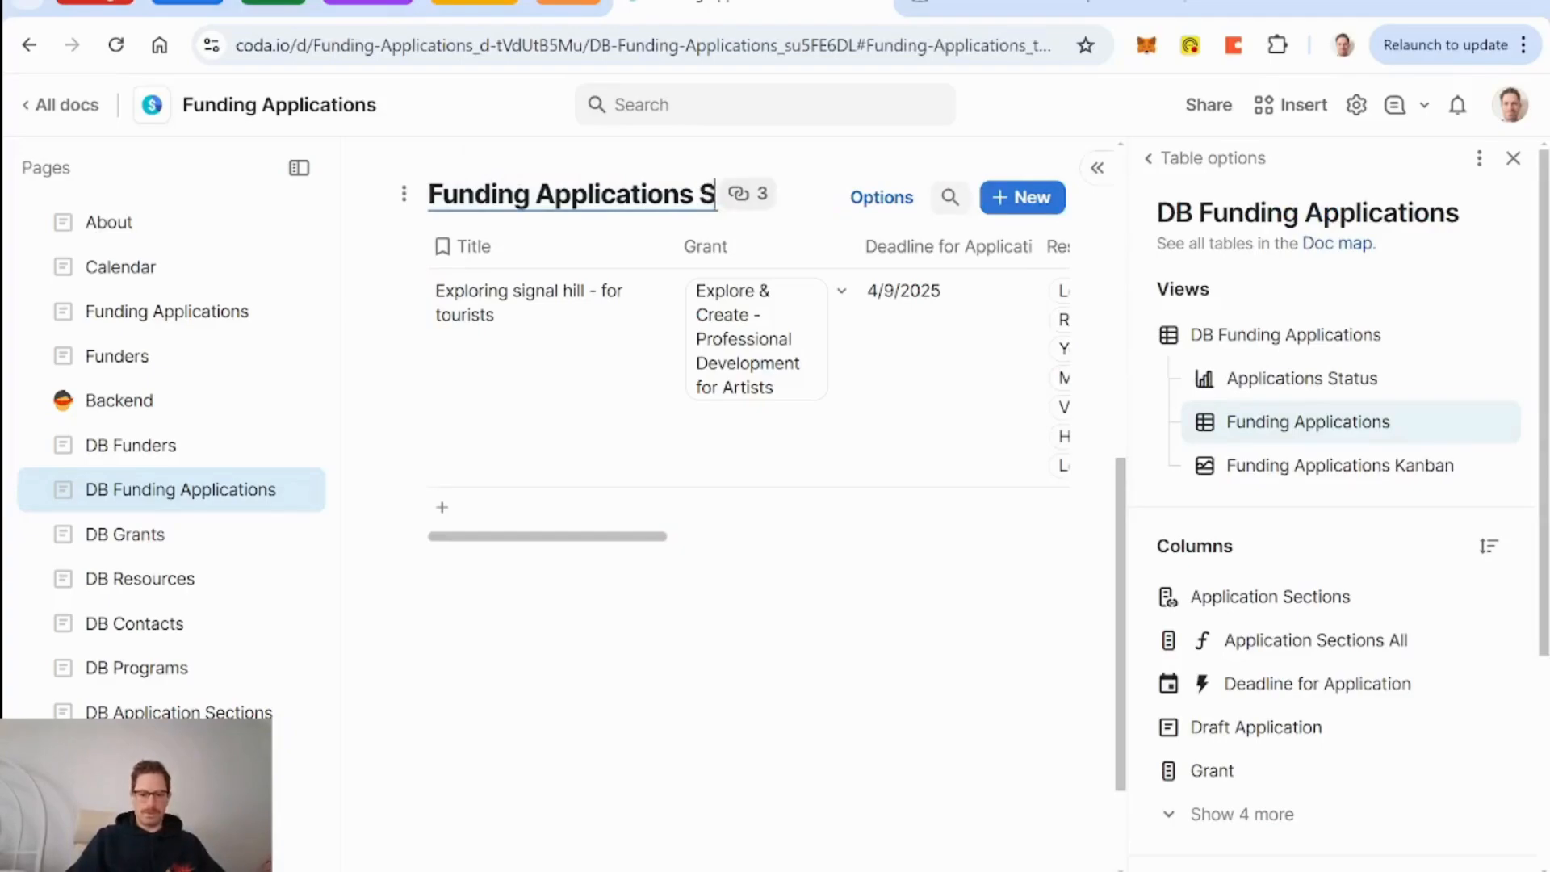
pyautogui.write('electing Sections')
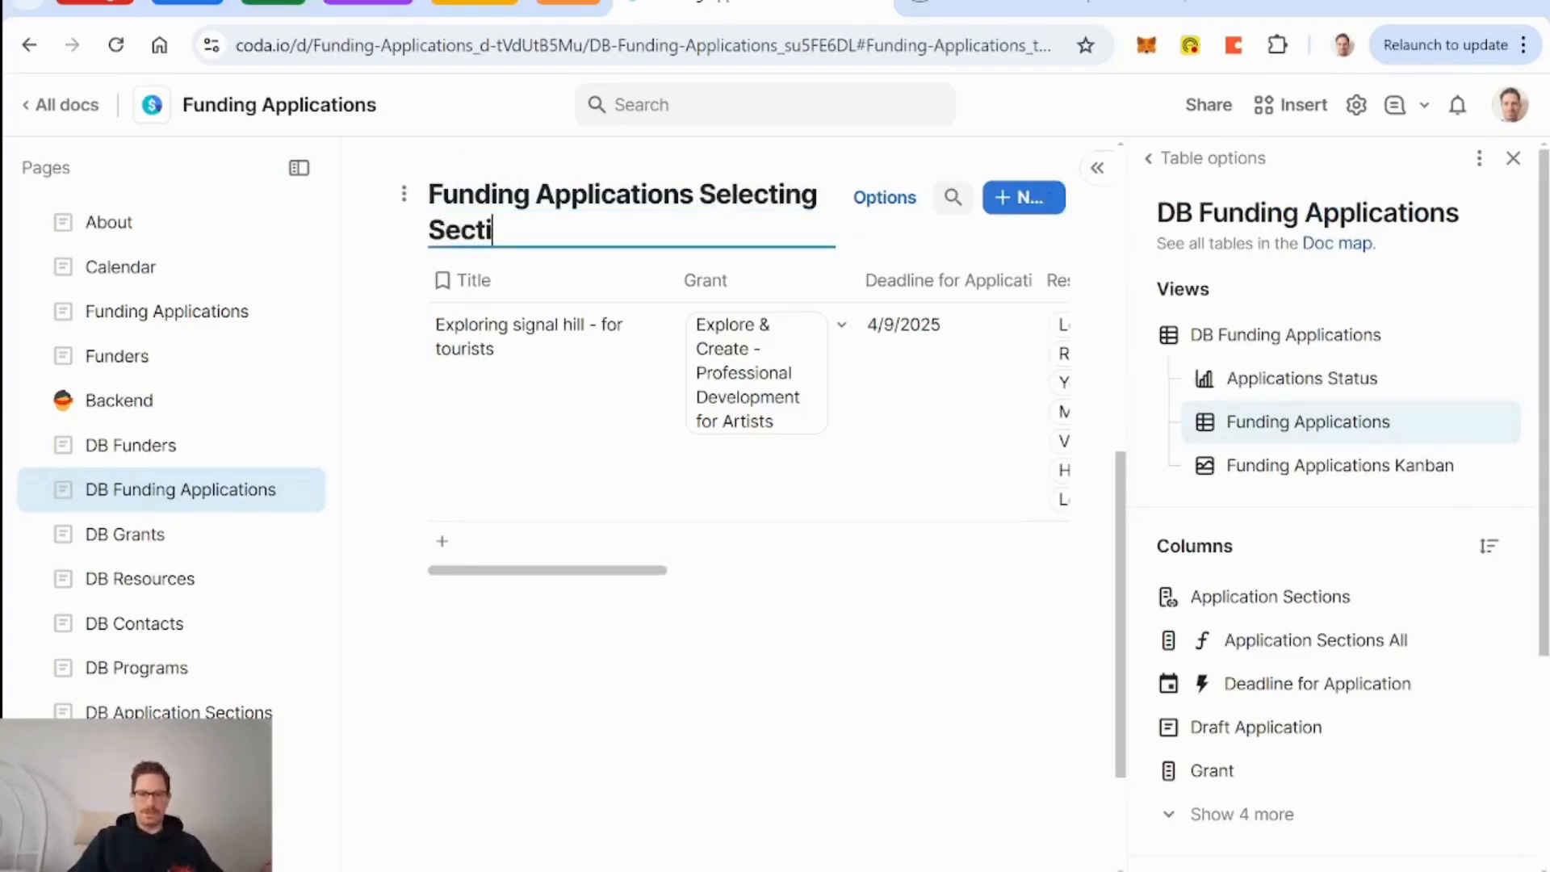
pyautogui.click(1513, 158)
# Create a new detail layout for the Exploring signal hill application row.
pyautogui.click(379, 292)
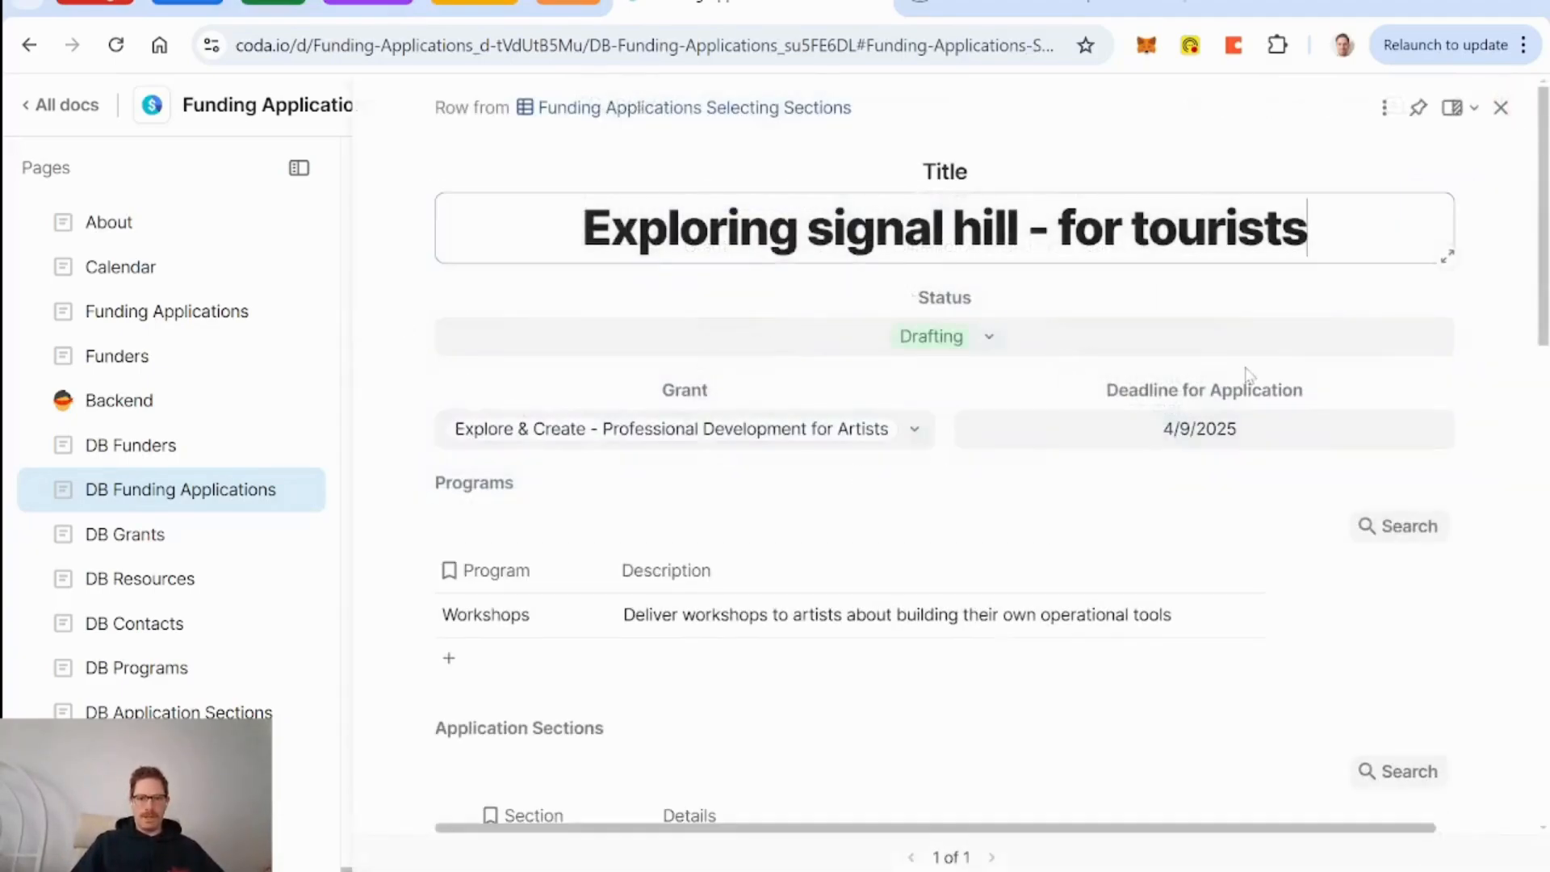
pyautogui.click(1384, 108)
pyautogui.moveTo(1285, 204)
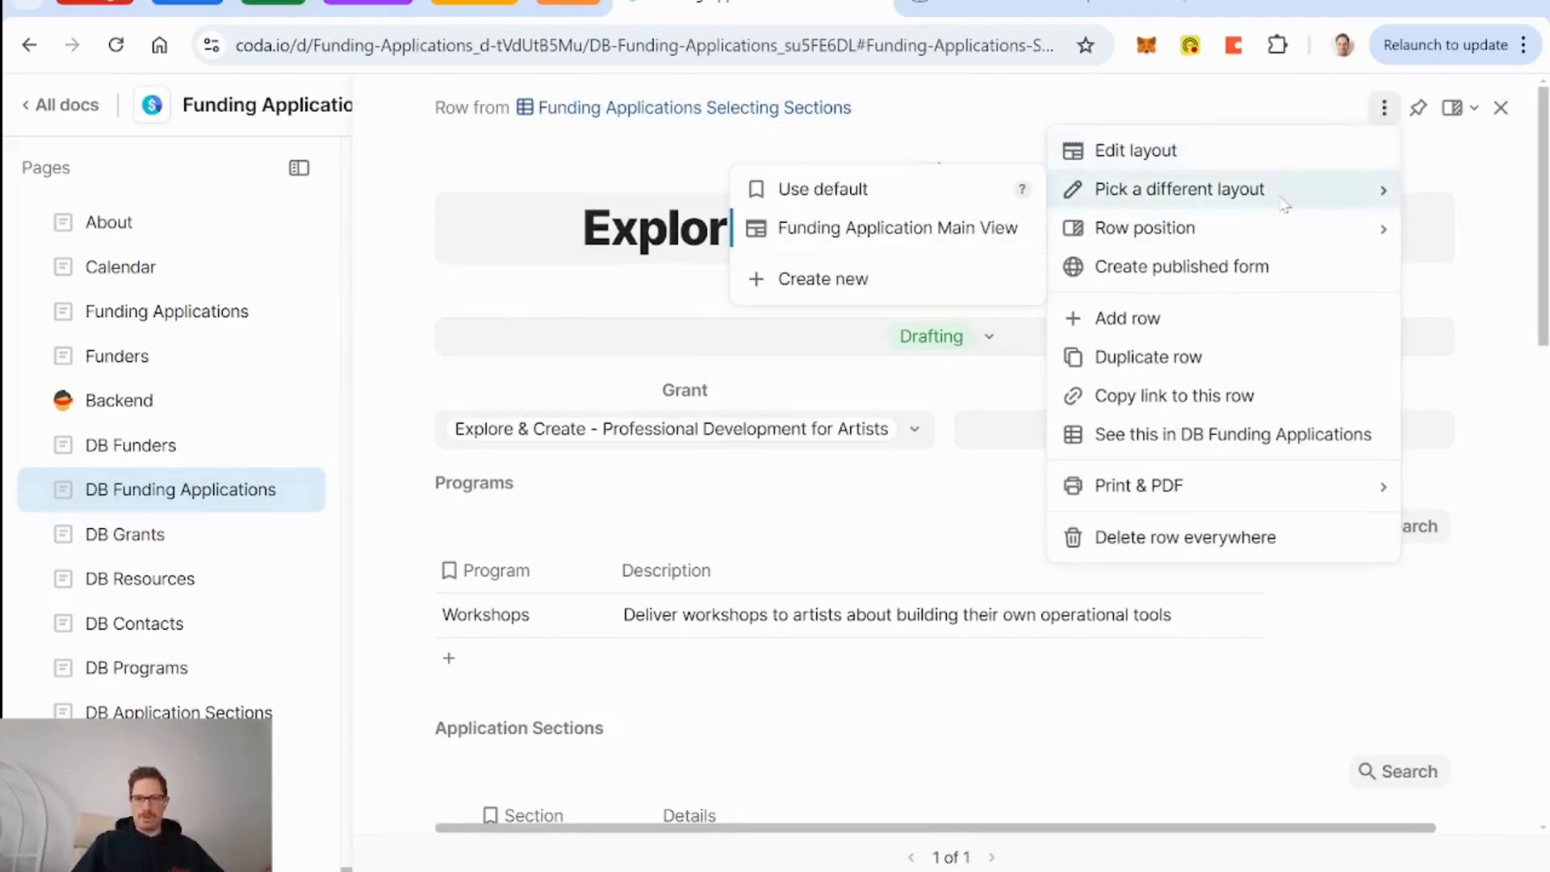
pyautogui.click(827, 297)
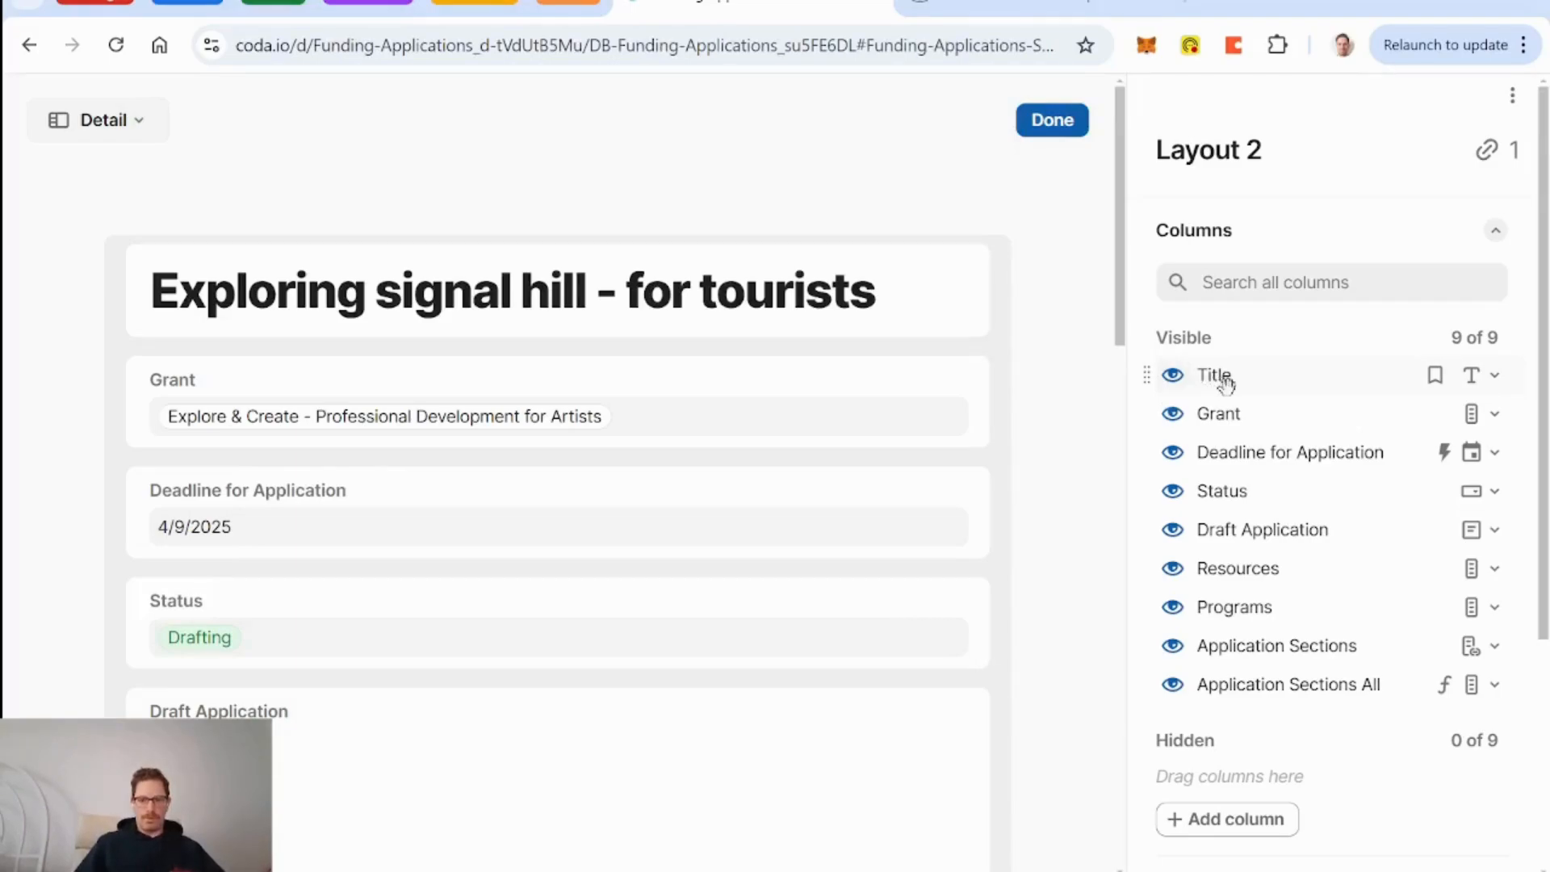
# Give Title a Standard label at size T and place Grant beside it.
pyautogui.click(893, 315)
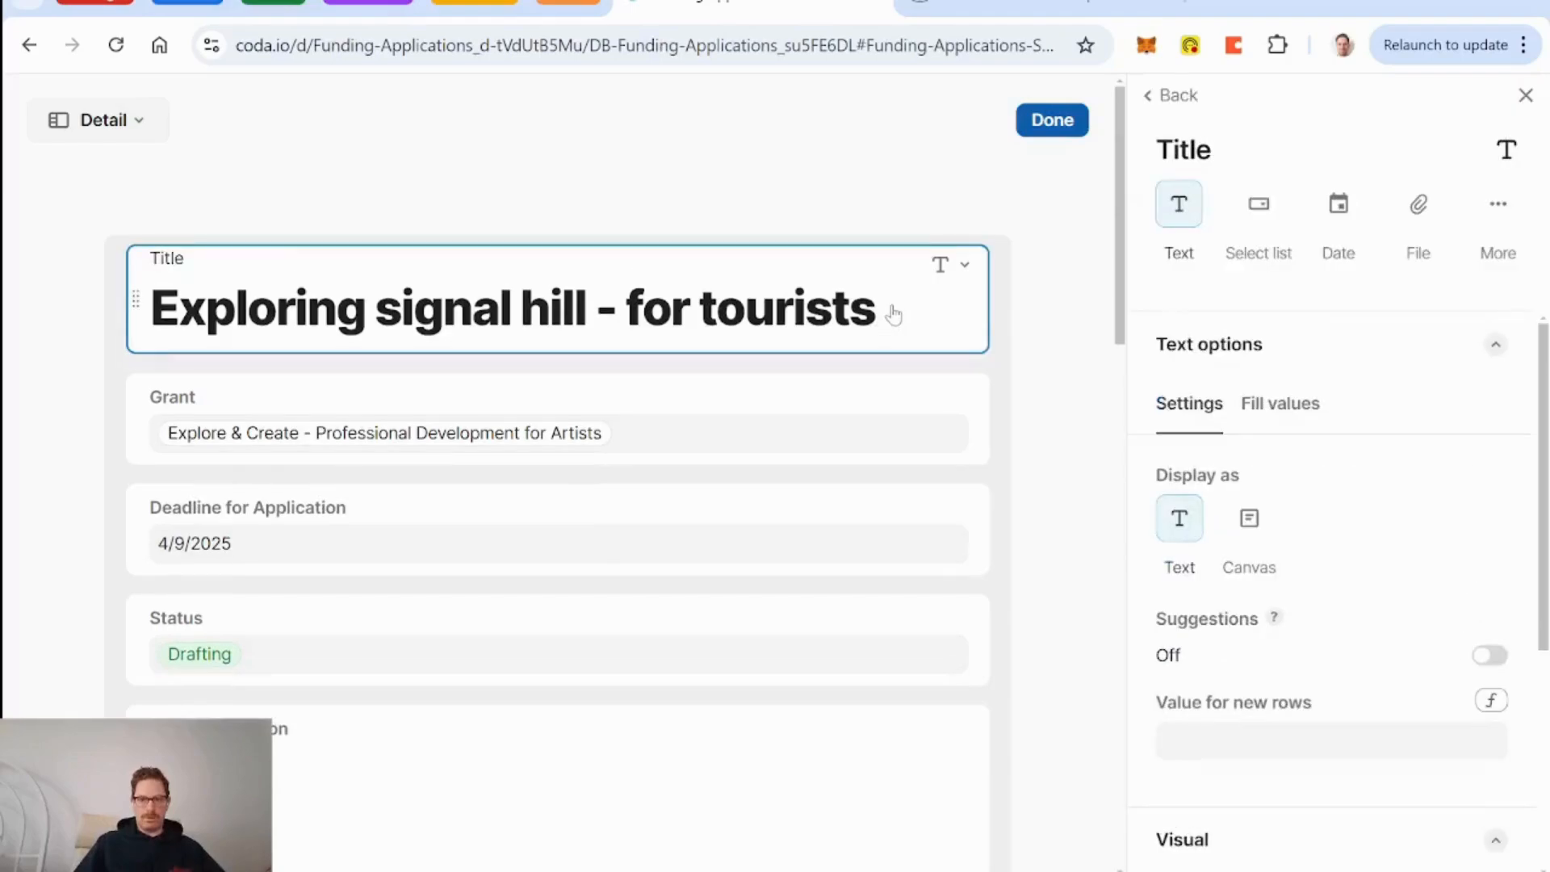
pyautogui.scroll(-5, 1282, 411)
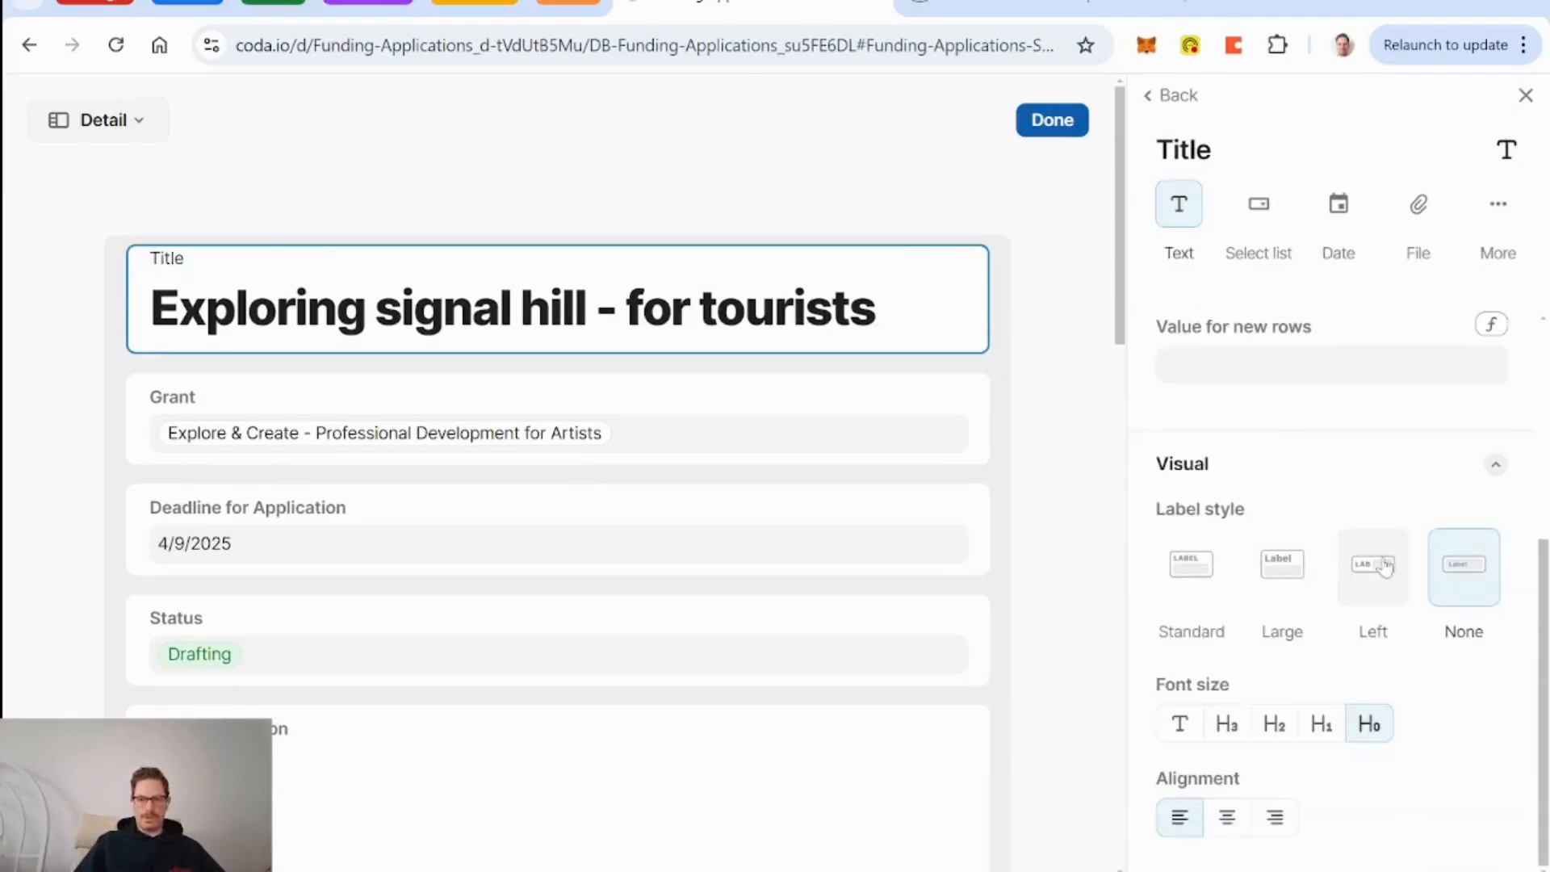
pyautogui.click(1196, 580)
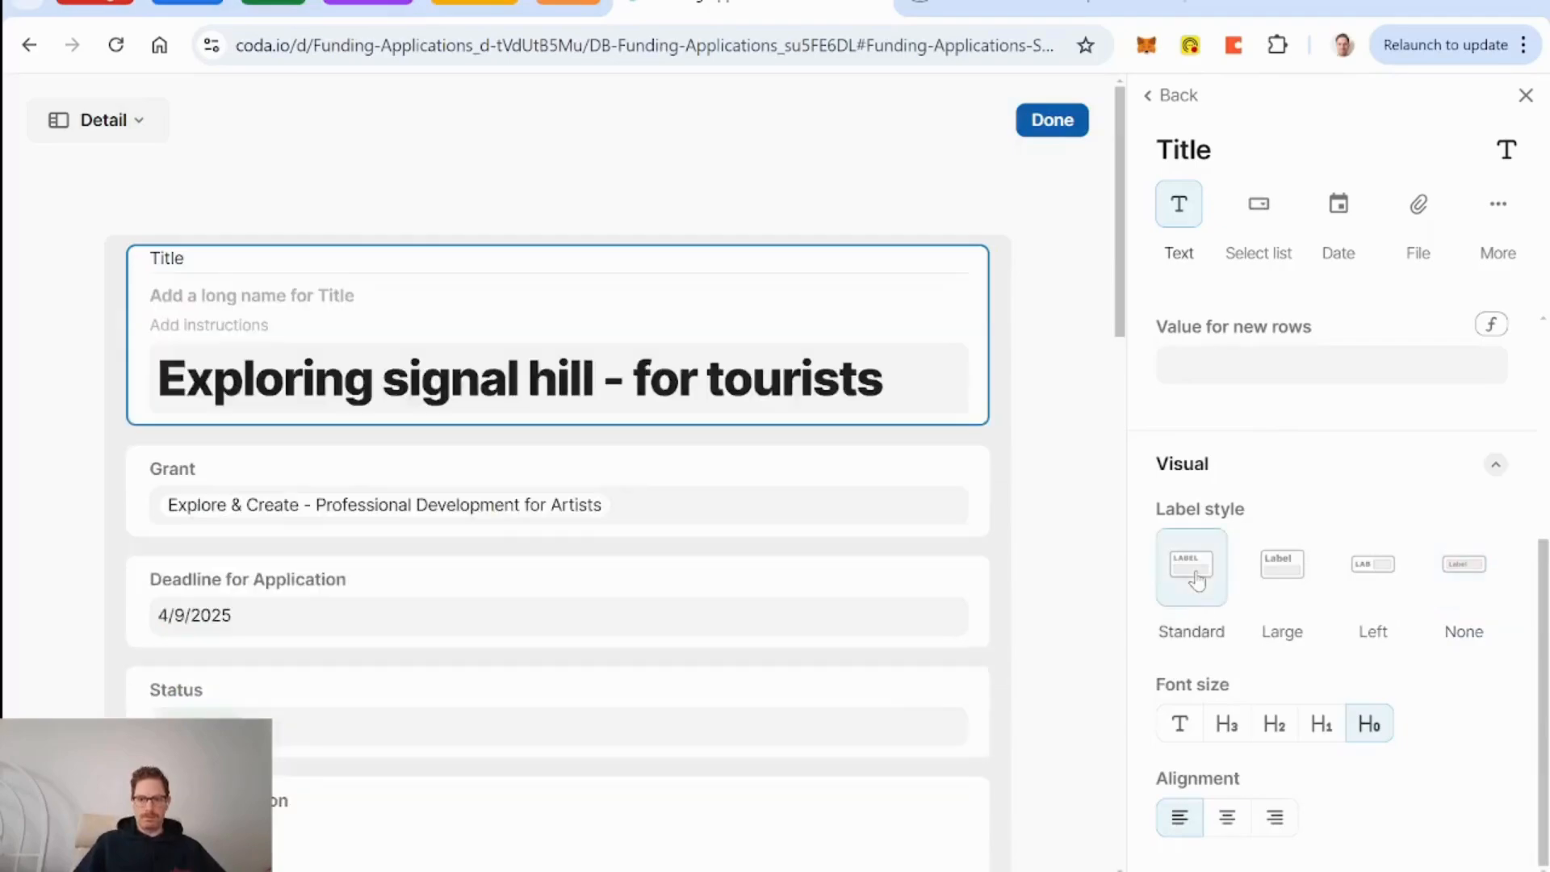
pyautogui.click(1181, 727)
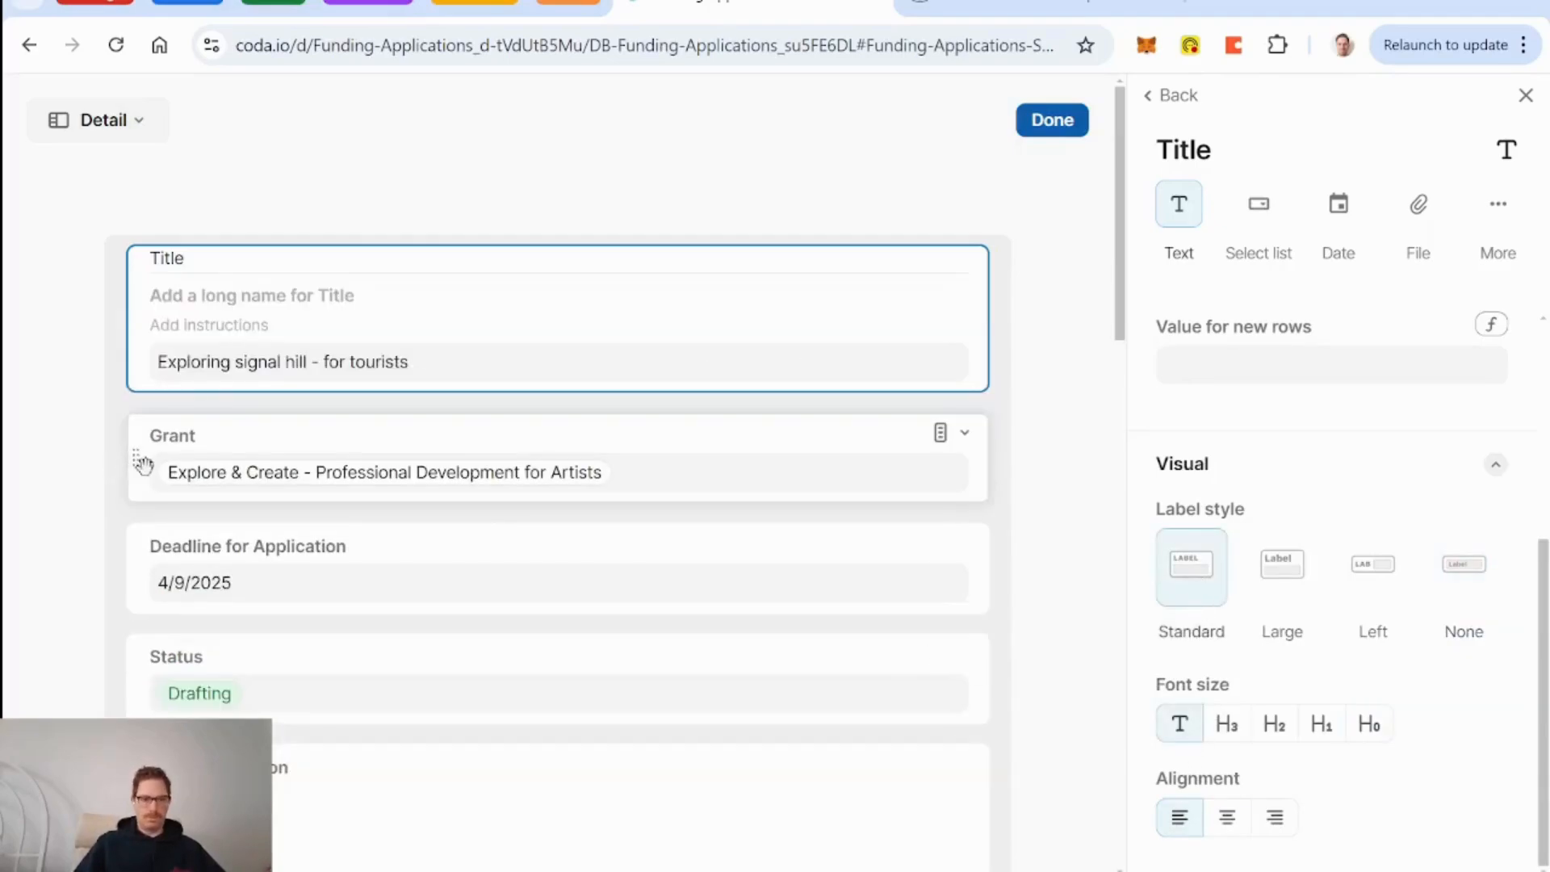
pyautogui.moveTo(134, 460); pyautogui.dragTo(932, 339)
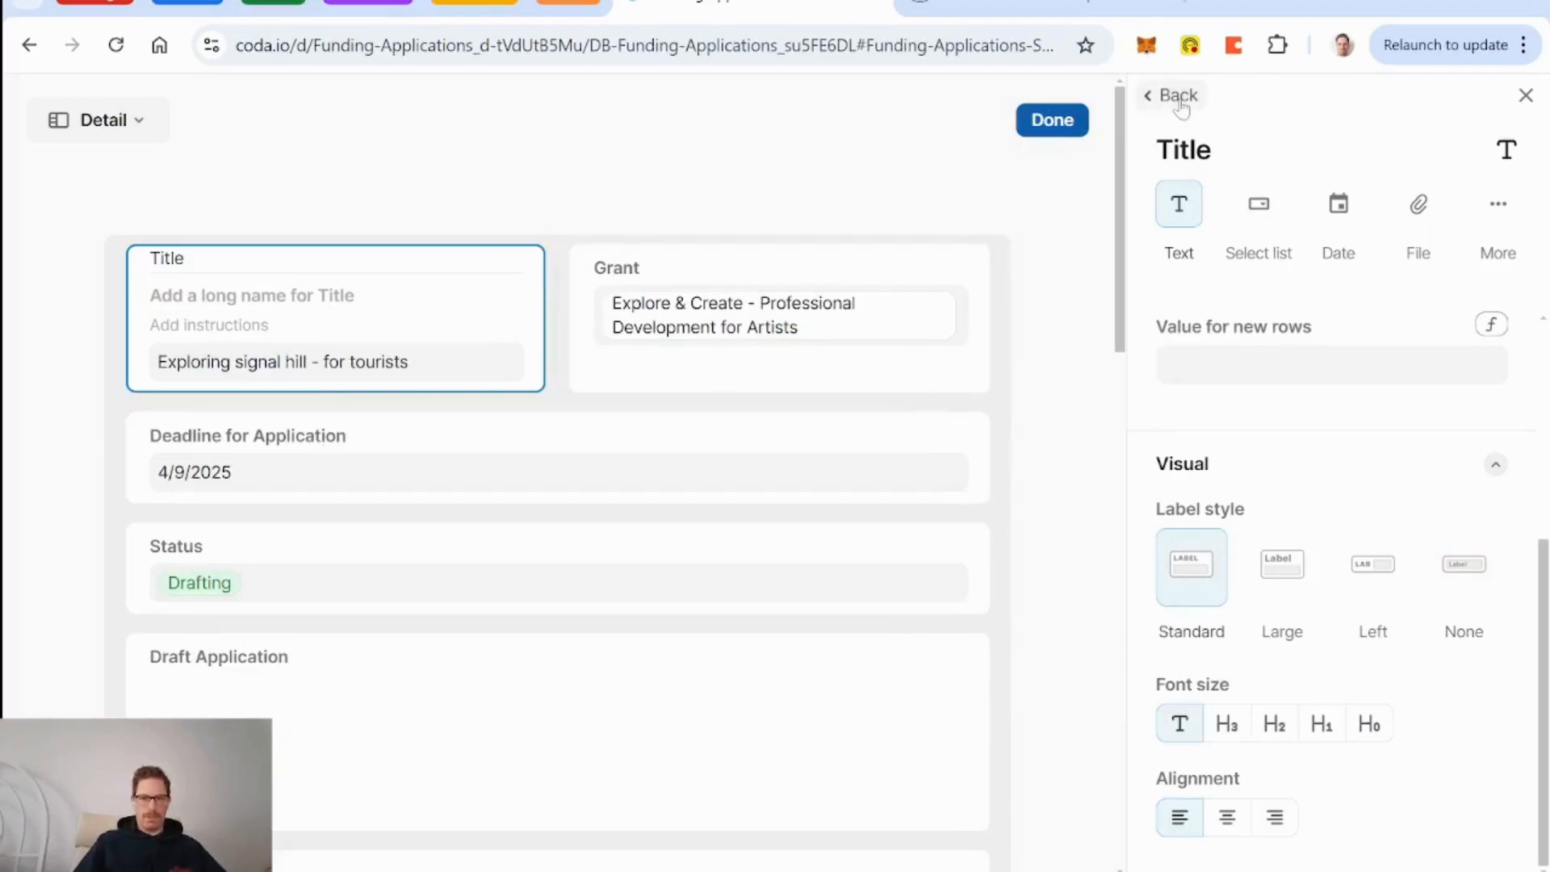
# Hide Deadline for Application, Status, Draft Application, Resources, Programs and Application Sections, then finish the layout.
pyautogui.click(1147, 95)
pyautogui.click(1173, 452)
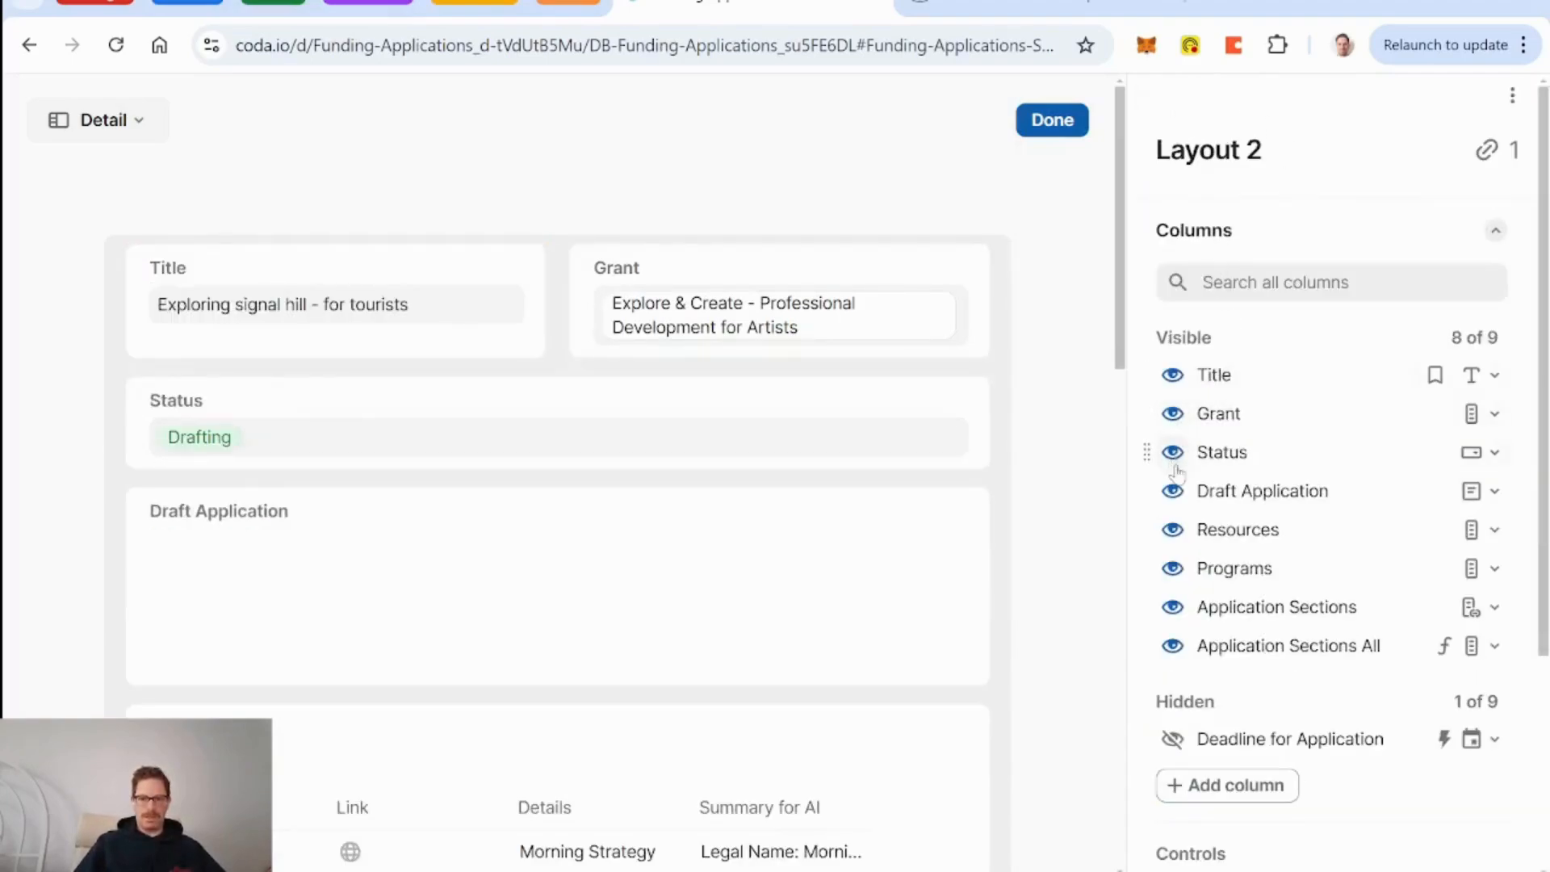
pyautogui.click(1174, 454)
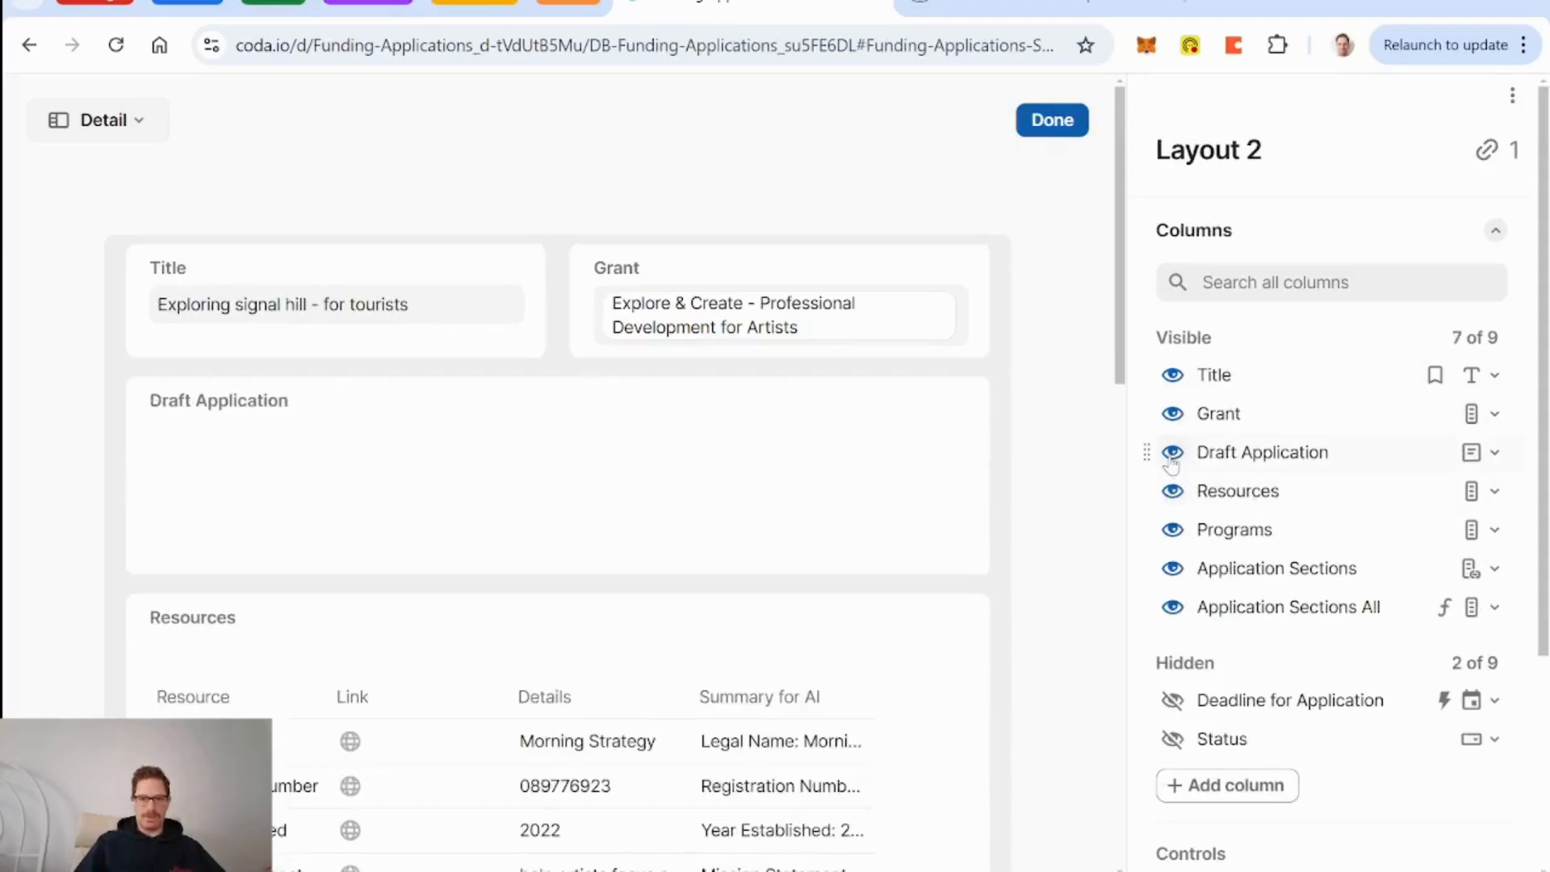
pyautogui.click(1174, 454)
pyautogui.click(1173, 454)
pyautogui.click(1173, 454)
pyautogui.click(1173, 454)
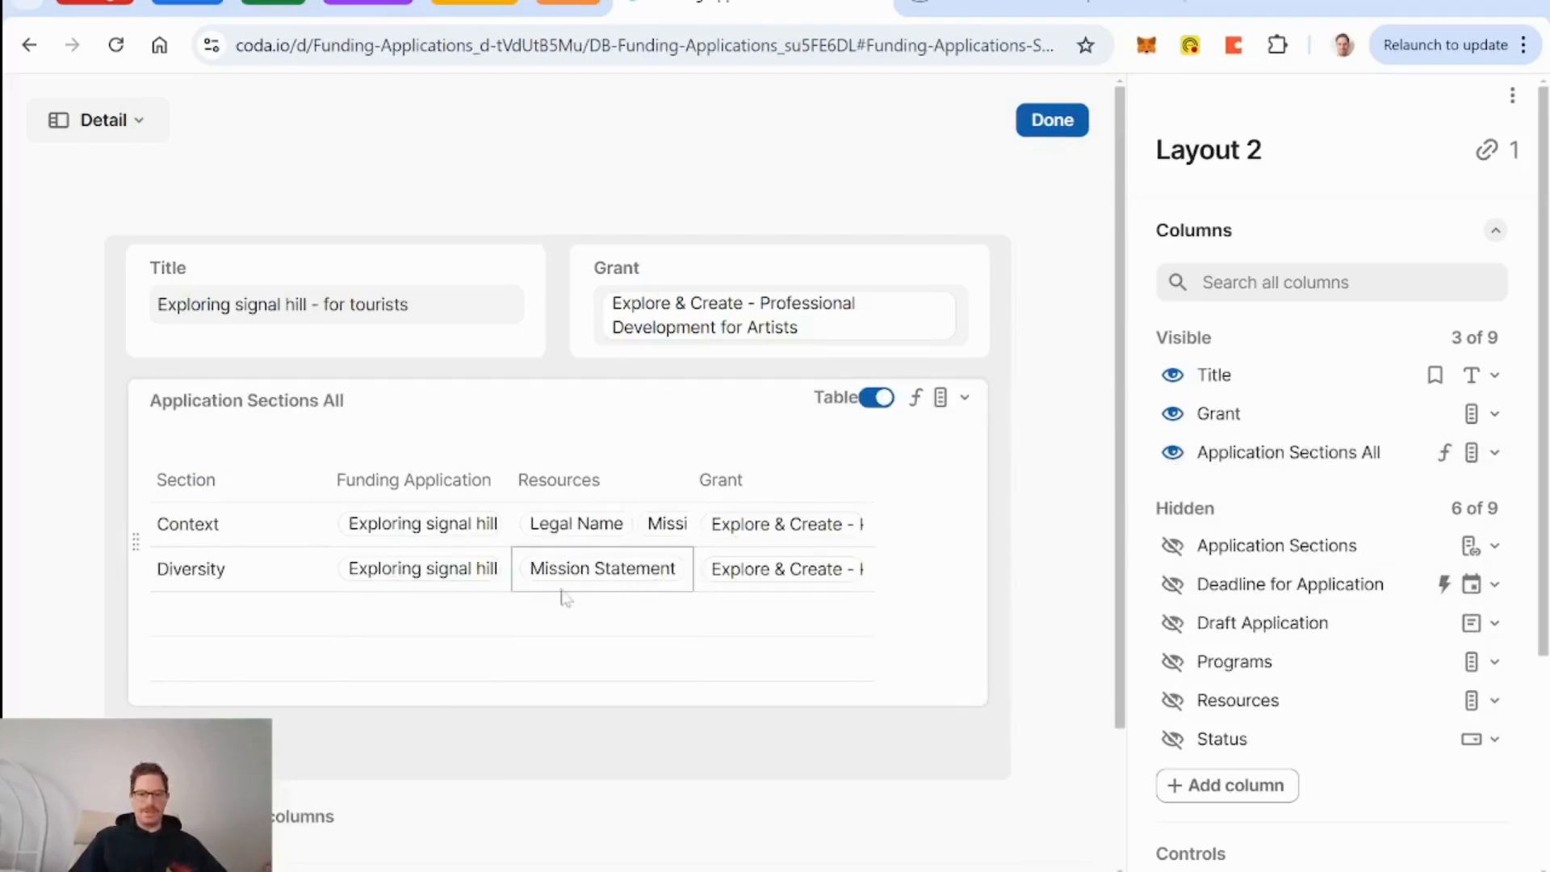
pyautogui.click(1052, 121)
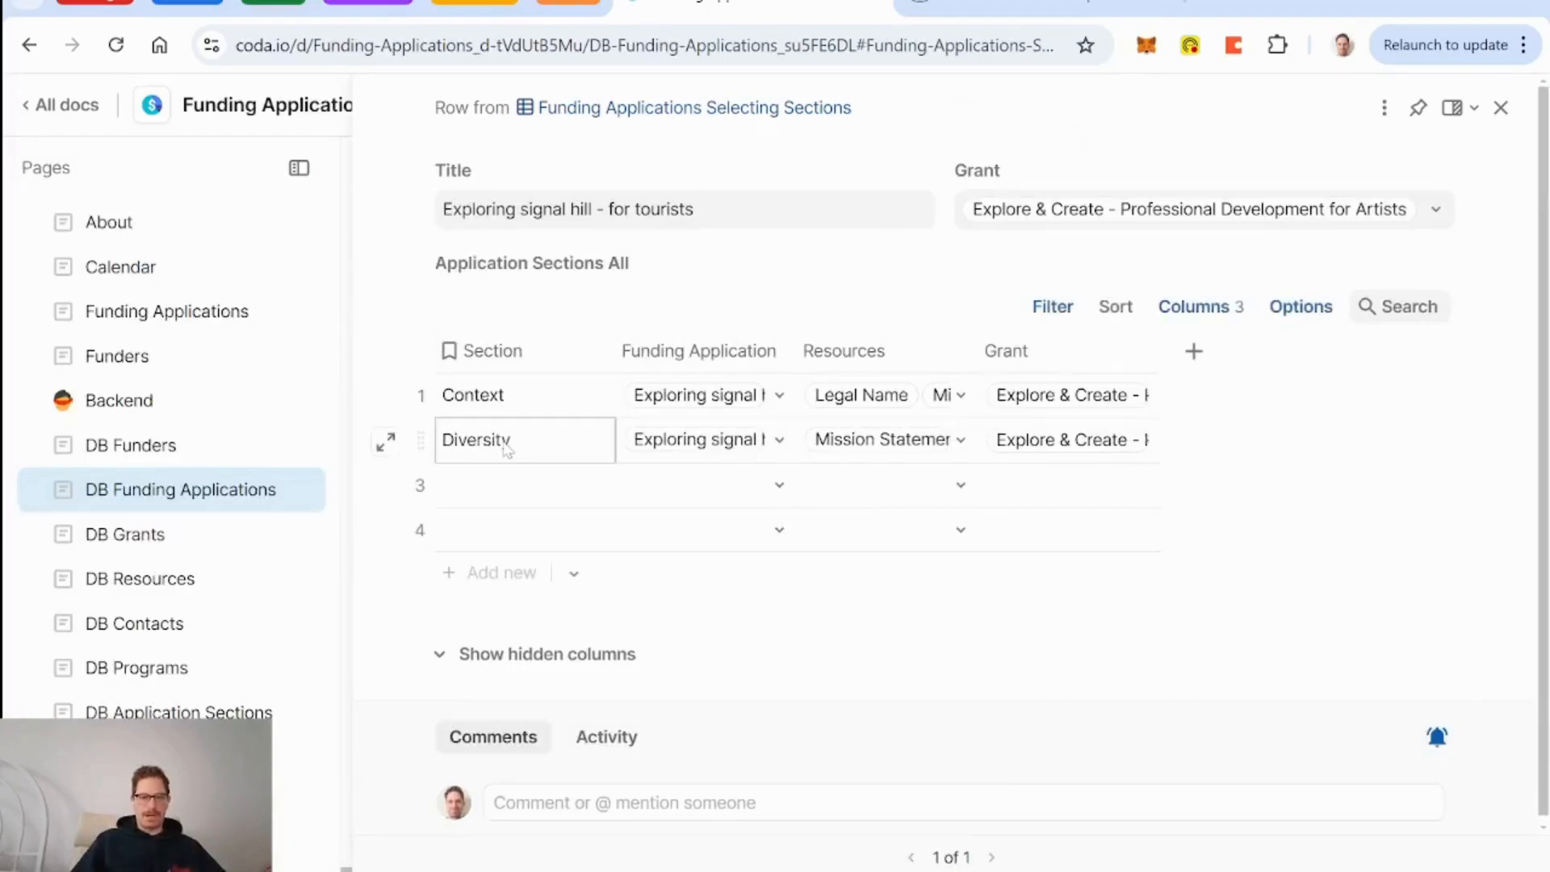
# Add a new page named Settings with the orange sliders icon.
pyautogui.click(161, 761)
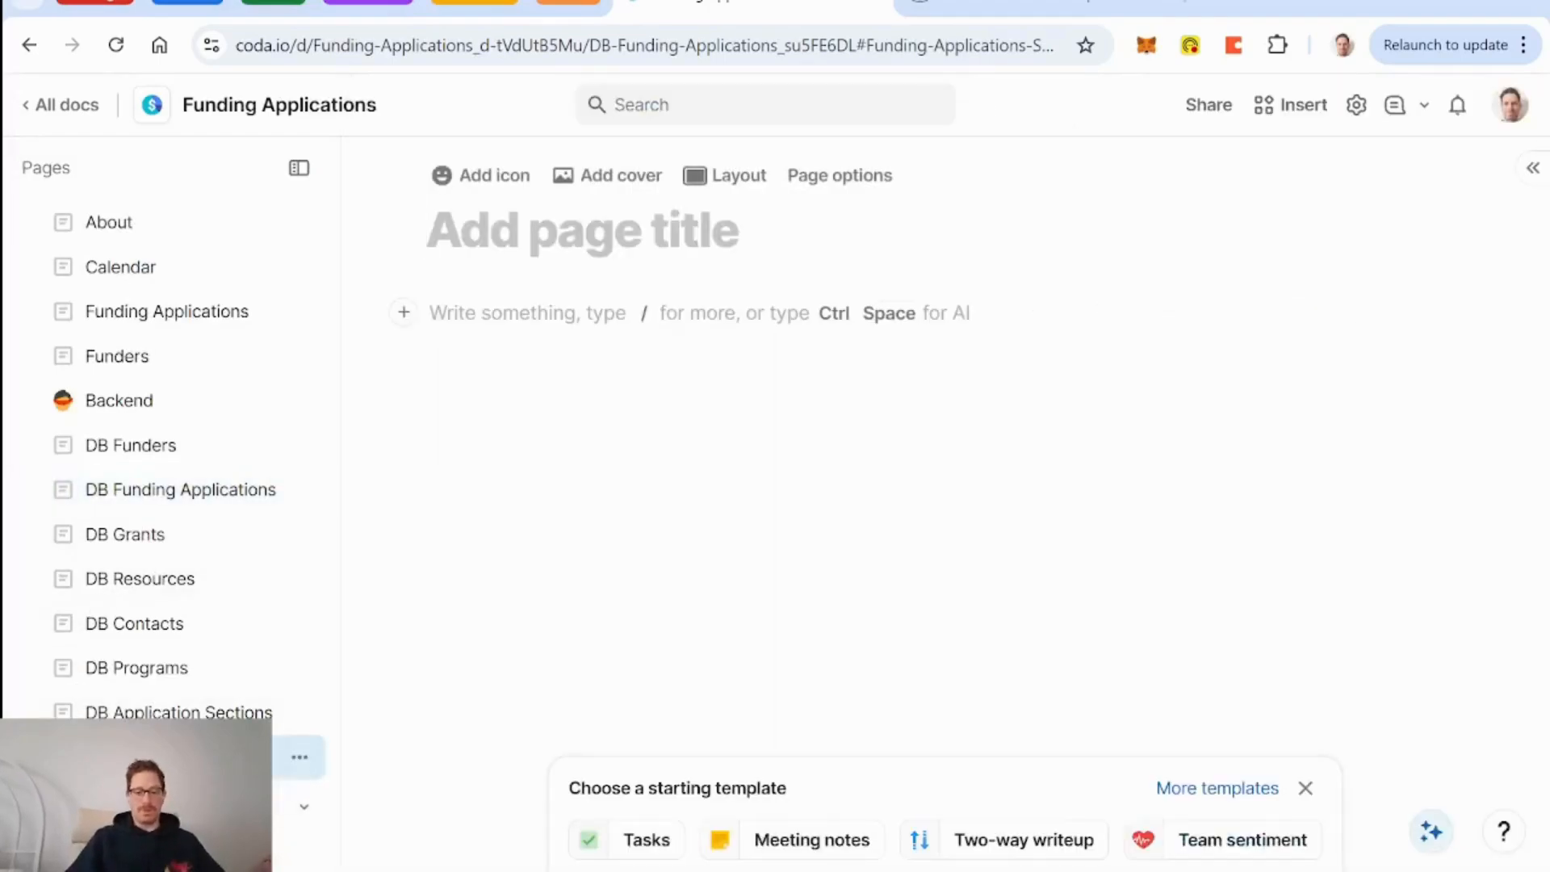
pyautogui.write('Settings')
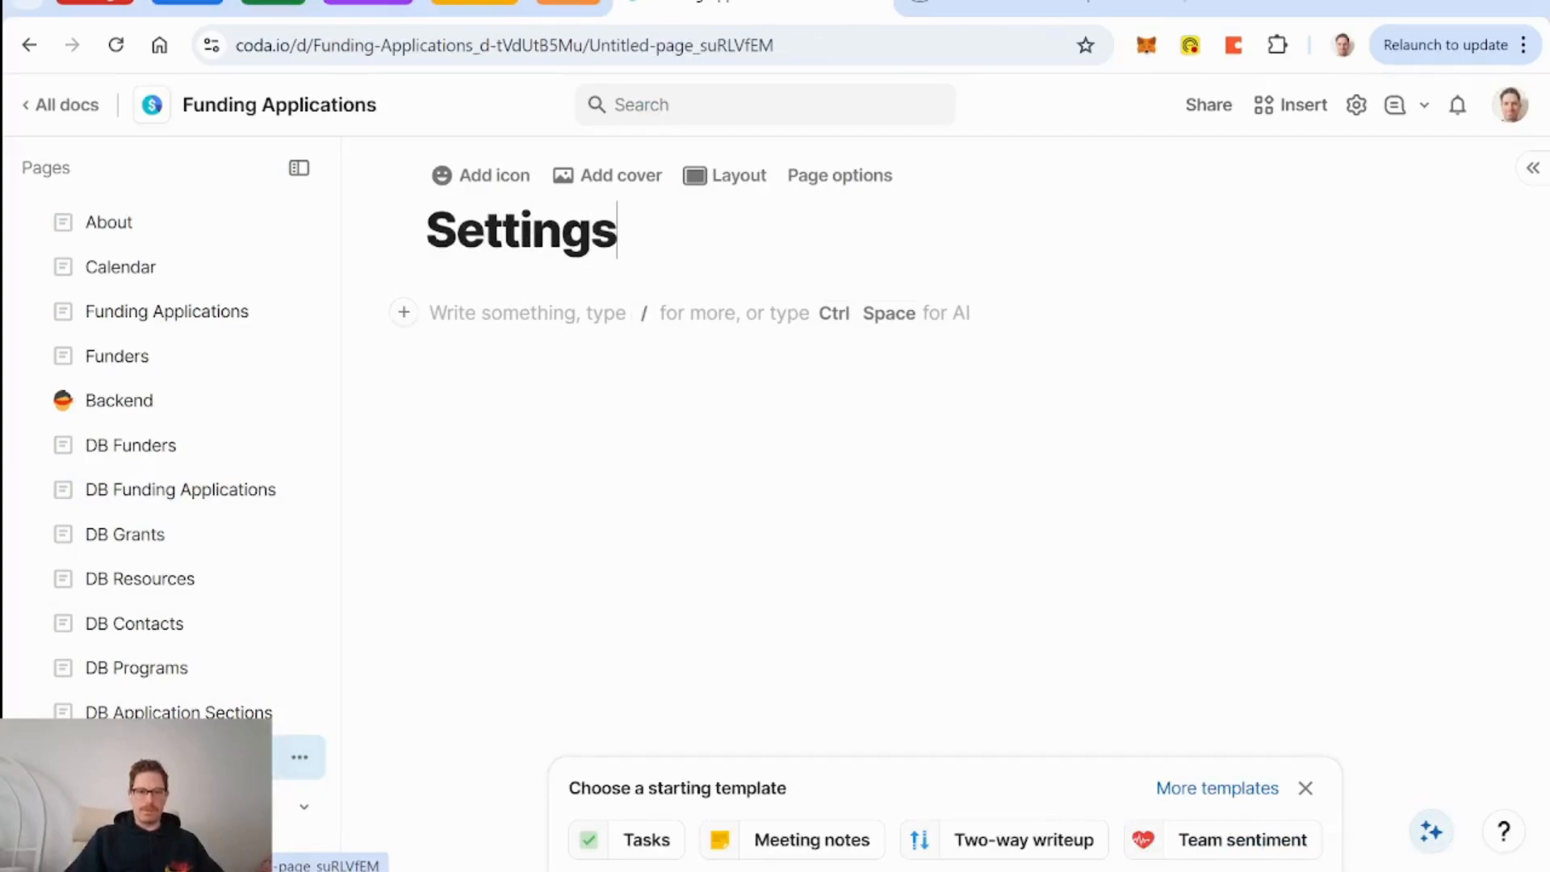
pyautogui.click(473, 182)
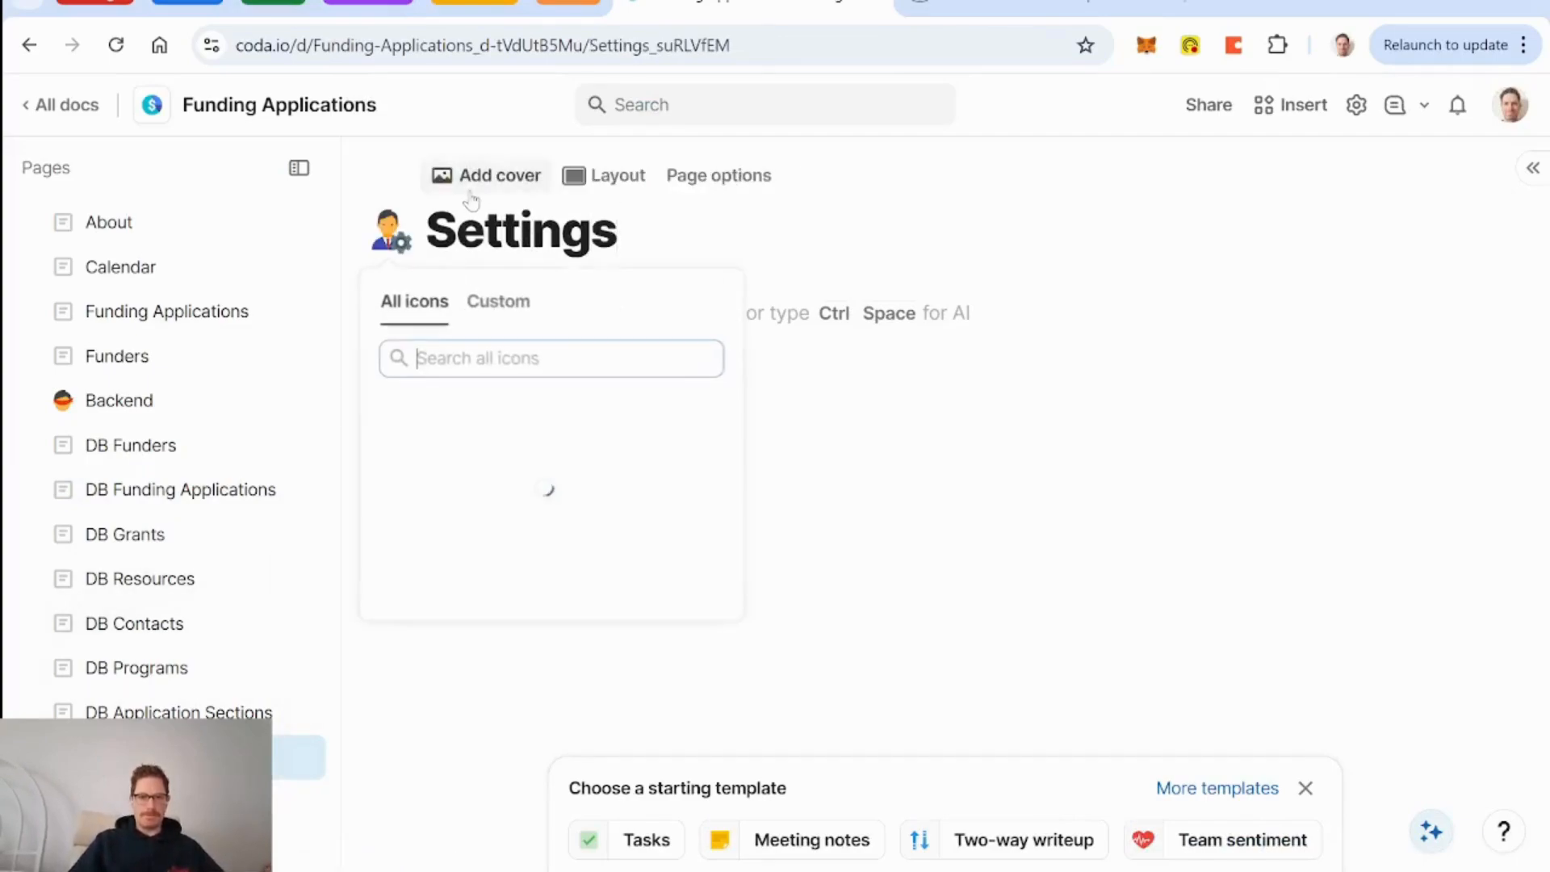
pyautogui.click(655, 414)
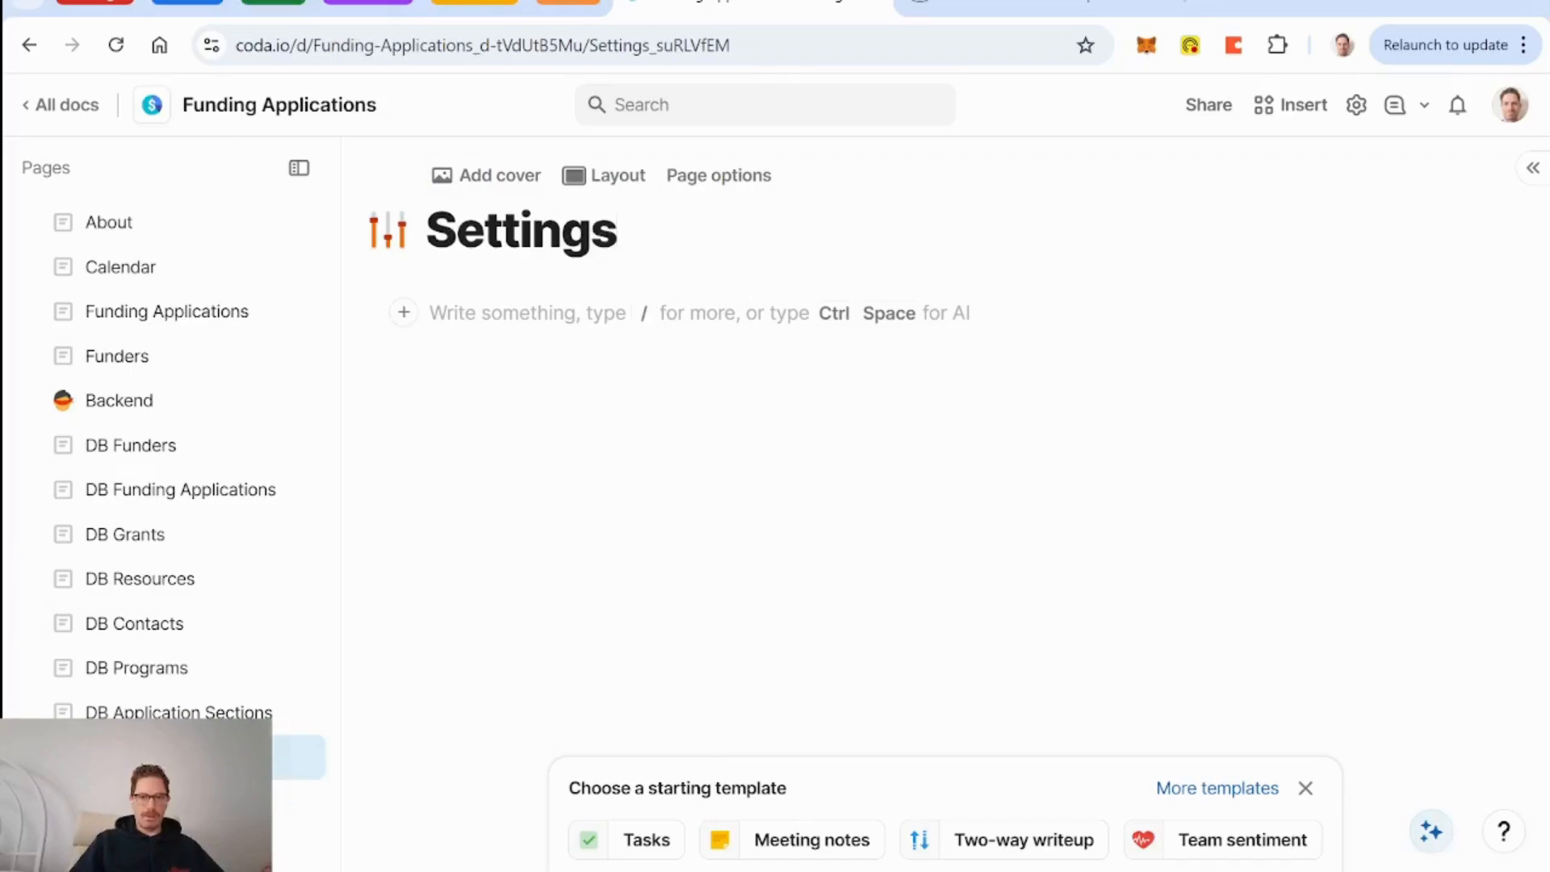
# Write 'Current Funding Application' on the page as a small heading.
pyautogui.click(429, 313)
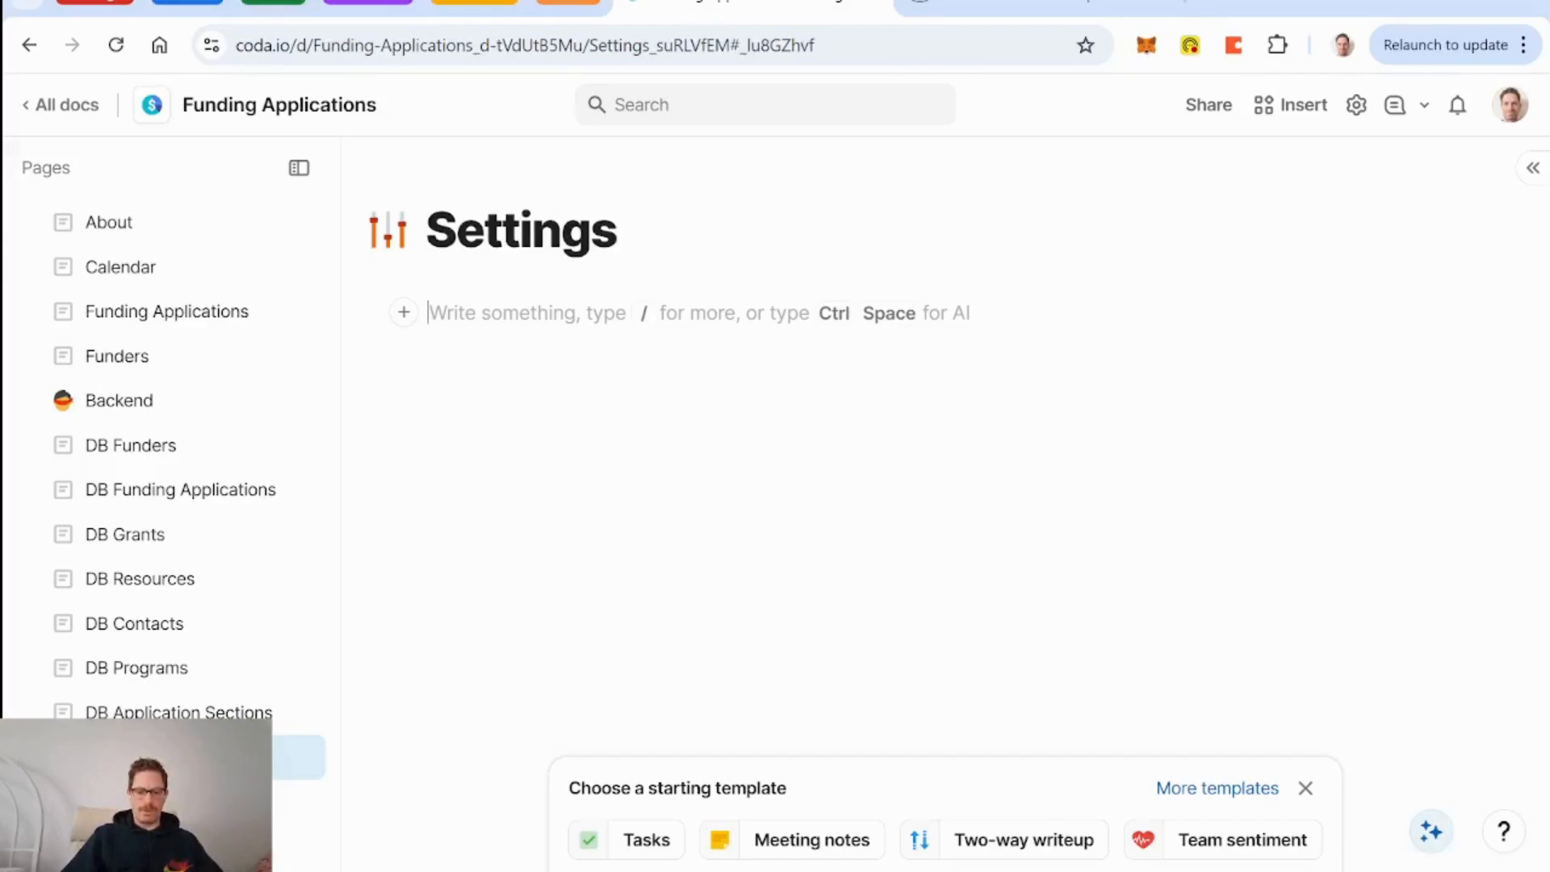
pyautogui.write('Current Funding Application')
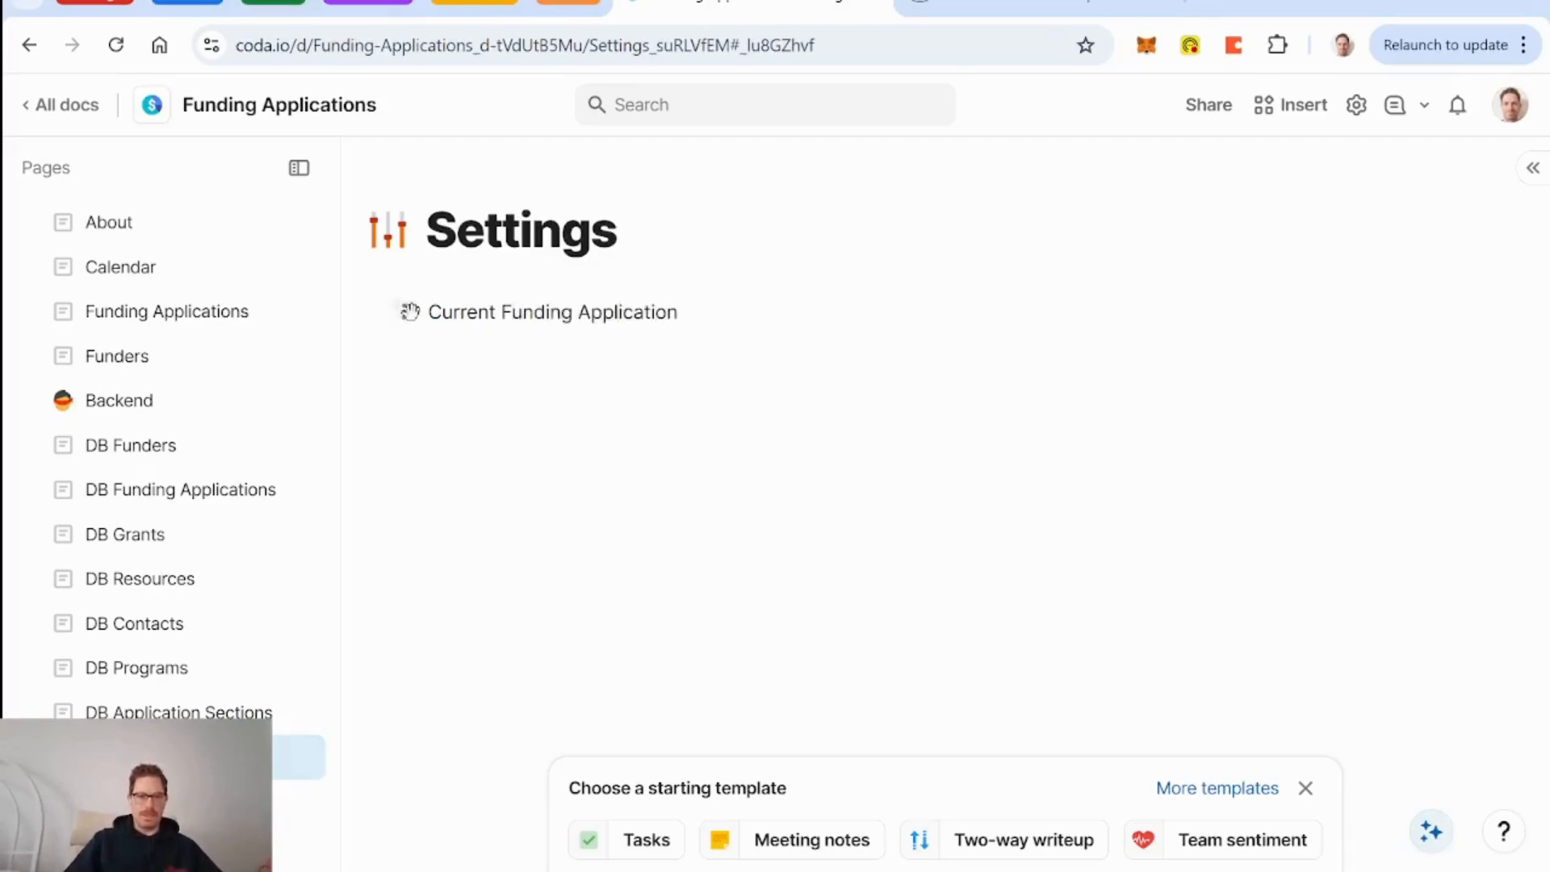
pyautogui.click(406, 312)
pyautogui.moveTo(369, 366)
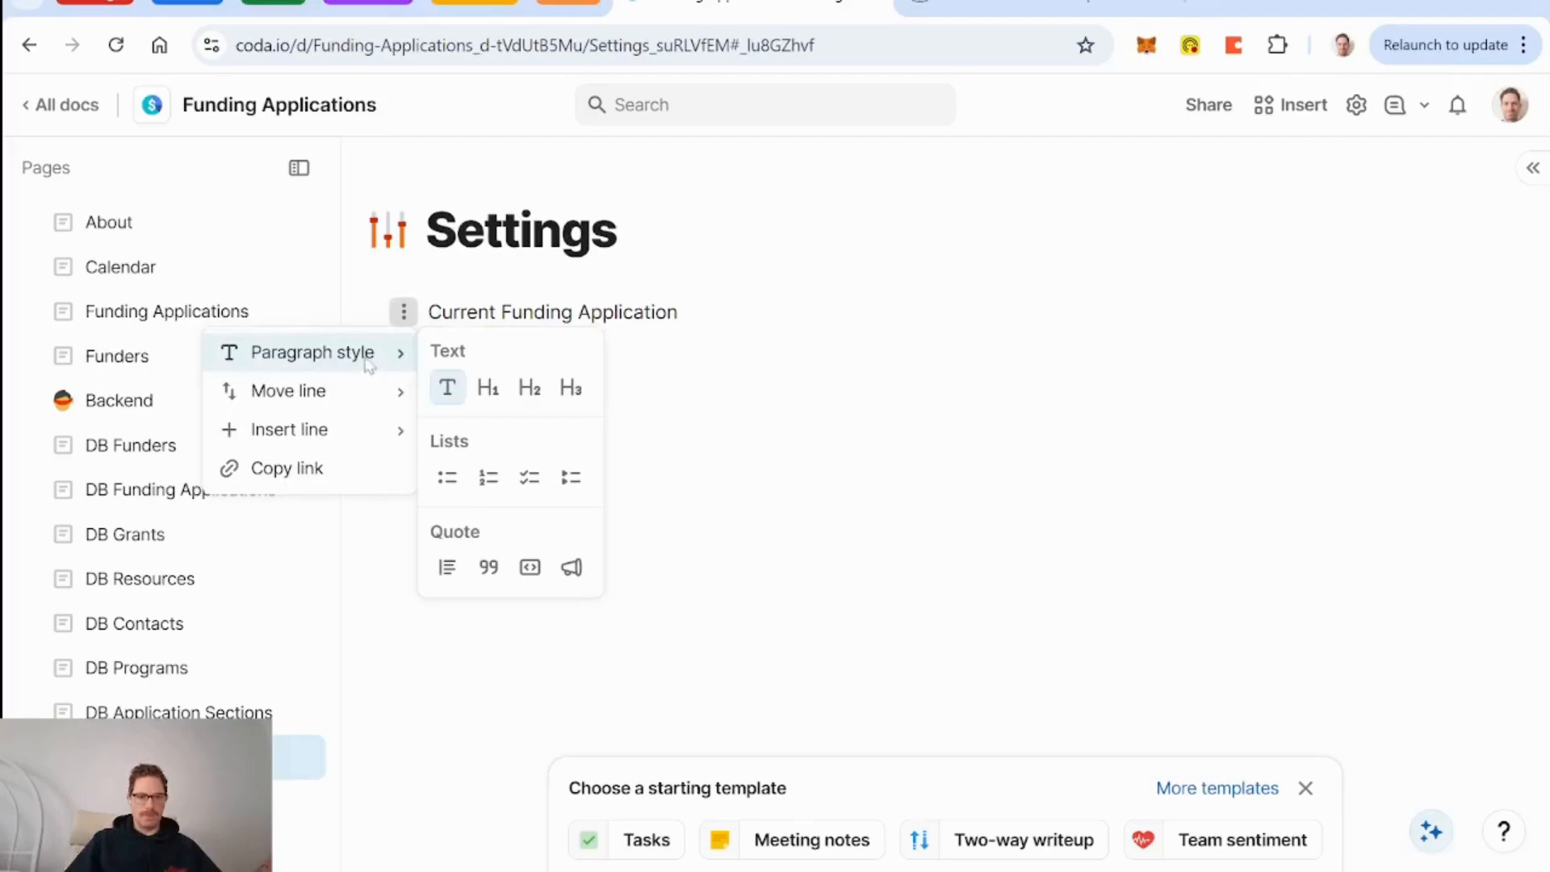
pyautogui.click(571, 387)
pyautogui.press('Return')
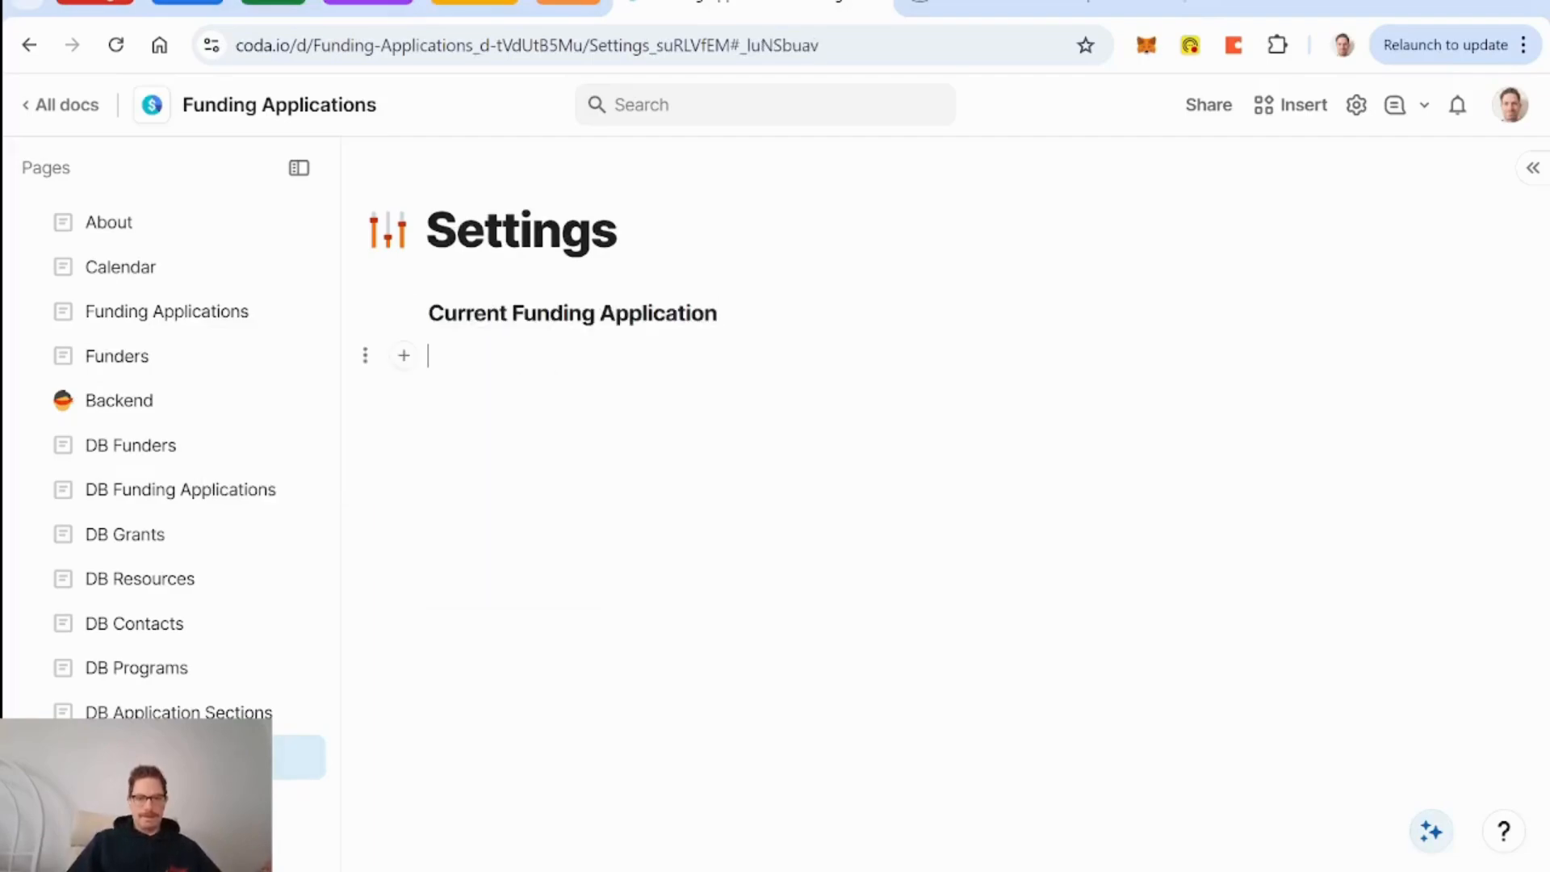
# Insert a relation control named currentFundingApplication below the heading.
pyautogui.write('/rel')
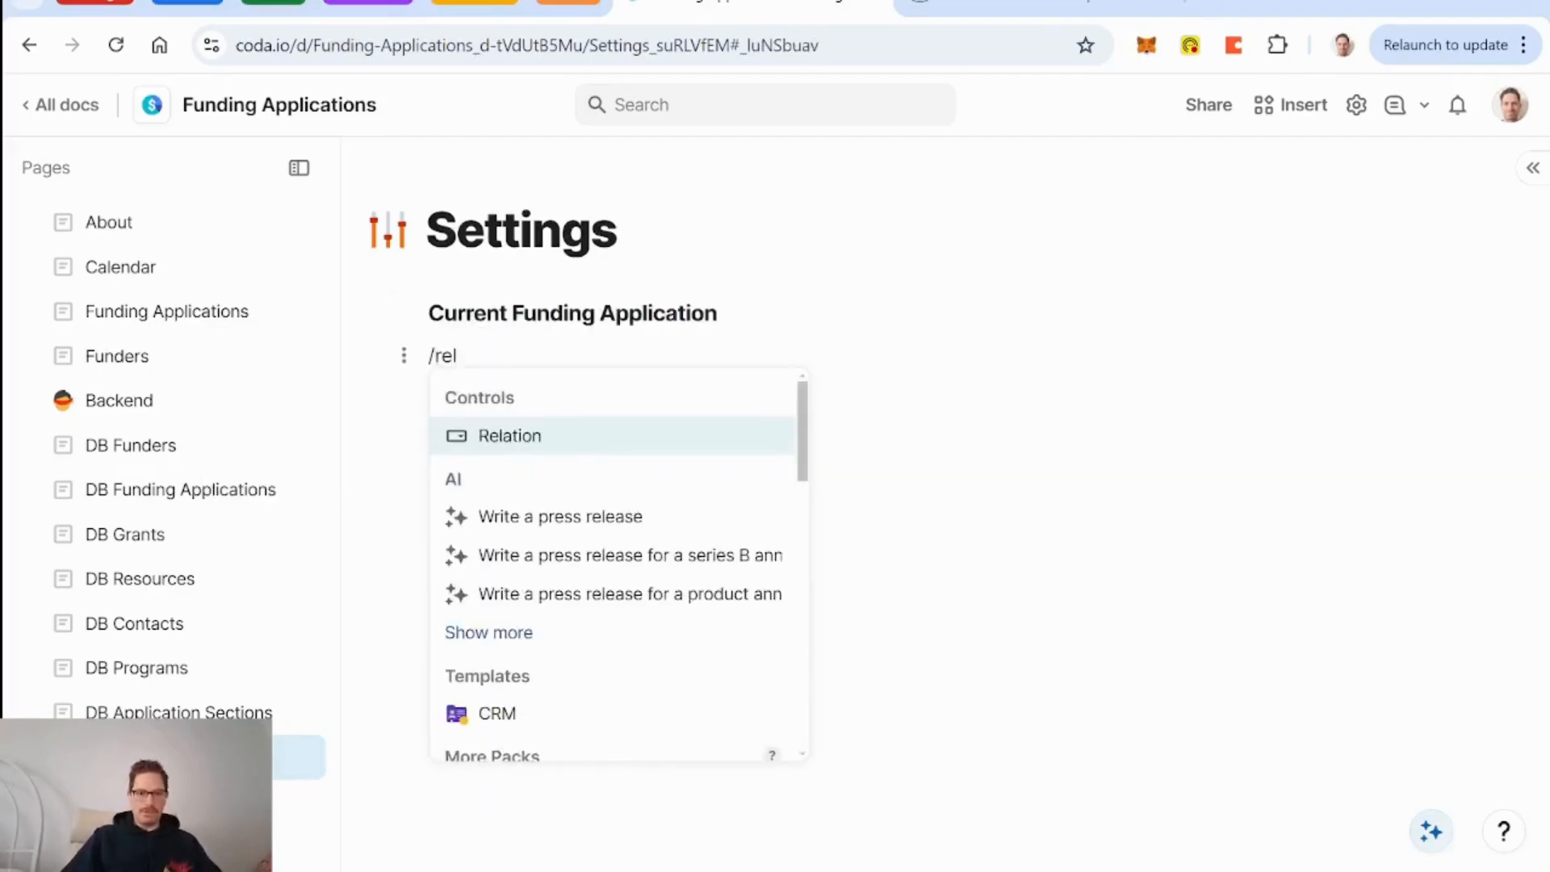
pyautogui.press('Return')
pyautogui.click(678, 595)
pyautogui.press('BackSpace')
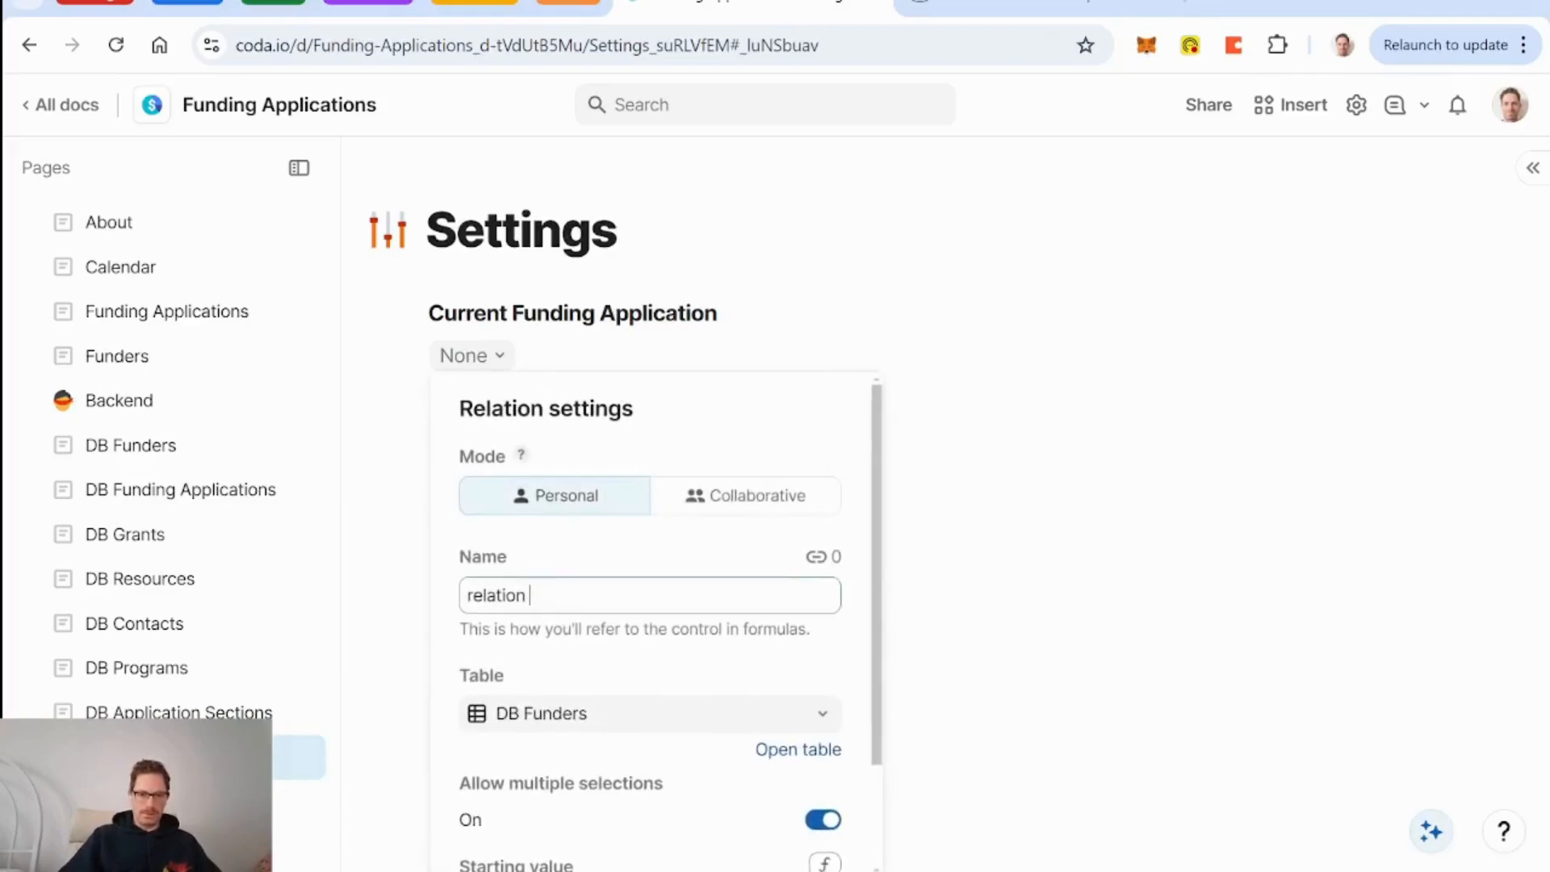
pyautogui.press('BackSpace')
pyautogui.press('BackSpace')
pyautogui.write('cu')
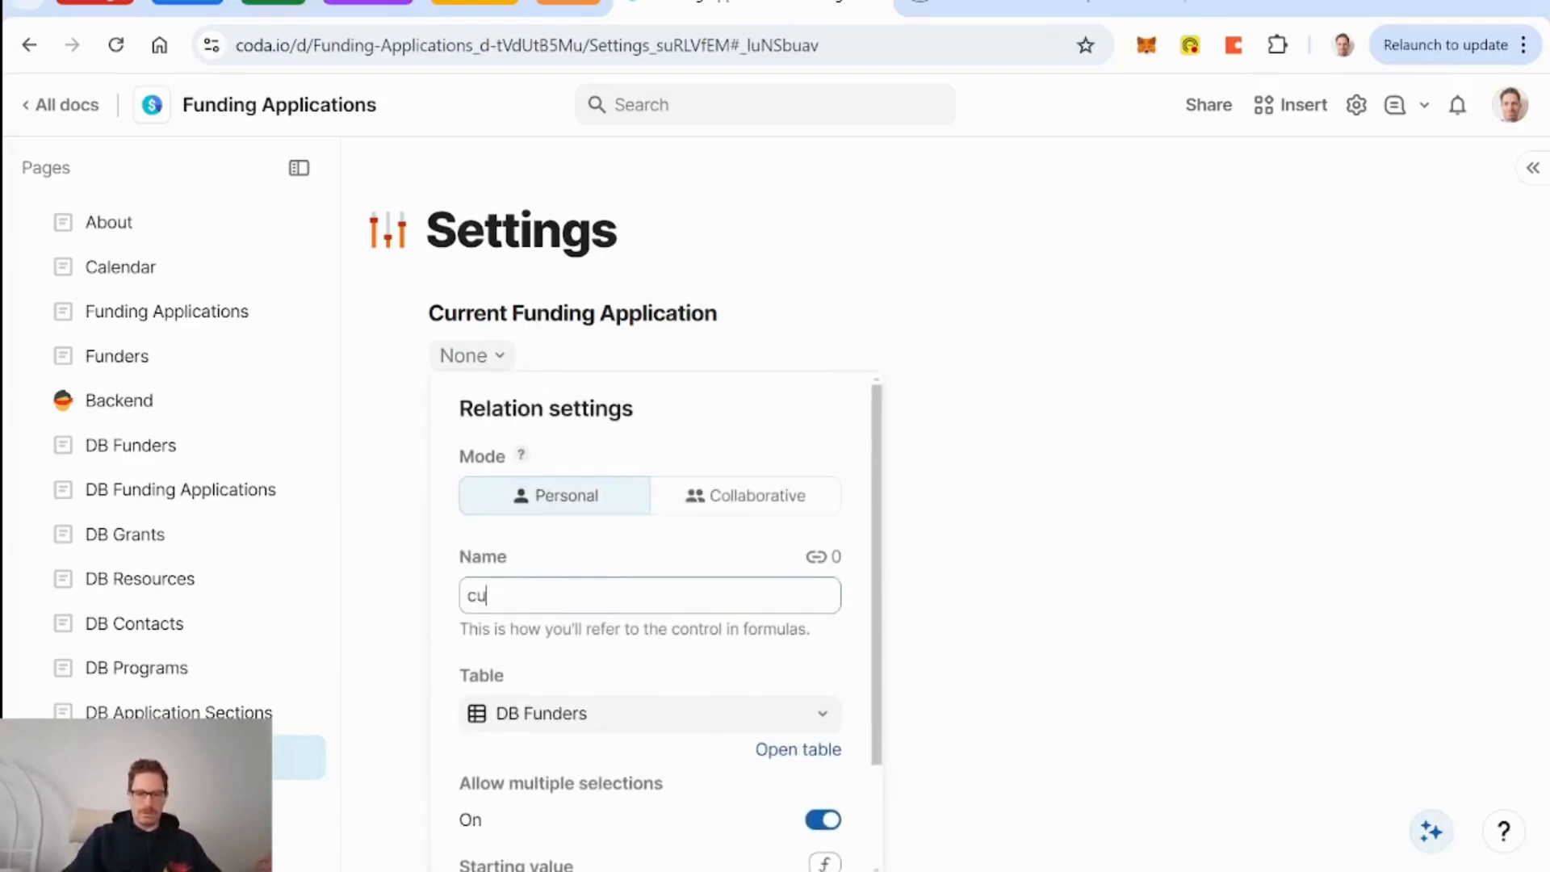
pyautogui.press('BackSpace')
pyautogui.press('BackSpace')
pyautogui.write('currentFundingApplication')
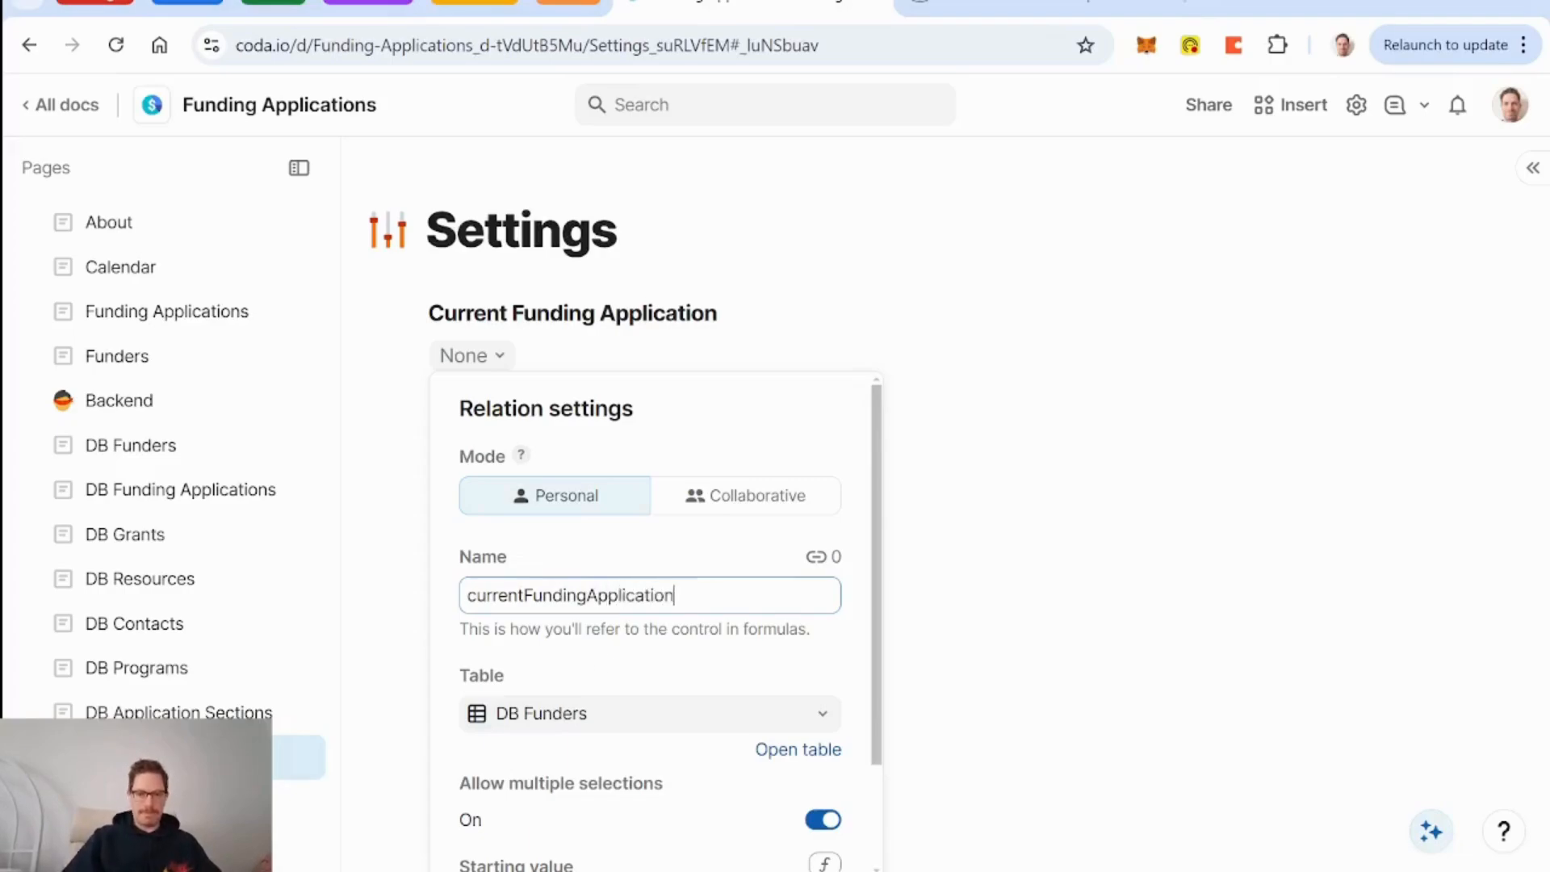
pyautogui.press('Return')
# Base the control on DB Funding Applications with multiple selections turned off.
pyautogui.click(654, 713)
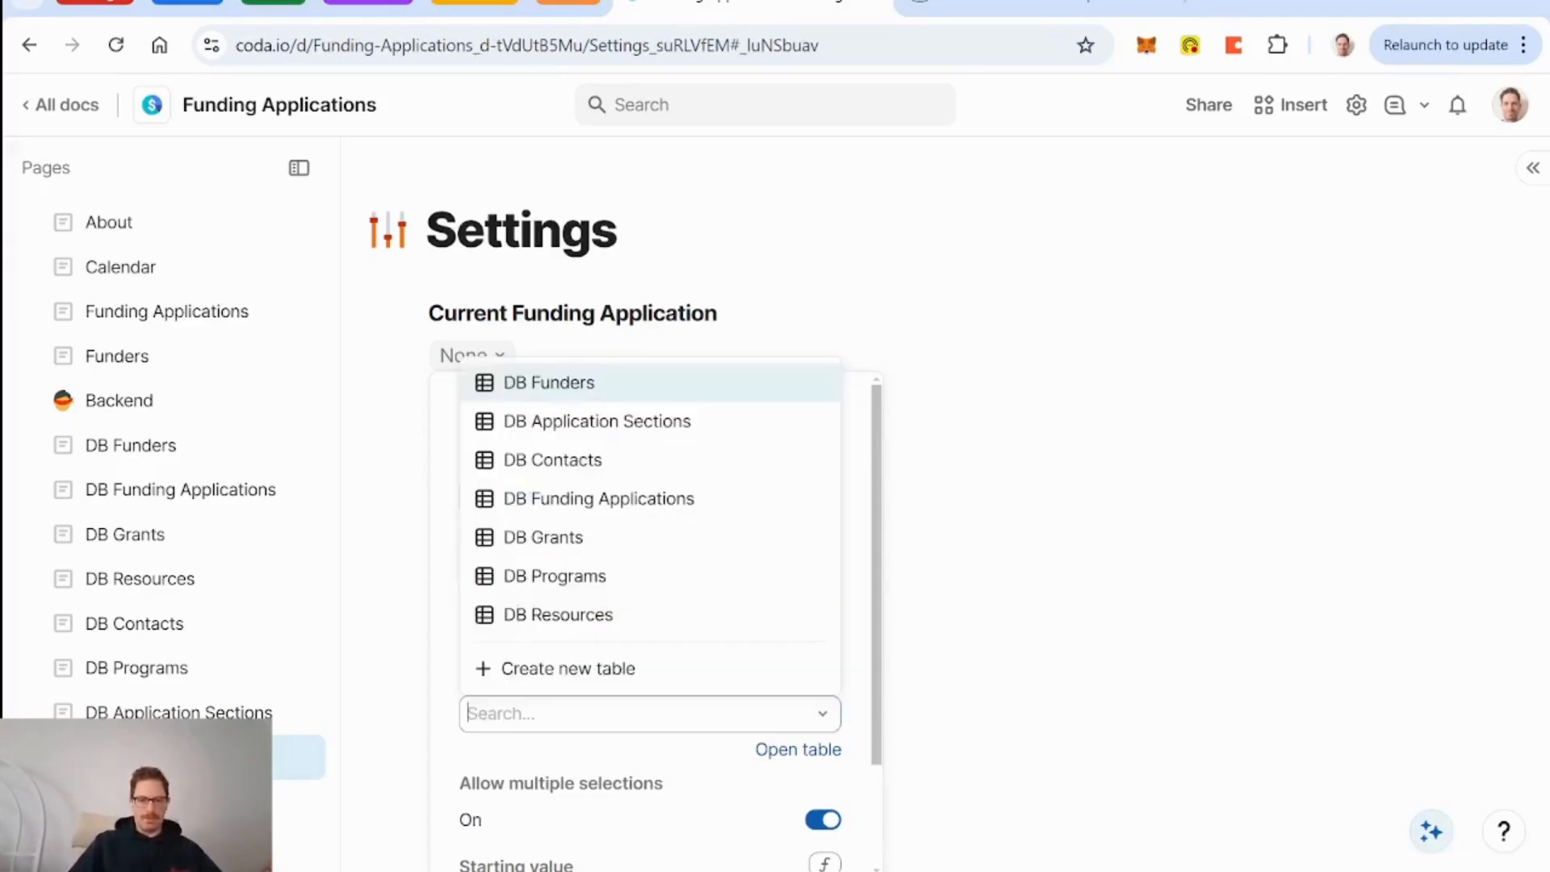
pyautogui.click(675, 497)
pyautogui.scroll(-2, 654, 613)
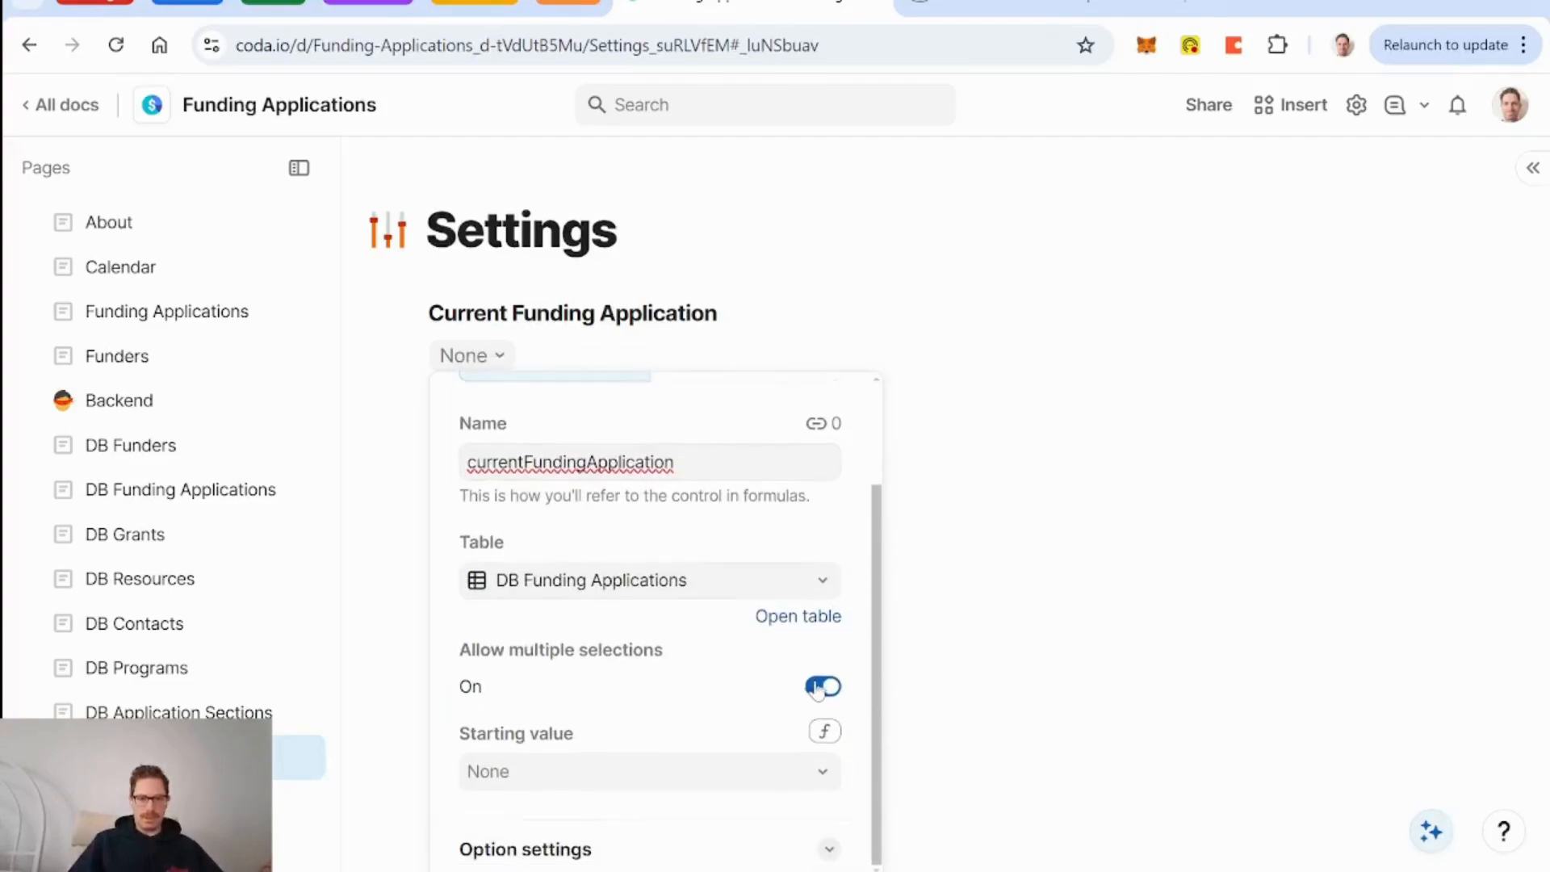
pyautogui.click(823, 686)
pyautogui.press('Escape')
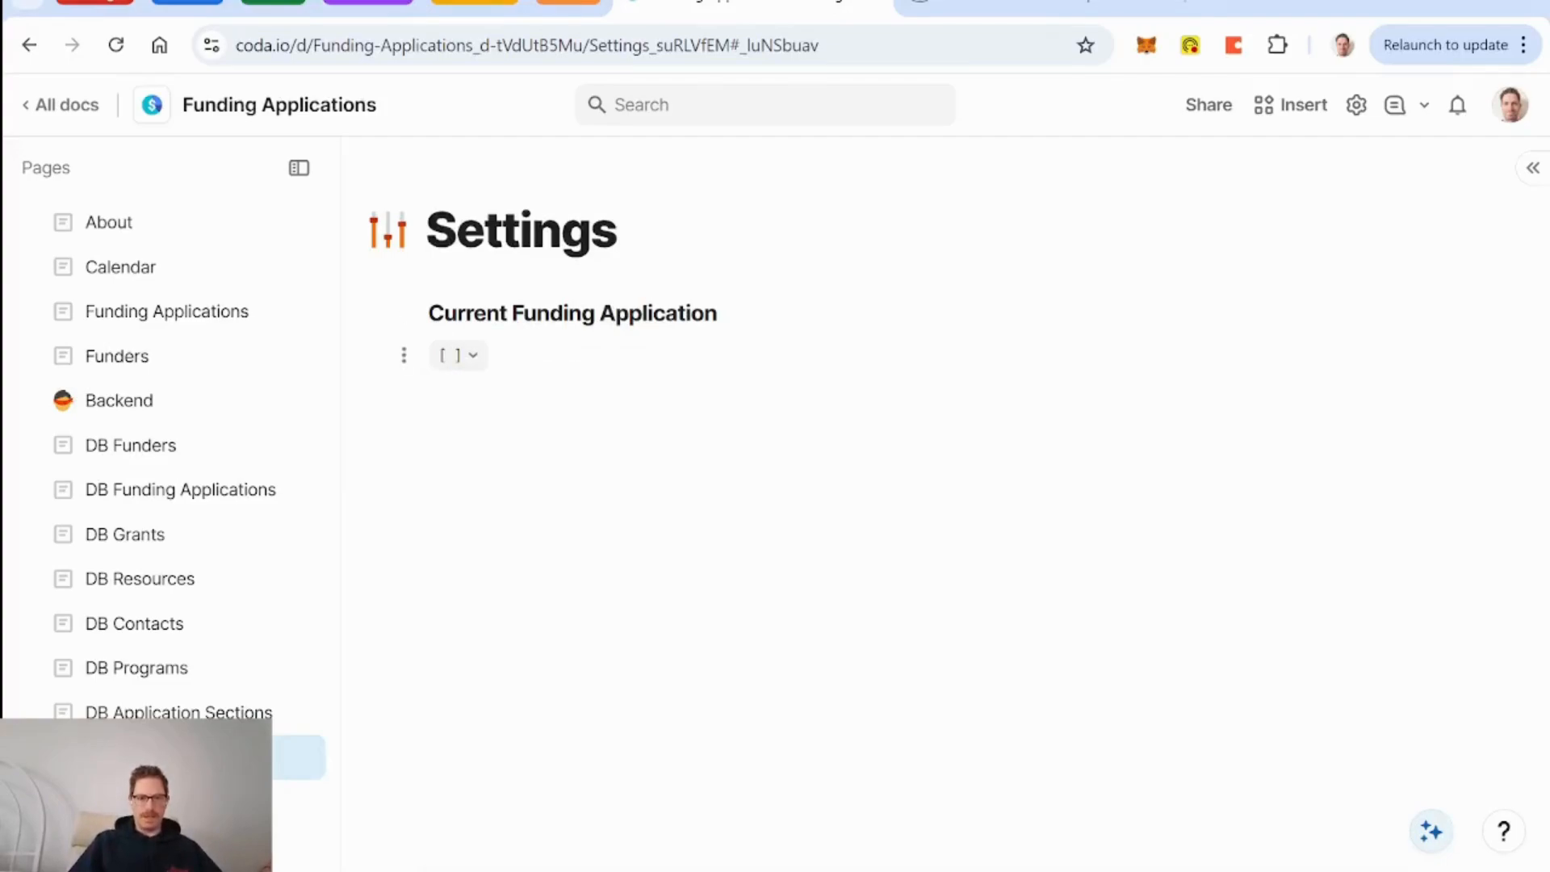
# Add a button column to the DB Funding Applications table.
pyautogui.click(197, 494)
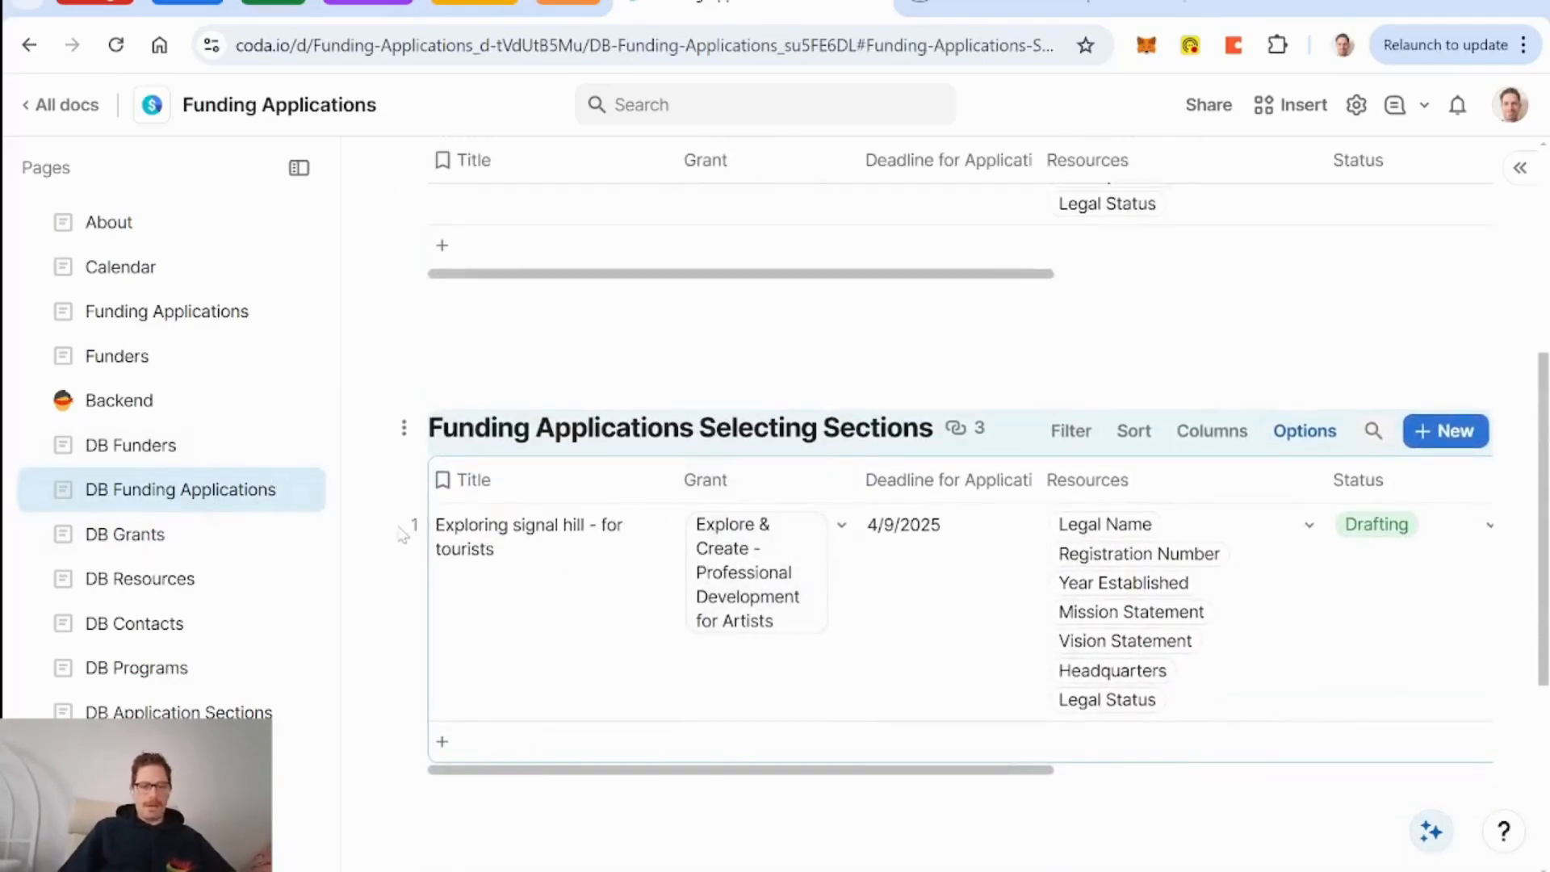
pyautogui.scroll(5, 858, 557)
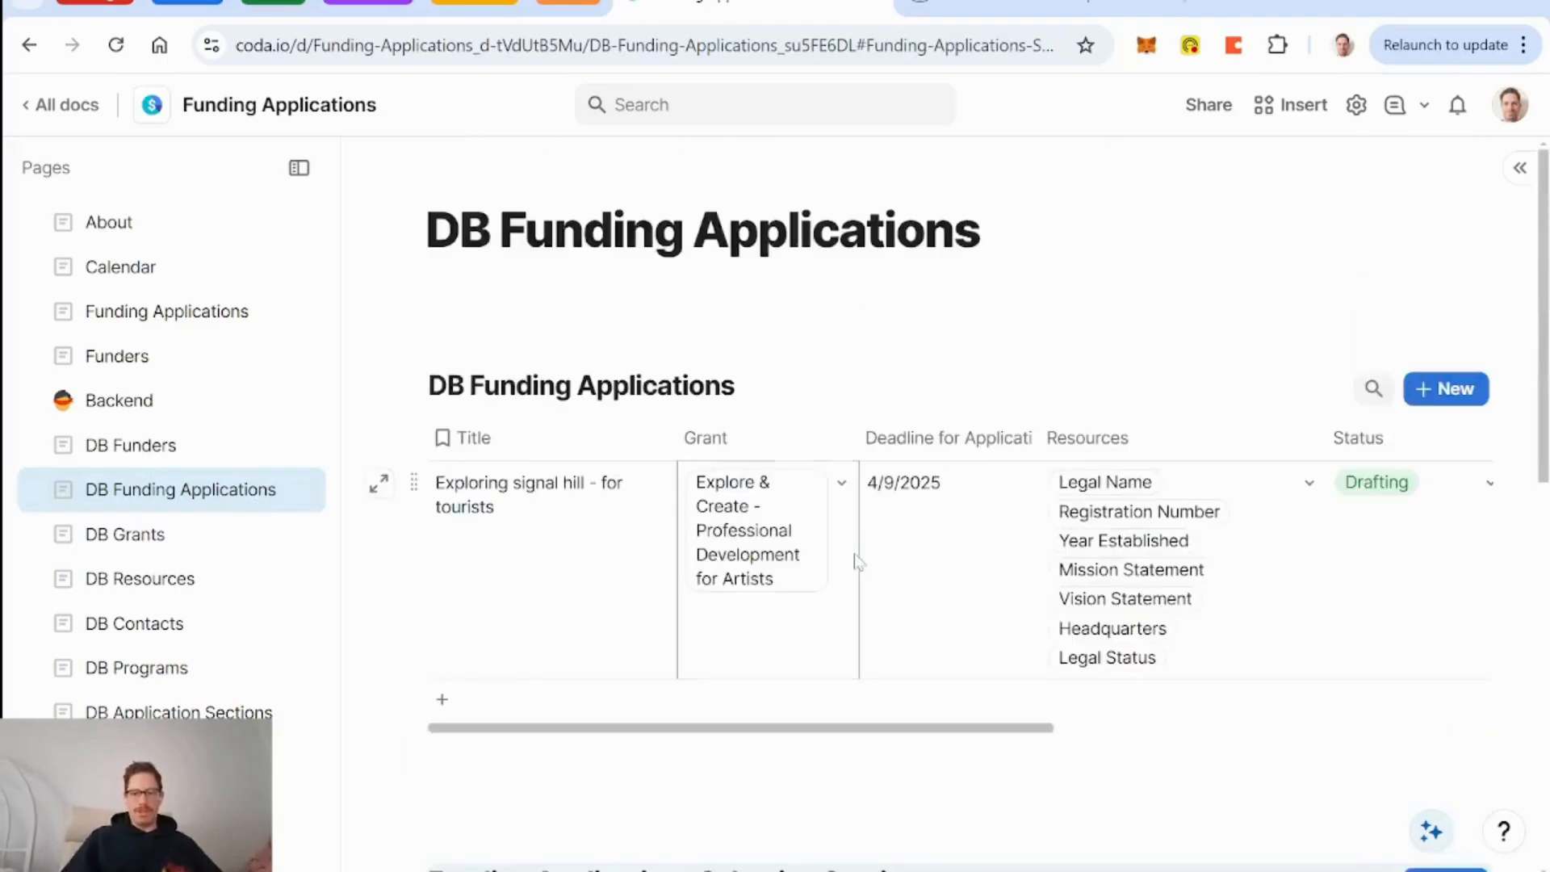
pyautogui.hscroll(8, 997, 598)
pyautogui.click(1461, 440)
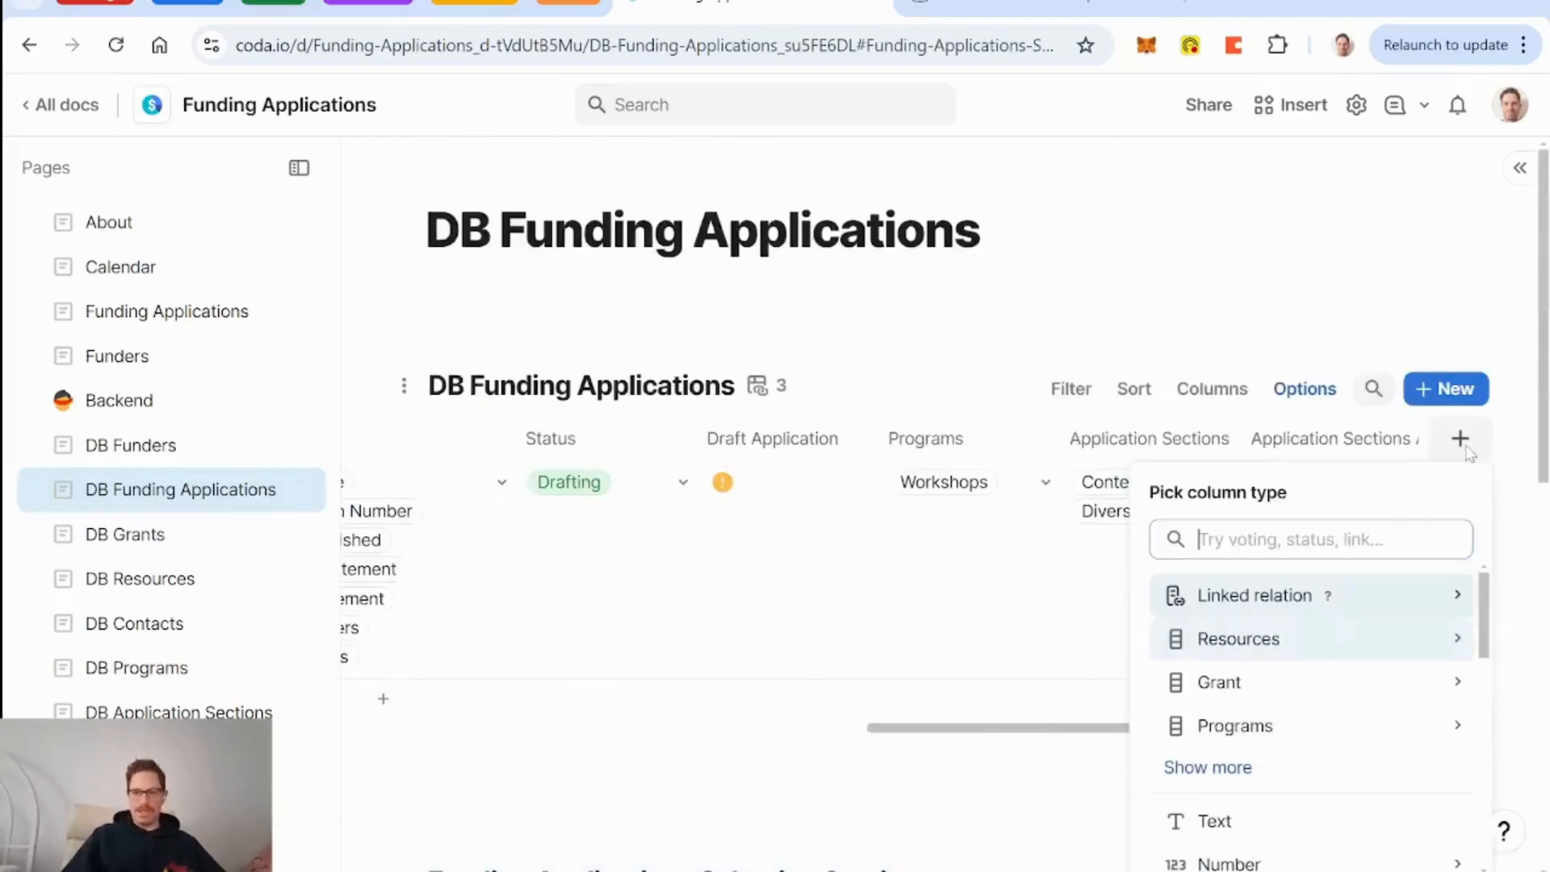
pyautogui.write('button')
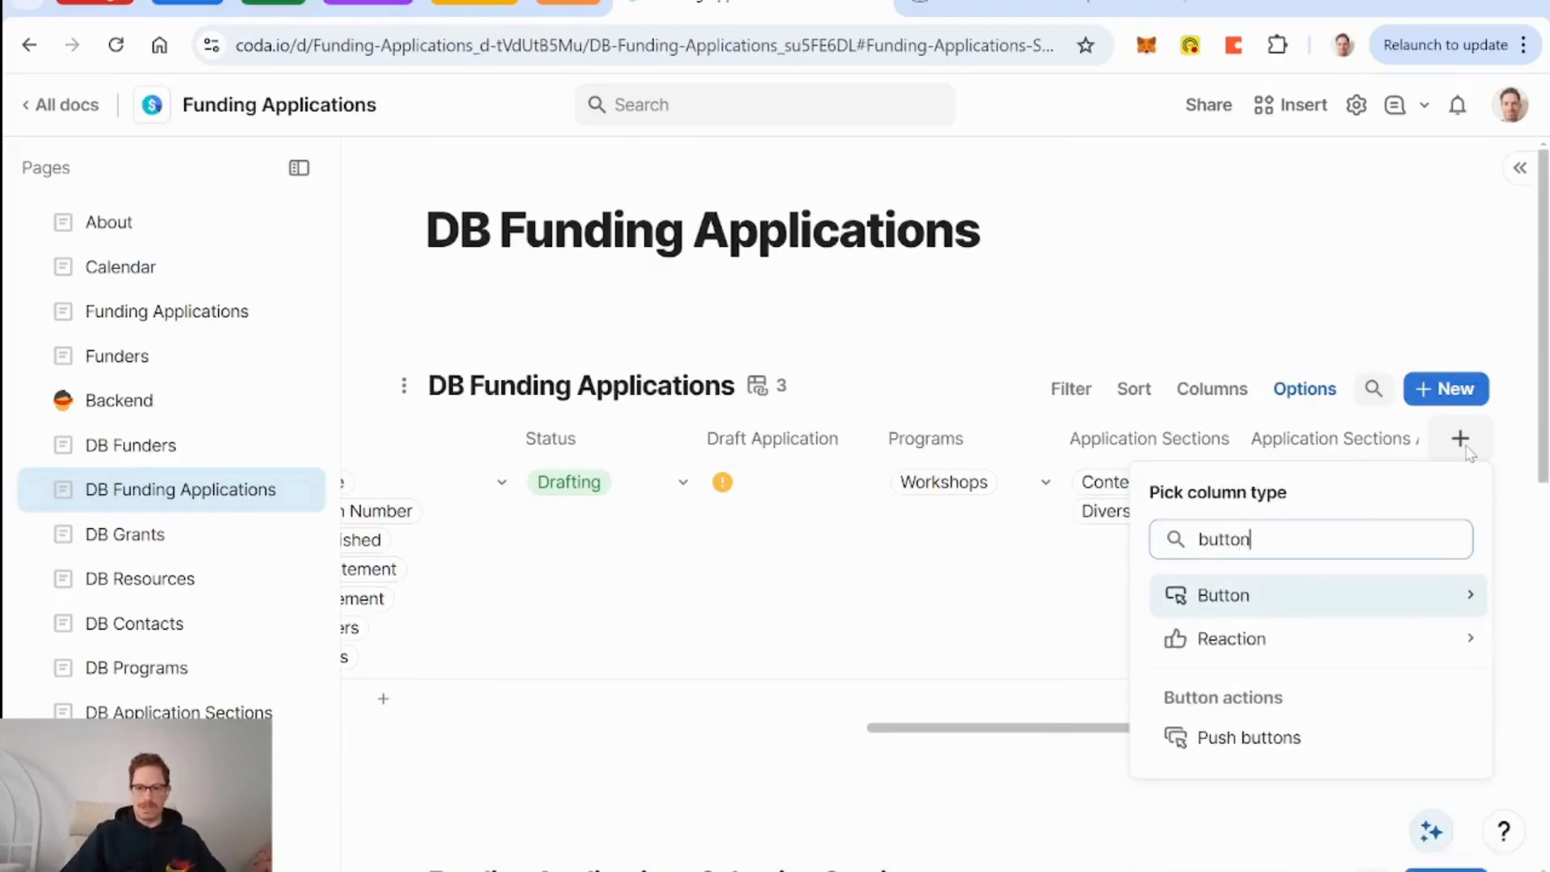
pyautogui.press('Return')
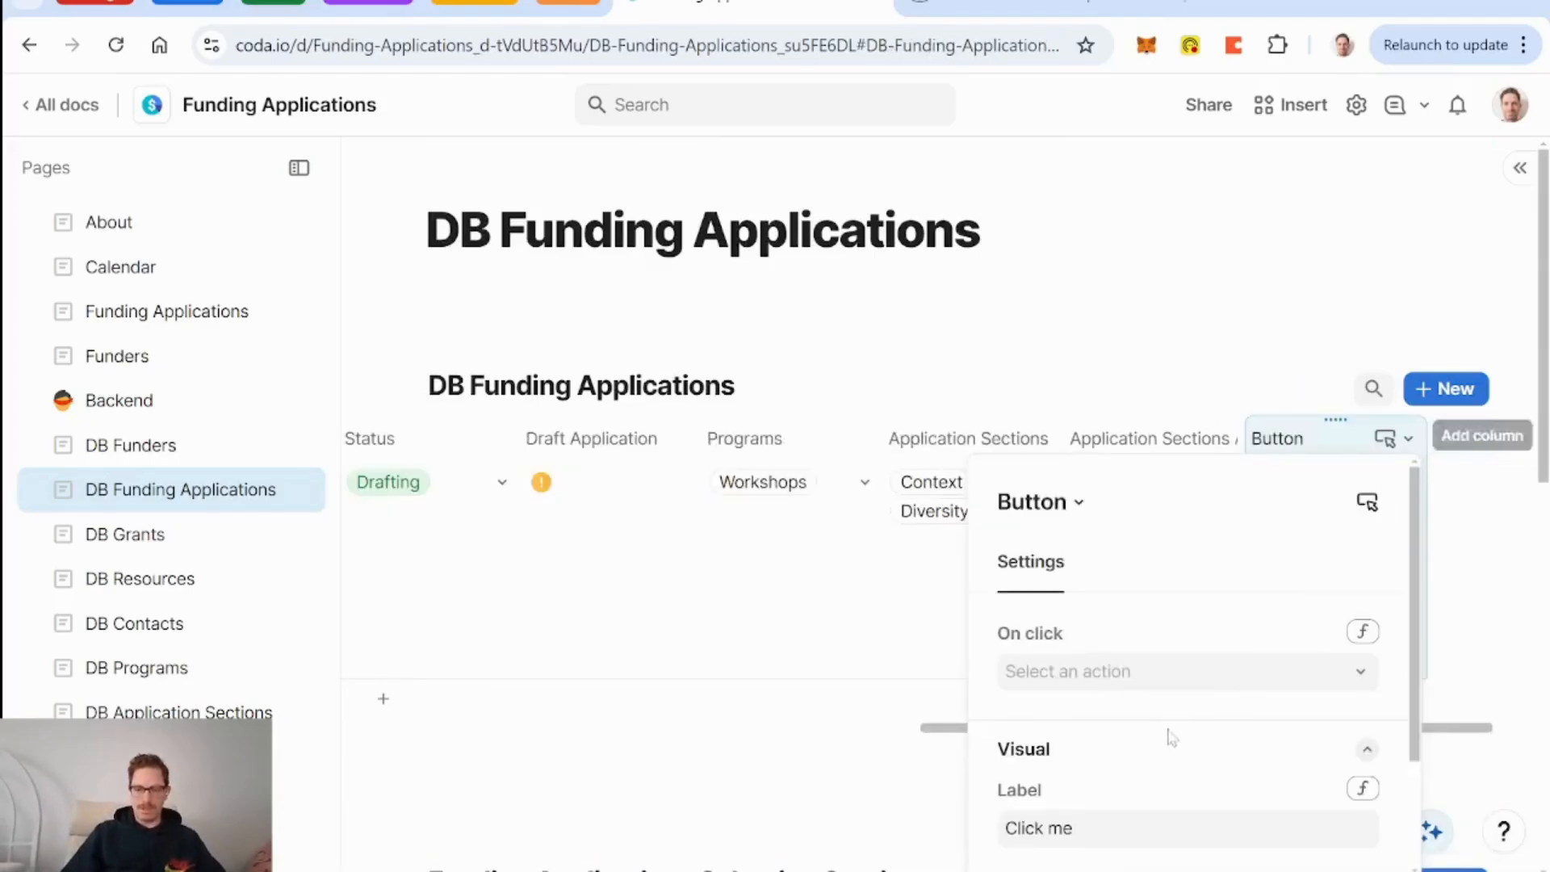
# Set the button's on-click action to OpenRow(thisRow, Funding Applications Selecting Sections).
pyautogui.click(1363, 632)
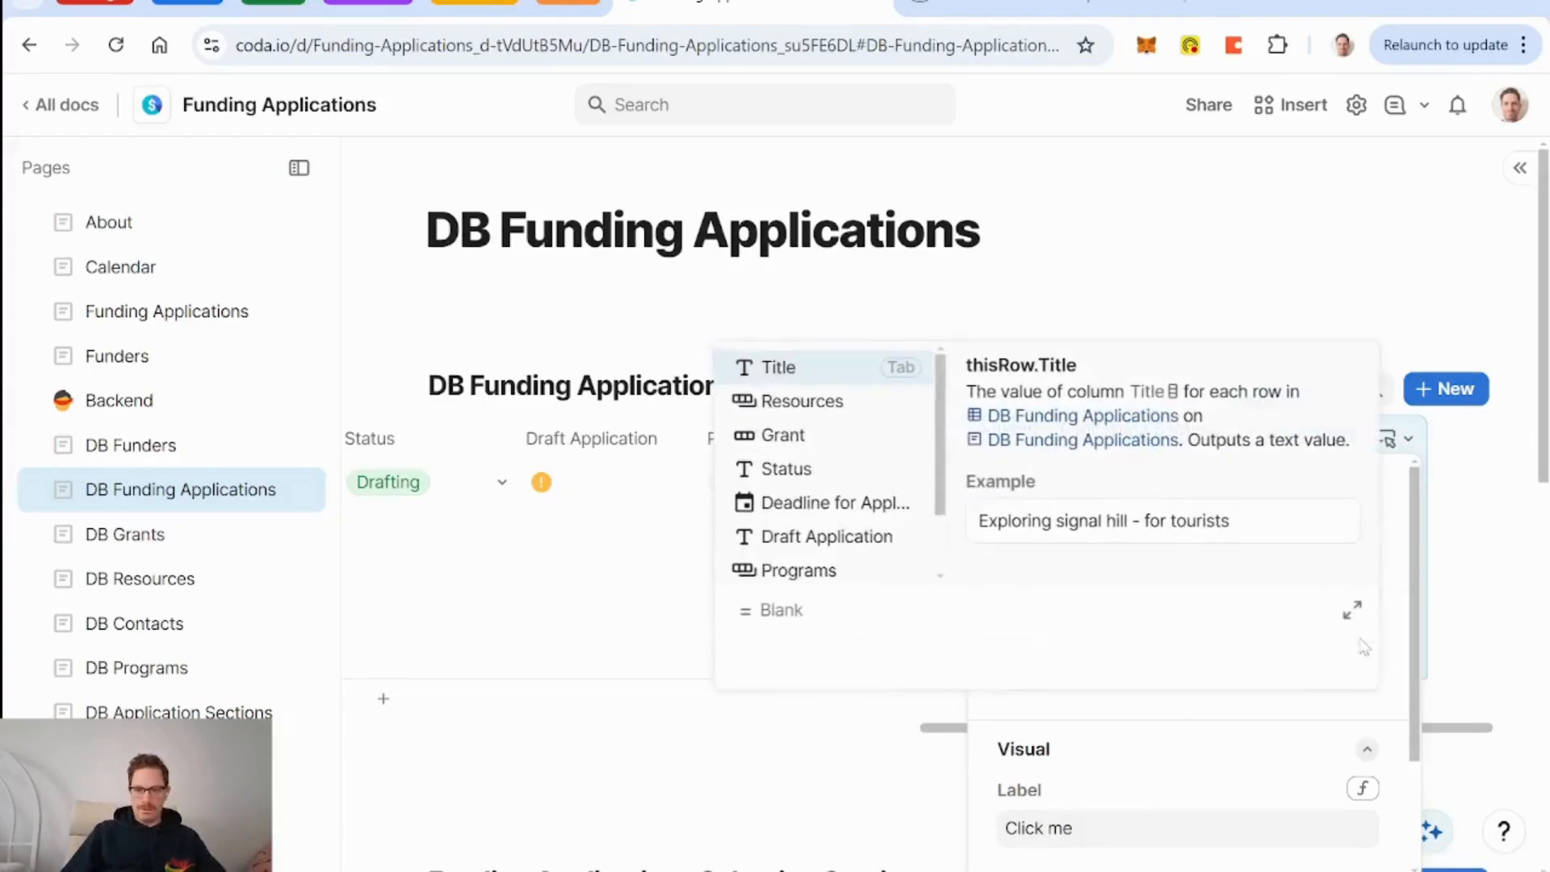
pyautogui.write('openrow(this')
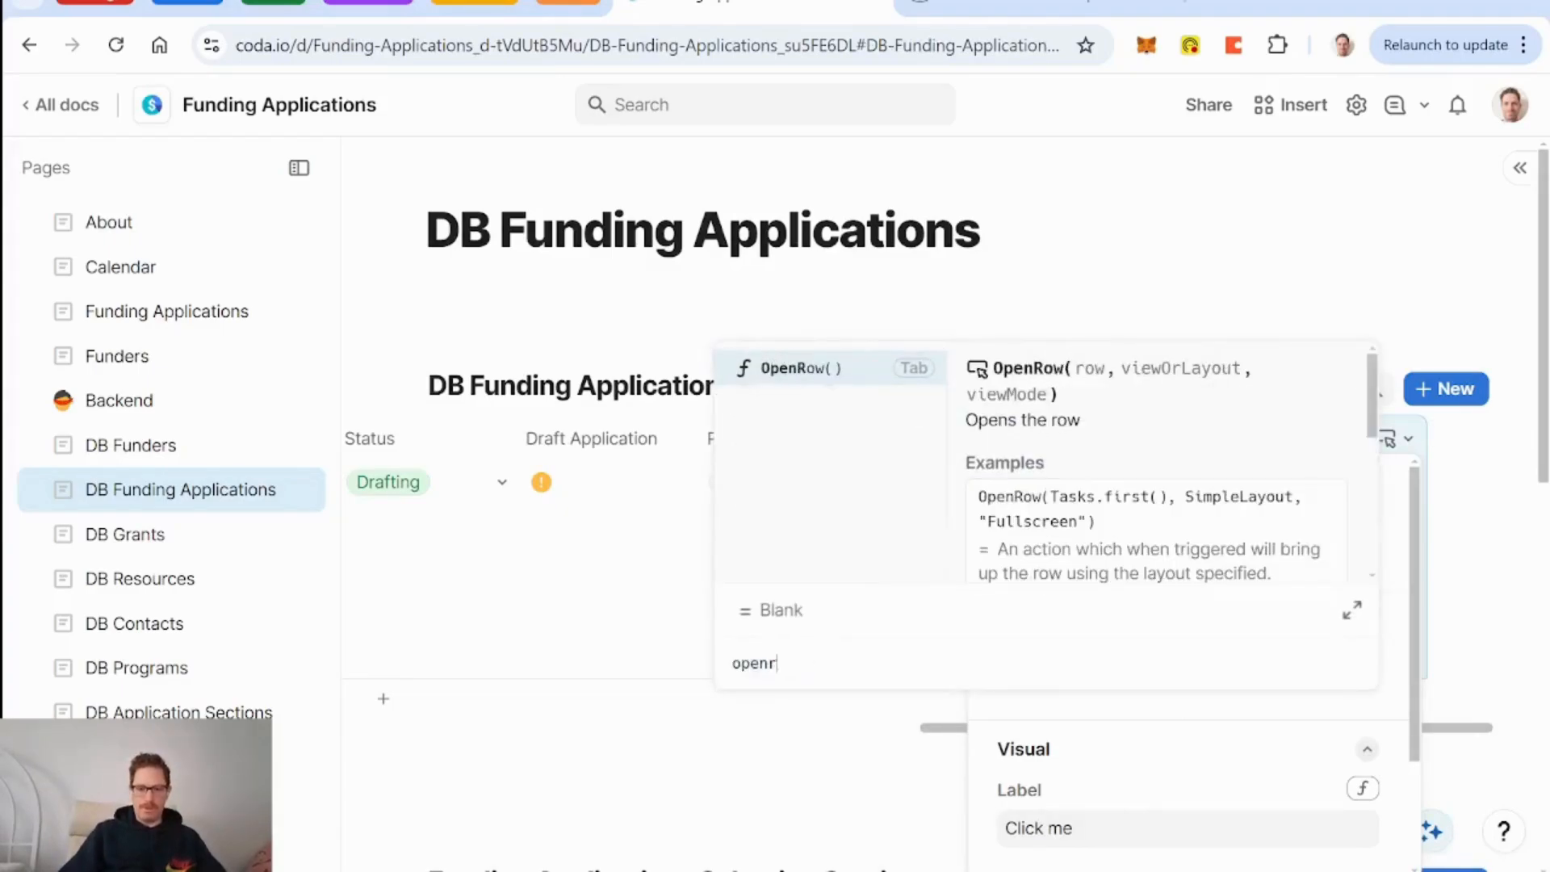
pyautogui.press('Down')
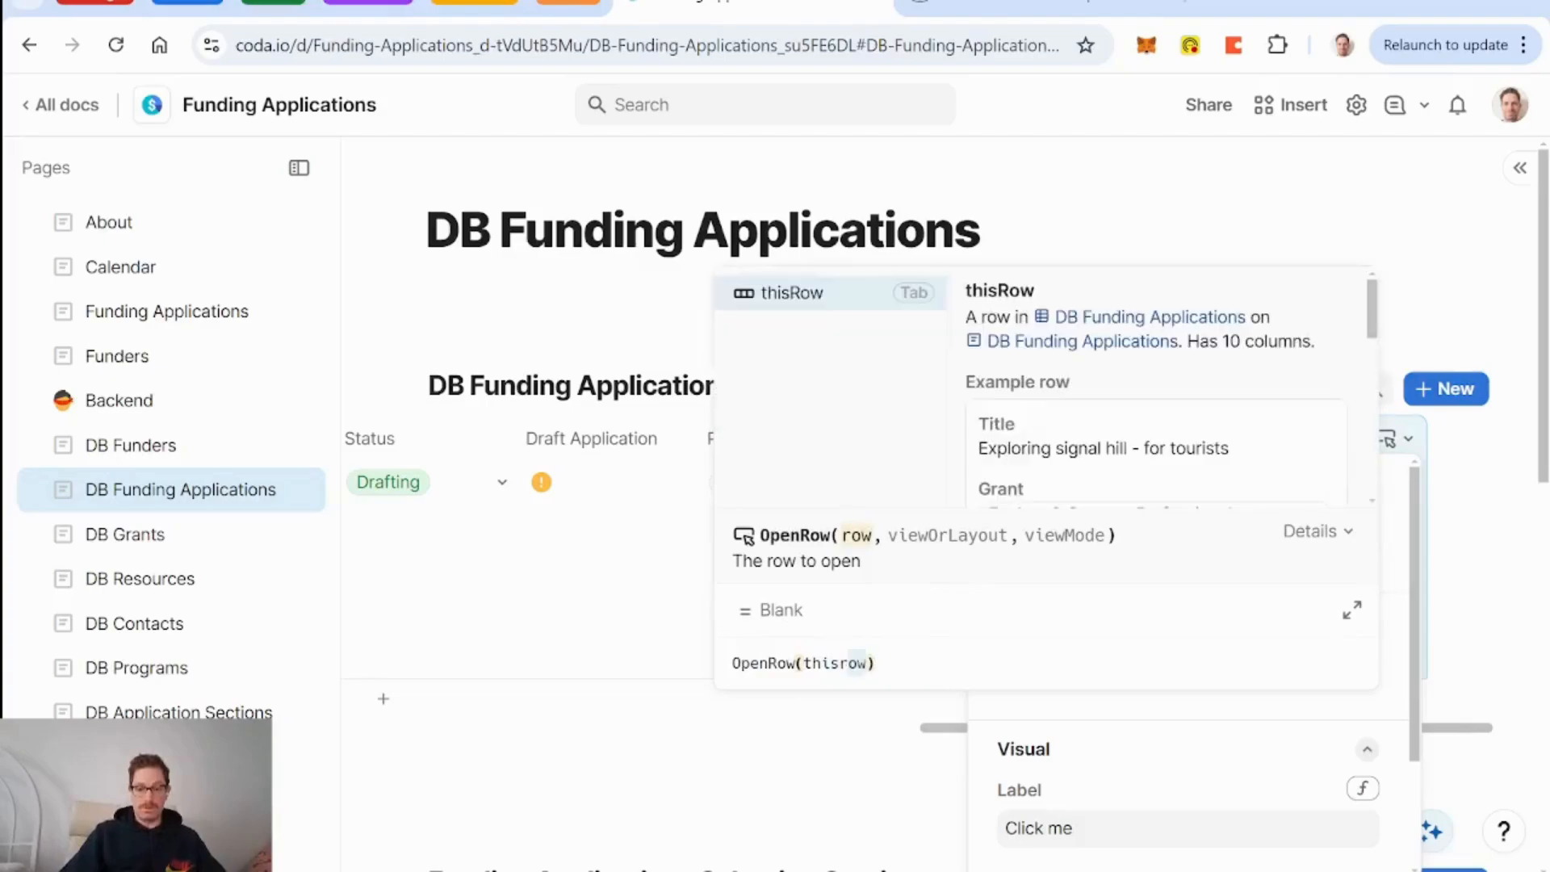
pyautogui.press('Tab')
pyautogui.write(',')
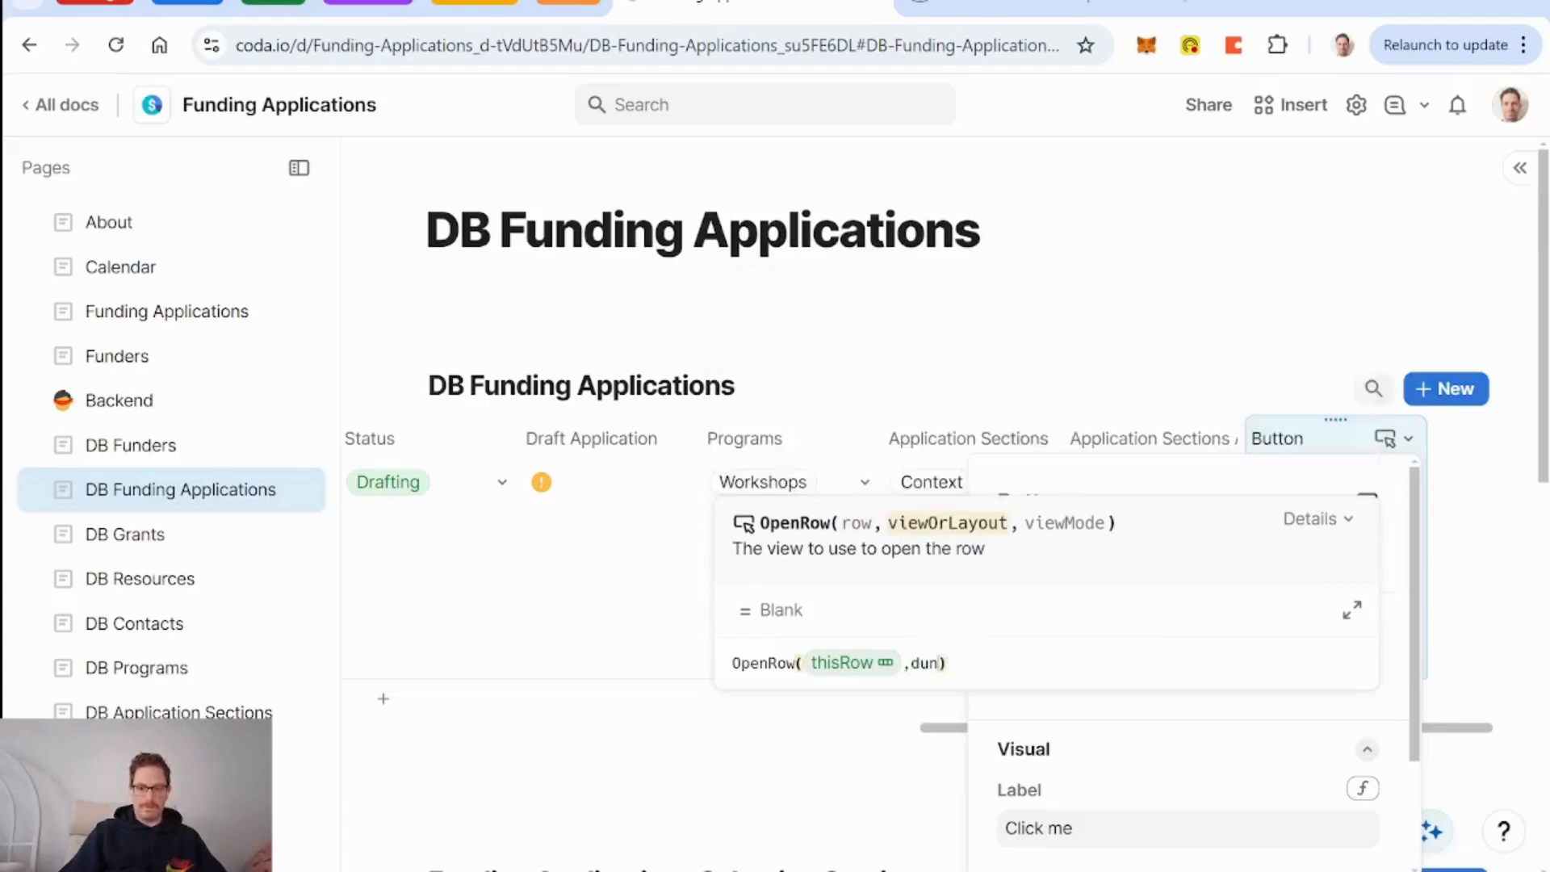
pyautogui.write('find')
pyautogui.press('BackSpace')
pyautogui.press('BackSpace')
pyautogui.press('BackSpace')
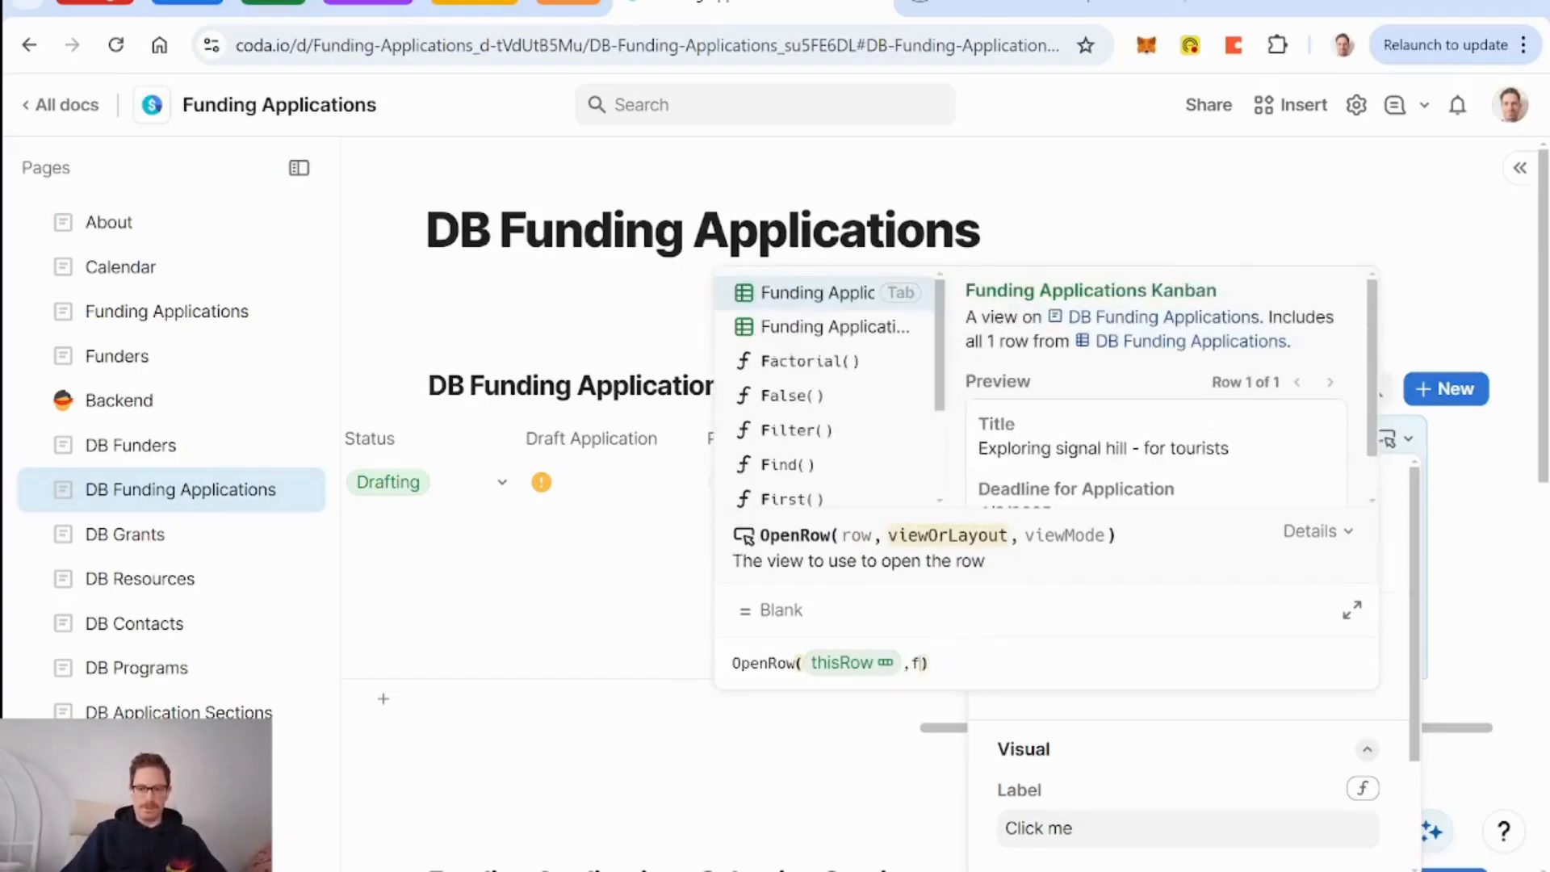
pyautogui.write('unding Applications Kanban')
pyautogui.press('Down')
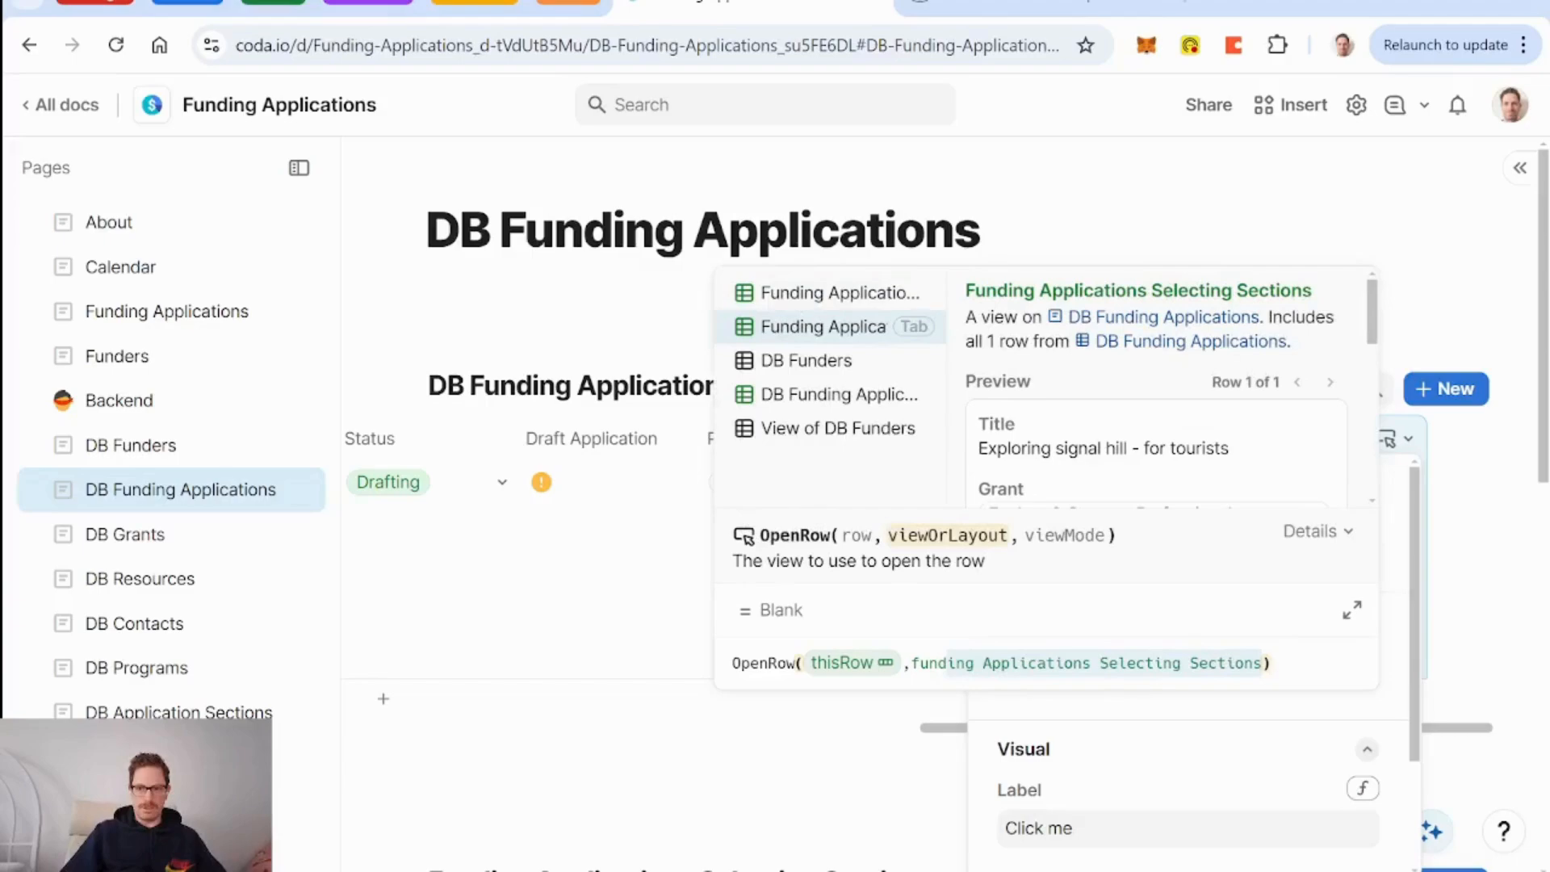
pyautogui.press('Tab')
pyautogui.write(')')
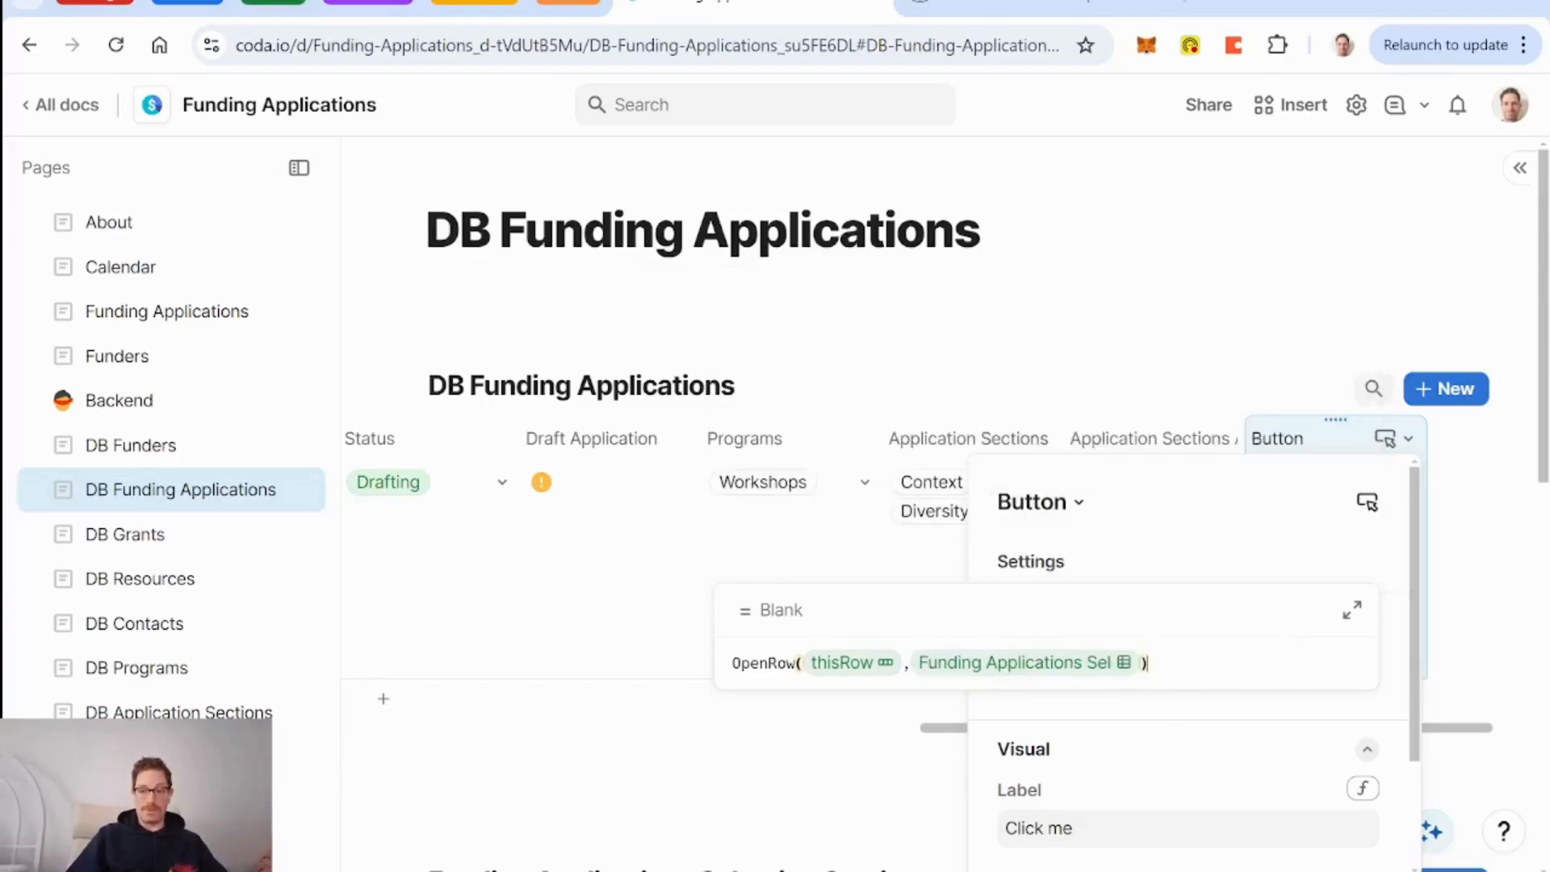
pyautogui.press('Return')
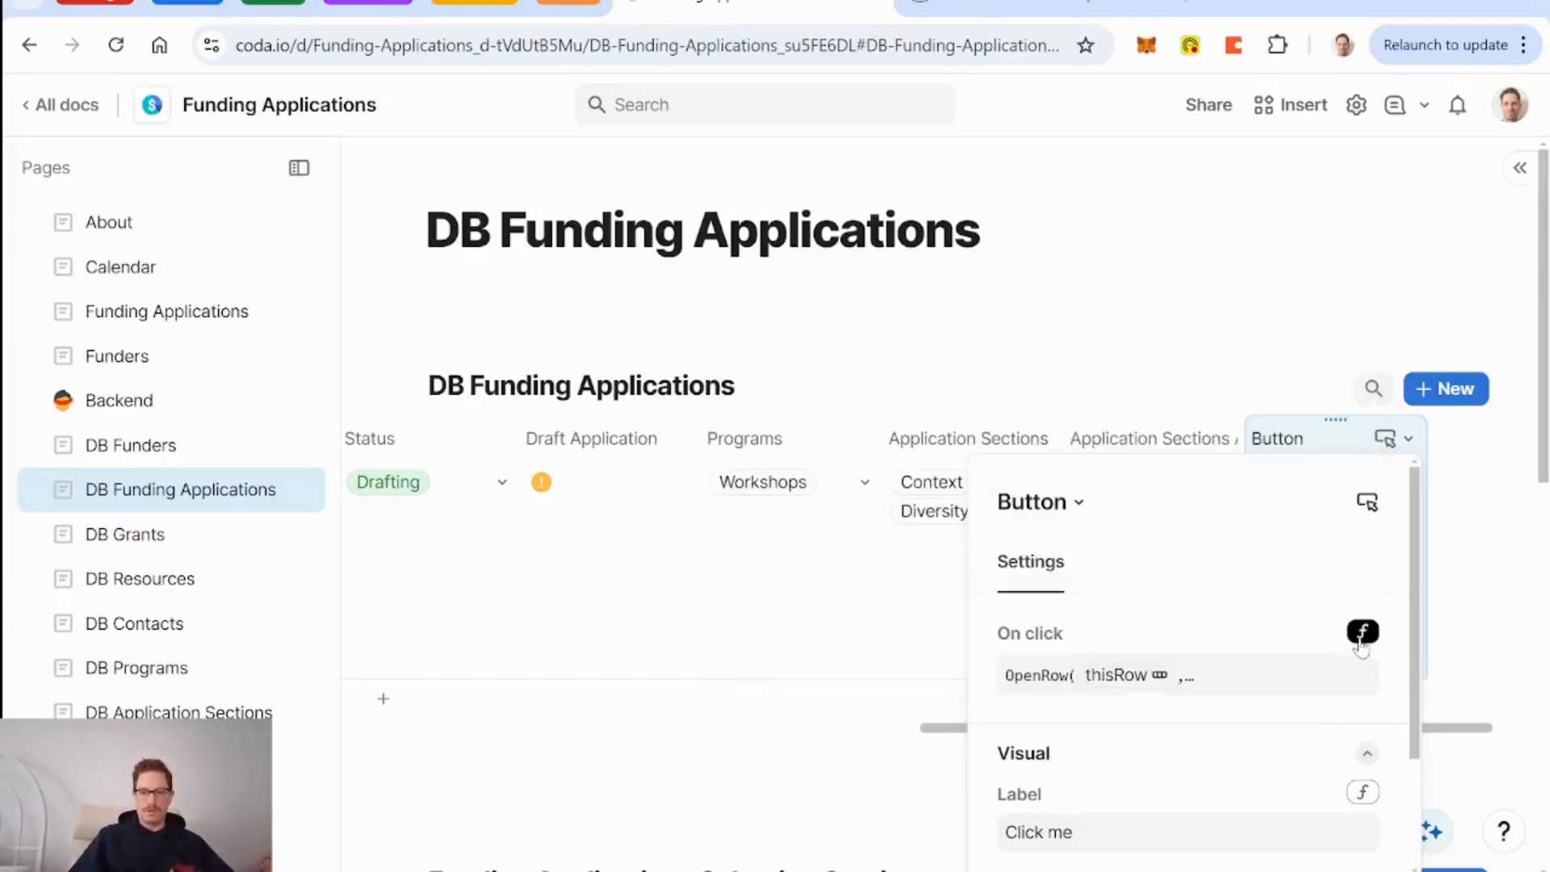
# Name the column Select Sections and label the button Select Sections.
pyautogui.doubleClick(1296, 441)
pyautogui.write('Select Sections')
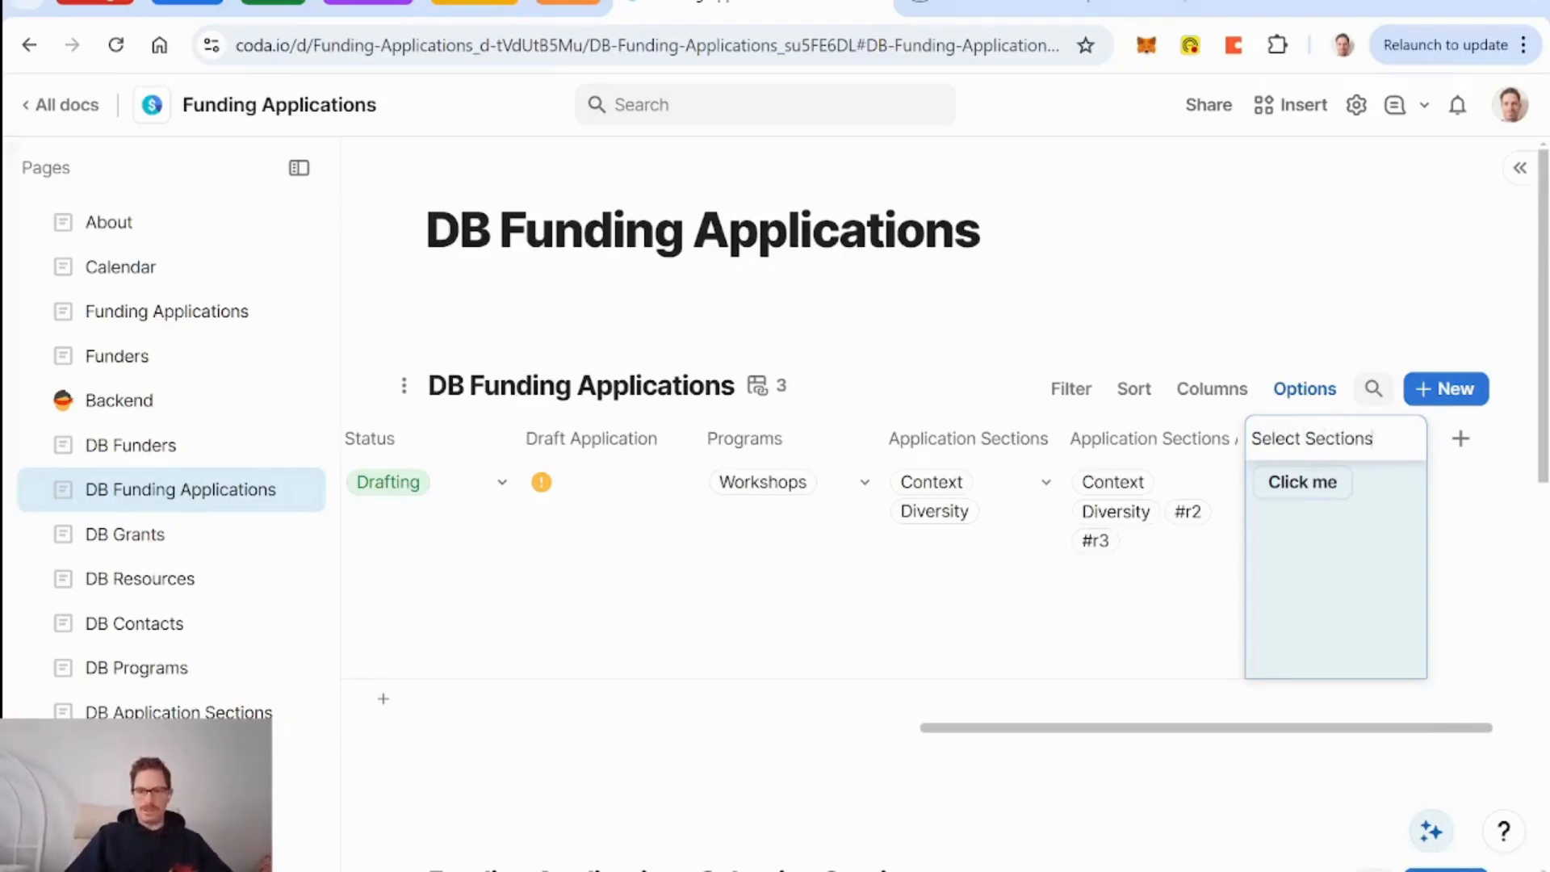
pyautogui.click(1305, 486)
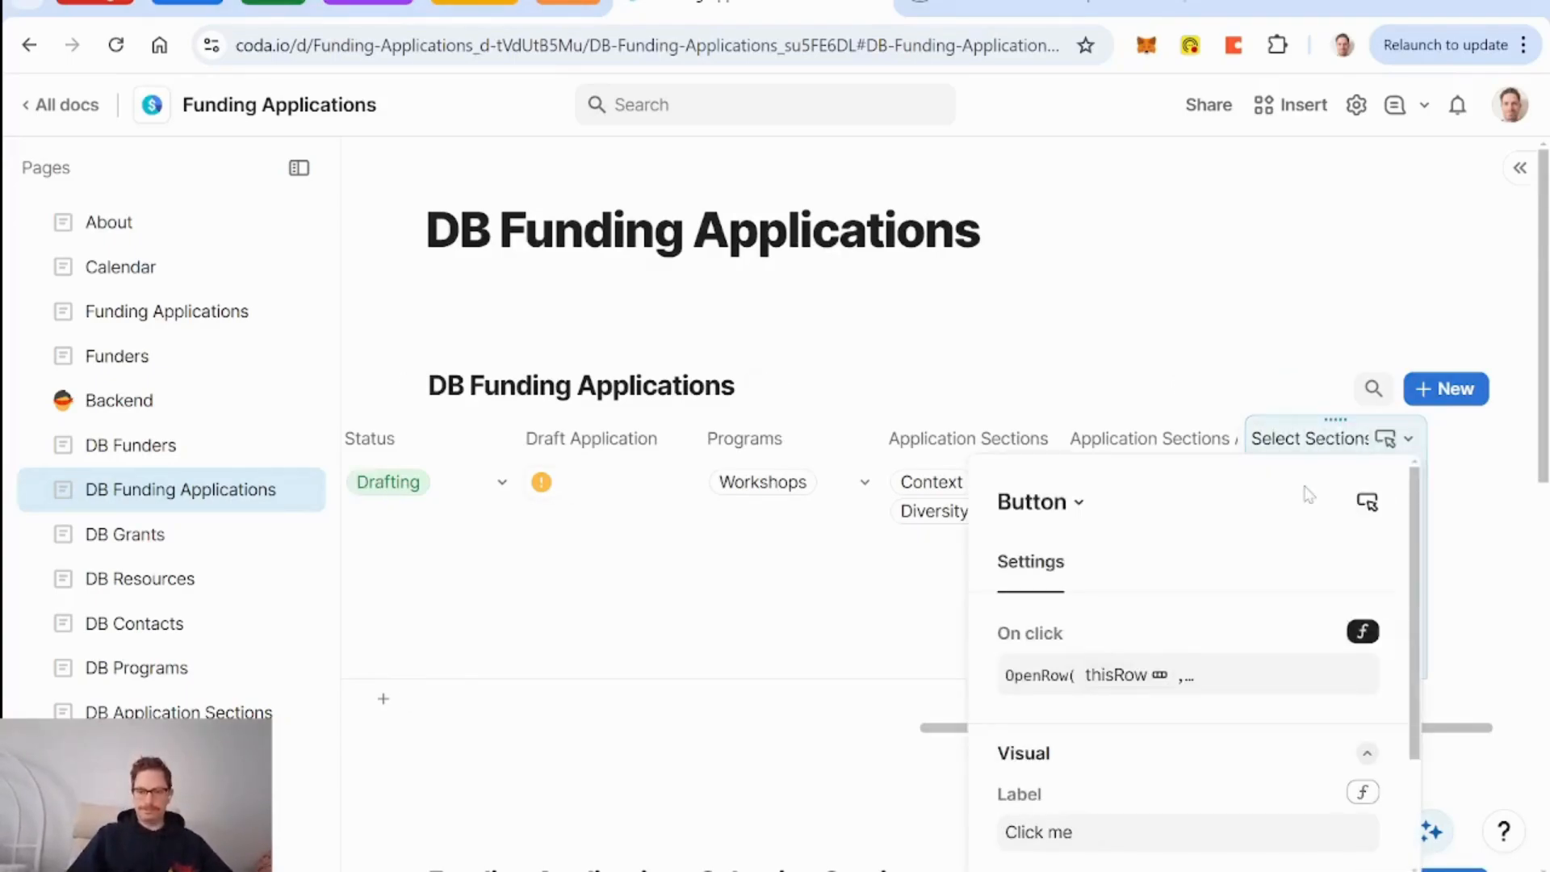
pyautogui.scroll(-2, 1232, 697)
pyautogui.click(1078, 679)
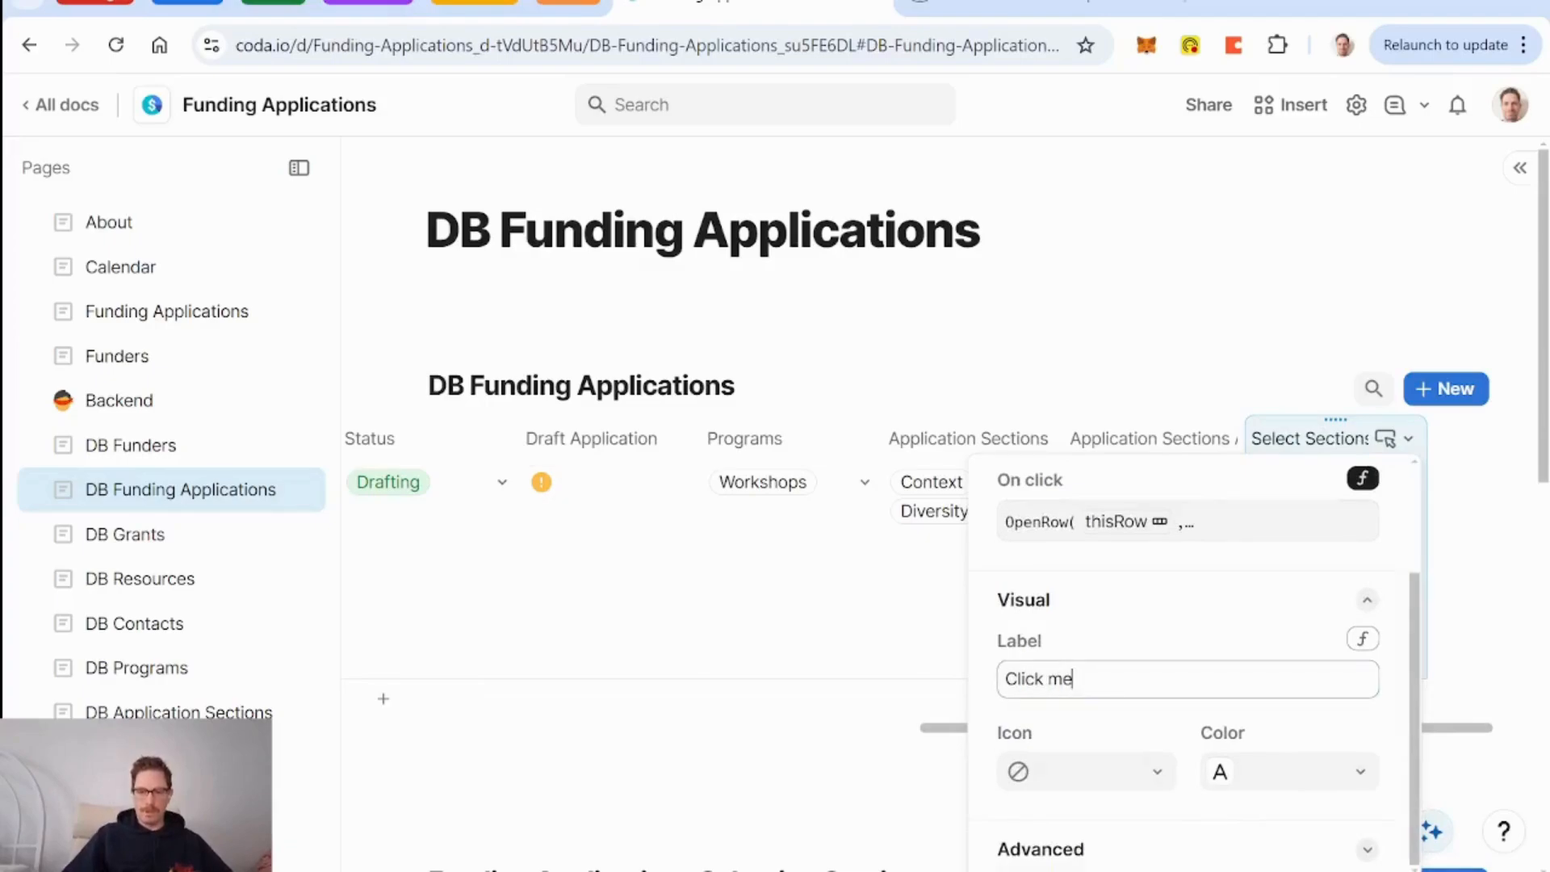
pyautogui.press('BackSpace')
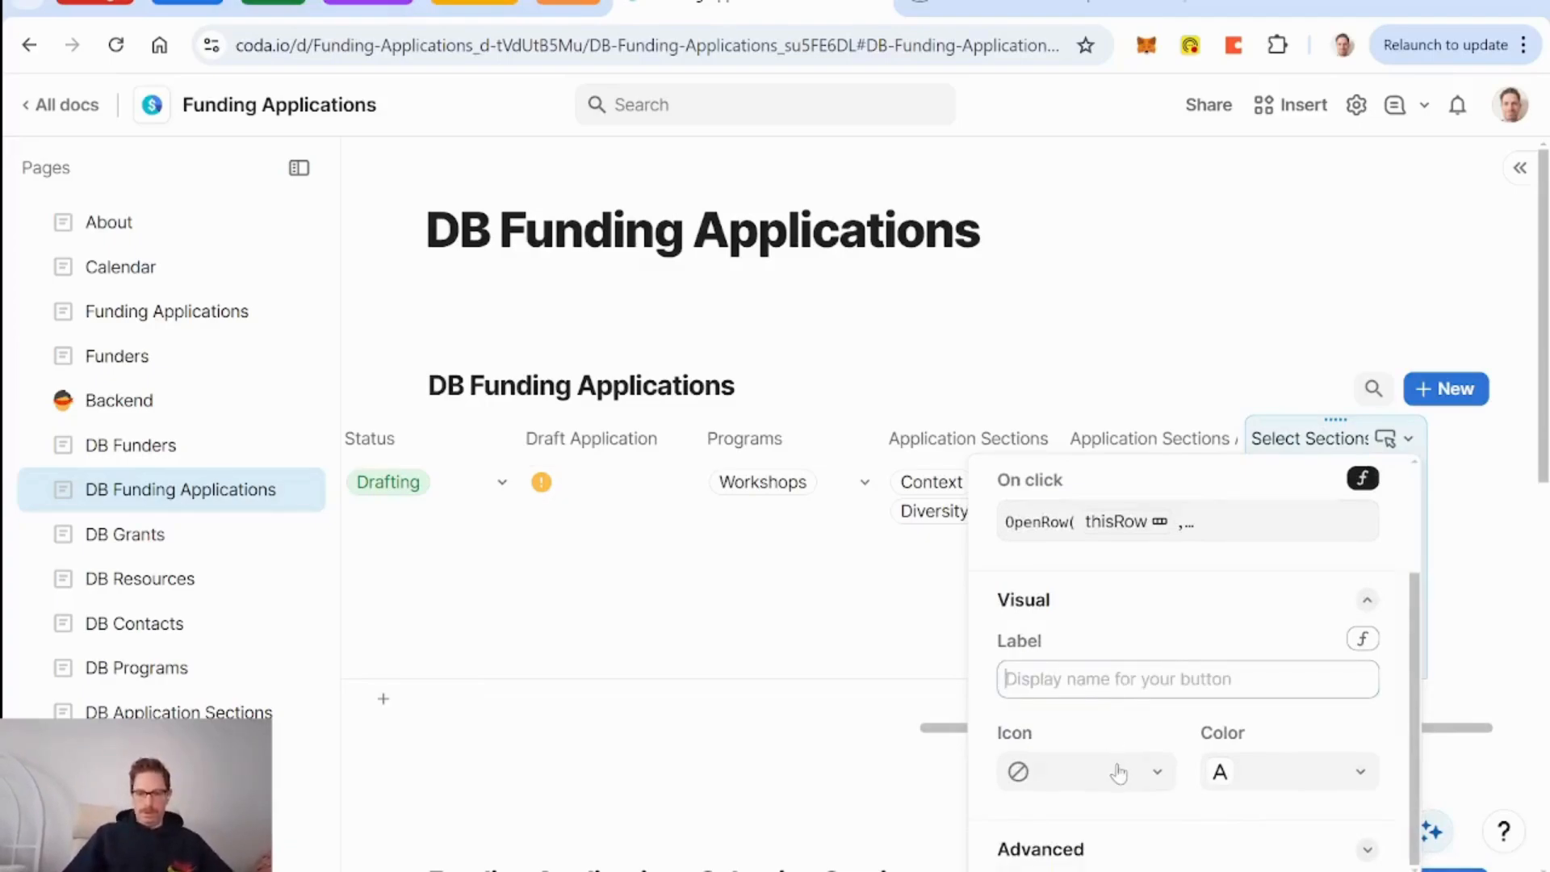
pyautogui.write('Select Sections')
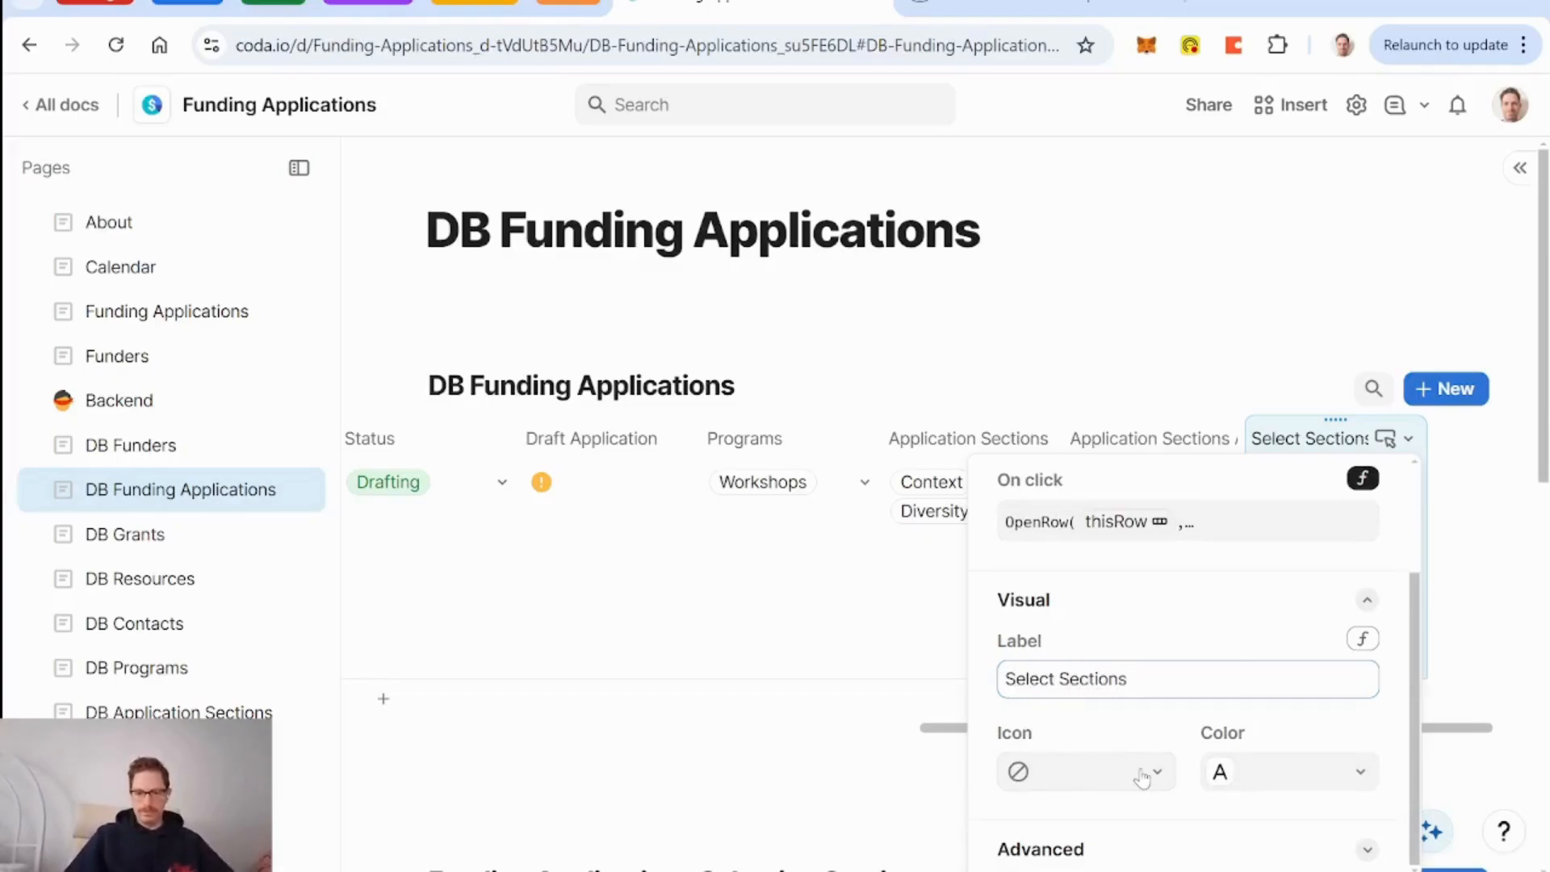
# Give the button a checklist icon.
pyautogui.click(1122, 774)
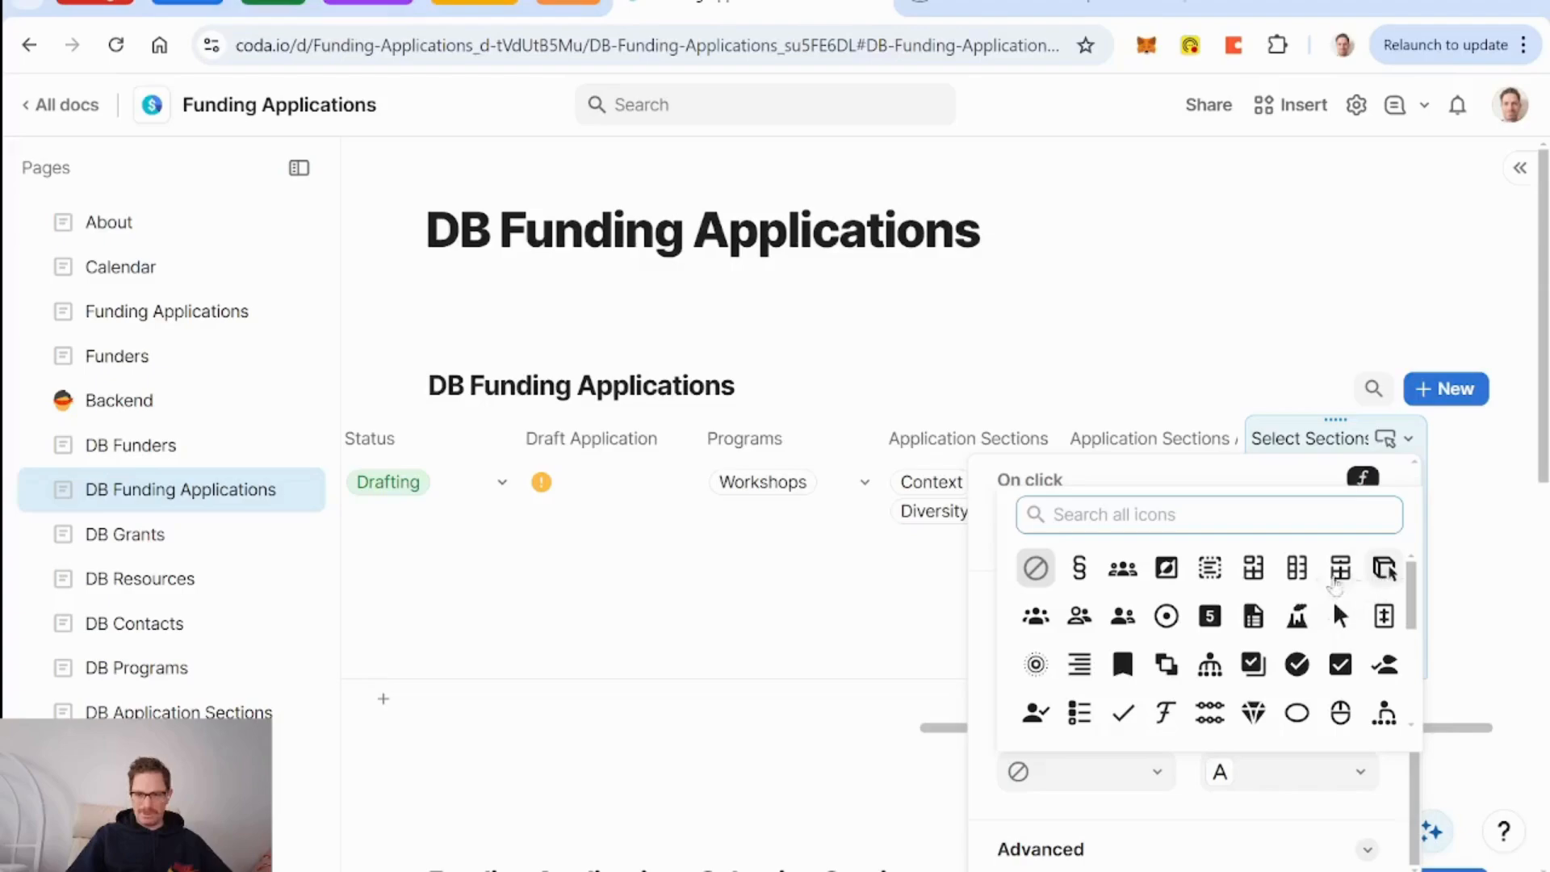
pyautogui.write('list')
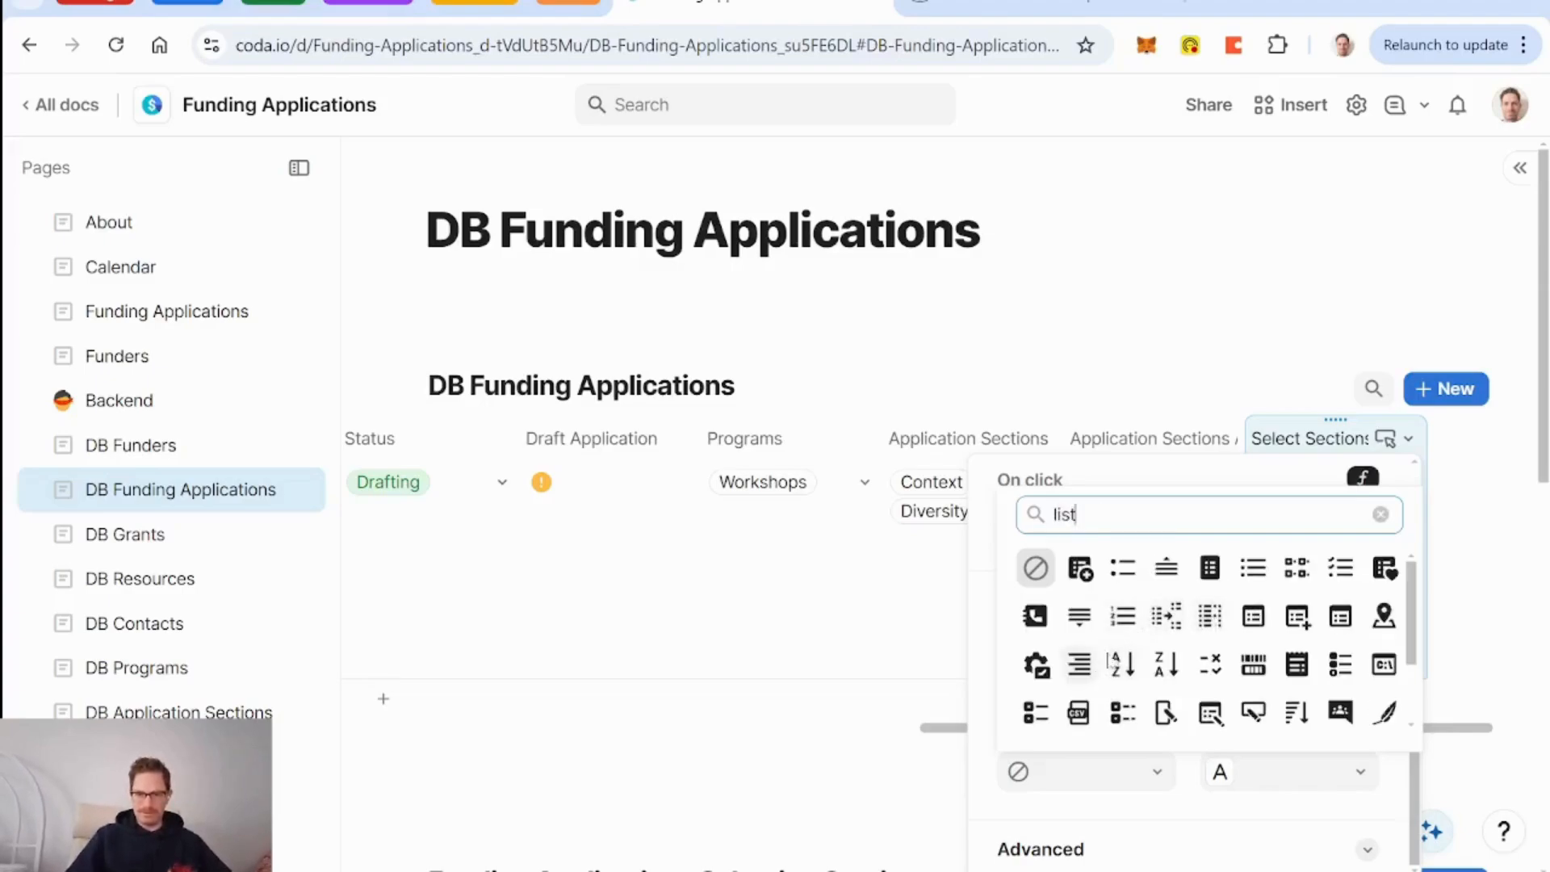
pyautogui.click(1253, 568)
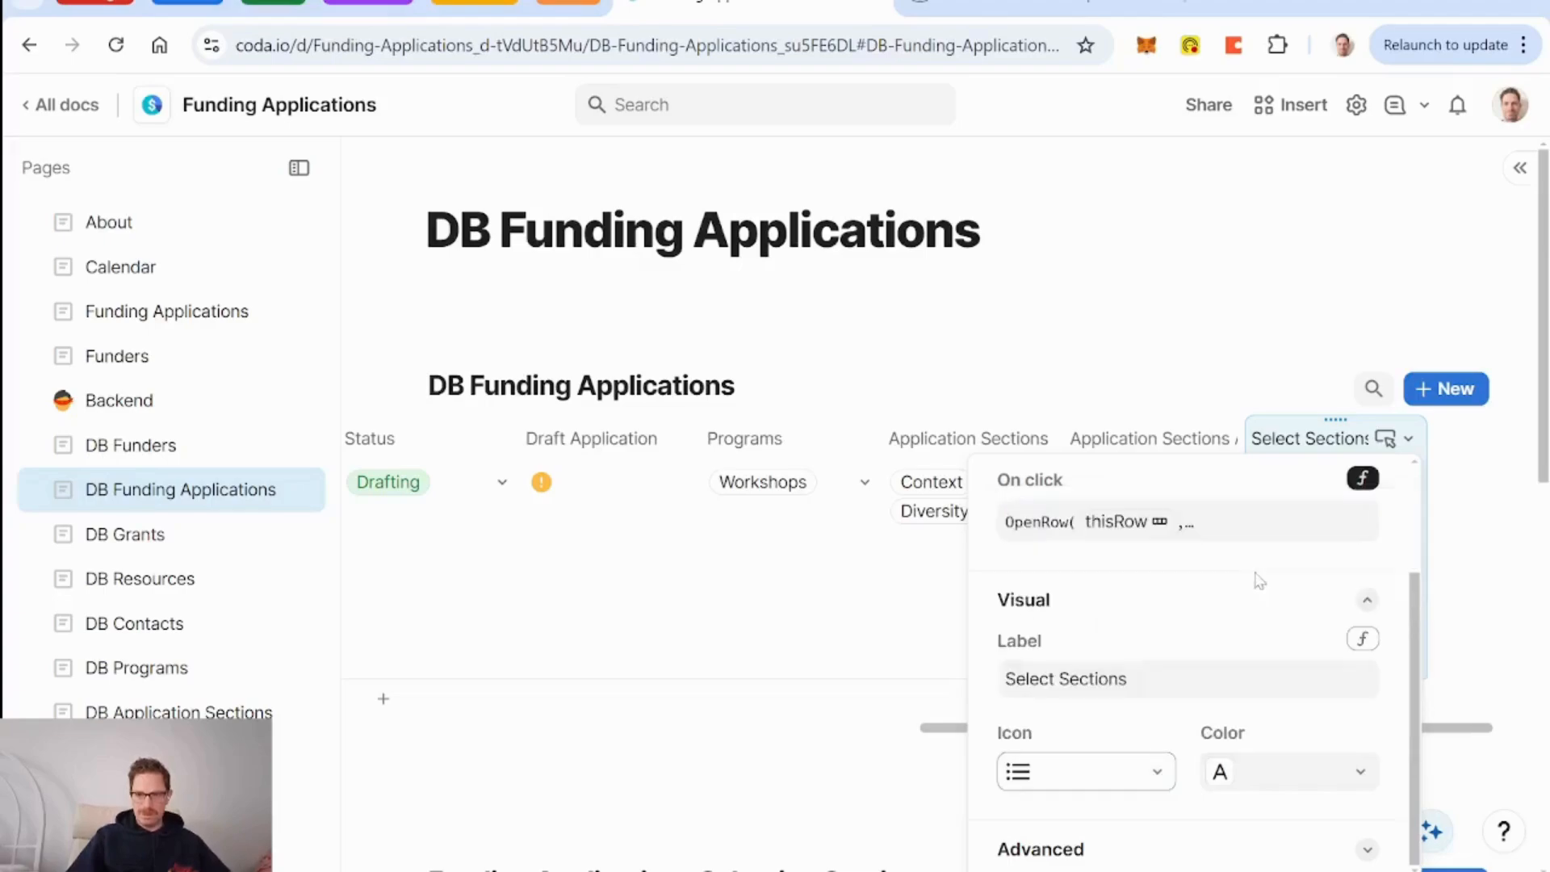
pyautogui.click(1151, 776)
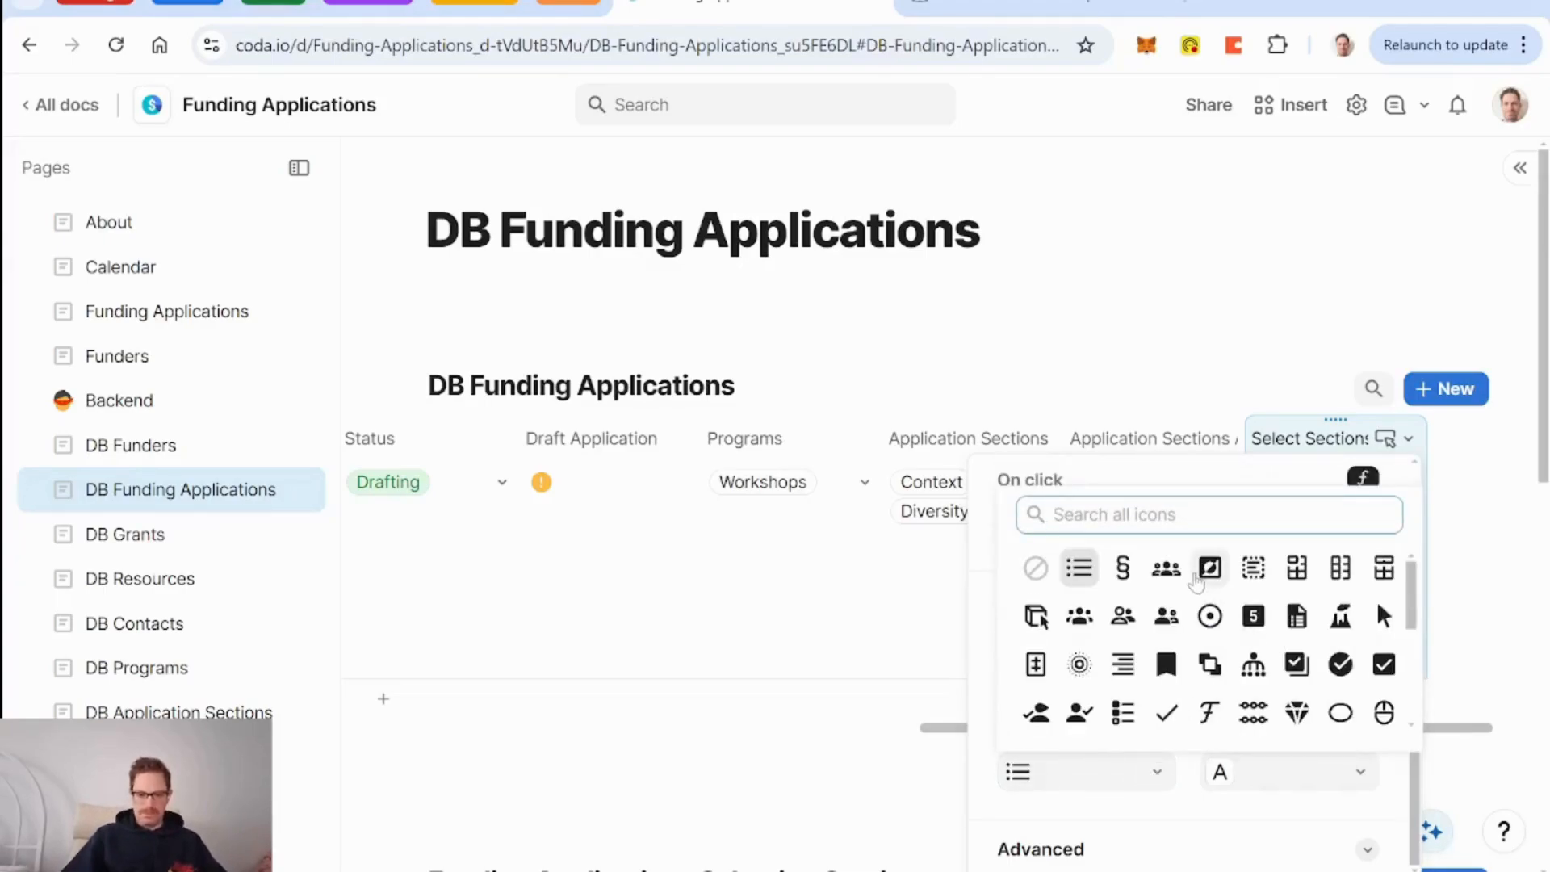
pyautogui.write('list')
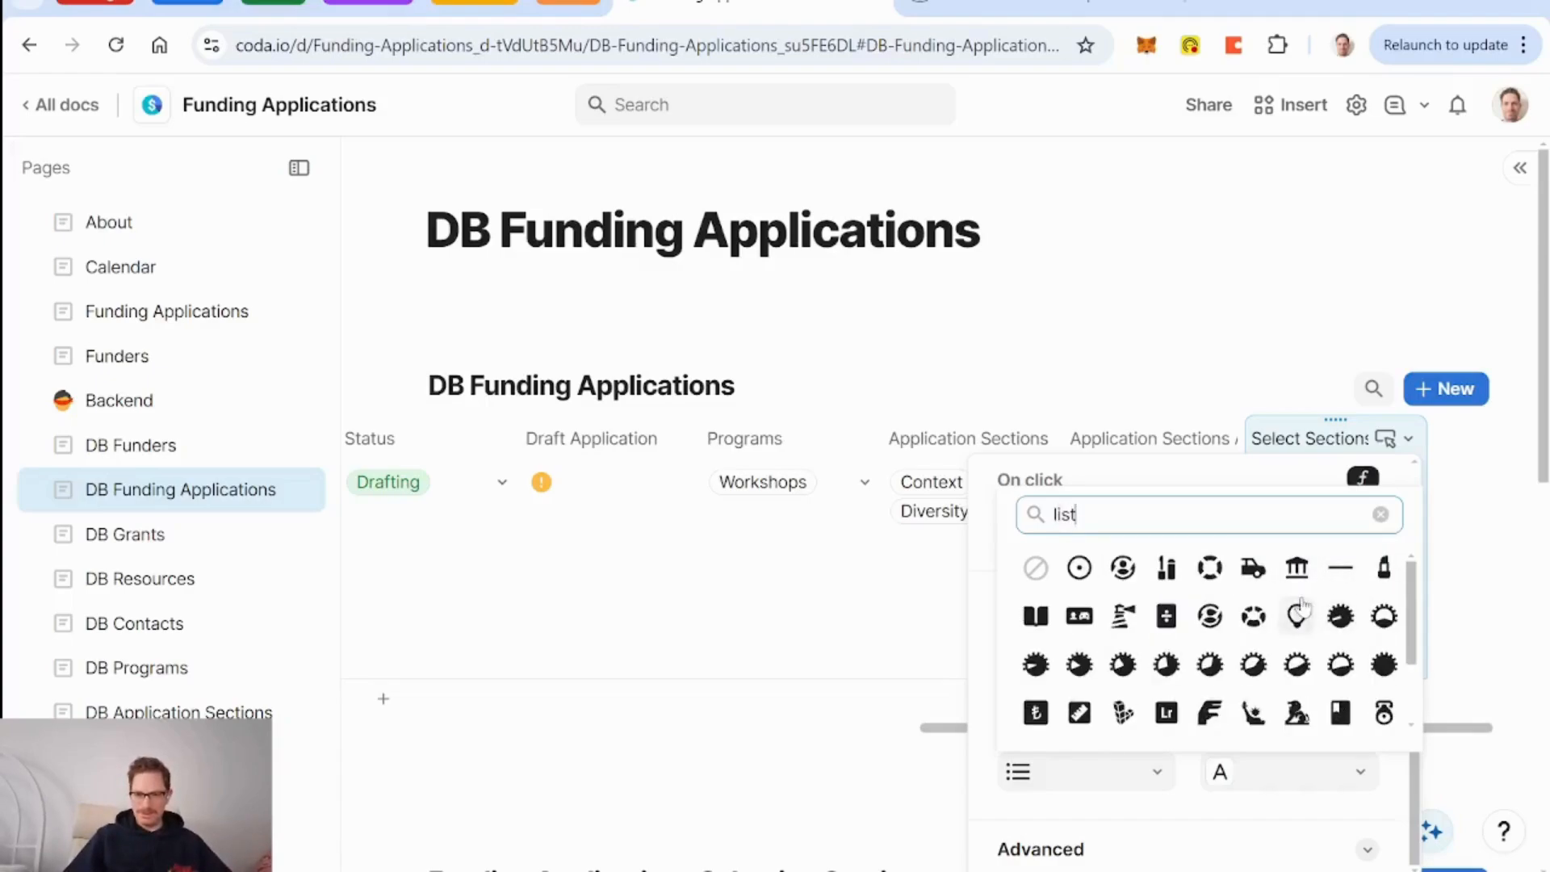
pyautogui.press('BackSpace')
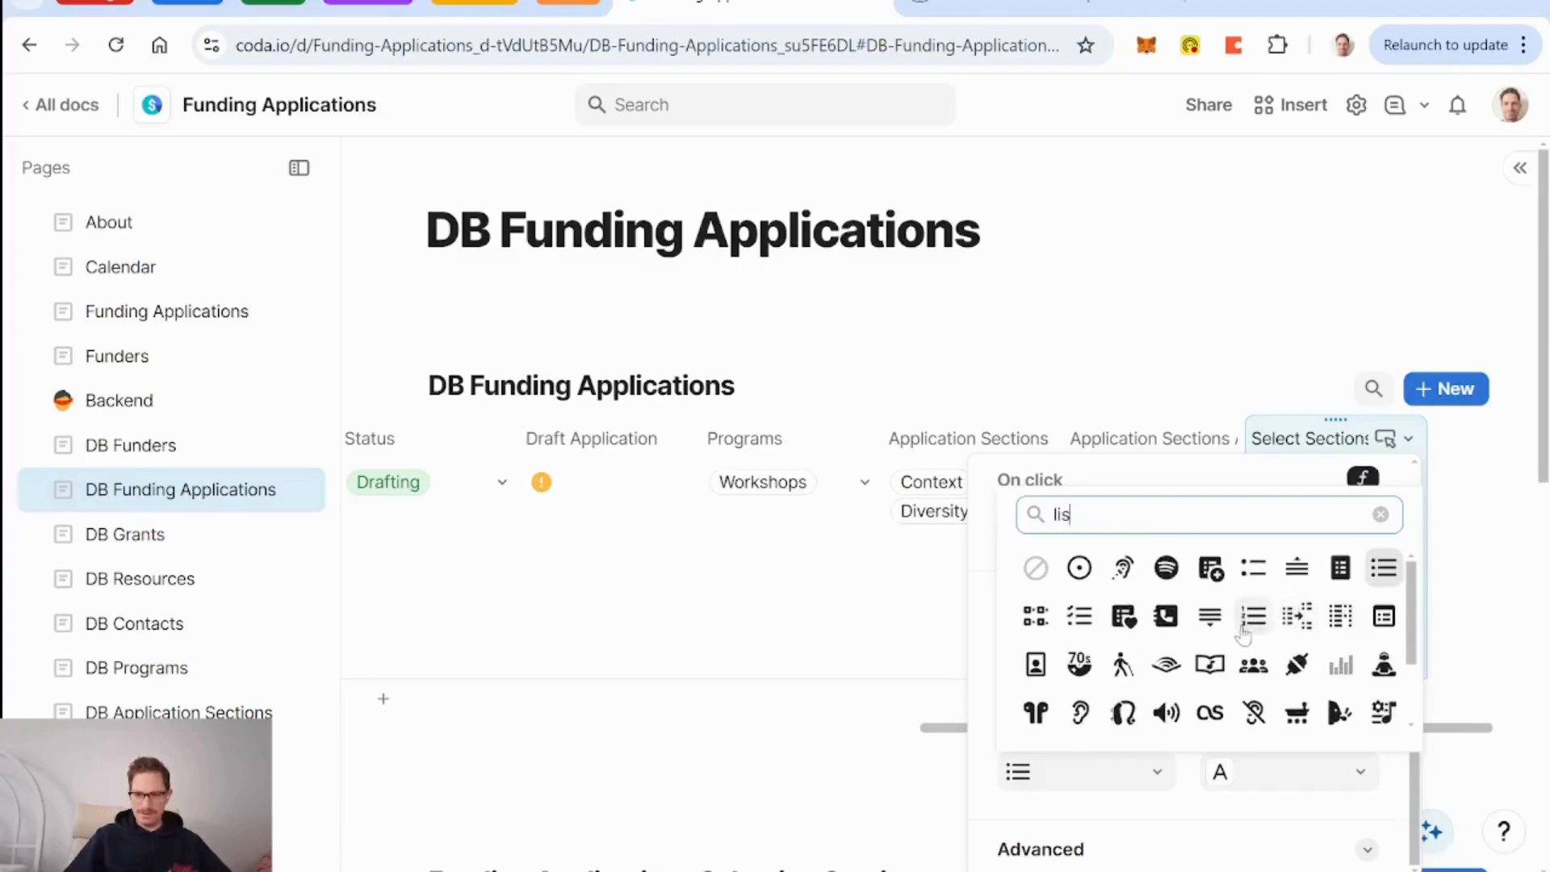
pyautogui.click(1075, 621)
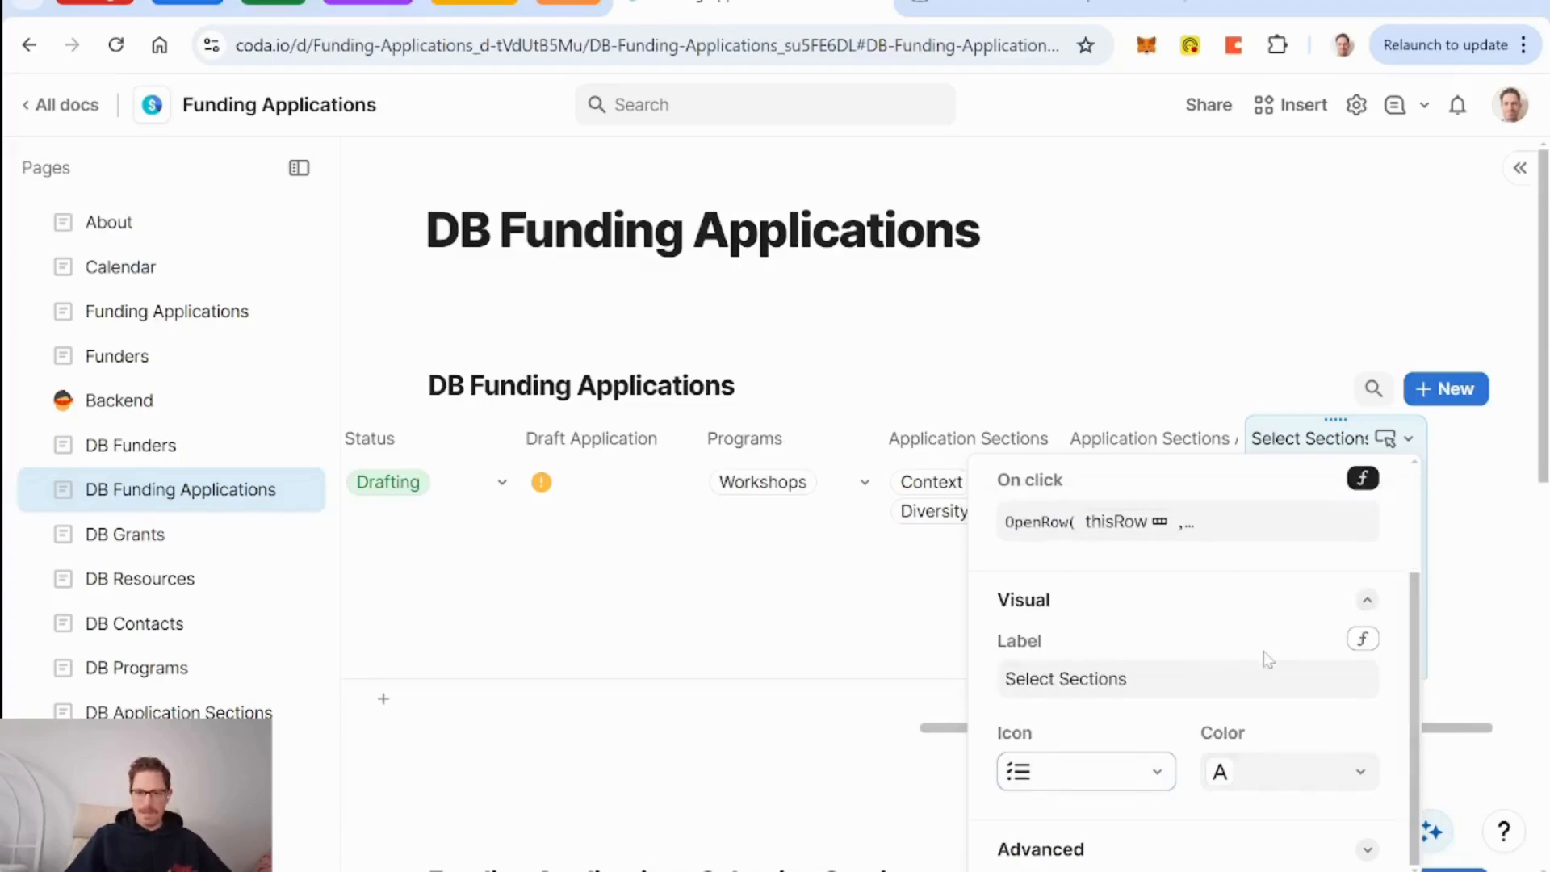
# Make the button green and show alerts only for errors.
pyautogui.click(1313, 771)
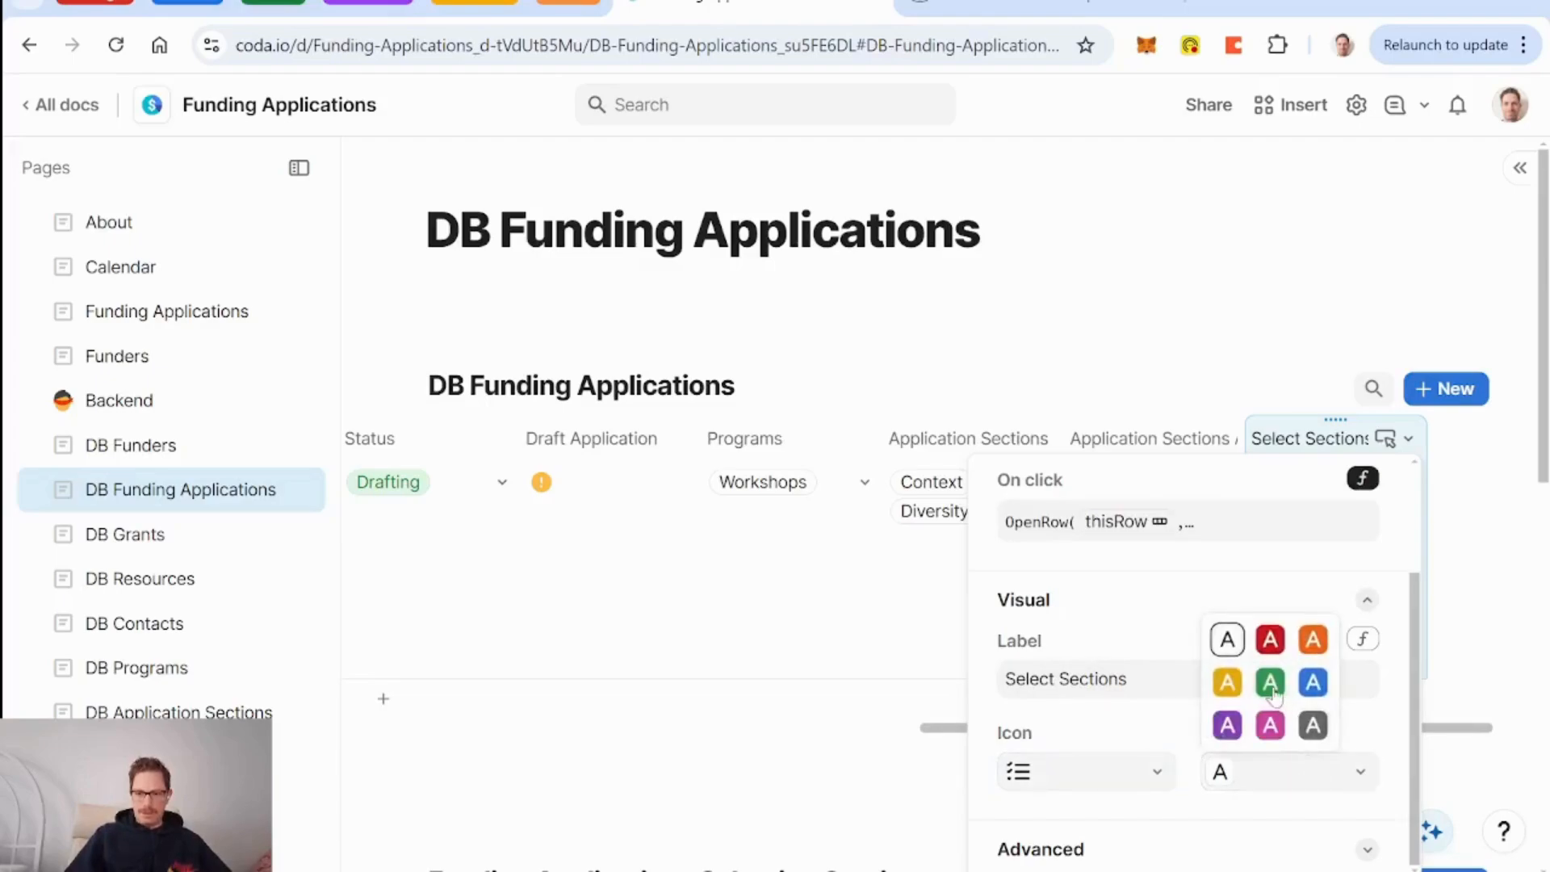
pyautogui.click(1271, 684)
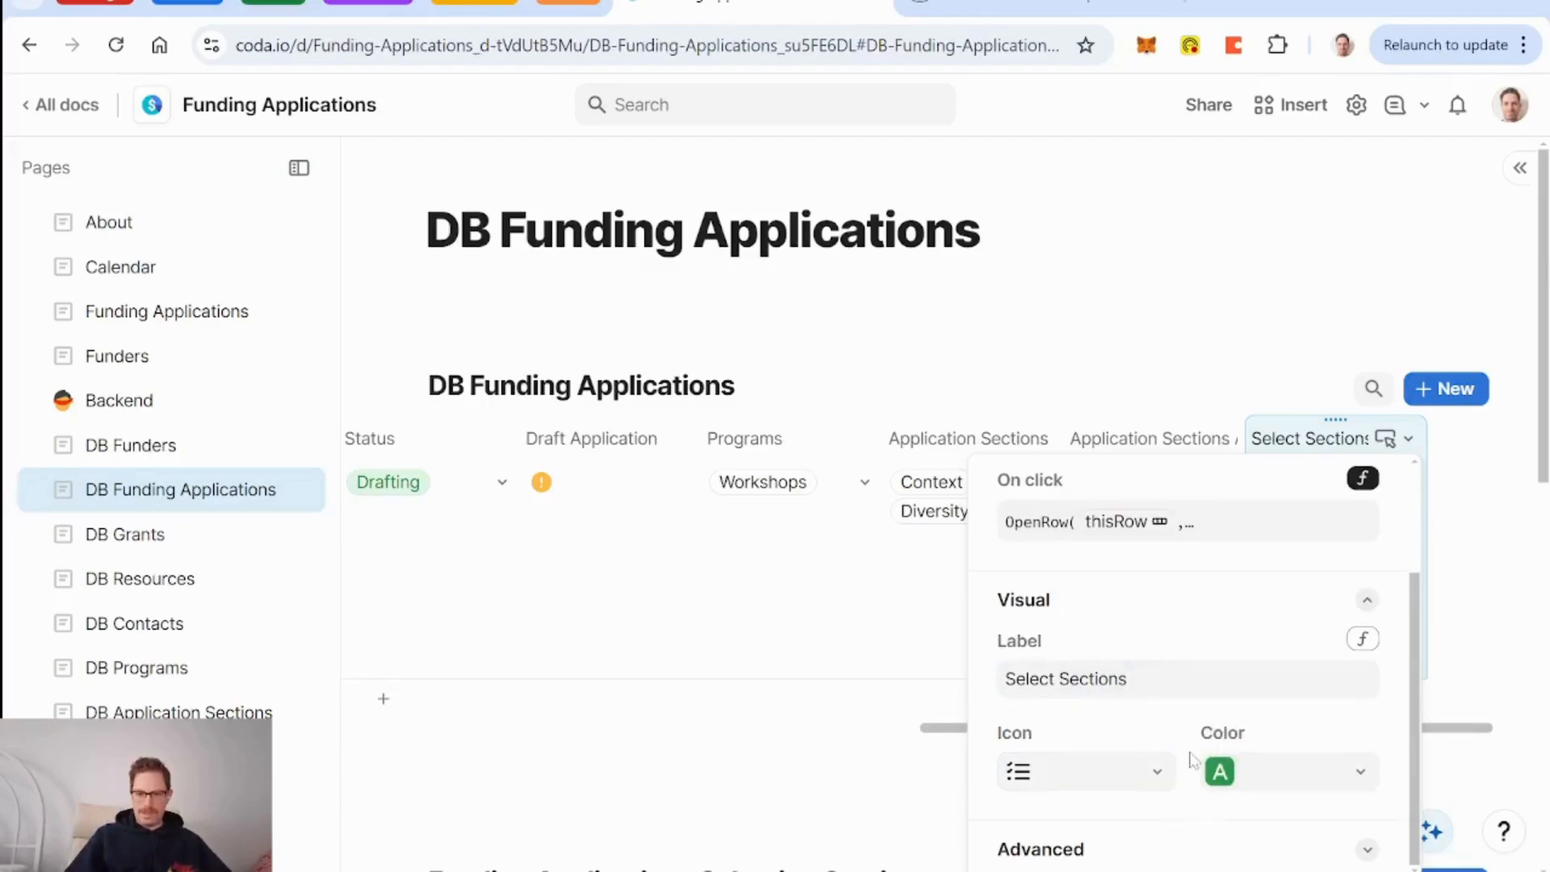
pyautogui.click(1130, 848)
pyautogui.scroll(-3, 1126, 851)
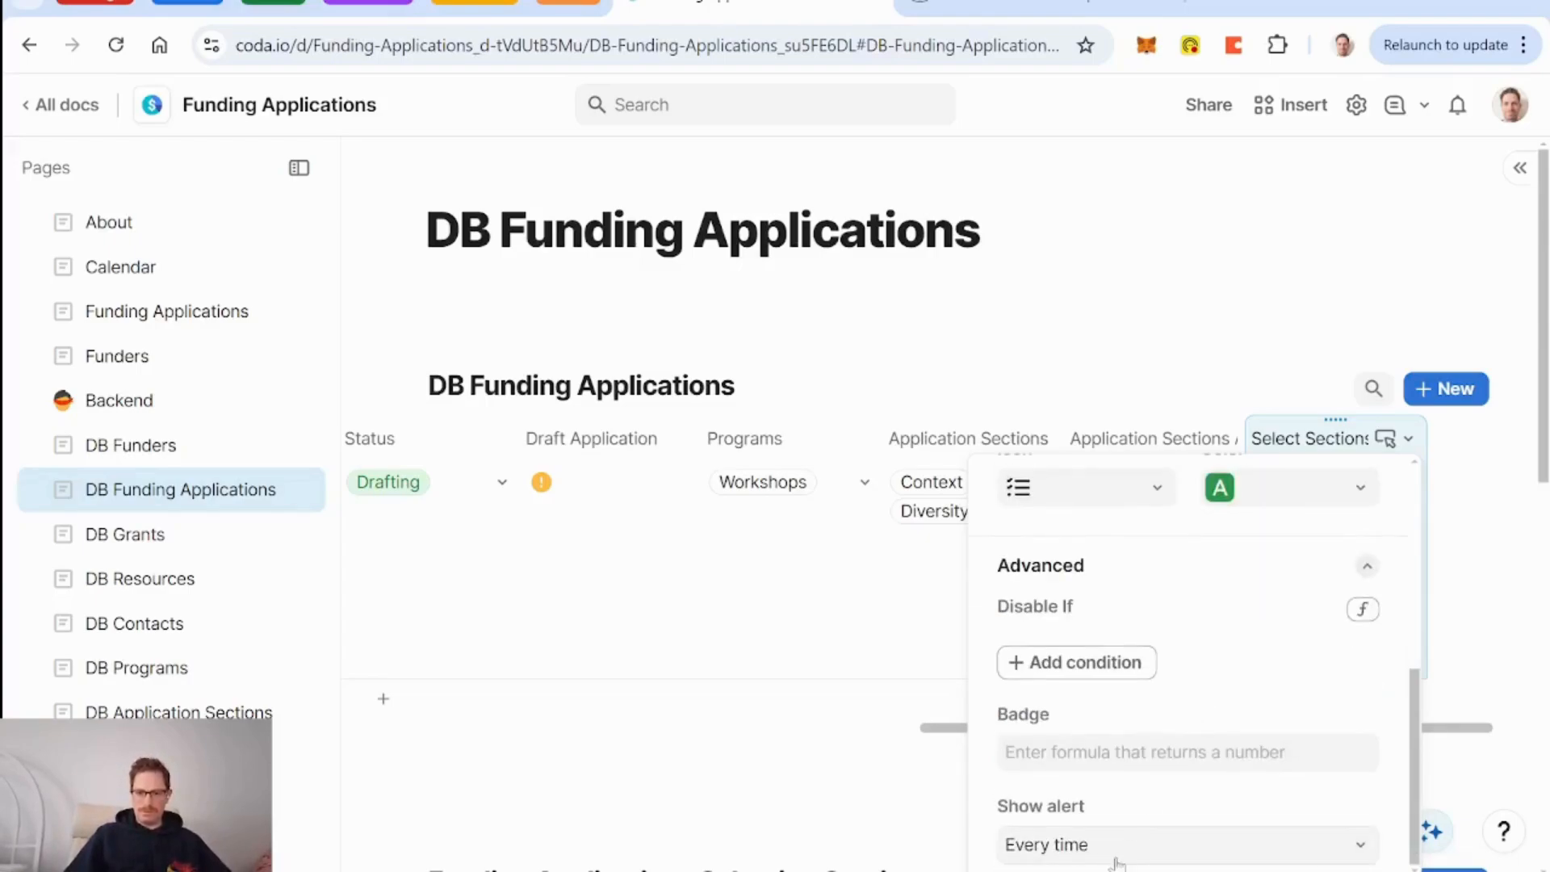
pyautogui.click(1117, 851)
pyautogui.click(1102, 798)
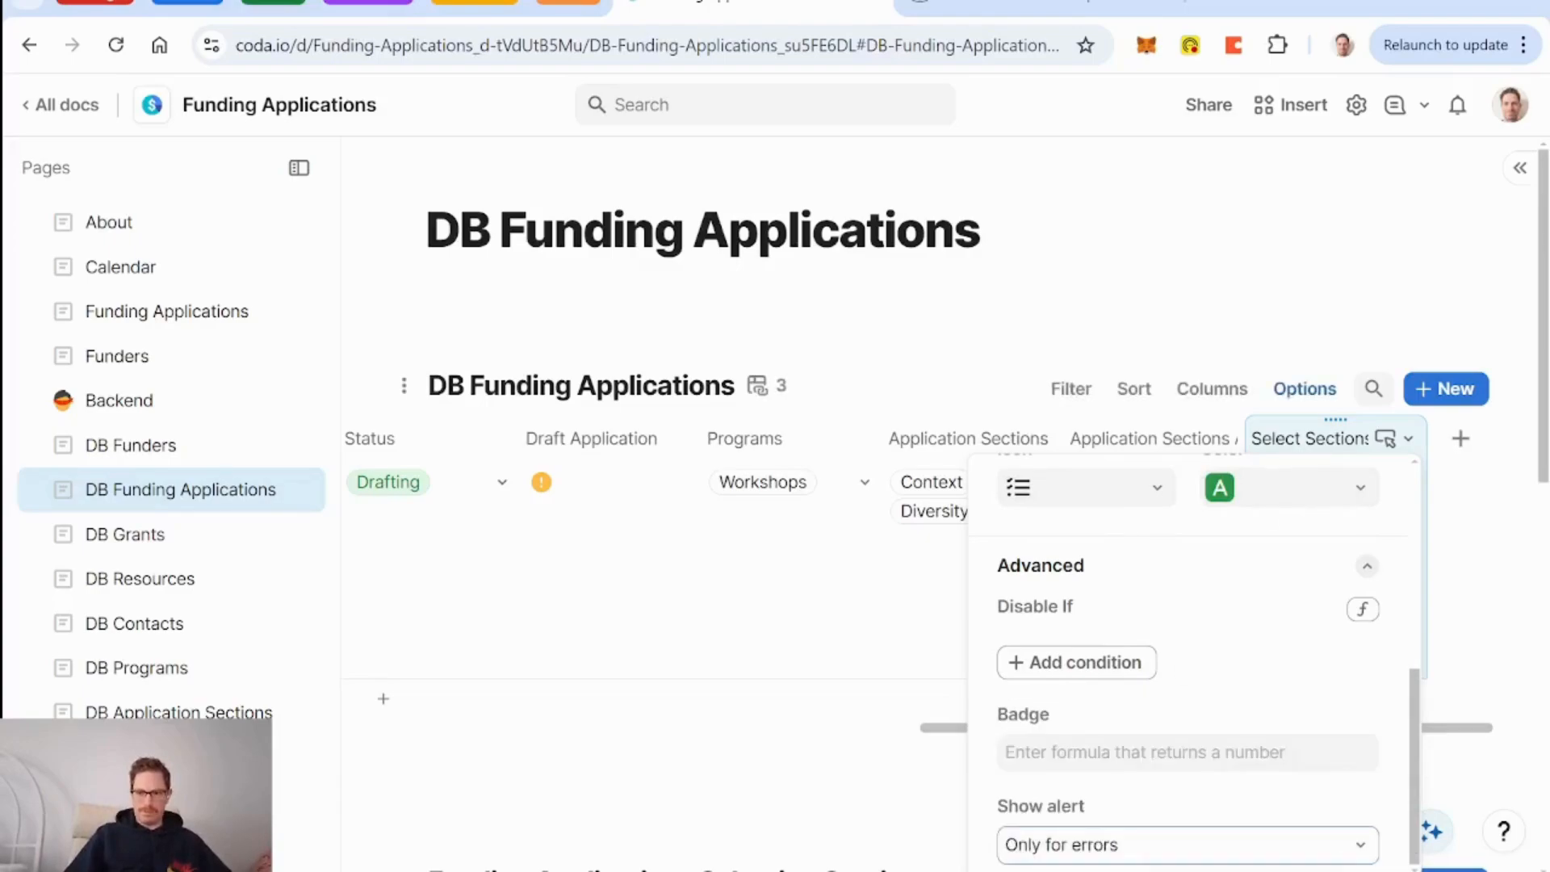
pyautogui.press('Escape')
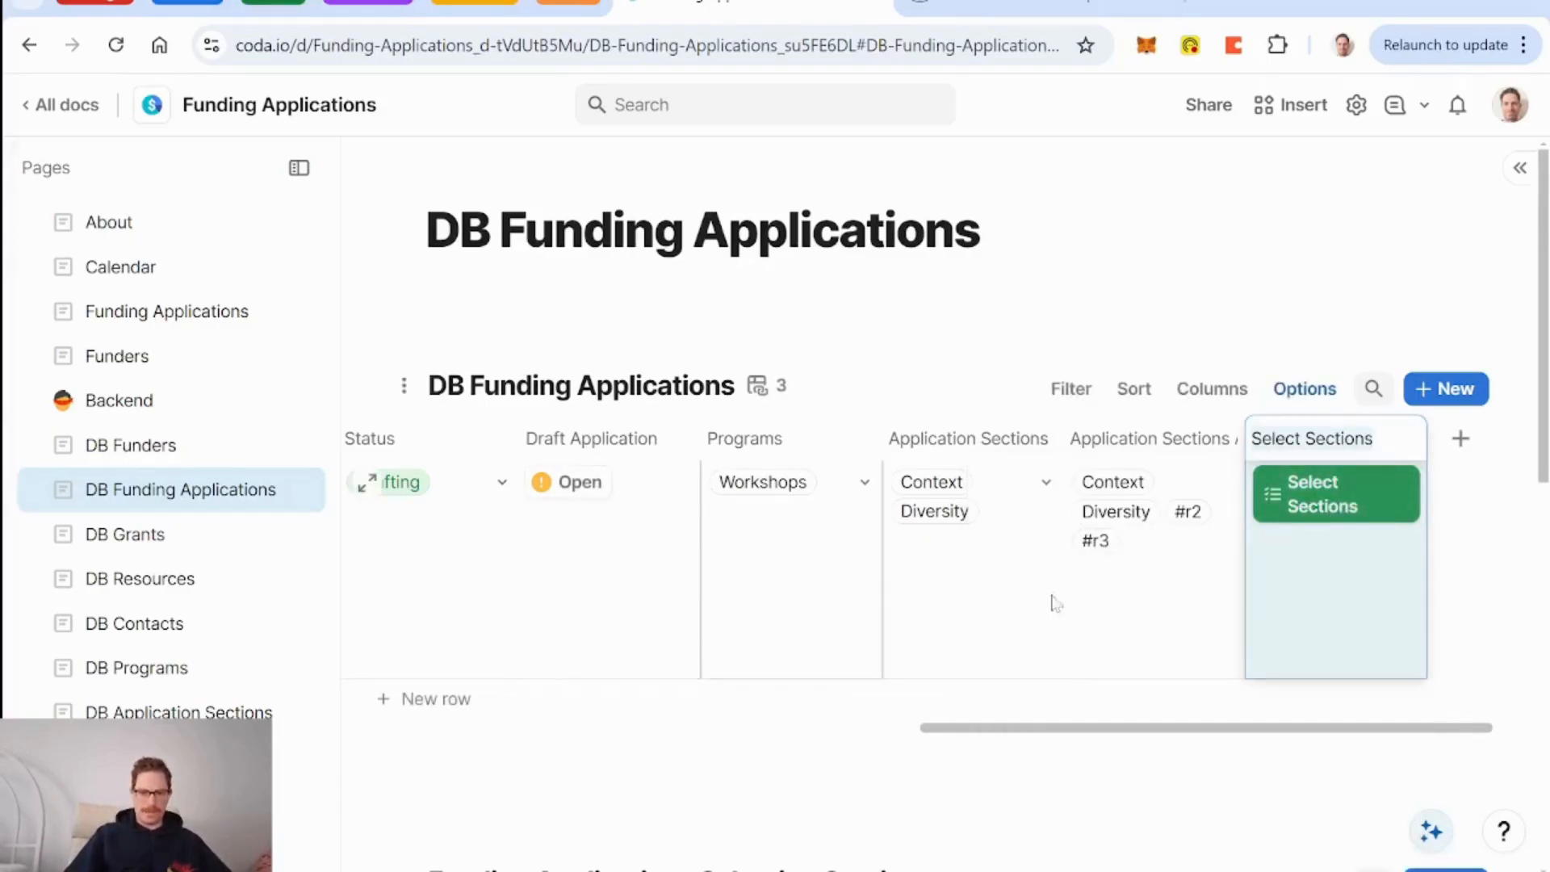
# Test the Select Sections button on an application, then close the opened record.
pyautogui.click(1342, 492)
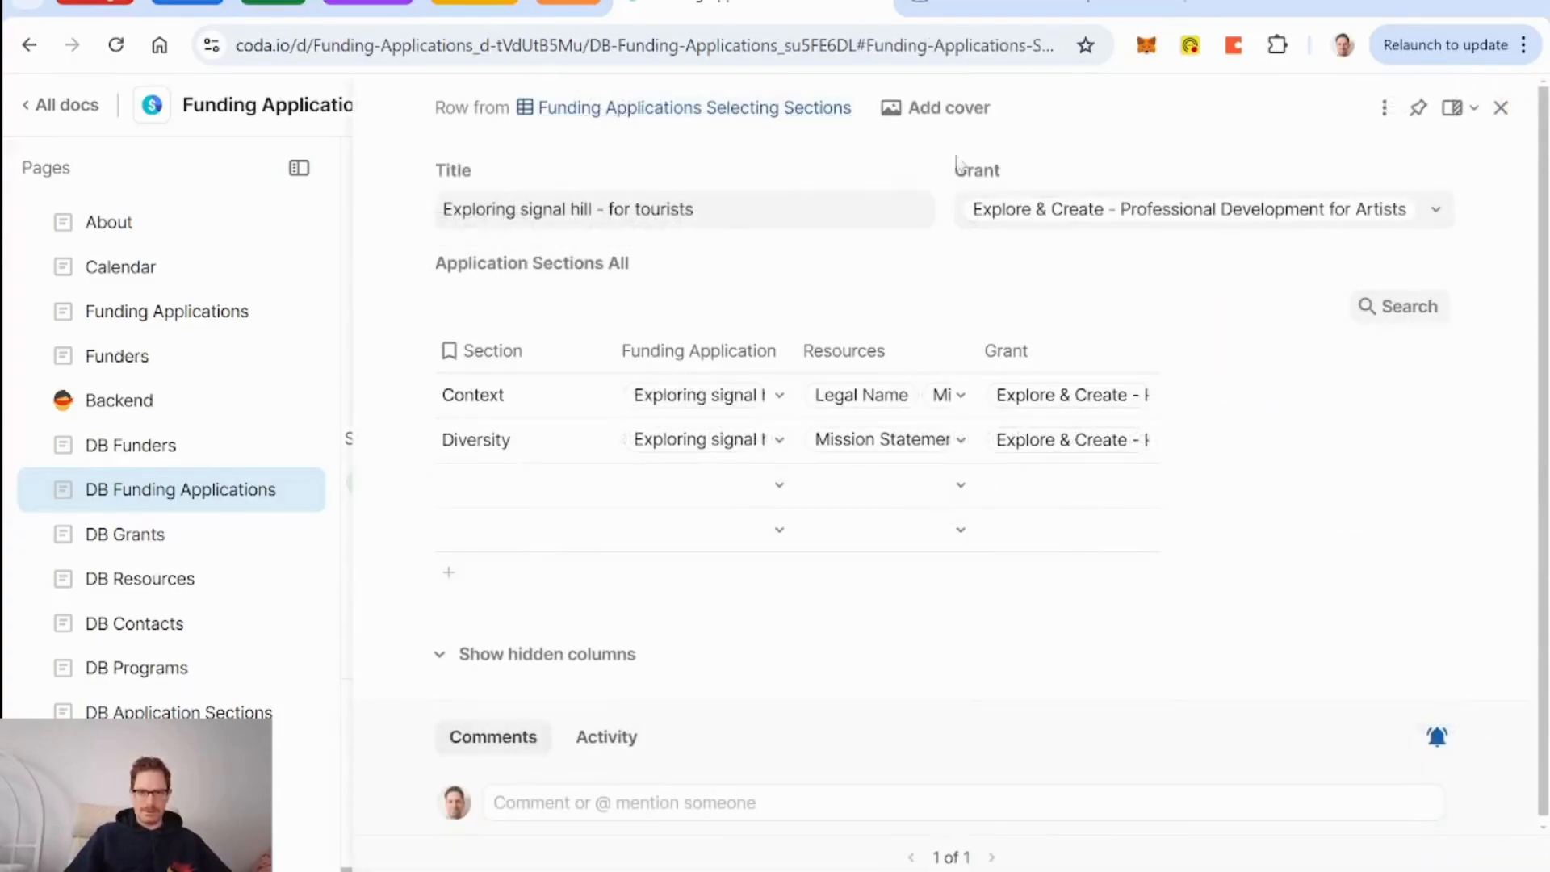
pyautogui.click(557, 533)
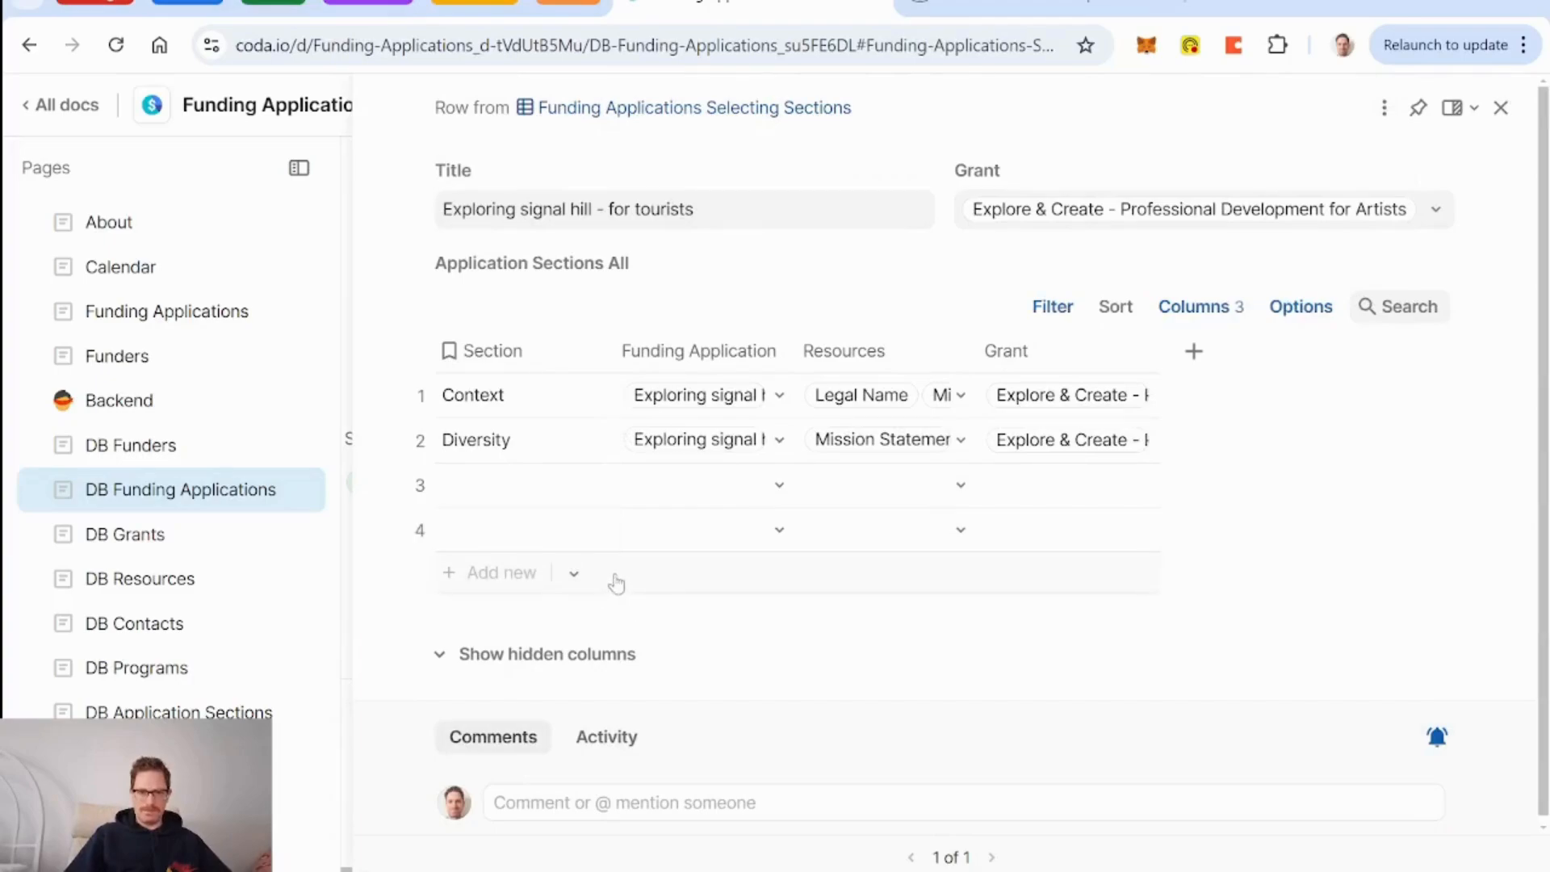
pyautogui.click(1500, 109)
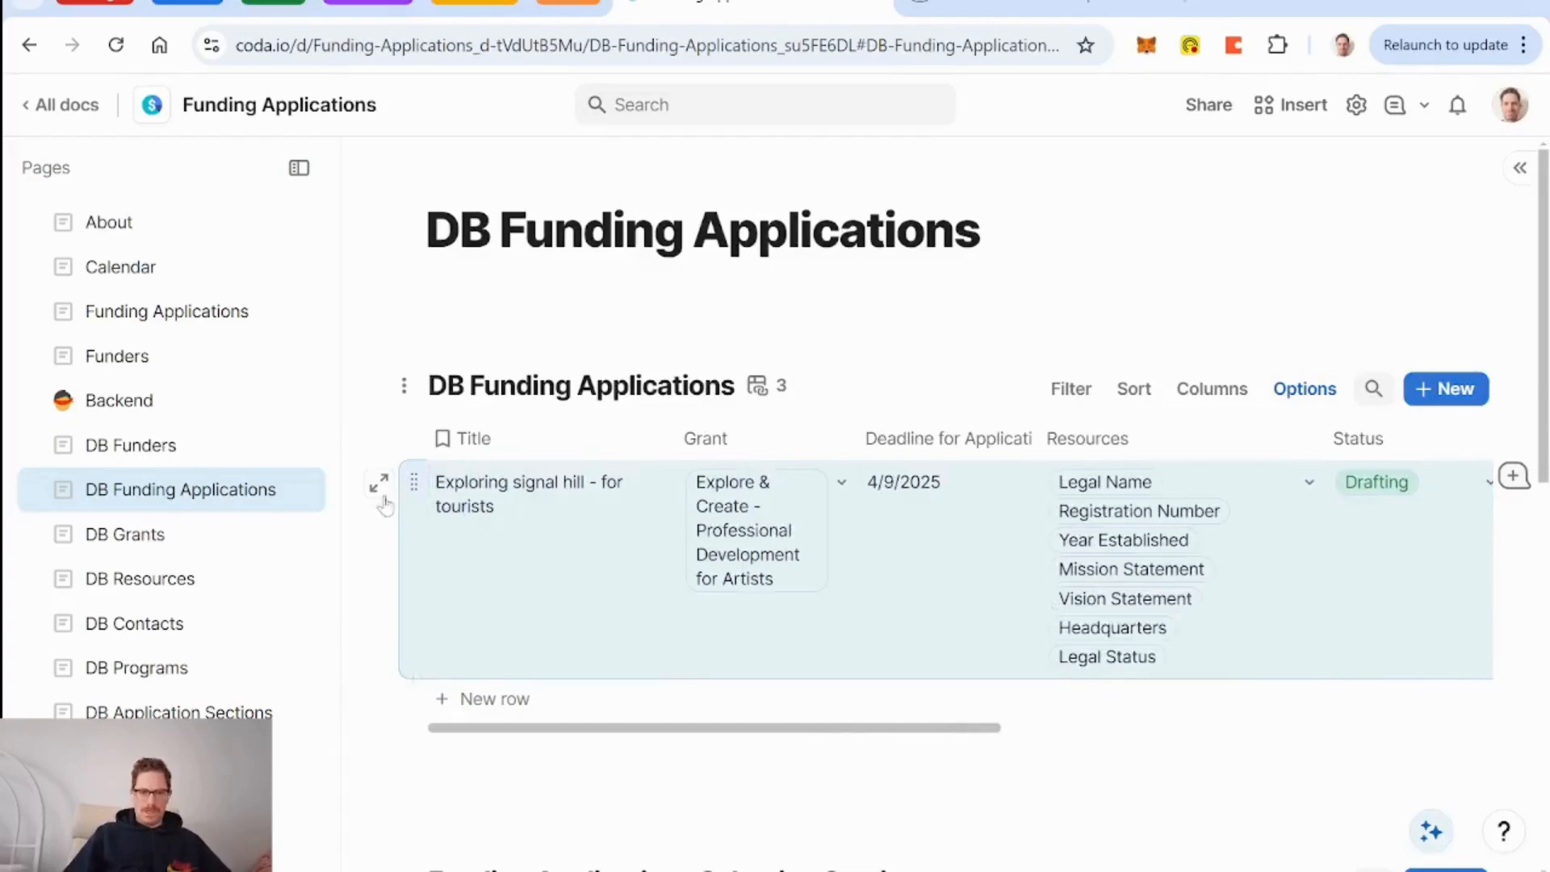
# Start editing the application record's detail layout.
pyautogui.click(380, 484)
pyautogui.scroll(-3, 888, 525)
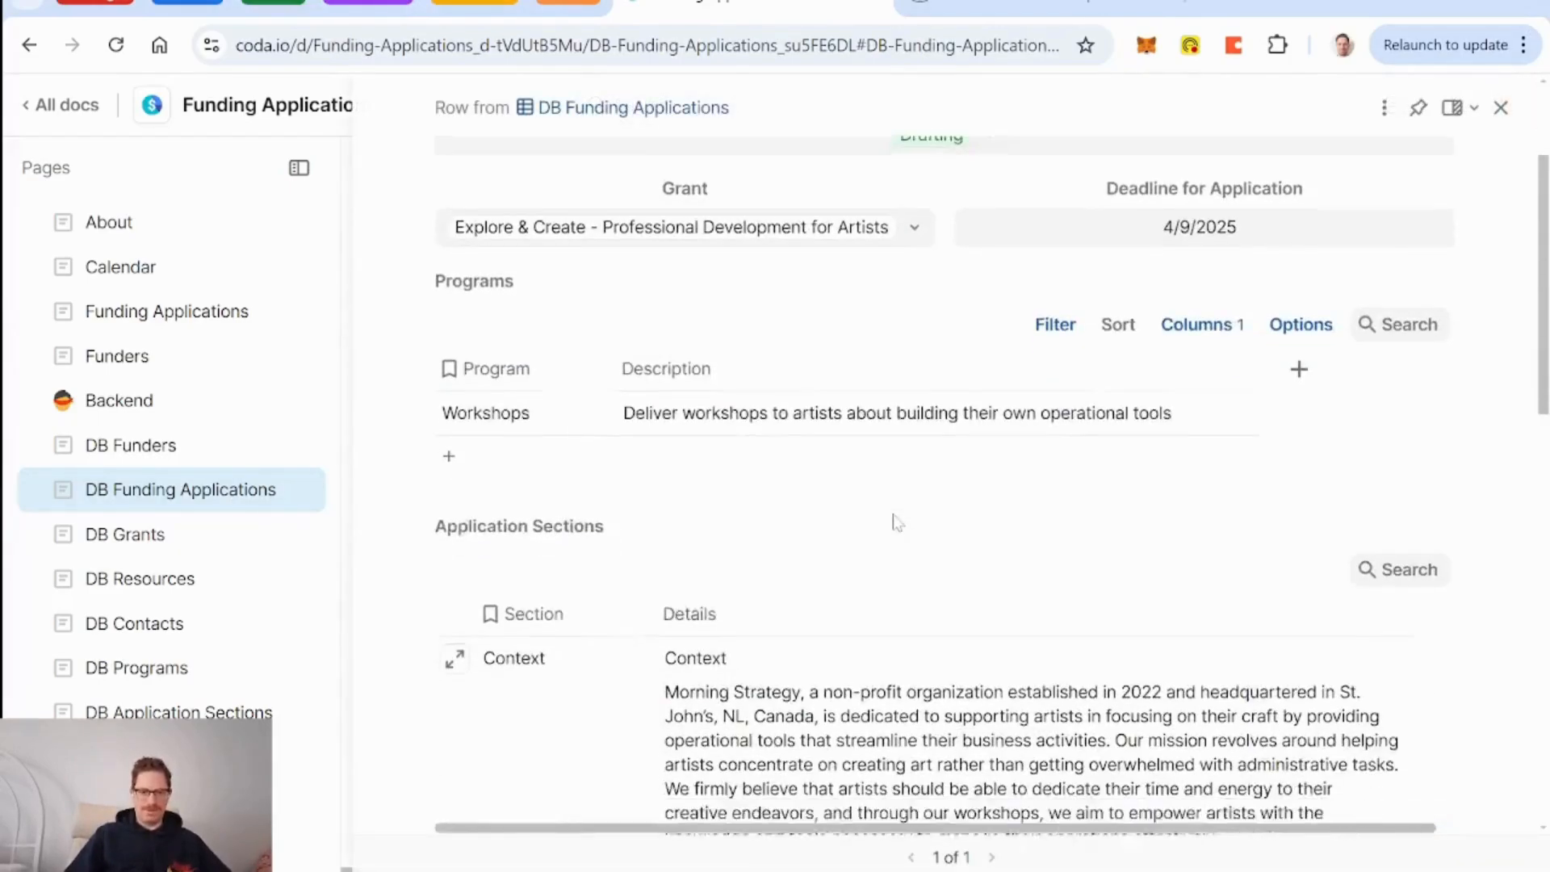
pyautogui.scroll(-1, 896, 523)
pyautogui.click(1383, 107)
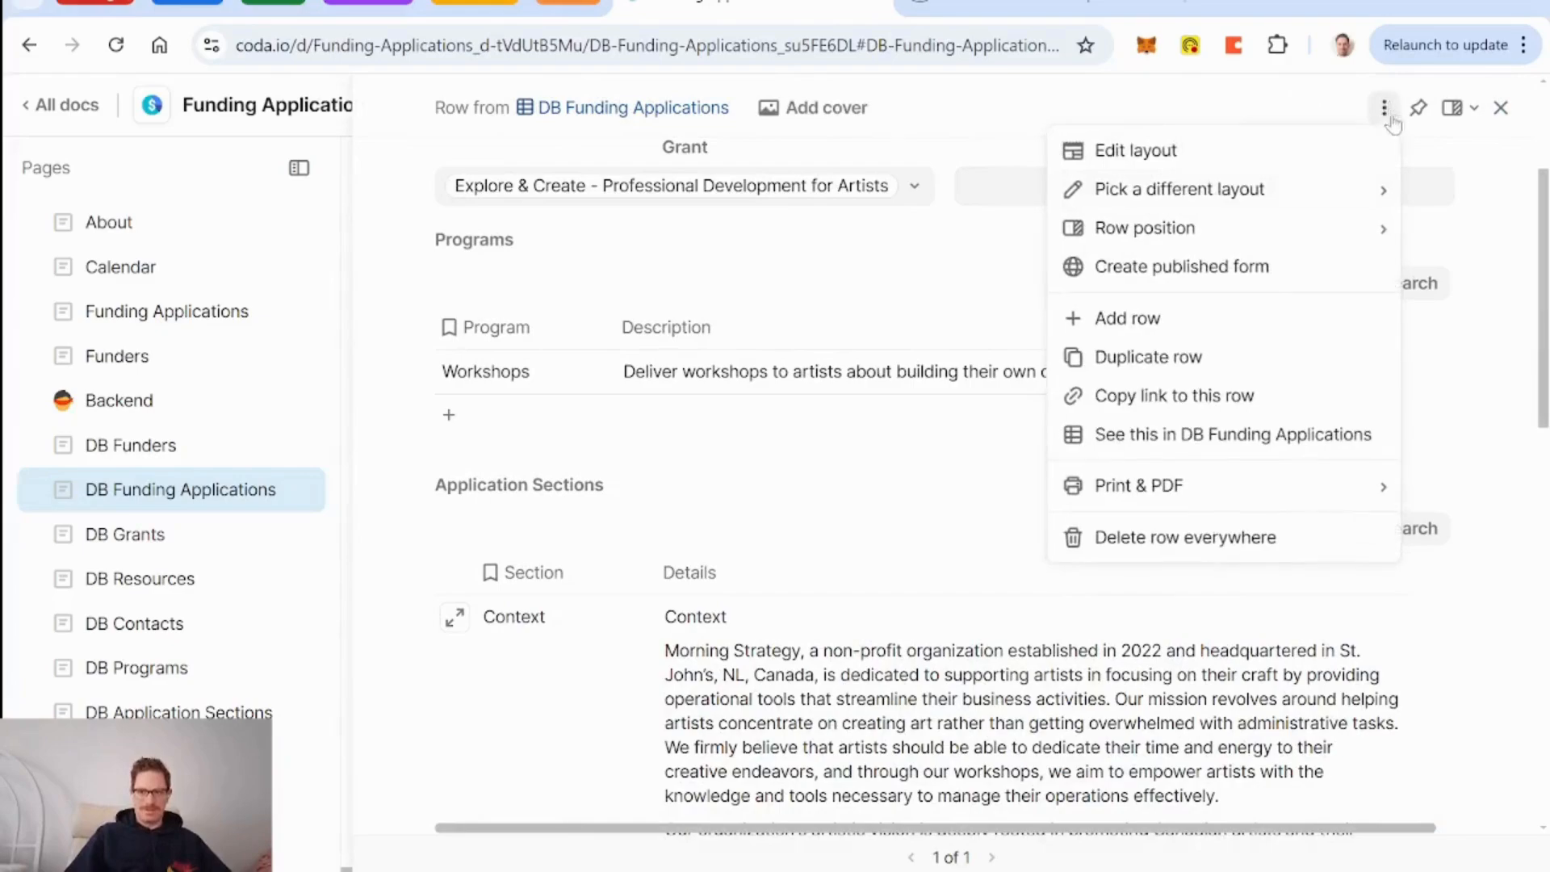
pyautogui.click(1324, 164)
# Show Select Sections in the layout, placed just above Application Sections.
pyautogui.scroll(-3, 1370, 468)
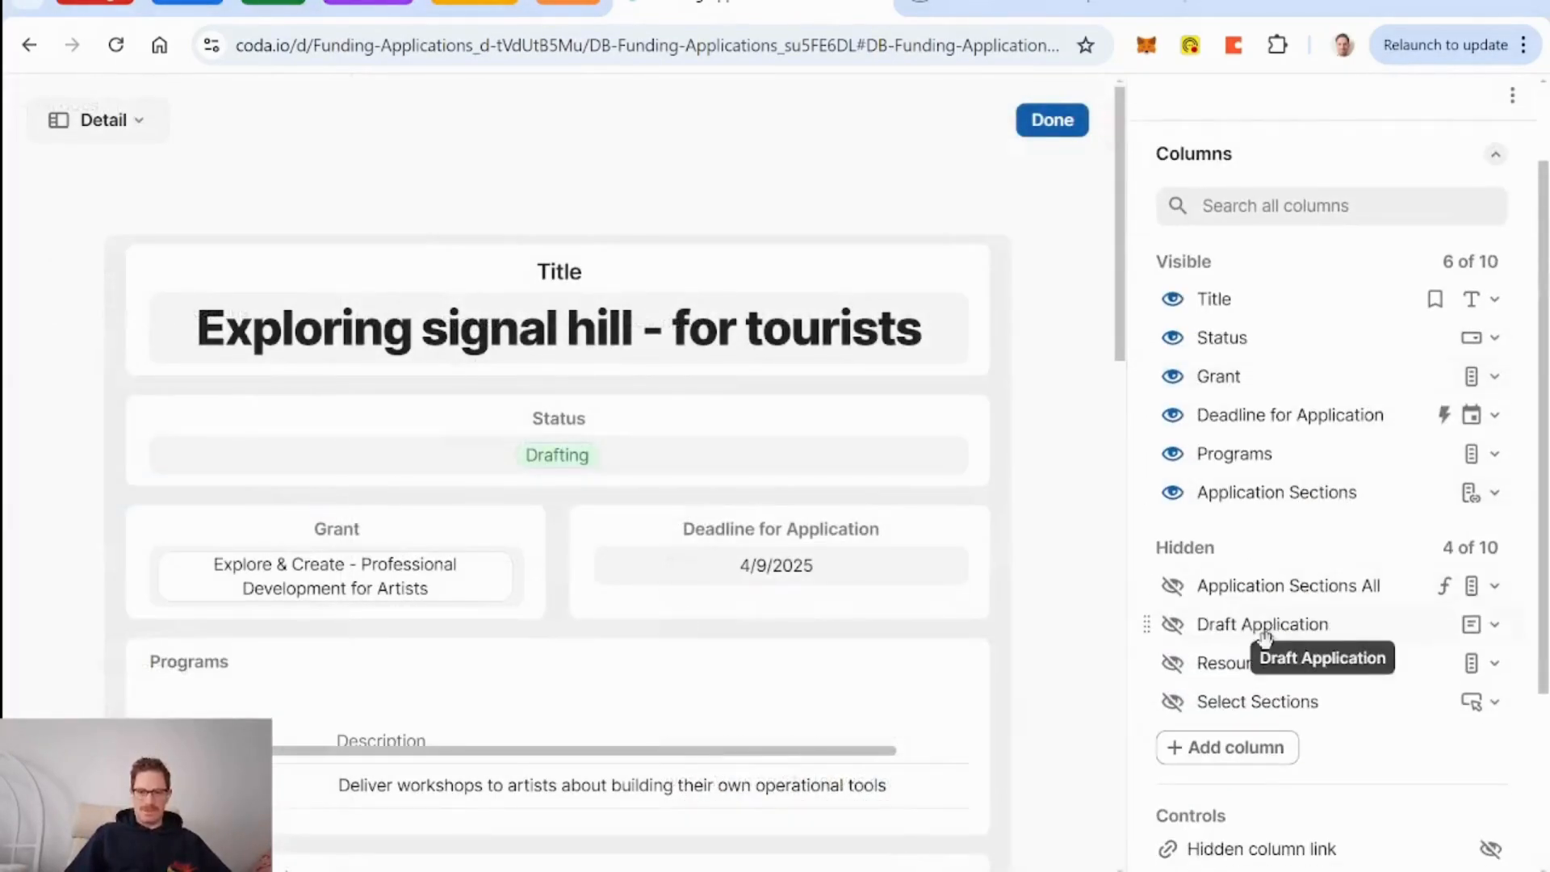
pyautogui.click(1172, 702)
pyautogui.scroll(-6, 1028, 710)
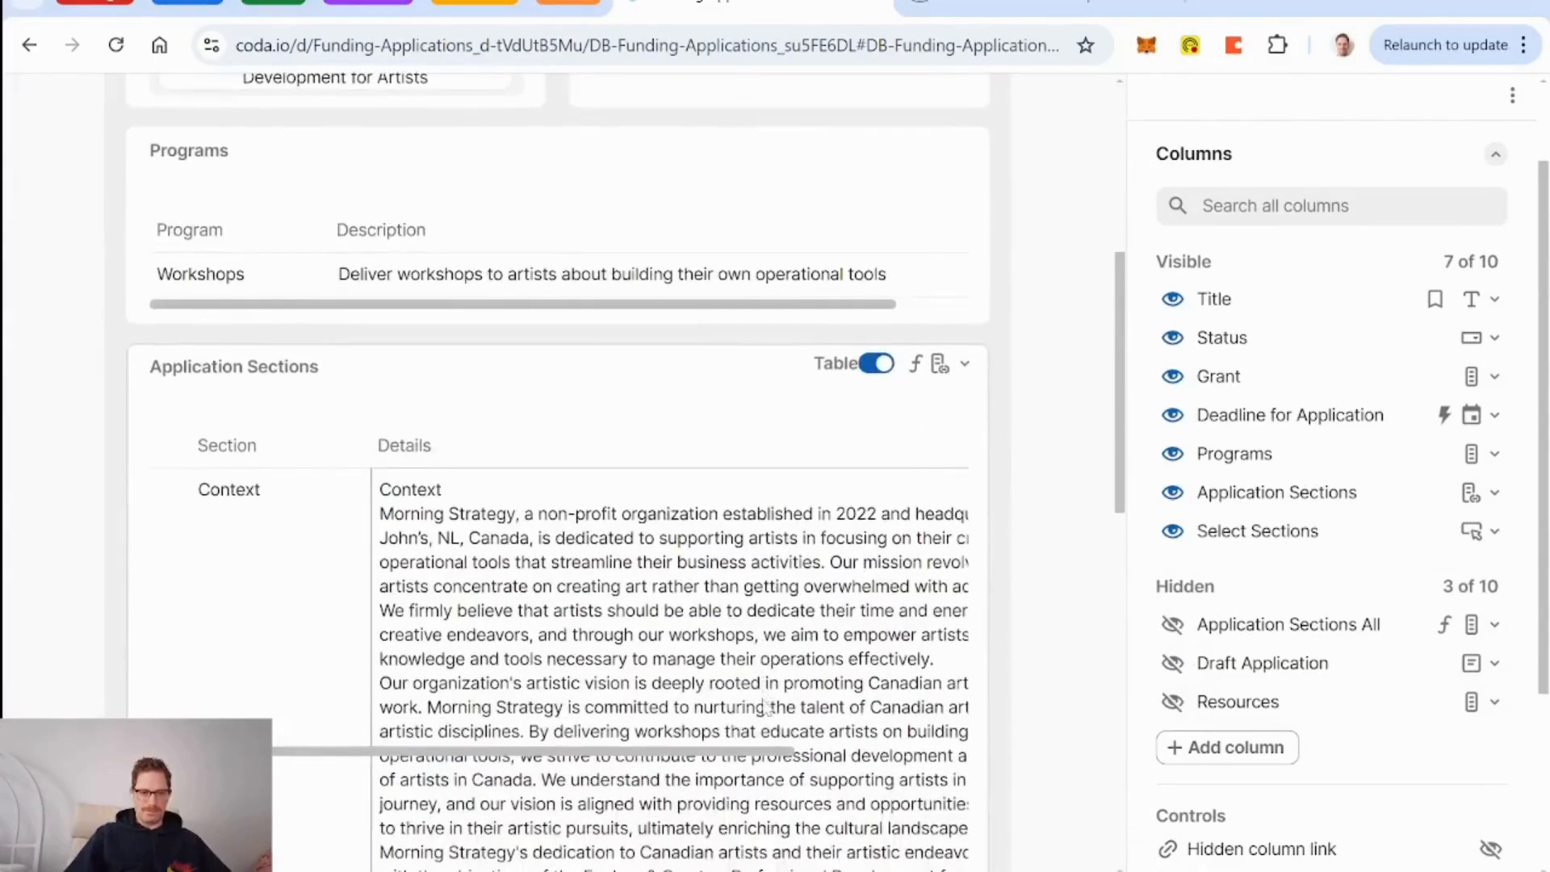
pyautogui.scroll(-7, 766, 707)
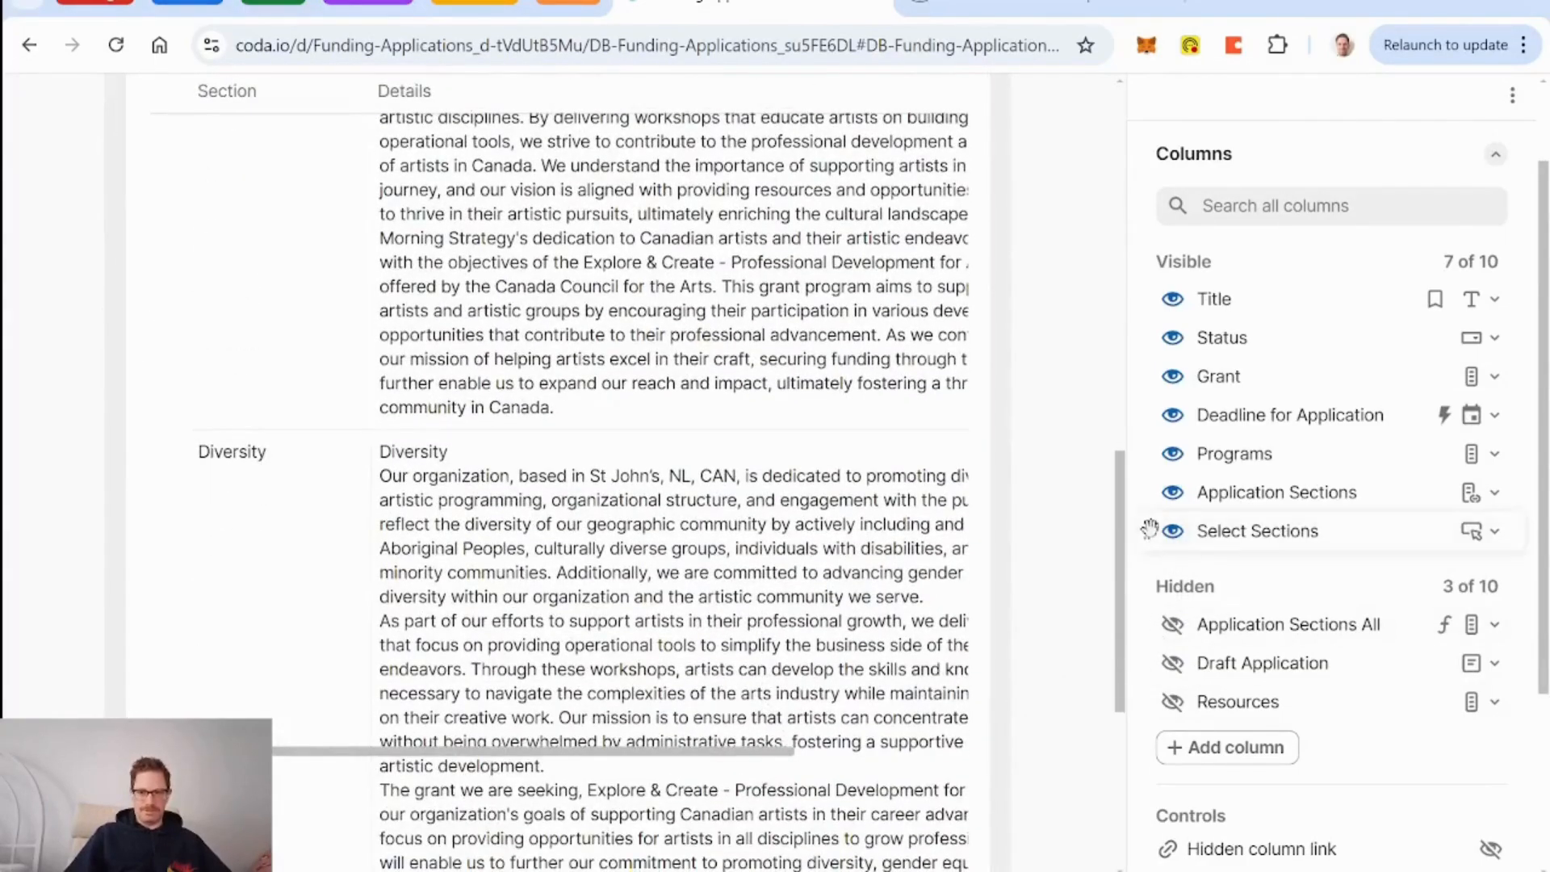
pyautogui.moveTo(1149, 530); pyautogui.dragTo(1150, 376)
pyautogui.scroll(10, 807, 444)
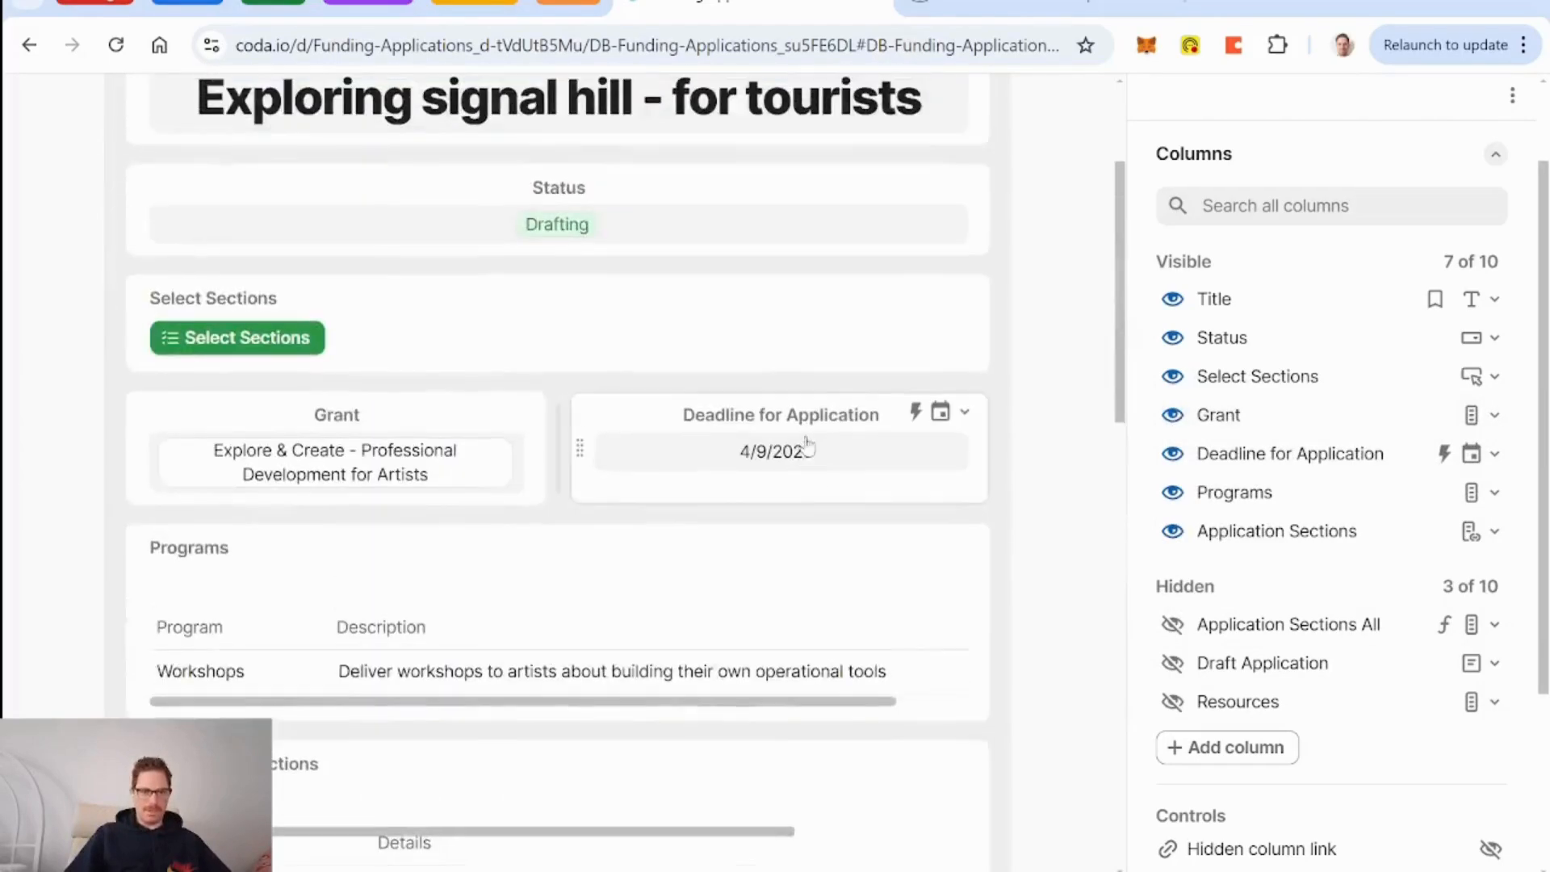
pyautogui.moveTo(136, 332); pyautogui.dragTo(284, 629)
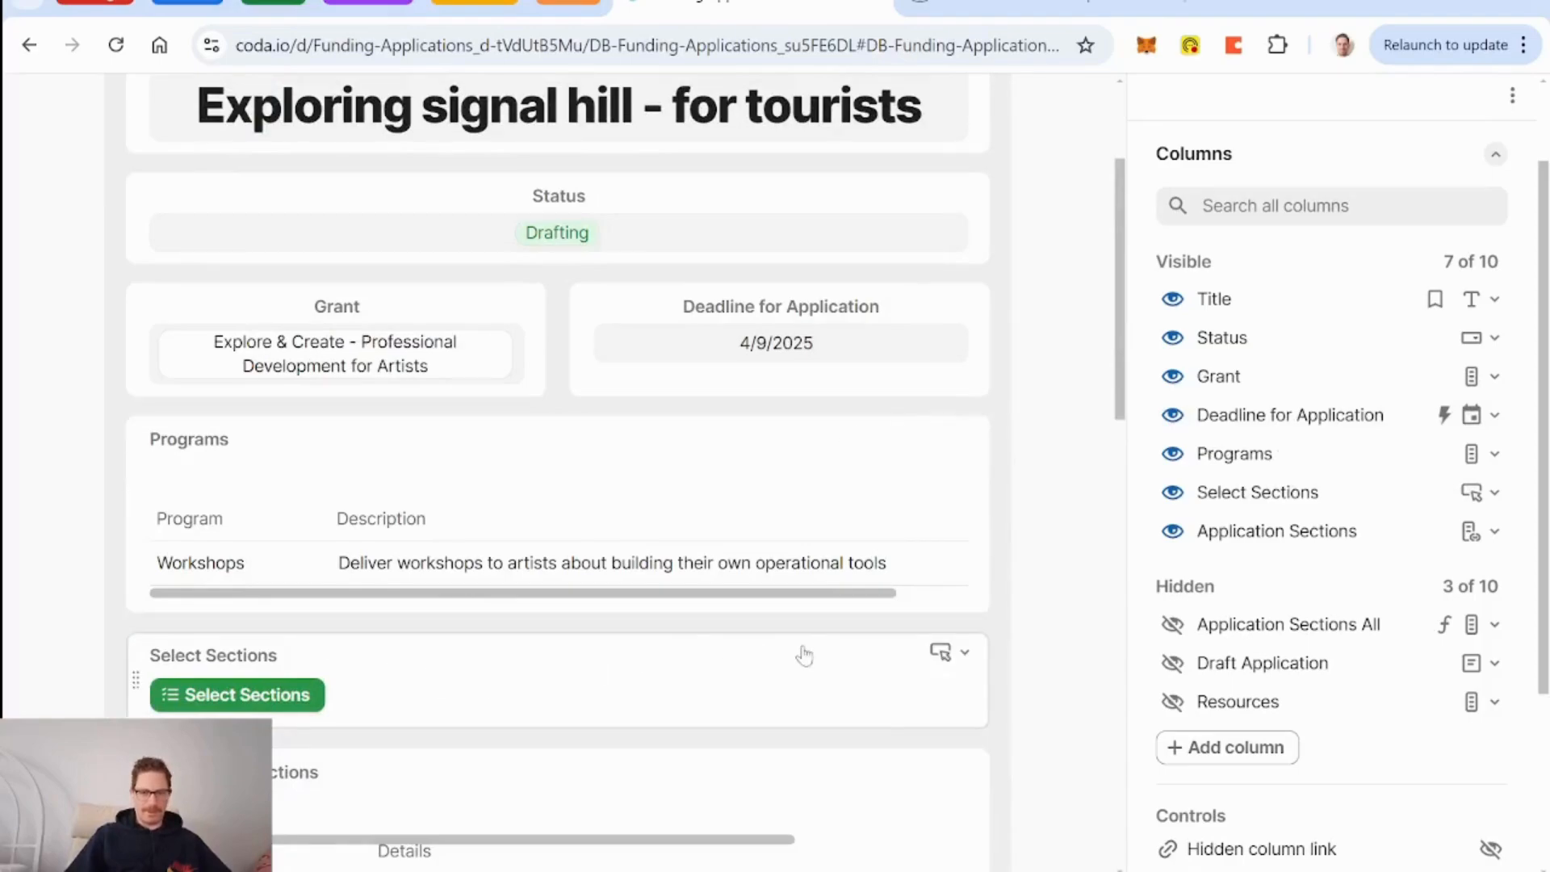
# Add a 'Header - Sections' field with the formula "Sections".
pyautogui.scroll(-15, 804, 655)
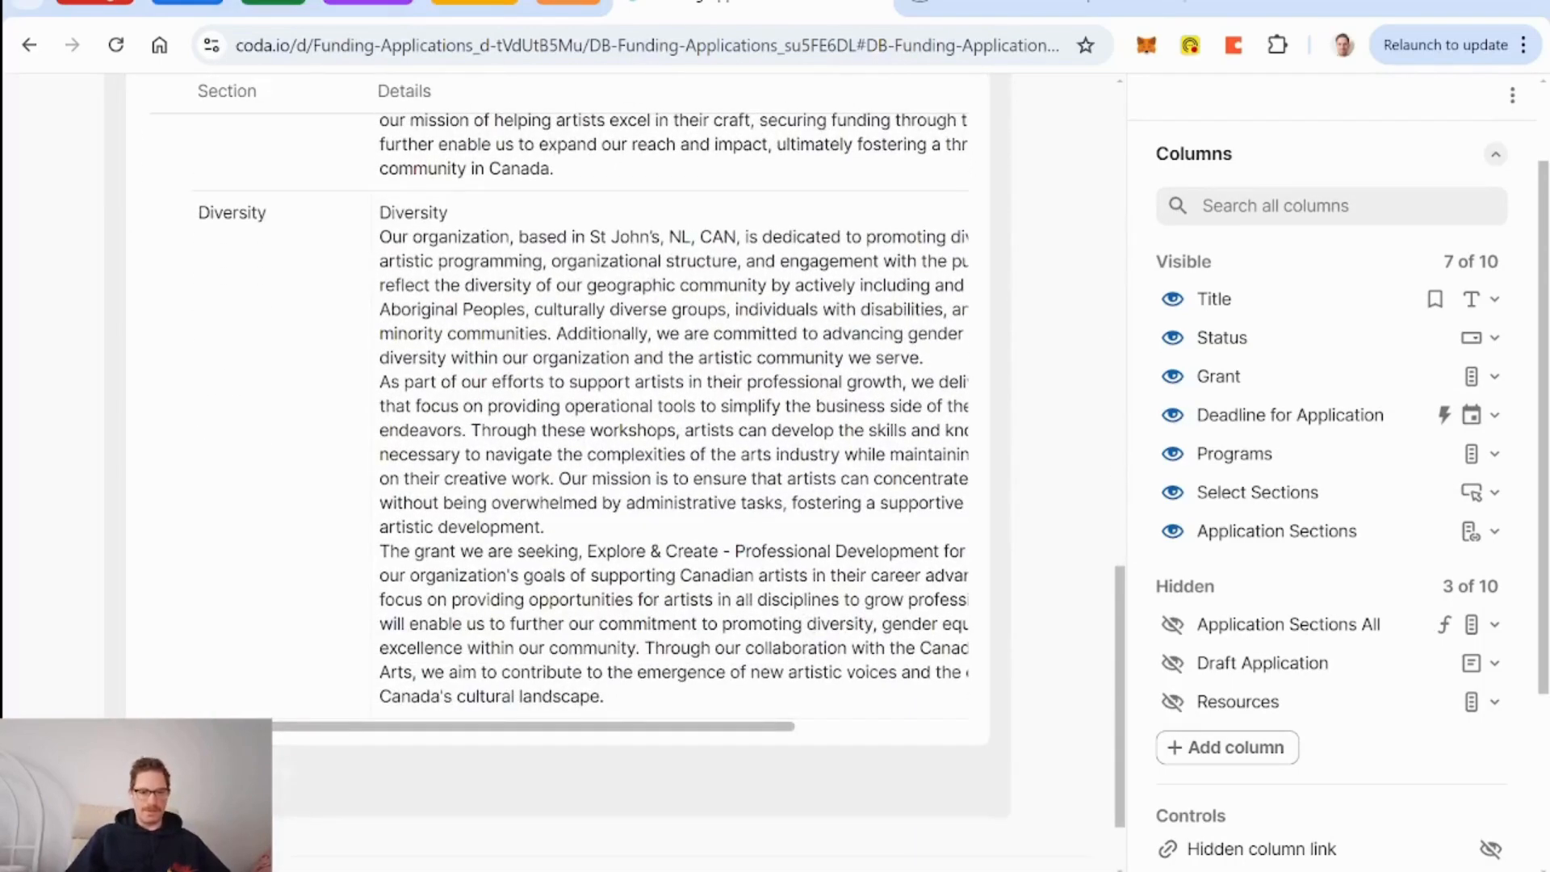
pyautogui.click(194, 780)
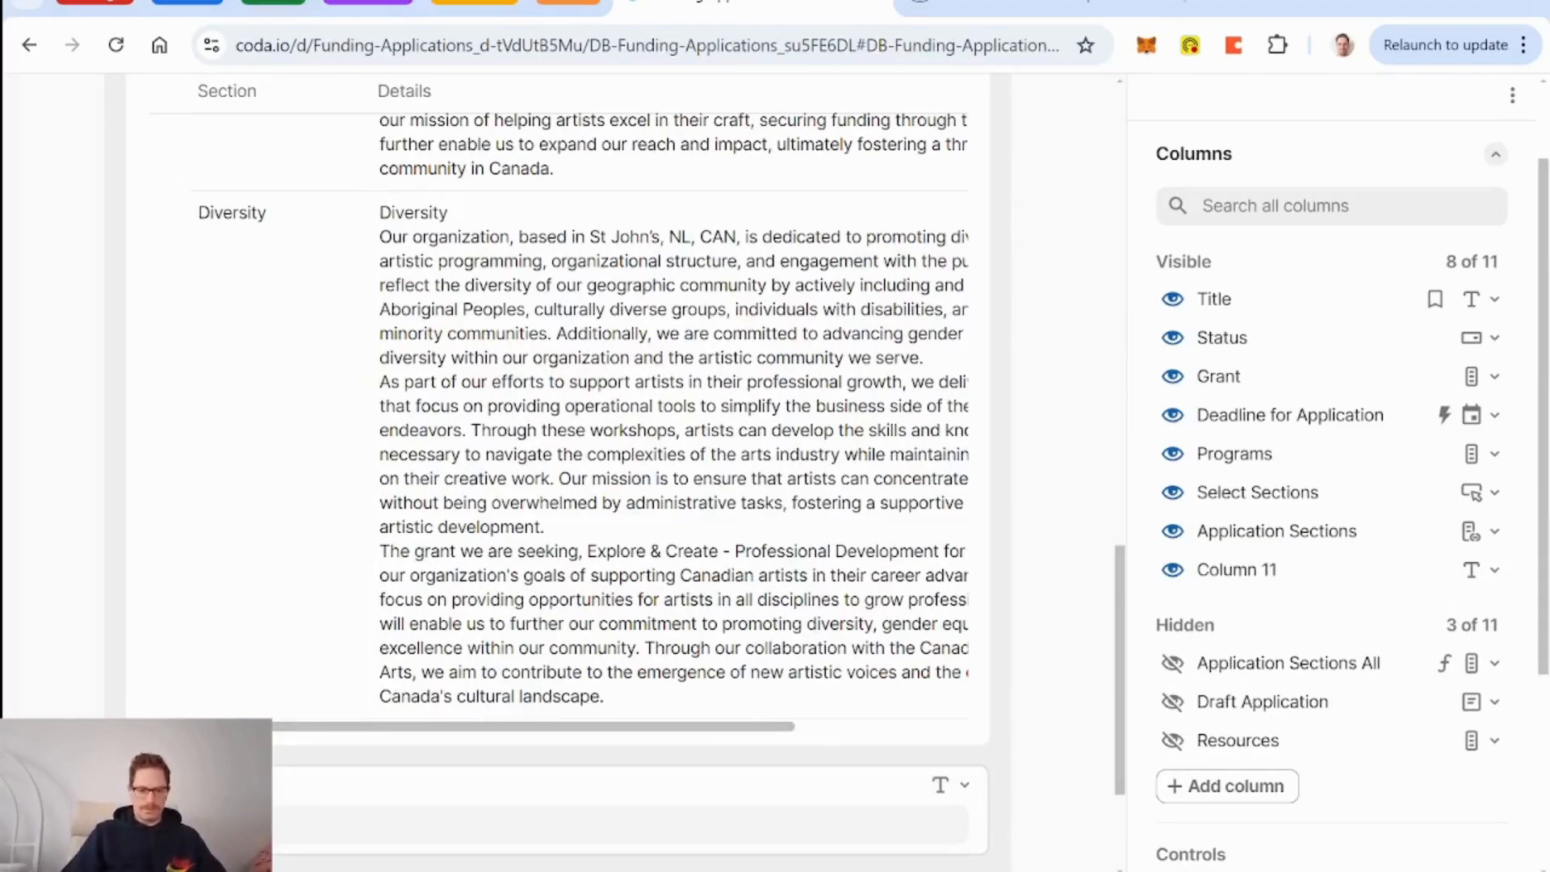
pyautogui.write('Header - Sections')
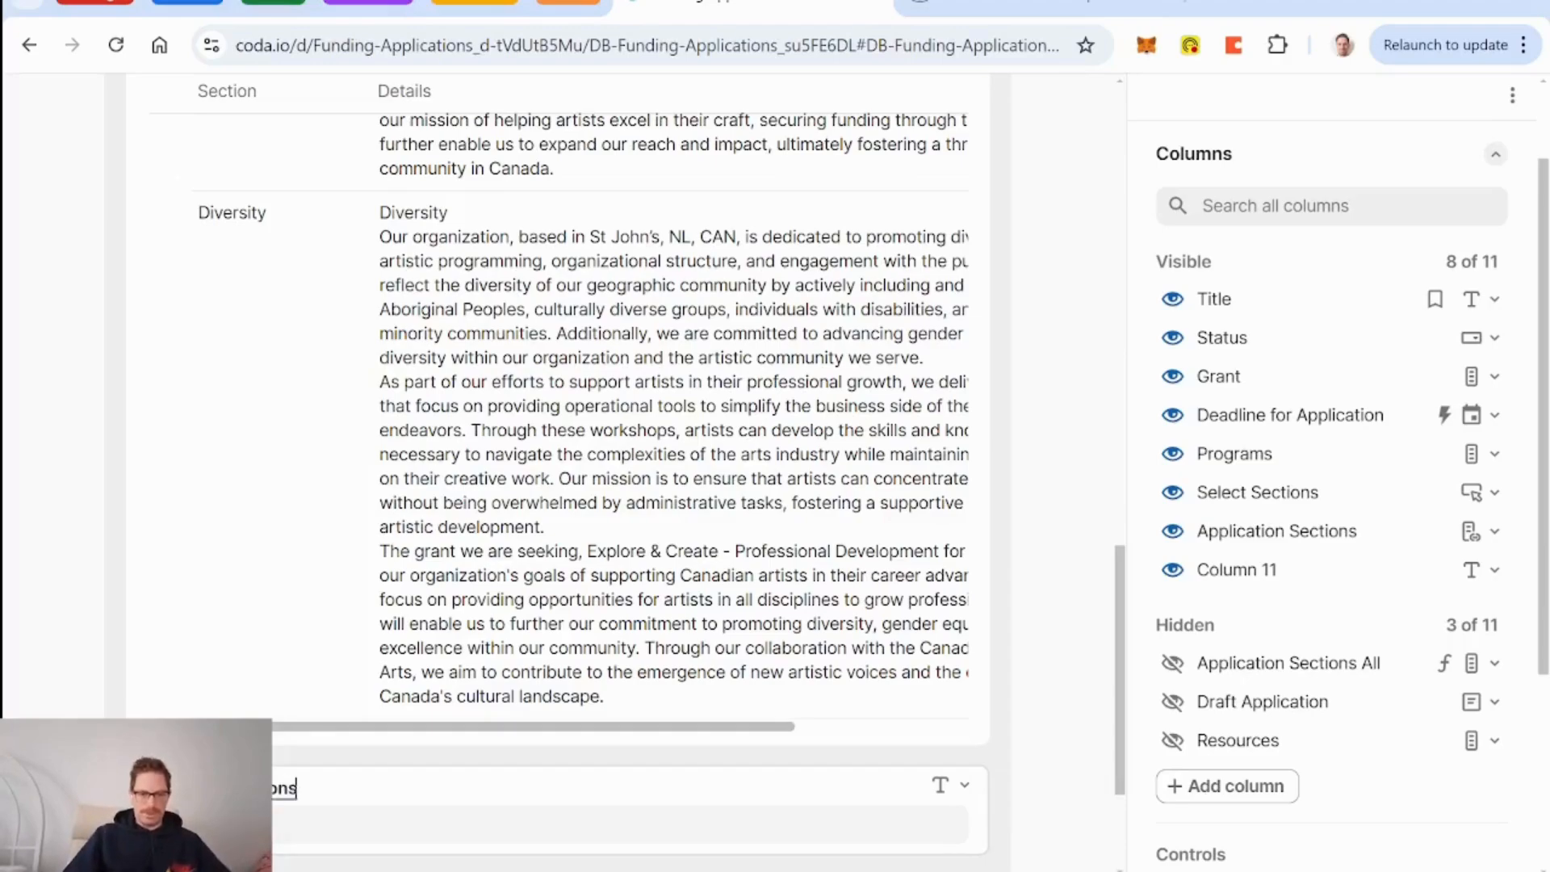
pyautogui.click(964, 784)
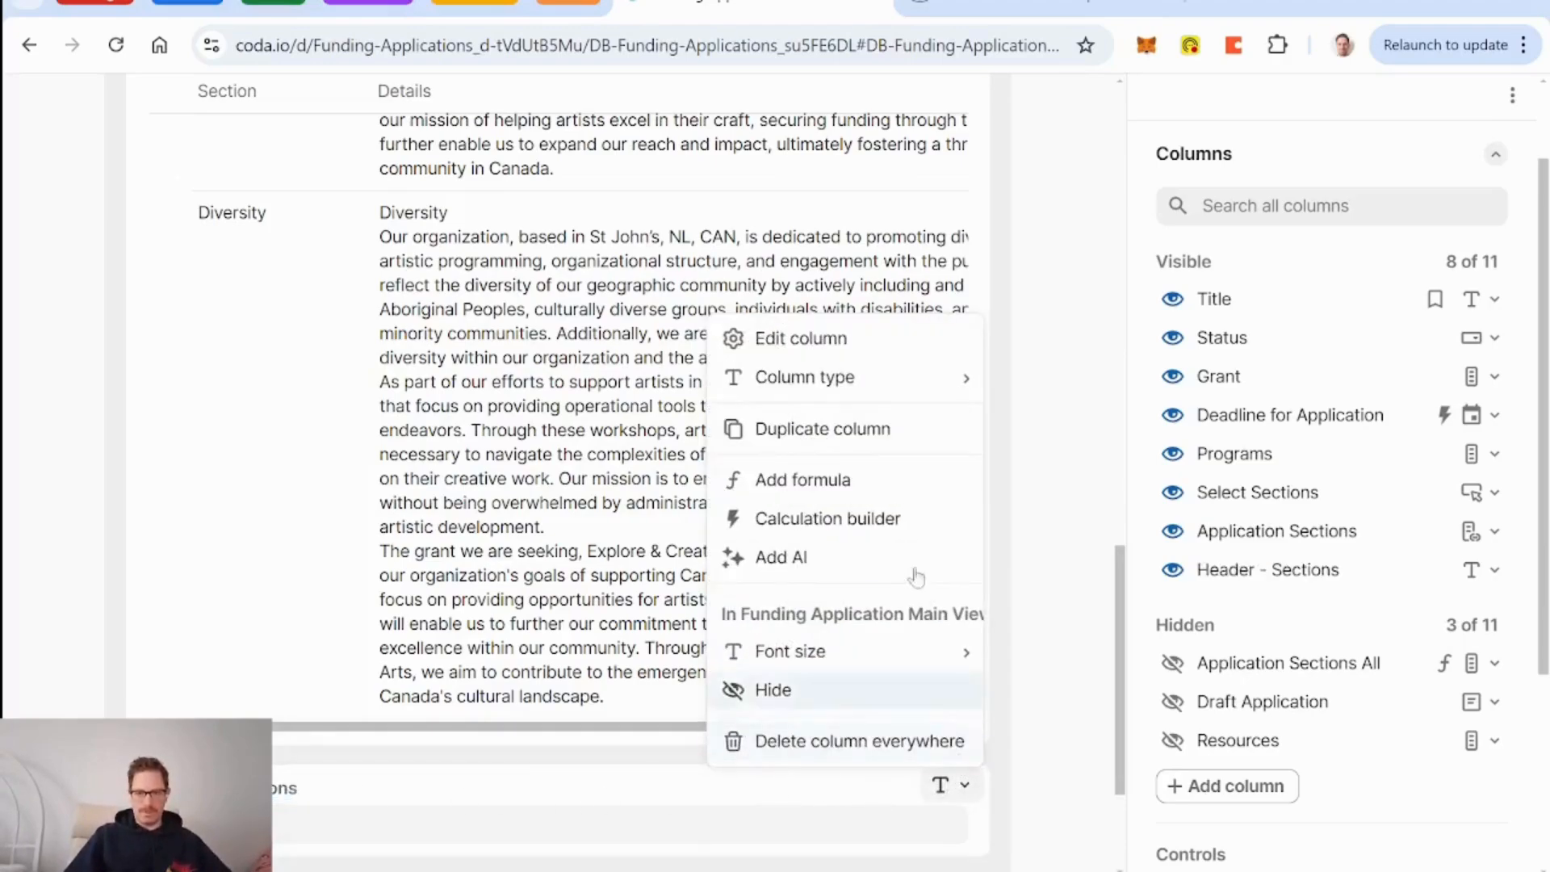
pyautogui.click(843, 490)
pyautogui.write('"')
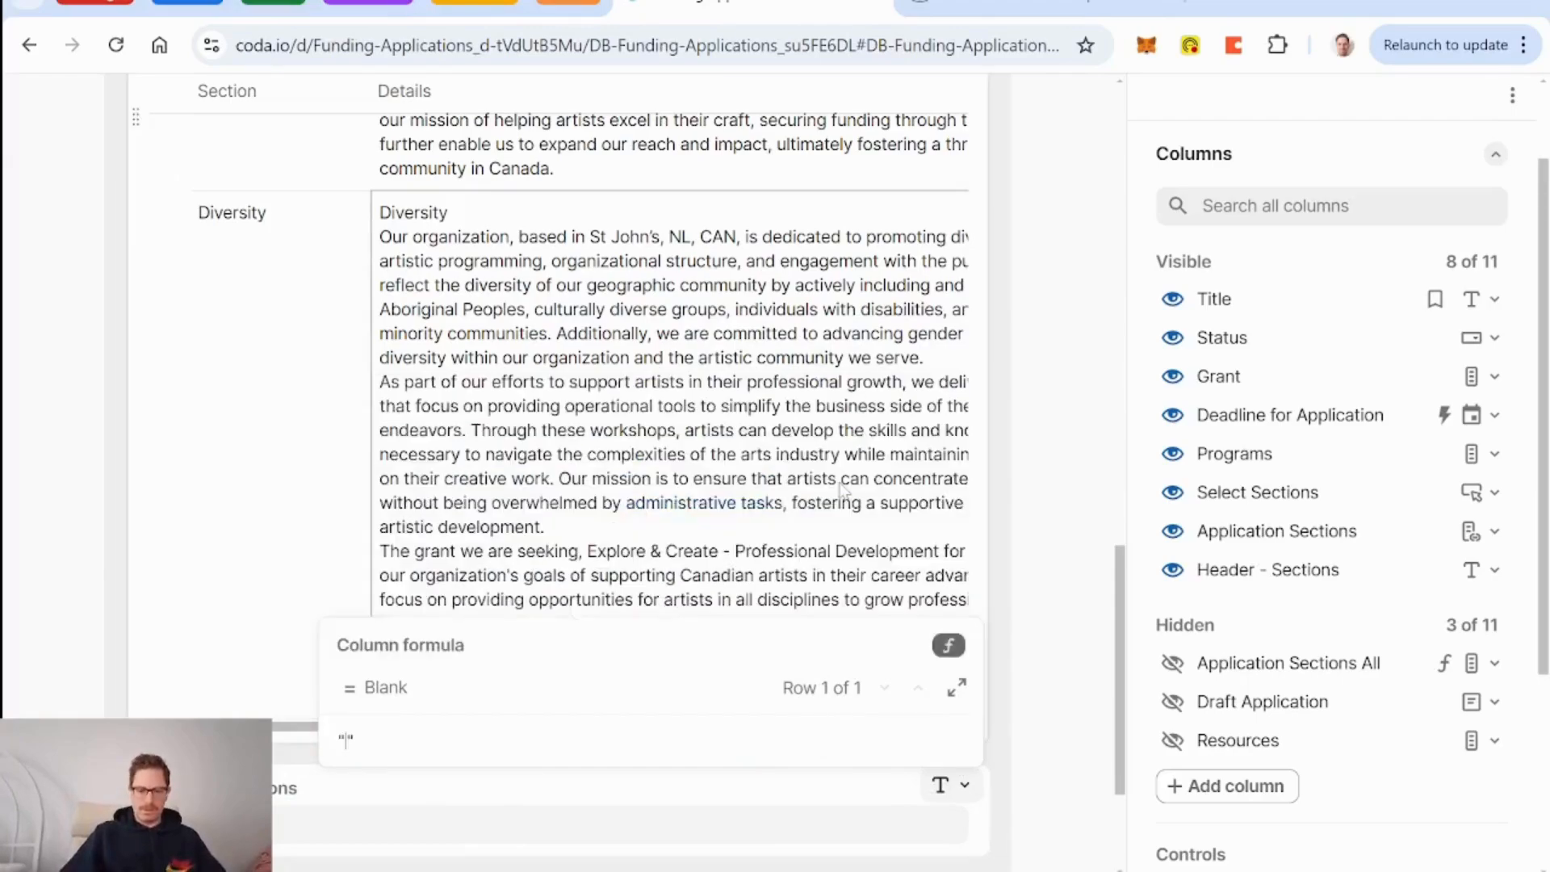
pyautogui.write('Sections')
pyautogui.press('Return')
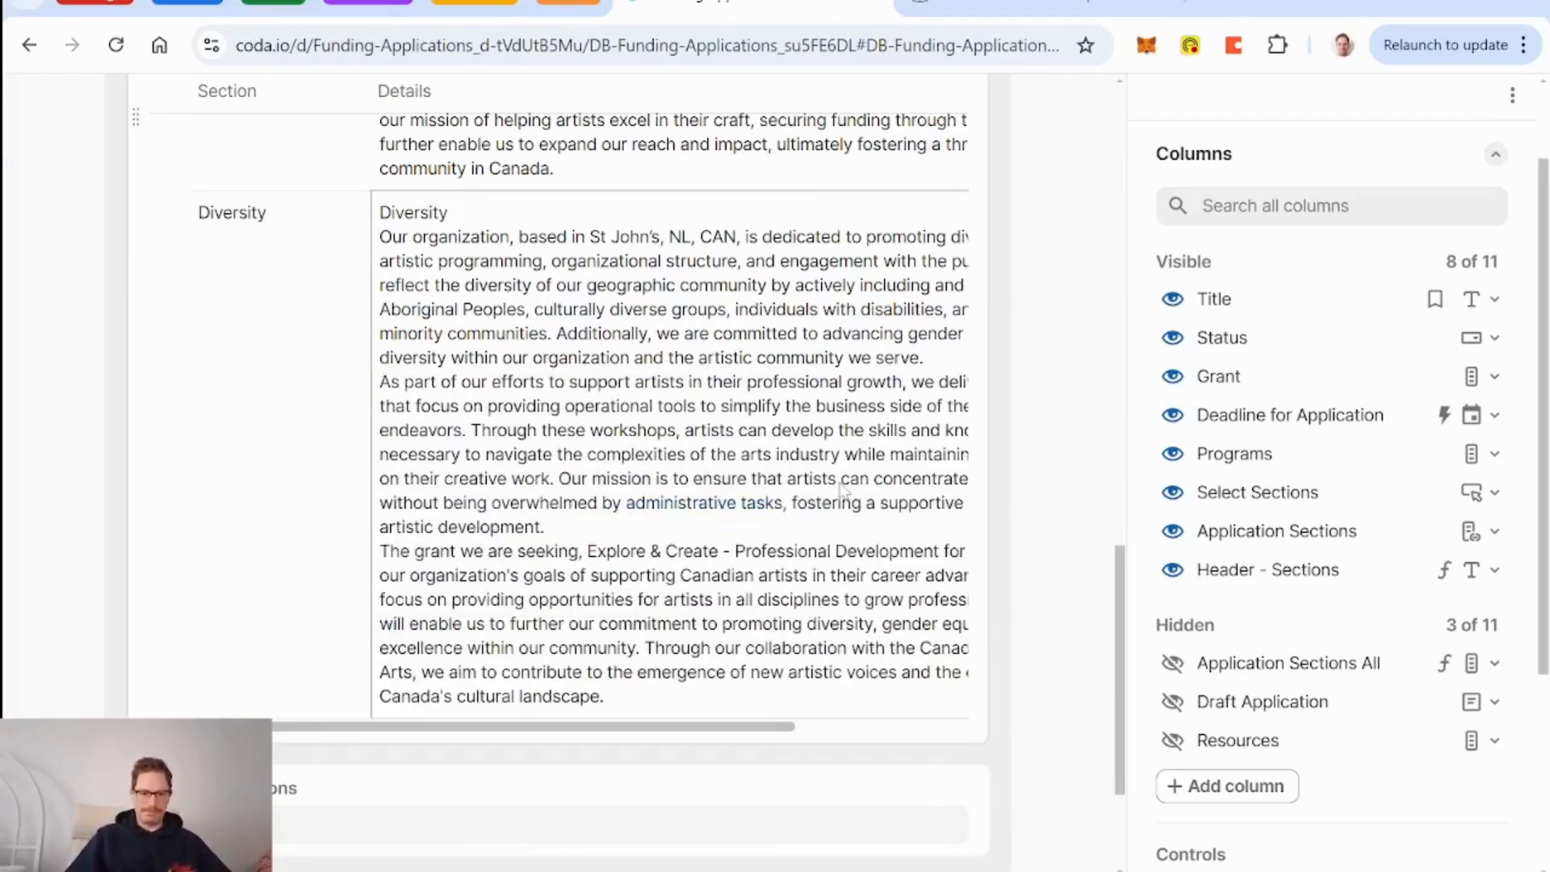
# Move the Sections header below Programs.
pyautogui.moveTo(166, 788); pyautogui.dragTo(305, 820)
pyautogui.scroll(-5, 533, 622)
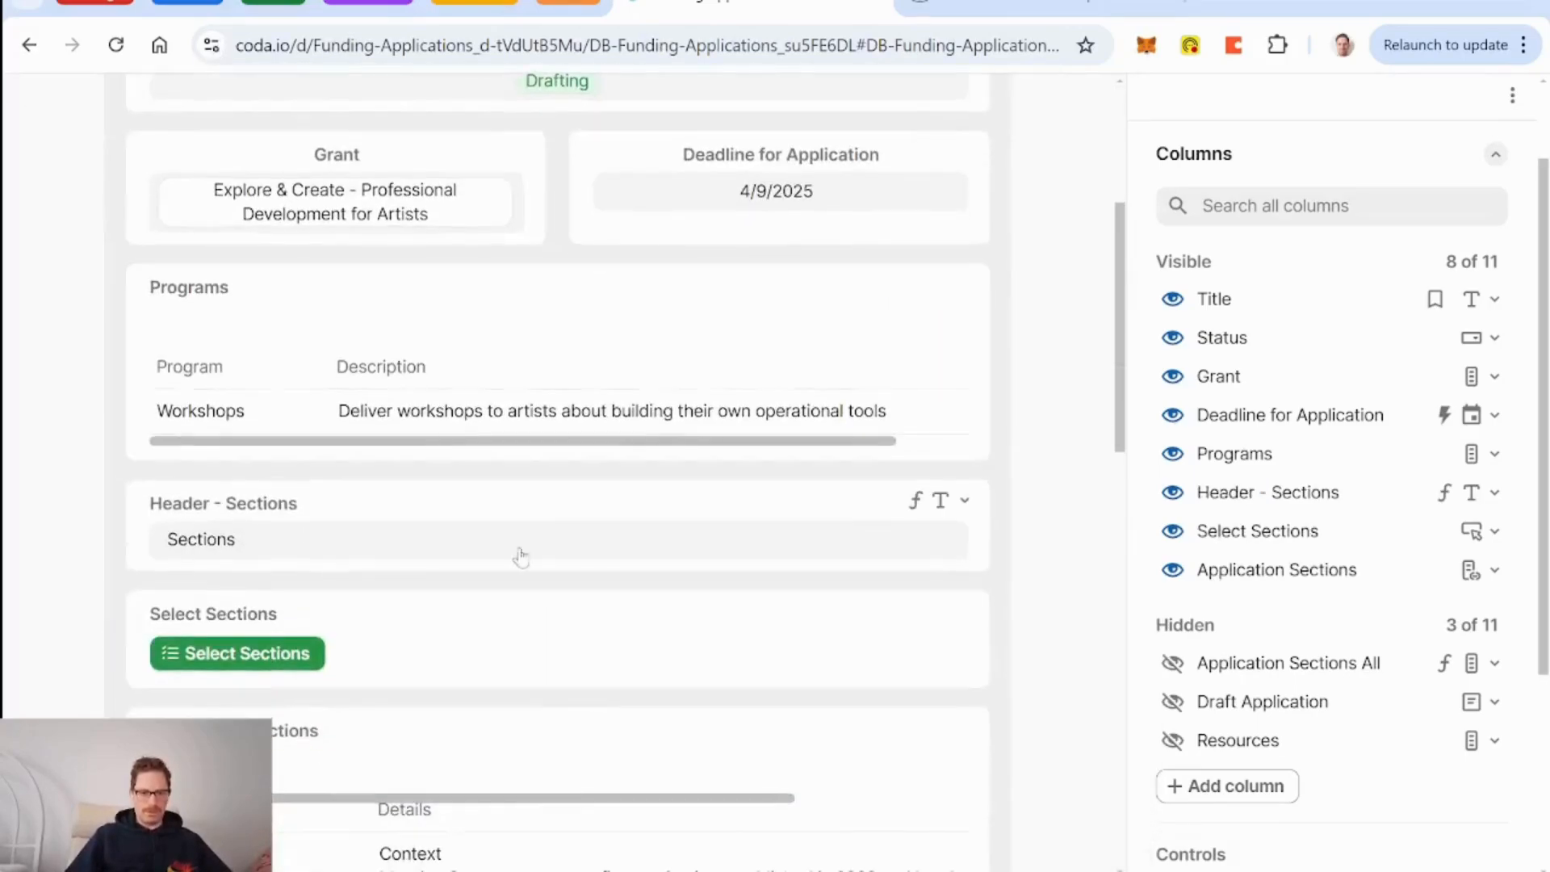
pyautogui.click(508, 506)
pyautogui.scroll(-3, 1344, 487)
# Give the Sections header no label, larger text and center alignment.
pyautogui.click(1464, 565)
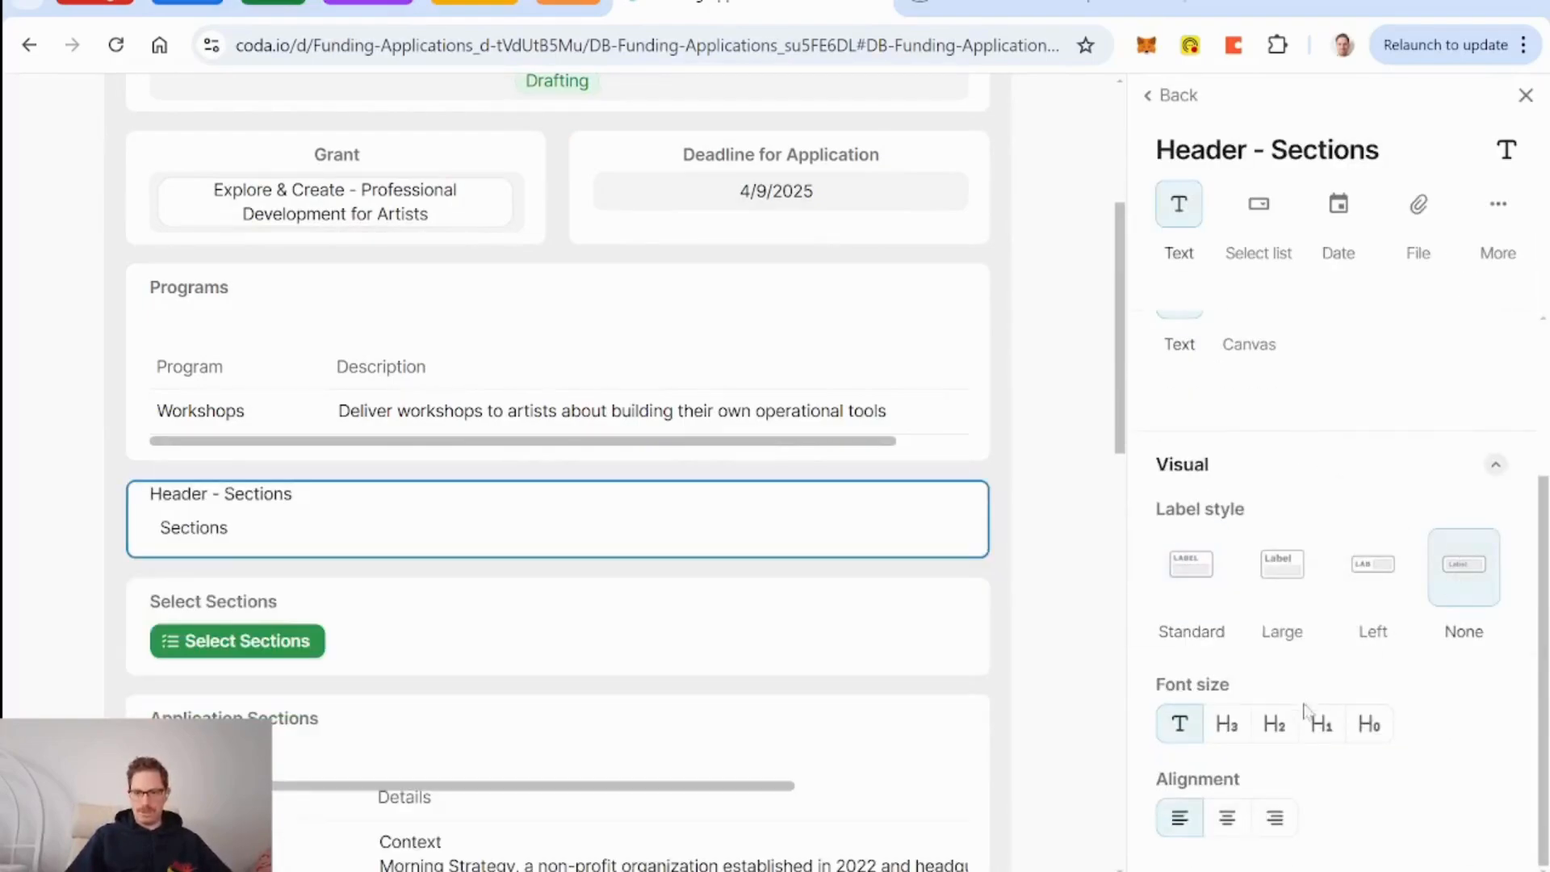
pyautogui.click(1276, 724)
pyautogui.click(1227, 818)
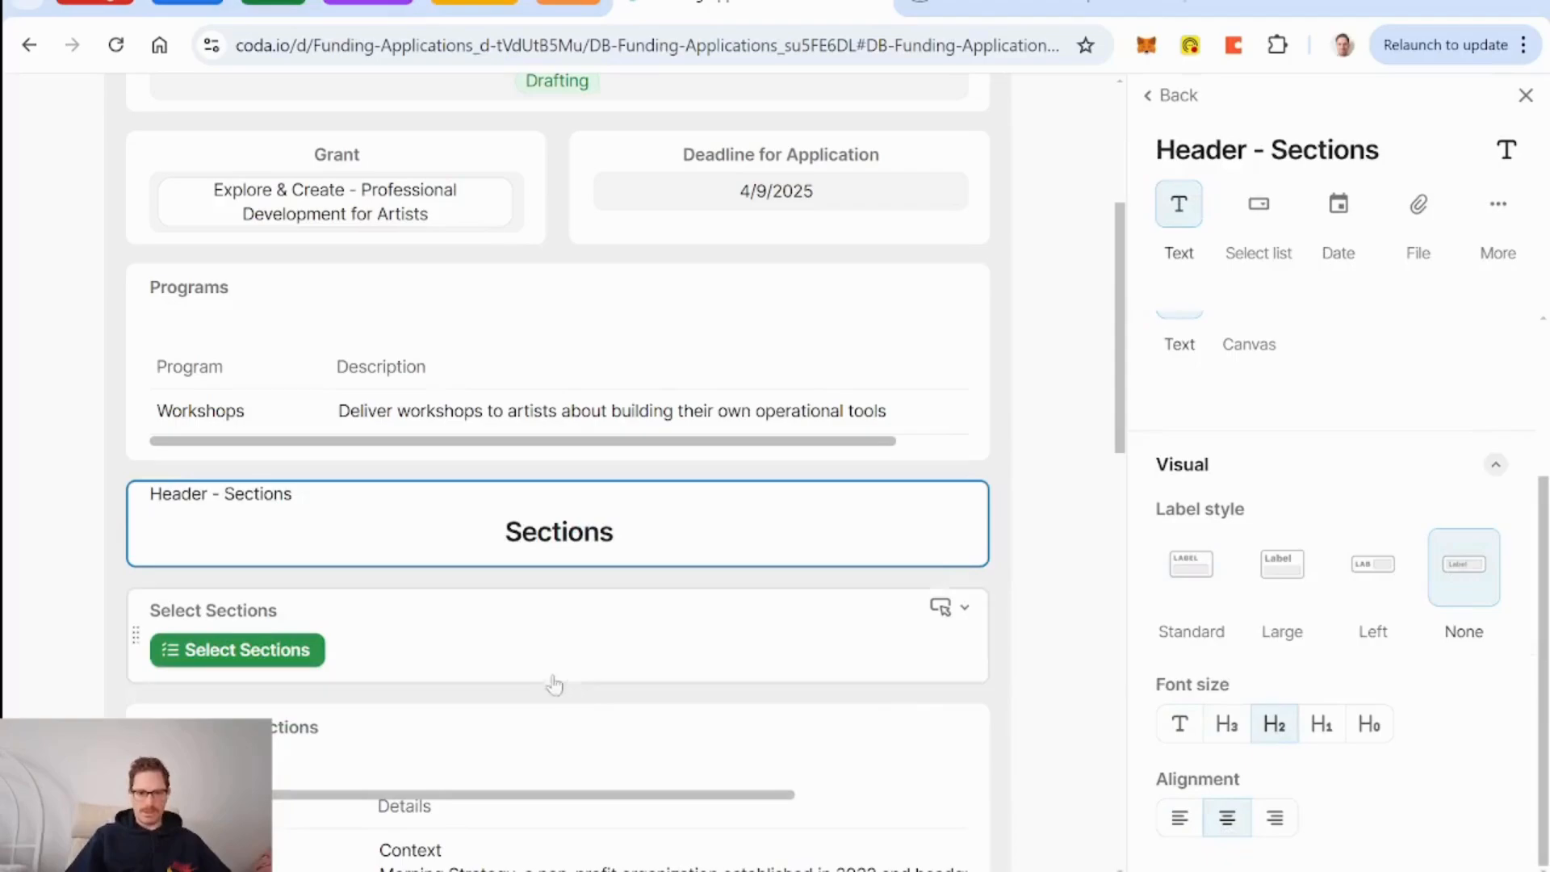
# Place Select Sections beside the centered Sections header, widening the header.
pyautogui.moveTo(133, 638); pyautogui.dragTo(808, 526)
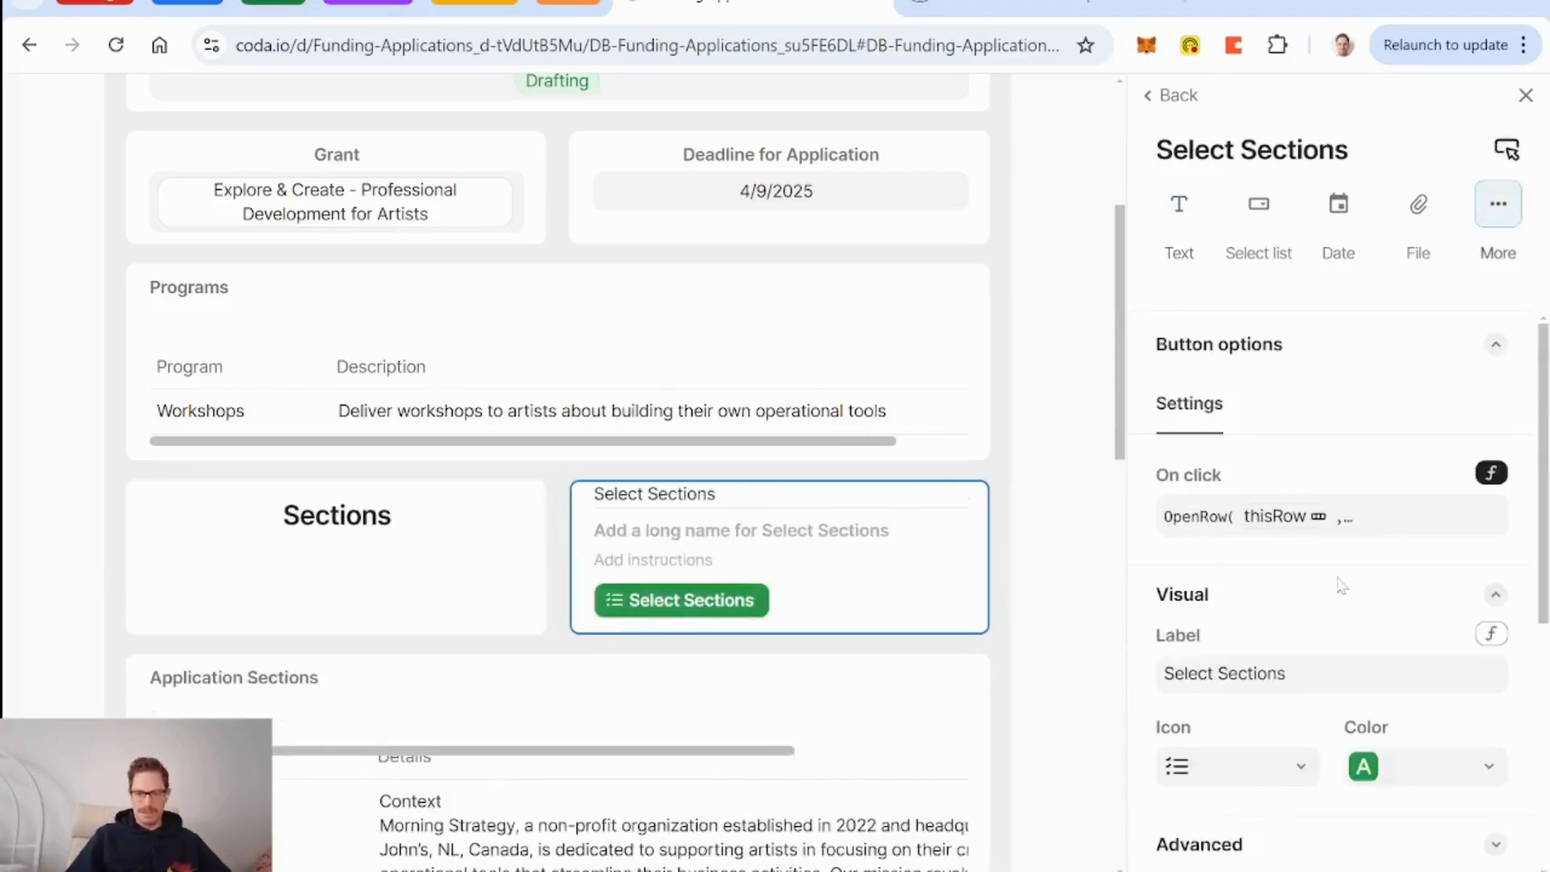
pyautogui.scroll(-5, 1341, 585)
pyautogui.click(1228, 848)
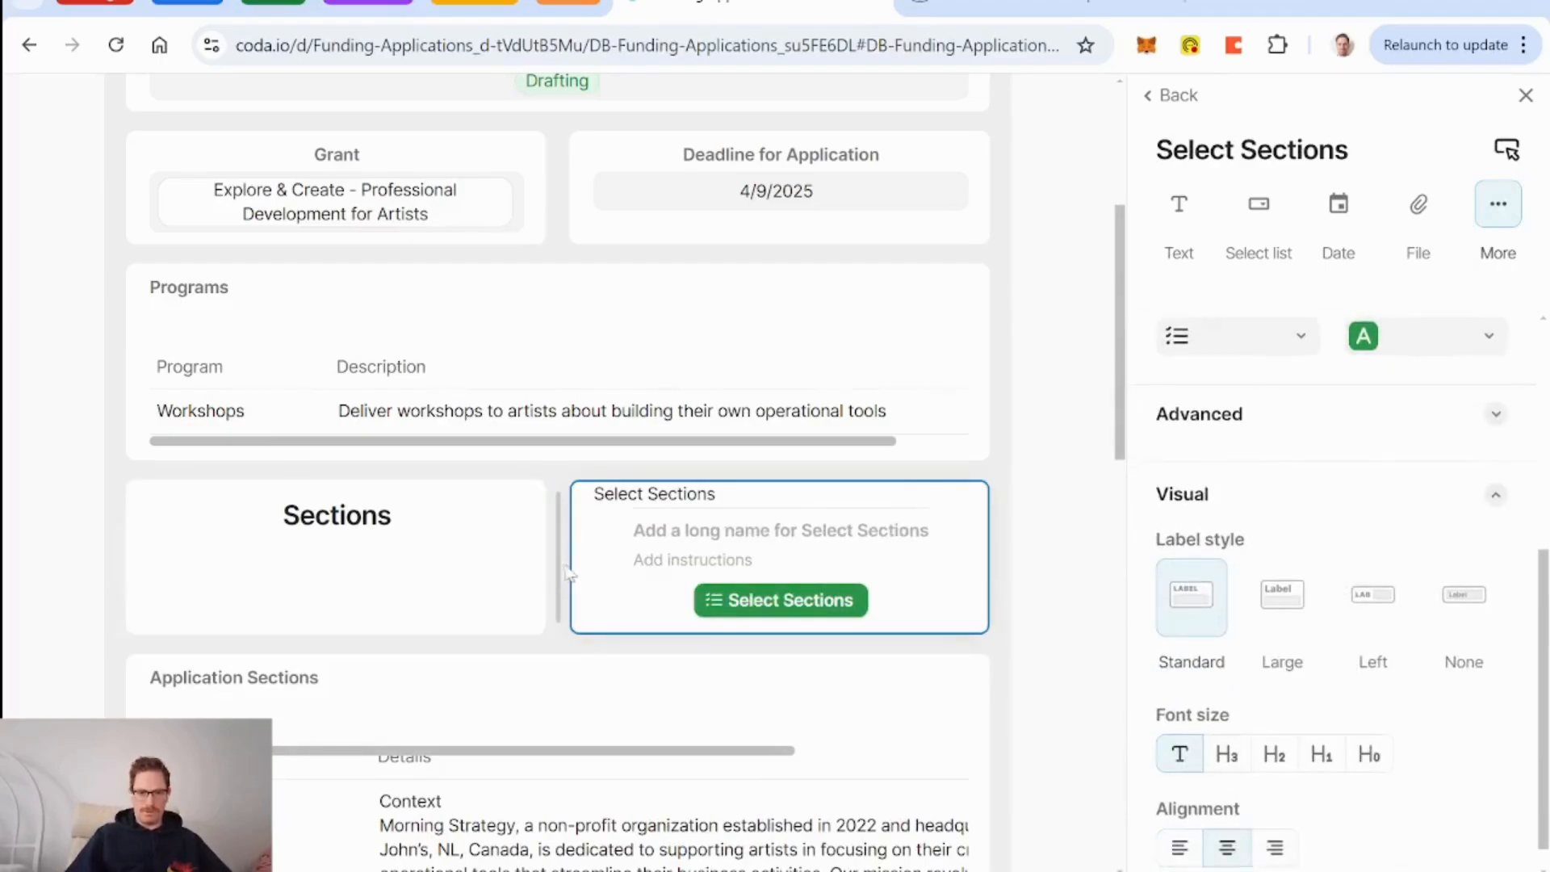
pyautogui.moveTo(559, 564); pyautogui.dragTo(759, 563)
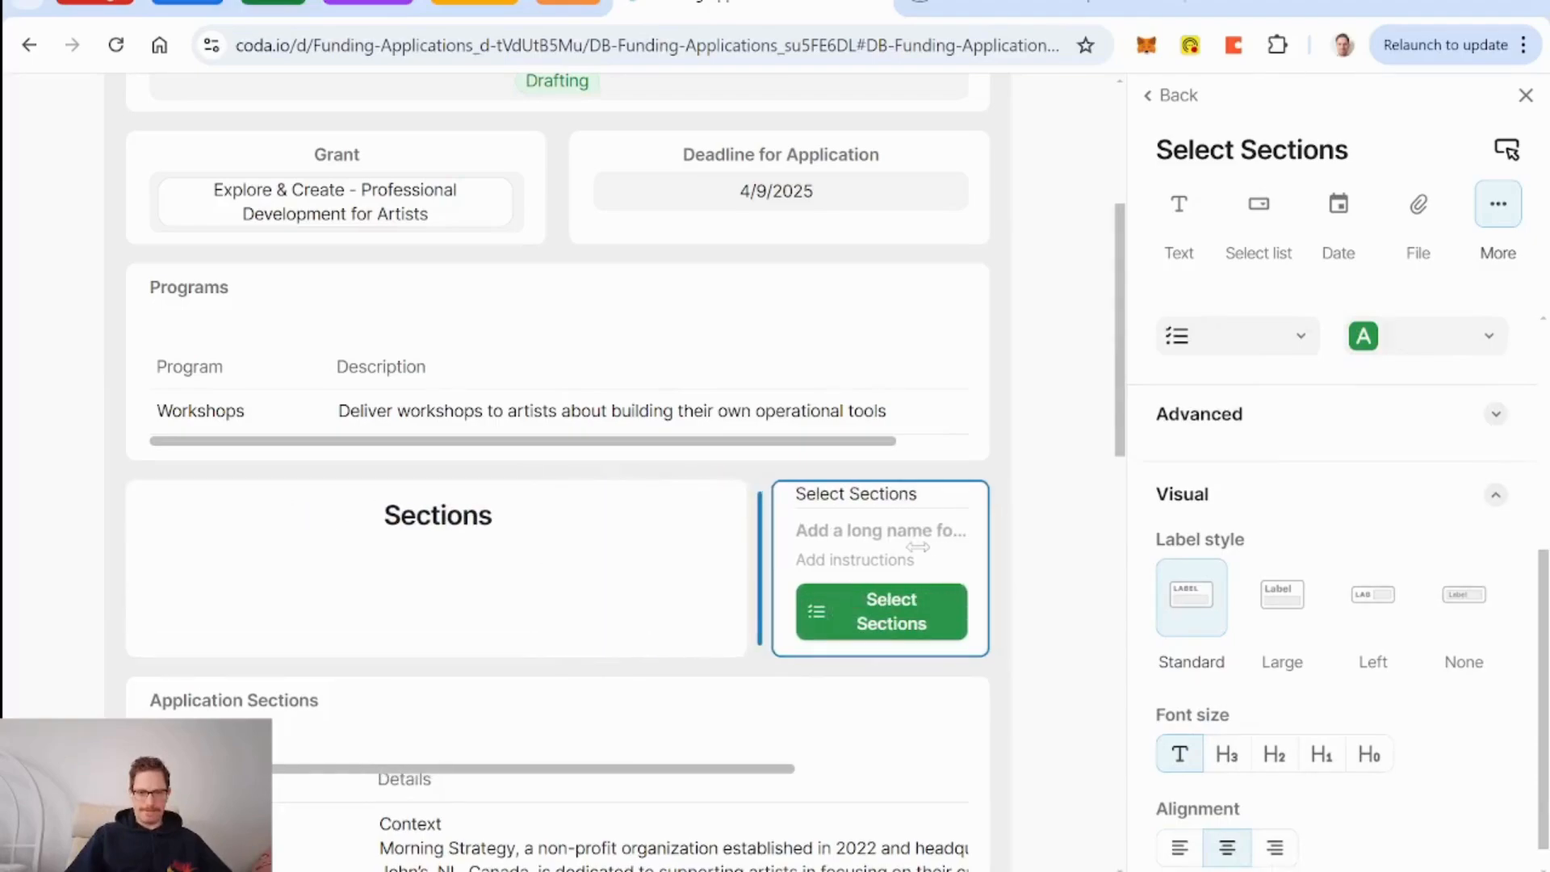
pyautogui.scroll(-3, 966, 631)
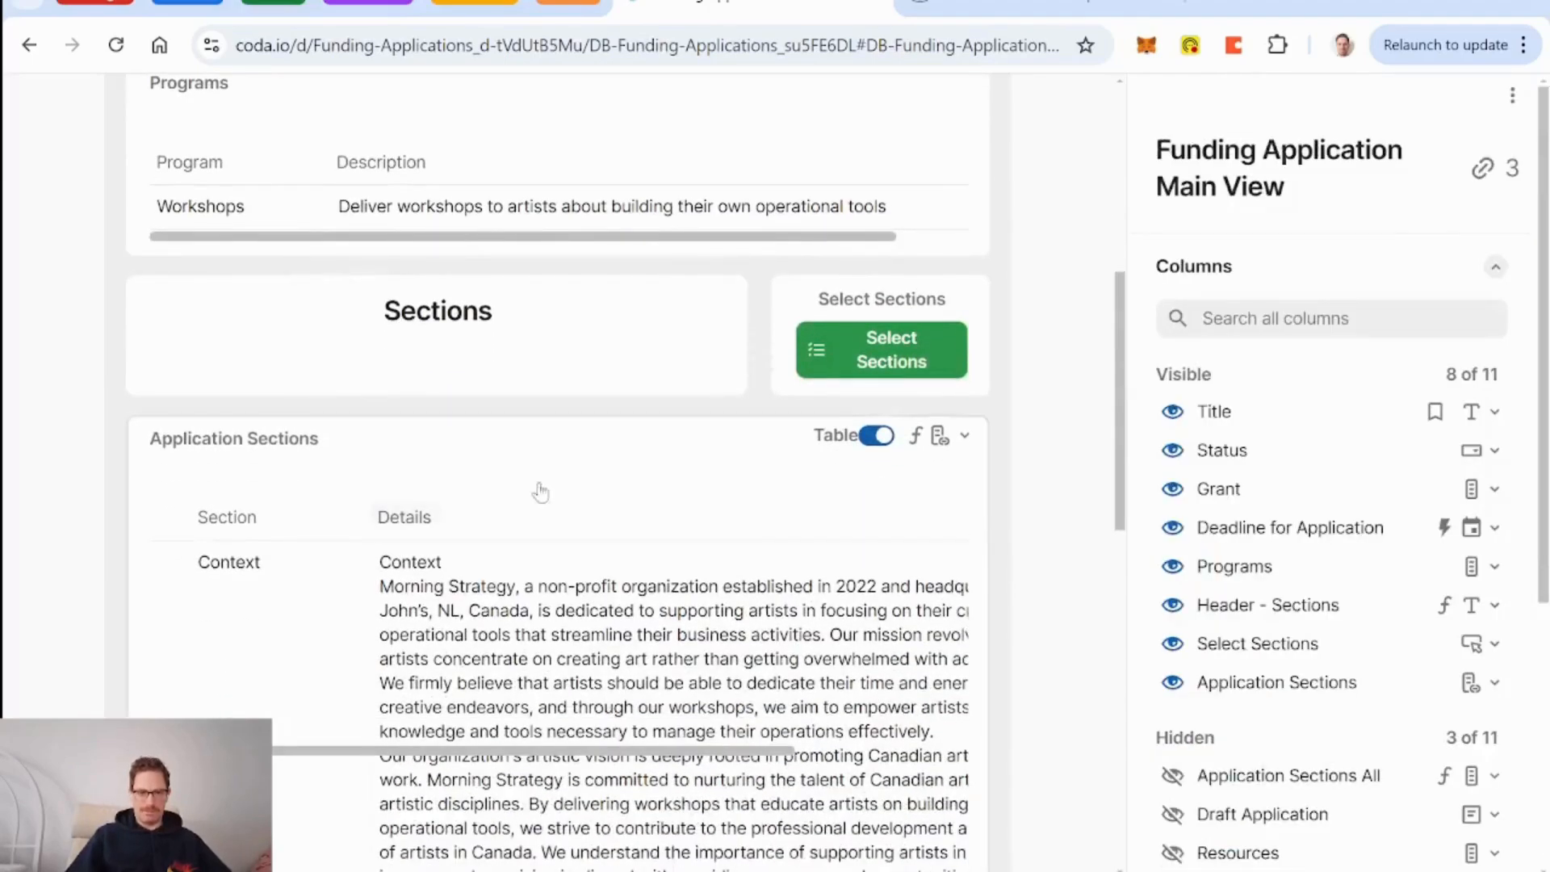
# Hide the Application Sections label and finish the layout.
pyautogui.click(590, 457)
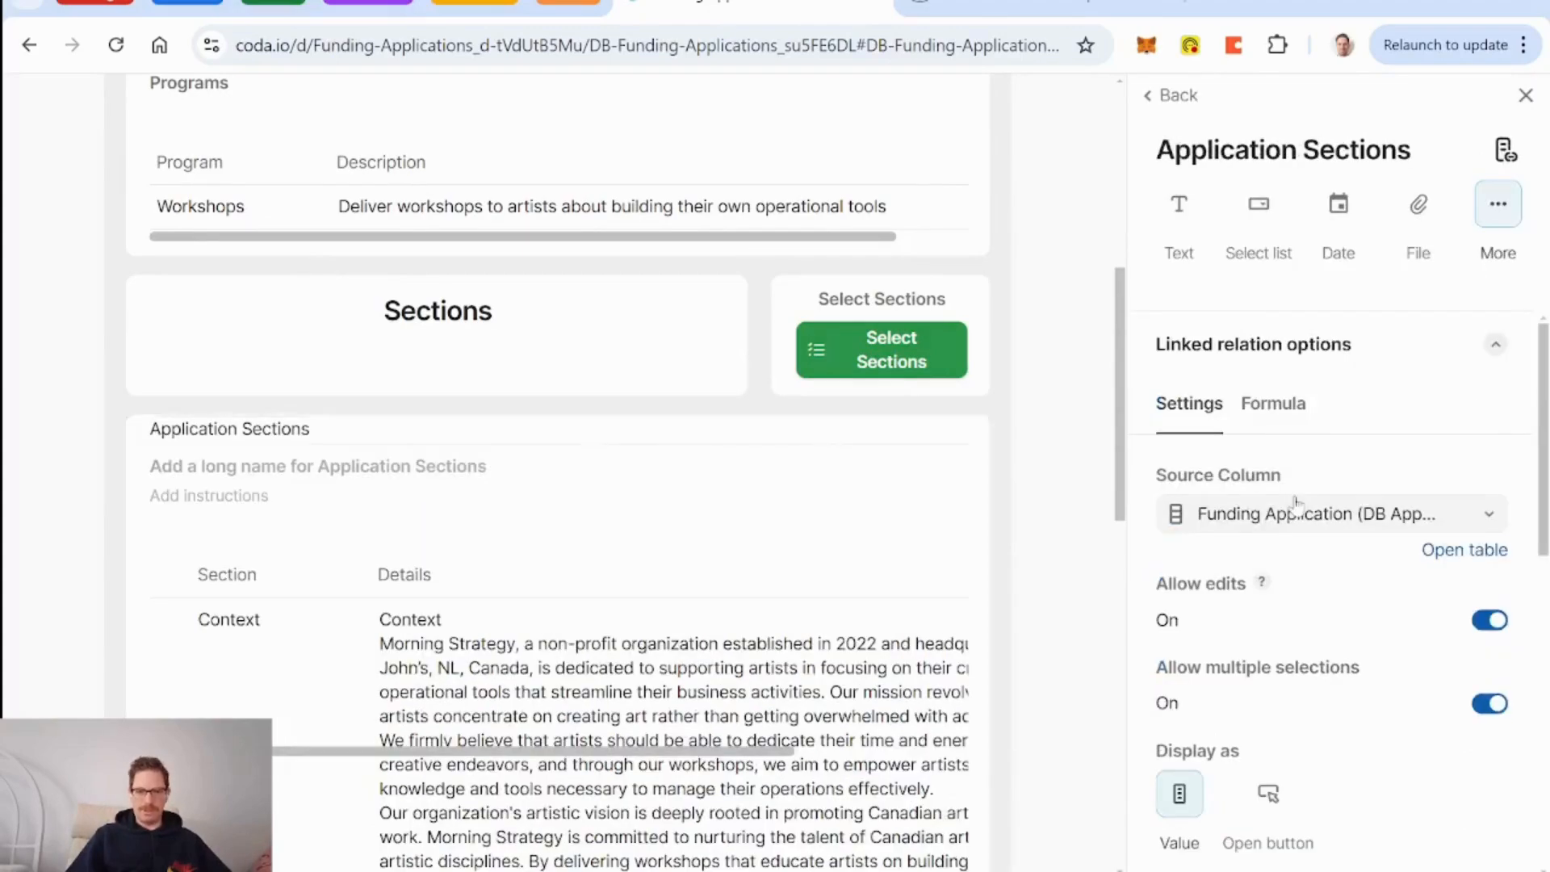
pyautogui.scroll(-5, 1324, 526)
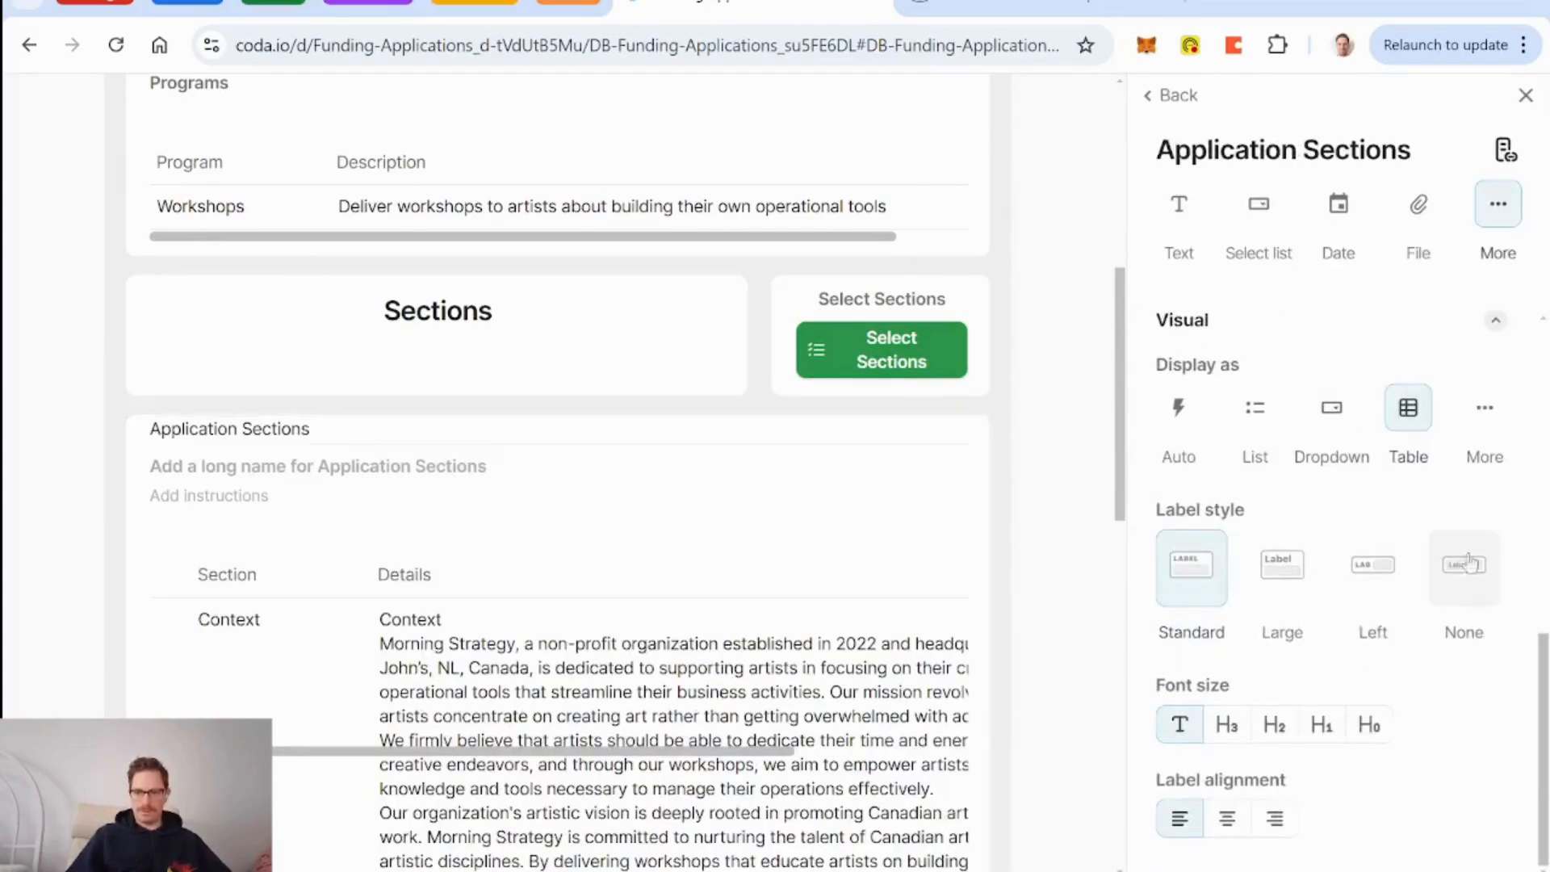
pyautogui.click(1484, 572)
pyautogui.scroll(7, 1060, 270)
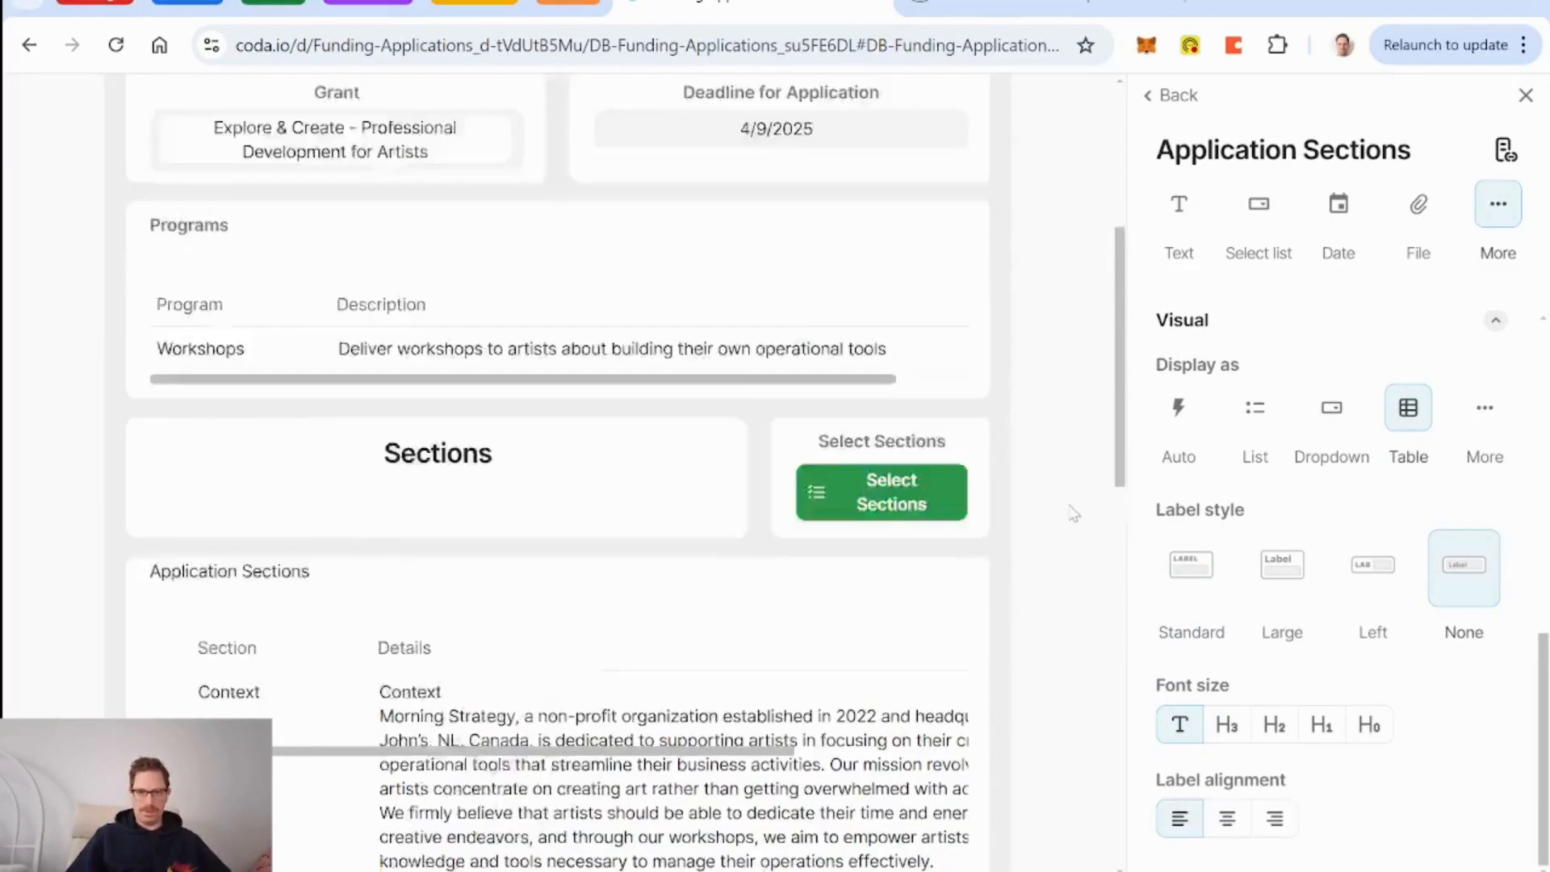
pyautogui.click(1054, 121)
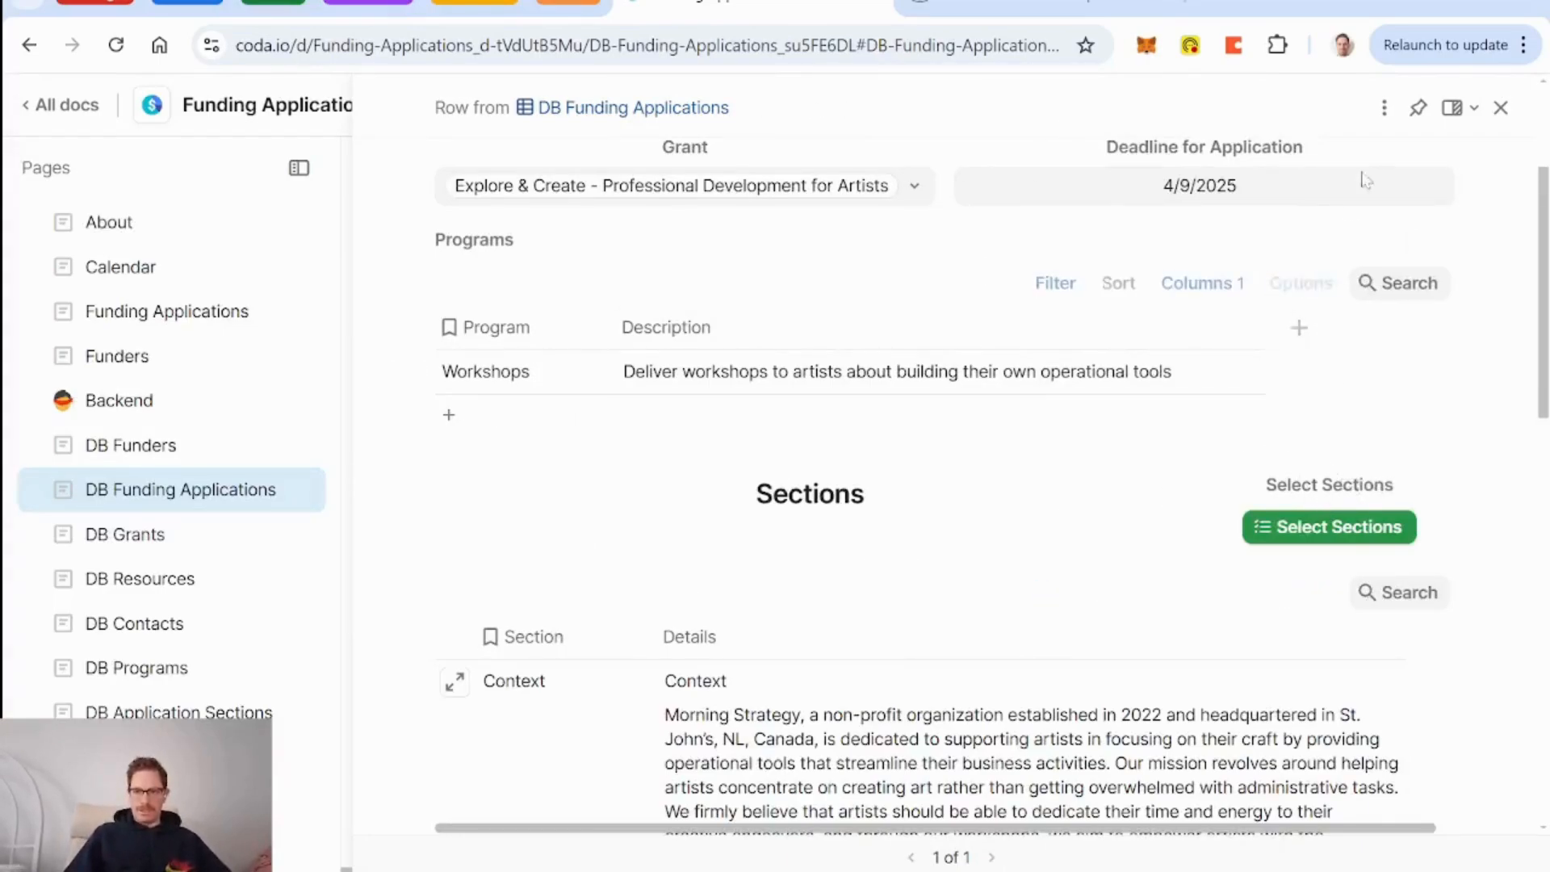
# Hide the Select Sections label in the detail layout.
pyautogui.click(1385, 109)
pyautogui.click(1328, 168)
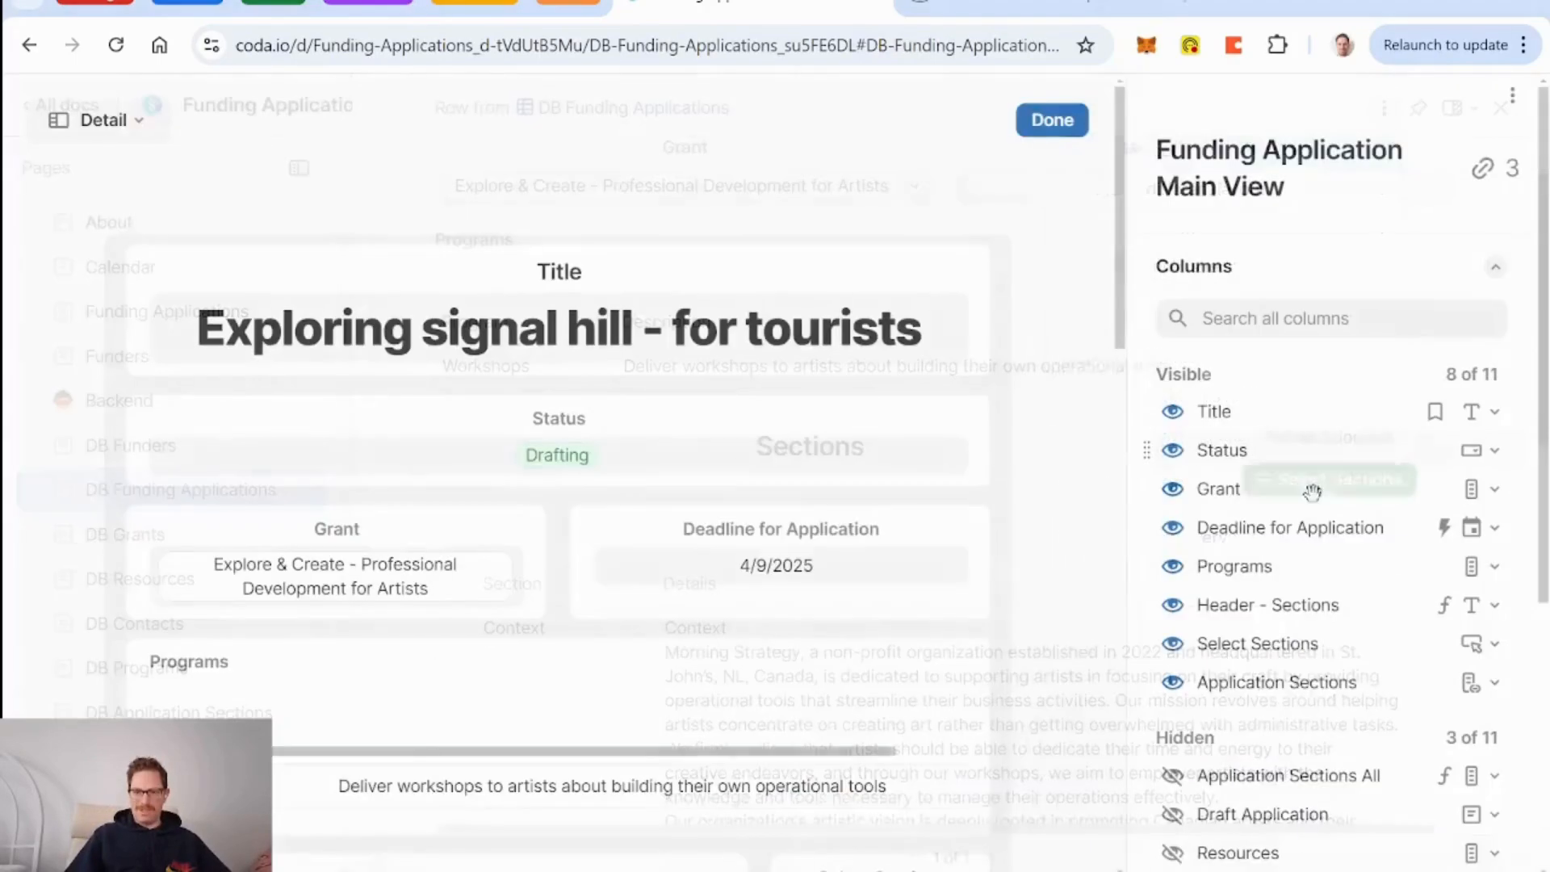
pyautogui.scroll(-6, 1015, 564)
pyautogui.click(853, 296)
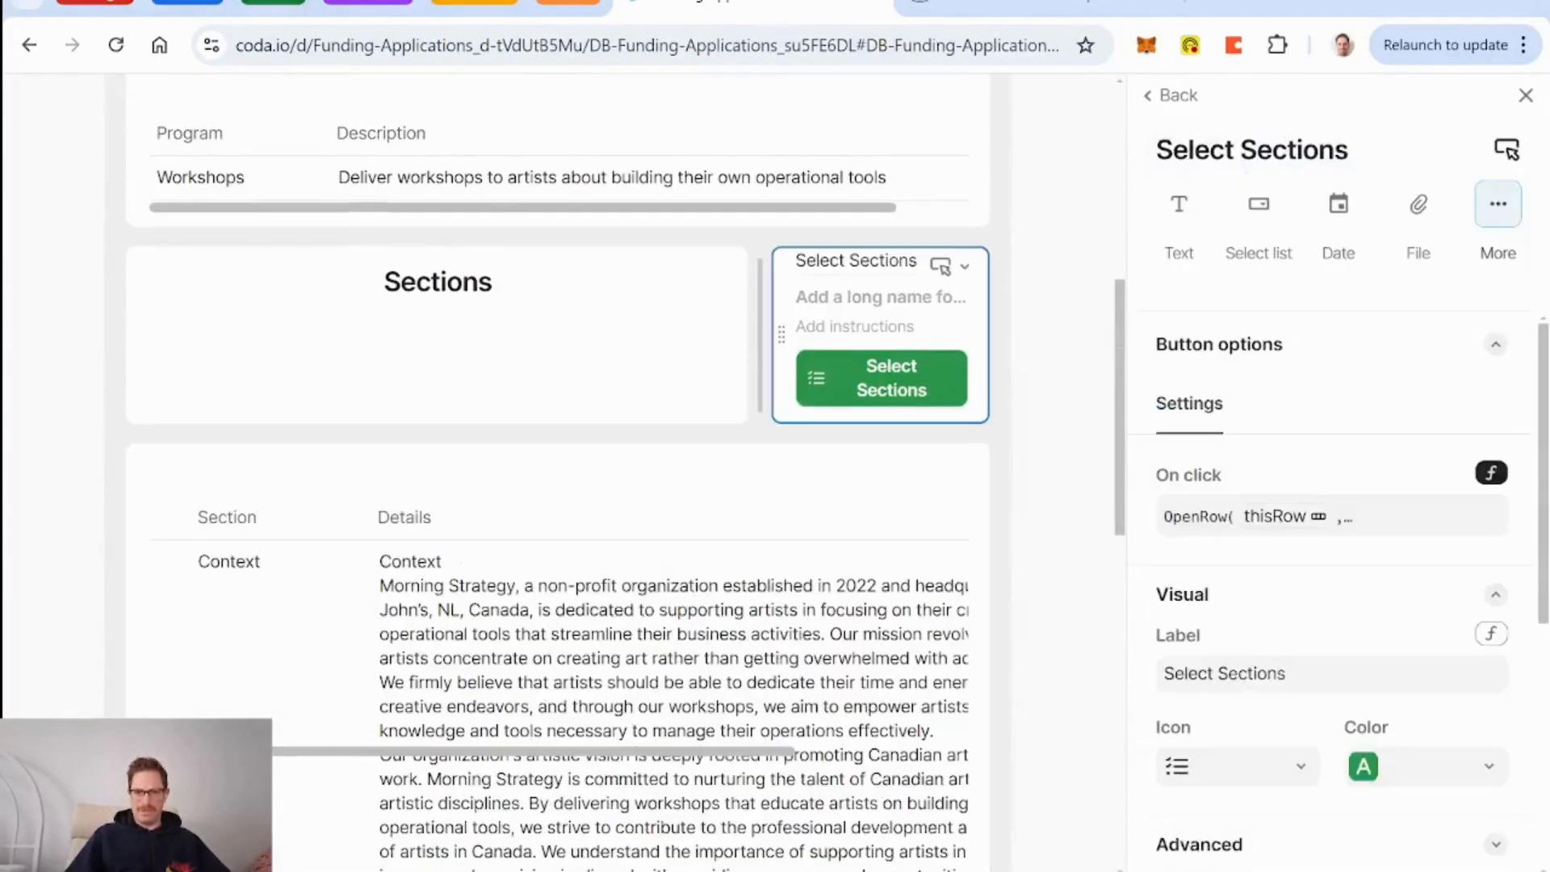
pyautogui.scroll(-5, 1353, 517)
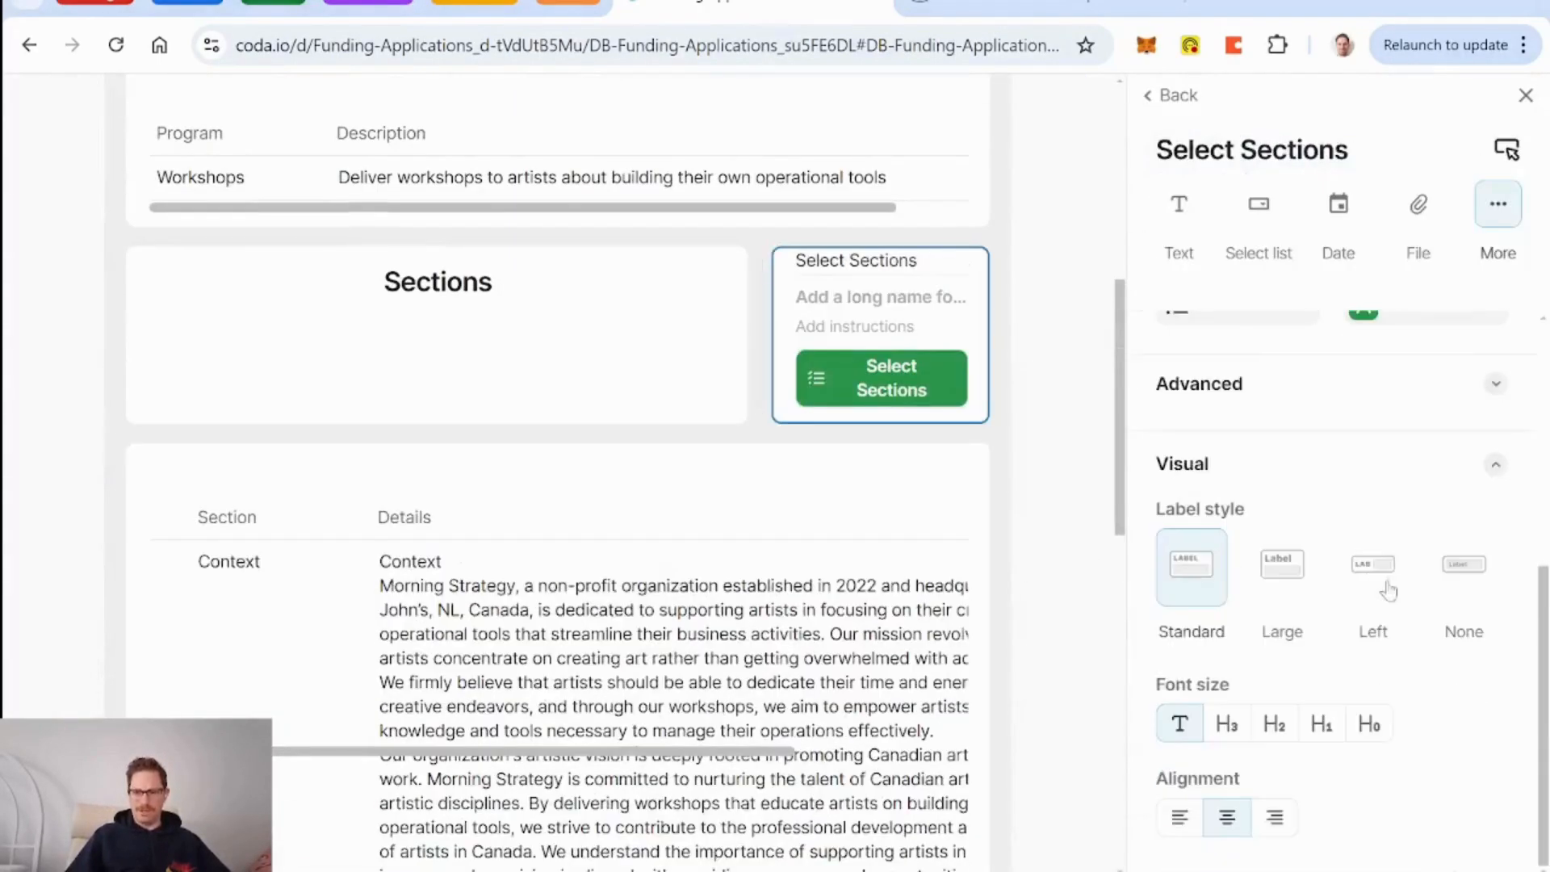
pyautogui.click(1464, 618)
pyautogui.scroll(10, 1063, 439)
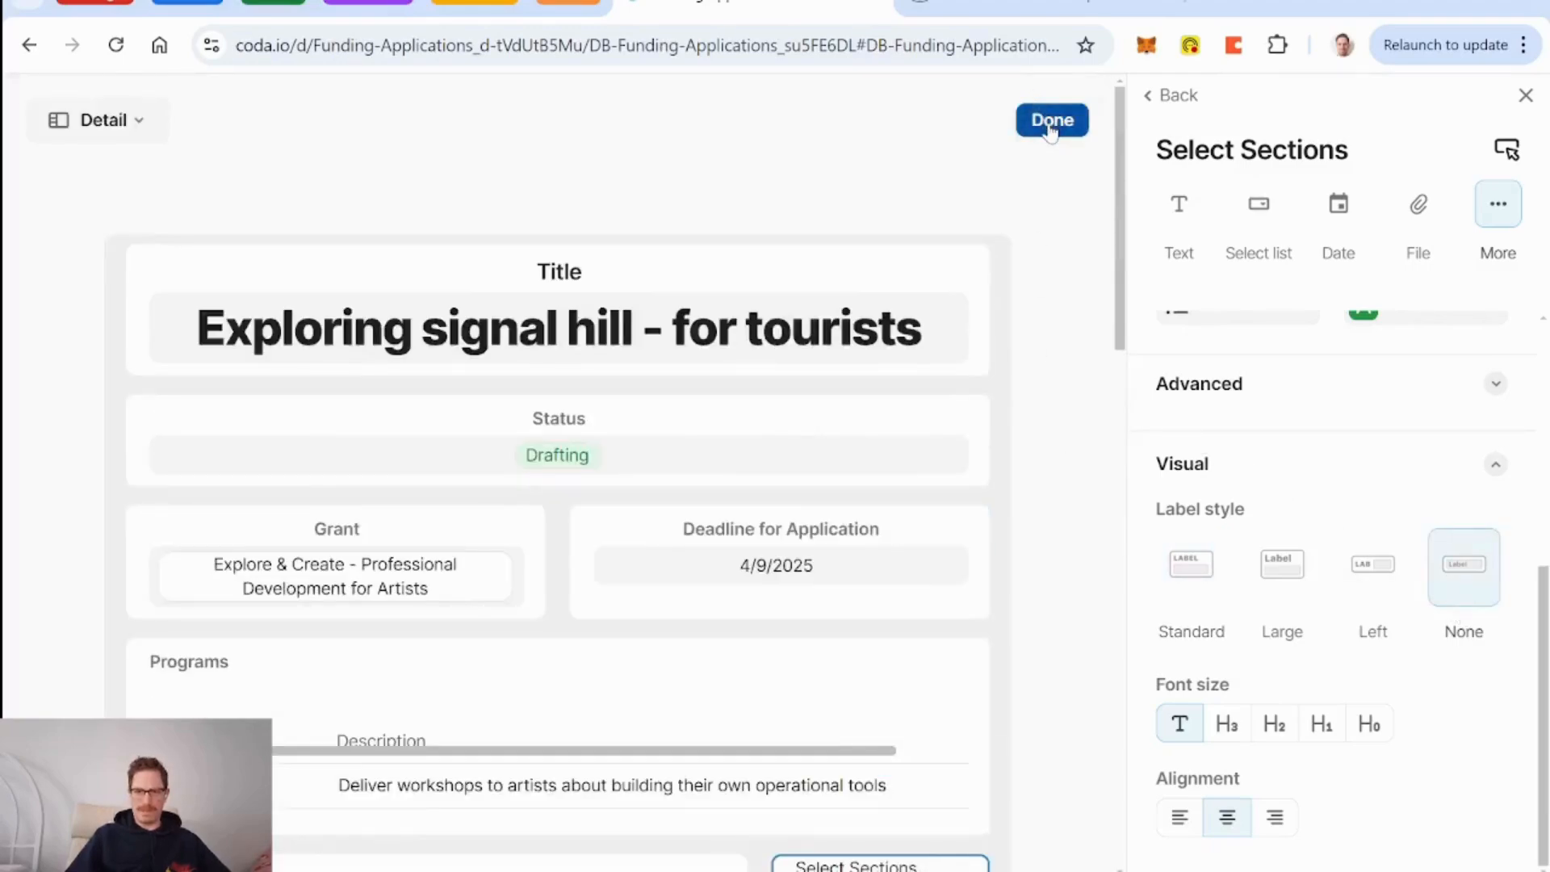
pyautogui.click(1050, 121)
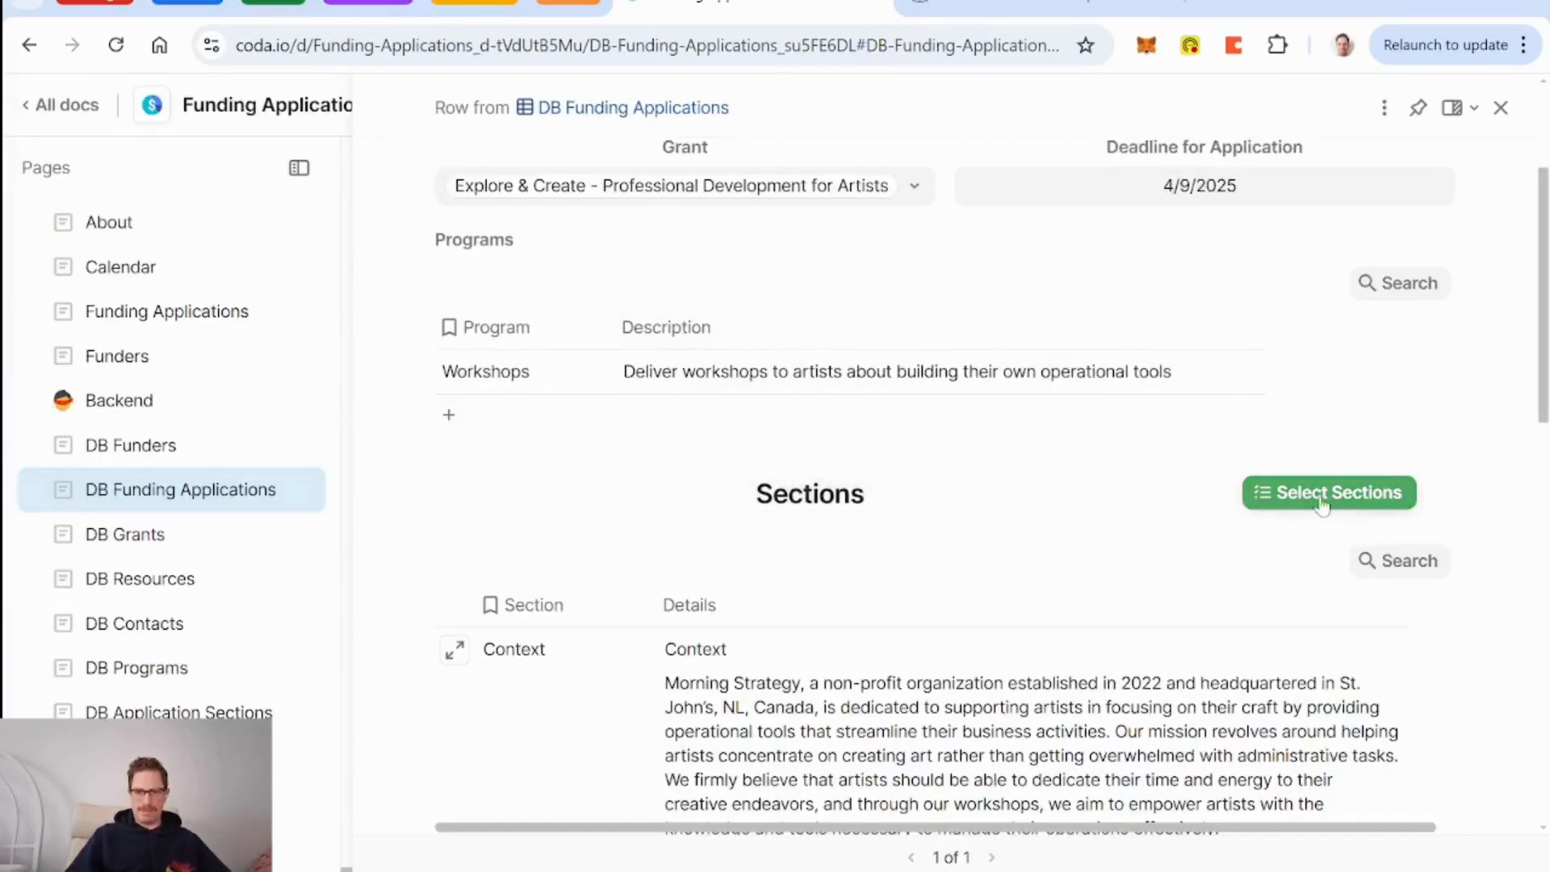
# Use Select Sections on Exploring signal hill to open the Funding Applications Selecting Sections view.
pyautogui.scroll(-5, 1114, 508)
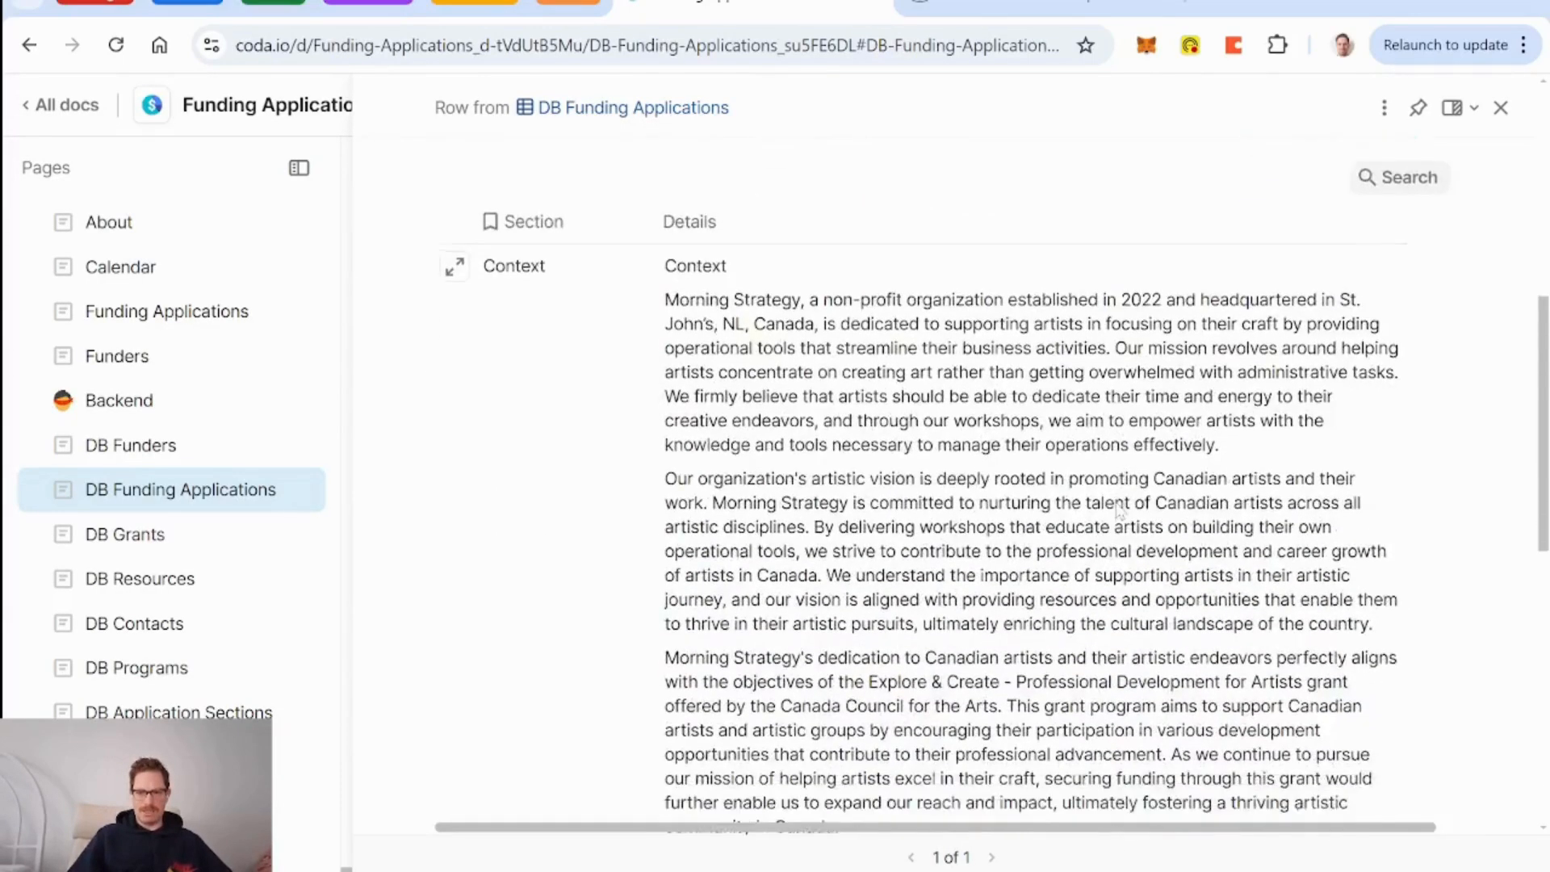
pyautogui.scroll(5, 1211, 507)
pyautogui.click(1265, 506)
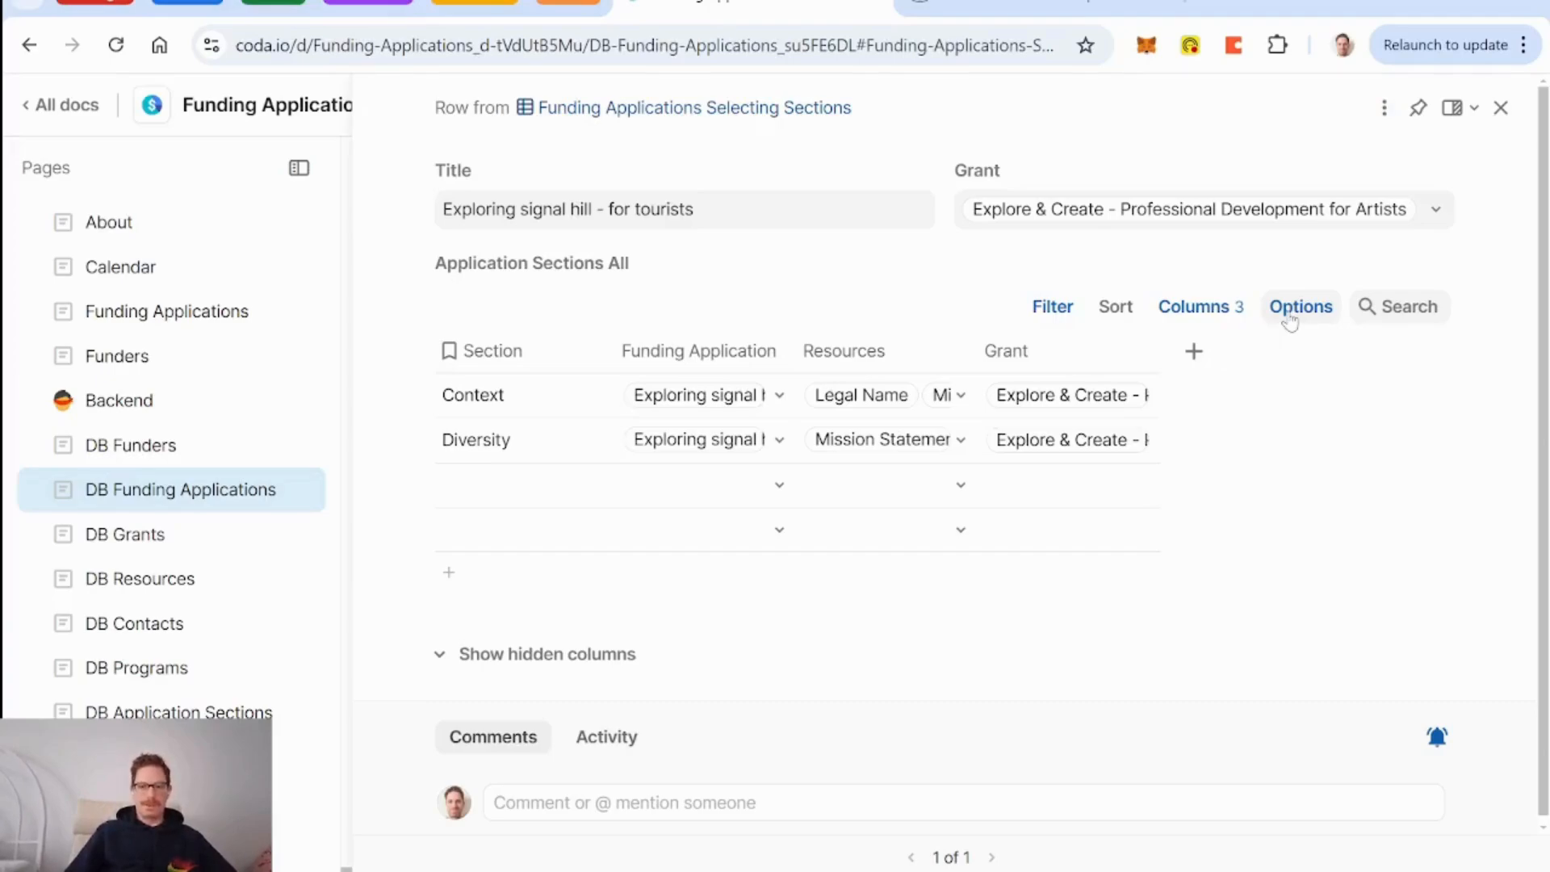
# Add a new Button column to the sections table.
pyautogui.click(1197, 365)
pyautogui.write('butt')
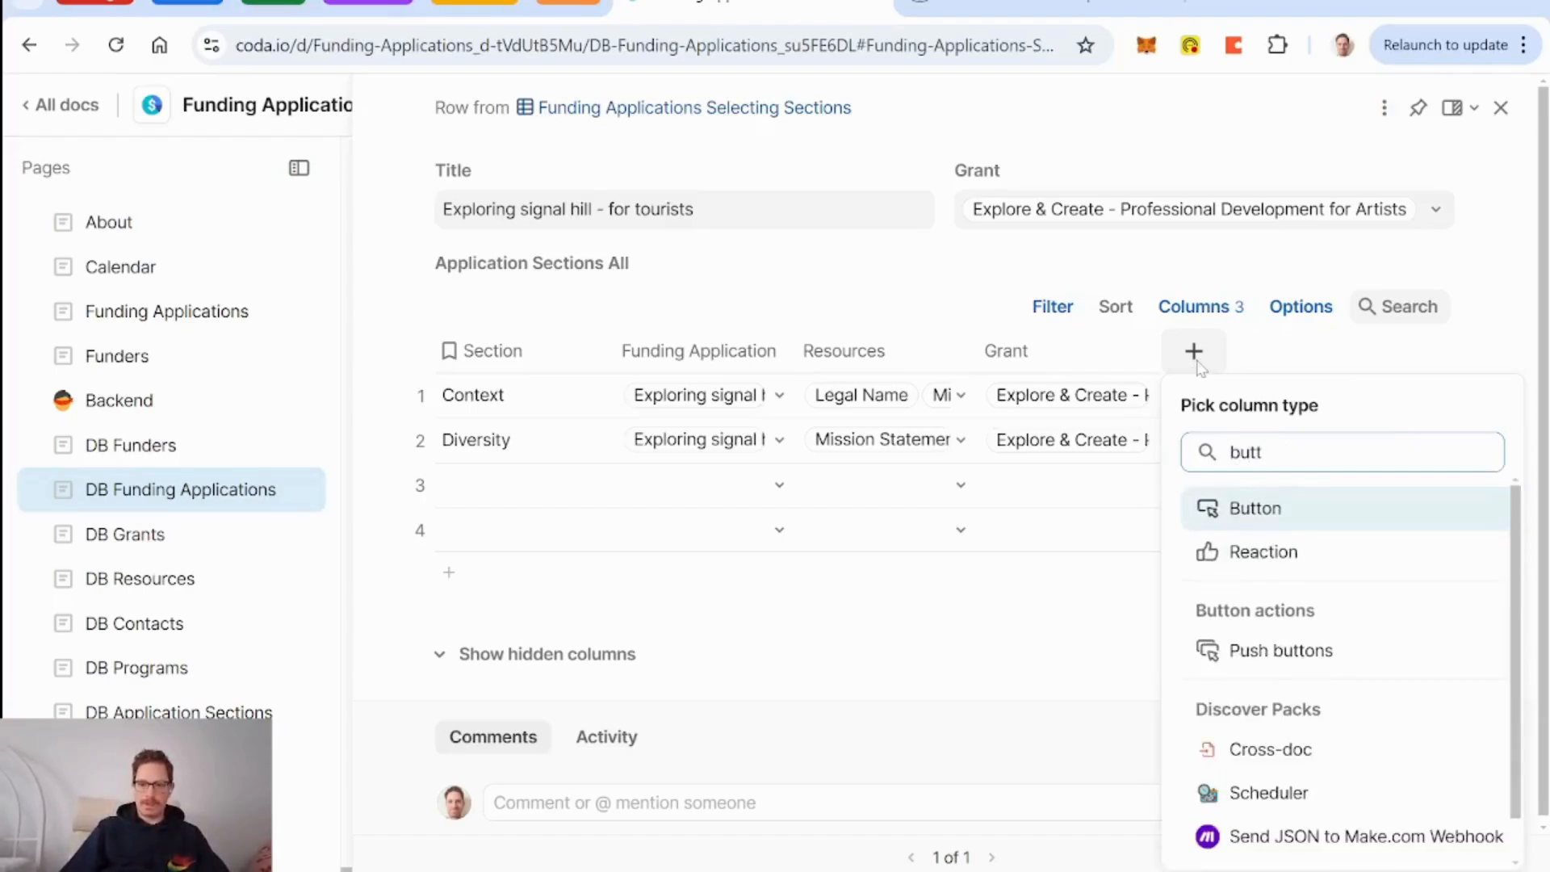
pyautogui.press('Return')
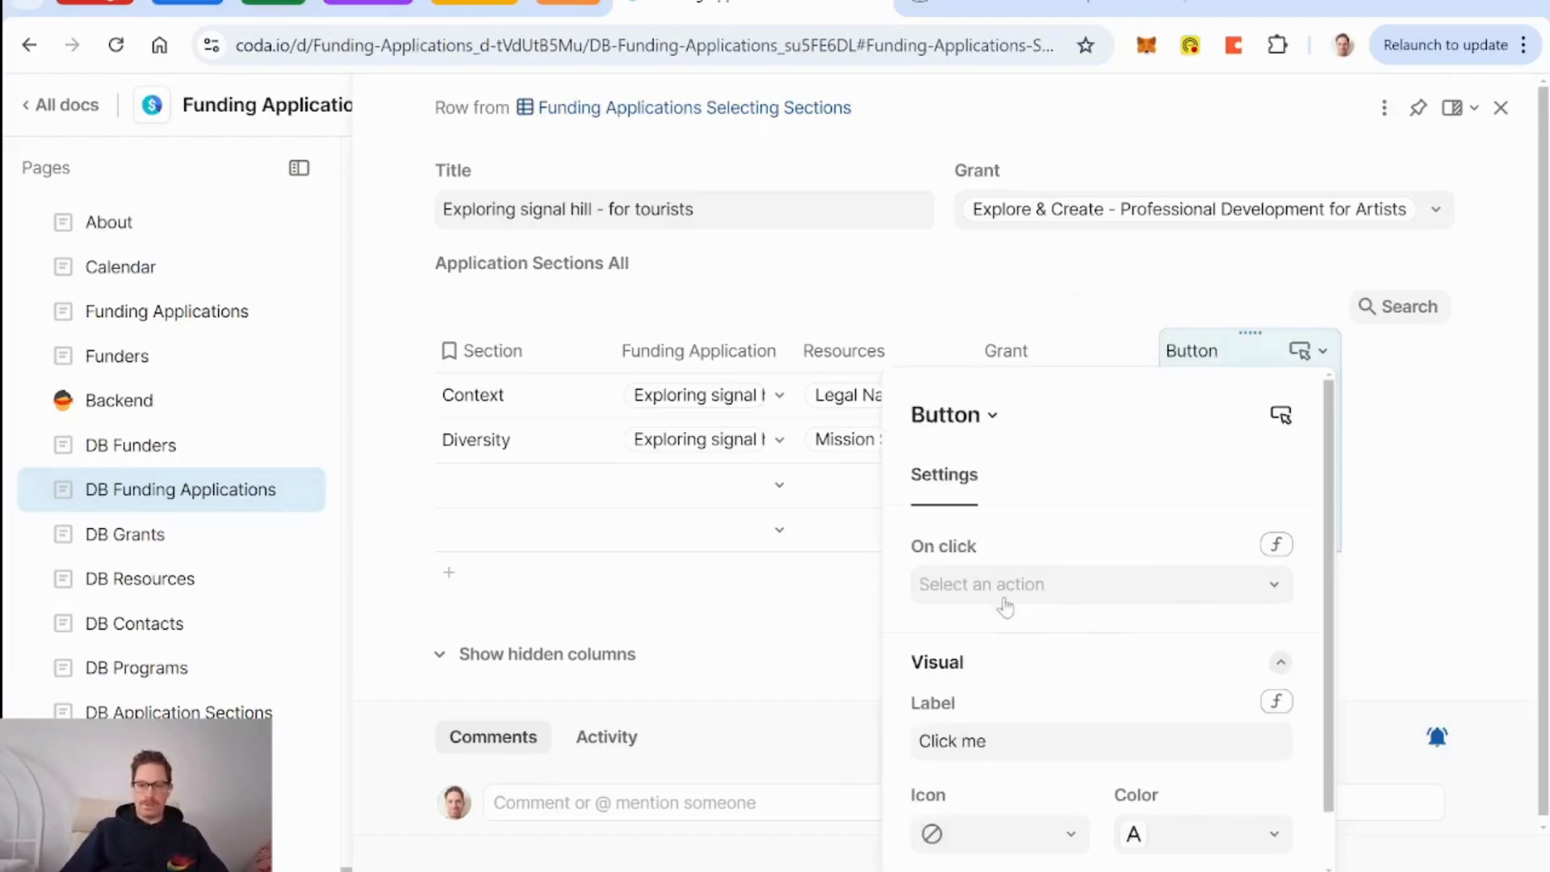
# Begin the On click formula as ModifyRows(currentFundingApplication, DB Application Sections…).
pyautogui.click(1278, 547)
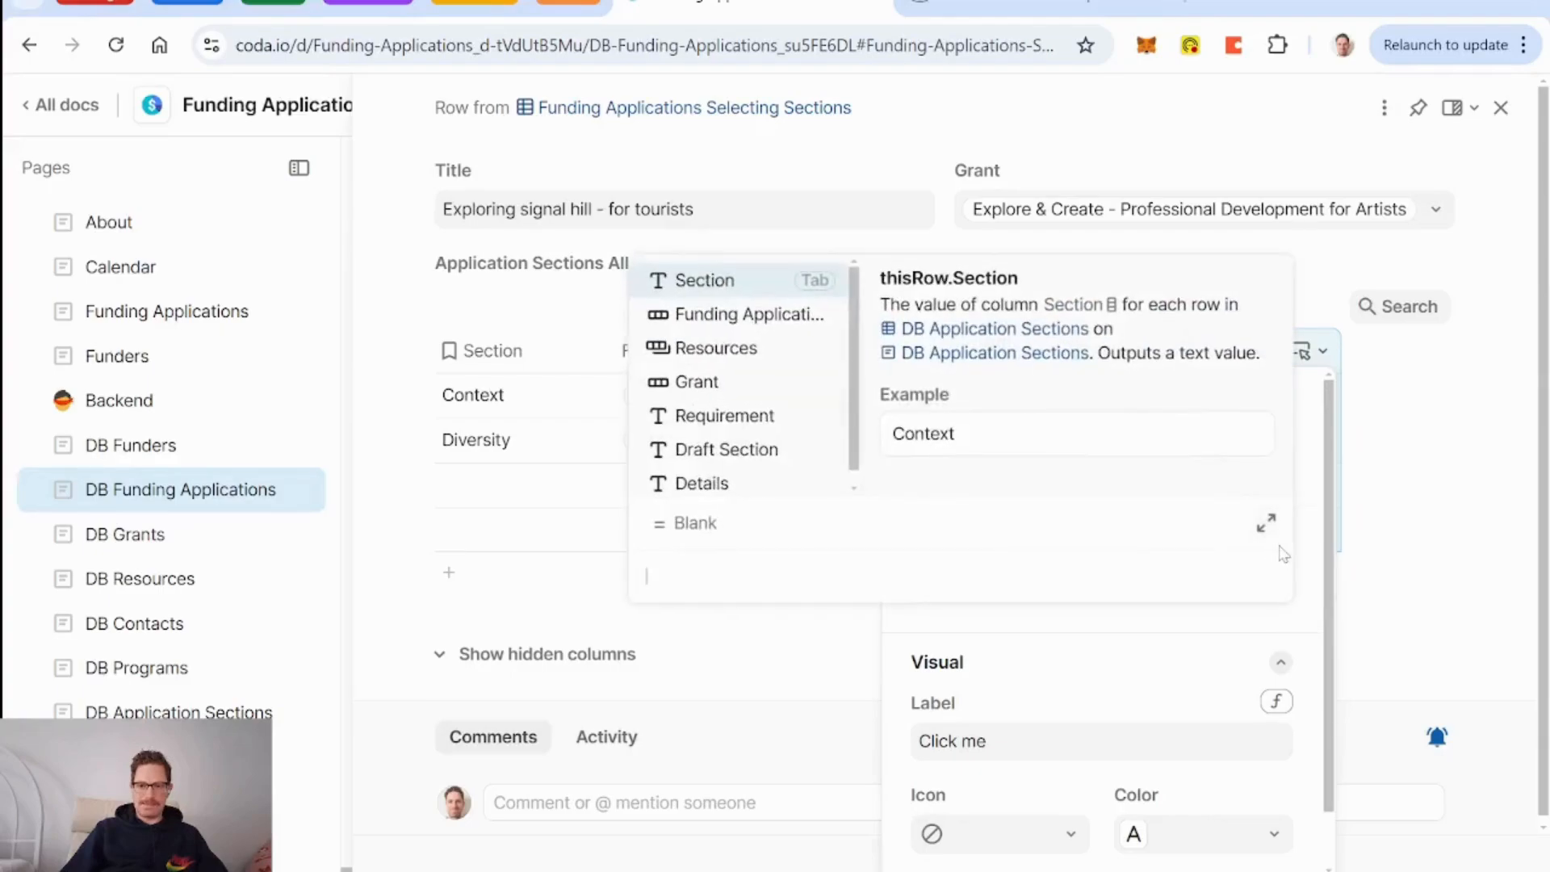
pyautogui.write('modifyrows(')
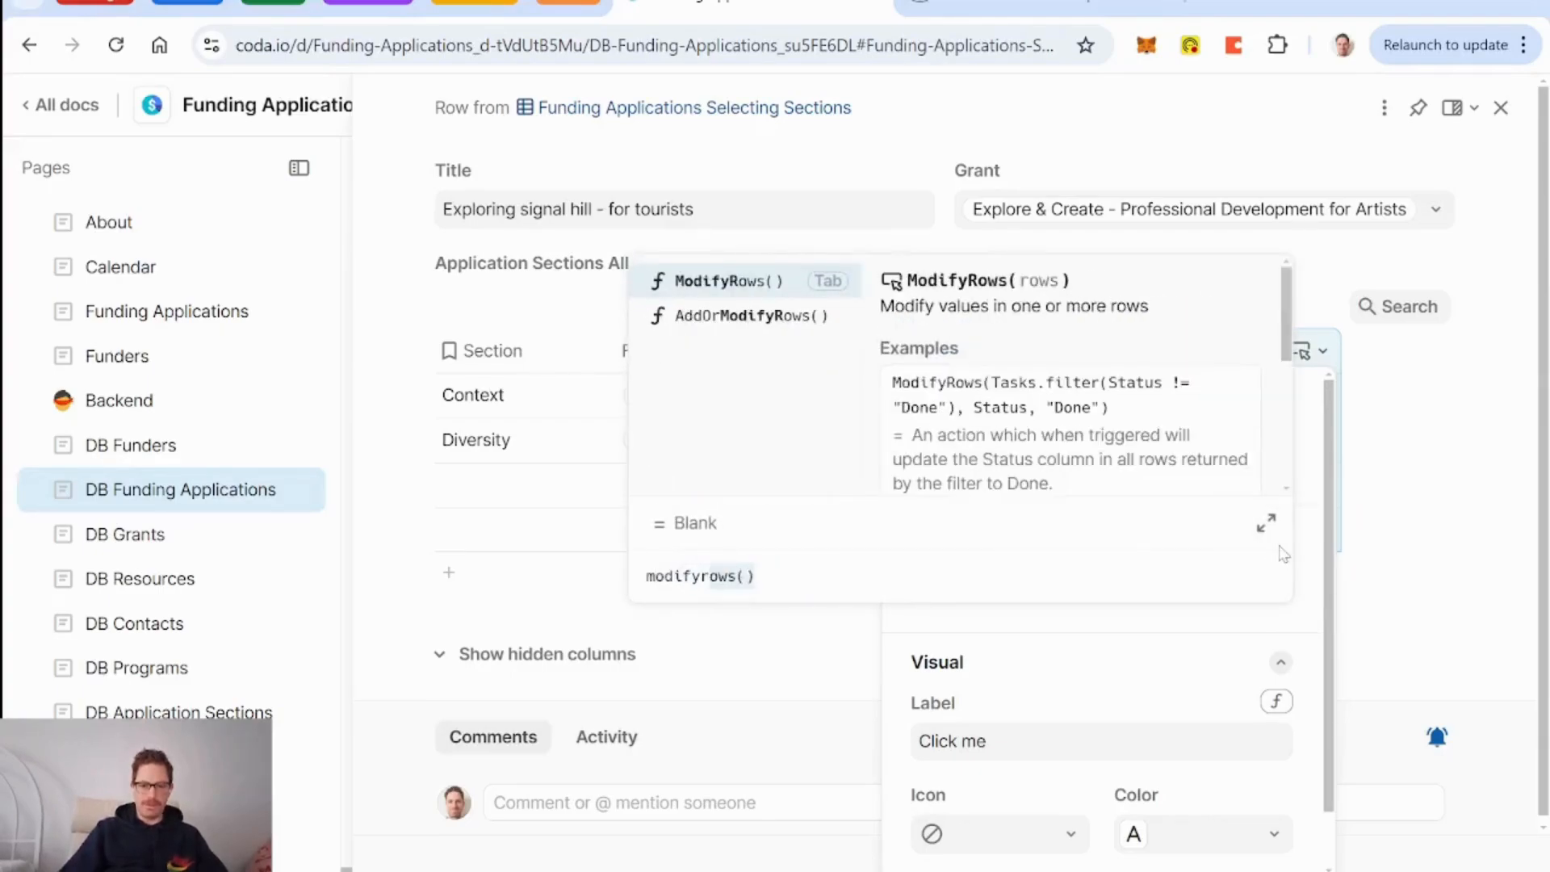
pyautogui.press('Tab')
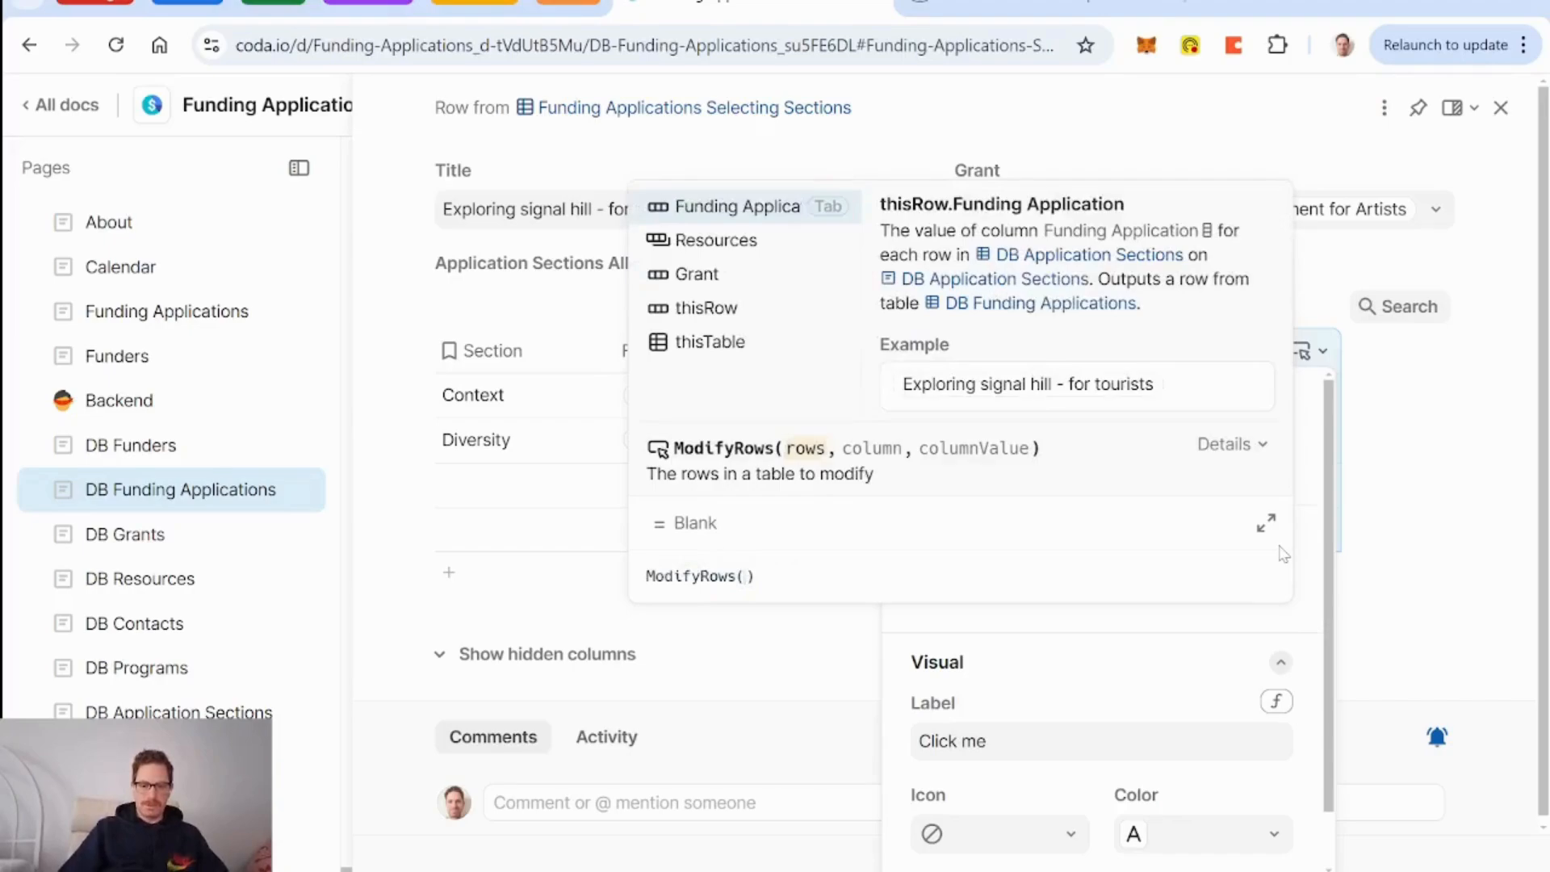
pyautogui.write('currentFundingApplicatic')
pyautogui.press('Tab')
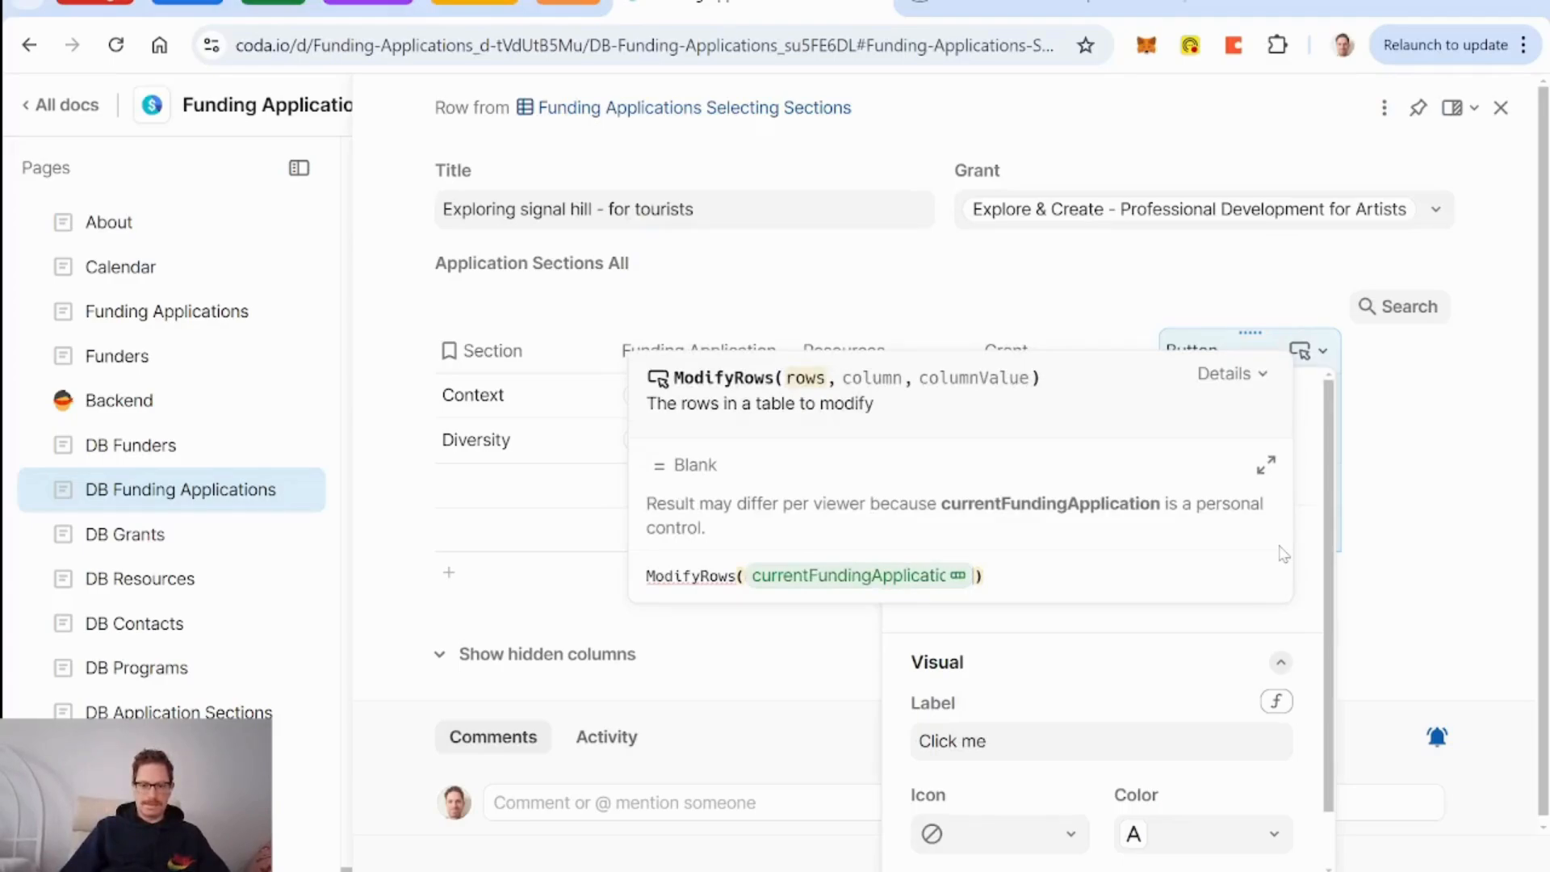
pyautogui.write(',')
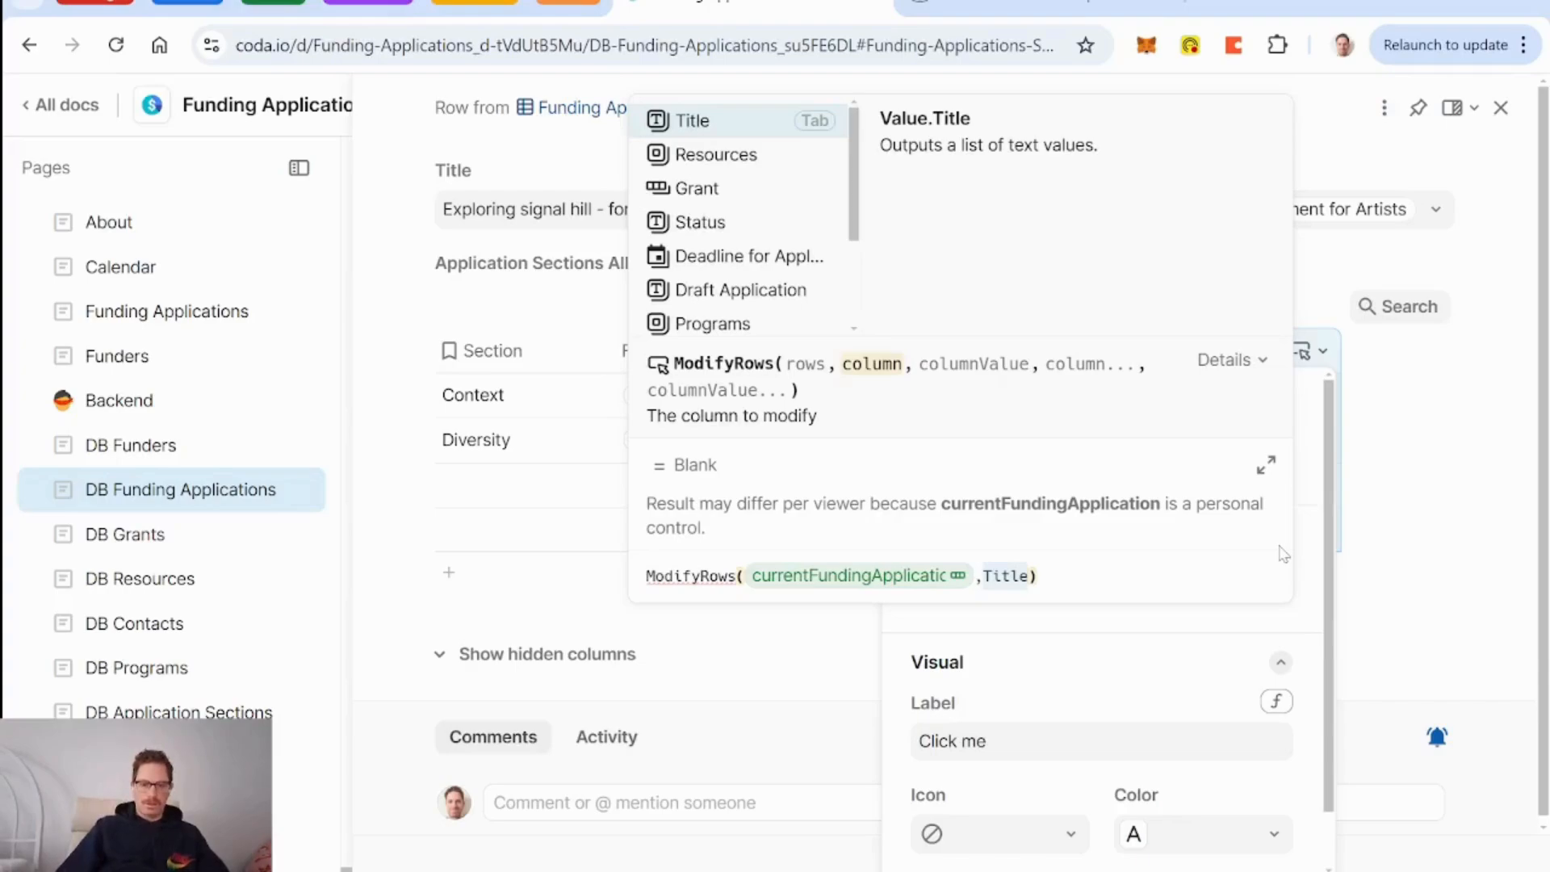
pyautogui.write('section')
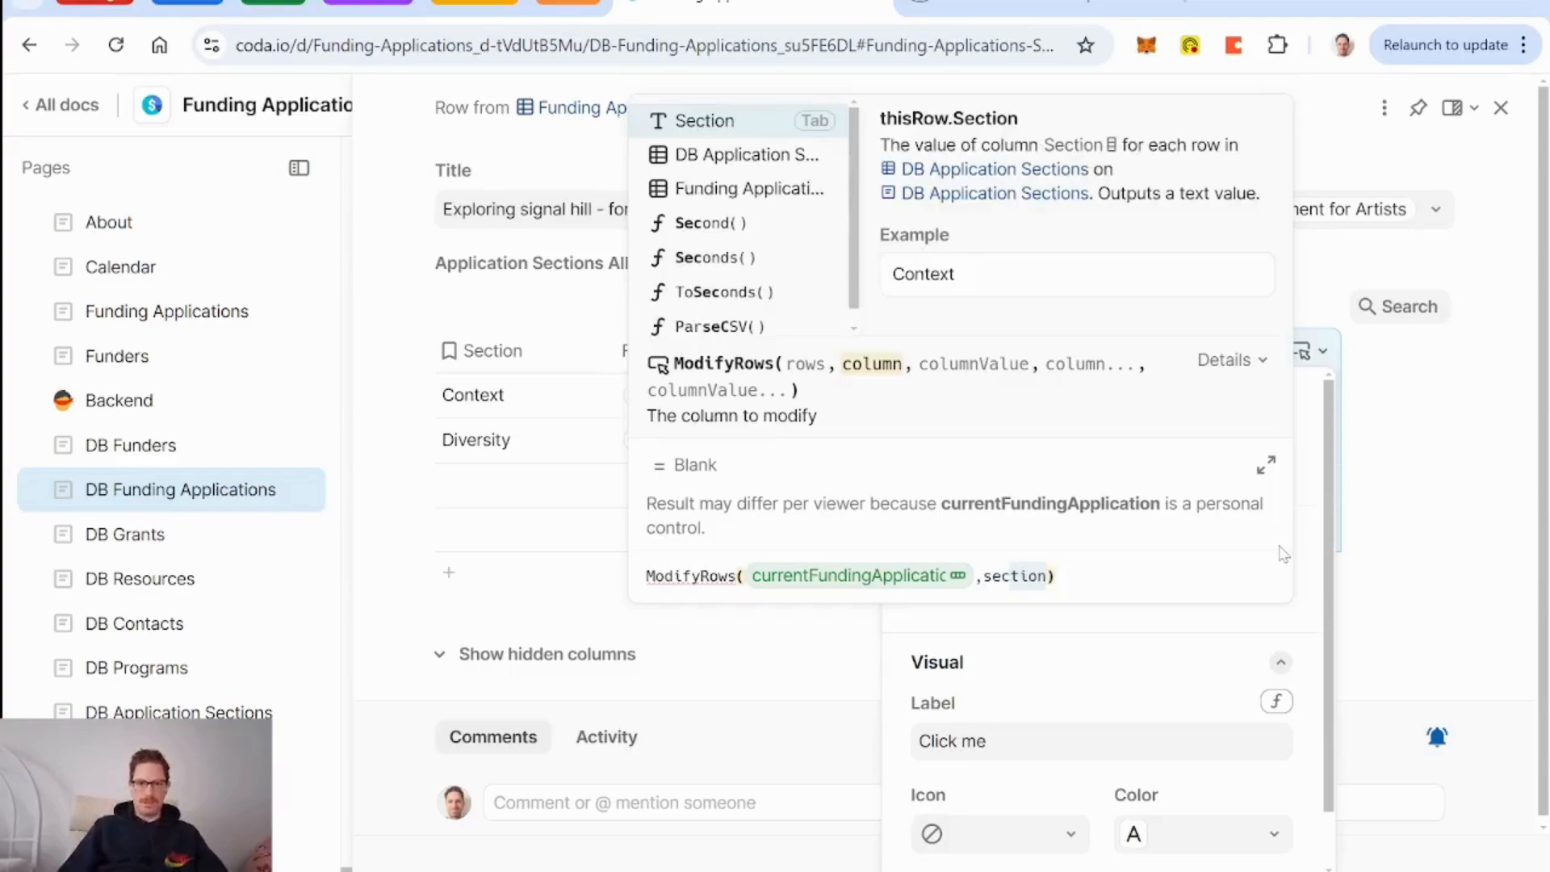
pyautogui.press('Down')
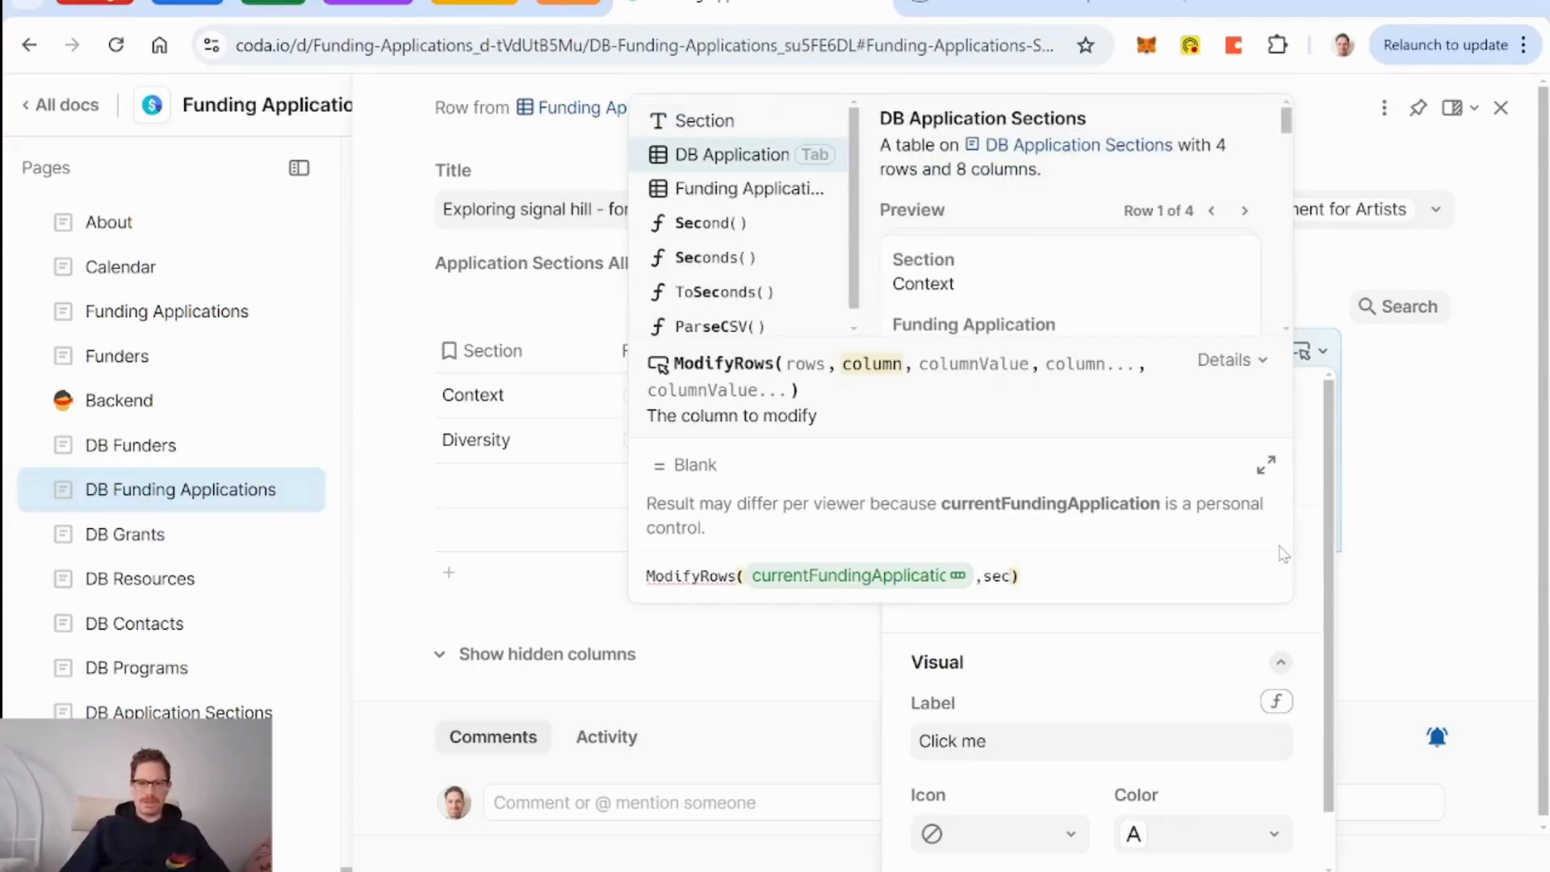
pyautogui.press('Tab')
# Add ListCombine(currentFundingApplication.Application Sections, thisRow) as the appended value.
pyautogui.write(',listcombine')
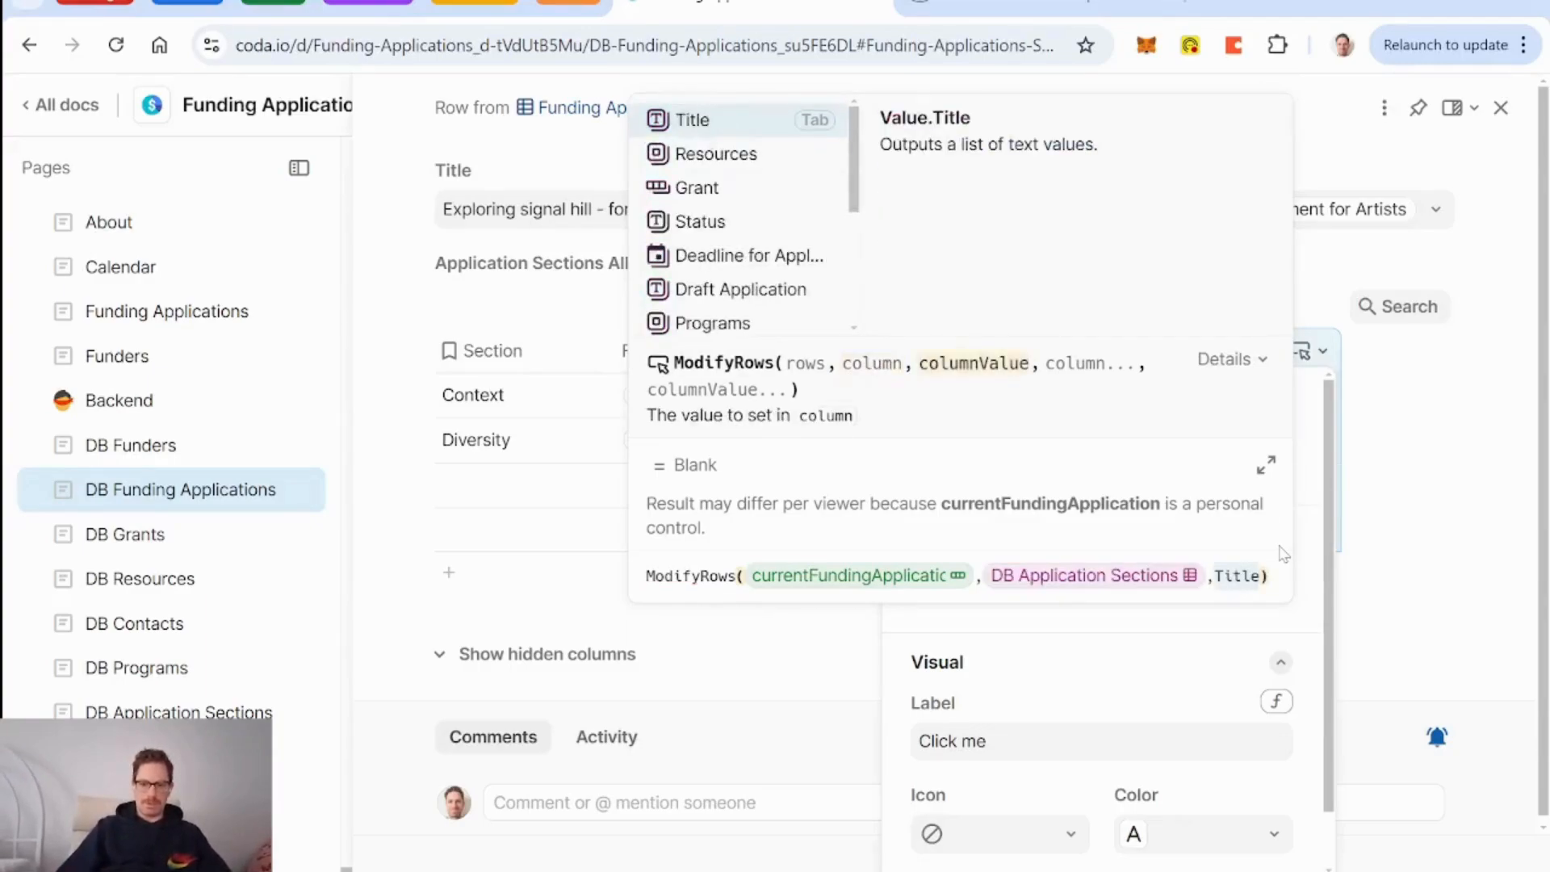
pyautogui.press('Tab')
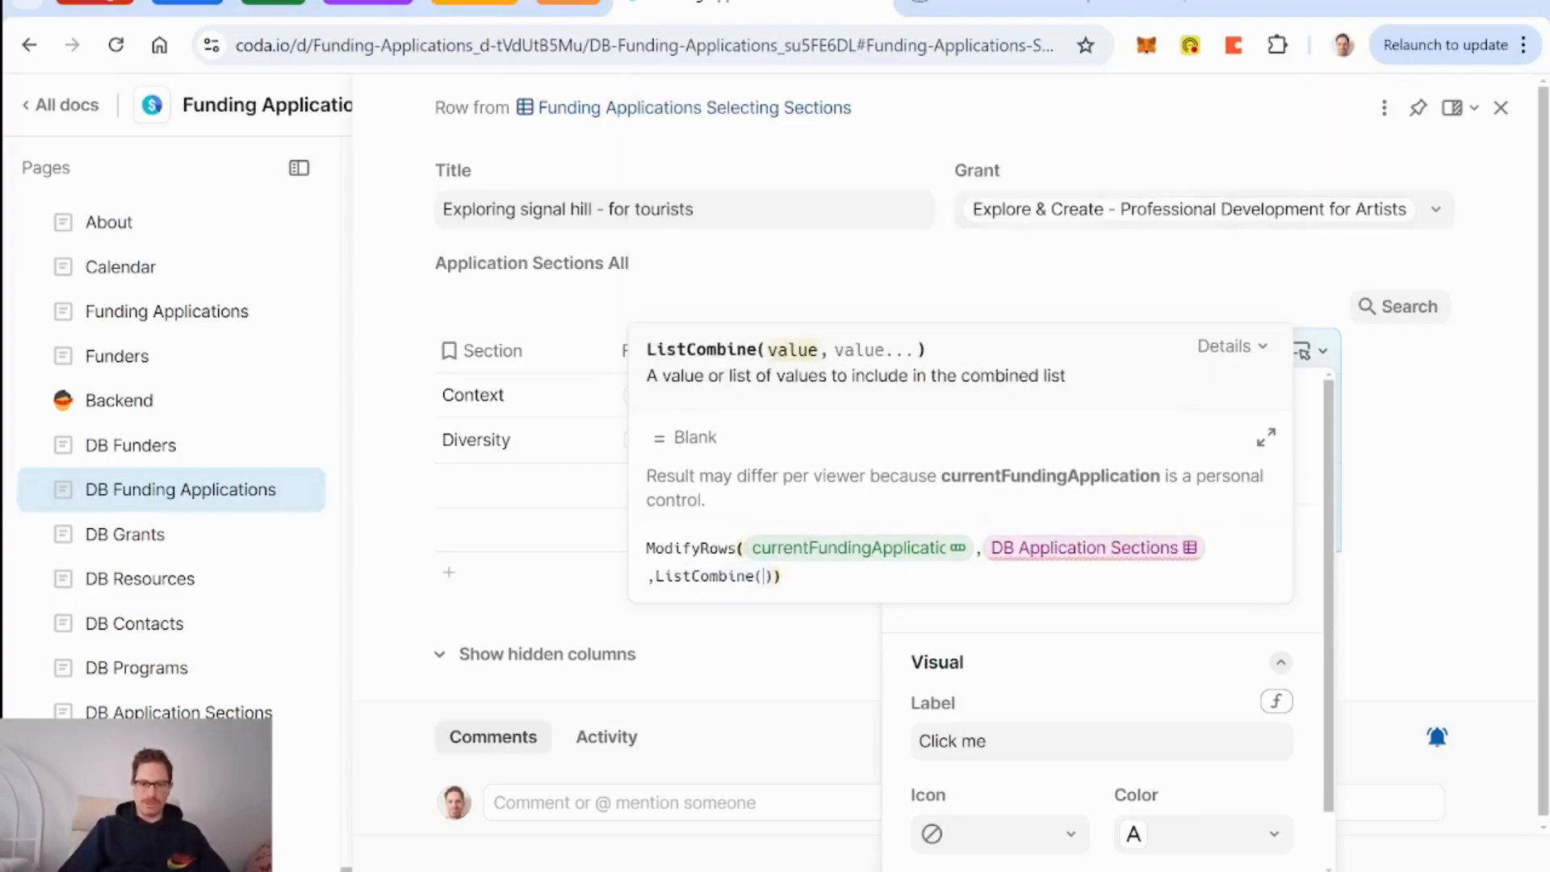
pyautogui.write('cur')
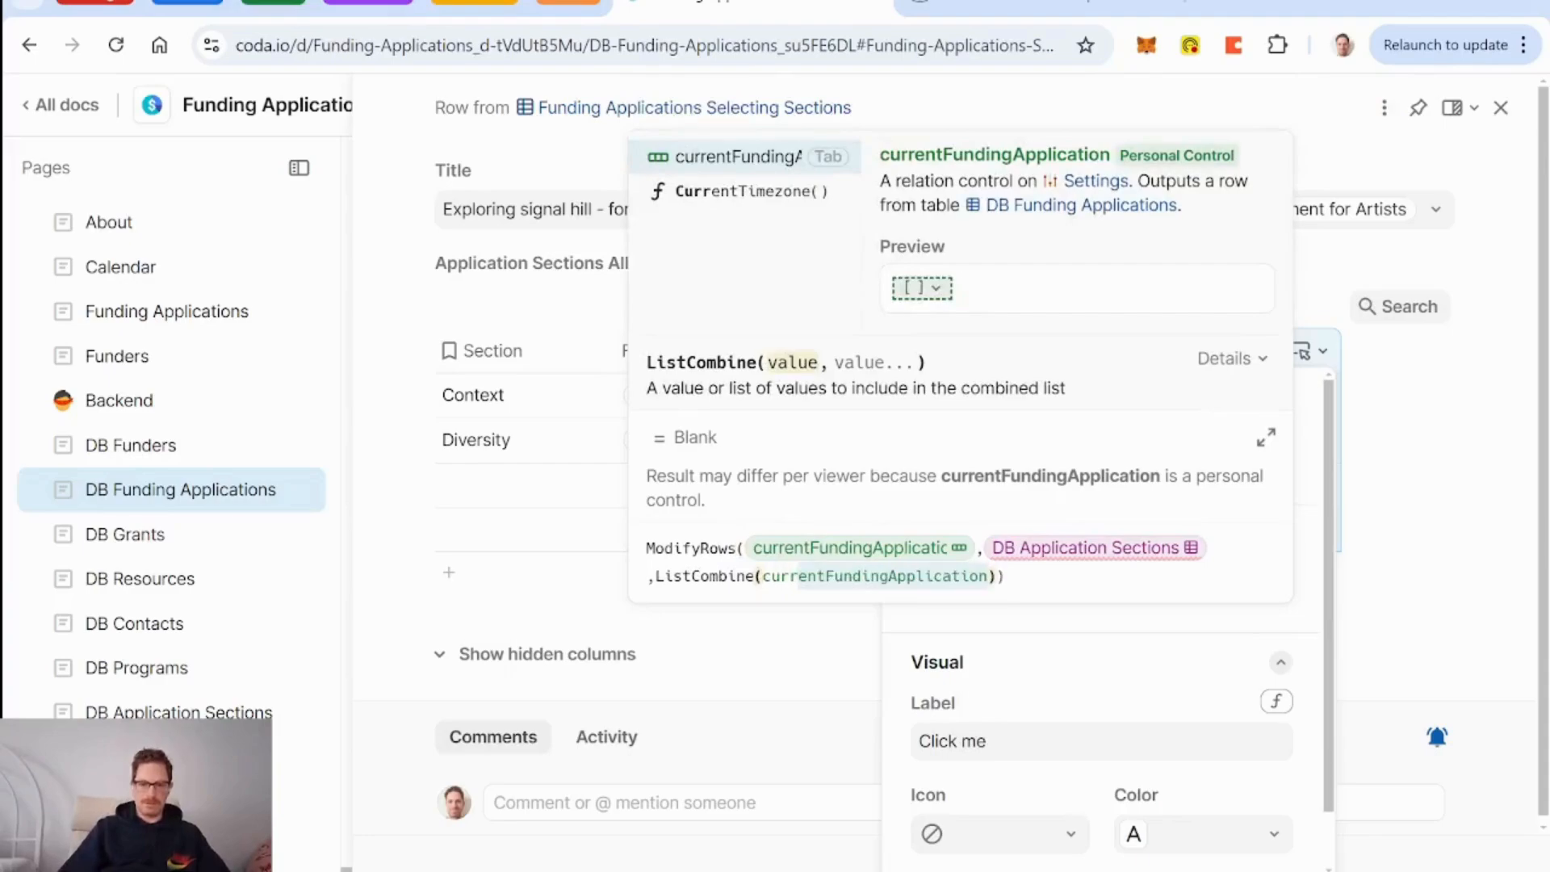
pyautogui.press('Tab')
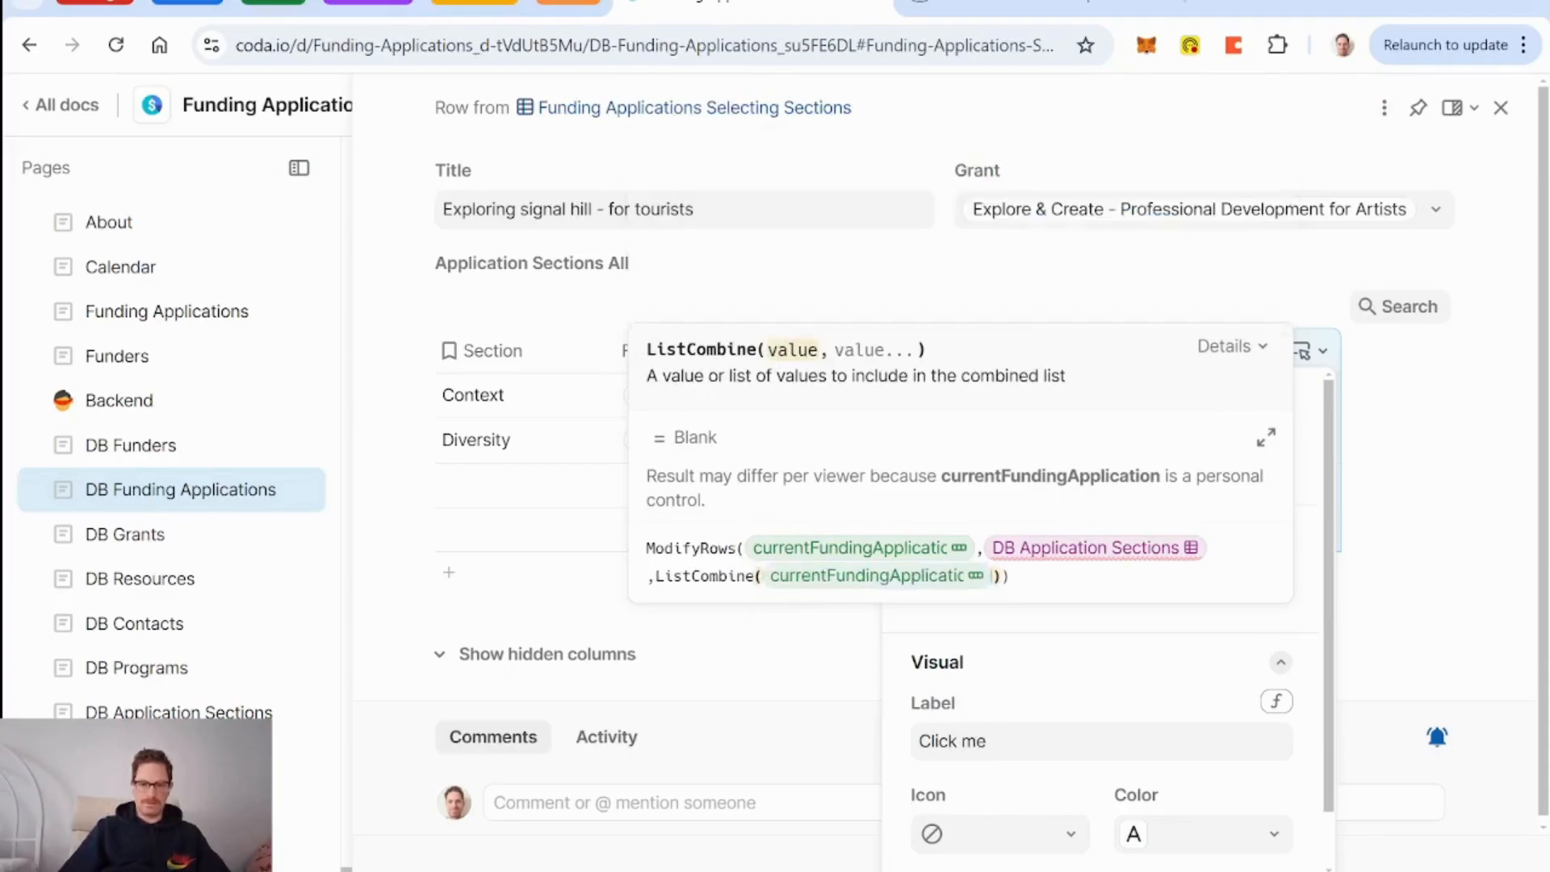
pyautogui.write('.application Sections')
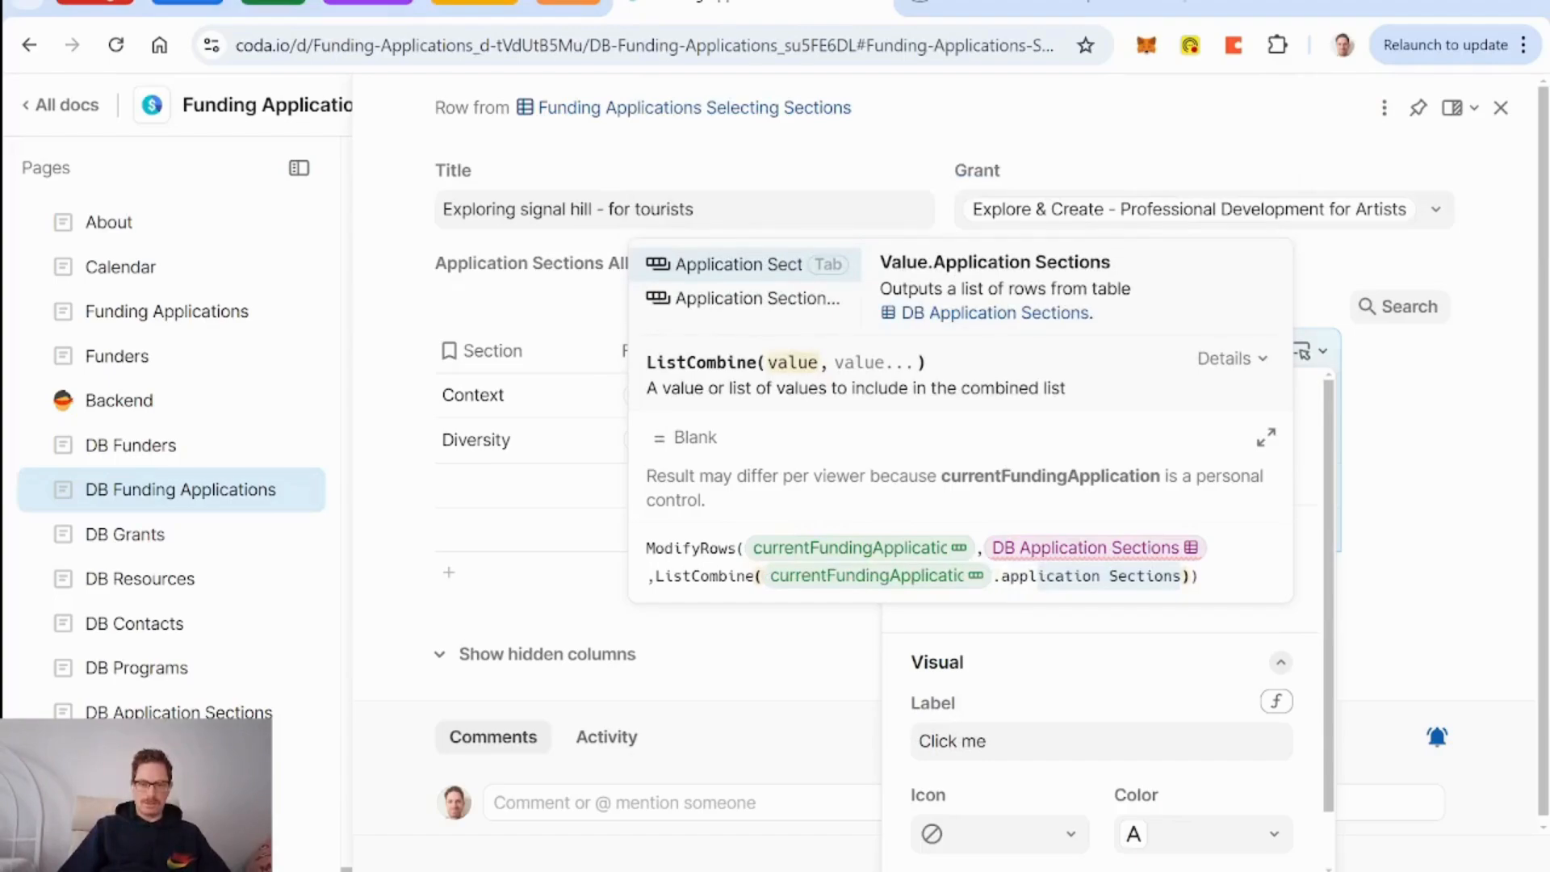
pyautogui.press('Tab')
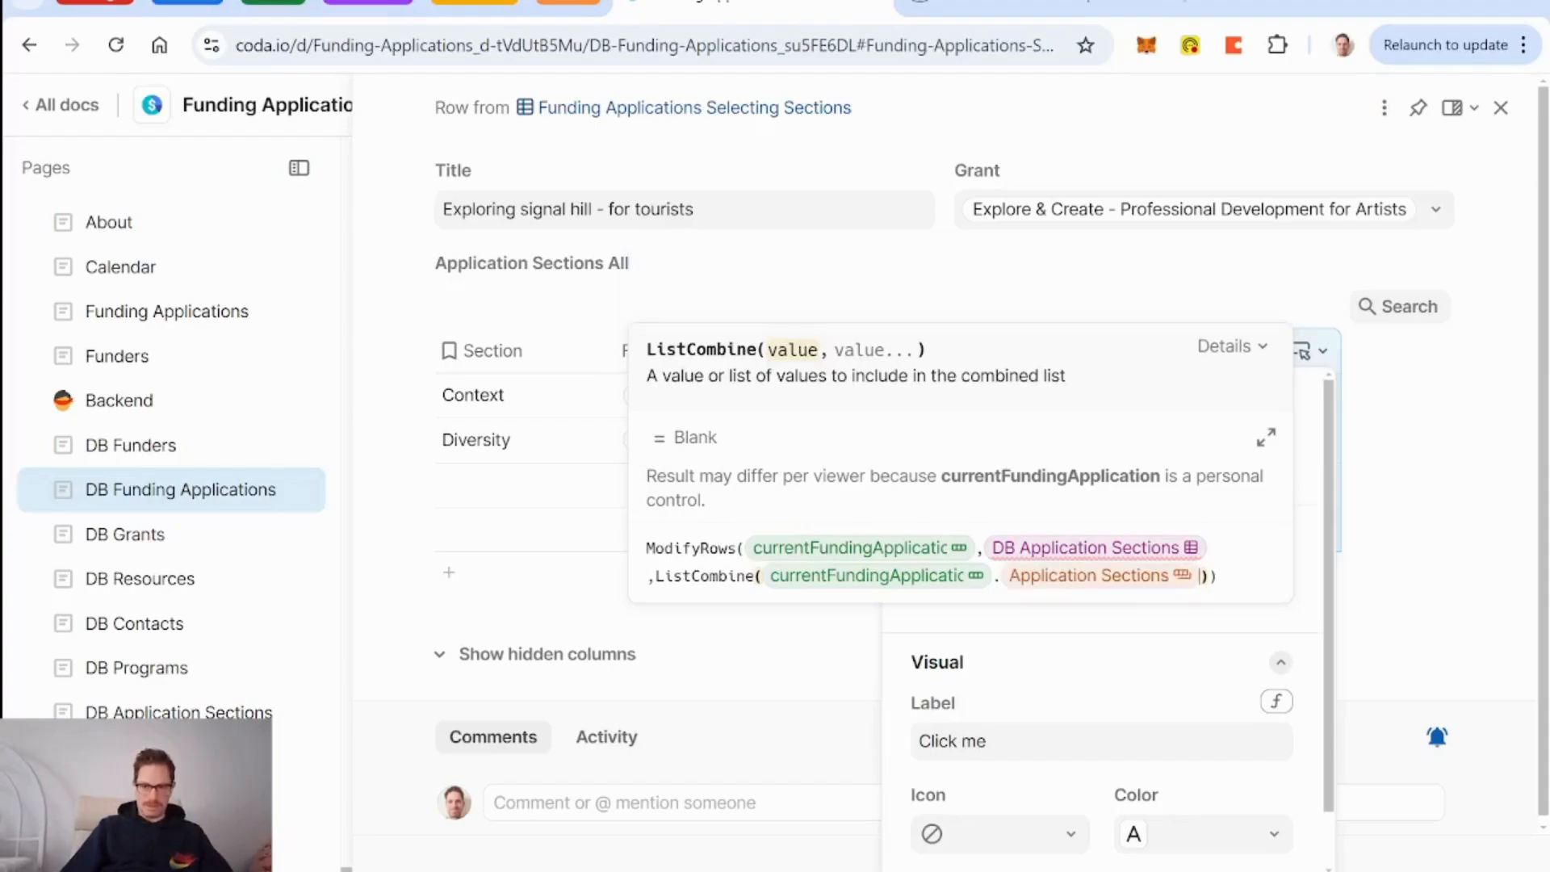
pyautogui.write('matches(,')
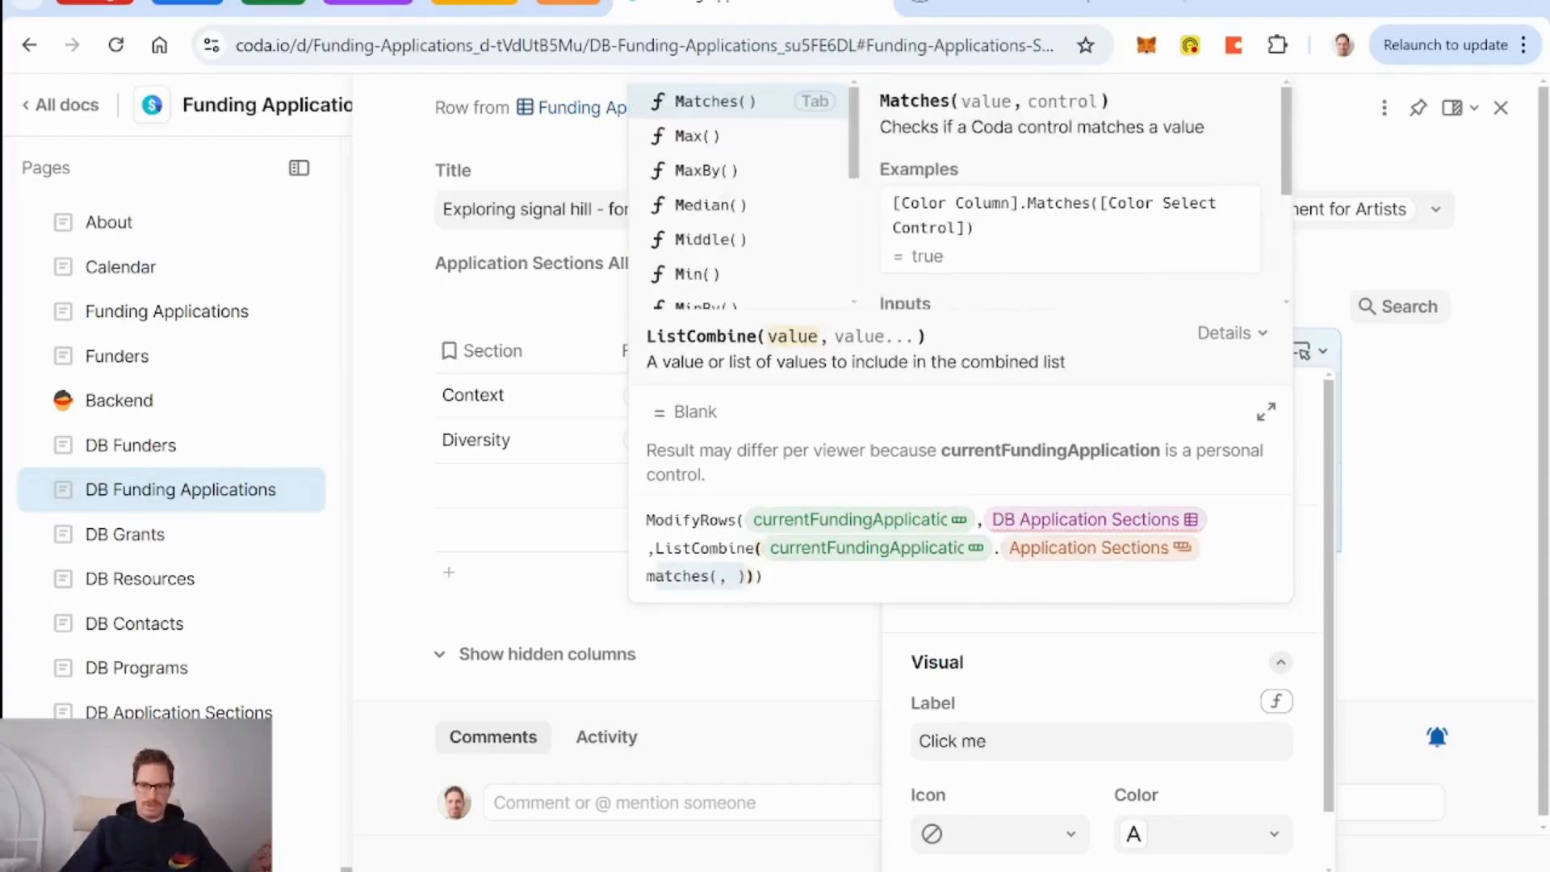
pyautogui.press('BackSpace')
pyautogui.press('BackSpace')
pyautogui.press('BackSpace')
pyautogui.press('BackSpace')
pyautogui.press('BackSpace')
pyautogui.press('BackSpace')
pyautogui.press('BackSpace')
pyautogui.press('BackSpace')
pyautogui.write(',thisrow')
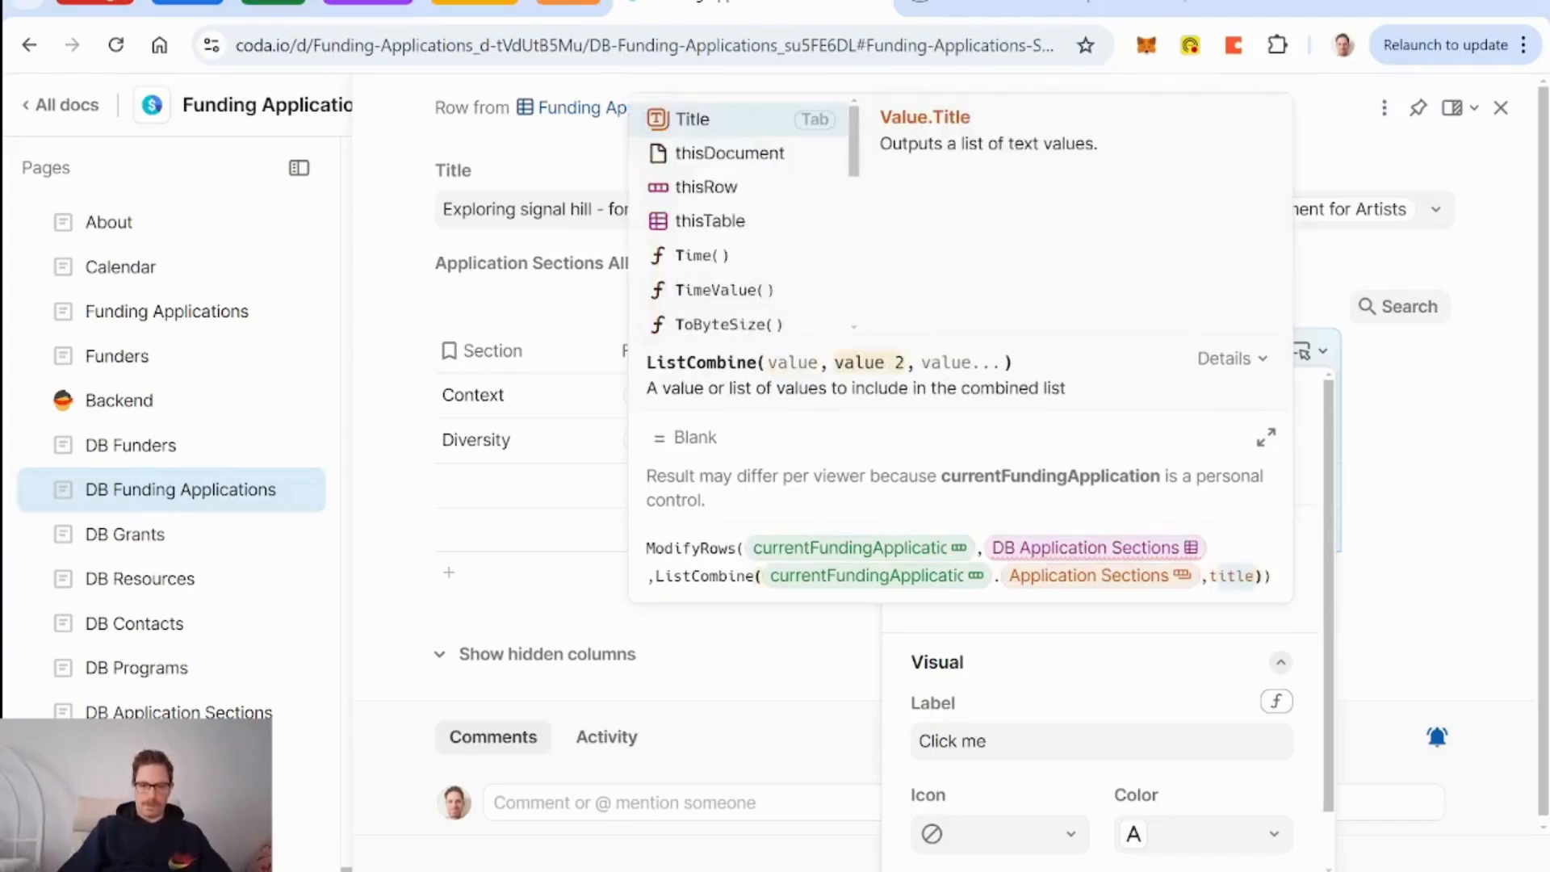
pyautogui.press('Tab')
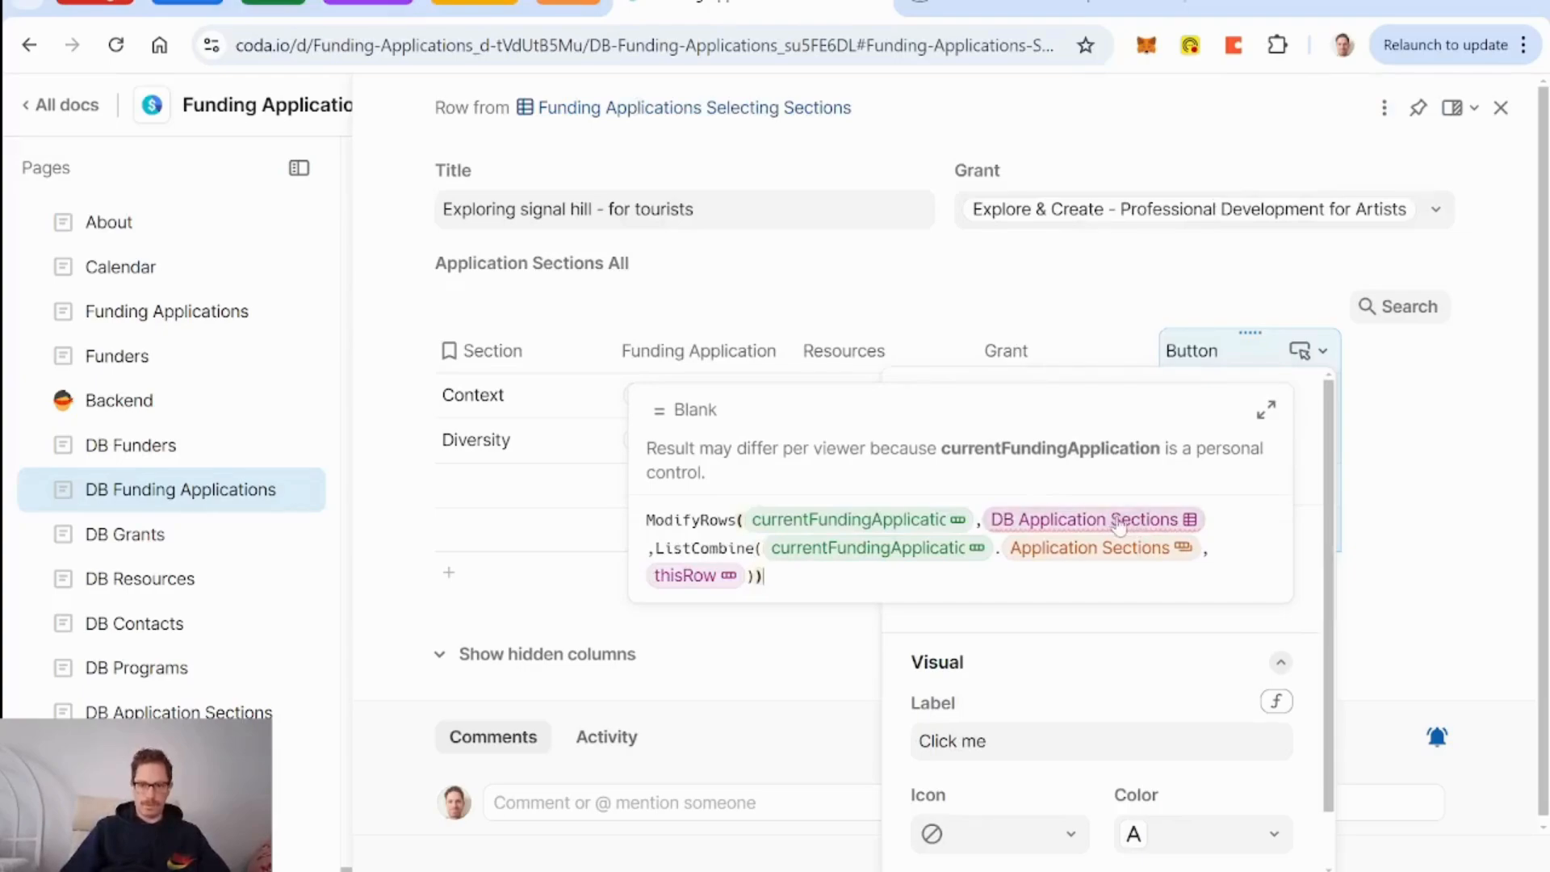
# Choose the Application Sections column as the field ModifyRows updates.
pyautogui.moveTo(1119, 525)
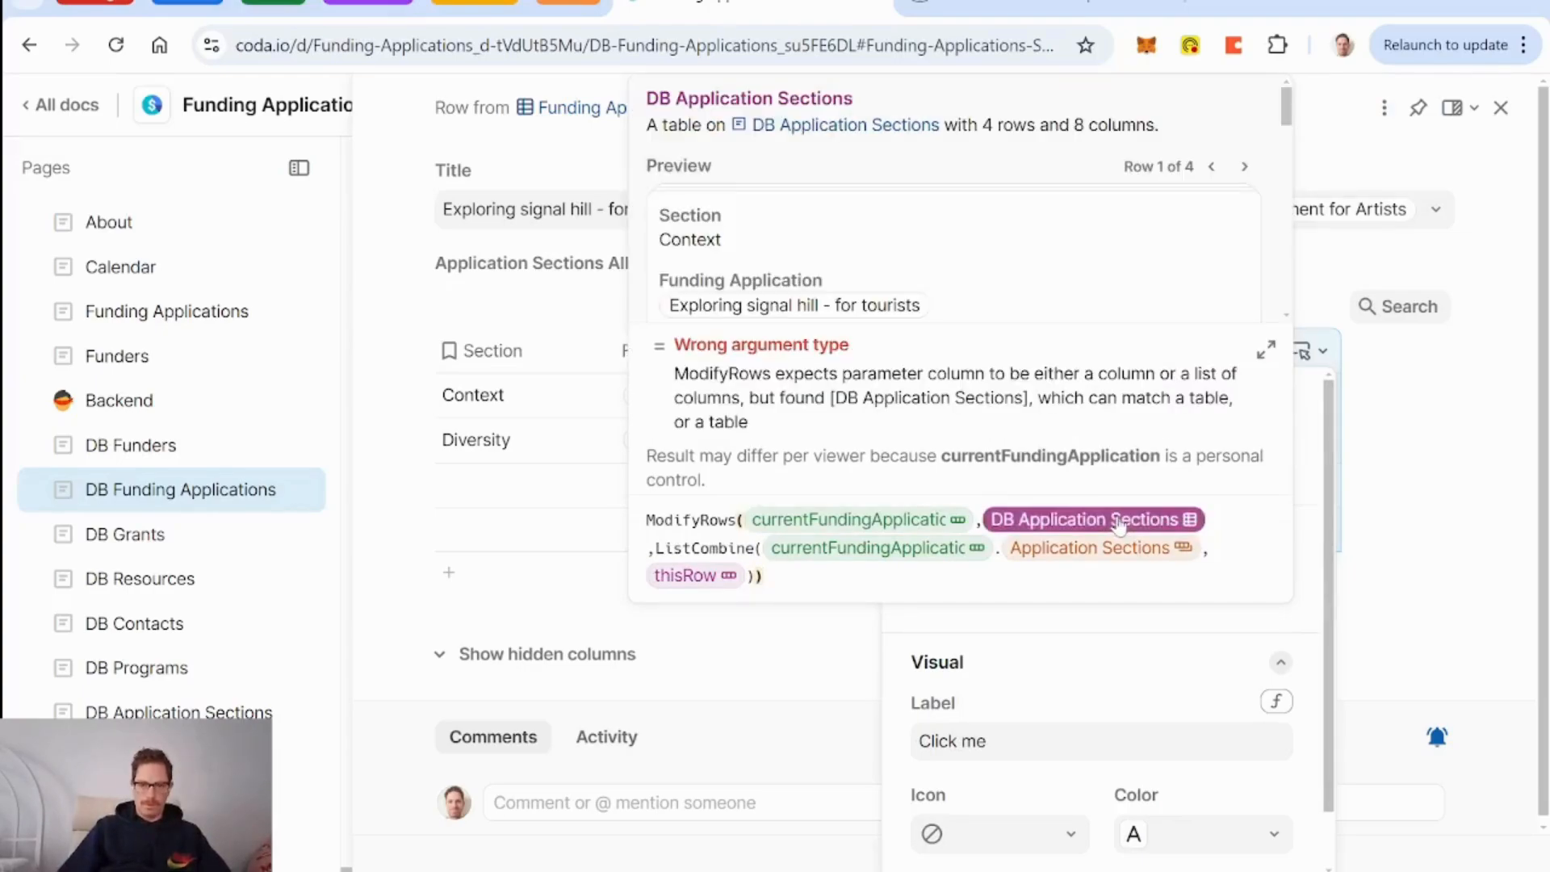
pyautogui.write('app')
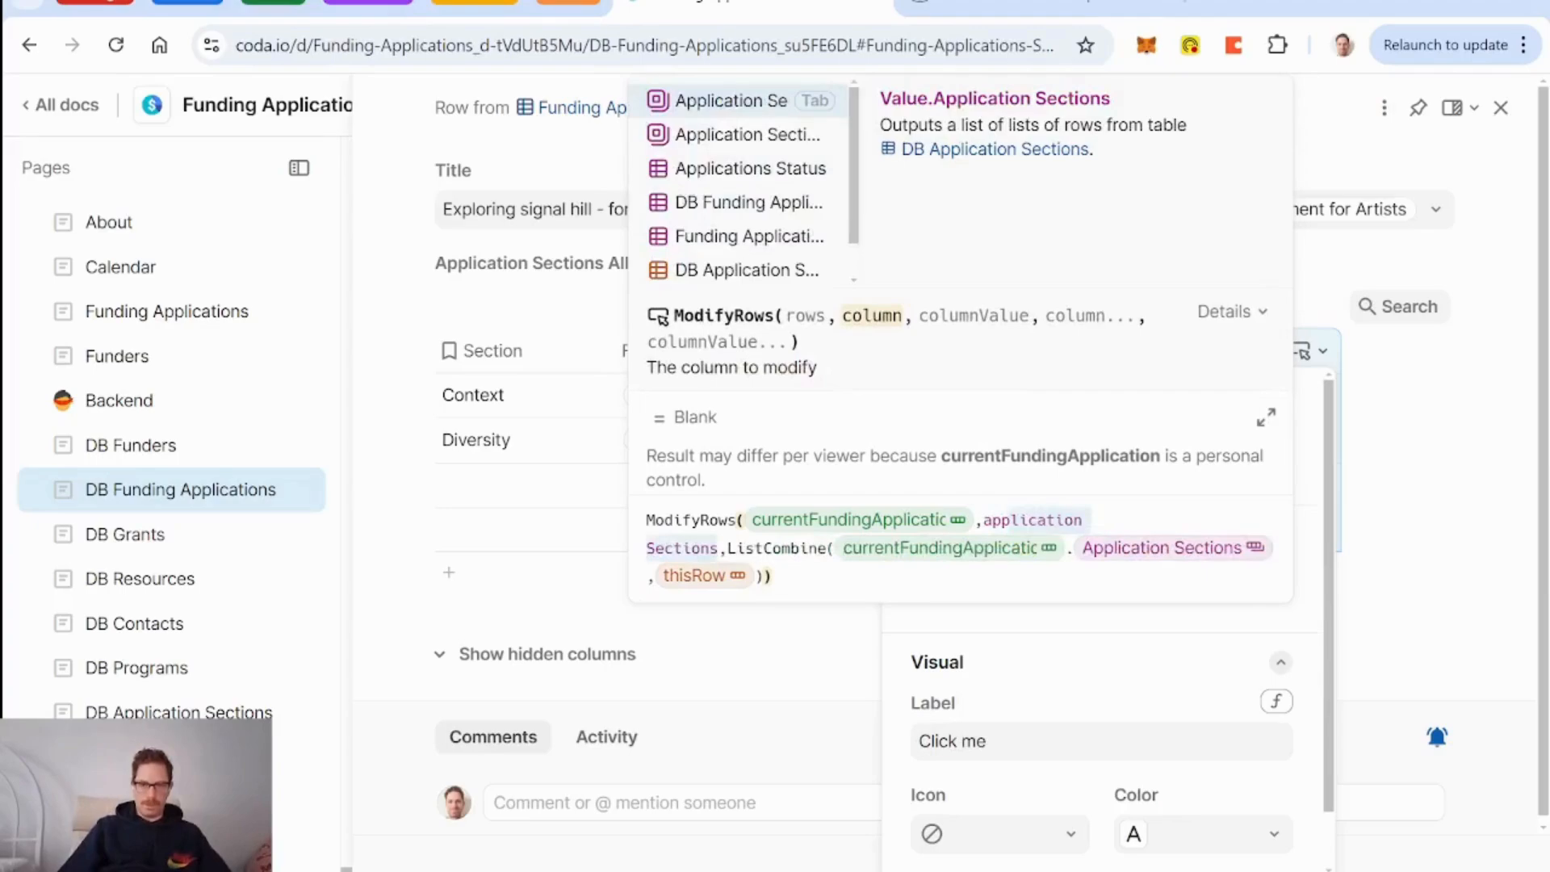
pyautogui.press('Down')
pyautogui.press('Up')
pyautogui.press('Down')
pyautogui.press('Up')
pyautogui.press('Tab')
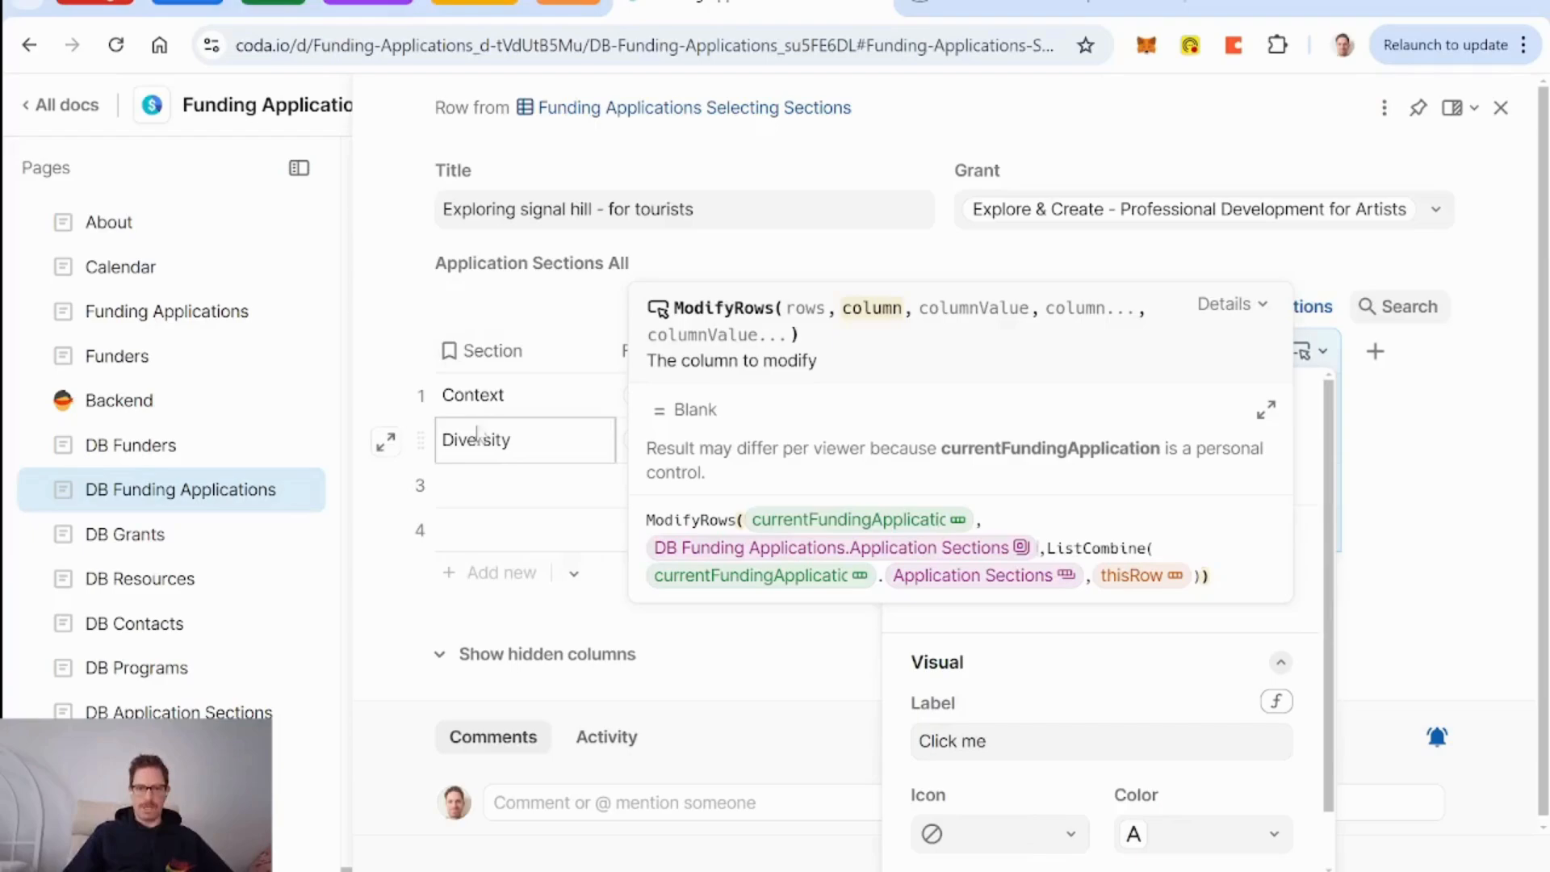
# Style the button with a green circled-plus icon and remove the 'Click me' label.
pyautogui.click(1072, 837)
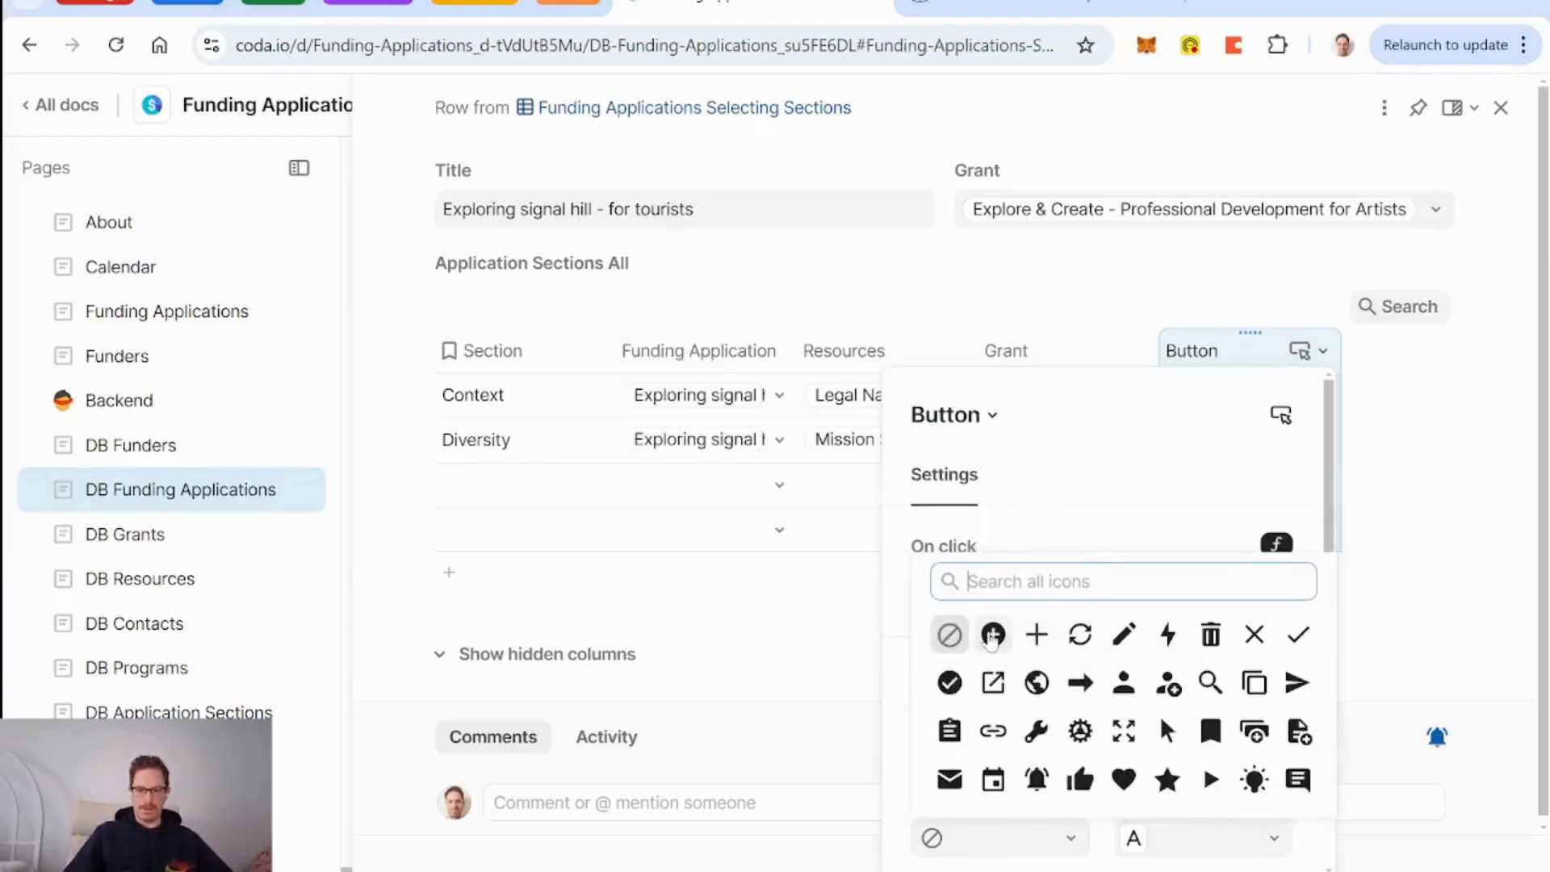
pyautogui.click(992, 636)
pyautogui.click(1273, 838)
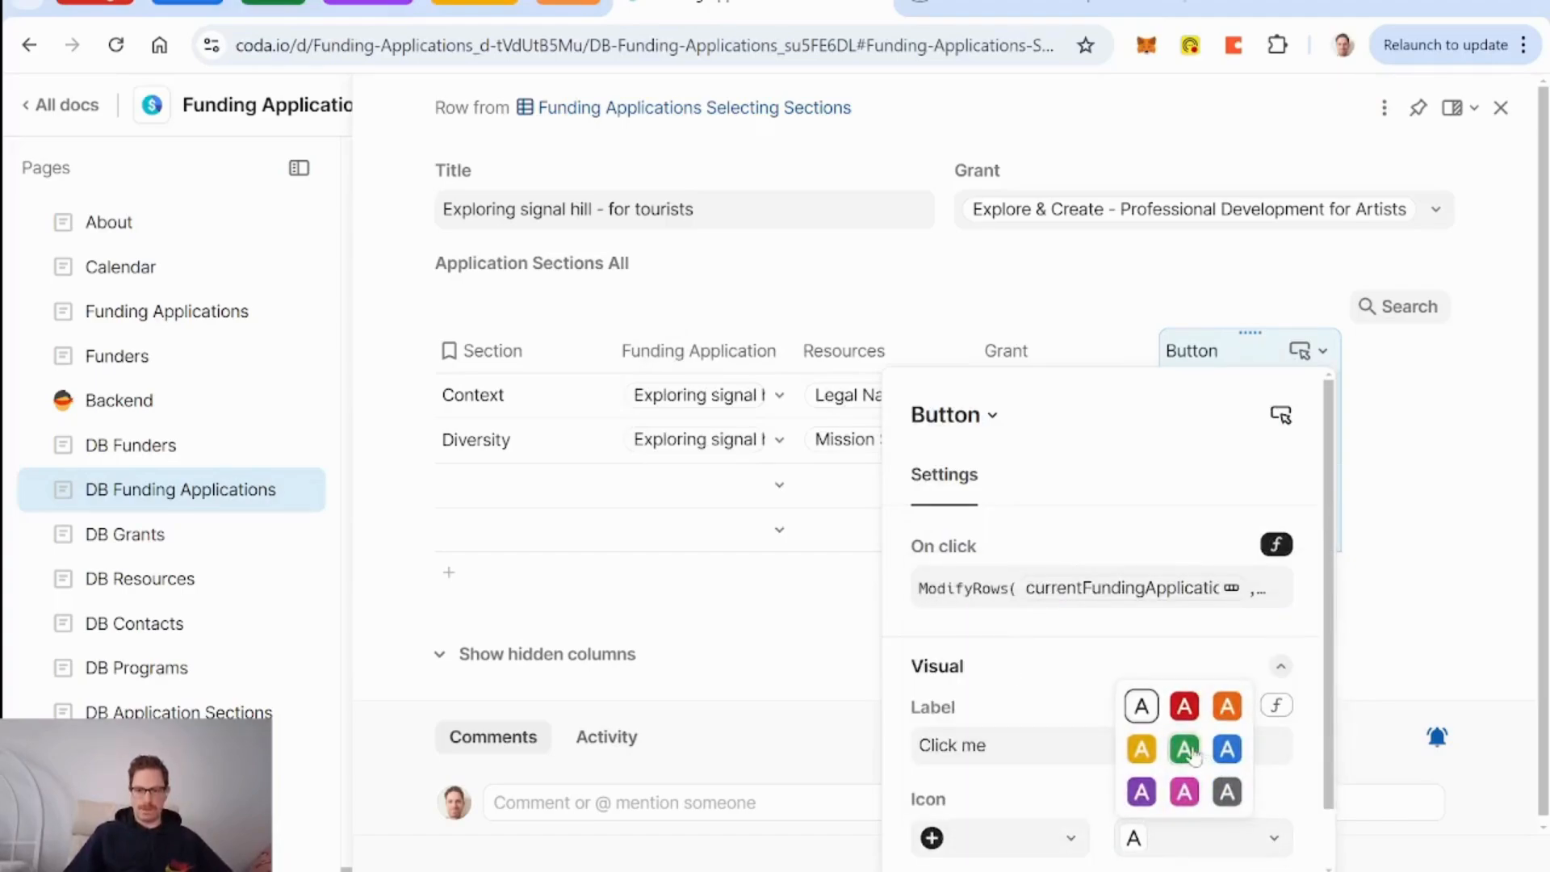
pyautogui.click(1192, 751)
pyautogui.moveTo(995, 746); pyautogui.dragTo(875, 753)
pyautogui.press('BackSpace')
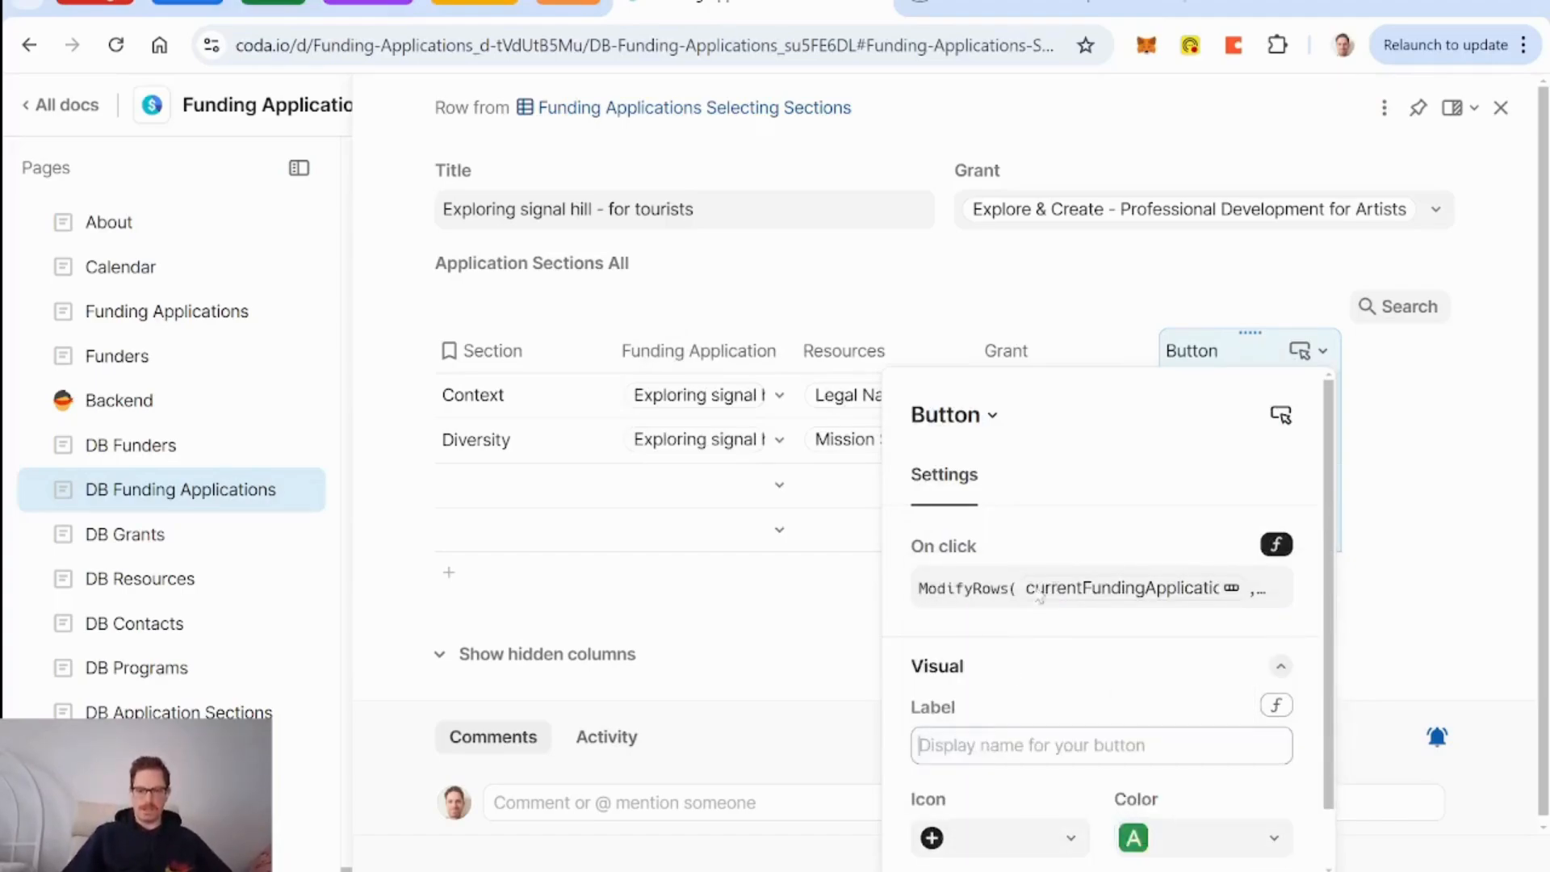
# Name the button column 'Add to Application'.
pyautogui.press('Escape')
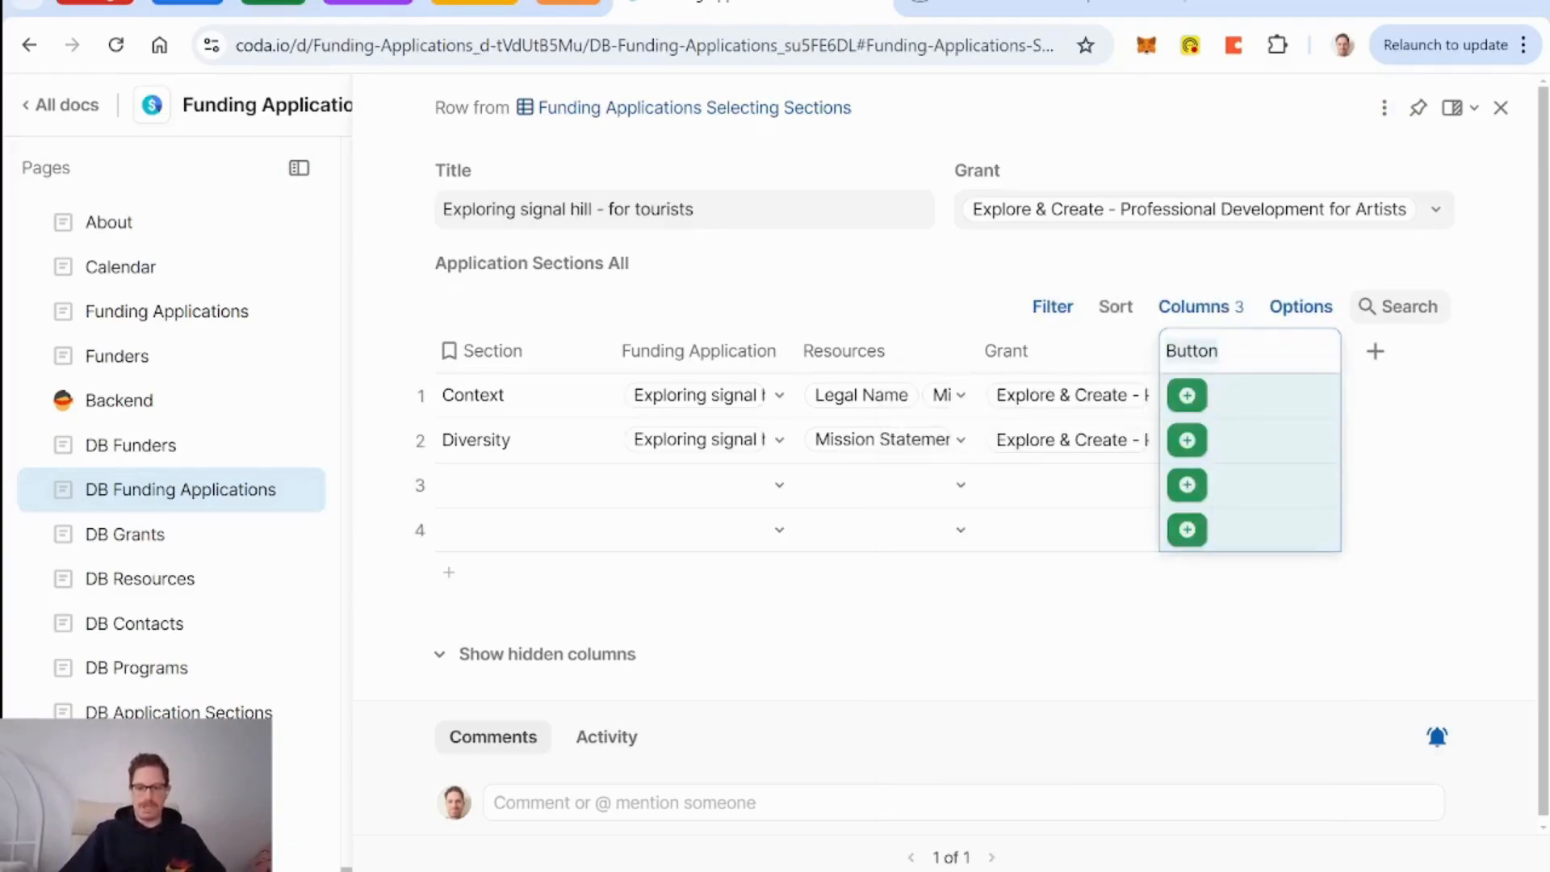
pyautogui.write('Add to Application')
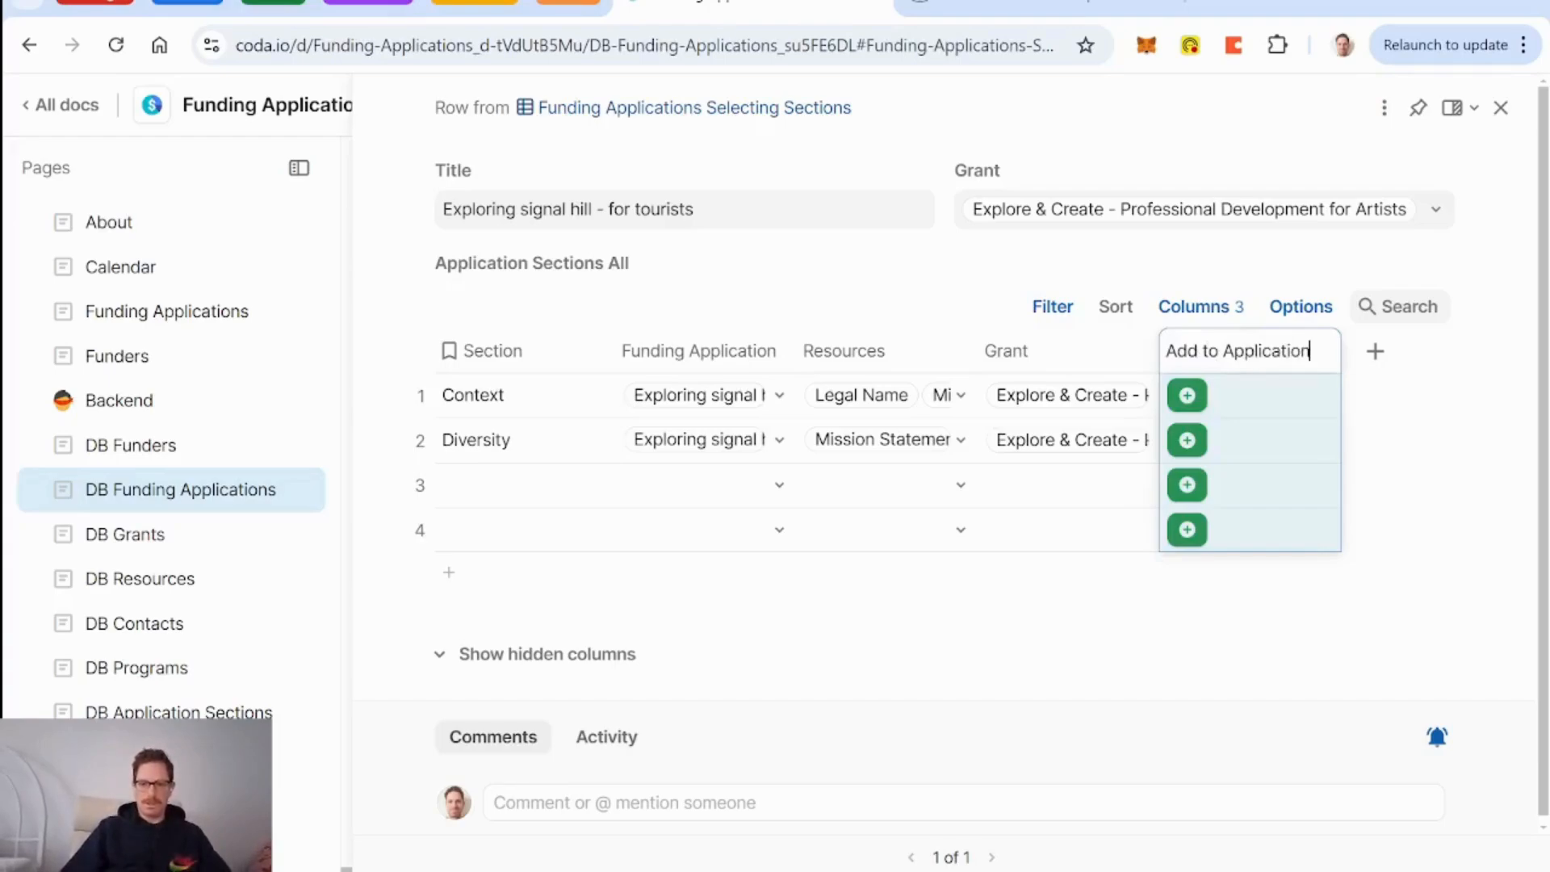
pyautogui.press('Return')
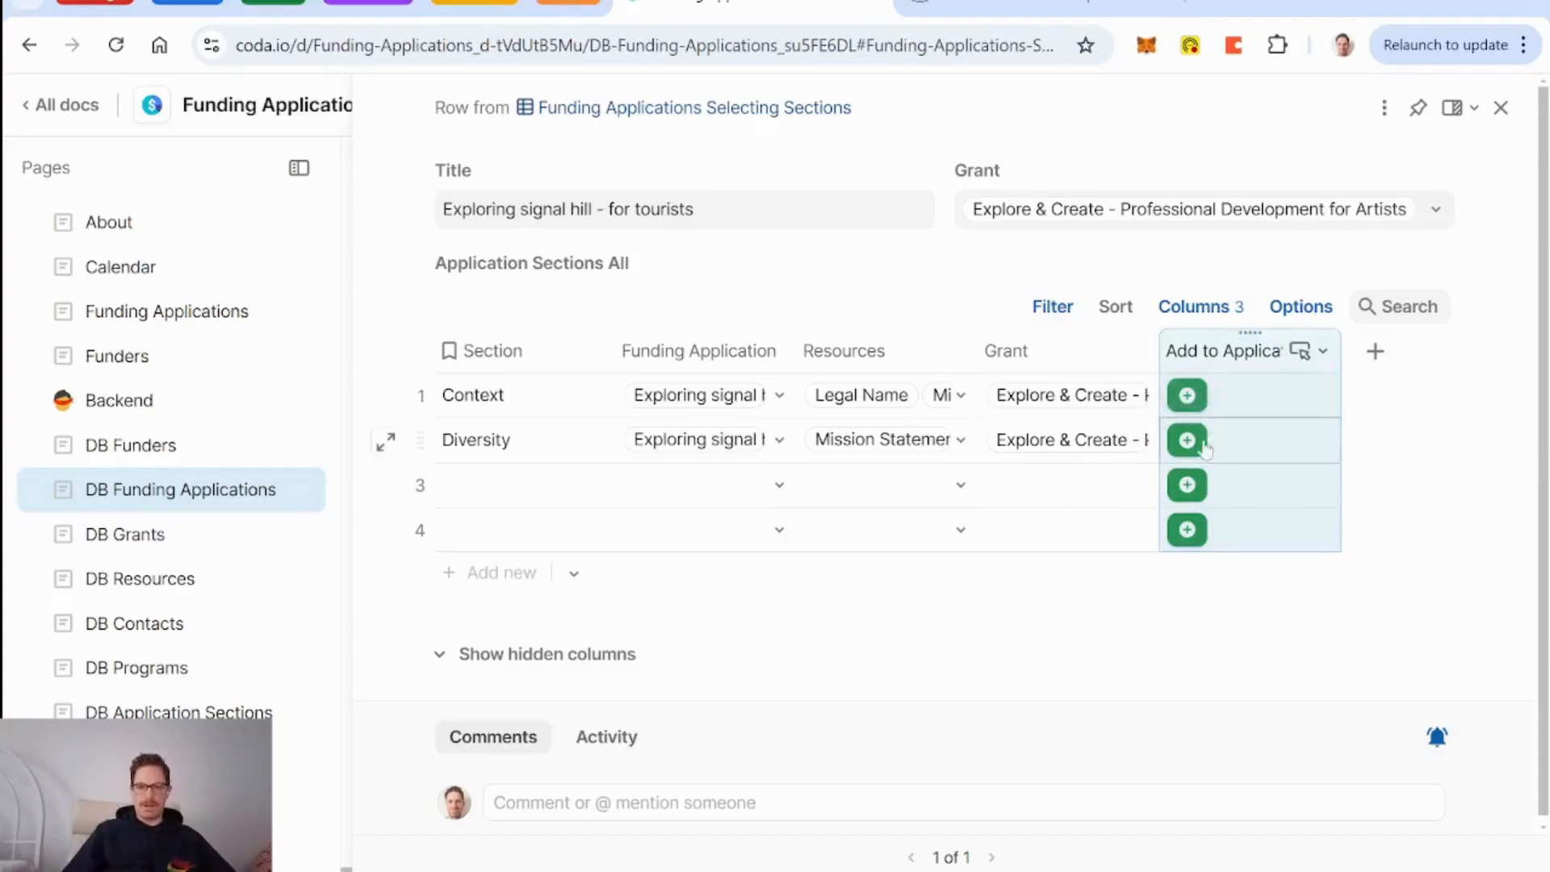
# Add 'Punctuality' and 'Ability to explain yourself' as new Section rows.
pyautogui.click(489, 494)
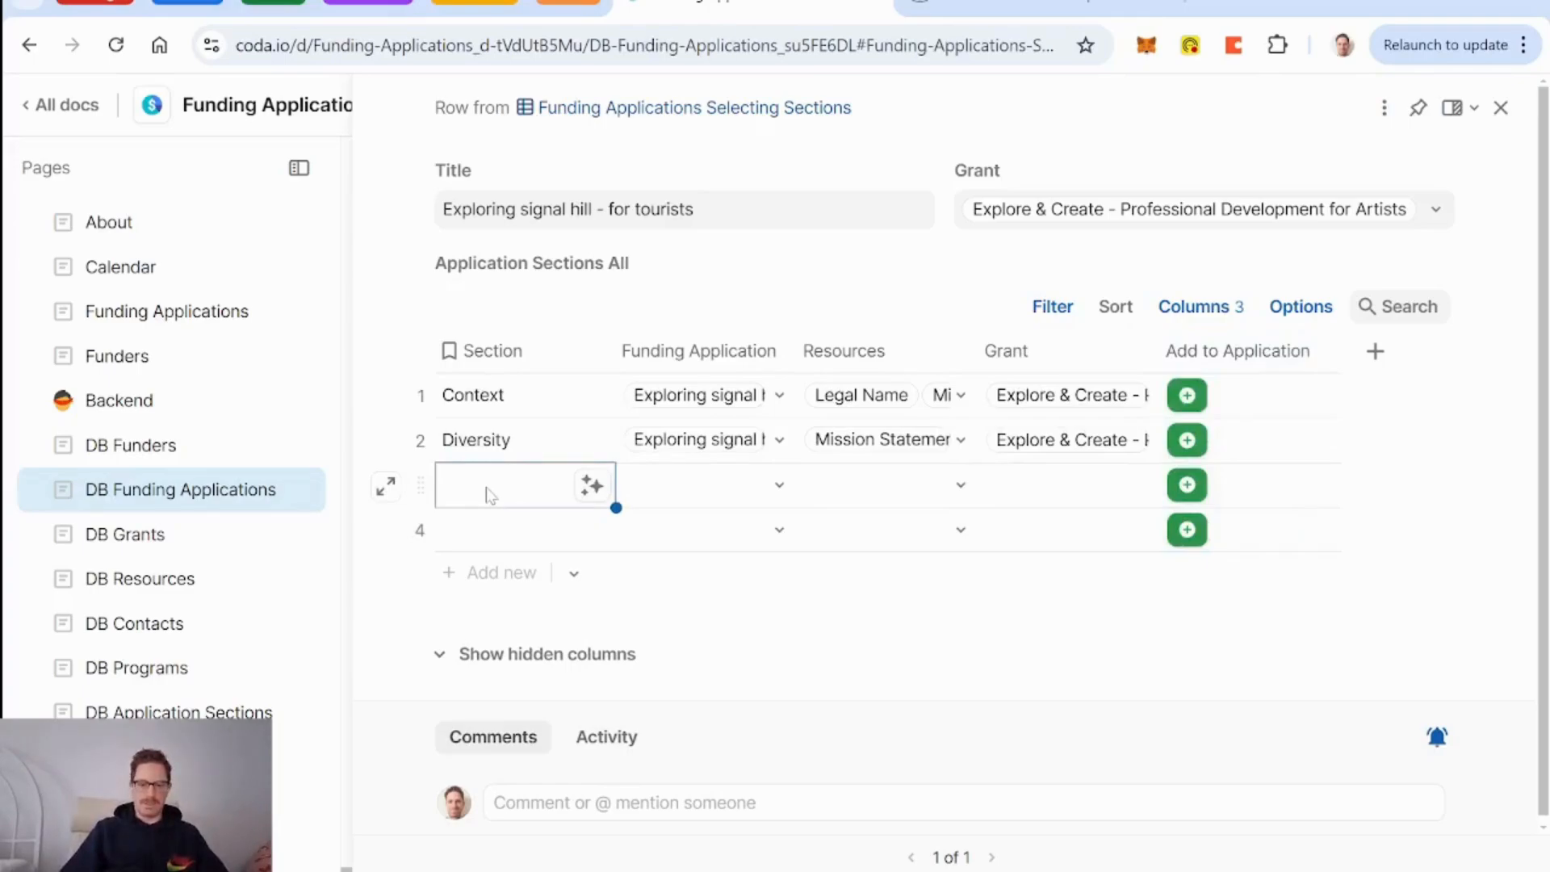
pyautogui.write('Punctu')
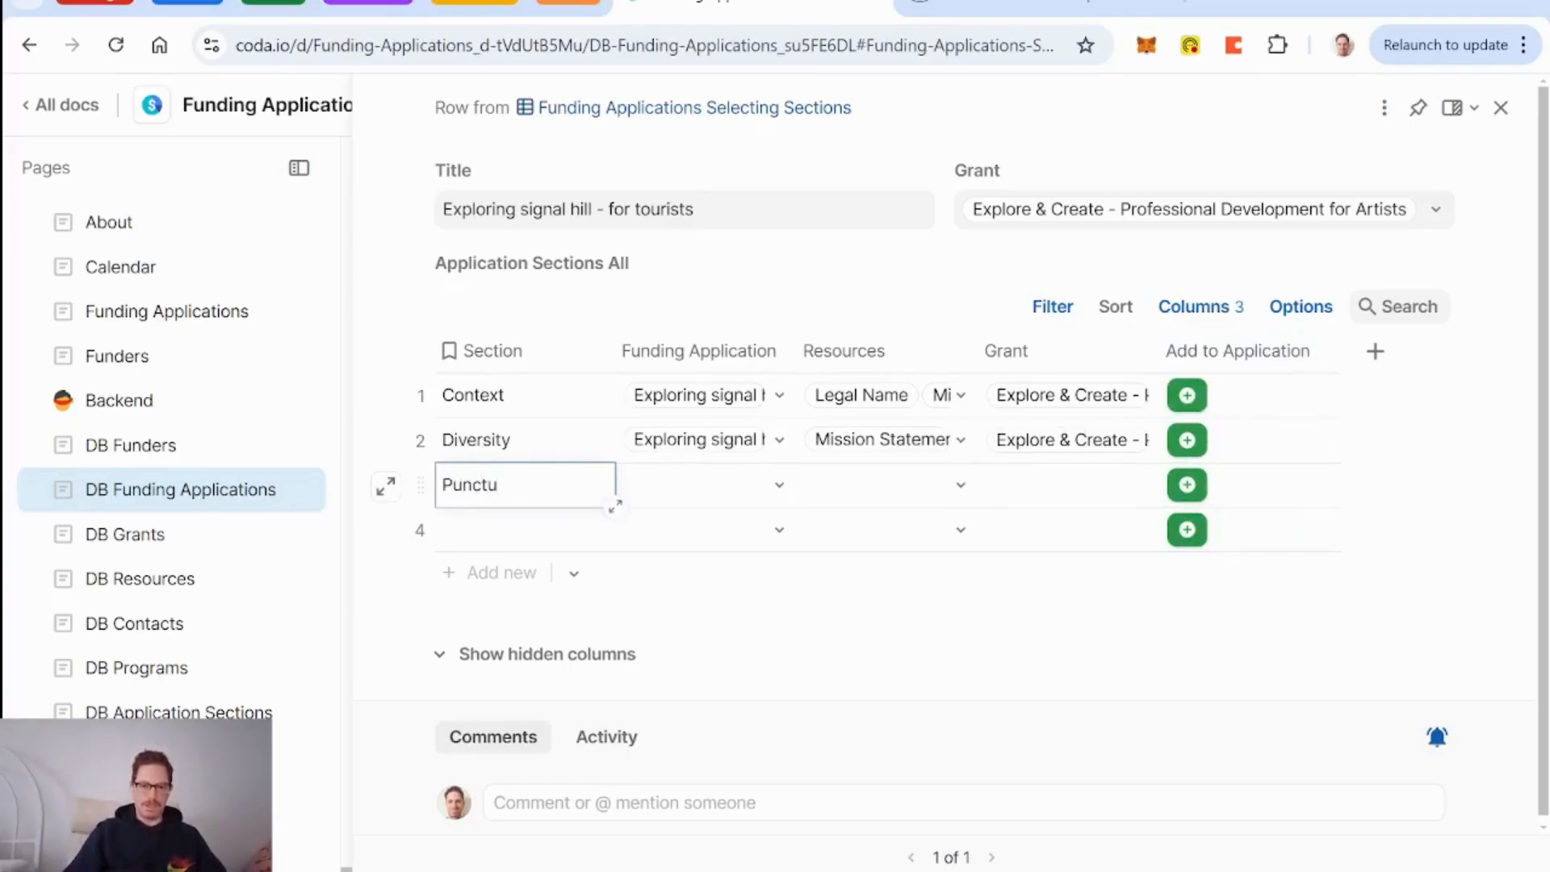
pyautogui.write('ality')
pyautogui.click(511, 527)
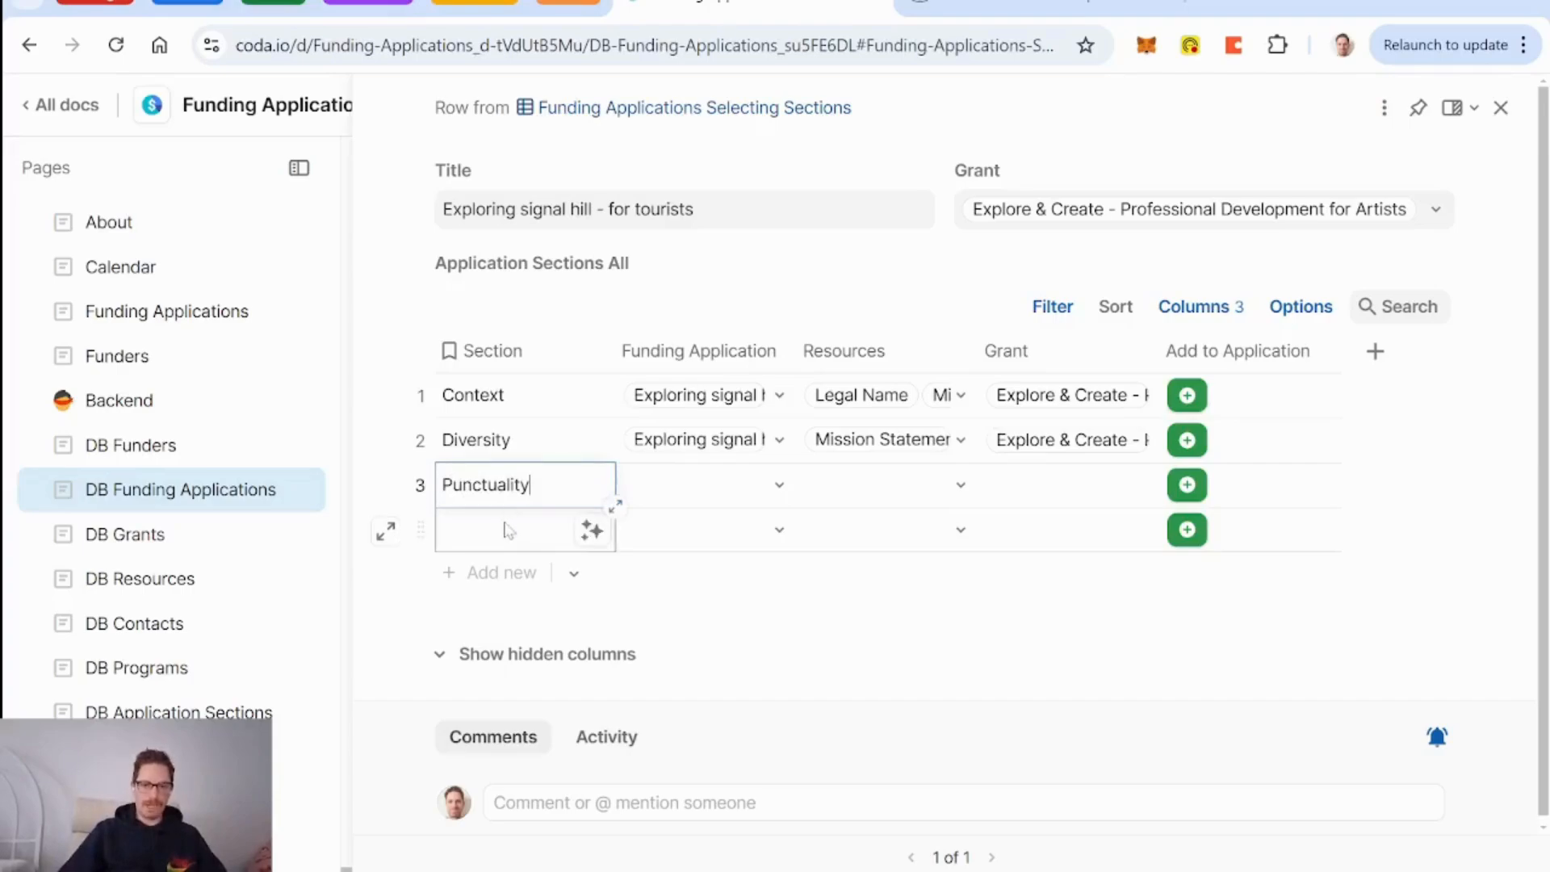
pyautogui.write('Ability to exap')
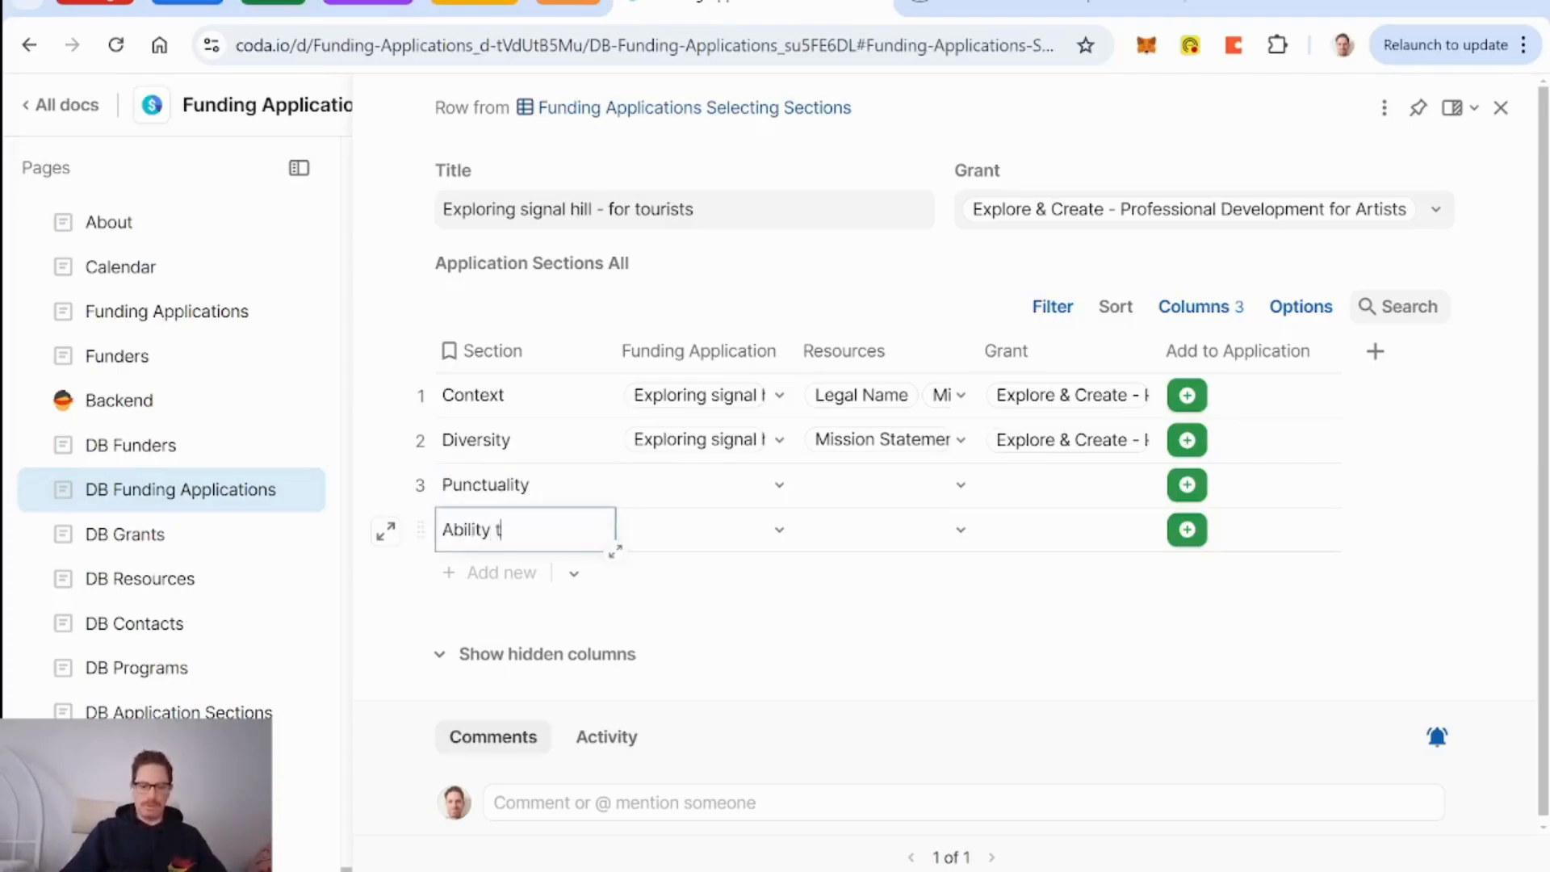
pyautogui.press('BackSpace')
pyautogui.press('BackSpace')
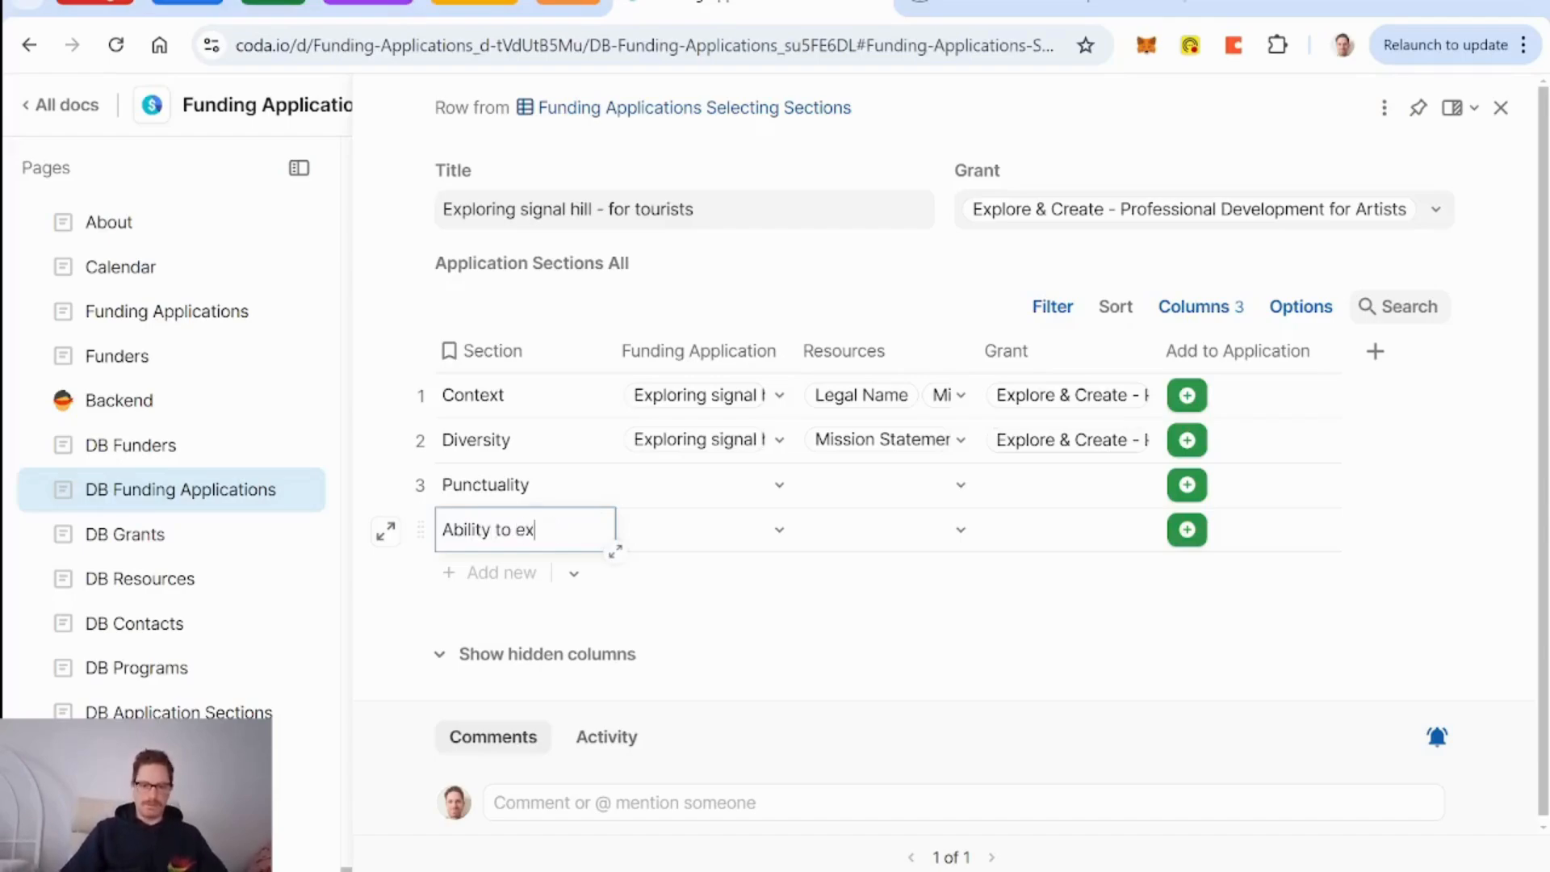
pyautogui.write('plain yourself')
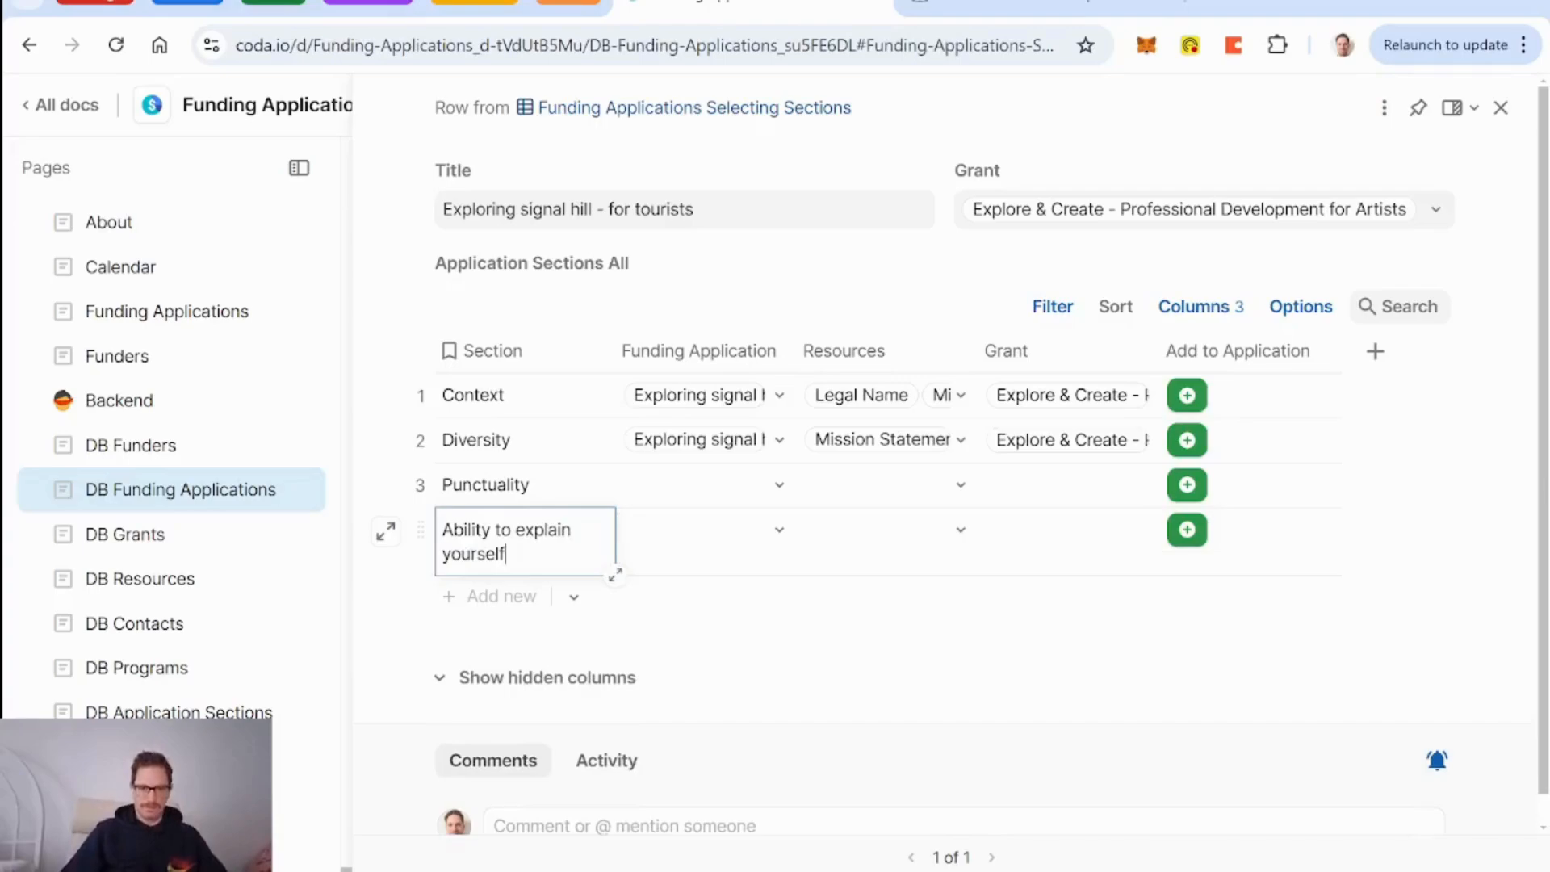
pyautogui.press('Return')
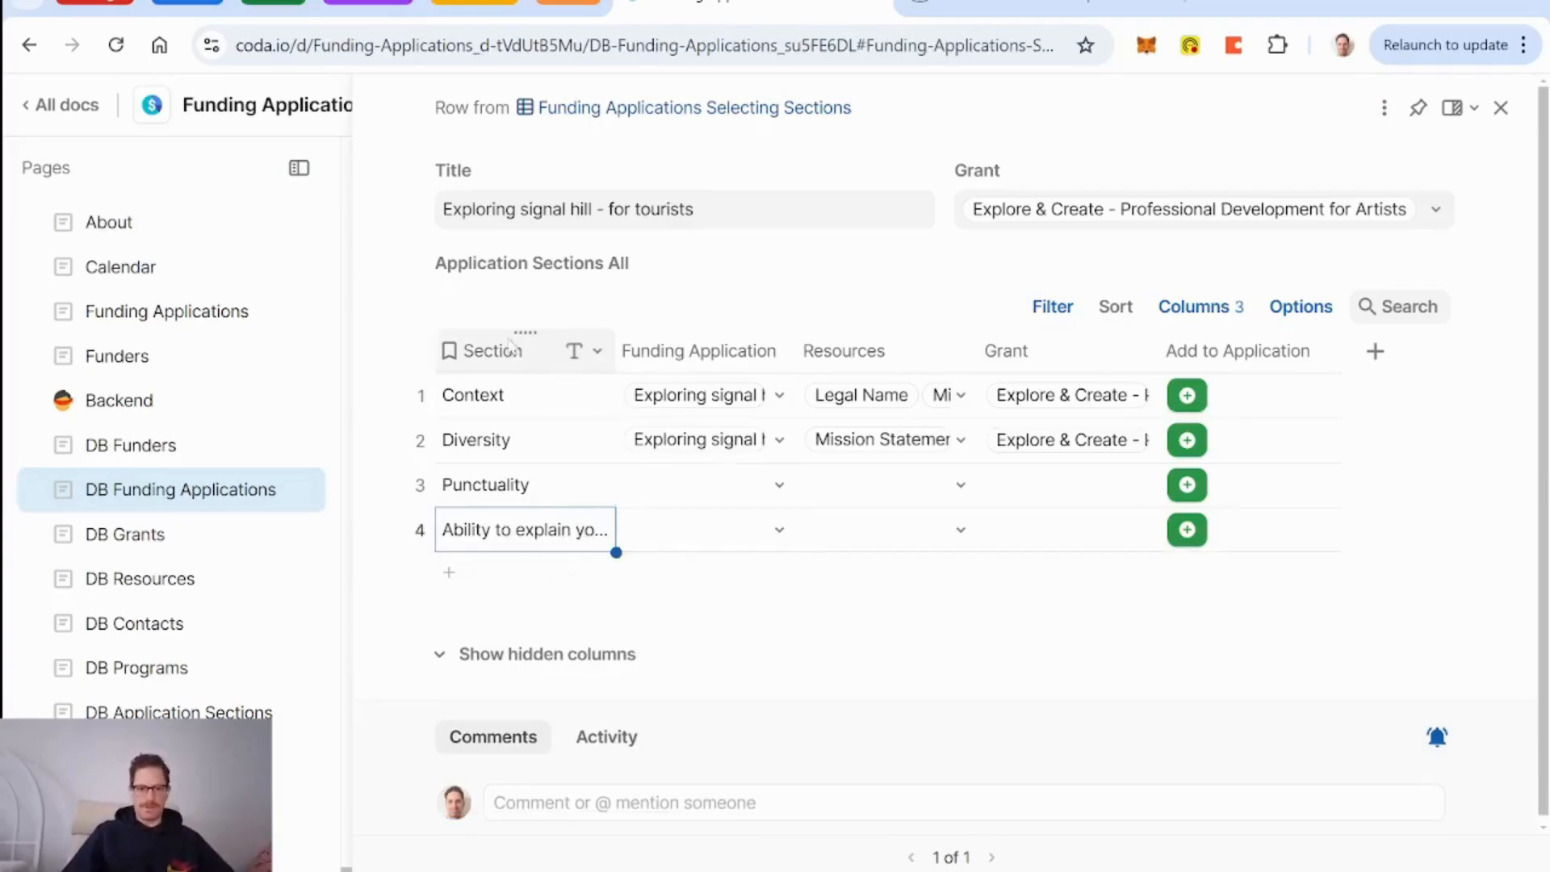
# Turn on Wrap text for the Section column.
pyautogui.click(569, 350)
pyautogui.scroll(-3, 693, 601)
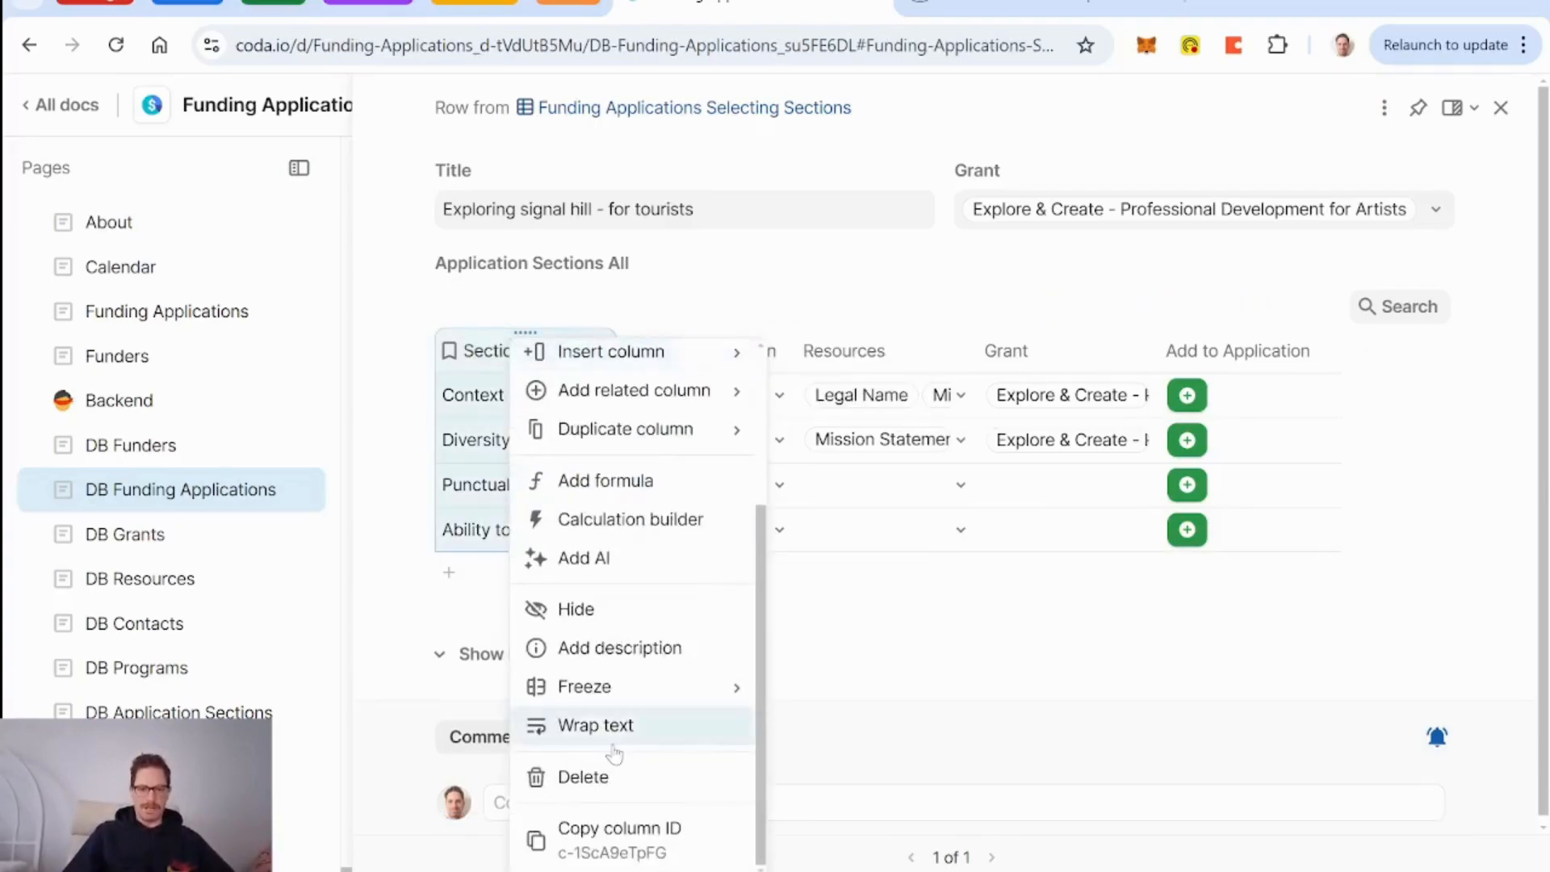
pyautogui.click(577, 725)
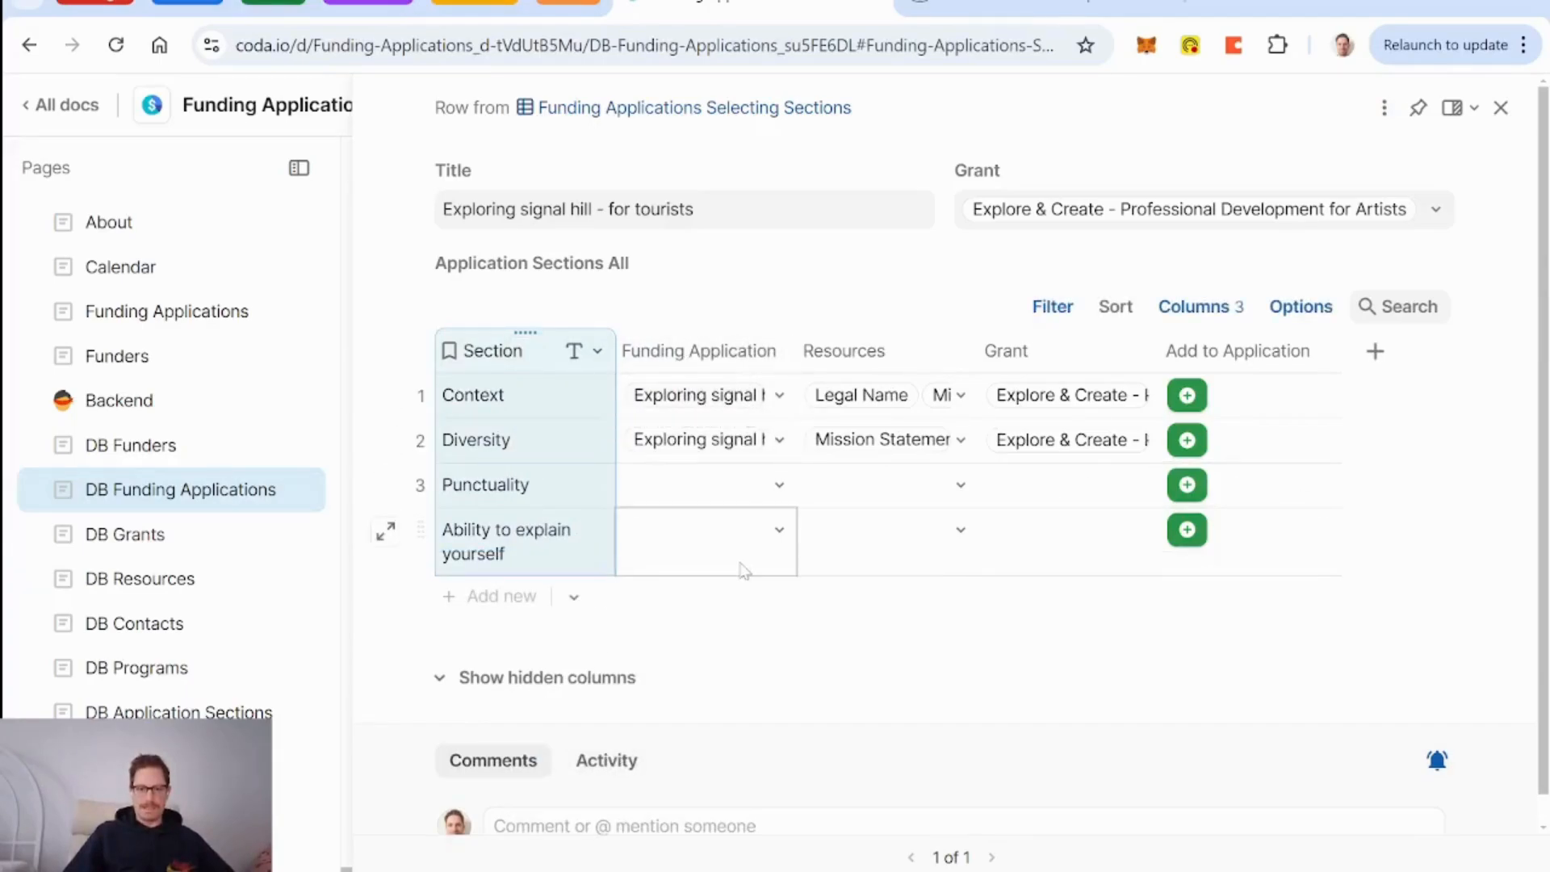
# Try adding Punctuality to the application, then dismiss the error and row view.
pyautogui.click(1188, 494)
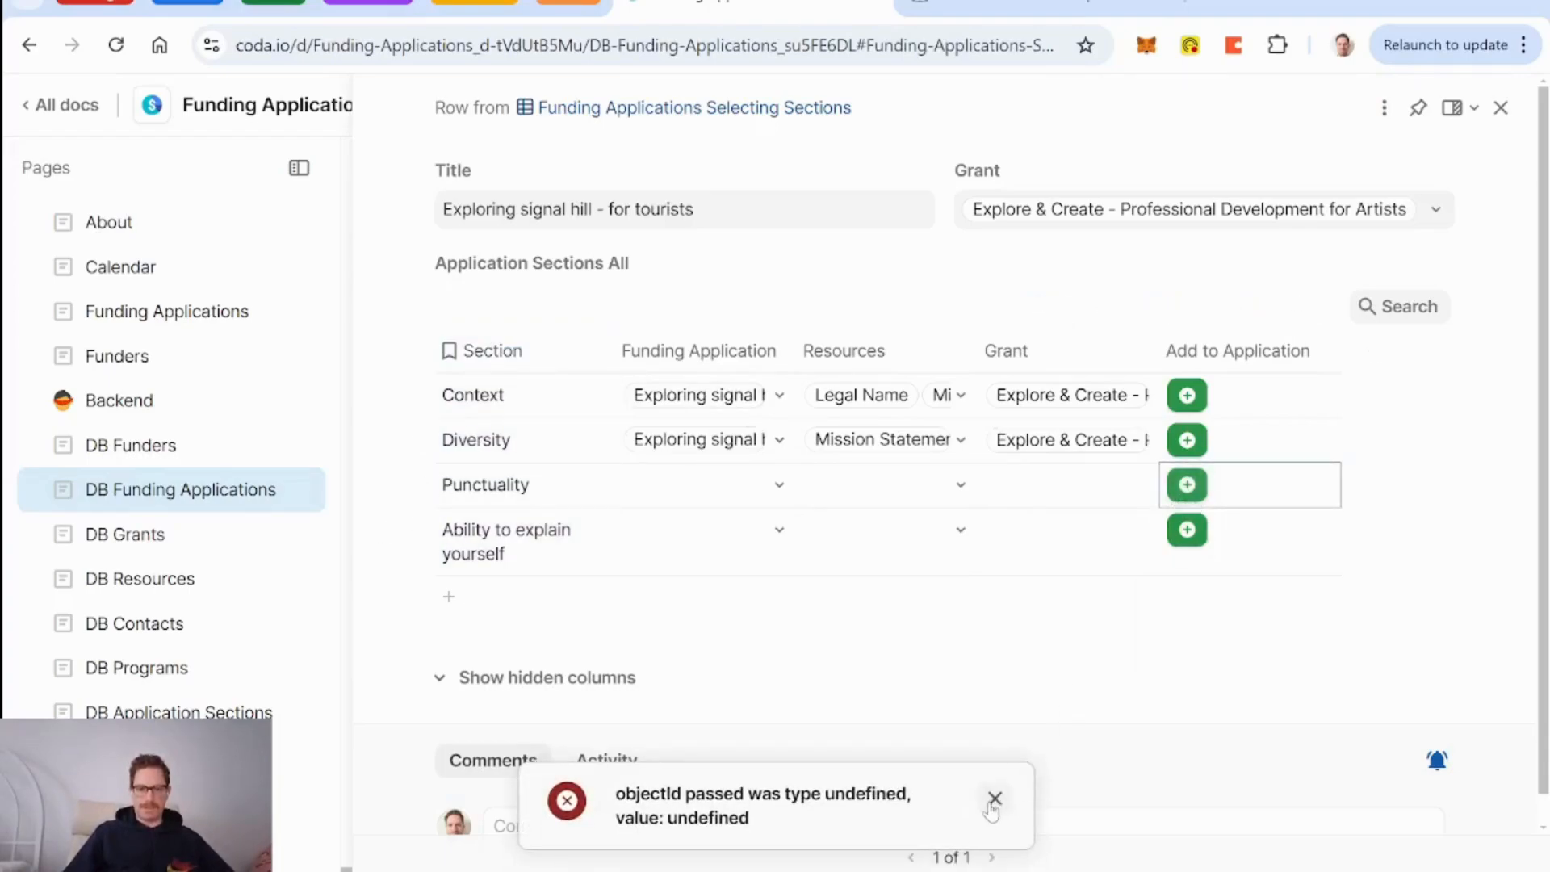
pyautogui.click(995, 799)
pyautogui.click(1510, 109)
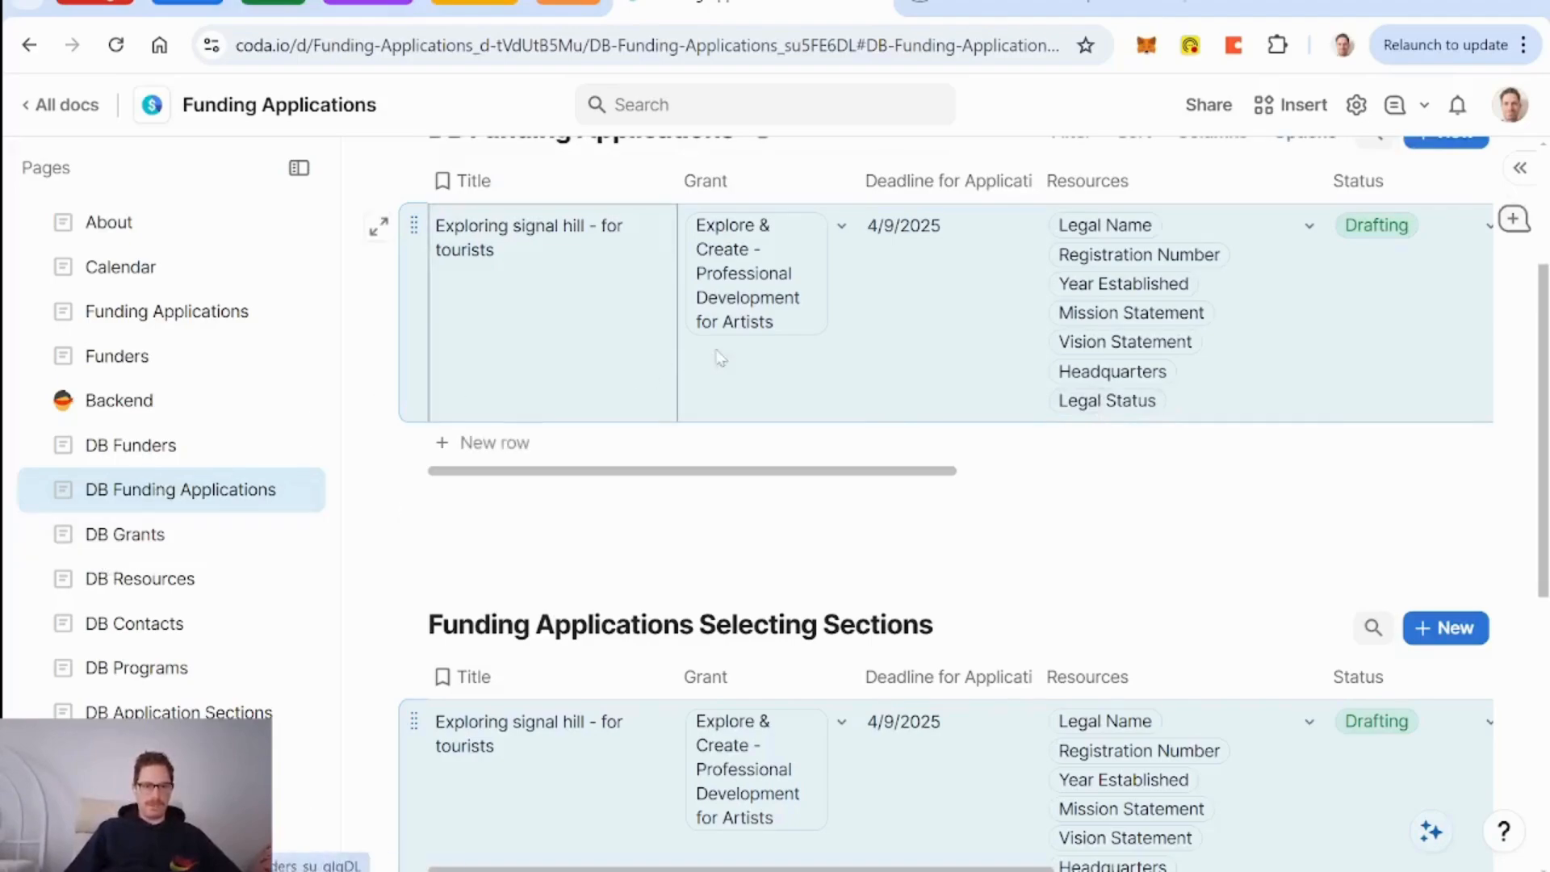
# Wrap the Select Sections button's OpenRow action inside RunActions.
pyautogui.hscroll(10, 802, 315)
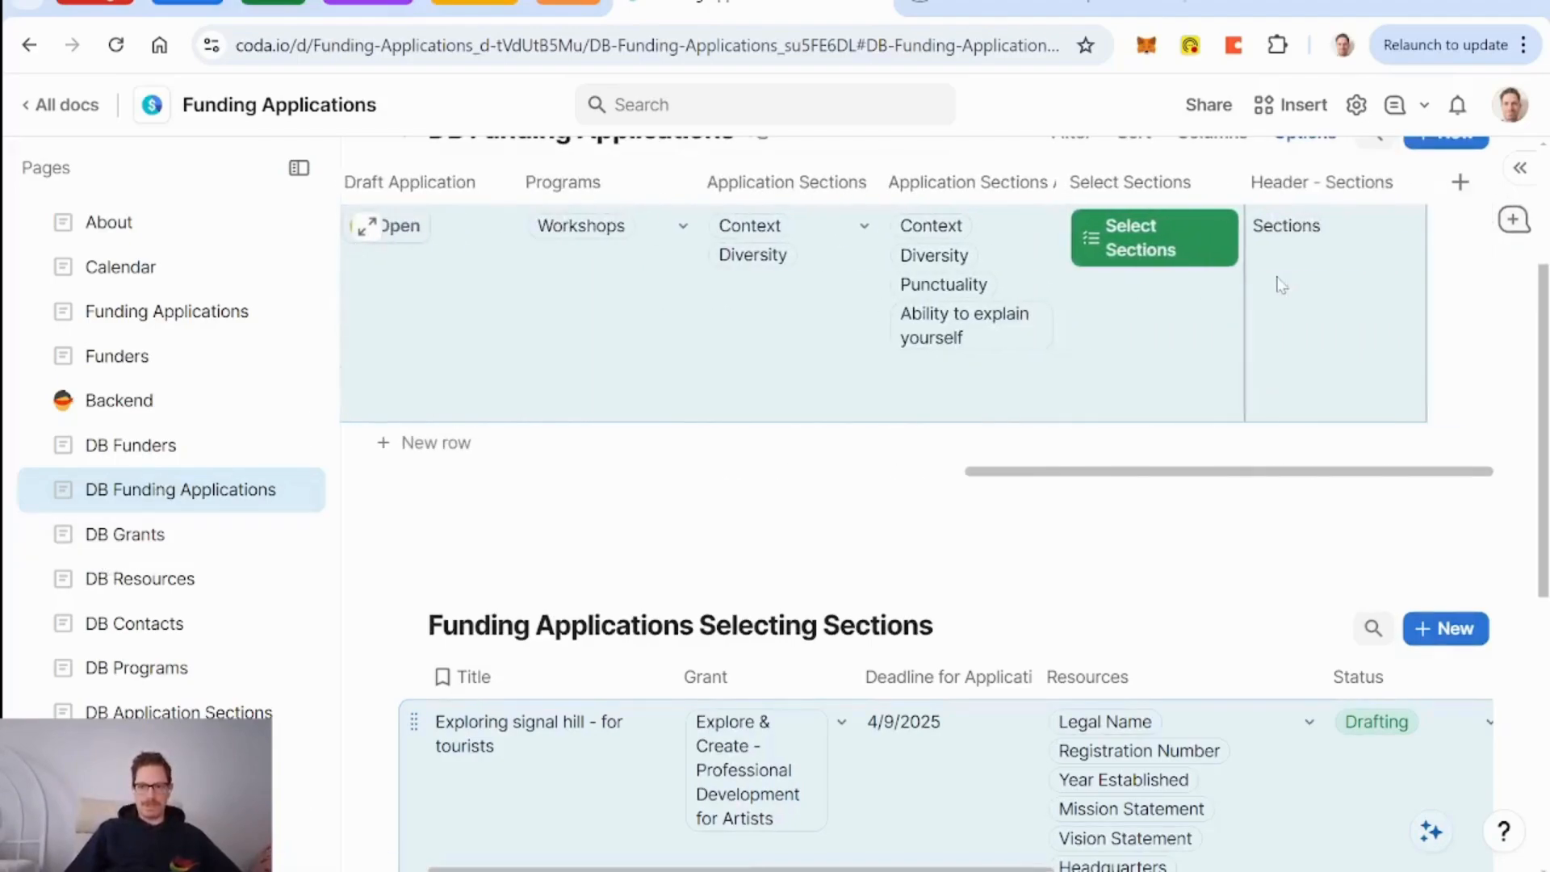
pyautogui.click(1126, 236)
pyautogui.click(1037, 439)
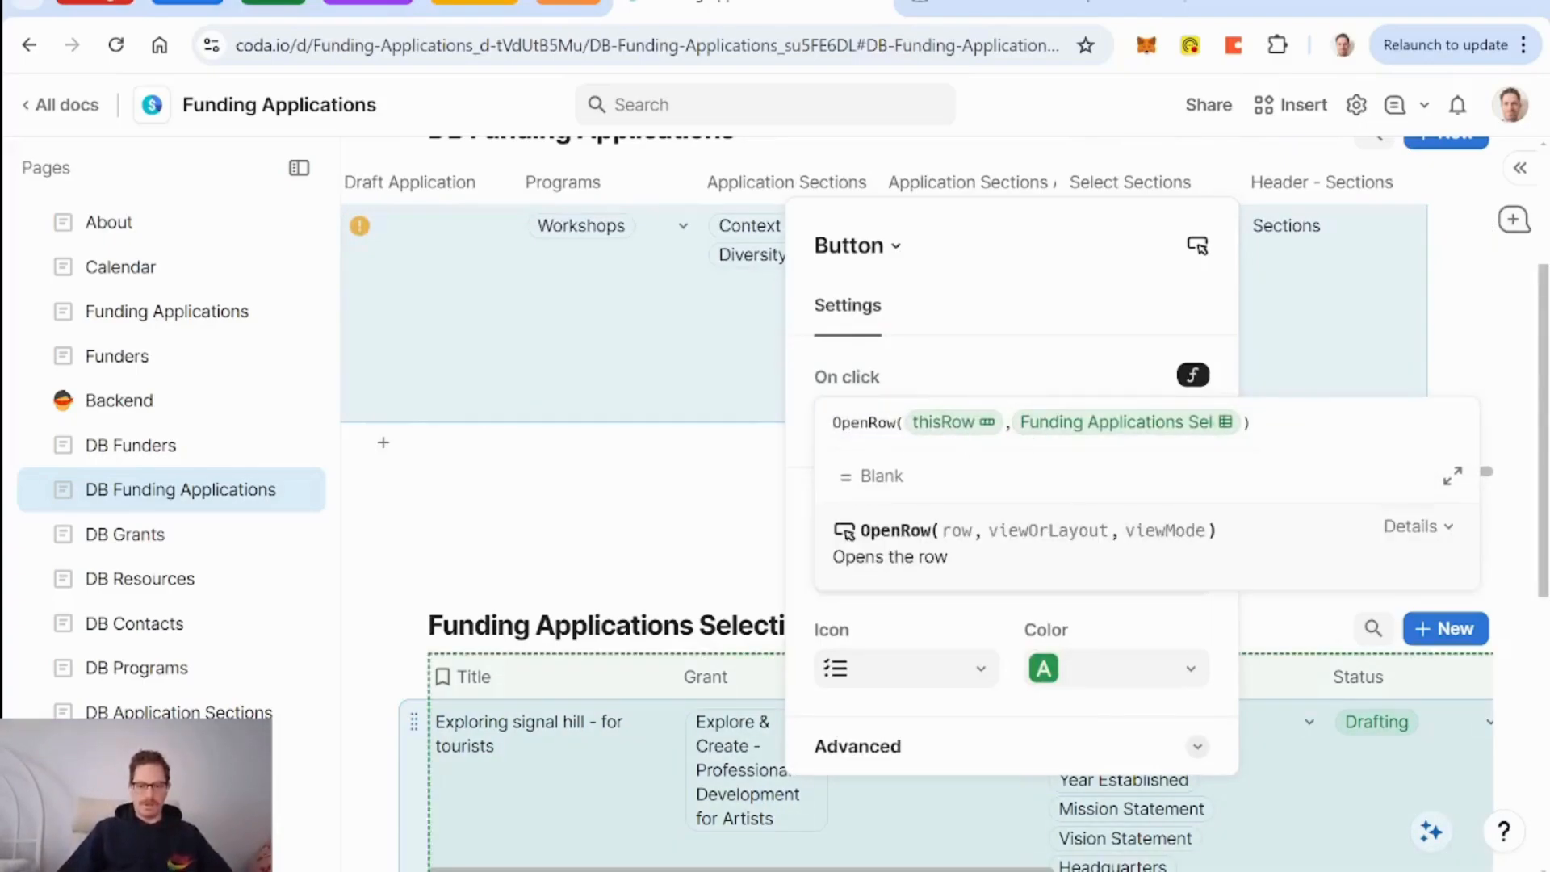
pyautogui.write('runactions(')
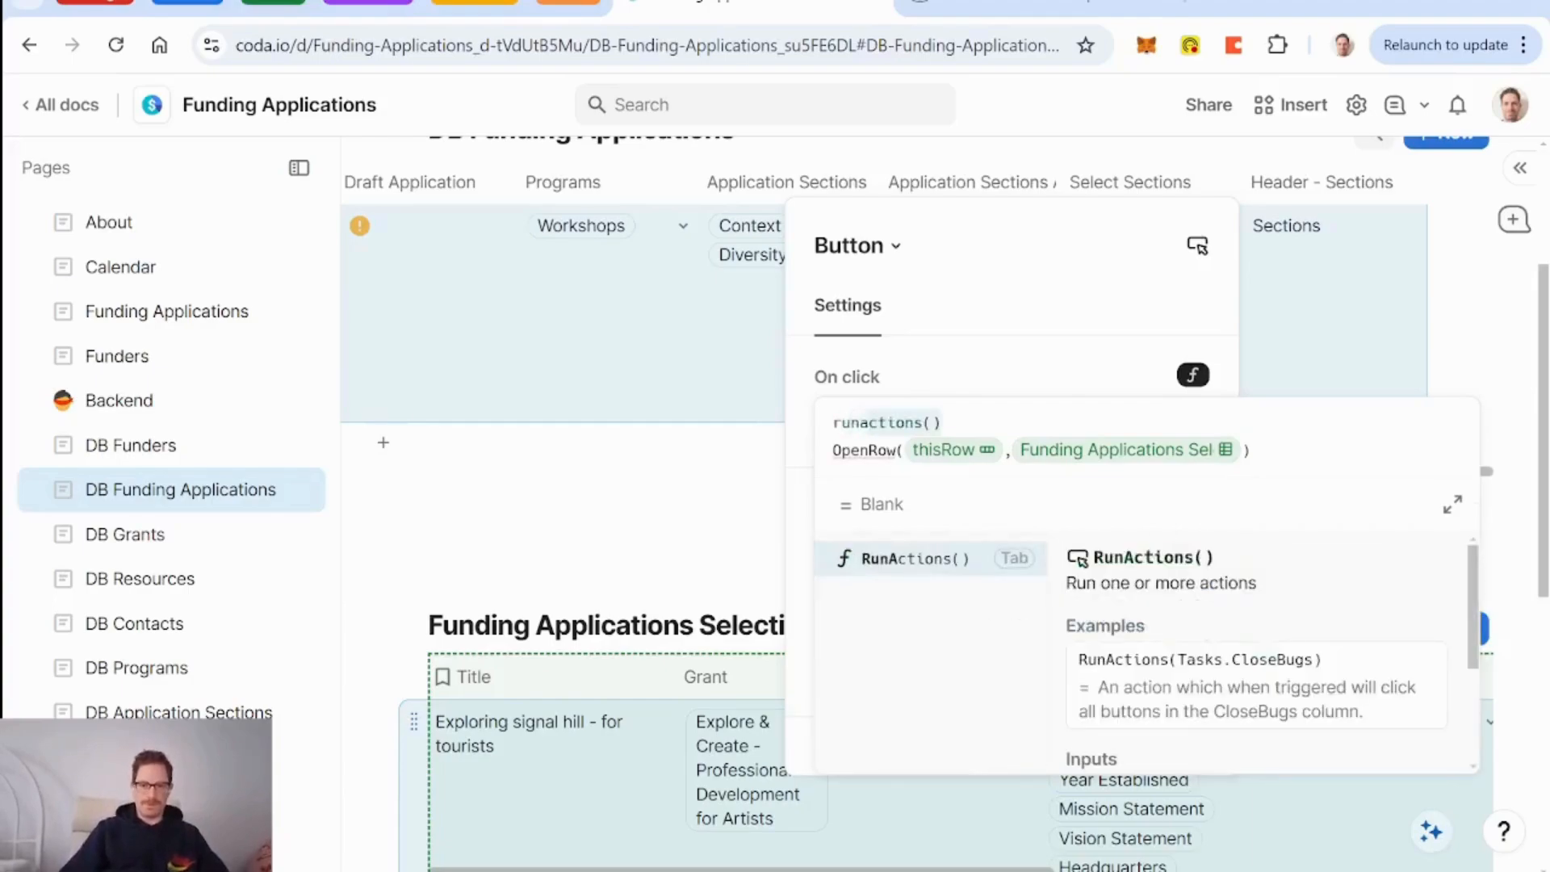
pyautogui.press('Tab')
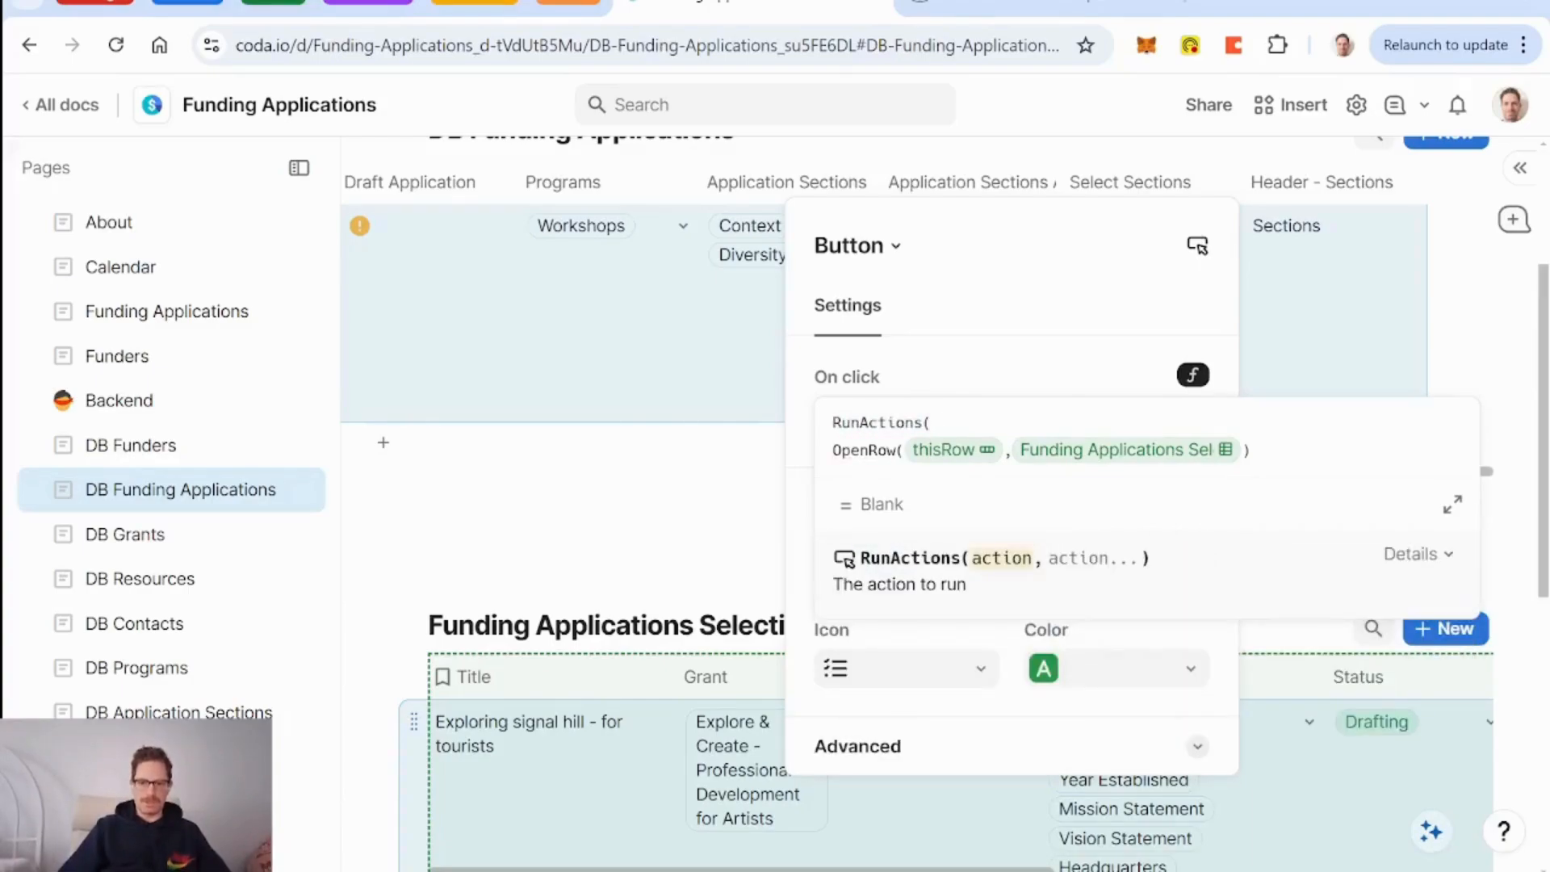
pyautogui.click(1250, 451)
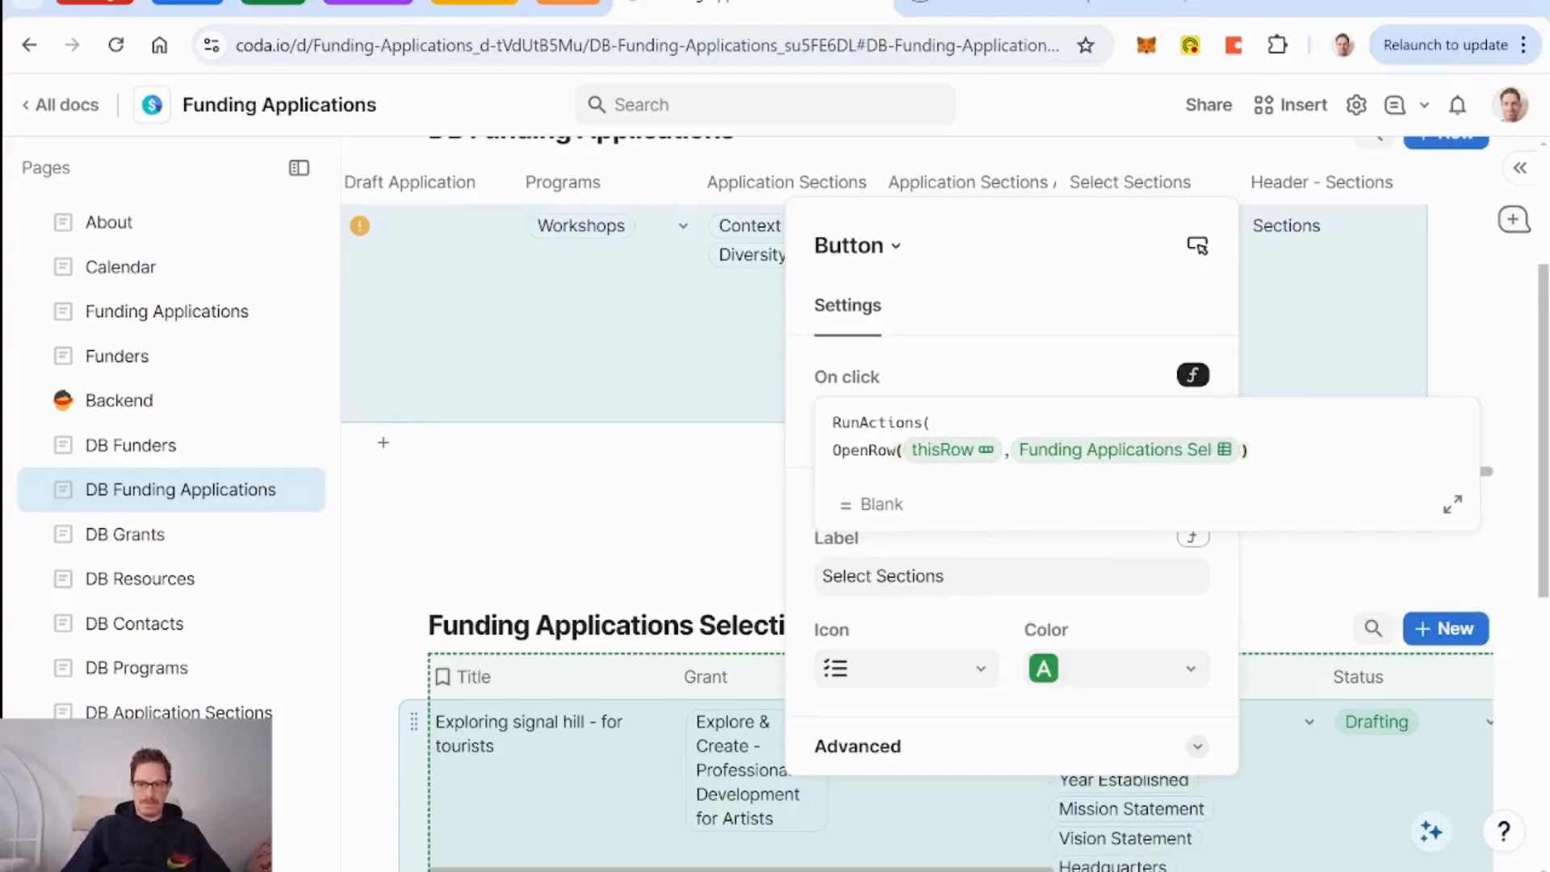
pyautogui.press('Up')
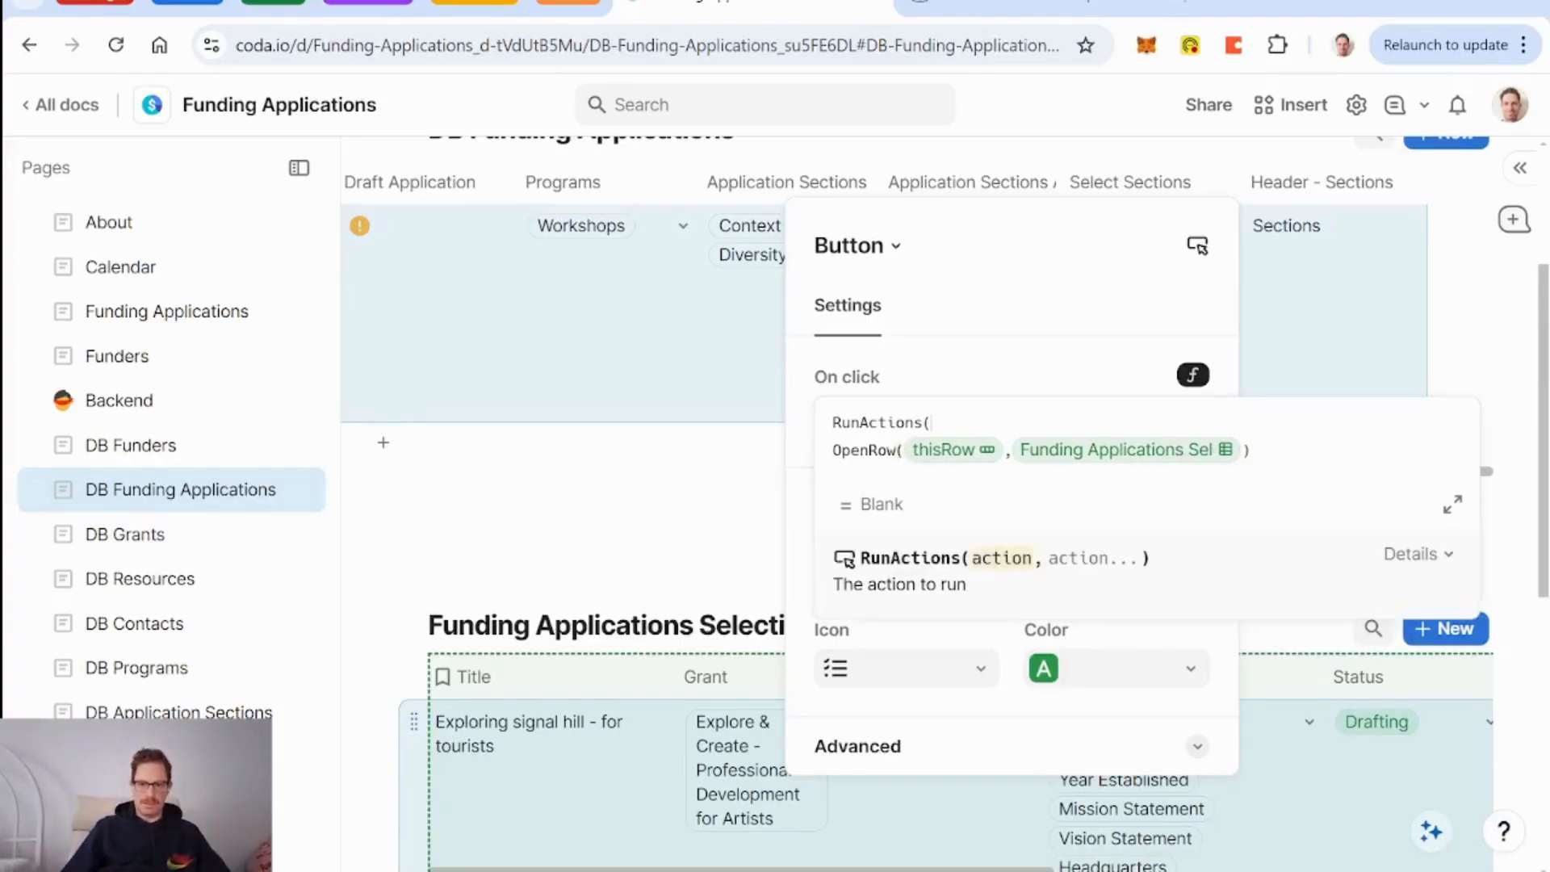
pyautogui.press('Right')
pyautogui.press('Tab')
# Add SetControlValue(currentFundingApplication, thisRow) as a second action and finish the formula.
pyautogui.click(1267, 451)
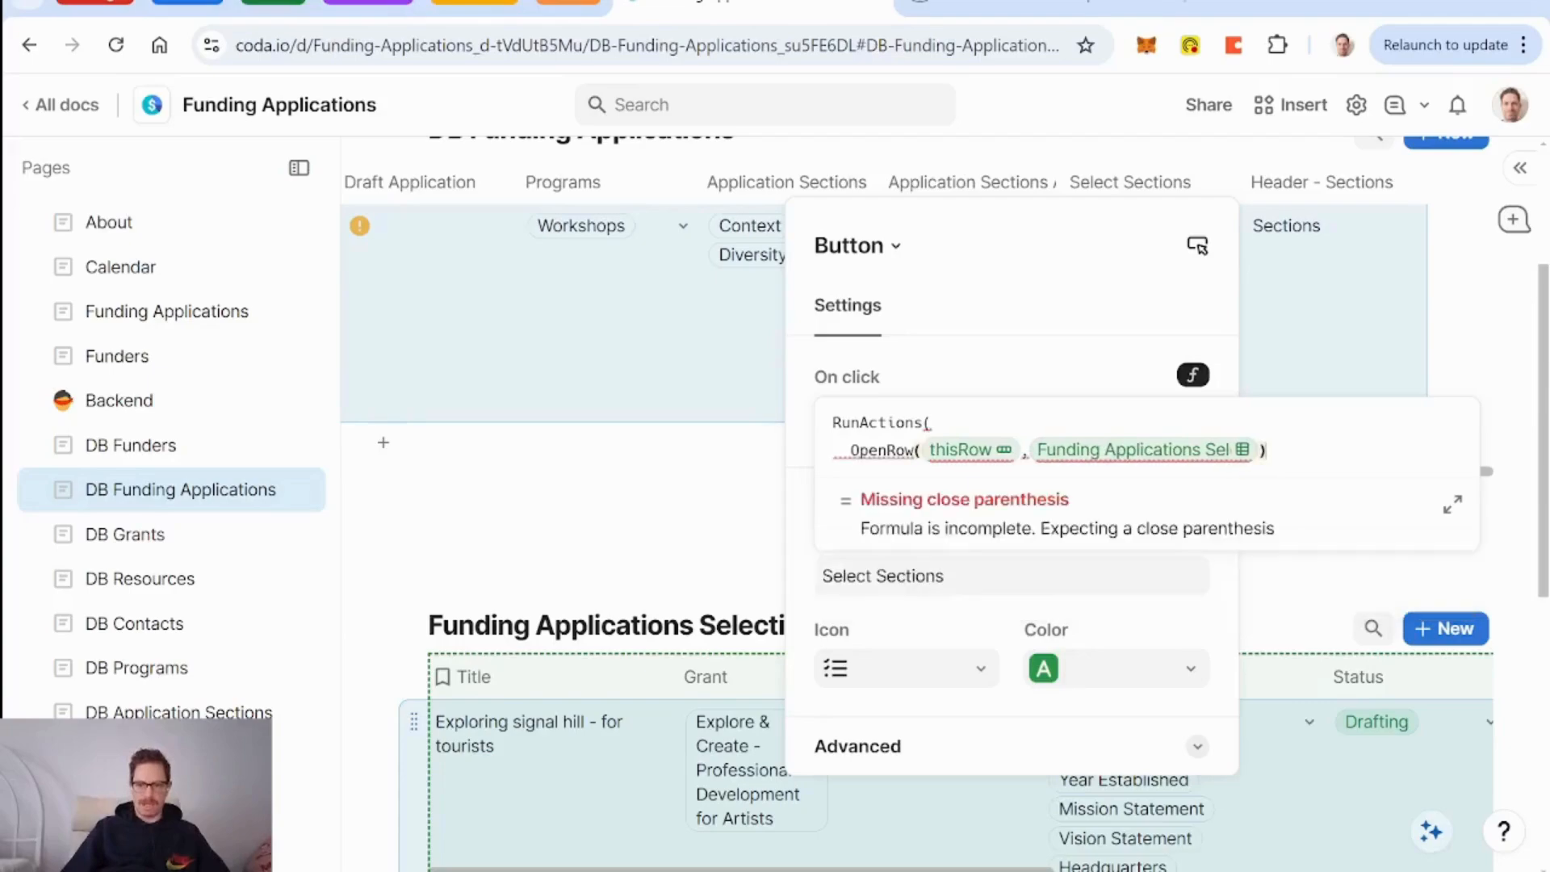
pyautogui.write(',')
pyautogui.hotkey('shift', 'Return')
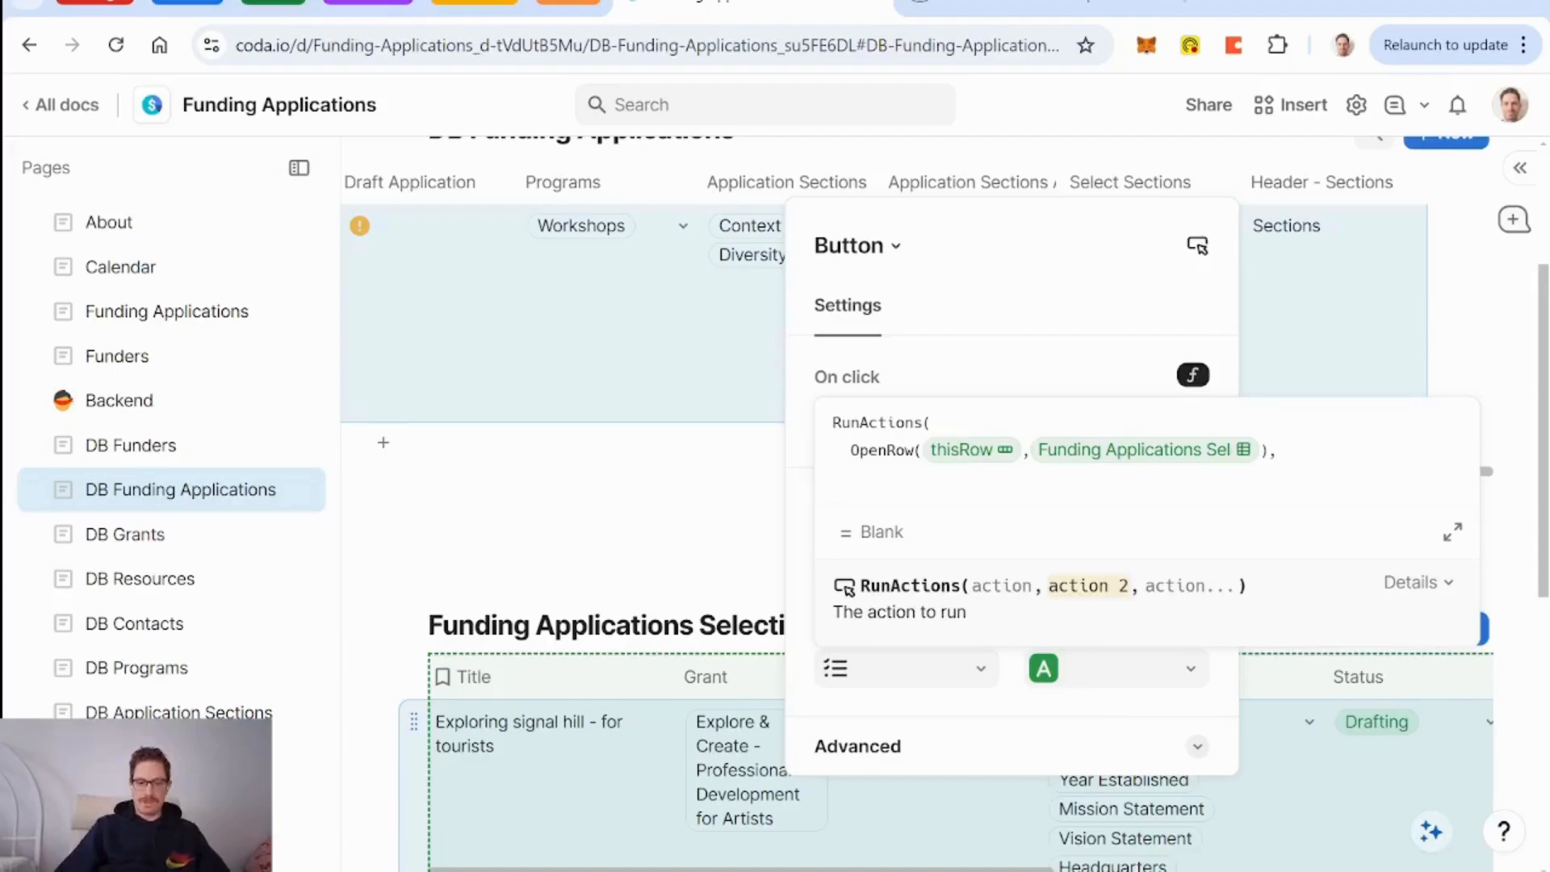
pyautogui.write('setControlValue( ,')
pyautogui.press('Tab')
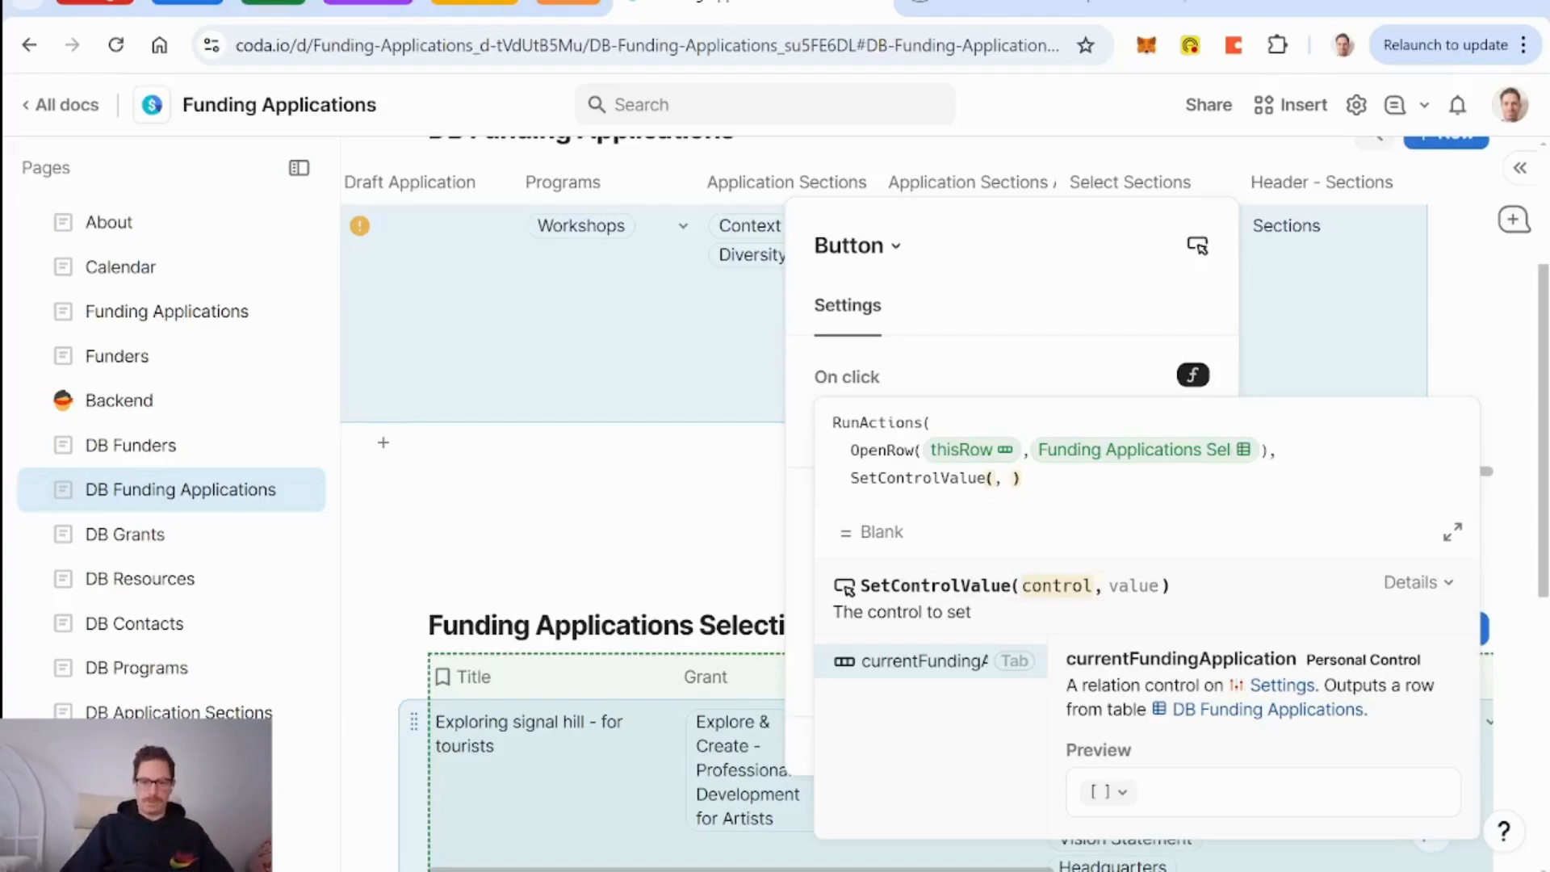
pyautogui.press('Tab')
pyautogui.write('thisRow')
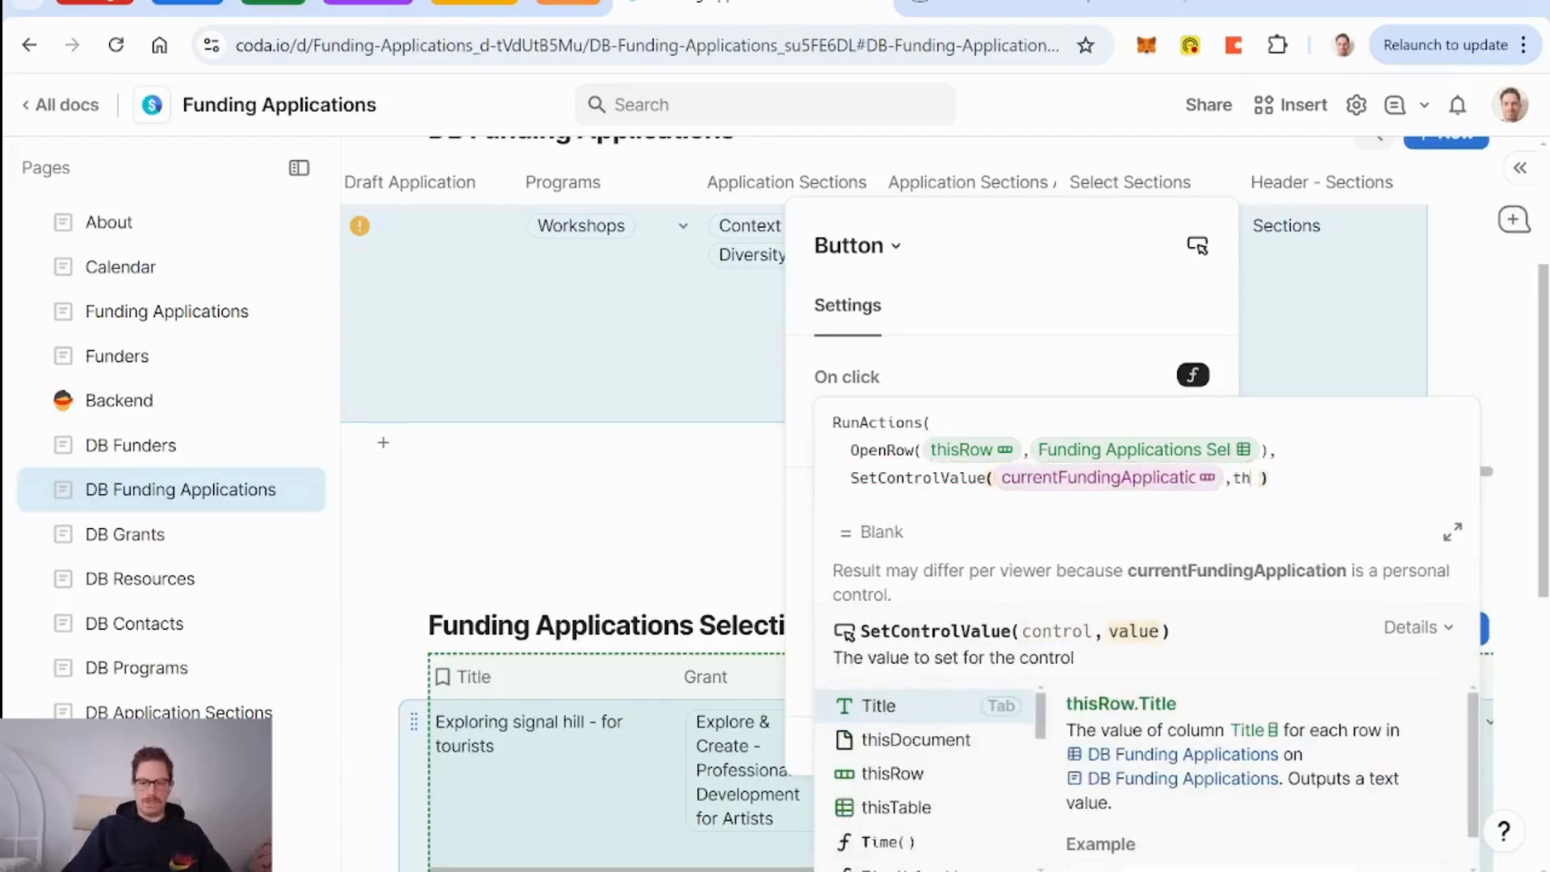
pyautogui.press('Tab')
pyautogui.press('Right')
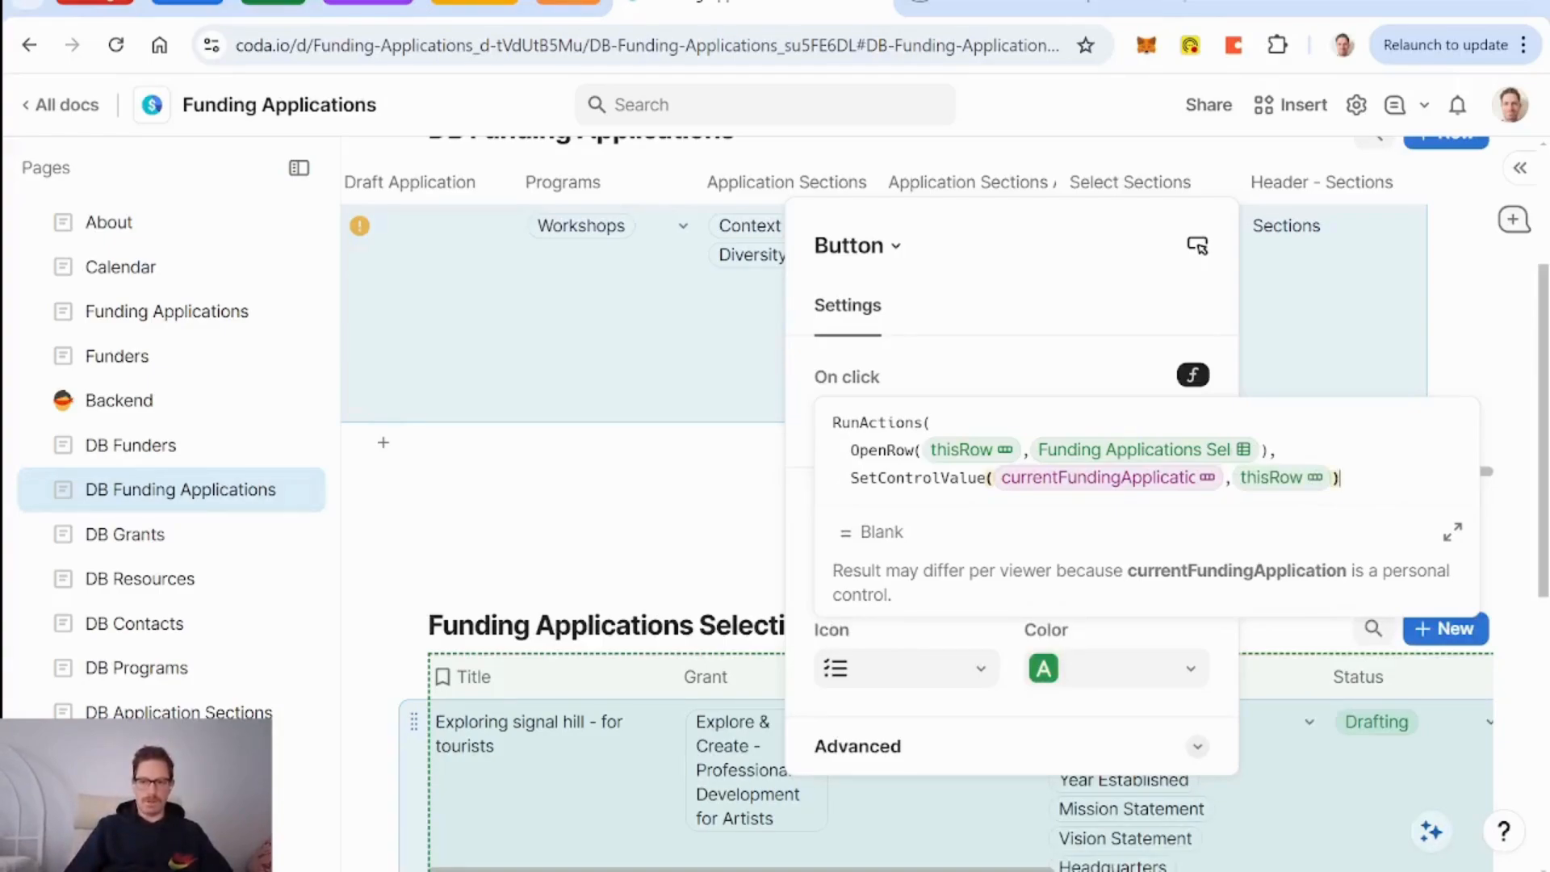
pyautogui.write(')')
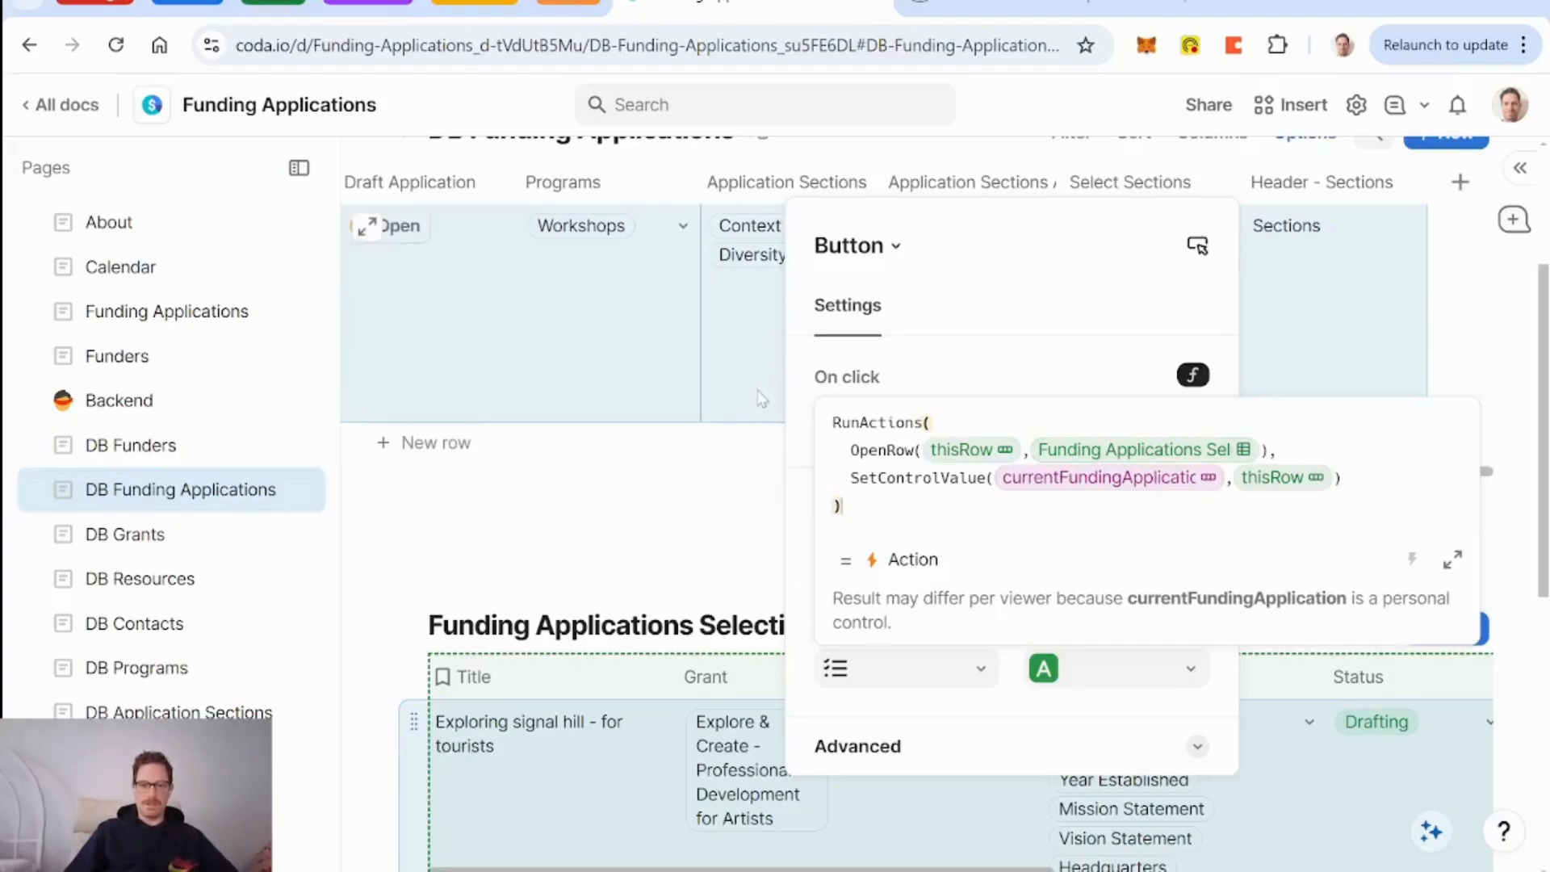
pyautogui.press('Escape')
# Test Select Sections, verify the Current Funding Application dropdown, then return to DB Funding Applications.
pyautogui.click(1174, 244)
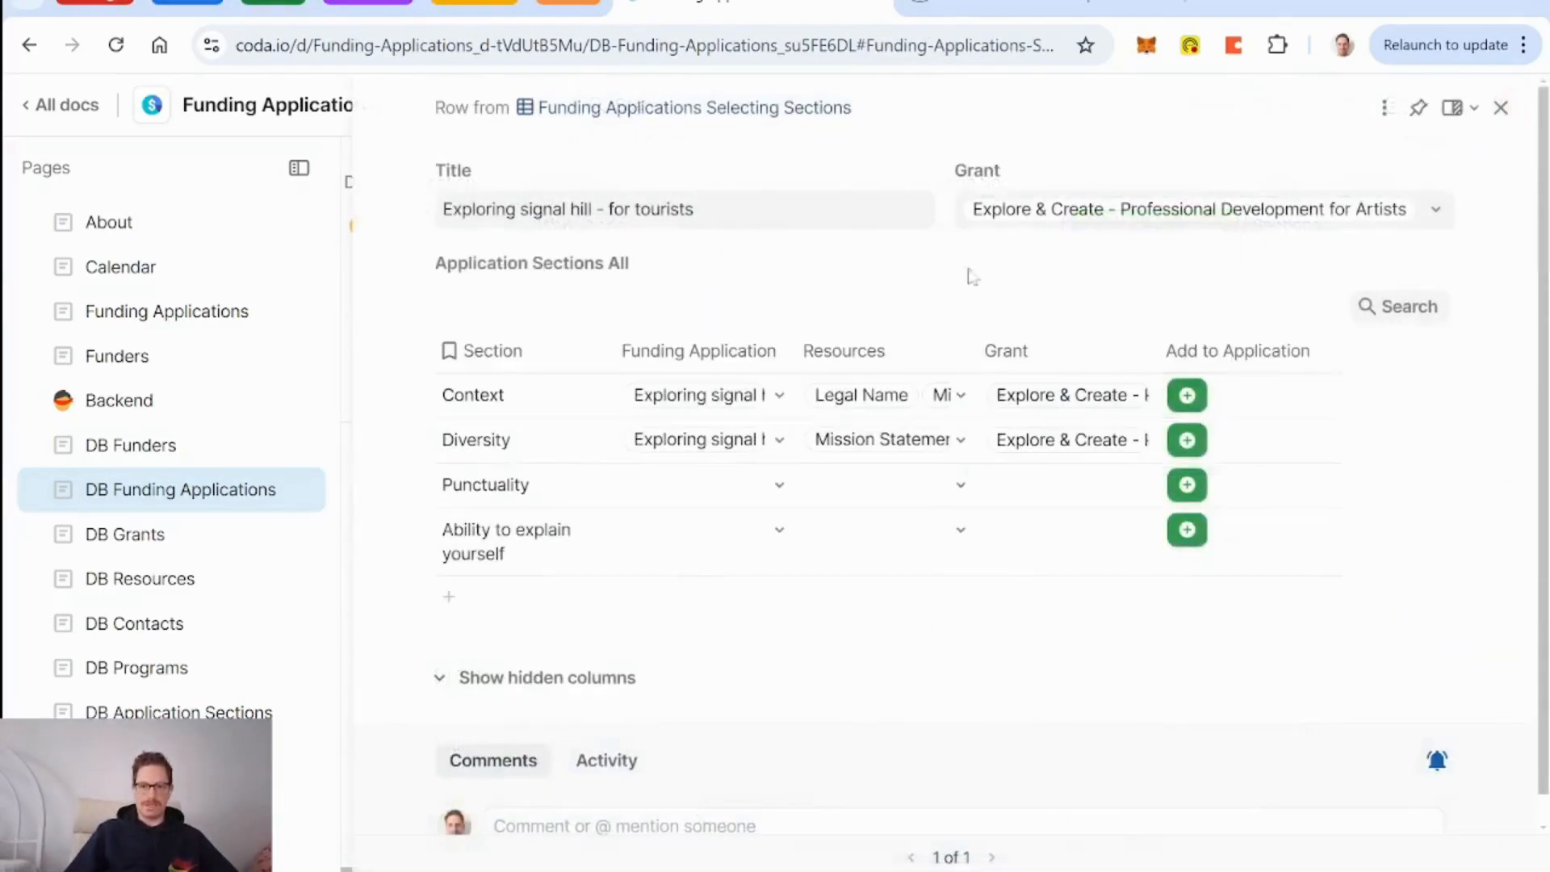
pyautogui.click(1501, 107)
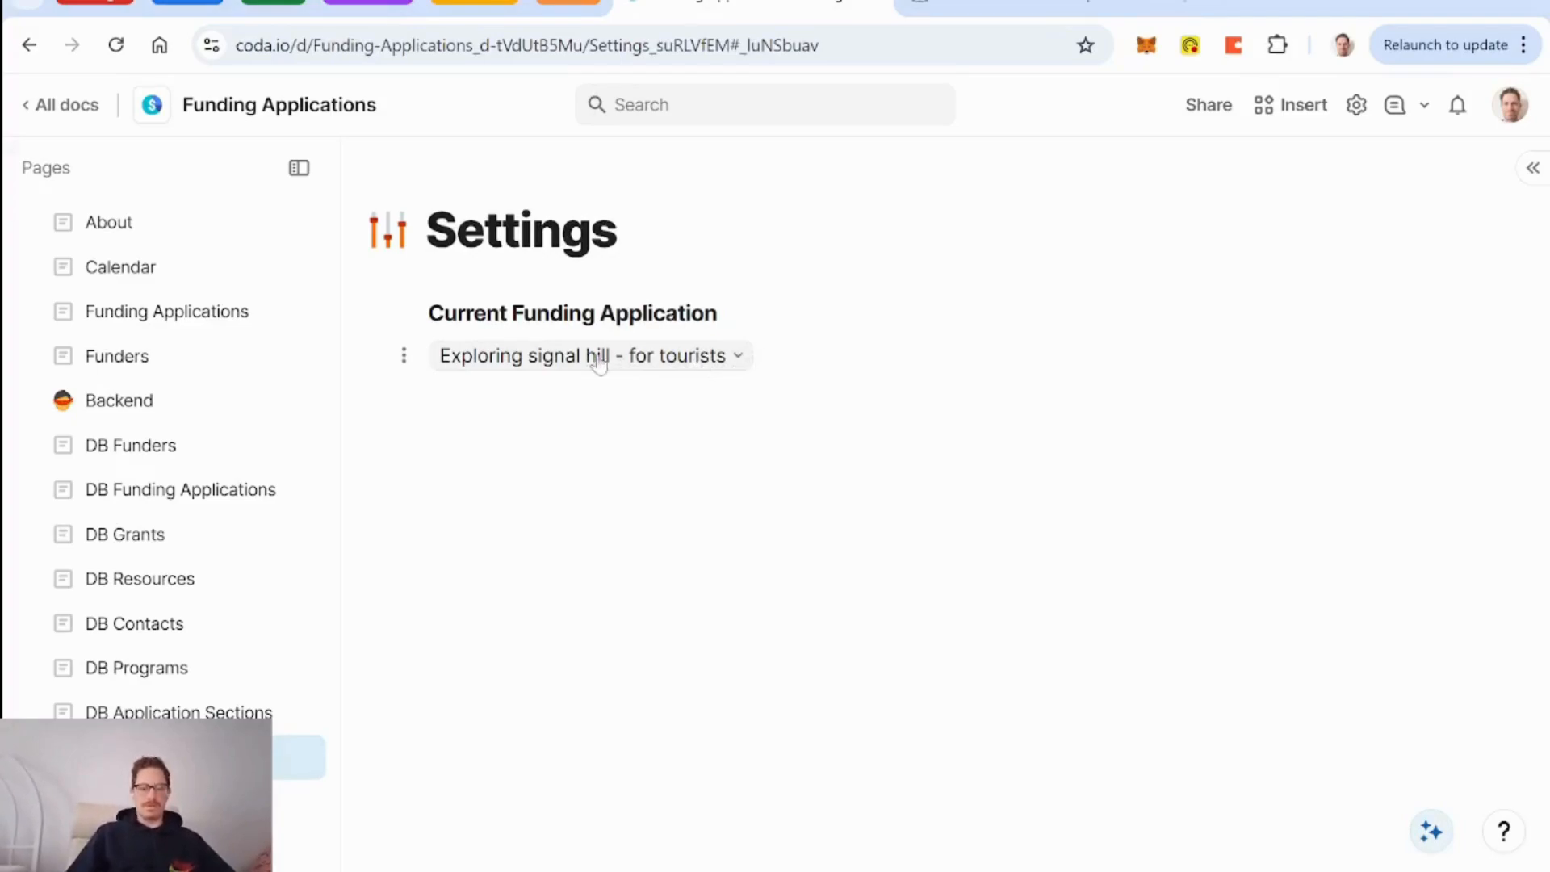
pyautogui.moveTo(599, 363)
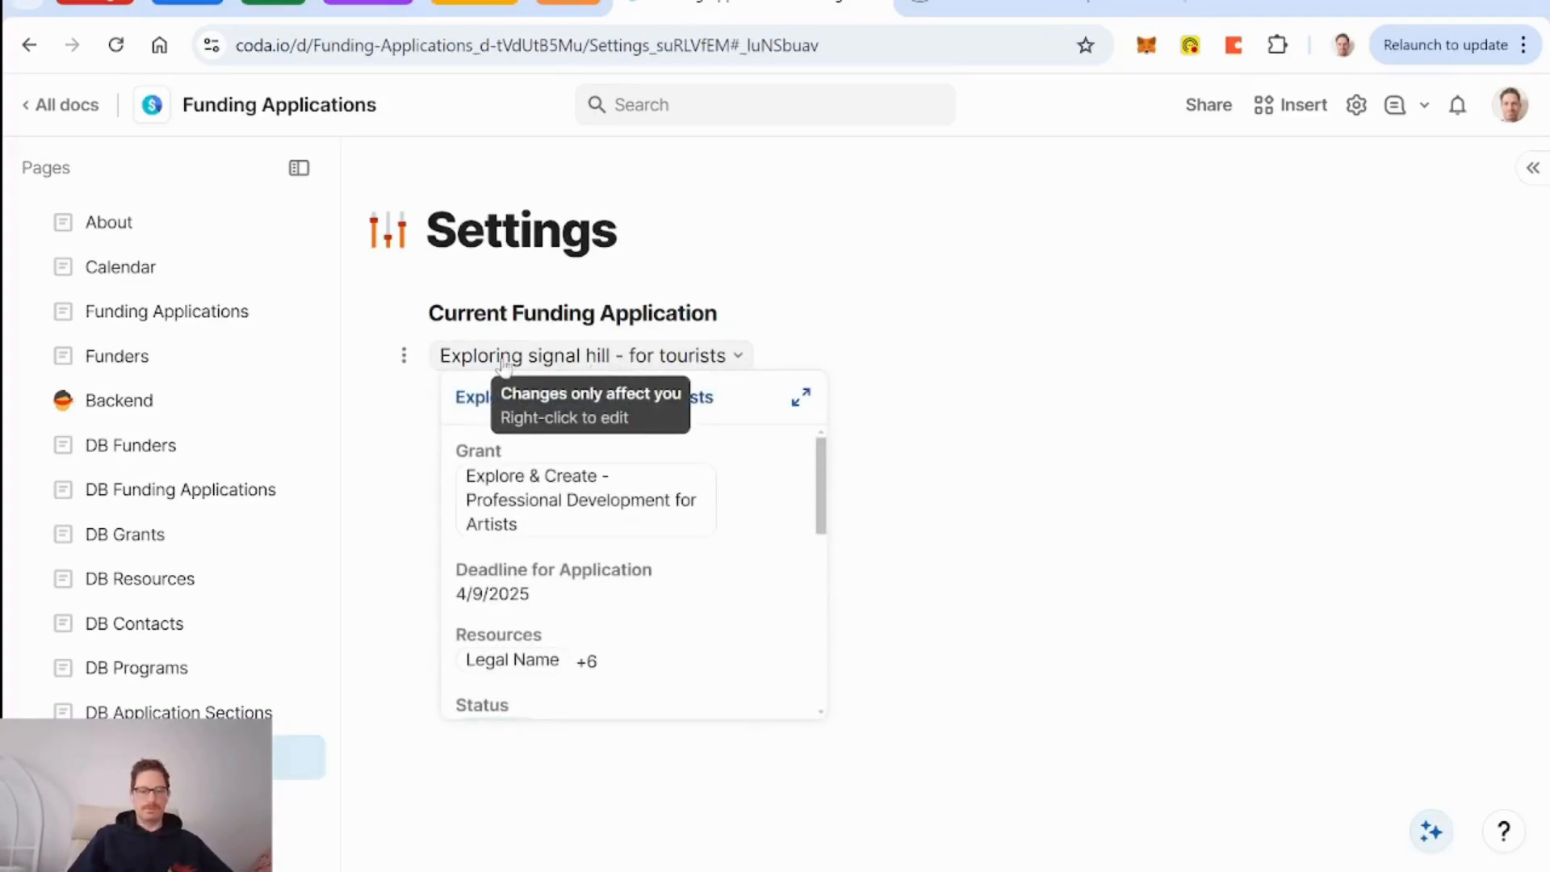
pyautogui.click(705, 401)
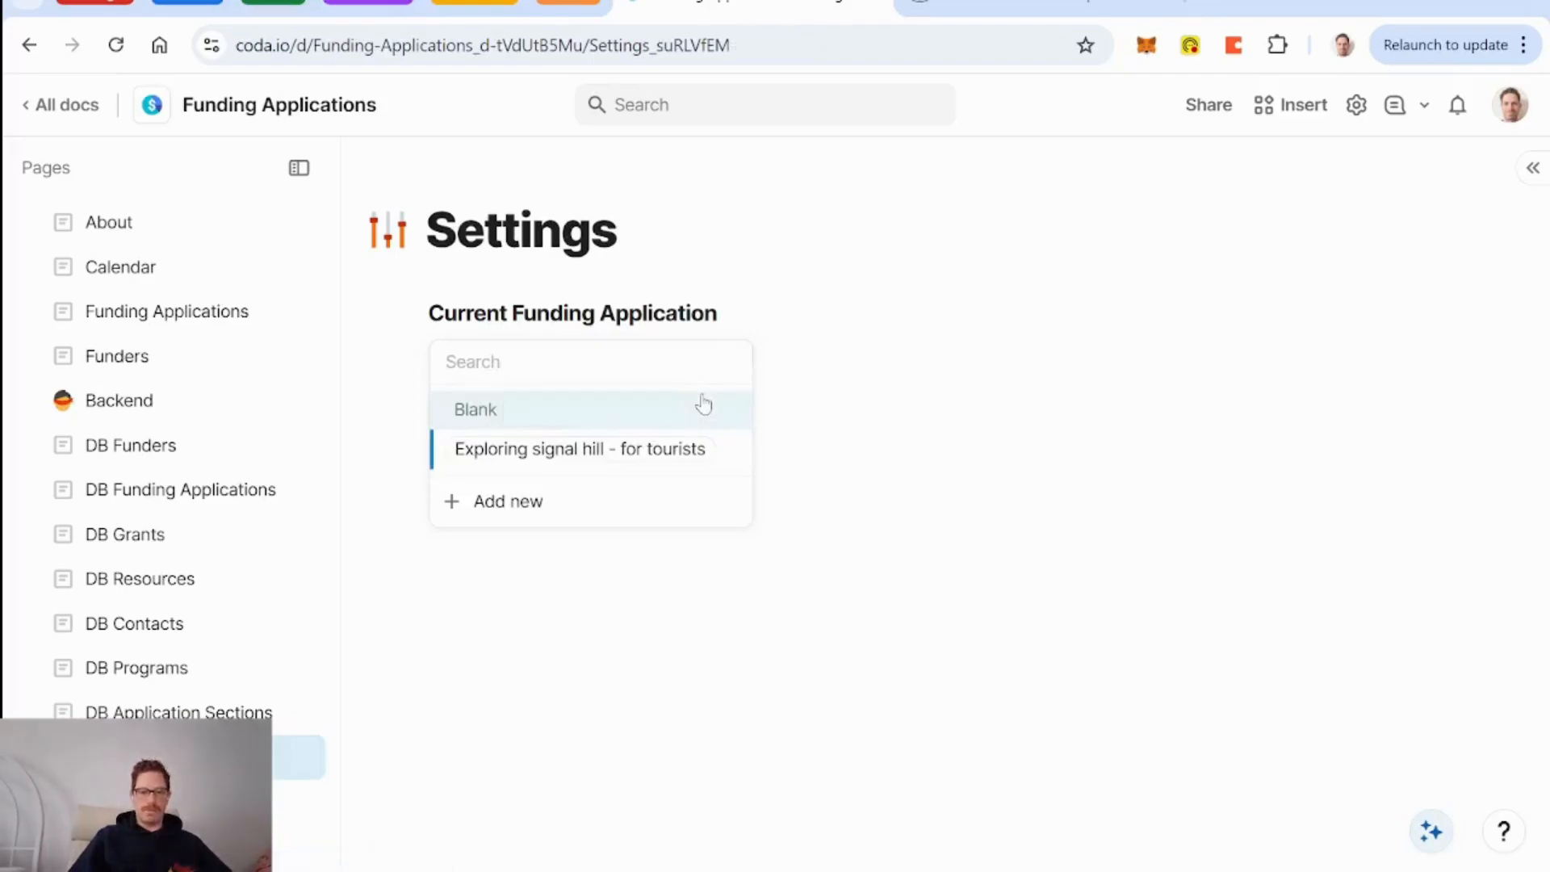
pyautogui.press('Escape')
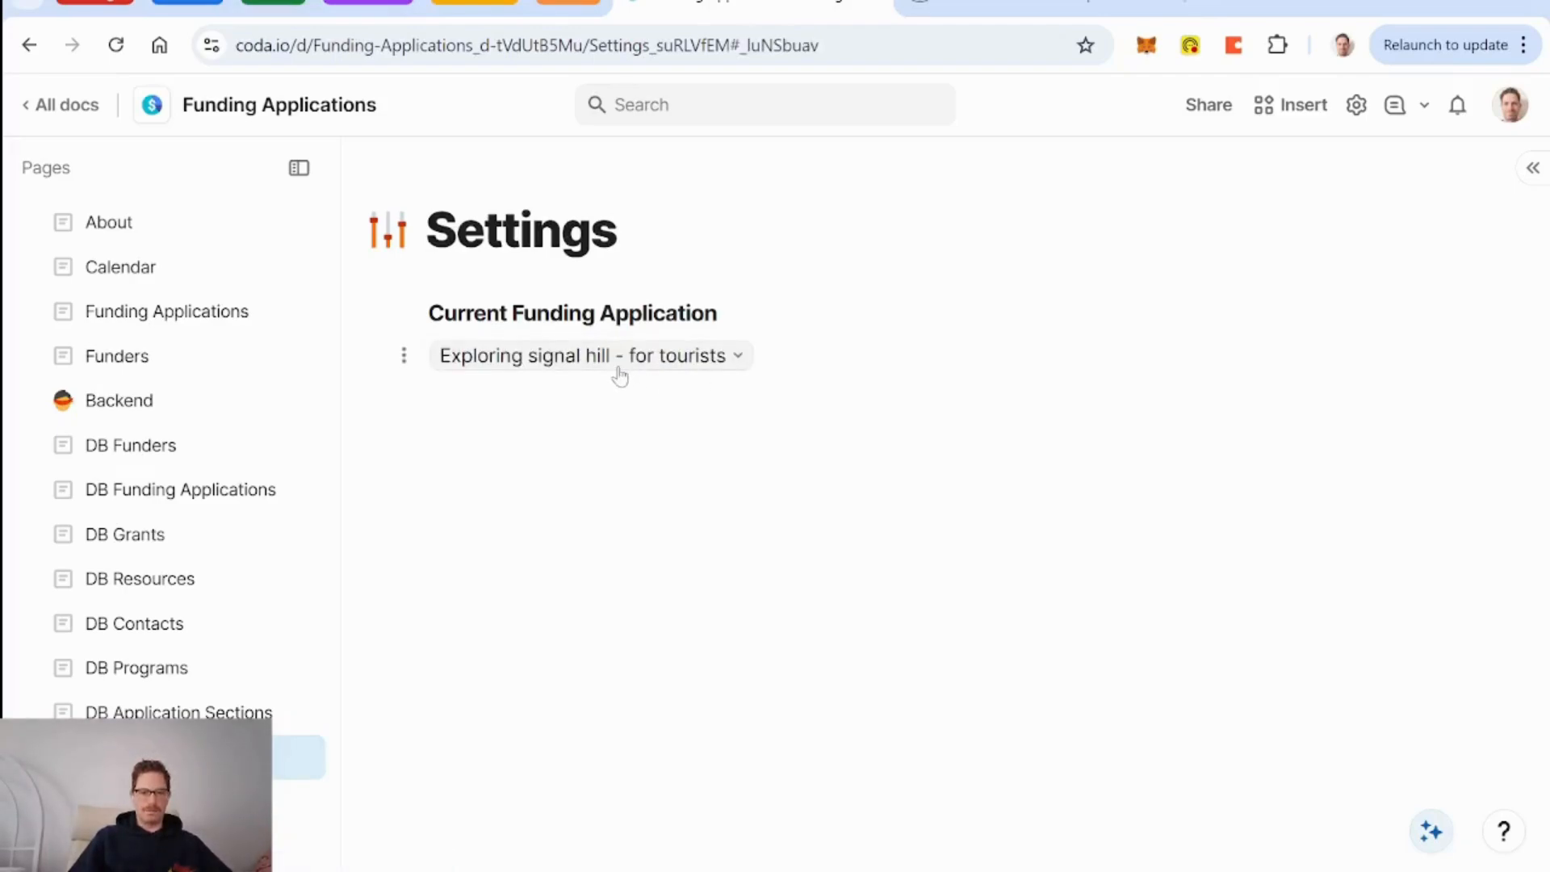
pyautogui.moveTo(620, 373)
pyautogui.click(469, 409)
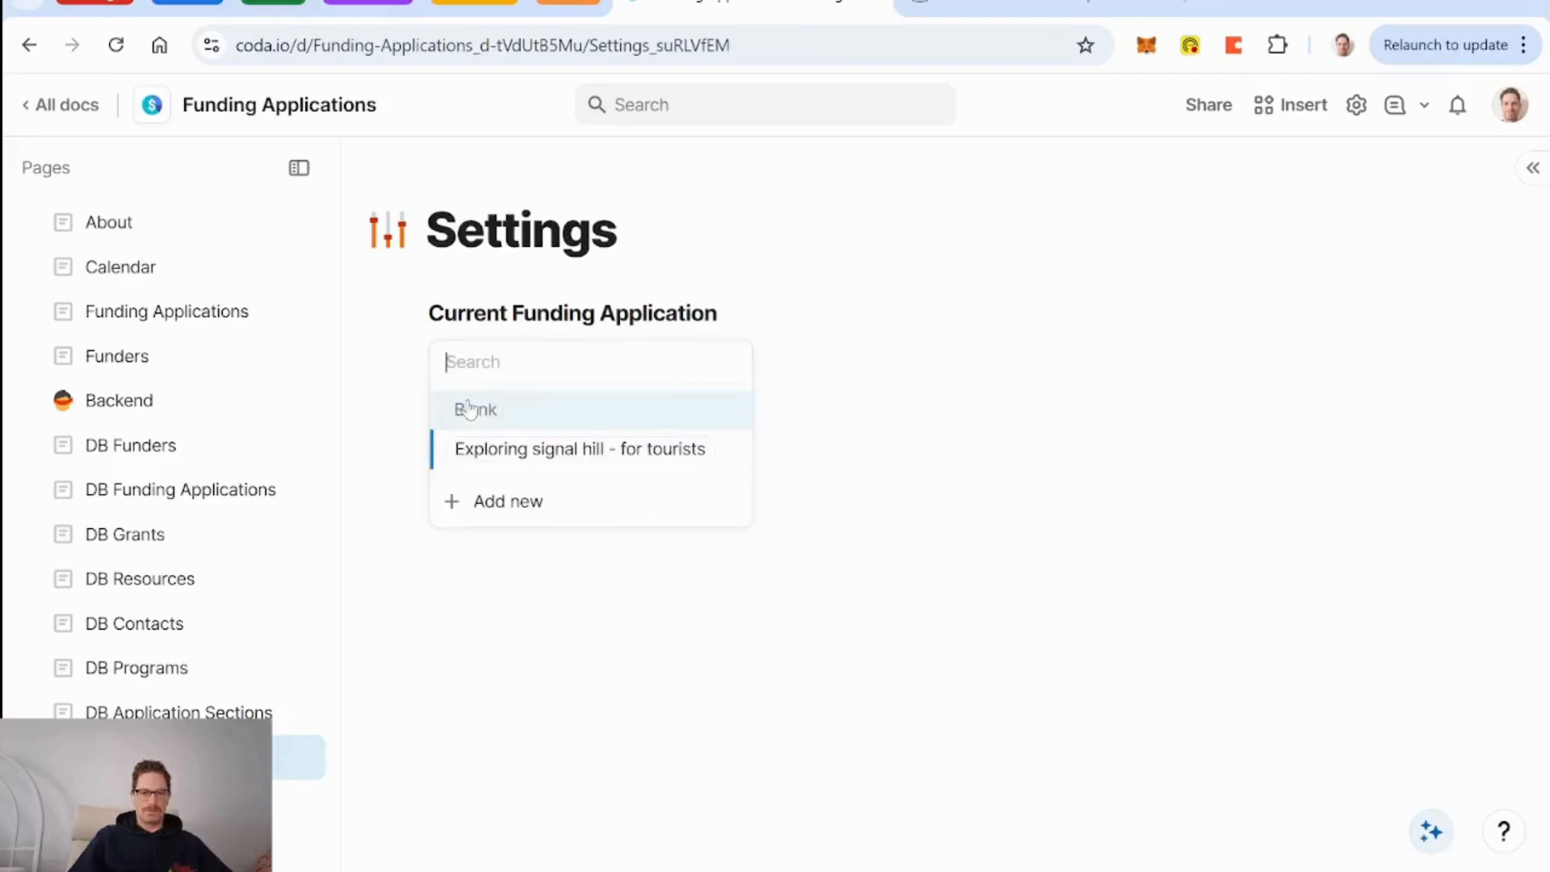
pyautogui.click(168, 501)
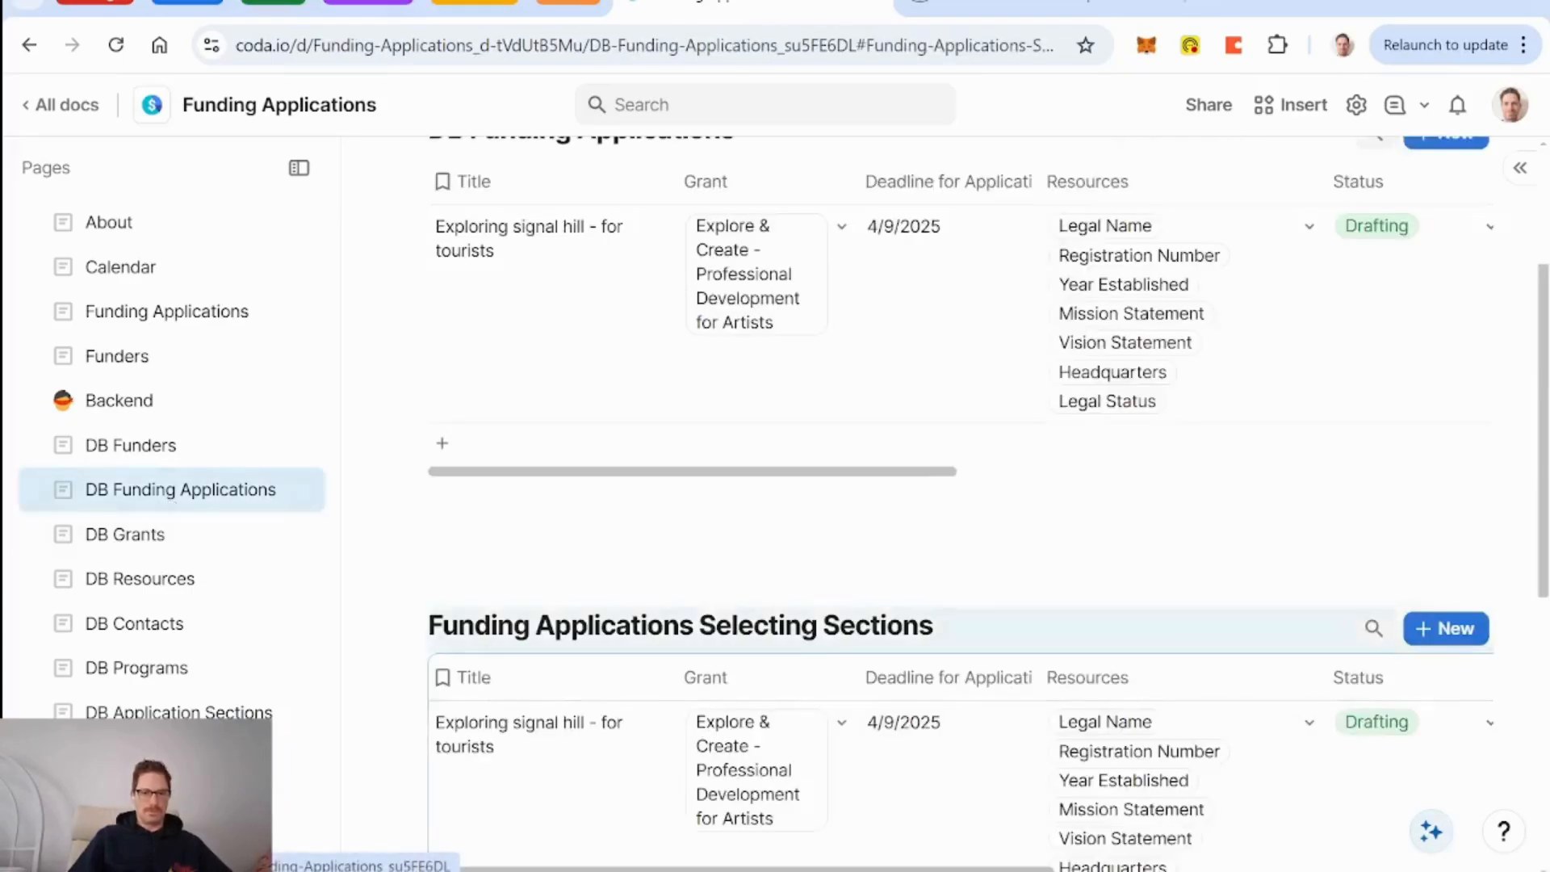
# Title the new application 'Workshops for Artists'.
pyautogui.click(565, 416)
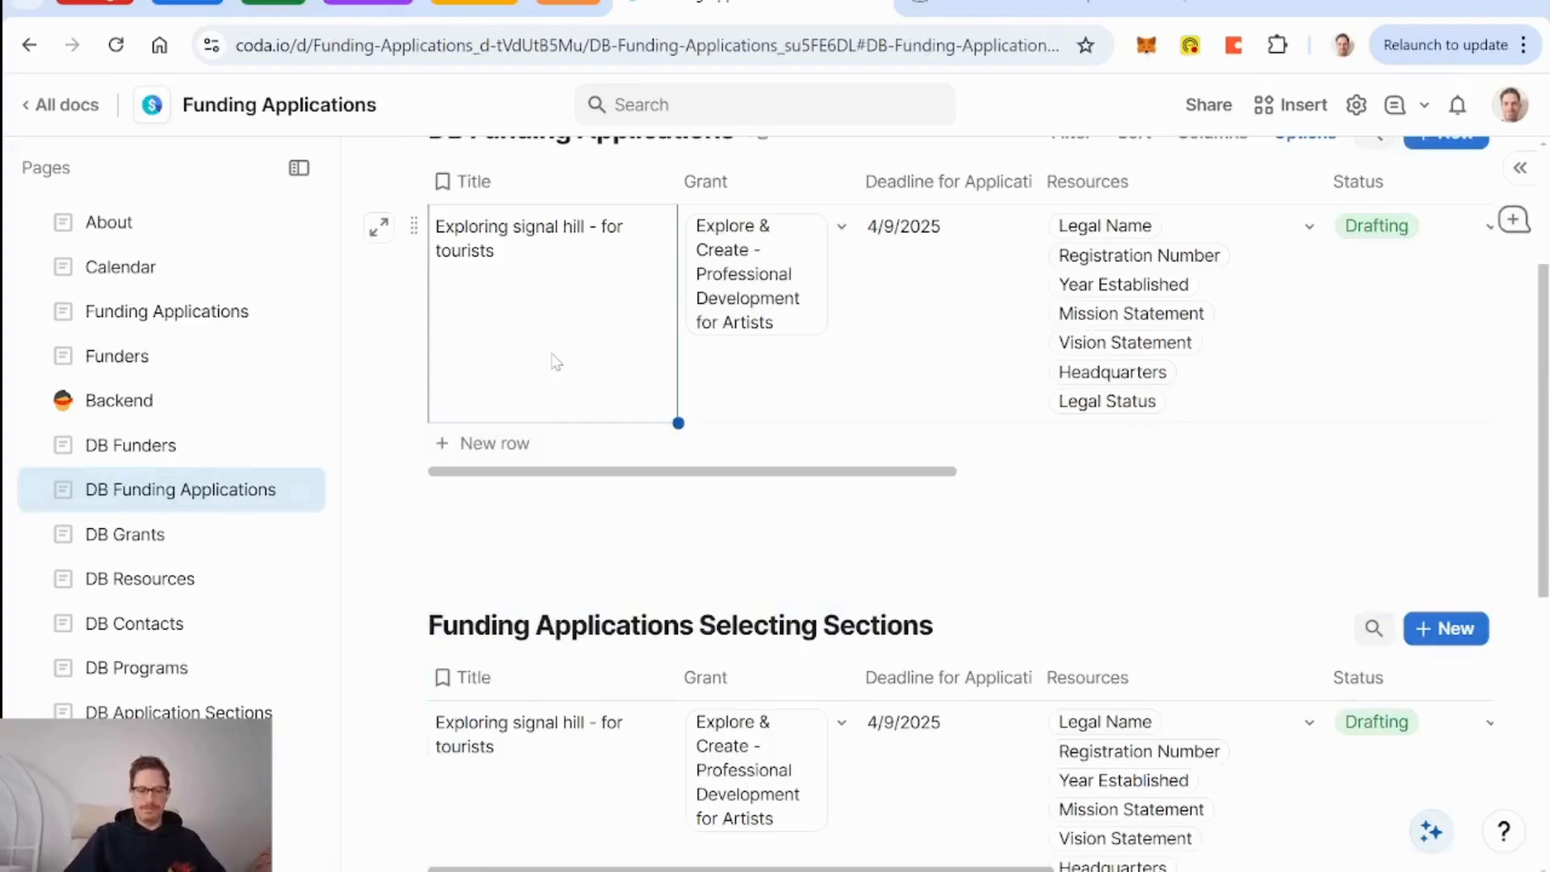
pyautogui.write('Workshops for Artists')
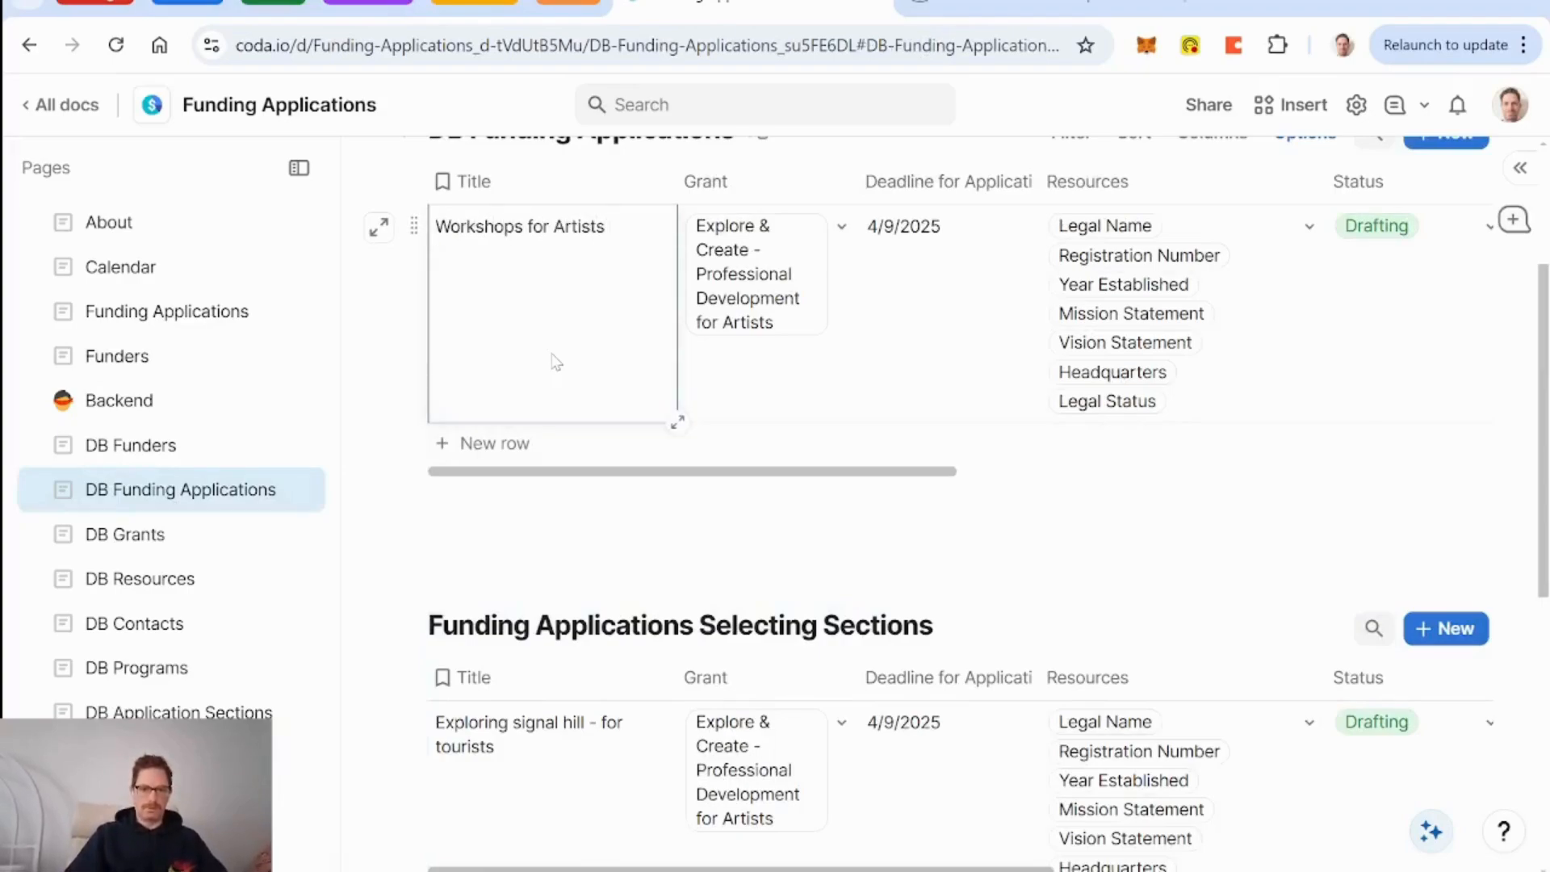
pyautogui.press('Return')
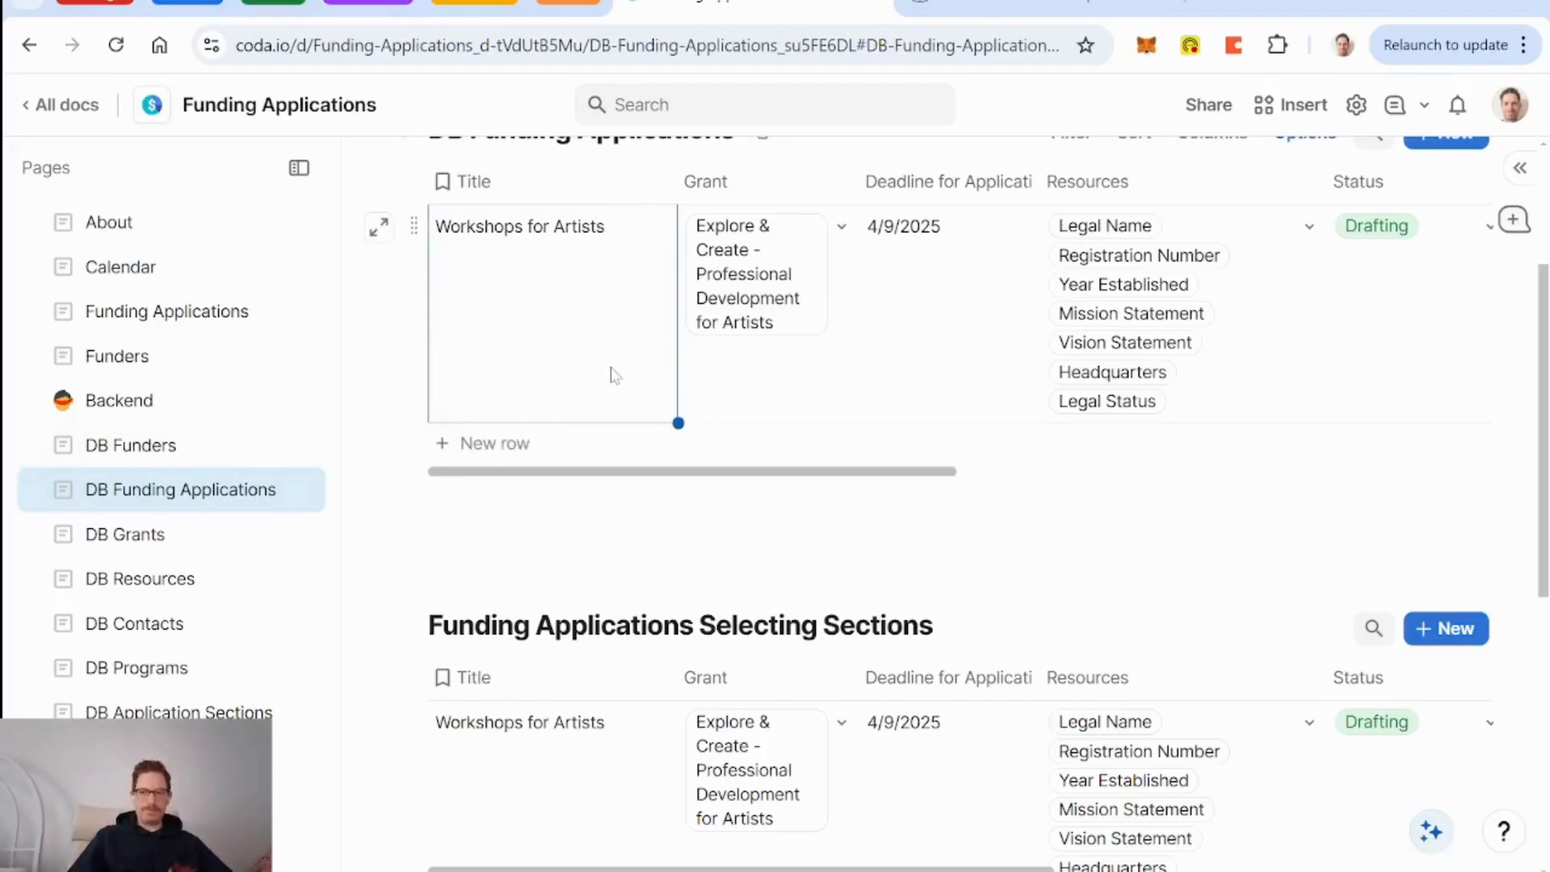
# Expand the Workshops for Artists row and press its Select Sections button.
pyautogui.hscroll(10, 608, 373)
pyautogui.hscroll(-10, 605, 372)
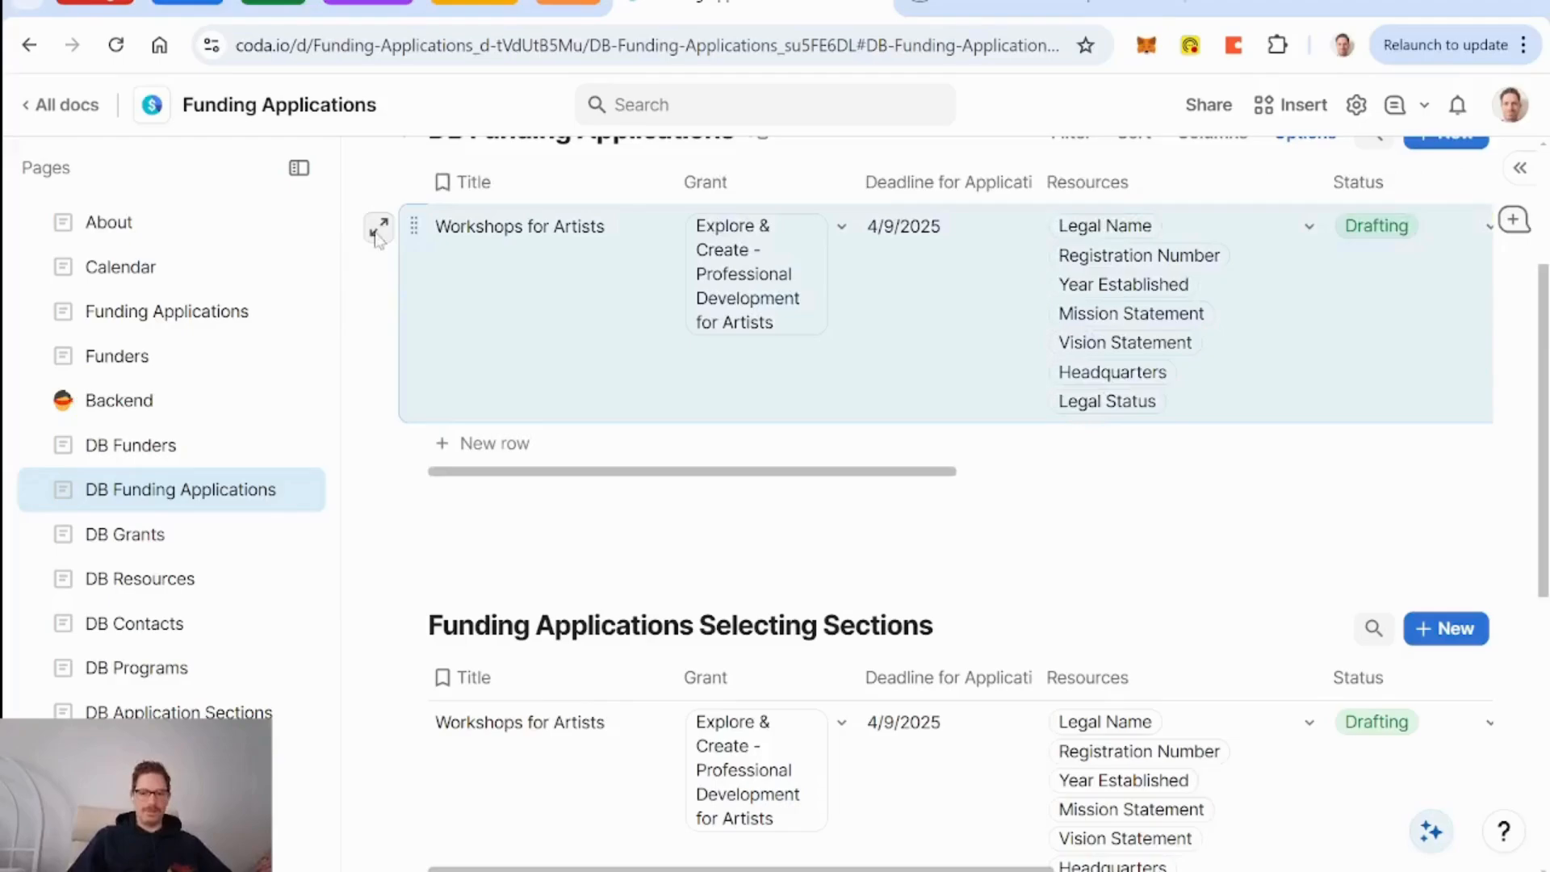
pyautogui.click(379, 229)
pyautogui.scroll(-20, 895, 534)
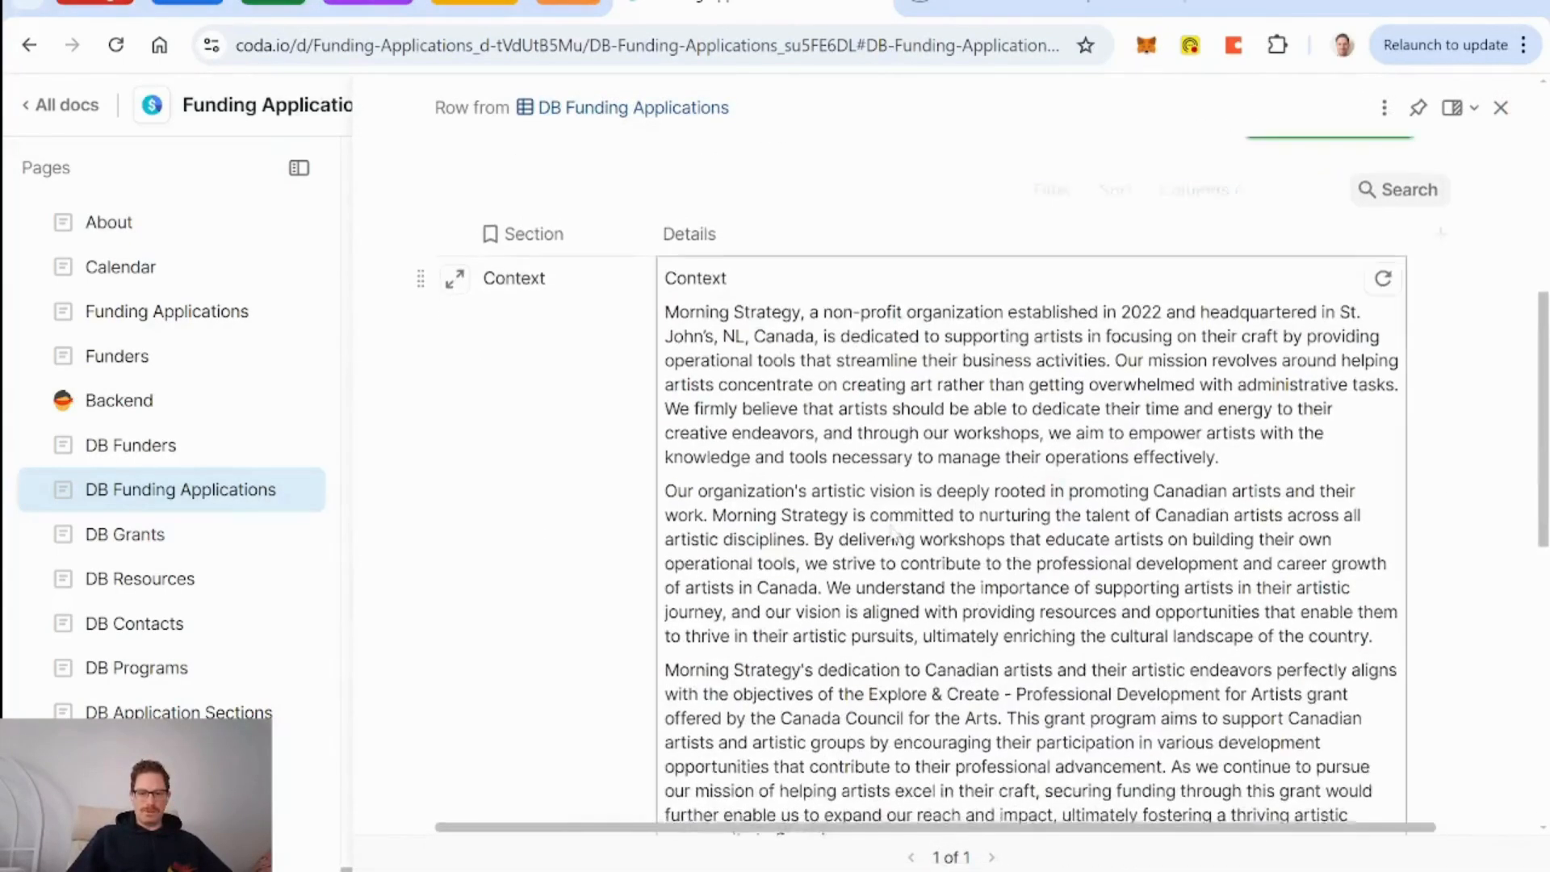
pyautogui.scroll(15, 895, 535)
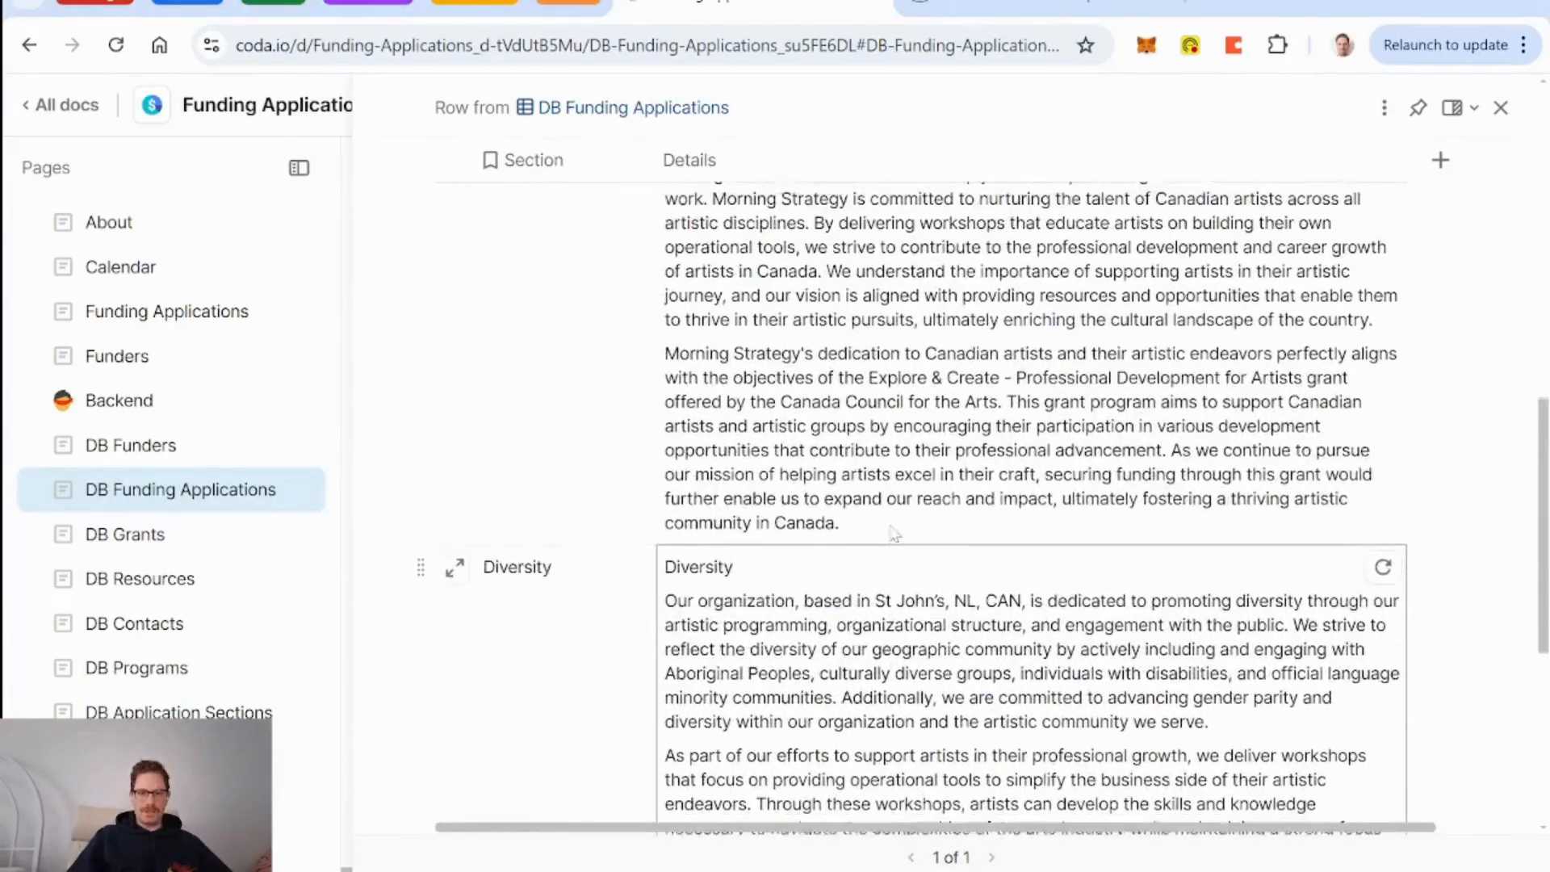
pyautogui.scroll(-1, 888, 525)
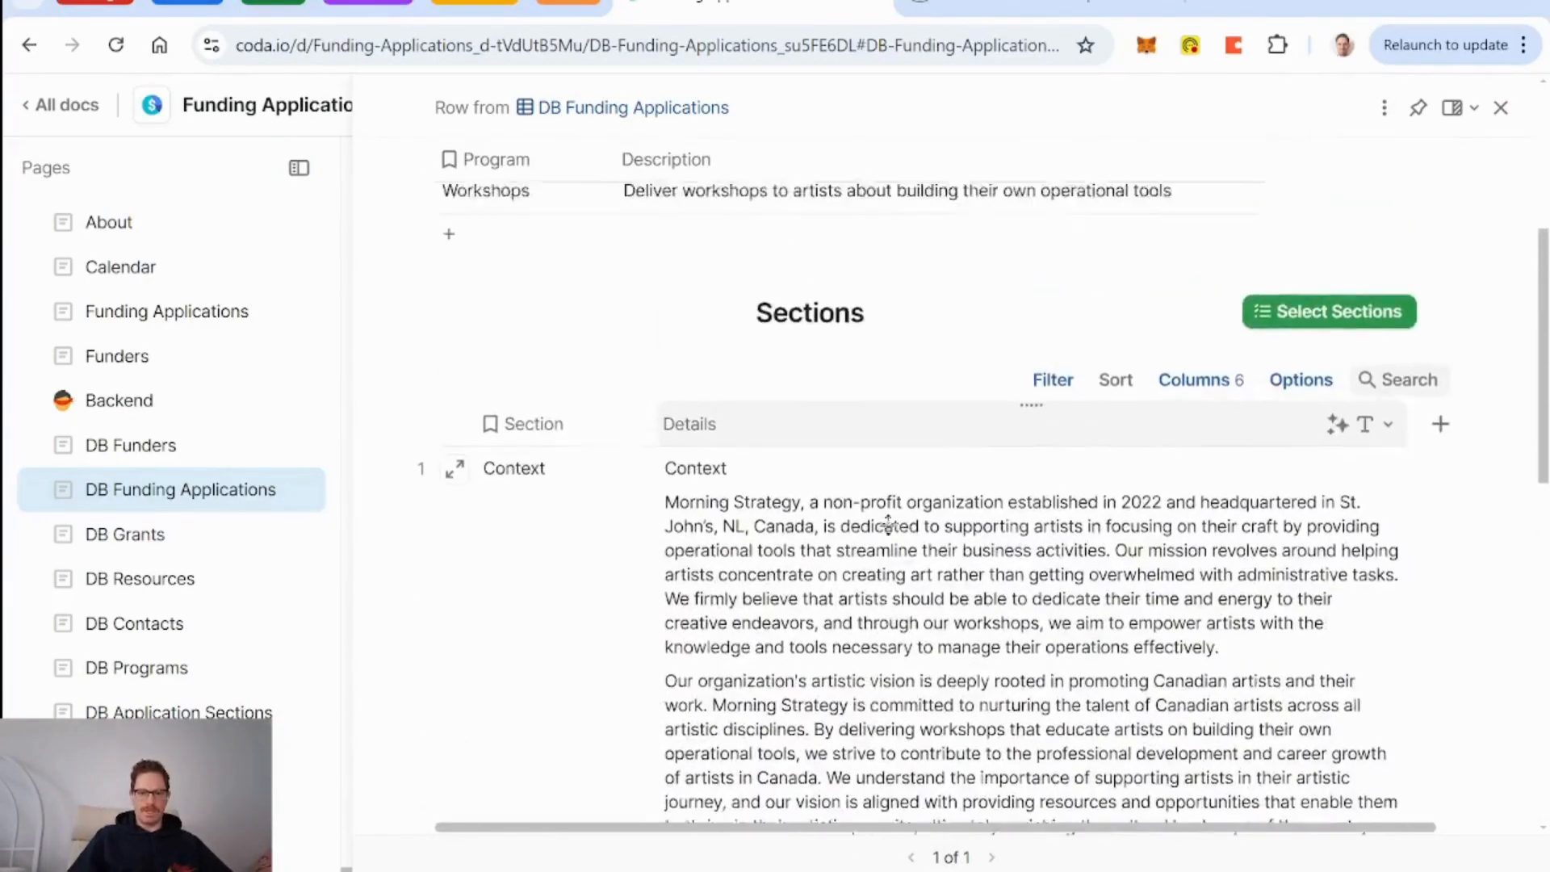
pyautogui.scroll(1, 888, 524)
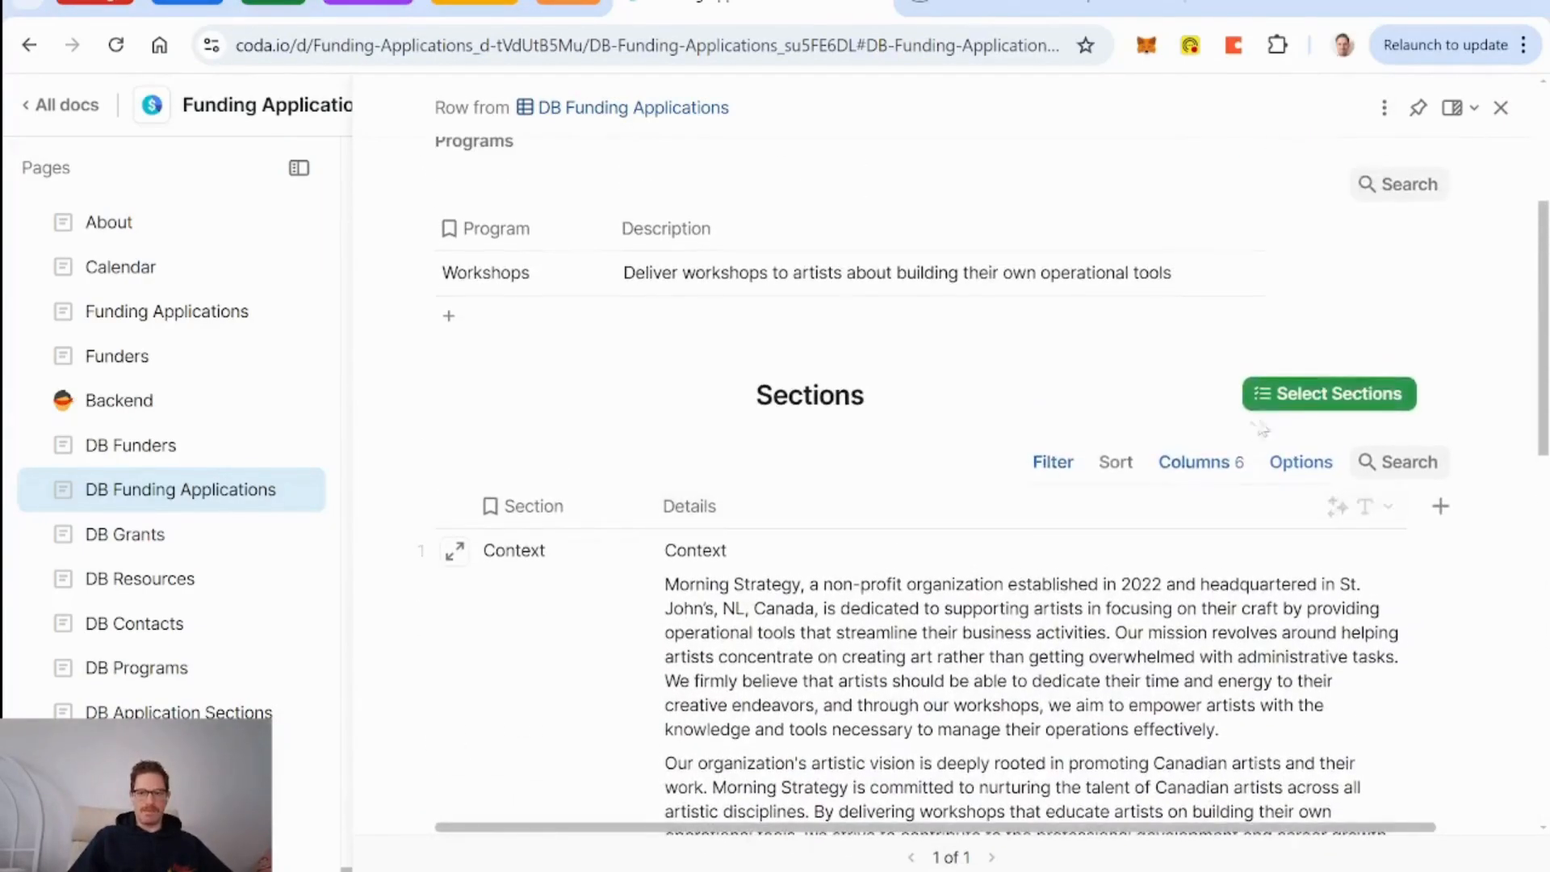
pyautogui.click(1310, 396)
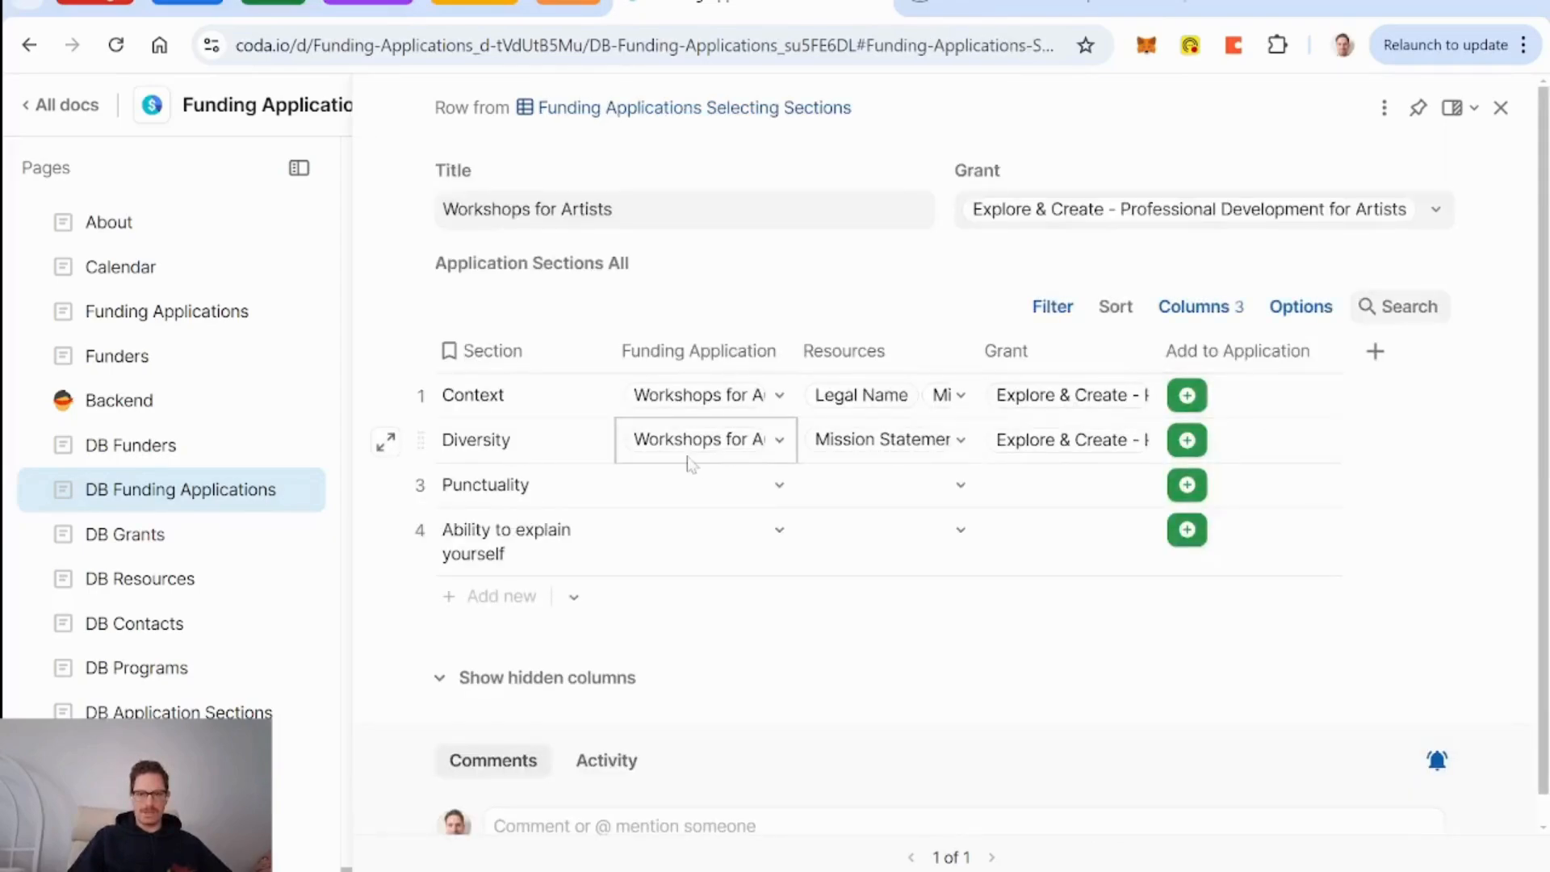
# Add Punctuality to Workshops for Artists, check its Sections list, and reopen the section picker.
pyautogui.click(1187, 485)
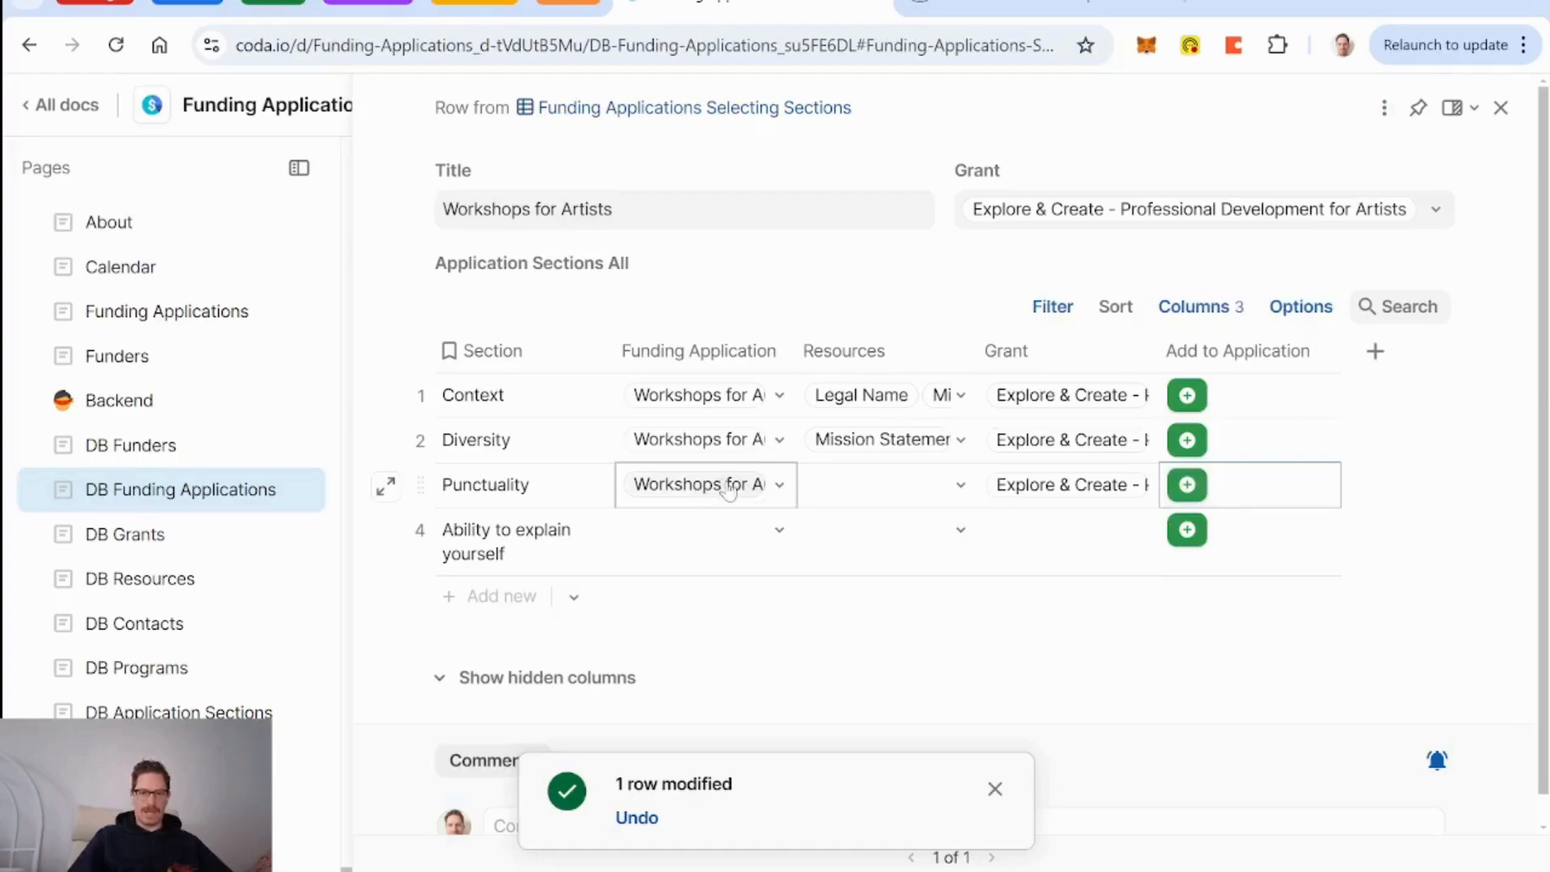
pyautogui.moveTo(730, 489)
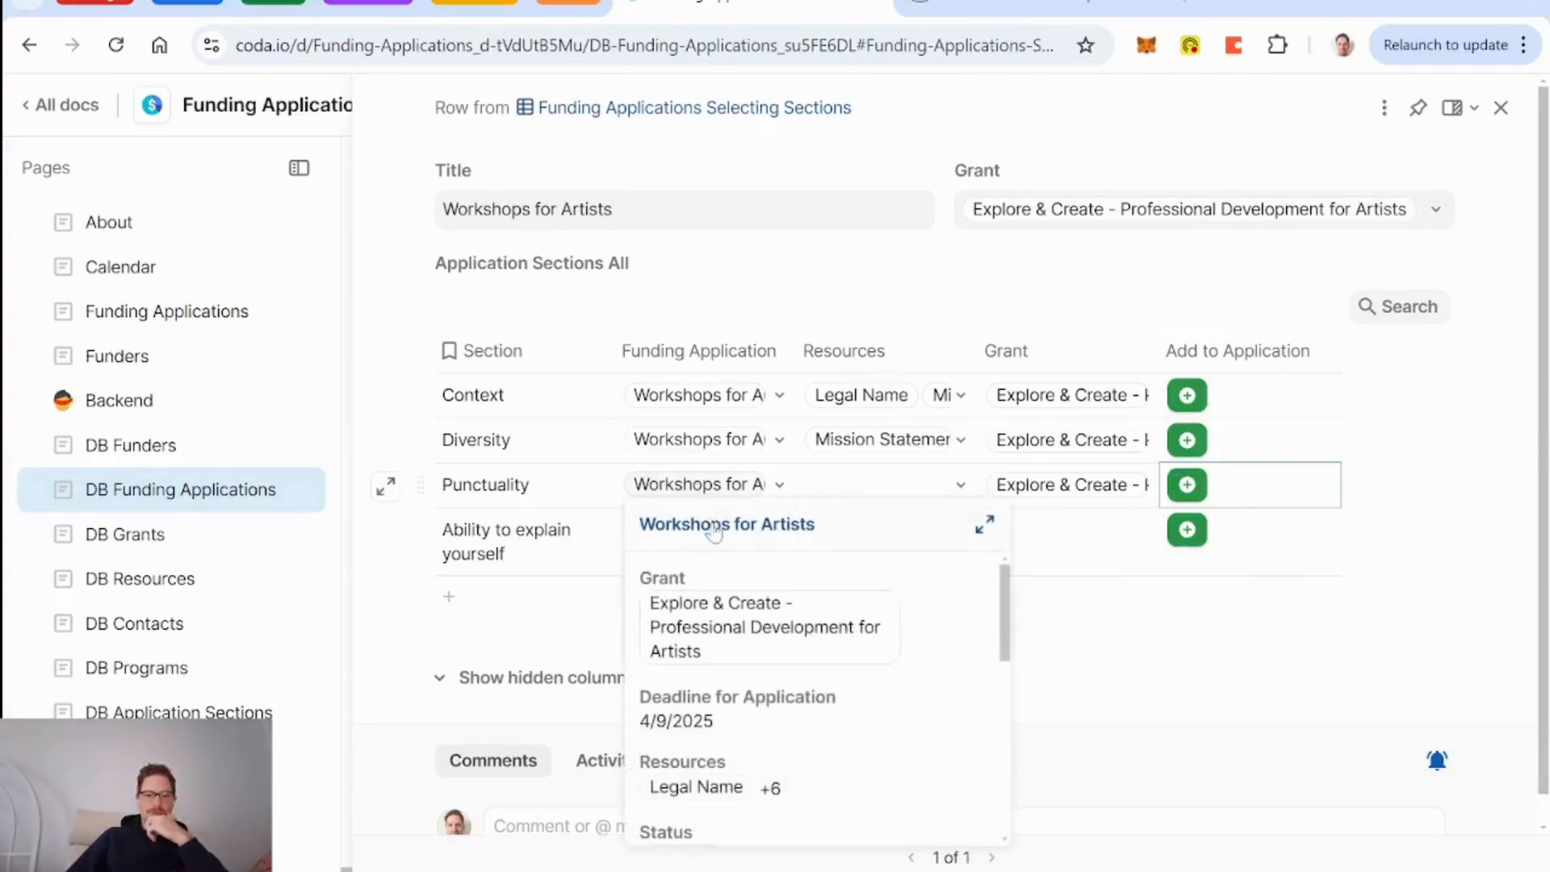
pyautogui.click(715, 525)
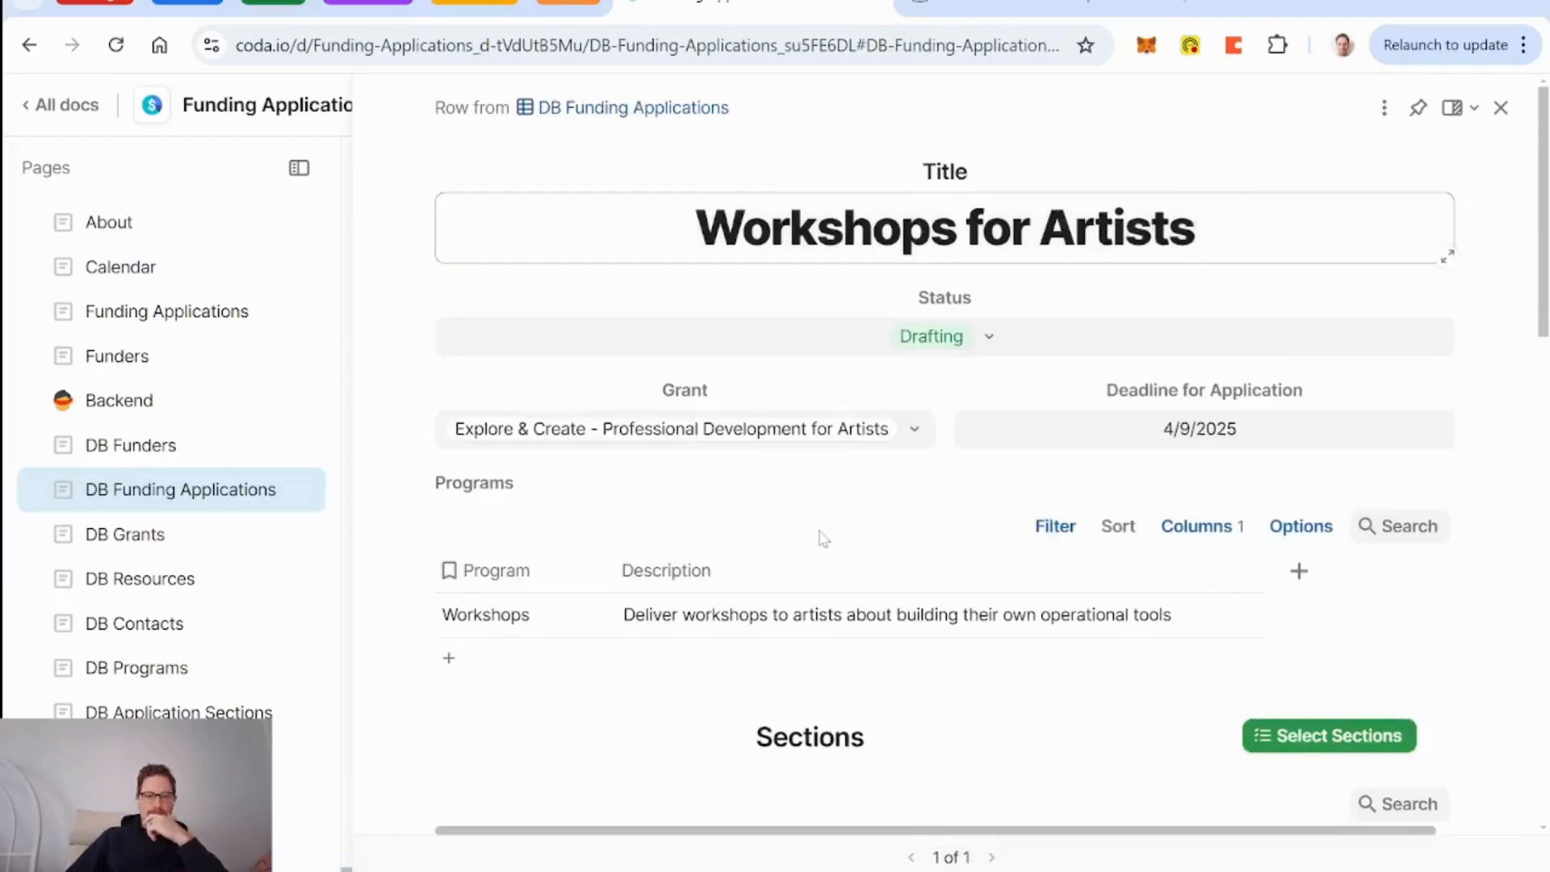
pyautogui.scroll(-10, 820, 536)
pyautogui.scroll(-5, 822, 536)
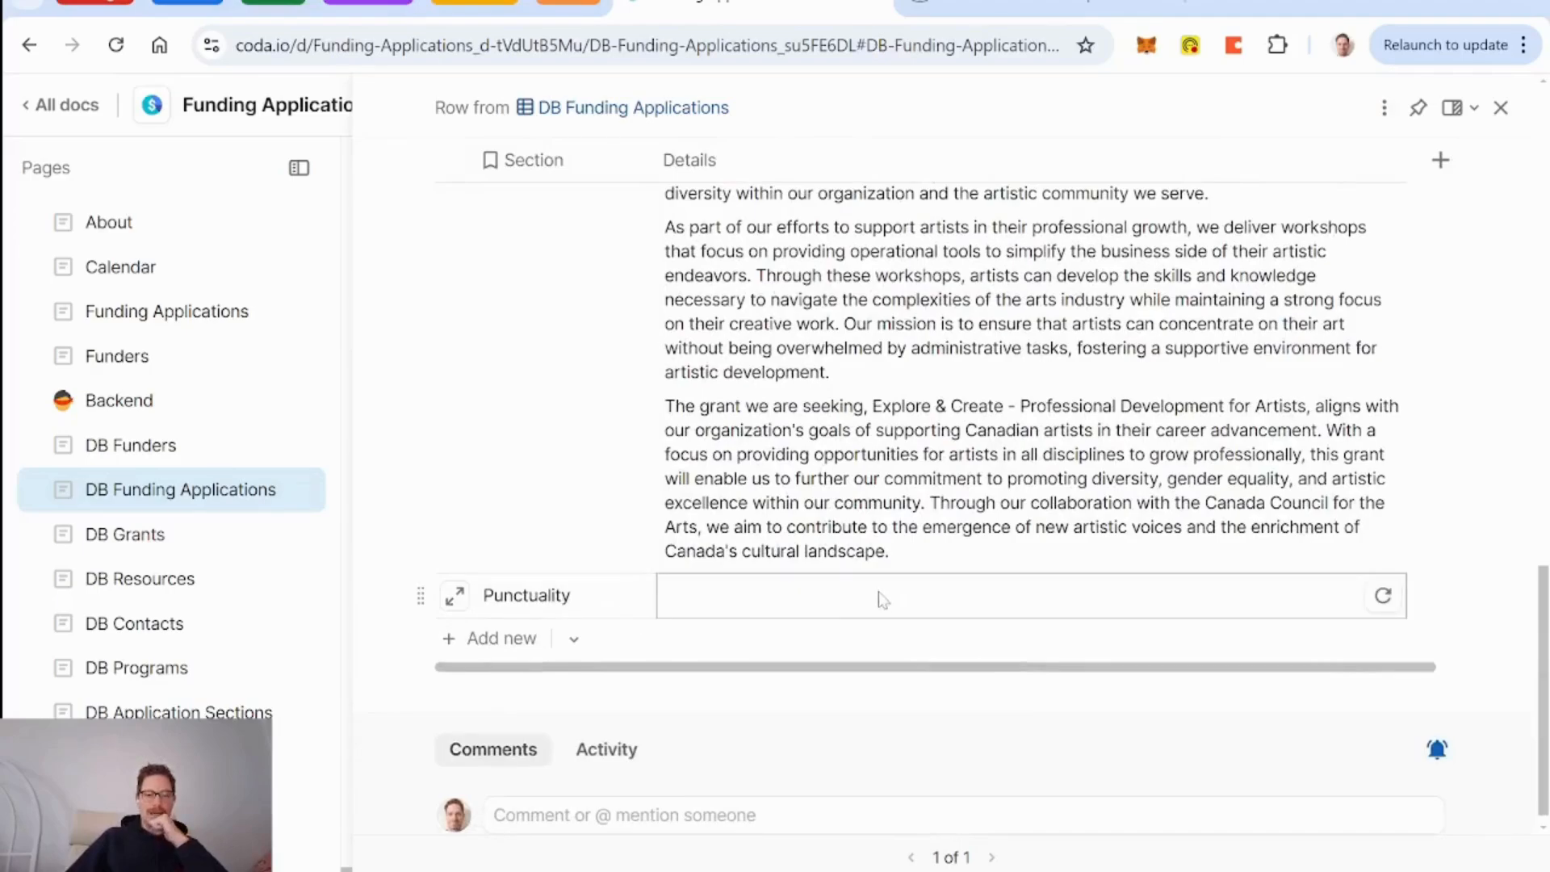
pyautogui.scroll(15, 880, 607)
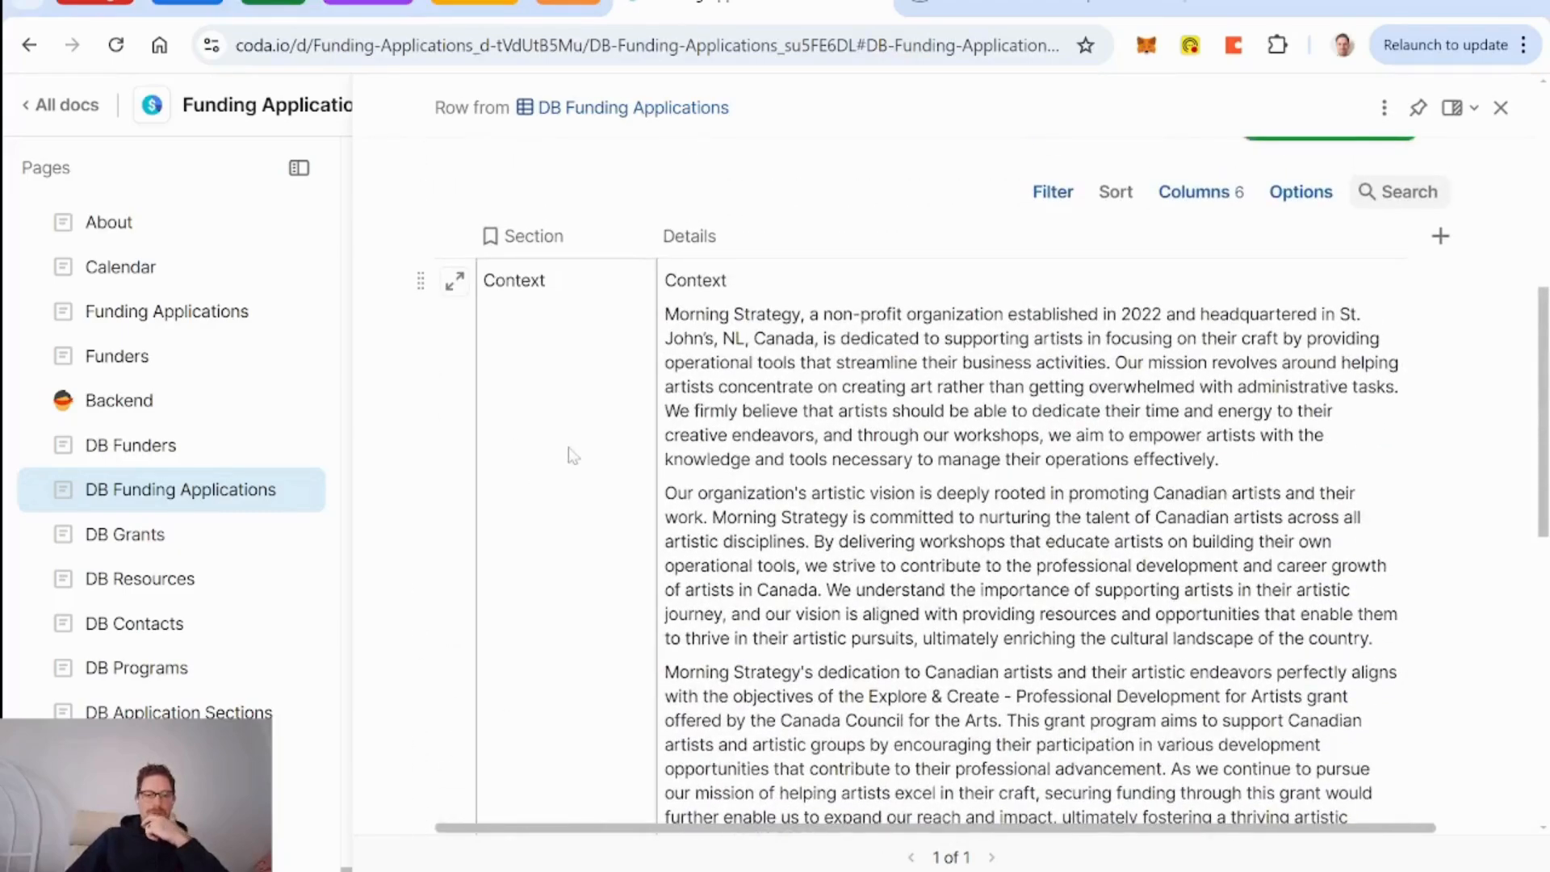
pyautogui.scroll(3, 1090, 425)
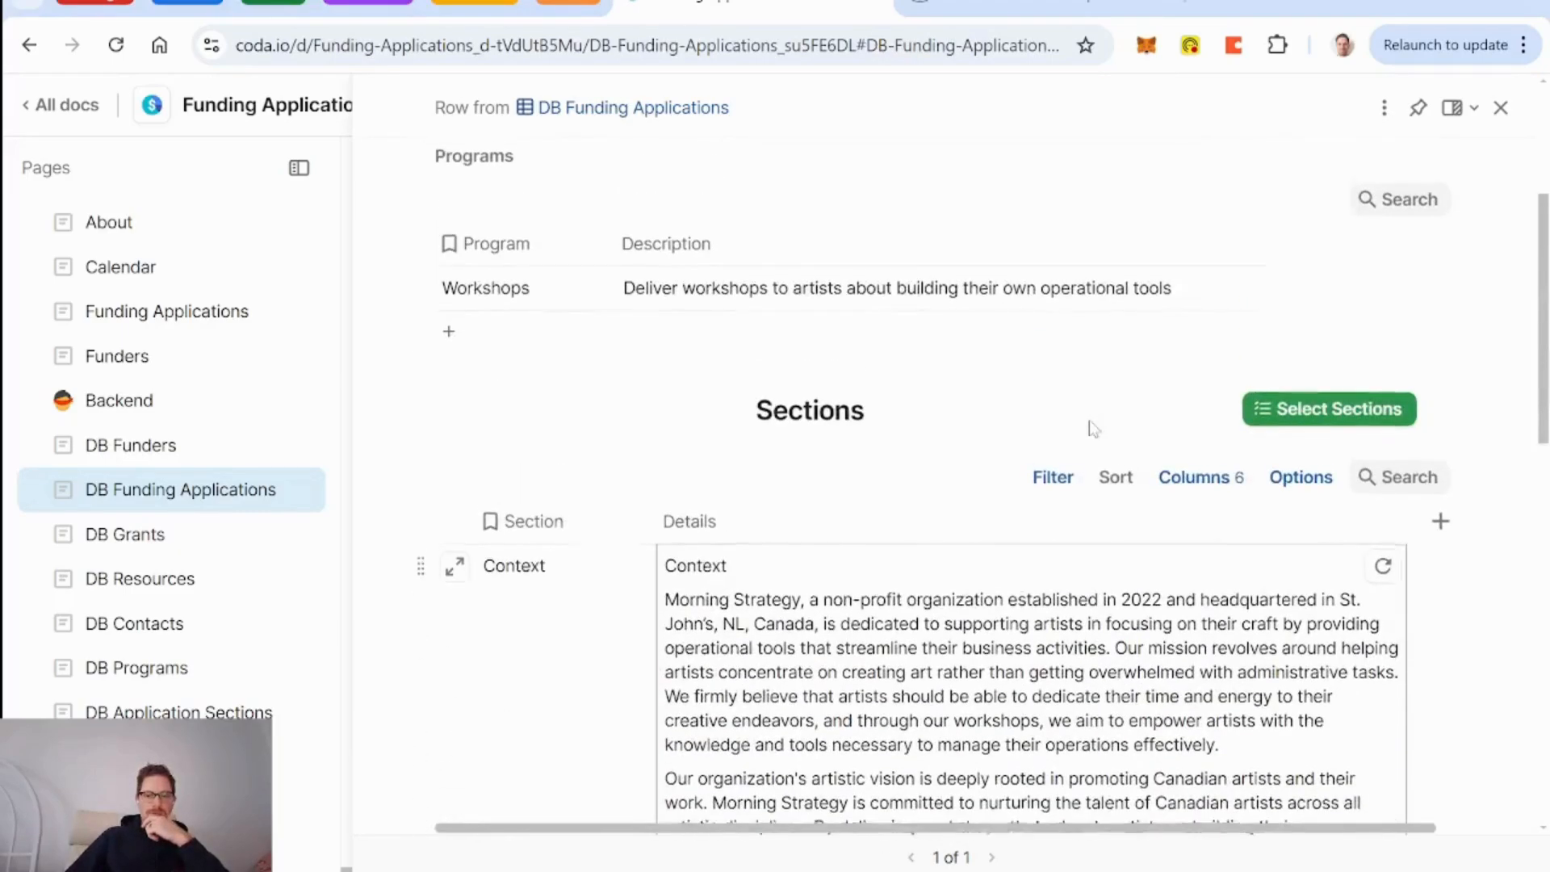
pyautogui.click(1336, 414)
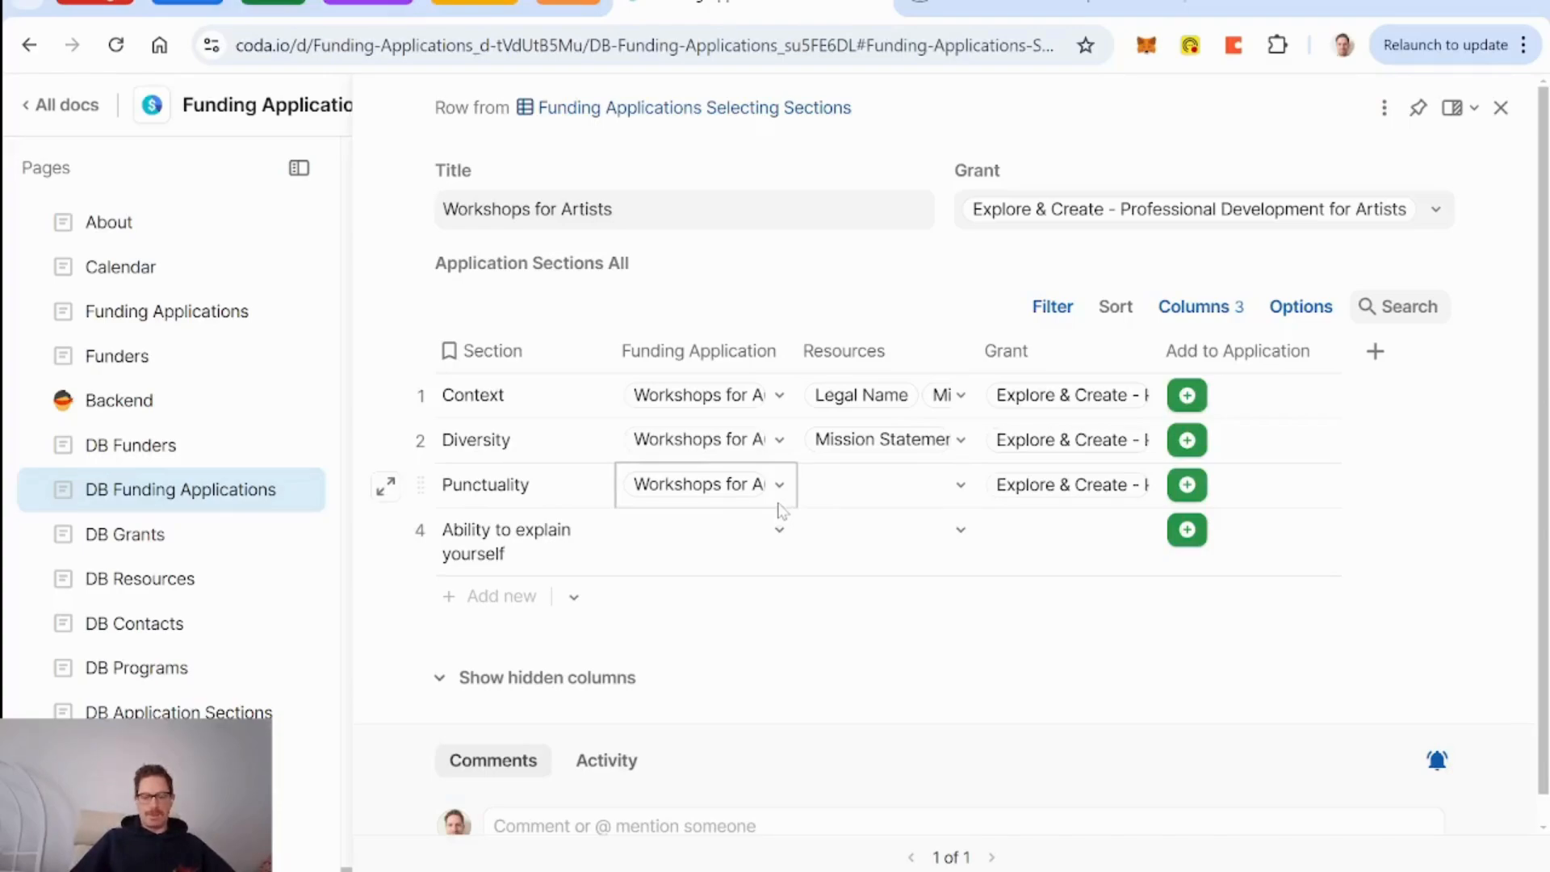
# Add a formula-based Disable If condition in the Add to Application button's advanced options.
pyautogui.click(1189, 398)
pyautogui.scroll(-1, 1113, 701)
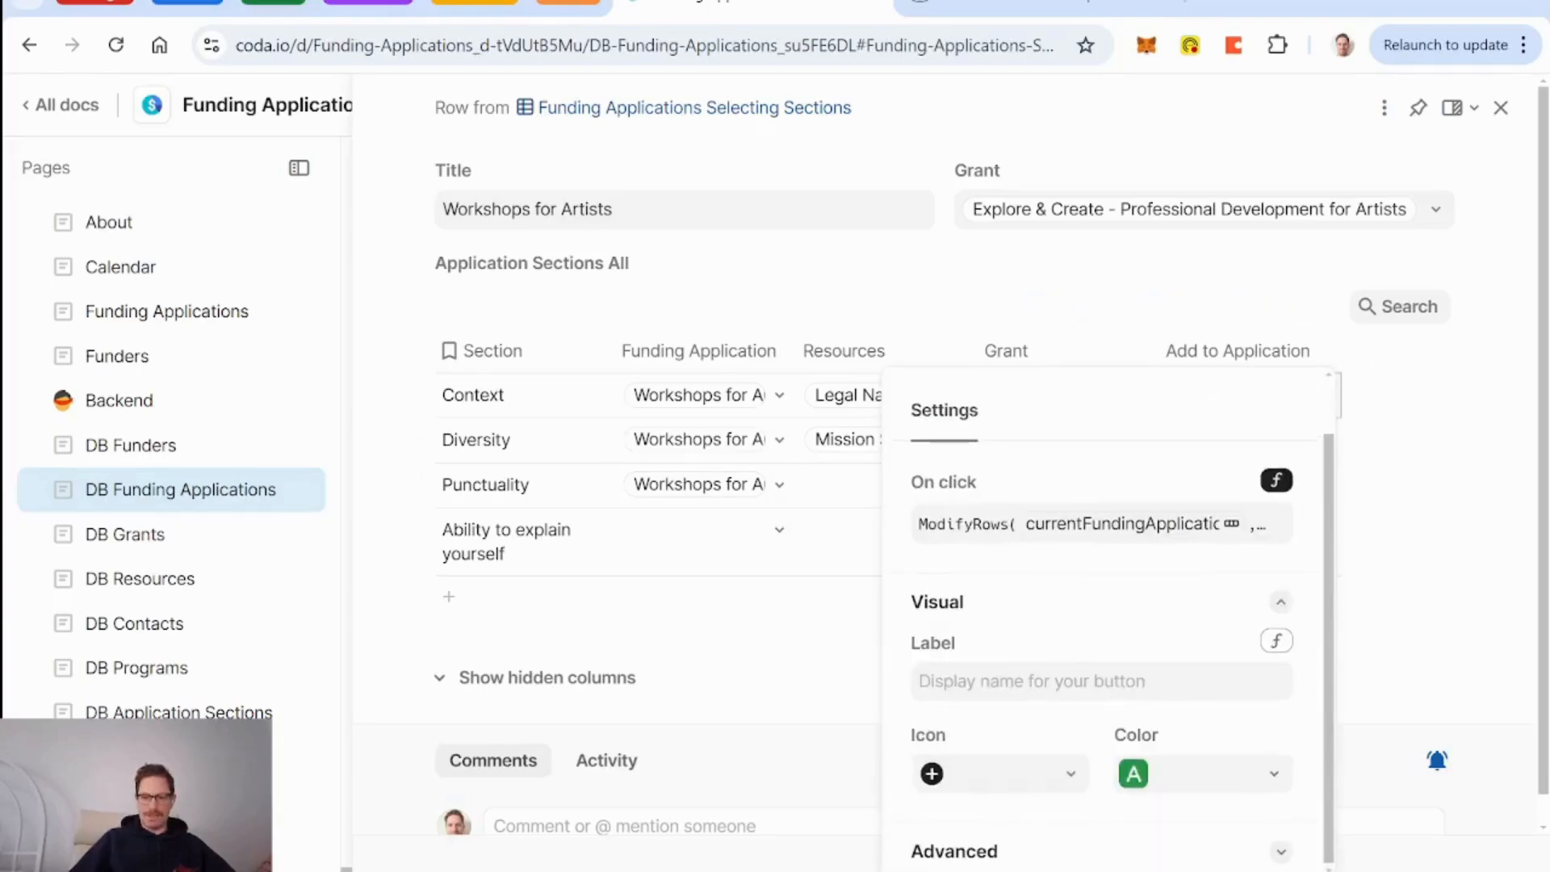
pyautogui.click(1054, 853)
pyautogui.scroll(-4, 1082, 755)
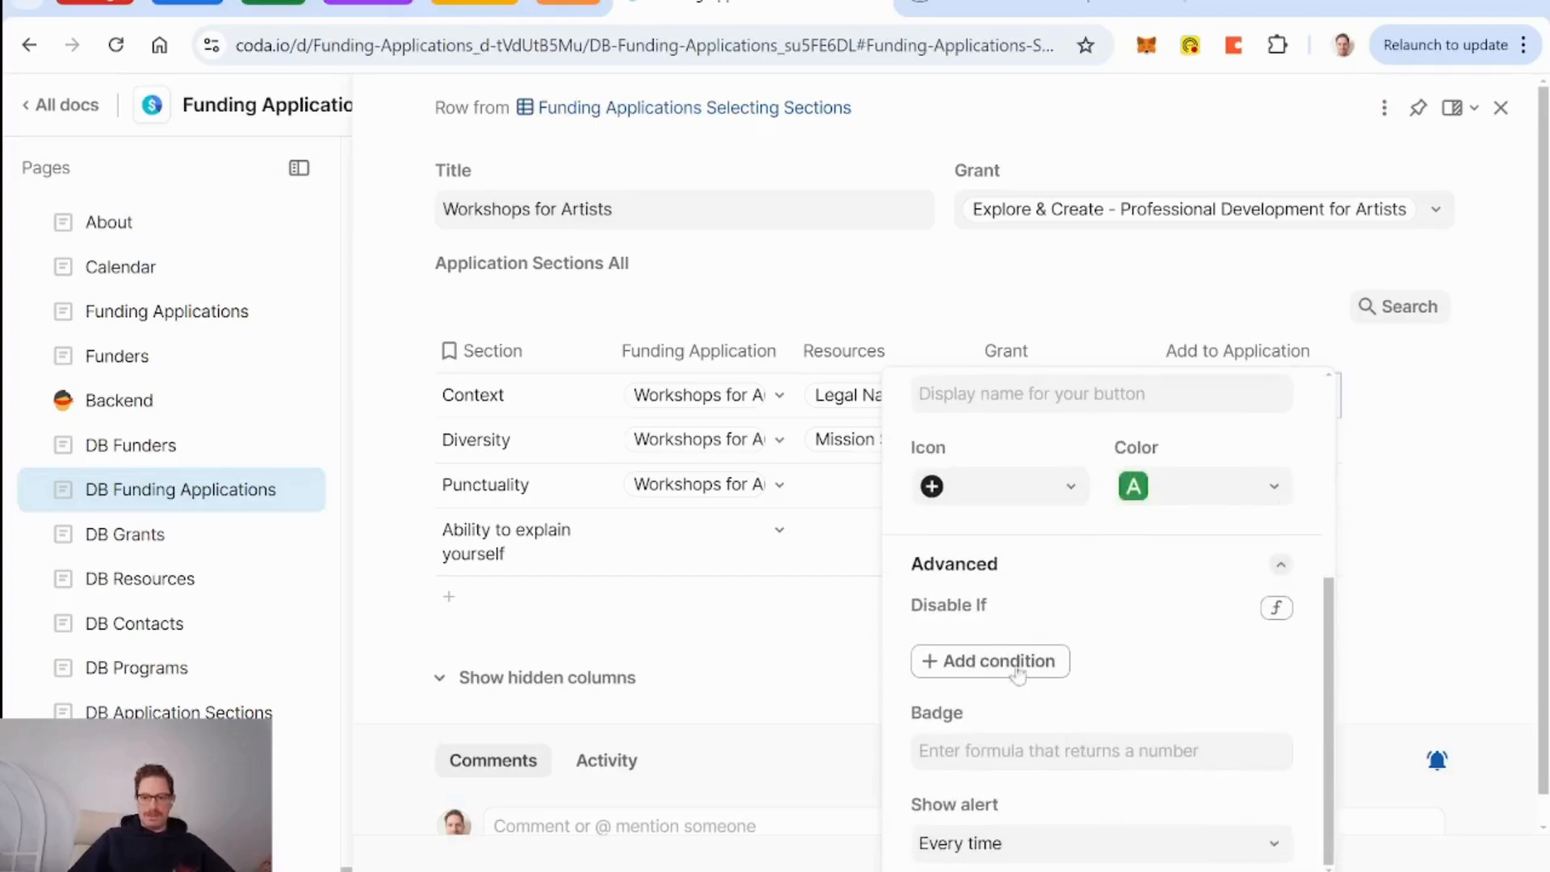
pyautogui.click(1012, 666)
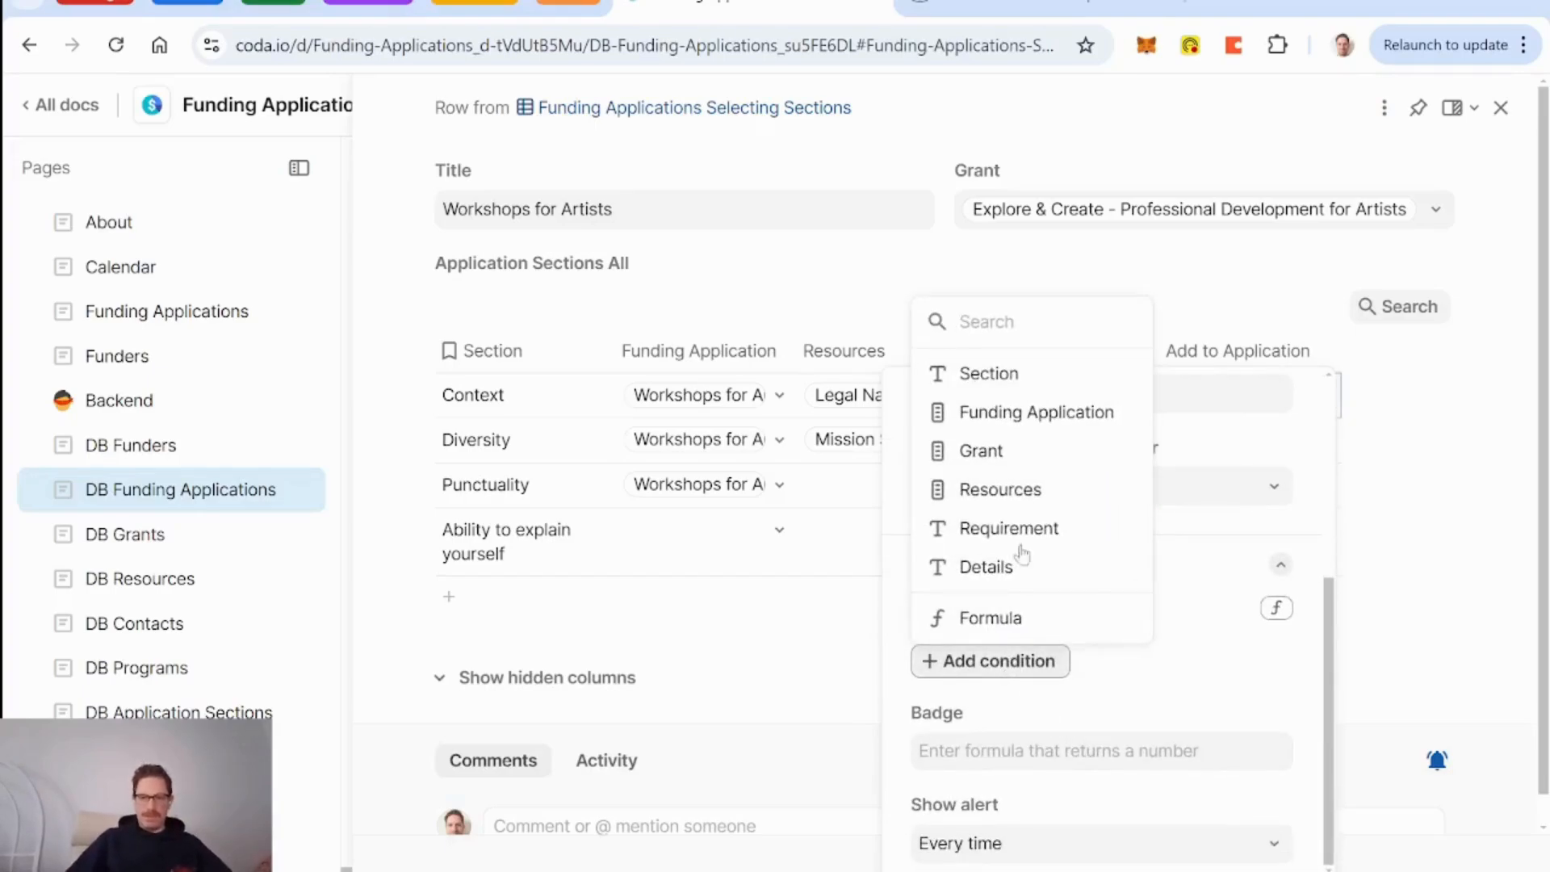
pyautogui.scroll(3, 1050, 420)
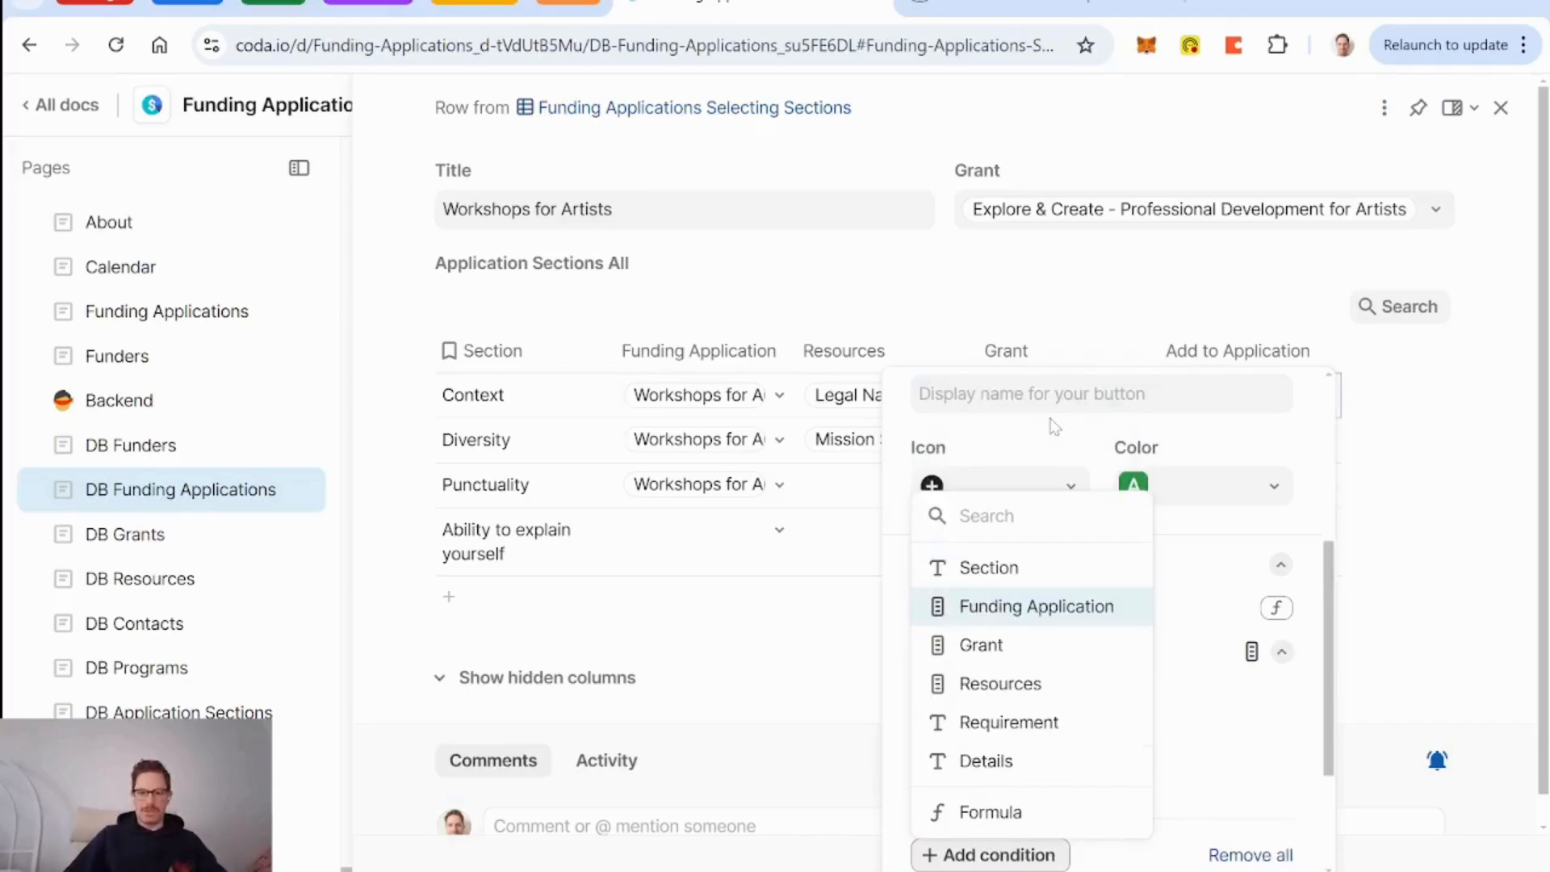
pyautogui.click(929, 812)
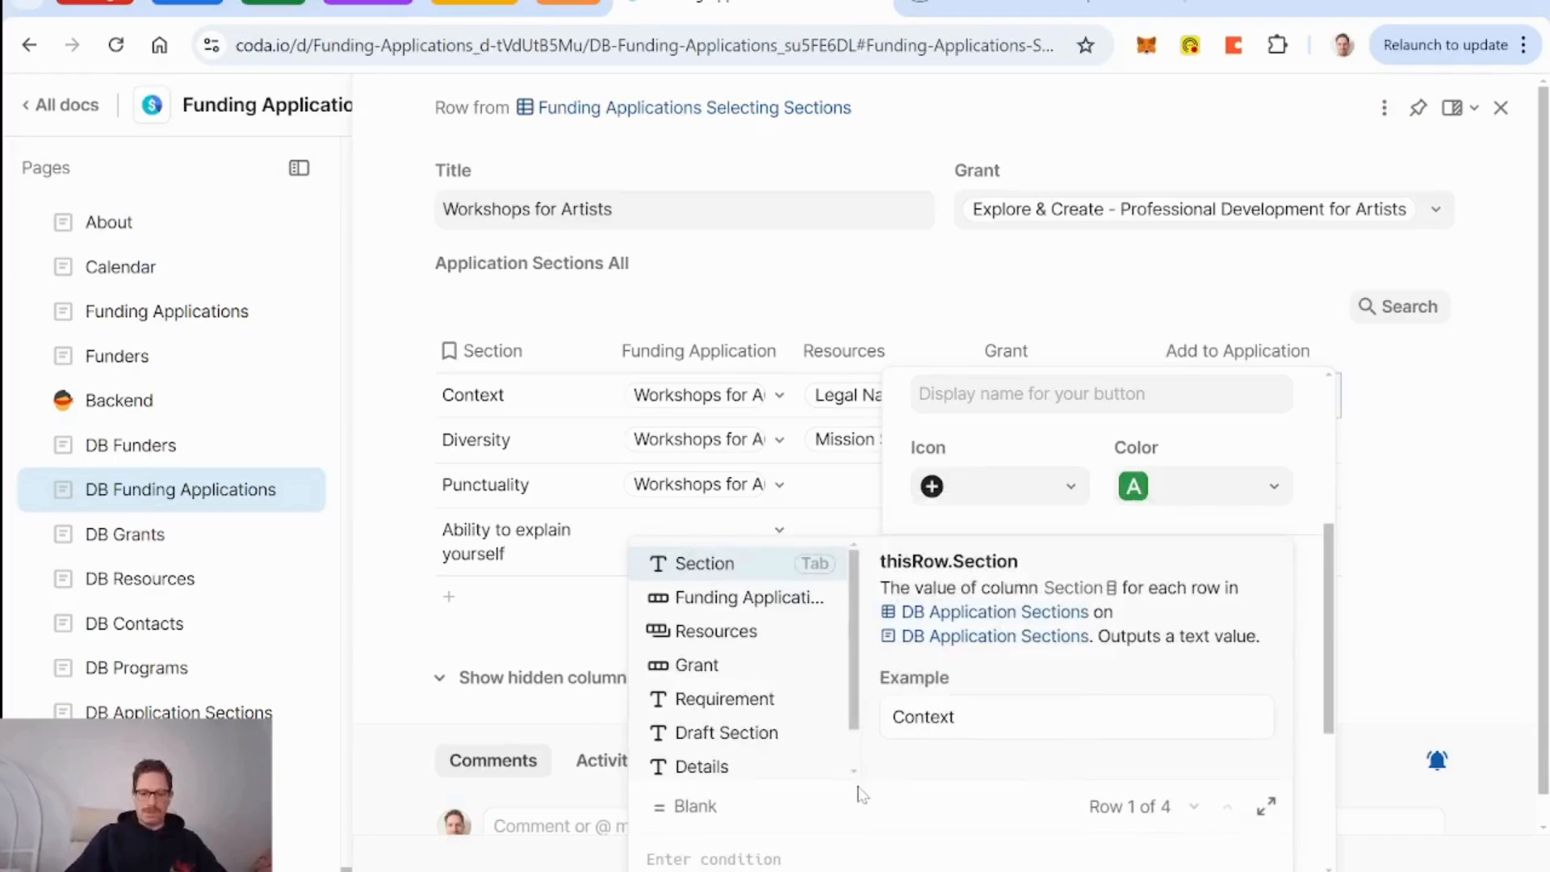
# Set the disable formula to [Funding Application]=currentFundingApplication and close the settings.
pyautogui.write('funding')
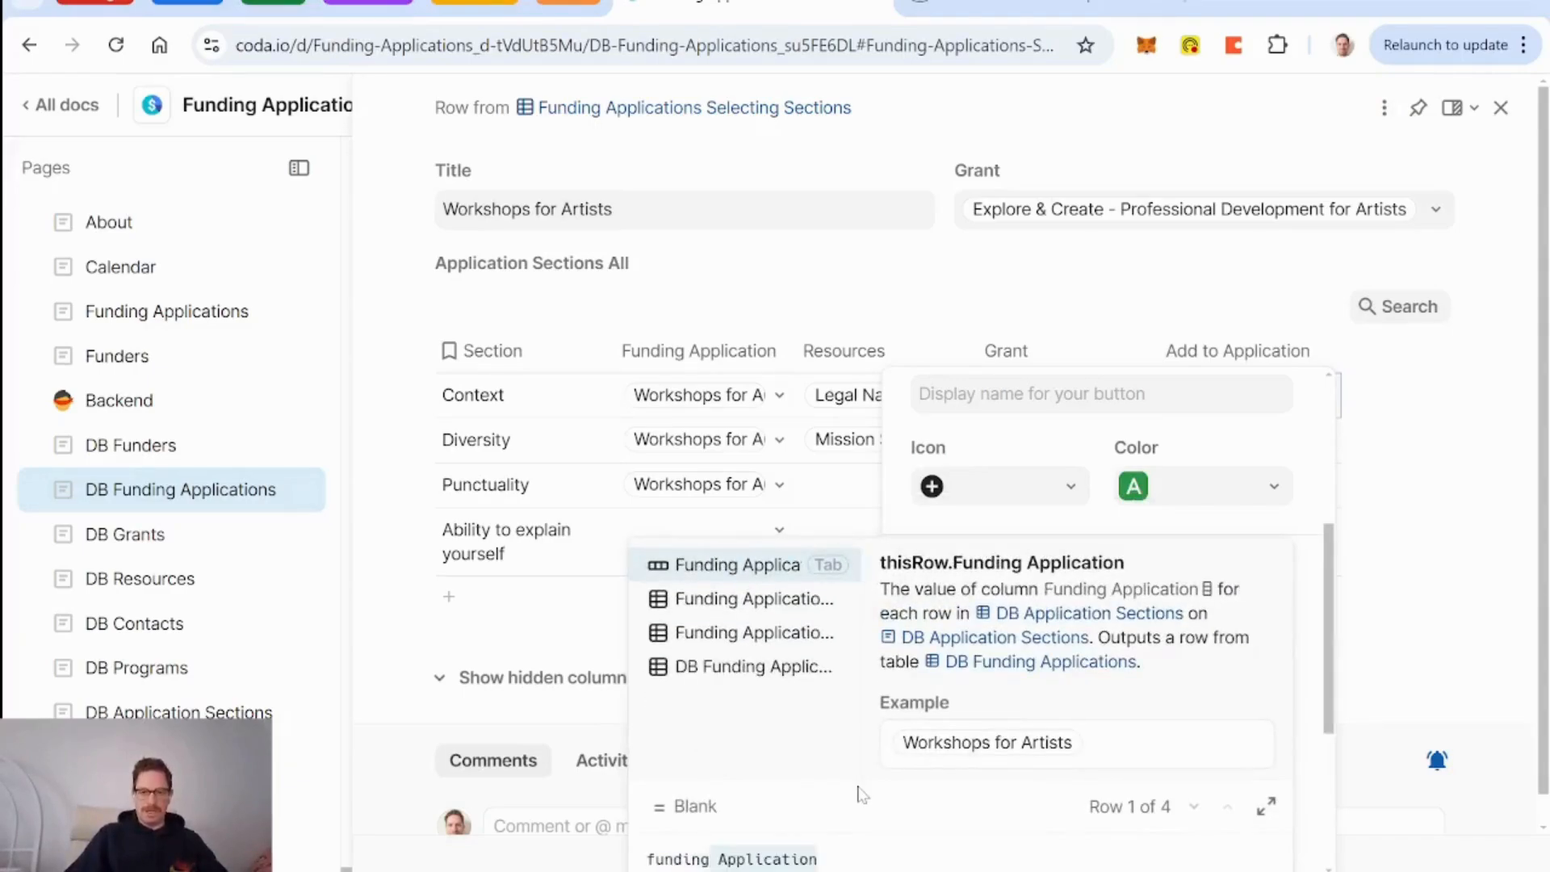
pyautogui.press('Tab')
pyautogui.write('=')
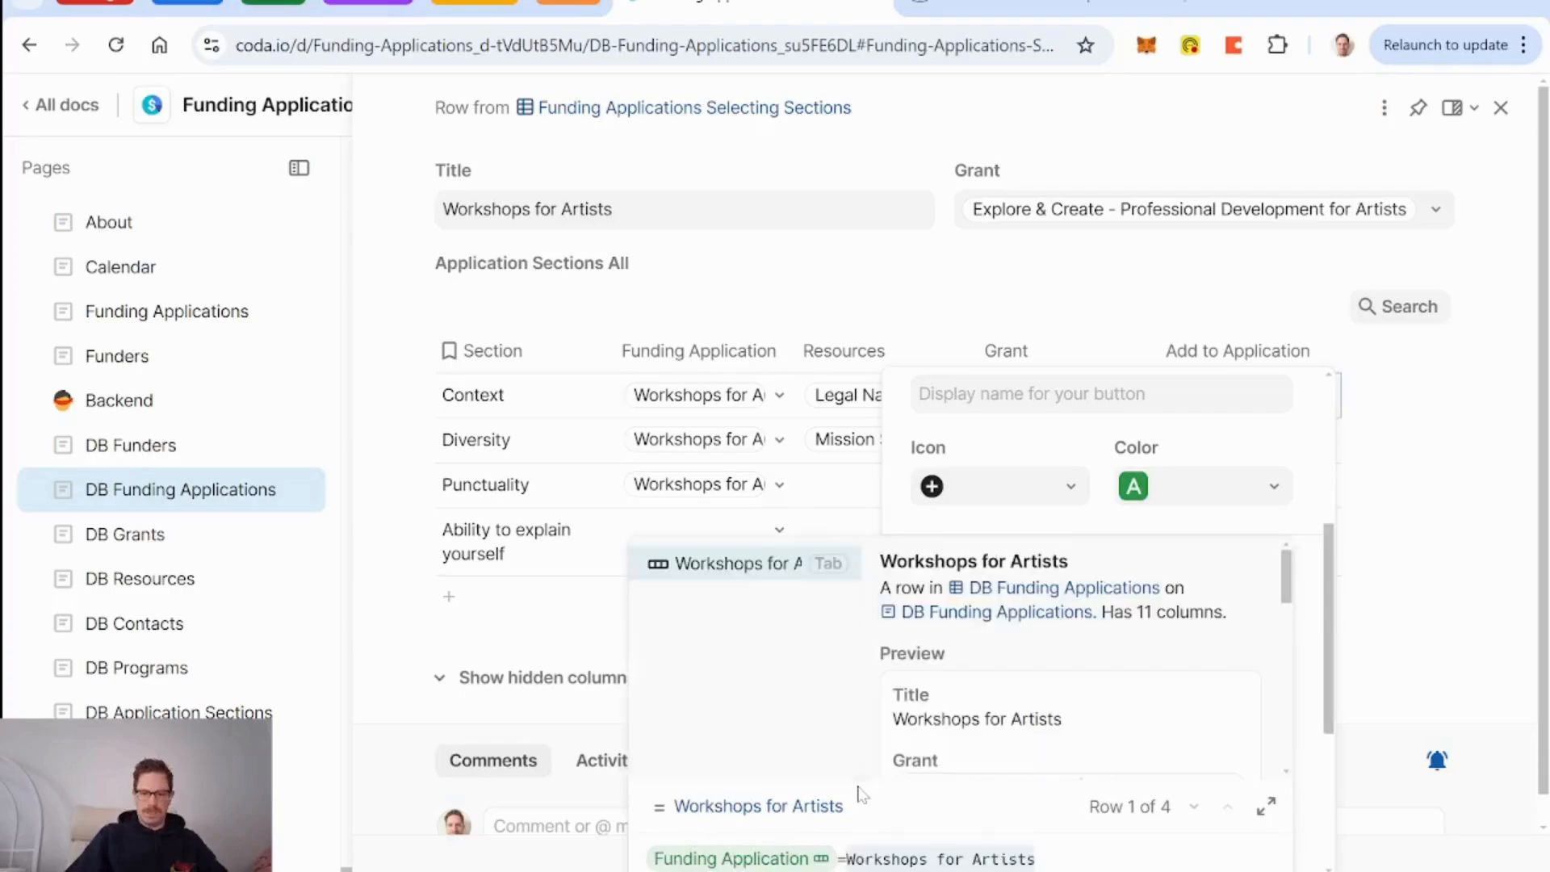
pyautogui.write('curr')
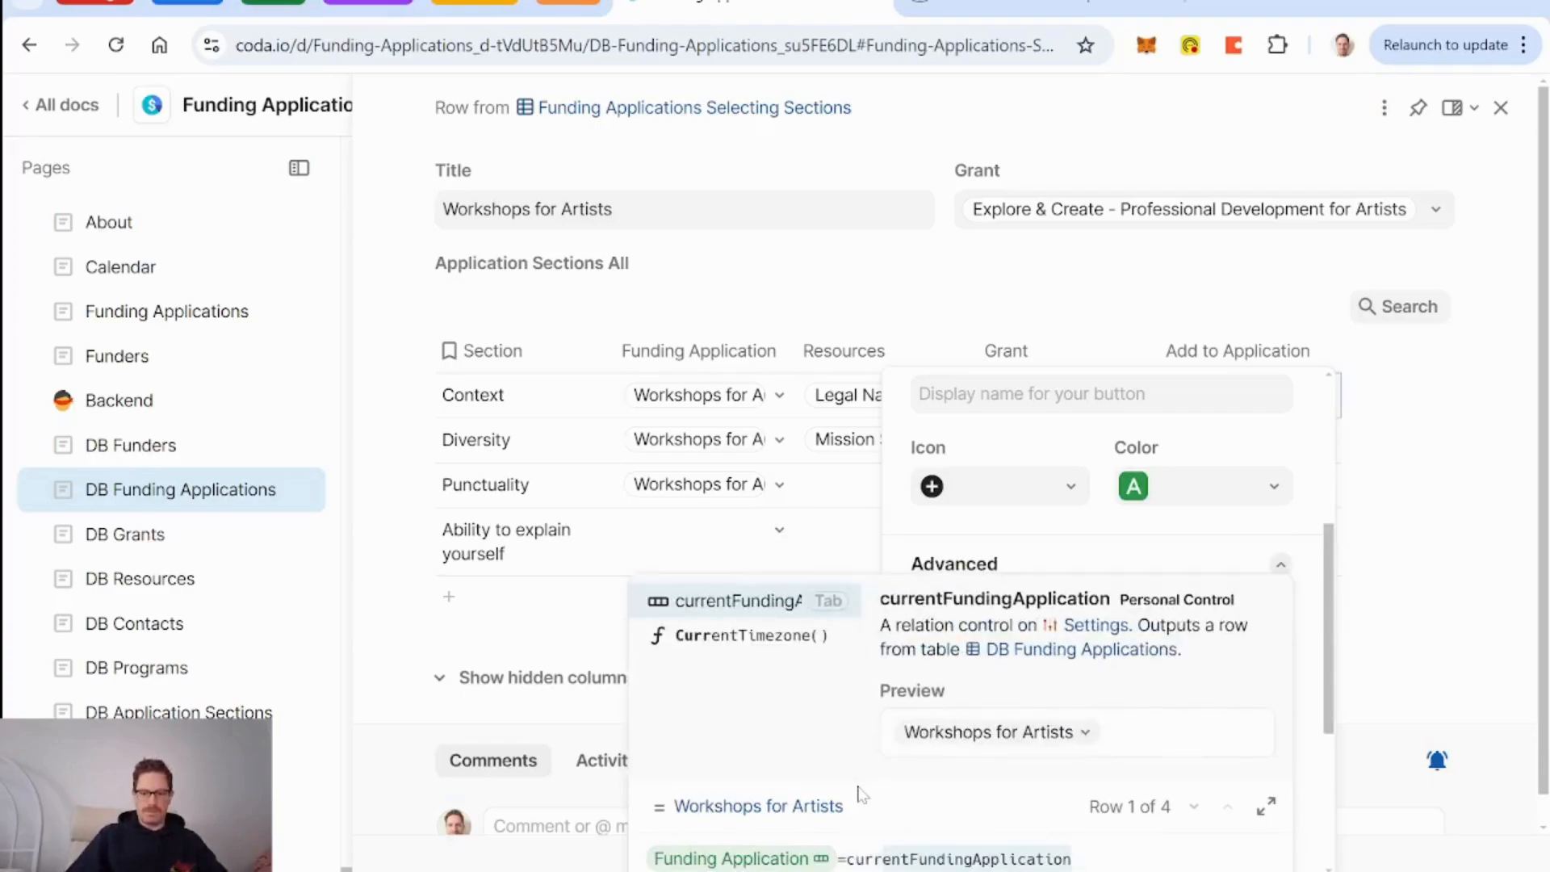
pyautogui.press('Tab')
pyautogui.press('Return')
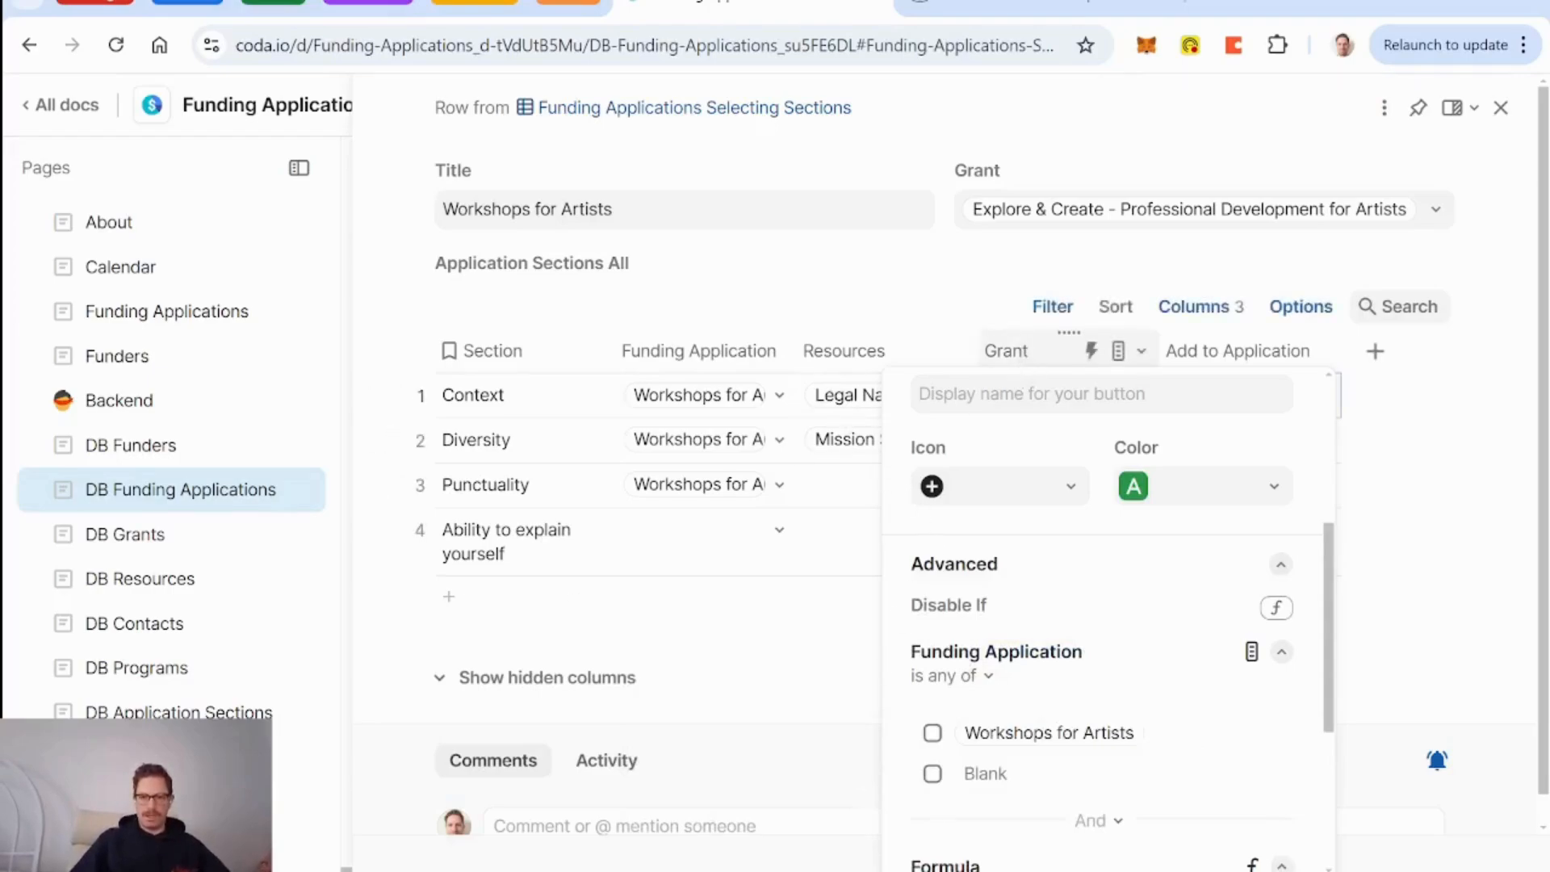
pyautogui.click(1029, 359)
pyautogui.click(1234, 356)
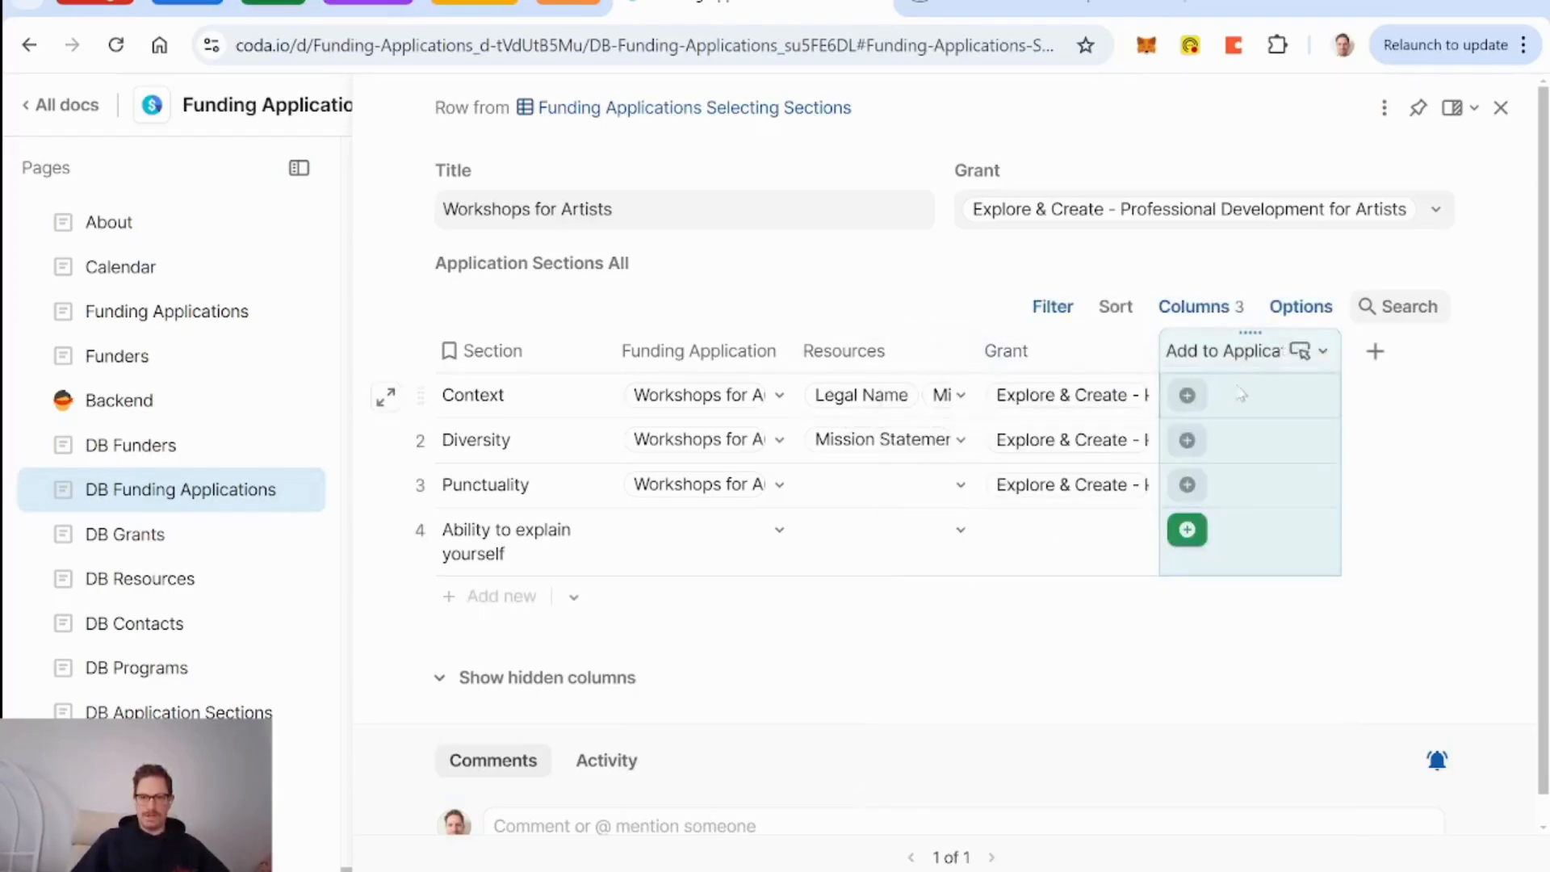
pyautogui.click(662, 444)
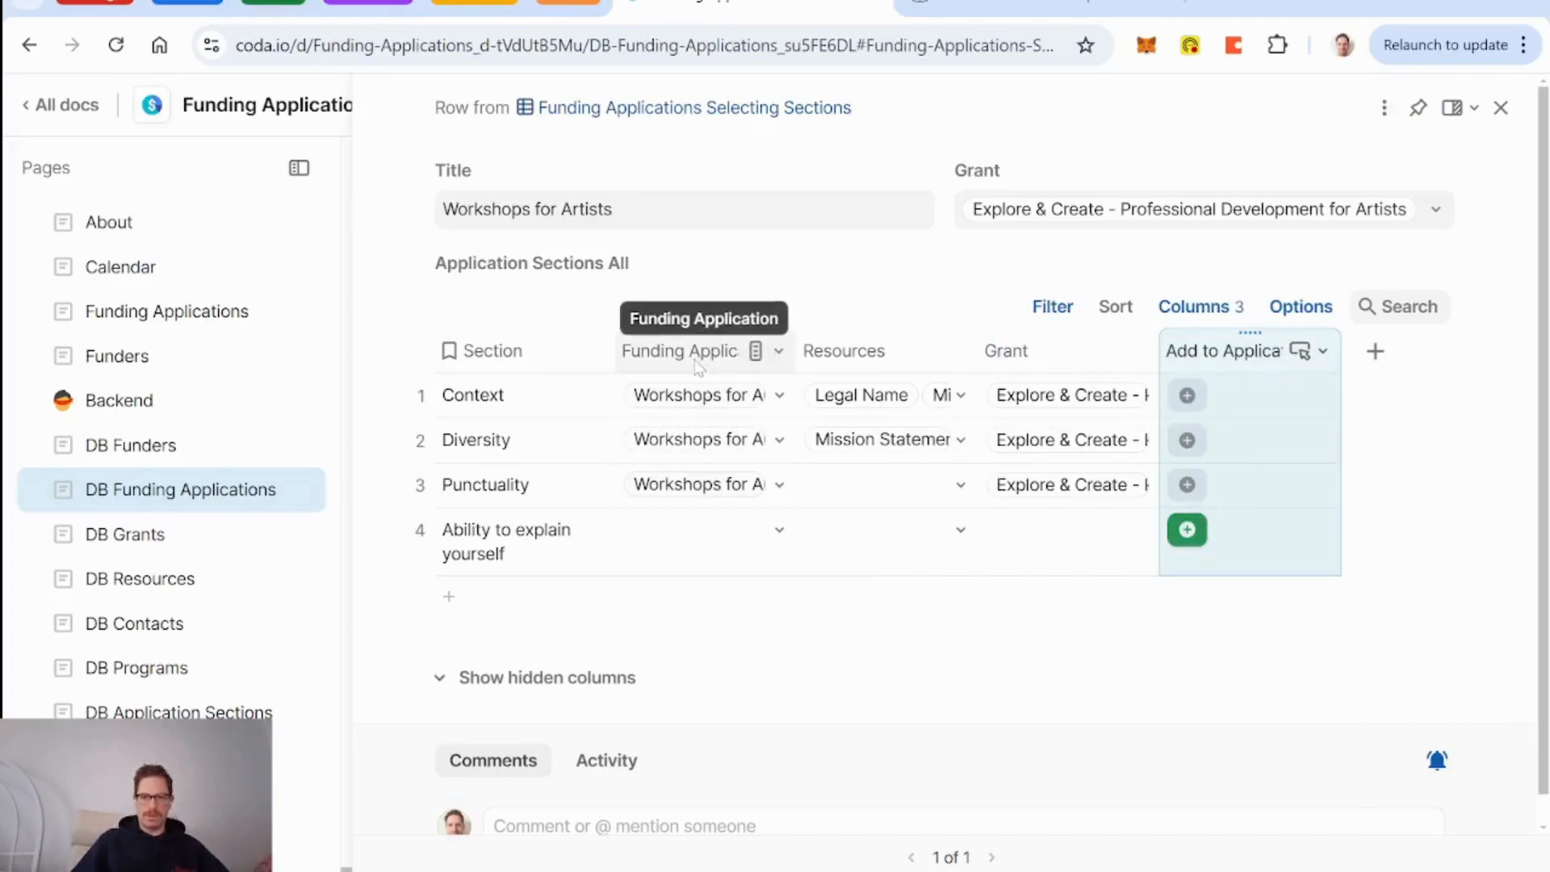
# Open Edit layout from the row view's menu to review Layout 2's visible and hidden columns.
pyautogui.click(1383, 112)
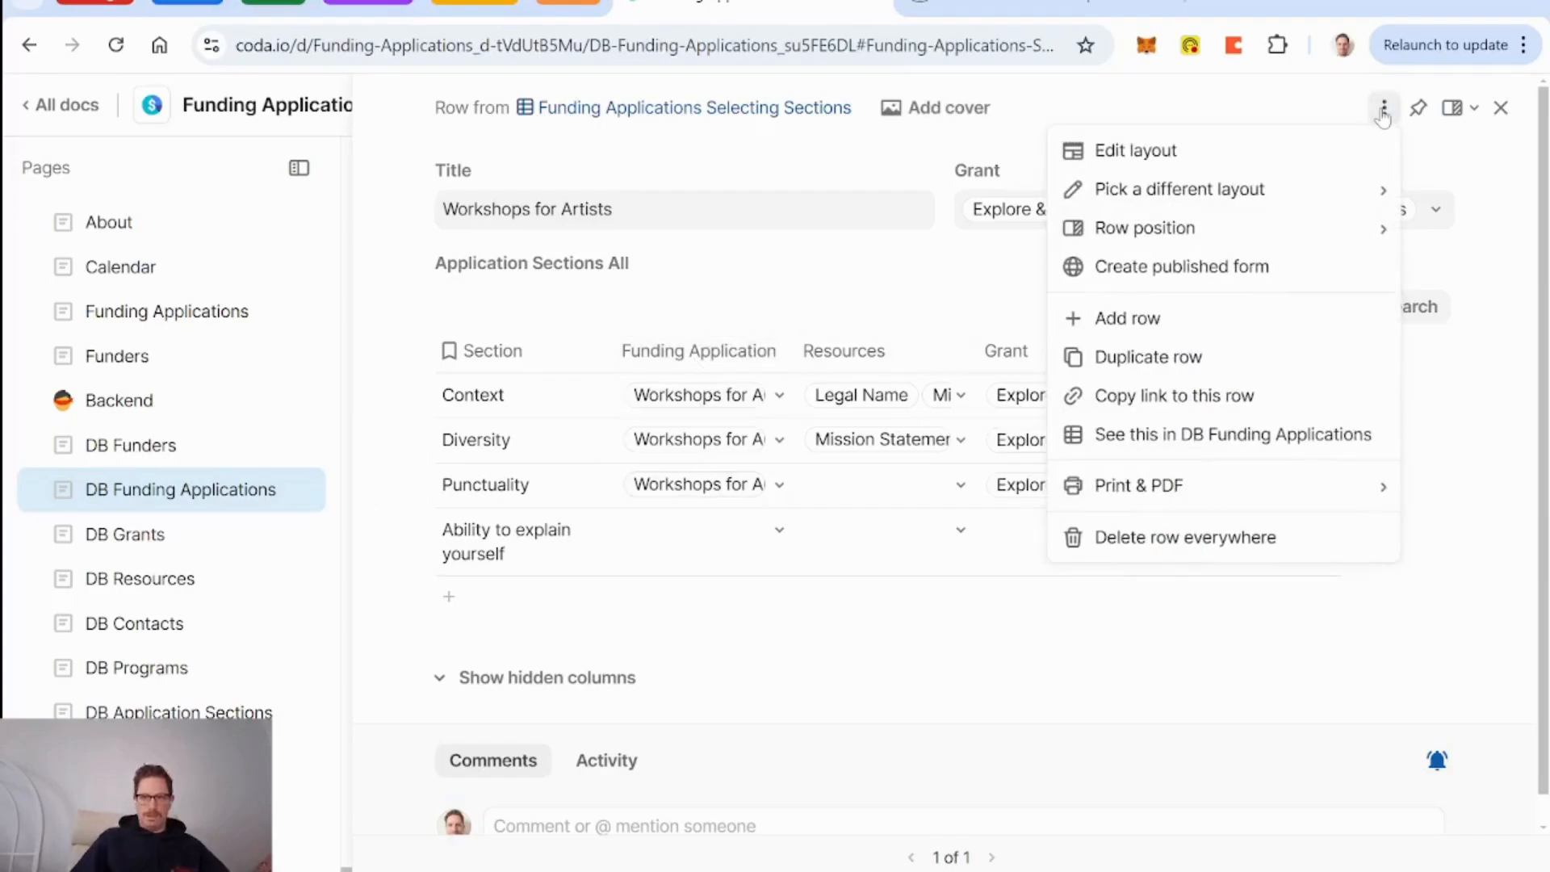
pyautogui.click(1152, 161)
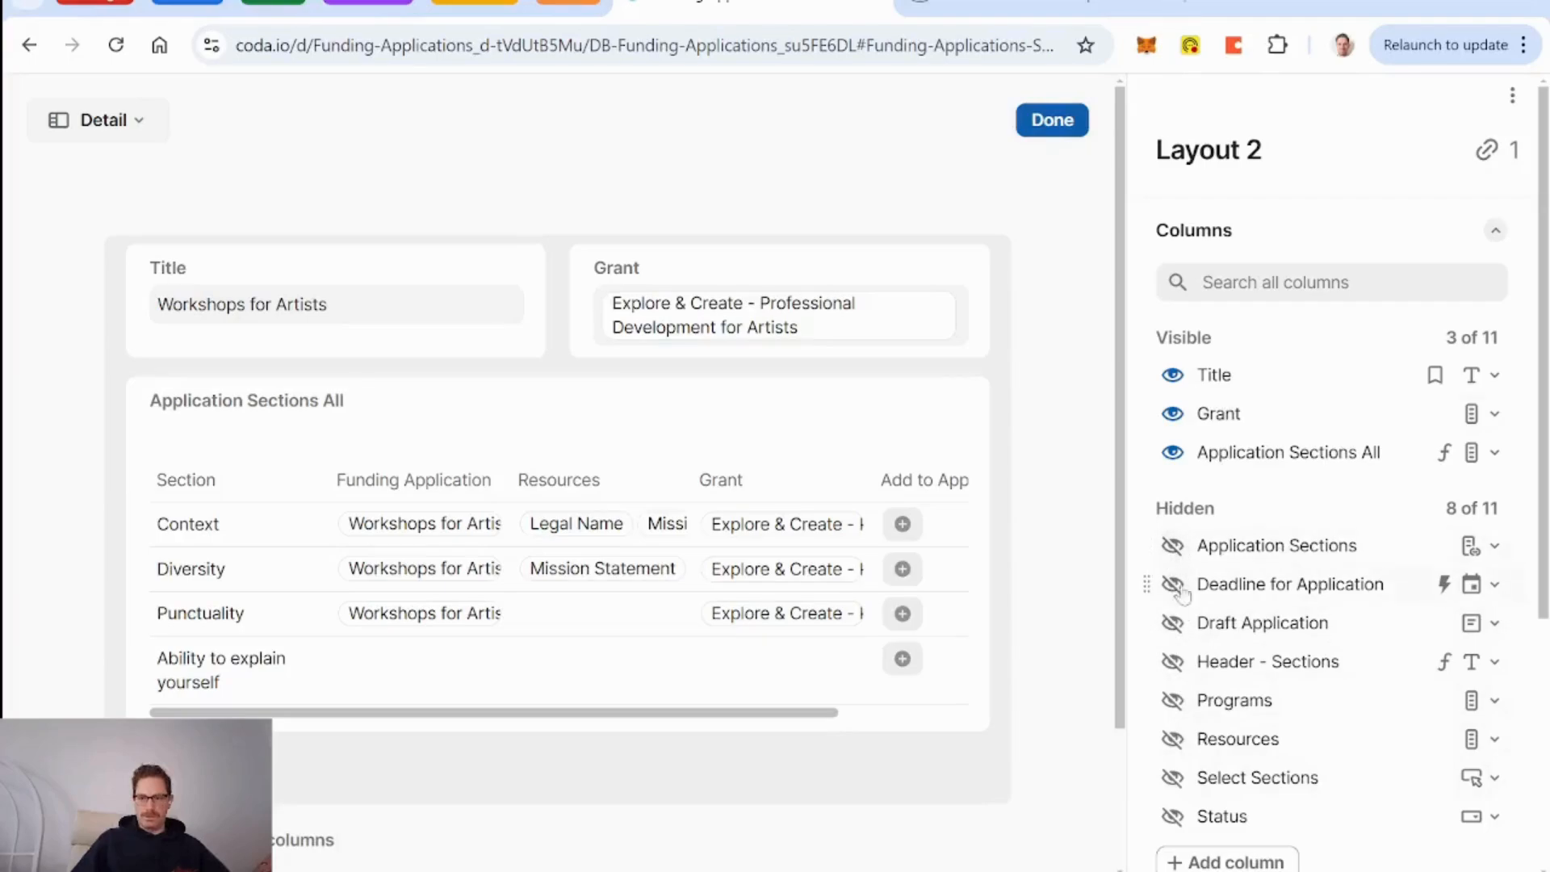
pyautogui.scroll(-2, 1305, 713)
pyautogui.scroll(-2, 1305, 715)
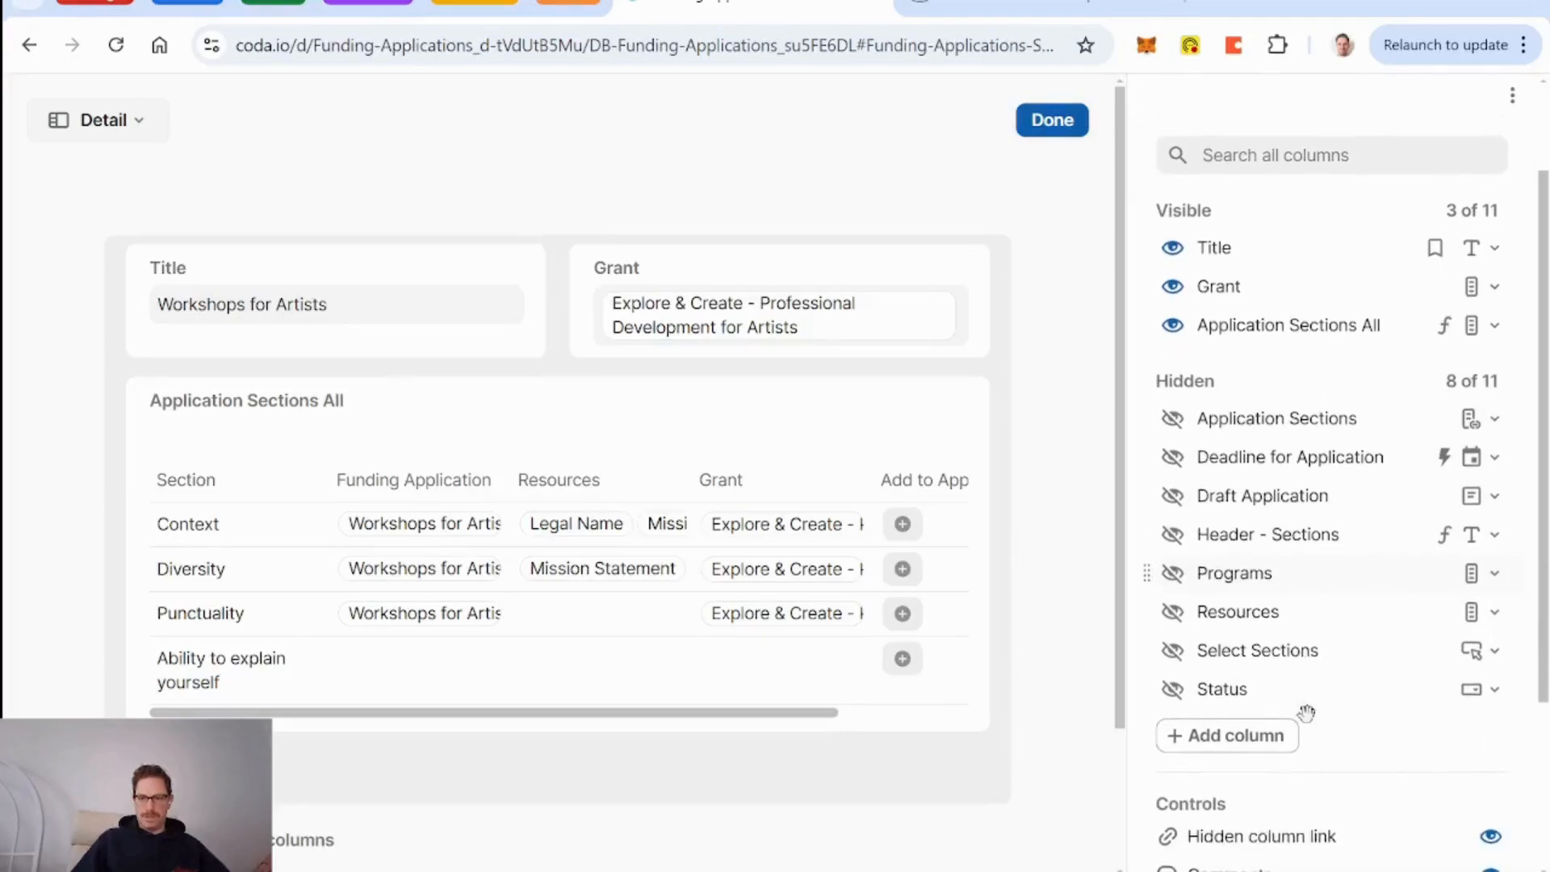
pyautogui.scroll(2, 1305, 704)
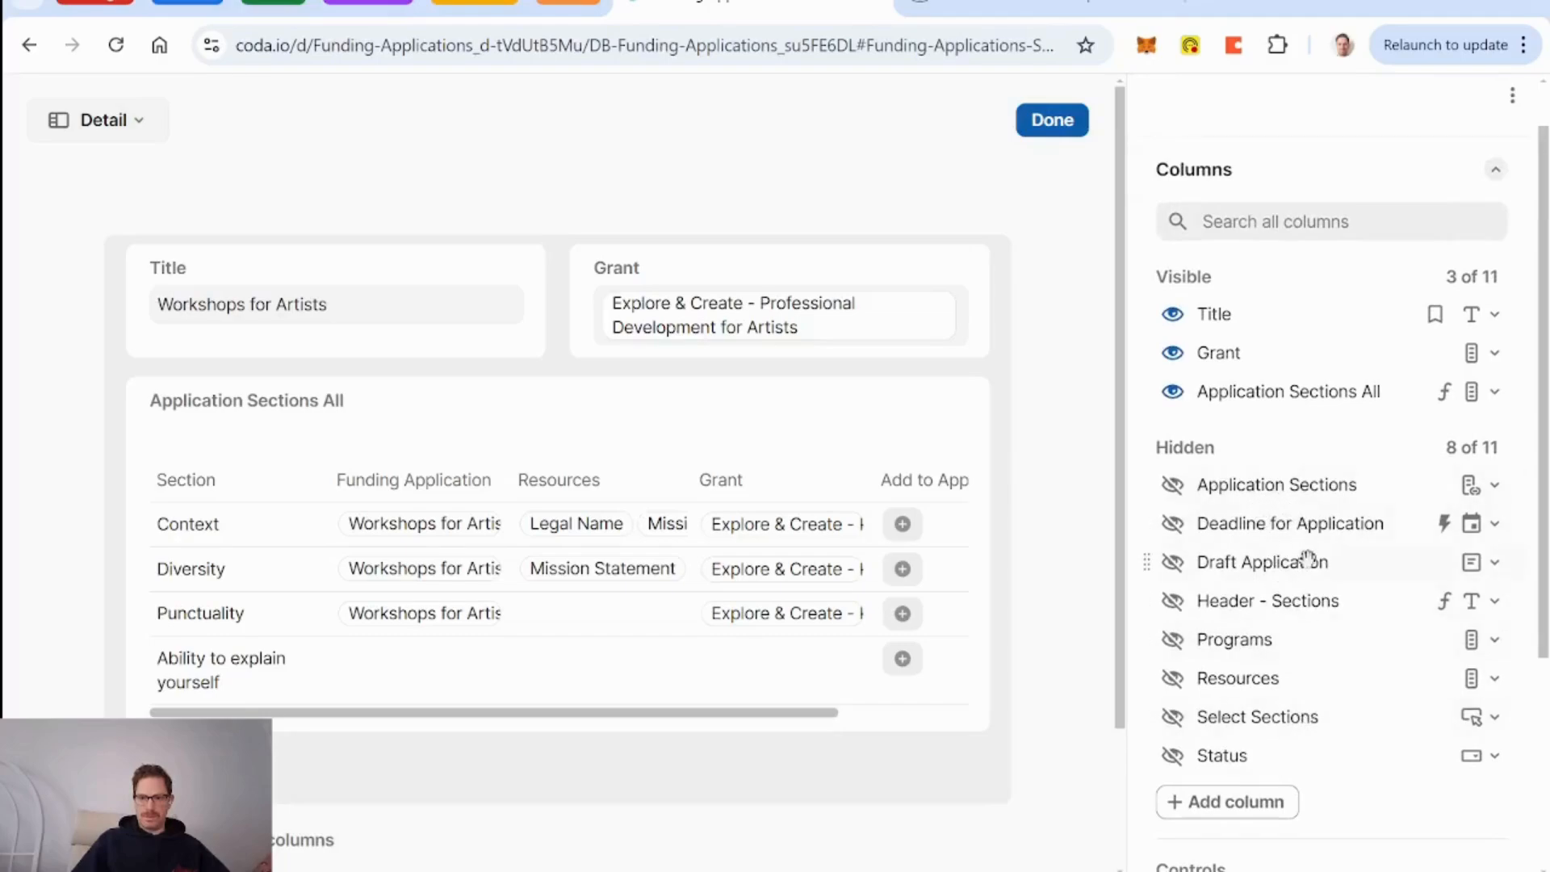
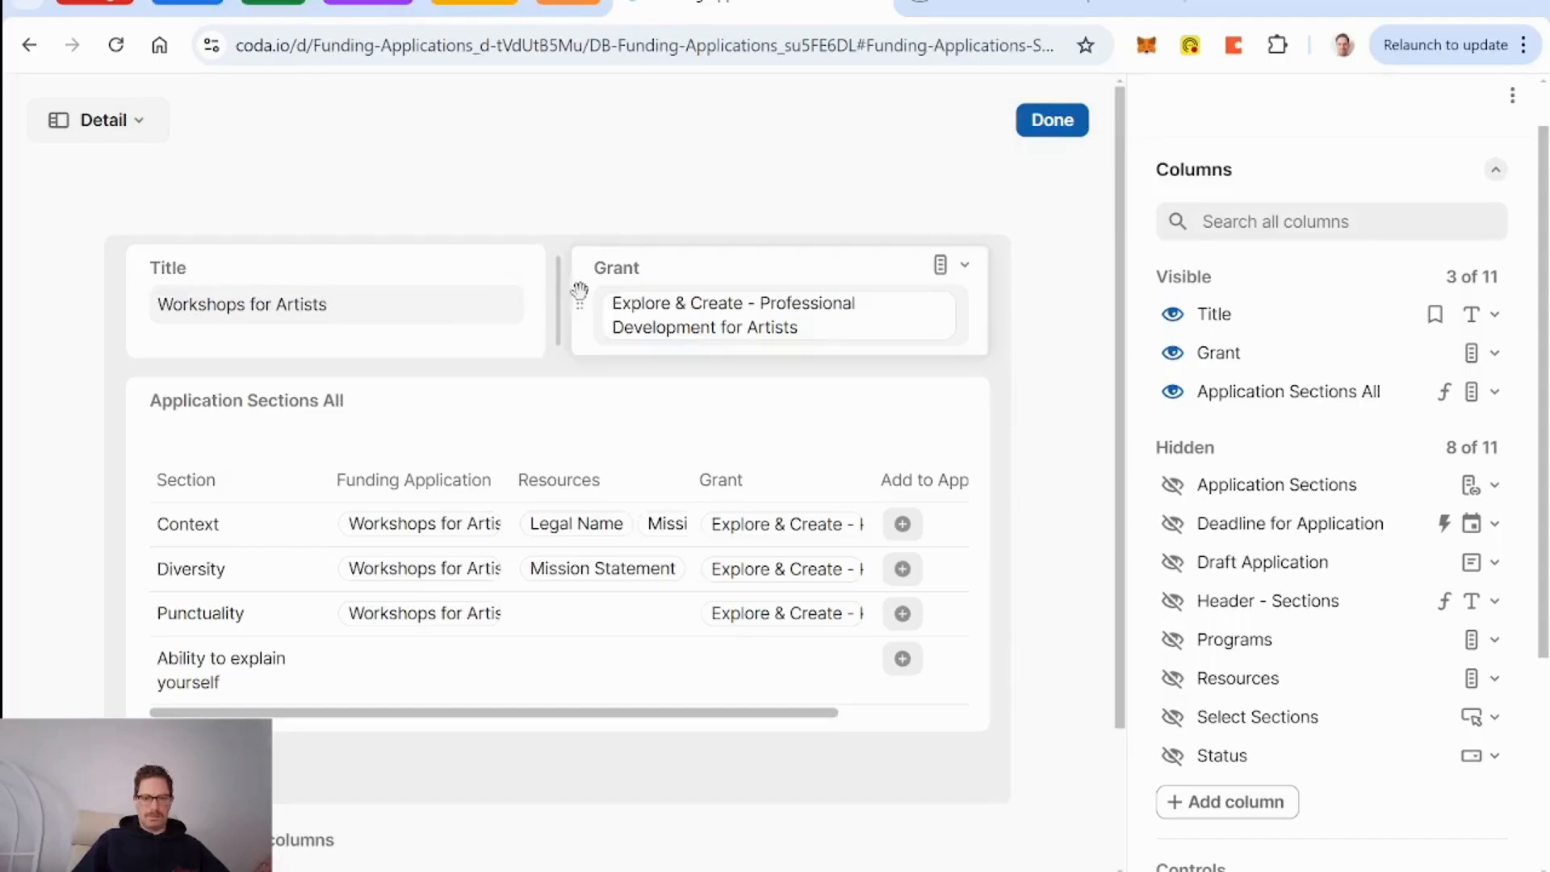
# Put Grant full-width under the title, name the title 'Funding Application', and finish the layout.
pyautogui.moveTo(579, 302); pyautogui.dragTo(488, 349)
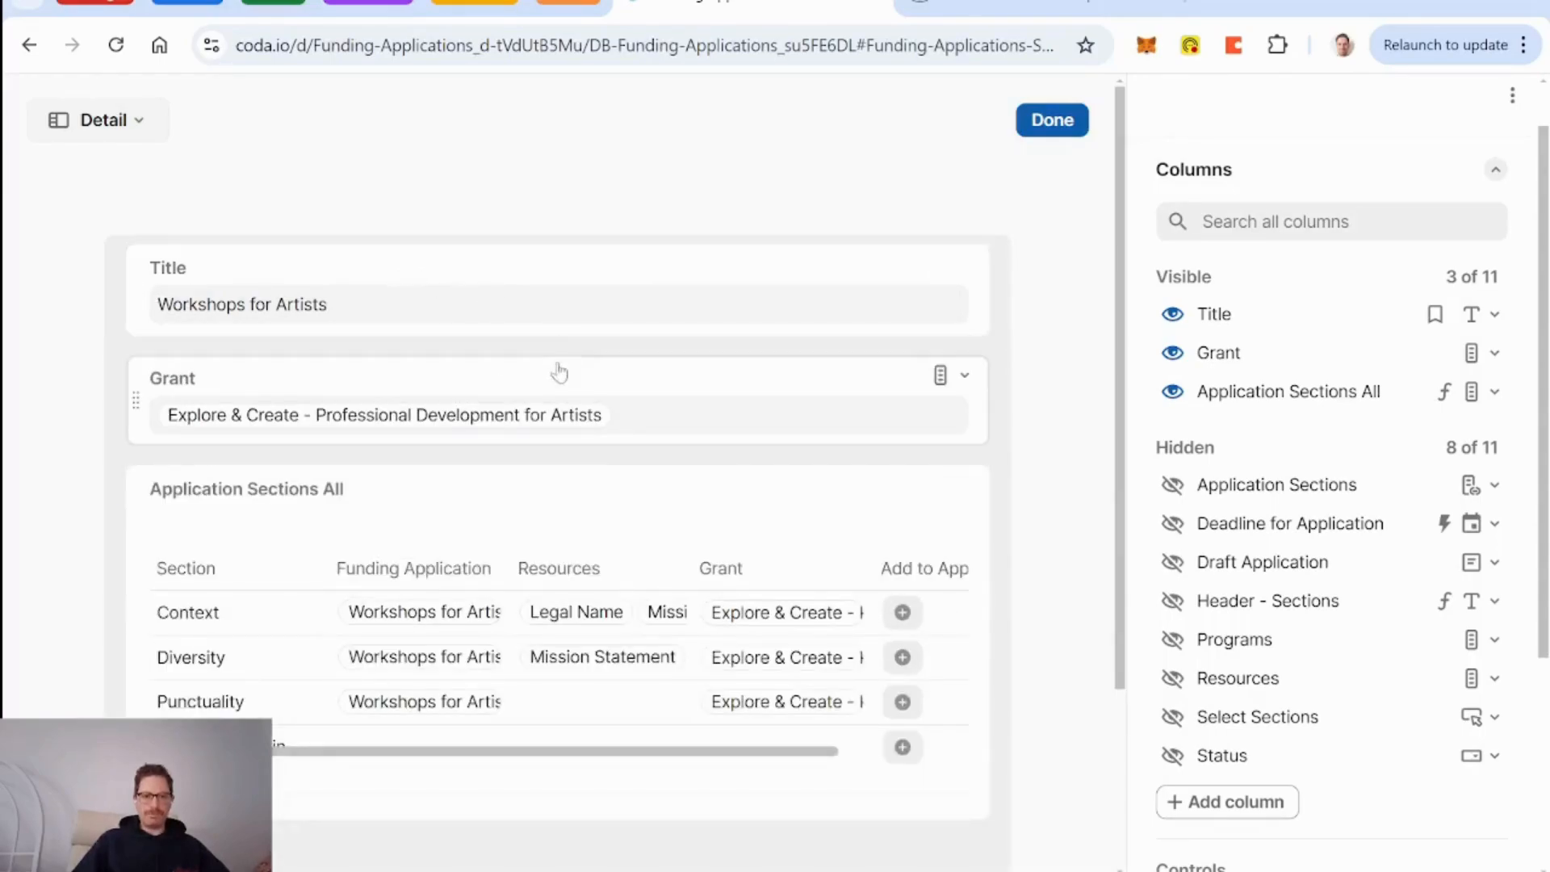
pyautogui.click(450, 289)
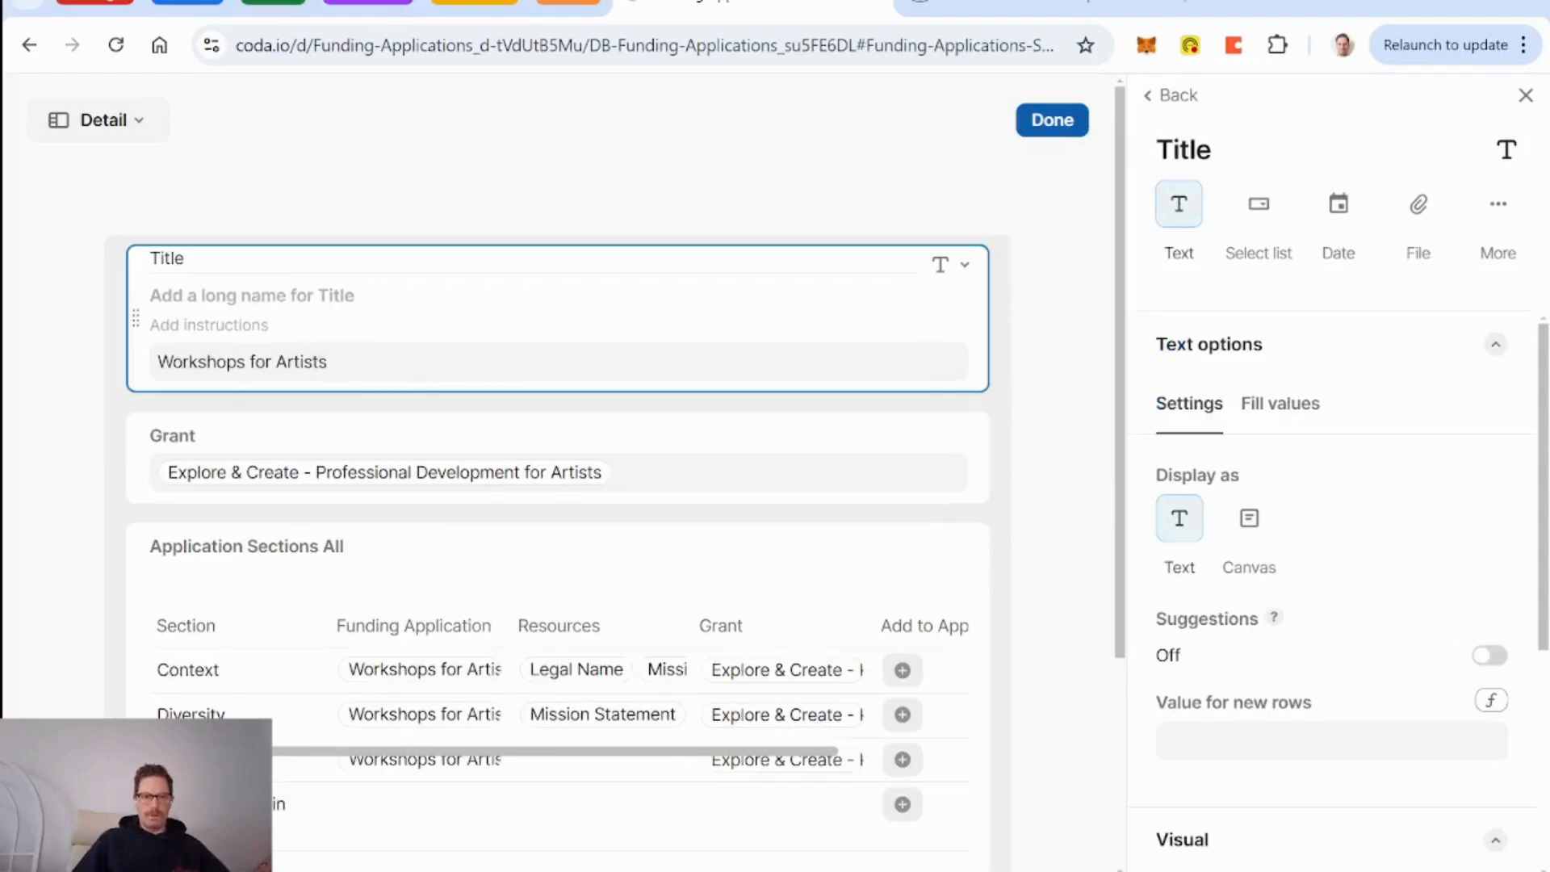
pyautogui.click(310, 305)
pyautogui.write('Funding')
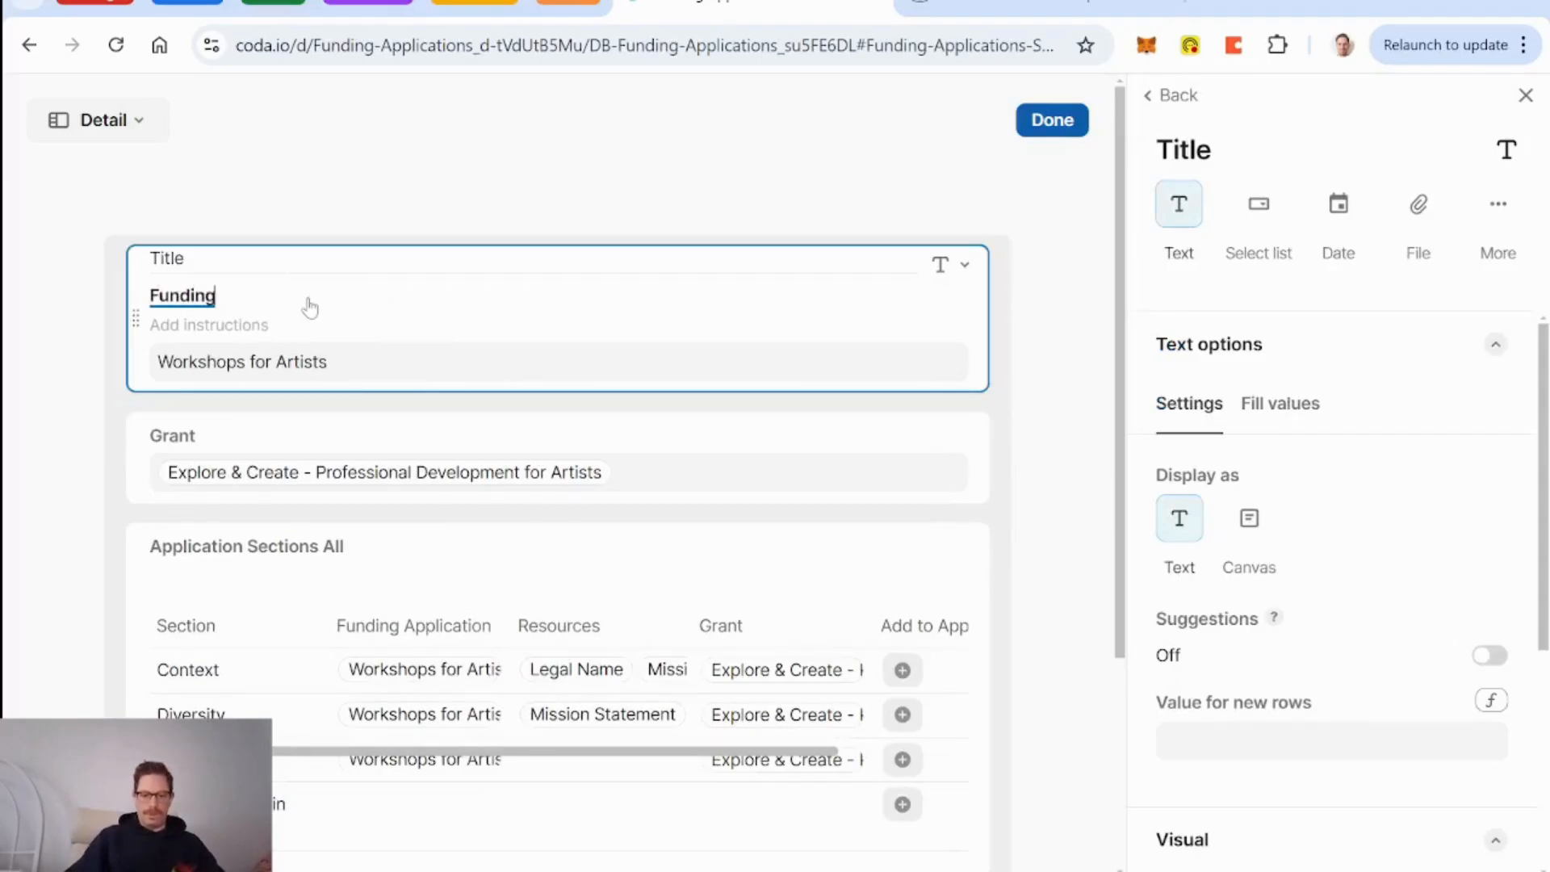
pyautogui.write(' Application')
pyautogui.press('Return')
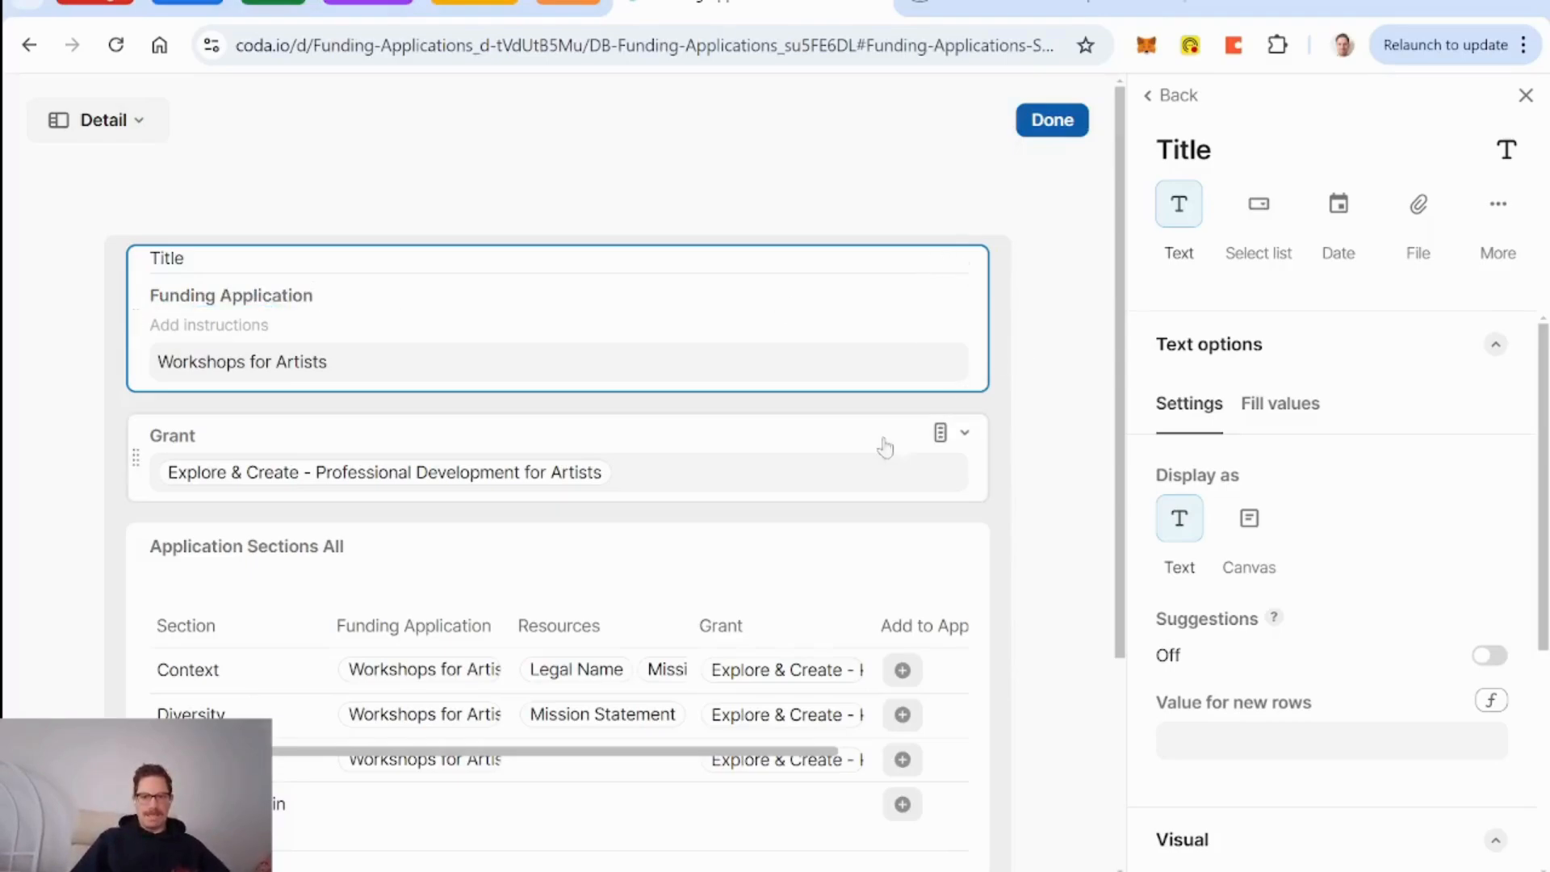
pyautogui.click(1051, 123)
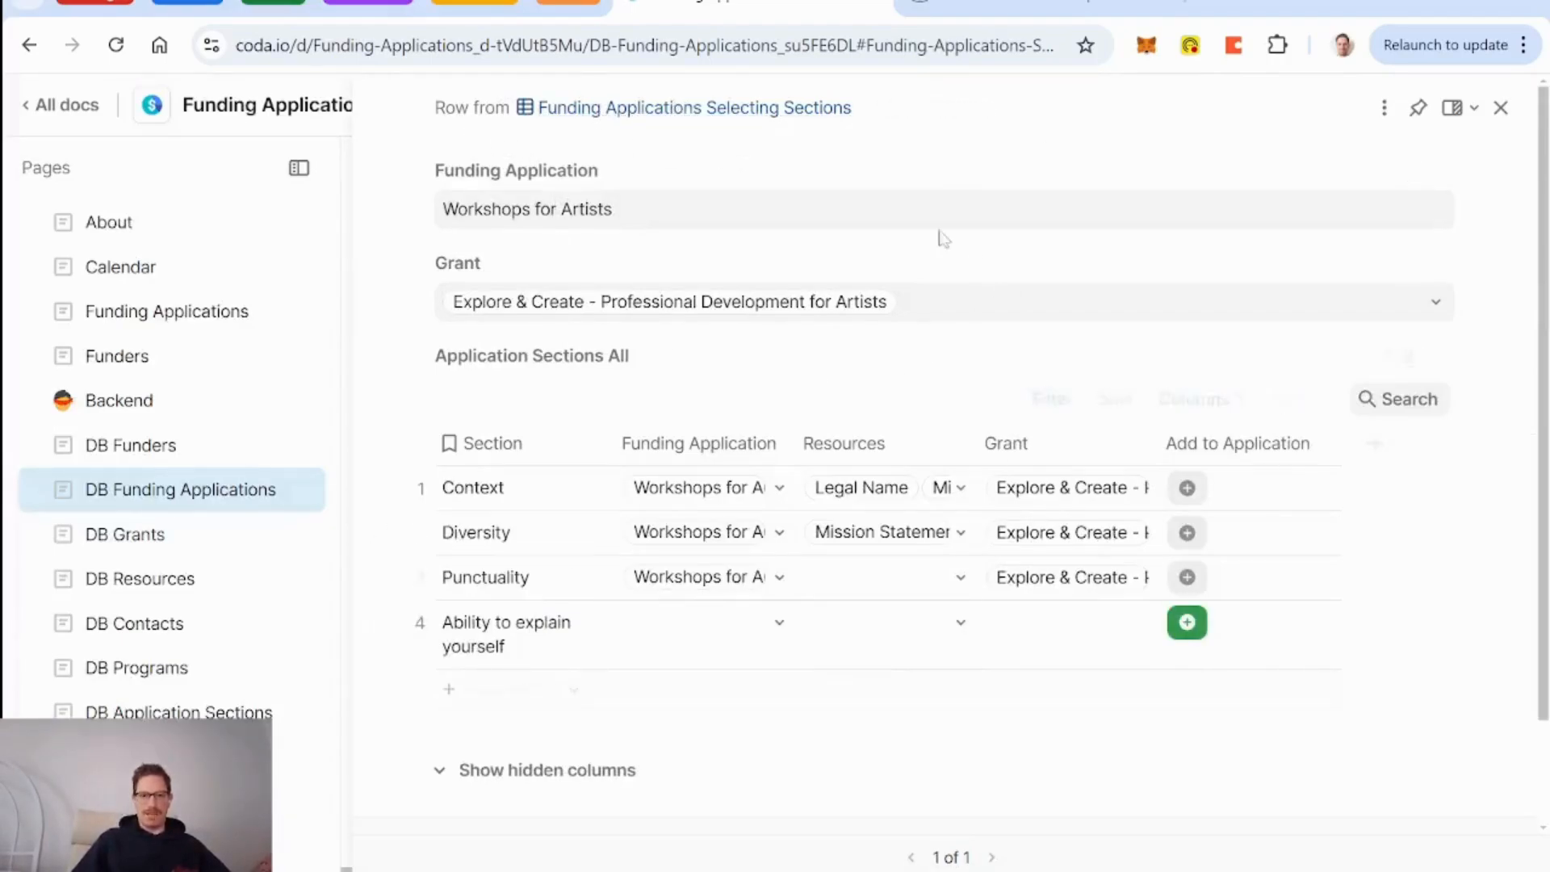
pyautogui.click(1502, 110)
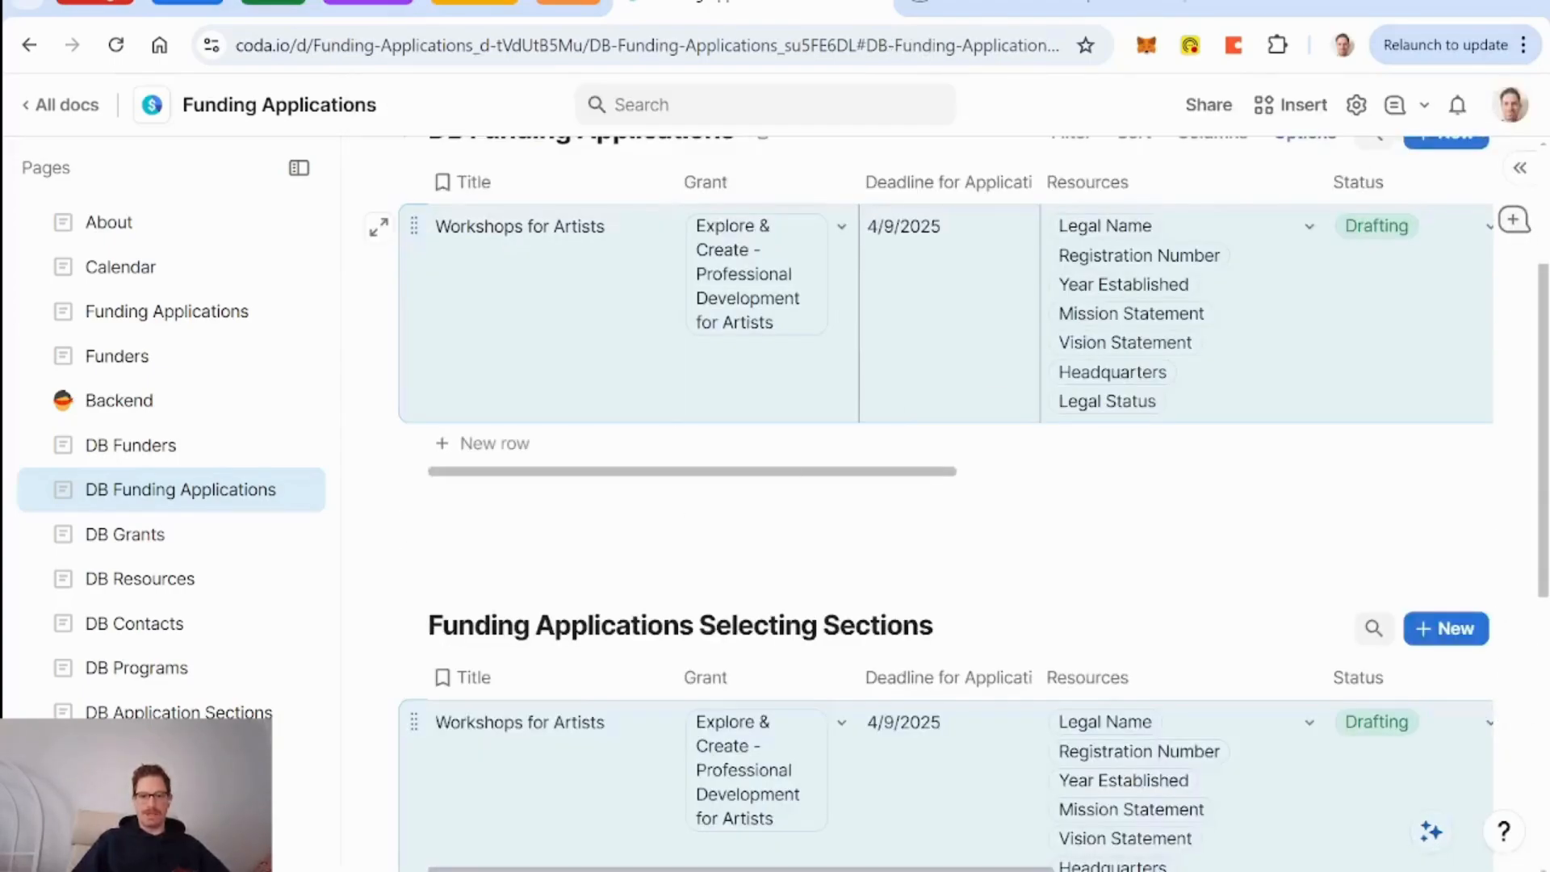
pyautogui.scroll(-6, 938, 376)
pyautogui.scroll(5, 938, 502)
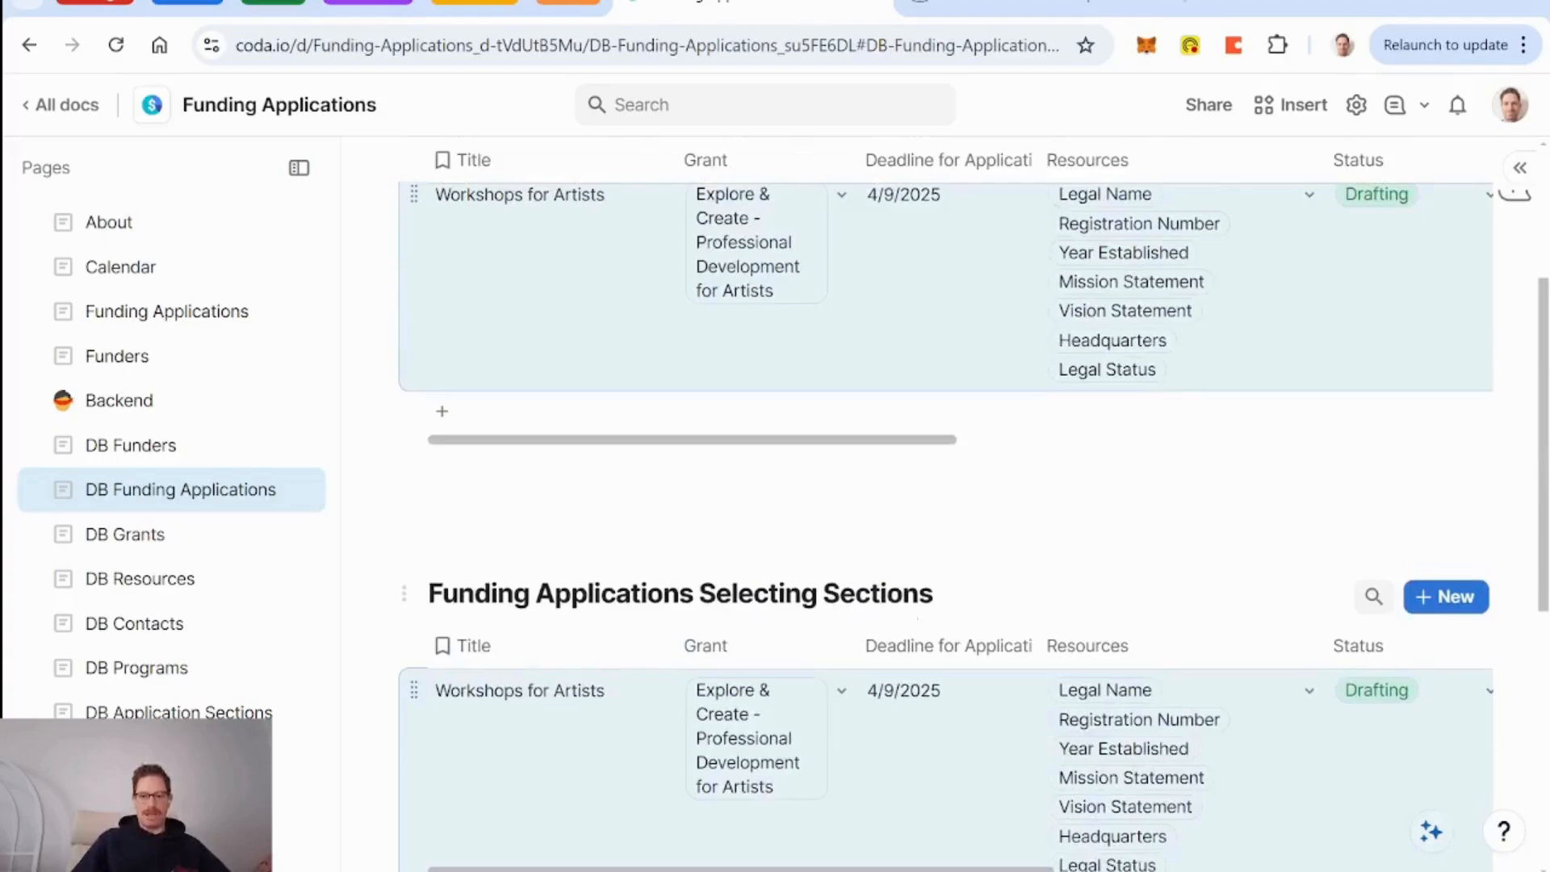
pyautogui.scroll(4, 938, 502)
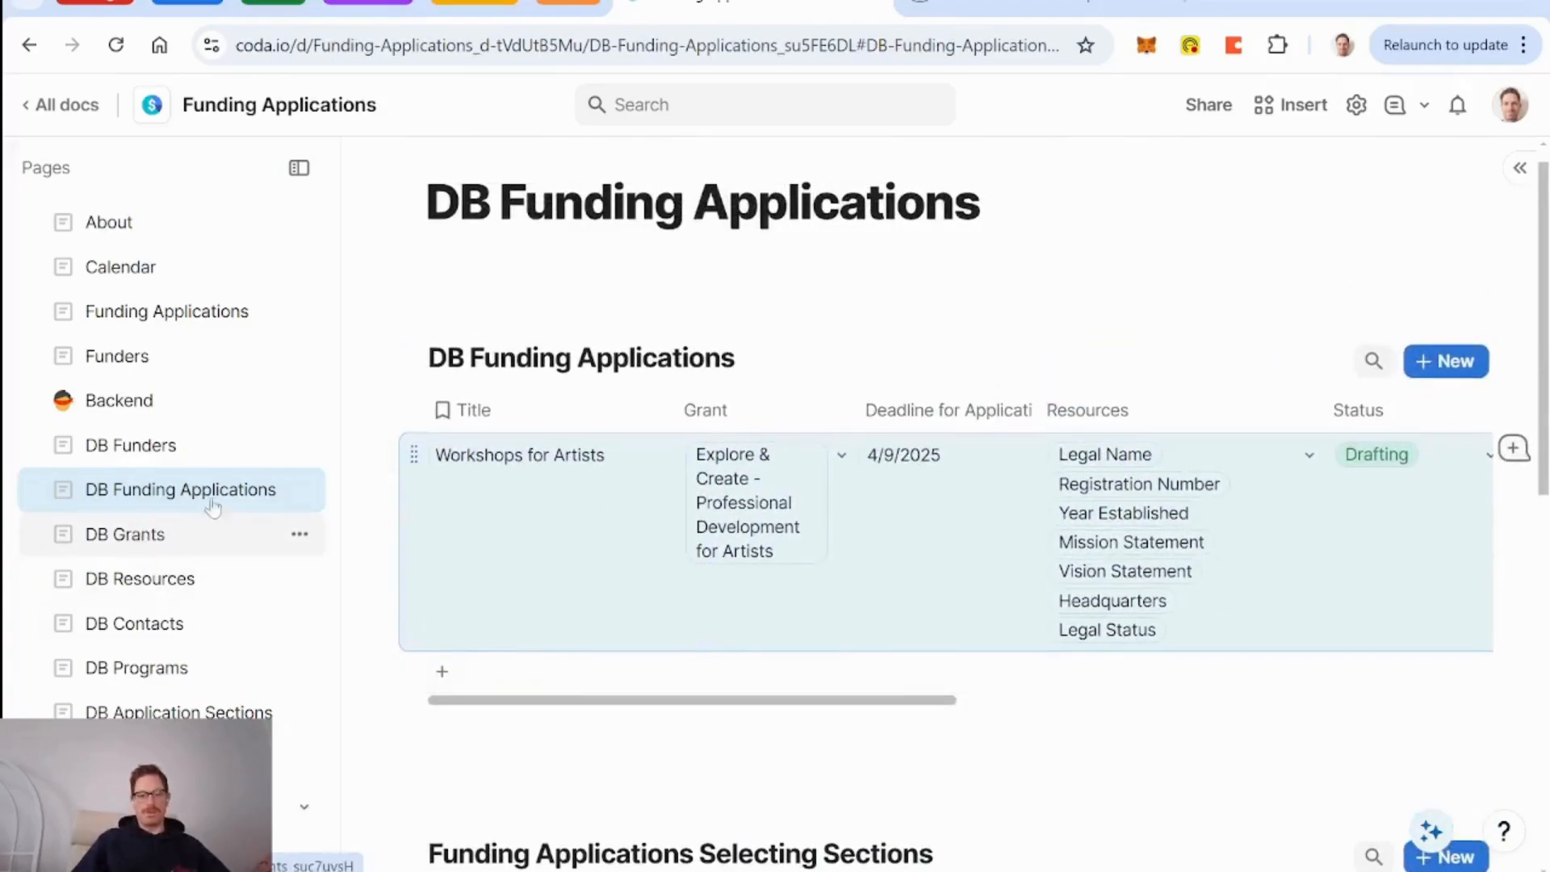
pyautogui.click(388, 457)
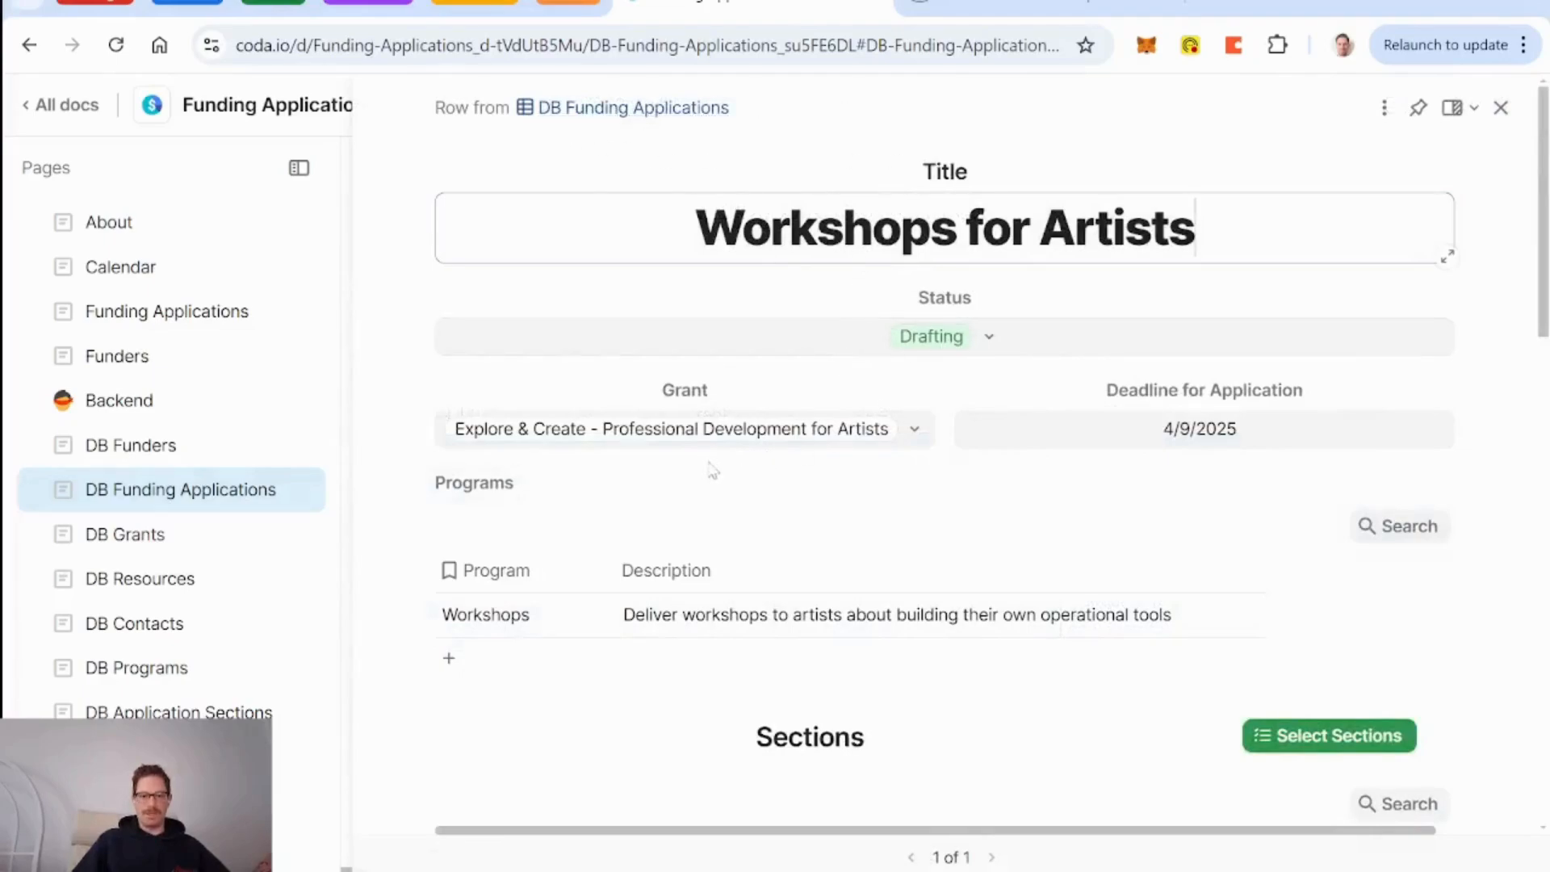
pyautogui.moveTo(728, 443)
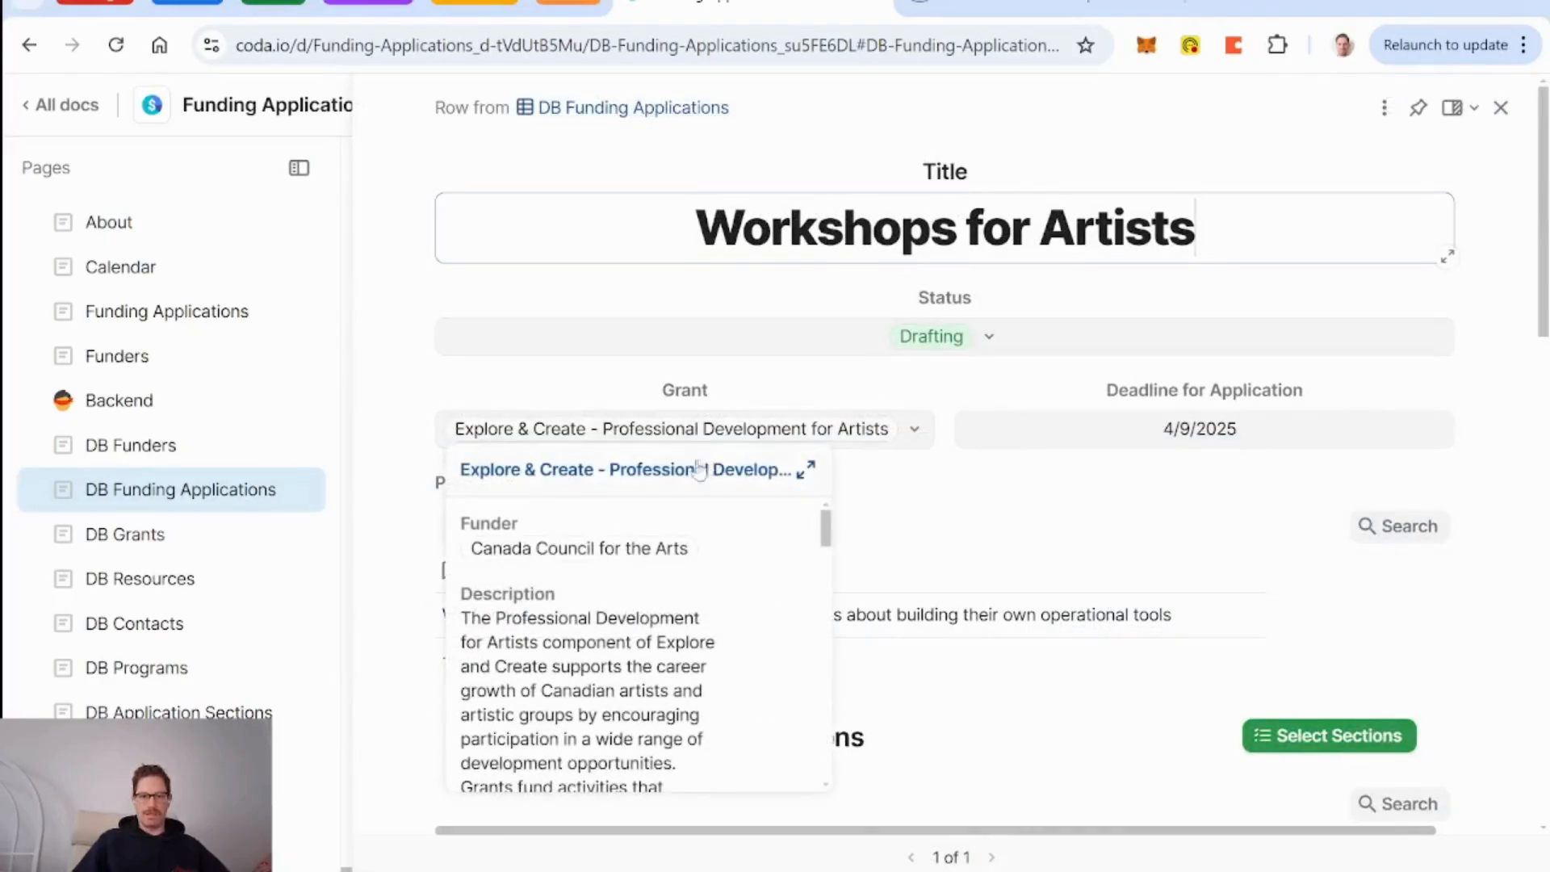
pyautogui.click(694, 470)
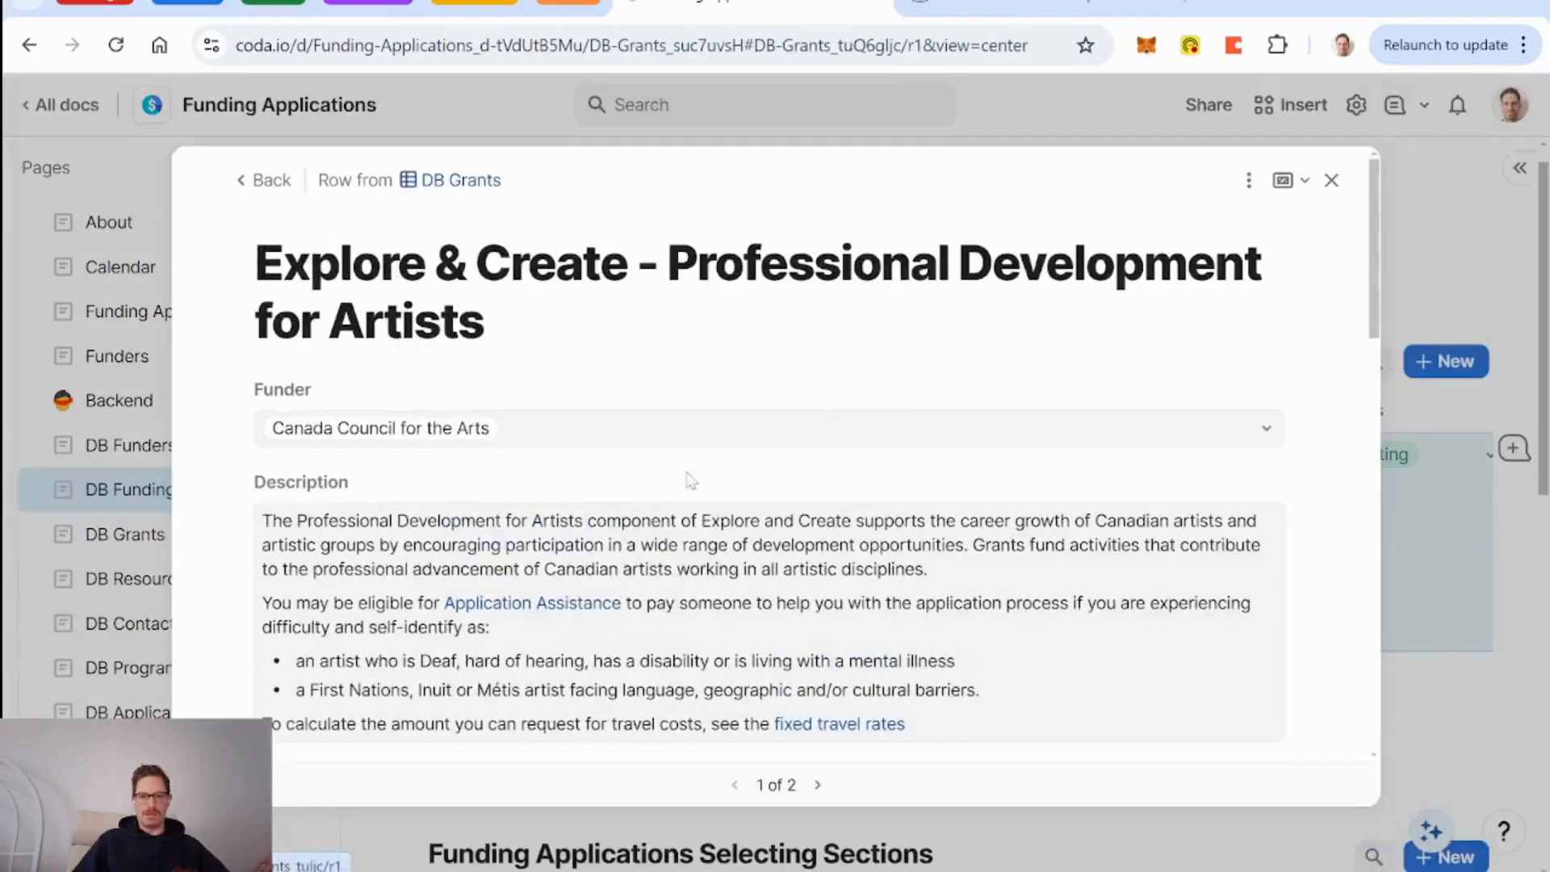
pyautogui.click(266, 184)
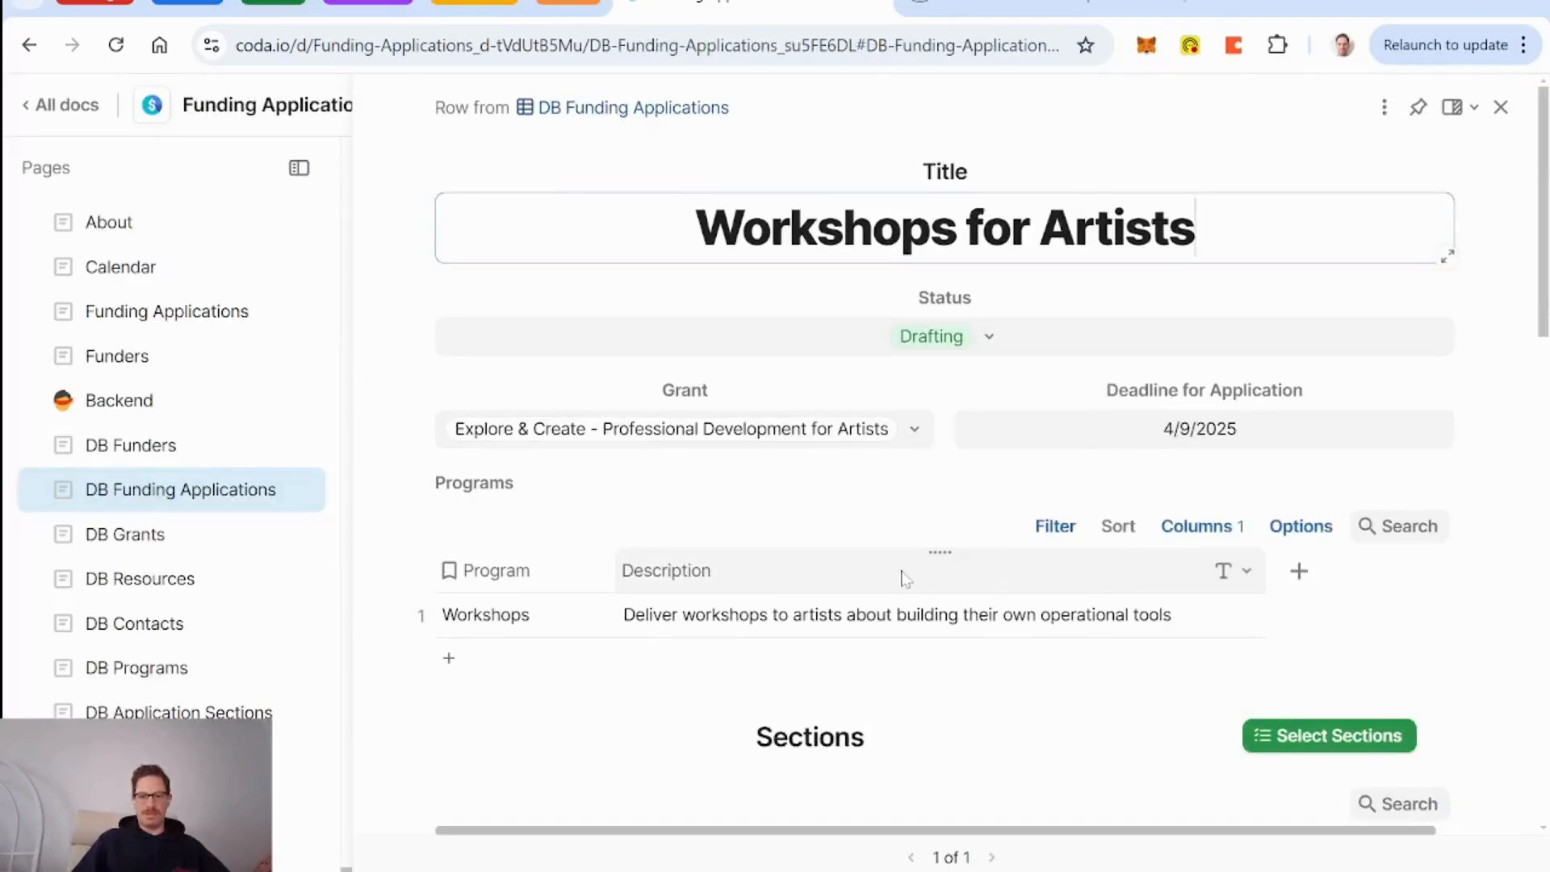
pyautogui.scroll(-2, 1131, 568)
pyautogui.click(1303, 603)
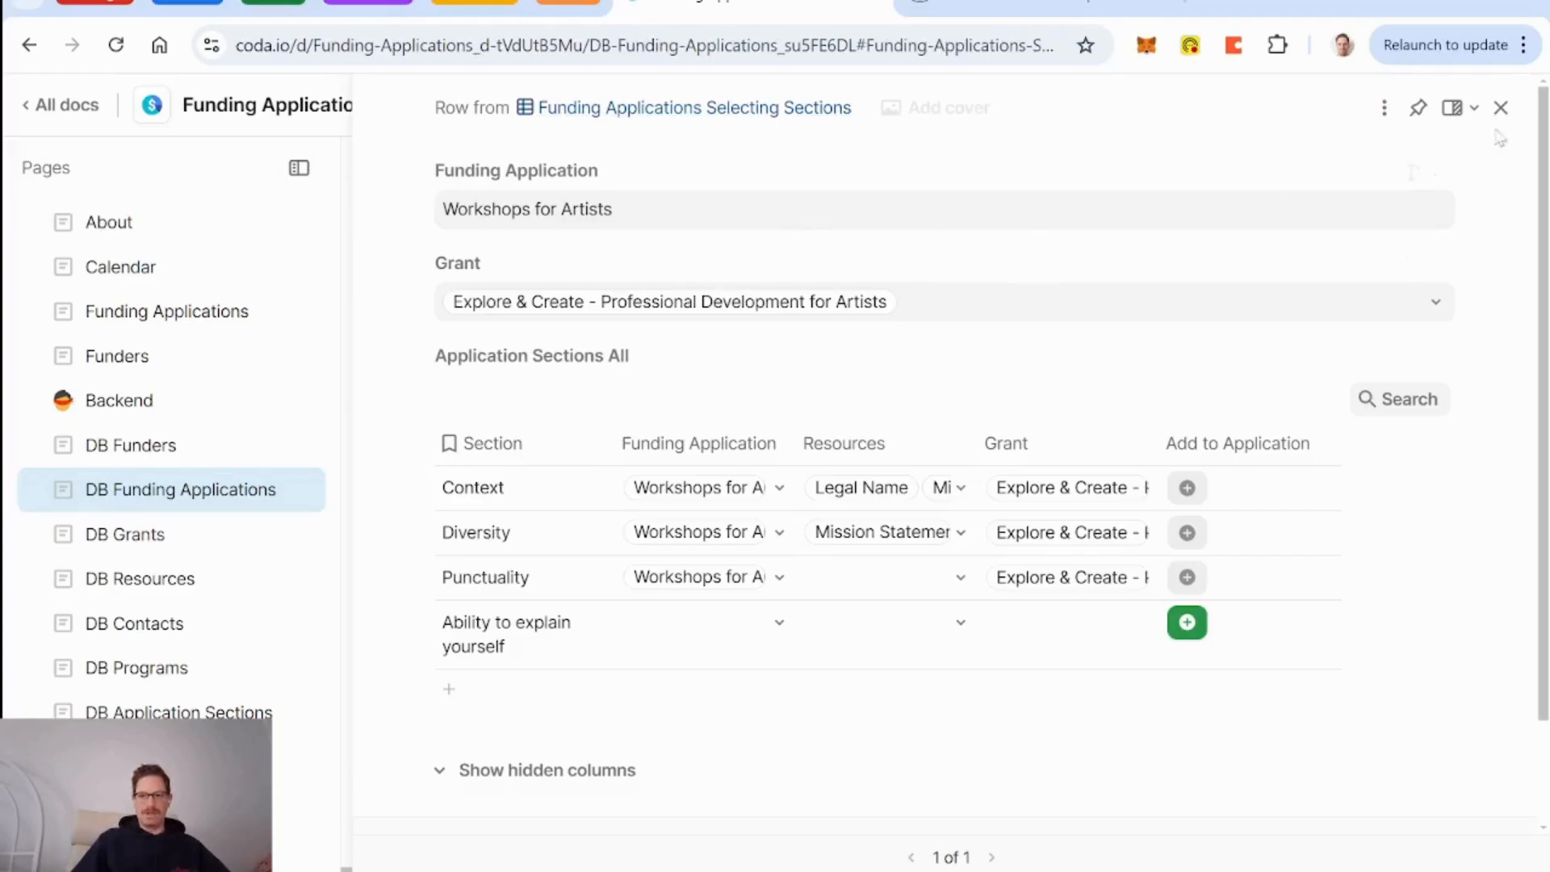
# Edit the row layout and turn off its hidden-columns link.
pyautogui.click(1387, 111)
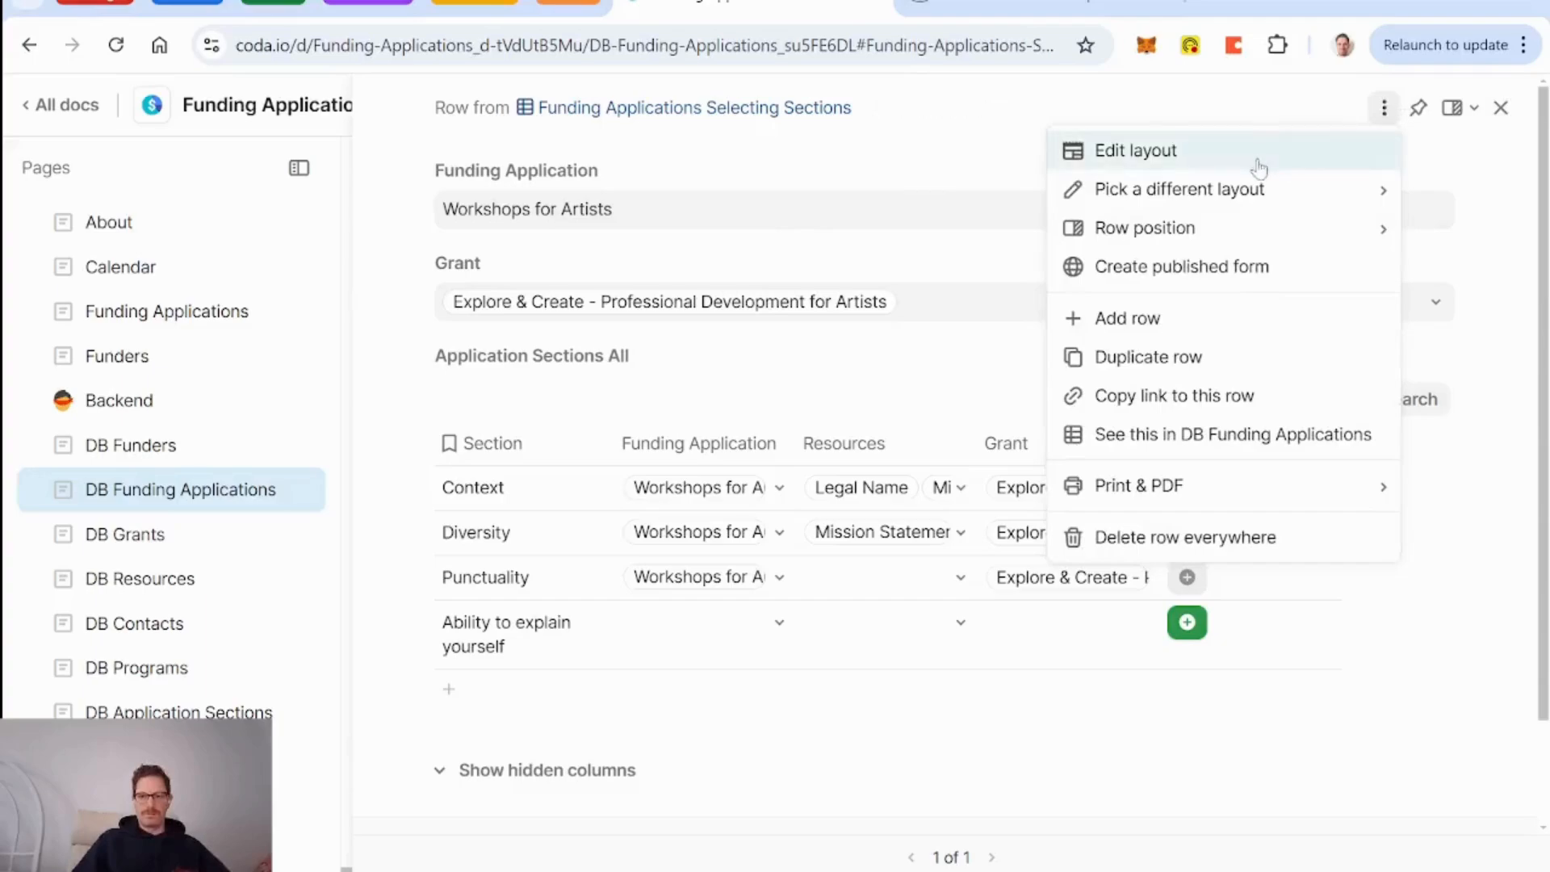
pyautogui.click(1262, 165)
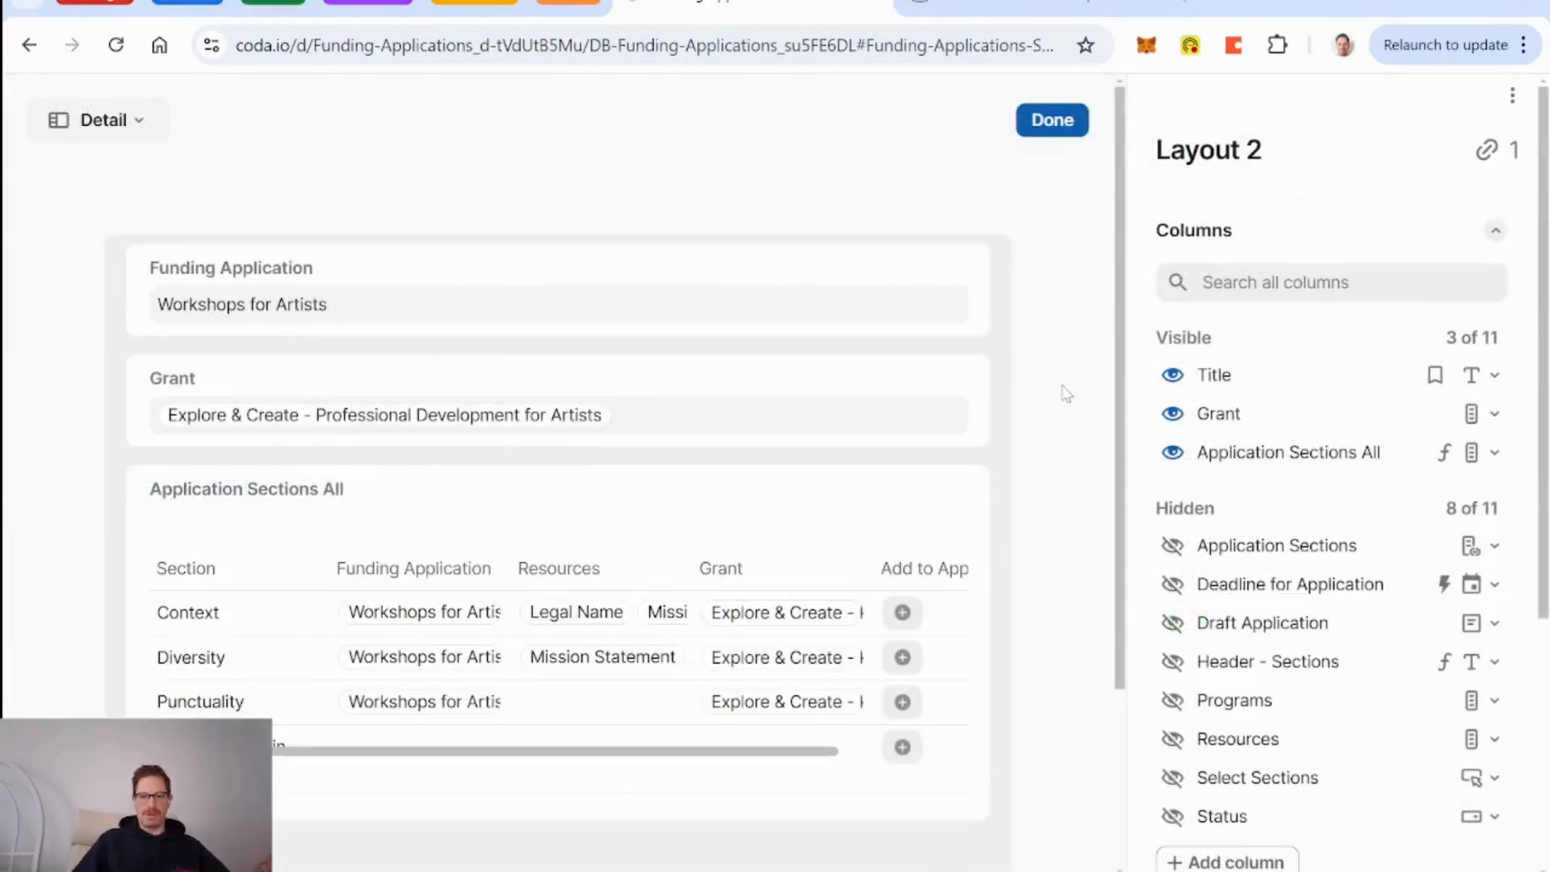
pyautogui.scroll(-3, 1066, 393)
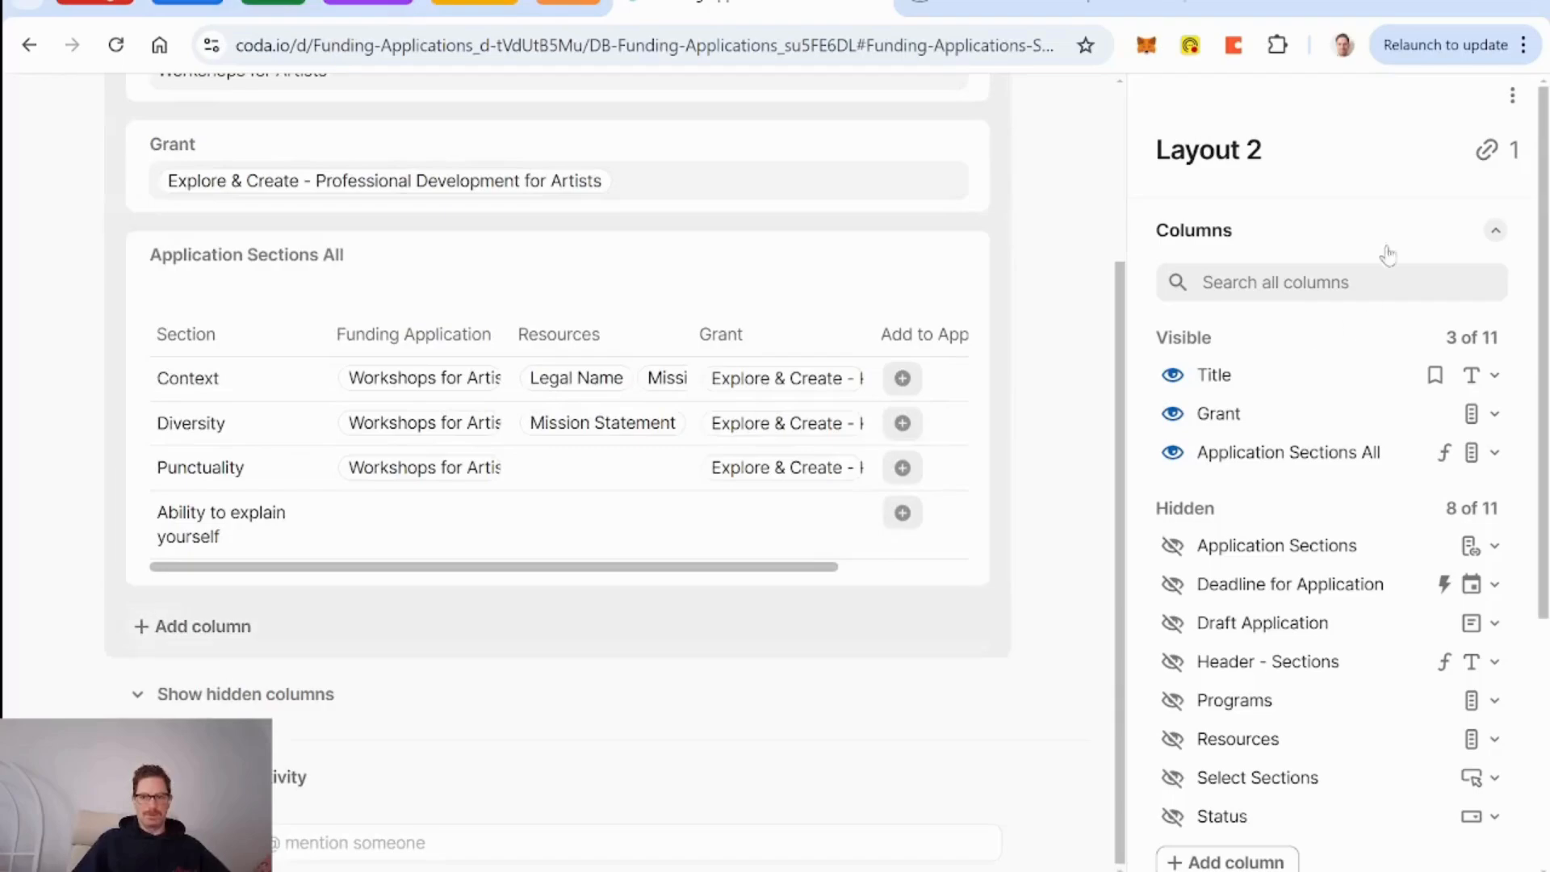
pyautogui.scroll(-5, 1329, 413)
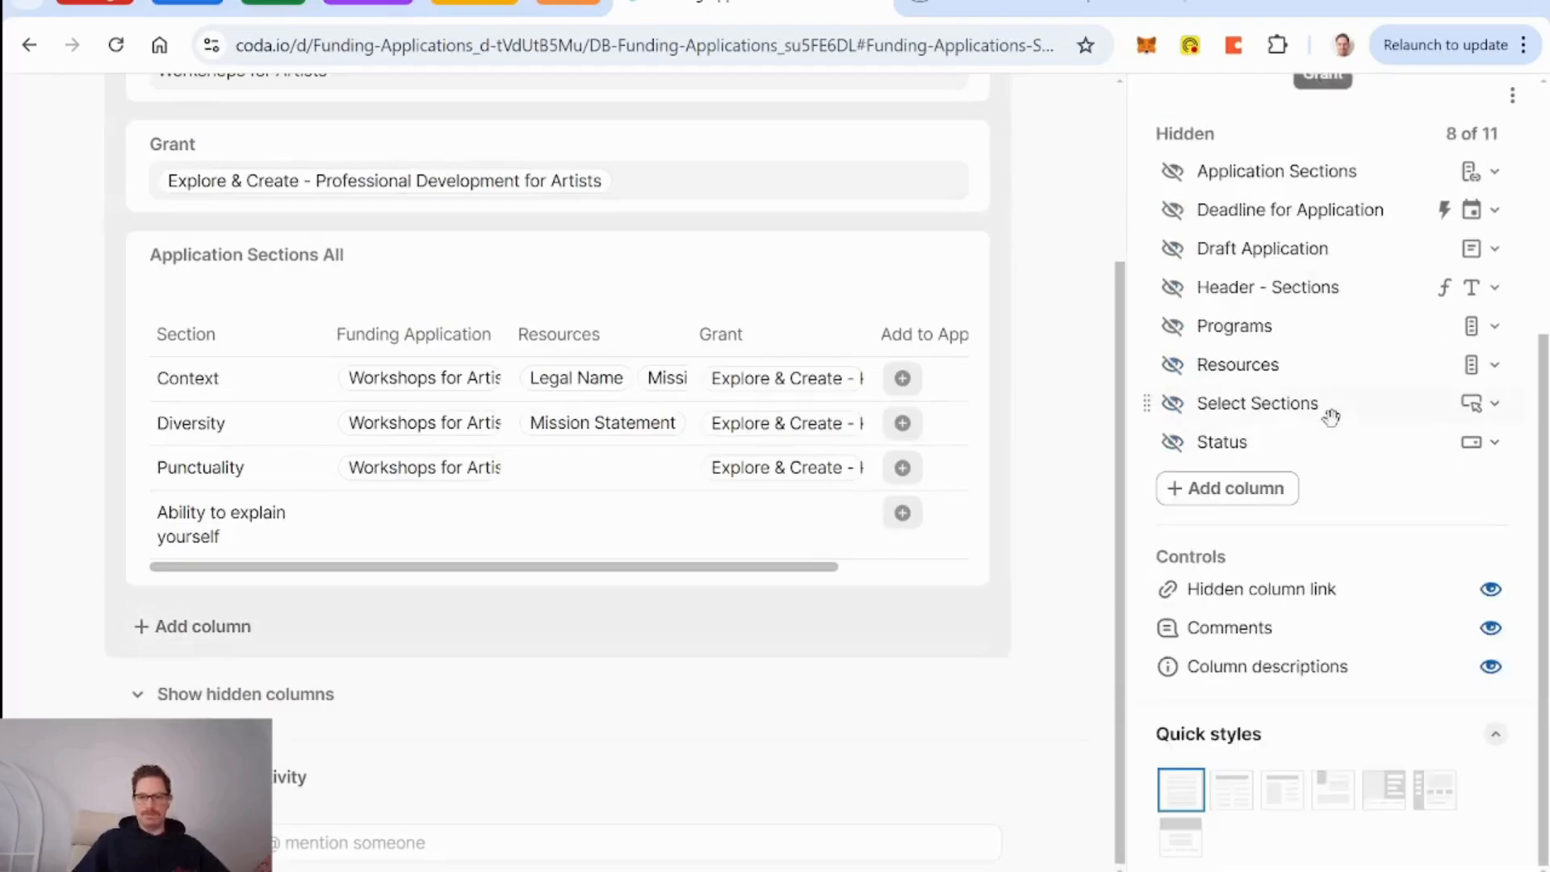
pyautogui.click(1492, 591)
pyautogui.scroll(5, 1359, 576)
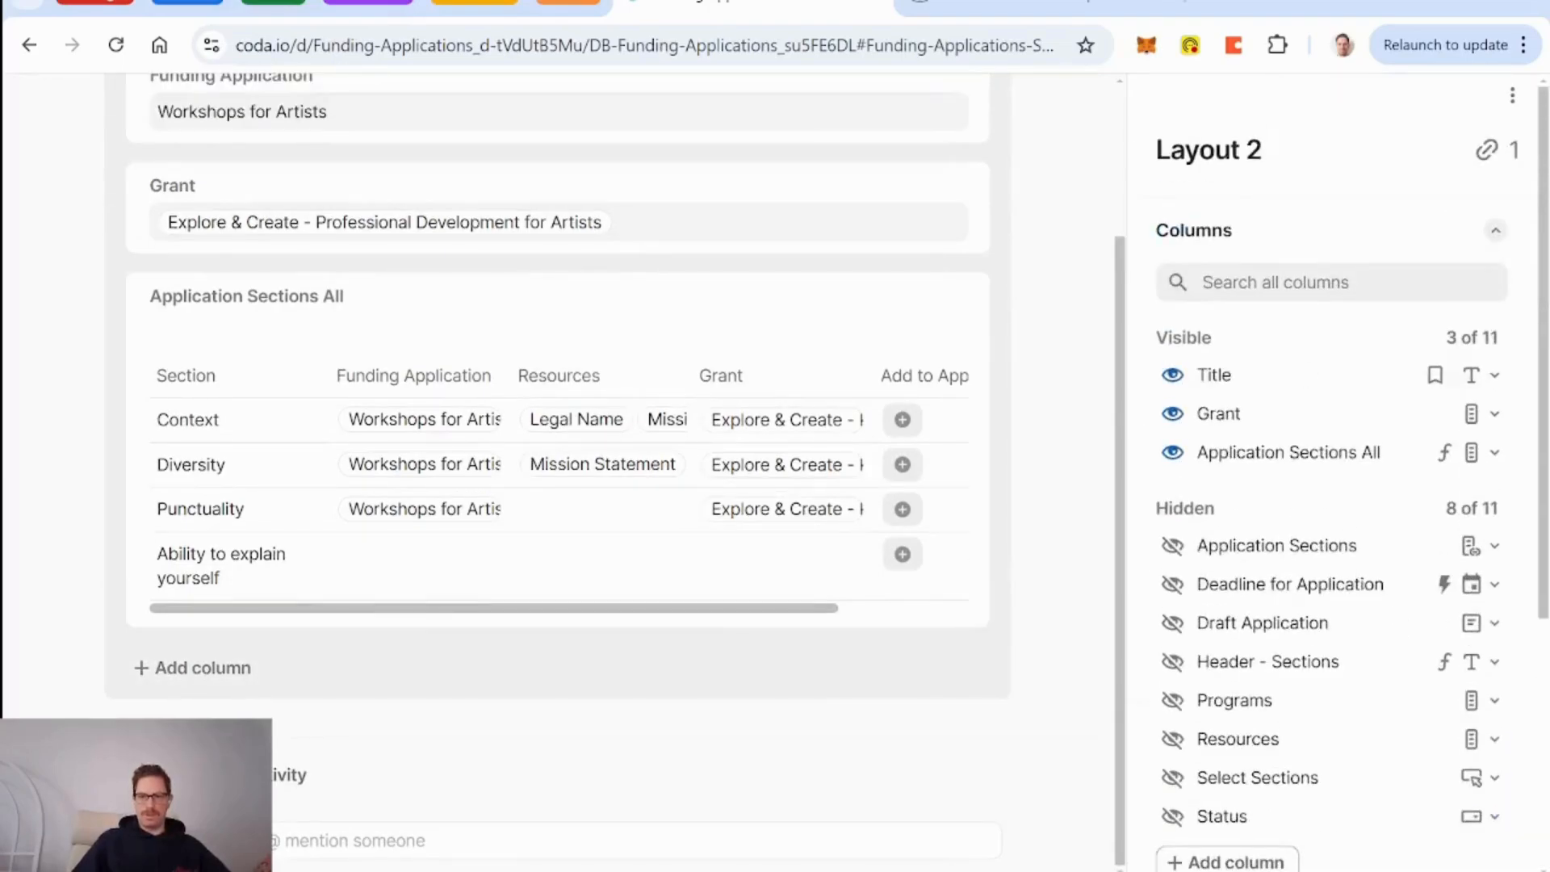
# Rename the layout 'Funding Application Select Section Layout' and add a new column.
pyautogui.click(1227, 150)
pyautogui.write('Funding')
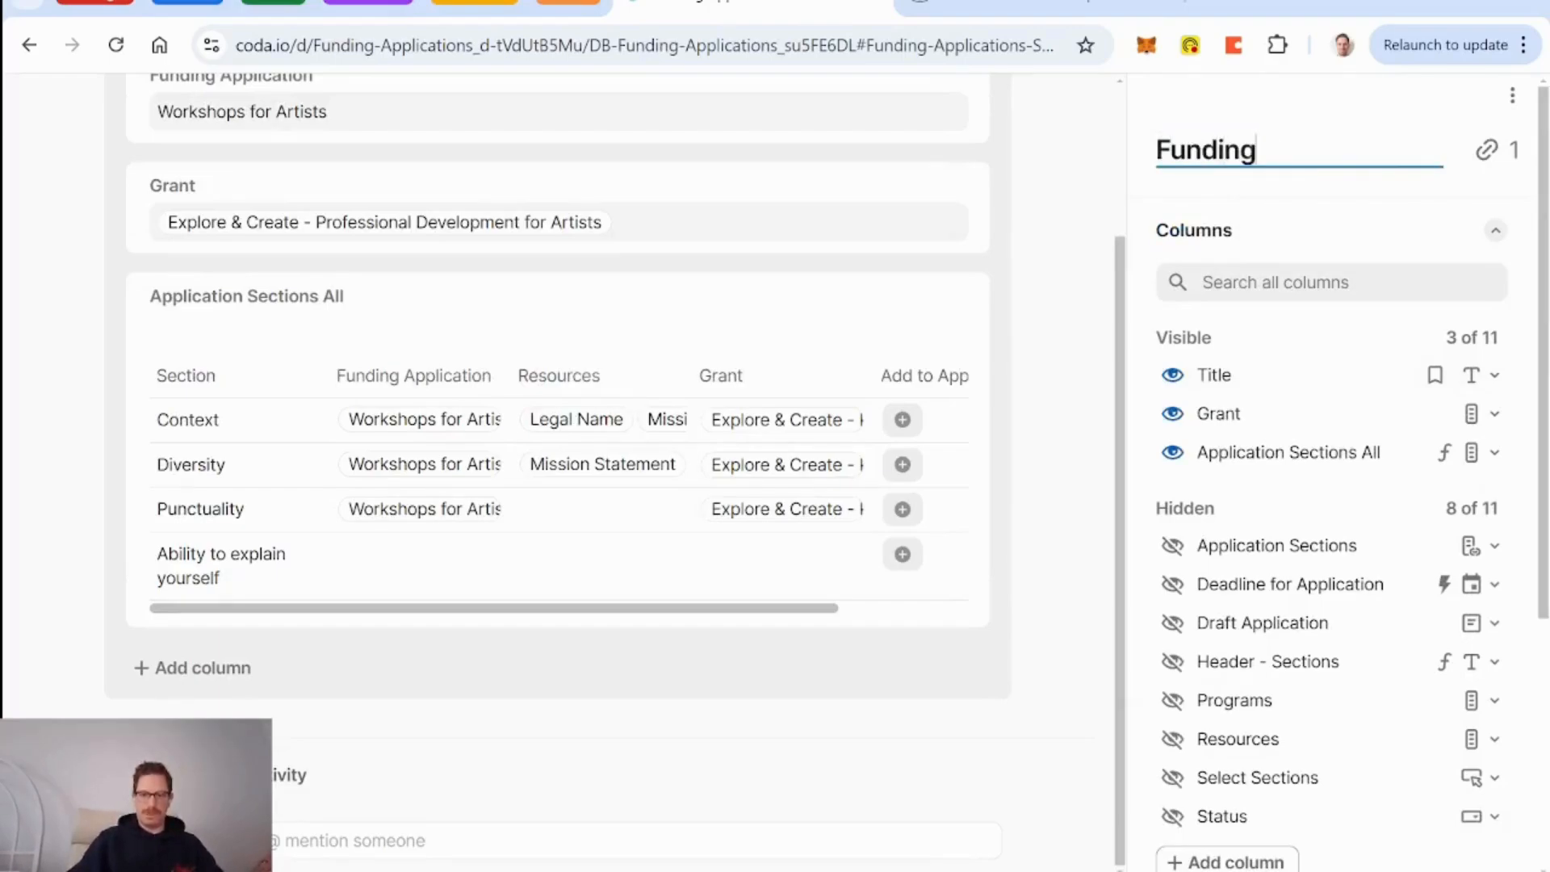
pyautogui.write(' Application Se')
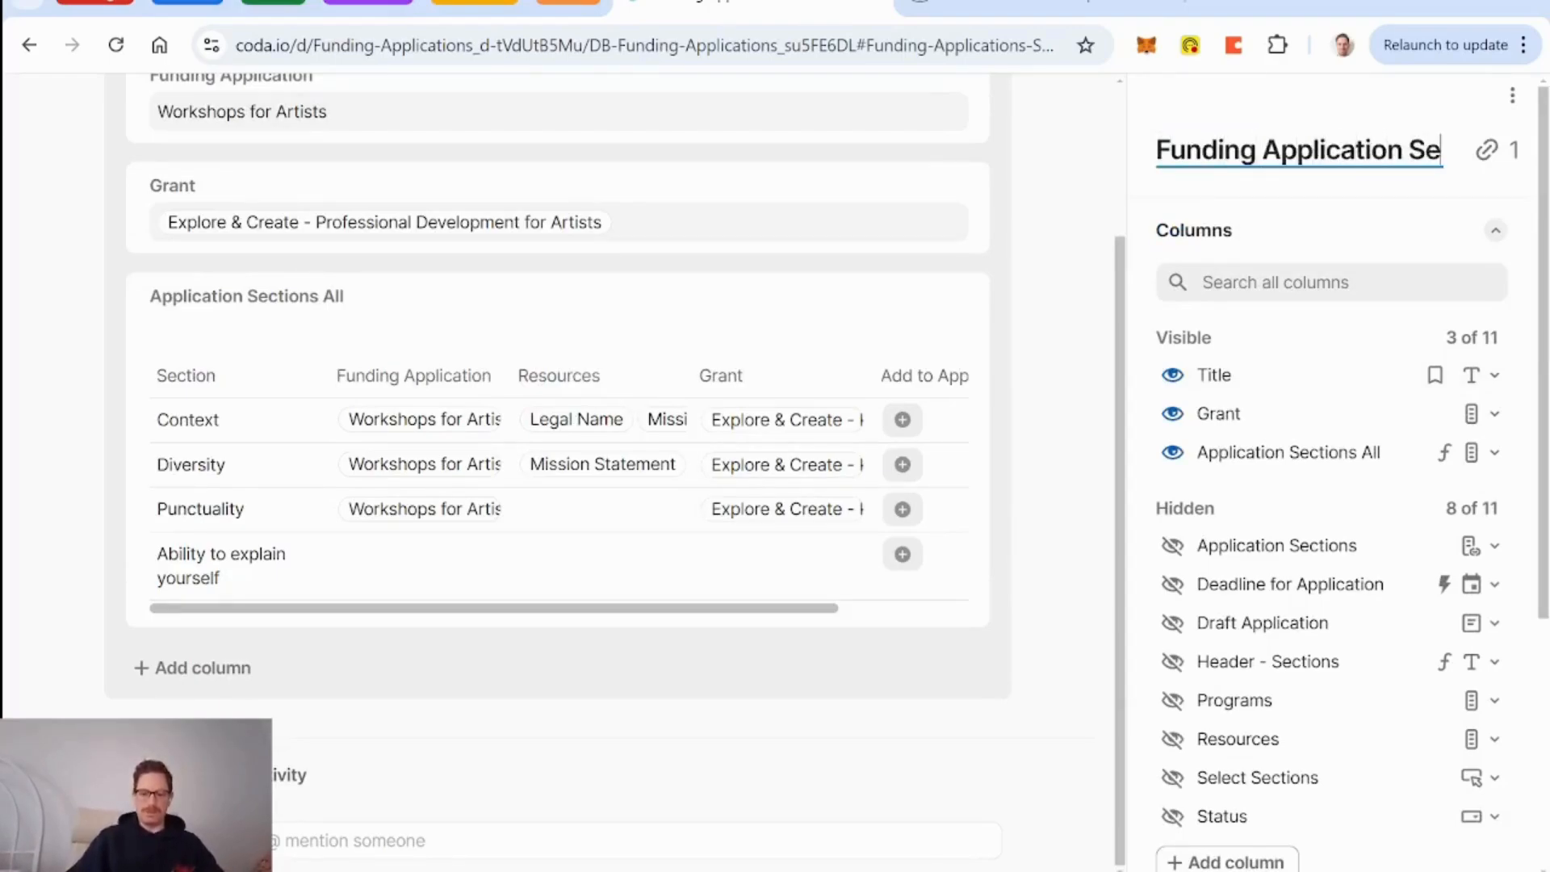
pyautogui.write('lect Secti')
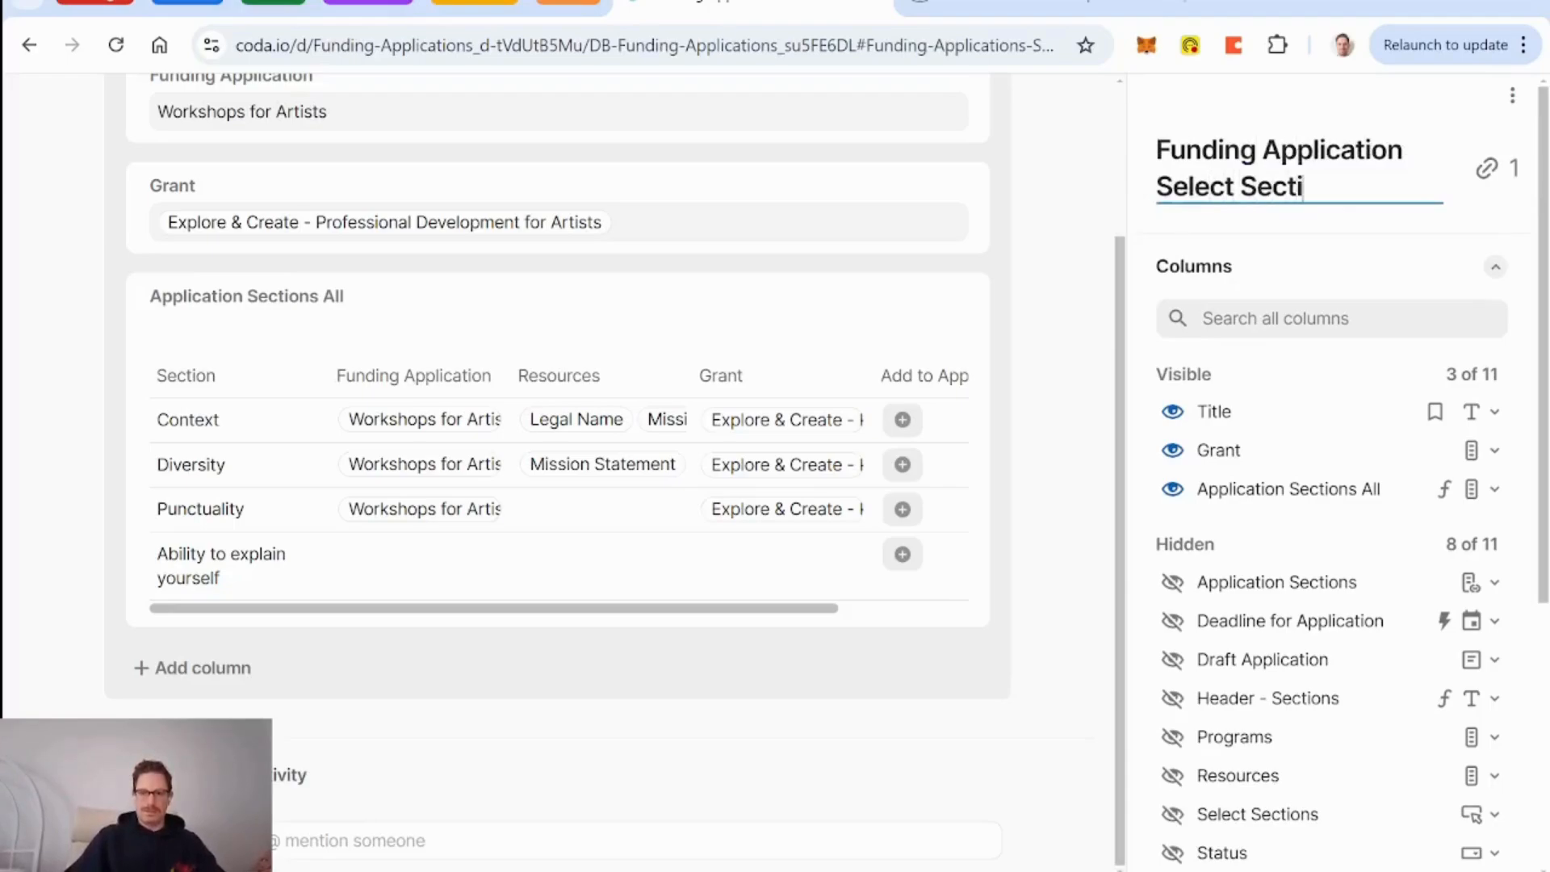
pyautogui.write('on Layout')
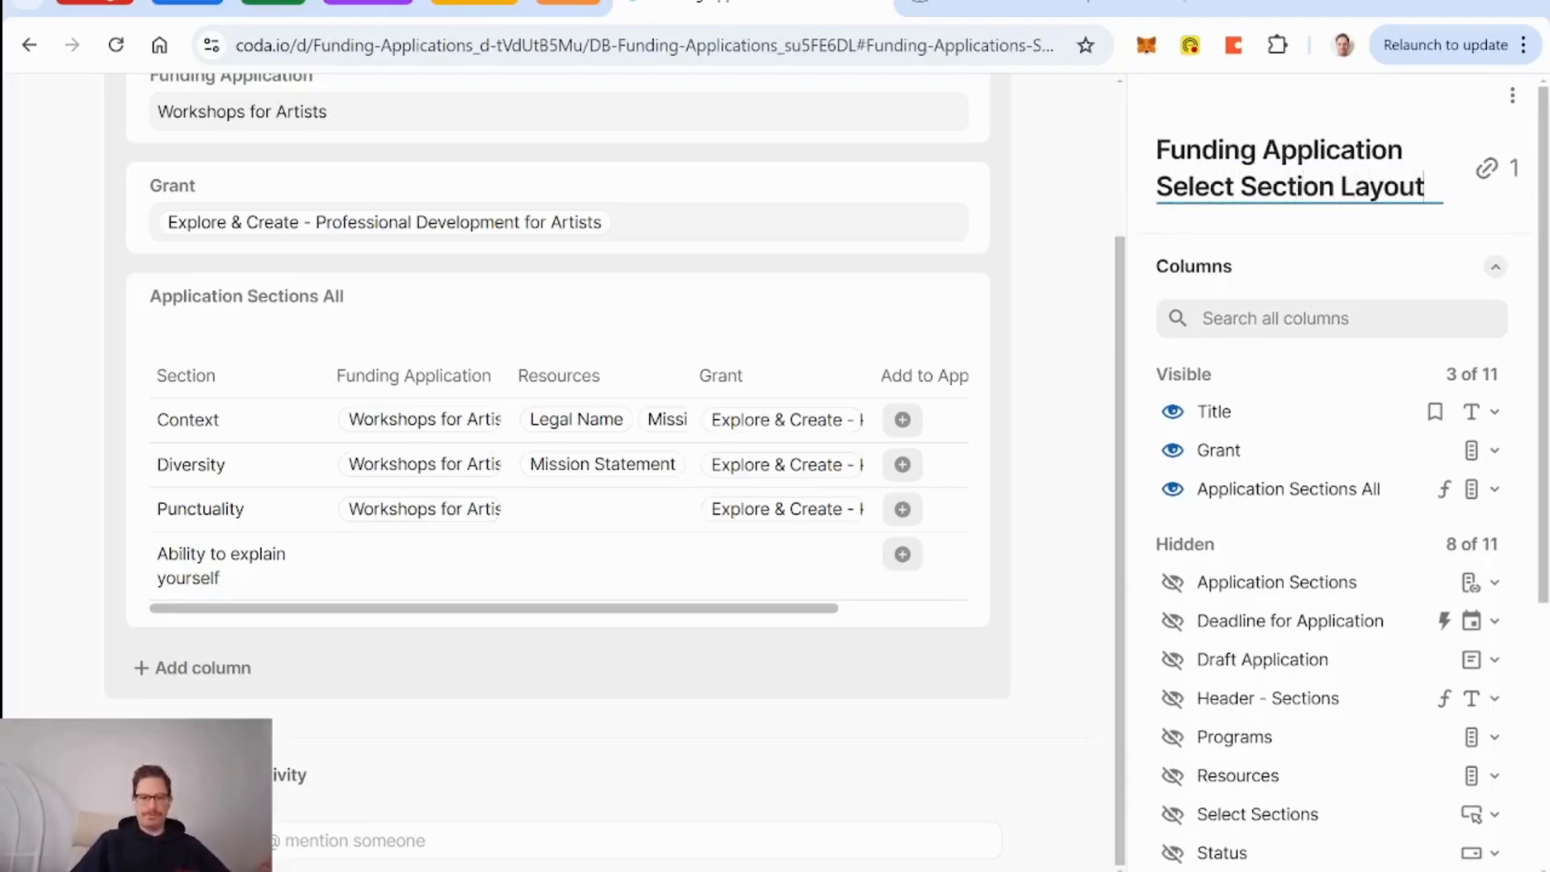
pyautogui.click(206, 667)
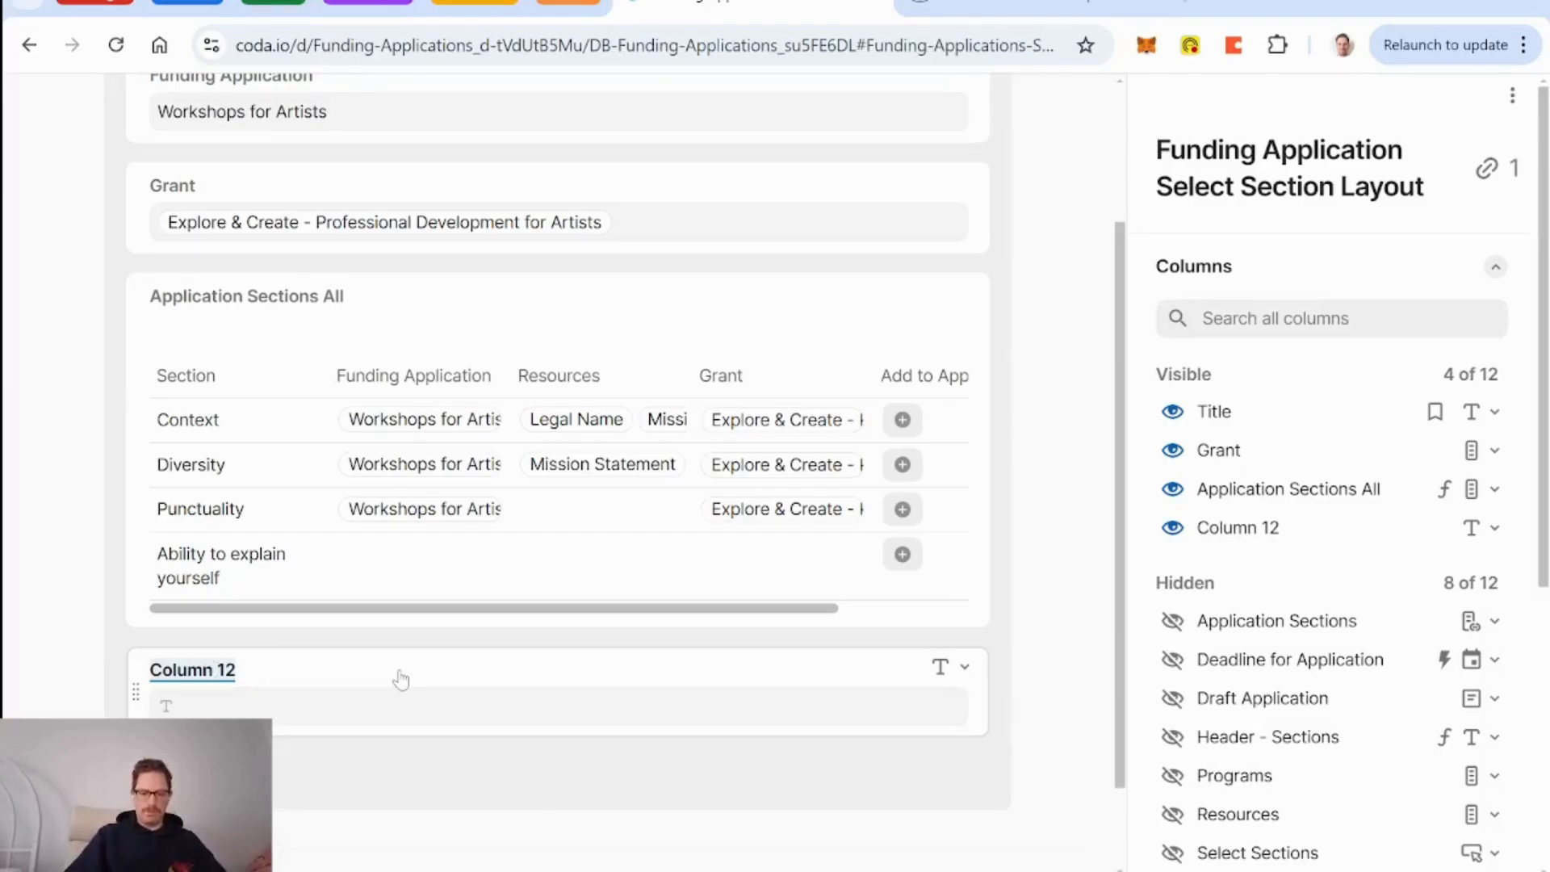
# Name the new field 'Go back to Funding Application' and make it a button.
pyautogui.write('Go')
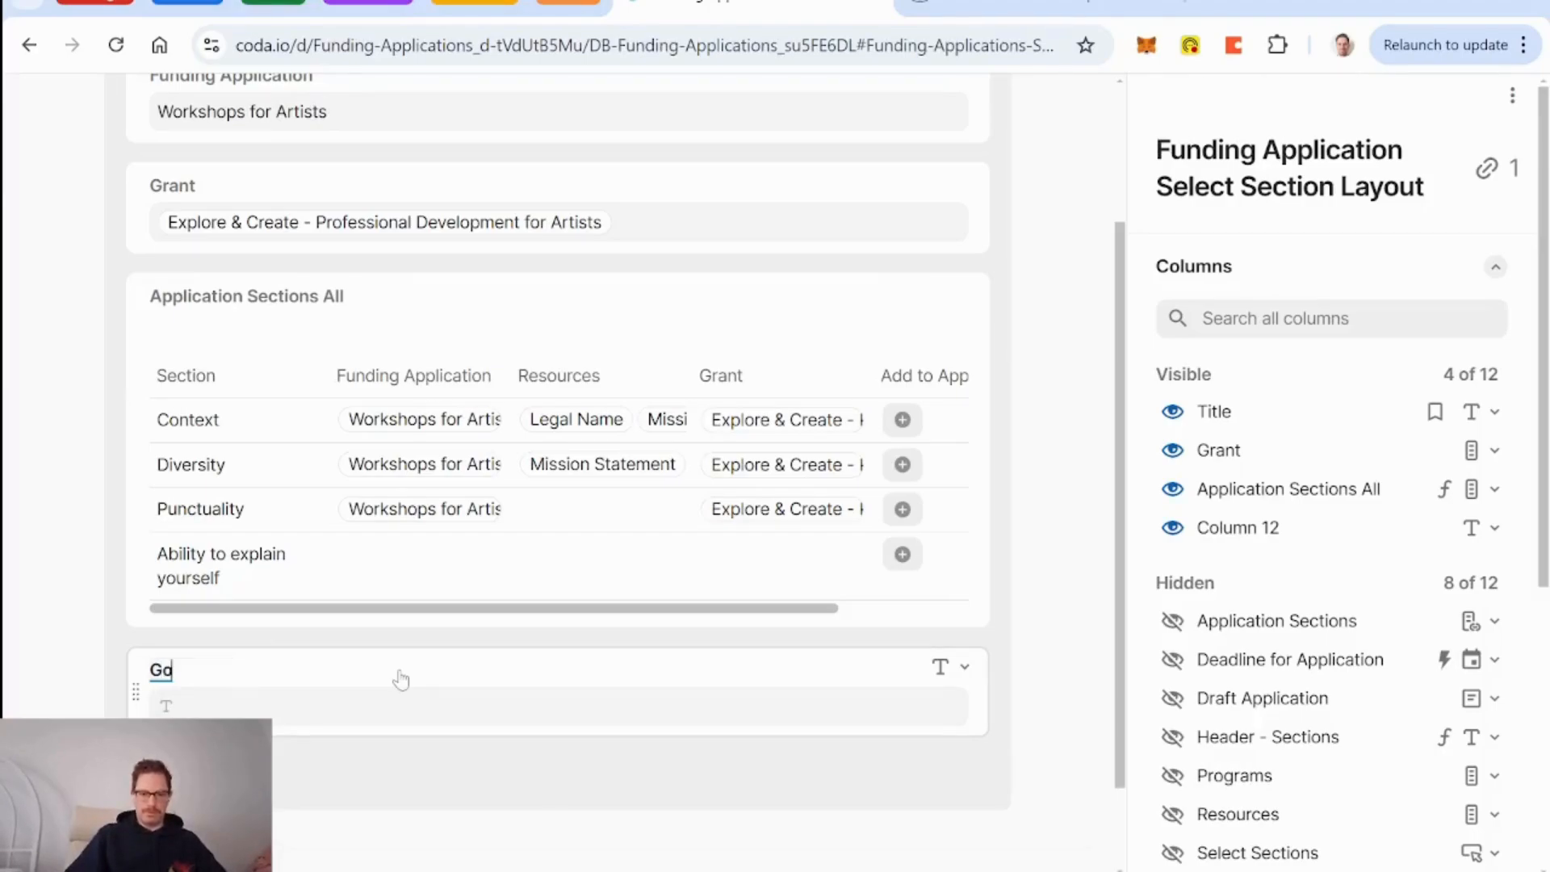
pyautogui.write(' back to Funding')
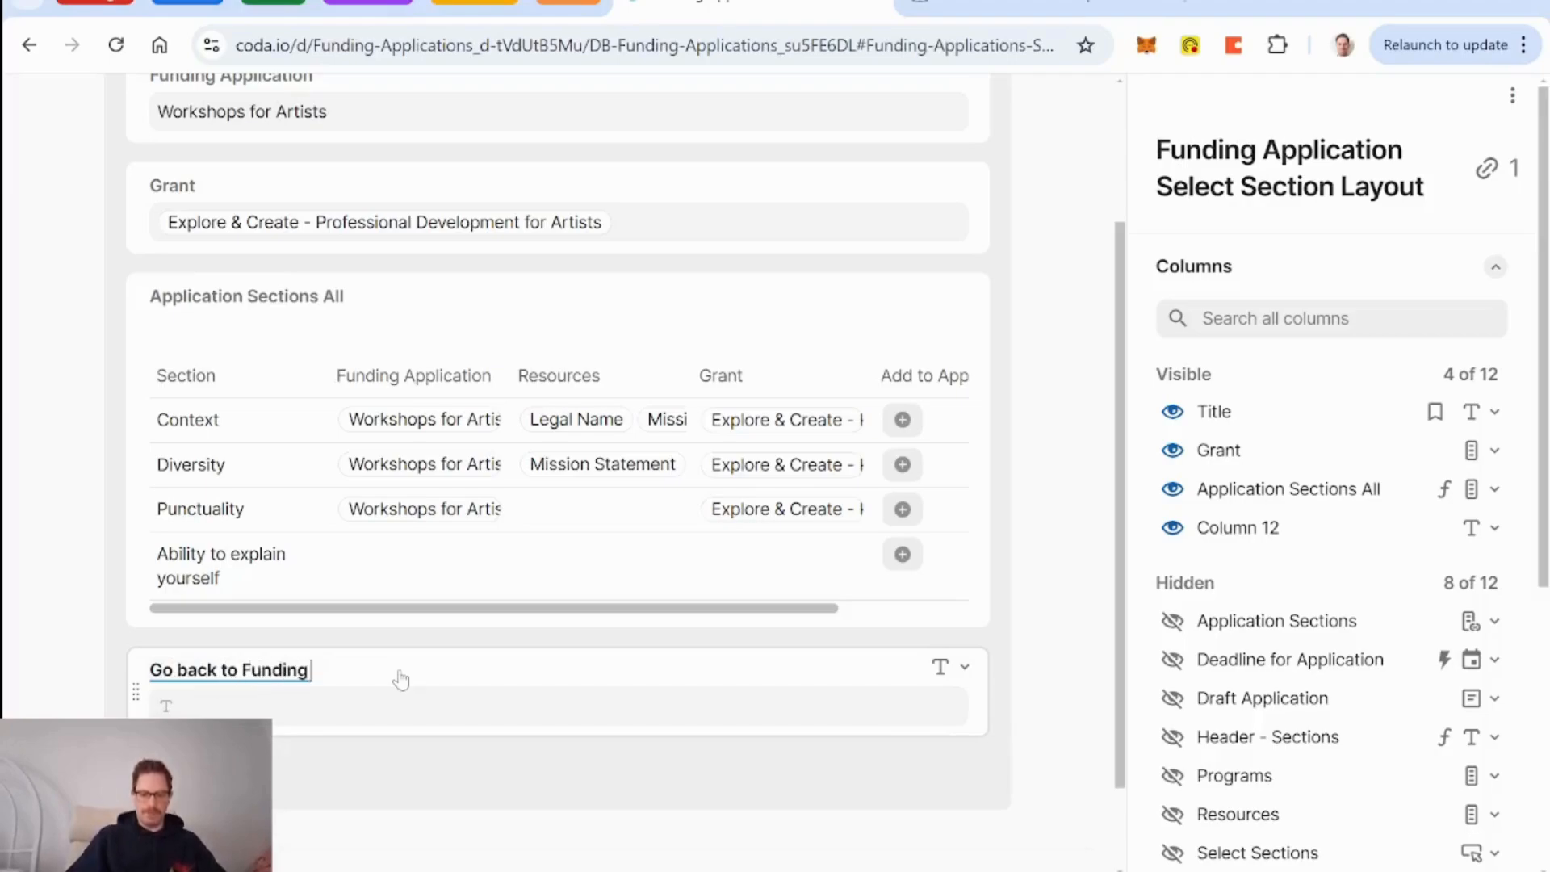
pyautogui.write(' Application')
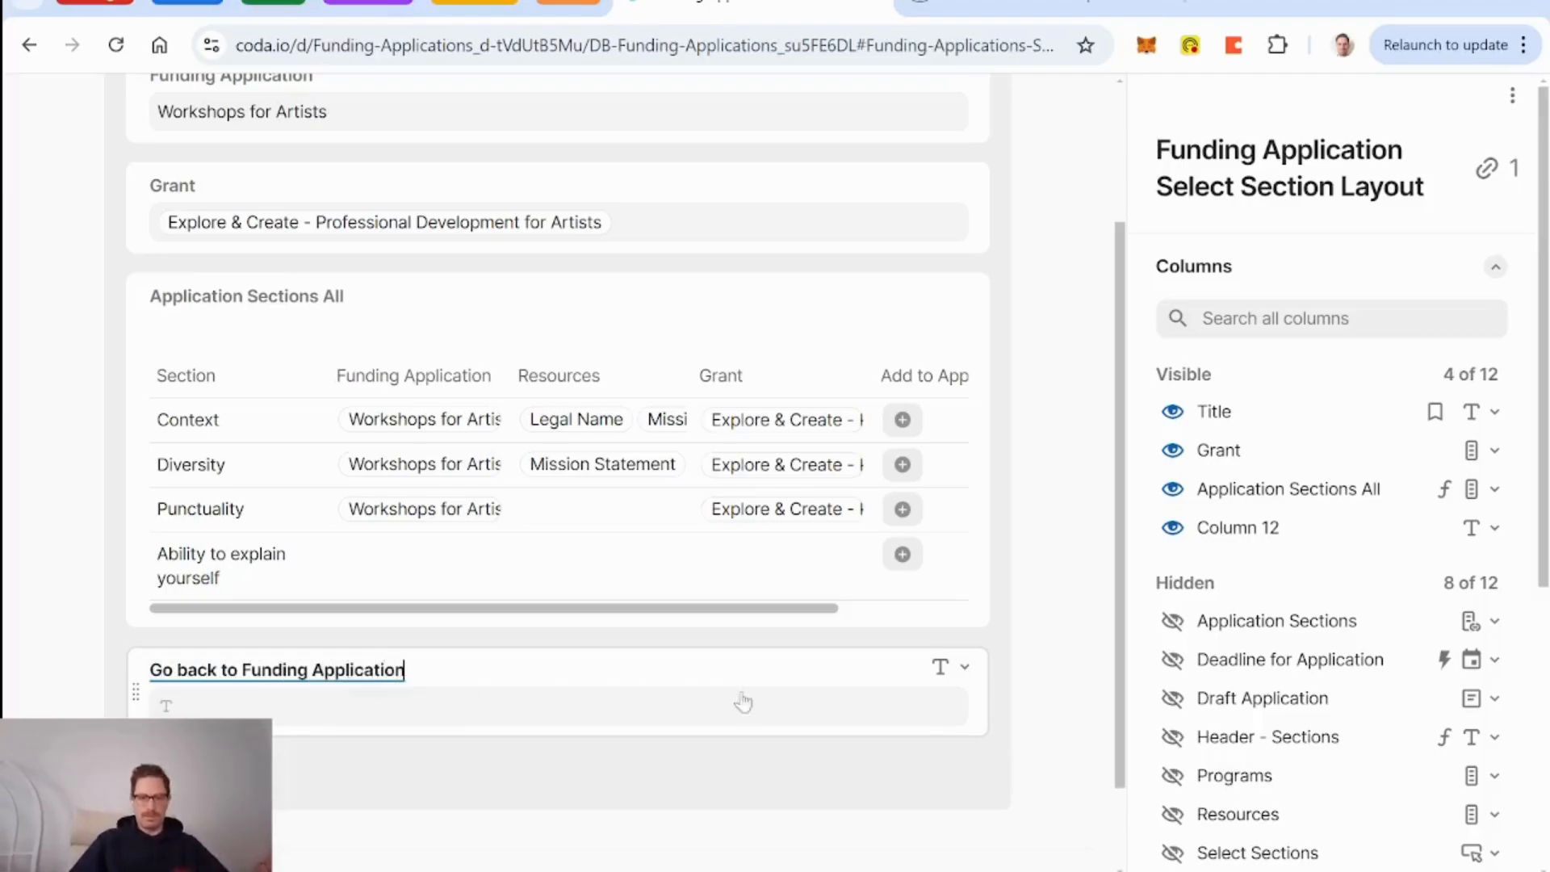
pyautogui.click(962, 675)
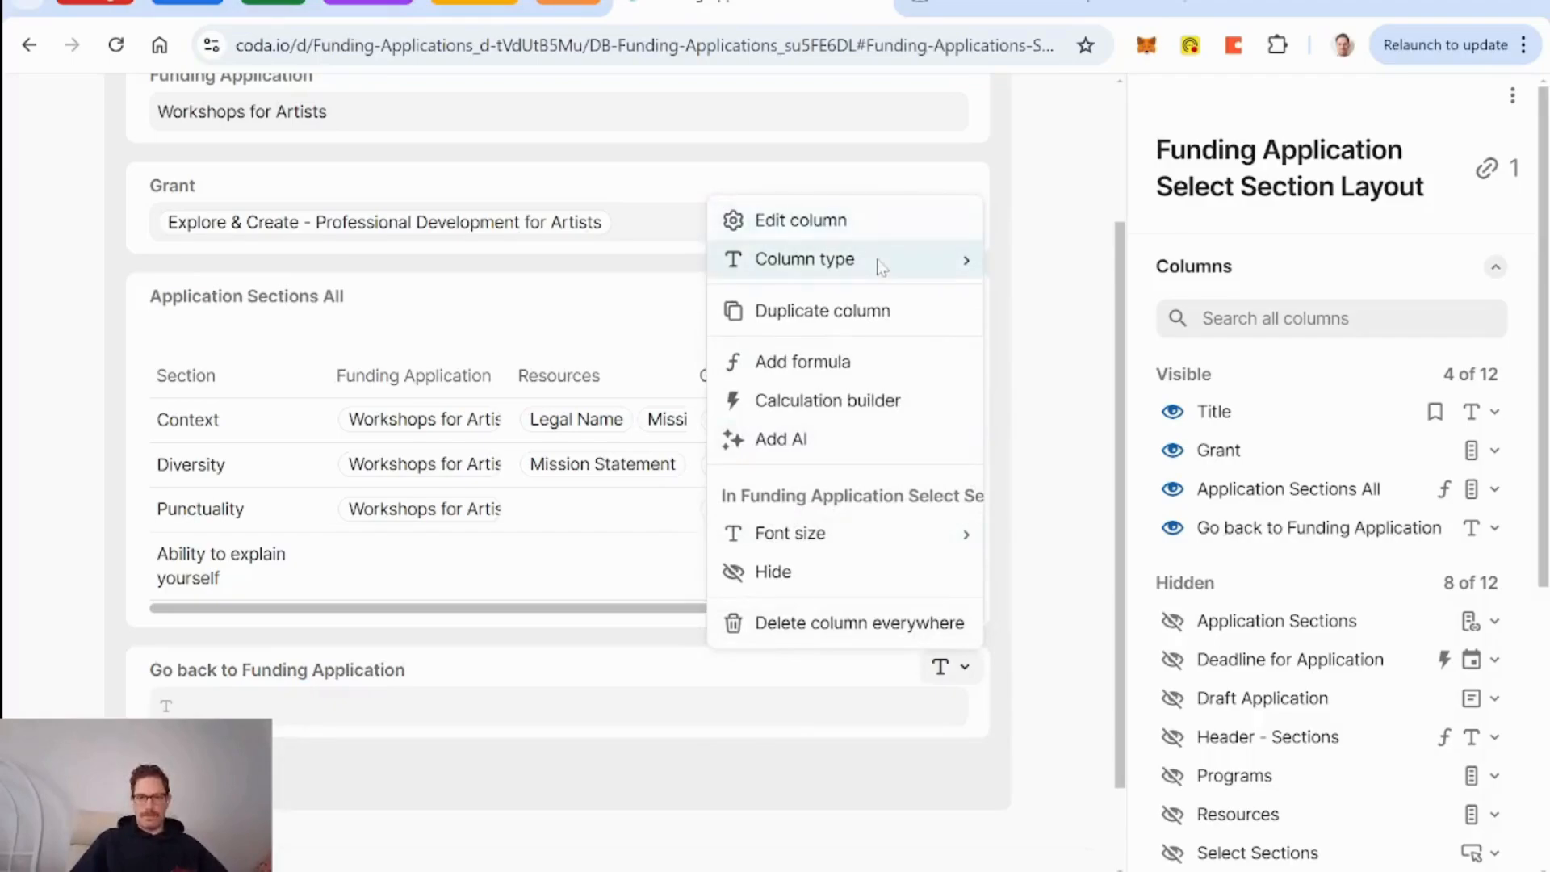
pyautogui.moveTo(882, 267)
pyautogui.write('butt')
pyautogui.press('Return')
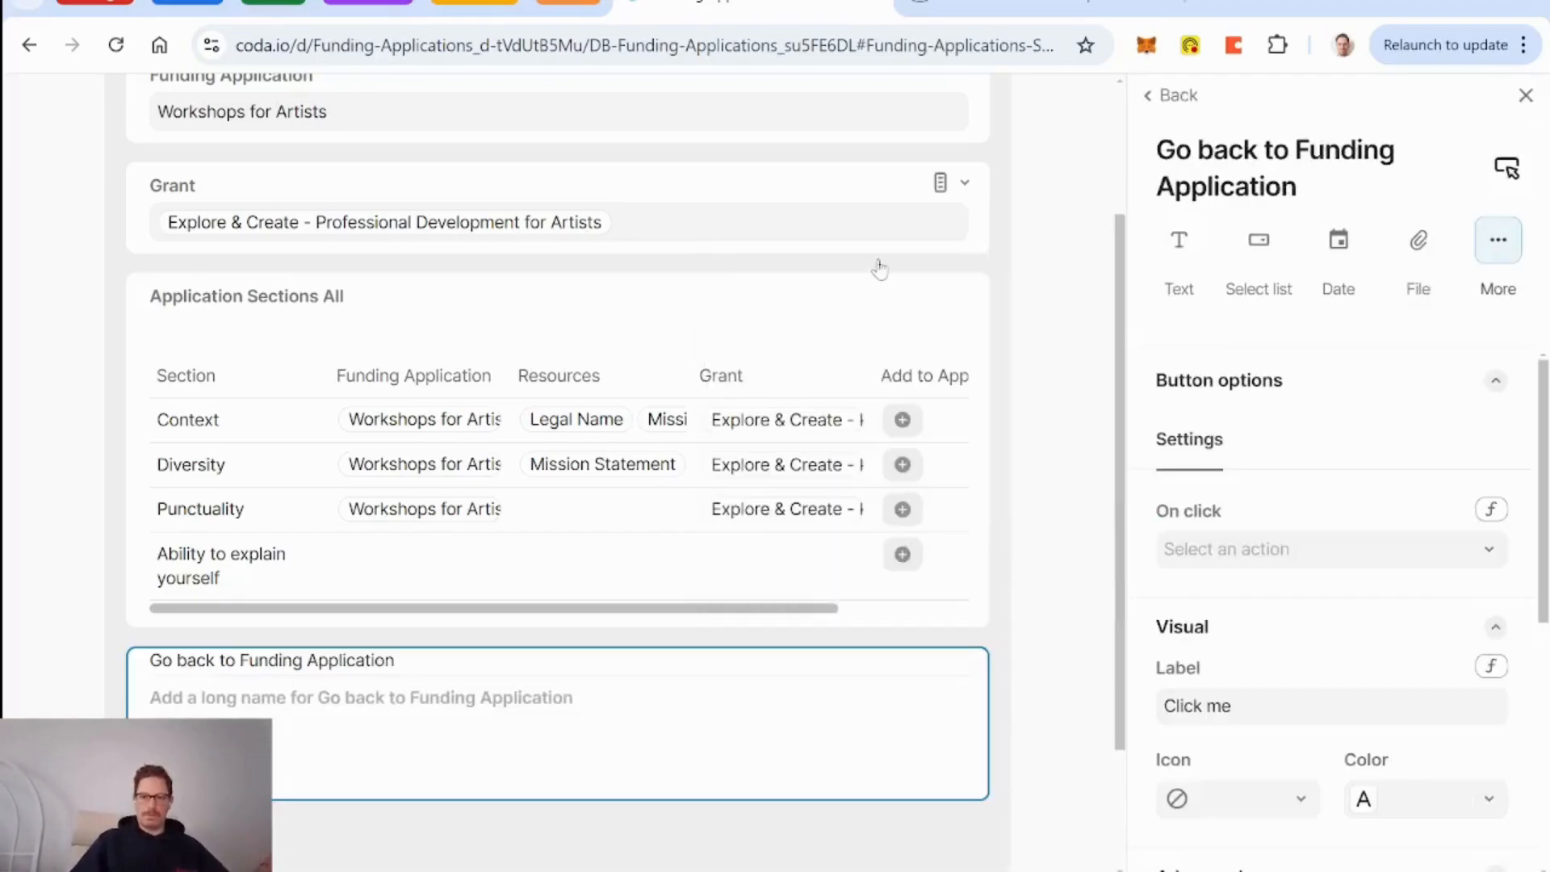
# Place the button beside the Funding Application field and widen that field.
pyautogui.moveTo(133, 615); pyautogui.dragTo(1025, 287)
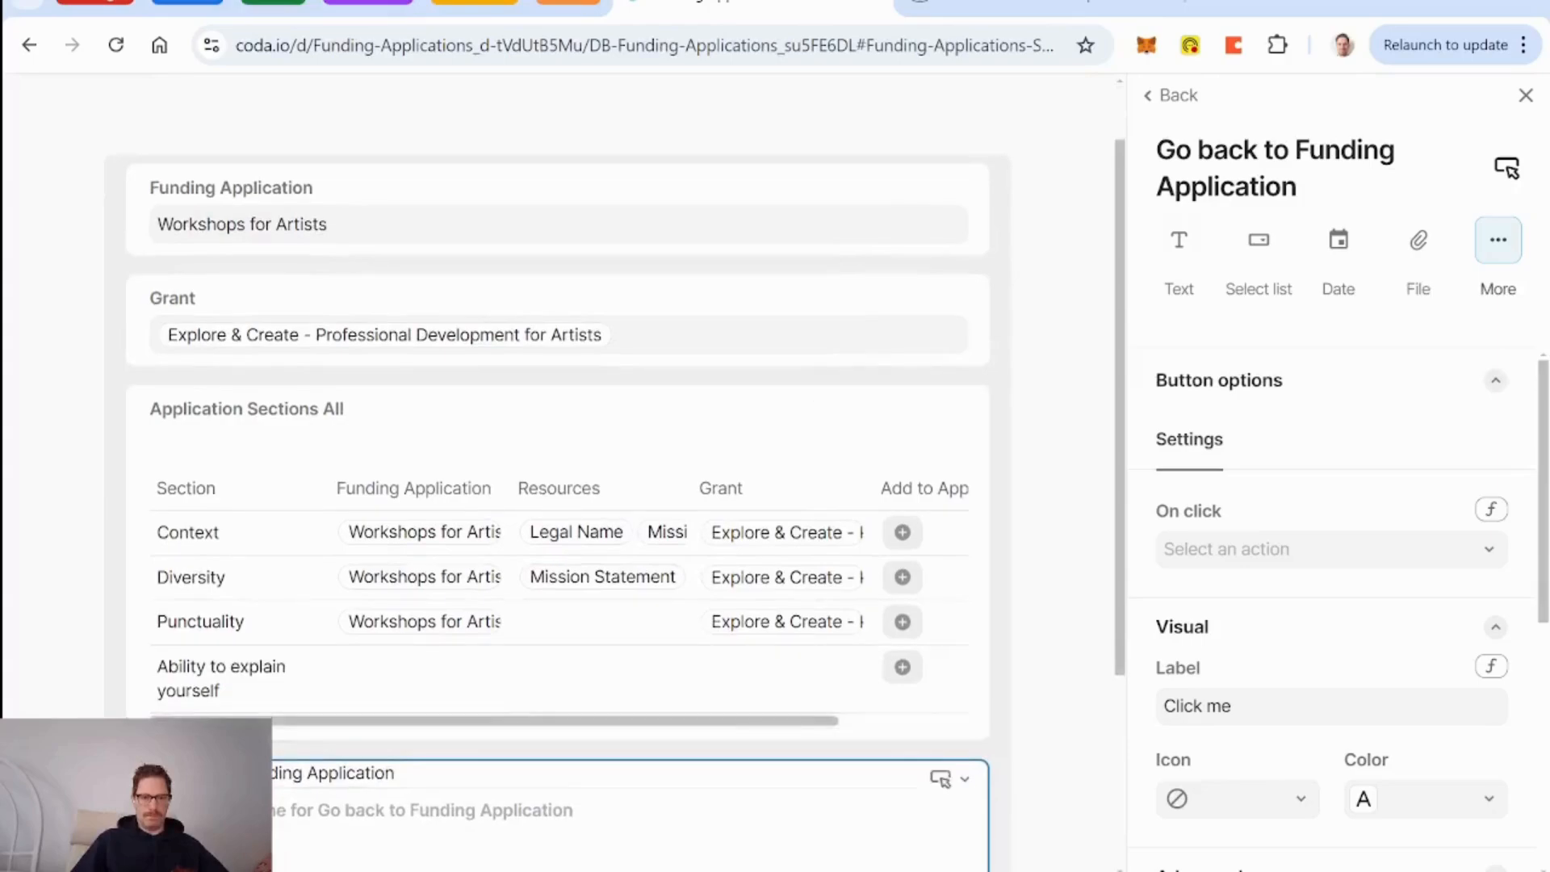
pyautogui.moveTo(136, 835); pyautogui.dragTo(992, 215)
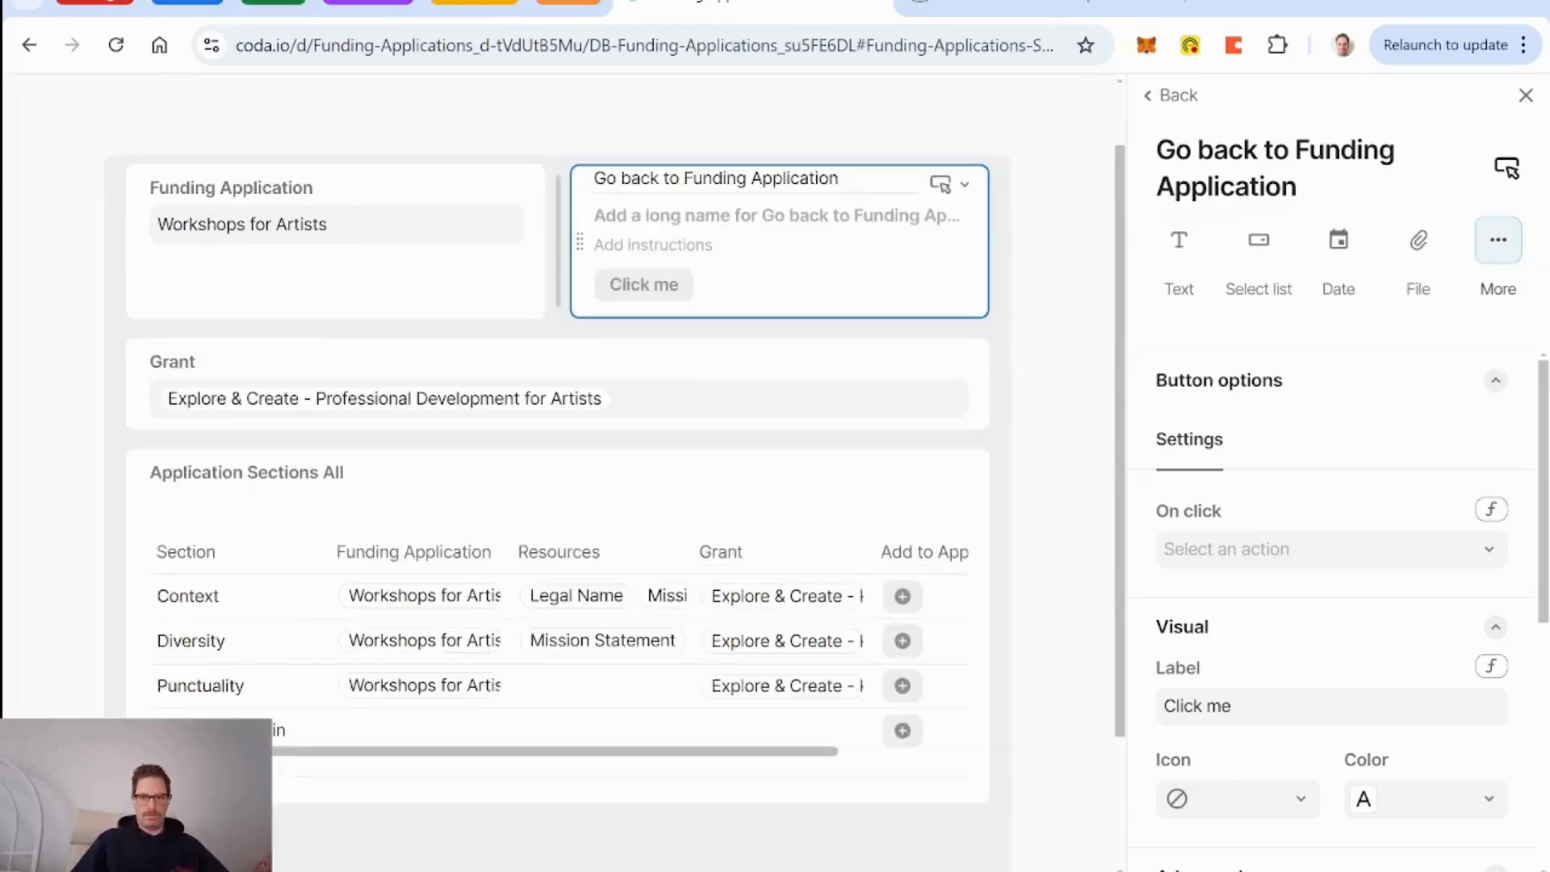
pyautogui.moveTo(558, 239); pyautogui.dragTo(1030, 218)
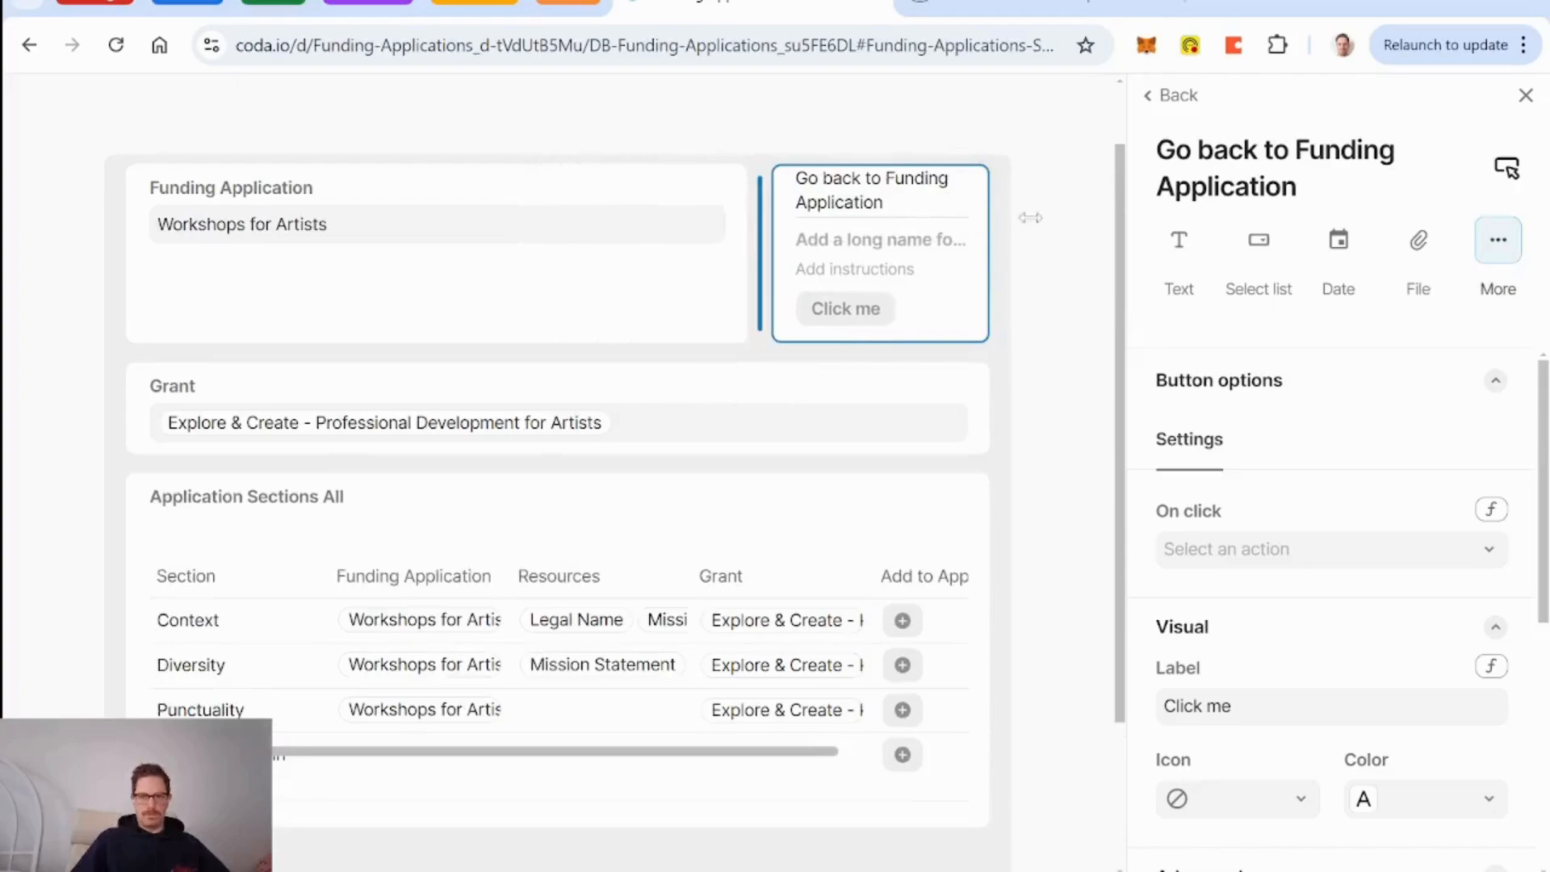
pyautogui.click(1045, 225)
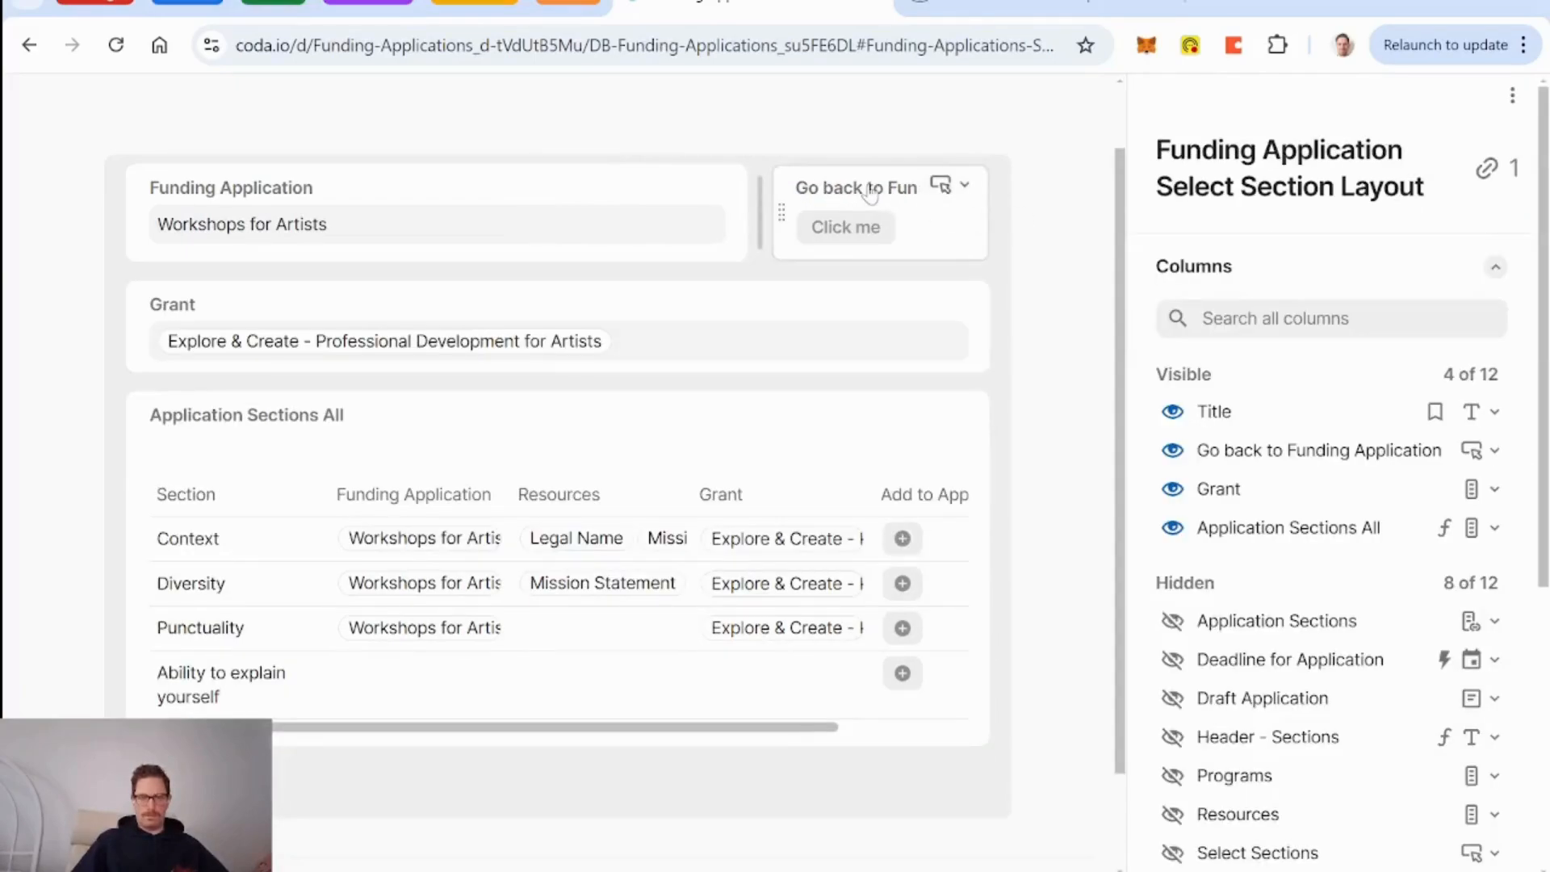
# Give the button field the display name 'Go Back' and clear its Click me label.
pyautogui.click(840, 196)
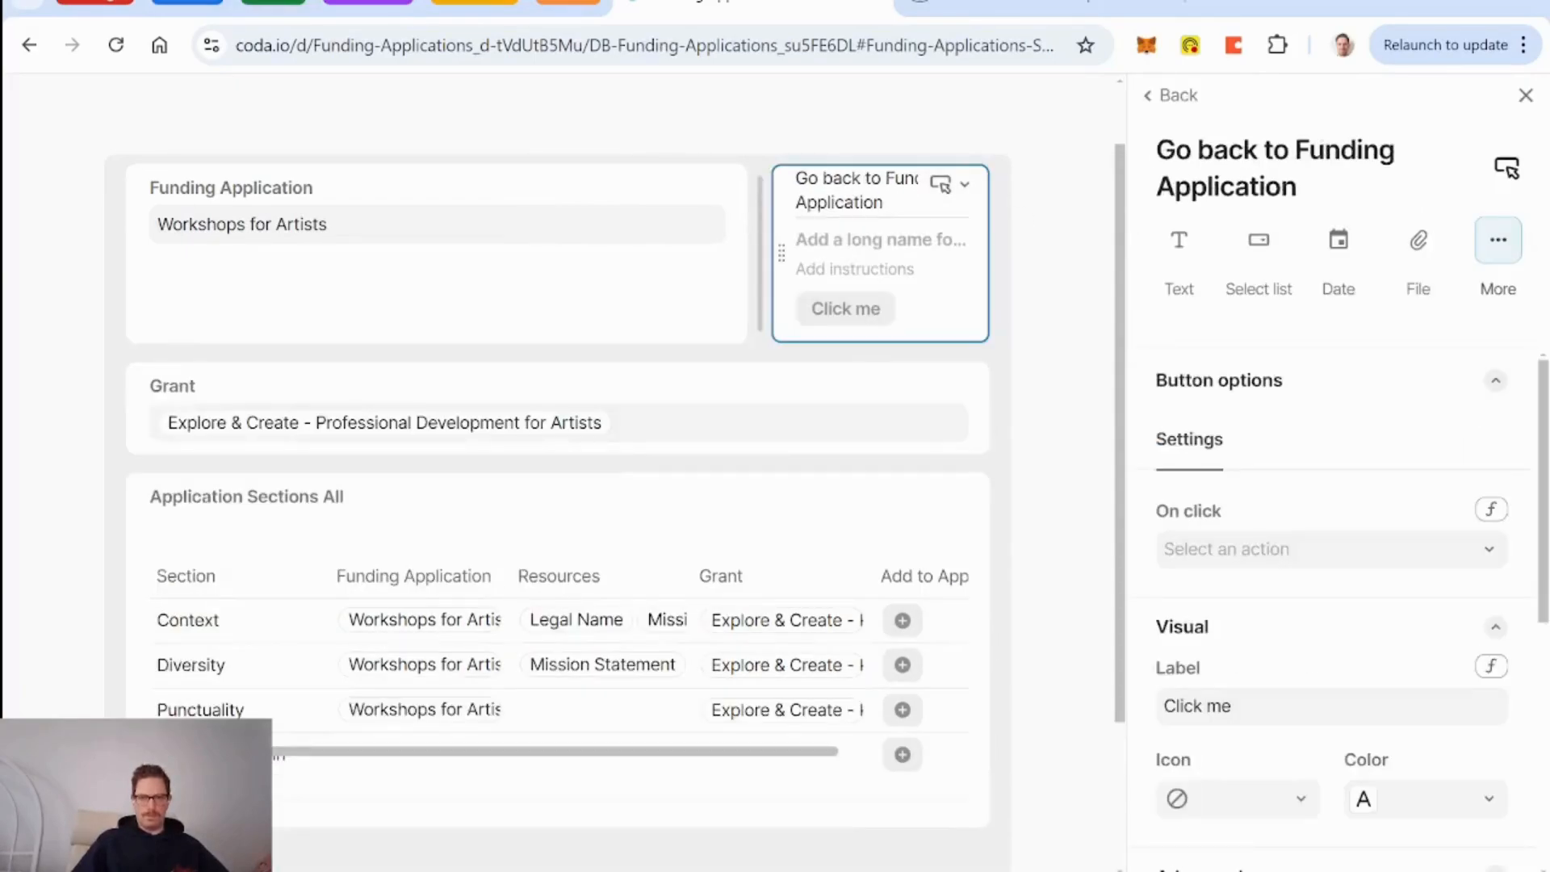
pyautogui.click(871, 179)
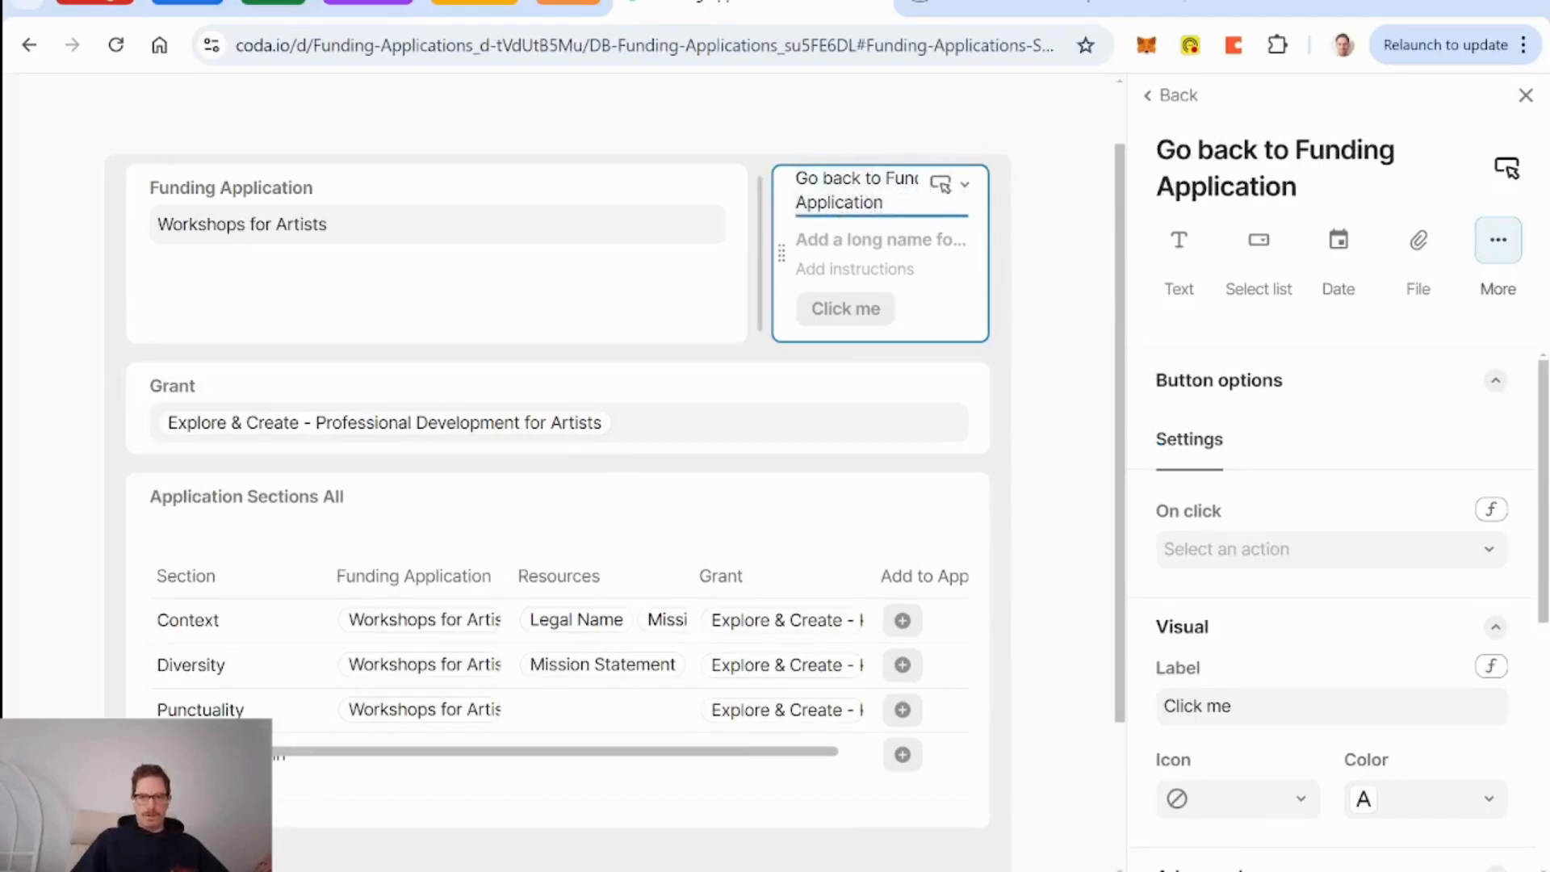
pyautogui.click(874, 238)
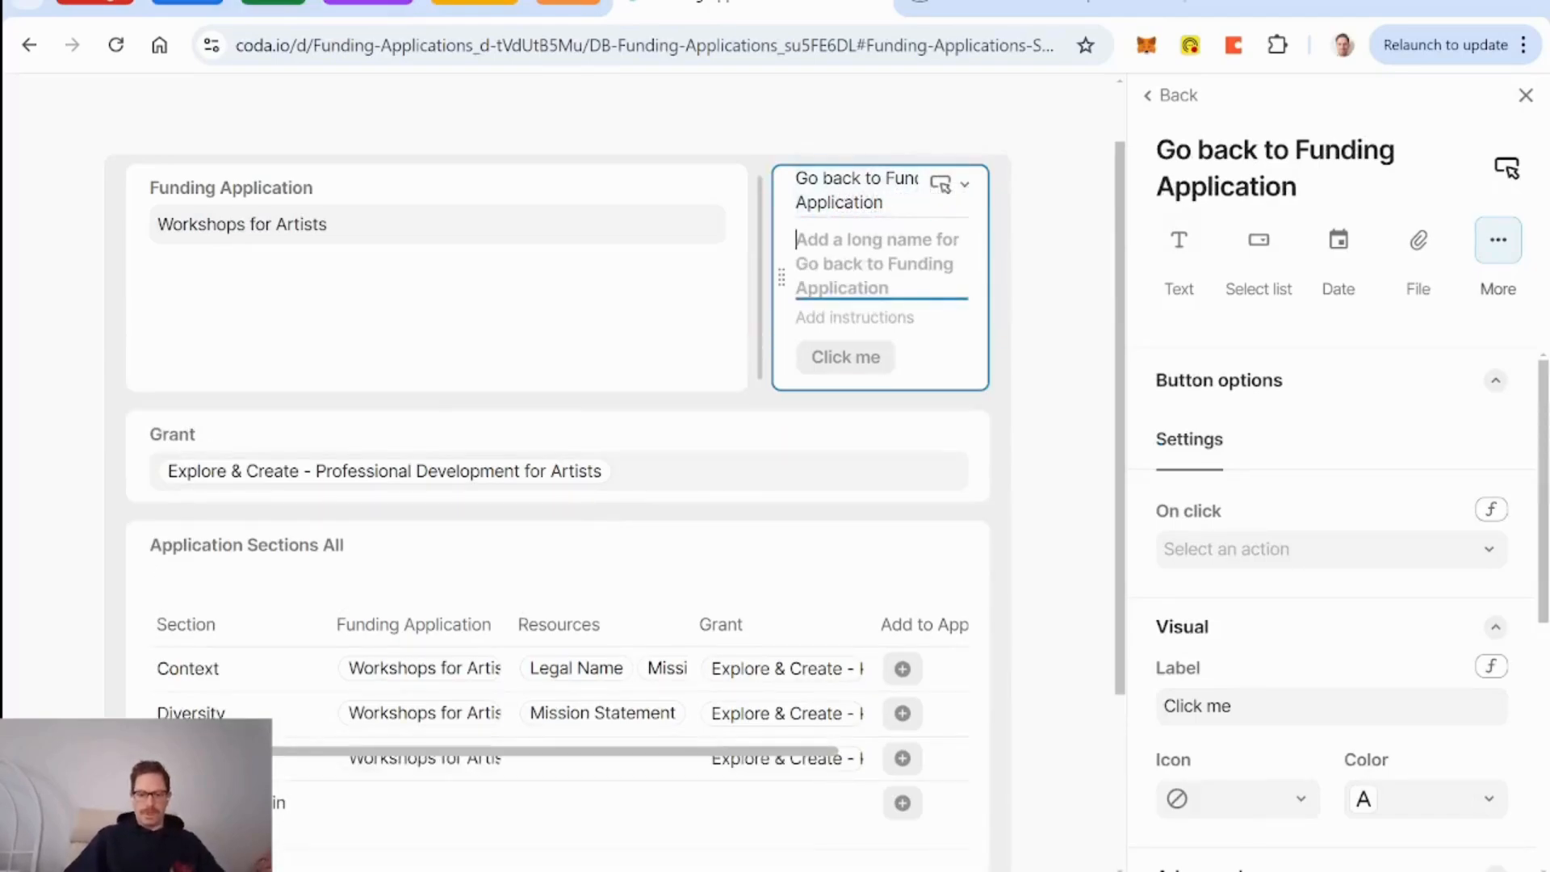
pyautogui.write('Go BAck')
pyautogui.press('BackSpace')
pyautogui.press('BackSpace')
pyautogui.press('BackSpace')
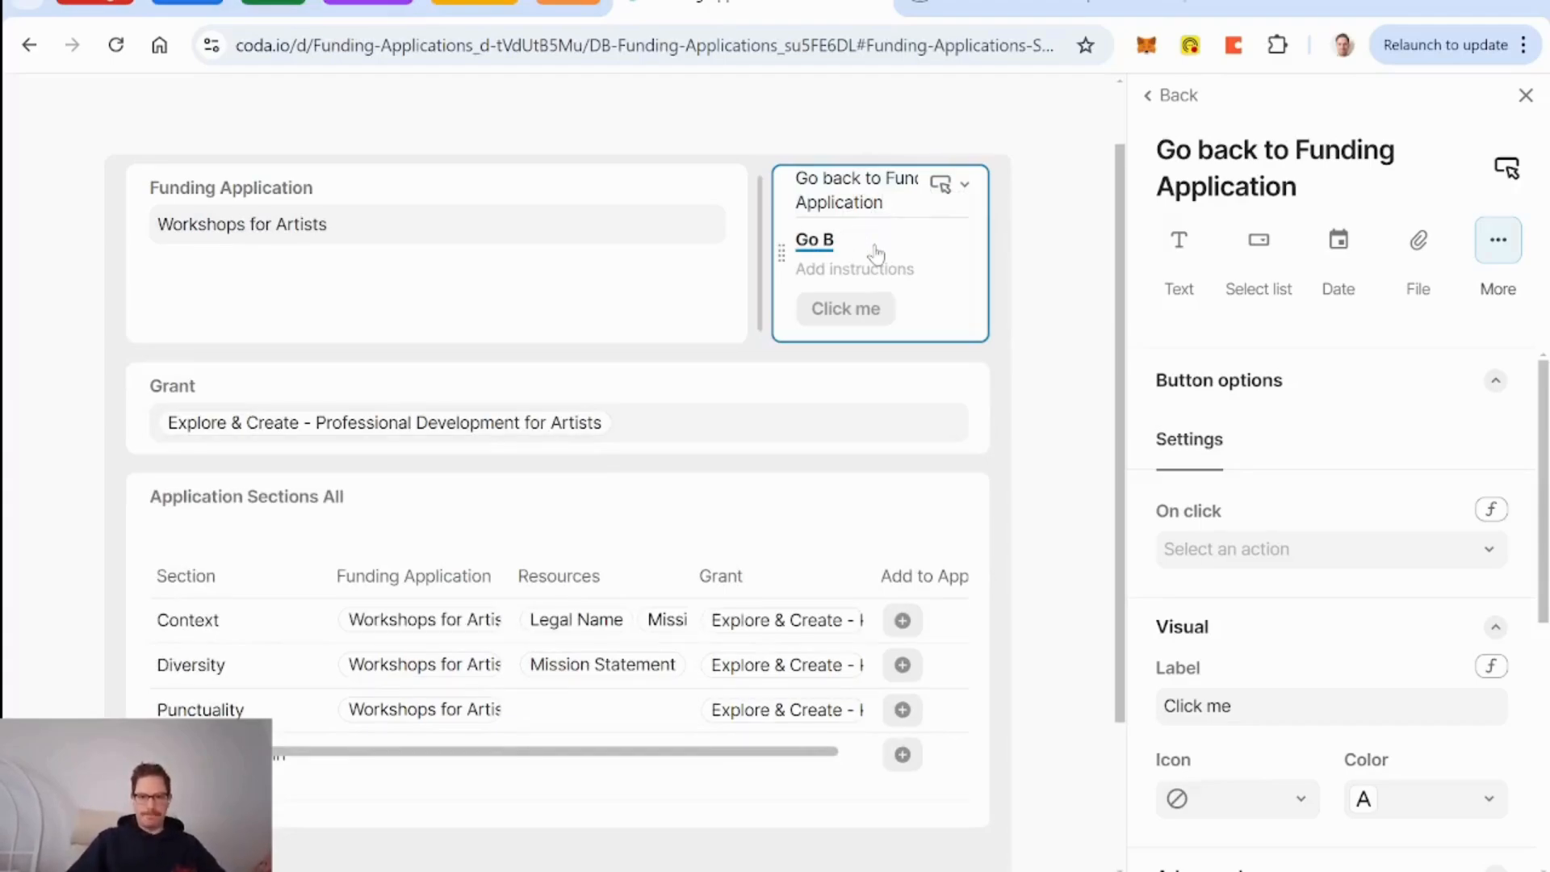
pyautogui.write('ack')
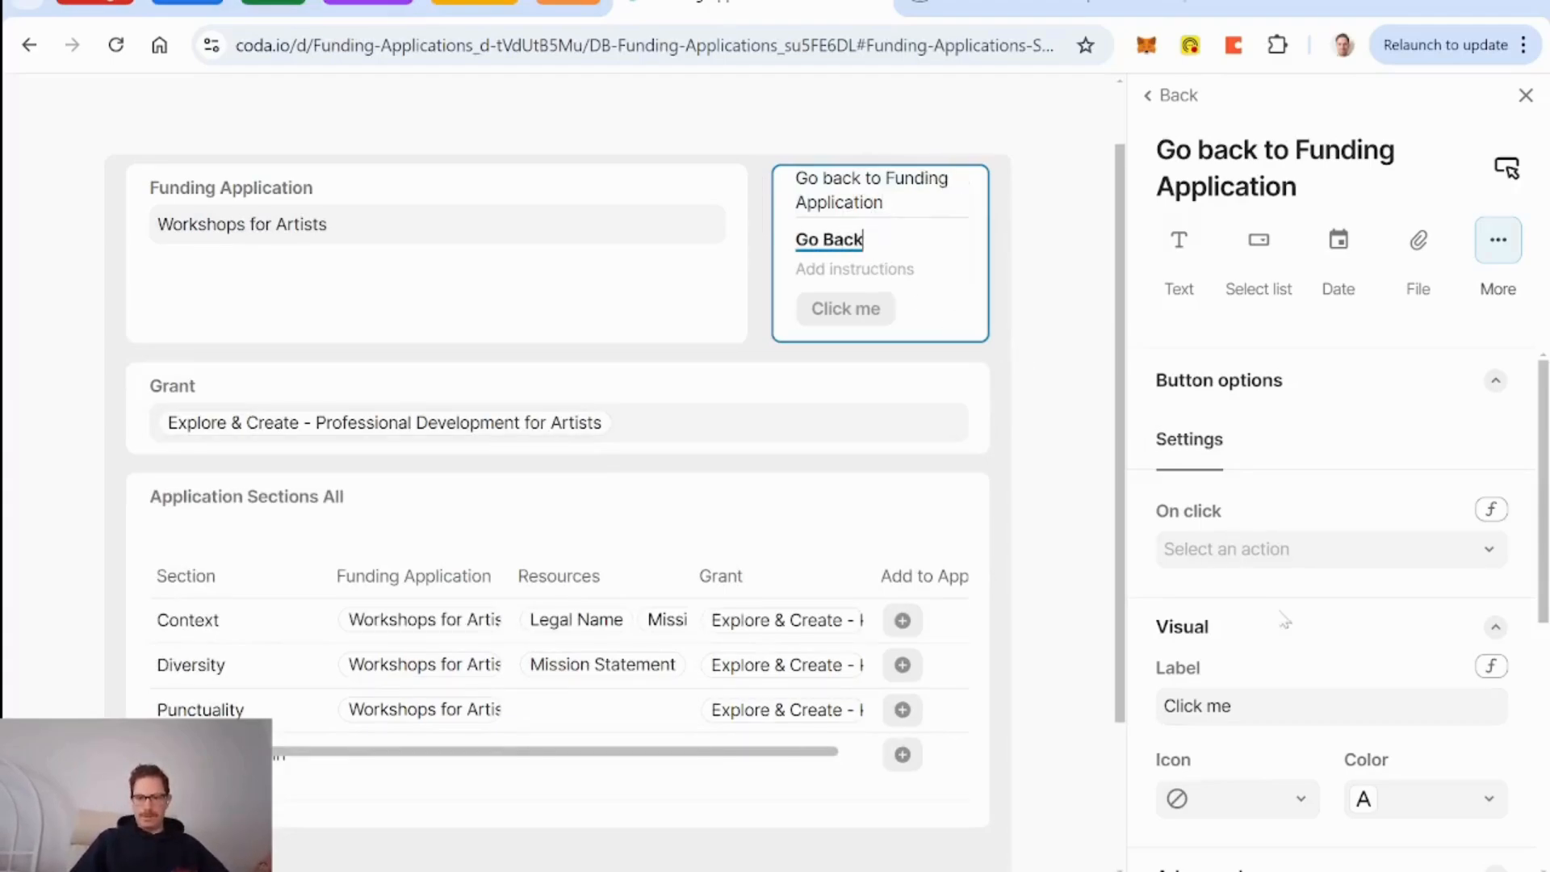
pyautogui.click(1233, 706)
pyautogui.press('BackSpace')
pyautogui.press('BackSpace')
pyautogui.press('BackSpace')
pyautogui.press('BackSpace')
pyautogui.press('BackSpace')
pyautogui.press('BackSpace')
pyautogui.press('BackSpace')
pyautogui.press('BackSpace')
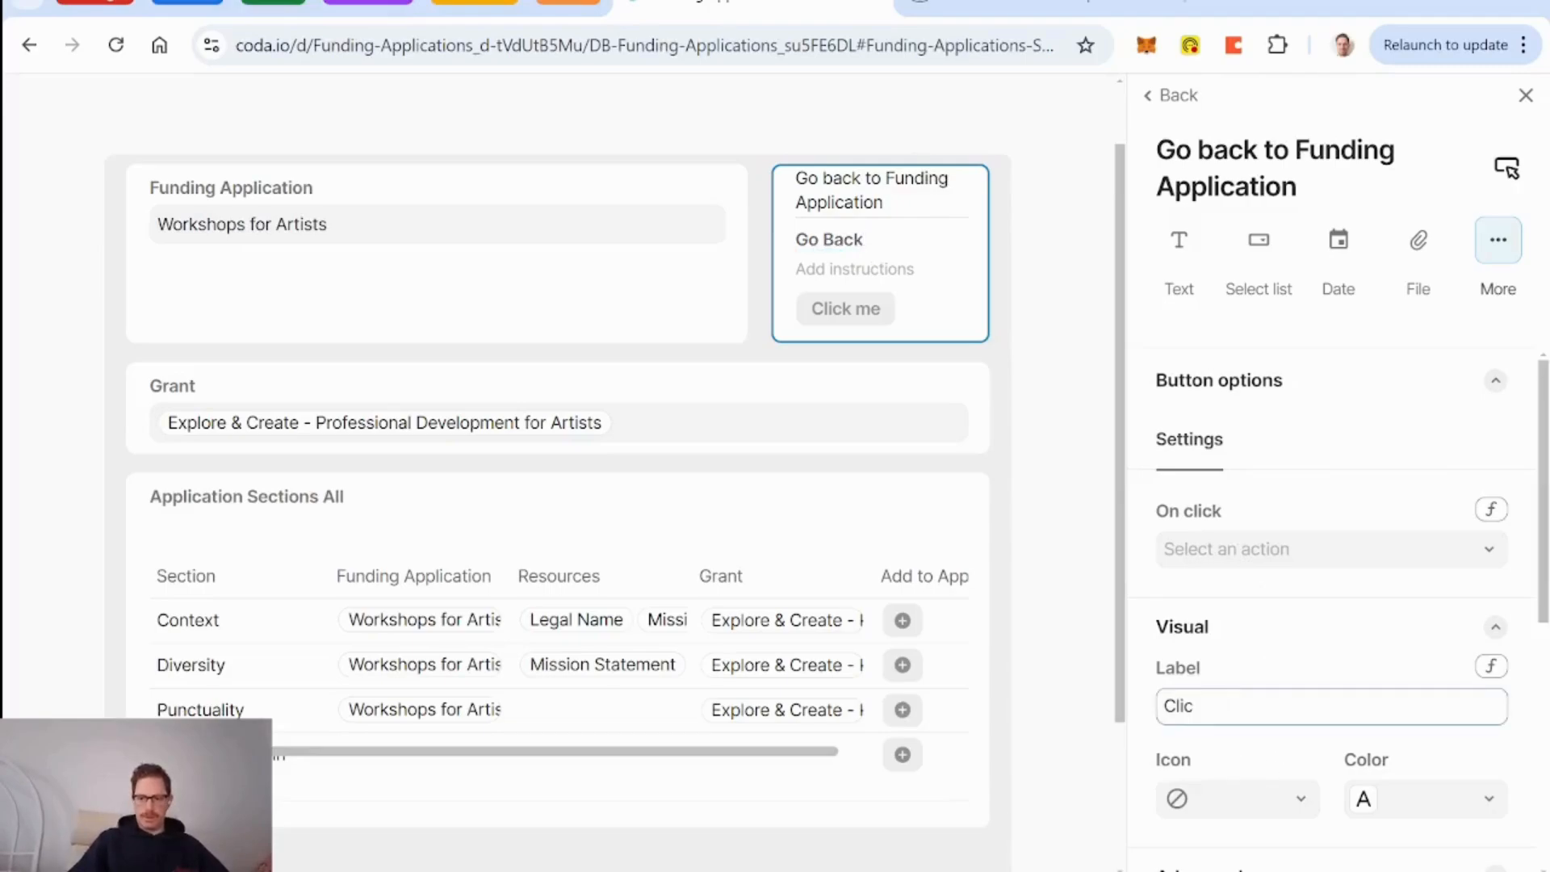
# Give the button a blue return-arrow icon, centre it, and use a custom On click formula.
pyautogui.click(1300, 801)
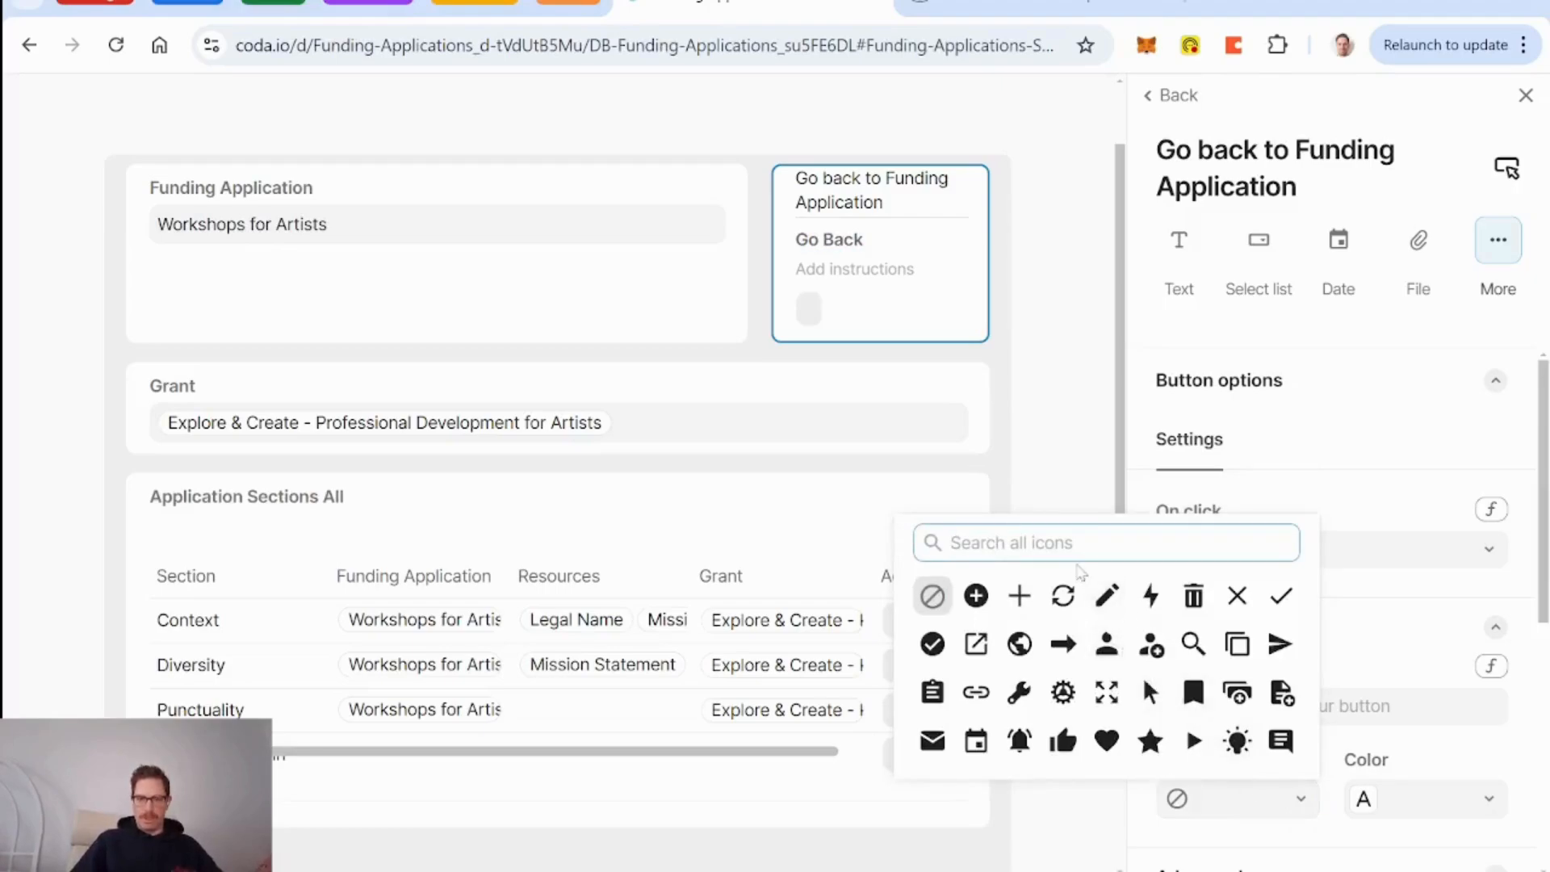
pyautogui.write('back')
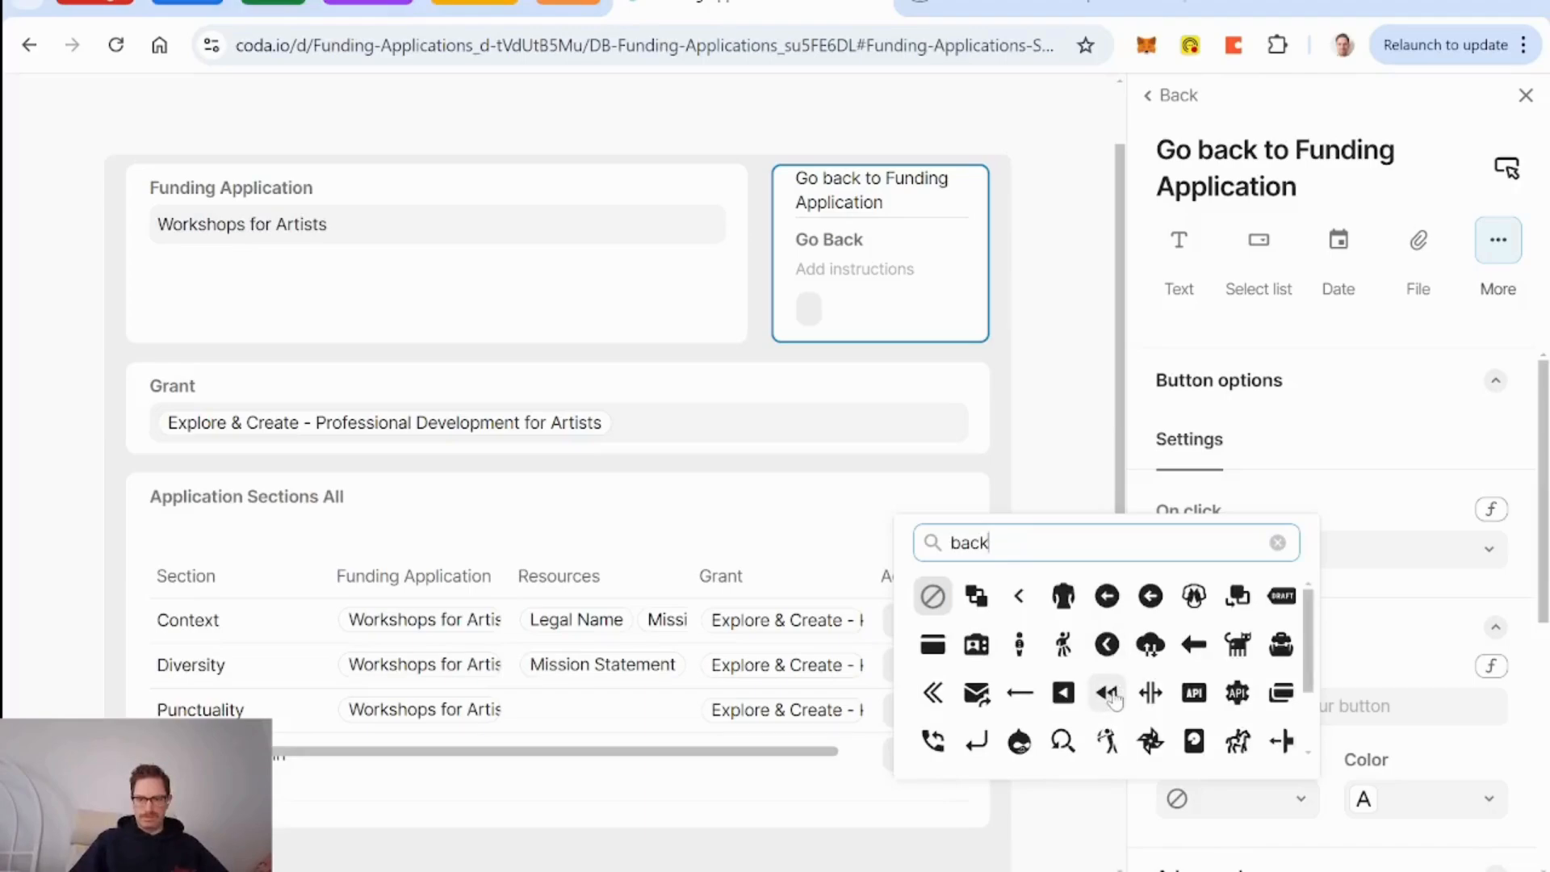
pyautogui.click(977, 741)
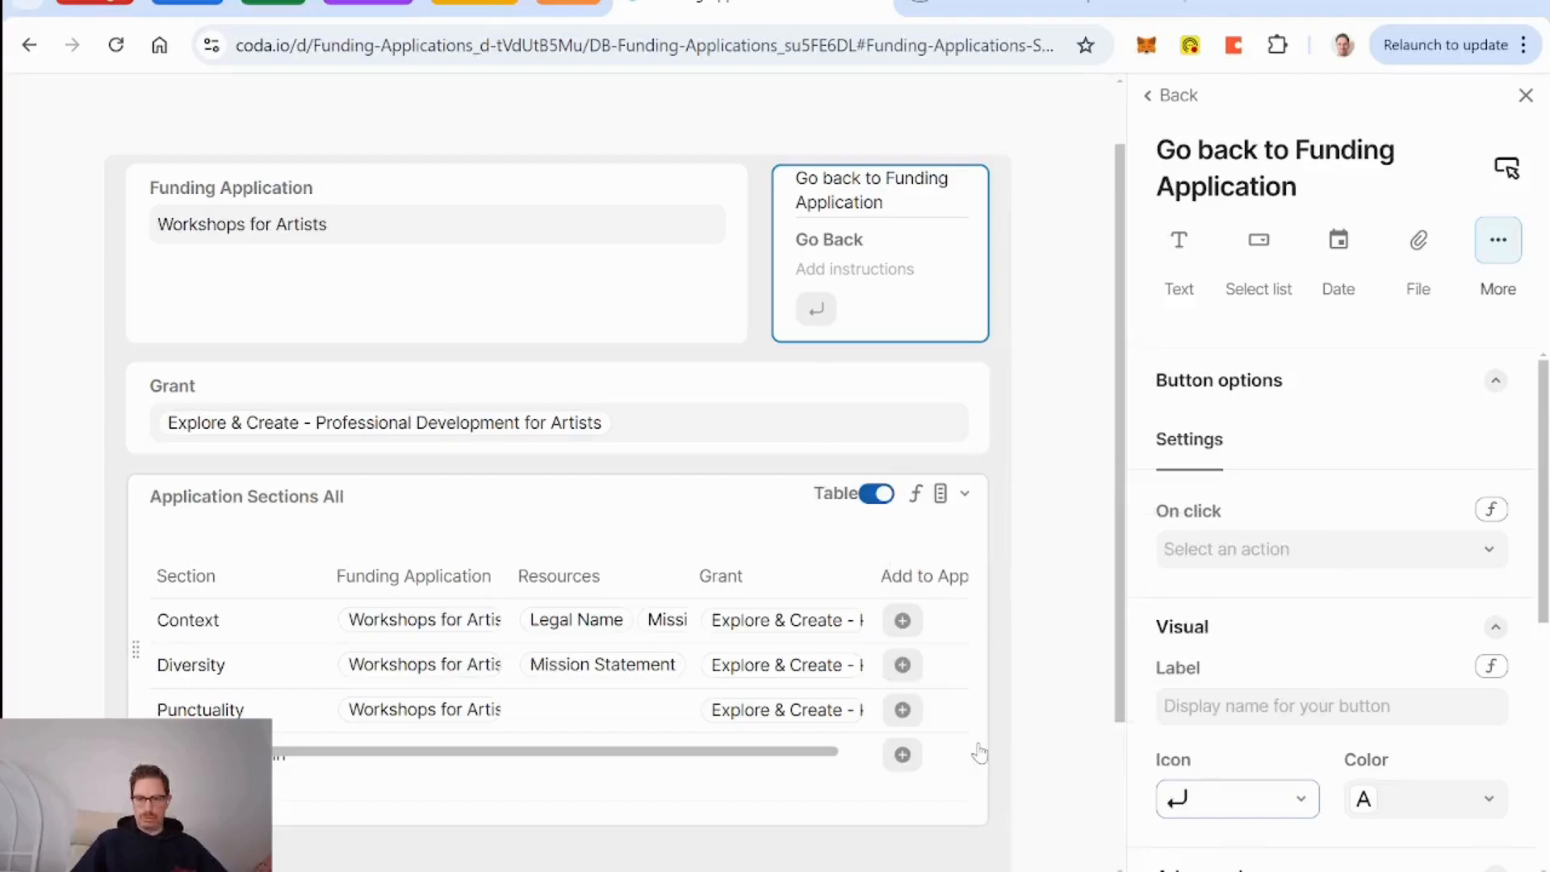
pyautogui.click(1419, 801)
pyautogui.click(1457, 712)
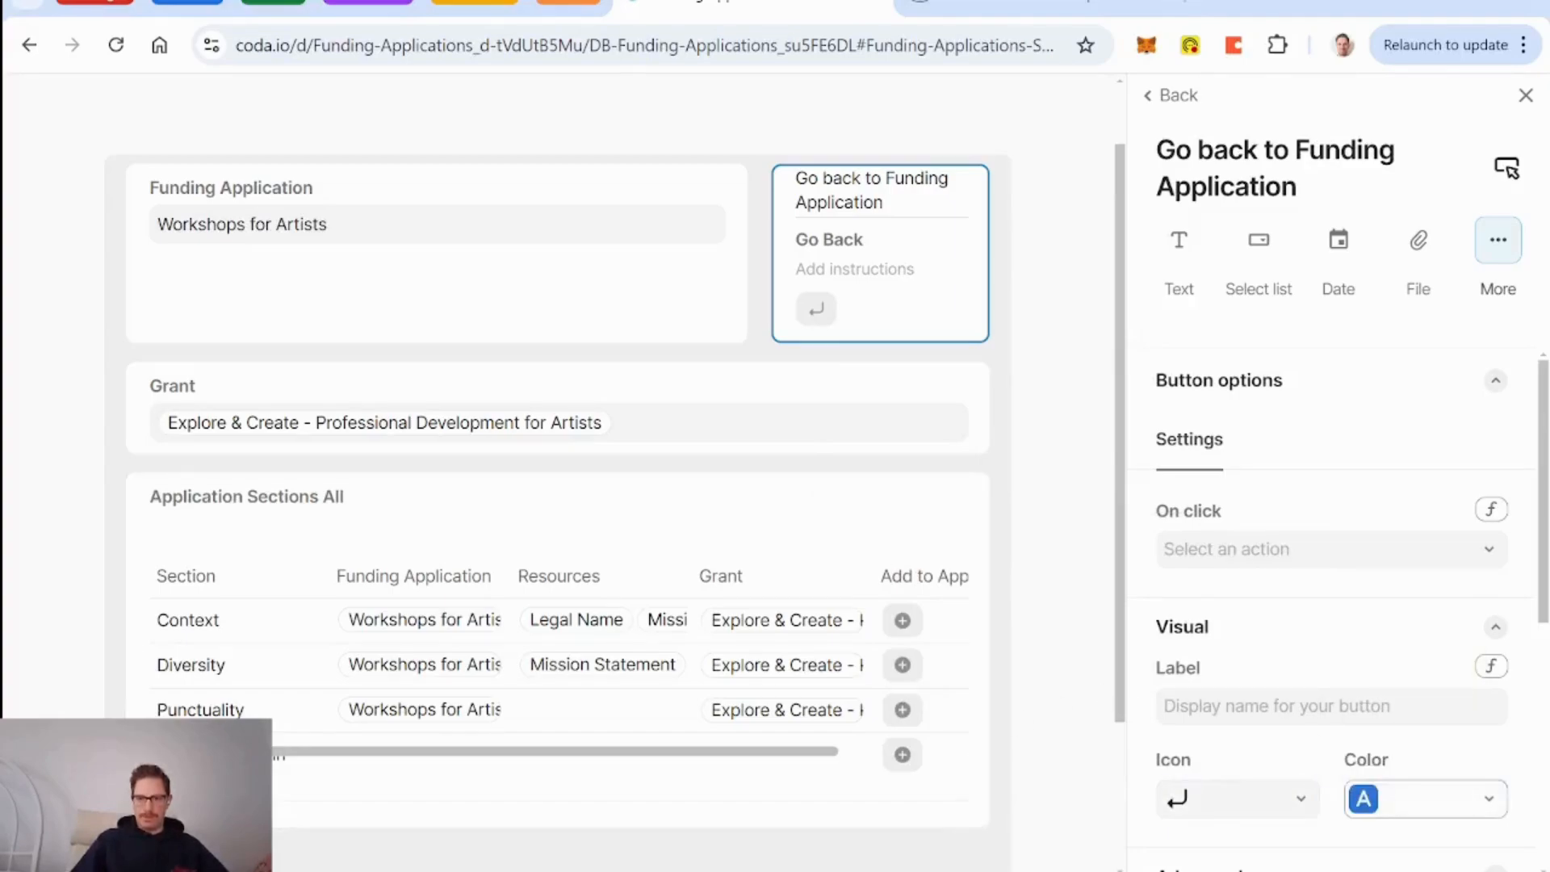
pyautogui.scroll(-5, 1363, 661)
pyautogui.scroll(-1, 1266, 812)
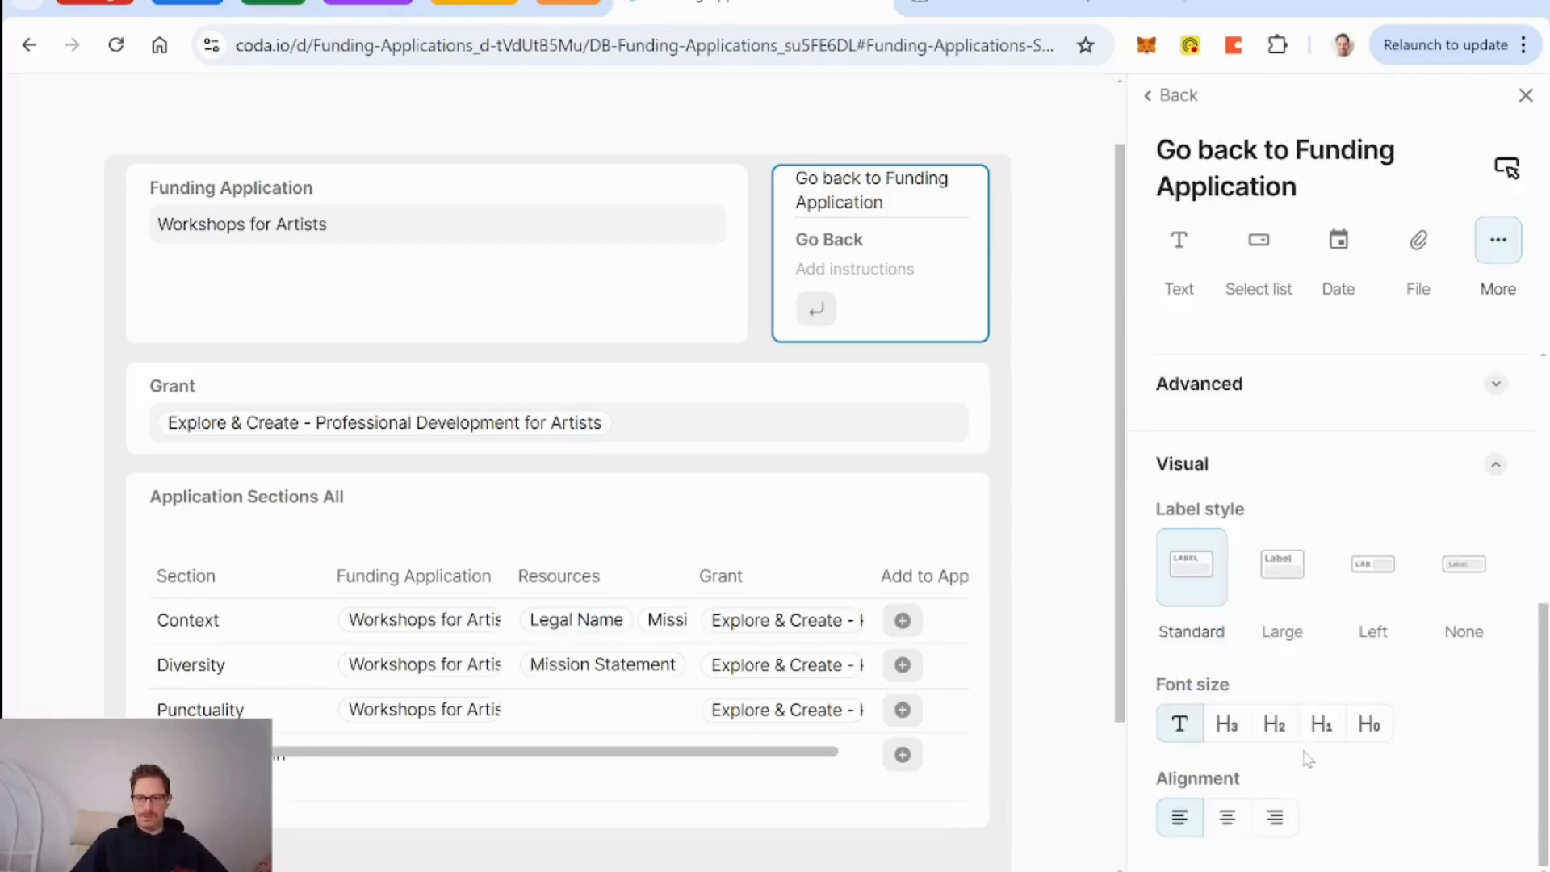
pyautogui.click(1227, 817)
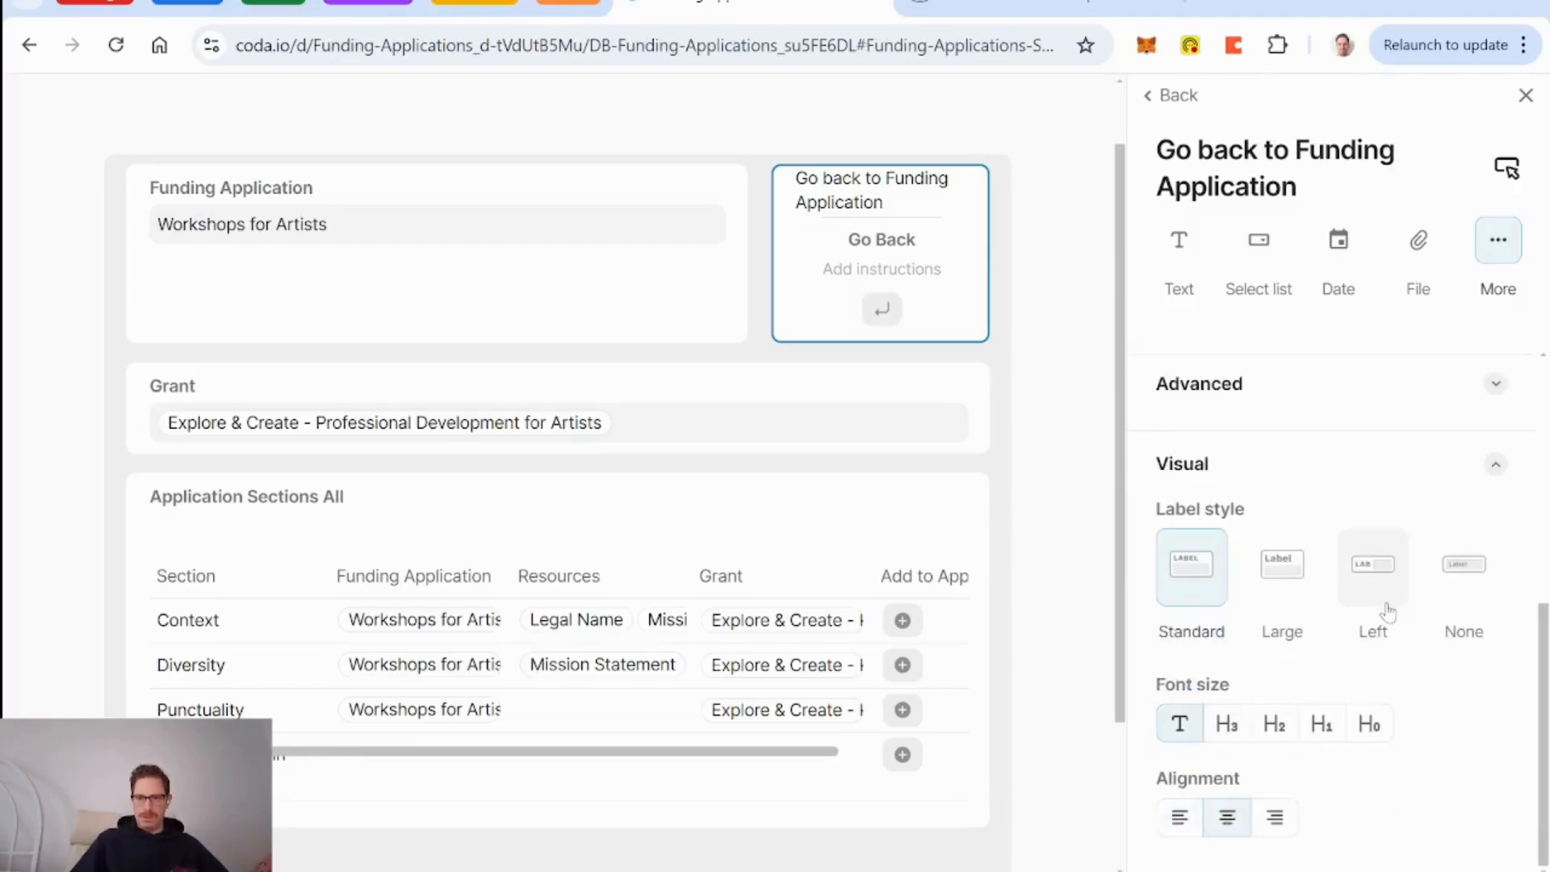
pyautogui.scroll(5, 1387, 614)
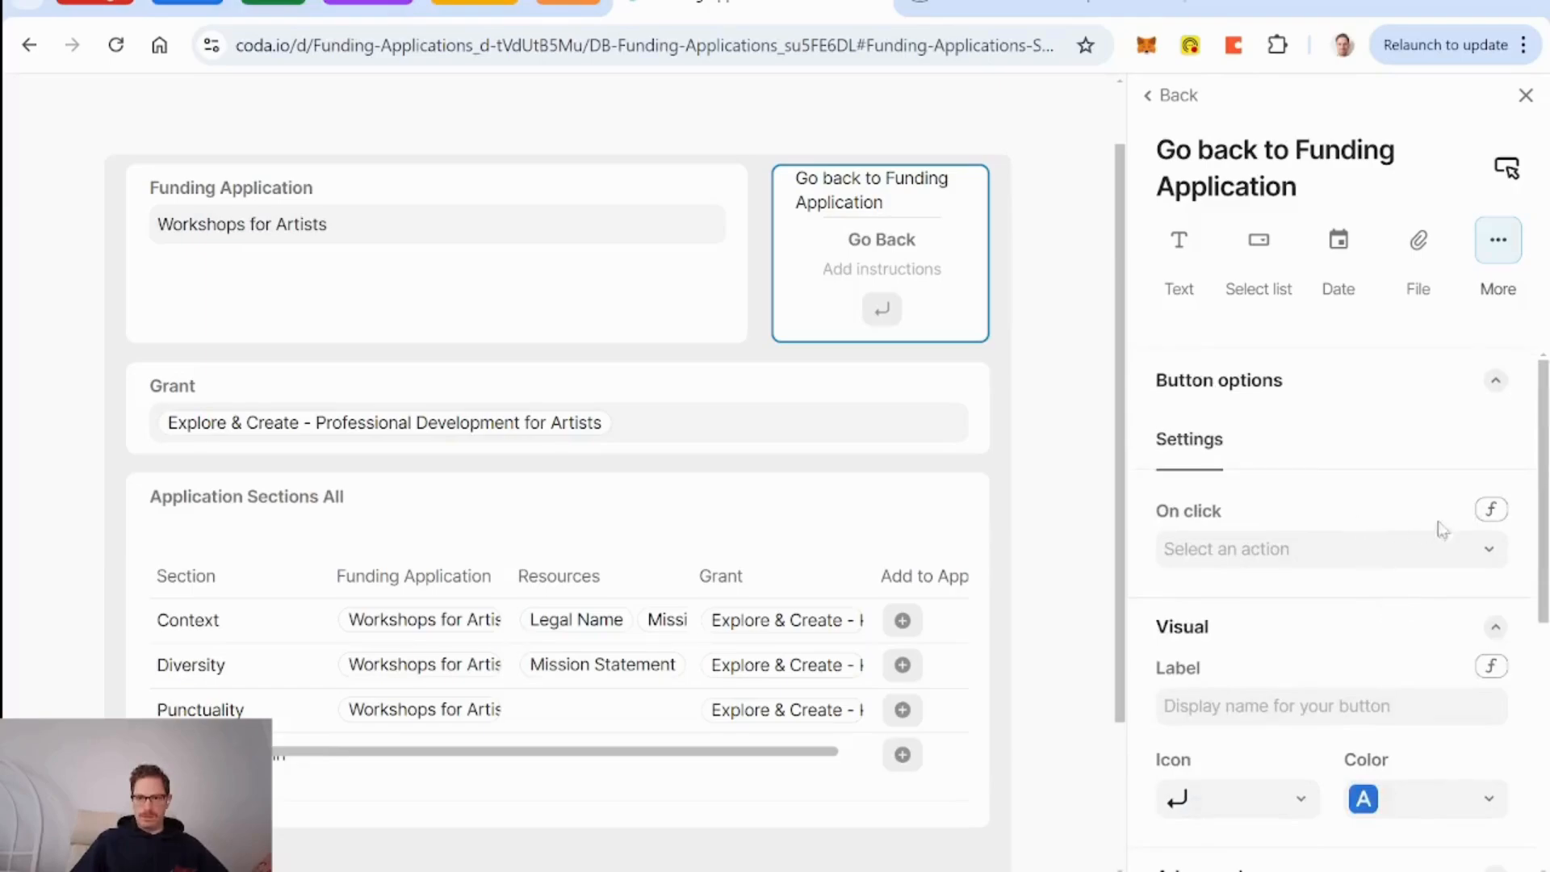
pyautogui.click(1492, 510)
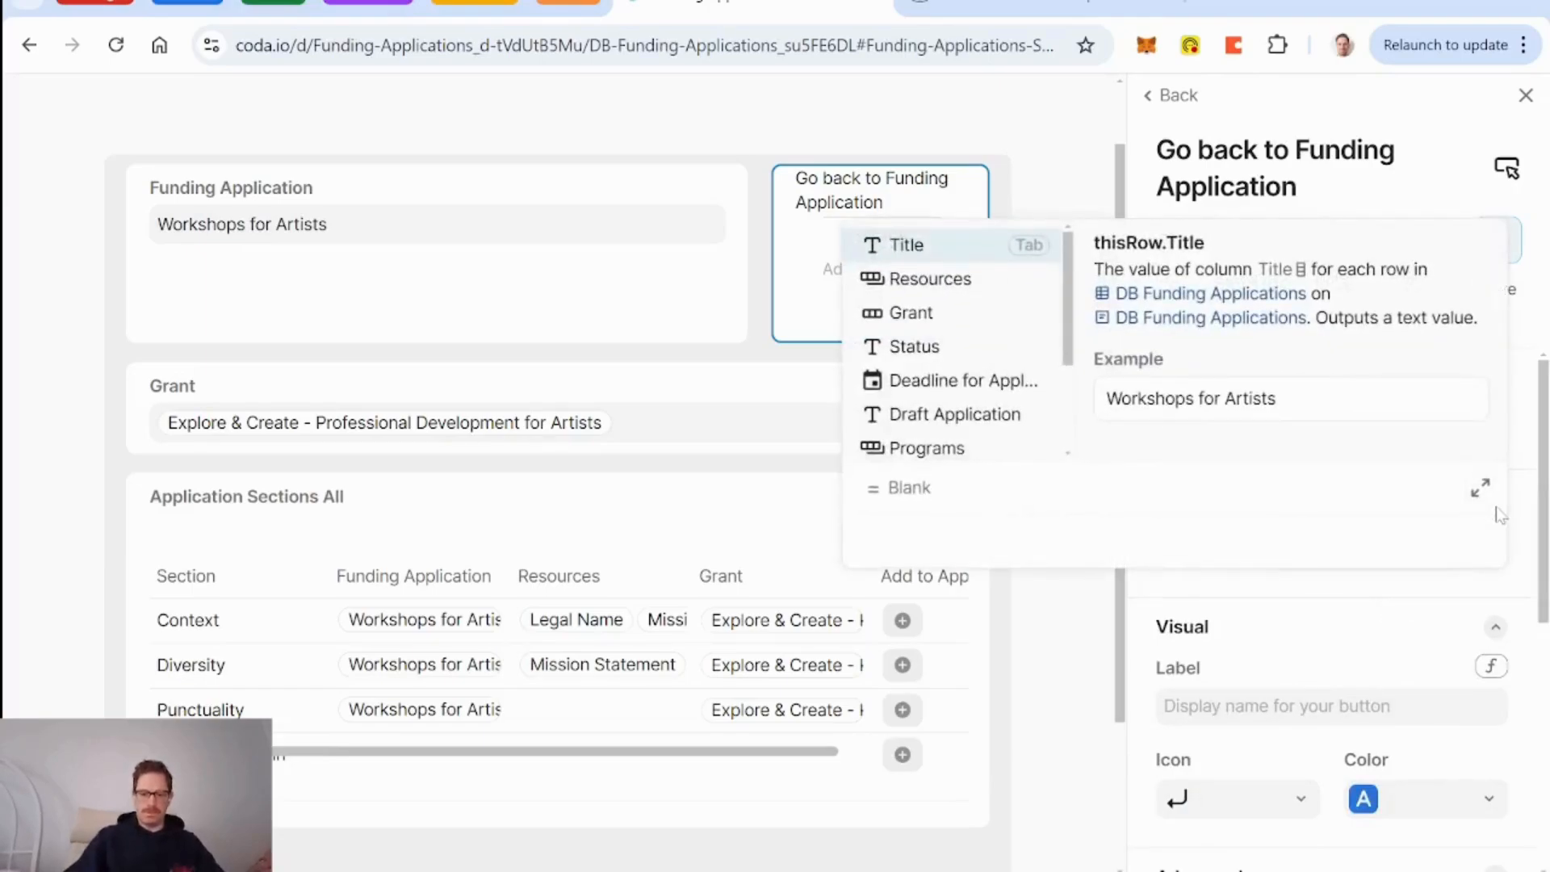
# Set Go Back's On click to OpenRow(thisRow, DB Funding Applications) and finish the layout.
pyautogui.write('openrow(')
pyautogui.press('Tab')
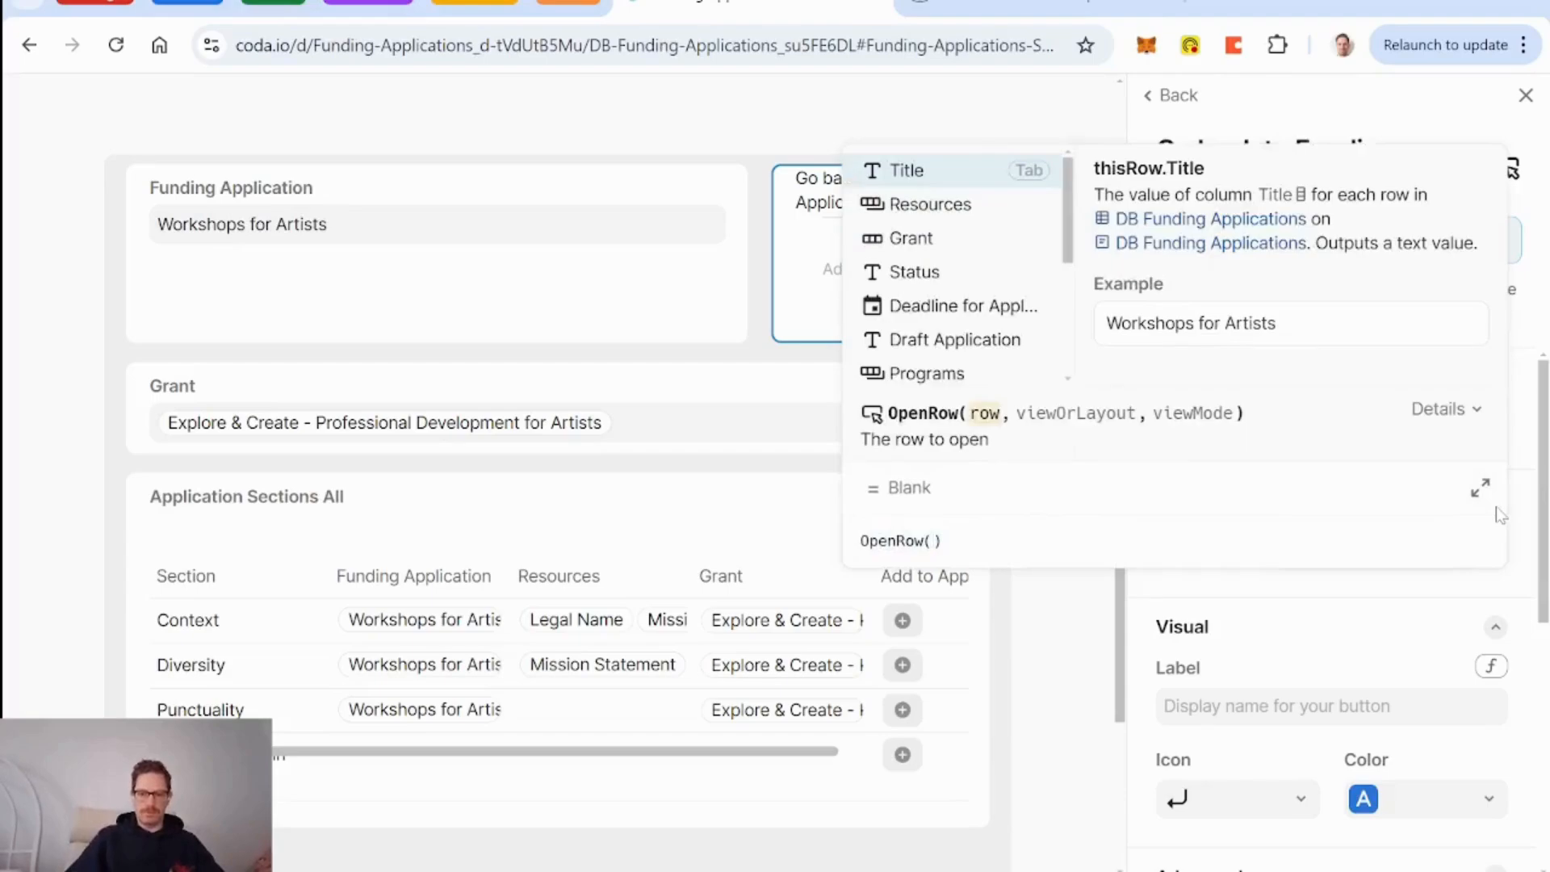
pyautogui.write('thisRow')
pyautogui.press('Tab')
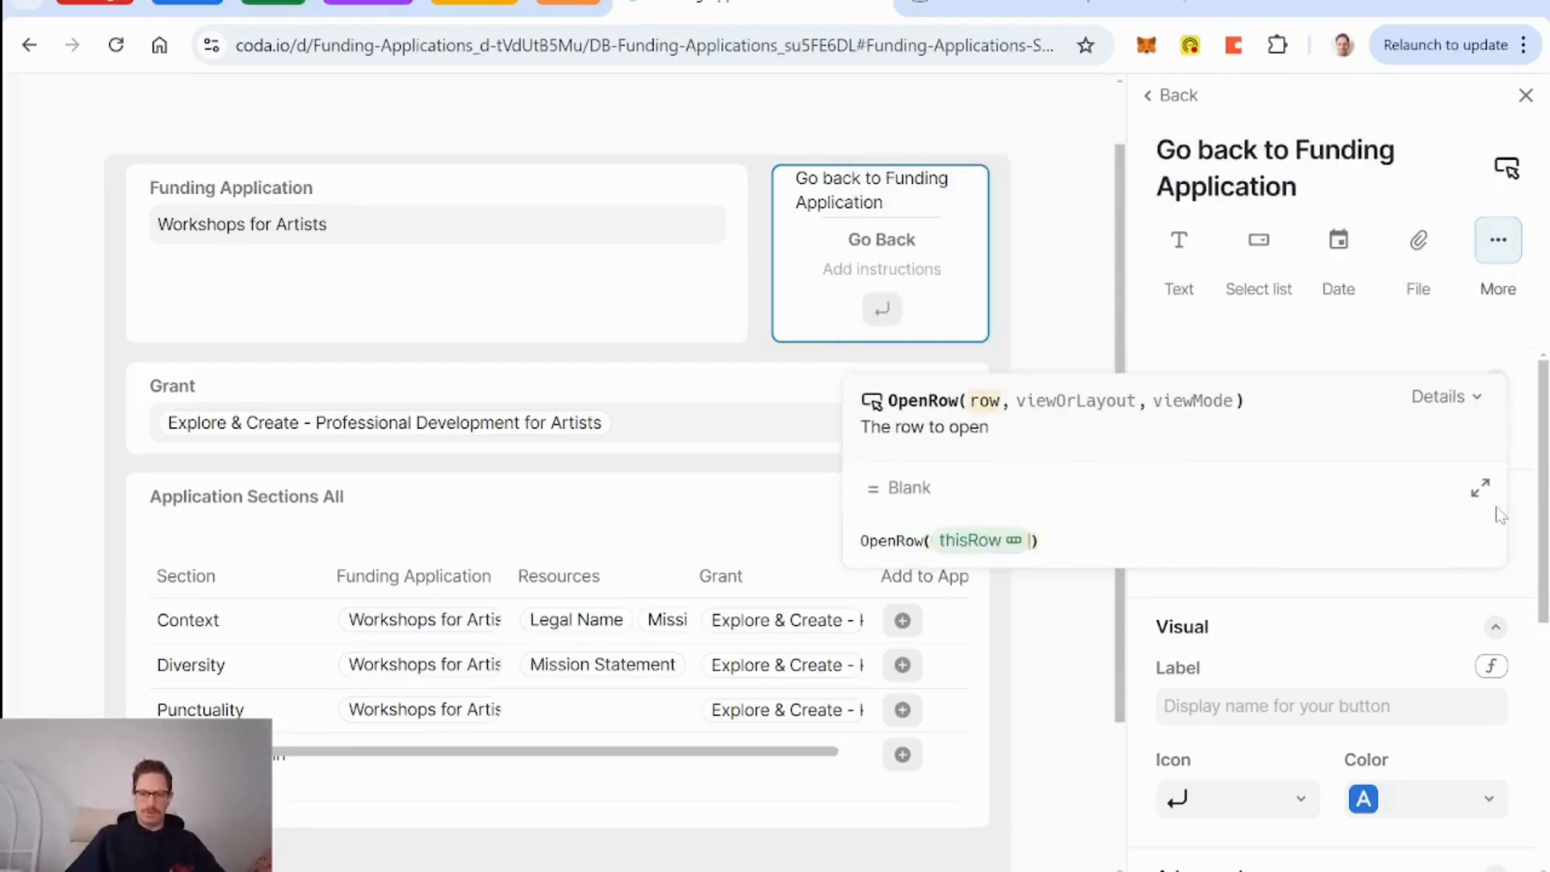
pyautogui.write(',')
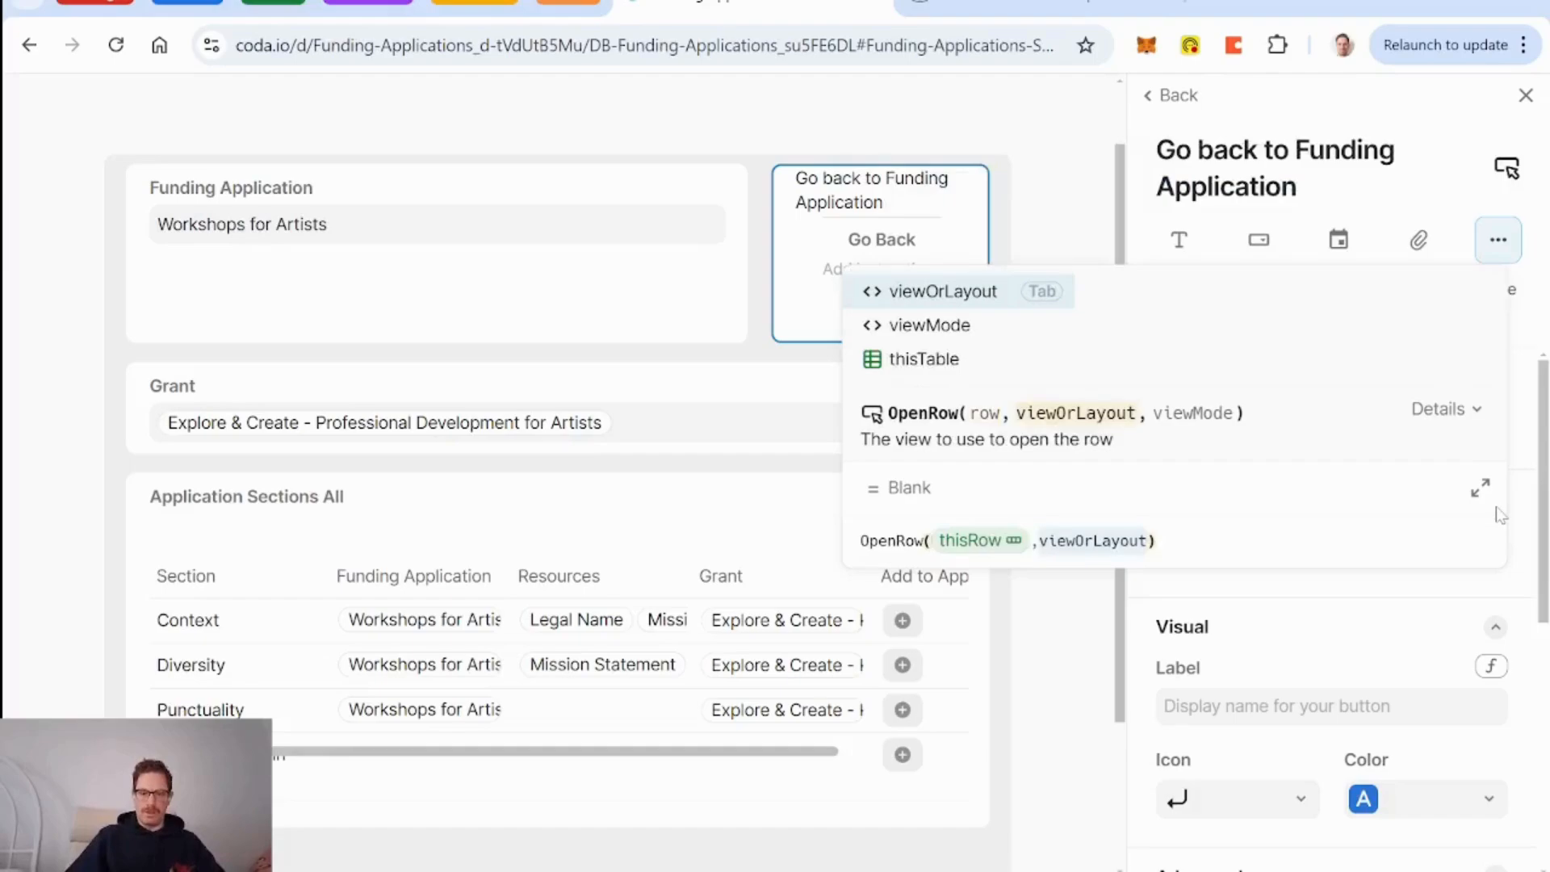
pyautogui.write('db')
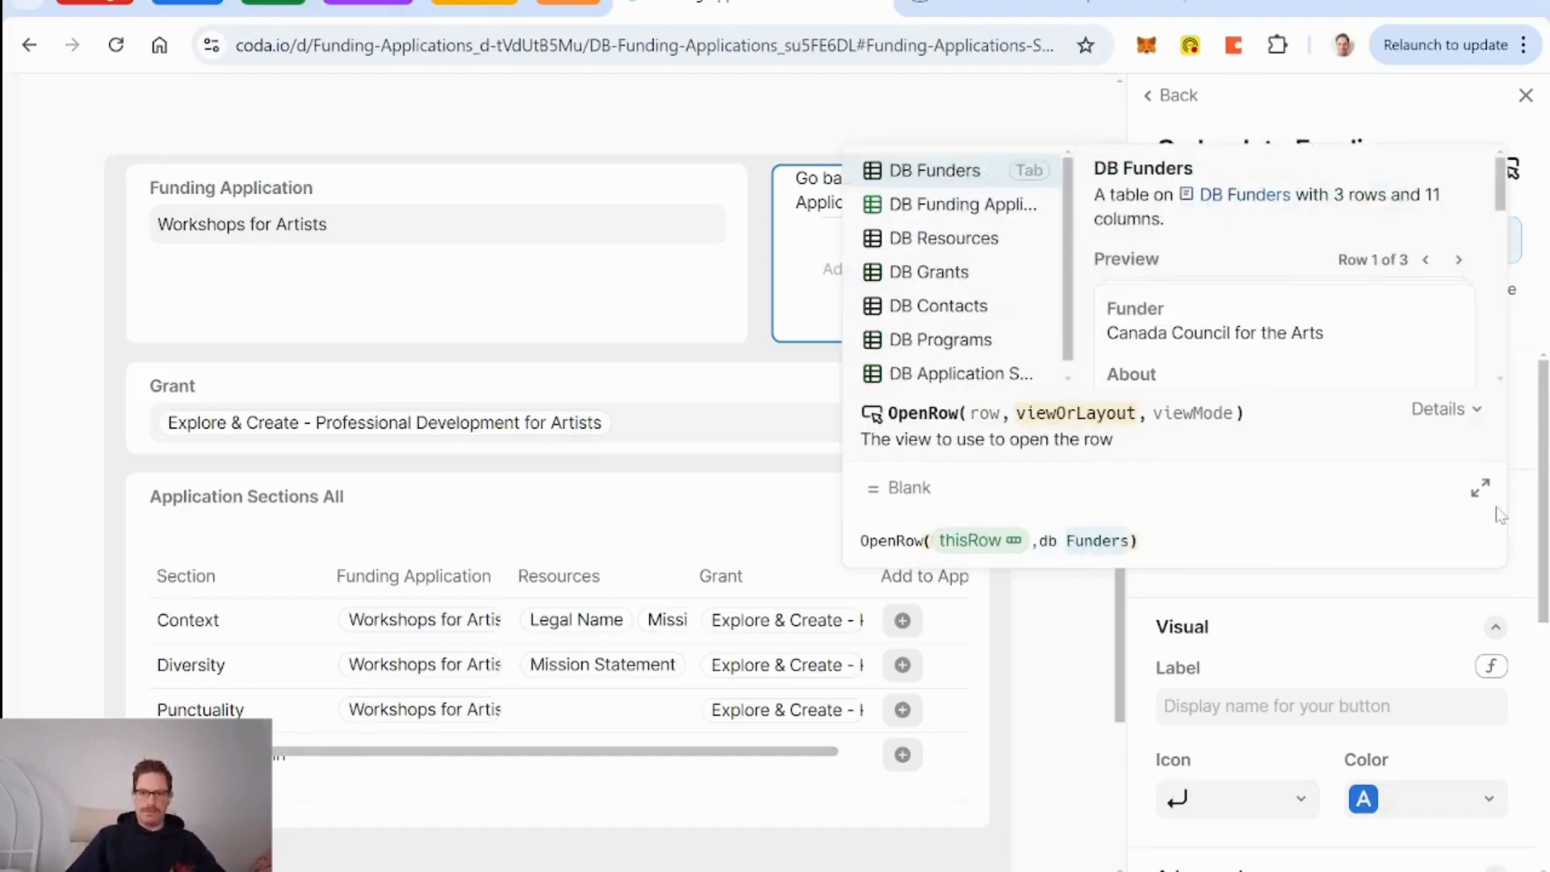
pyautogui.press('Down')
pyautogui.press('Tab')
pyautogui.press('Return')
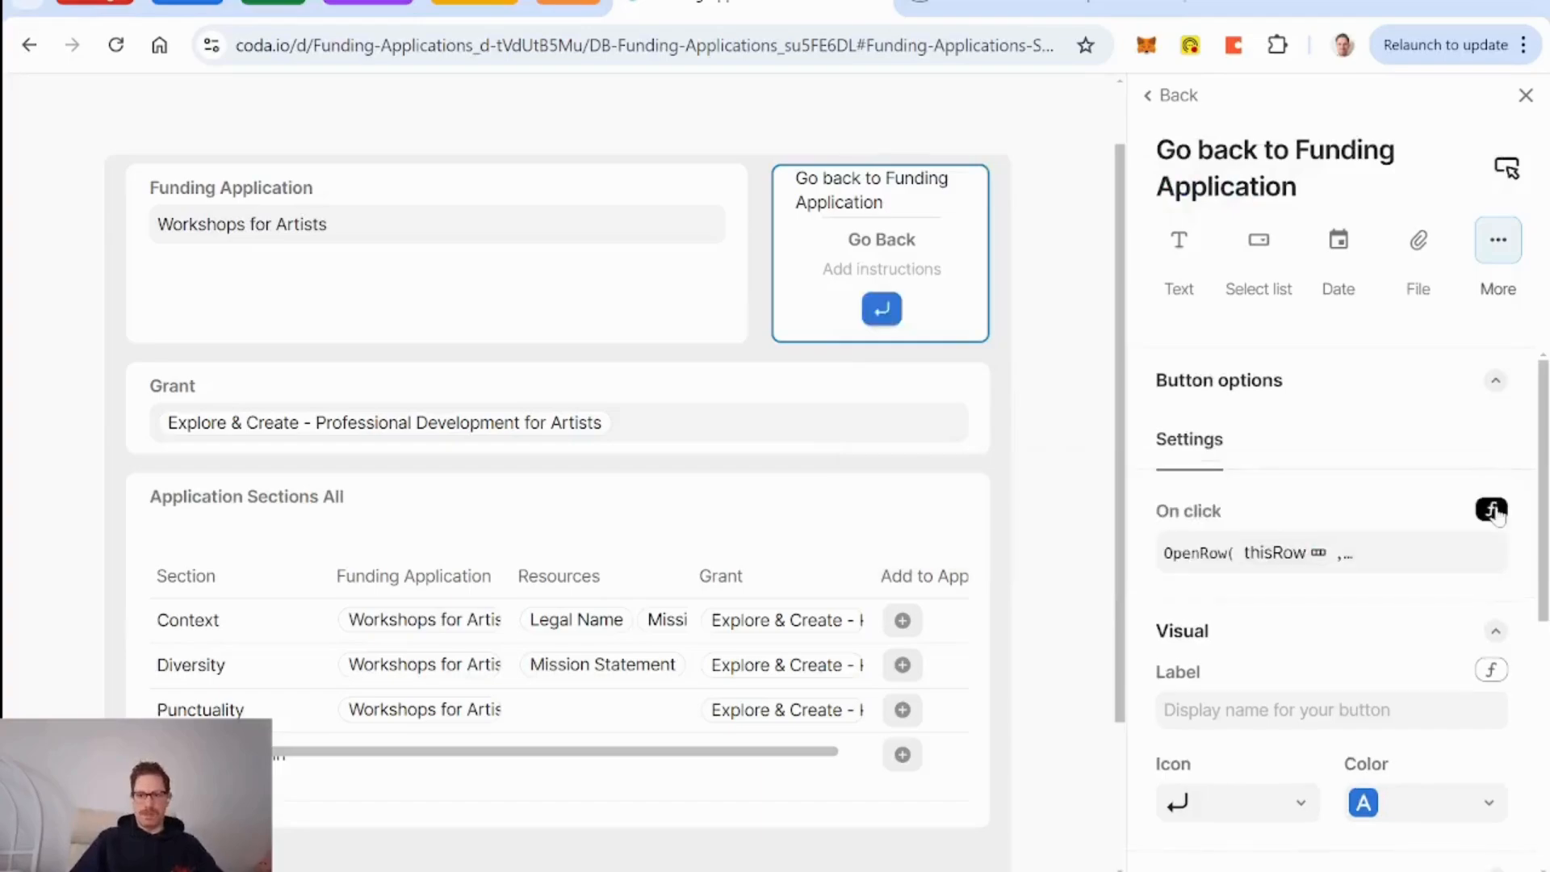
pyautogui.scroll(2, 1092, 401)
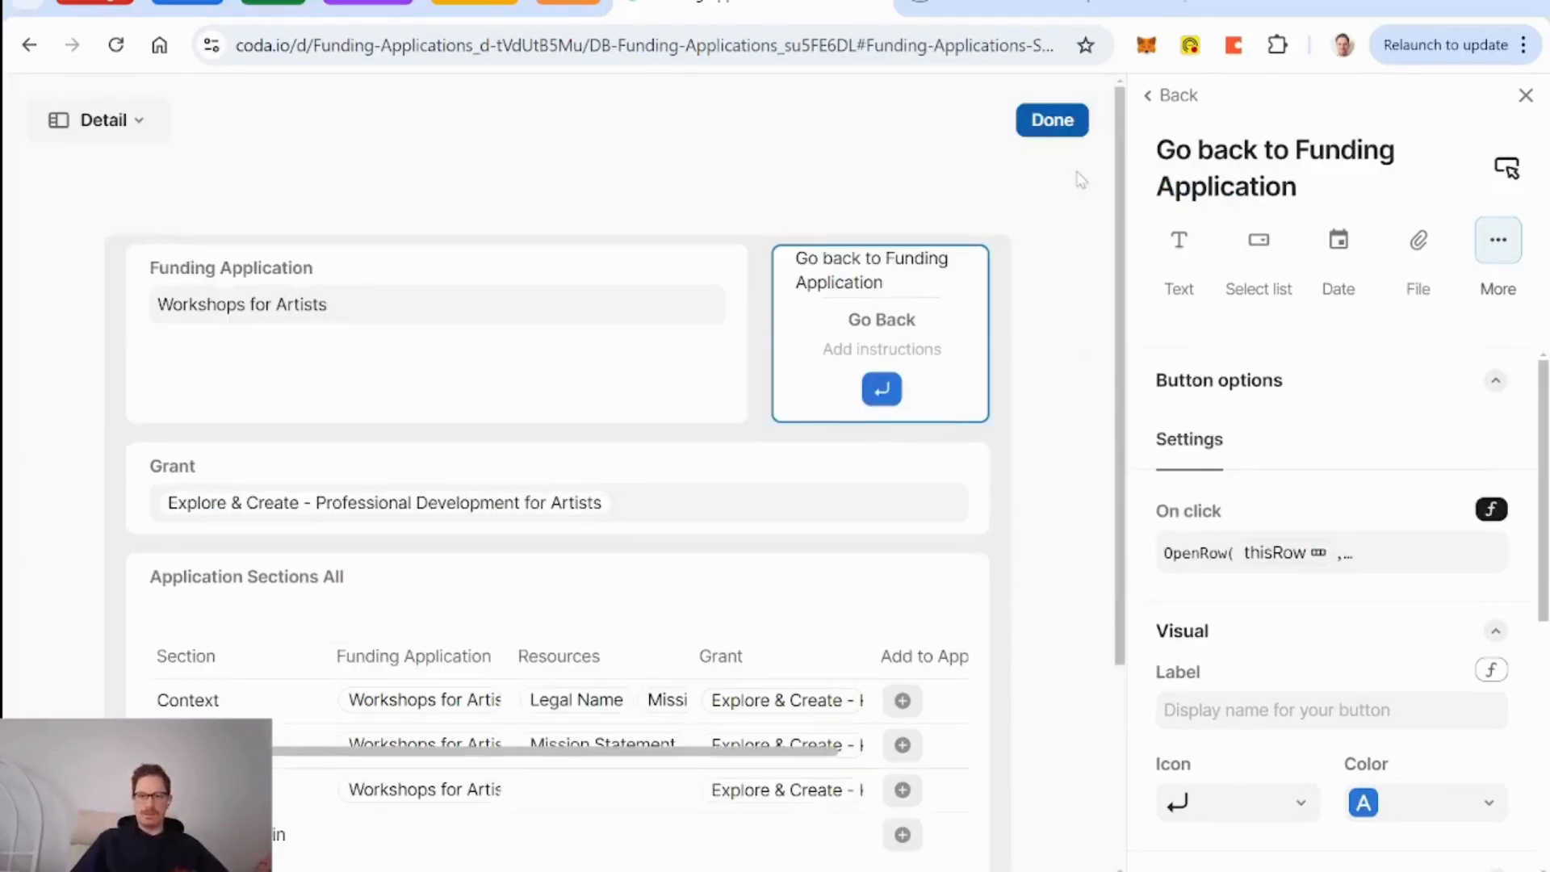
pyautogui.click(1052, 120)
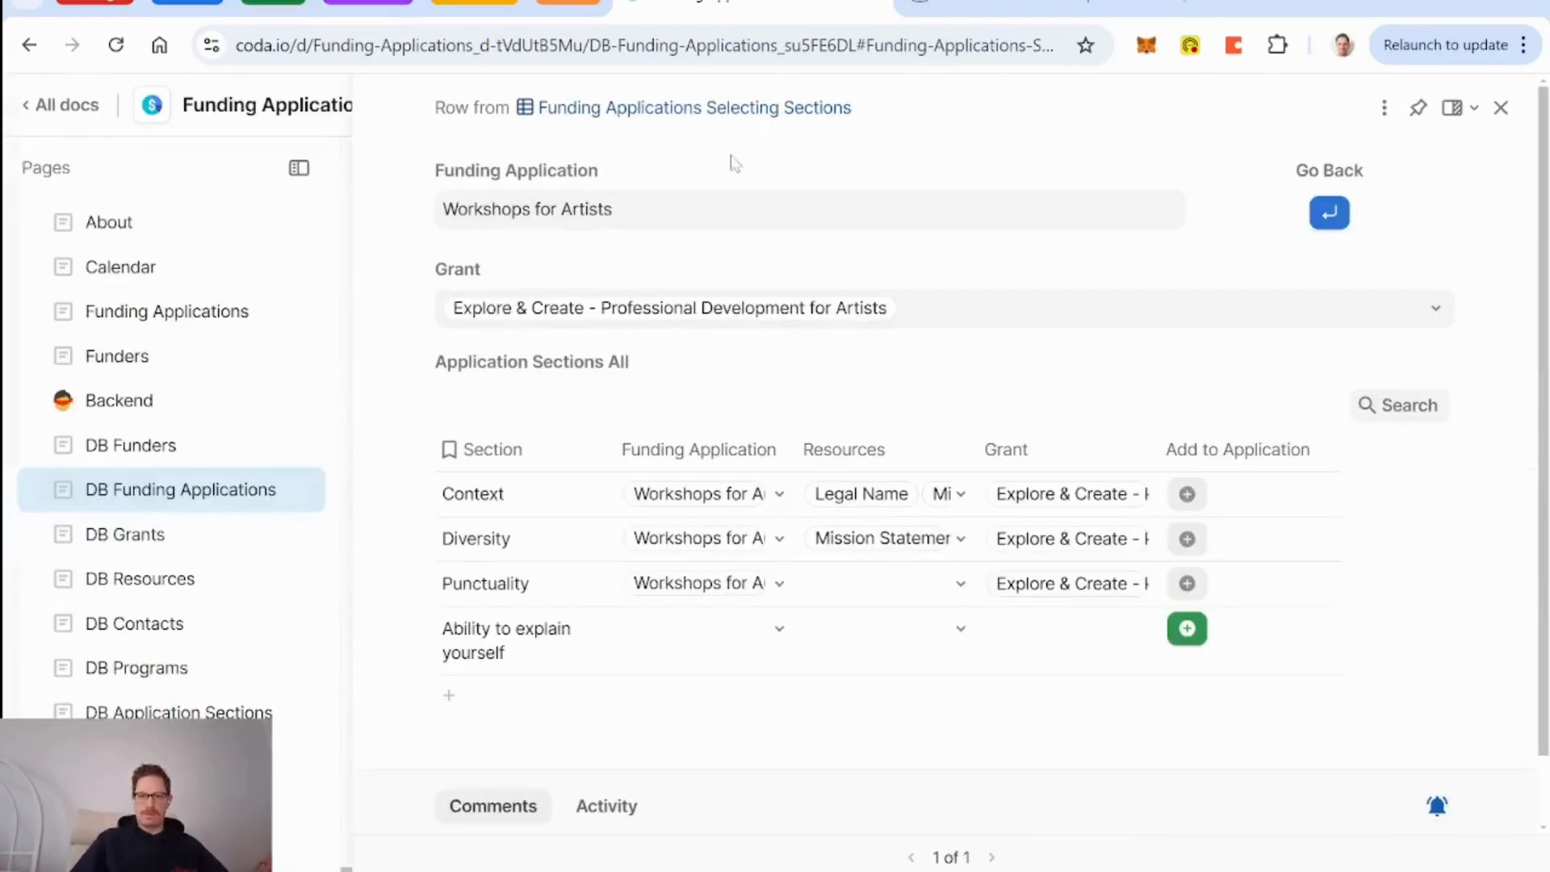
# Test Go Back, return to Select Sections, and select the Ability to explain yourself row.
pyautogui.click(1329, 216)
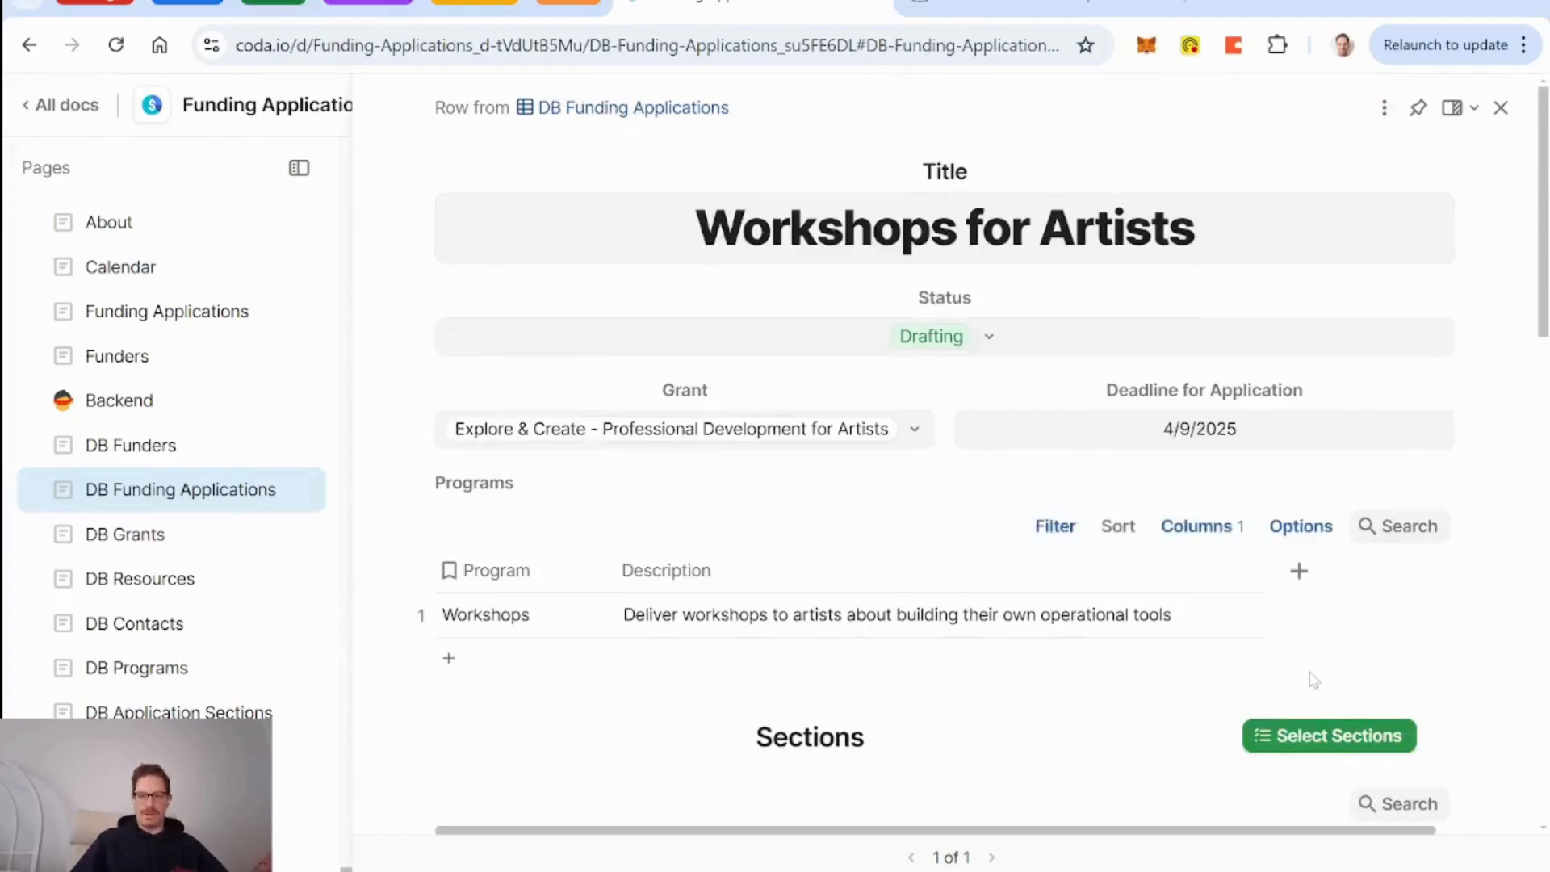
pyautogui.click(1338, 735)
pyautogui.scroll(-1, 1092, 400)
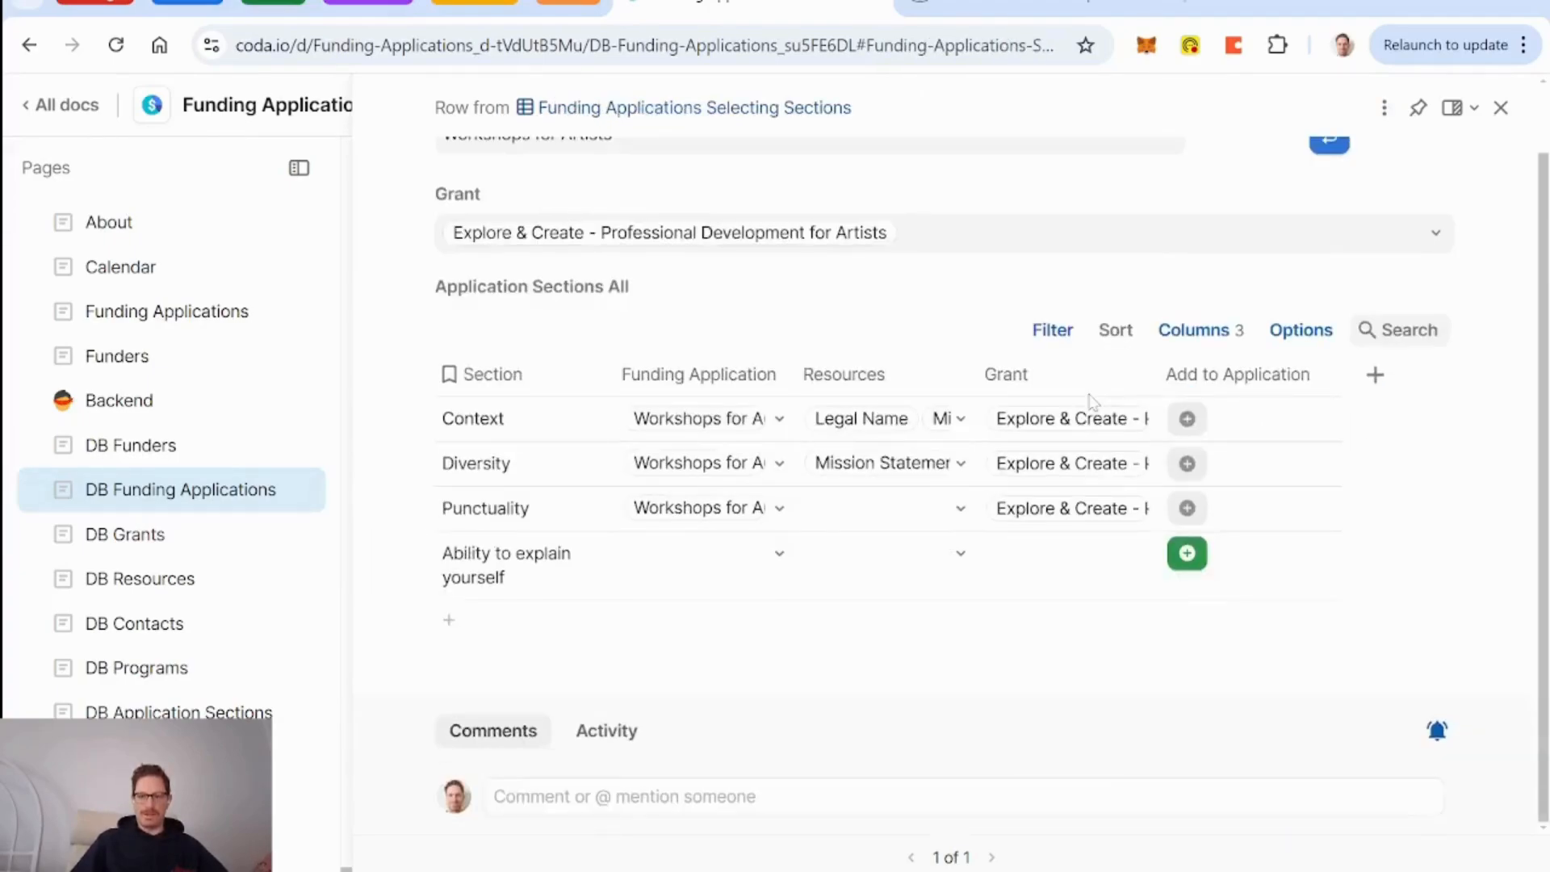
pyautogui.click(552, 557)
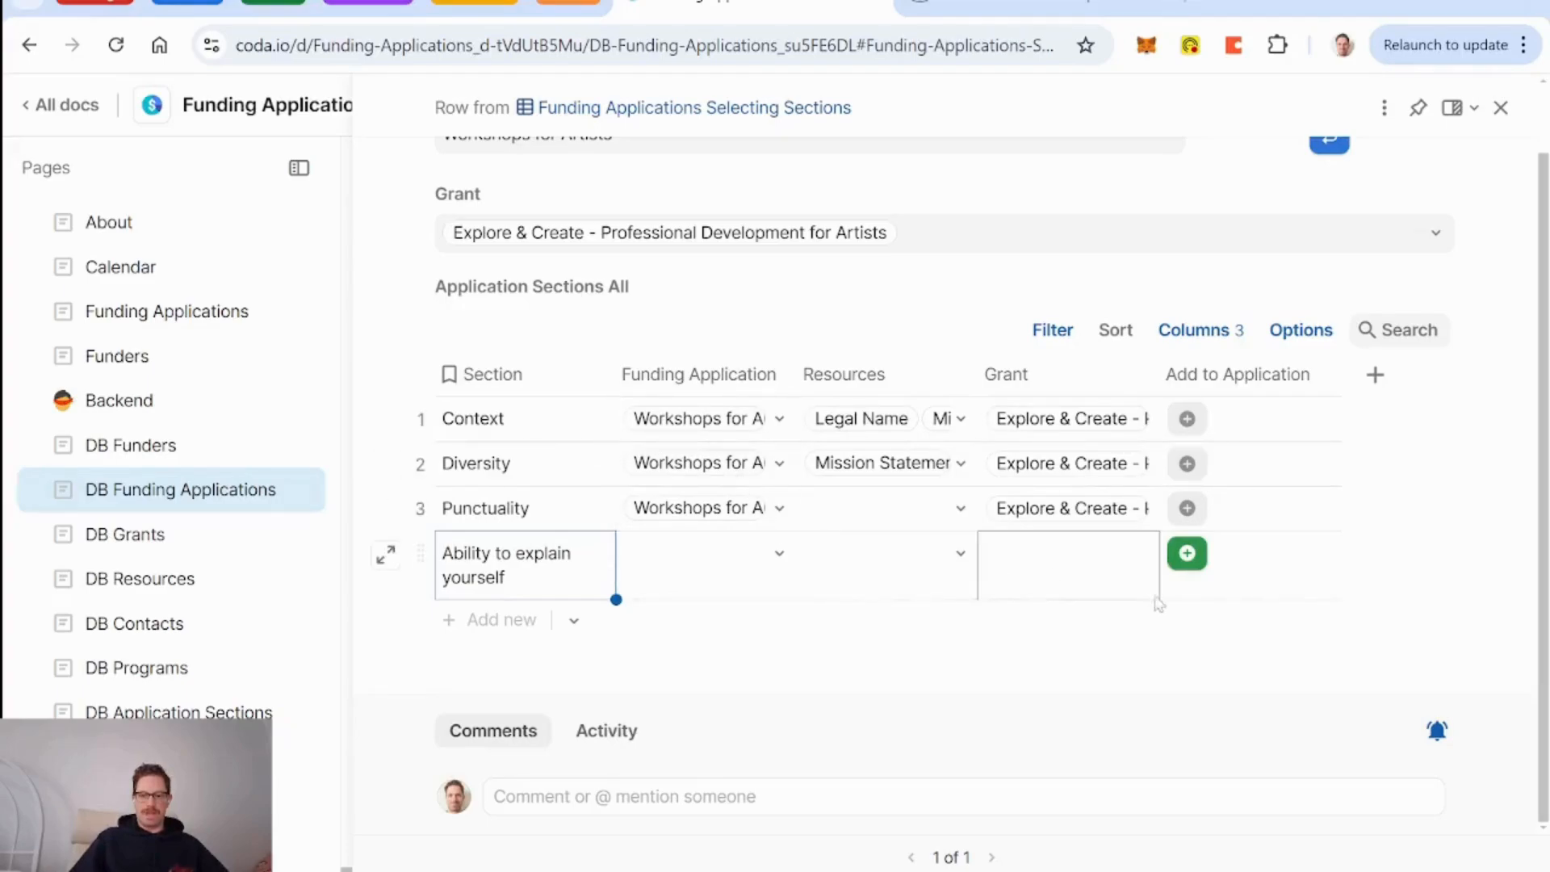
# Start rewriting Add to Application's On click formula as DuplicateRows(thisRow, thisRow.Section).
pyautogui.click(1188, 557)
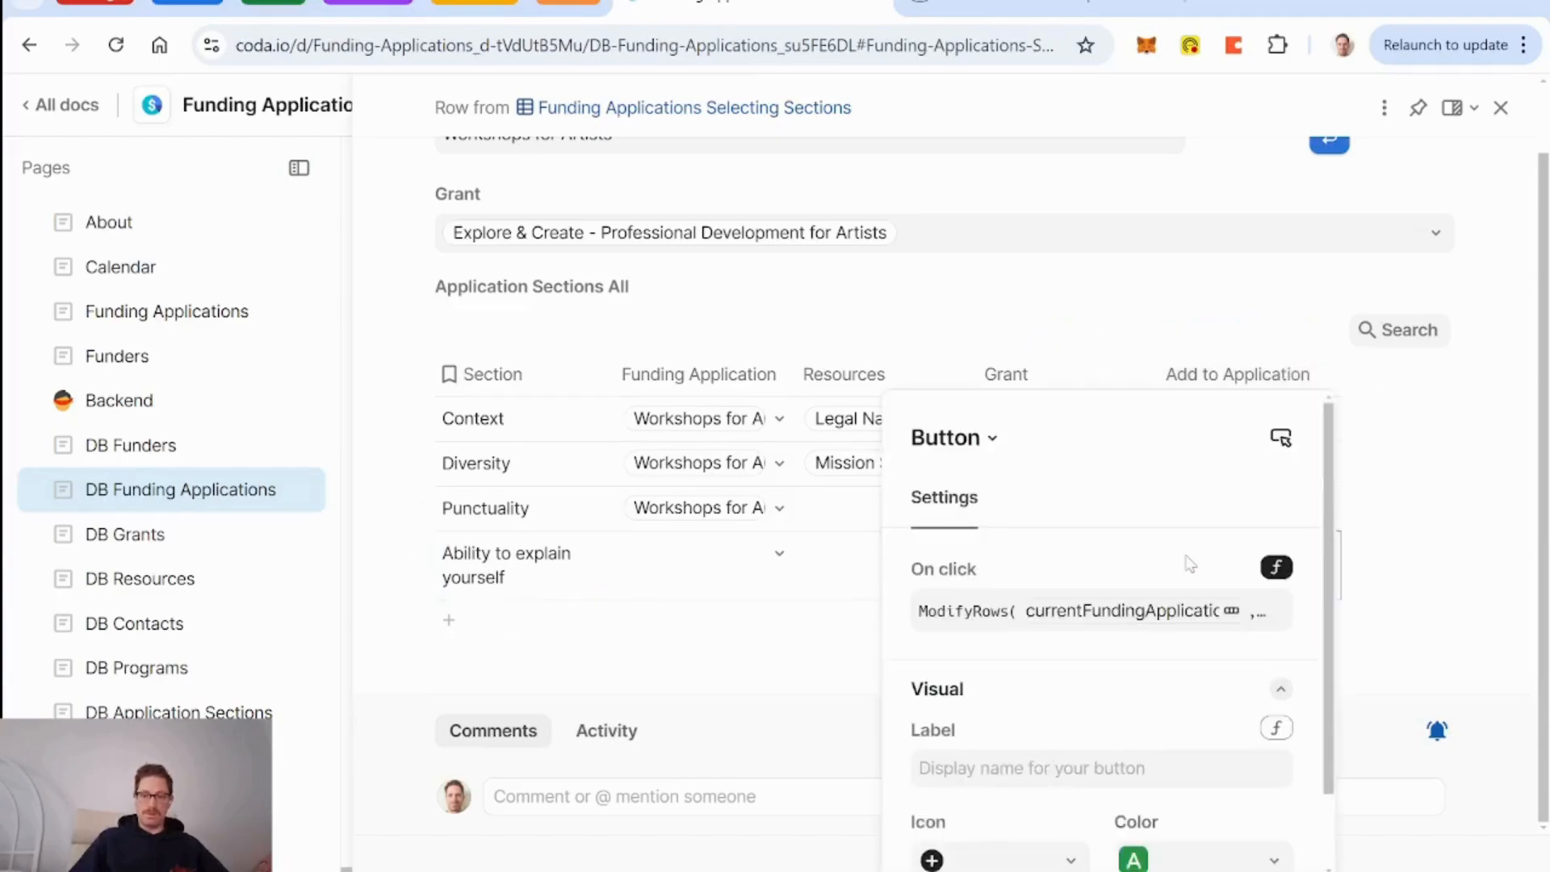
pyautogui.click(979, 614)
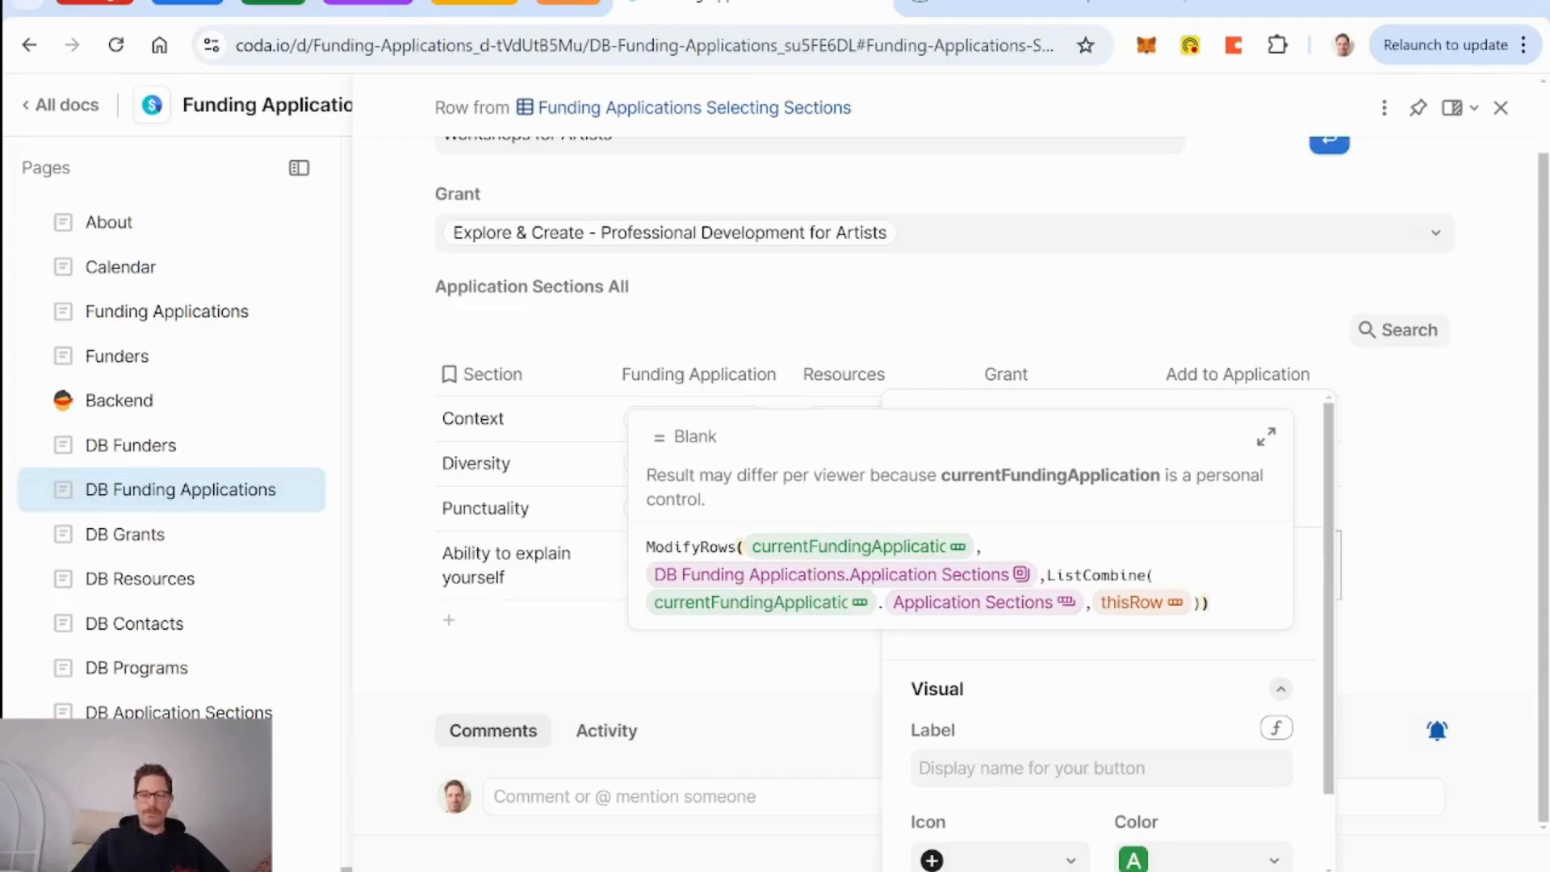
pyautogui.click(1149, 609)
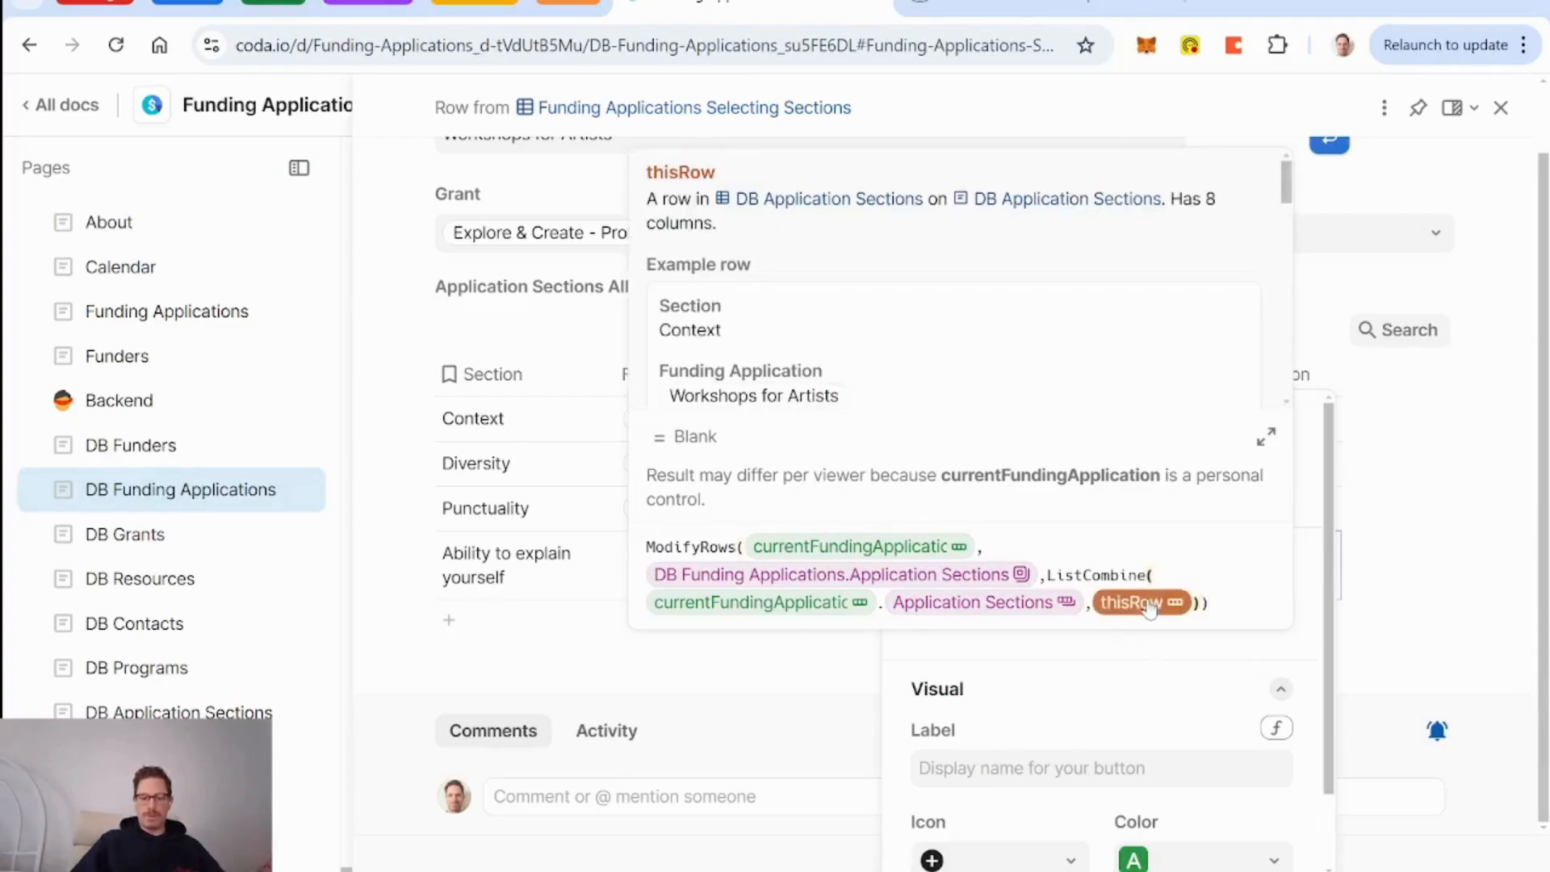
pyautogui.write('duplicatePage(')
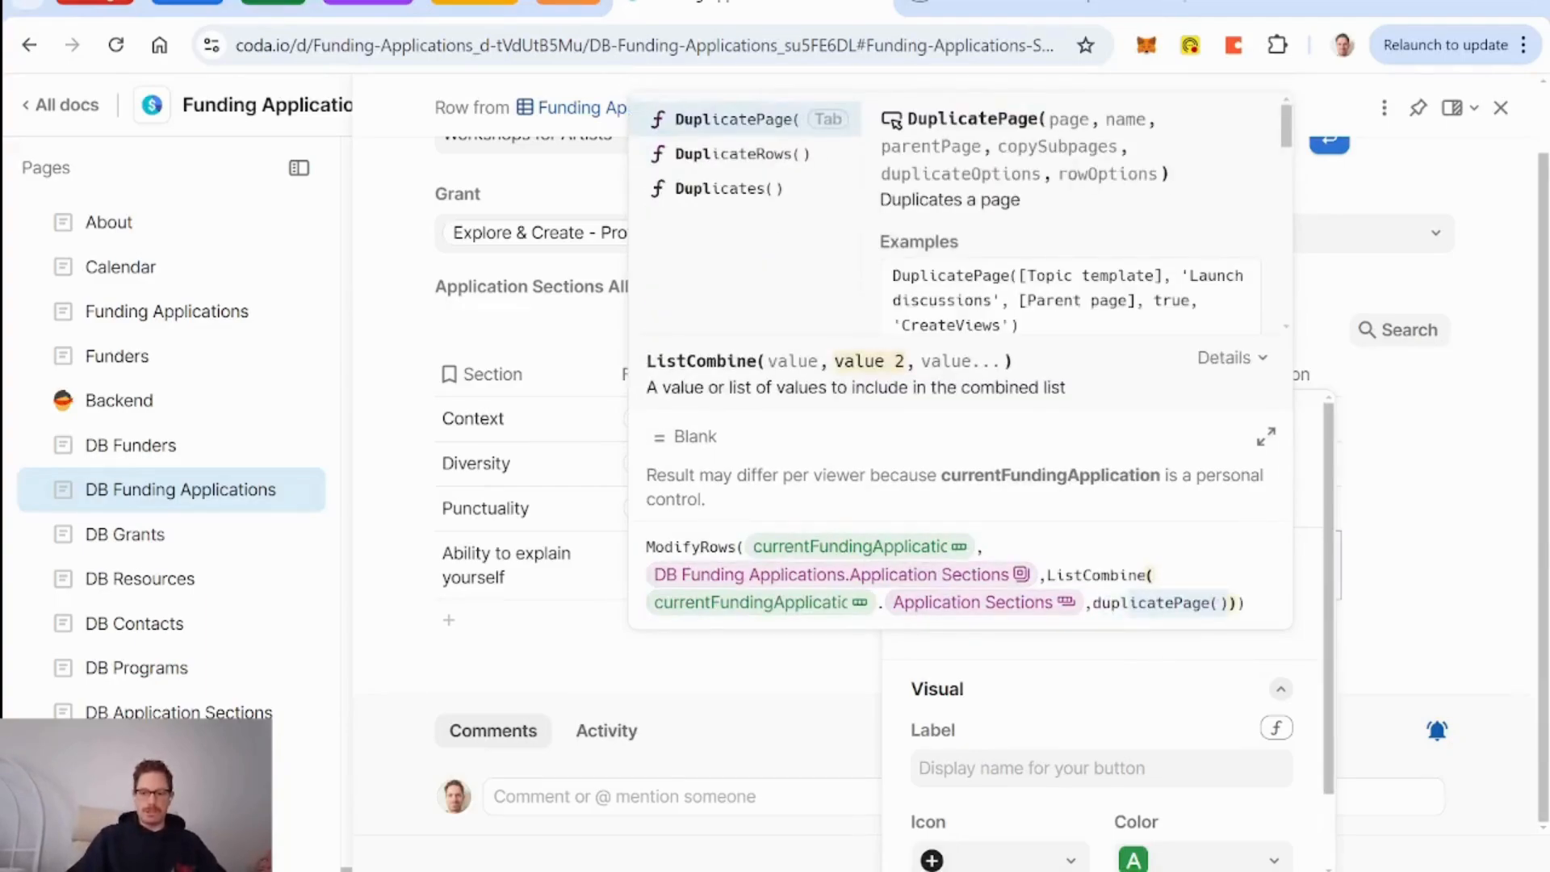
pyautogui.press('Down')
pyautogui.press('Tab')
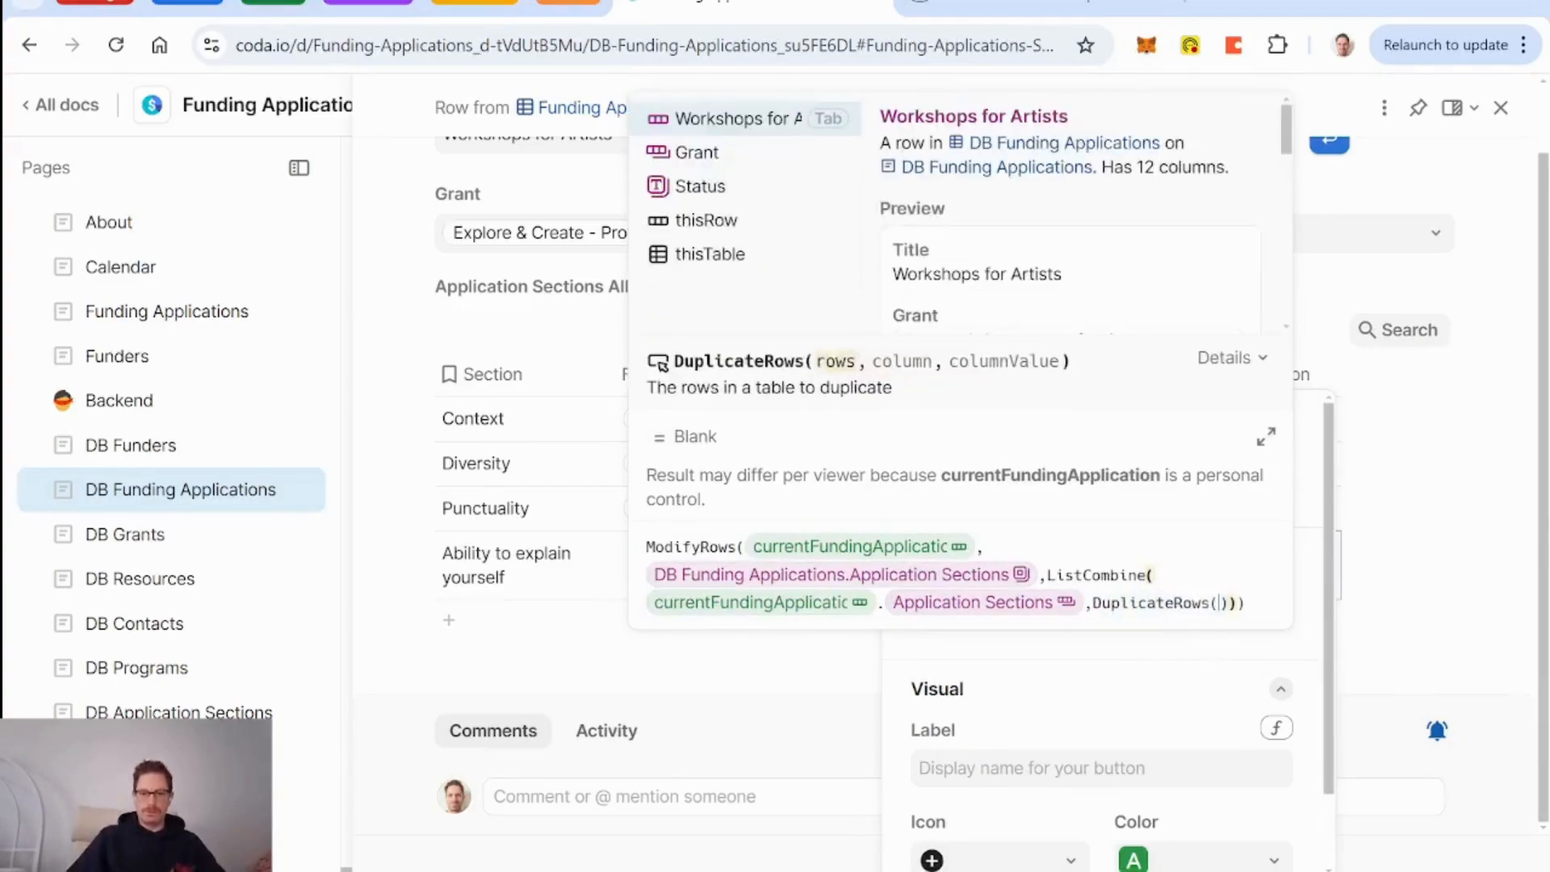
pyautogui.write('thisrow')
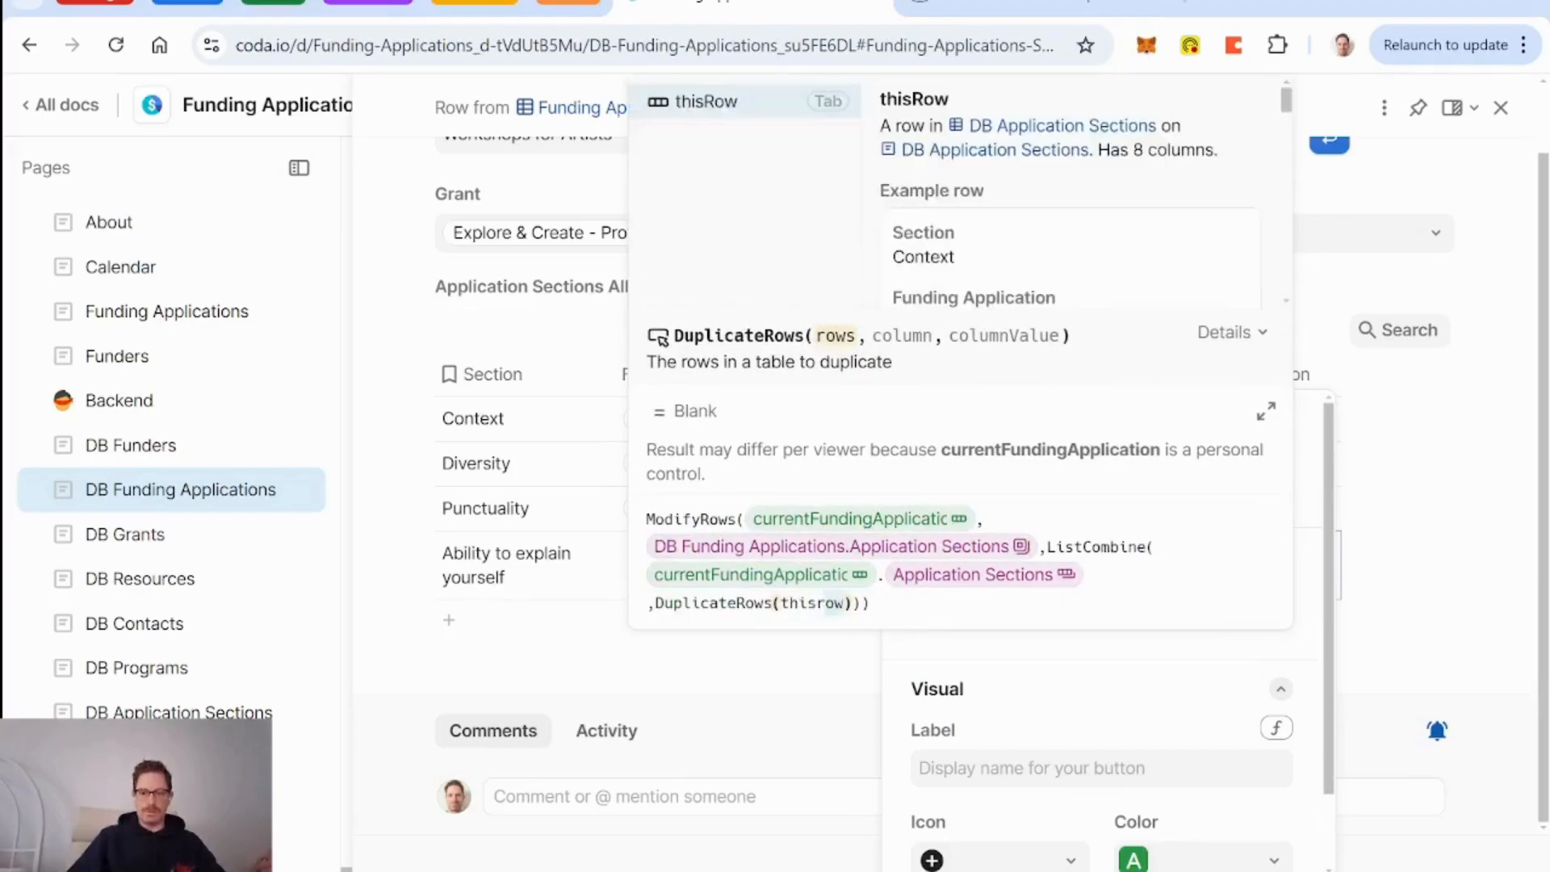
pyautogui.press('Tab')
pyautogui.write(',Section')
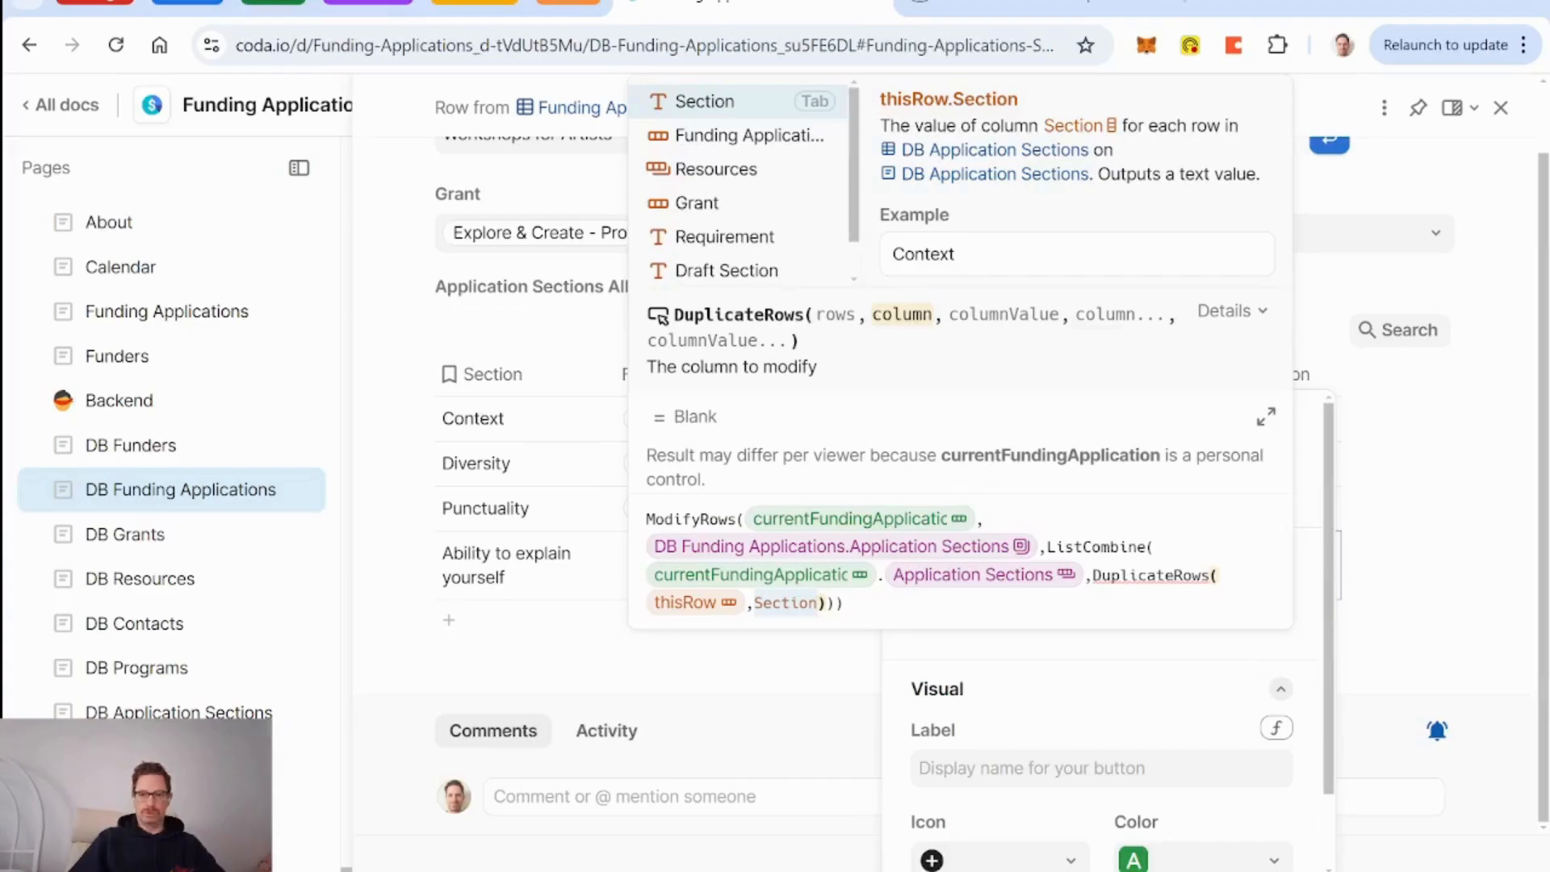
pyautogui.press('Tab')
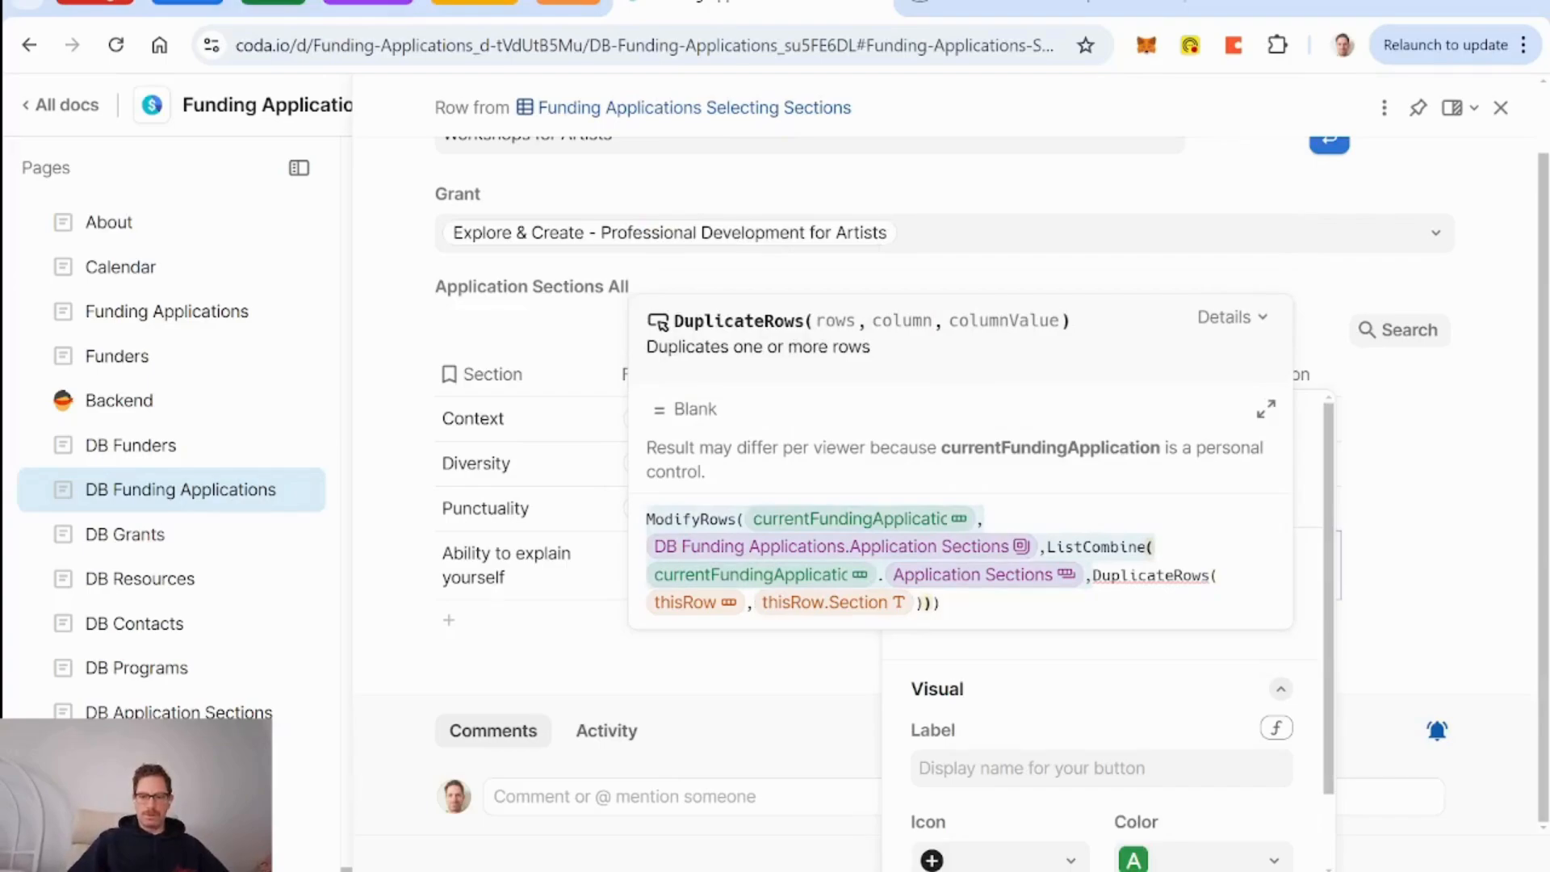
# Correct it to DuplicateRows(thisRow, thisRow.Funding Application, currentFundingApplication).
pyautogui.press('BackSpace')
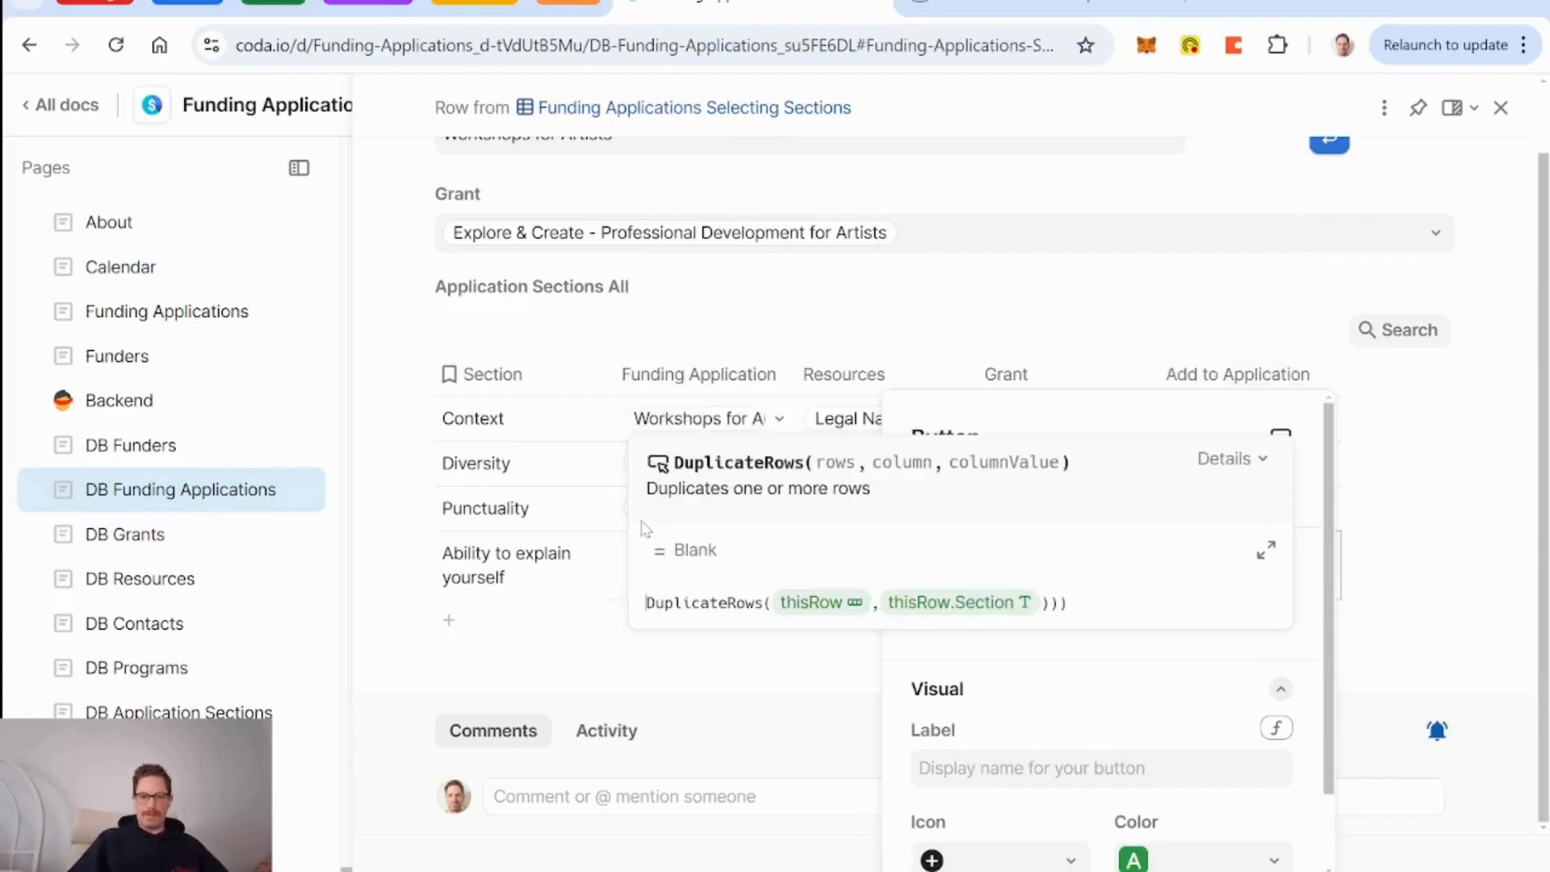
pyautogui.click(939, 611)
pyautogui.press('BackSpace')
pyautogui.press('Right')
pyautogui.press('Right')
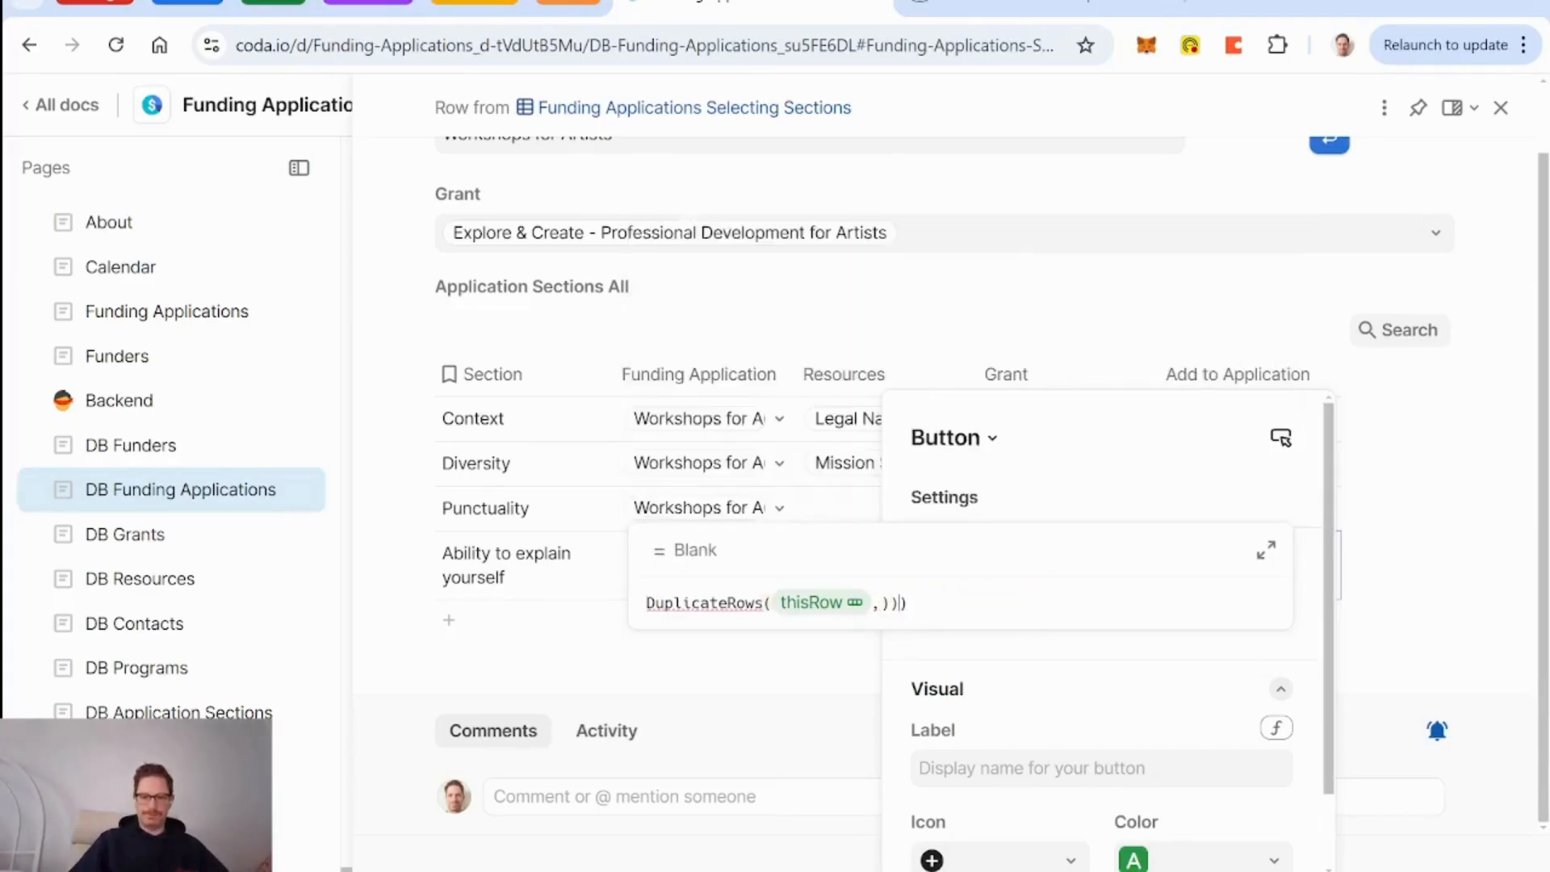
pyautogui.press('BackSpace')
pyautogui.press('Left')
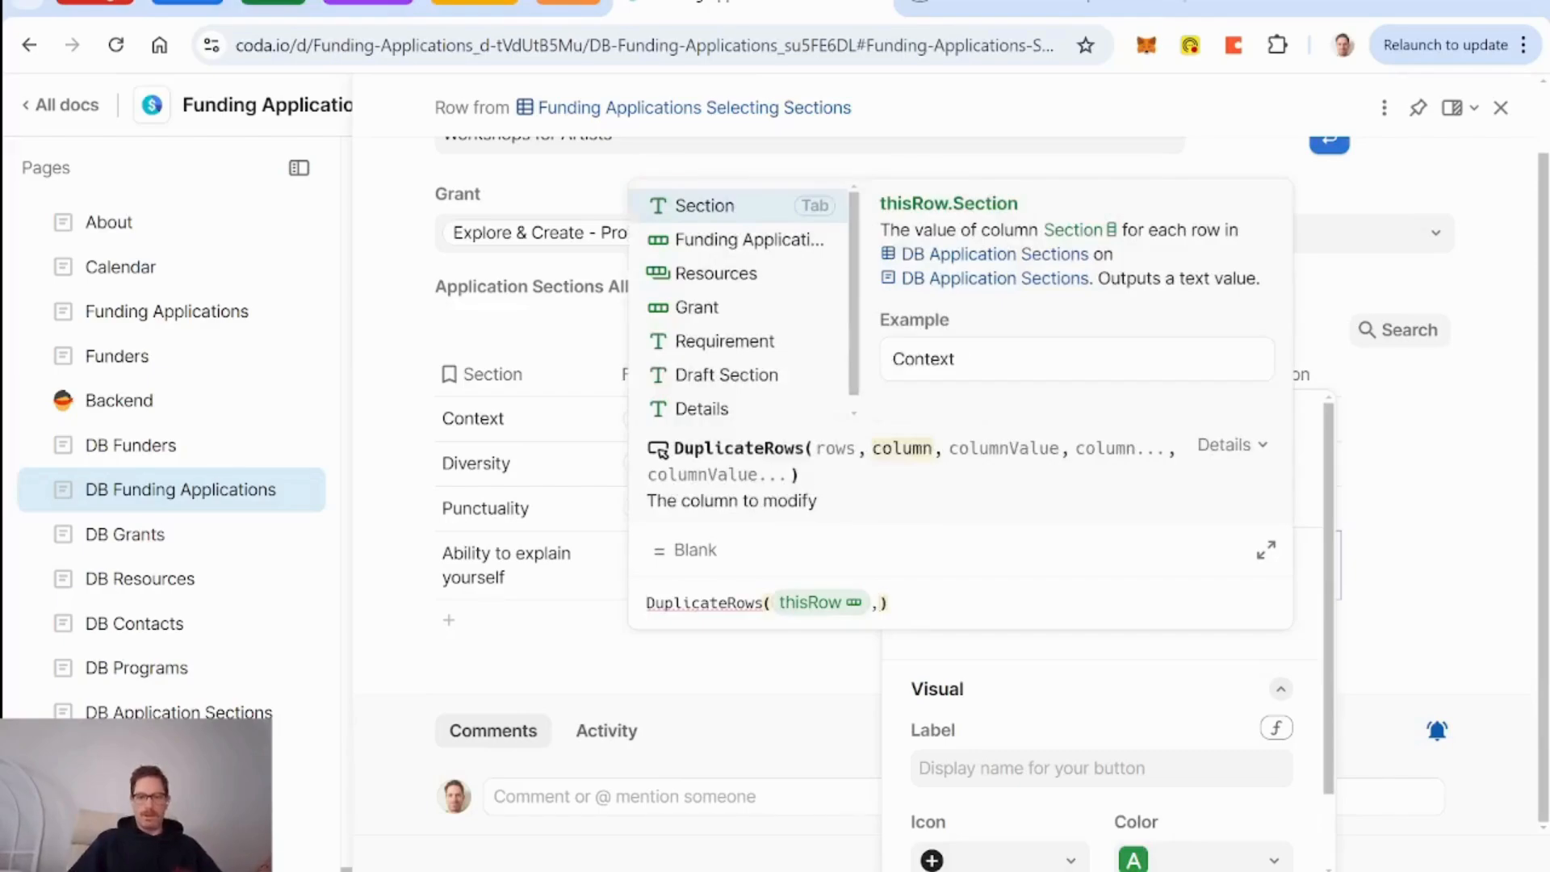
pyautogui.press('Down')
pyautogui.press('Tab')
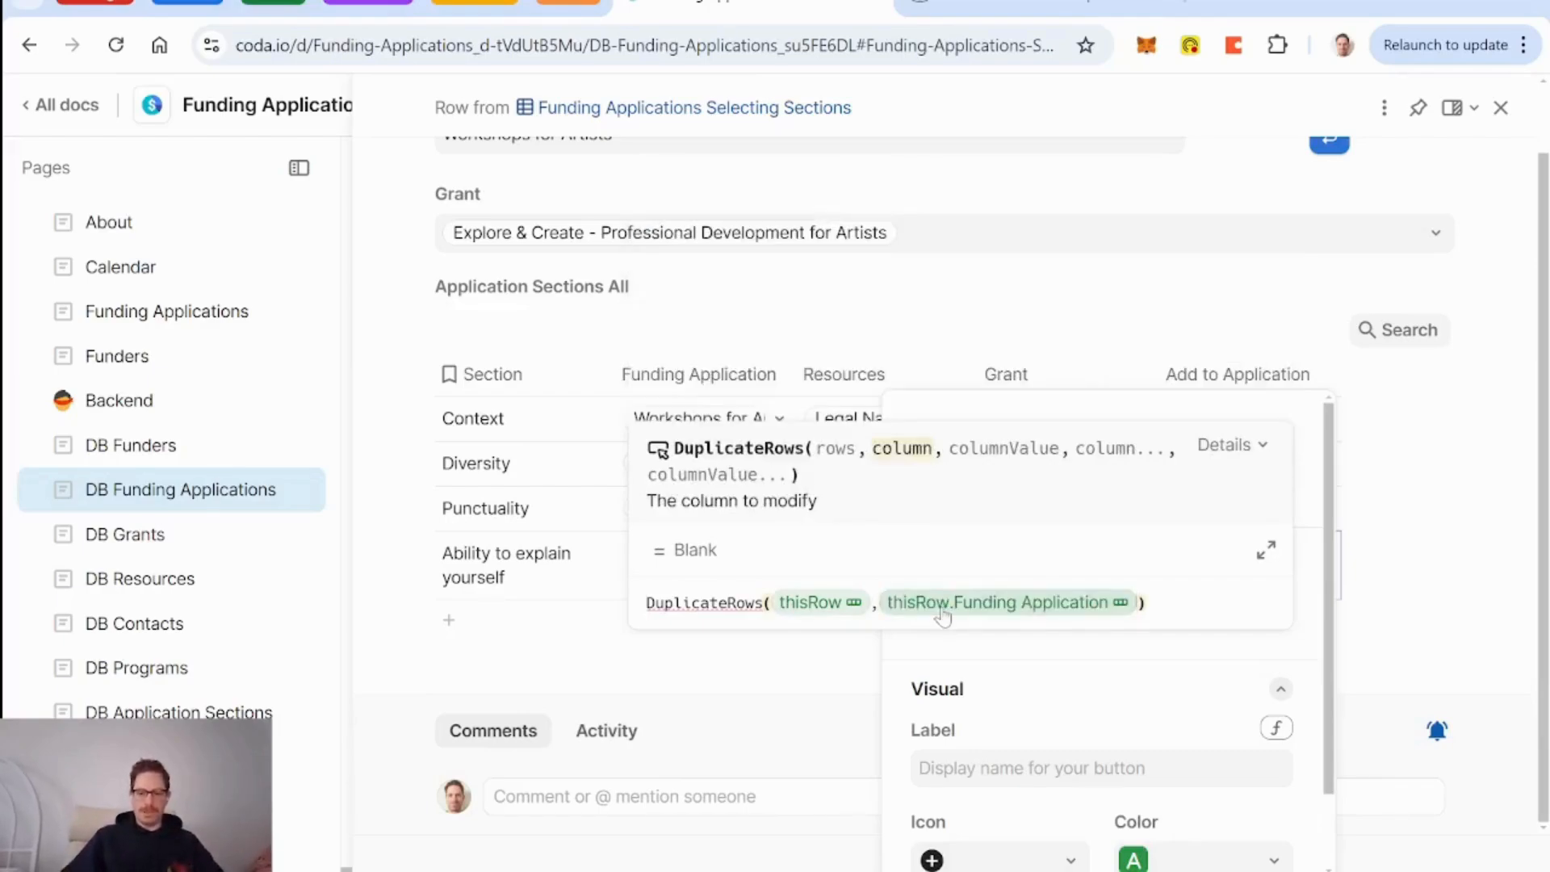
pyautogui.write(',currentFundingApplication')
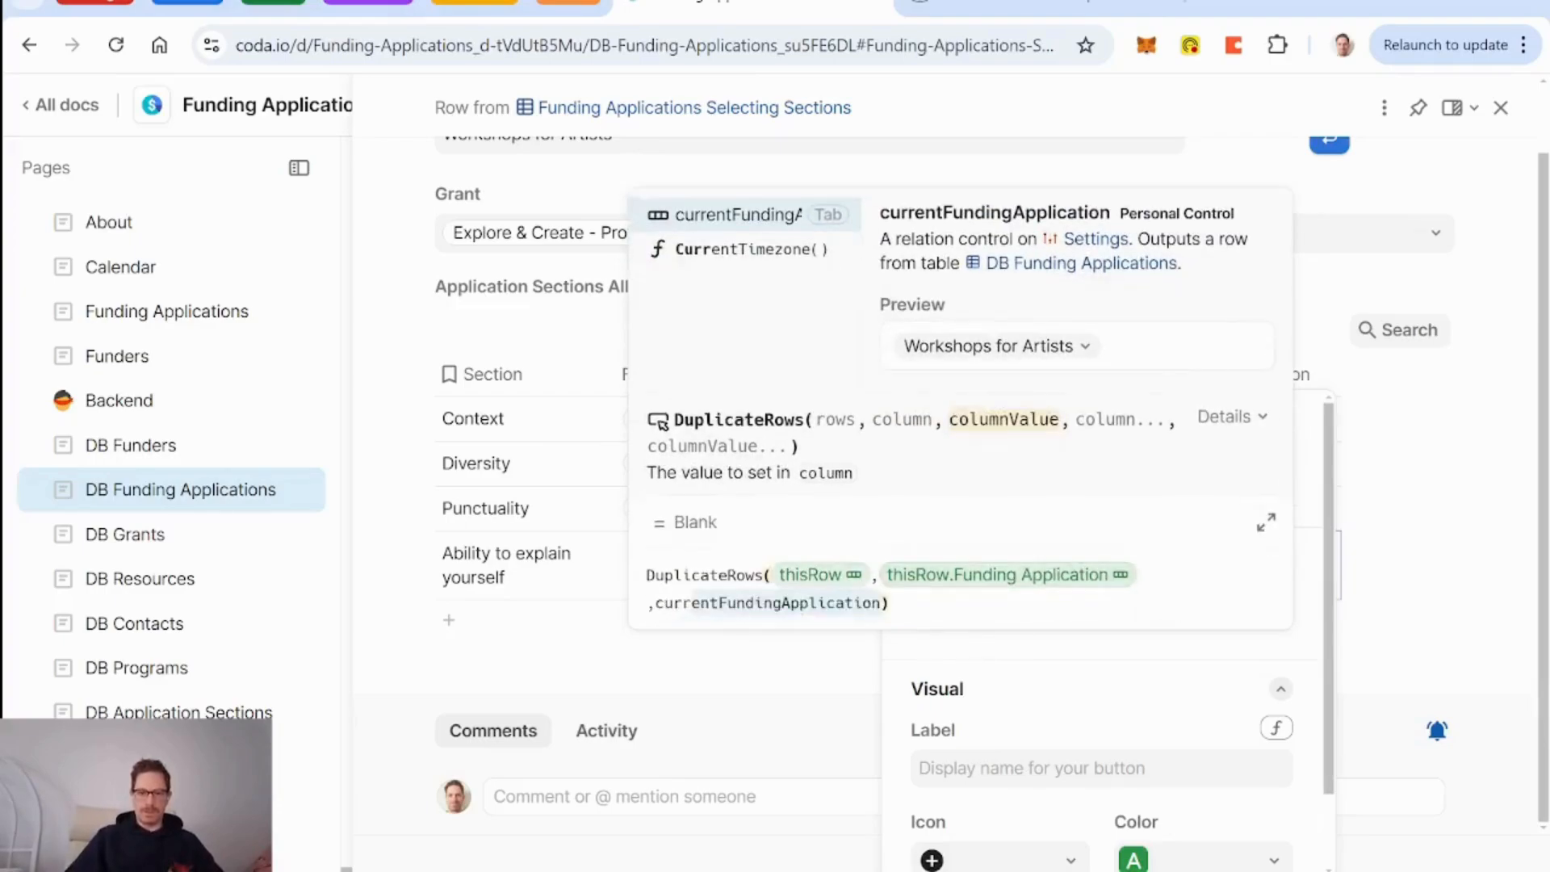
pyautogui.press('Tab')
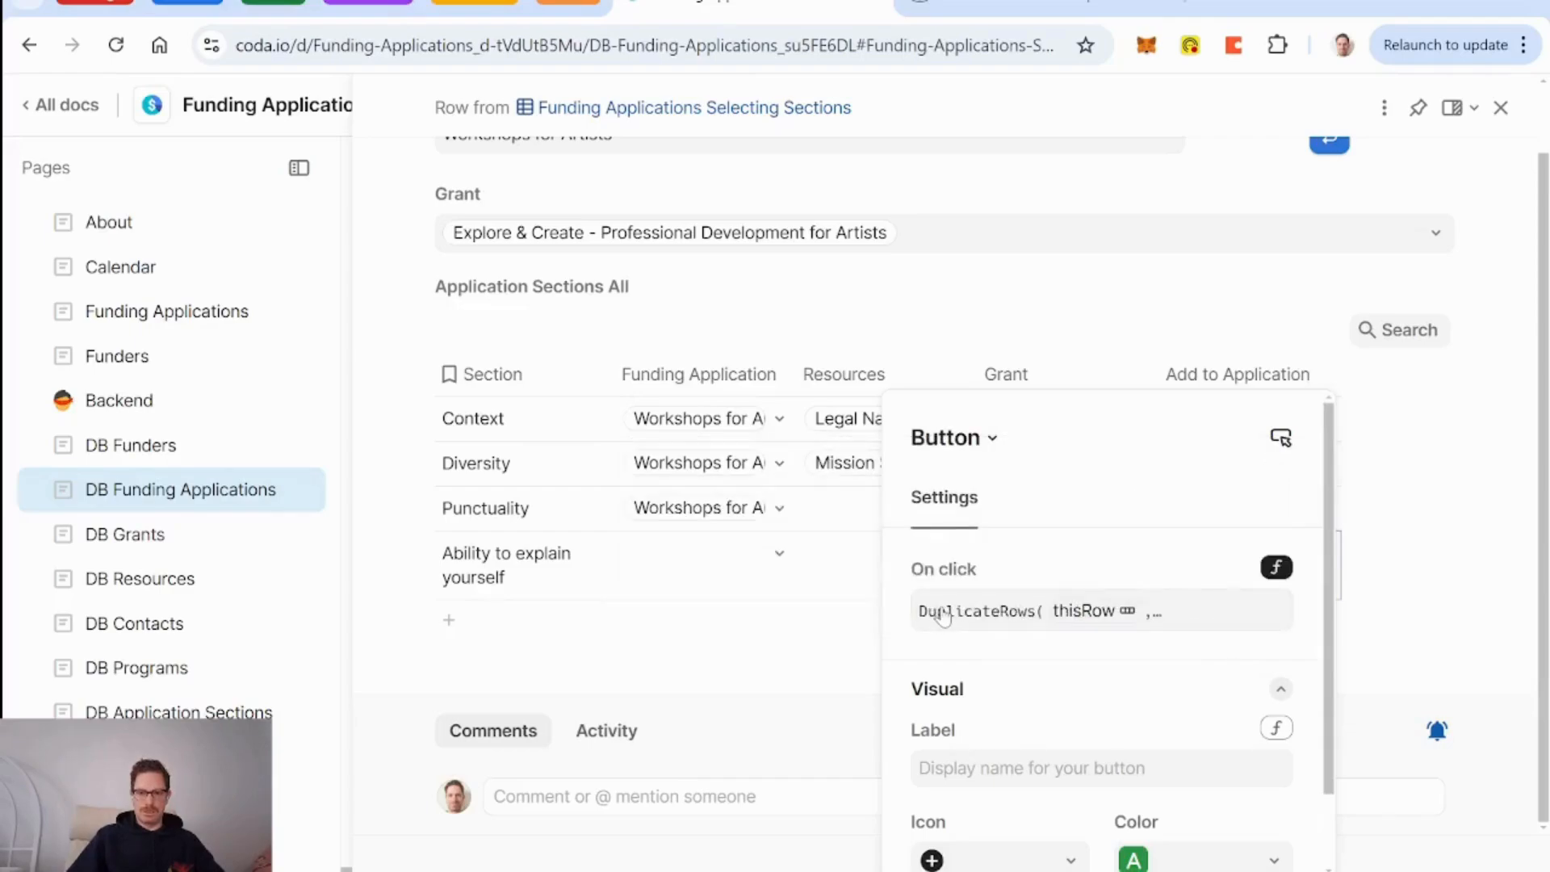
# Add Ability to explain yourself via row 4's Add to Application button, then go back.
pyautogui.click(1053, 378)
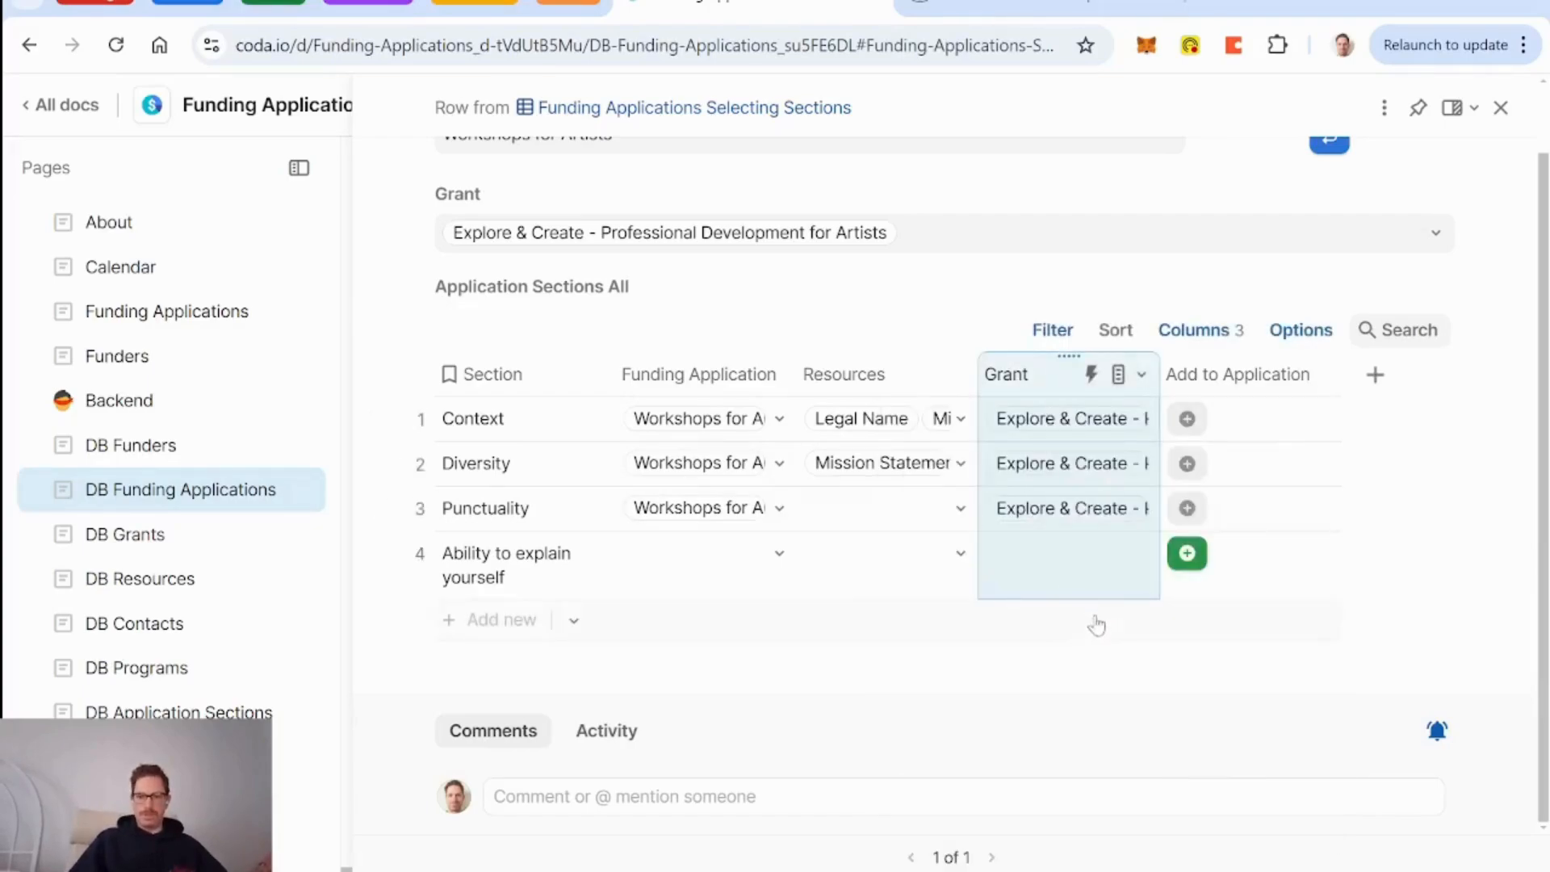
pyautogui.click(1197, 565)
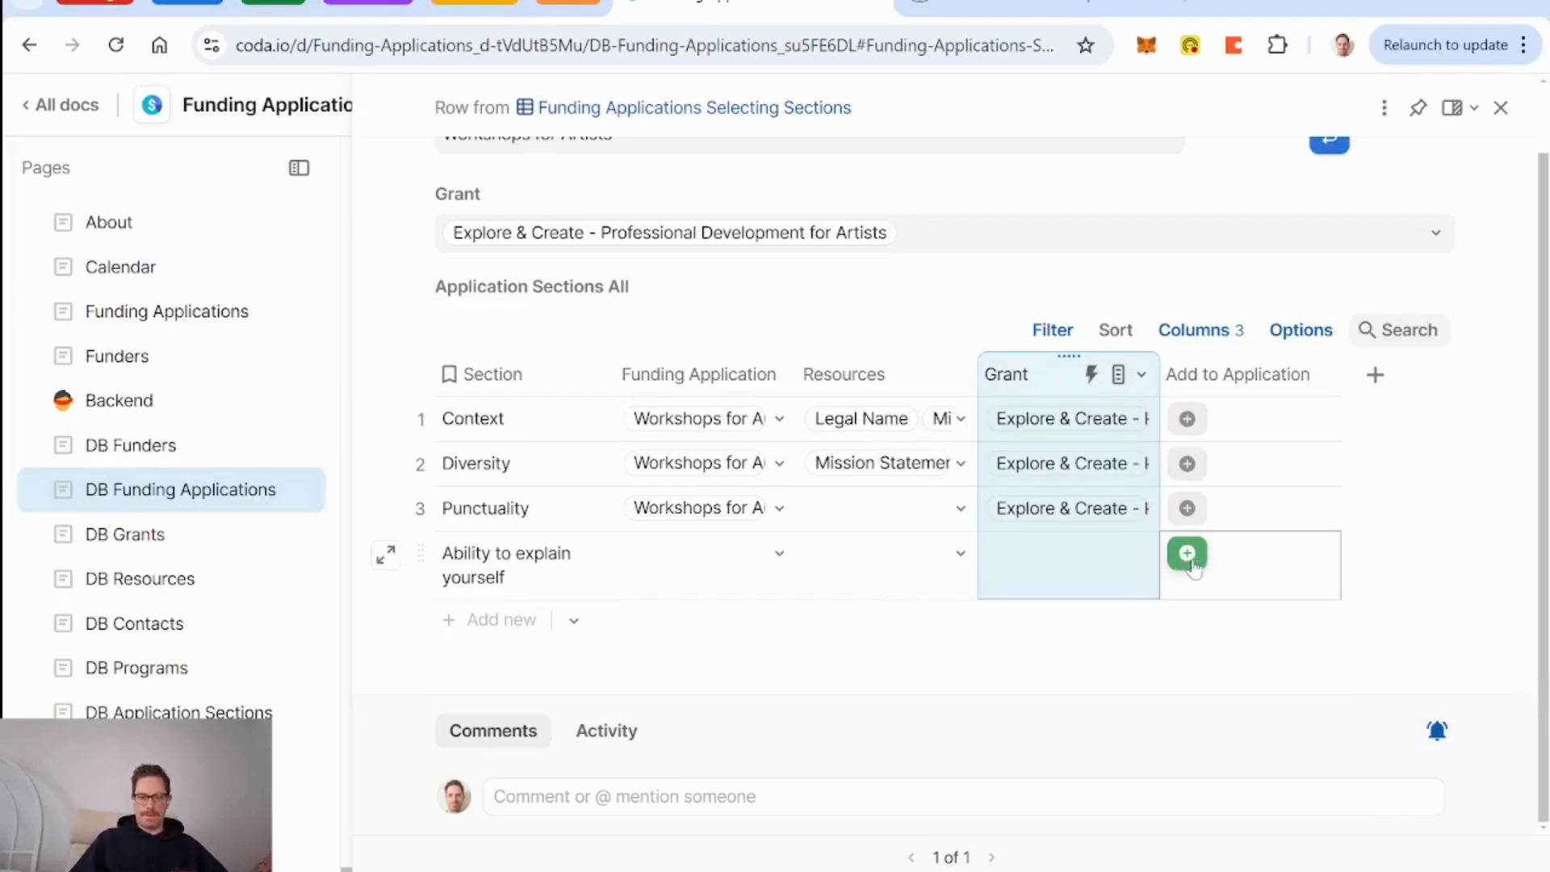
pyautogui.click(1188, 557)
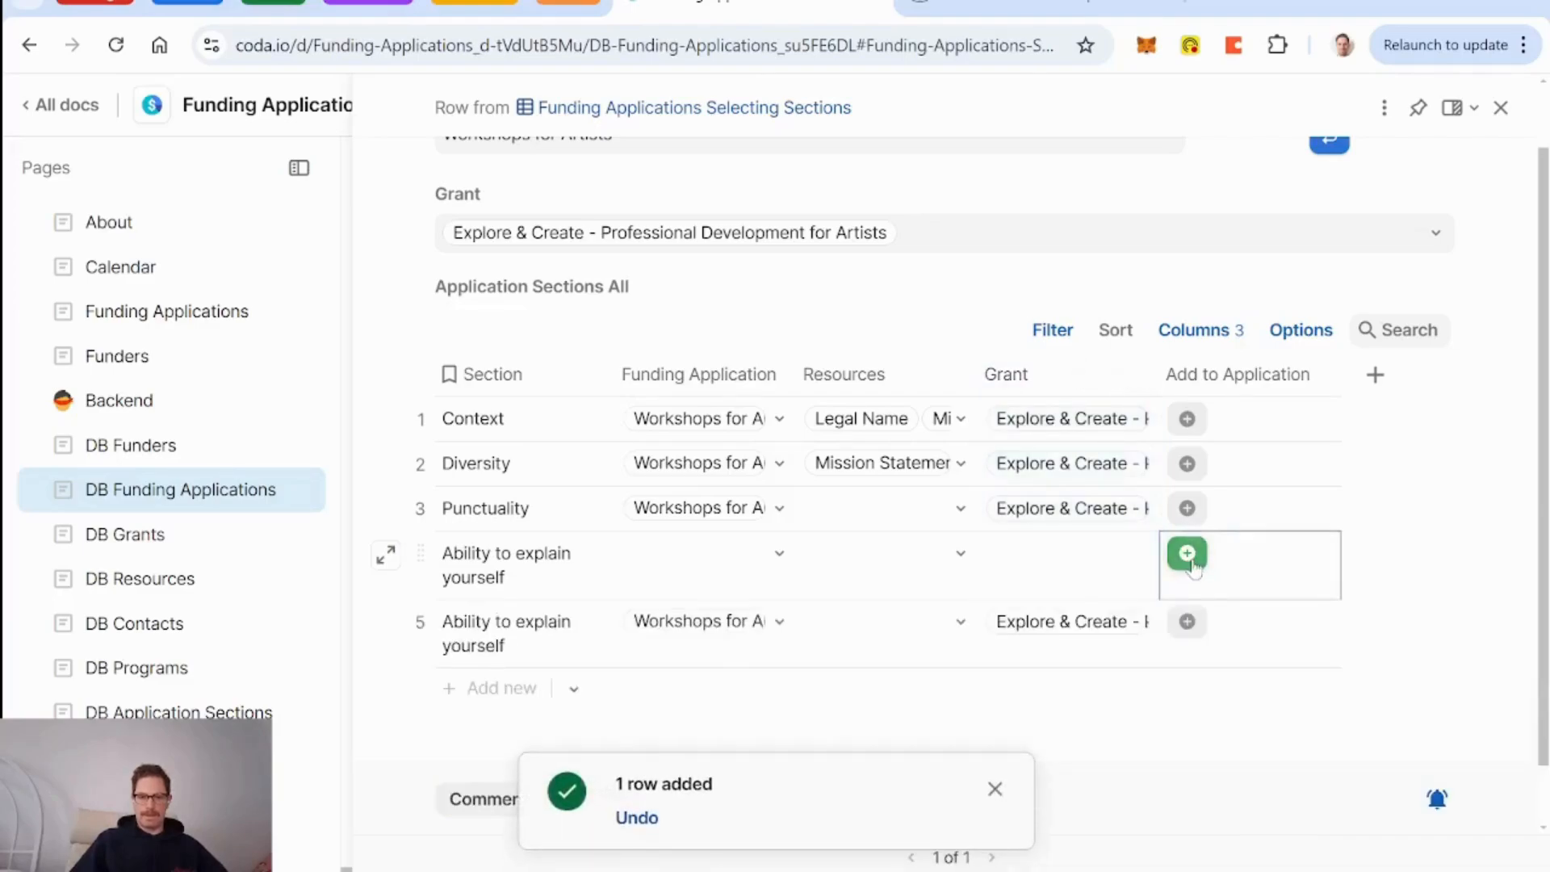
pyautogui.click(997, 788)
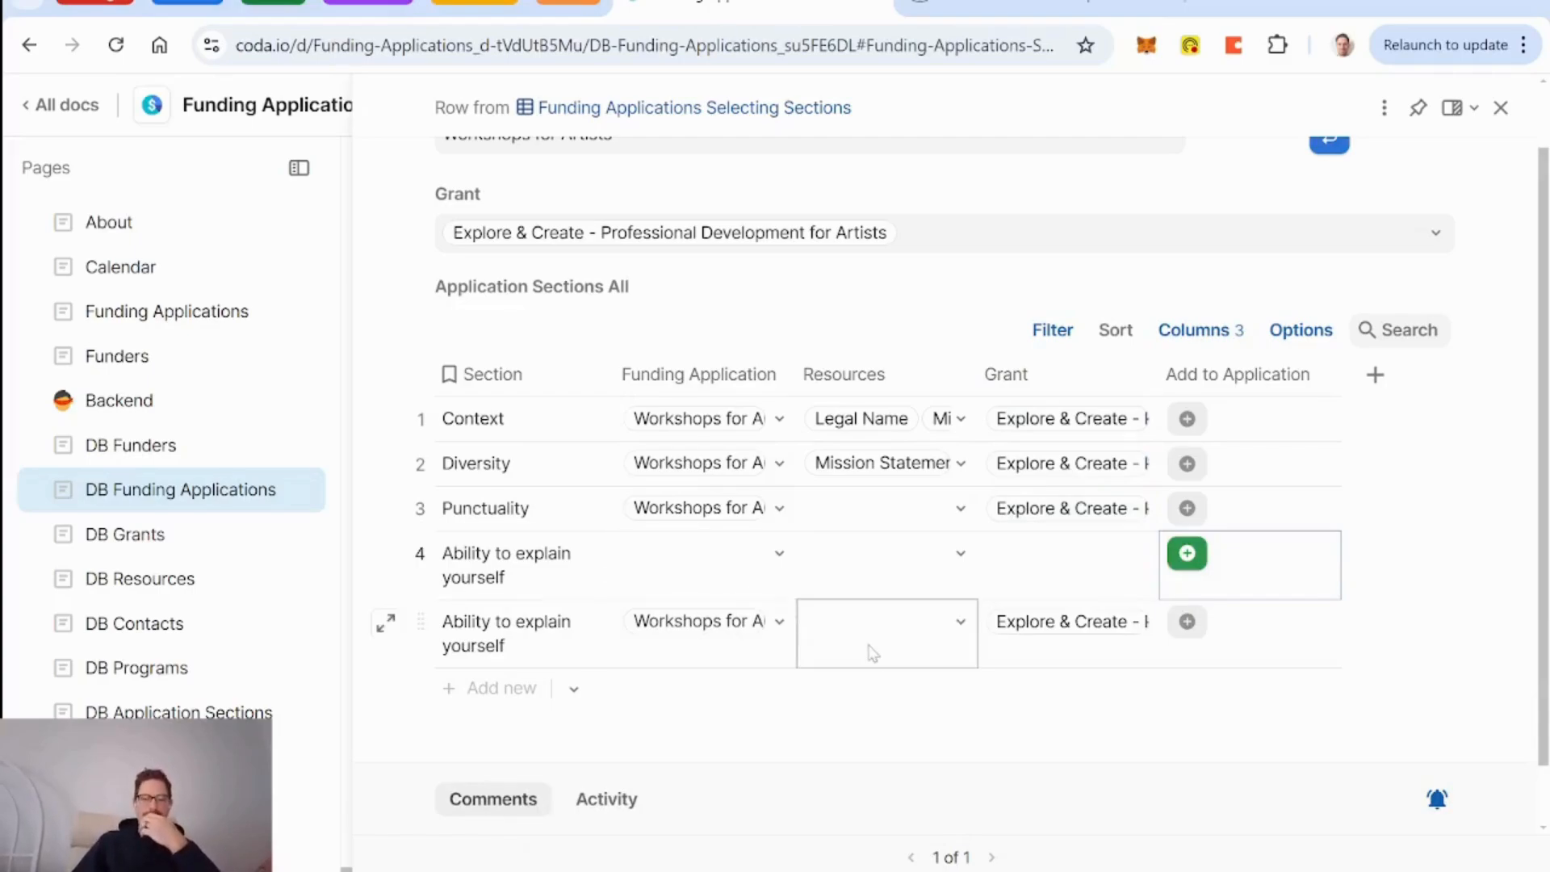
pyautogui.click(1306, 395)
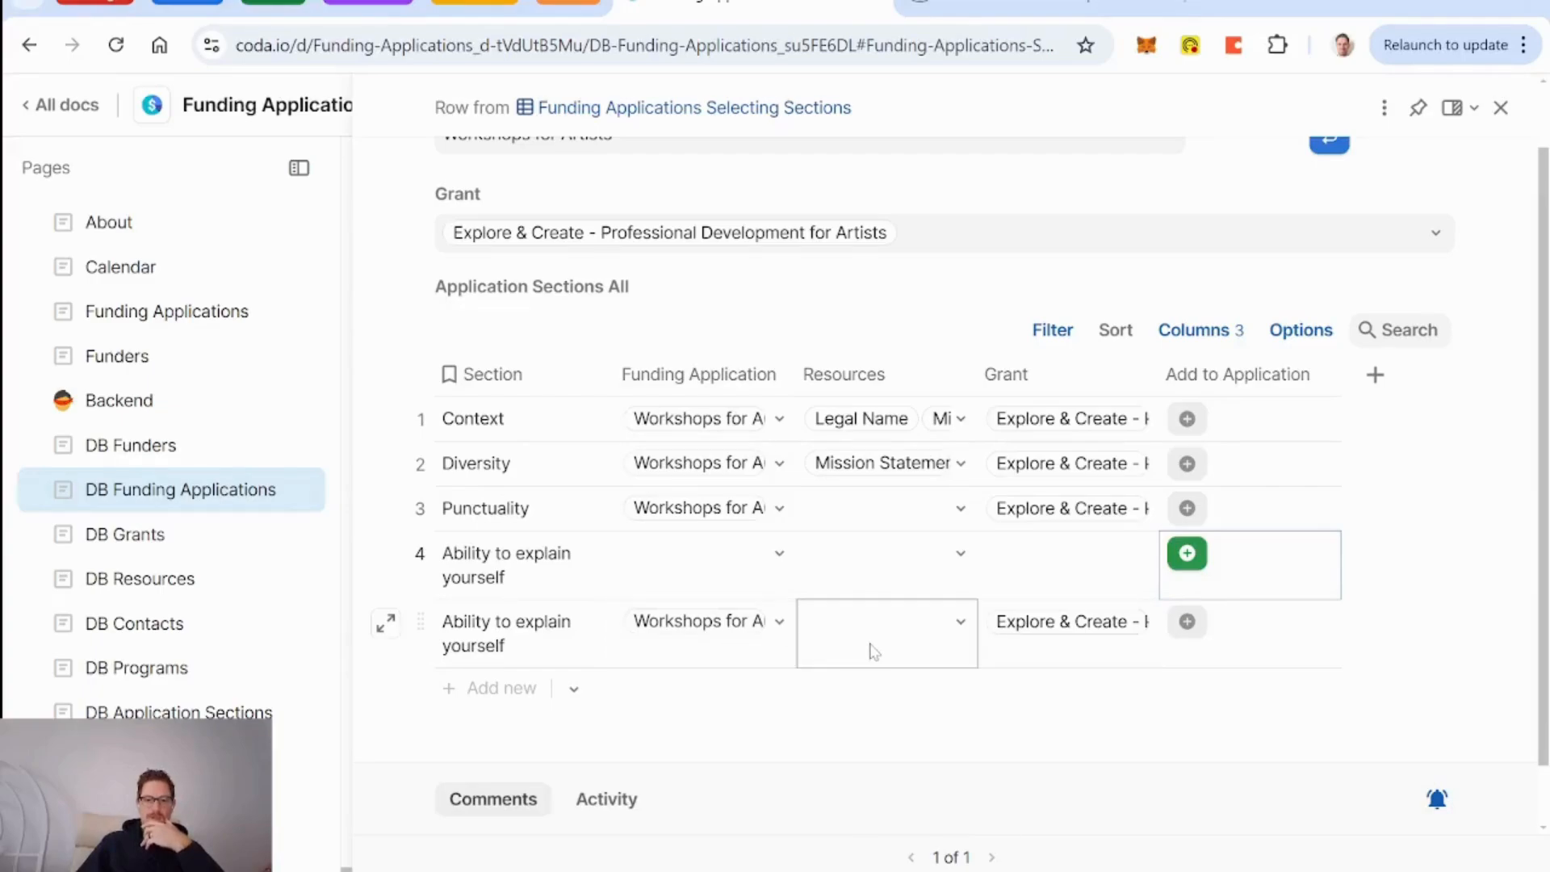
pyautogui.scroll(1, 872, 647)
pyautogui.click(1329, 213)
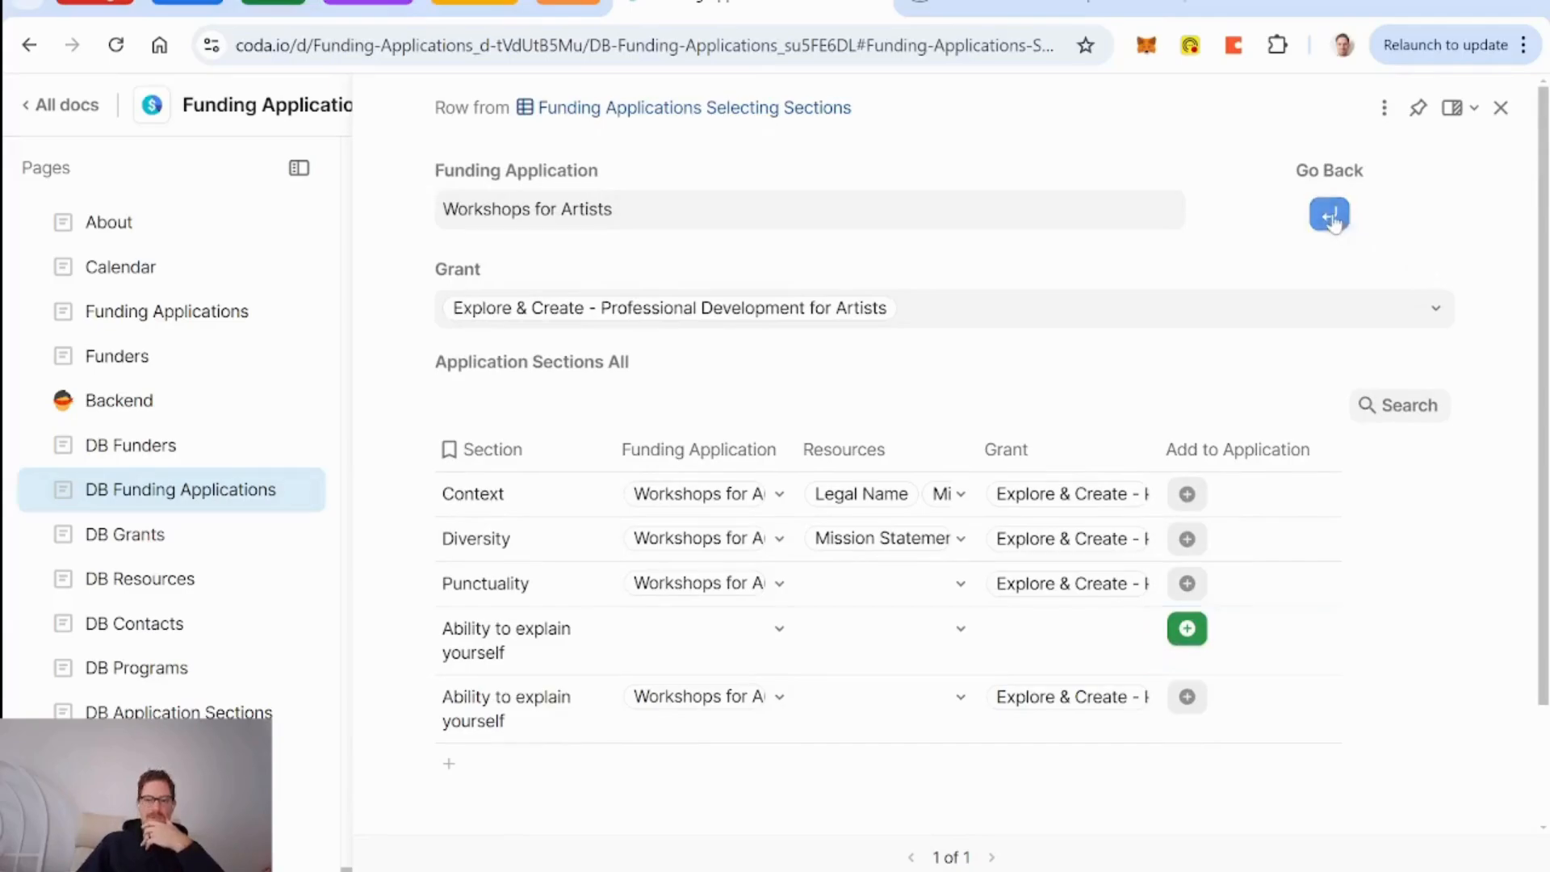
# Turn on text wrapping for the Section column.
pyautogui.scroll(-15, 1057, 546)
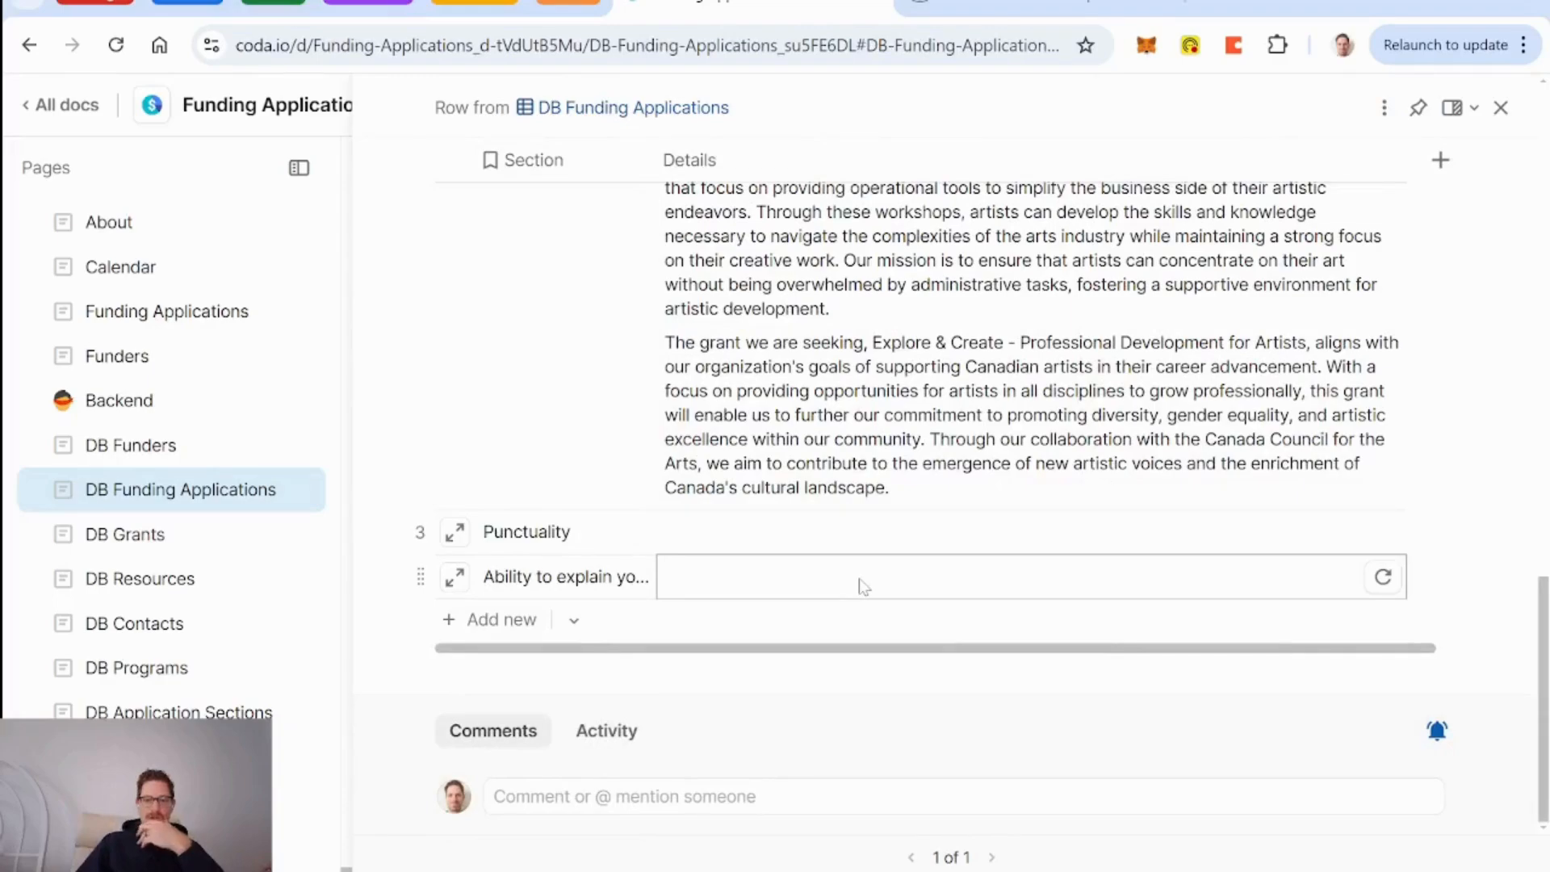
pyautogui.rightClick(563, 178)
pyautogui.scroll(-1, 678, 457)
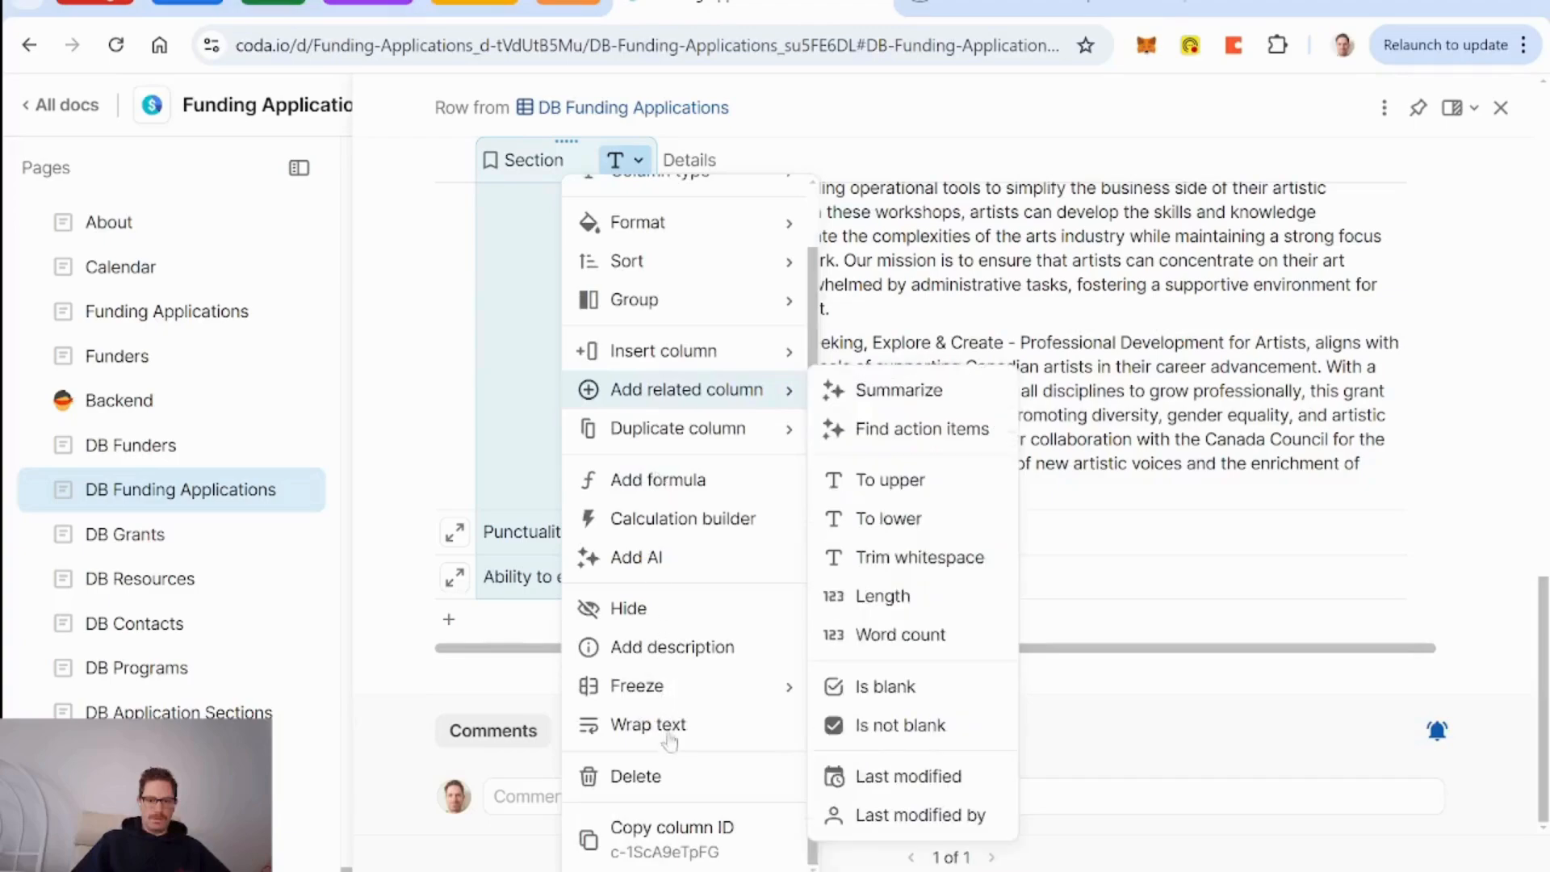
pyautogui.click(658, 727)
# Enter 'some details about my abilities' as the section's Details, then reopen Select Sections.
pyautogui.click(823, 586)
pyautogui.press('Return')
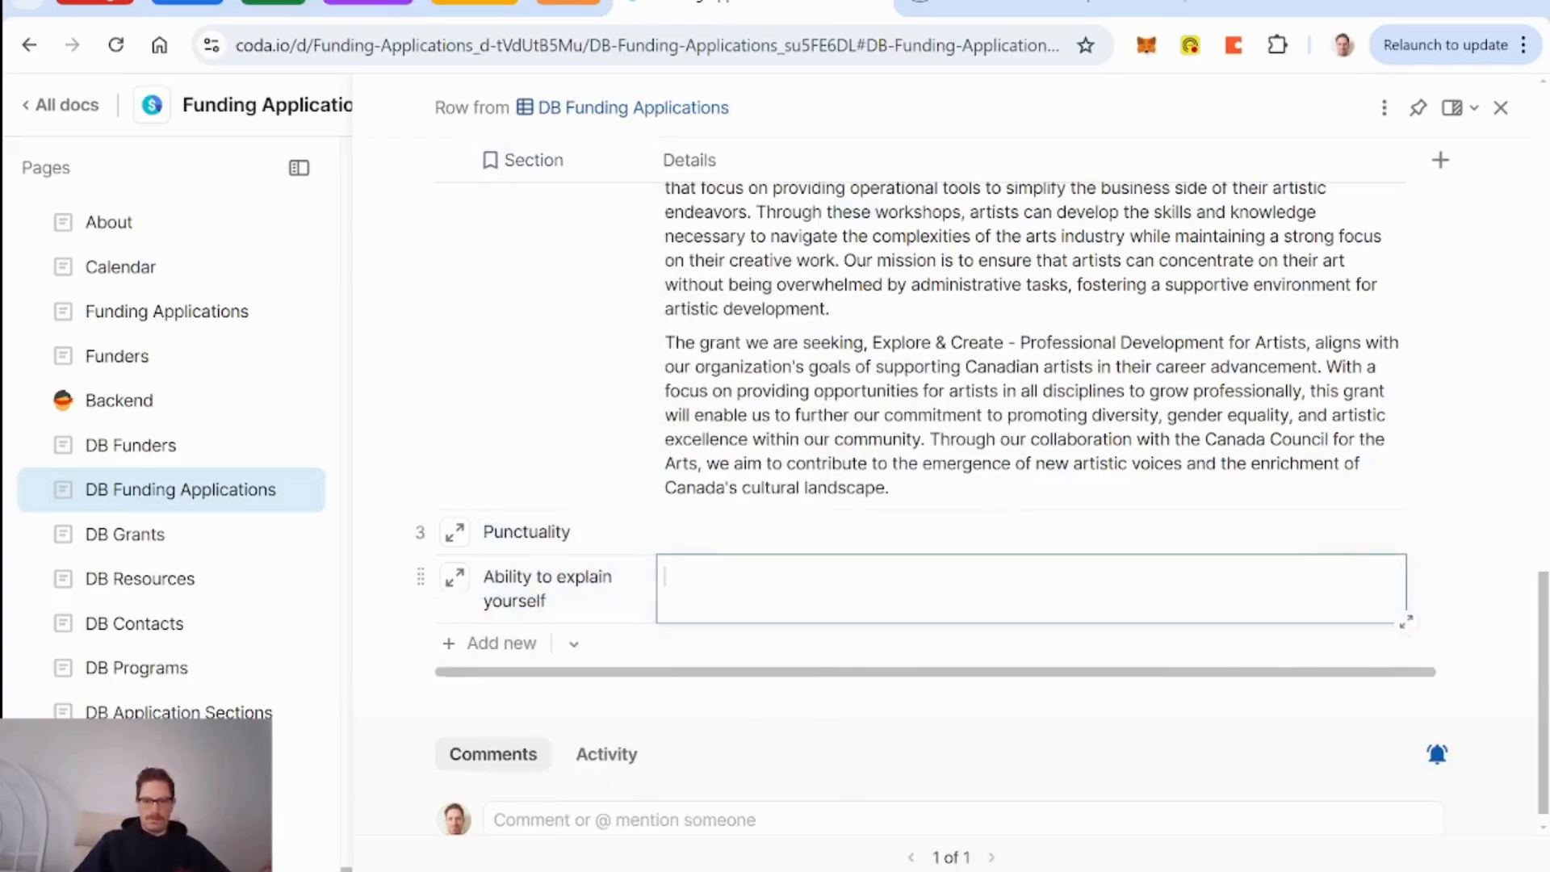
pyautogui.write('some')
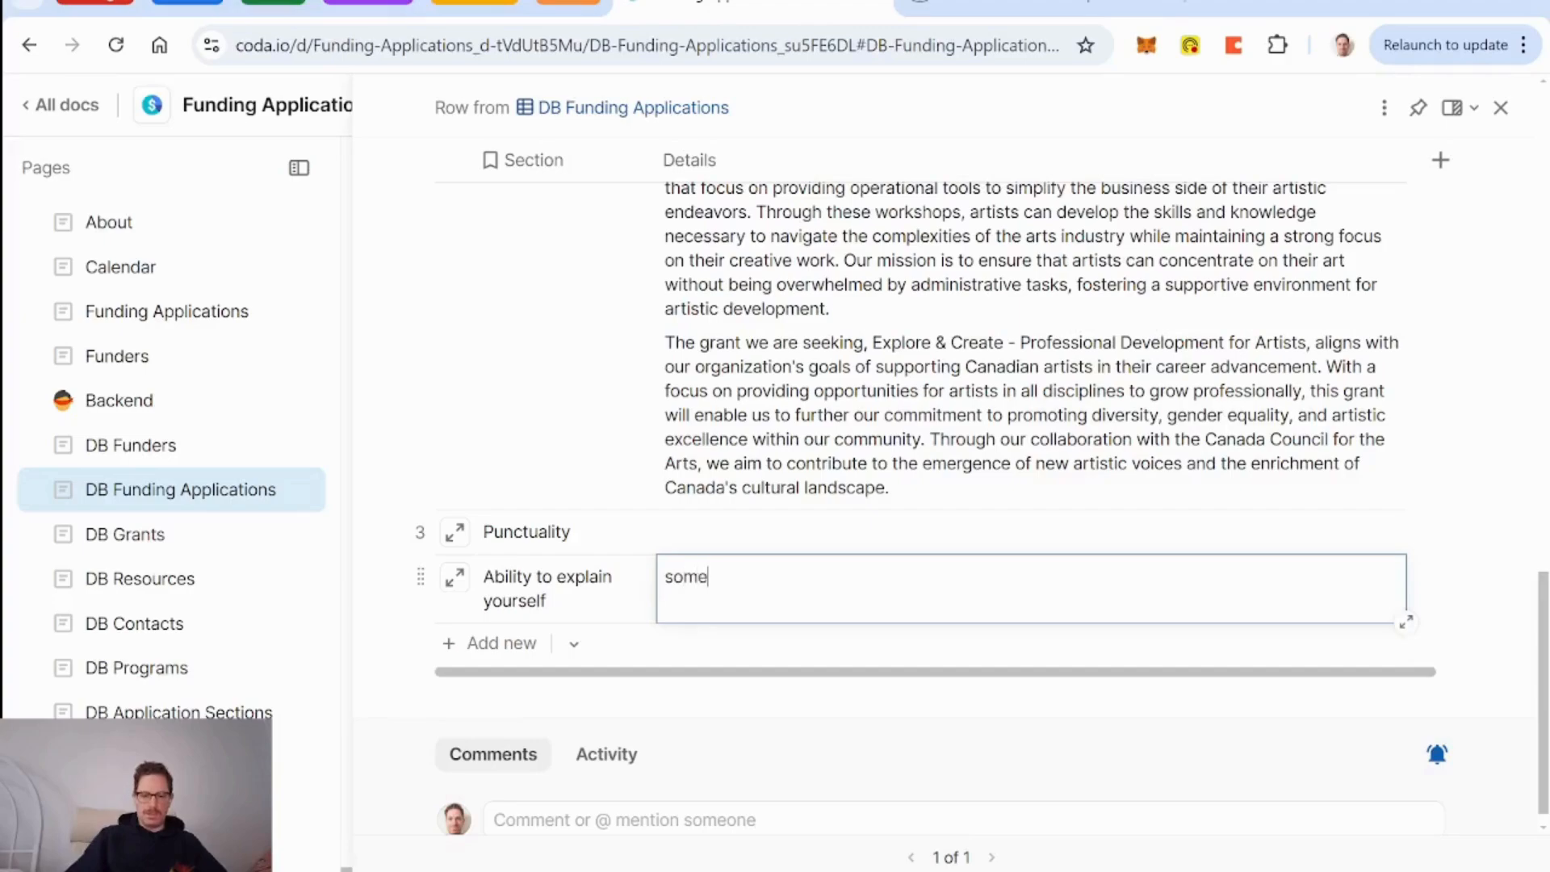
pyautogui.write(' details about m')
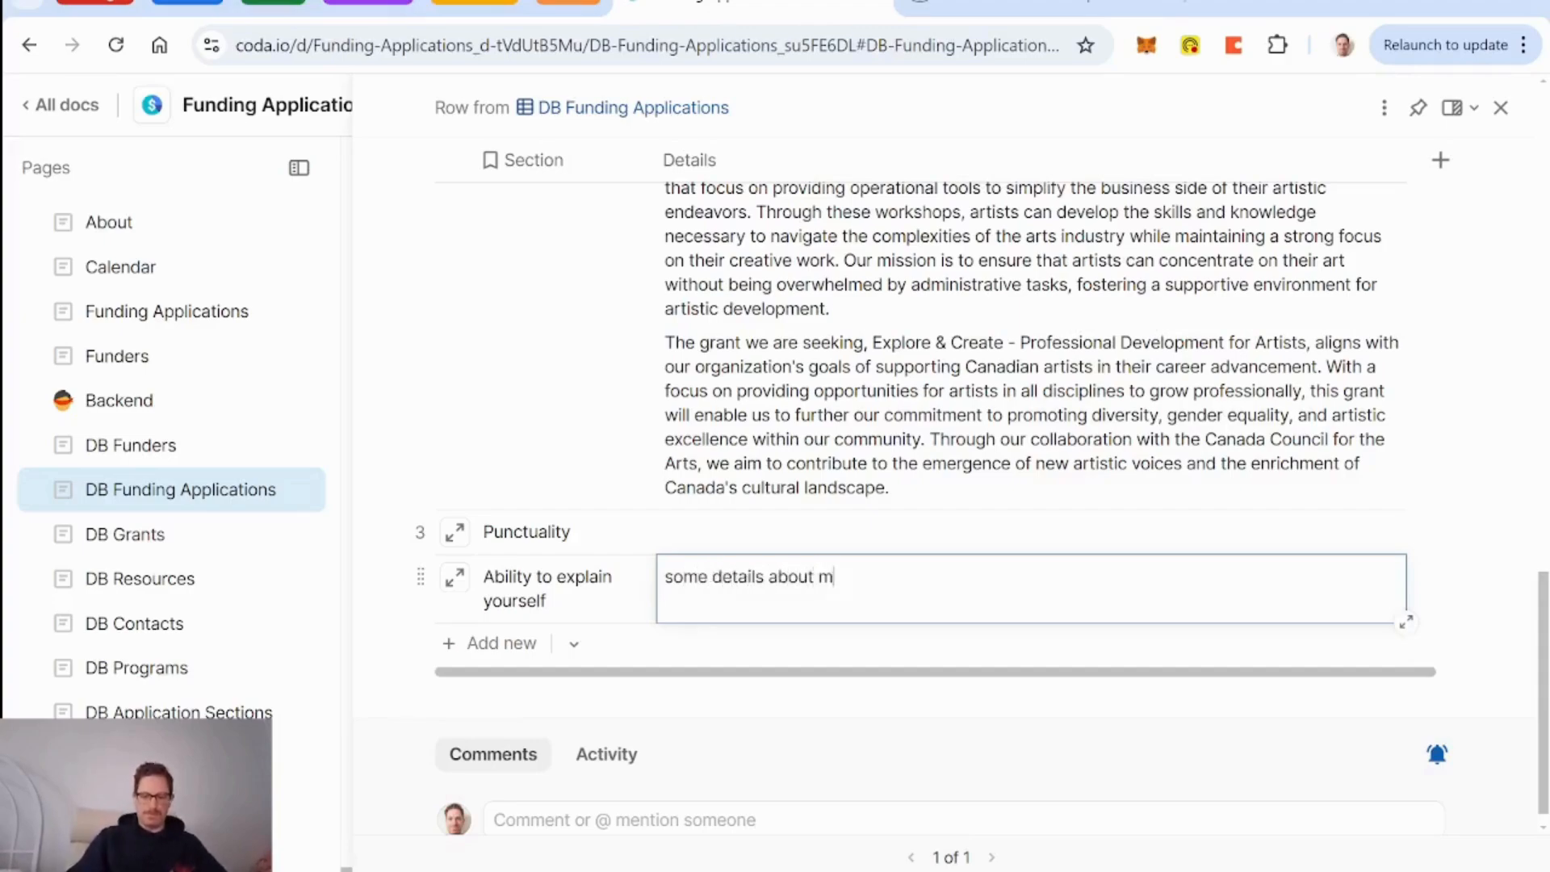
pyautogui.write('y abiliti')
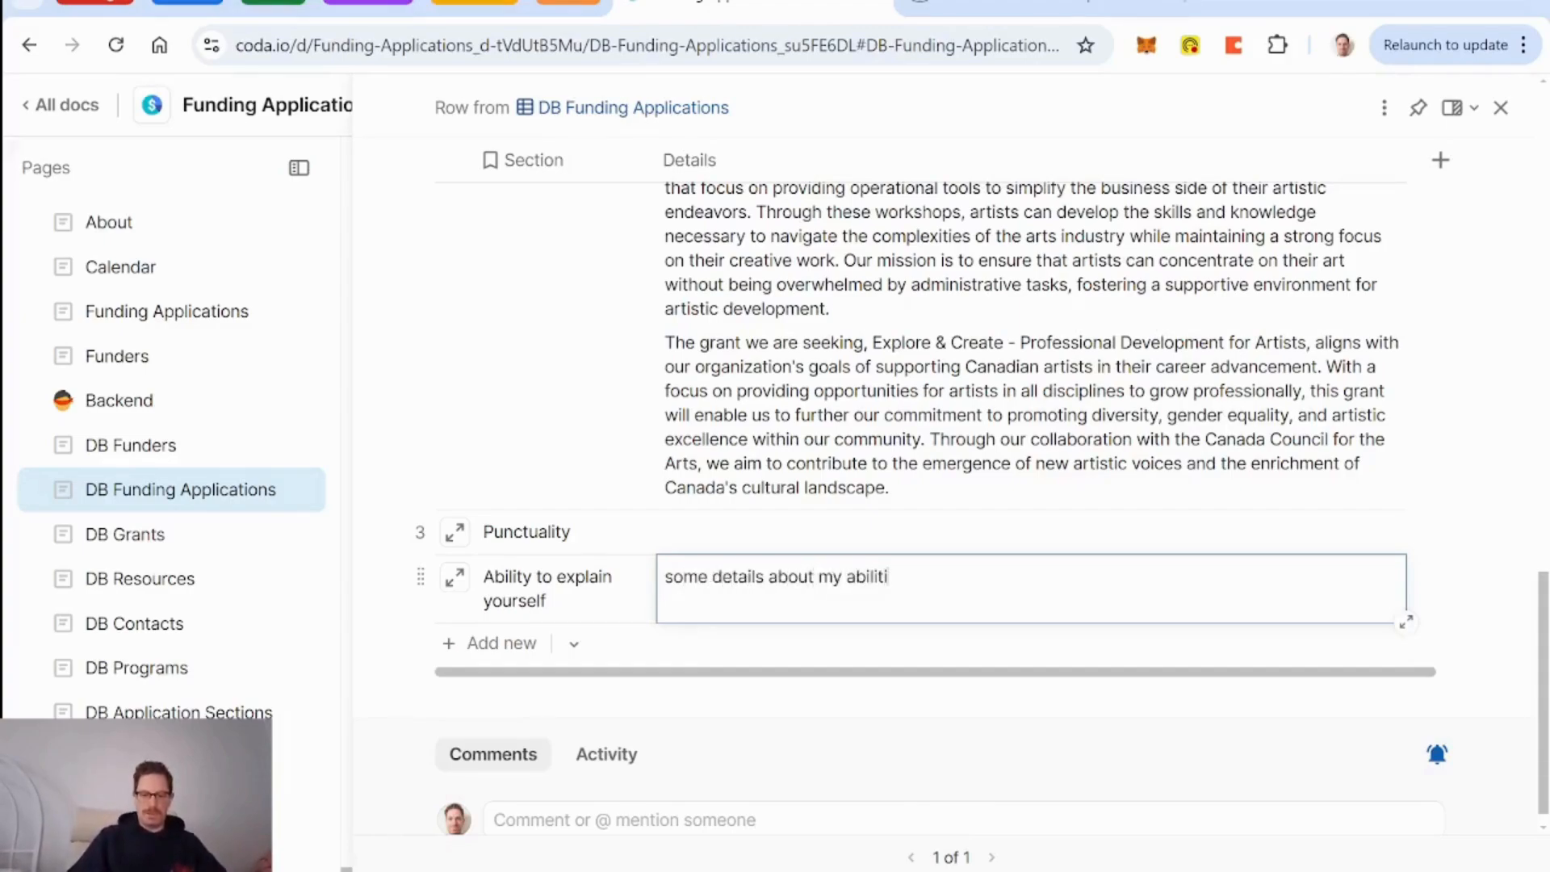
pyautogui.write('es')
pyautogui.click(455, 577)
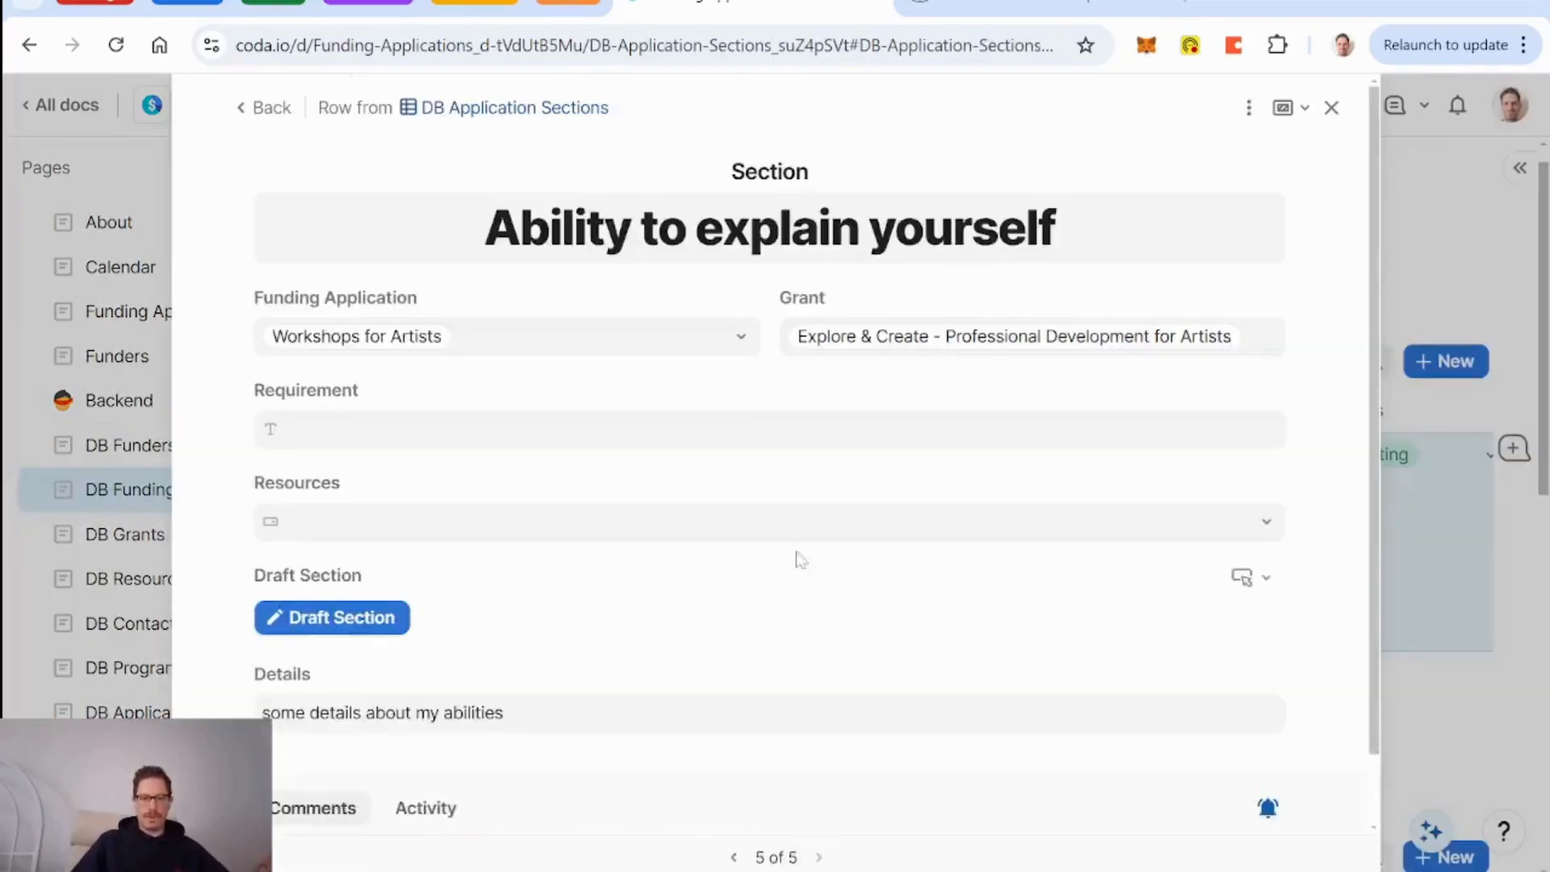
pyautogui.scroll(-3, 807, 519)
pyautogui.scroll(3, 780, 517)
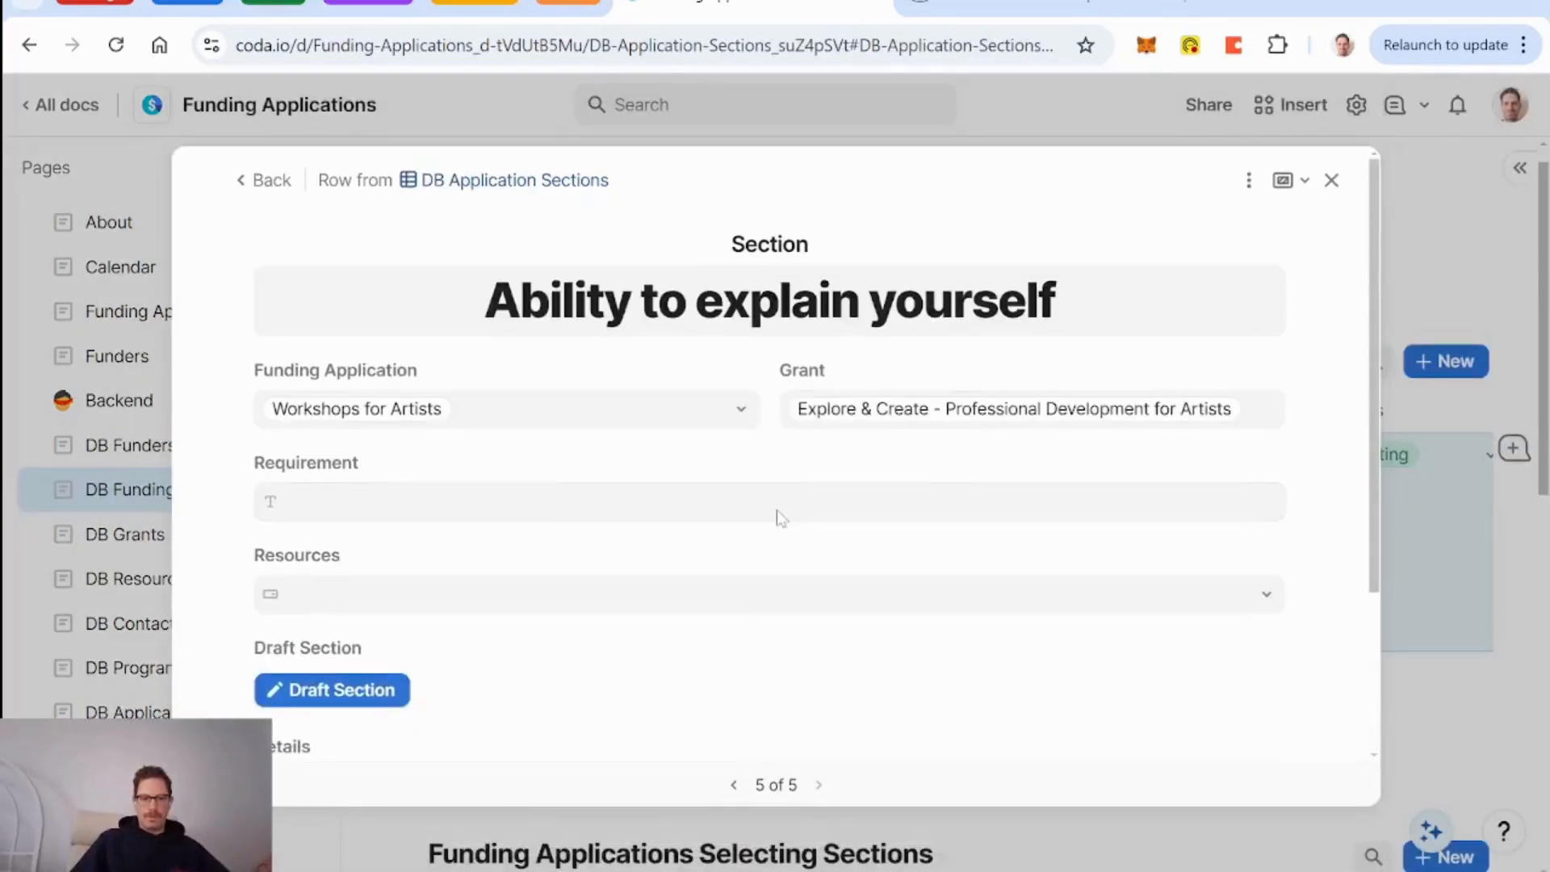
pyautogui.click(260, 180)
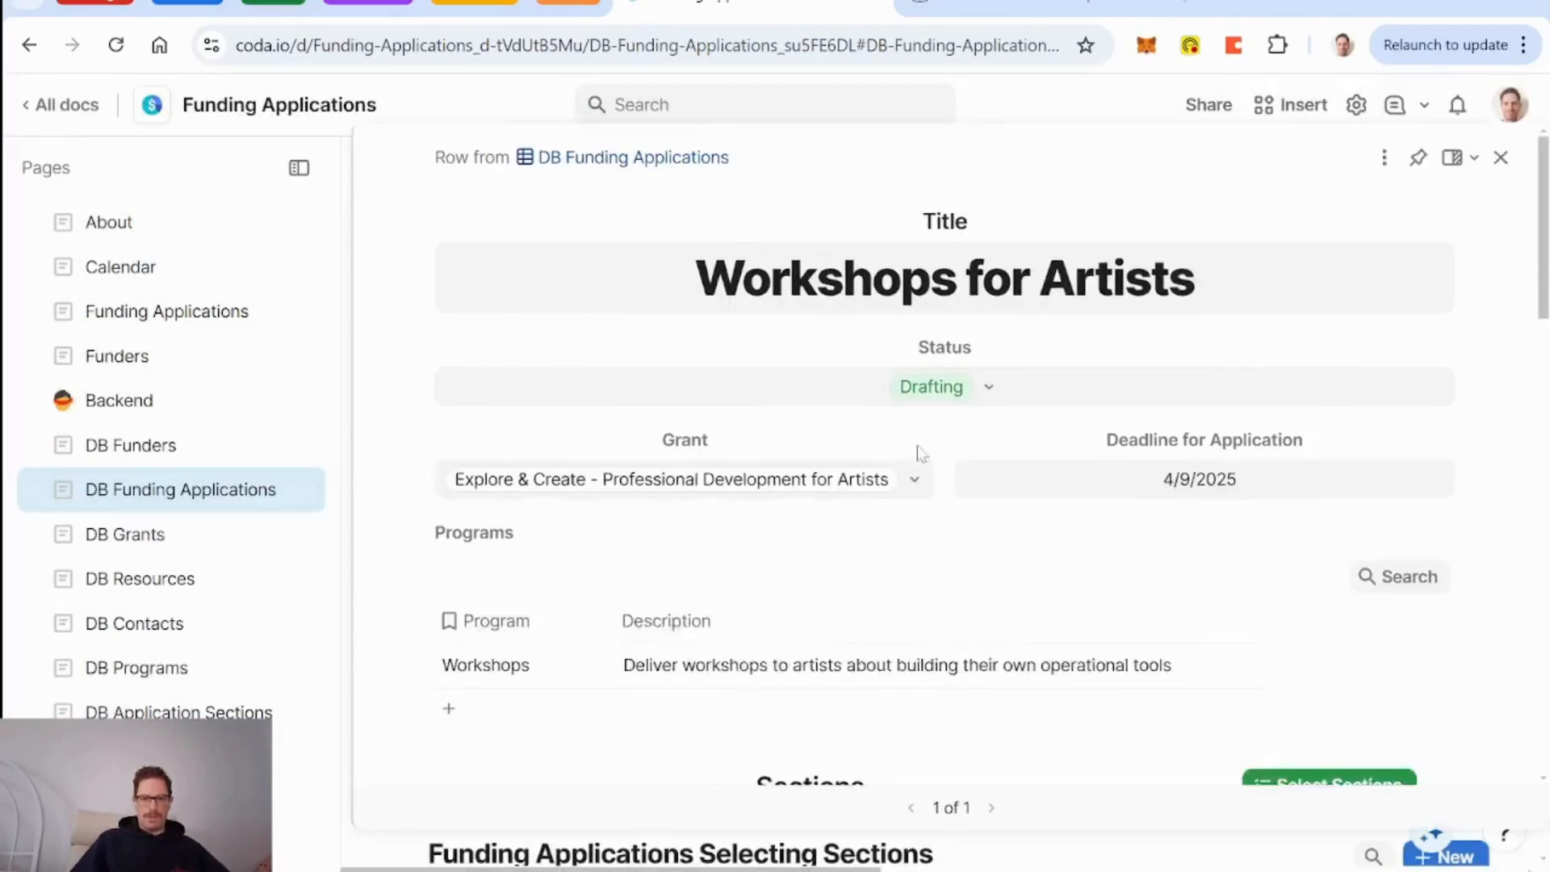
pyautogui.click(1288, 737)
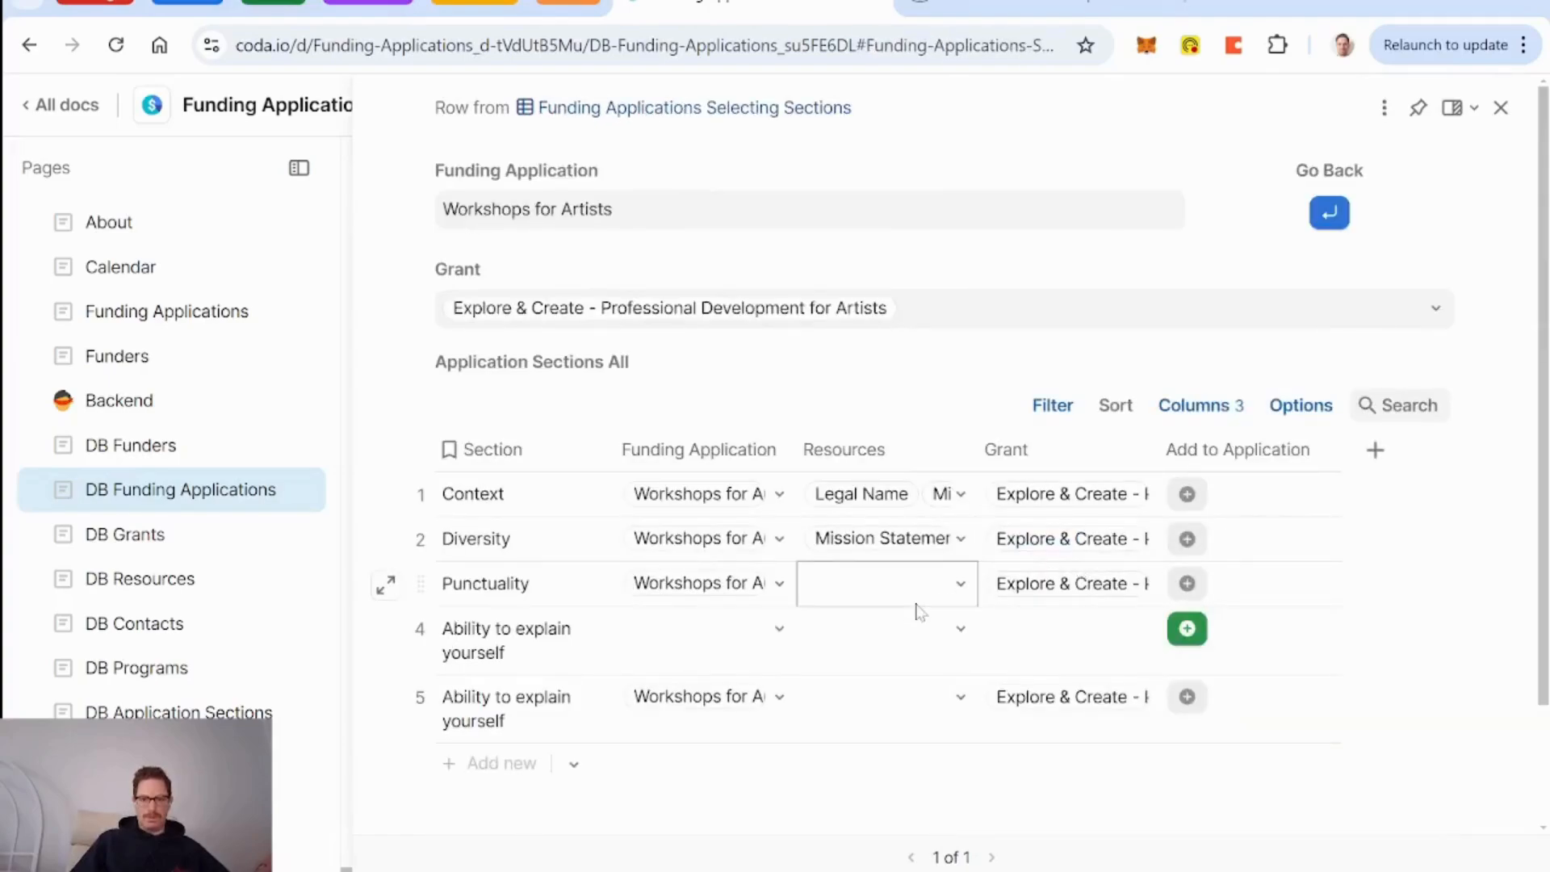
# Unhide the Details column and move it next to the Section column.
pyautogui.click(1219, 406)
pyautogui.click(1173, 618)
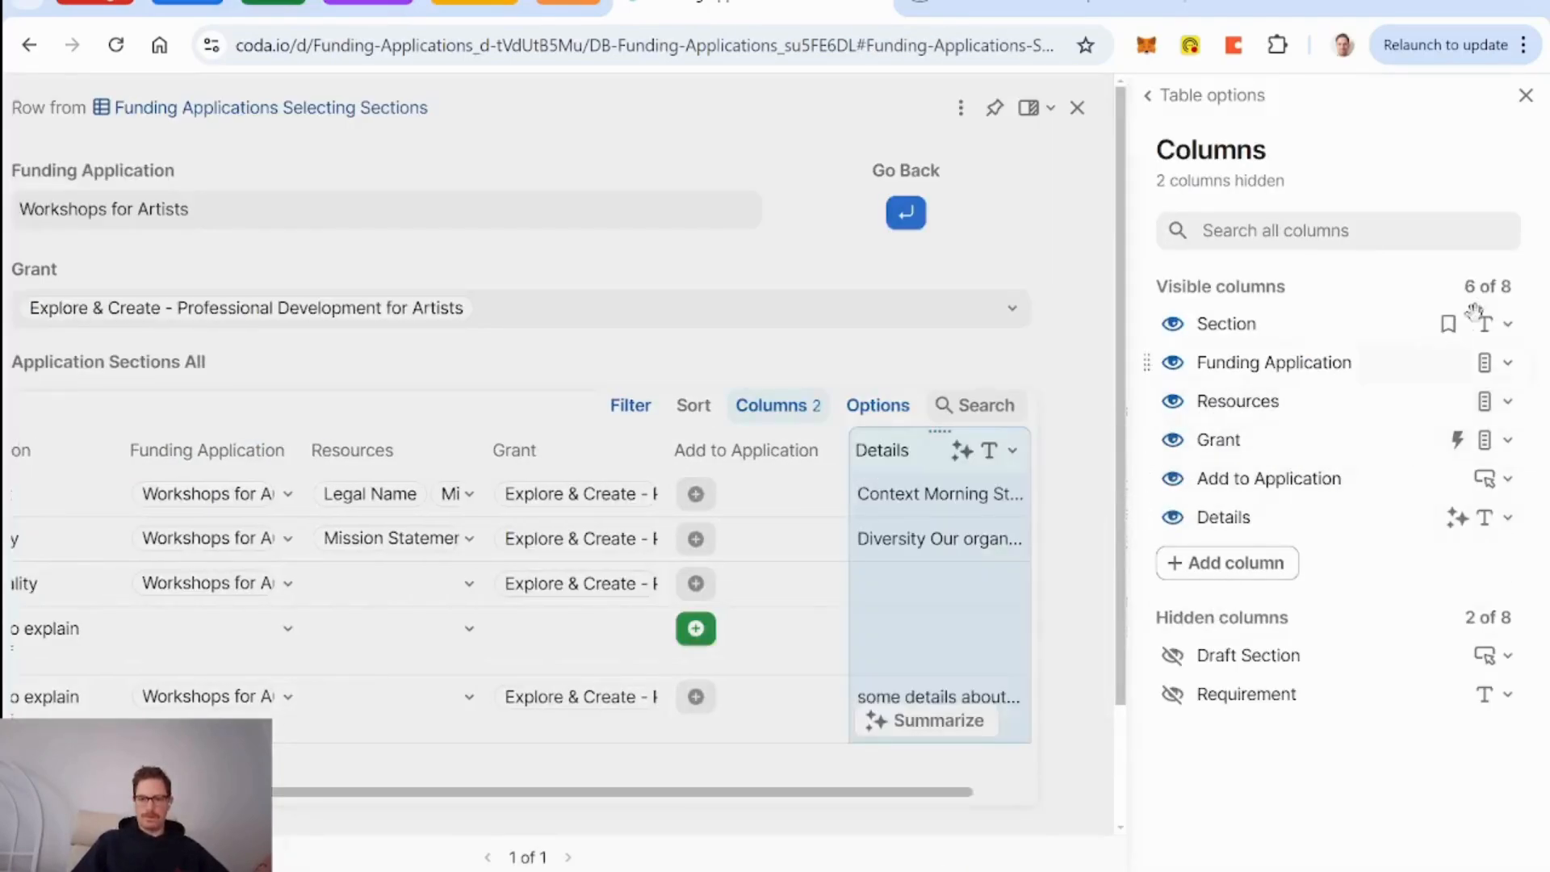
pyautogui.click(1526, 95)
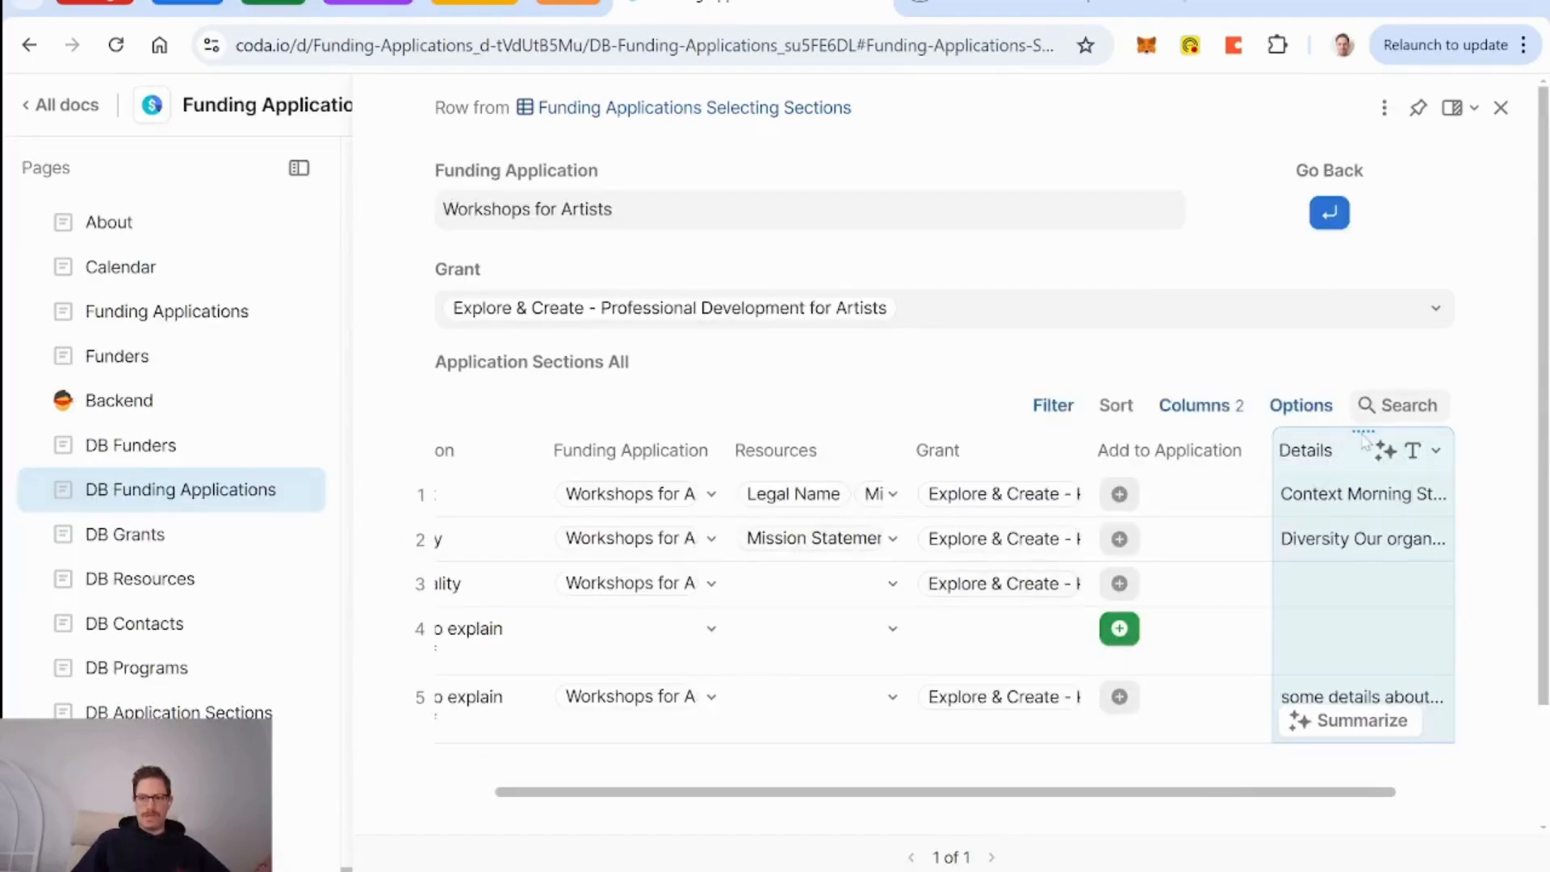
pyautogui.moveTo(1364, 432); pyautogui.dragTo(581, 452)
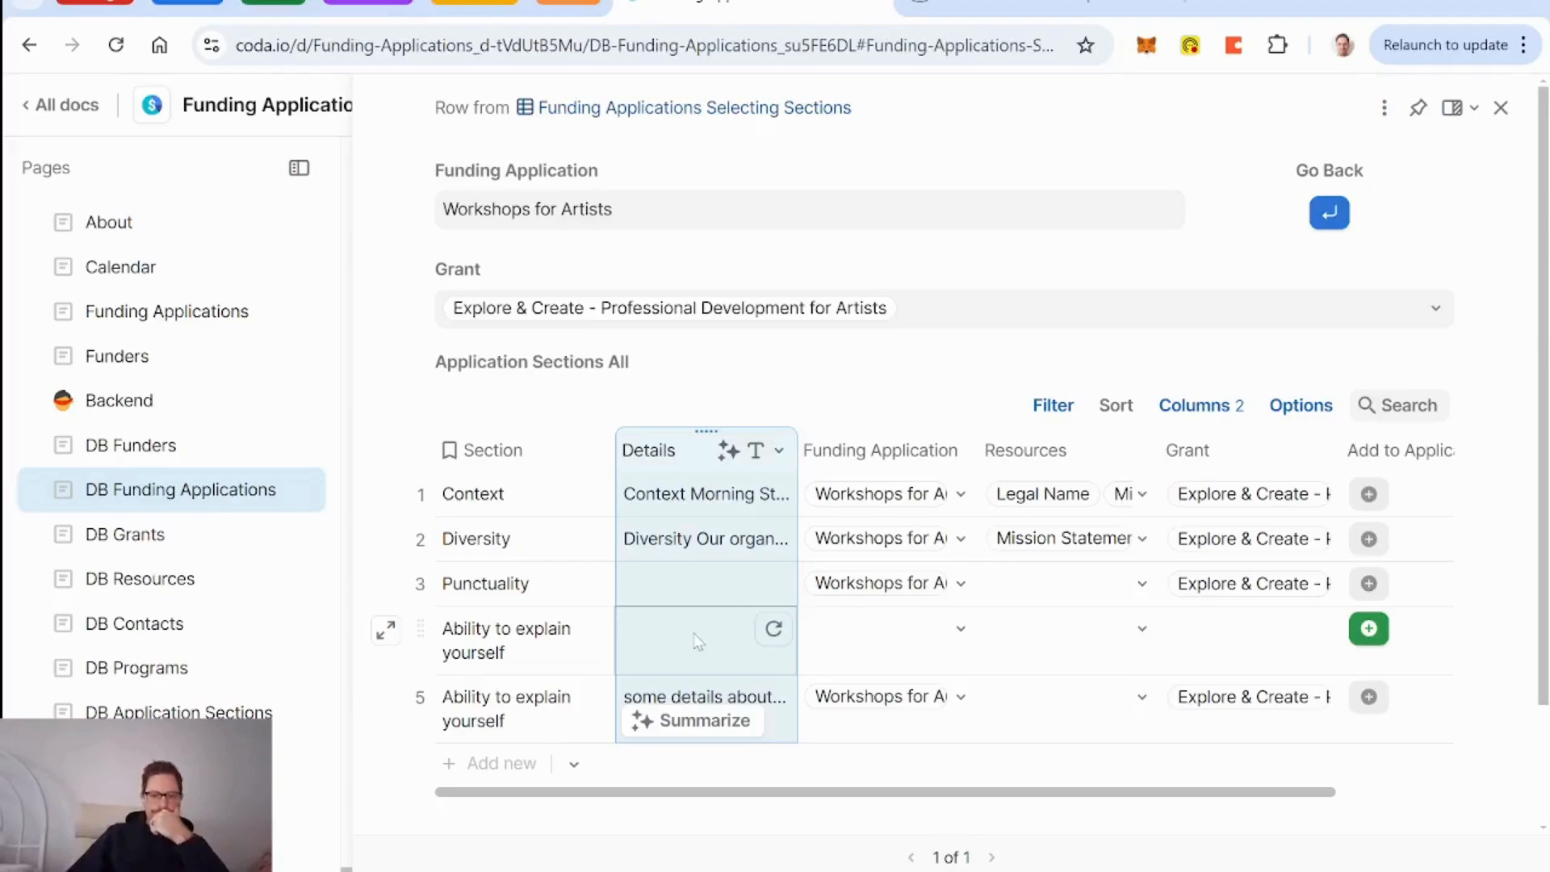
pyautogui.click(718, 642)
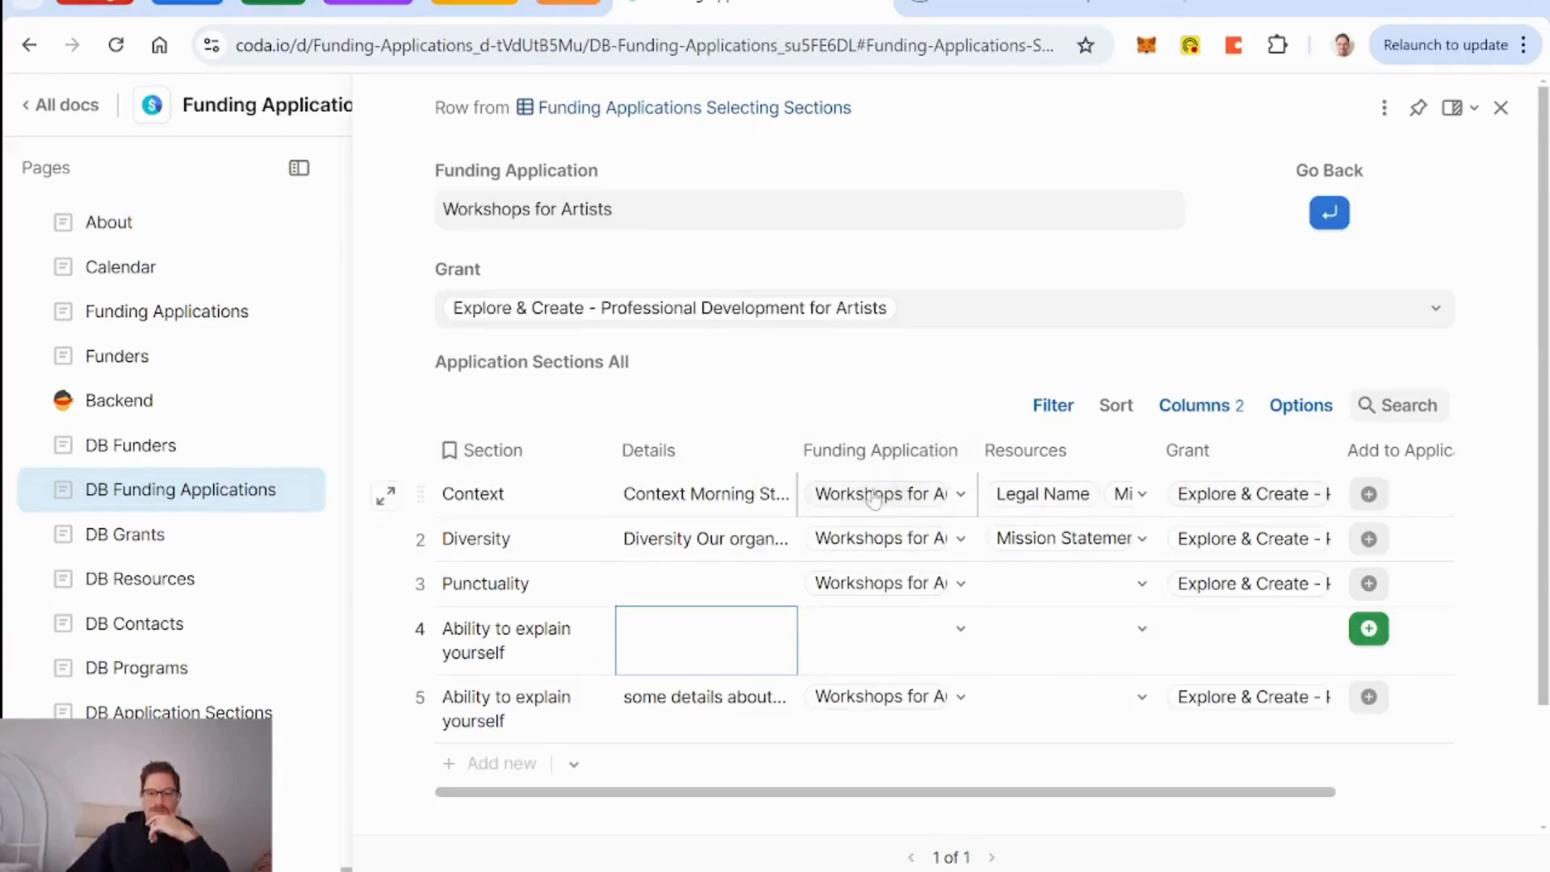
# Scroll across the Application Sections table and cancel adding a new column.
pyautogui.moveTo(913, 500)
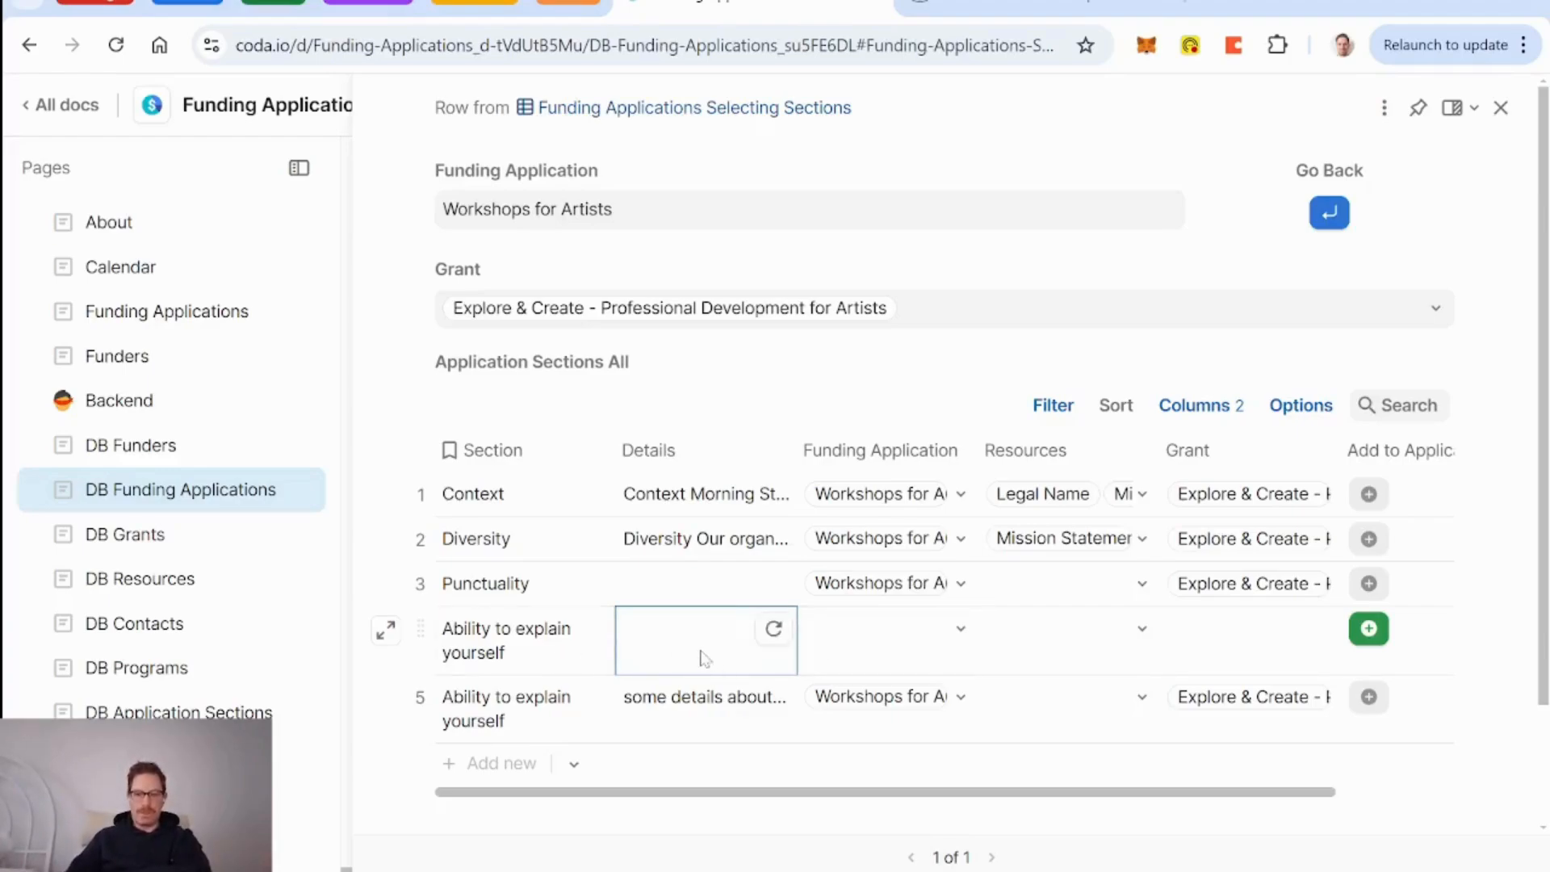
pyautogui.hscroll(2, 1217, 598)
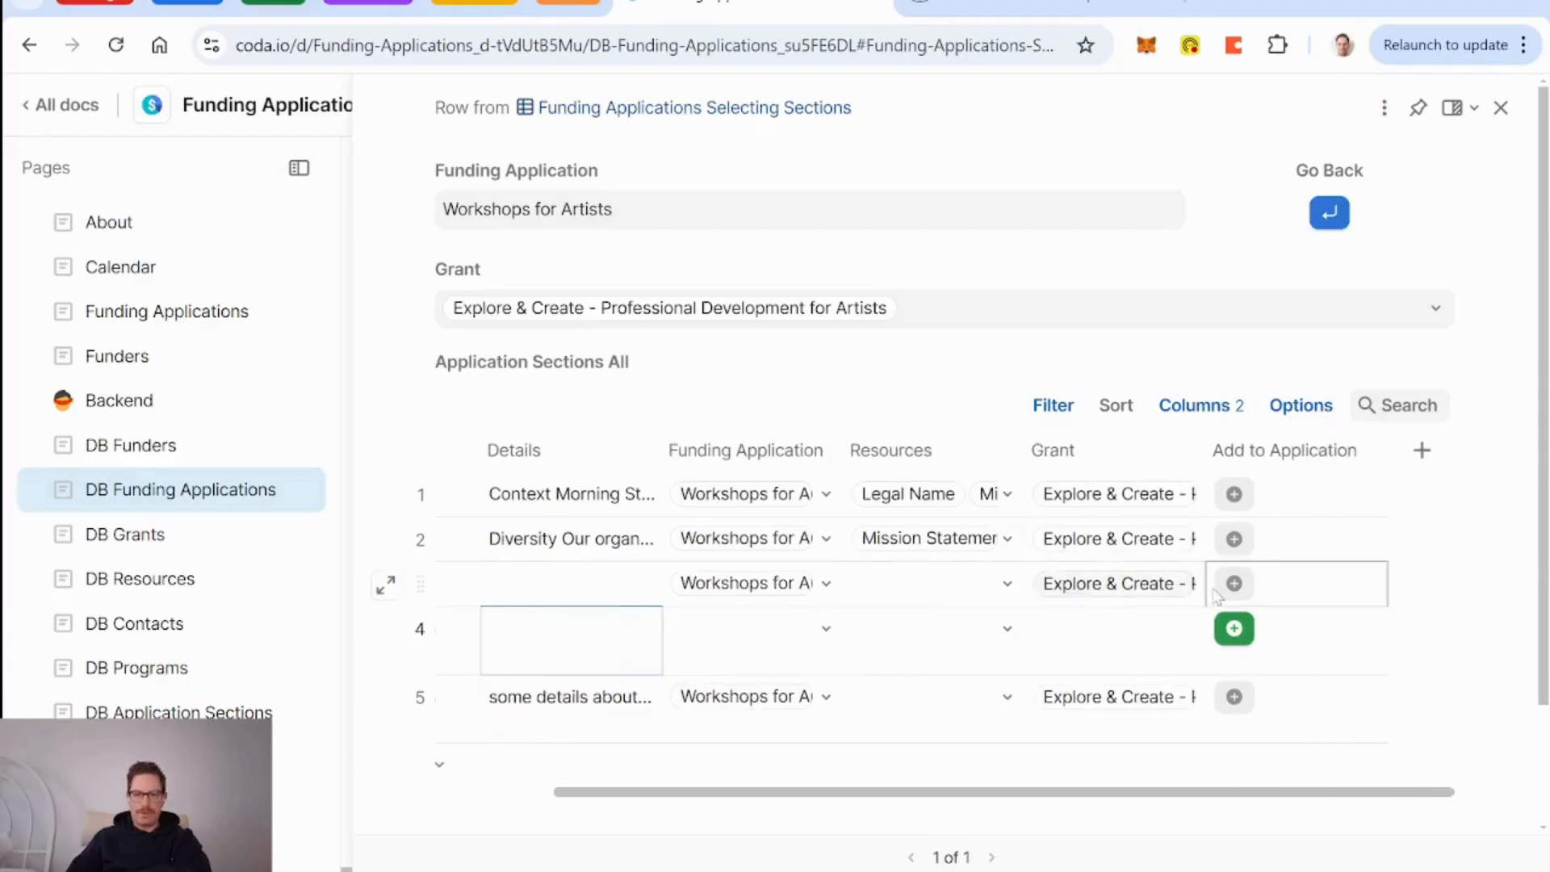
pyautogui.hscroll(-2, 1217, 598)
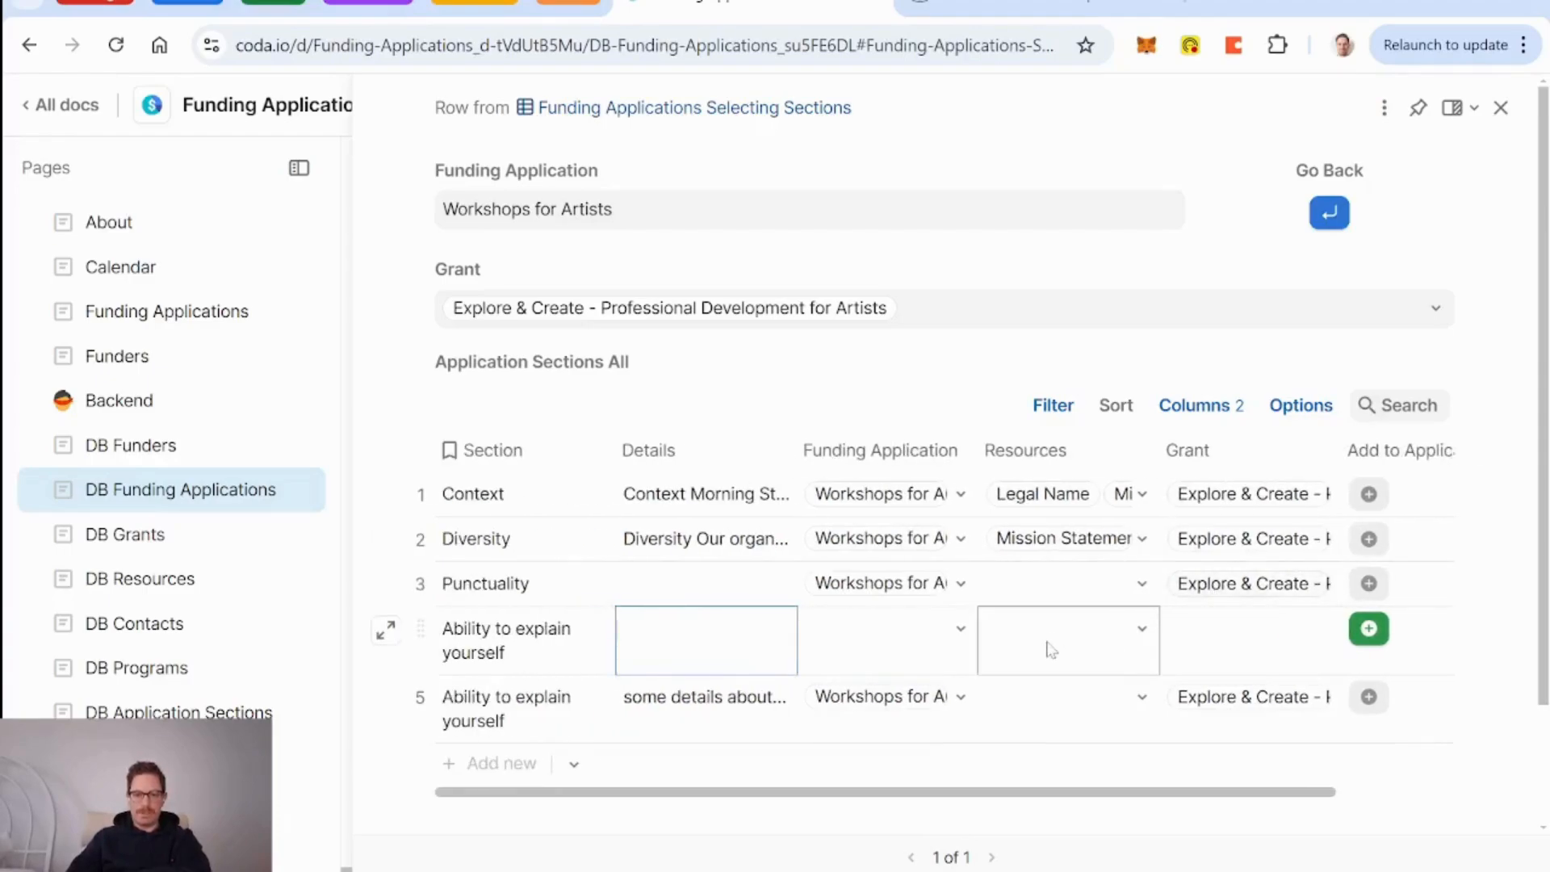
pyautogui.hscroll(2, 1049, 650)
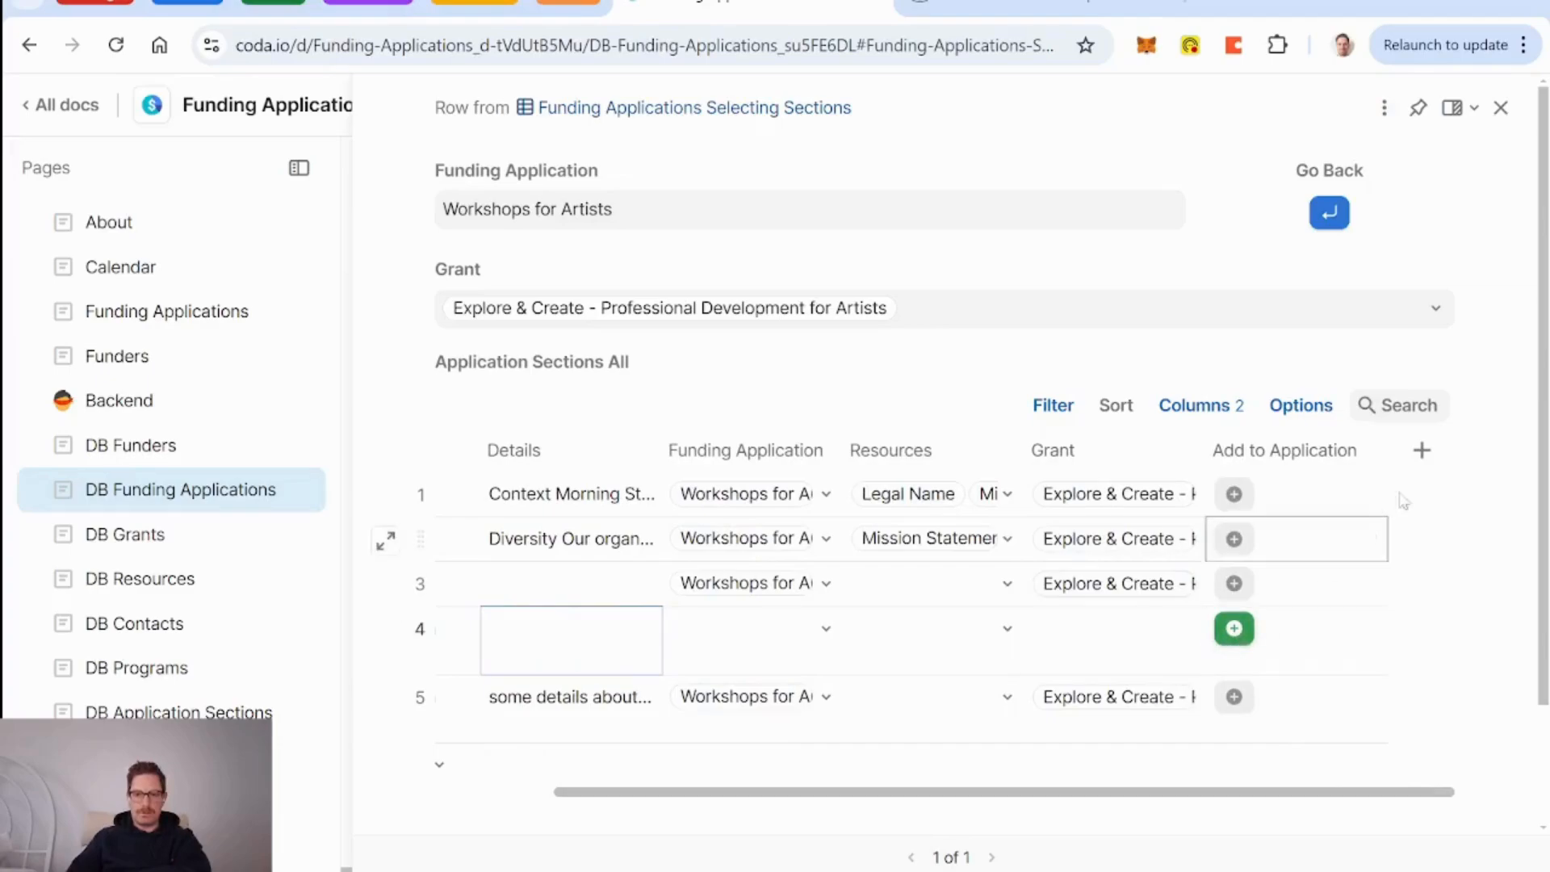
pyautogui.hscroll(-2, 1145, 643)
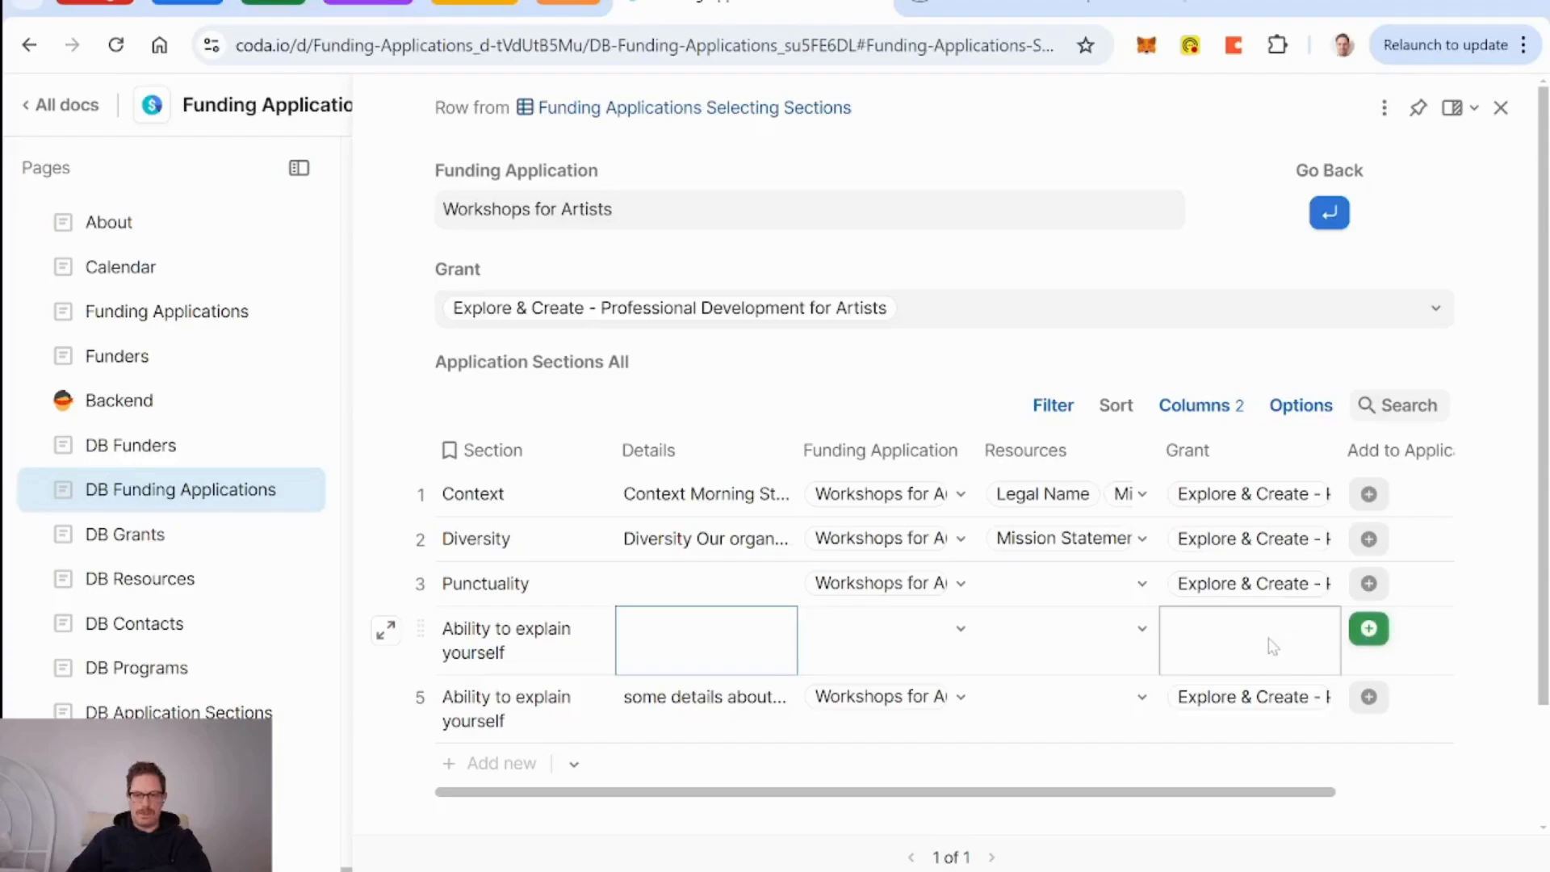
pyautogui.hscroll(2, 1268, 643)
pyautogui.click(1424, 452)
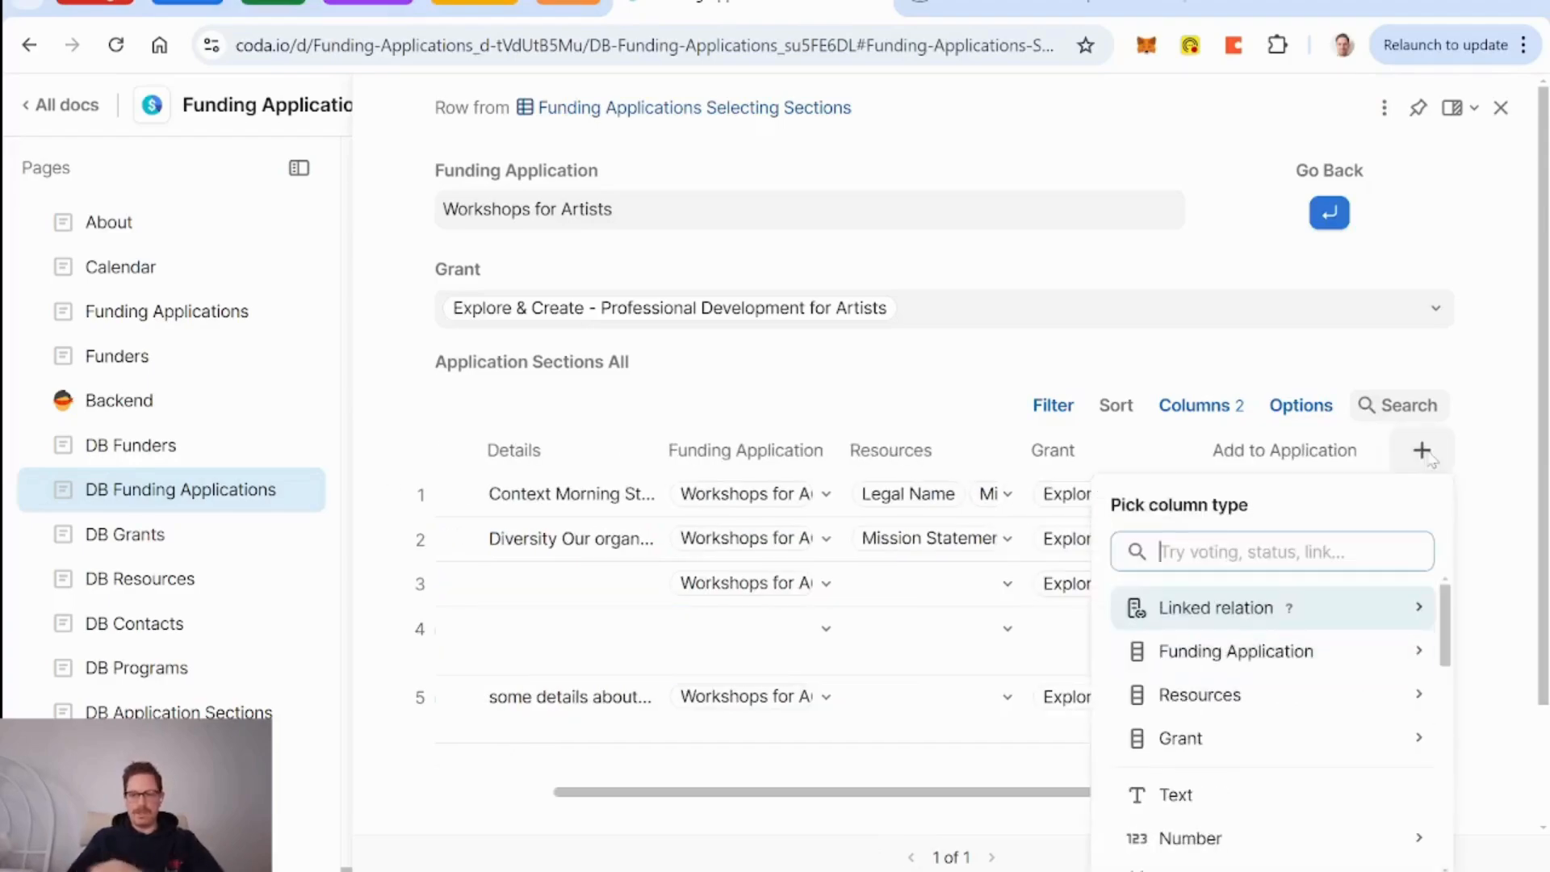
pyautogui.click(997, 672)
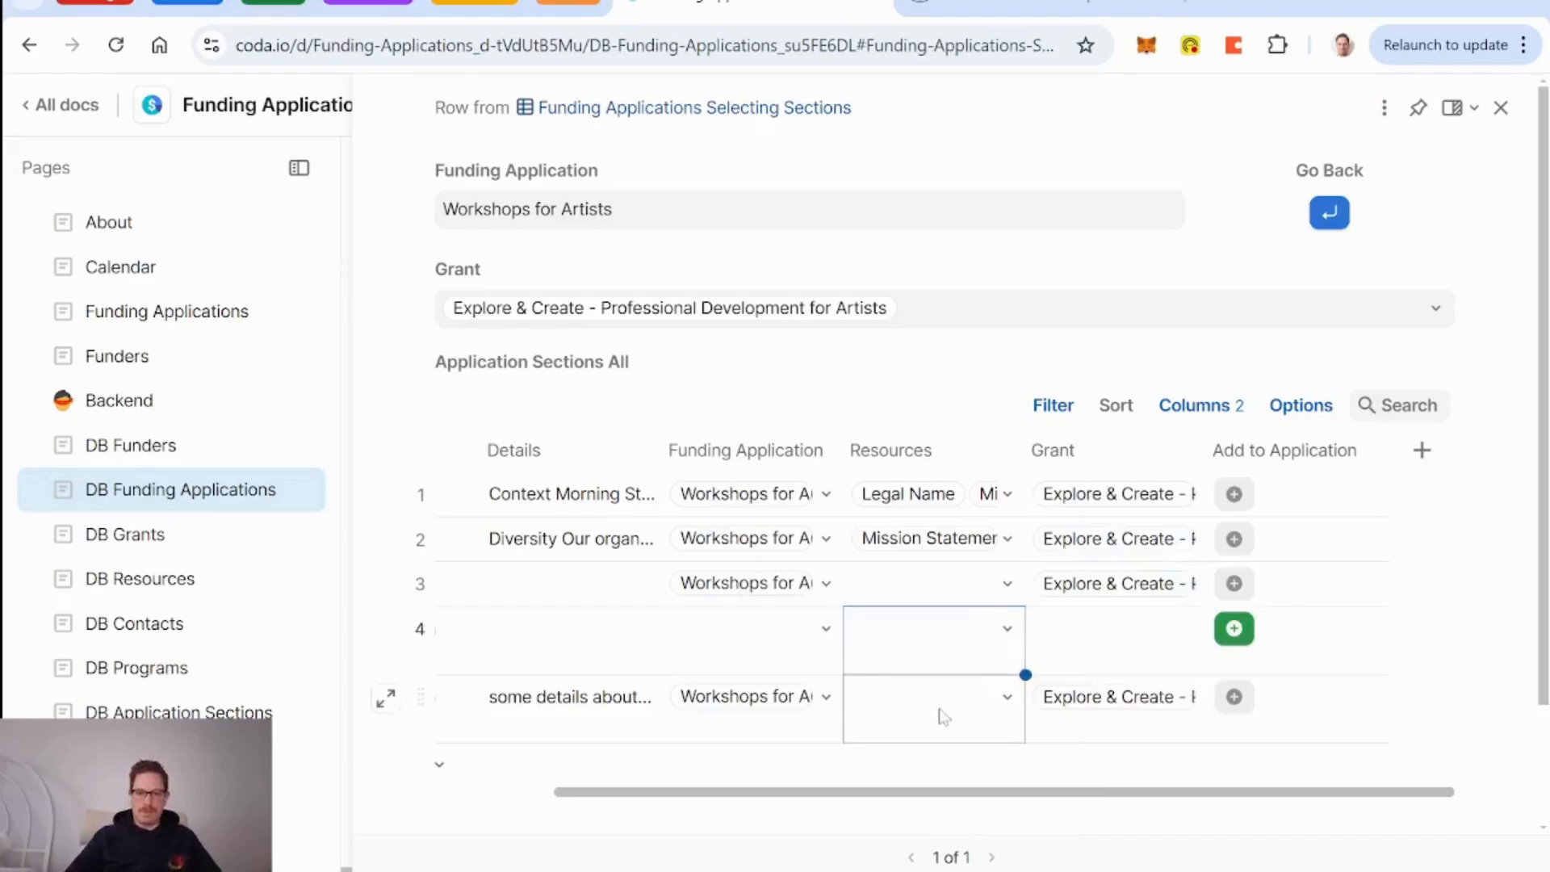
# Delete the duplicate fifth Ability to explain yourself row everywhere.
pyautogui.hscroll(-2, 941, 717)
pyautogui.click(421, 701)
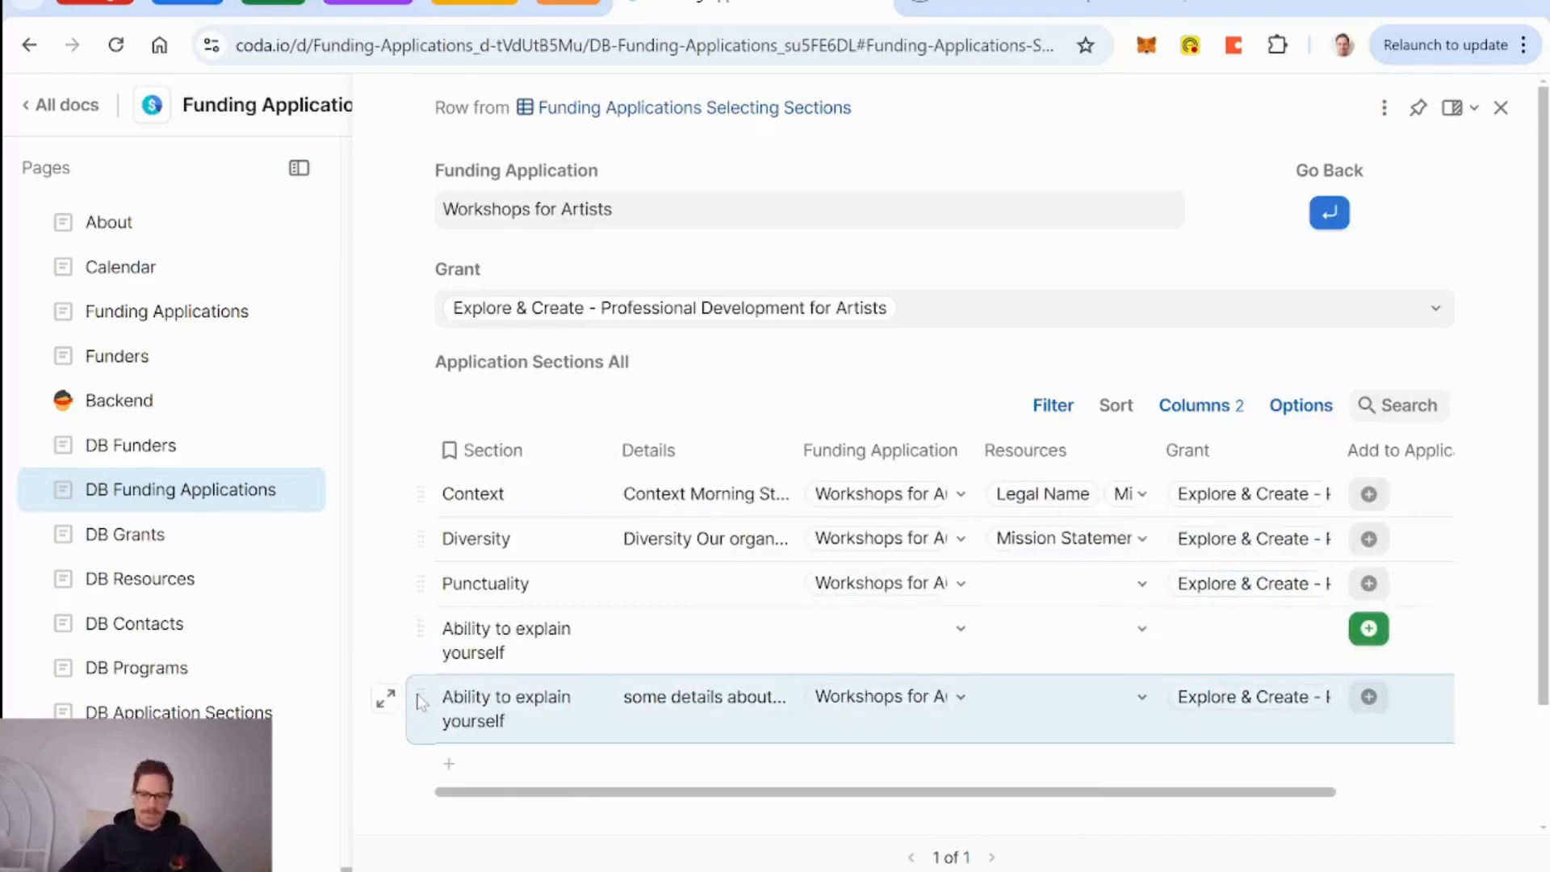
pyautogui.press('Delete')
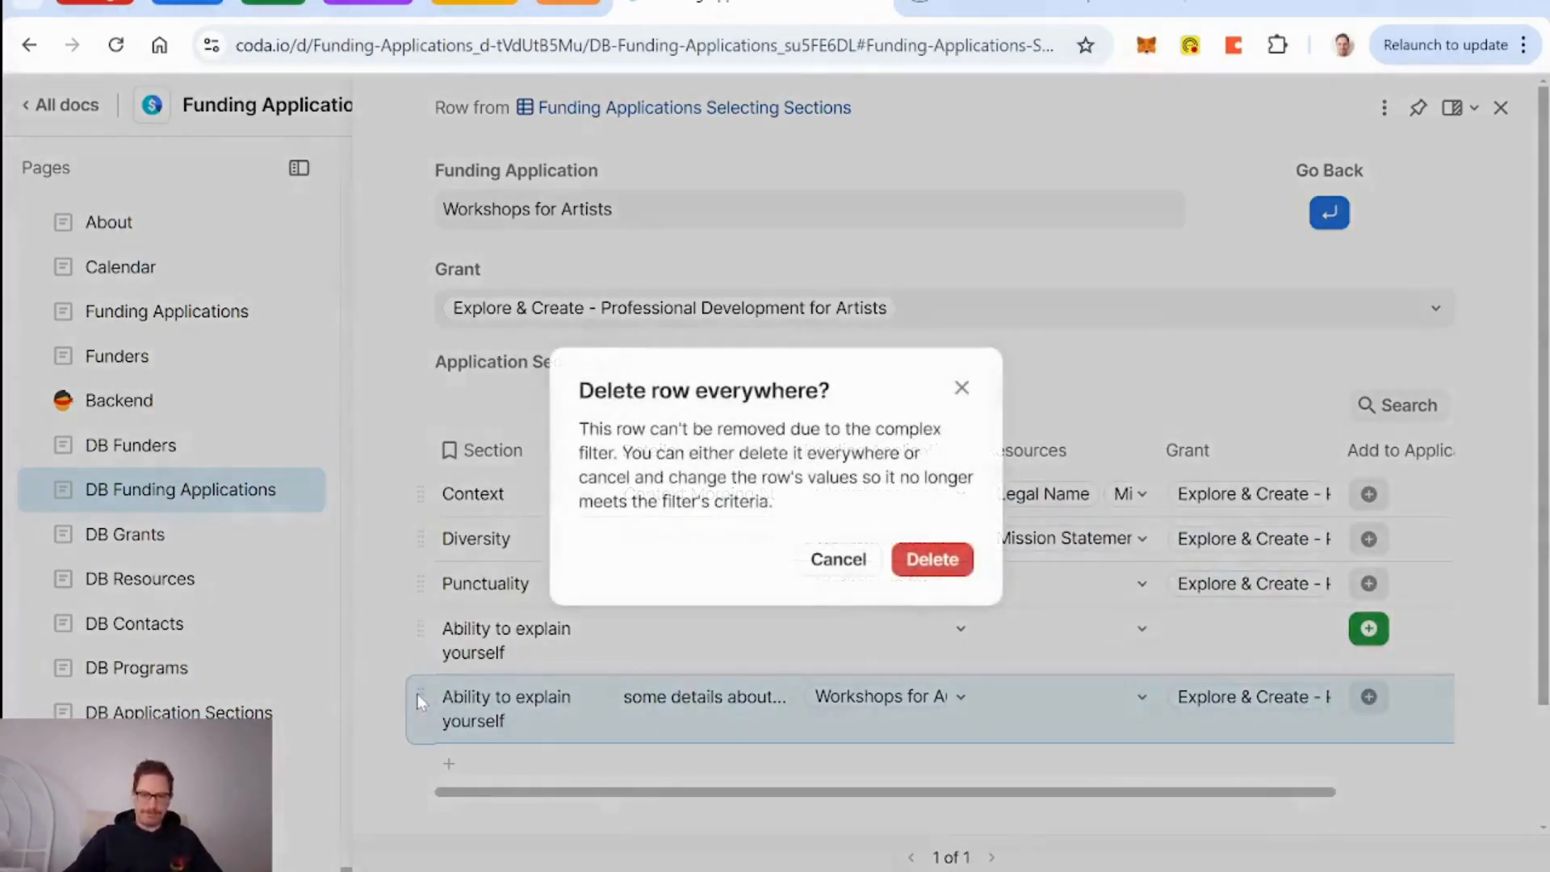
pyautogui.click(961, 565)
pyautogui.hscroll(3, 1372, 598)
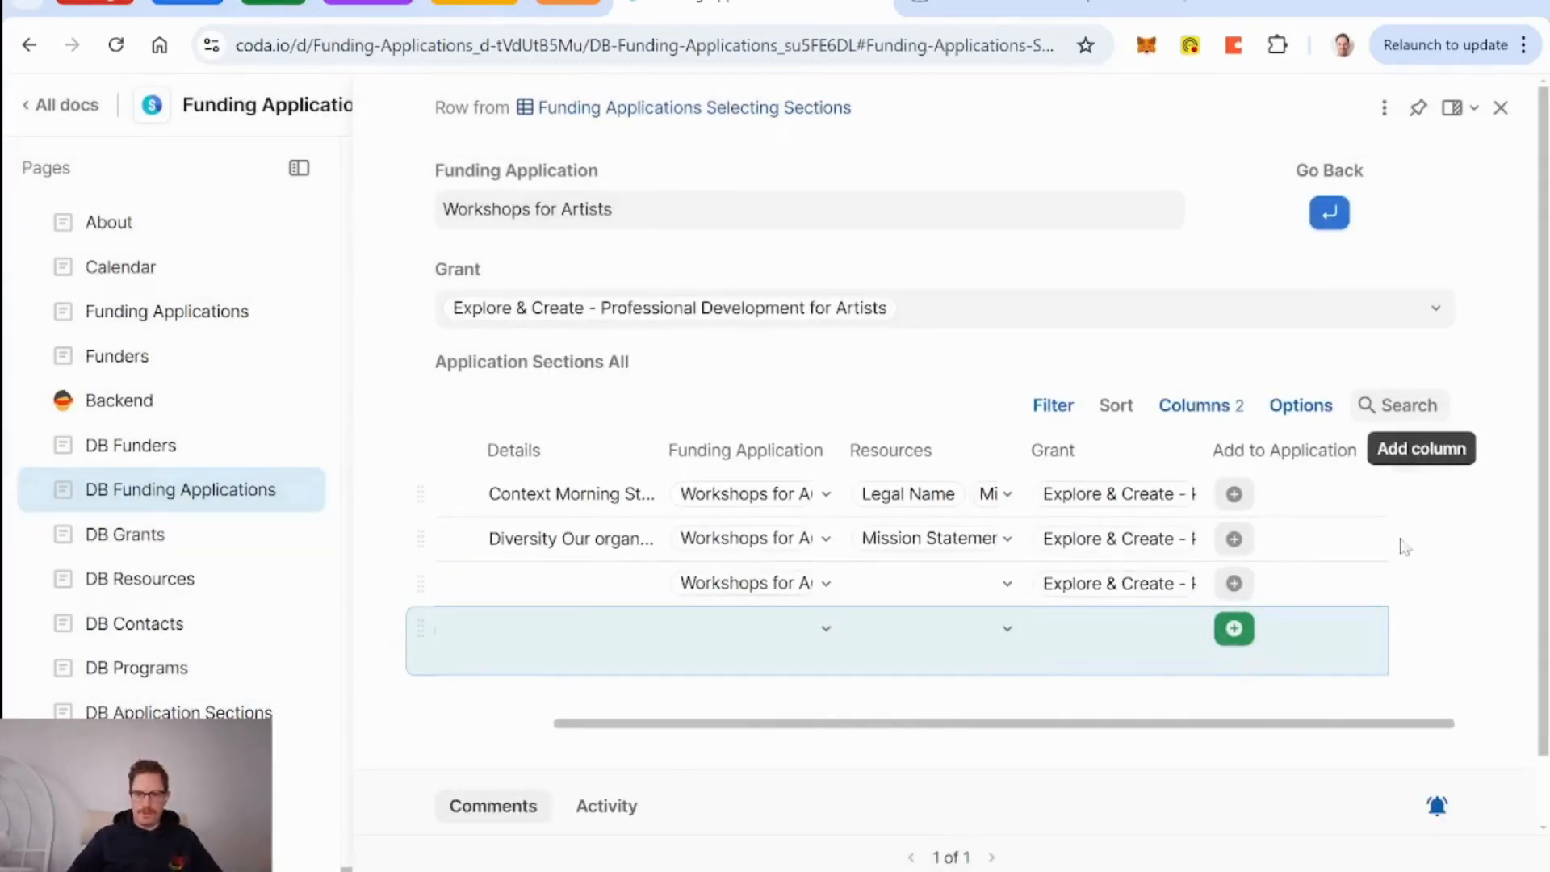
# Add a new relation column to the table that links to DB Application Sections.
pyautogui.click(1423, 452)
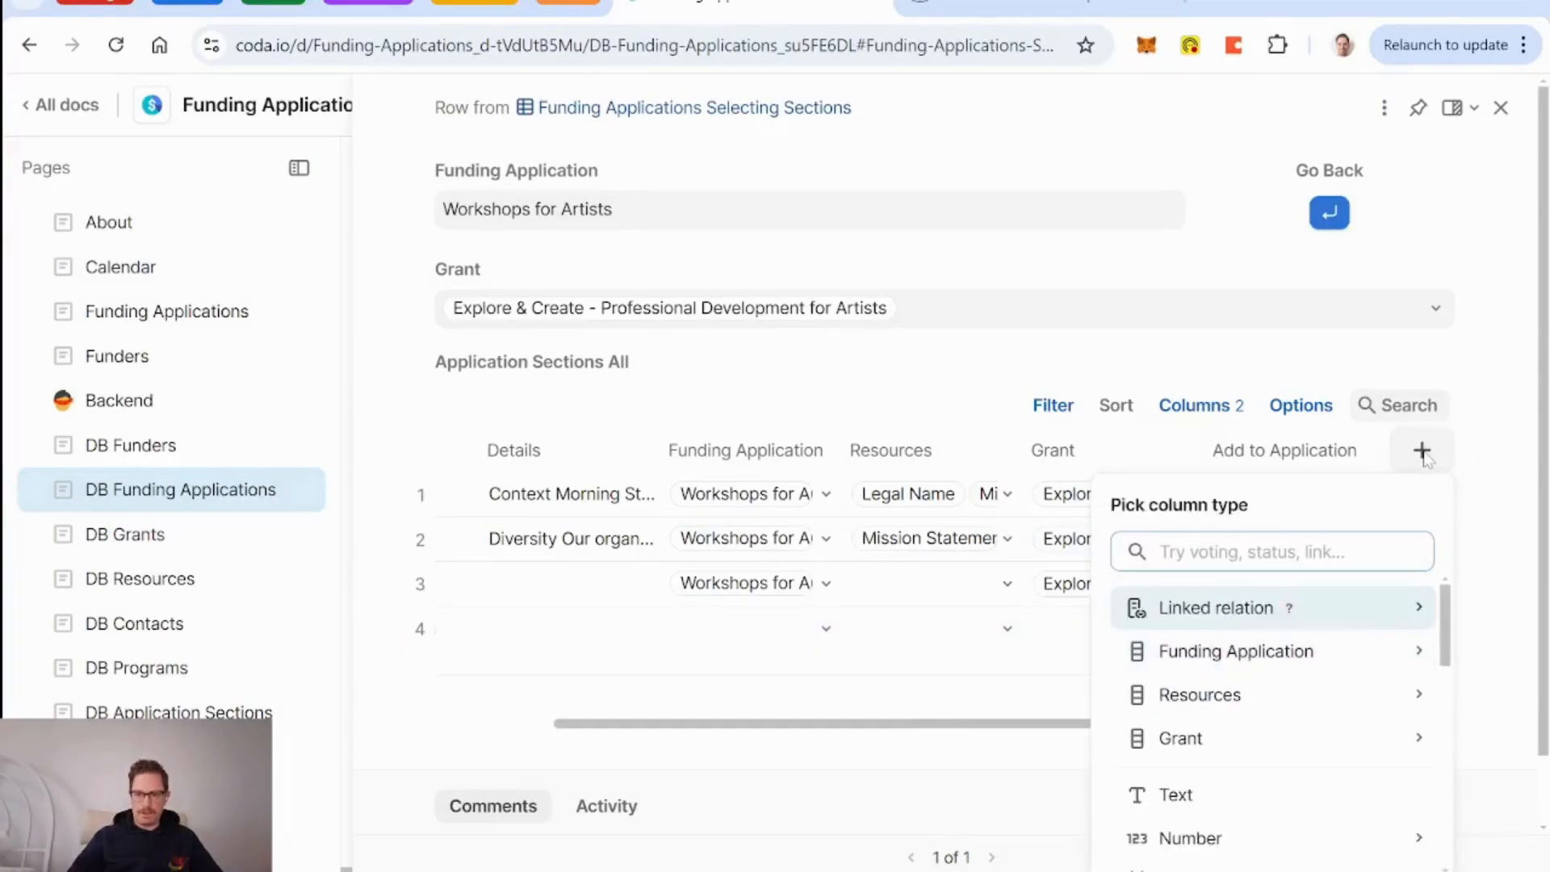
pyautogui.write('funding')
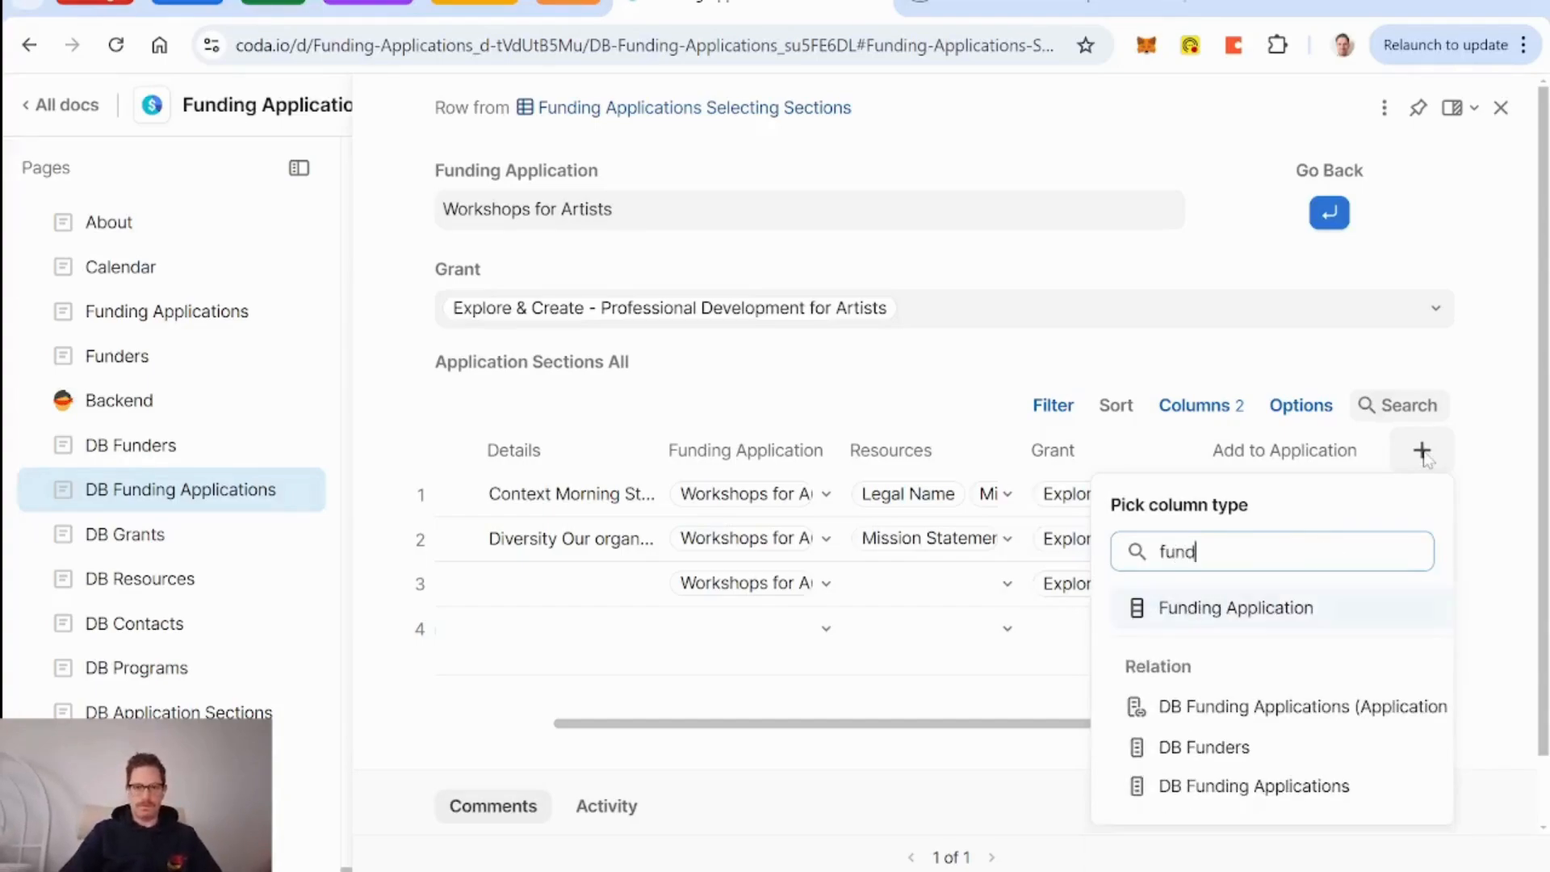
pyautogui.press('Down')
pyautogui.press('Down')
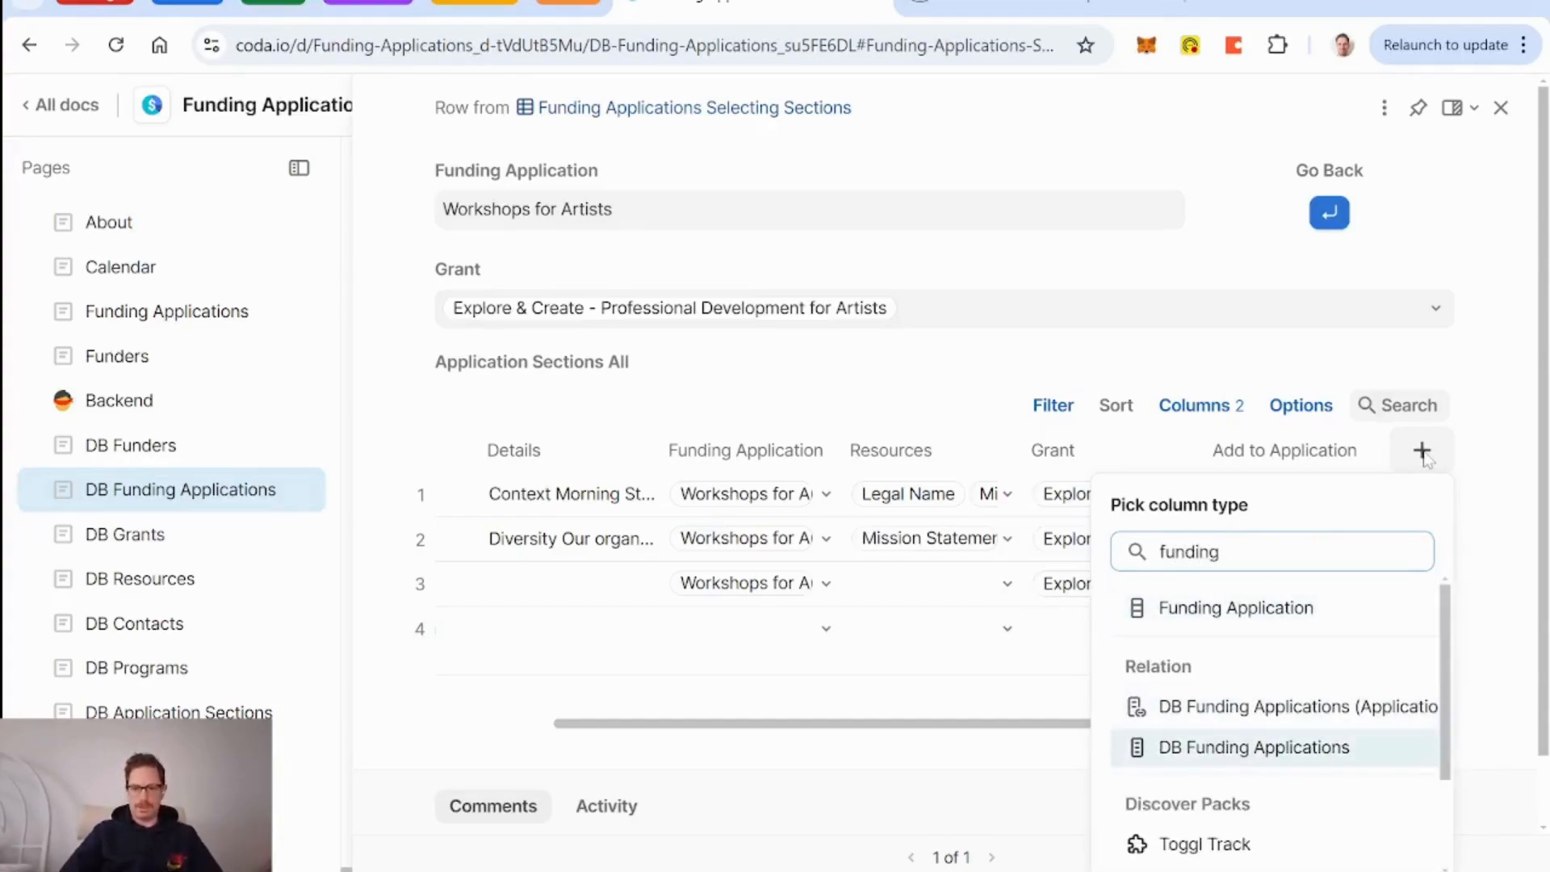
pyautogui.press('BackSpace')
pyautogui.press('BackSpace')
pyautogui.press('BackSpace')
pyautogui.press('BackSpace')
pyautogui.press('BackSpace')
pyautogui.press('BackSpace')
pyautogui.press('BackSpace')
pyautogui.write('appl')
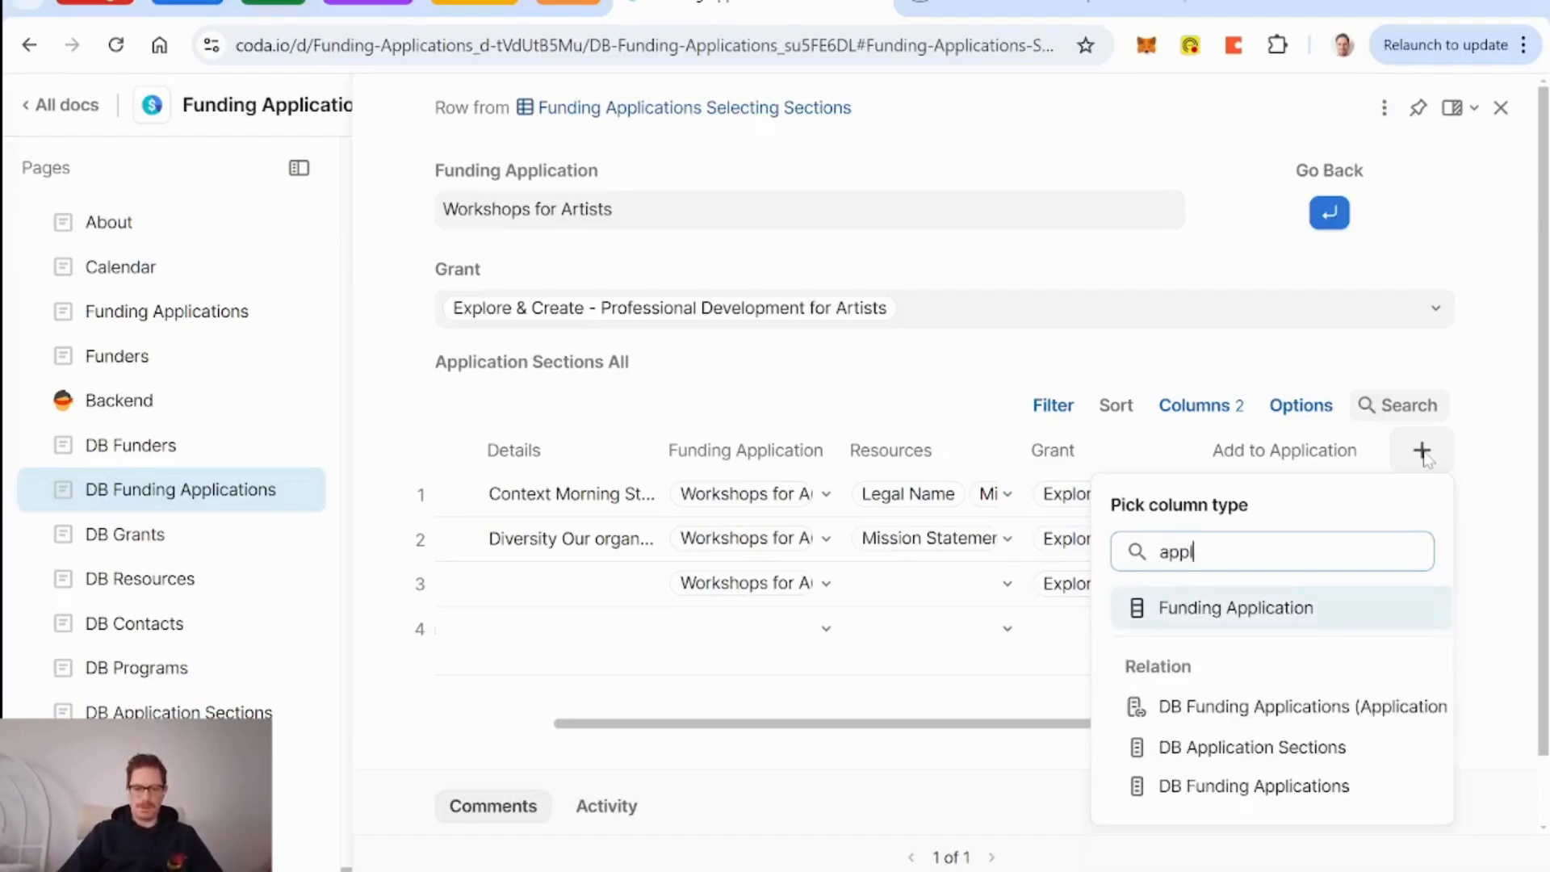
pyautogui.press('Down')
pyautogui.press('Down')
pyautogui.press('Return')
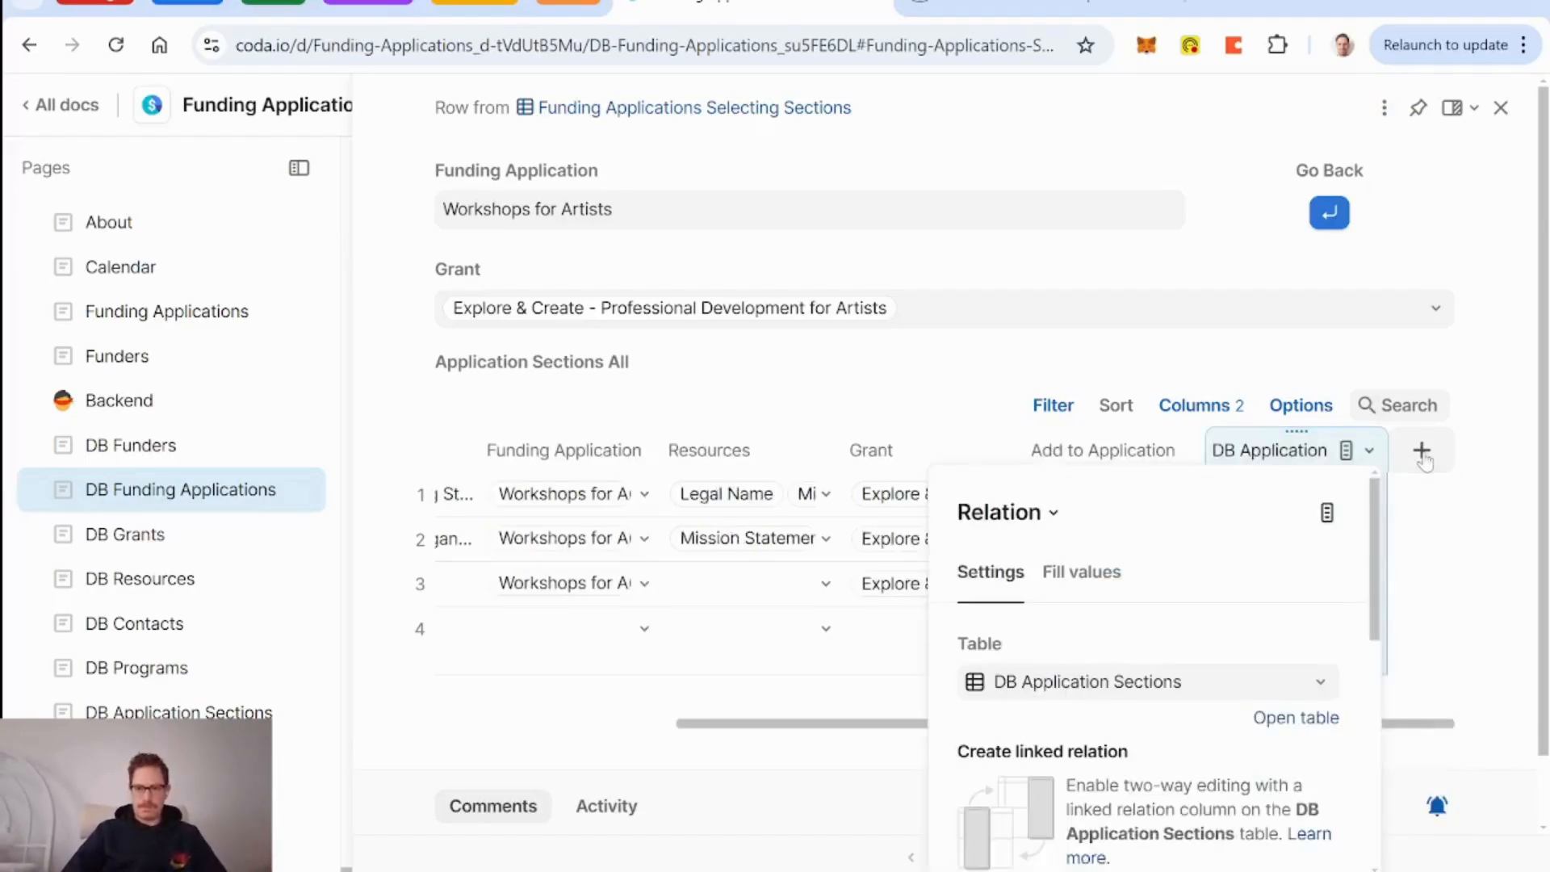
pyautogui.scroll(-5, 1181, 699)
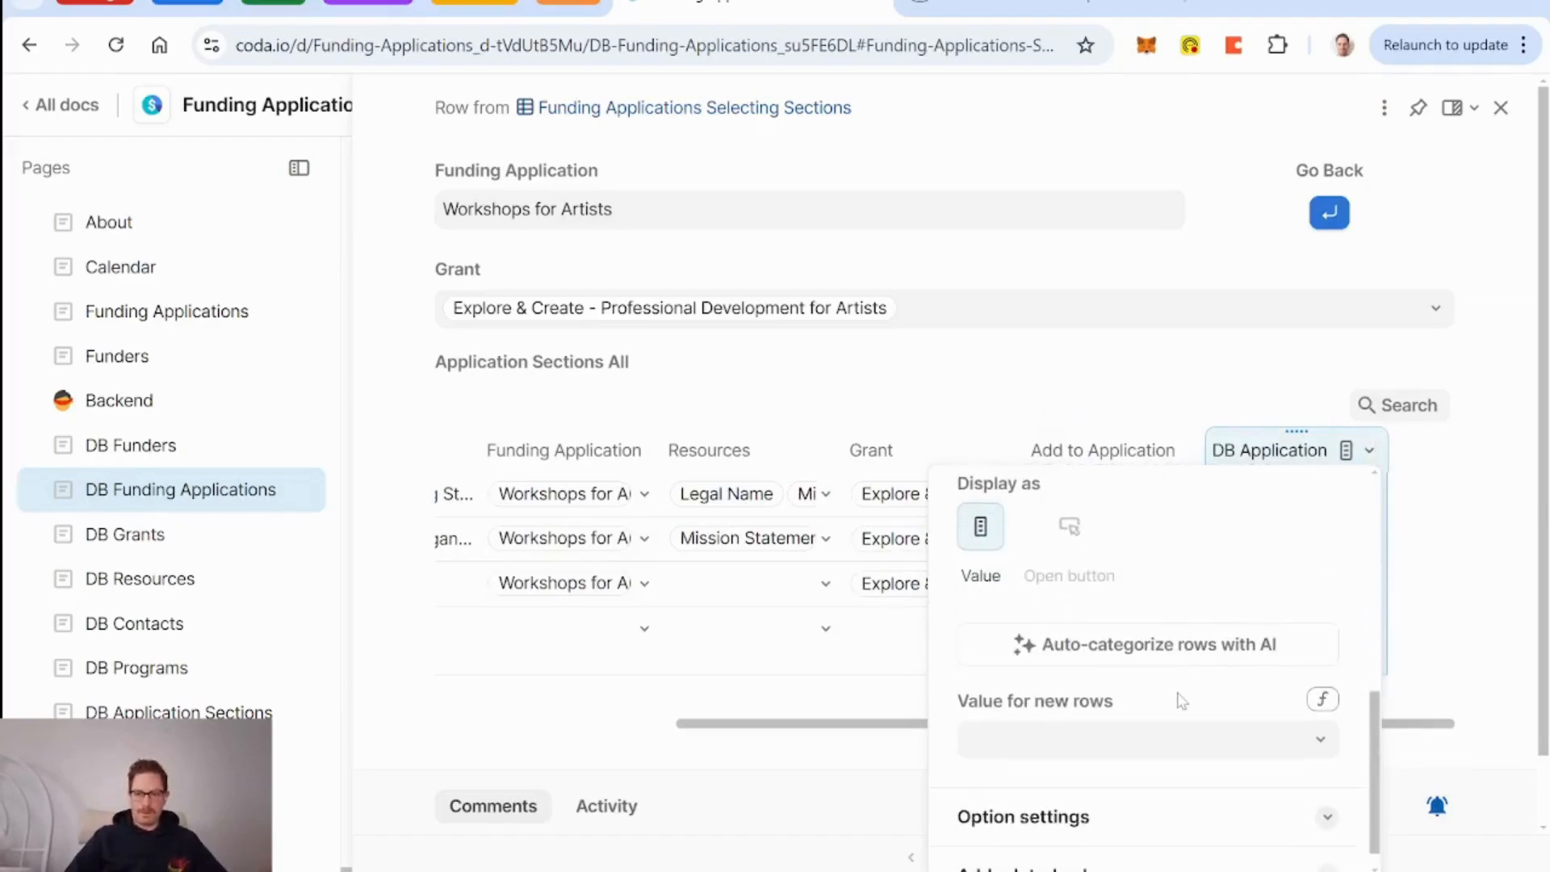
pyautogui.scroll(-1, 1181, 699)
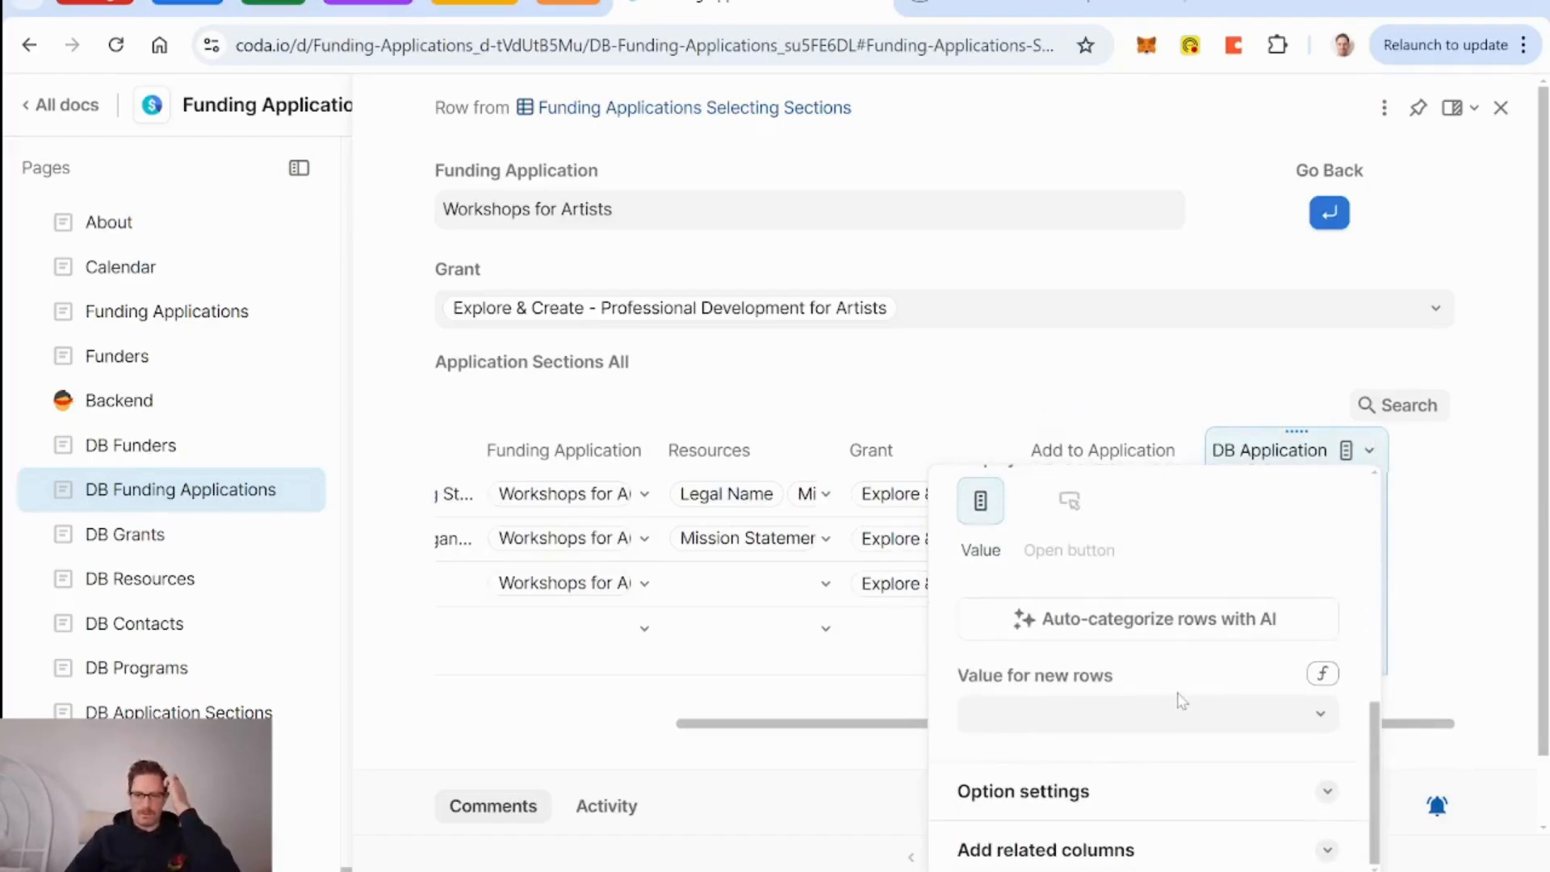
pyautogui.scroll(3, 1181, 699)
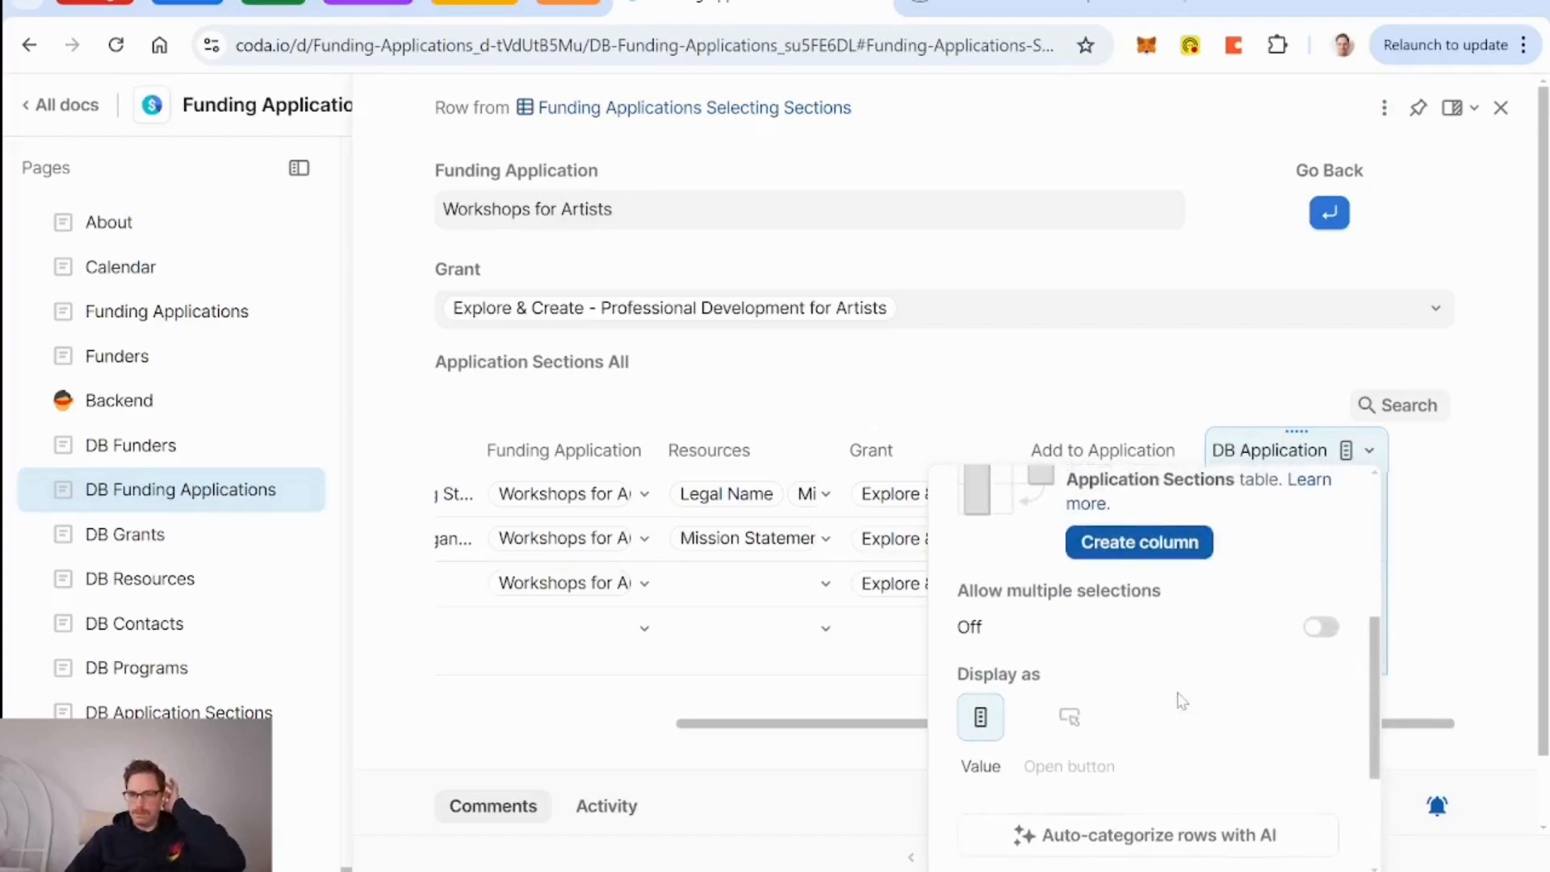
pyautogui.click(1321, 628)
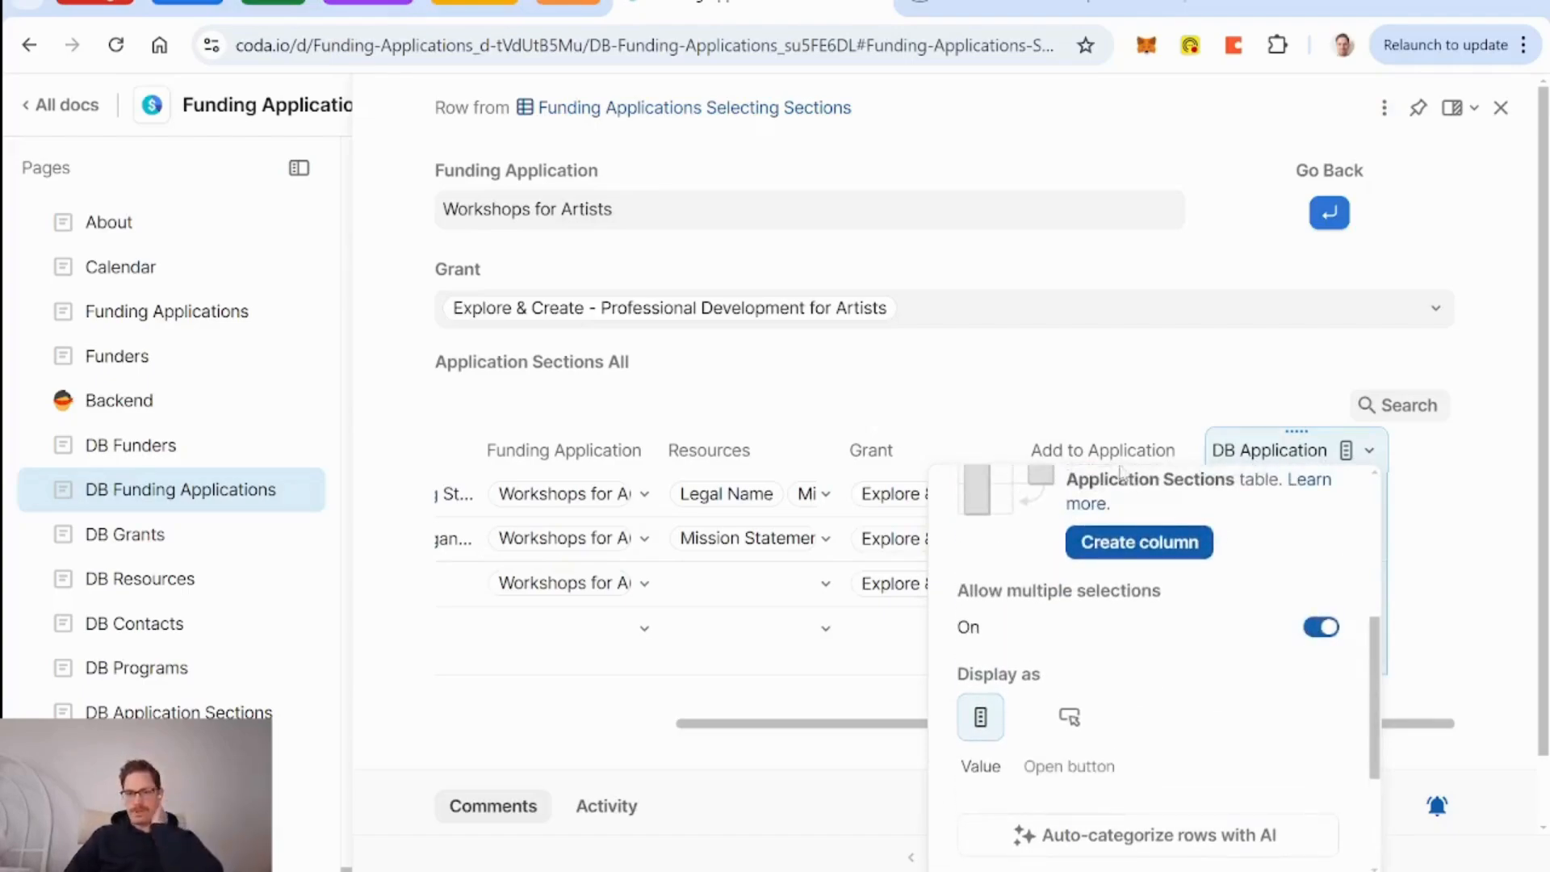
pyautogui.click(1094, 452)
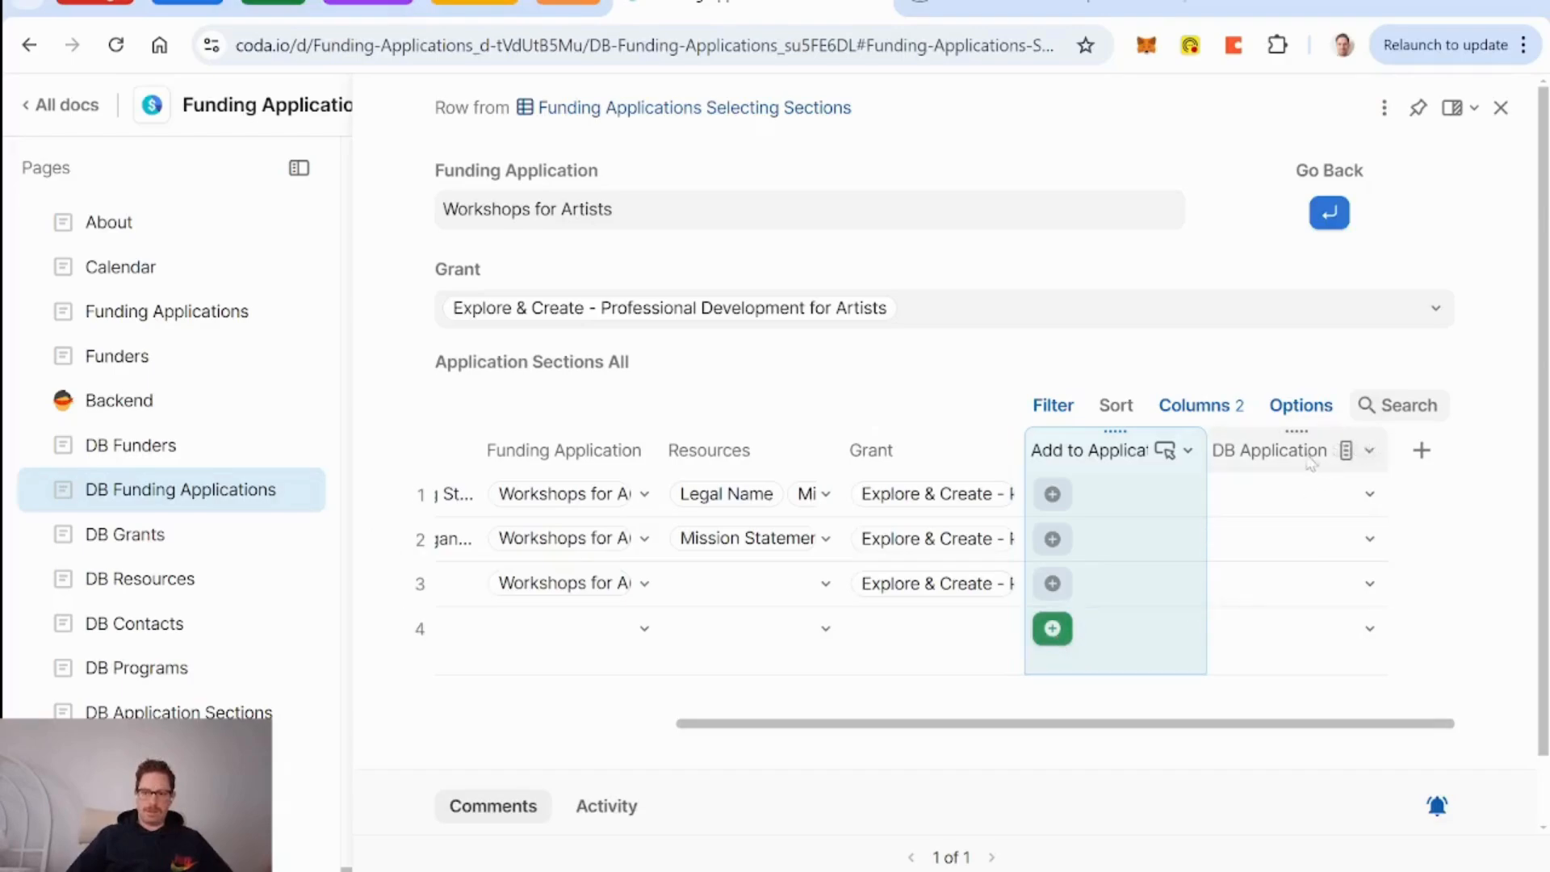
# Turn off multiple selections for the relation column and rename it to Source Section.
pyautogui.click(1370, 451)
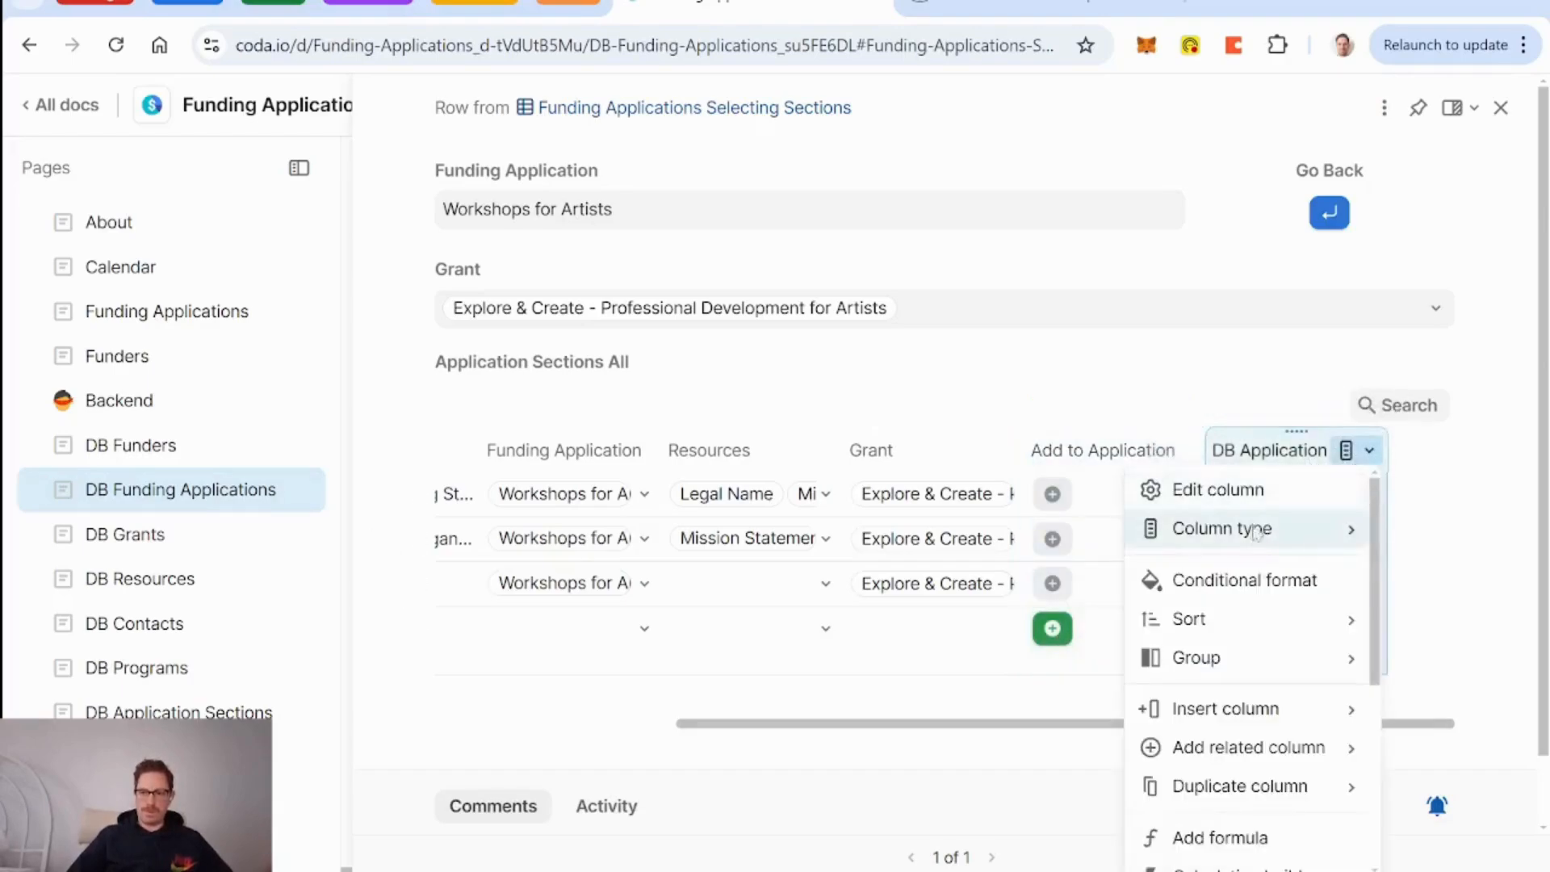
pyautogui.click(1211, 489)
pyautogui.scroll(-2, 1250, 727)
pyautogui.scroll(-1, 1250, 727)
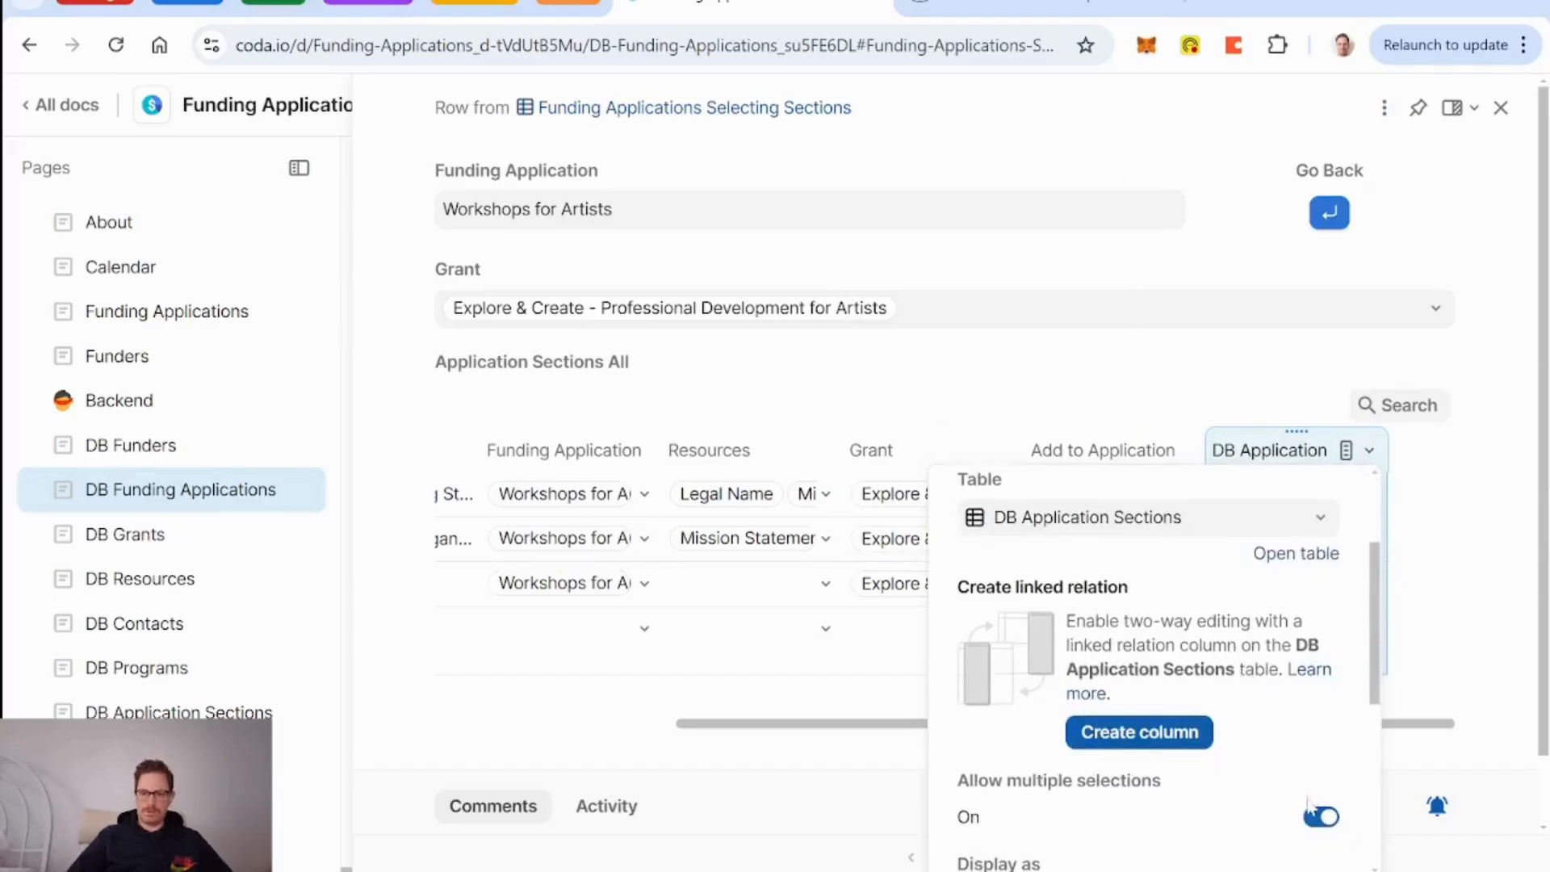
pyautogui.click(1321, 818)
pyautogui.press('Escape')
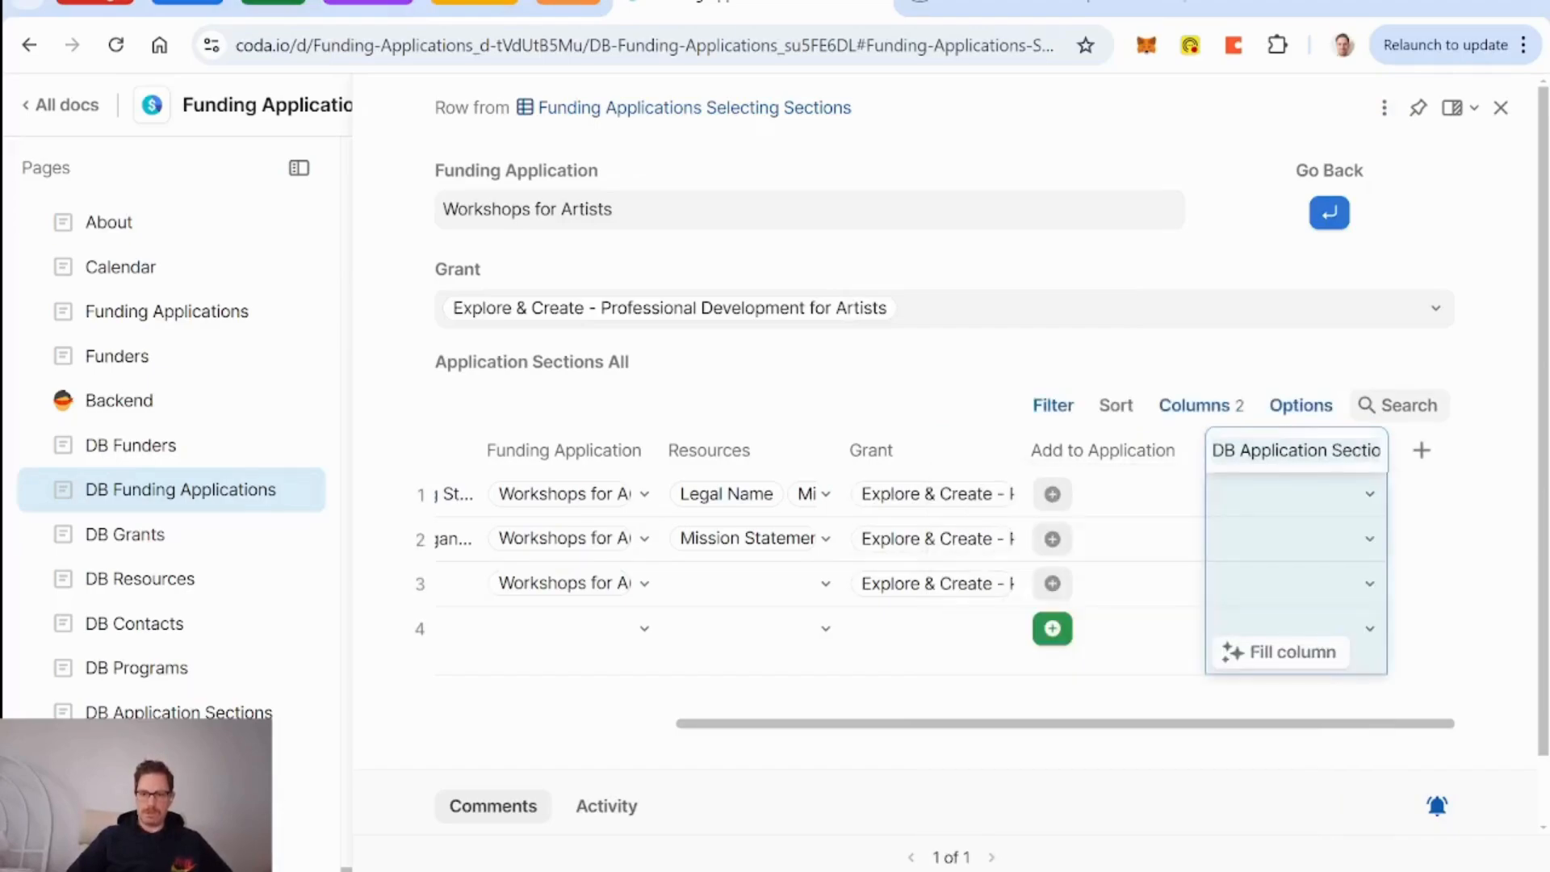
pyautogui.doubleClick(1260, 458)
pyautogui.write('Secti')
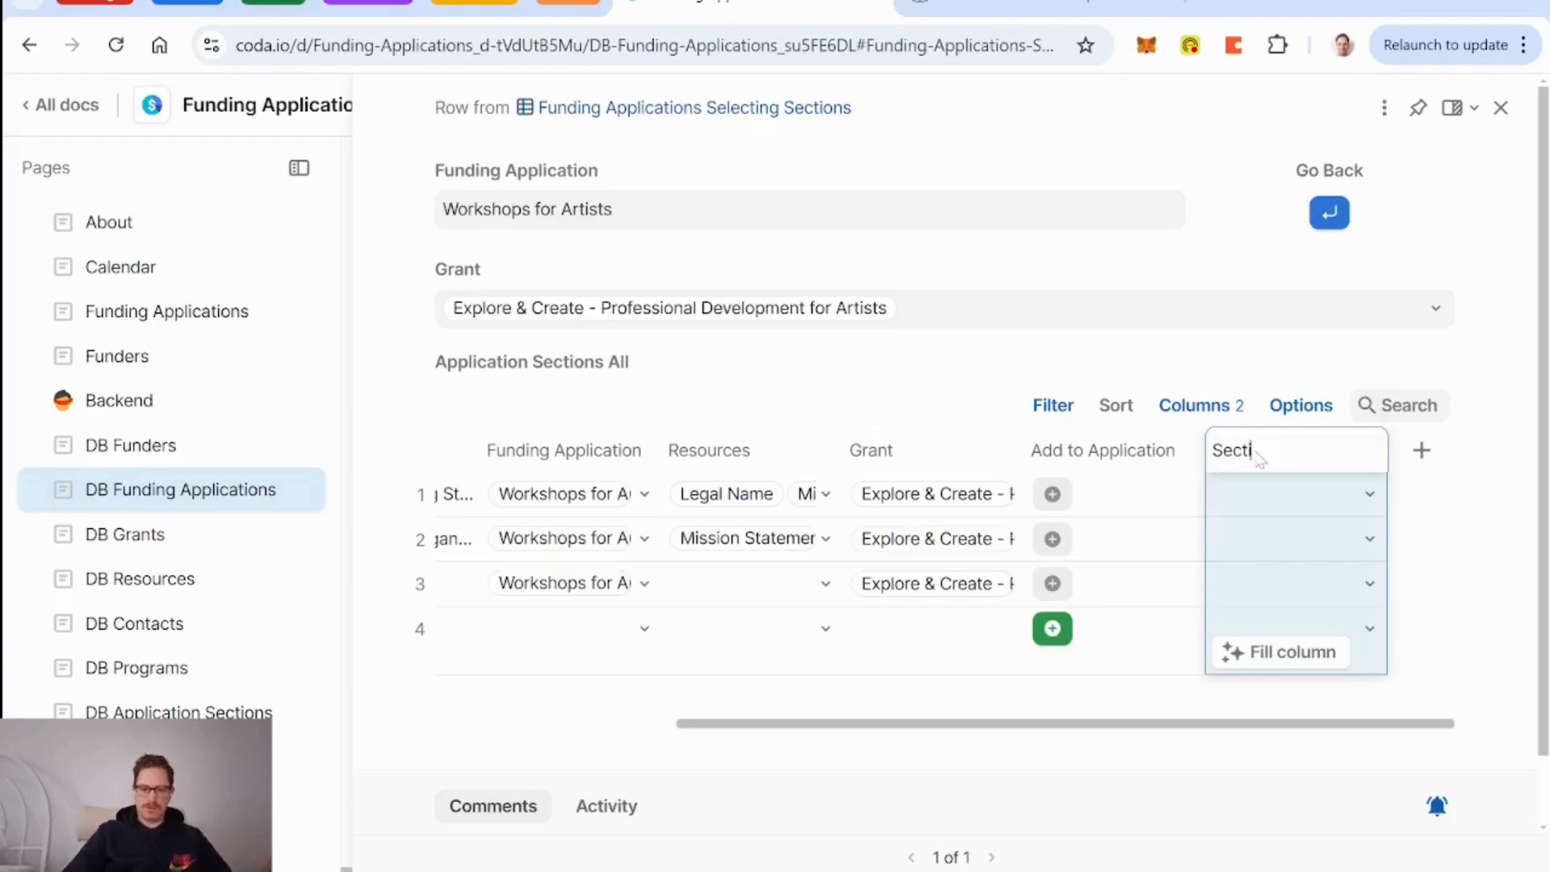
pyautogui.write('on Source')
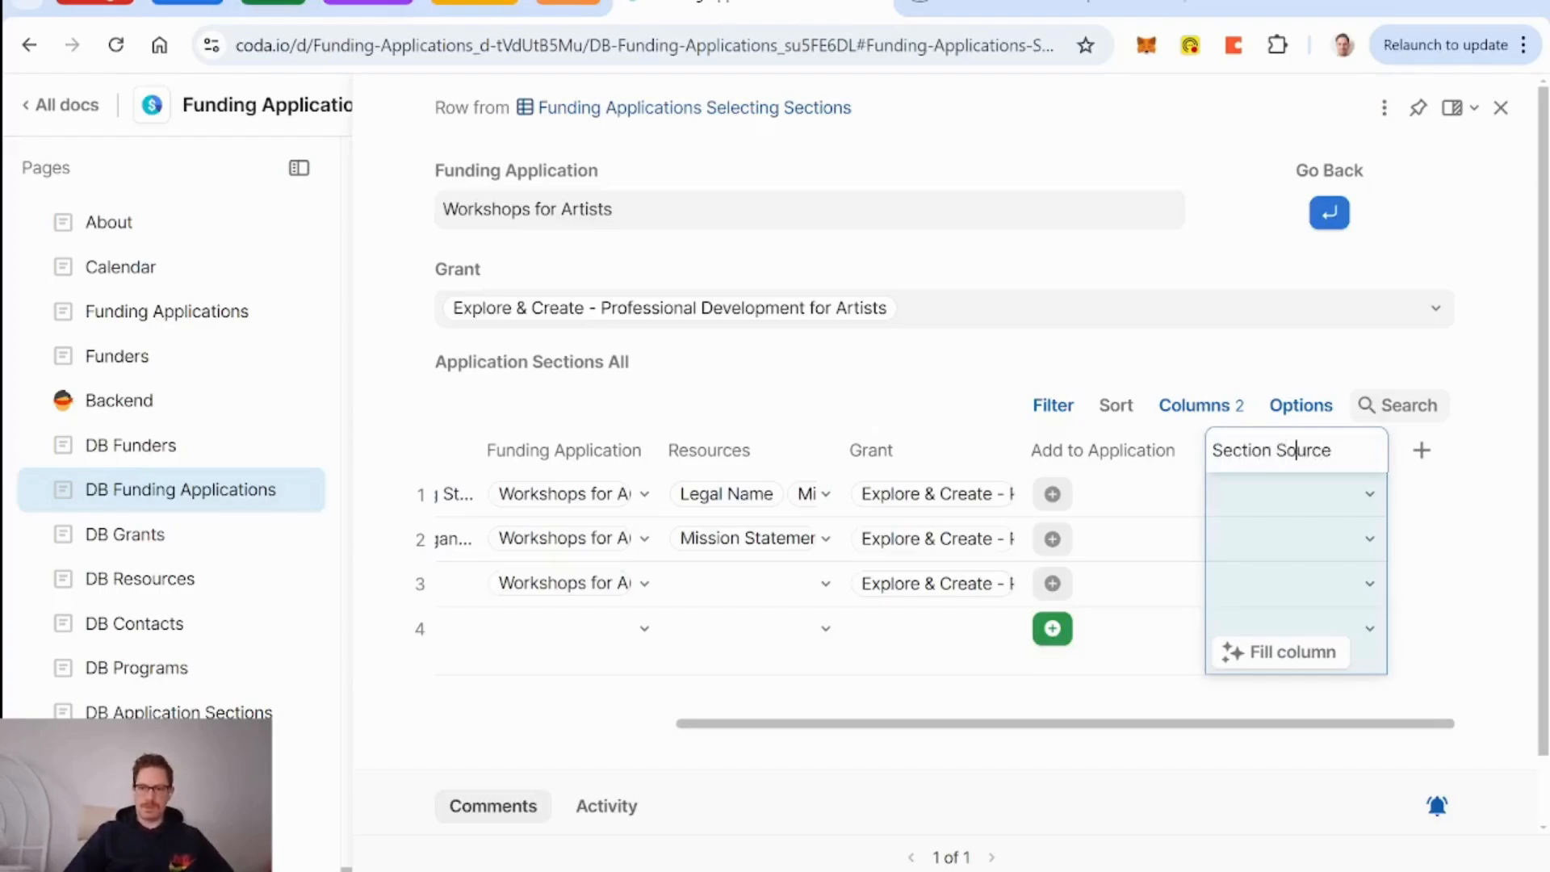
pyautogui.click(1277, 450)
pyautogui.press('BackSpace')
pyautogui.press('BackSpace')
pyautogui.press('BackSpace')
pyautogui.press('BackSpace')
pyautogui.press('BackSpace')
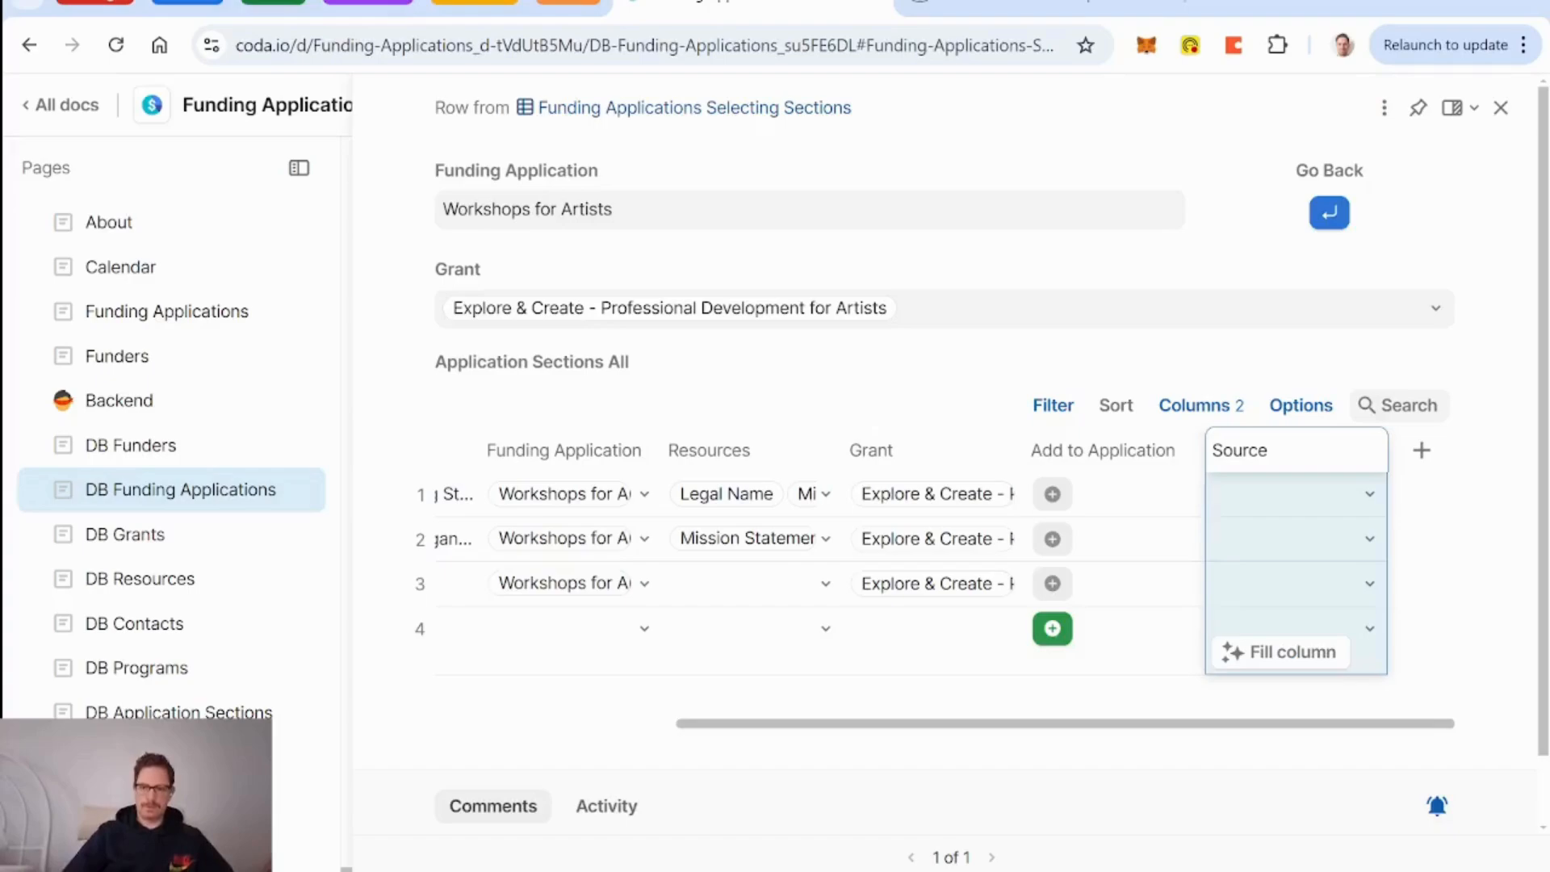
pyautogui.write('Sect')
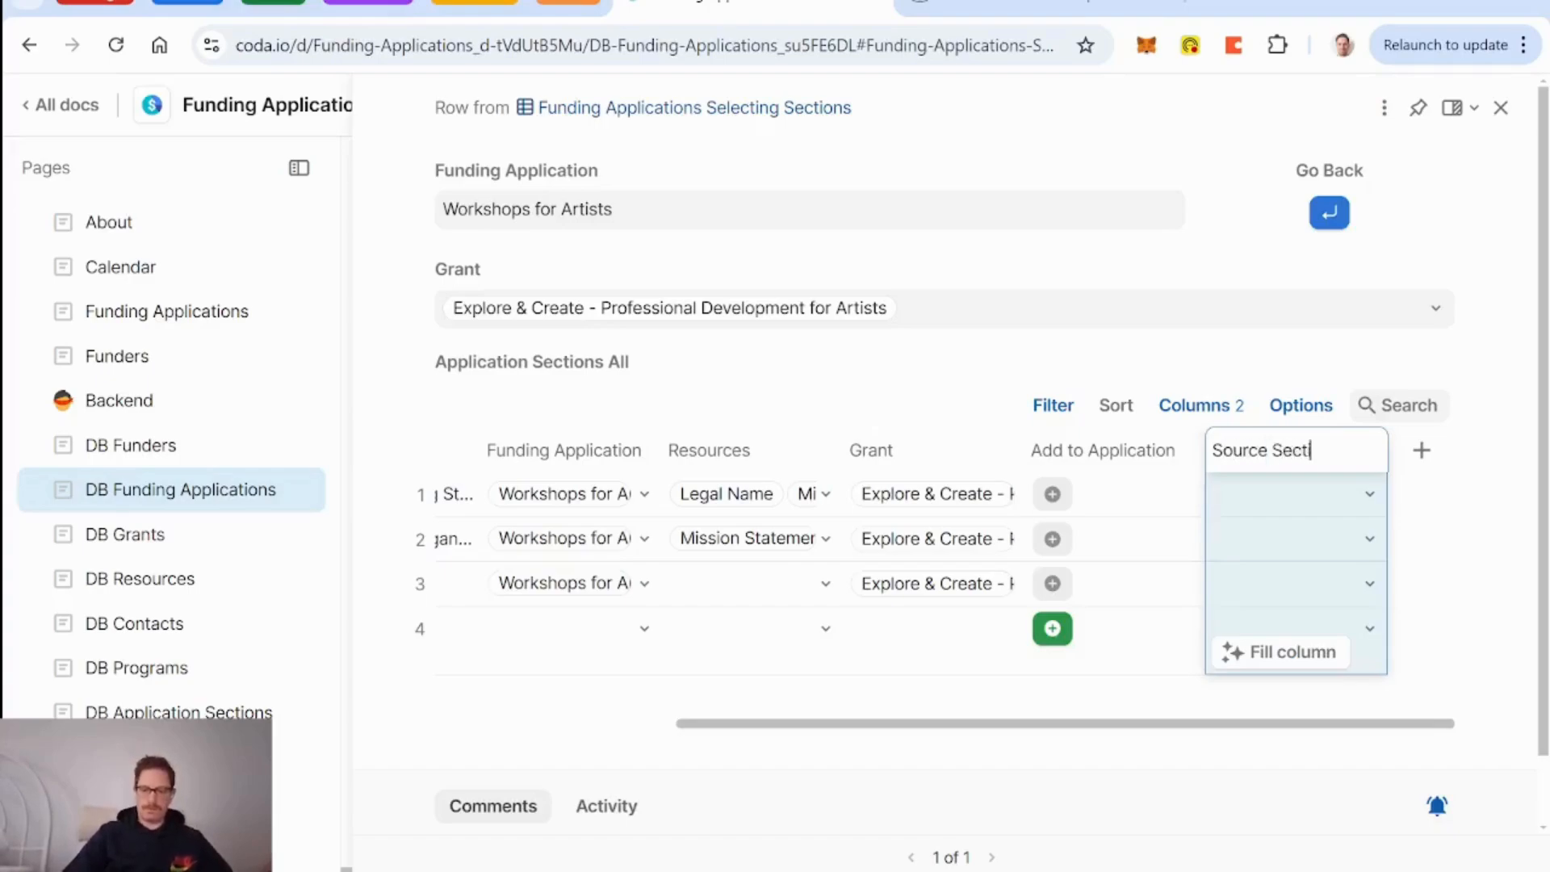
pyautogui.write('ion')
# Add Source Section and thisRow arguments to the button's on-click formula, then test it on row 4.
pyautogui.click(1050, 634)
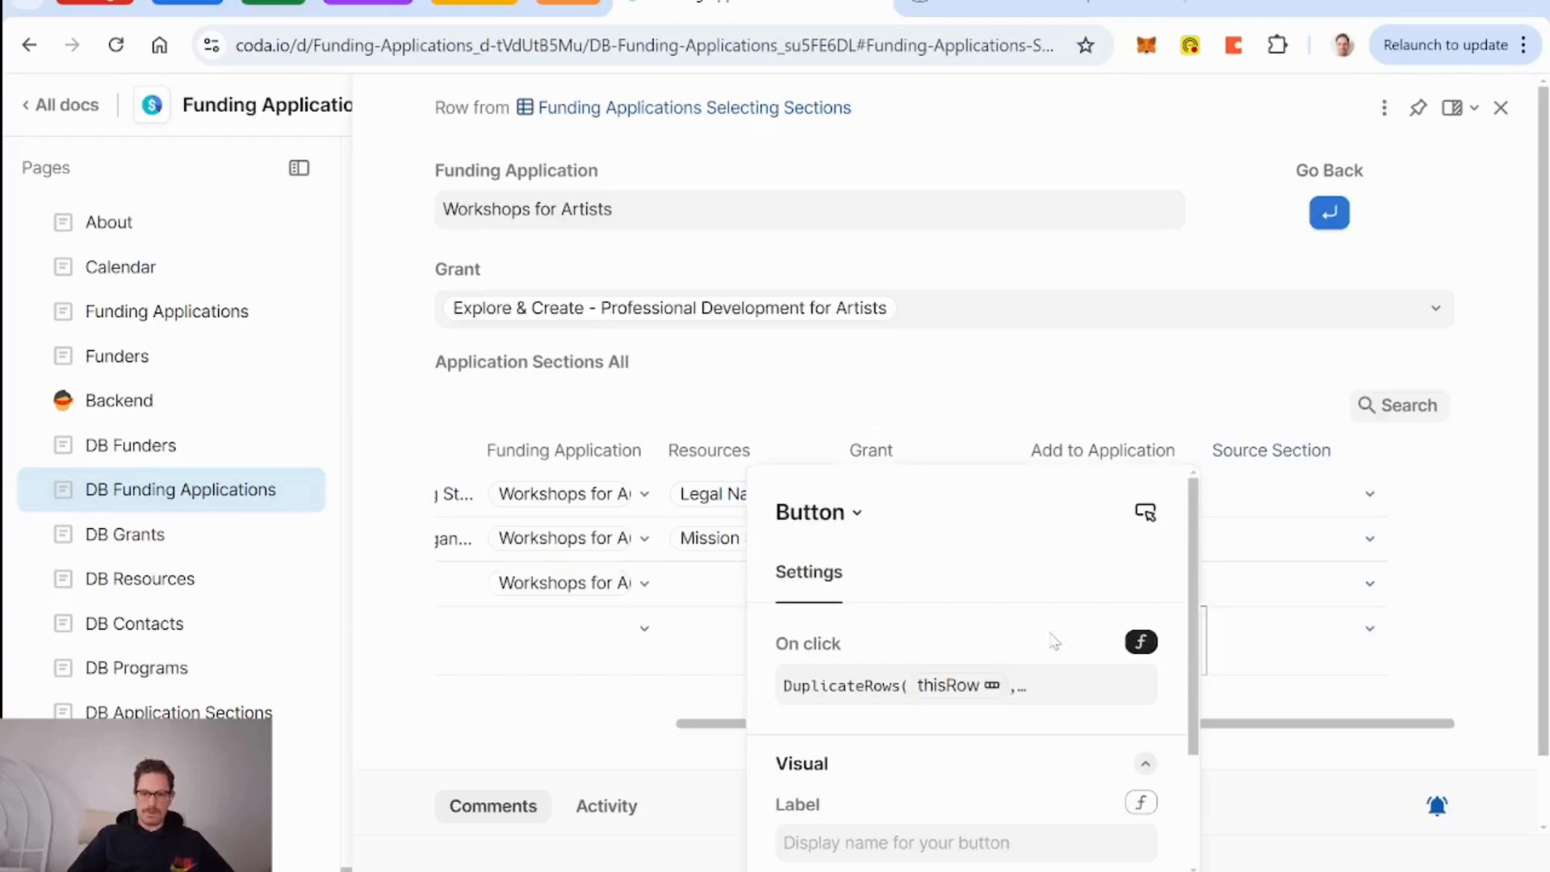
pyautogui.click(1019, 688)
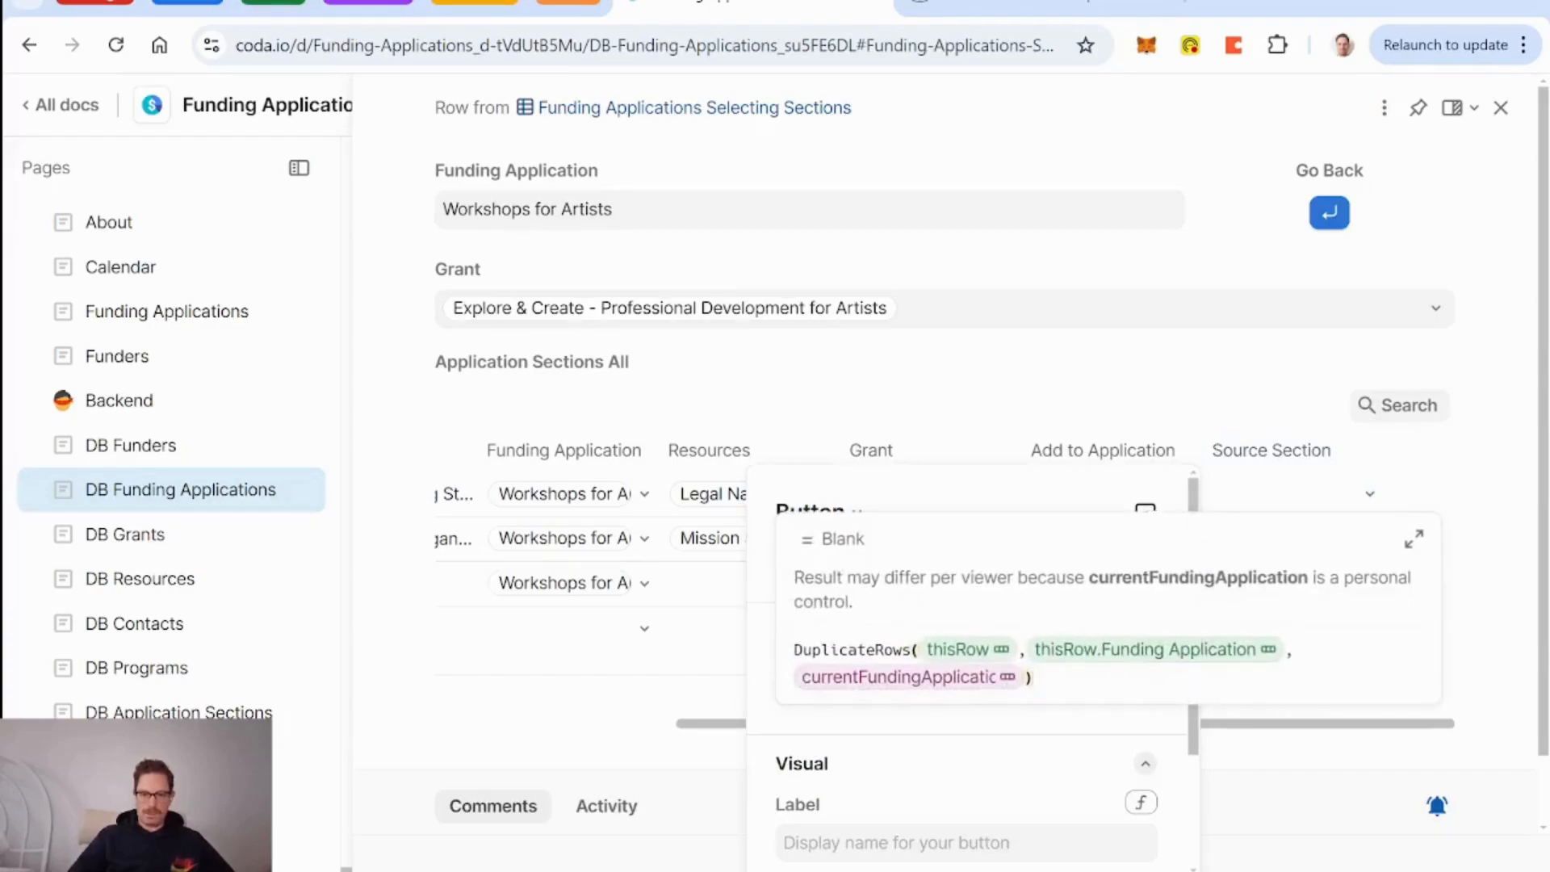
pyautogui.press('Left')
pyautogui.write(',source Section')
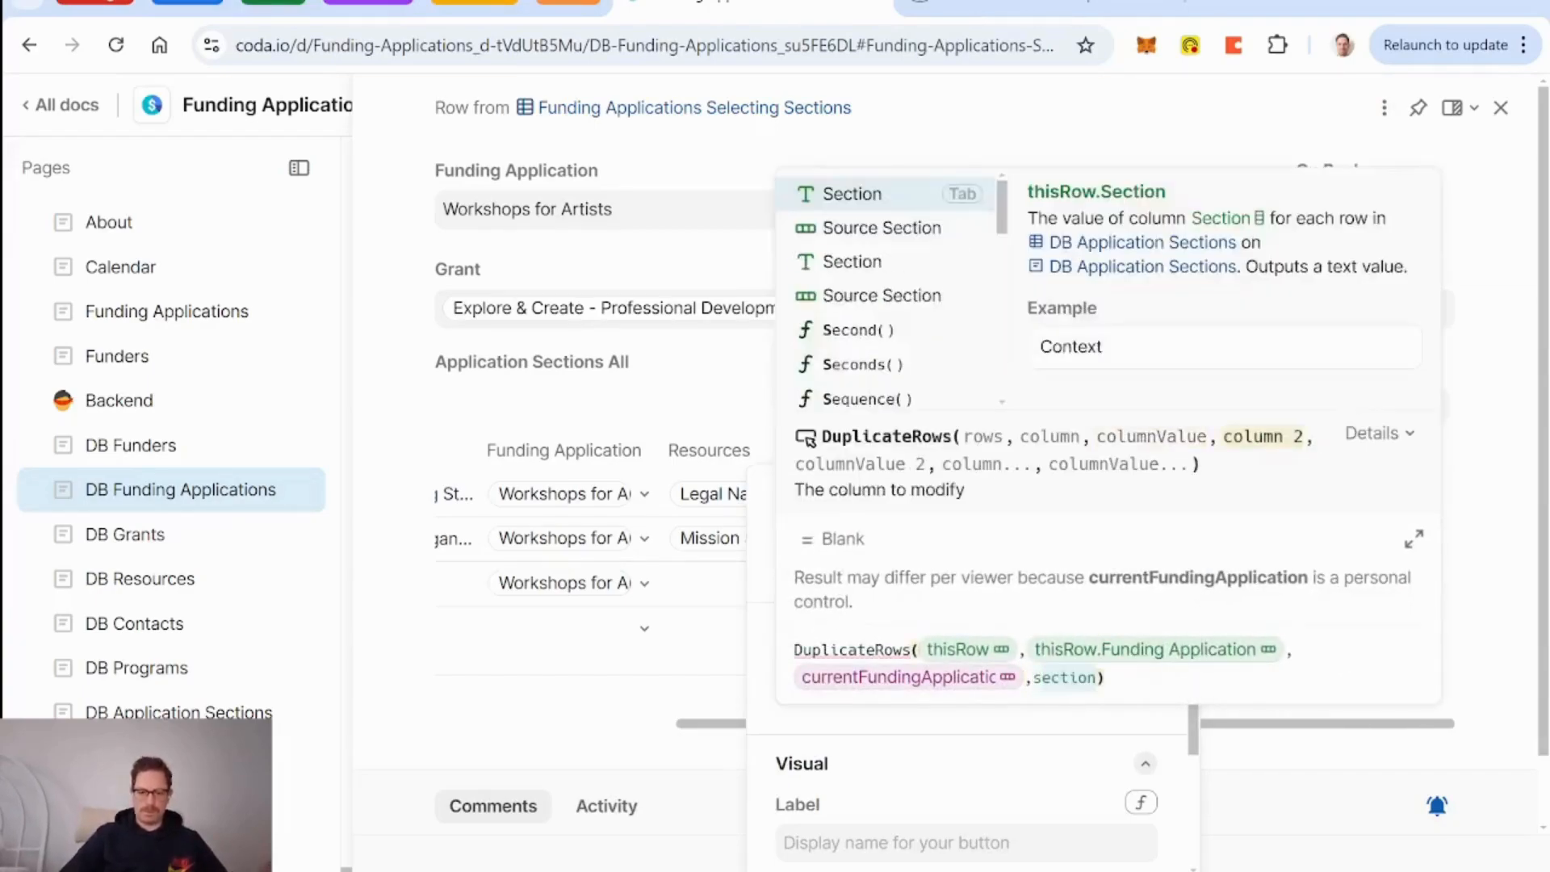
pyautogui.press('Tab')
pyautogui.write(',this')
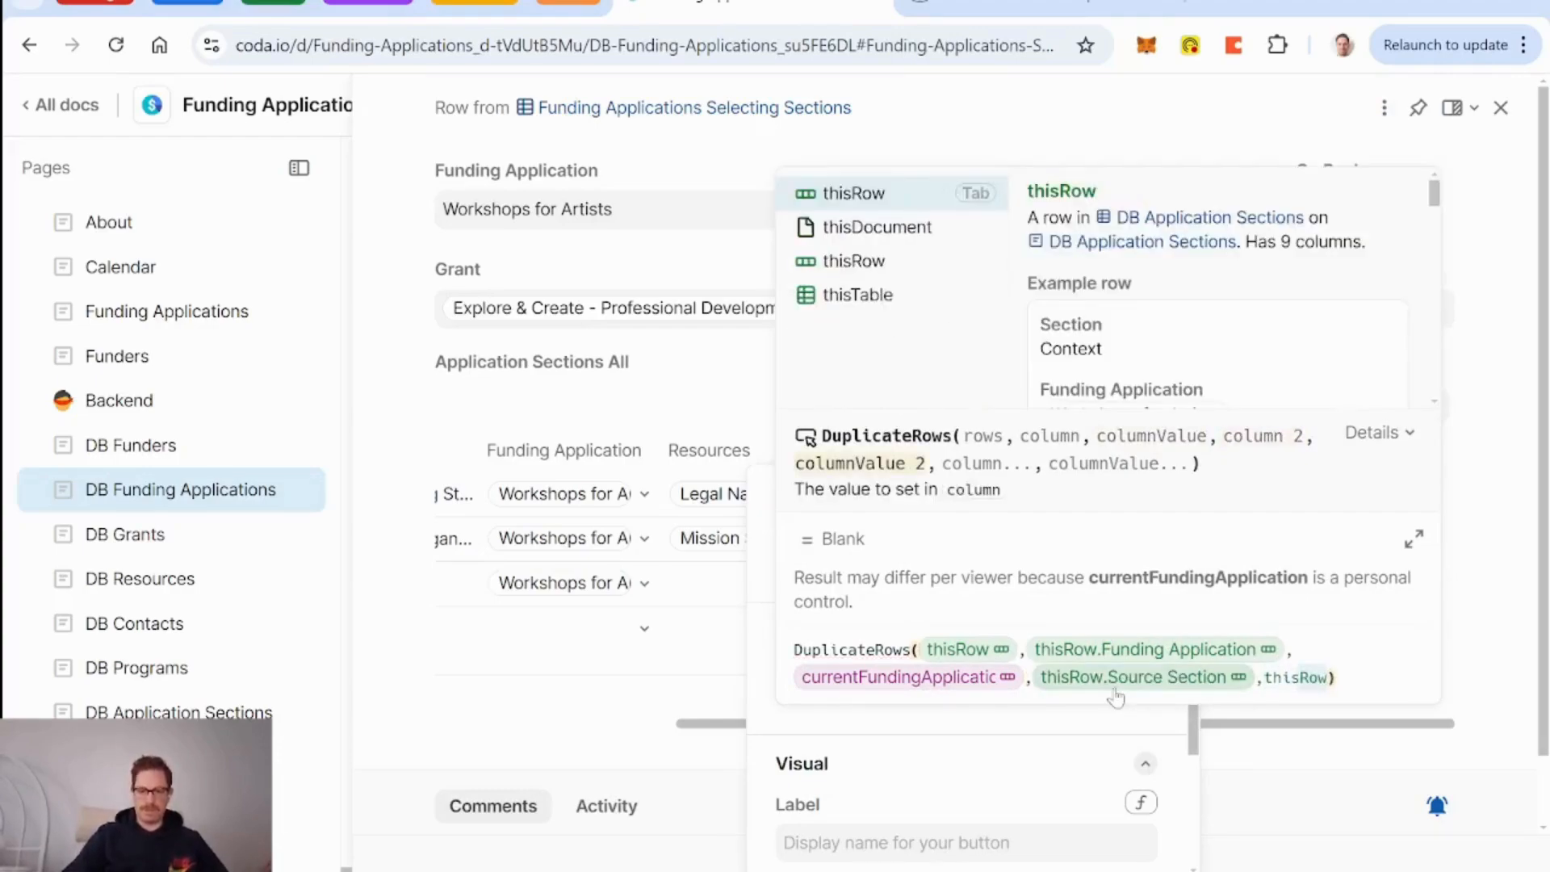
pyautogui.press('Tab')
pyautogui.press('Return')
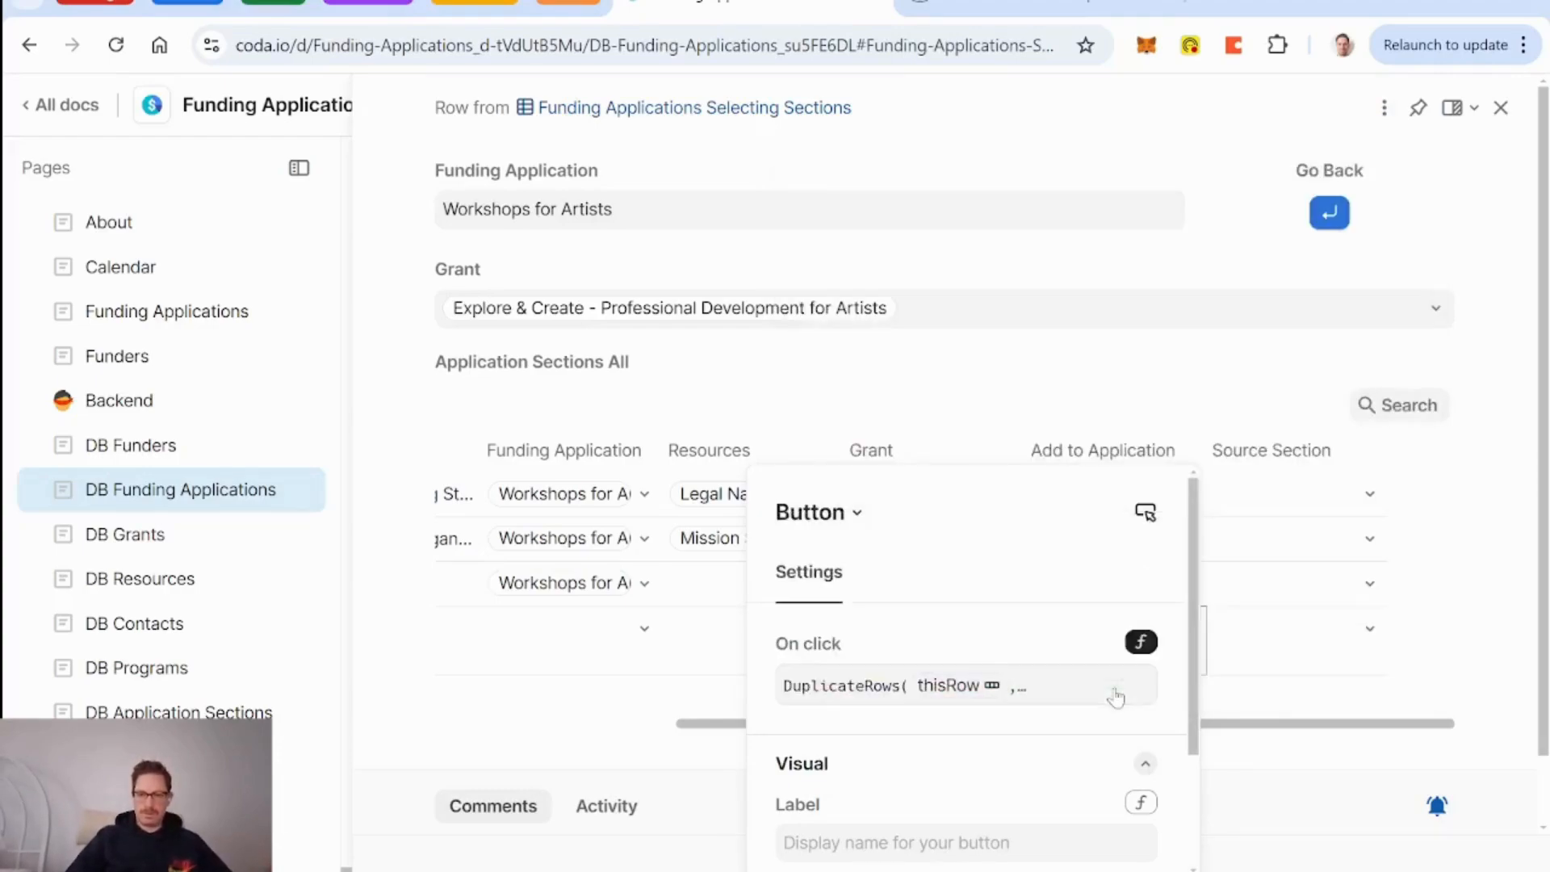
pyautogui.click(1100, 457)
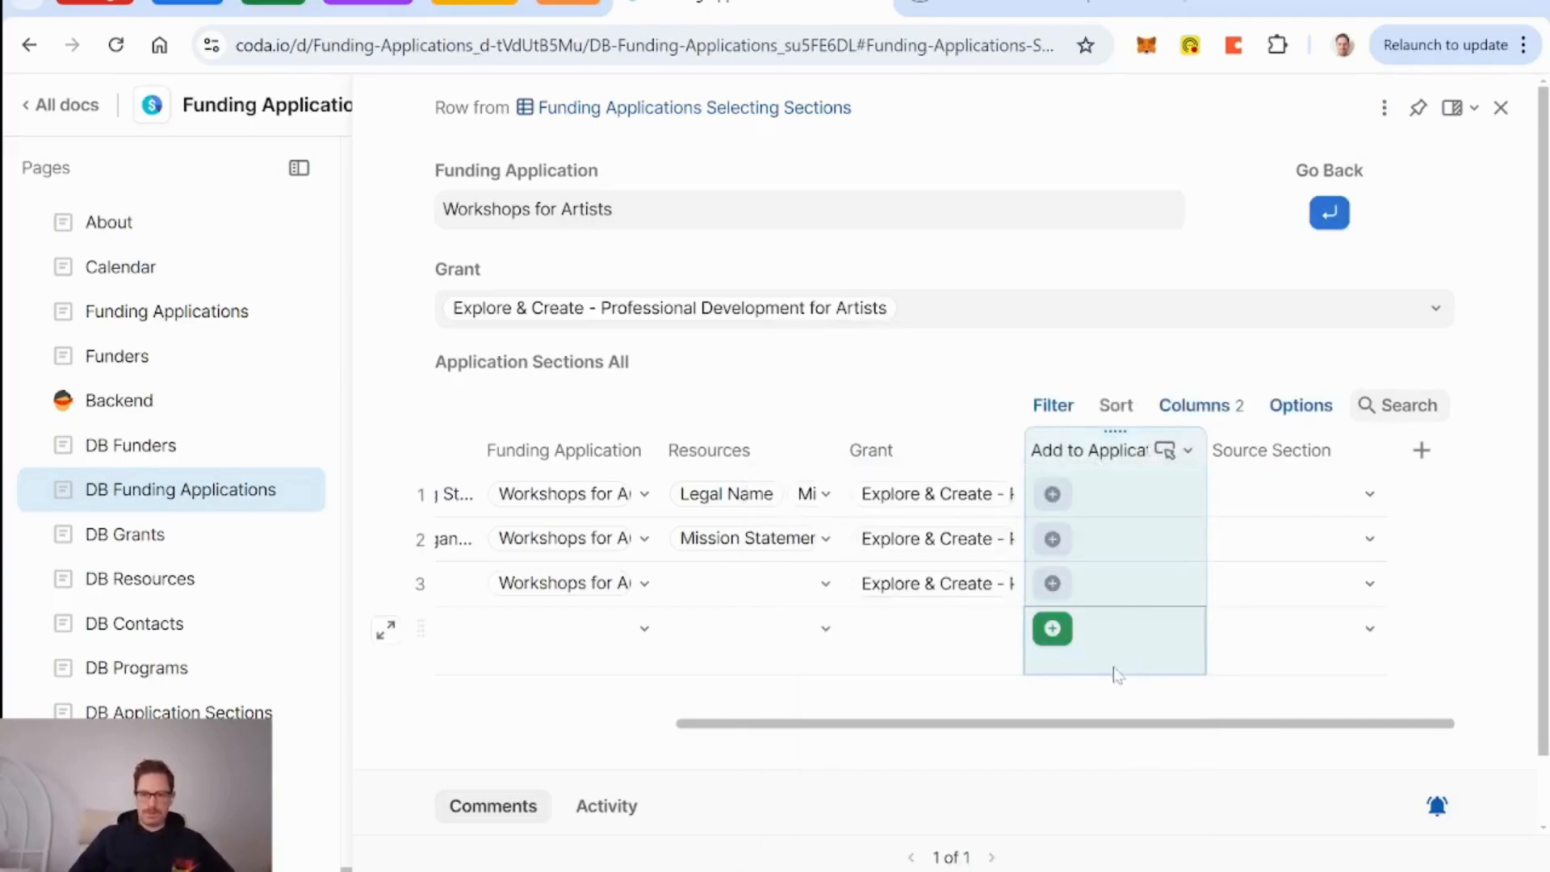
pyautogui.click(1052, 630)
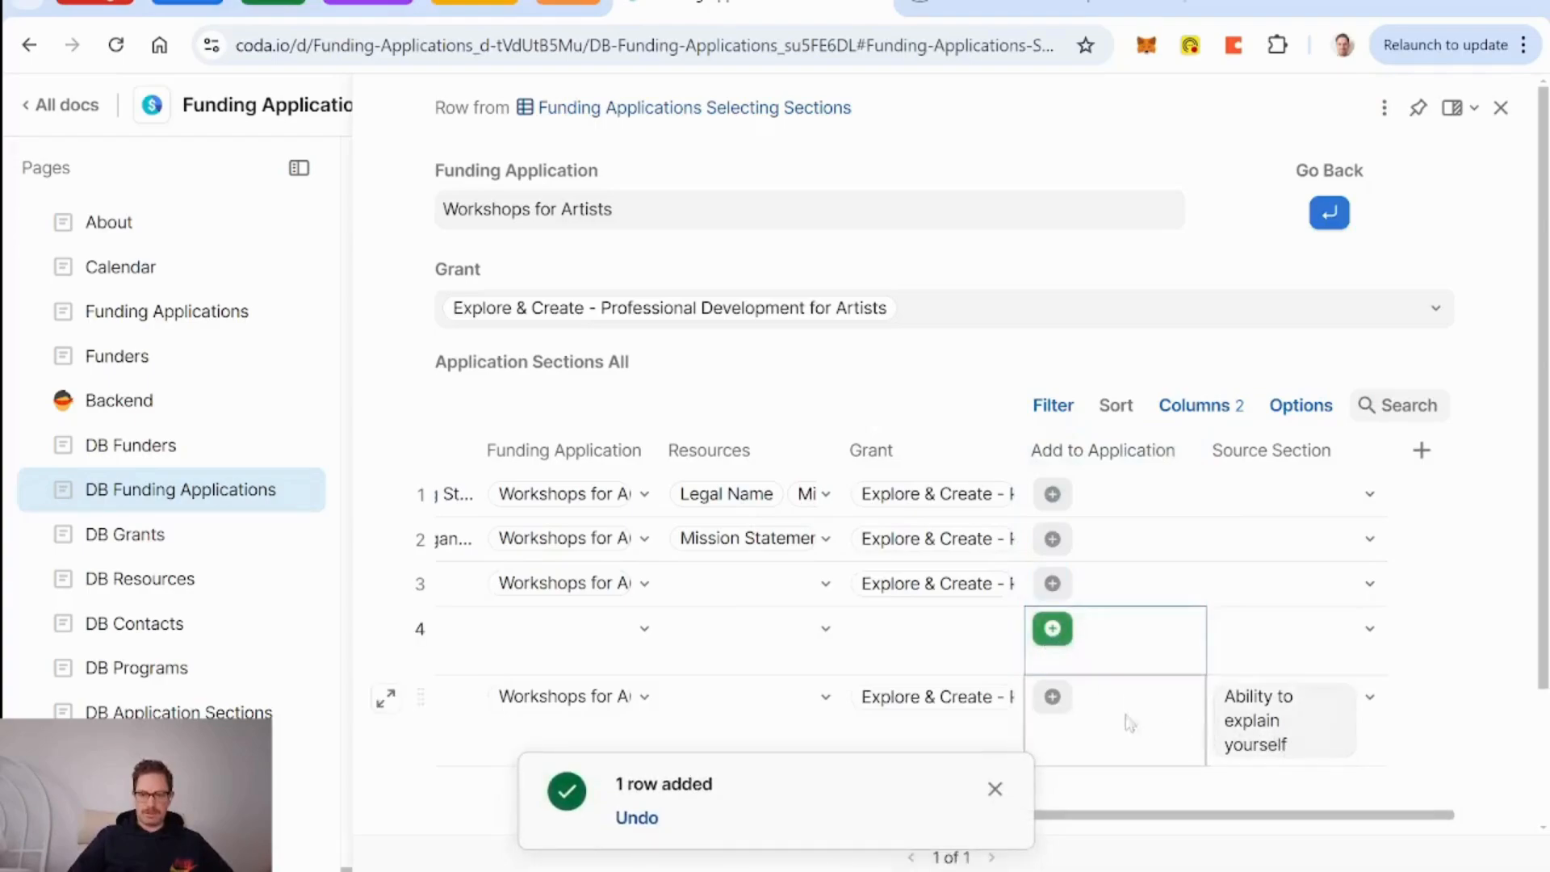
pyautogui.click(995, 789)
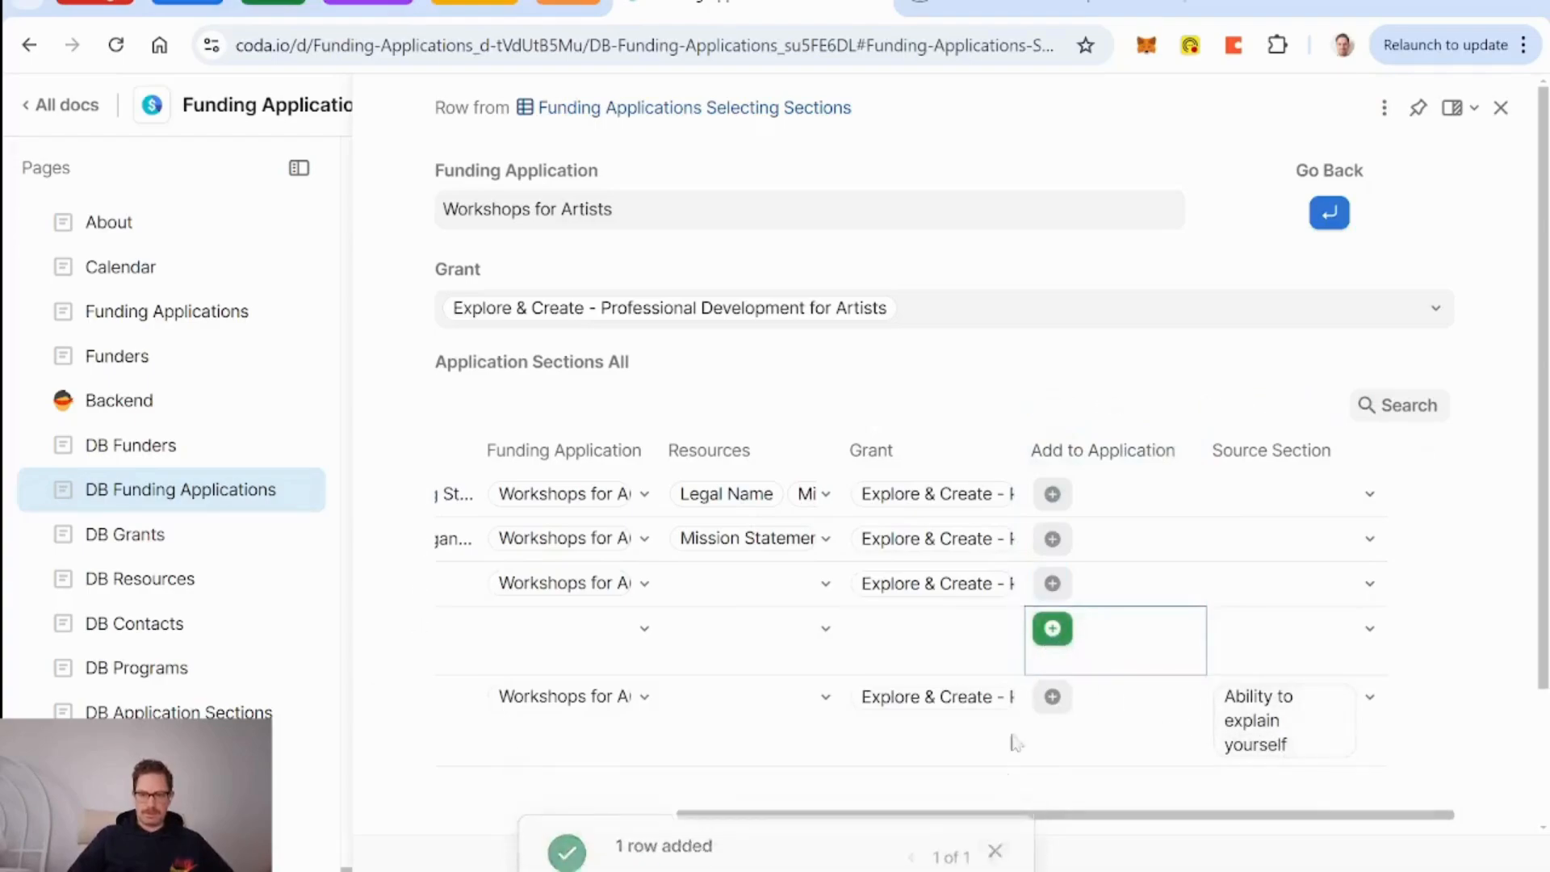
# Change the Add to Application button's Show alert setting from Every time to Only for errors.
pyautogui.rightClick(1052, 642)
pyautogui.scroll(-2, 1063, 646)
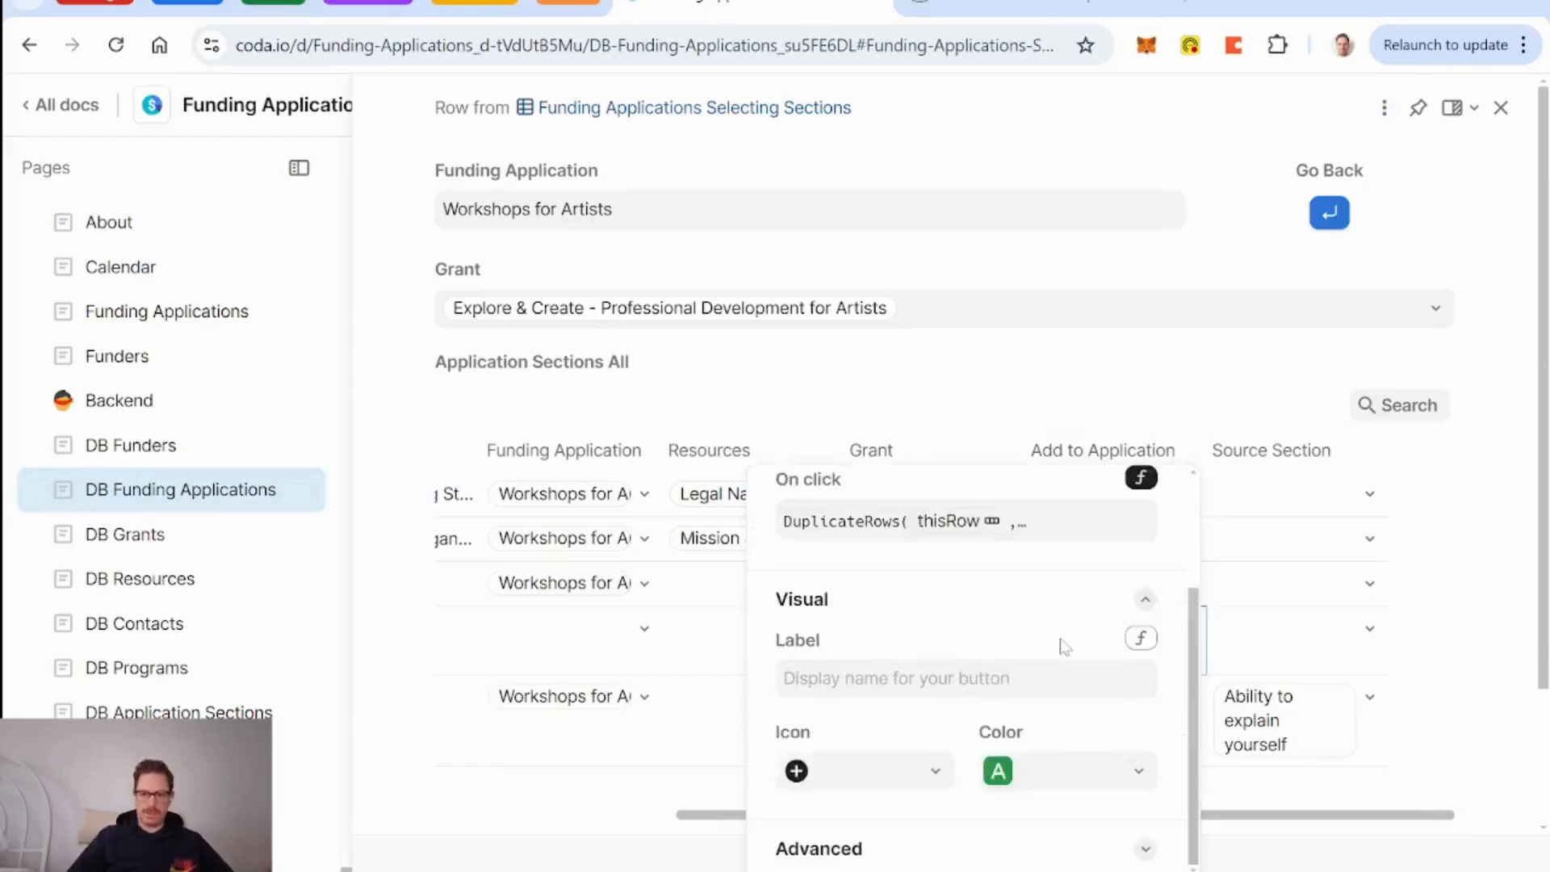
pyautogui.click(952, 848)
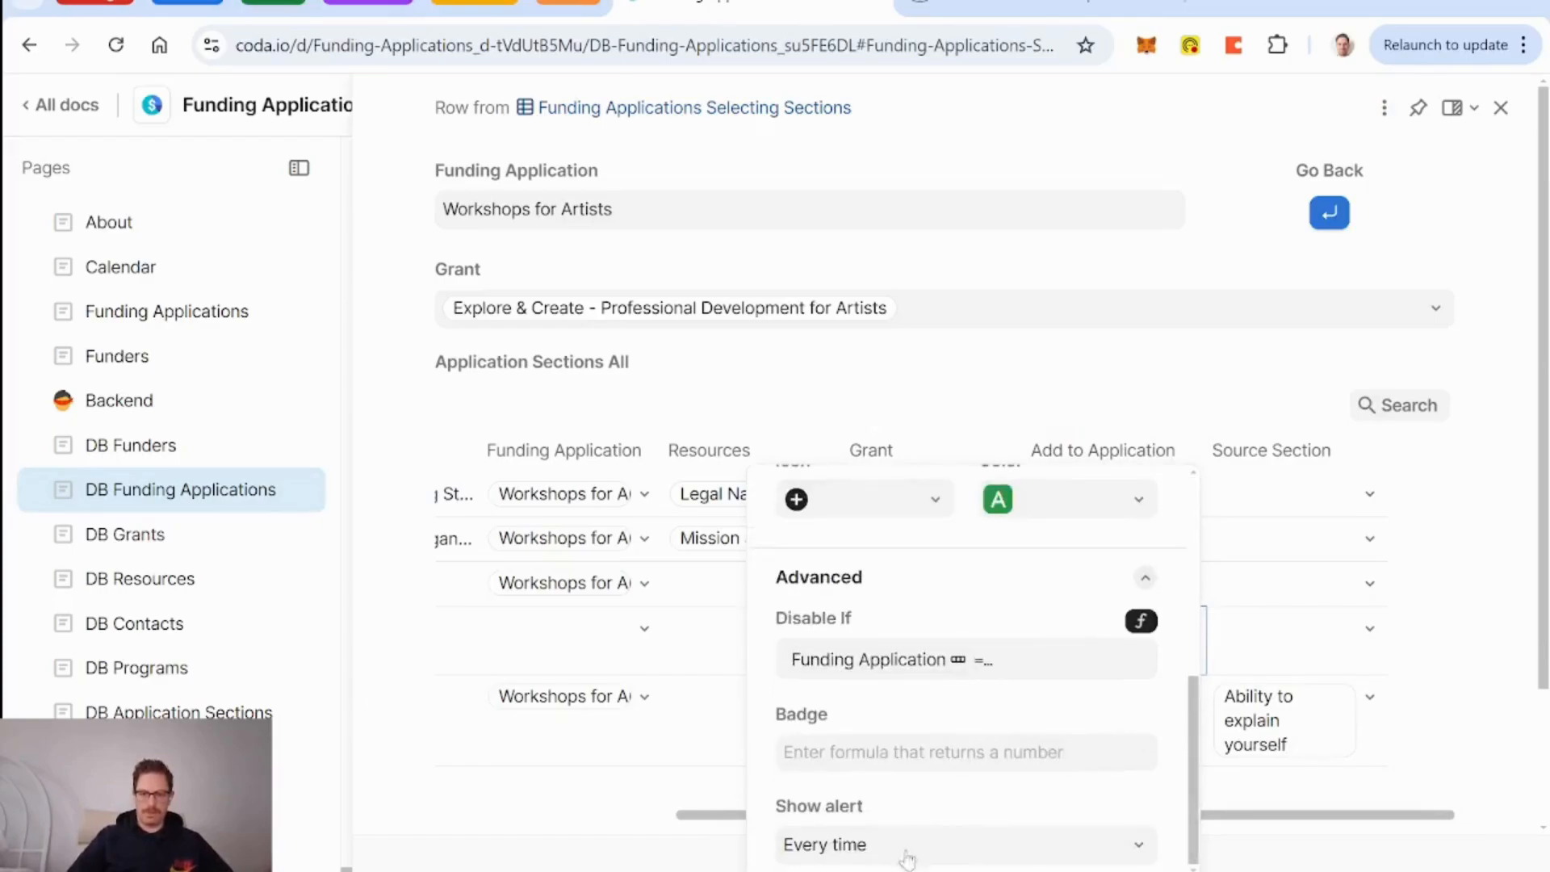
pyautogui.click(895, 845)
pyautogui.click(904, 799)
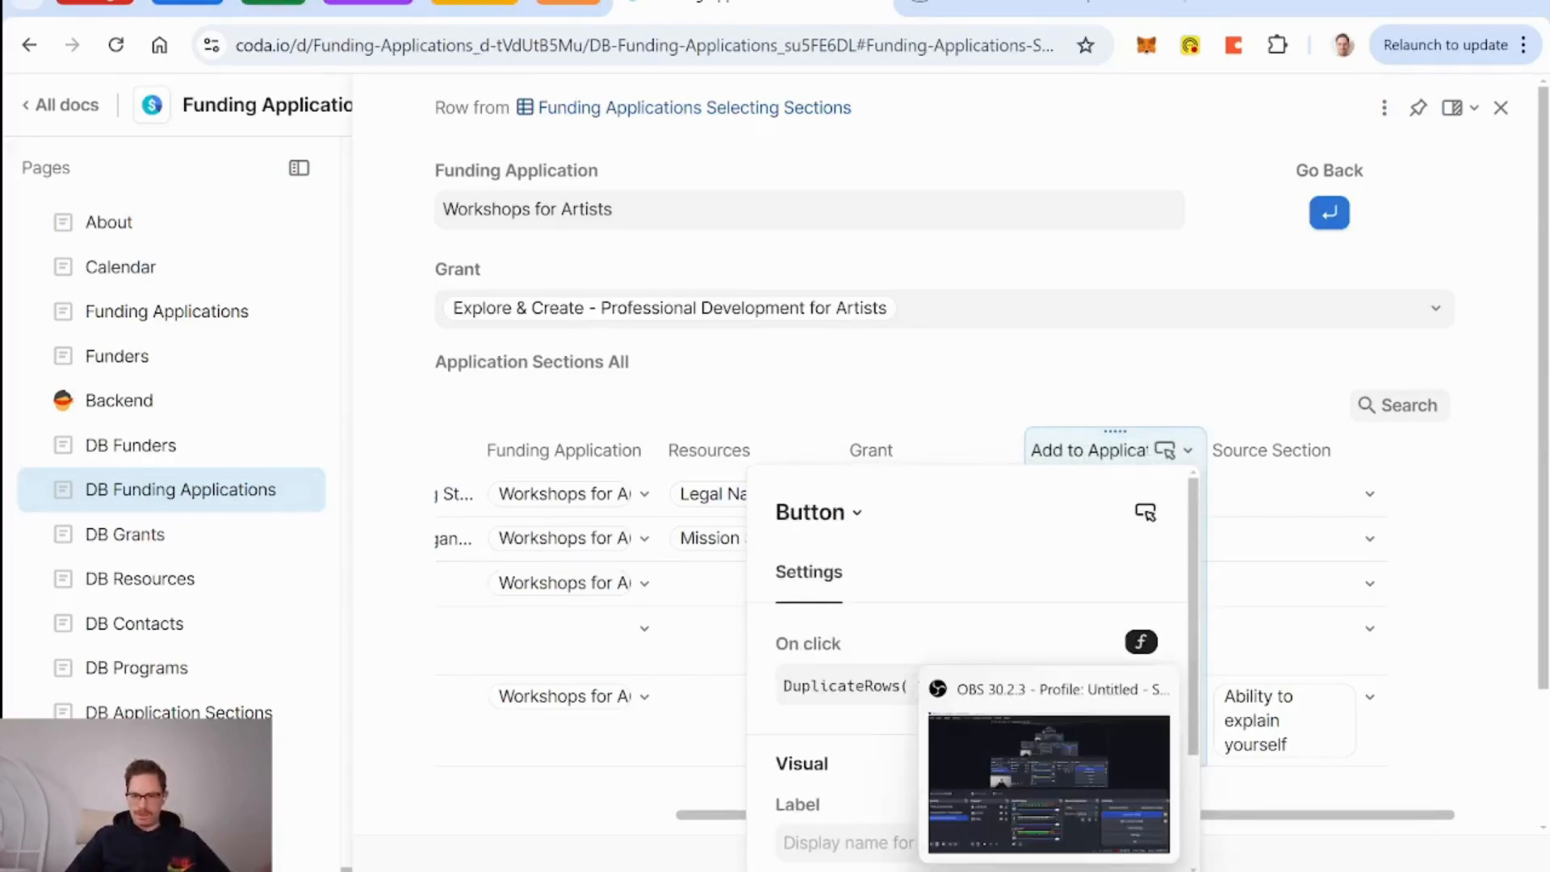
pyautogui.click(1049, 871)
pyautogui.click(1049, 871)
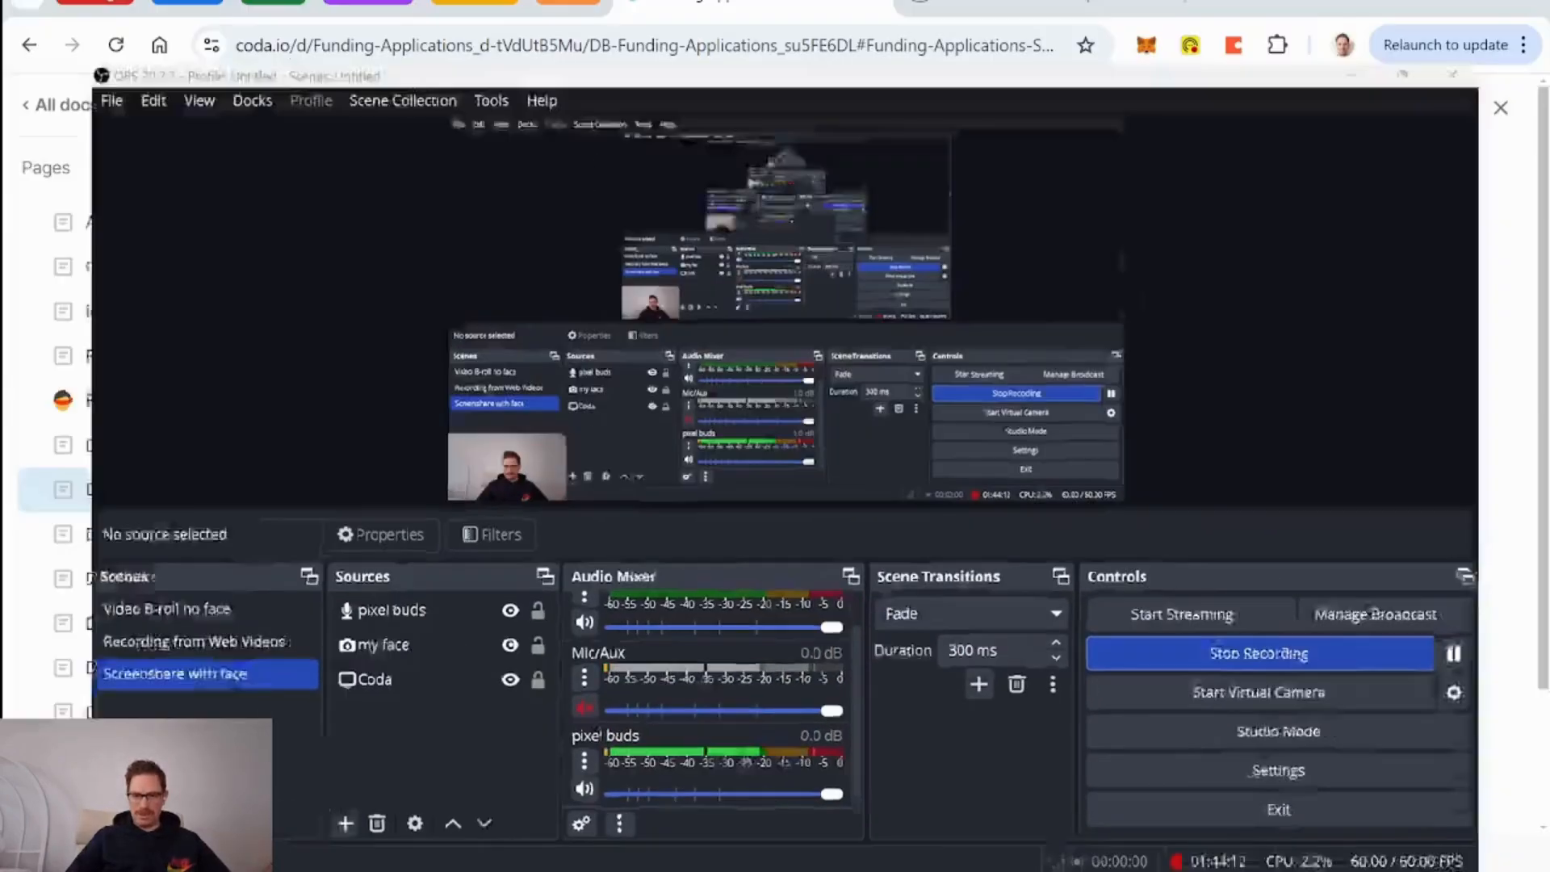
# Close the button settings, then check the filter on the five-row Application Sections table.
pyautogui.click(1154, 365)
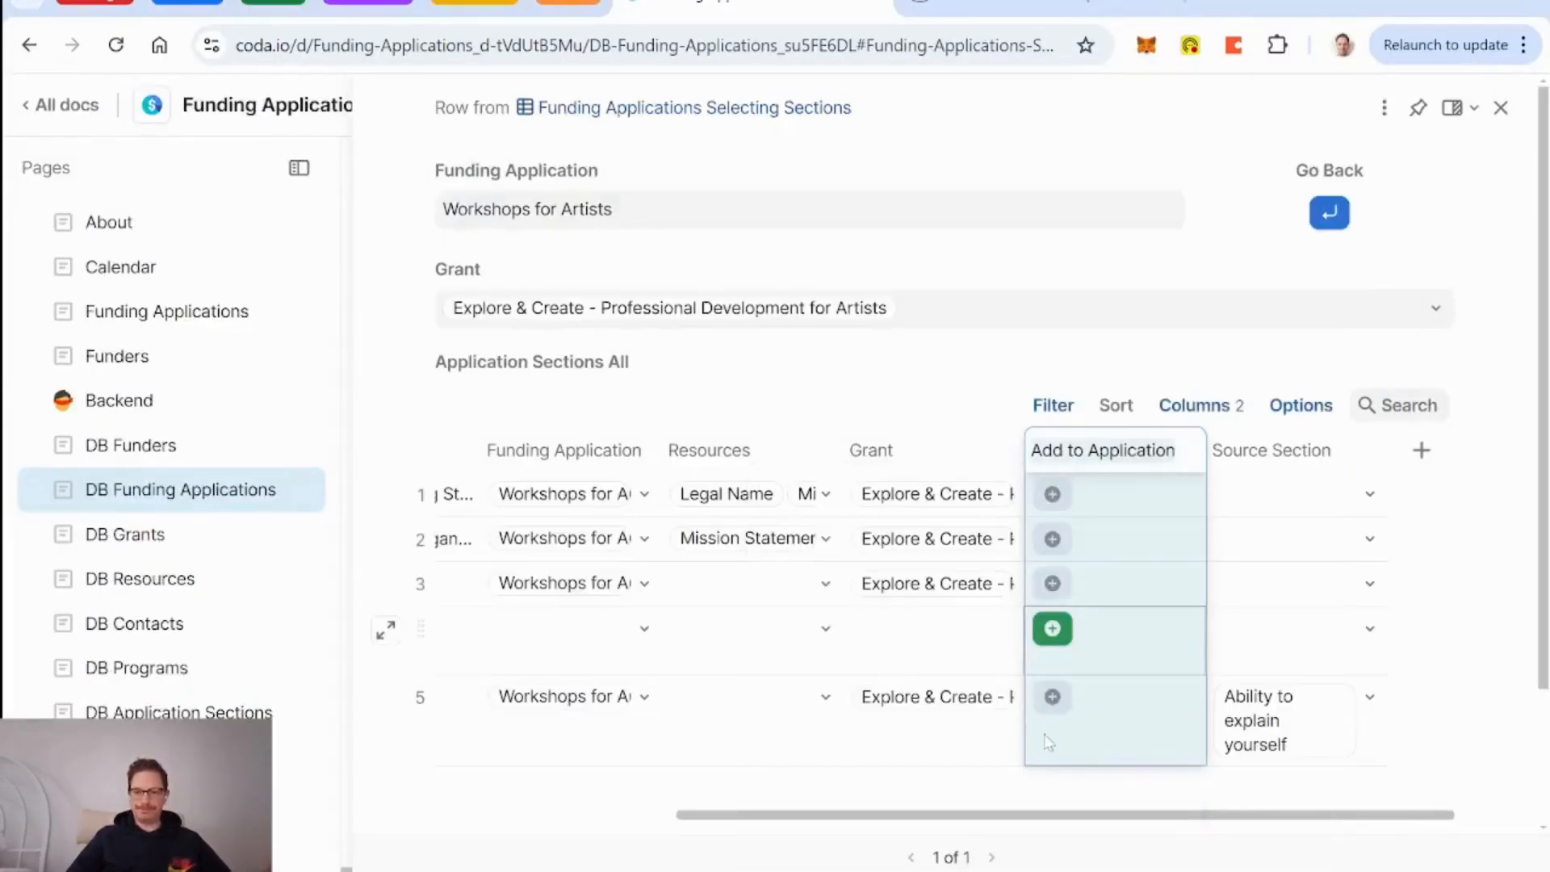
pyautogui.hscroll(-4, 942, 730)
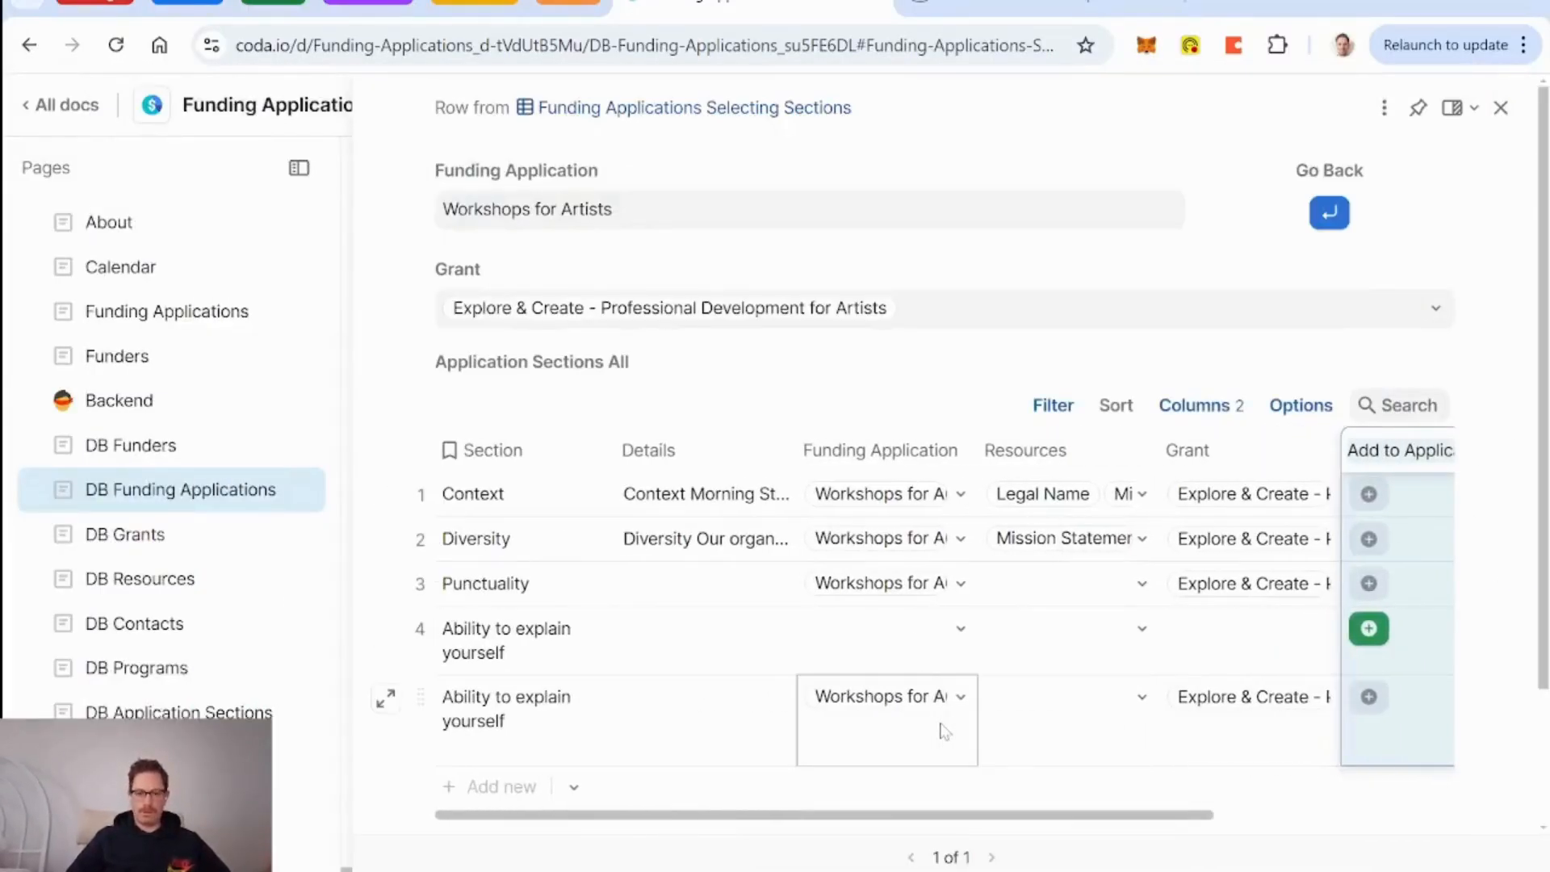
pyautogui.click(711, 737)
pyautogui.hscroll(4, 696, 735)
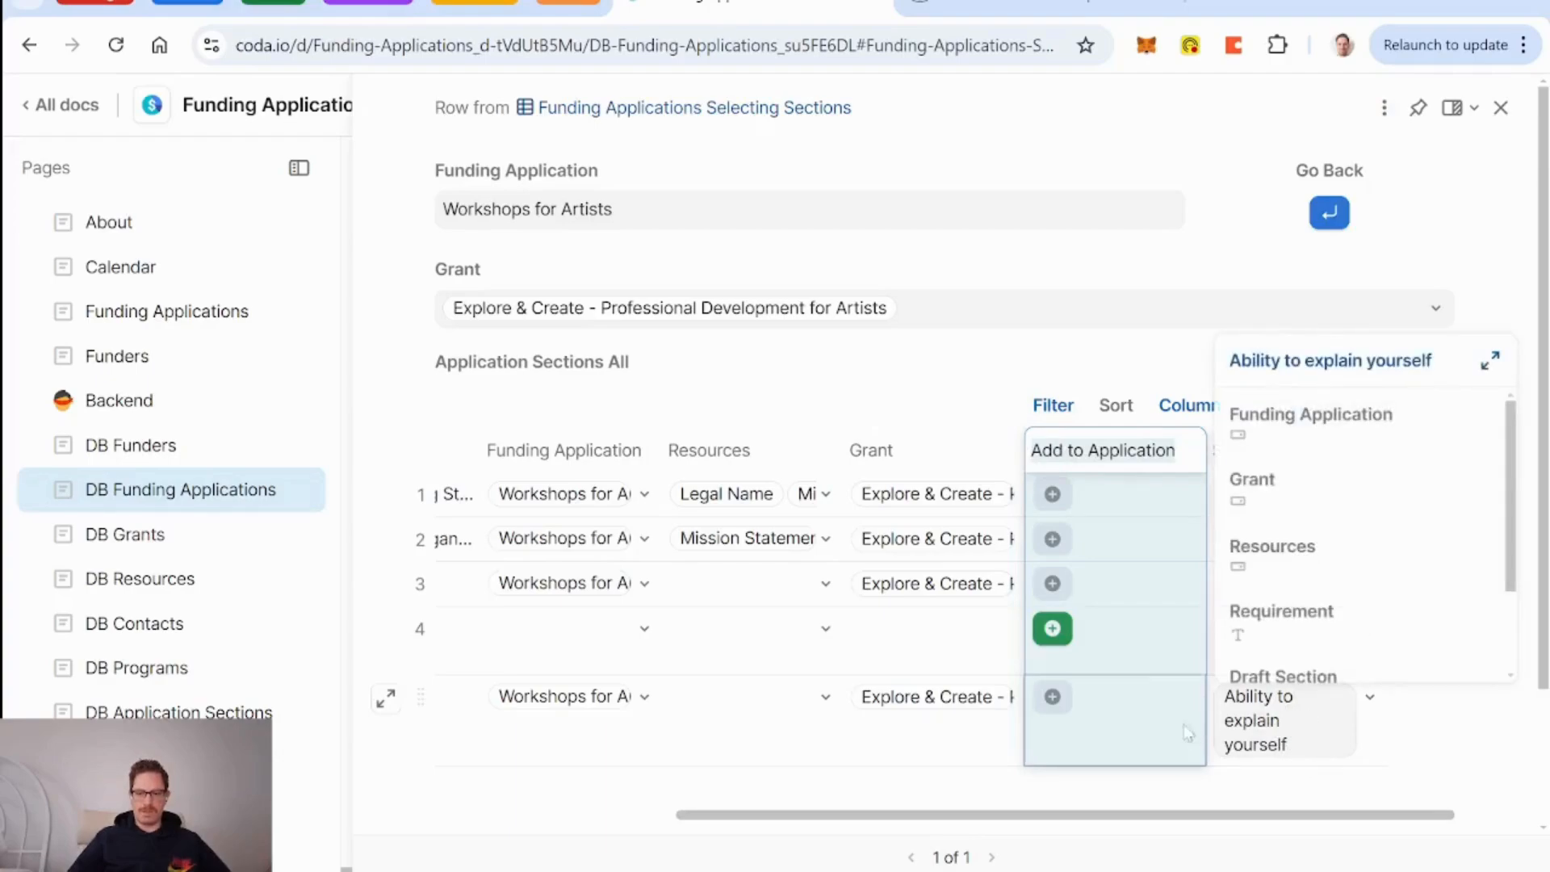
pyautogui.click(1058, 406)
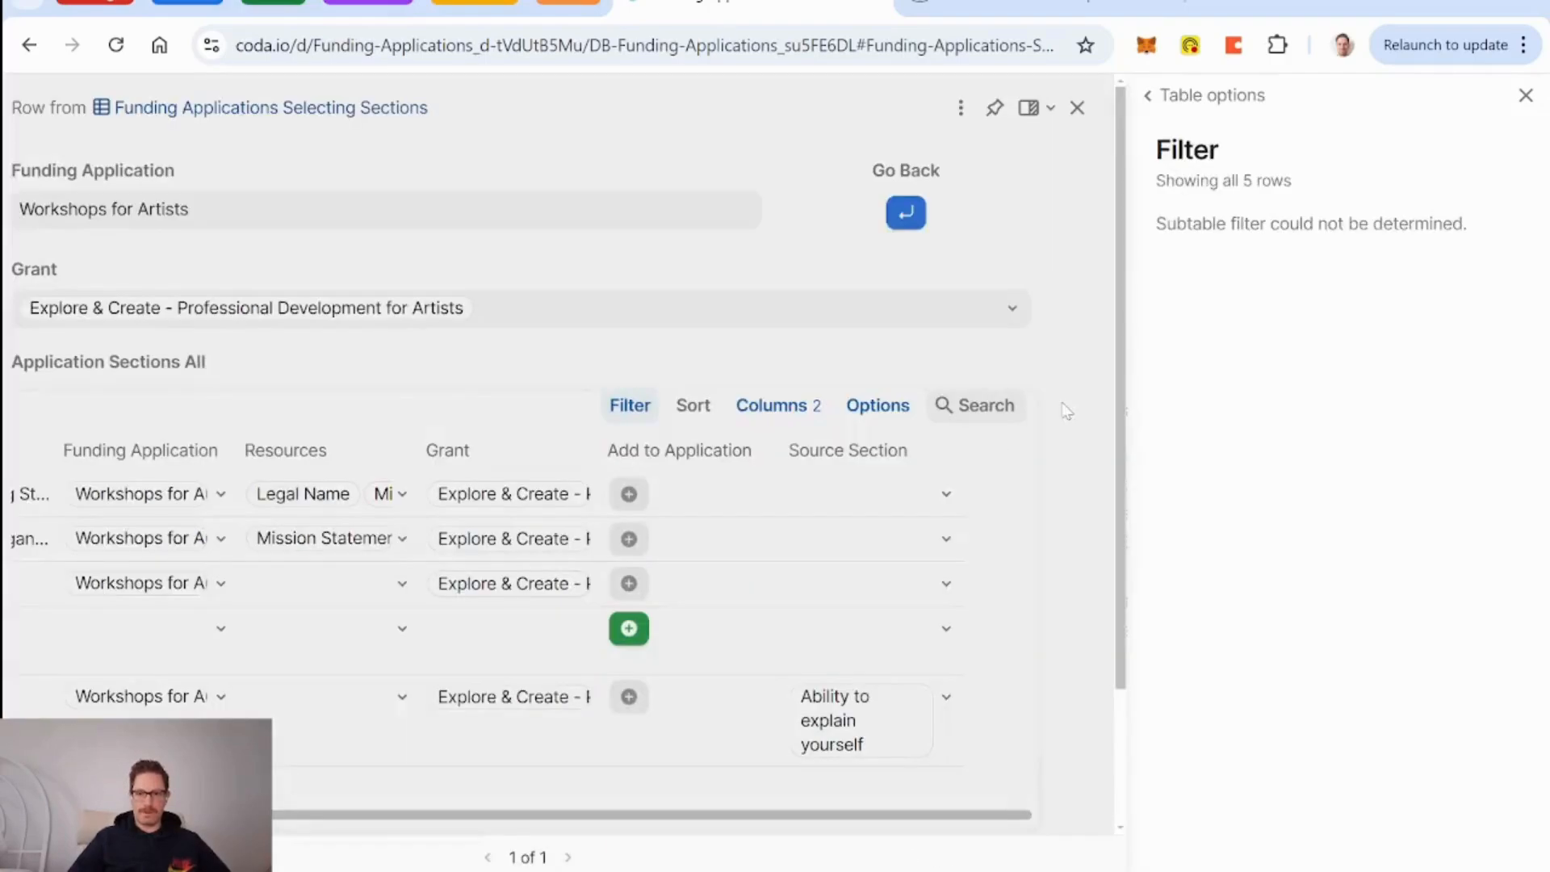
pyautogui.click(1525, 95)
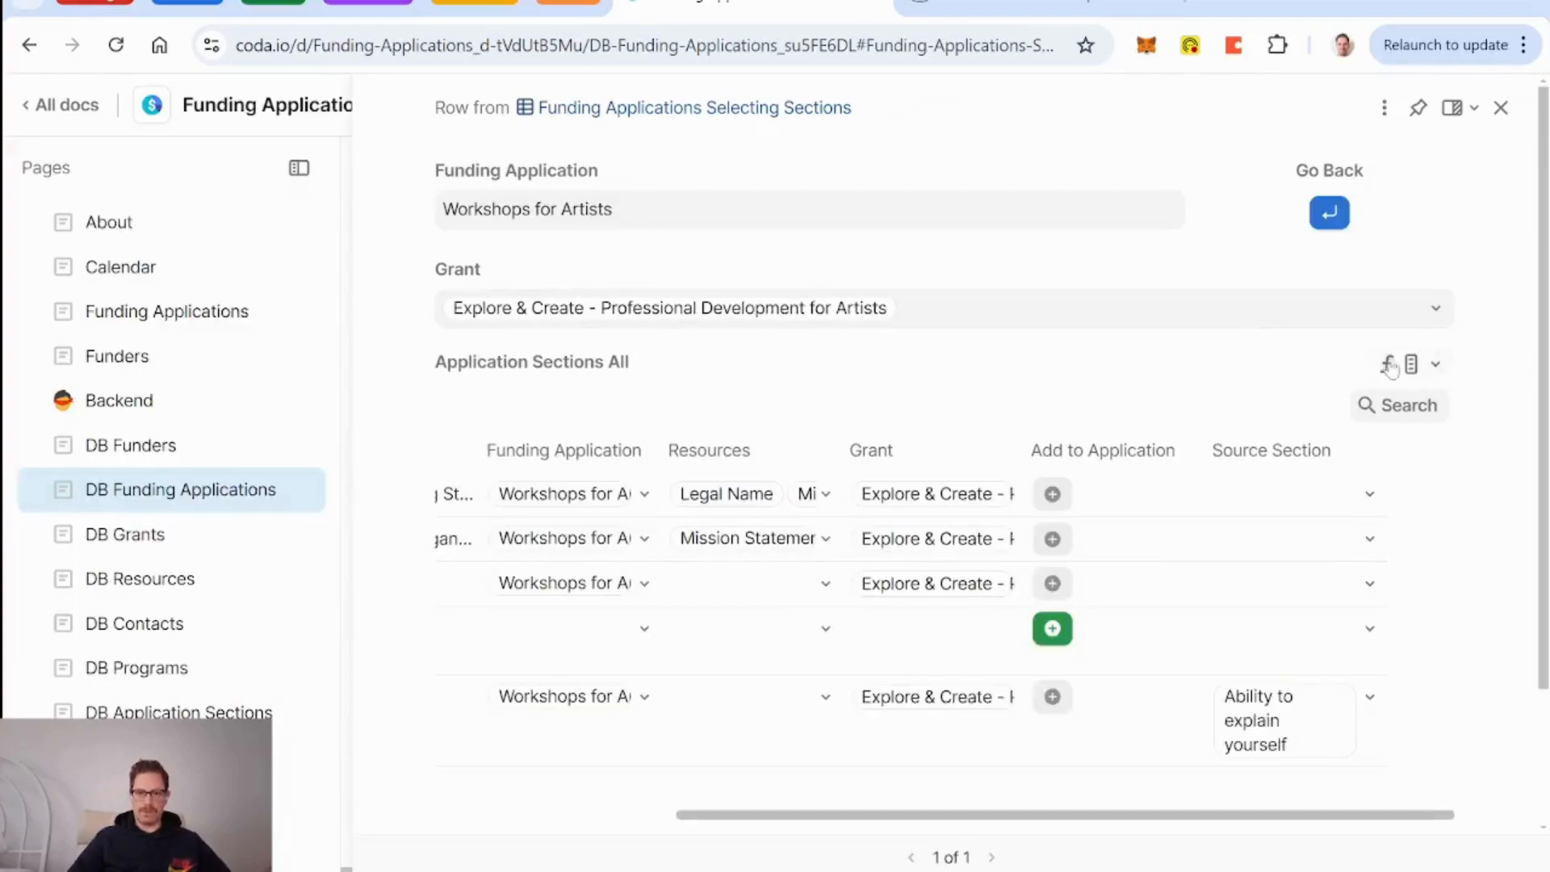
# Change the Application Sections All formula to DB Application Sections.Filter(CurrentValue.Source Section != thisRow).
pyautogui.click(1435, 364)
pyautogui.click(1293, 552)
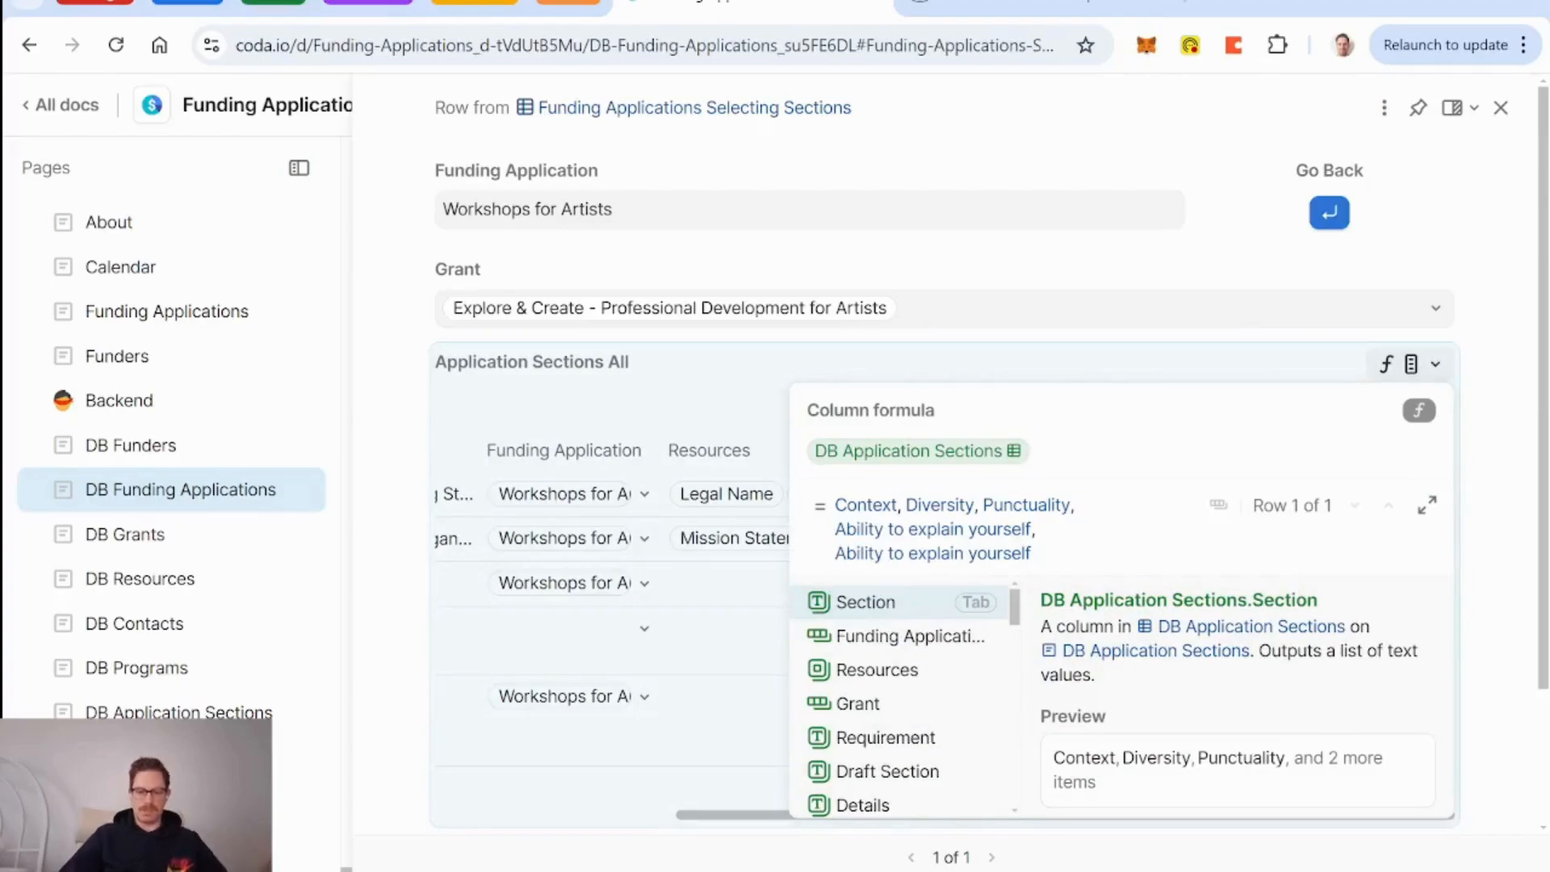
pyautogui.write('.filter(')
pyautogui.press('Tab')
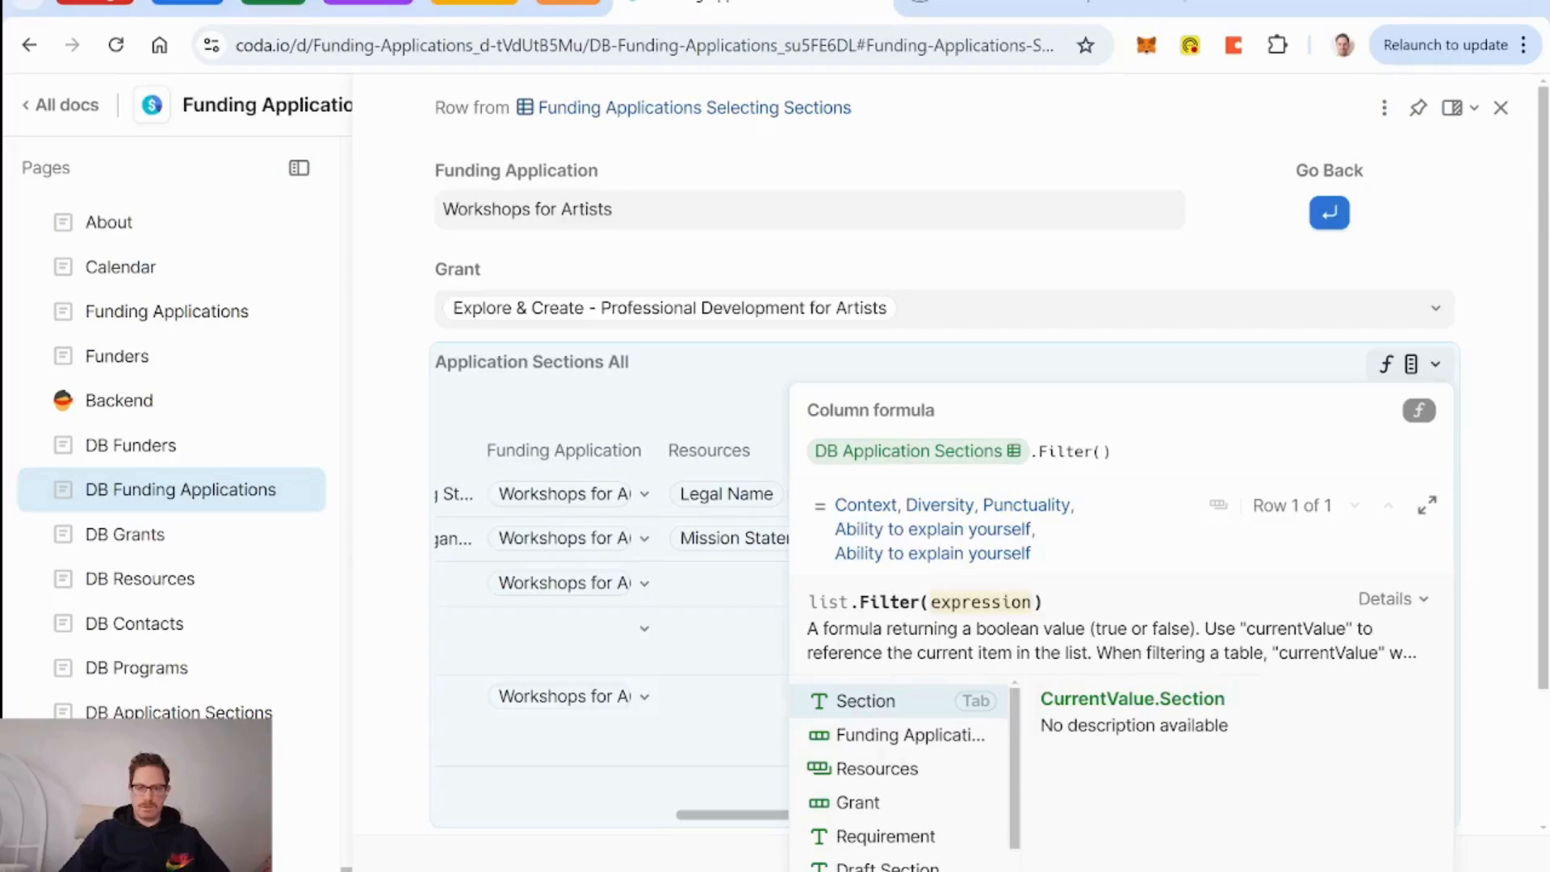
pyautogui.write('curr')
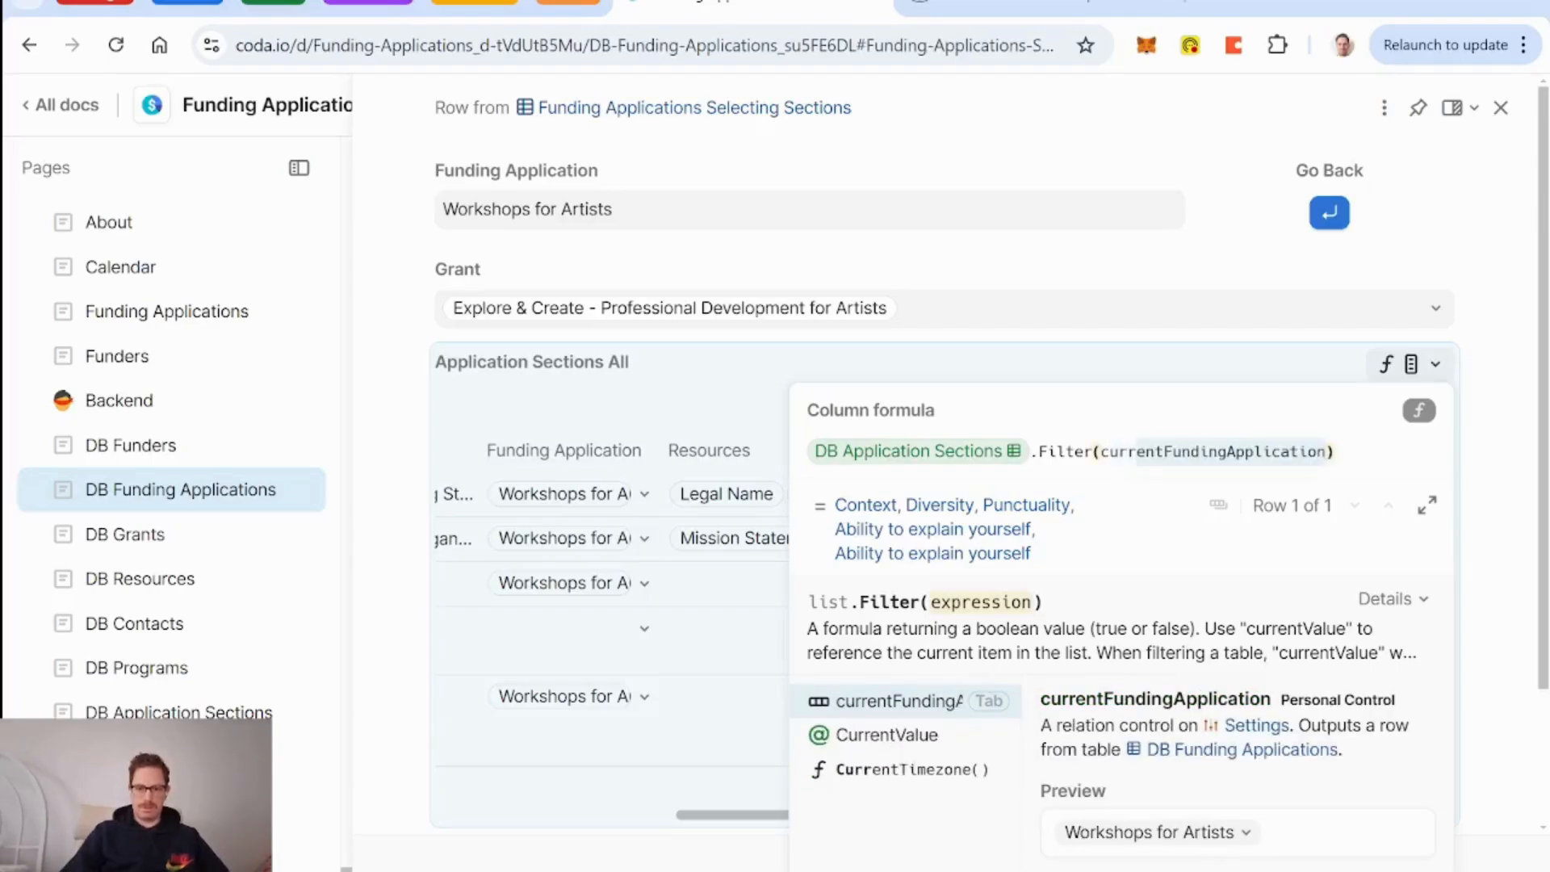
pyautogui.press('Down')
pyautogui.press('Tab')
pyautogui.write('.s')
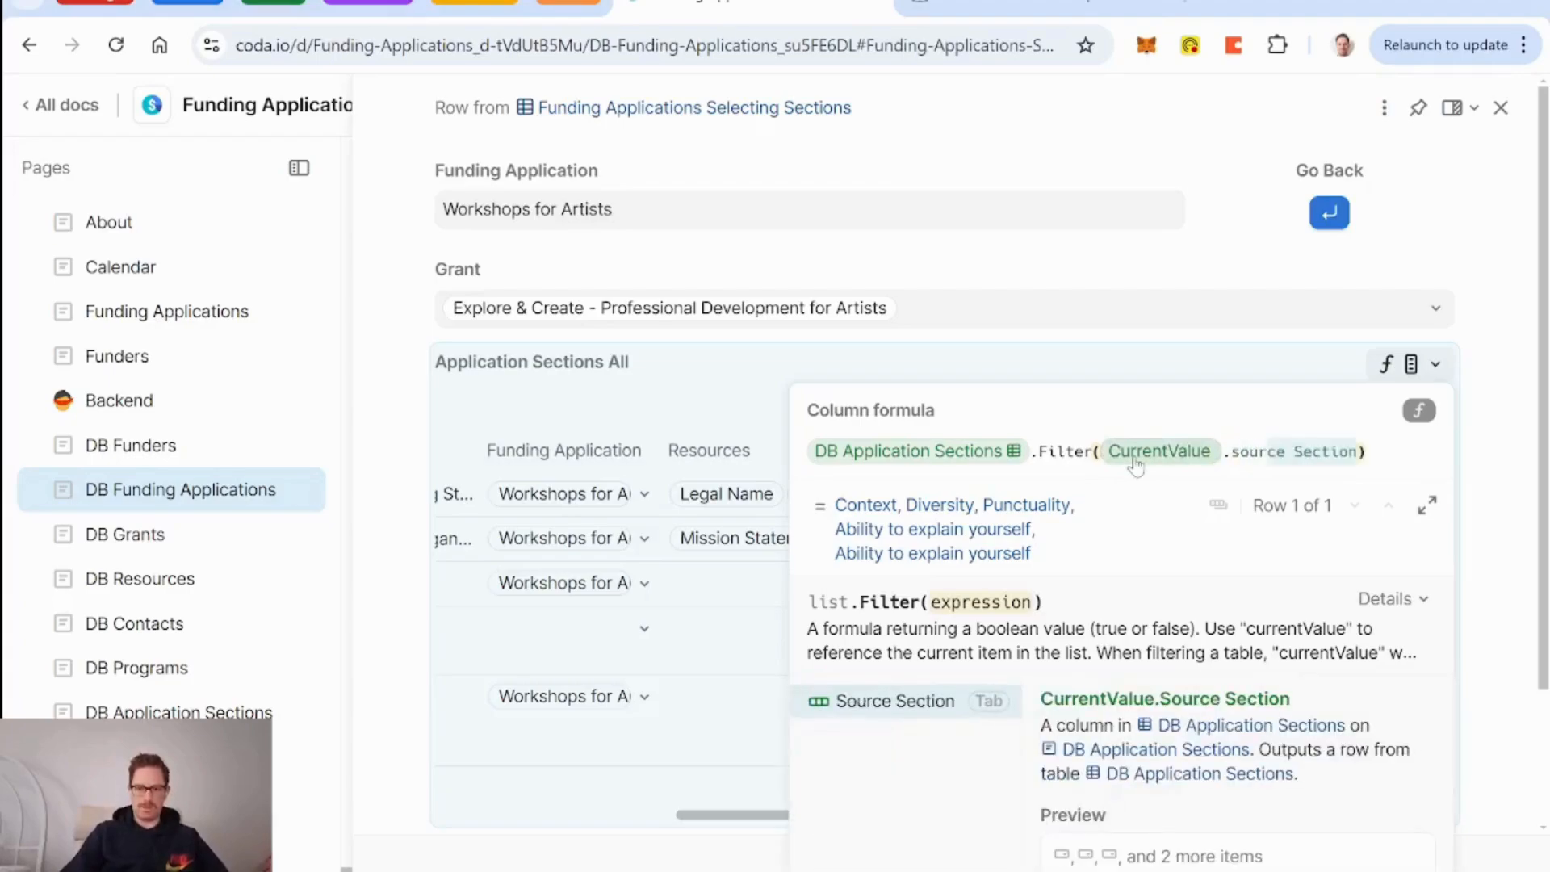
pyautogui.press('Tab')
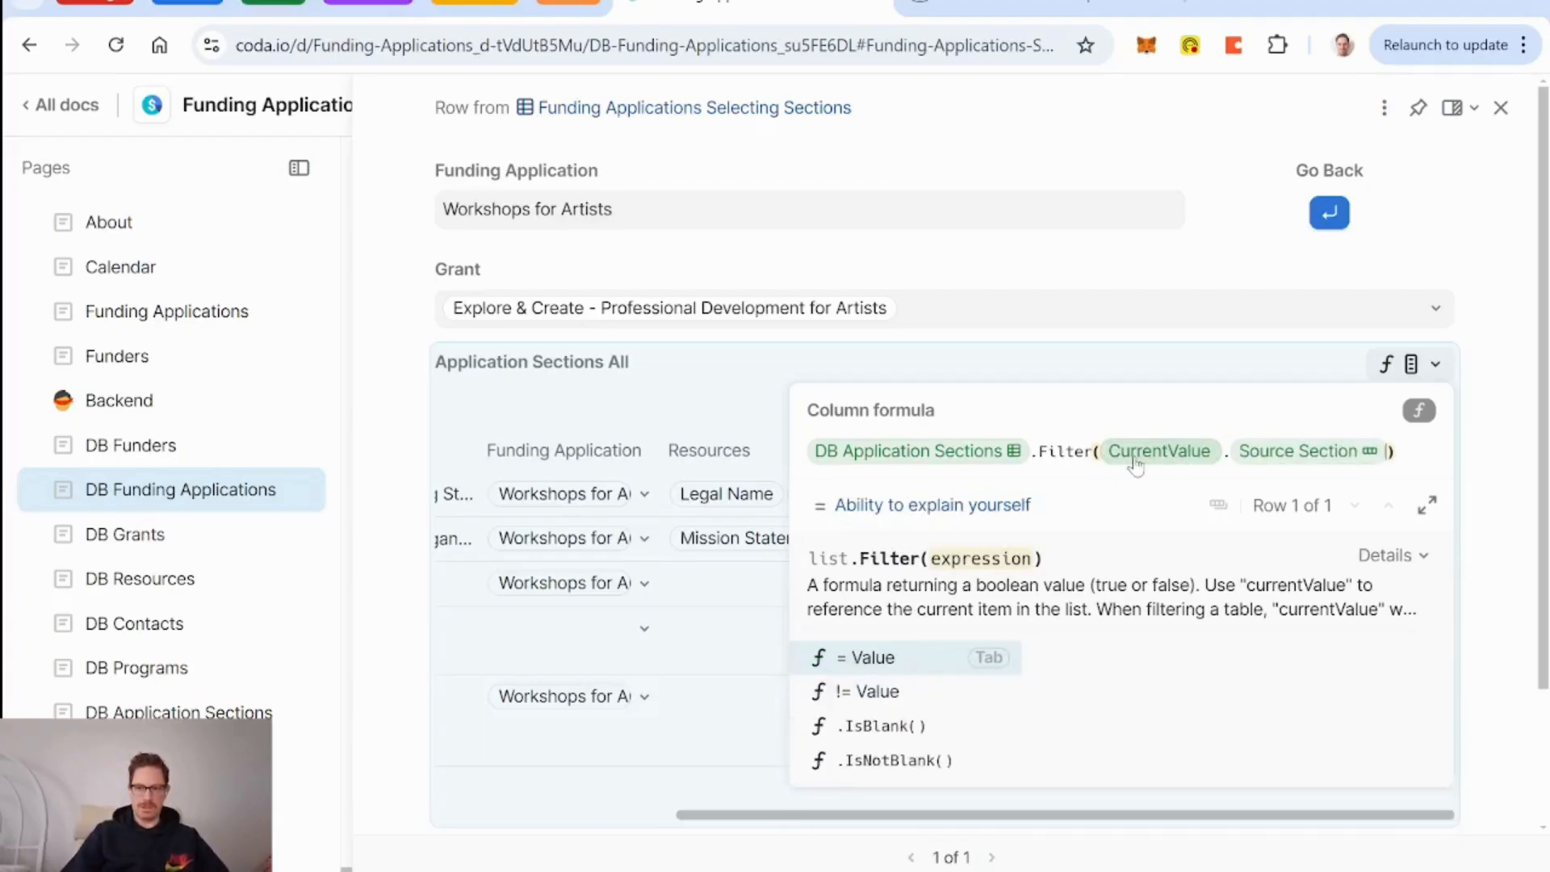
pyautogui.write('!= thisRow')
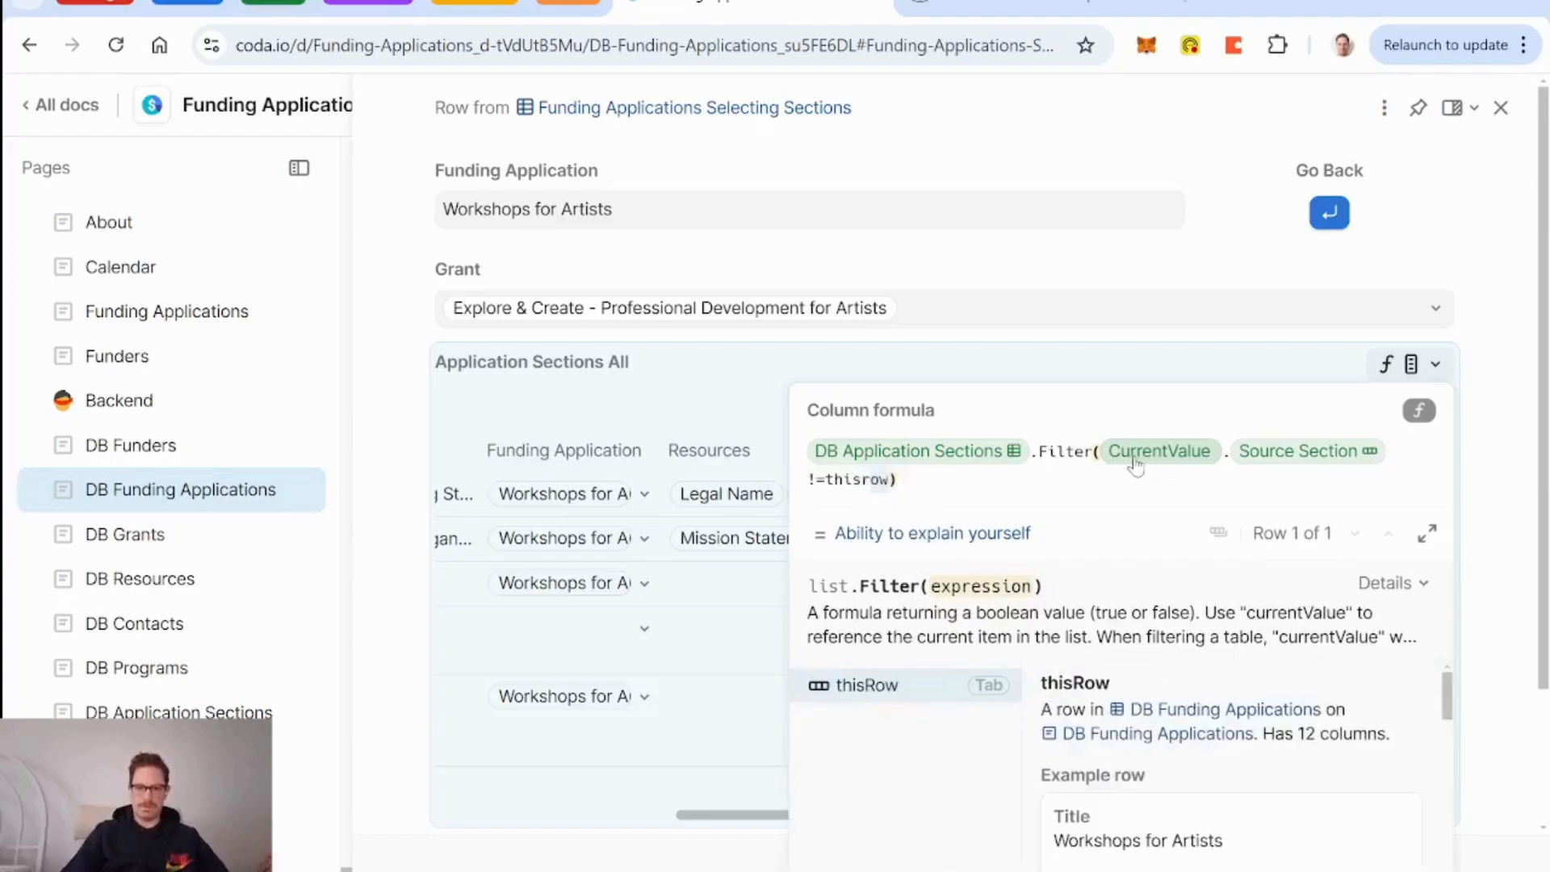
pyautogui.press('Tab')
pyautogui.press('Return')
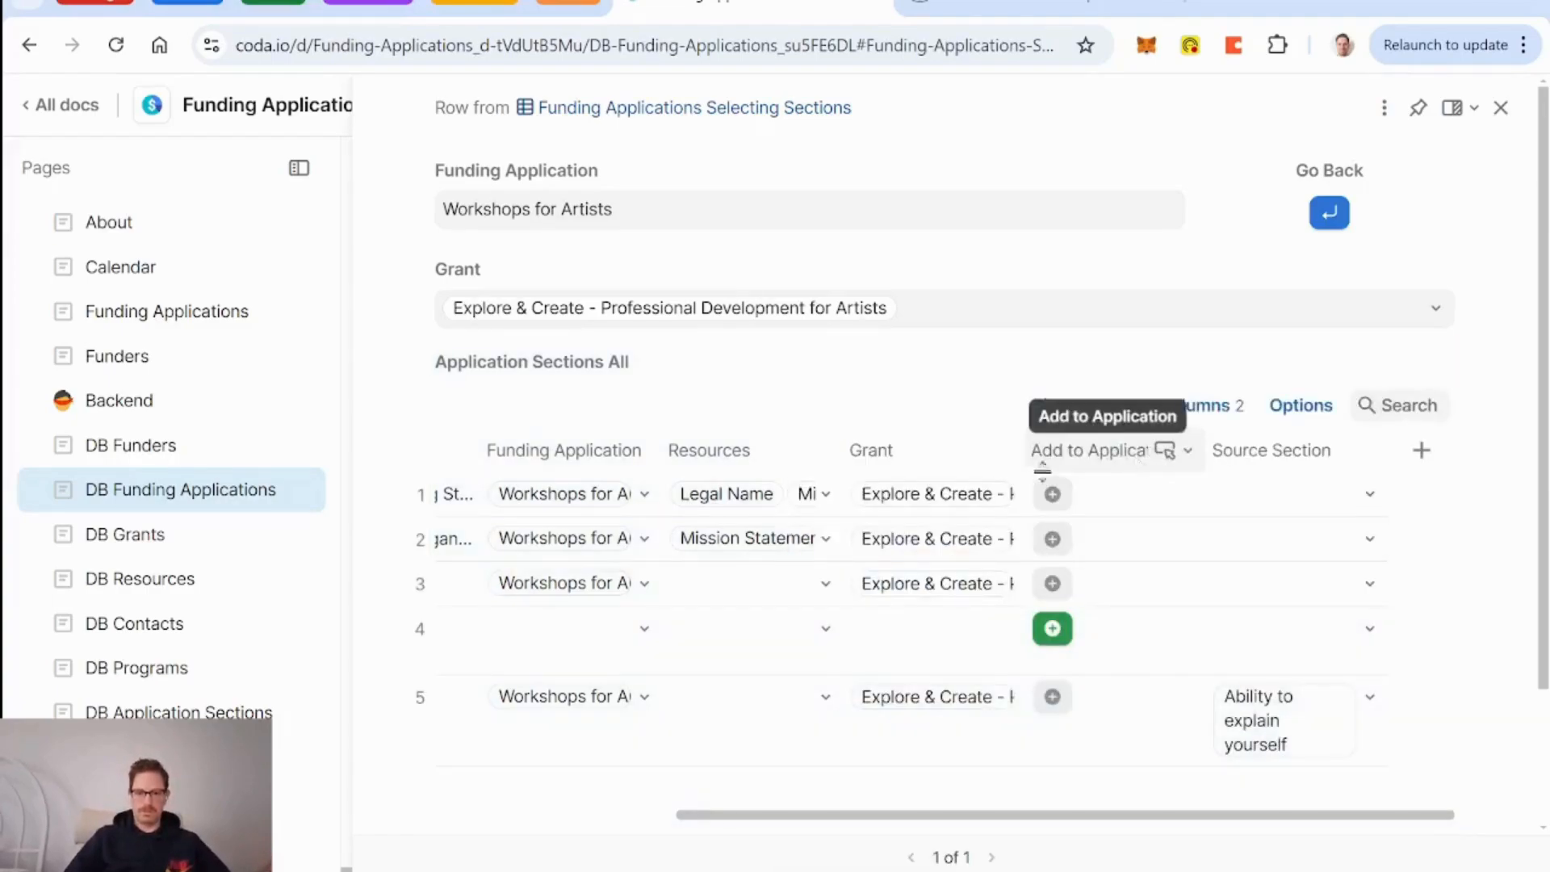
# Scroll across the sections table and view its filter condition, Source Section != Workshops for Artists.
pyautogui.hscroll(-4, 863, 677)
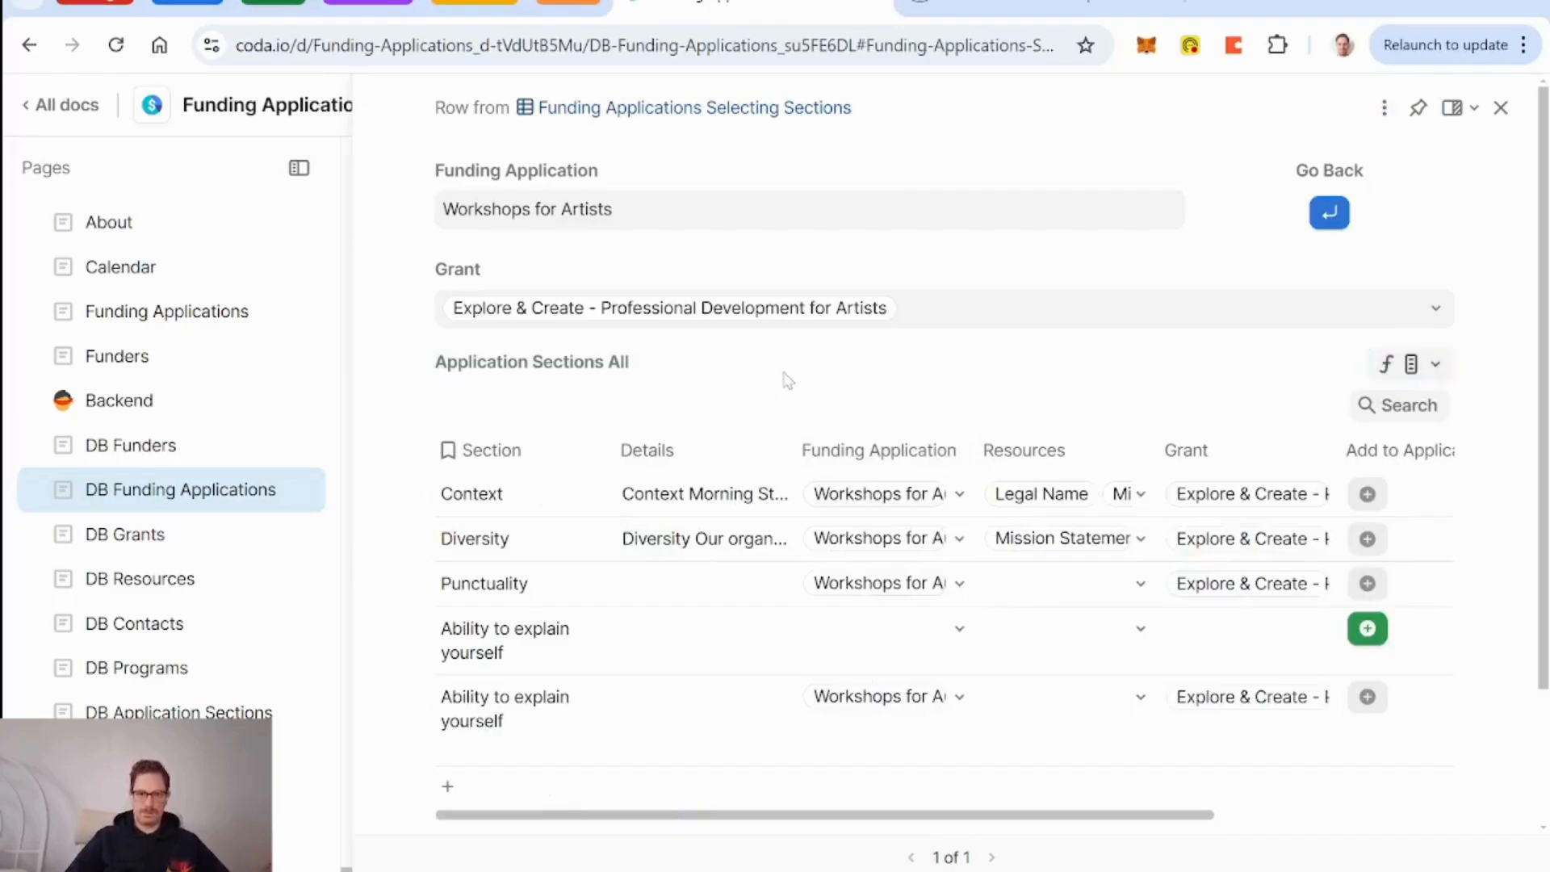
pyautogui.hscroll(5, 869, 640)
pyautogui.hscroll(-5, 869, 641)
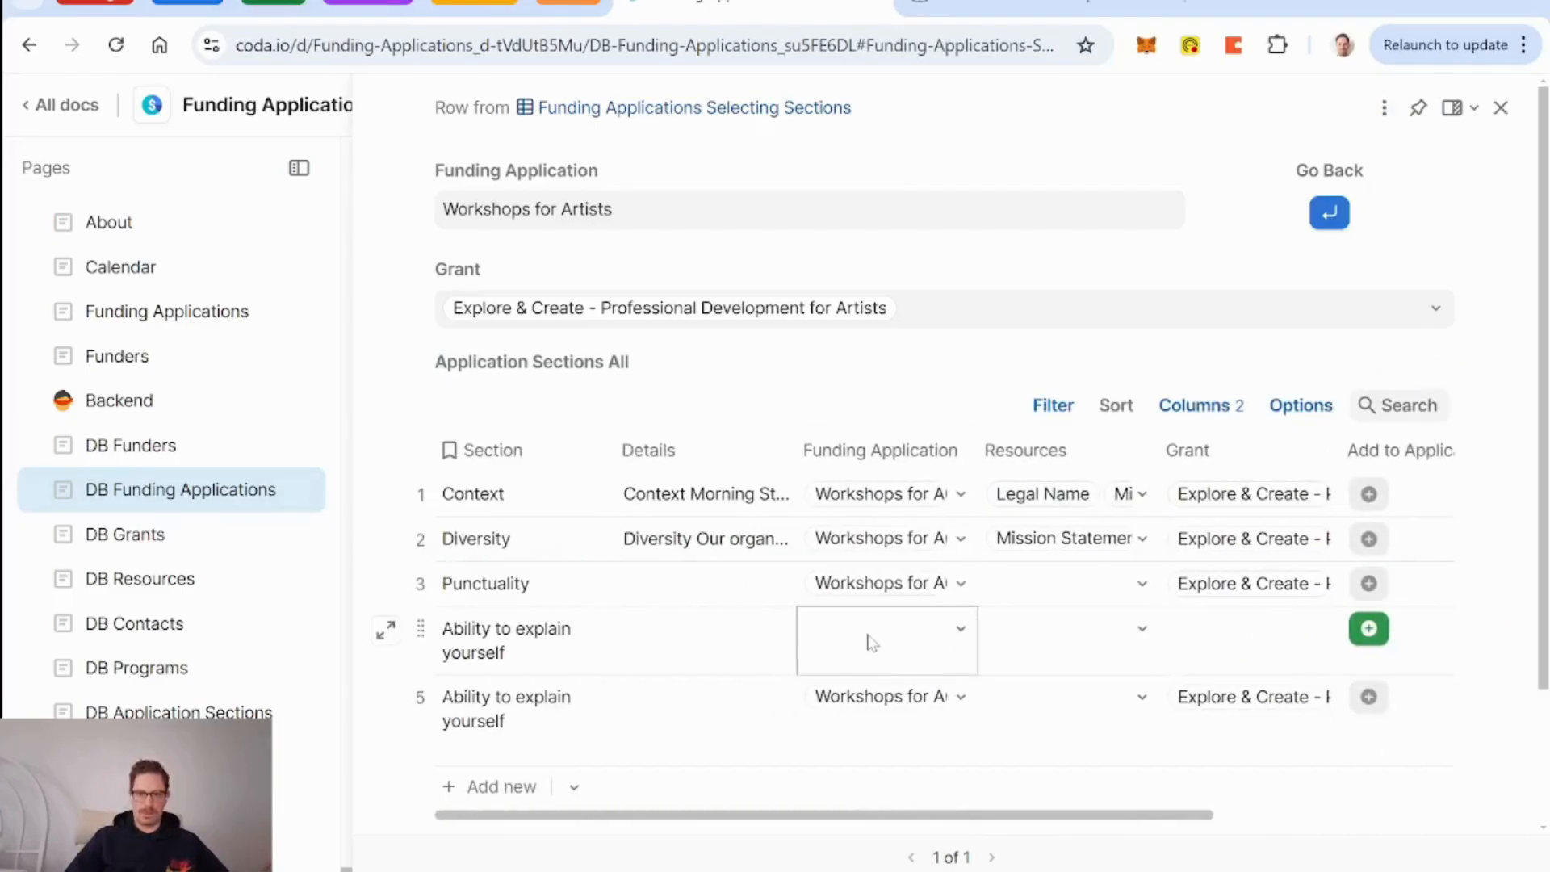
pyautogui.hscroll(4, 682, 665)
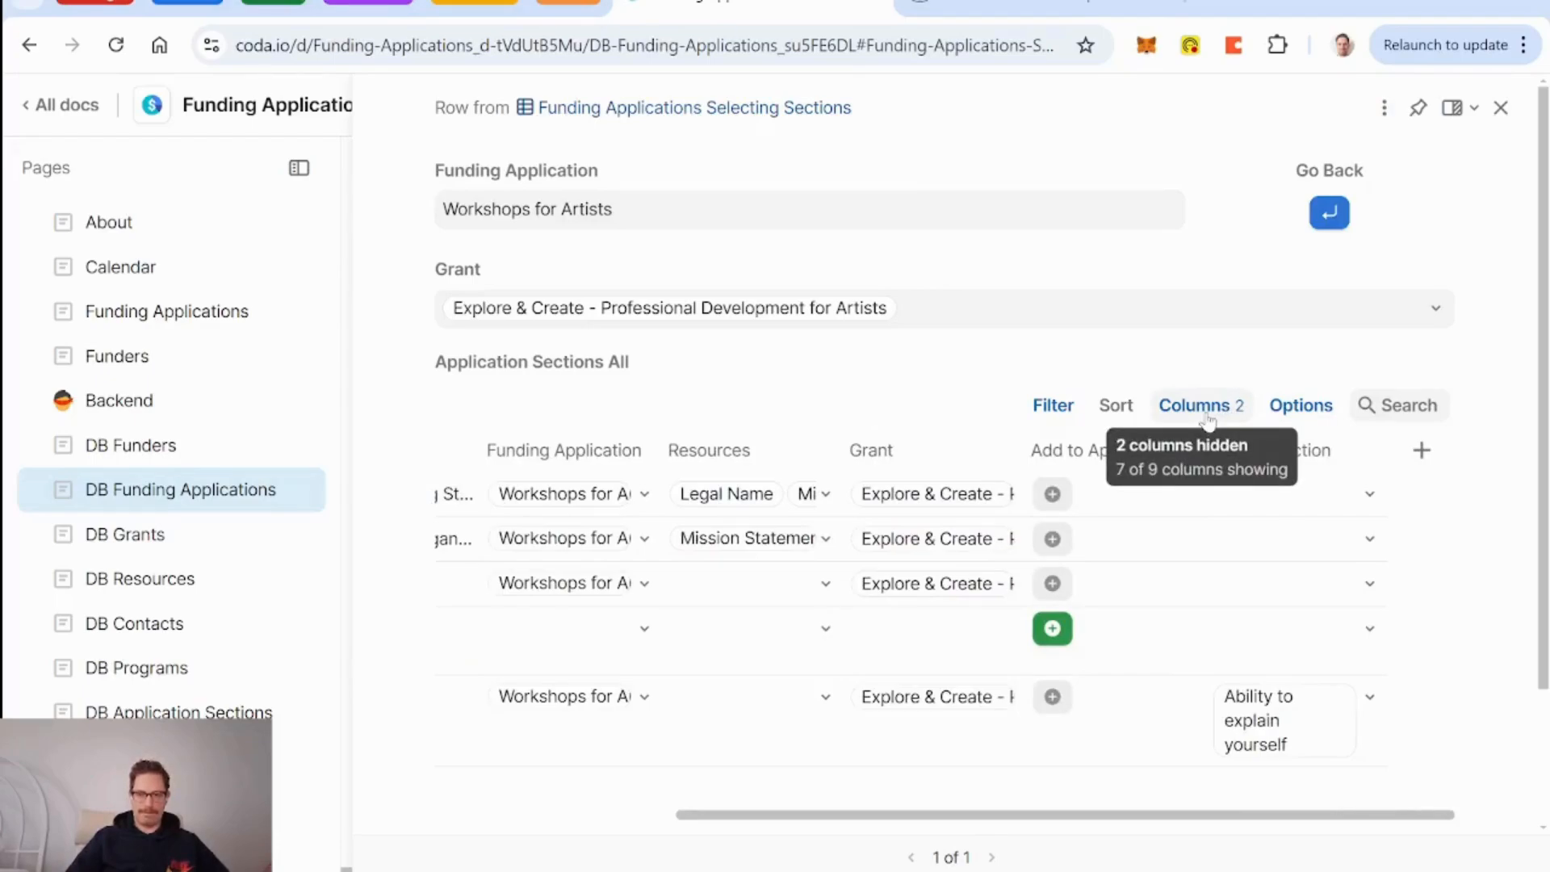
pyautogui.hscroll(-5, 1227, 638)
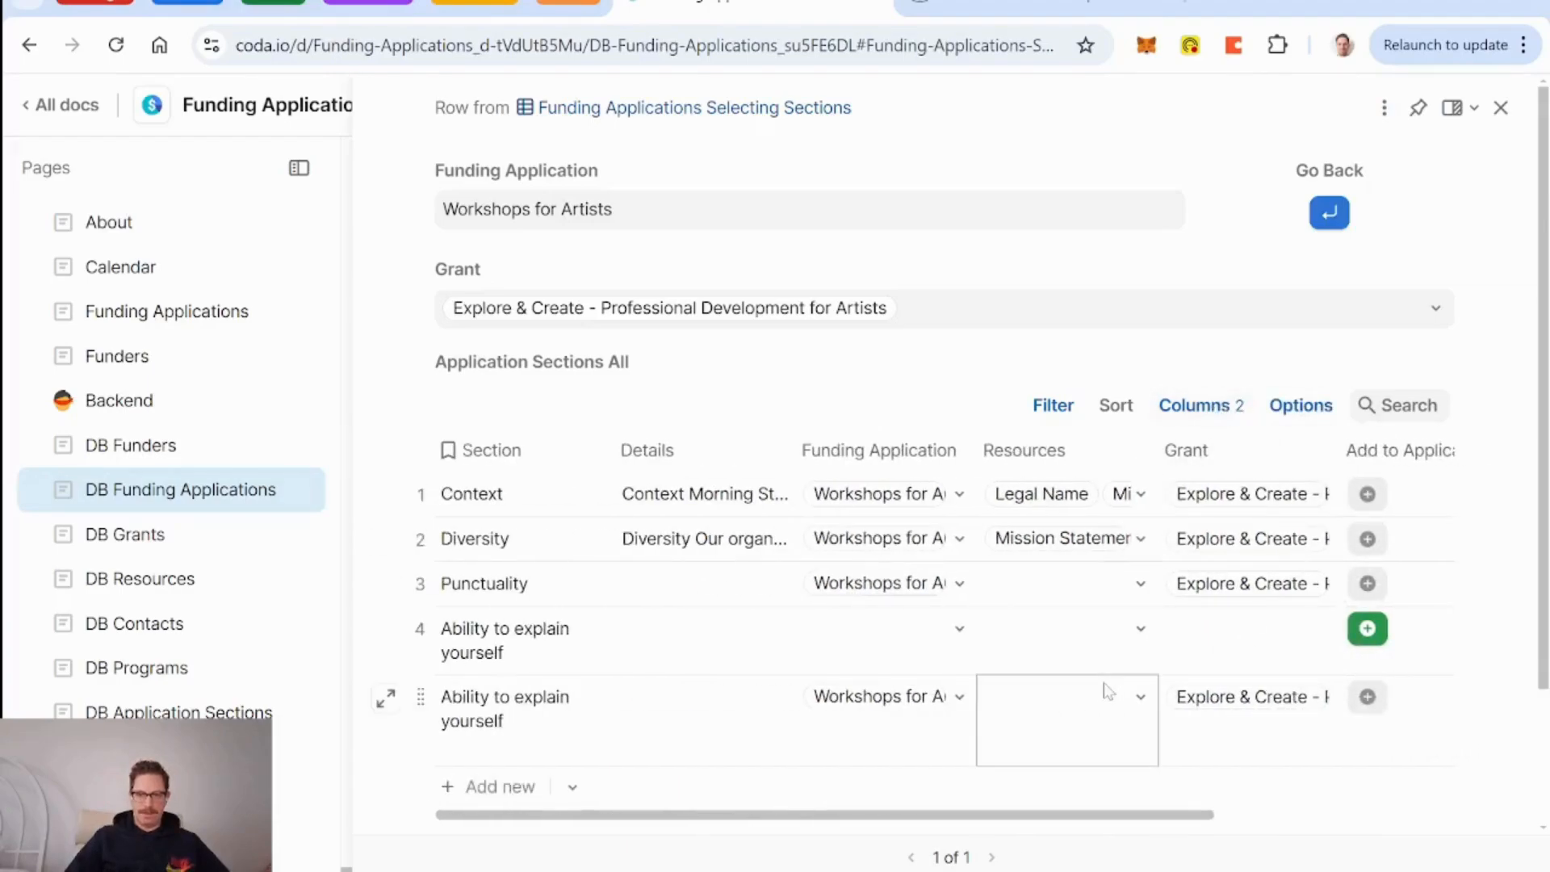
pyautogui.click(1054, 405)
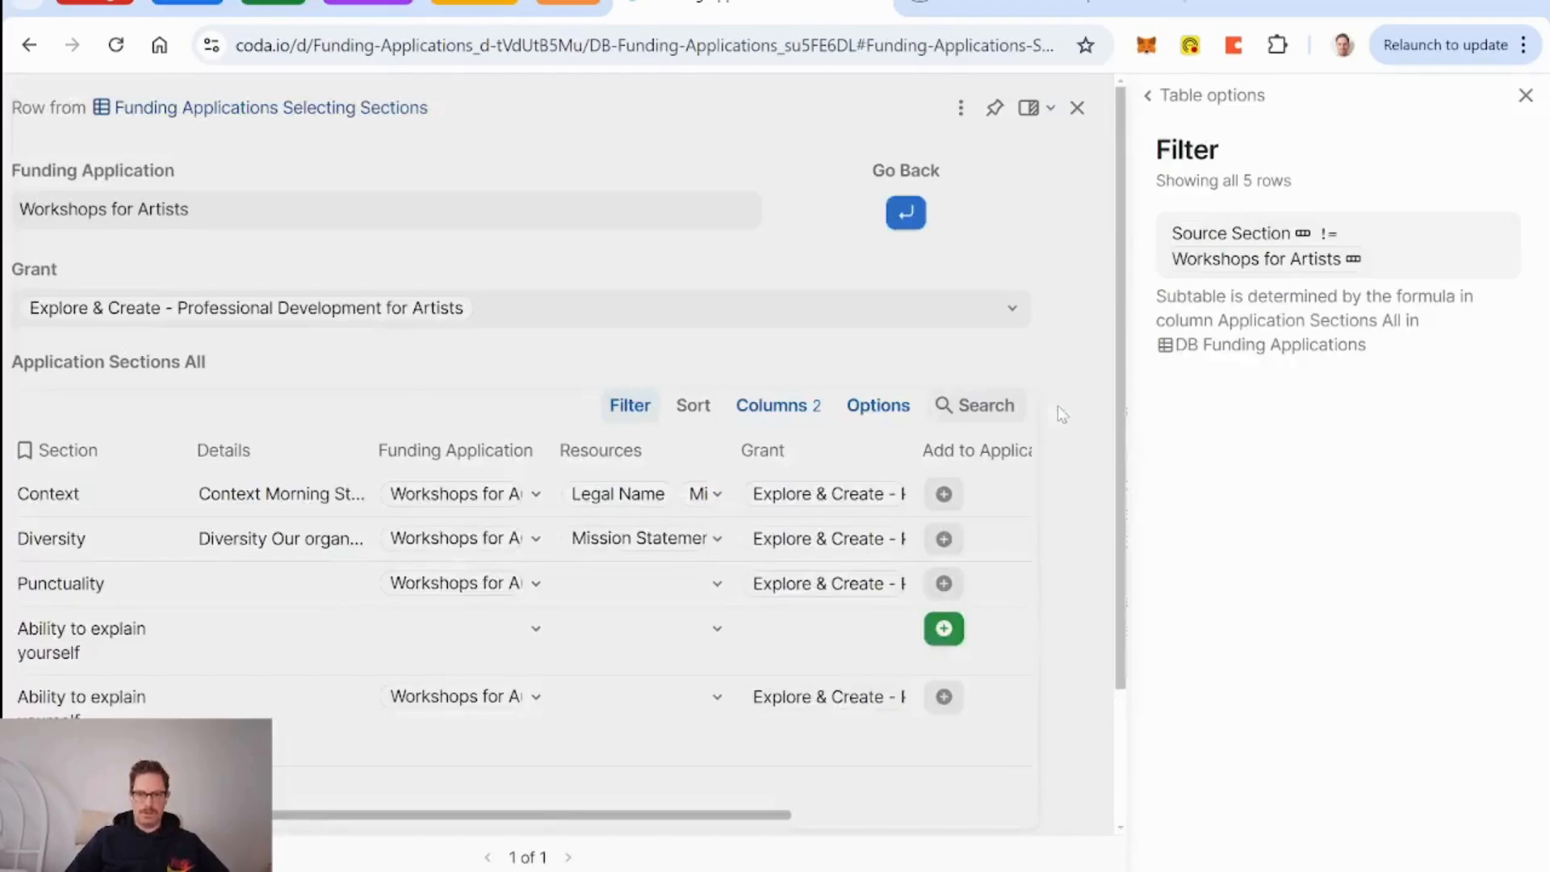
# Review the Application Sections All formula and the sections table's filter.
pyautogui.click(1525, 95)
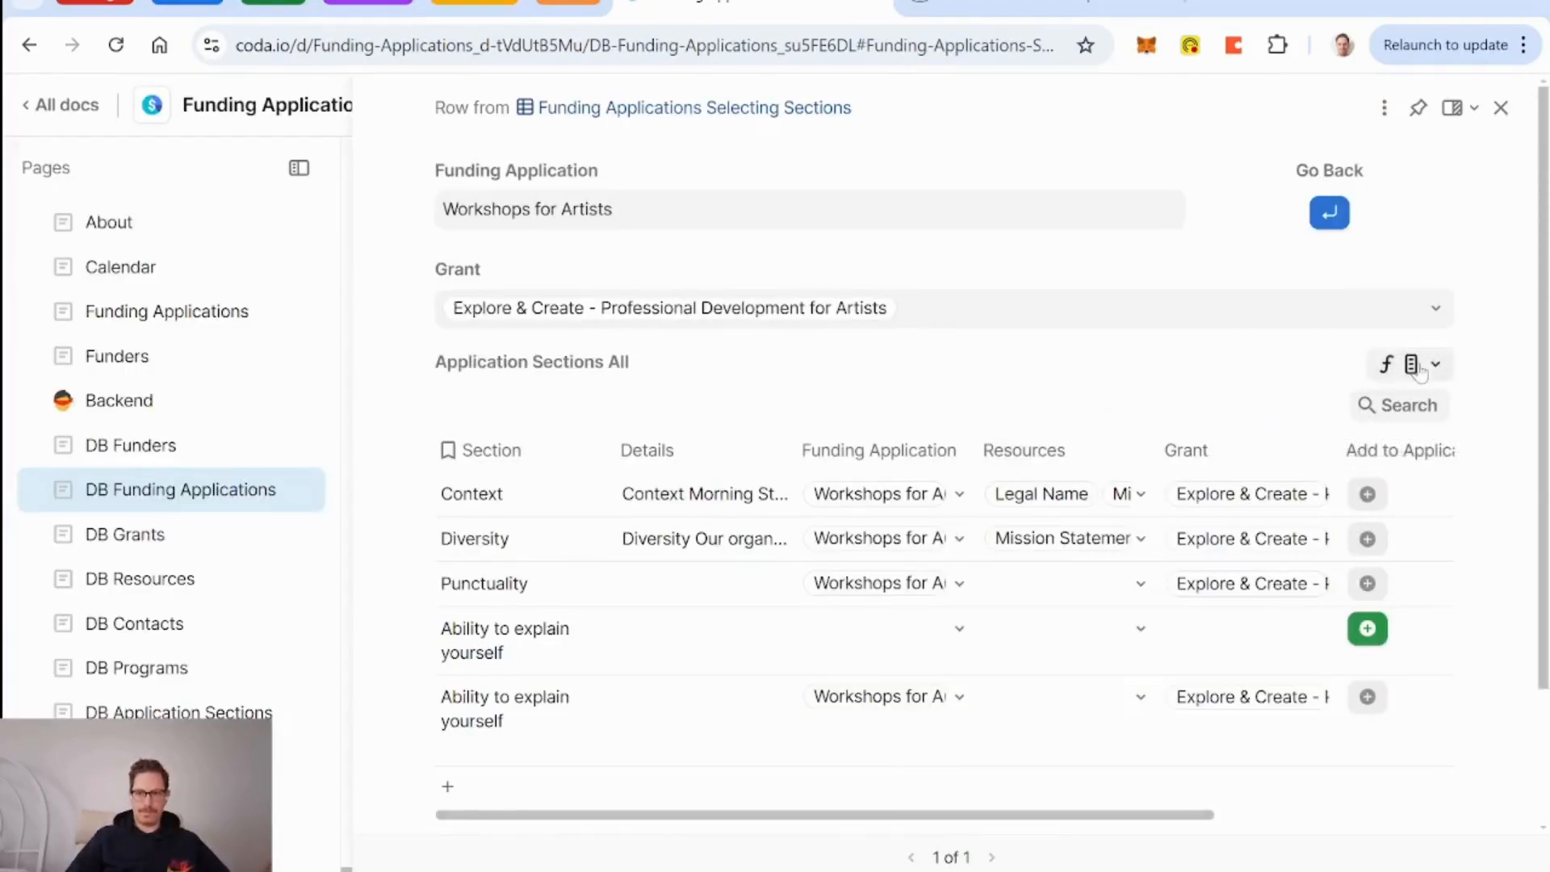
pyautogui.click(1435, 364)
pyautogui.click(1272, 537)
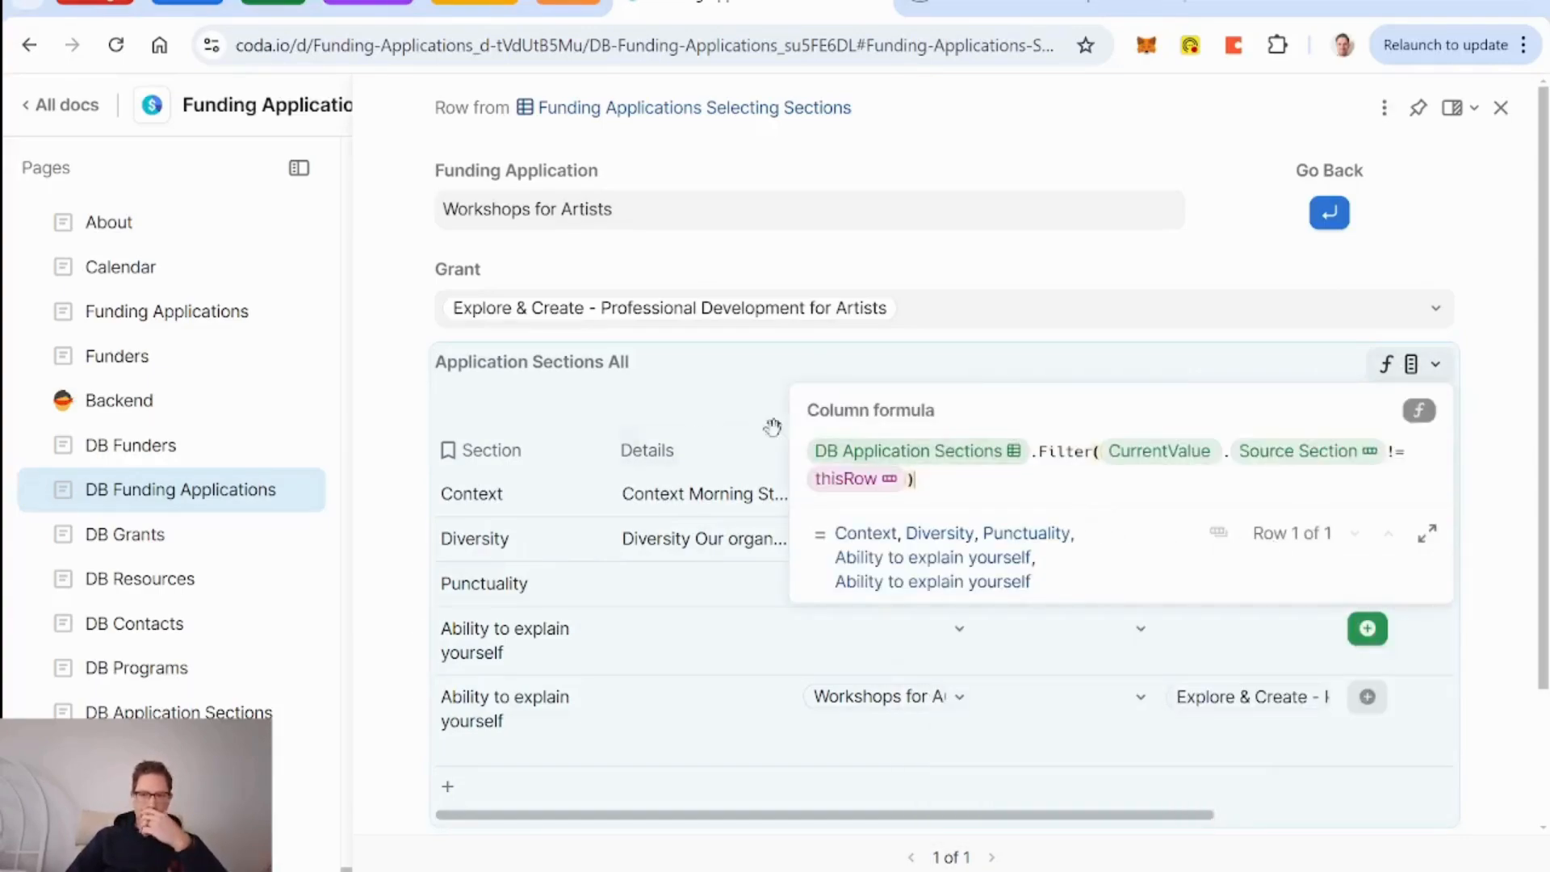
pyautogui.click(705, 411)
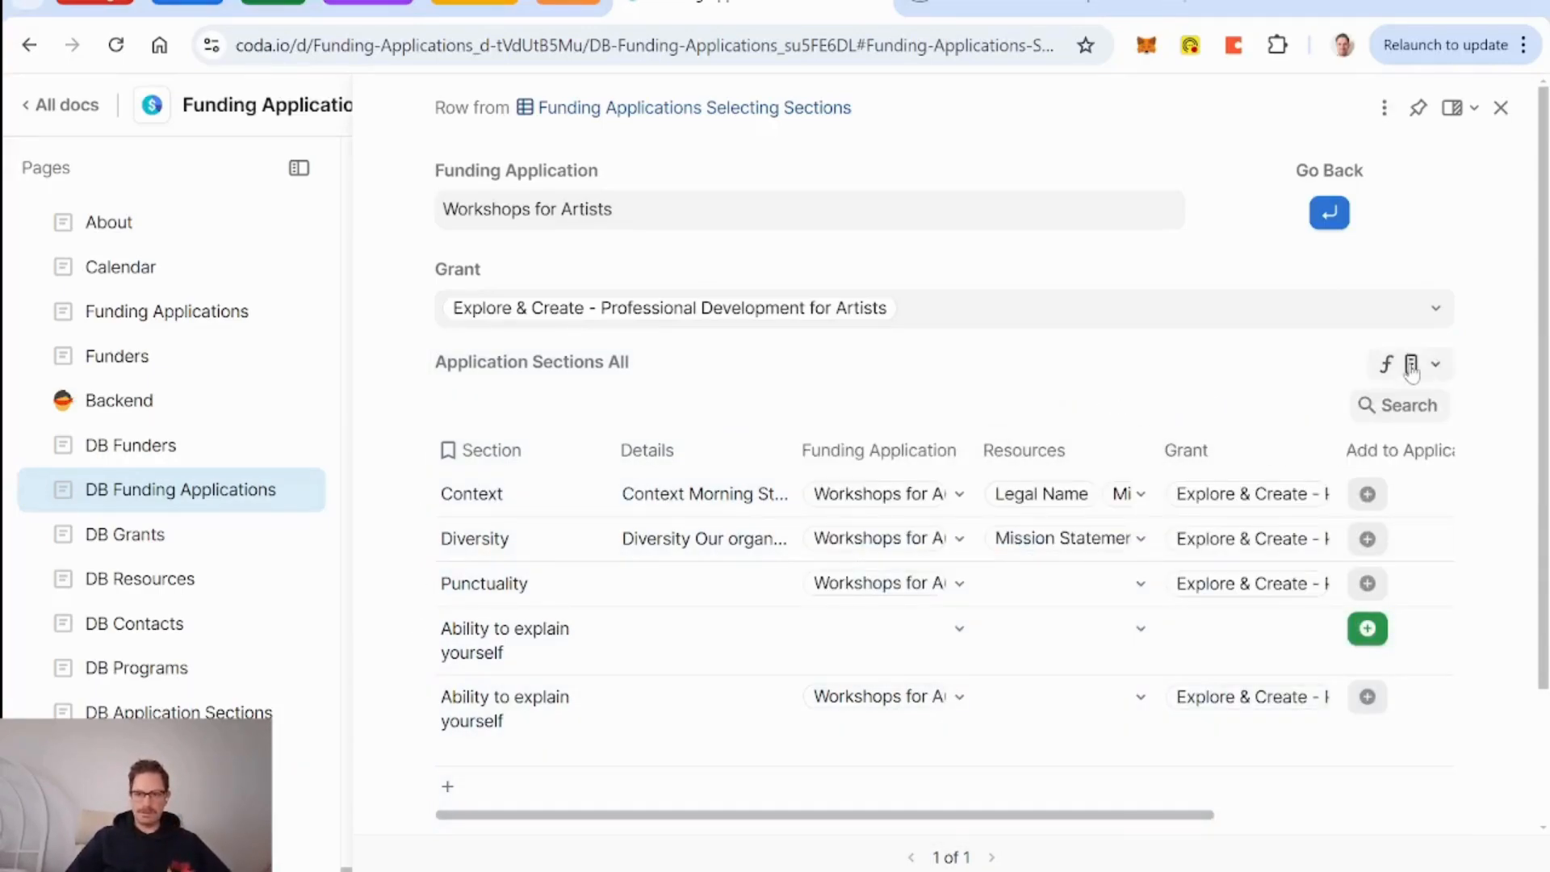
pyautogui.click(1036, 411)
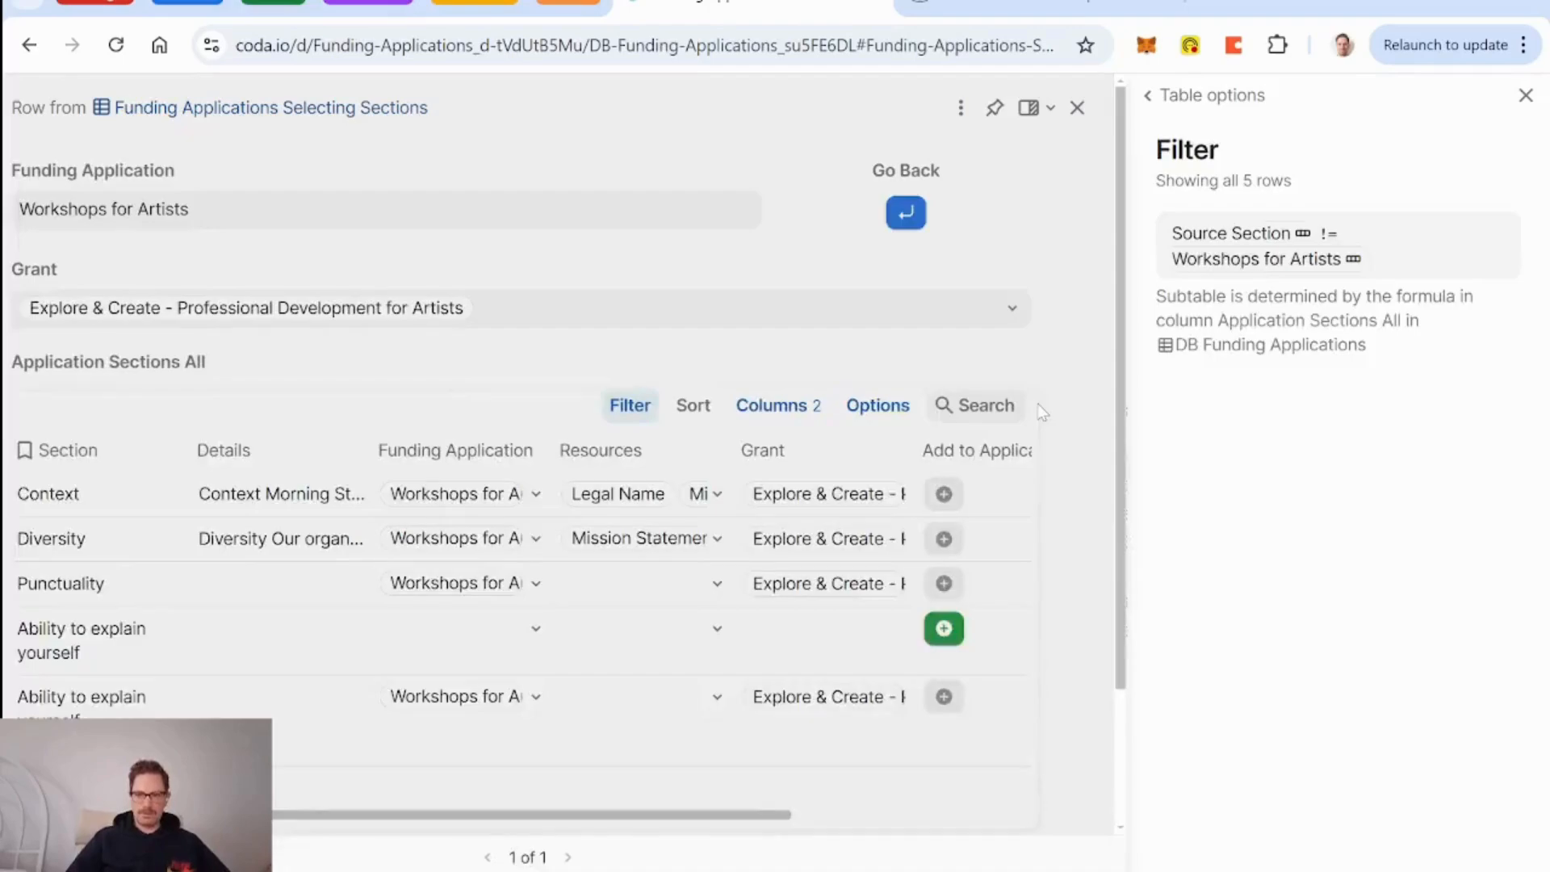
pyautogui.click(1525, 97)
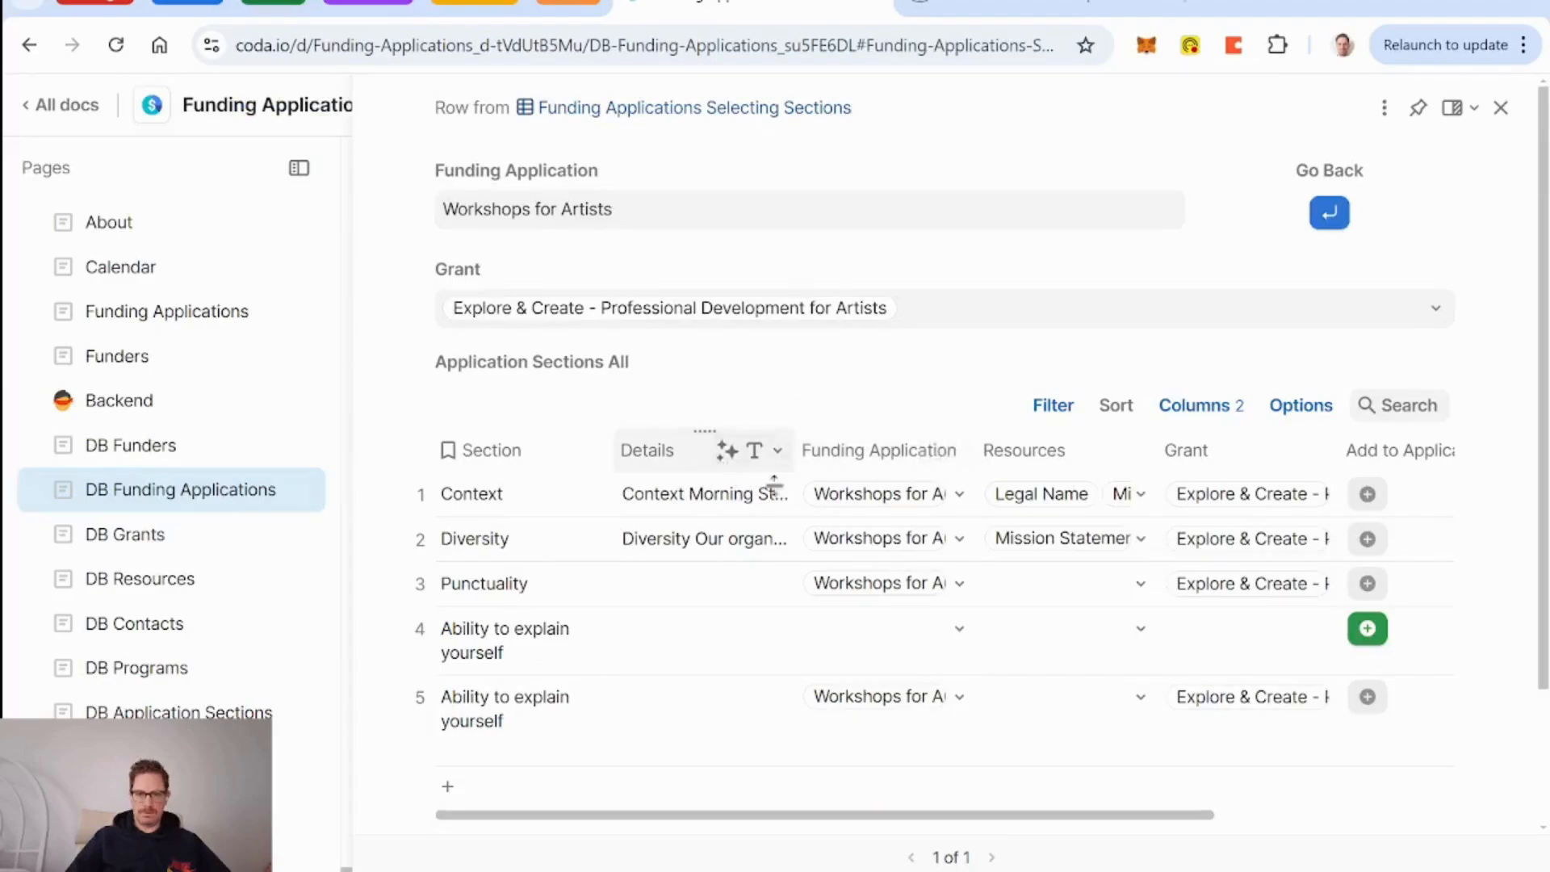
# Select row 4's Resources cell and reopen the Application Sections All formula.
pyautogui.click(1140, 669)
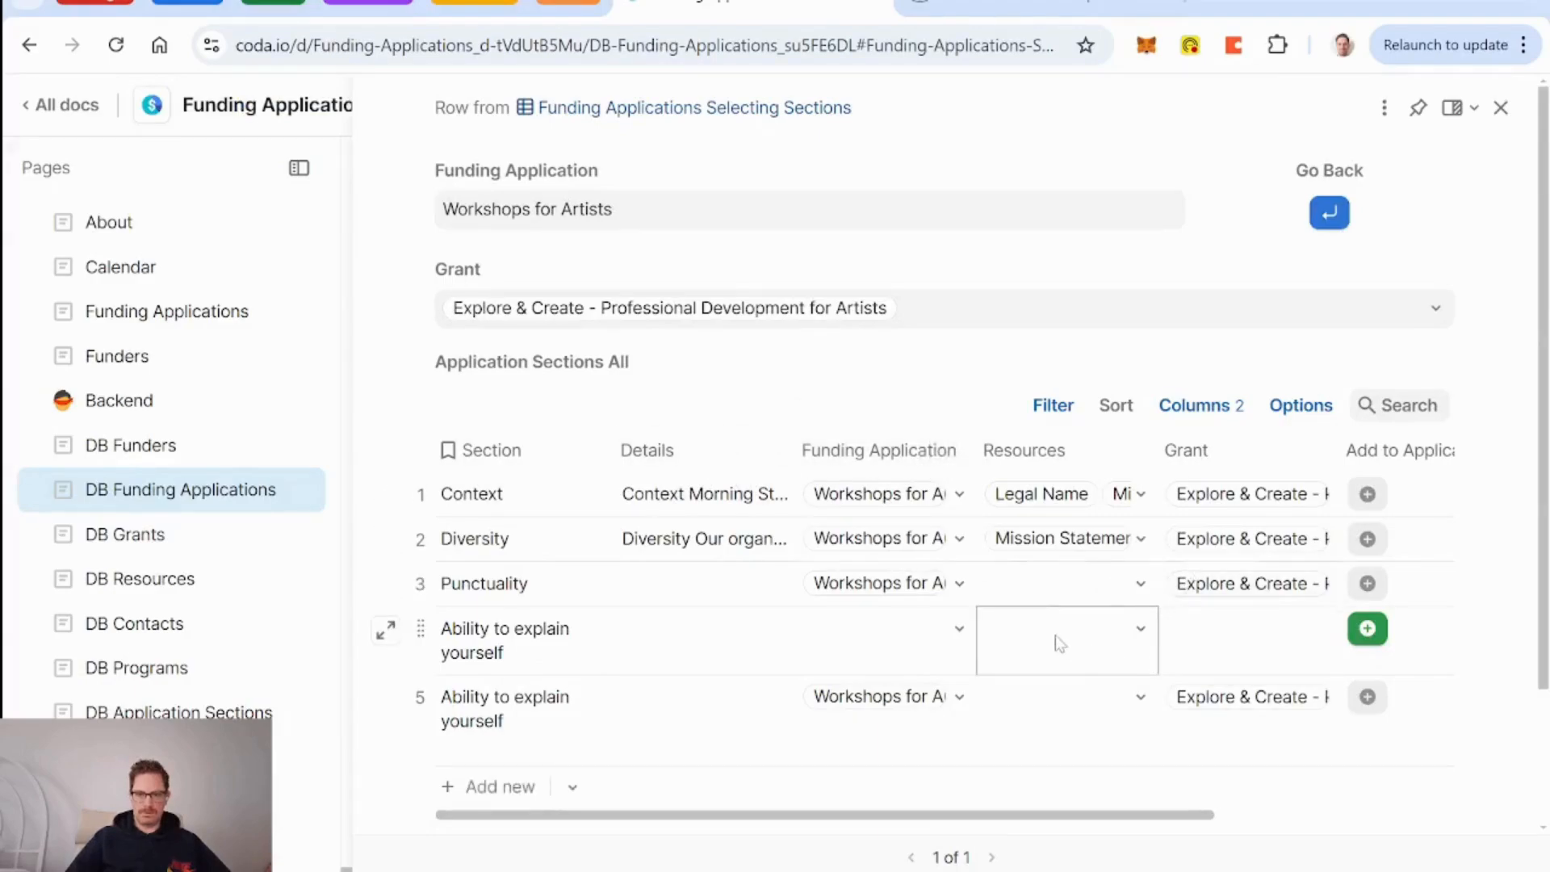
pyautogui.hscroll(4, 1060, 644)
pyautogui.hscroll(-4, 1058, 644)
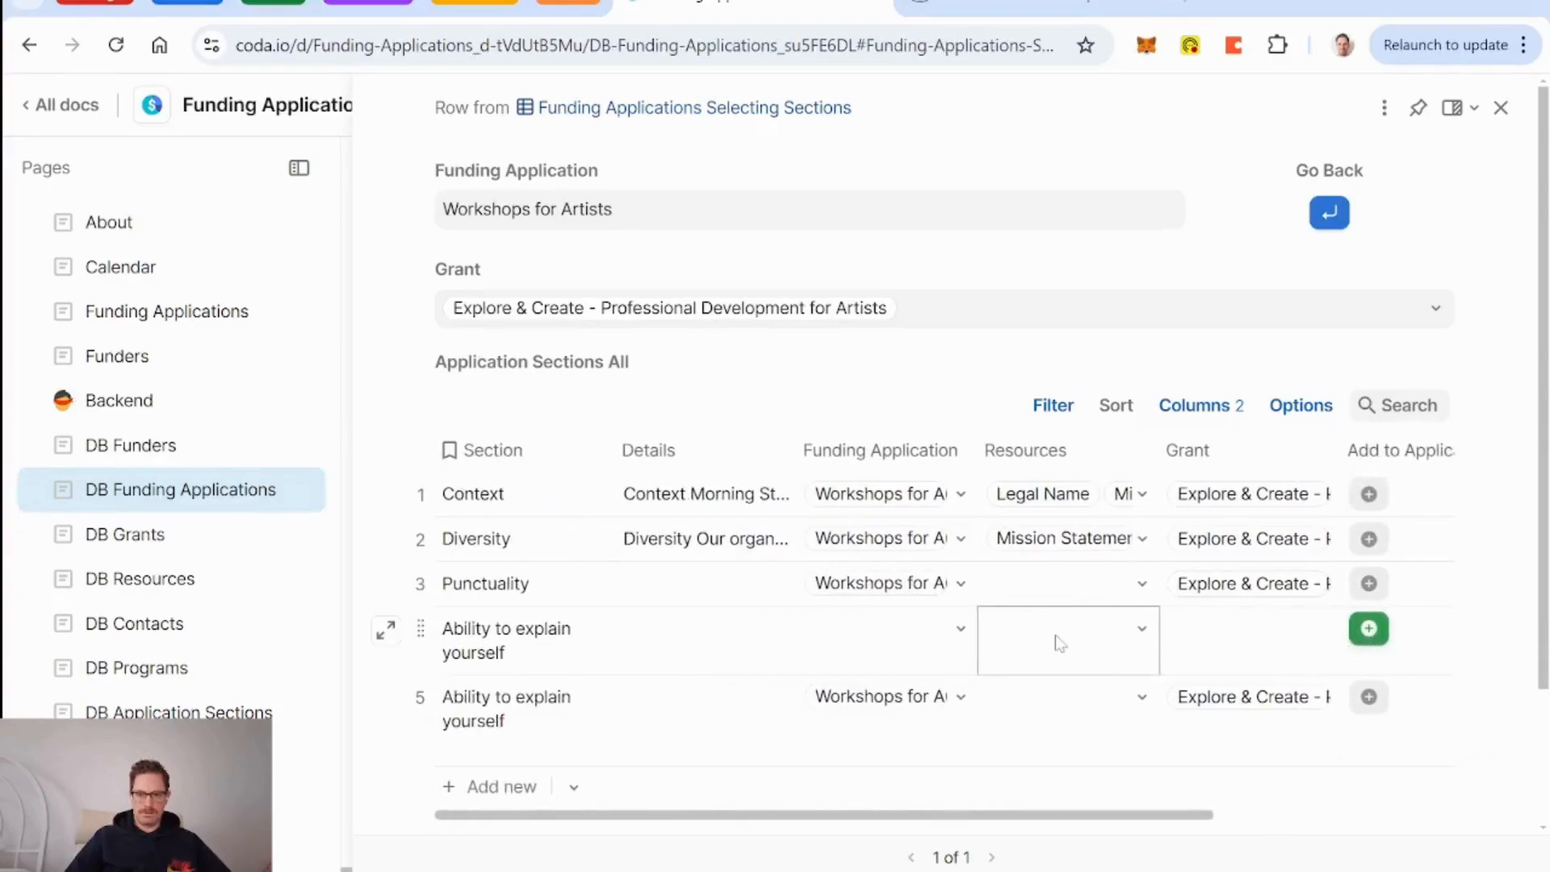
pyautogui.hscroll(4, 1058, 644)
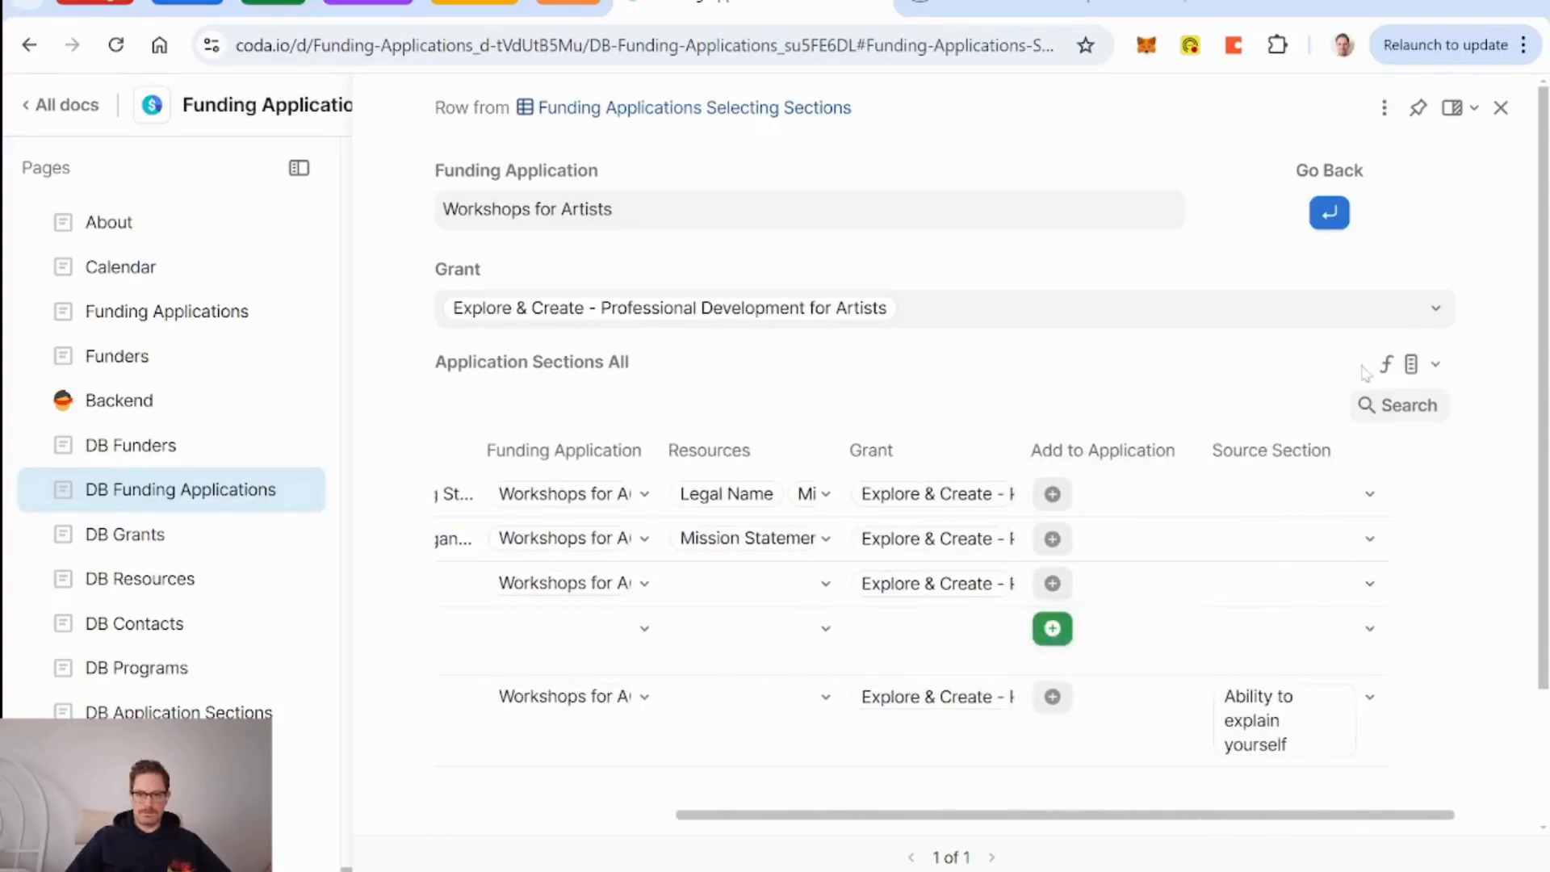
pyautogui.click(1436, 364)
pyautogui.click(1290, 538)
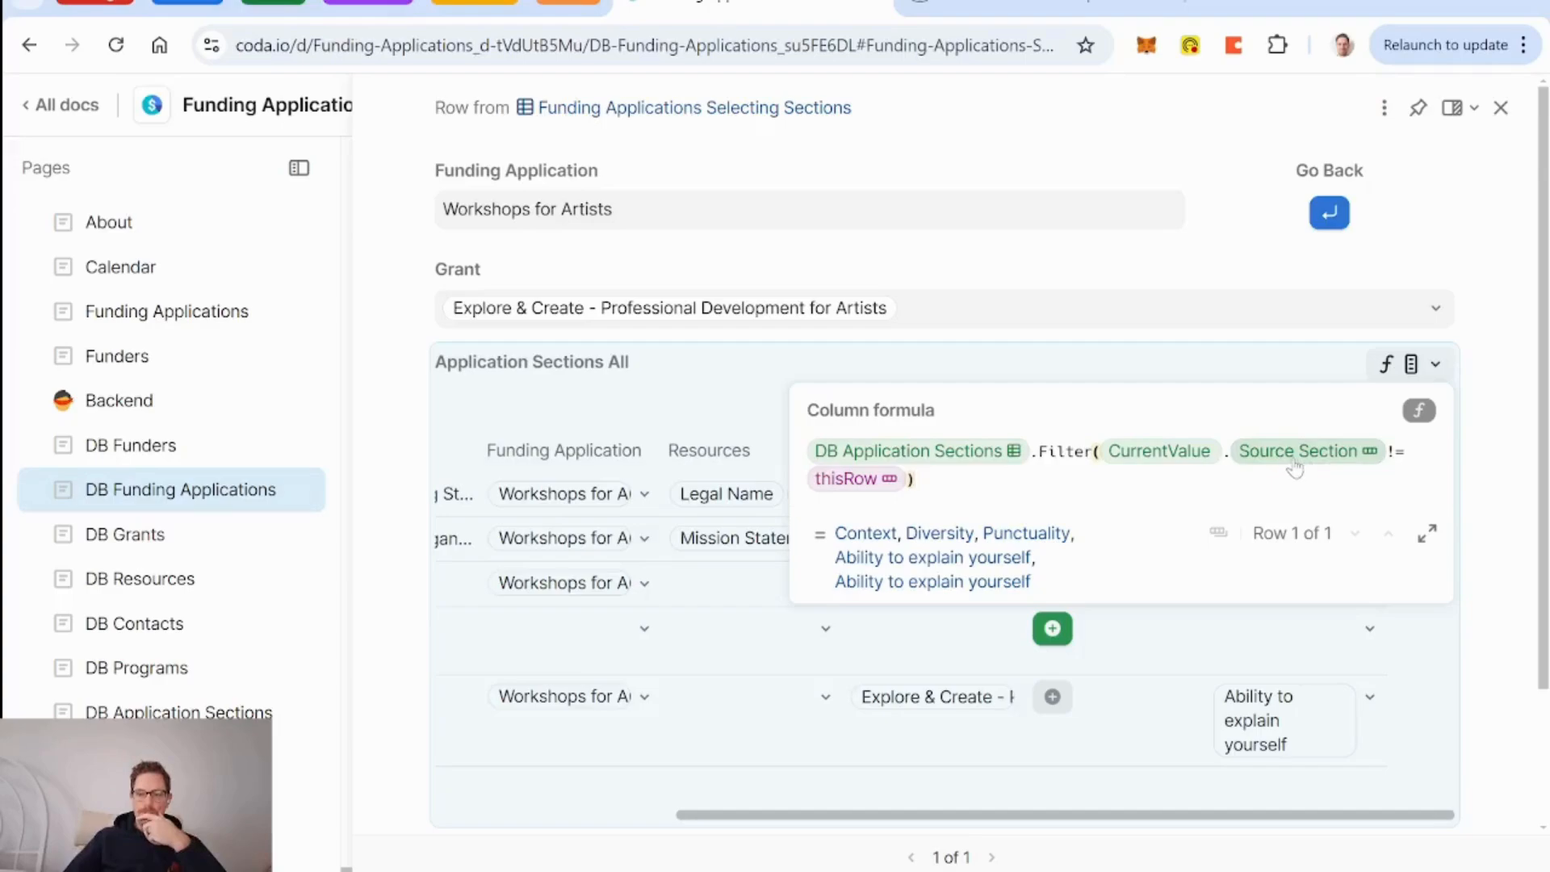
# Rewrite the filter condition as CurrentValue.Source Section = thisRow.Not() and apply it.
pyautogui.click(1144, 454)
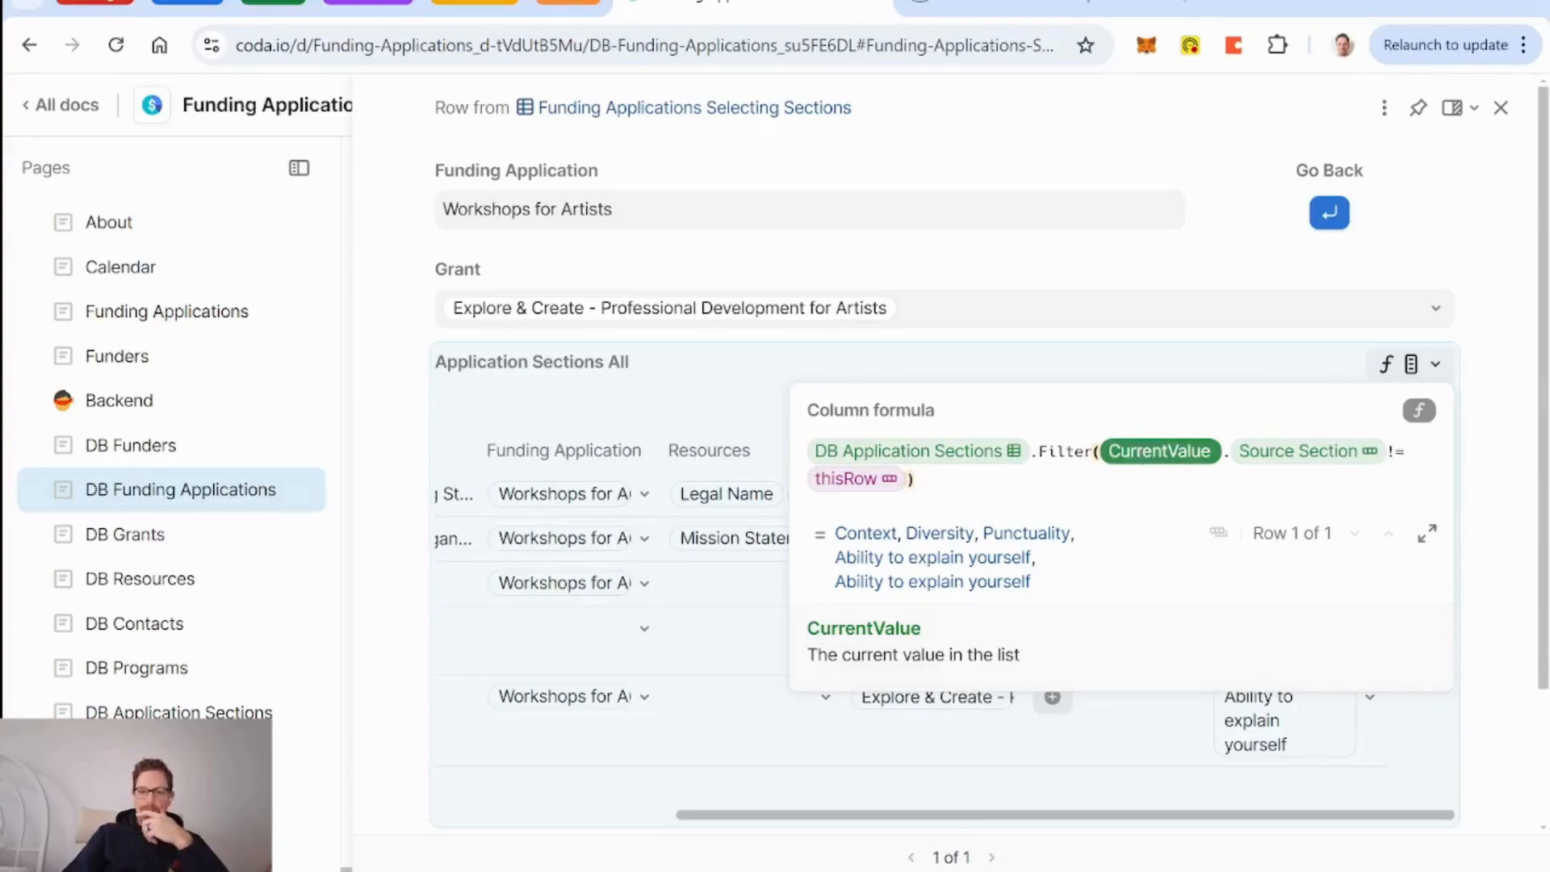
pyautogui.press('Delete')
pyautogui.press('Delete')
pyautogui.press('Delete')
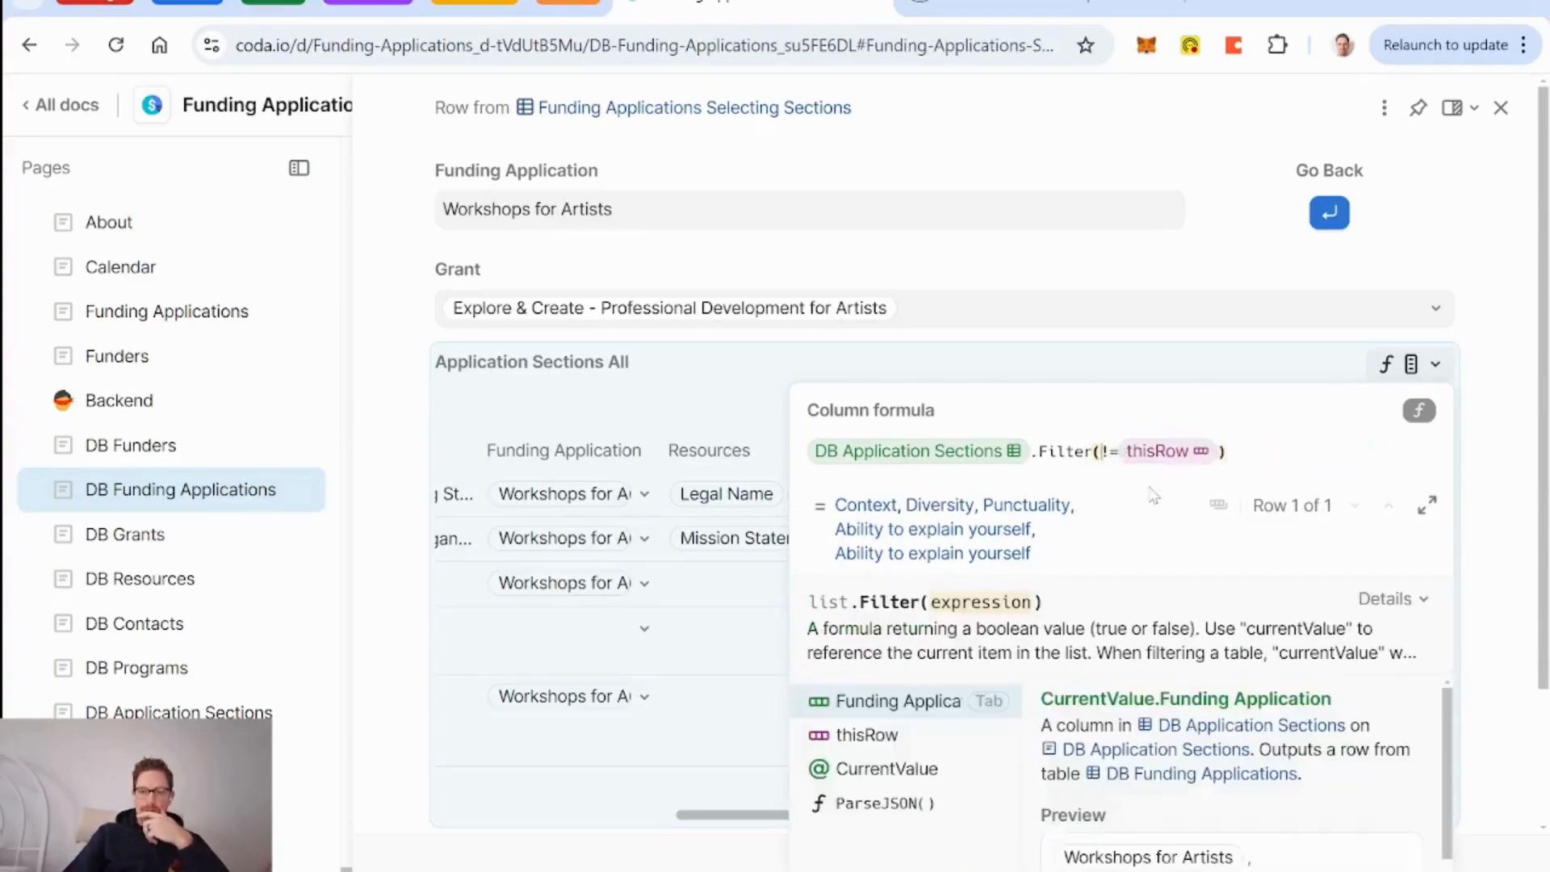
pyautogui.press('BackSpace')
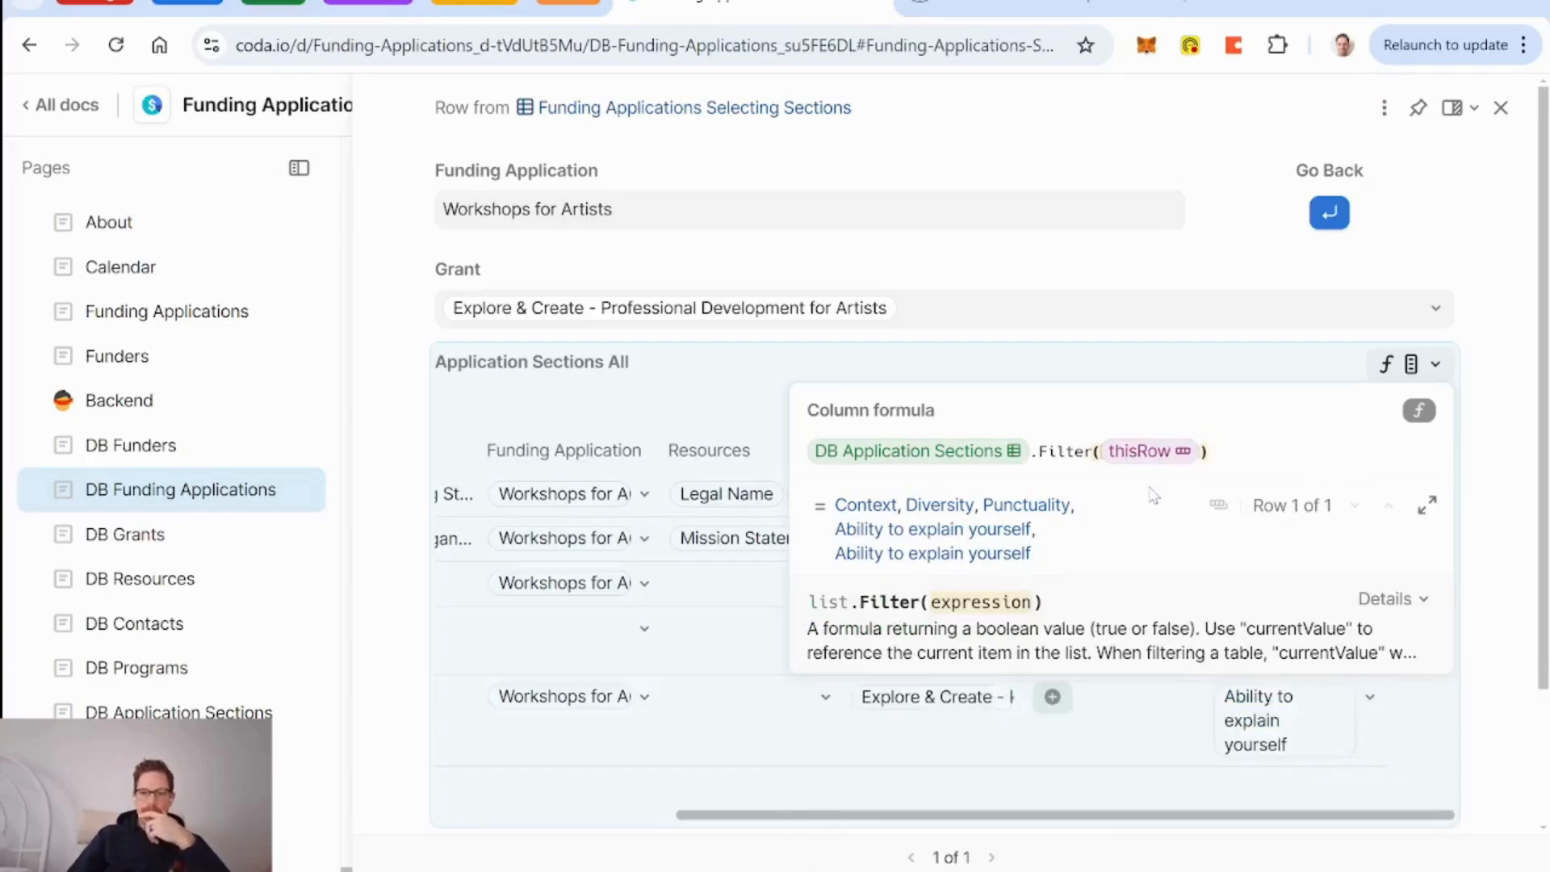
pyautogui.press('BackSpace')
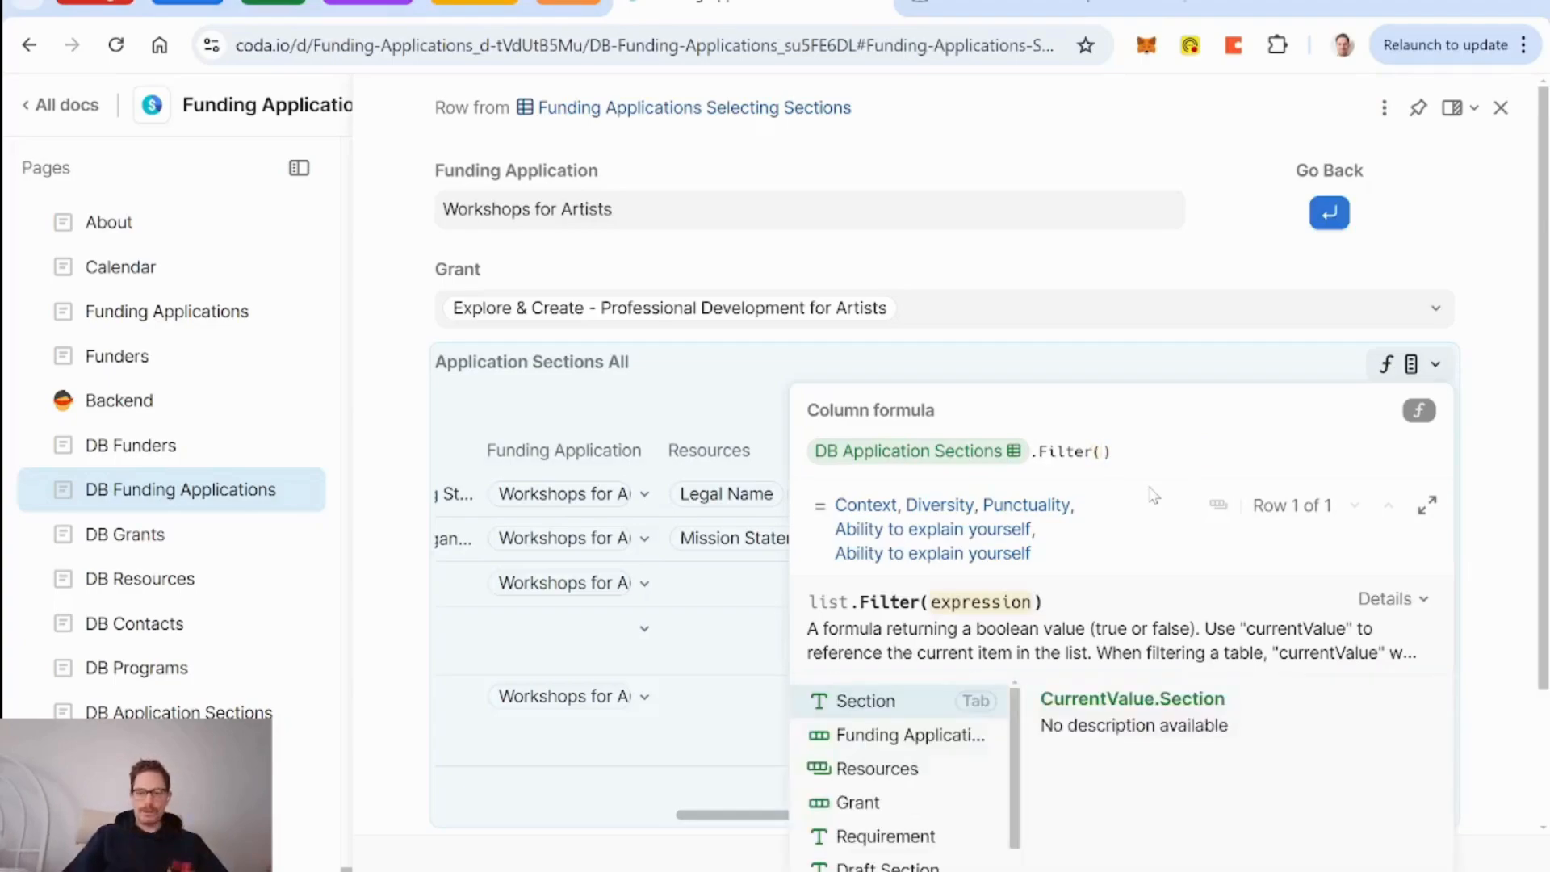
pyautogui.write('curr')
pyautogui.press('Down')
pyautogui.press('Tab')
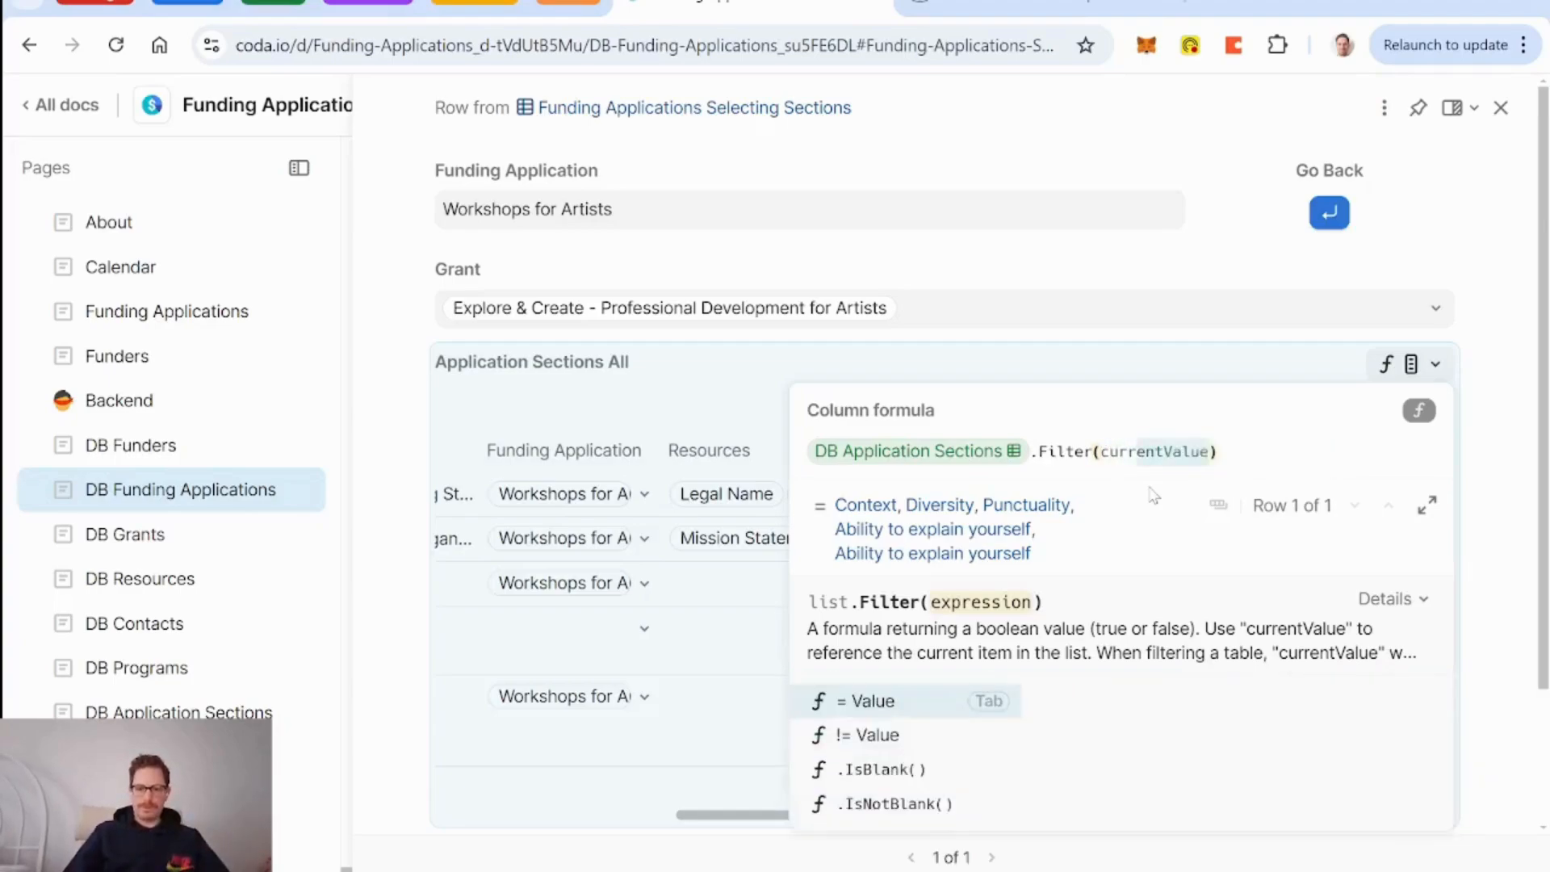
pyautogui.write('.source')
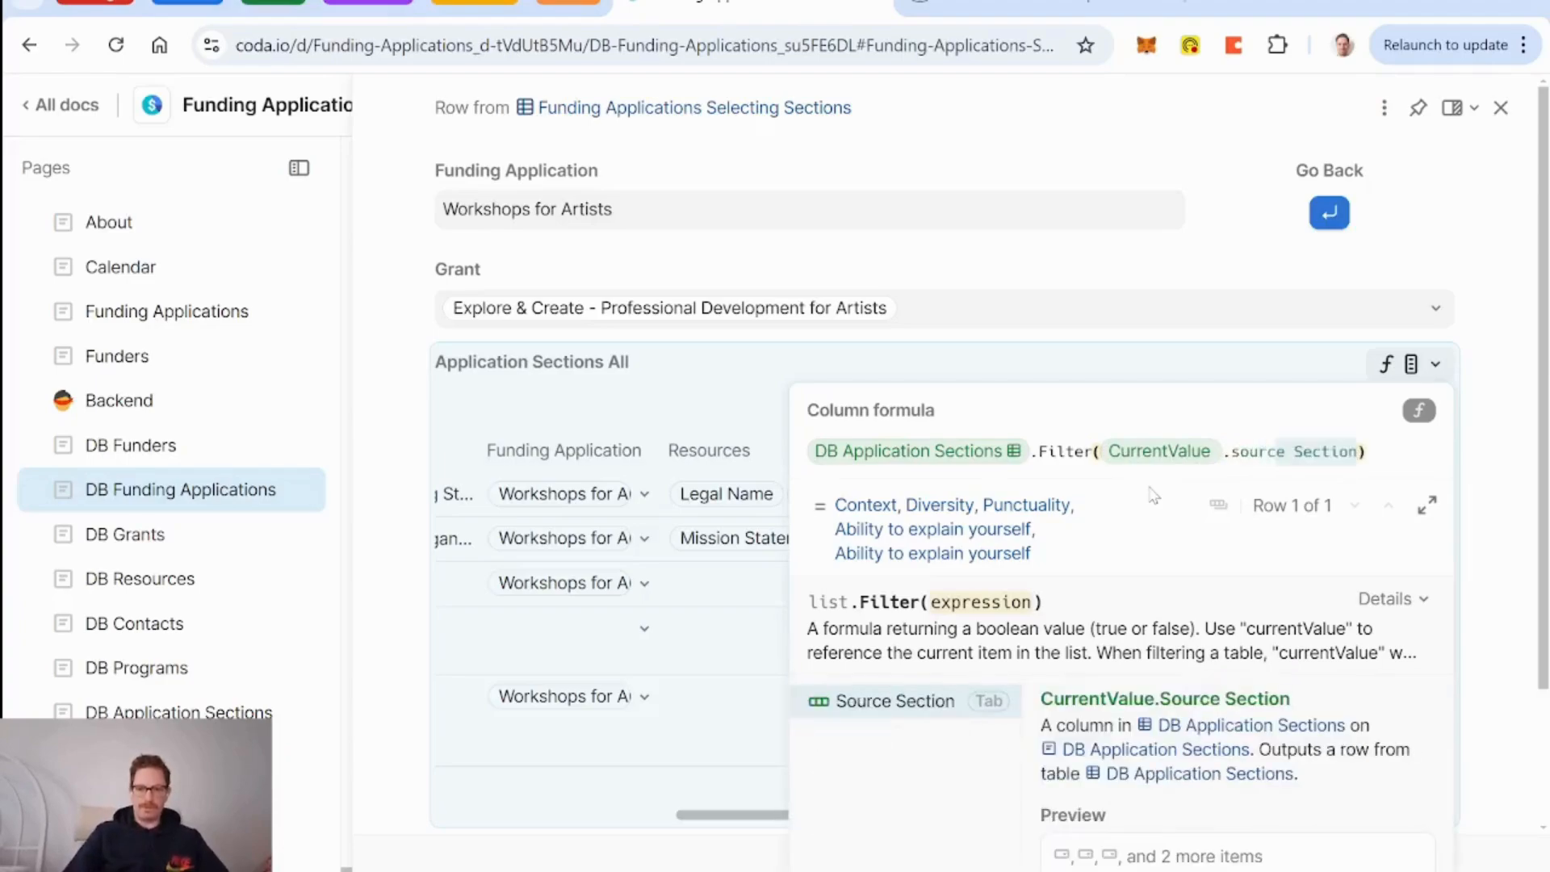
pyautogui.press('Tab')
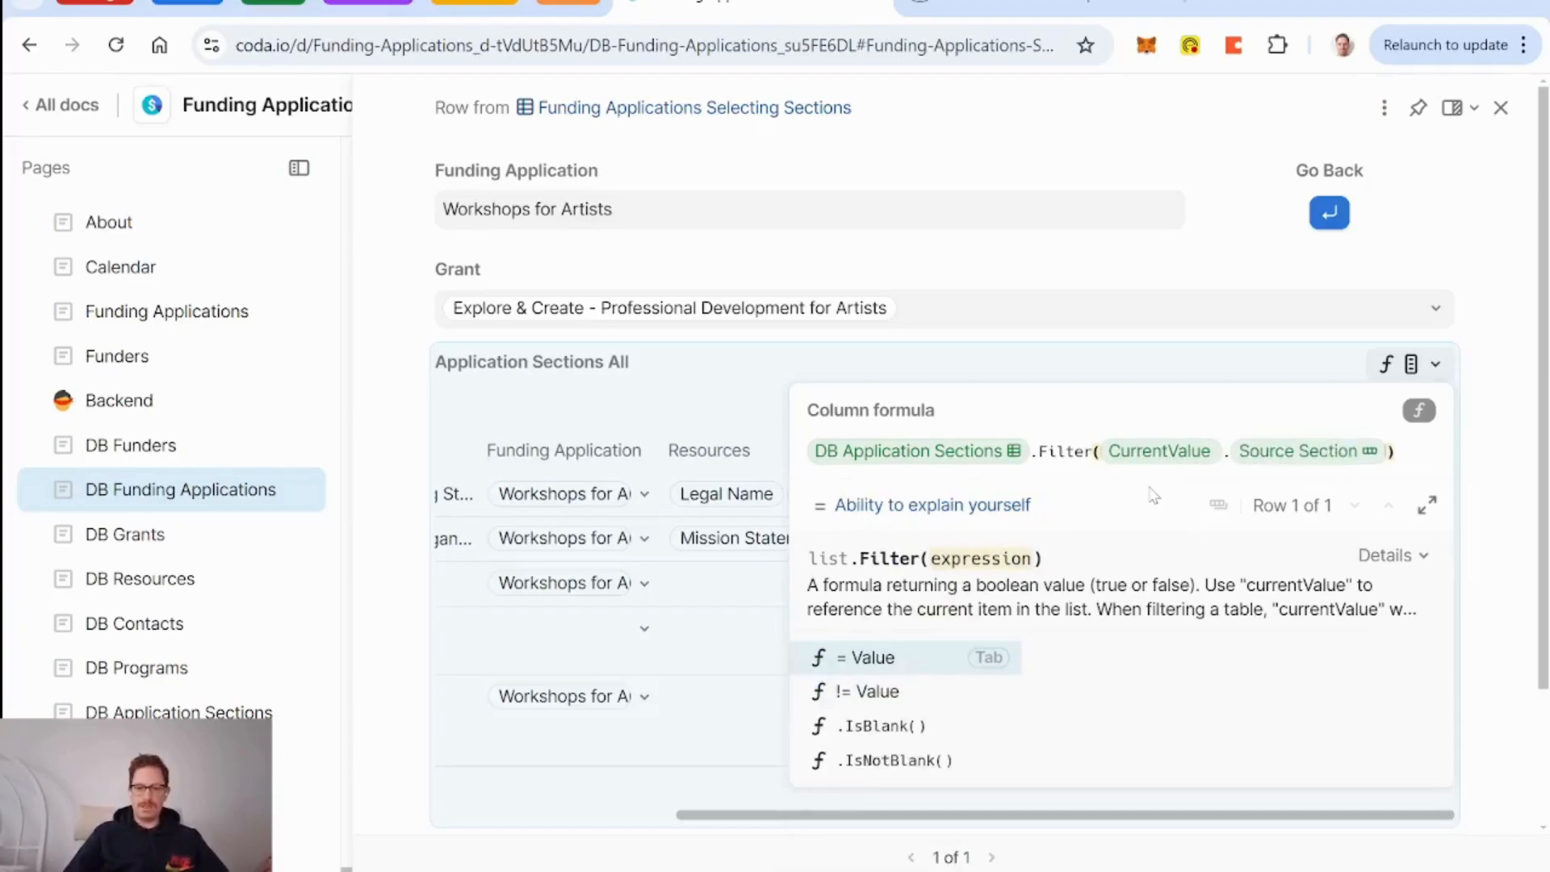
pyautogui.write('=thisR')
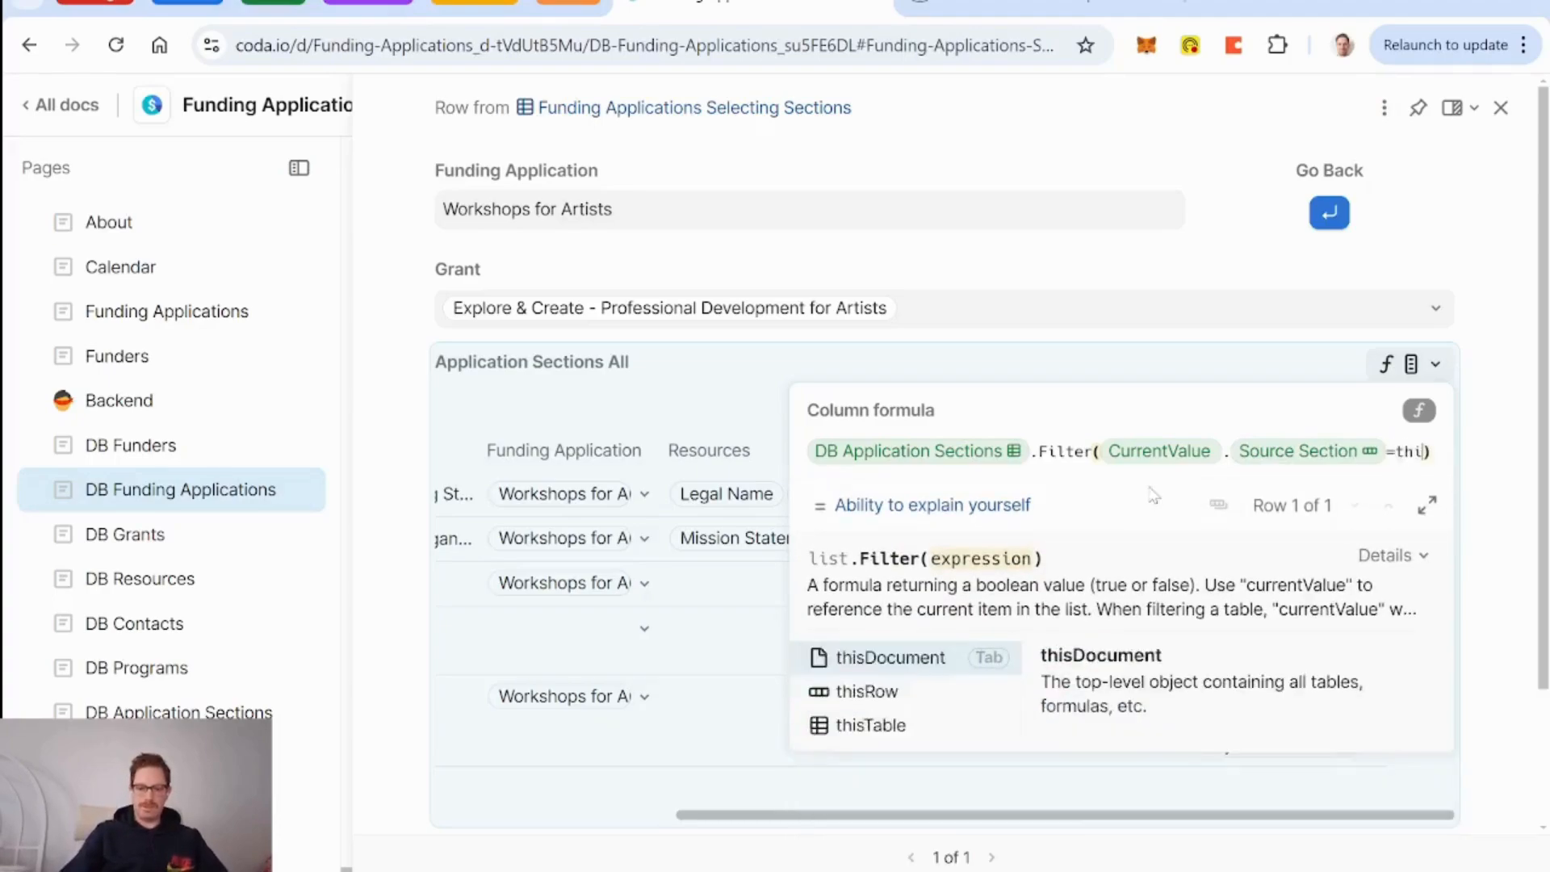
pyautogui.press('Tab')
pyautogui.write('.not')
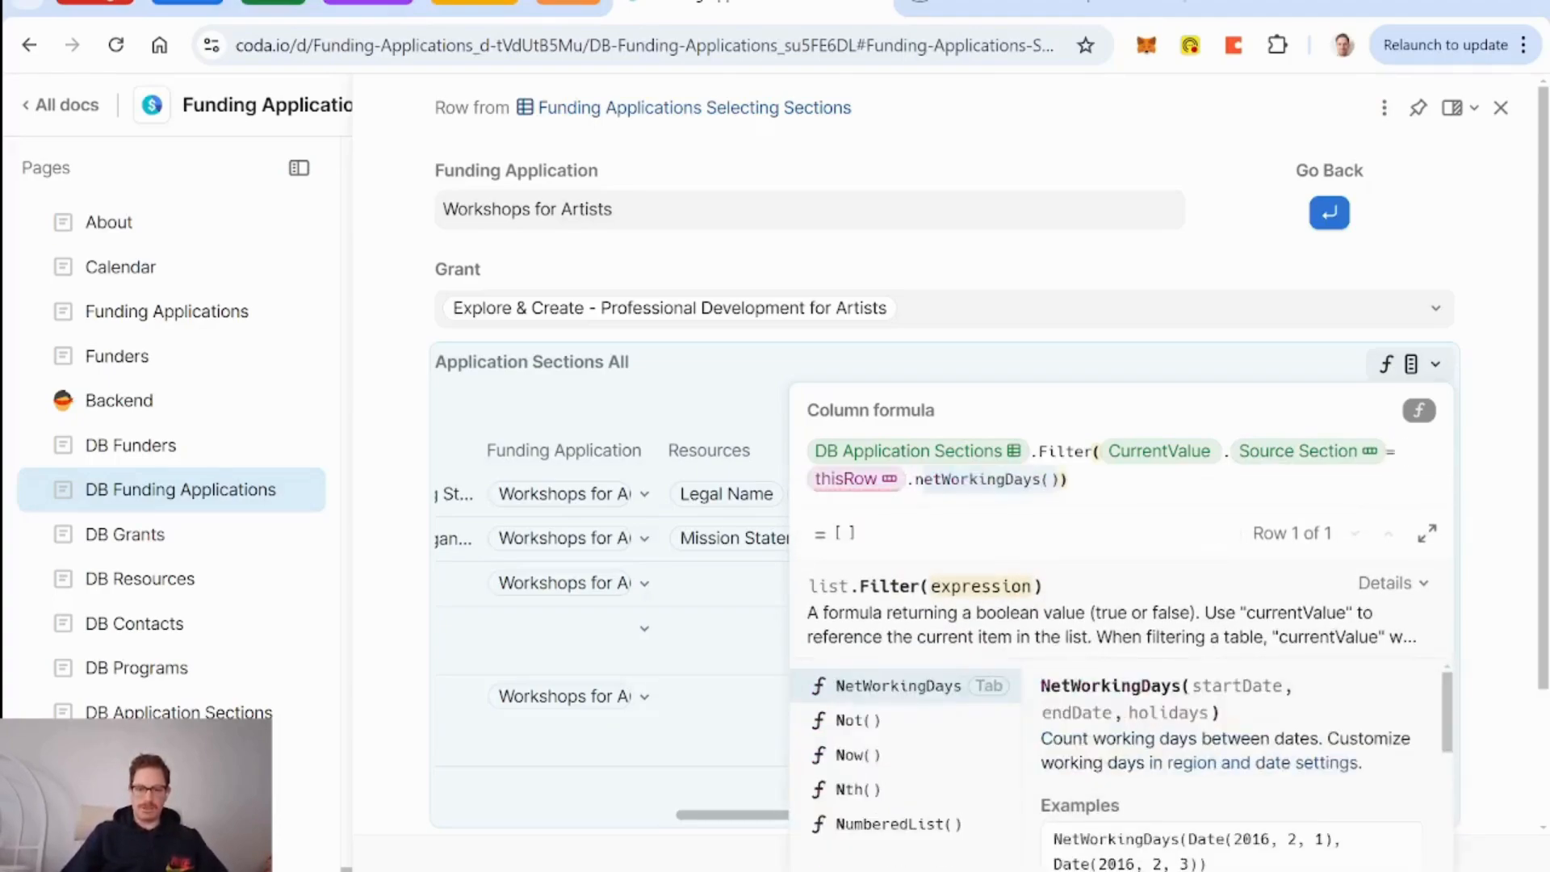
pyautogui.press('Tab')
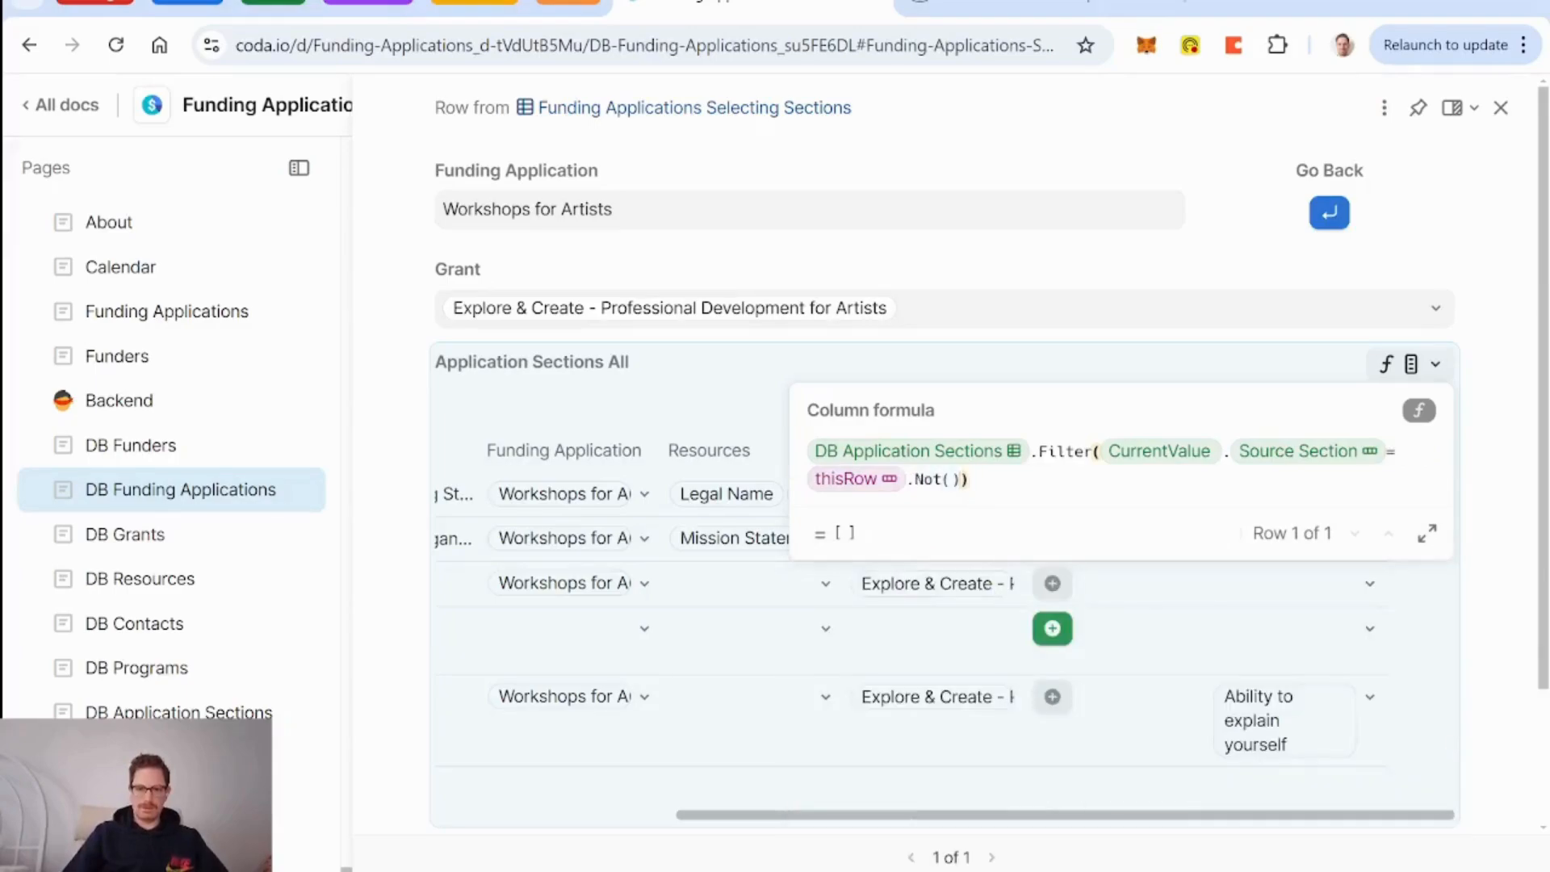
pyautogui.press('Return')
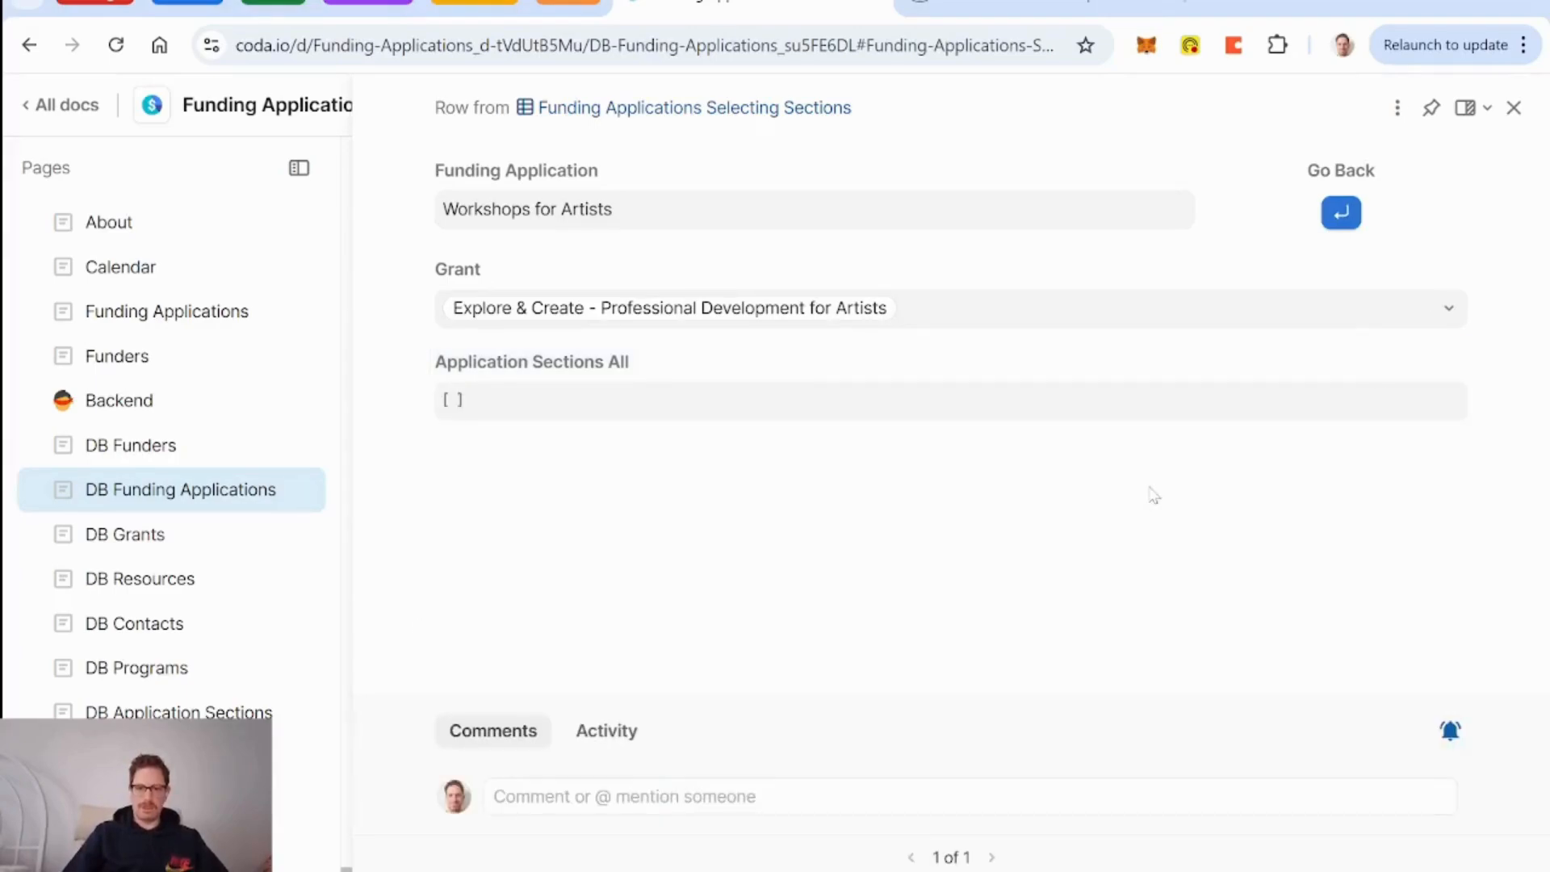
# Close the row details, review the Application column's formula, and reopen the Workshops for Artists row.
pyautogui.press('Escape')
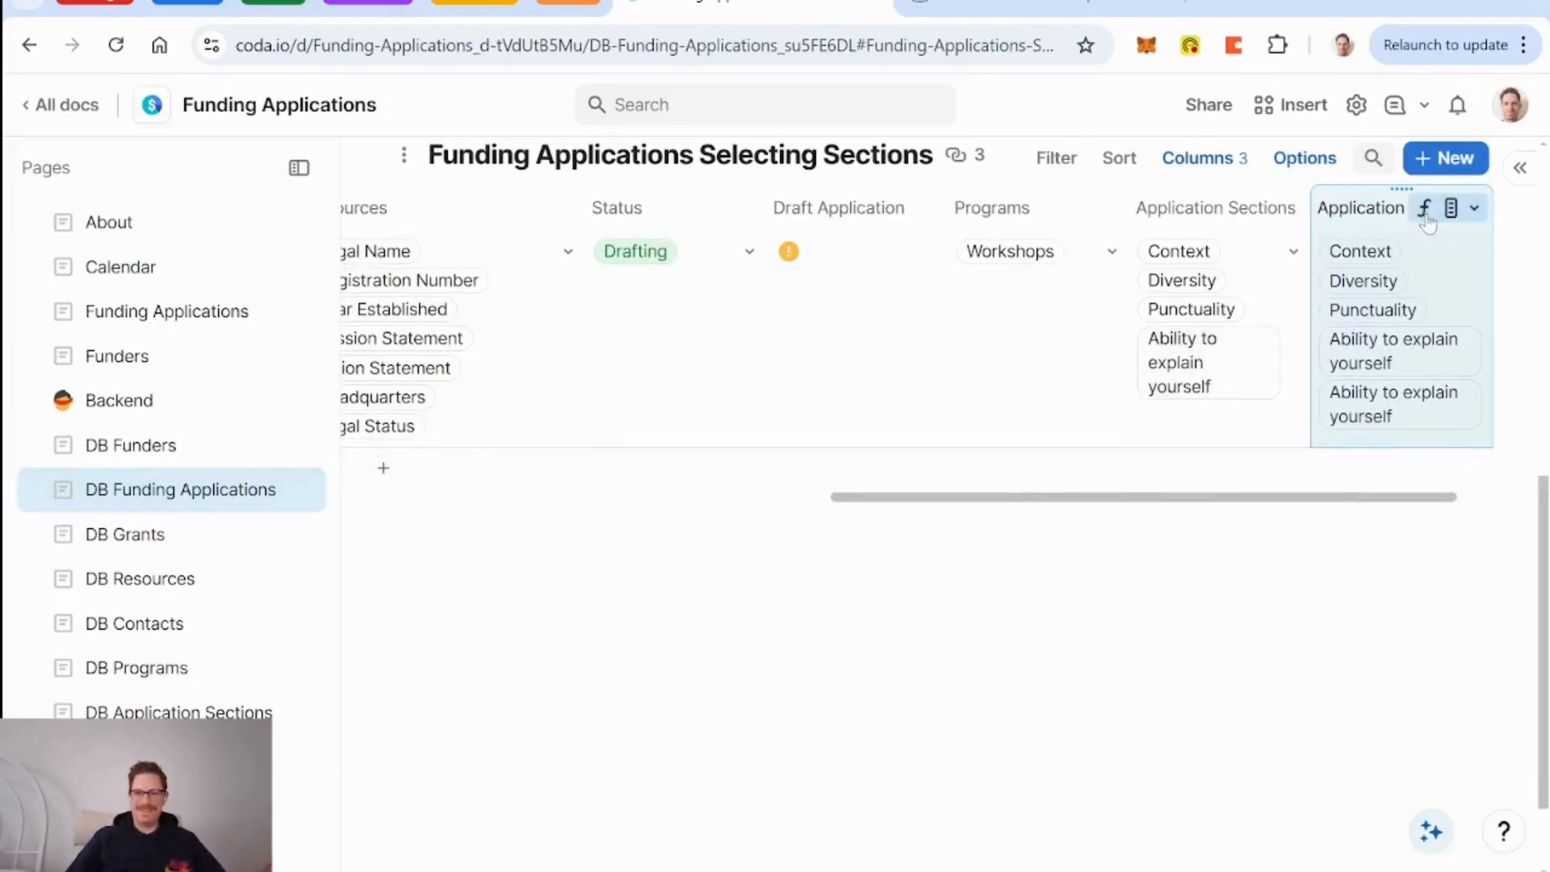
pyautogui.click(1474, 207)
pyautogui.click(1324, 326)
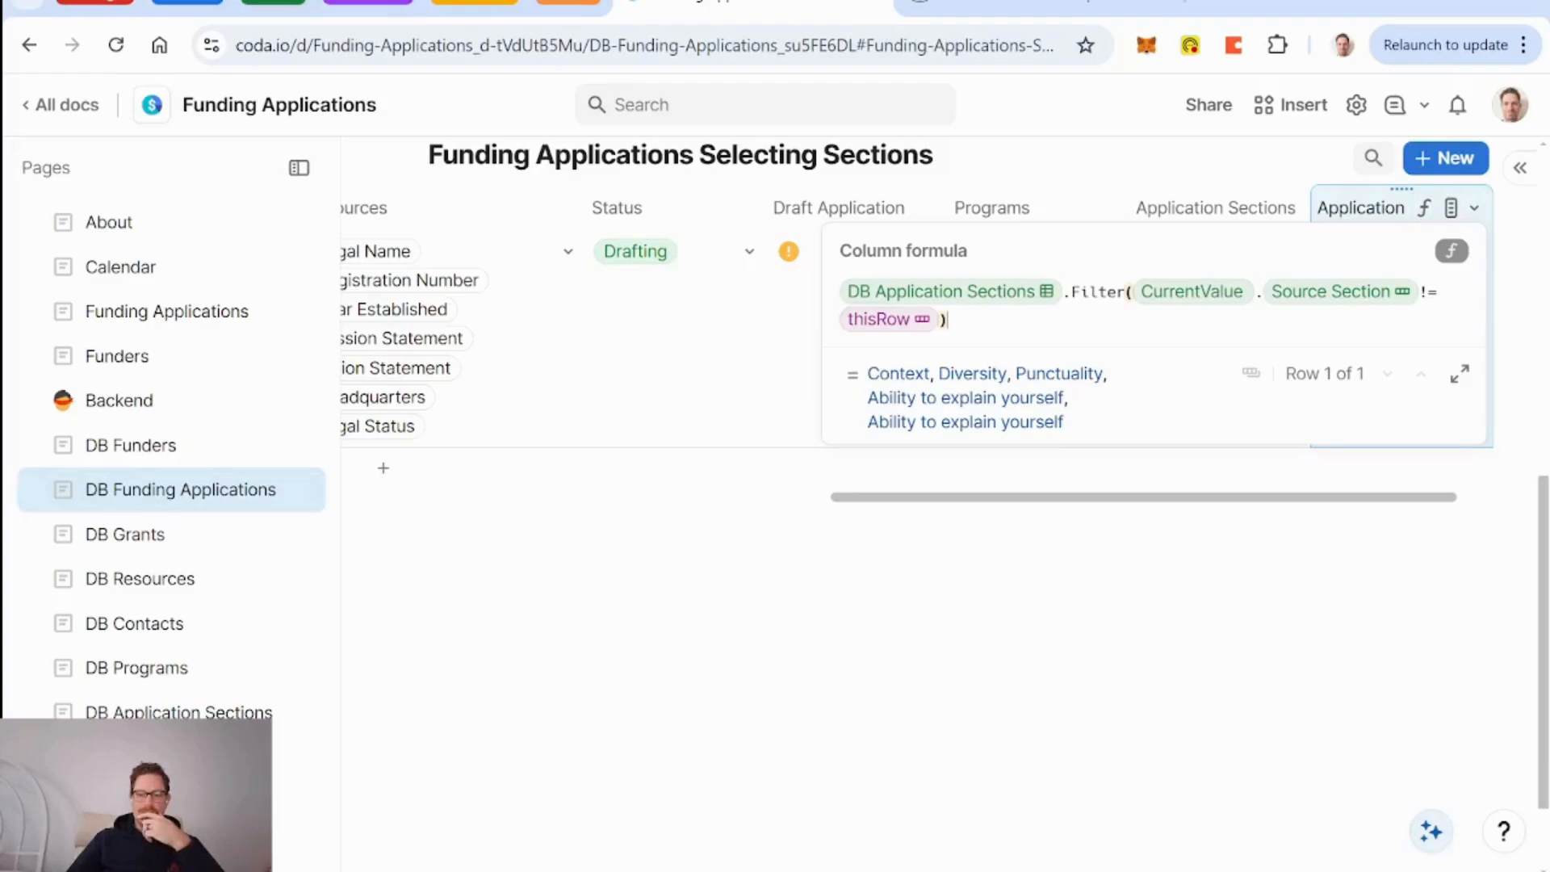
pyautogui.click(651, 398)
pyautogui.click(376, 252)
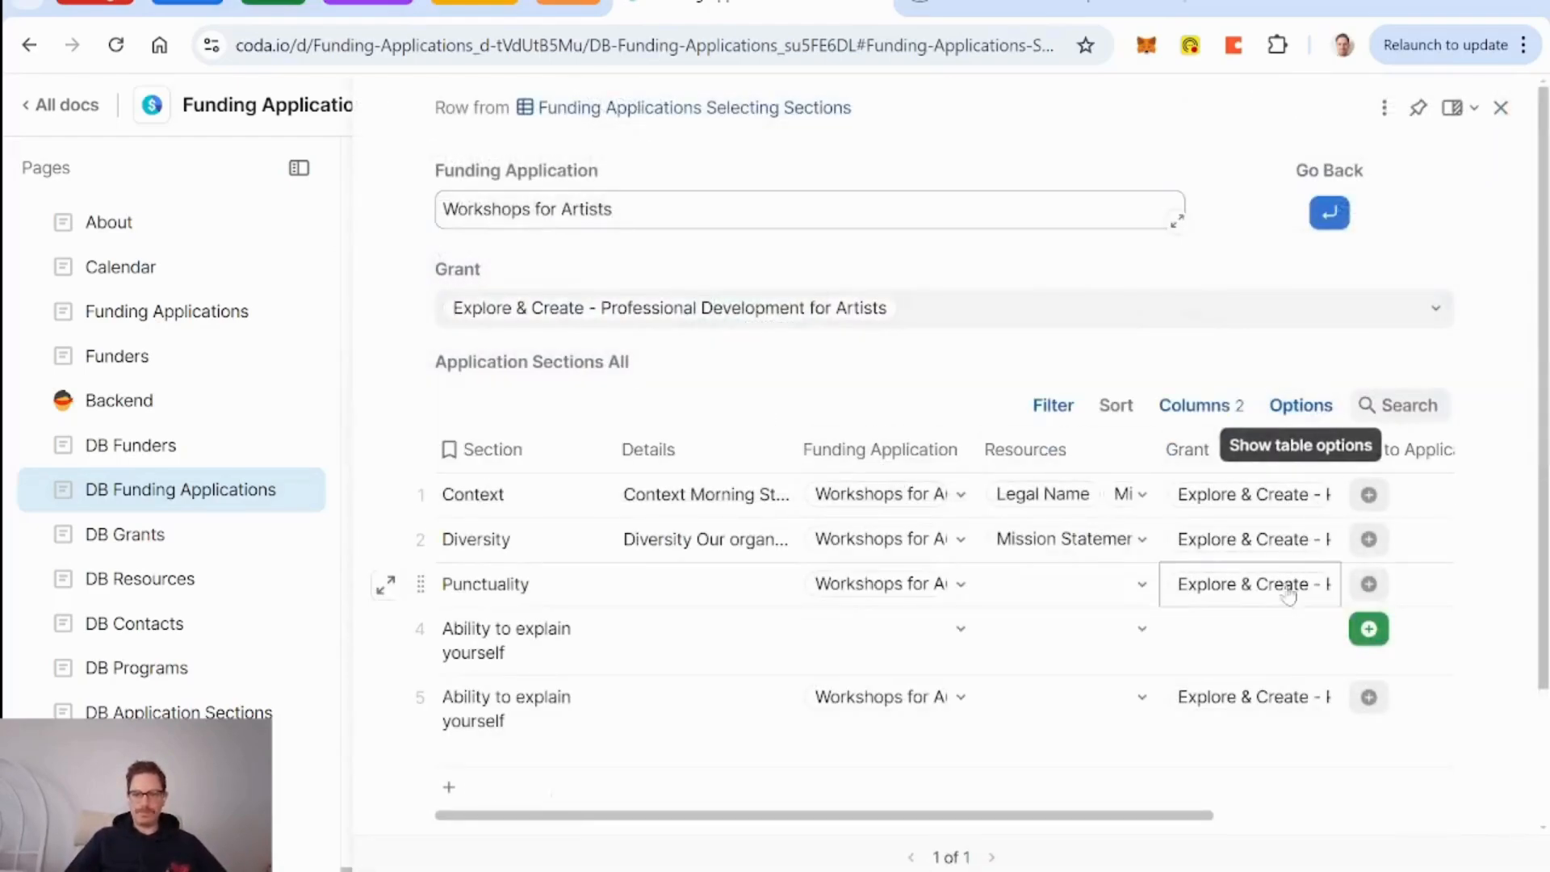
pyautogui.click(1267, 640)
pyautogui.press('Right')
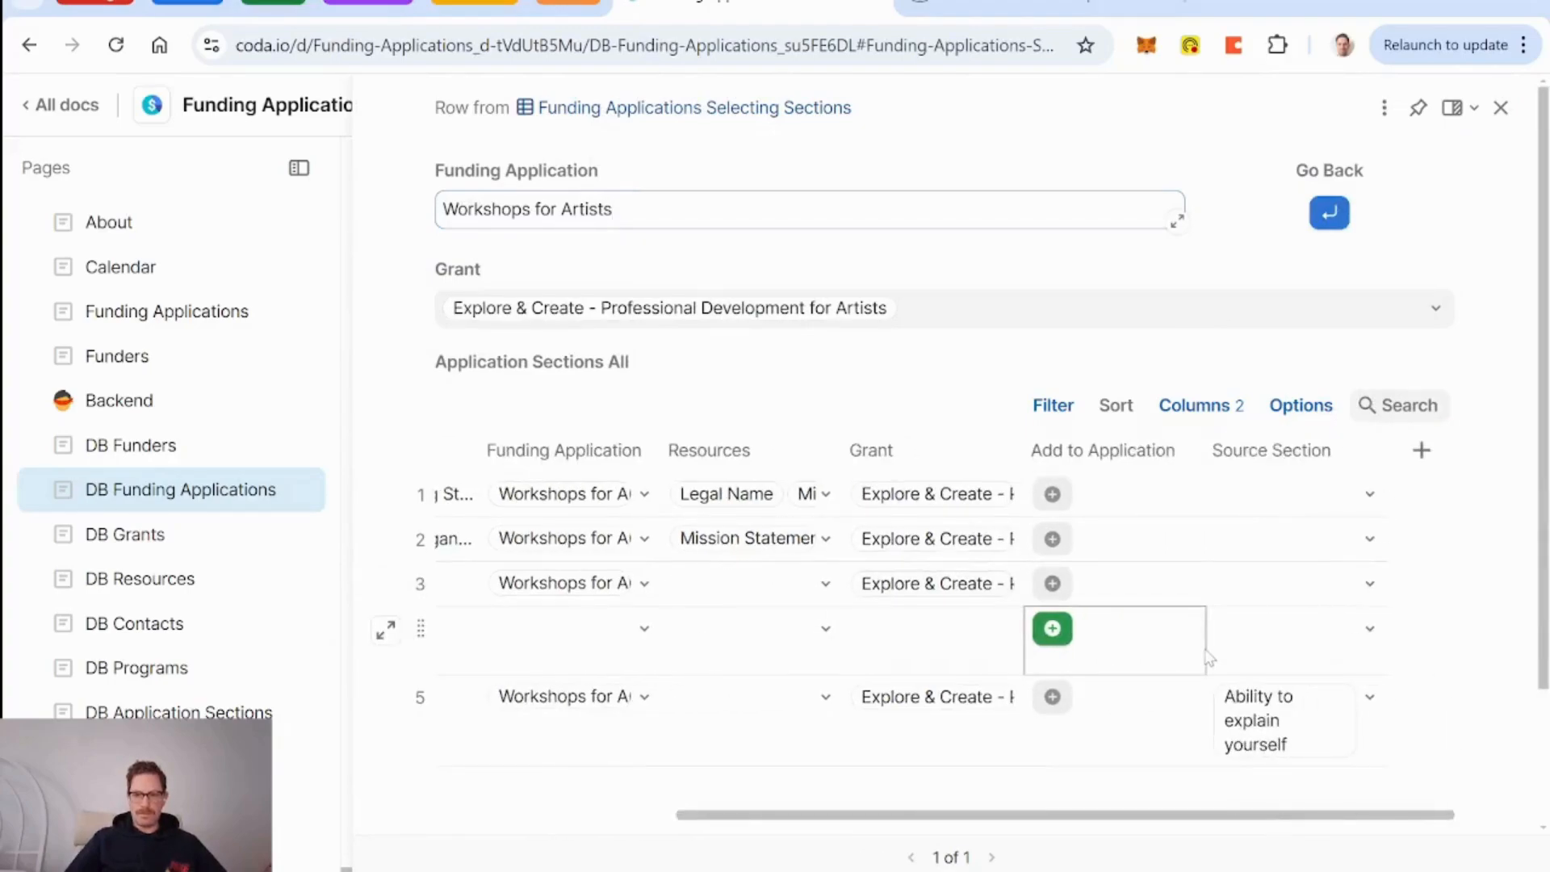
pyautogui.click(1296, 662)
pyautogui.click(1300, 541)
pyautogui.click(1163, 658)
pyautogui.click(937, 650)
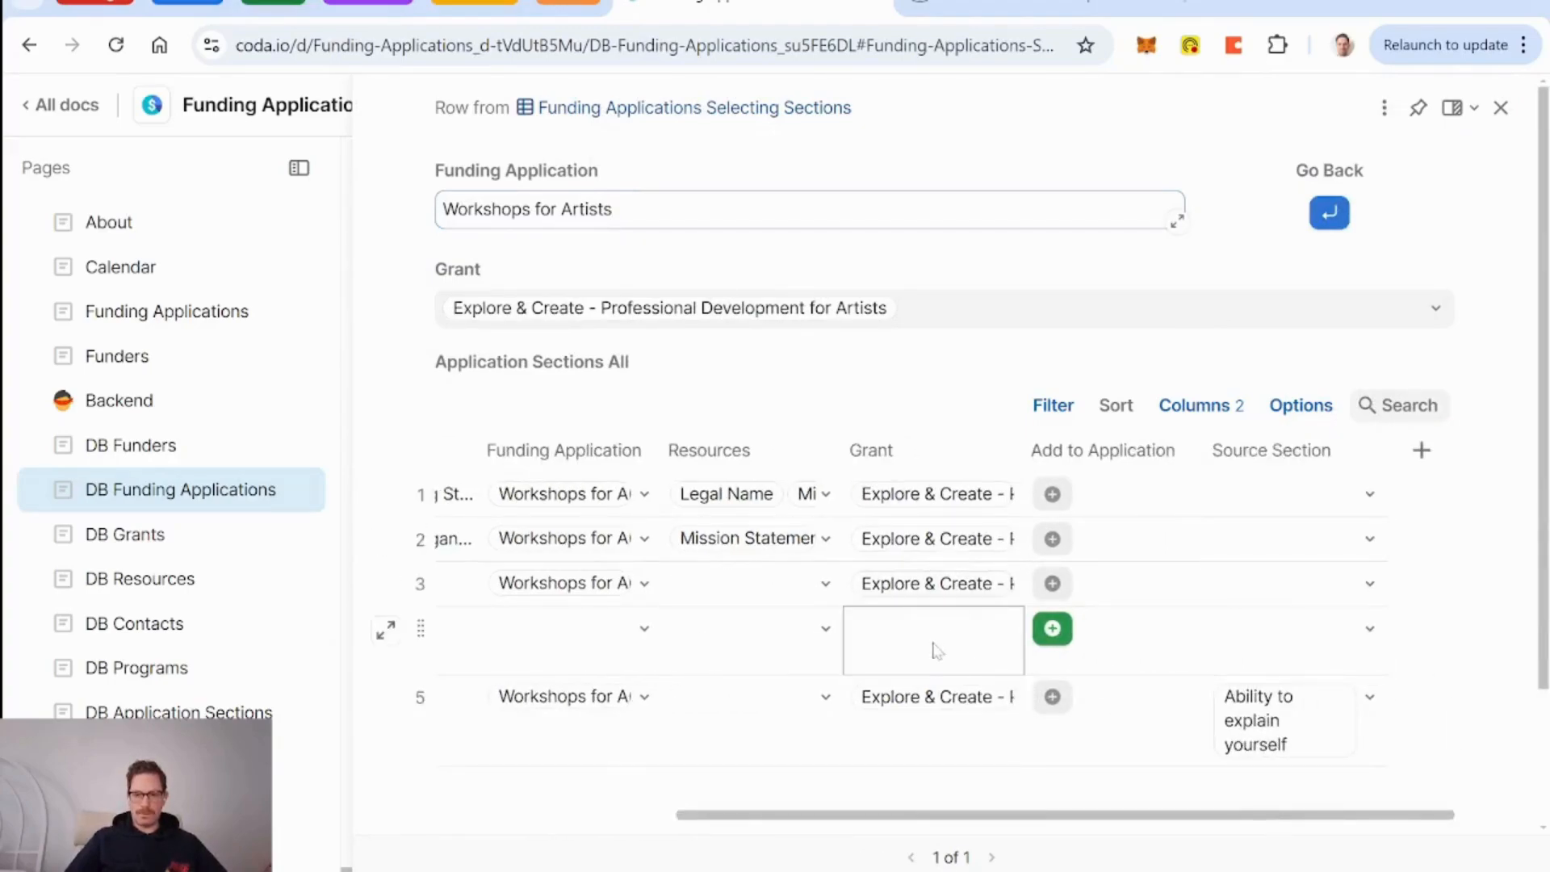
pyautogui.hscroll(-4, 922, 649)
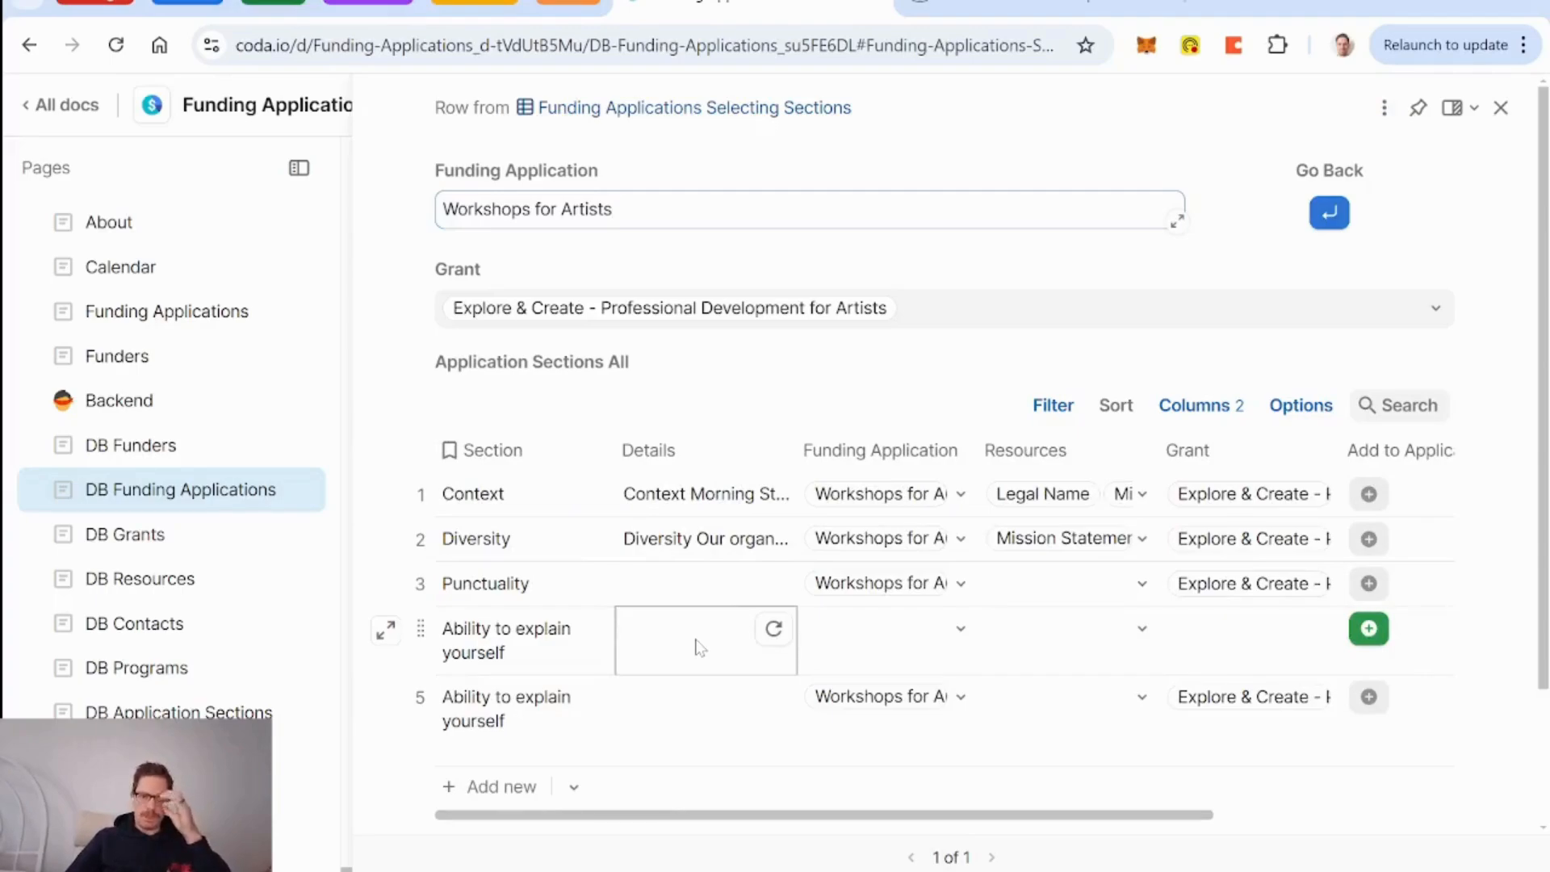
pyautogui.hscroll(3, 699, 646)
pyautogui.hscroll(2, 699, 646)
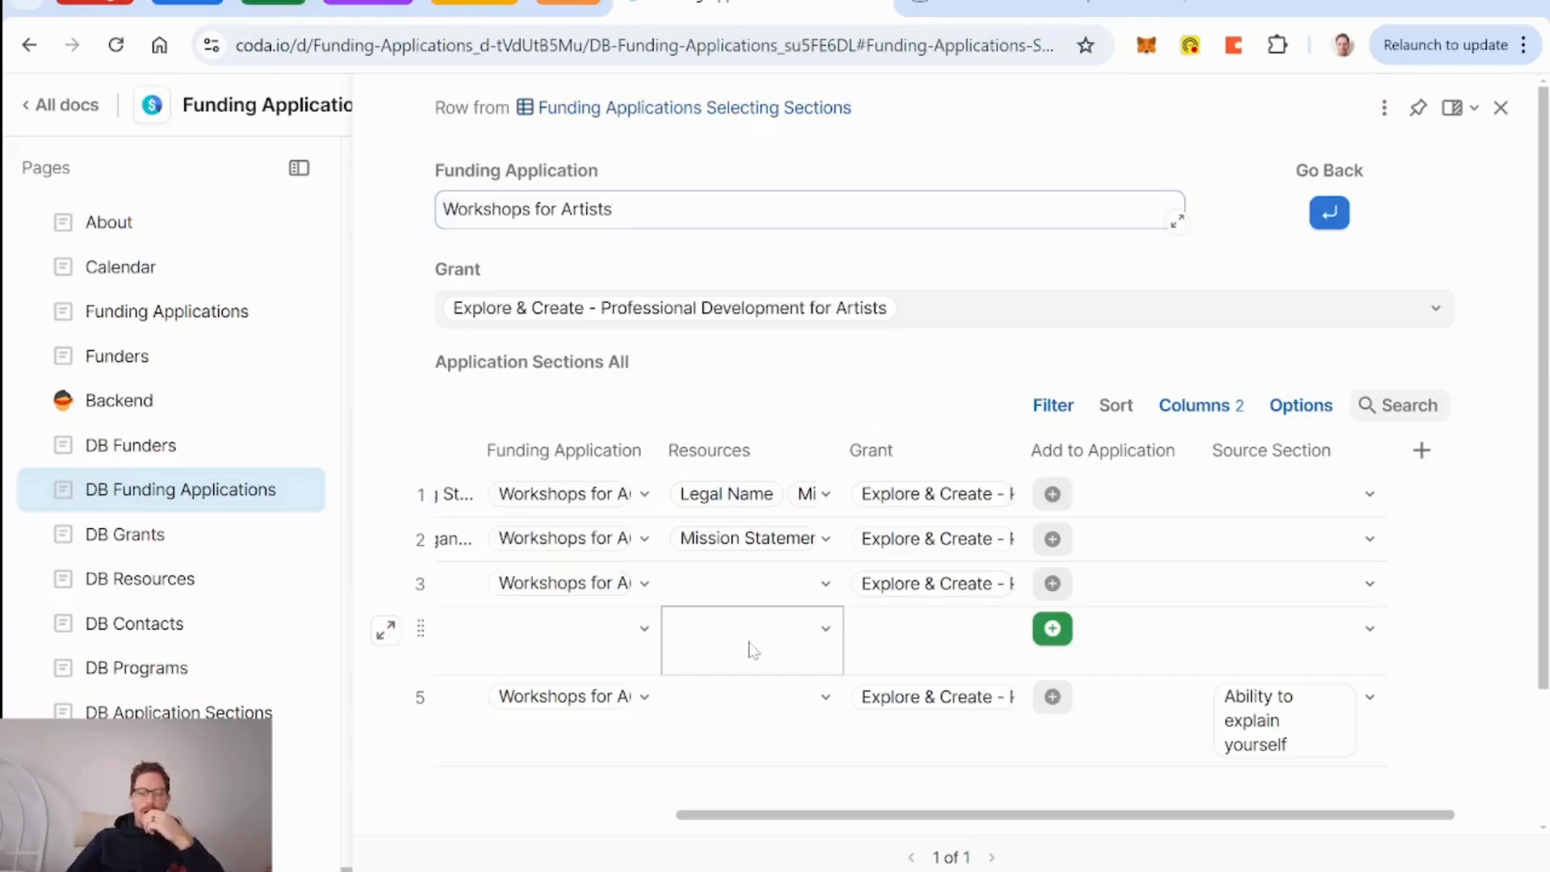
pyautogui.click(615, 656)
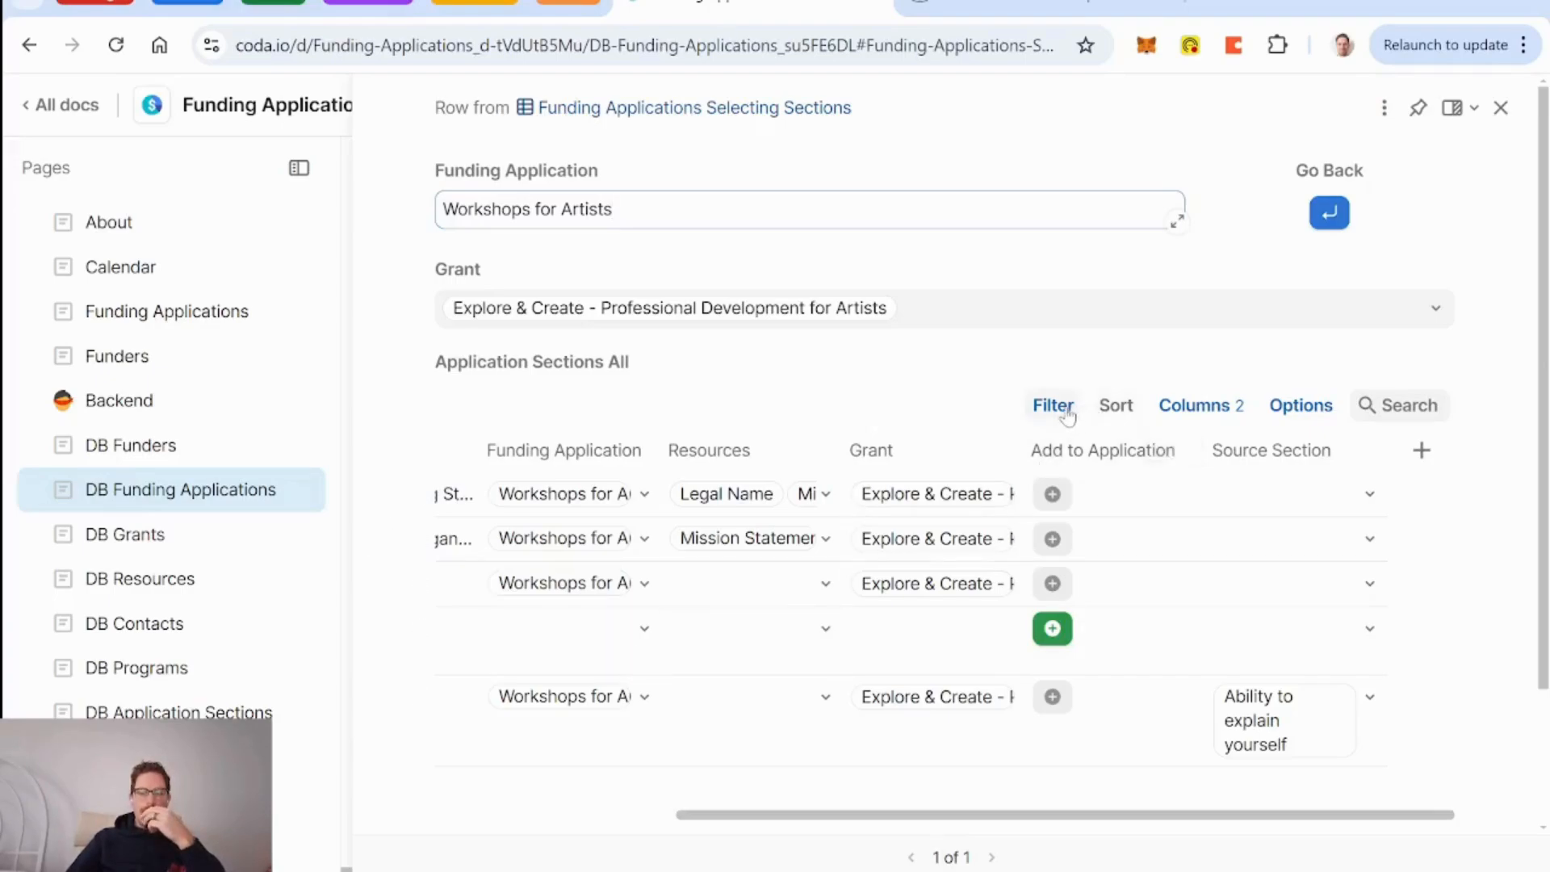
pyautogui.hscroll(-4, 730, 641)
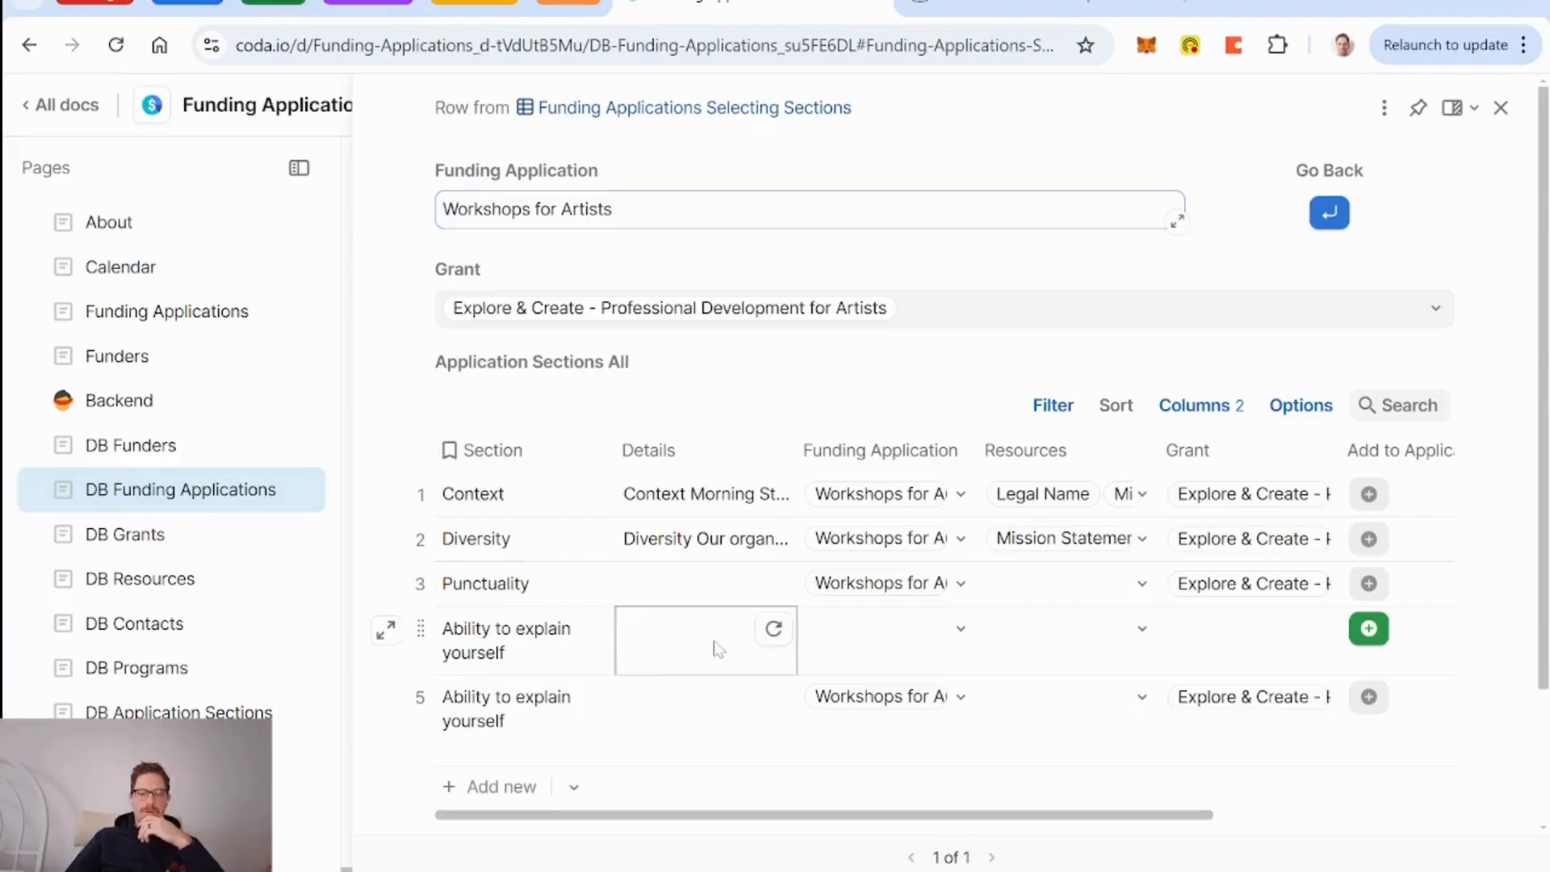
pyautogui.hscroll(4, 718, 648)
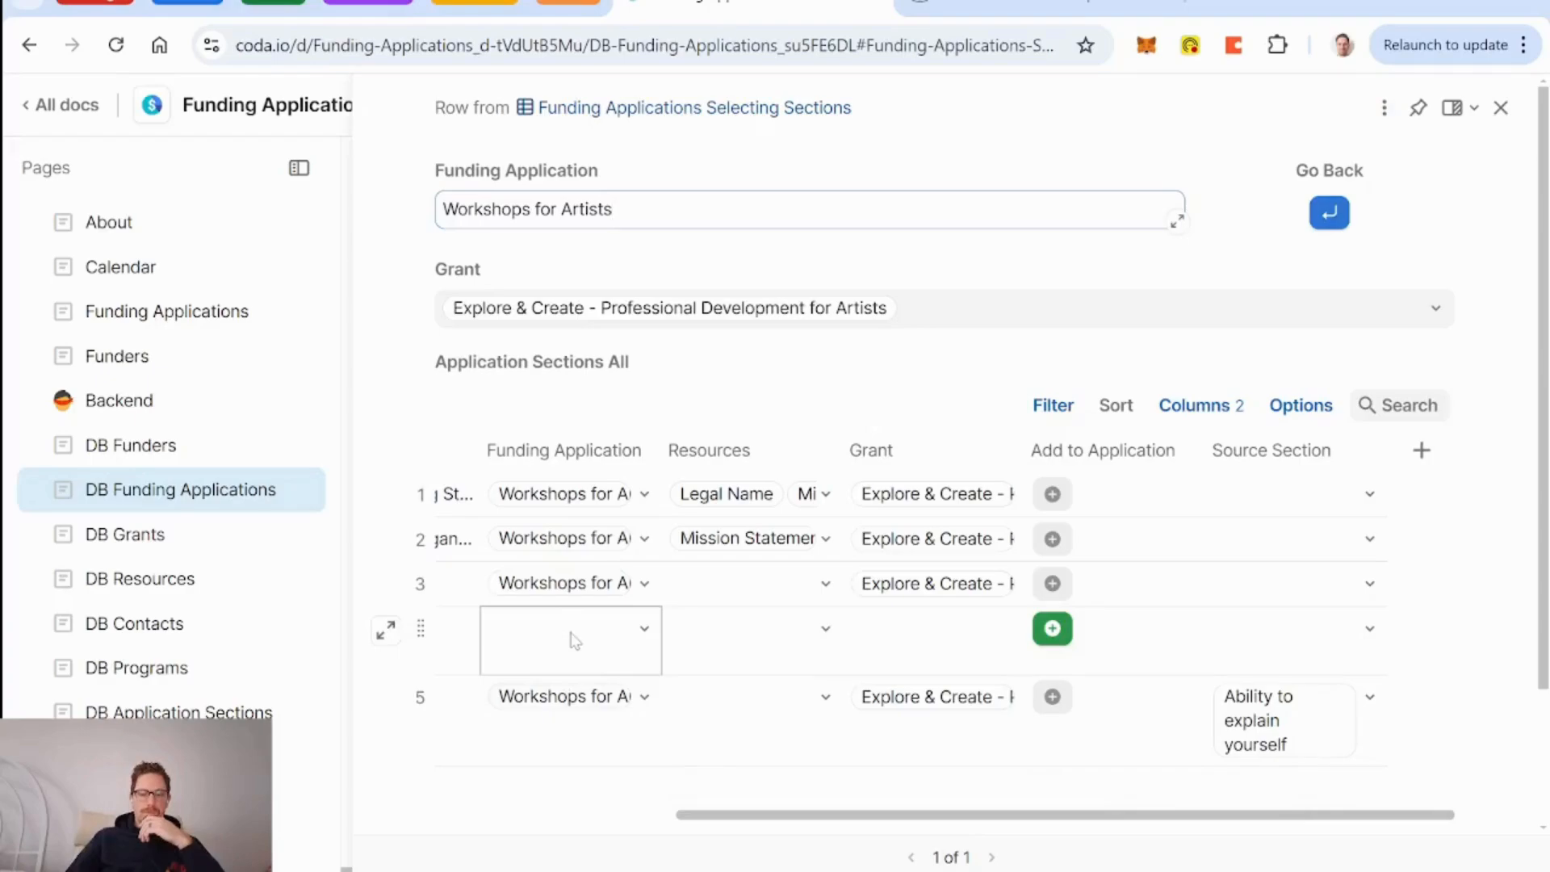
pyautogui.hscroll(-5, 575, 640)
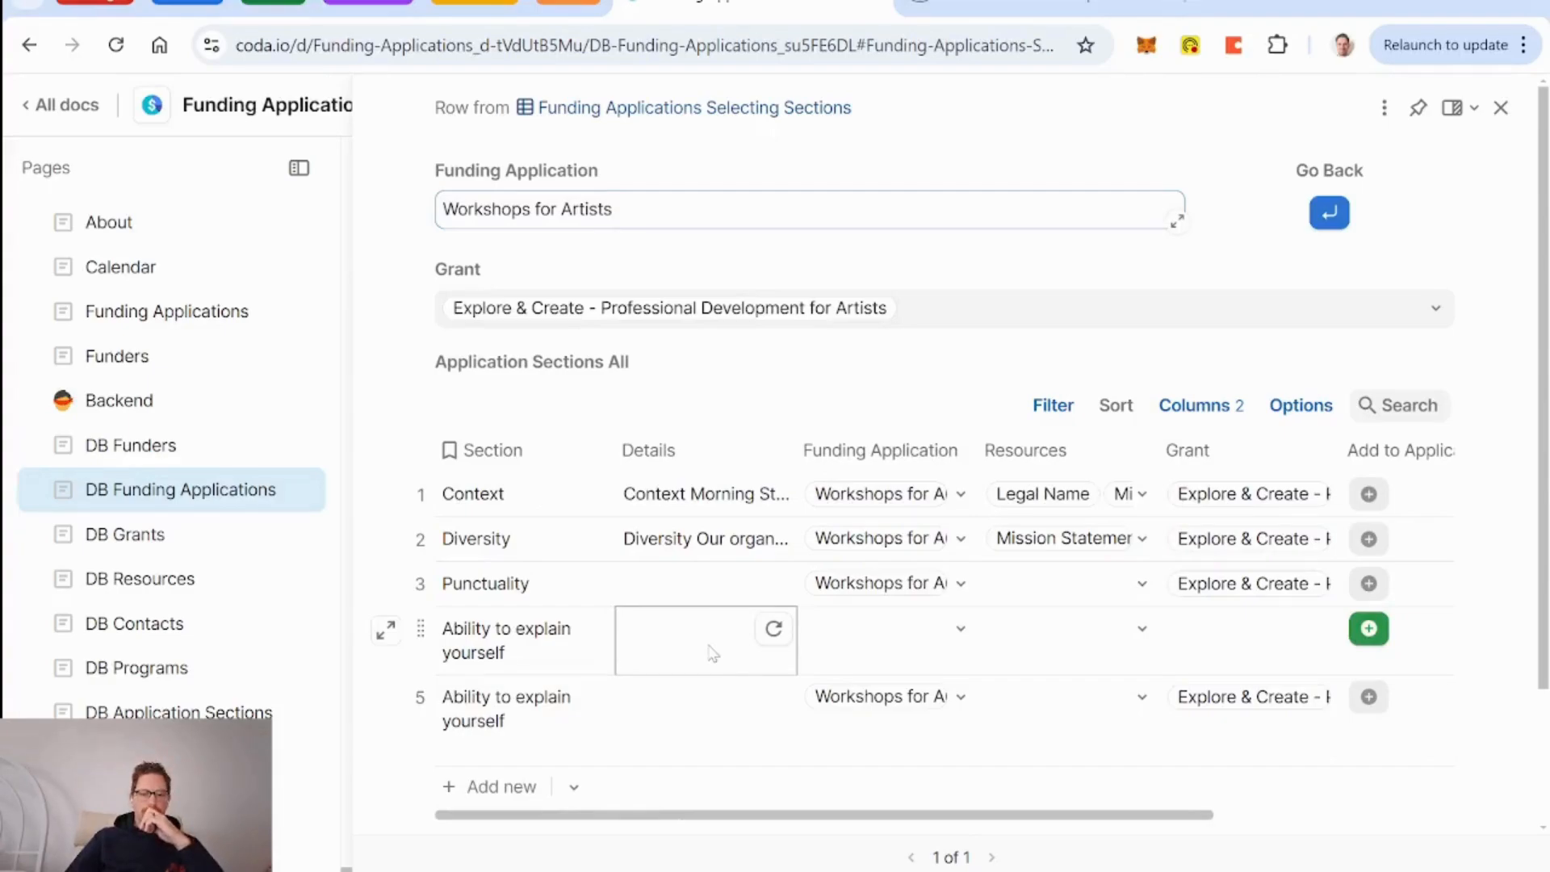
pyautogui.hscroll(5, 713, 652)
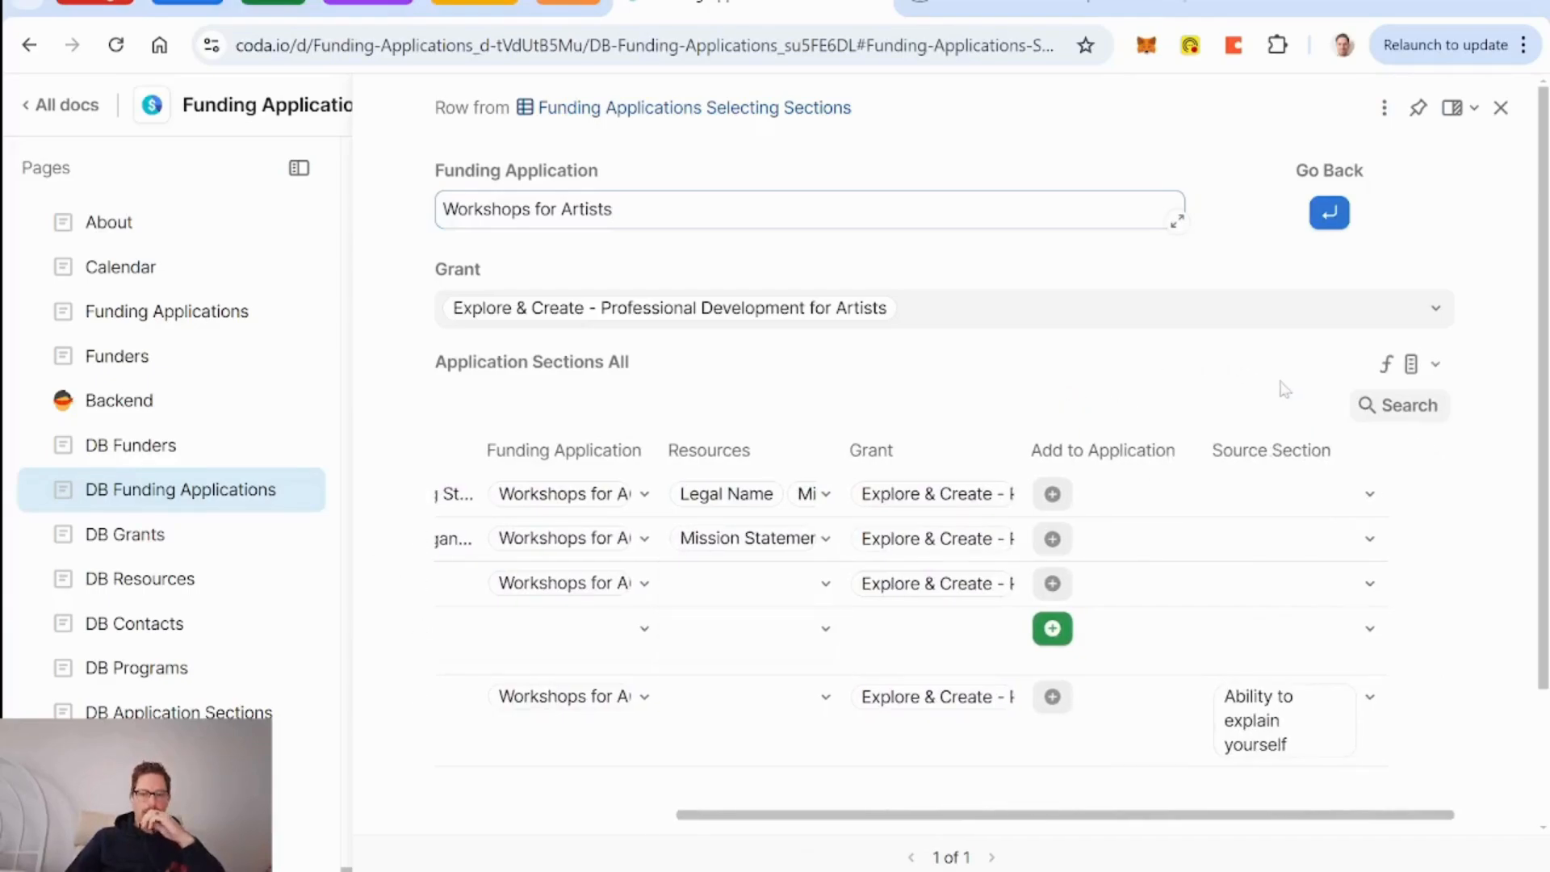
# Add the condition 'and Funding Application != thisRow.Title' to the Application Sections All filter.
pyautogui.click(1434, 365)
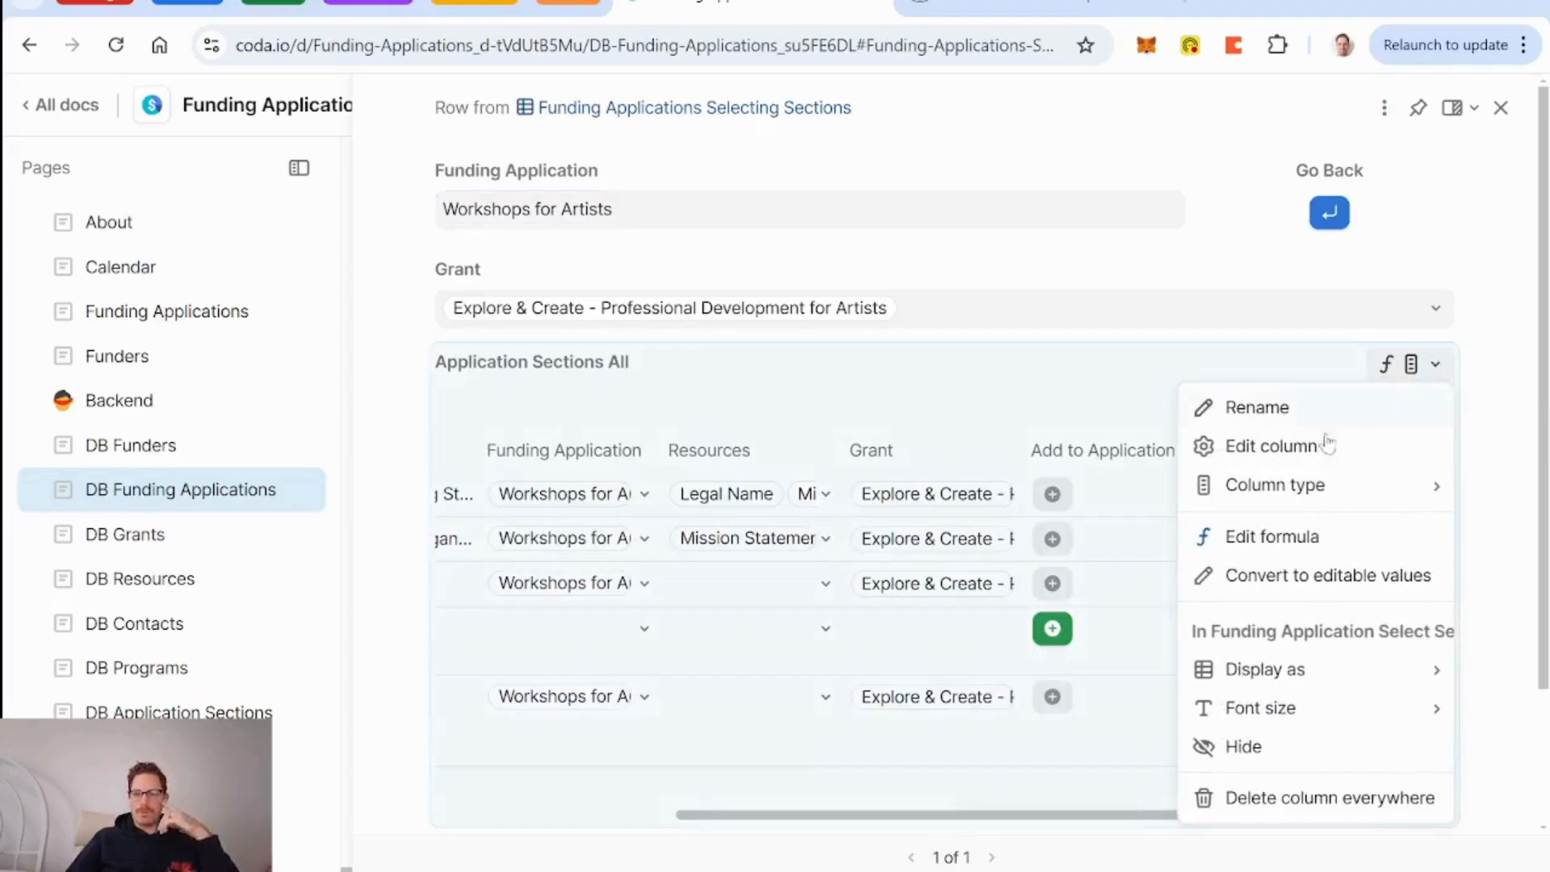
pyautogui.click(1283, 546)
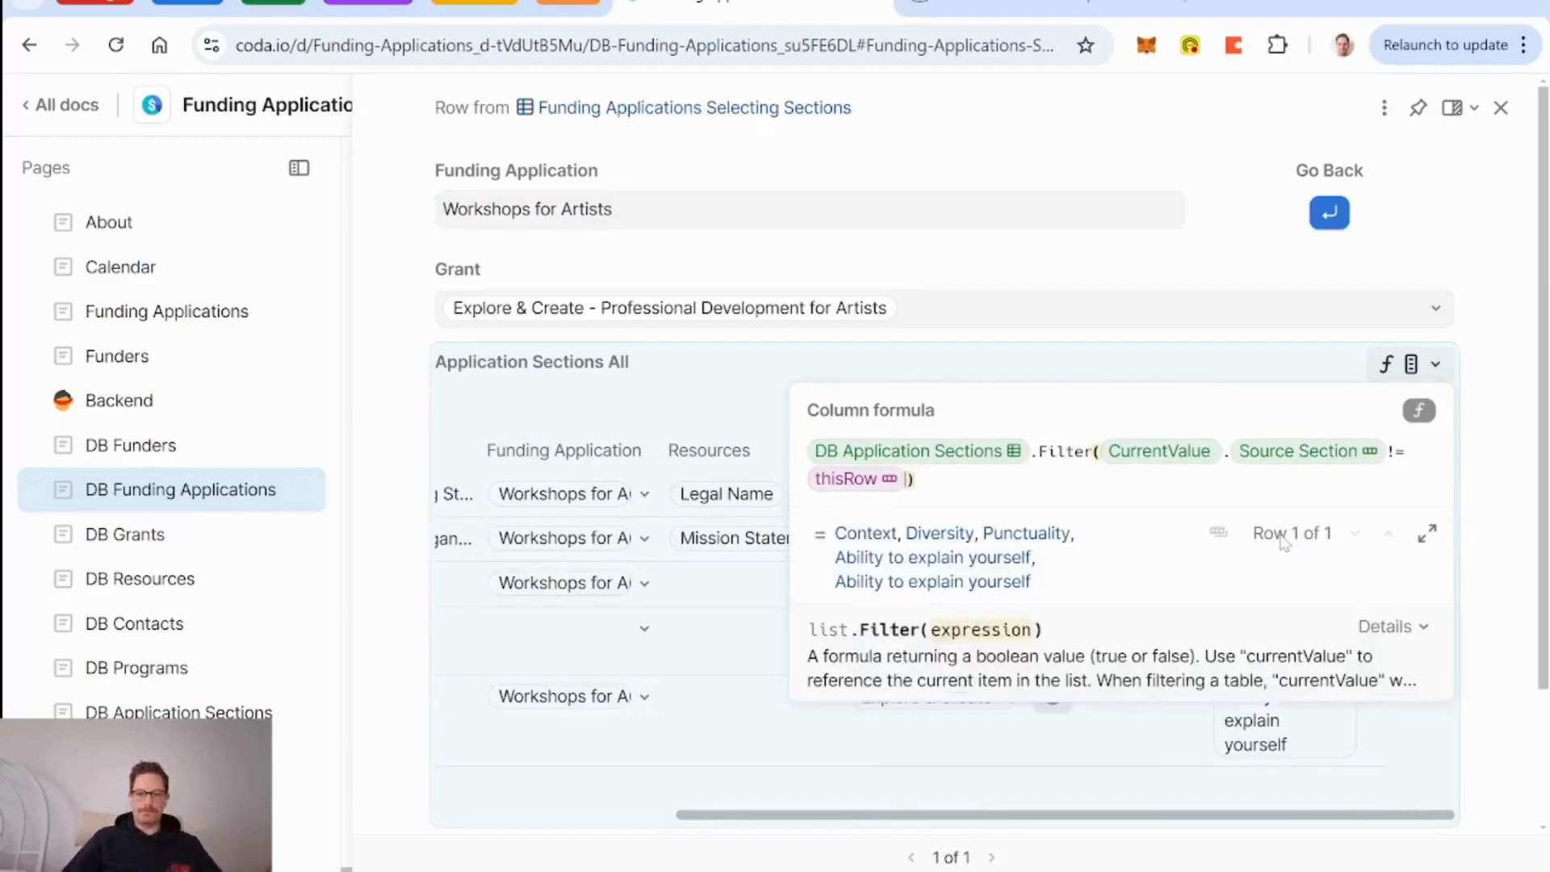
pyautogui.write('and fundin')
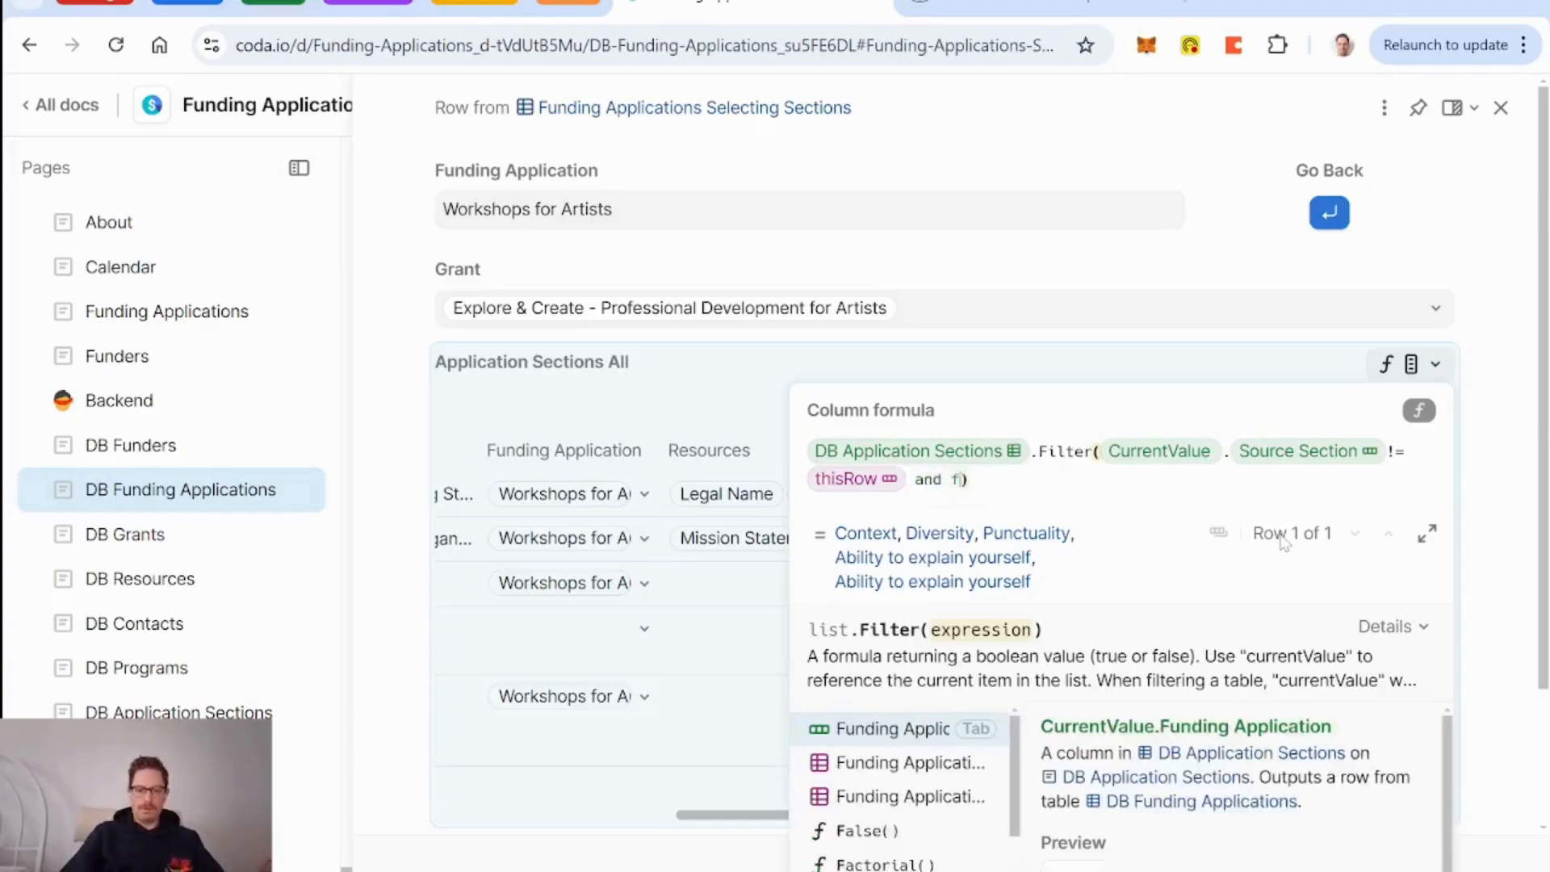
pyautogui.press('Tab')
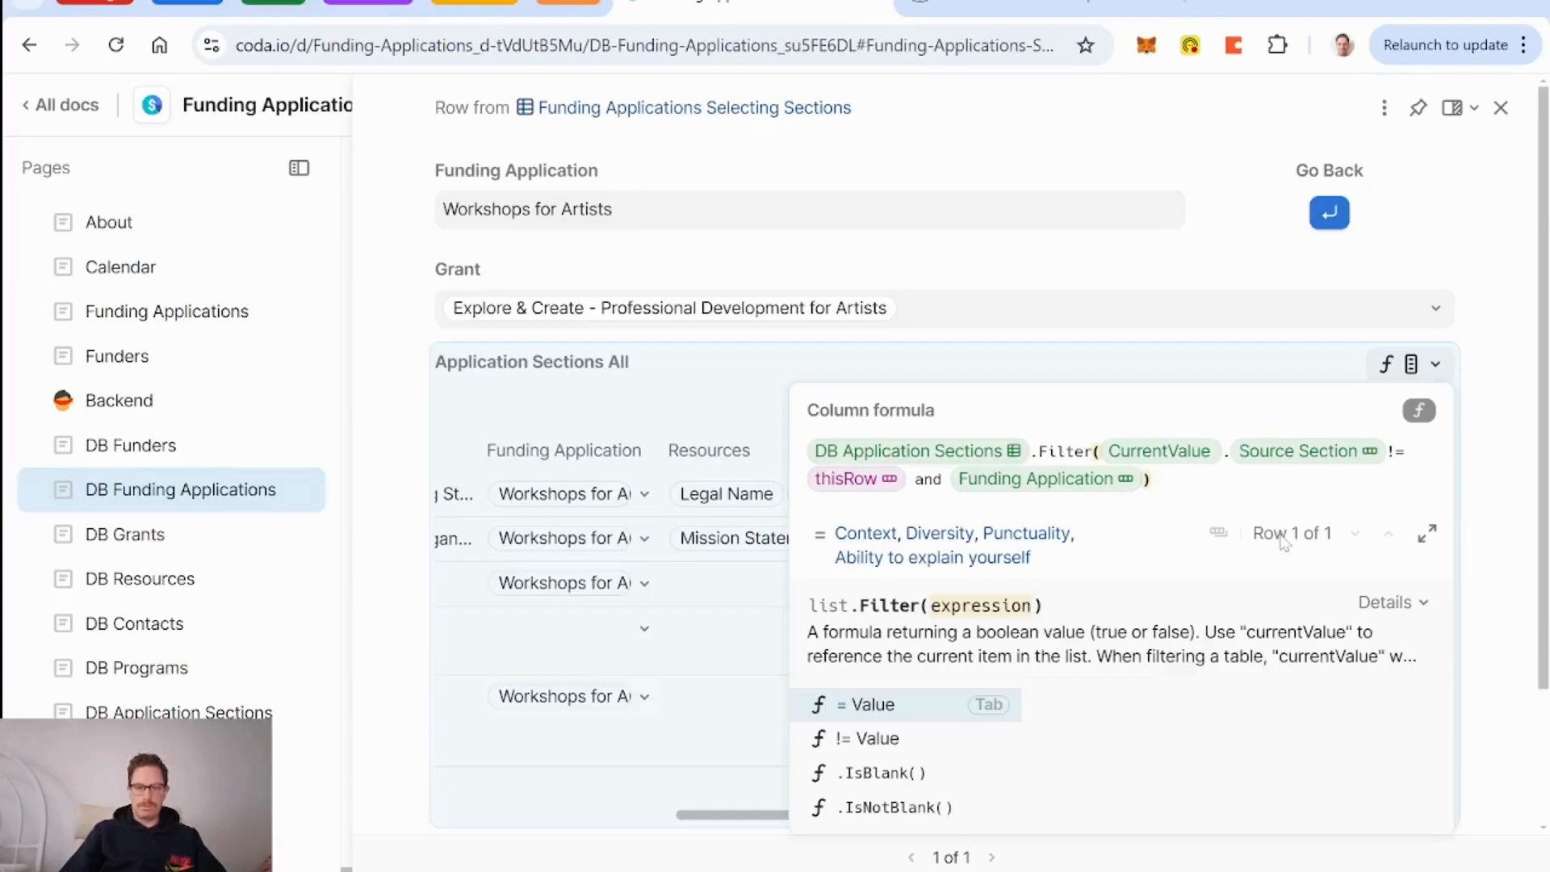
pyautogui.write('!=thisRow')
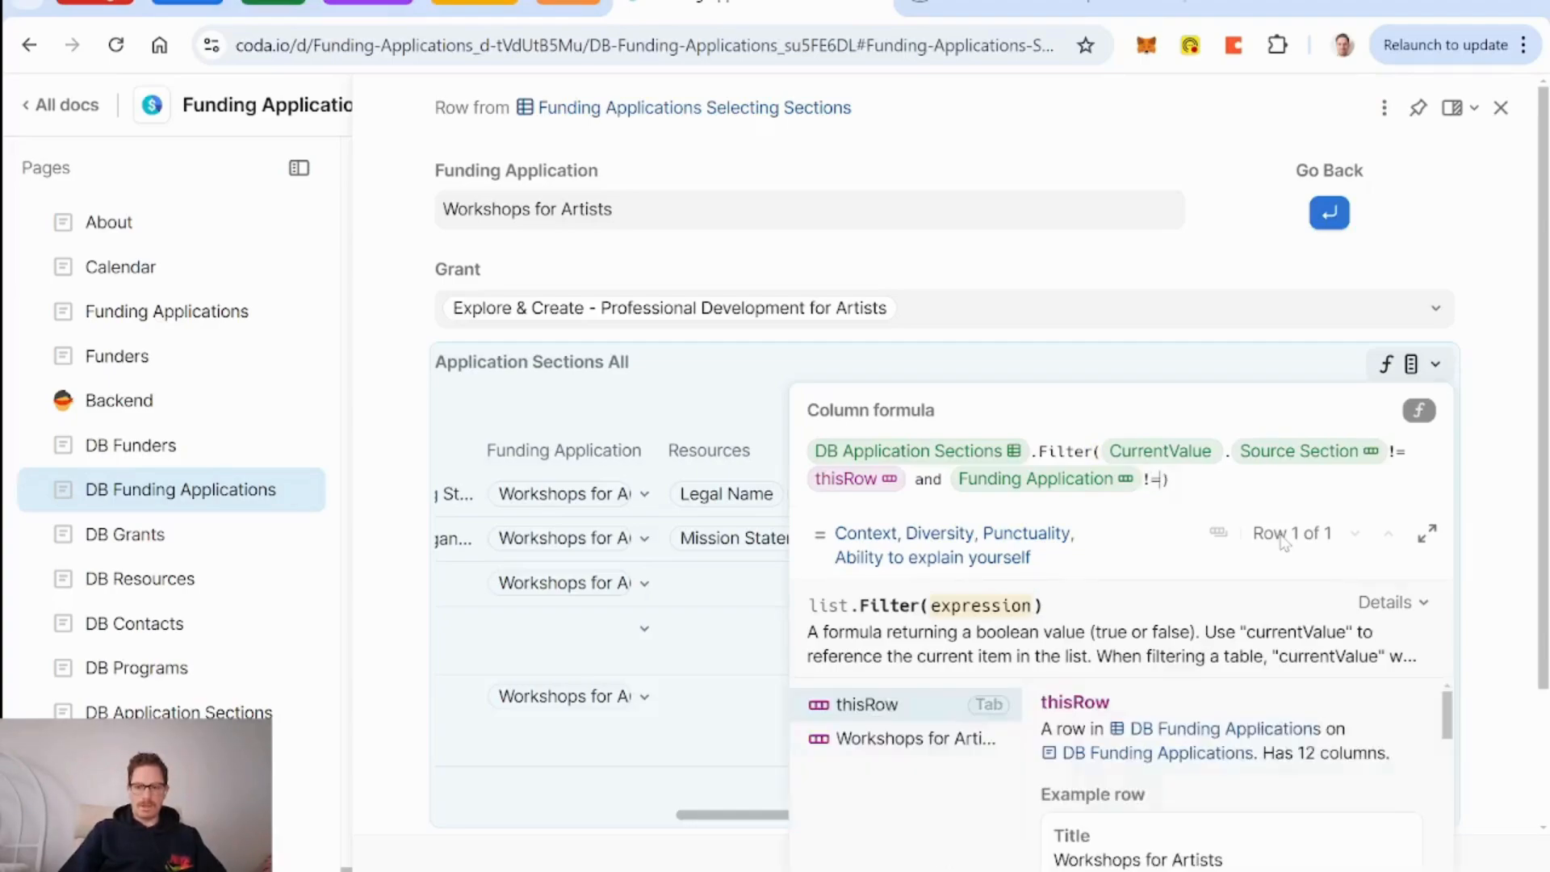
pyautogui.write('.fund')
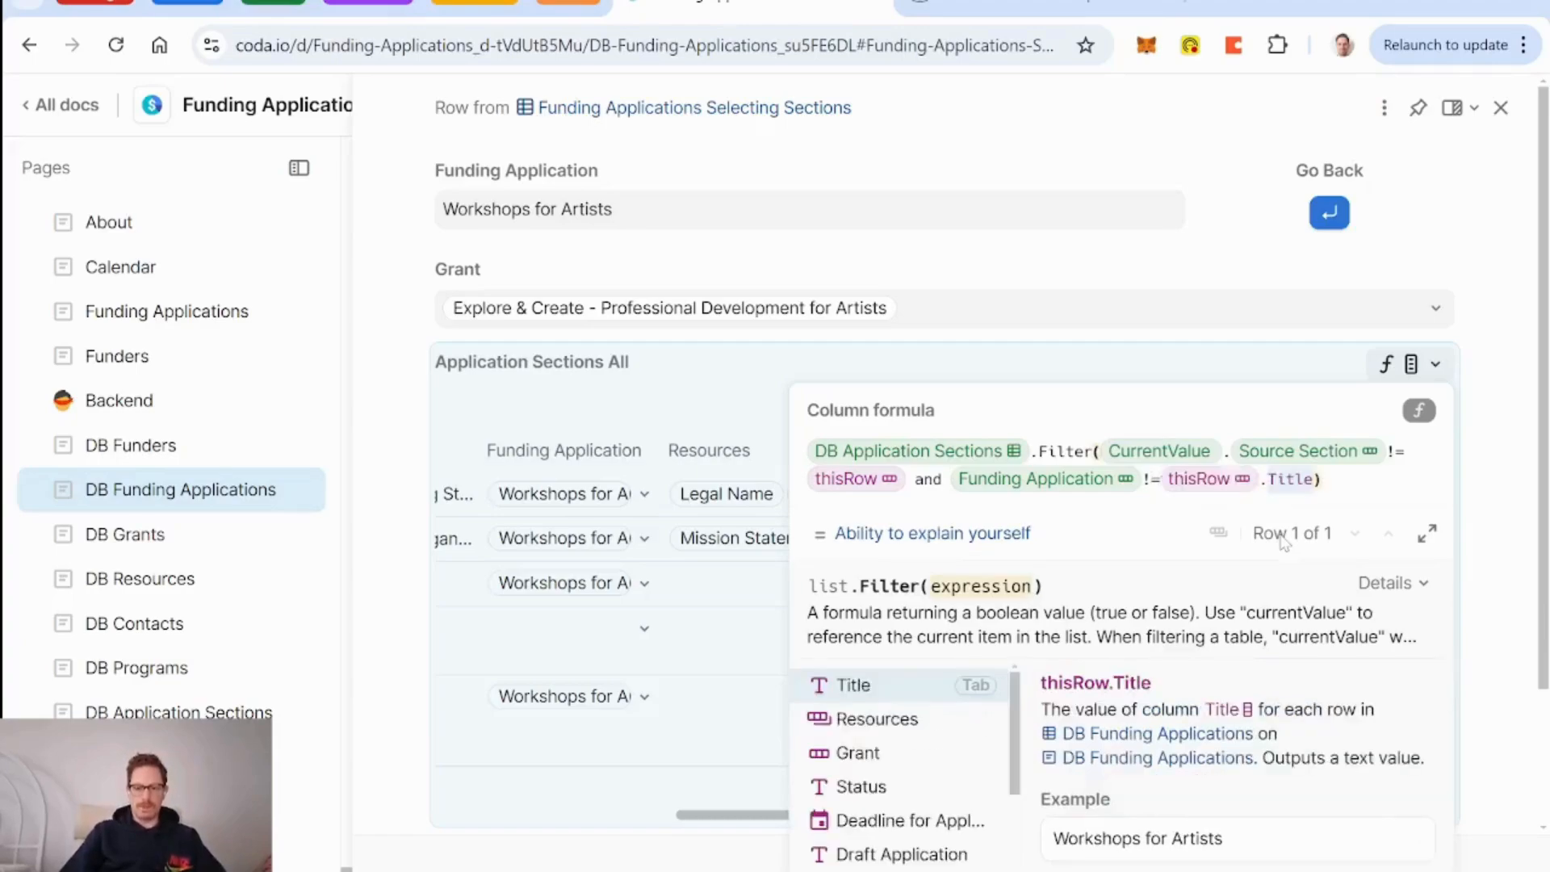
pyautogui.write('i')
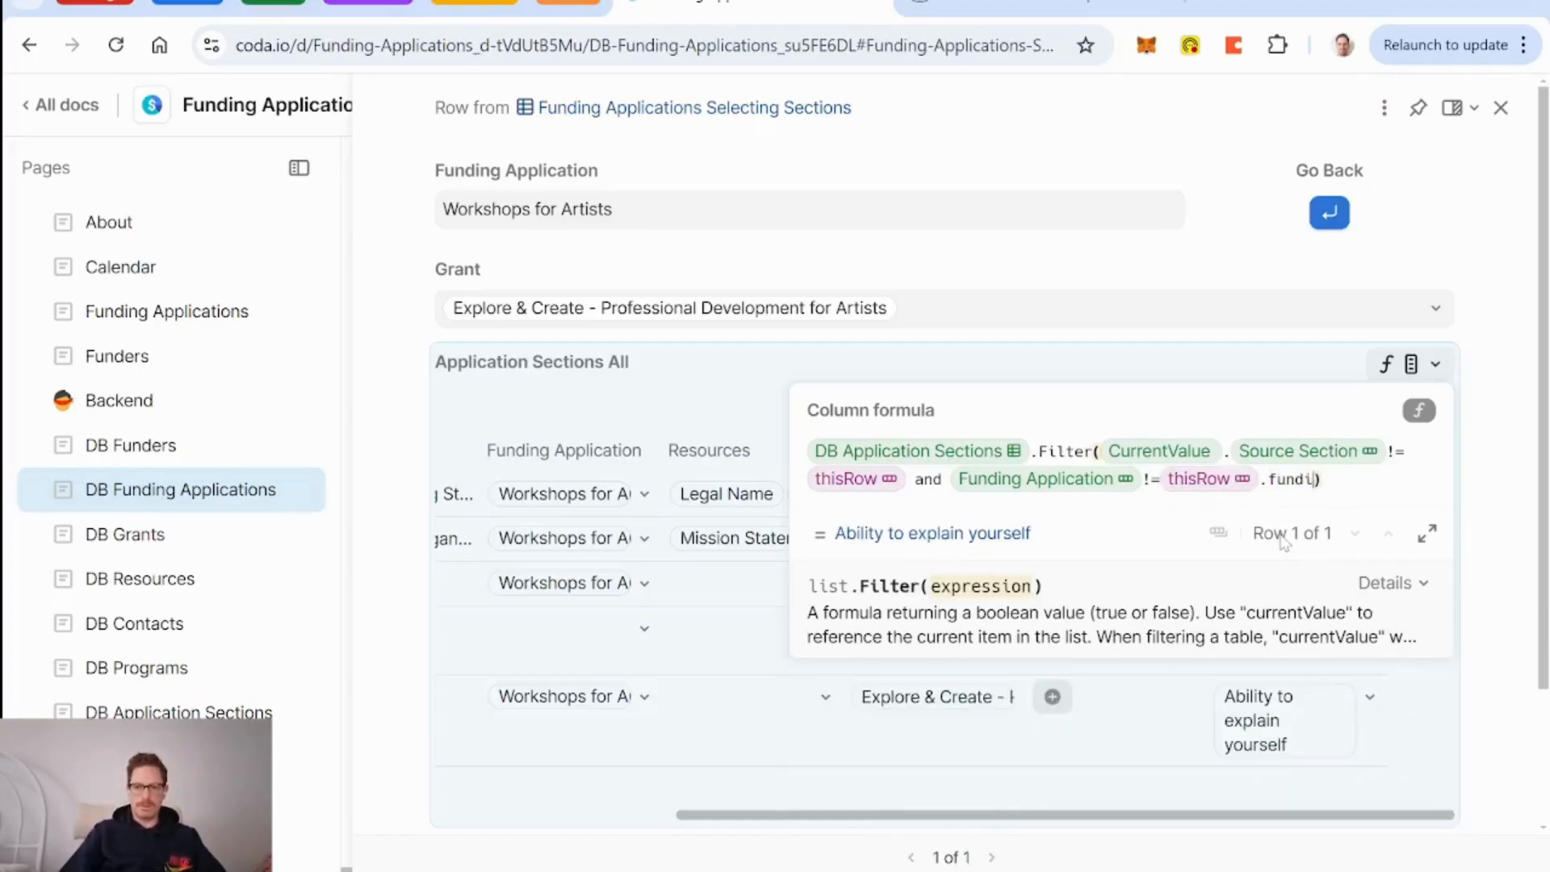
pyautogui.press('BackSpace')
pyautogui.press('BackSpace')
pyautogui.press('BackSpace')
pyautogui.press('BackSpace')
pyautogui.press('BackSpace')
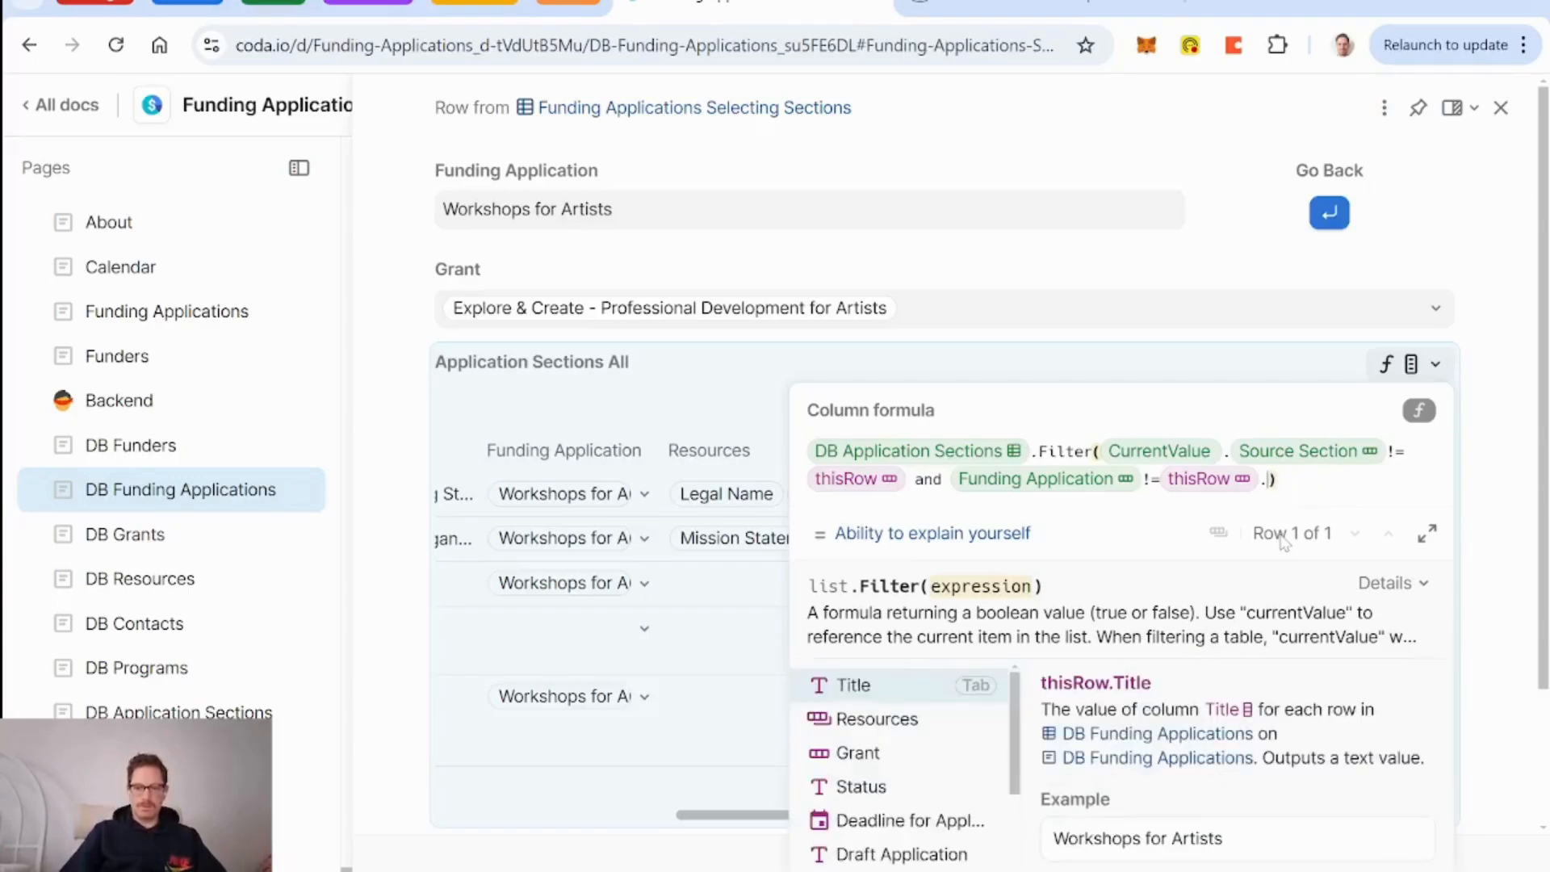
pyautogui.write('f')
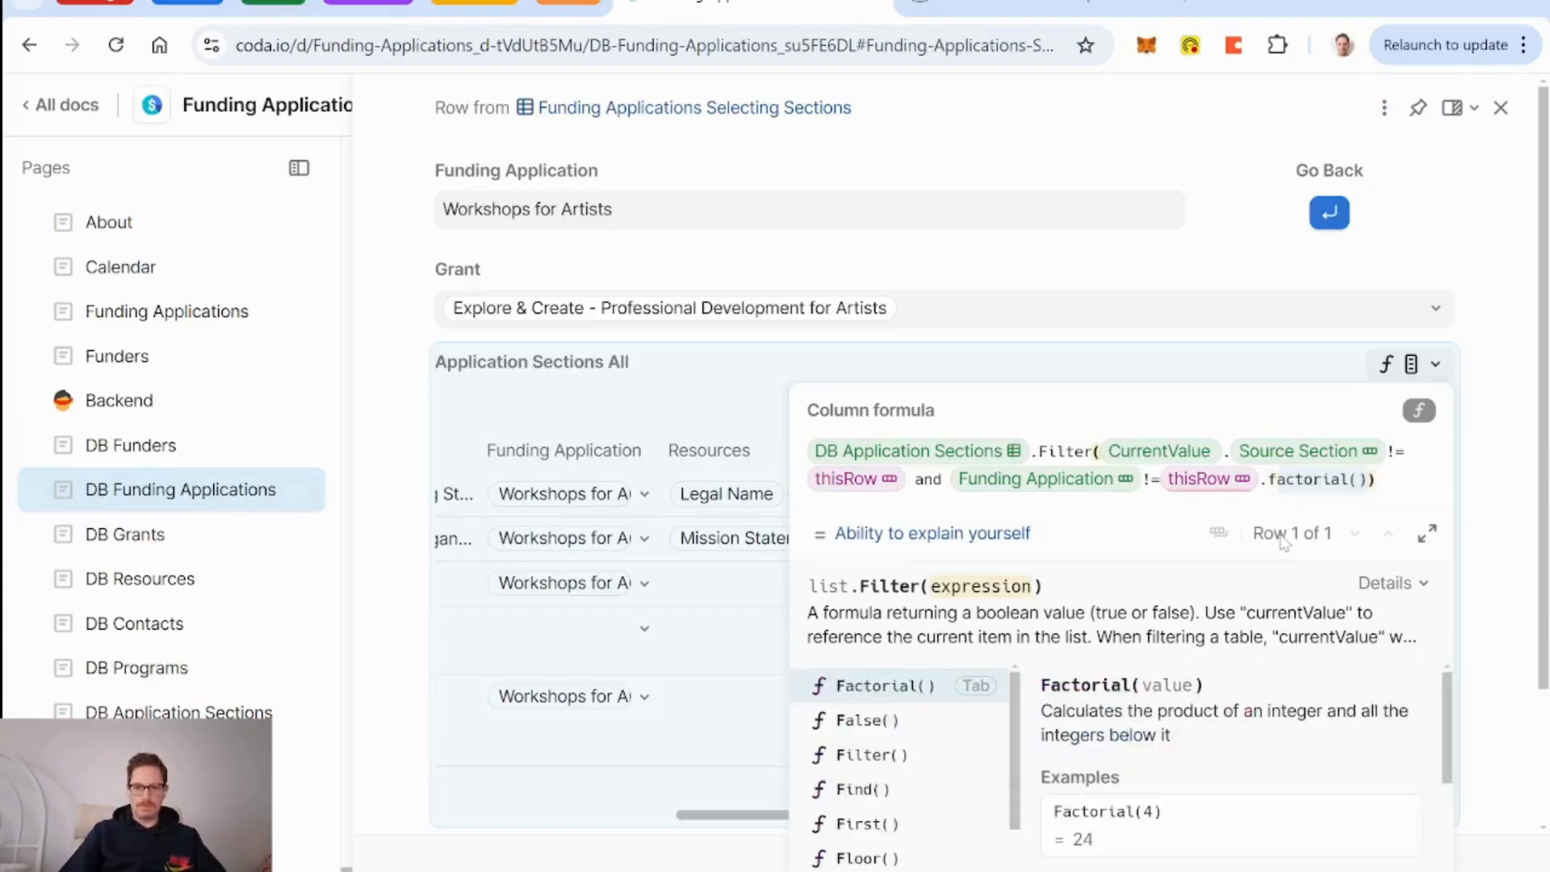
pyautogui.write('u')
pyautogui.press('BackSpace')
pyautogui.press('BackSpace')
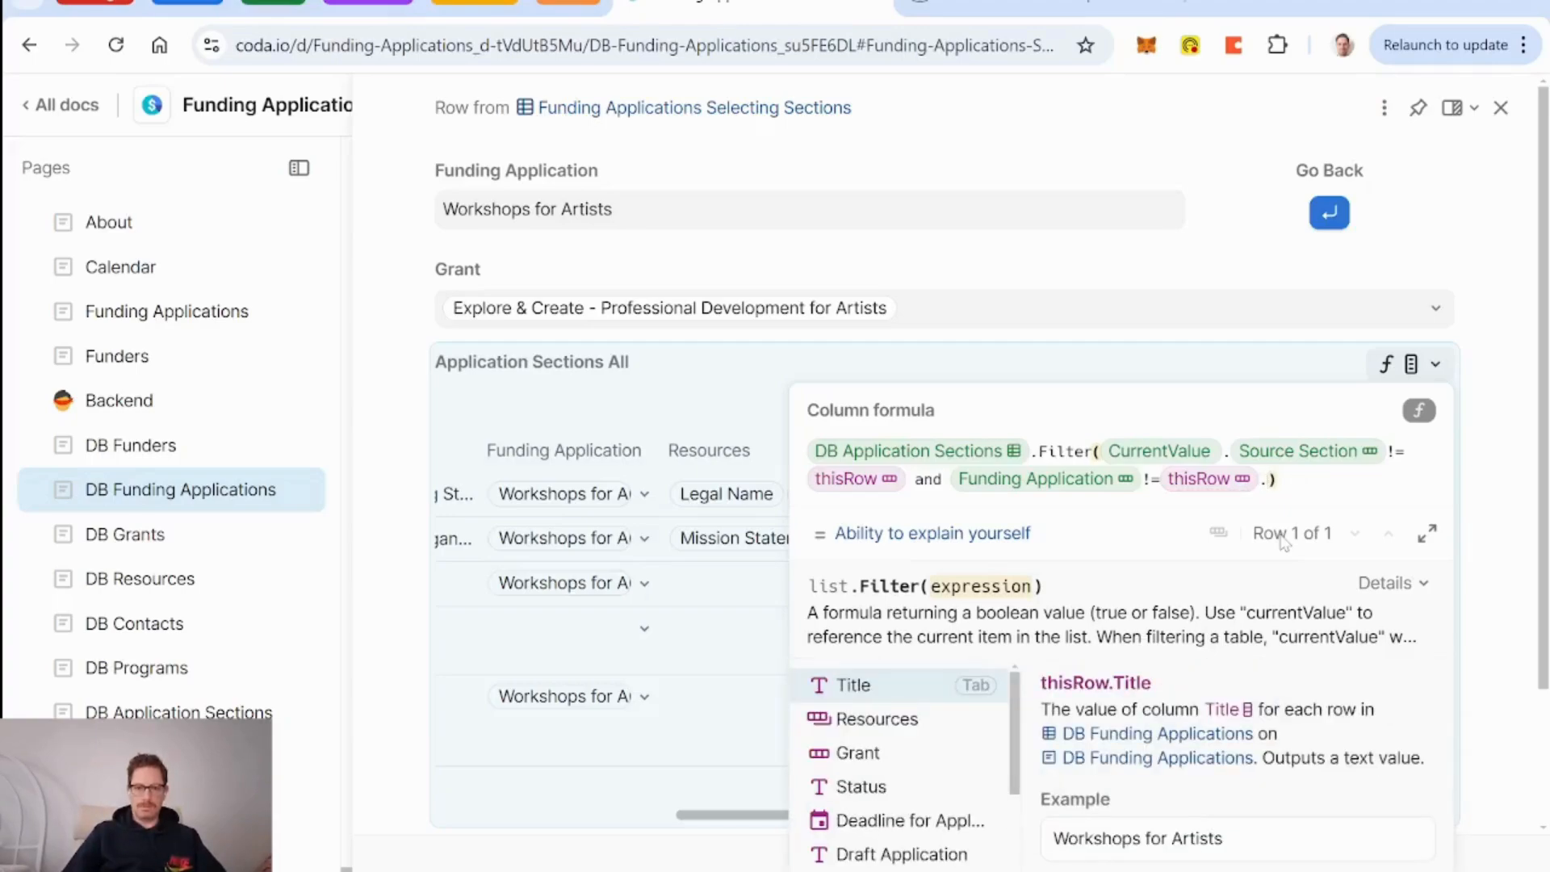
pyautogui.press('Down')
pyautogui.press('Down')
pyautogui.press('Down')
pyautogui.press('Down')
pyautogui.press('Down')
pyautogui.press('Down')
pyautogui.press('Down')
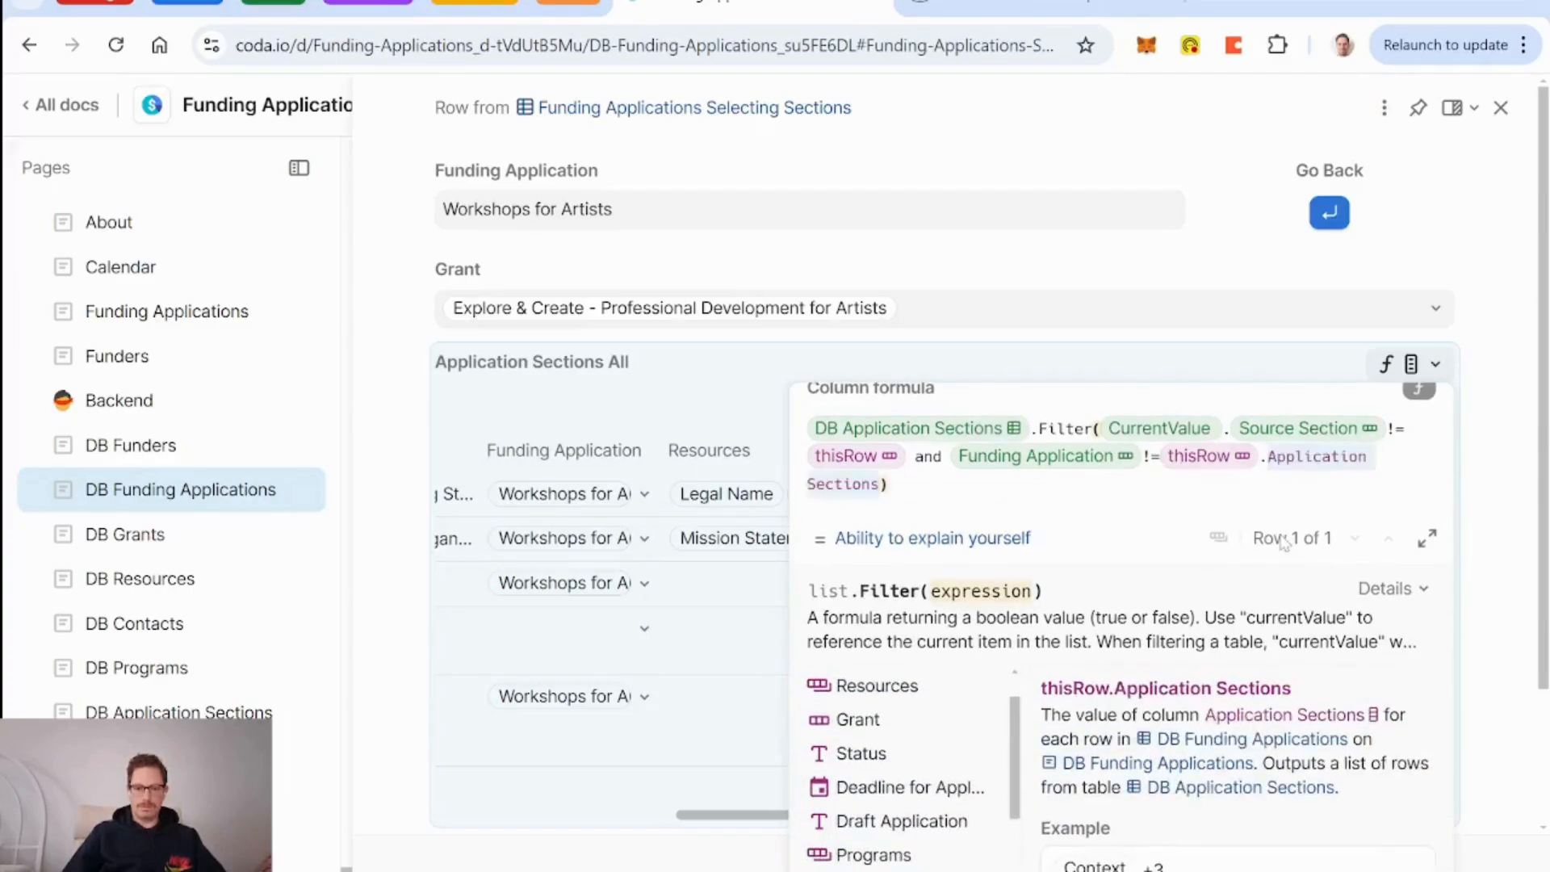
pyautogui.press('Down')
pyautogui.press('Down')
pyautogui.press('Down')
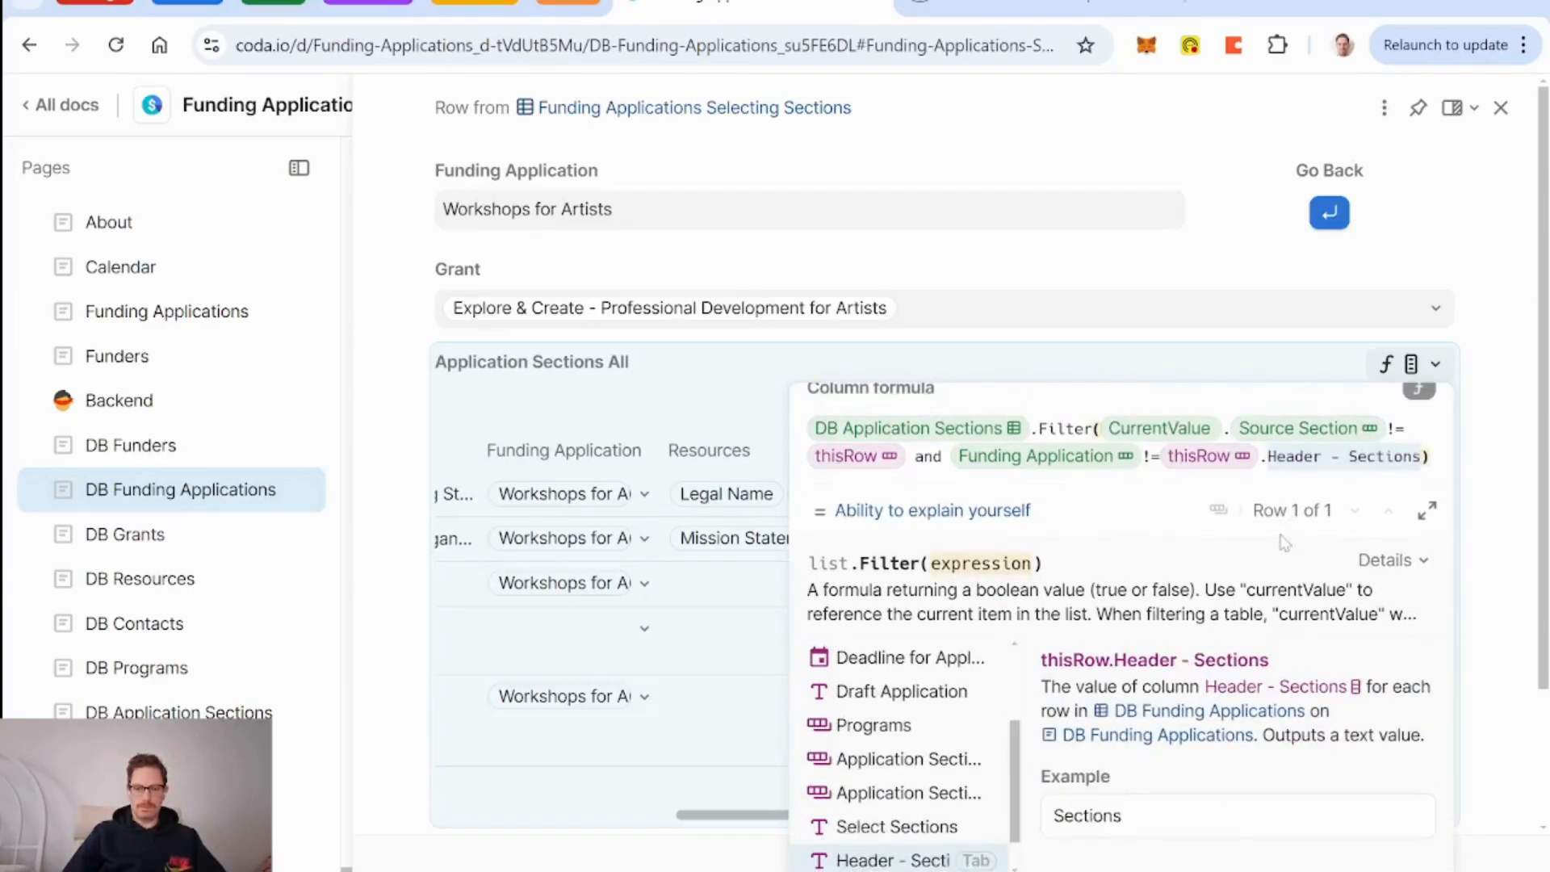
pyautogui.press('Down')
pyautogui.press('Down')
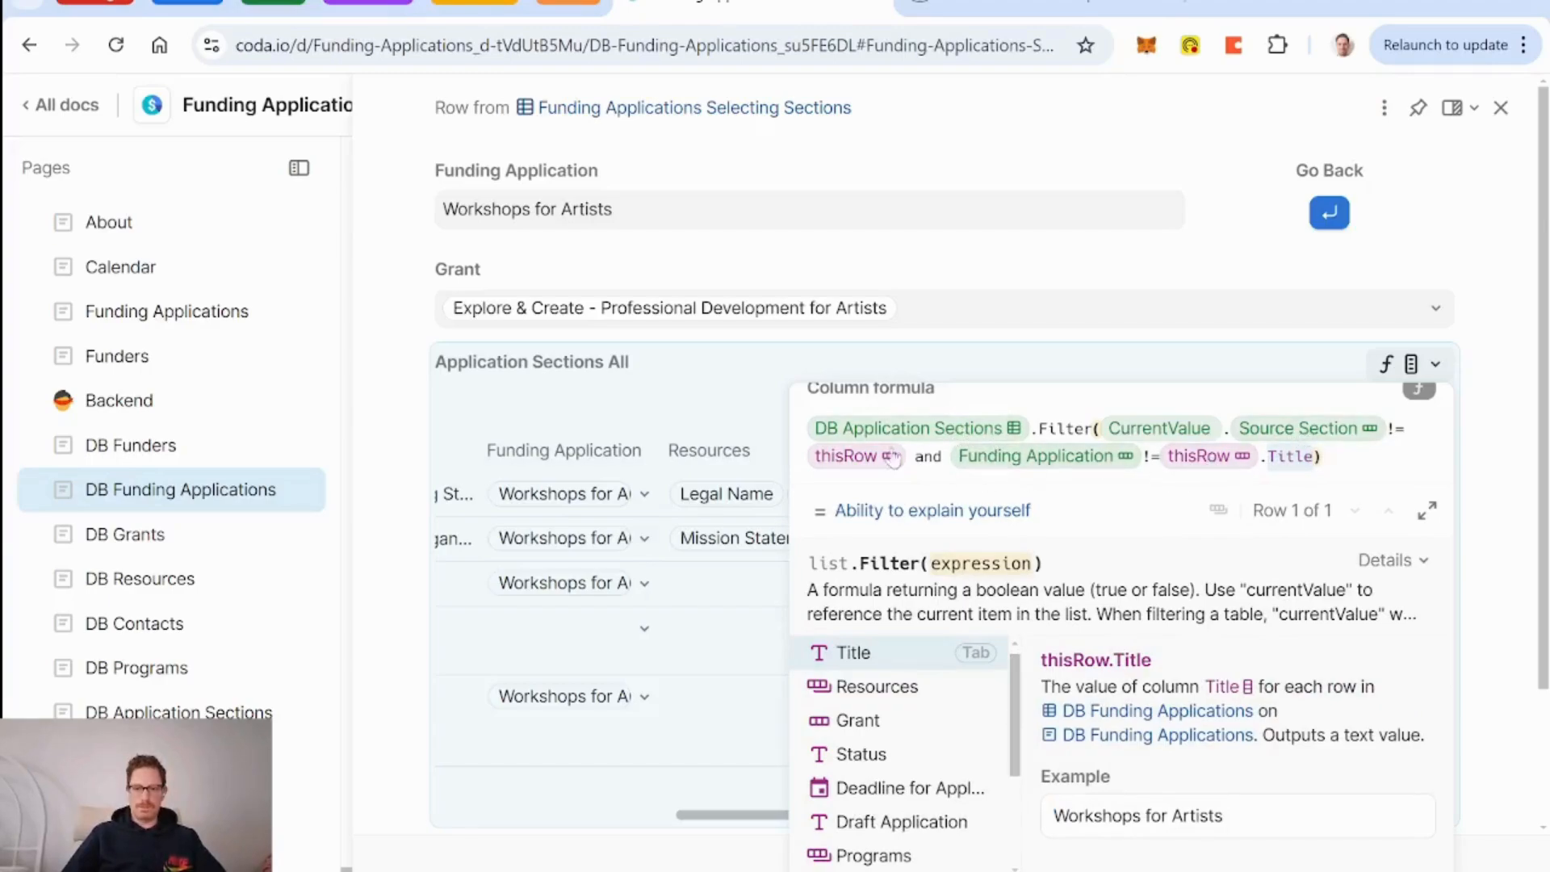
pyautogui.click(856, 457)
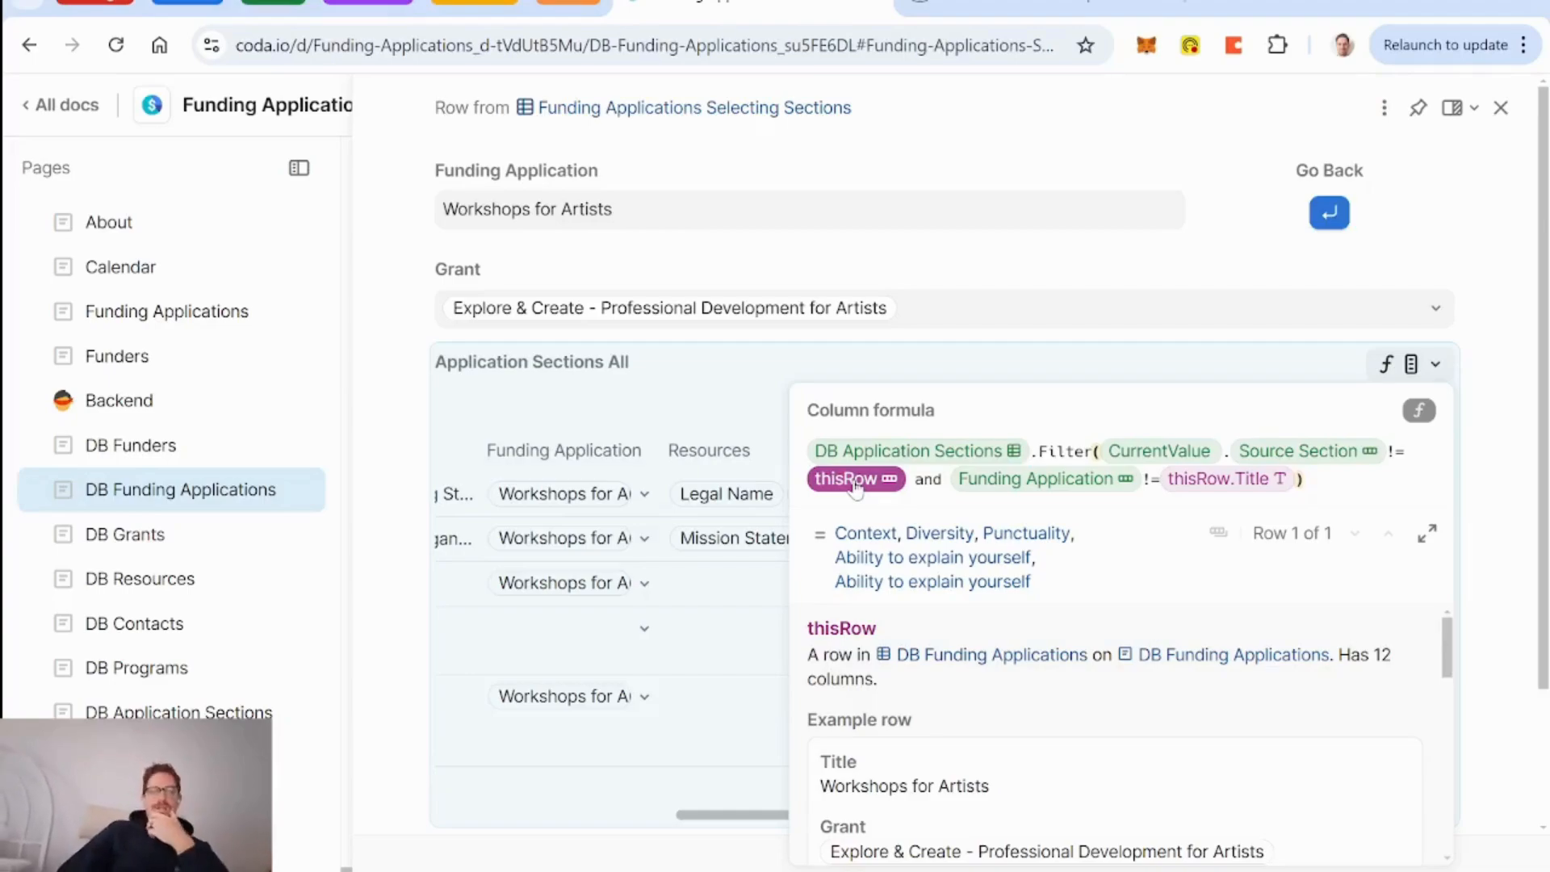
pyautogui.click(712, 381)
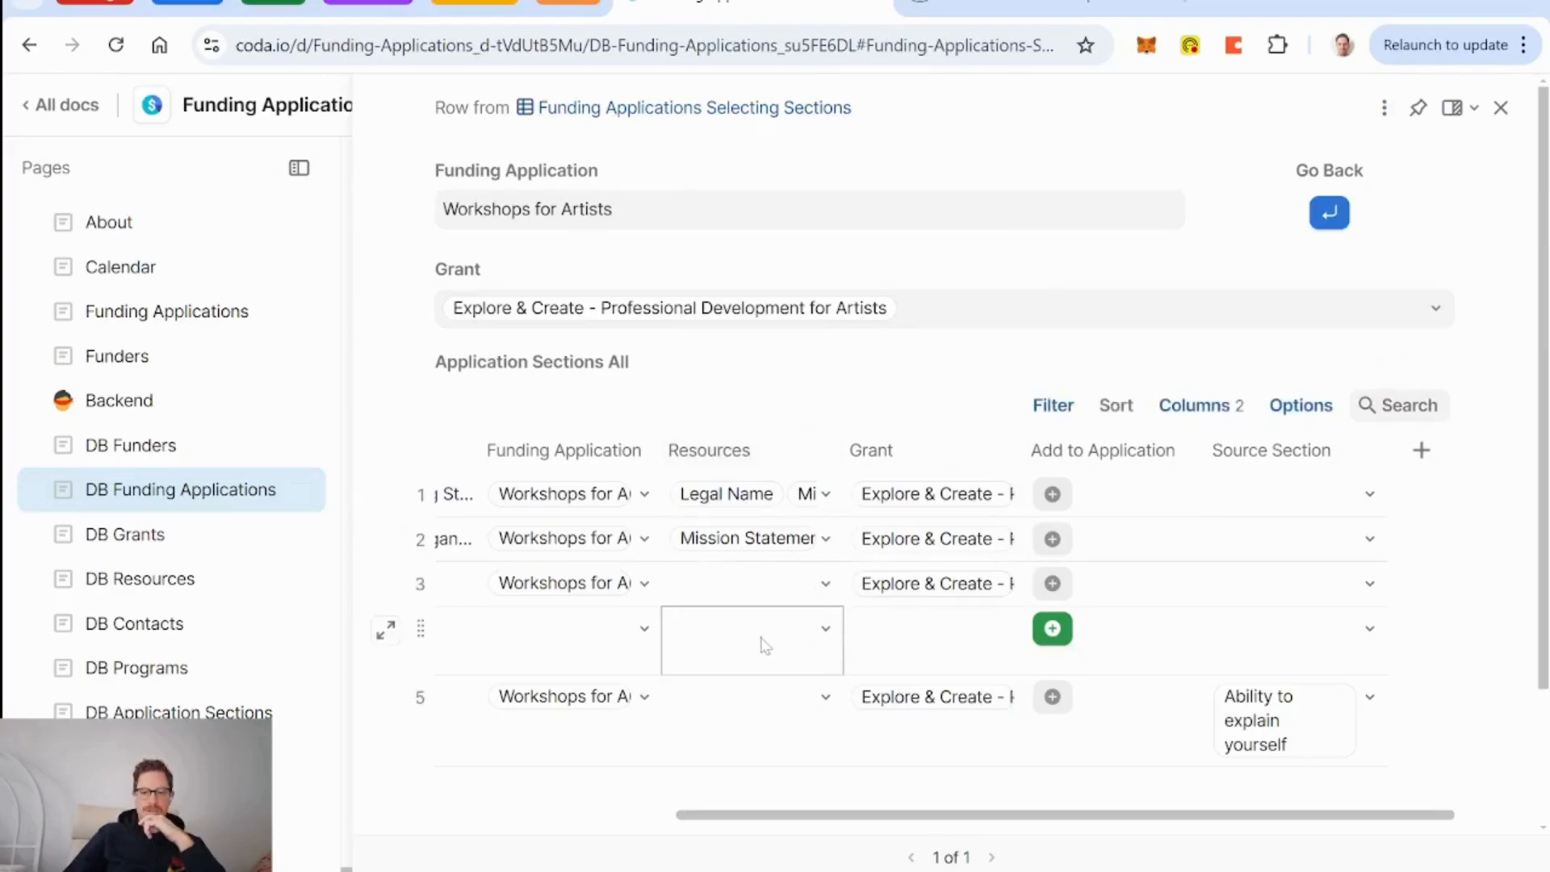
pyautogui.hscroll(-5, 808, 634)
pyautogui.hscroll(4, 762, 646)
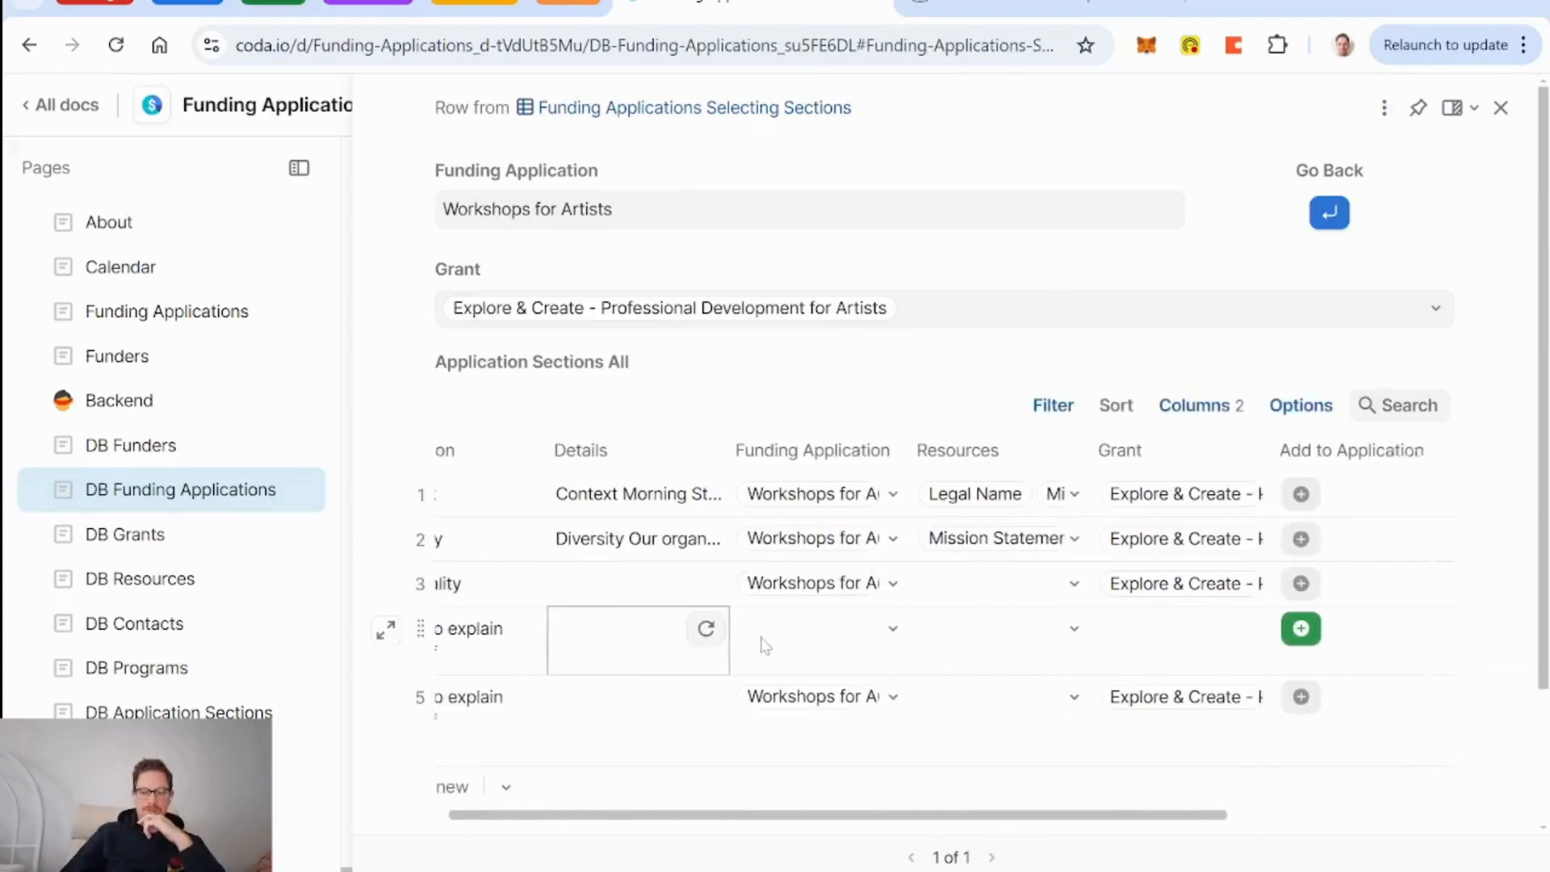
pyautogui.hscroll(-1, 766, 646)
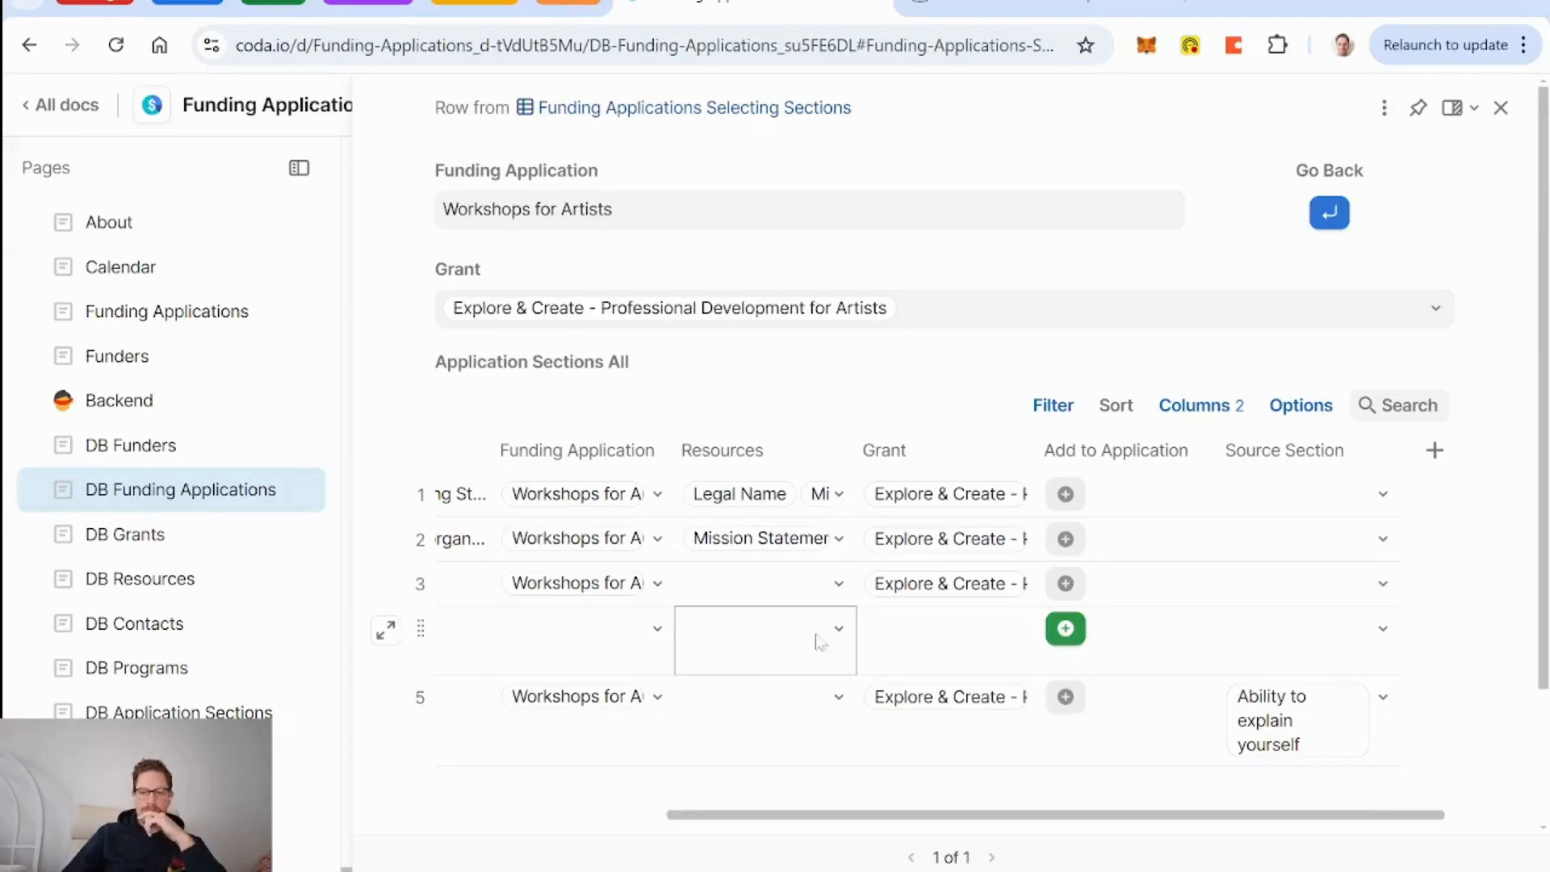
pyautogui.moveTo(1309, 741)
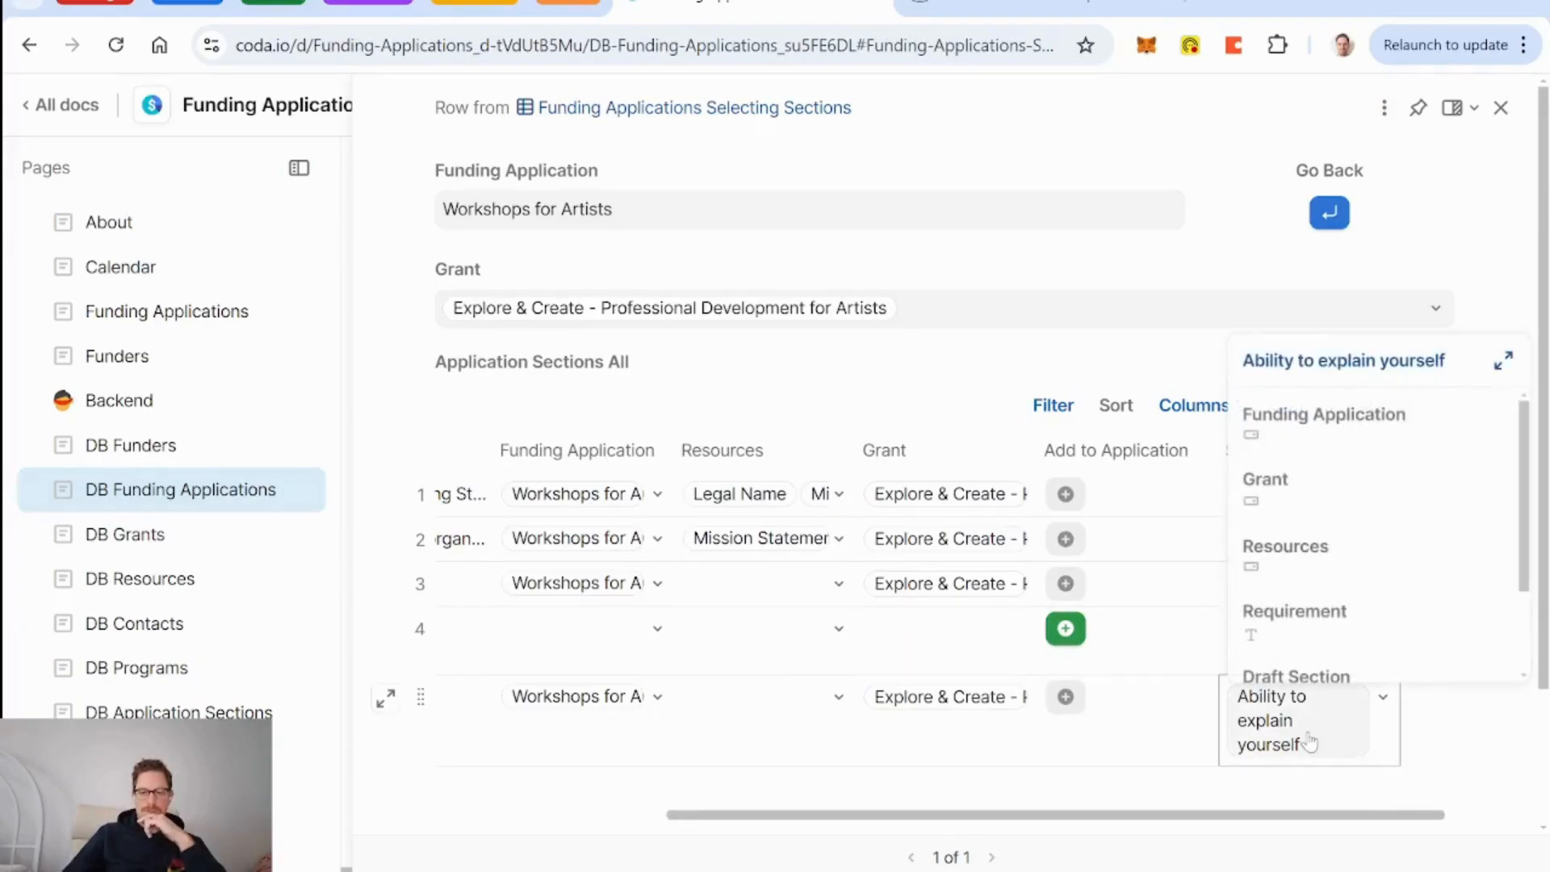
pyautogui.click(575, 658)
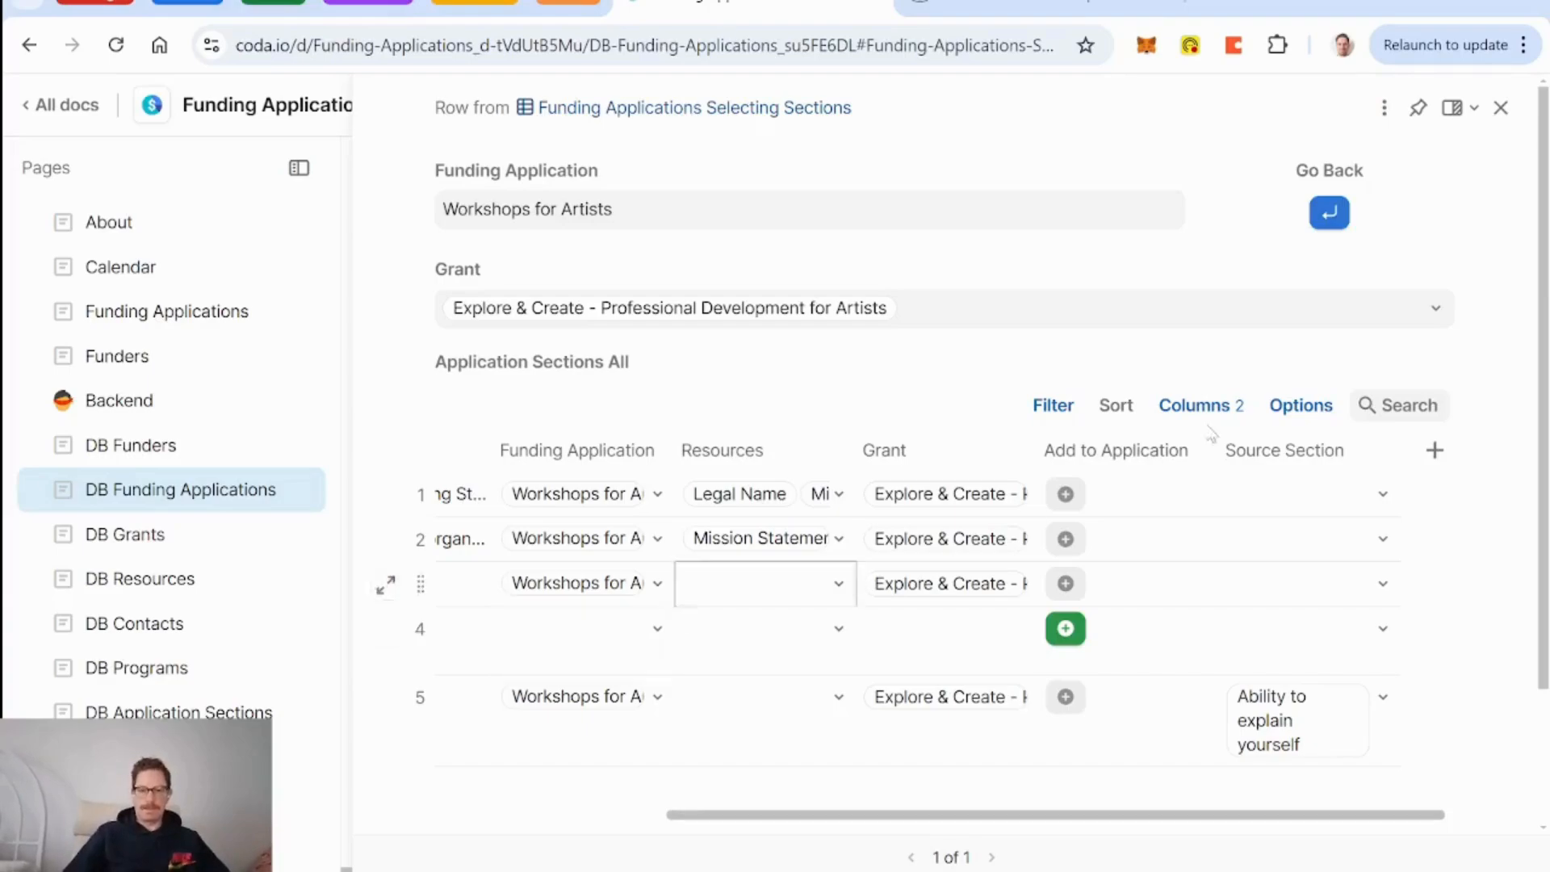
pyautogui.moveTo(1410, 374)
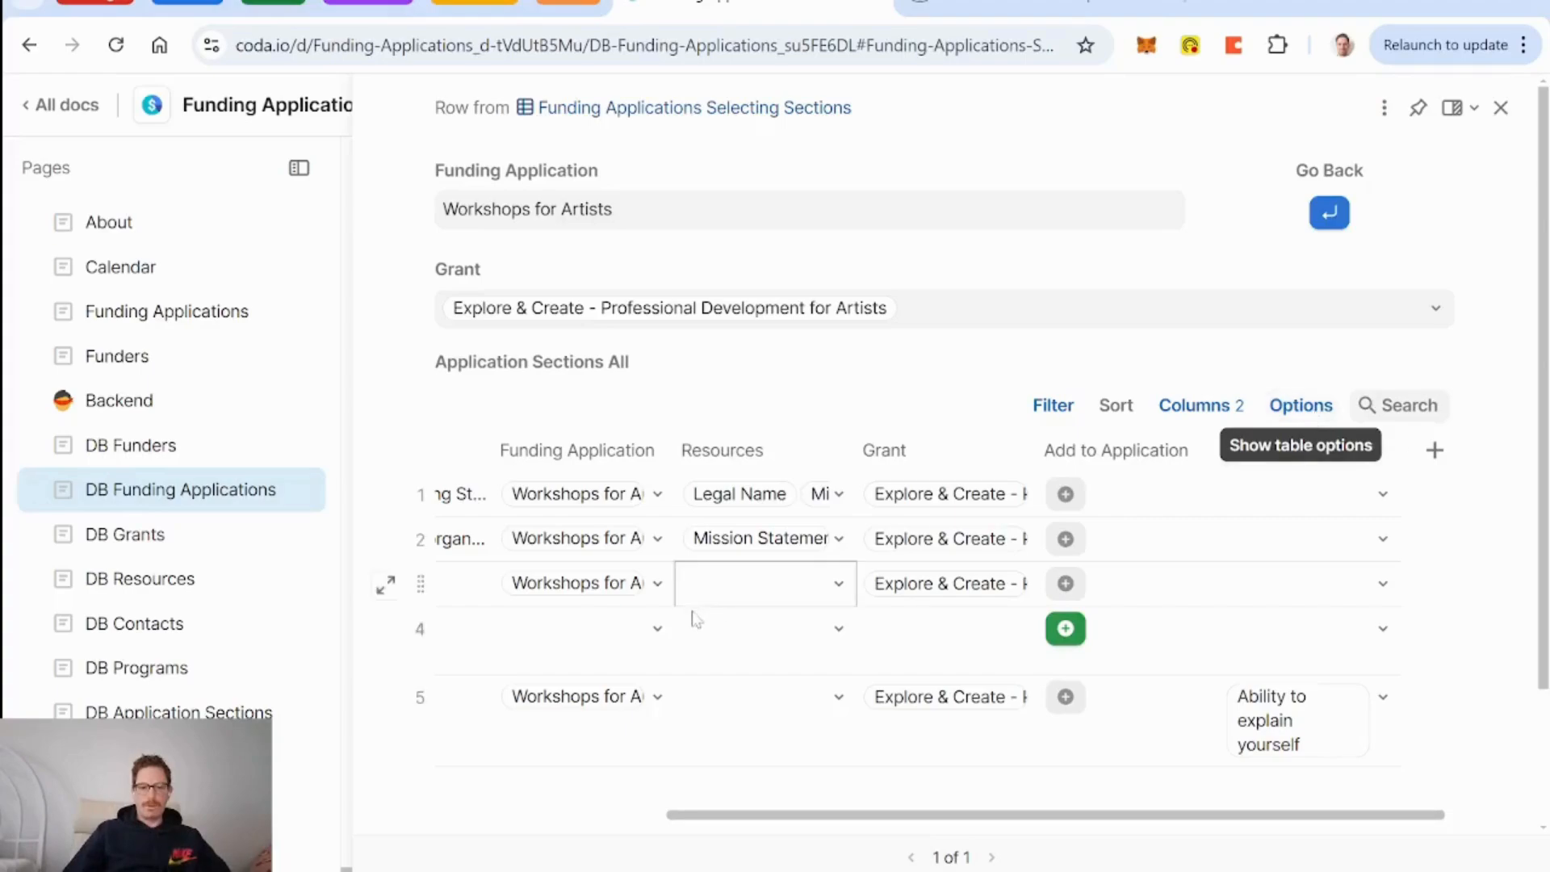
pyautogui.hscroll(-3, 767, 663)
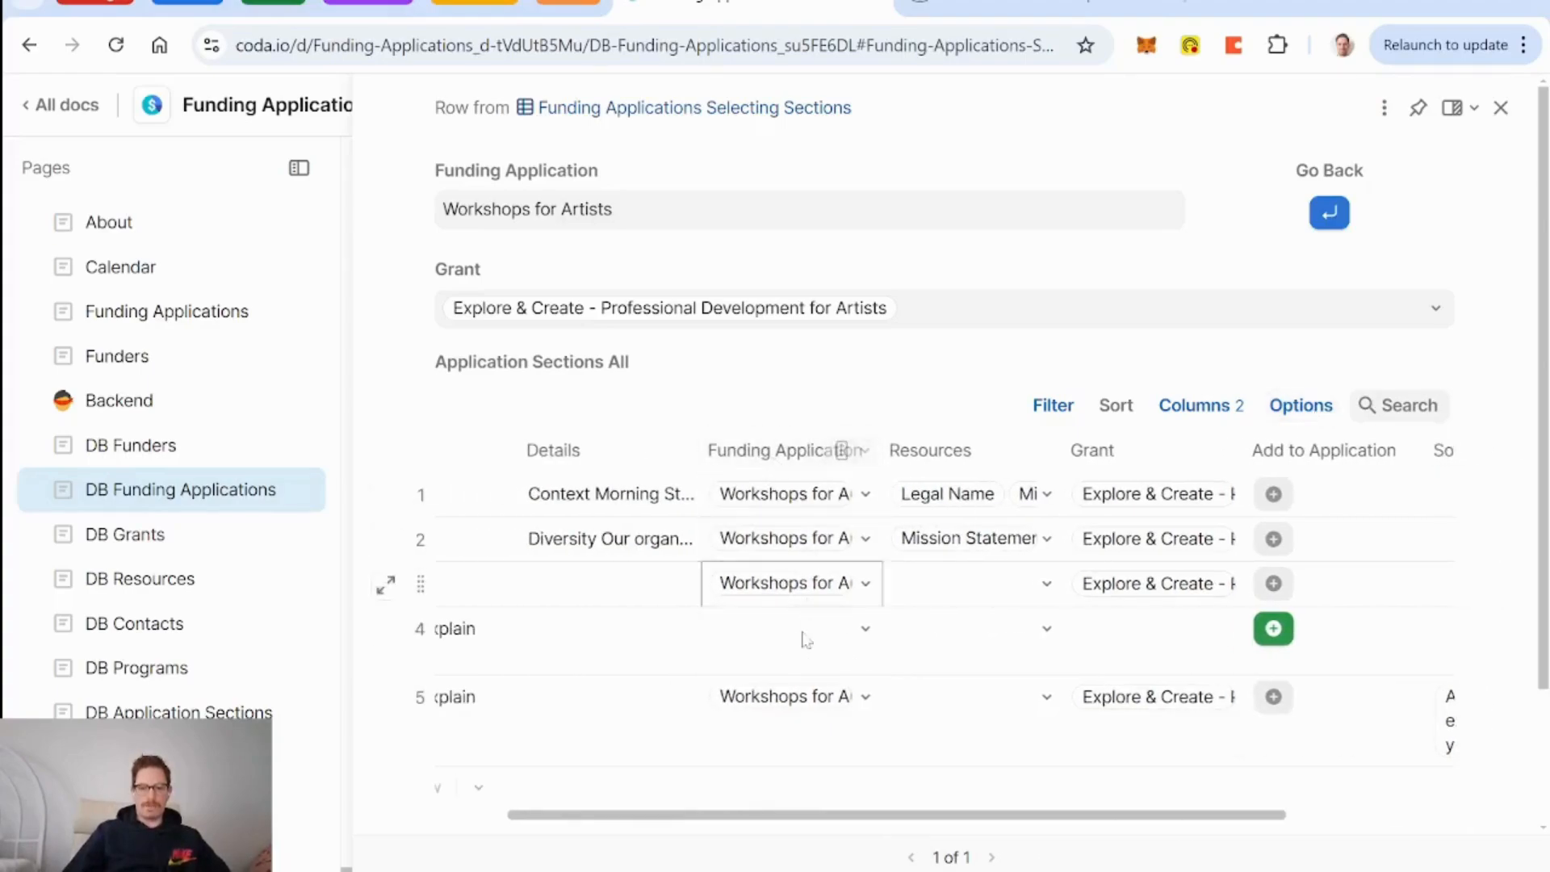
pyautogui.hscroll(3, 789, 654)
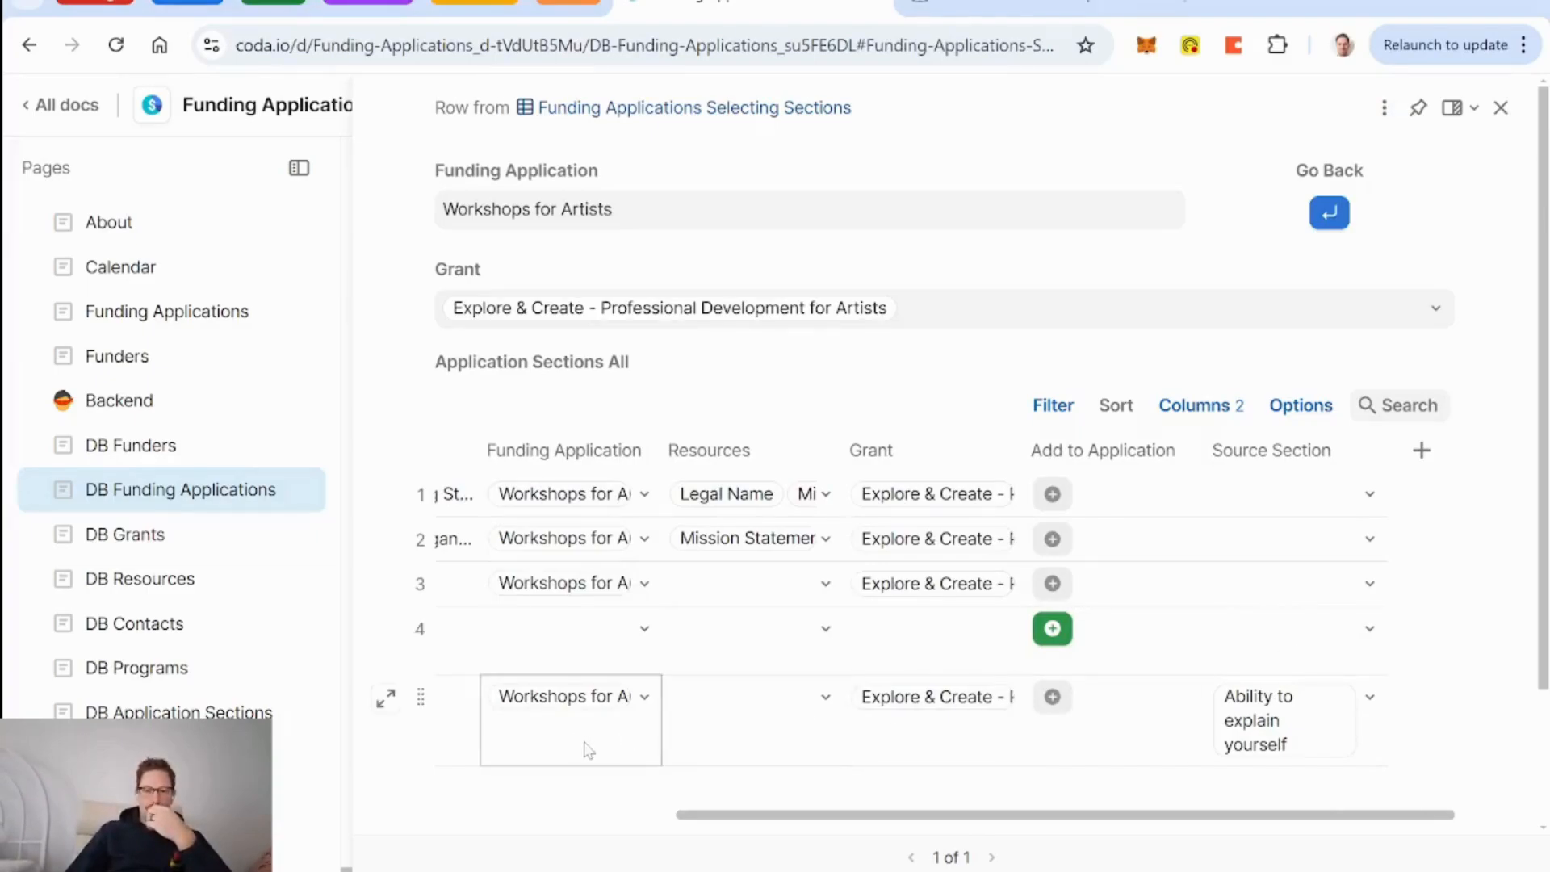
pyautogui.hscroll(-5, 588, 744)
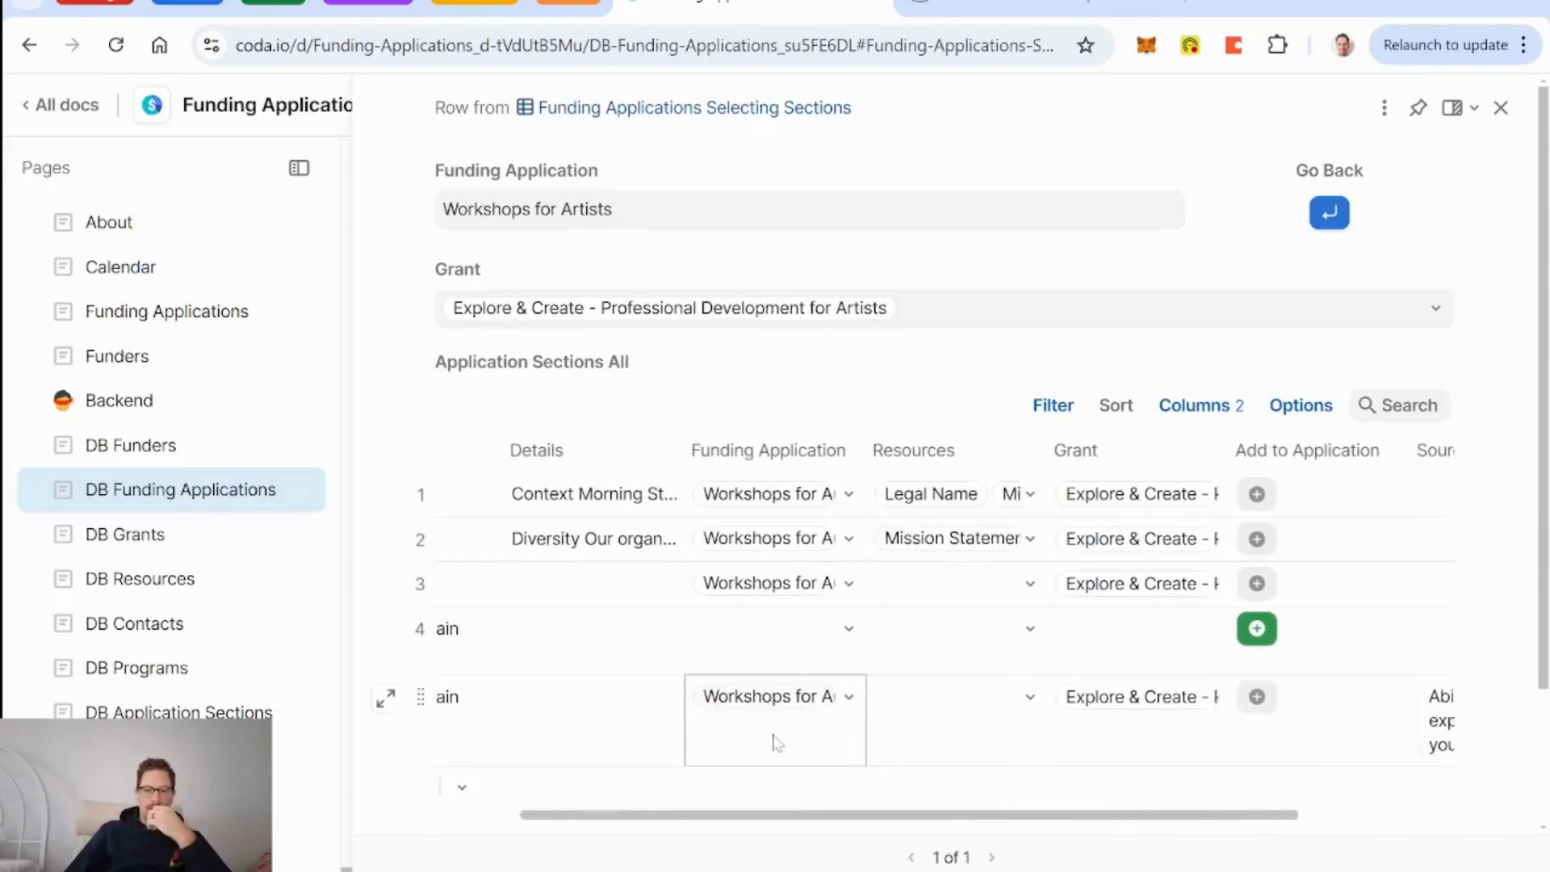
pyautogui.hscroll(-2, 779, 739)
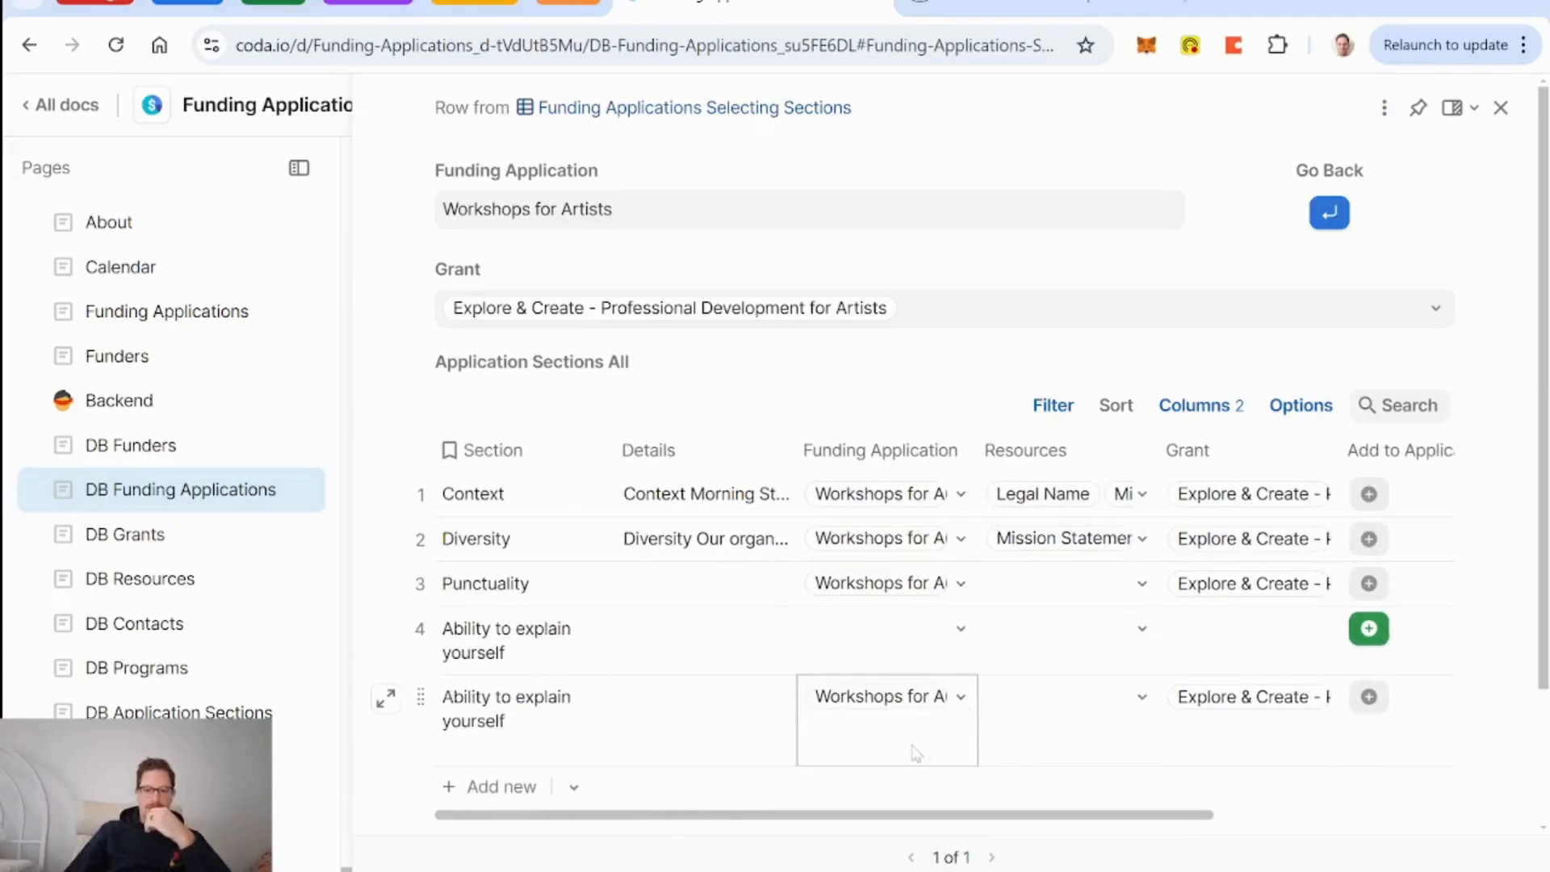
# Replace the second filter condition with Funding Application != currentFundingApplication.
pyautogui.click(1436, 364)
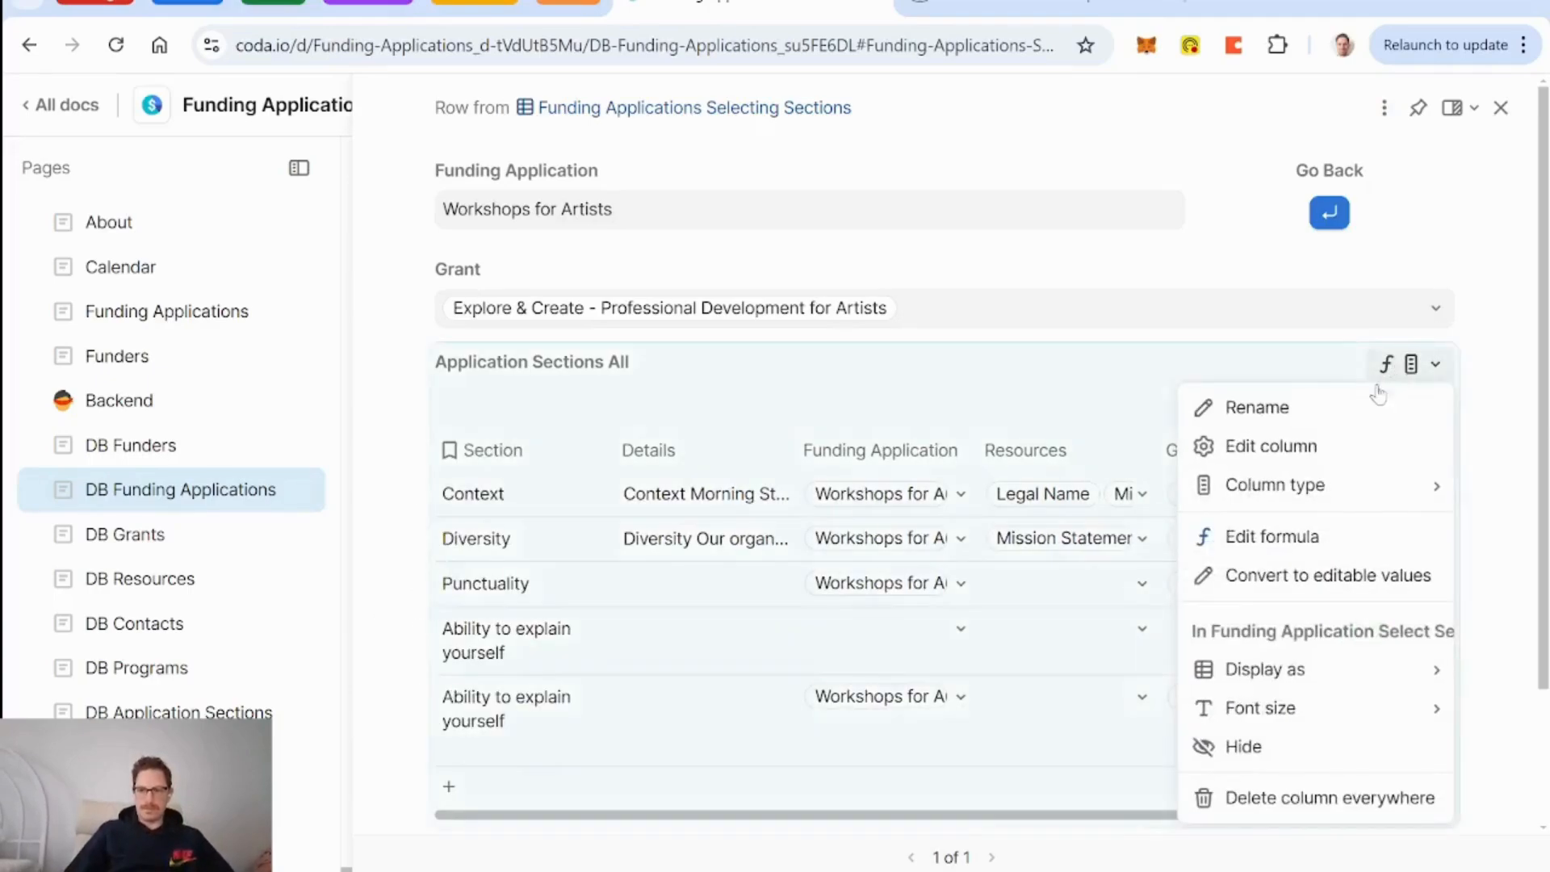
pyautogui.click(1288, 537)
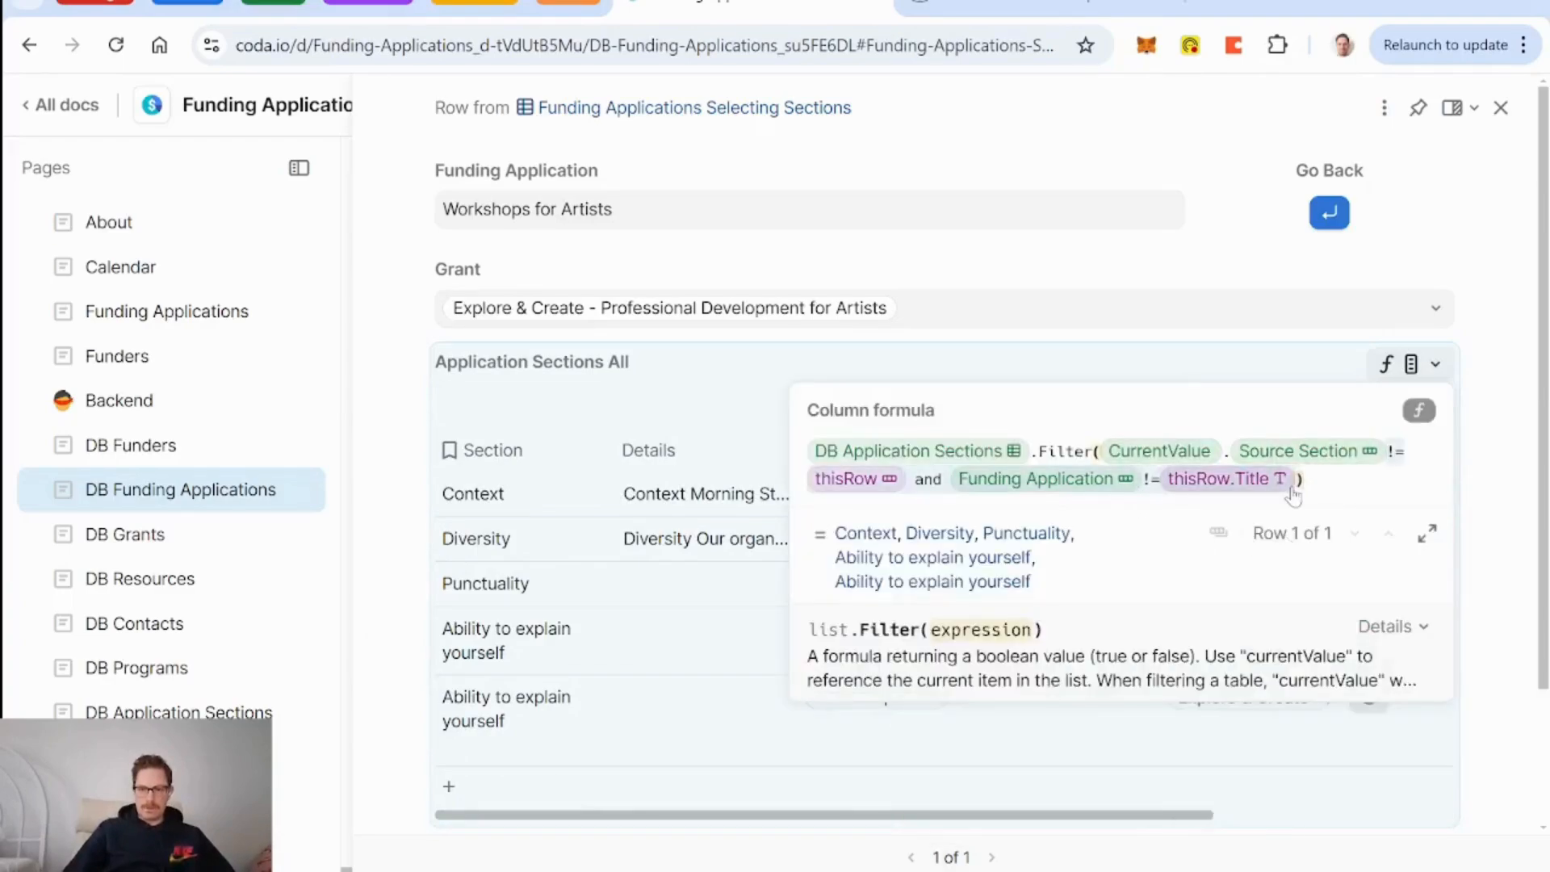
pyautogui.press('BackSpace')
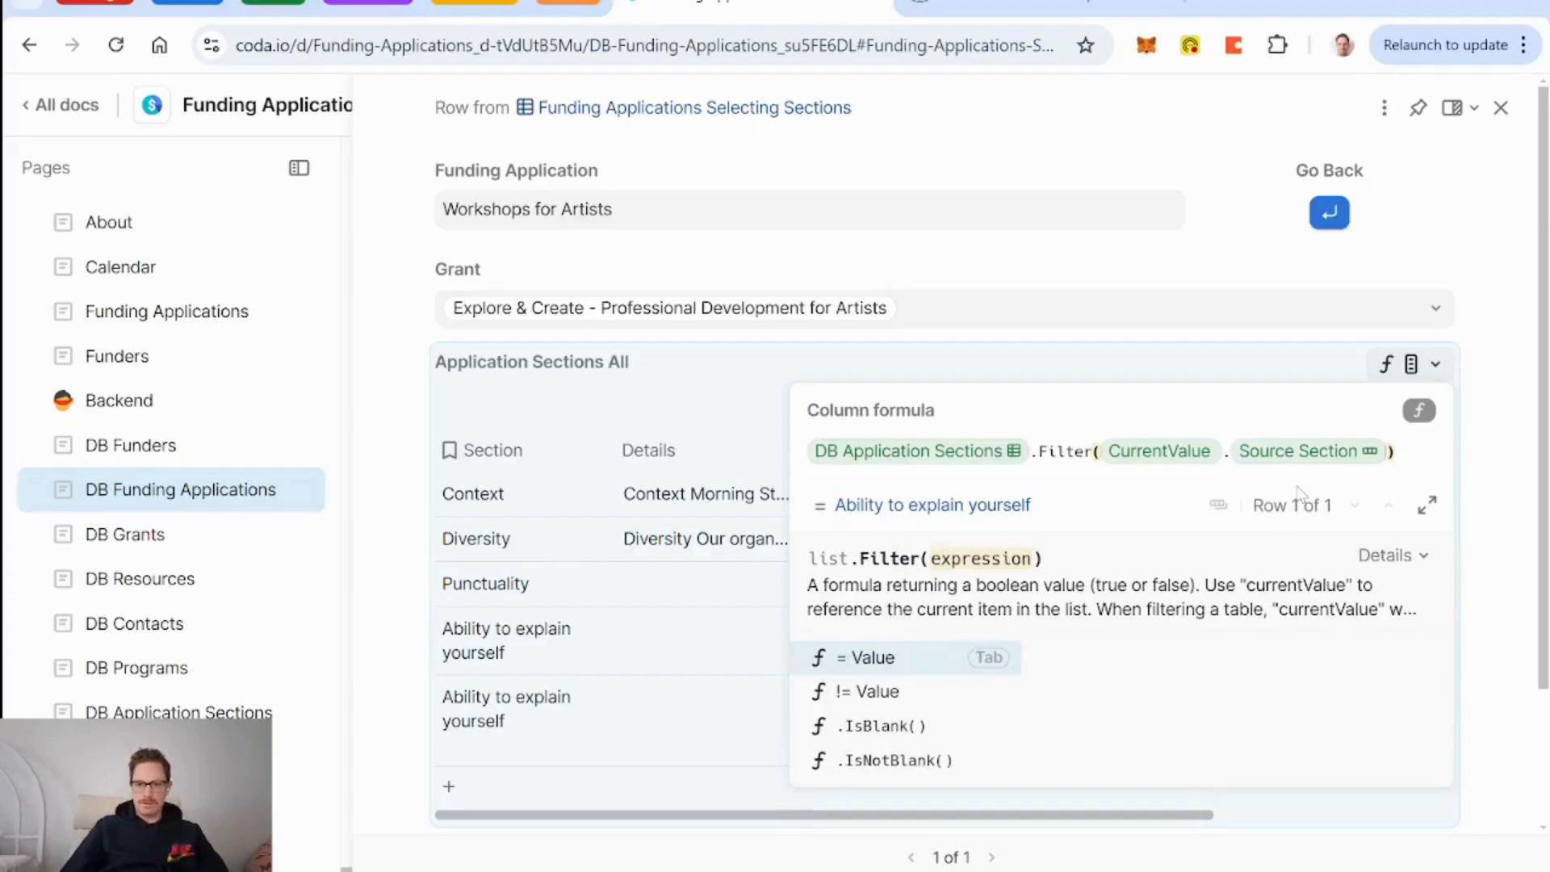
pyautogui.press('BackSpace')
pyautogui.press('BackSpace')
pyautogui.press('BackSpace')
pyautogui.press('BackSpace')
pyautogui.press('BackSpace')
pyautogui.press('BackSpace')
pyautogui.press('BackSpace')
pyautogui.press('BackSpace')
pyautogui.press('BackSpace')
pyautogui.press('BackSpace')
pyautogui.press('BackSpace')
pyautogui.press('BackSpace')
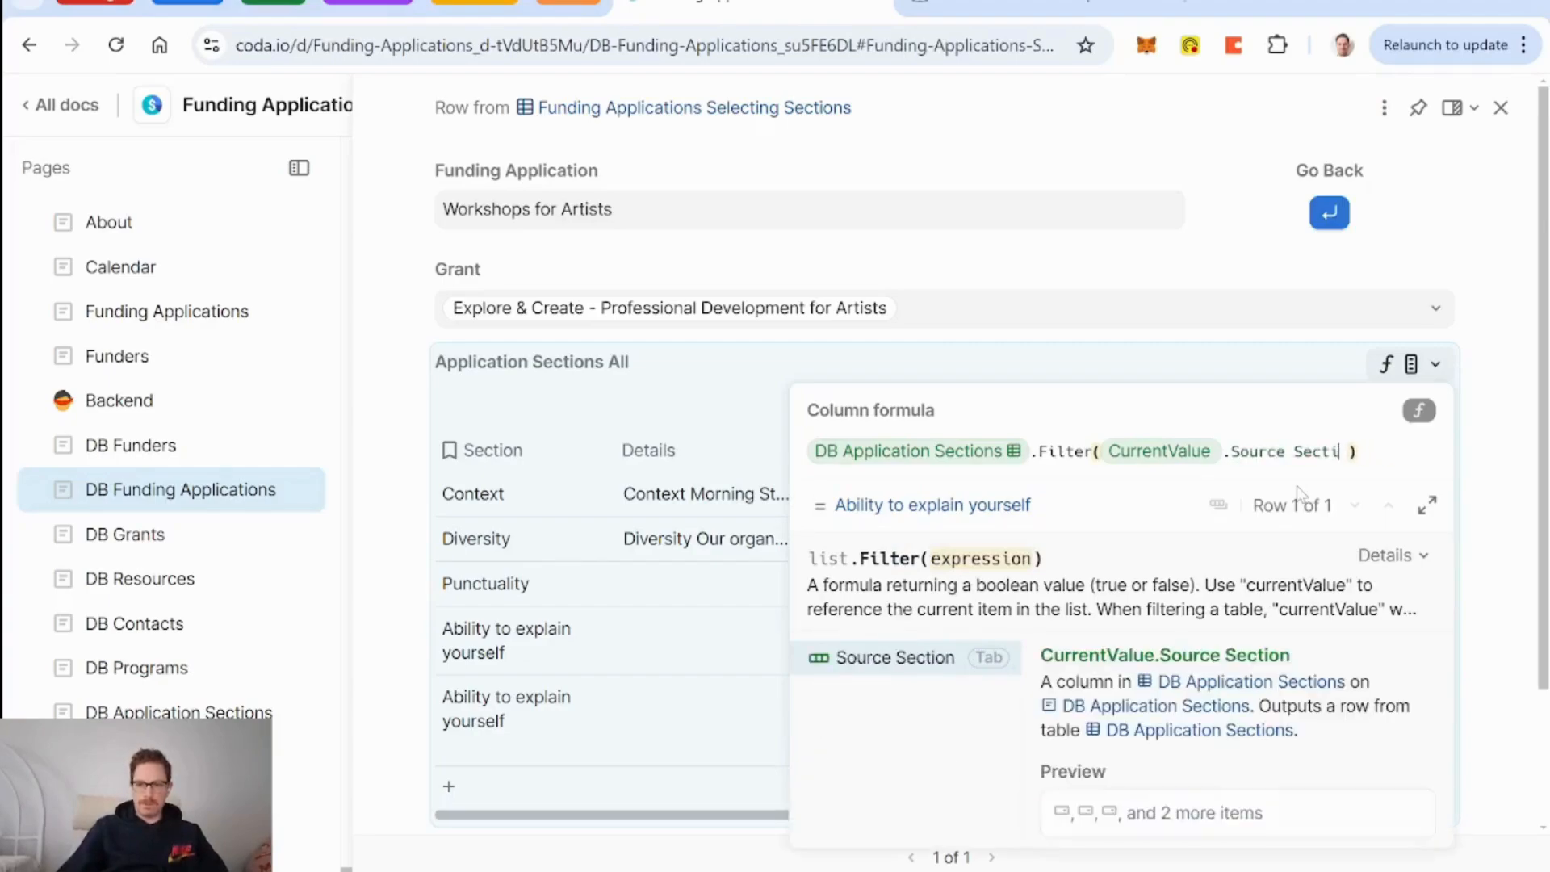
pyautogui.press('BackSpace')
pyautogui.press('BackSpace')
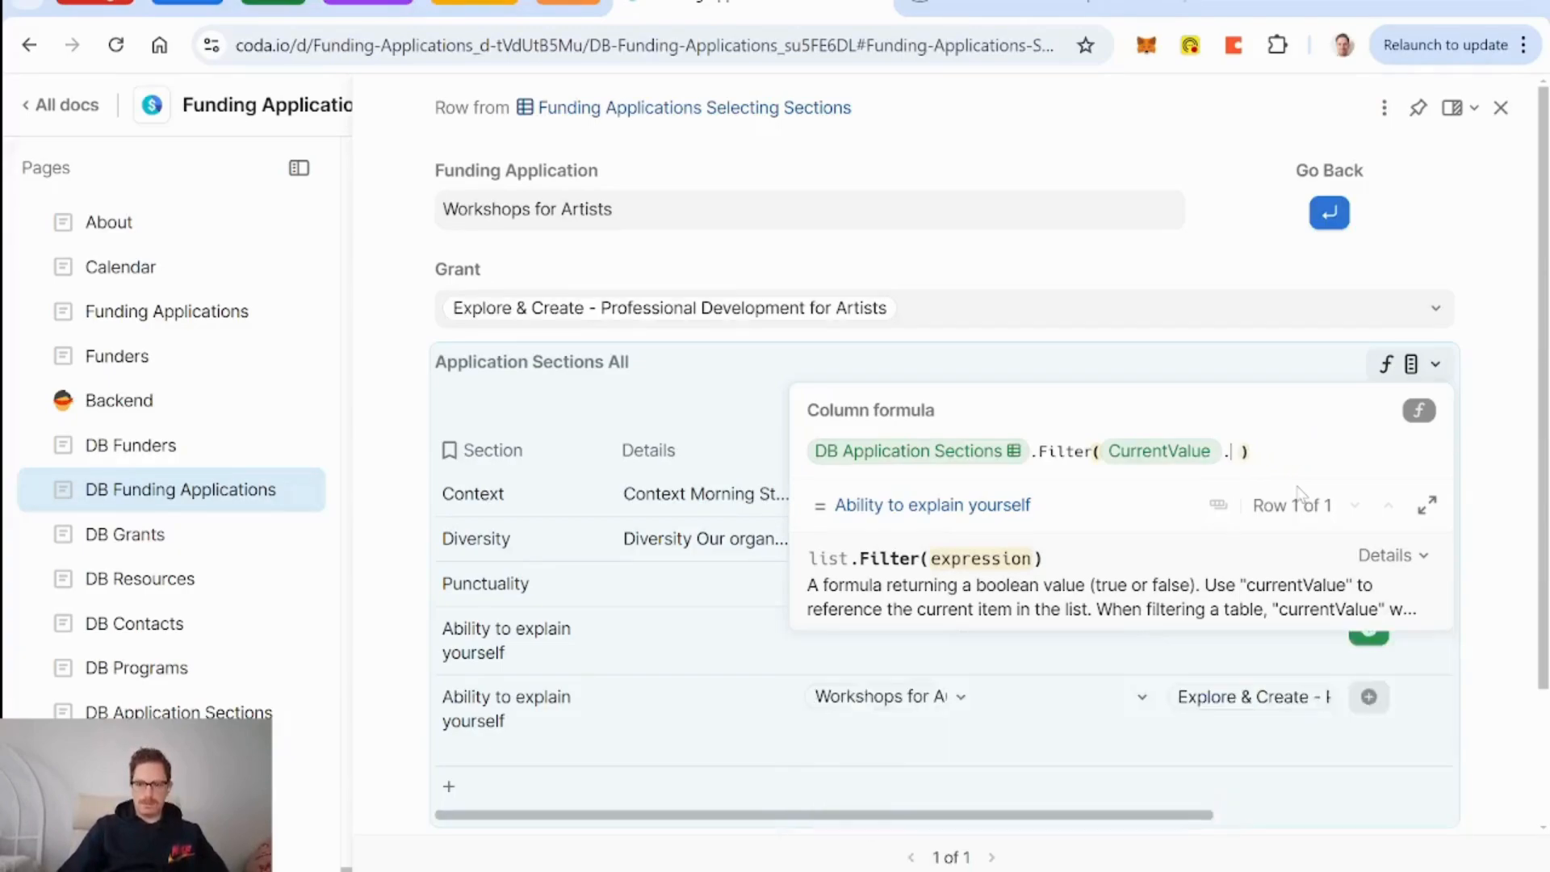
pyautogui.write('funding')
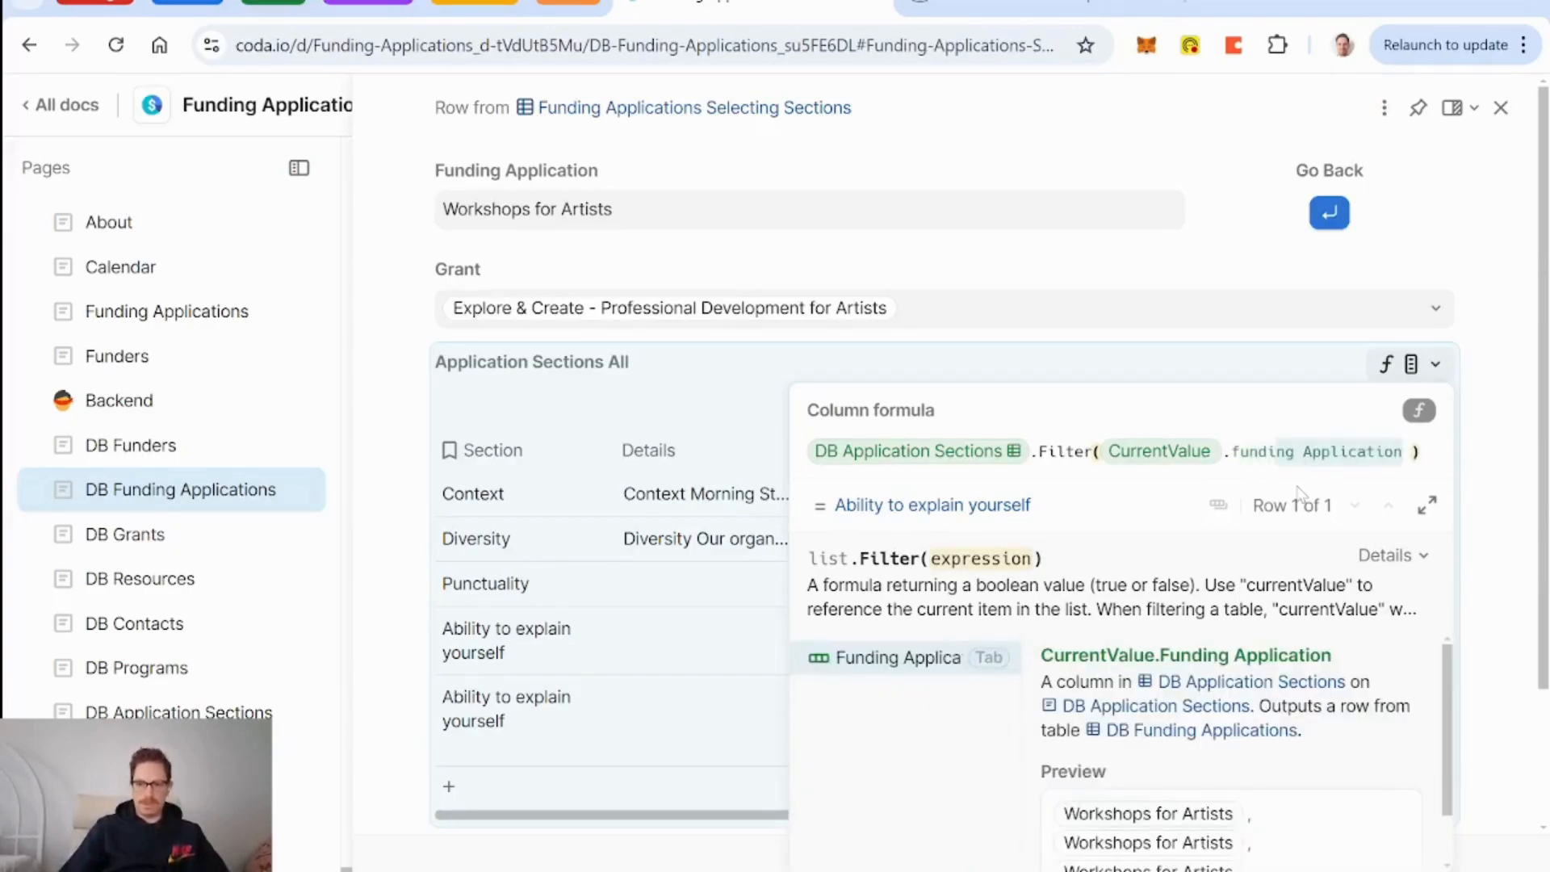
pyautogui.press('Tab')
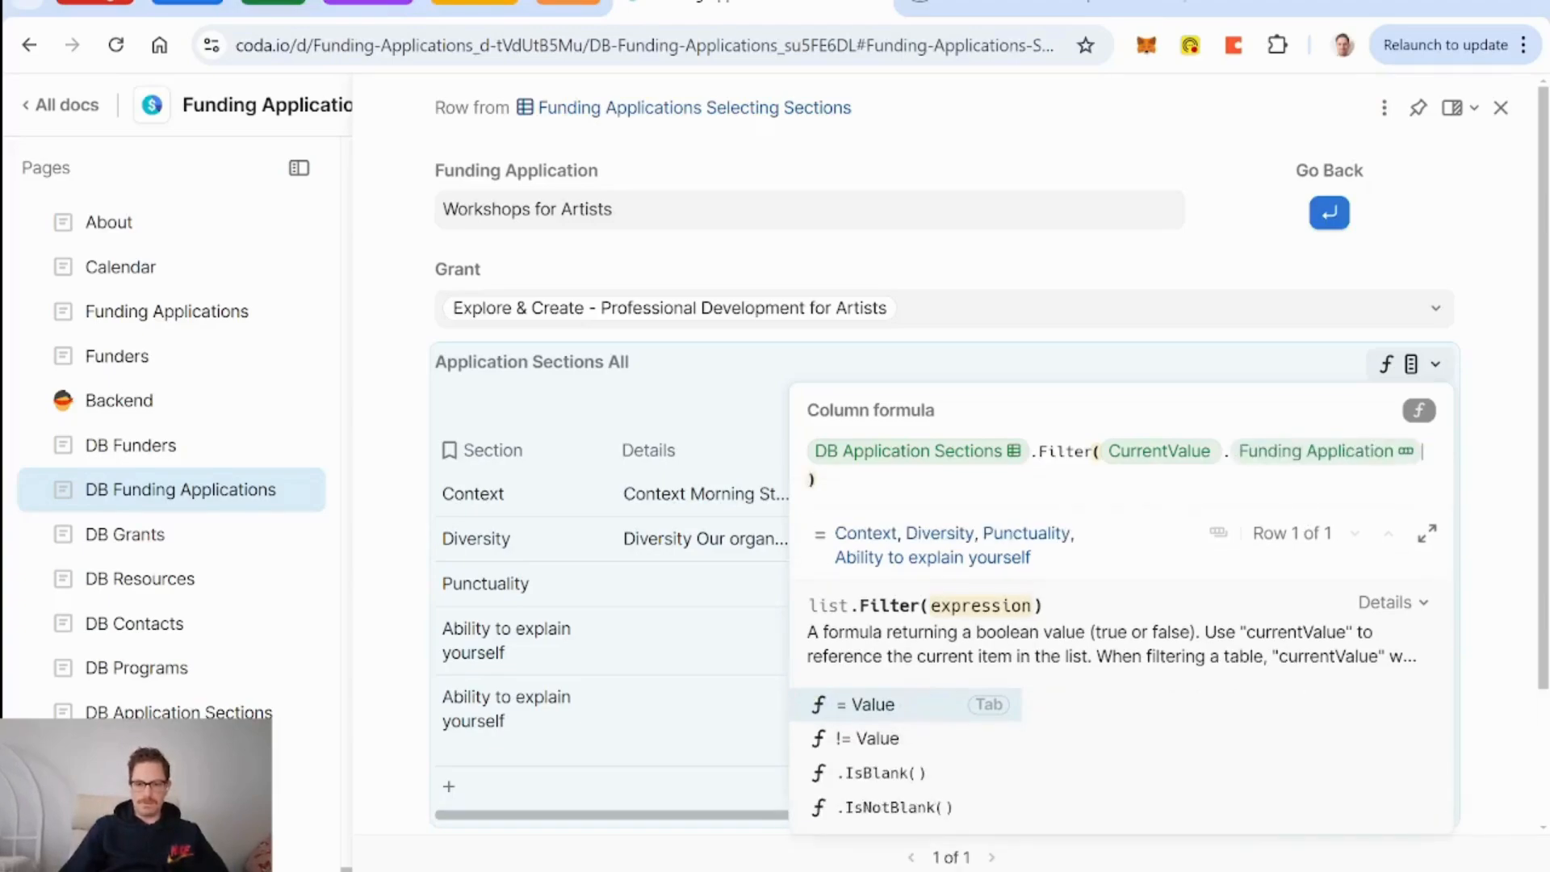
pyautogui.write('!=thisRow')
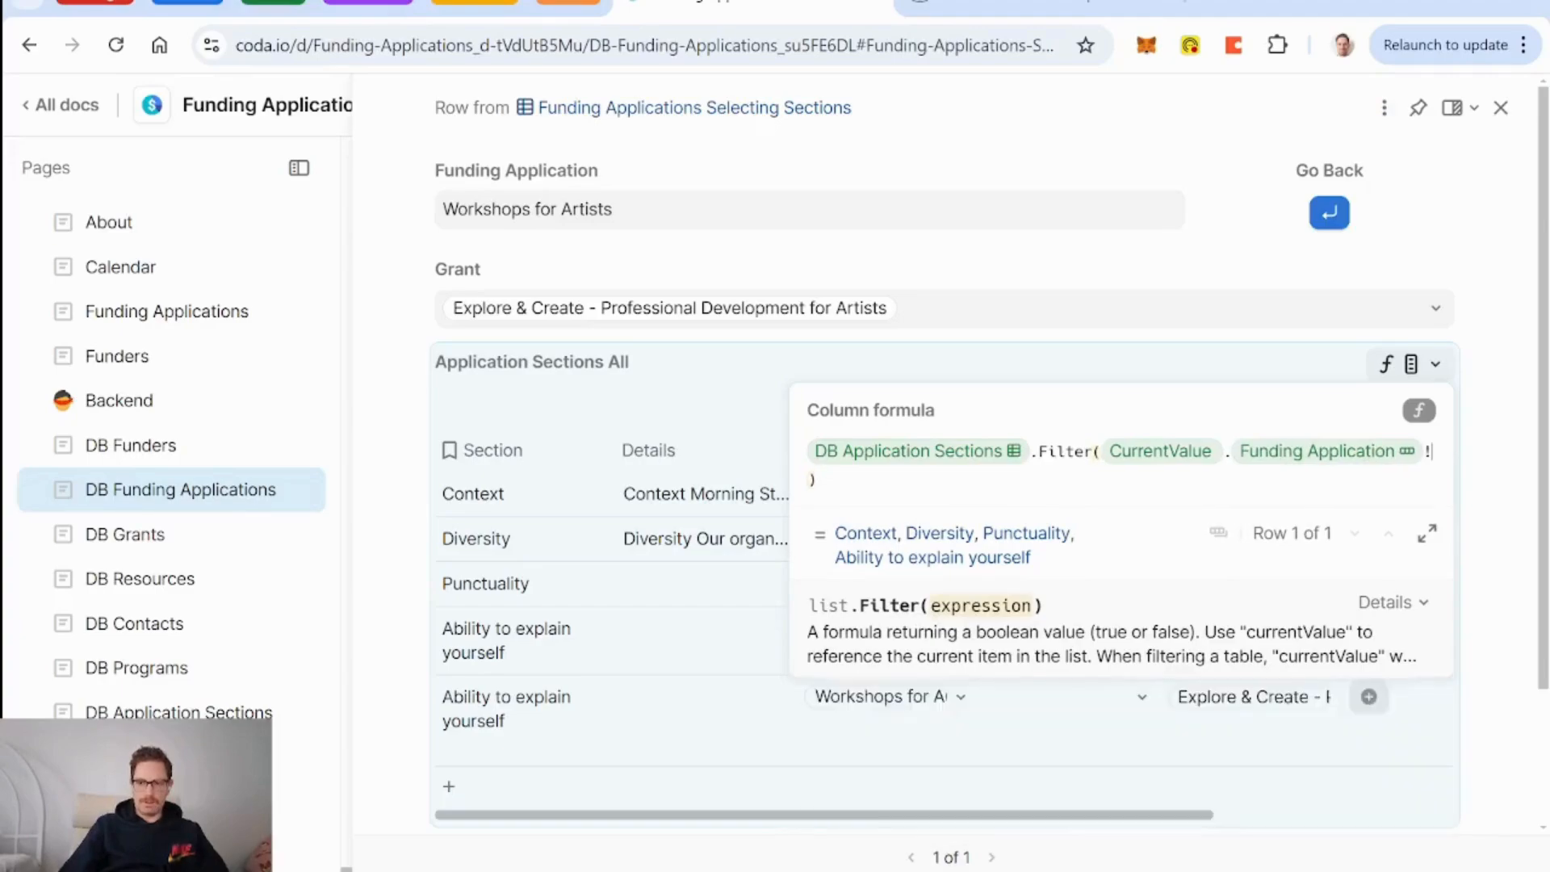
pyautogui.hotkey('ctrl', 'BackSpace')
pyautogui.write('curre')
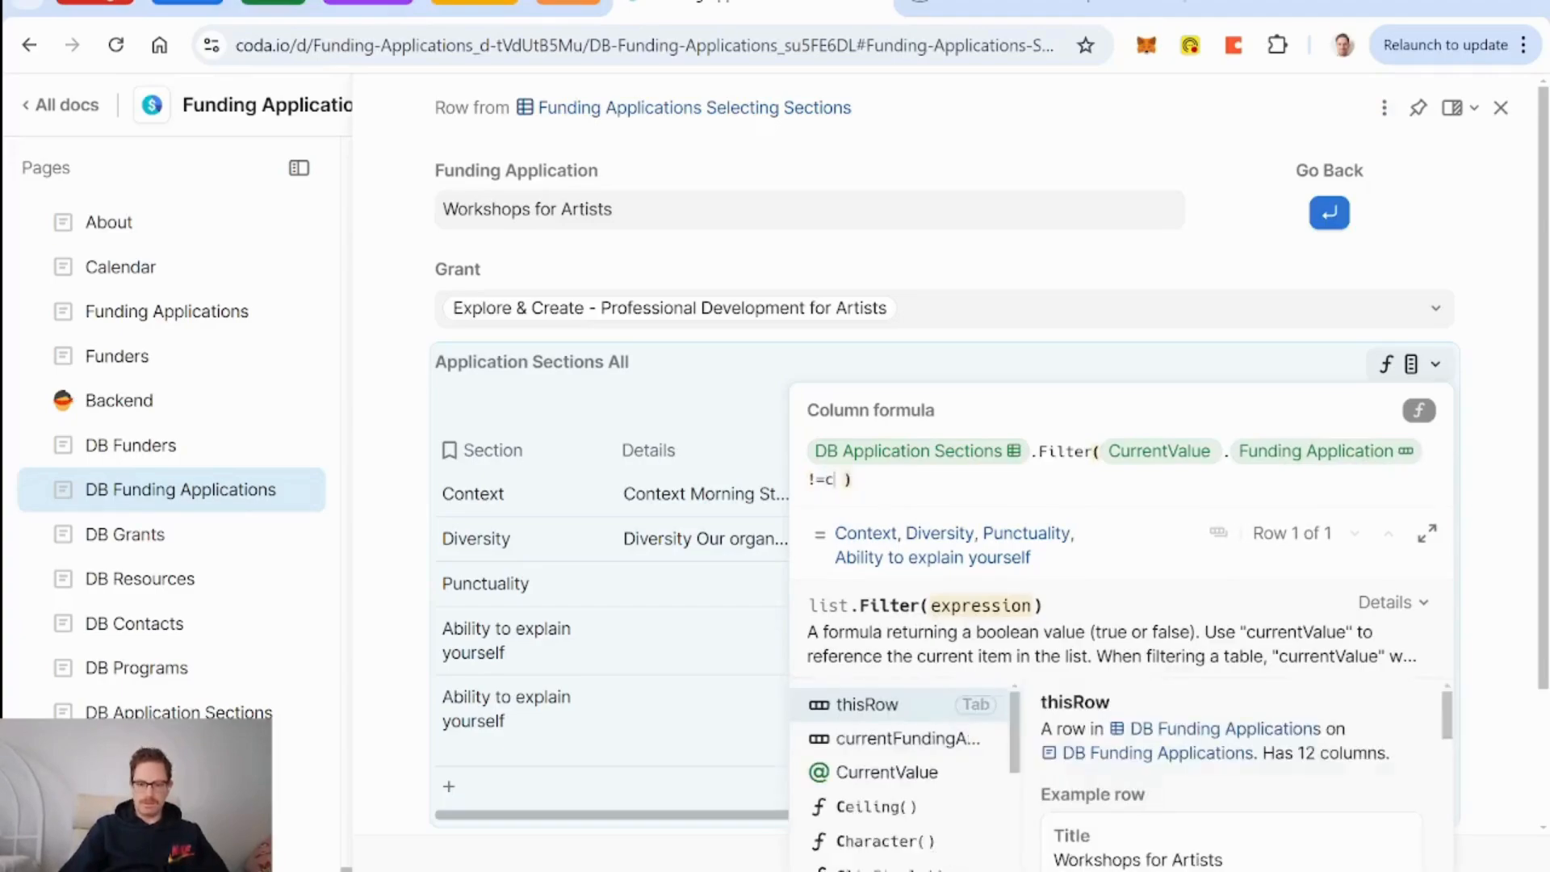
pyautogui.write('n')
pyautogui.press('Down')
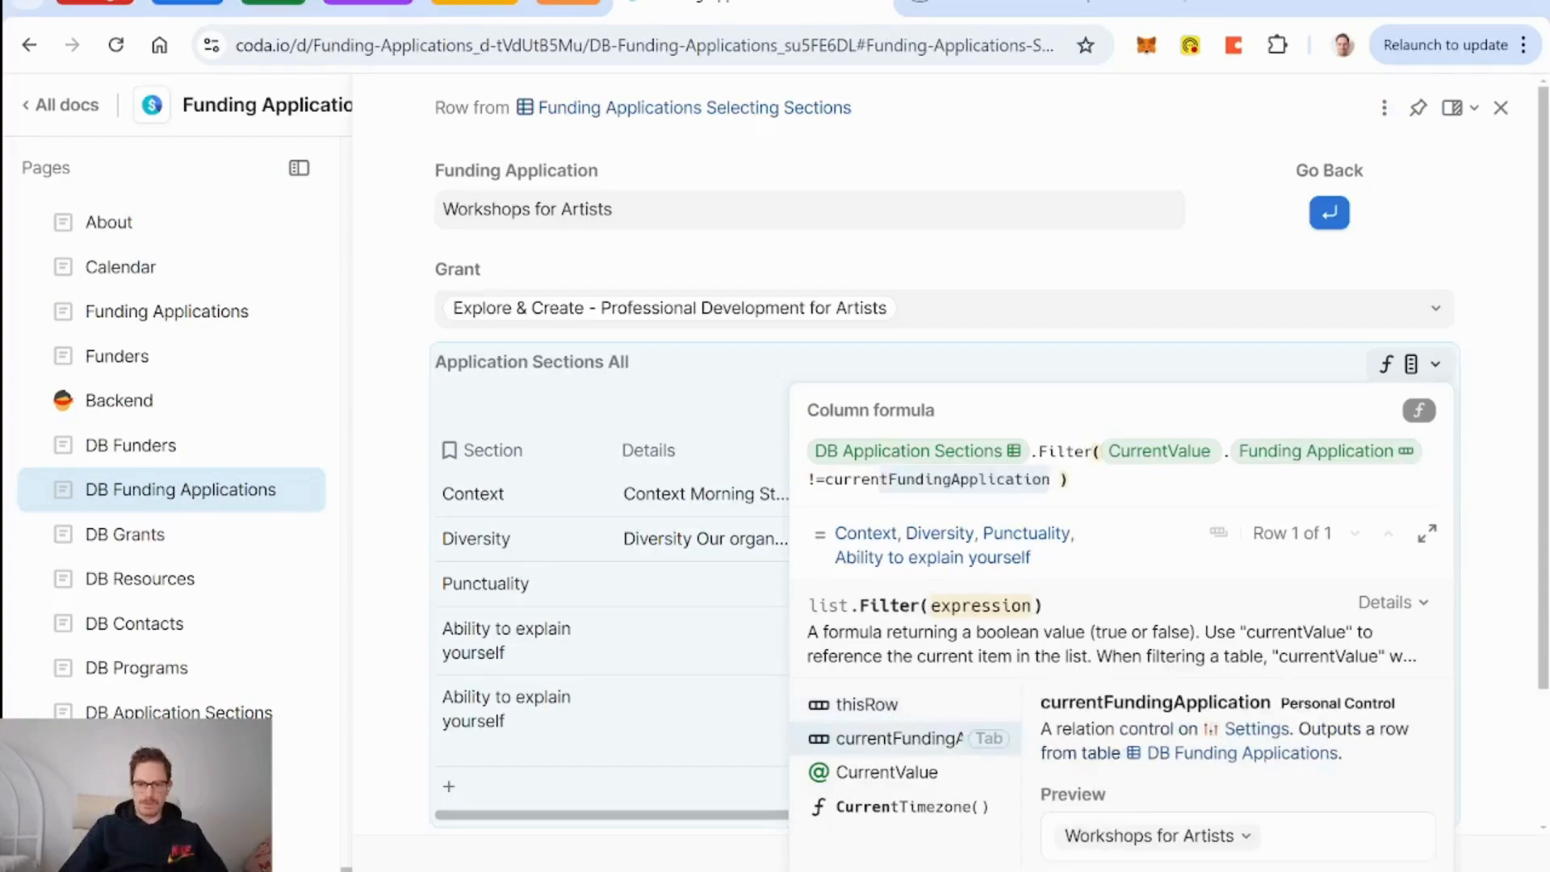
pyautogui.press('Tab')
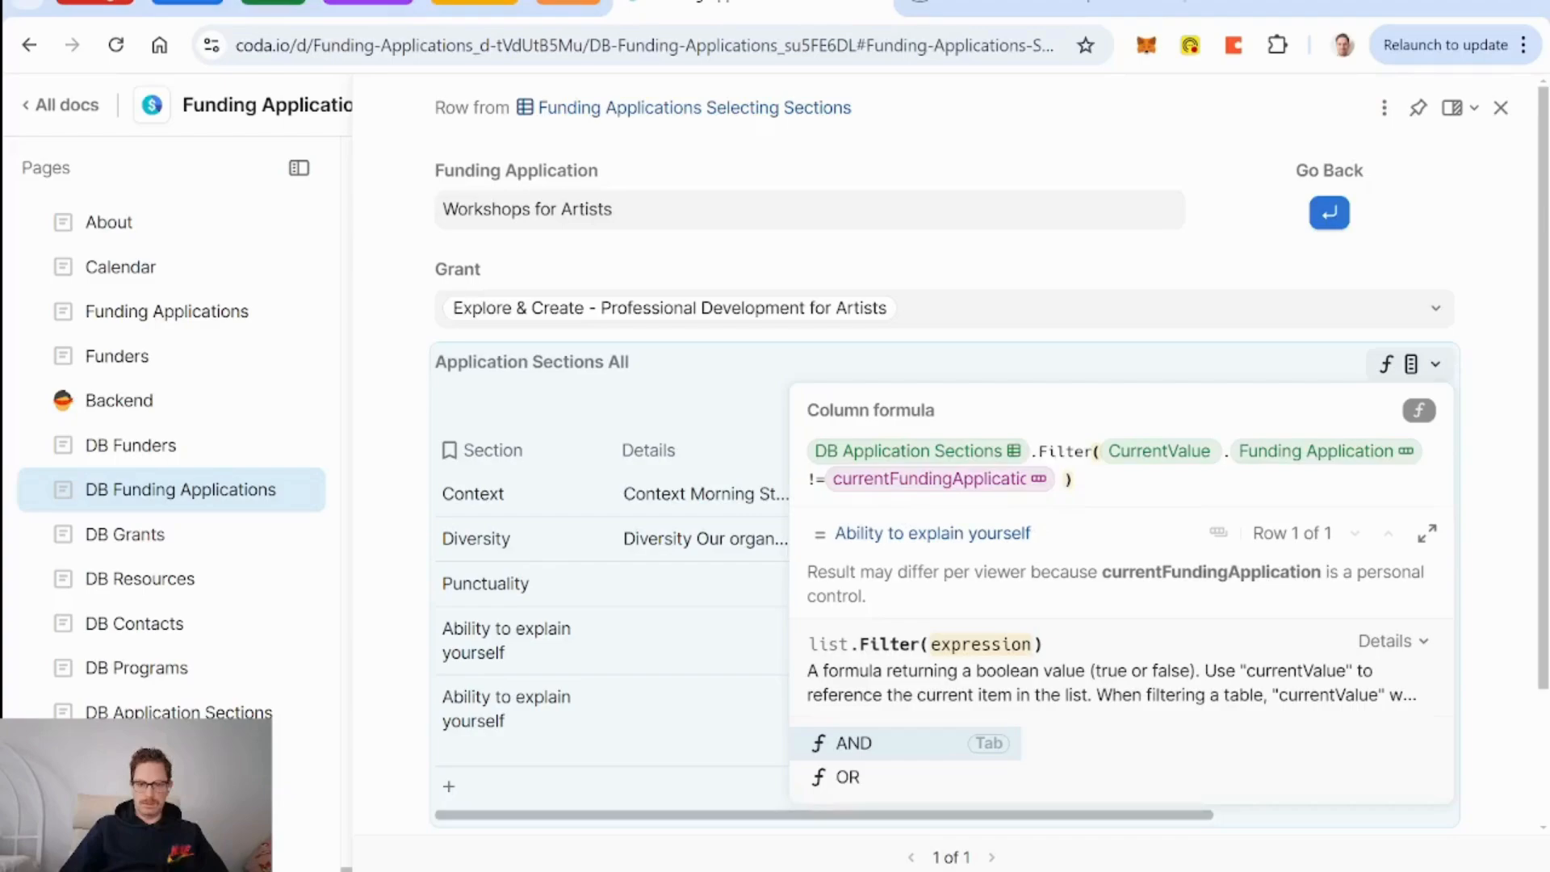
# Append 'and Source Section.Funding Application != currentFundingApplication' to the filter and commit it.
pyautogui.write('and Section')
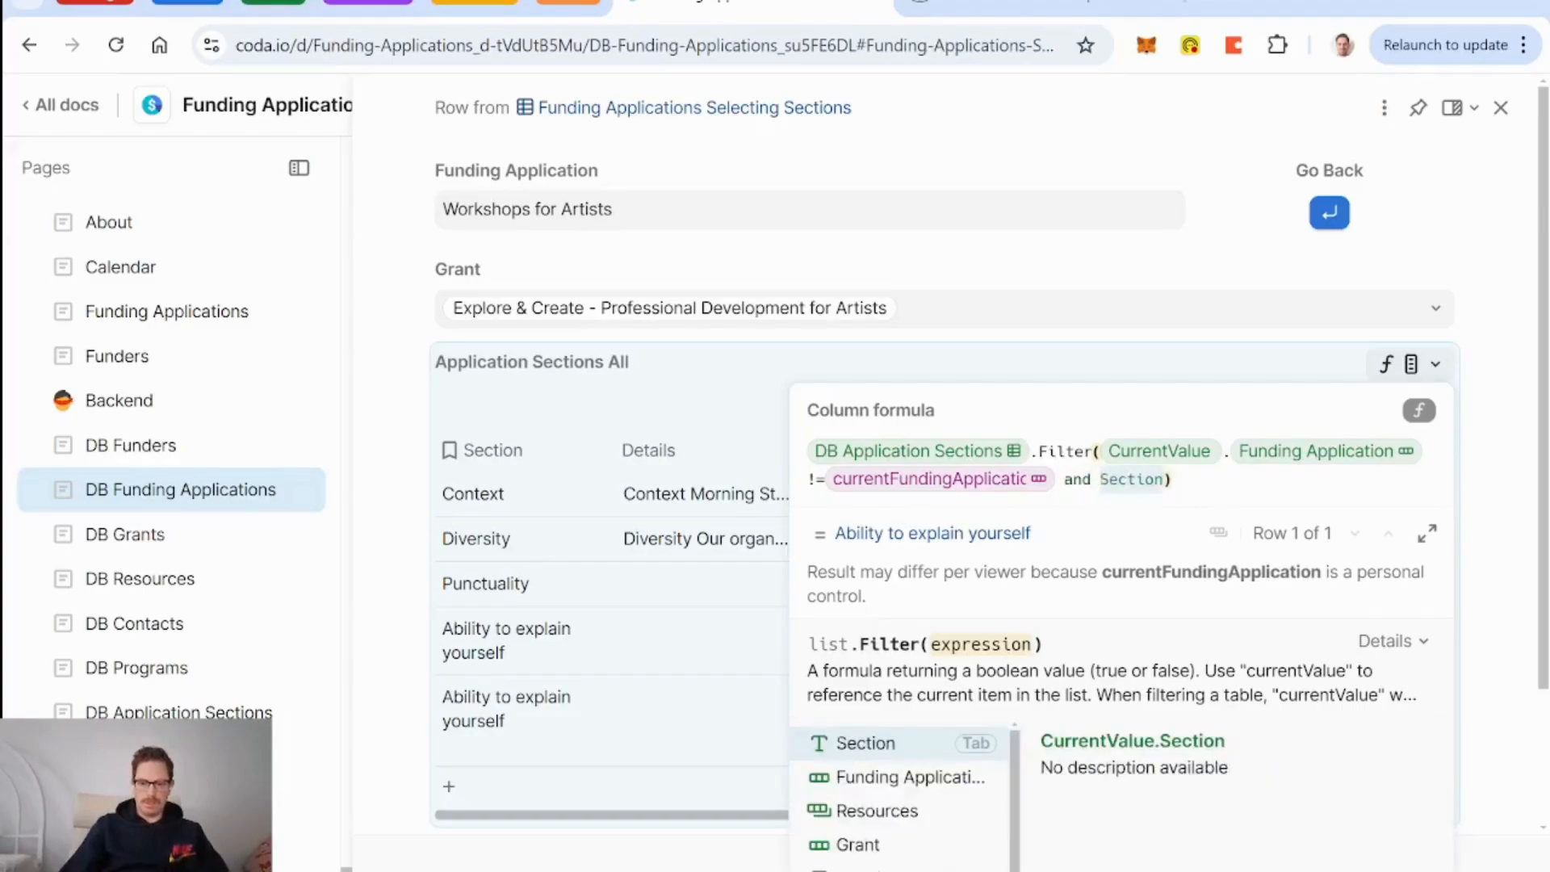
pyautogui.write('spur')
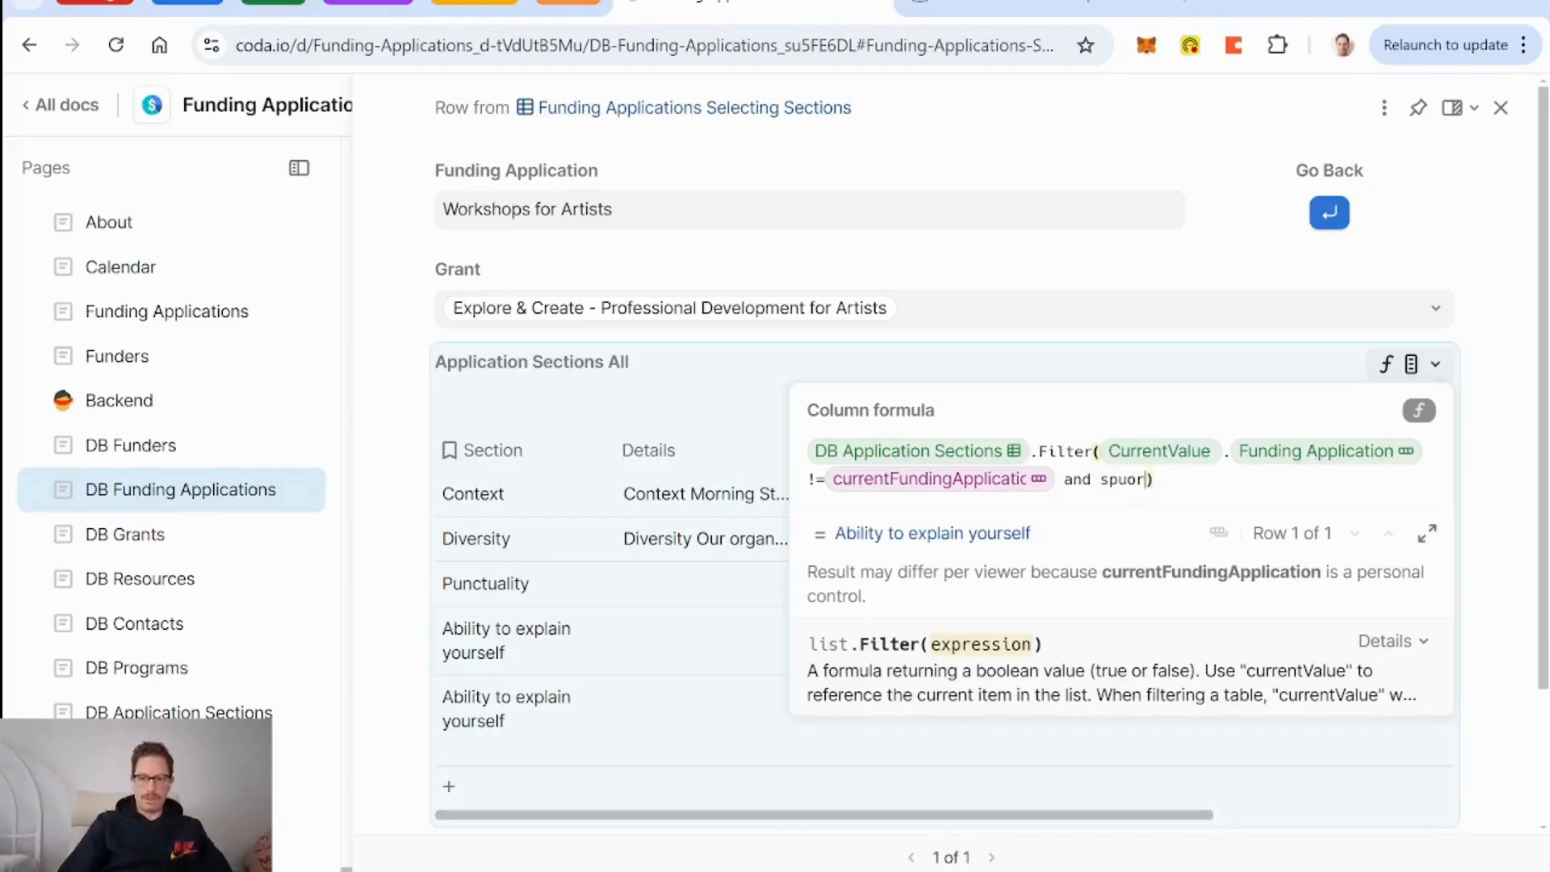
pyautogui.press('BackSpace')
pyautogui.press('BackSpace')
pyautogui.press('BackSpace')
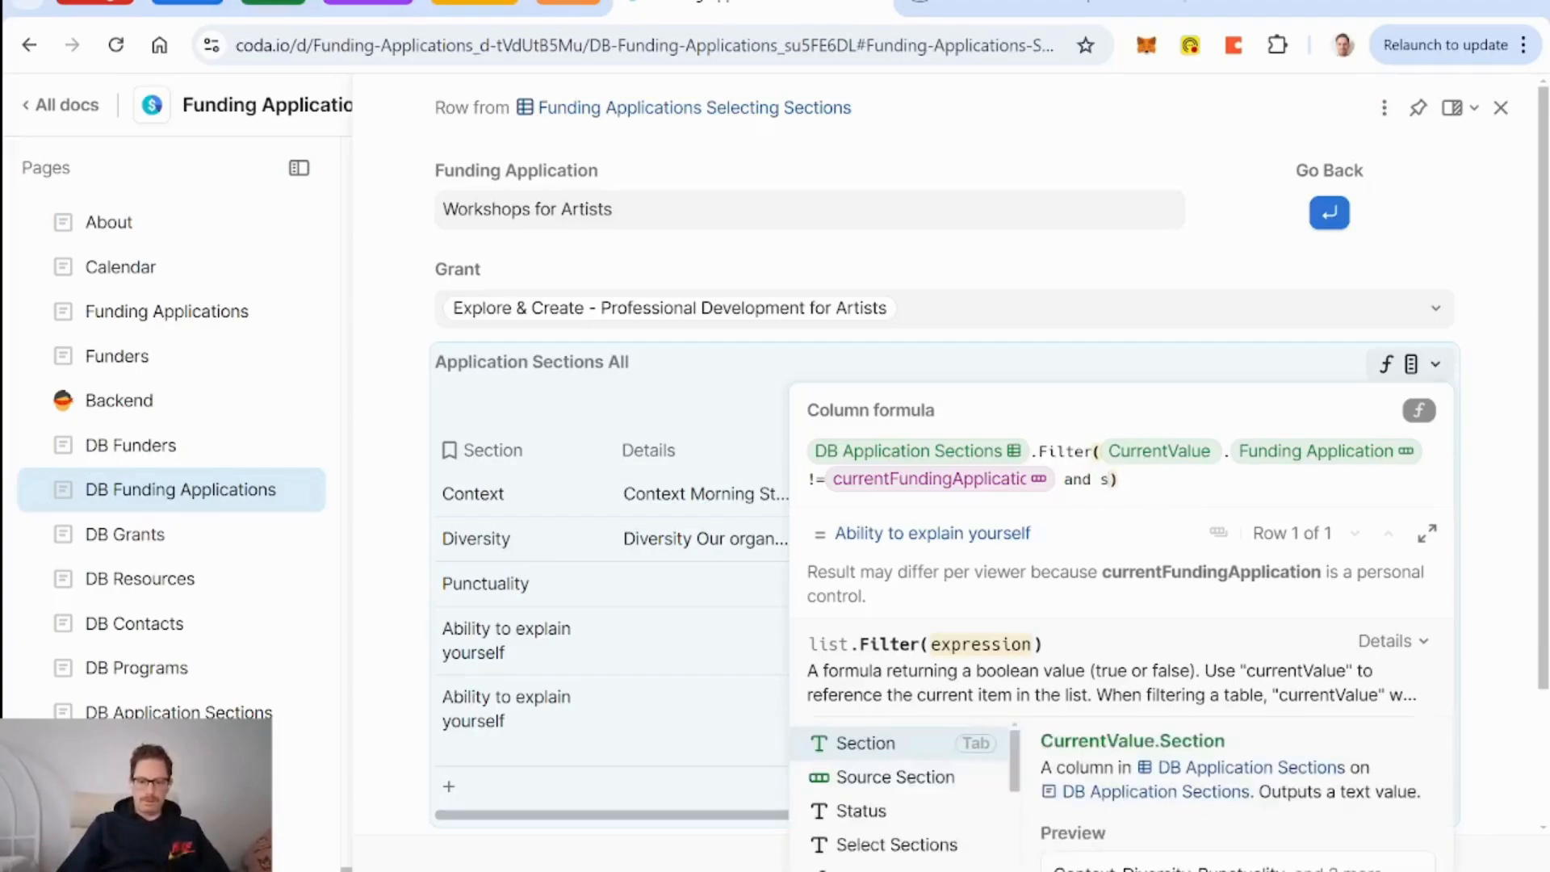
pyautogui.press('Down')
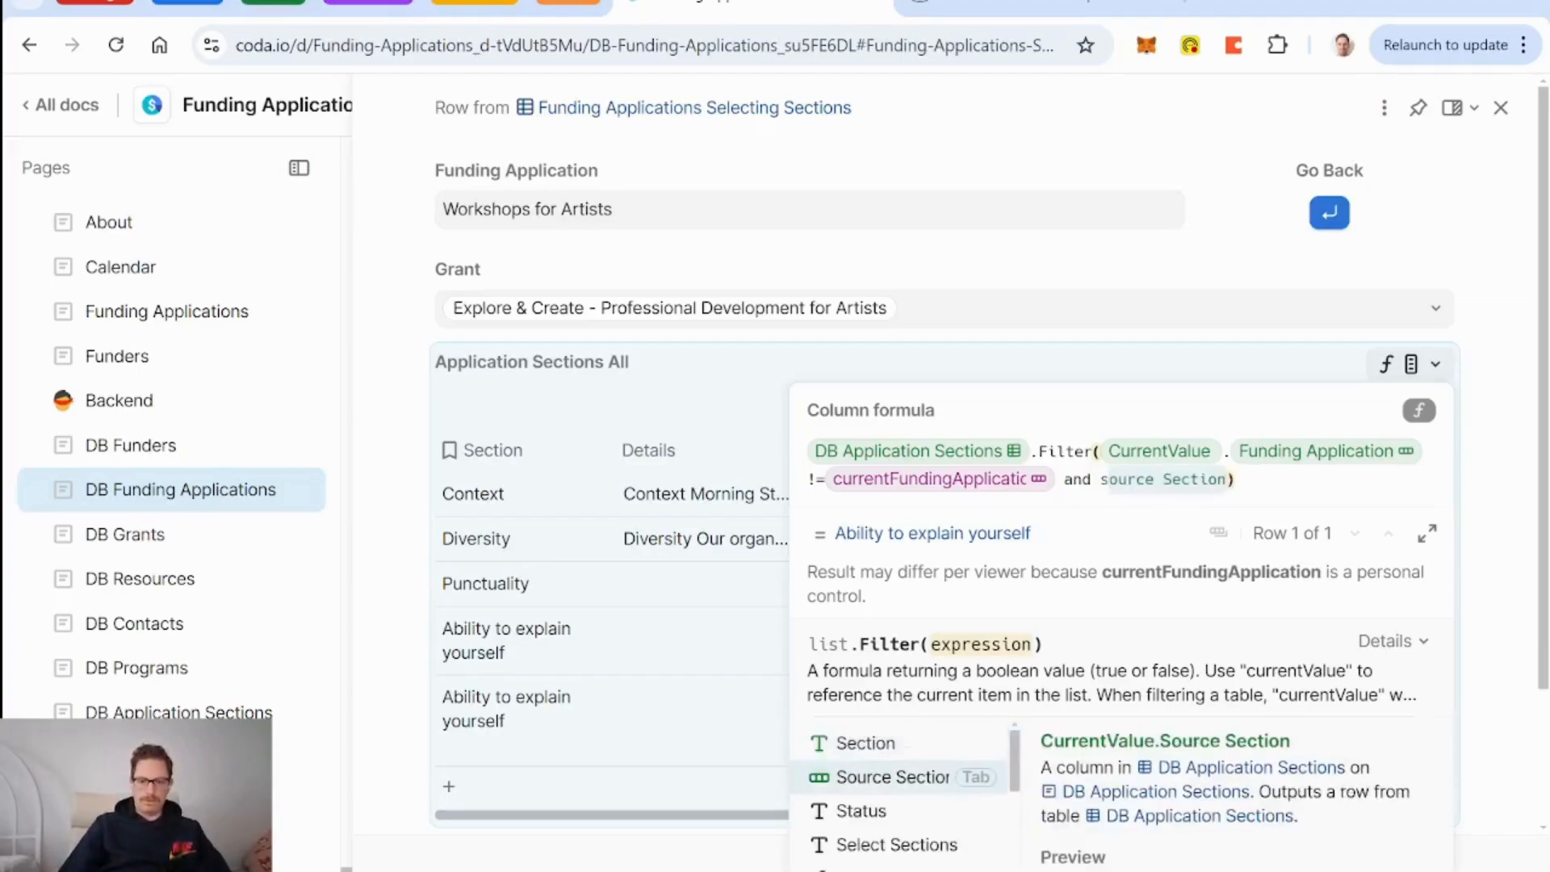
pyautogui.press('Tab')
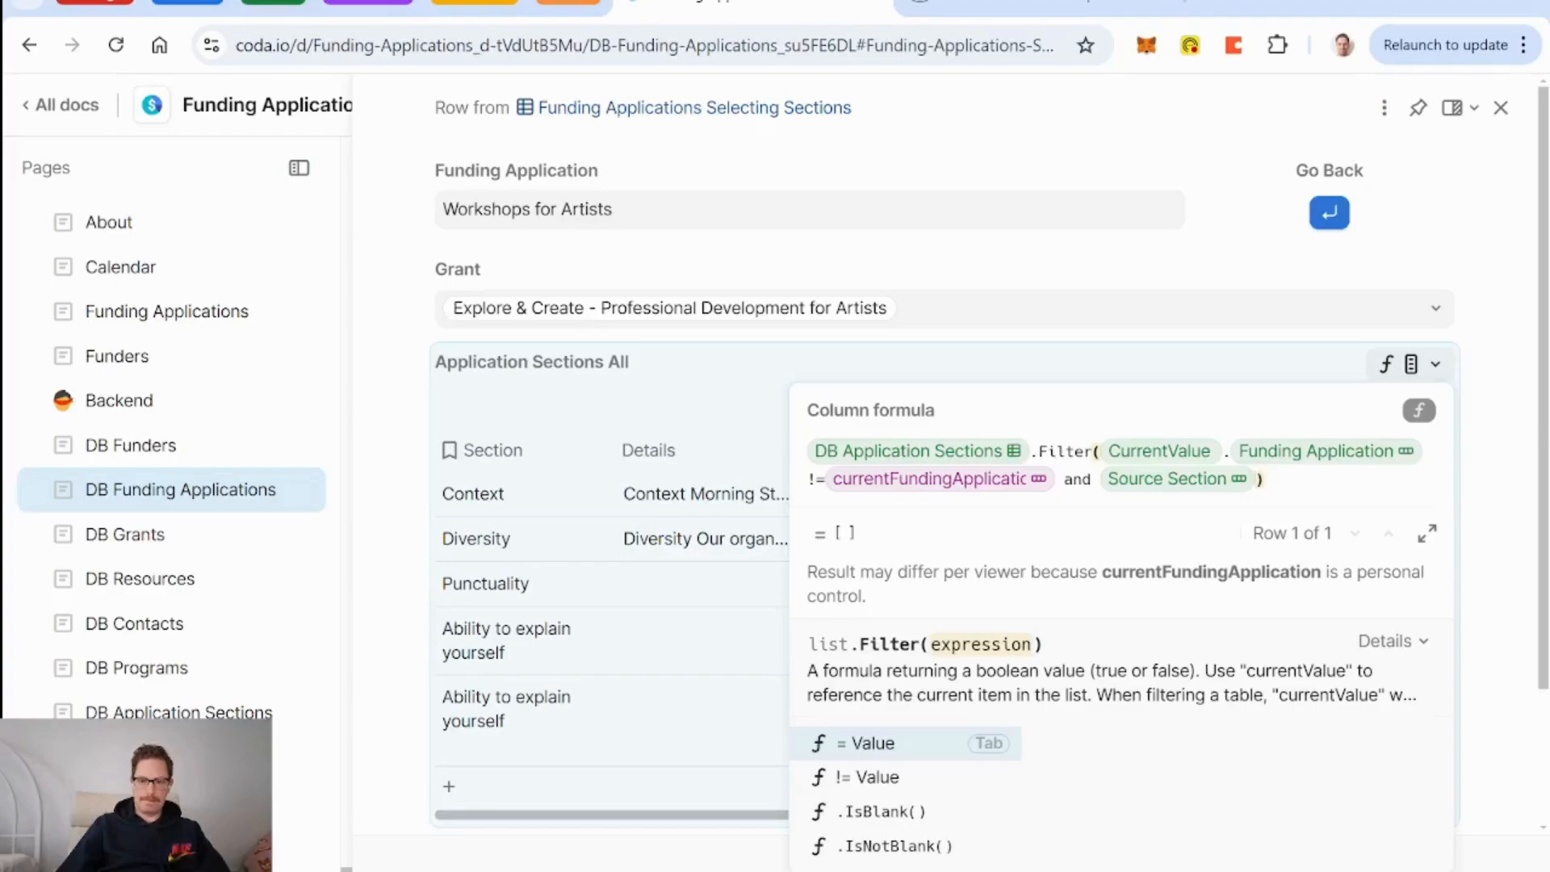
pyautogui.write('.funding Application')
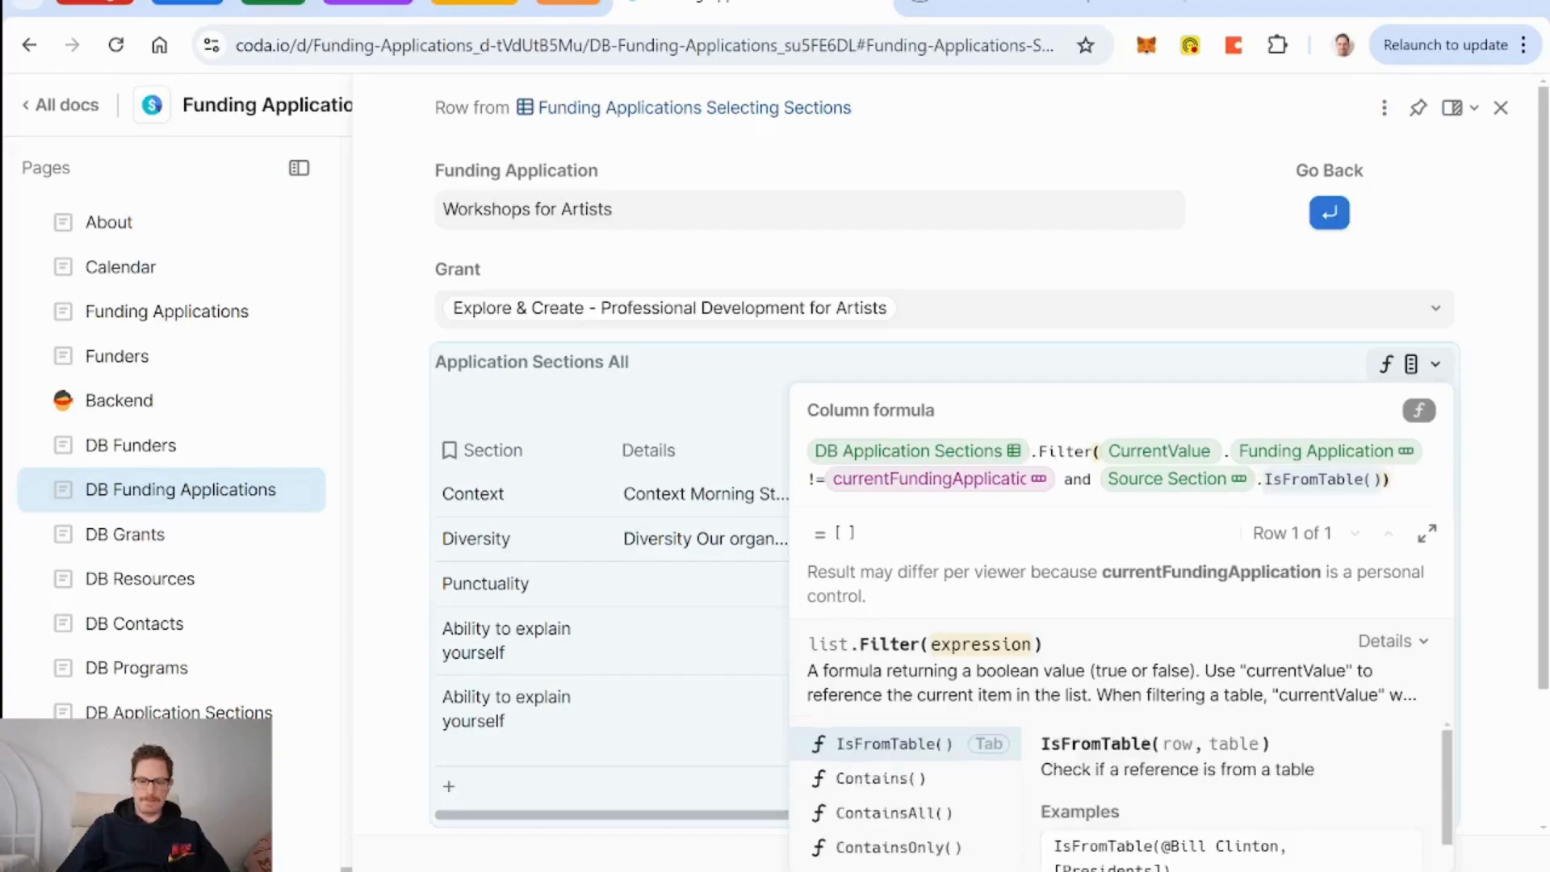
pyautogui.press('Tab')
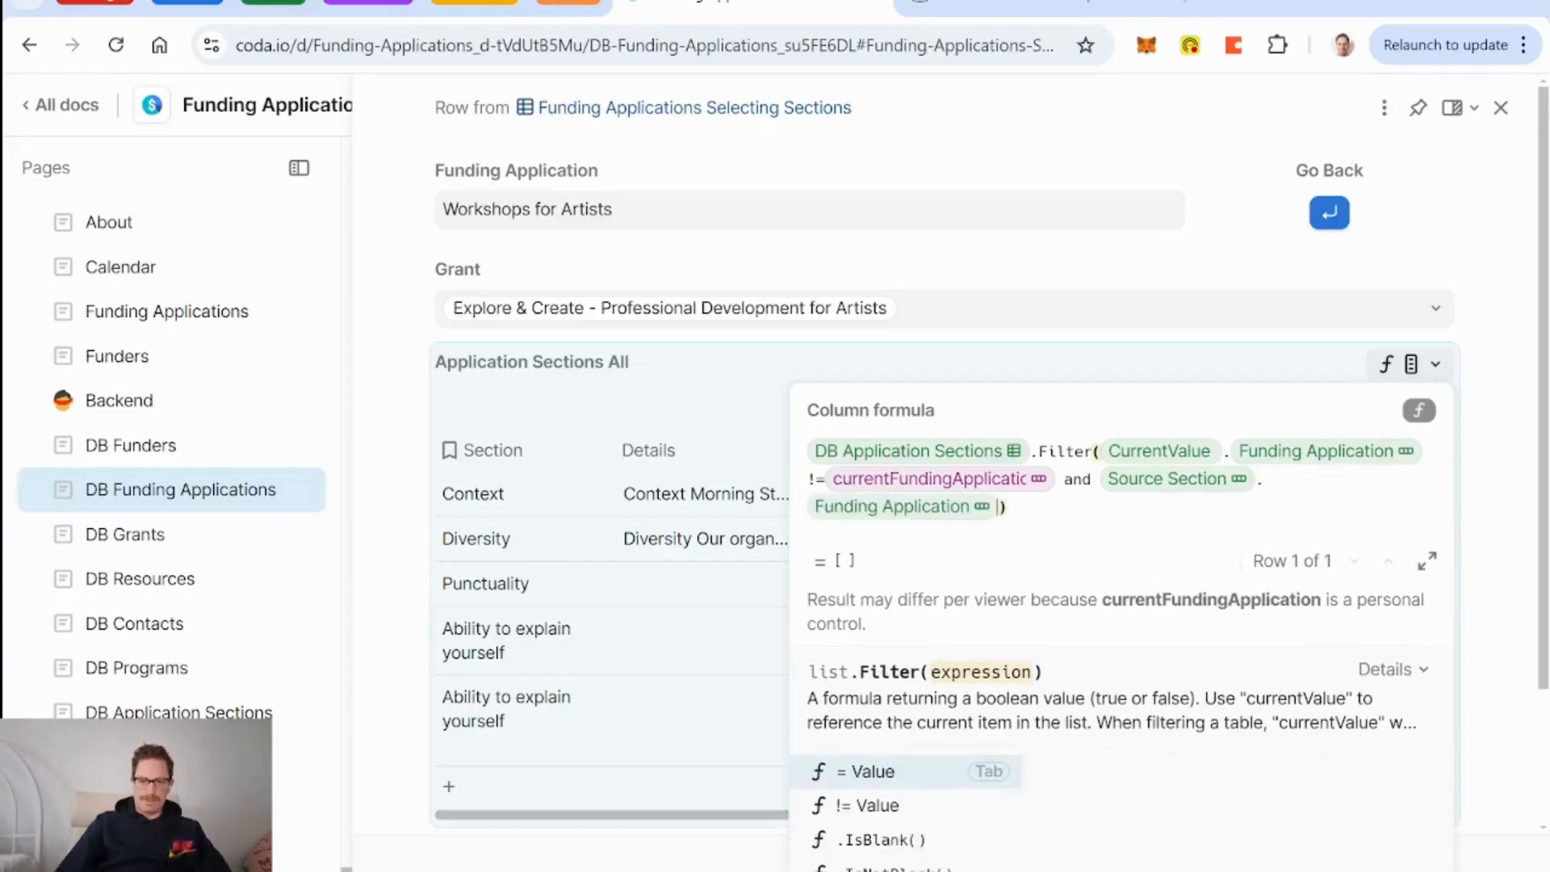
pyautogui.write('!=Workshops for Artists')
pyautogui.write('currentFundingApplication')
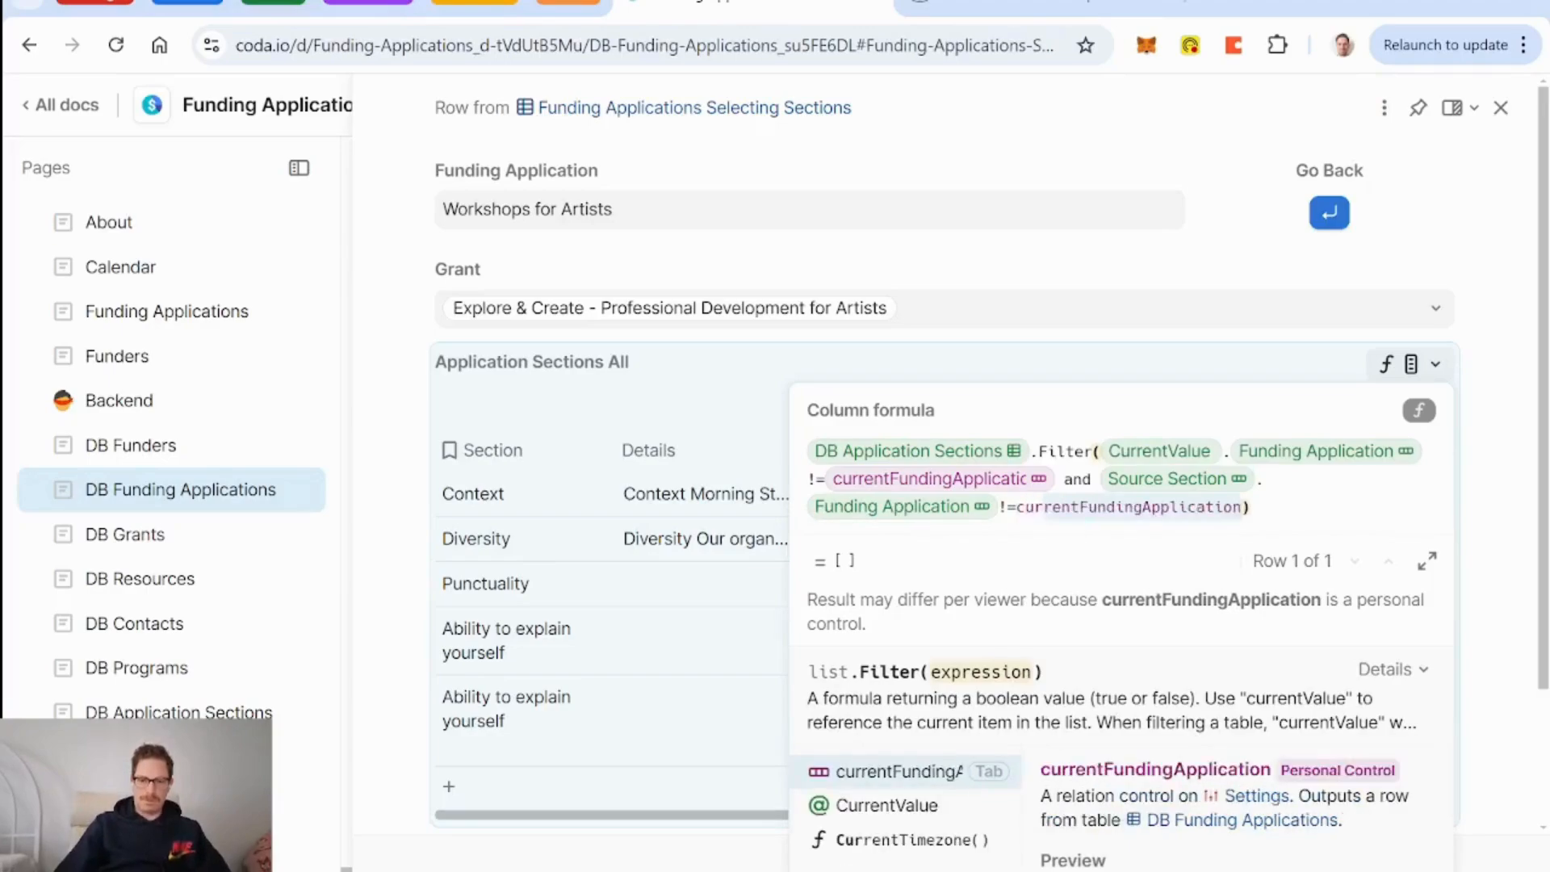
pyautogui.press('Tab')
pyautogui.write(')')
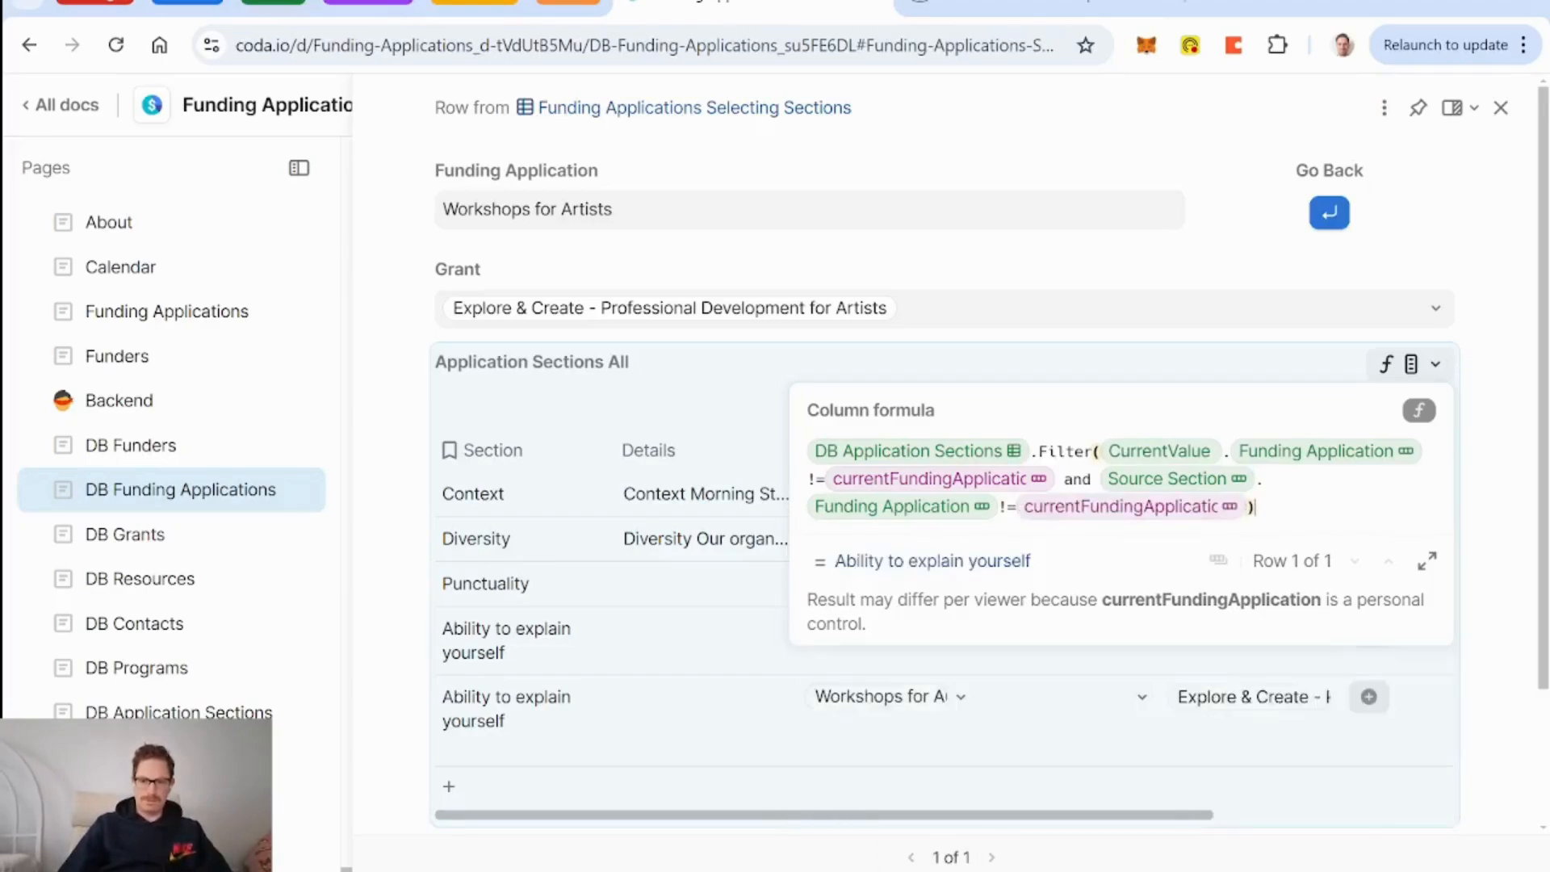
pyautogui.press('Return')
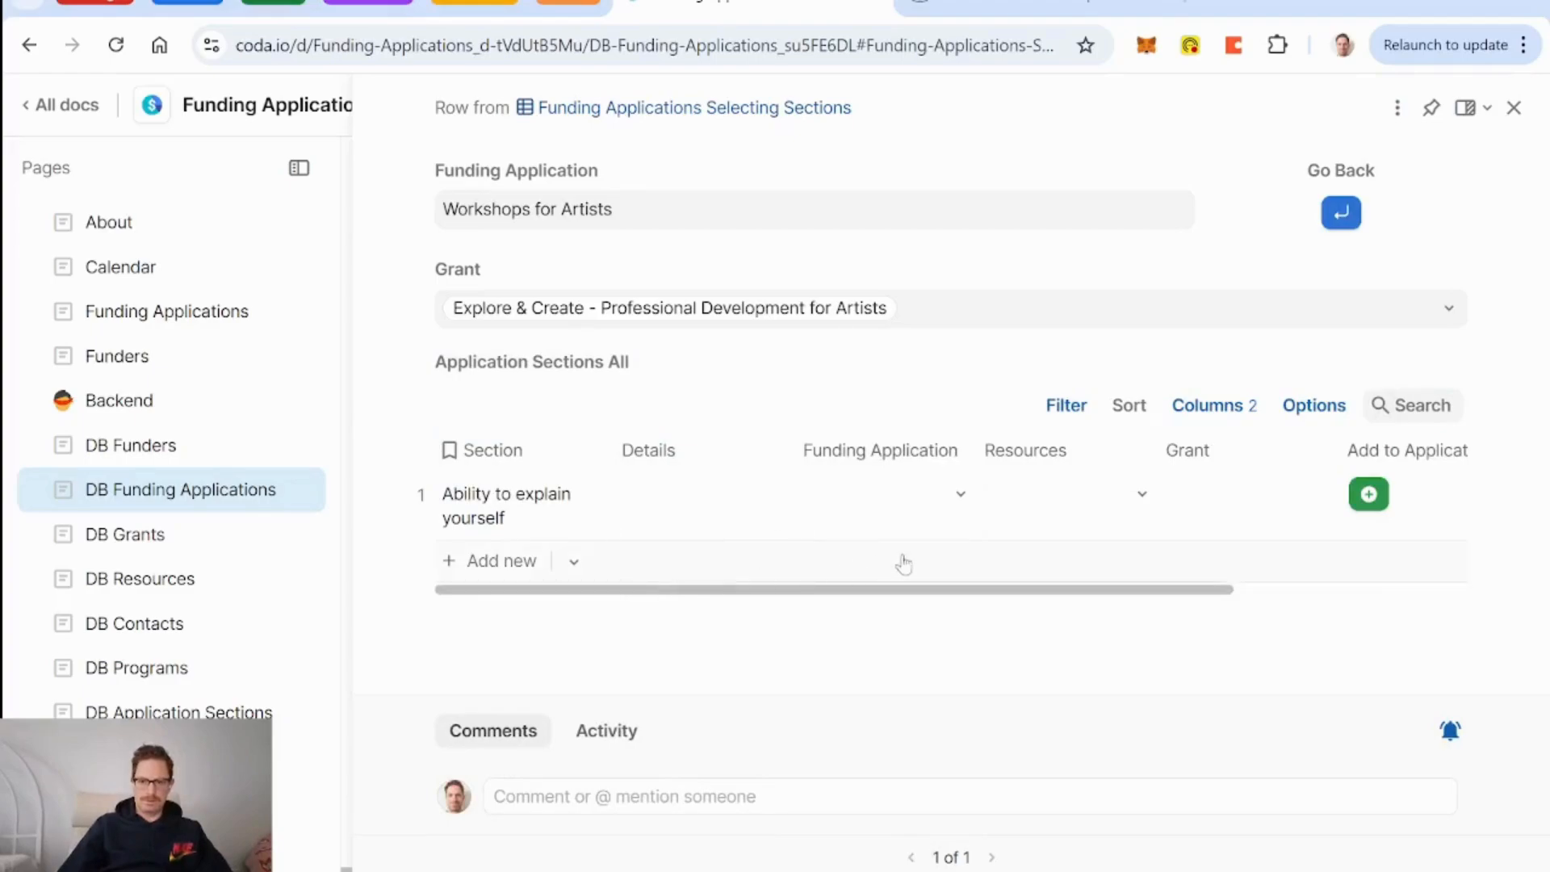
# Simplify the sections filter formula by deleting its first condition, leaving only the Source Section check.
pyautogui.hscroll(5, 903, 560)
pyautogui.hscroll(-5, 920, 507)
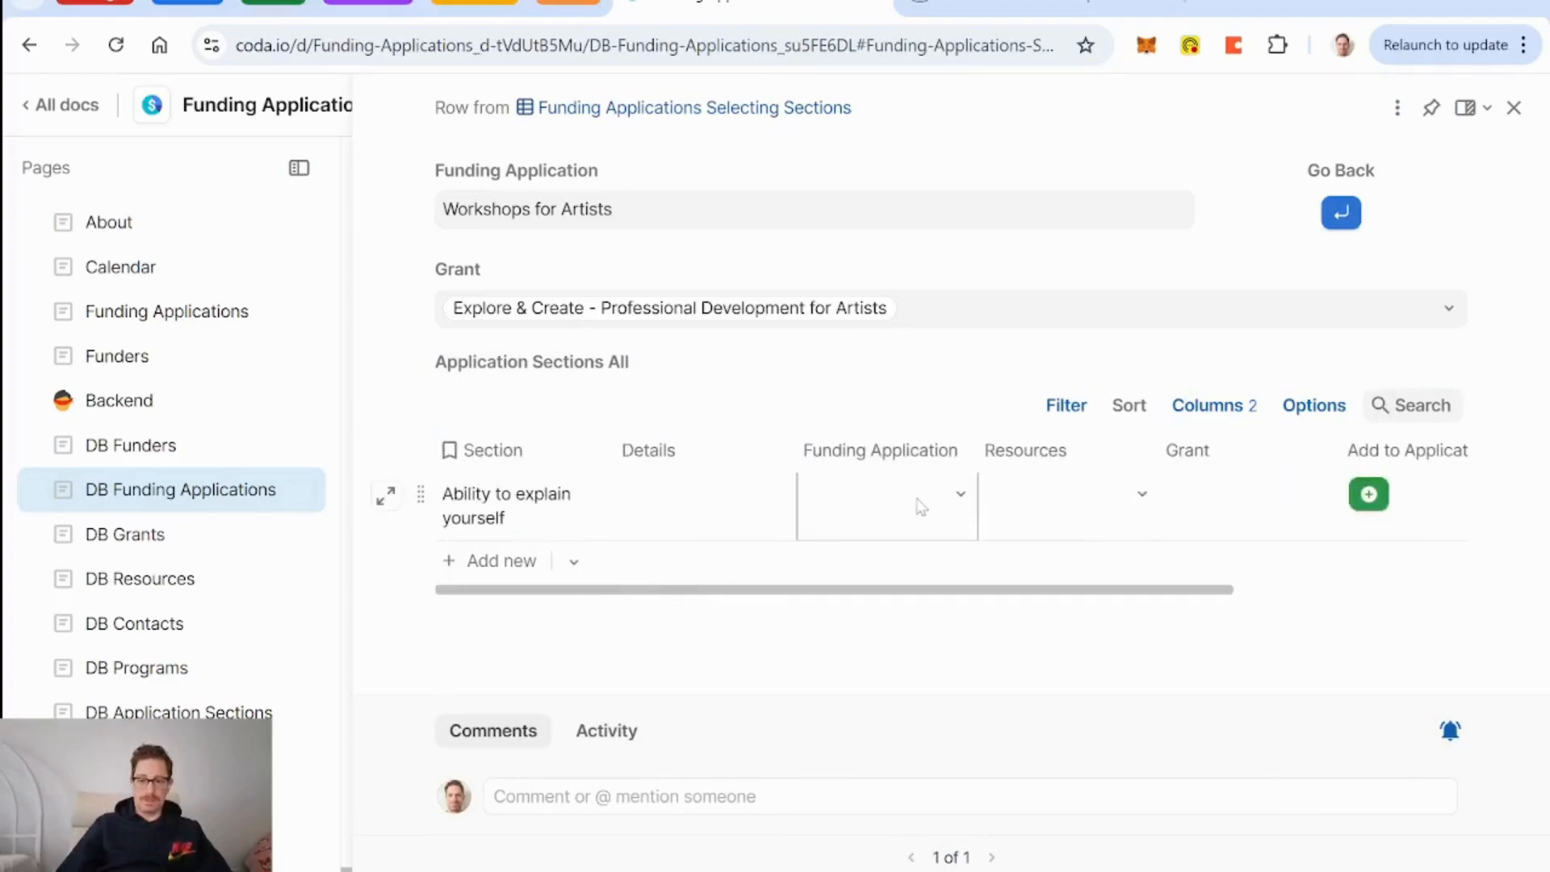
pyautogui.hscroll(5, 921, 507)
pyautogui.hscroll(-5, 920, 507)
pyautogui.hscroll(2, 920, 508)
pyautogui.hscroll(2, 920, 508)
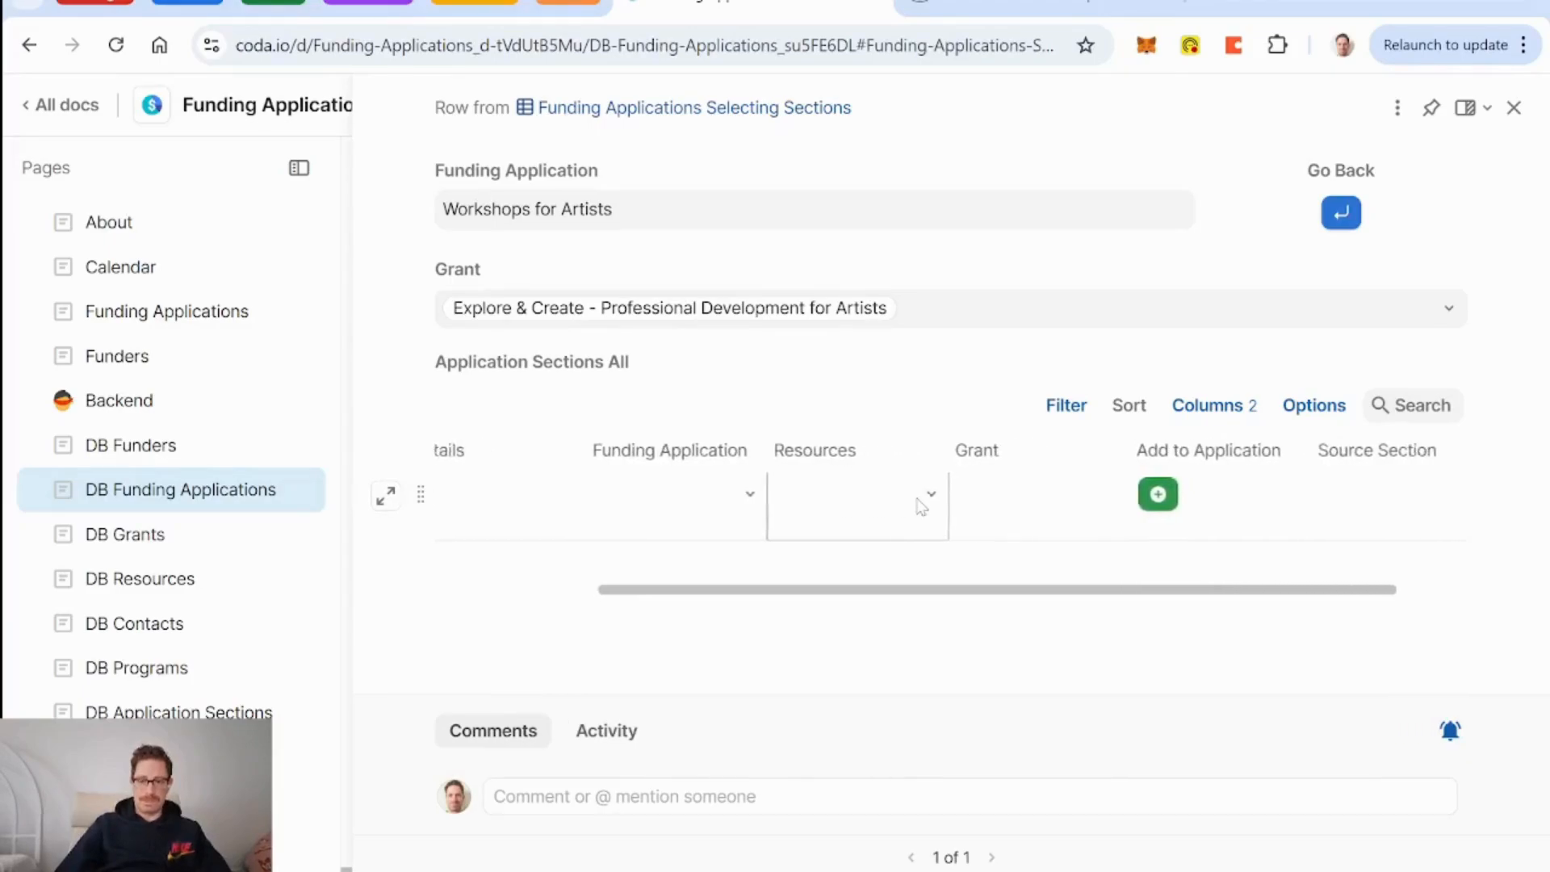
pyautogui.hscroll(-5, 921, 507)
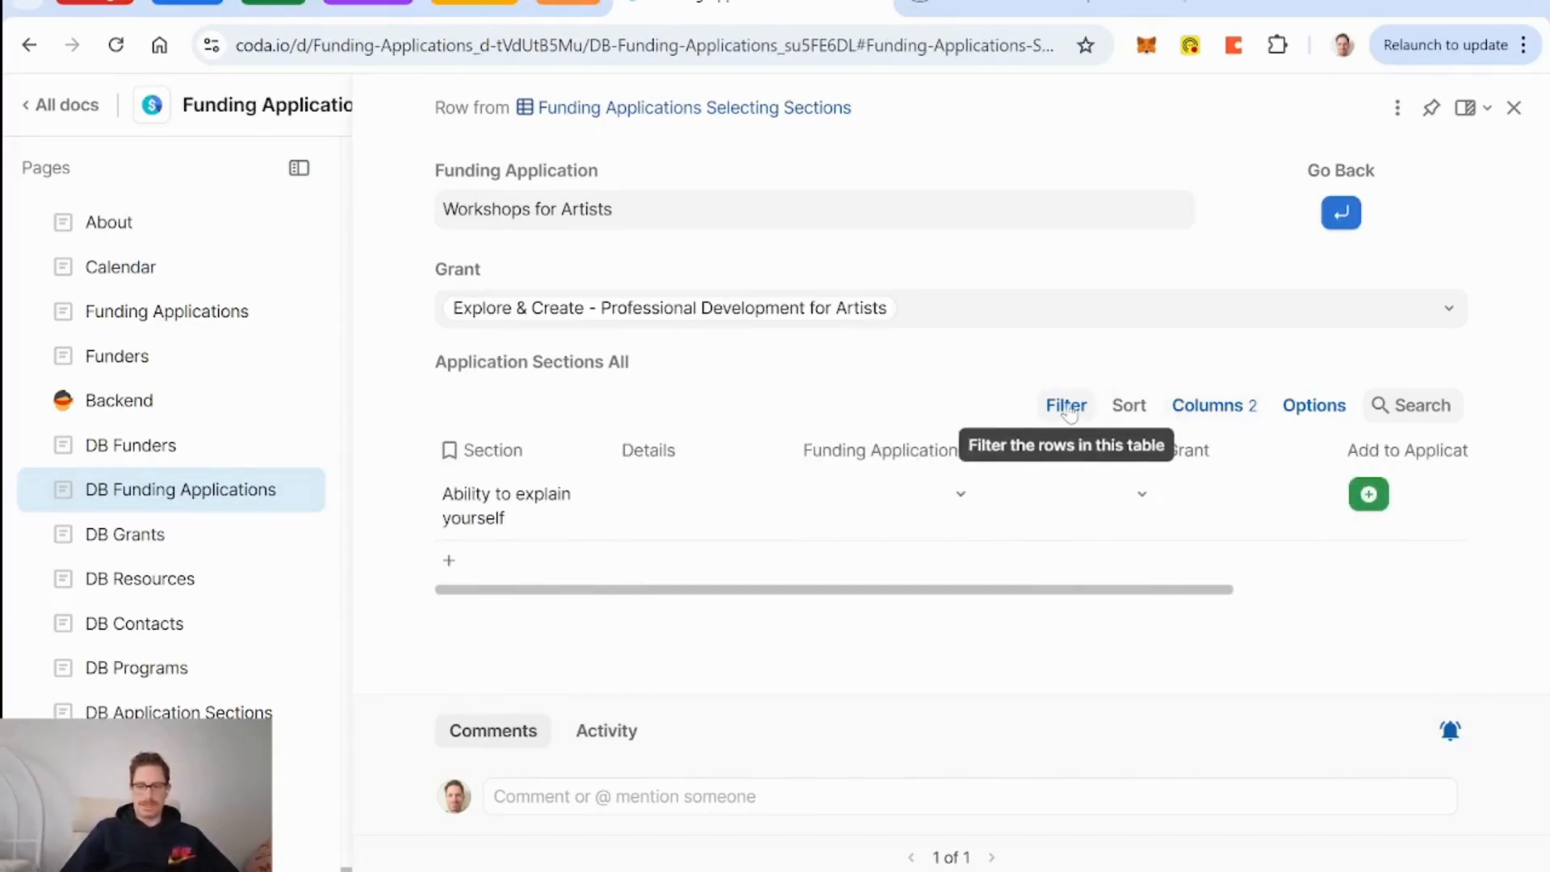
pyautogui.click(1405, 378)
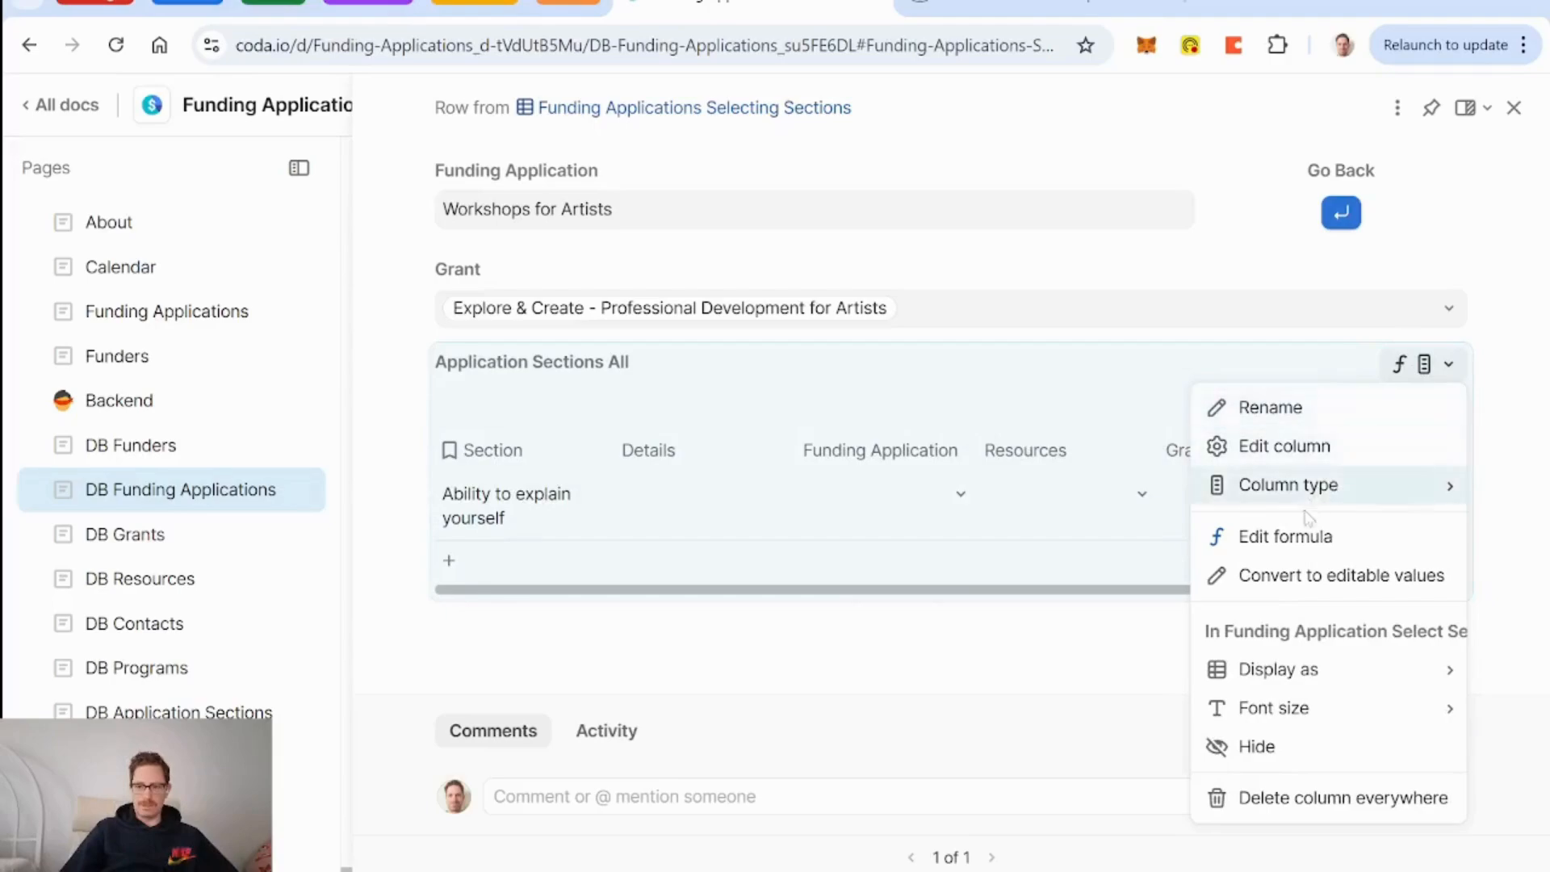
pyautogui.click(1284, 537)
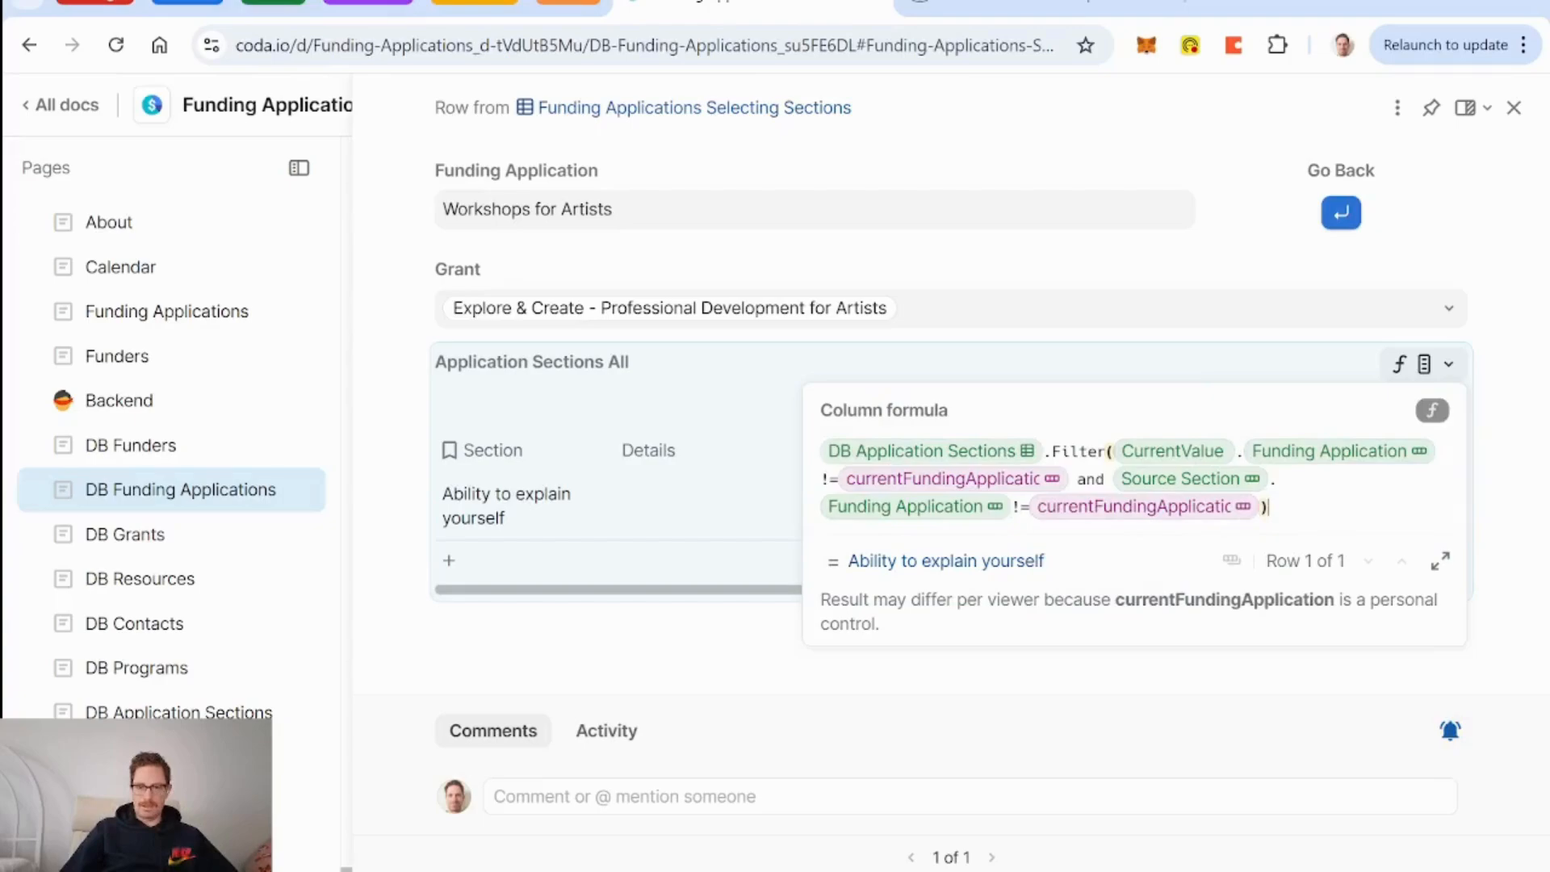
pyautogui.click(831, 480)
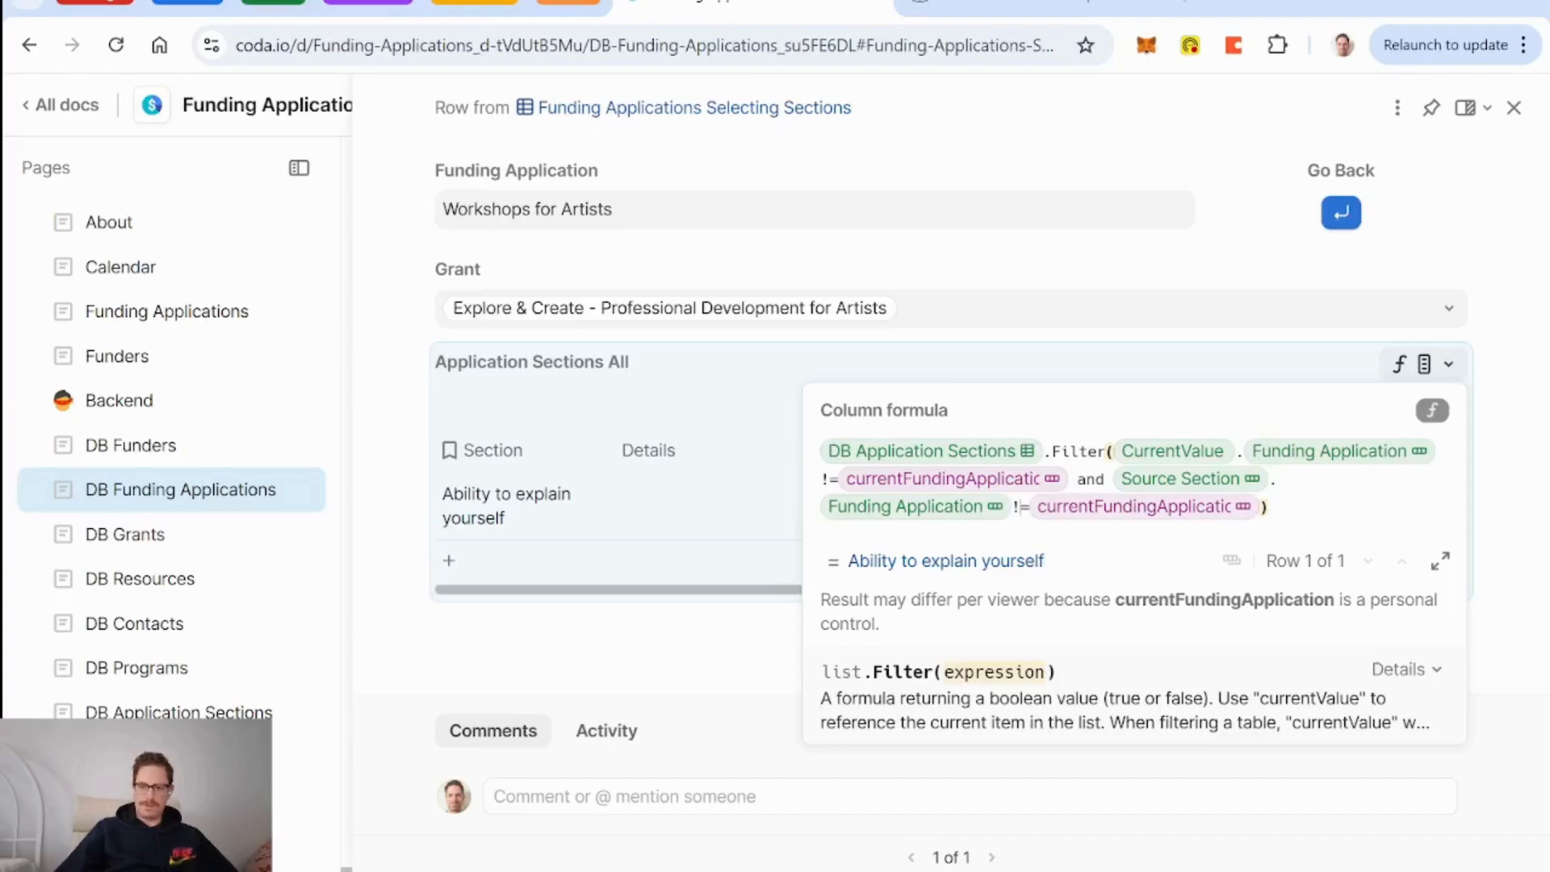
pyautogui.press('BackSpace')
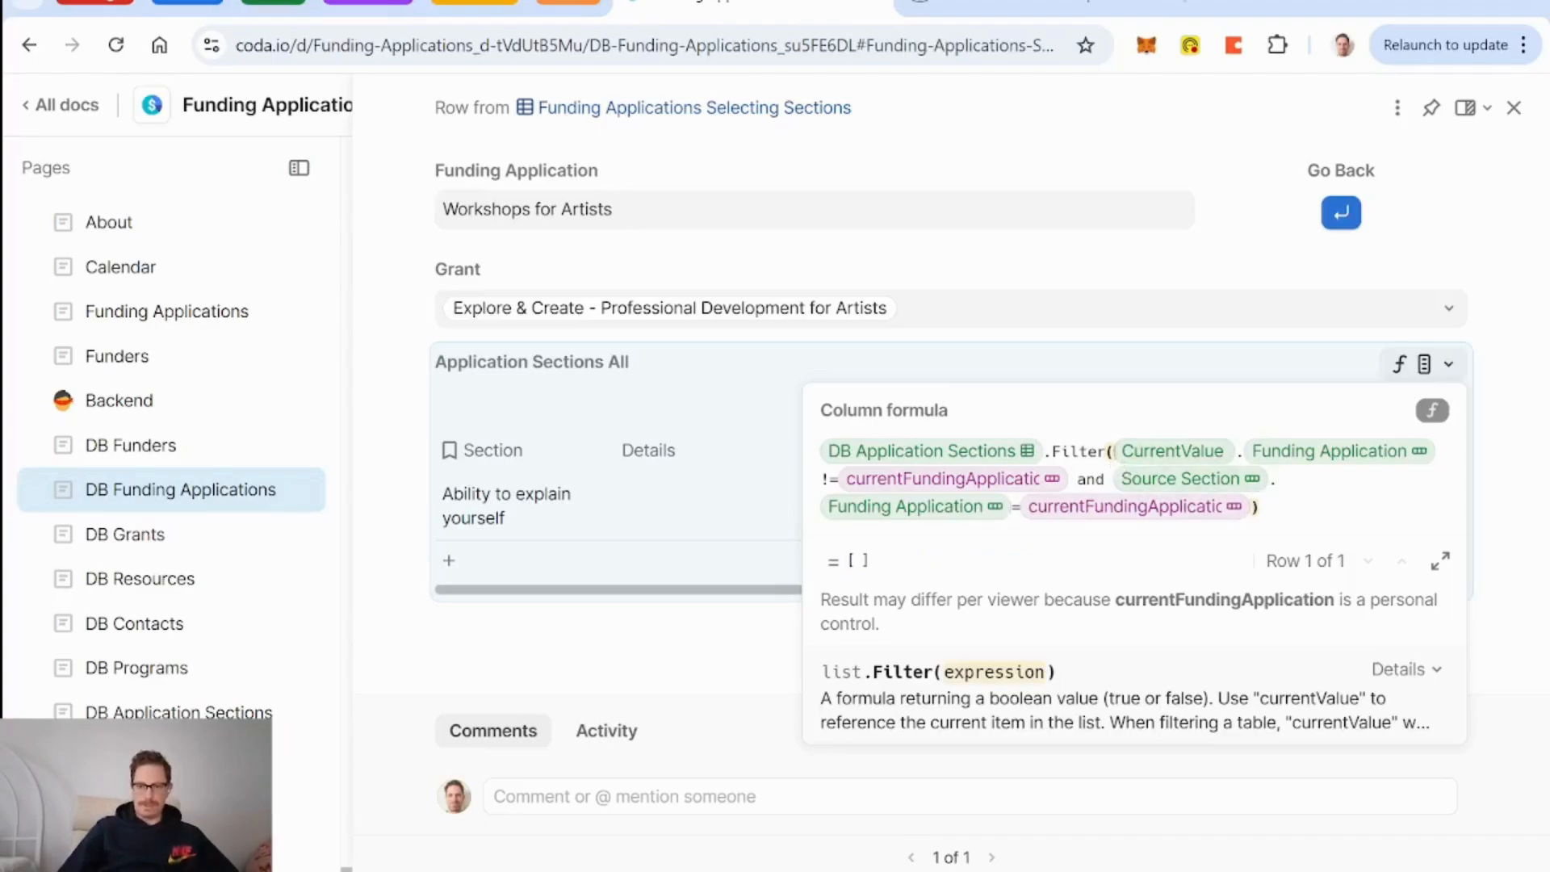
pyautogui.press('Left')
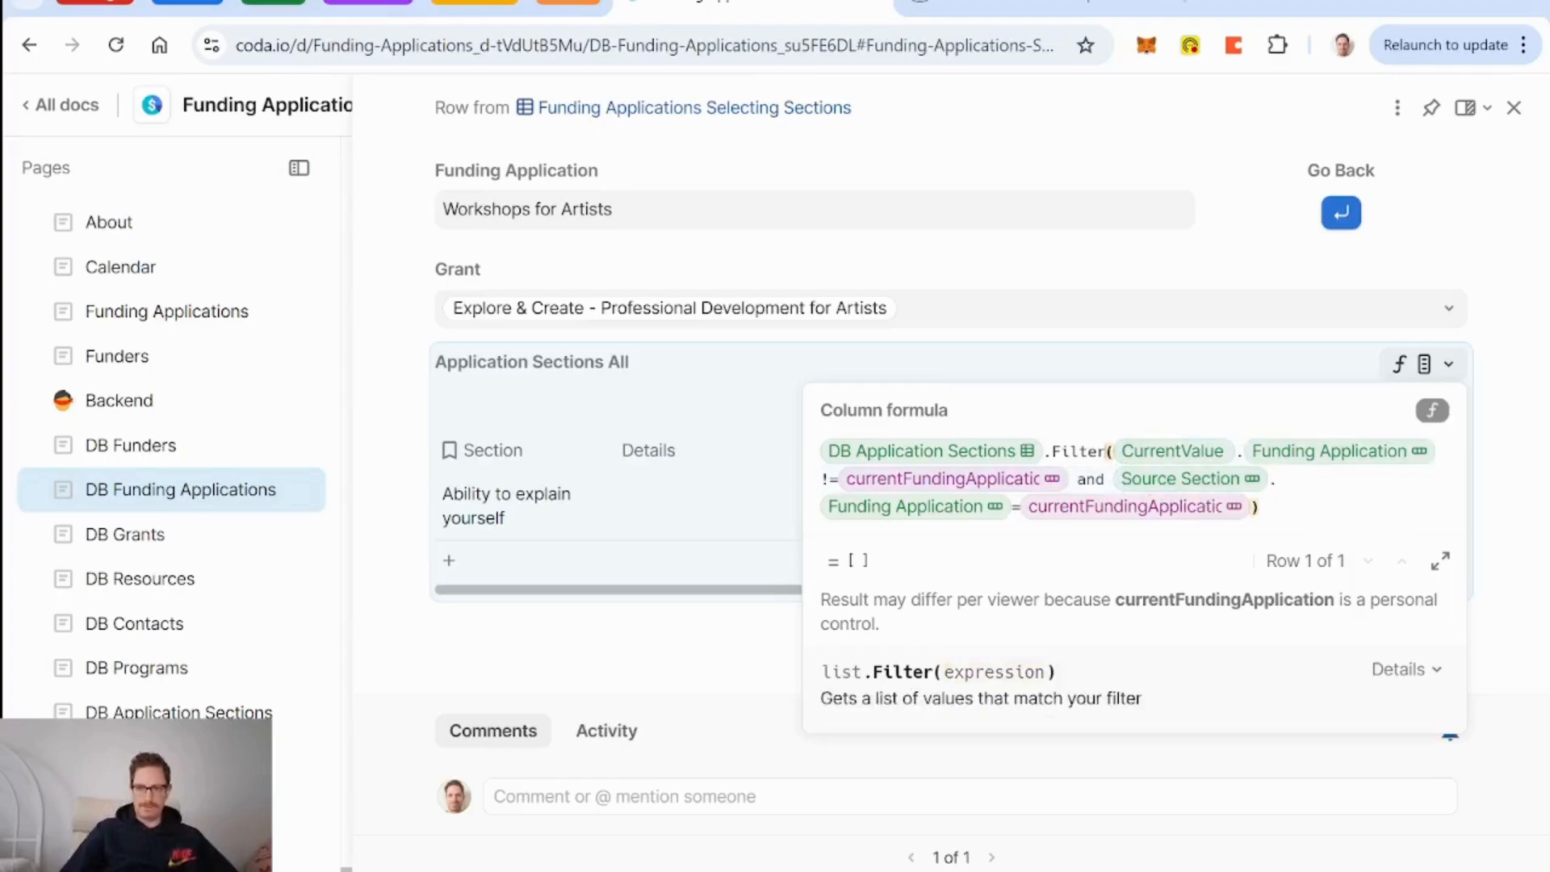
pyautogui.press('Right')
pyautogui.hotkey('shift', 'Down')
pyautogui.press('BackSpace')
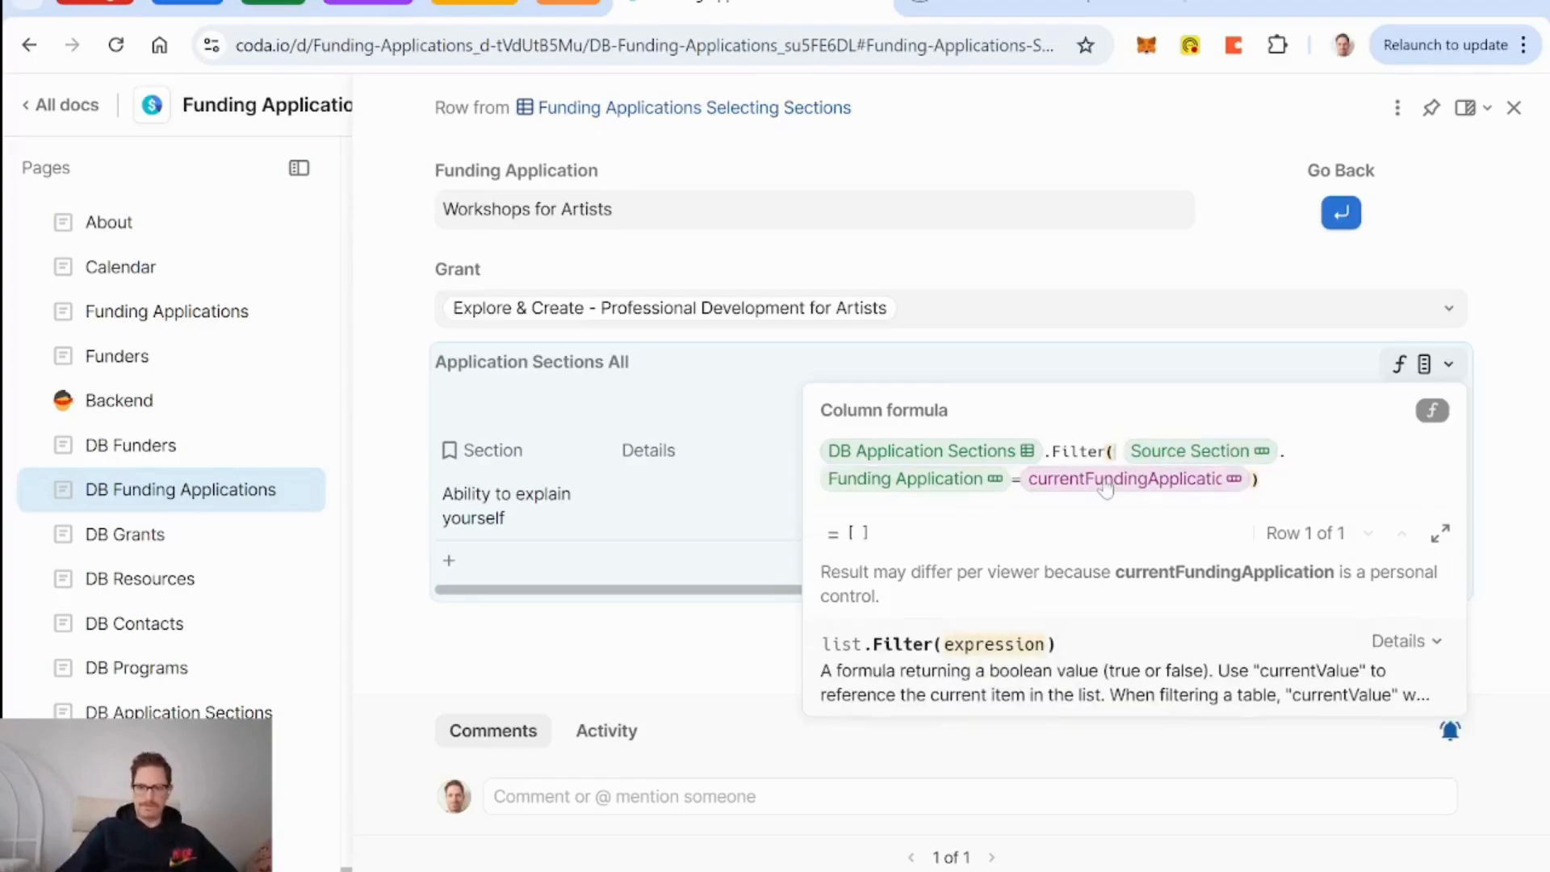
pyautogui.hotkey('ctrl', 'z')
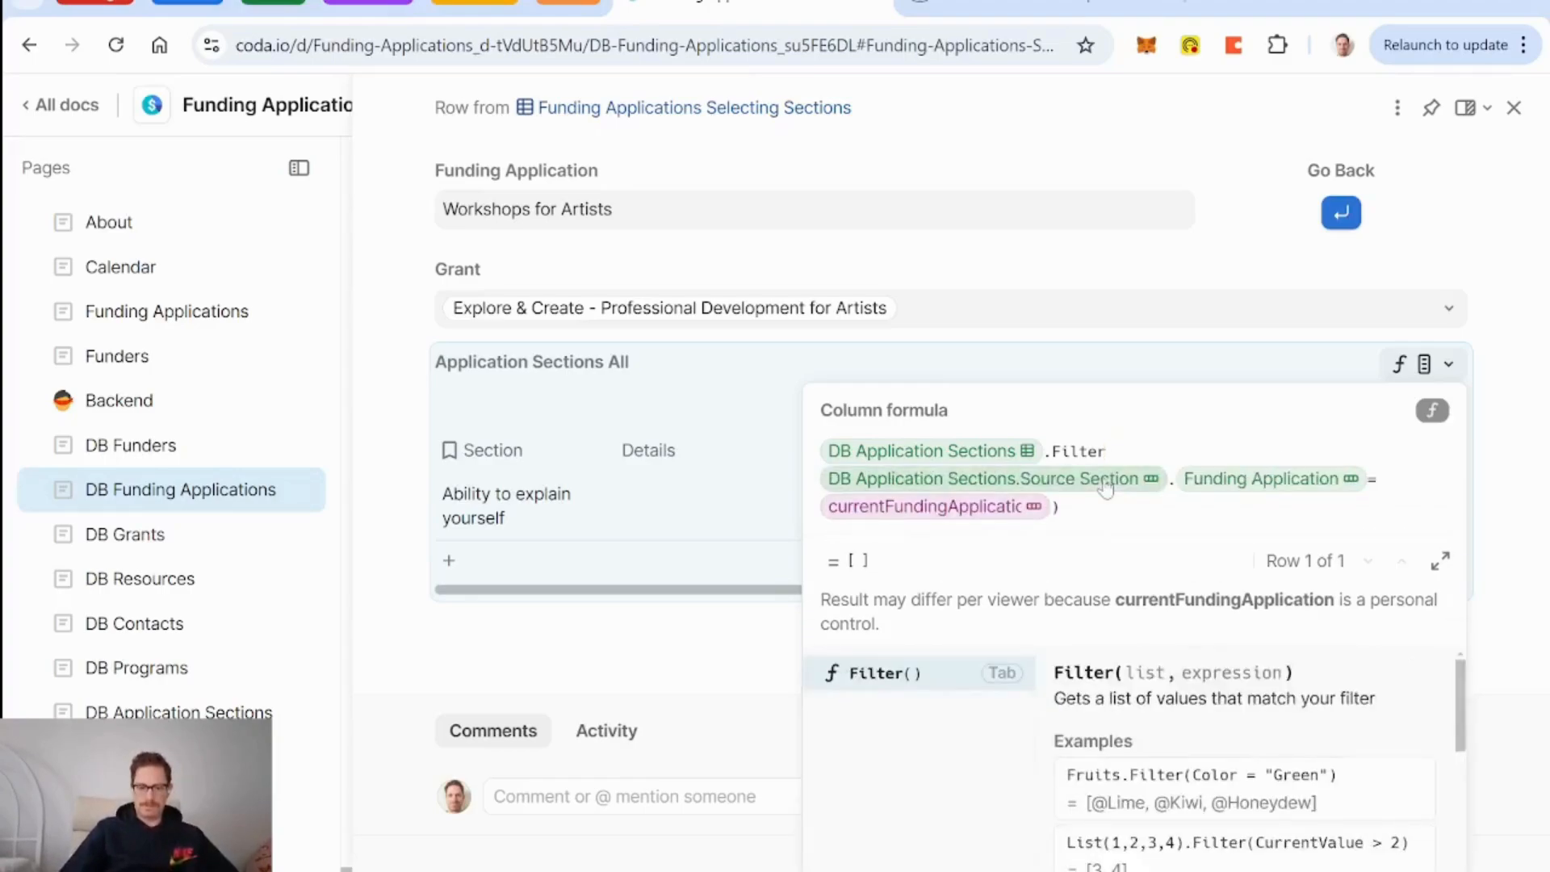
pyautogui.hotkey('ctrl', 'shift', 'z')
pyautogui.press('Right')
pyautogui.press('BackSpace')
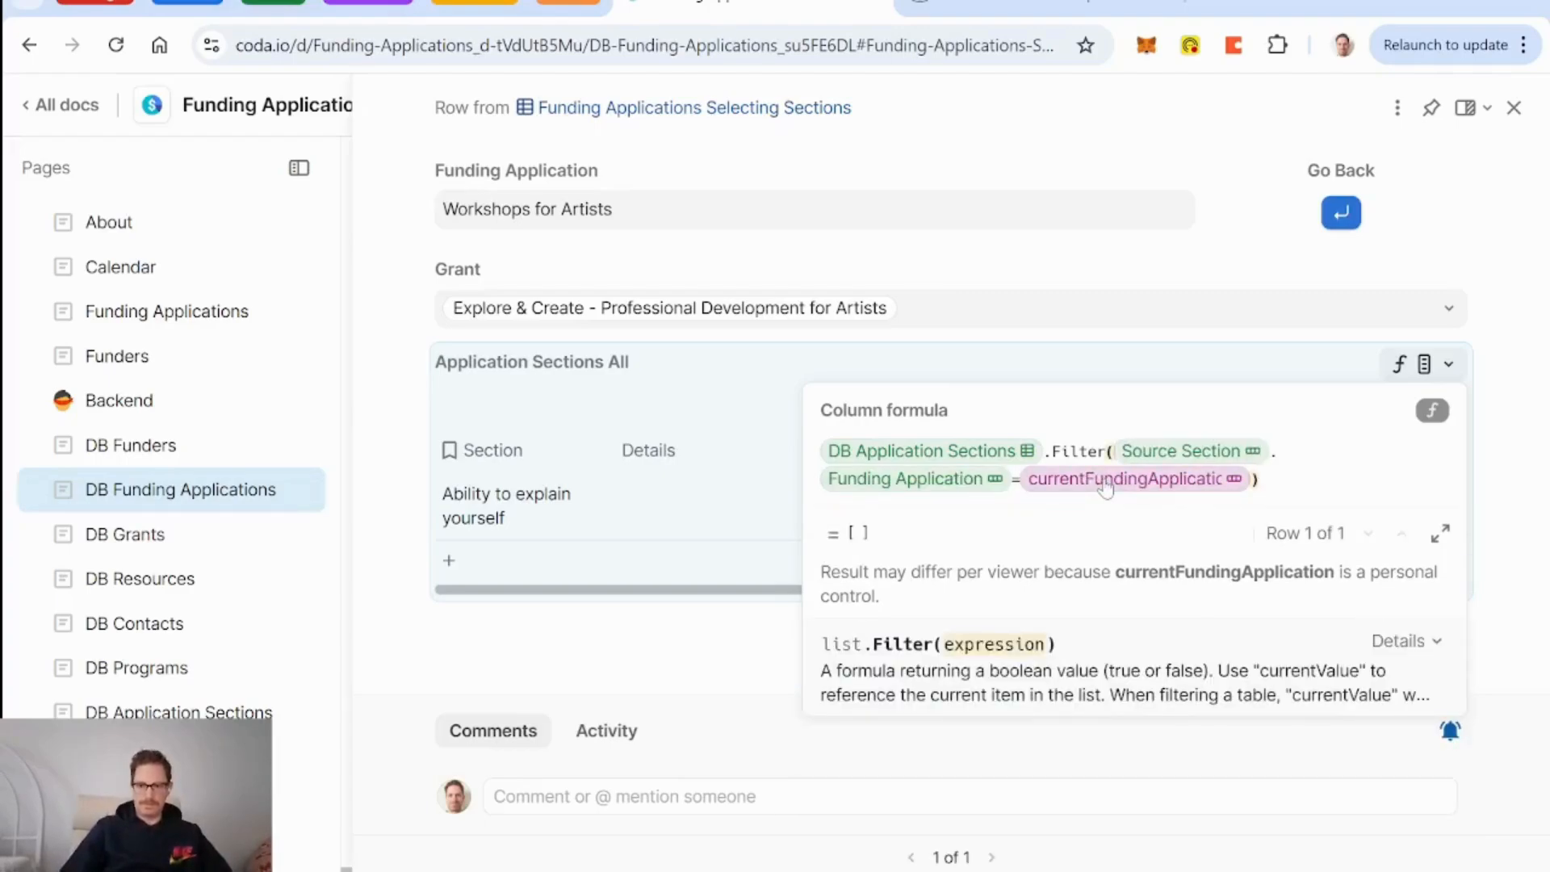
pyautogui.press('Return')
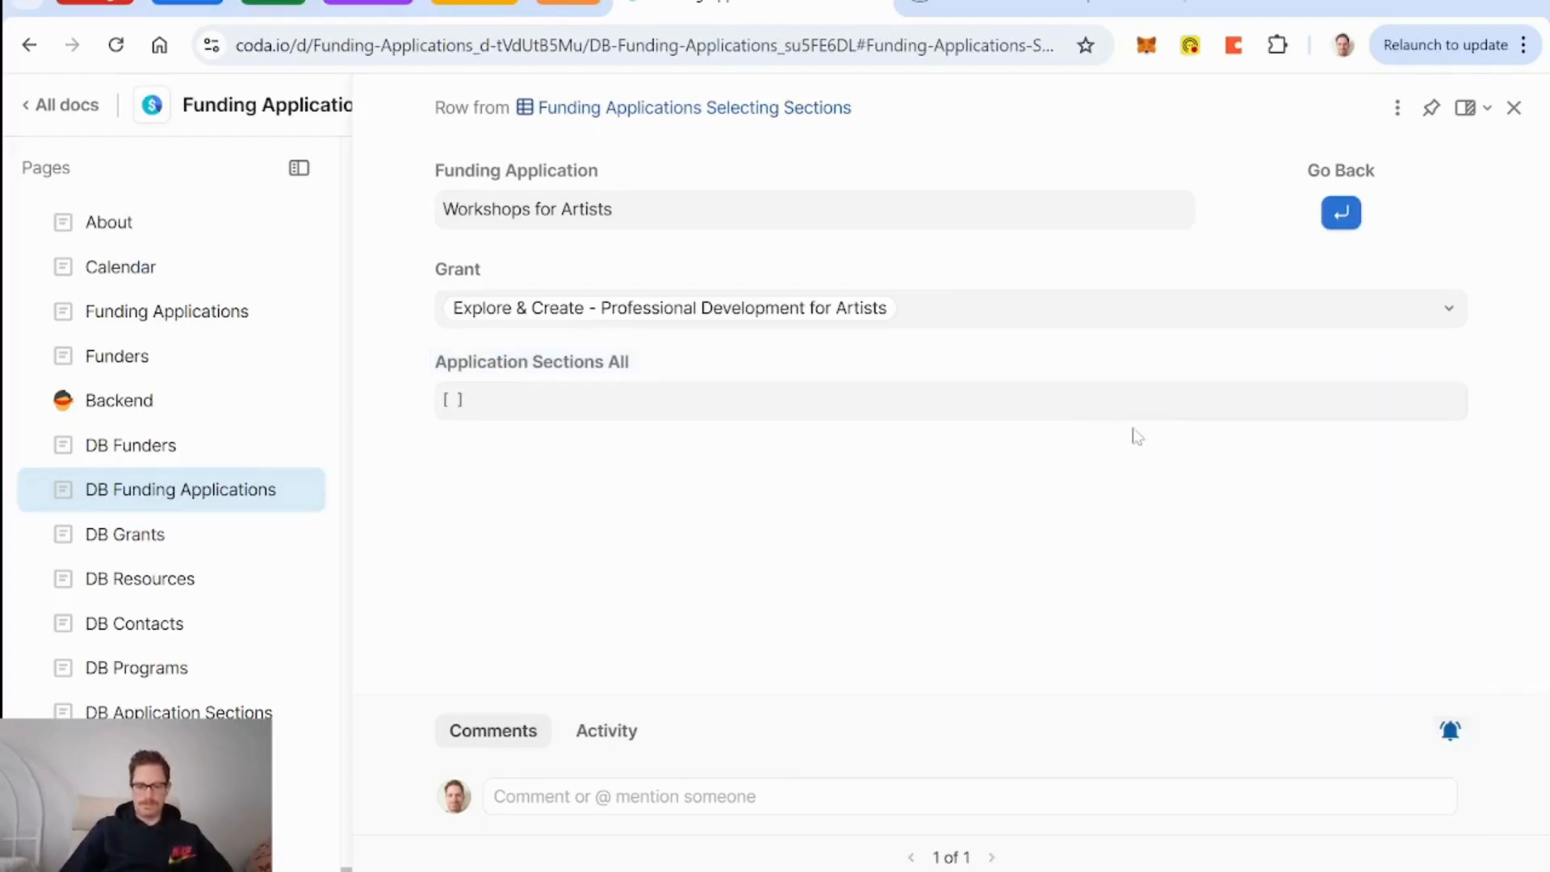
# Reopen Workshops for Artists and make the filter keep sections whose Funding Application equals currentFundingApplication.
pyautogui.press('Escape')
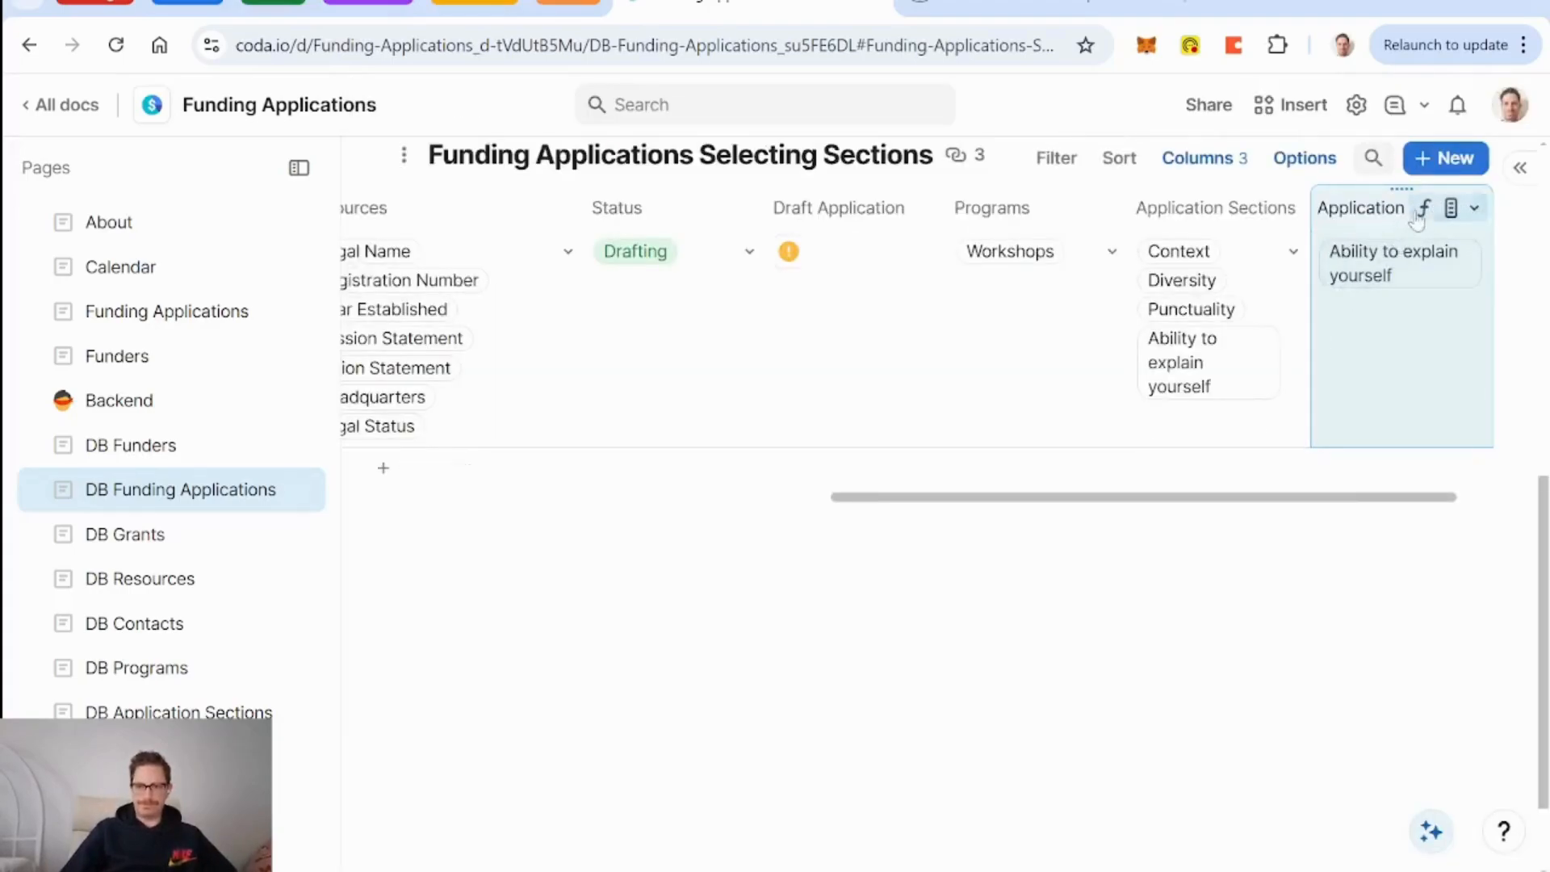
pyautogui.hscroll(-5, 601, 393)
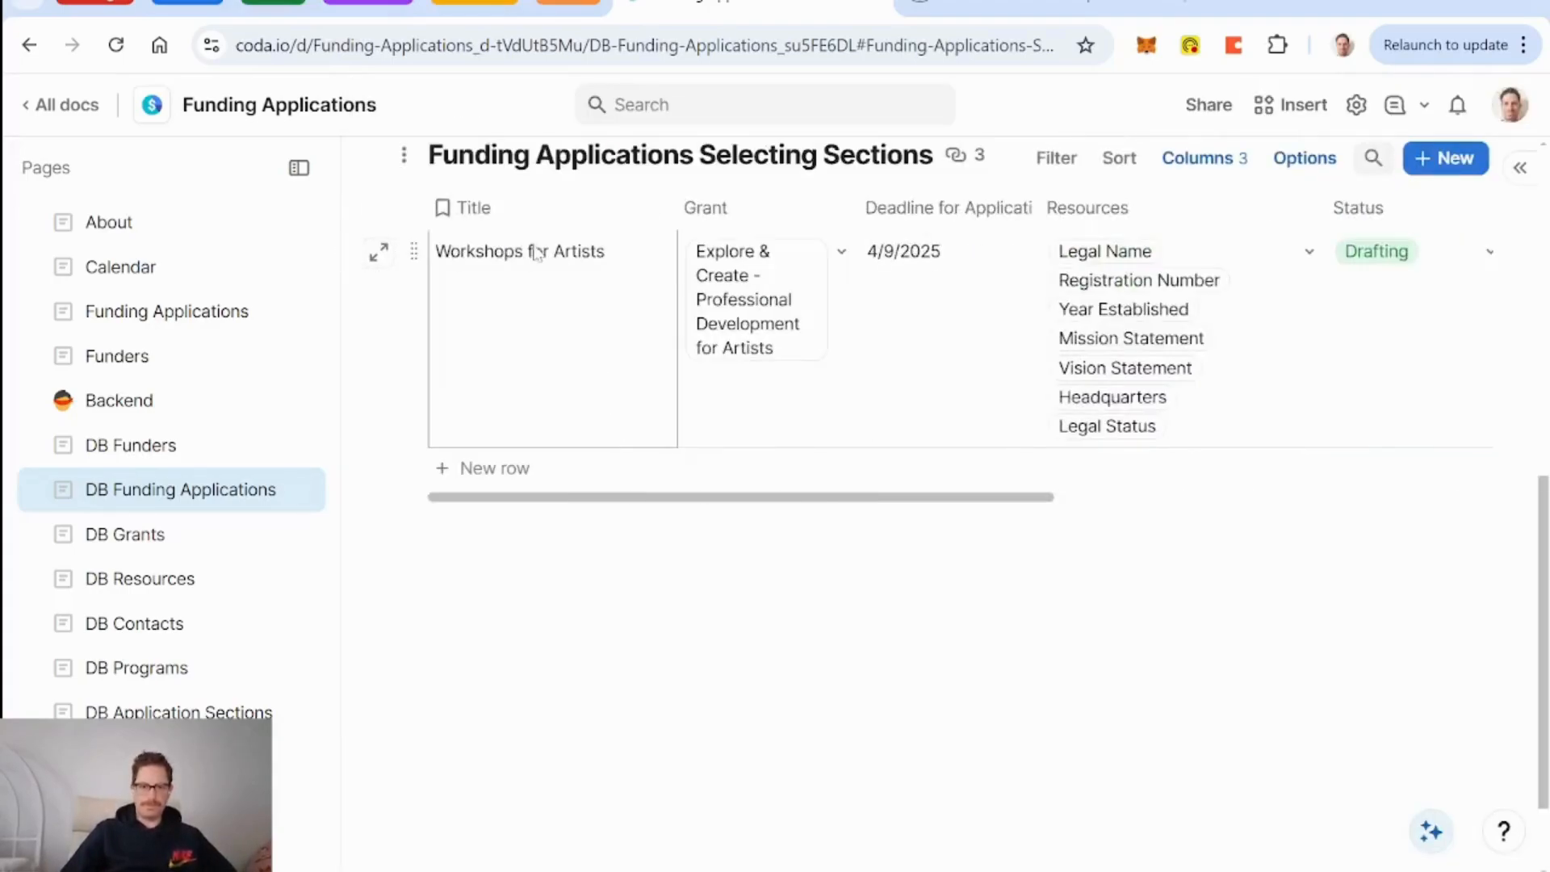
pyautogui.click(381, 253)
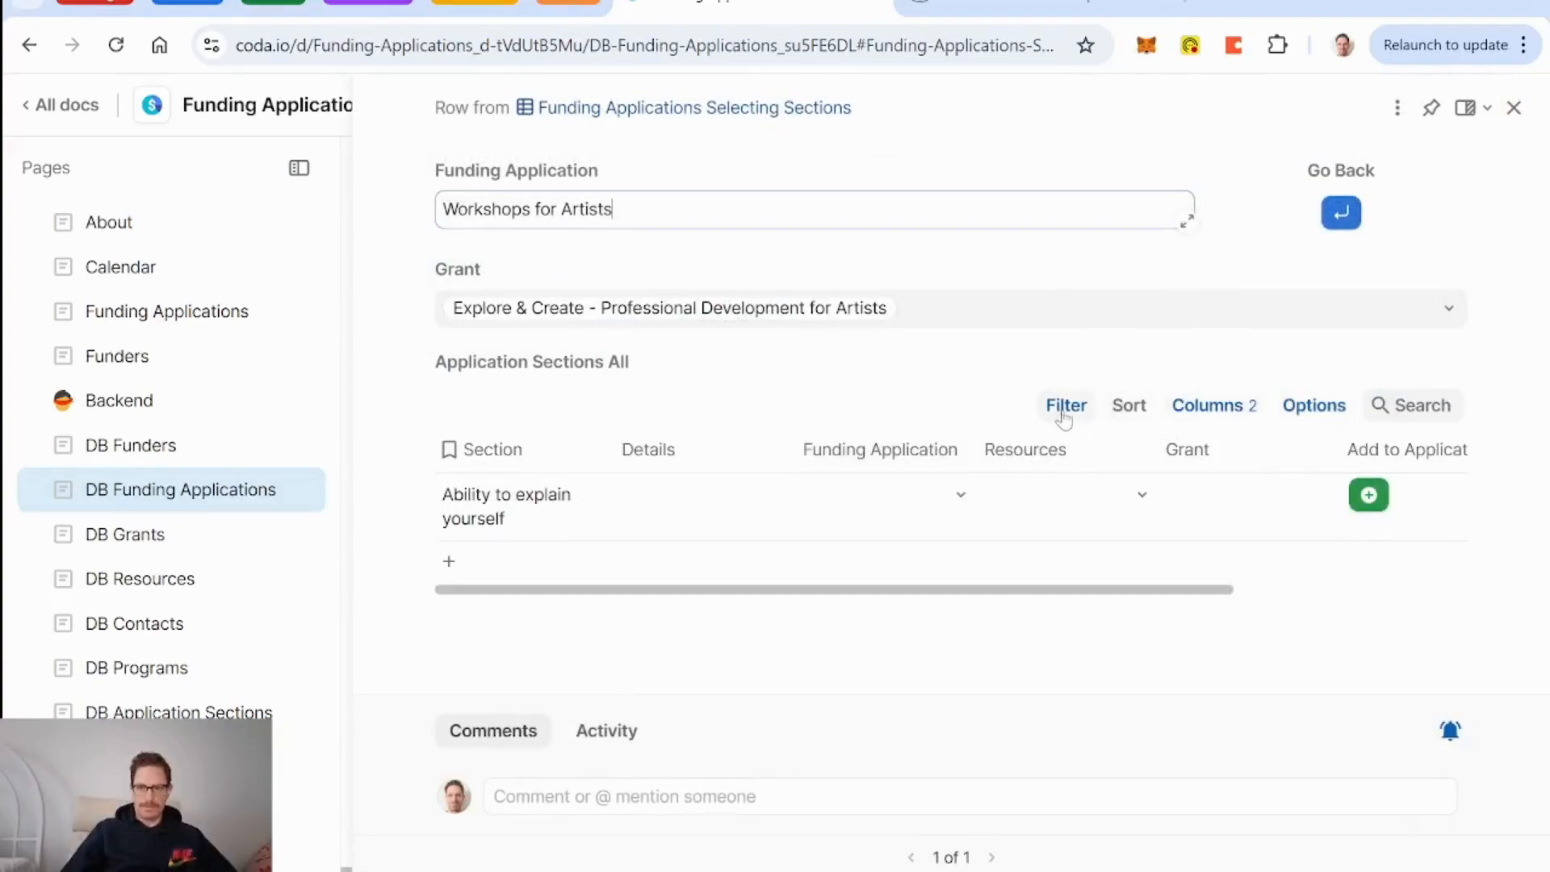
pyautogui.click(1449, 364)
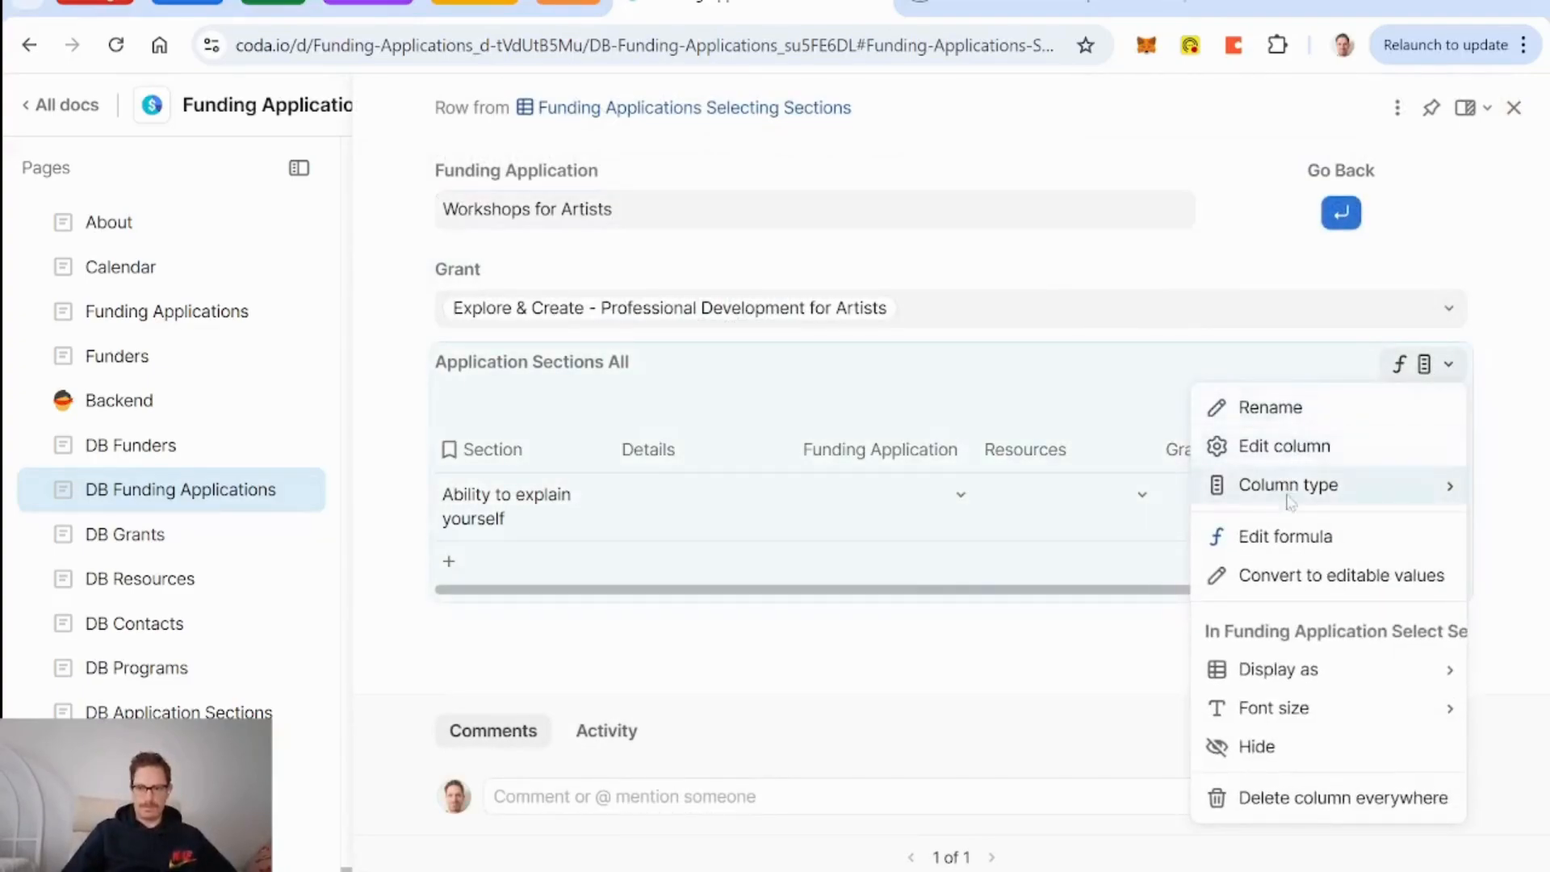
pyautogui.click(1293, 534)
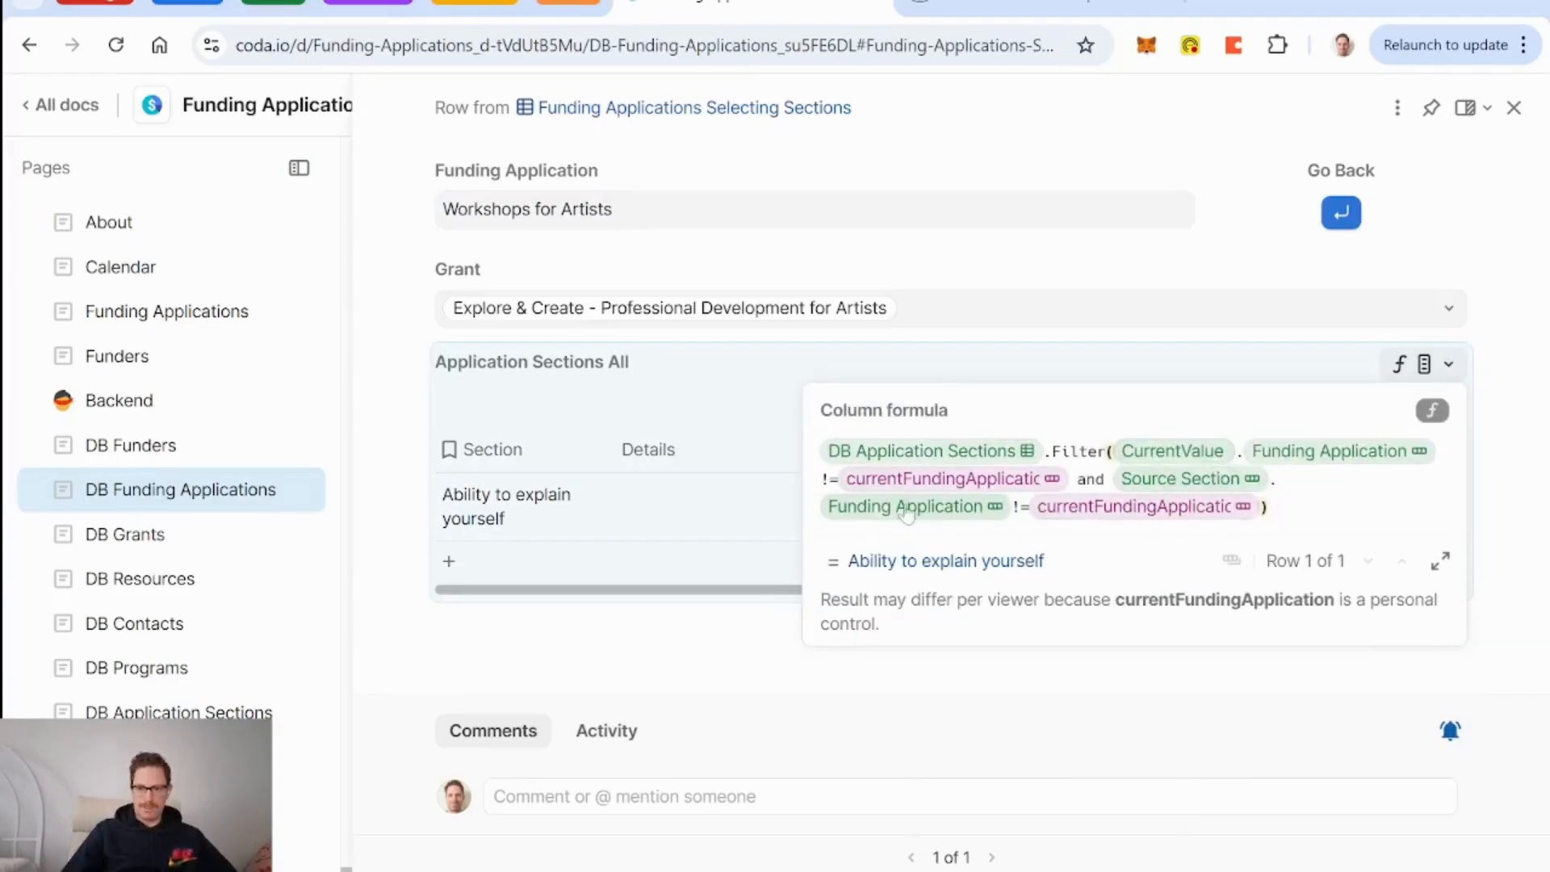
pyautogui.press('BackSpace')
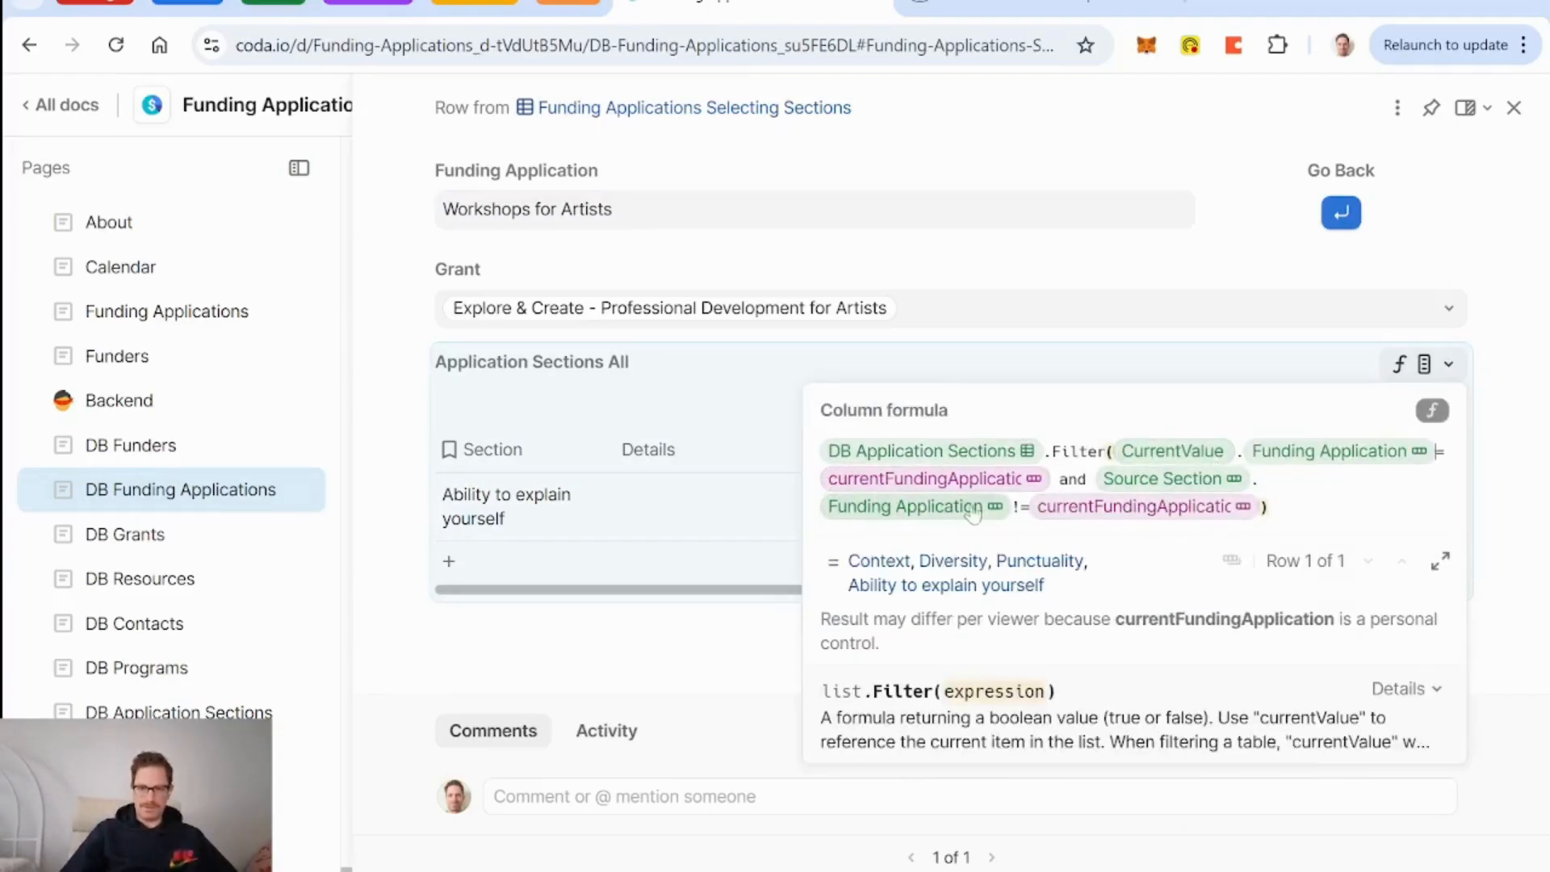
pyautogui.press('BackSpace')
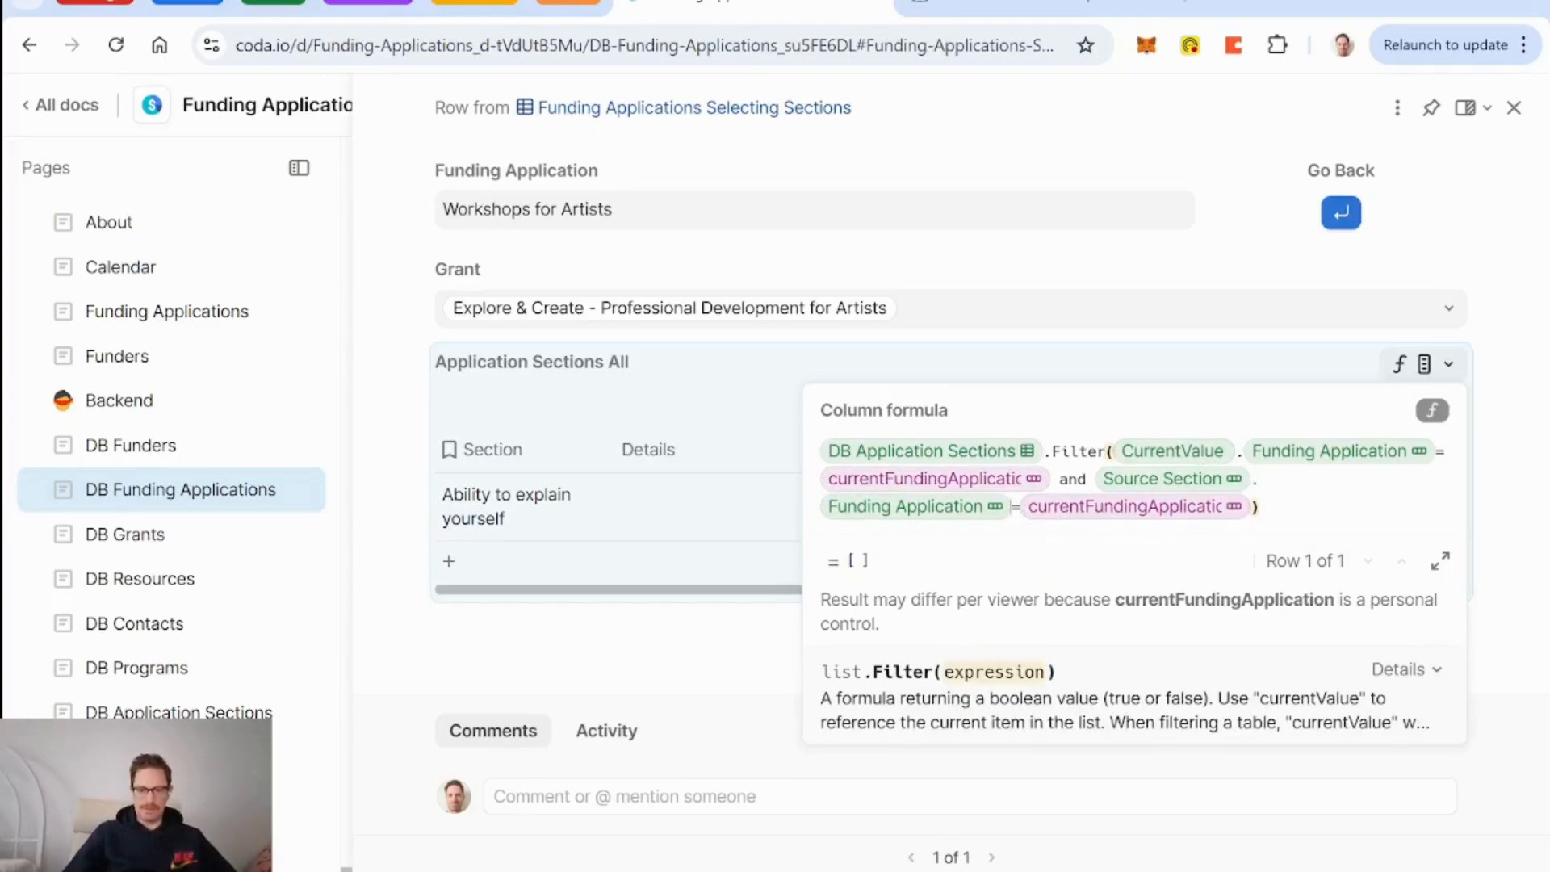
pyautogui.write('!')
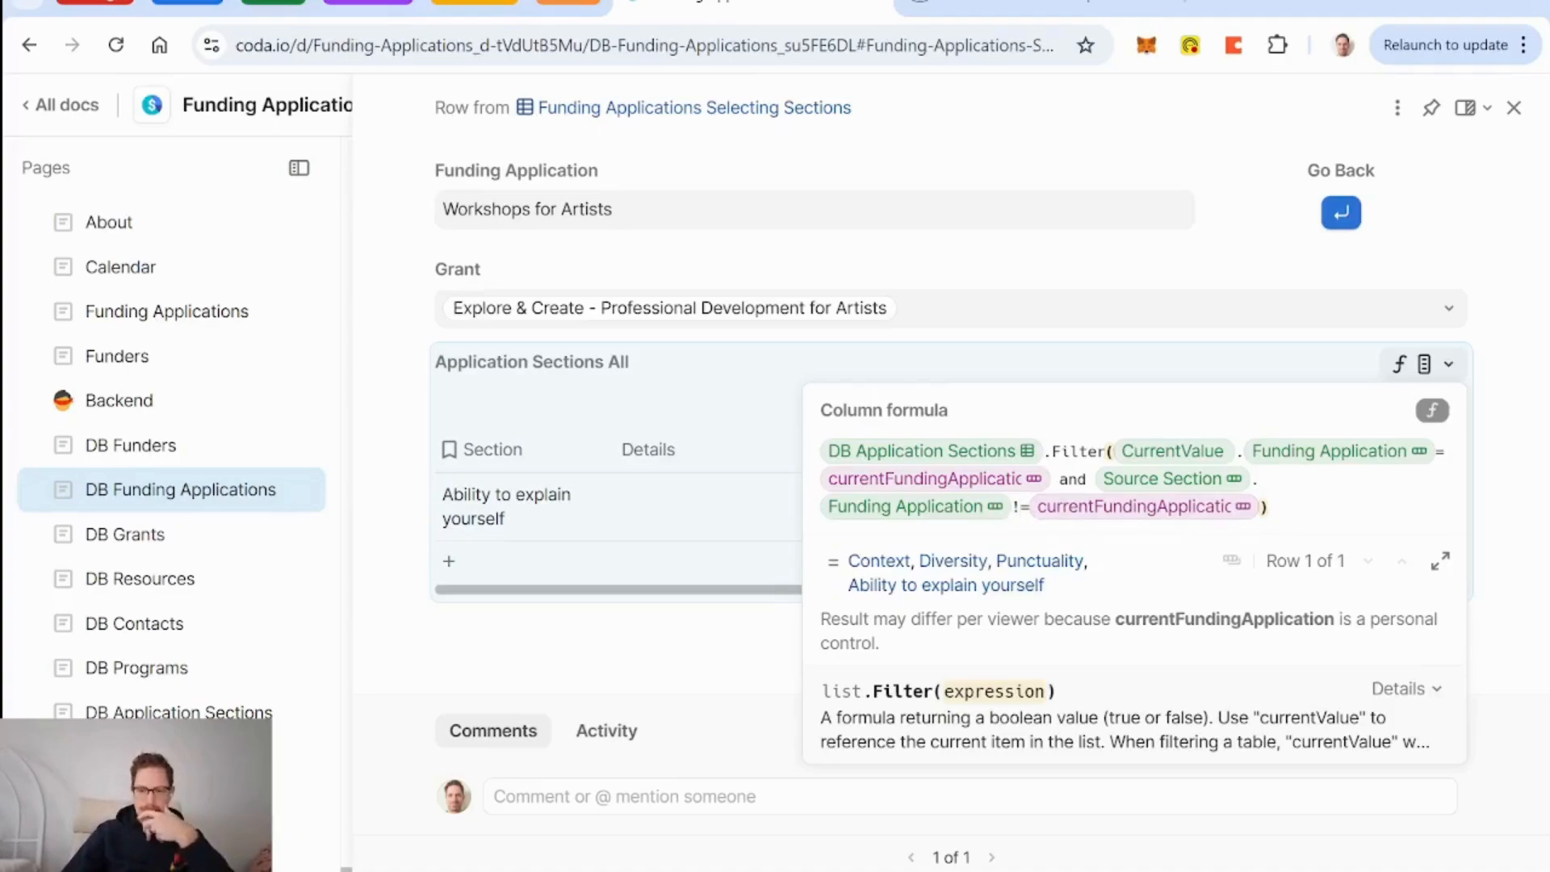
pyautogui.press('Return')
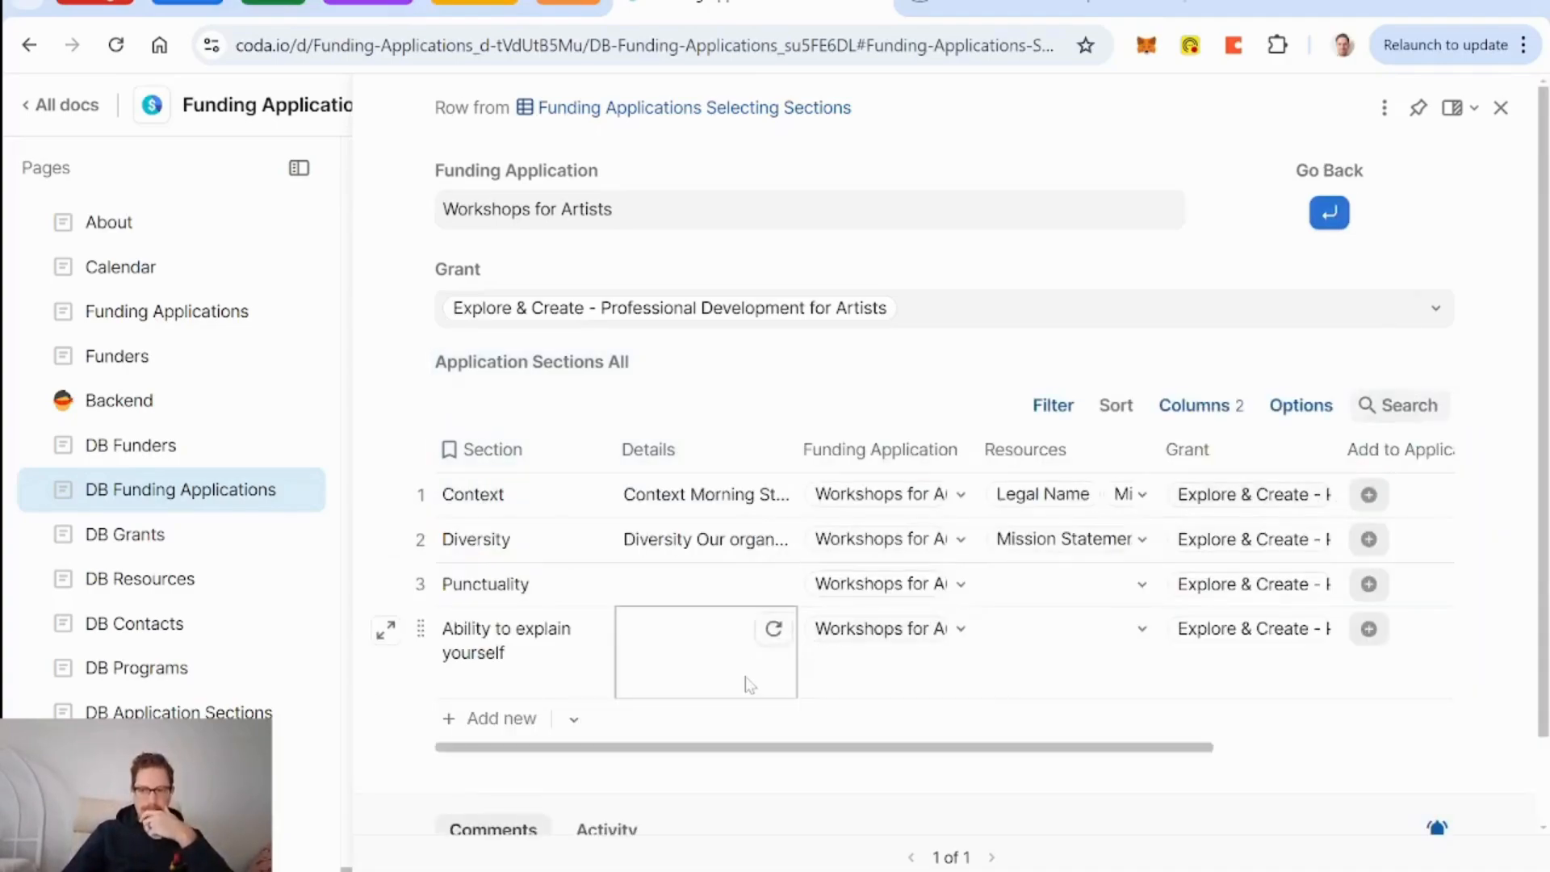
# Delete the Ability to explain yourself row everywhere, confirming the deletion.
pyautogui.hscroll(4, 750, 685)
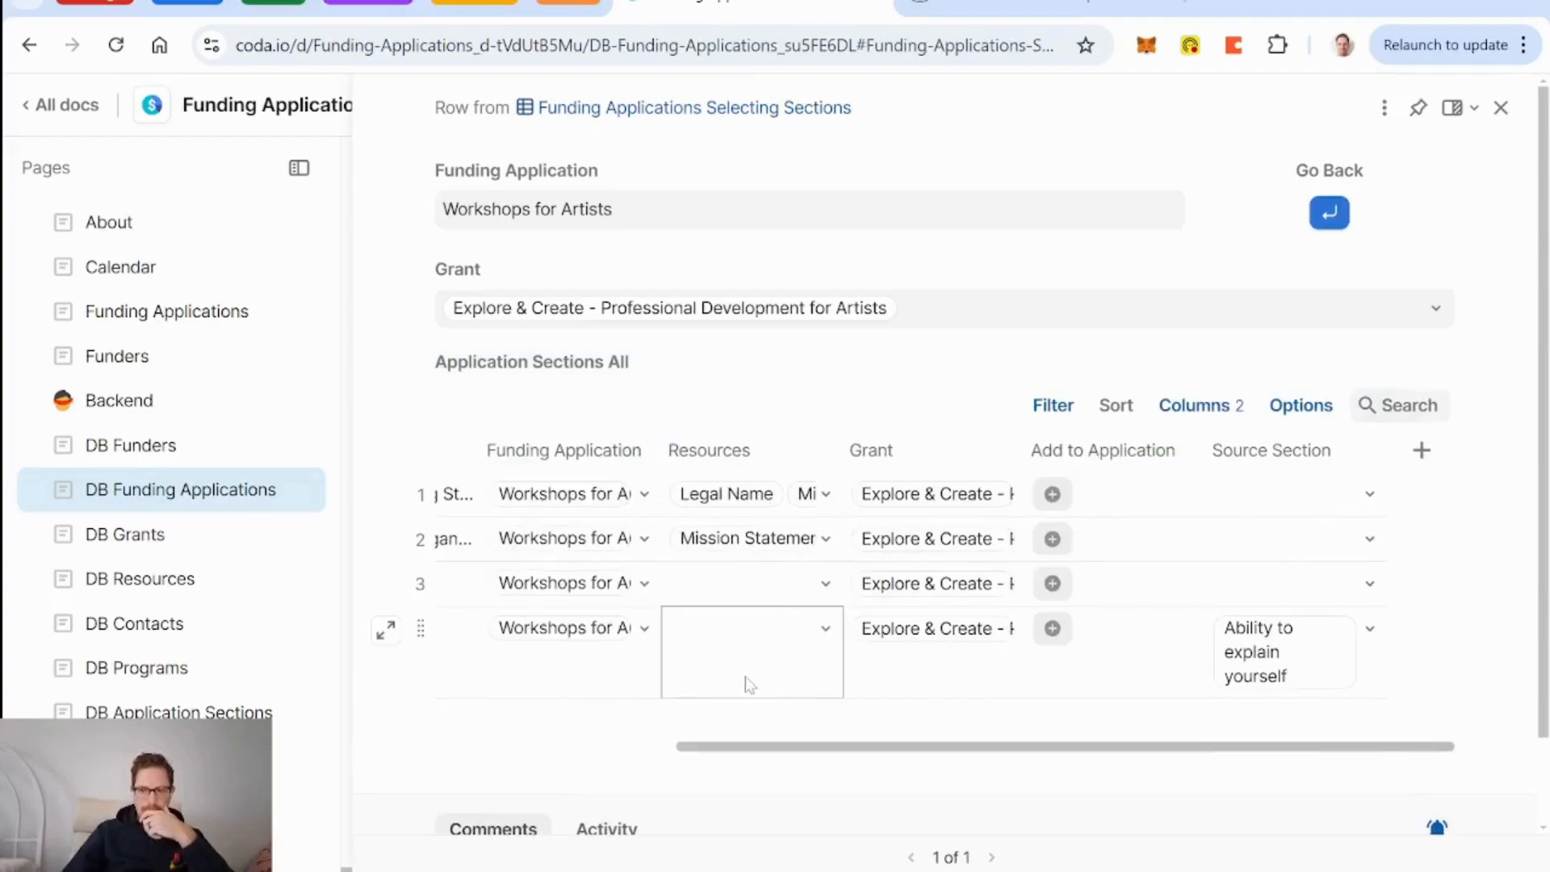
pyautogui.hscroll(-4, 749, 684)
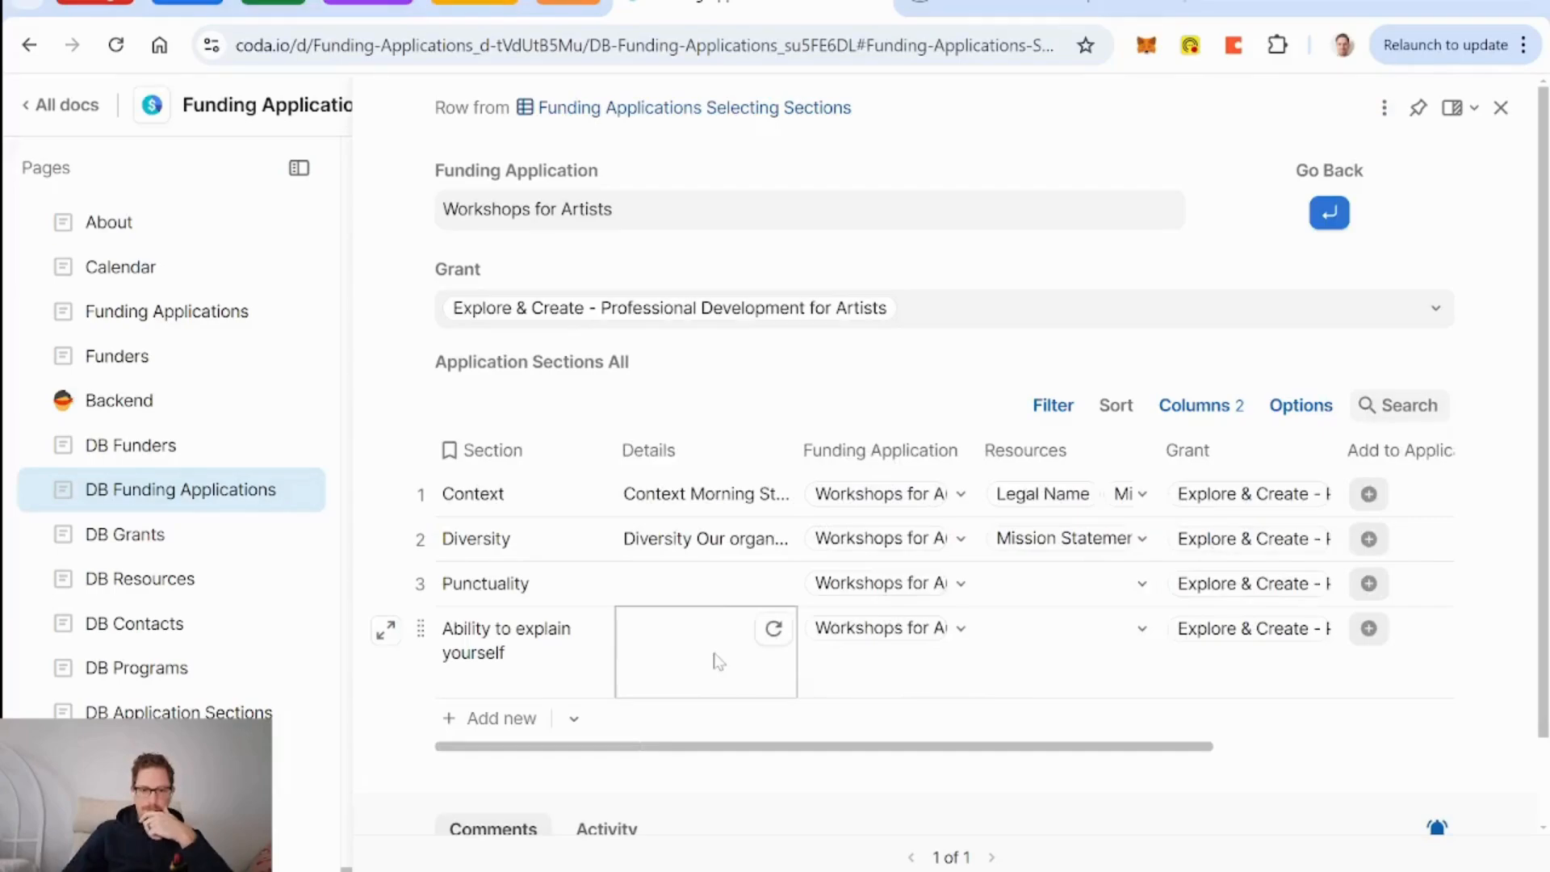
pyautogui.hscroll(4, 718, 661)
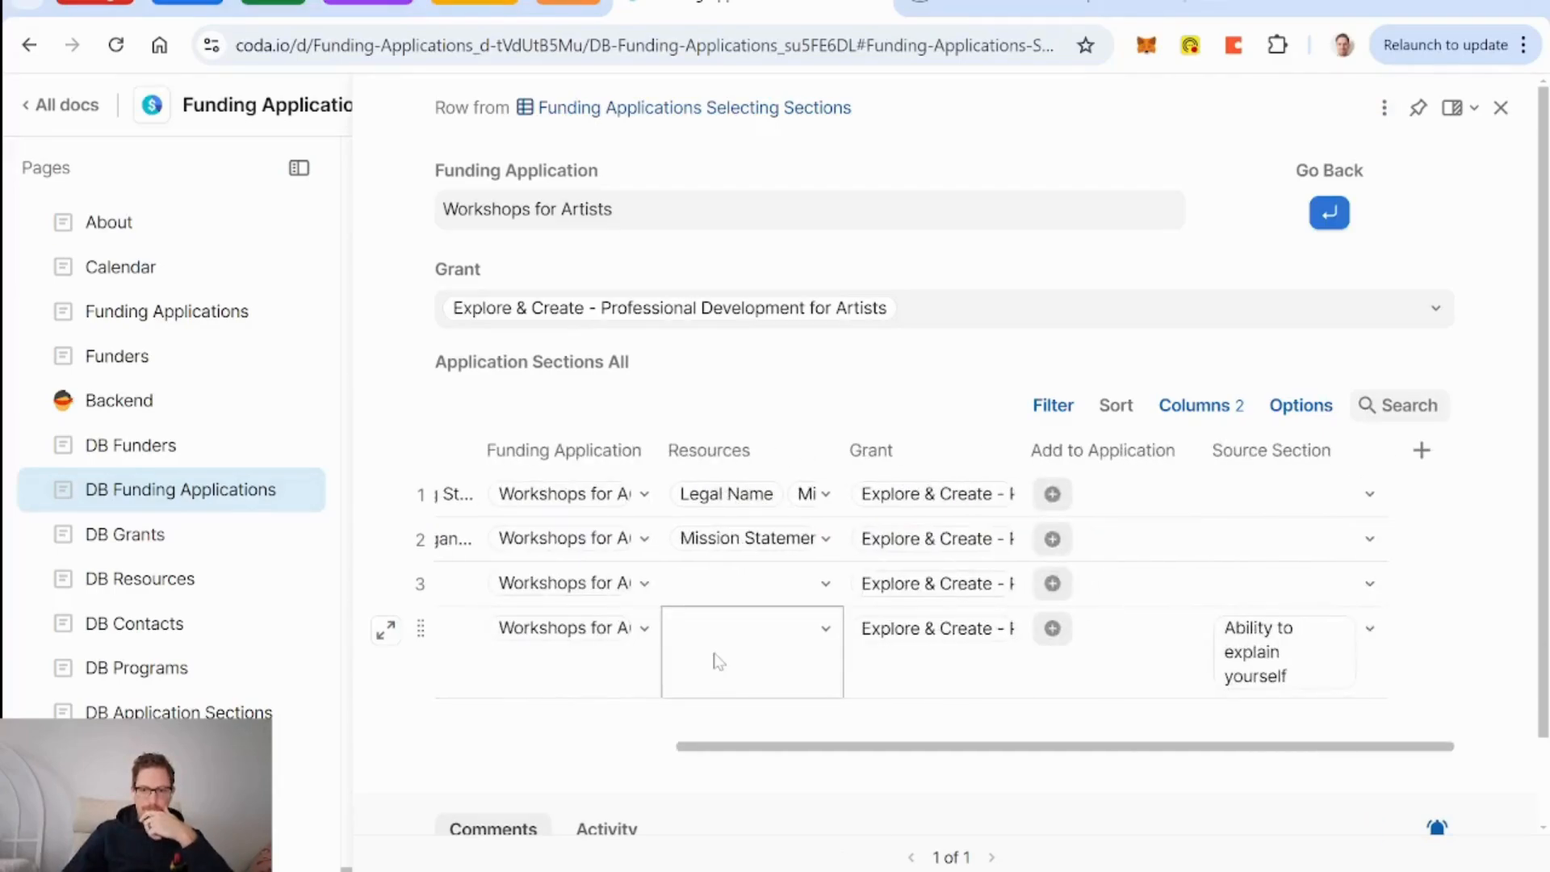
pyautogui.hscroll(-4, 718, 662)
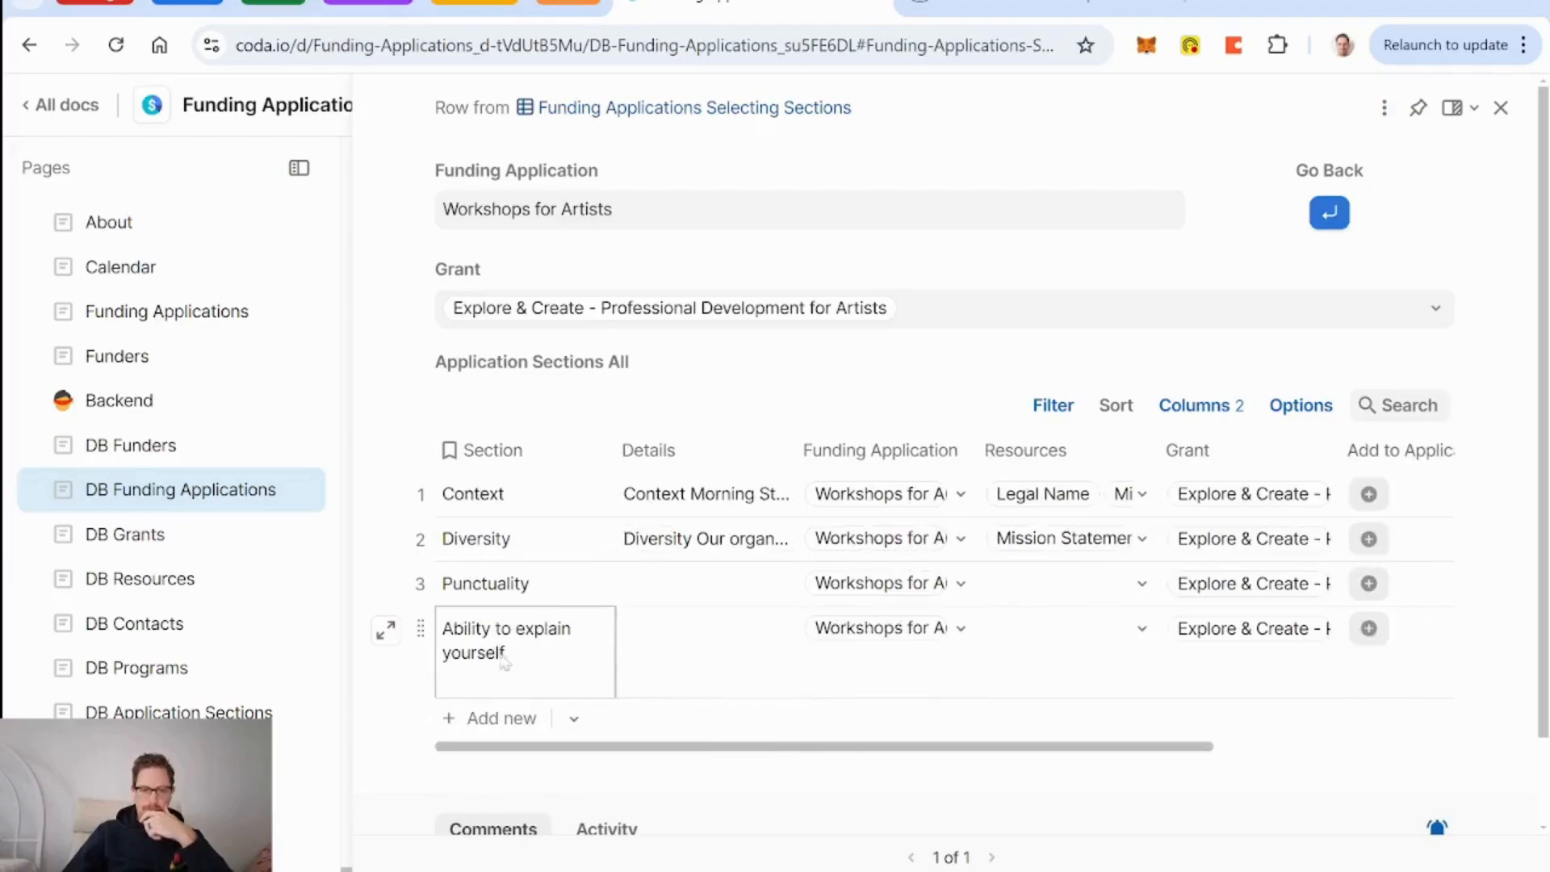
pyautogui.click(425, 627)
pyautogui.press('Delete')
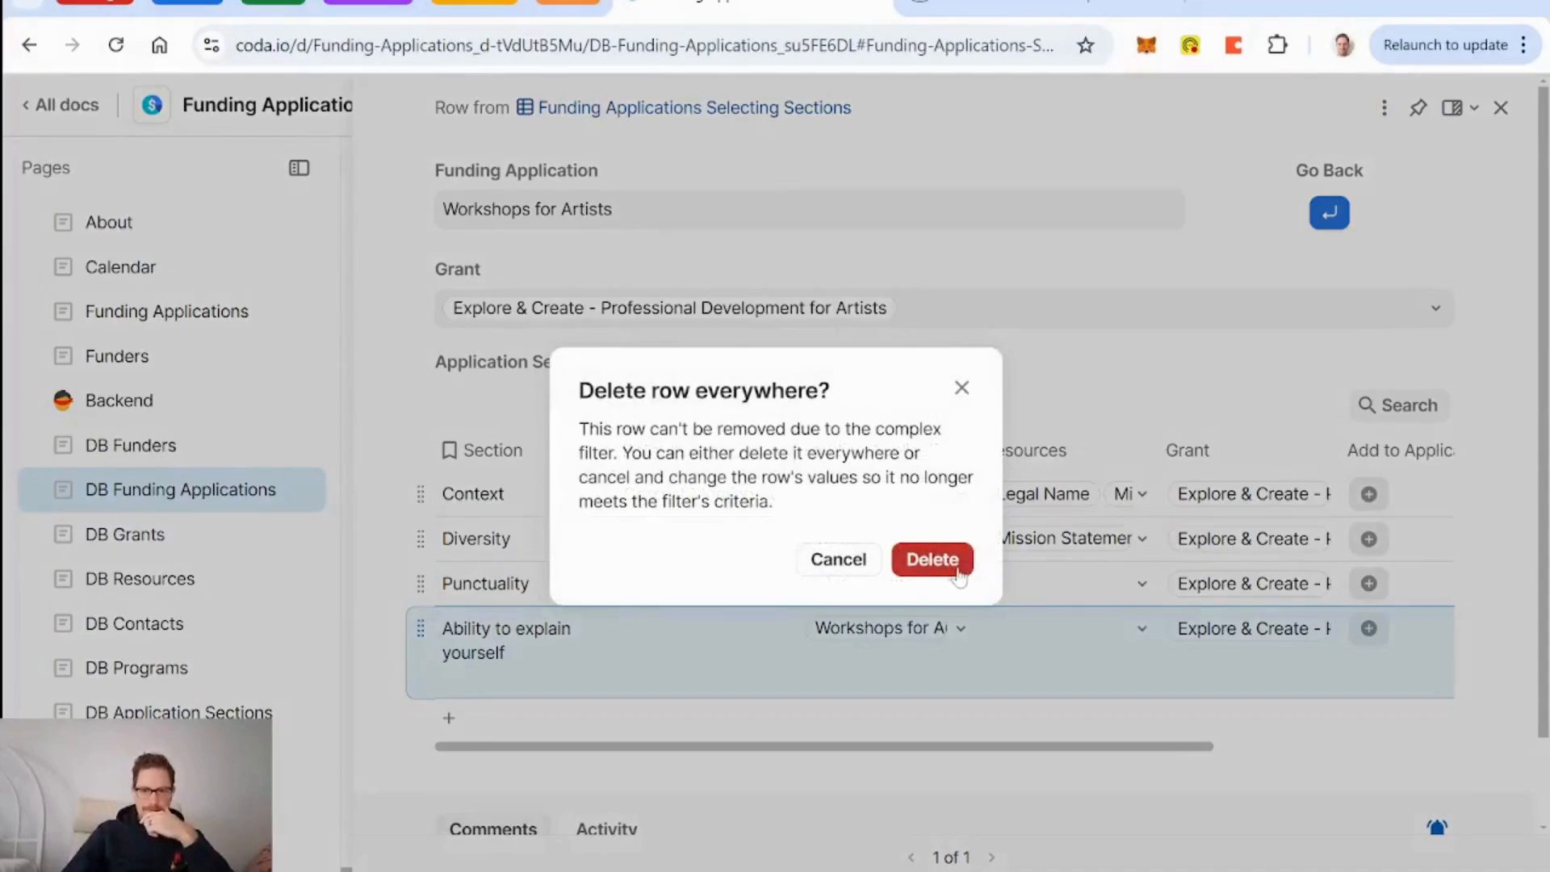
pyautogui.click(933, 559)
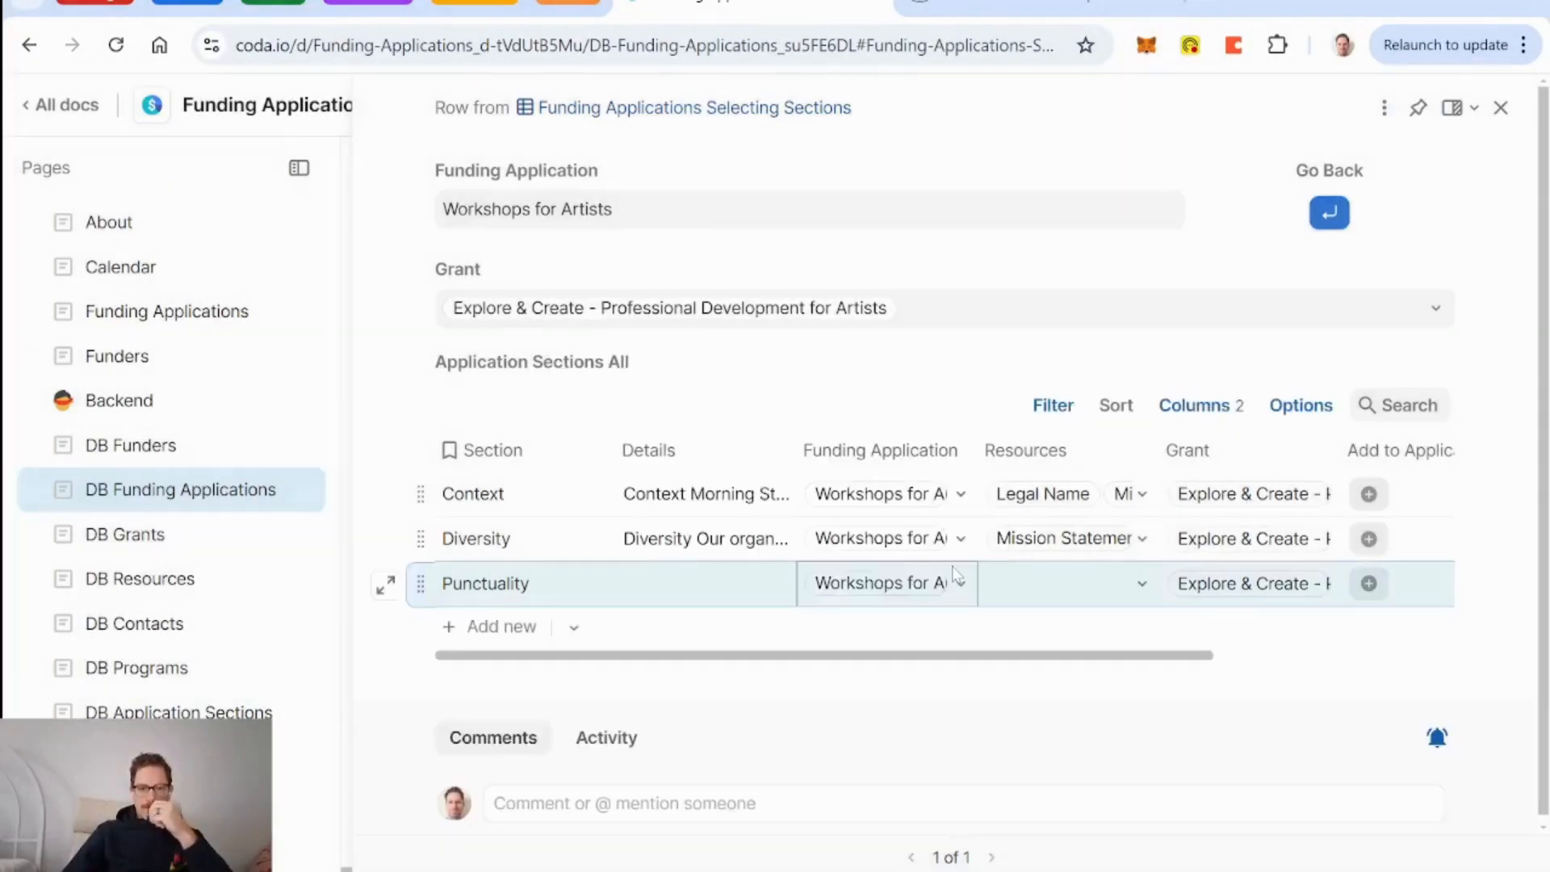
# Preview the linked Workshops for Artists application from the remaining sections, then close the card.
pyautogui.click(934, 364)
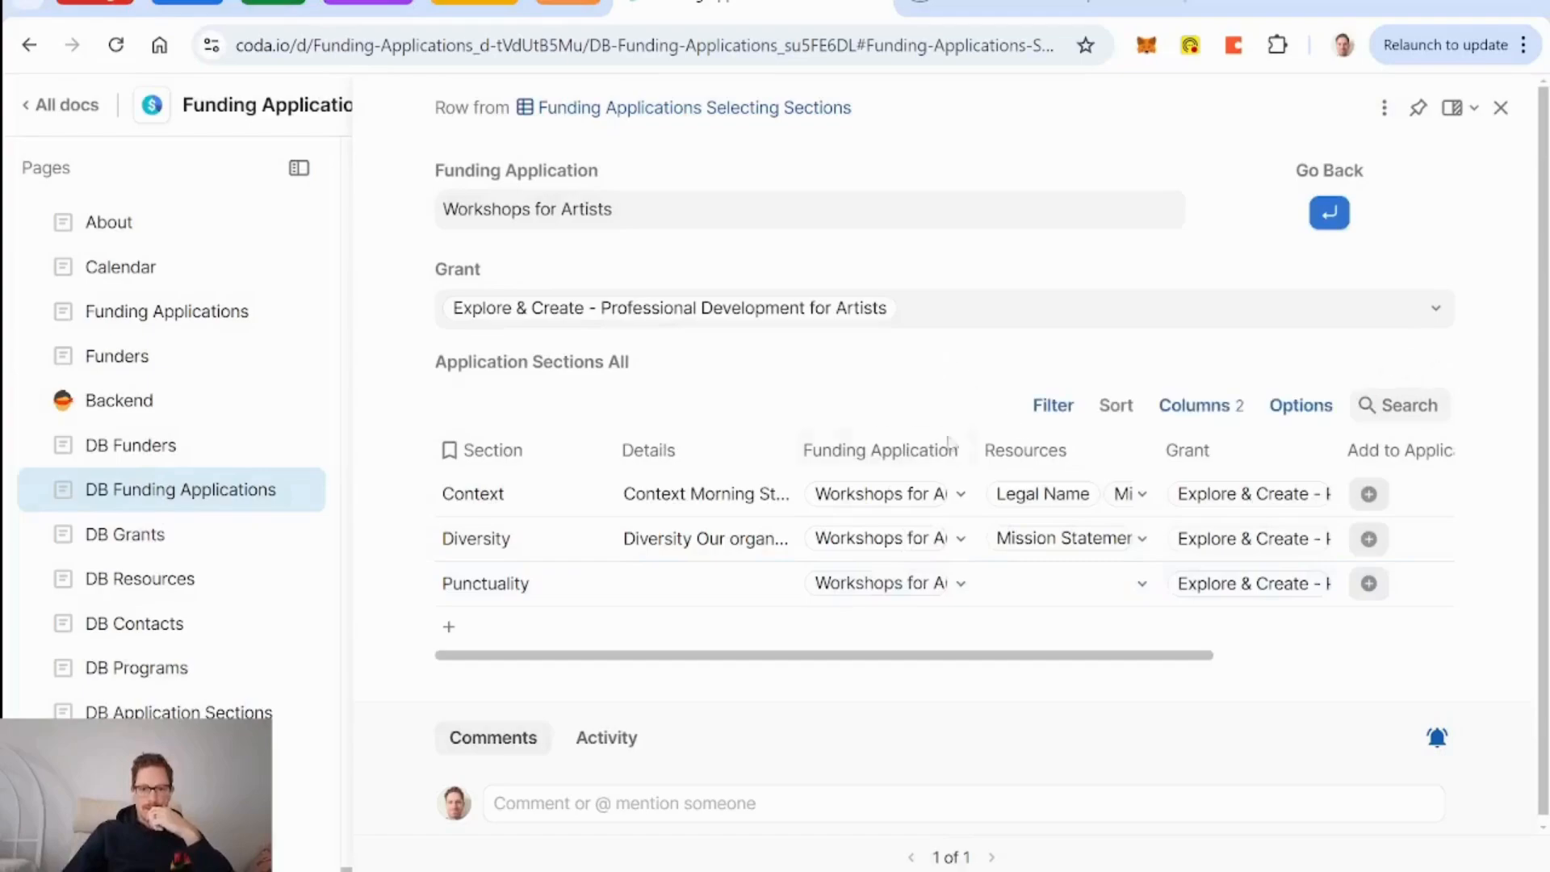
pyautogui.scroll(-1, 938, 447)
pyautogui.hscroll(5, 906, 536)
pyautogui.hscroll(-5, 907, 536)
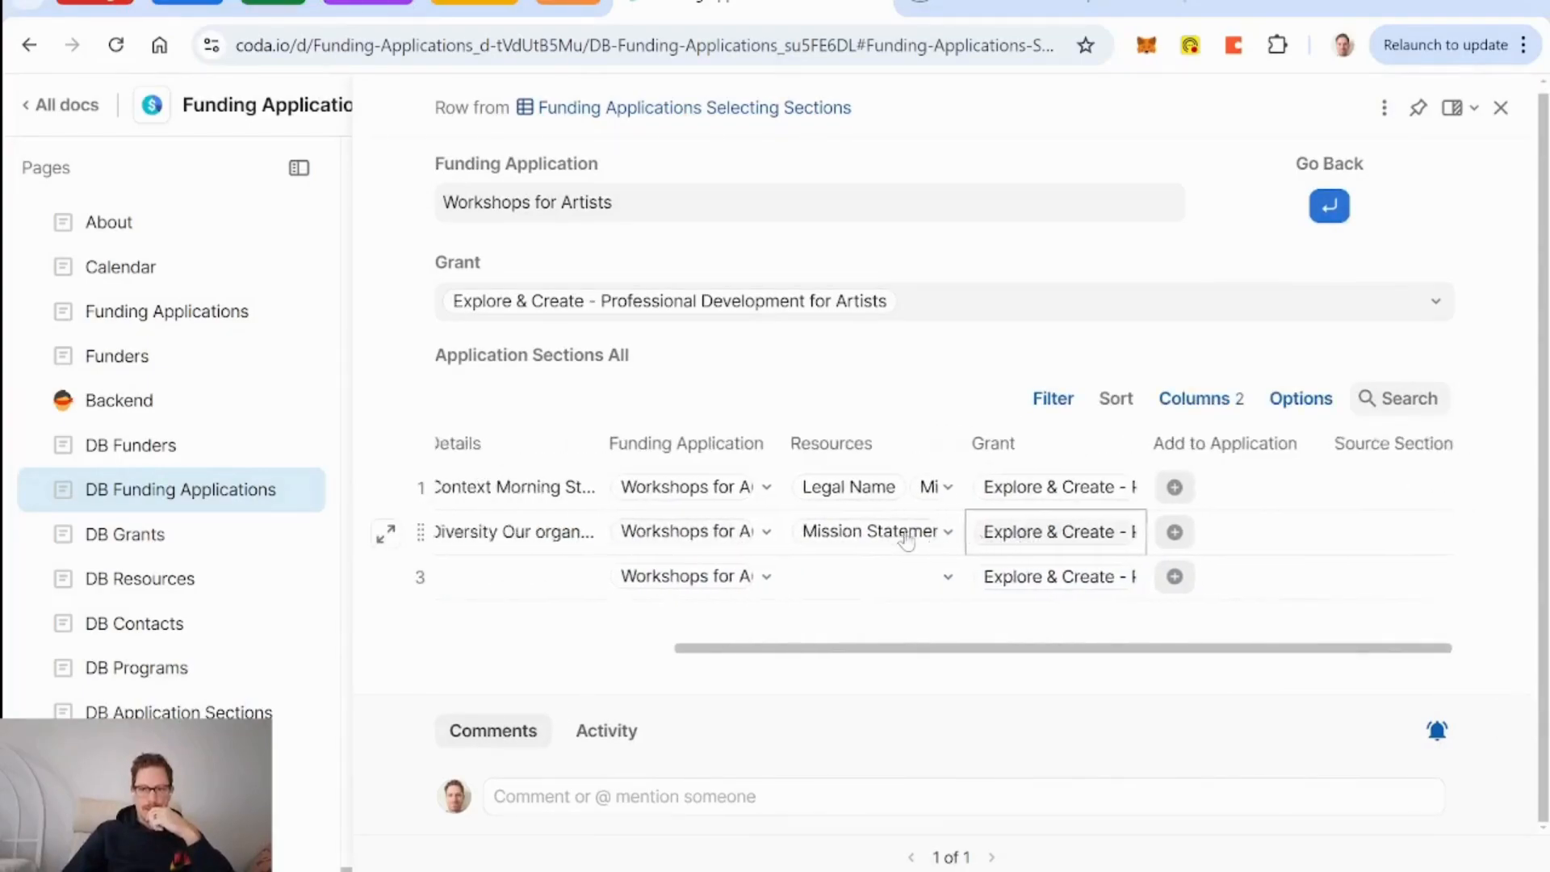
pyautogui.click(908, 537)
pyautogui.click(686, 578)
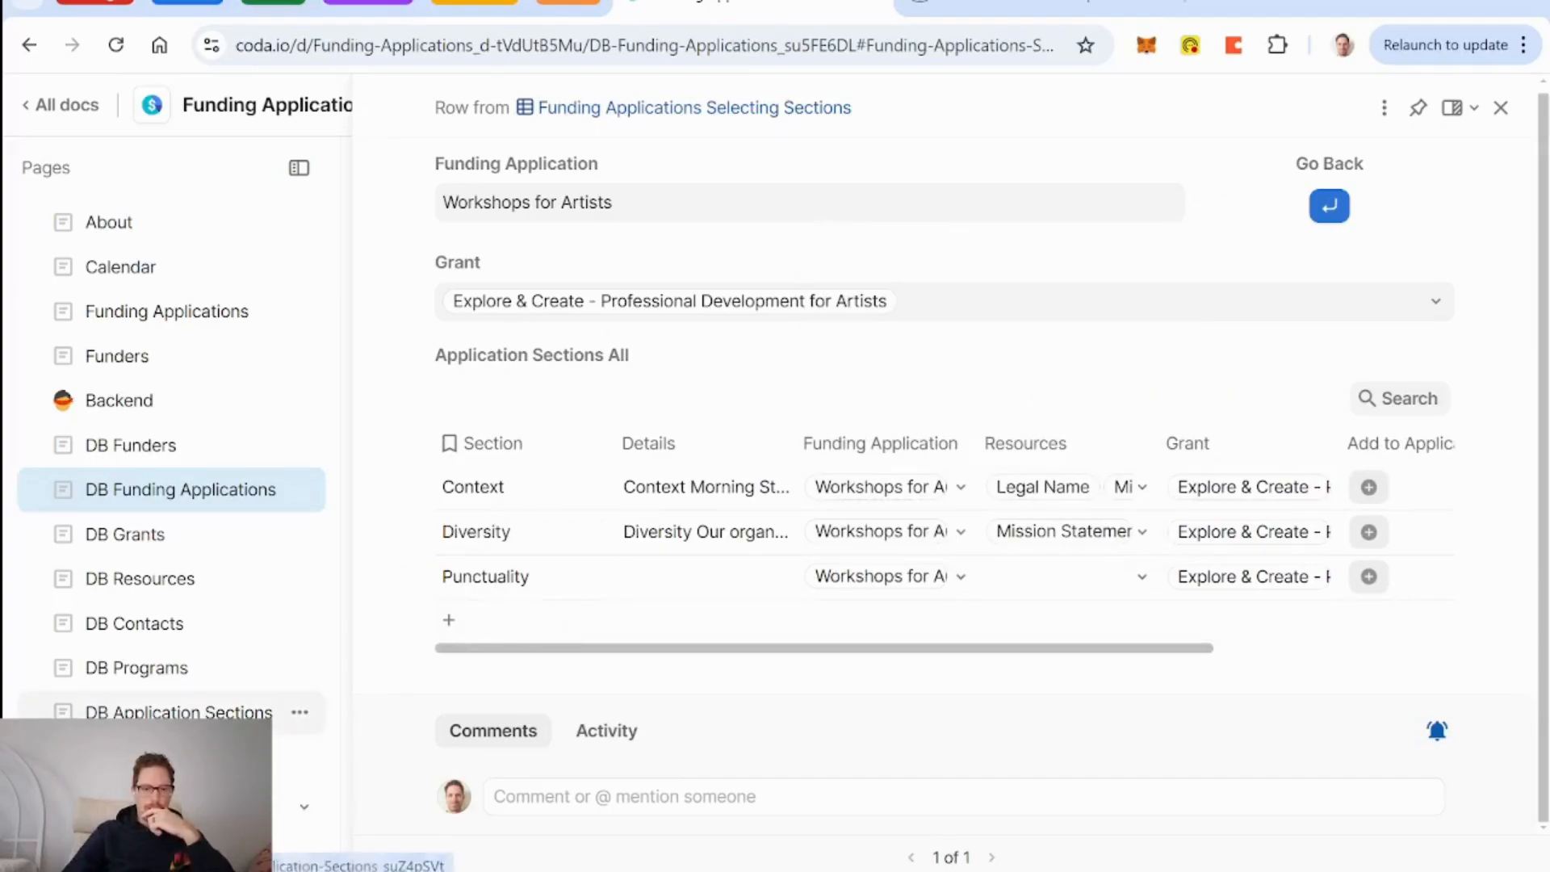
pyautogui.click(186, 712)
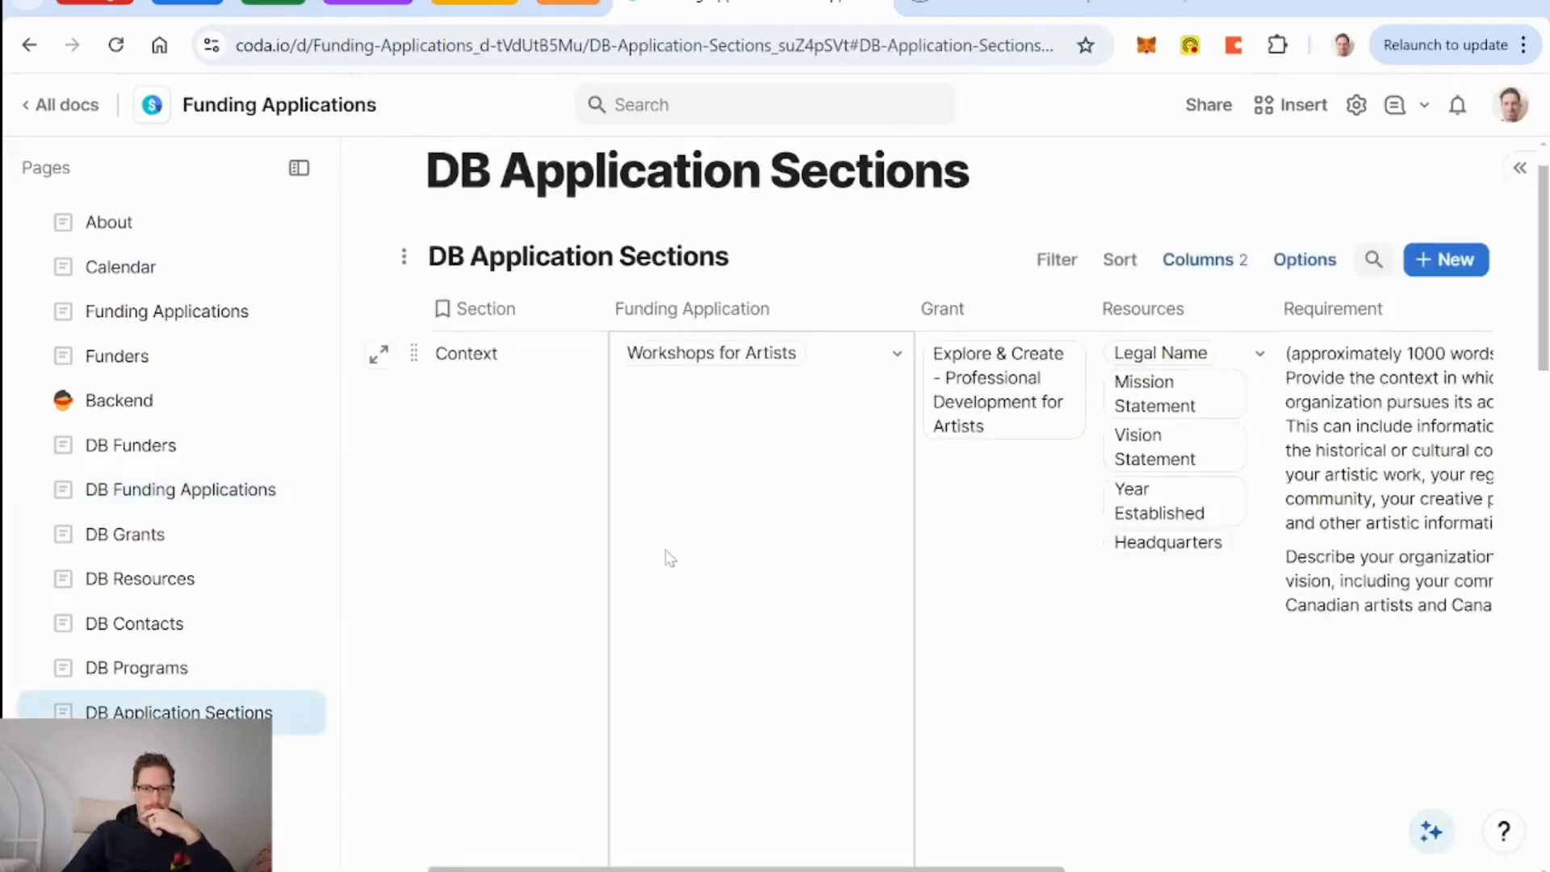
pyautogui.scroll(-5, 668, 557)
pyautogui.scroll(-10, 670, 559)
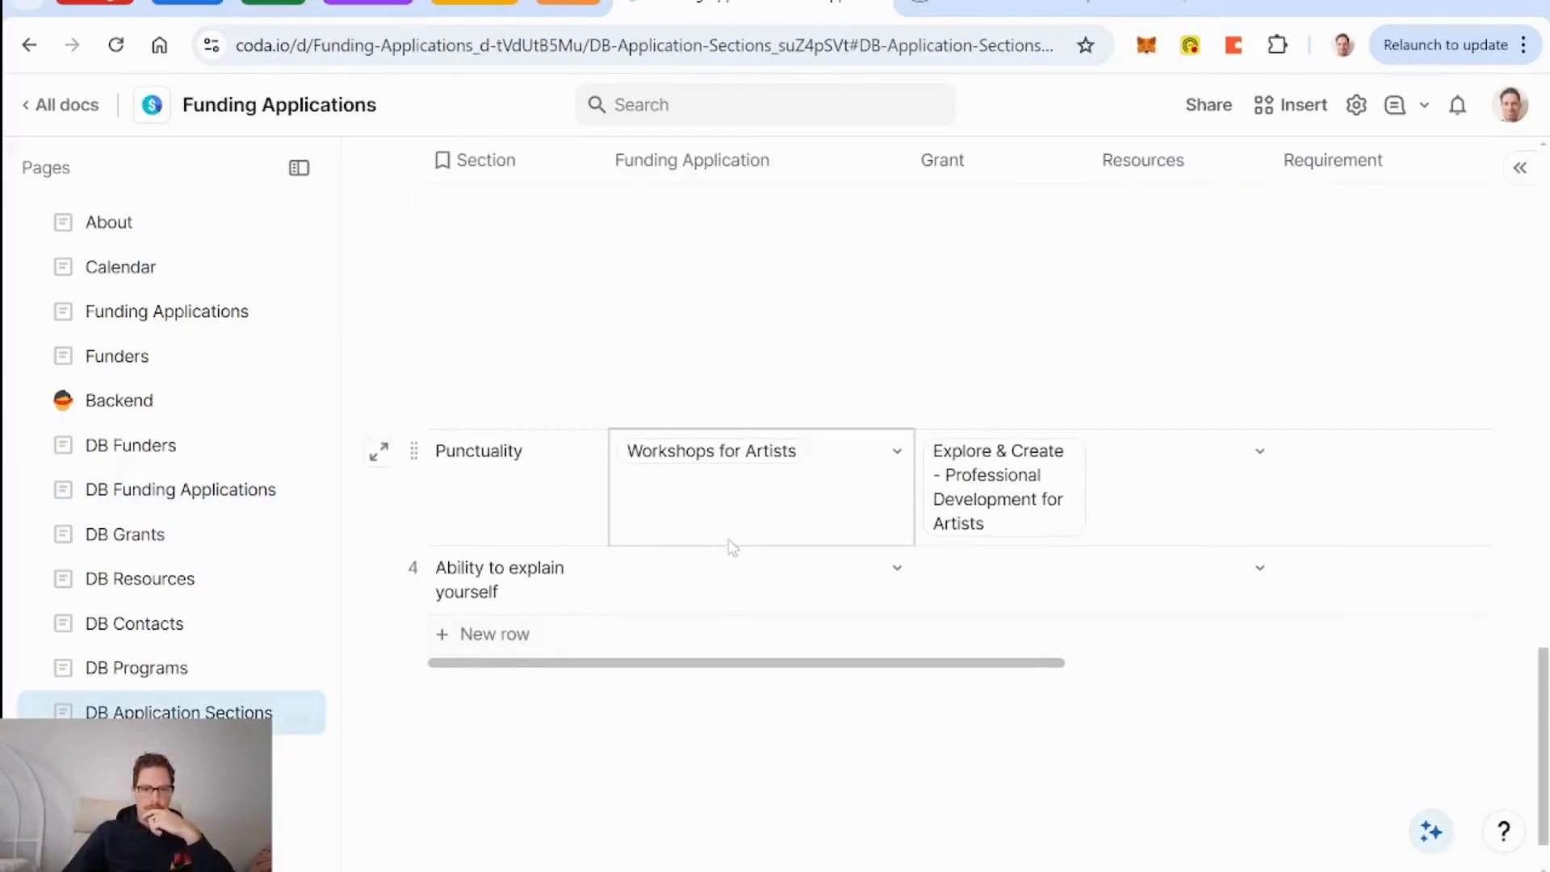
pyautogui.click(757, 524)
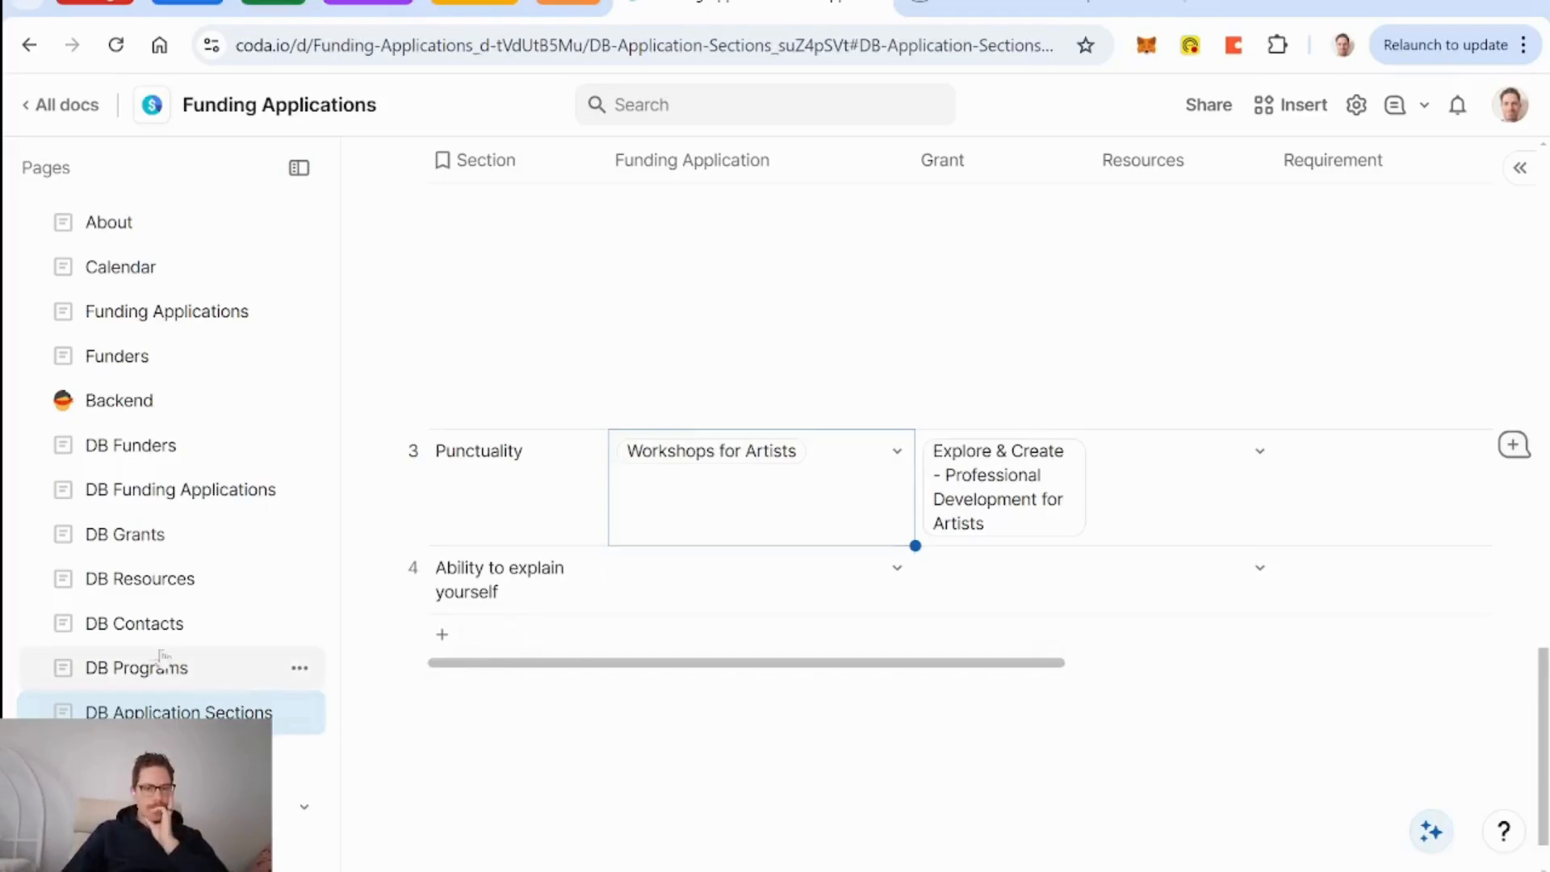
pyautogui.click(170, 498)
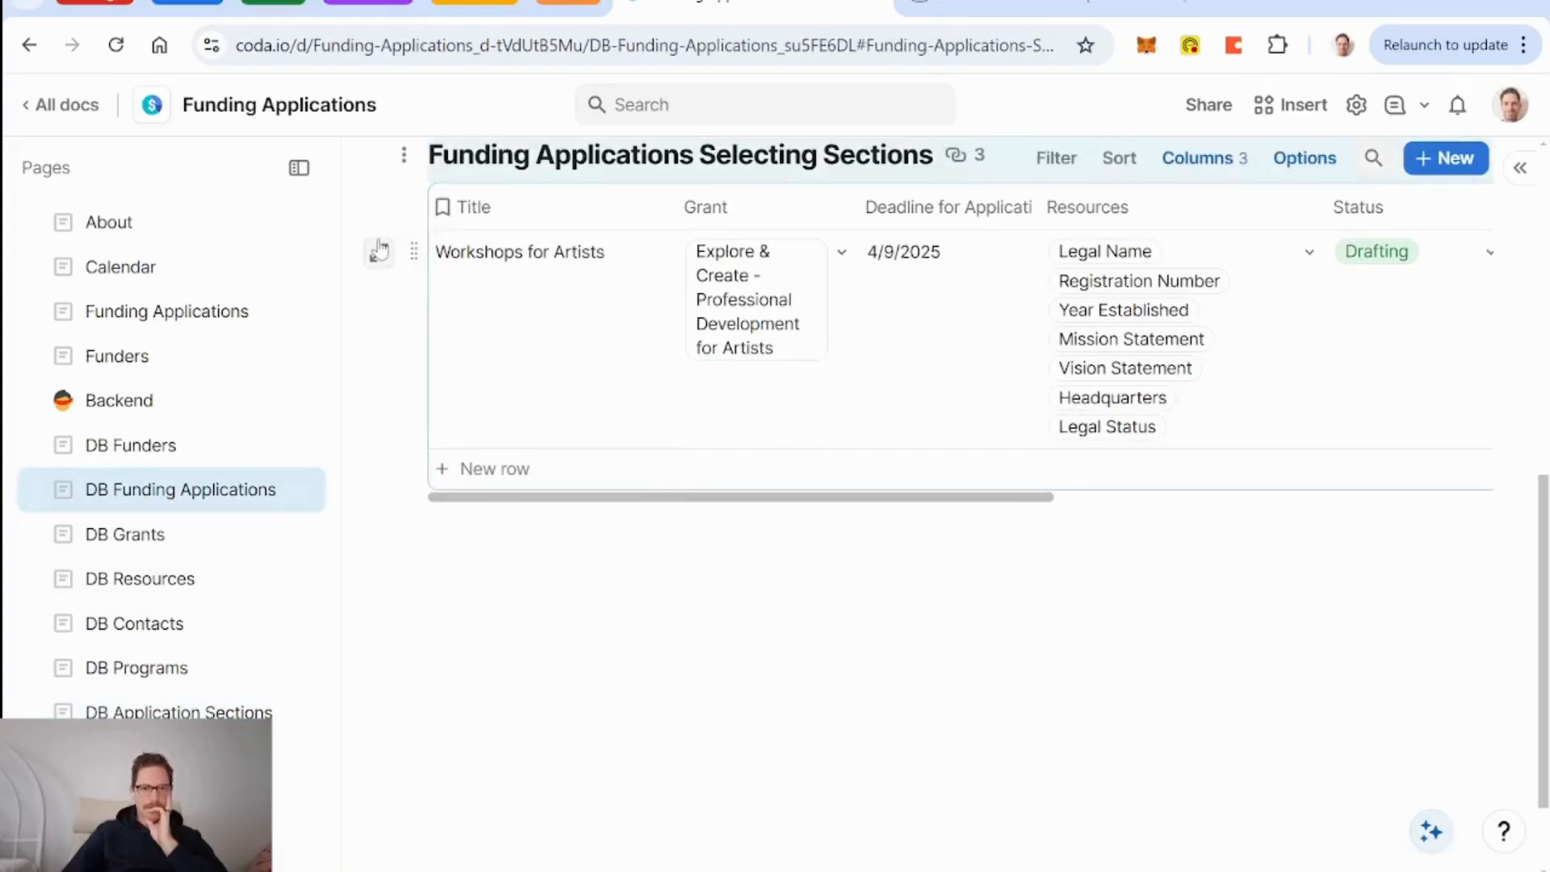
pyautogui.click(378, 251)
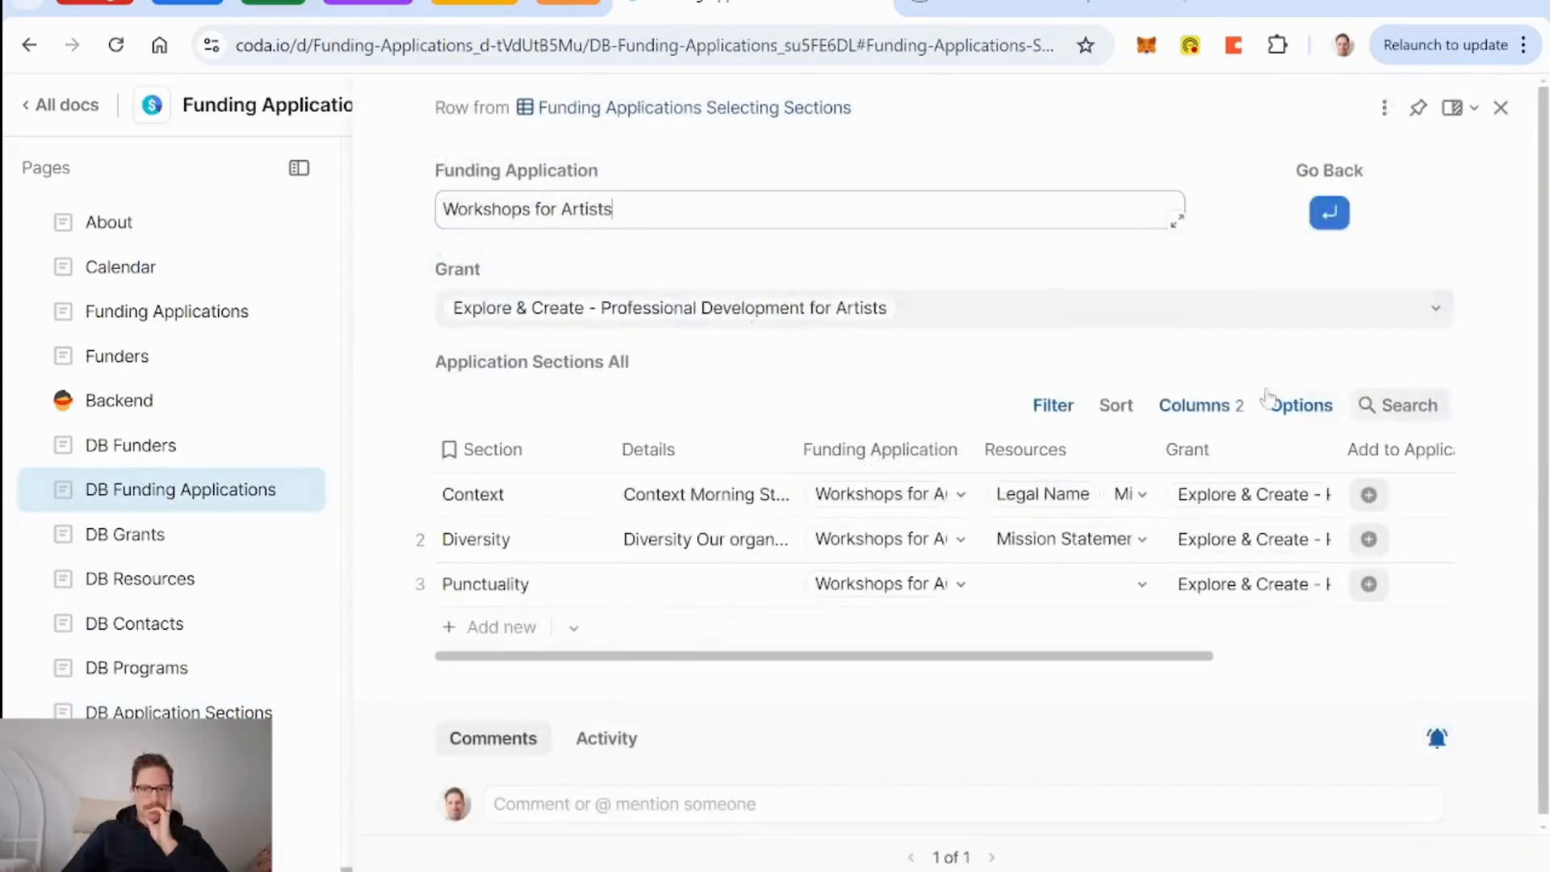
# Remove 'CurrentValue.Funding Application = currentFundingApplication and' from the Application Sections All filter formula.
pyautogui.click(1435, 364)
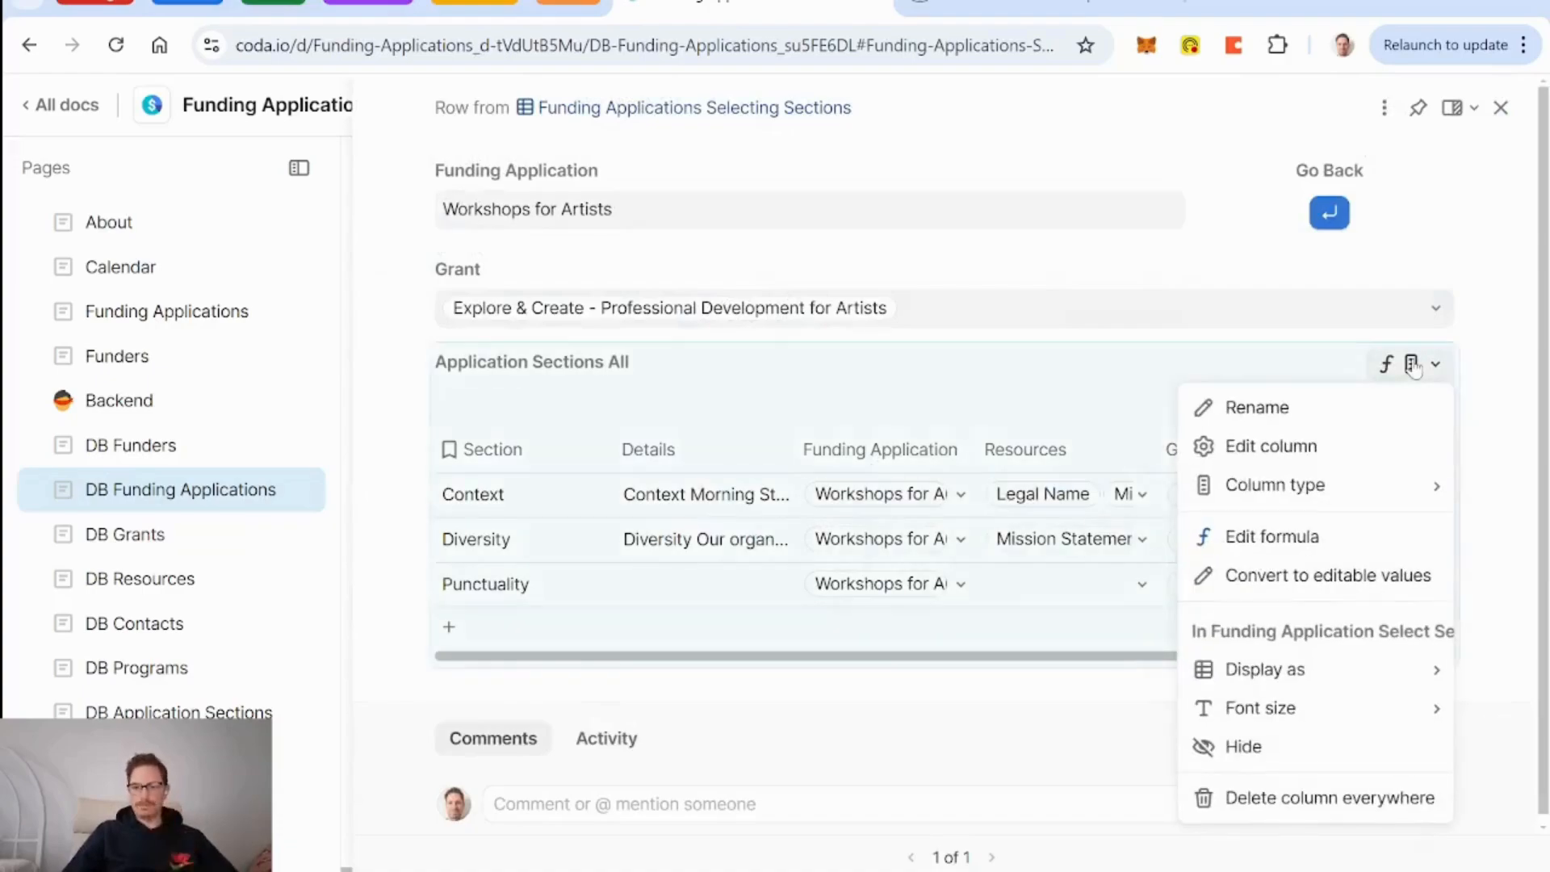
pyautogui.click(1290, 536)
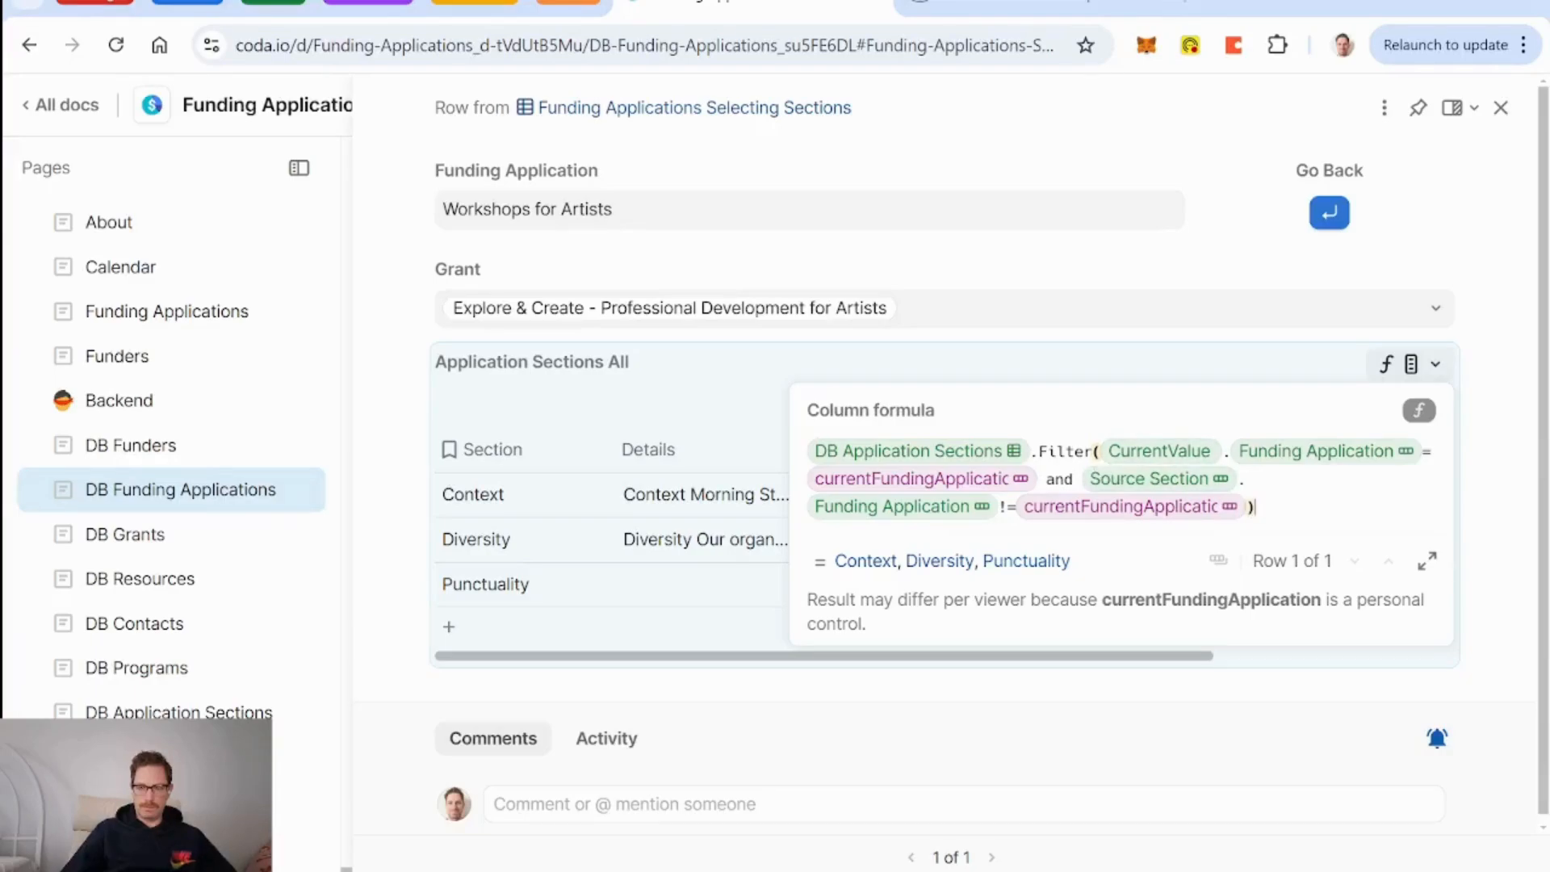
pyautogui.moveTo(1102, 453); pyautogui.dragTo(1079, 483)
pyautogui.press('BackSpace')
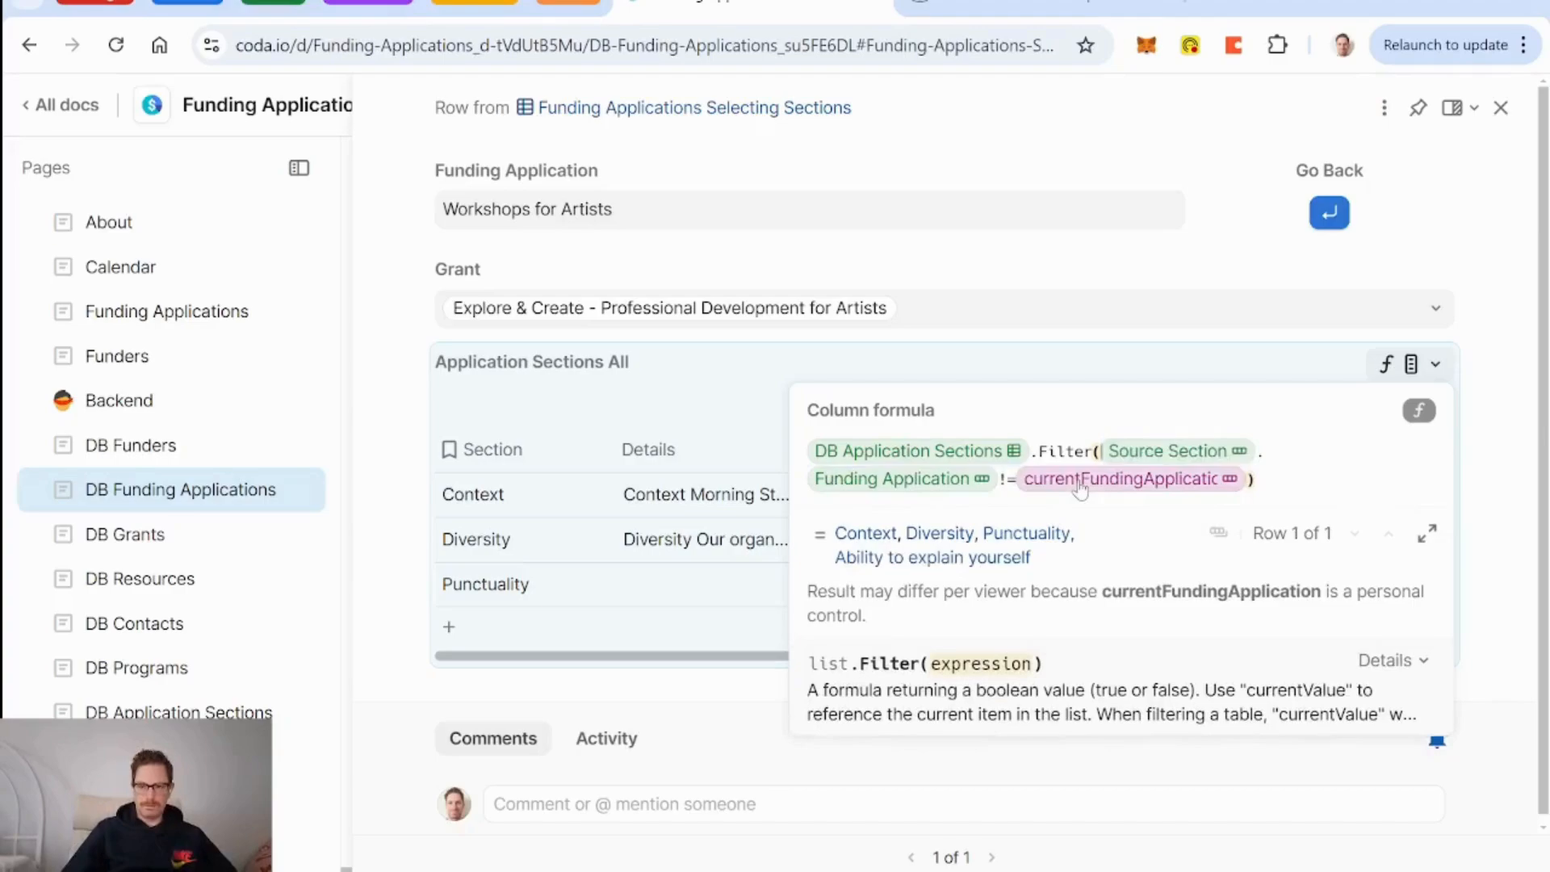
pyautogui.press('Return')
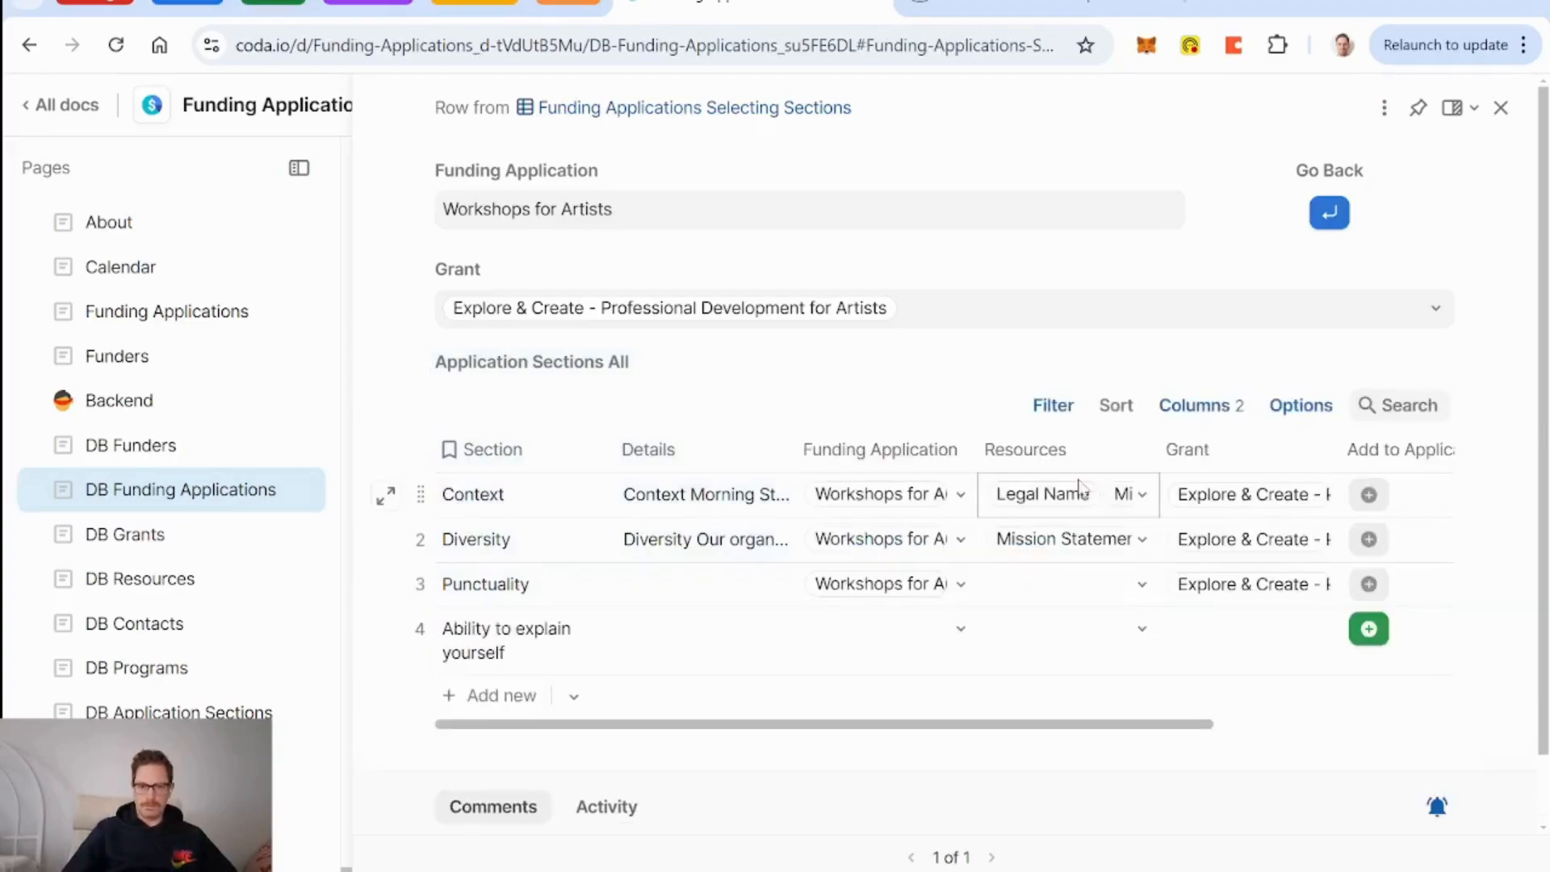
# Add Ability to explain yourself to Workshops for Artists with row 4's Add to Application button.
pyautogui.hscroll(4, 800, 650)
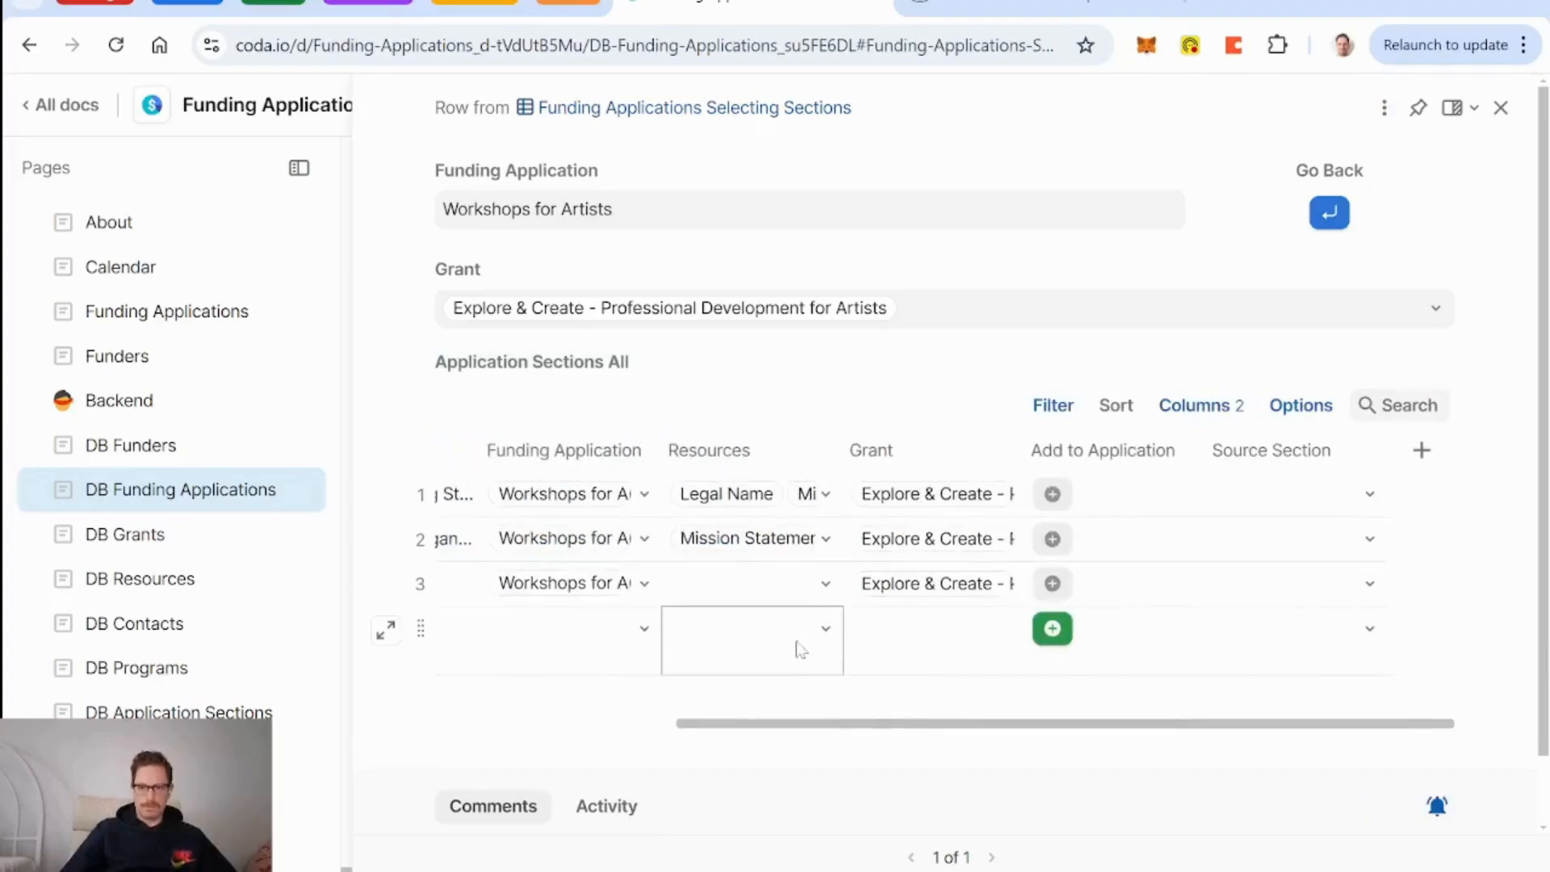
pyautogui.hscroll(-4, 799, 651)
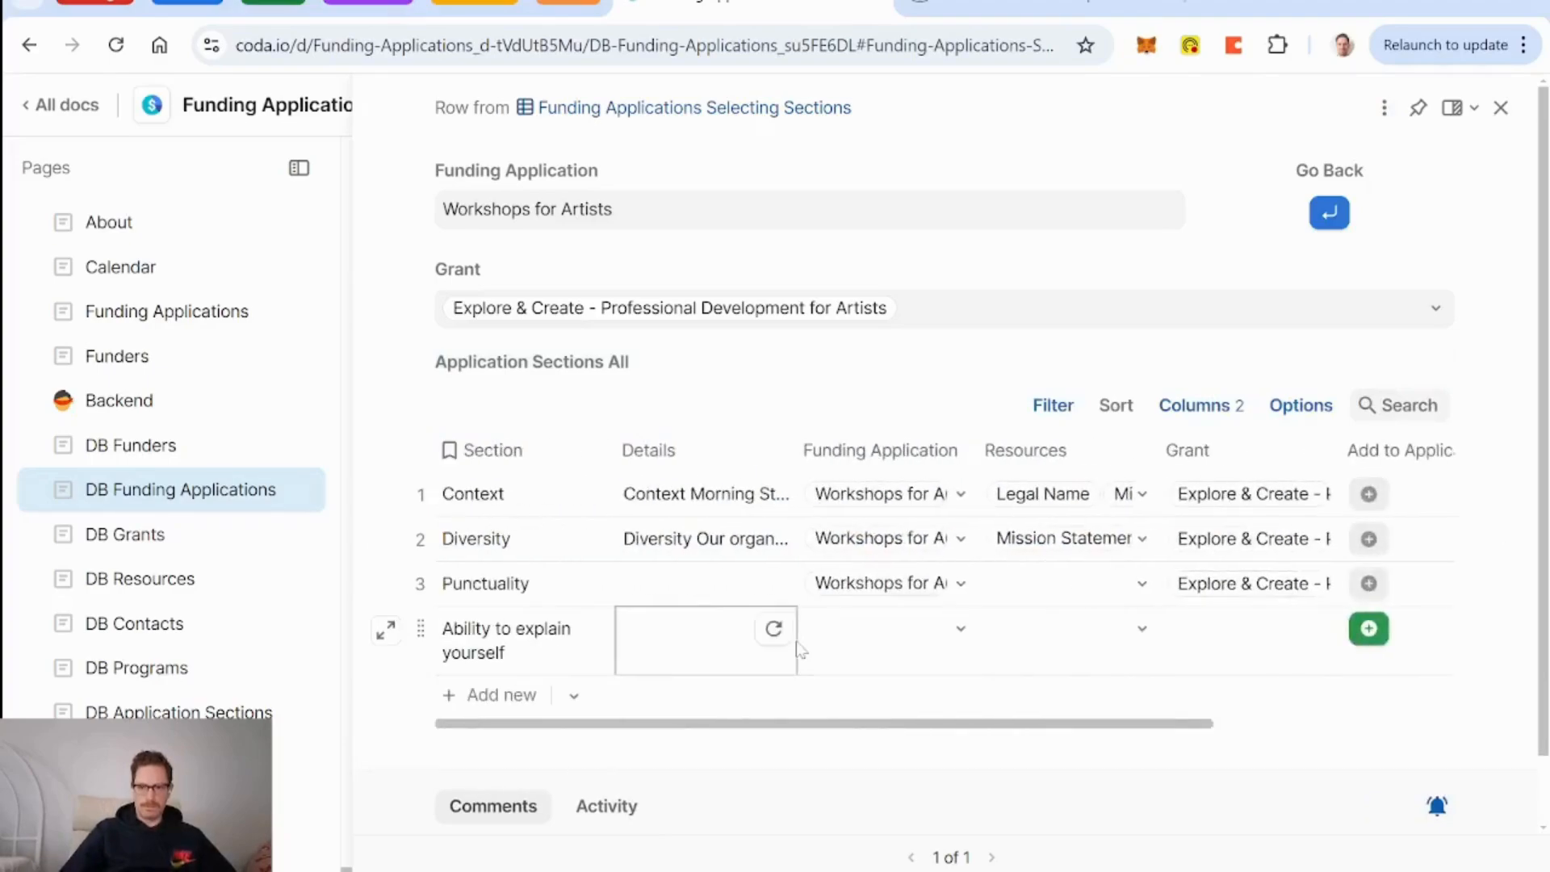
pyautogui.click(1368, 631)
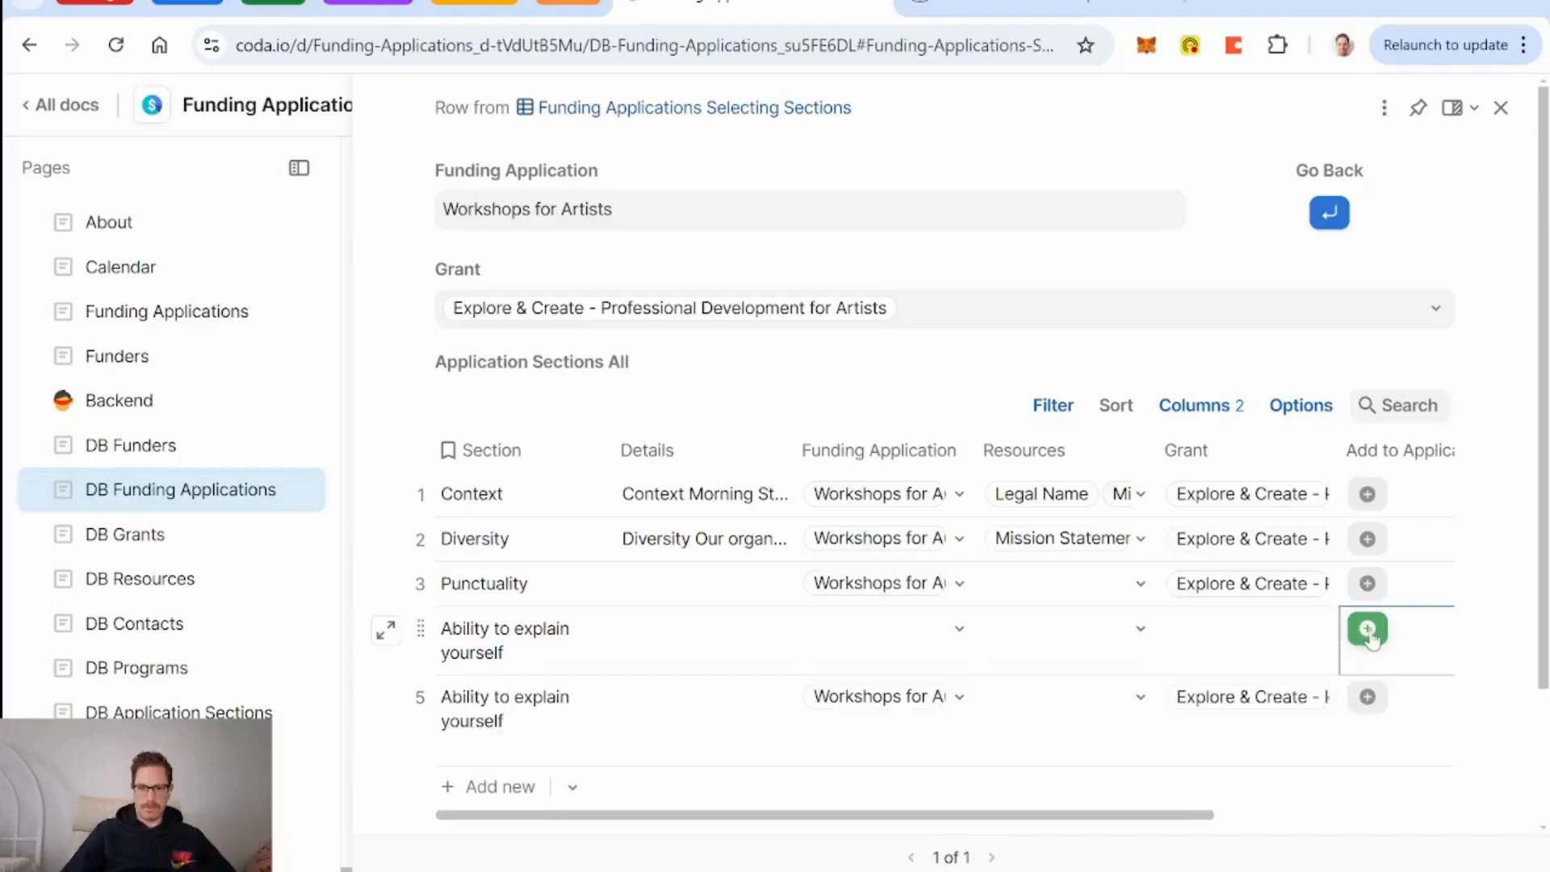
pyautogui.hscroll(4, 793, 674)
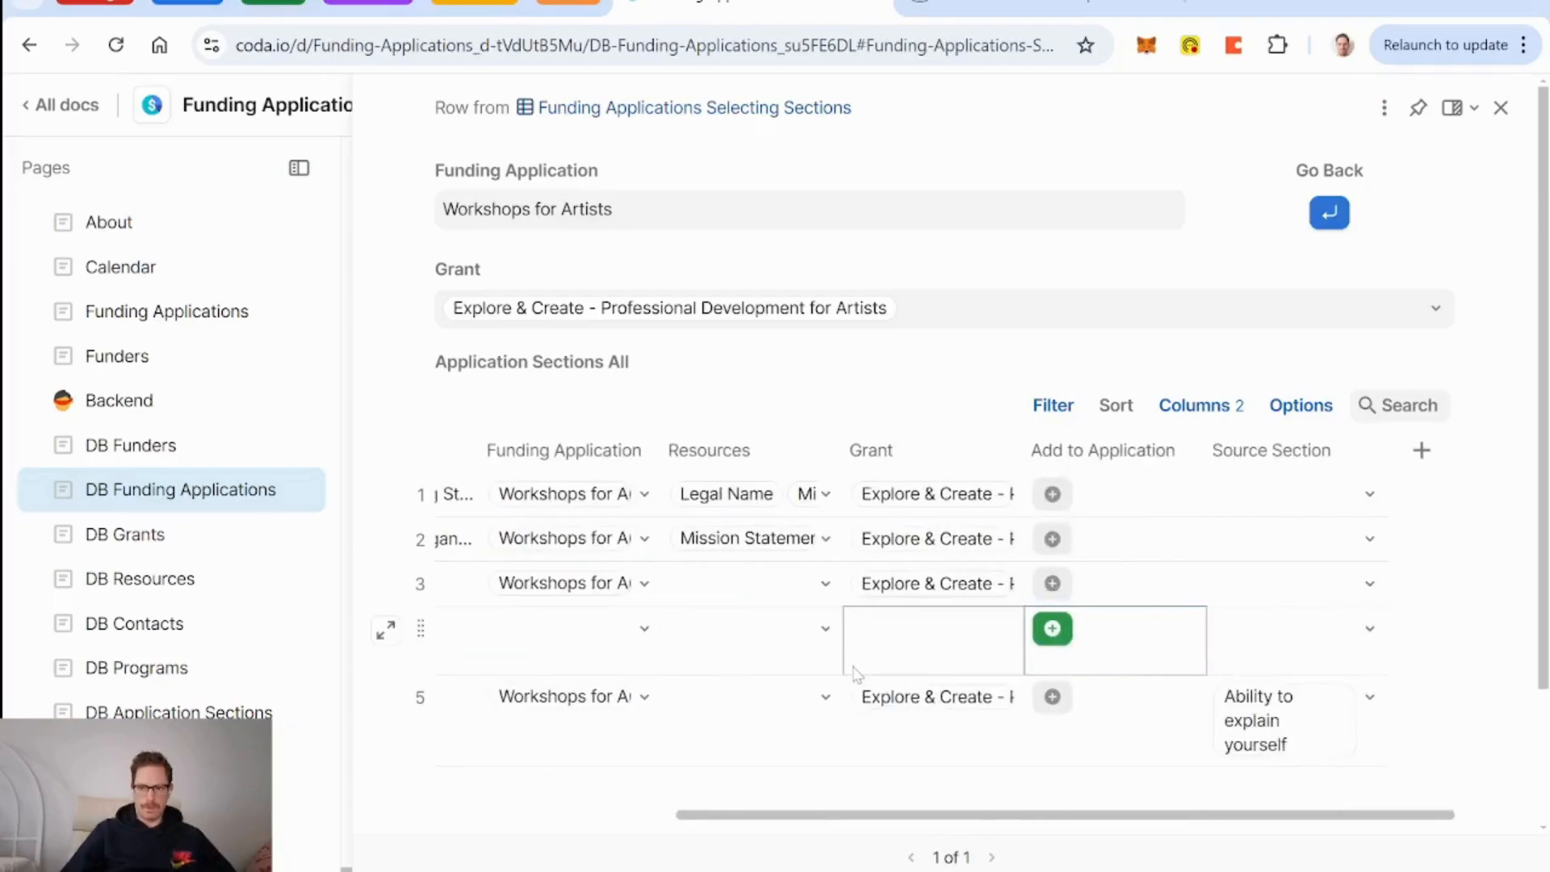
pyautogui.hscroll(-4, 793, 674)
# Check the Funding Application and Details cells of the new section, then switch to OBS Studio.
pyautogui.click(880, 650)
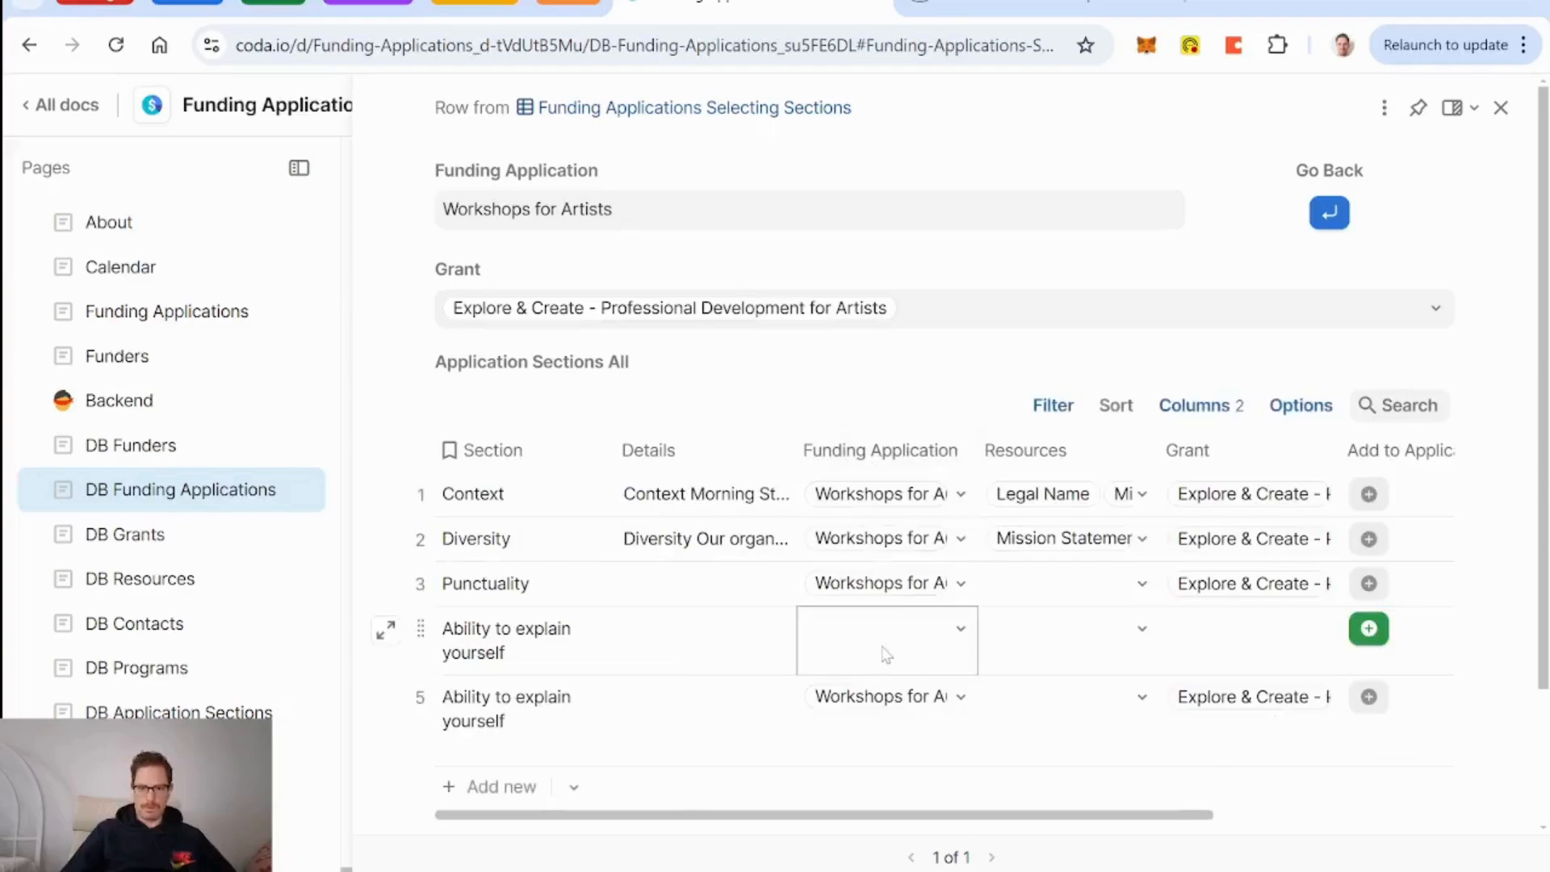
pyautogui.hscroll(5, 880, 650)
pyautogui.hscroll(-4, 840, 658)
pyautogui.click(658, 637)
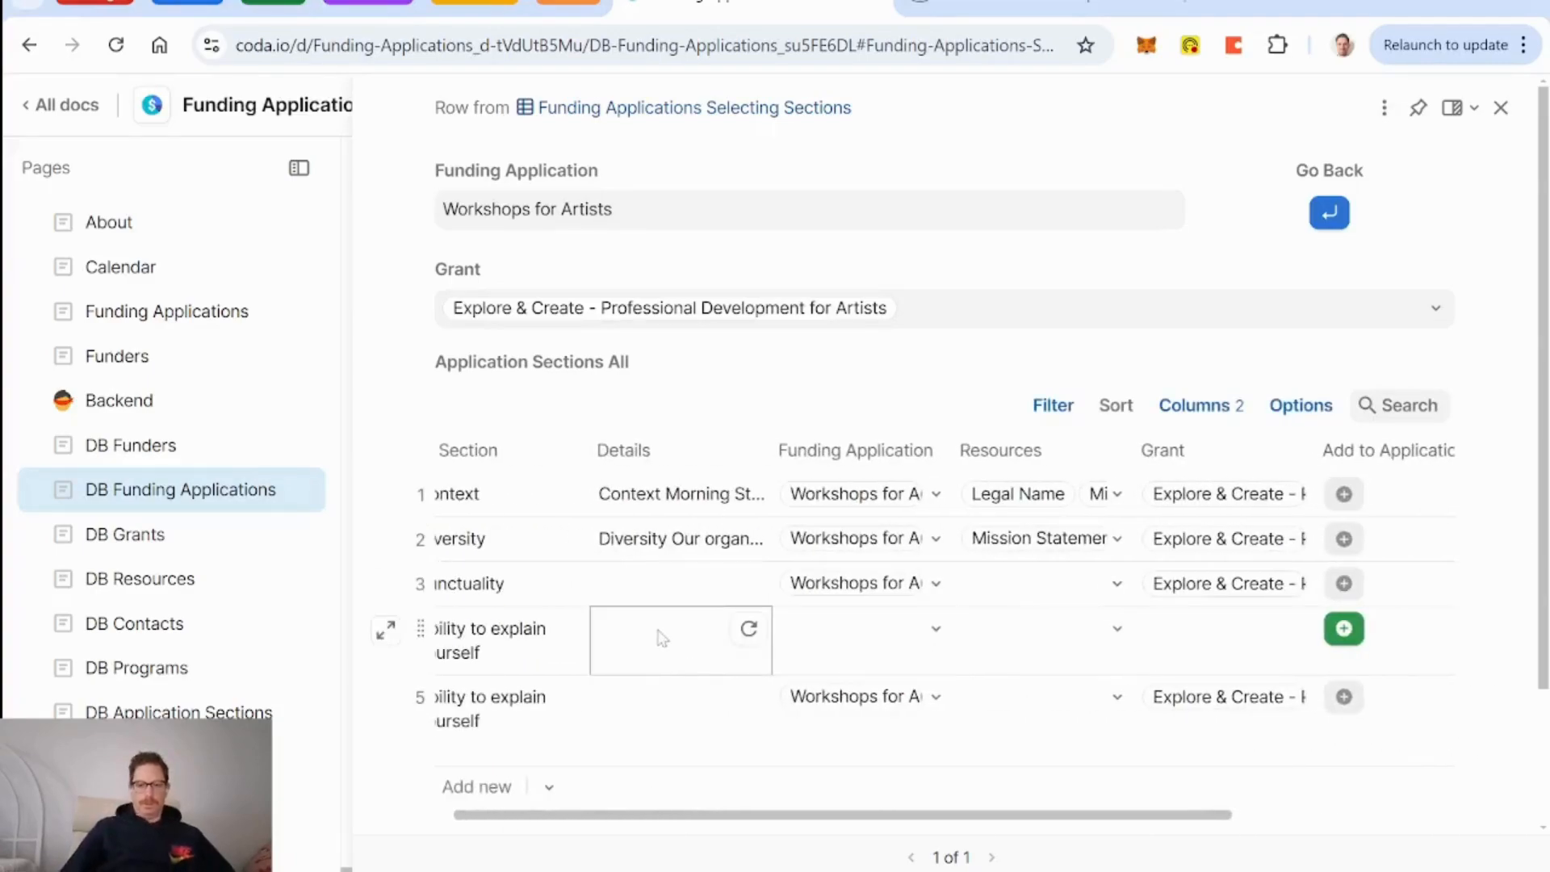
pyautogui.hscroll(-1, 660, 638)
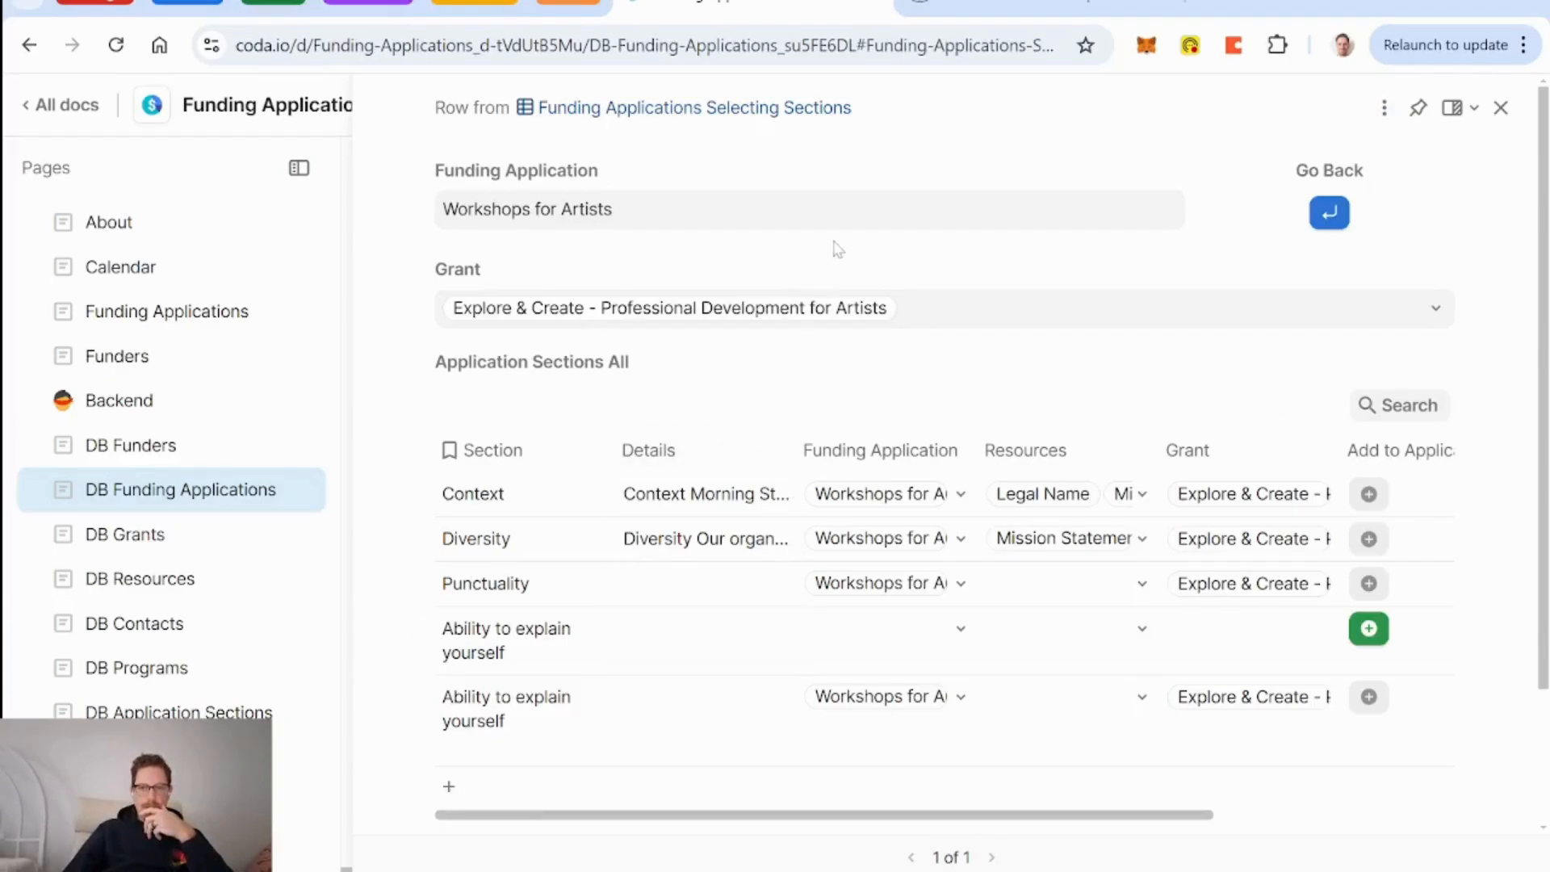
pyautogui.click(1009, 870)
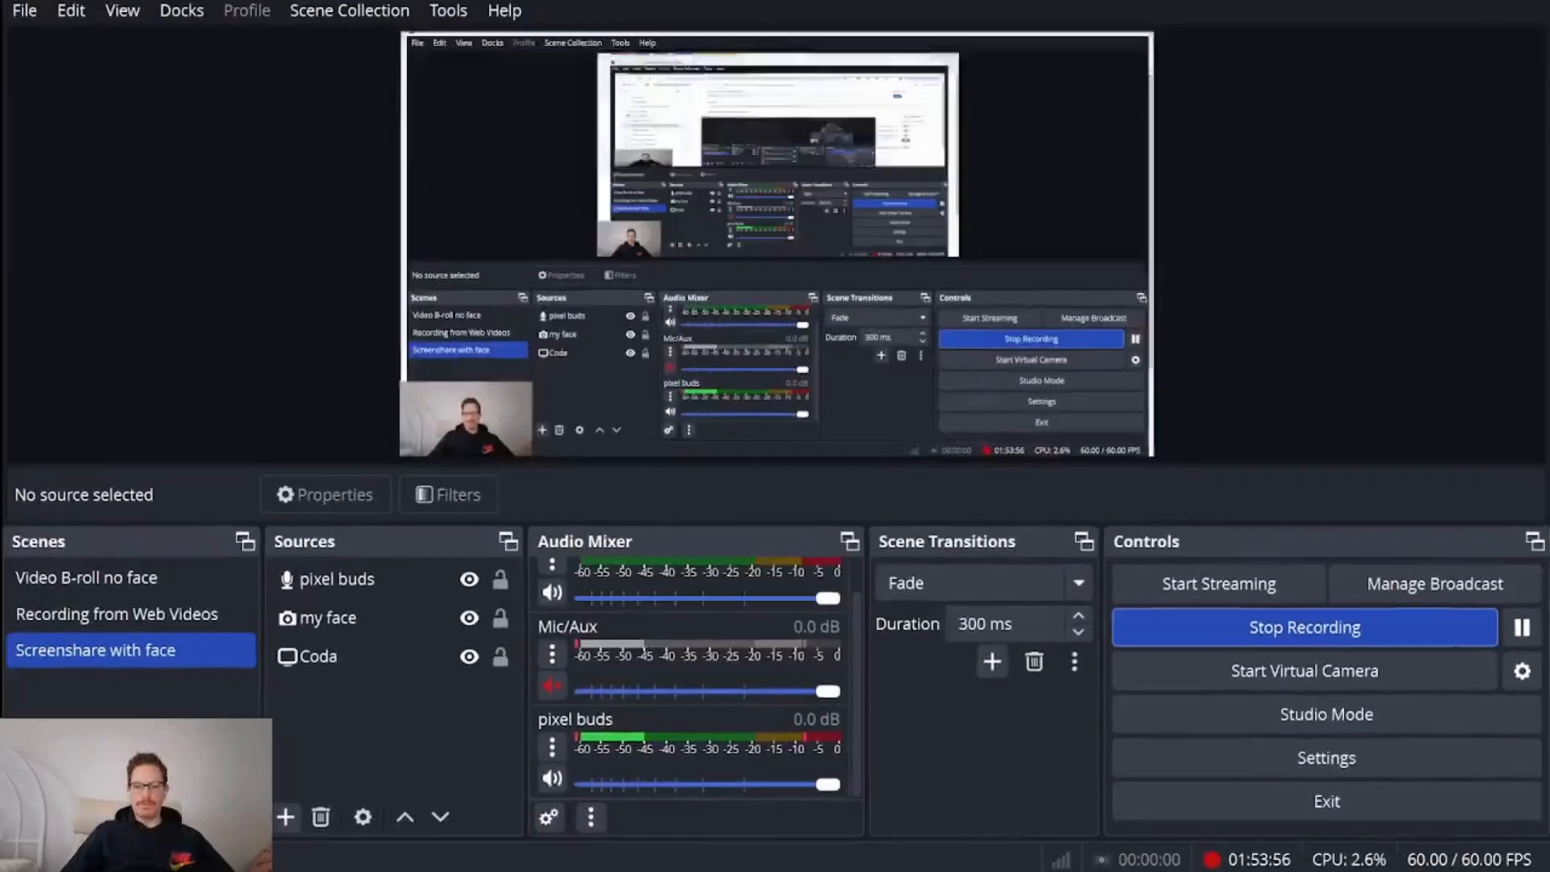